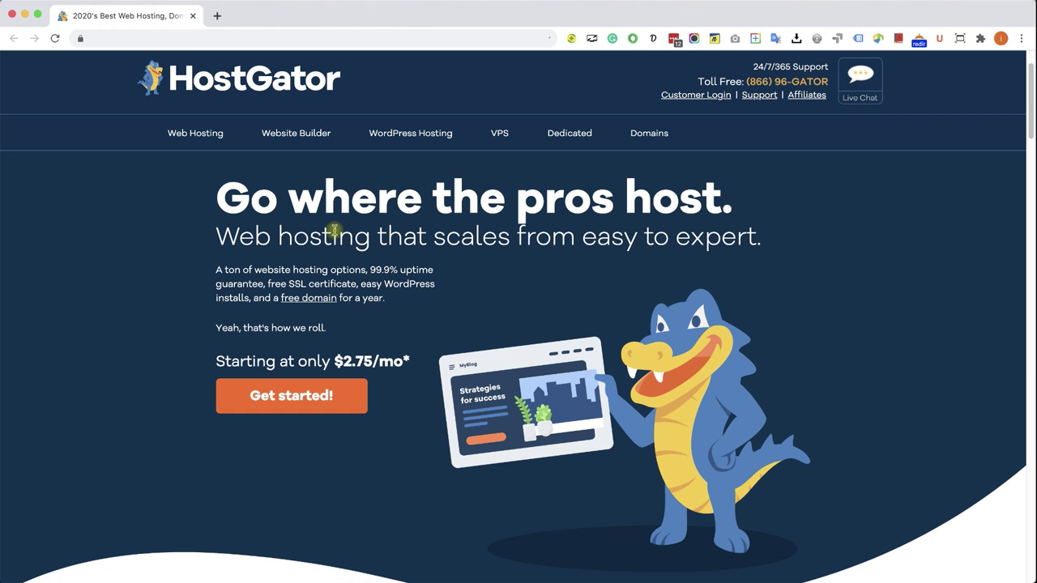
# Step: Open HostGator's Web Hosting plans and buy the Hatchling plan
pyautogui.click(196, 135)
pyautogui.scroll(-2, 662, 331)
pyautogui.scroll(-2, 662, 331)
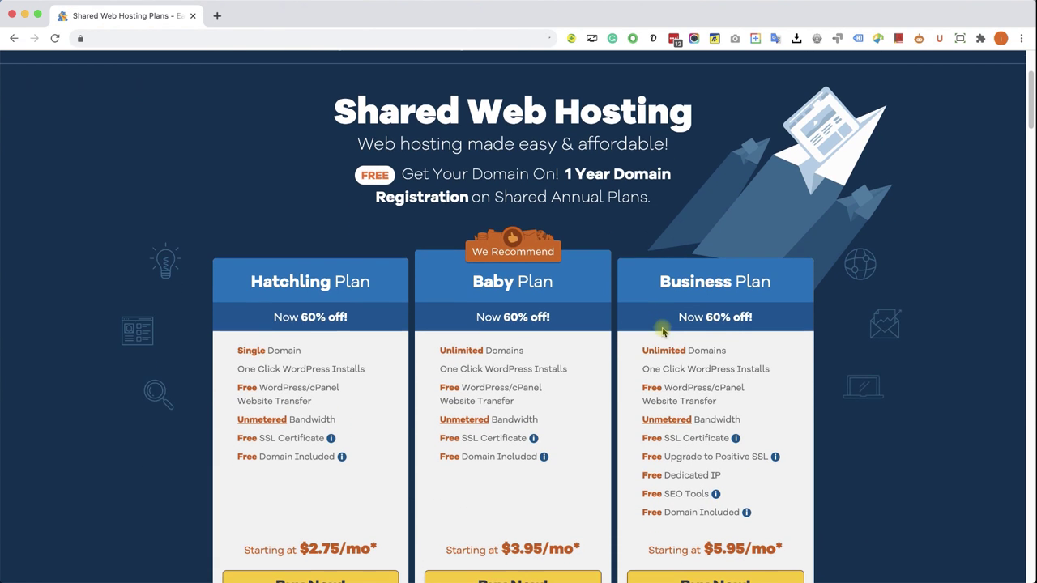
pyautogui.scroll(-3, 662, 330)
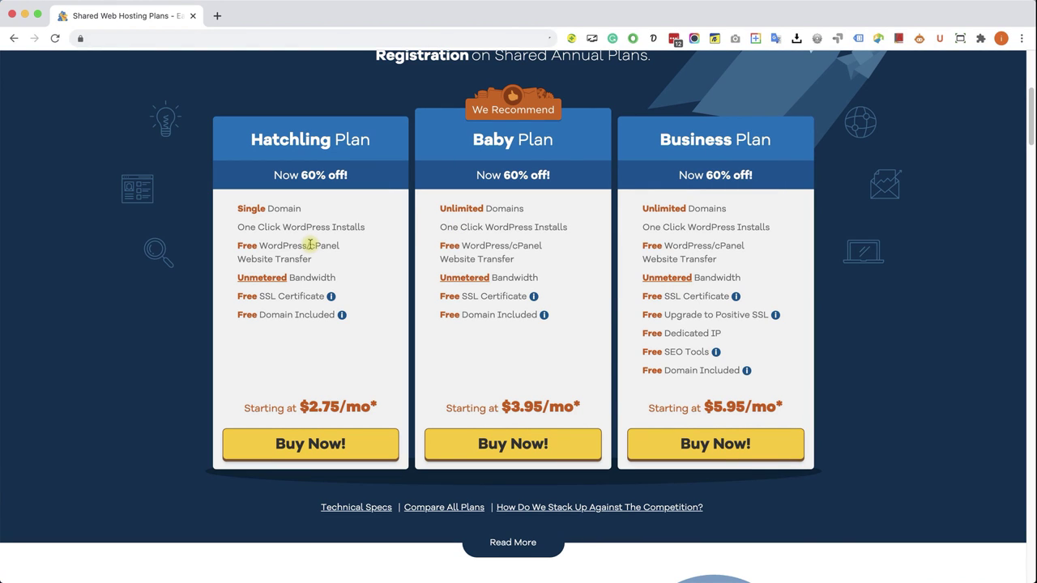
pyautogui.click(328, 451)
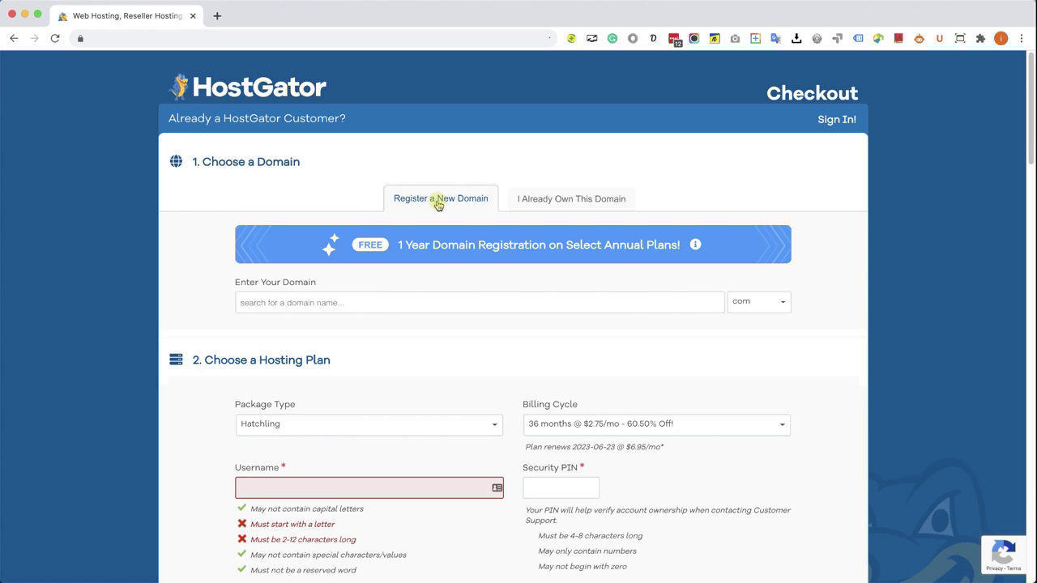
# Step: Search Register a New Domain for activebody with the .com extension
pyautogui.click(605, 199)
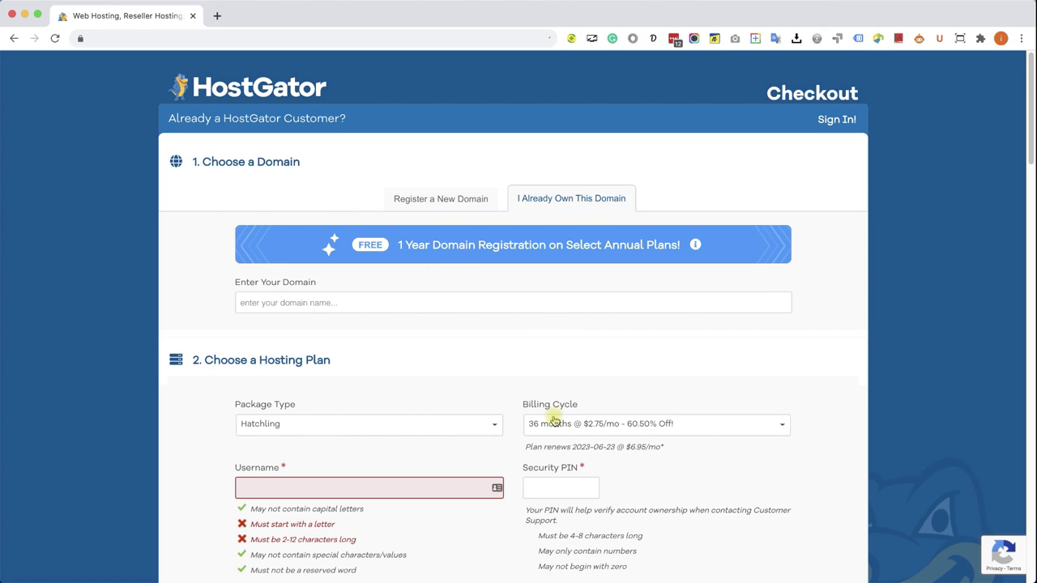
pyautogui.click(446, 197)
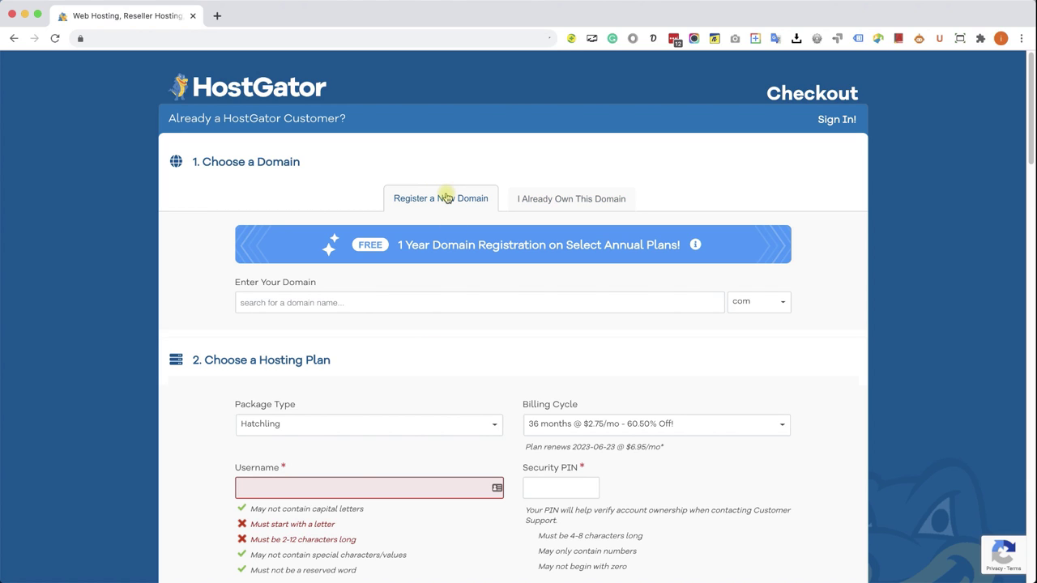
pyautogui.click(382, 304)
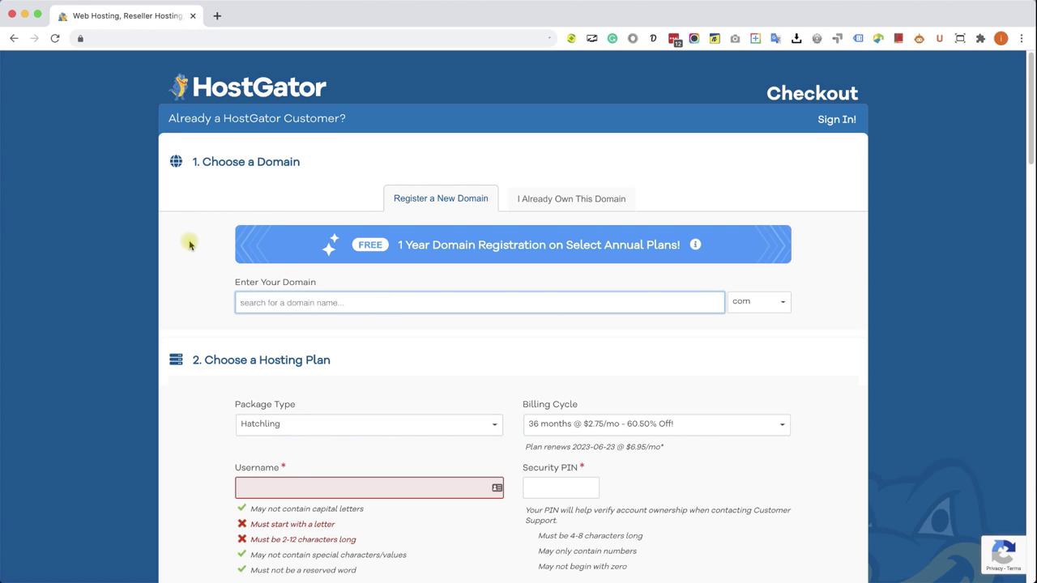
pyautogui.write('ac')
pyautogui.press('Tab')
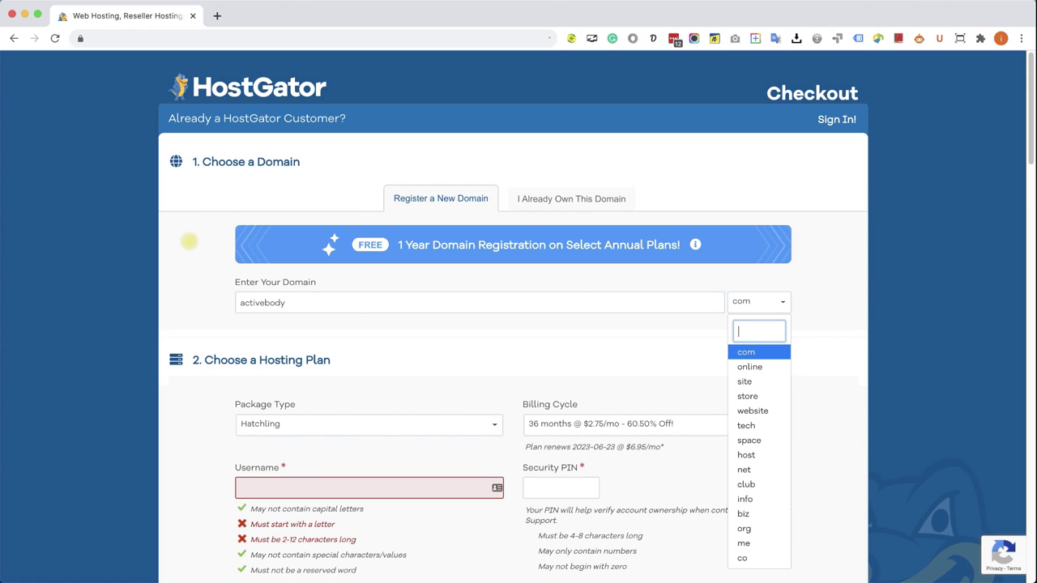
pyautogui.press('Return')
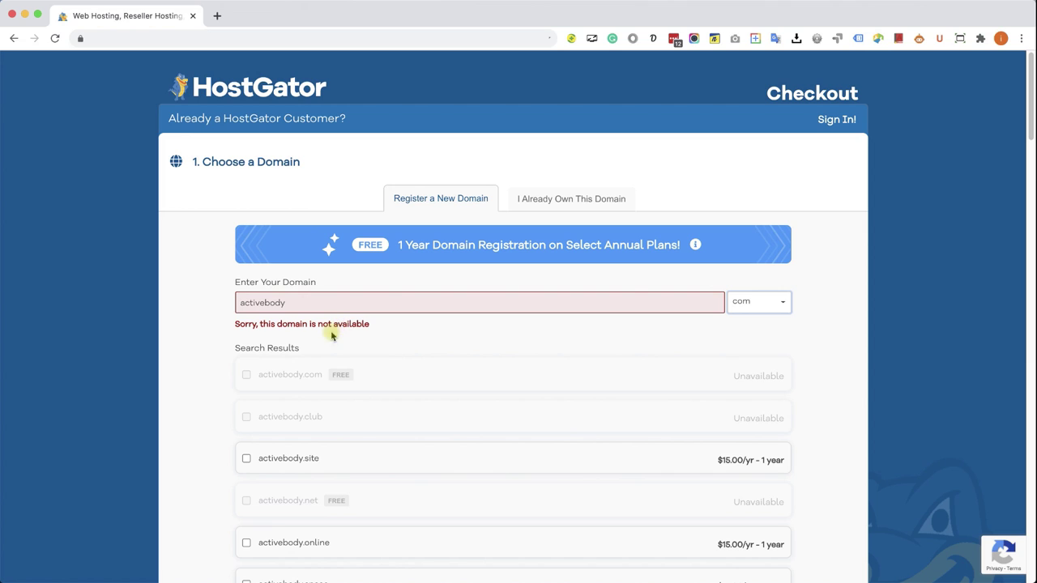
pyautogui.moveTo(268, 458)
# Step: Replace the searched name with goodbodygym and check goodbodygym.com availability with .com
pyautogui.click(304, 303)
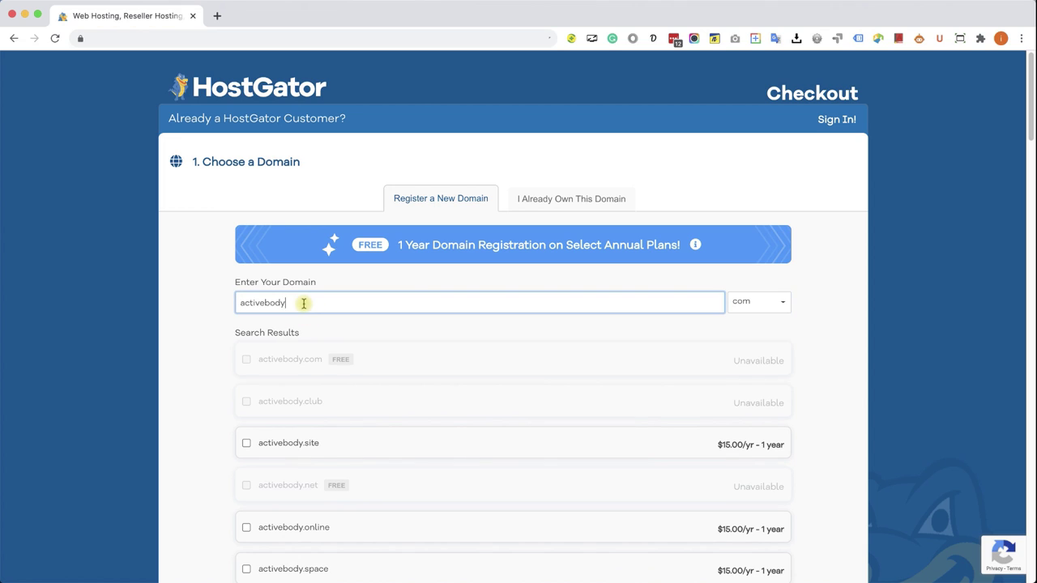
pyautogui.write('gym')
pyautogui.press('Tab')
pyautogui.press('Return')
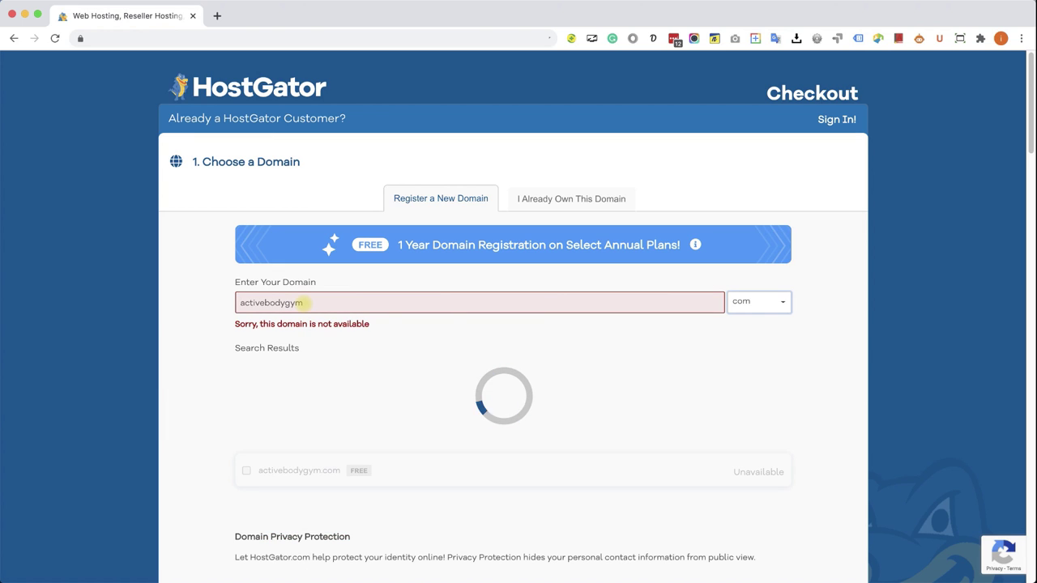
pyautogui.click(361, 300)
pyautogui.doubleClick(362, 300)
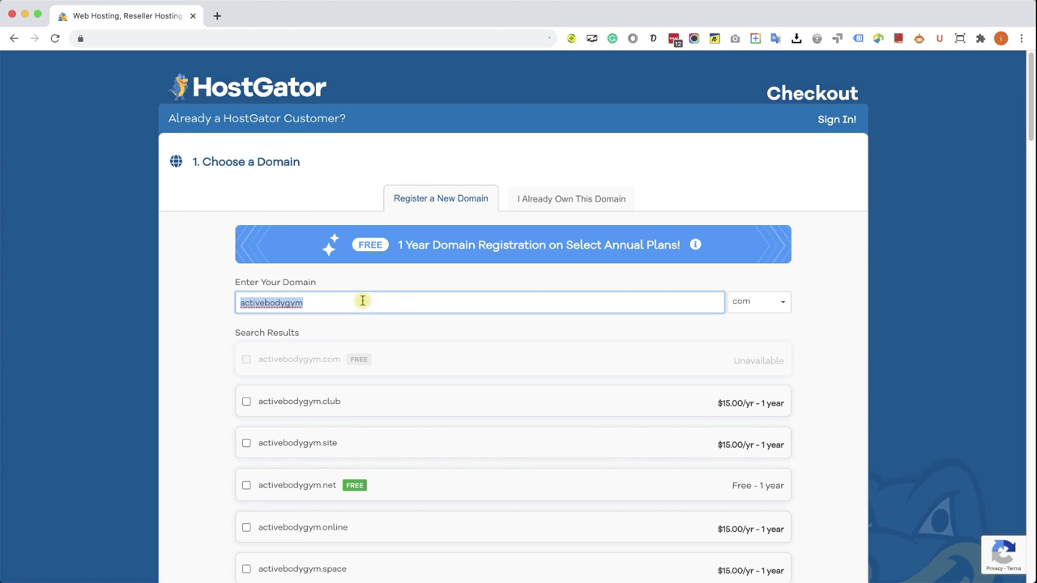
pyautogui.write('good')
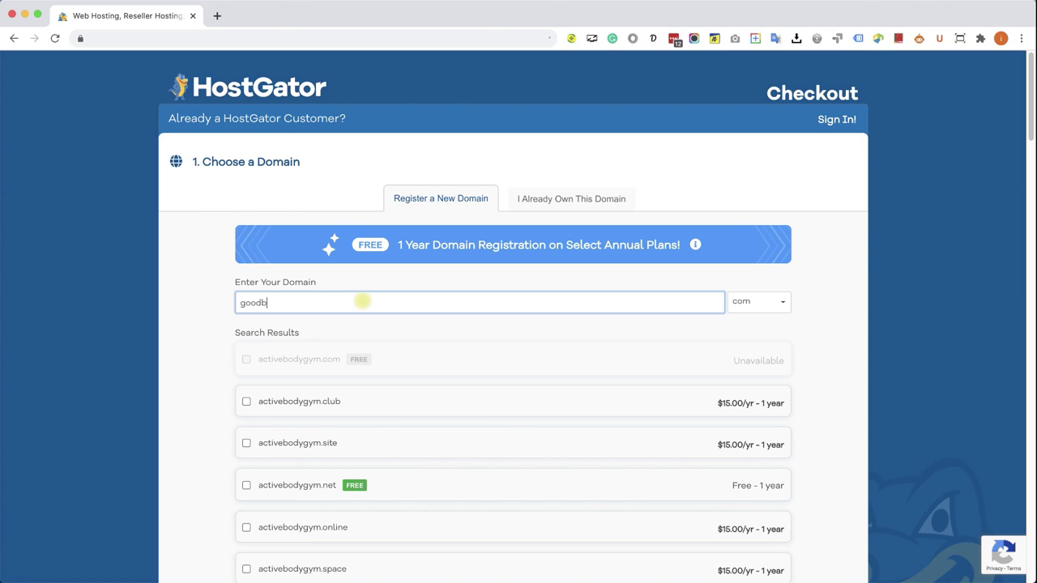
pyautogui.press('Tab')
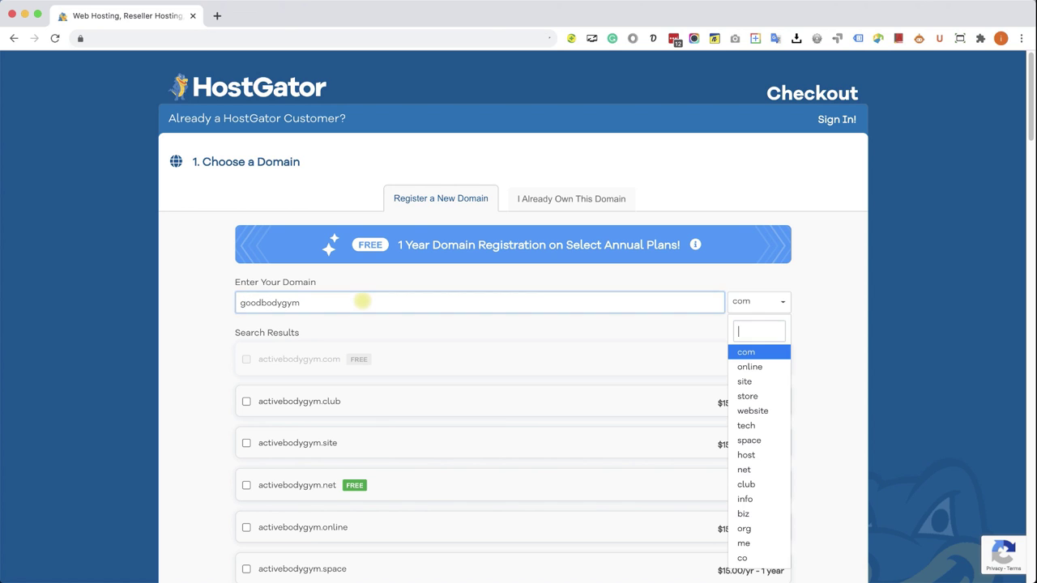
pyautogui.press('Return')
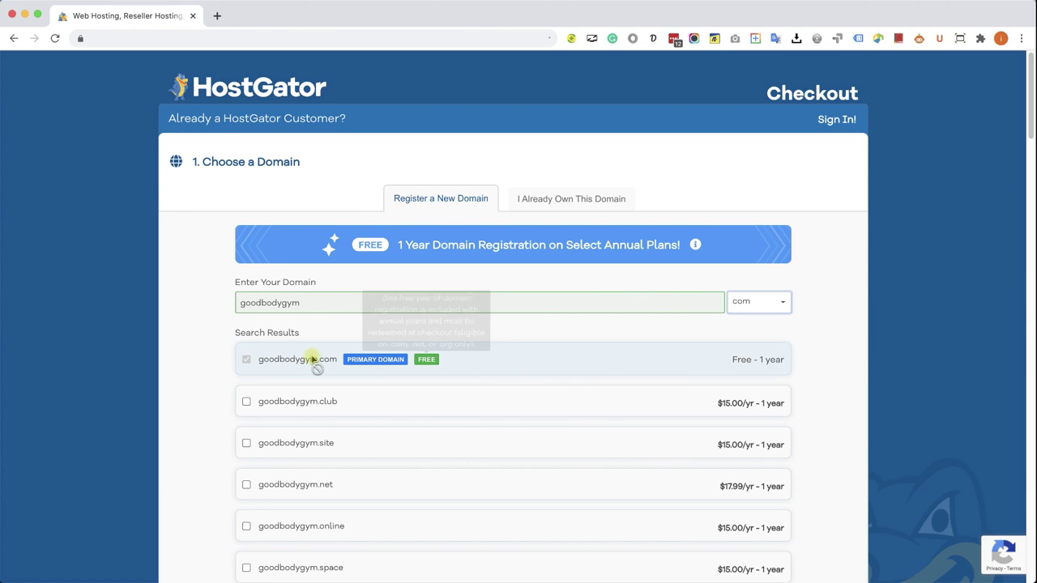
# Step: Review the other goodbodygym extensions down to Hosting Plan, then open a new browser tab
pyautogui.scroll(-1, 195, 354)
pyautogui.scroll(-5, 195, 354)
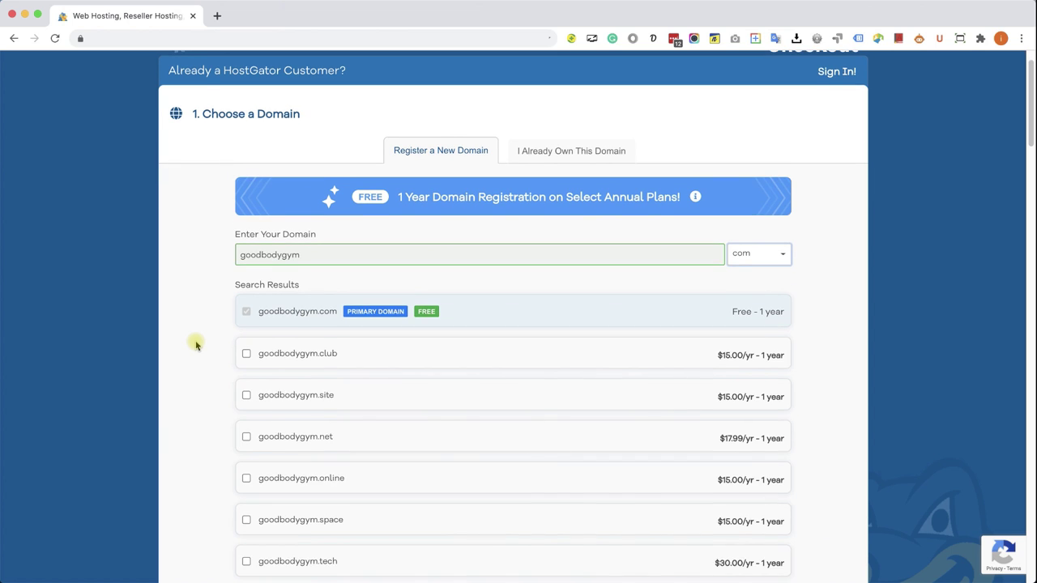
pyautogui.scroll(-10, 196, 345)
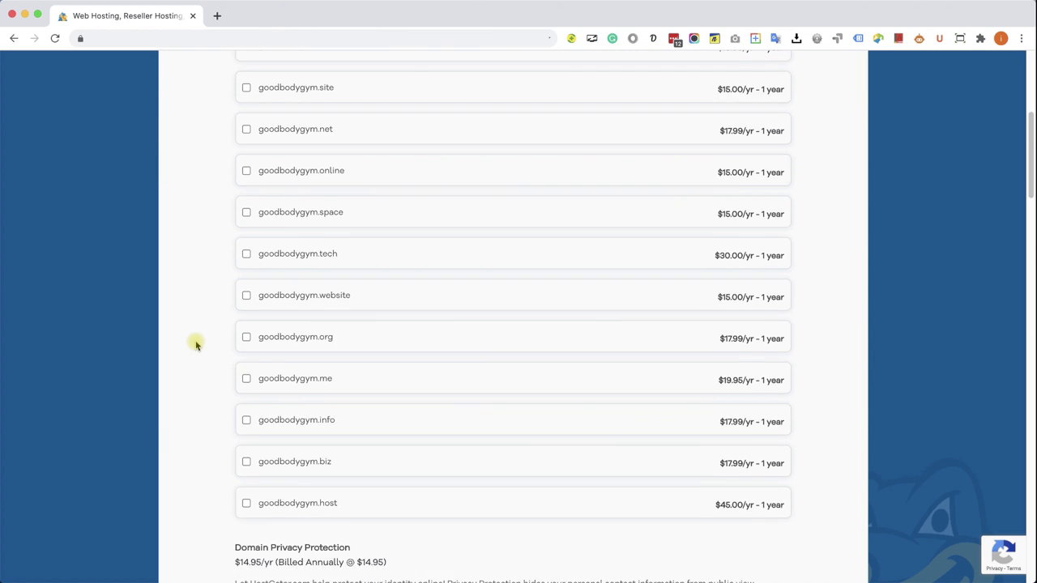
pyautogui.scroll(-5, 195, 345)
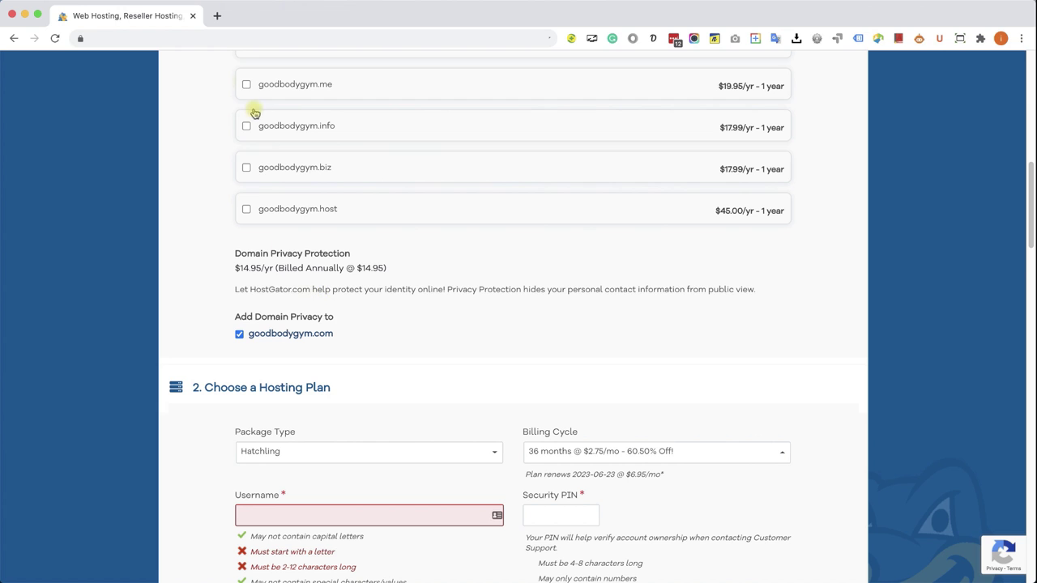
pyautogui.click(216, 15)
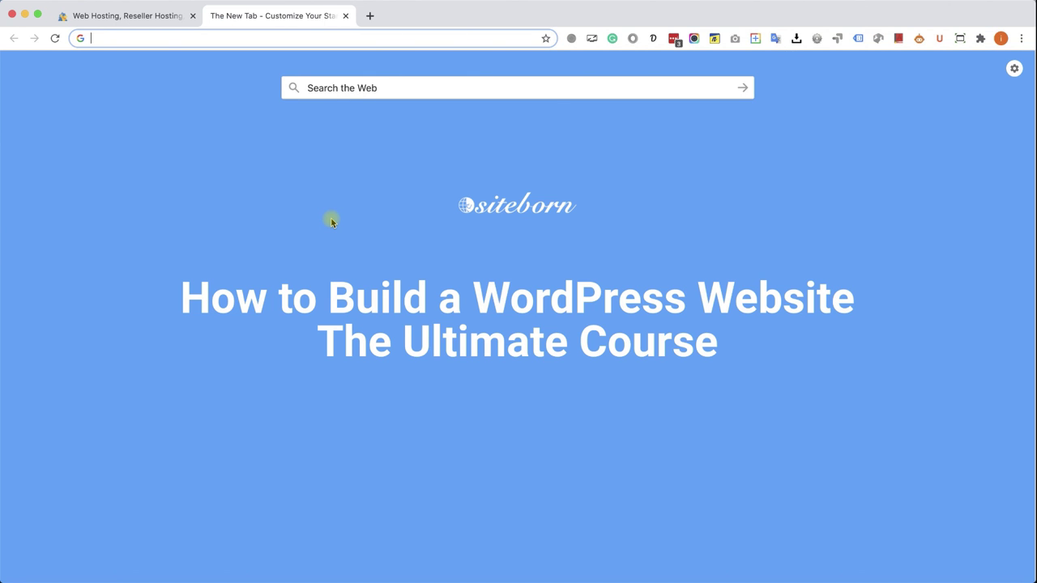
# Step: Look up udemy.com on whois.com and highlight its privacy-protected registrant name
pyautogui.write('whois')
pyautogui.press('Return')
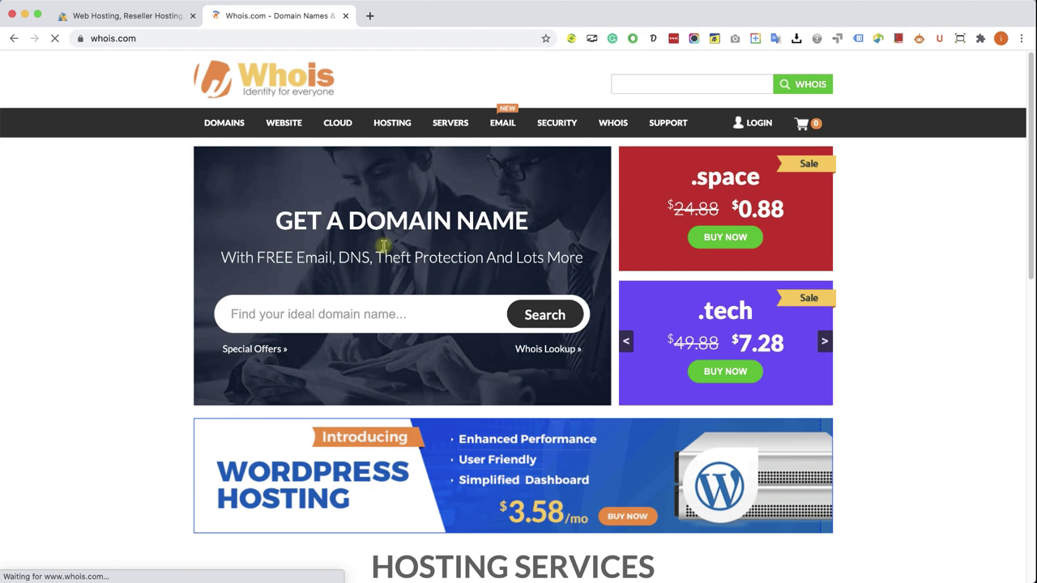
pyautogui.click(614, 123)
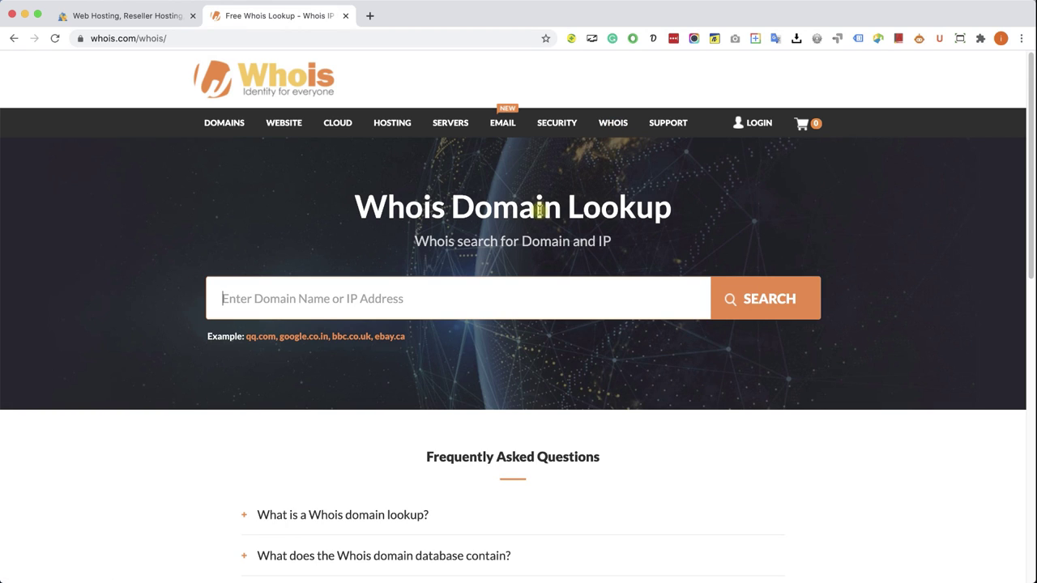
pyautogui.click(437, 301)
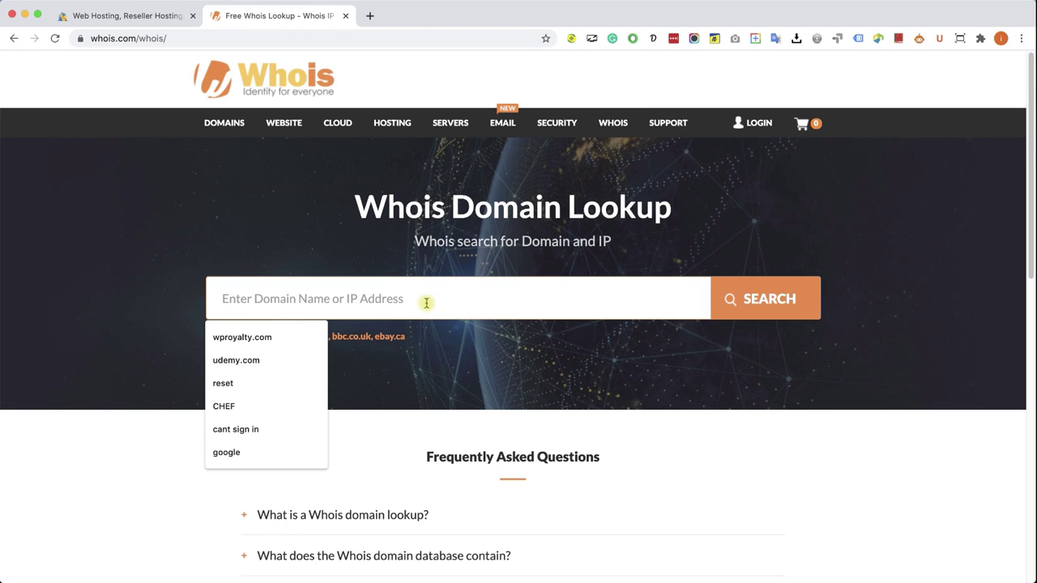
pyautogui.write('udemy.com')
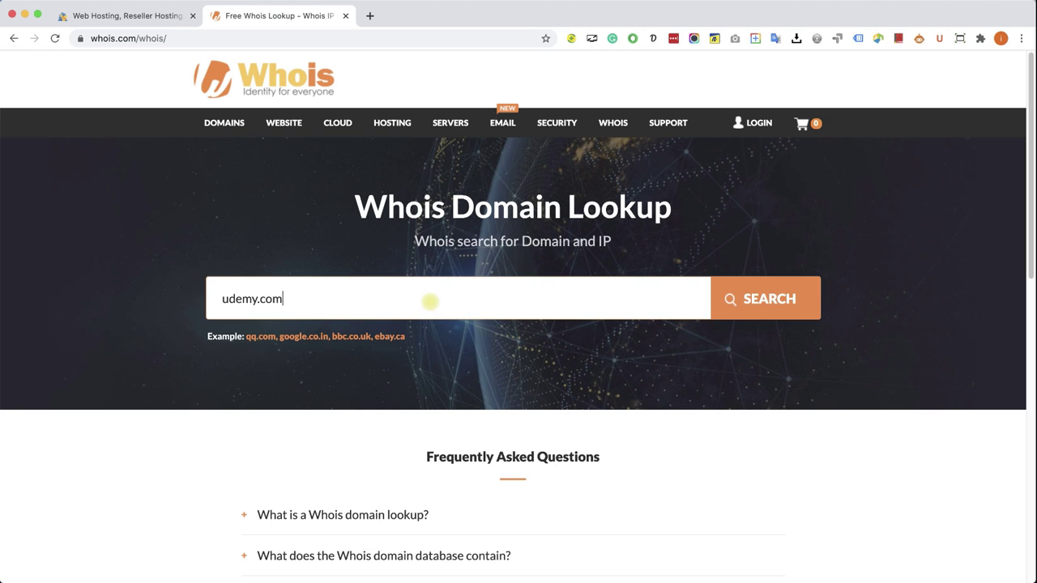
pyautogui.press('Return')
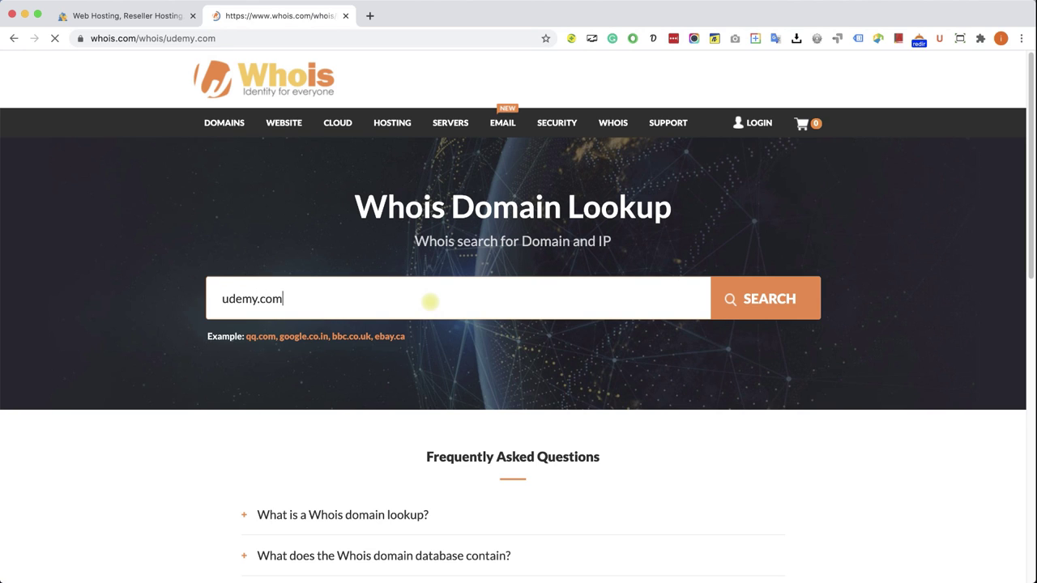
pyautogui.scroll(-3, 388, 351)
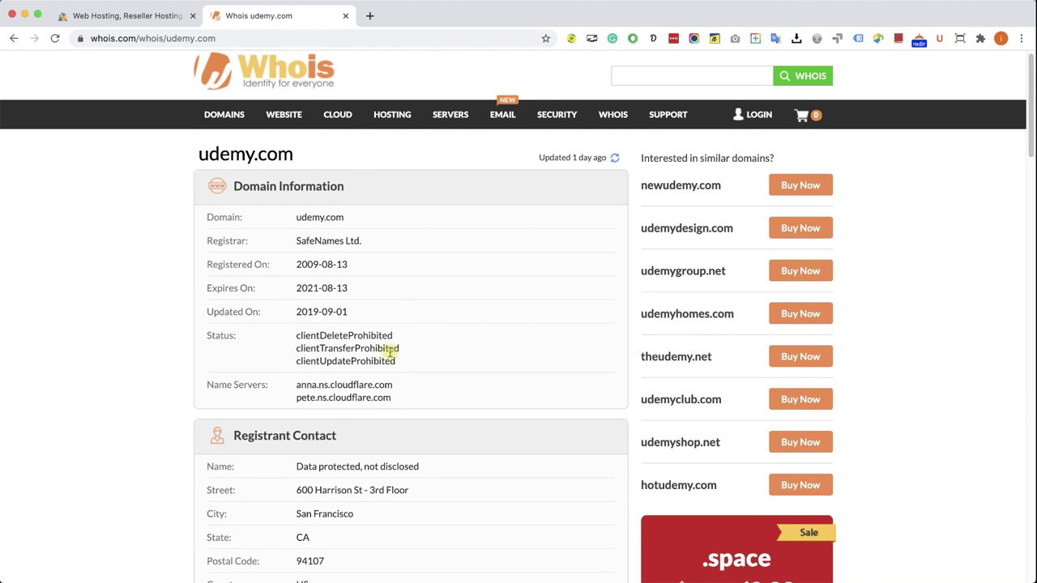
pyautogui.moveTo(307, 383); pyautogui.dragTo(384, 382)
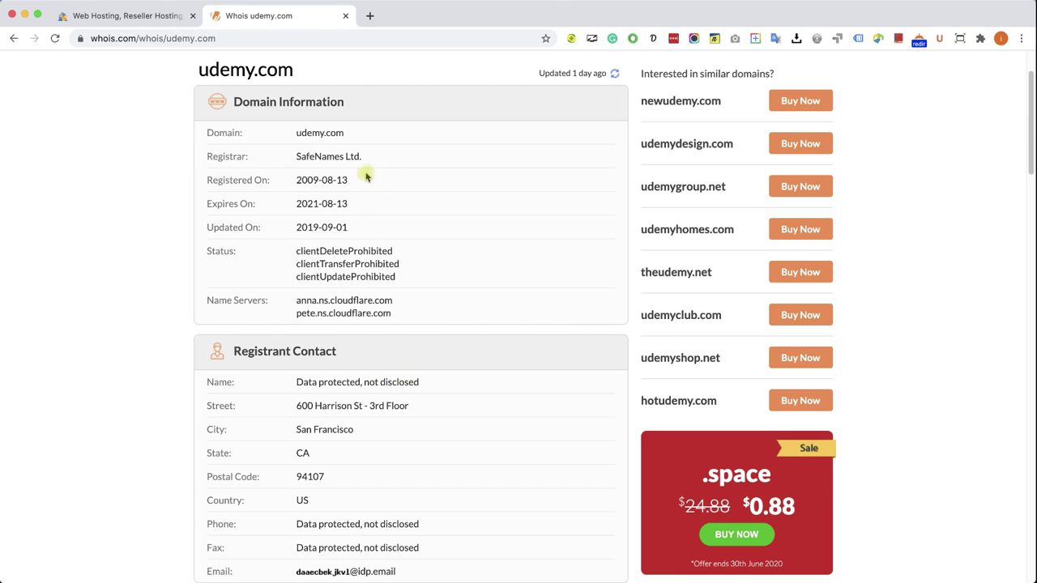
# Step: Close the Whois tab, turn off domain privacy, and set billing to 12 months @ $3.95/mo
pyautogui.click(345, 16)
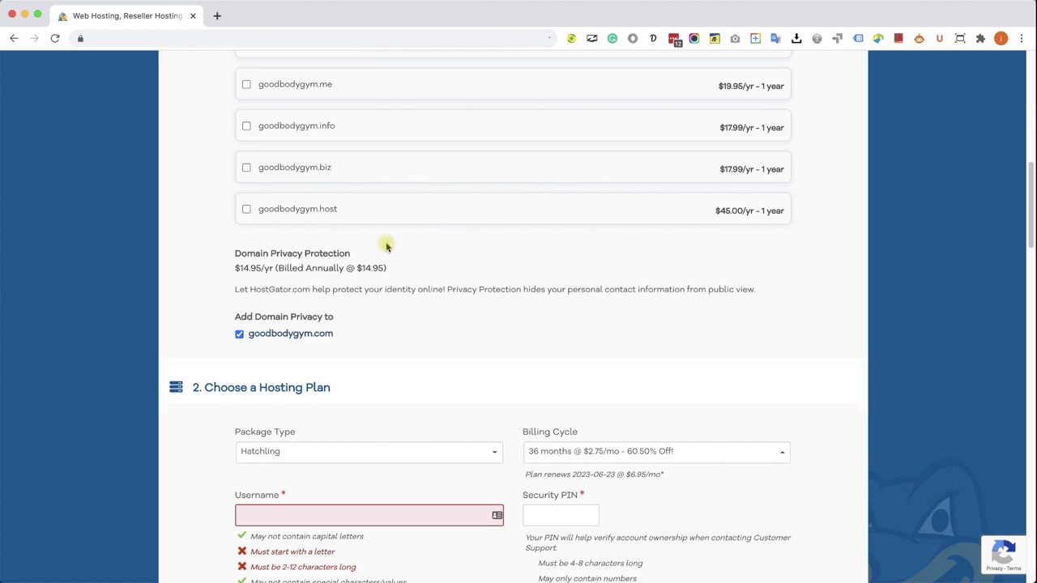
pyautogui.click(239, 335)
pyautogui.scroll(-4, 447, 341)
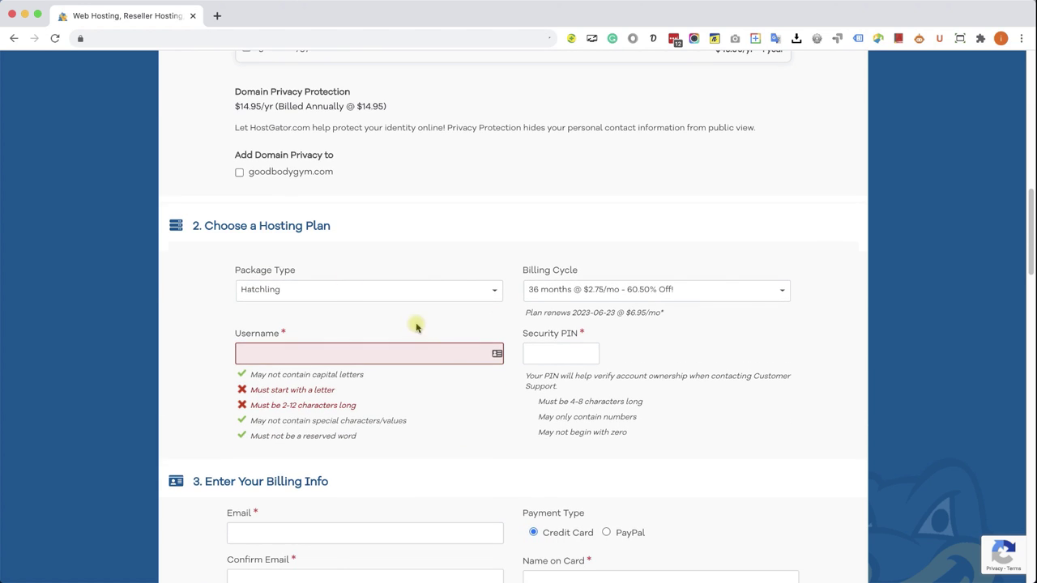
pyautogui.scroll(-2, 343, 226)
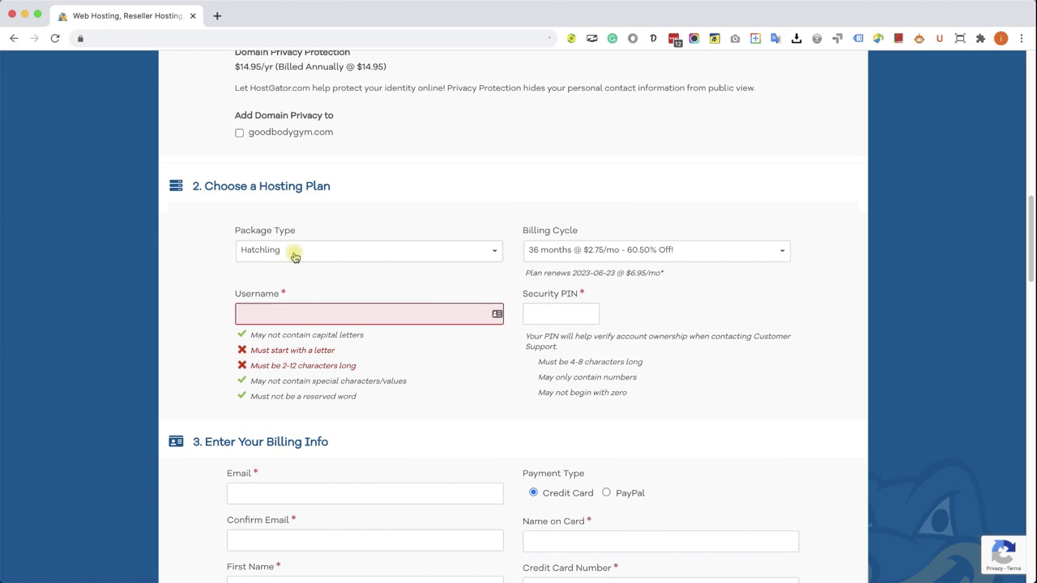
pyautogui.click(654, 254)
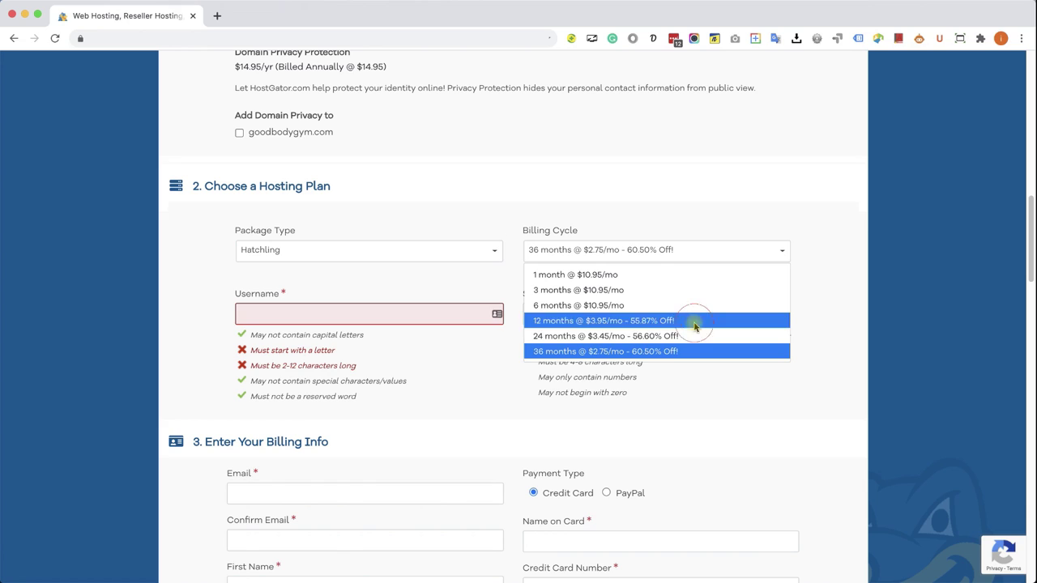
pyautogui.click(695, 324)
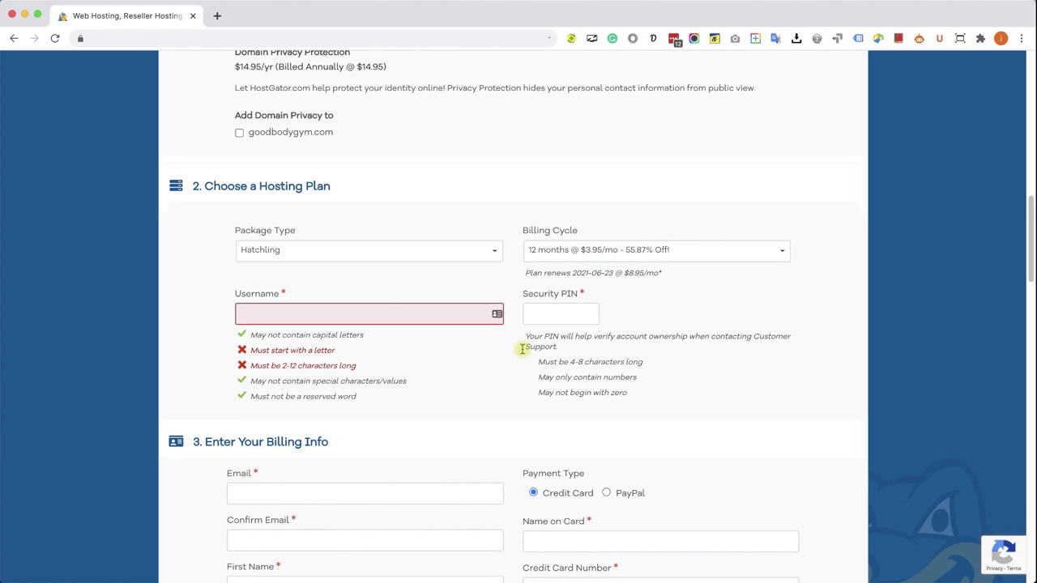
# Step: Fill in the hosting account username and a security PIN
pyautogui.click(387, 315)
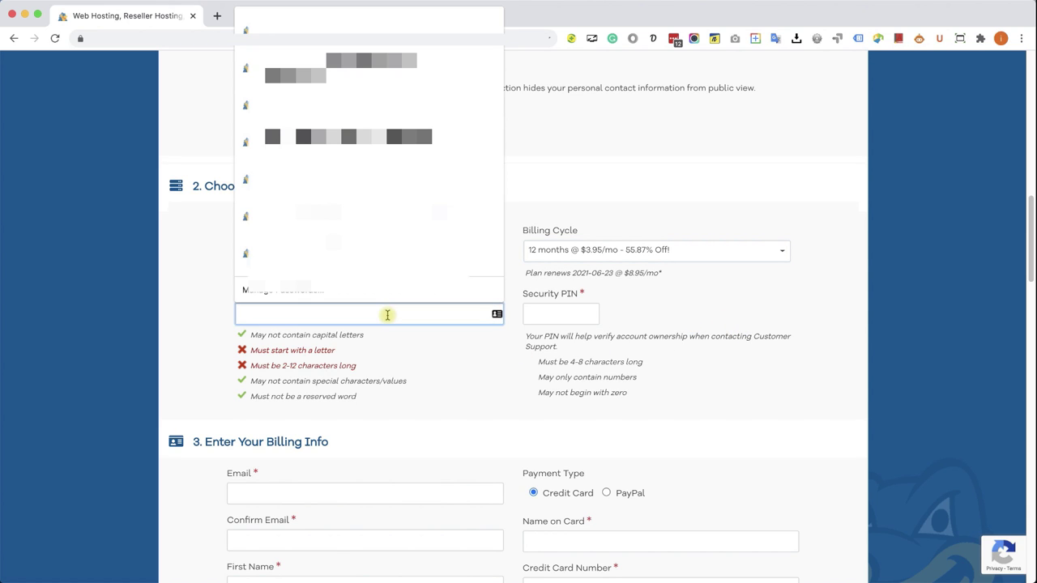
pyautogui.write('goodbodygym')
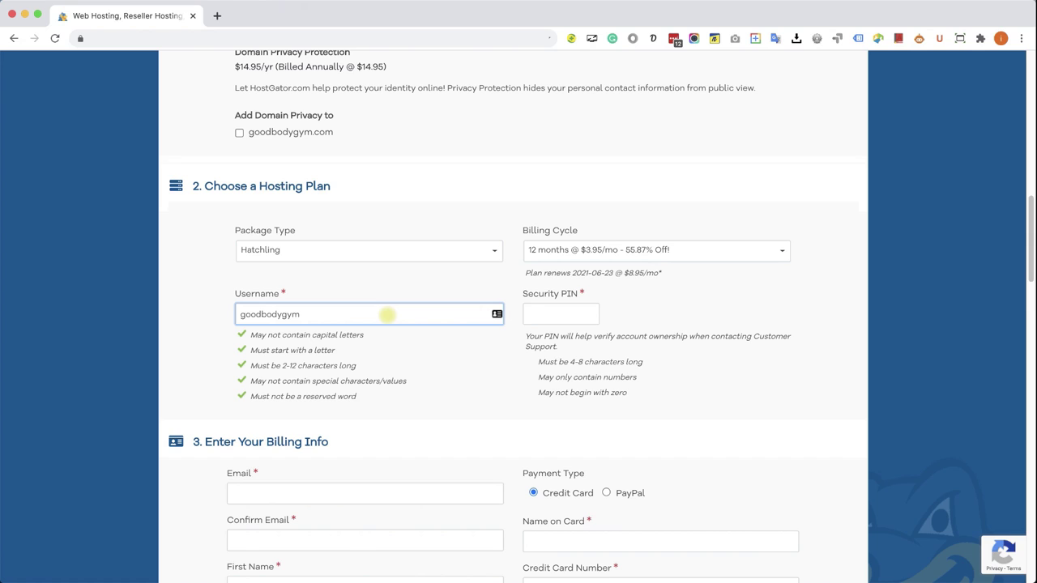
pyautogui.click(571, 317)
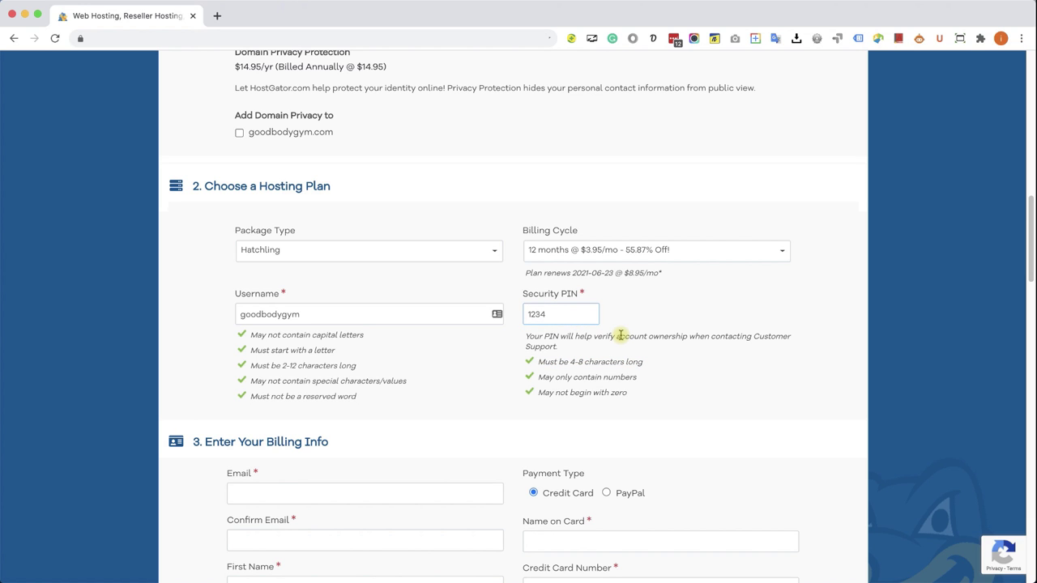
# Step: Keep Credit Card as the payment type after briefly selecting PayPal
pyautogui.scroll(-5, 481, 370)
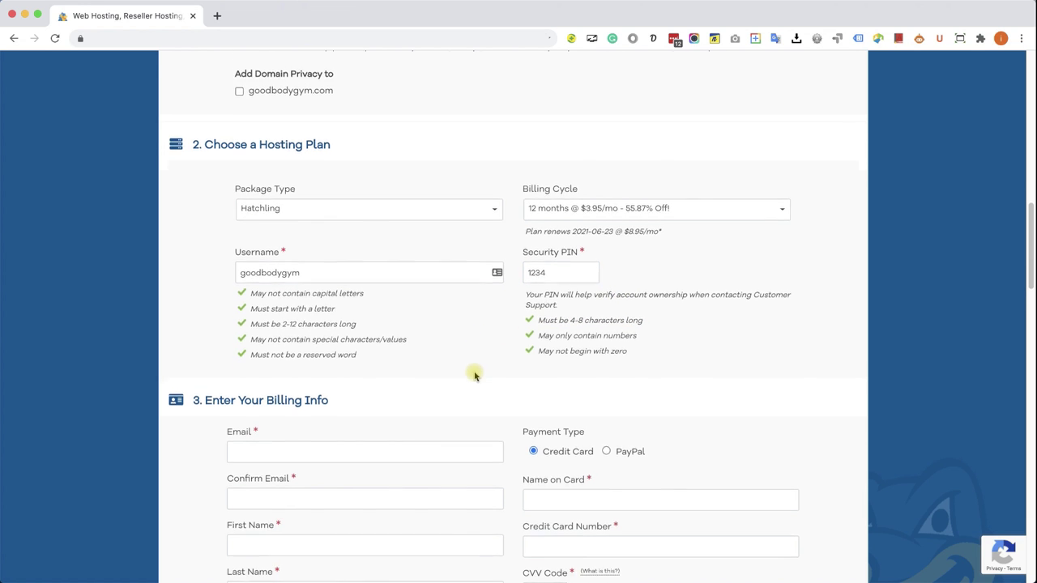
pyautogui.scroll(-2, 474, 373)
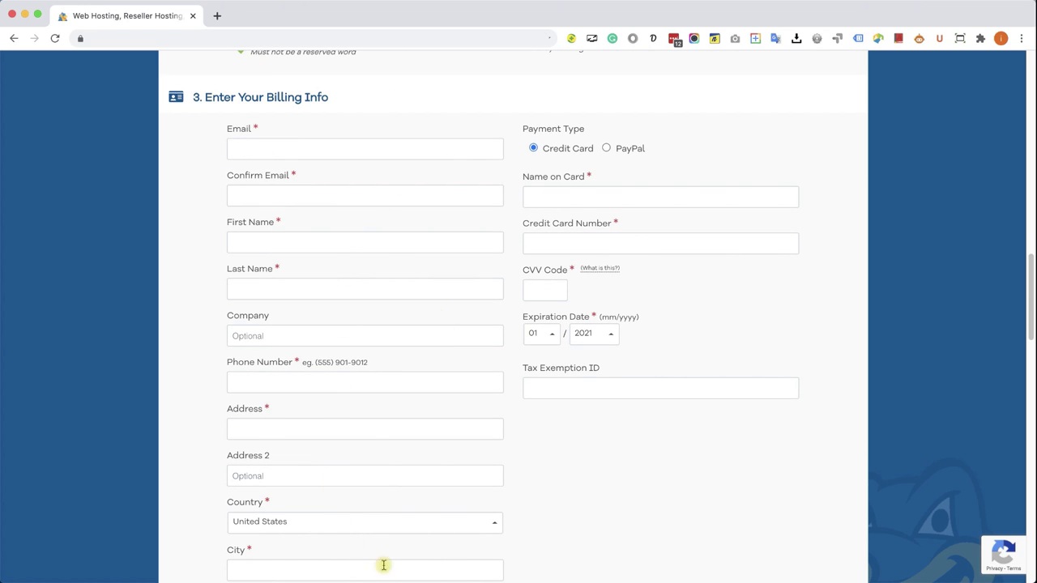
pyautogui.click(622, 149)
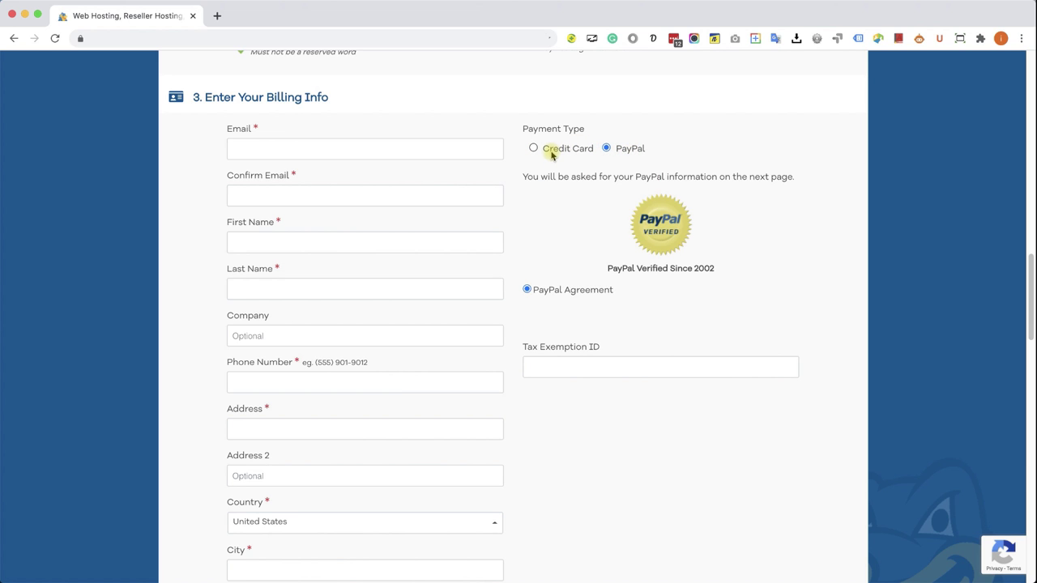
pyautogui.click(550, 154)
pyautogui.scroll(-5, 683, 325)
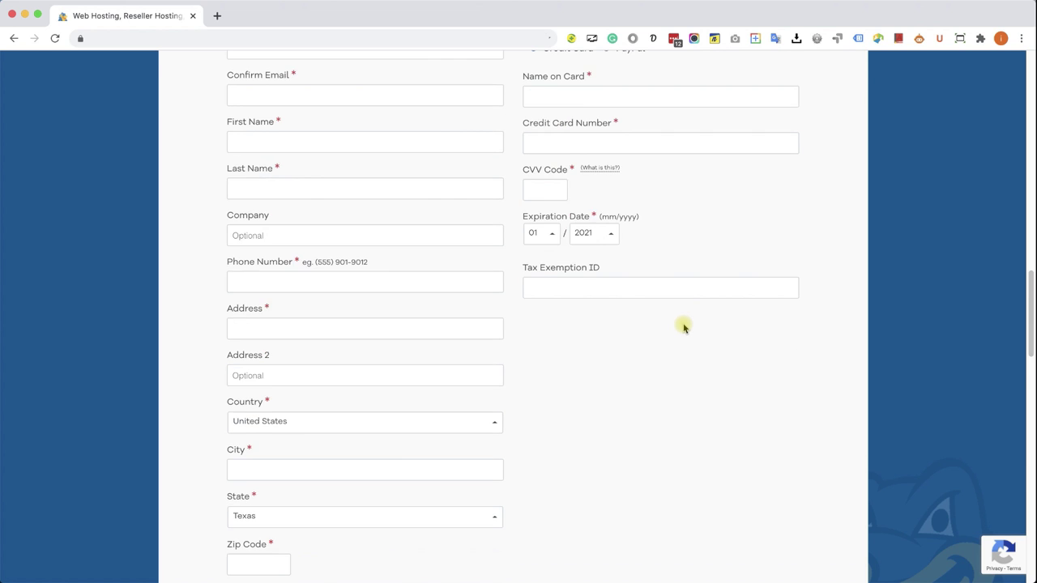
pyautogui.scroll(-5, 683, 326)
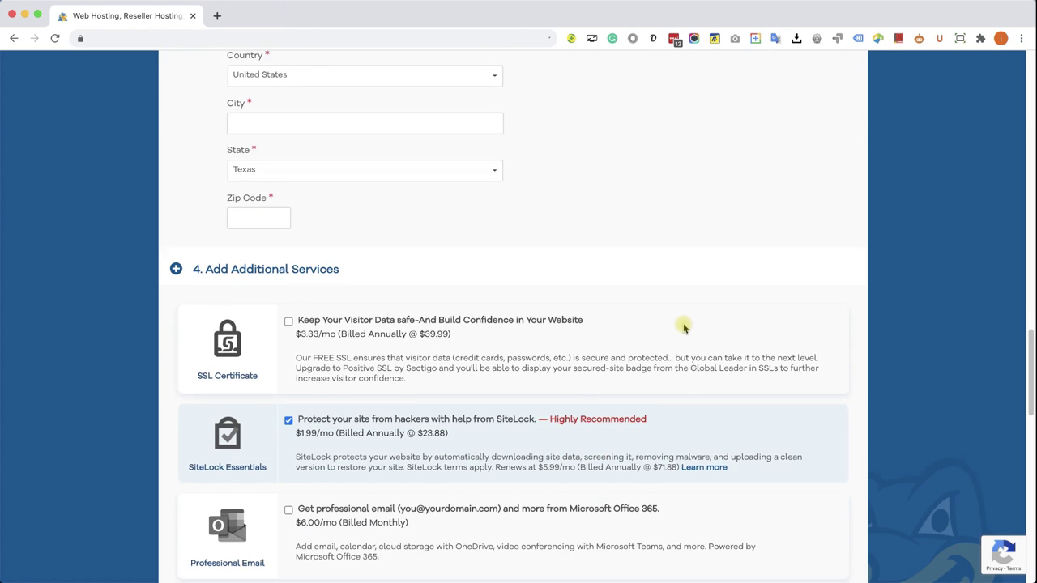
# Step: Uncheck the SiteLock Essentials and Site Backup add-ons, then scroll to the coupon section
pyautogui.scroll(-4, 682, 327)
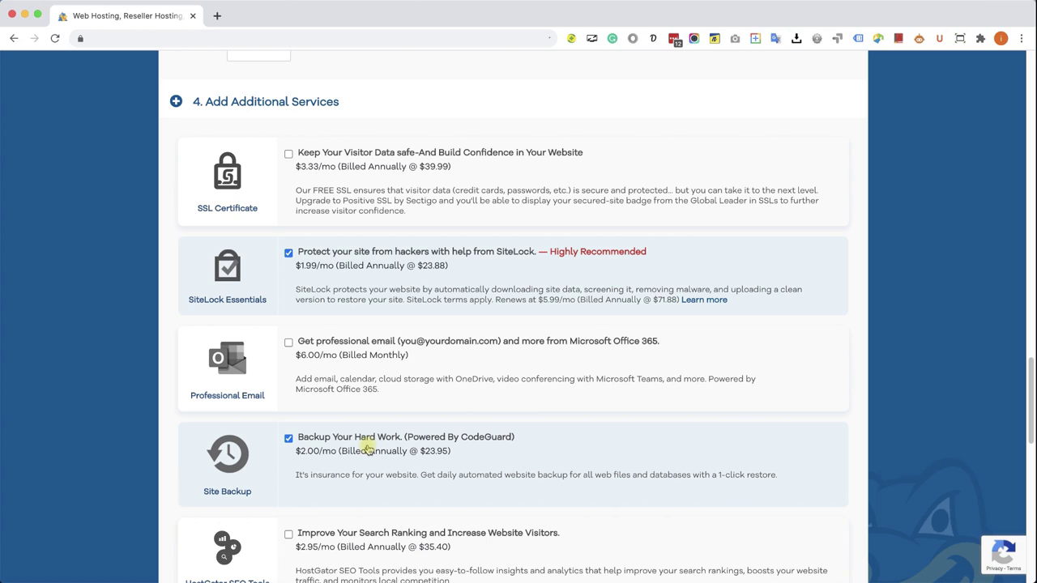
pyautogui.click(289, 253)
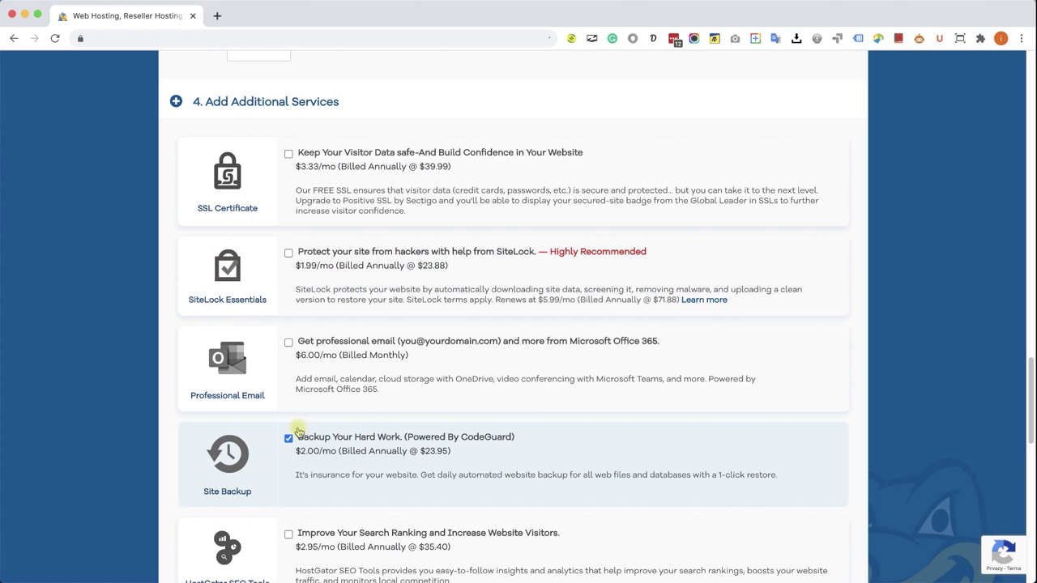
pyautogui.click(288, 438)
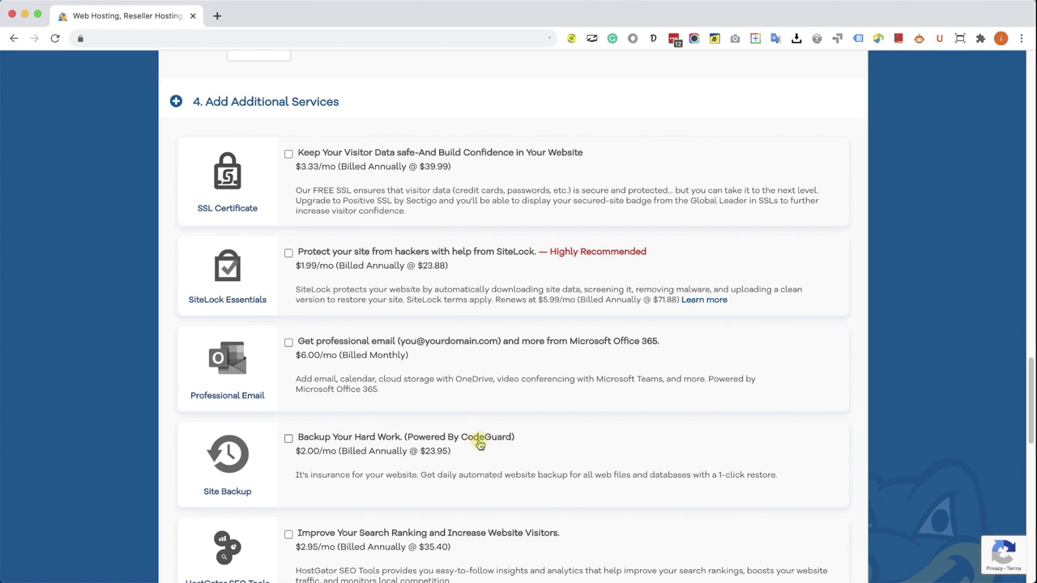
pyautogui.scroll(-3, 503, 437)
pyautogui.scroll(-5, 509, 437)
pyautogui.scroll(-3, 509, 438)
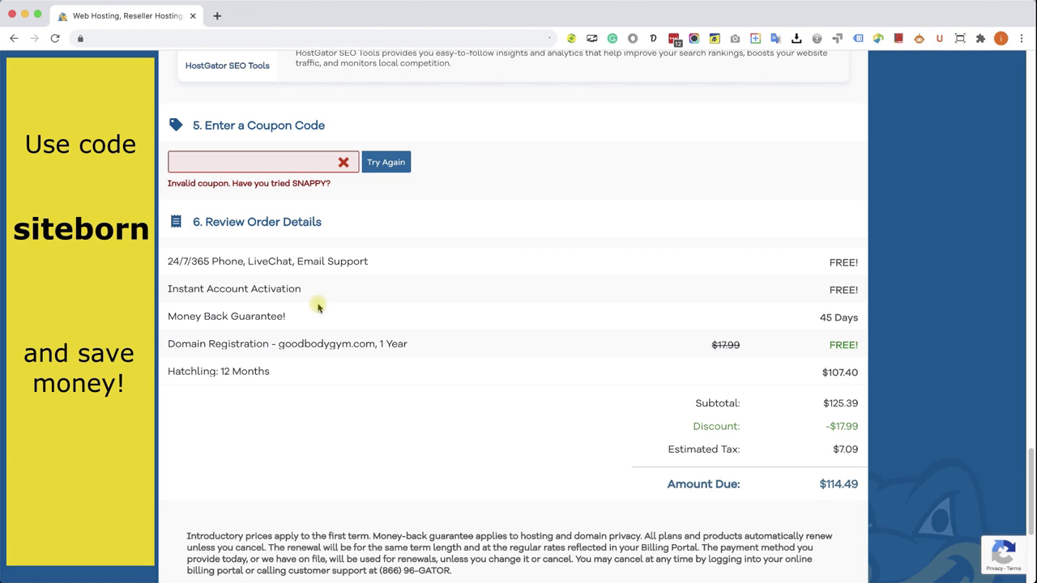
# Step: Validate the coupon code siteborn, bringing Hatchling down to $64.44
pyautogui.click(272, 163)
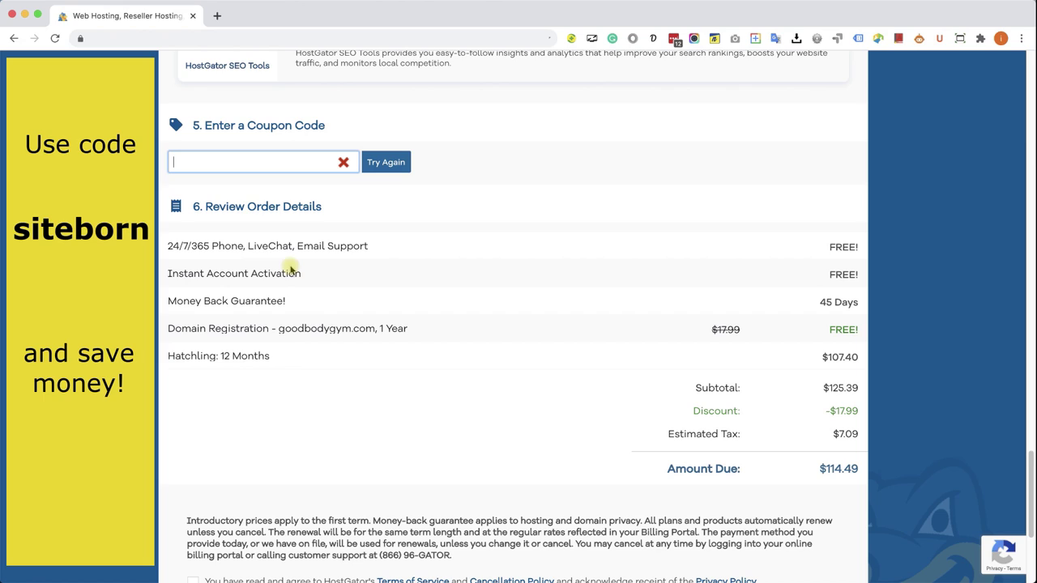
pyautogui.write('siteborn')
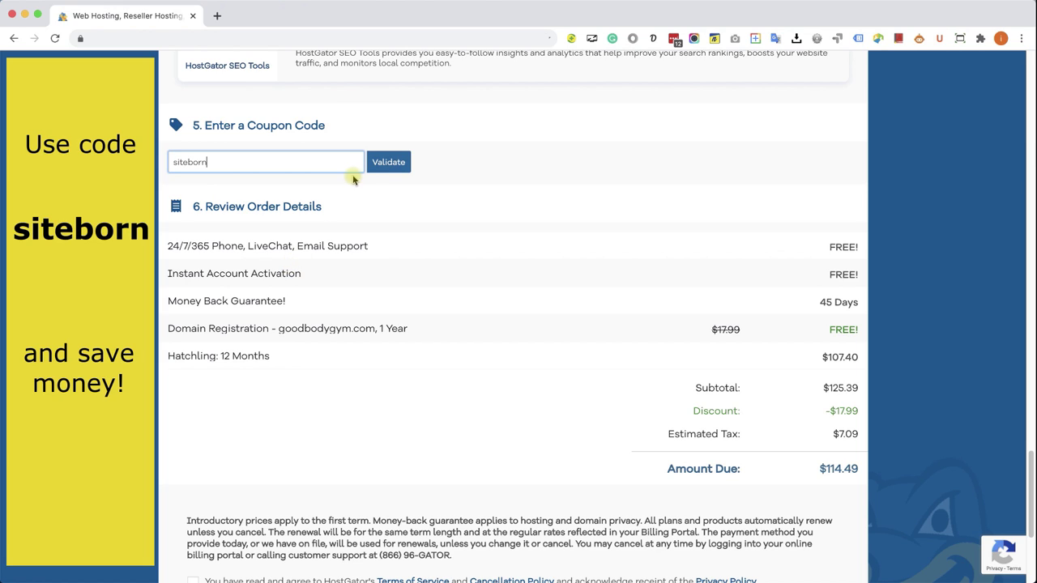
pyautogui.click(379, 163)
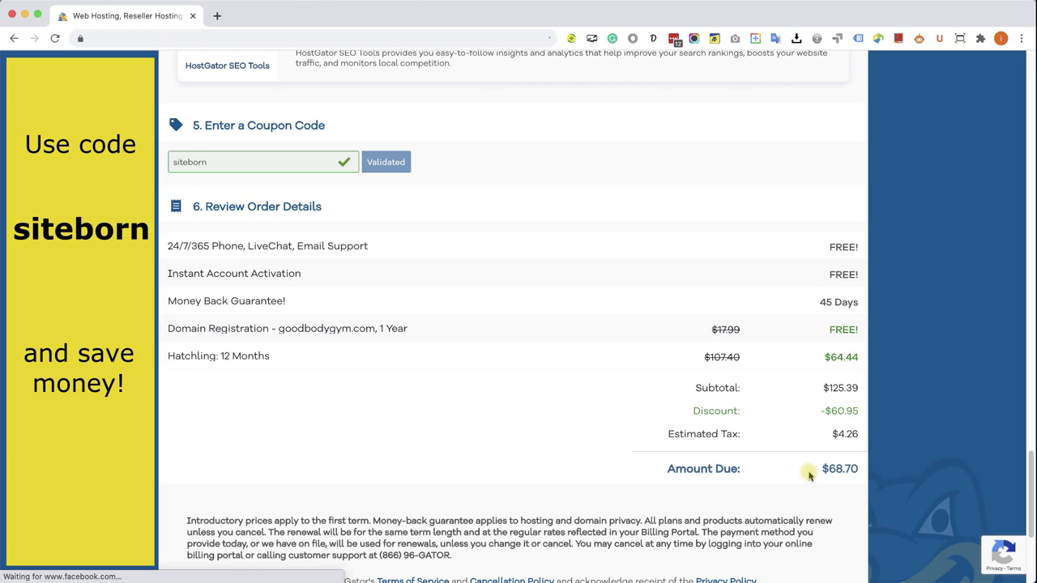
# Step: Highlight the free domain line and the -$60.95 discount in the order review
pyautogui.tripleClick(391, 329)
pyautogui.click(470, 332)
pyautogui.moveTo(825, 411); pyautogui.dragTo(856, 410)
pyautogui.click(847, 411)
pyautogui.scroll(-5, 774, 434)
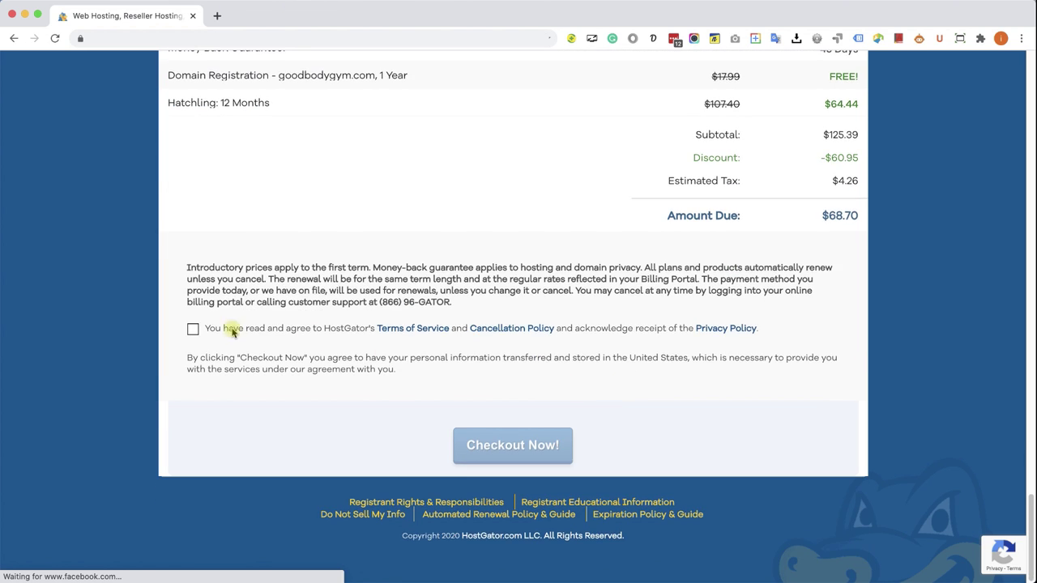
# Step: Accept the Terms of Service, check out, skip the goals survey, and go to the dashboard
pyautogui.click(193, 329)
pyautogui.click(501, 438)
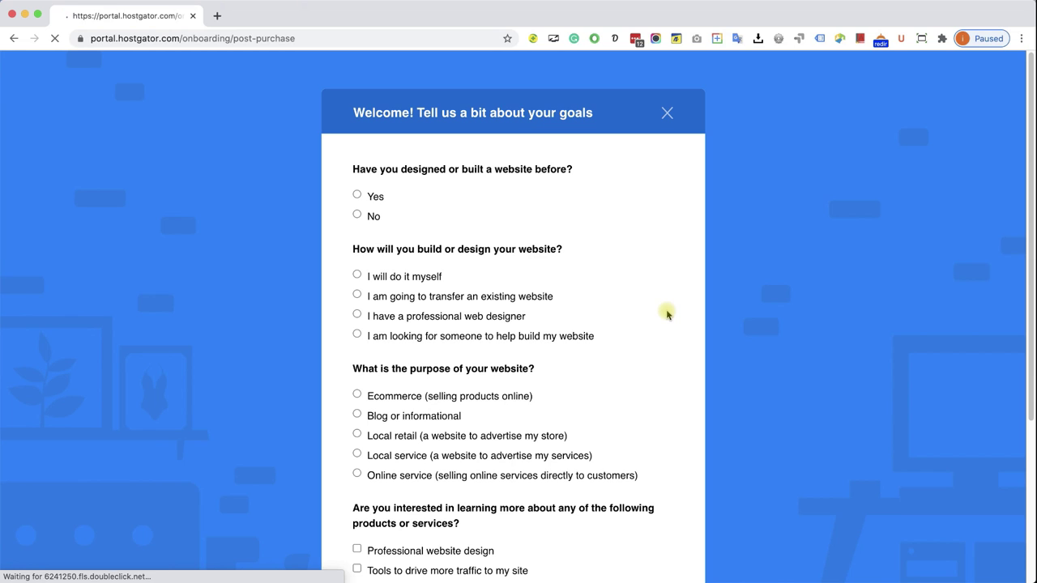
pyautogui.scroll(-3, 654, 264)
pyautogui.scroll(-2, 654, 265)
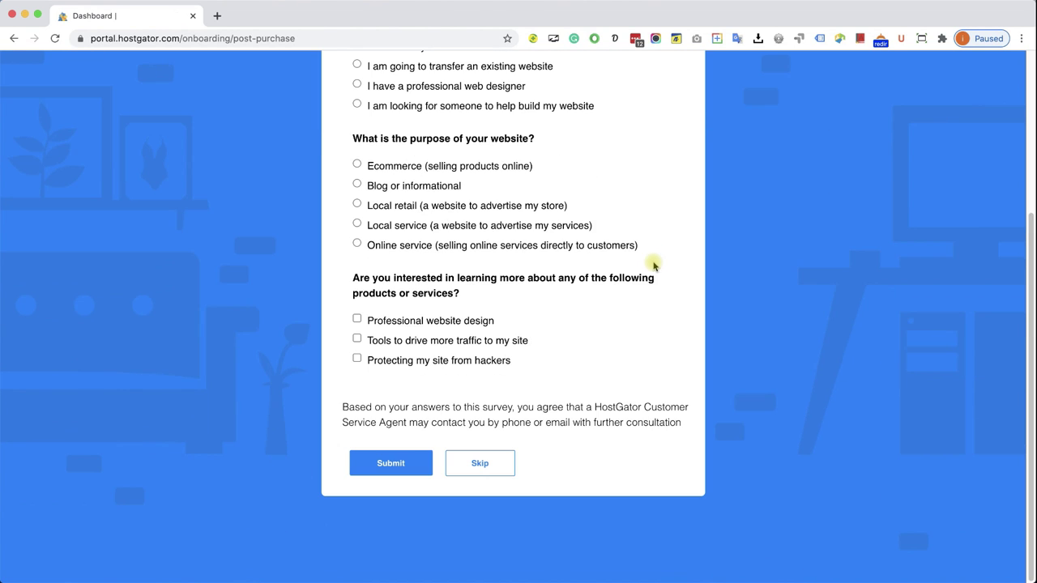
pyautogui.click(481, 465)
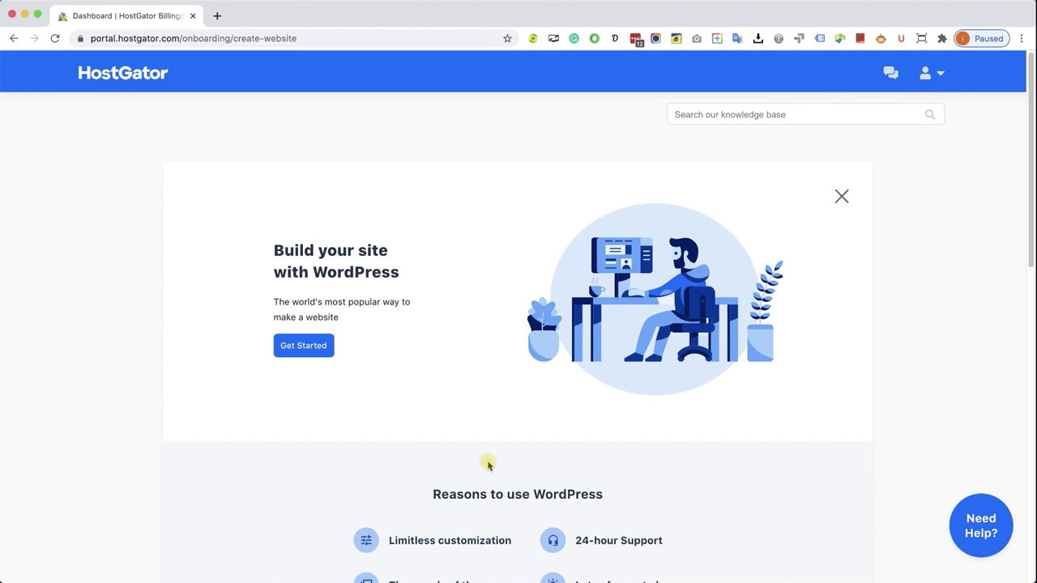
pyautogui.scroll(-8, 489, 464)
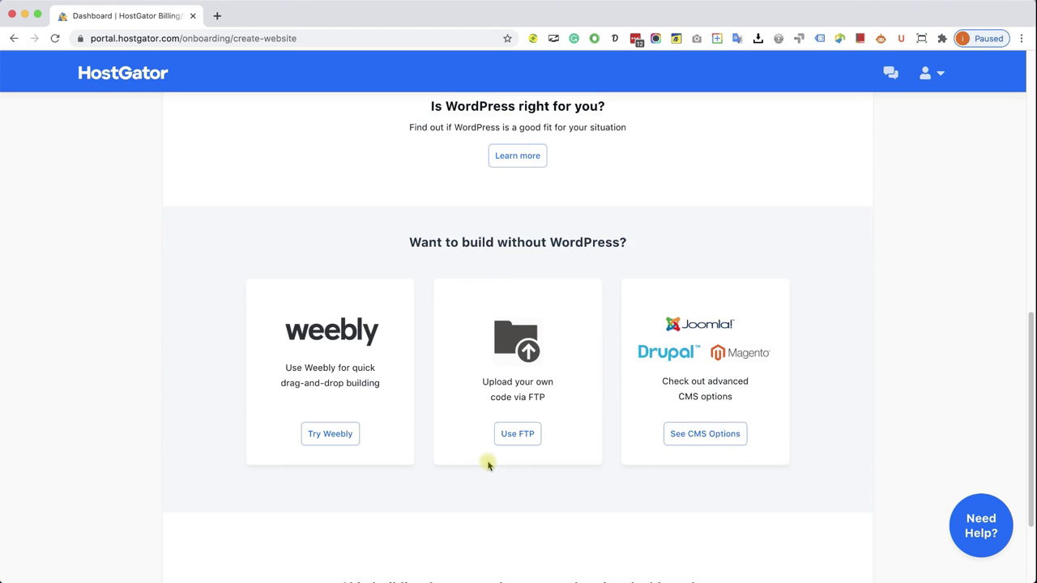
pyautogui.scroll(-3, 489, 464)
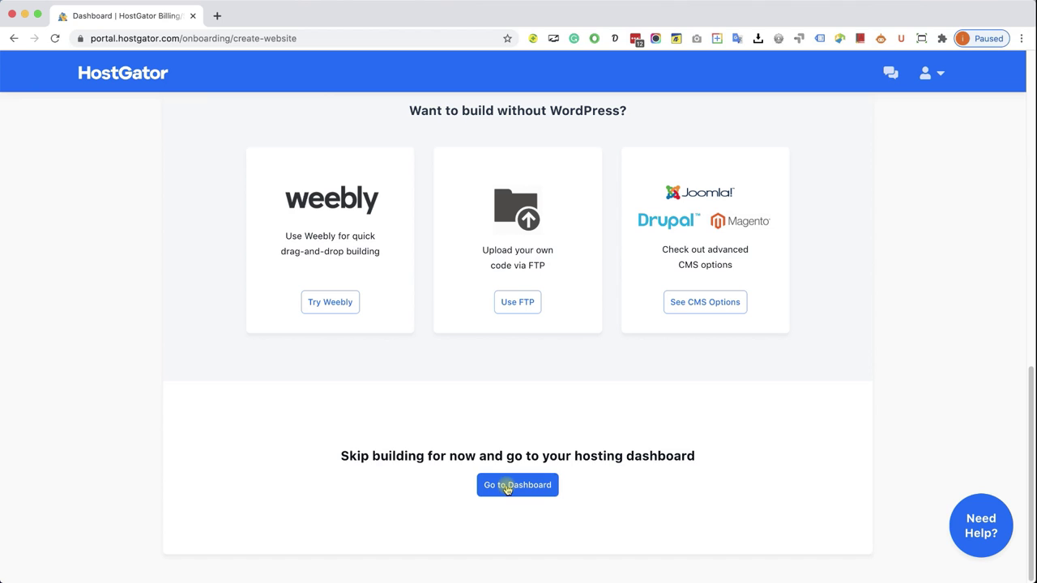
pyautogui.click(507, 486)
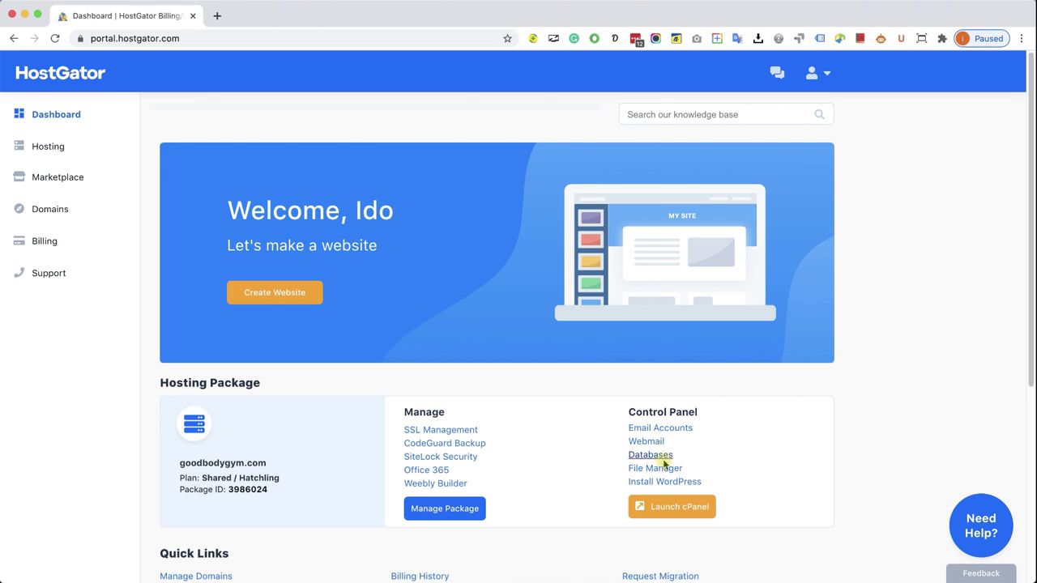
# Step: Verify the goodbodygym.com registrant e-mail through the LaunchPad link in Gmail
pyautogui.click(215, 16)
pyautogui.write('gmail.com')
pyautogui.press('Return')
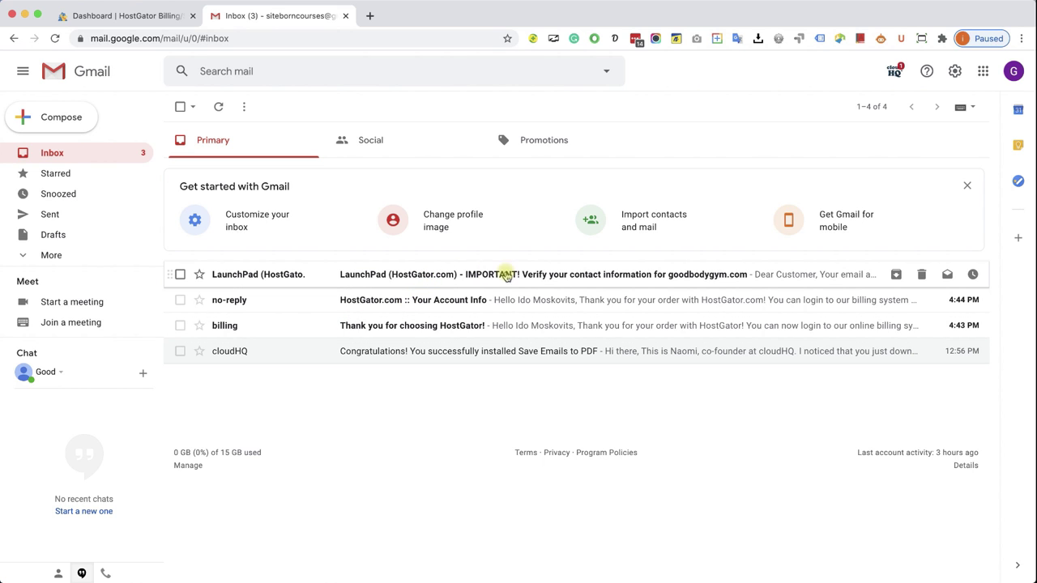
pyautogui.click(533, 277)
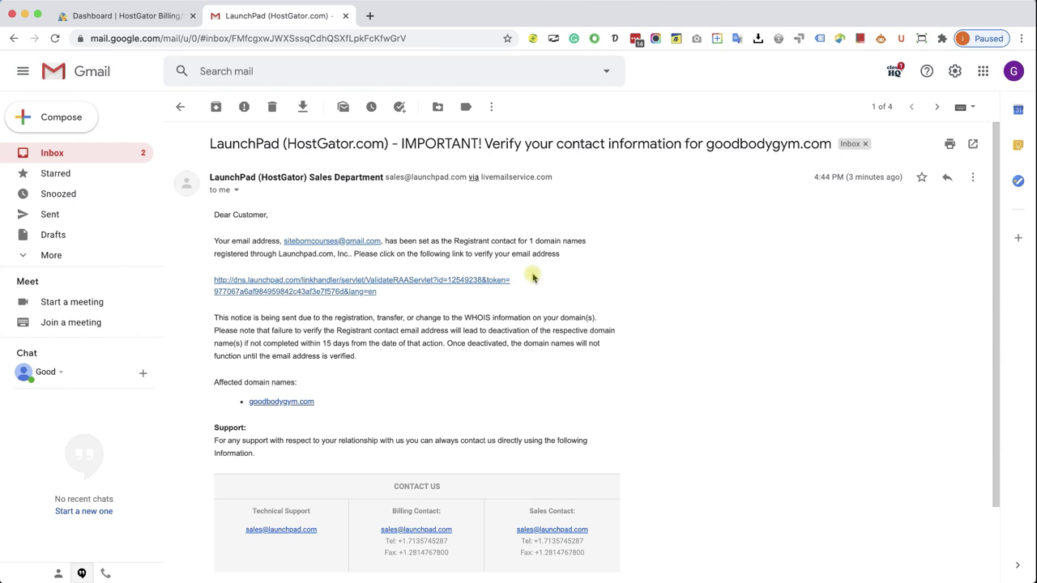
pyautogui.click(332, 284)
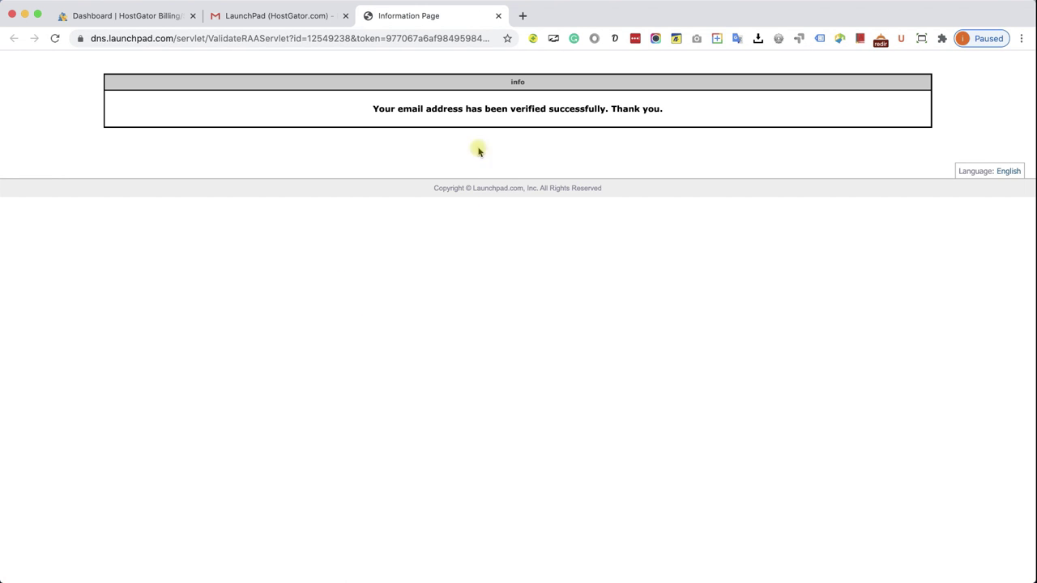
pyautogui.click(498, 16)
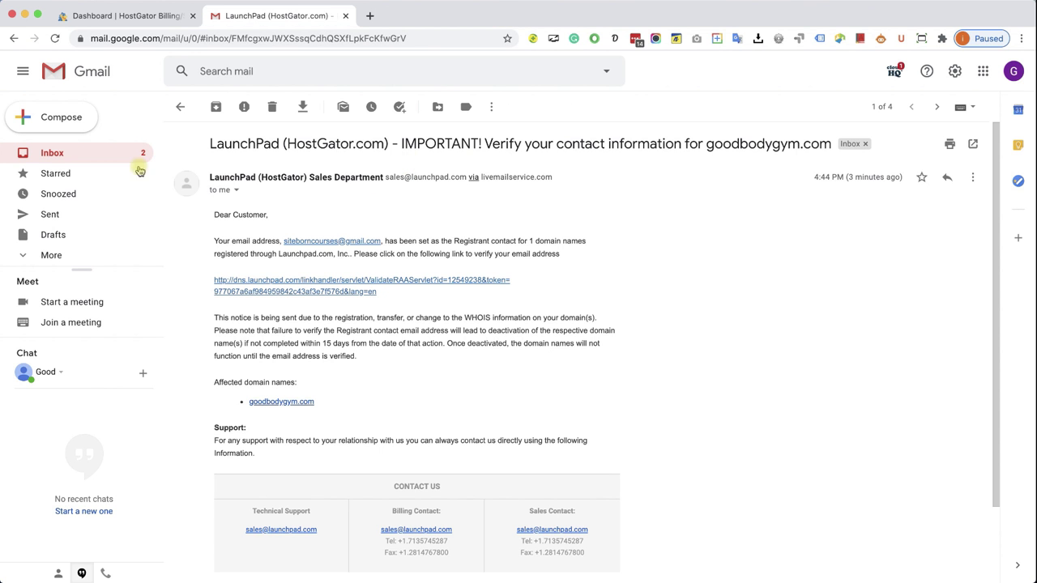
# Step: Read the HostGator account info e-mail, then close the Gmail tab
pyautogui.click(87, 159)
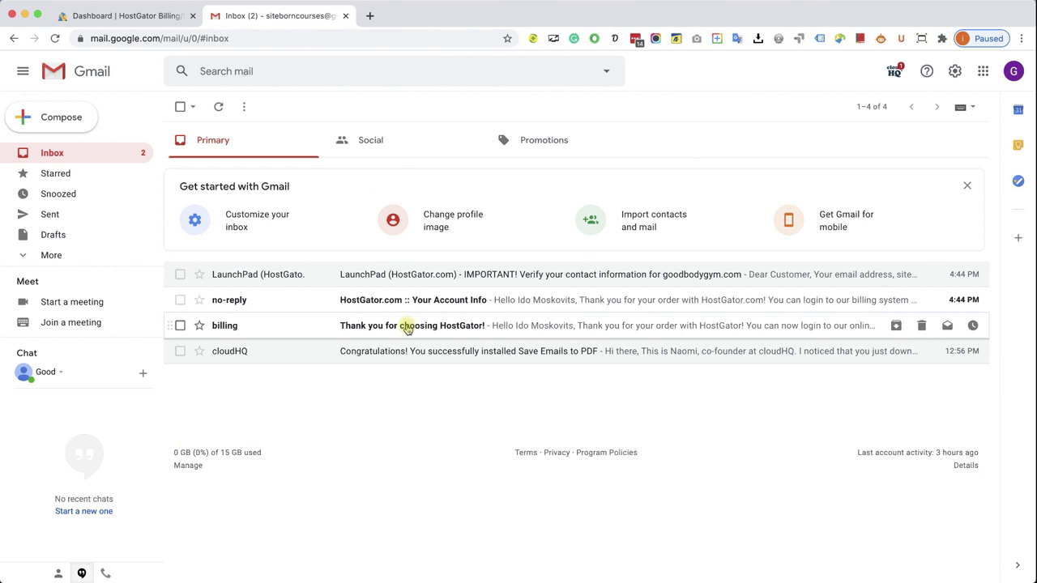
pyautogui.click(435, 301)
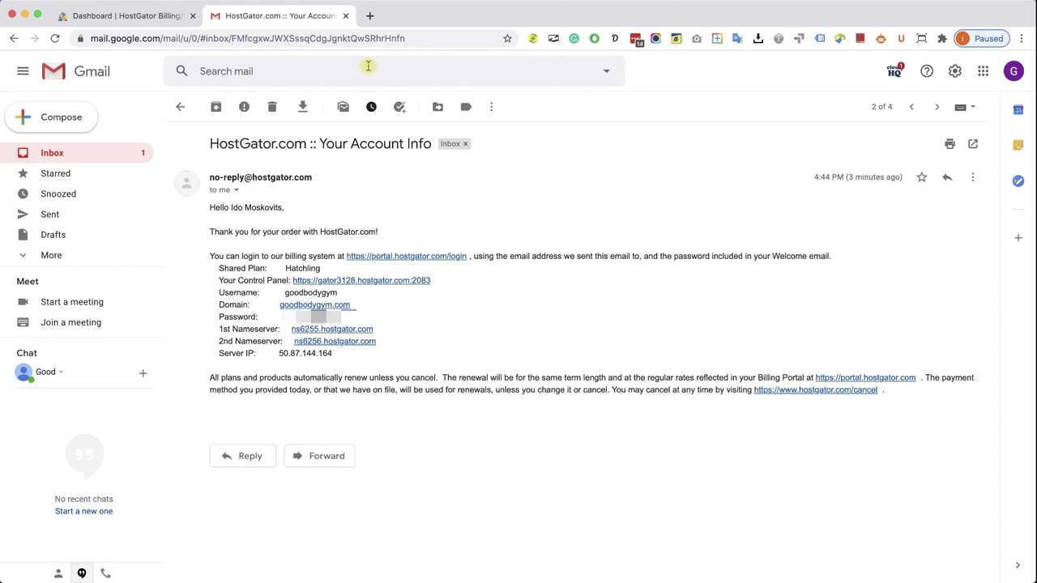
pyautogui.click(342, 15)
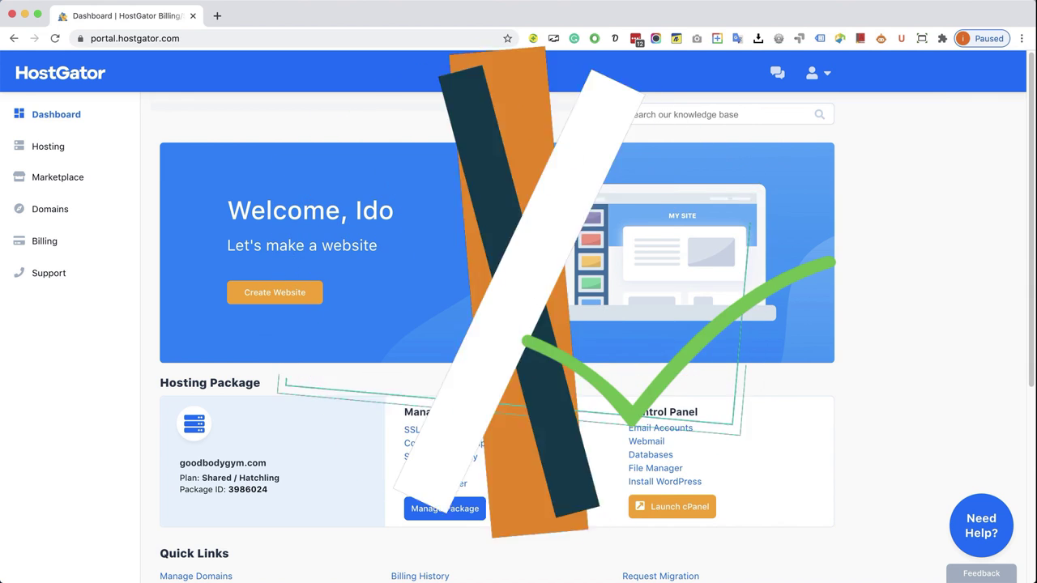
# Step: In Email Accounts, create a 'support' mailbox with a pasted strong password and Unlimited quota
pyautogui.click(669, 430)
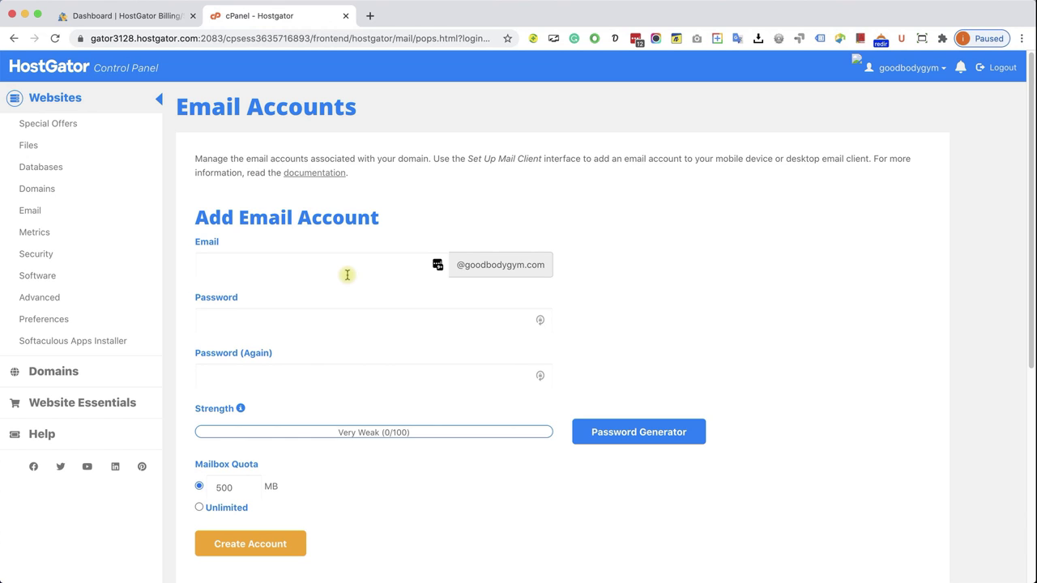
pyautogui.click(347, 275)
pyautogui.write('support')
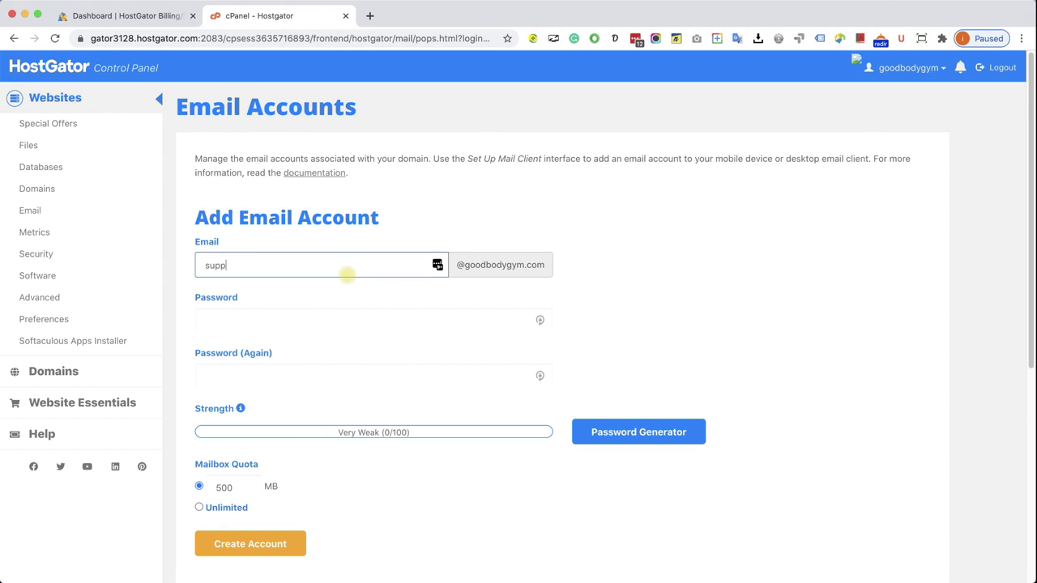
pyautogui.click(356, 316)
pyautogui.press('super+v')
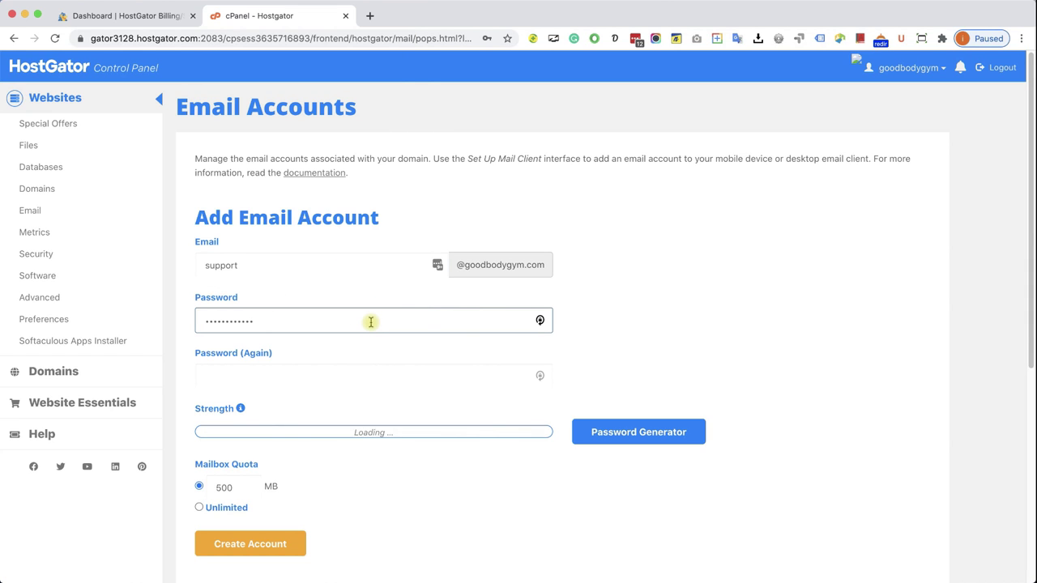
pyautogui.click(334, 377)
pyautogui.press('super+v')
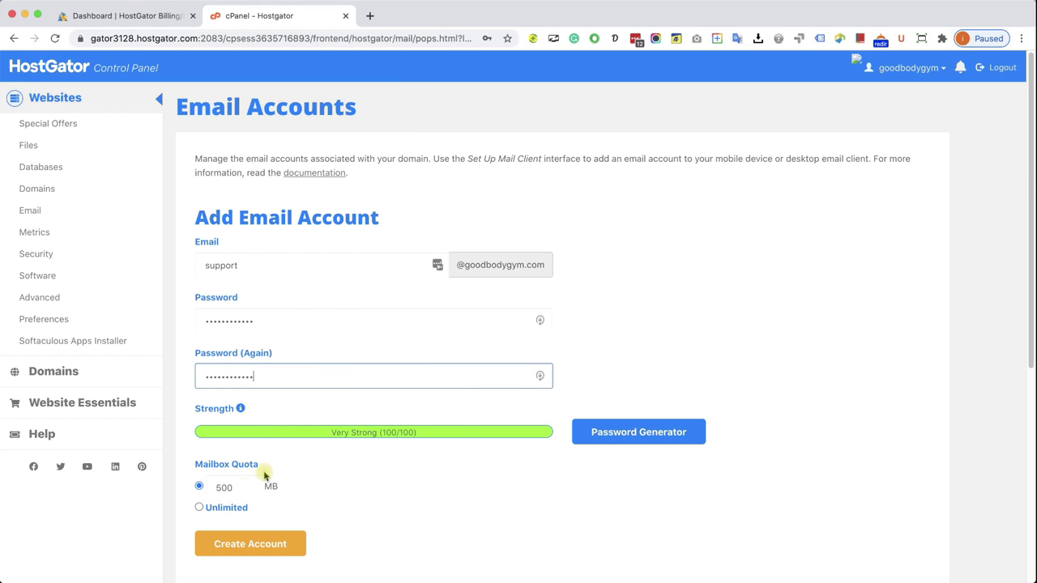
pyautogui.click(199, 508)
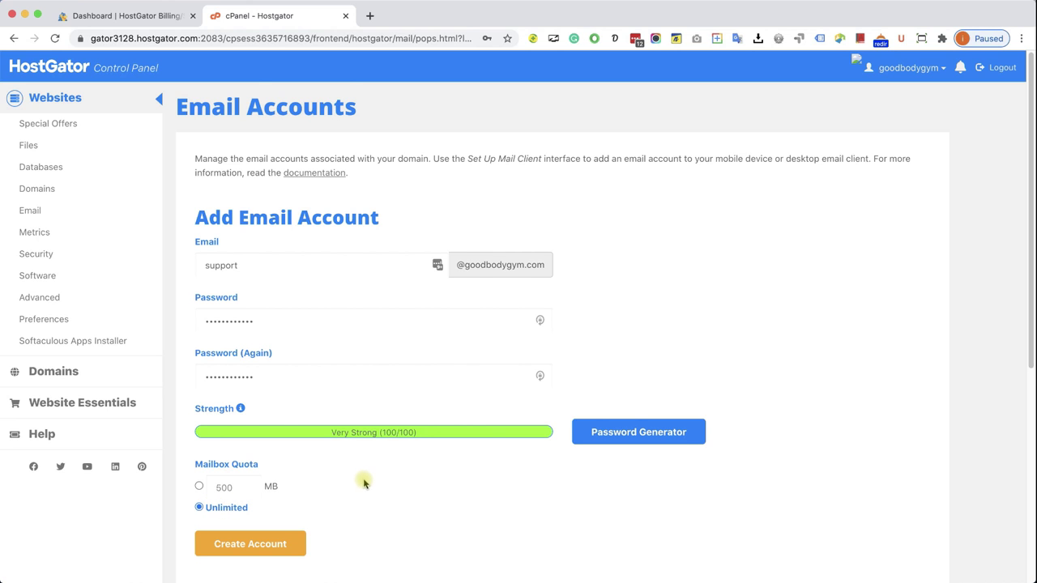
pyautogui.scroll(-2, 371, 474)
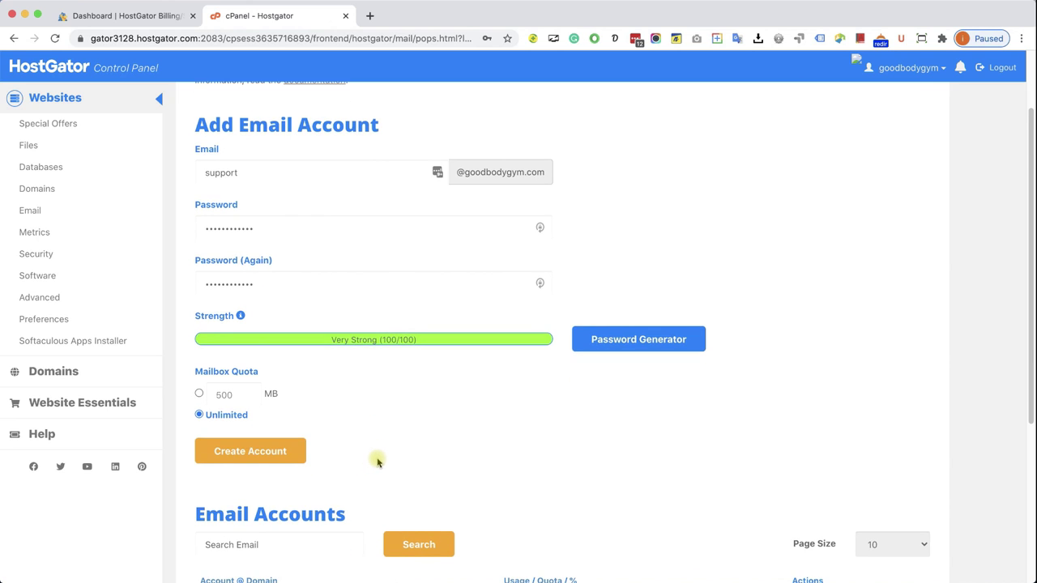
pyautogui.scroll(-2, 371, 451)
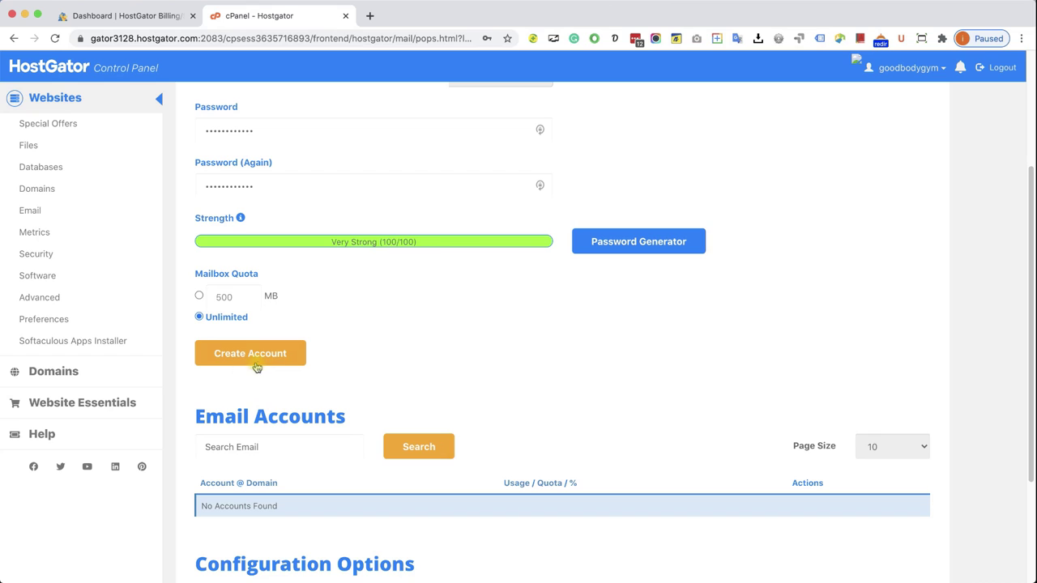
pyautogui.click(251, 356)
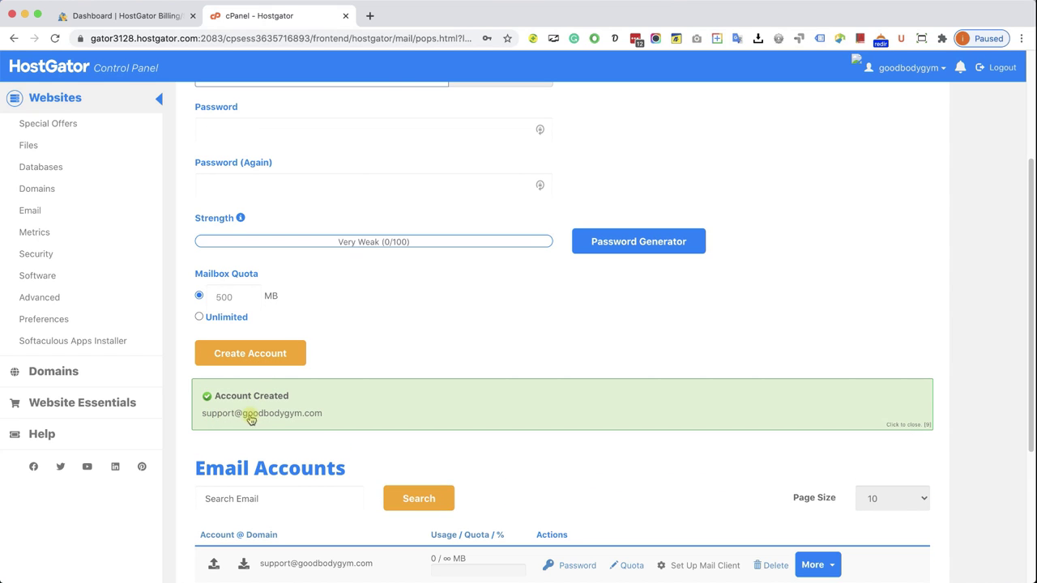
pyautogui.scroll(-3, 322, 401)
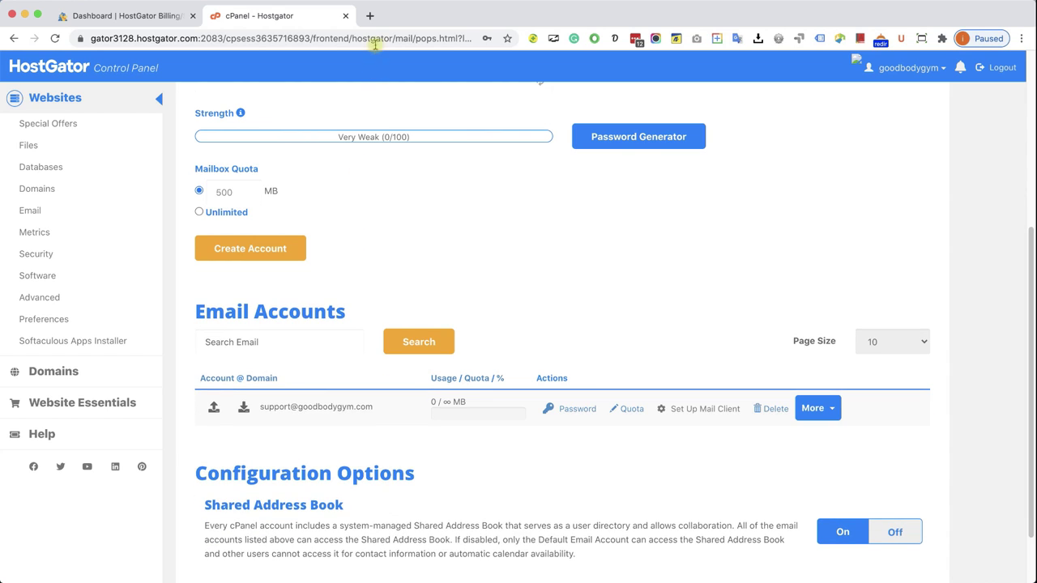
# Step: Log in at mail.goodbodygym.com/webmail with the support mailbox address and its saved password
pyautogui.click(370, 16)
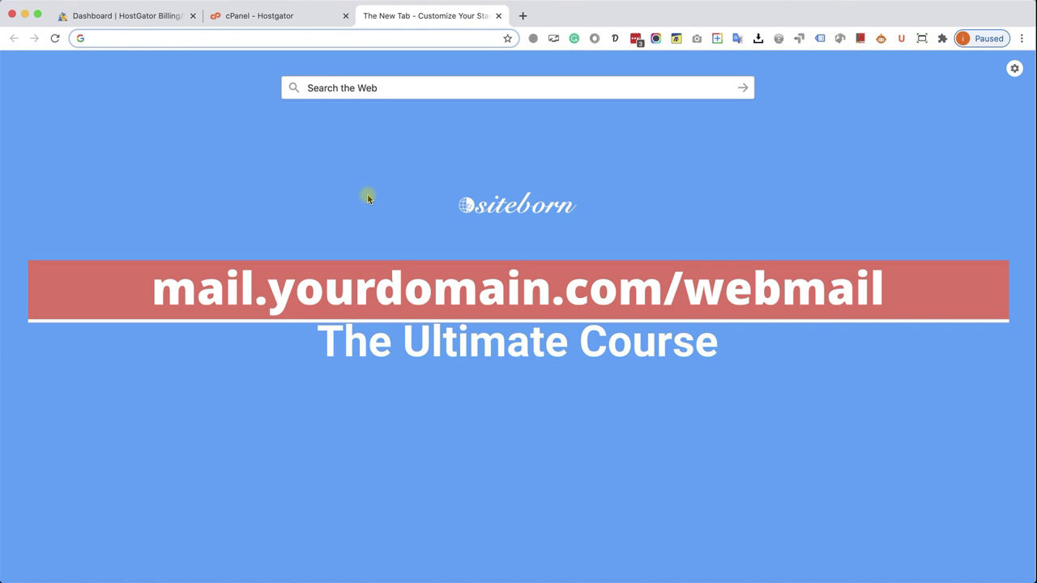
pyautogui.write('mail.goodbodygym')
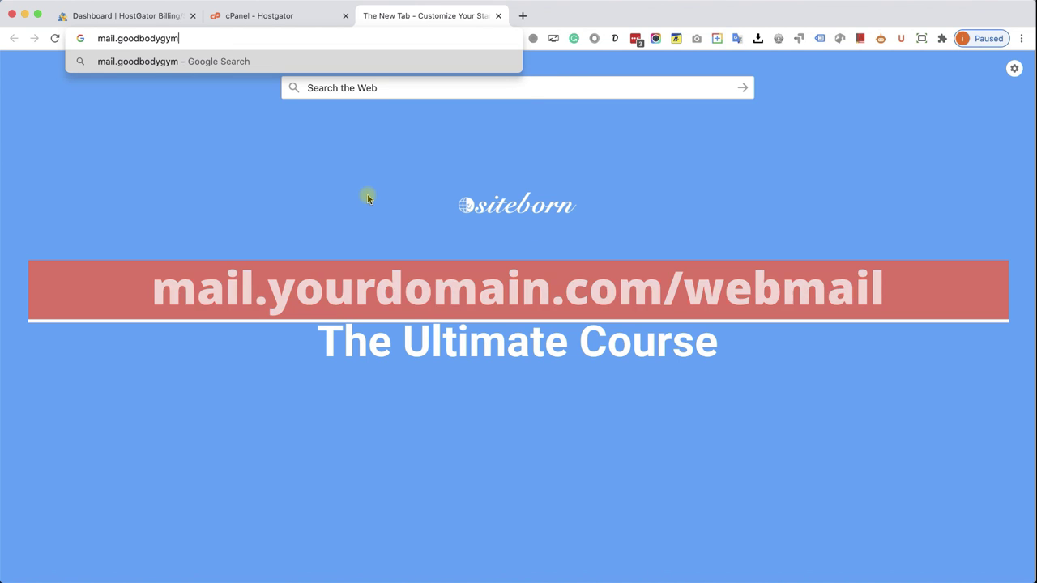
pyautogui.write('.com/we')
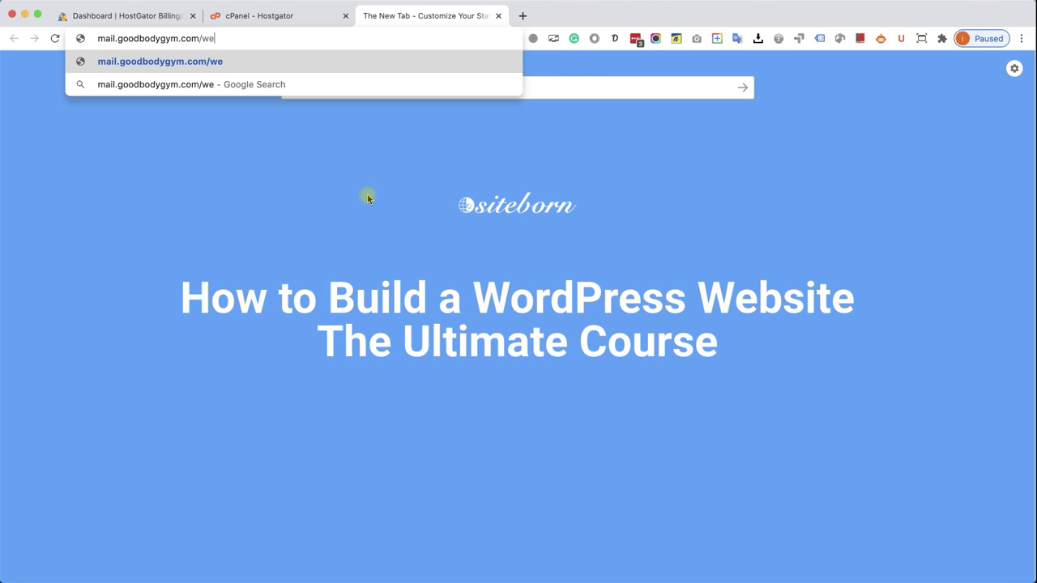
pyautogui.write('bmail')
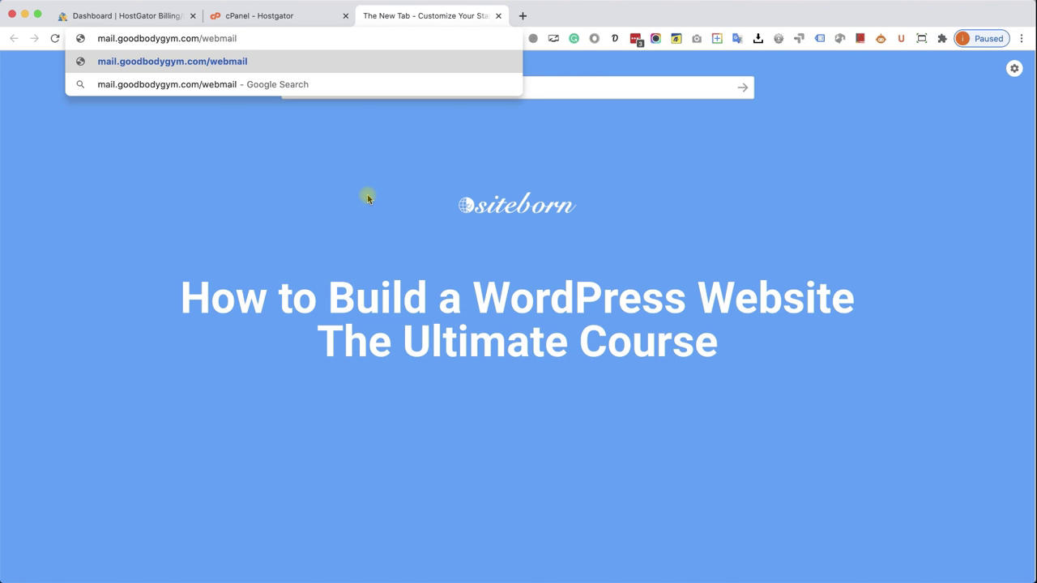
pyautogui.press('Return')
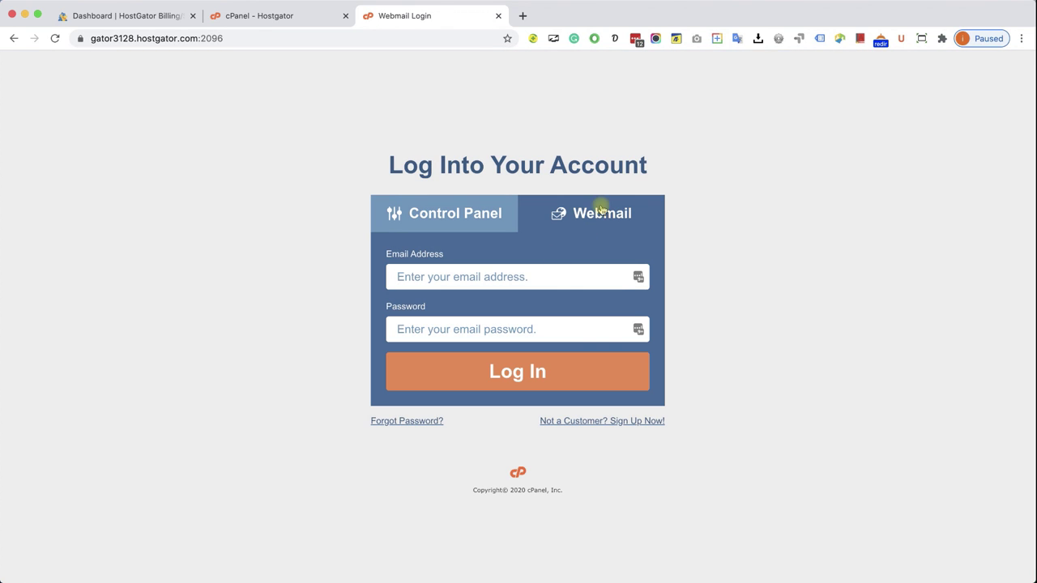
pyautogui.click(500, 278)
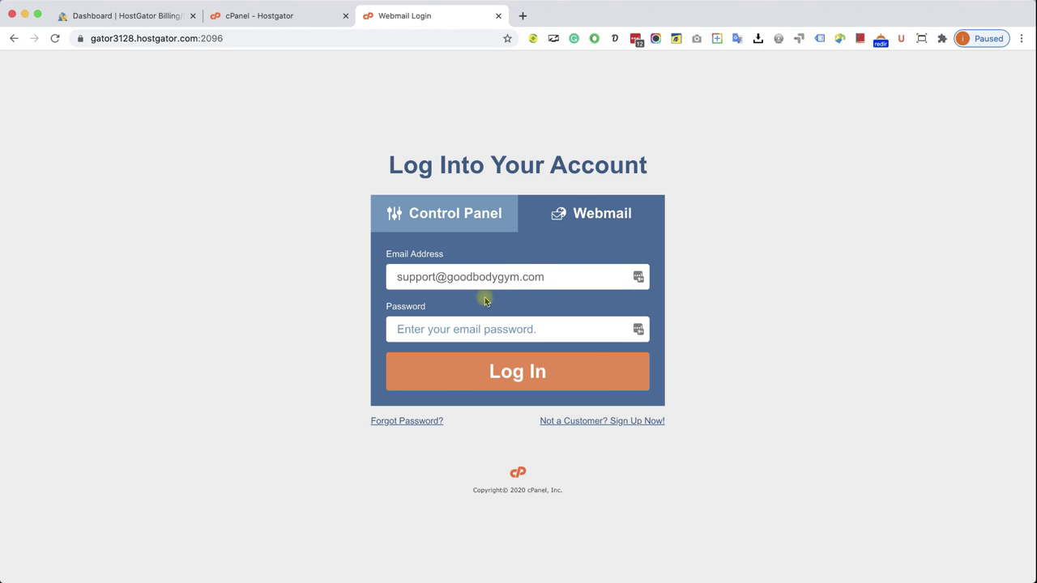
pyautogui.click(459, 329)
pyautogui.press('super+v')
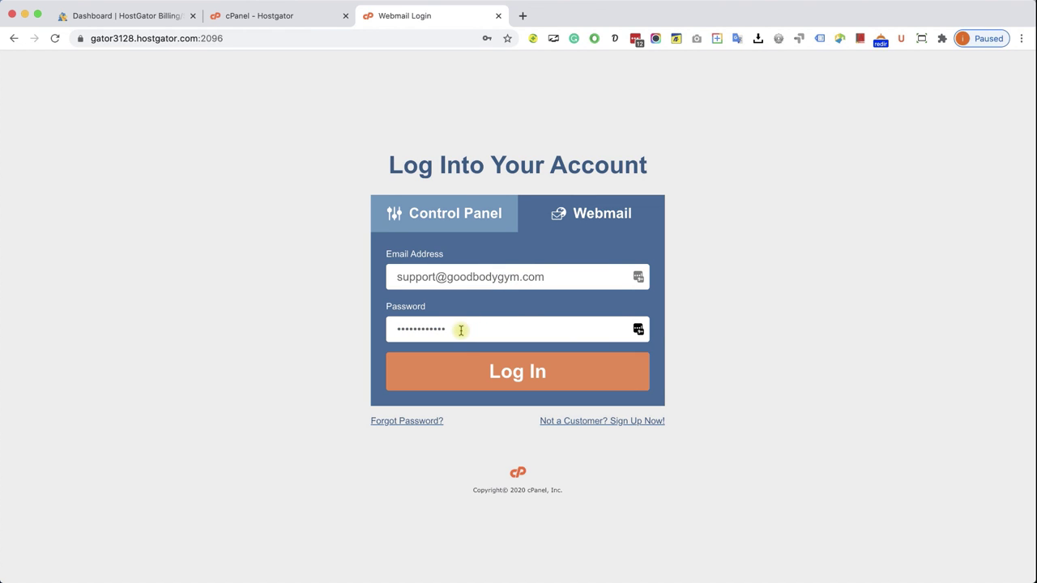
pyautogui.click(462, 366)
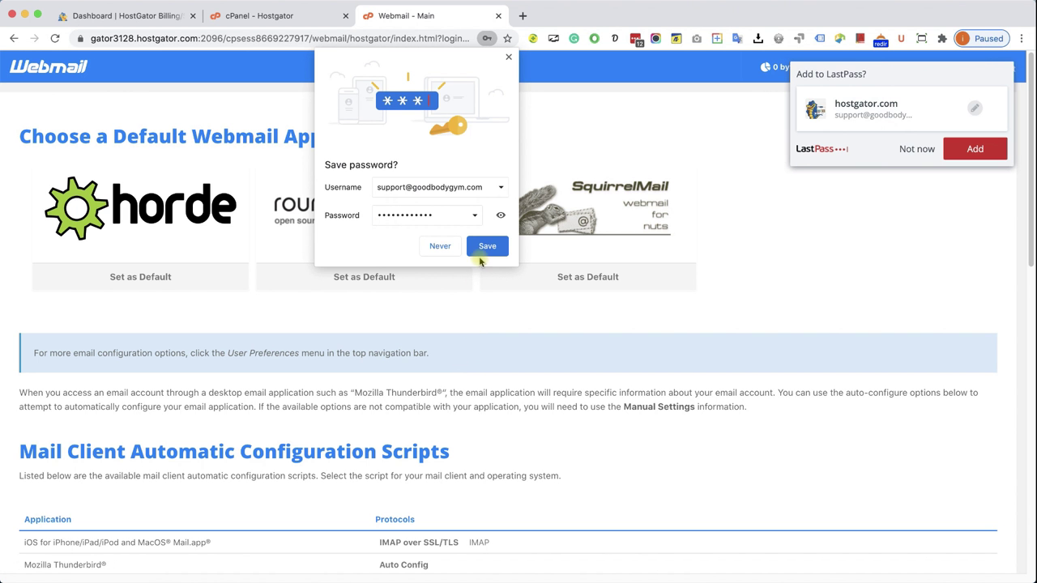
# Step: Save the webmail login, set Roundcube as default, and start a new message in Roundcube
pyautogui.click(484, 247)
pyautogui.click(977, 151)
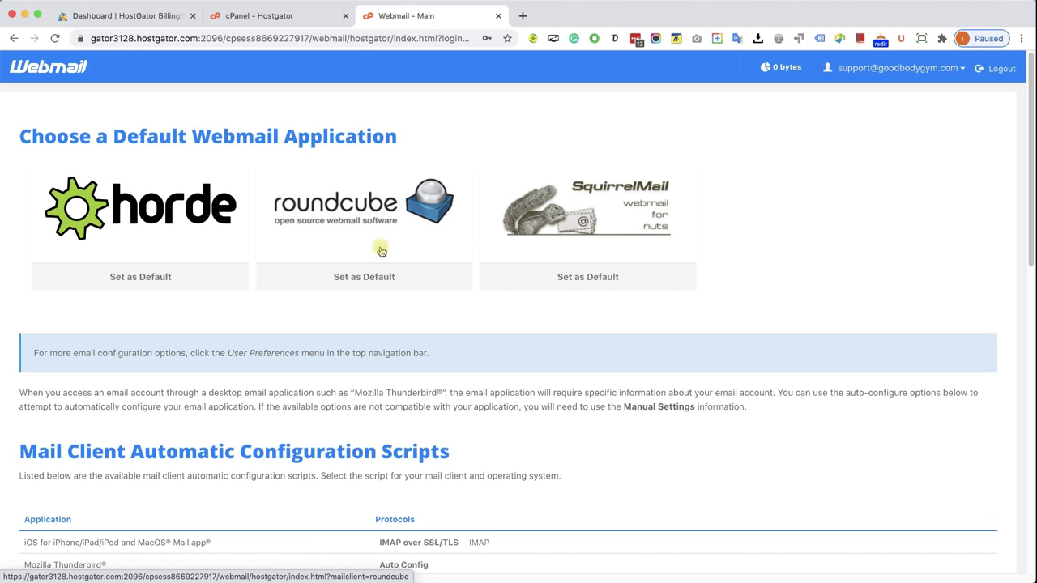
pyautogui.click(381, 280)
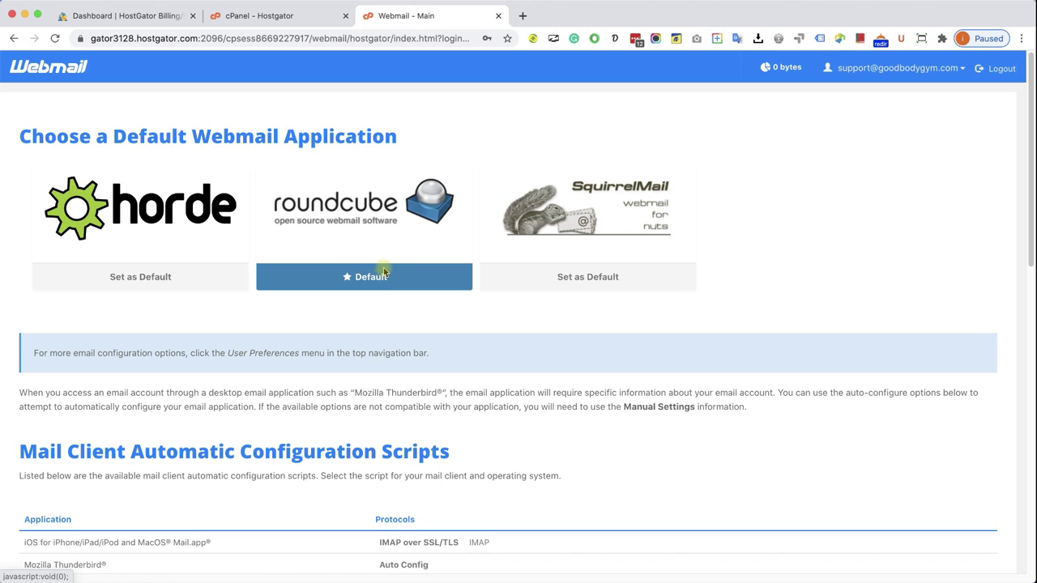
pyautogui.click(385, 227)
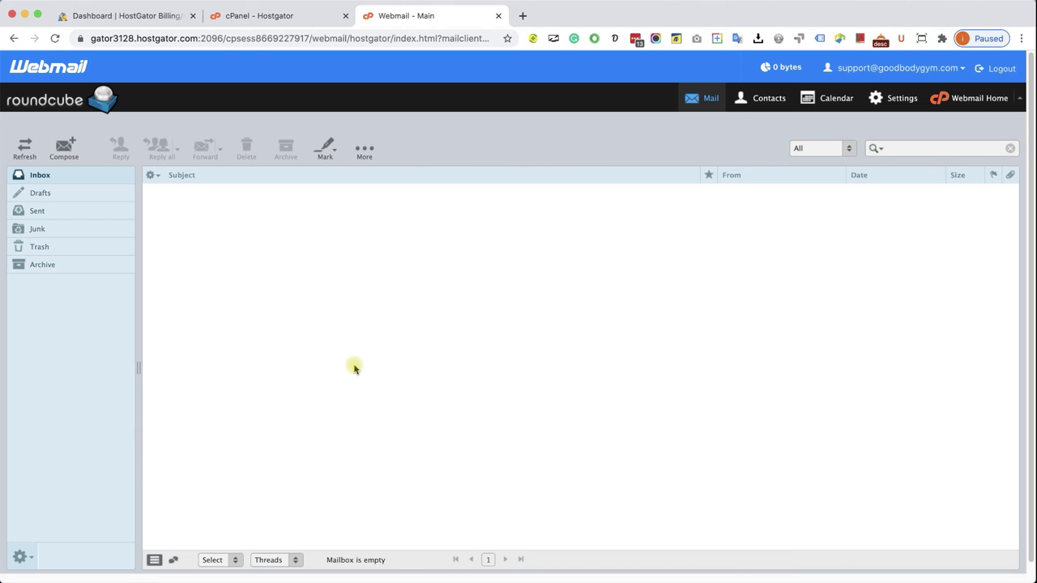
pyautogui.click(64, 149)
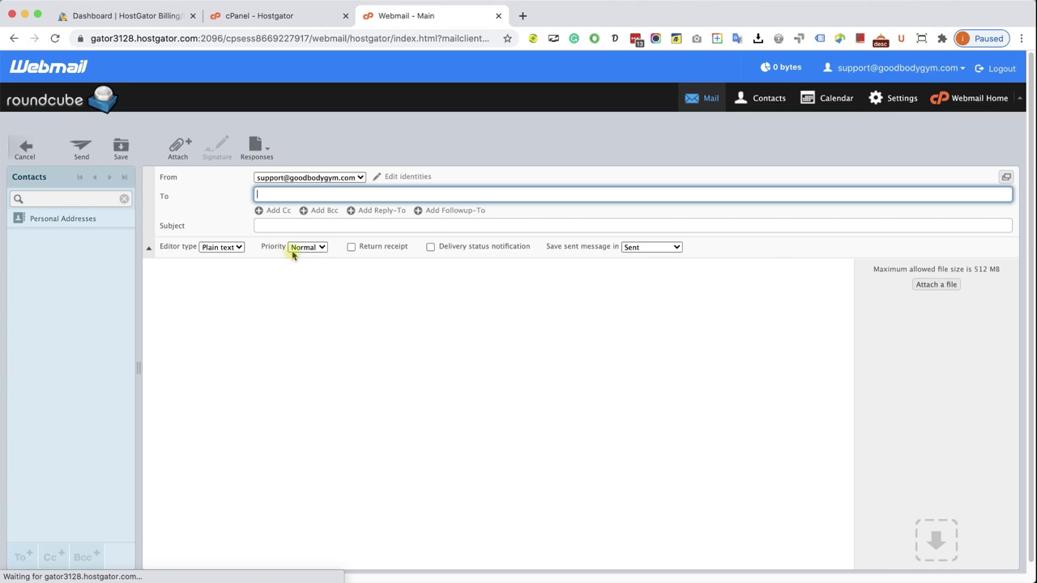
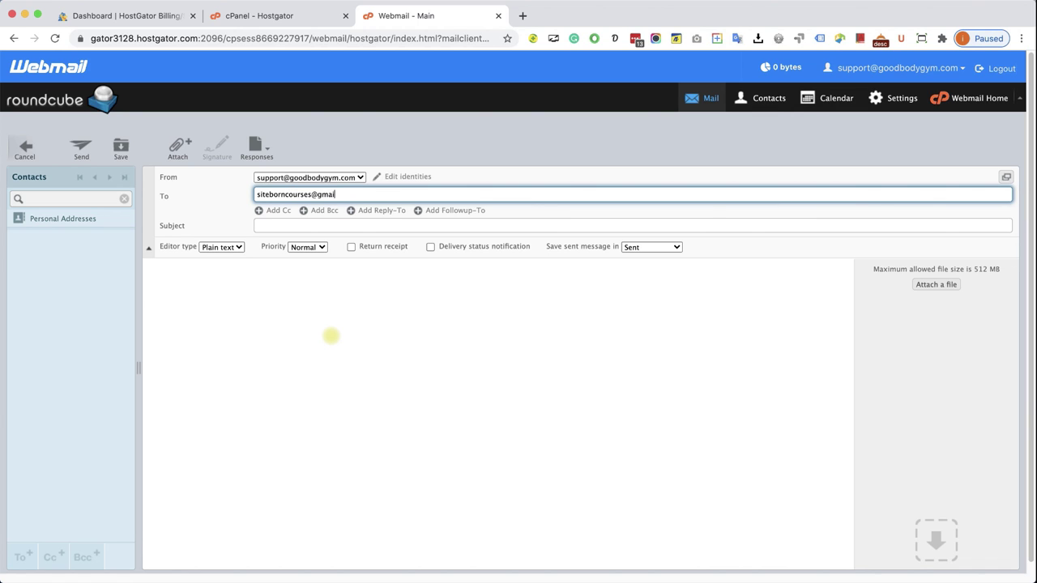
# Step: Send the Gmail account a test e-mail with subject 'Hi' and body 'Is it working?'
pyautogui.click(393, 226)
pyautogui.write('Hi')
pyautogui.click(584, 402)
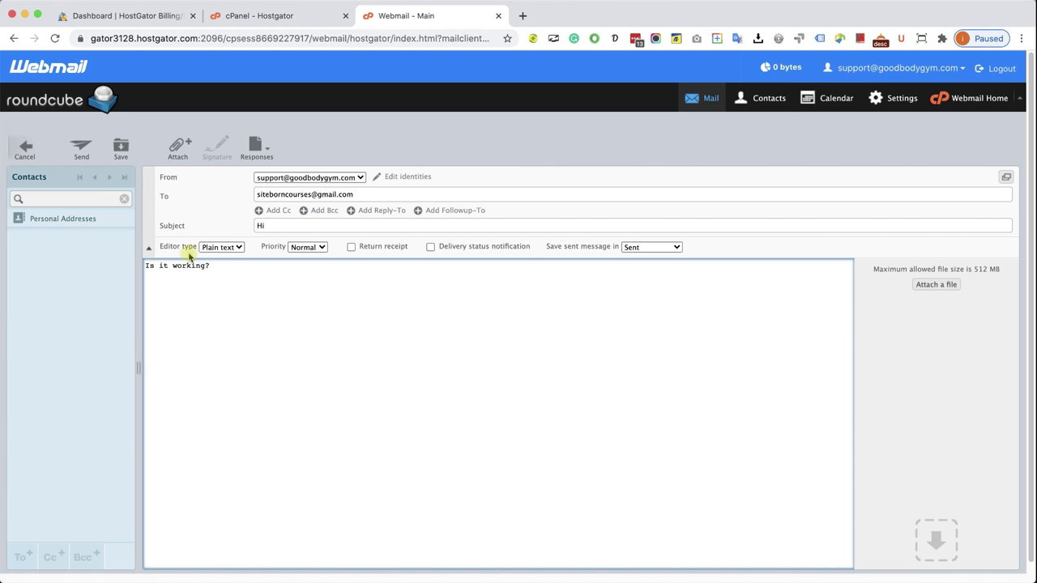
pyautogui.click(81, 154)
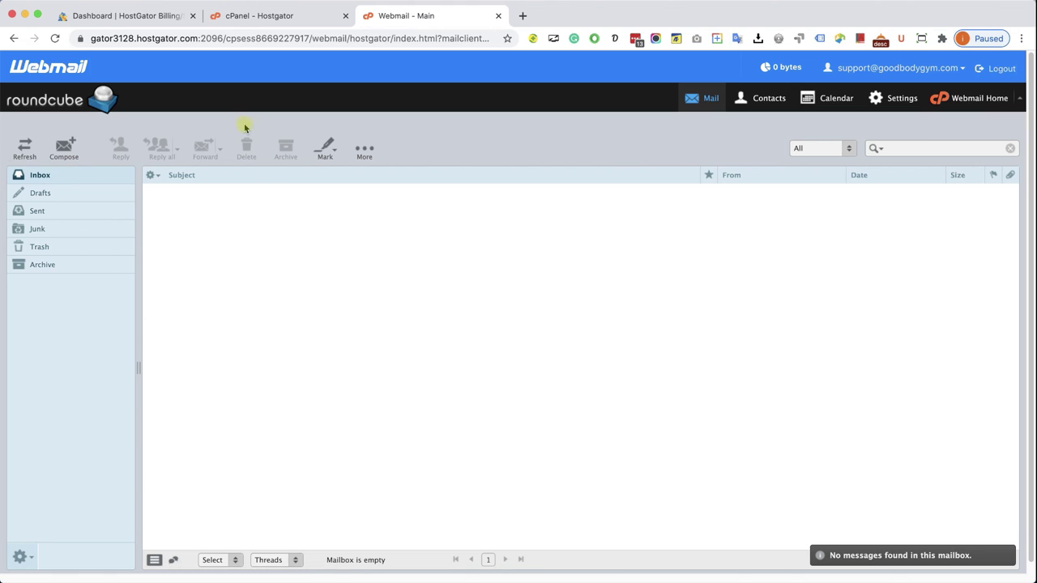
pyautogui.click(523, 16)
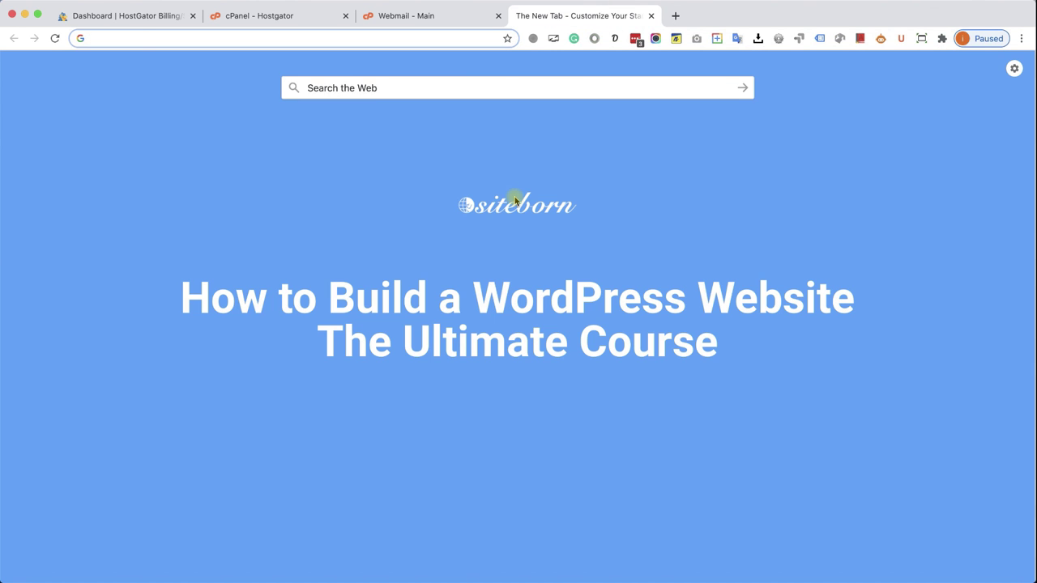
# Step: In Gmail, reply 'Yes, it is working.' to the Hi test message, then return to Roundcube
pyautogui.write('gm')
pyautogui.press('Return')
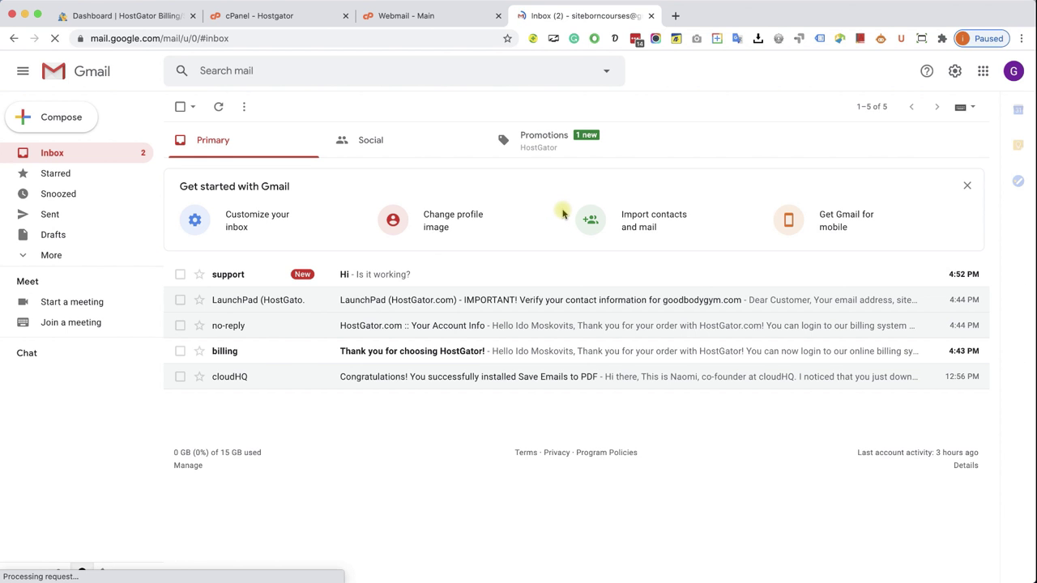
pyautogui.click(392, 279)
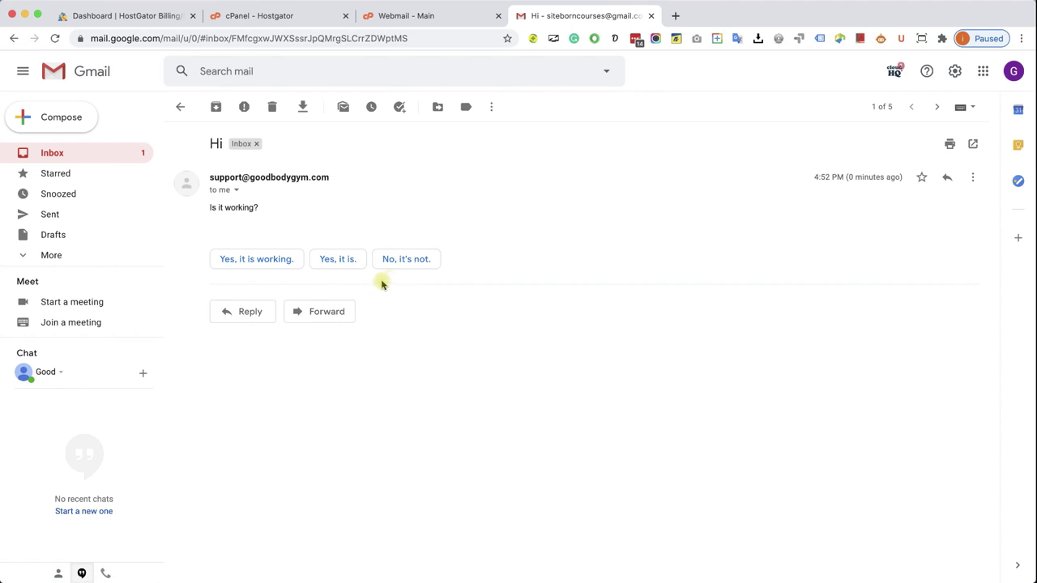
pyautogui.click(268, 257)
pyautogui.click(256, 379)
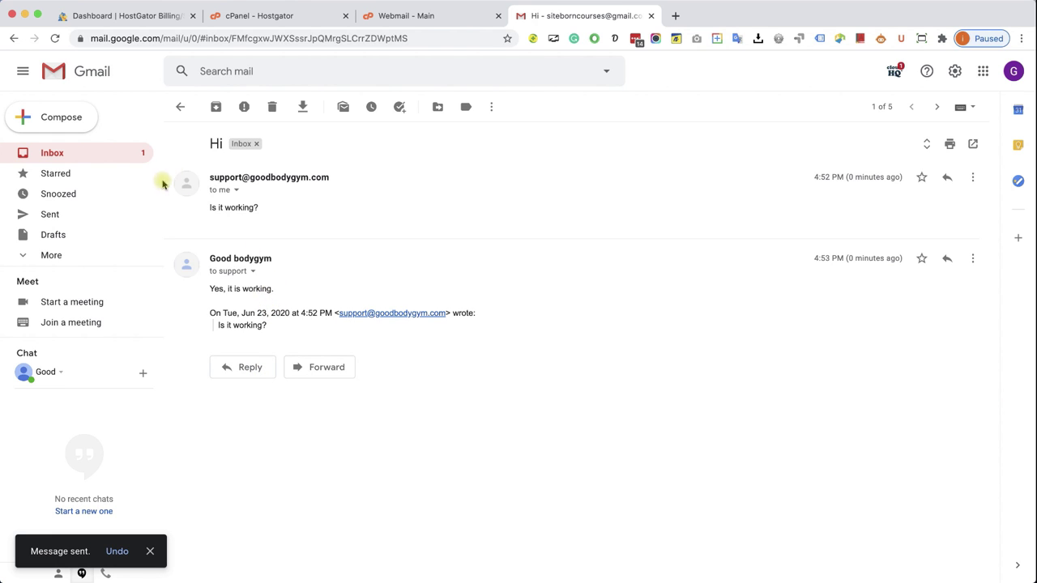
pyautogui.click(398, 25)
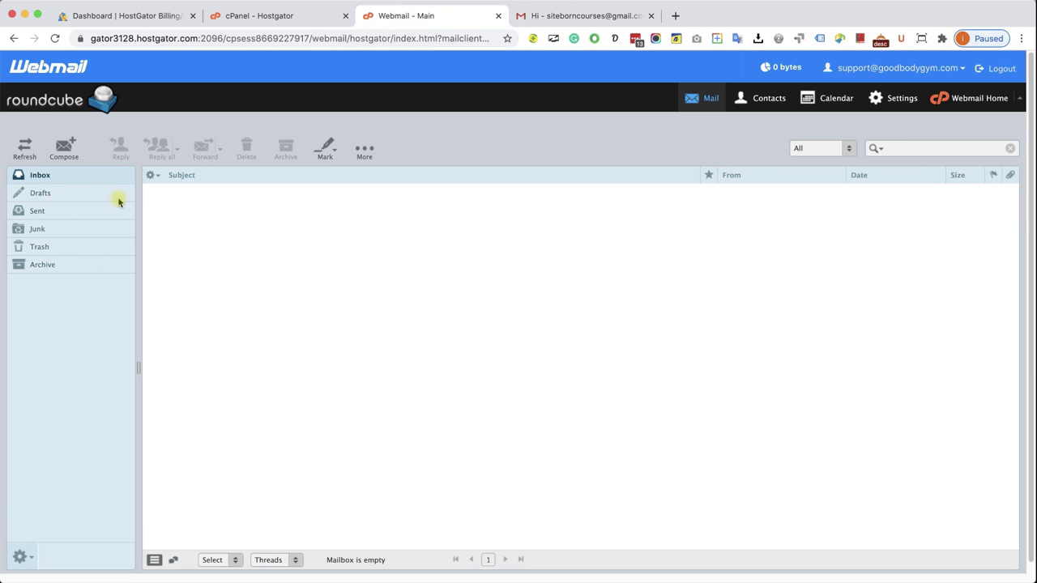
# Step: Refresh the Roundcube inbox and open the Re: Hi reply reading 'Yes, it is working.'
pyautogui.click(86, 171)
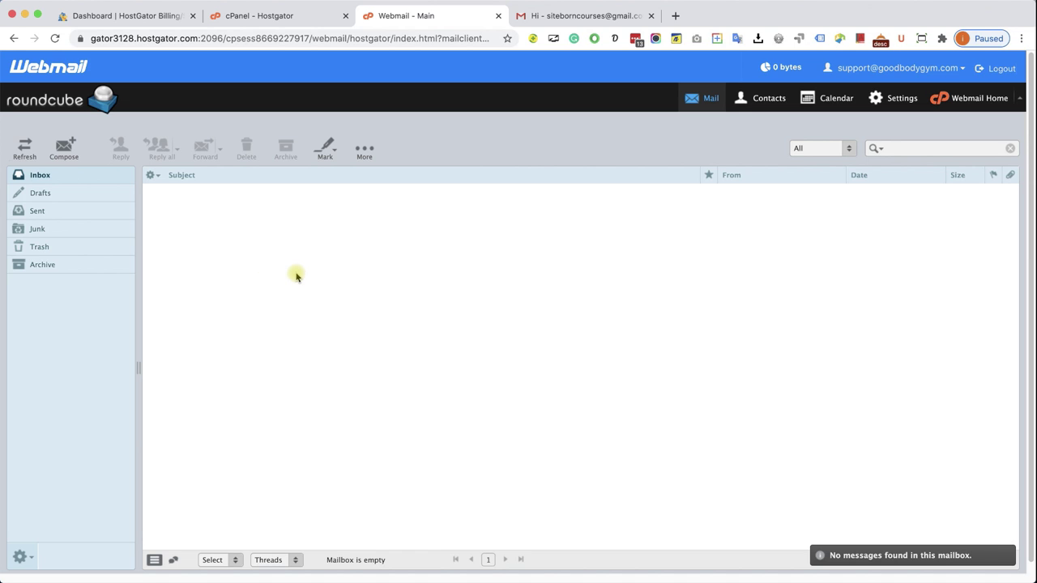
pyautogui.click(94, 182)
pyautogui.click(94, 181)
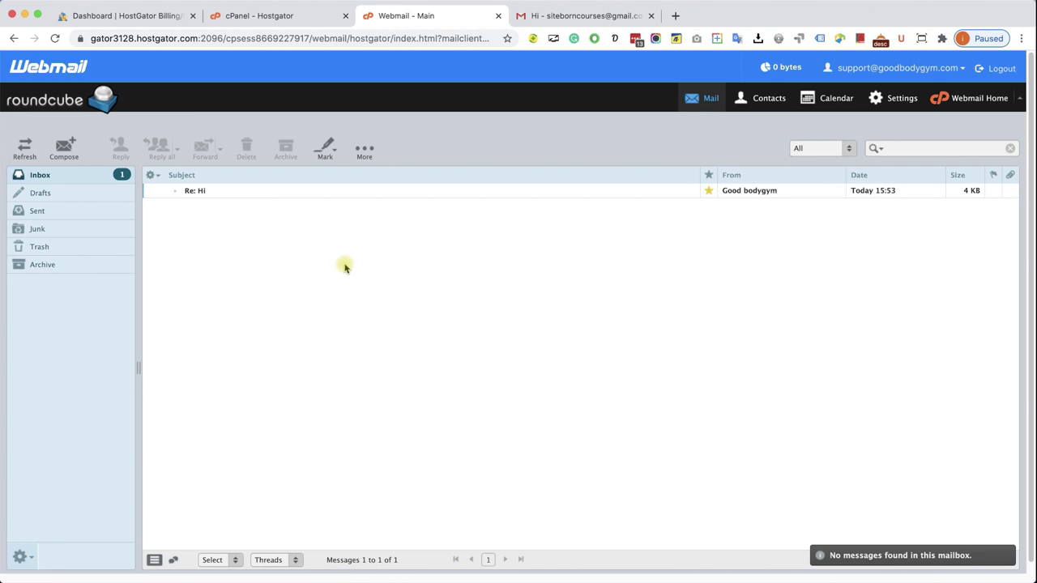
pyautogui.click(398, 193)
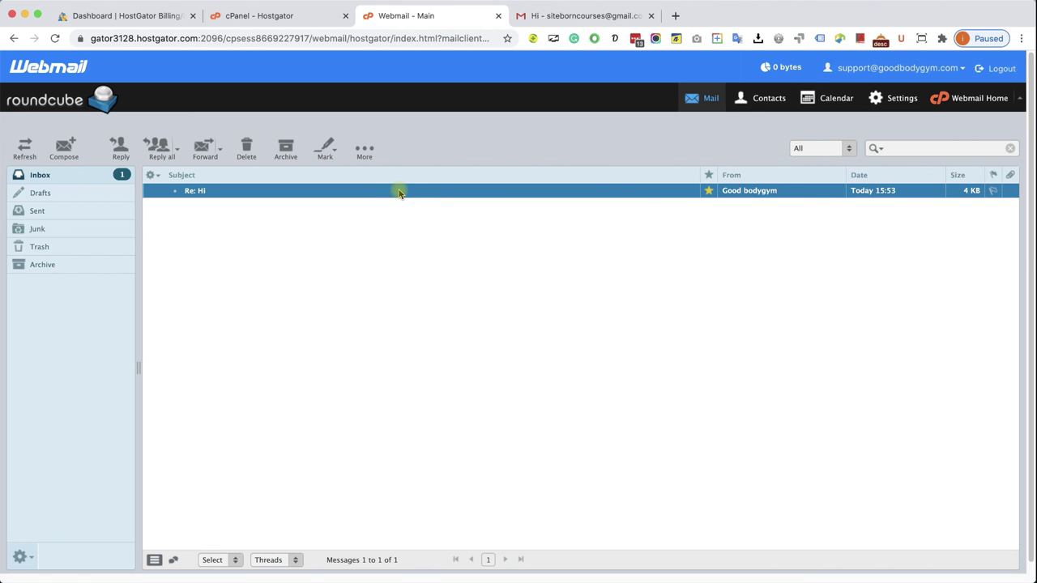
pyautogui.doubleClick(399, 193)
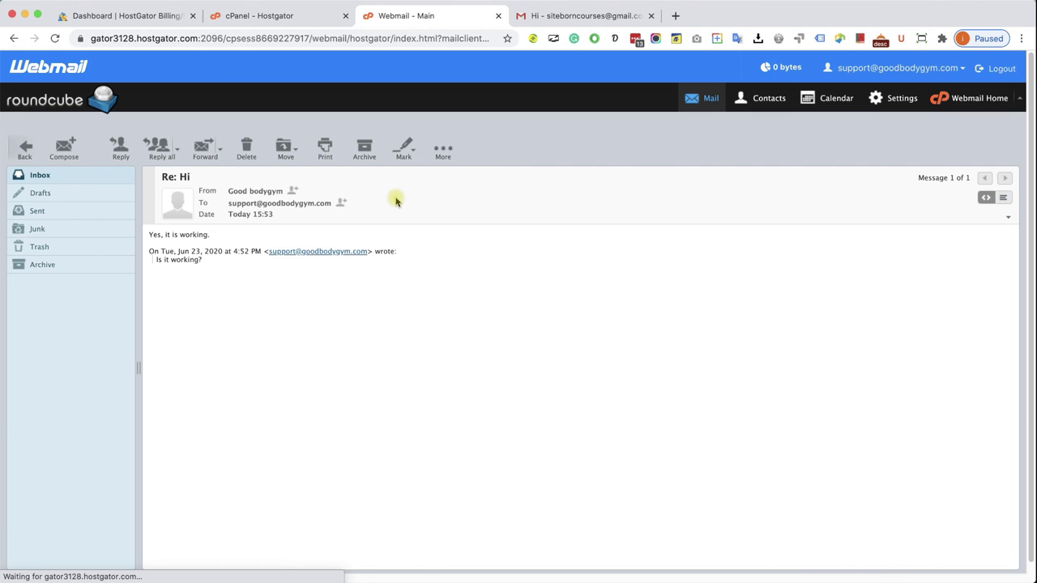
pyautogui.tripleClick(178, 237)
pyautogui.click(179, 237)
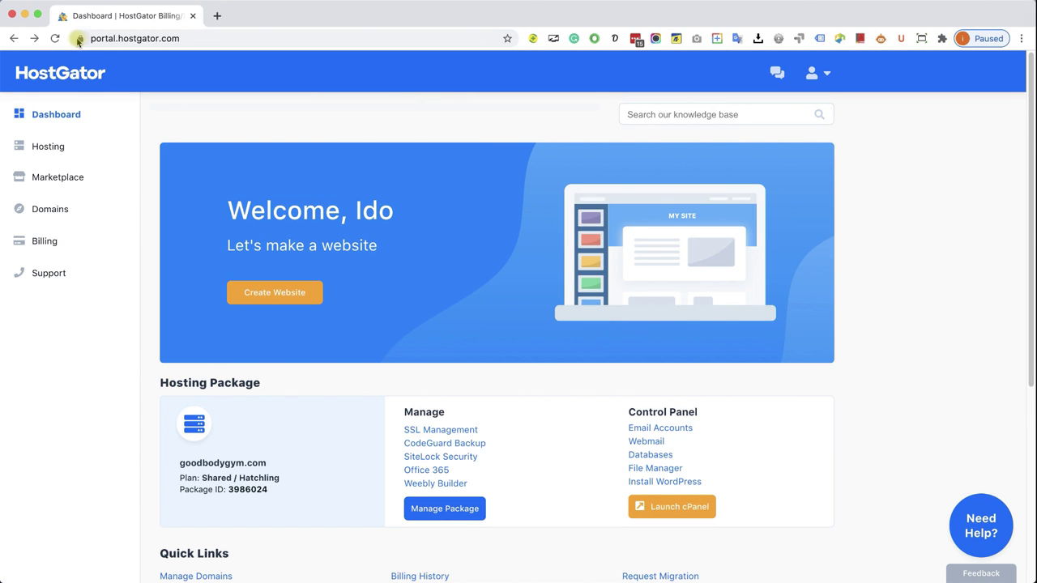
# Step: Load instagram.com in a new browser tab
pyautogui.click(216, 15)
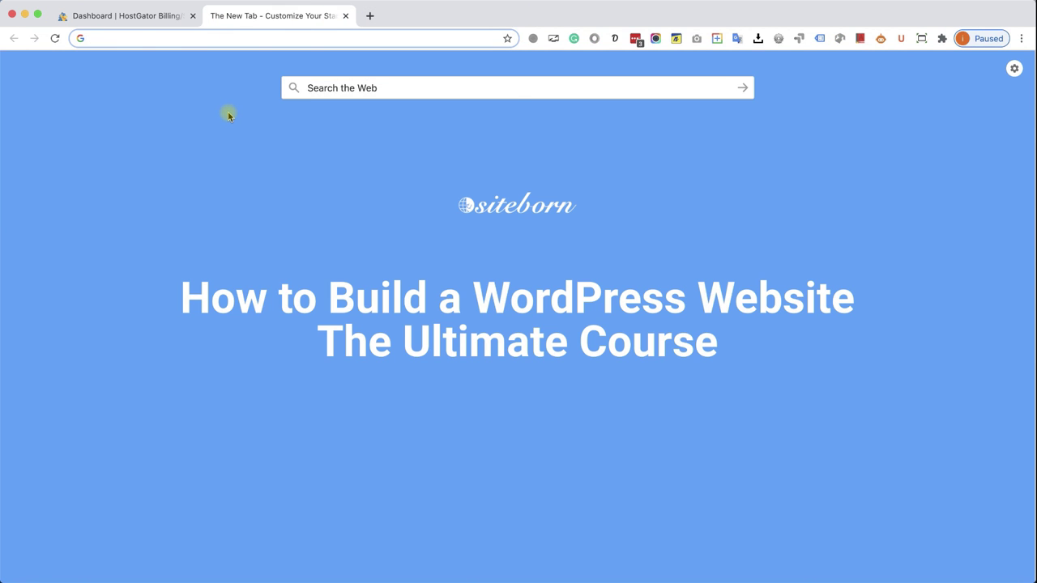
pyautogui.write('inst')
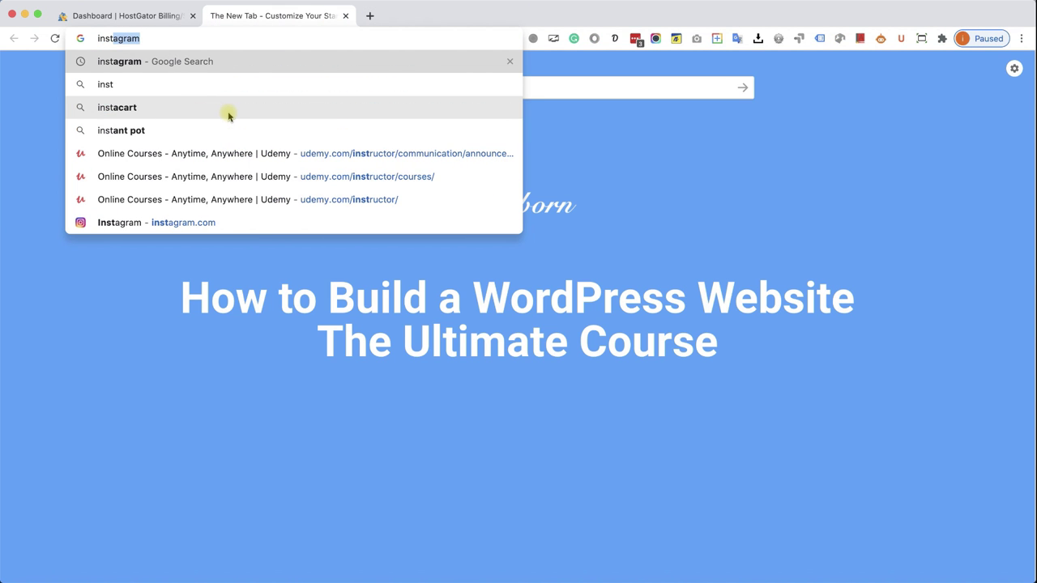
pyautogui.write('agram.com')
pyautogui.press('Return')
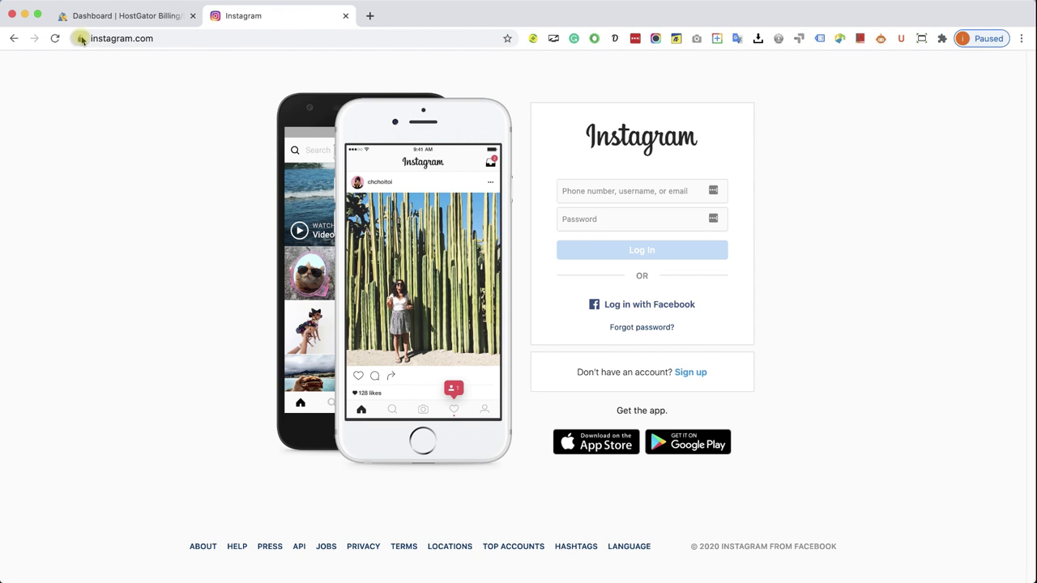
pyautogui.click(106, 39)
pyautogui.click(108, 40)
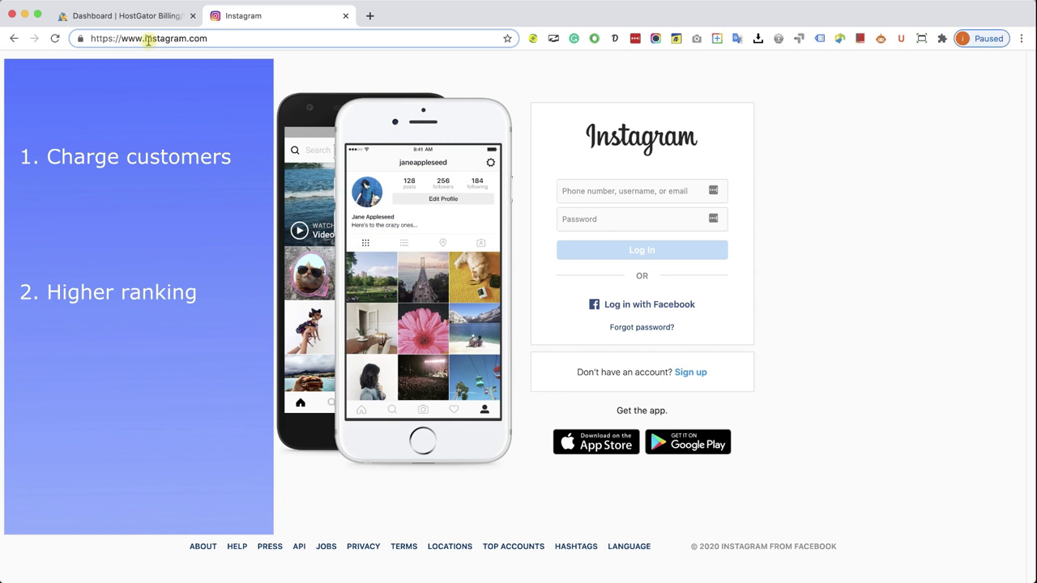
# Step: Replace the address with threesistersri.com and load that site
pyautogui.click(153, 45)
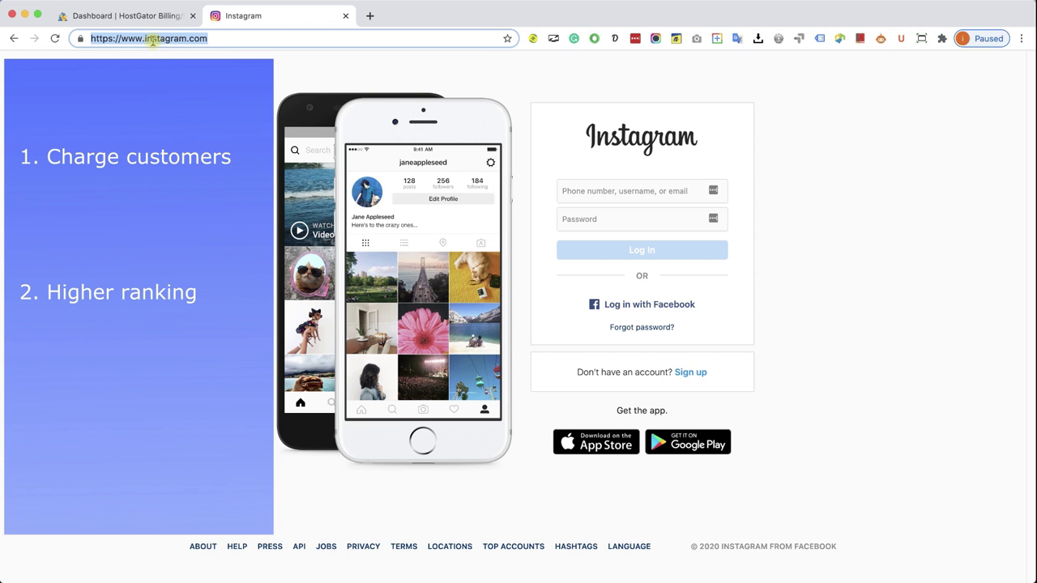
pyautogui.write('threesistersri.com')
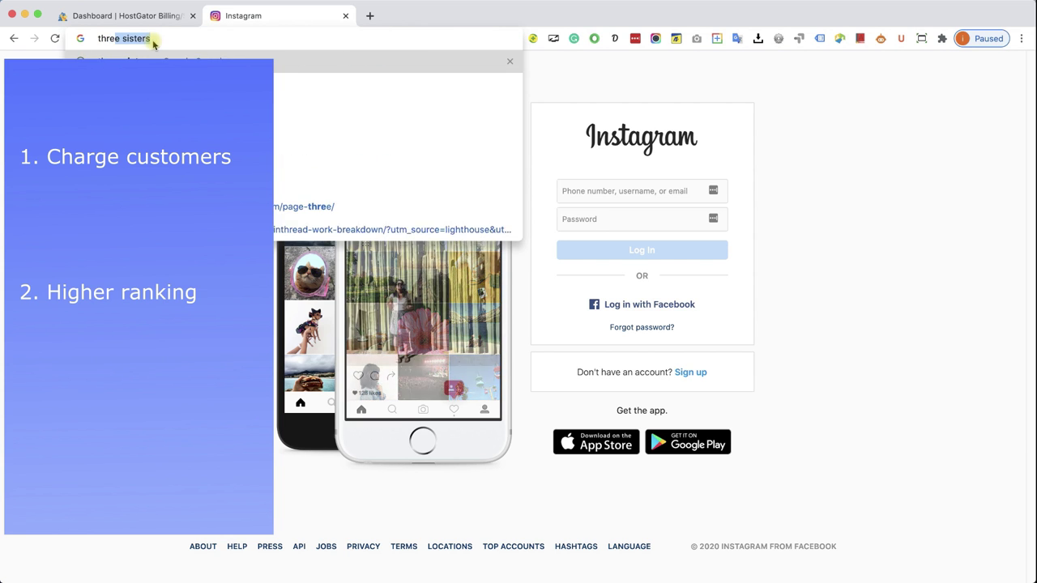
pyautogui.press('Return')
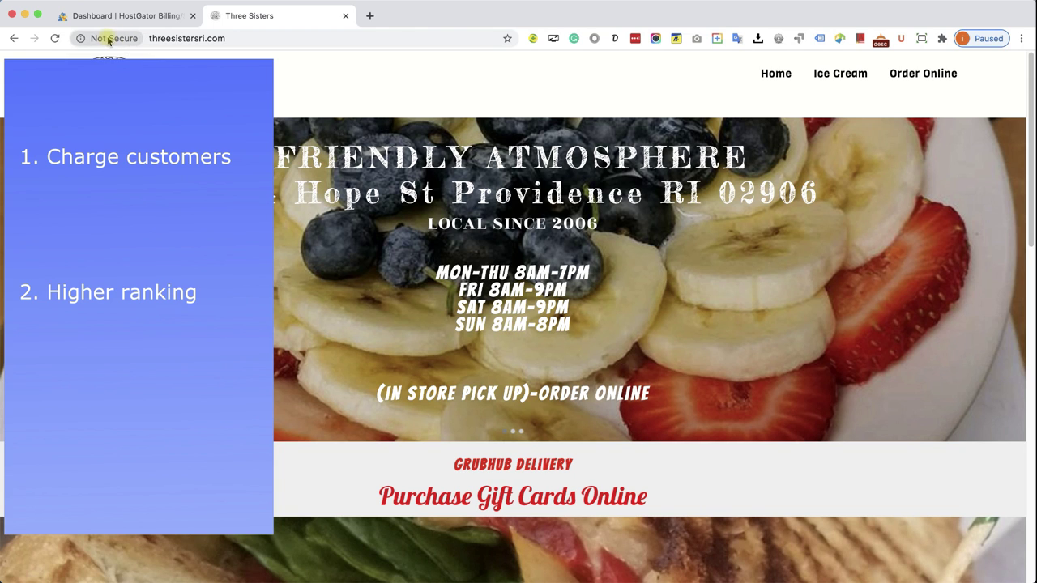
pyautogui.click(157, 38)
pyautogui.click(156, 38)
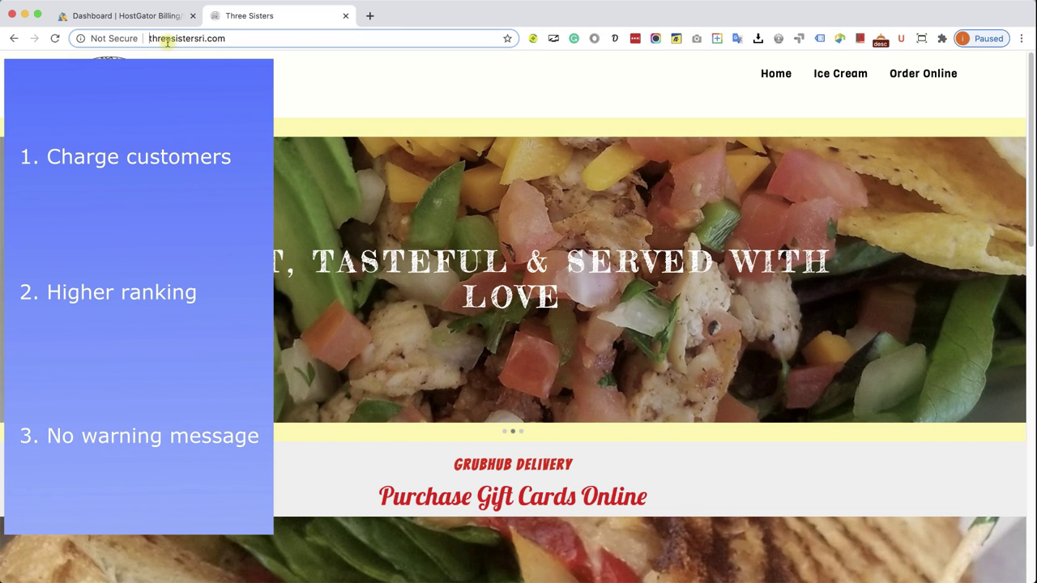
pyautogui.write('https://')
pyautogui.press('Return')
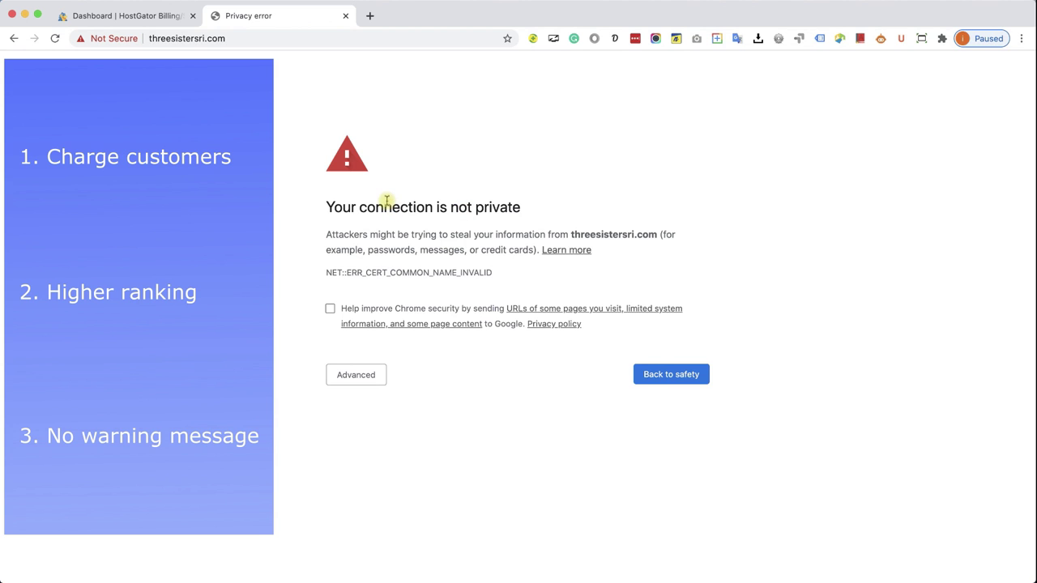
pyautogui.click(345, 15)
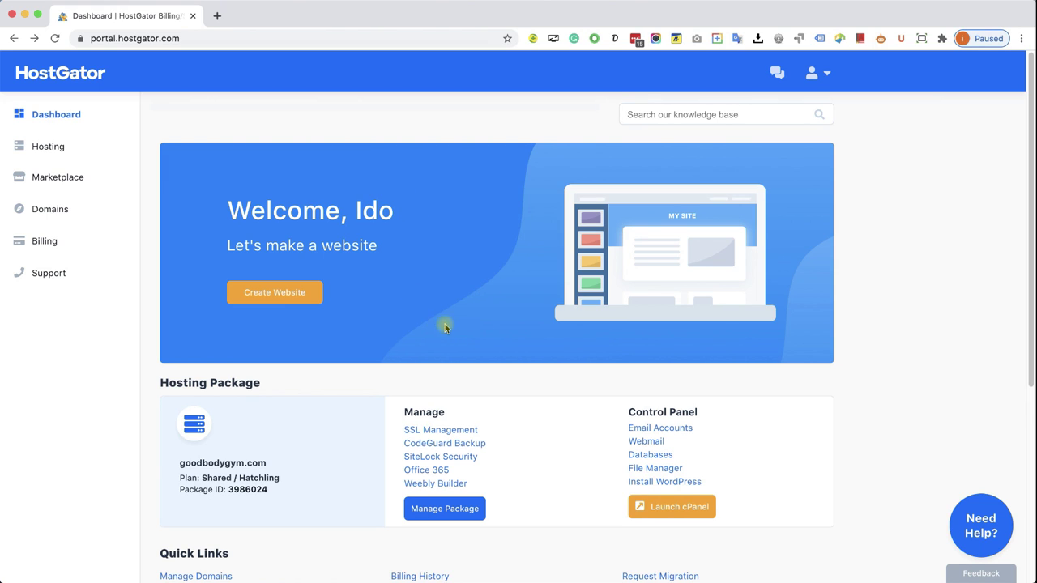
pyautogui.click(455, 433)
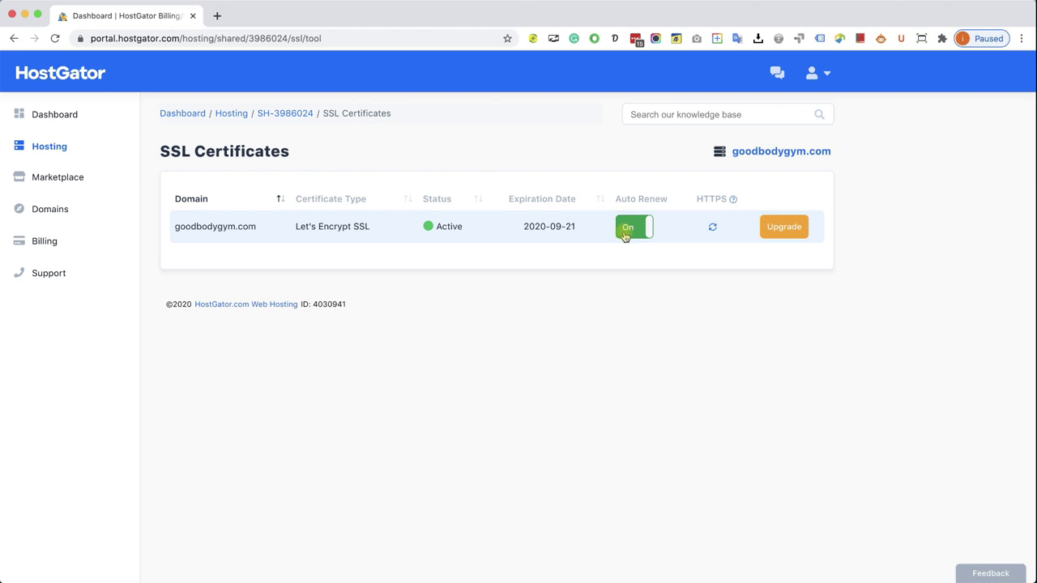
pyautogui.click(87, 126)
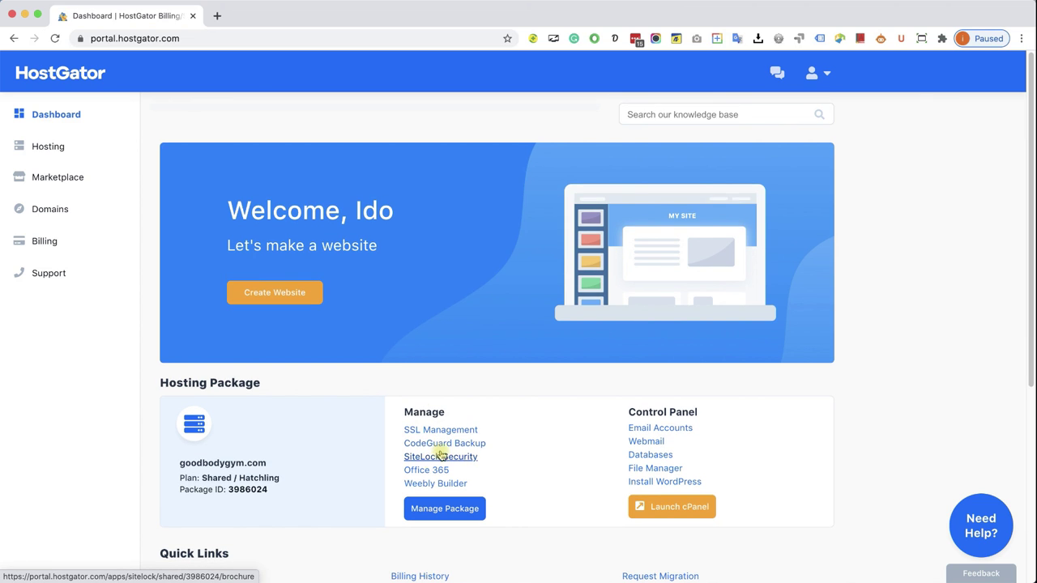
pyautogui.click(702, 516)
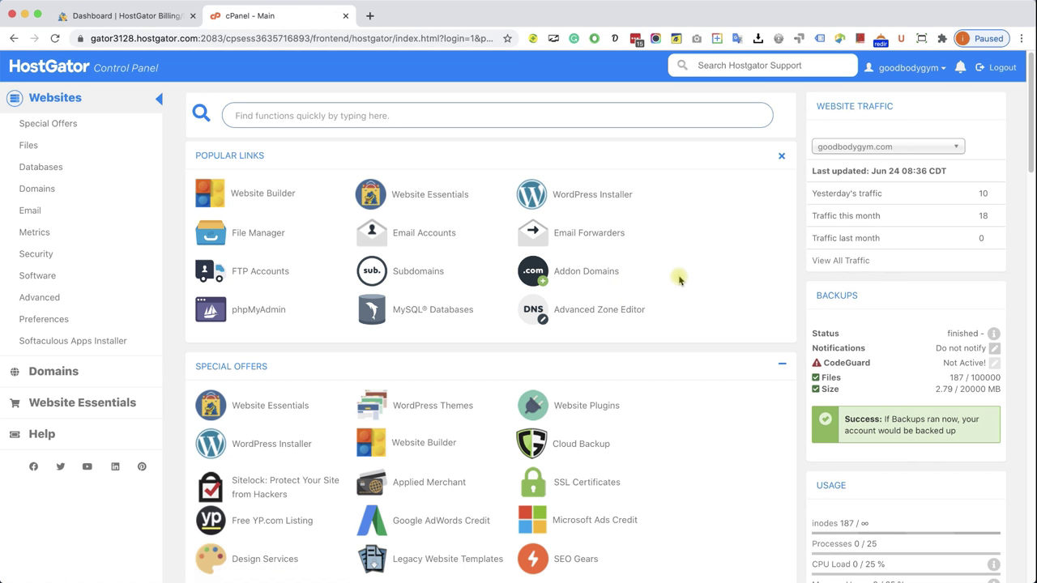
pyautogui.press('super+f')
pyautogui.write('ssl')
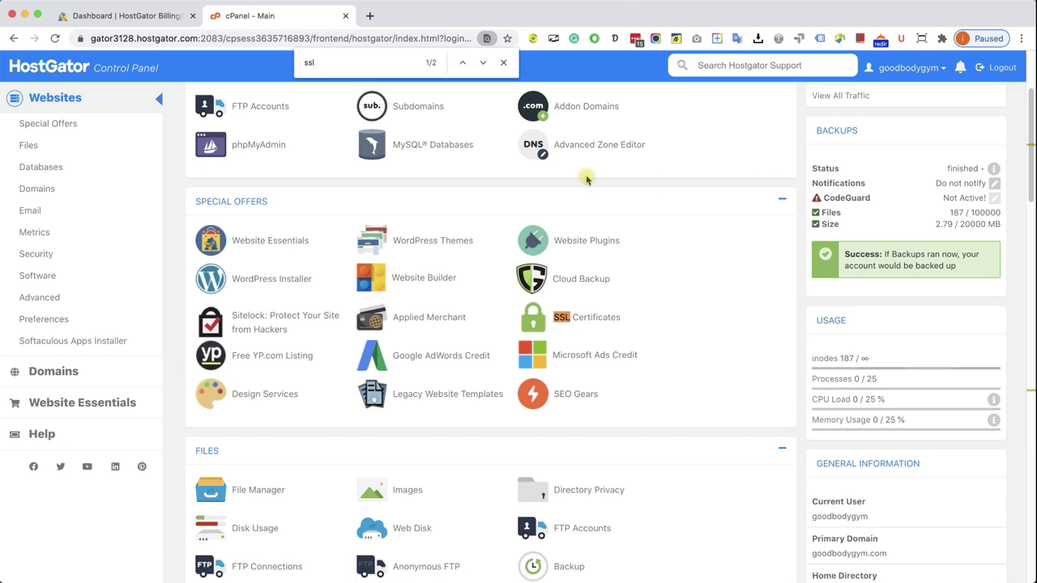
pyautogui.click(597, 318)
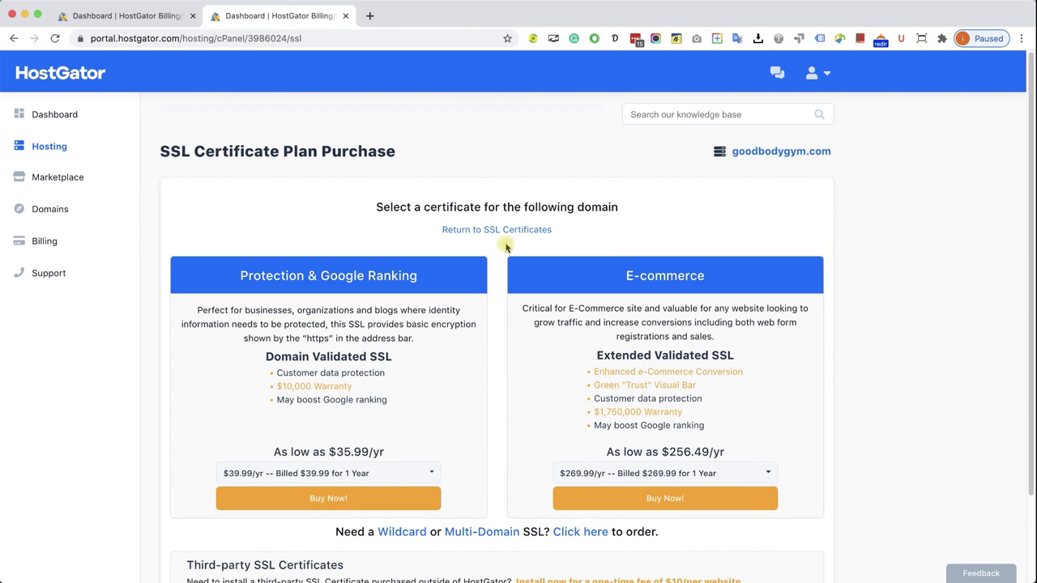
pyautogui.click(511, 233)
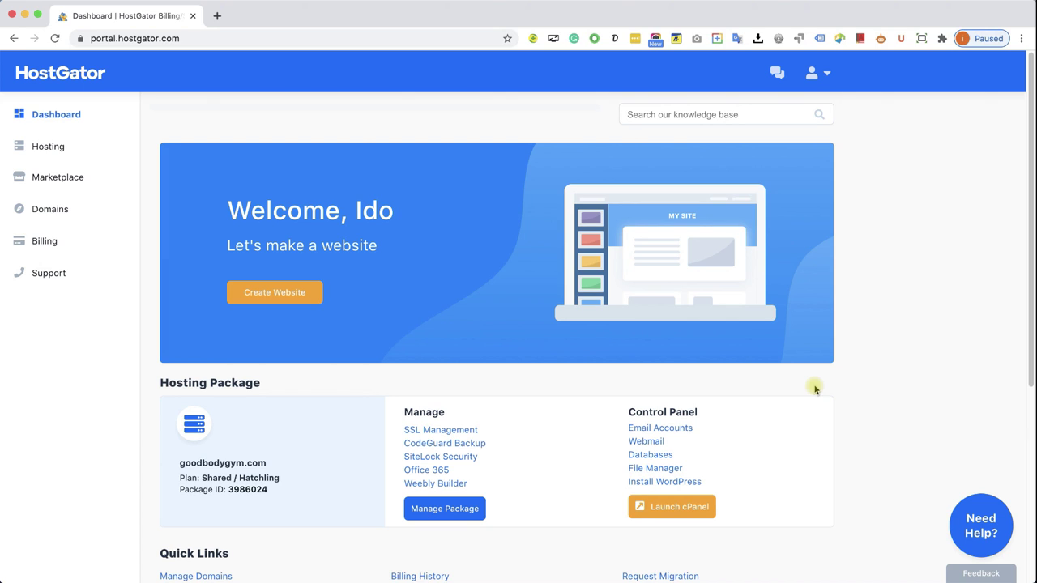
# Step: Start a WordPress installation from the HostGator dashboard on the goodbodygym.com domain
pyautogui.click(673, 505)
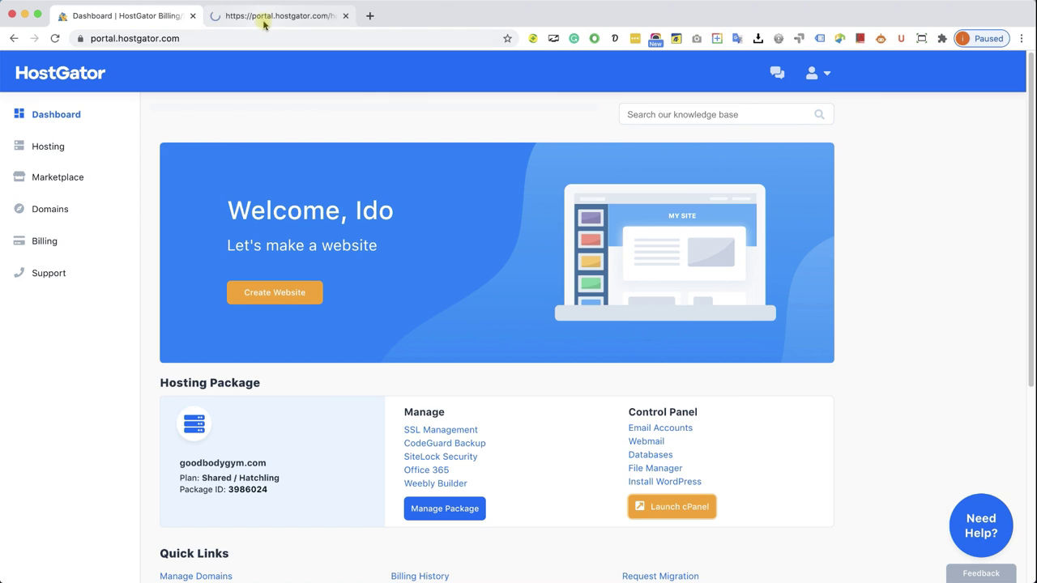
pyautogui.click(264, 24)
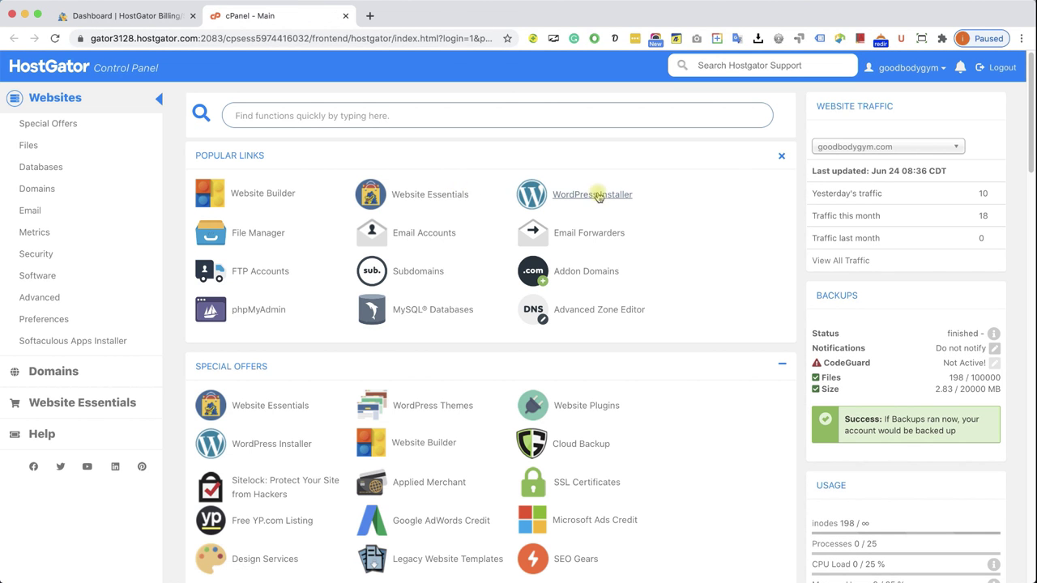
pyautogui.click(580, 199)
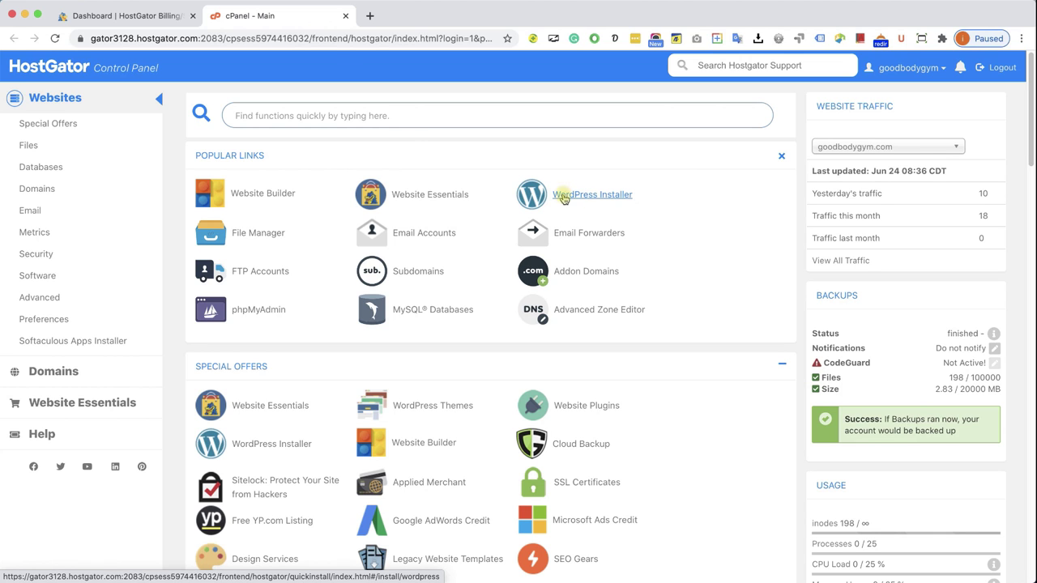
pyautogui.click(348, 17)
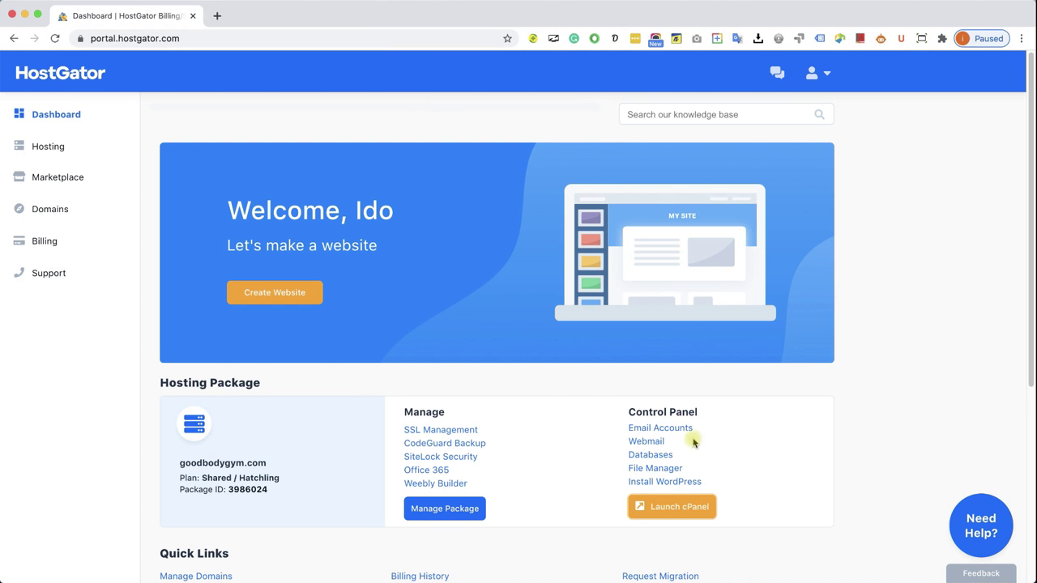
pyautogui.click(680, 481)
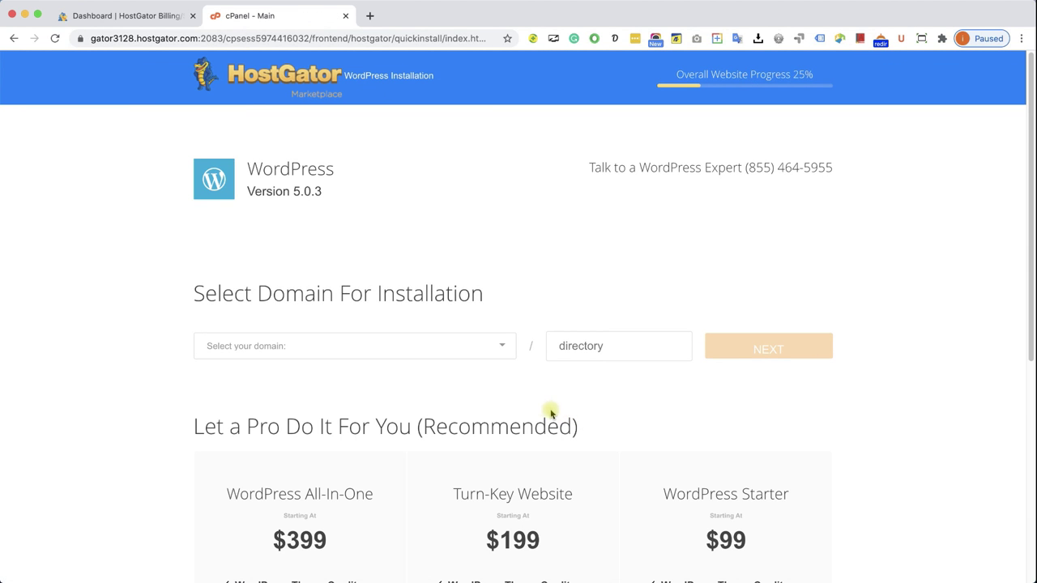
pyautogui.click(486, 351)
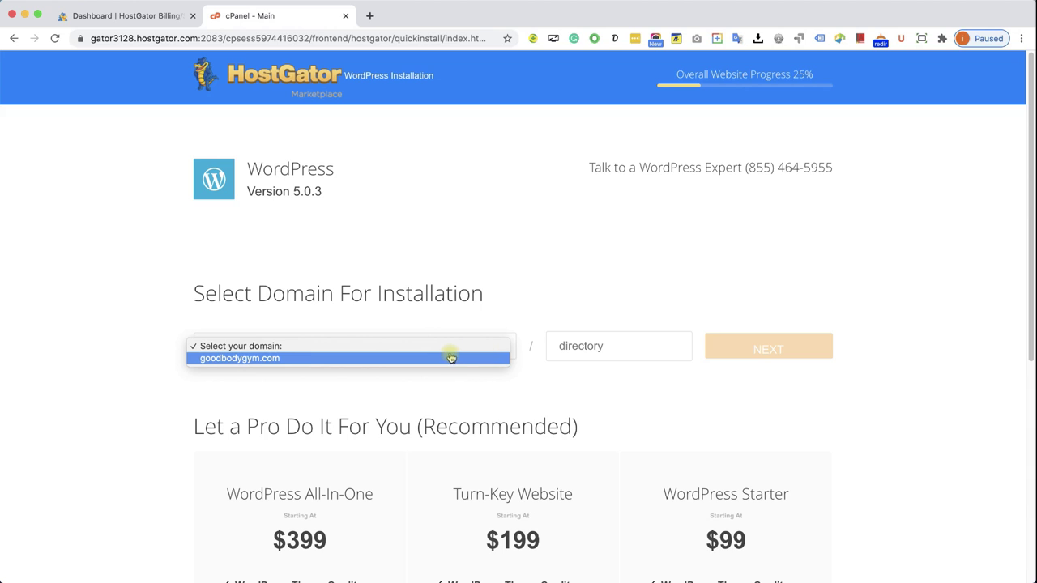
pyautogui.click(370, 358)
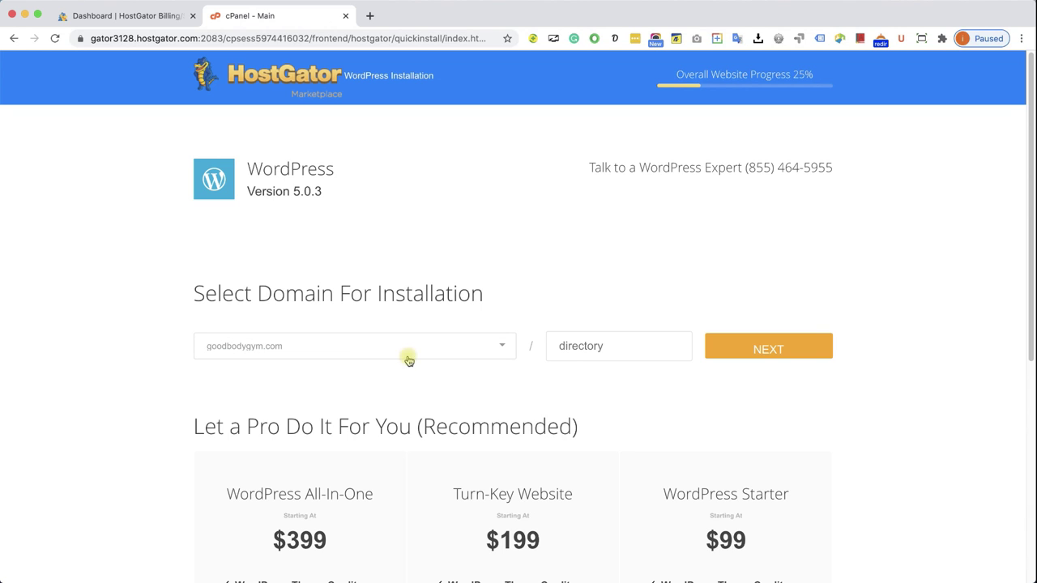
pyautogui.click(784, 352)
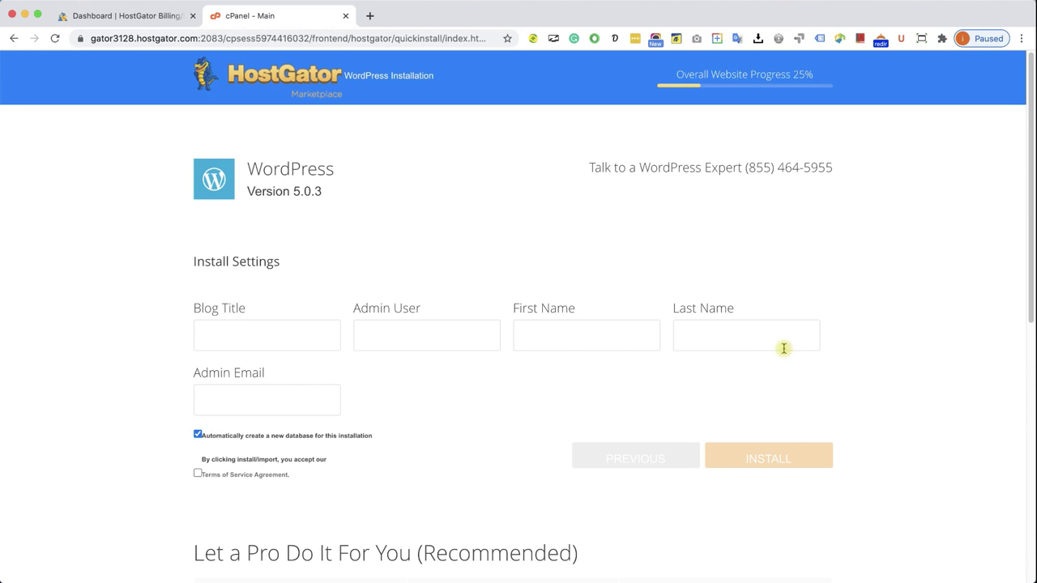
# Step: Set the blog title to 'The Body Starts With Us' and admin username to Admin
pyautogui.click(302, 340)
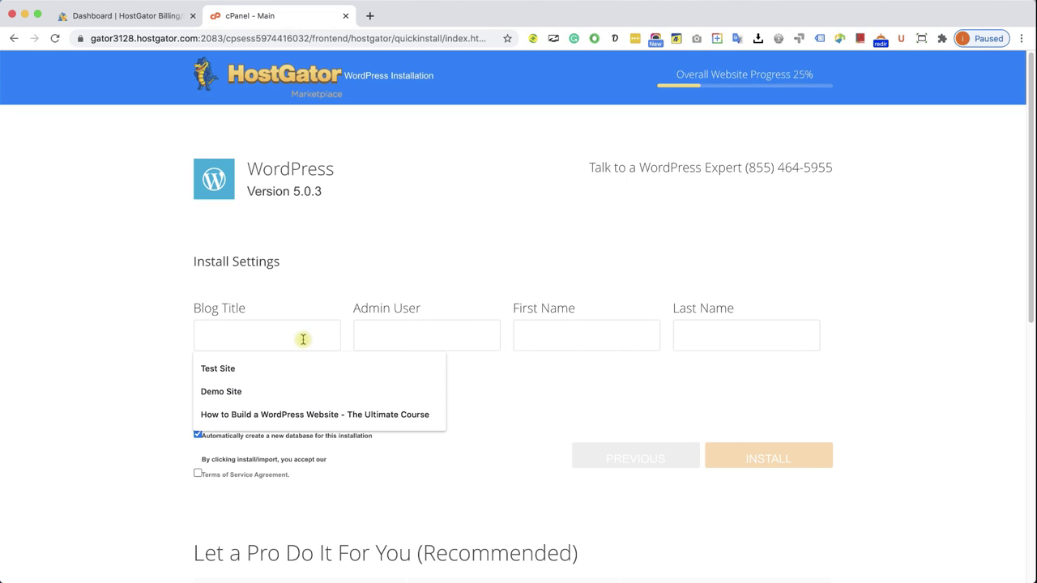
pyautogui.write('The Road to a Good B')
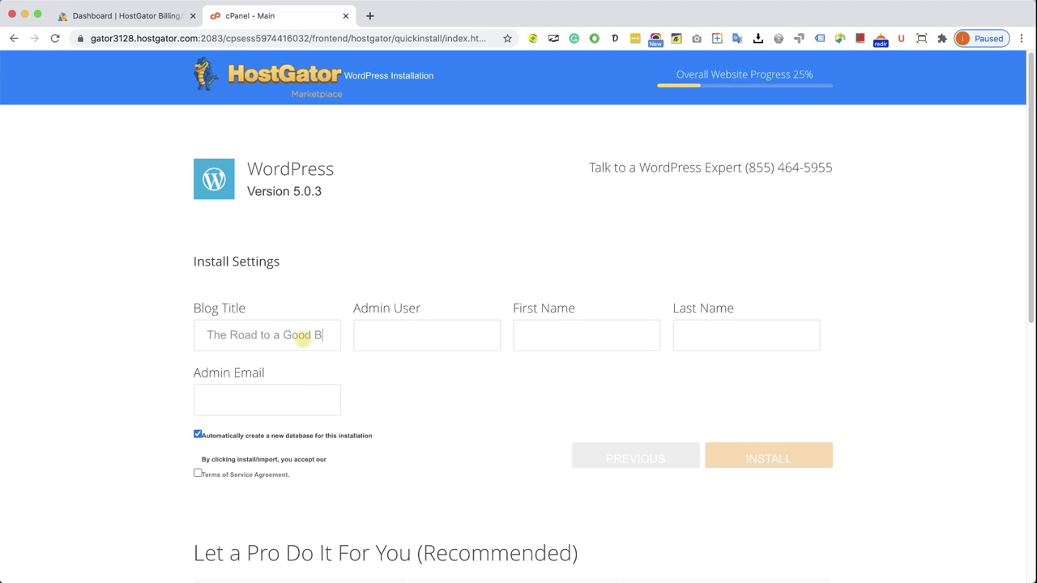
pyautogui.write('od')
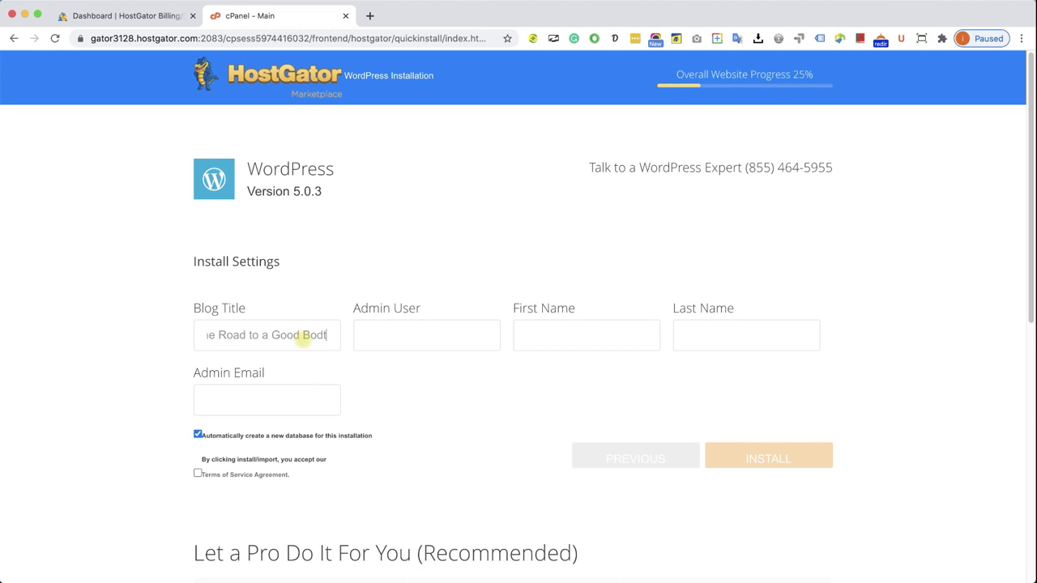
pyautogui.write('y Starts With Us')
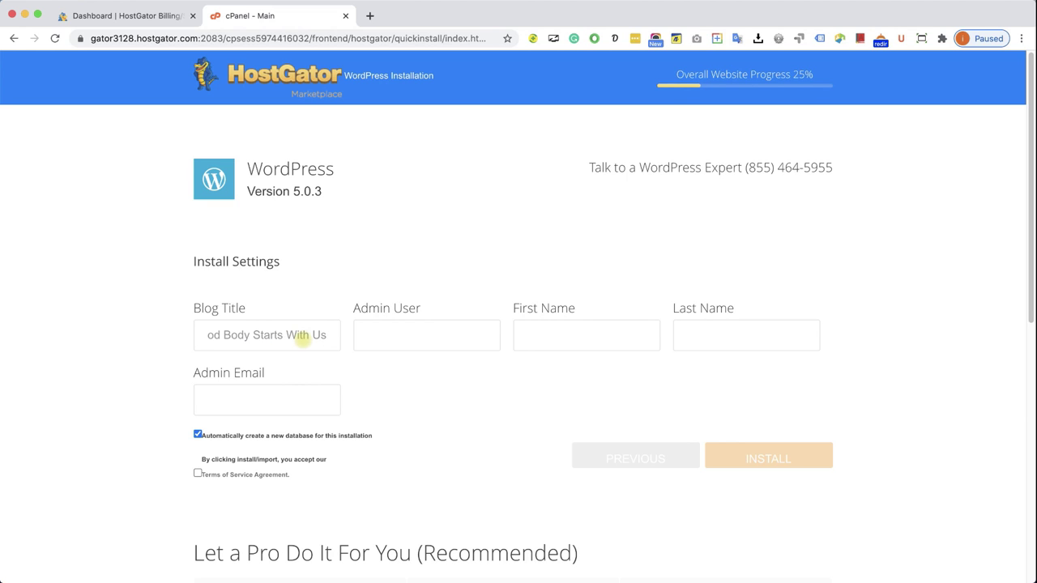
pyautogui.click(398, 334)
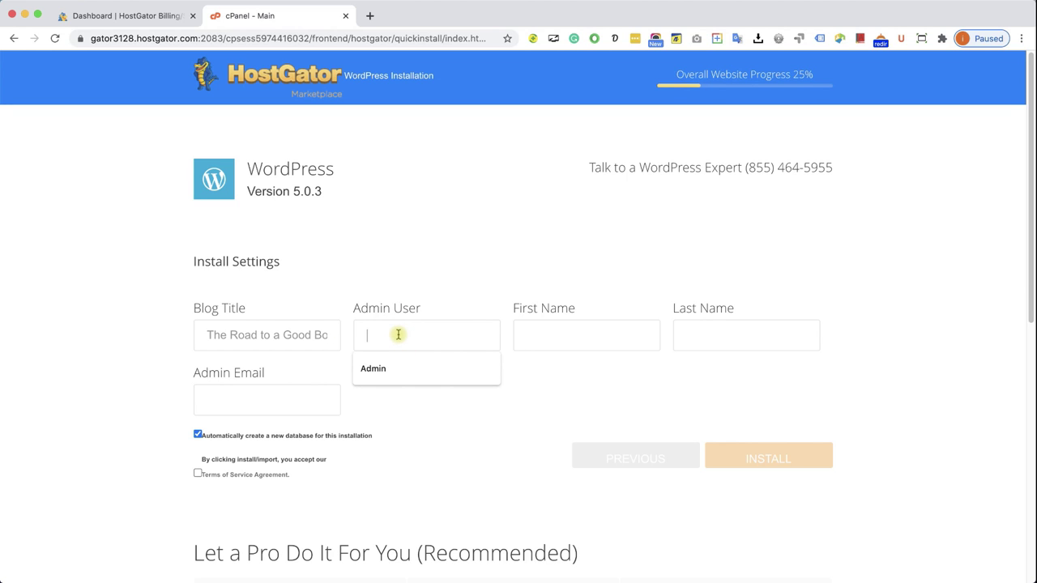
pyautogui.click(392, 366)
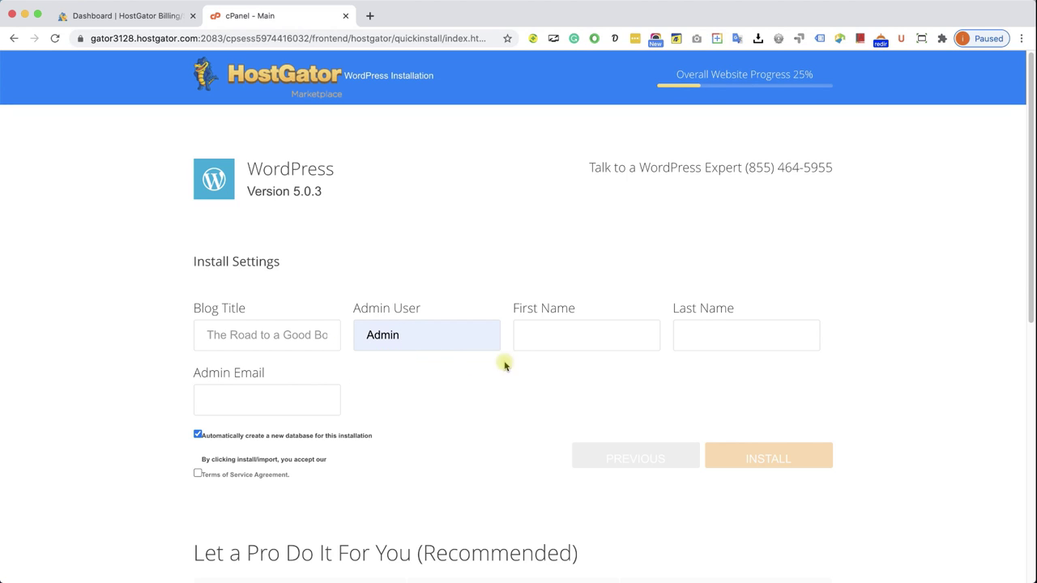
# Step: Enter the owner's first and last name and the support e-mail, accept the terms, and install
pyautogui.click(550, 339)
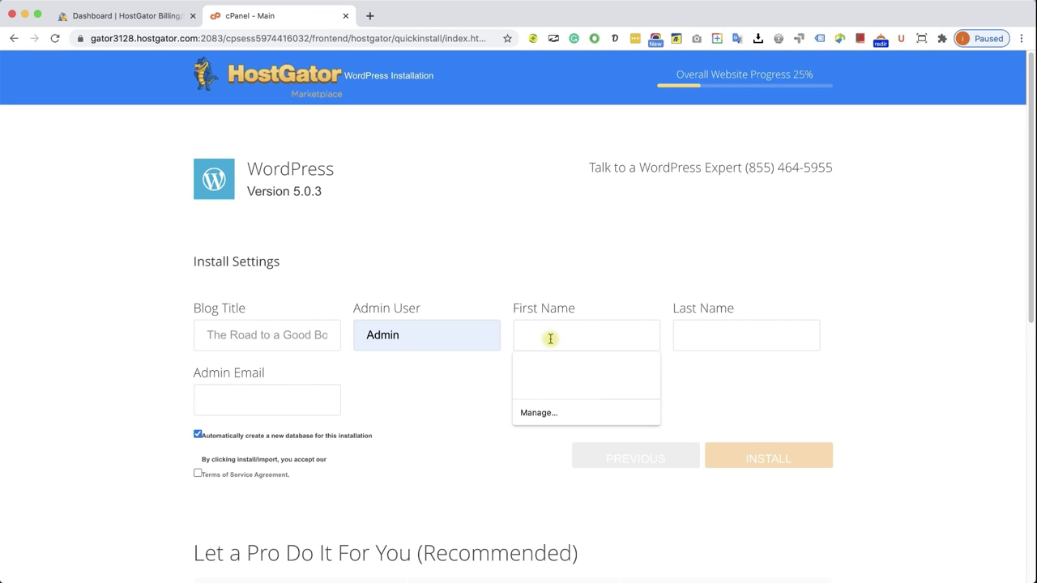
pyautogui.press('Tab')
pyautogui.click(244, 411)
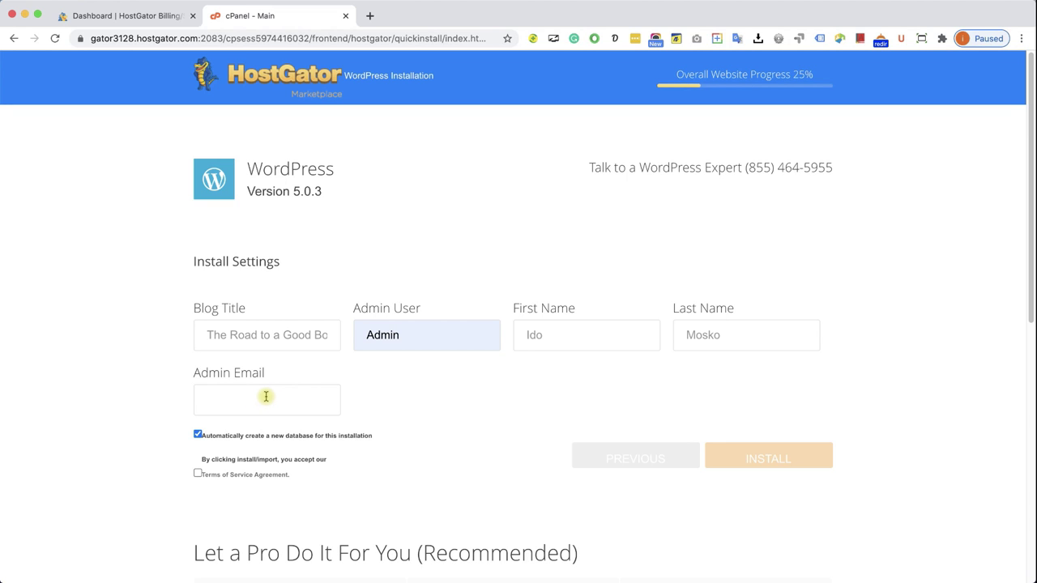
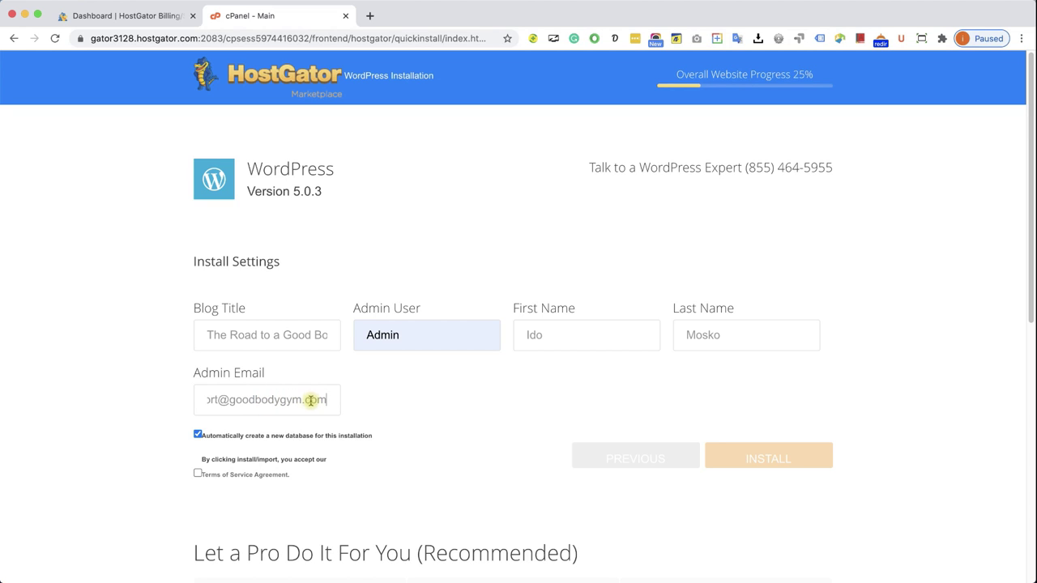
pyautogui.click(197, 474)
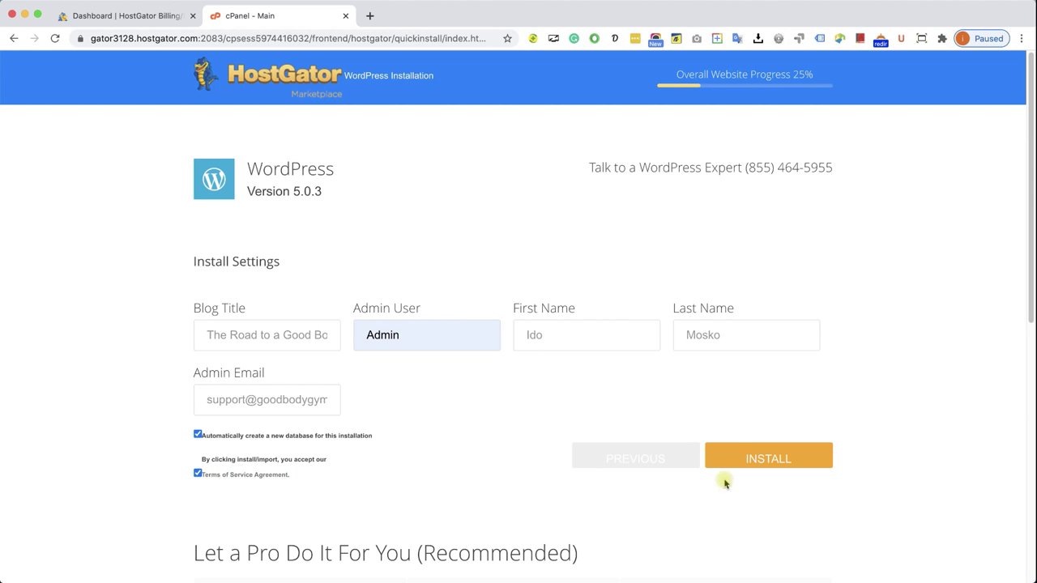
pyautogui.click(783, 459)
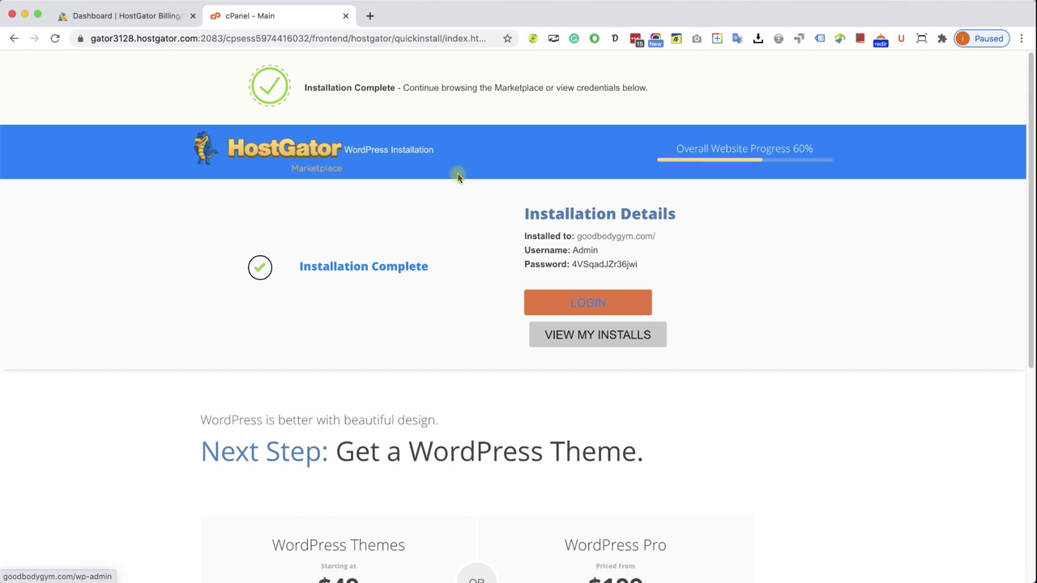
# Step: Once the goodbodygym.com WordPress install shows as complete, open a new blank browser tab
pyautogui.click(369, 15)
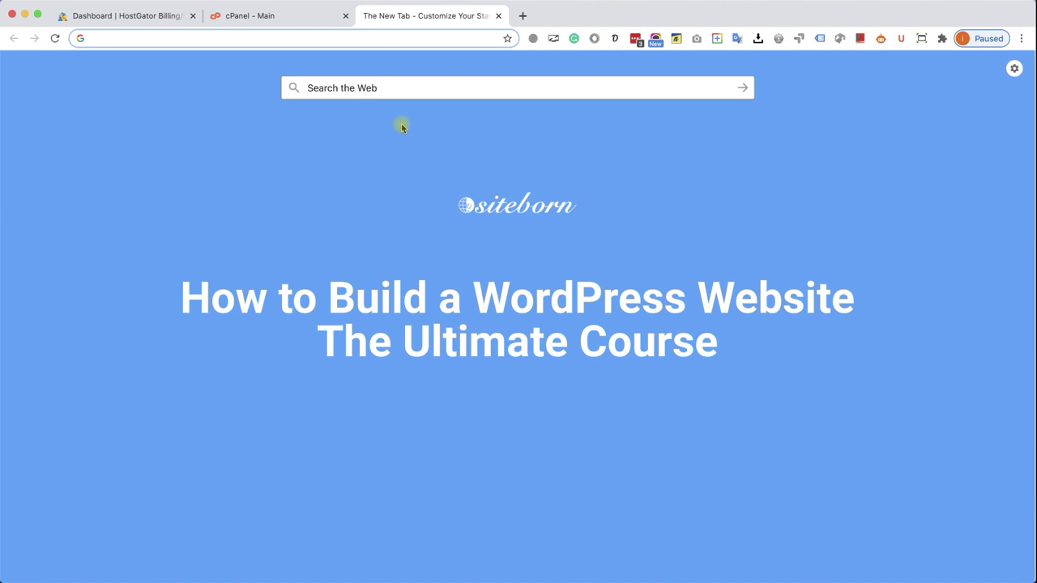
# Step: Log into mail.goodbodygym.com webmail, read the Install Complete email, then close the webmail tab
pyautogui.write('mail.good')
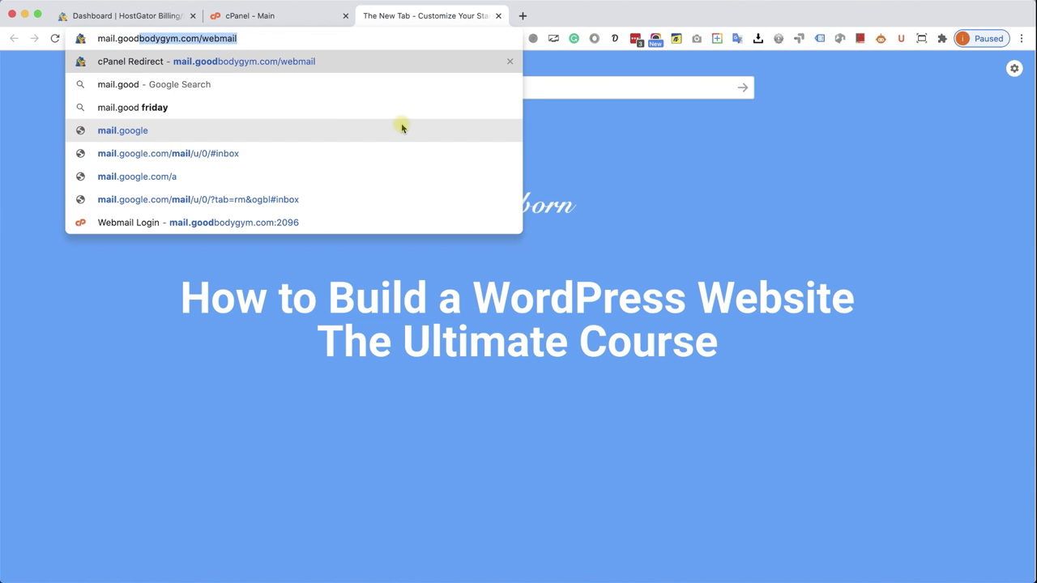
pyautogui.press('Return')
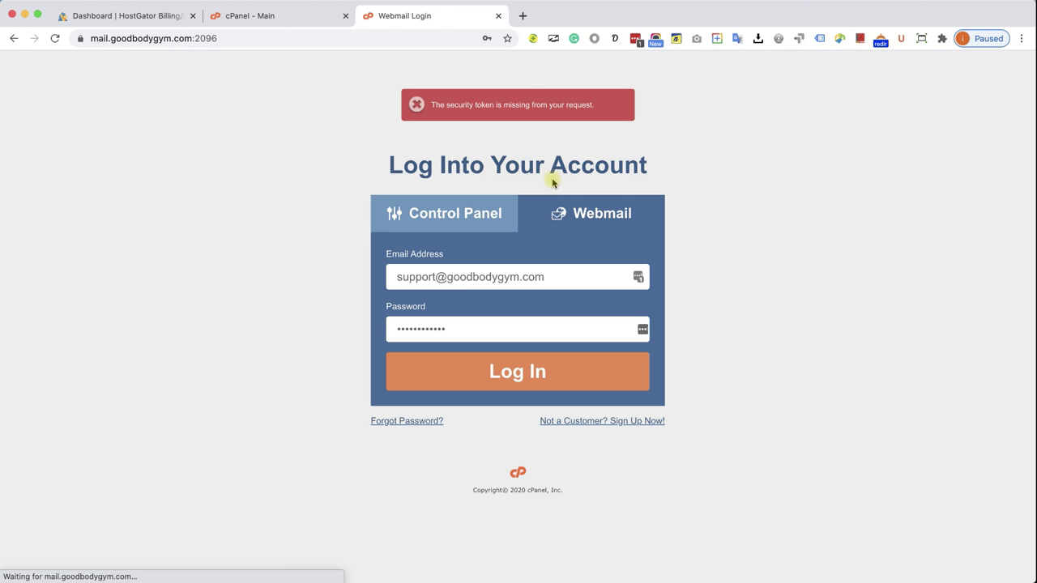
pyautogui.click(535, 371)
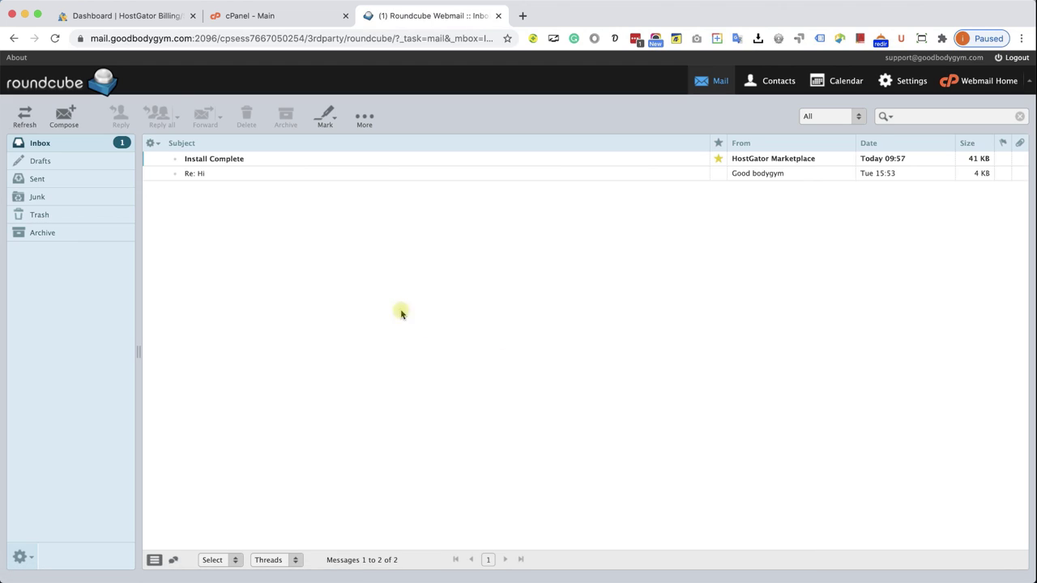
pyautogui.doubleClick(252, 160)
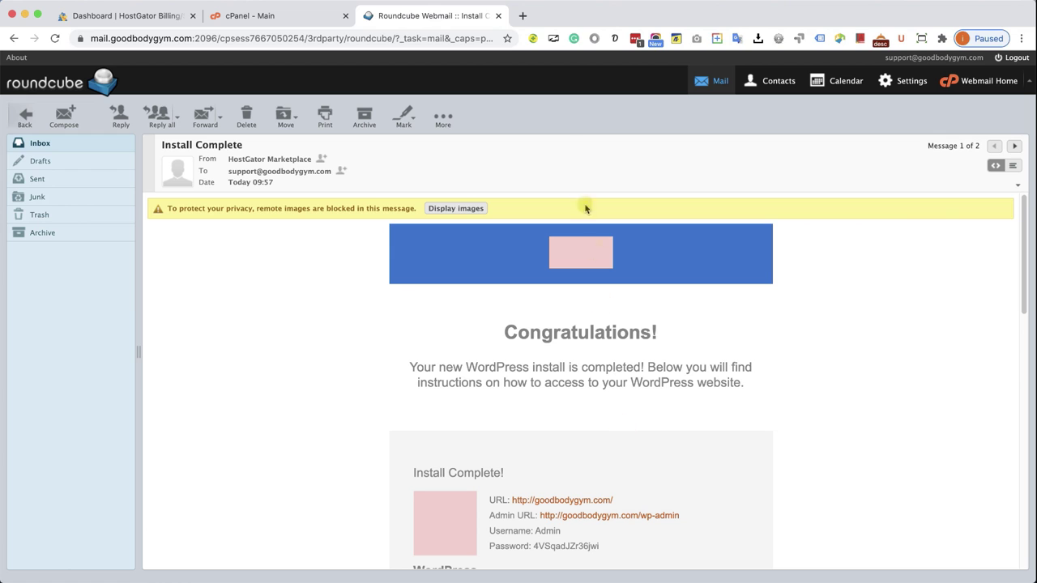
pyautogui.click(498, 16)
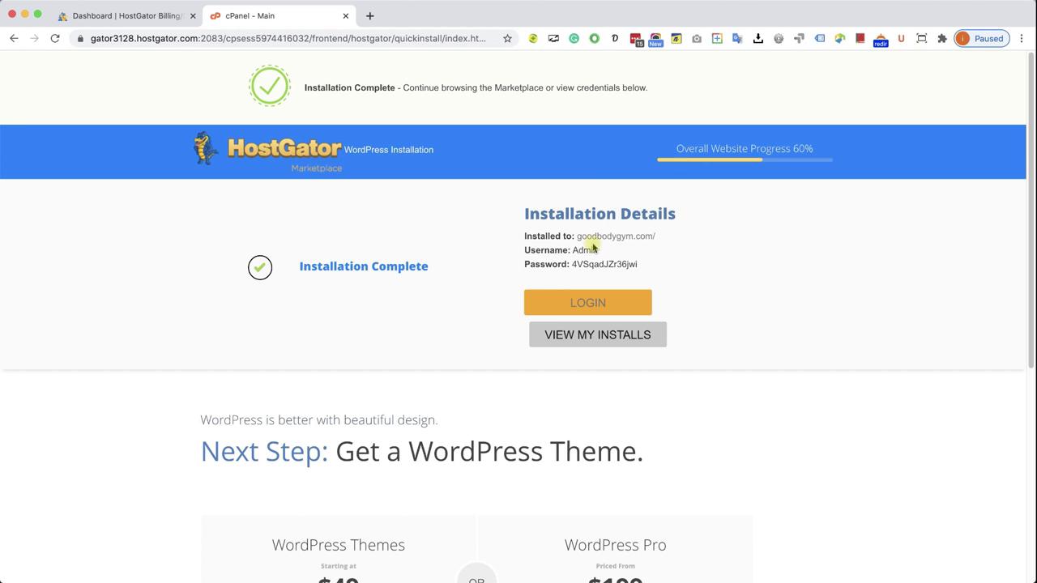
# Step: Open the WordPress login page and copy the Admin username and generated password from the install details
pyautogui.click(594, 302)
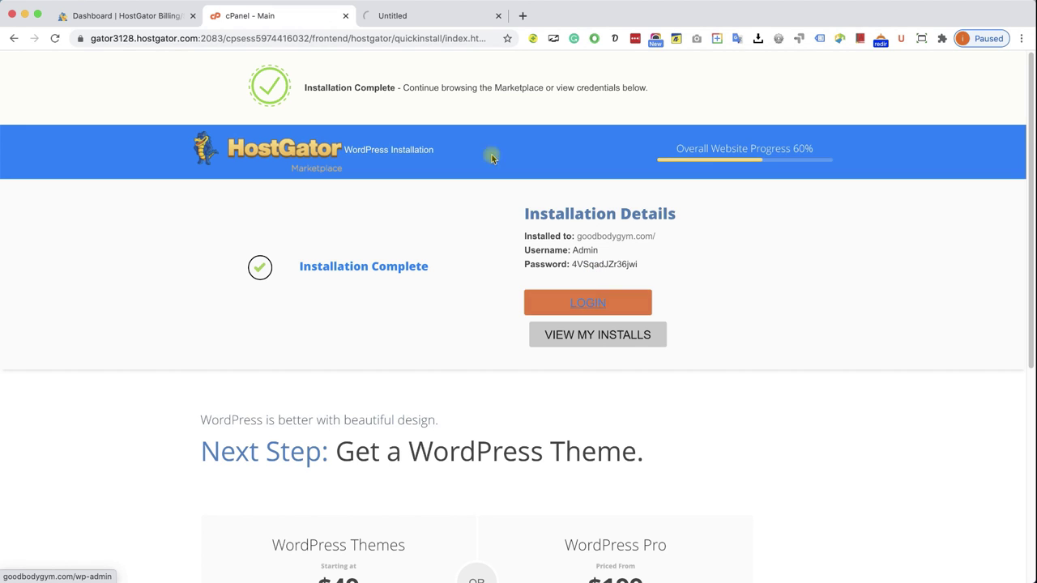
pyautogui.click(425, 19)
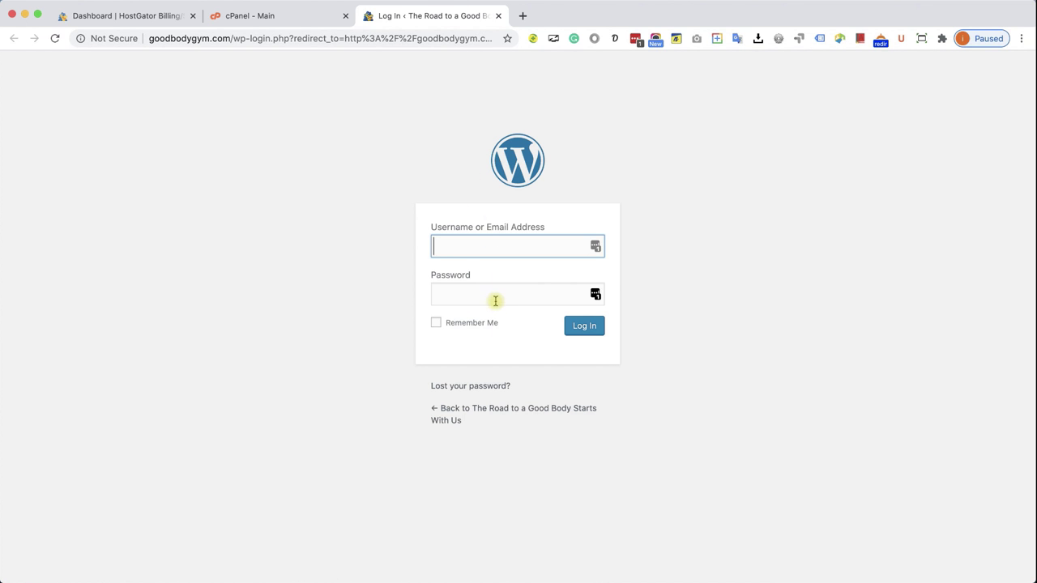
pyautogui.click(304, 17)
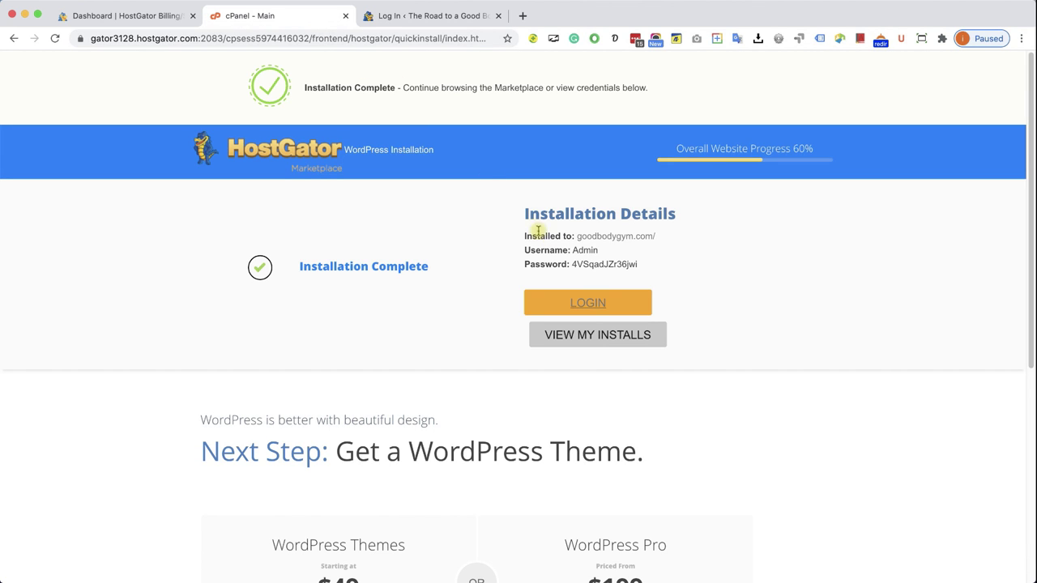
pyautogui.doubleClick(585, 250)
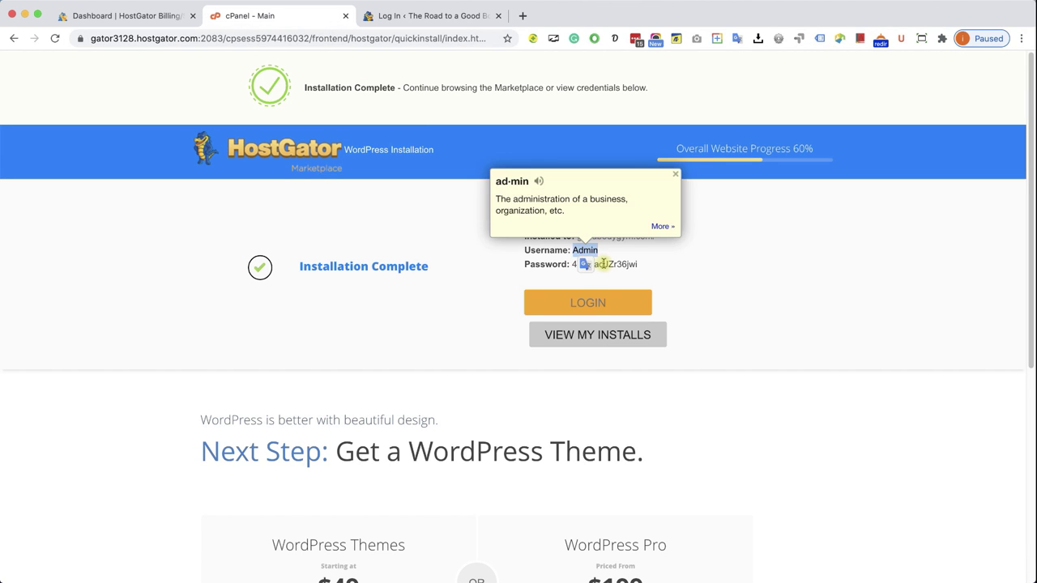
pyautogui.doubleClick(603, 264)
# Step: Log in as Admin with the pasted password, ticking Remember Me
pyautogui.click(582, 233)
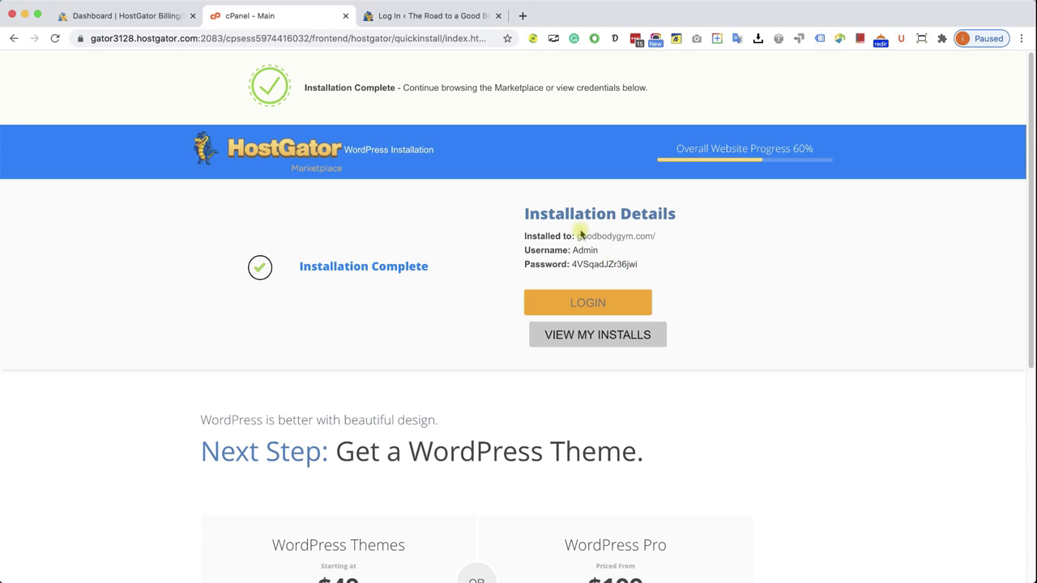
pyautogui.click(441, 18)
pyautogui.write('Admin')
pyautogui.press('Tab')
pyautogui.press('super+v')
pyautogui.click(436, 323)
pyautogui.click(595, 330)
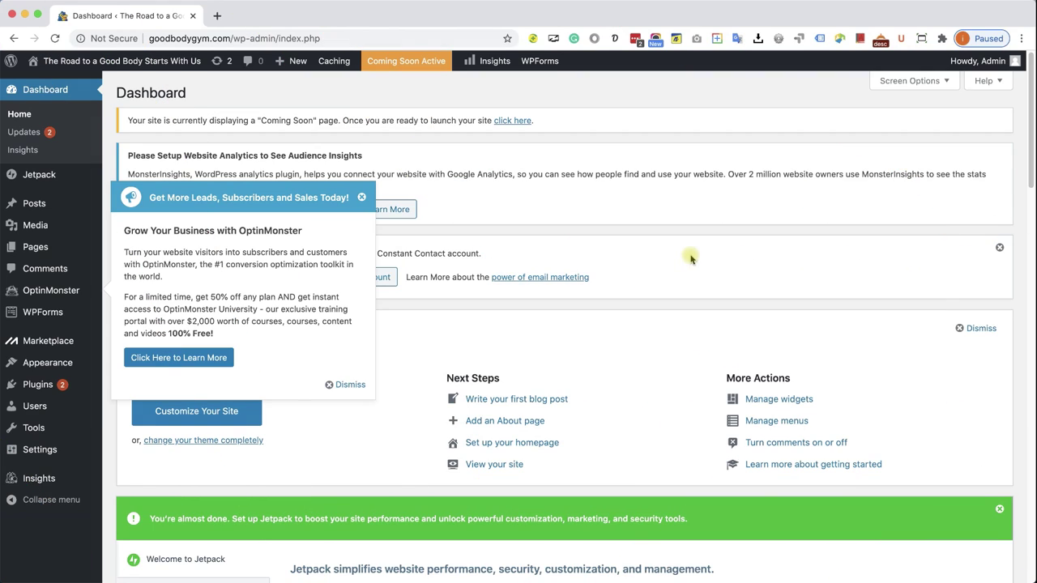
# Step: Scroll the Dashboard and preview the Settings, WPForms and Plugins sidebar submenus
pyautogui.scroll(-3, 687, 206)
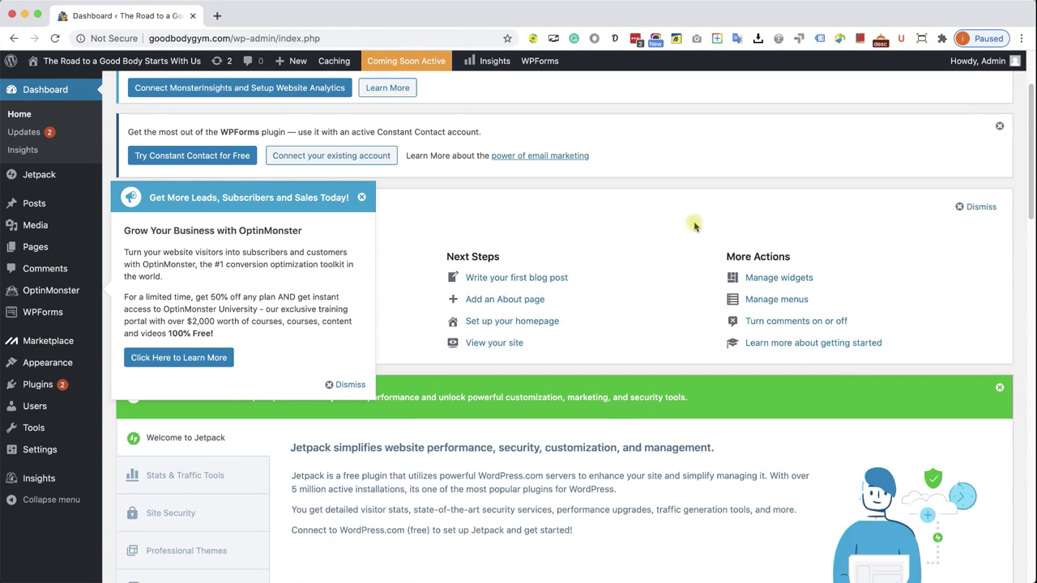
pyautogui.scroll(-20, 694, 226)
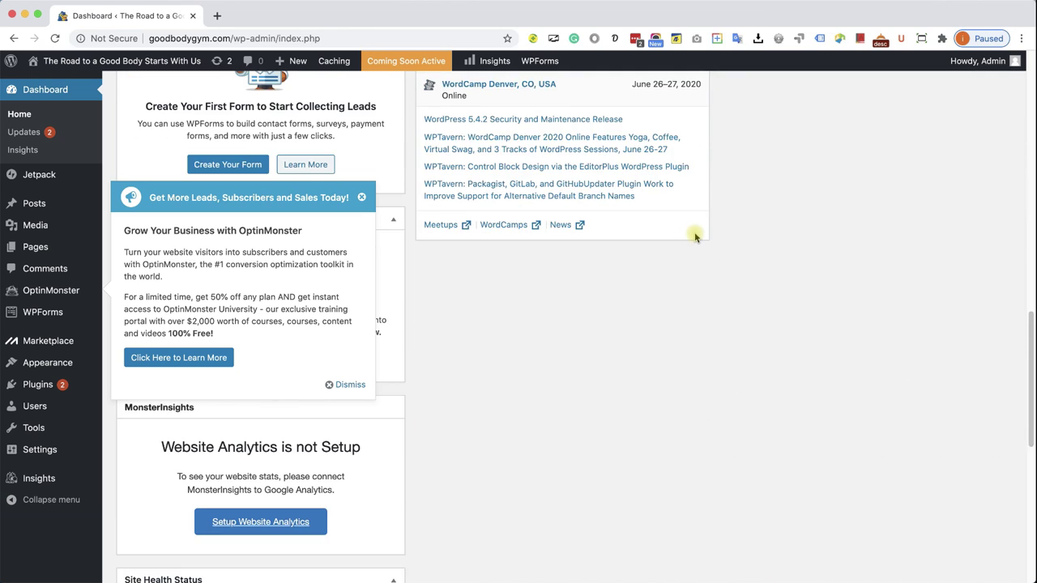
pyautogui.scroll(-7, 694, 234)
pyautogui.scroll(3, 694, 235)
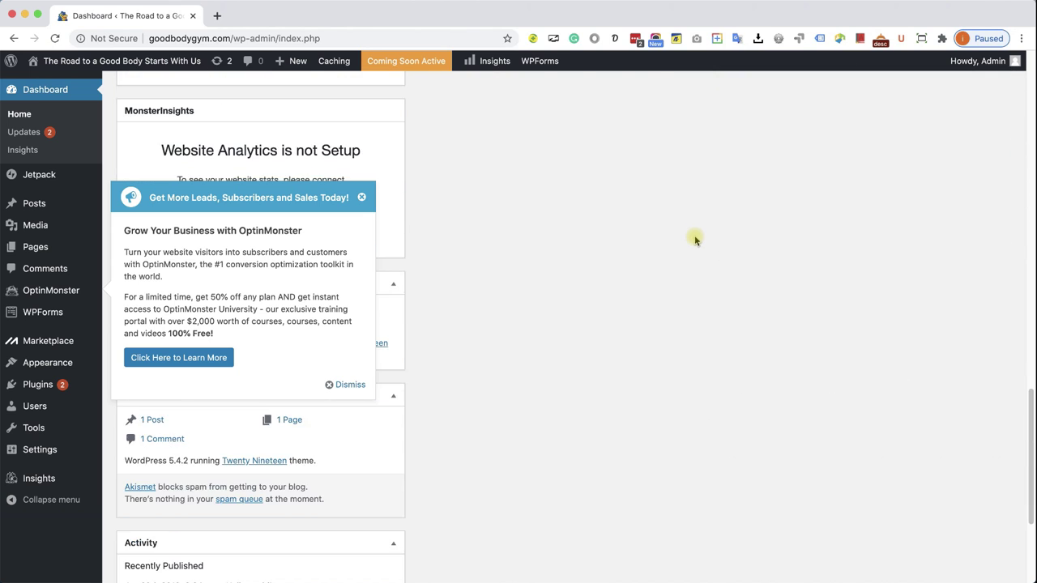
pyautogui.scroll(15, 694, 267)
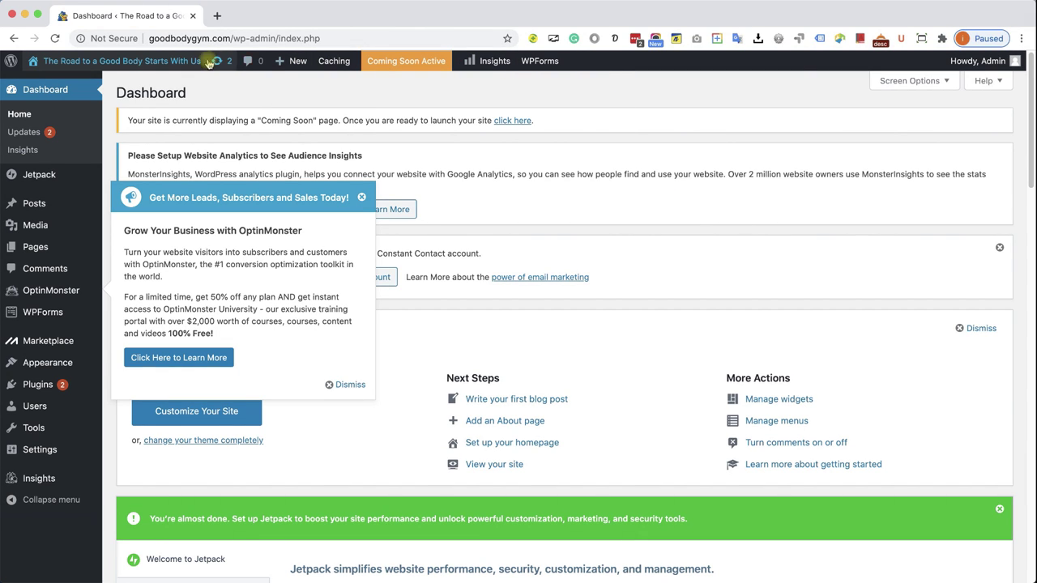
pyautogui.moveTo(42, 65)
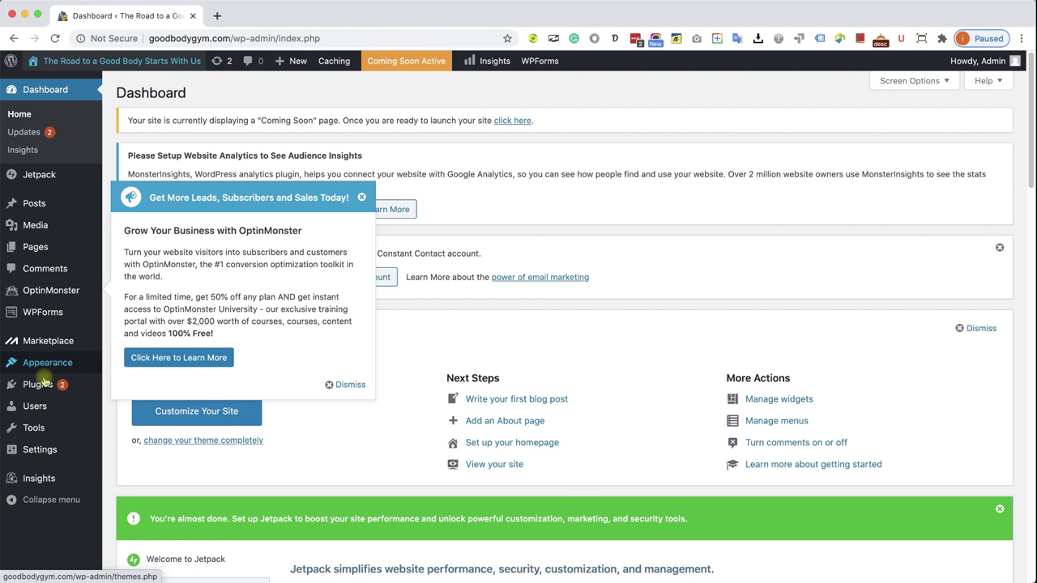
pyautogui.moveTo(37, 448)
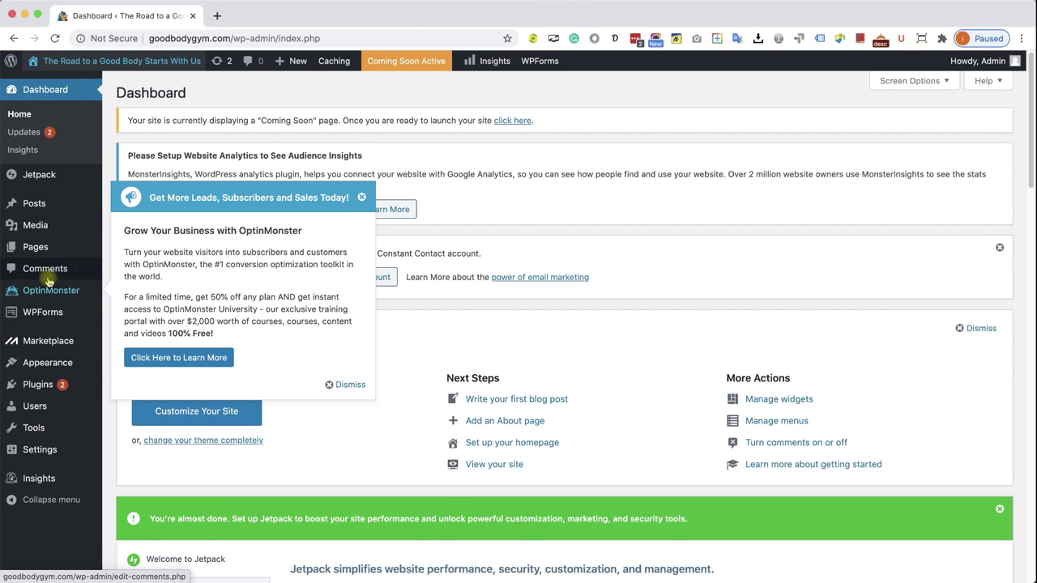
pyautogui.moveTo(47, 313)
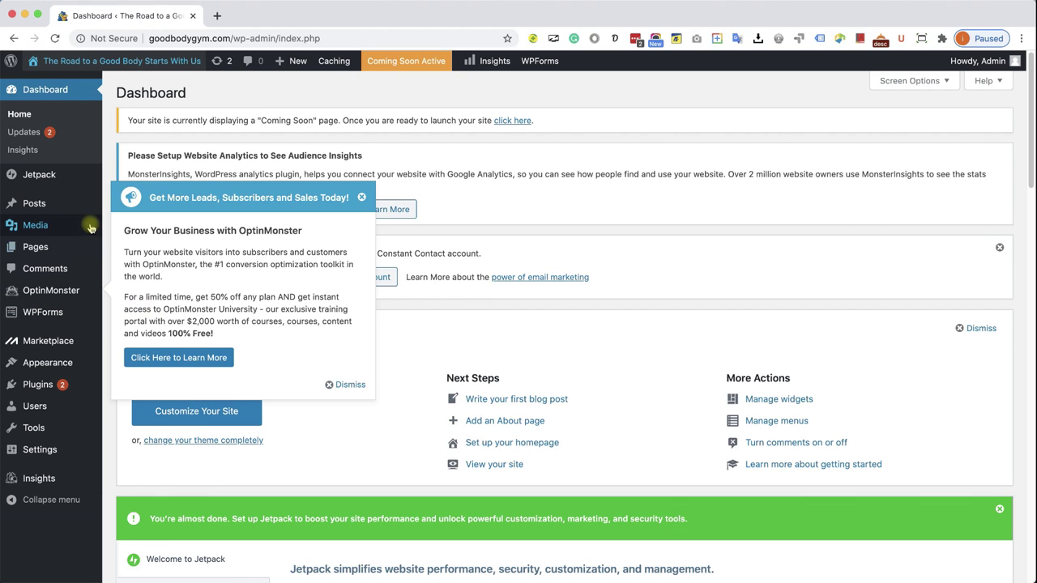
pyautogui.moveTo(82, 318)
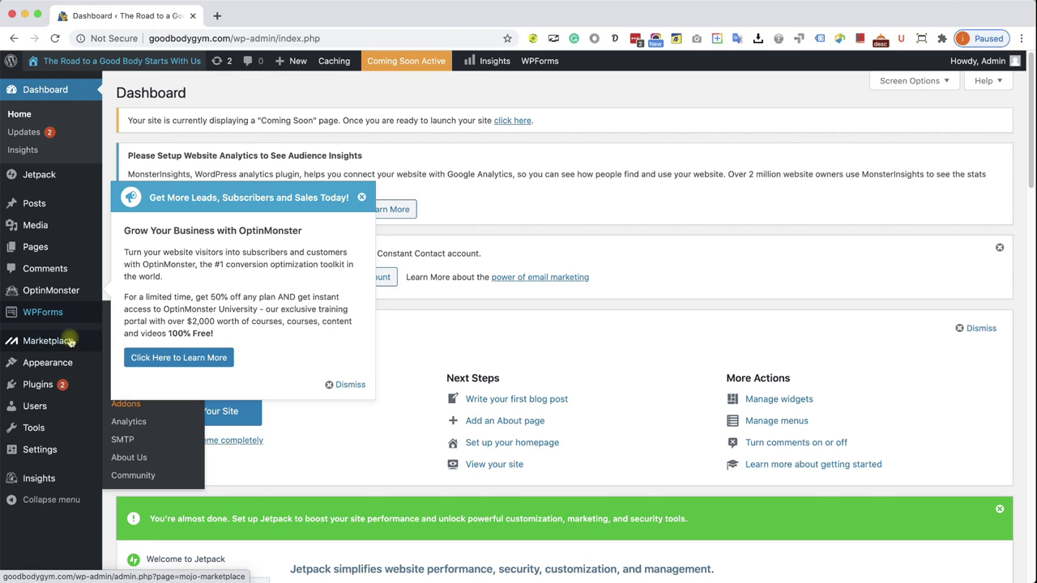
pyautogui.moveTo(49, 387)
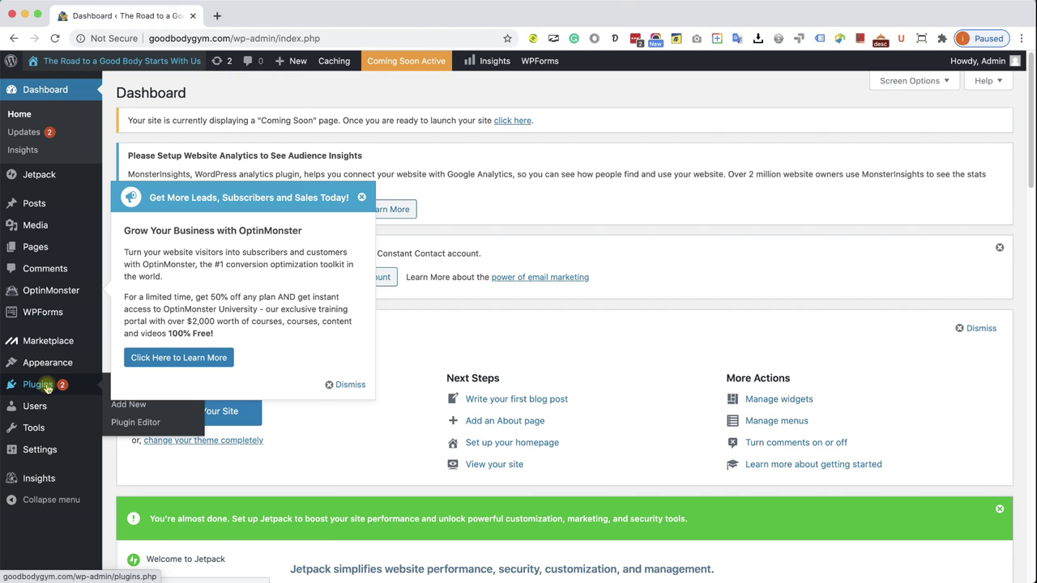
# Step: Select all seven installed plugins and bulk-deactivate them
pyautogui.click(47, 388)
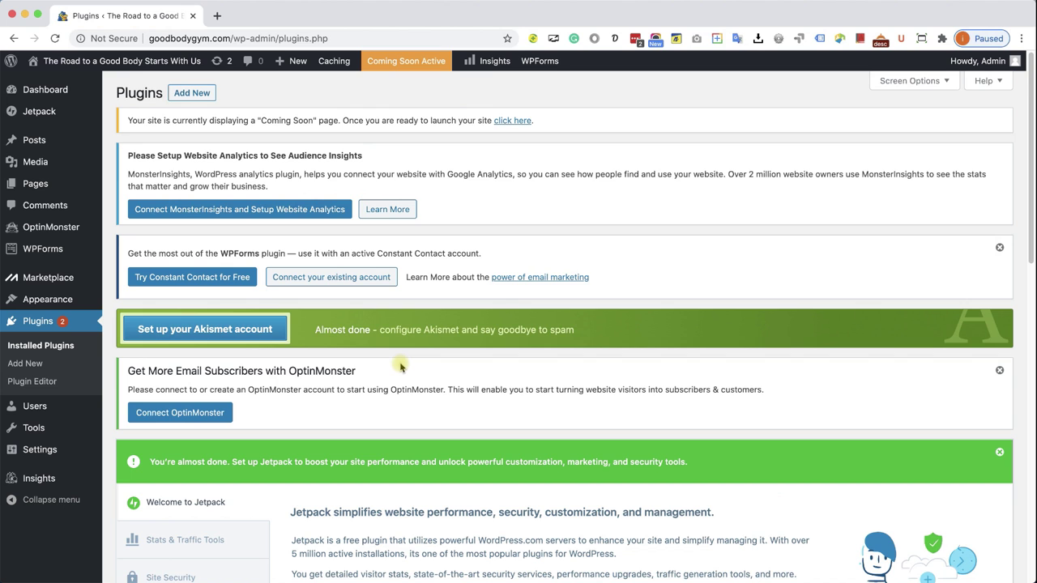
pyautogui.scroll(-5, 401, 366)
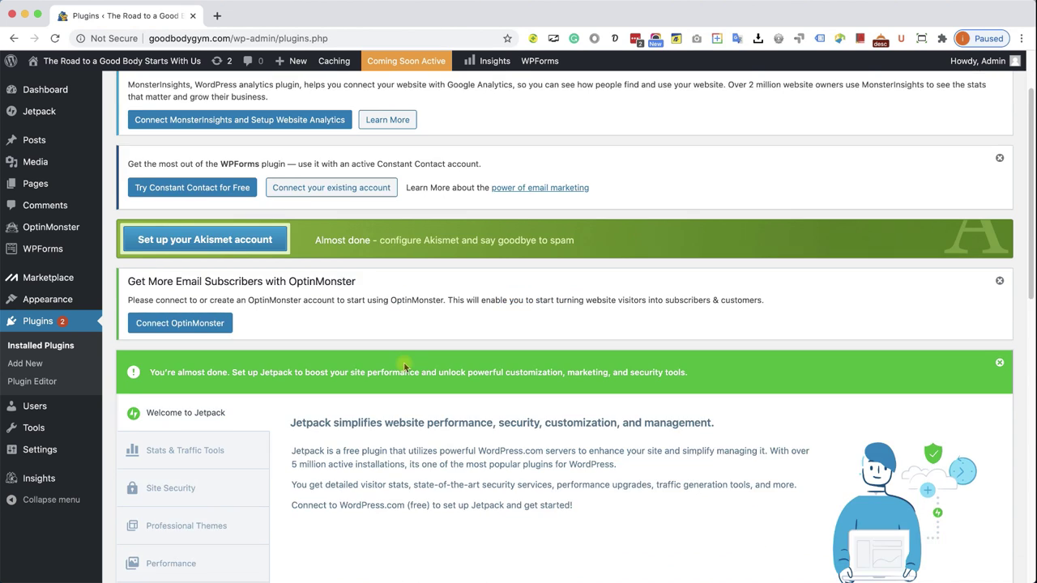
pyautogui.scroll(-12, 404, 366)
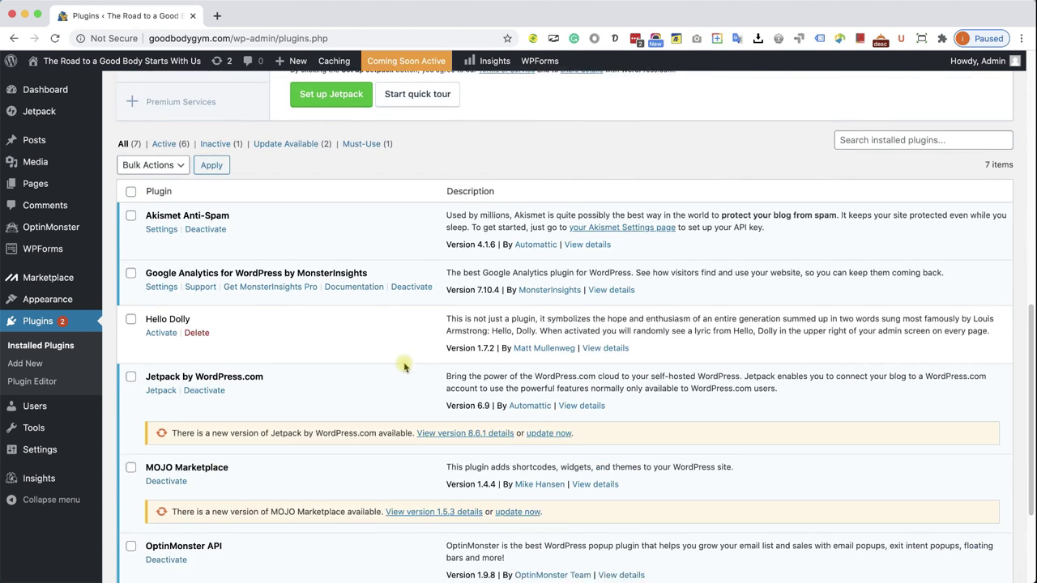
pyautogui.scroll(-2, 404, 366)
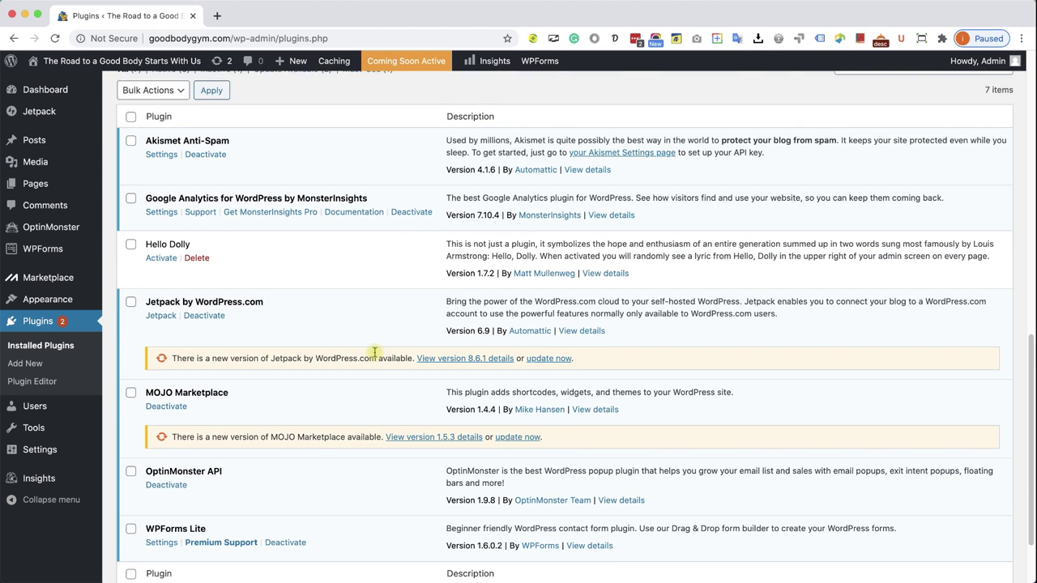
pyautogui.scroll(1, 358, 326)
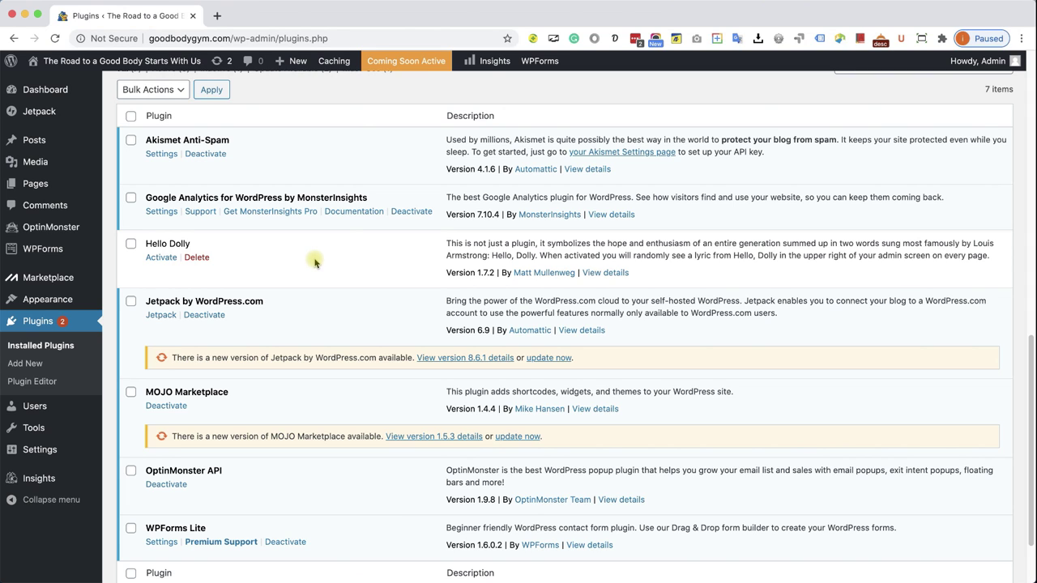
pyautogui.scroll(1, 348, 256)
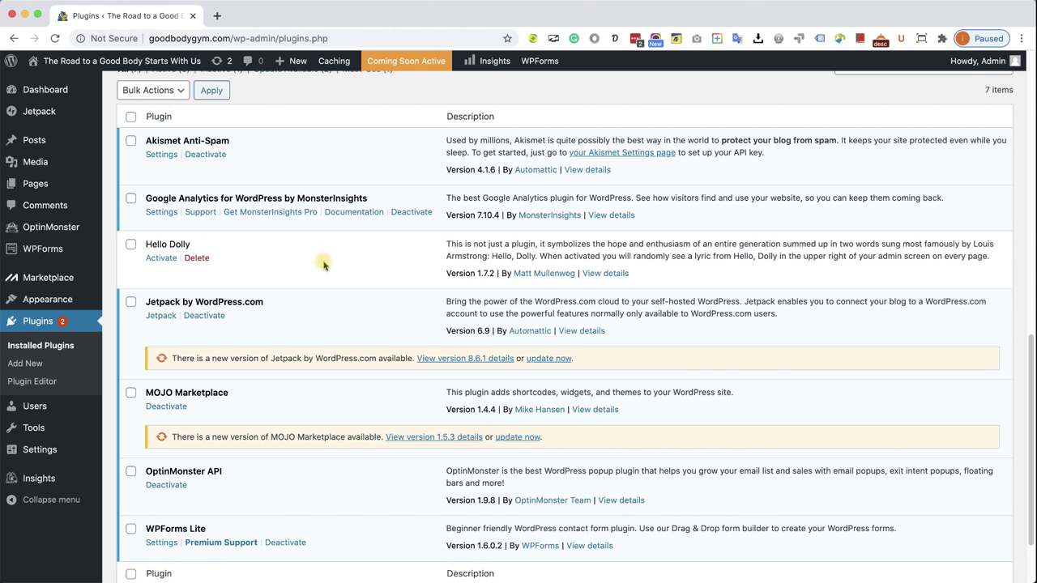
pyautogui.click(131, 143)
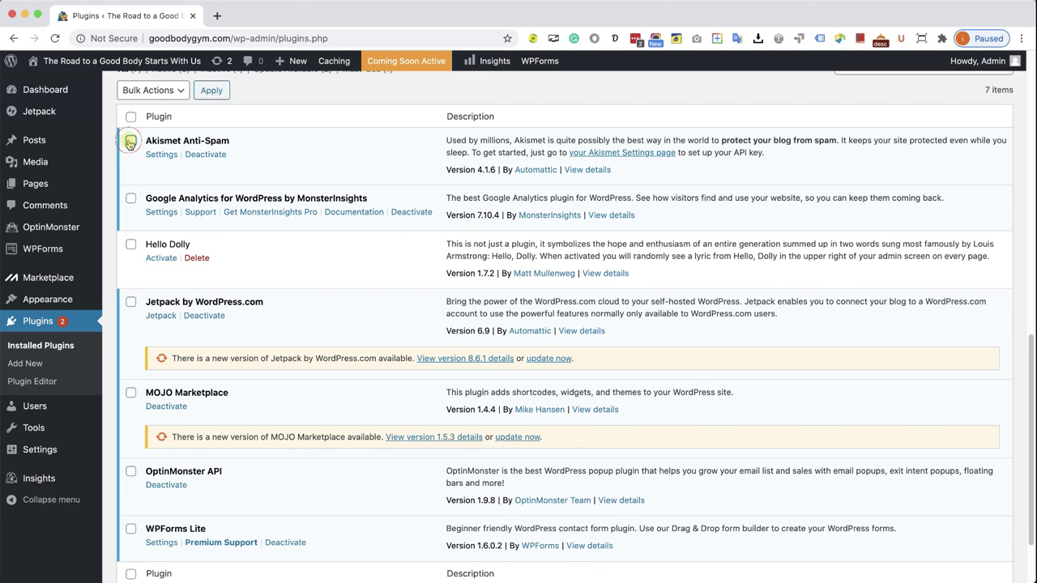
pyautogui.click(131, 244)
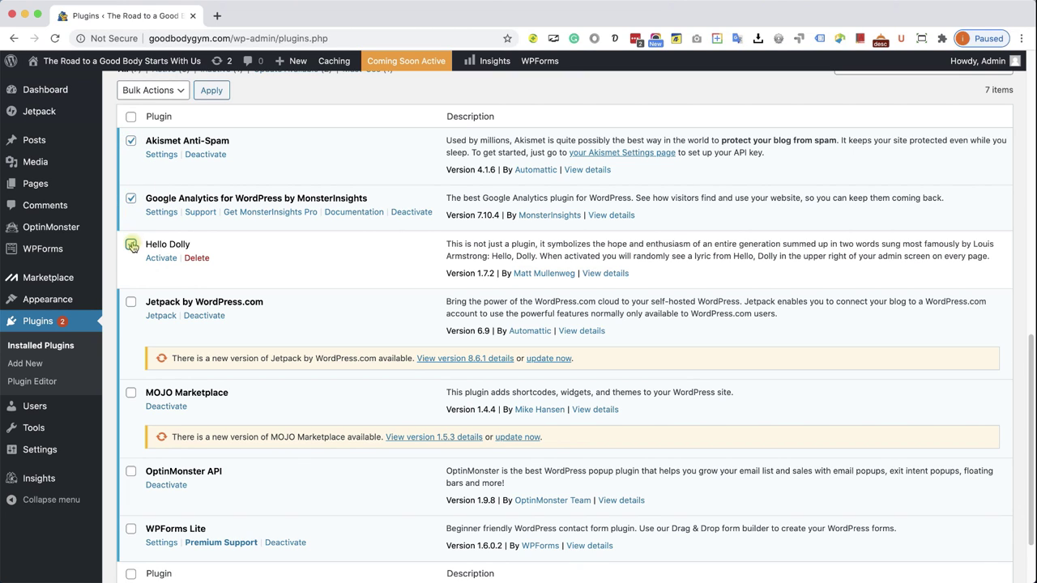
pyautogui.click(131, 118)
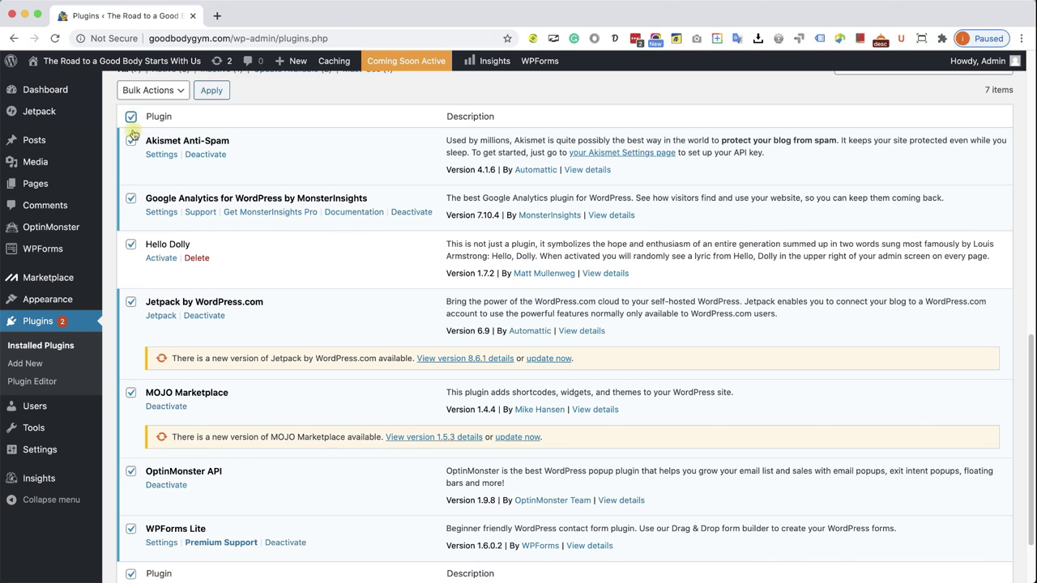
pyautogui.scroll(1, 158, 162)
pyautogui.scroll(2, 157, 161)
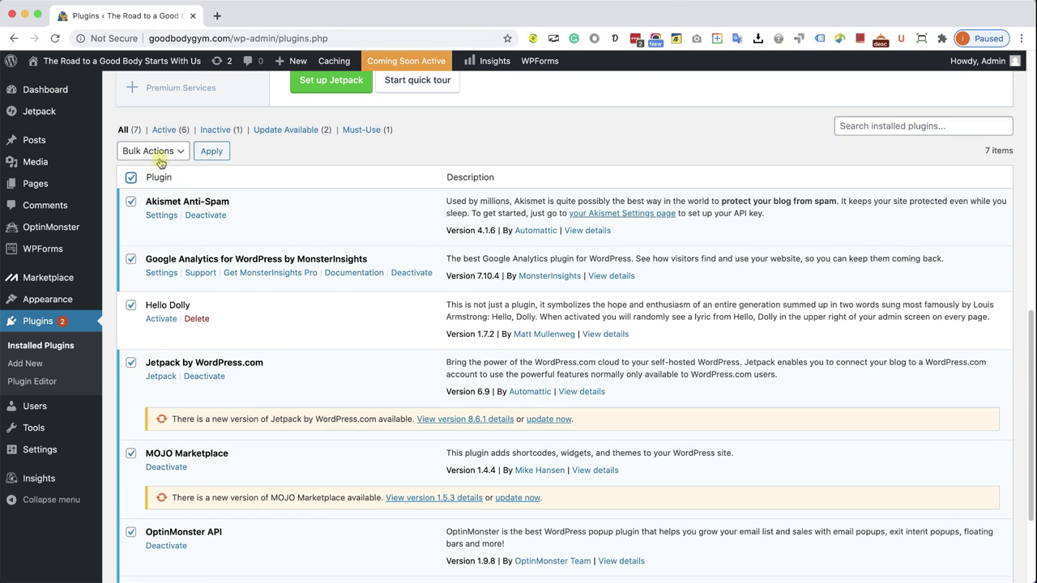
pyautogui.click(159, 151)
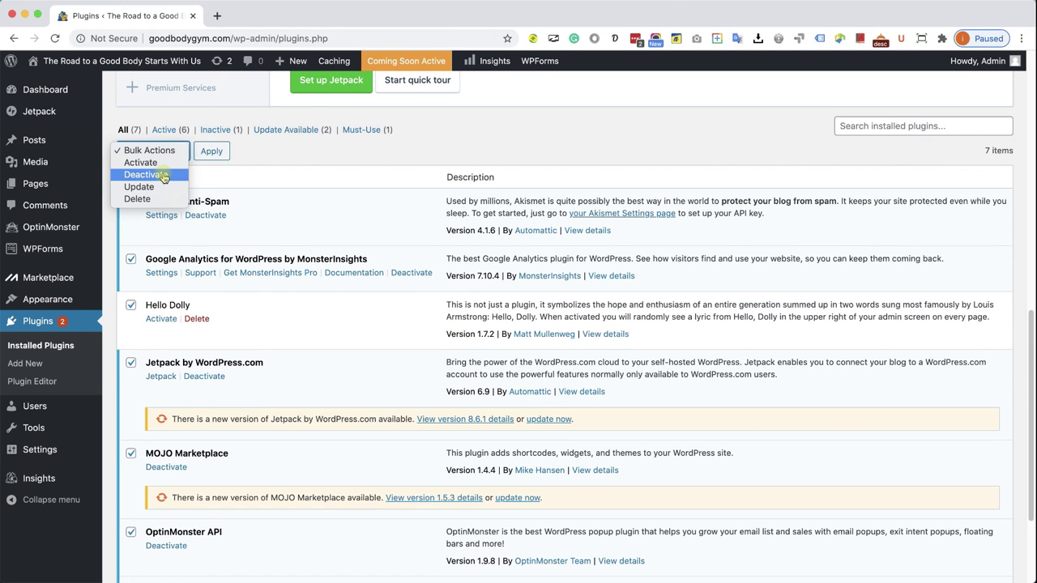
pyautogui.click(158, 174)
pyautogui.click(208, 156)
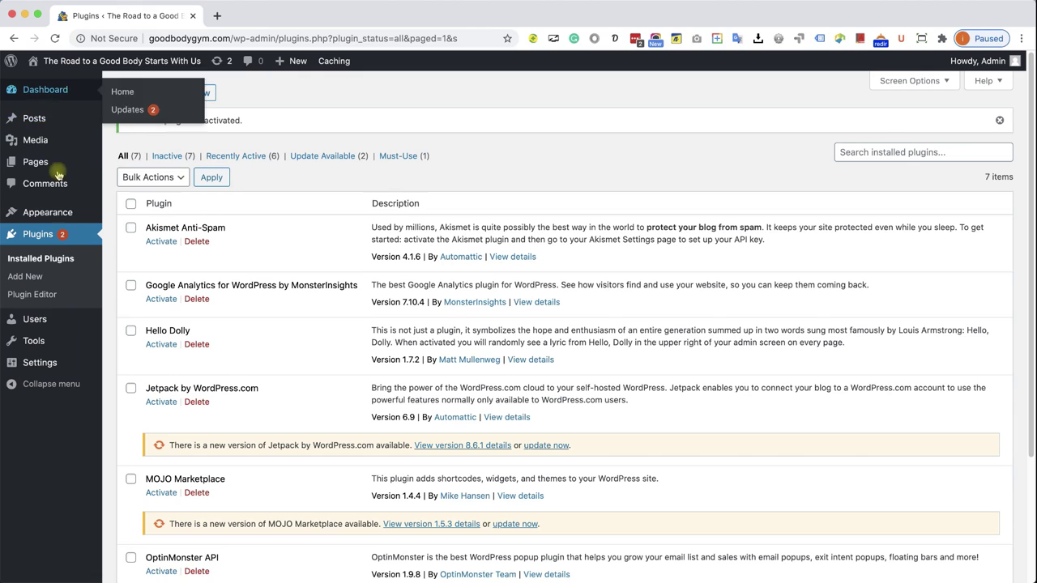
# Step: Bulk-delete all the inactive plugins, confirm, and reload the now-empty plugins list
pyautogui.click(130, 206)
pyautogui.click(148, 180)
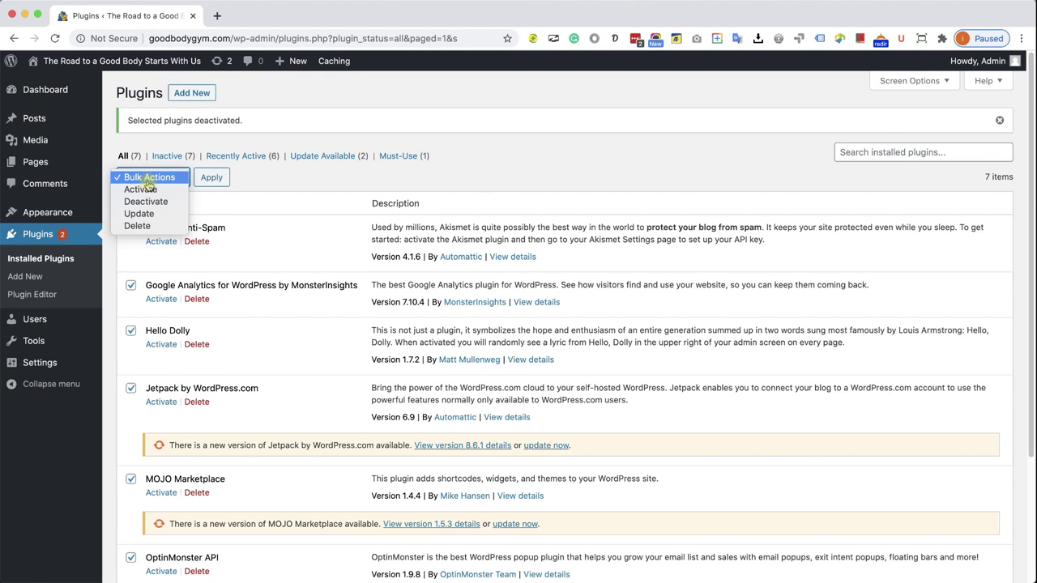
pyautogui.click(139, 226)
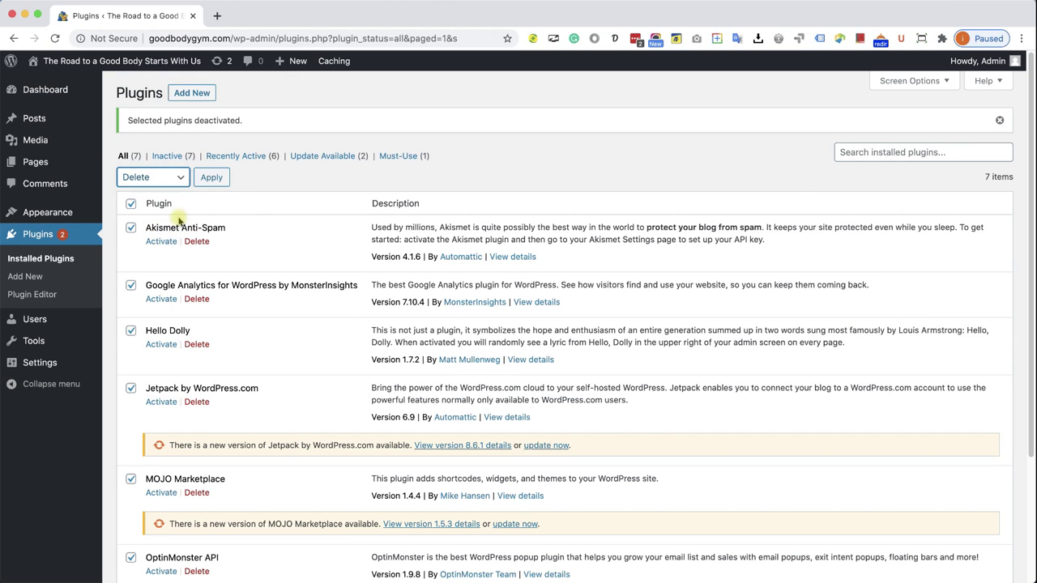
pyautogui.click(210, 180)
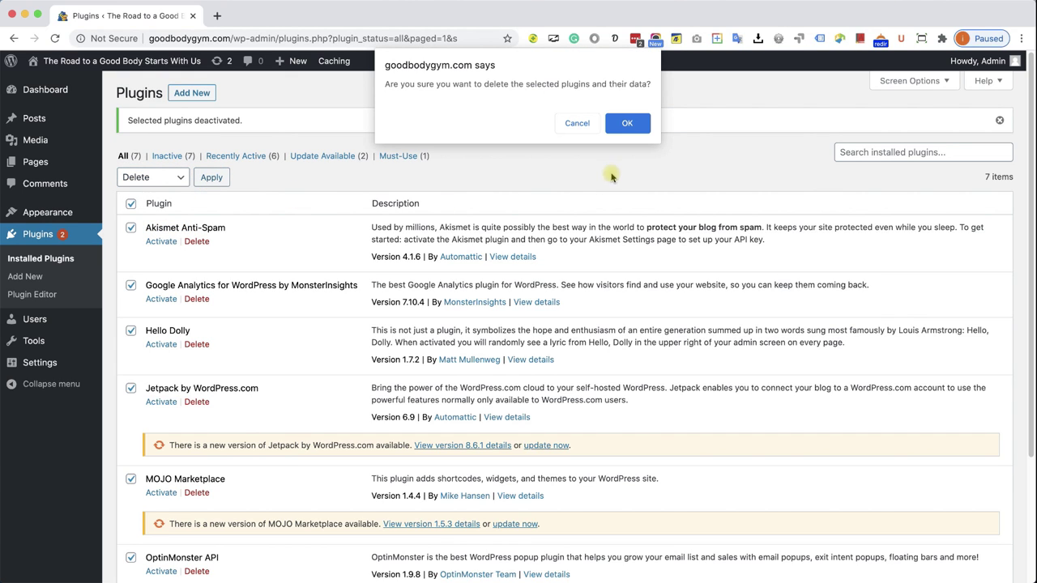
pyautogui.click(626, 126)
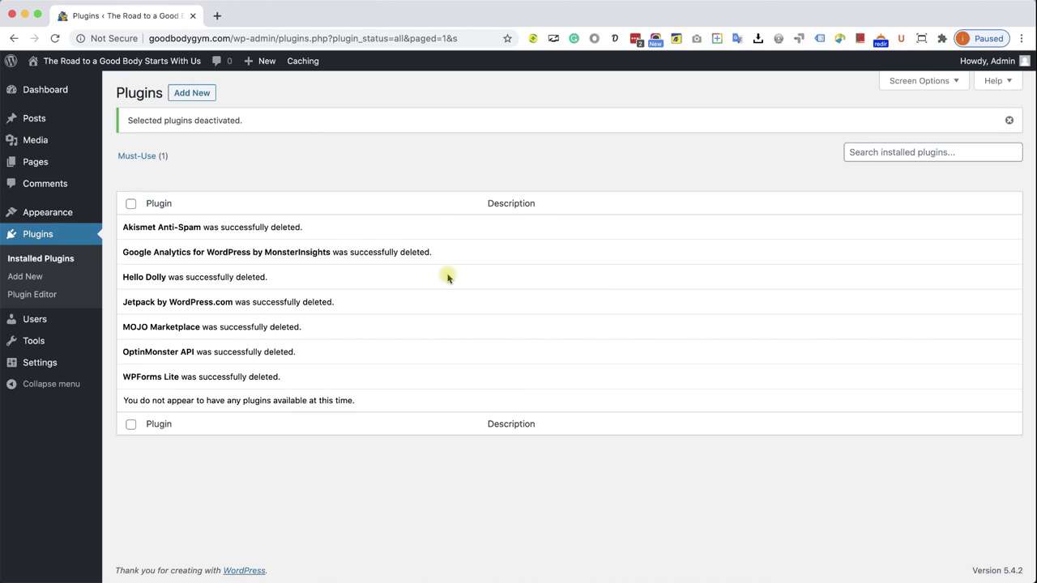
pyautogui.click(55, 259)
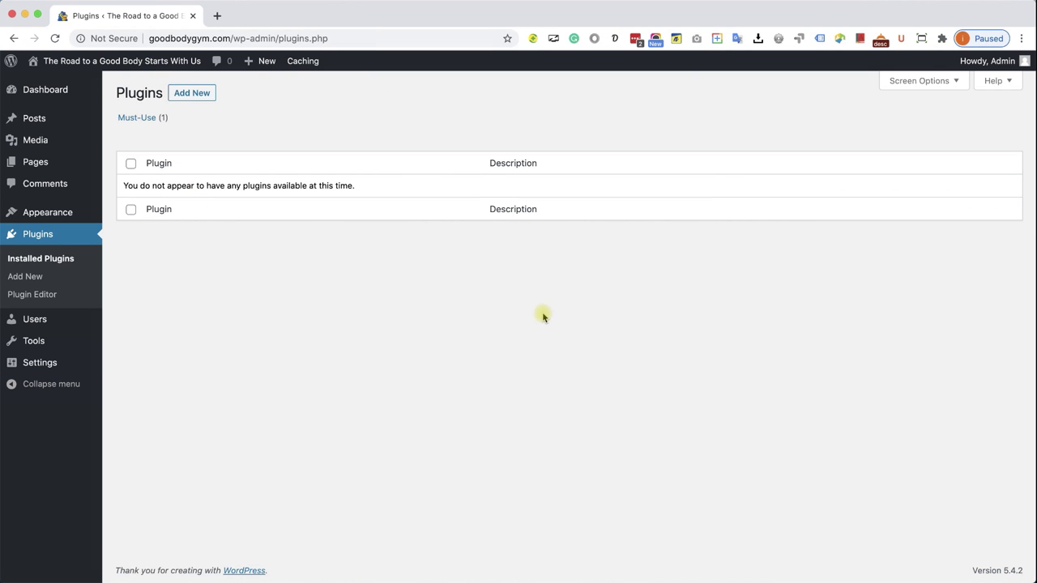
# Step: Open the live goodbodygym.com front page in a new tab, browse it, and return to Plugins
pyautogui.moveTo(151, 68)
pyautogui.keyDown('super'); pyautogui.click(151, 68); pyautogui.keyUp('super')
pyautogui.click(248, 17)
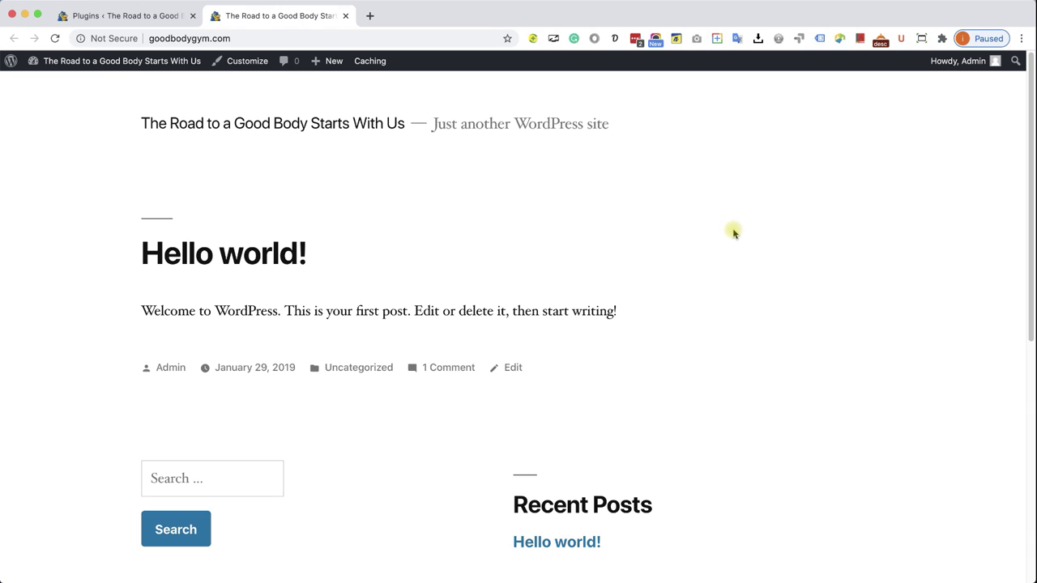
pyautogui.scroll(-3, 733, 243)
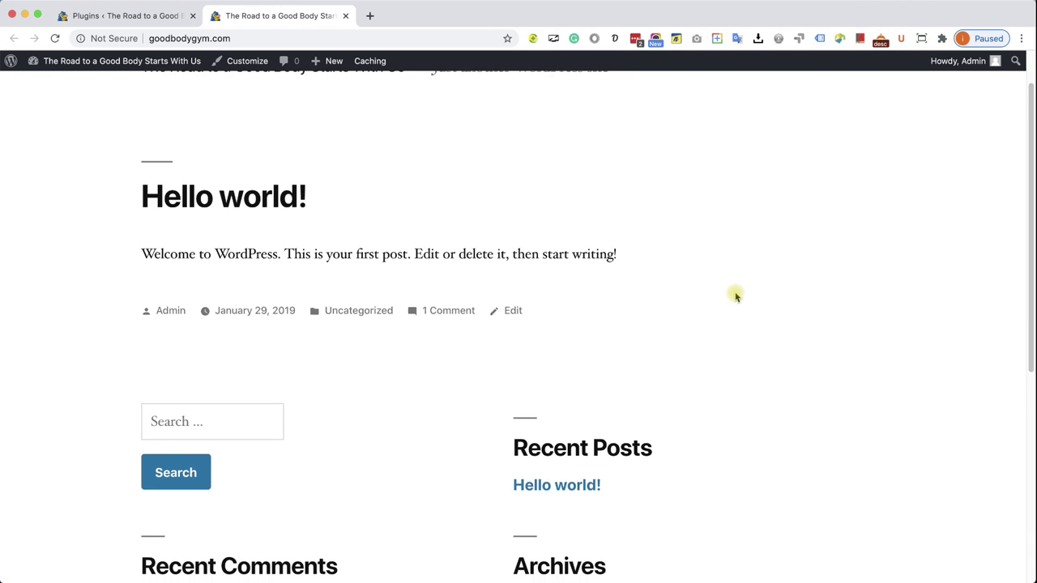
pyautogui.scroll(-5, 736, 295)
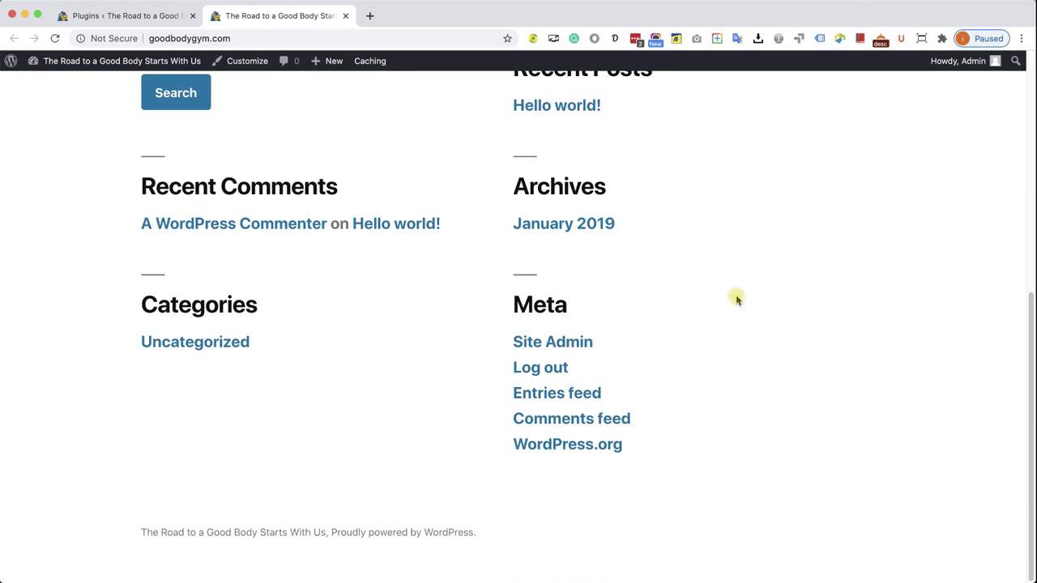
pyautogui.scroll(8, 736, 298)
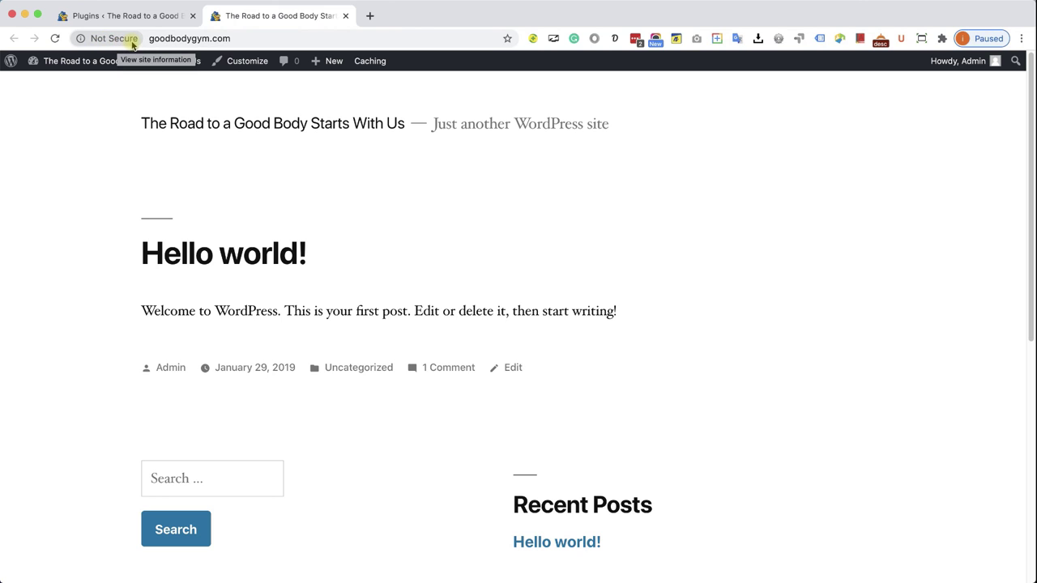
pyautogui.click(185, 41)
pyautogui.click(176, 43)
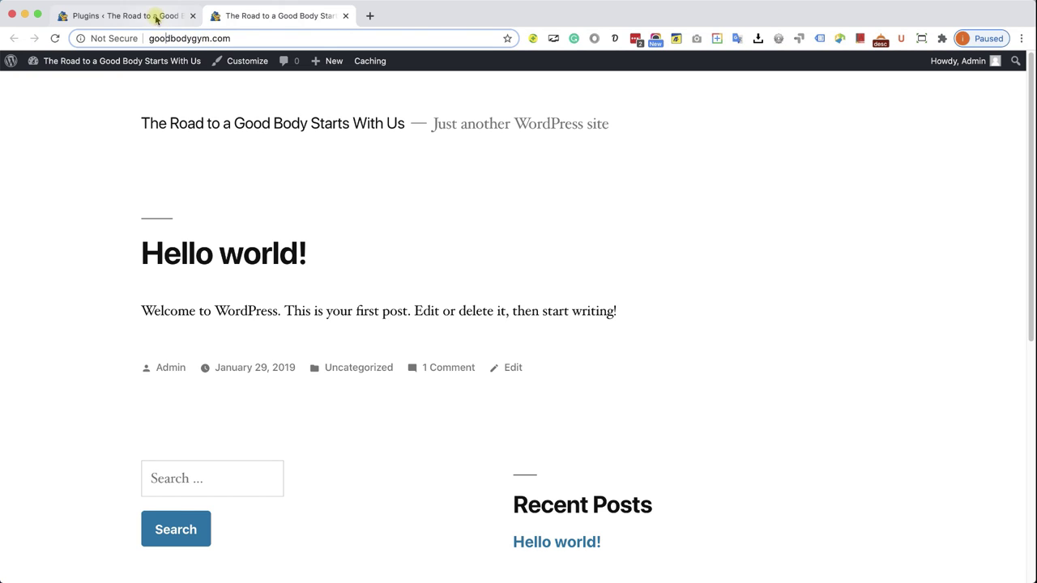
pyautogui.click(153, 16)
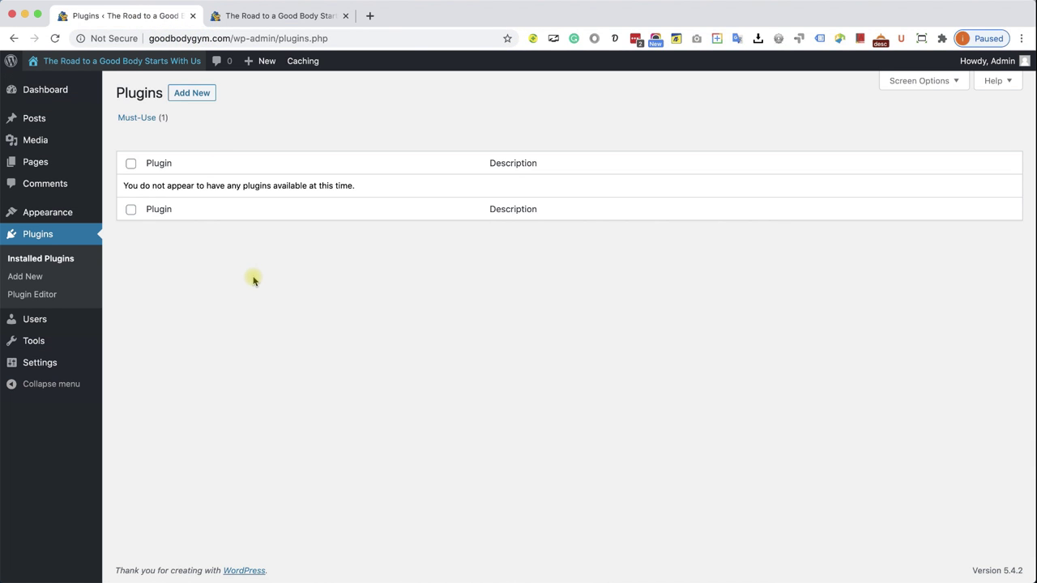
# Step: Set the site title to GoodBodyGym and the tagline to 'The Road to a Good Body Starts With Us'
pyautogui.moveTo(69, 363)
pyautogui.click(130, 364)
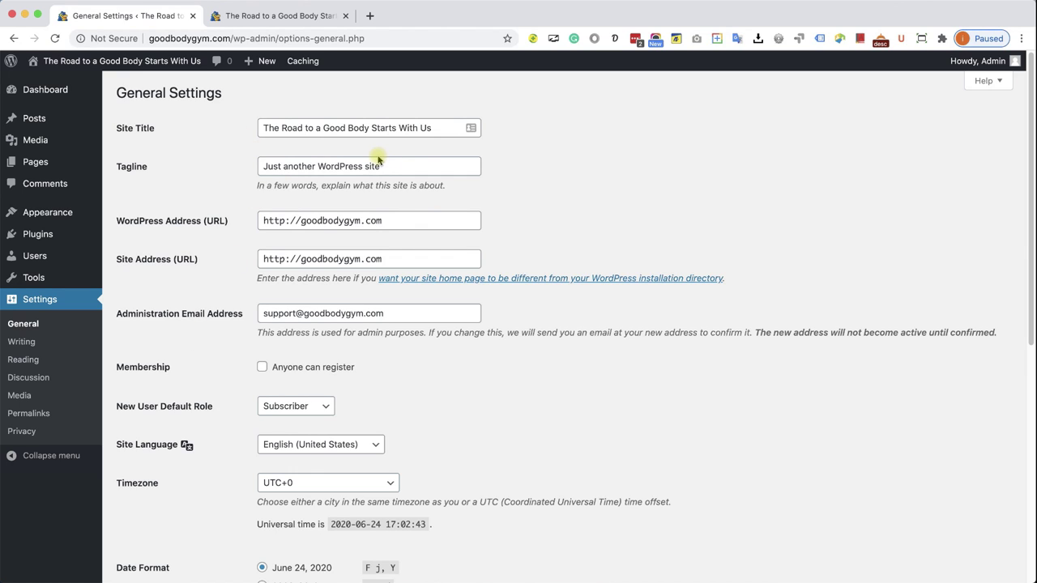
pyautogui.click(374, 128)
pyautogui.press('super+a')
pyautogui.press('super+c')
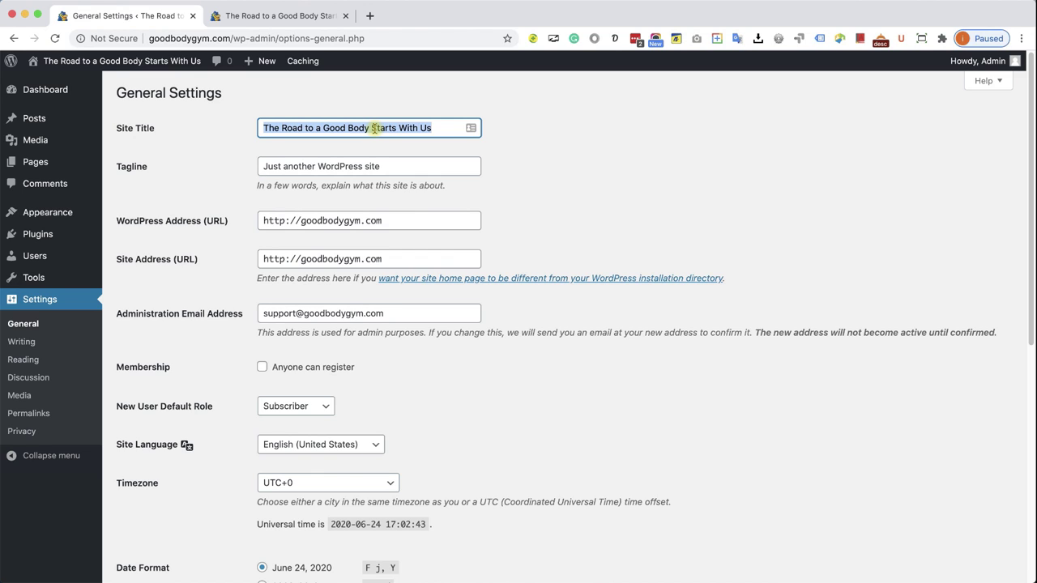
pyautogui.press('BackSpace')
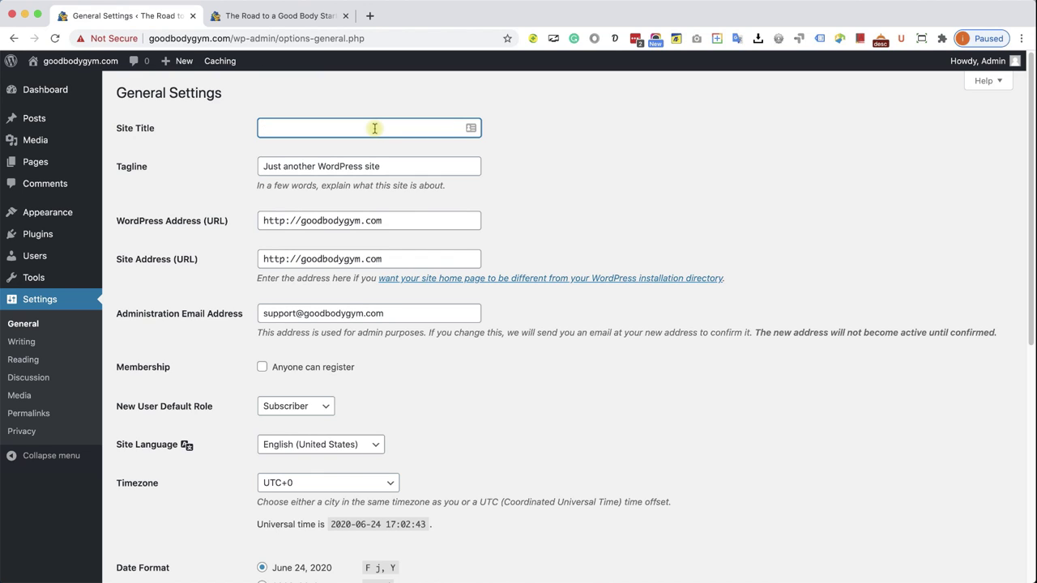
pyautogui.write('Good')
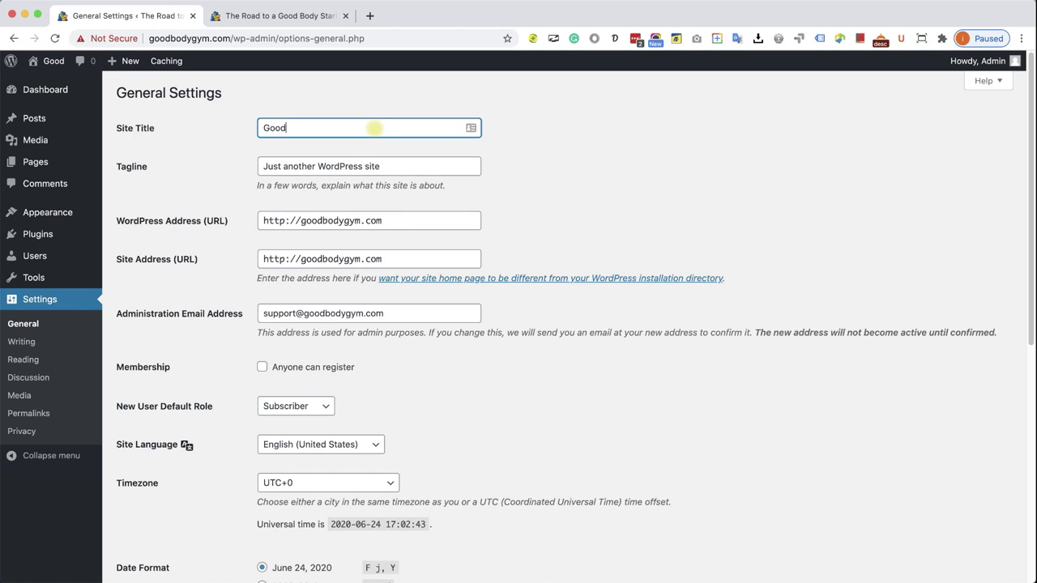
pyautogui.write('BodyGym')
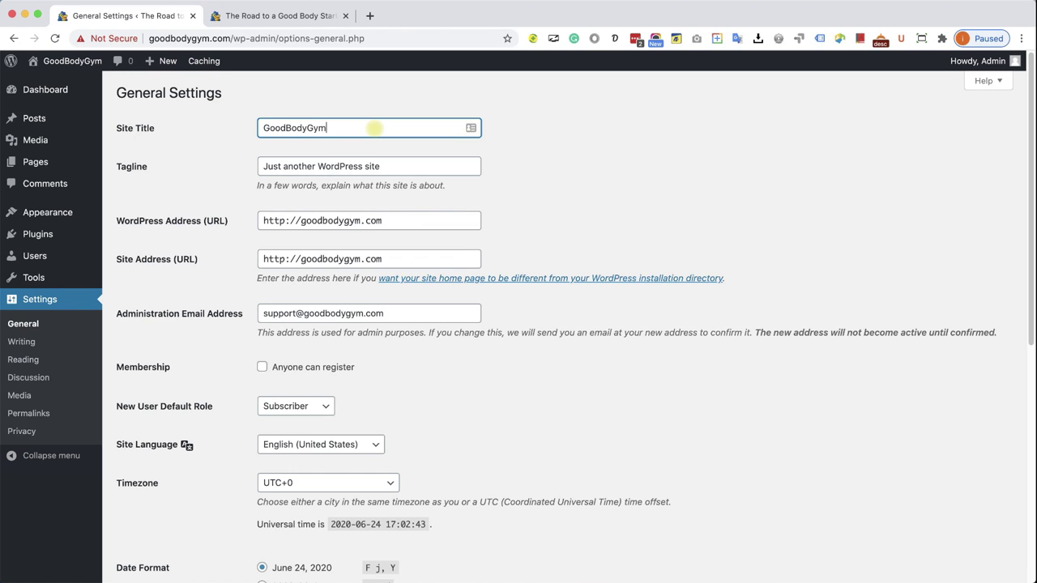
pyautogui.tripleClick(388, 164)
pyautogui.press('BackSpace')
pyautogui.press('super+v')
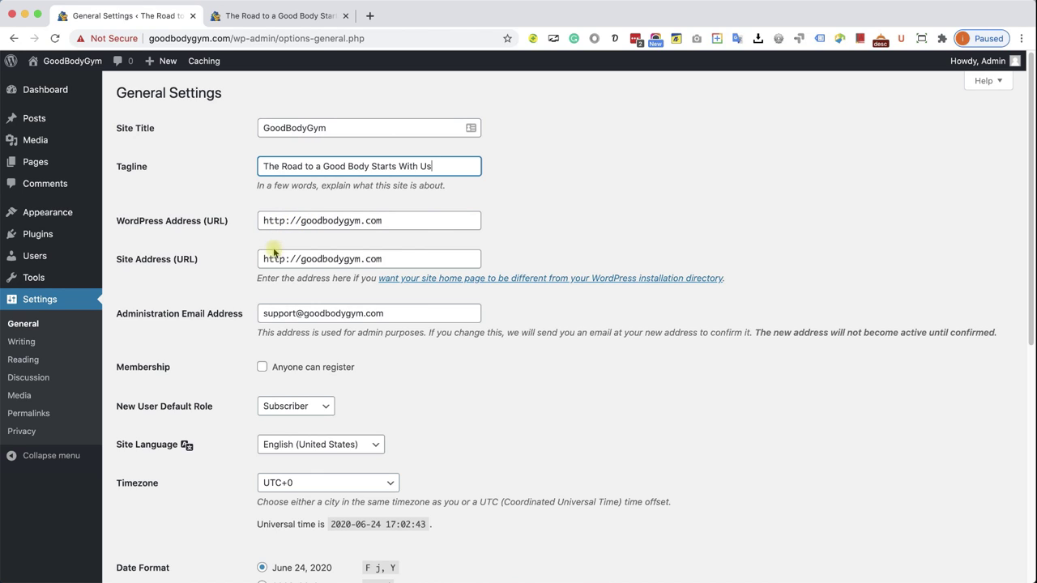
pyautogui.click(284, 220)
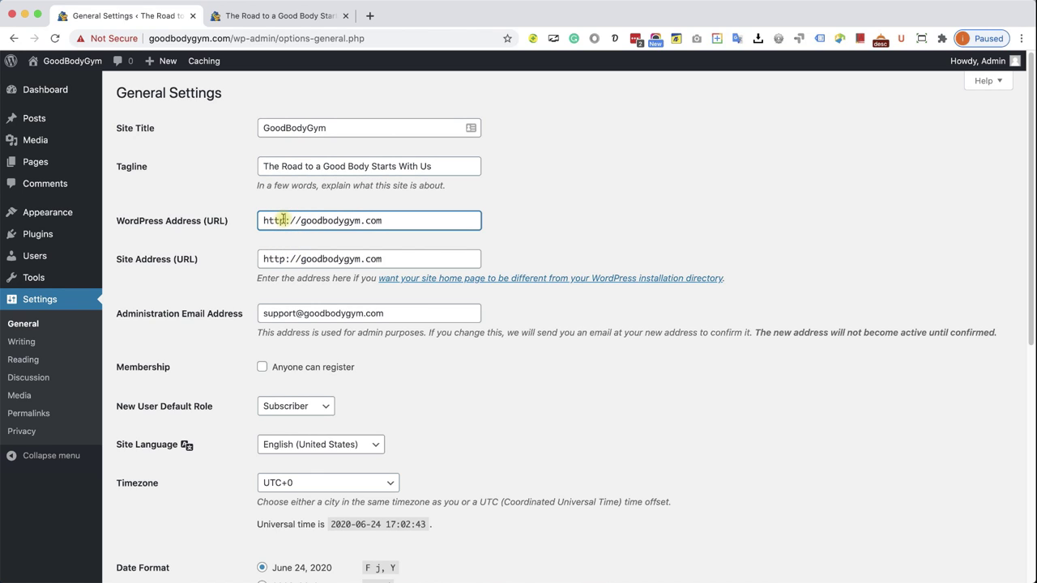
pyautogui.write('s://')
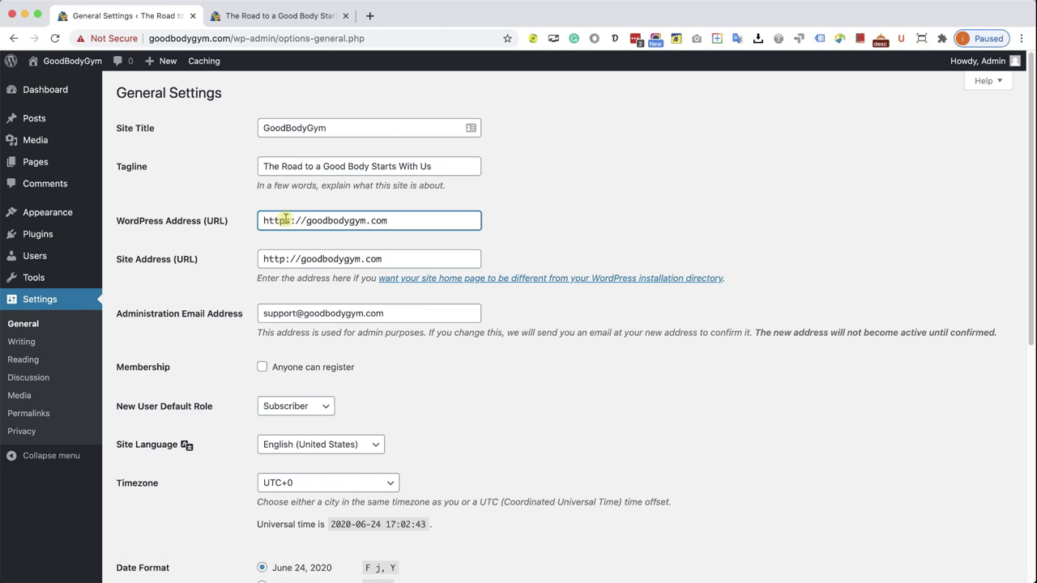
pyautogui.write('www.')
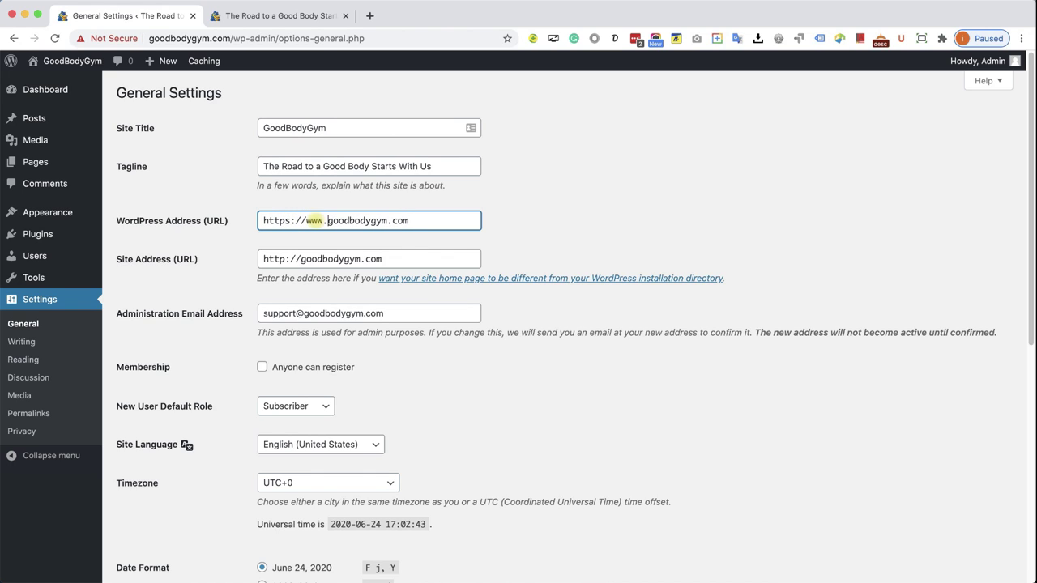
pyautogui.press('BackSpace')
pyautogui.press('BackSpace')
pyautogui.press('BackSpace')
pyautogui.press('BackSpace')
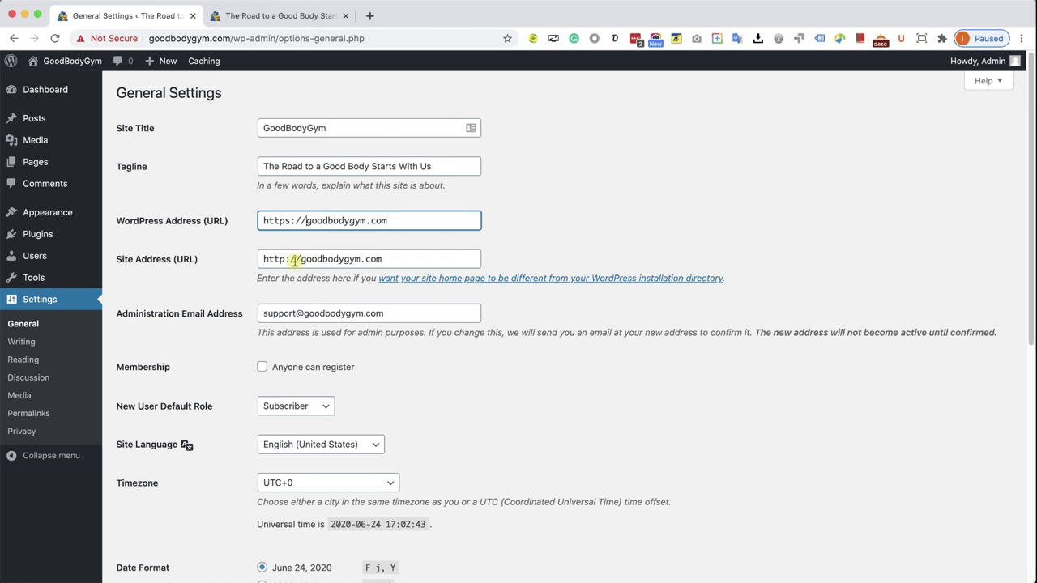
pyautogui.click(285, 259)
pyautogui.write('s')
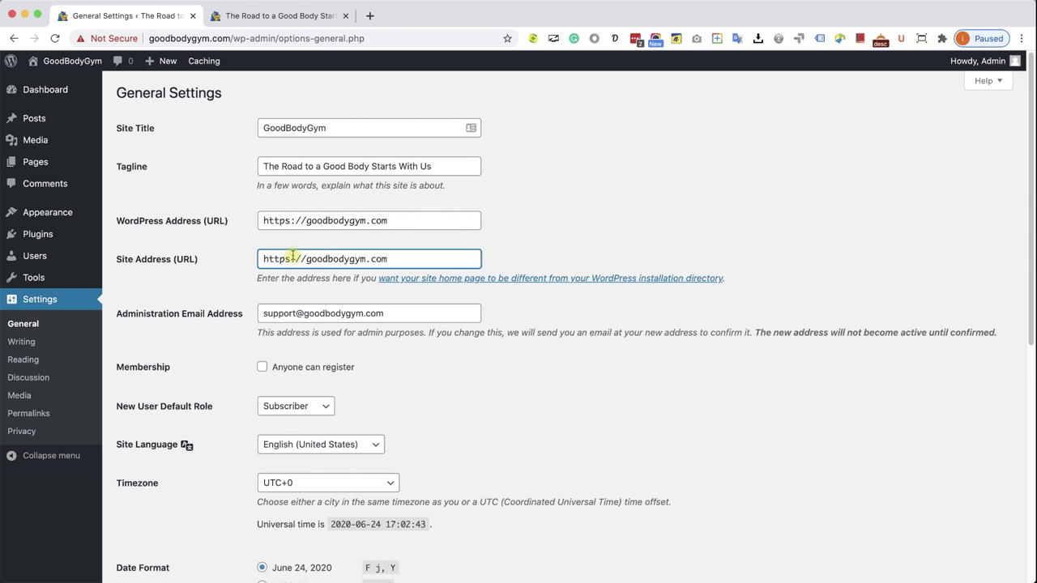
pyautogui.scroll(-1, 363, 335)
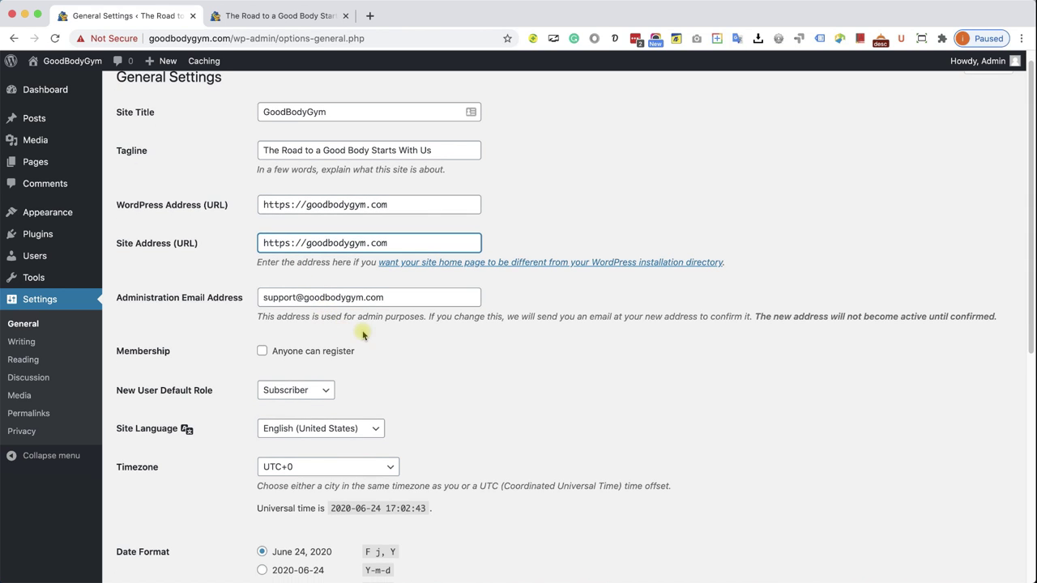
pyautogui.scroll(-1, 360, 380)
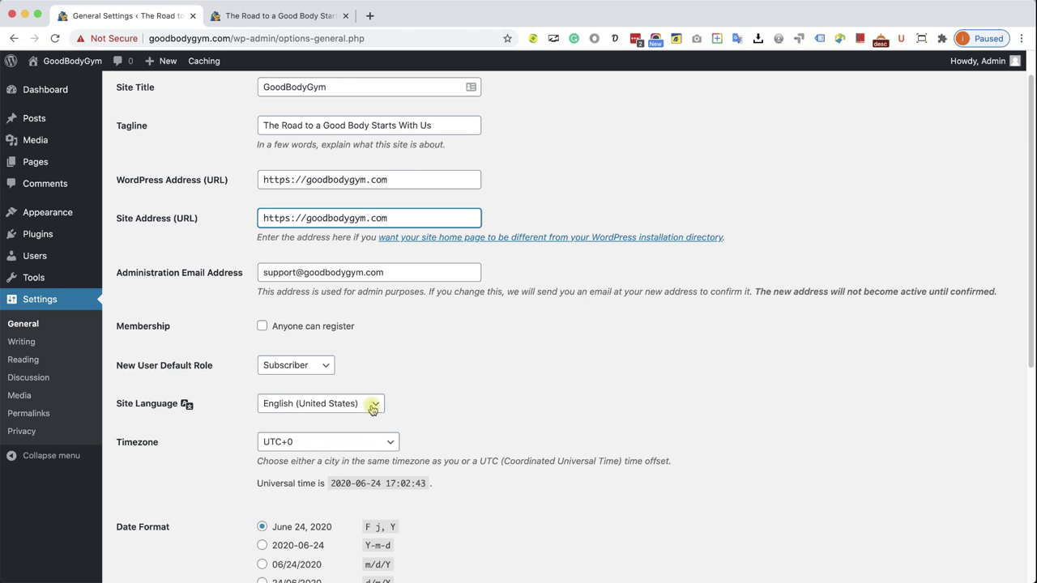
pyautogui.scroll(-3, 380, 397)
pyautogui.scroll(-6, 396, 389)
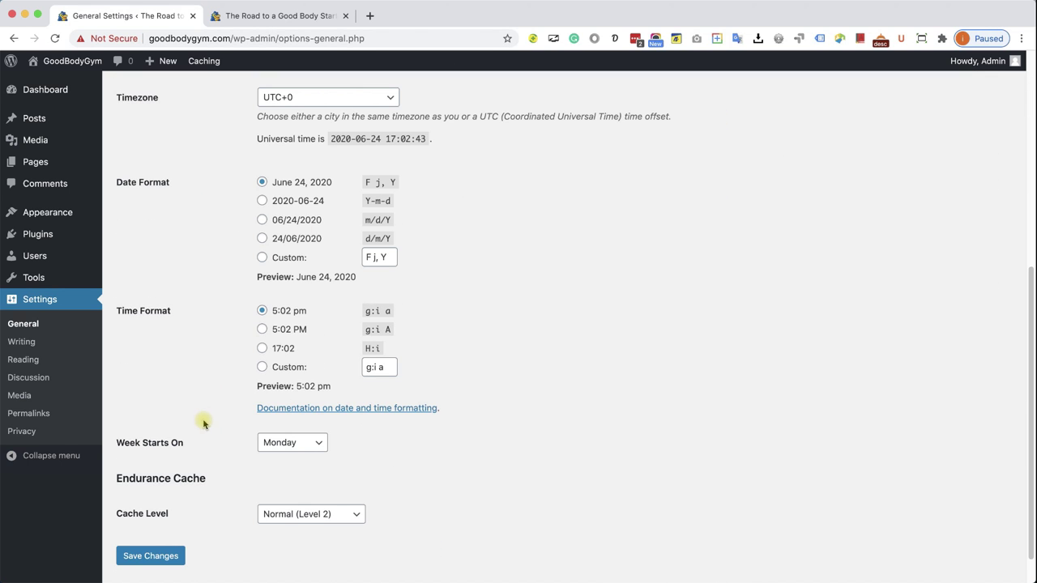
pyautogui.scroll(-1, 316, 449)
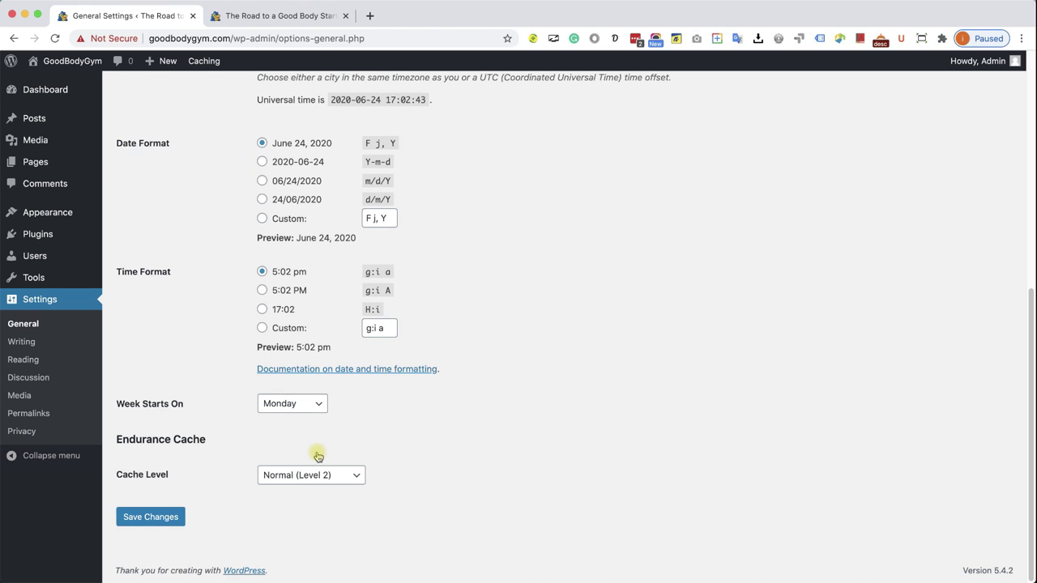
# Step: Save the https address settings, log back in, and confirm the administration email is correct
pyautogui.click(149, 525)
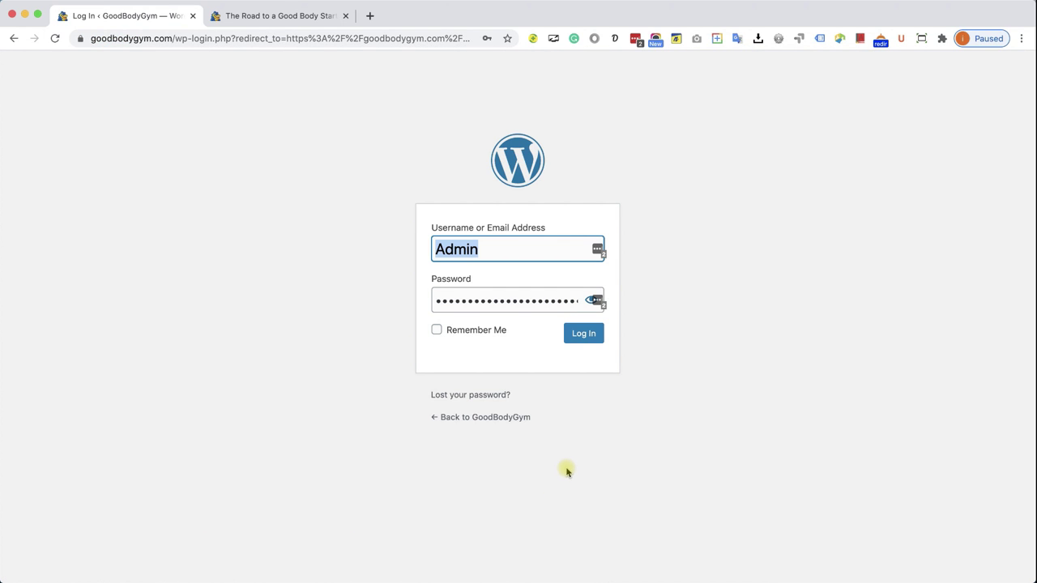
pyautogui.click(588, 336)
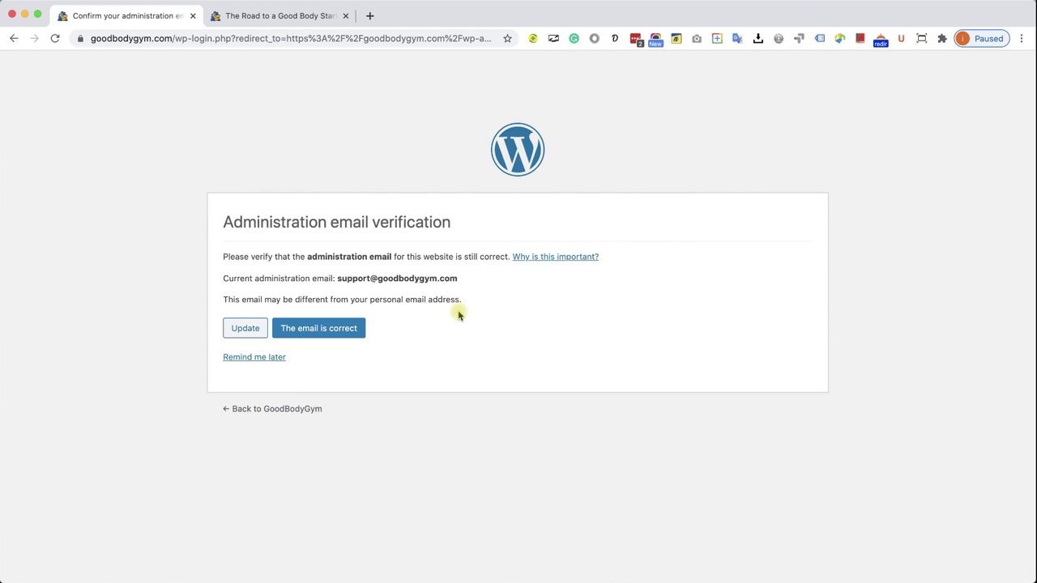
pyautogui.click(332, 335)
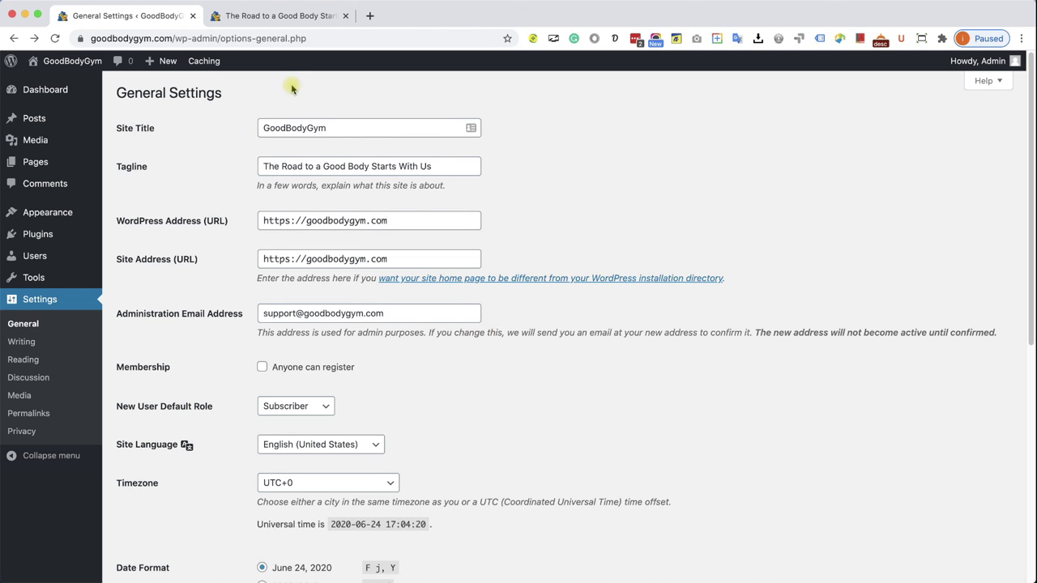
# Step: Reload the front-page tab and verify its URL now starts with https
pyautogui.click(264, 17)
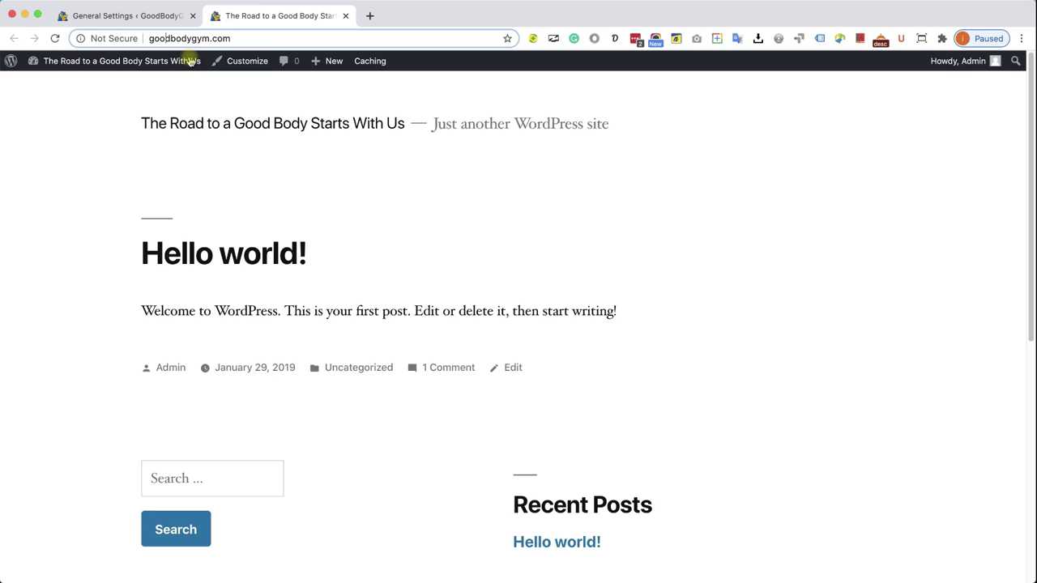
pyautogui.click(55, 39)
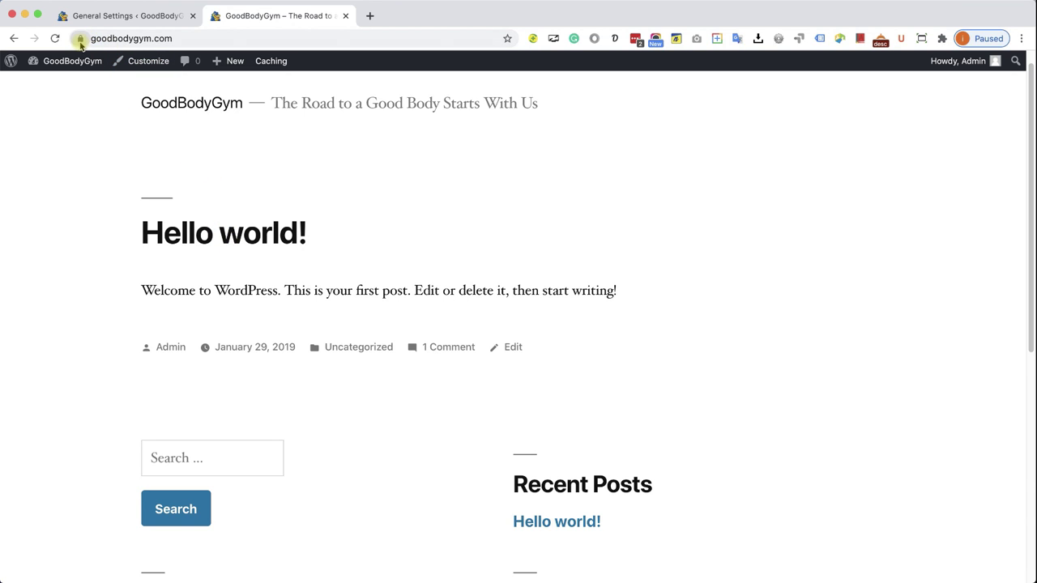
pyautogui.click(105, 38)
pyautogui.doubleClick(122, 38)
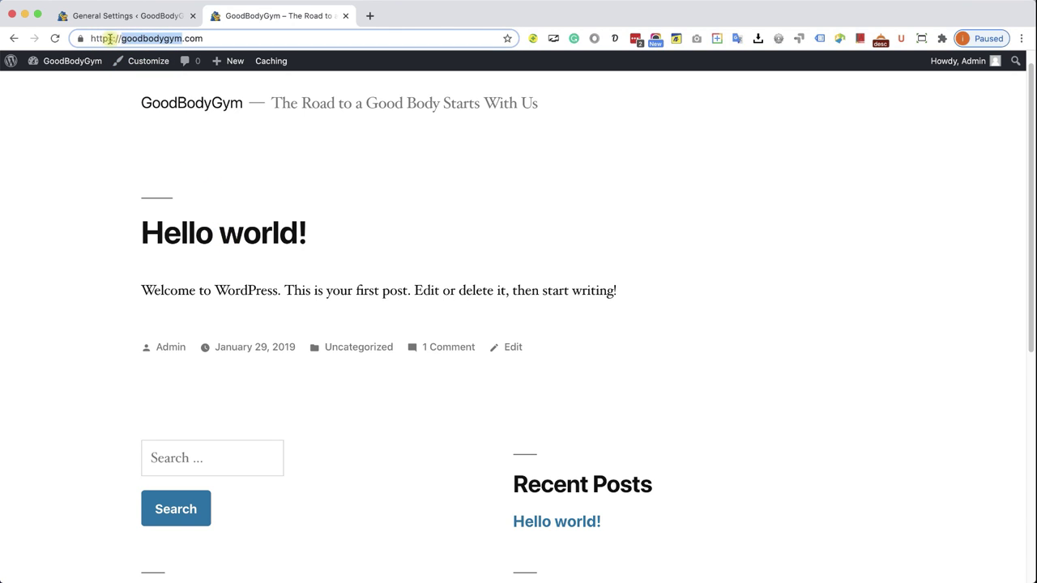
pyautogui.click(109, 38)
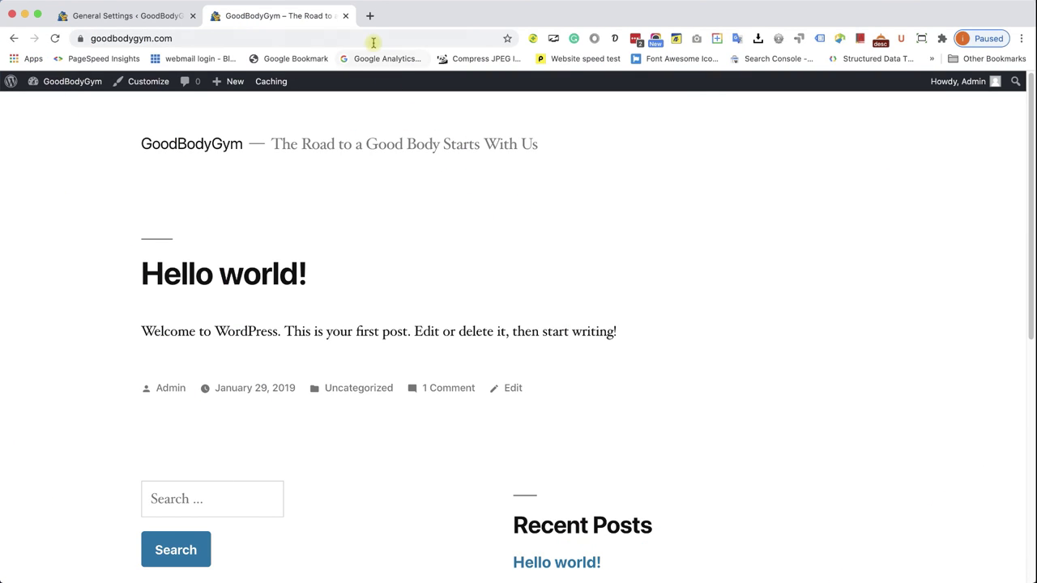
pyautogui.click(369, 15)
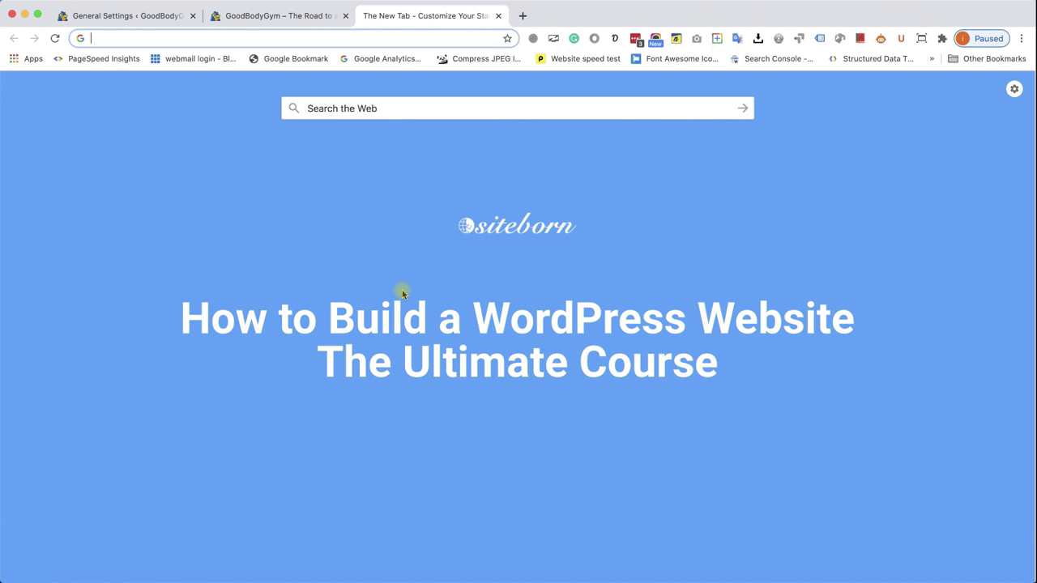
pyautogui.write('sbcourse')
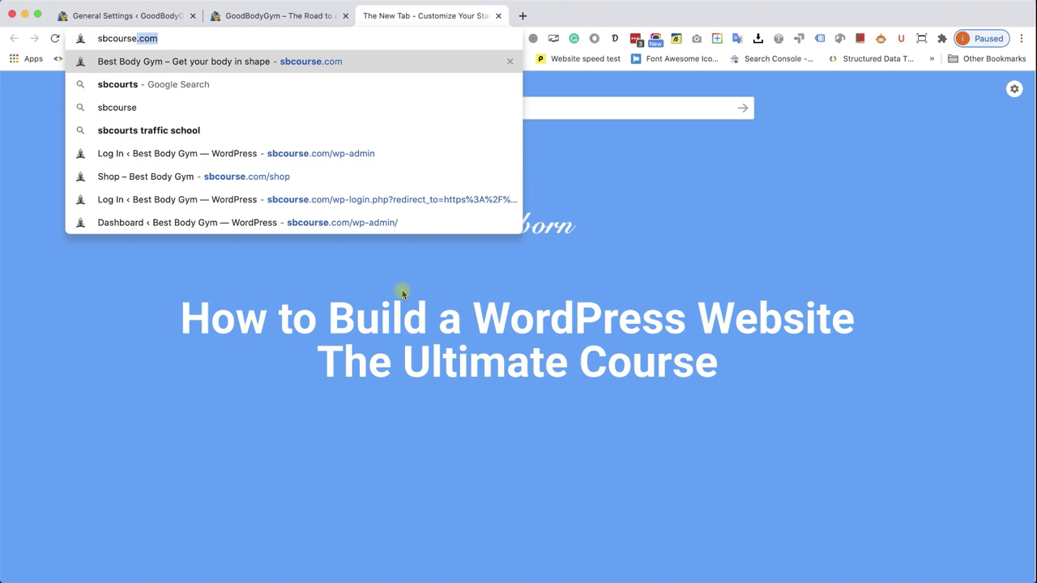
pyautogui.press('Return')
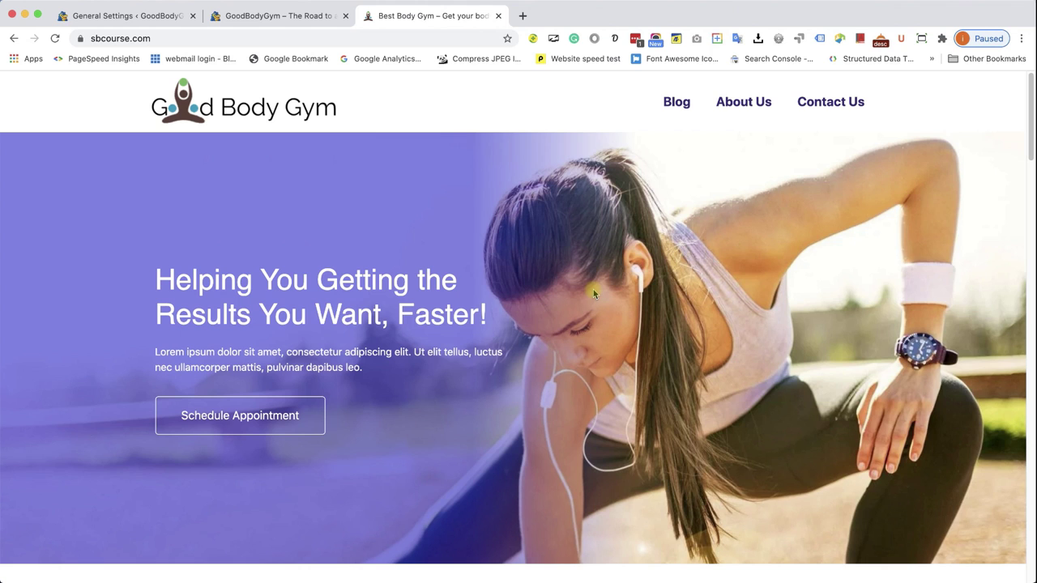
pyautogui.scroll(-2, 660, 286)
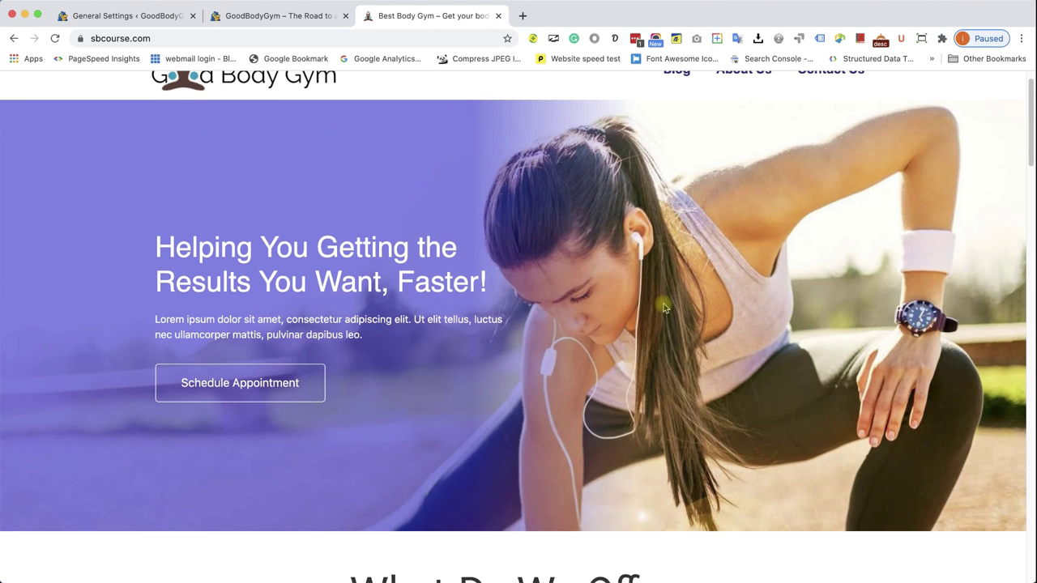
pyautogui.scroll(-3, 663, 307)
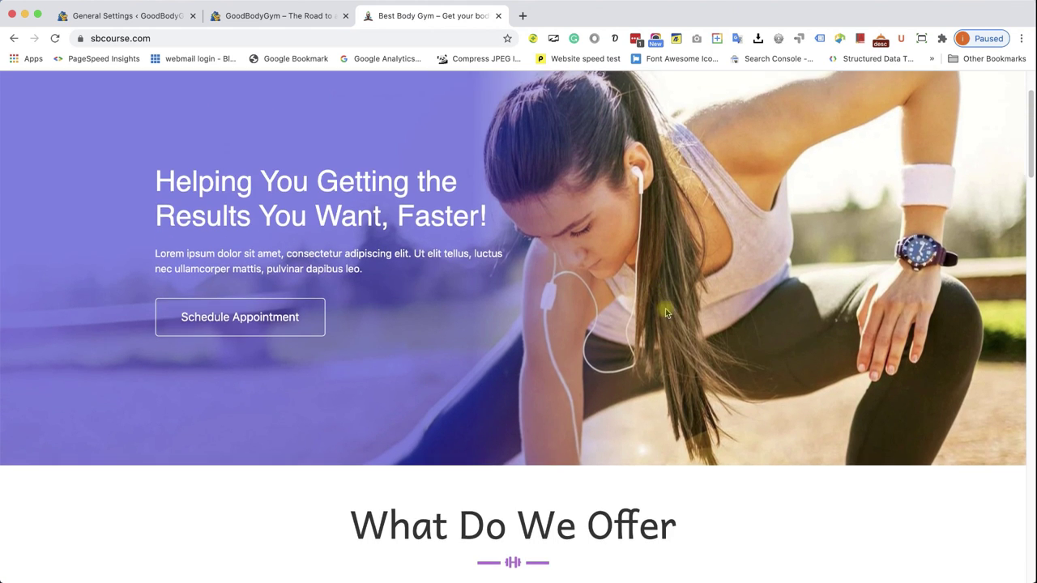
pyautogui.scroll(-2, 674, 320)
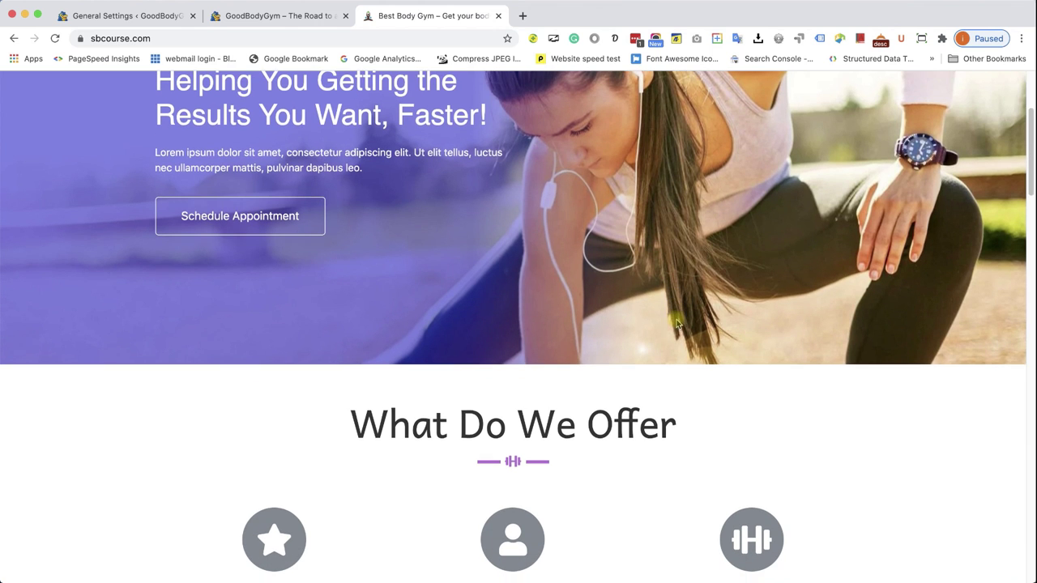
pyautogui.scroll(-3, 678, 323)
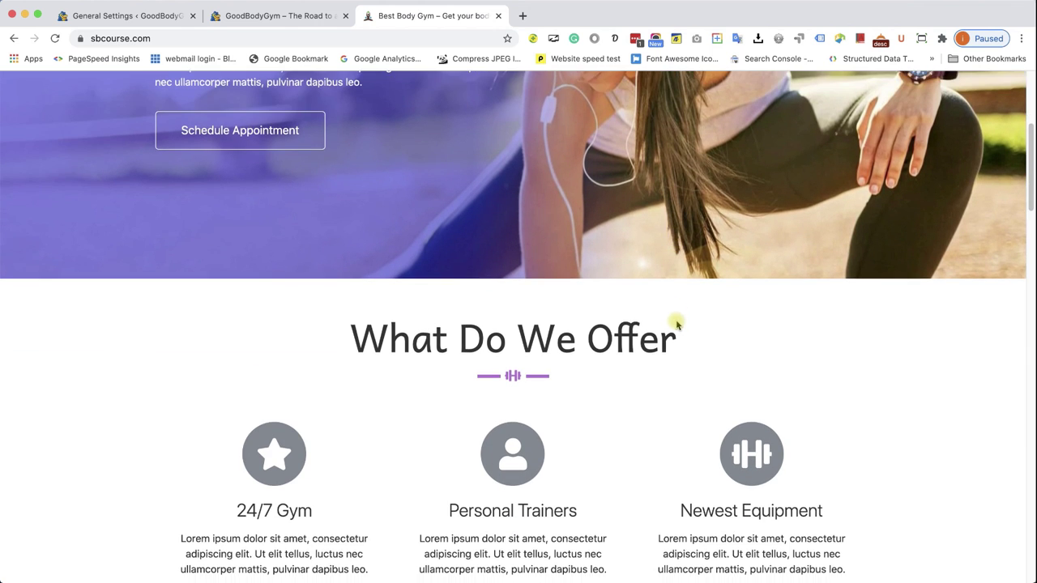
pyautogui.scroll(-3, 678, 324)
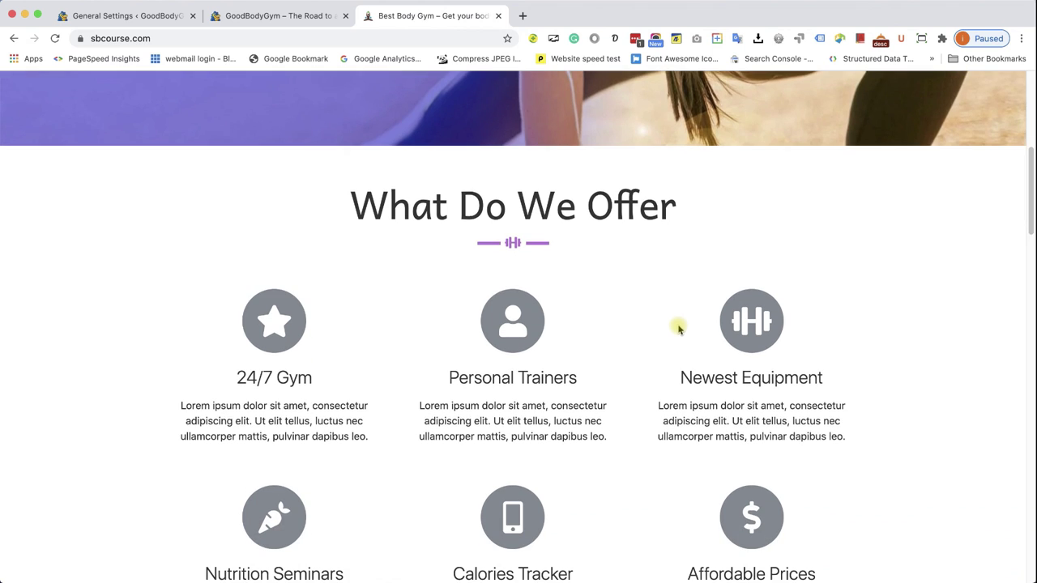
pyautogui.scroll(-1, 679, 328)
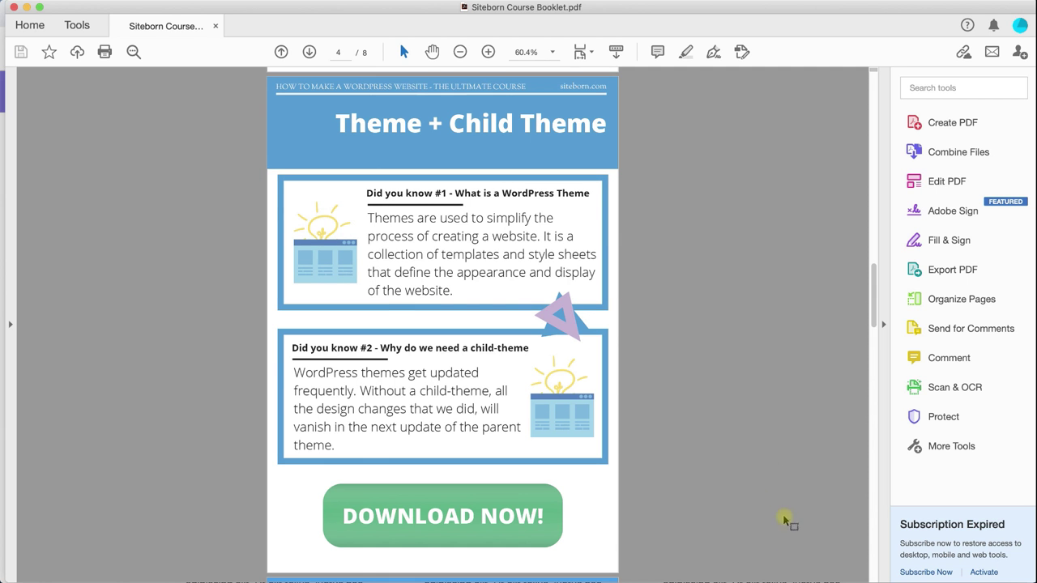
pyautogui.click(779, 580)
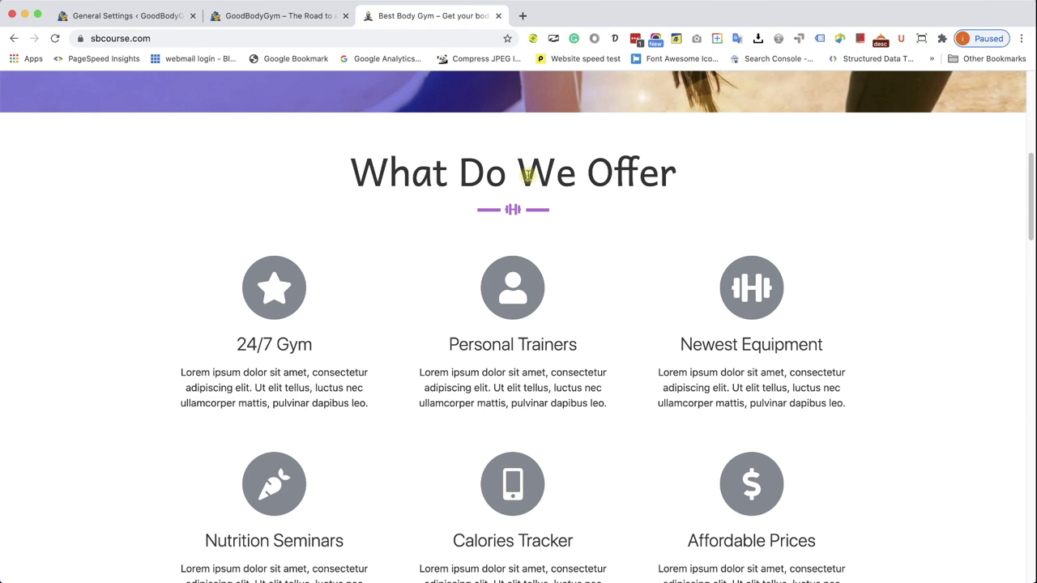
pyautogui.click(498, 17)
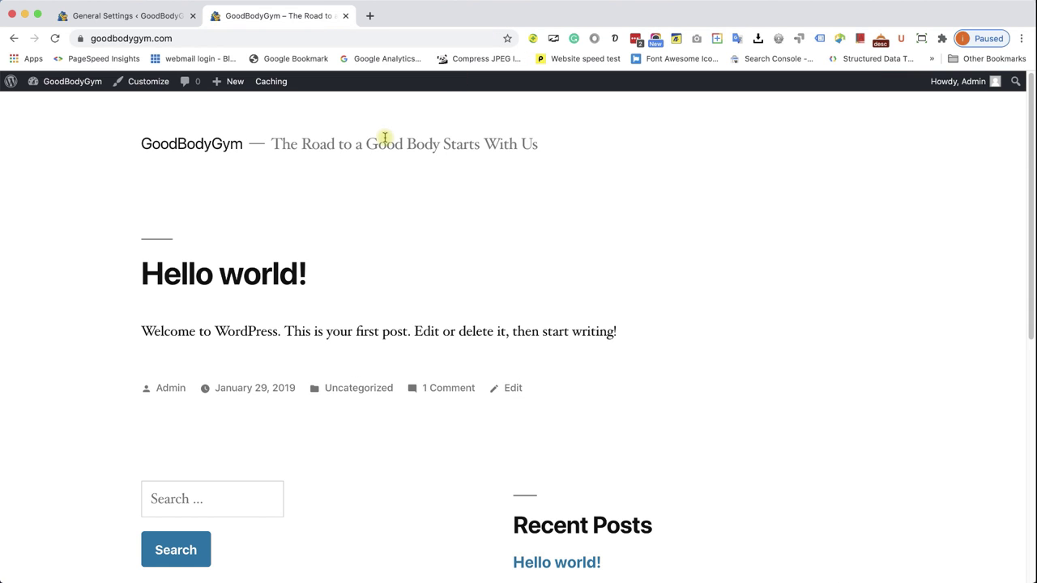
# Step: Close the front-page tab and go to Add New under Appearance > Themes
pyautogui.click(345, 17)
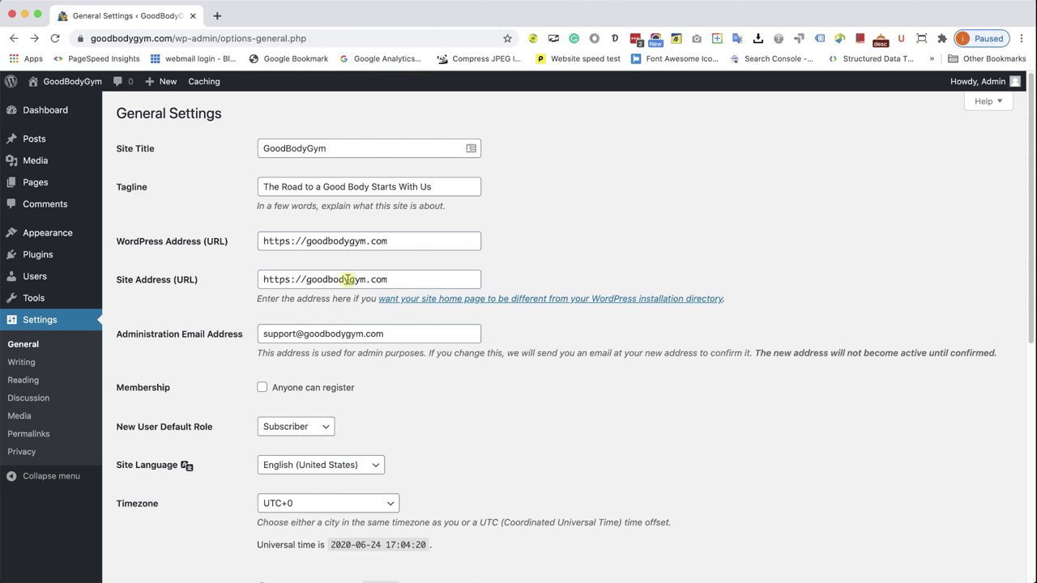
pyautogui.moveTo(71, 233)
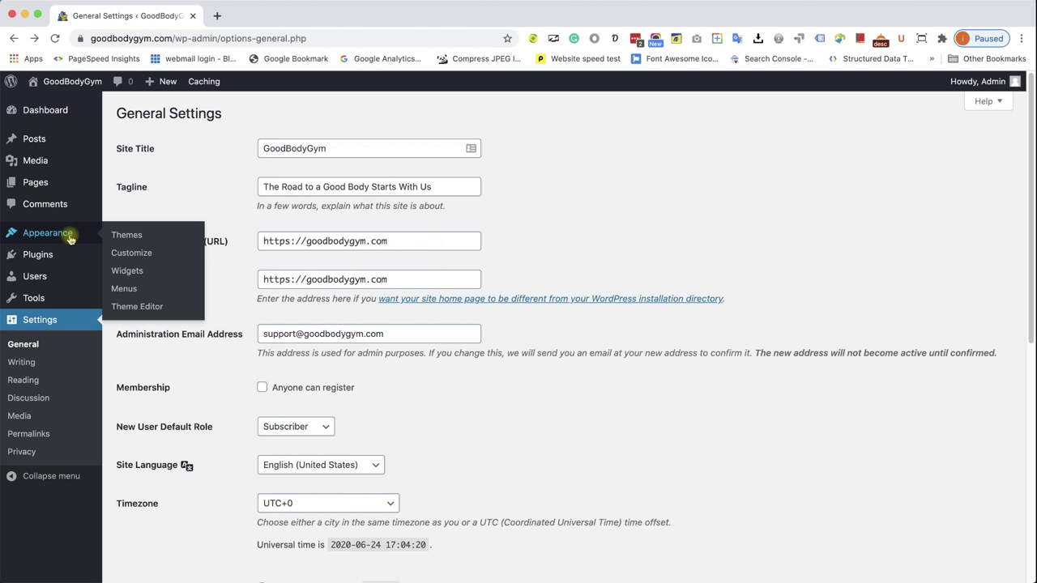
pyautogui.click(126, 236)
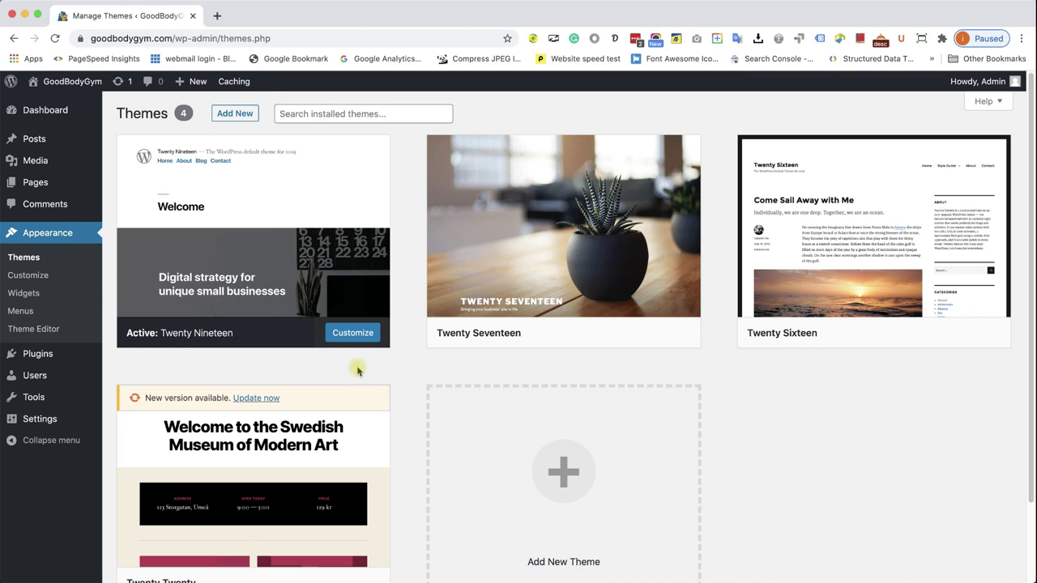
pyautogui.moveTo(473, 349)
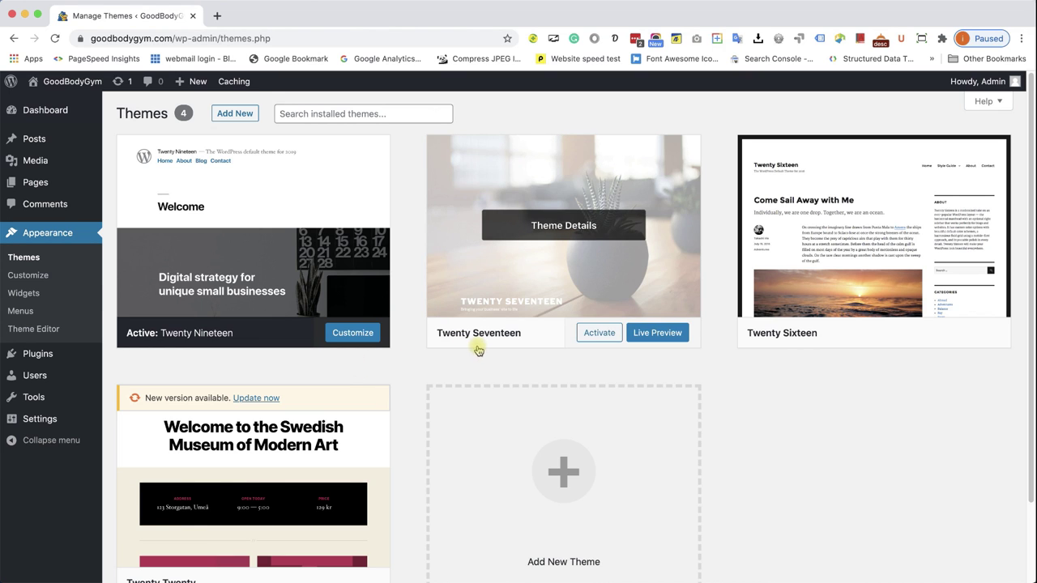
pyautogui.click(228, 118)
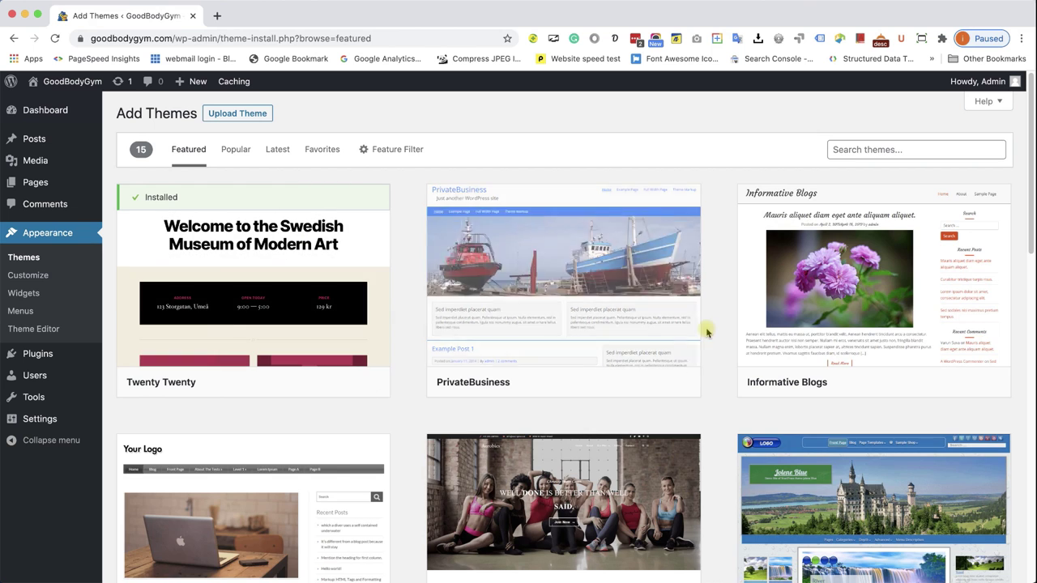
pyautogui.click(237, 157)
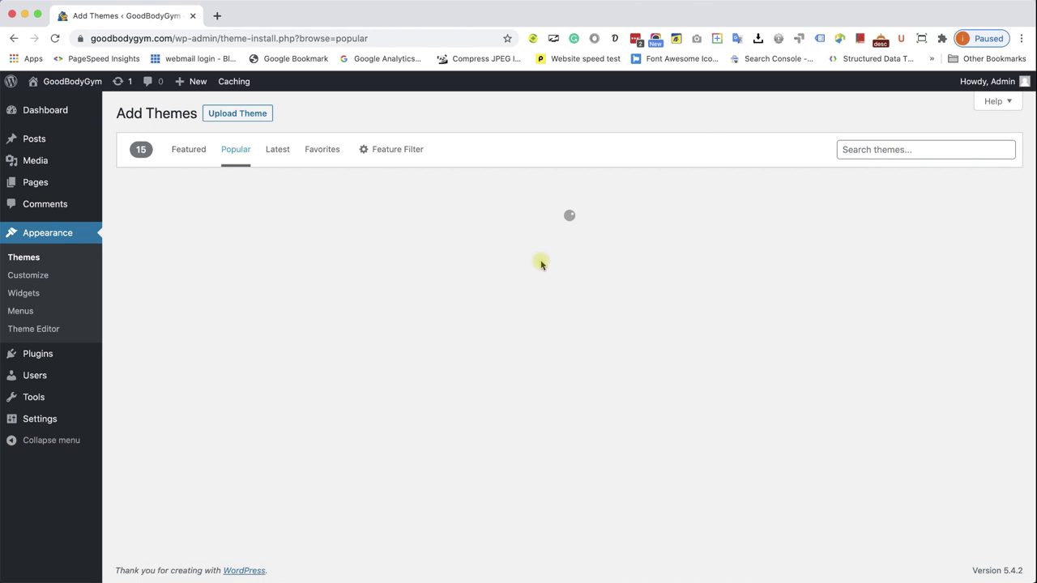
pyautogui.scroll(-5, 631, 271)
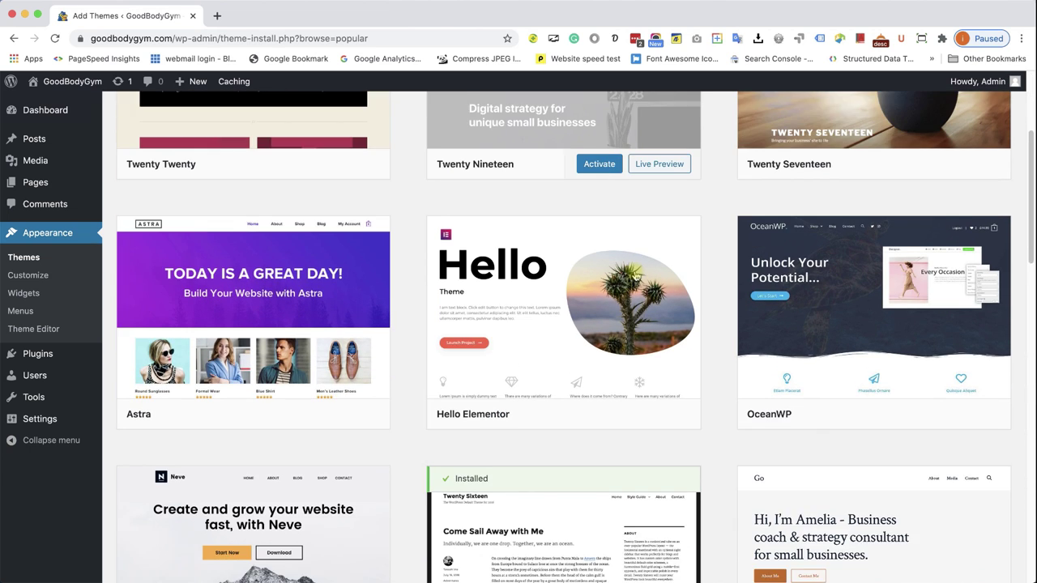
pyautogui.scroll(-12, 636, 276)
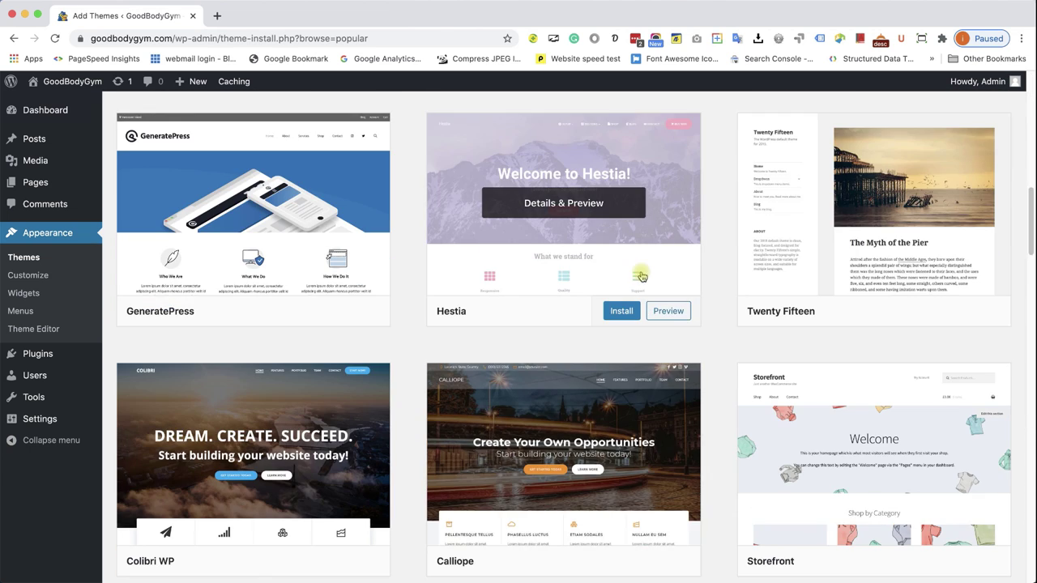
pyautogui.scroll(-8, 641, 277)
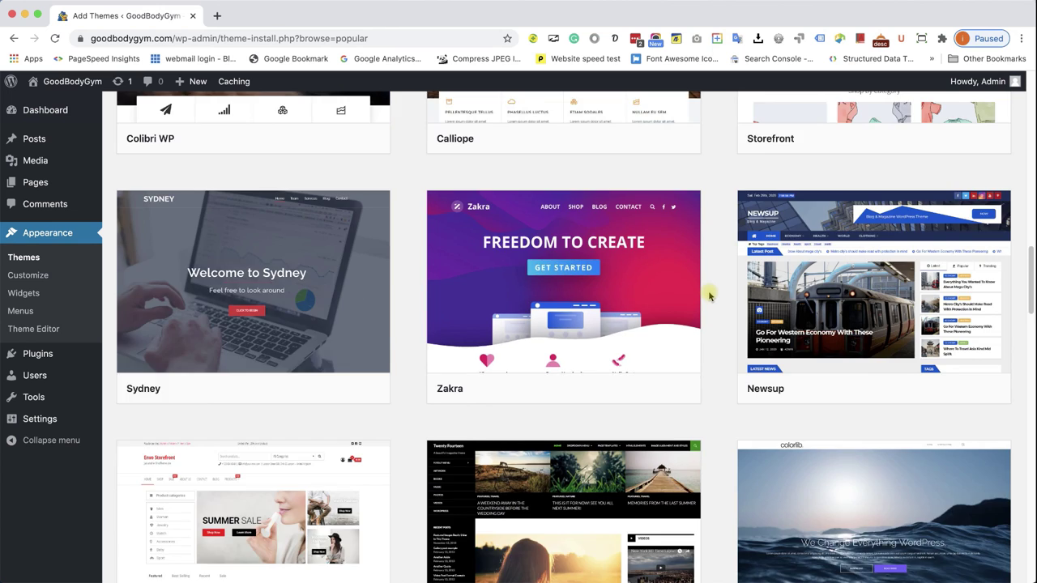
pyautogui.scroll(-7, 709, 295)
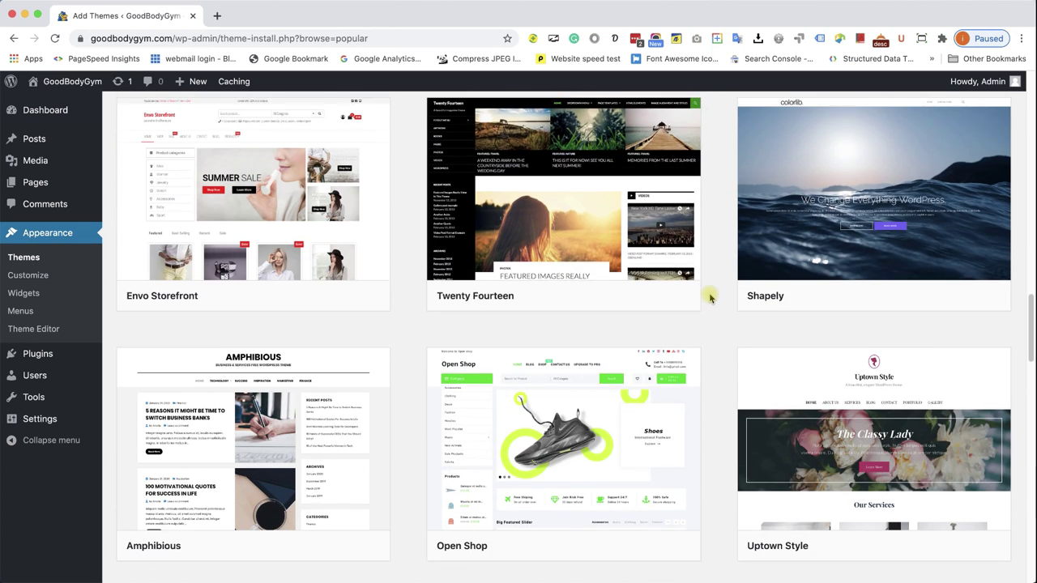
pyautogui.scroll(-9, 708, 298)
pyautogui.scroll(-6, 710, 297)
pyautogui.scroll(20, 709, 371)
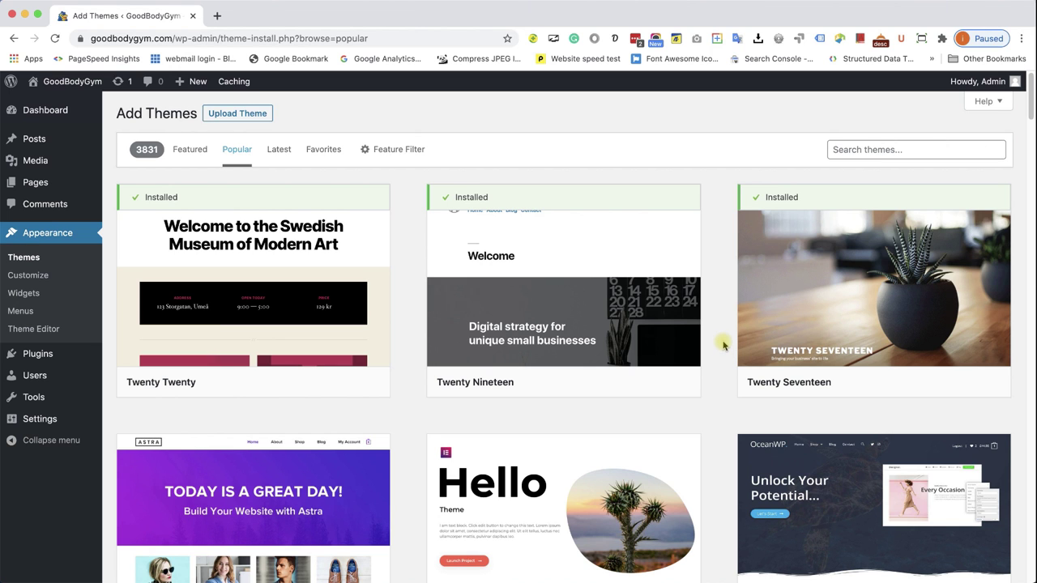
pyautogui.scroll(-3, 723, 345)
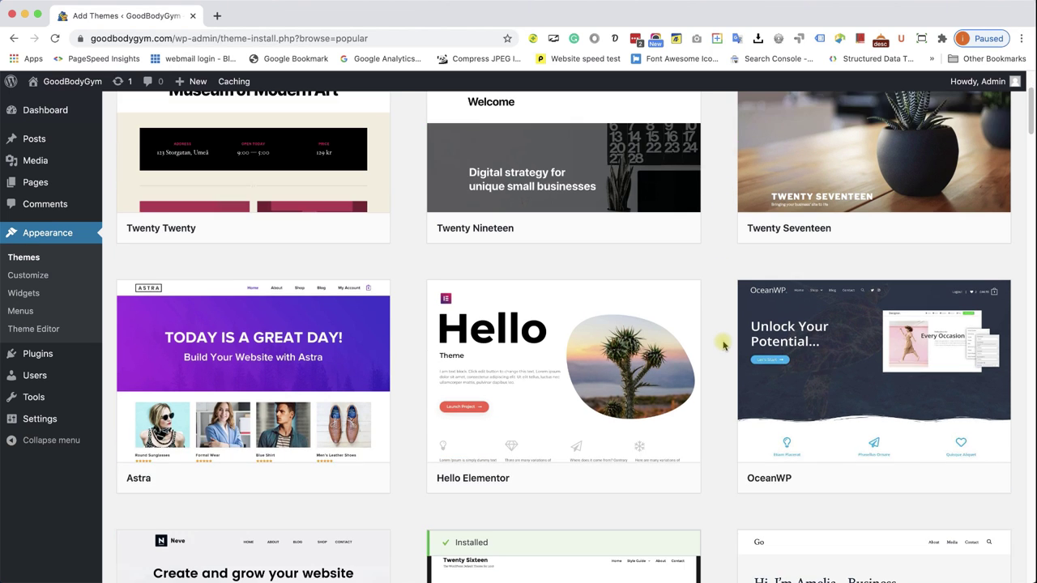
pyautogui.scroll(-1, 724, 345)
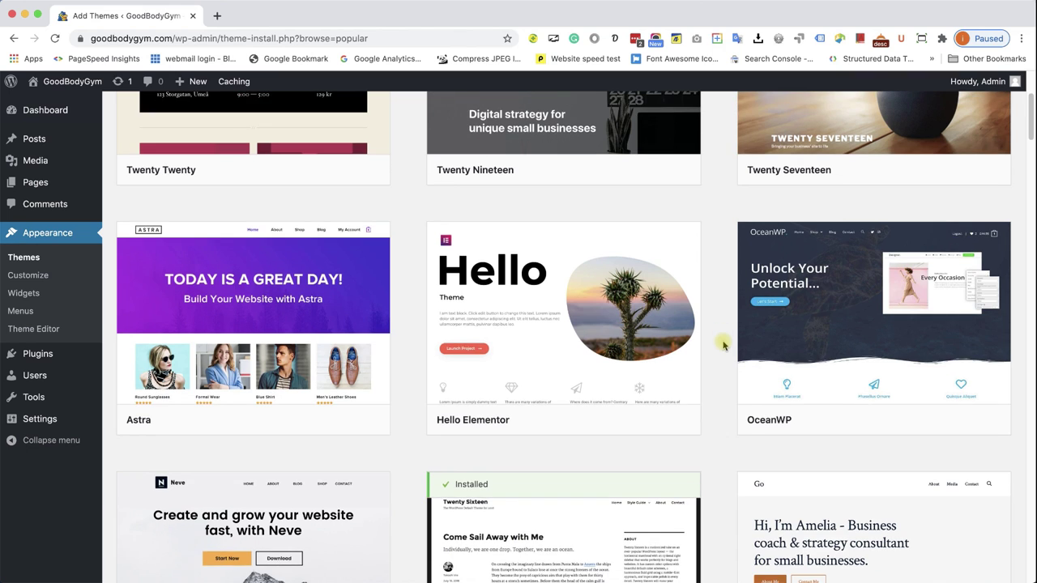
pyautogui.moveTo(594, 340)
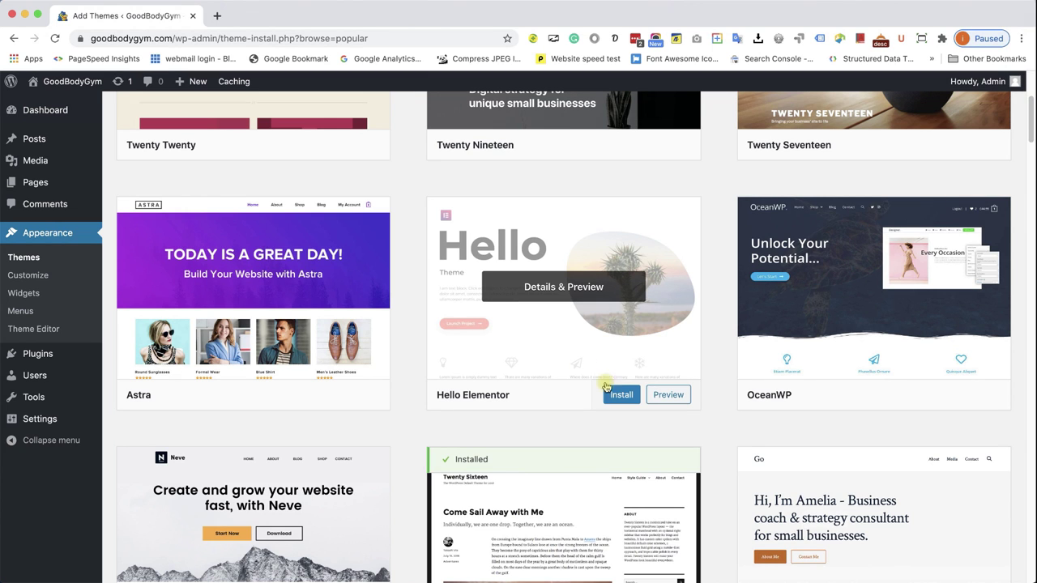
# Step: Install and activate the Hello Elementor theme, then view the goodbodygym.com front page in a new tab
pyautogui.click(623, 400)
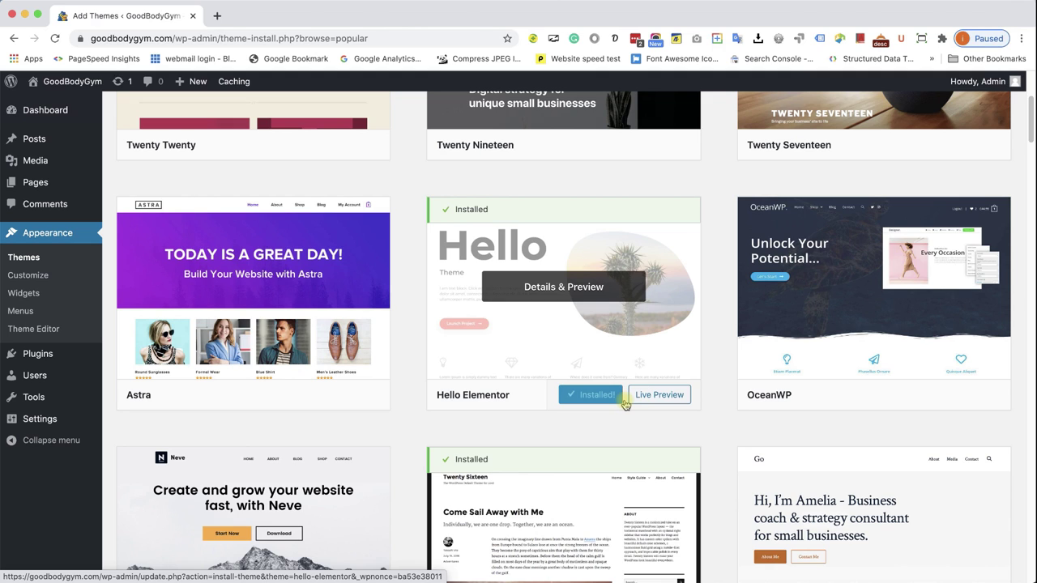
pyautogui.click(599, 395)
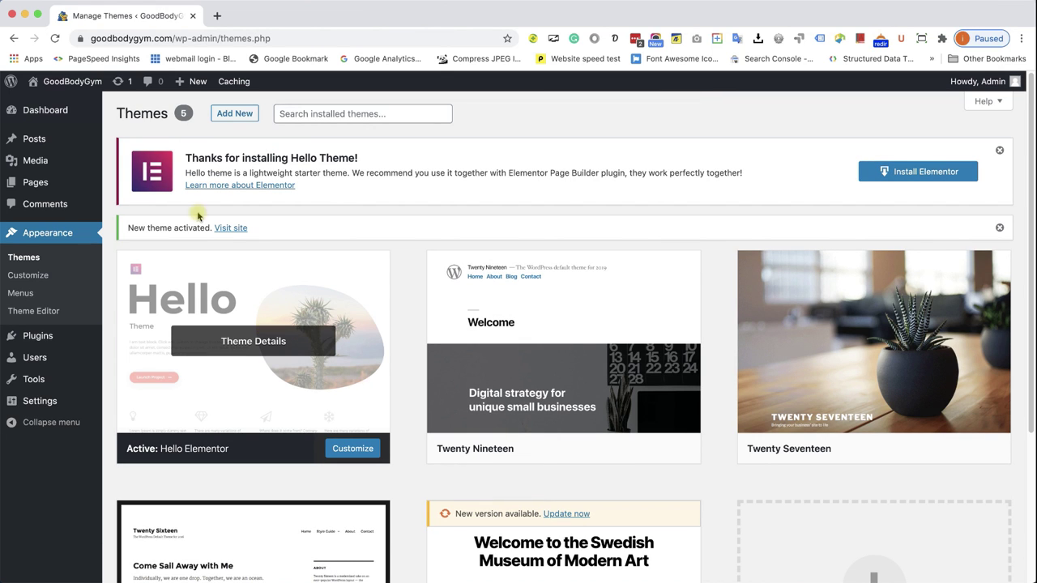
pyautogui.keyDown('super'); pyautogui.click(72, 81); pyautogui.keyUp('super')
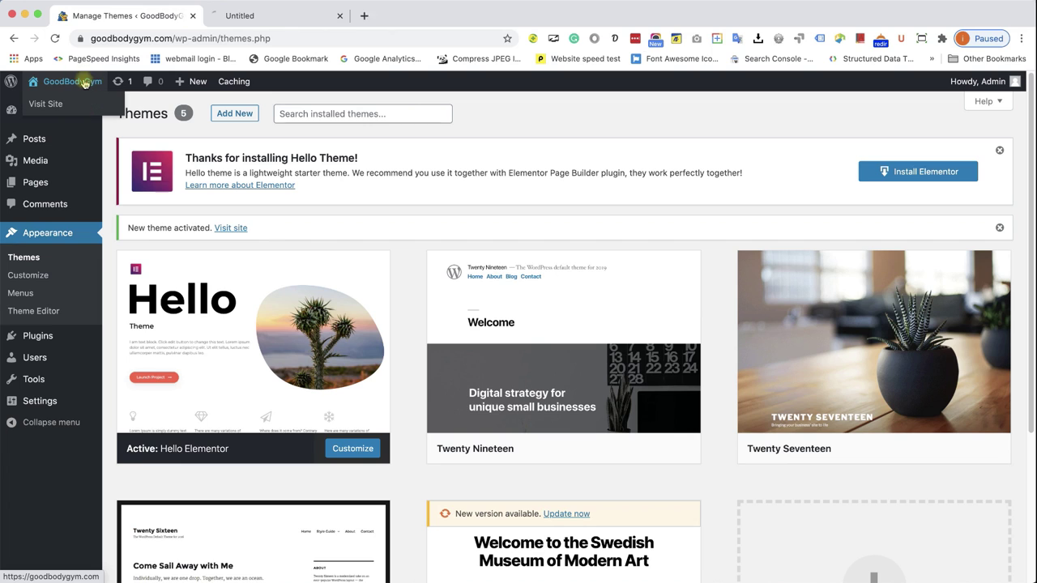
pyautogui.click(275, 16)
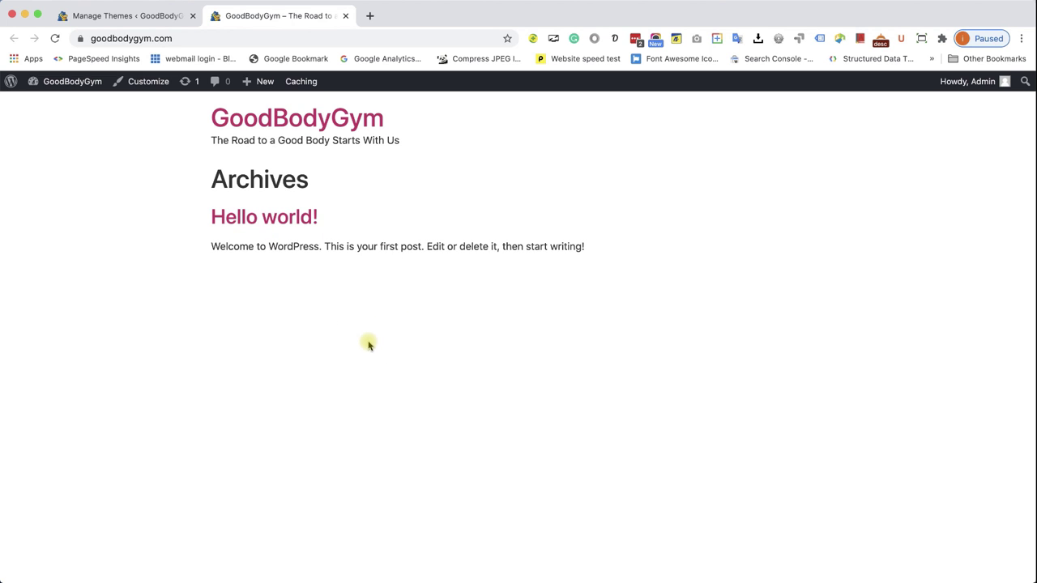
# Step: Close the live site tab and delete the Twenty Nineteen theme
pyautogui.click(345, 15)
pyautogui.scroll(-3, 419, 329)
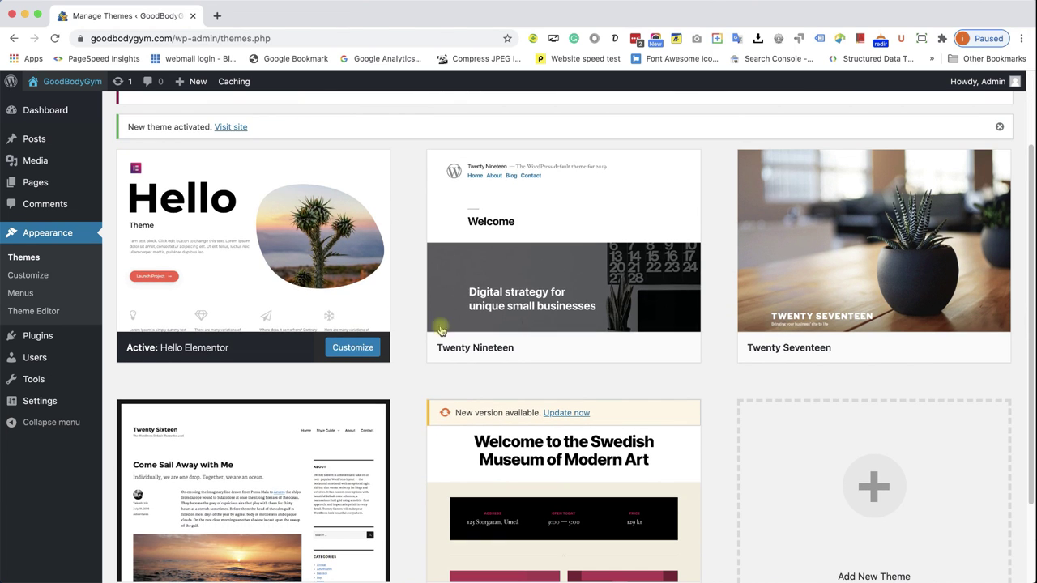
pyautogui.moveTo(526, 300)
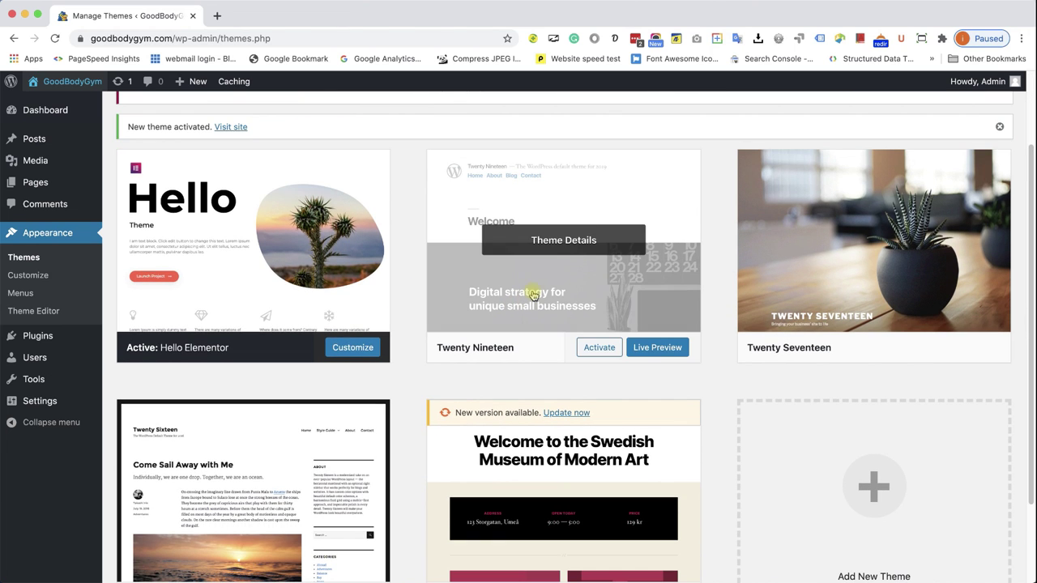
pyautogui.click(557, 246)
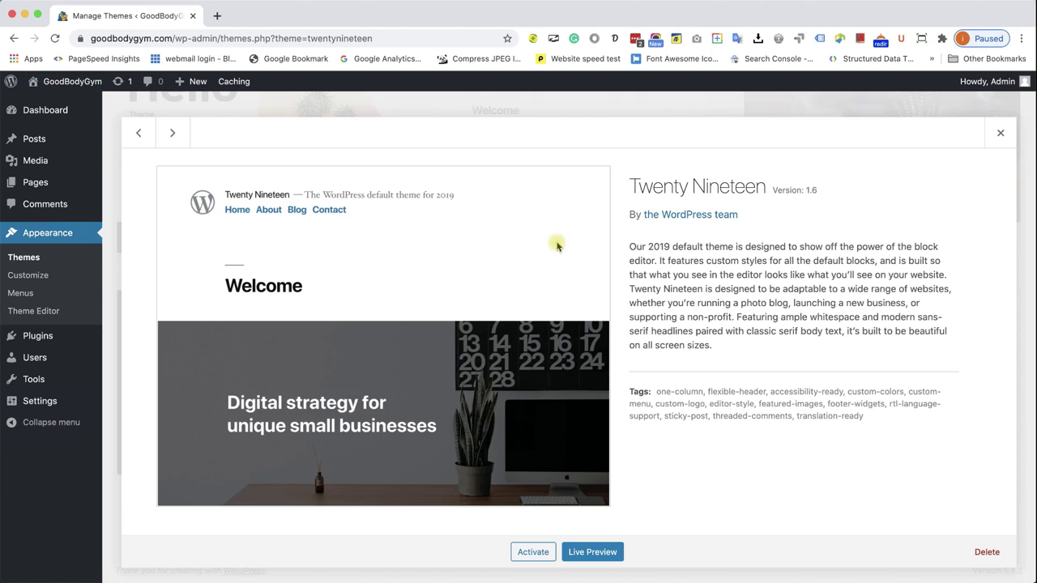
pyautogui.click(981, 554)
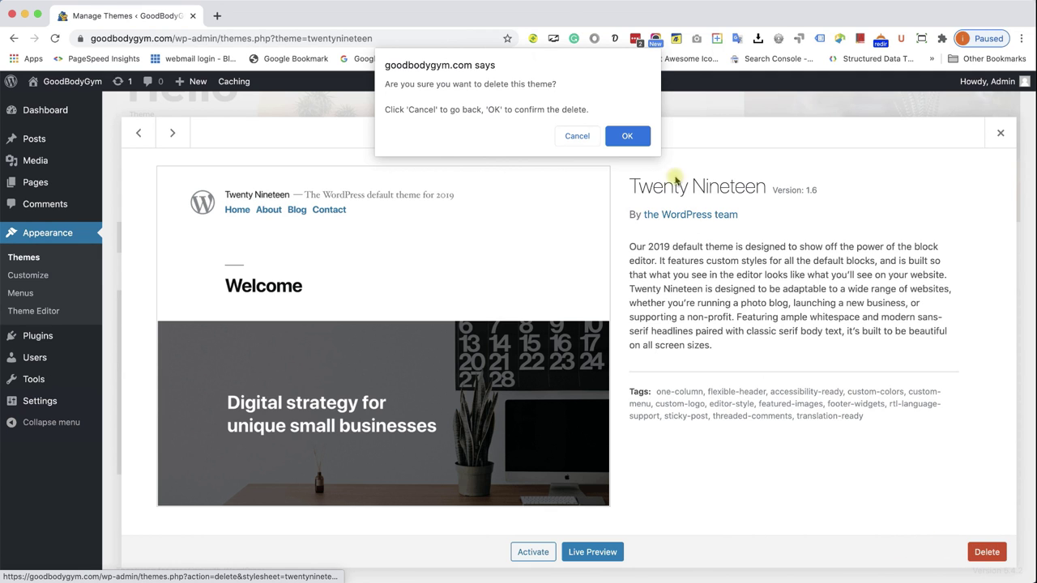
pyautogui.click(627, 135)
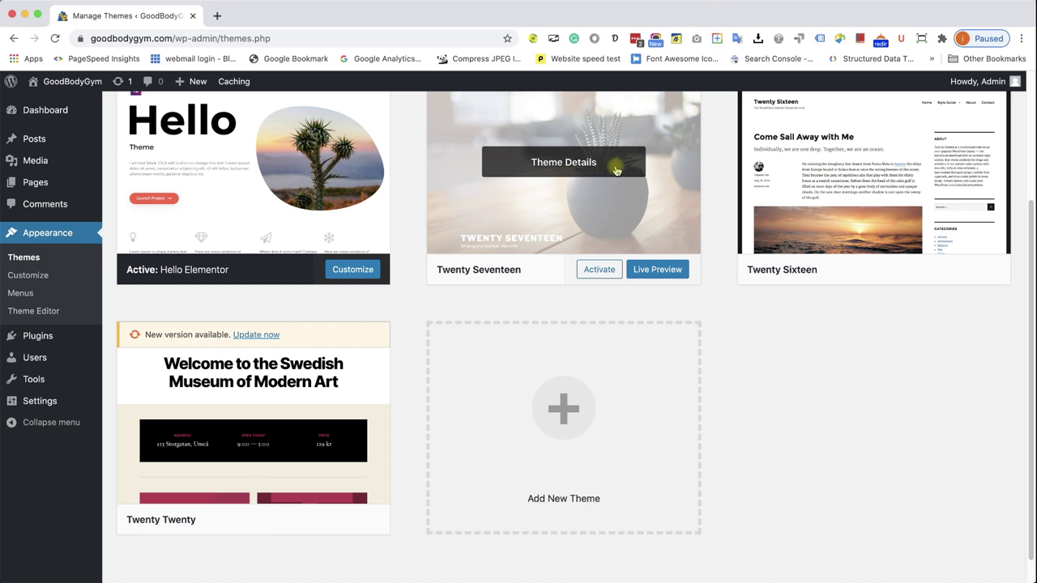
# Step: Delete the Twenty Sixteen and Twenty Seventeen themes, keeping Twenty Twenty installed
pyautogui.click(858, 166)
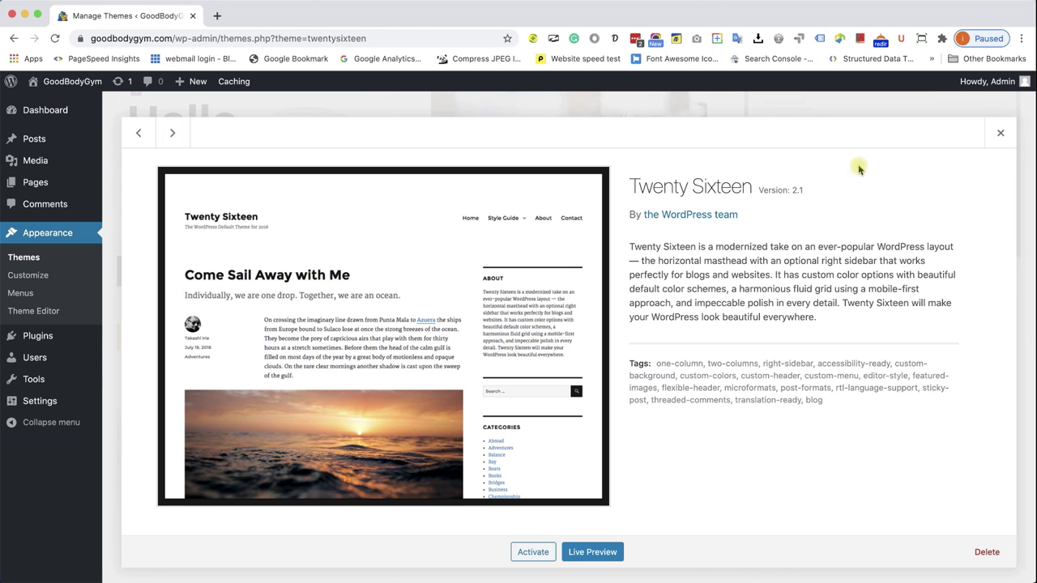
pyautogui.click(988, 553)
pyautogui.click(624, 137)
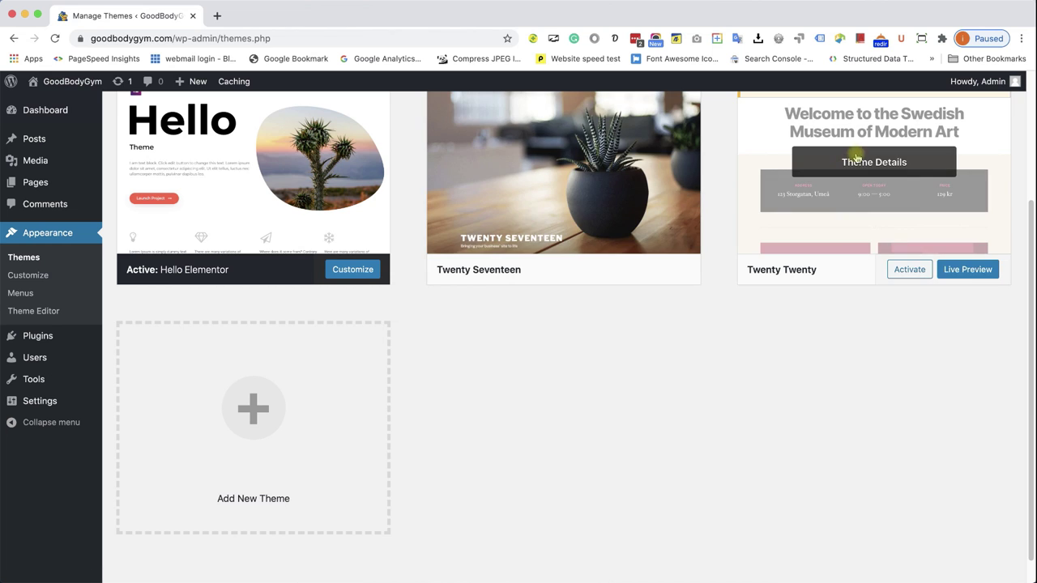
pyautogui.click(856, 159)
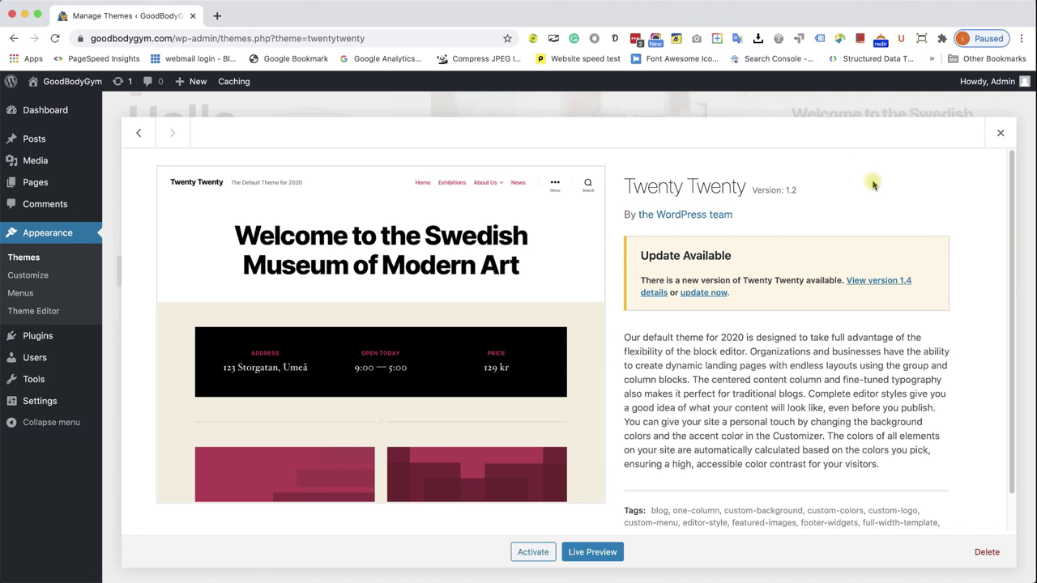
pyautogui.click(1000, 133)
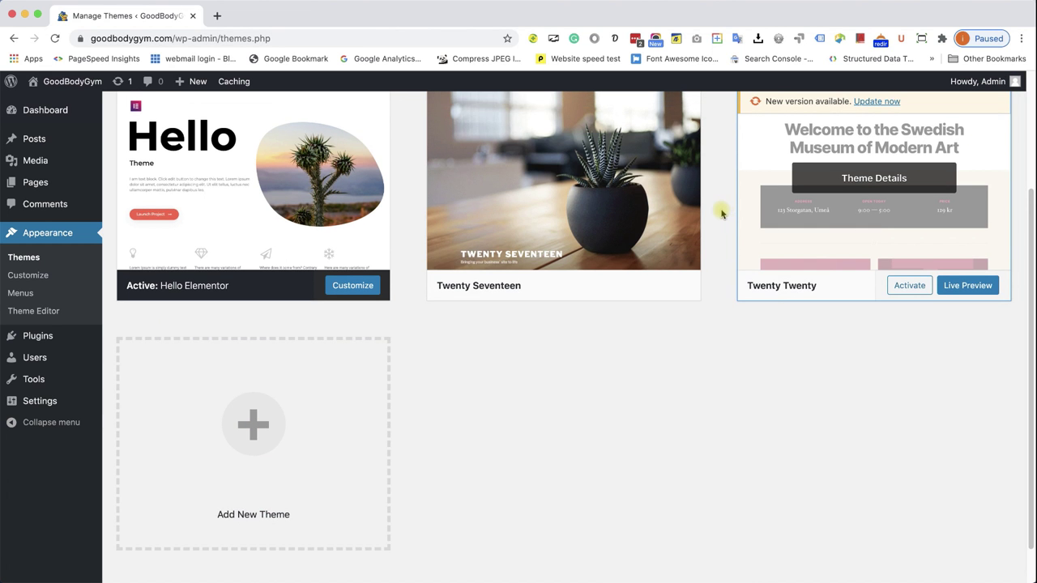
pyautogui.click(581, 187)
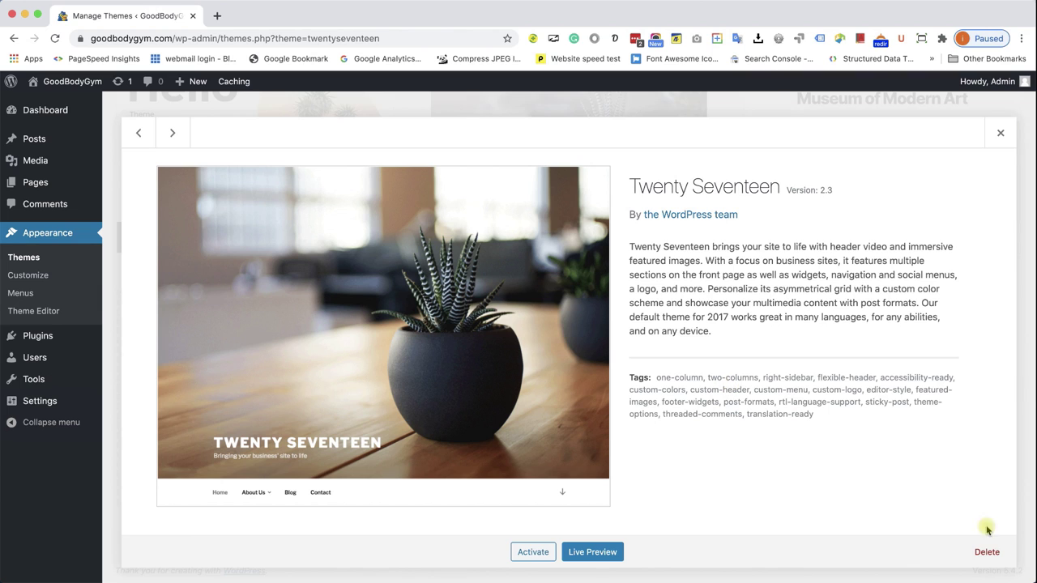
pyautogui.click(986, 551)
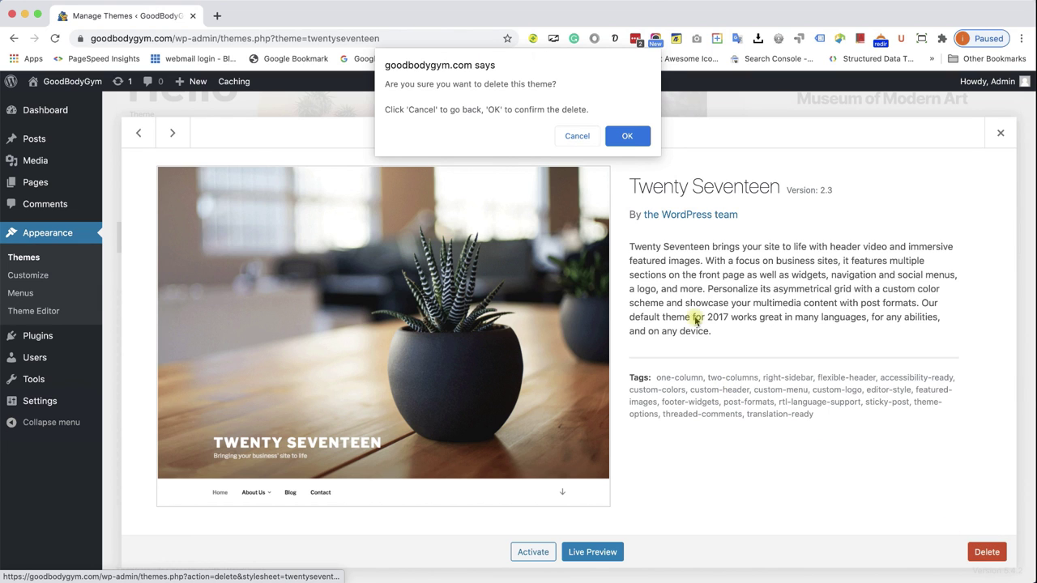
pyautogui.click(632, 133)
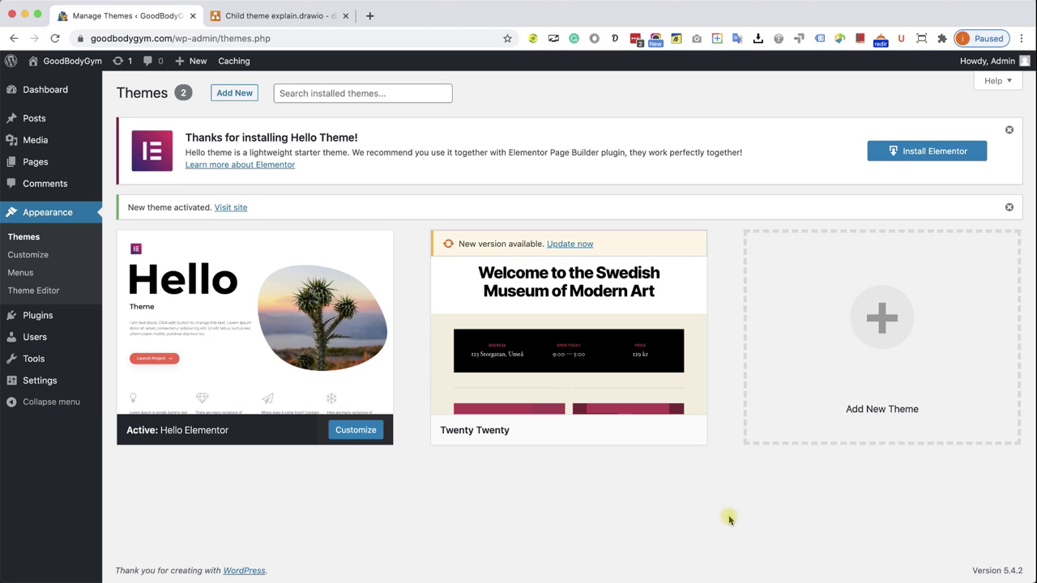
pyautogui.click(822, 580)
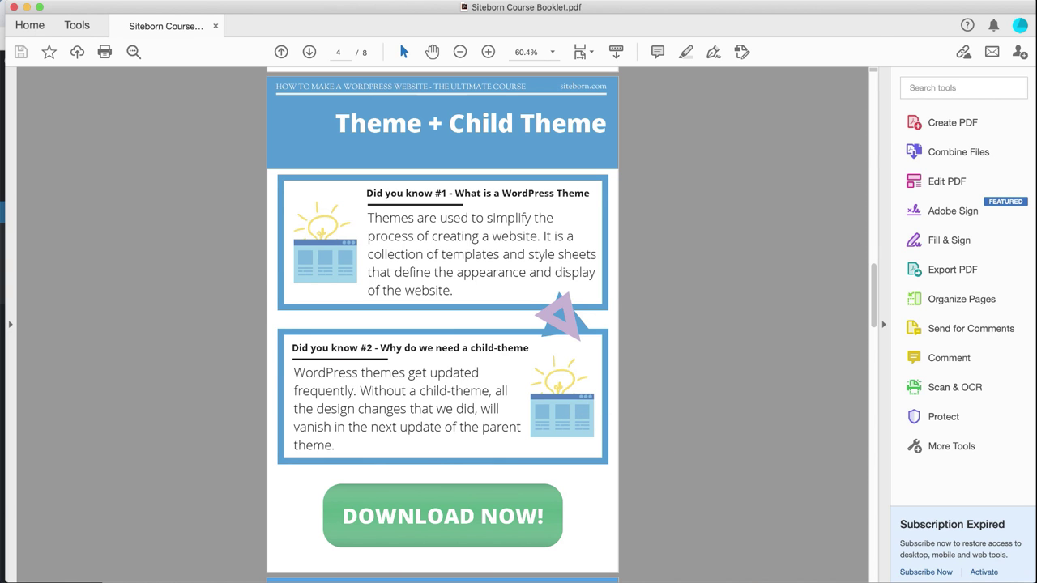
pyautogui.click(702, 572)
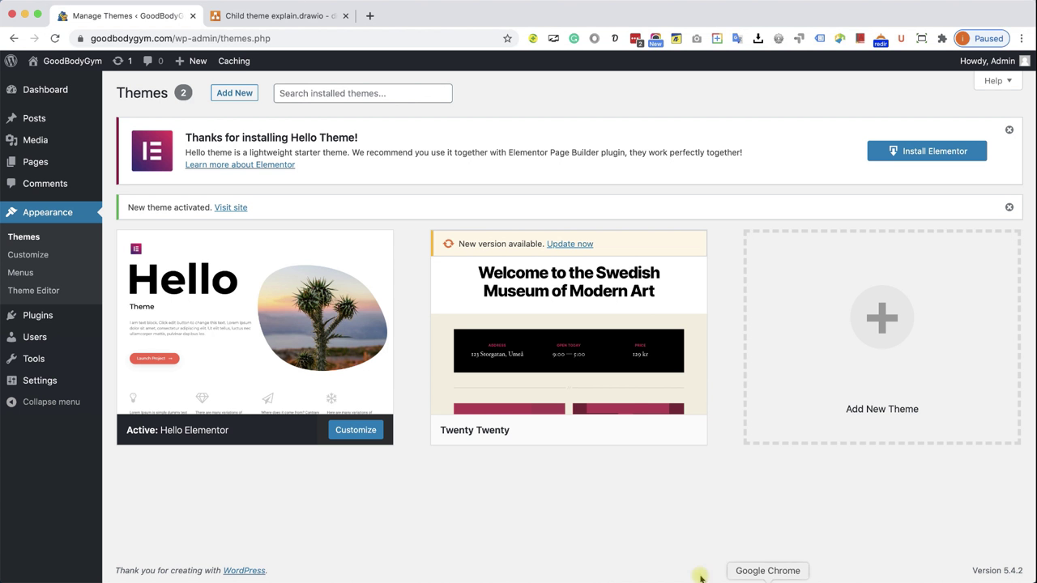
# Step: Bring up the Child theme explain.drawio diagram showing the Parent Theme and Child Theme monitors with their file lists
pyautogui.click(256, 17)
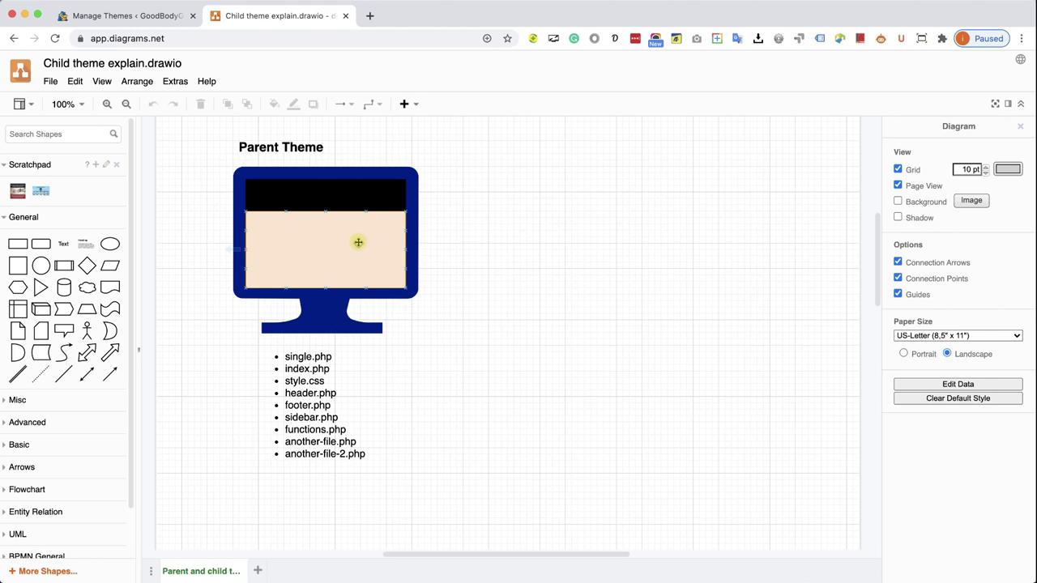
pyautogui.scroll(-5, 445, 245)
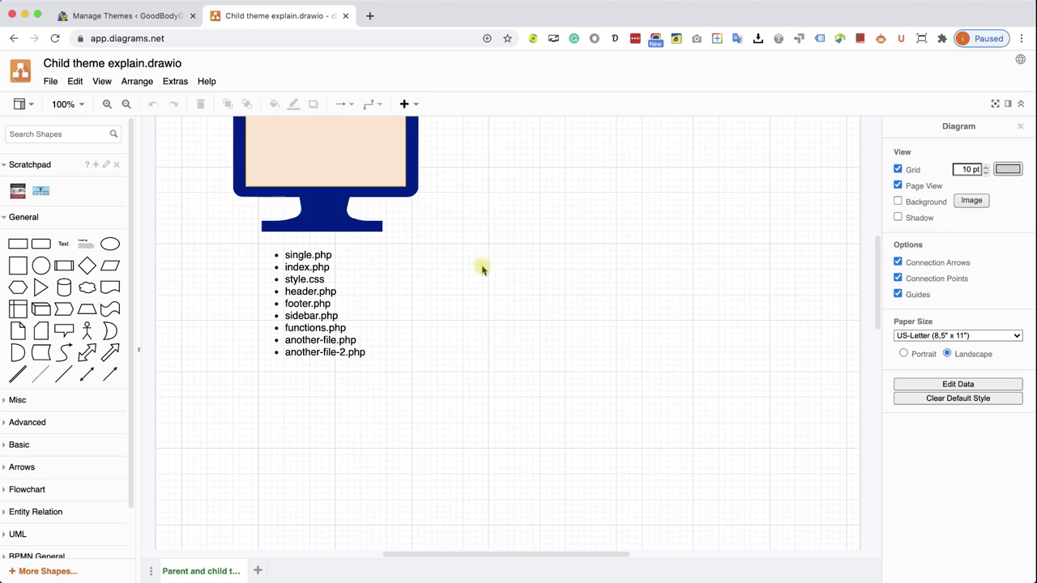
pyautogui.scroll(-8, 481, 269)
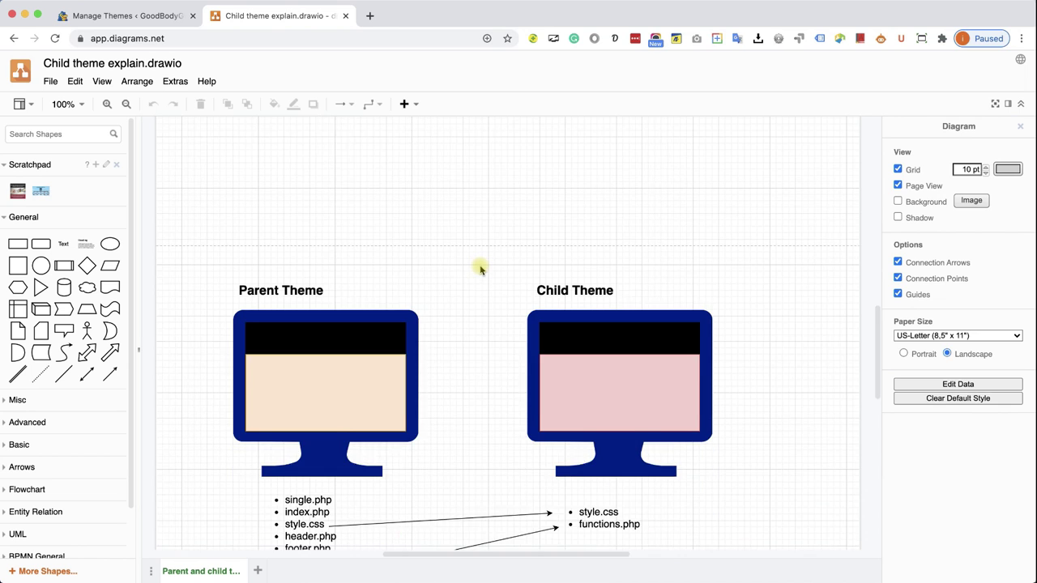
pyautogui.scroll(-3, 481, 269)
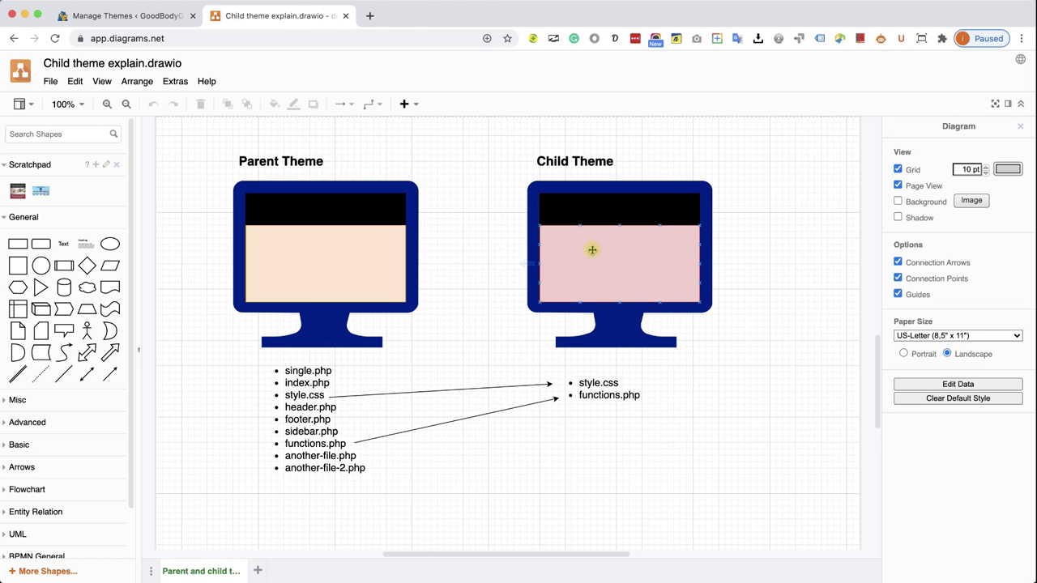
# Step: Discard the unsaved draw.io diagram tab and open the Hello Elementor child theme download page from the booklet
pyautogui.click(346, 15)
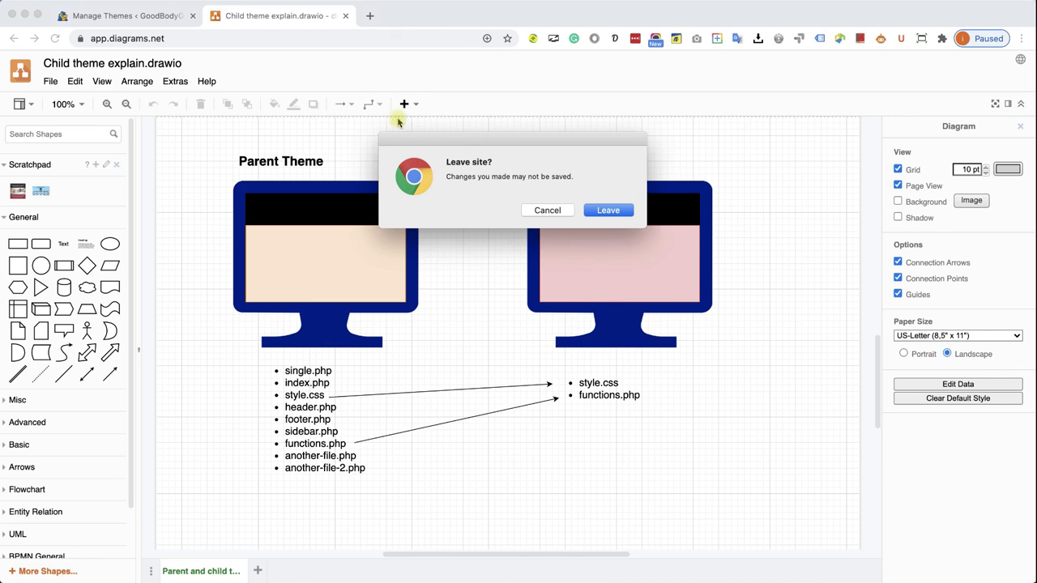
pyautogui.click(613, 211)
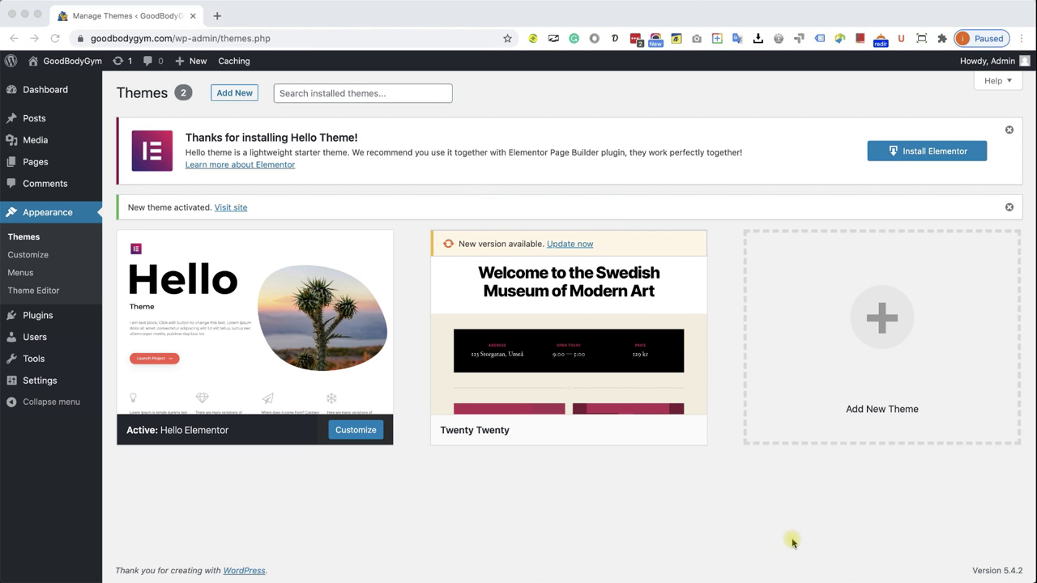
pyautogui.click(776, 580)
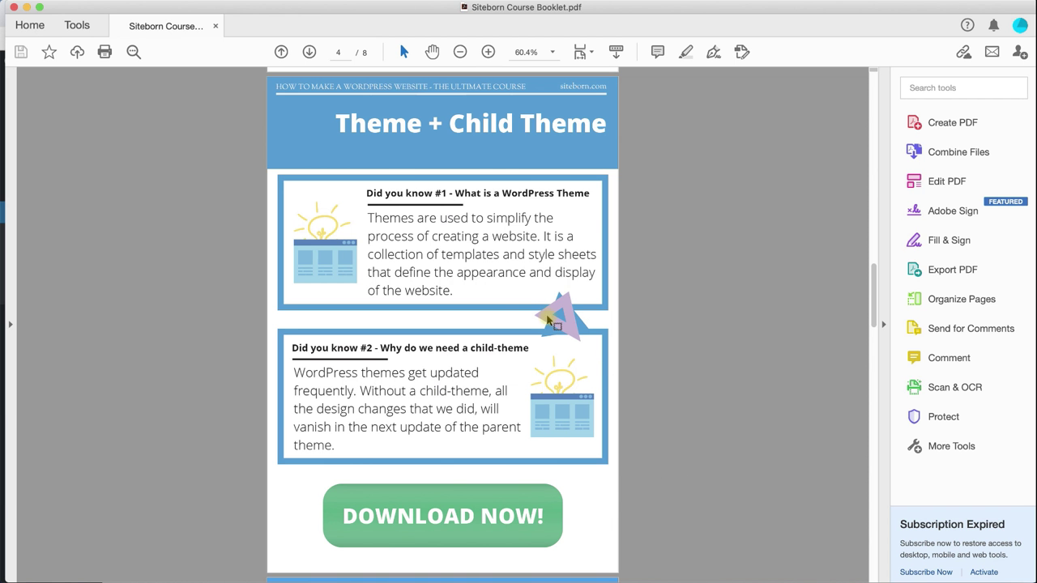
pyautogui.click(472, 508)
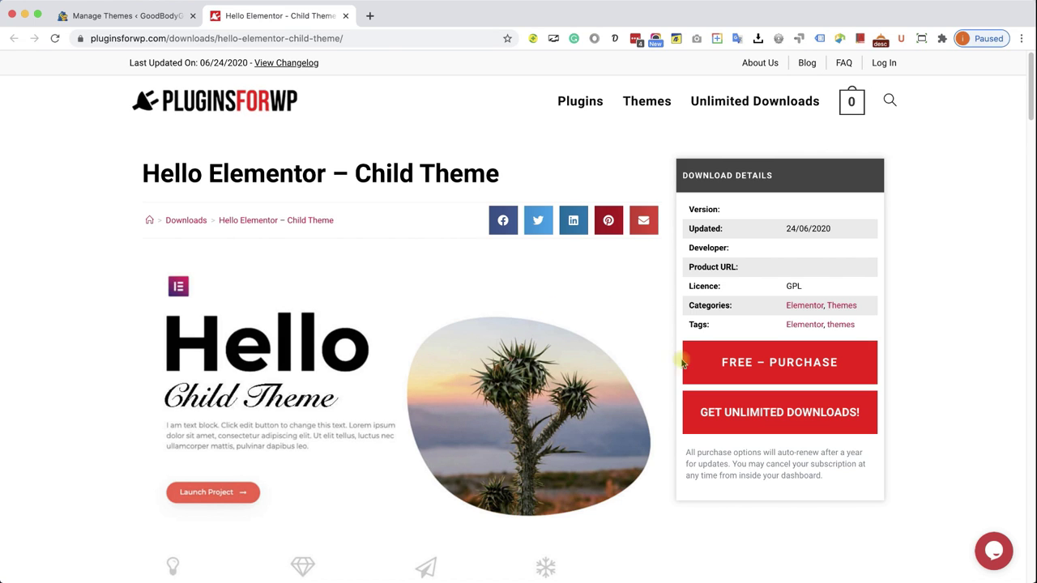
# Step: Add the free Hello Elementor child theme to the cart and proceed to checkout
pyautogui.click(775, 365)
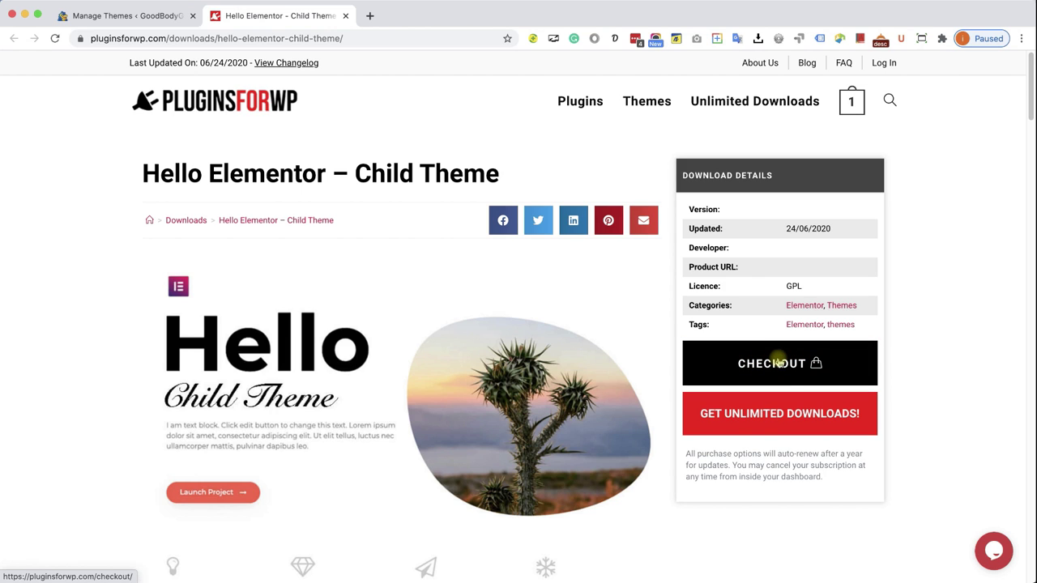
pyautogui.click(775, 363)
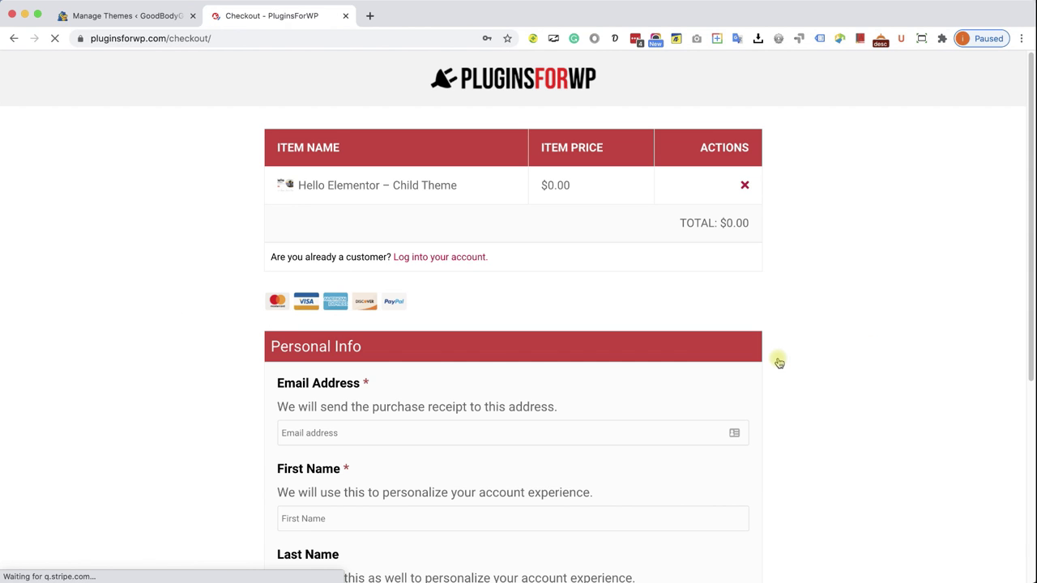
pyautogui.scroll(-1, 672, 372)
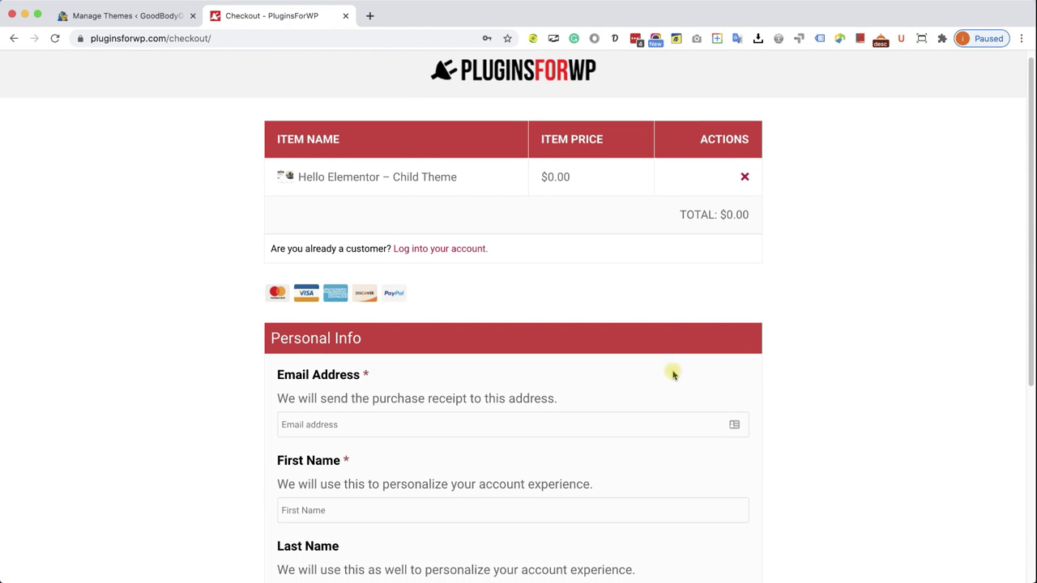
pyautogui.scroll(-3, 672, 374)
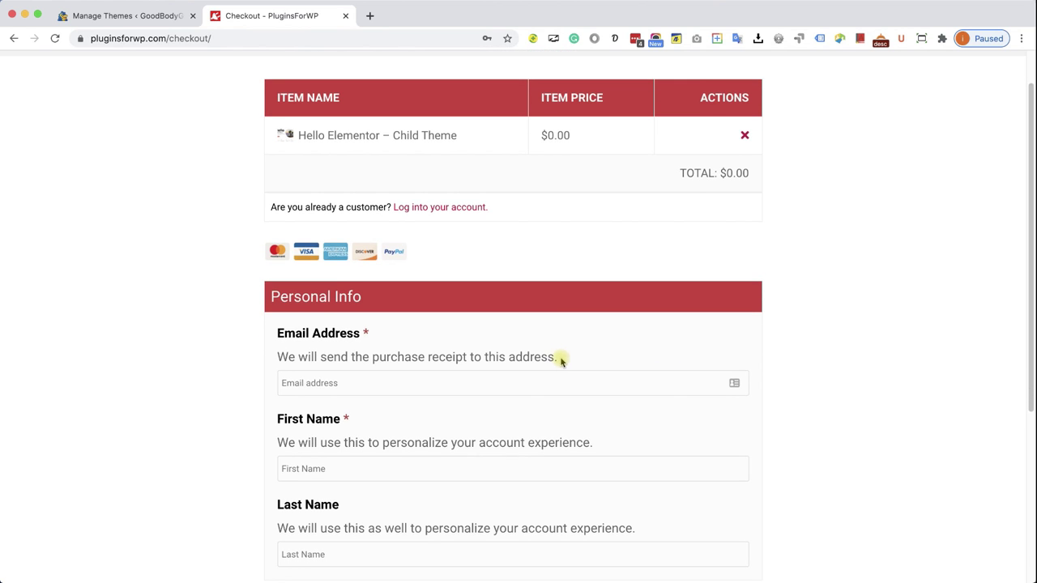
pyautogui.scroll(-6, 538, 355)
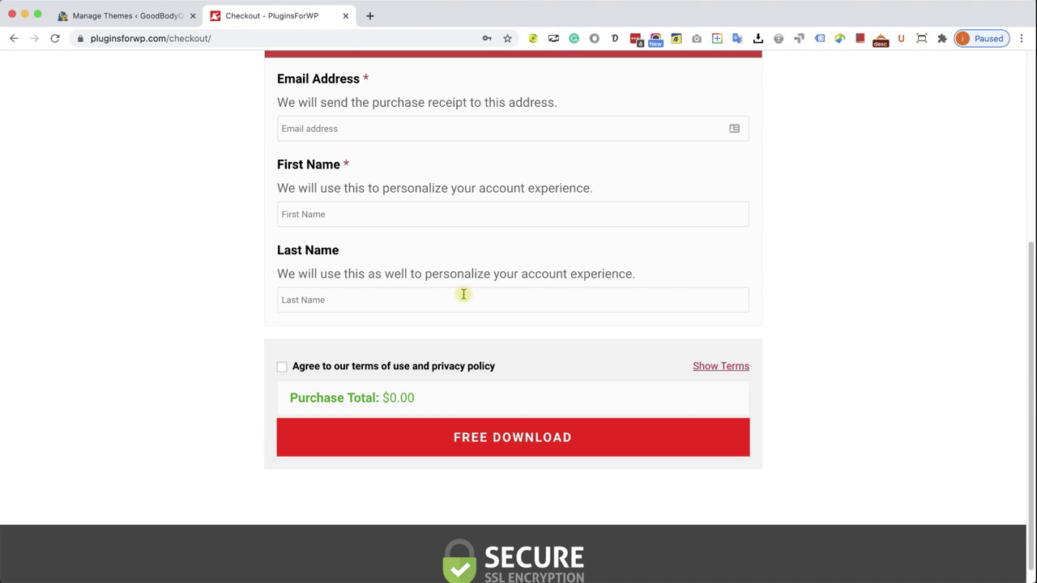
# Step: Enter the receipt e-mail and first name, accept the terms, and submit the free order
pyautogui.click(408, 137)
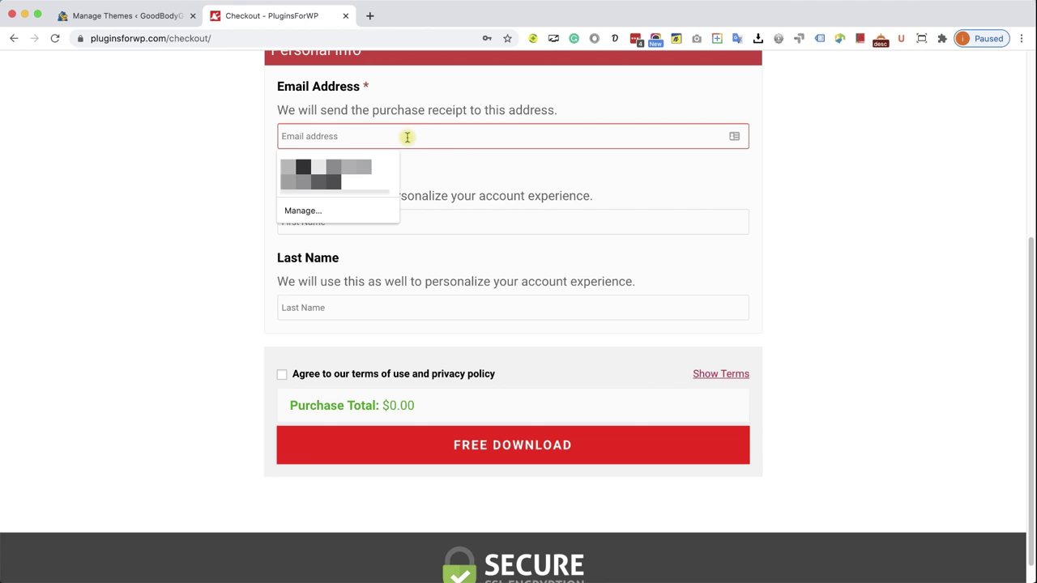
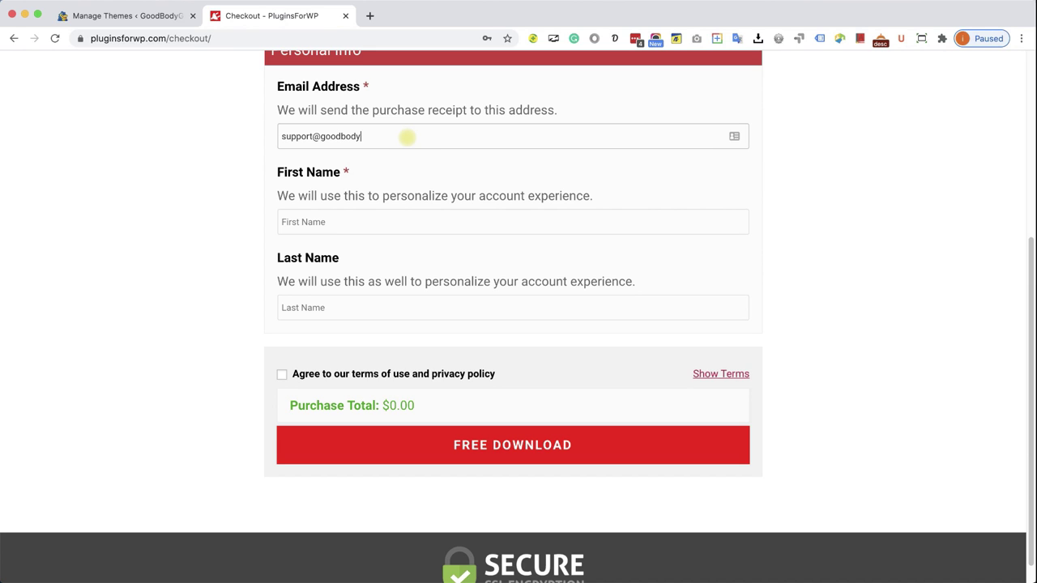
pyautogui.press('Tab')
pyautogui.write('I')
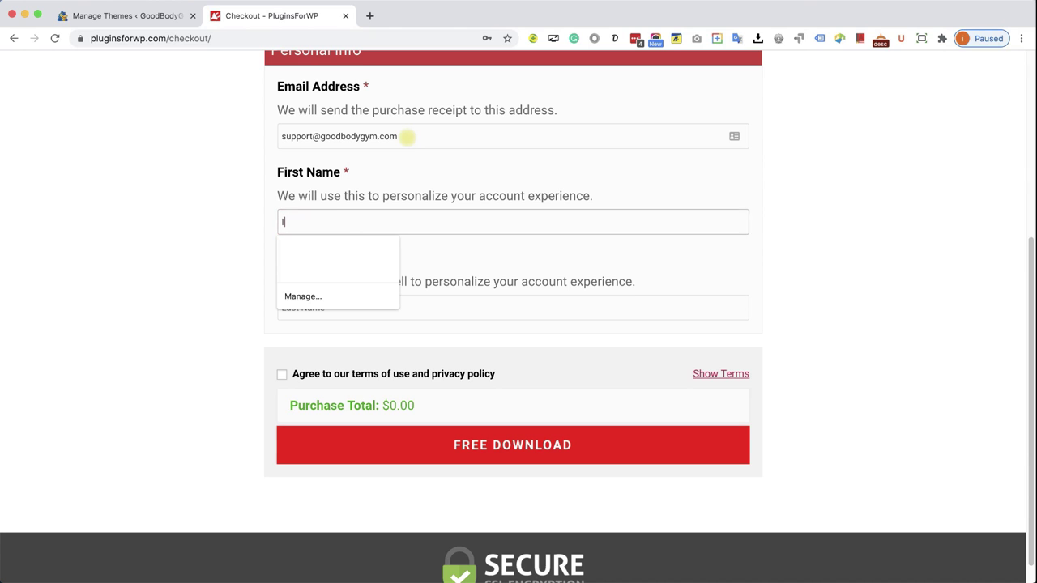
pyautogui.write('do')
pyautogui.click(282, 374)
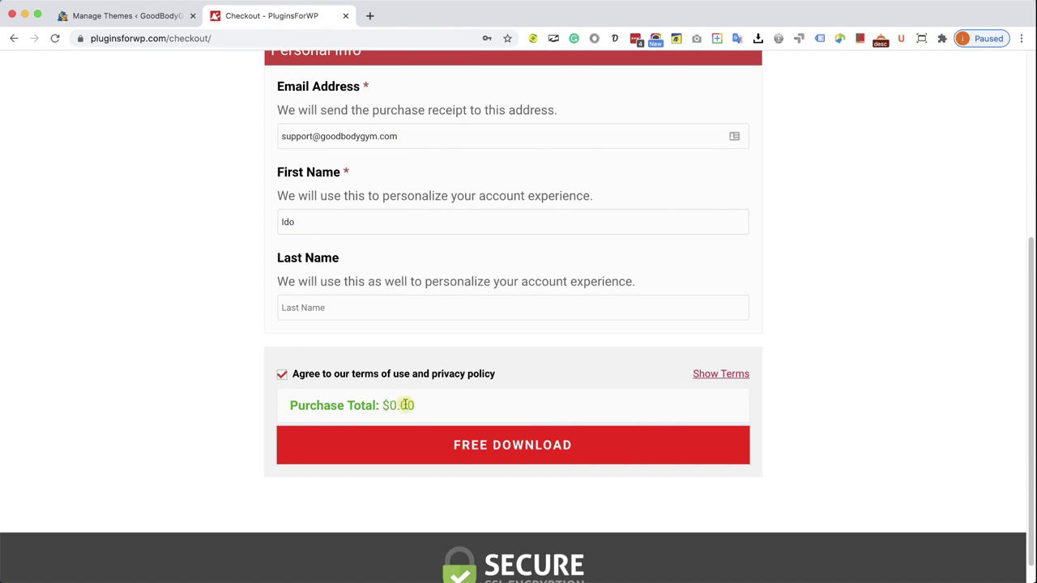
pyautogui.click(408, 451)
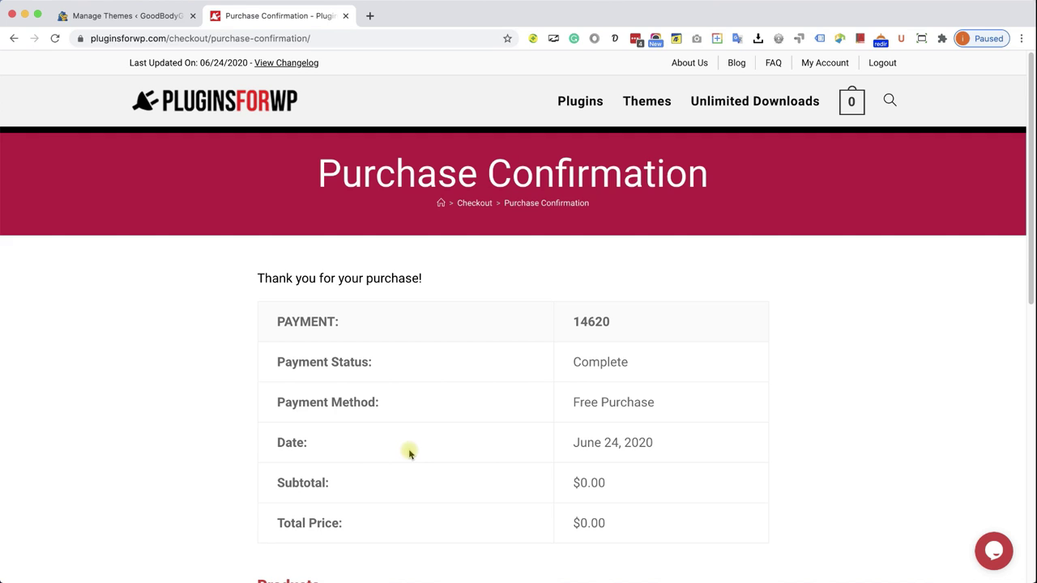
# Step: Download hello-theme-child-master.zip and go back to the WordPress Themes page
pyautogui.scroll(-2, 445, 430)
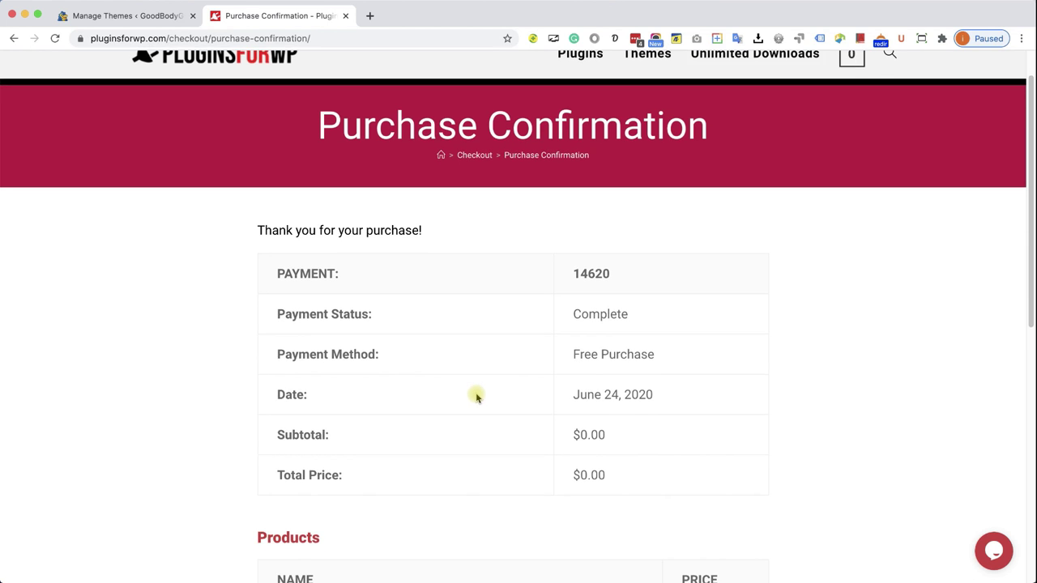
pyautogui.scroll(-5, 476, 397)
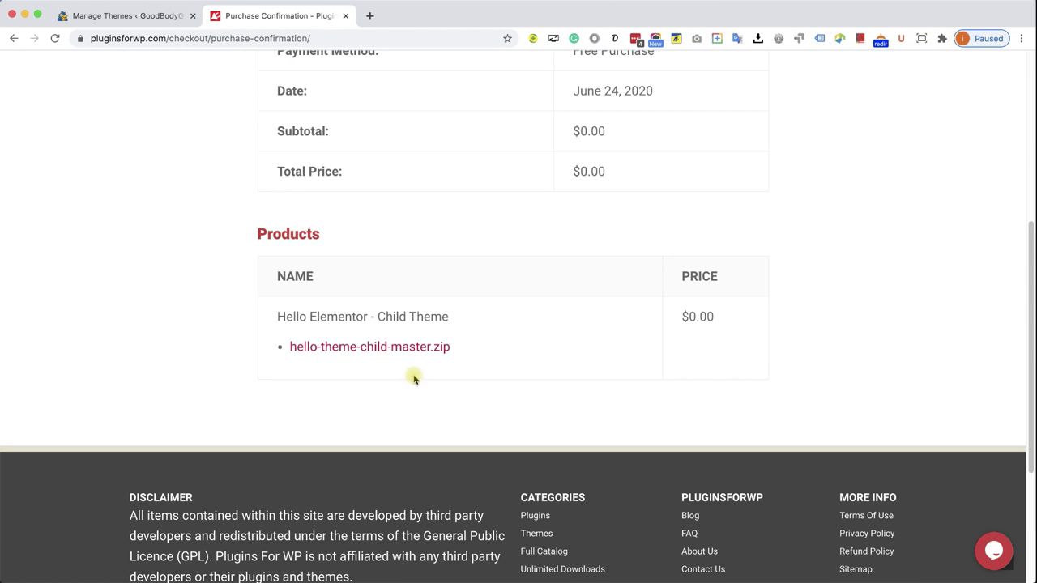
pyautogui.click(405, 347)
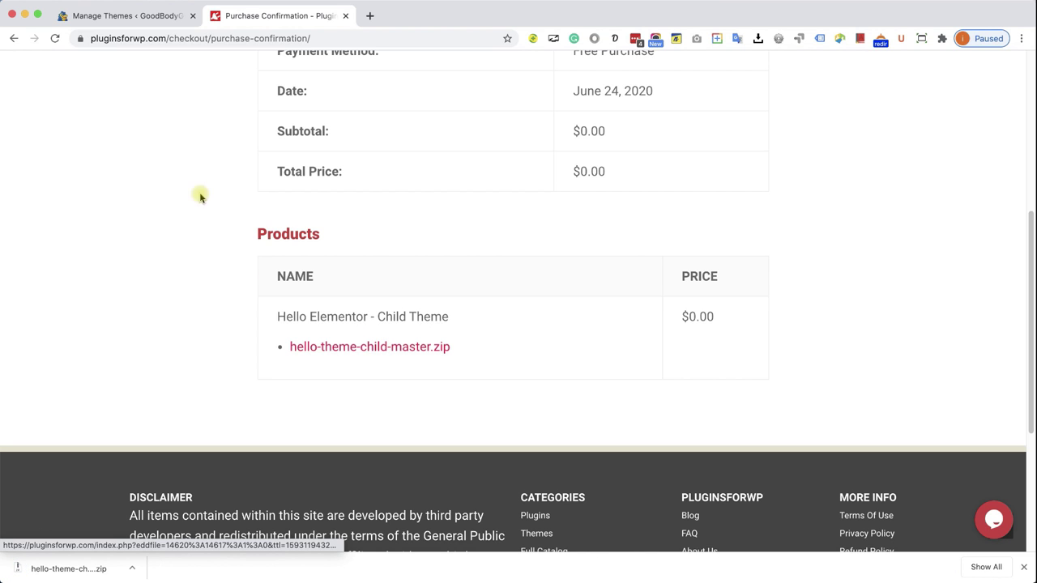
pyautogui.click(124, 18)
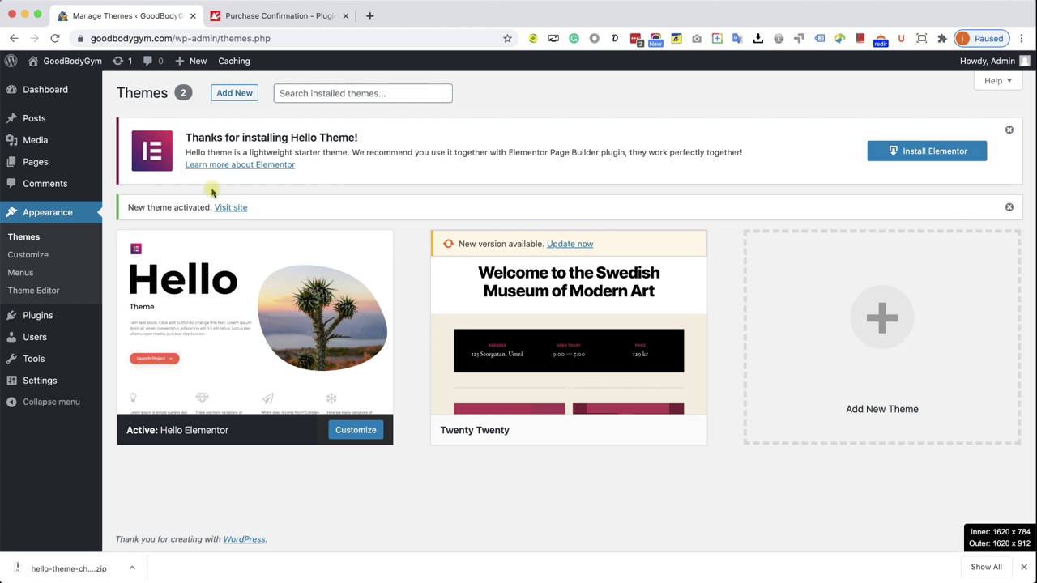
# Step: Upload hello-theme-child-master.zip as a new theme, install it, and activate the Hello Elementor Child theme
pyautogui.click(235, 93)
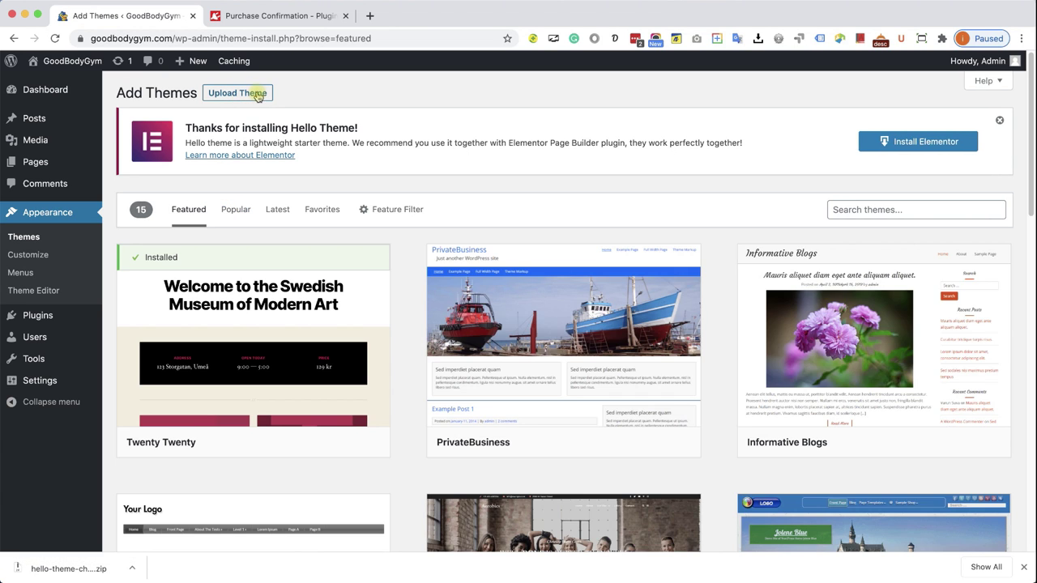
pyautogui.click(256, 95)
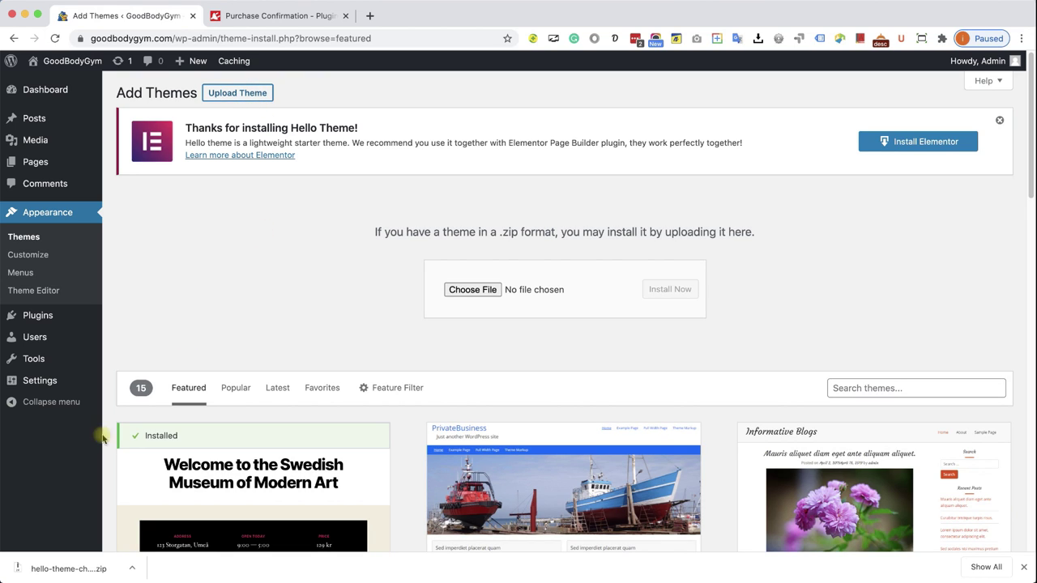
pyautogui.moveTo(80, 564); pyautogui.dragTo(469, 294)
pyautogui.click(672, 293)
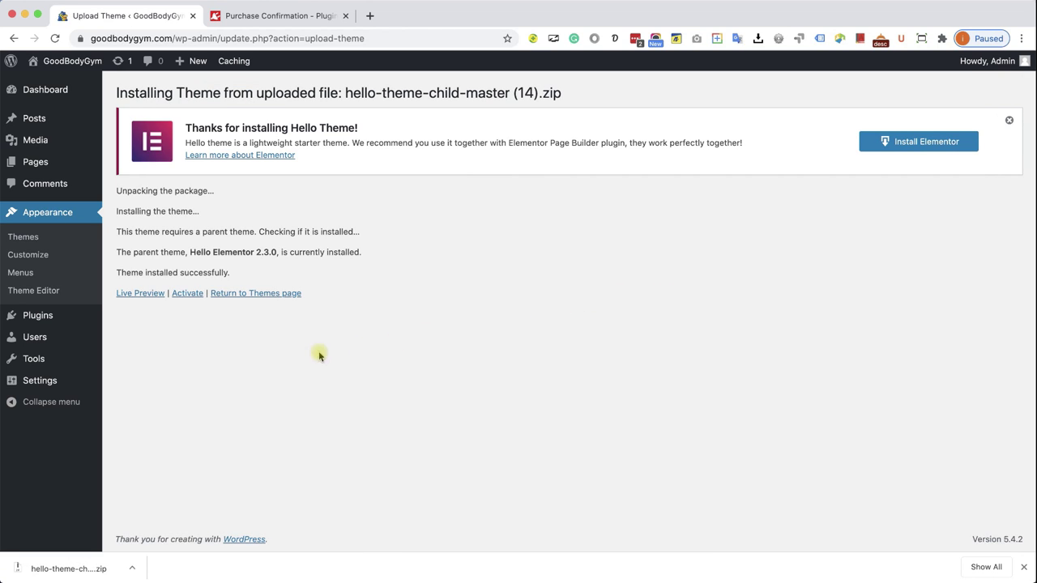
pyautogui.click(188, 295)
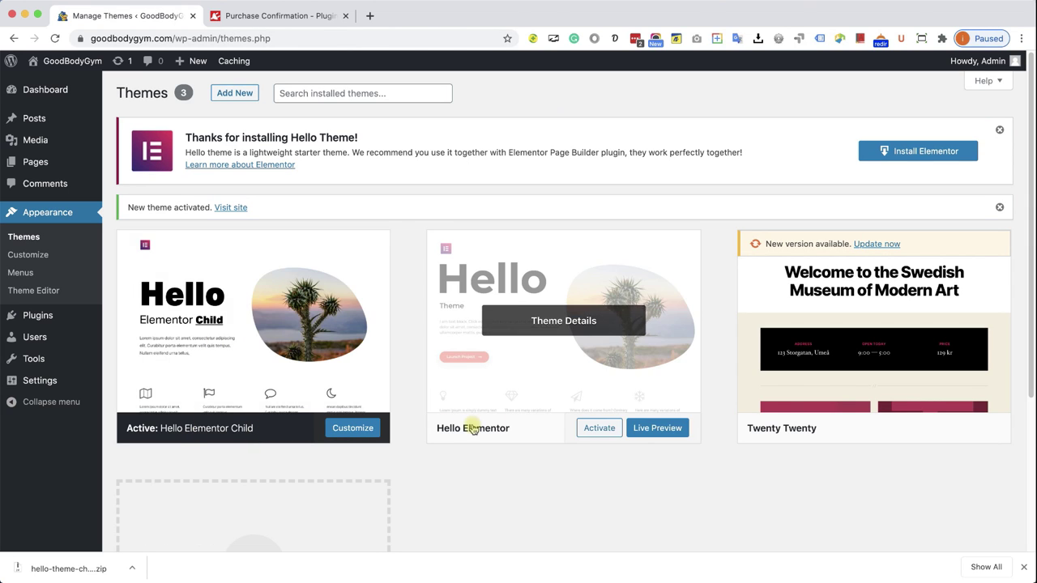
# Step: Close the downloads bar and purchase tab, and view the live GoodBodyGym site in a new tab
pyautogui.click(1023, 567)
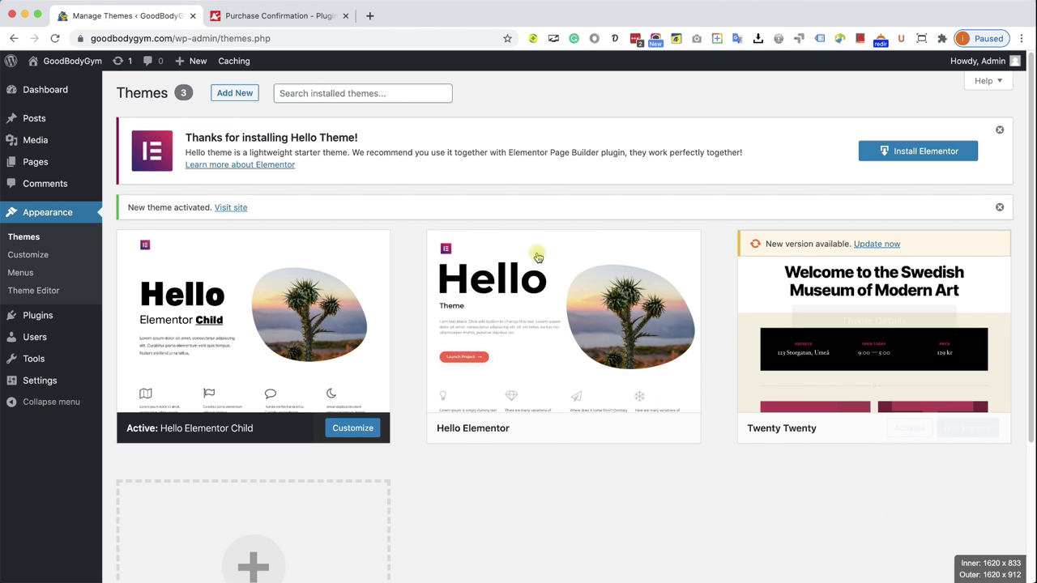
pyautogui.click(345, 15)
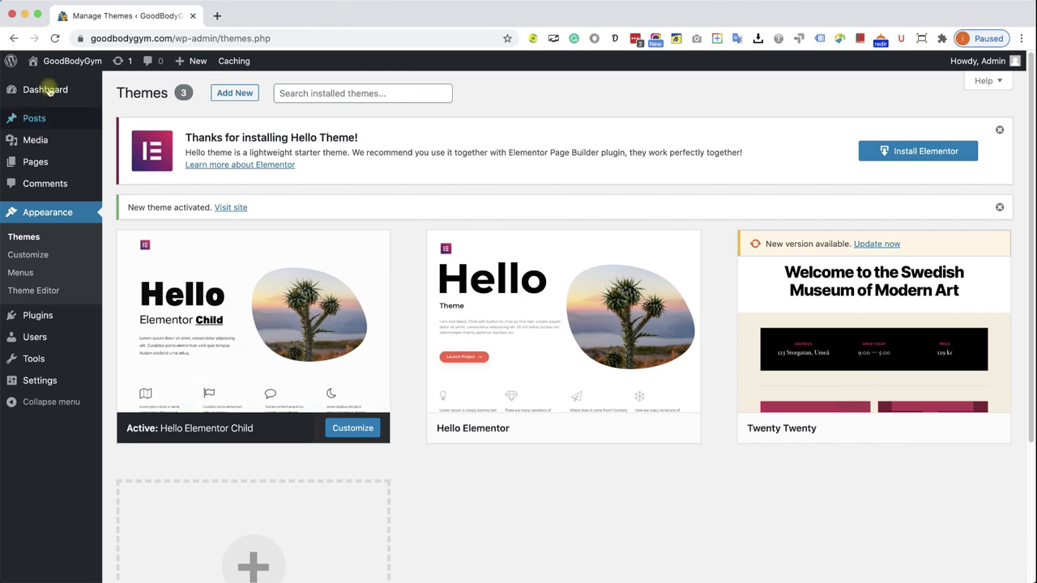
pyautogui.keyDown('super'); pyautogui.click(61, 64); pyautogui.keyUp('super')
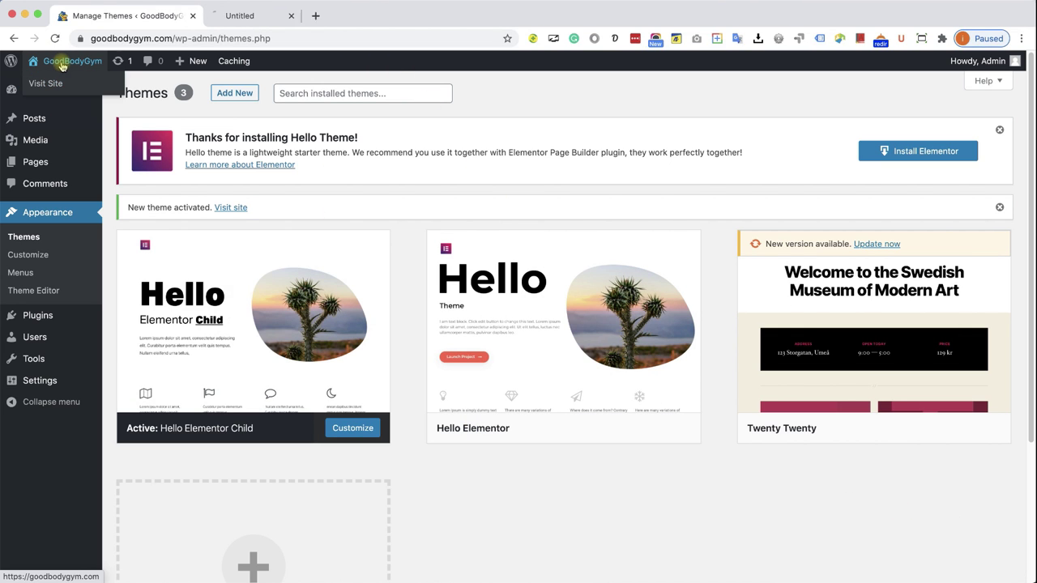
pyautogui.click(292, 16)
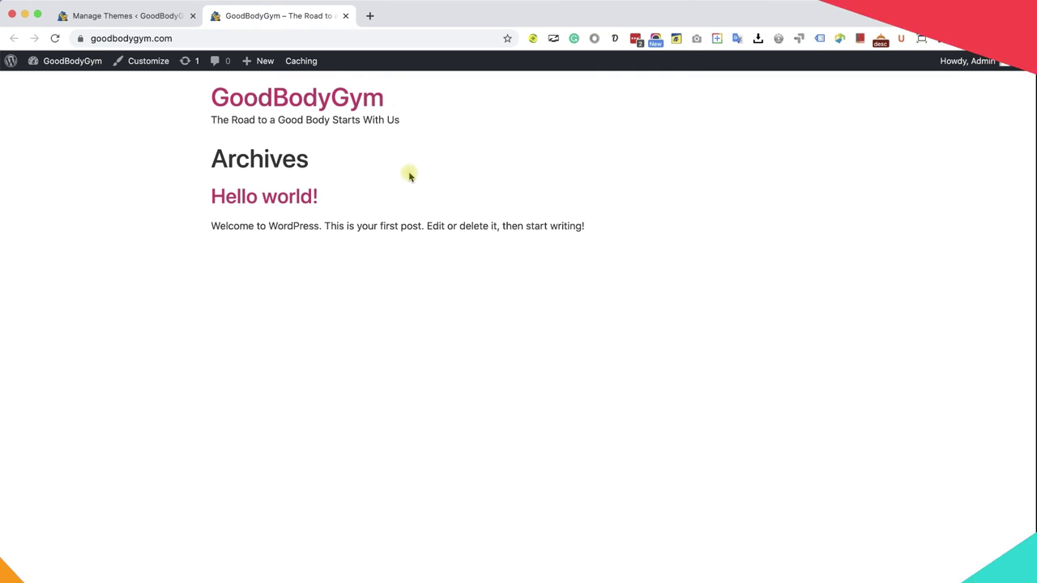
pyautogui.click(191, 68)
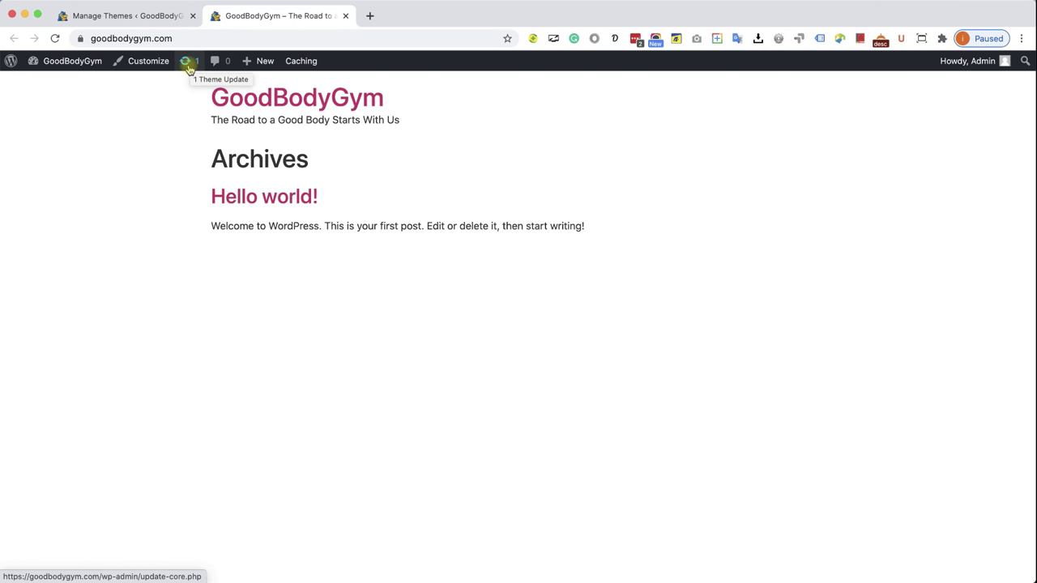
# Step: Update the Twenty Twenty theme from Dashboard > Updates and confirm everything is up to date
pyautogui.click(166, 18)
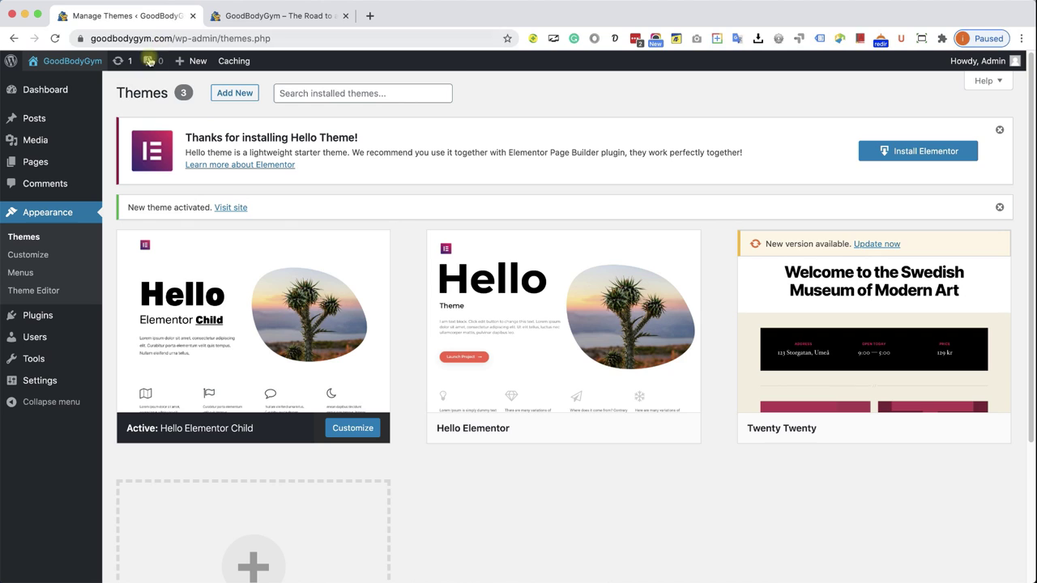
pyautogui.moveTo(41, 88)
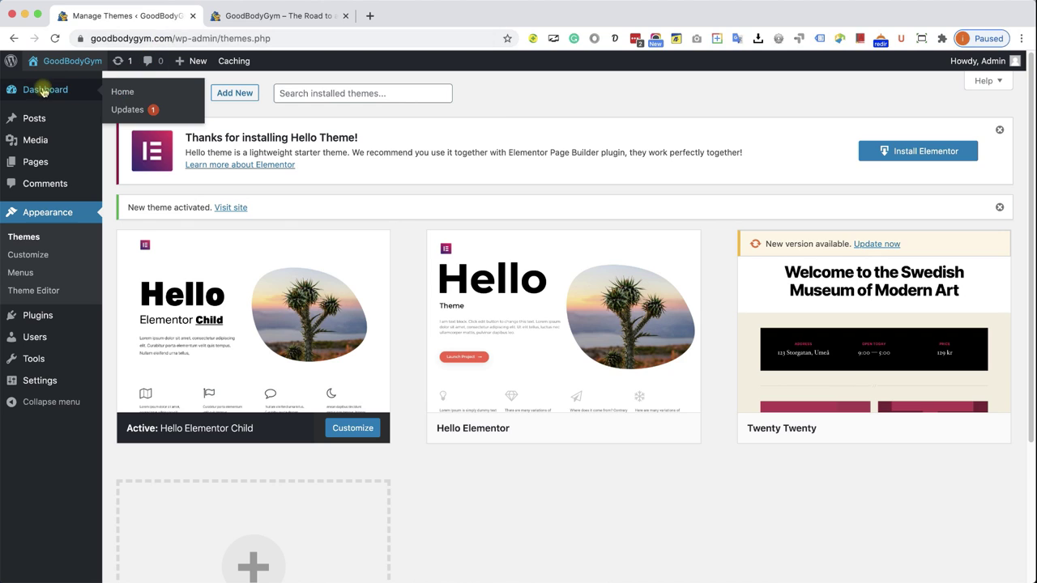
pyautogui.click(137, 114)
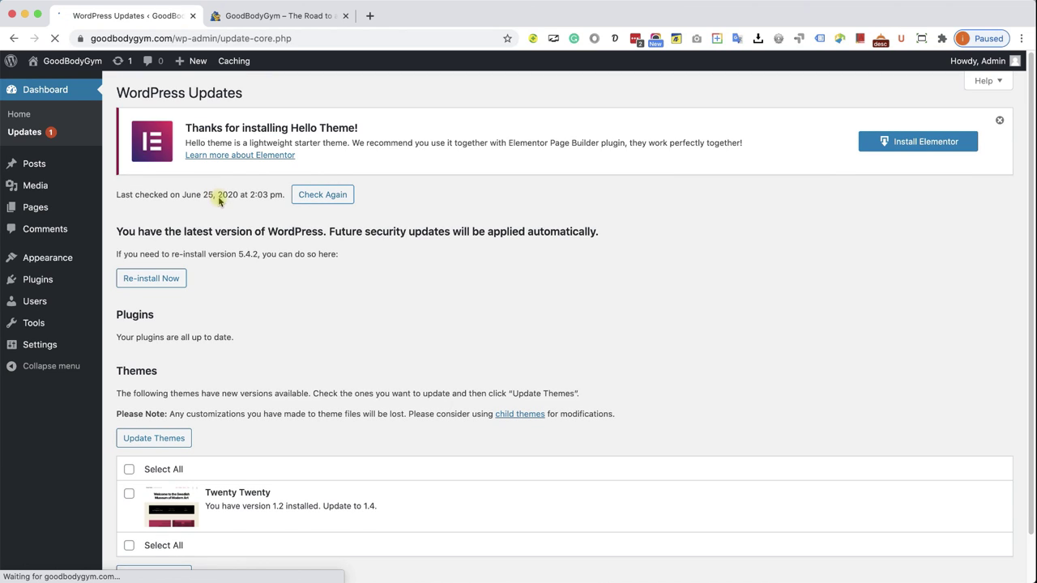
pyautogui.scroll(-2, 257, 229)
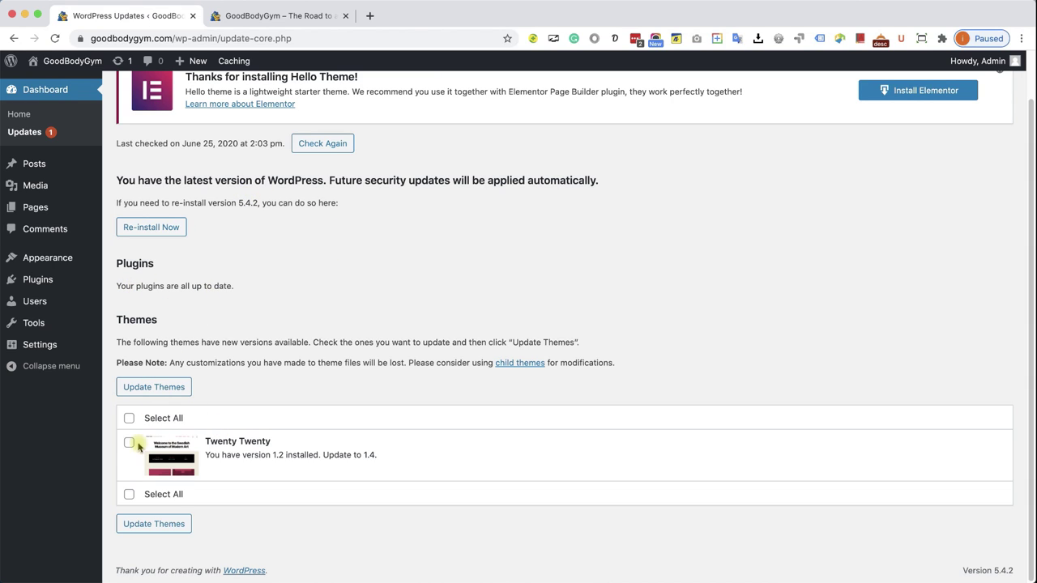
pyautogui.click(159, 390)
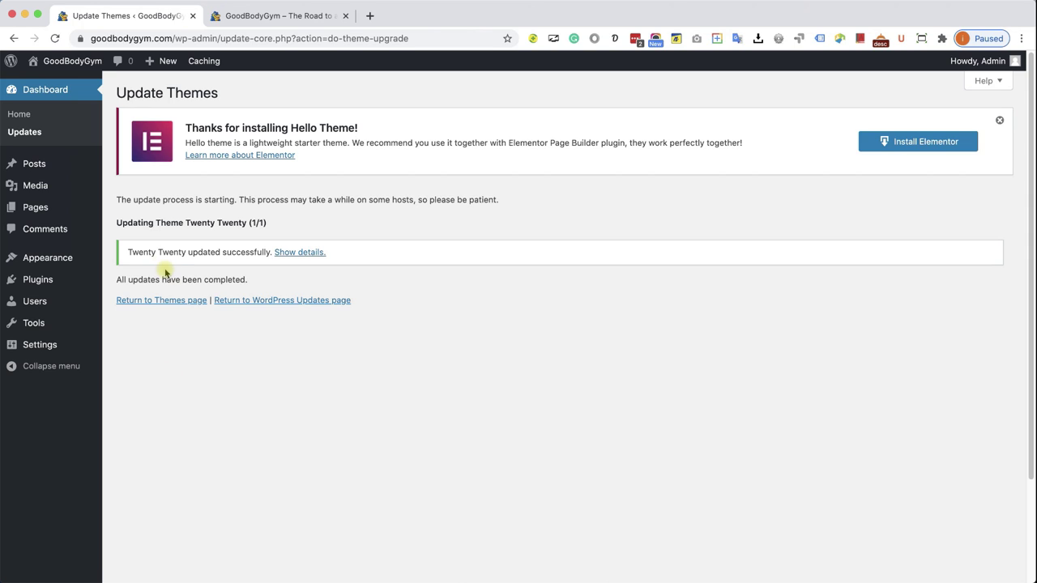
pyautogui.click(32, 132)
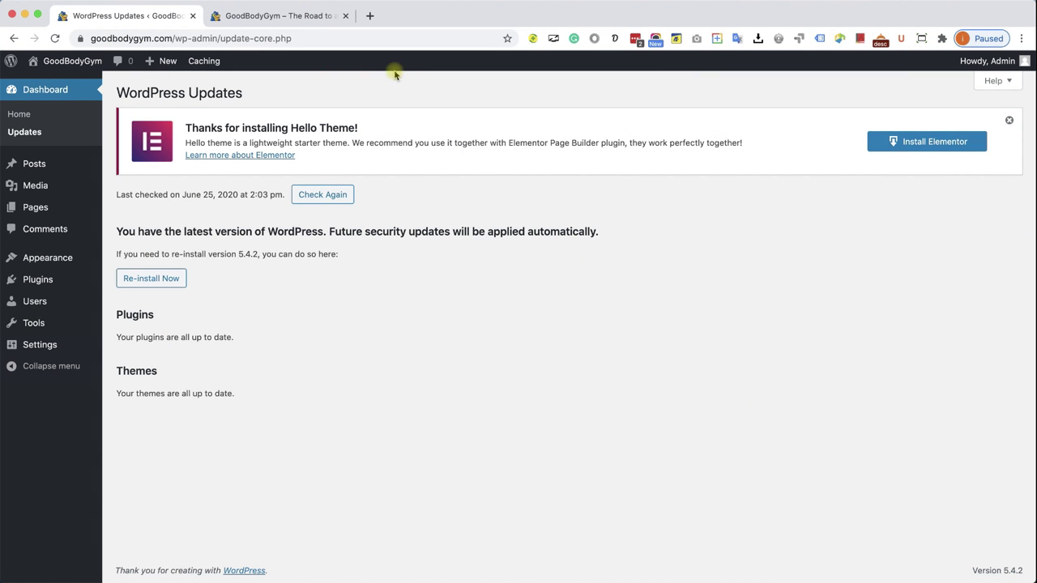
pyautogui.click(369, 16)
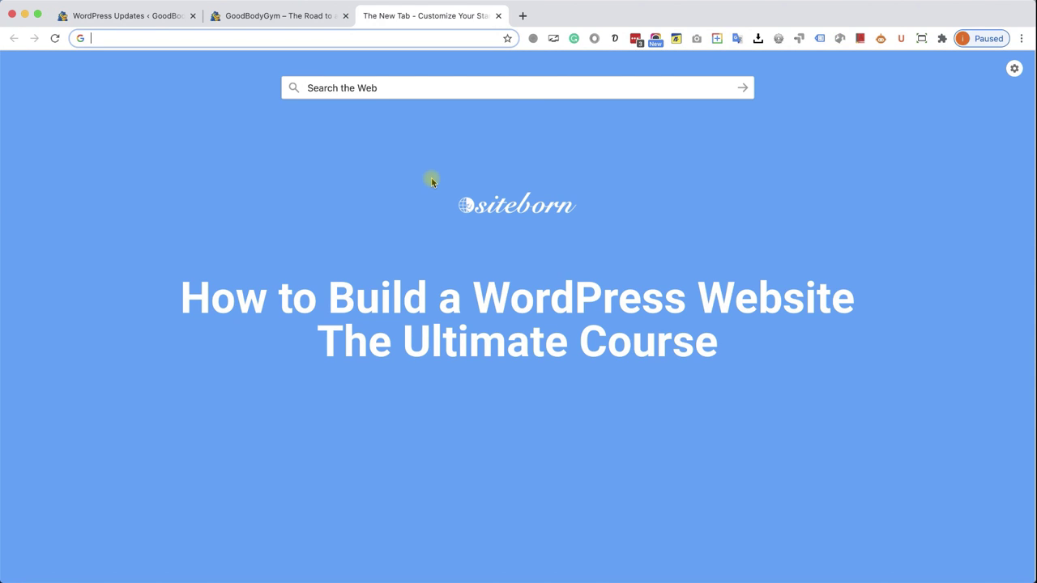
# Step: Load the Best Body Gym reference site at sbcourse.com and scroll through its homepage
pyautogui.write('sbcourse')
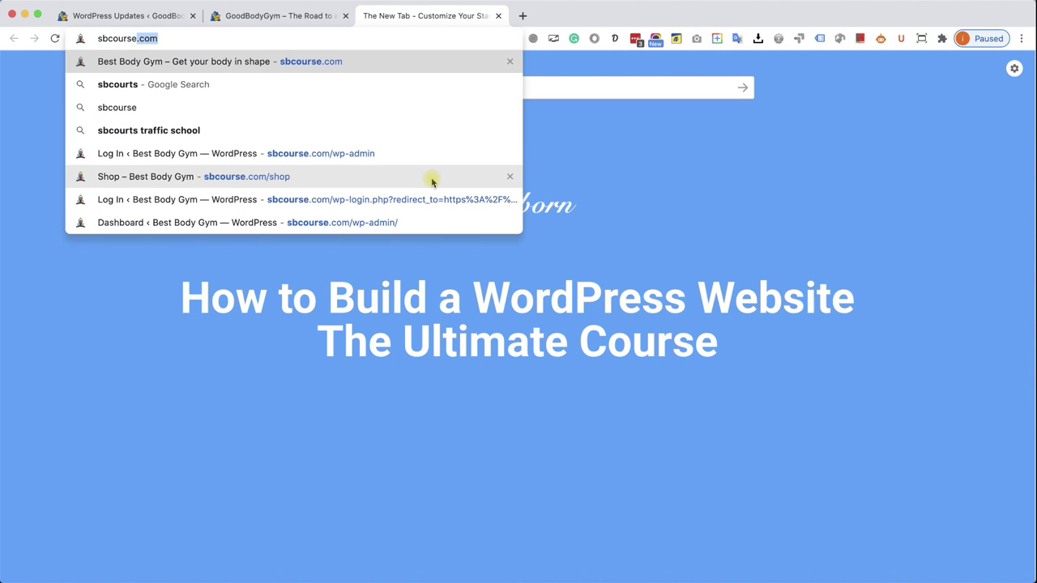
pyautogui.press('Return')
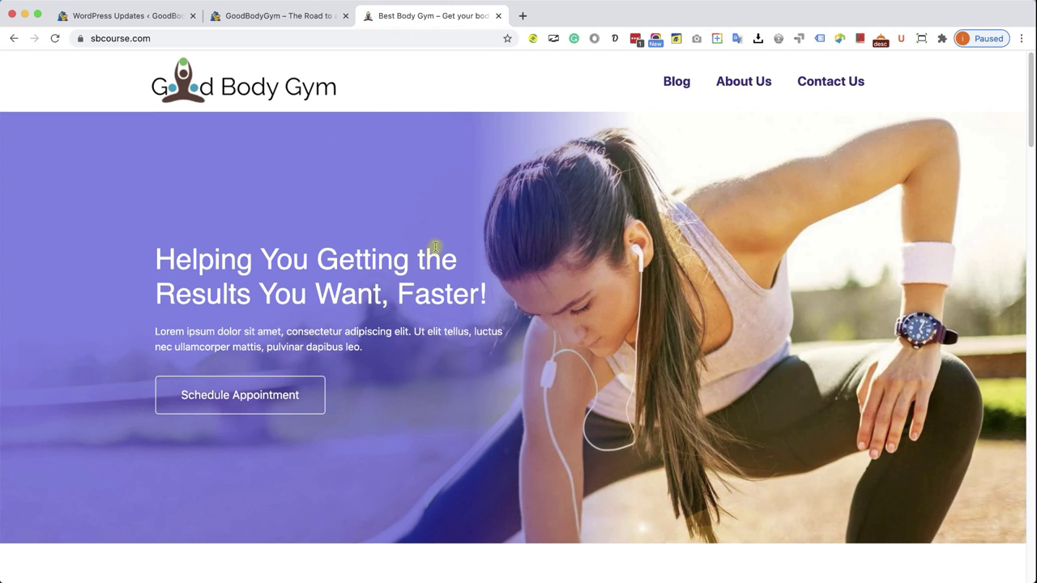
pyautogui.scroll(-1, 437, 260)
pyautogui.scroll(-10, 438, 260)
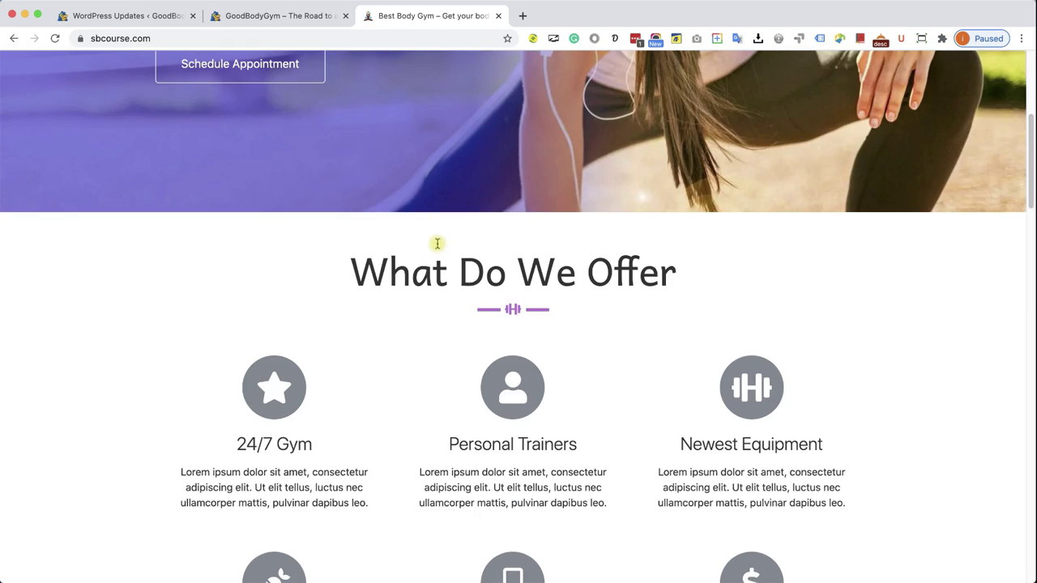
pyautogui.scroll(-10, 466, 259)
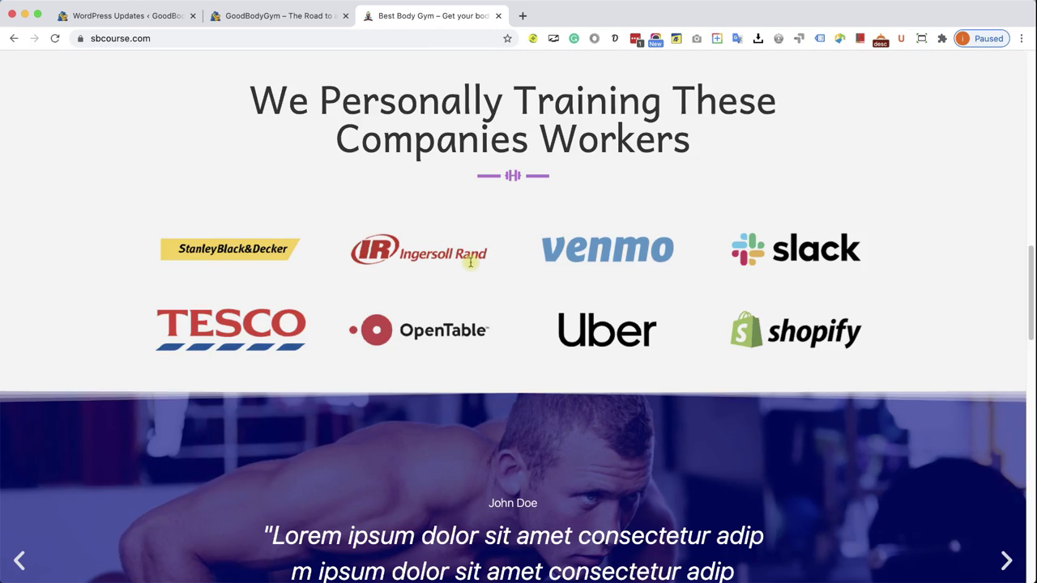
pyautogui.scroll(-15, 470, 262)
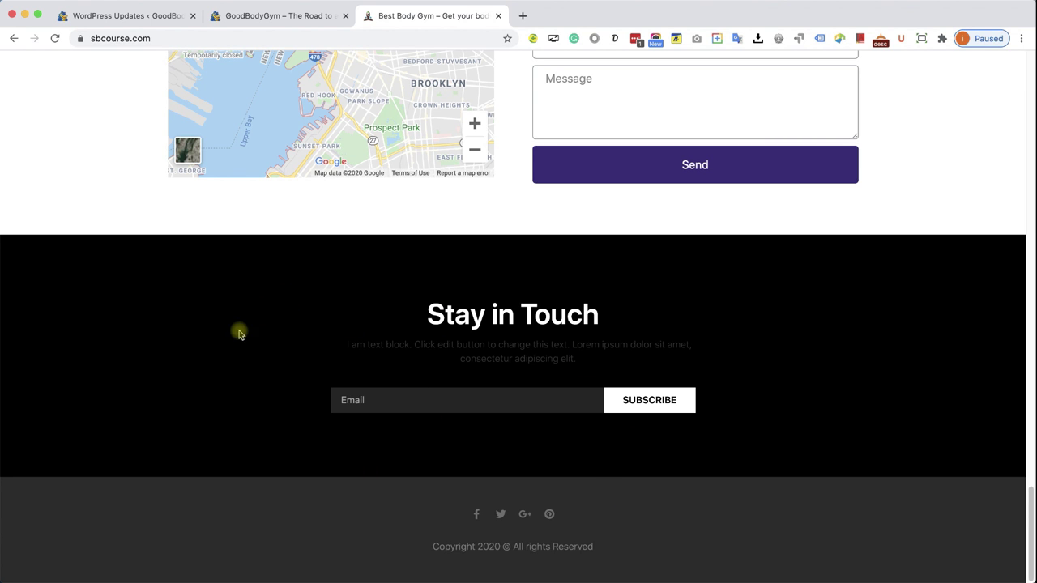
pyautogui.scroll(20, 378, 370)
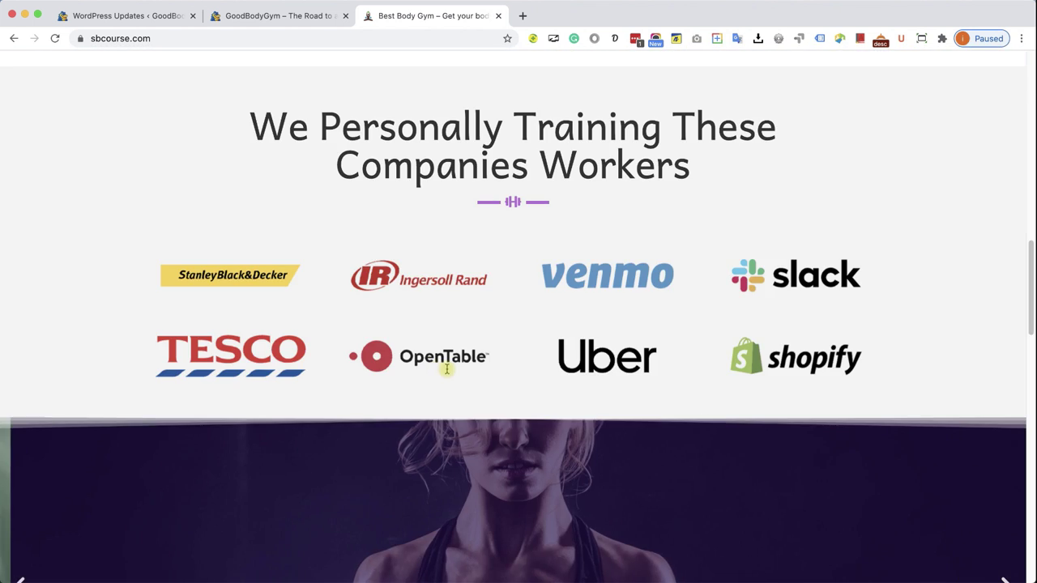
pyautogui.scroll(5, 448, 370)
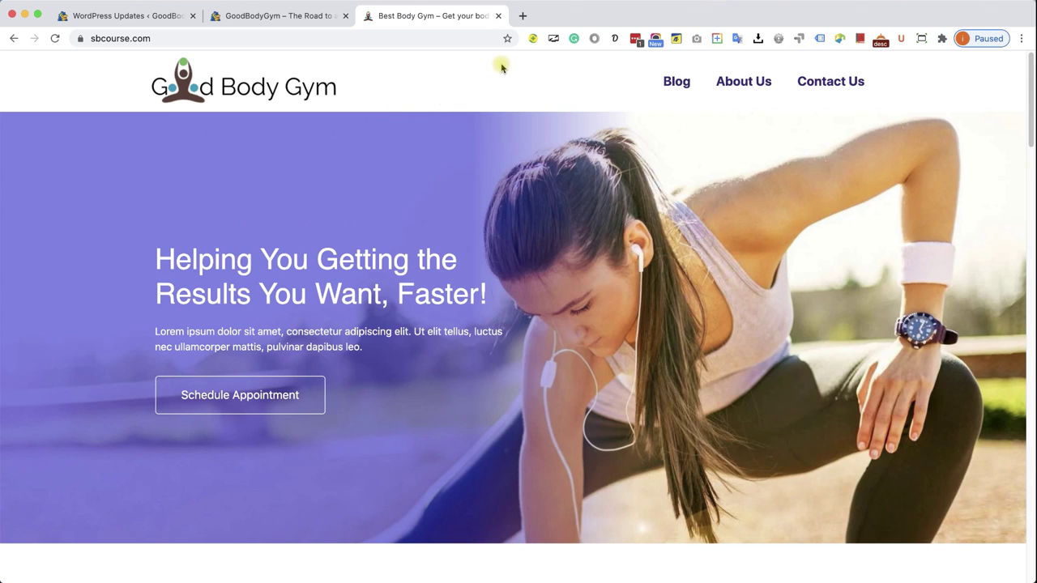
pyautogui.press('super+t')
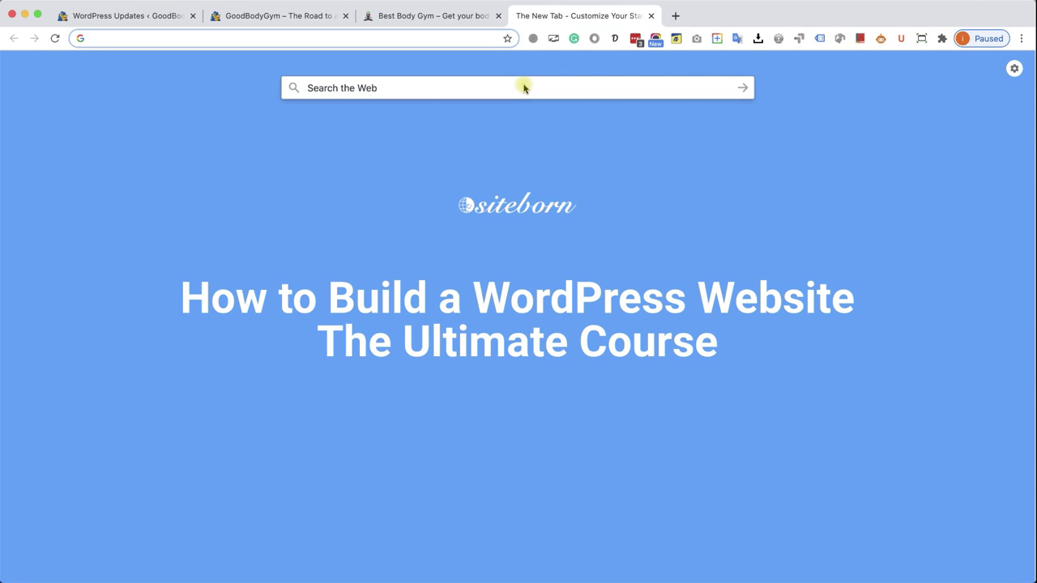
# Step: Load apple.com, then disney.com in the spare tab, and close that tab
pyautogui.write('apple')
pyautogui.press('Return')
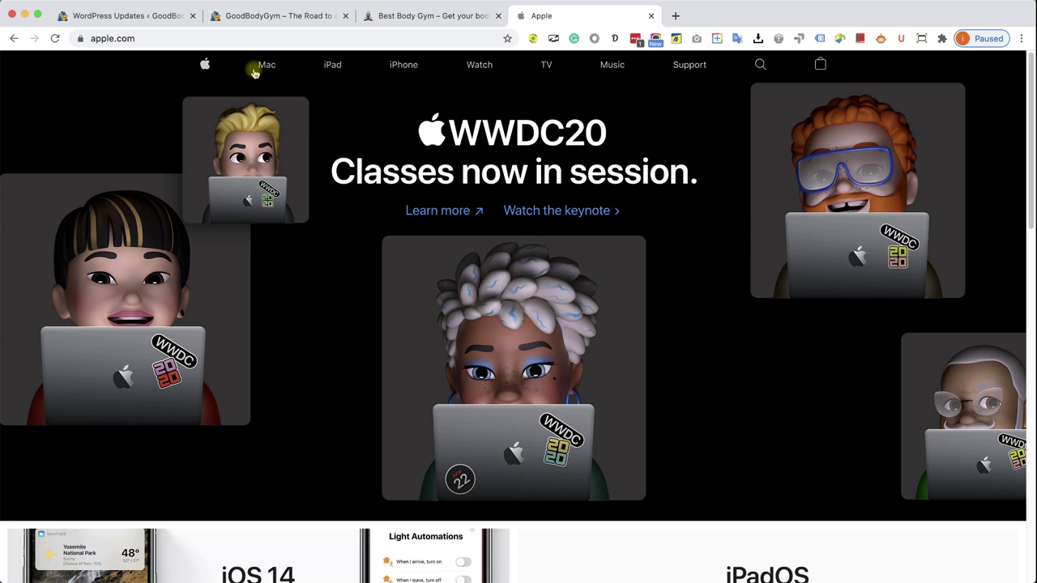
pyautogui.click(274, 38)
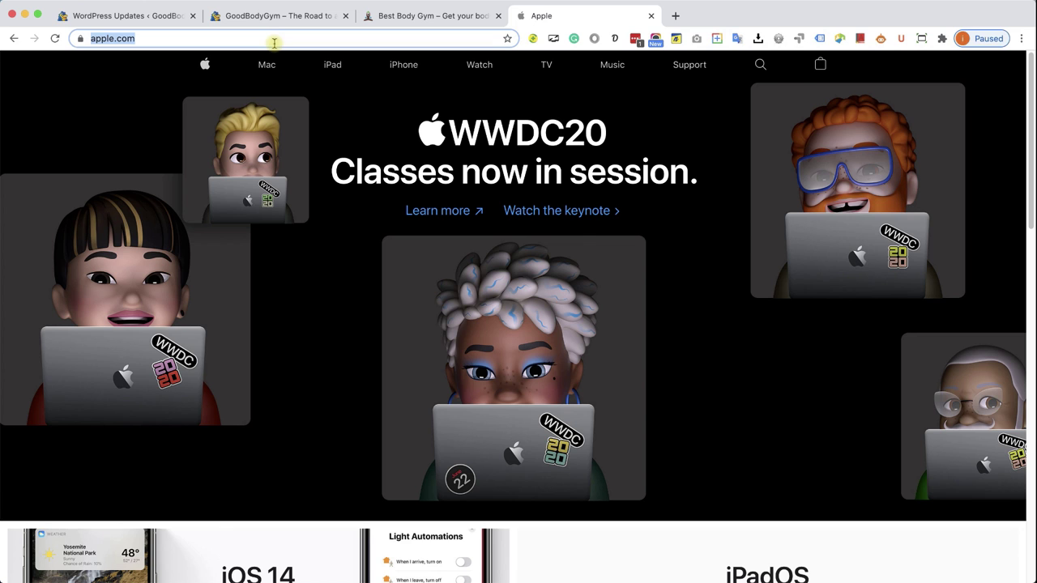
pyautogui.write('disney')
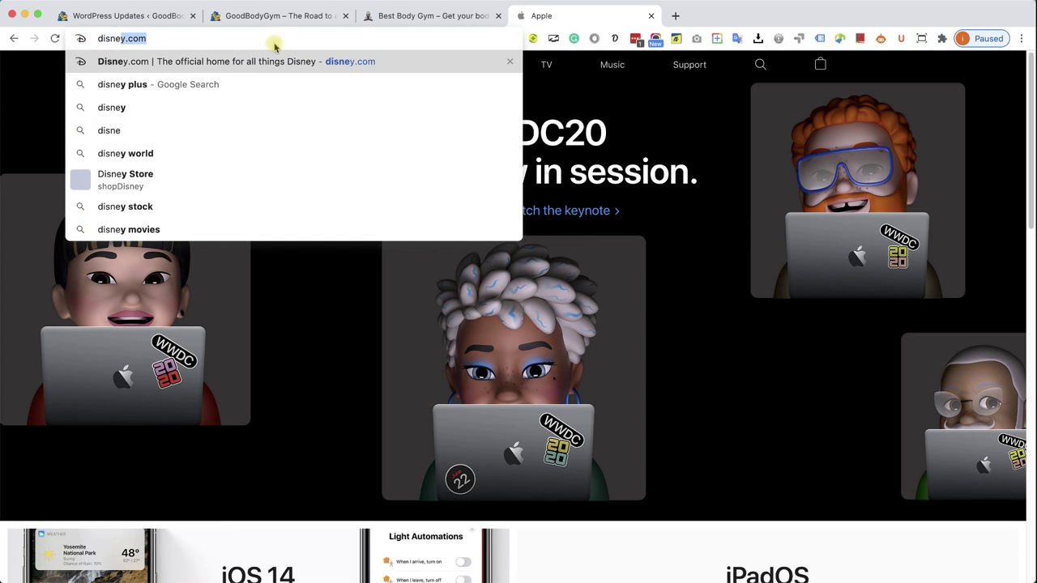
pyautogui.press('Return')
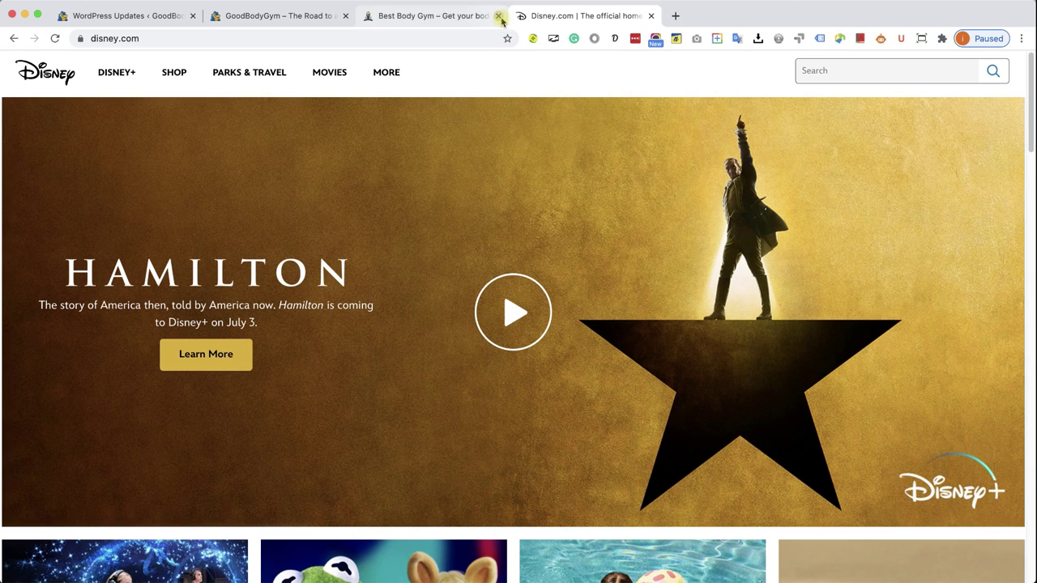
pyautogui.click(650, 16)
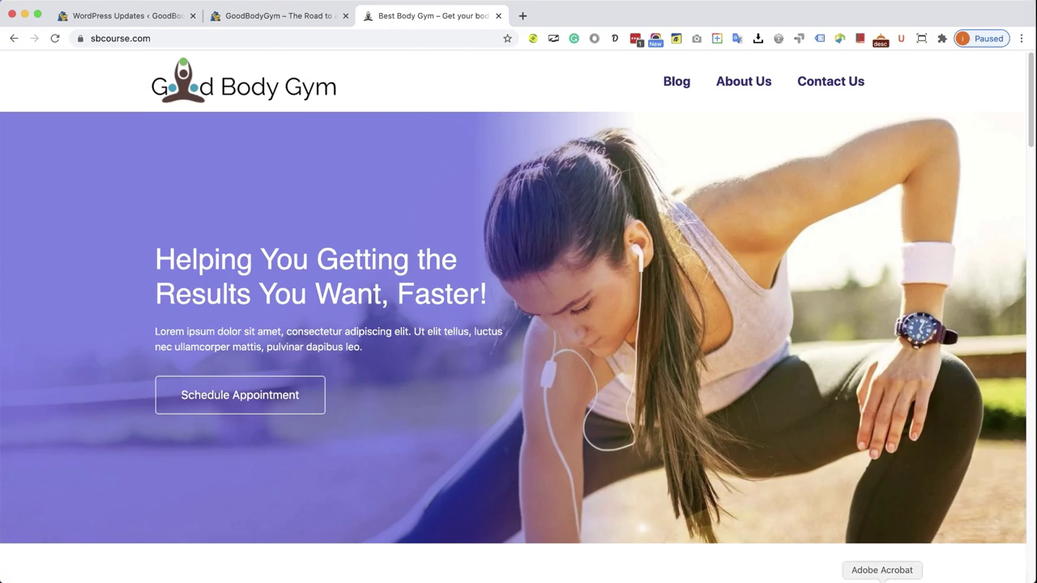
# Step: Bring the Siteborn Course Booklet PDF in Acrobat to the front
pyautogui.click(881, 580)
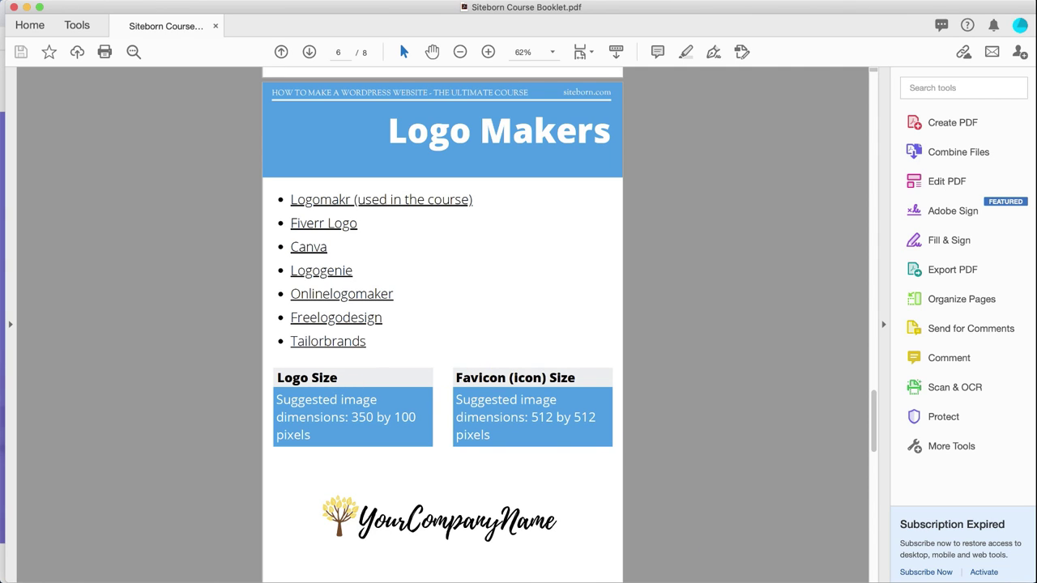
pyautogui.click(750, 580)
# Step: Open Logomakr from the booklet link, glance at the Best Body Gym site, and return to Logomakr
pyautogui.click(335, 205)
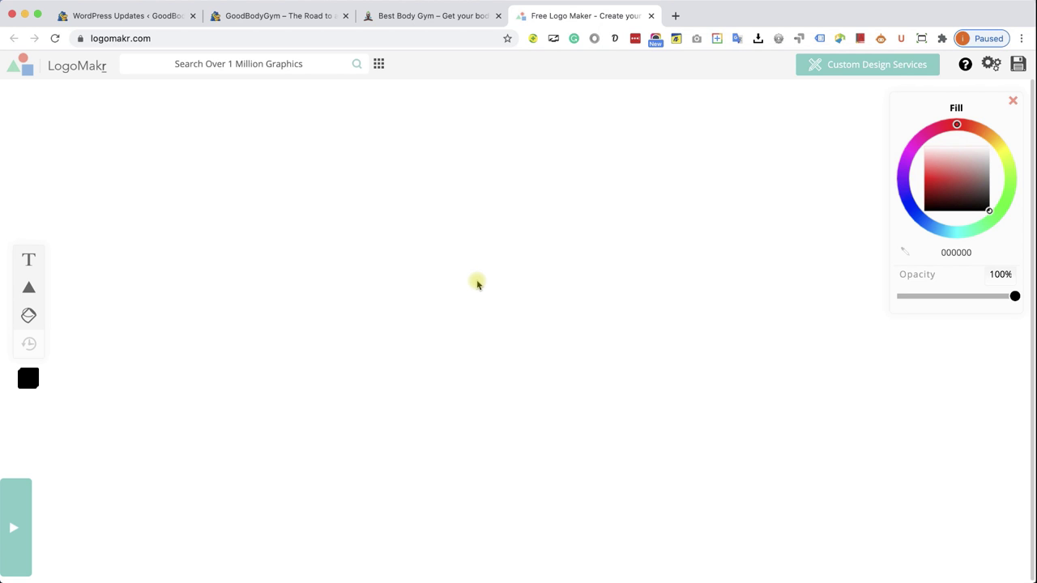
pyautogui.click(443, 18)
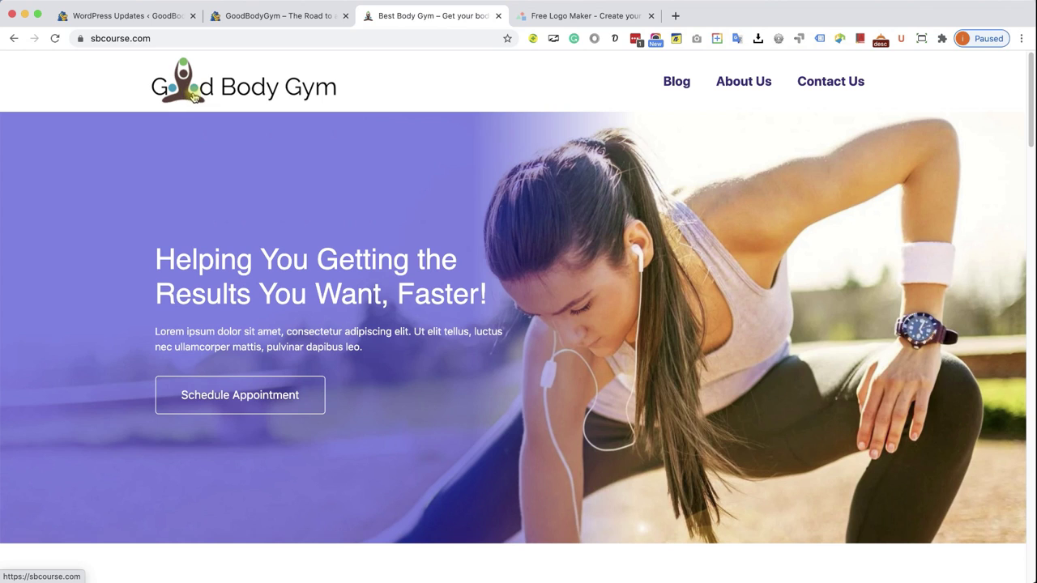
pyautogui.click(583, 20)
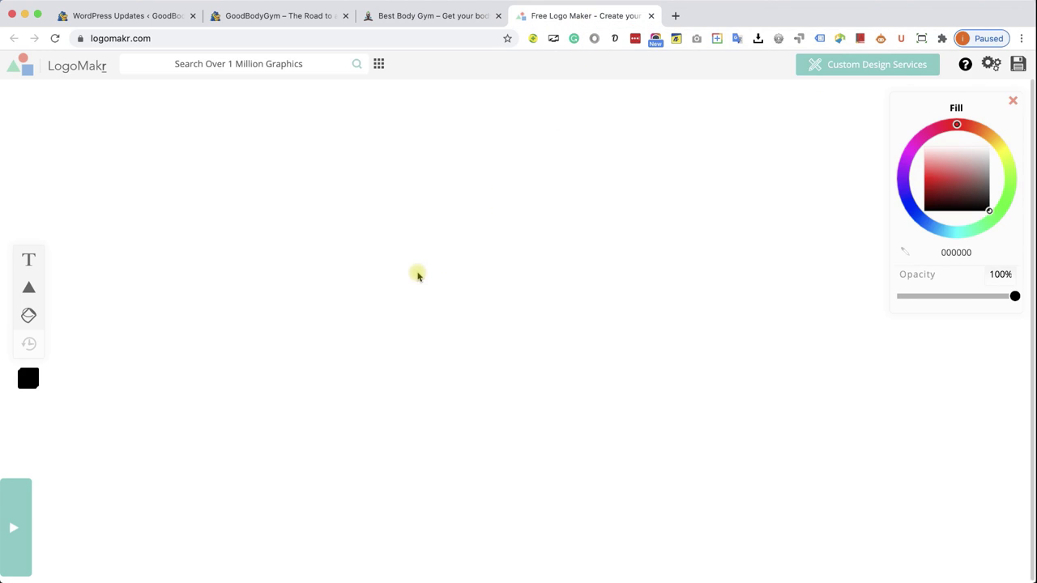
# Step: Add a black 'G' text layer and move it up and to the left
pyautogui.click(28, 259)
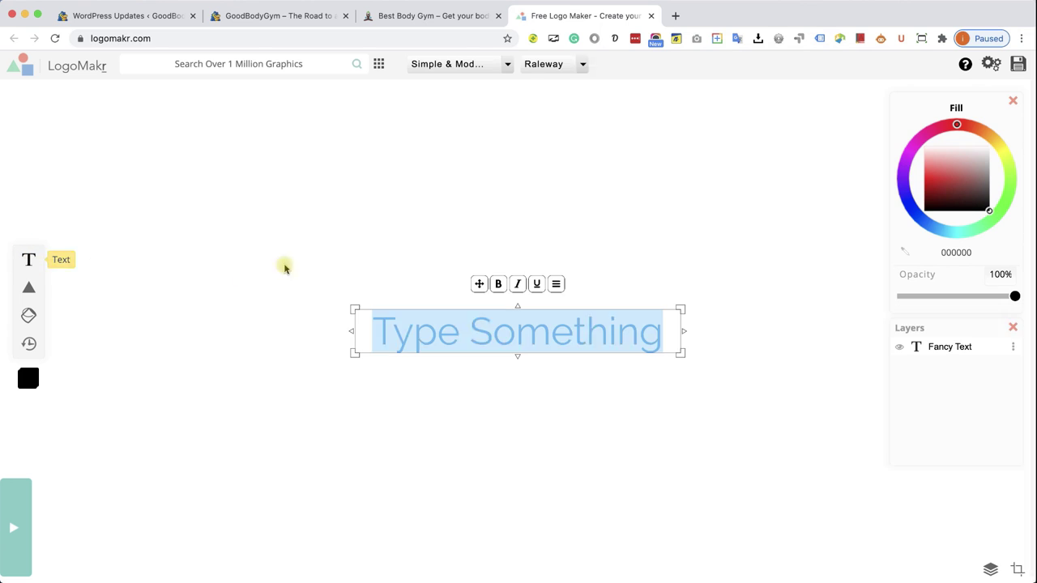
pyautogui.write('G')
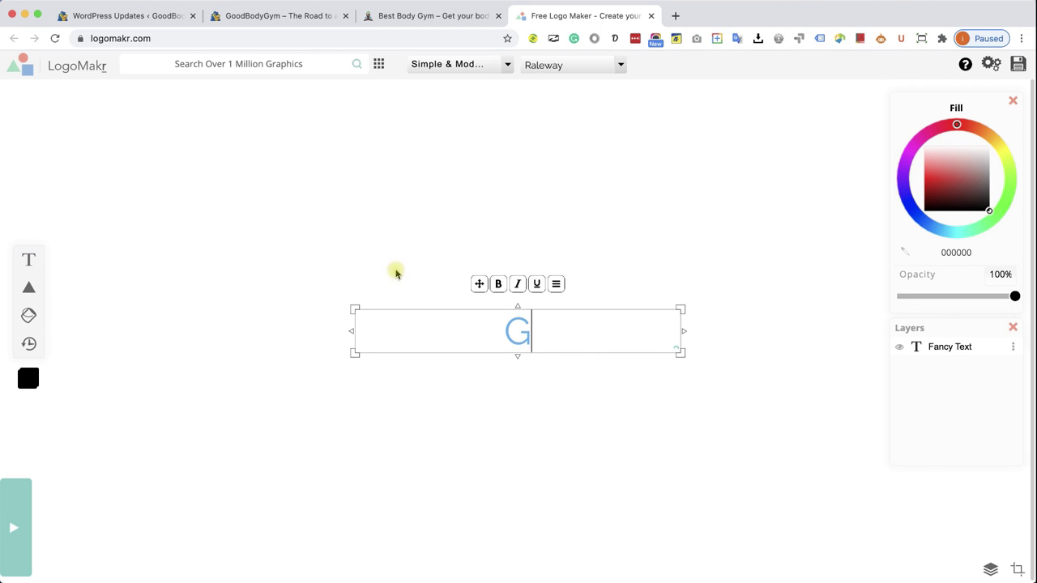
pyautogui.moveTo(936, 197); pyautogui.dragTo(893, 236)
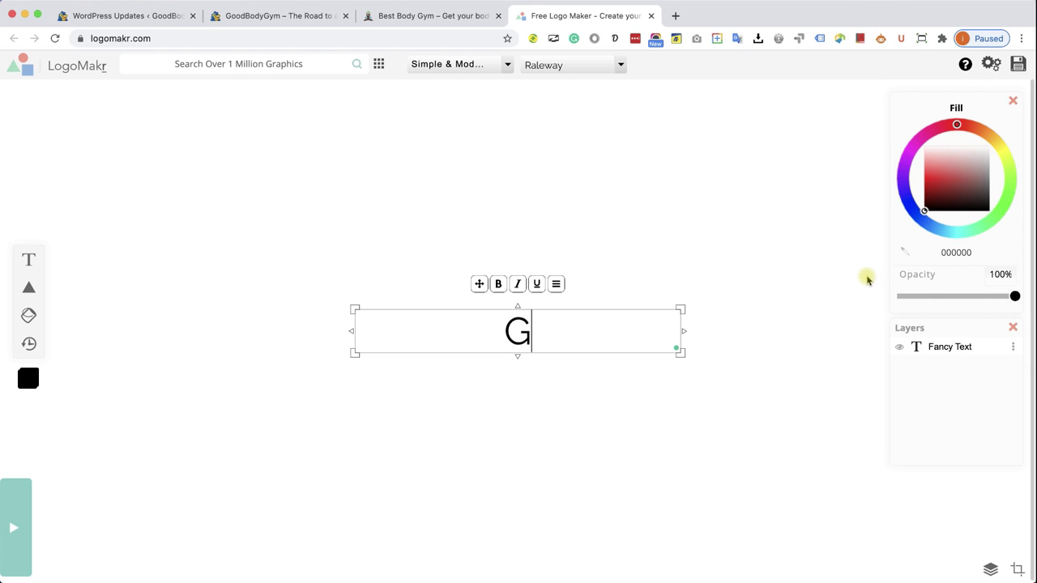
pyautogui.moveTo(513, 330); pyautogui.dragTo(349, 264)
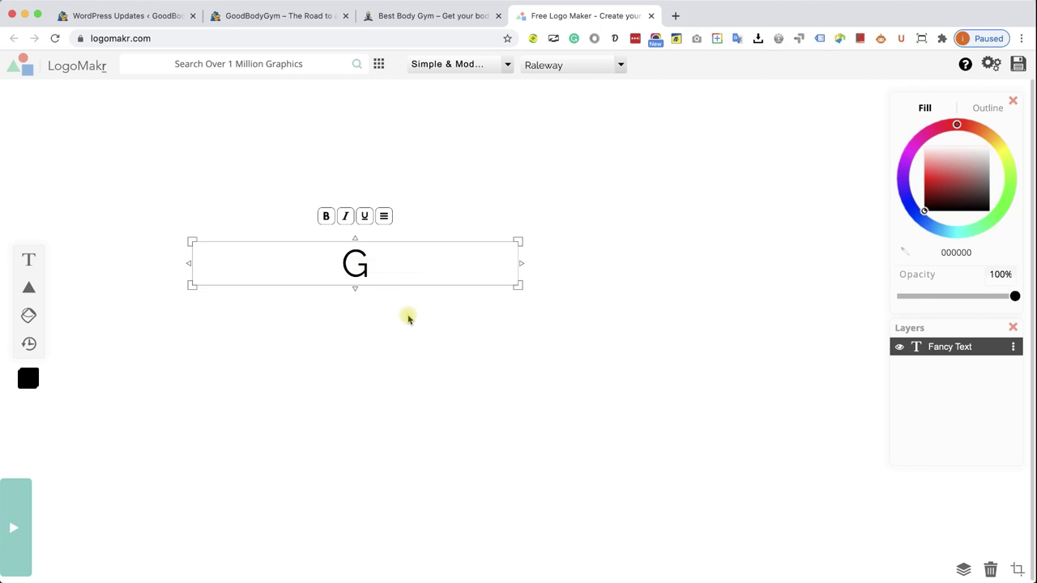
# Step: Duplicate the G, change the copy to 'd Body Gym', and shift it right leaving a gap
pyautogui.rightClick(371, 266)
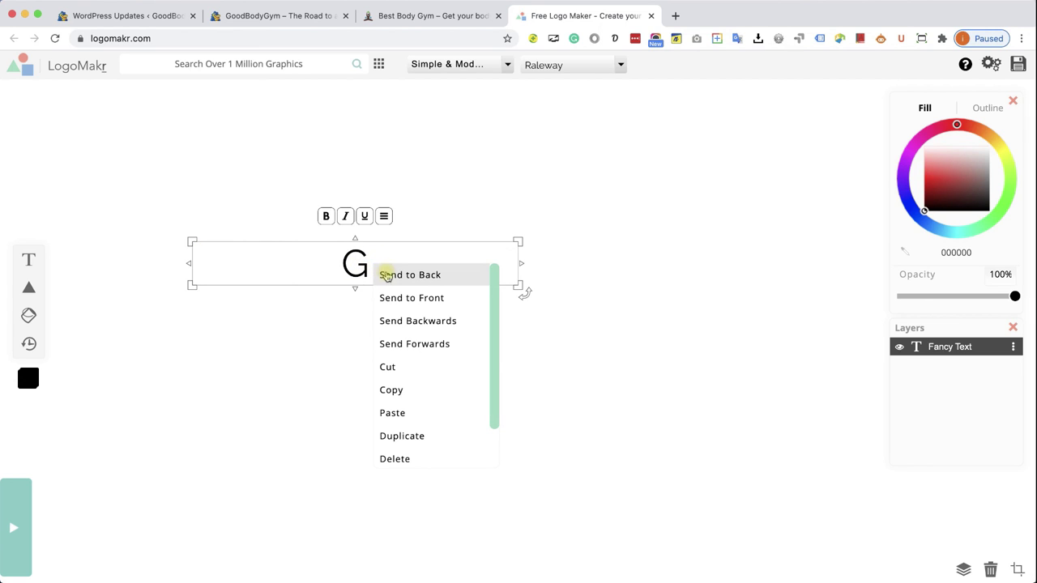
pyautogui.click(401, 436)
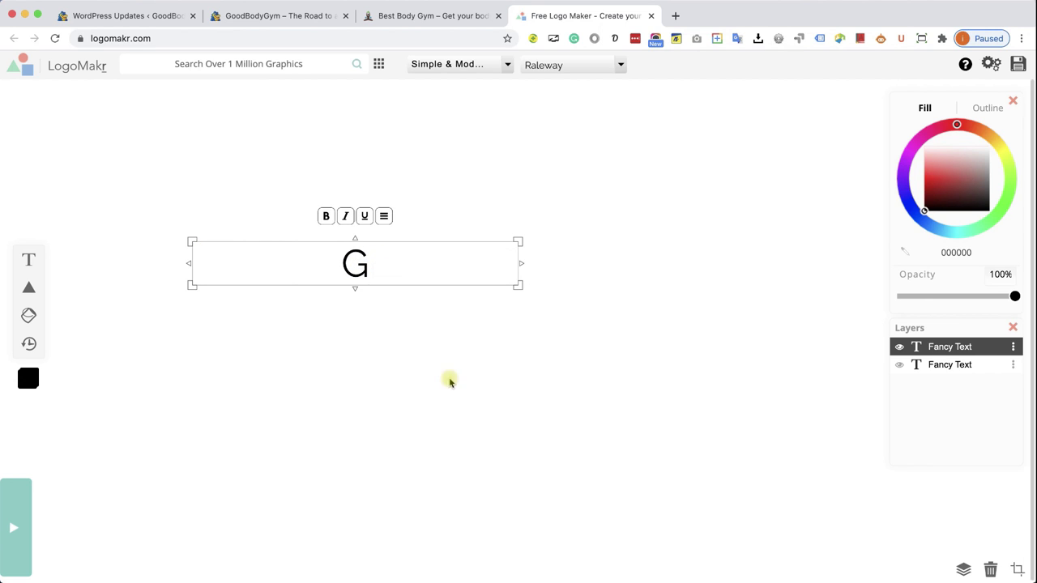
pyautogui.moveTo(363, 268); pyautogui.dragTo(452, 267)
pyautogui.click(452, 267)
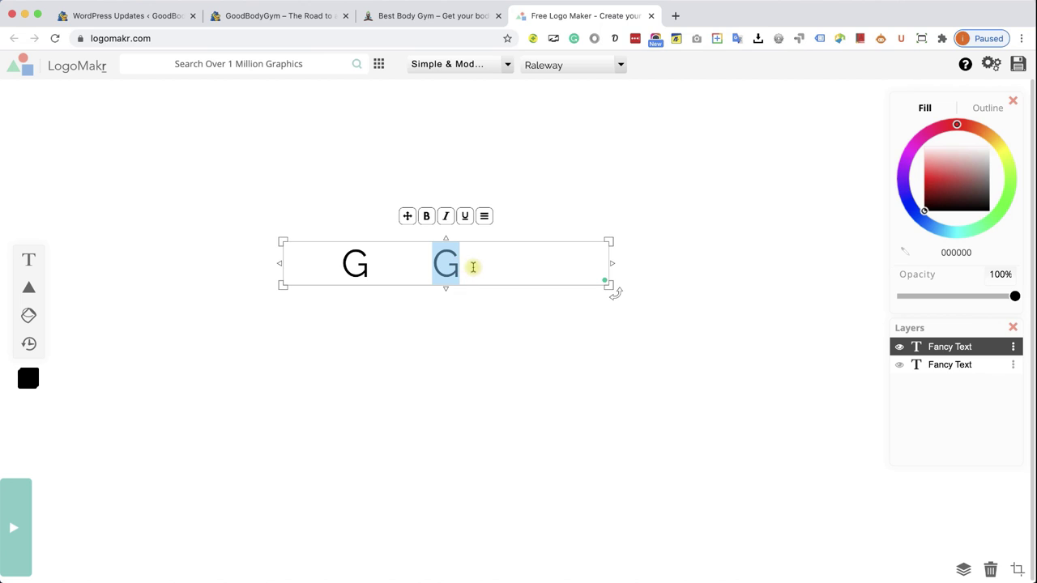
pyautogui.write('d Bo')
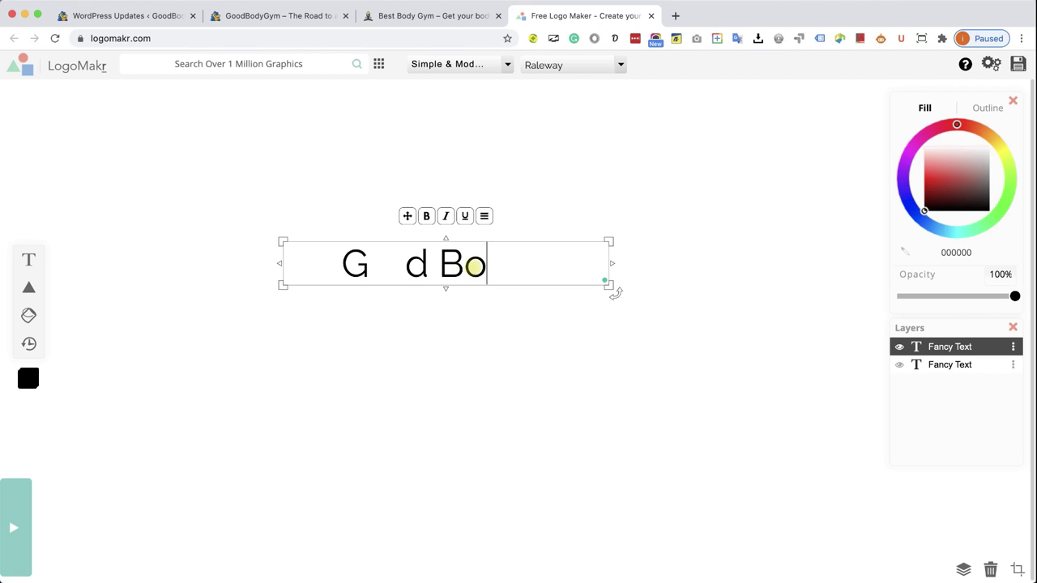
pyautogui.write('dy Gym')
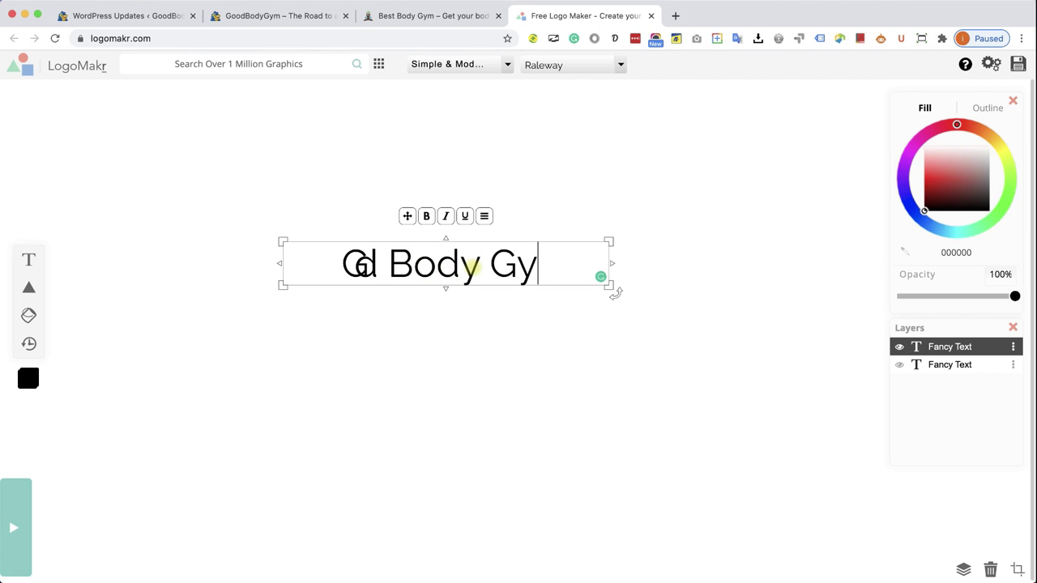
pyautogui.click(497, 349)
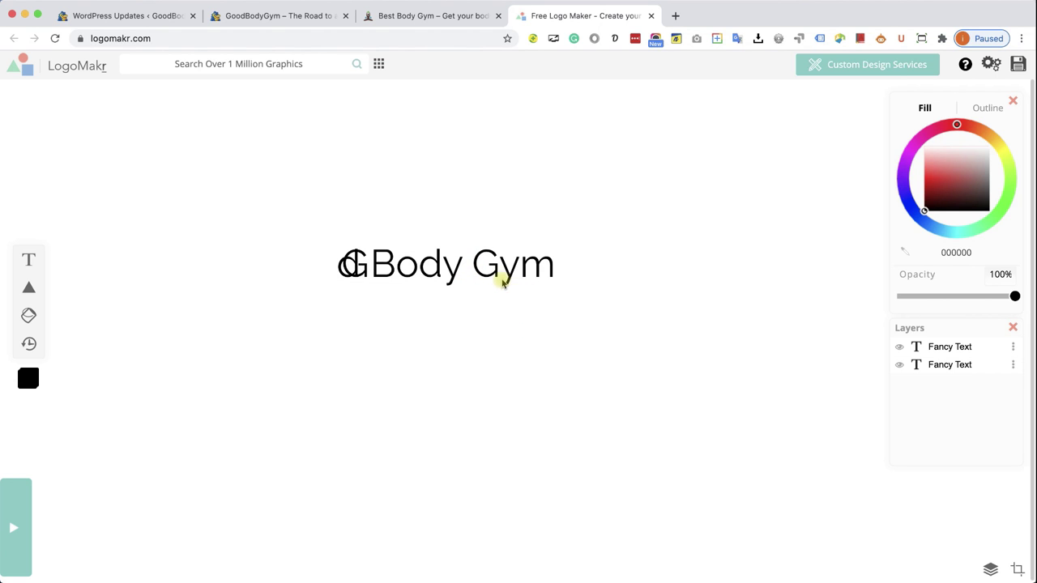
pyautogui.moveTo(502, 280); pyautogui.dragTo(580, 276)
pyautogui.click(586, 379)
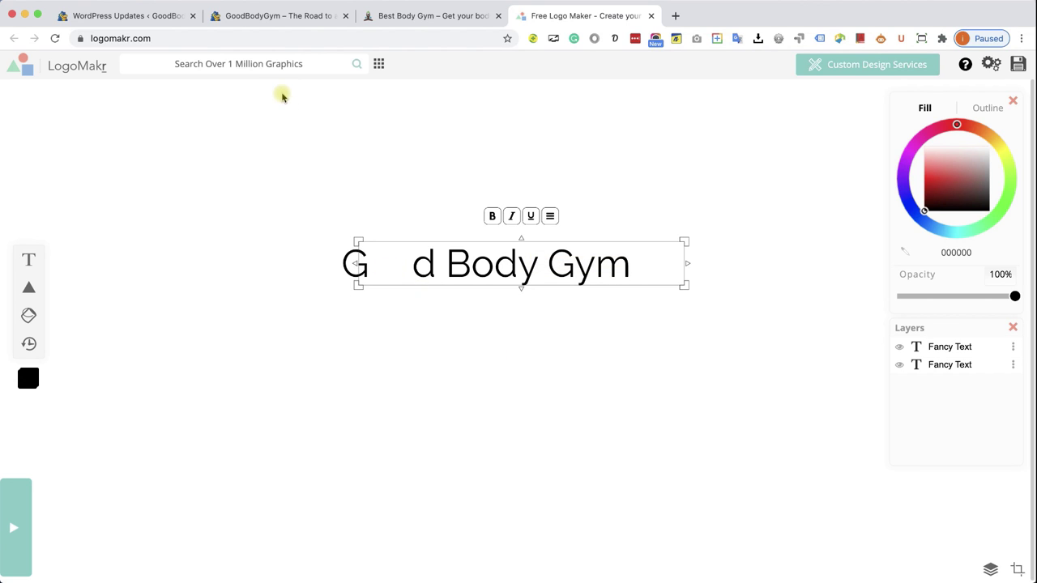
# Step: Search Logomakr's graphics library for 'exercise' and browse the dumbbell and workout-figure results
pyautogui.click(281, 67)
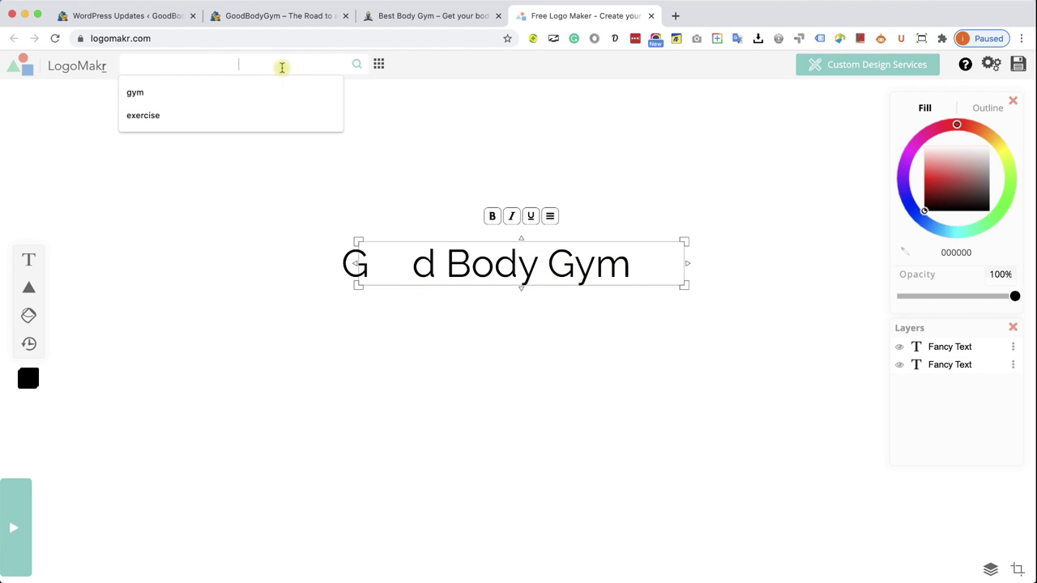
pyautogui.click(183, 114)
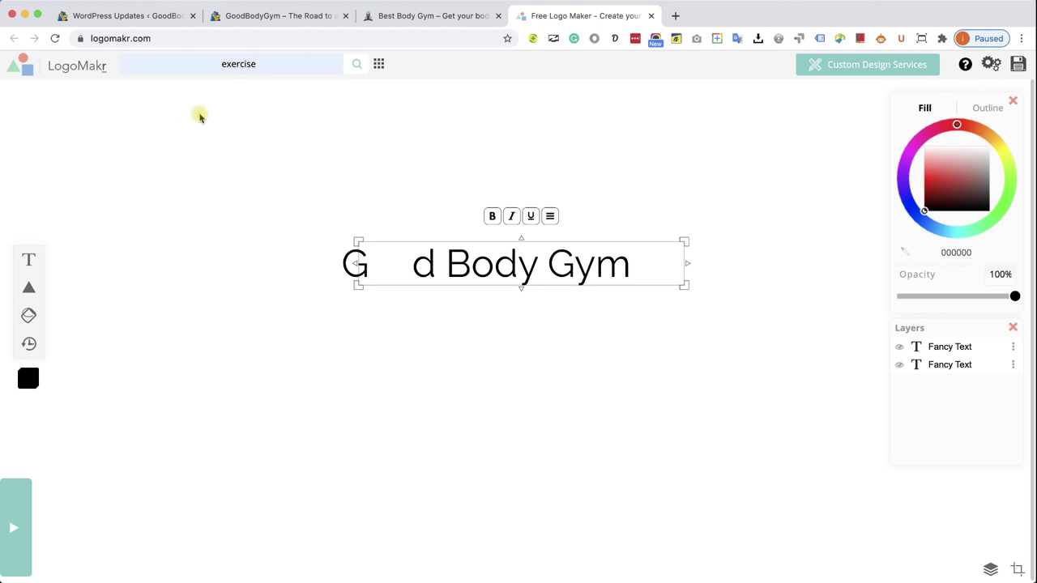
pyautogui.press('Return')
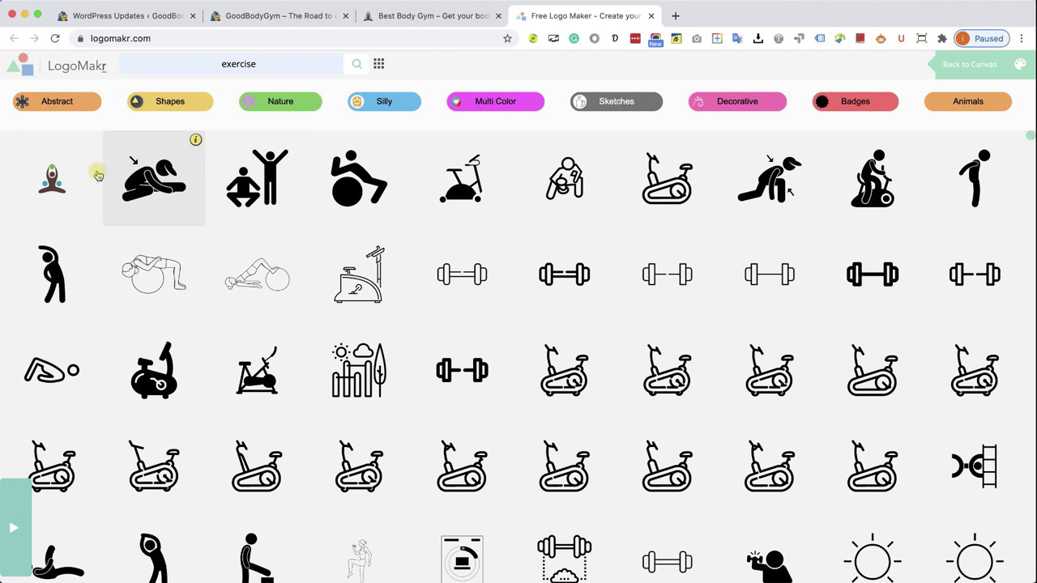
pyautogui.scroll(-7, 837, 301)
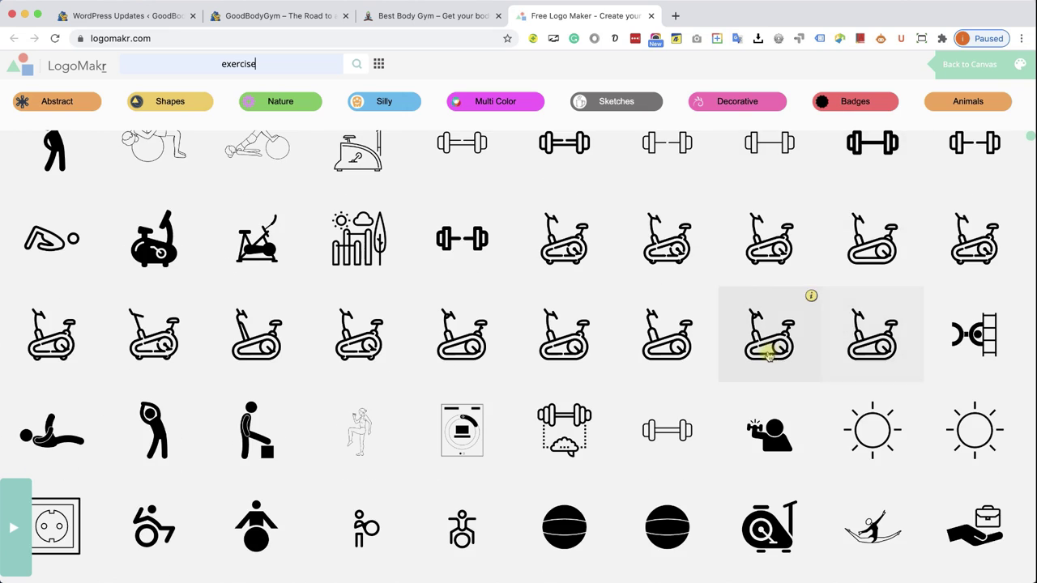
pyautogui.scroll(-15, 713, 360)
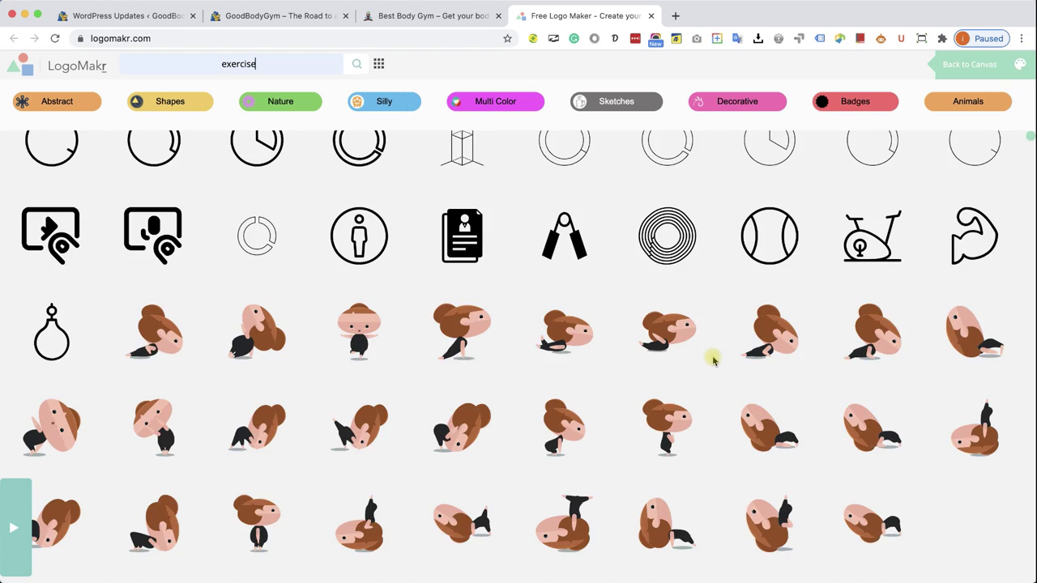
pyautogui.scroll(-15, 713, 360)
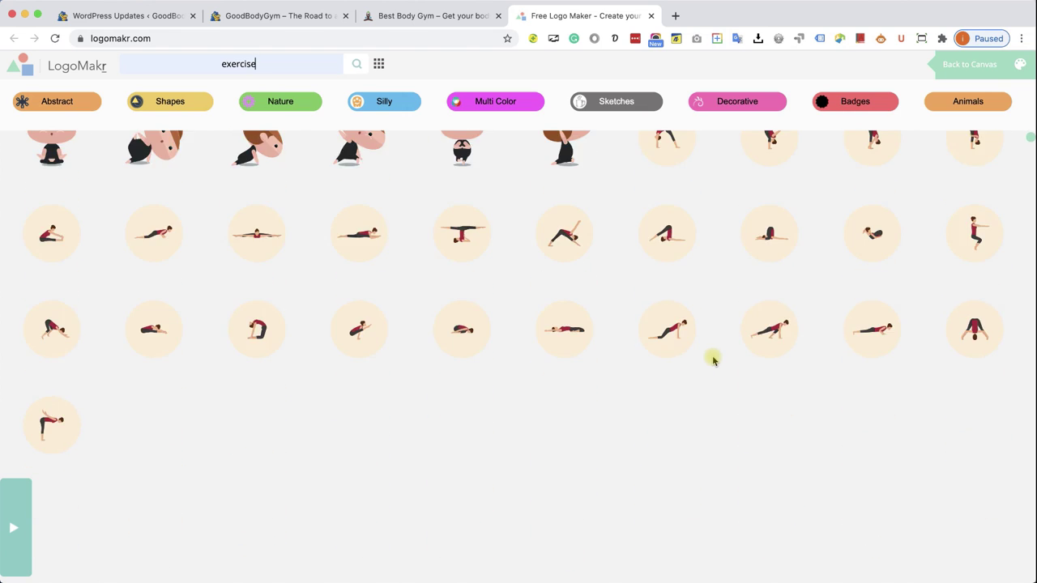
pyautogui.scroll(-10, 713, 360)
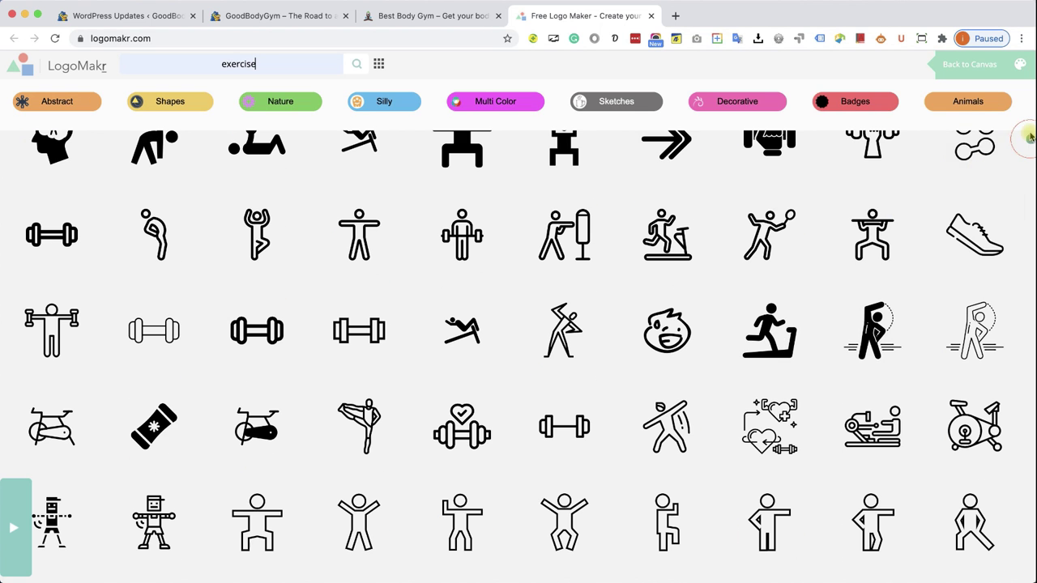
pyautogui.moveTo(1030, 142); pyautogui.dragTo(1030, 136)
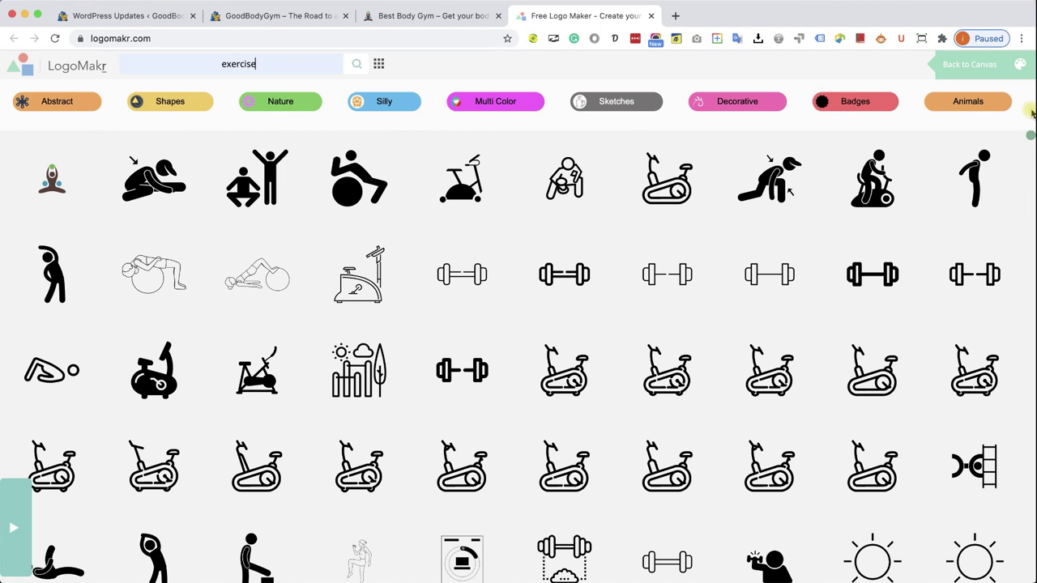
# Step: Add the meditation figure clipart, shrink it and place it in the gap after the G
pyautogui.click(64, 185)
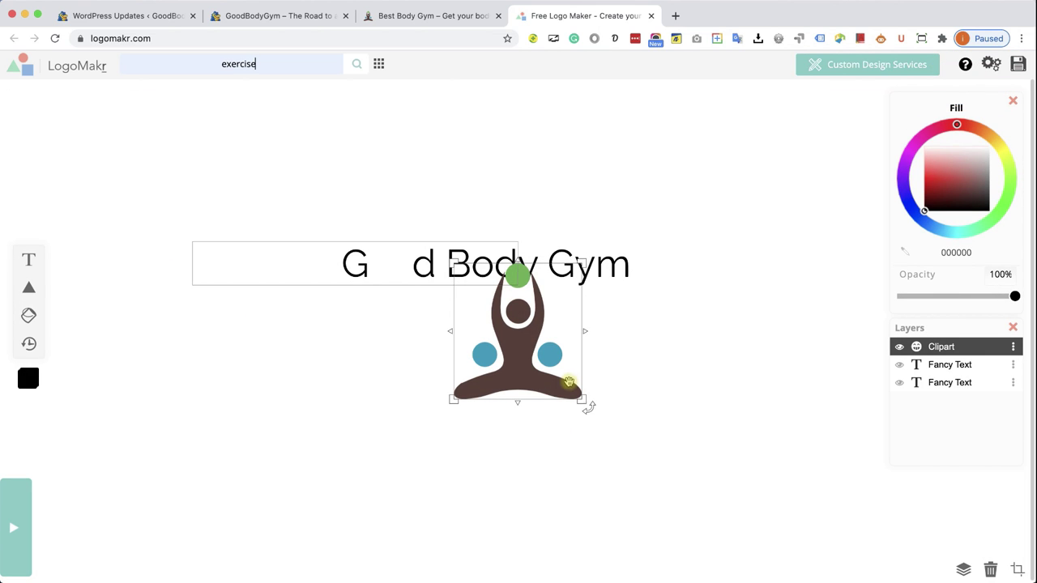
pyautogui.moveTo(515, 362); pyautogui.dragTo(363, 270)
pyautogui.moveTo(299, 176); pyautogui.dragTo(358, 242)
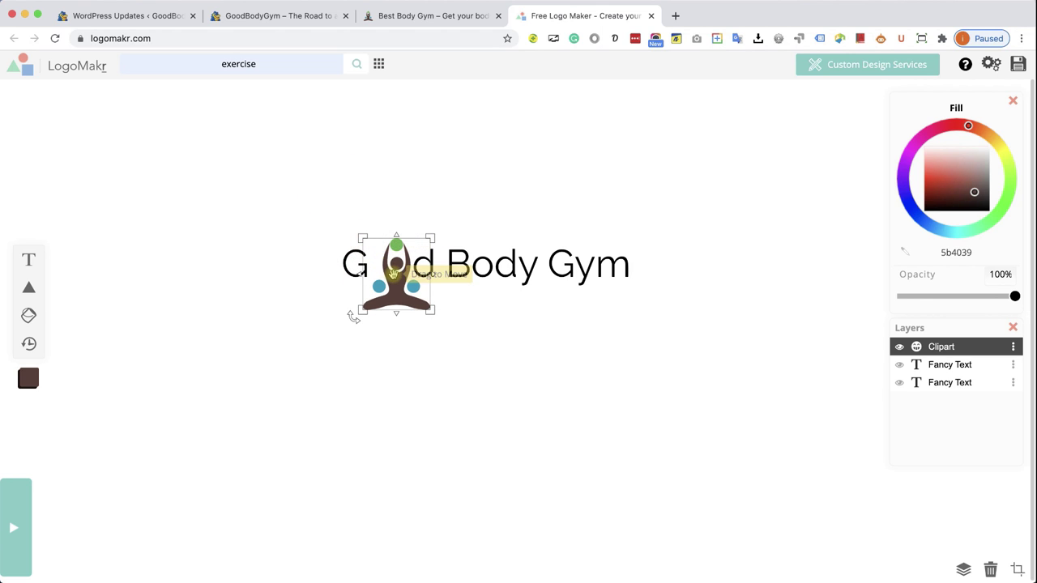
pyautogui.moveTo(398, 273); pyautogui.dragTo(388, 258)
# Step: Fine-tune the figure's position and size, nudging the text right so the figure fits the gap
pyautogui.moveTo(319, 326); pyautogui.dragTo(358, 293)
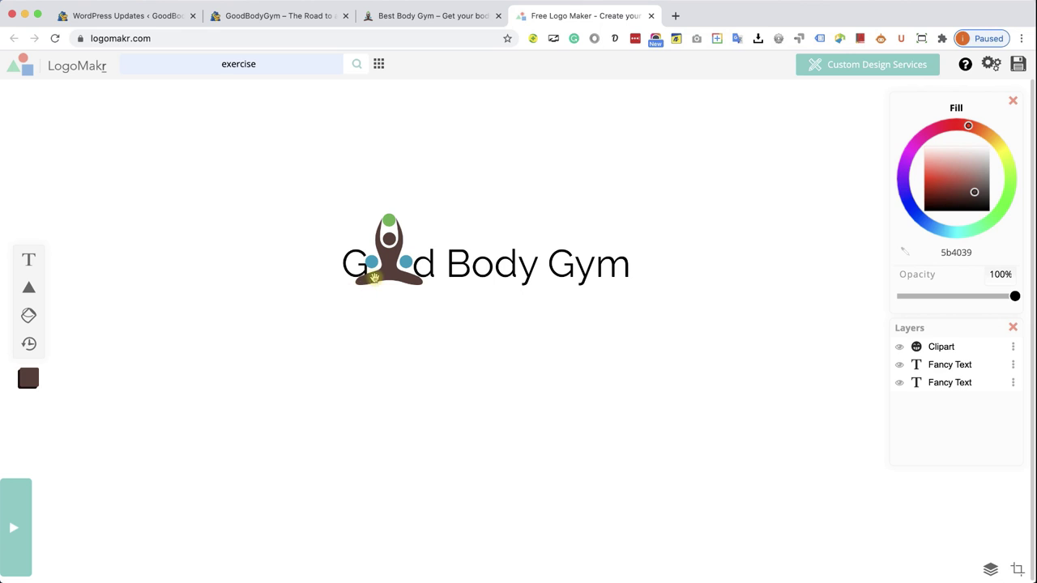
pyautogui.click(384, 263)
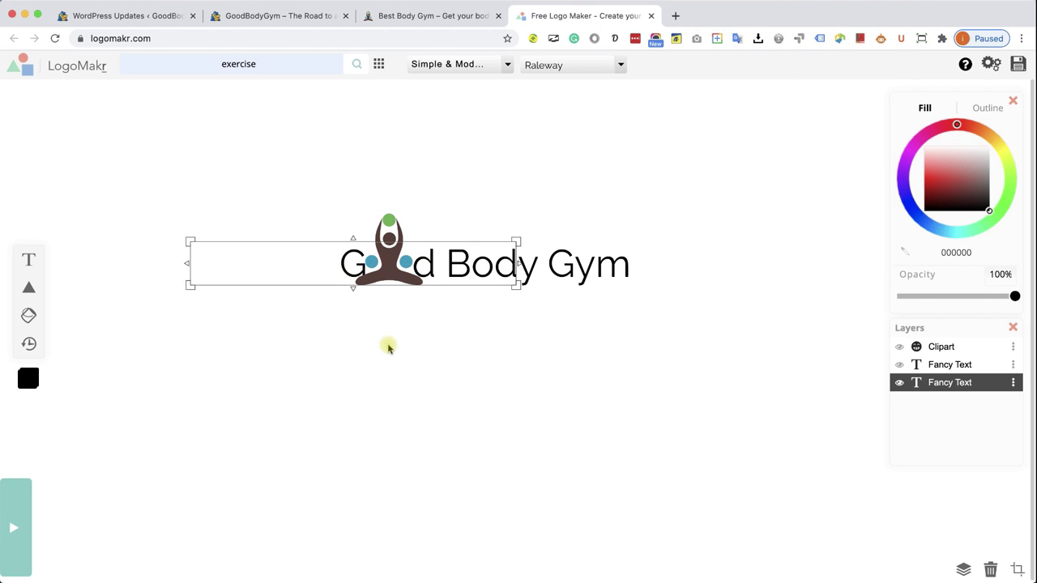
pyautogui.click(415, 283)
pyautogui.moveTo(419, 302); pyautogui.dragTo(418, 306)
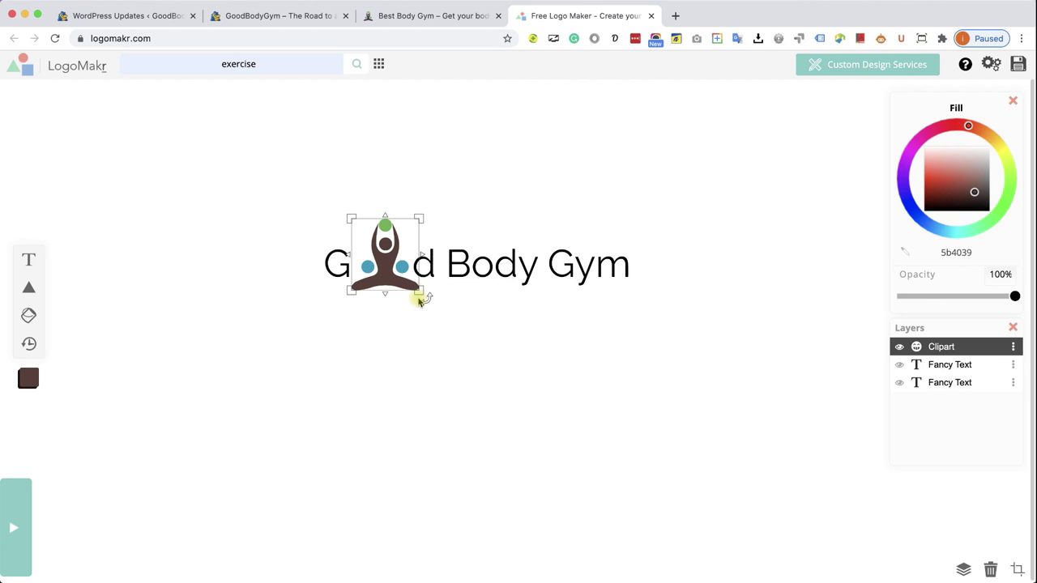
pyautogui.click(419, 377)
pyautogui.hotkey('shift', 'Right')
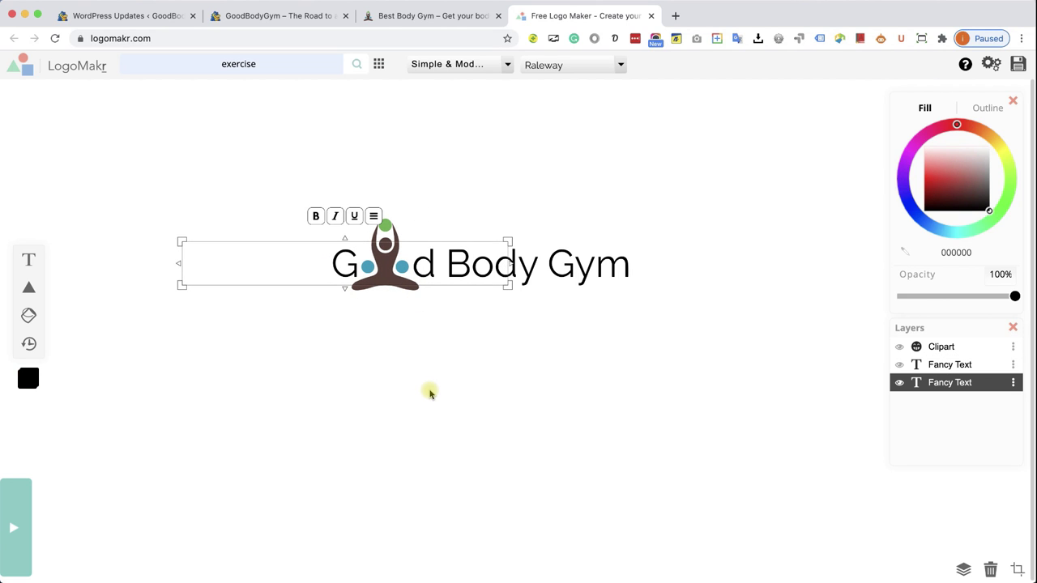
pyautogui.click(418, 335)
pyautogui.click(562, 379)
pyautogui.moveTo(348, 216); pyautogui.dragTo(352, 218)
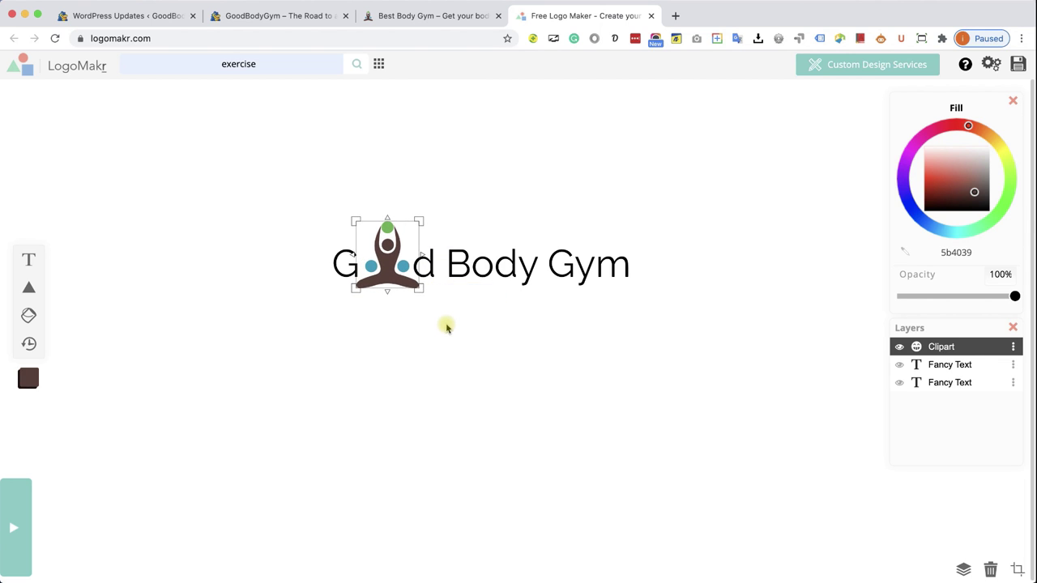
# Step: Check the figure and text layers against the course booklet PDF, then reselect the Good Body Gym text
pyautogui.press('Tab')
pyautogui.click(414, 353)
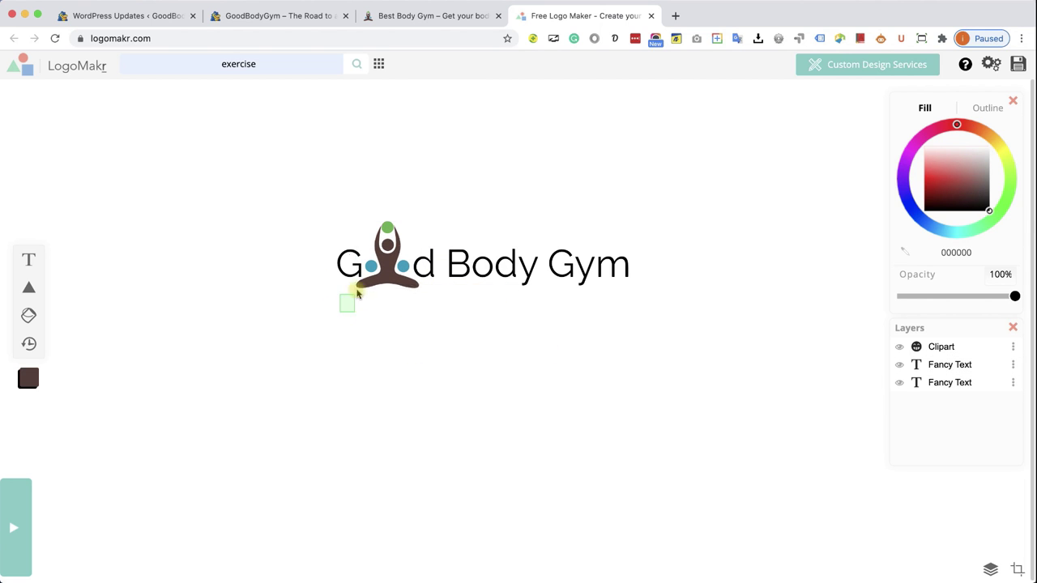
pyautogui.click(418, 331)
pyautogui.click(344, 274)
pyautogui.click(361, 324)
pyautogui.press('Tab')
pyautogui.click(495, 380)
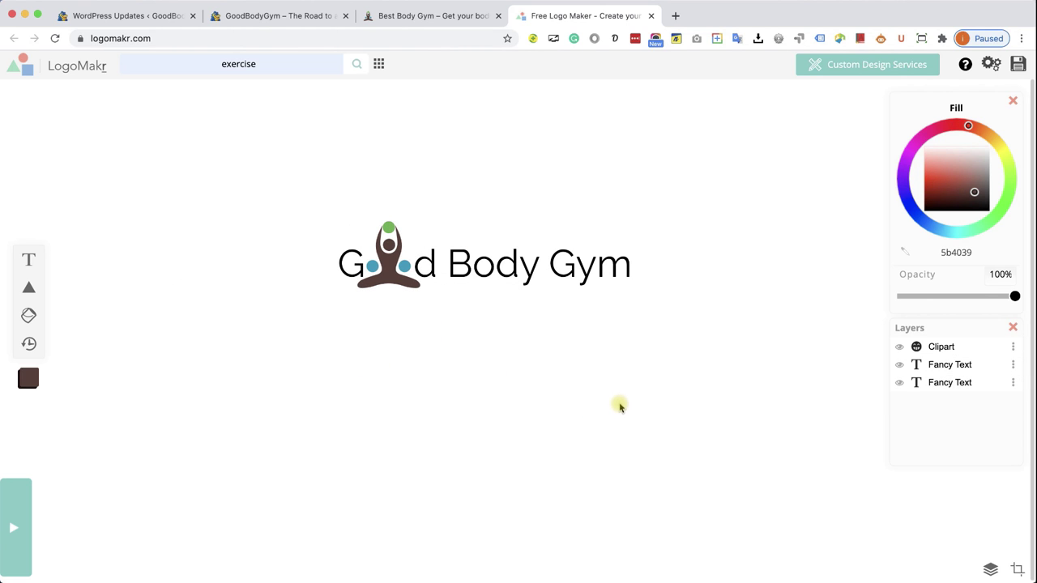
pyautogui.click(877, 578)
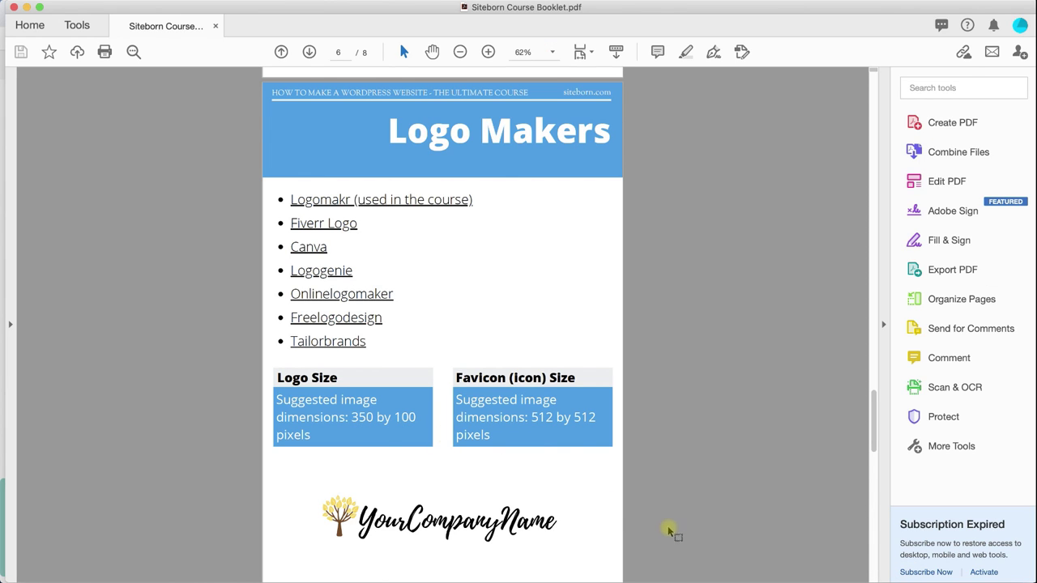
pyautogui.press('super+Tab')
pyautogui.click(502, 263)
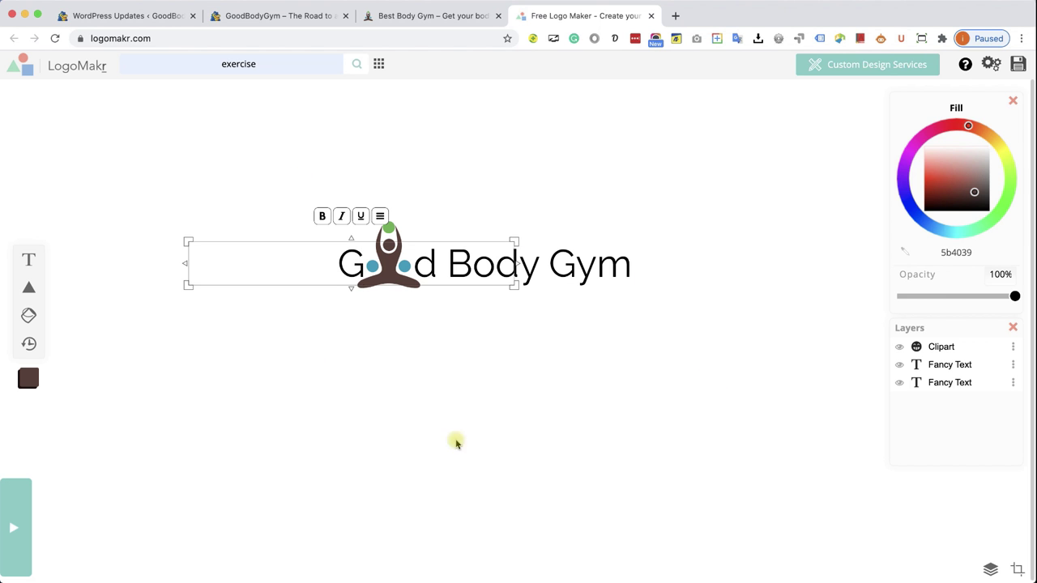
# Step: Crop the canvas tightly around the logo from the right, left and bottom edges
pyautogui.click(1016, 571)
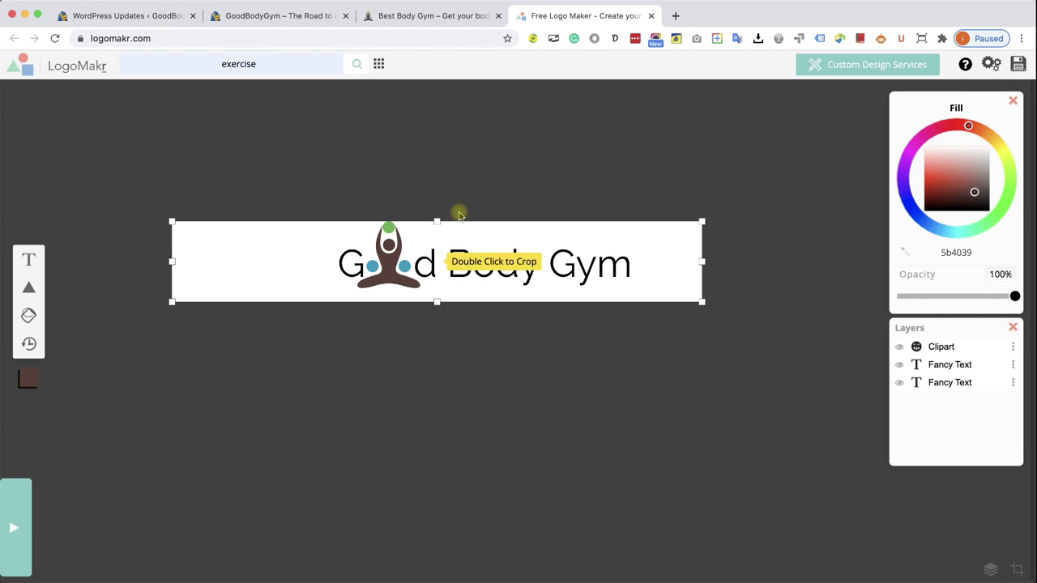
pyautogui.moveTo(703, 262); pyautogui.dragTo(645, 259)
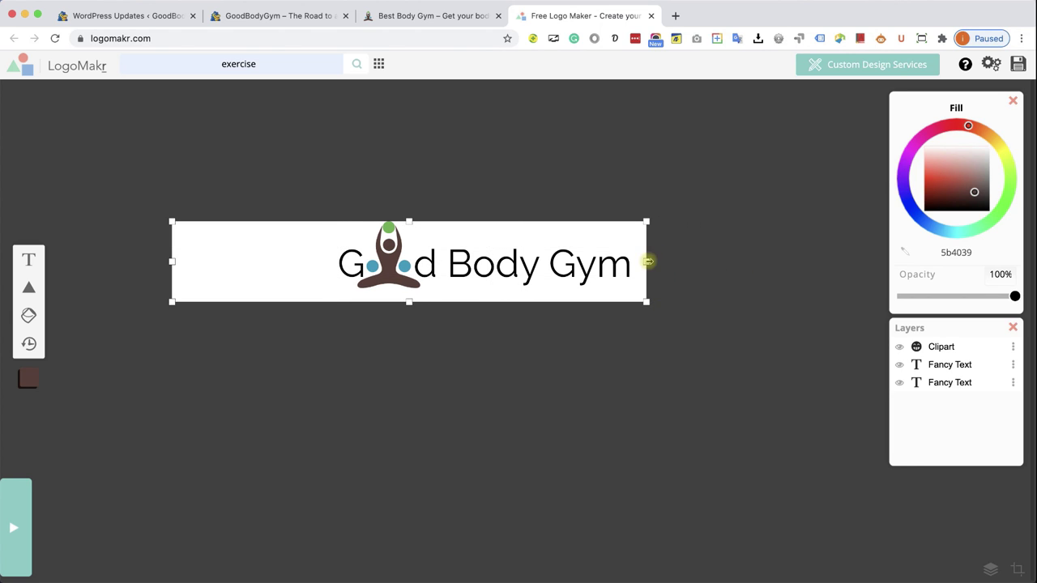
pyautogui.moveTo(173, 261); pyautogui.dragTo(424, 254)
pyautogui.moveTo(535, 301); pyautogui.dragTo(535, 284)
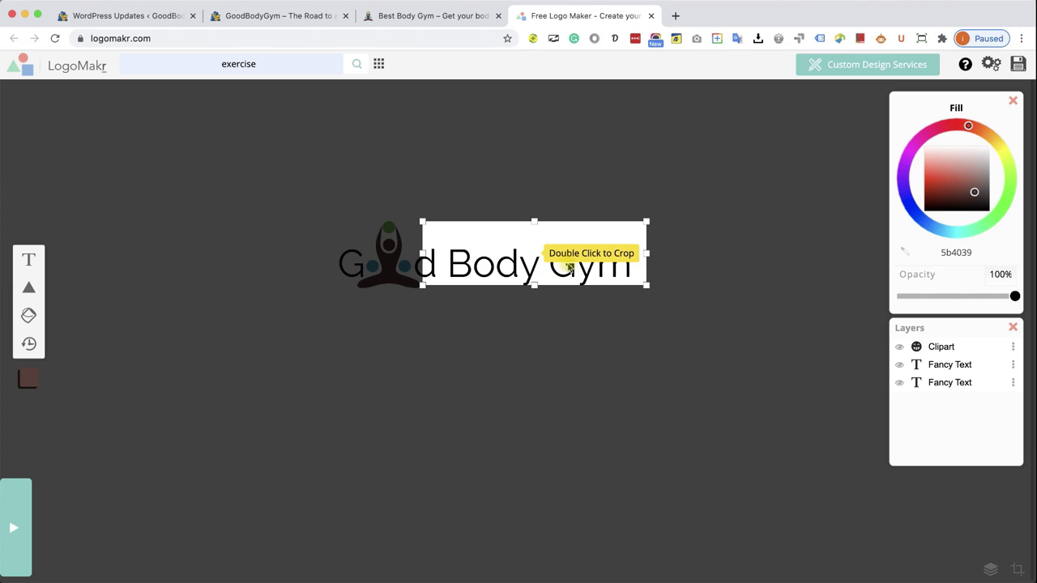
pyautogui.doubleClick(560, 275)
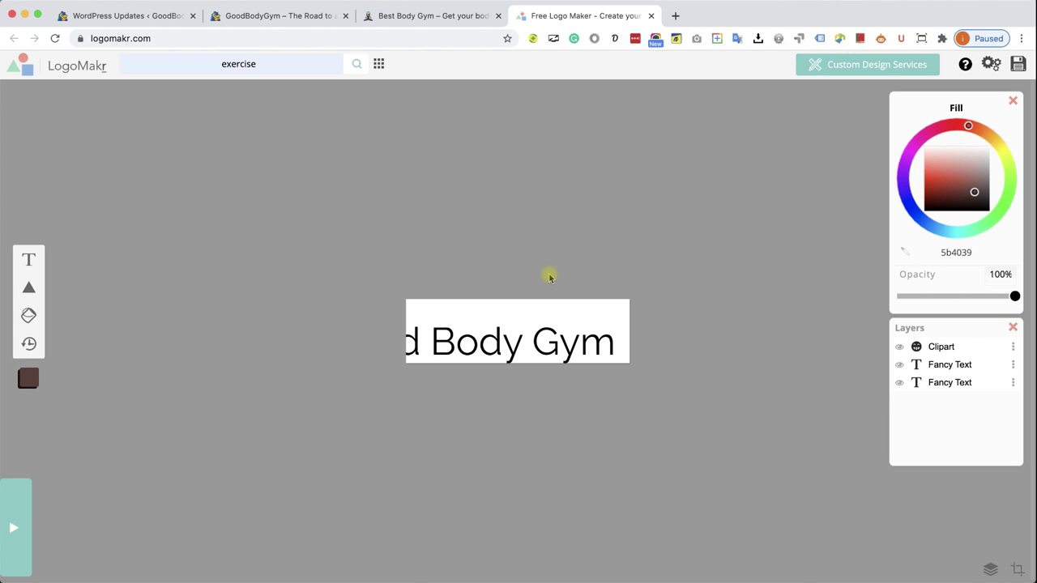
# Step: Resize and reposition the whole logo group to fill the cropped white canvas
pyautogui.moveTo(246, 248); pyautogui.dragTo(535, 397)
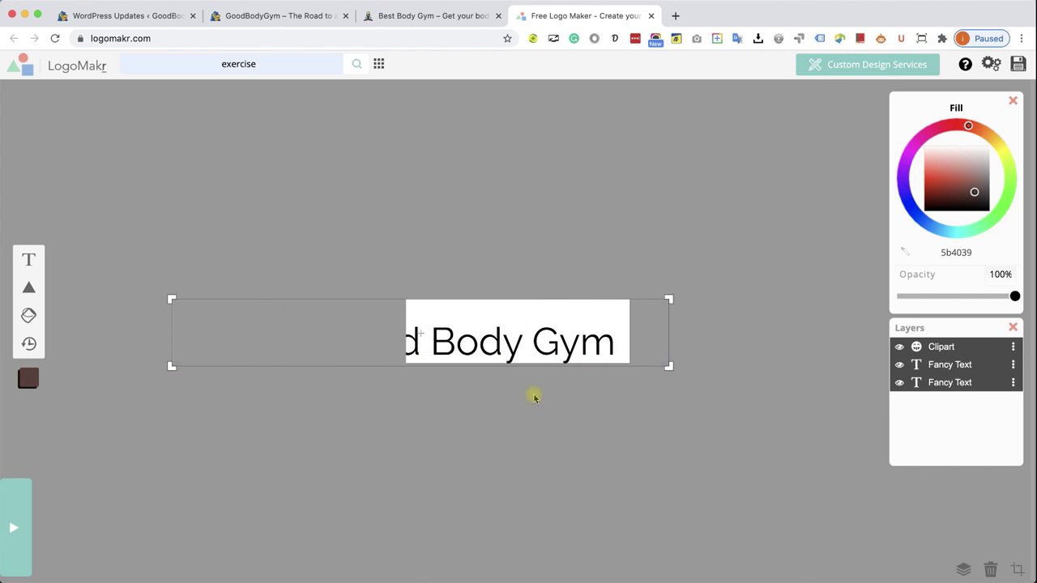
pyautogui.moveTo(171, 366); pyautogui.dragTo(283, 354)
pyautogui.click(443, 336)
pyautogui.moveTo(444, 337); pyautogui.dragTo(516, 335)
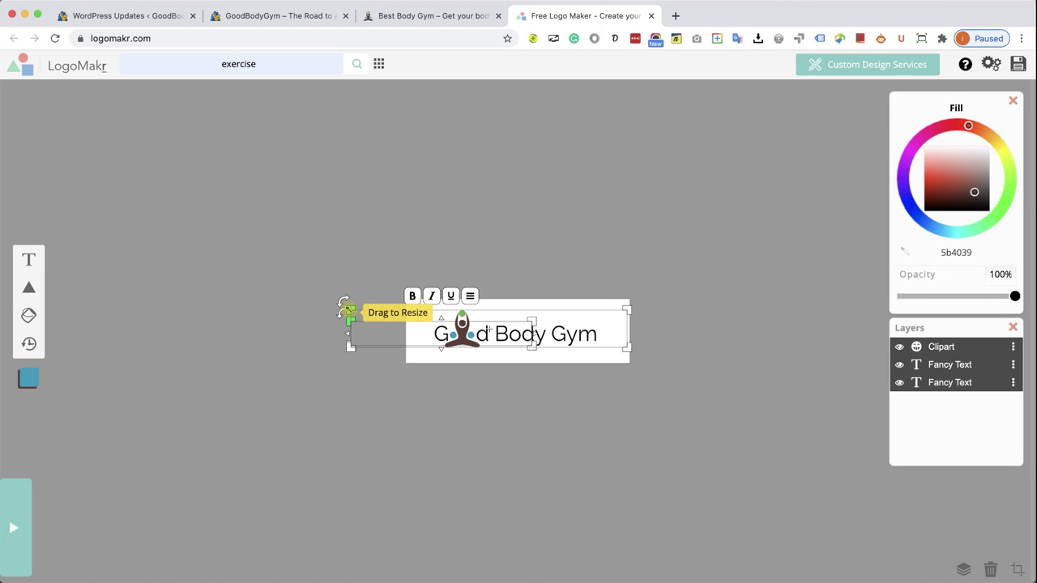
pyautogui.moveTo(348, 309); pyautogui.dragTo(309, 303)
pyautogui.click(539, 334)
pyautogui.moveTo(612, 335); pyautogui.dragTo(607, 336)
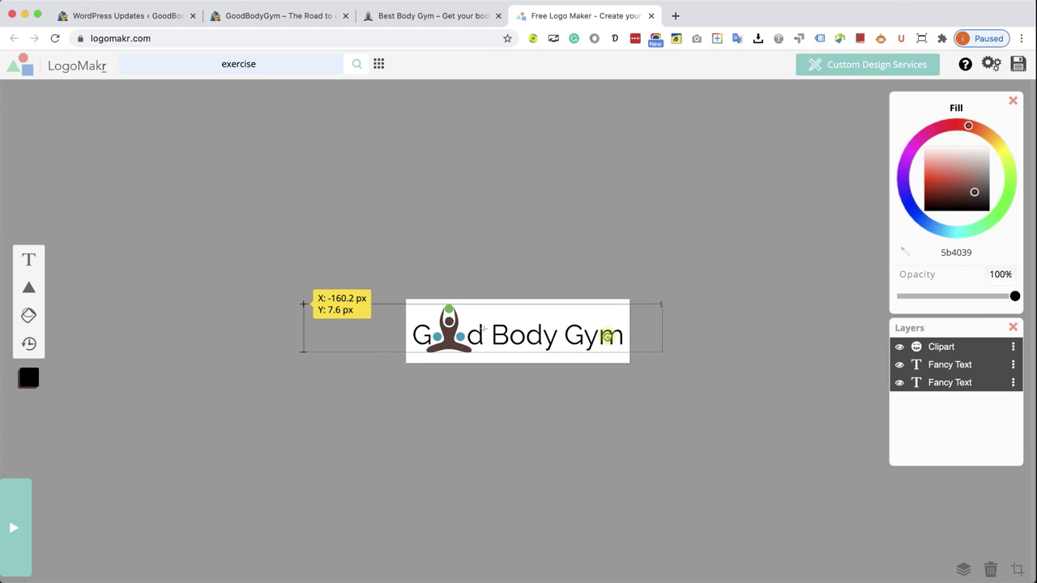
pyautogui.moveTo(607, 336); pyautogui.dragTo(606, 337)
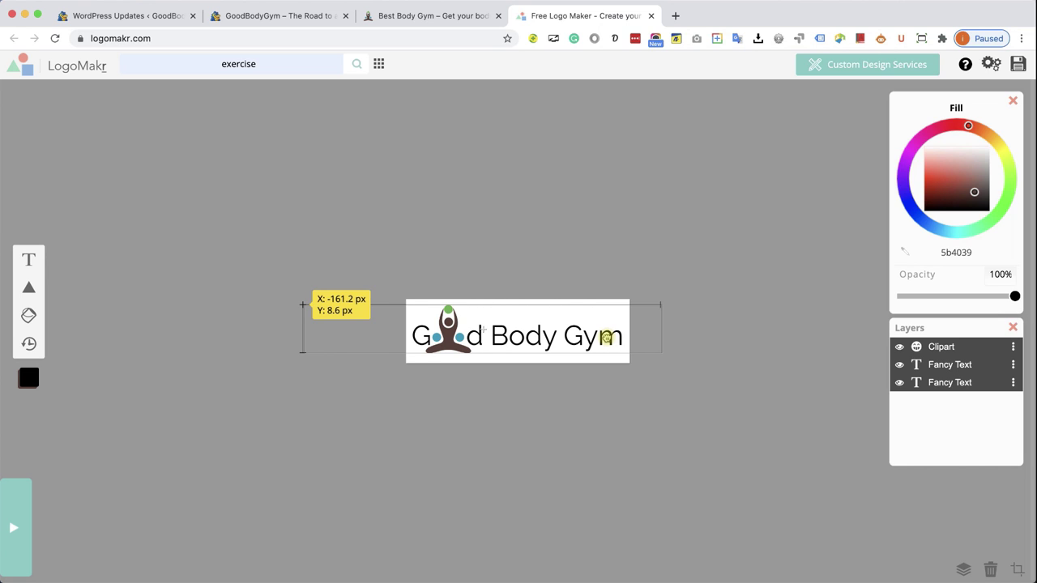
pyautogui.moveTo(606, 337); pyautogui.dragTo(606, 337)
pyautogui.click(672, 421)
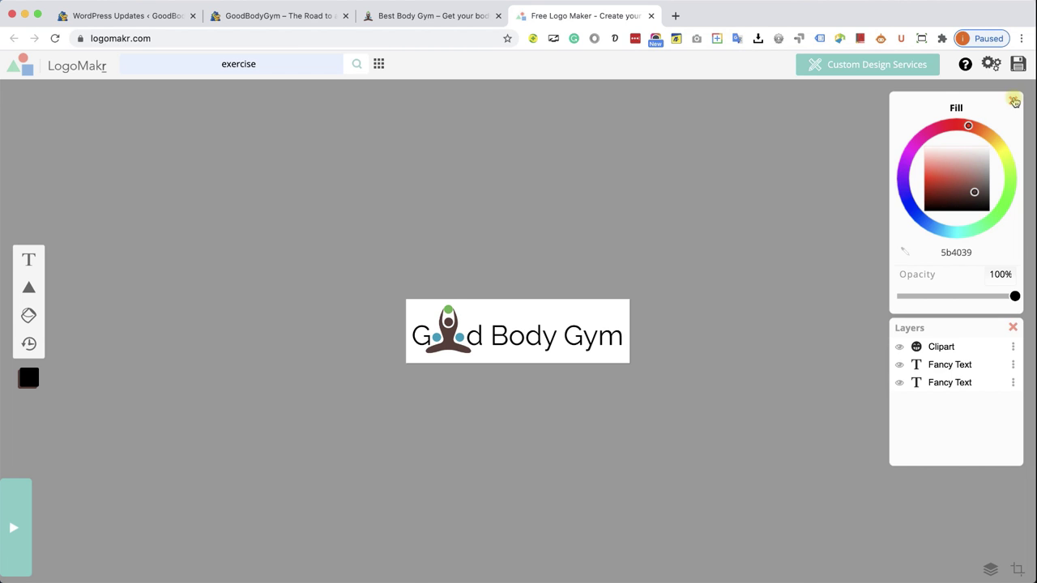
# Step: Save the Good Body Gym logo and download the free low-resolution PNG
pyautogui.click(1020, 66)
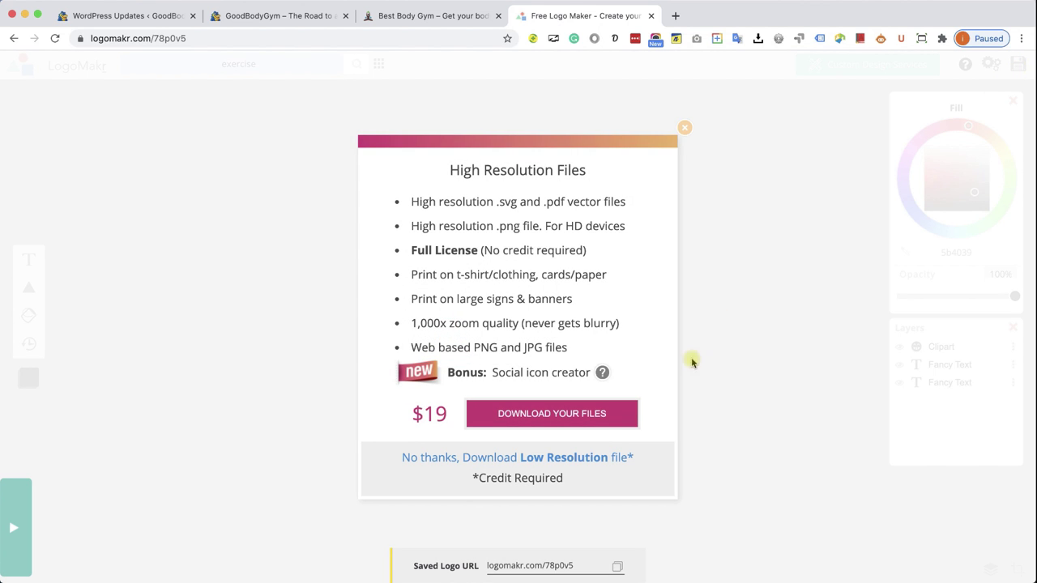
pyautogui.click(591, 468)
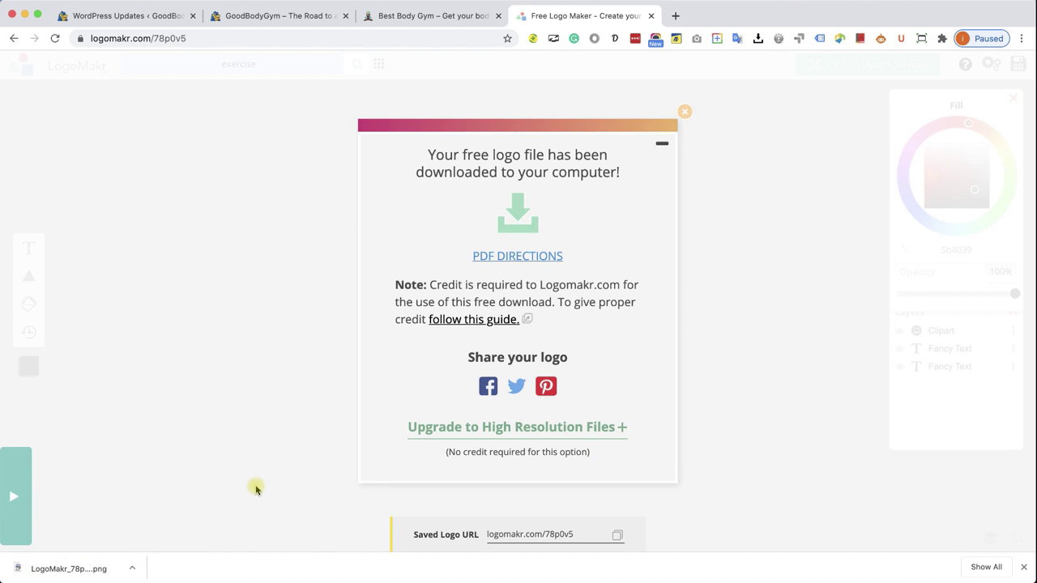
pyautogui.click(686, 115)
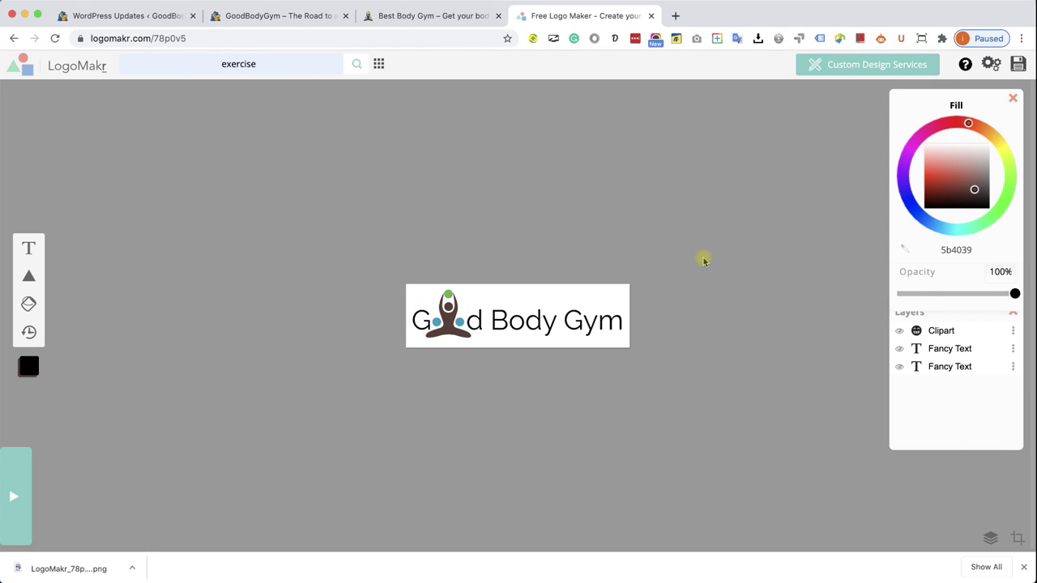
pyautogui.click(1023, 569)
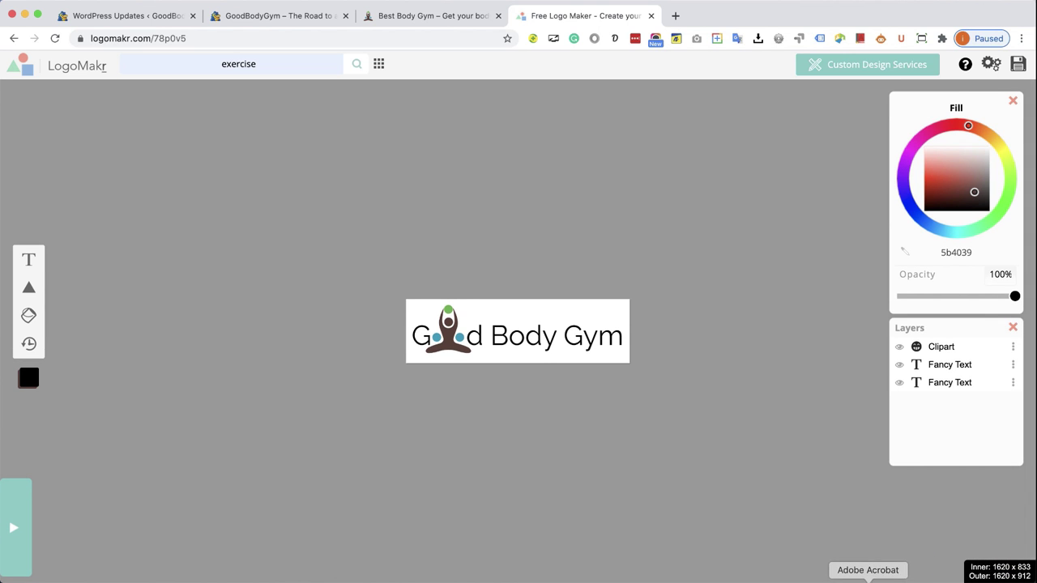
pyautogui.click(867, 573)
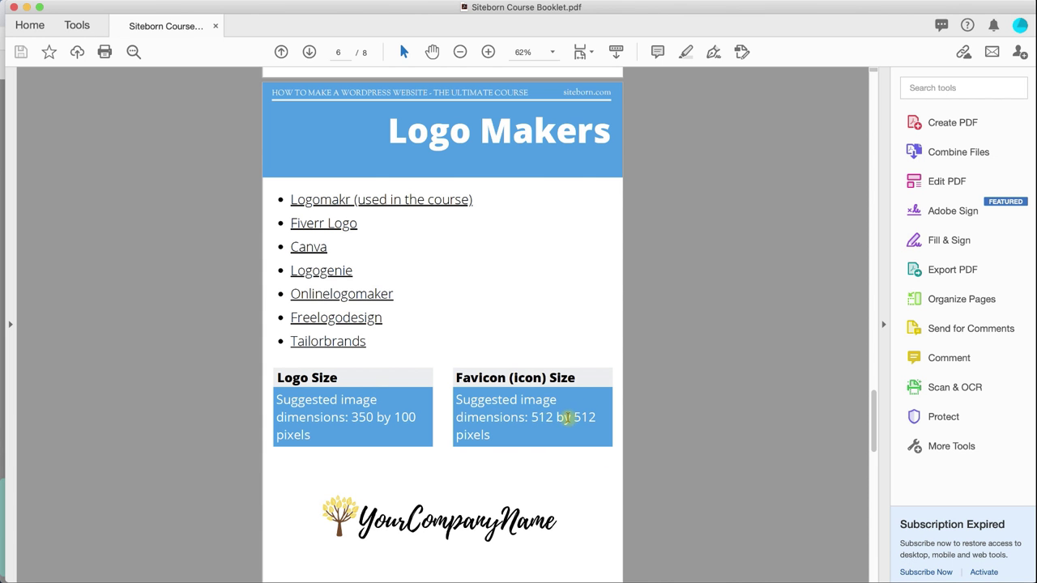
pyautogui.click(744, 576)
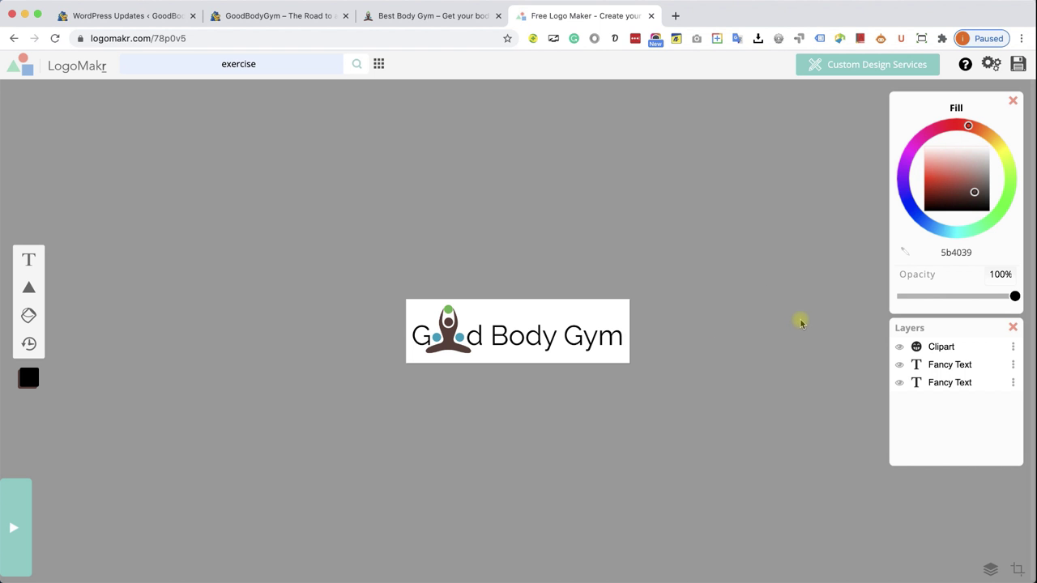
# Step: Set the Logomakr document size to 512 × 512
pyautogui.click(992, 68)
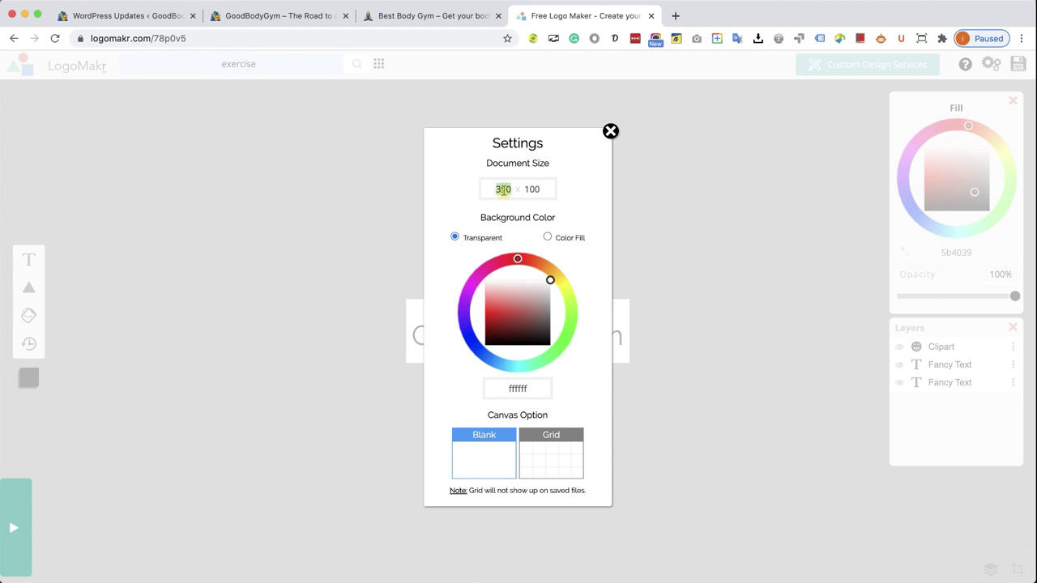
pyautogui.write('512')
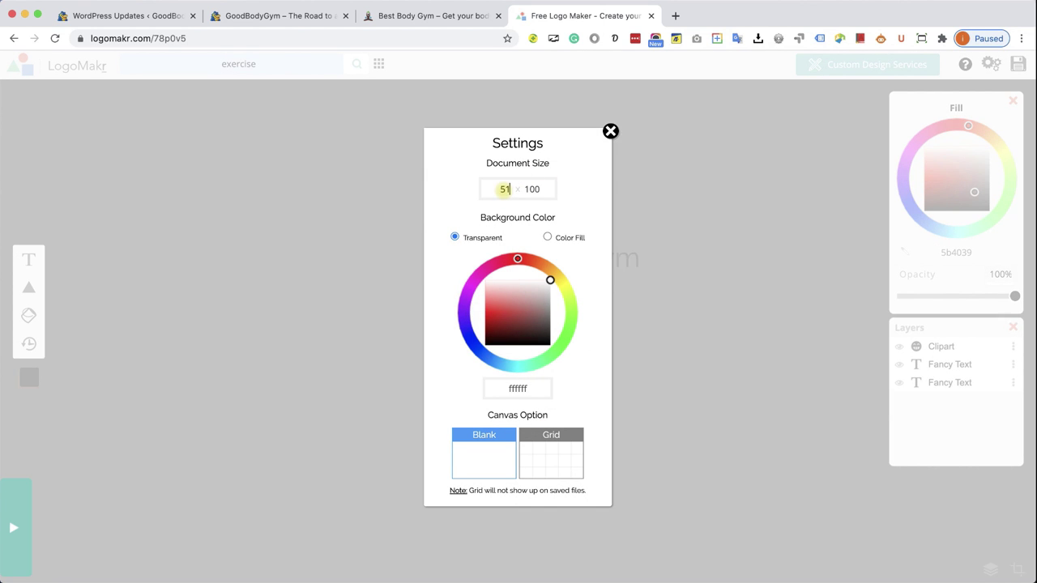
pyautogui.click(534, 187)
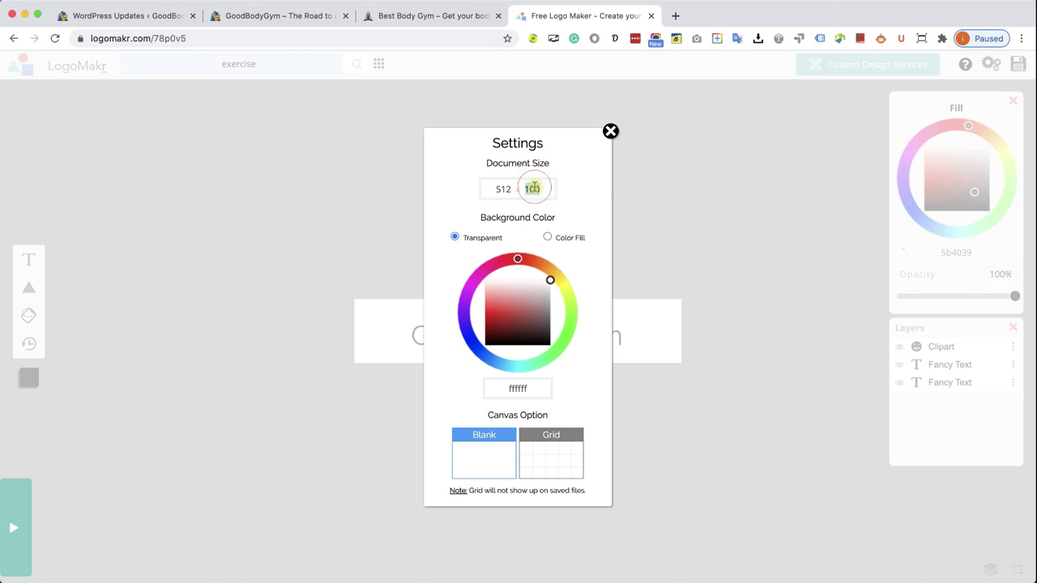
pyautogui.write('512')
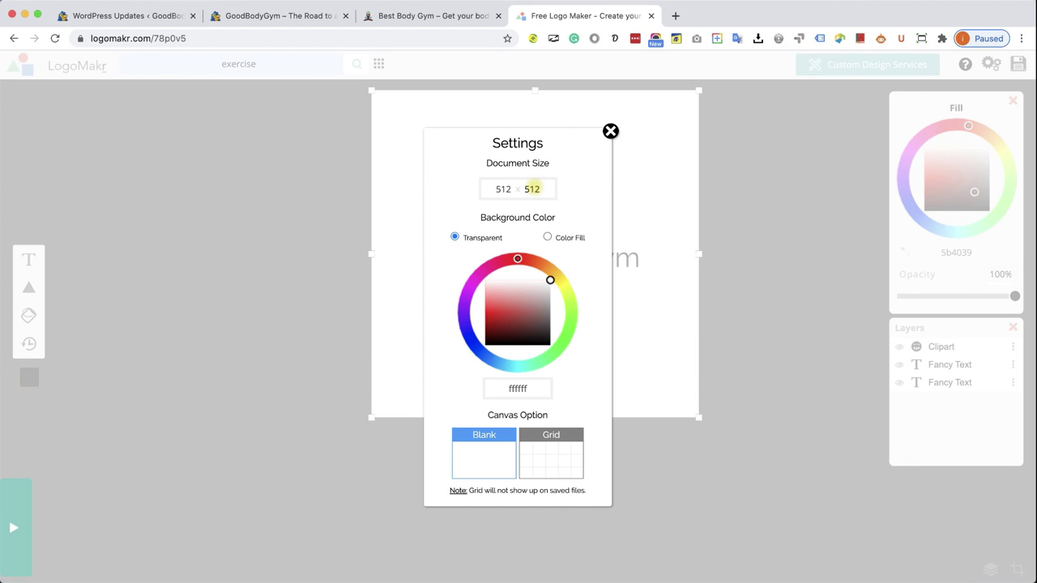
pyautogui.click(610, 131)
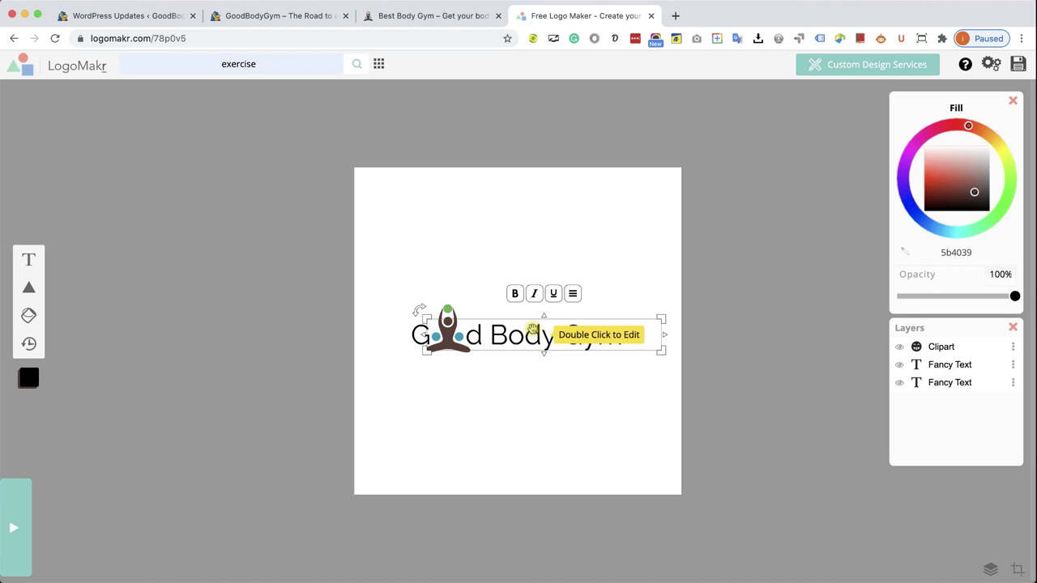
# Step: Delete the wordmark text and the leftover G, leaving only the meditation figure
pyautogui.click(553, 343)
pyautogui.press('Delete')
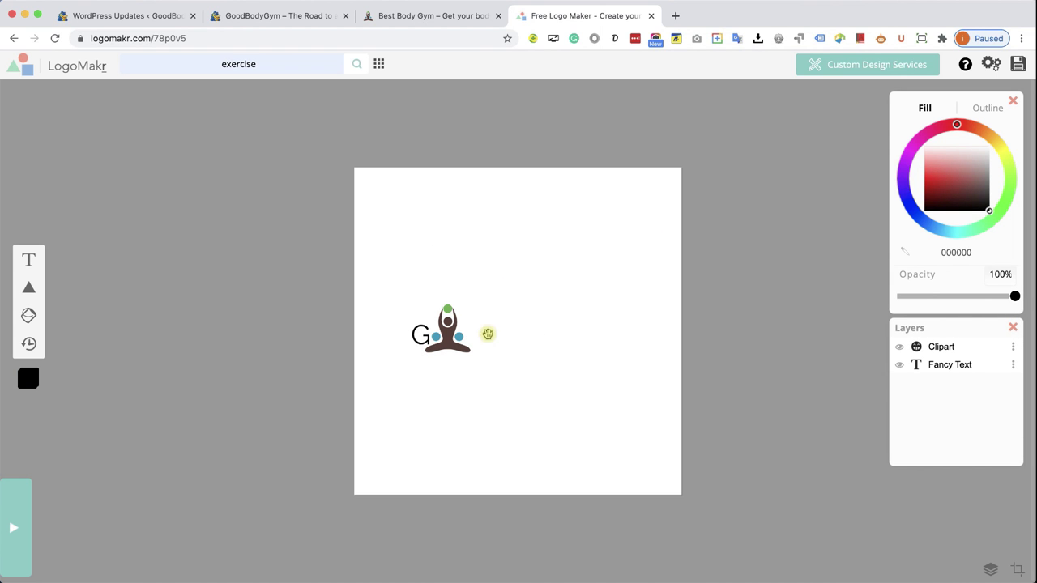
pyautogui.click(420, 334)
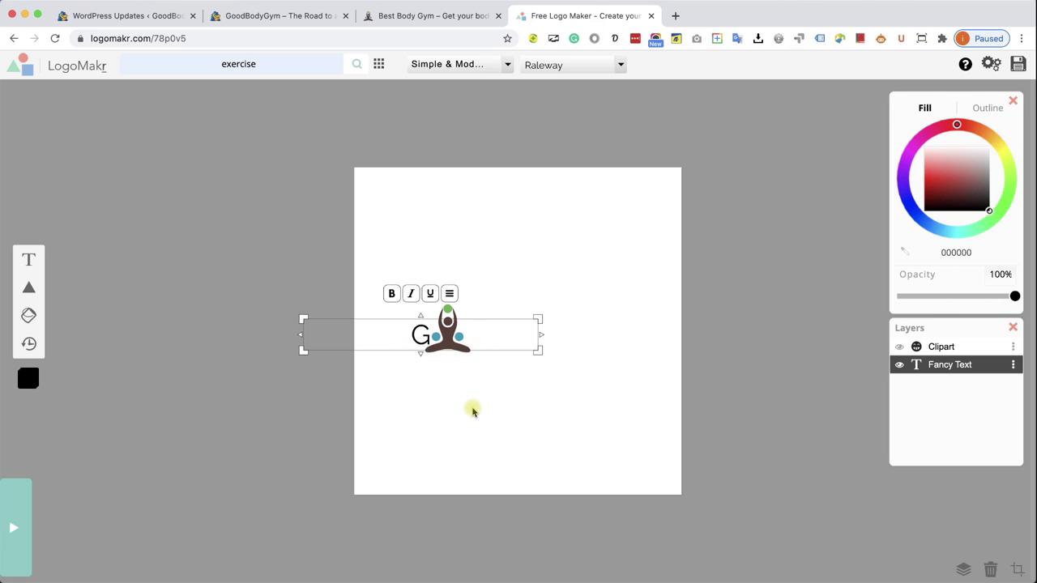
pyautogui.press('Delete')
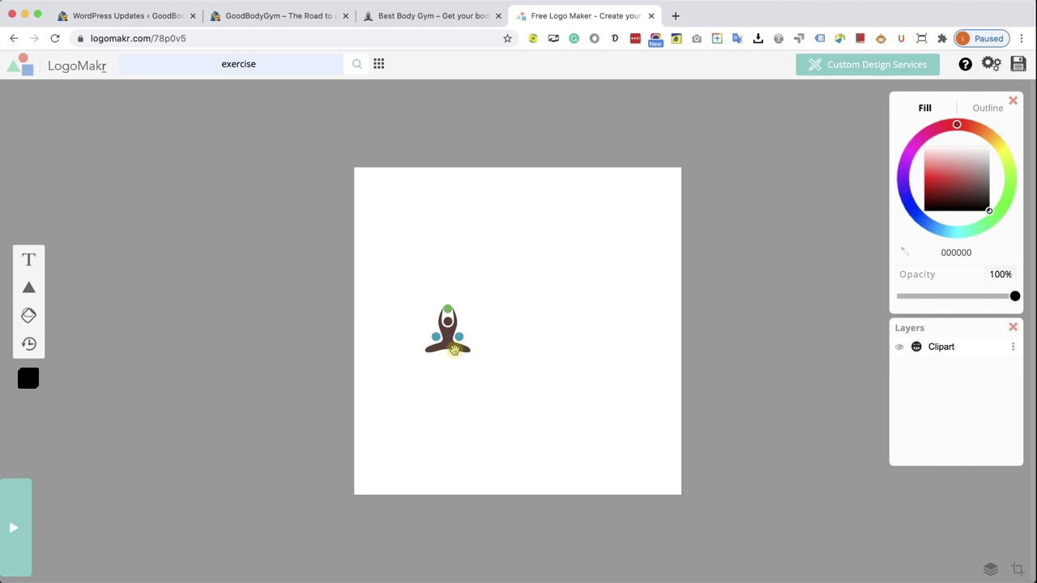
pyautogui.click(452, 347)
# Step: Enlarge and centre the meditation figure so it fills the 512 × 512 canvas
pyautogui.moveTo(473, 352); pyautogui.dragTo(643, 403)
pyautogui.moveTo(577, 379); pyautogui.dragTo(523, 277)
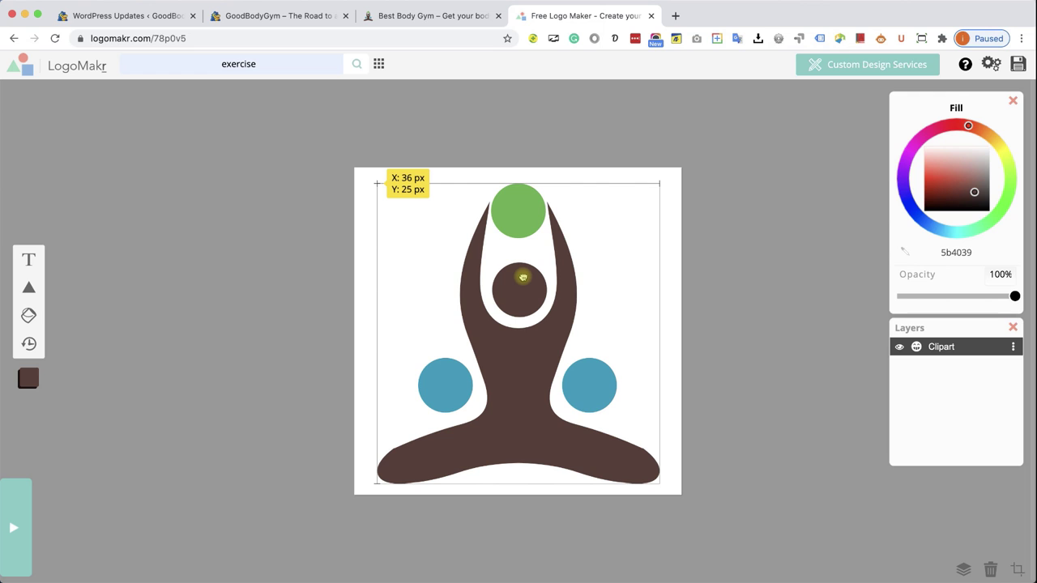
pyautogui.moveTo(523, 277); pyautogui.dragTo(524, 277)
pyautogui.moveTo(374, 486); pyautogui.dragTo(366, 491)
pyautogui.moveTo(484, 412); pyautogui.dragTo(513, 405)
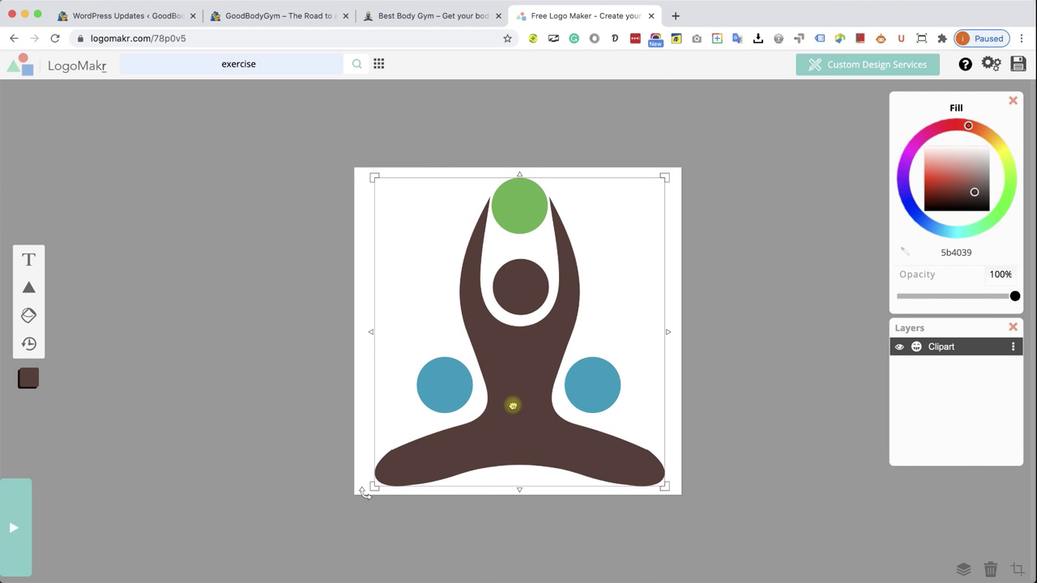
# Step: Save the icon-only logo and download it as a free low-resolution PNG
pyautogui.click(1018, 64)
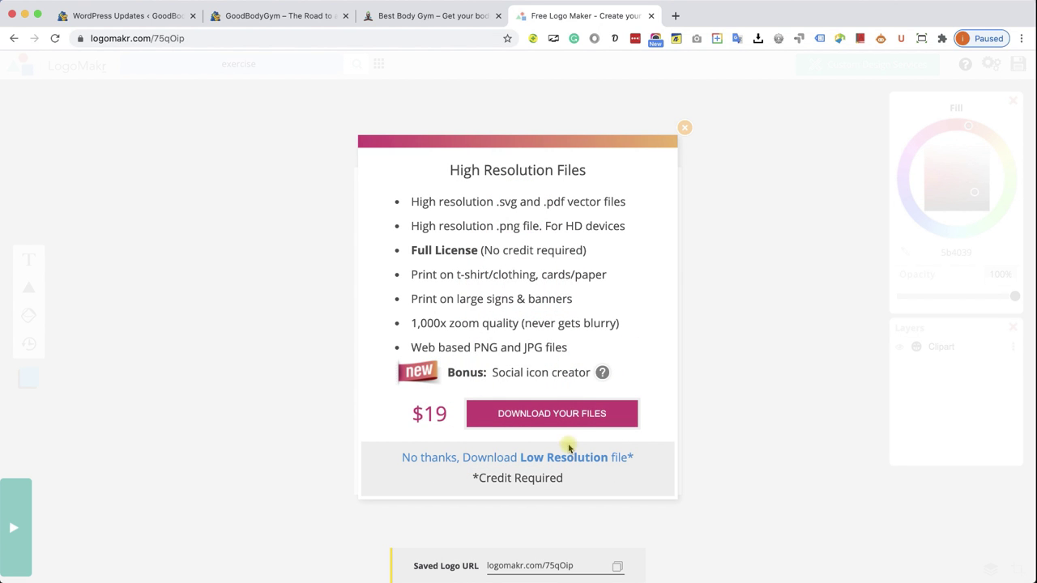
pyautogui.click(571, 458)
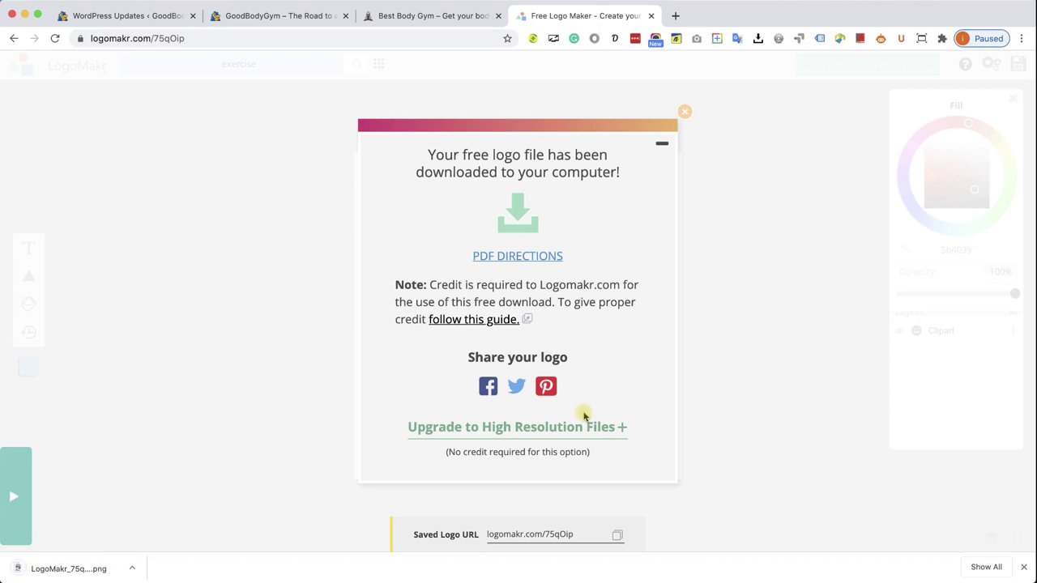
pyautogui.click(686, 114)
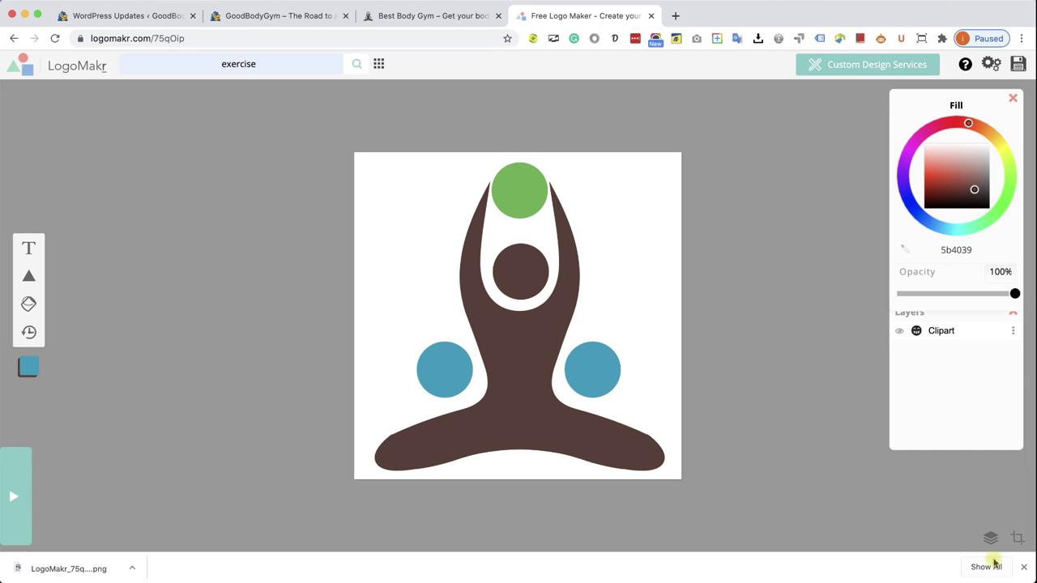
# Step: Follow the booklet's 'Fiverr Logo' link to open Fiverr in the browser
pyautogui.click(1023, 569)
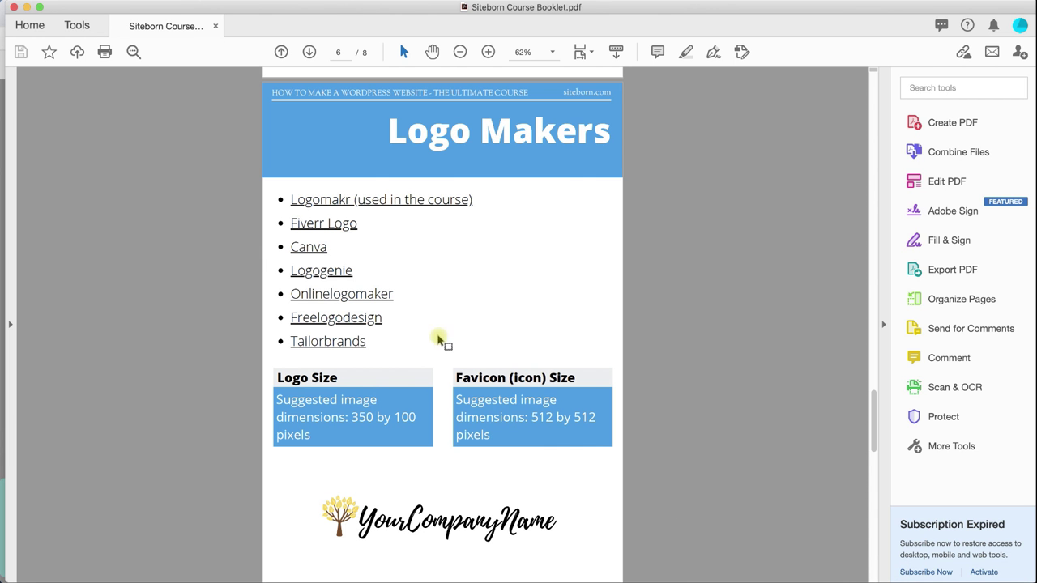
pyautogui.click(336, 228)
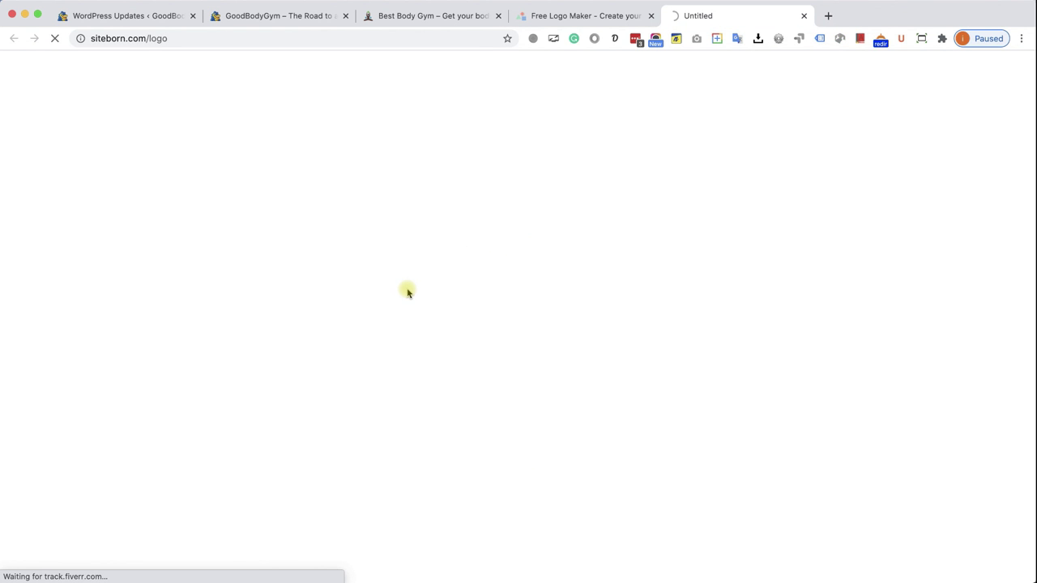
# Step: Search Fiverr for 'logo' and scroll through the gig listings and prices
pyautogui.write('logo')
pyautogui.press('Return')
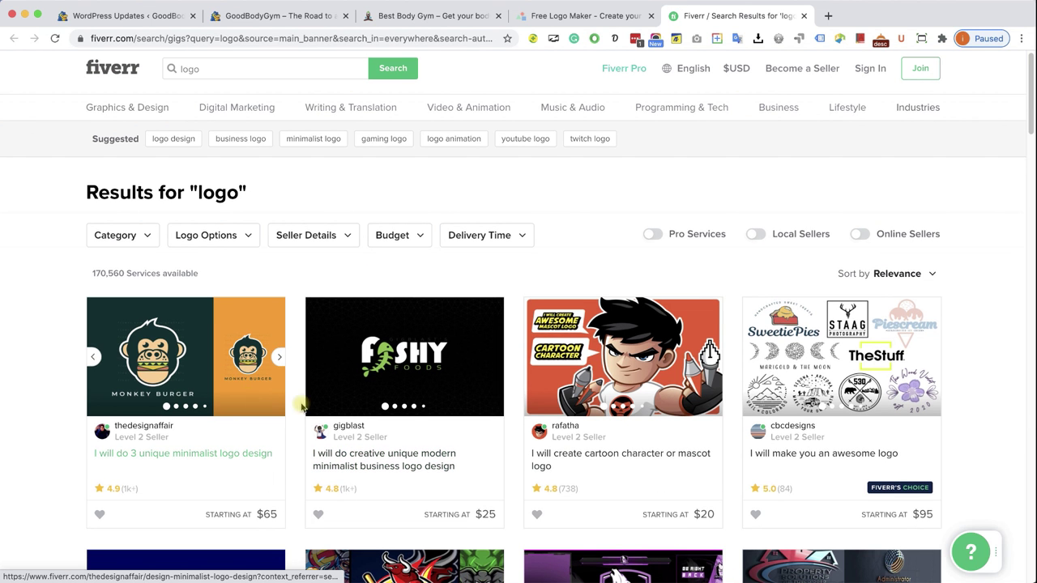
pyautogui.scroll(-2, 489, 394)
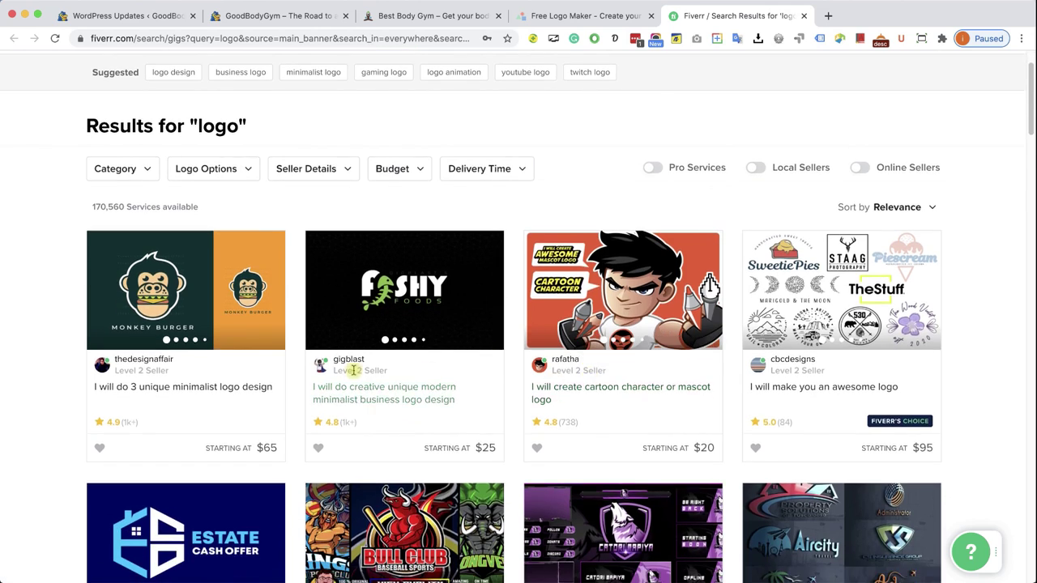
pyautogui.scroll(-5, 353, 370)
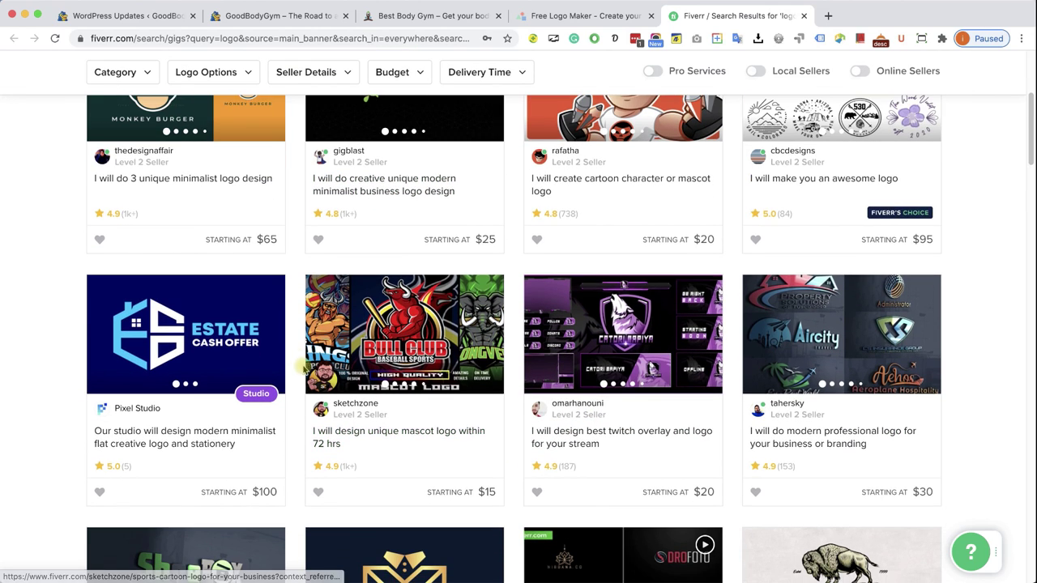
pyautogui.scroll(-2, 640, 389)
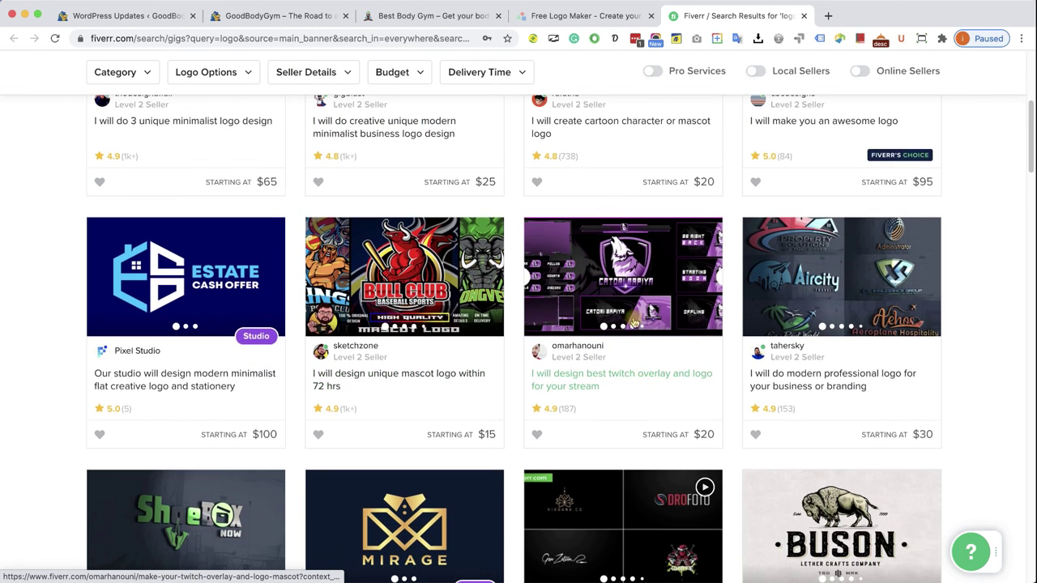
pyautogui.scroll(-5, 634, 323)
pyautogui.scroll(-6, 635, 350)
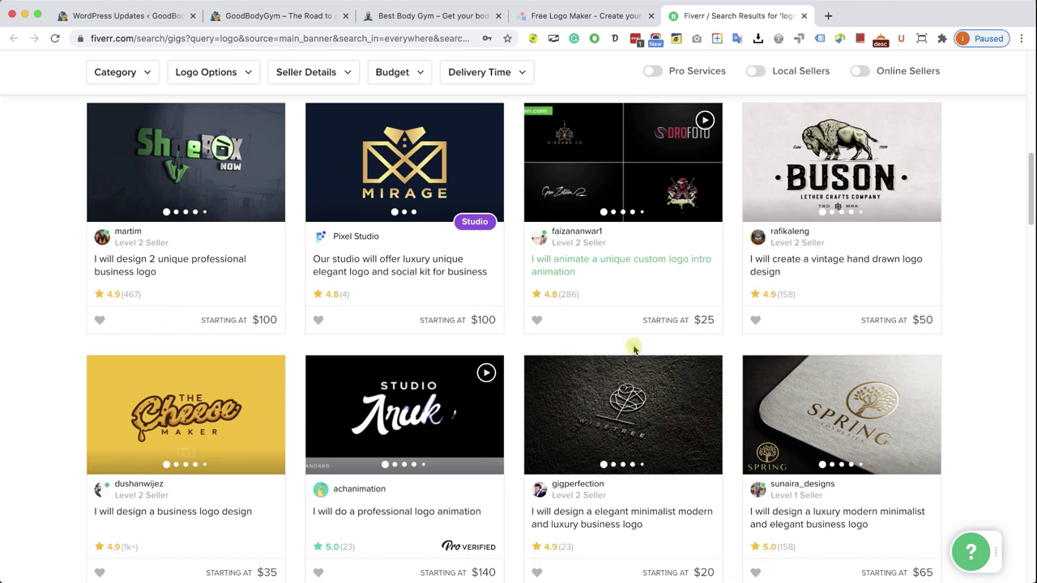
pyautogui.scroll(-5, 636, 350)
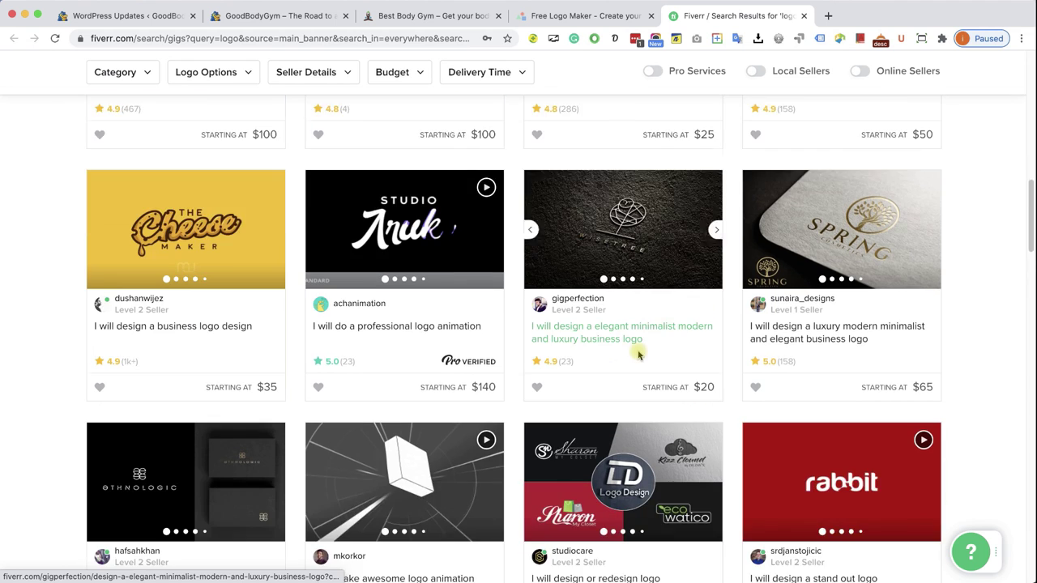
pyautogui.scroll(-4, 638, 354)
pyautogui.scroll(-10, 638, 354)
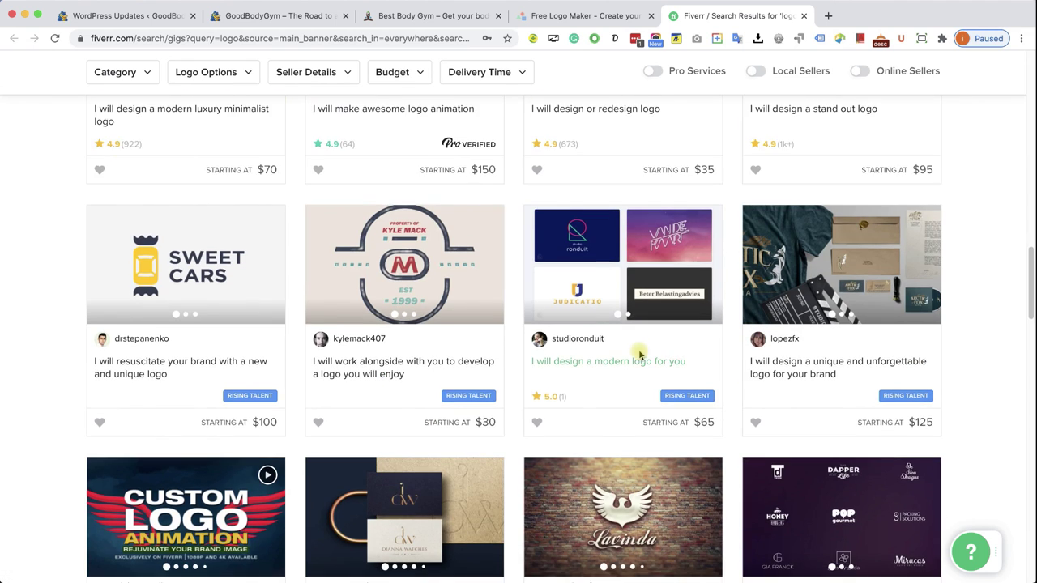
pyautogui.scroll(20, 850, 357)
pyautogui.scroll(20, 853, 359)
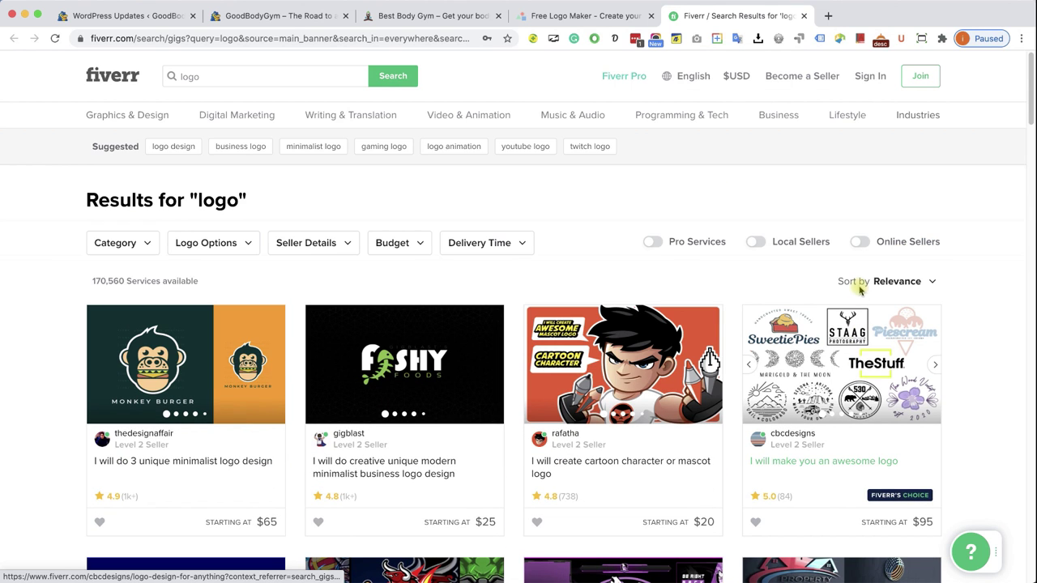
# Step: Filter the Fiverr logo results to a maximum budget of $5 and browse the $5 gigs
pyautogui.click(421, 248)
pyautogui.click(481, 298)
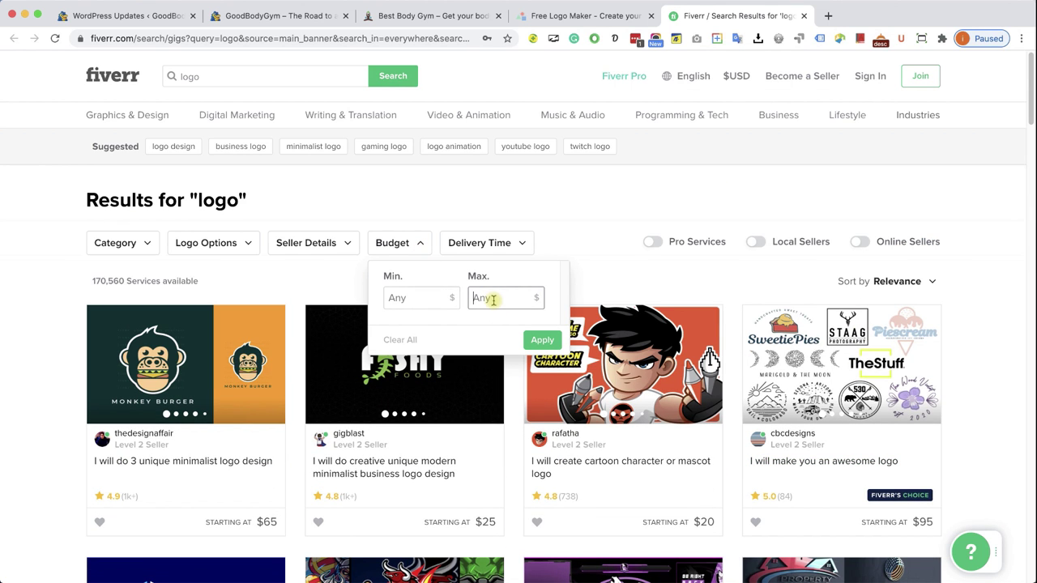
pyautogui.click(543, 340)
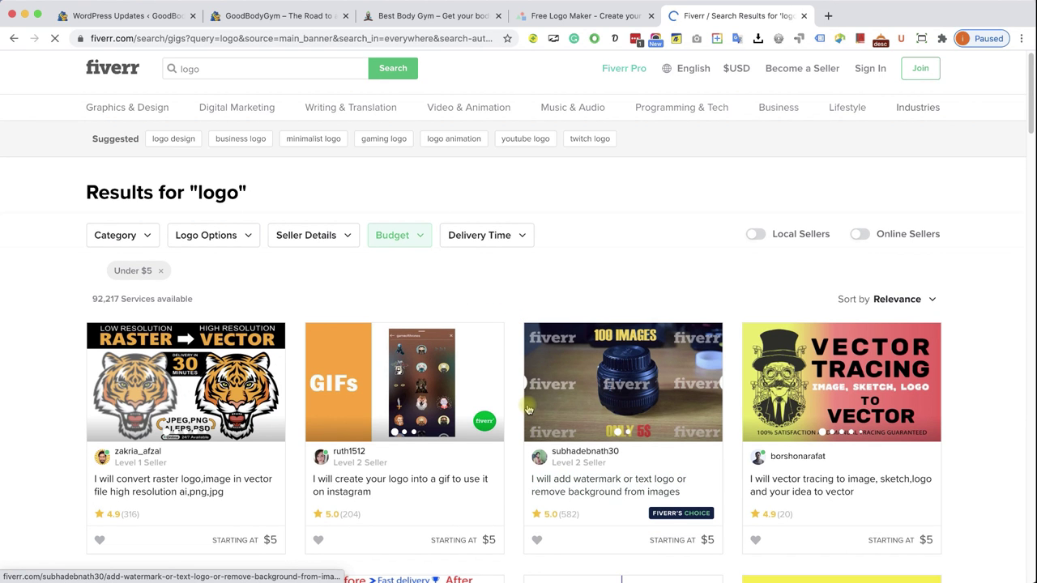
pyautogui.scroll(-2, 516, 365)
pyautogui.scroll(-1, 510, 425)
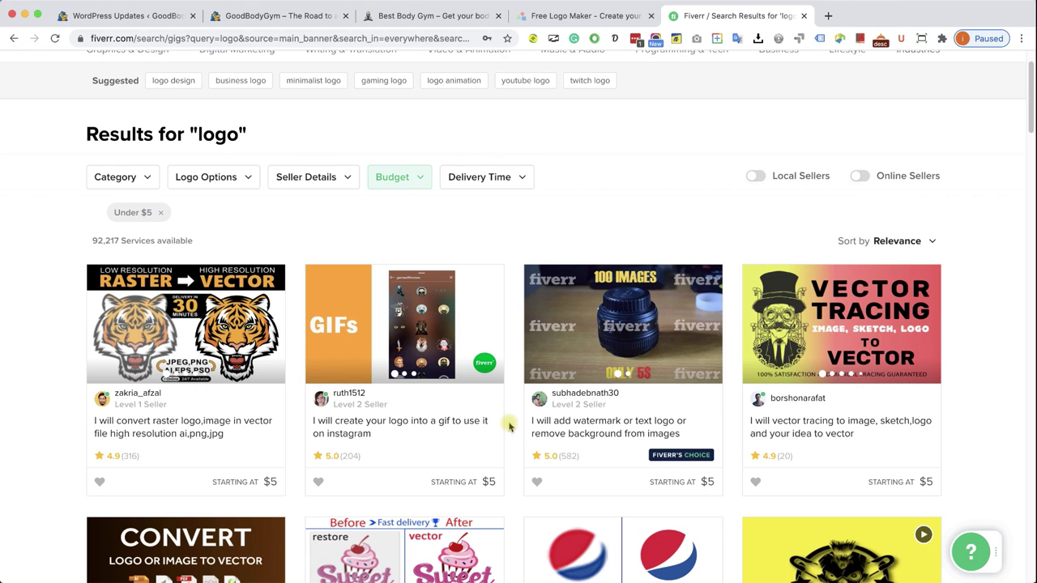
pyautogui.scroll(-1, 510, 427)
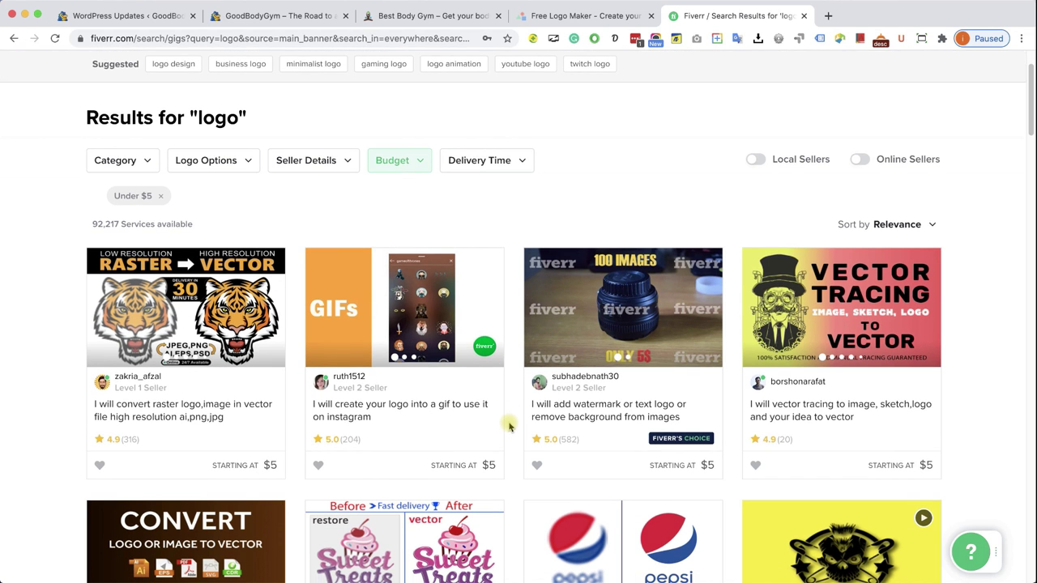
pyautogui.scroll(-1, 509, 427)
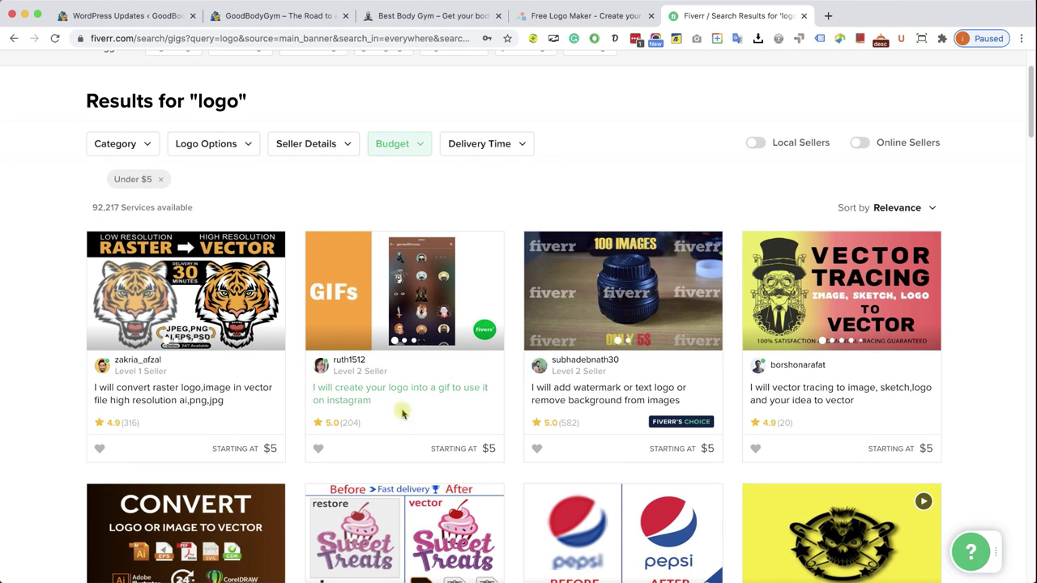
pyautogui.scroll(-2, 173, 463)
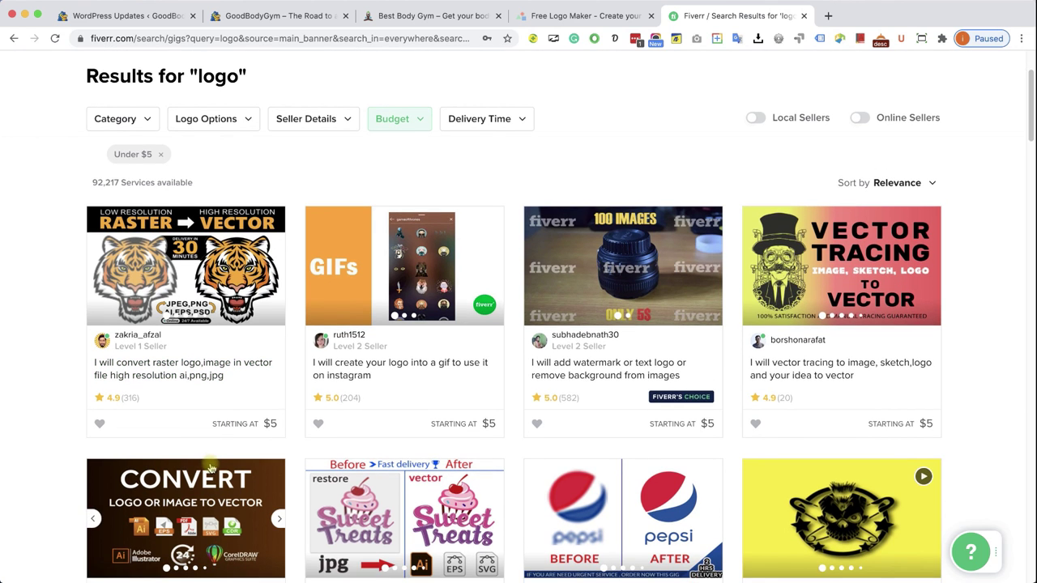
pyautogui.scroll(-5, 227, 469)
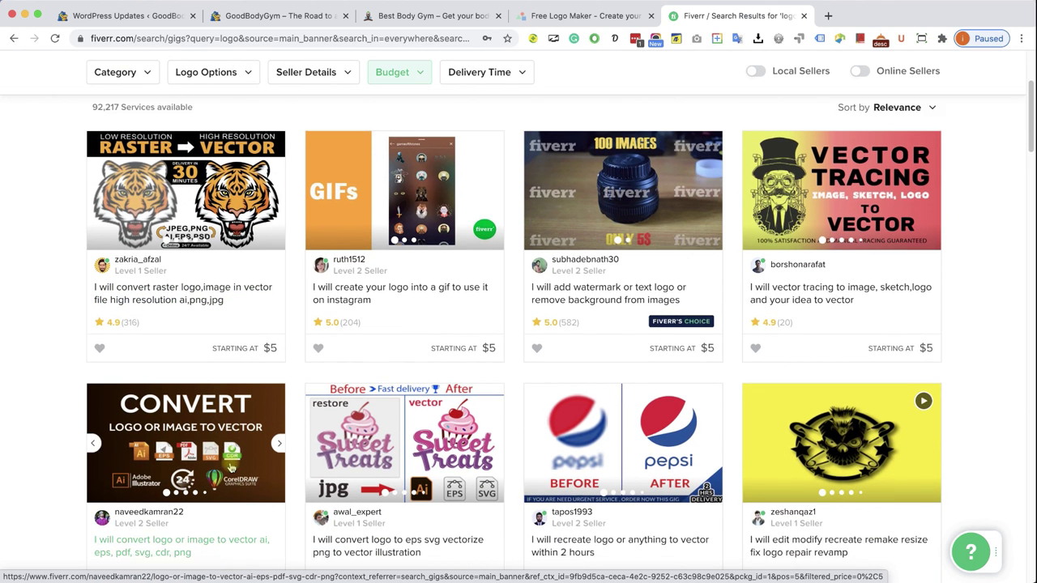
pyautogui.scroll(-3, 232, 470)
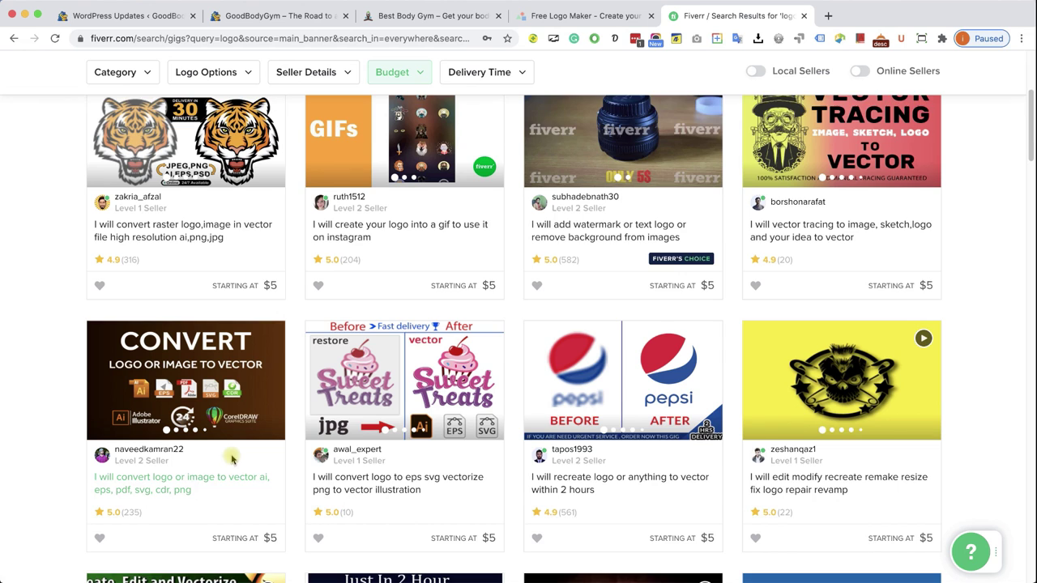
pyautogui.scroll(-2, 247, 459)
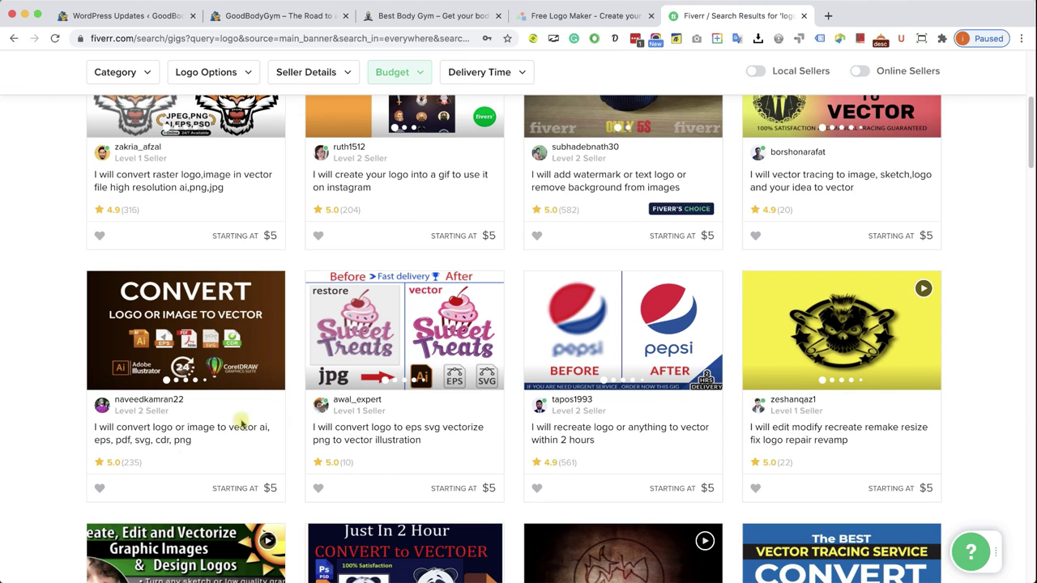
pyautogui.click(762, 577)
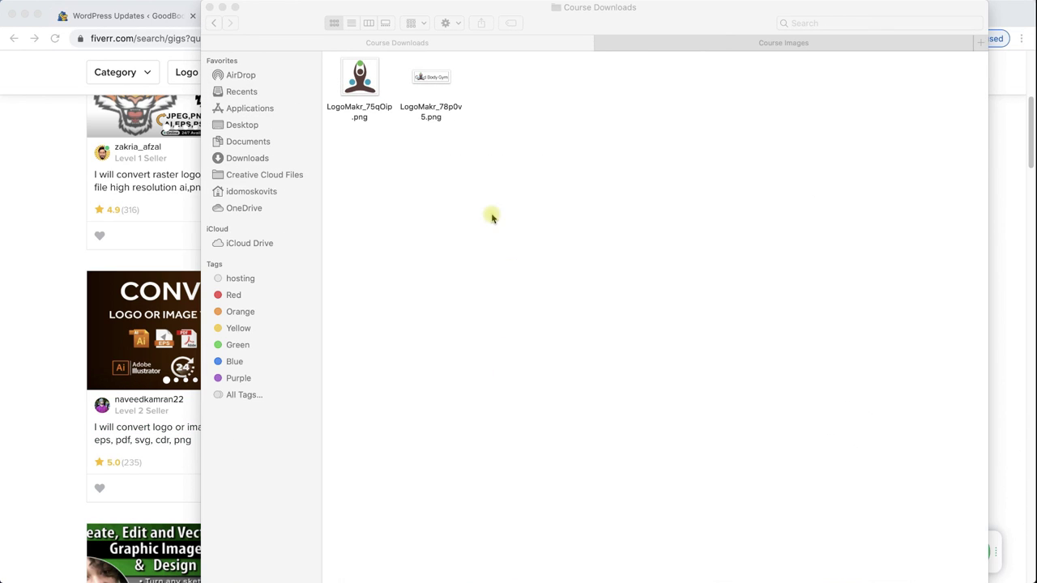
# Step: Rename the round icon file LogoMakr_75qOip.png to GoodBodyGymFavicon.png
pyautogui.click(364, 110)
pyautogui.click(371, 110)
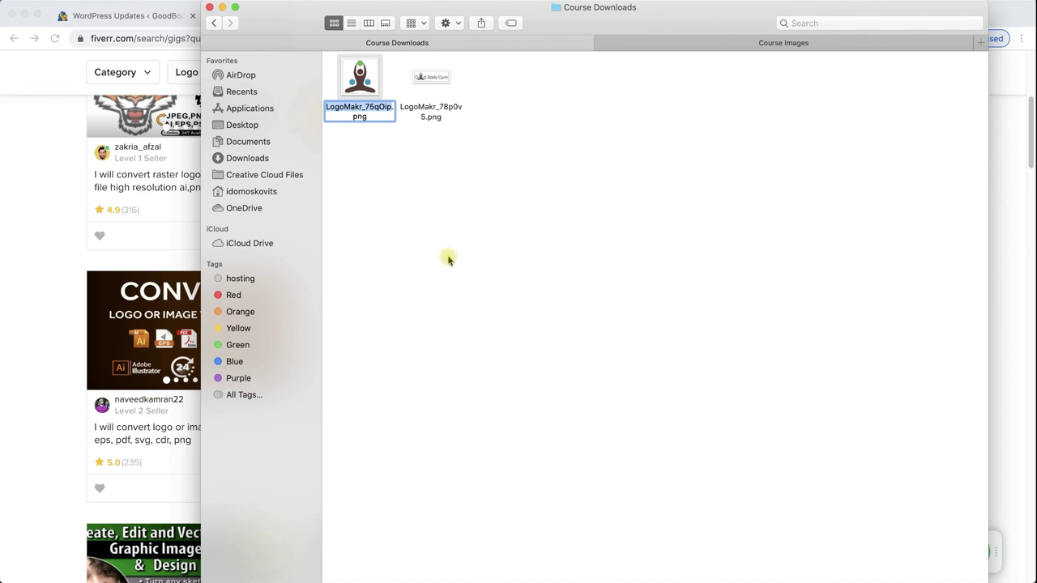
pyautogui.write('G')
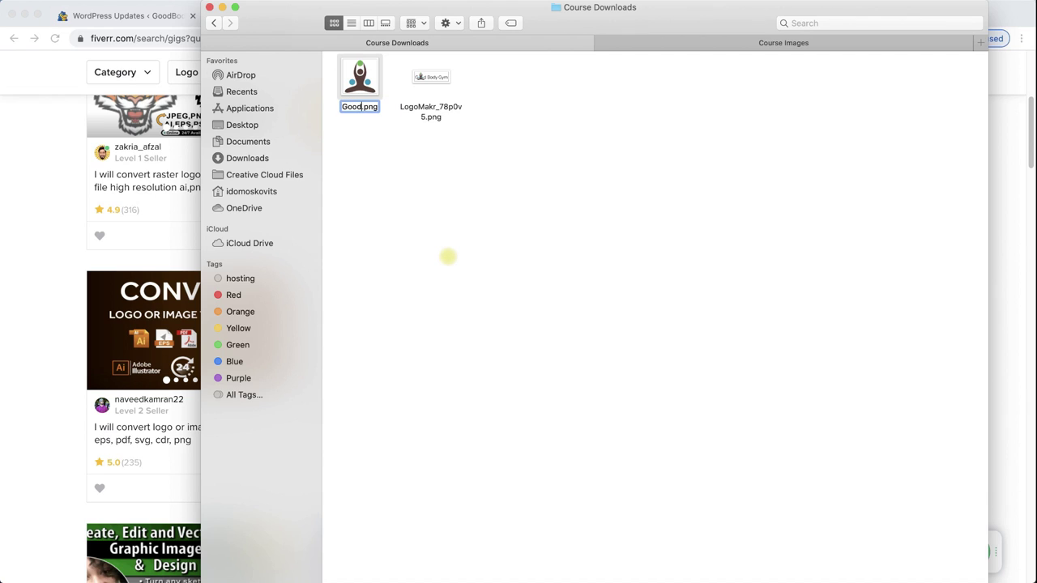
pyautogui.write('oodBodyGymFacivon')
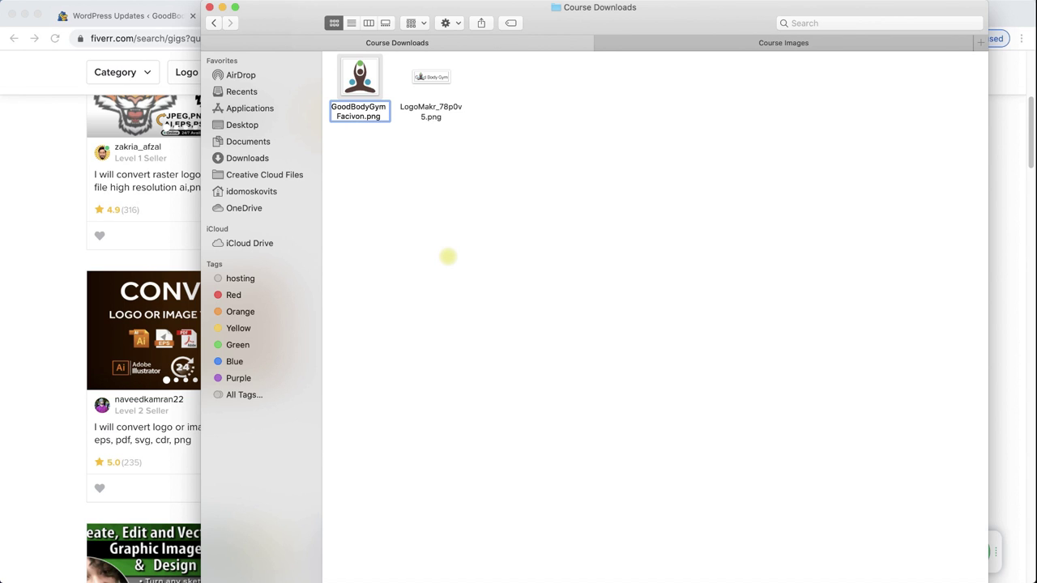
pyautogui.click(511, 280)
# Step: Rename the wide logo file LogoMakr_78p0v5.png to 'GoodBodyGym Logo.png', then view Course Images
pyautogui.click(438, 109)
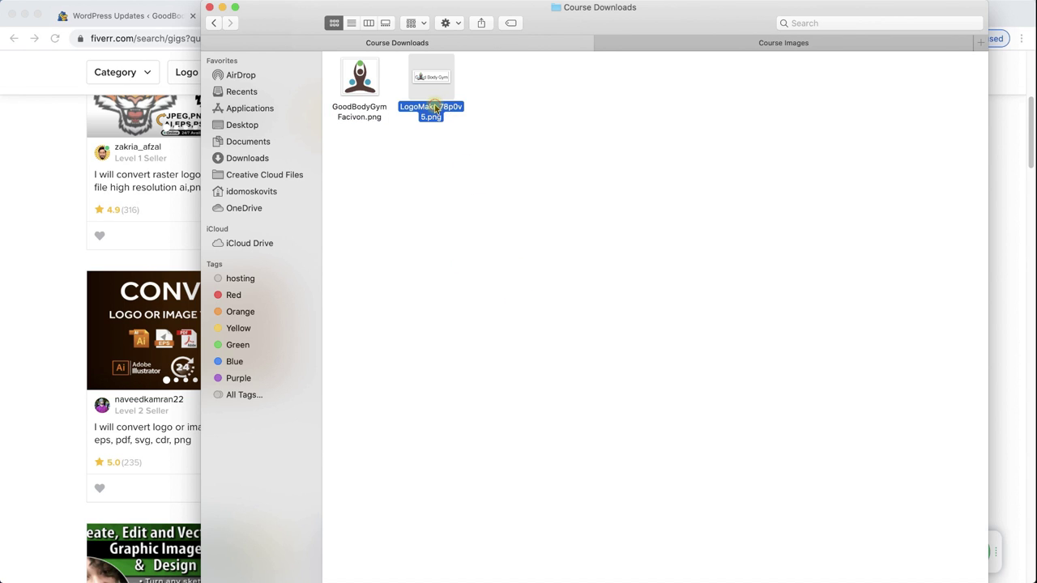
pyautogui.press('Return')
pyautogui.write('G')
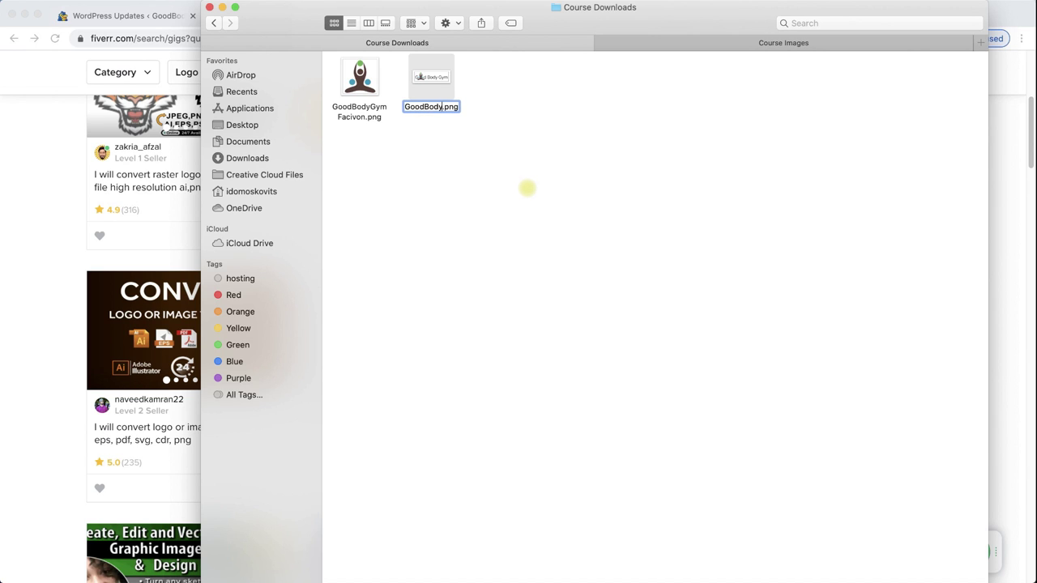
pyautogui.write('oodBodyGym')
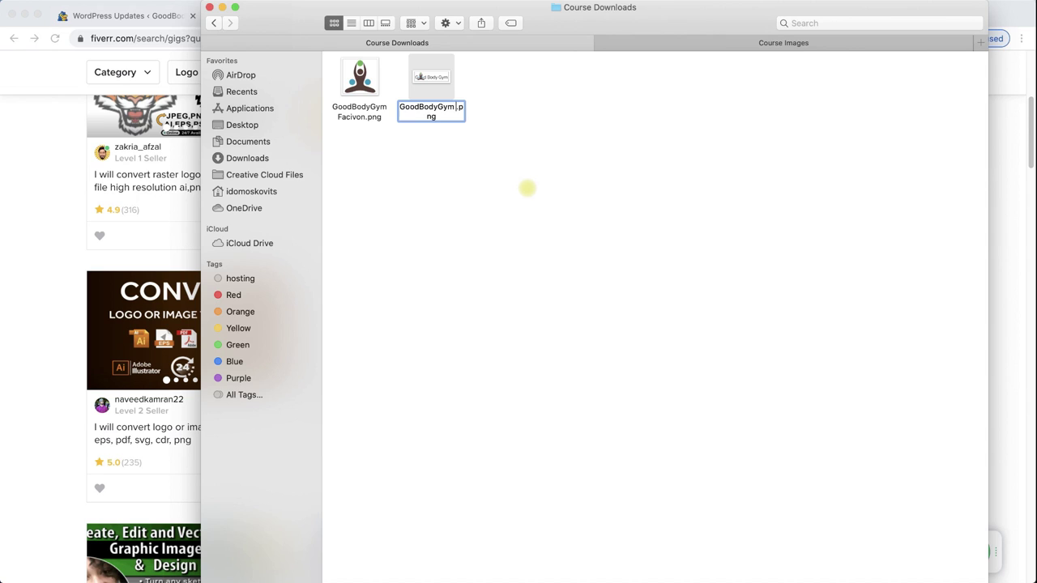
pyautogui.write(' Logo')
pyautogui.press('Return')
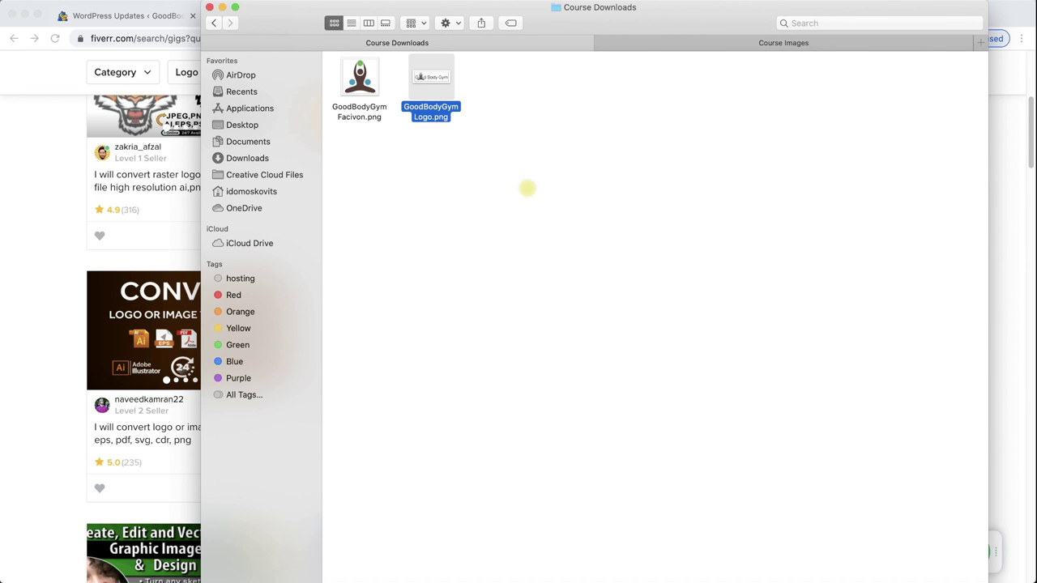
pyautogui.click(572, 209)
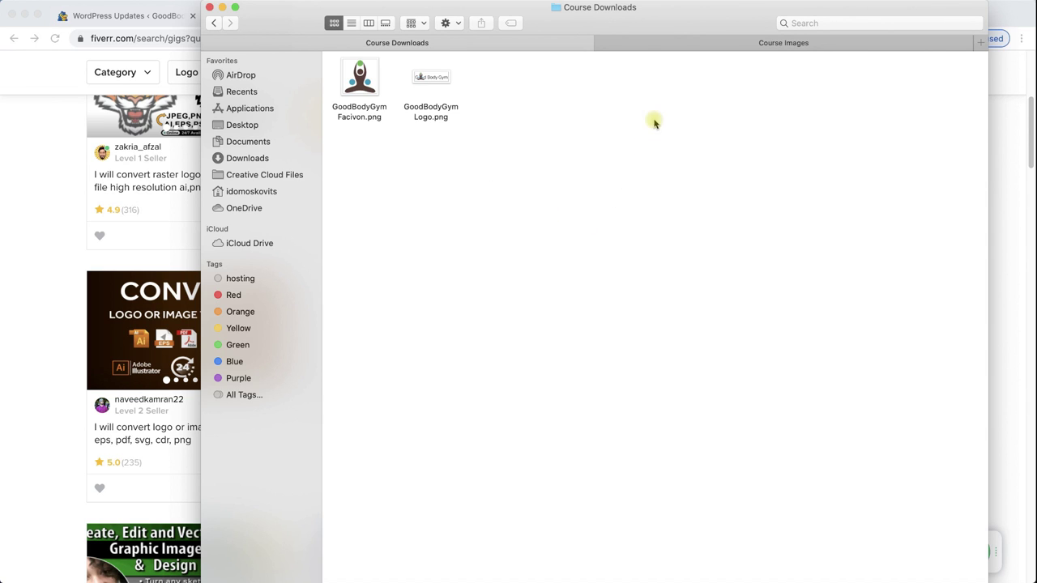
pyautogui.click(677, 46)
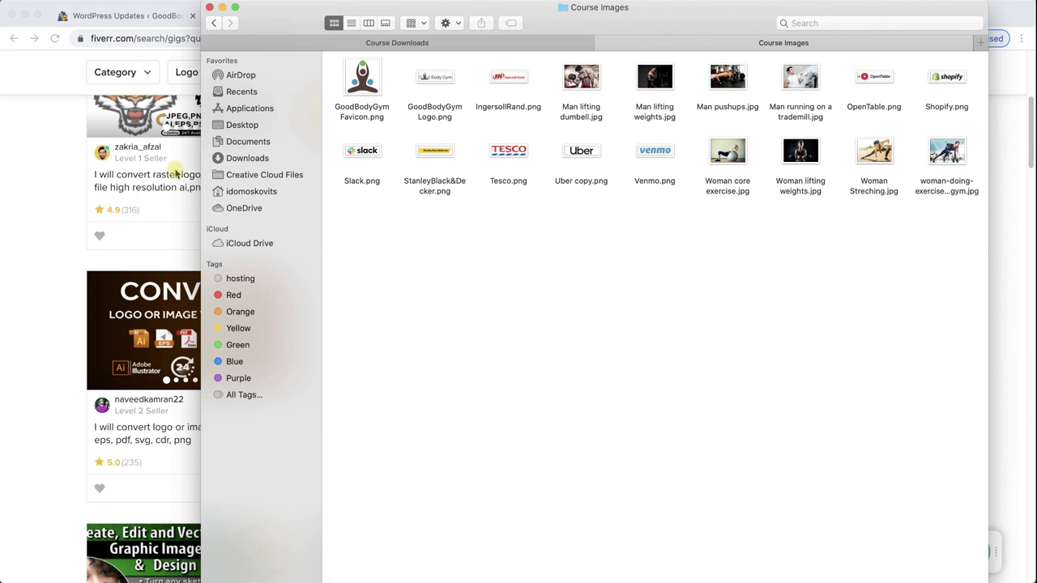
pyautogui.click(42, 203)
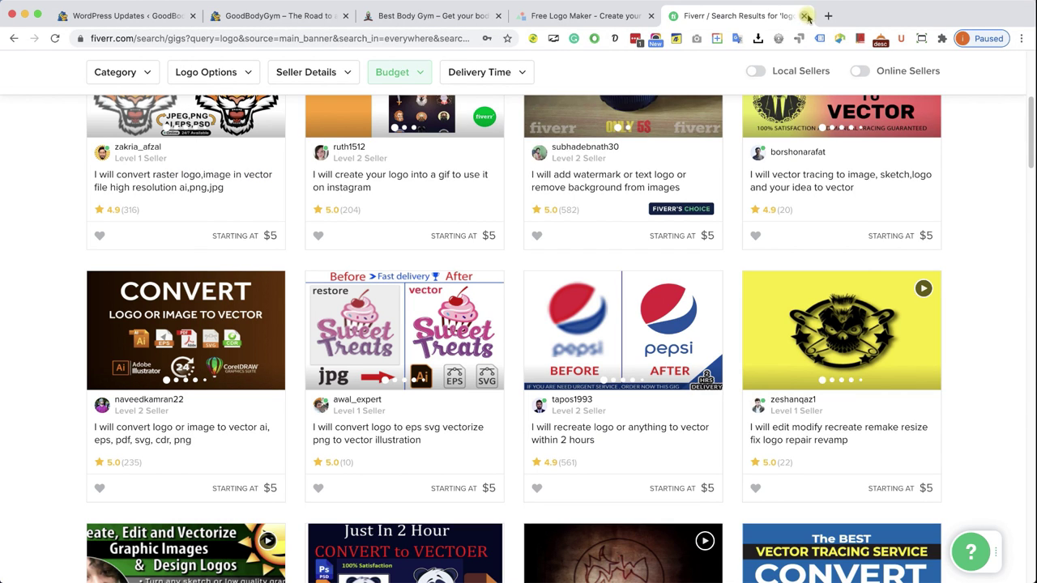
# Step: Close the Fiverr and LogoMakr tabs and open Site Identity in the GoodBodyGym Customizer
pyautogui.click(804, 16)
pyautogui.click(651, 16)
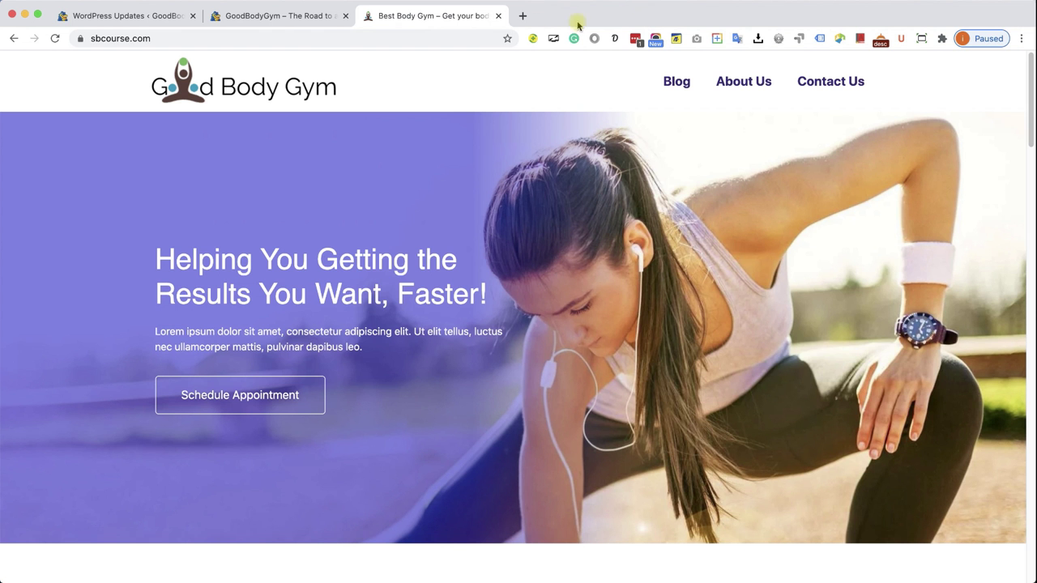
pyautogui.click(293, 20)
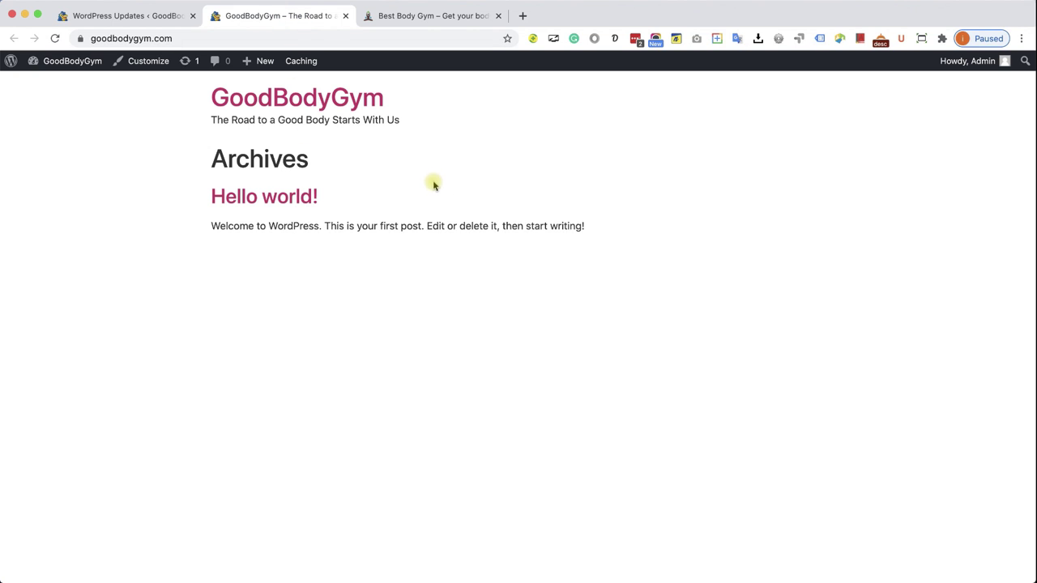
pyautogui.keyDown('super'); pyautogui.click(159, 72); pyautogui.keyUp('super')
pyautogui.click(393, 16)
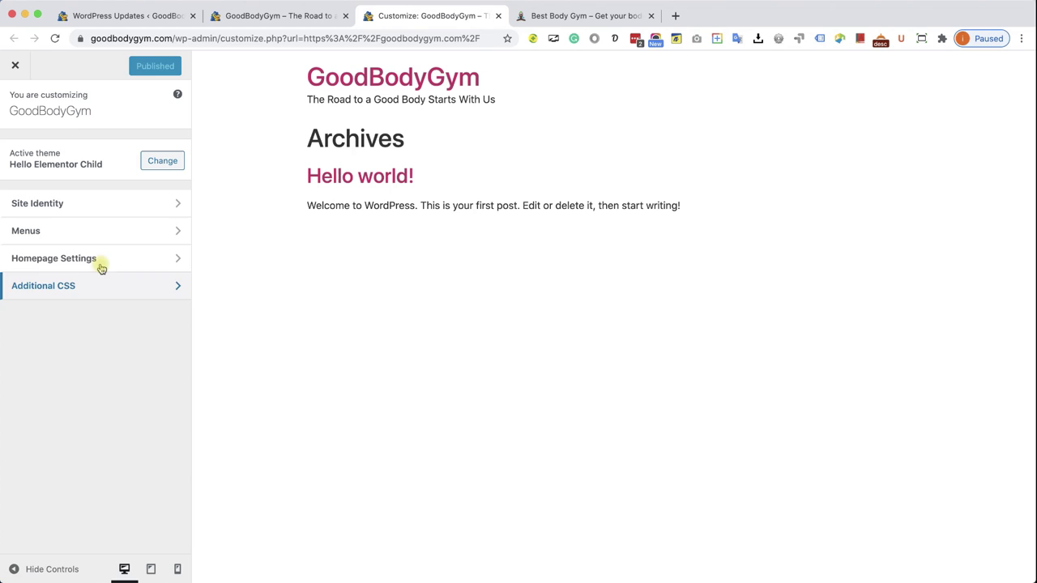
pyautogui.click(102, 204)
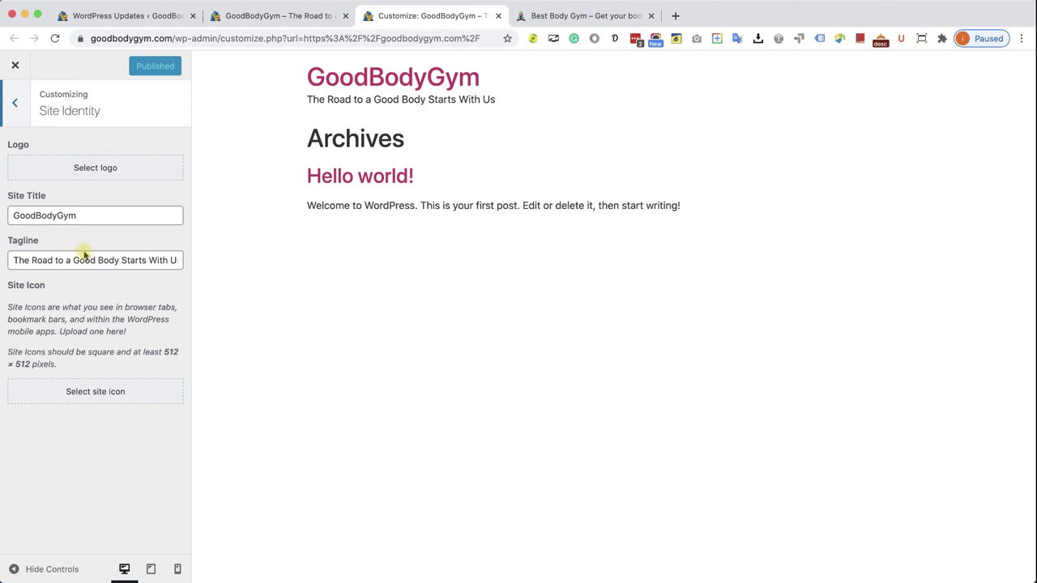
# Step: Upload GoodBodyGym Logo.png from the Course Images folder and select it as the site logo
pyautogui.click(95, 168)
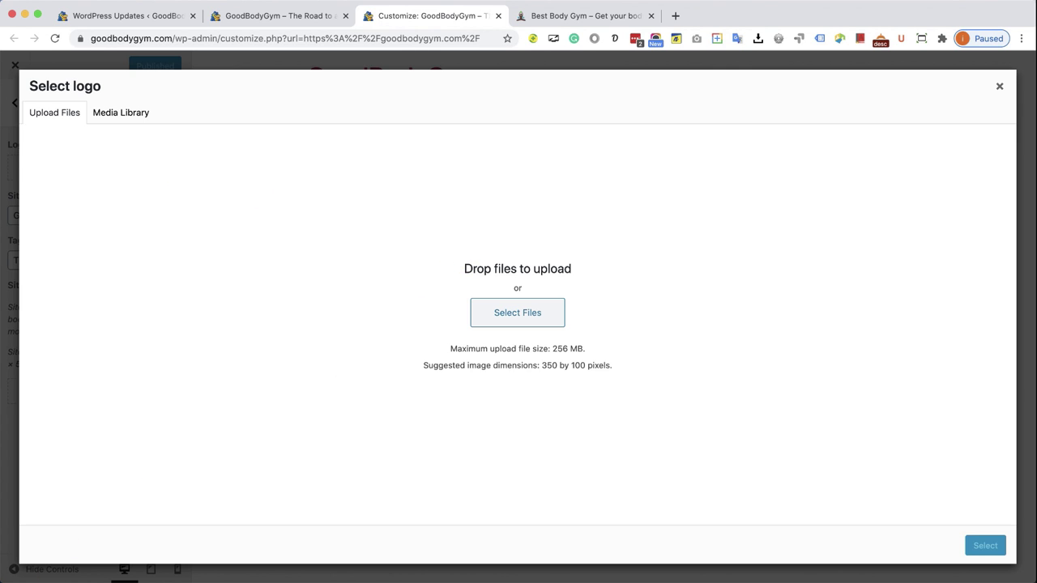
pyautogui.click(18, 575)
pyautogui.moveTo(489, 9); pyautogui.dragTo(747, 9)
pyautogui.moveTo(686, 79); pyautogui.dragTo(203, 288)
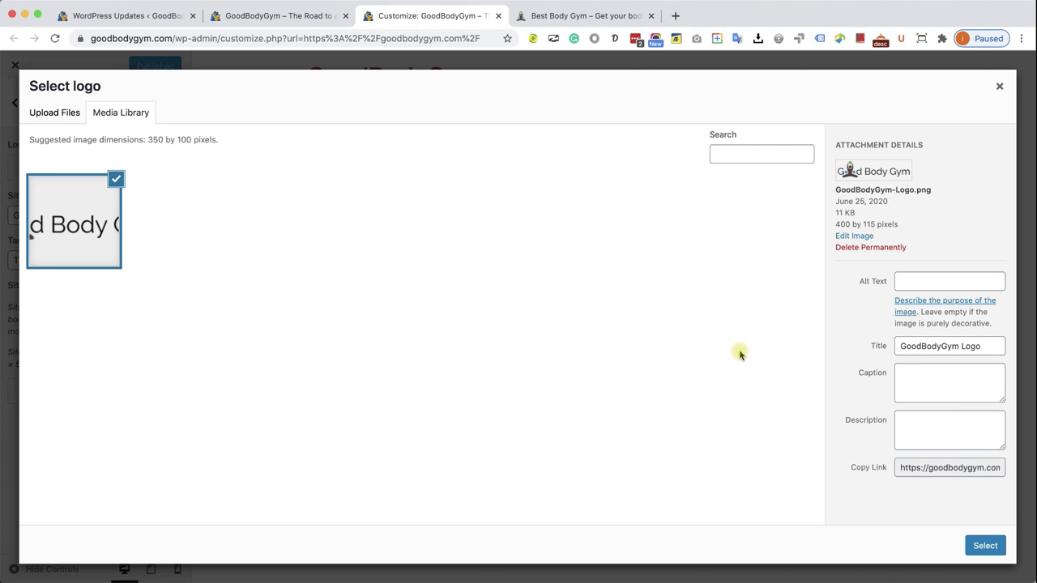
pyautogui.click(985, 546)
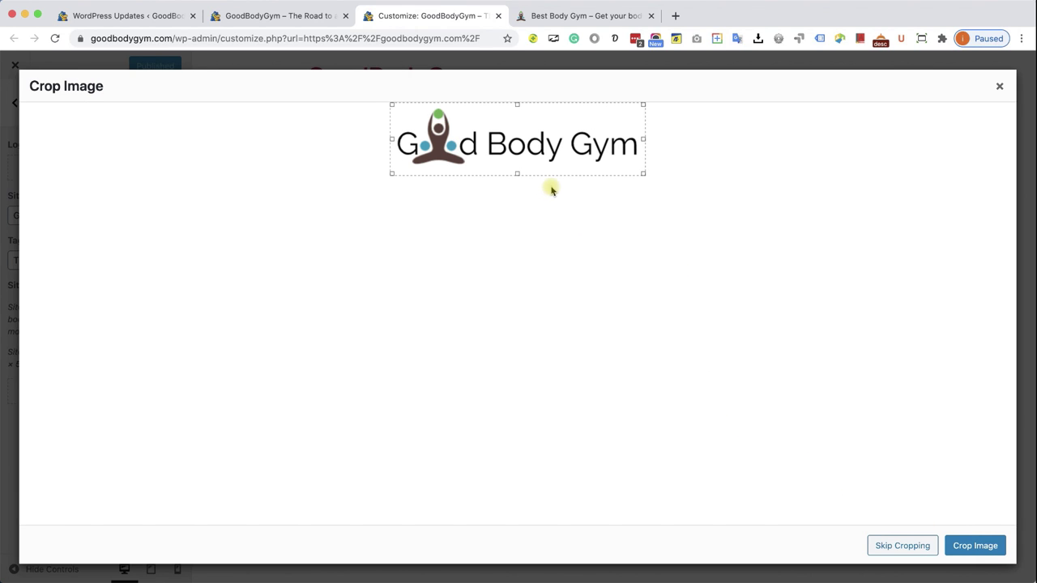
# Step: Crop away the empty strips above and below the logo and apply the crop
pyautogui.moveTo(516, 175); pyautogui.dragTo(516, 168)
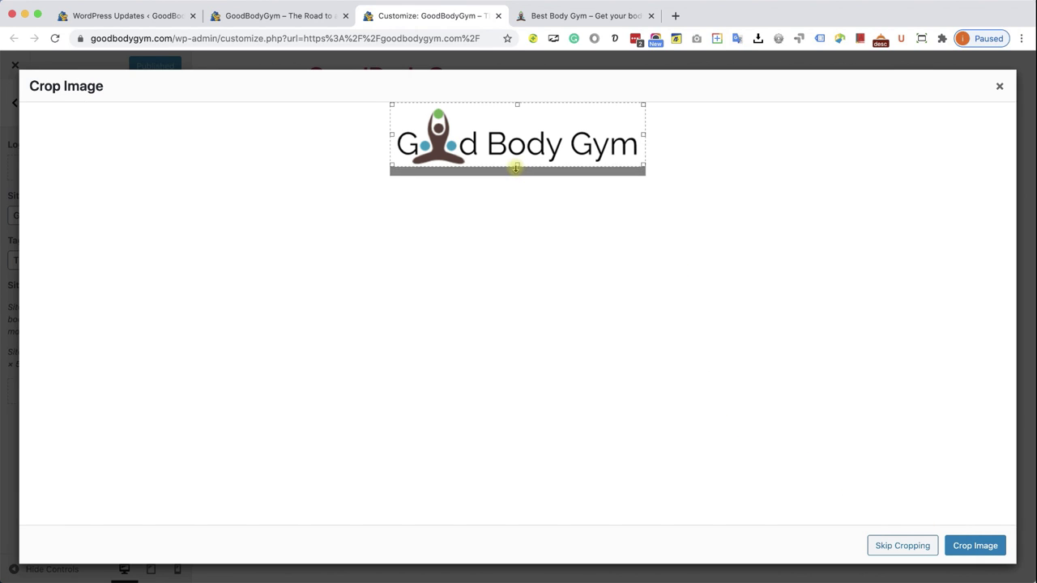
pyautogui.moveTo(517, 104); pyautogui.dragTo(516, 106)
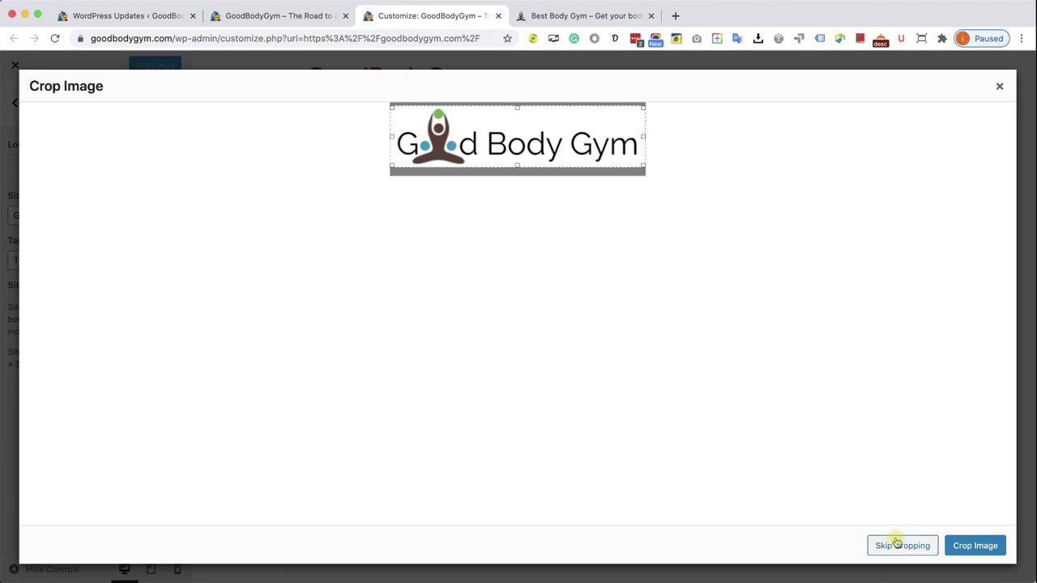
pyautogui.click(974, 547)
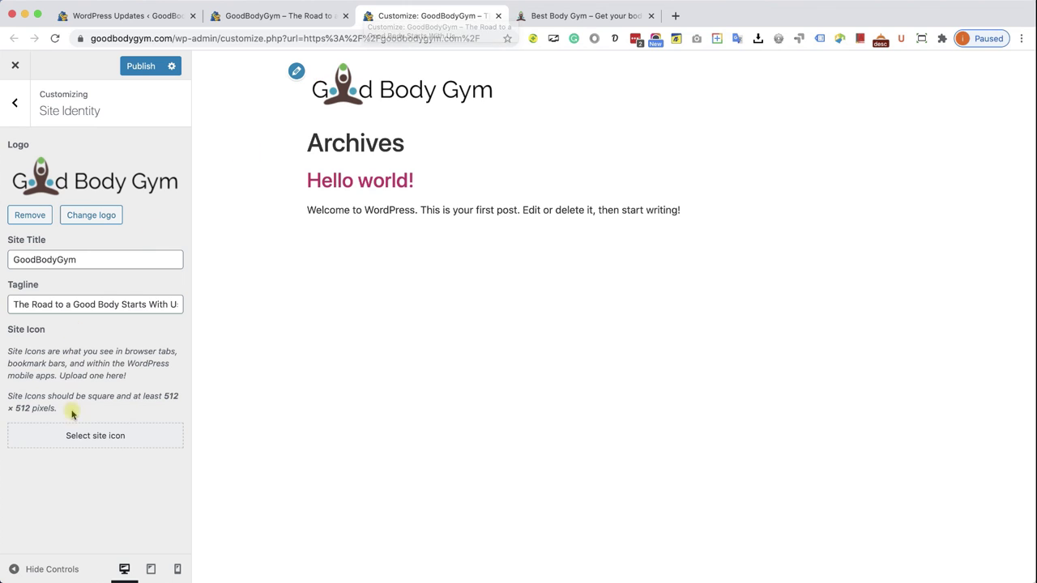
# Step: Upload the favicon as the uncropped site icon, publish the changes, and close the Customizer
pyautogui.click(72, 439)
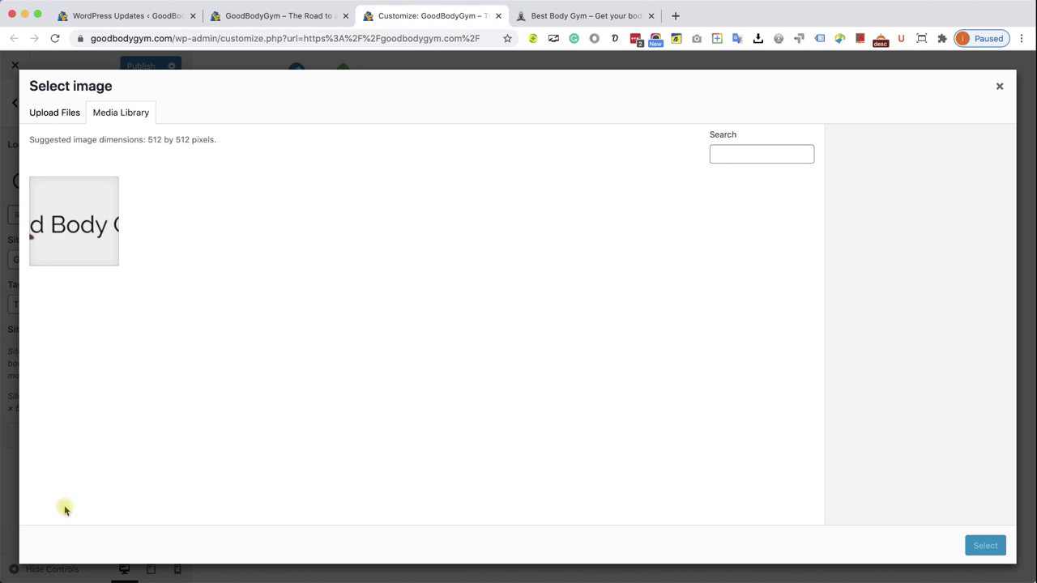
pyautogui.click(9, 579)
pyautogui.moveTo(621, 81); pyautogui.dragTo(308, 251)
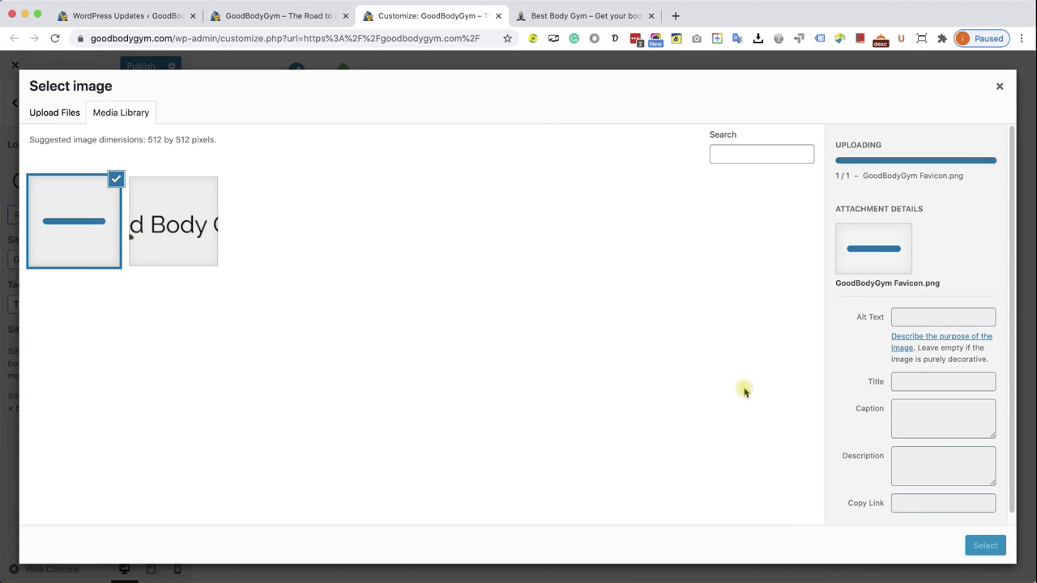
pyautogui.click(984, 548)
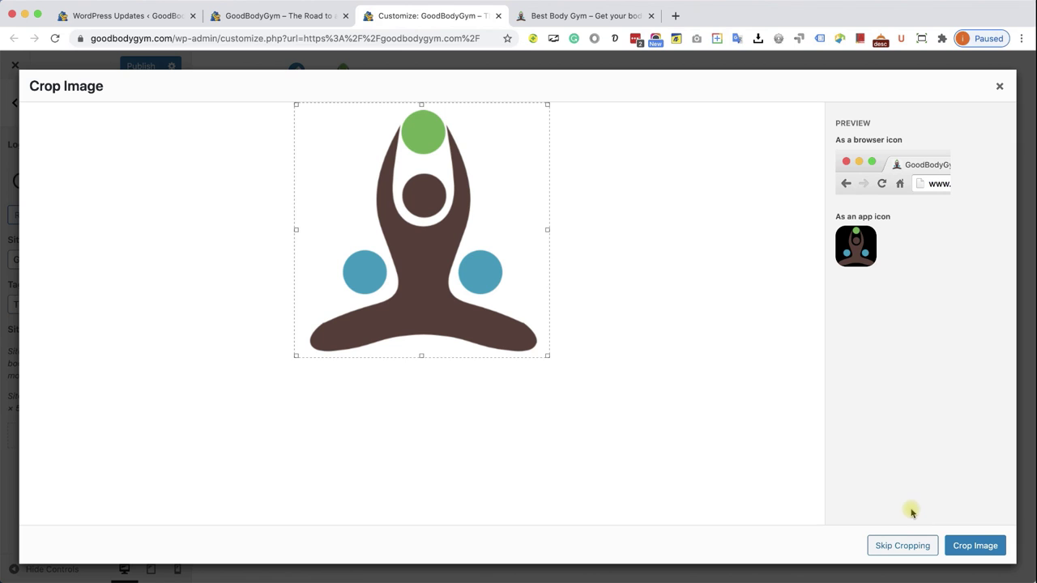
pyautogui.click(900, 545)
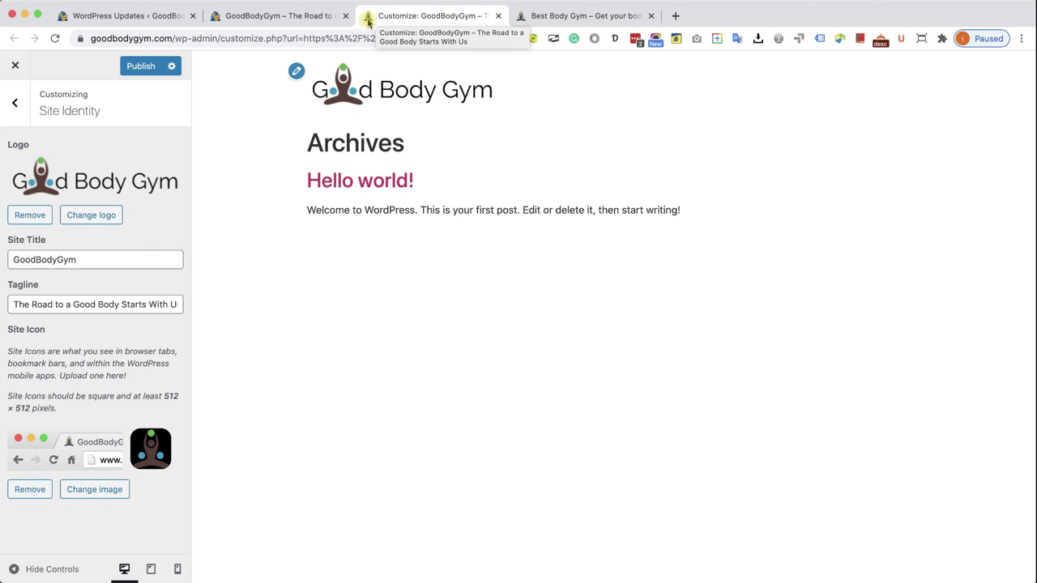
pyautogui.click(139, 68)
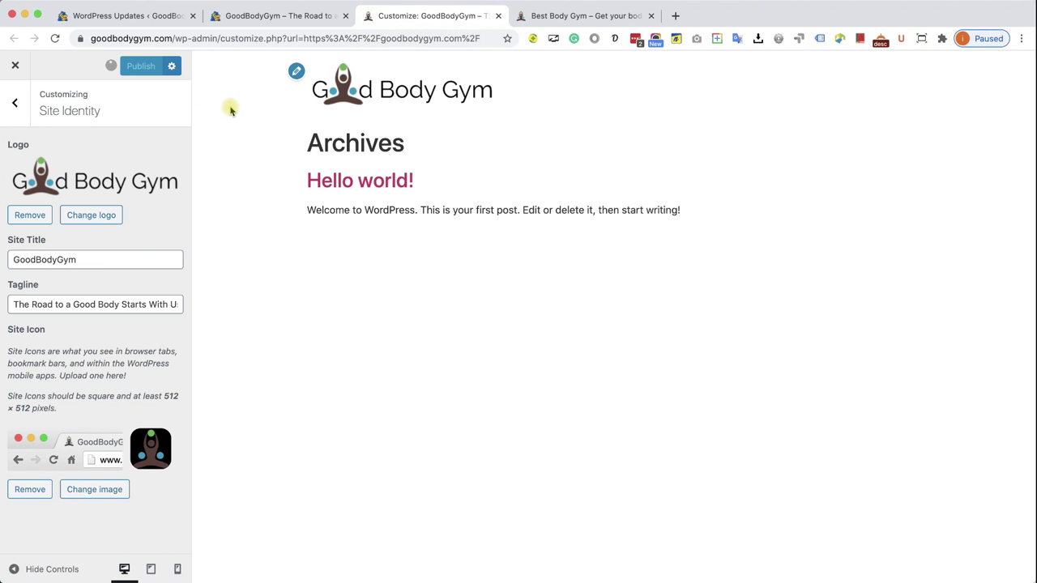
pyautogui.click(498, 16)
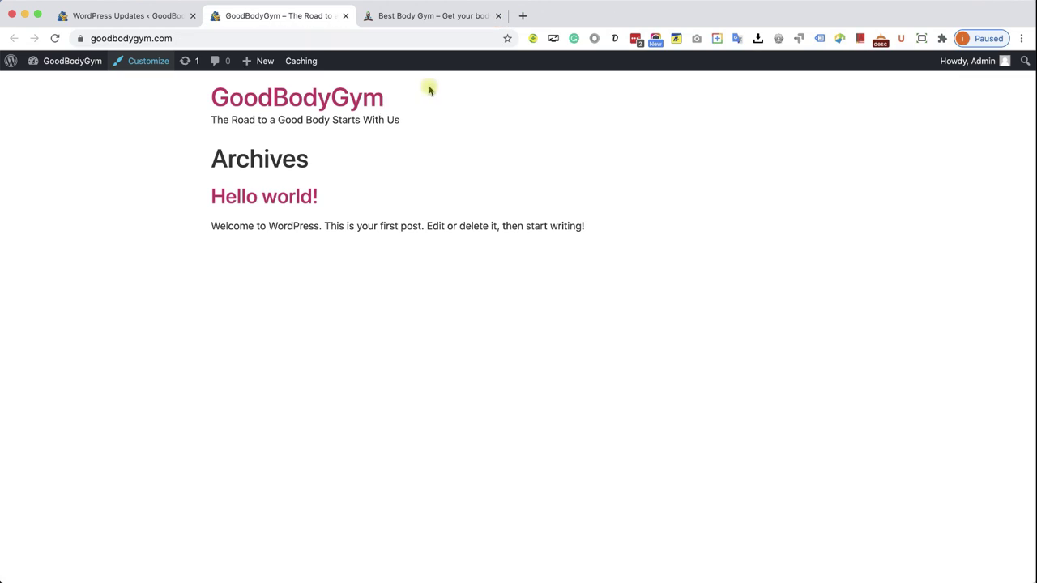
# Step: Reload the GoodBodyGym site to confirm the new header logo, then switch to the Best Body Gym site
pyautogui.click(55, 41)
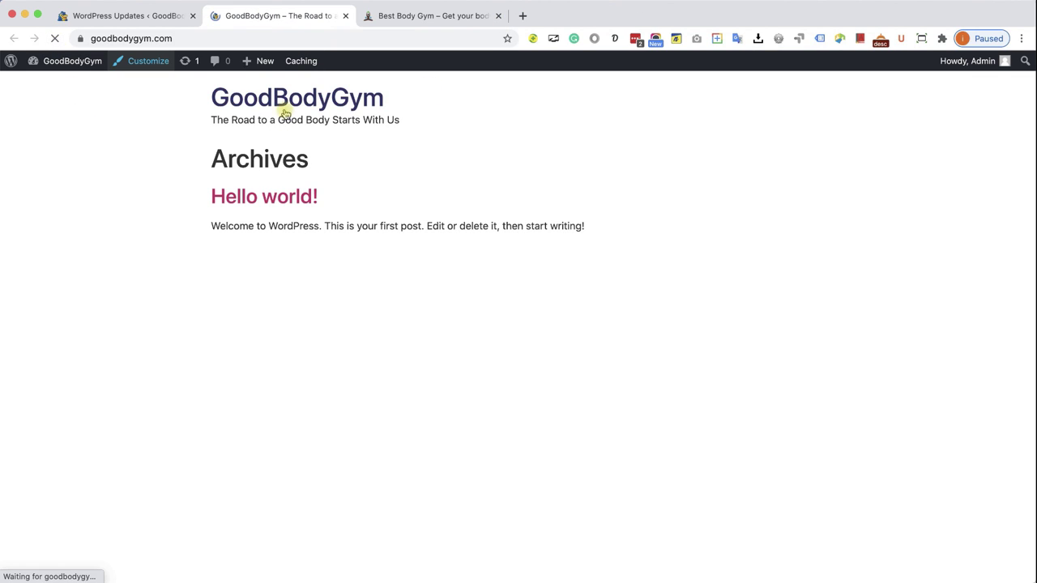
pyautogui.click(287, 113)
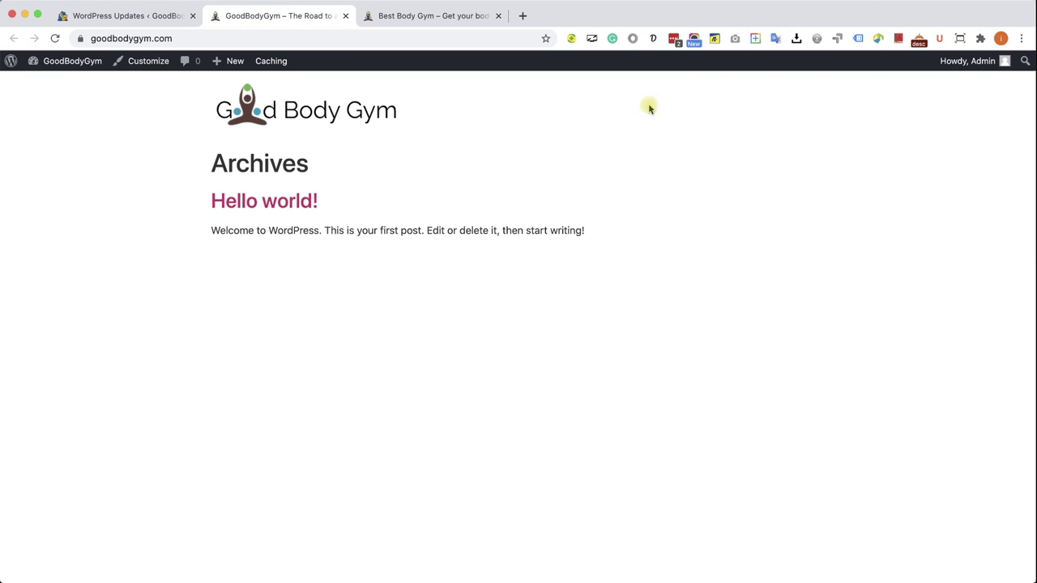
pyautogui.click(453, 17)
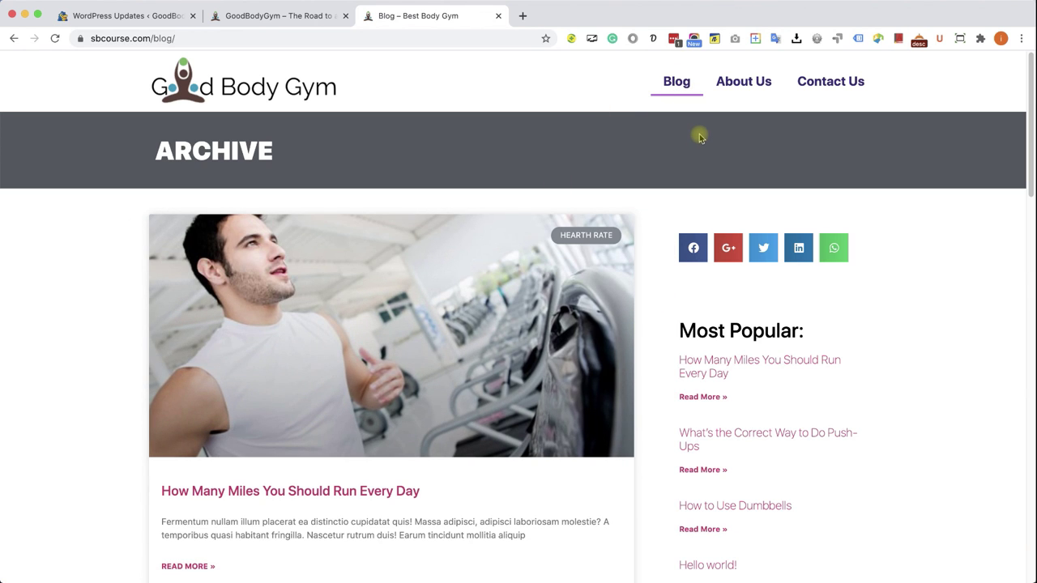
# Step: View the reference site's About Us and Contact Us sections, then scroll back up to the hero banner
pyautogui.click(738, 91)
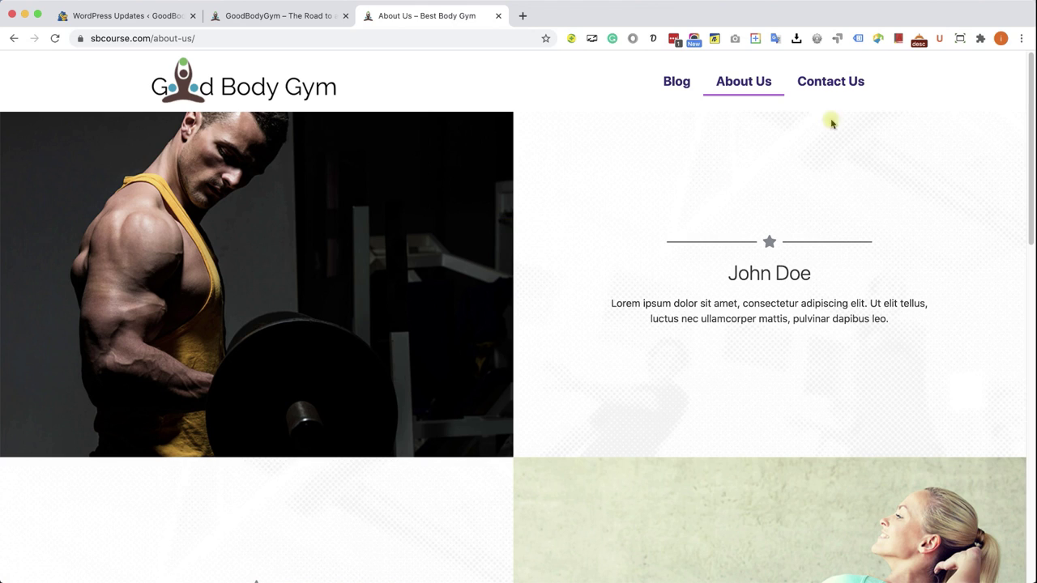
pyautogui.click(839, 94)
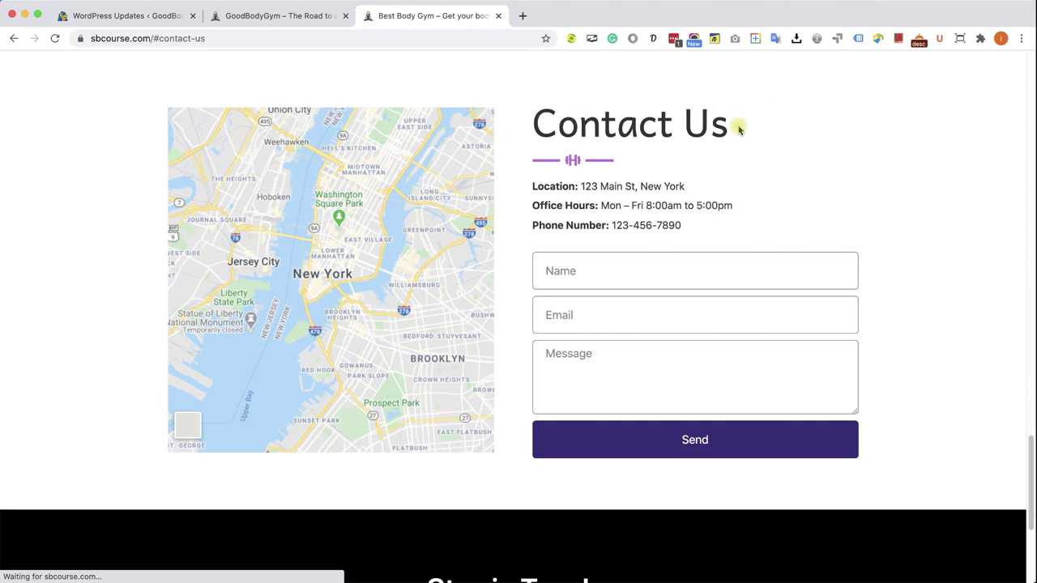
pyautogui.scroll(10, 595, 217)
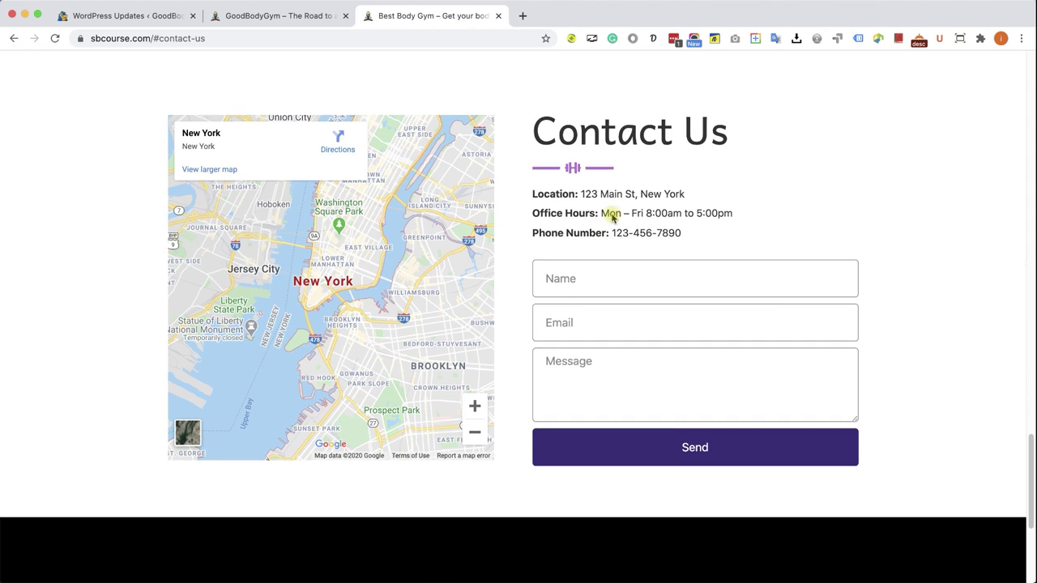
pyautogui.scroll(15, 638, 209)
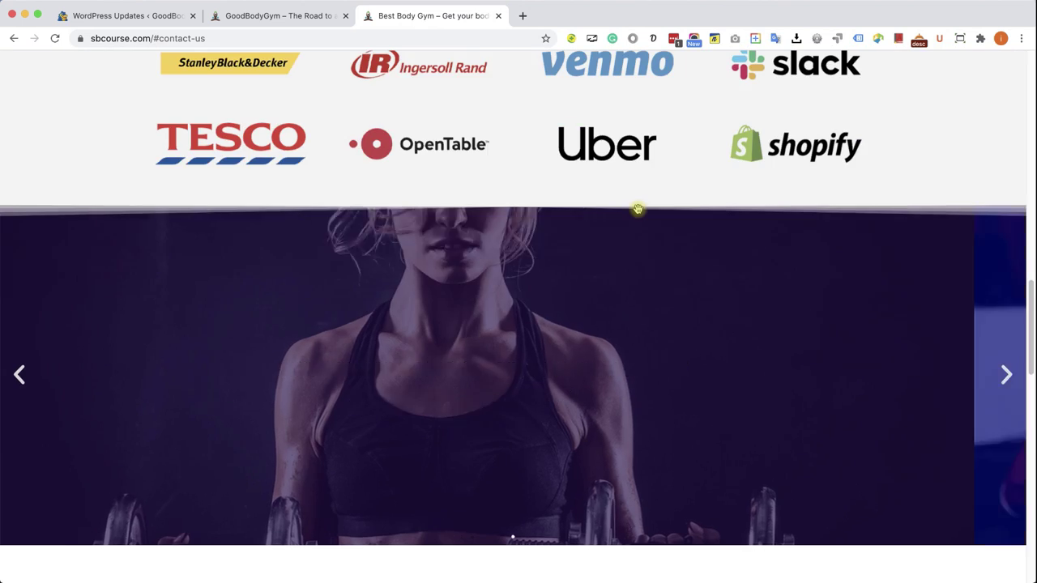
pyautogui.scroll(-20, 640, 212)
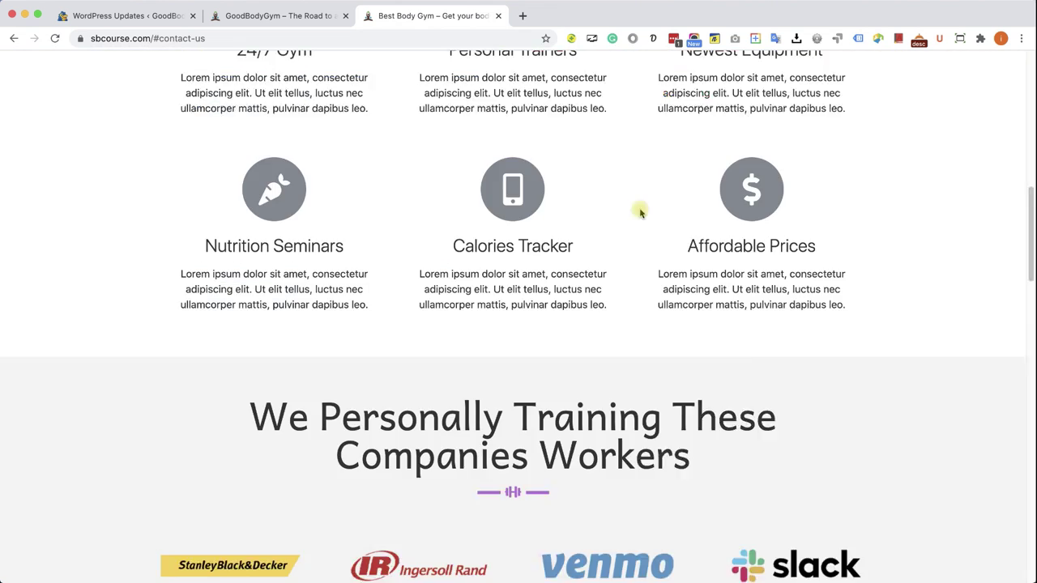
pyautogui.scroll(-6, 657, 236)
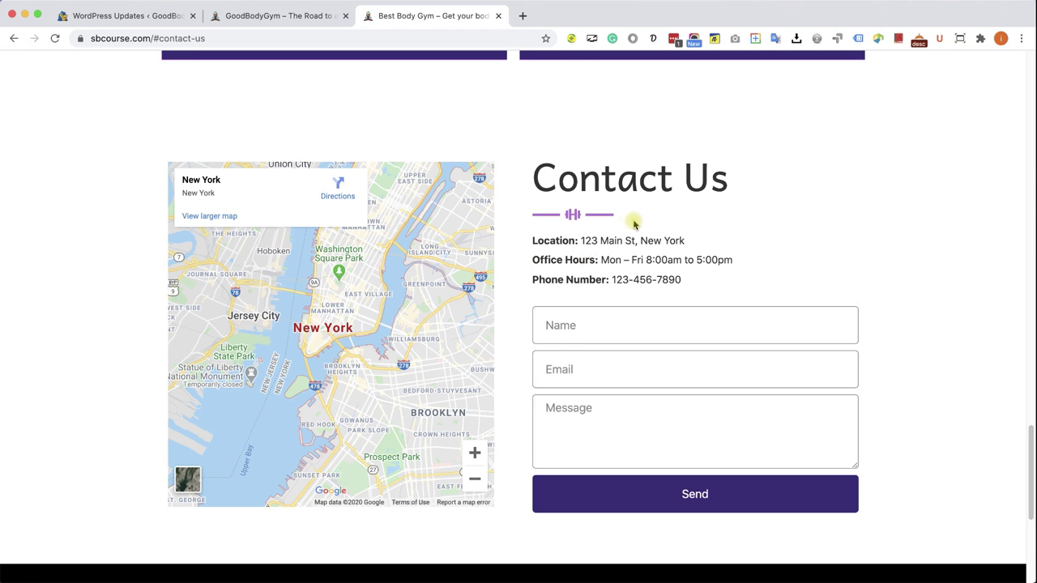
pyautogui.scroll(-1, 812, 210)
pyautogui.scroll(6, 847, 215)
pyautogui.scroll(20, 853, 217)
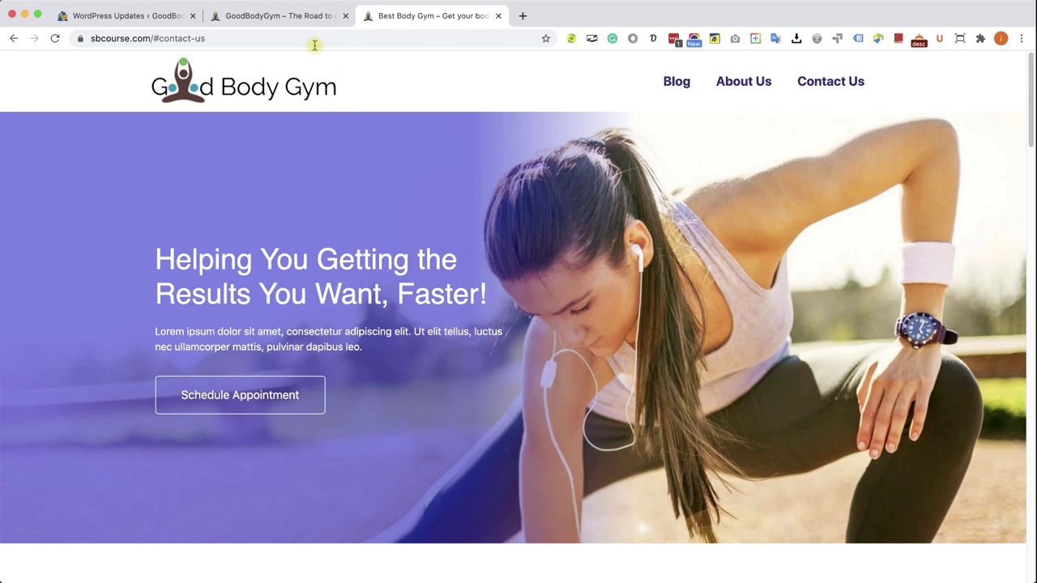
# Step: From the WordPress admin dashboard, start a new page with Pages > Add New
pyautogui.click(313, 18)
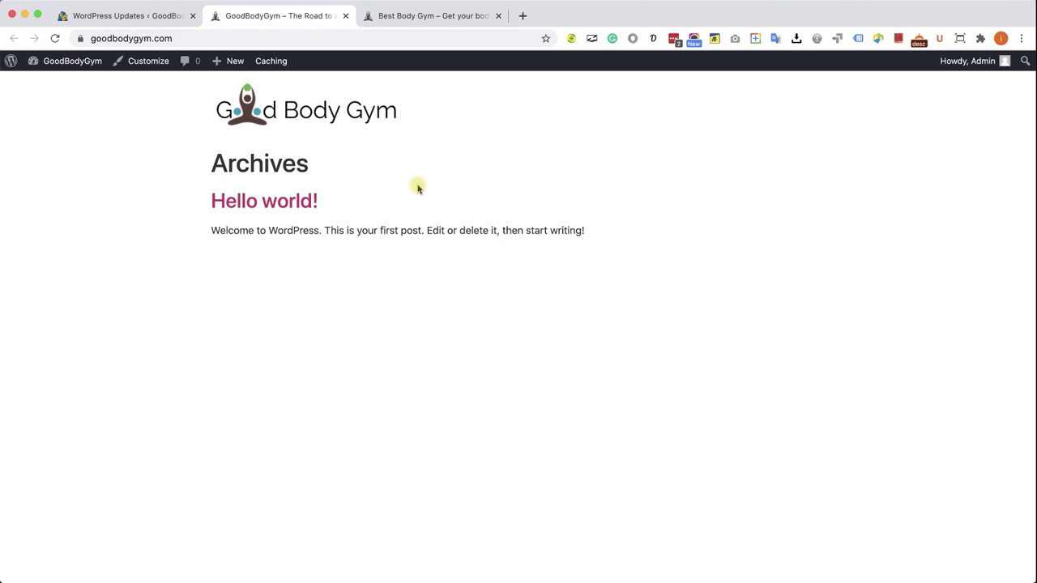
pyautogui.moveTo(233, 65)
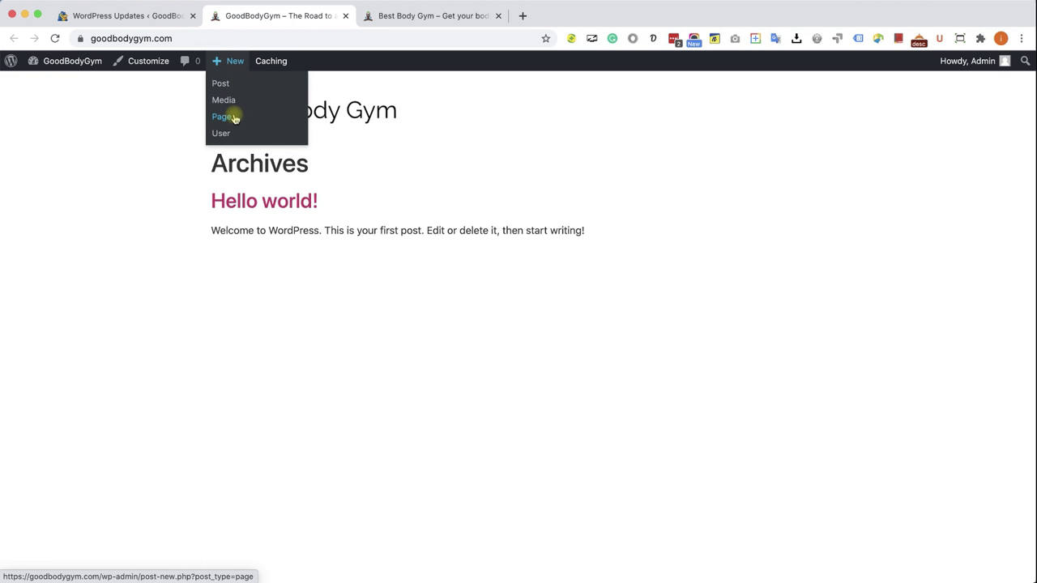
pyautogui.click(153, 21)
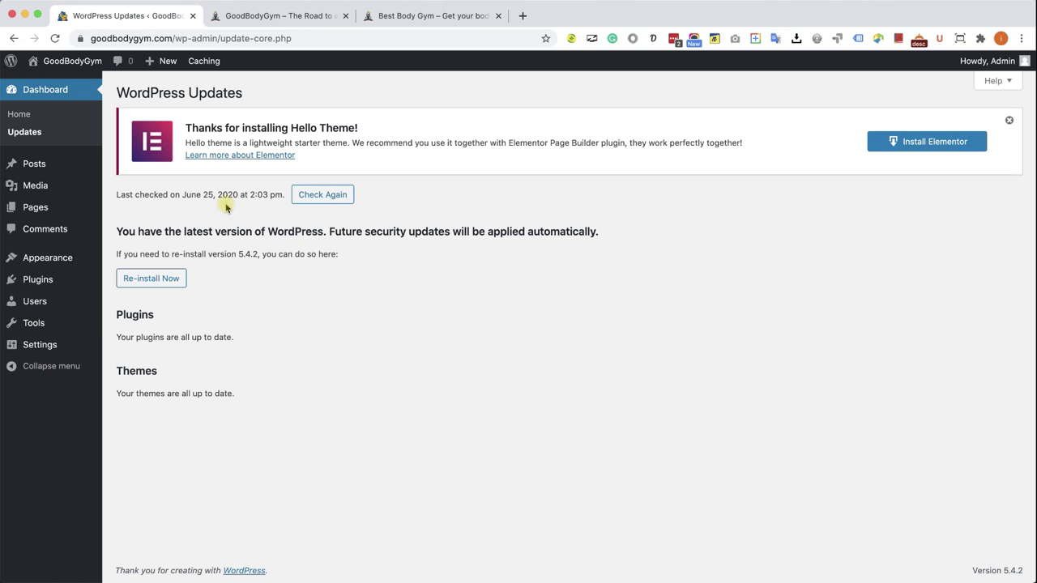
pyautogui.moveTo(70, 215)
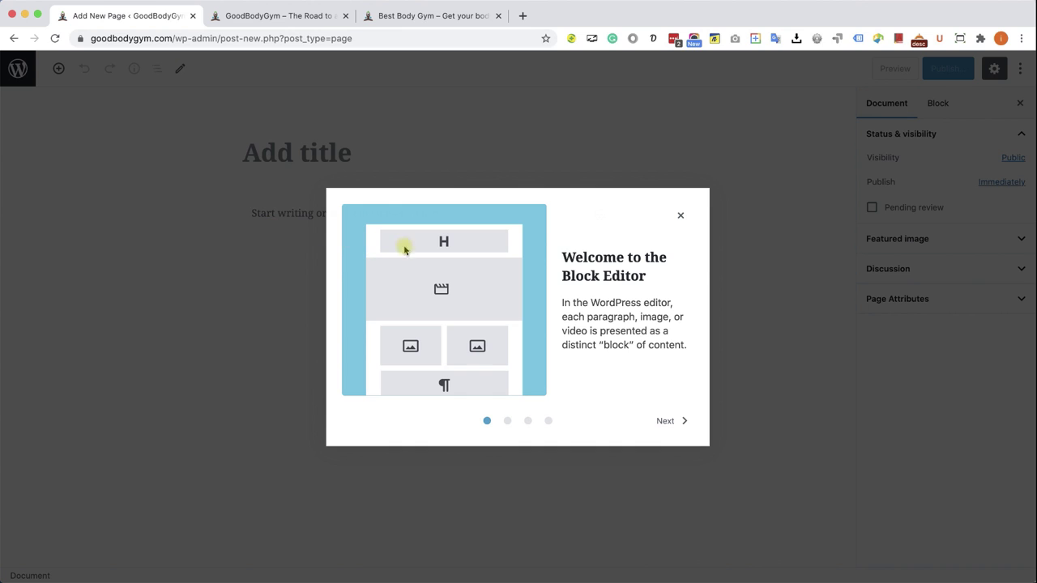
# Step: Dismiss the block editor welcome guide and turn off fullscreen mode
pyautogui.click(680, 215)
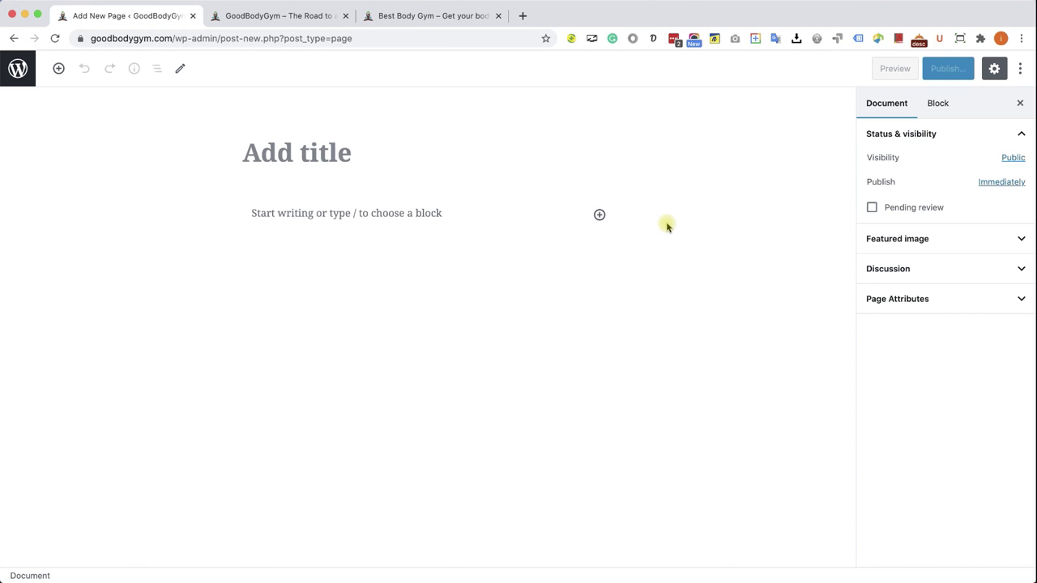
pyautogui.click(1020, 72)
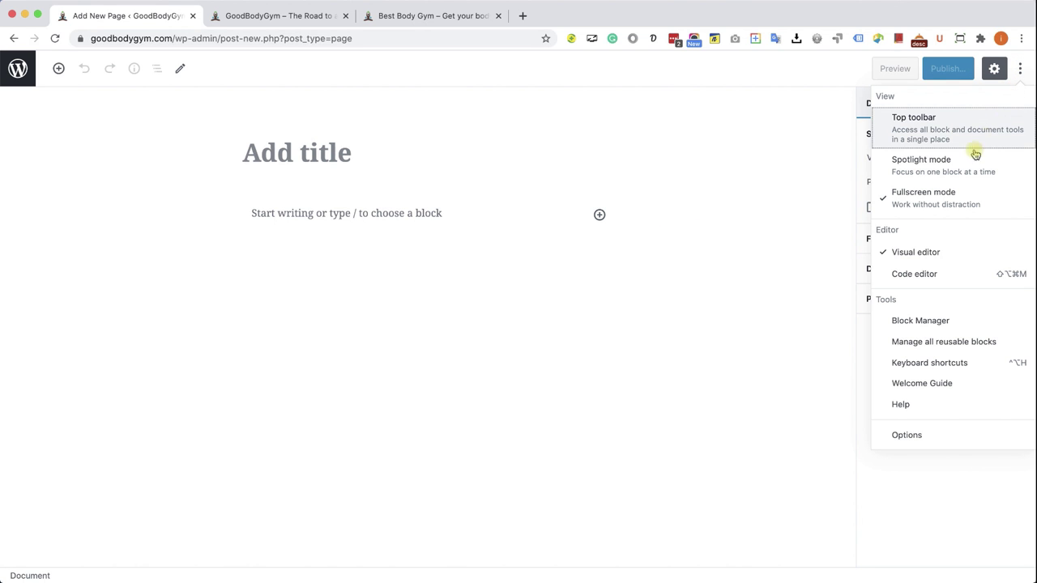
pyautogui.click(942, 194)
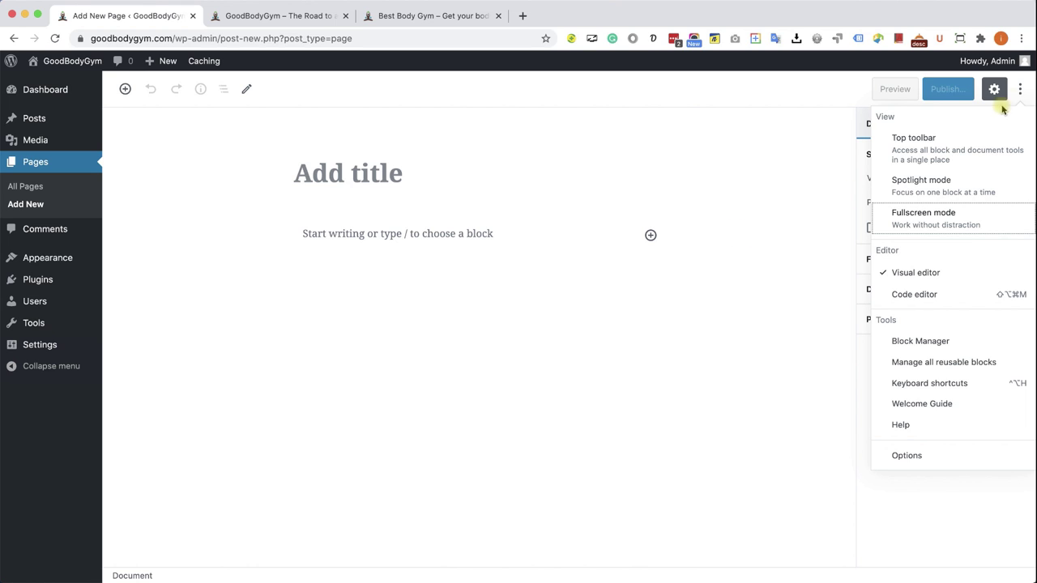
pyautogui.click(1020, 88)
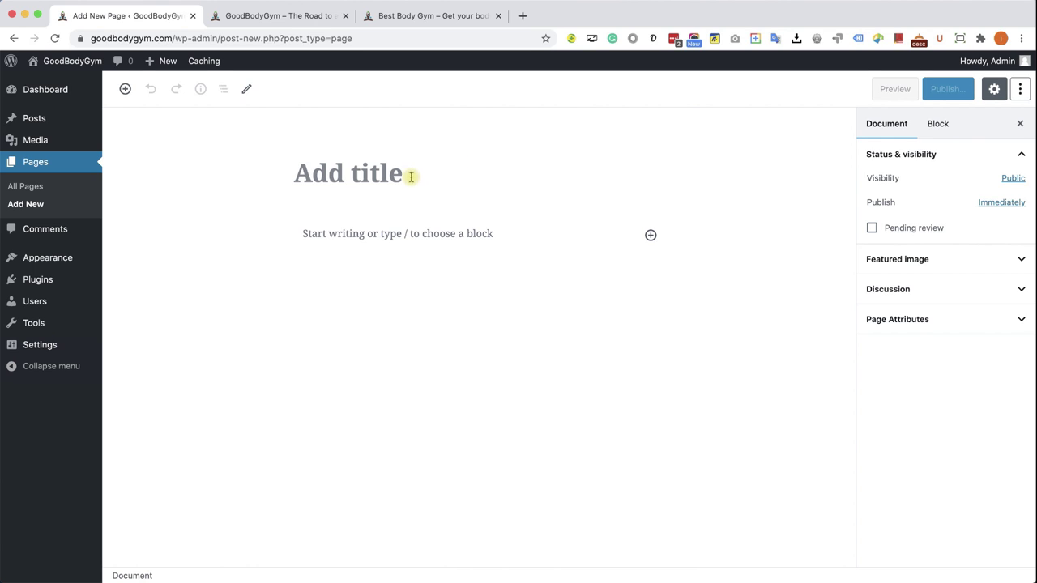
# Step: Title the page 'Home' and publish it
pyautogui.click(379, 174)
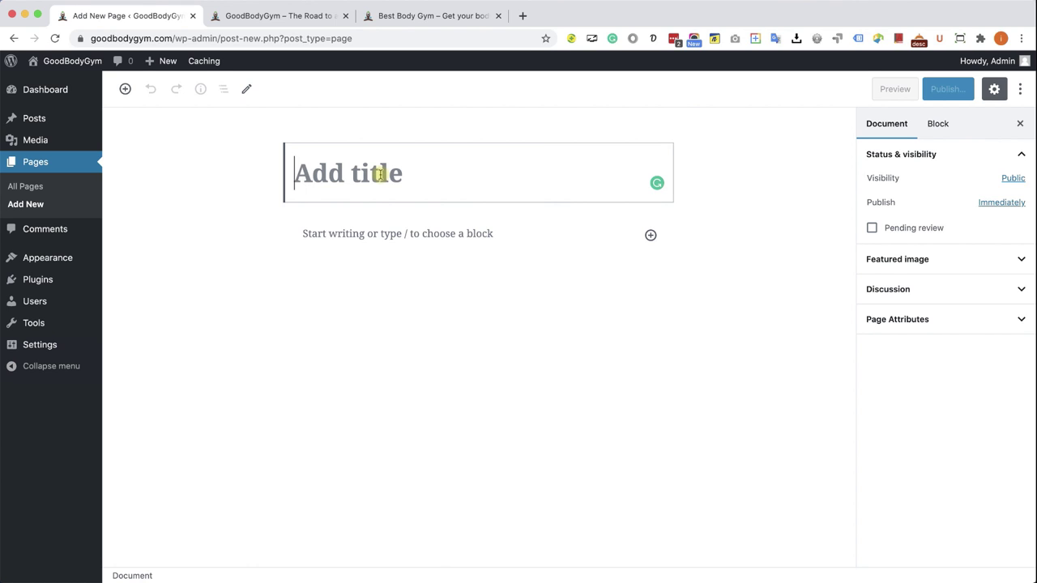
pyautogui.write('Home')
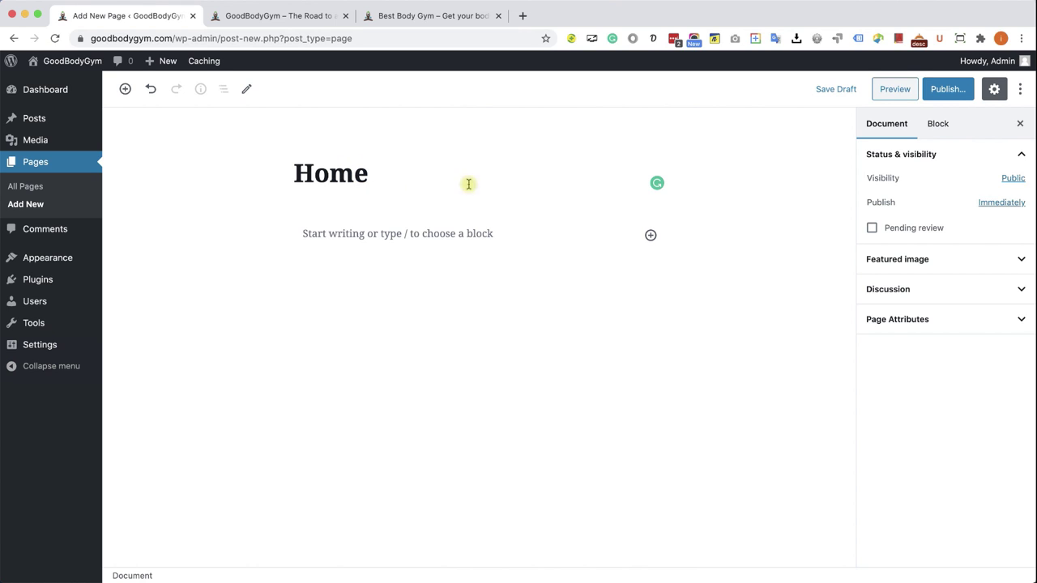
pyautogui.click(949, 93)
pyautogui.click(949, 93)
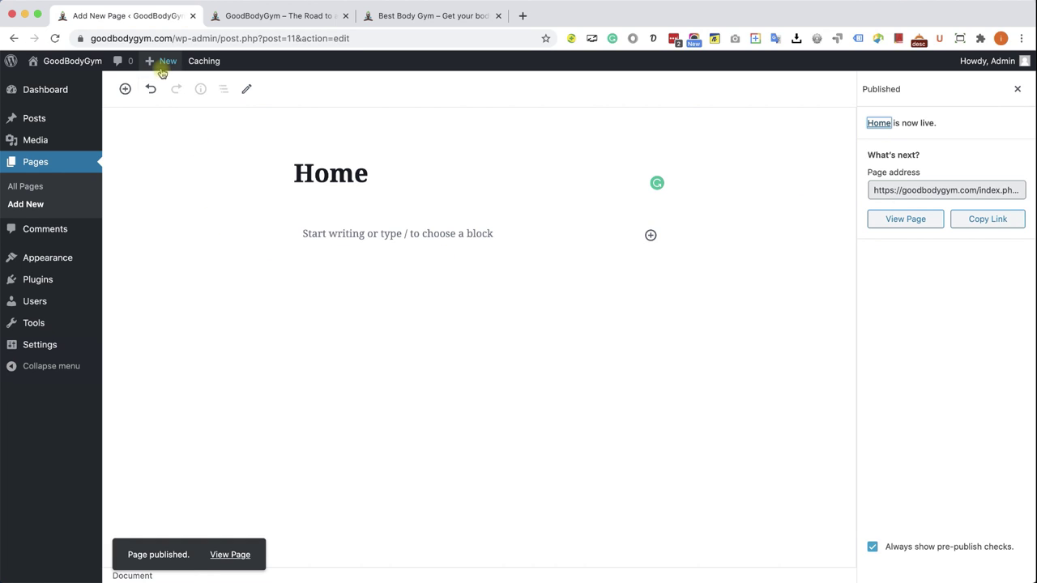
pyautogui.moveTo(163, 71)
# Step: Create and publish a page titled 'Blog'
pyautogui.click(158, 117)
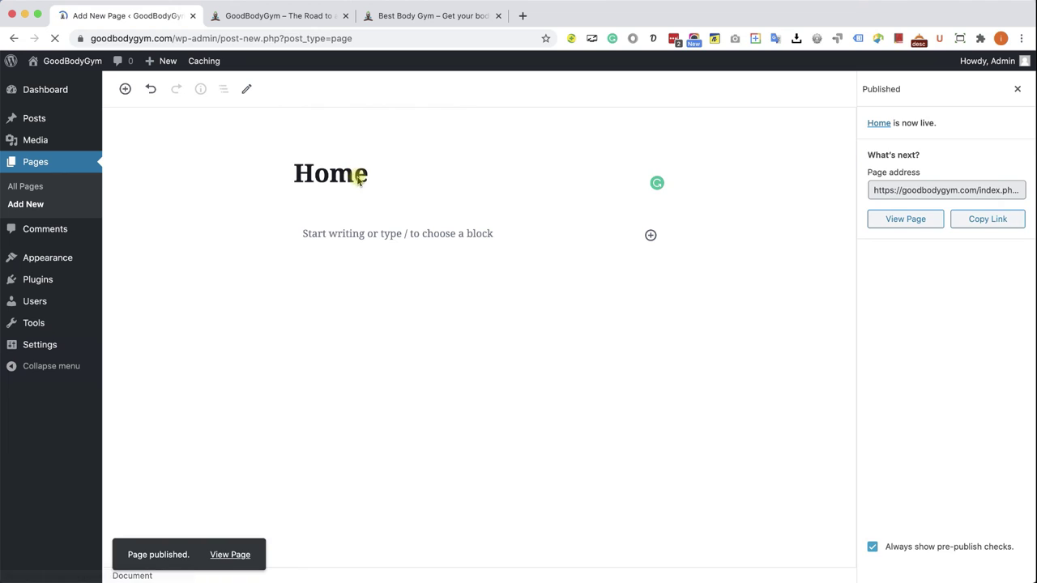
pyautogui.write('Blog')
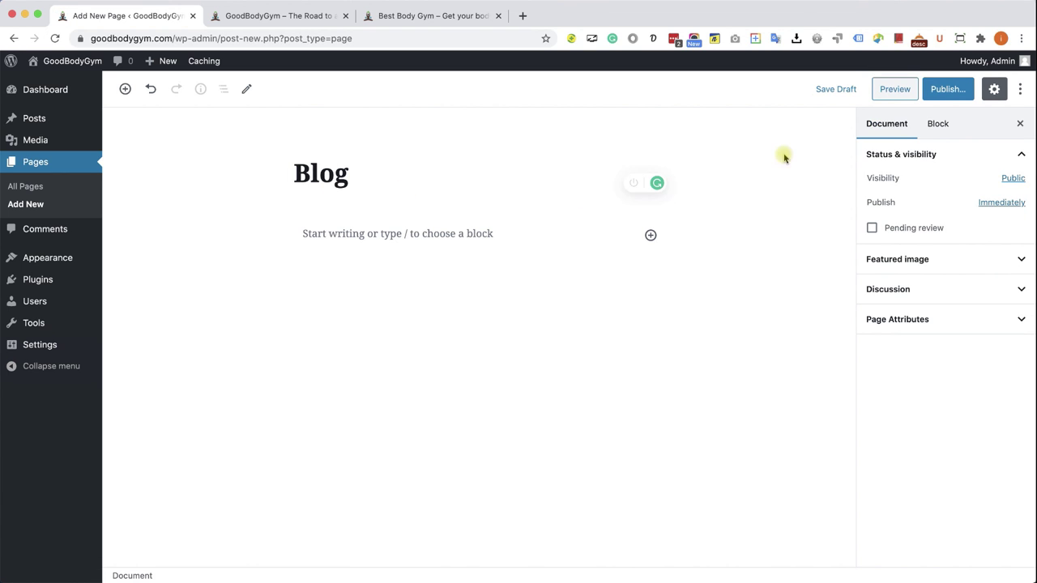
pyautogui.click(946, 91)
pyautogui.click(945, 96)
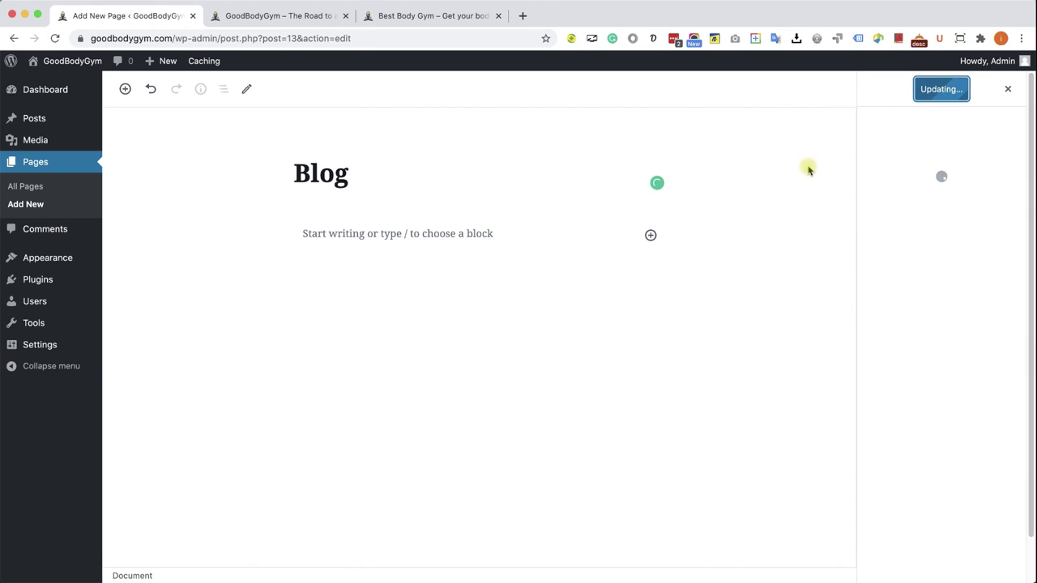
# Step: Create and publish a new page titled 'About Us'
pyautogui.moveTo(170, 64)
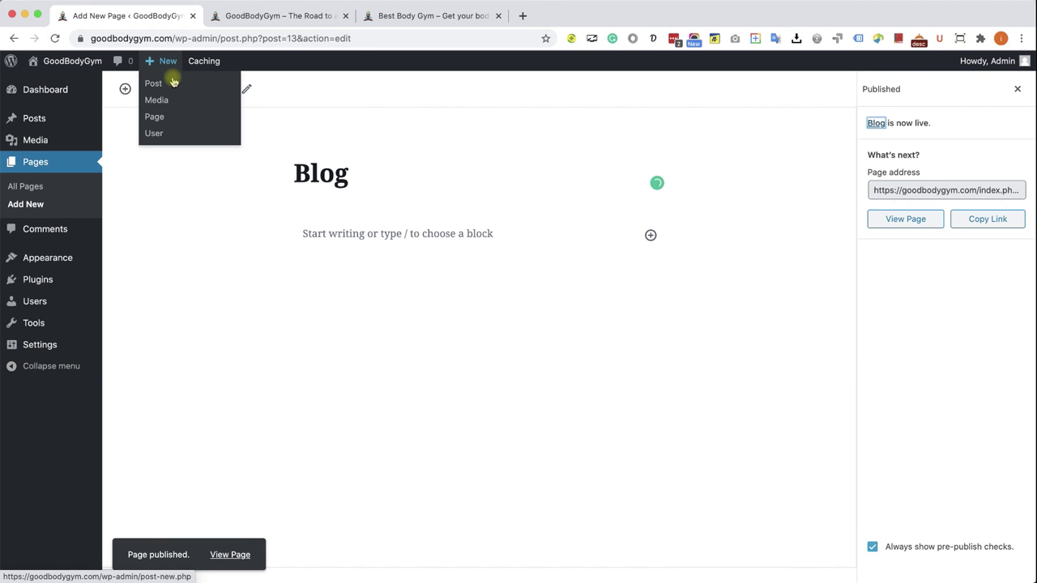
pyautogui.click(167, 118)
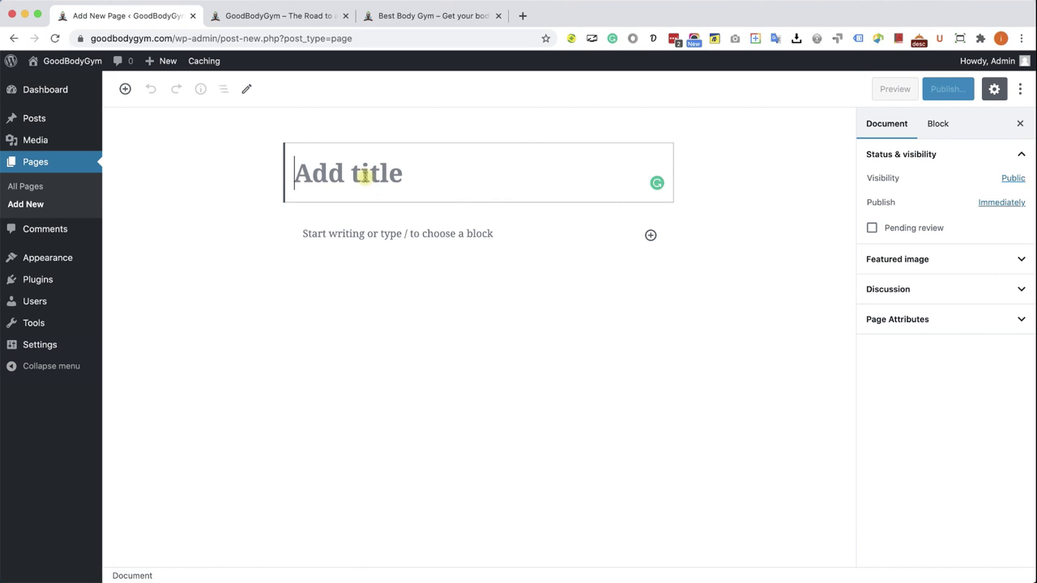
pyautogui.write('About Us')
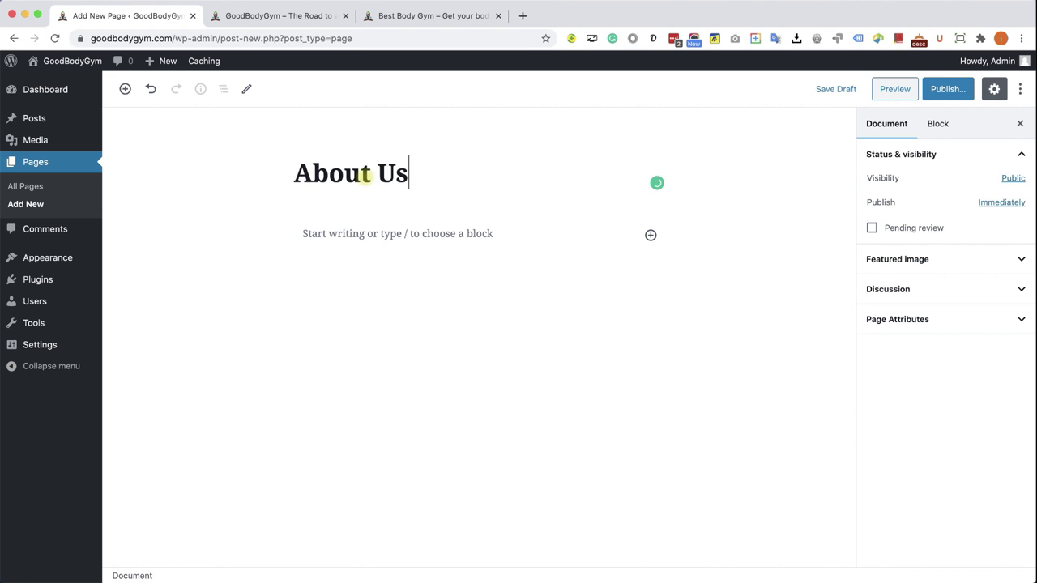
pyautogui.click(948, 89)
pyautogui.click(943, 89)
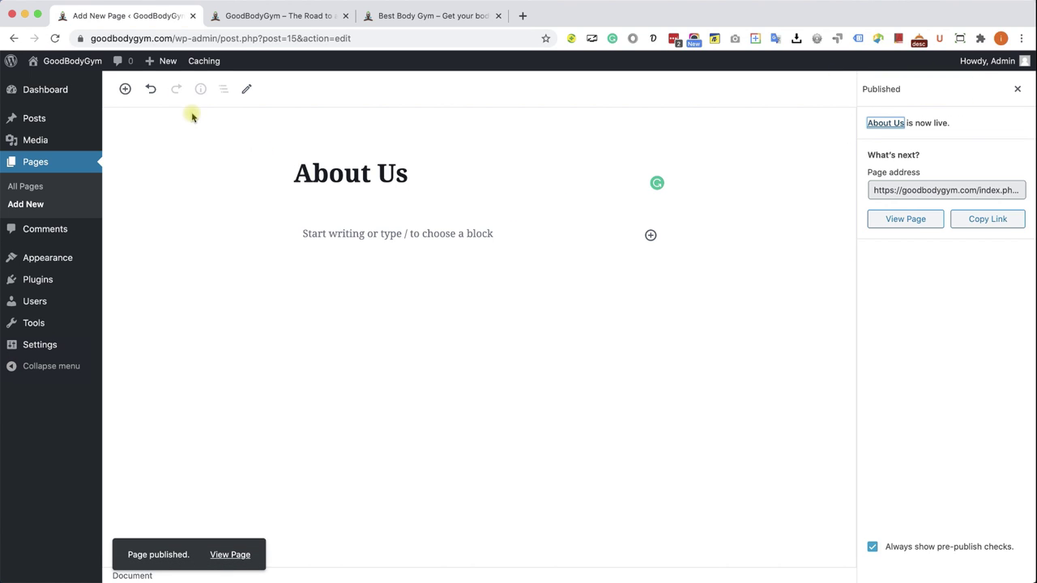
# Step: Create and publish a new page titled 'Contact Us'
pyautogui.moveTo(168, 68)
pyautogui.click(162, 116)
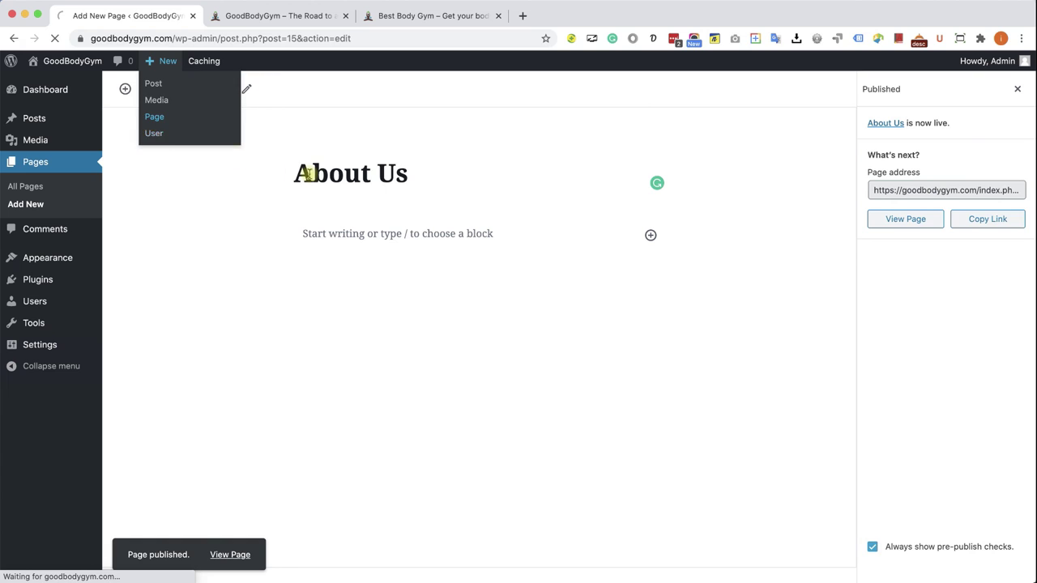
pyautogui.click(344, 174)
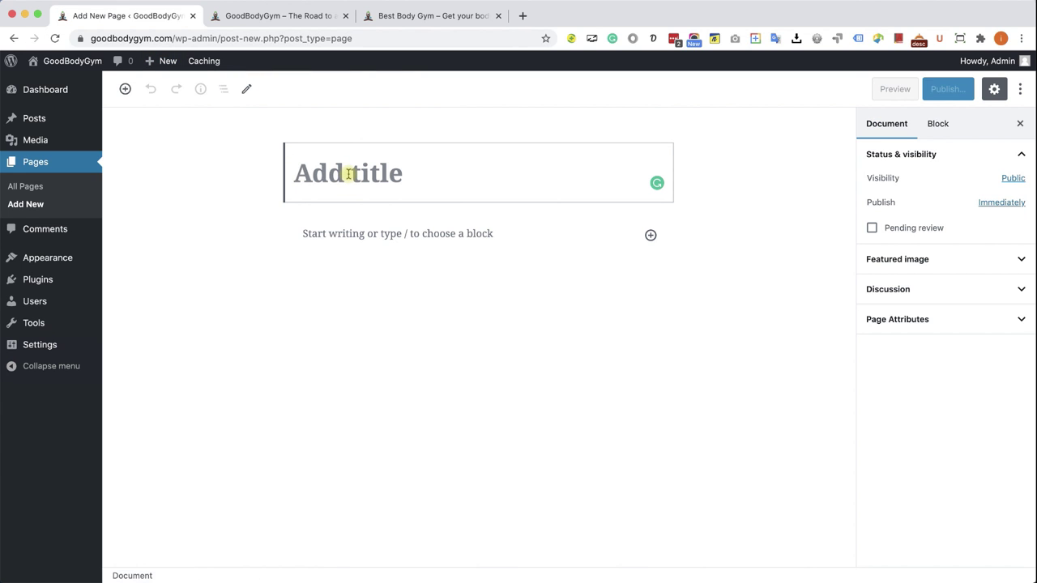
pyautogui.write('Contact')
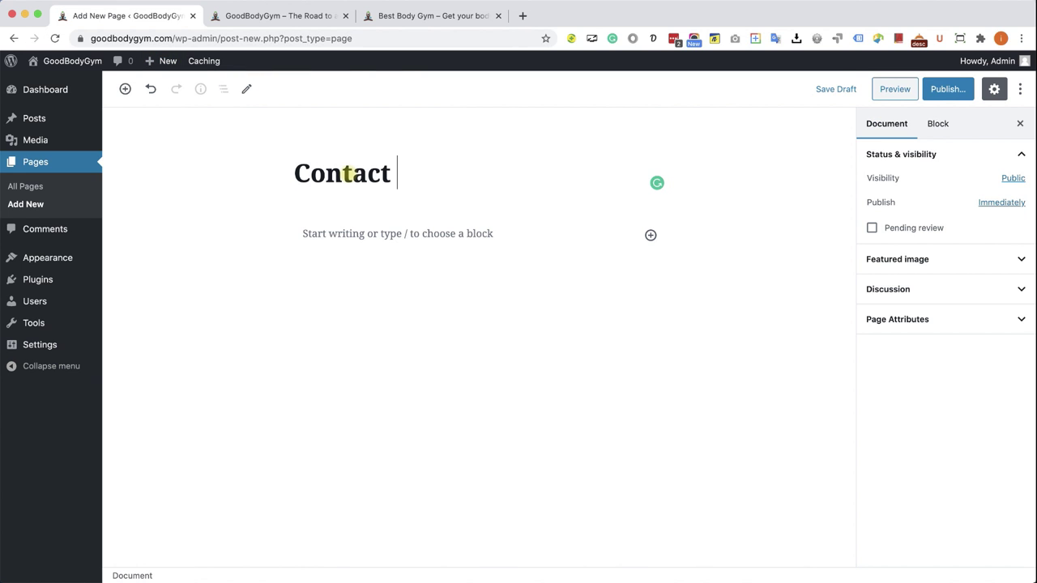
pyautogui.write(' Us')
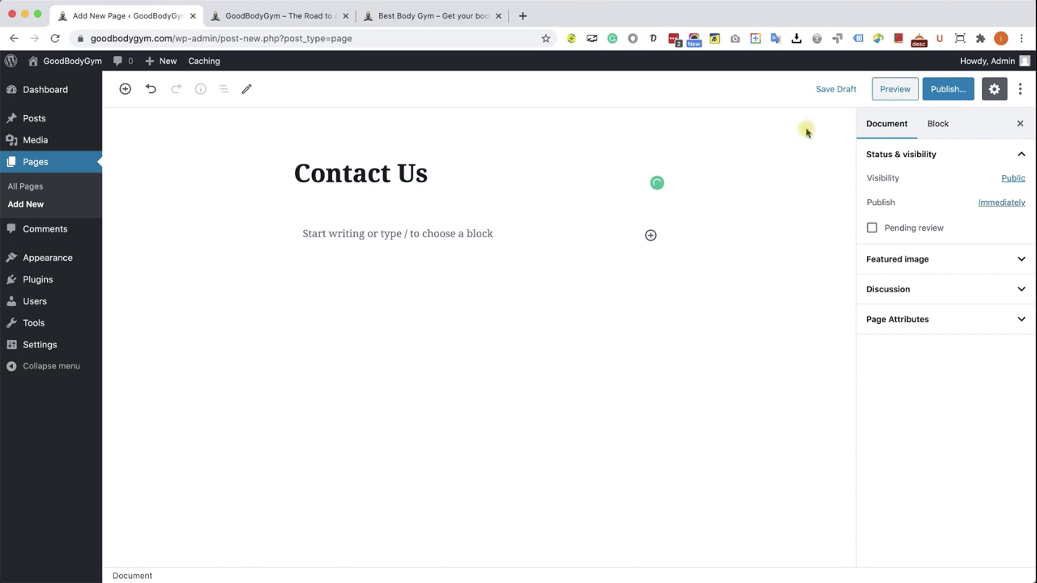
pyautogui.click(939, 91)
pyautogui.click(936, 91)
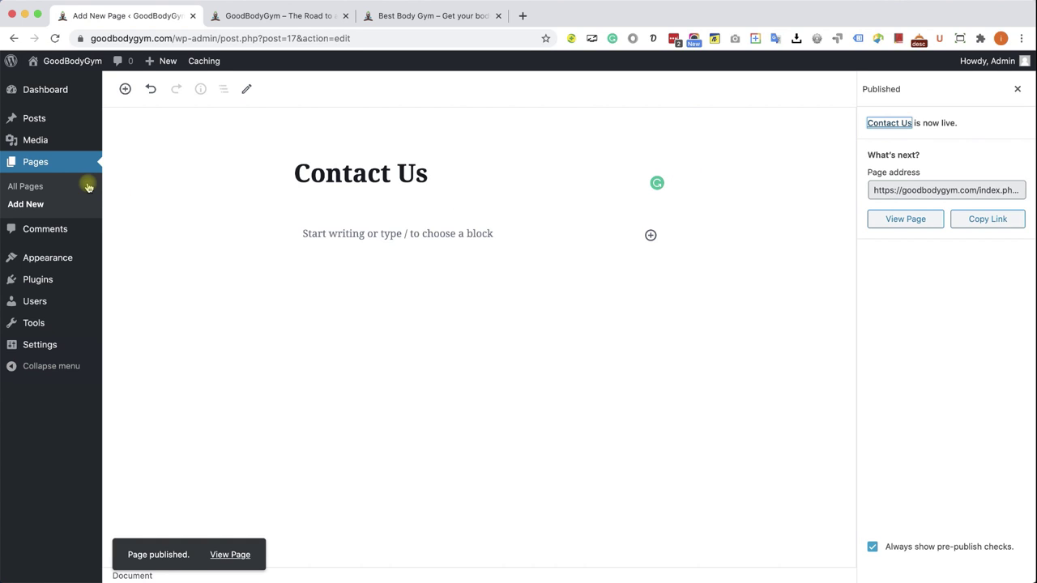
# Step: In All Pages, trash Sample Page and WPForms Preview, then view the live Home page
pyautogui.click(60, 185)
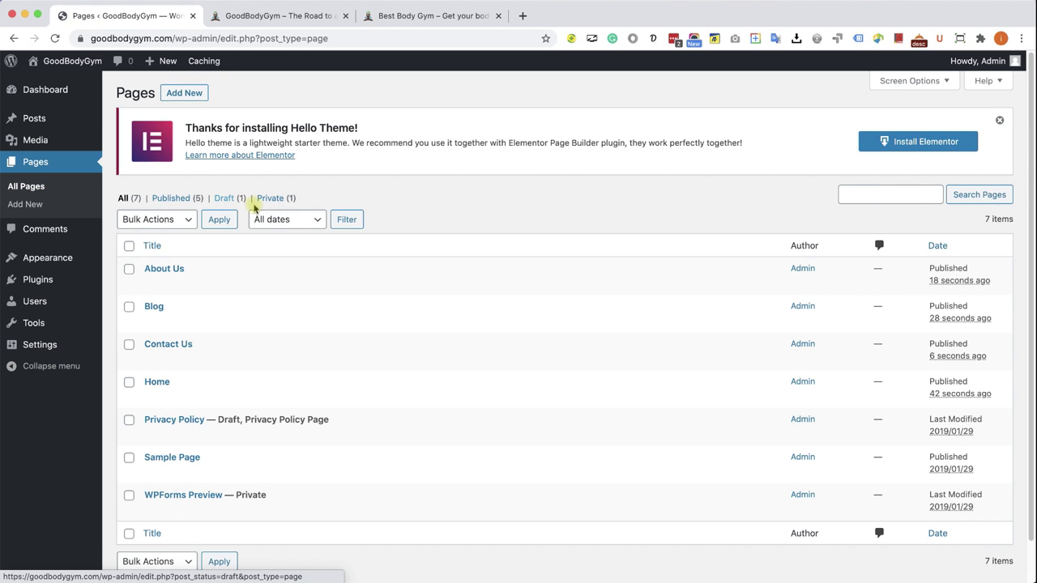
pyautogui.scroll(-1, 308, 236)
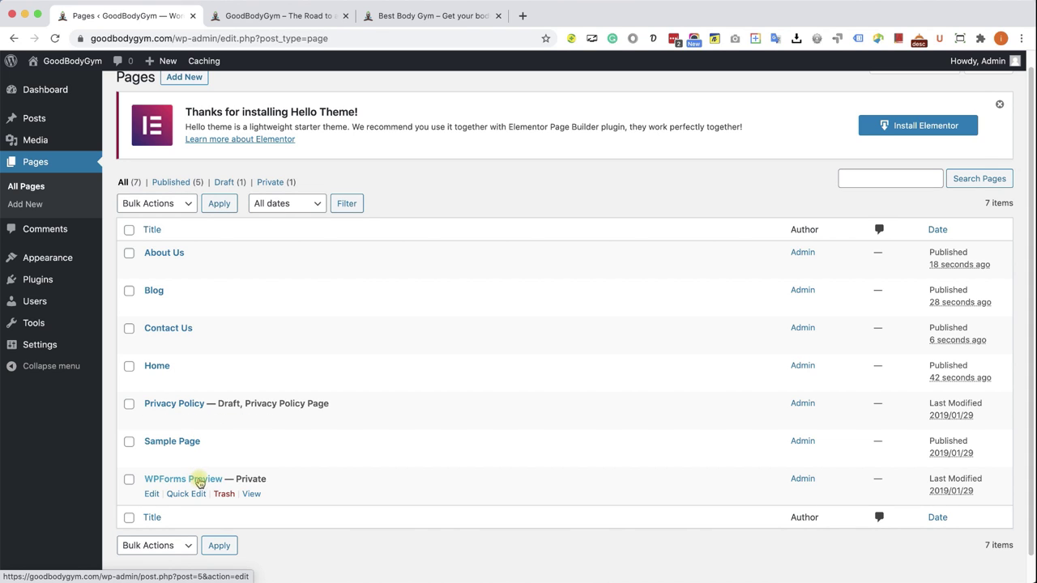
pyautogui.click(222, 456)
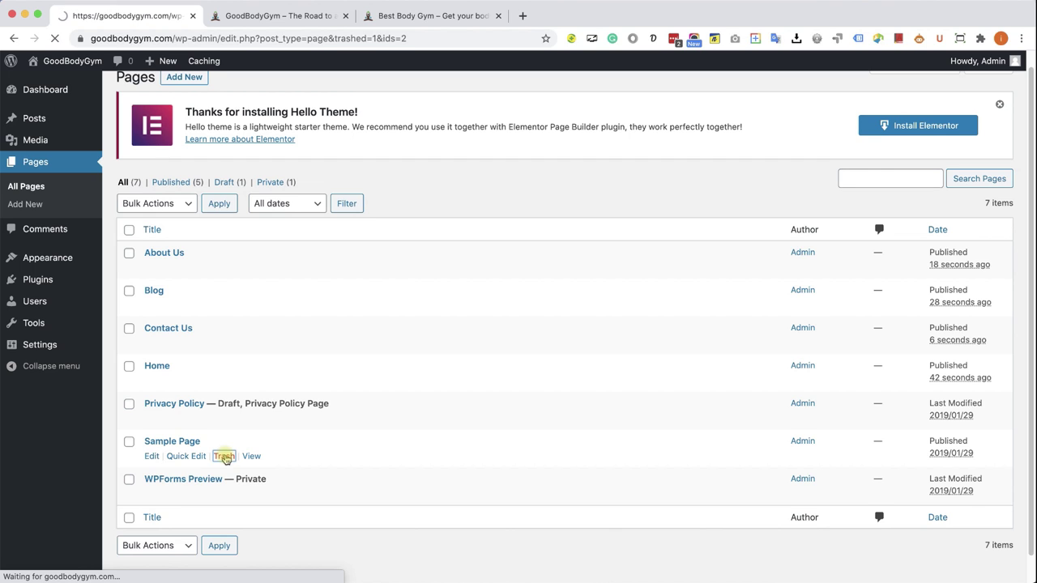
pyautogui.click(225, 507)
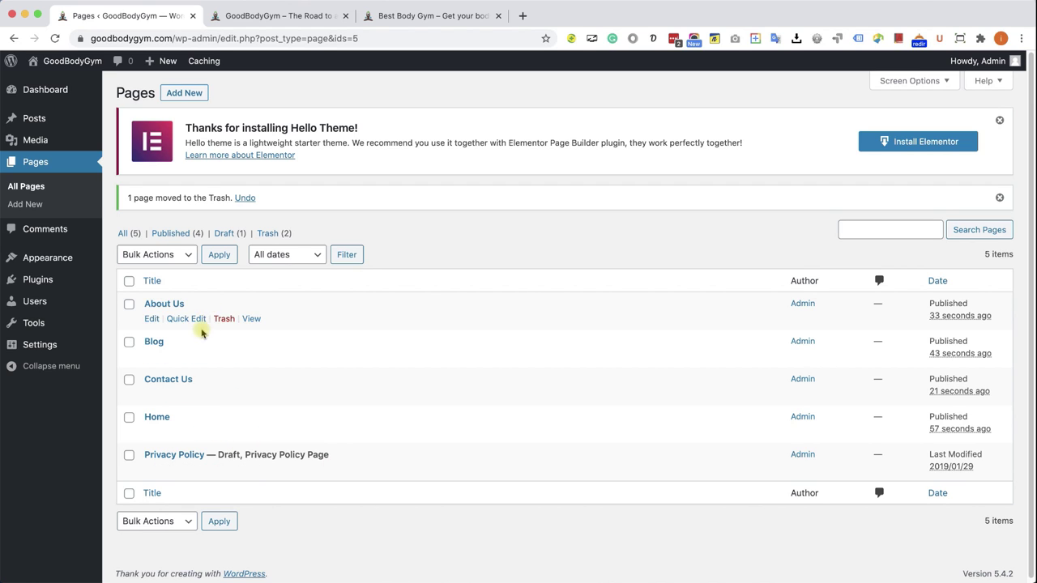
pyautogui.keyDown('super'); pyautogui.click(252, 433); pyautogui.keyUp('super')
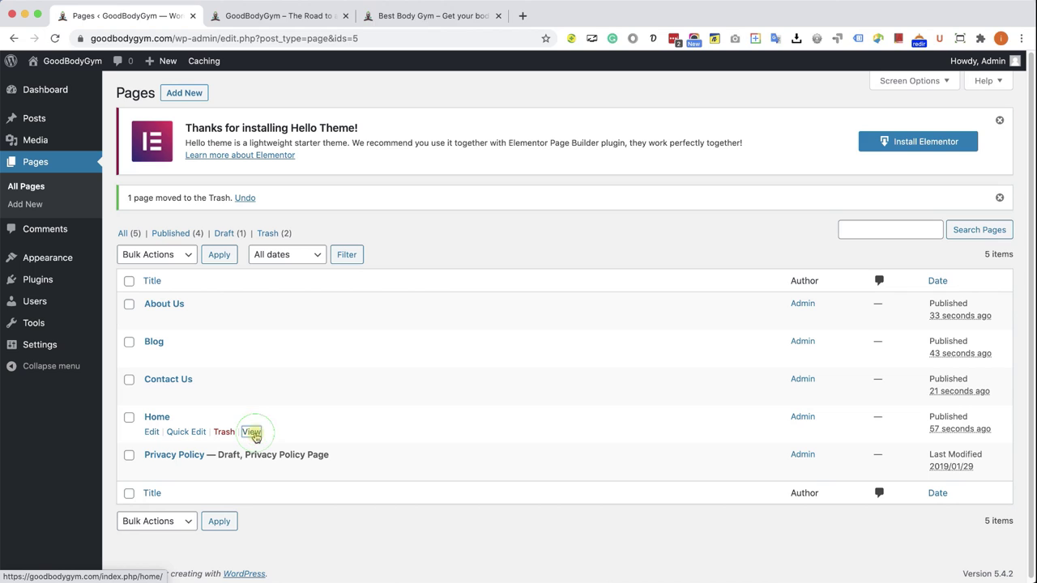
# Step: Check the live Home page and the site's front page, then return to the Pages list
pyautogui.click(276, 16)
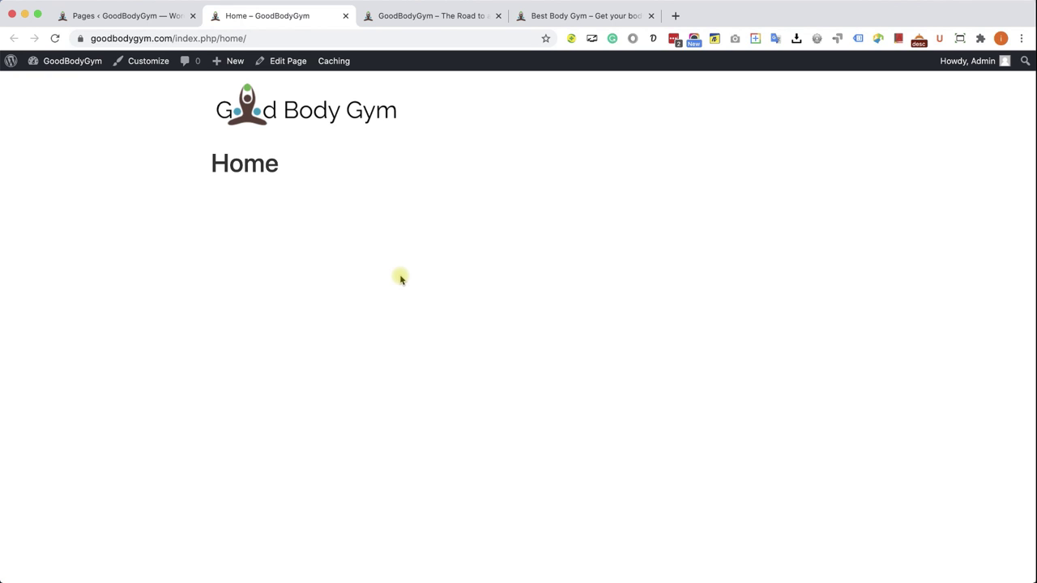
pyautogui.click(322, 114)
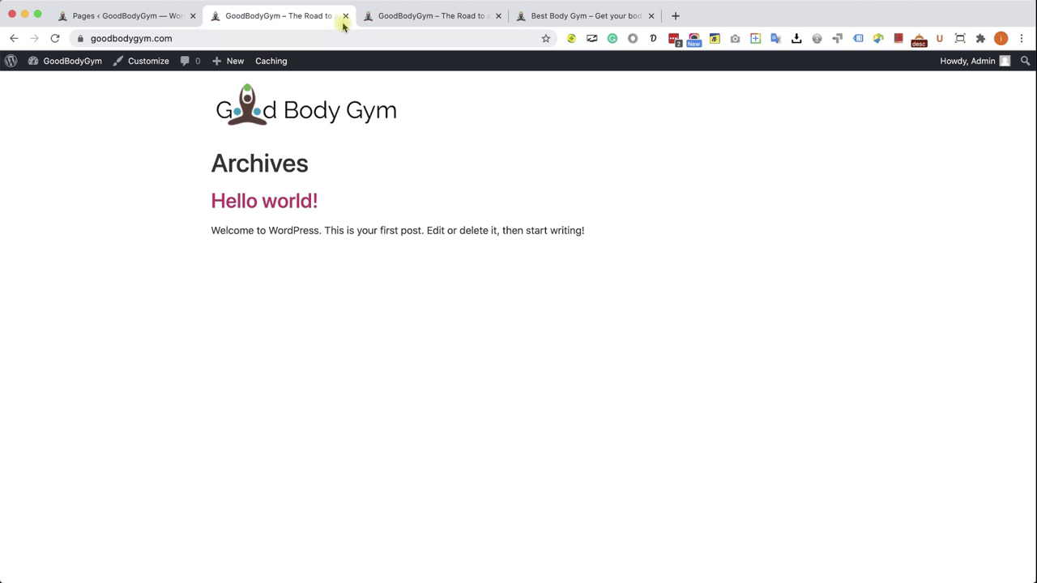
pyautogui.click(157, 17)
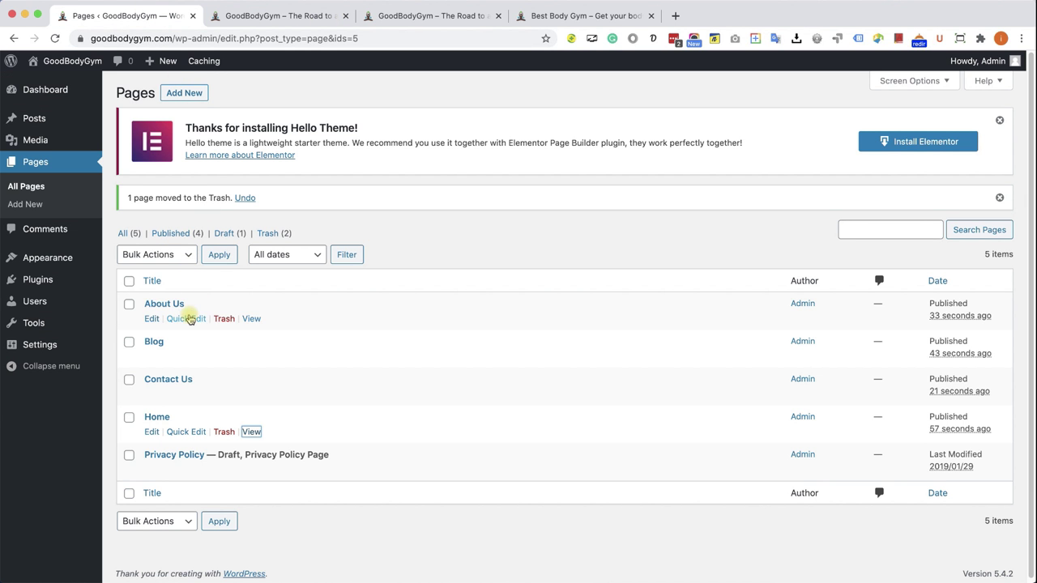
# Step: Open the live About Us page, compare it with the reference site's About Us, and return to Pages
pyautogui.click(252, 320)
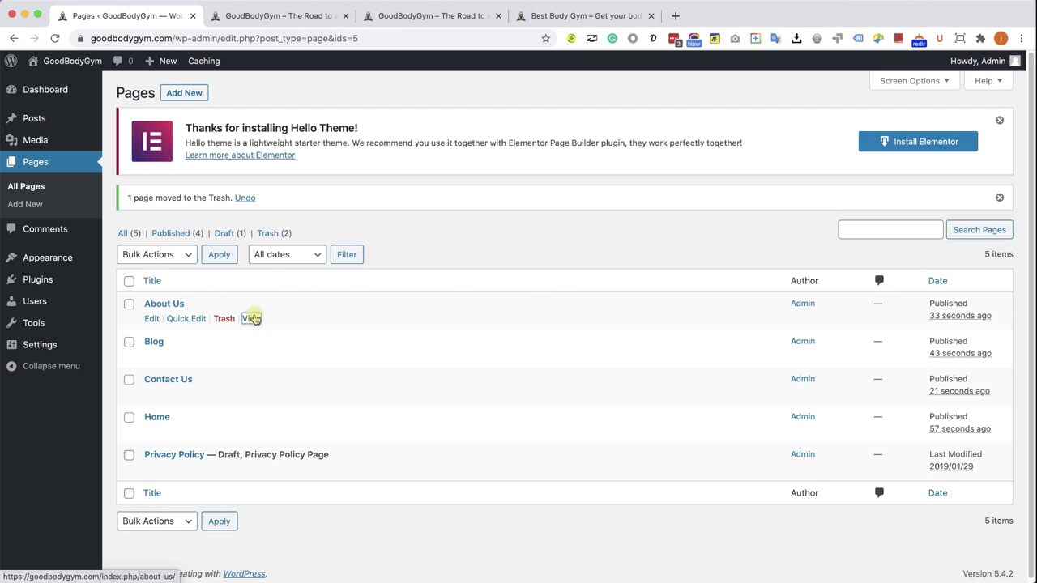
pyautogui.click(385, 15)
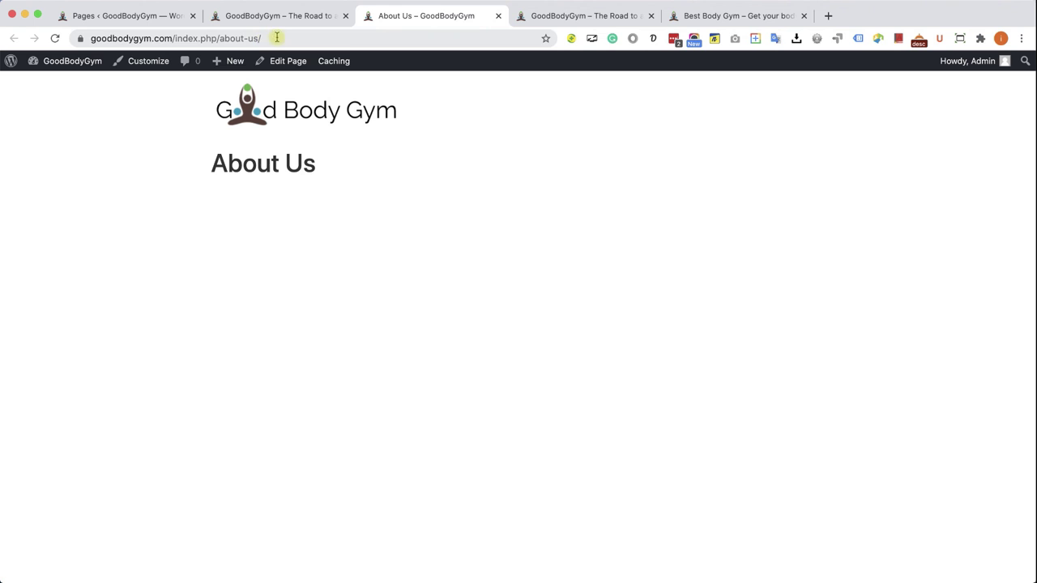
pyautogui.click(577, 21)
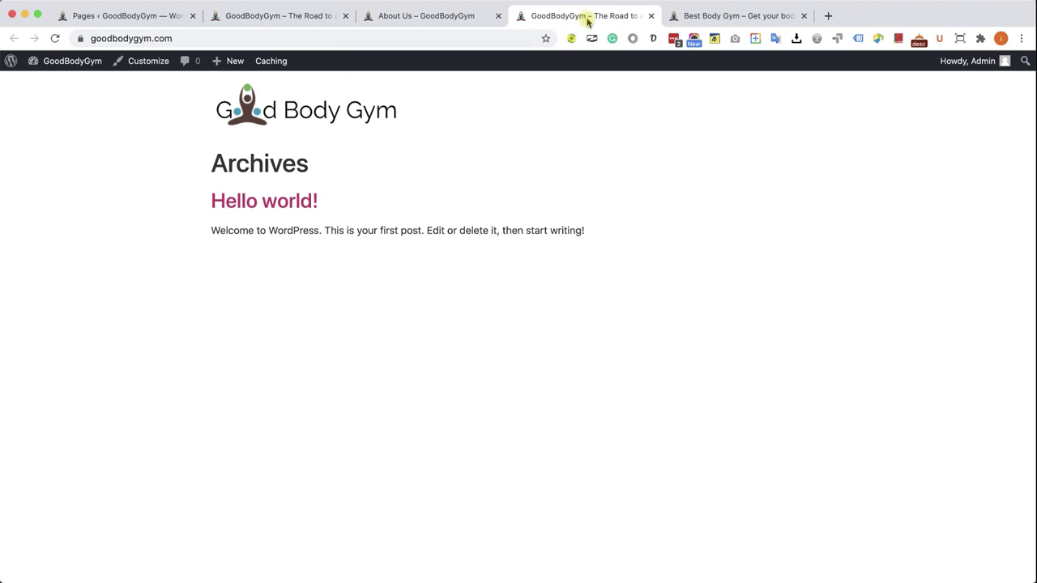
pyautogui.click(708, 19)
pyautogui.click(738, 84)
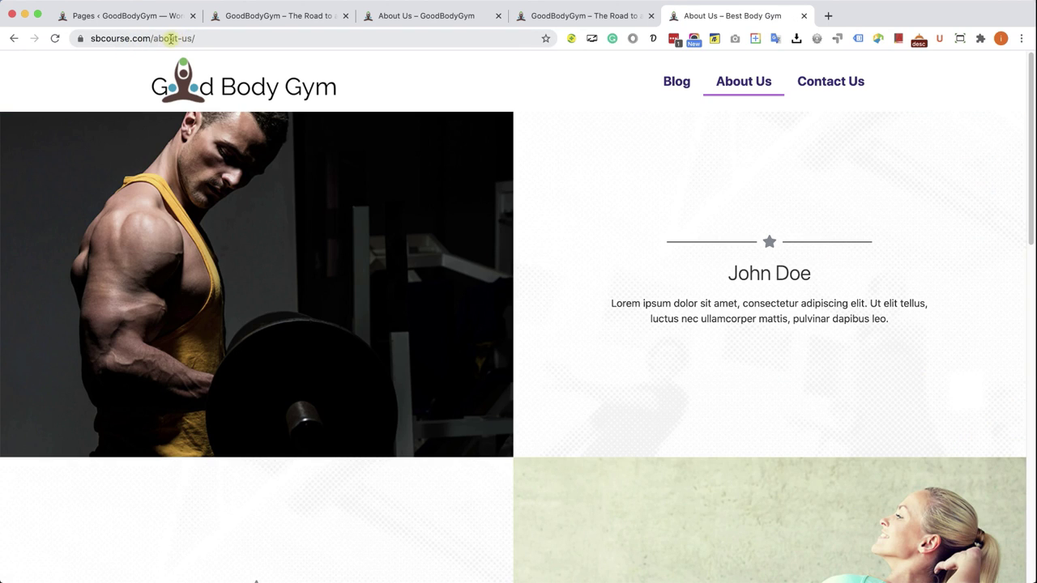
pyautogui.click(409, 24)
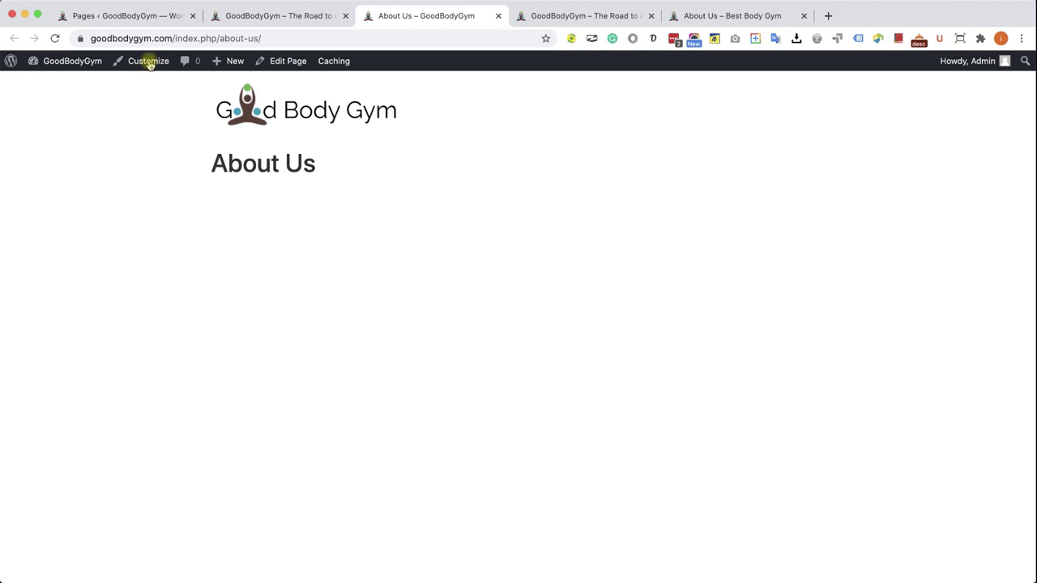
pyautogui.click(145, 20)
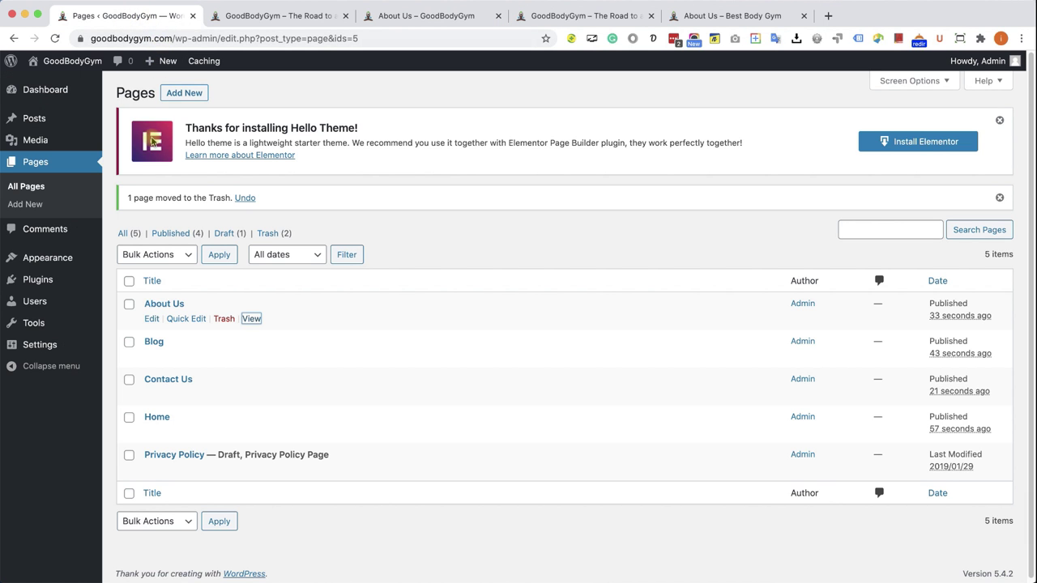
pyautogui.moveTo(49, 346)
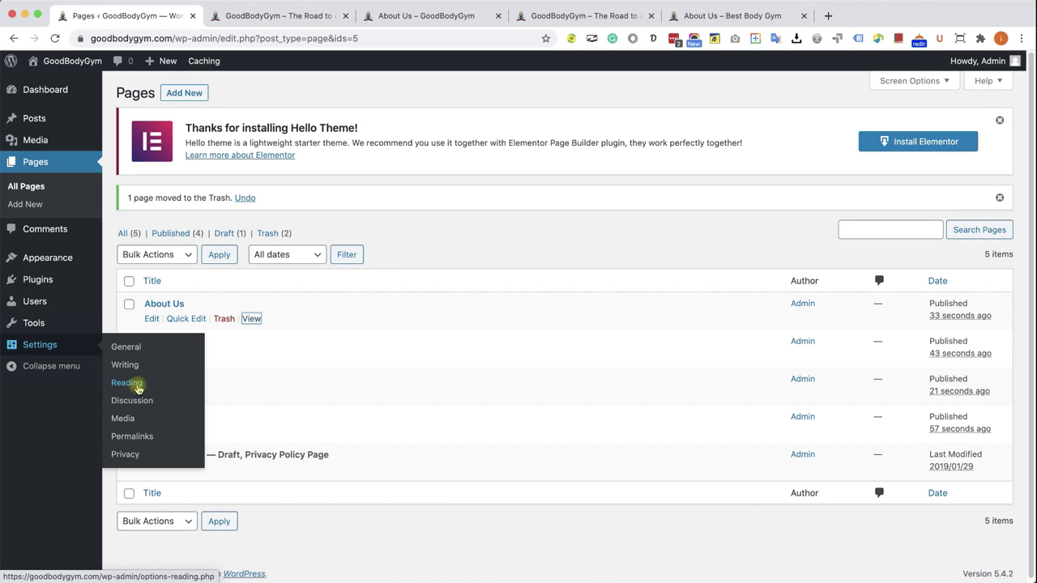
# Step: In Reading settings, set the static homepage to Home and the posts page to Blog, then save
pyautogui.click(127, 384)
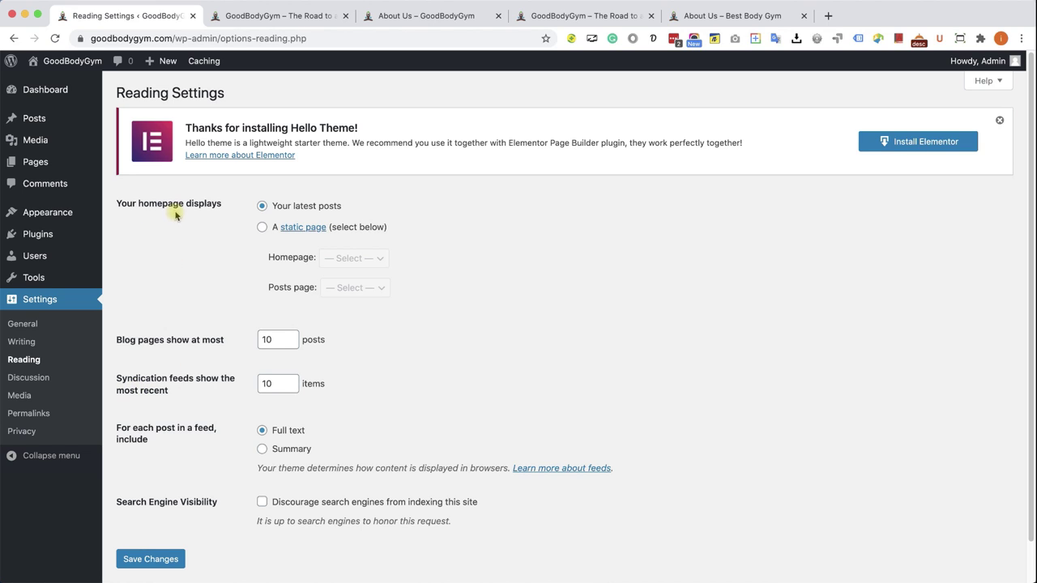
pyautogui.click(262, 229)
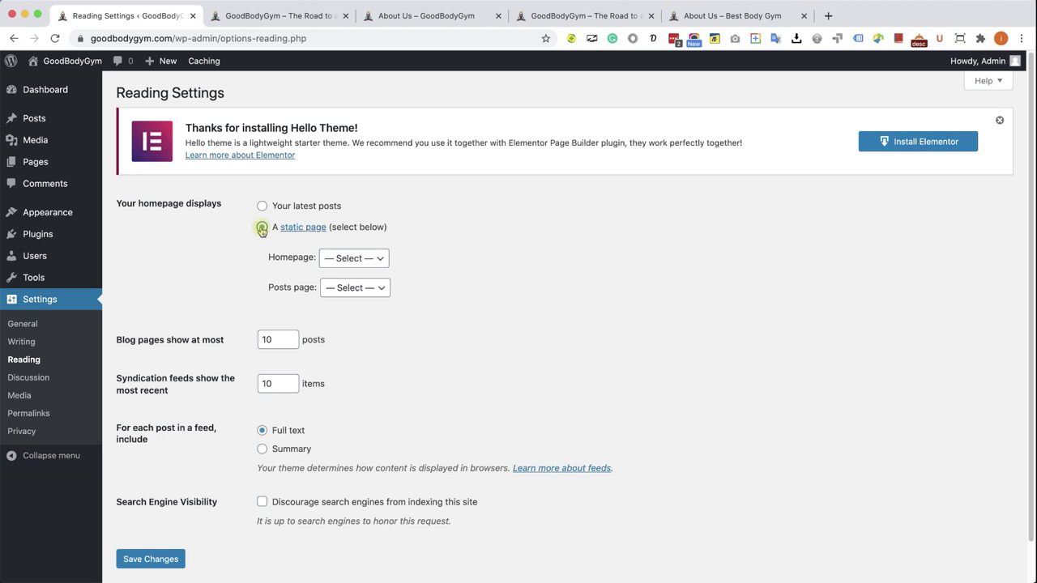
pyautogui.click(344, 257)
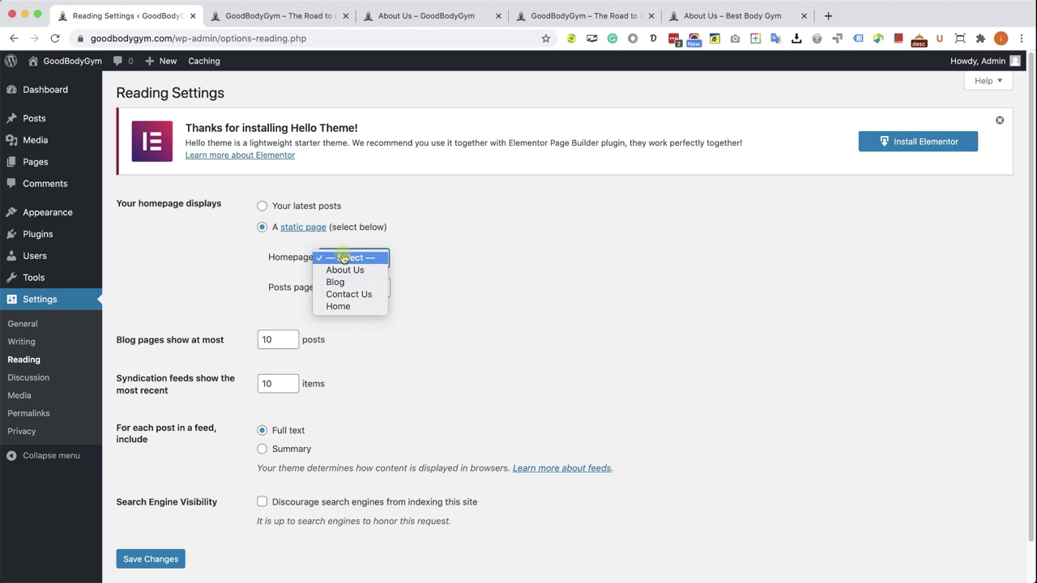
pyautogui.click(340, 307)
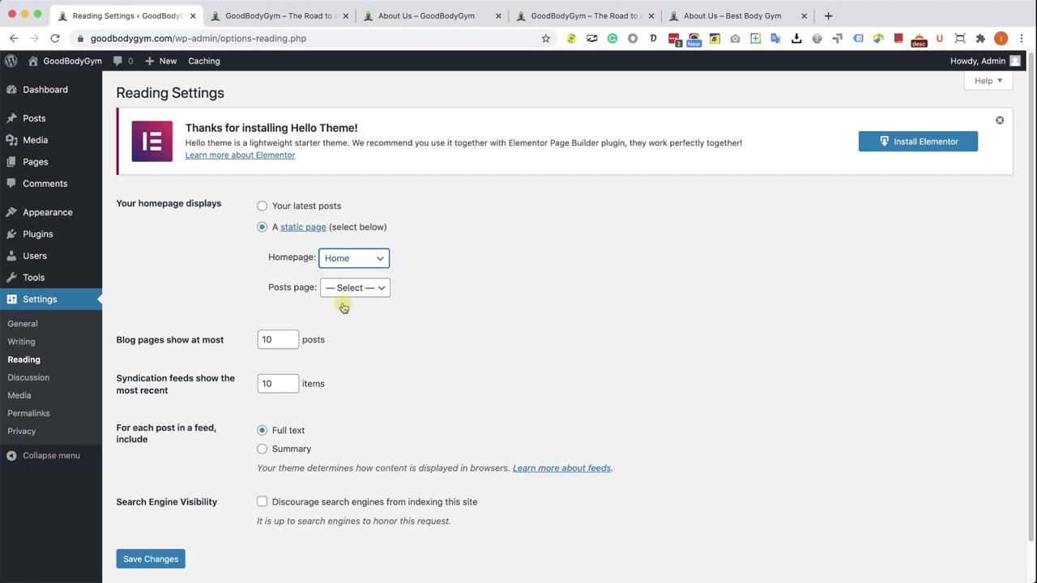
pyautogui.click(338, 289)
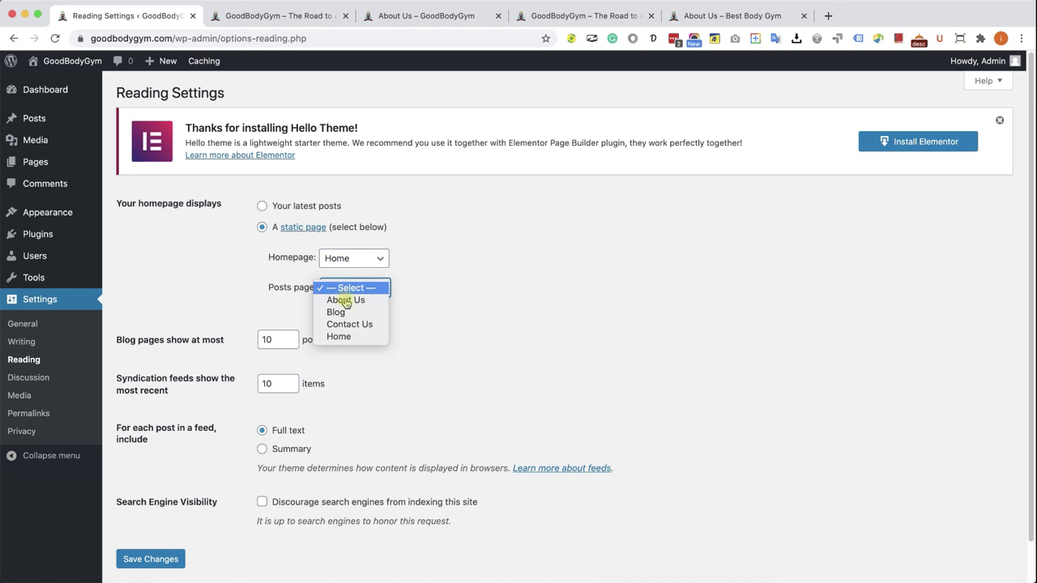
pyautogui.click(347, 313)
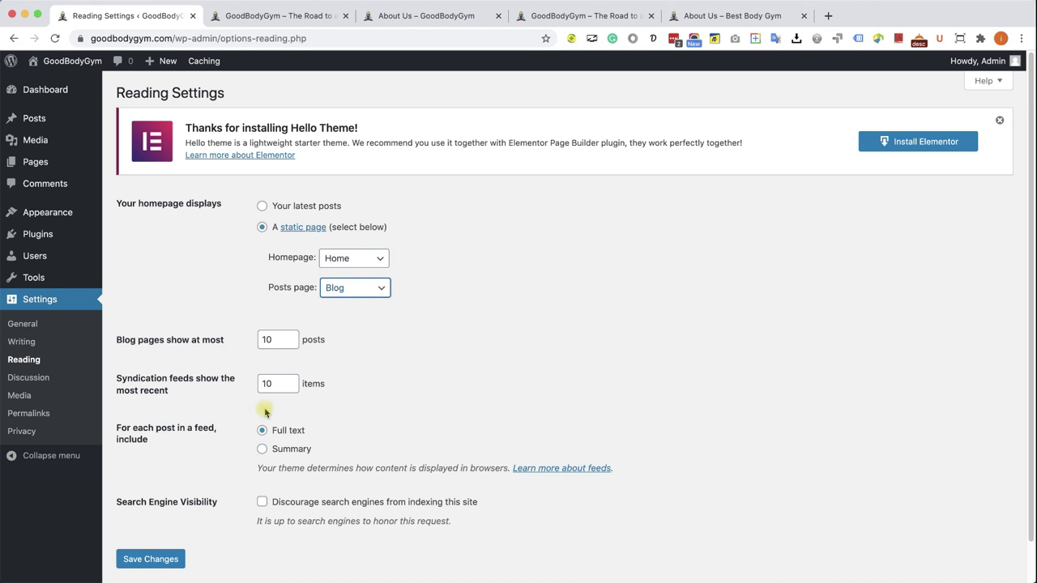
pyautogui.click(162, 559)
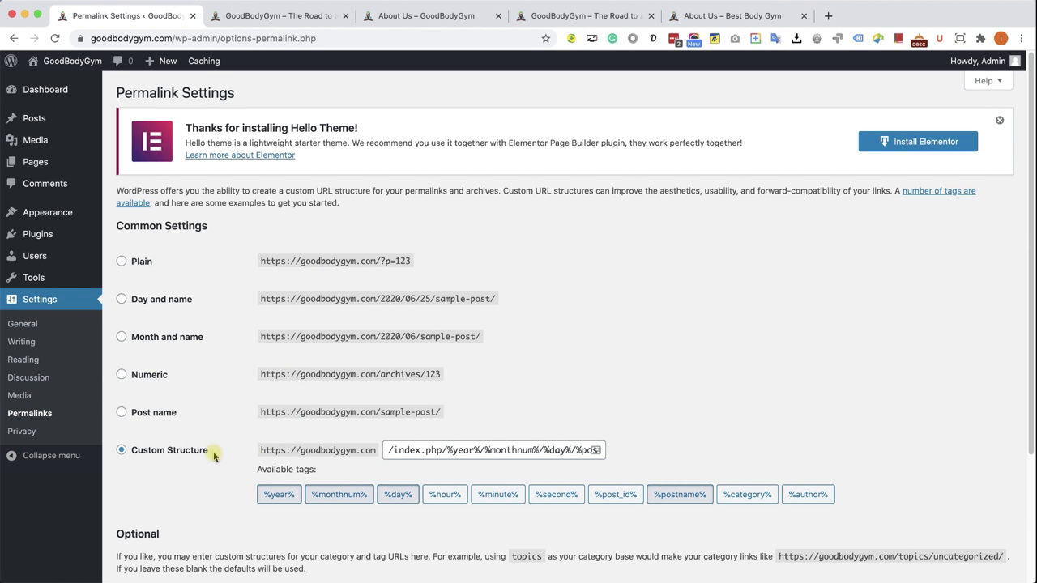
# Step: Switch permalinks to the Post name structure (/%postname%/) and save
pyautogui.click(158, 417)
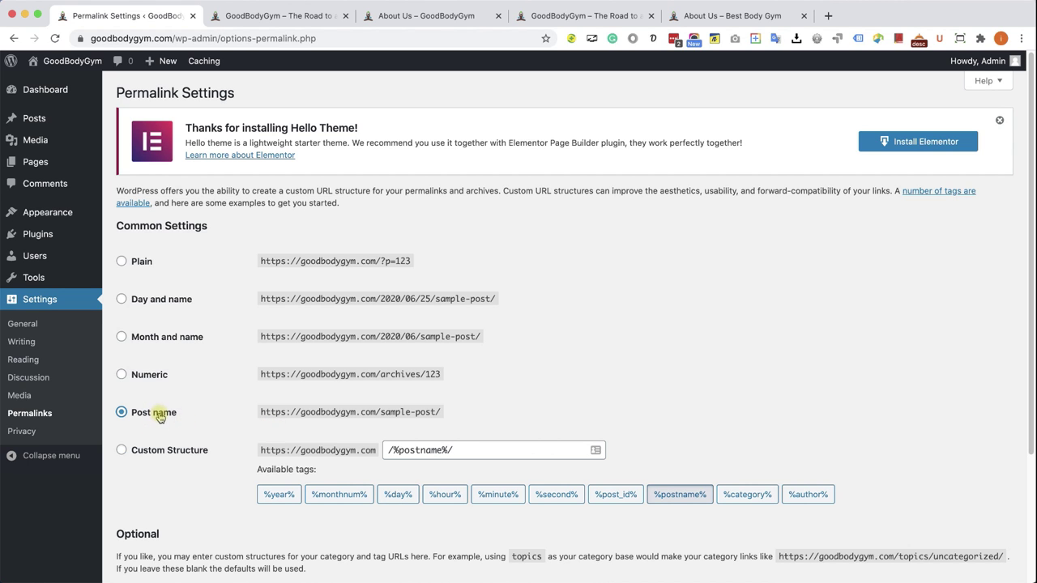
pyautogui.scroll(-5, 192, 416)
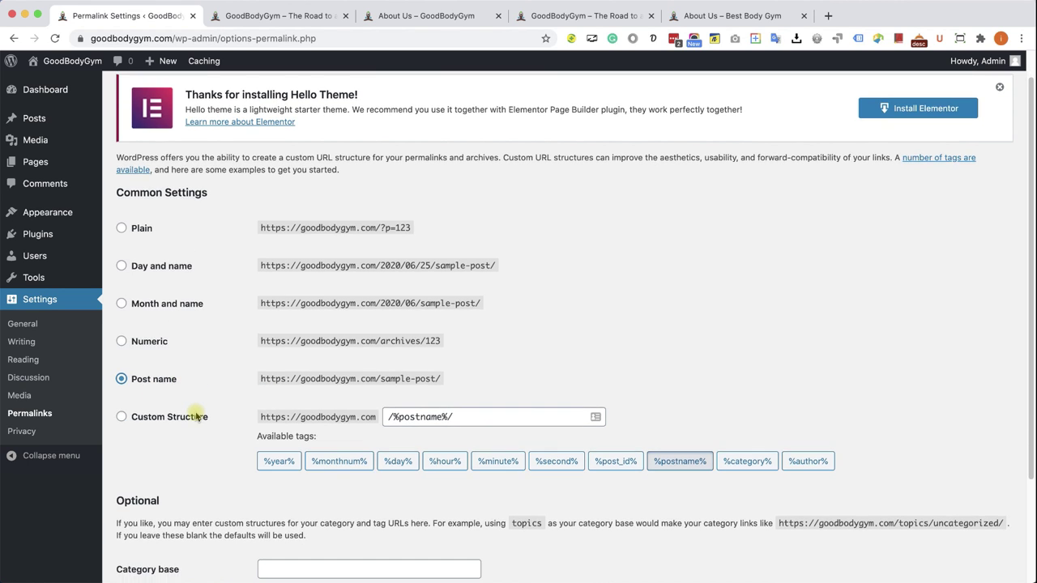
pyautogui.click(163, 516)
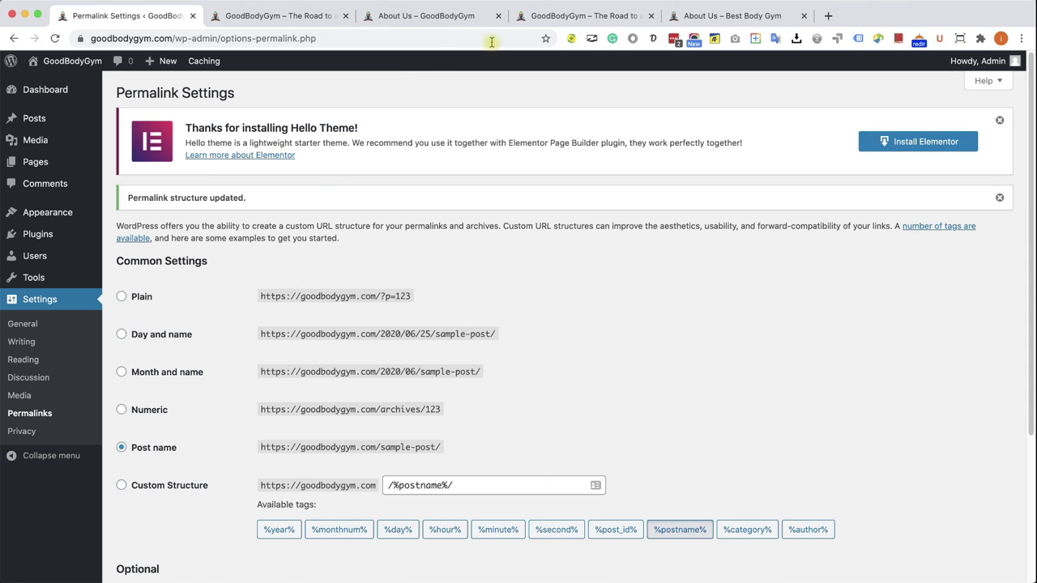
# Step: Close the two extra browser tabs and load the site's home page
pyautogui.click(498, 16)
pyautogui.click(498, 16)
pyautogui.click(275, 16)
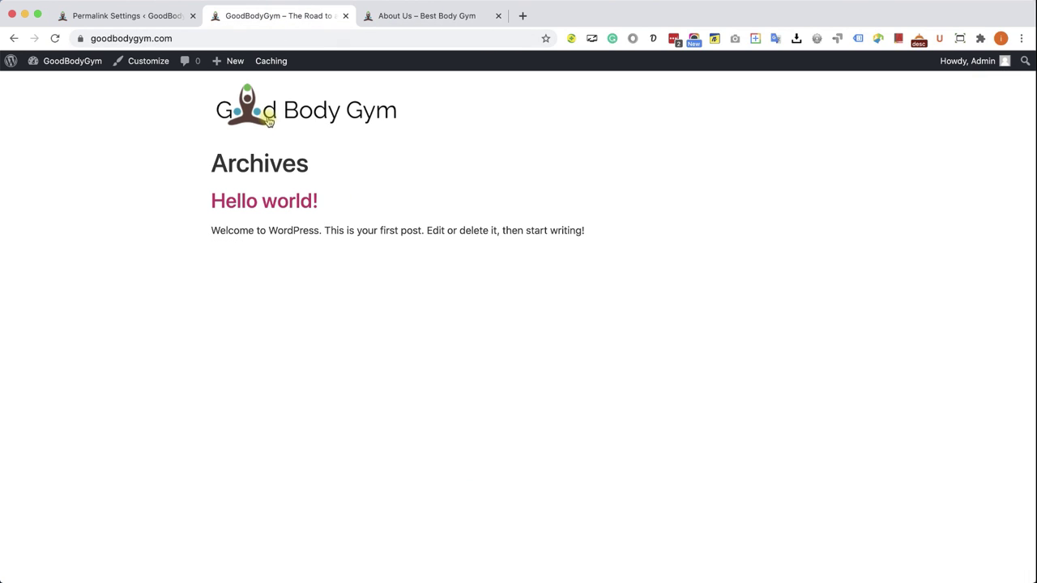
pyautogui.click(256, 123)
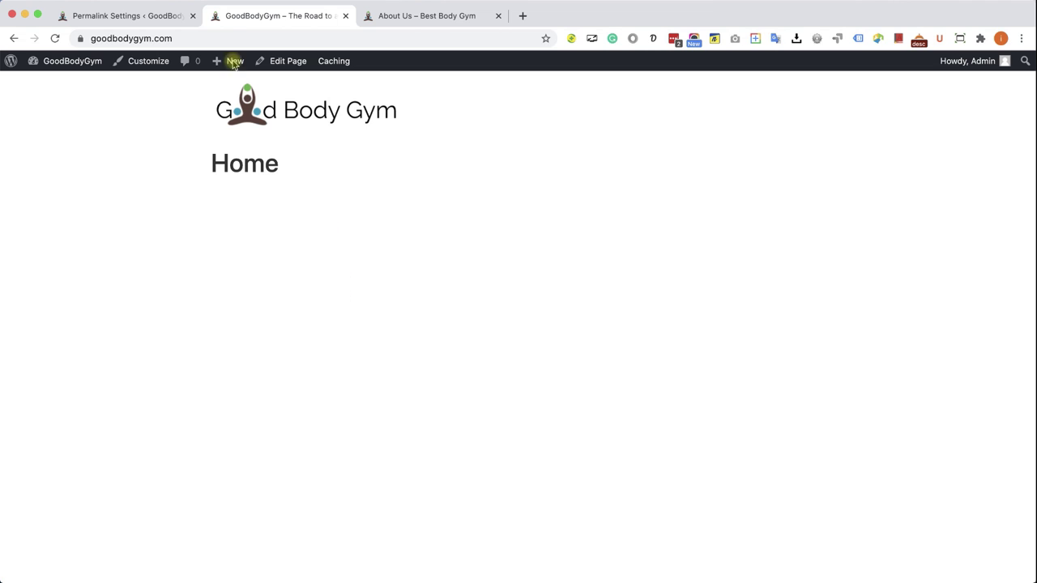
# Step: Check that the About Us page loads at /about-us, then return to Permalink Settings
pyautogui.click(230, 37)
pyautogui.click(231, 37)
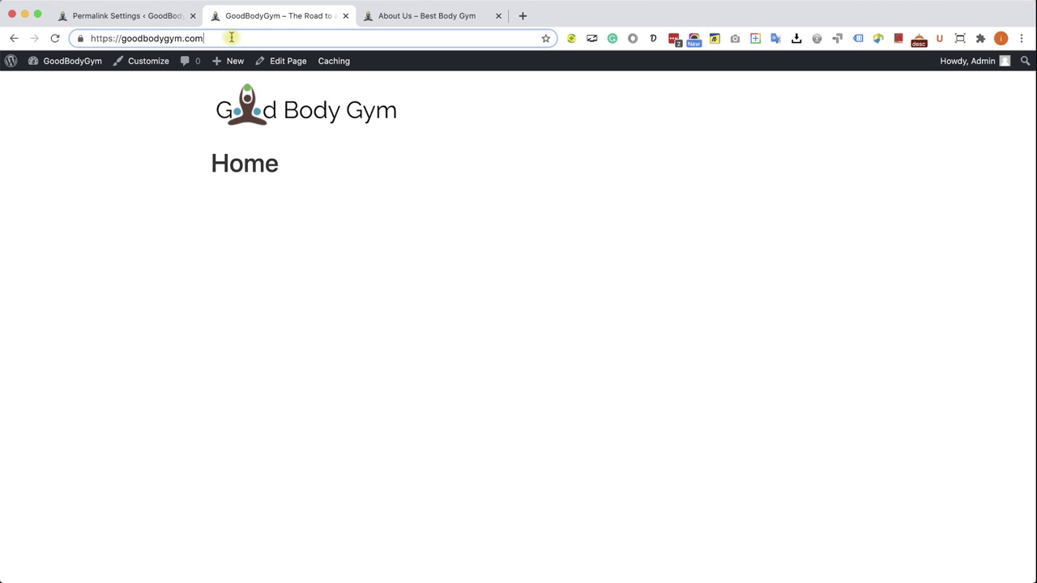
pyautogui.write('/about-us')
pyautogui.press('Return')
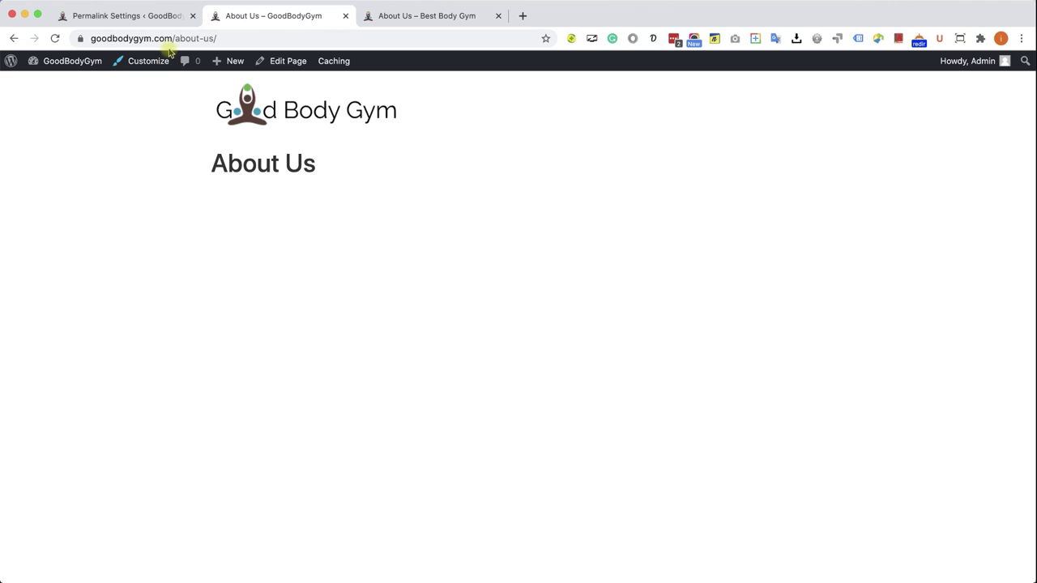
pyautogui.click(291, 121)
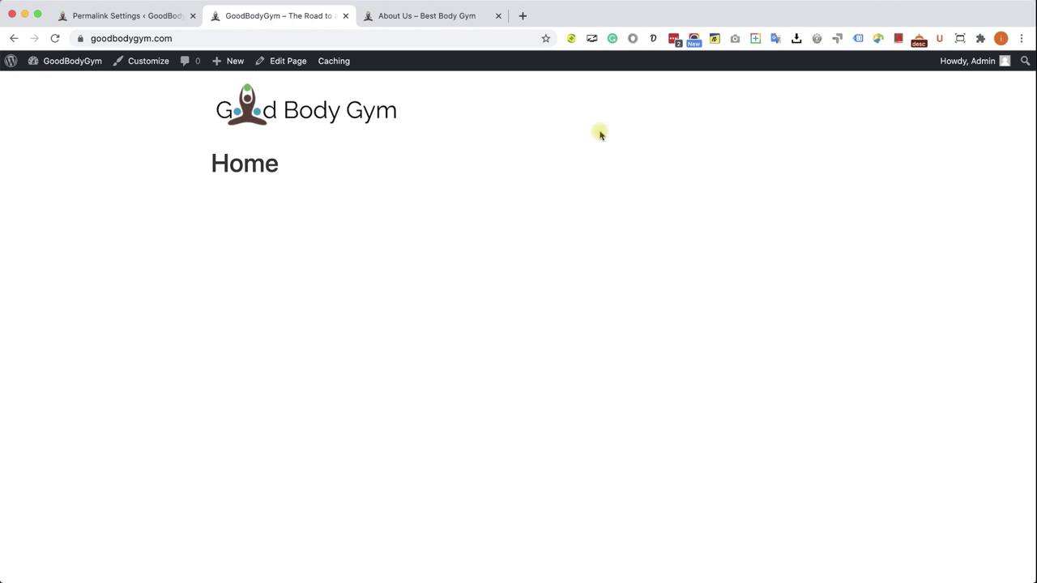
pyautogui.click(165, 25)
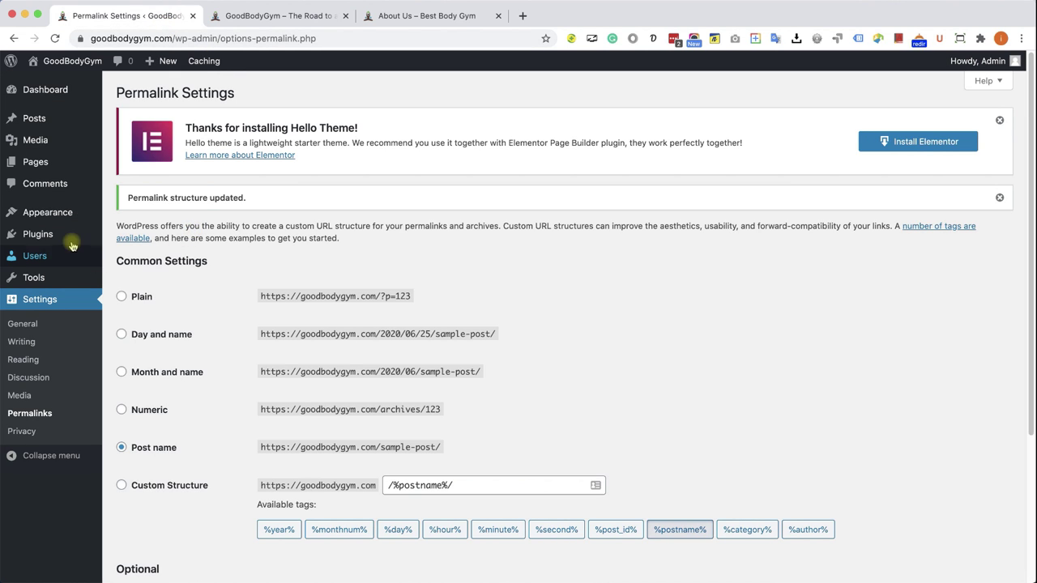
# Step: In the Menus editor, remove the Home item from the menu
pyautogui.moveTo(69, 212)
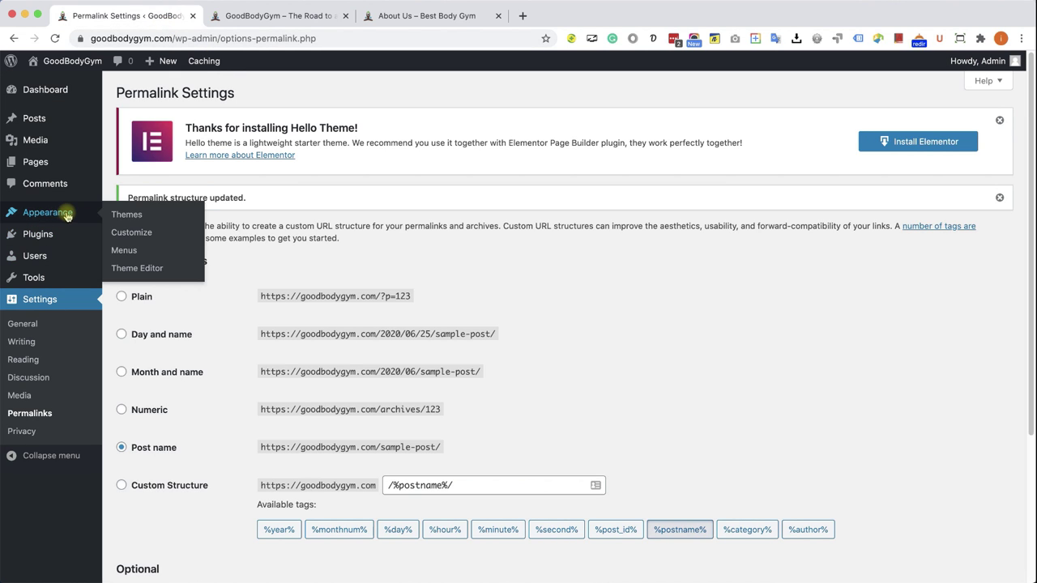
pyautogui.click(151, 252)
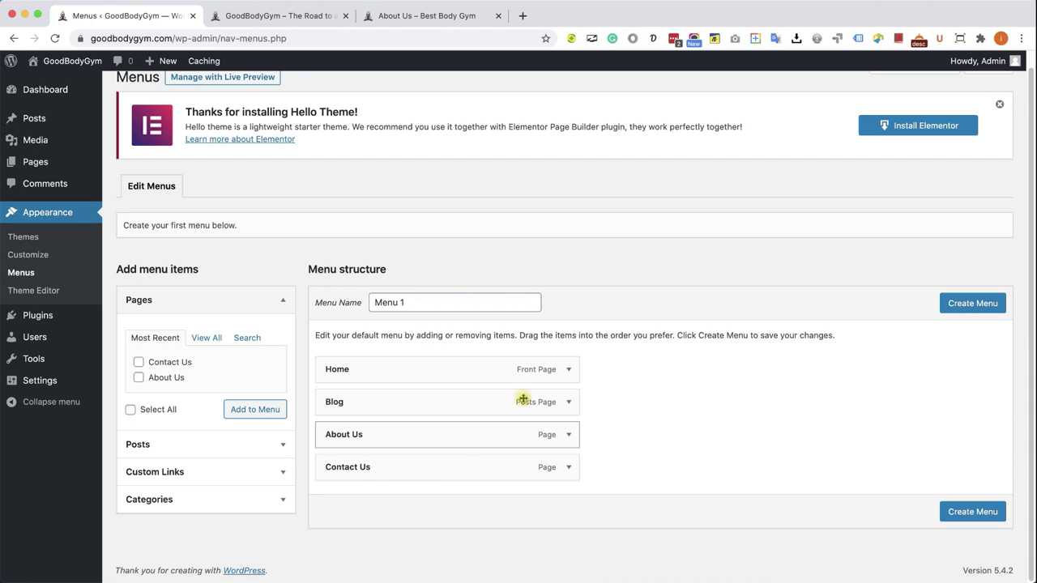
pyautogui.click(568, 369)
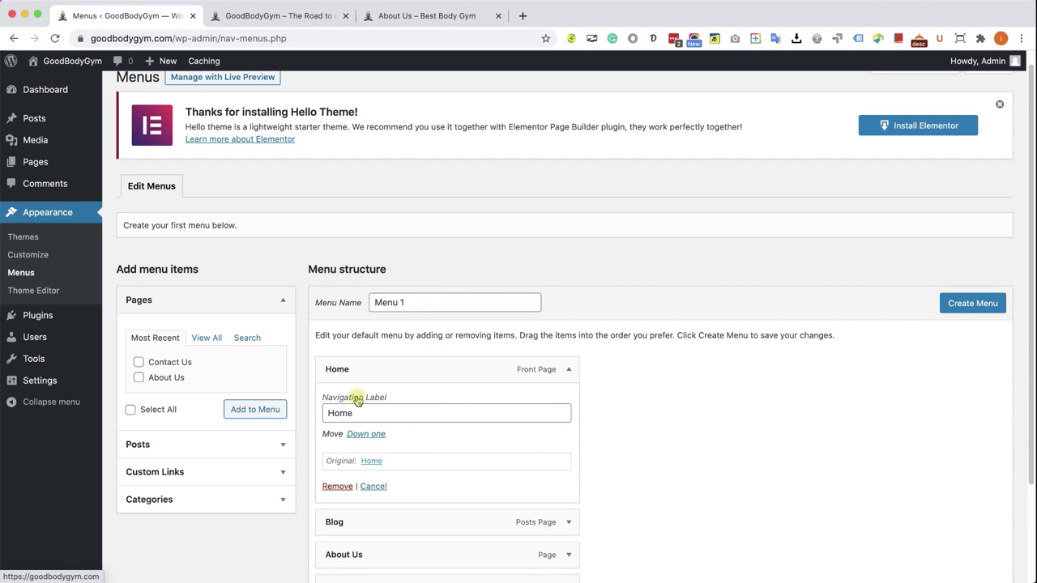
pyautogui.click(337, 487)
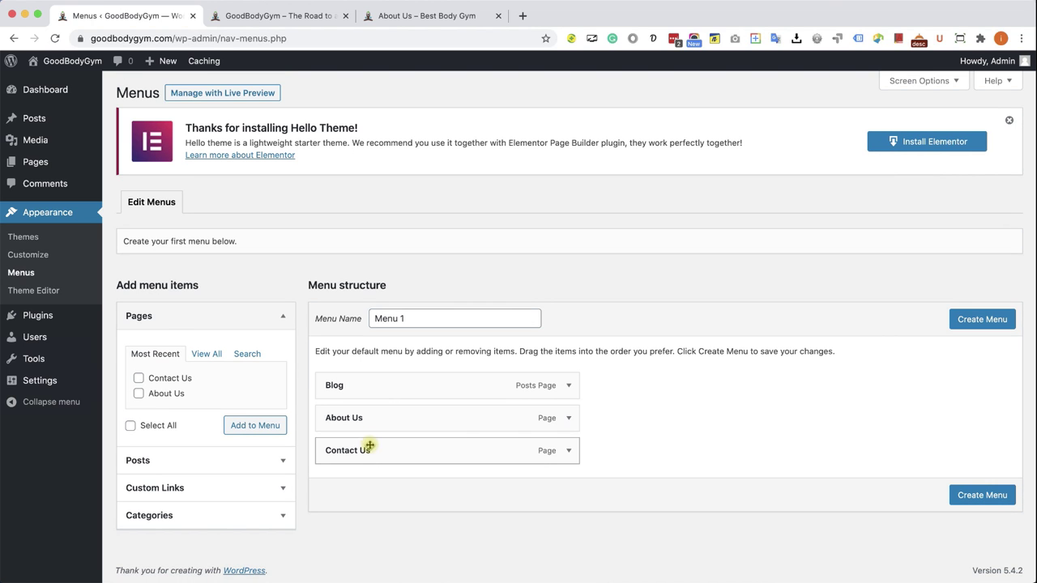
# Step: Reorder the menu items to Blog, About Us, Contact Us, all top-level
pyautogui.moveTo(361, 450); pyautogui.dragTo(352, 417)
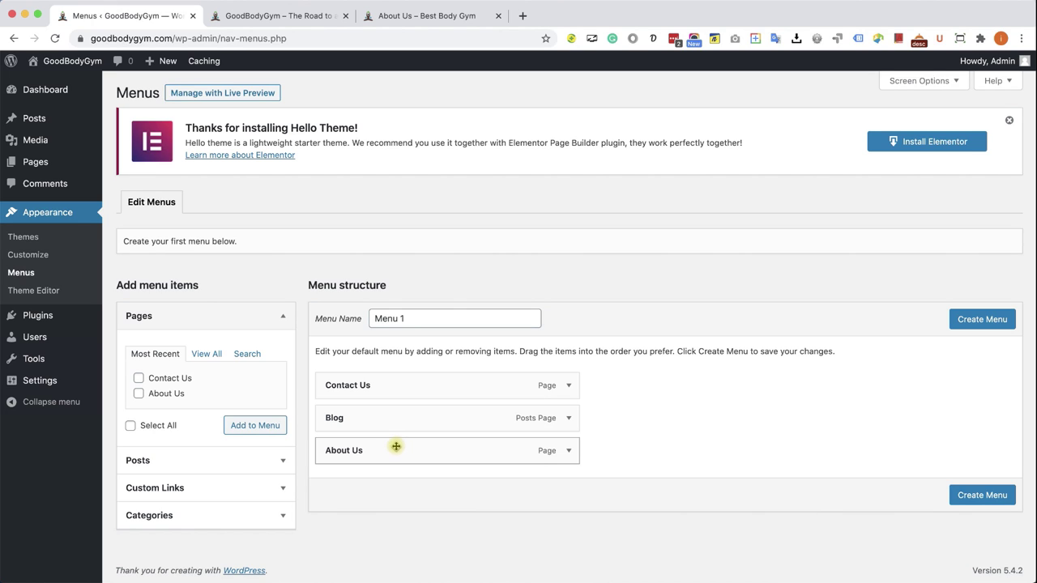
pyautogui.moveTo(376, 444); pyautogui.dragTo(396, 460)
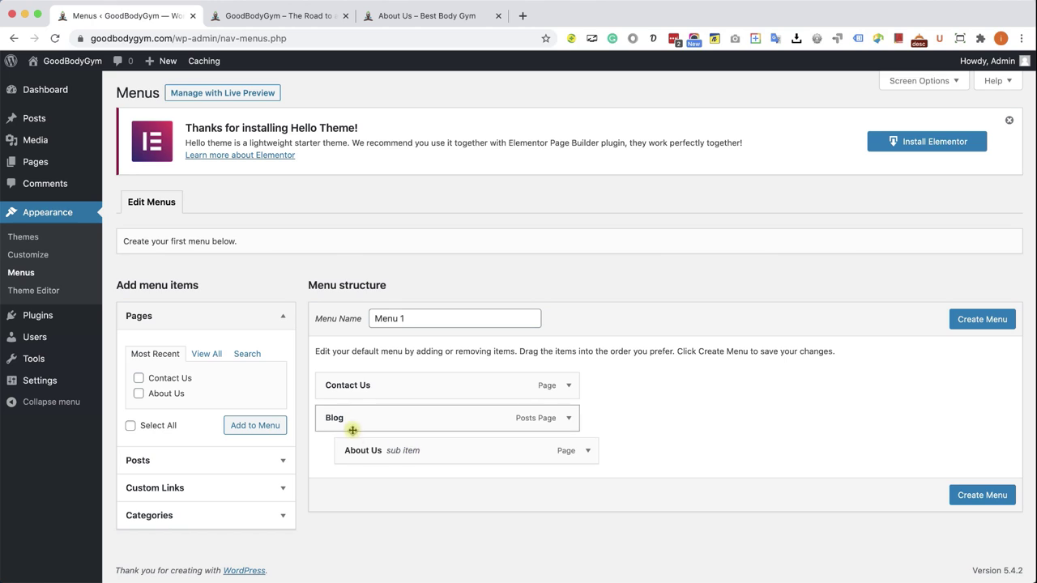
pyautogui.moveTo(362, 449); pyautogui.dragTo(353, 384)
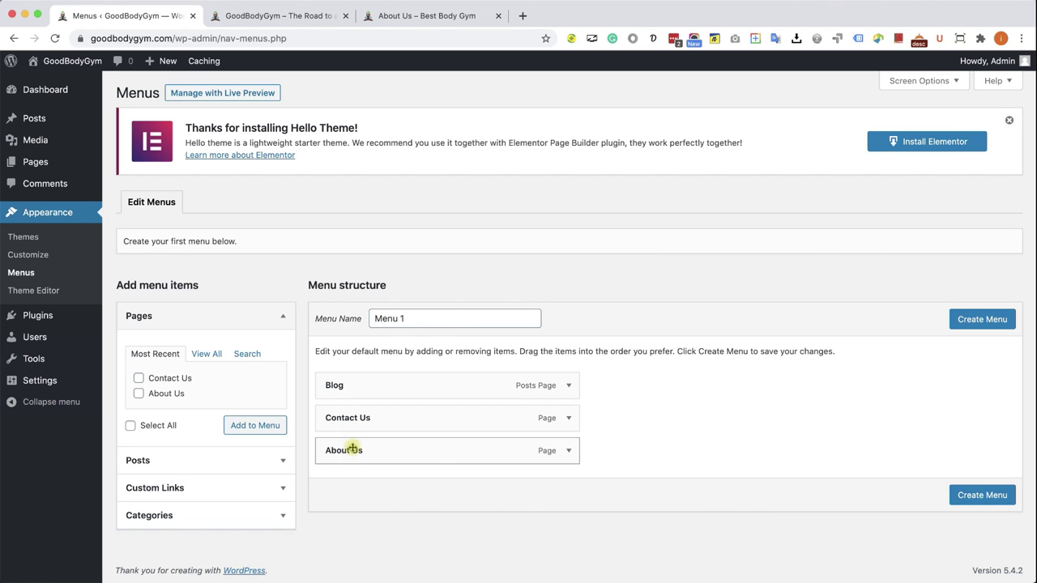
pyautogui.moveTo(352, 447); pyautogui.dragTo(343, 413)
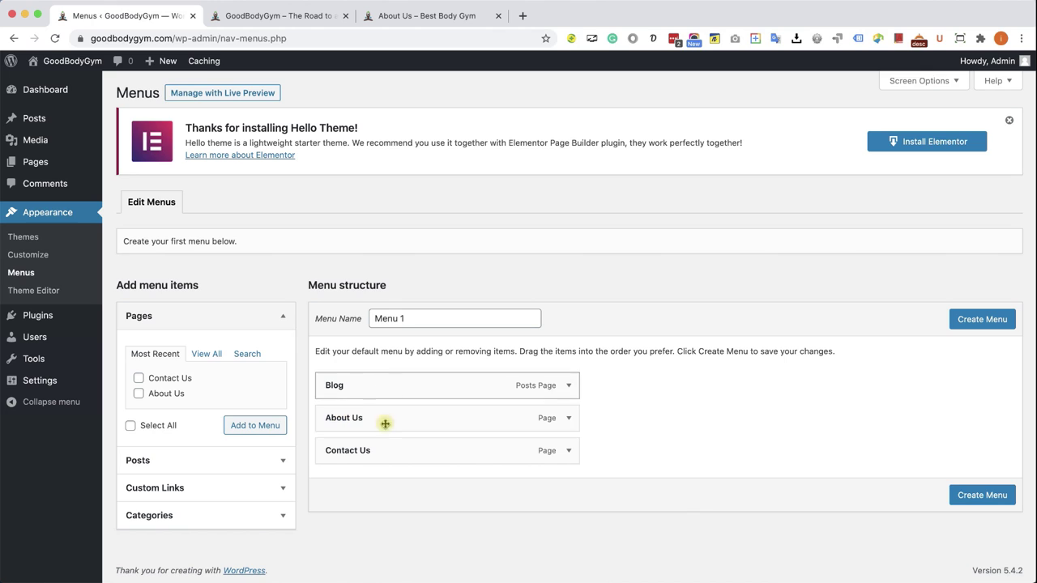
# Step: Name the menu 'header menu' and create it
pyautogui.doubleClick(434, 317)
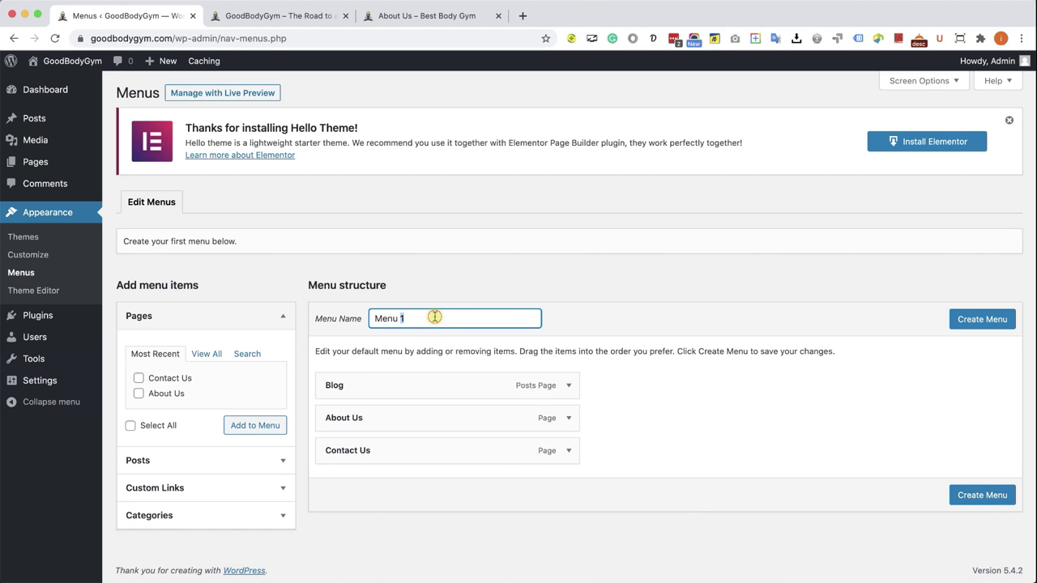
pyautogui.write('Hea')
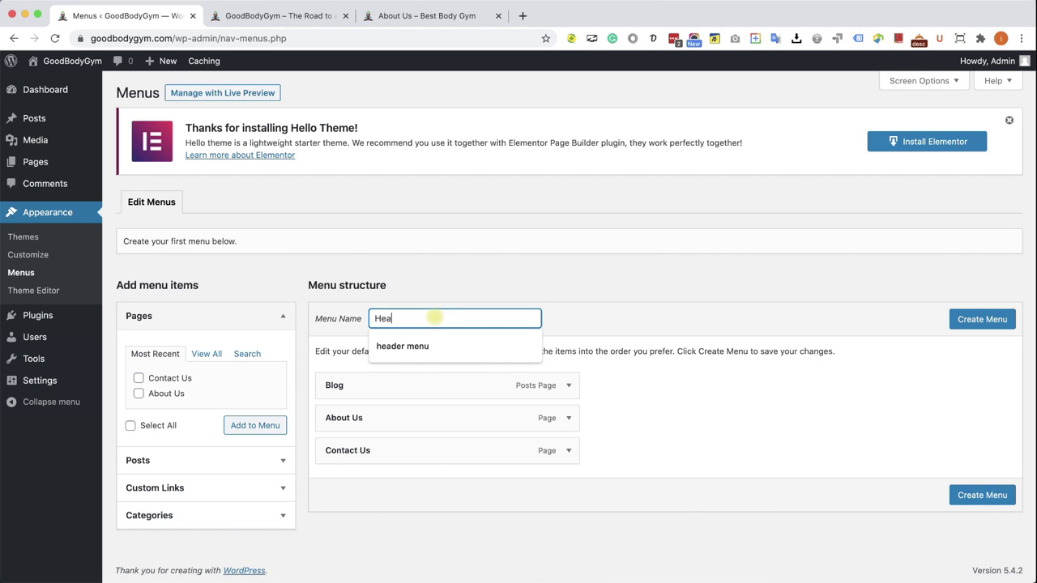
pyautogui.write('de')
pyautogui.press('Down')
pyautogui.press('Return')
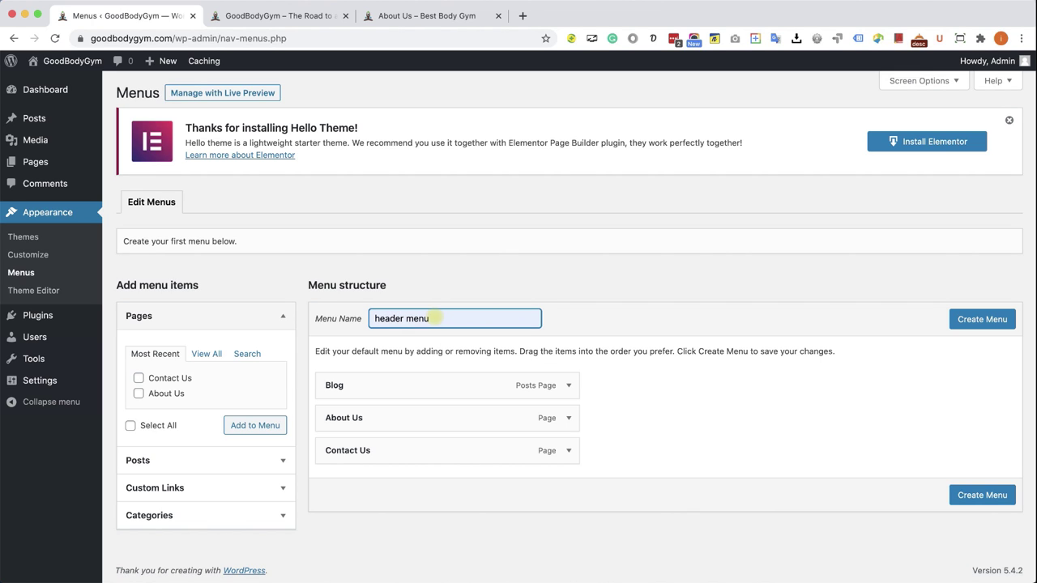
pyautogui.click(972, 320)
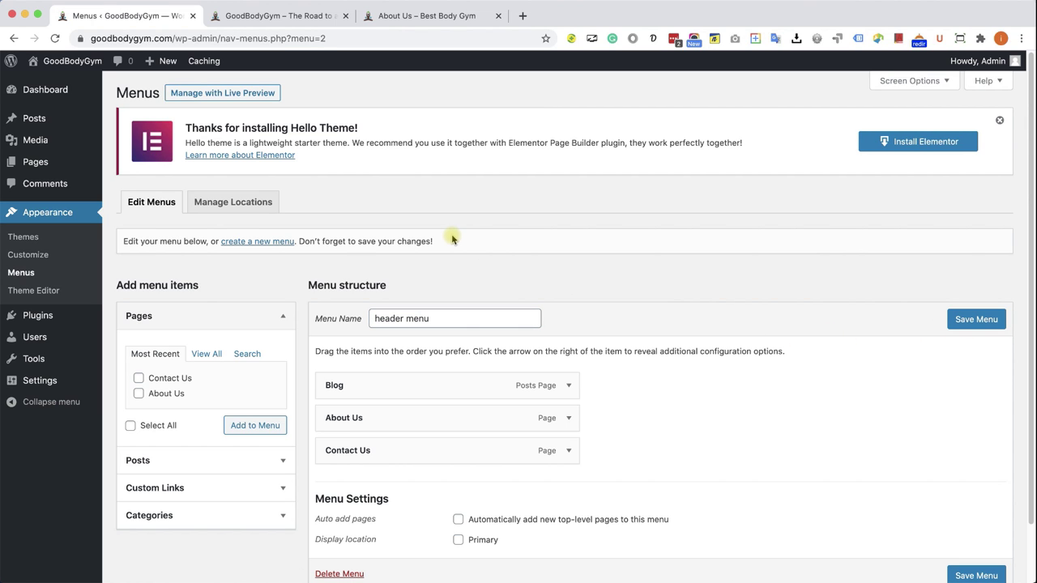
# Step: Reload the live home page, switch to the admin Dashboard, close the Menus tab, then show Installed Plugins
pyautogui.click(294, 18)
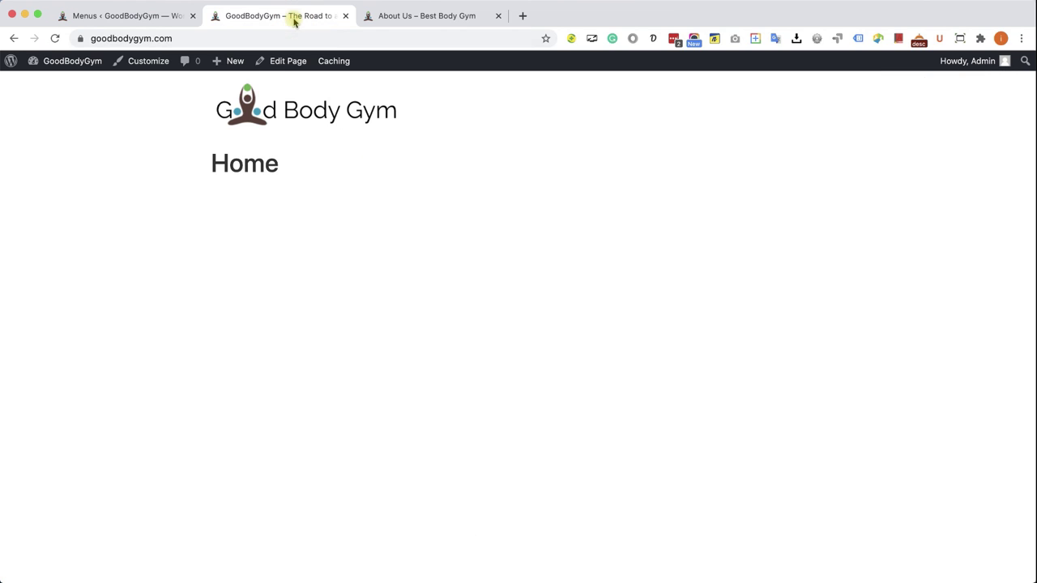
pyautogui.click(97, 63)
pyautogui.moveTo(77, 62)
pyautogui.click(79, 83)
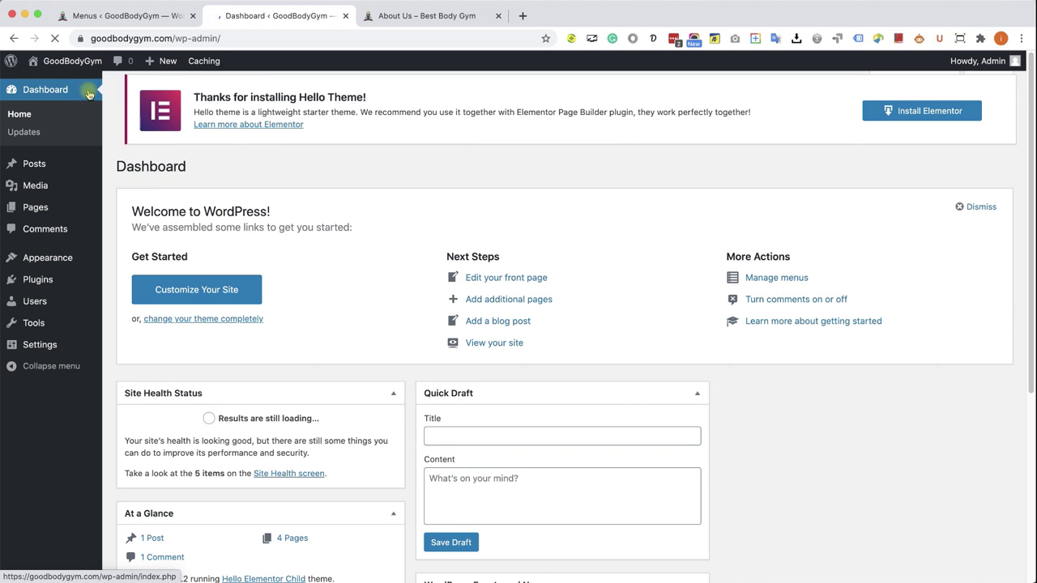
pyautogui.click(193, 16)
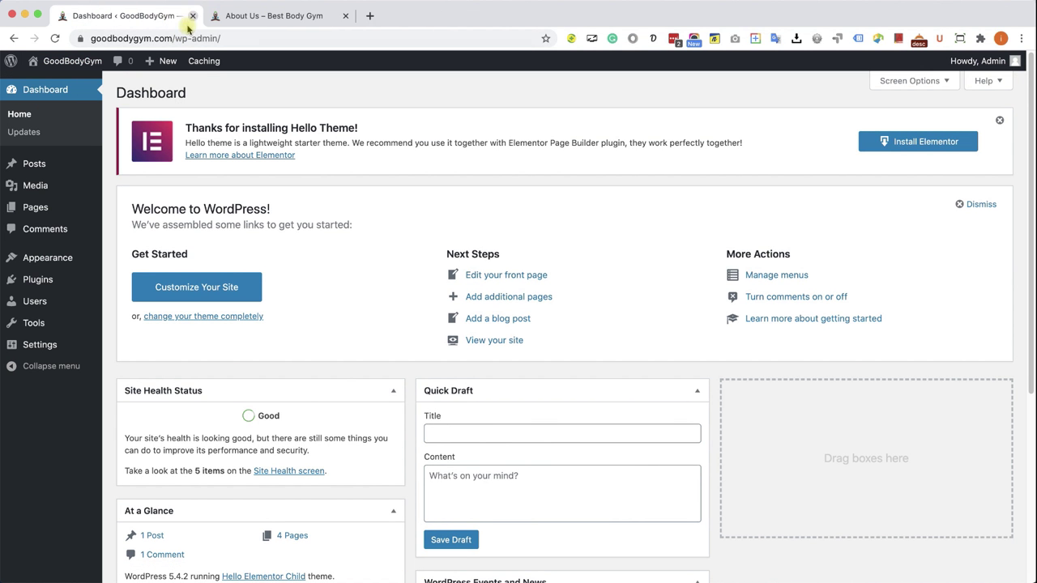
pyautogui.moveTo(55, 278)
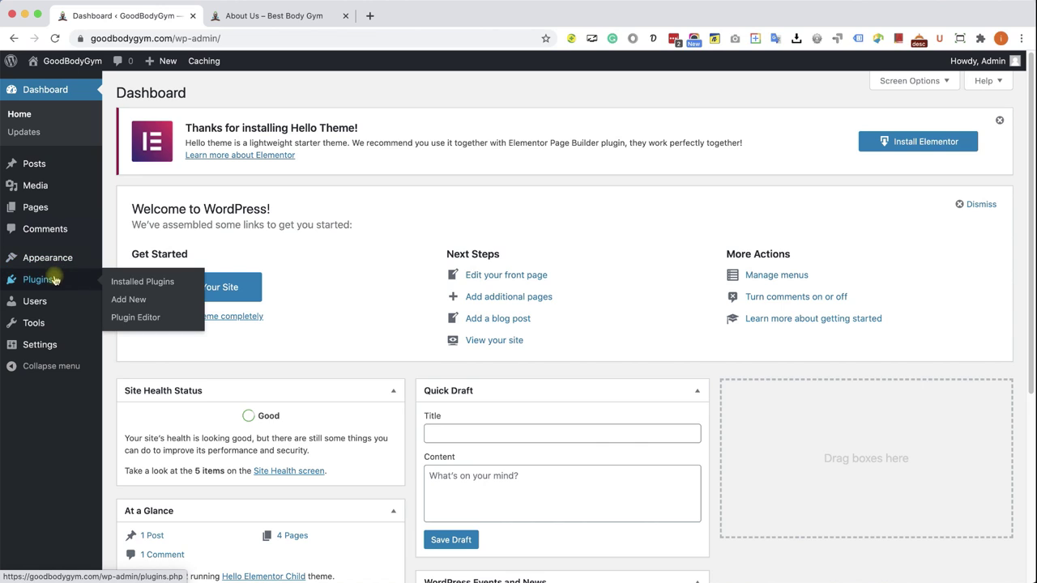
pyautogui.click(144, 282)
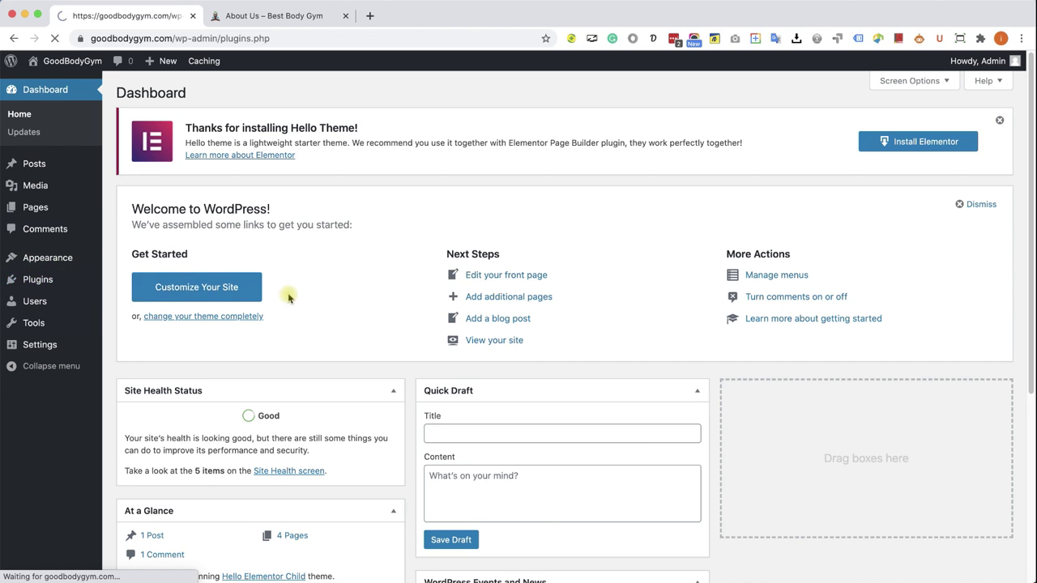
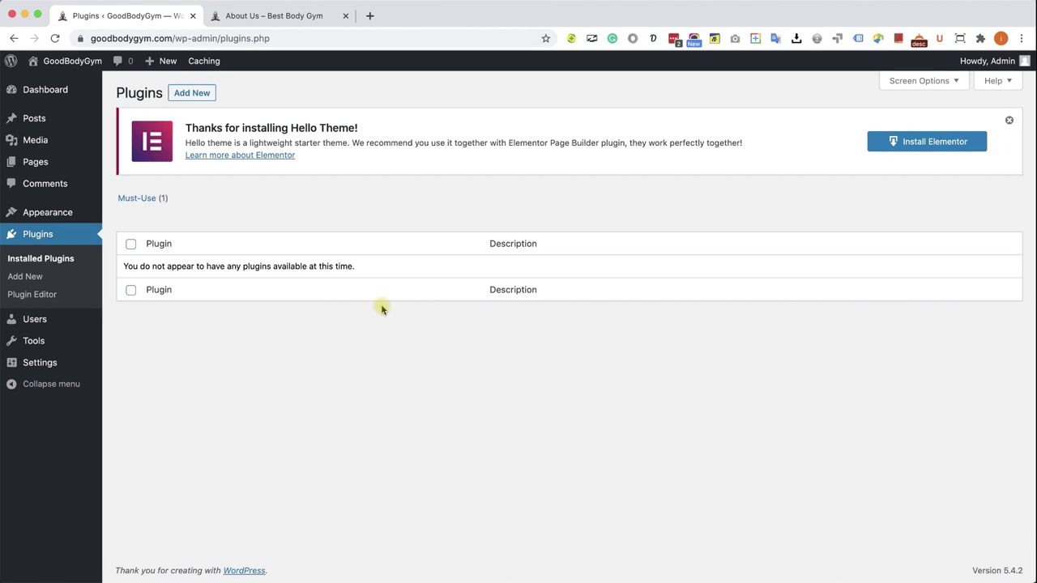
# Step: Search Add Plugins for 'Elementor', then bring up the course booklet PDF
pyautogui.click(196, 95)
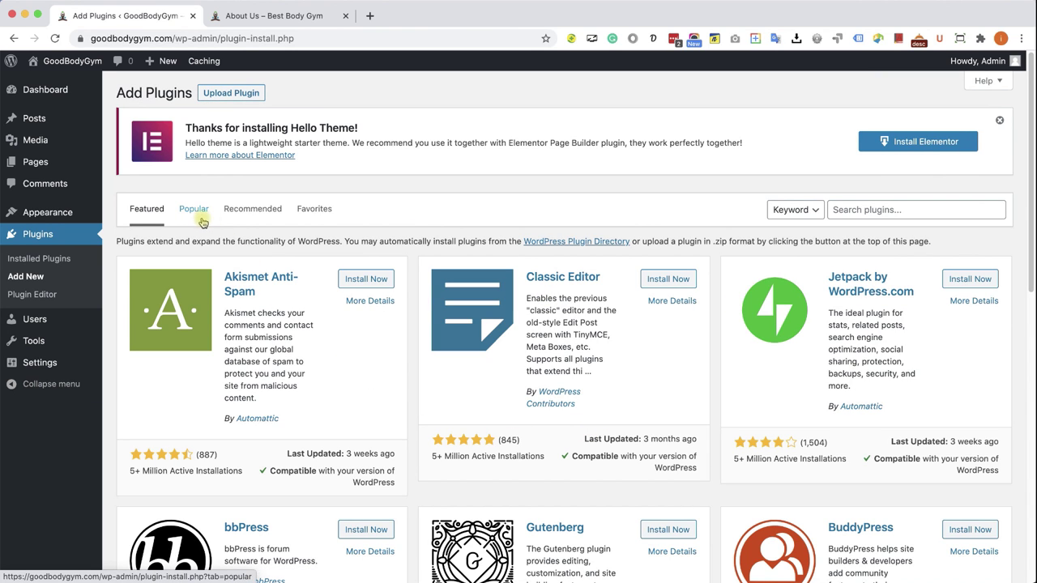
pyautogui.click(910, 212)
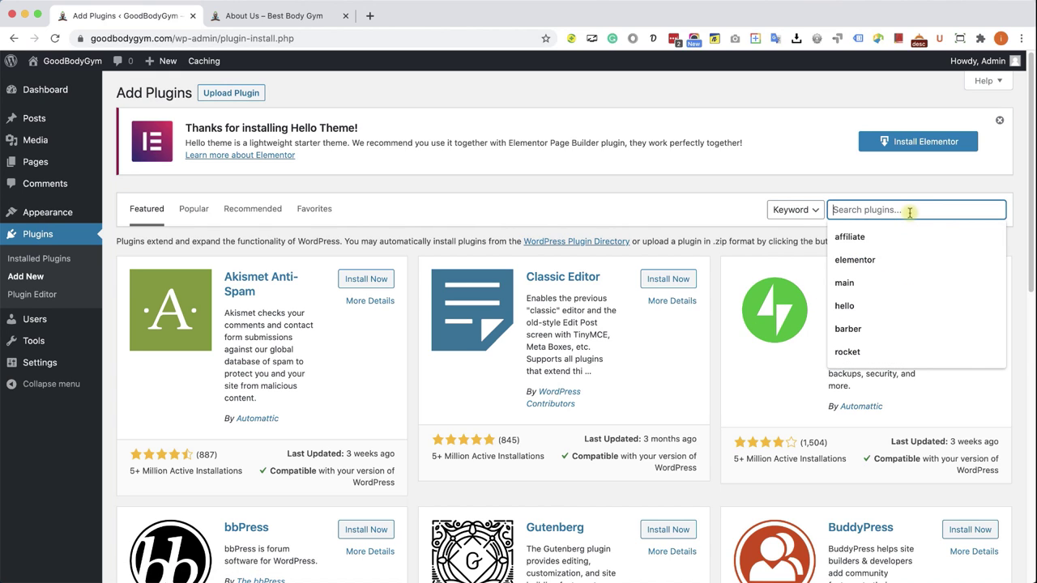
pyautogui.write('Elementor')
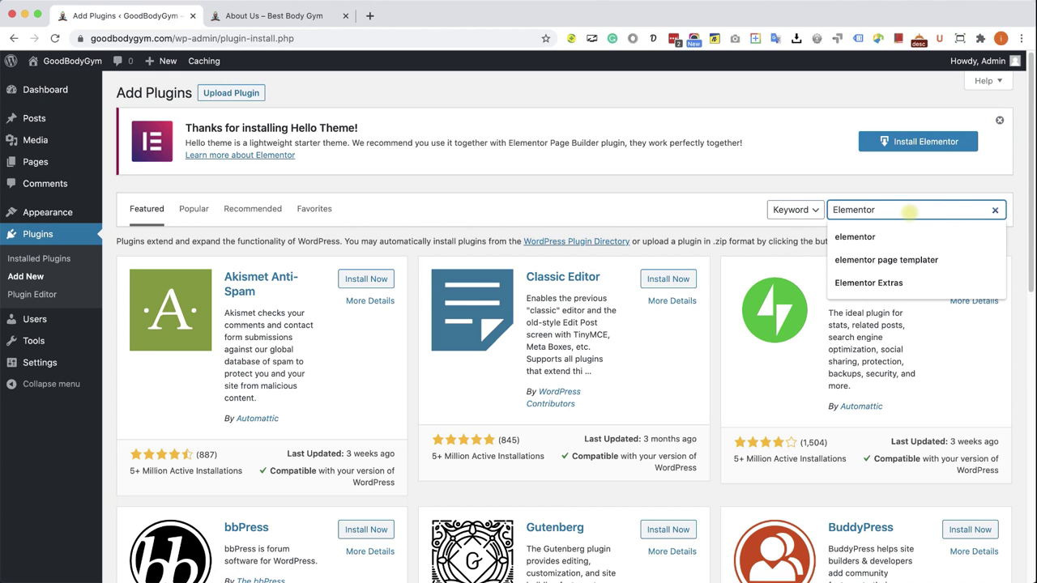
pyautogui.press('Return')
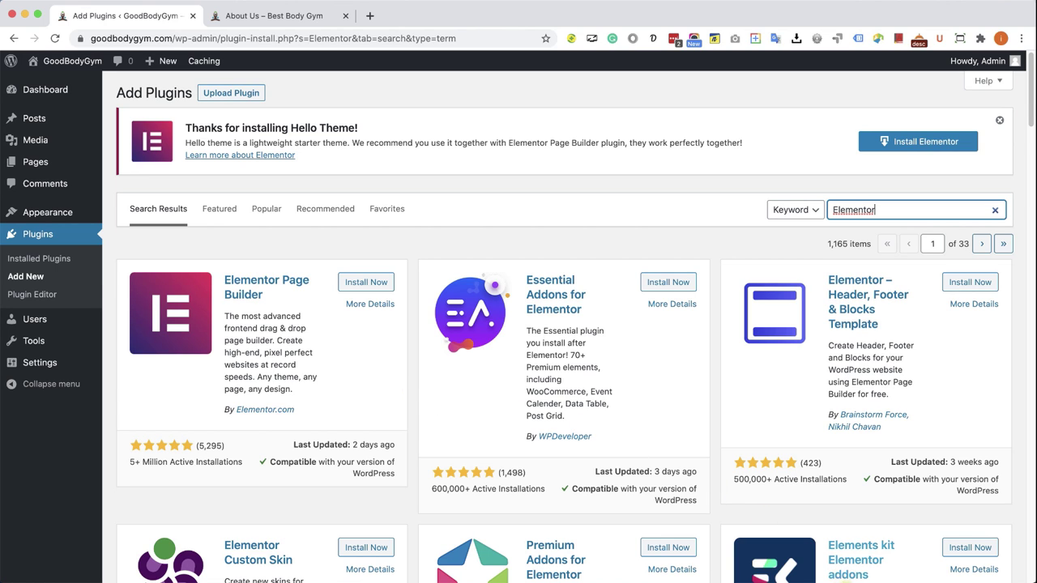
pyautogui.click(905, 580)
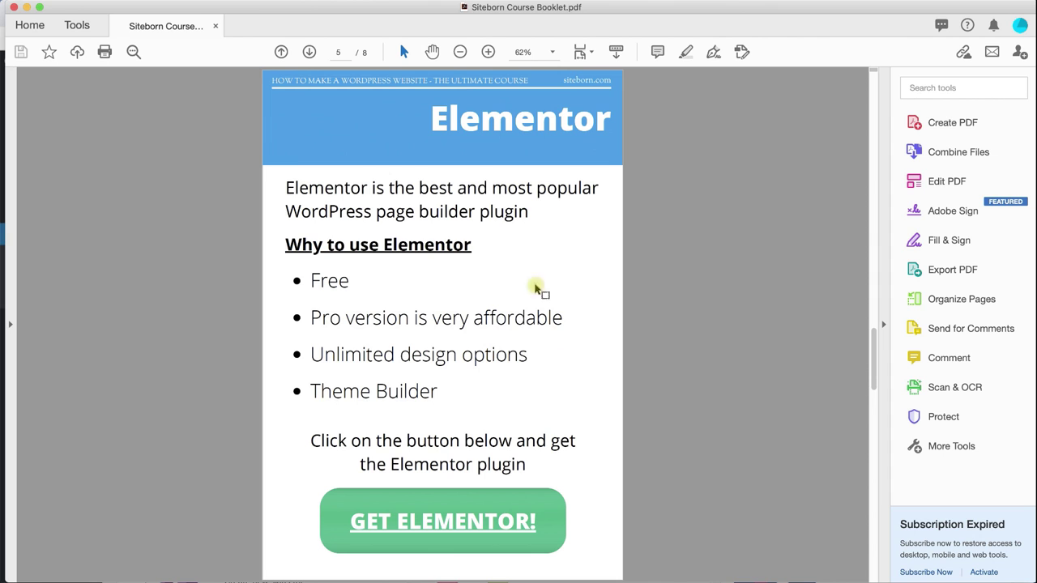
# Step: Follow the booklet's GET ELEMENTOR! link to the Elementor website
pyautogui.click(495, 525)
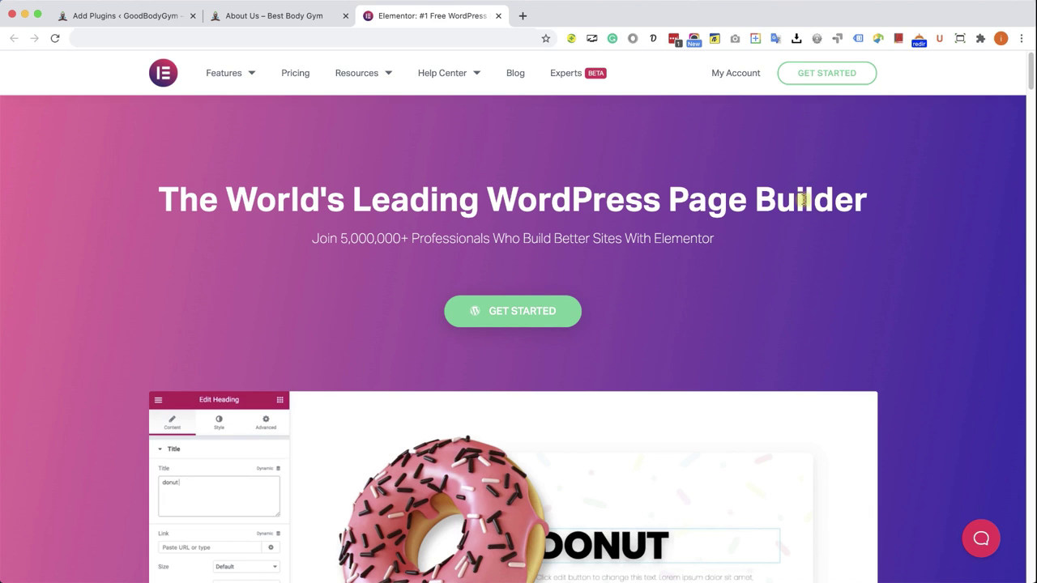
# Step: Download elementor.2.9.13.zip as an existing WordPress site owner, then return to Add Plugins
pyautogui.click(823, 74)
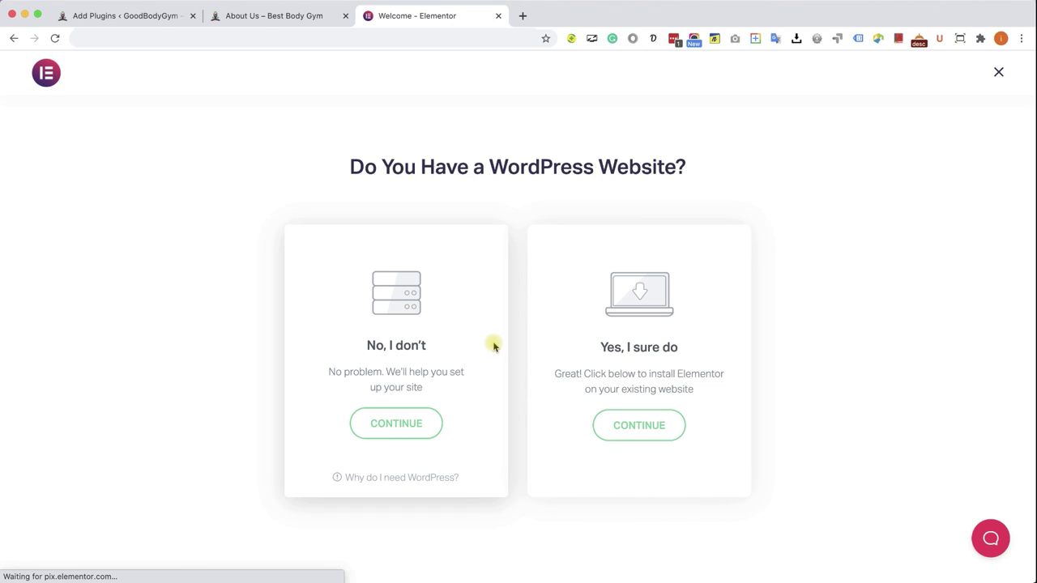
pyautogui.click(642, 435)
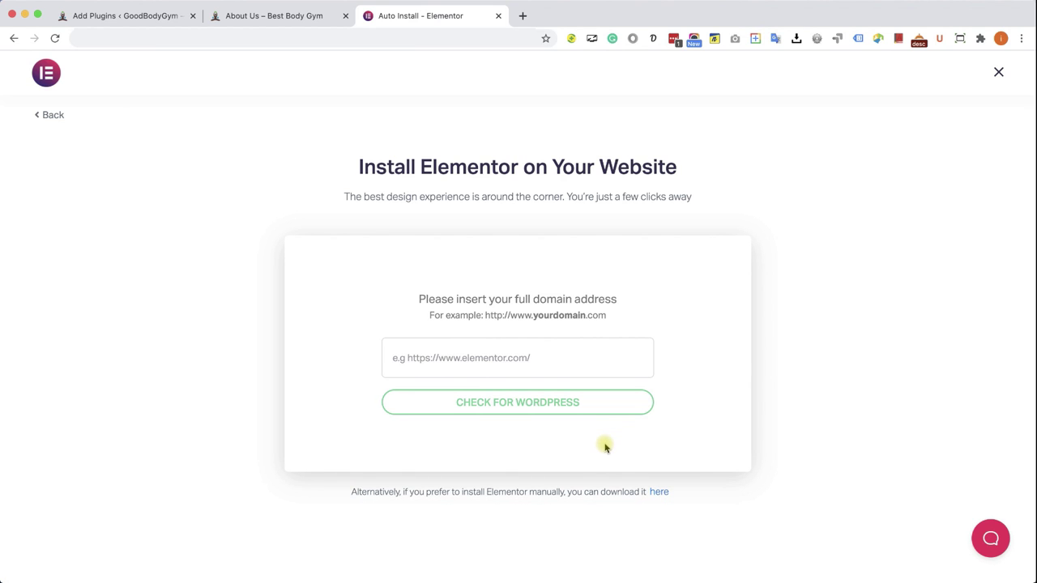
pyautogui.click(655, 494)
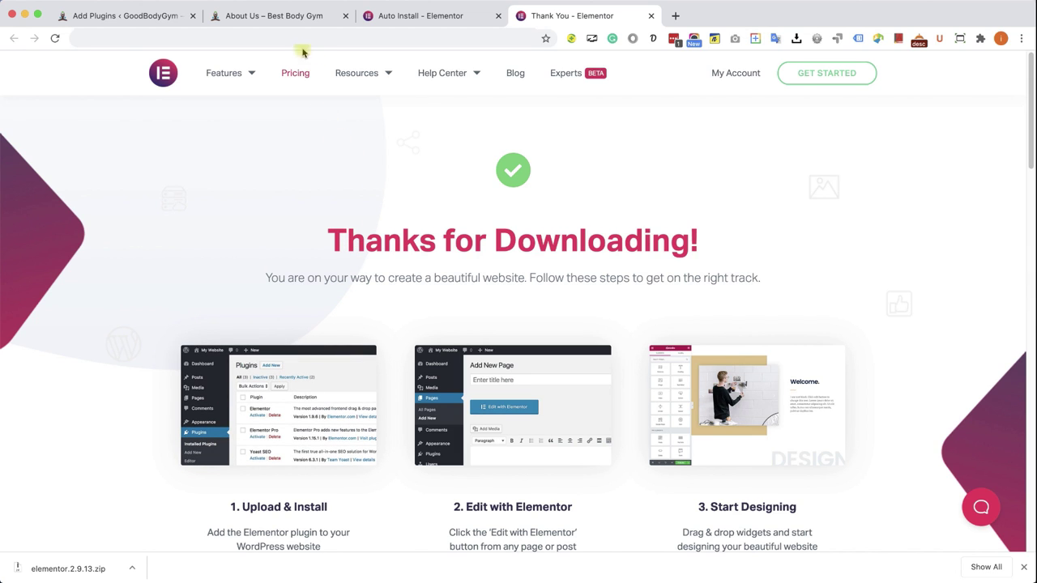
pyautogui.click(651, 16)
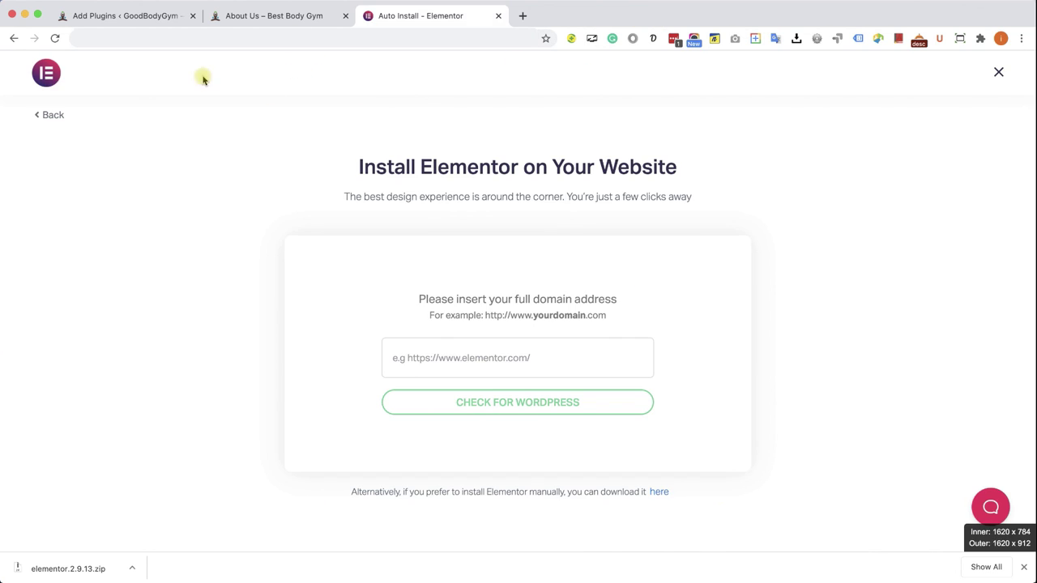
pyautogui.click(162, 16)
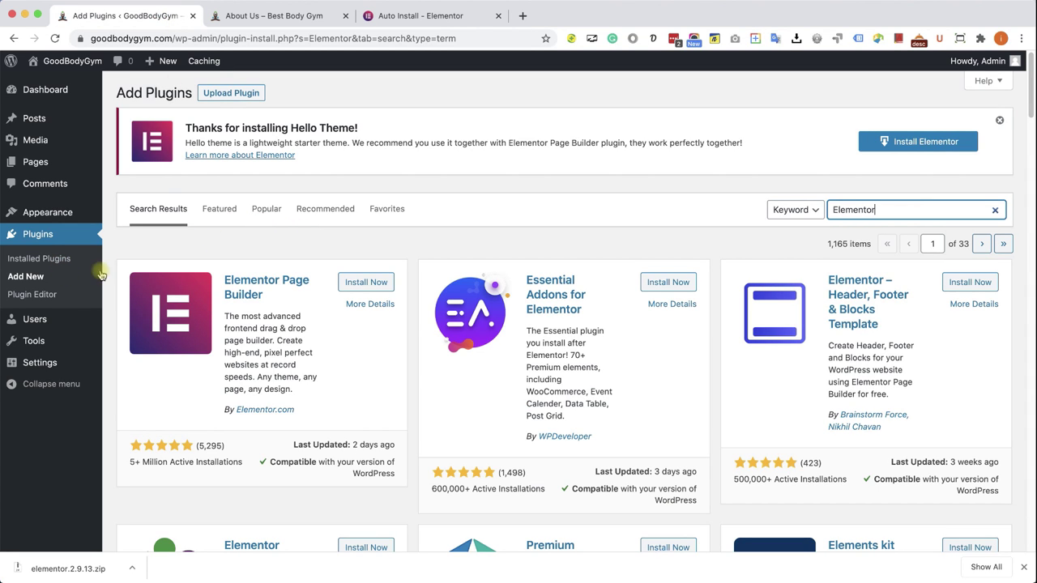
# Step: Upload, install and activate elementor.2.9.13.zip, then close the Elementor welcome screen
pyautogui.click(241, 94)
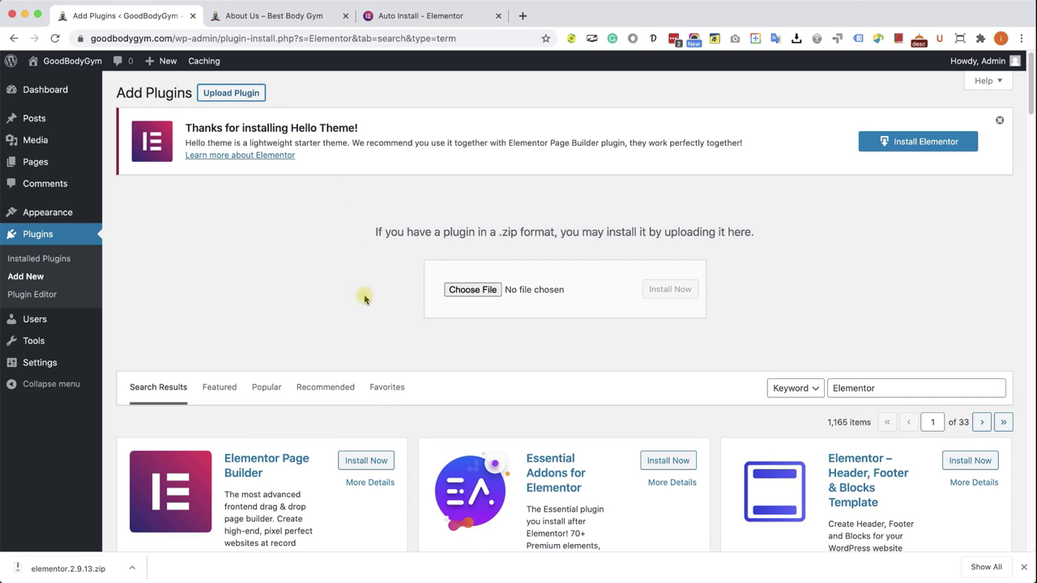
pyautogui.moveTo(38, 567); pyautogui.dragTo(466, 291)
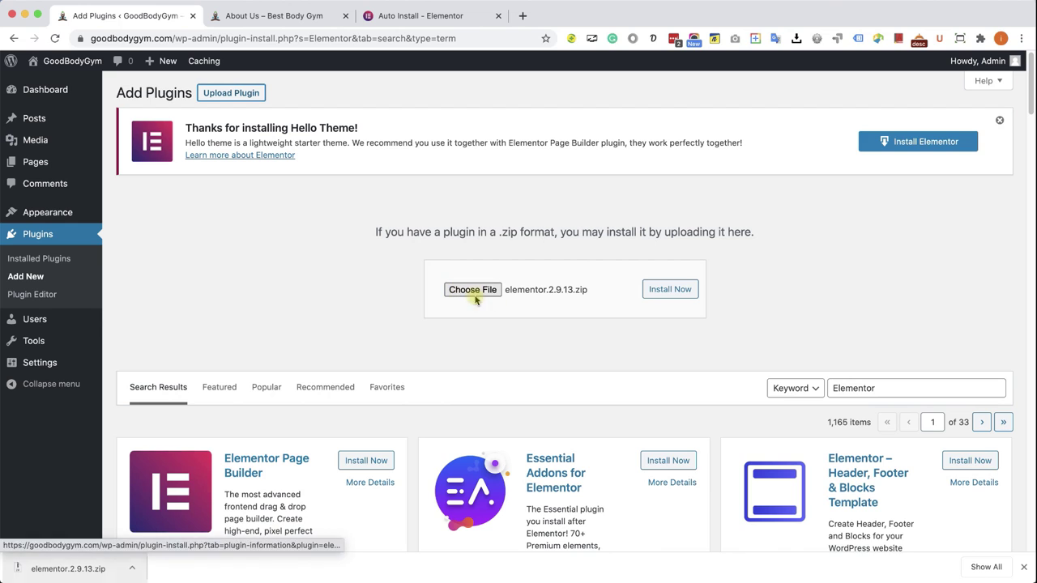
pyautogui.click(663, 293)
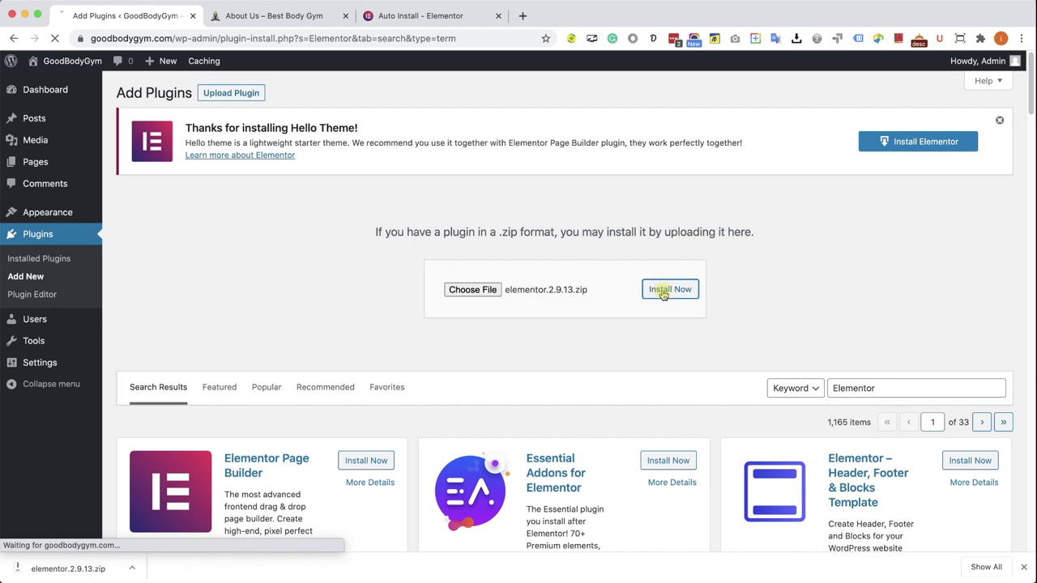
pyautogui.click(1023, 567)
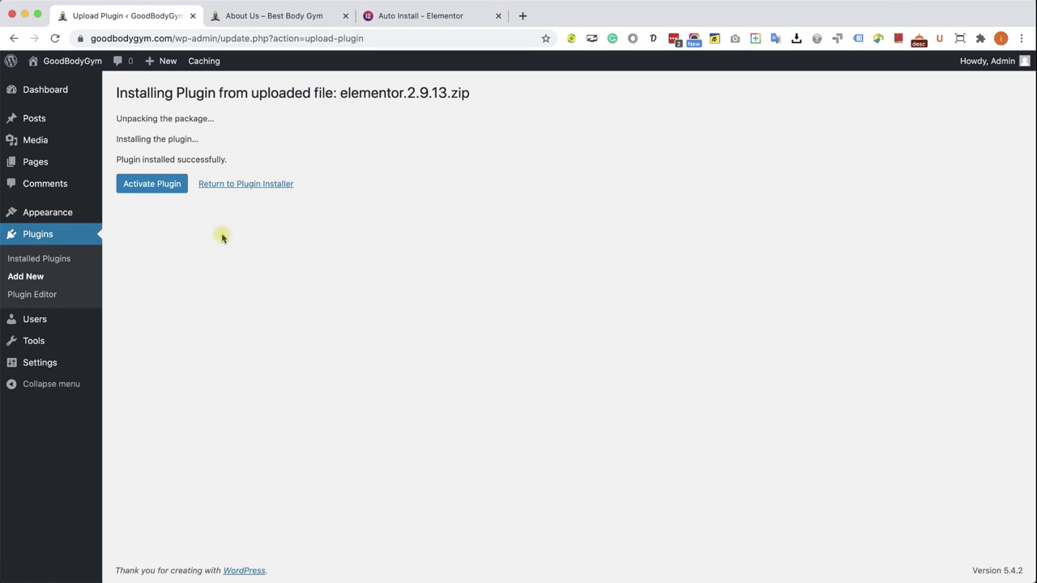
pyautogui.click(161, 188)
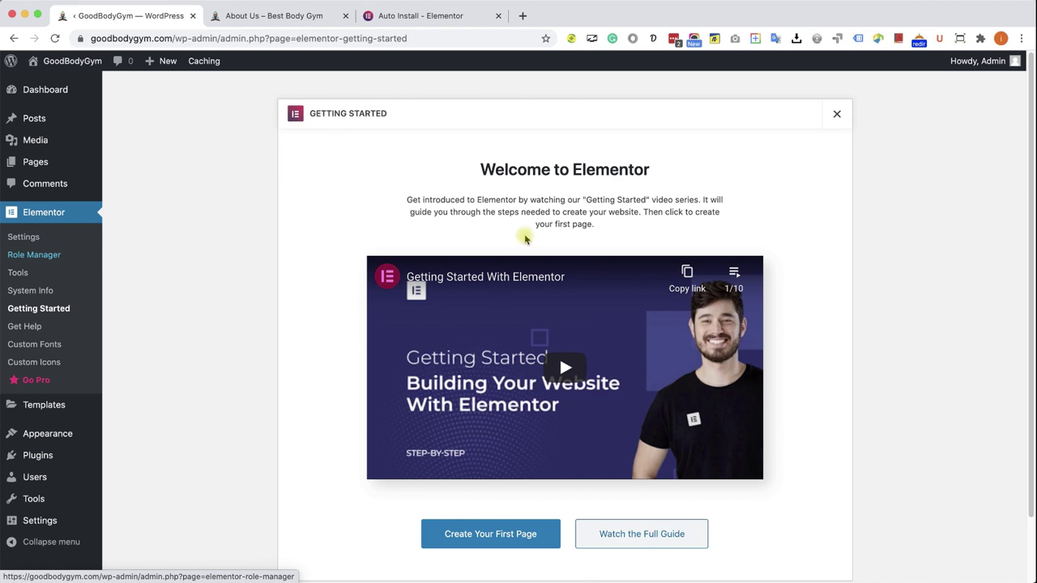
pyautogui.click(838, 117)
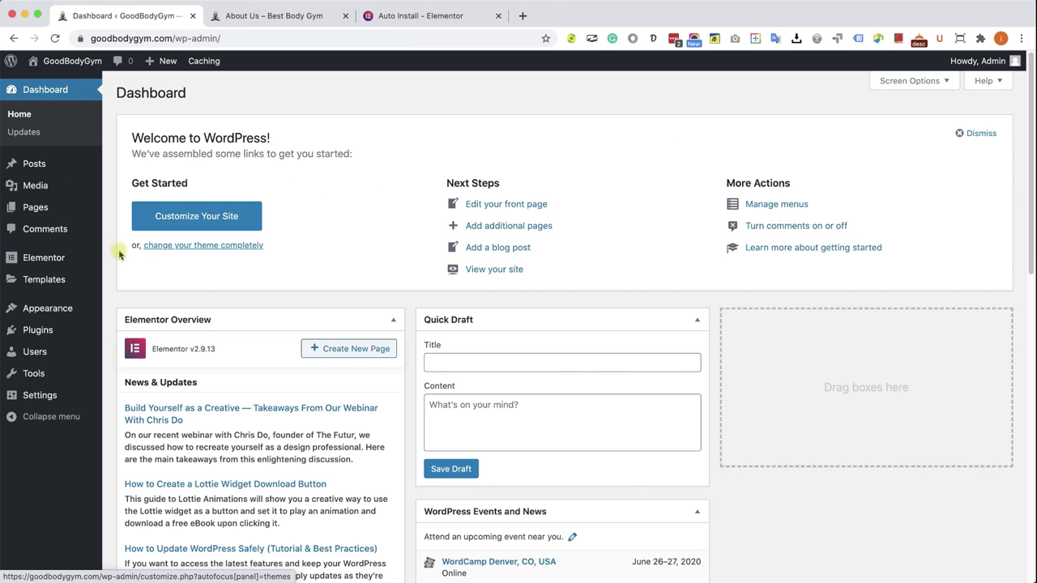
# Step: Return to the Auto Install – Elementor browser tab
pyautogui.moveTo(42, 281)
pyautogui.moveTo(43, 261)
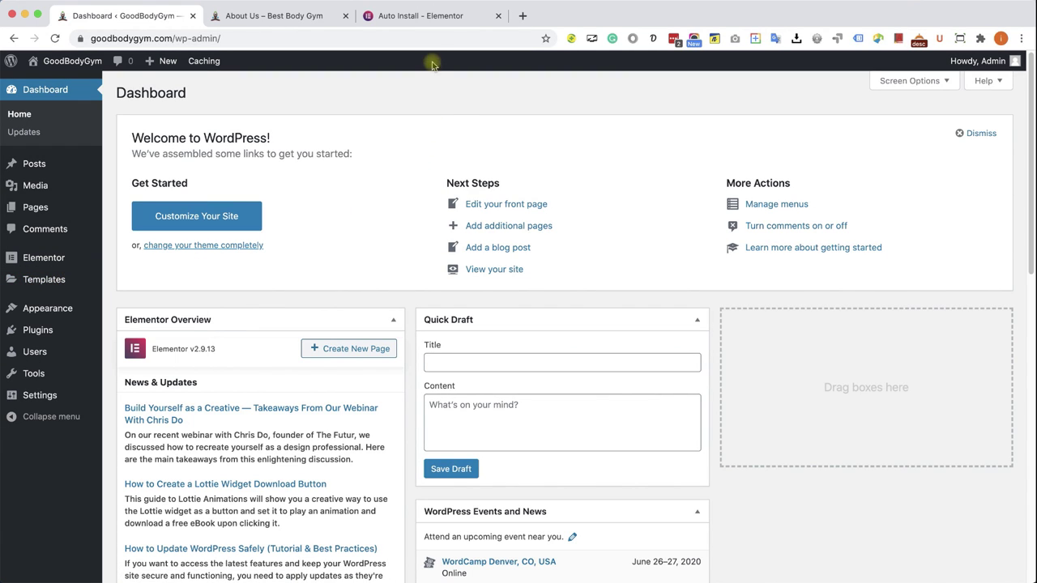
pyautogui.click(432, 16)
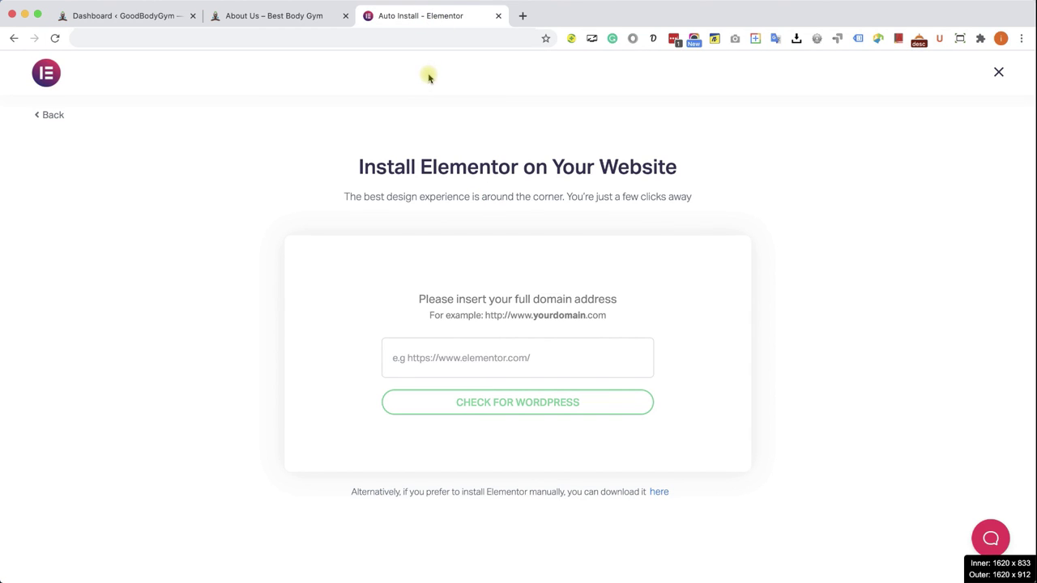
# Step: Leave the Elementor install page and browse the Elementor Pro pricing plans
pyautogui.click(998, 73)
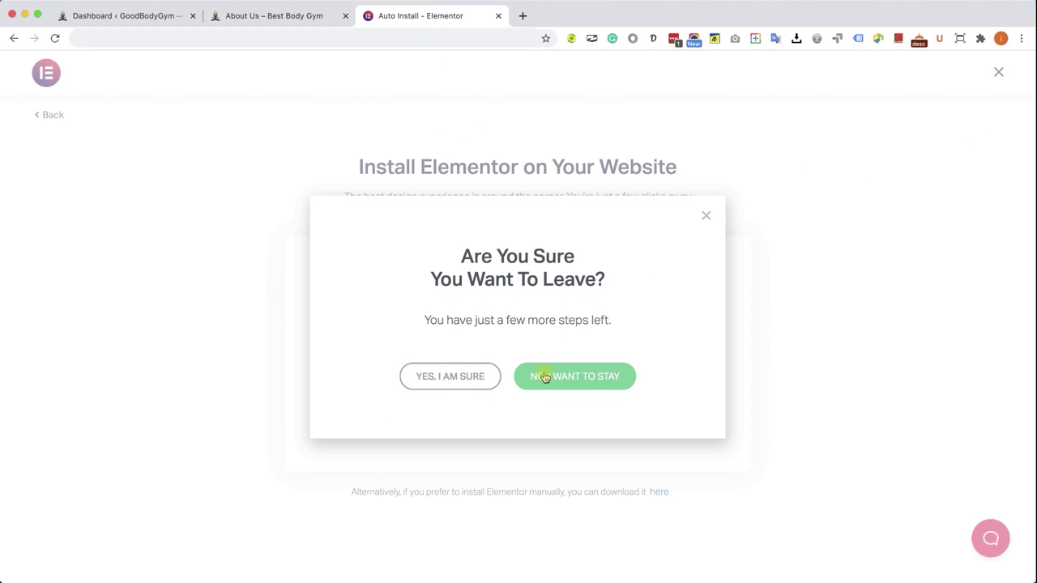
pyautogui.click(475, 376)
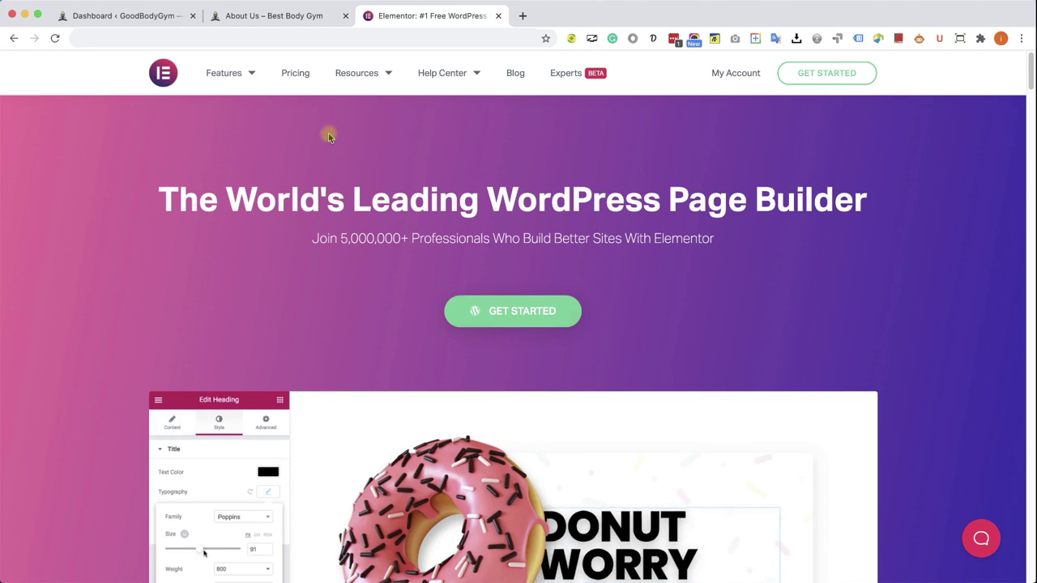
pyautogui.click(288, 74)
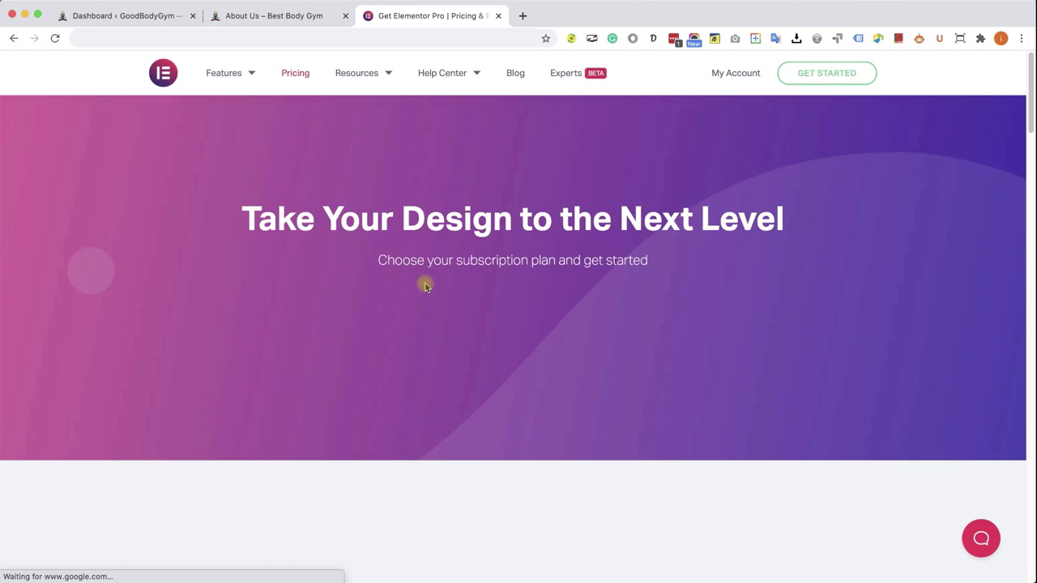
pyautogui.scroll(-1, 495, 298)
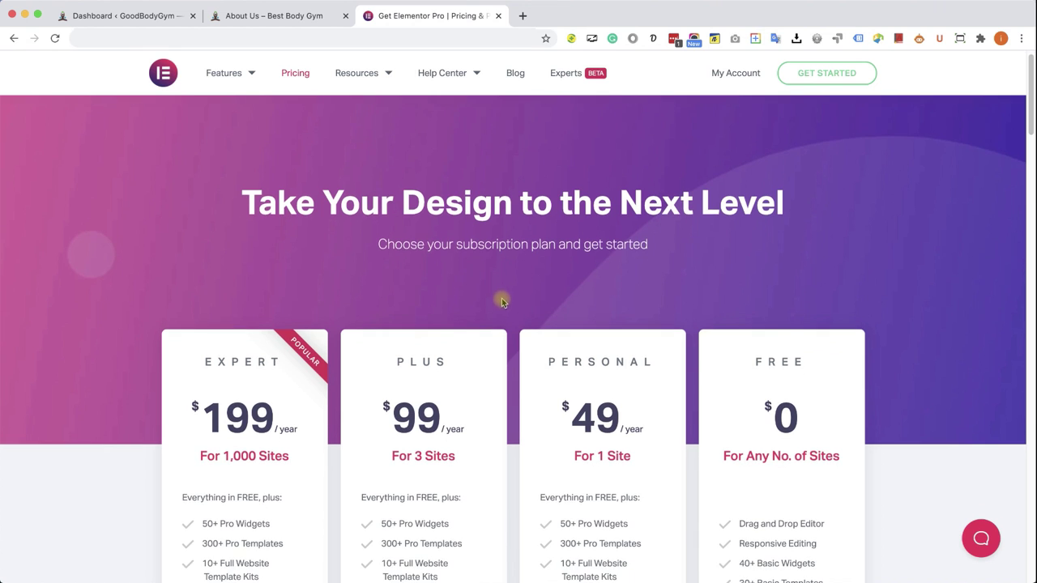
pyautogui.scroll(-3, 571, 306)
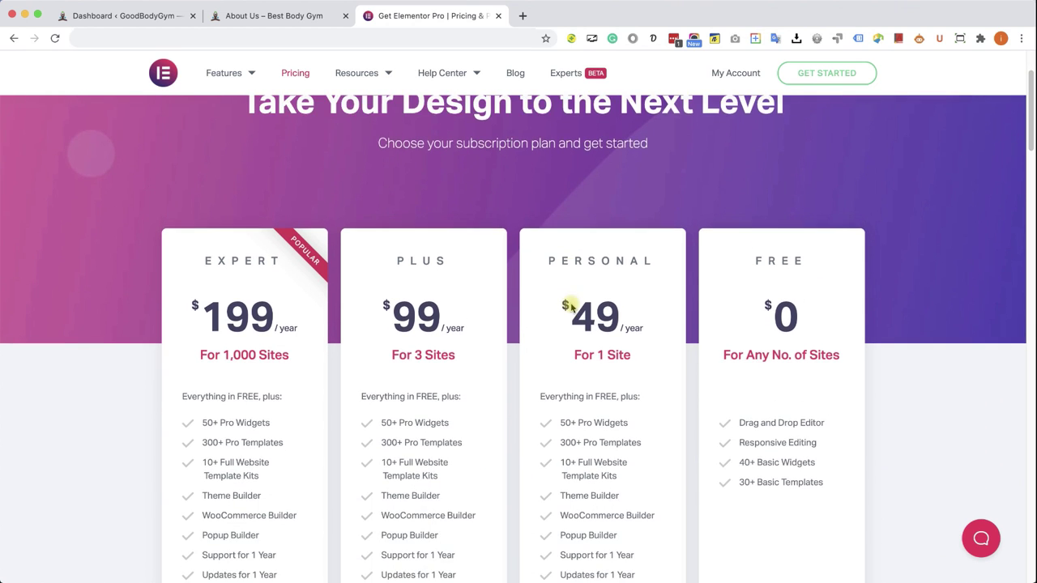
pyautogui.scroll(-2, 570, 304)
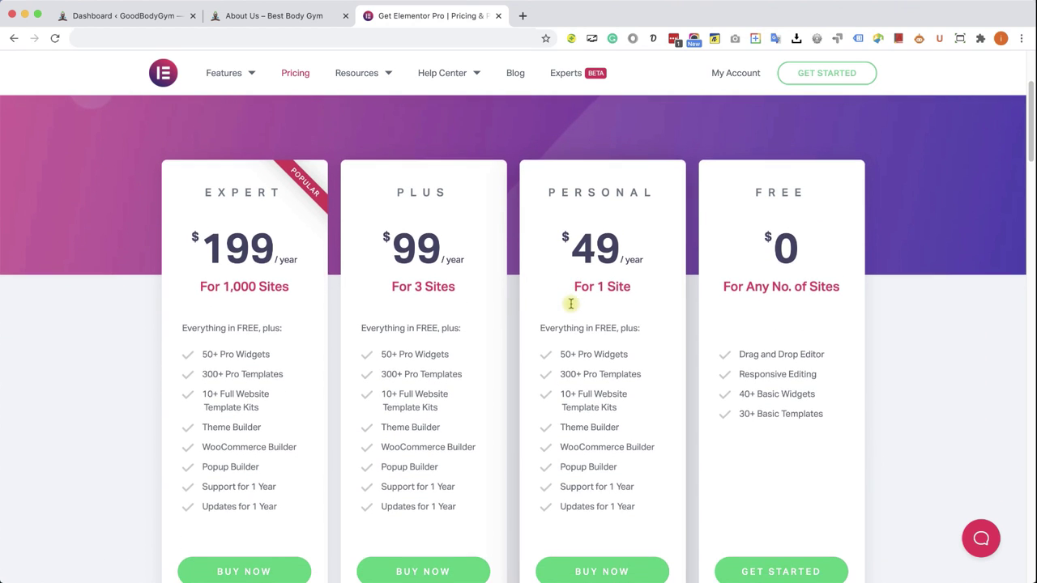
pyautogui.scroll(-1, 570, 303)
pyautogui.scroll(-1, 581, 309)
pyautogui.scroll(-1, 585, 309)
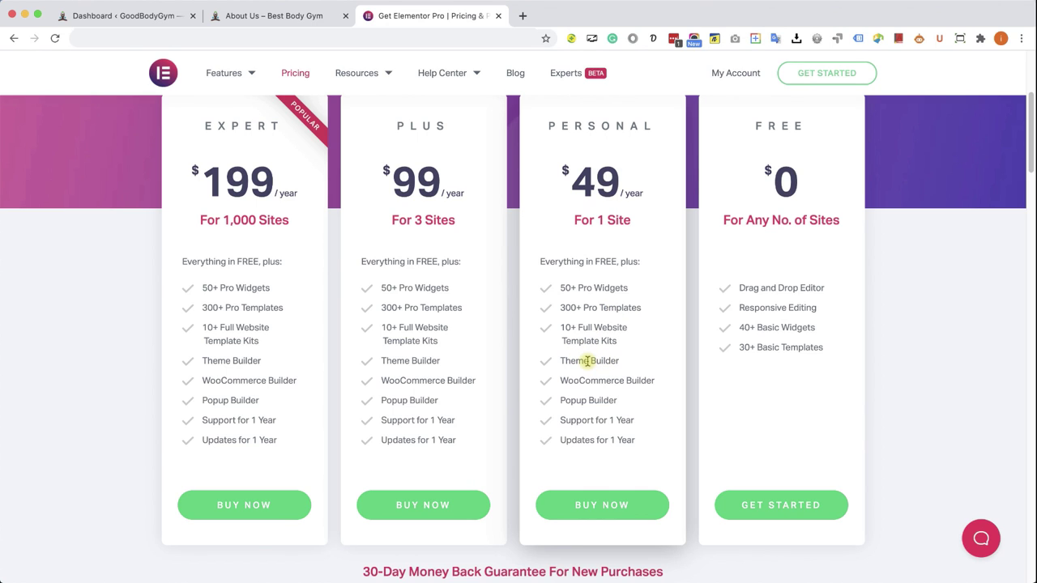
# Step: Buy the Personal one-site plan and download the Elementor Pro plugin zip
pyautogui.click(609, 507)
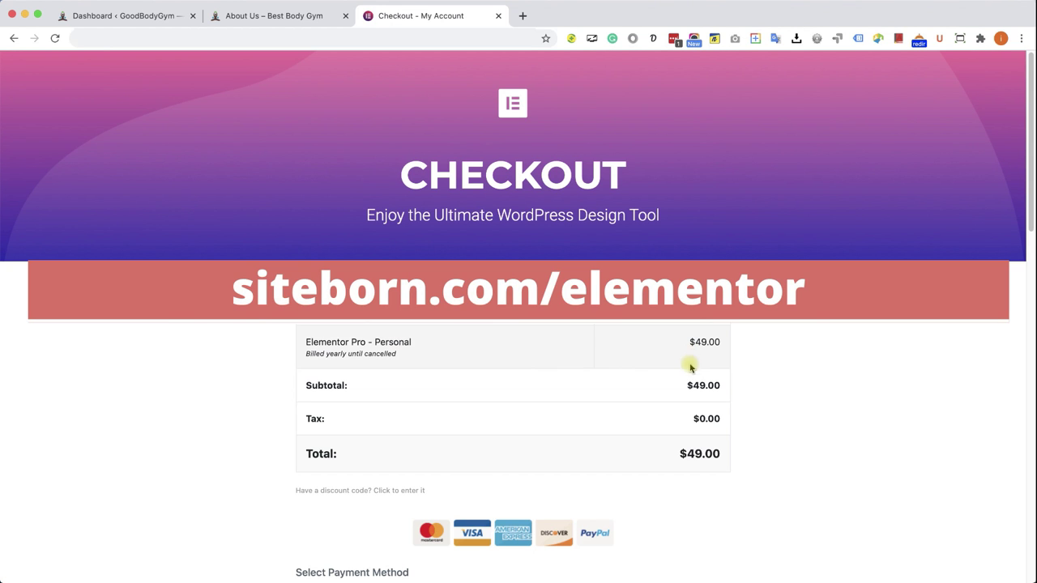
pyautogui.scroll(-4, 689, 409)
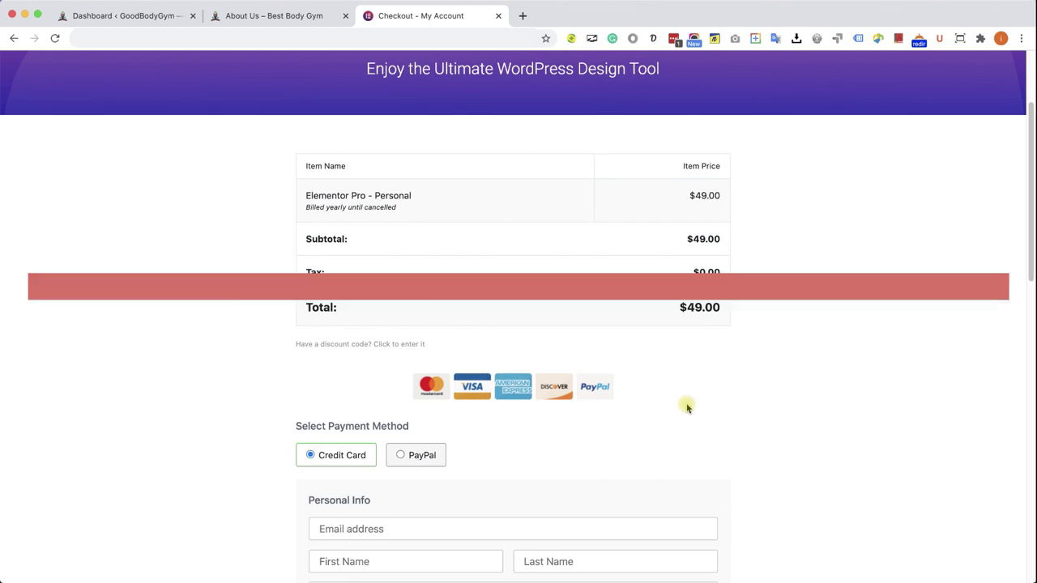
pyautogui.scroll(-5, 687, 407)
pyautogui.scroll(-3, 687, 407)
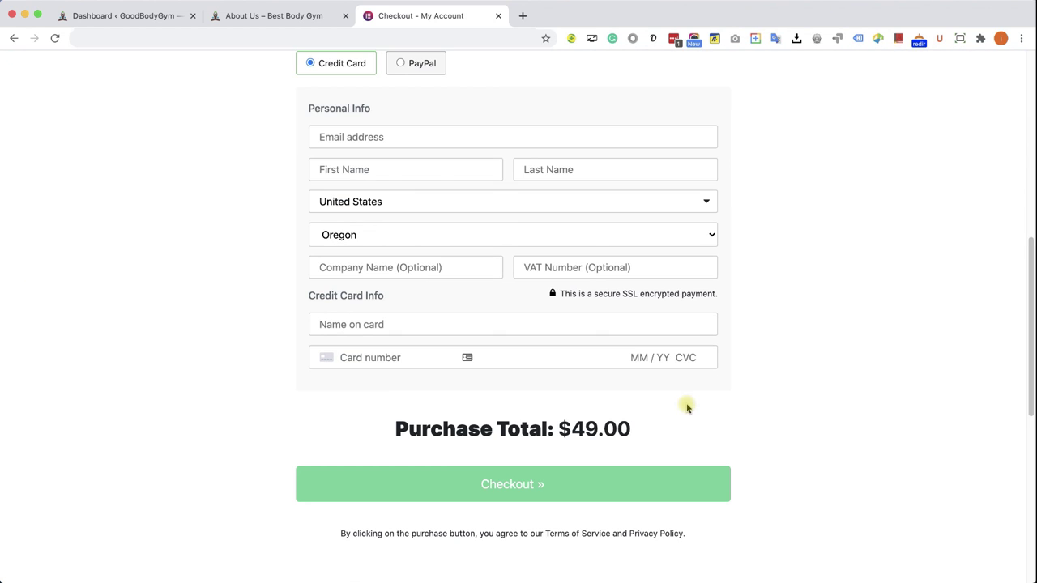
pyautogui.scroll(-1, 687, 407)
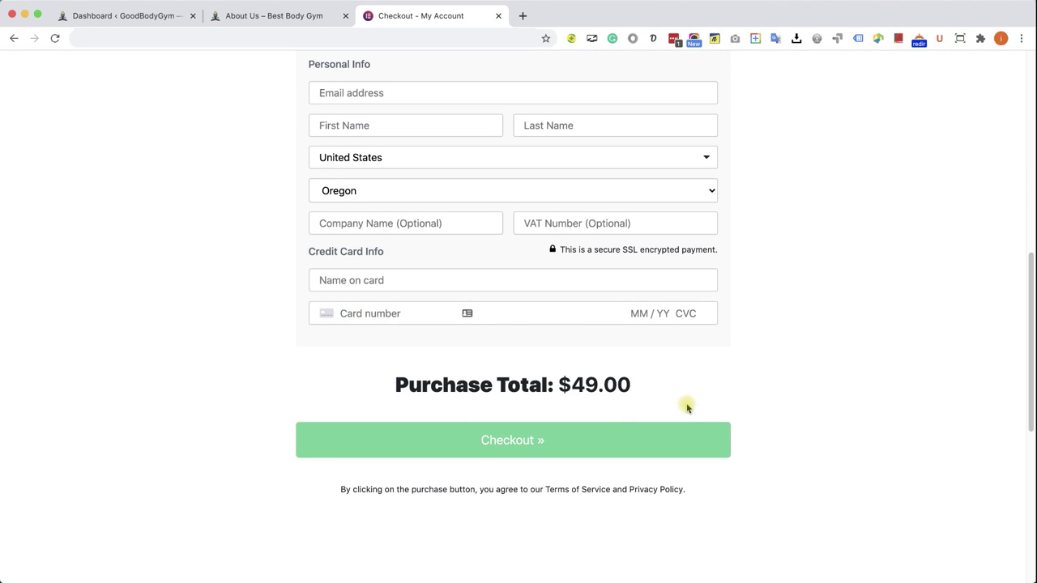
pyautogui.scroll(-1, 621, 422)
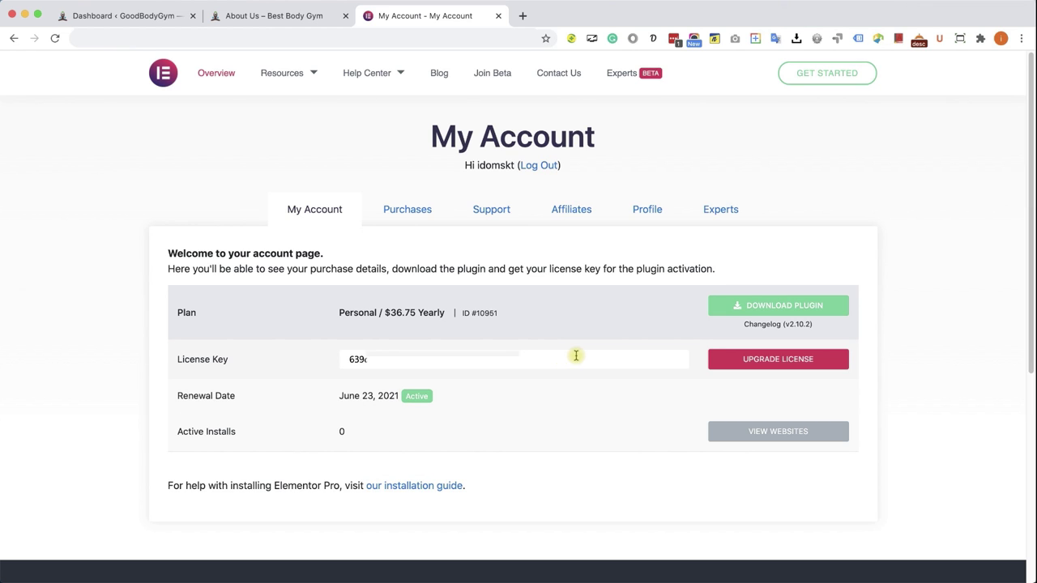
pyautogui.click(741, 310)
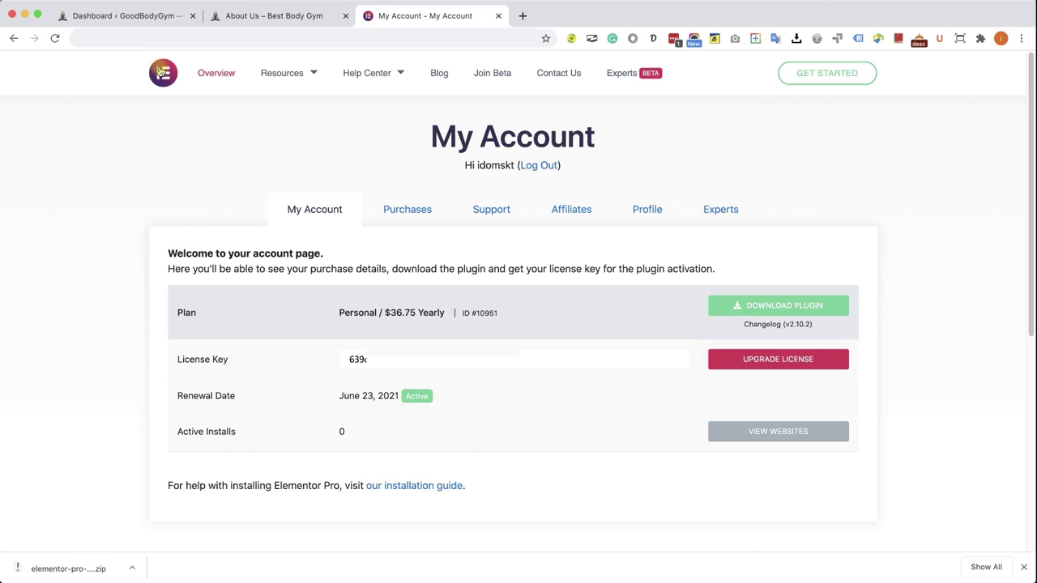
# Step: Upload elementor-pro-2.10.2.zip in WordPress, then install and activate Elementor Pro
pyautogui.click(136, 16)
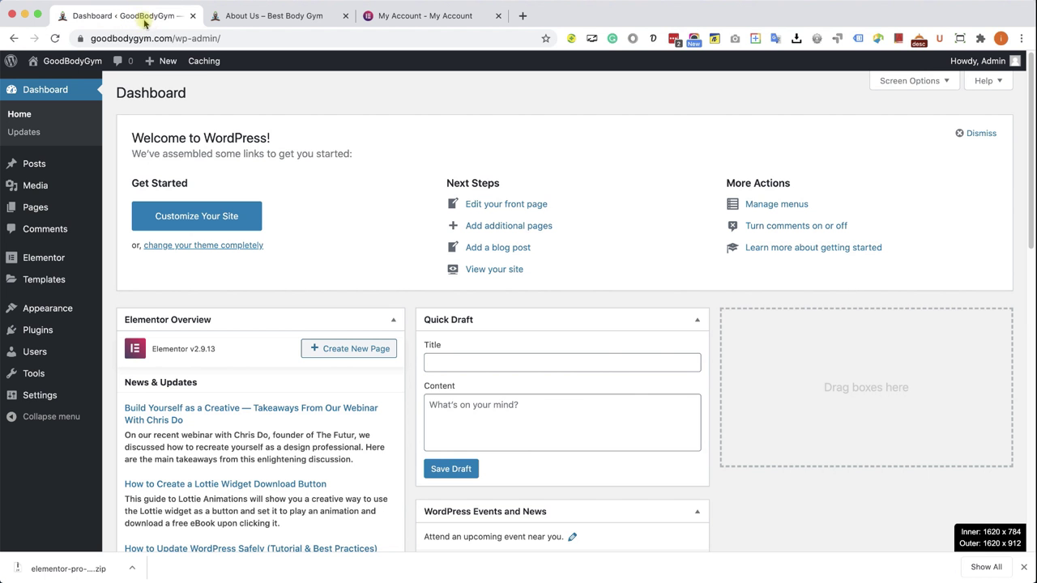
pyautogui.moveTo(58, 339)
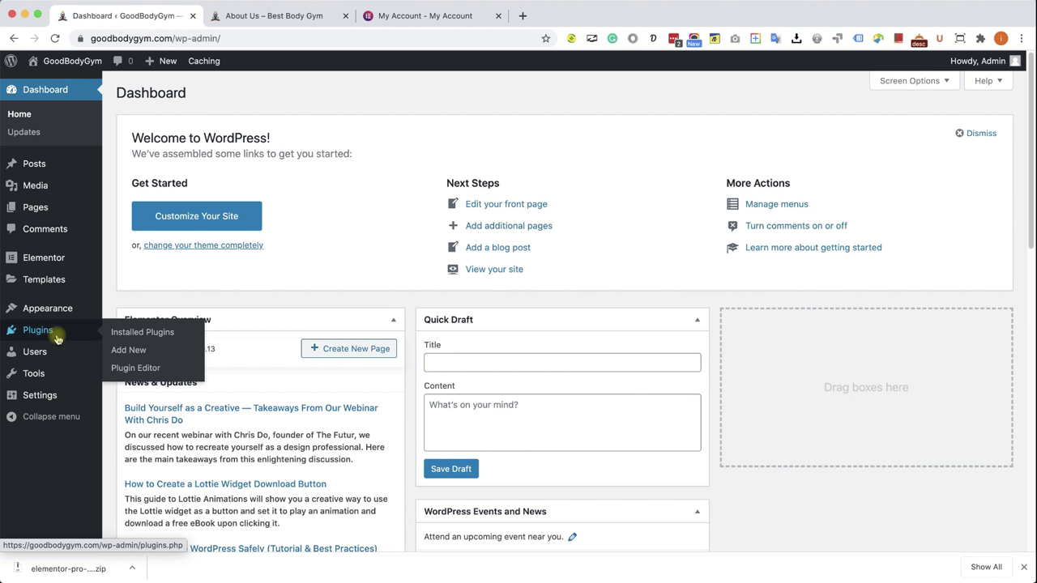
pyautogui.click(137, 353)
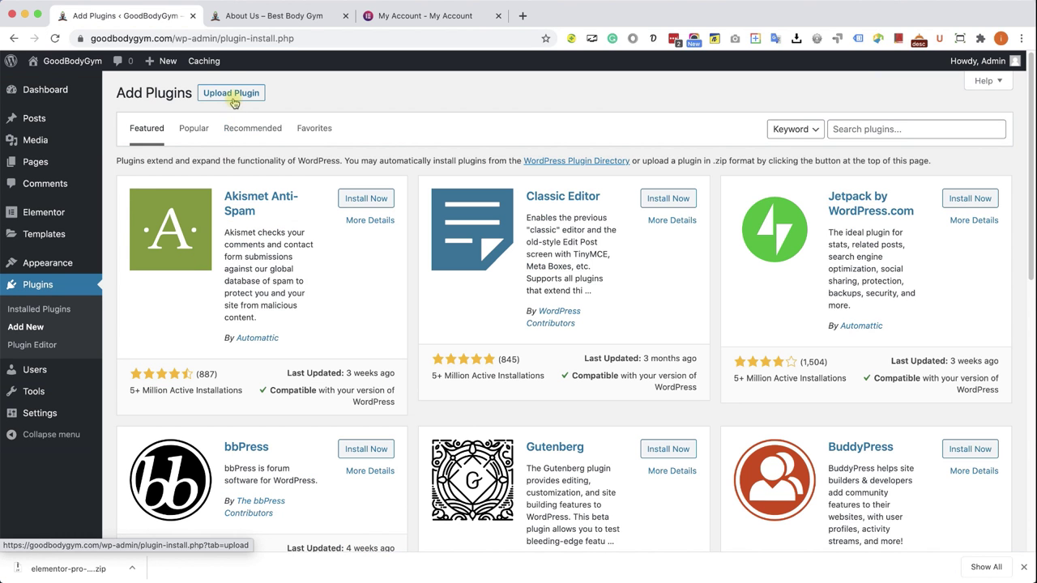
pyautogui.click(233, 95)
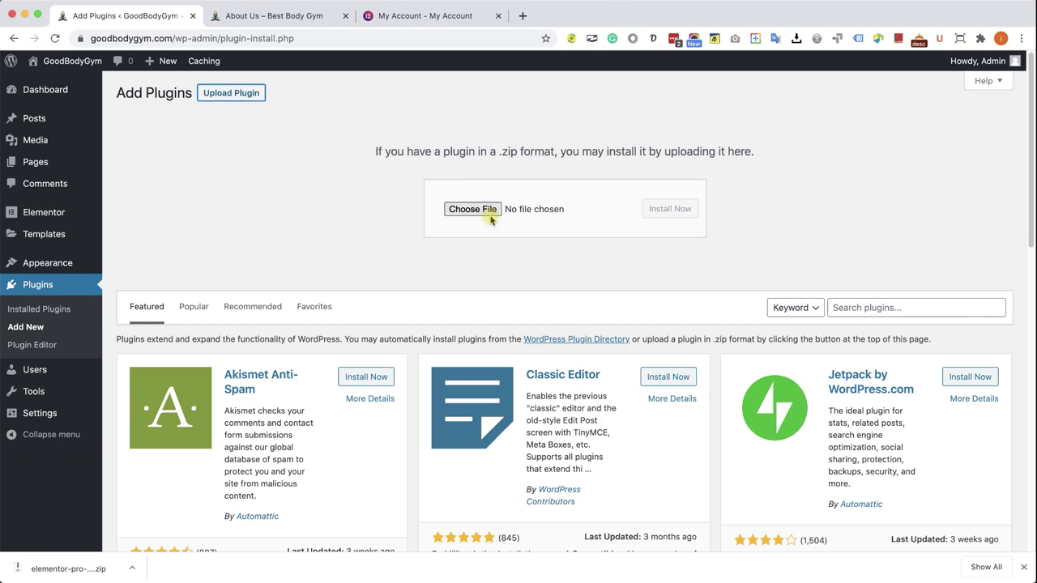
pyautogui.moveTo(122, 568); pyautogui.dragTo(464, 215)
pyautogui.click(686, 208)
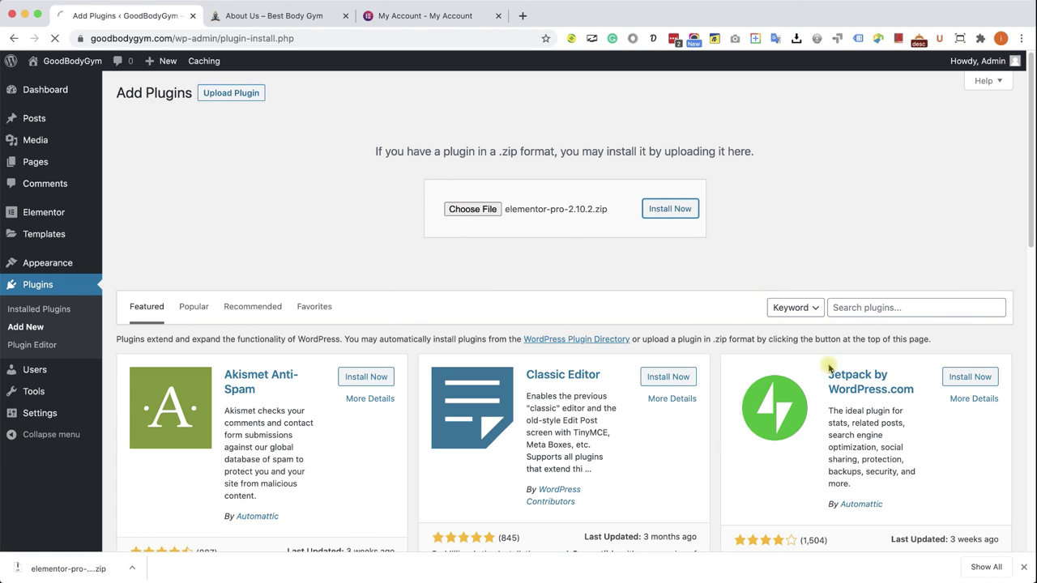
pyautogui.click(1023, 567)
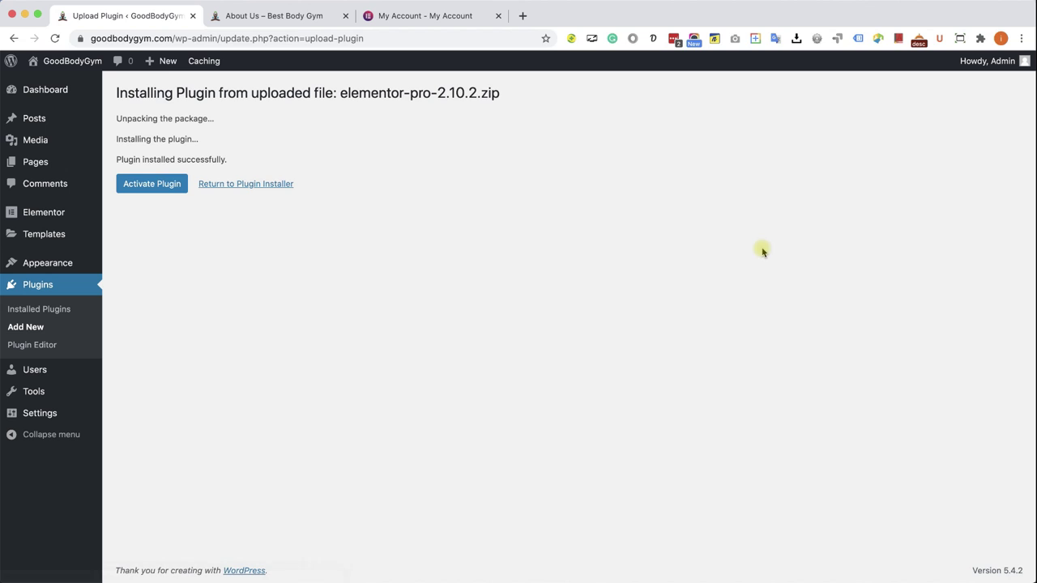
pyautogui.click(161, 187)
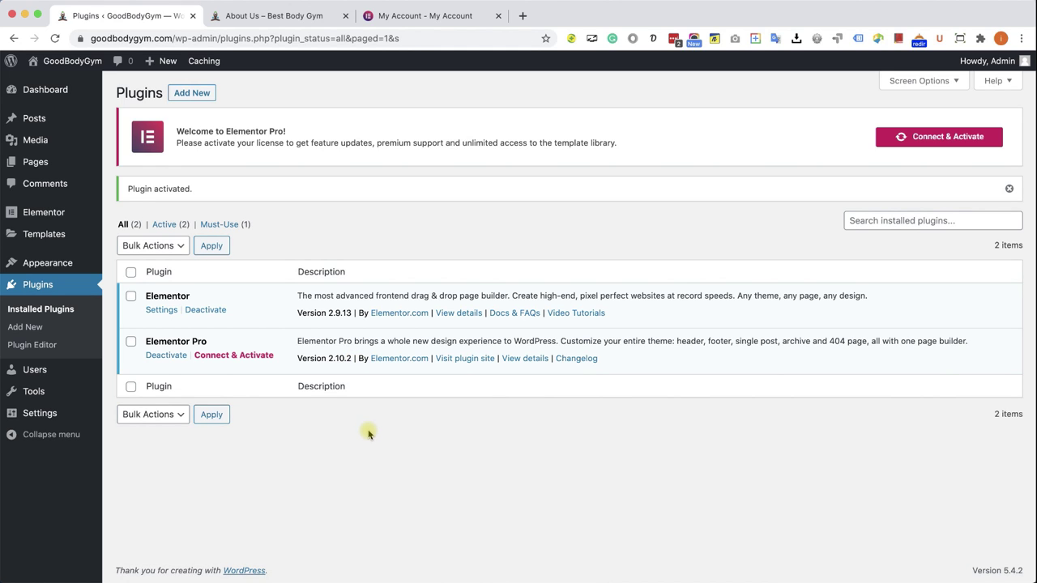
pyautogui.moveTo(48, 212)
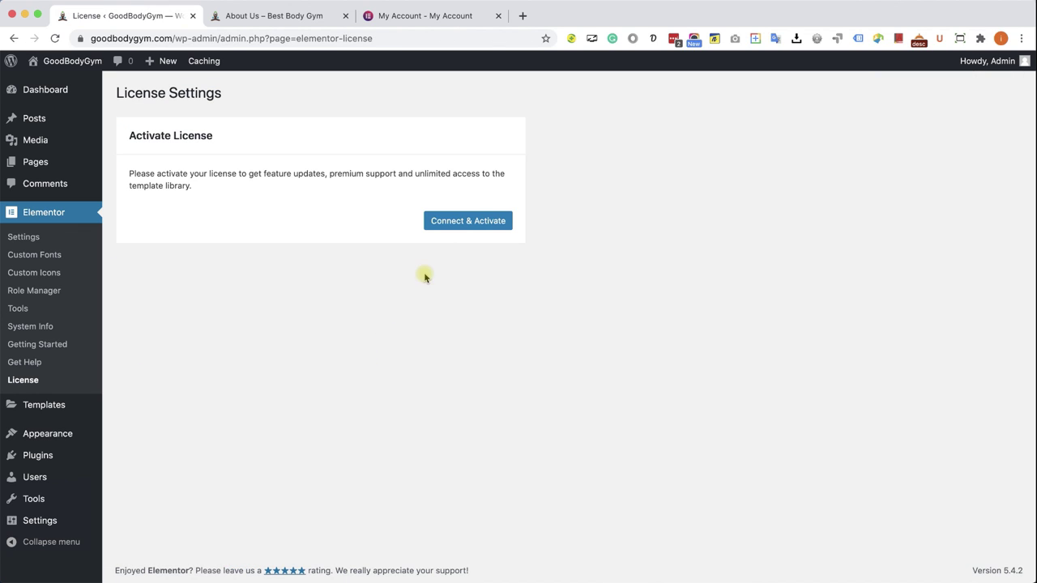
# Step: Connect and activate the Elementor Pro license without sharing usage data, then close the account tab
pyautogui.click(452, 227)
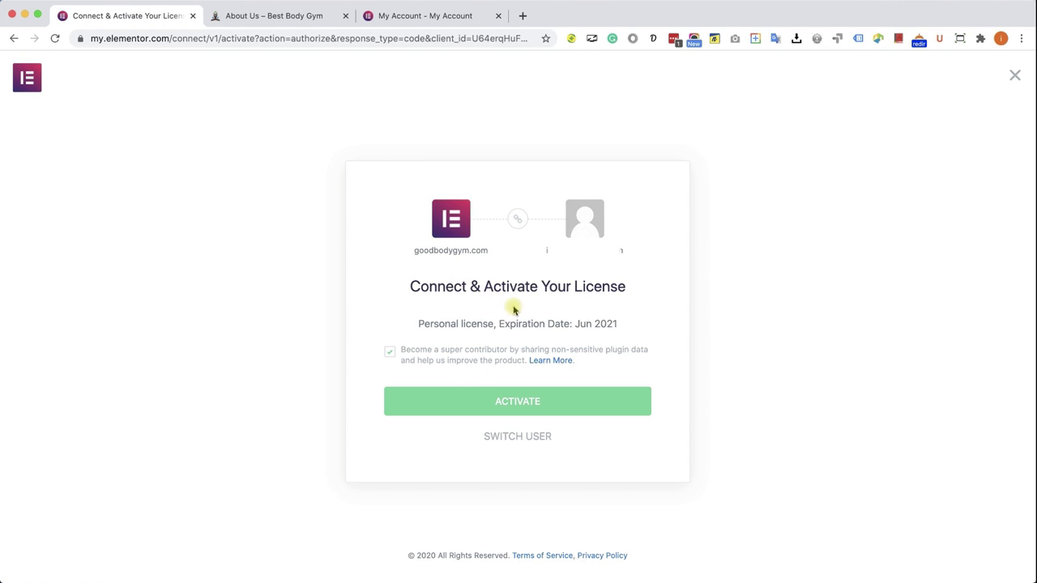
pyautogui.click(389, 355)
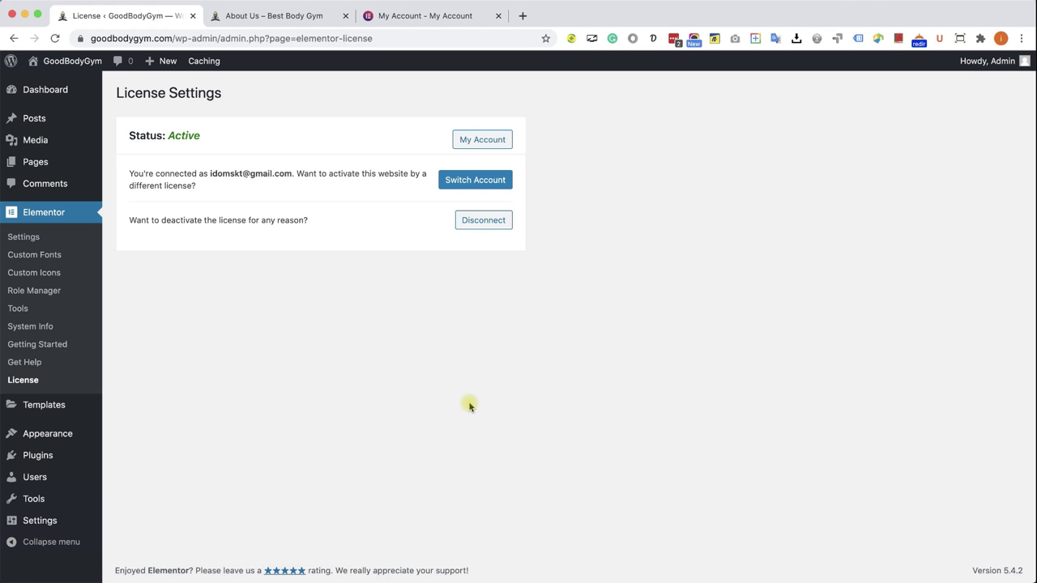
pyautogui.click(466, 24)
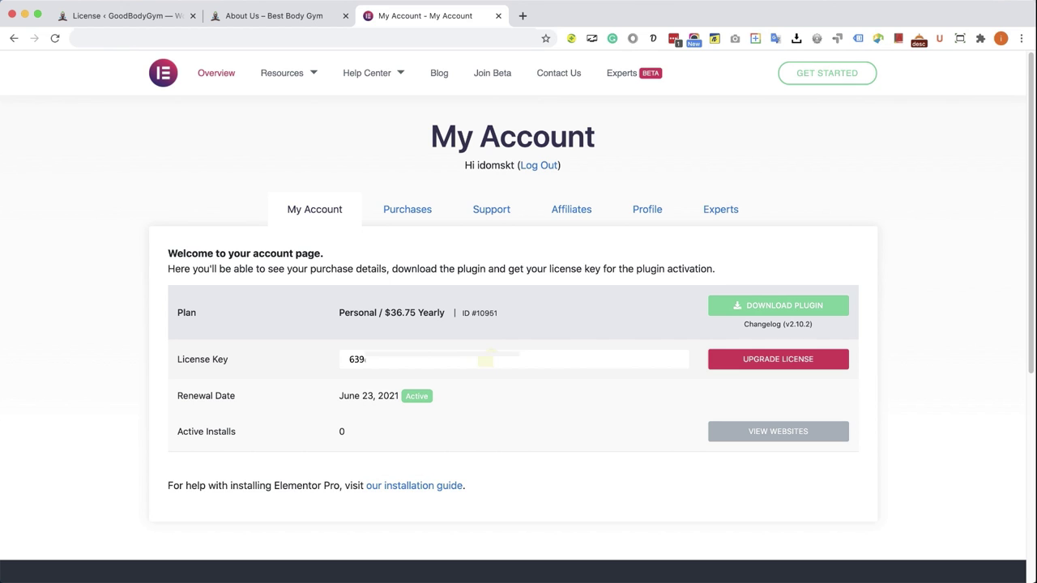
pyautogui.click(498, 16)
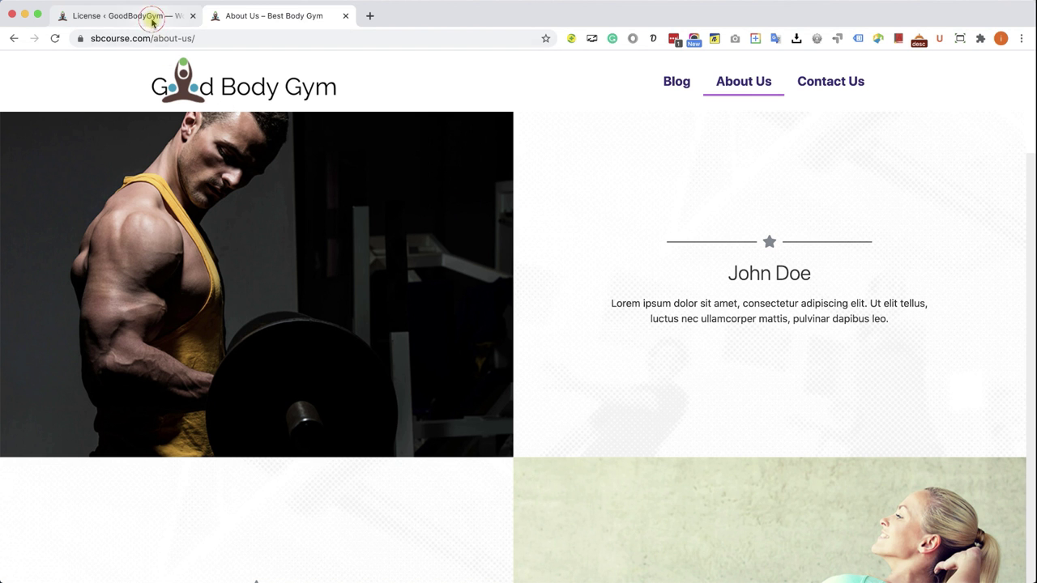
# Step: Preview the GoodBodyGym home page in a new tab, then close it
pyautogui.click(152, 18)
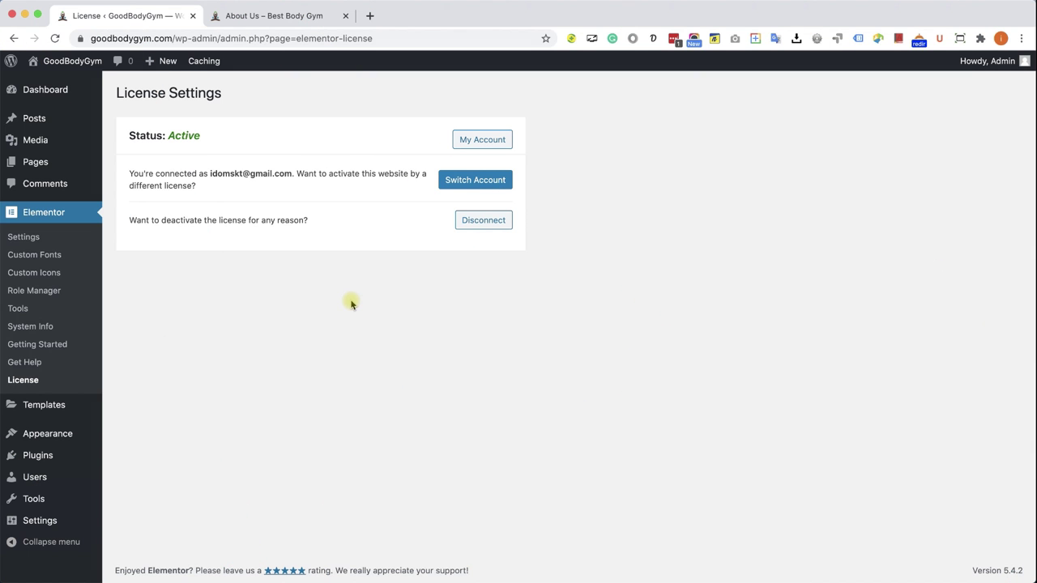
pyautogui.keyDown('super'); pyautogui.click(83, 68); pyautogui.keyUp('super')
pyautogui.click(238, 17)
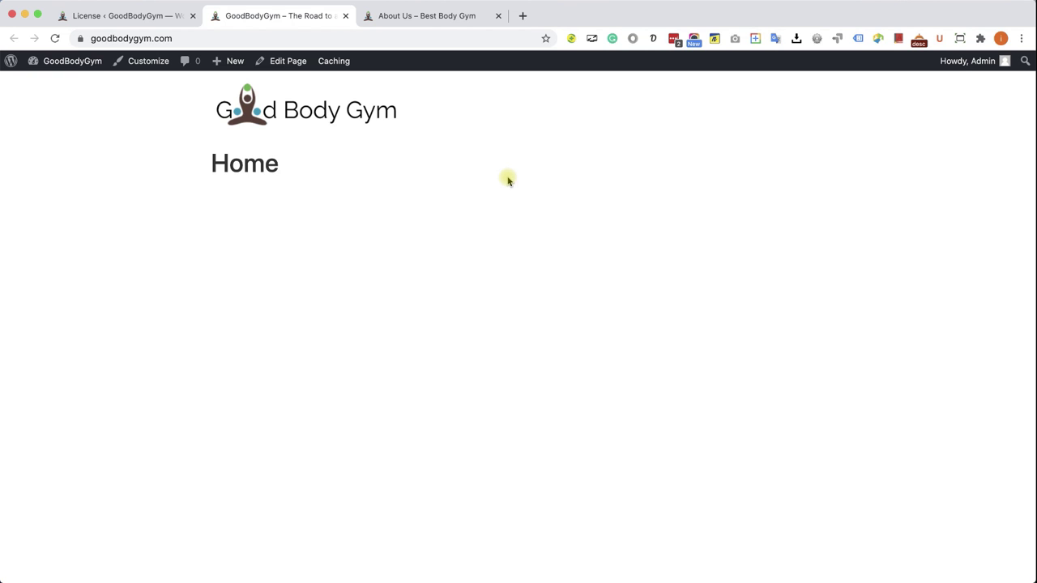
pyautogui.click(346, 17)
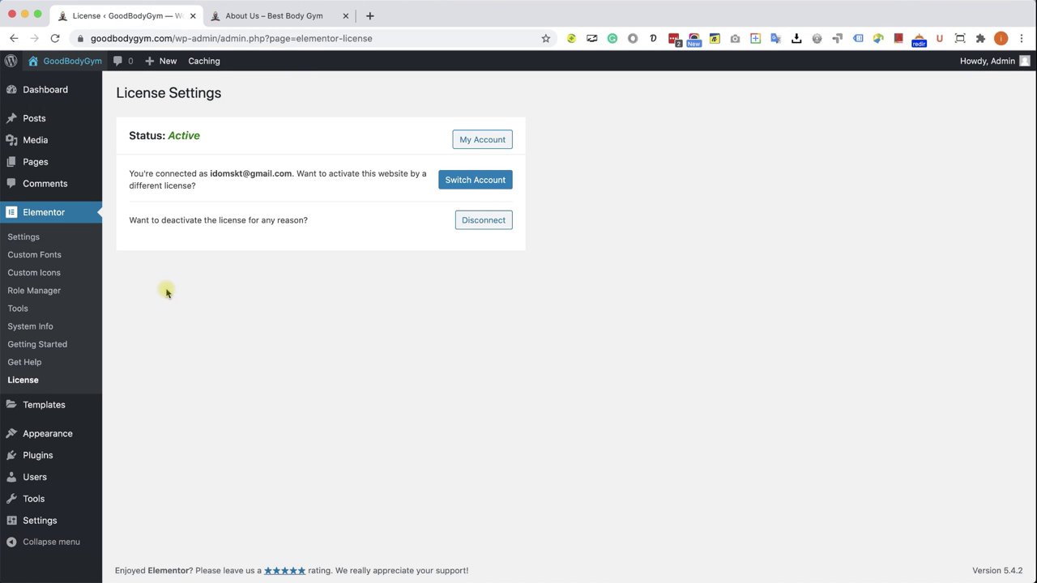
pyautogui.moveTo(60, 409)
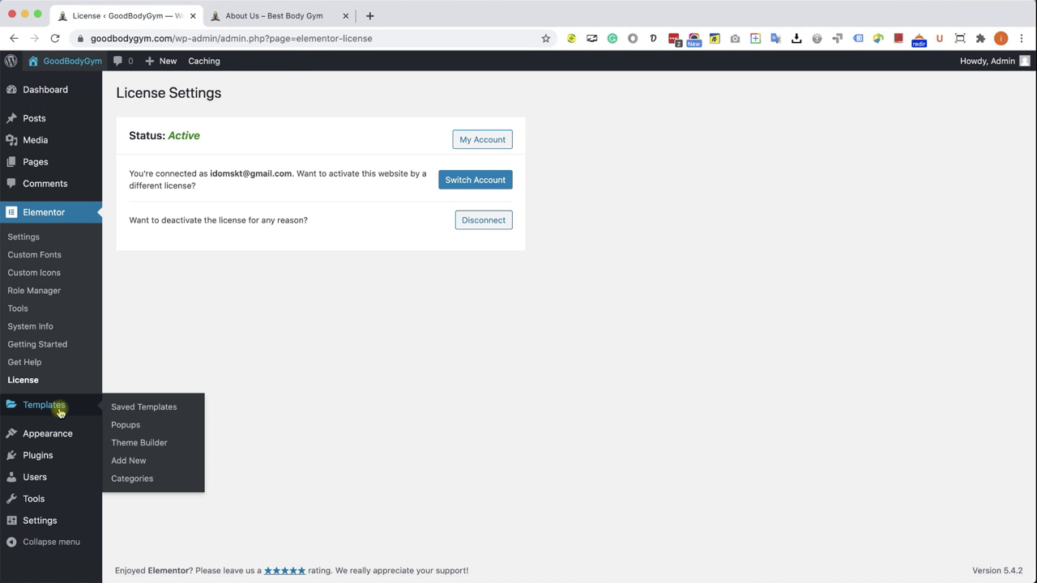
# Step: In Theme Builder, create a Header-type template named 'Header'
pyautogui.click(139, 443)
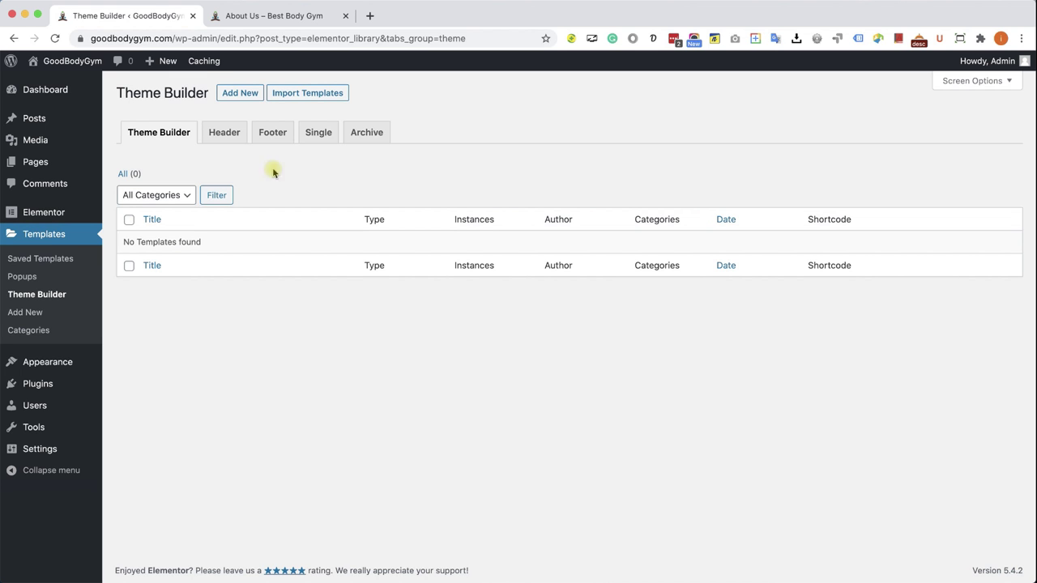
pyautogui.click(238, 95)
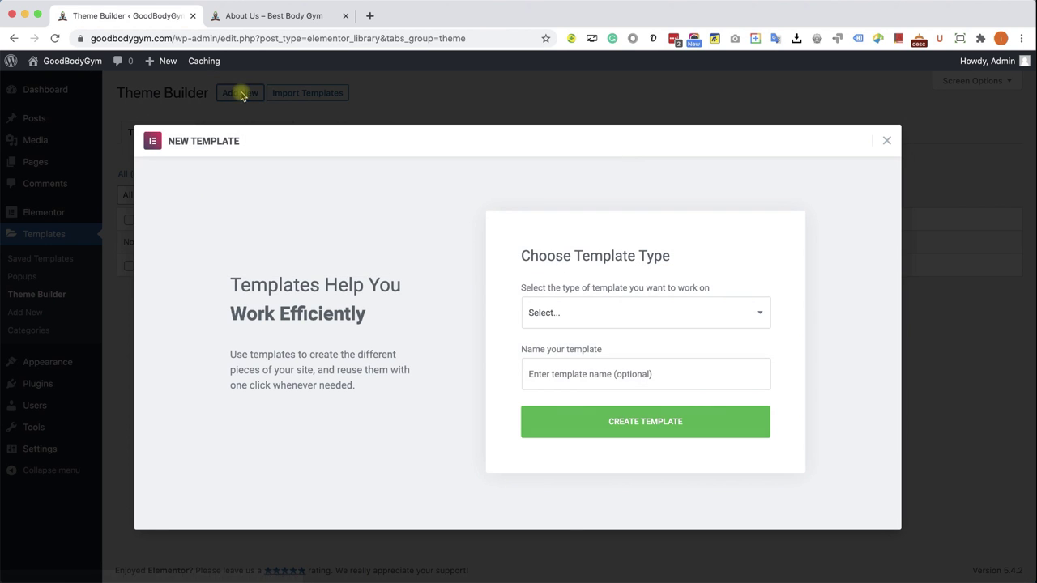
pyautogui.click(648, 313)
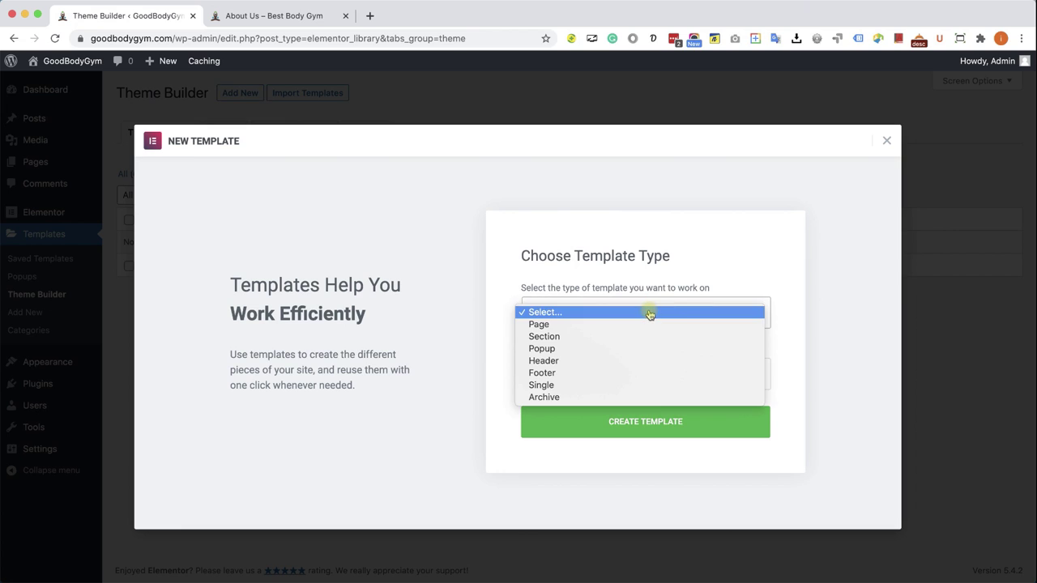
pyautogui.click(636, 360)
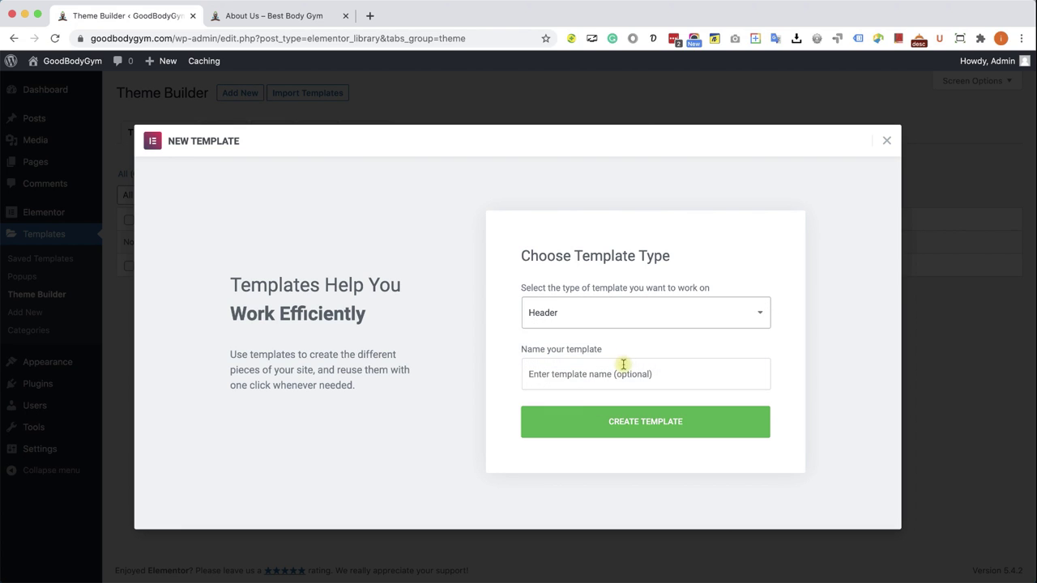
pyautogui.click(612, 377)
pyautogui.write('Header')
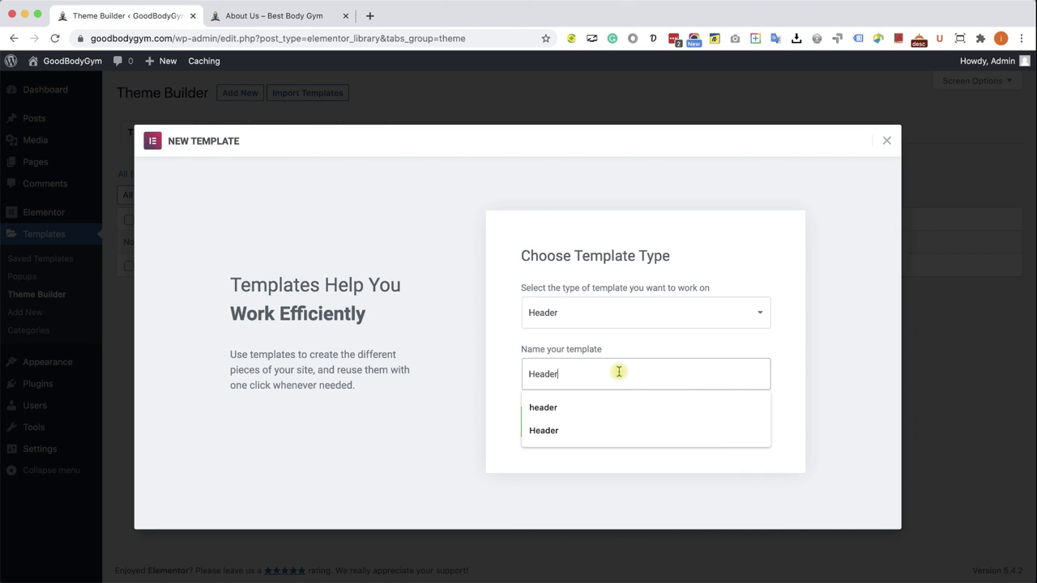
pyautogui.press('Return')
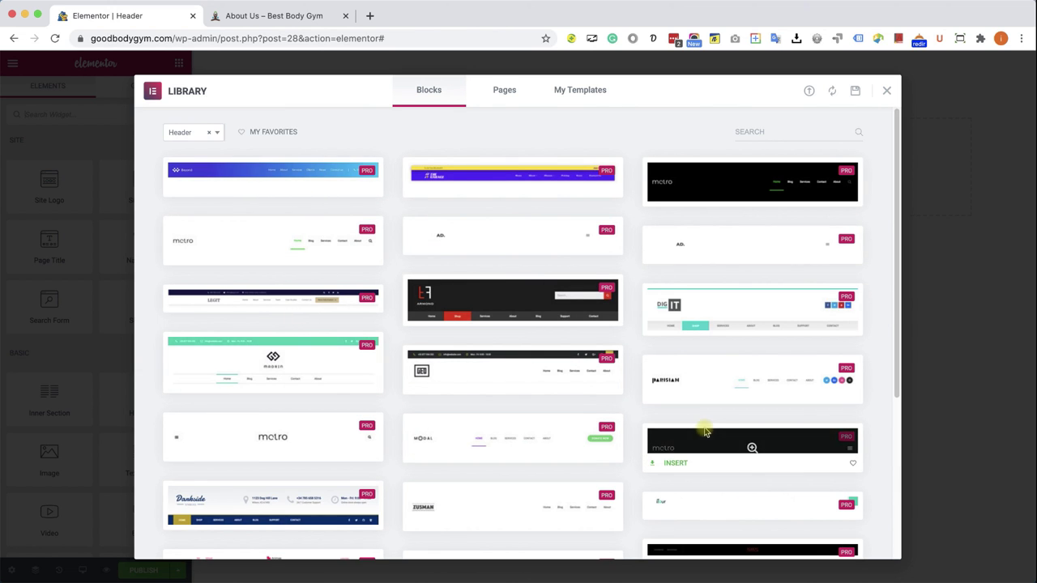
# Step: Scroll through the Library's header blocks, then close the Library without inserting any block
pyautogui.scroll(-2, 778, 397)
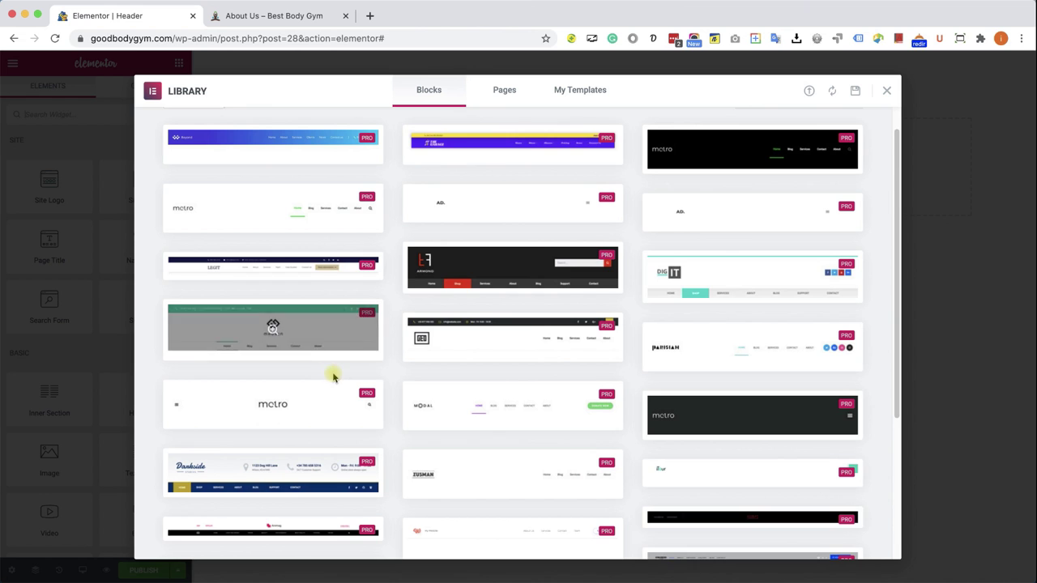
pyautogui.scroll(-5, 333, 377)
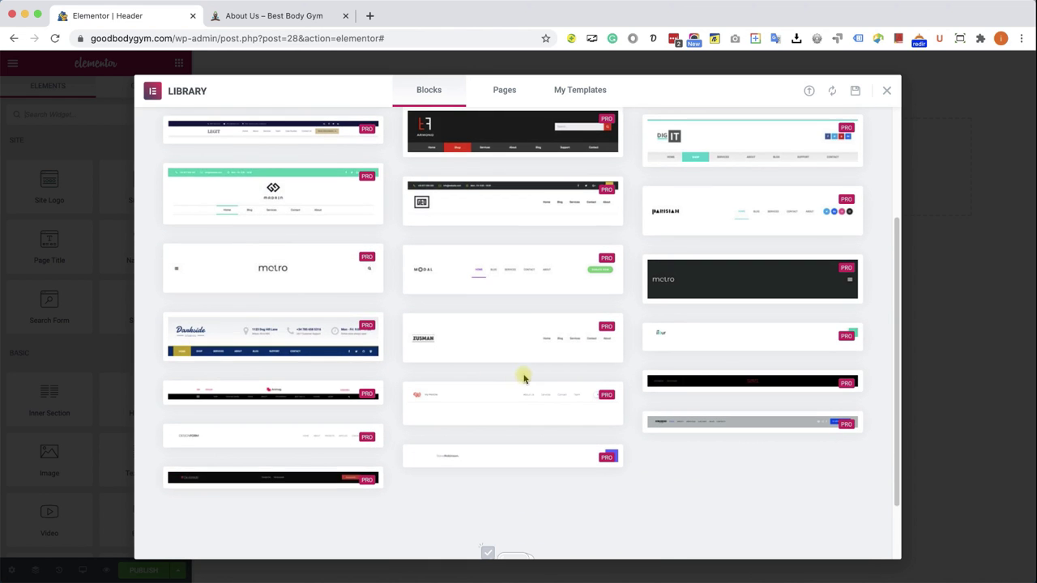
pyautogui.scroll(5, 524, 377)
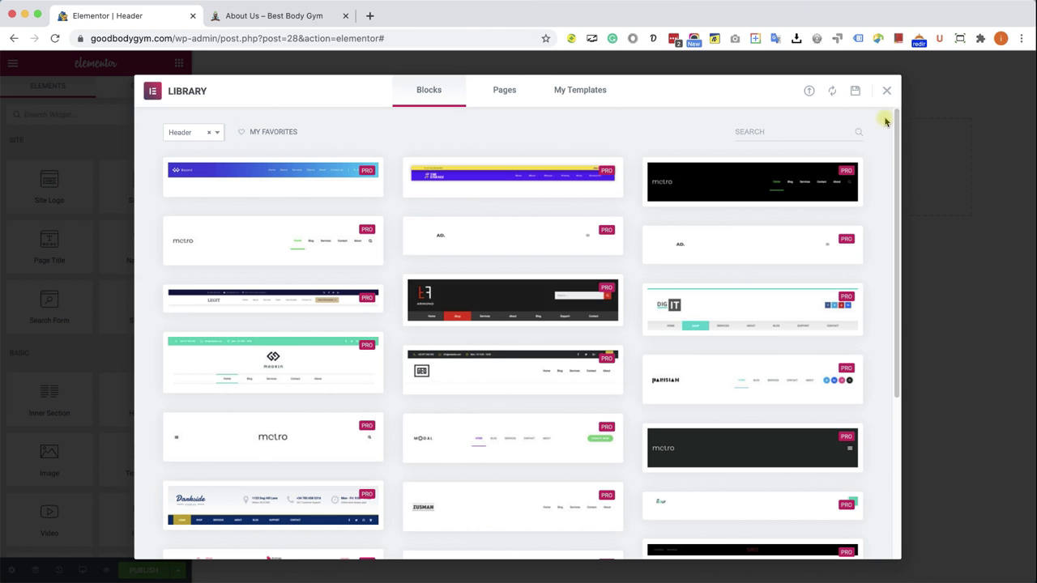
pyautogui.click(887, 92)
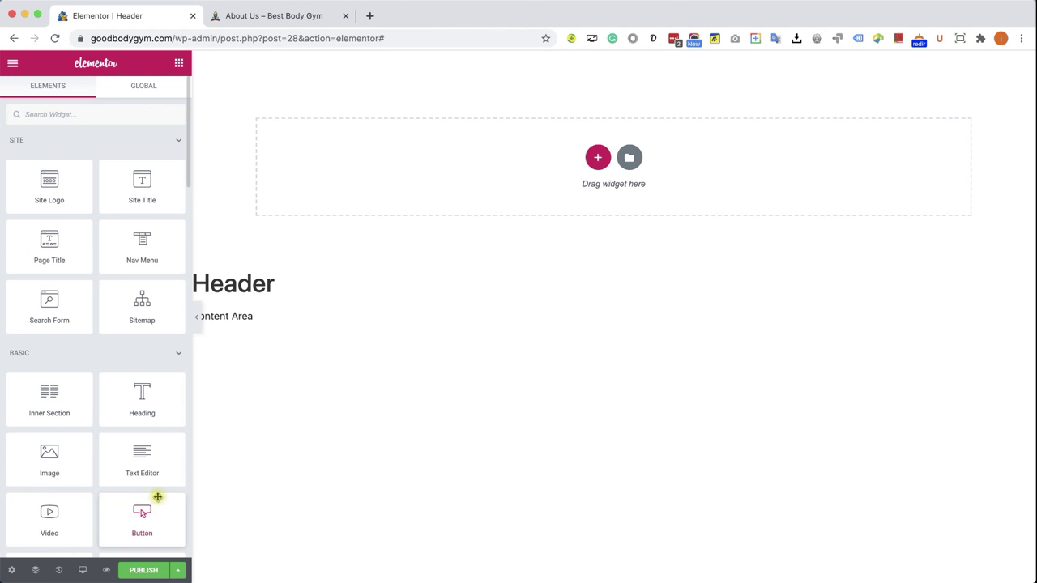
# Step: Review the live Best Body Gym site's About Us and home page headers, then return to the Header editor
pyautogui.scroll(-5, 139, 284)
pyautogui.scroll(-10, 138, 293)
pyautogui.scroll(-5, 139, 294)
pyautogui.scroll(8, 138, 294)
pyautogui.scroll(12, 139, 295)
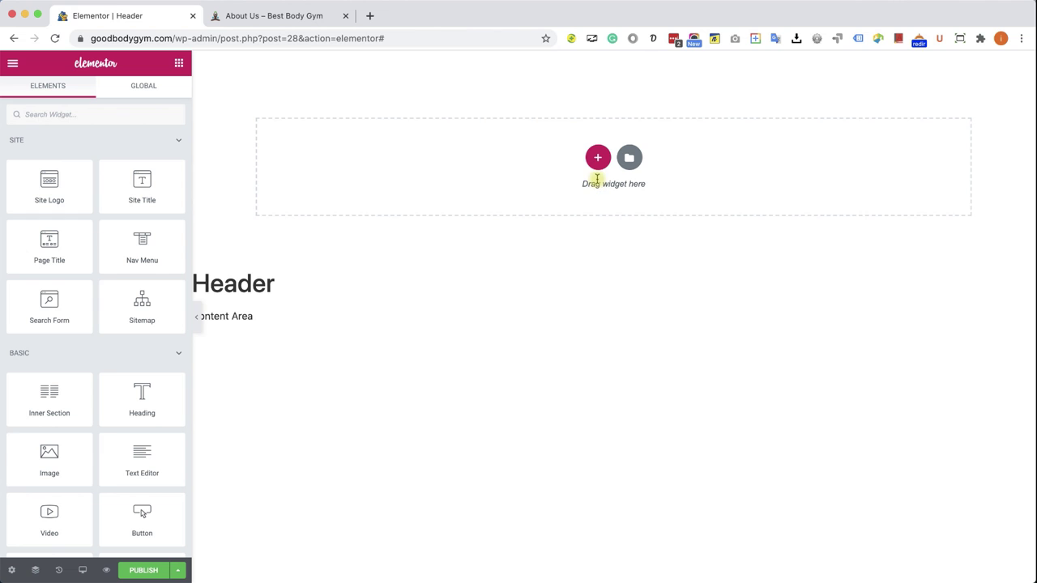
pyautogui.click(297, 23)
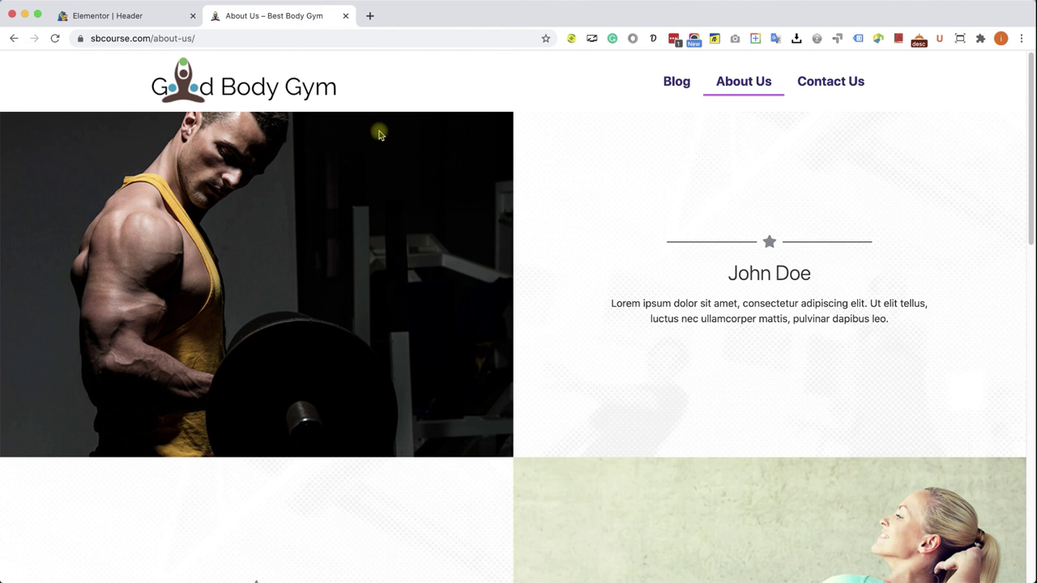
pyautogui.click(312, 95)
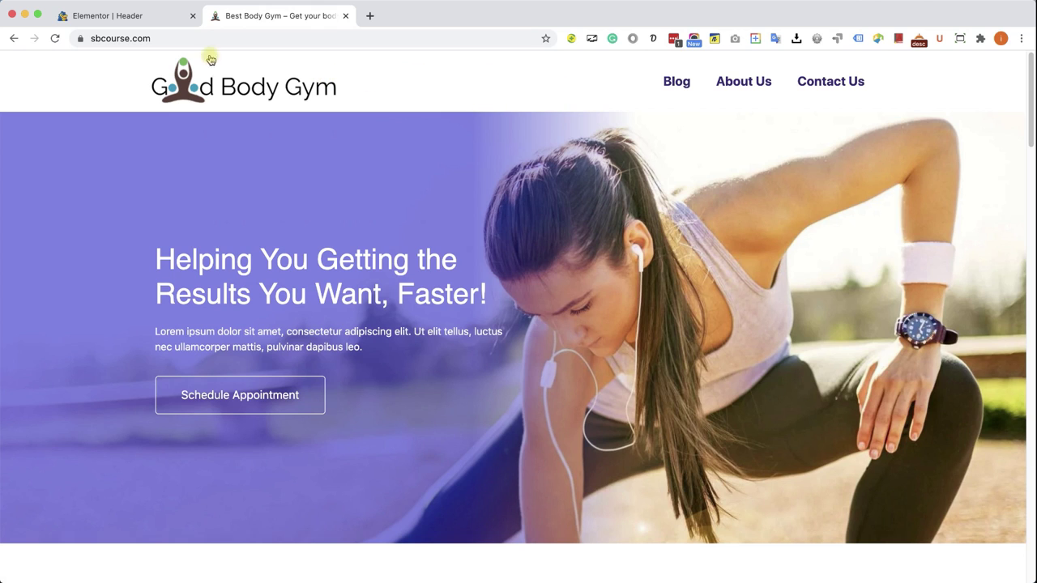
pyautogui.click(157, 17)
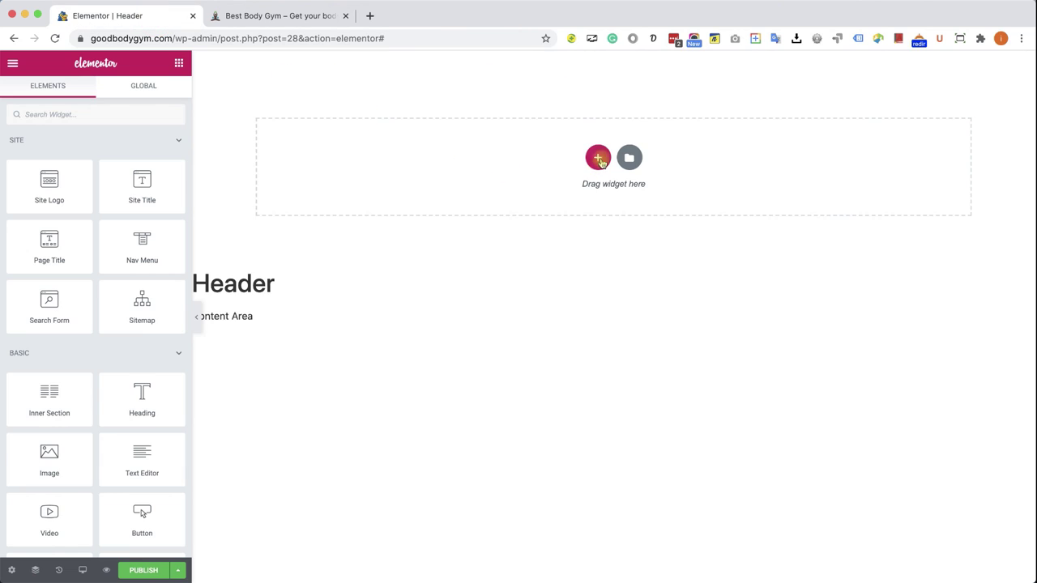
# Step: Add a two-column section to the header template and dismiss the right-click tip
pyautogui.click(598, 157)
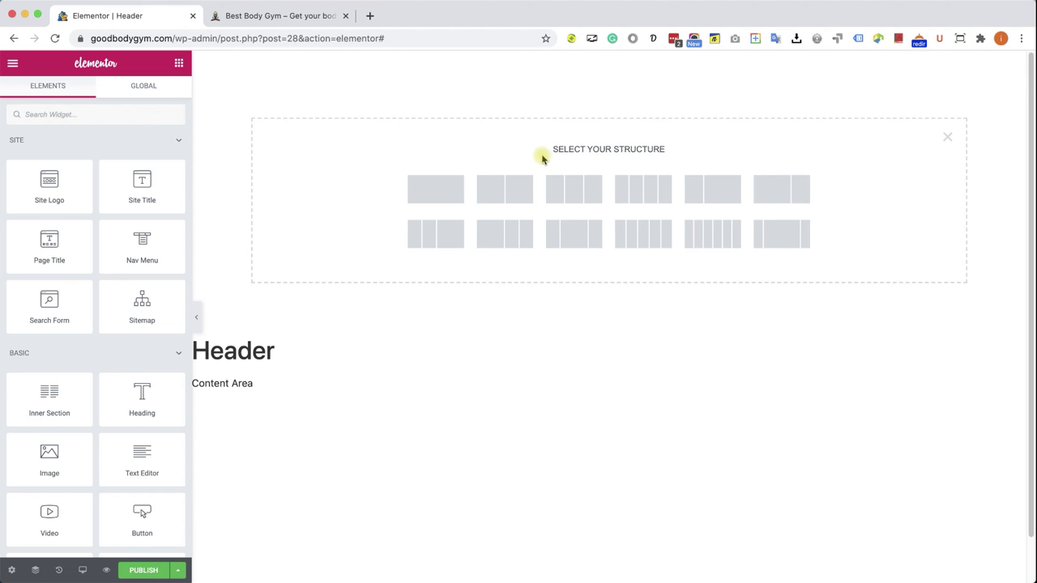
pyautogui.click(515, 194)
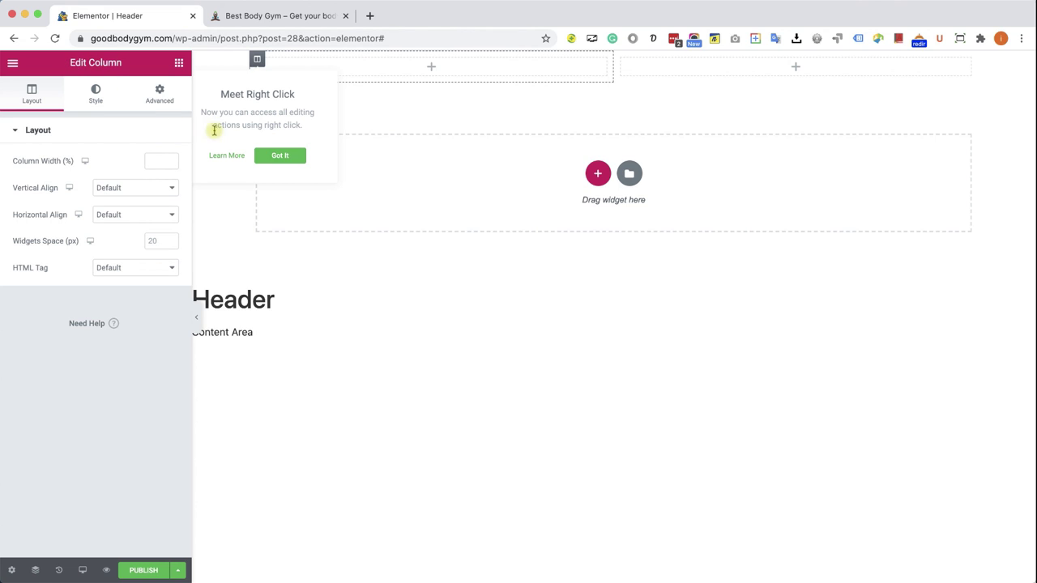
pyautogui.click(276, 158)
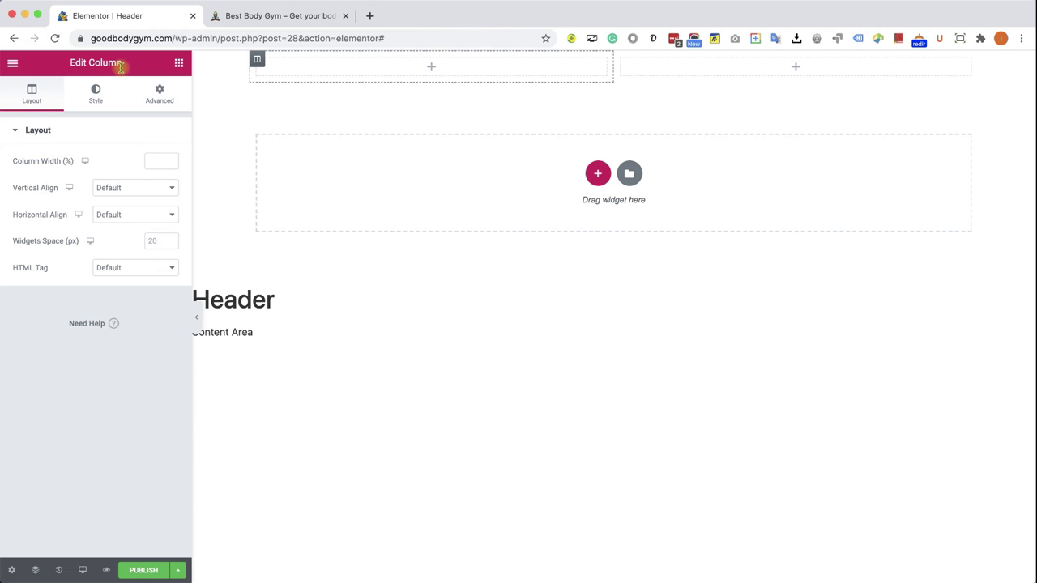
pyautogui.click(179, 64)
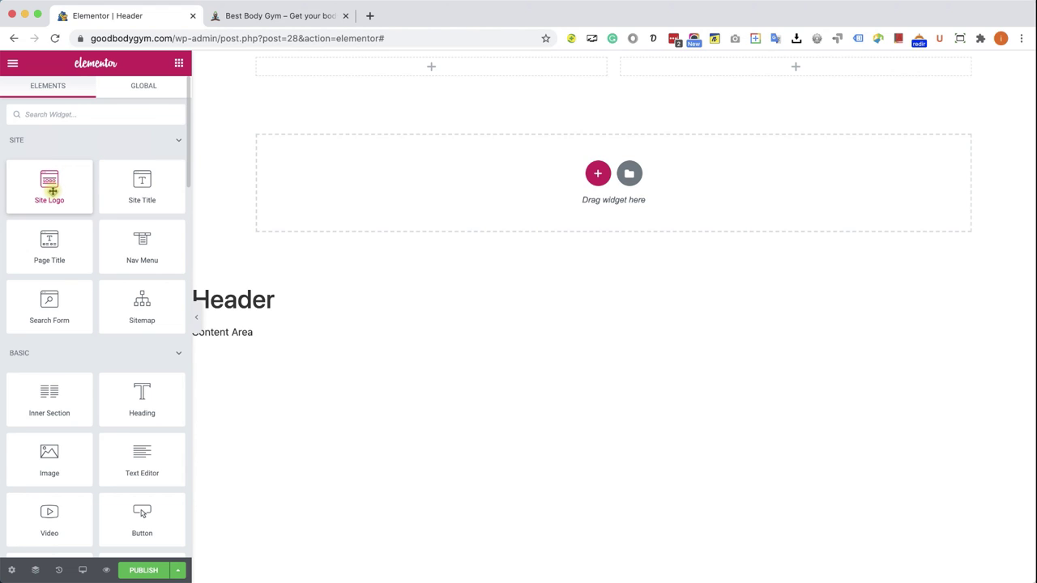
# Step: Drag the Site Logo widget into the header's left column
pyautogui.moveTo(40, 184); pyautogui.dragTo(344, 73)
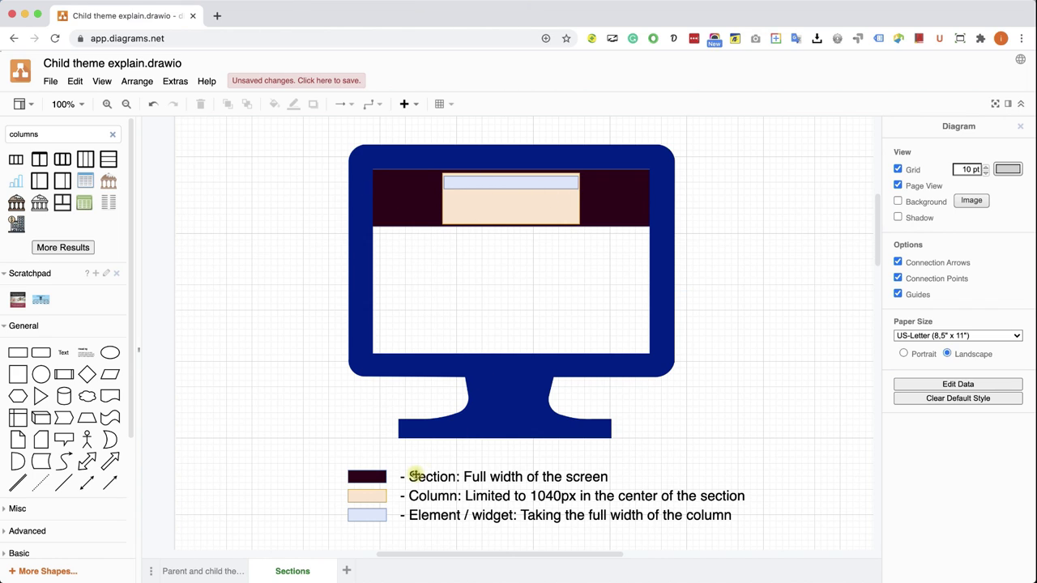
pyautogui.click(532, 196)
pyautogui.press('Escape')
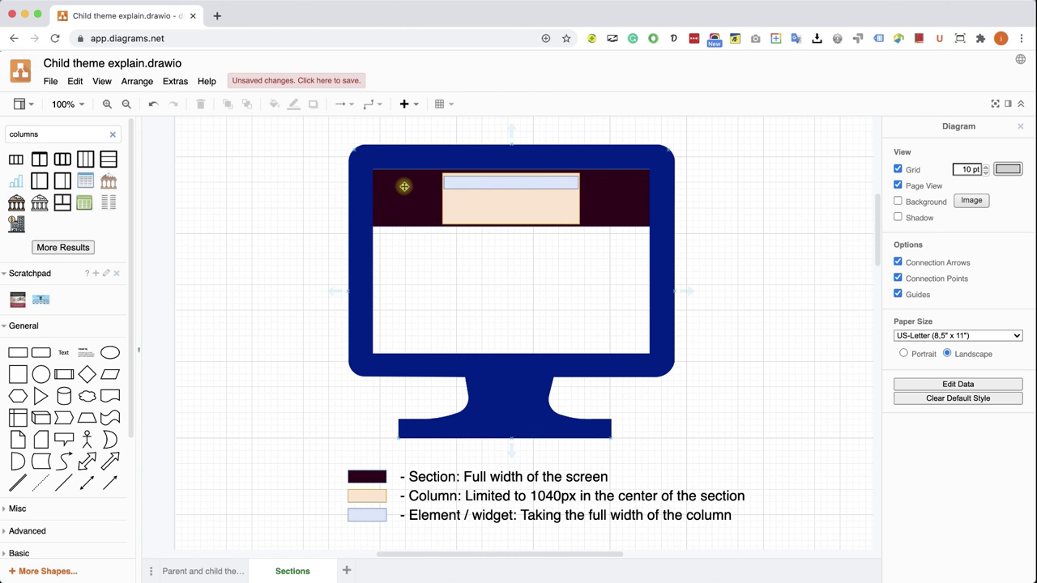
pyautogui.click(464, 202)
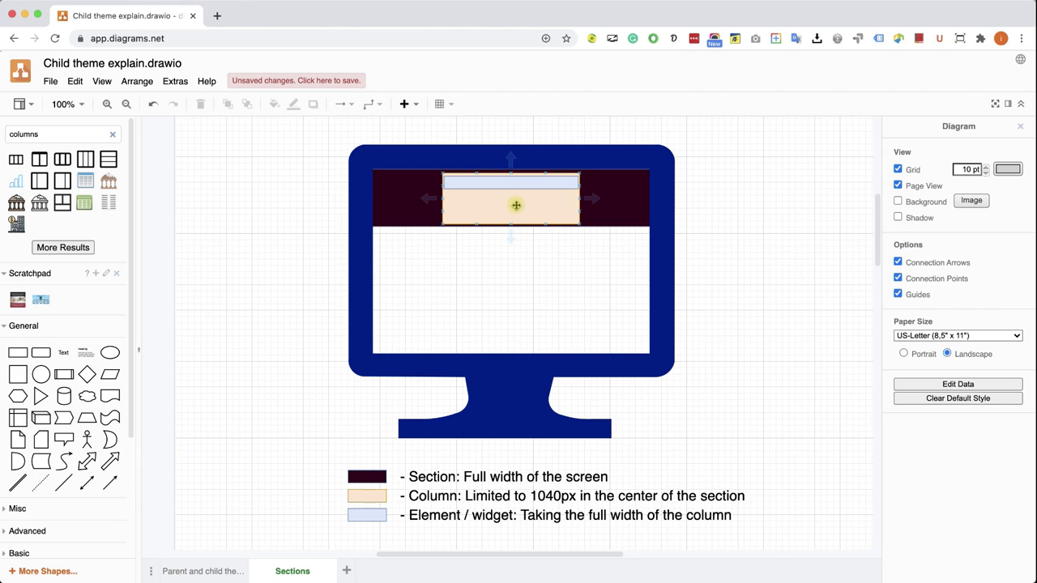
pyautogui.press('Escape')
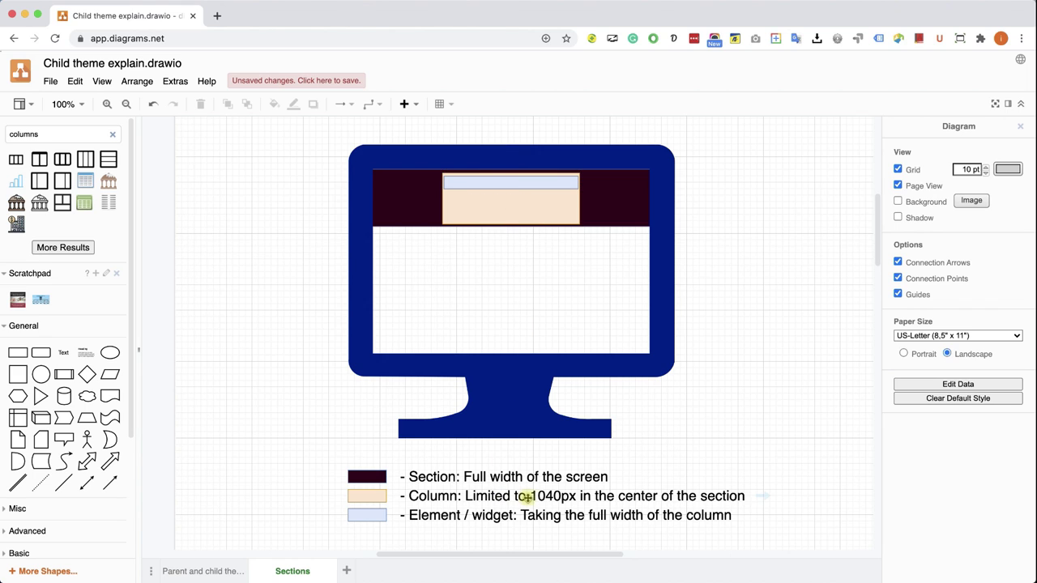
pyautogui.click(550, 209)
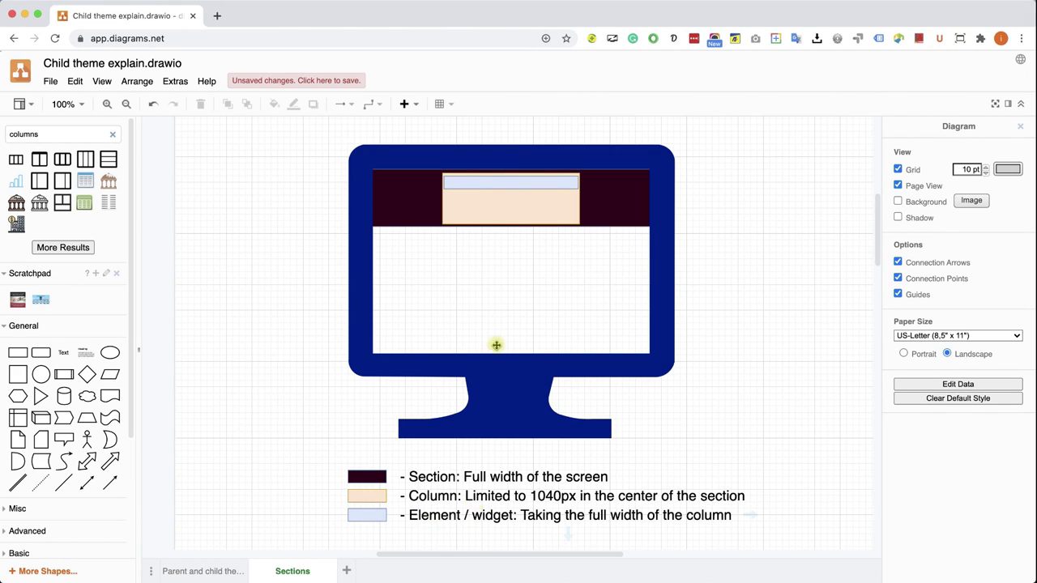
pyautogui.click(478, 183)
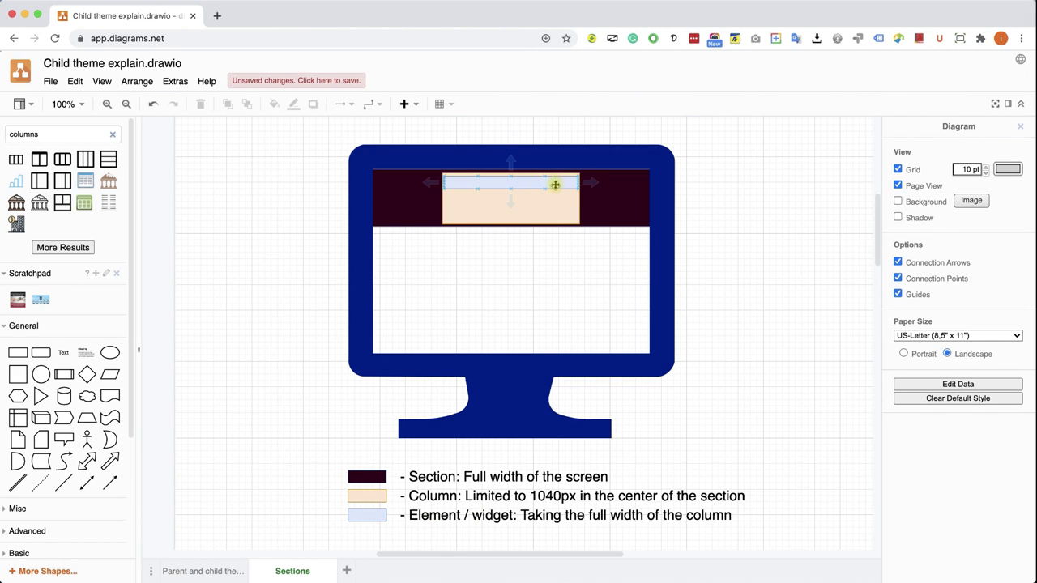
pyautogui.click(500, 208)
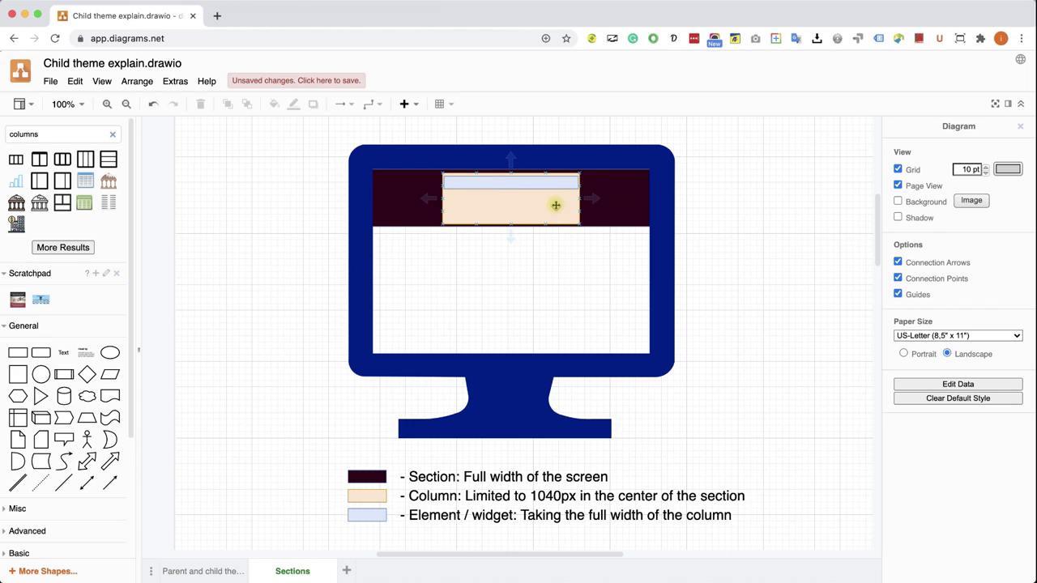
pyautogui.click(548, 186)
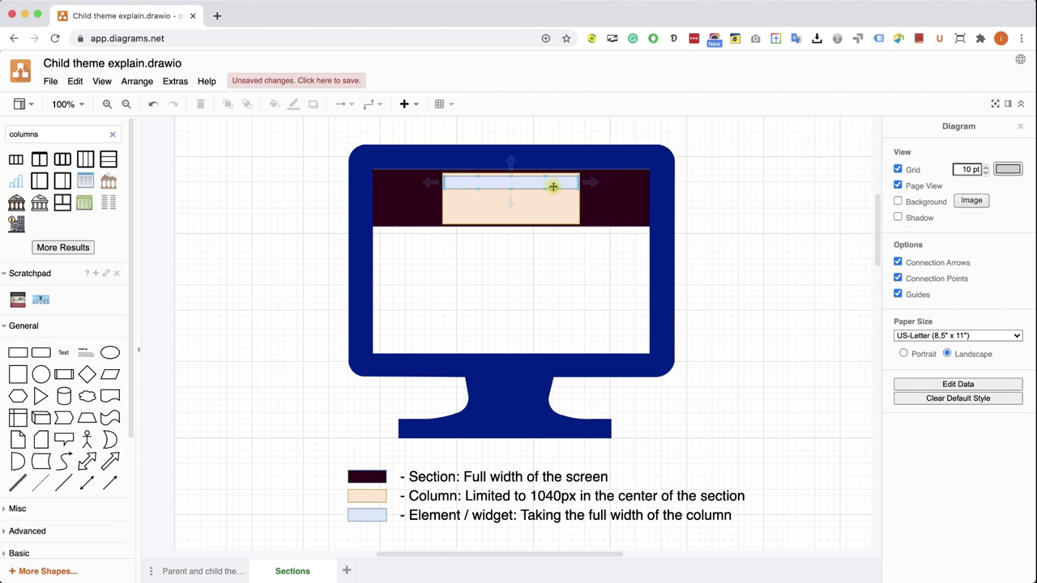
# Step: Review the diagram's two- and three-column examples, then set the Site Logo alignment to Left
pyautogui.scroll(-10, 535, 202)
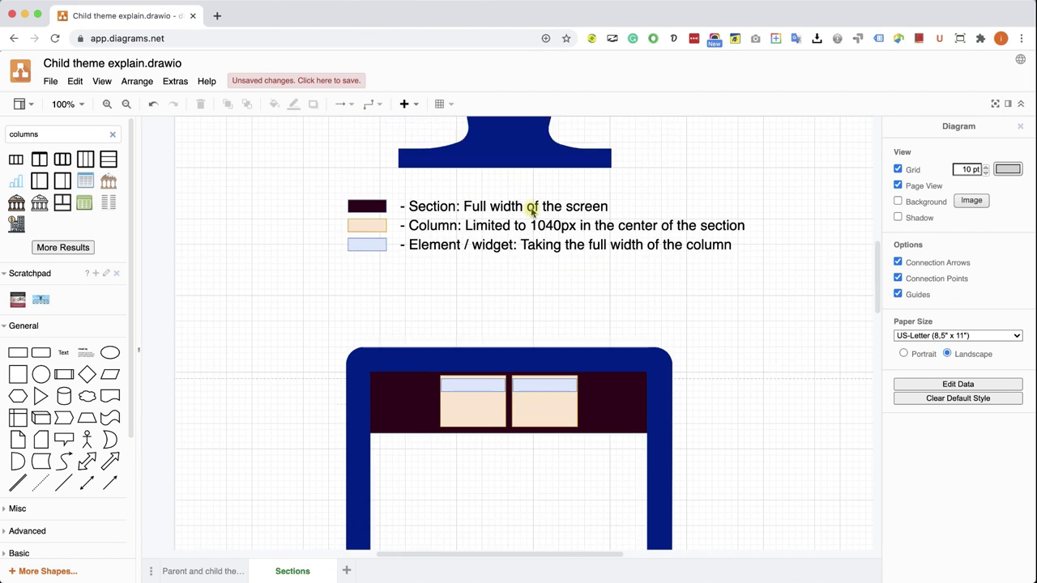
pyautogui.scroll(-2, 534, 213)
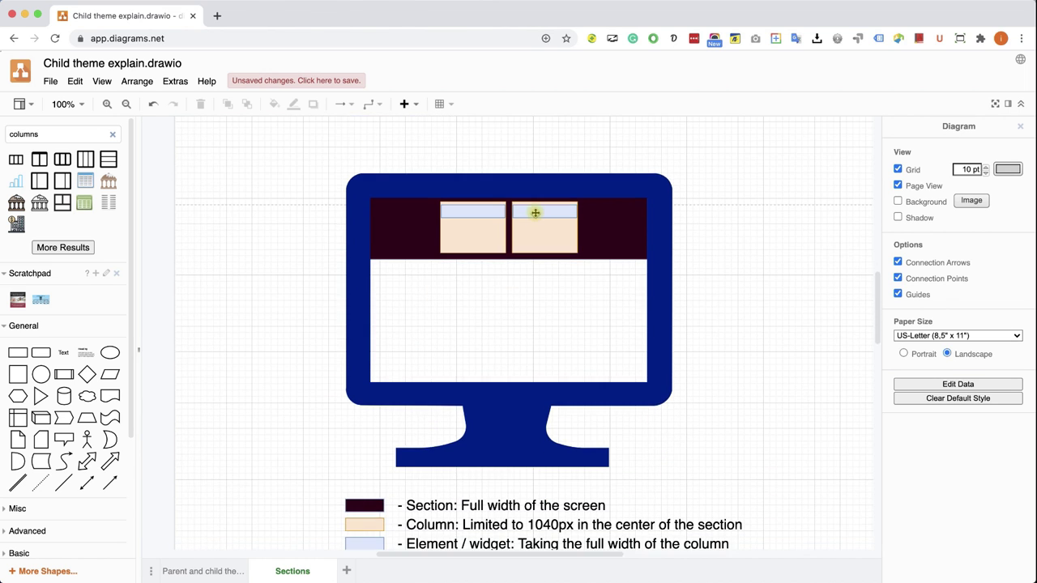
pyautogui.scroll(-1, 535, 212)
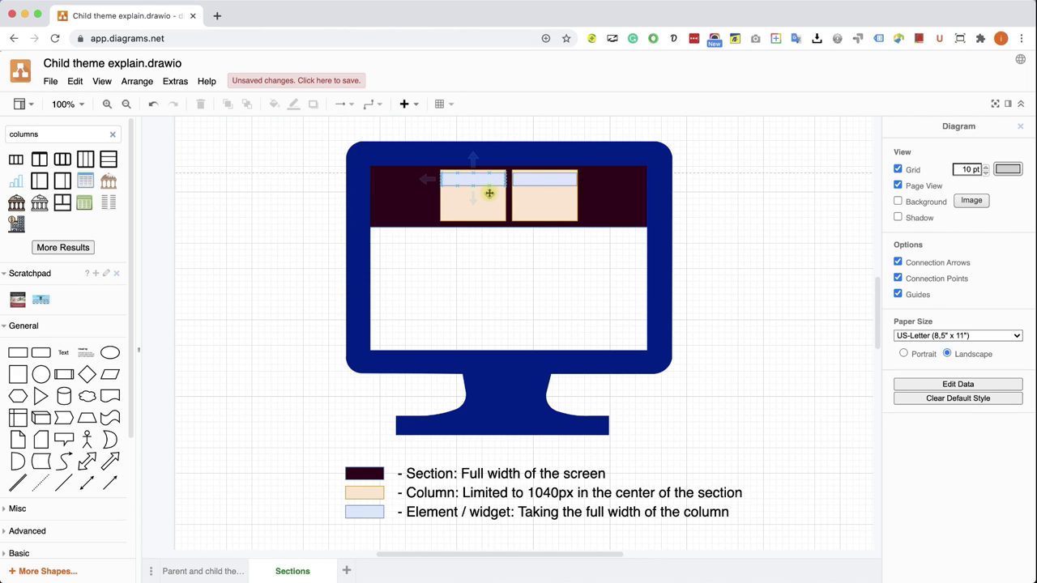
pyautogui.scroll(-10, 489, 199)
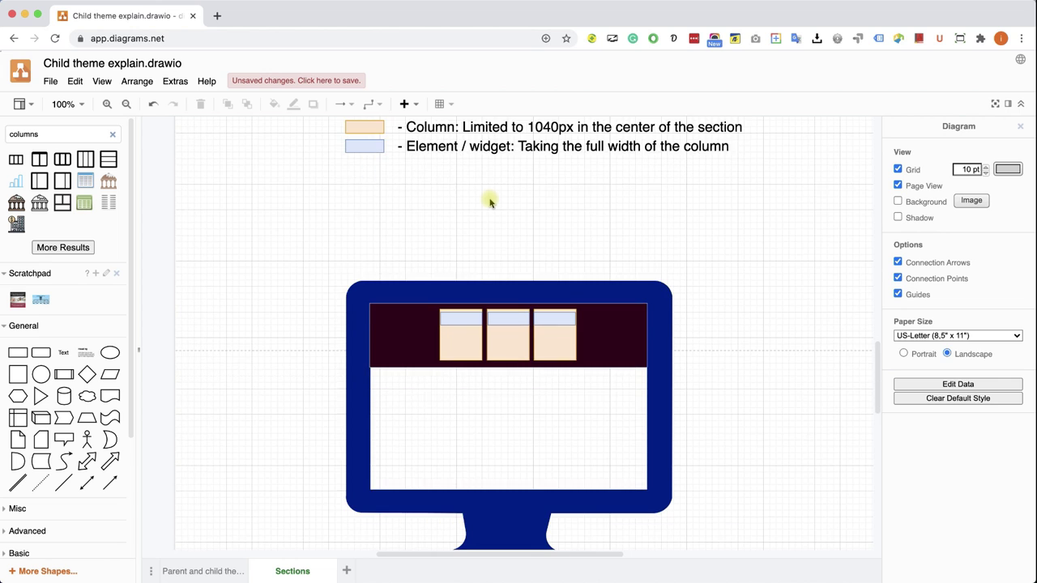
pyautogui.scroll(-1, 490, 200)
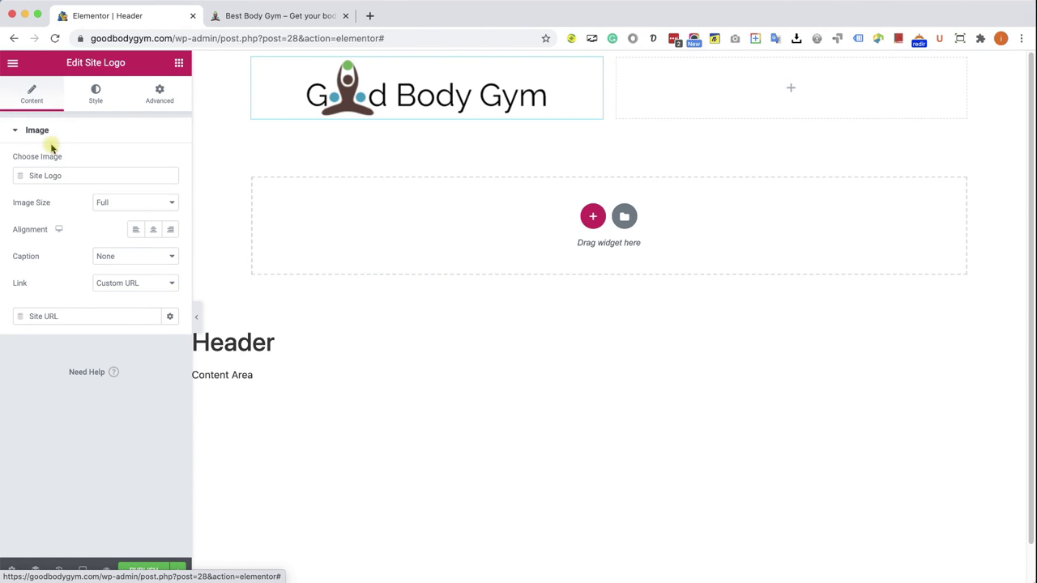
pyautogui.click(138, 234)
pyautogui.click(140, 236)
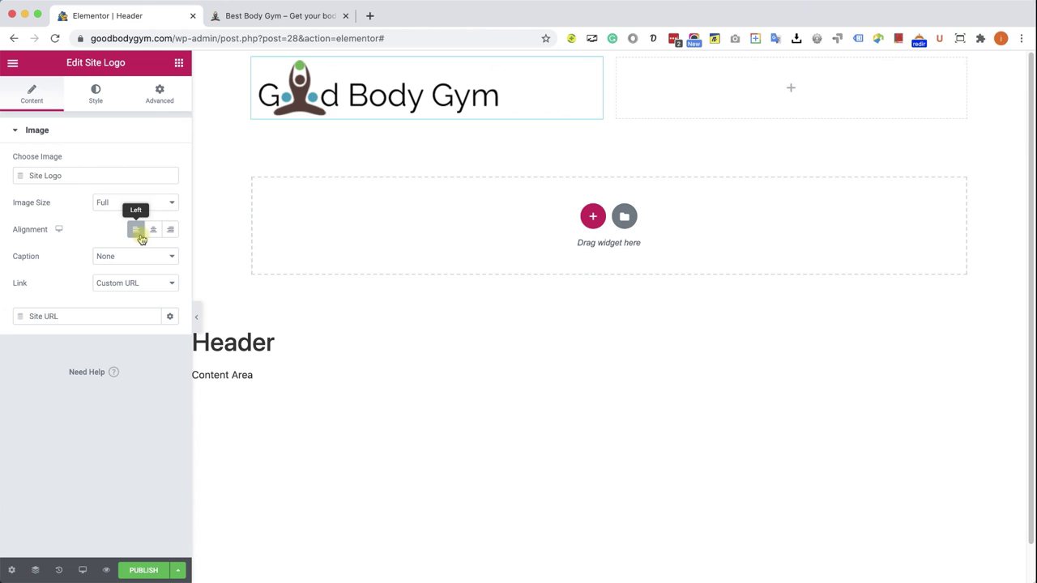
# Step: Limit the Good Body Gym logo's max width to 285 px in its Style settings
pyautogui.click(94, 97)
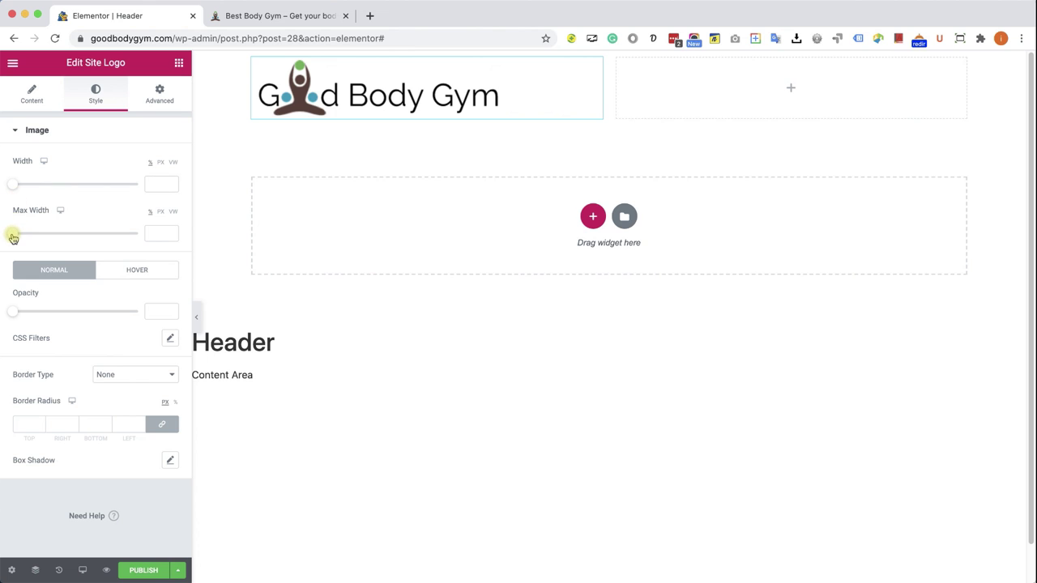
pyautogui.moveTo(12, 235); pyautogui.dragTo(88, 233)
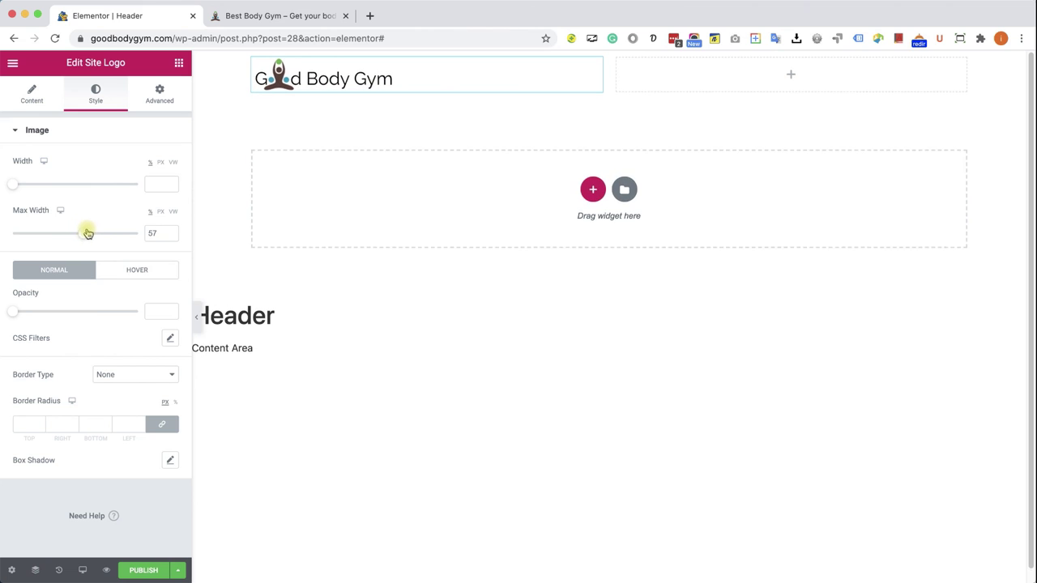
pyautogui.click(161, 215)
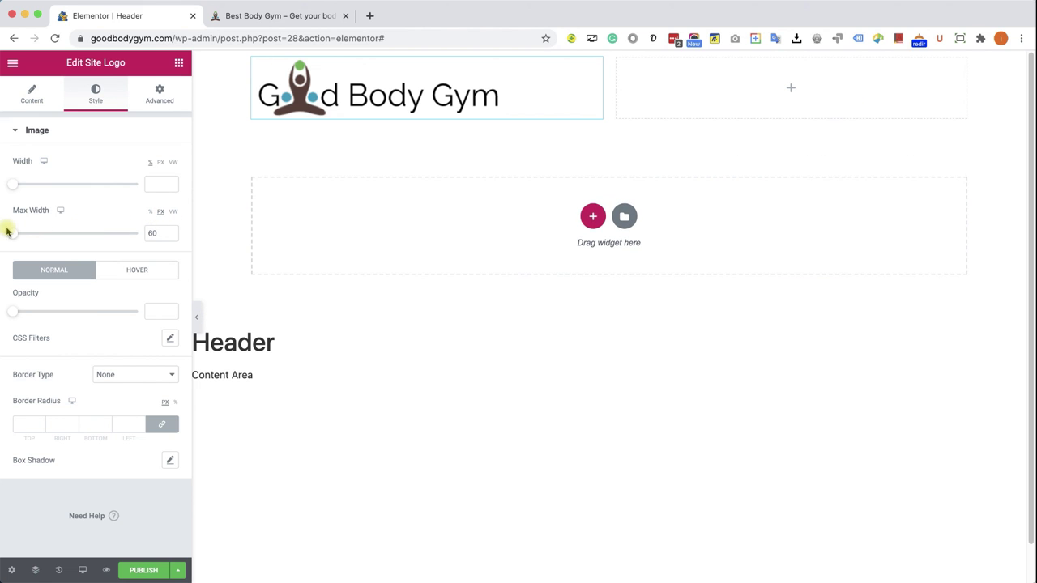
pyautogui.moveTo(8, 231); pyautogui.dragTo(58, 238)
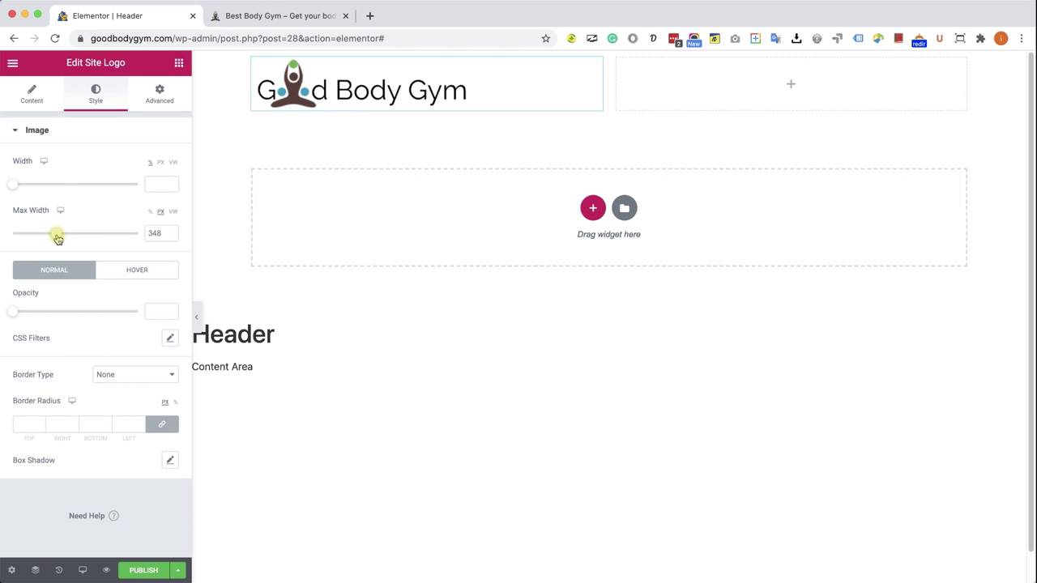
pyautogui.click(171, 231)
pyautogui.click(171, 231)
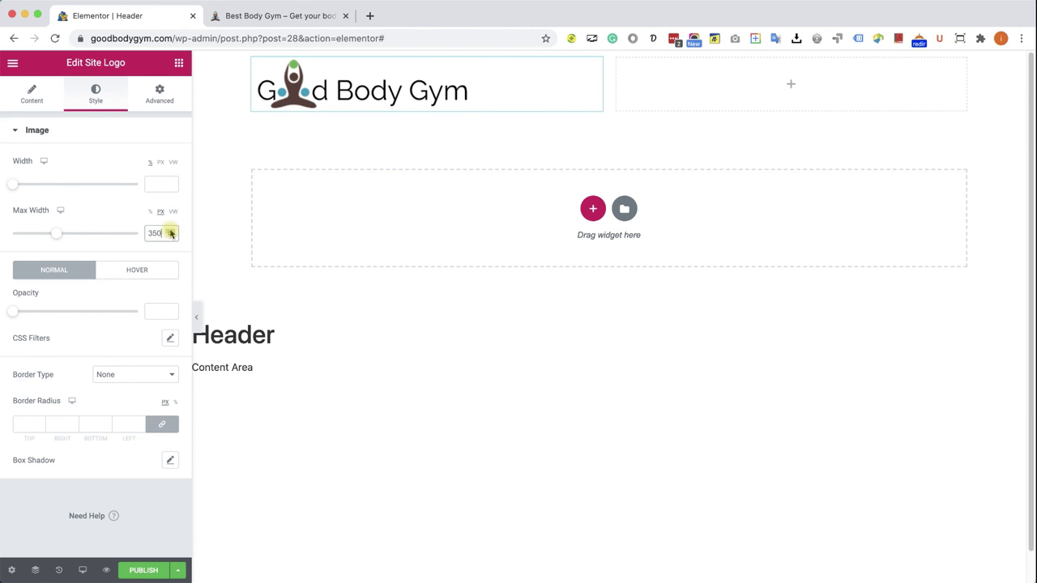
pyautogui.click(170, 237)
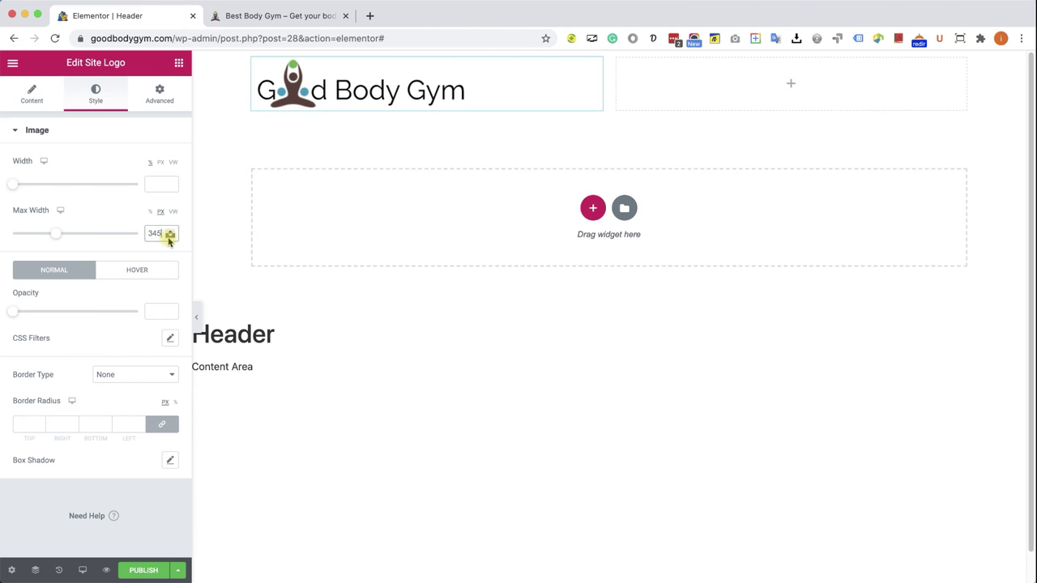
pyautogui.click(170, 236)
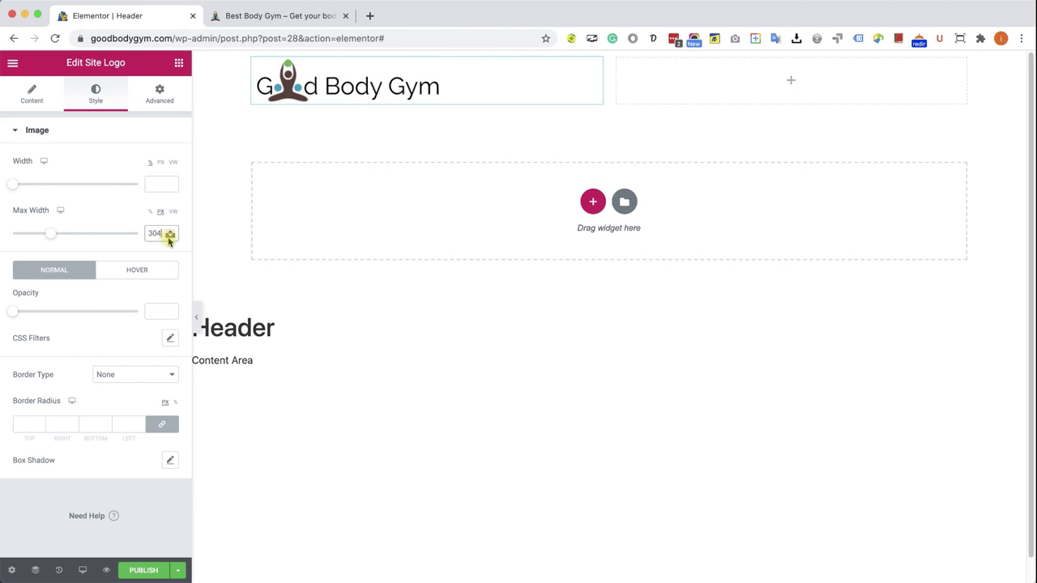
pyautogui.click(170, 237)
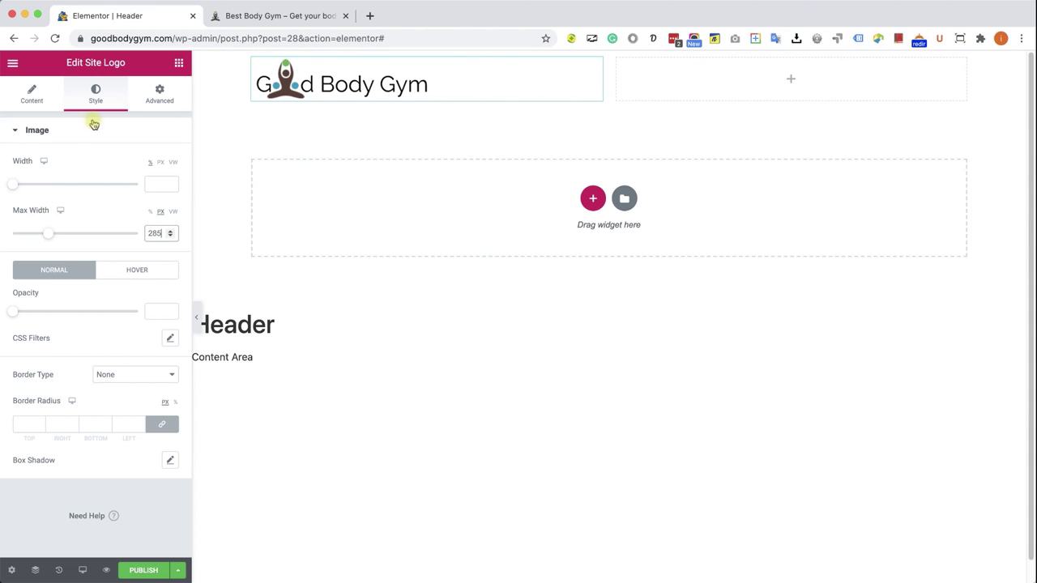
pyautogui.click(176, 68)
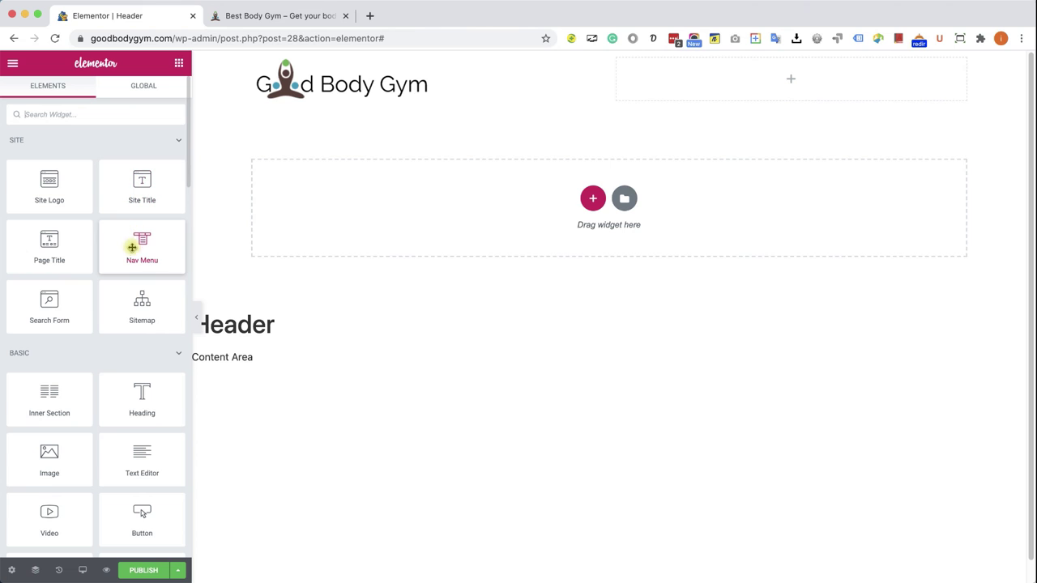
# Step: Place a Nav Menu in the header's right column and align its items Right
pyautogui.moveTo(139, 240); pyautogui.dragTo(739, 89)
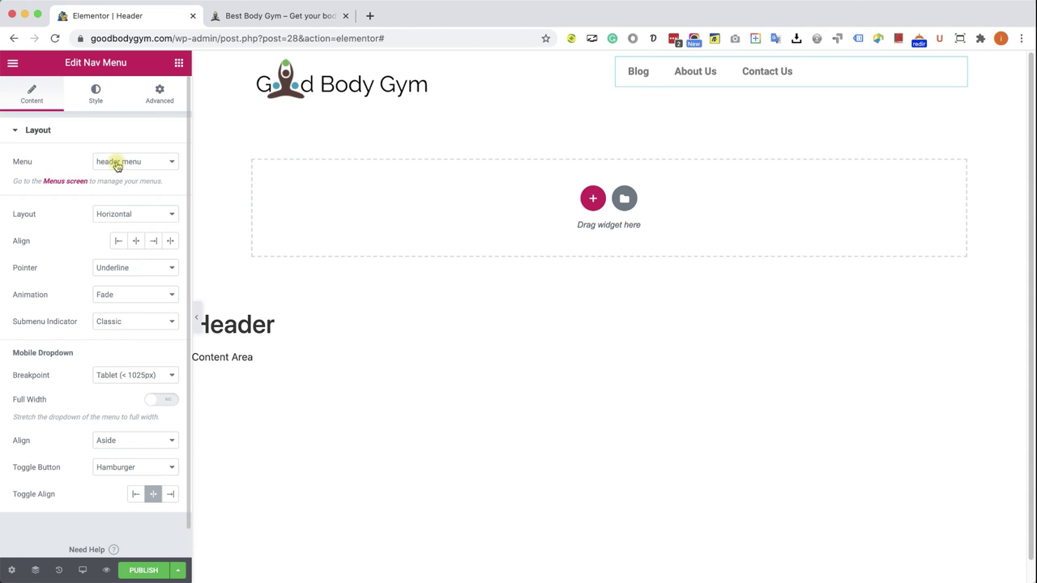
pyautogui.click(153, 243)
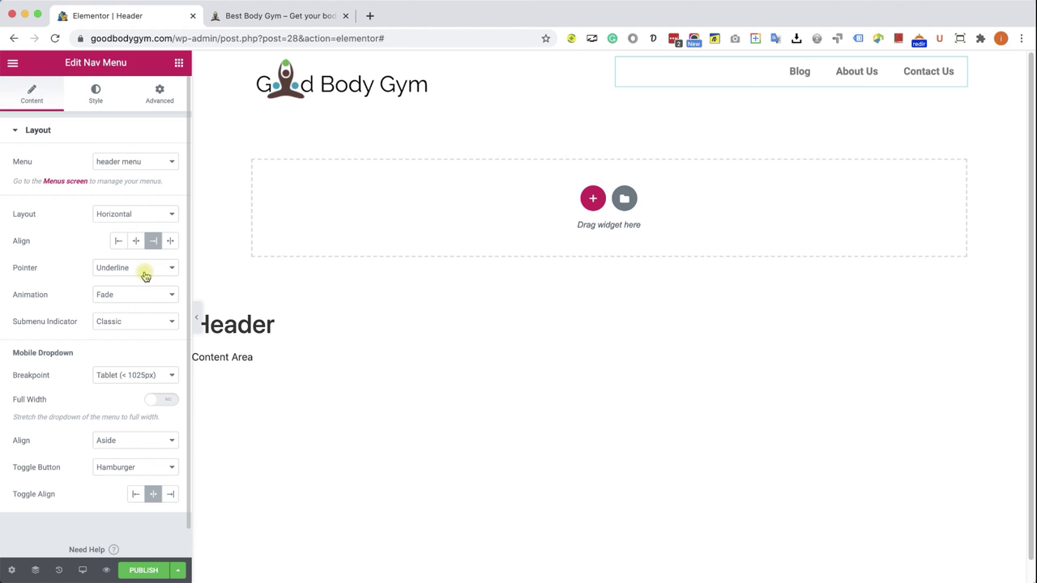
pyautogui.click(270, 16)
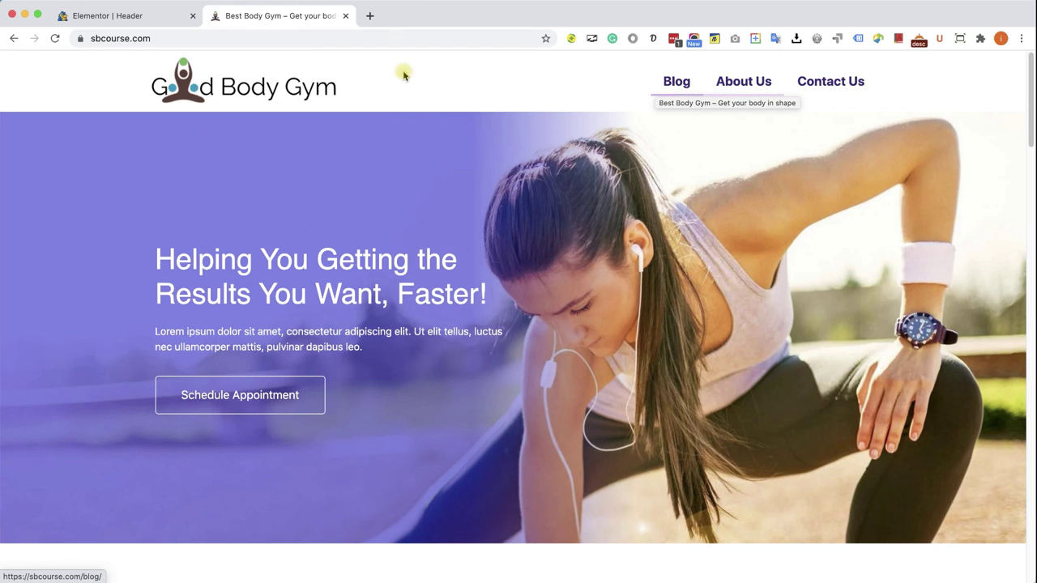
pyautogui.click(130, 17)
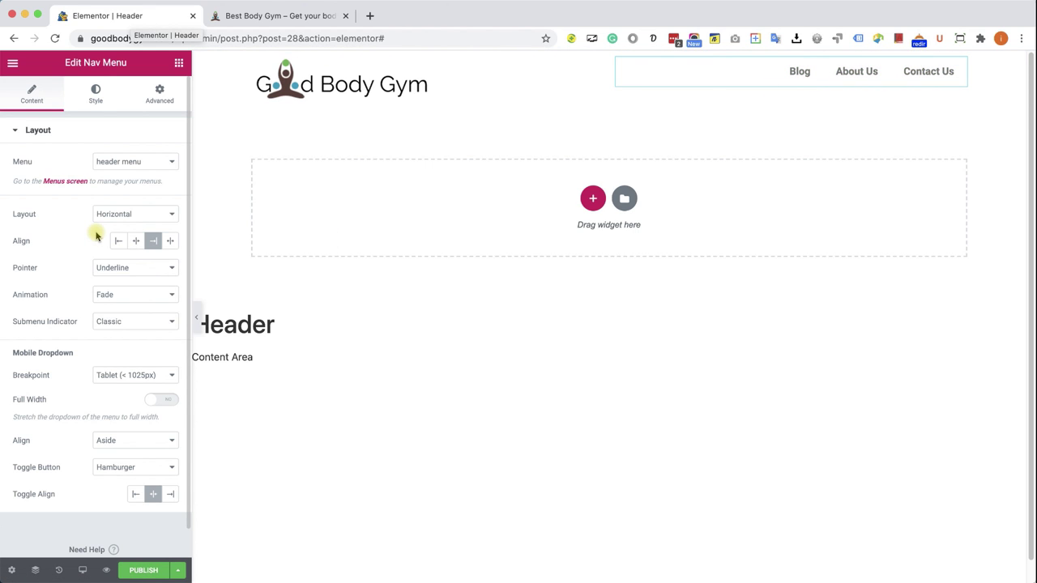
# Step: Try the Overline pointer effect, then settle on Underline for the menu
pyautogui.click(123, 269)
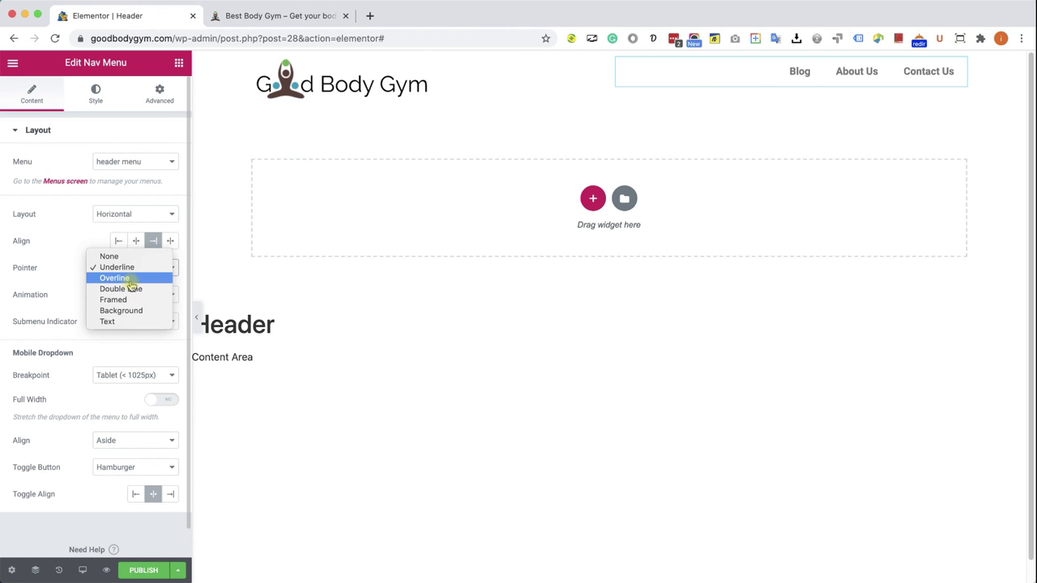
pyautogui.click(128, 279)
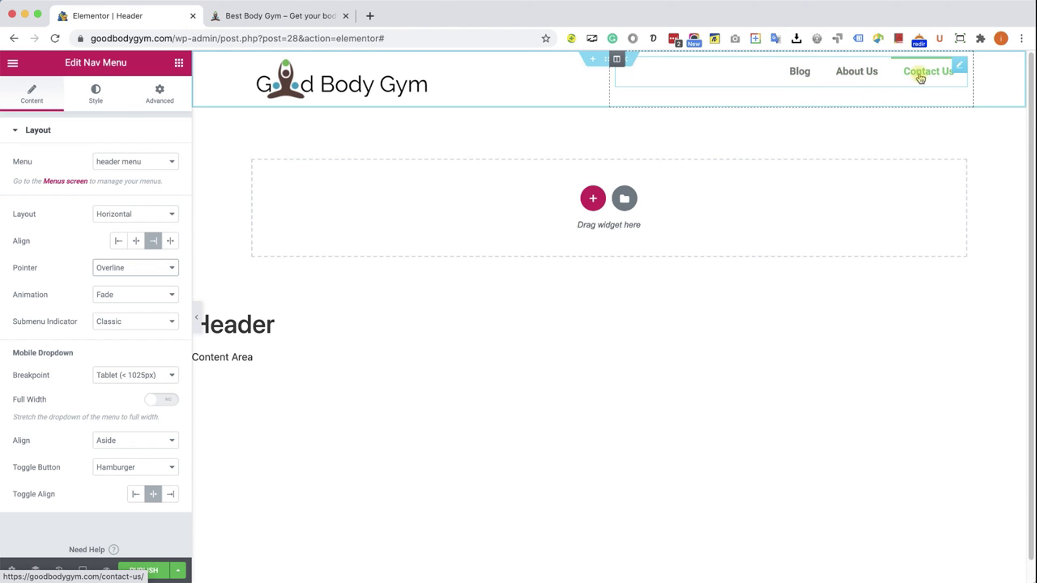
pyautogui.click(122, 267)
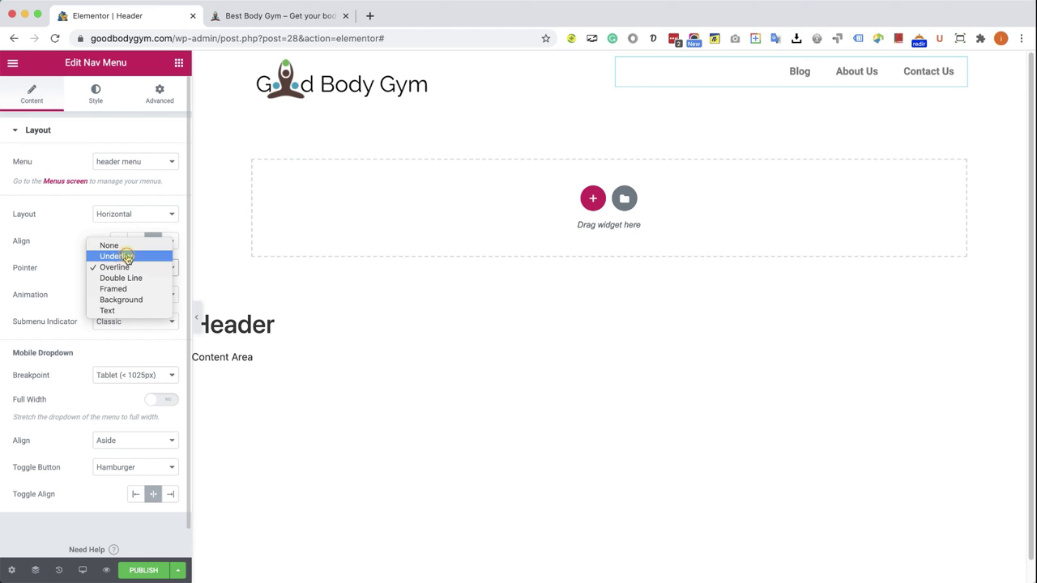
pyautogui.click(116, 256)
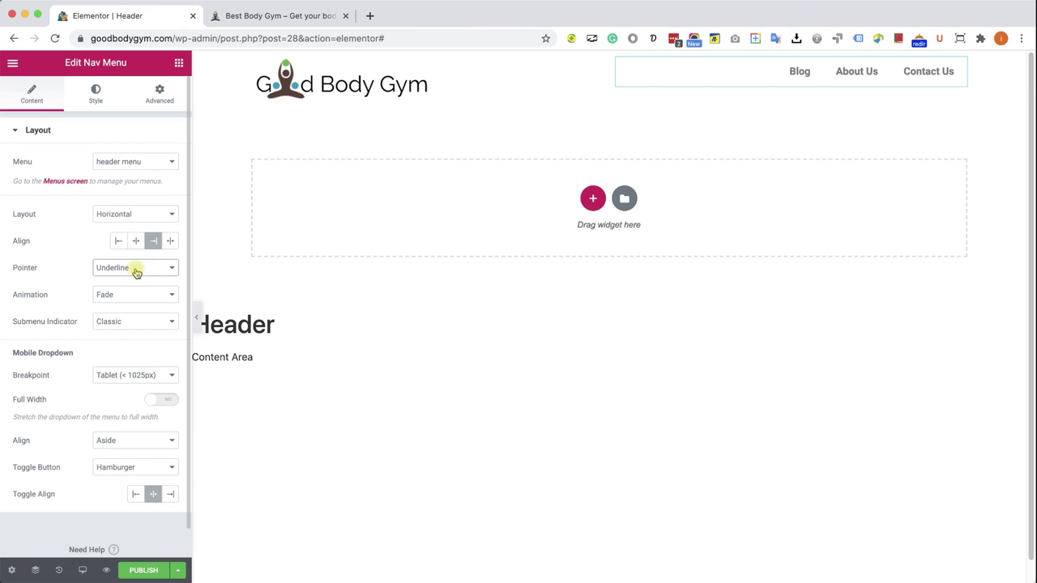
pyautogui.click(100, 103)
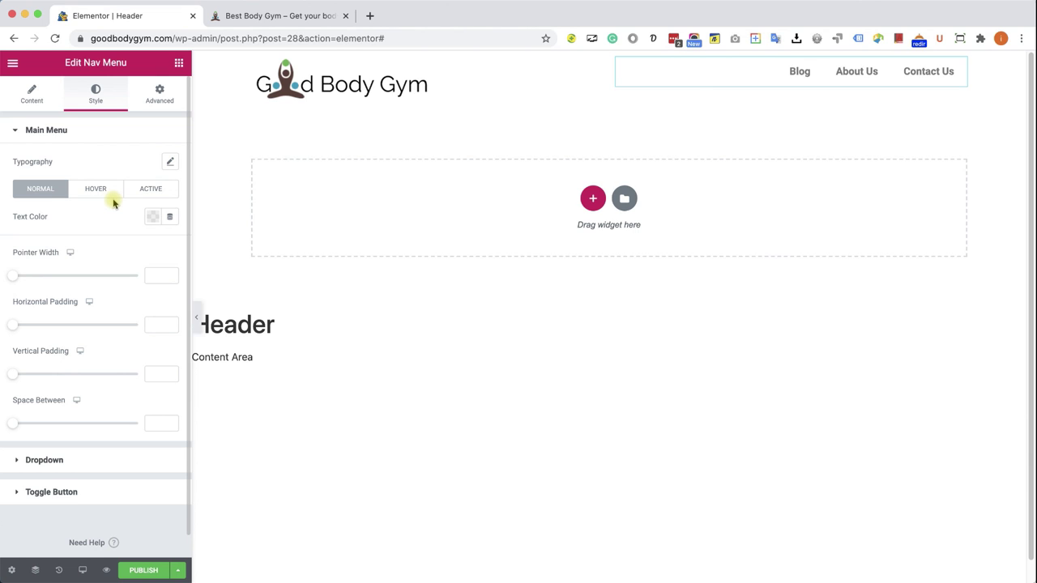
# Step: Set the menu link typography size to 18
pyautogui.click(169, 165)
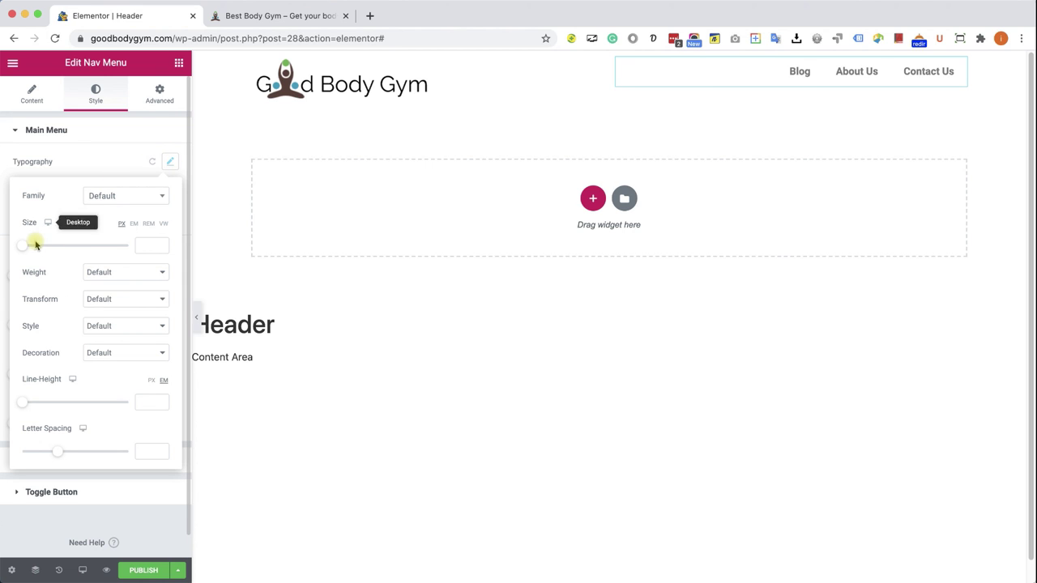
pyautogui.moveTo(24, 253); pyautogui.dragTo(33, 253)
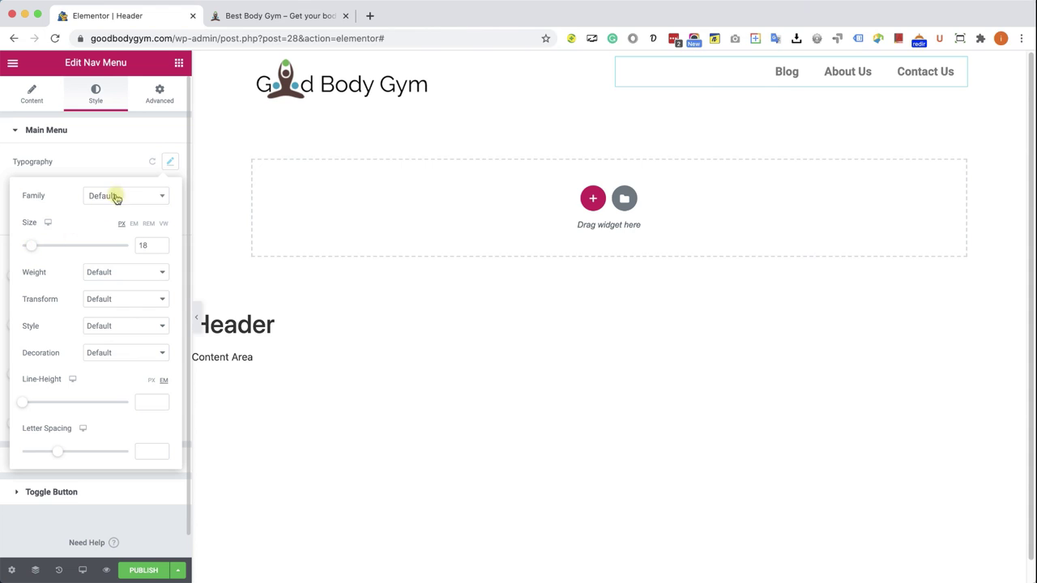
pyautogui.click(171, 163)
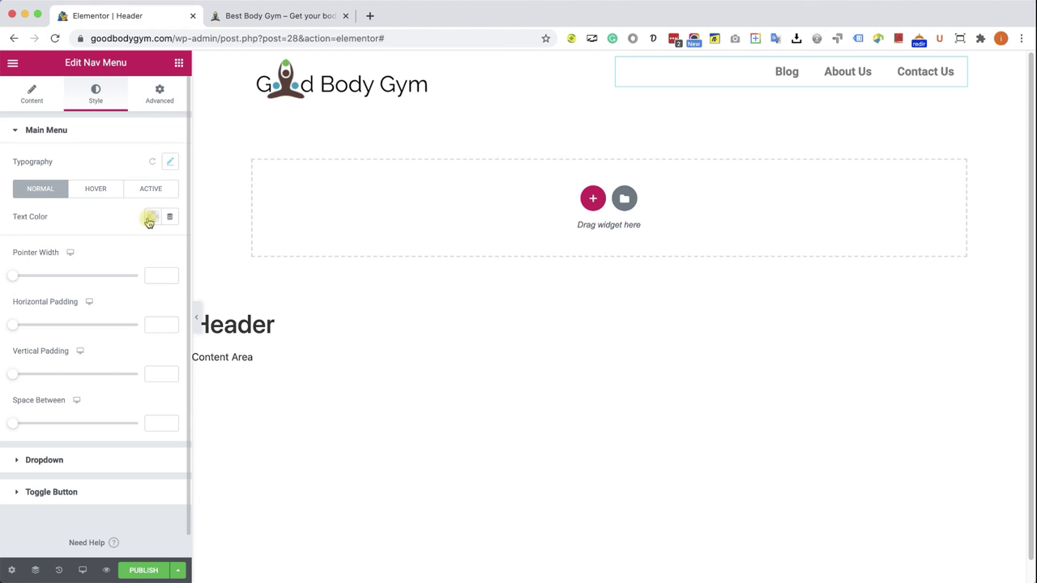
# Step: Copy the brand purple hex code #3D2979 from the colour notes
pyautogui.click(729, 578)
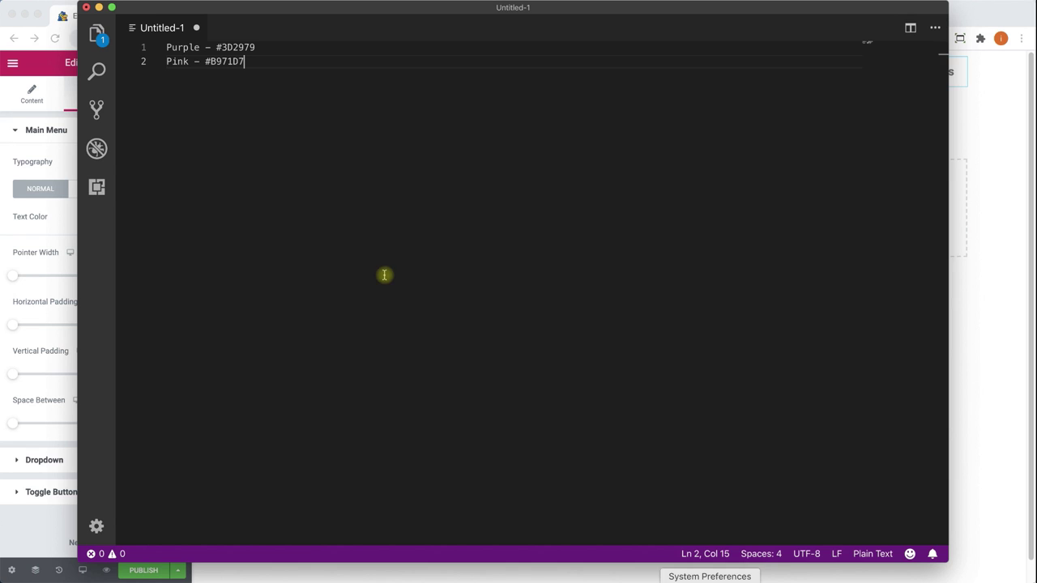
pyautogui.moveTo(256, 47); pyautogui.dragTo(217, 48)
pyautogui.rightClick(220, 47)
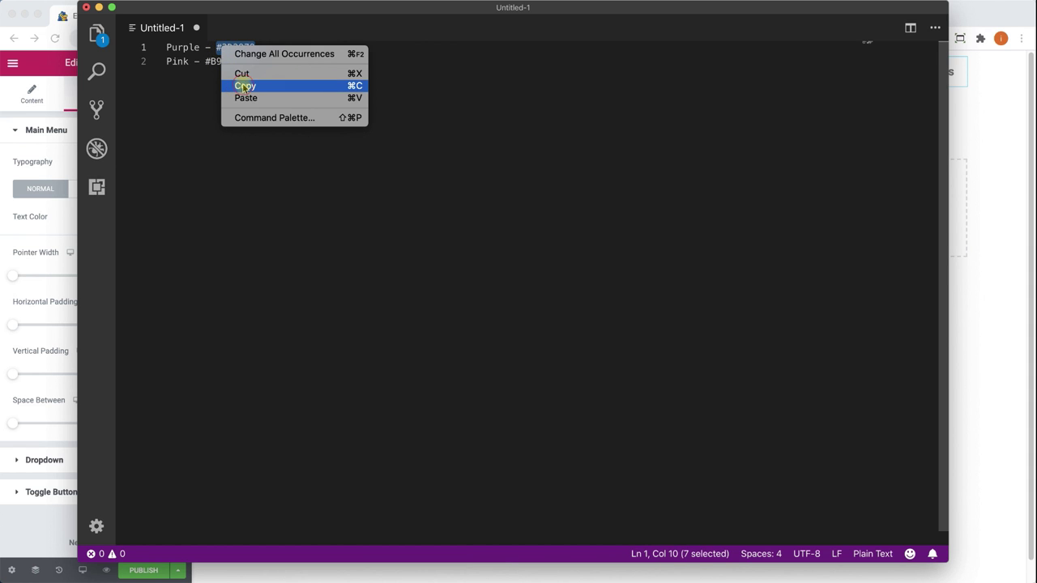
pyautogui.click(245, 86)
pyautogui.moveTo(212, 61); pyautogui.dragTo(247, 60)
pyautogui.click(99, 6)
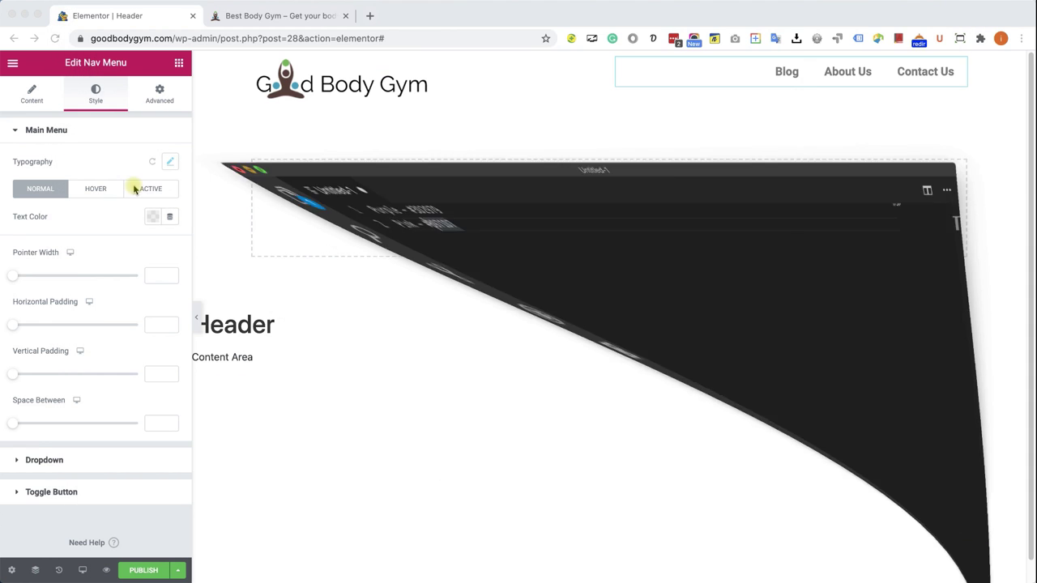
# Step: Set the menu text colour to #3D2979 and save it as the first preset swatch
pyautogui.click(153, 216)
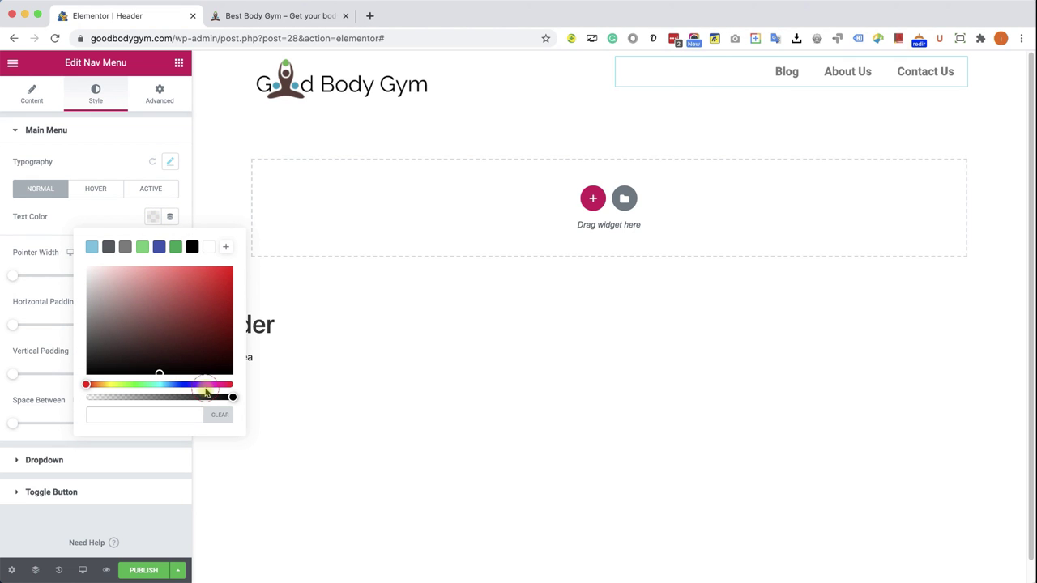
pyautogui.click(197, 384)
pyautogui.moveTo(197, 309); pyautogui.dragTo(205, 279)
pyautogui.tripleClick(126, 414)
pyautogui.press('super+v')
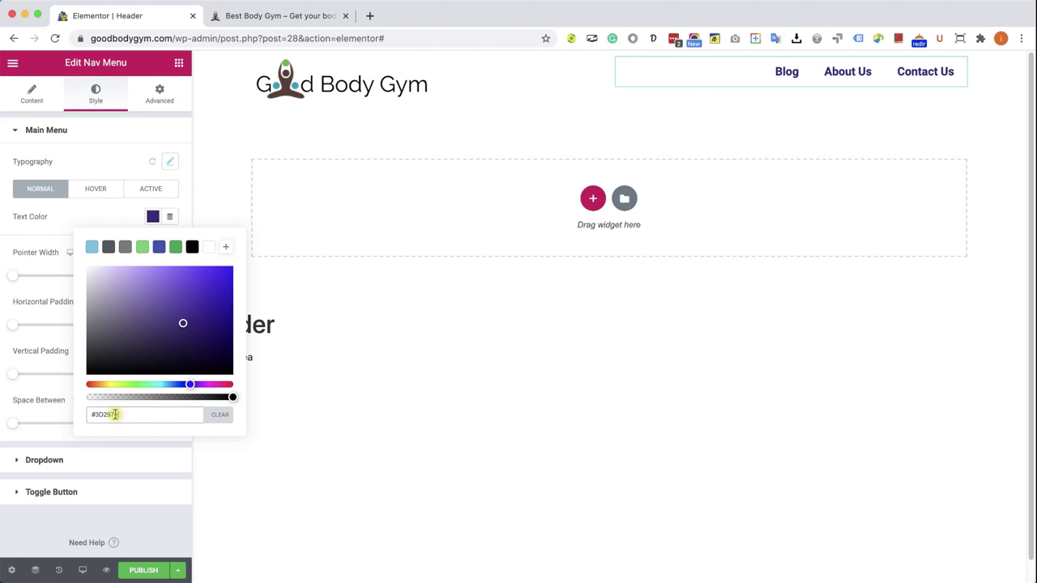
pyautogui.click(228, 249)
pyautogui.moveTo(227, 253); pyautogui.dragTo(93, 256)
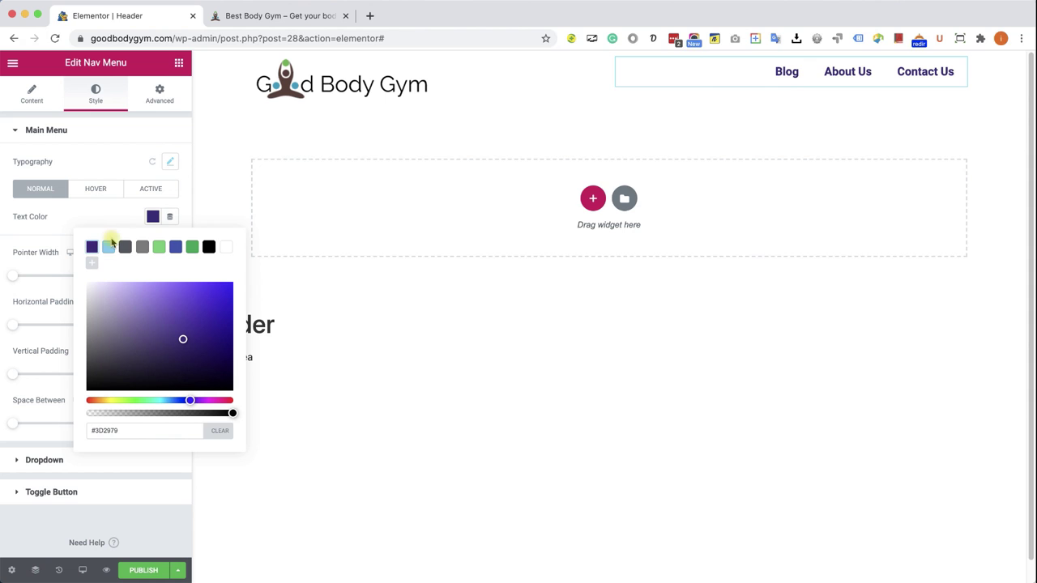
pyautogui.click(151, 217)
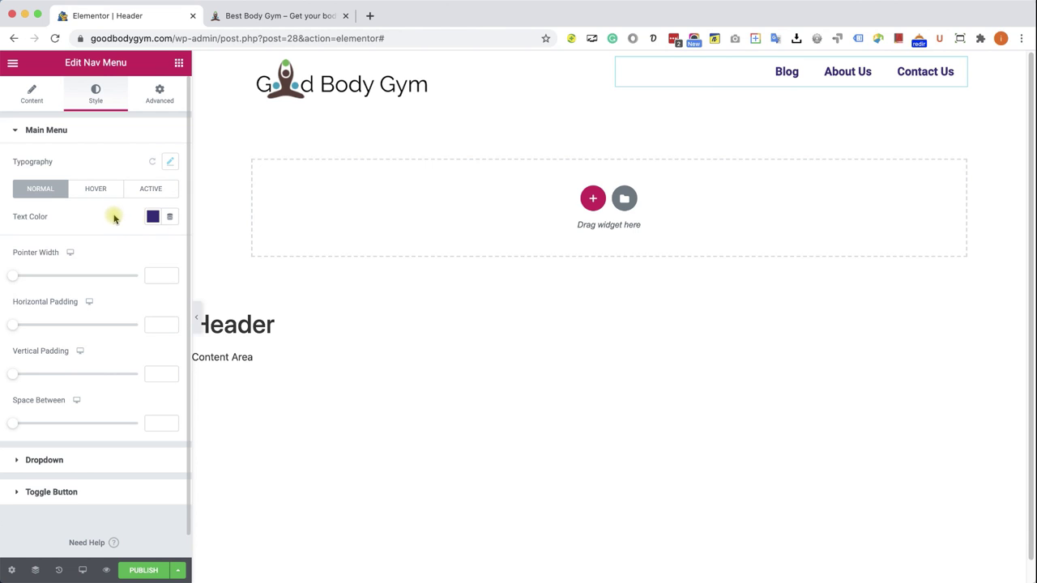
pyautogui.click(104, 193)
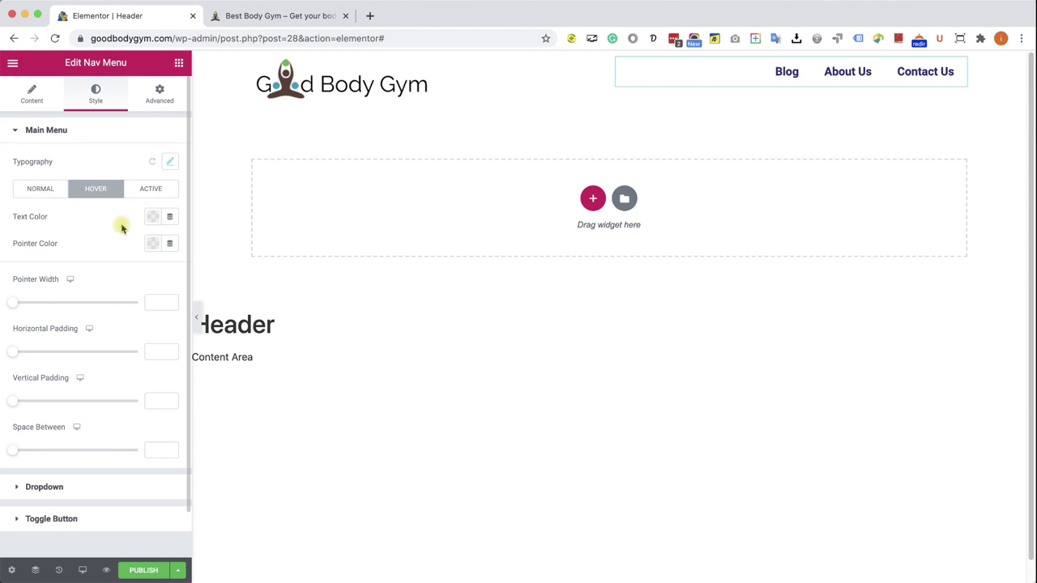
# Step: Set the hover text colour to the saved #3D2979 purple swatch
pyautogui.click(152, 219)
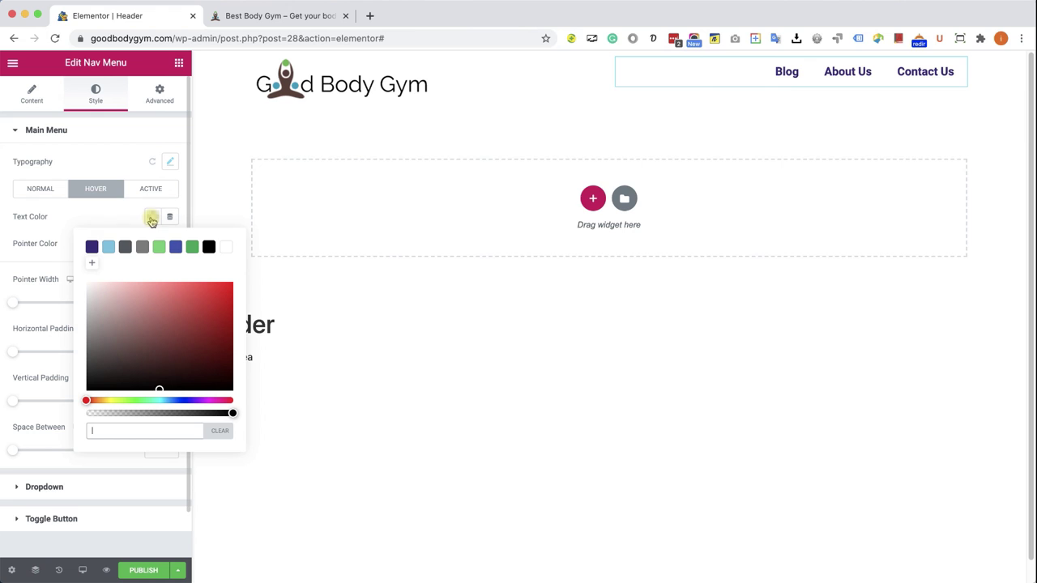
pyautogui.click(92, 247)
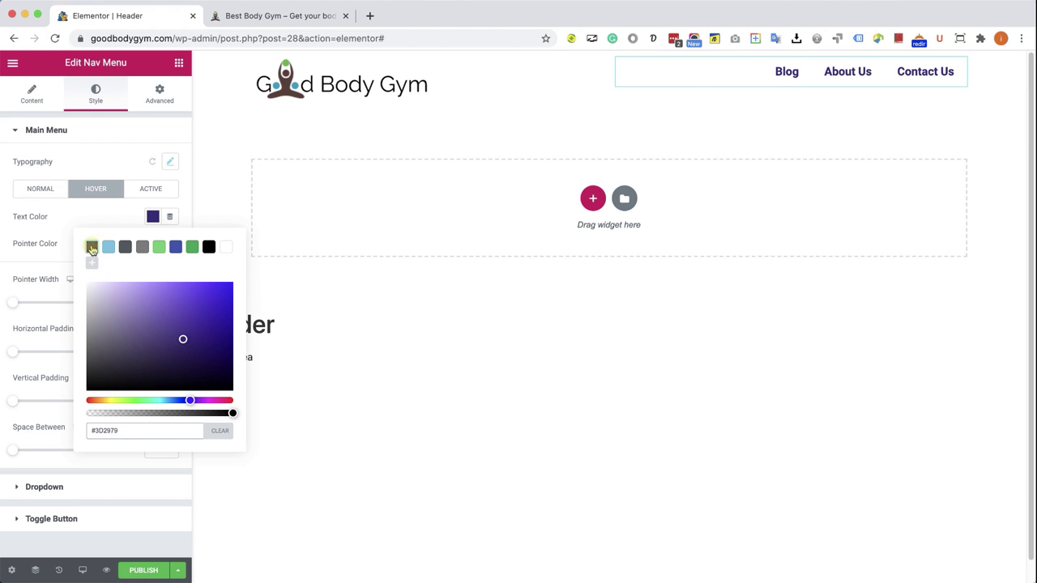
pyautogui.click(118, 226)
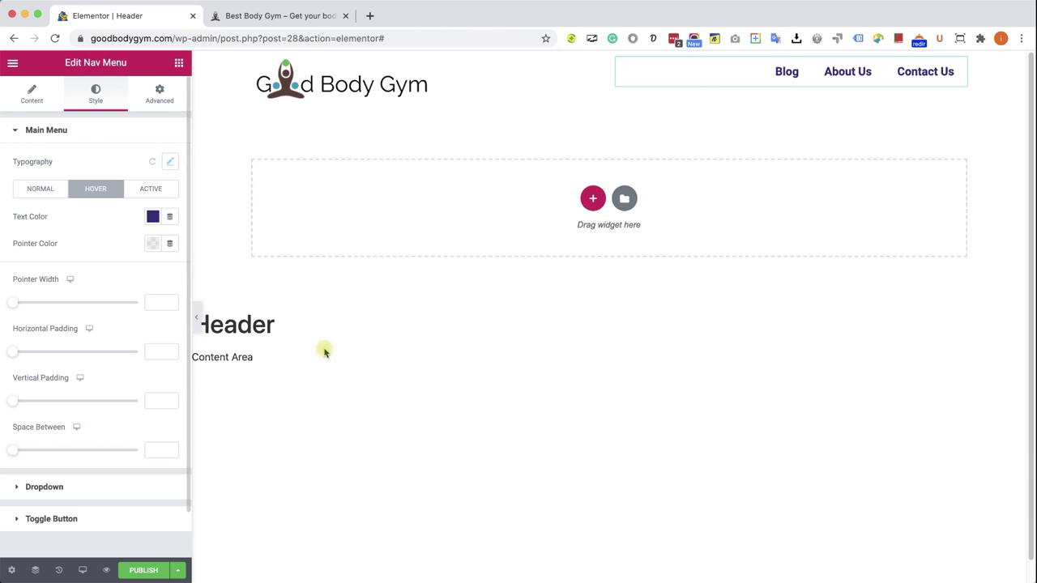
# Step: Copy the light purple hex code #B971D7 from the colour notes
pyautogui.click(705, 577)
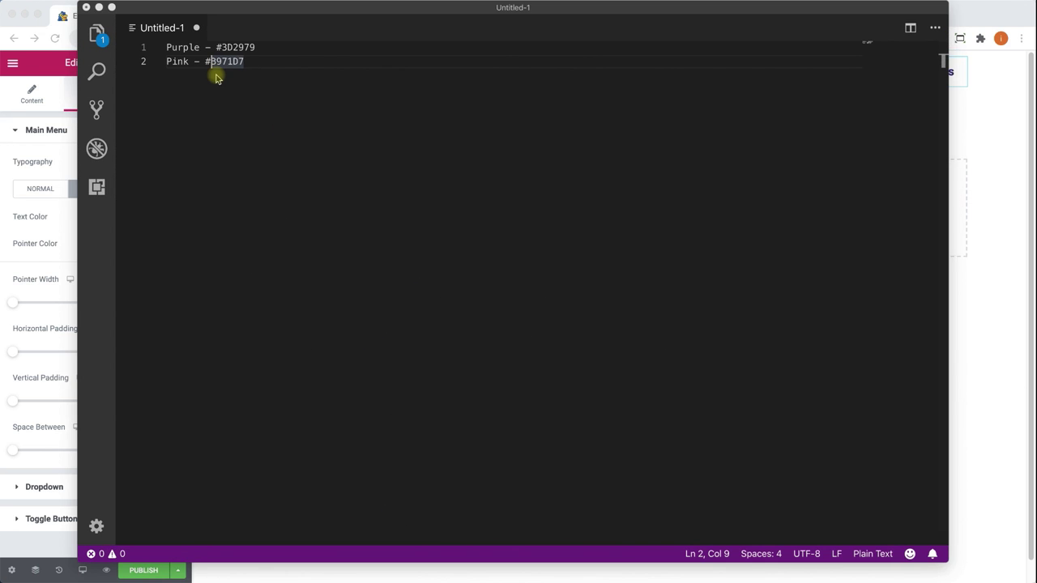
pyautogui.doubleClick(225, 62)
pyautogui.click(250, 62)
pyautogui.moveTo(251, 62); pyautogui.dragTo(204, 62)
pyautogui.rightClick(206, 61)
pyautogui.click(232, 98)
pyautogui.press('Right')
pyautogui.click(99, 8)
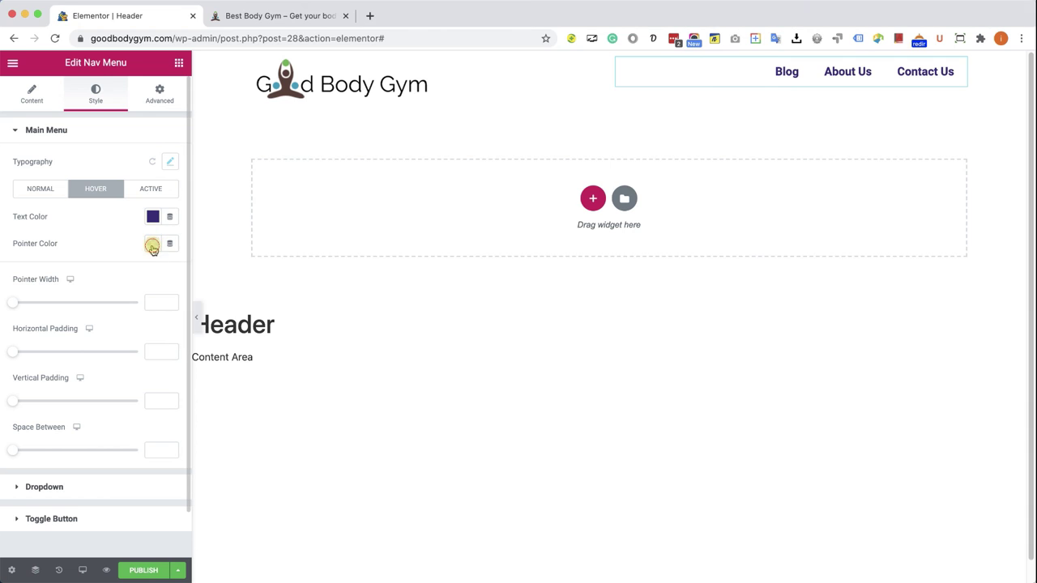
# Step: Set the hover pointer colour to #B971D7 and save it as a preset swatch
pyautogui.click(152, 245)
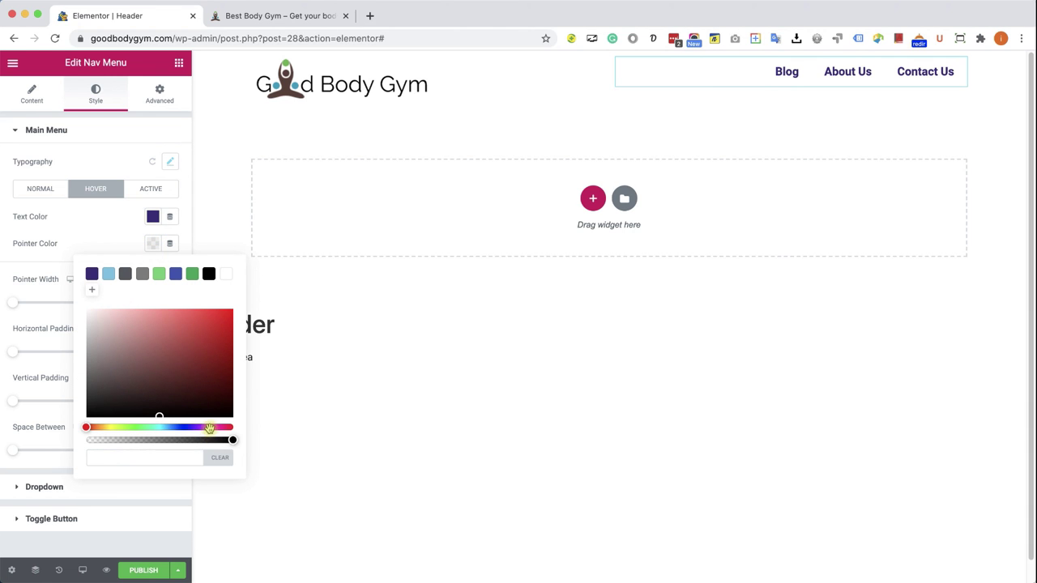
pyautogui.click(210, 428)
pyautogui.moveTo(195, 331); pyautogui.dragTo(194, 329)
pyautogui.click(135, 452)
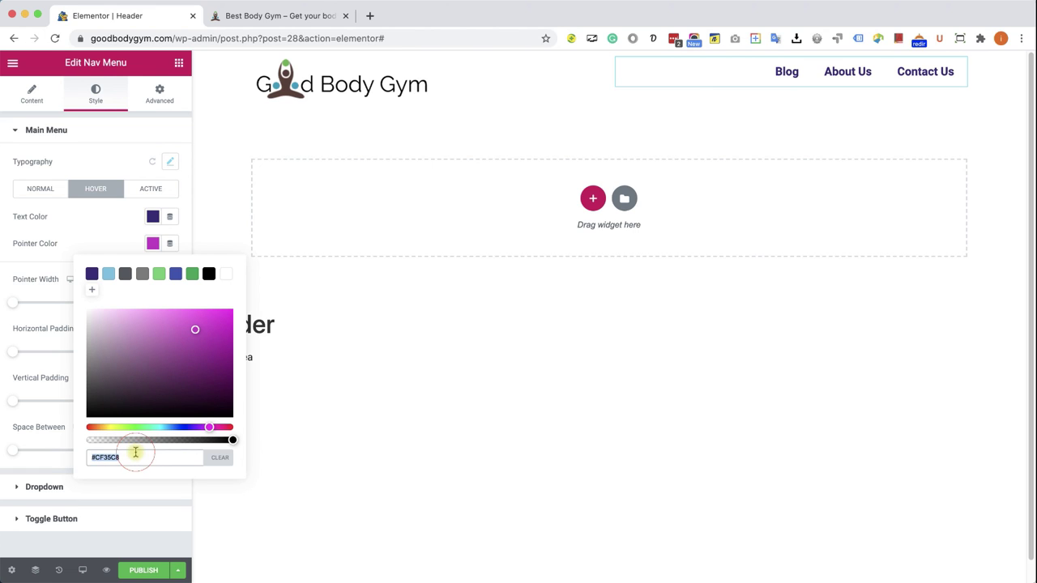
pyautogui.press('super+v')
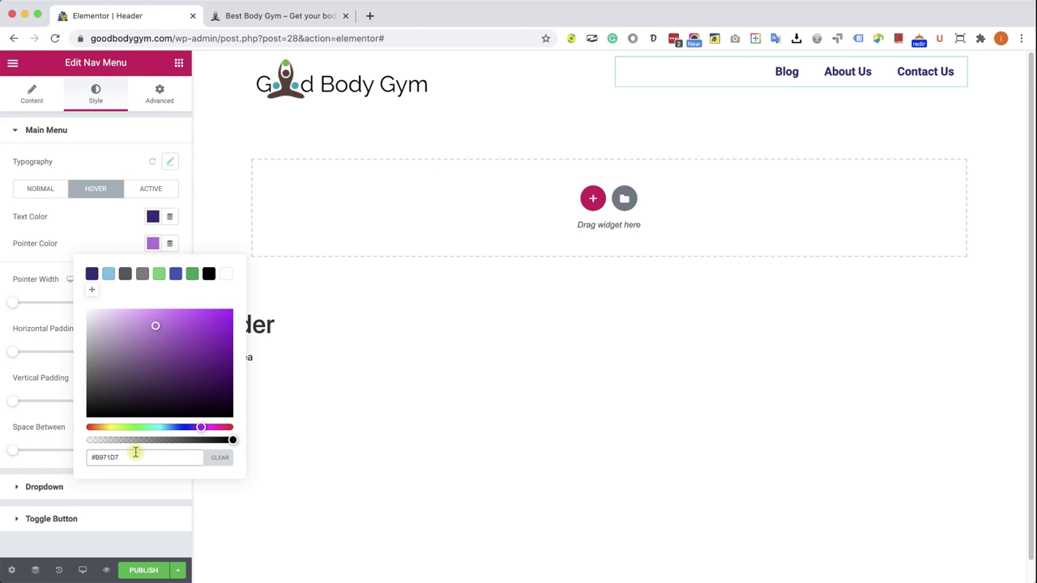
pyautogui.click(91, 293)
pyautogui.moveTo(92, 293)
pyautogui.mouseDown()
pyautogui.moveTo(93, 278)
pyautogui.moveTo(107, 281)
pyautogui.mouseUp()
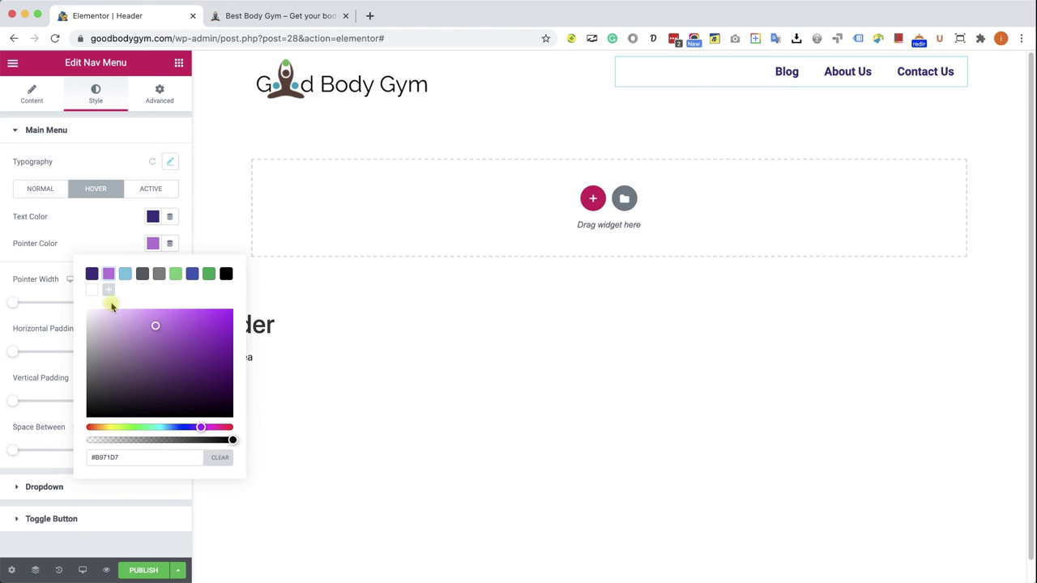
pyautogui.click(152, 244)
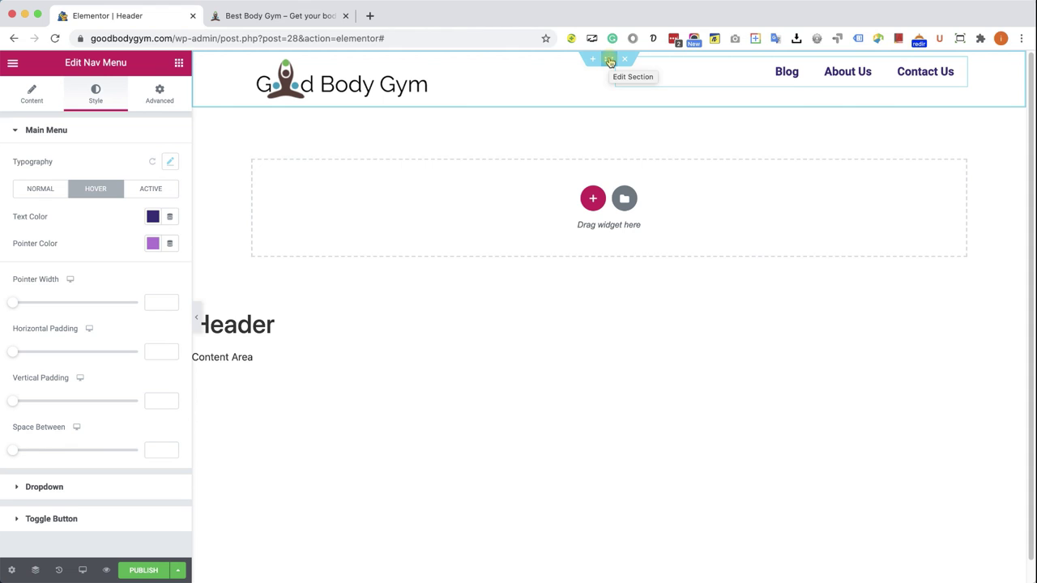
# Step: Set the header section's Vertical Align to Middle, then publish the template
pyautogui.click(610, 61)
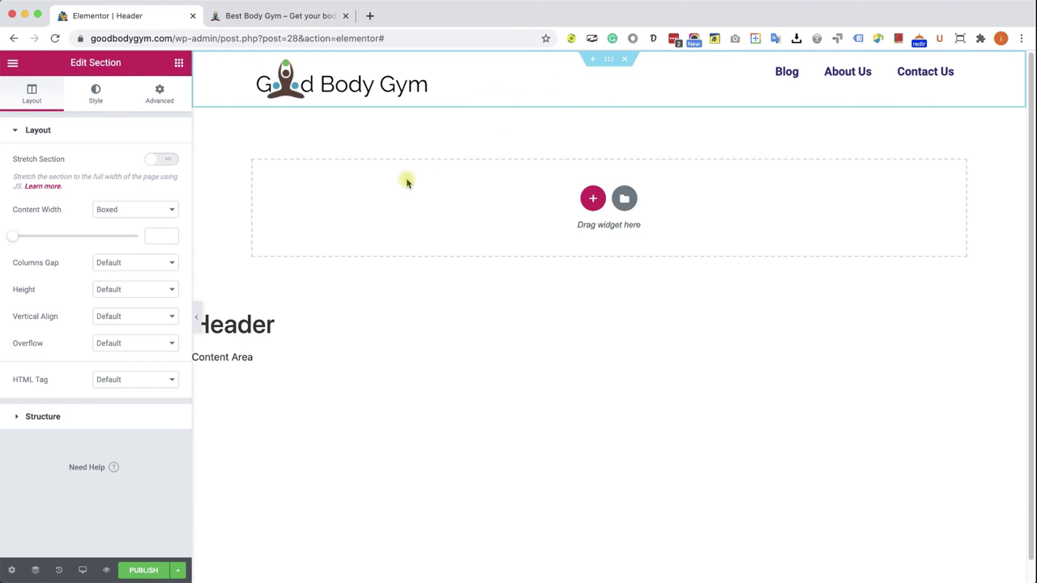
pyautogui.click(138, 316)
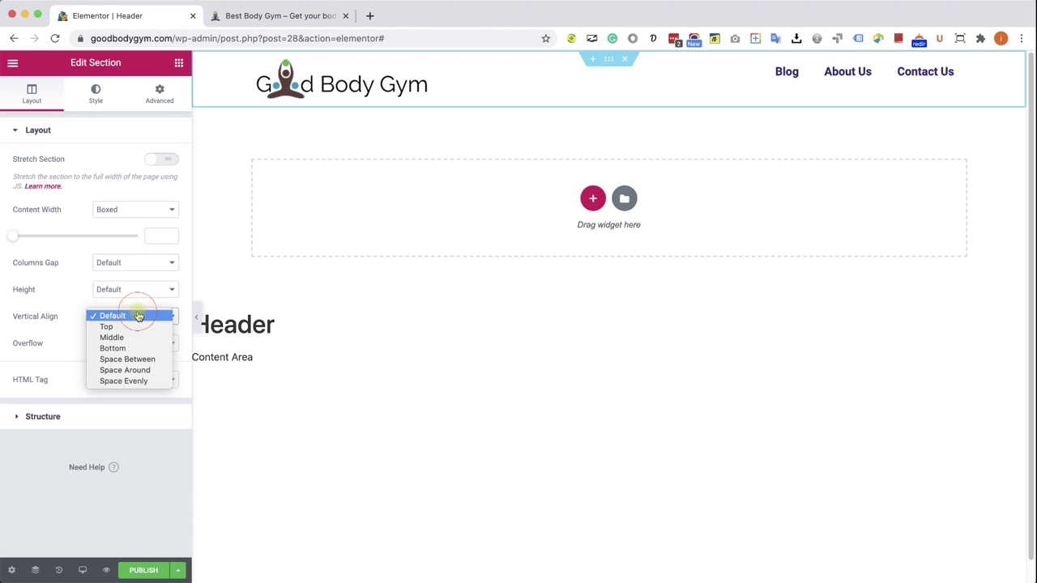
pyautogui.click(135, 338)
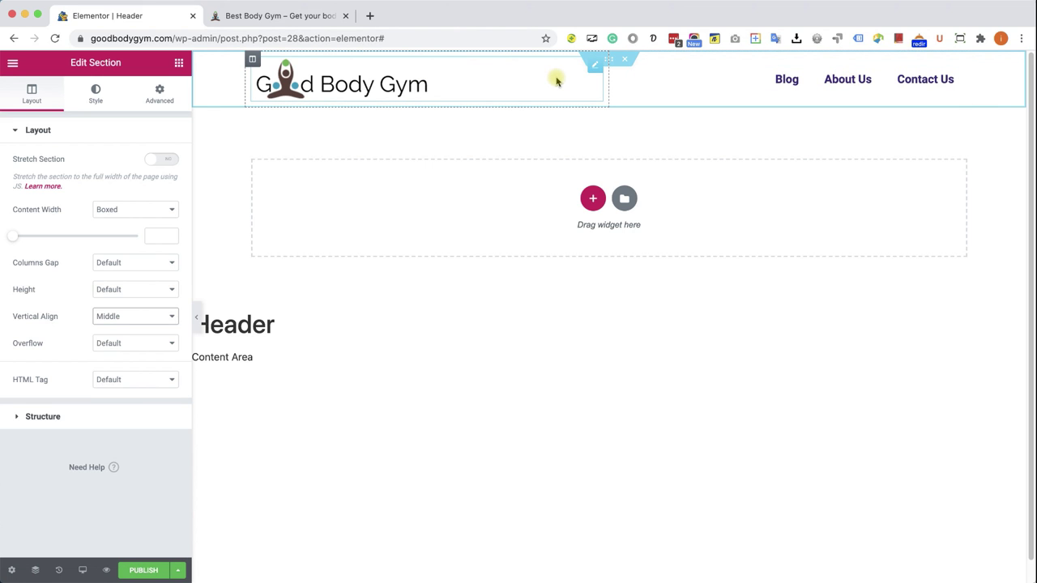
pyautogui.click(140, 569)
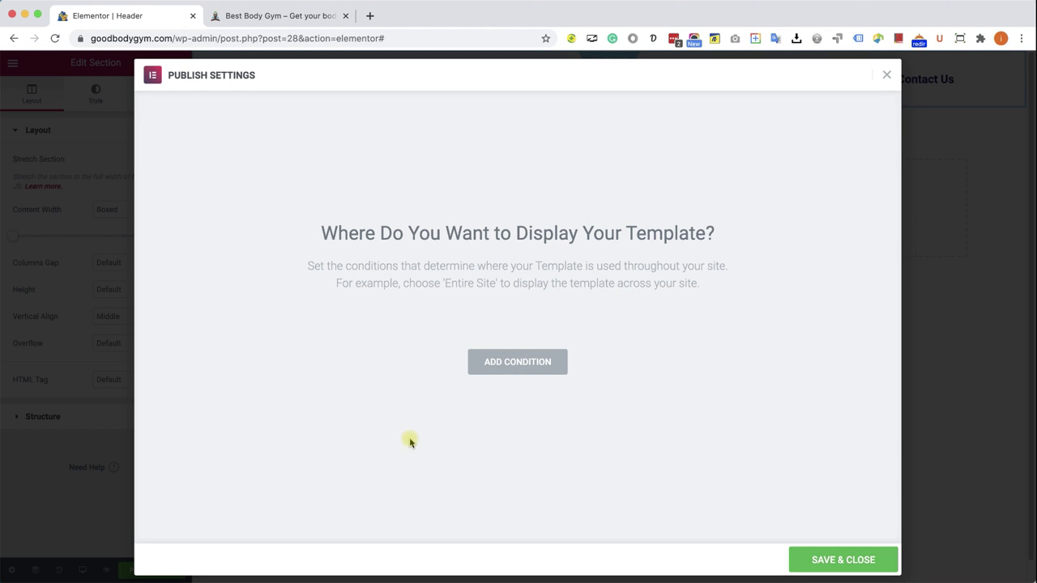
# Step: Apply the header template to the Entire Site, save and close, then copy the site address
pyautogui.click(521, 363)
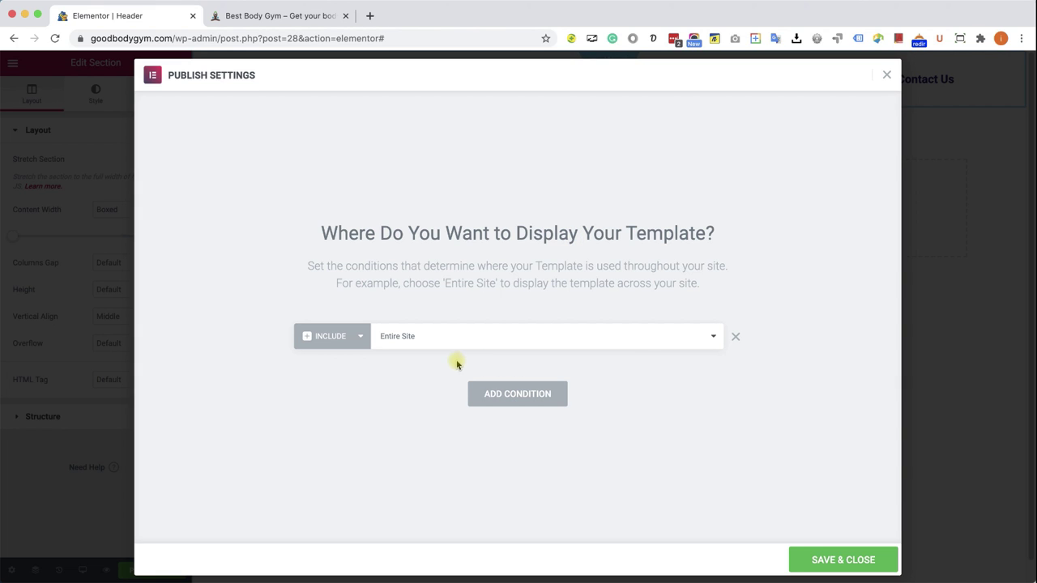
pyautogui.click(827, 559)
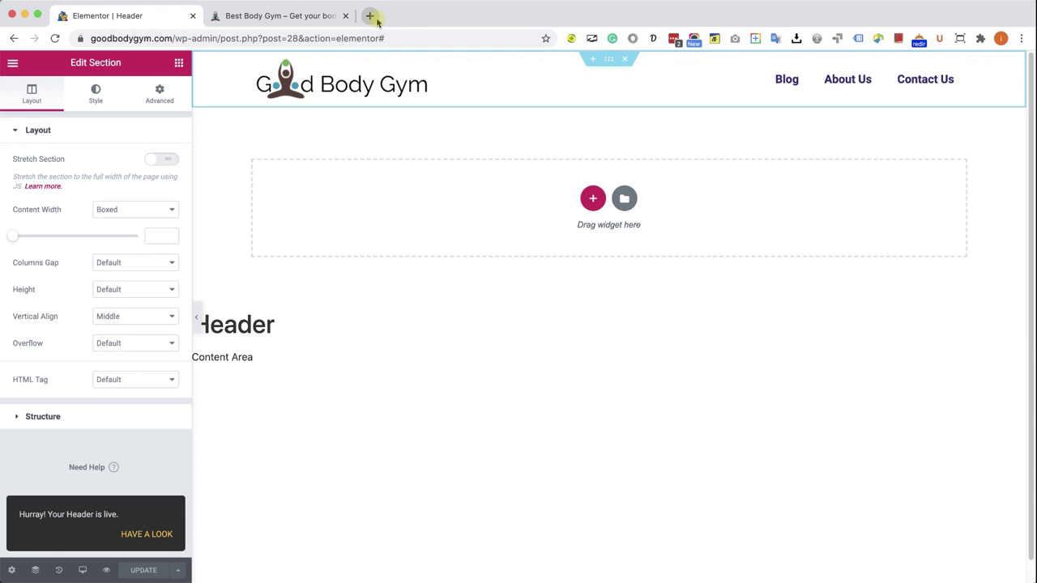
pyautogui.click(183, 38)
pyautogui.click(183, 38)
pyautogui.moveTo(202, 38); pyautogui.dragTo(71, 37)
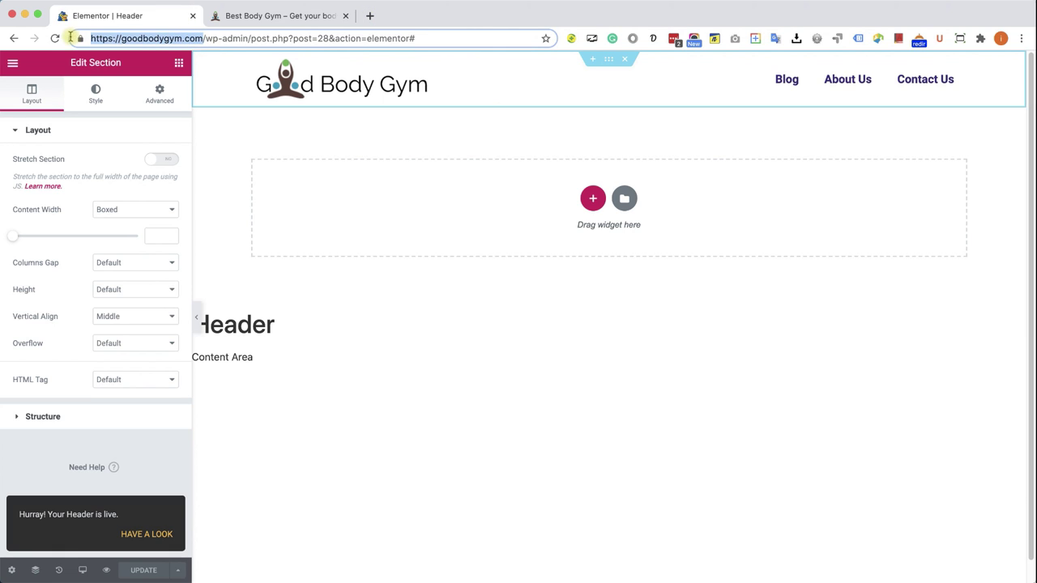
# Step: Load the live GoodBodyGym site in a new tab beside the editor, then return to the editor
pyautogui.click(370, 16)
pyautogui.moveTo(376, 16); pyautogui.dragTo(259, 16)
pyautogui.click(221, 38)
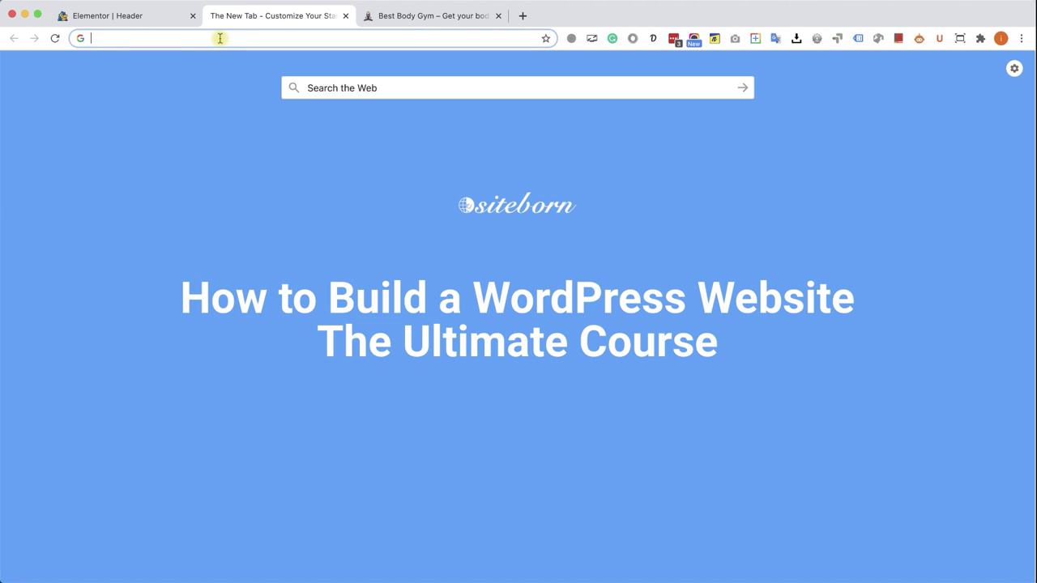
pyautogui.press('super+v')
pyautogui.press('Return')
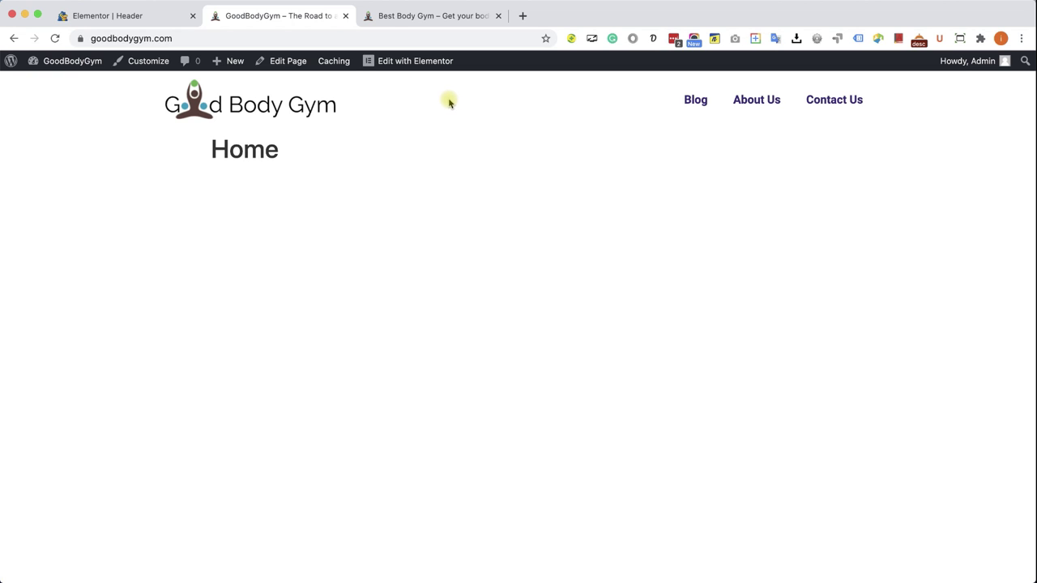
pyautogui.click(150, 19)
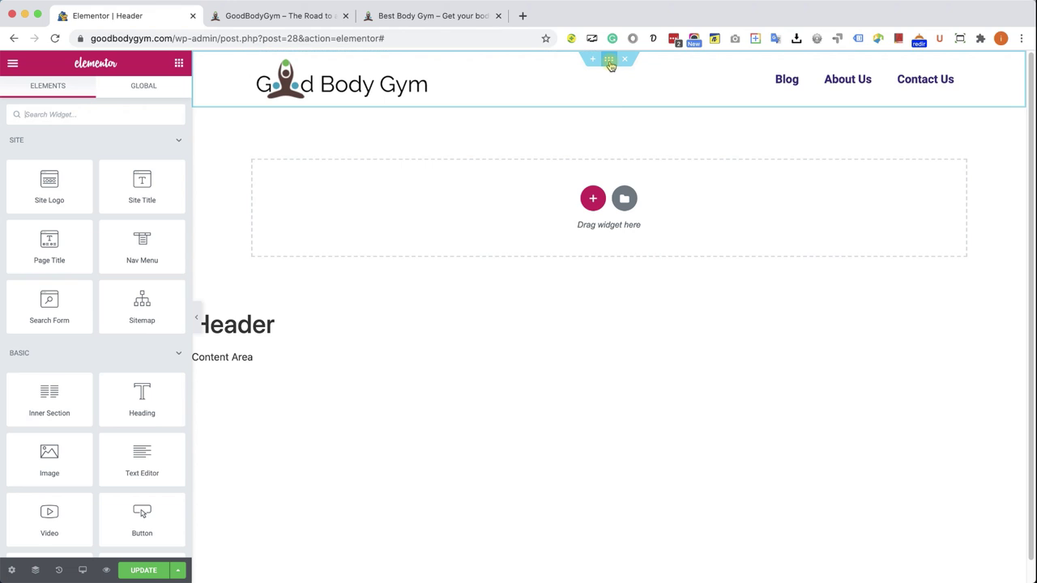
# Step: Give the header section a Classic near-white #F2F2F2 background and update the template
pyautogui.click(609, 60)
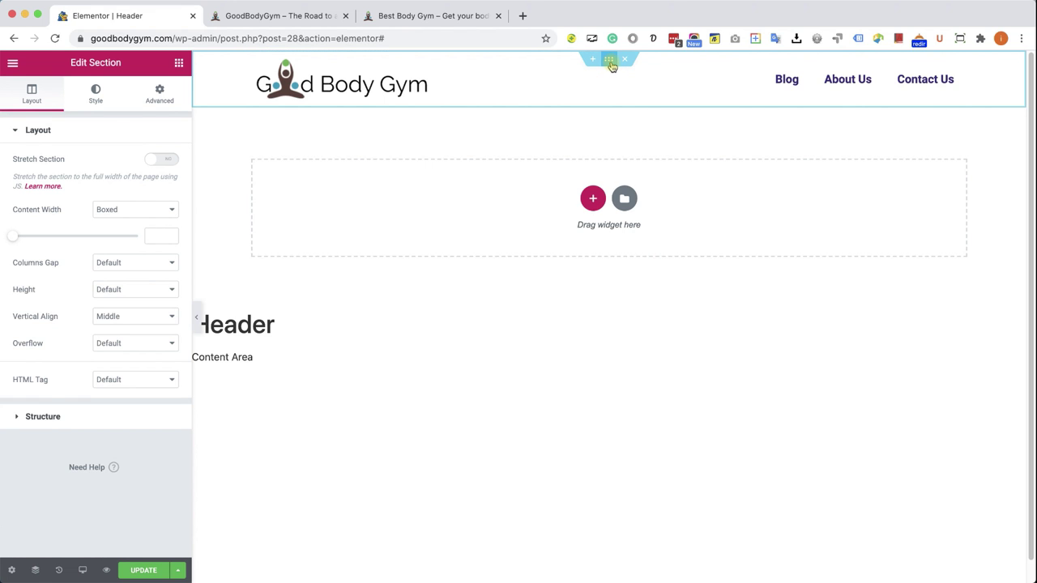
pyautogui.click(96, 91)
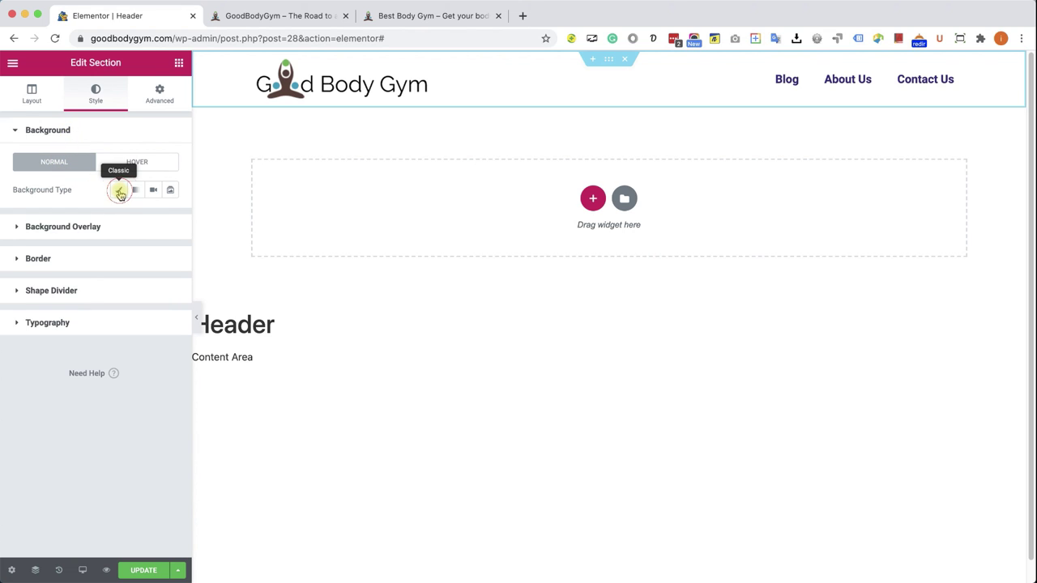
pyautogui.click(119, 191)
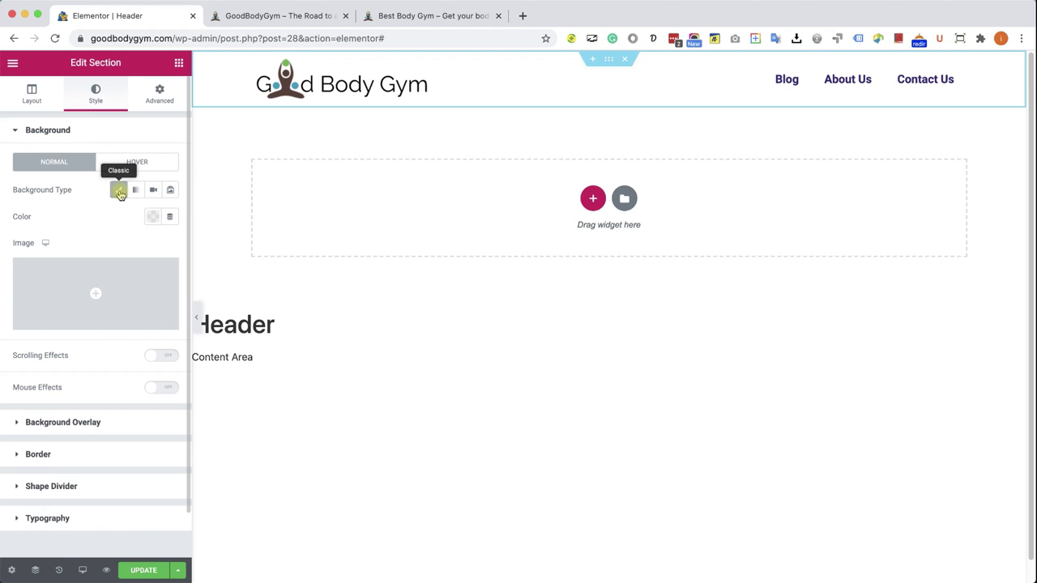
pyautogui.click(150, 219)
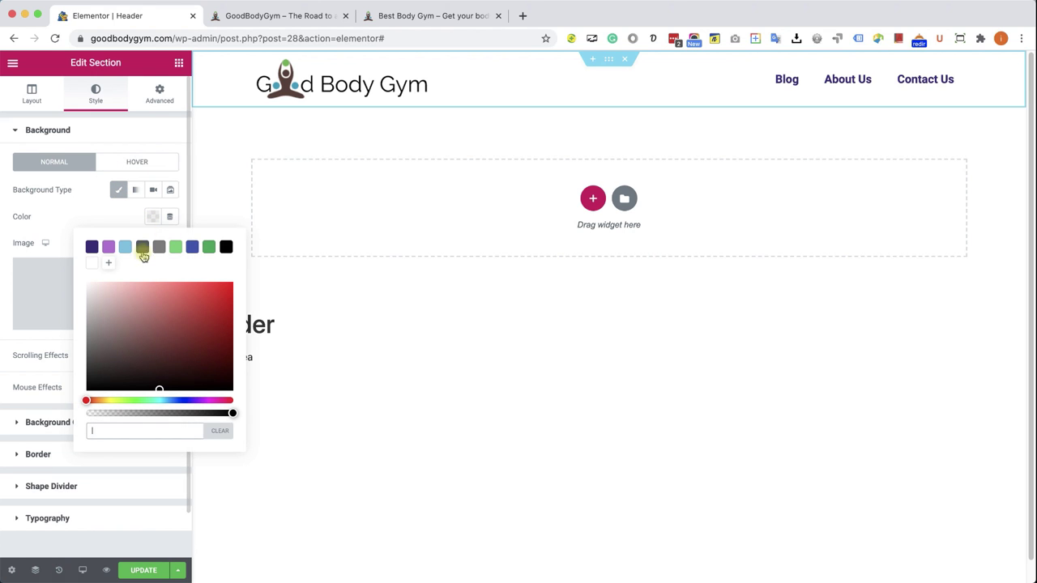
pyautogui.click(124, 290)
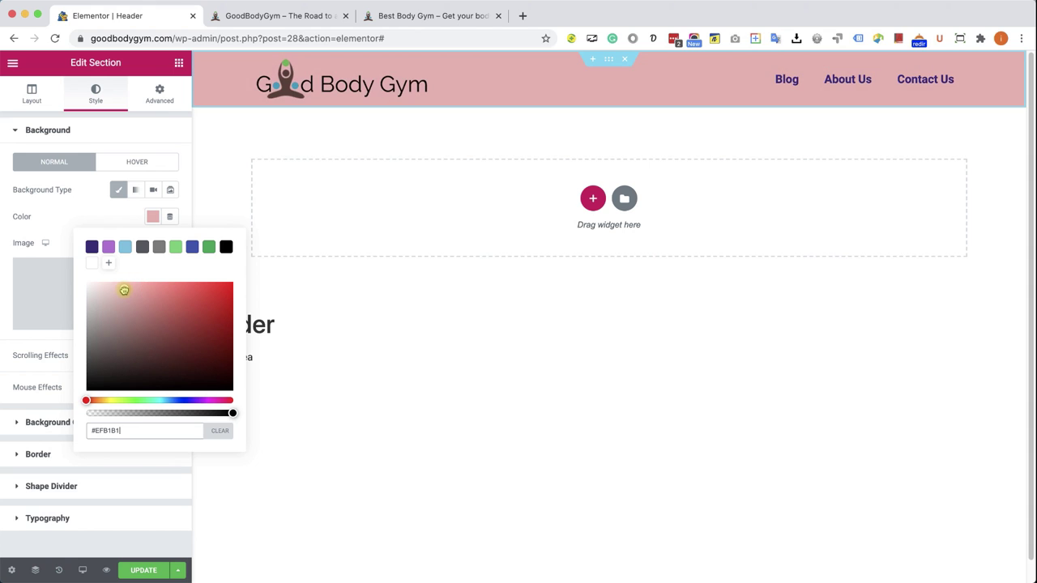
pyautogui.moveTo(124, 290); pyautogui.dragTo(60, 289)
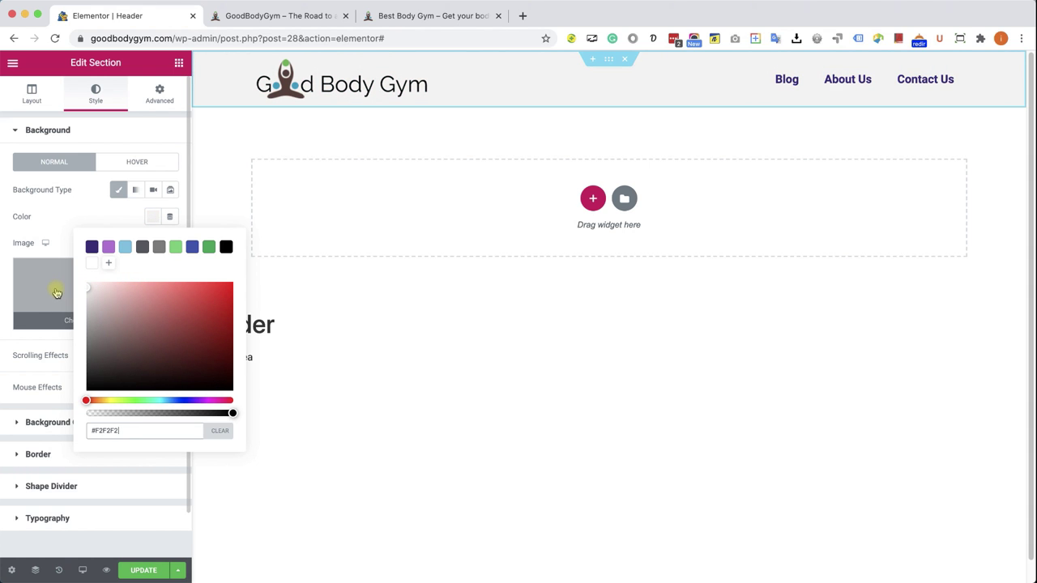
pyautogui.click(151, 215)
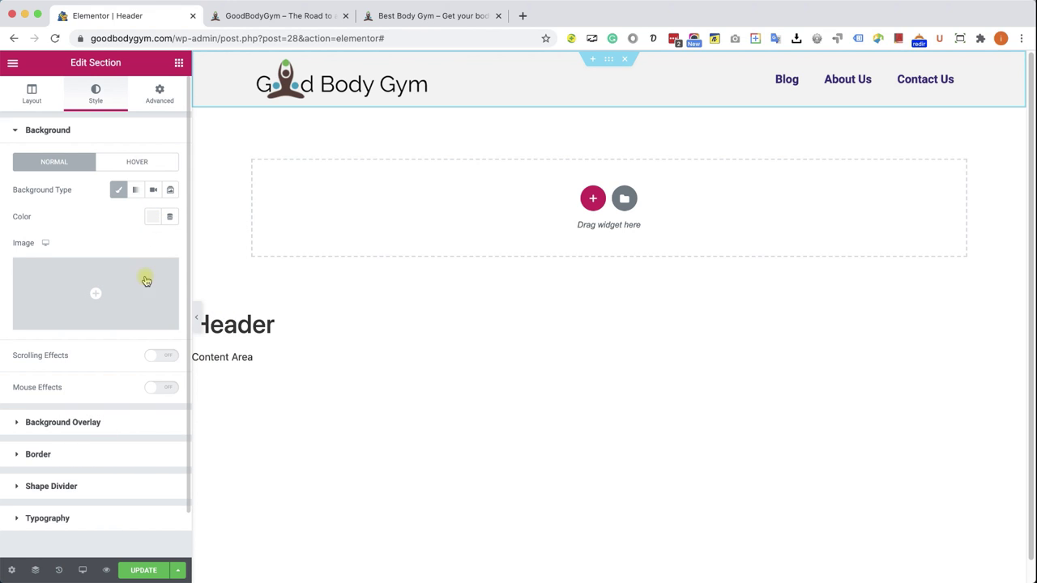
pyautogui.click(139, 572)
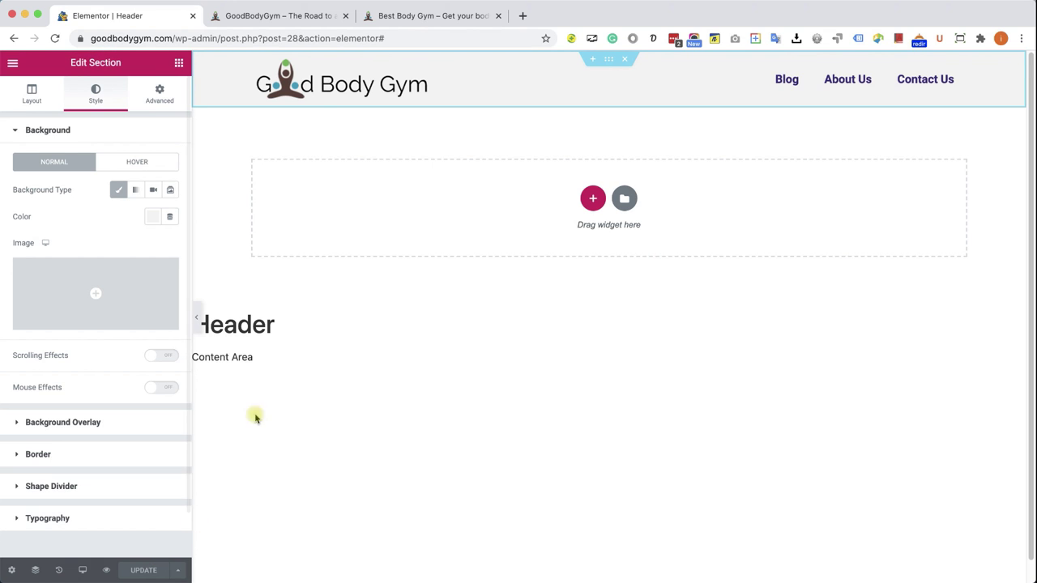
pyautogui.click(280, 17)
# Step: Reload the live site to see the grey header, then open Appearance > Menus in a new Dashboard tab
pyautogui.click(55, 38)
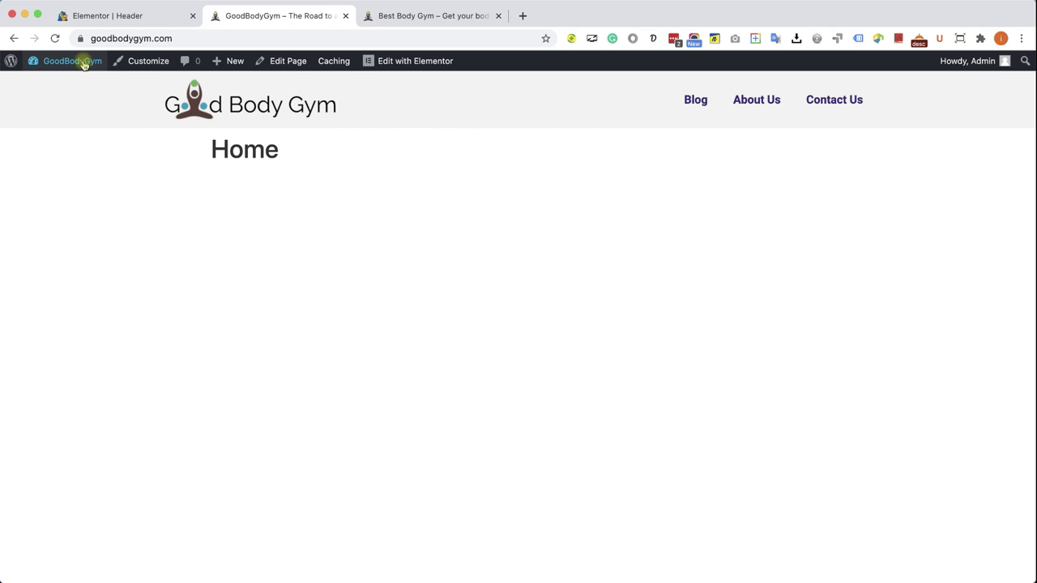
pyautogui.moveTo(81, 61)
pyautogui.keyDown('super'); pyautogui.click(71, 84); pyautogui.keyUp('super')
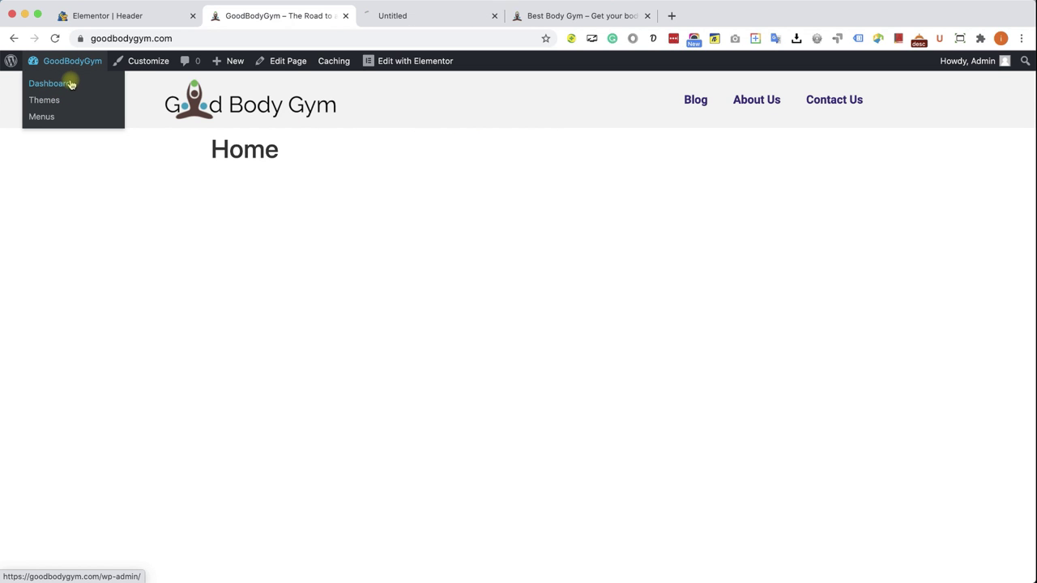
pyautogui.moveTo(407, 18); pyautogui.dragTo(279, 19)
pyautogui.moveTo(75, 314)
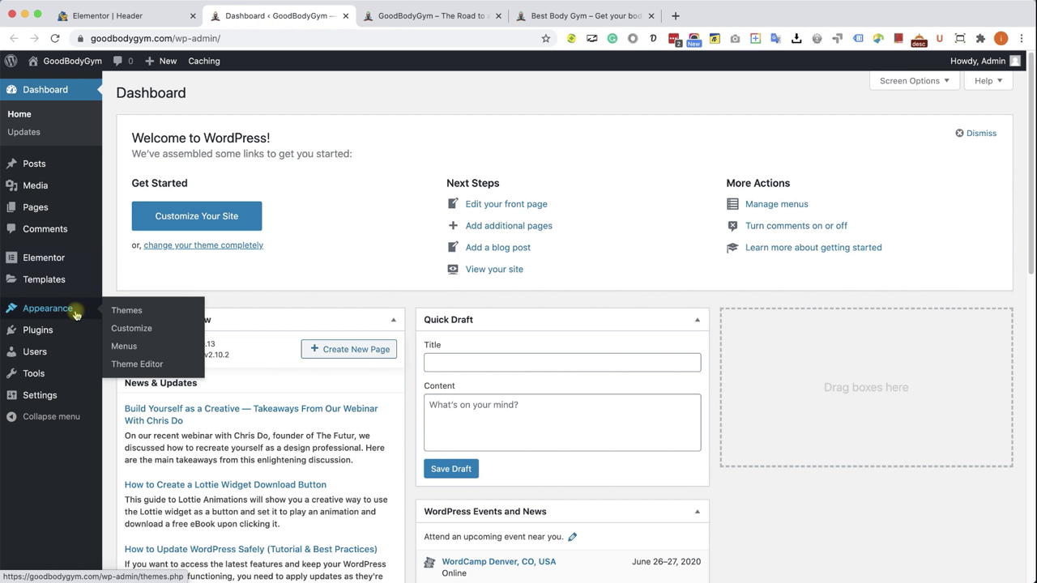
pyautogui.click(125, 346)
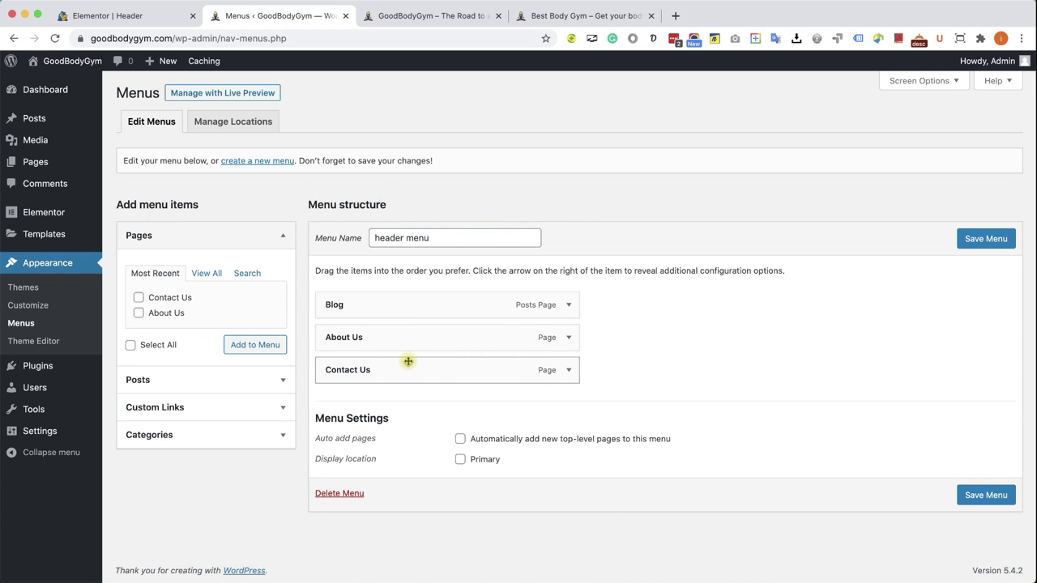
# Step: Add a custom link named 'Link 1' to the header menu
pyautogui.click(280, 407)
pyautogui.click(235, 331)
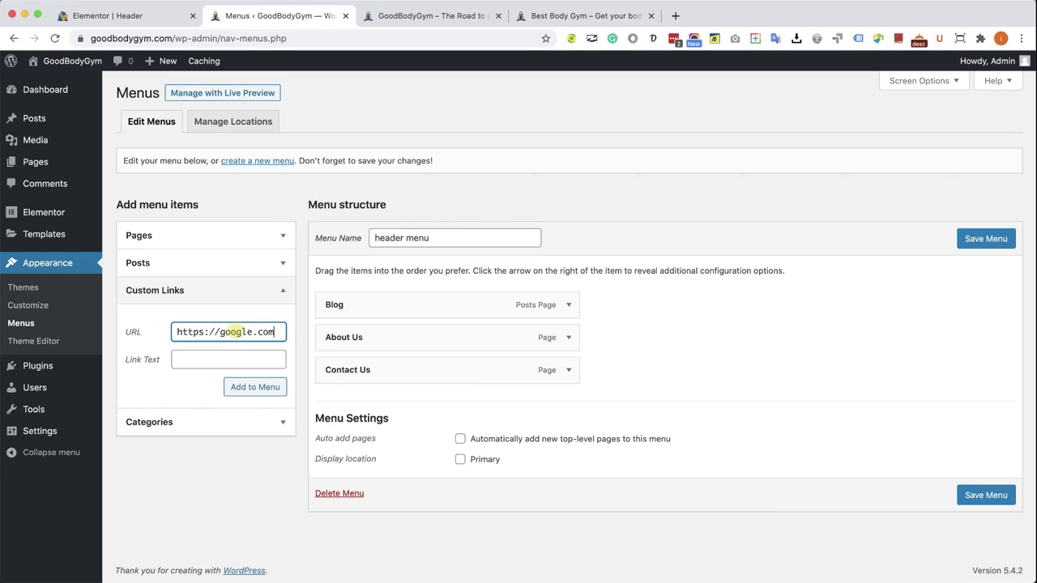
pyautogui.press('super+a')
pyautogui.press('super+c')
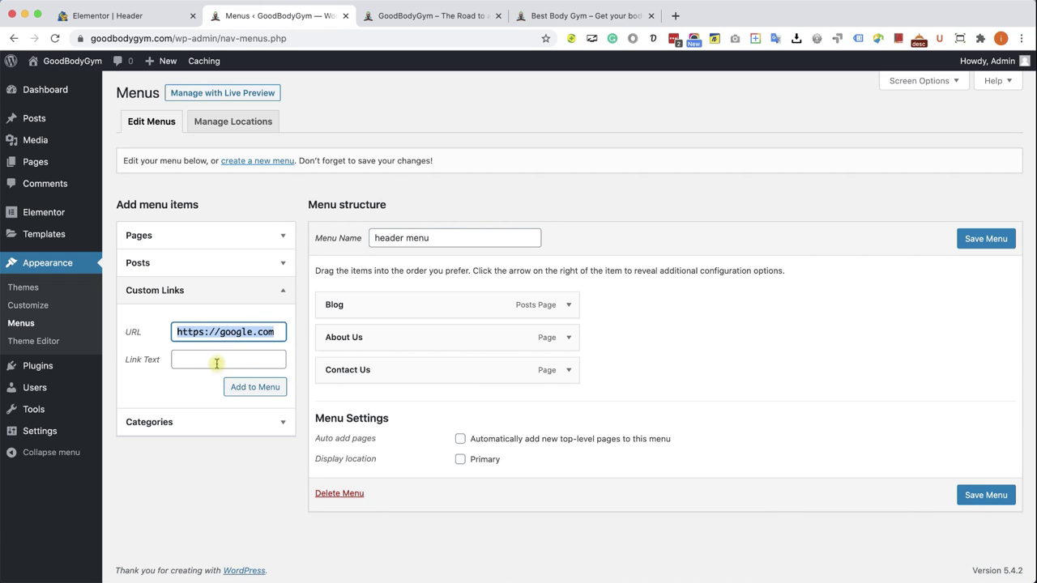
pyautogui.click(217, 362)
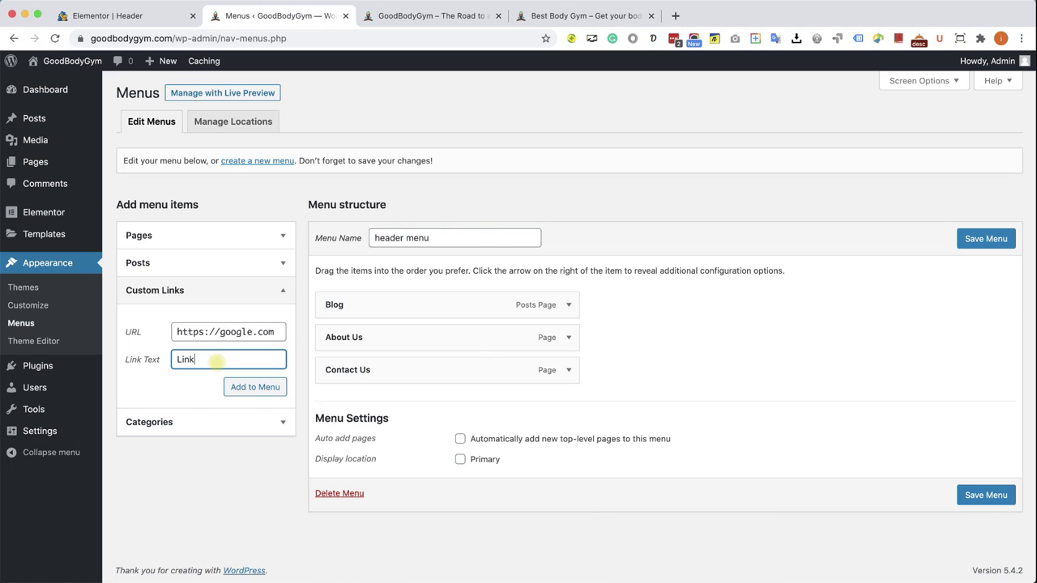
pyautogui.write('Link 1')
pyautogui.click(239, 388)
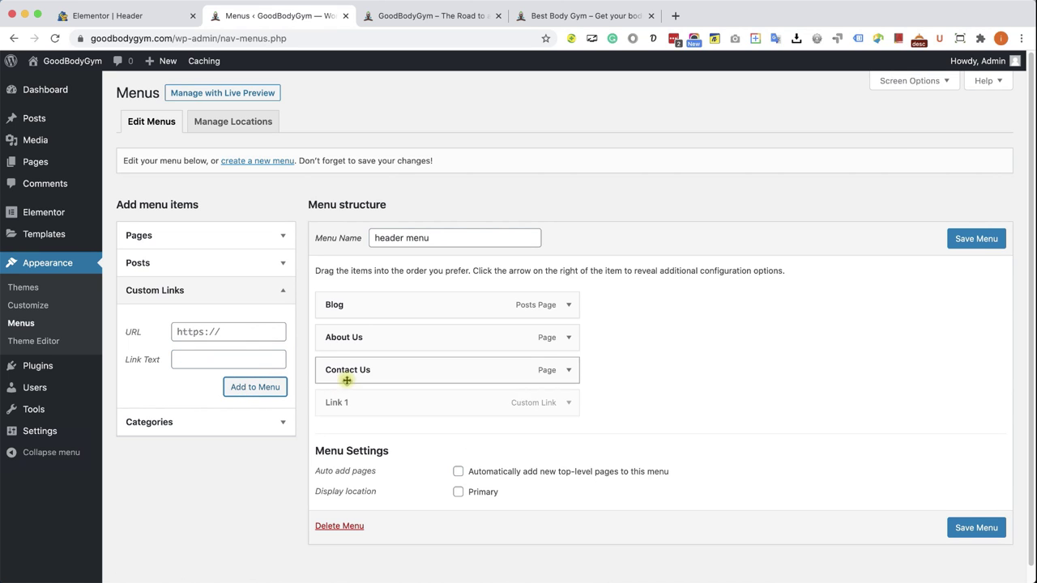
# Step: Add two more google.com custom links, Link 2 and Link 3, to the menu
pyautogui.click(219, 333)
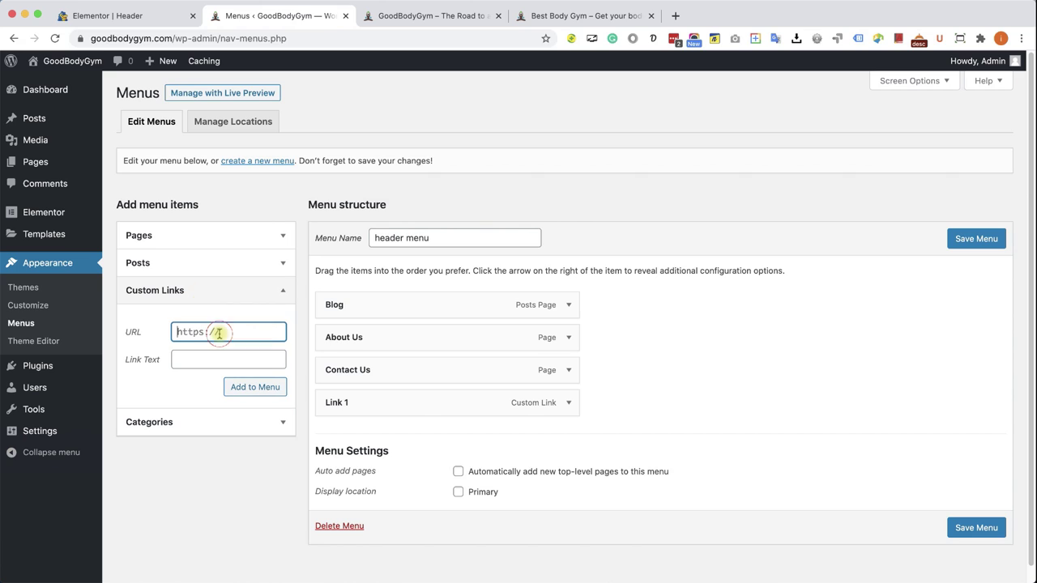
pyautogui.press('super+v')
pyautogui.tripleClick(224, 333)
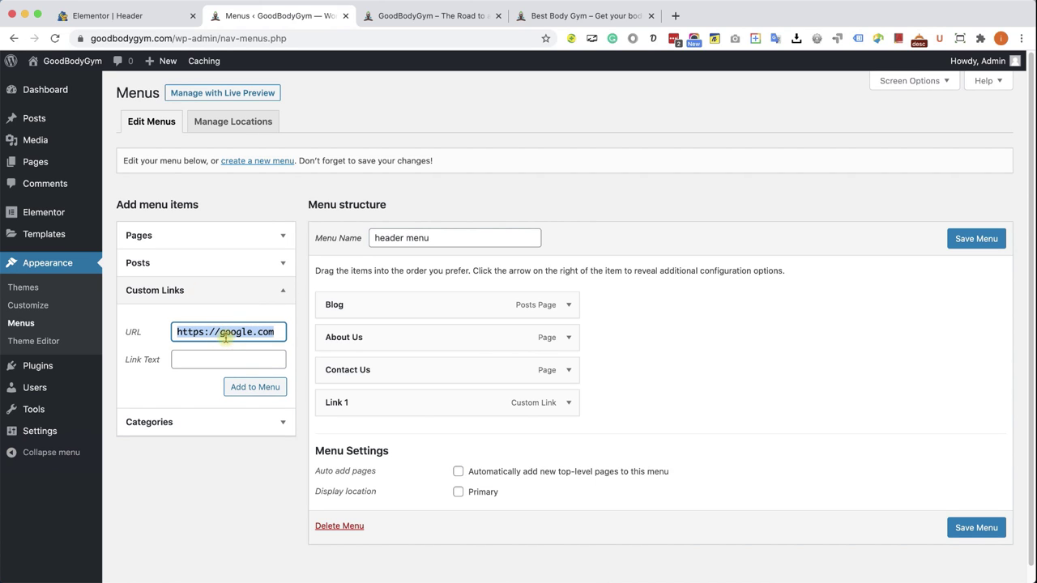
pyautogui.click(223, 351)
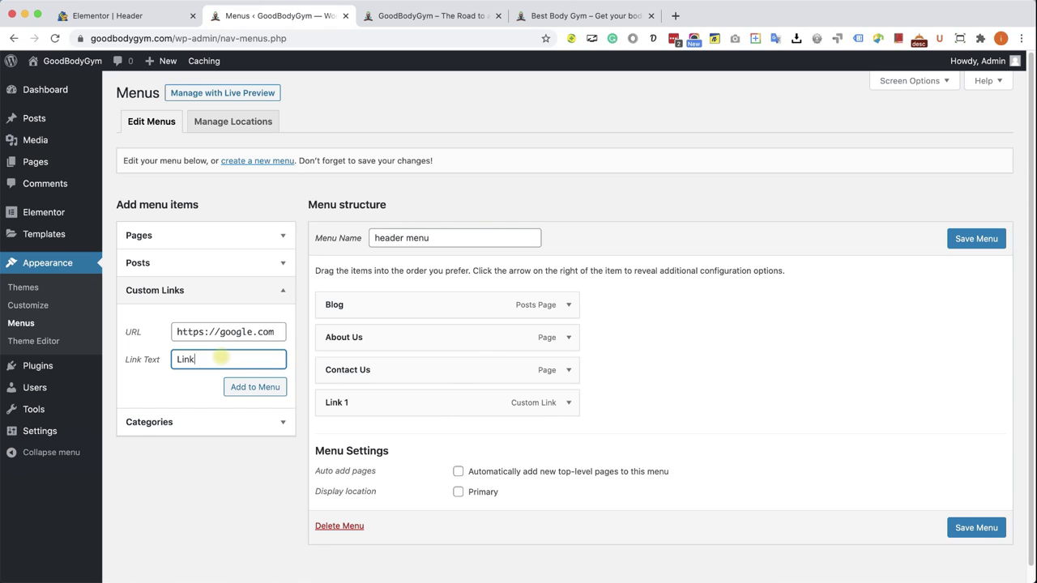
pyautogui.click(248, 390)
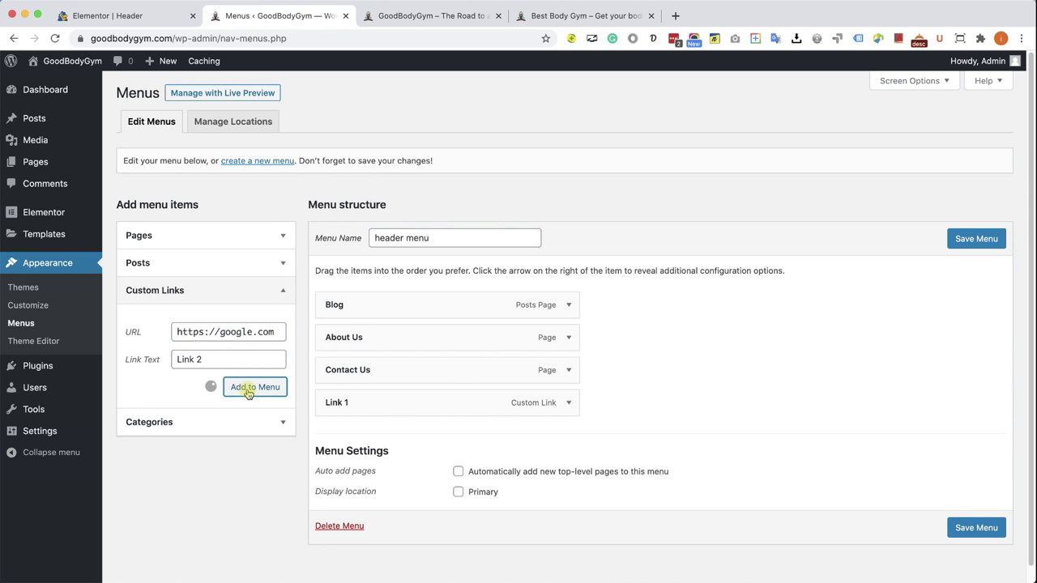
pyautogui.click(259, 334)
pyautogui.write('google.com')
pyautogui.click(241, 359)
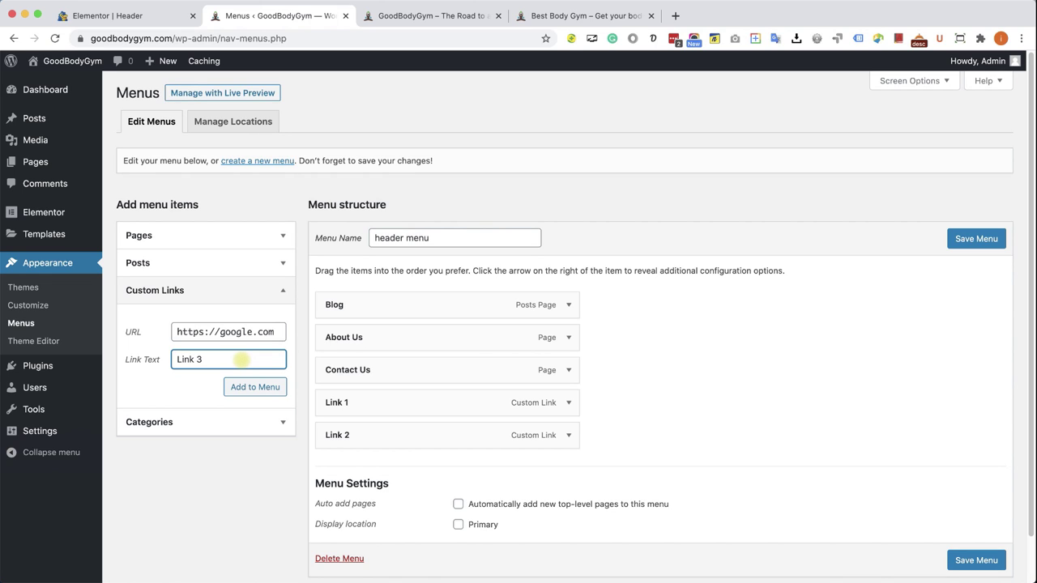
pyautogui.click(235, 390)
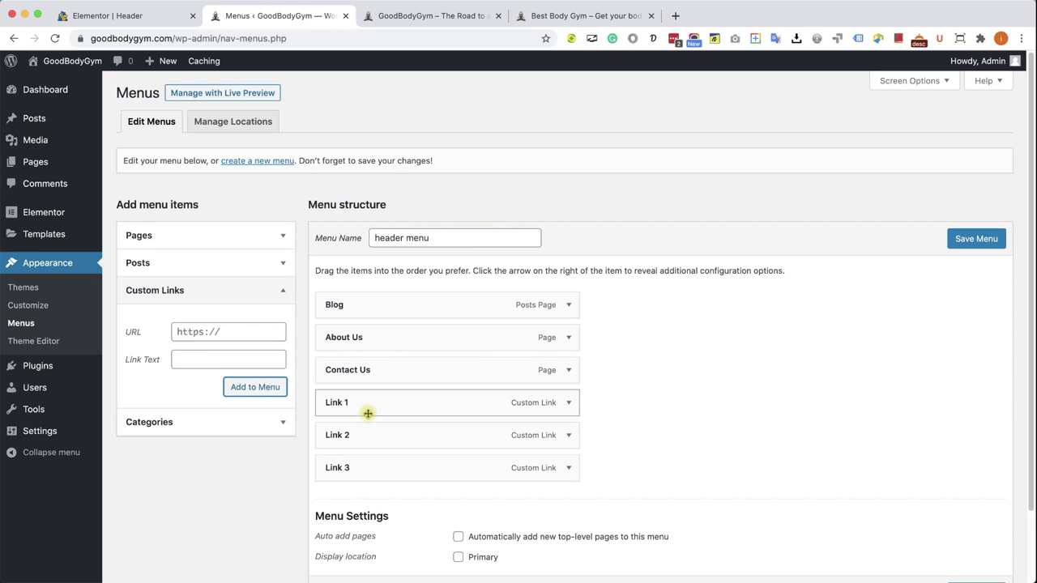
# Step: Nest the links under About Us as sub items and save the menu
pyautogui.moveTo(366, 403); pyautogui.dragTo(397, 403)
pyautogui.moveTo(365, 473); pyautogui.dragTo(386, 438)
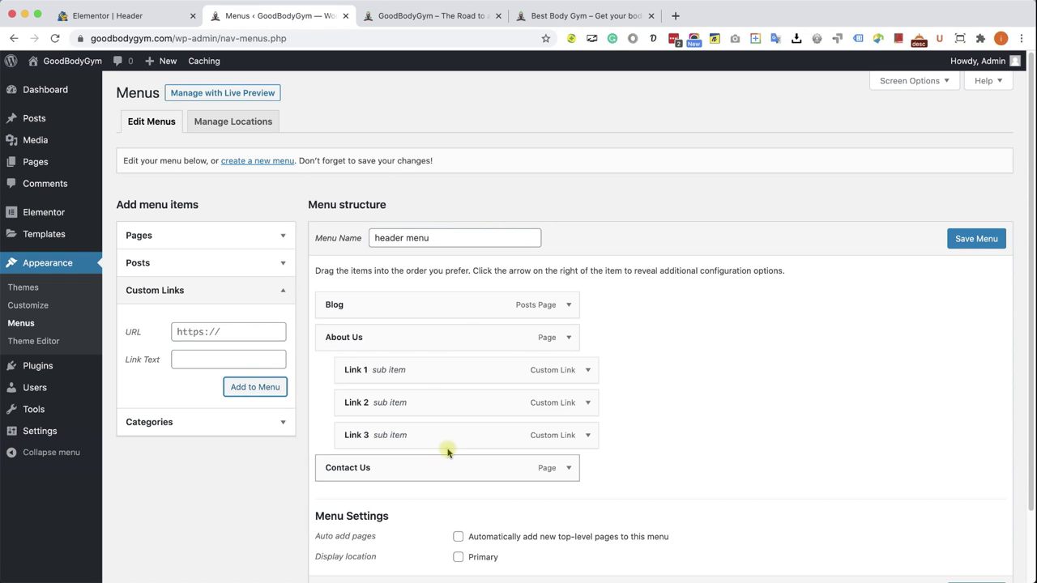
pyautogui.click(974, 239)
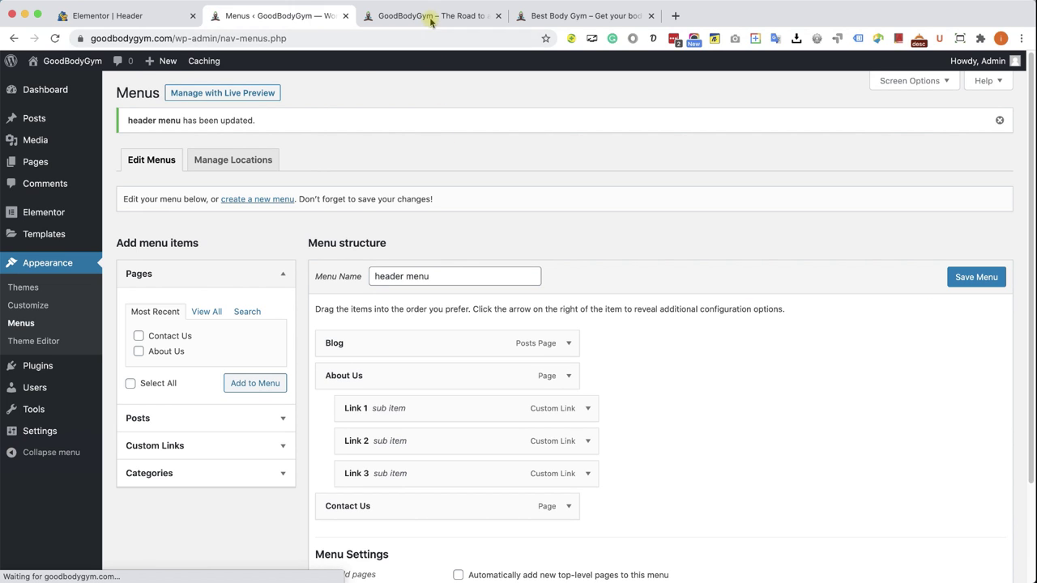
pyautogui.click(428, 15)
# Step: Reload the home page and the Elementor header editor to pick up the new submenu
pyautogui.click(56, 38)
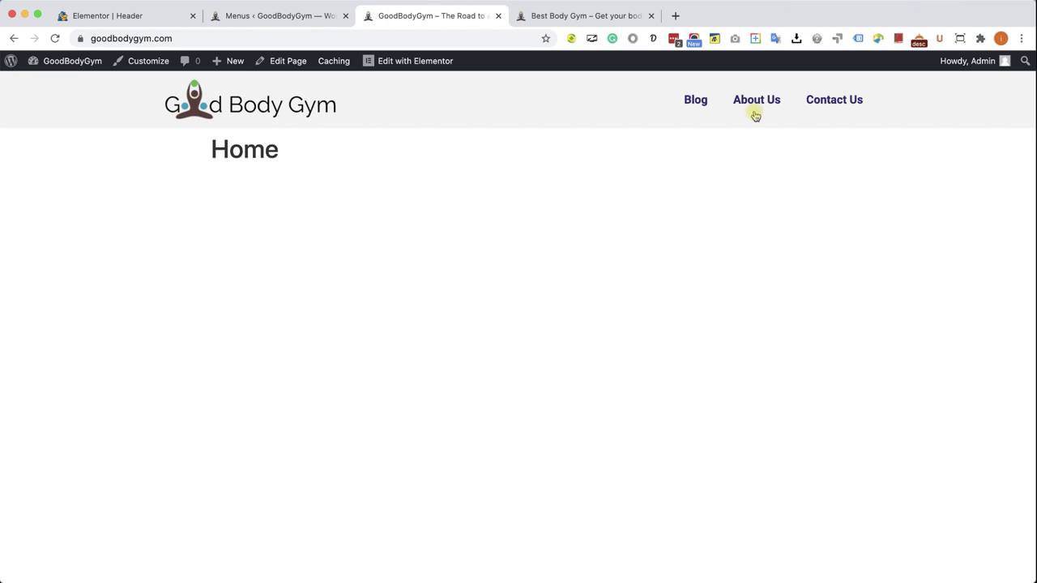
pyautogui.moveTo(757, 114)
pyautogui.click(113, 15)
pyautogui.click(56, 38)
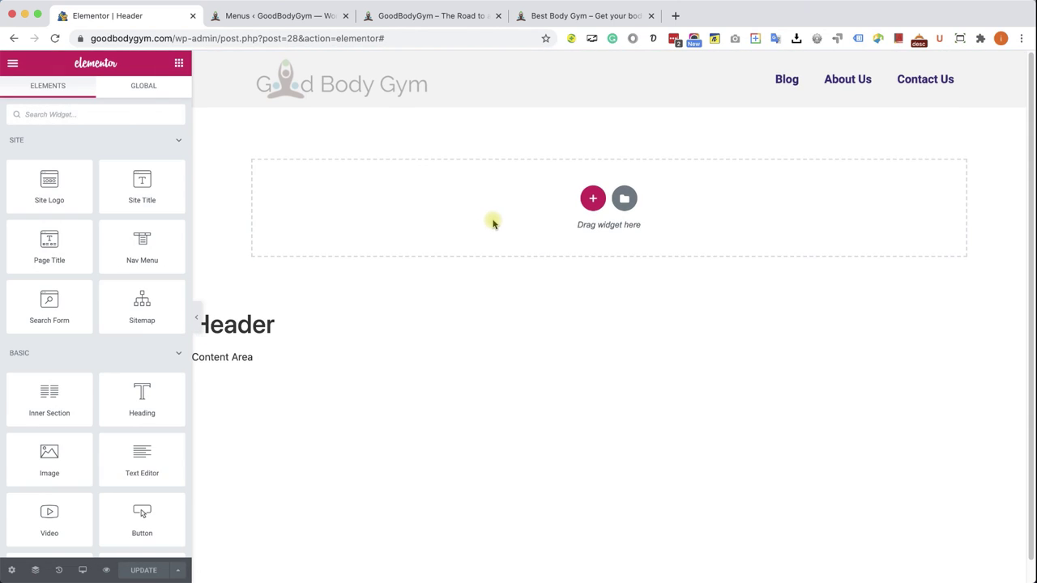
# Step: Try classic and chevron submenu indicators on the Nav Menu, then set it back to None
pyautogui.click(815, 89)
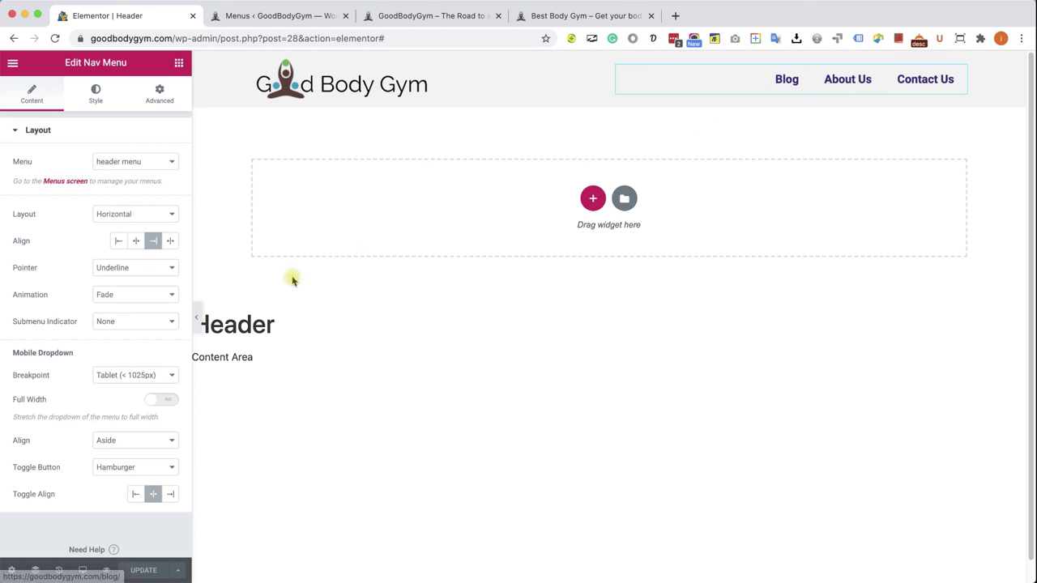
pyautogui.click(105, 320)
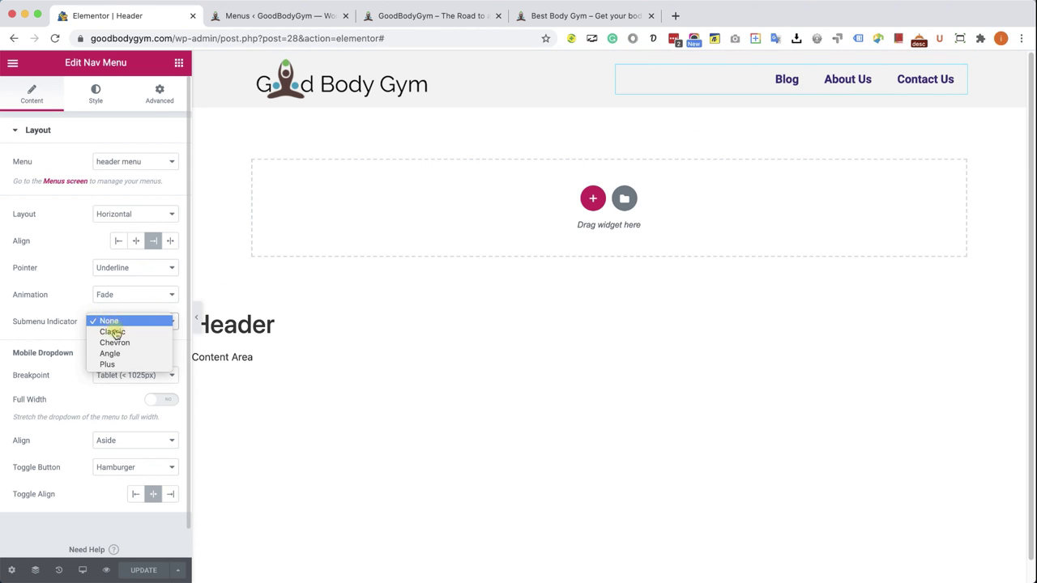
pyautogui.click(114, 332)
pyautogui.click(127, 328)
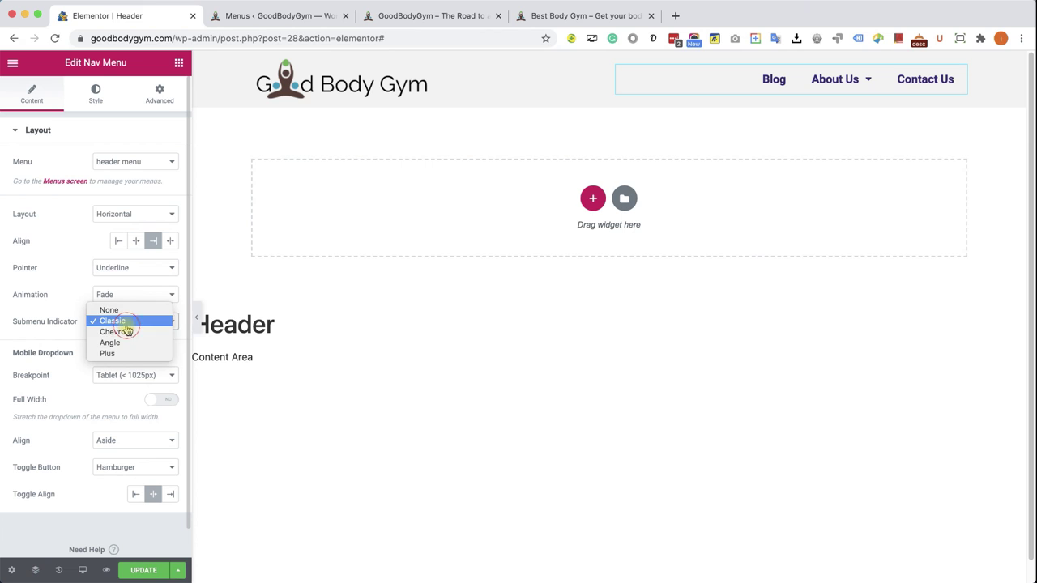
pyautogui.click(129, 333)
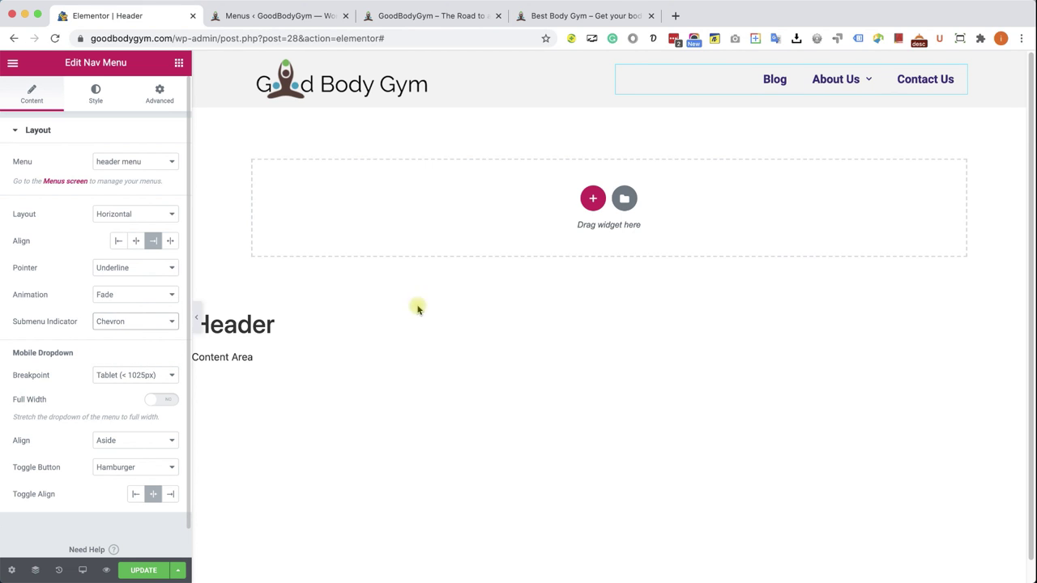
pyautogui.moveTo(870, 79)
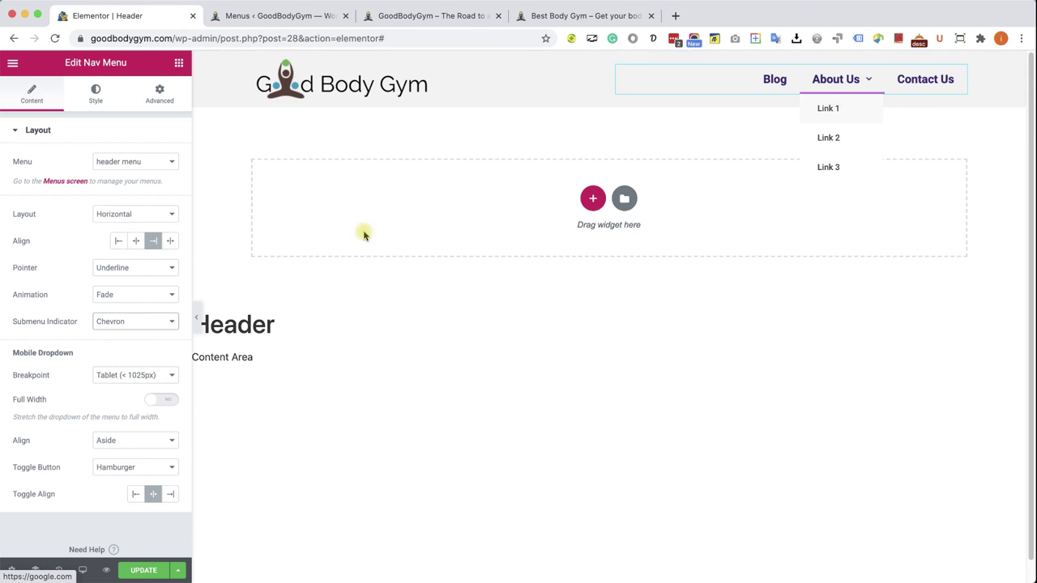
pyautogui.click(151, 322)
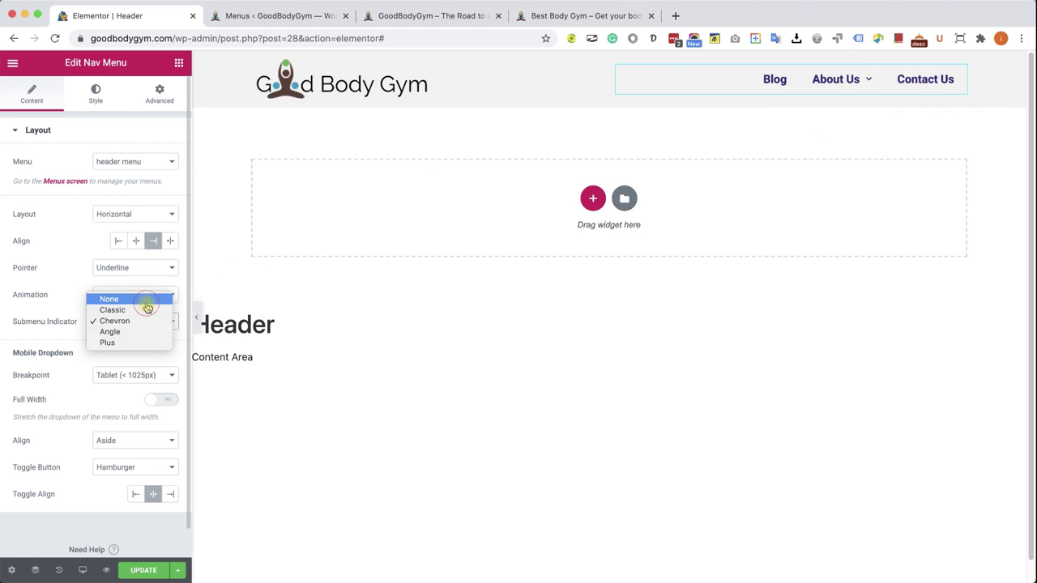
pyautogui.click(147, 301)
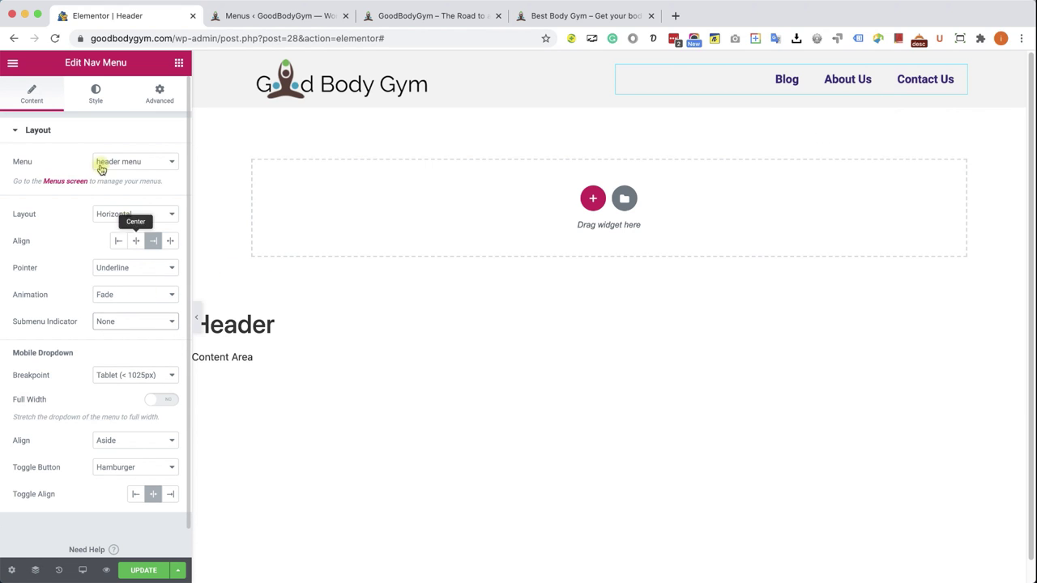
pyautogui.click(96, 96)
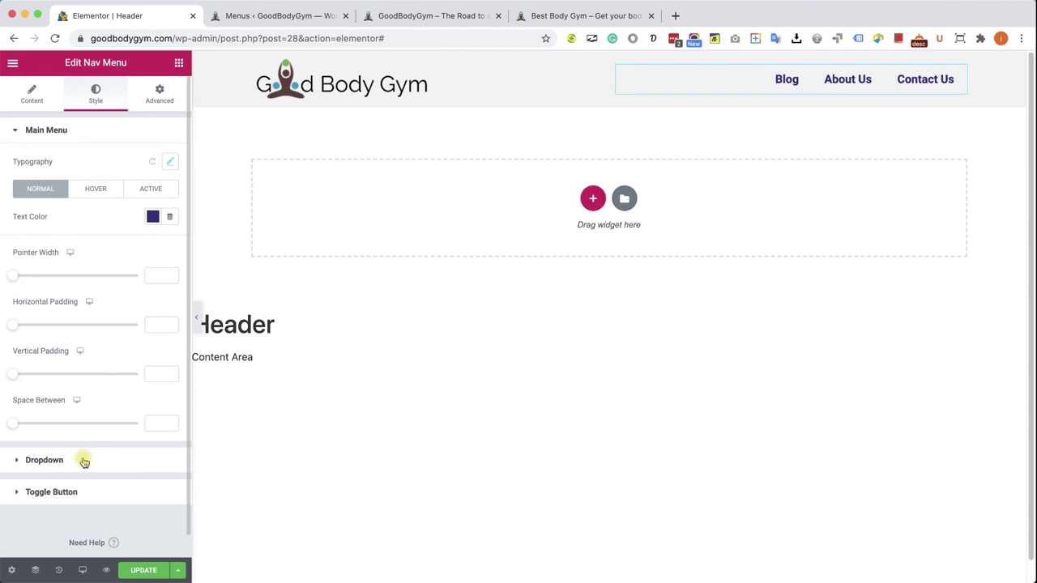
# Step: Set the dropdown's normal background to purple #B971D7 and its text to black #000000
pyautogui.click(84, 461)
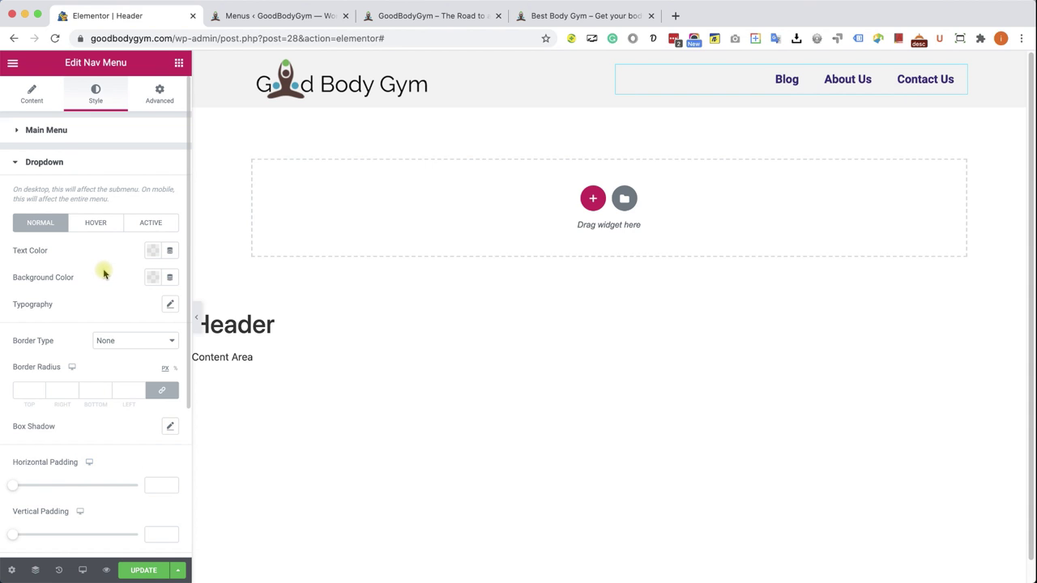
pyautogui.scroll(-3, 106, 272)
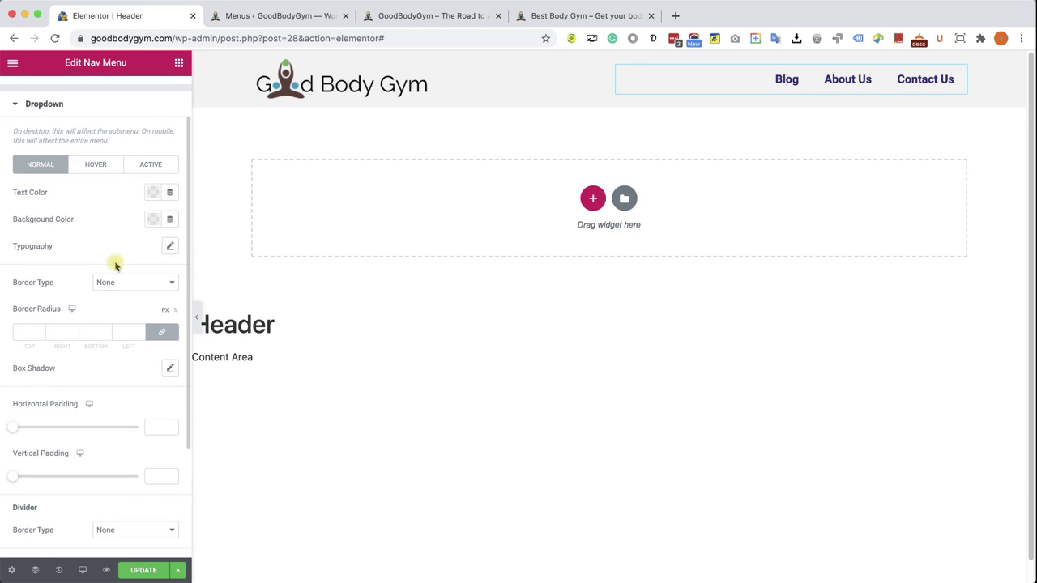
pyautogui.moveTo(855, 75)
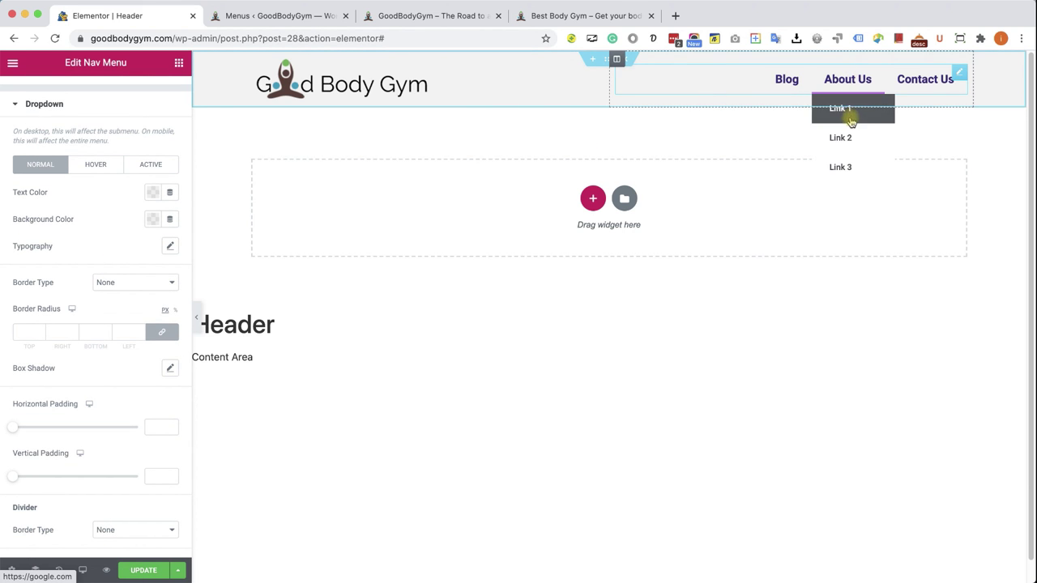
pyautogui.click(150, 222)
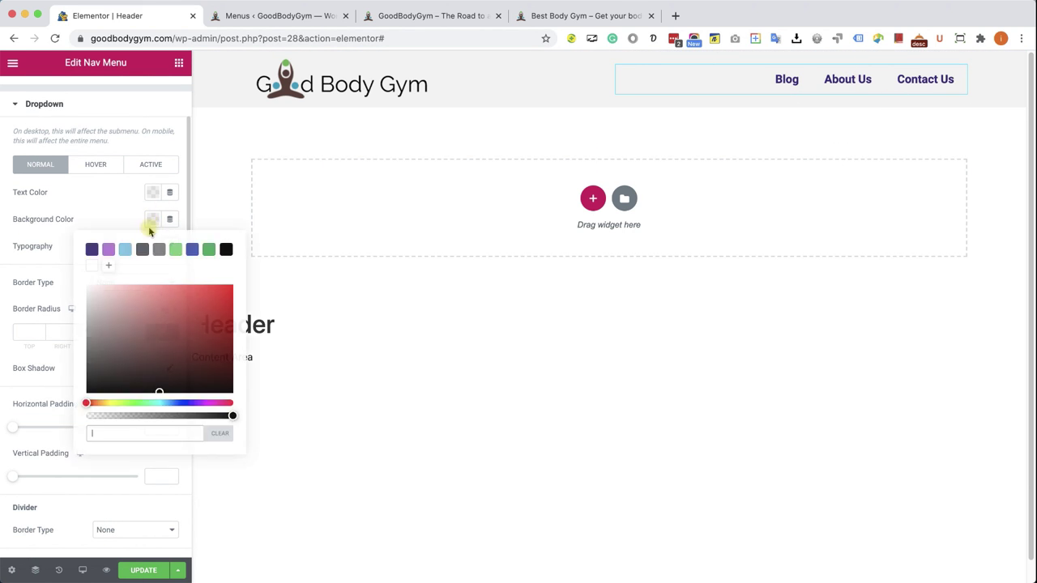
pyautogui.click(109, 250)
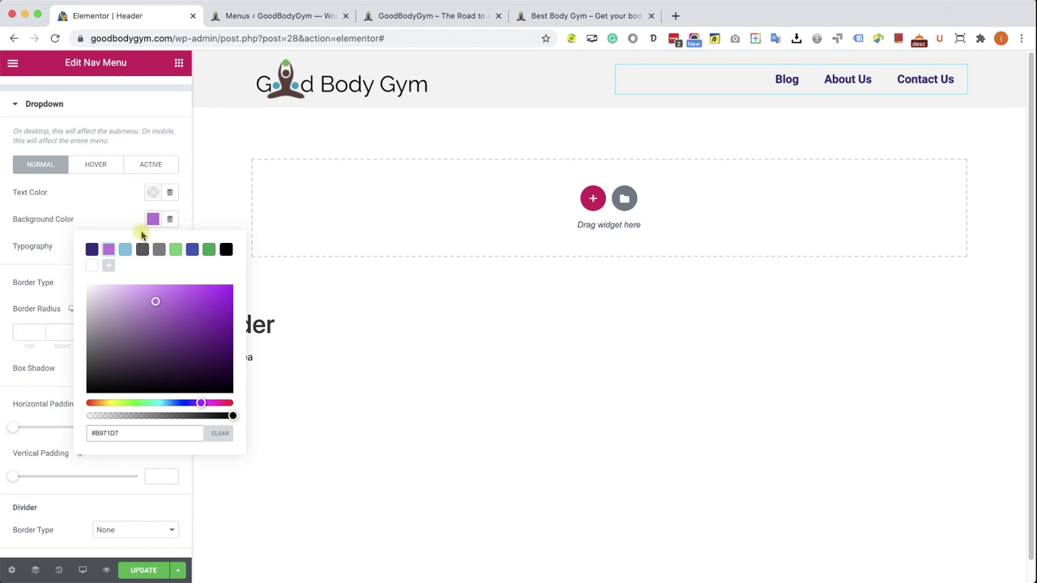
pyautogui.click(152, 192)
pyautogui.moveTo(142, 271); pyautogui.dragTo(69, 434)
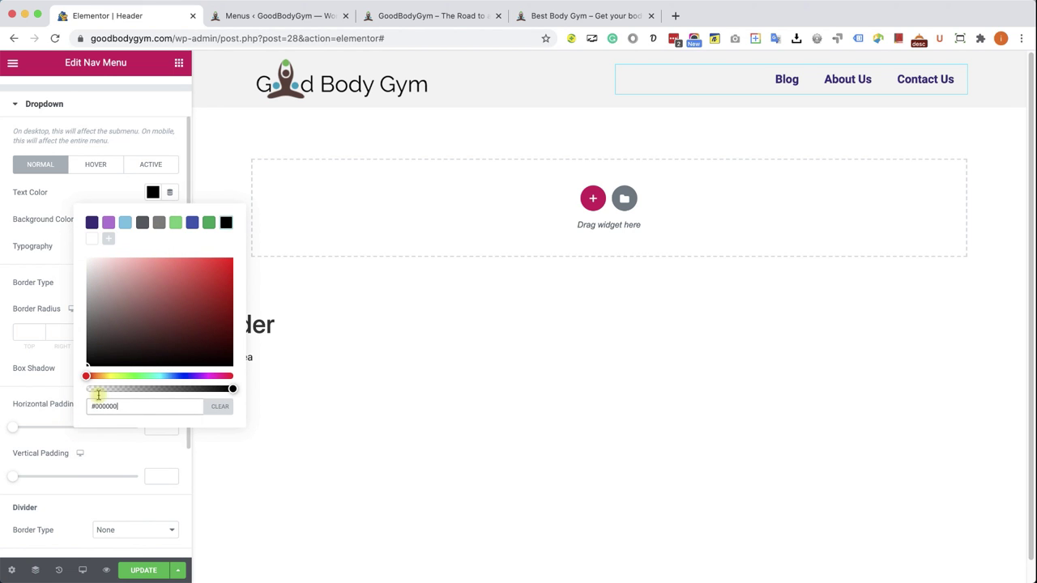
pyautogui.click(152, 192)
pyautogui.moveTo(837, 79)
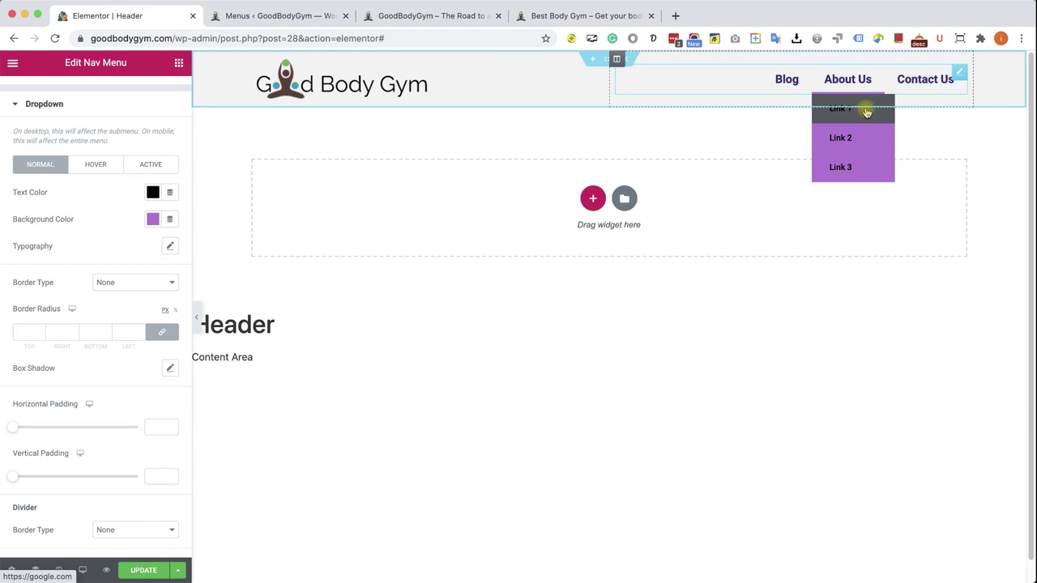
# Step: Make the dropdown hover background white, set padding to 21 horizontal and 28 vertical, and update
pyautogui.click(100, 166)
pyautogui.click(154, 220)
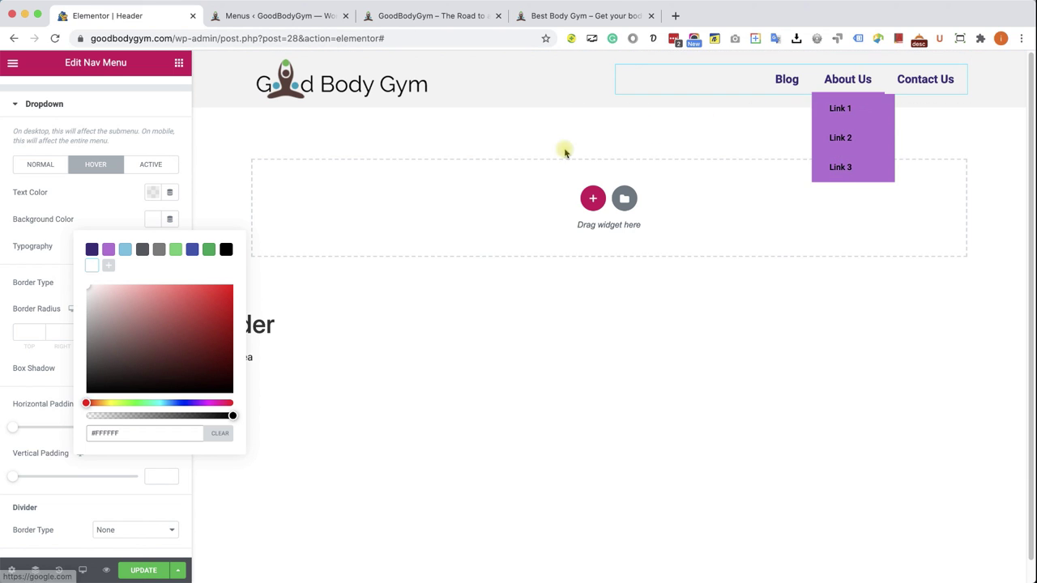
pyautogui.click(122, 215)
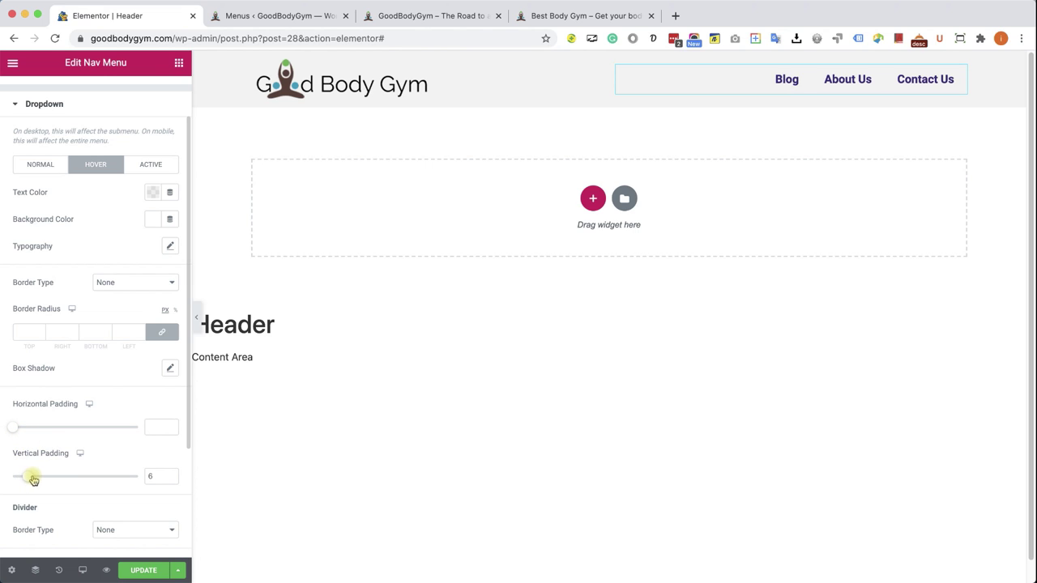
pyautogui.click(14, 428)
pyautogui.moveTo(21, 429); pyautogui.dragTo(40, 427)
pyautogui.moveTo(842, 97)
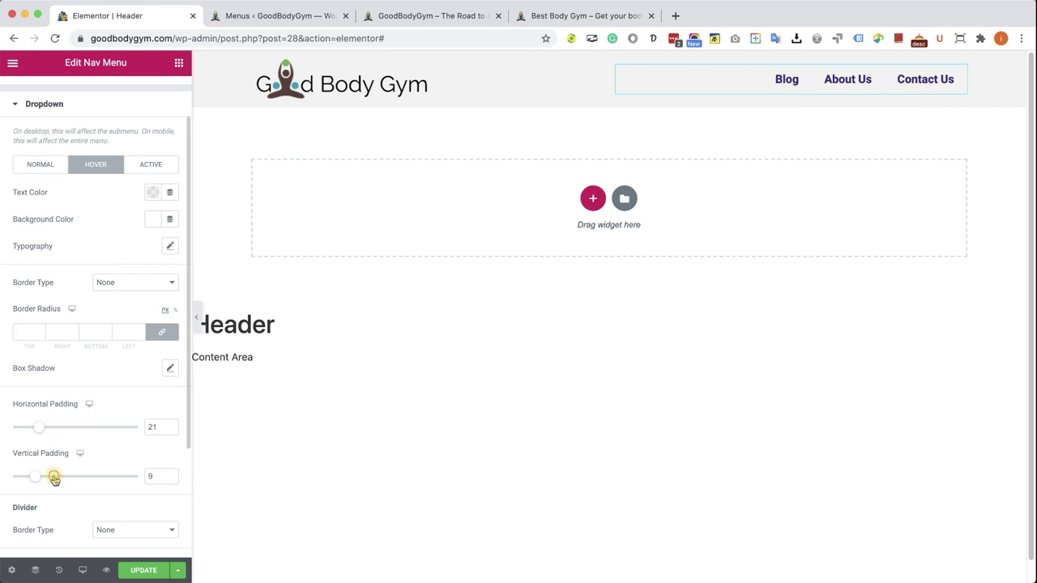
pyautogui.moveTo(53, 478); pyautogui.dragTo(83, 477)
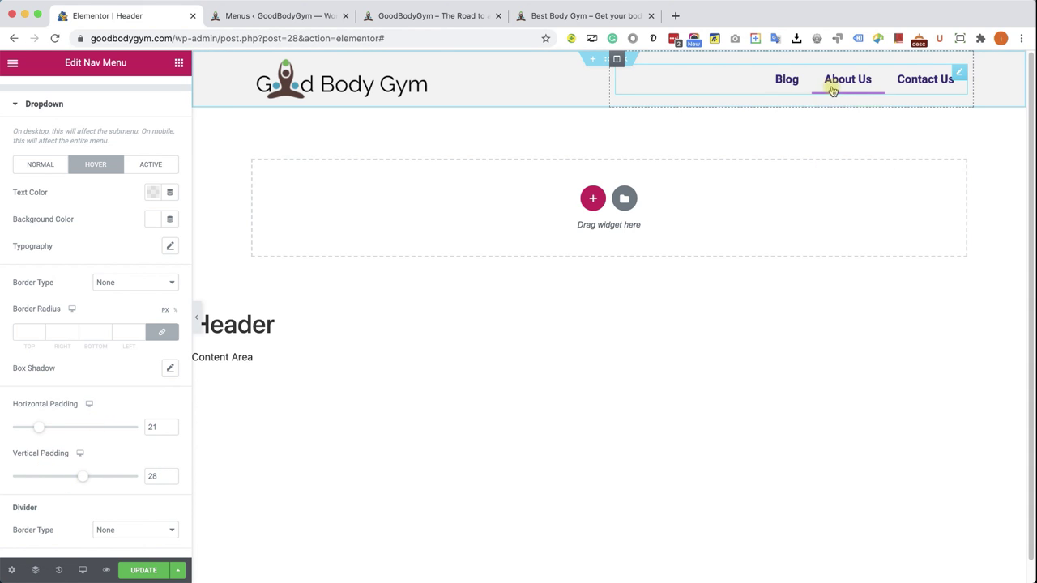
pyautogui.moveTo(832, 91)
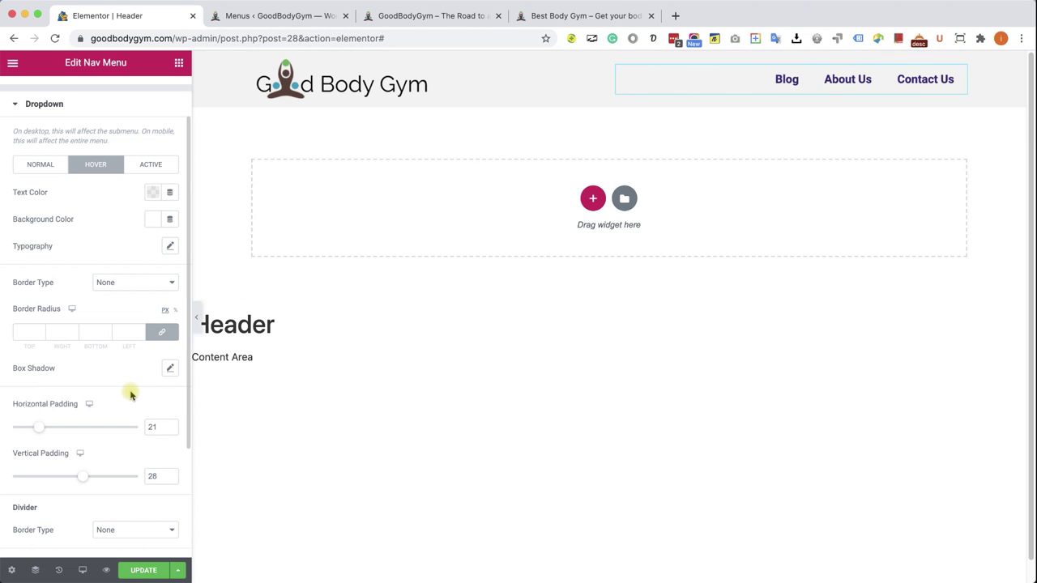
pyautogui.scroll(-3, 123, 391)
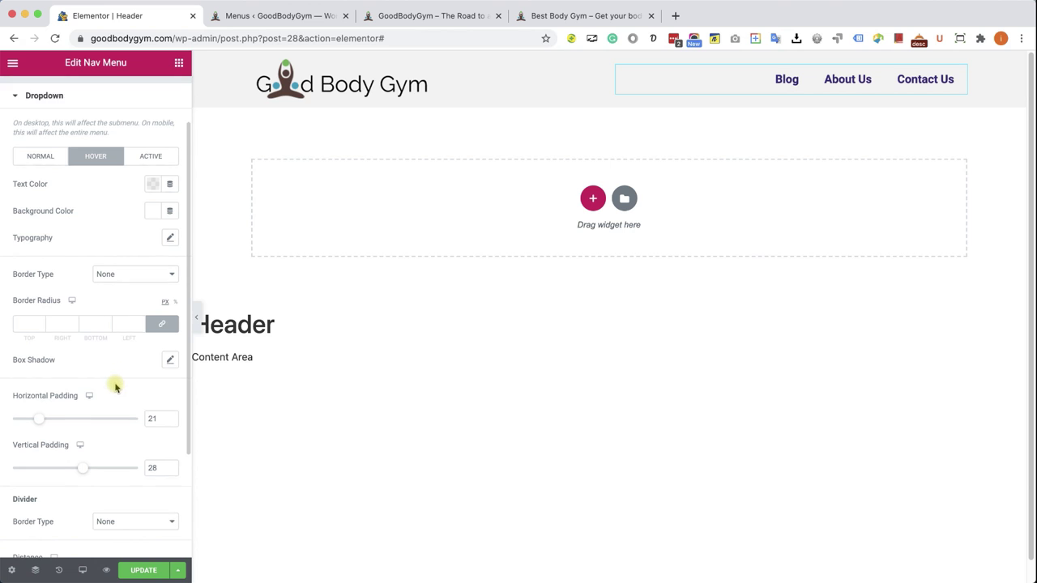
pyautogui.scroll(-3, 115, 389)
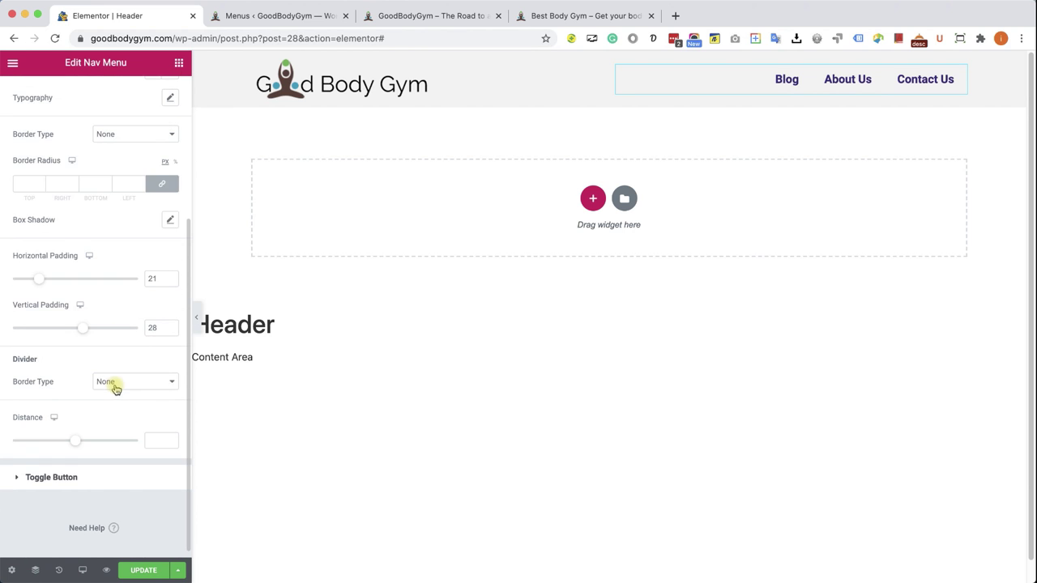
pyautogui.scroll(8, 121, 387)
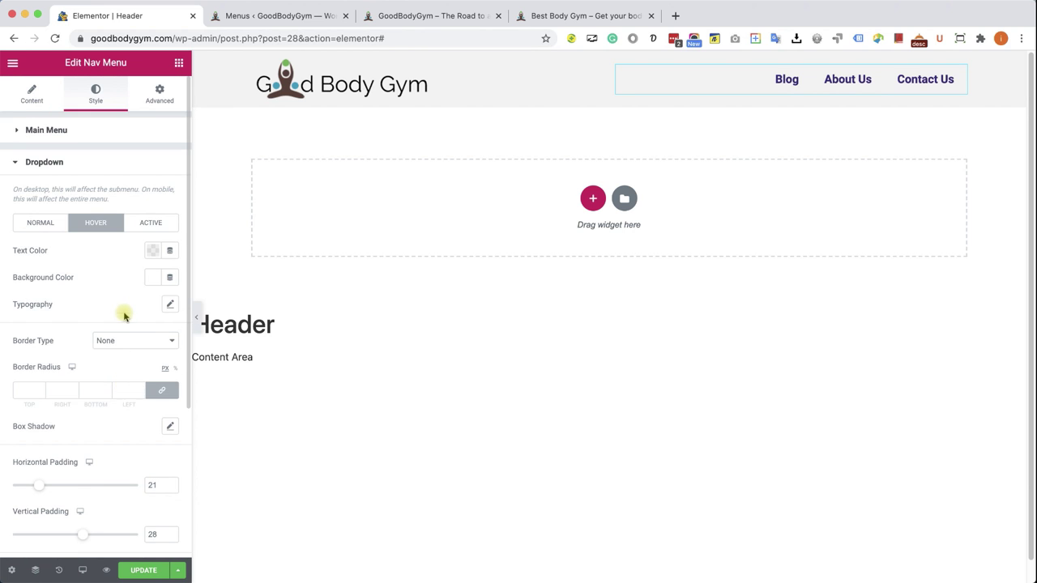
pyautogui.click(143, 570)
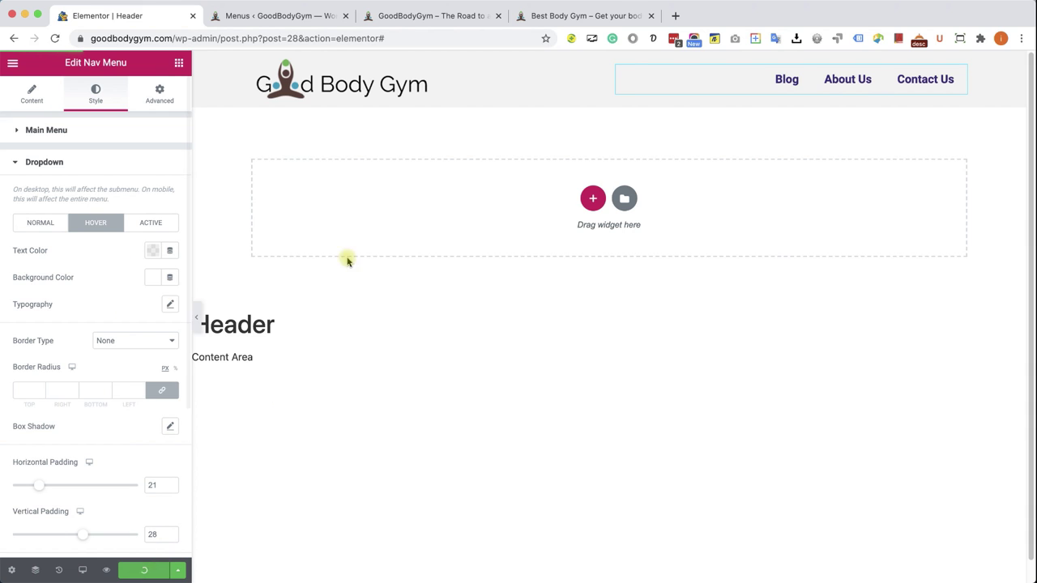
# Step: Reload the live site to check the current menu, then return to the menu editor
pyautogui.click(404, 17)
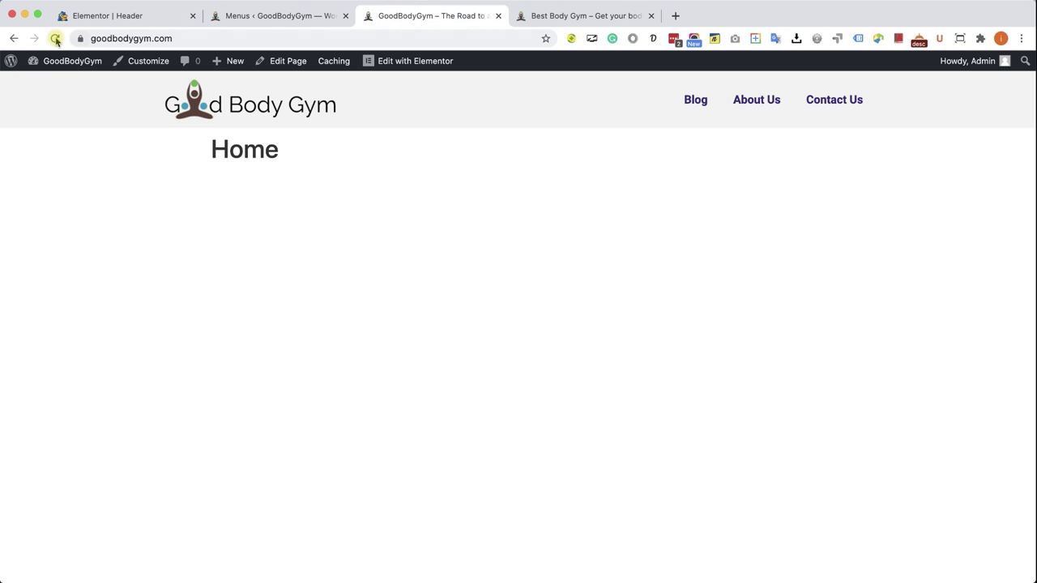
pyautogui.click(54, 39)
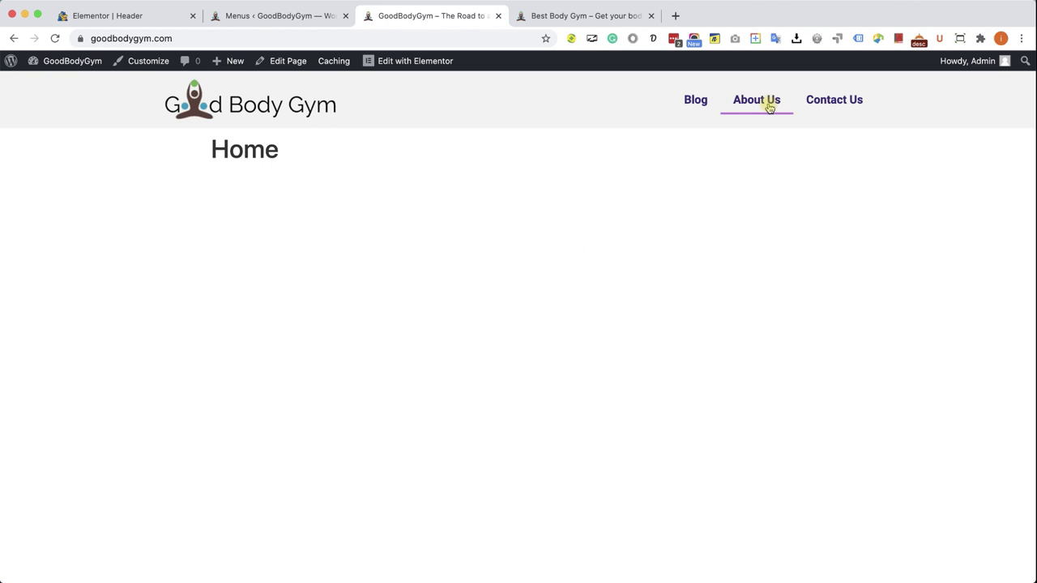
pyautogui.moveTo(766, 102)
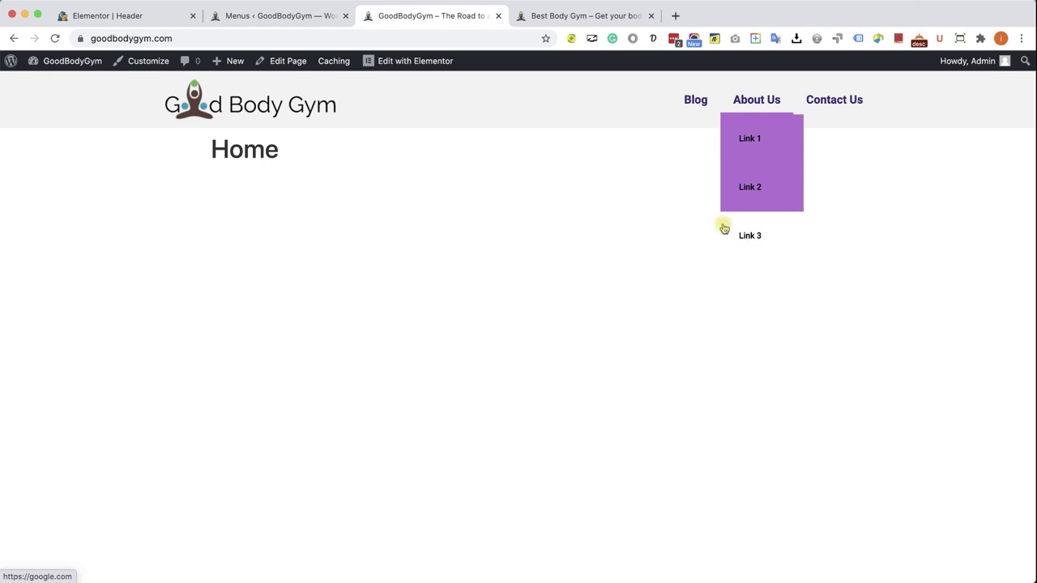
pyautogui.click(308, 18)
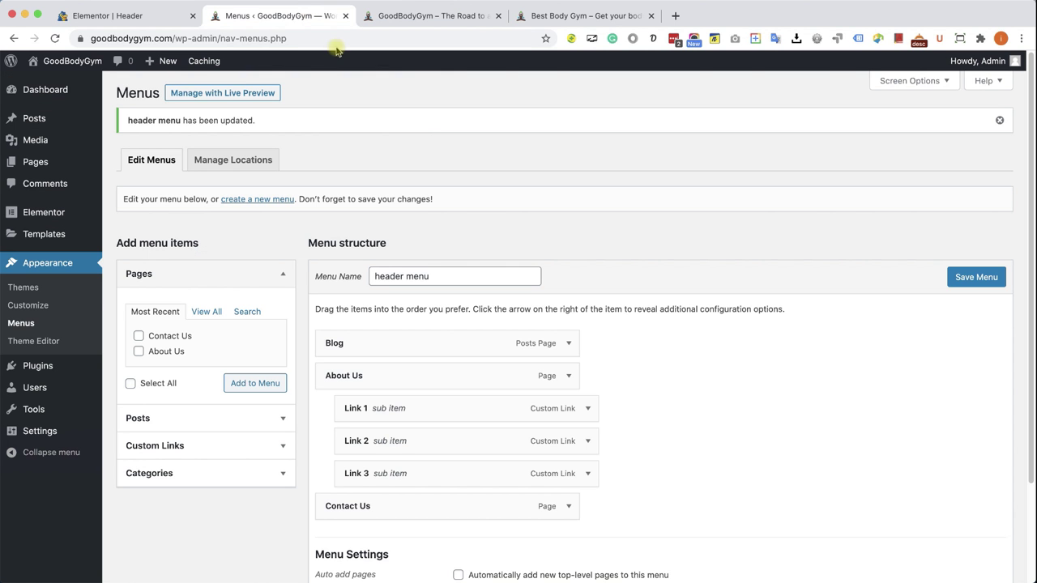
# Step: Remove Link 1, Link 2 and Link 3 from under About Us and save the menu
pyautogui.click(589, 411)
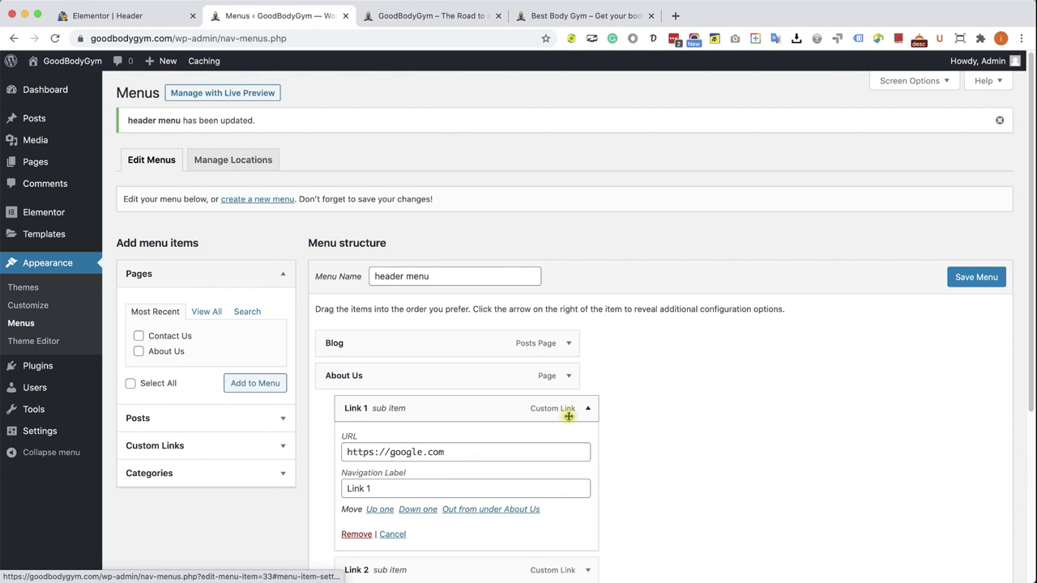
pyautogui.scroll(-1, 410, 486)
pyautogui.click(356, 502)
pyautogui.click(589, 380)
pyautogui.click(356, 507)
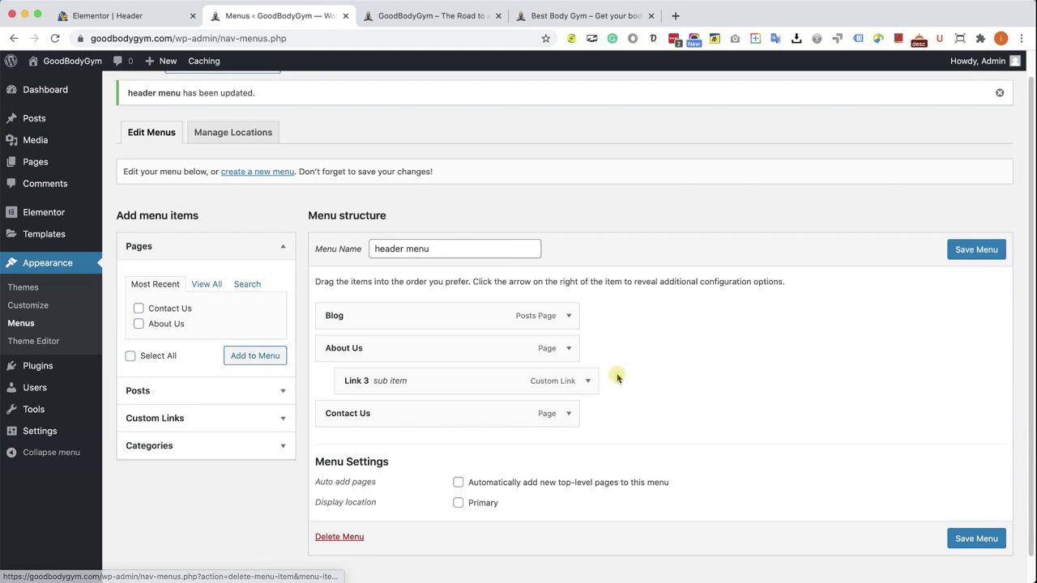
pyautogui.click(587, 380)
pyautogui.click(357, 507)
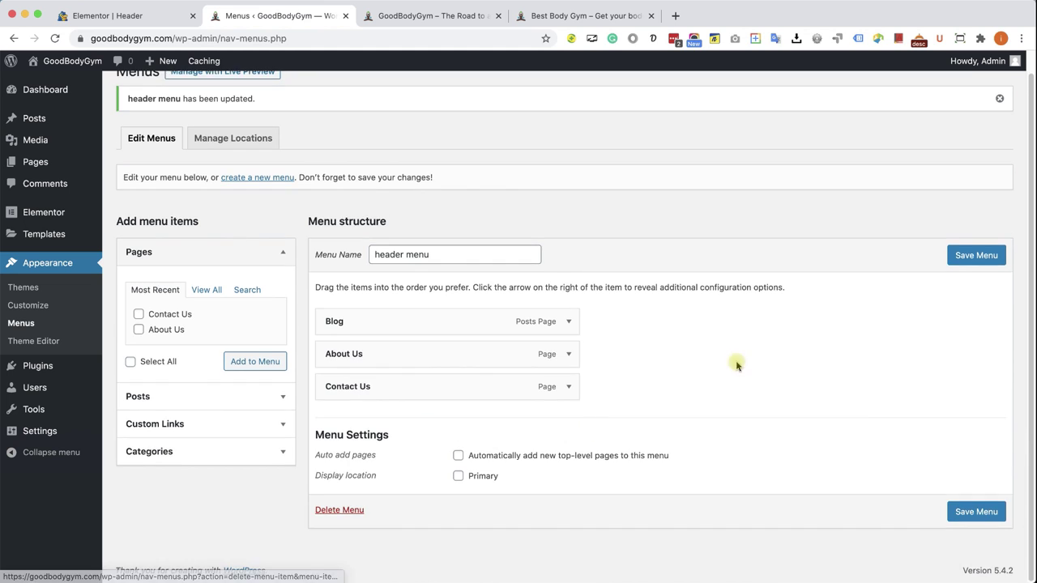
pyautogui.click(982, 255)
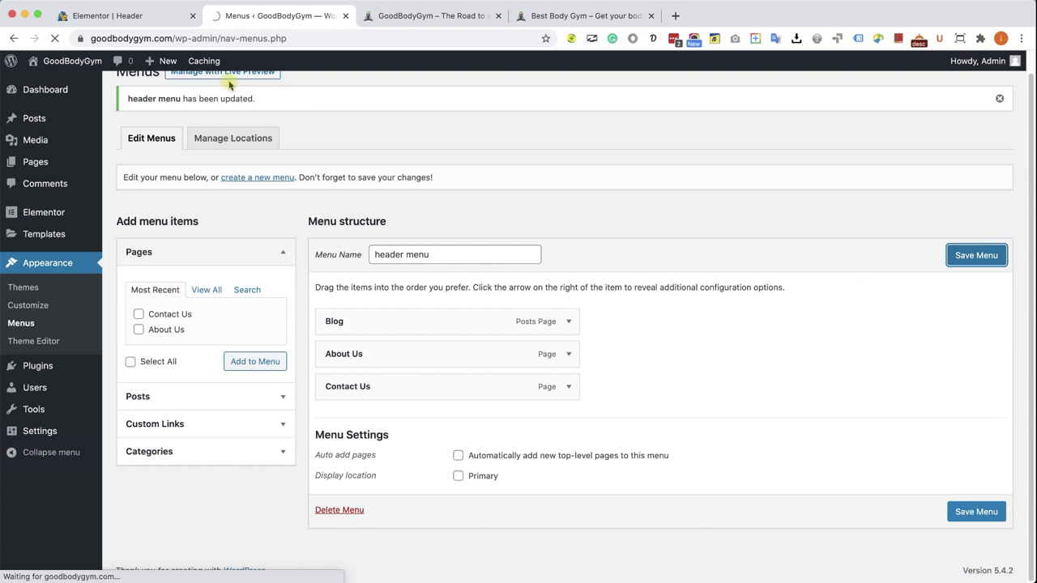
# Step: Reload the live site to confirm the Blog, About Us and Contact Us menu
pyautogui.click(122, 17)
pyautogui.click(51, 38)
pyautogui.click(429, 15)
pyautogui.click(50, 38)
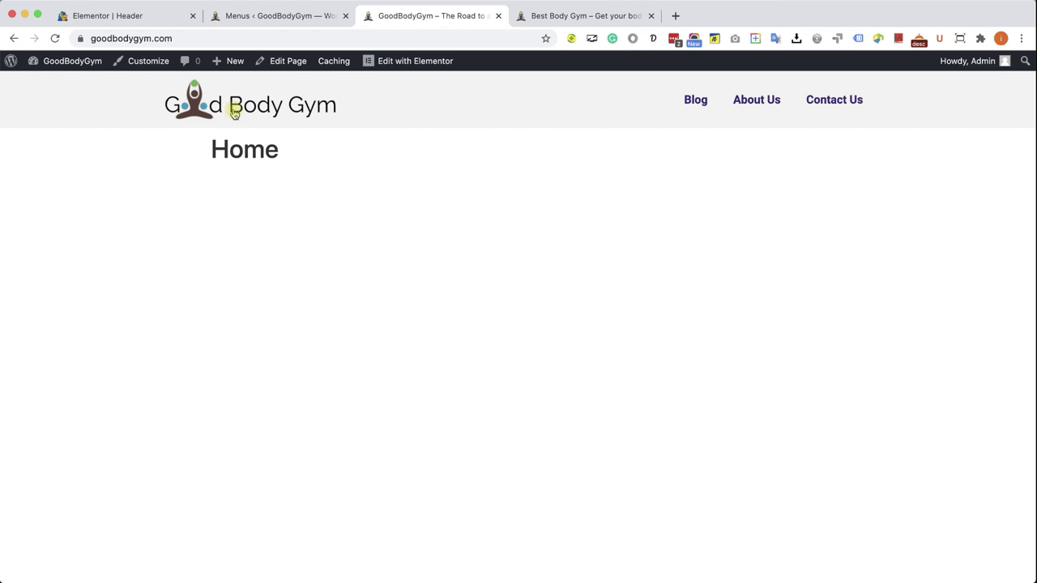
# Step: Turn off the header section's Classic background colour and update the template
pyautogui.click(149, 18)
pyautogui.moveTo(602, 96)
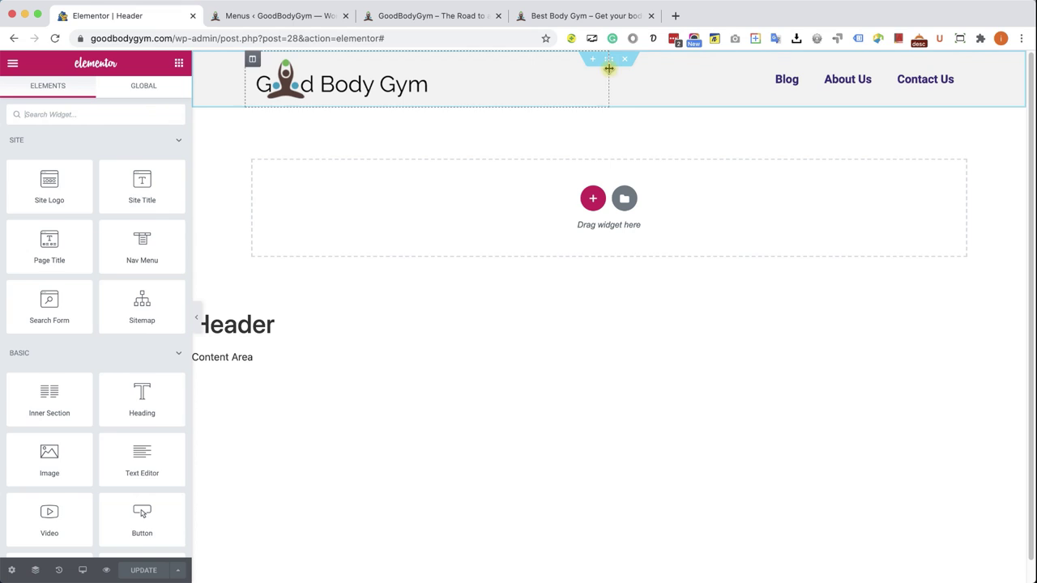
pyautogui.click(609, 64)
pyautogui.click(95, 93)
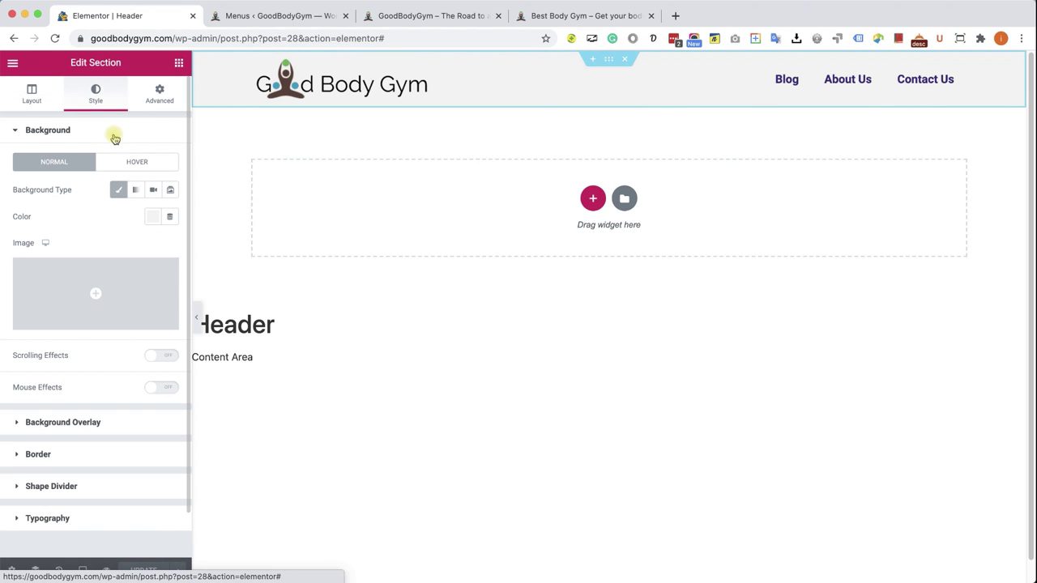
pyautogui.click(118, 188)
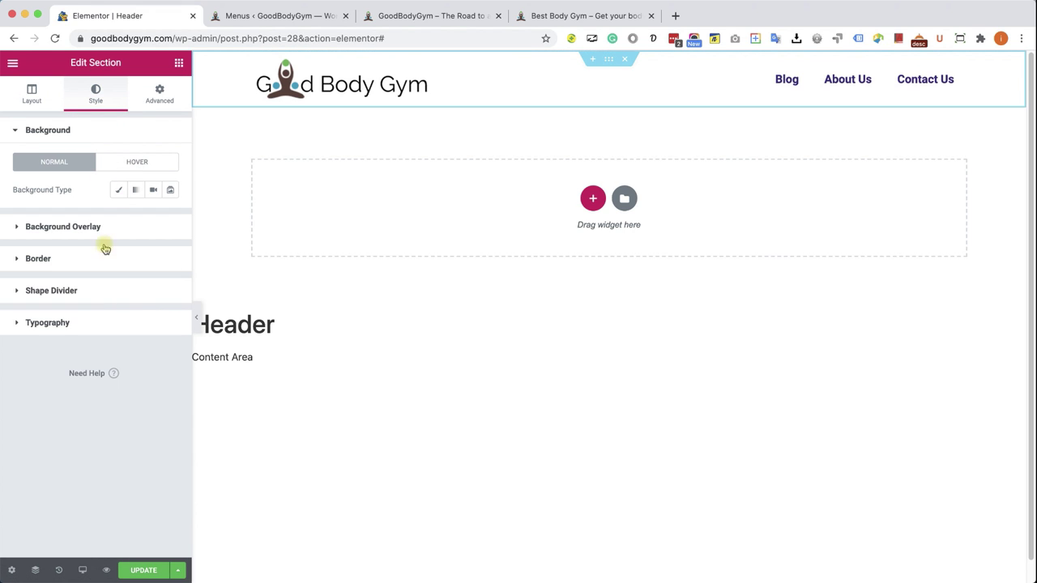
pyautogui.click(142, 571)
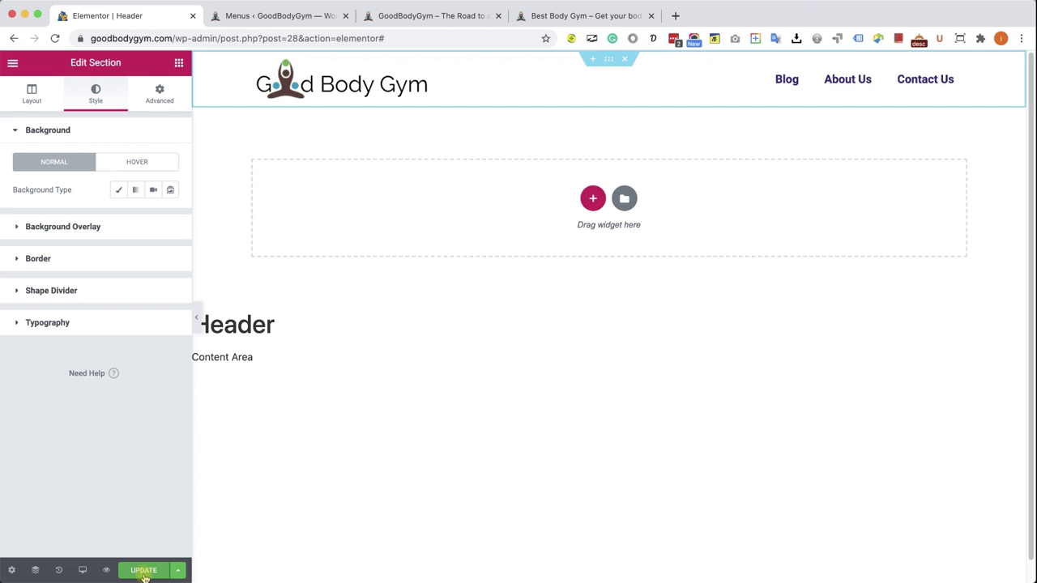
# Step: Reload the live site to check the white header and close the Menus tab
pyautogui.click(407, 16)
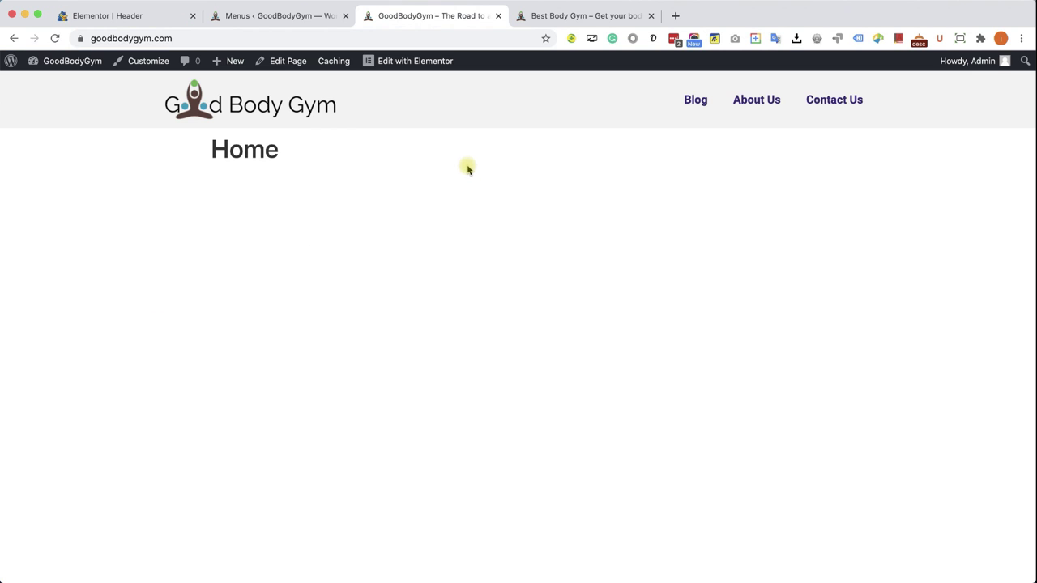
pyautogui.click(54, 38)
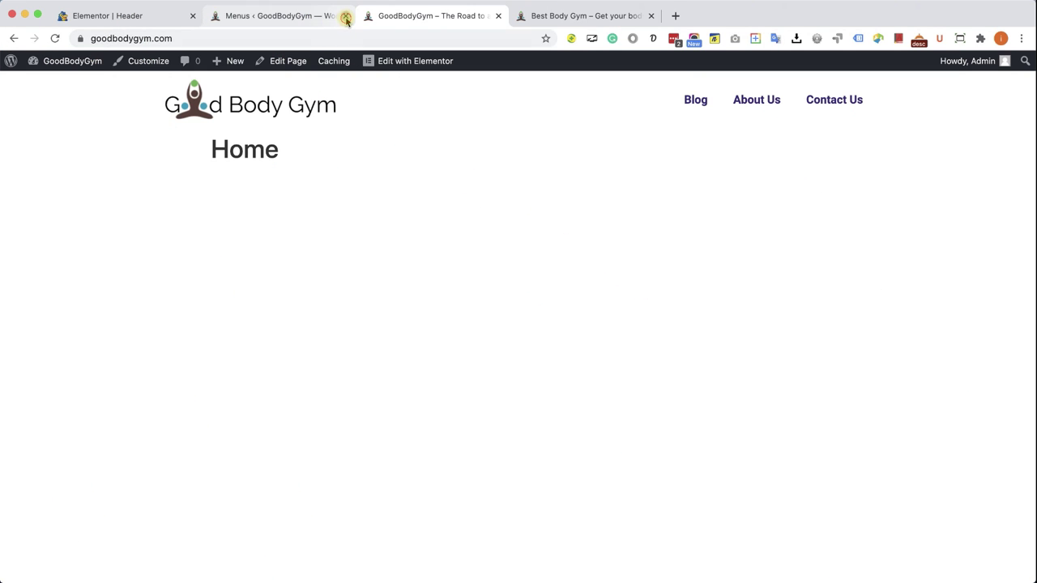
pyautogui.click(345, 15)
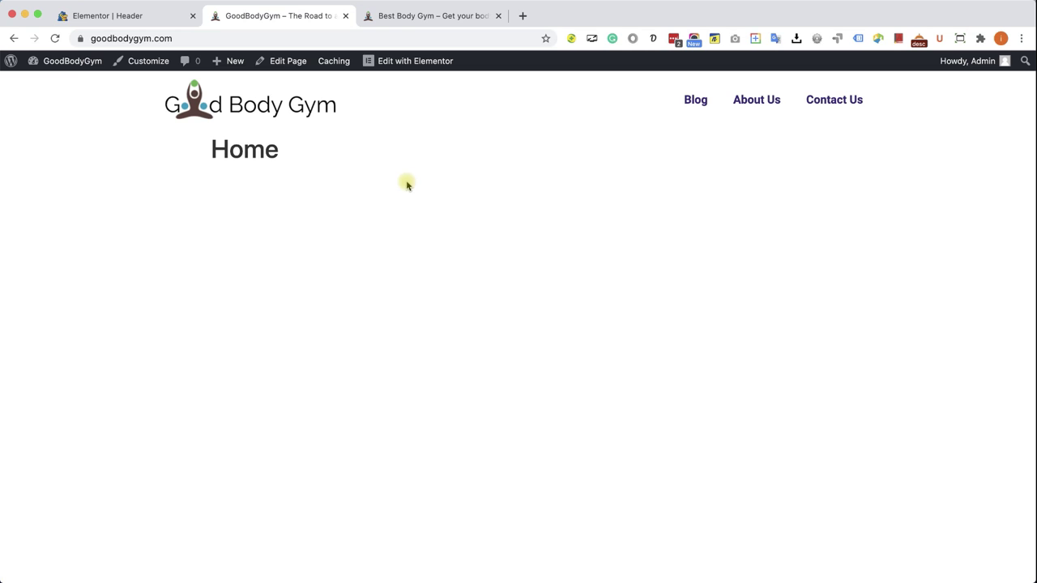
pyautogui.click(139, 15)
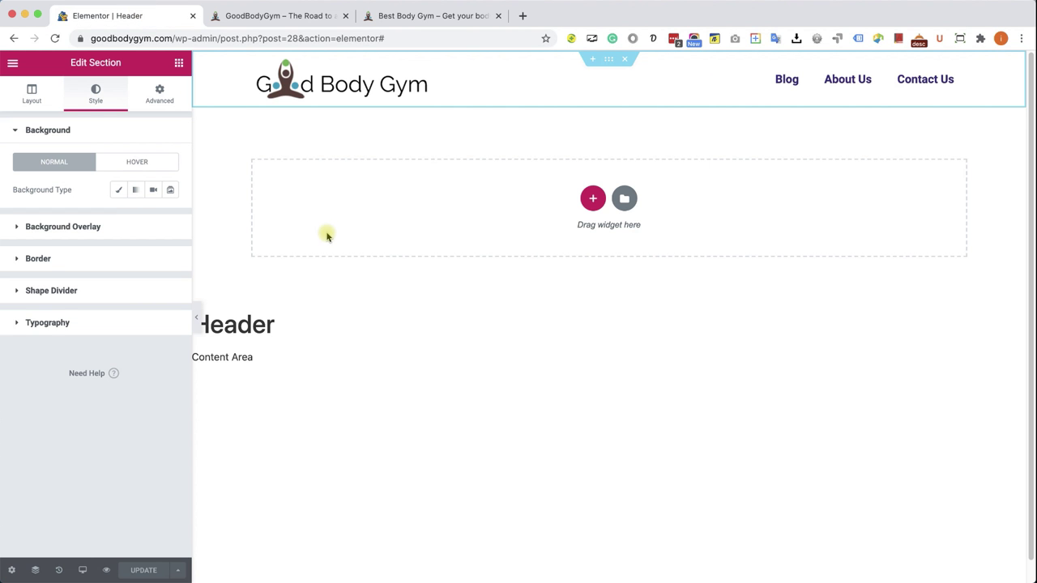
# Step: Preview the header in Tablet, Mobile and Desktop responsive modes, ending on Mobile
pyautogui.click(81, 570)
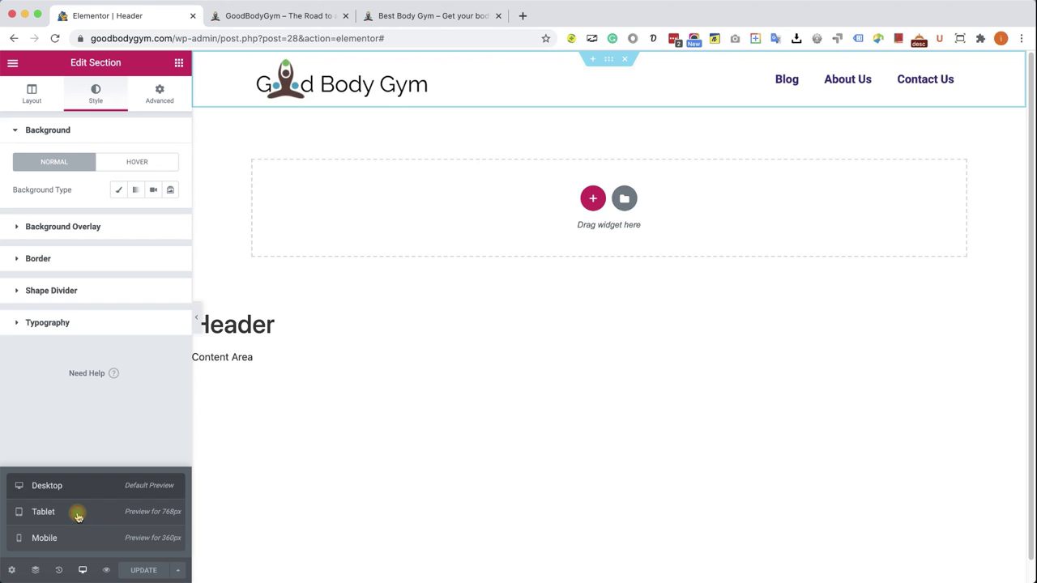
pyautogui.click(79, 515)
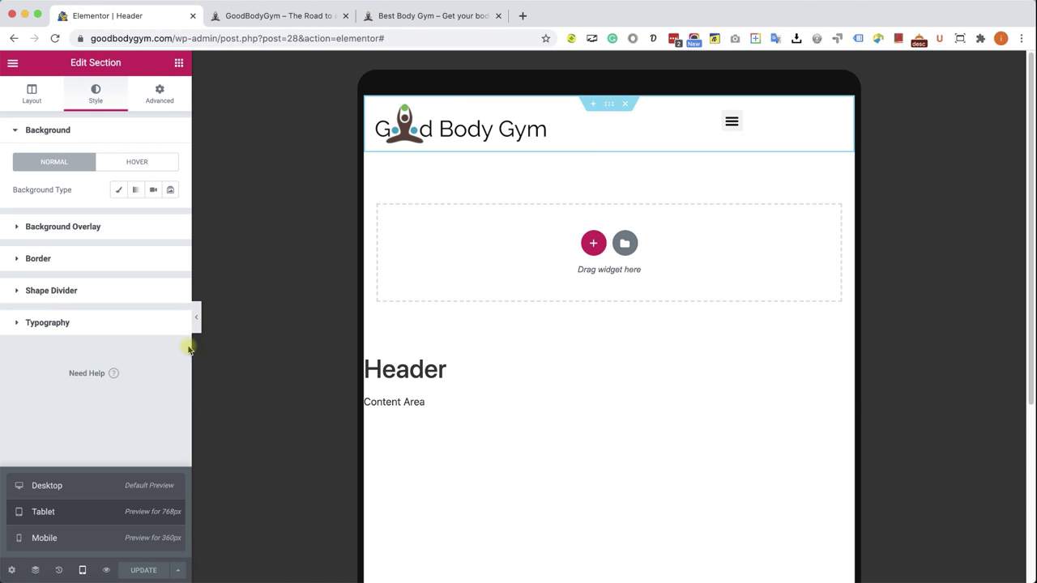
pyautogui.click(73, 538)
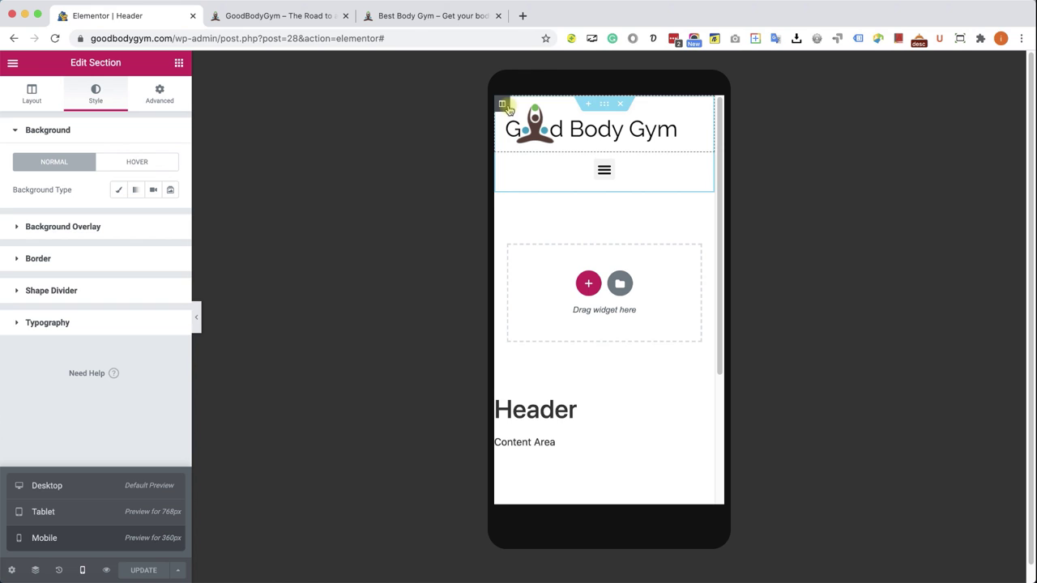
pyautogui.click(99, 484)
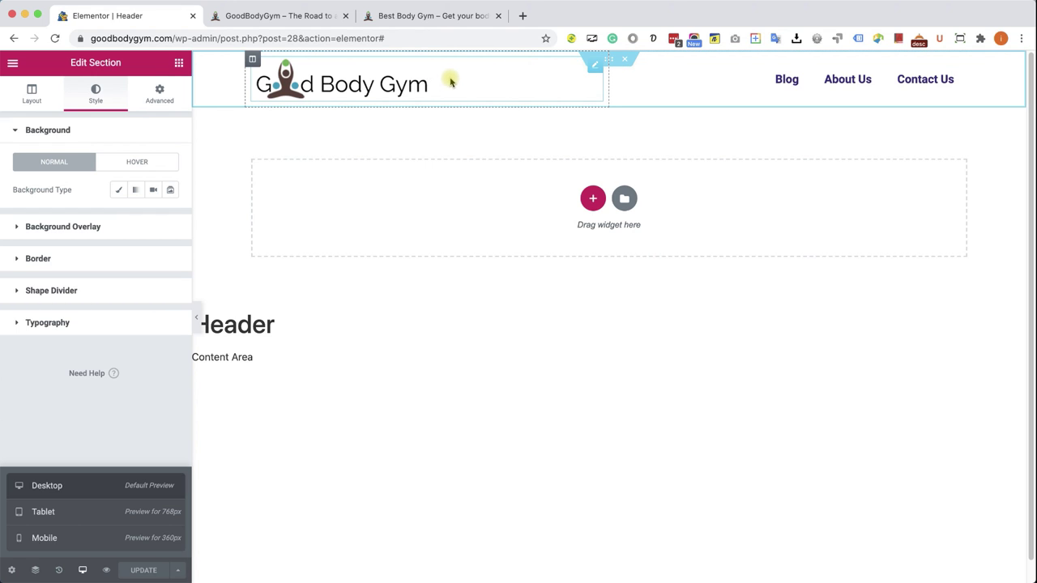
pyautogui.click(126, 538)
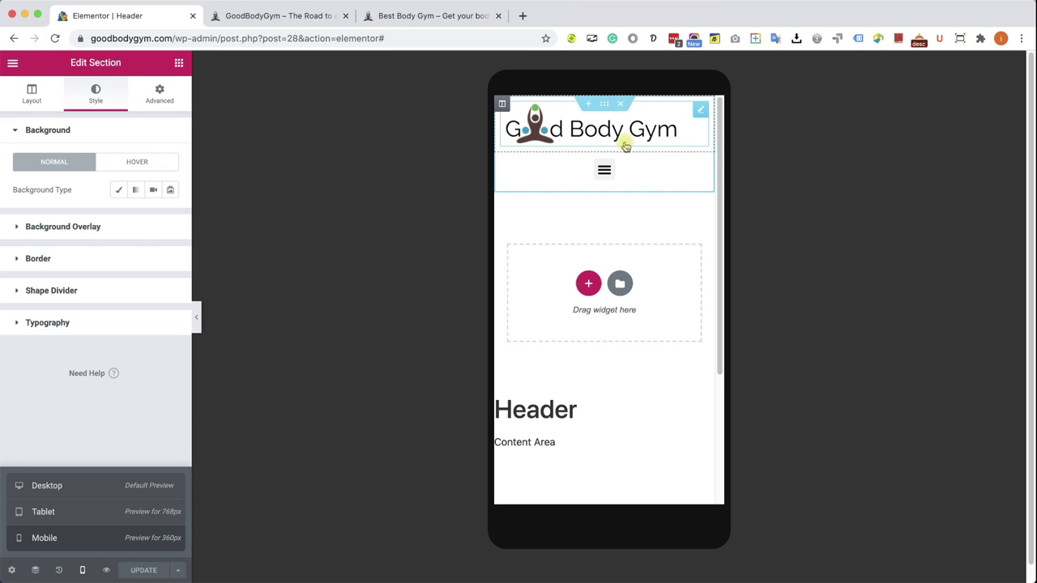
# Step: Try widening the logo column's mobile width, then return it to 50%
pyautogui.click(502, 106)
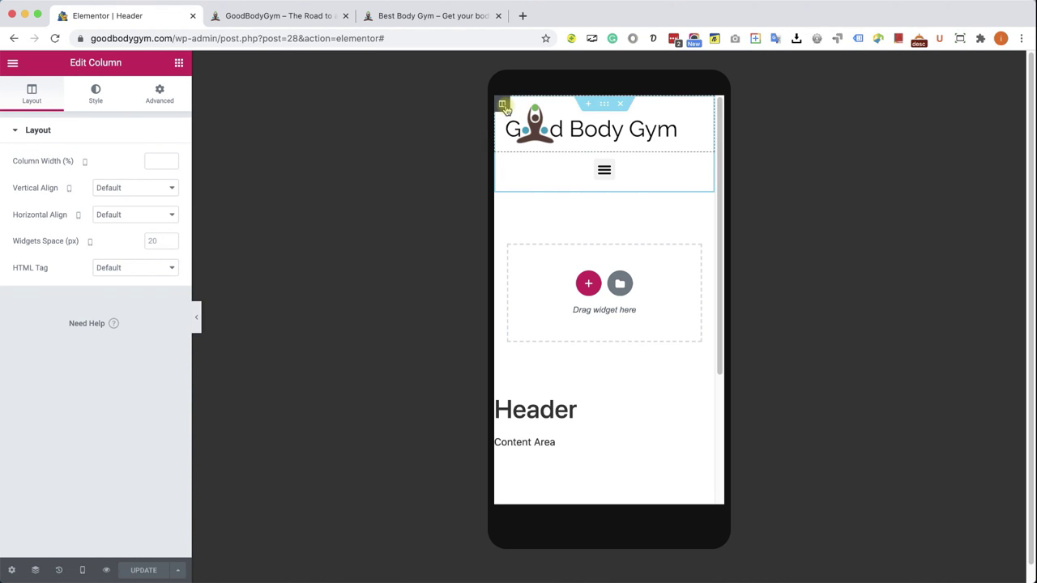
pyautogui.click(171, 160)
pyautogui.click(172, 158)
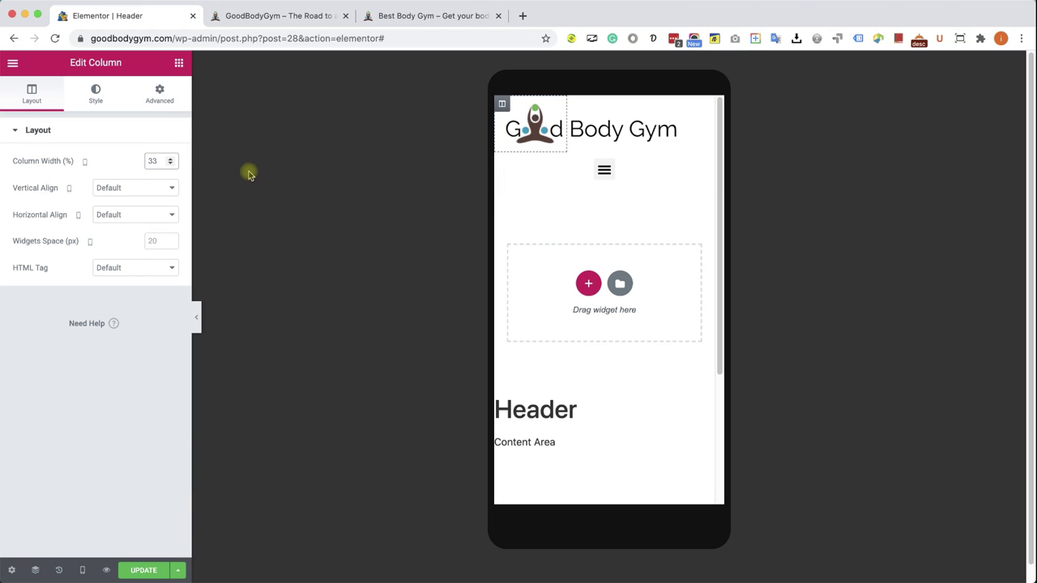
pyautogui.moveTo(172, 160); pyautogui.dragTo(172, 160)
pyautogui.click(172, 166)
pyautogui.click(172, 166)
pyautogui.click(172, 166)
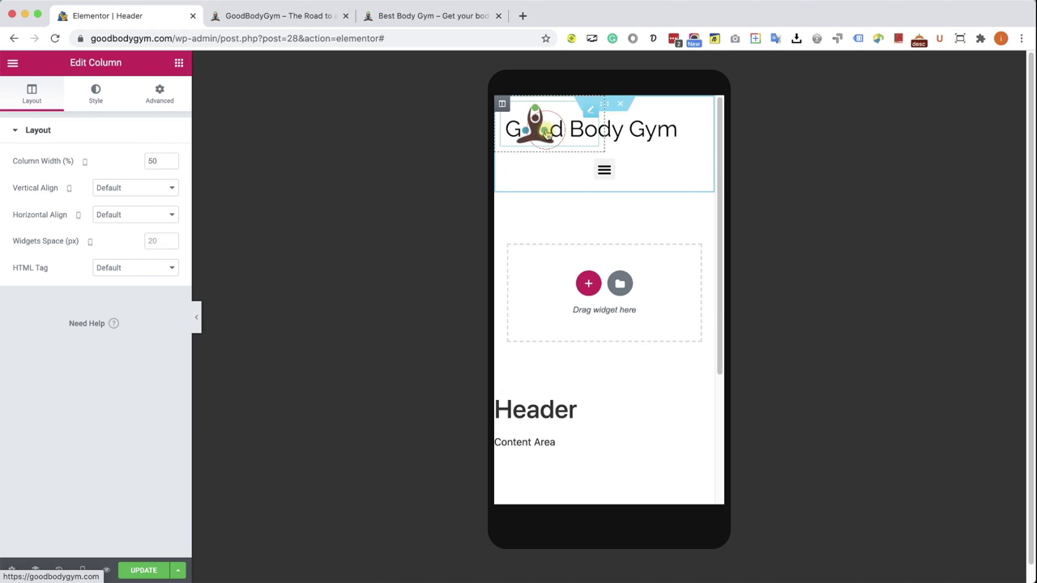
# Step: Shrink the logo's maximum width and set the logo column to 65%
pyautogui.click(547, 134)
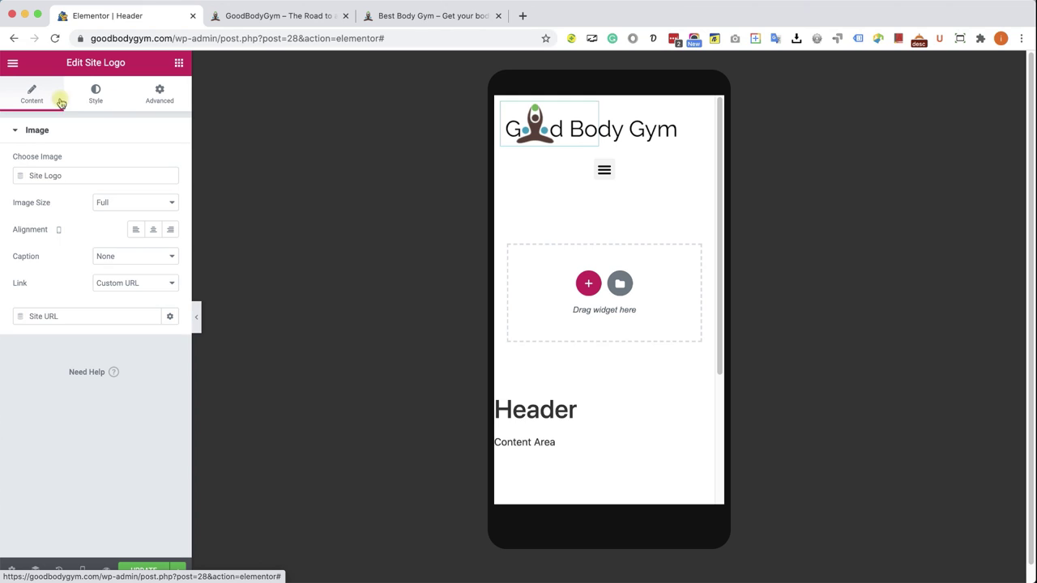
pyautogui.click(97, 95)
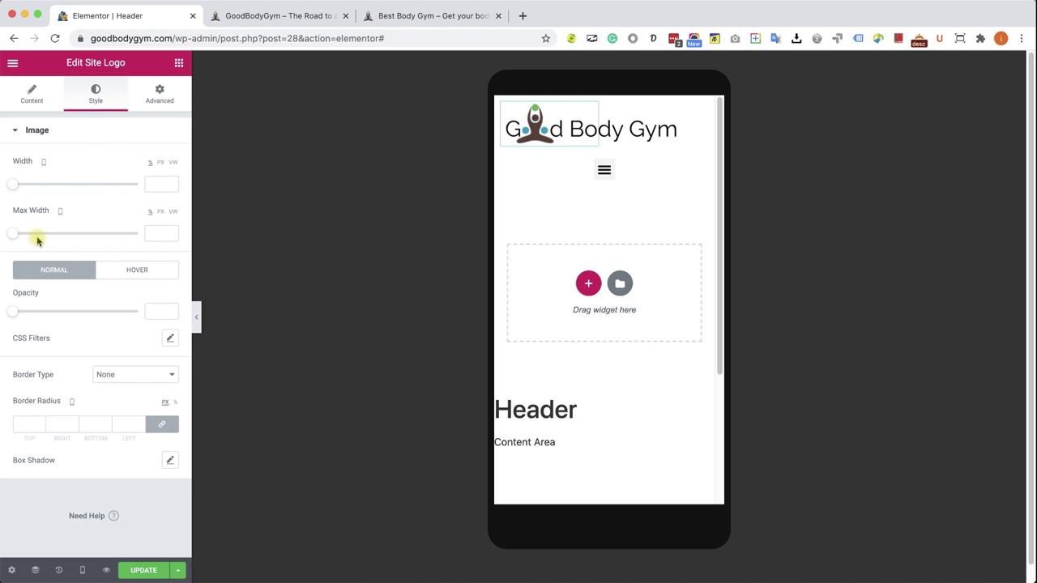
pyautogui.moveTo(13, 234); pyautogui.dragTo(148, 234)
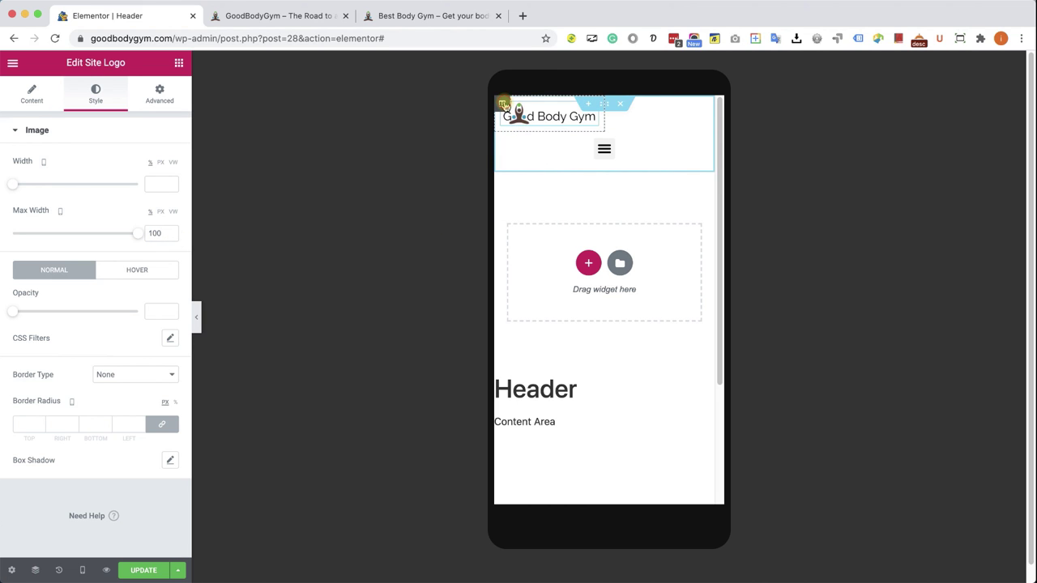
pyautogui.click(503, 104)
pyautogui.moveTo(170, 160); pyautogui.dragTo(170, 161)
pyautogui.click(170, 160)
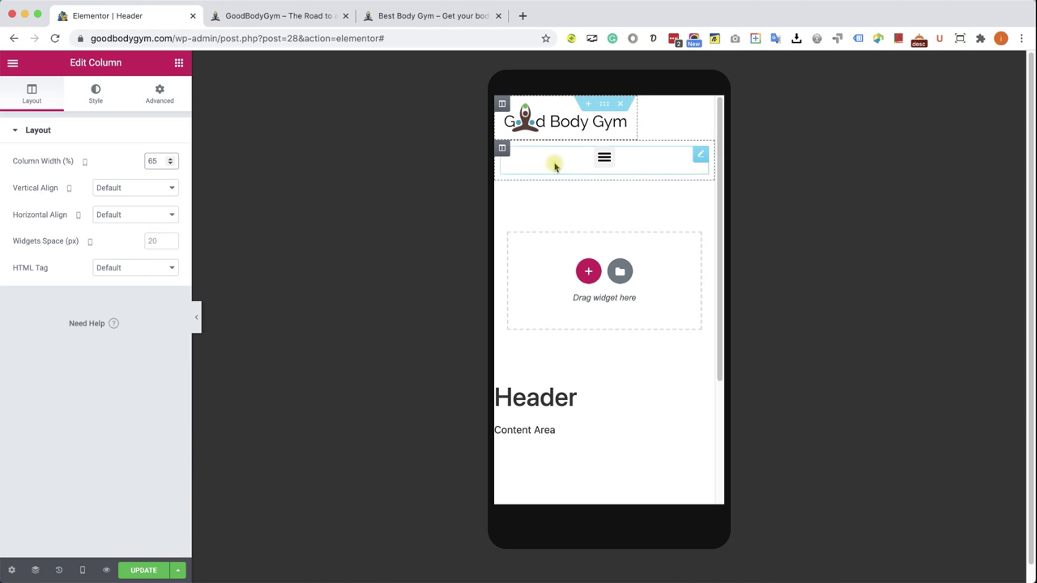
# Step: Raise the menu column's mobile width to 35%, backing off from 36%
pyautogui.click(503, 151)
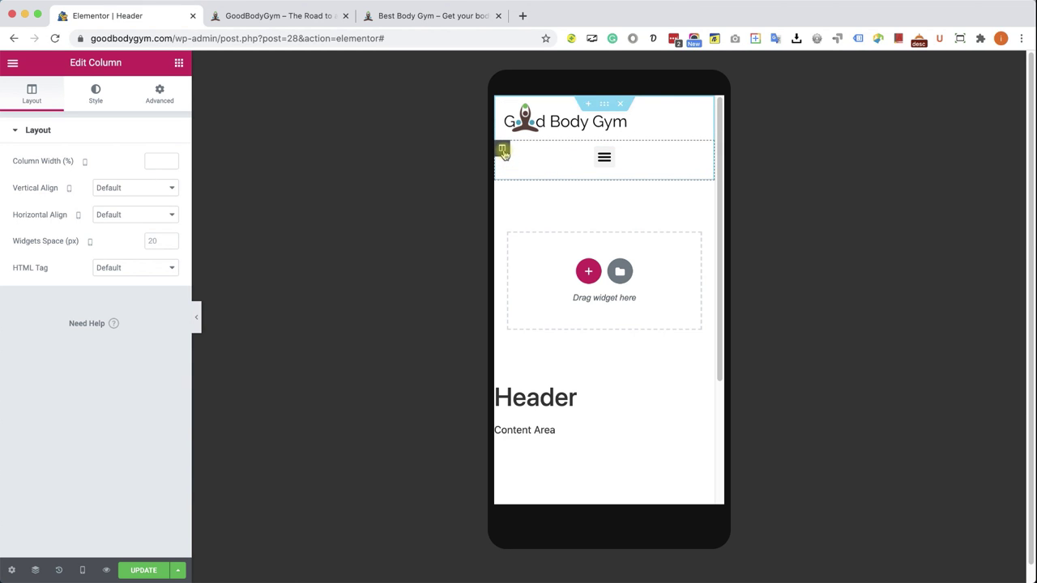
pyautogui.click(172, 161)
pyautogui.click(171, 161)
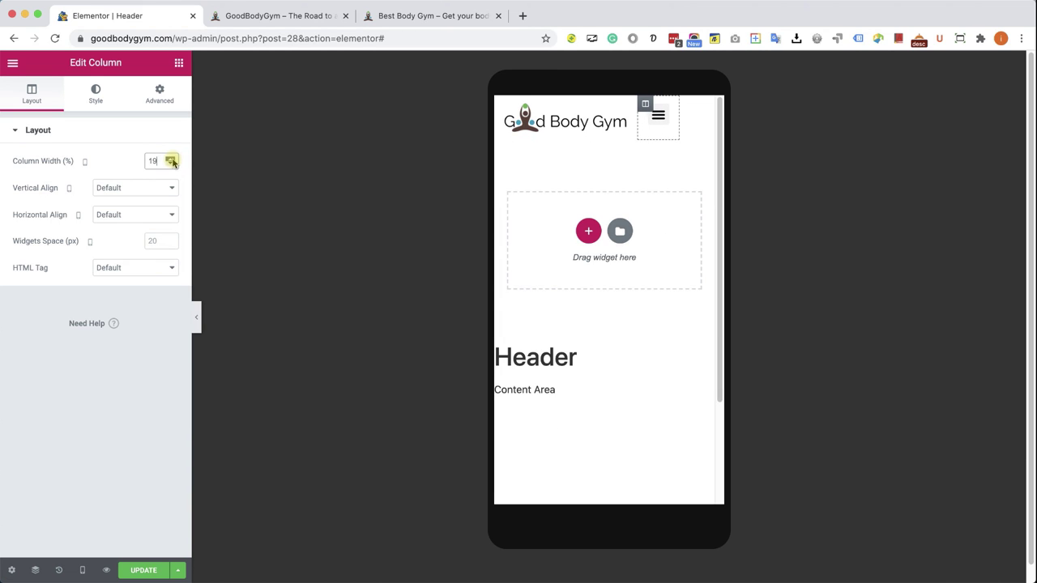
pyautogui.click(172, 160)
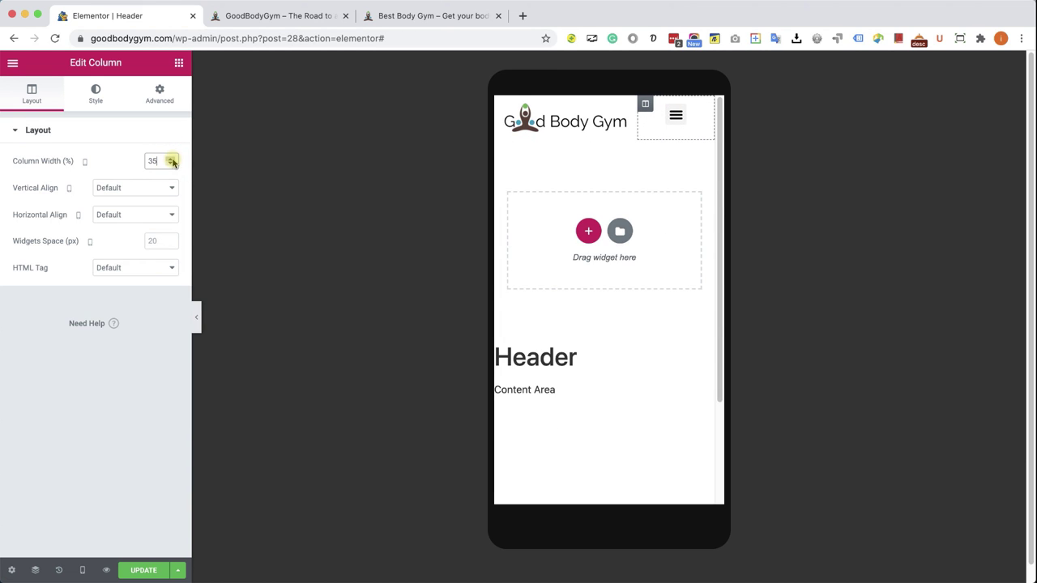
pyautogui.click(172, 160)
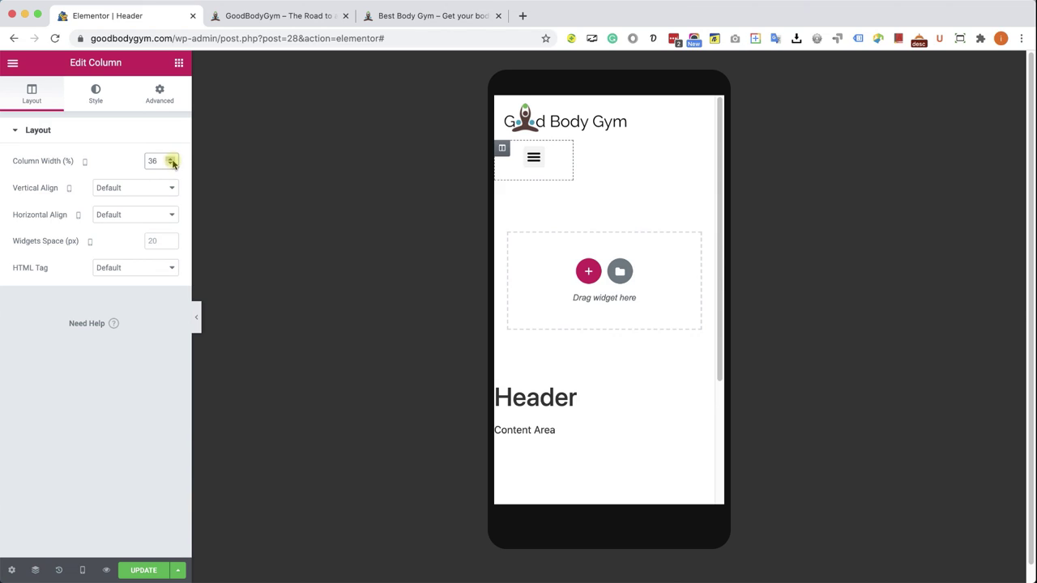
pyautogui.click(173, 166)
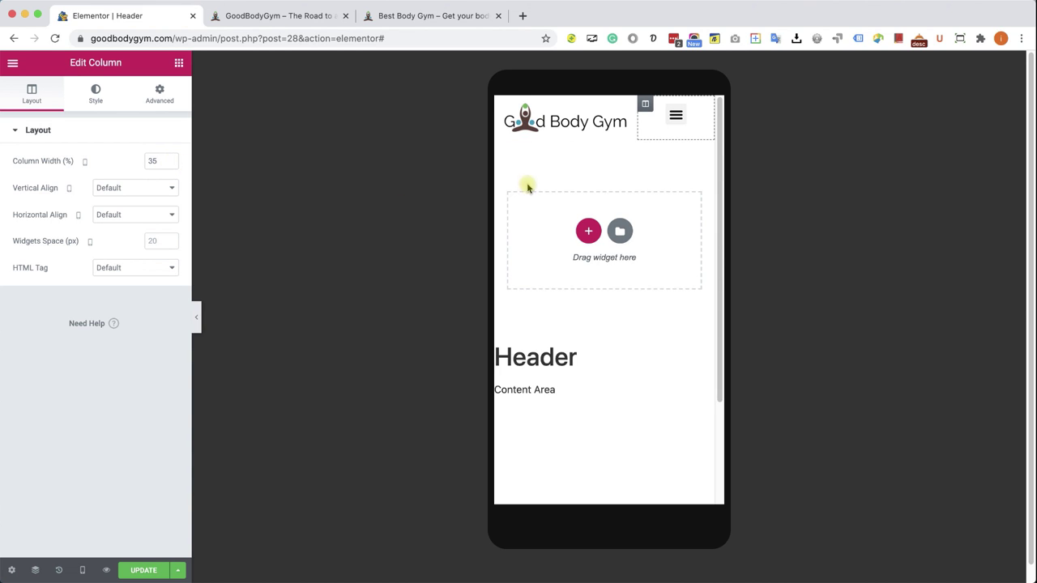
pyautogui.moveTo(683, 123)
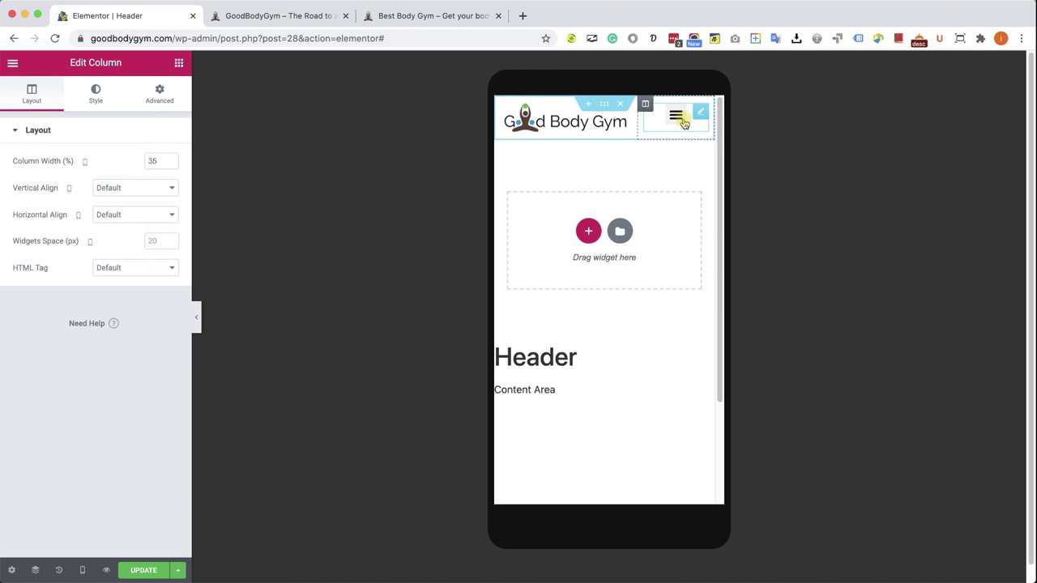
# Step: Align the nav menu's hamburger toggle to the right and make its mobile dropdown full width
pyautogui.click(702, 113)
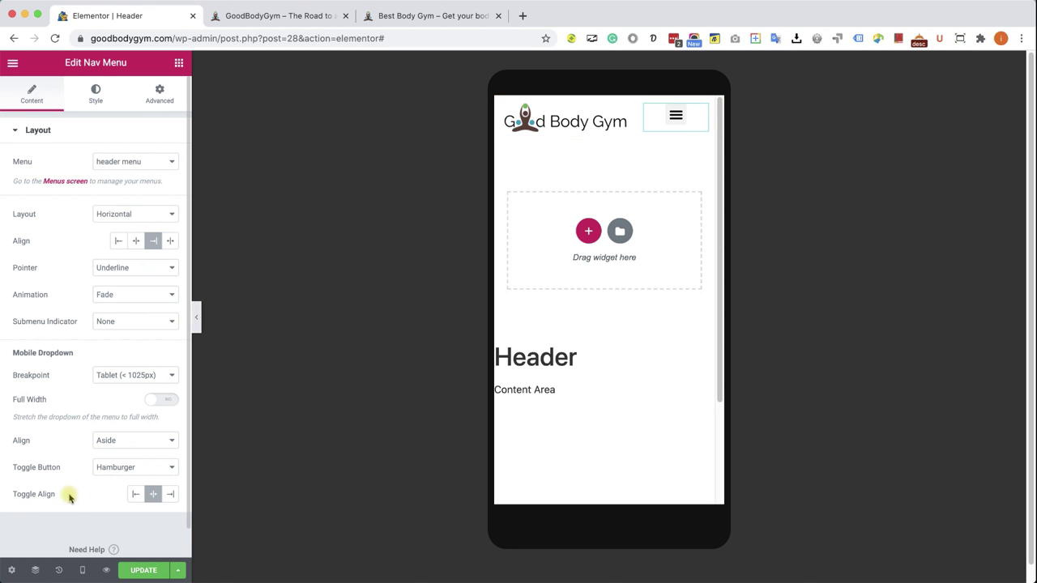
pyautogui.click(171, 495)
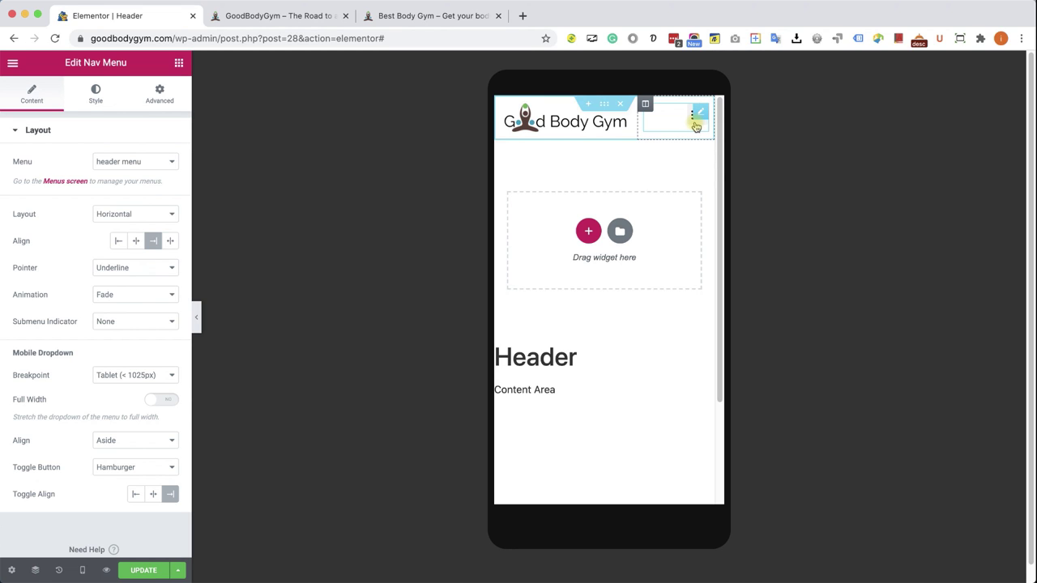
pyautogui.click(694, 122)
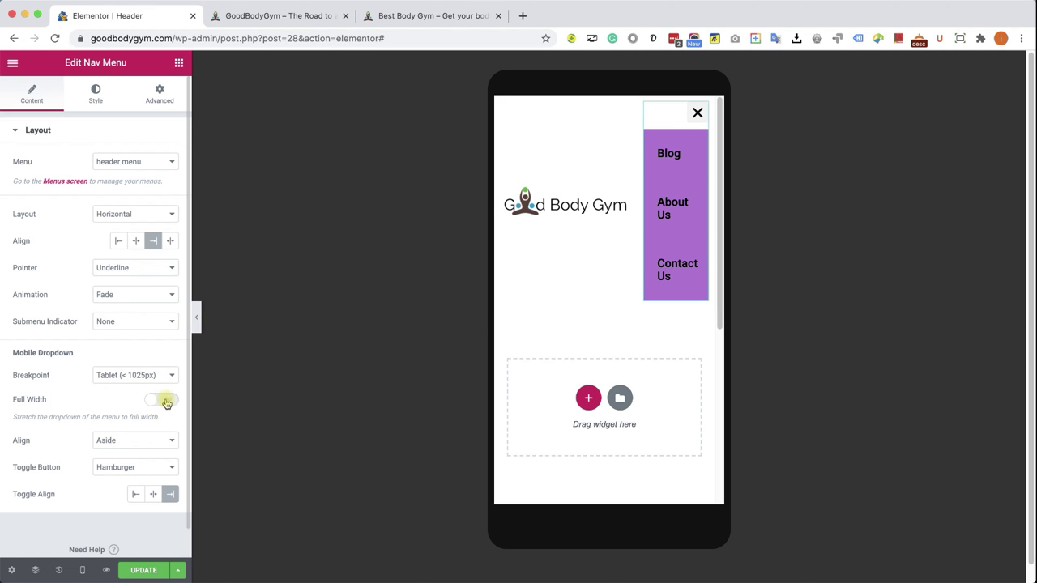
pyautogui.click(166, 401)
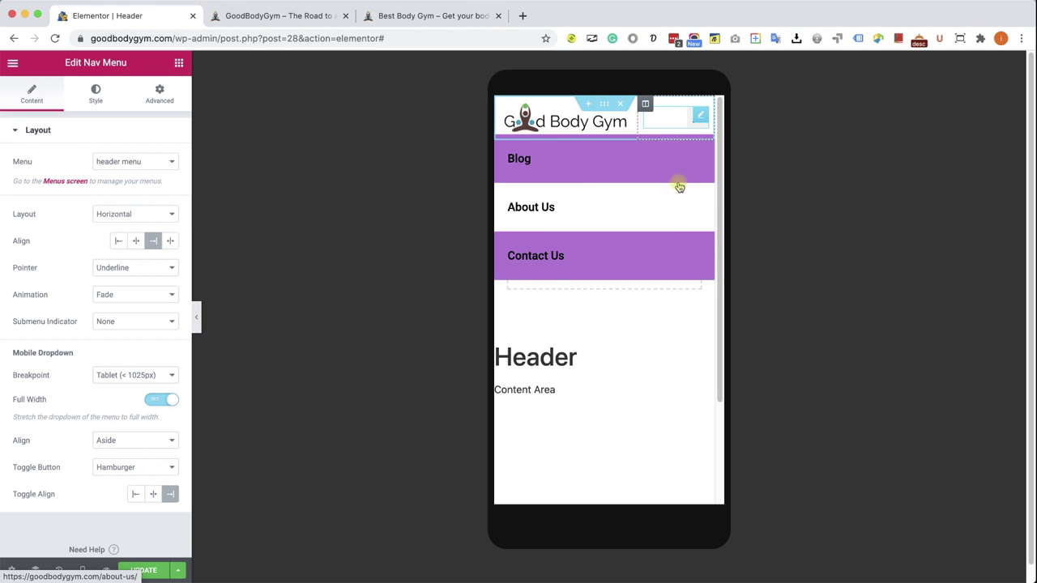
pyautogui.click(691, 129)
pyautogui.click(692, 129)
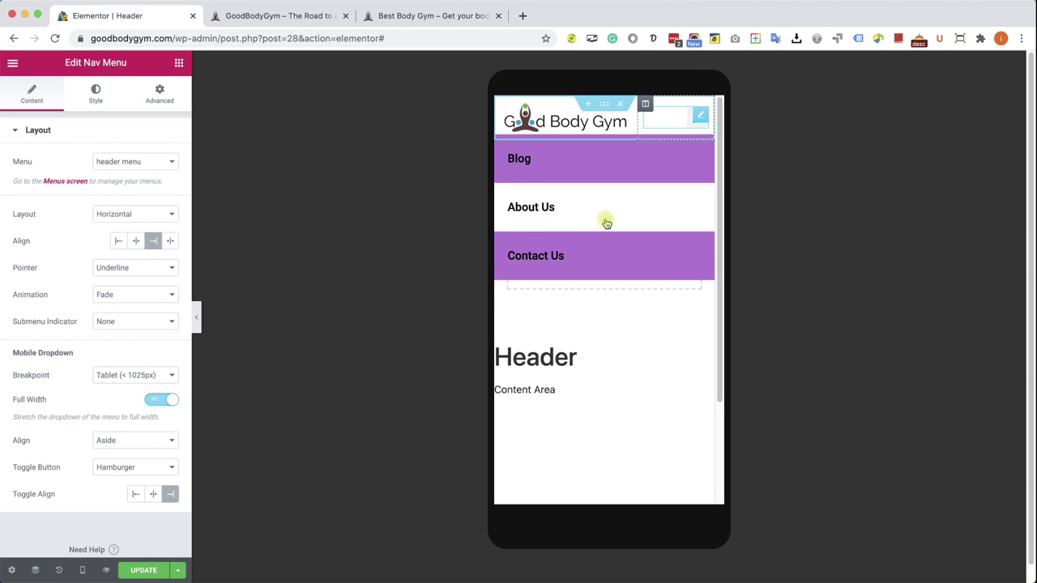
pyautogui.click(101, 94)
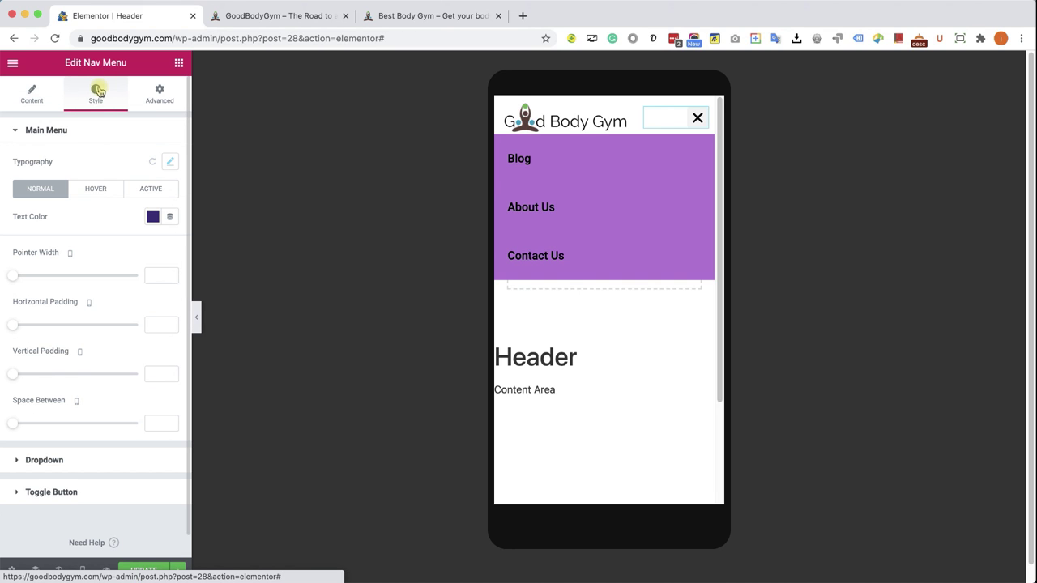
# Step: Set the dropdown menu items' normal text colour to white #FFFFFF
pyautogui.click(70, 460)
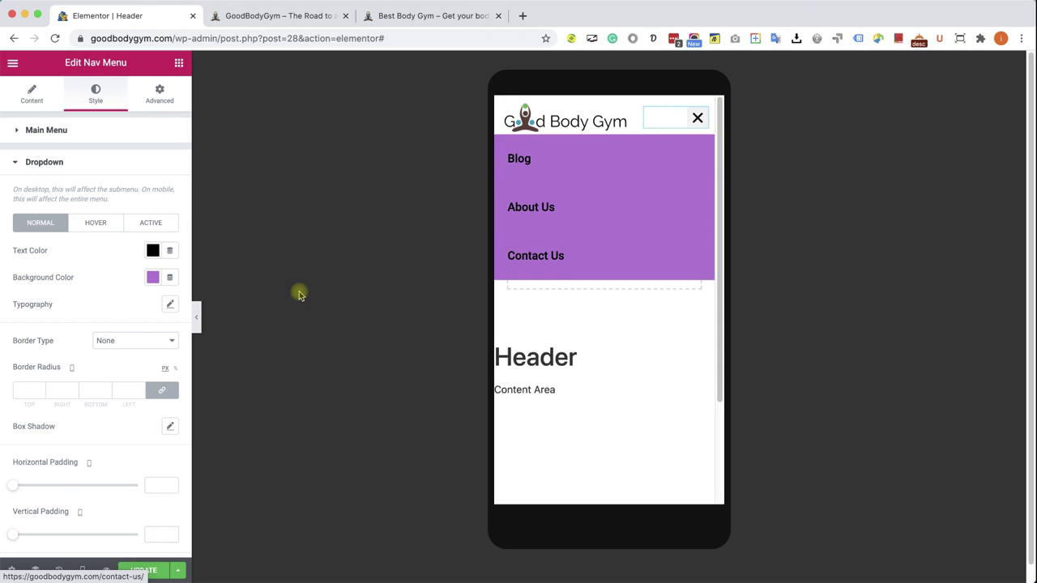
pyautogui.click(151, 251)
pyautogui.moveTo(132, 320); pyautogui.dragTo(85, 318)
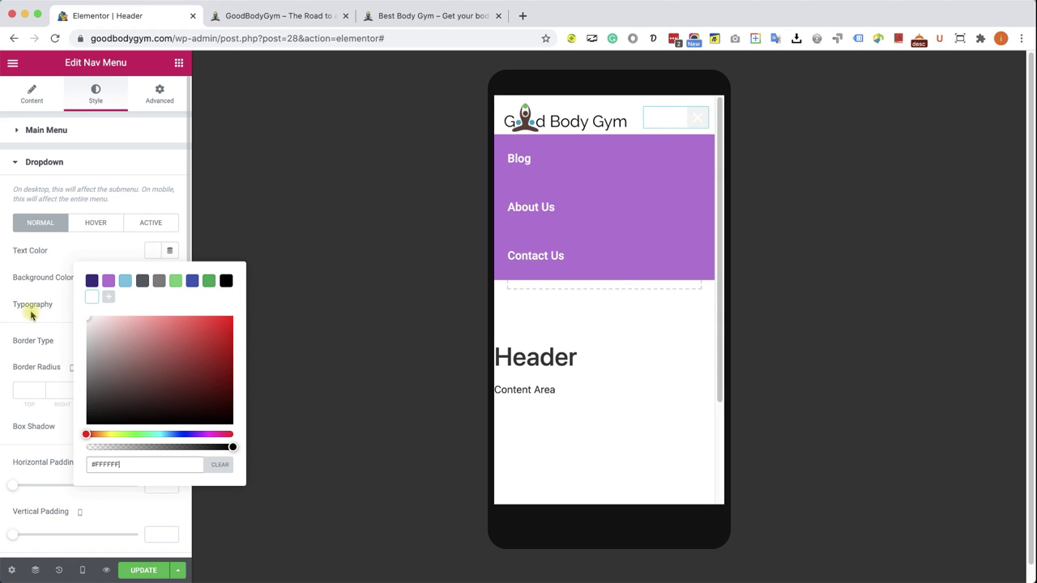
pyautogui.click(45, 274)
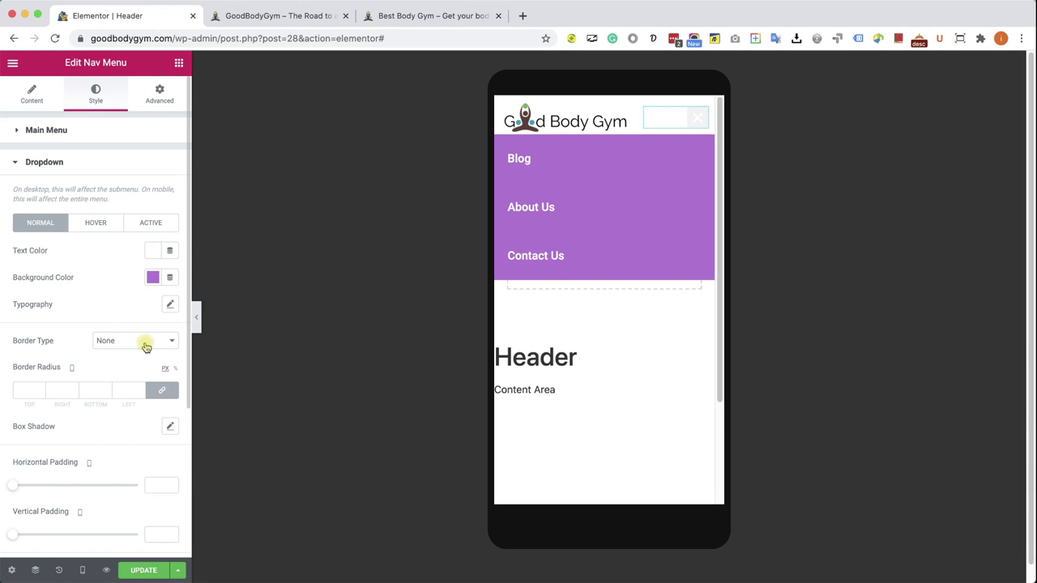
# Step: Give the dropdown items a dark purple #3D2979 background on hover
pyautogui.click(95, 224)
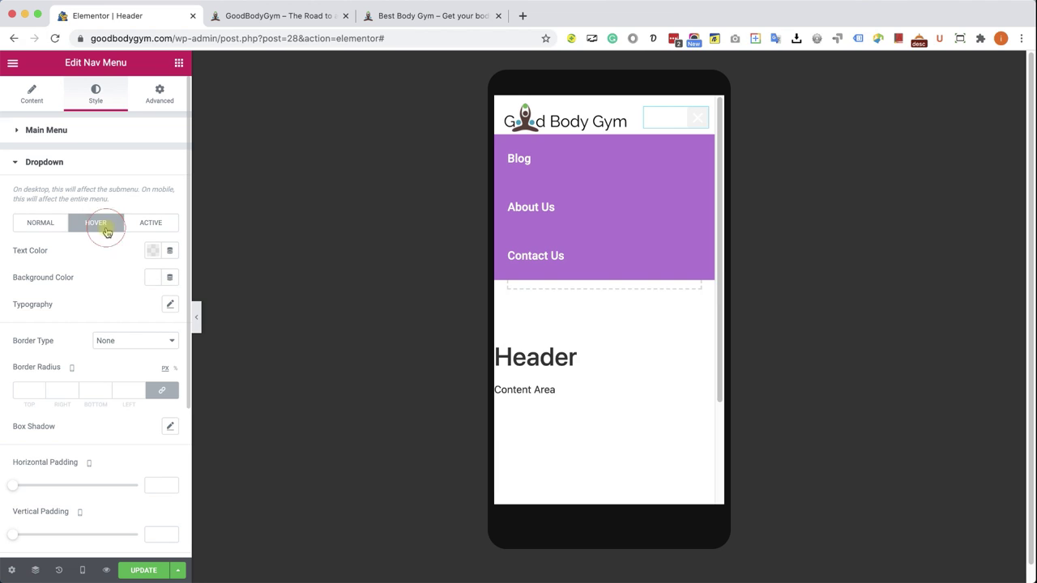
pyautogui.click(152, 281)
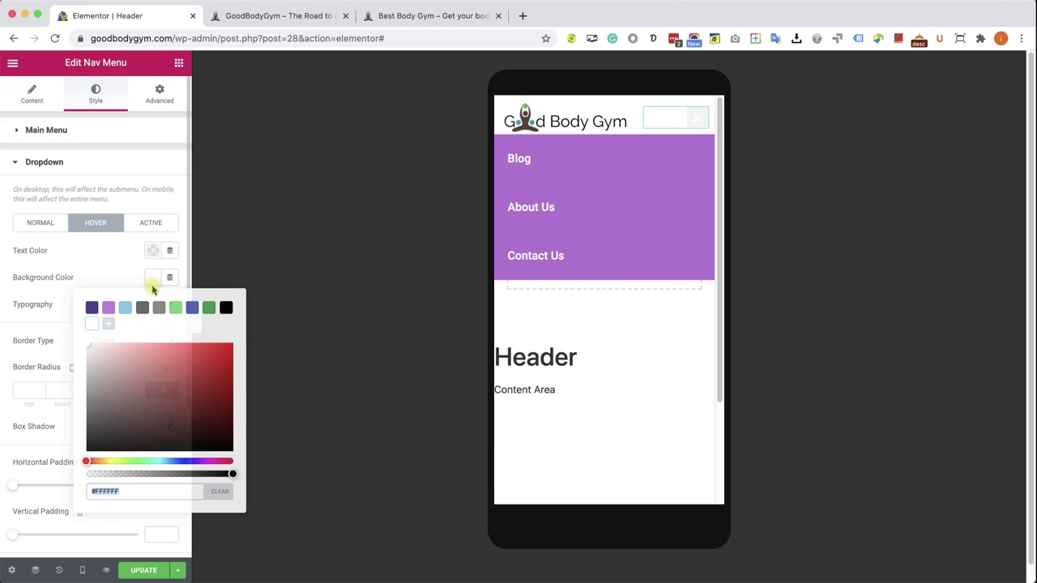
pyautogui.click(92, 308)
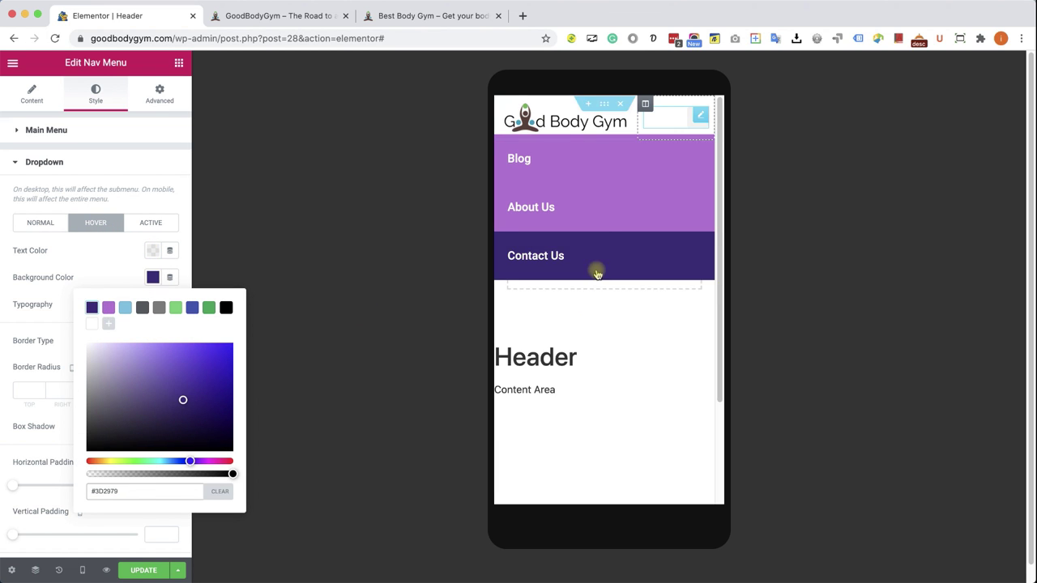
pyautogui.click(153, 277)
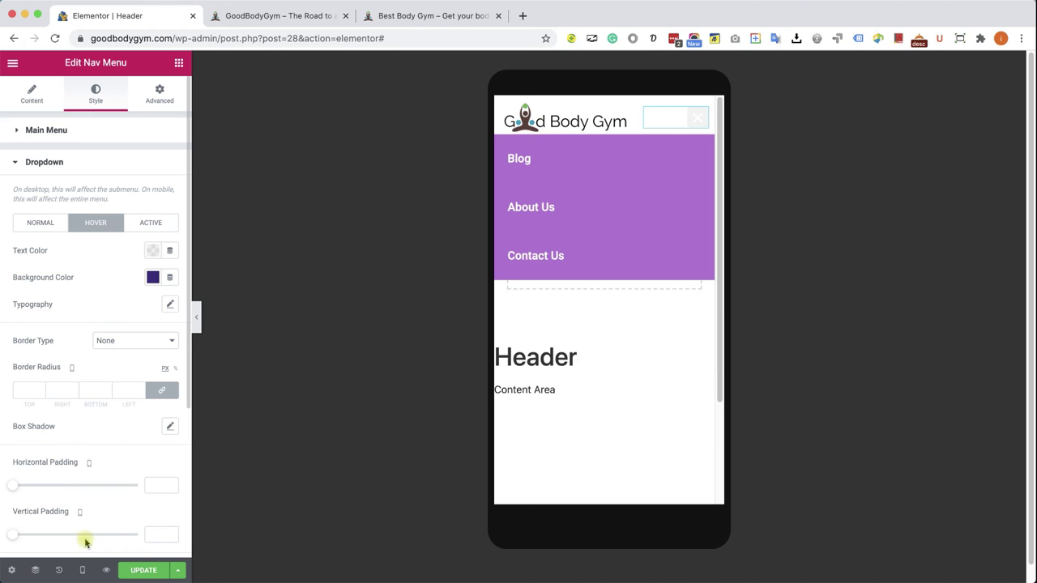
pyautogui.click(82, 570)
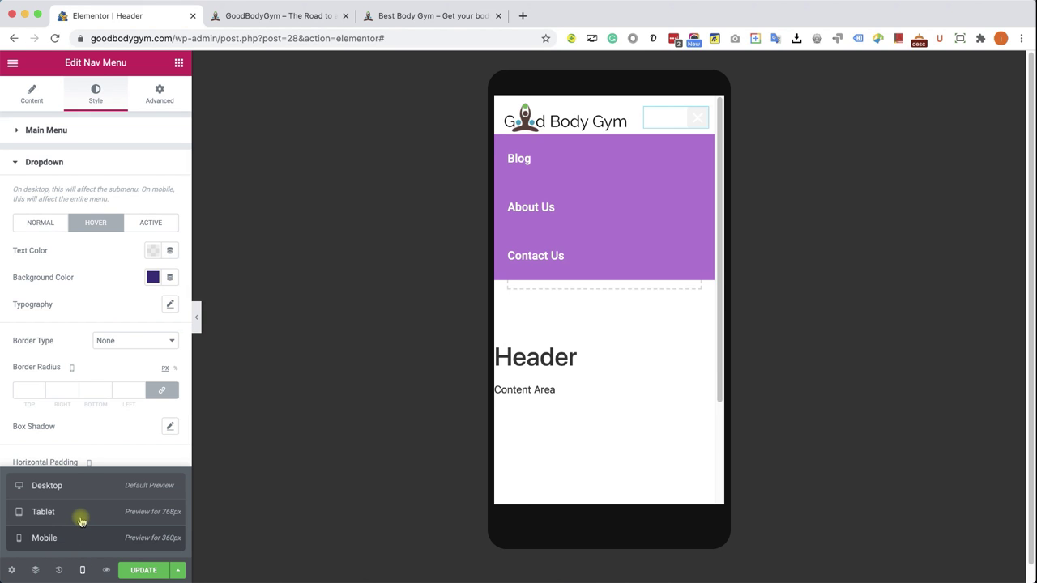
# Step: Preview the header at tablet width and check the dropdown menu's styling
pyautogui.click(81, 521)
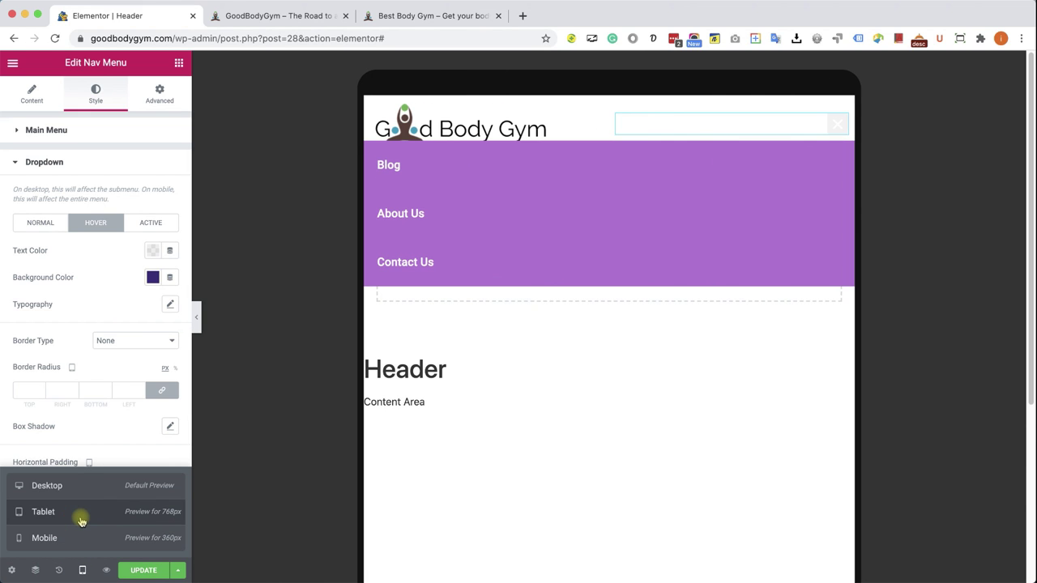
pyautogui.click(830, 133)
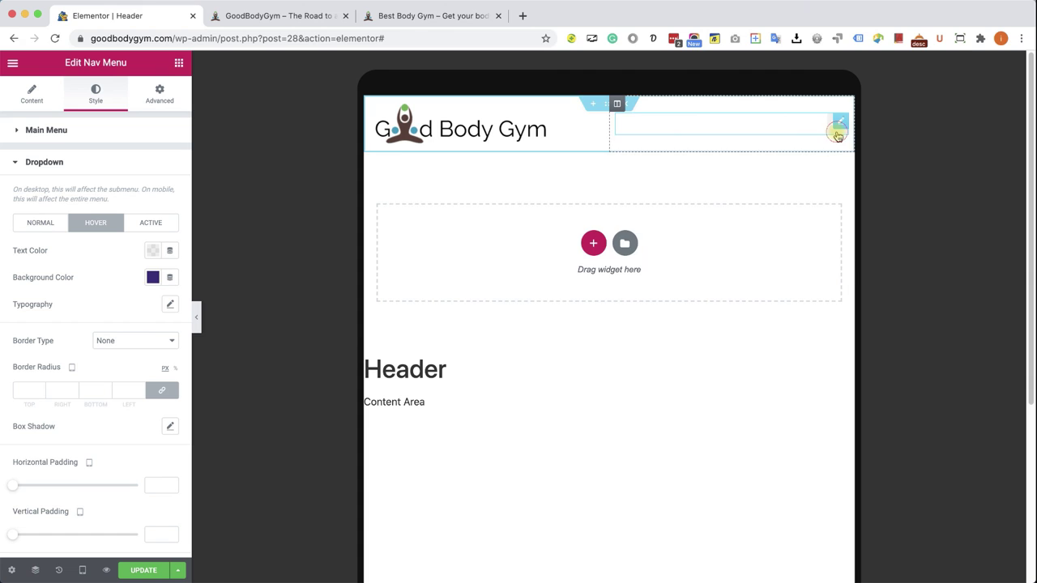
pyautogui.click(838, 135)
pyautogui.click(838, 135)
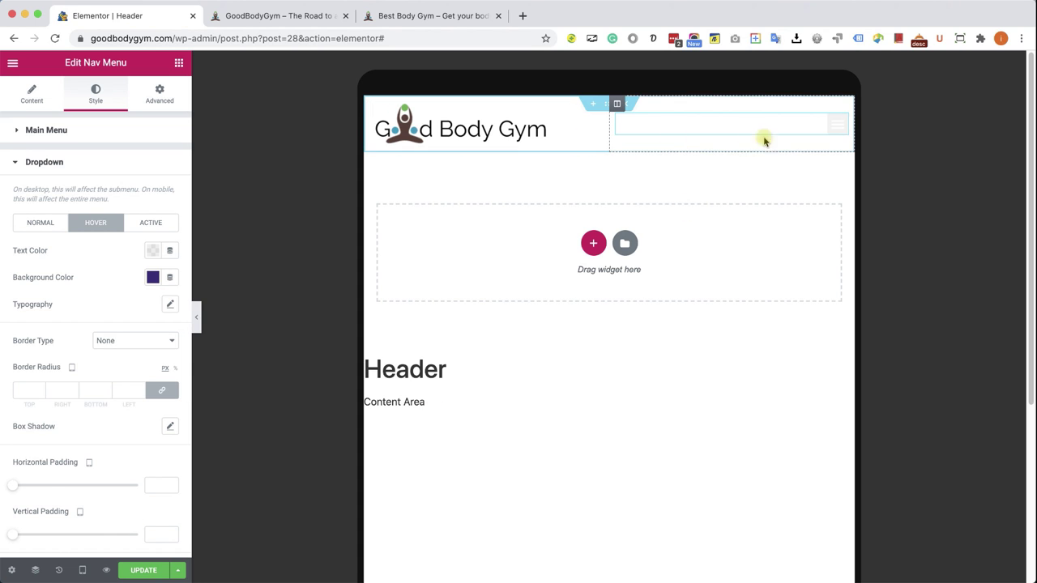
pyautogui.click(832, 129)
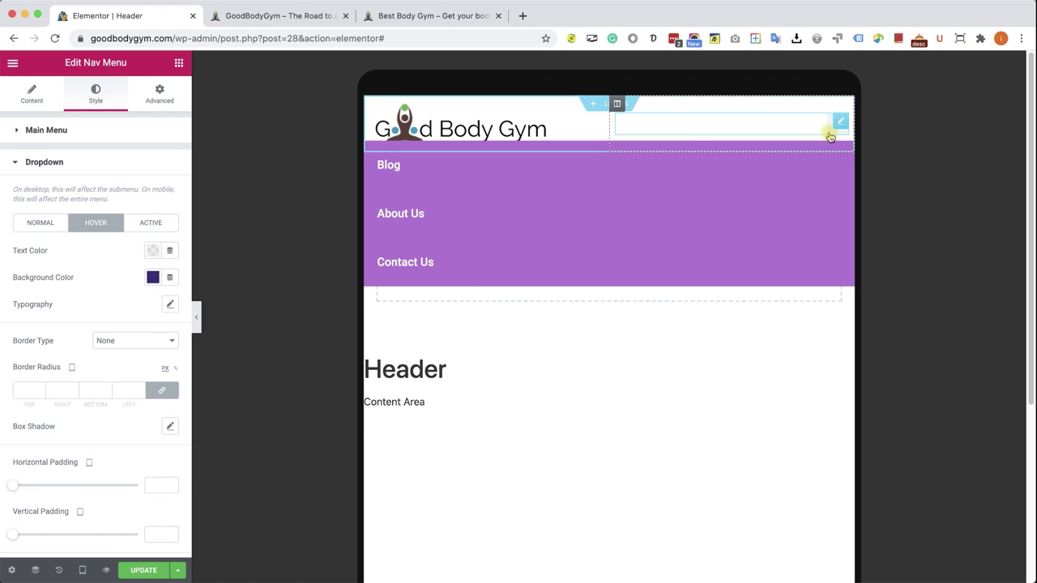
pyautogui.click(832, 136)
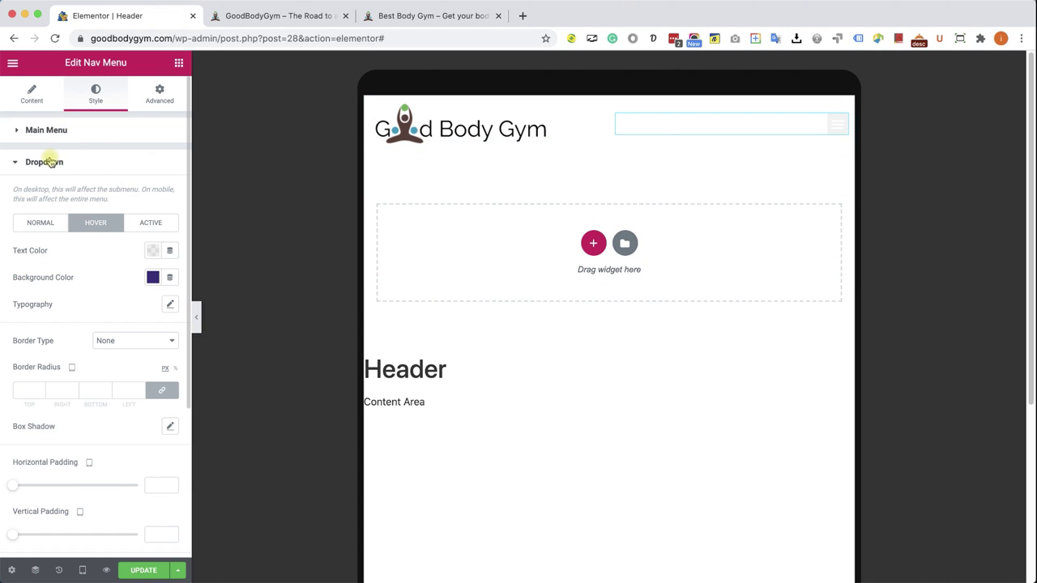
# Step: Give the toggle button a dark purple #3D2979 background, then return the preview to desktop
pyautogui.click(49, 163)
pyautogui.click(60, 196)
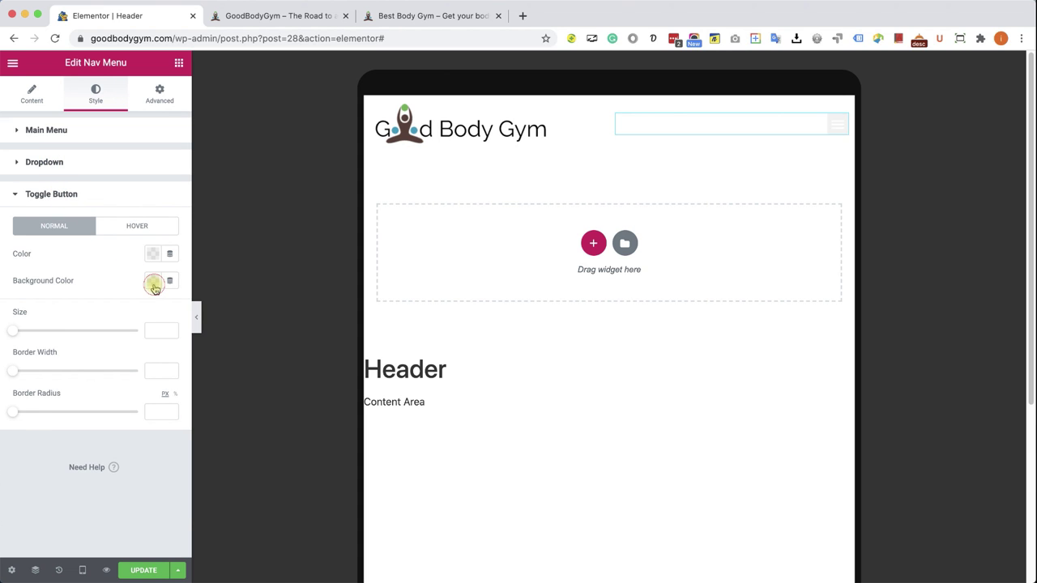
pyautogui.click(154, 282)
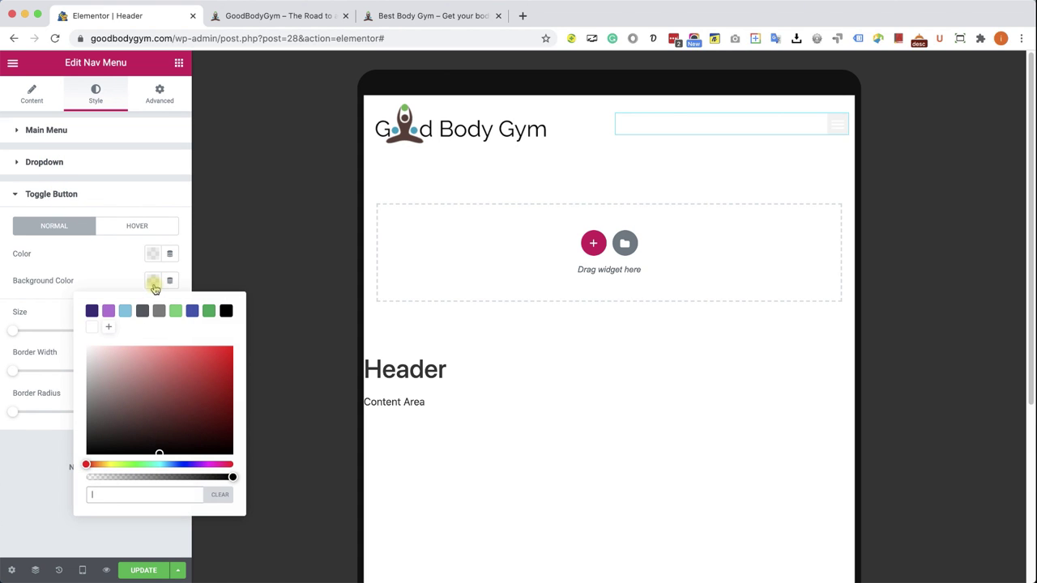
pyautogui.click(92, 312)
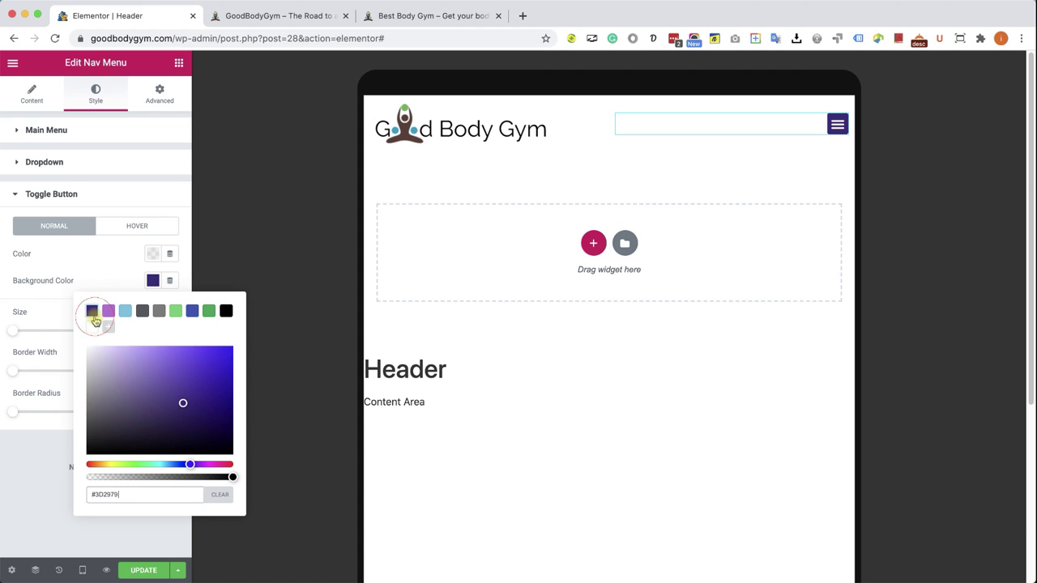
pyautogui.click(150, 281)
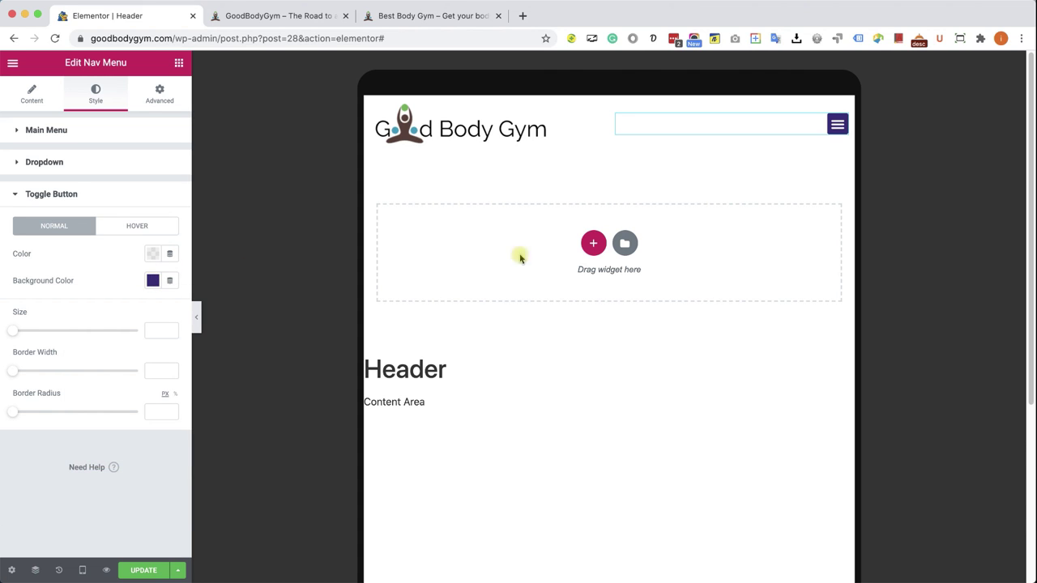
pyautogui.click(84, 571)
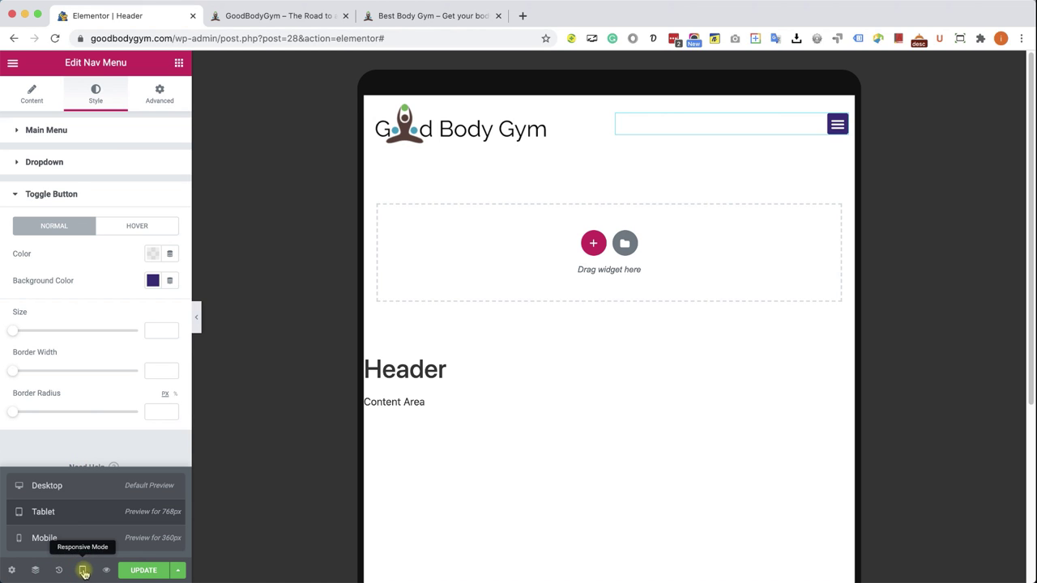
pyautogui.click(74, 487)
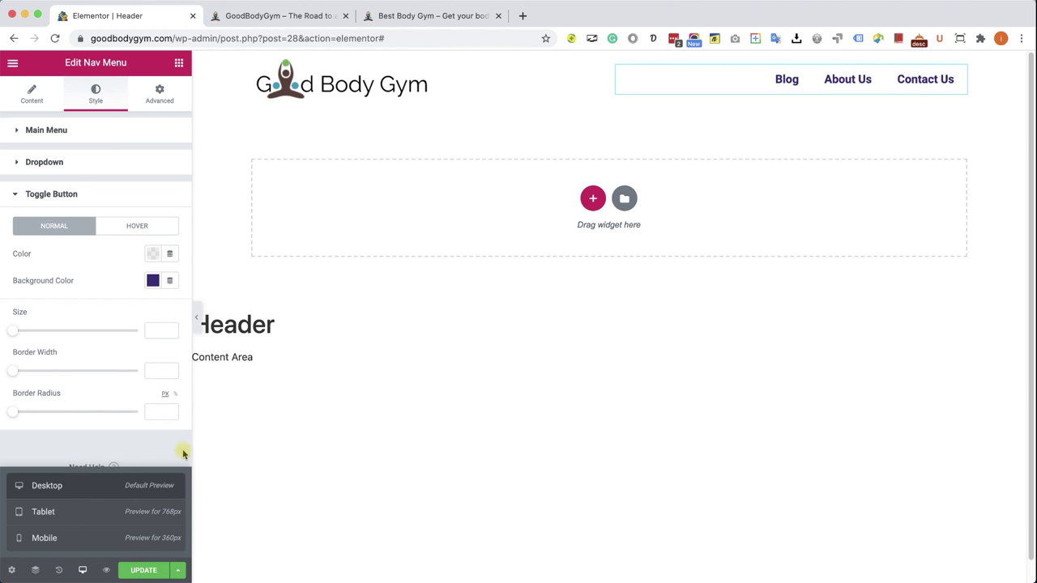
# Step: Save the header changes and reload the live Home page to see them
pyautogui.click(148, 568)
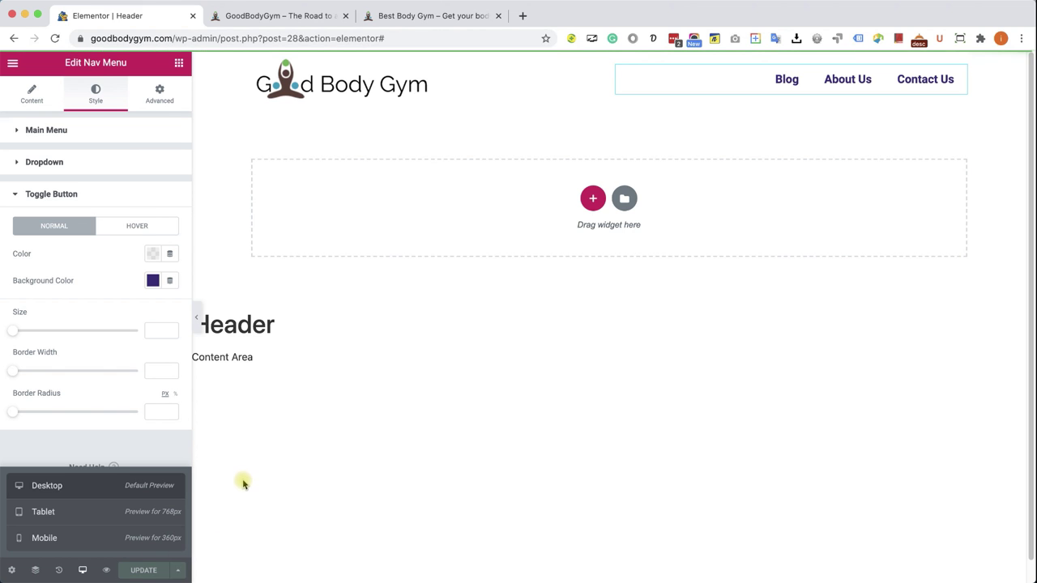
pyautogui.click(310, 24)
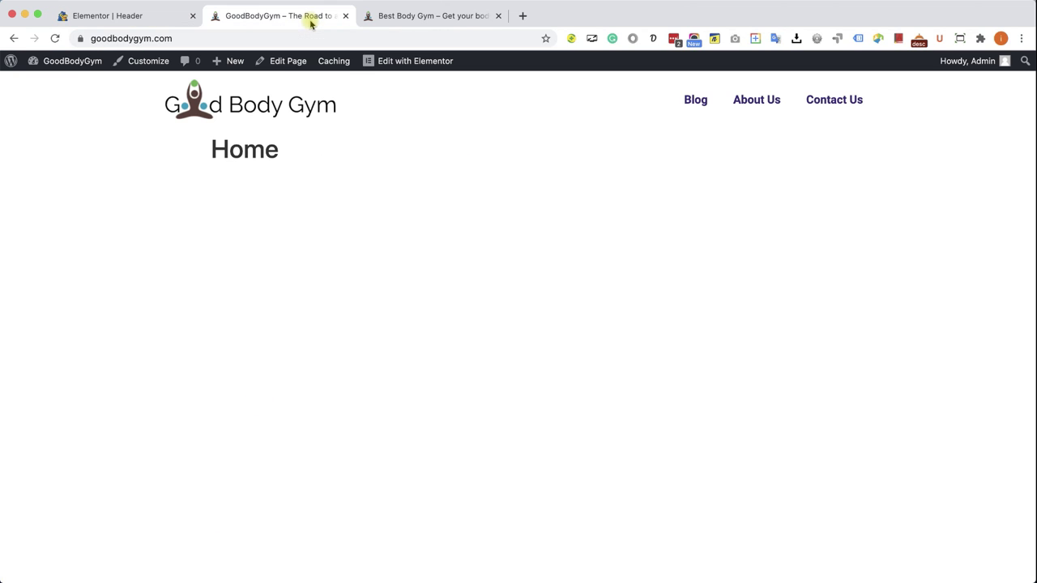
pyautogui.click(55, 38)
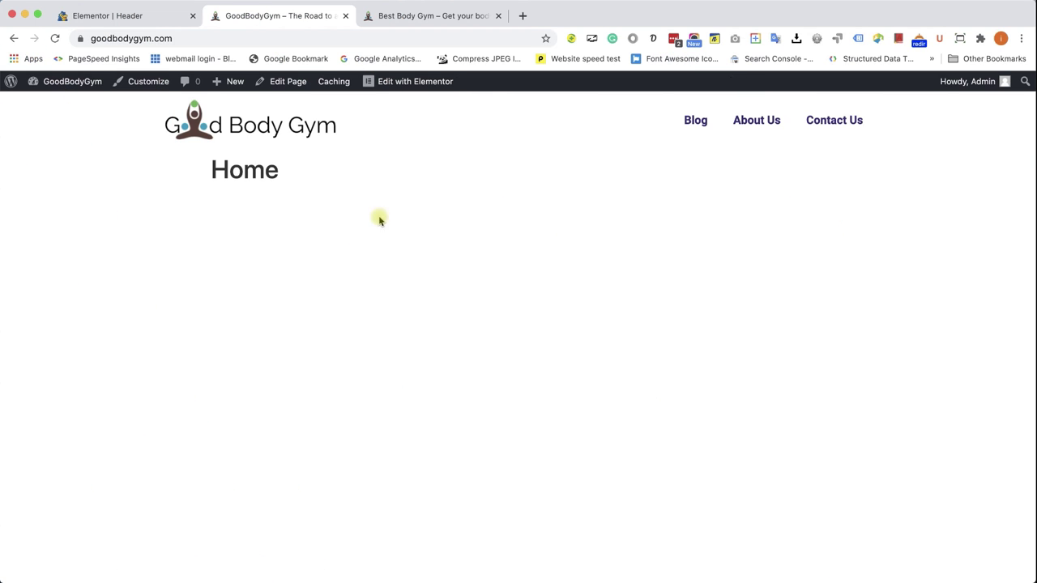
# Step: Compare with the Best Body Gym reference site, then go back to the GoodBodyGym tab
pyautogui.click(419, 17)
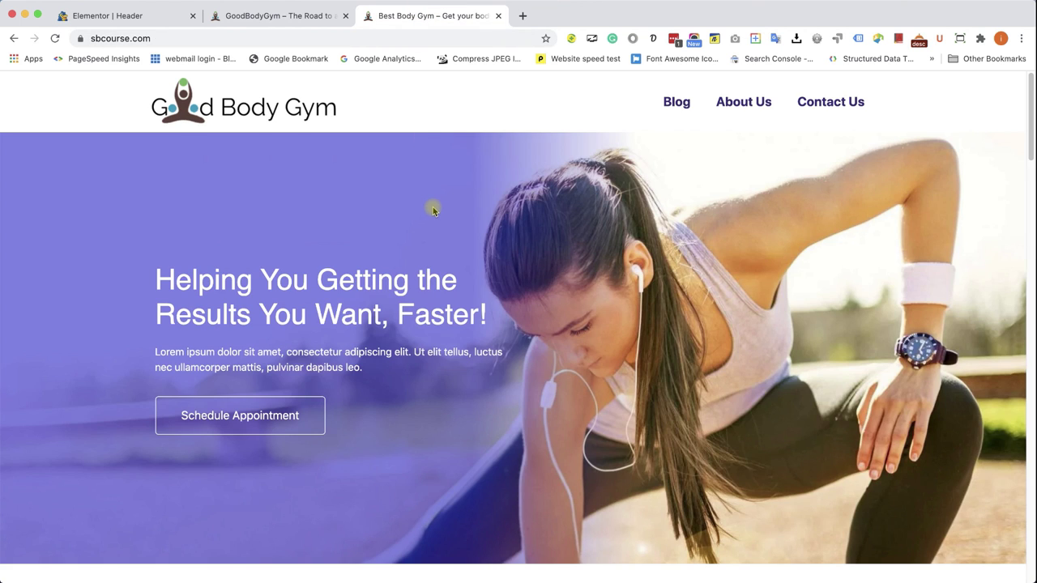
pyautogui.scroll(-1, 432, 206)
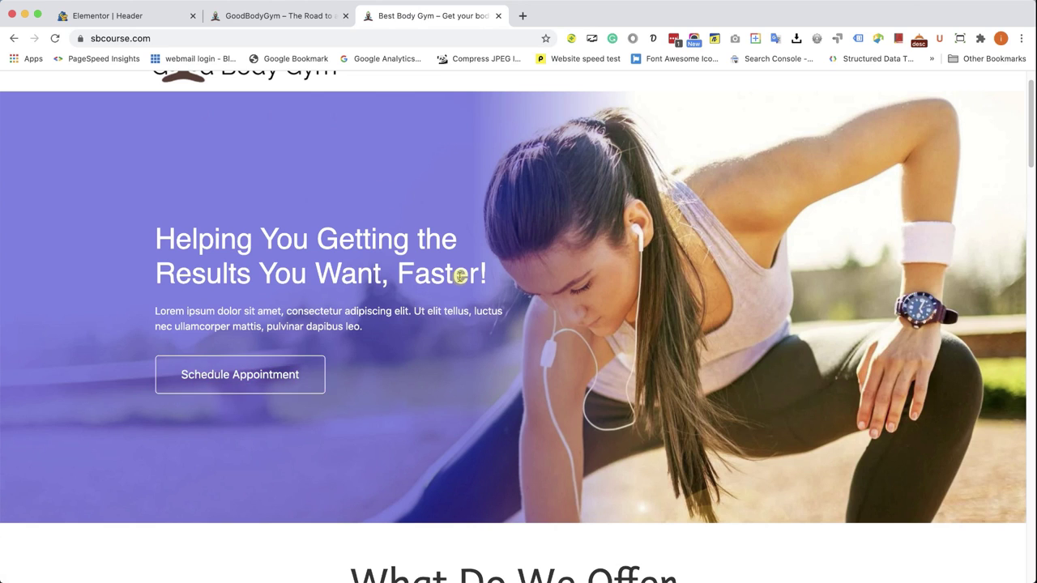
pyautogui.scroll(1, 458, 276)
pyautogui.scroll(2, 459, 277)
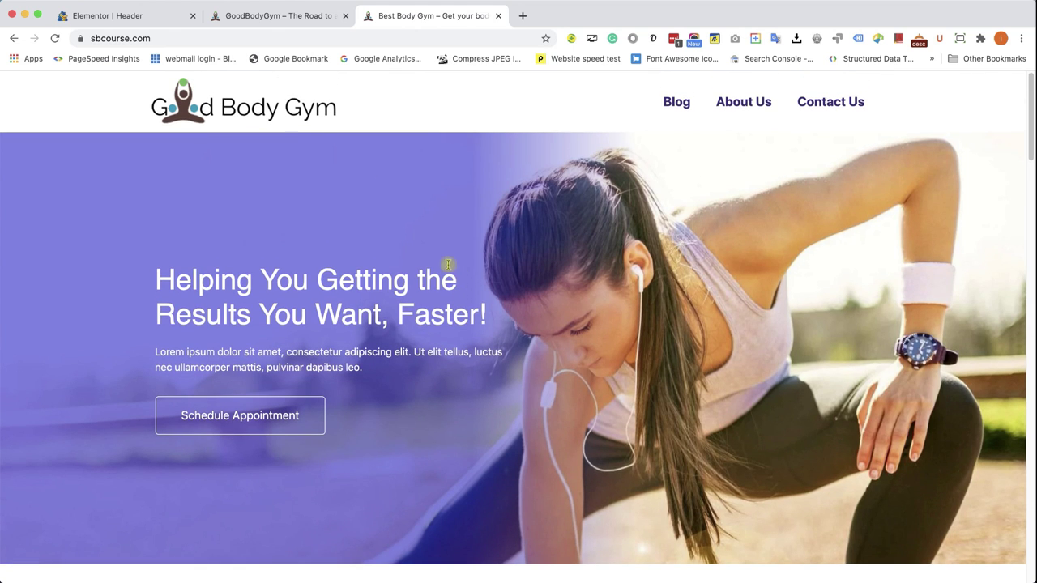
pyautogui.click(303, 17)
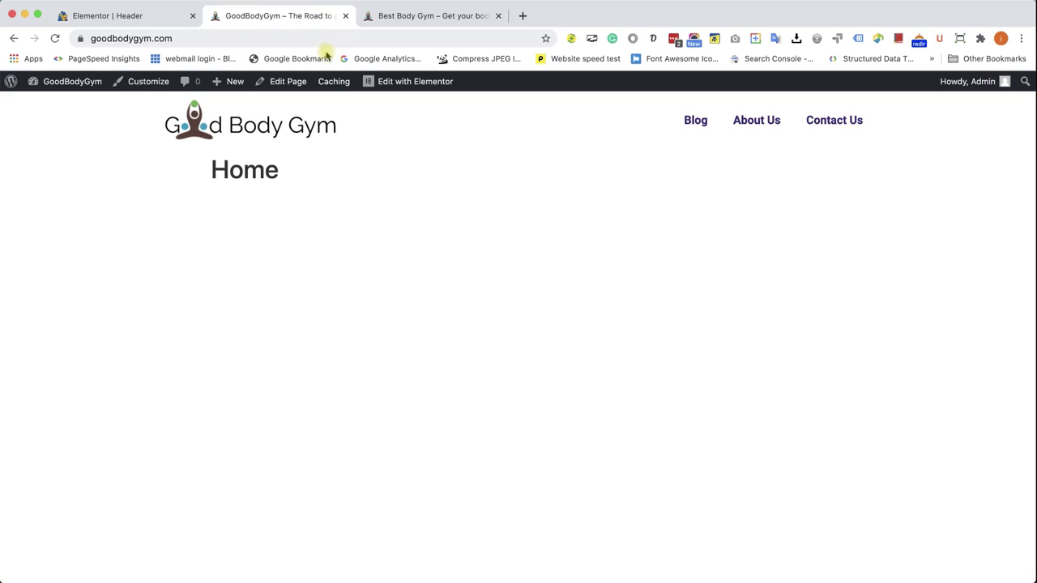
# Step: Open the Home page for editing from the admin bar and launch it in Elementor
pyautogui.click(296, 86)
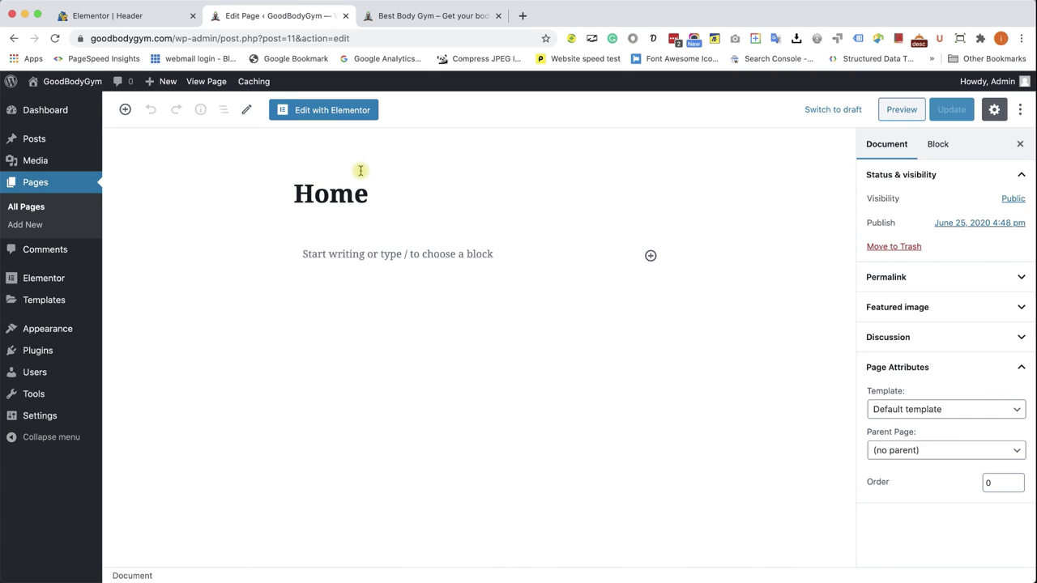
pyautogui.click(334, 114)
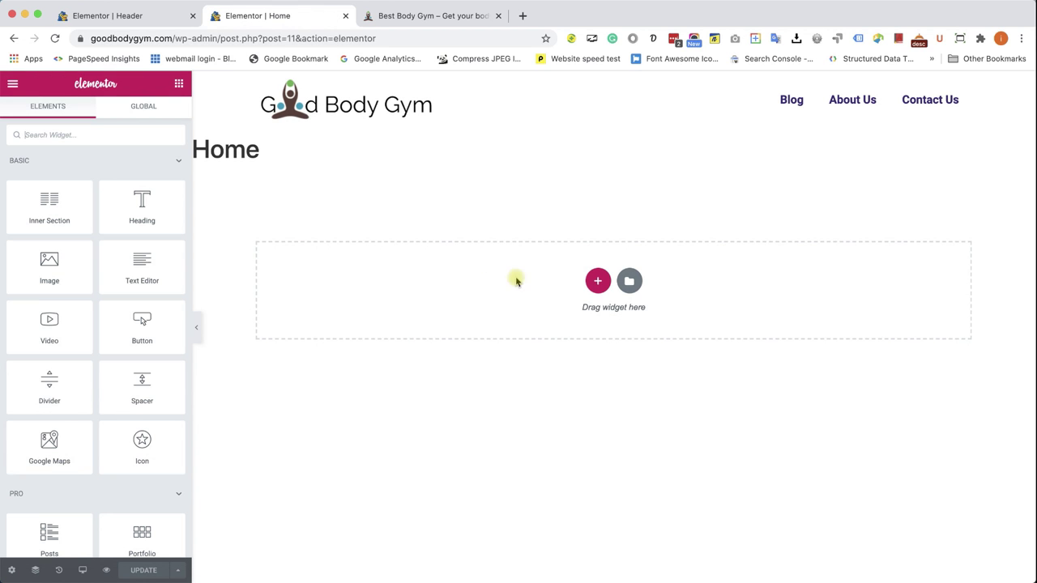
# Step: Add a one-column section to the Home page containing a Heading widget
pyautogui.click(596, 282)
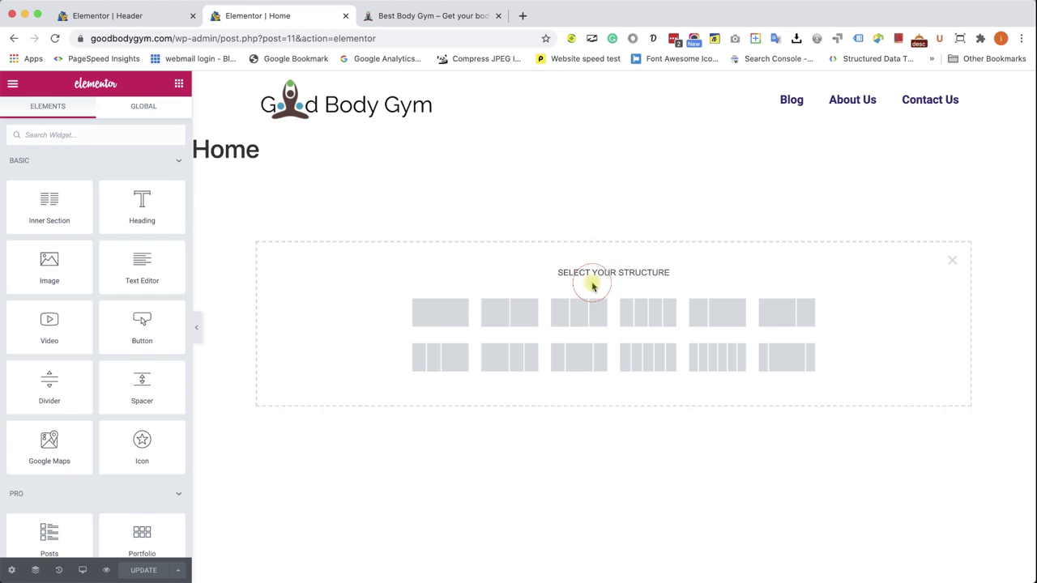
pyautogui.click(455, 312)
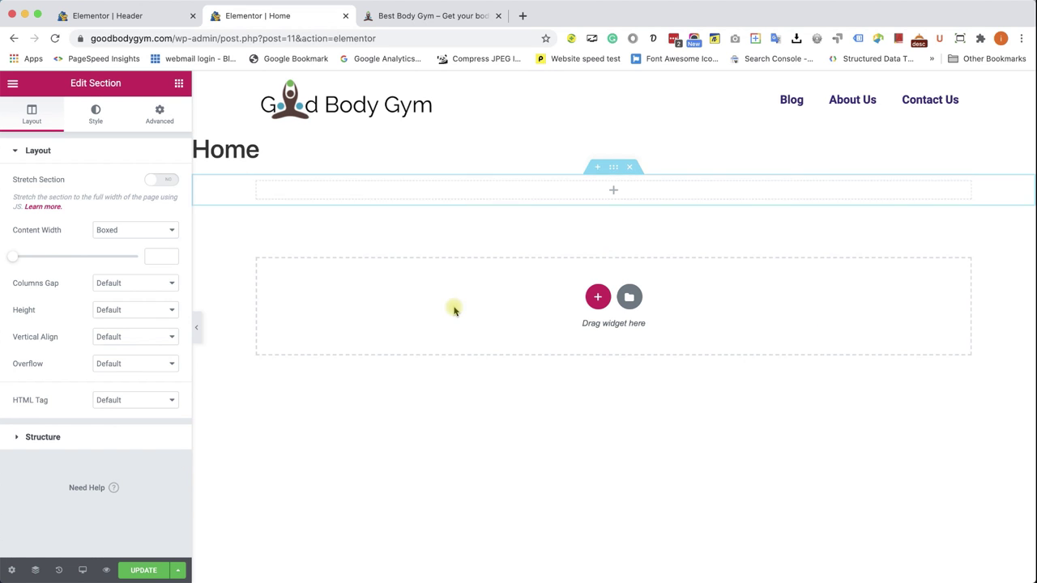
pyautogui.click(179, 86)
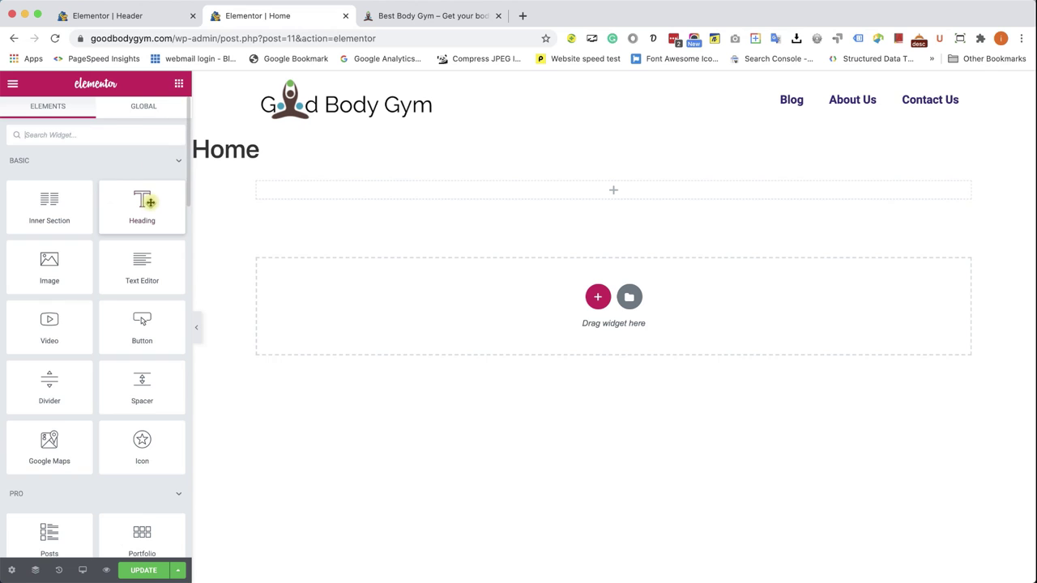
pyautogui.moveTo(149, 204); pyautogui.dragTo(519, 186)
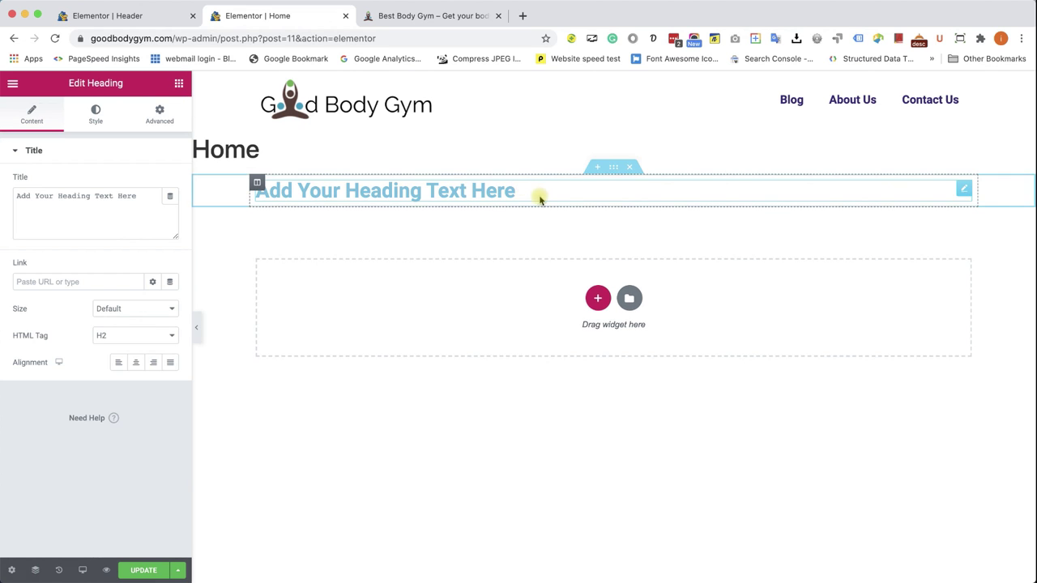
# Step: Give the section a classic dark purple #3D2979 background
pyautogui.click(613, 168)
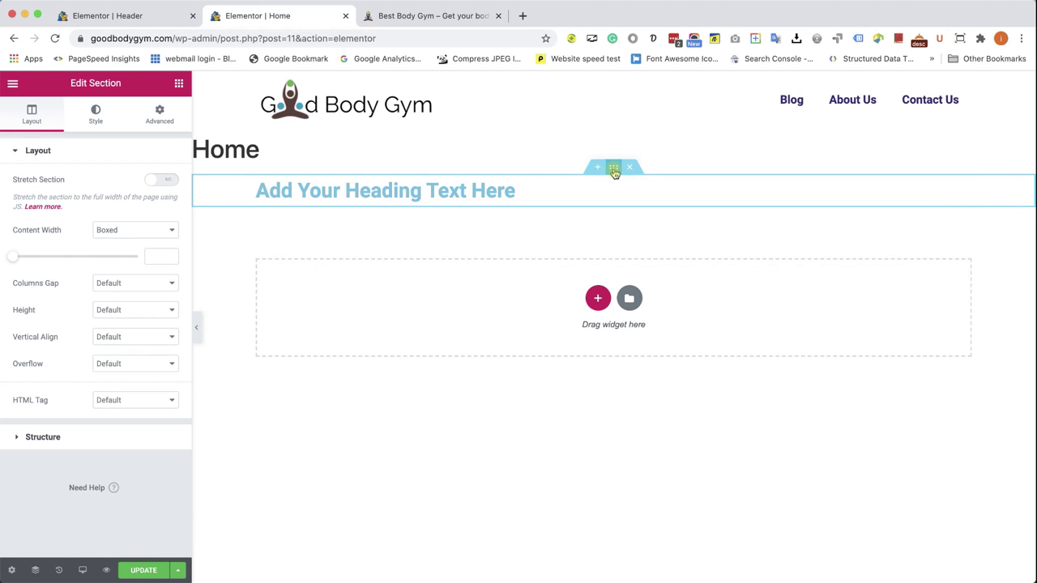
pyautogui.click(95, 113)
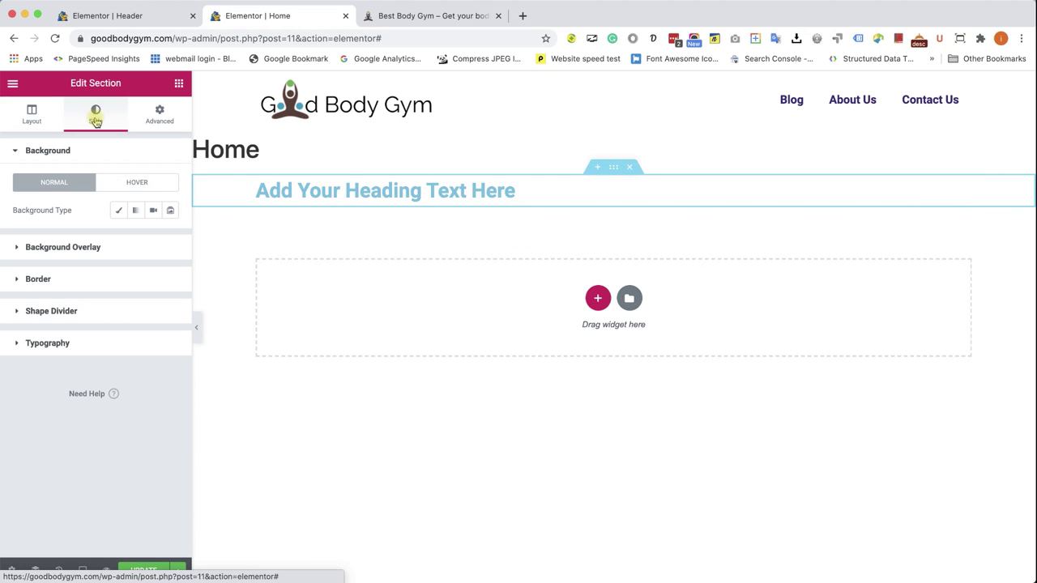
pyautogui.click(119, 210)
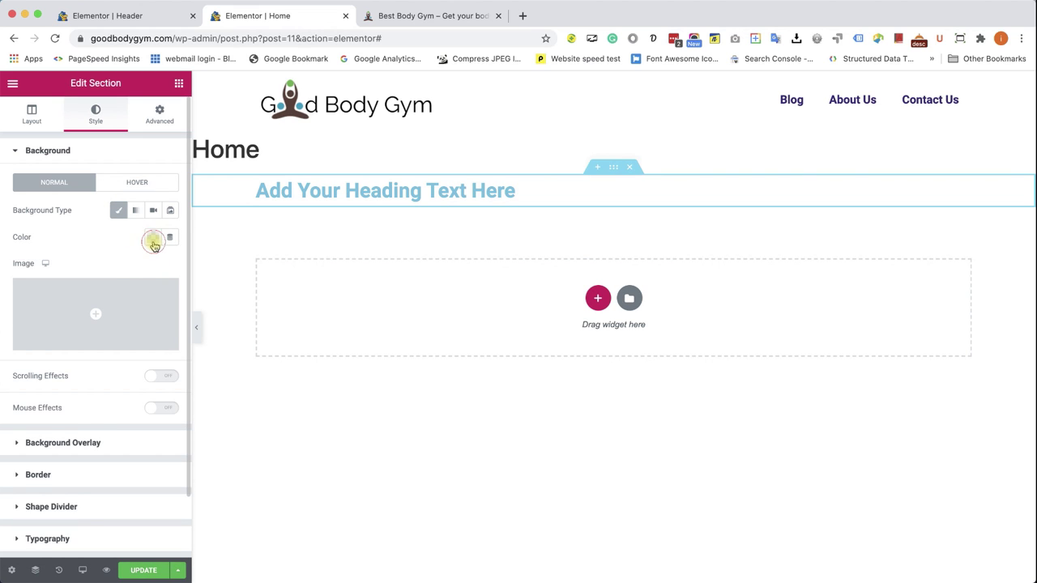
pyautogui.click(153, 243)
pyautogui.click(91, 268)
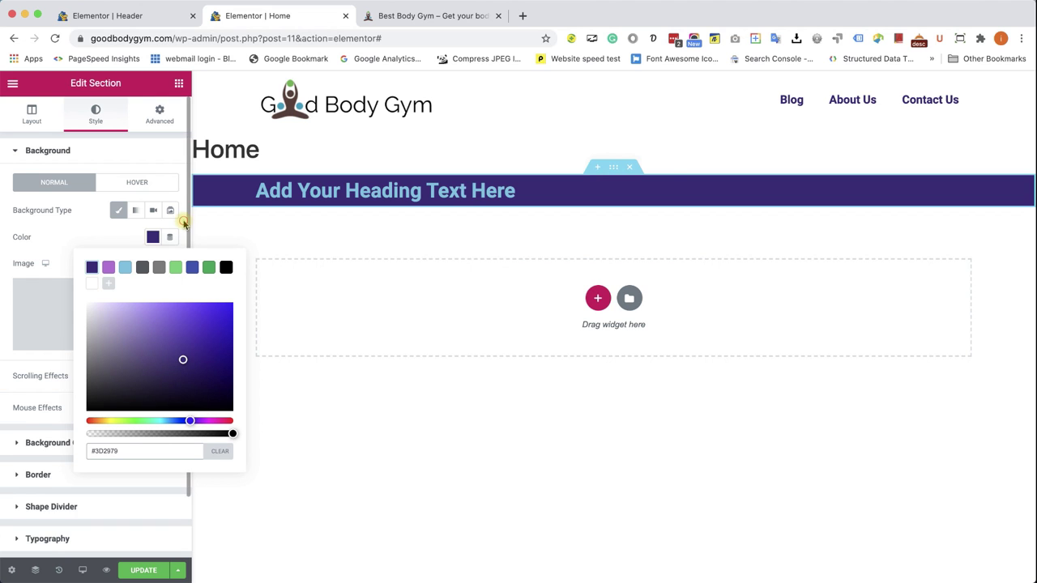
pyautogui.scroll(-2, 189, 260)
pyautogui.click(197, 324)
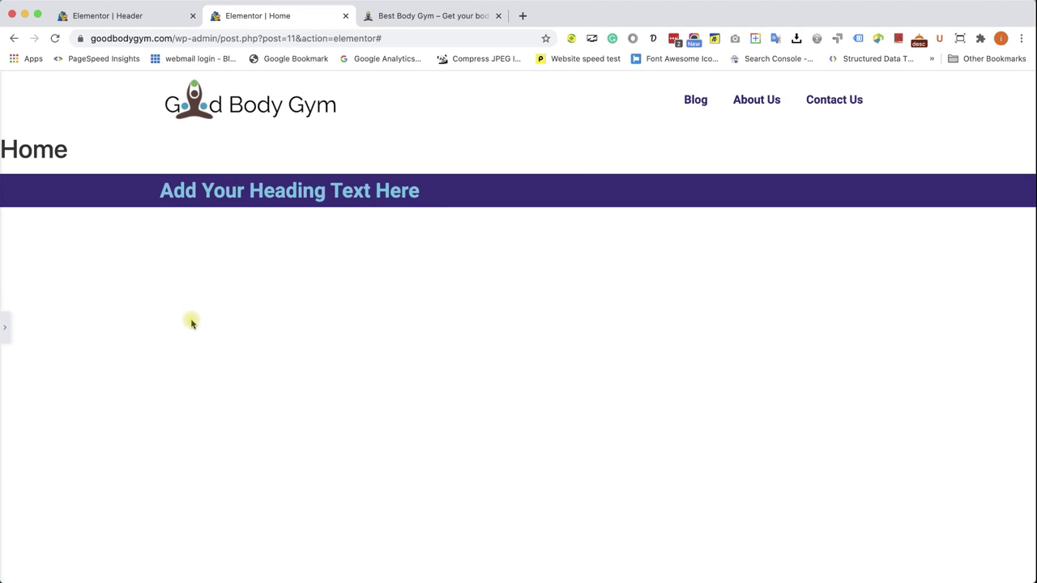
pyautogui.click(6, 326)
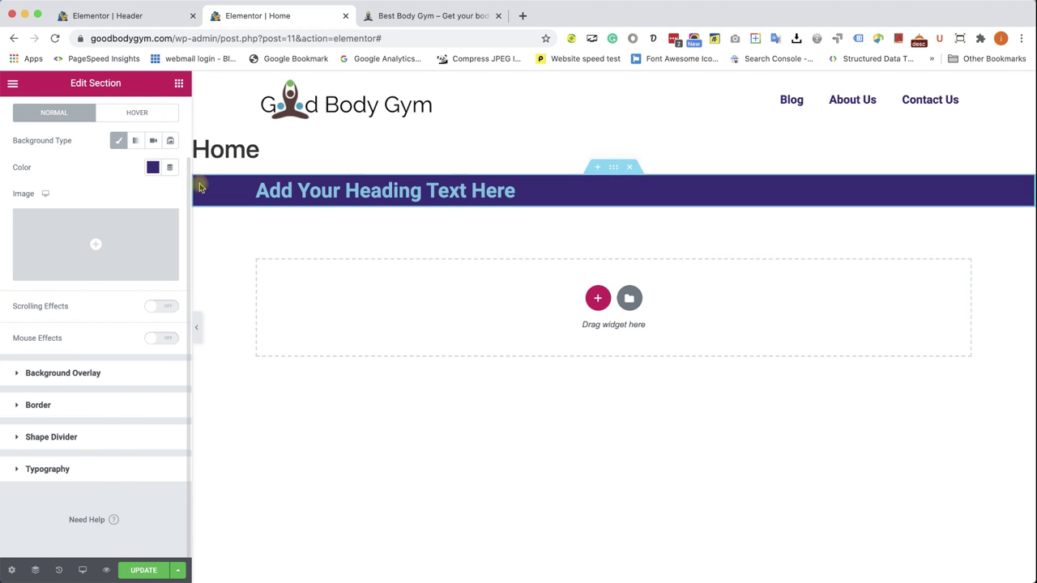
# Step: Update the Home page and view the published page in a new tab
pyautogui.click(145, 571)
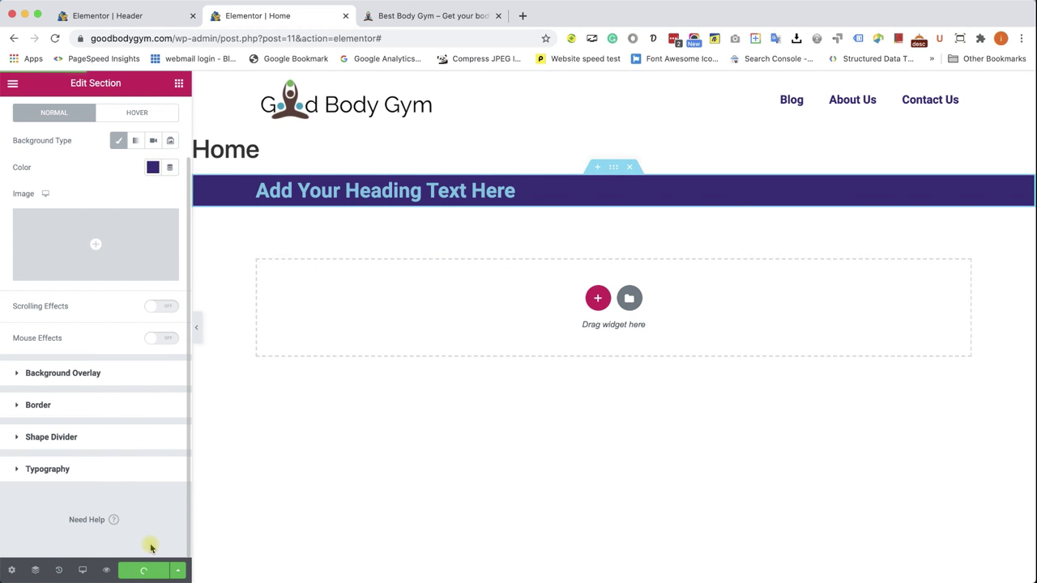
pyautogui.click(12, 84)
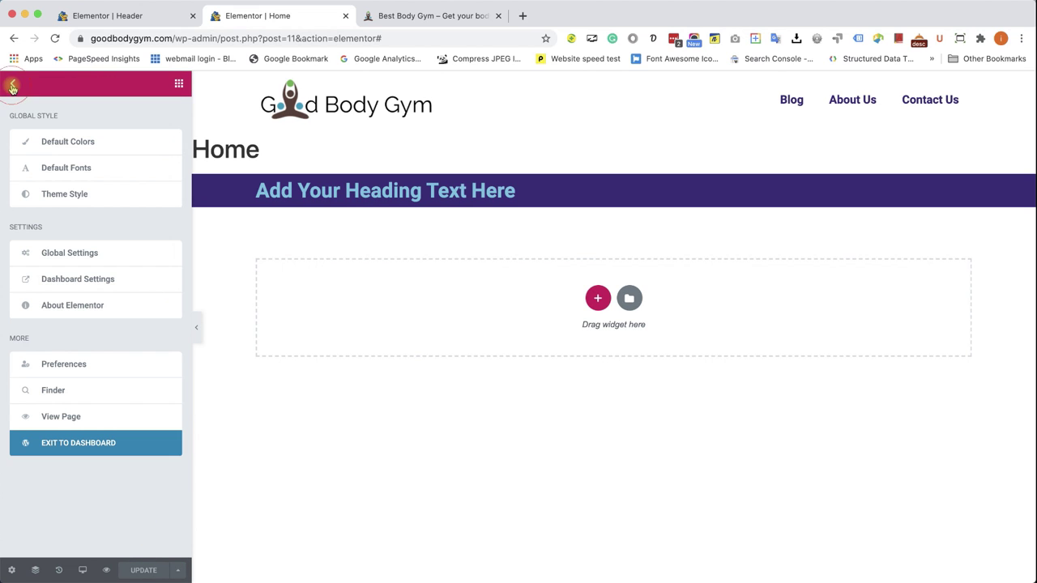
pyautogui.click(60, 419)
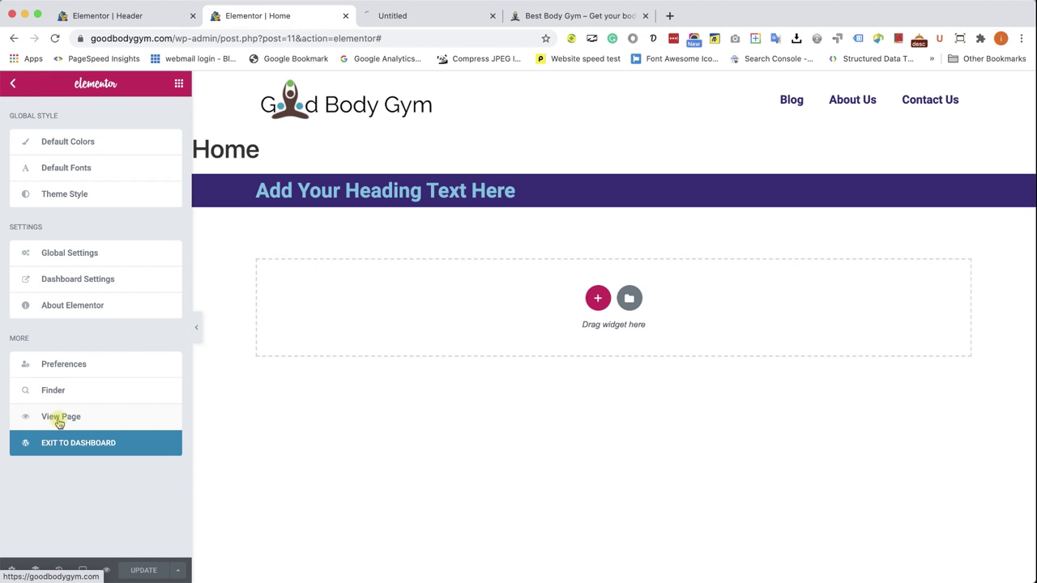
pyautogui.click(405, 16)
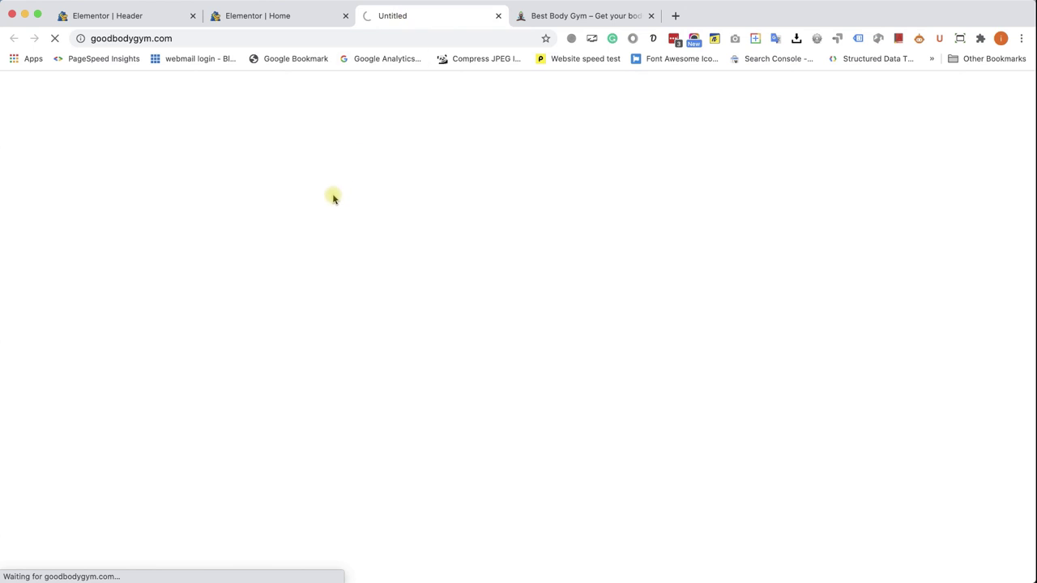
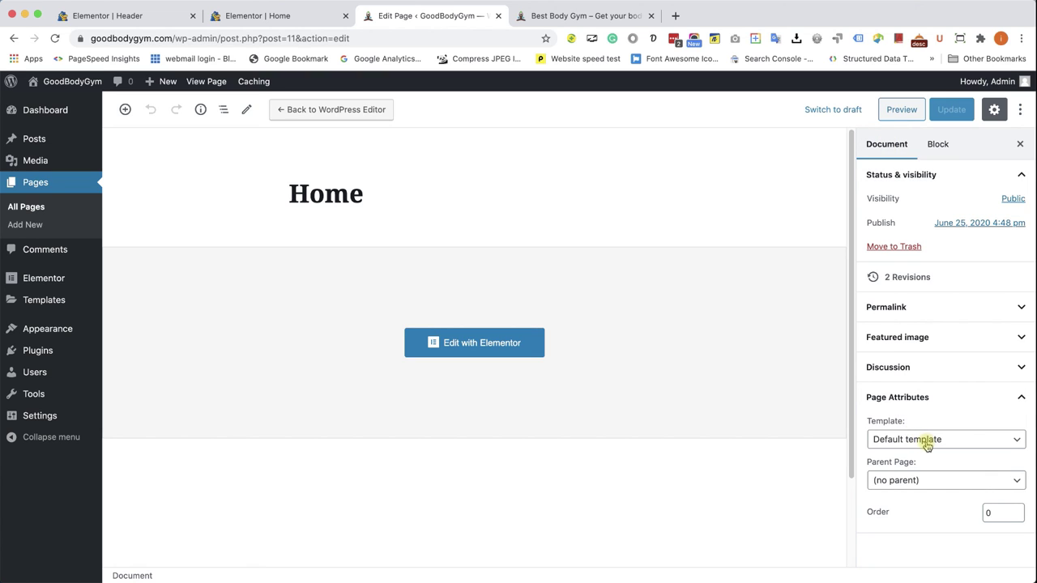
# Step: Set the Home page template to Elementor Full Width, update it and view the live site
pyautogui.click(927, 445)
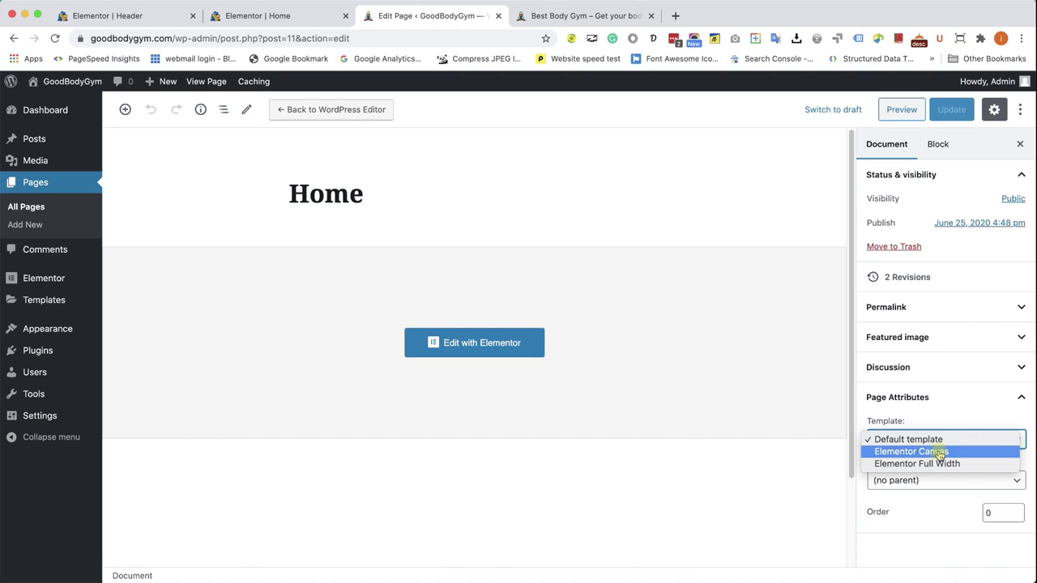
pyautogui.click(939, 464)
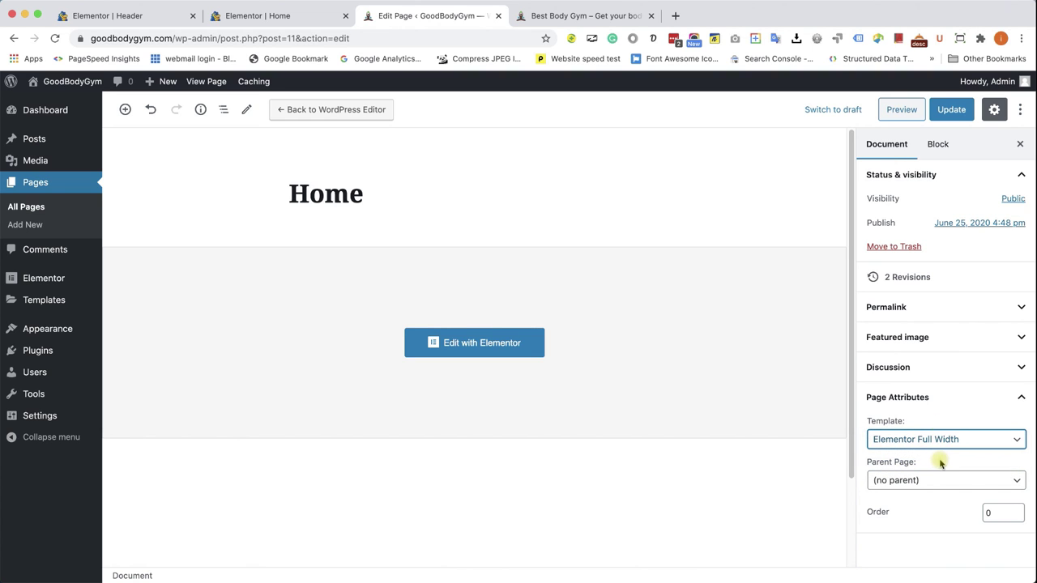
pyautogui.click(954, 113)
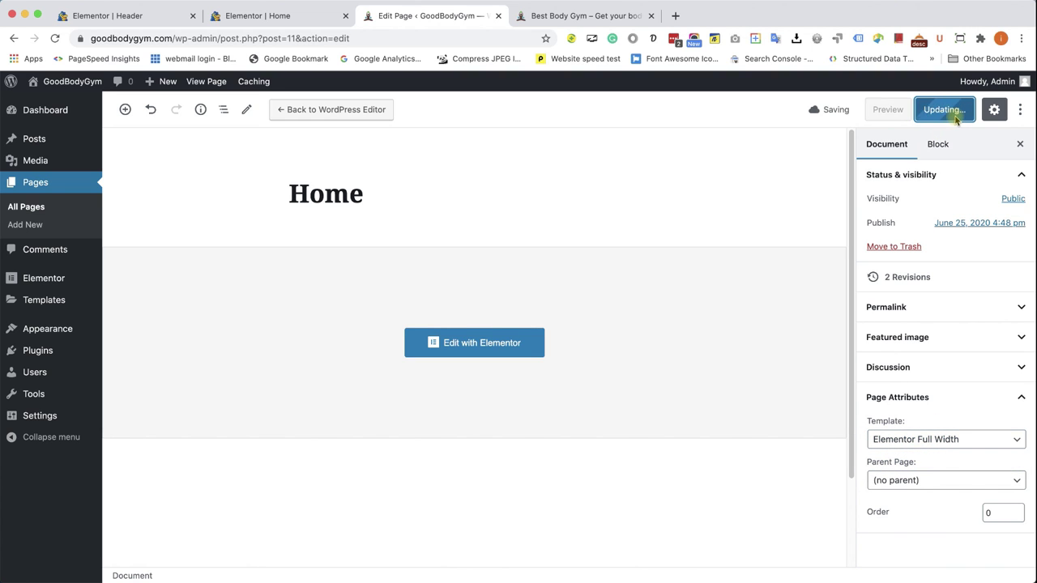
pyautogui.click(255, 22)
pyautogui.click(366, 16)
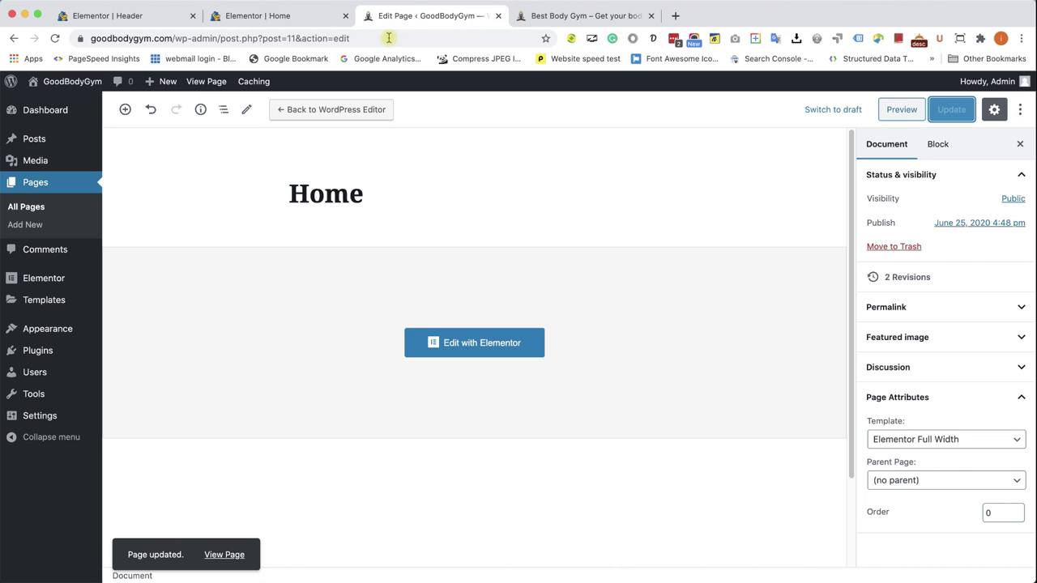
pyautogui.click(236, 555)
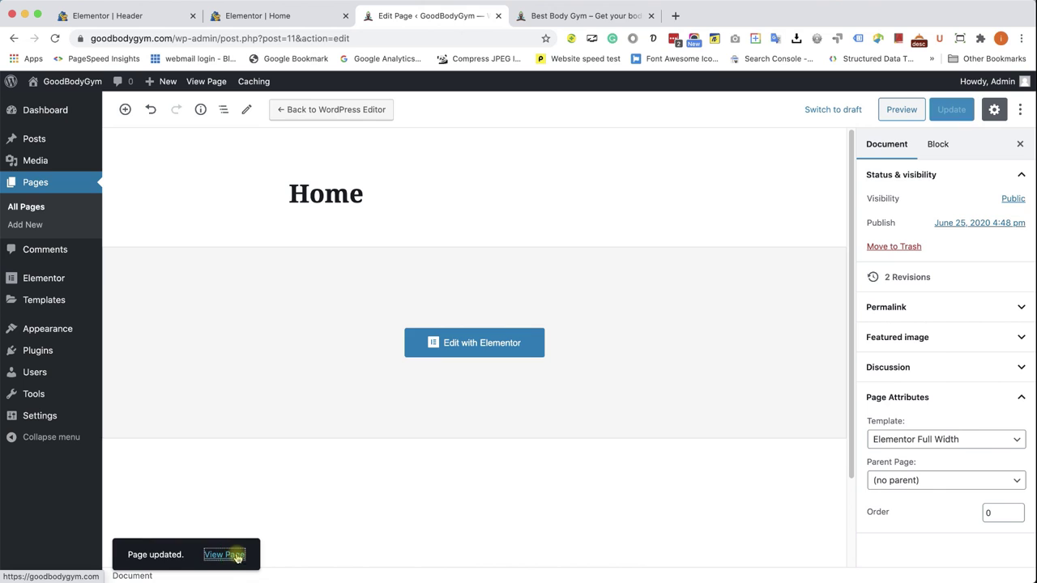
pyautogui.click(544, 19)
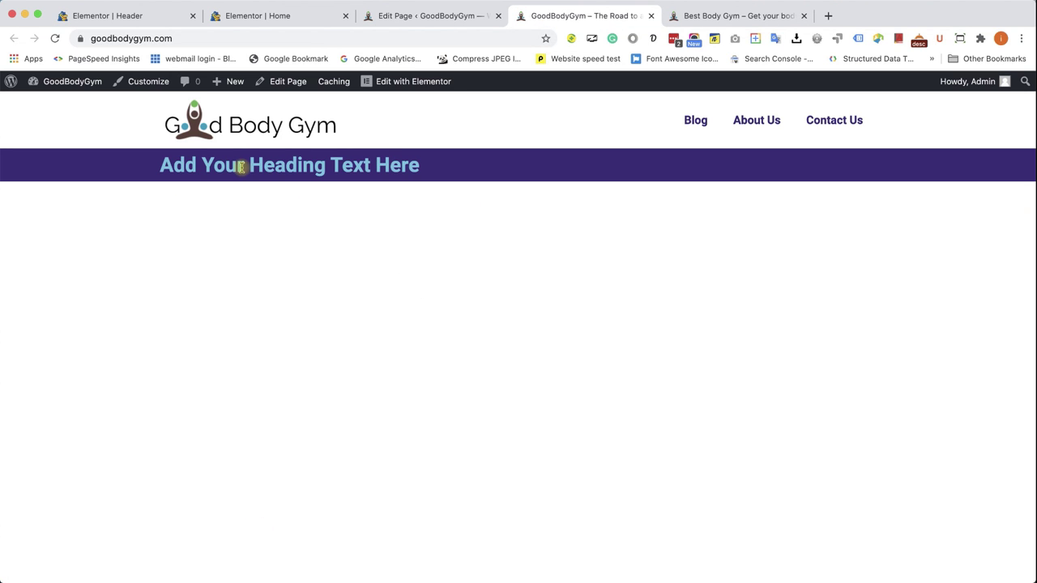
pyautogui.click(458, 16)
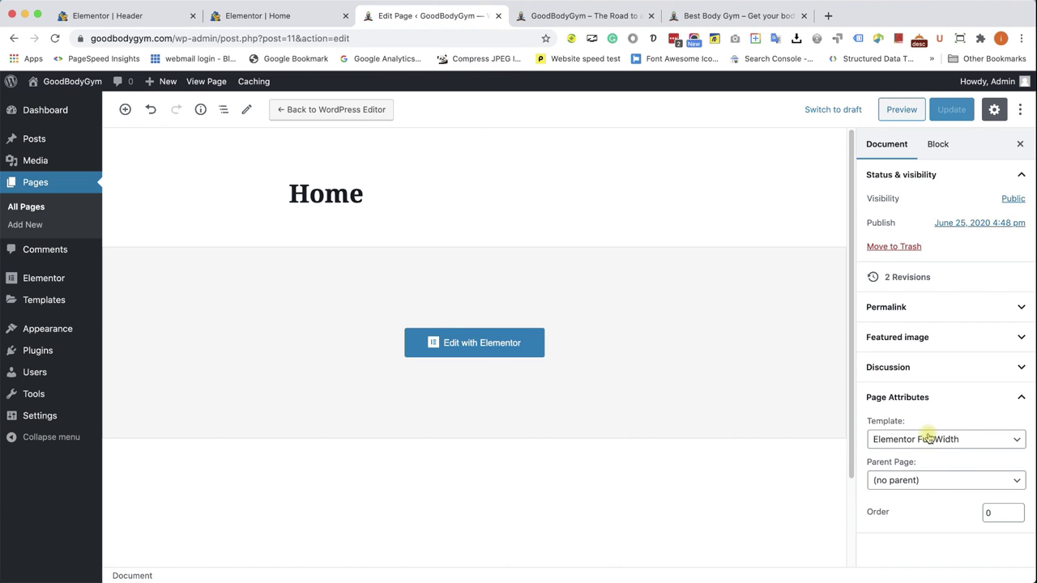
# Step: Try the Elementor Canvas template, update, and reload the live site to compare
pyautogui.click(927, 438)
pyautogui.click(933, 427)
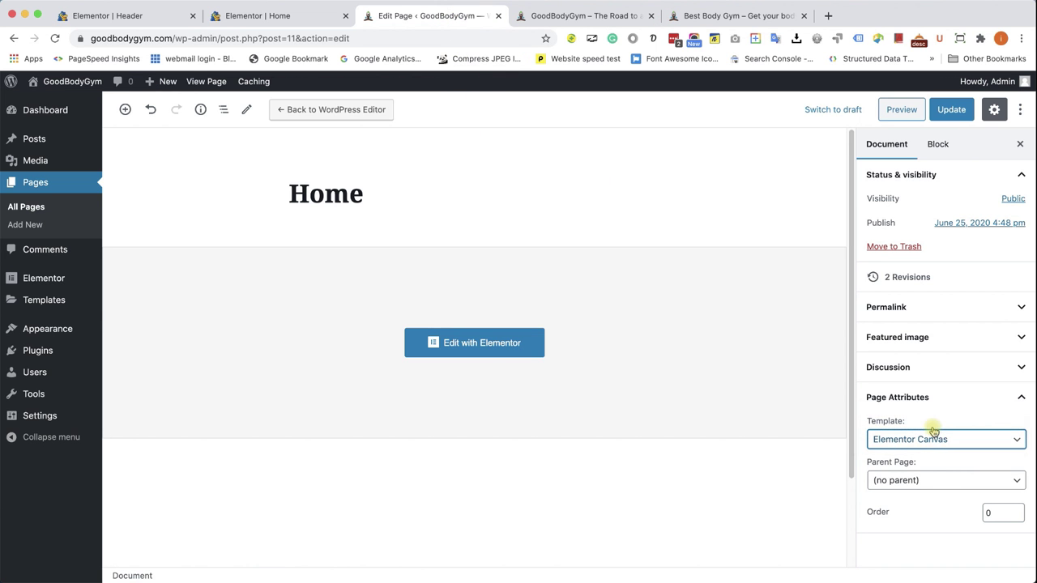
pyautogui.click(951, 109)
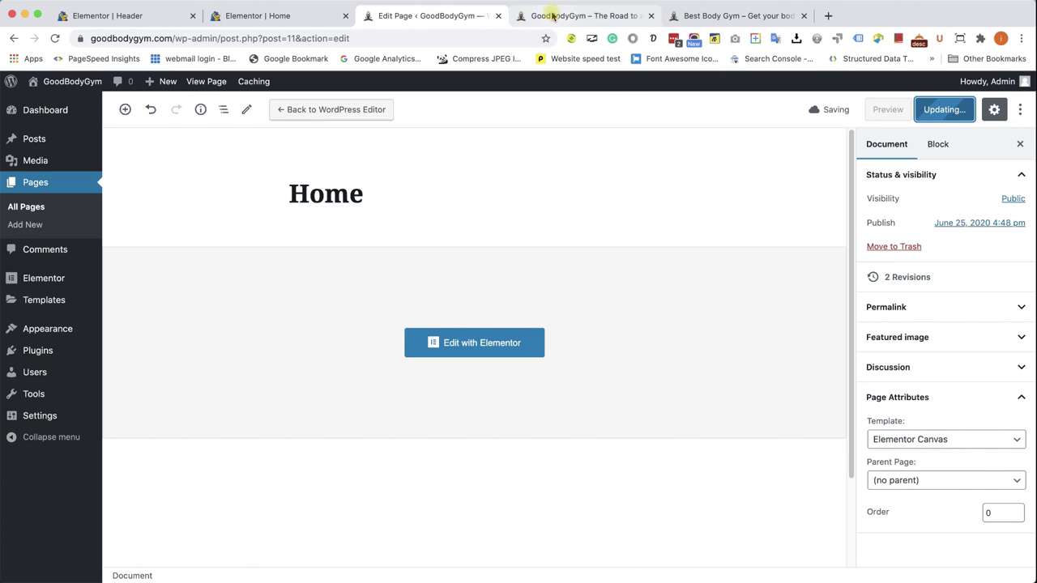
pyautogui.click(553, 15)
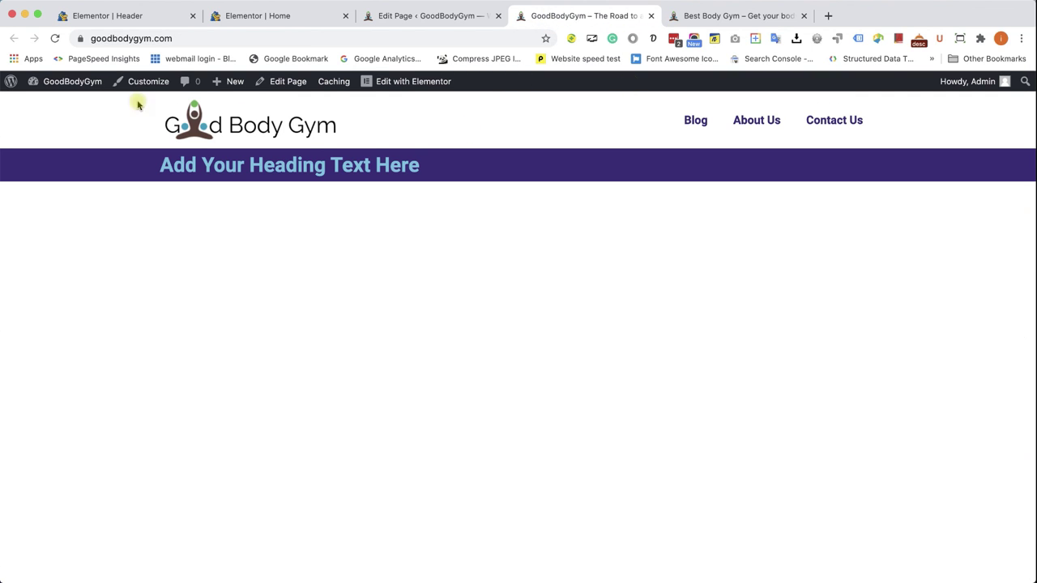
pyautogui.click(54, 38)
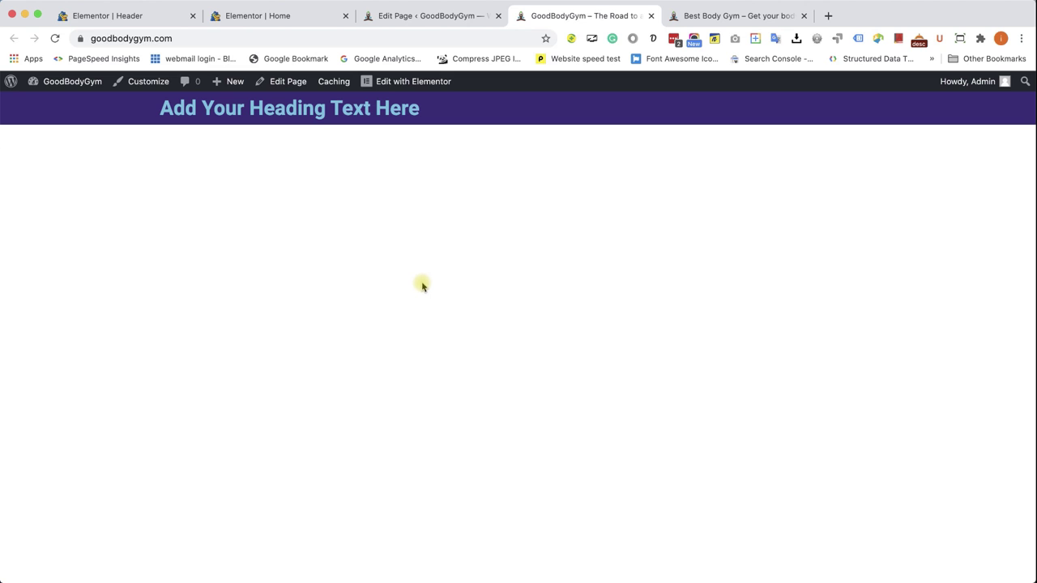
pyautogui.click(451, 18)
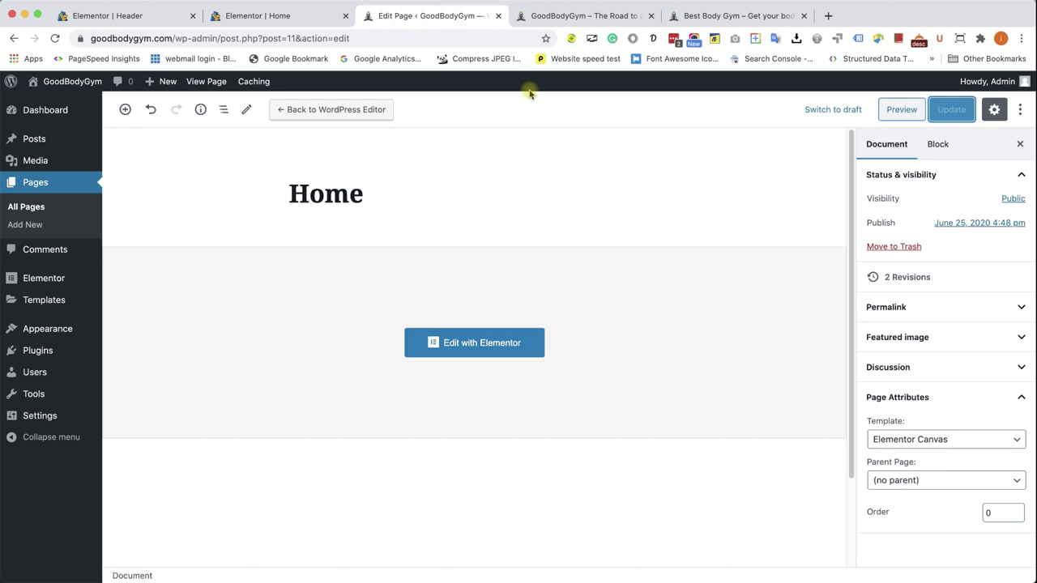
# Step: Revert the template to Elementor Full Width, update, reload the live site, and close the editor
pyautogui.click(883, 439)
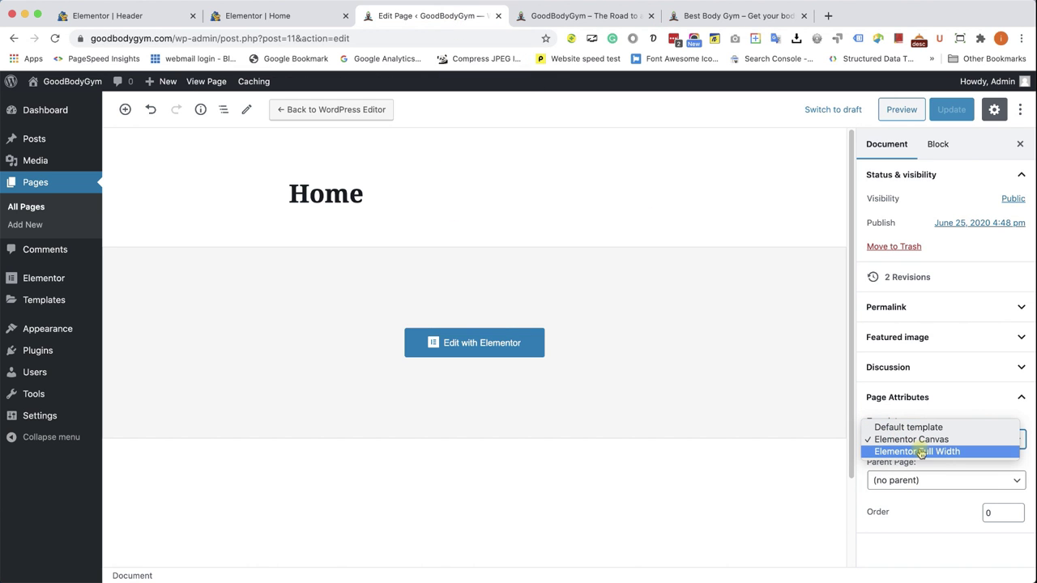
pyautogui.click(925, 451)
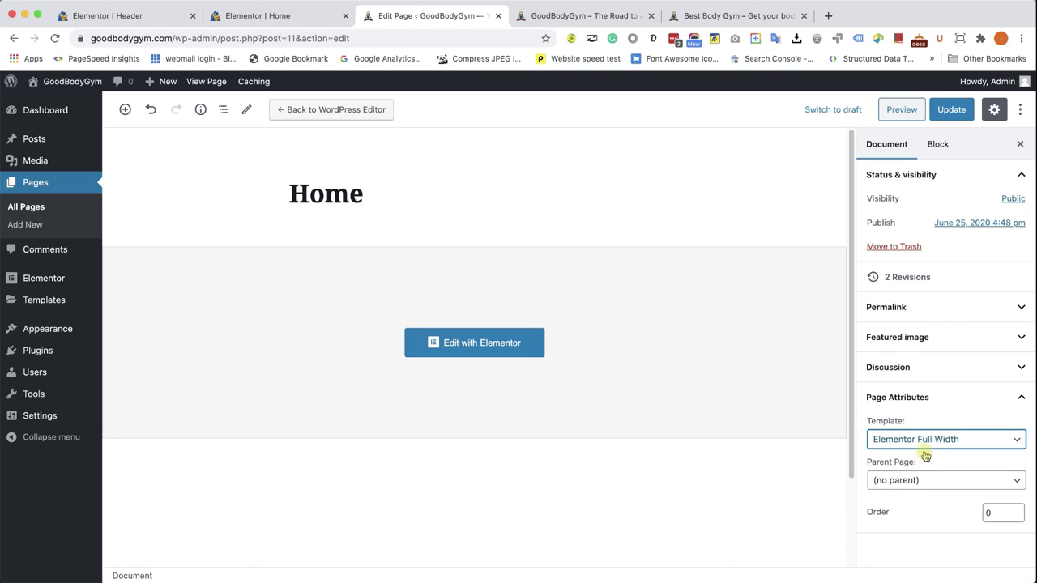
pyautogui.click(952, 110)
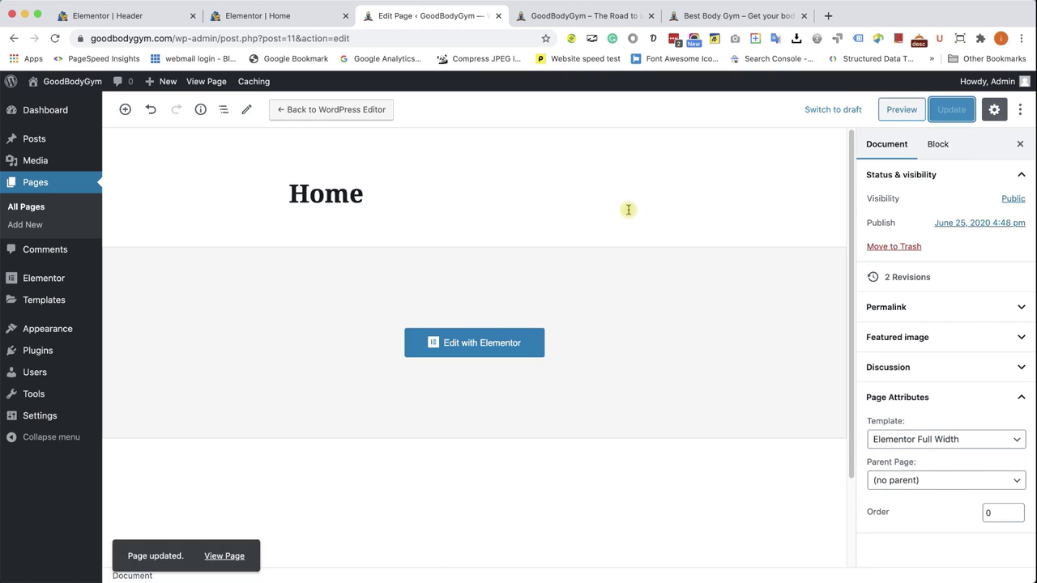
pyautogui.click(585, 17)
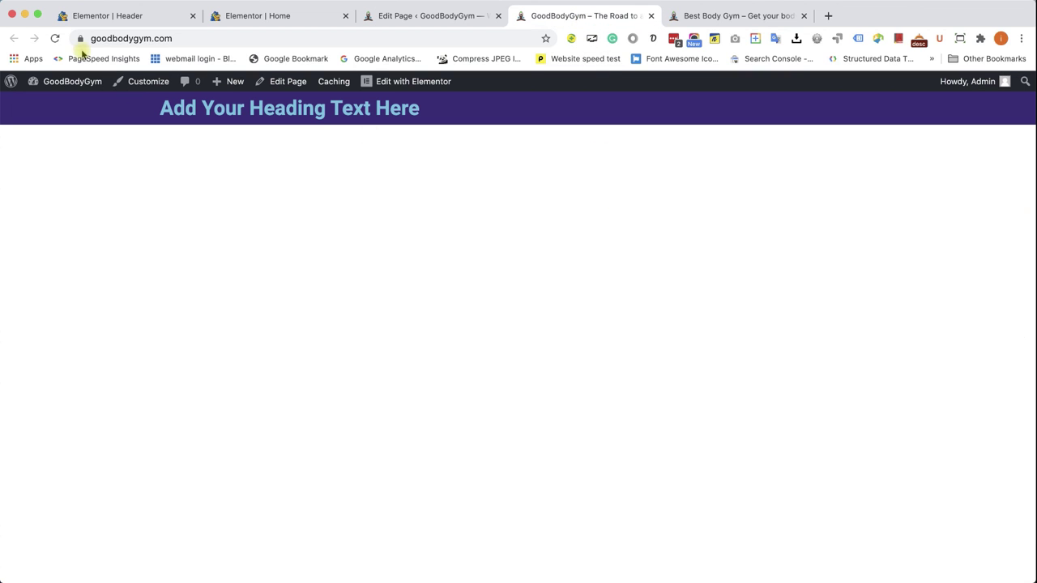
pyautogui.click(57, 39)
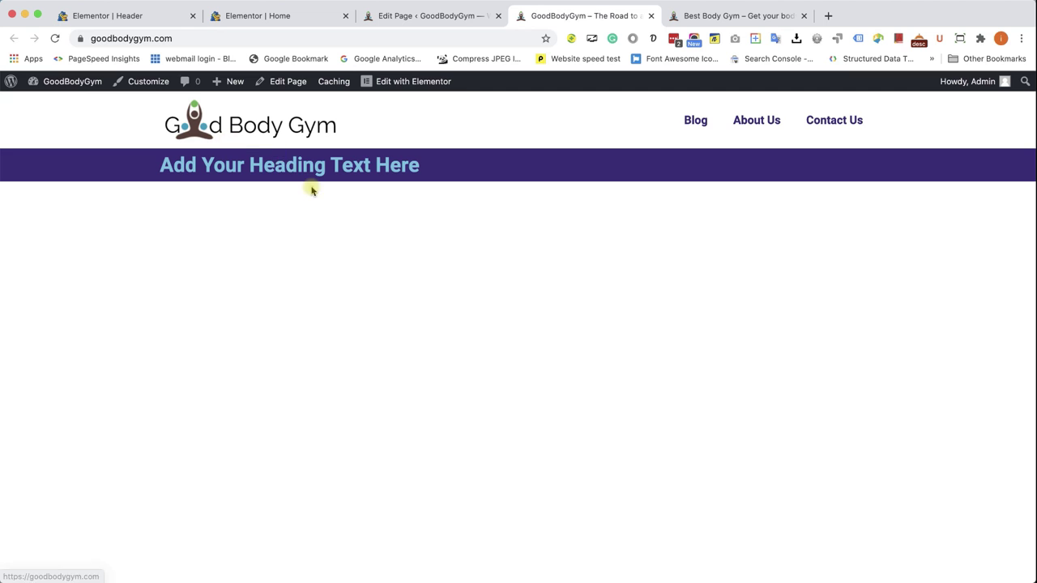
pyautogui.click(498, 16)
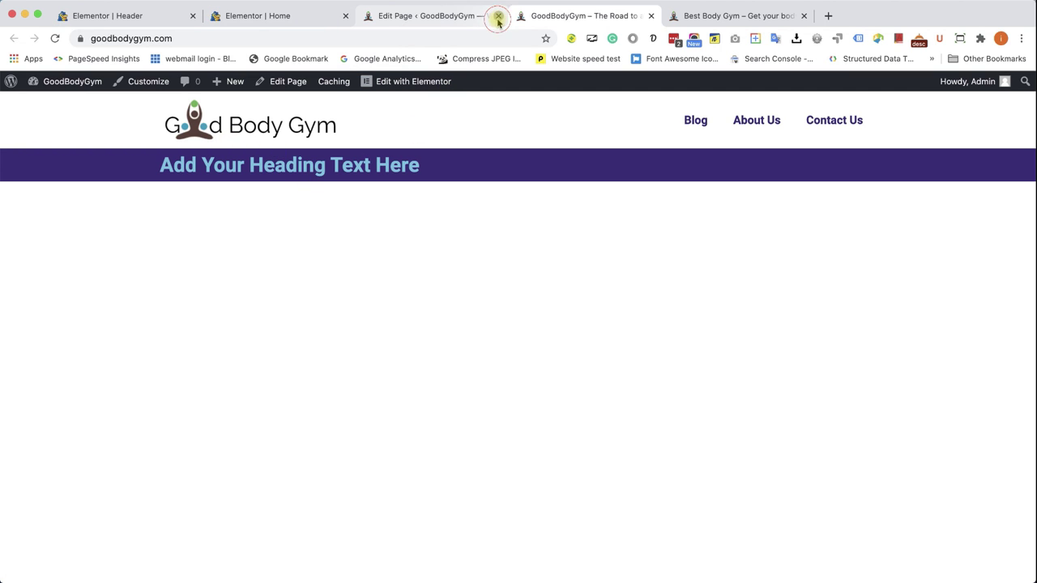
pyautogui.click(293, 18)
# Step: Delete the old heading section from Home and add a new two-column section
pyautogui.click(55, 38)
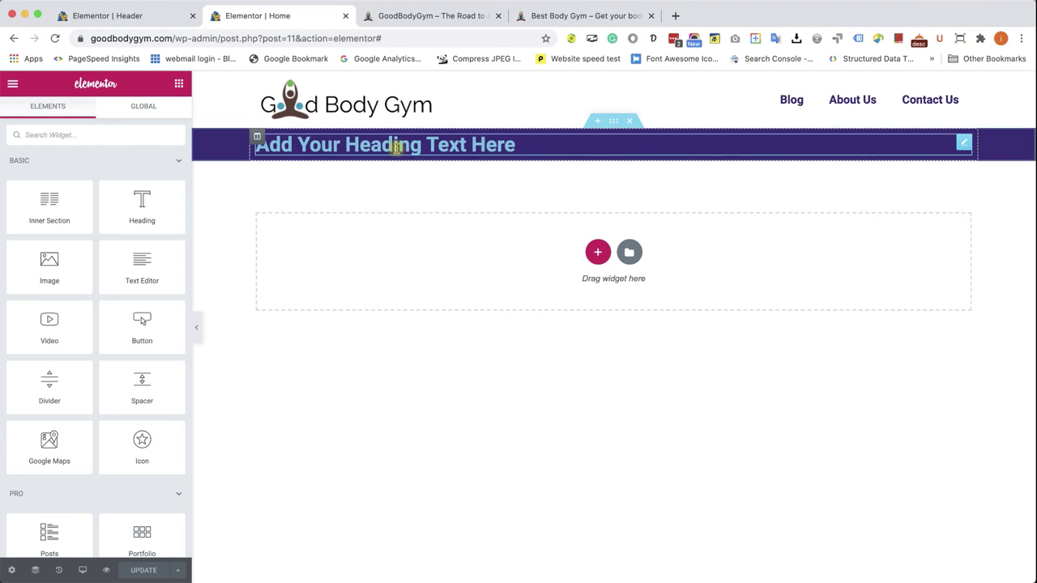
pyautogui.click(629, 121)
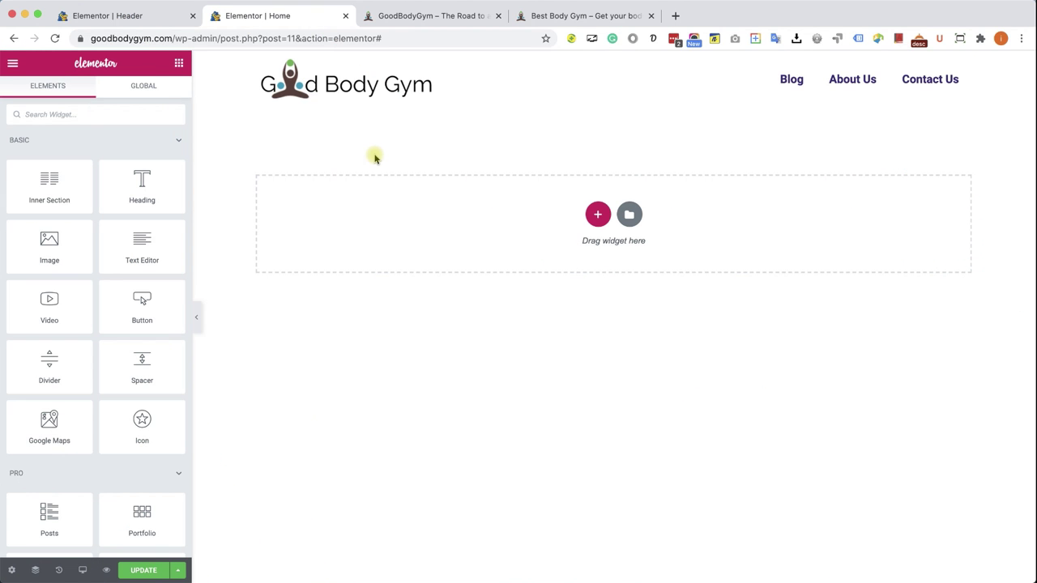
pyautogui.click(193, 16)
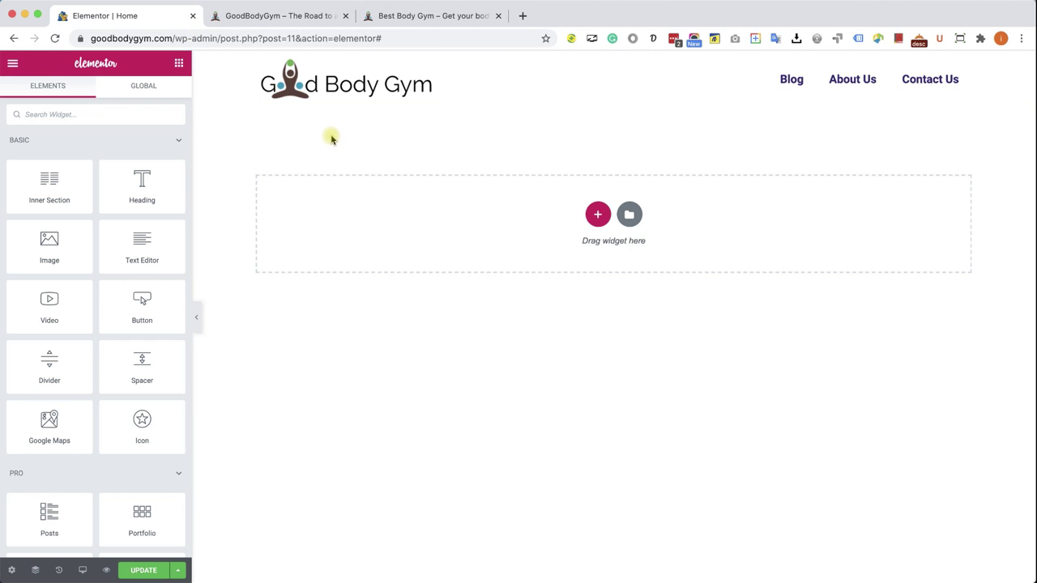
pyautogui.click(597, 214)
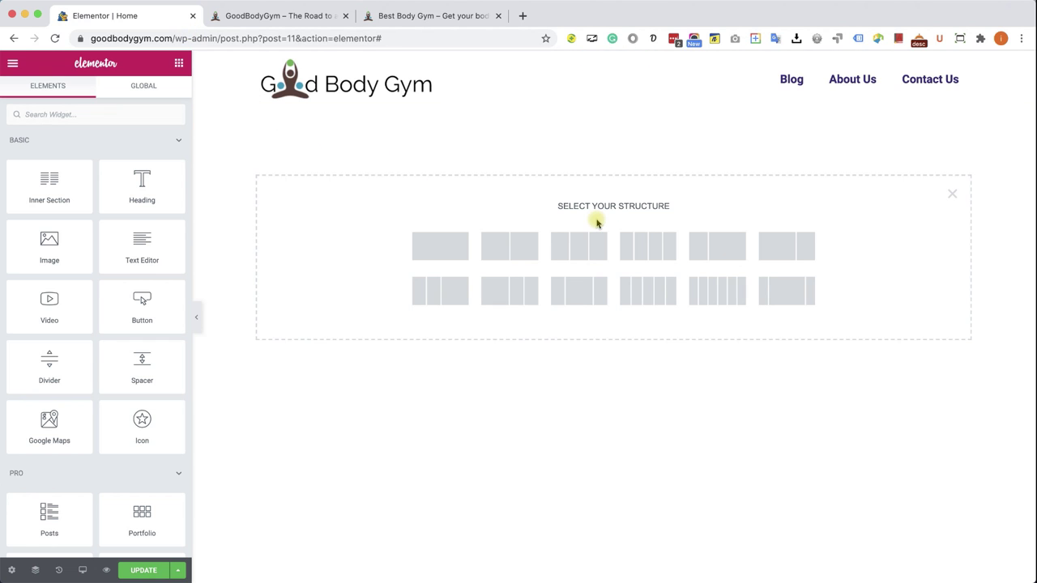
pyautogui.click(381, 18)
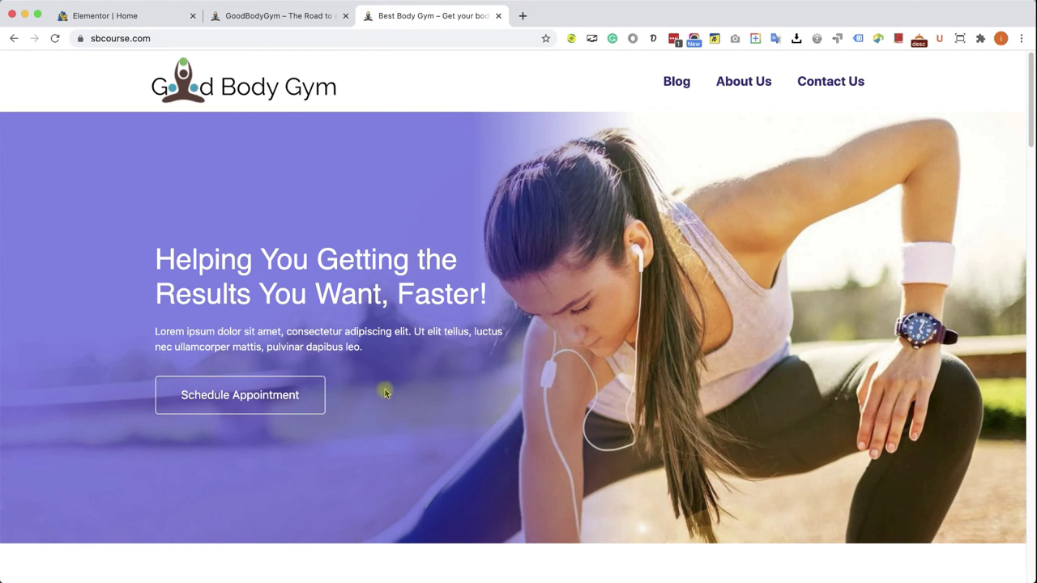
pyautogui.click(138, 19)
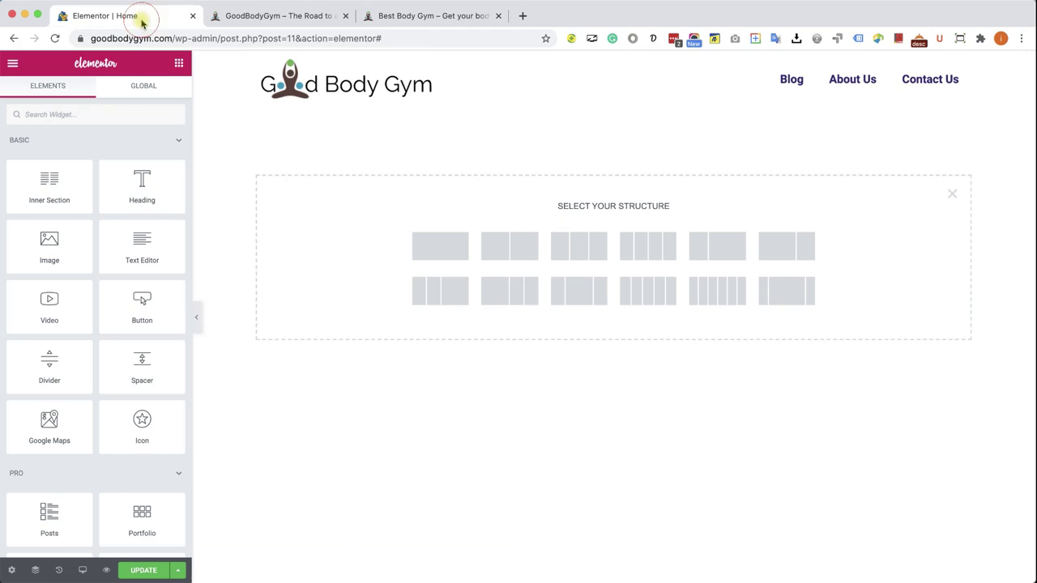
pyautogui.click(512, 251)
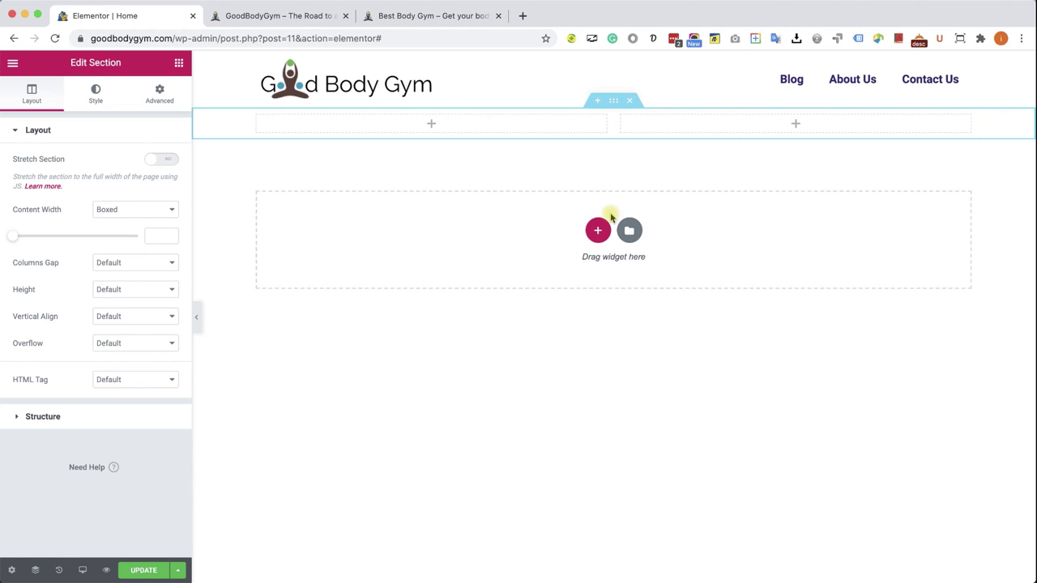
# Step: Add Heading, Text Editor and Button widgets to the left column, then select the section
pyautogui.click(180, 63)
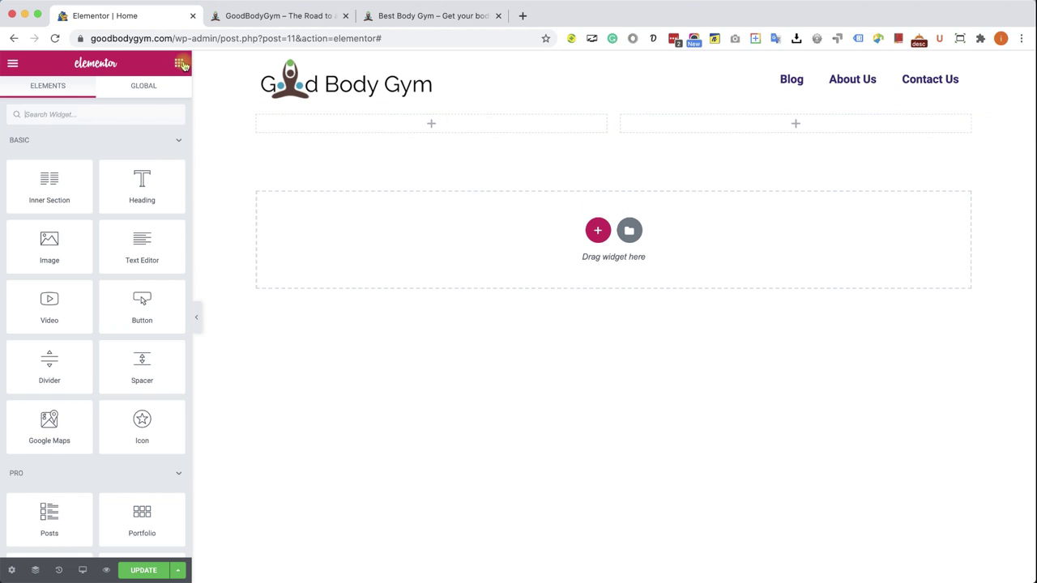
pyautogui.moveTo(141, 182); pyautogui.dragTo(403, 126)
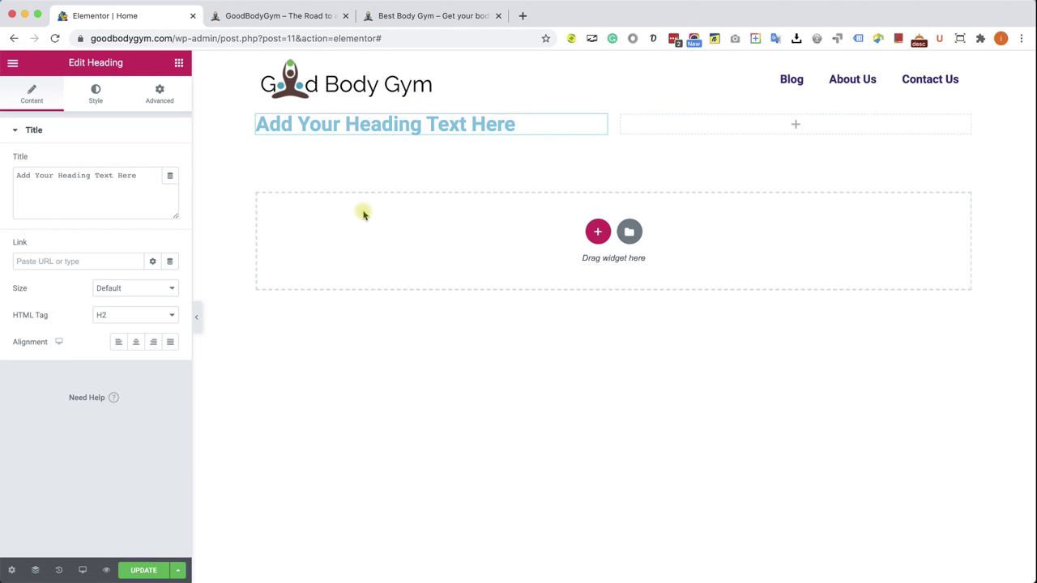
pyautogui.click(180, 65)
pyautogui.moveTo(144, 238); pyautogui.dragTo(329, 134)
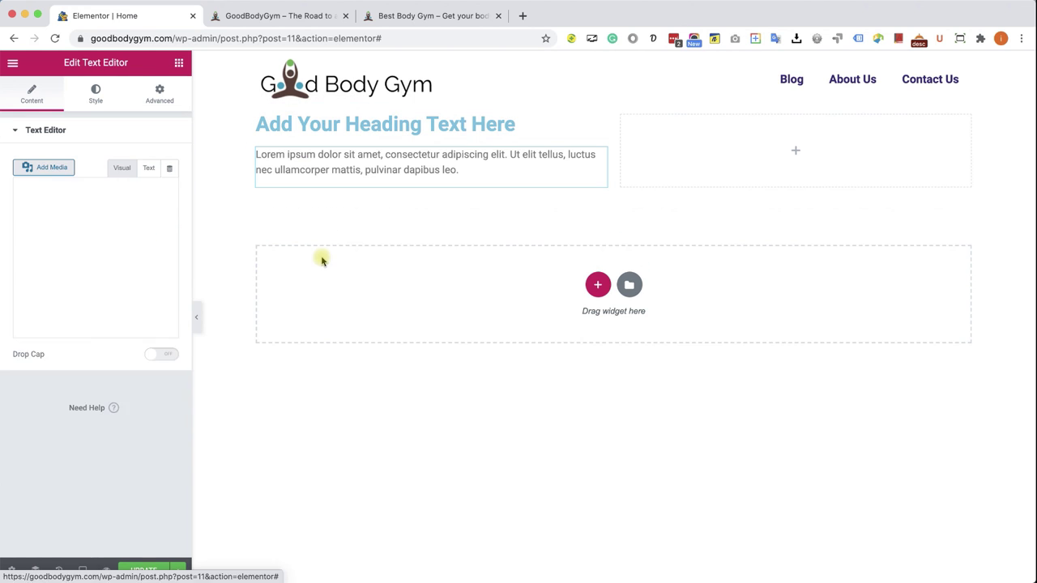
pyautogui.click(179, 63)
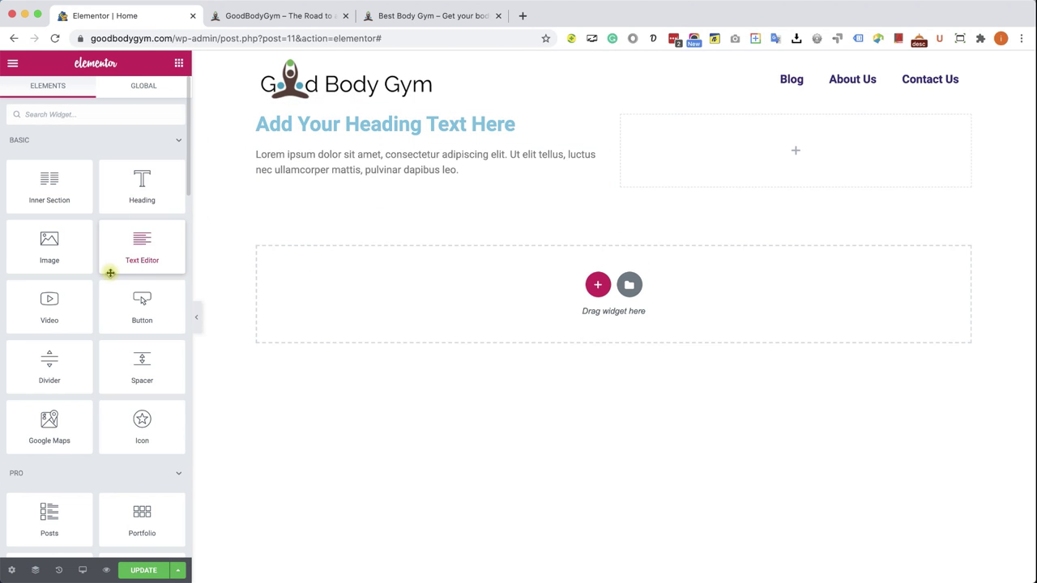
pyautogui.moveTo(117, 302); pyautogui.dragTo(317, 188)
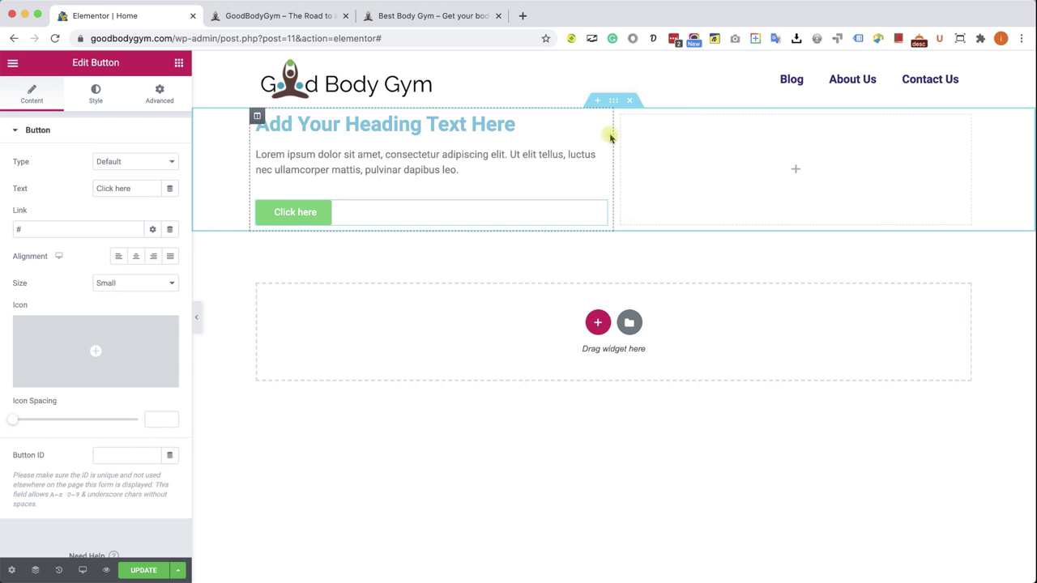
pyautogui.click(614, 106)
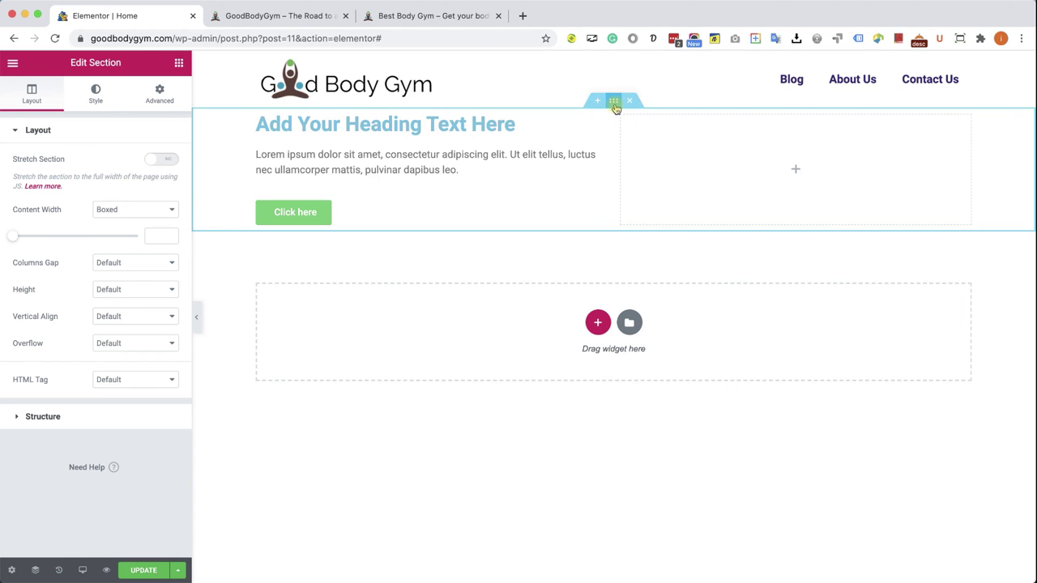
# Step: Set the section background type to Classic and open Unsplash from the course booklet PDF
pyautogui.click(97, 95)
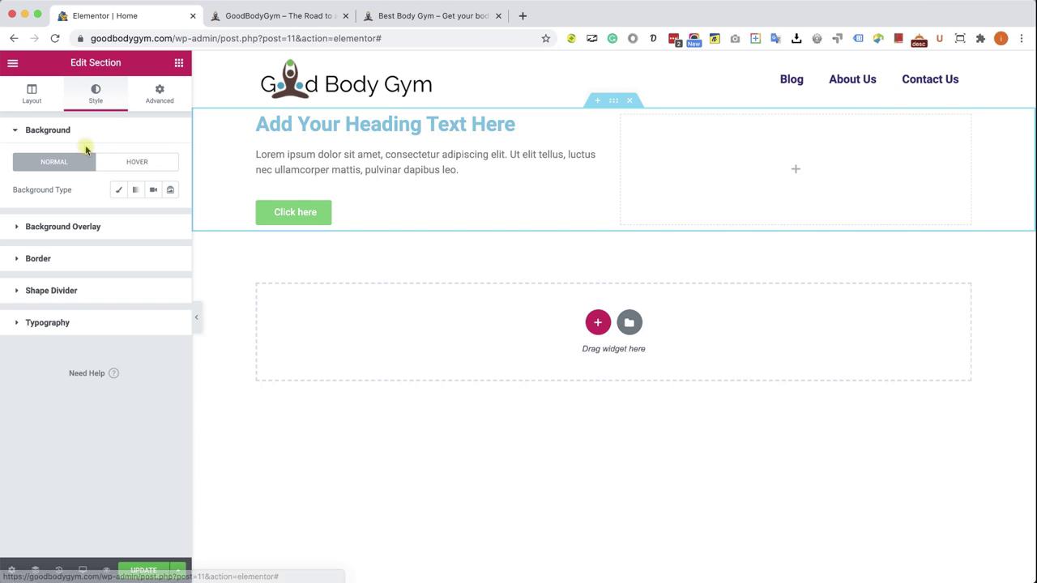
pyautogui.click(119, 191)
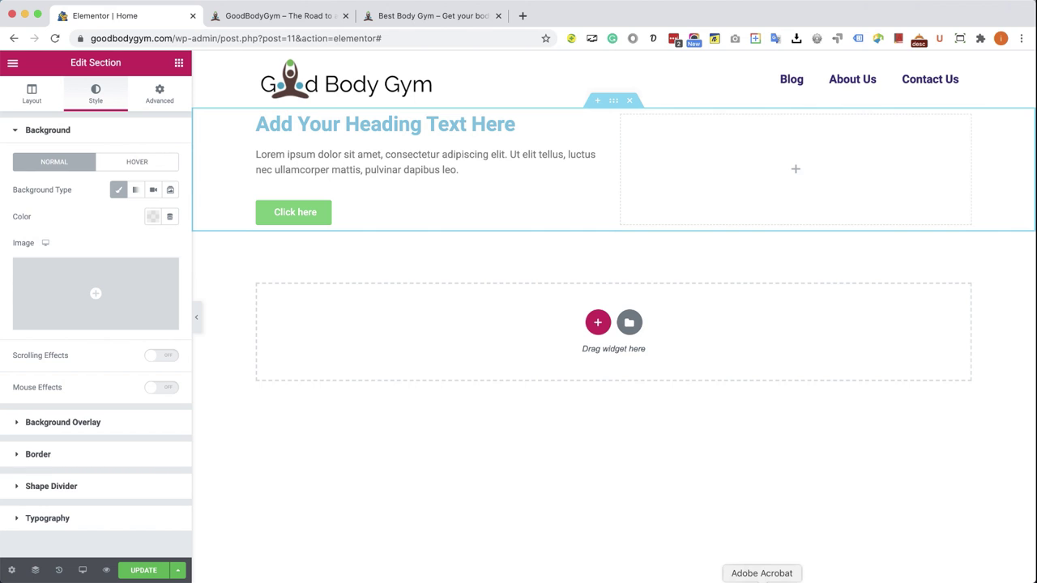
pyautogui.click(763, 578)
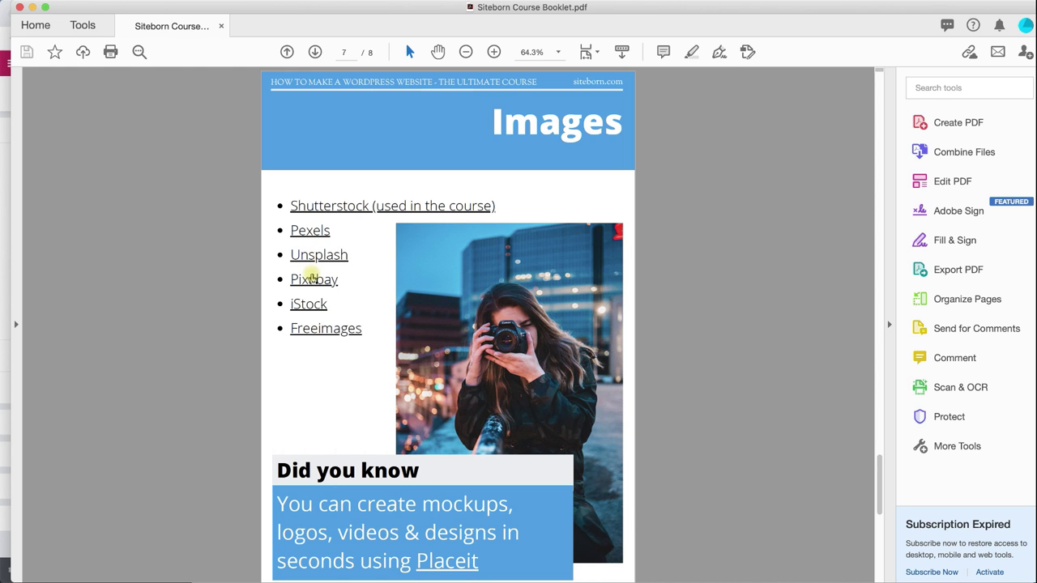
pyautogui.click(316, 257)
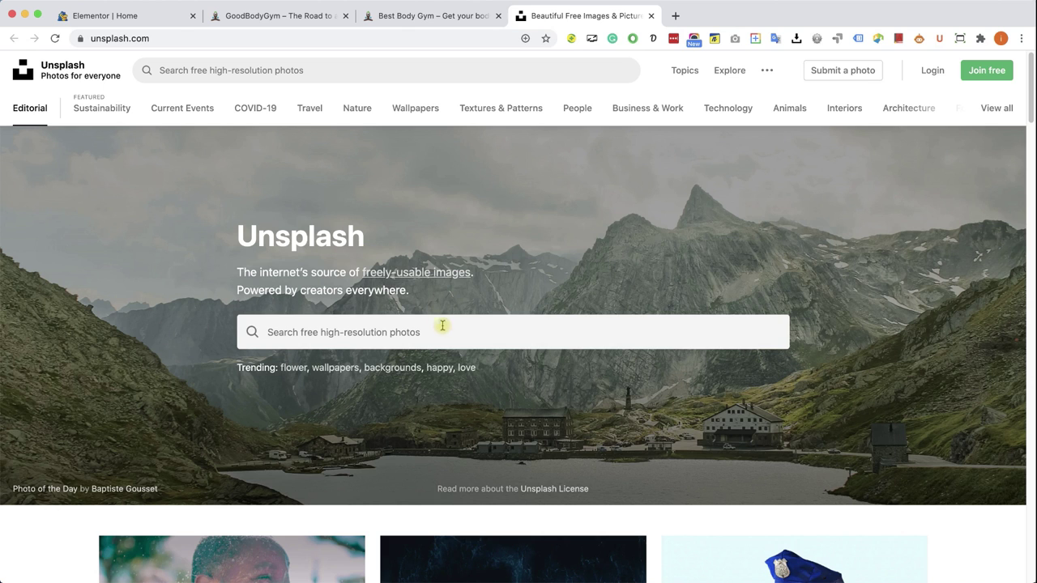
# Step: Search Unsplash for 'gym' and browse the photo results, checking the reference site
pyautogui.click(442, 326)
pyautogui.write('gy')
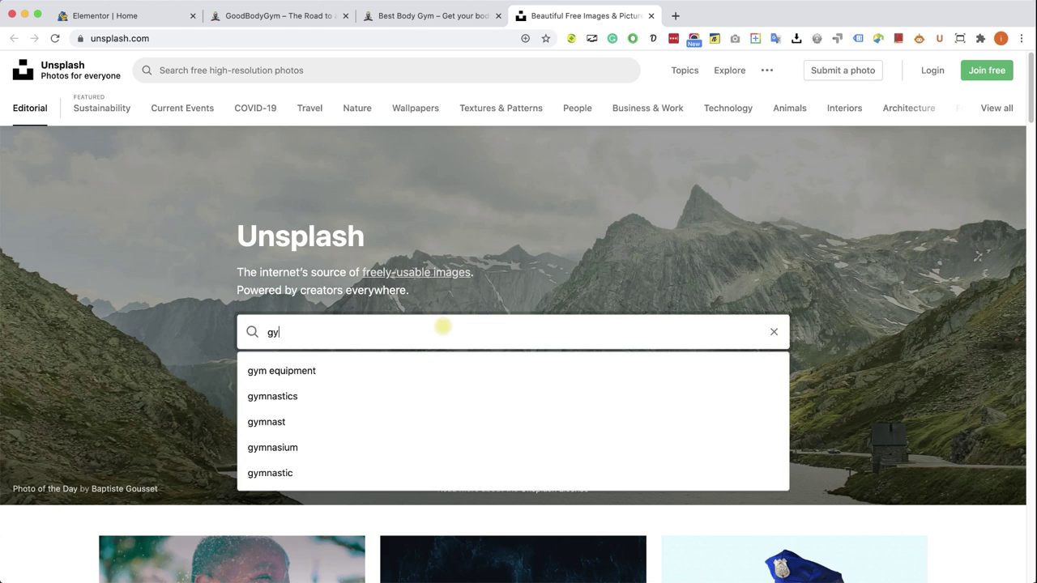
pyautogui.press('Return')
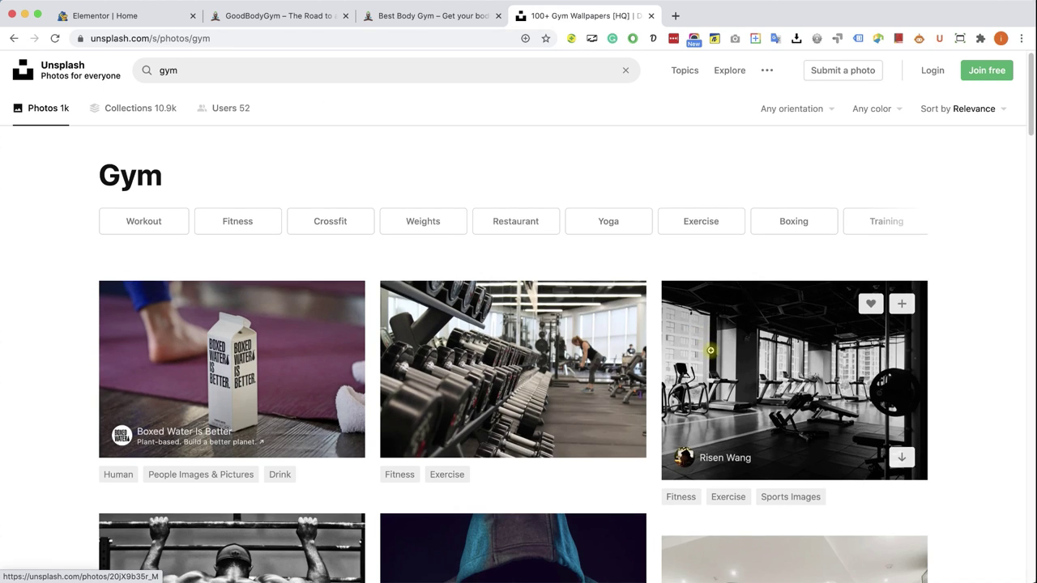
pyautogui.scroll(-1, 708, 390)
pyautogui.scroll(-7, 708, 391)
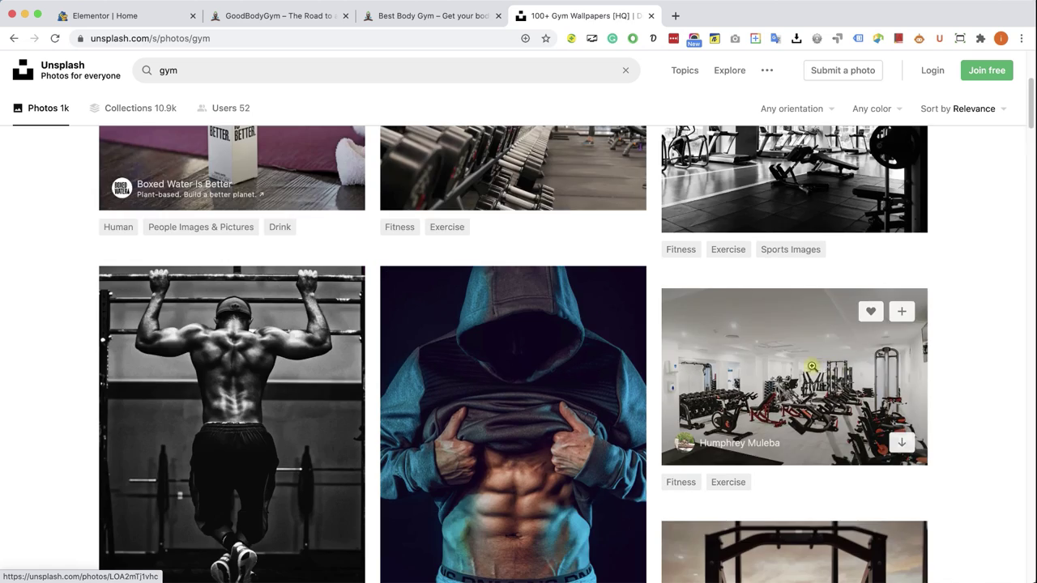
pyautogui.scroll(-4, 421, 316)
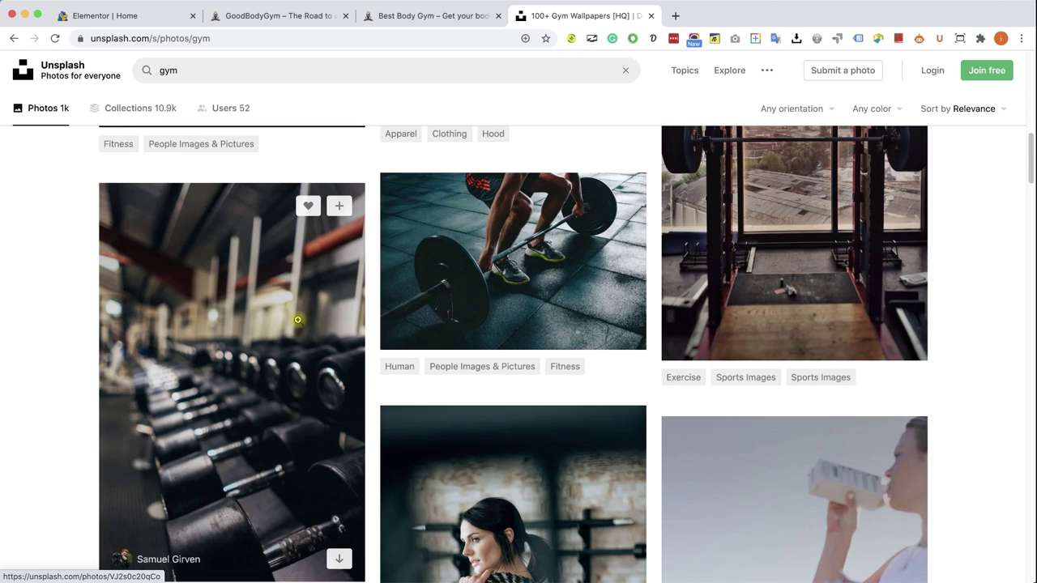
pyautogui.scroll(-6, 334, 342)
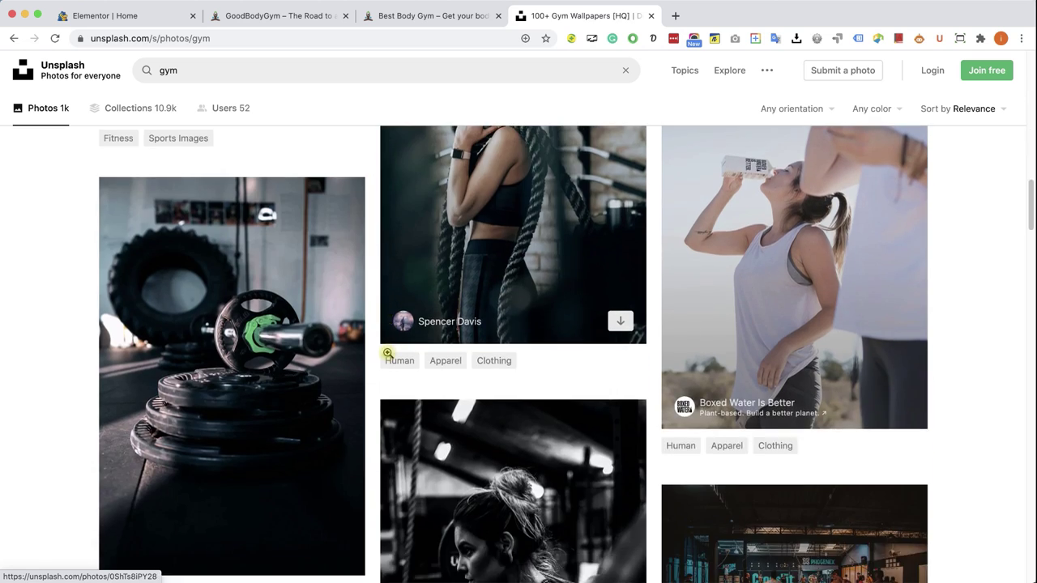
pyautogui.scroll(-2, 388, 352)
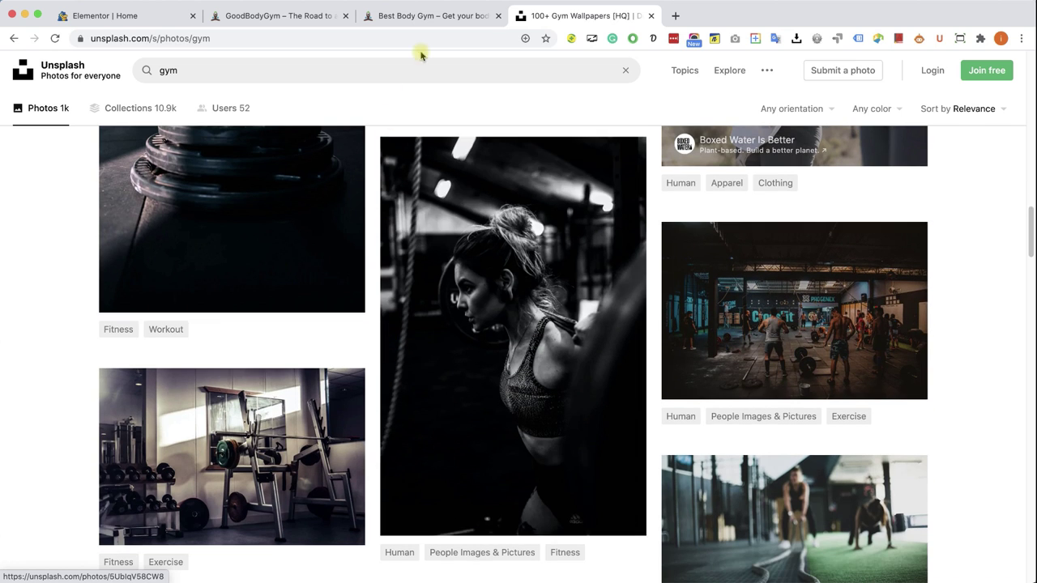
pyautogui.click(434, 24)
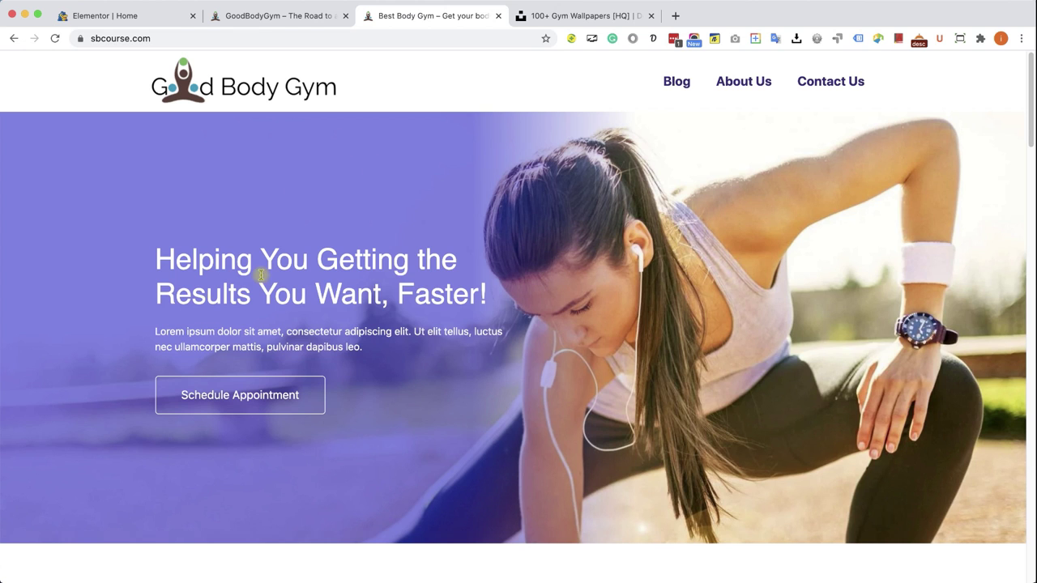
pyautogui.click(555, 18)
pyautogui.scroll(-3, 453, 313)
pyautogui.scroll(-8, 454, 313)
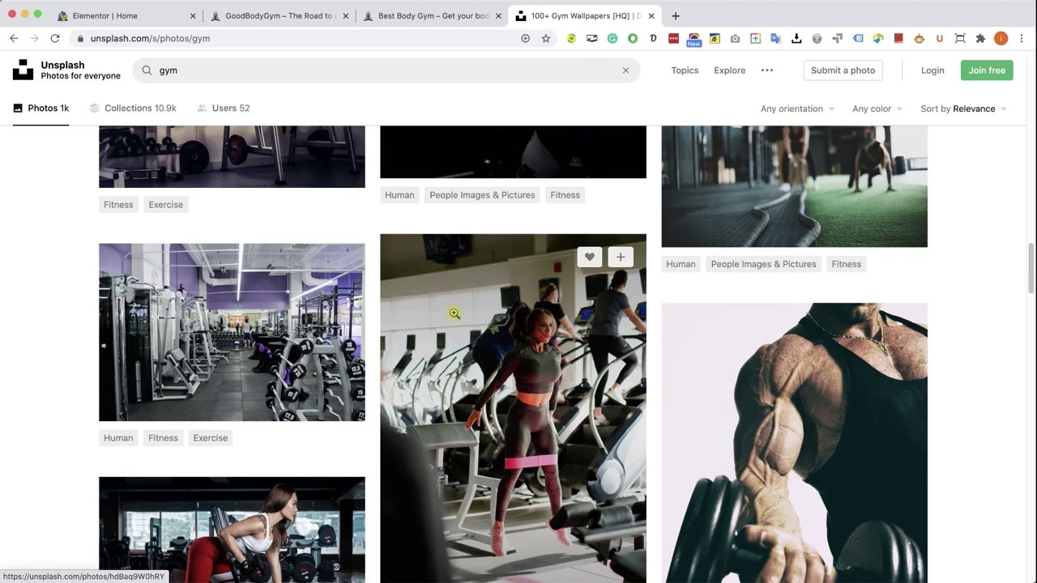
pyautogui.scroll(-5, 457, 316)
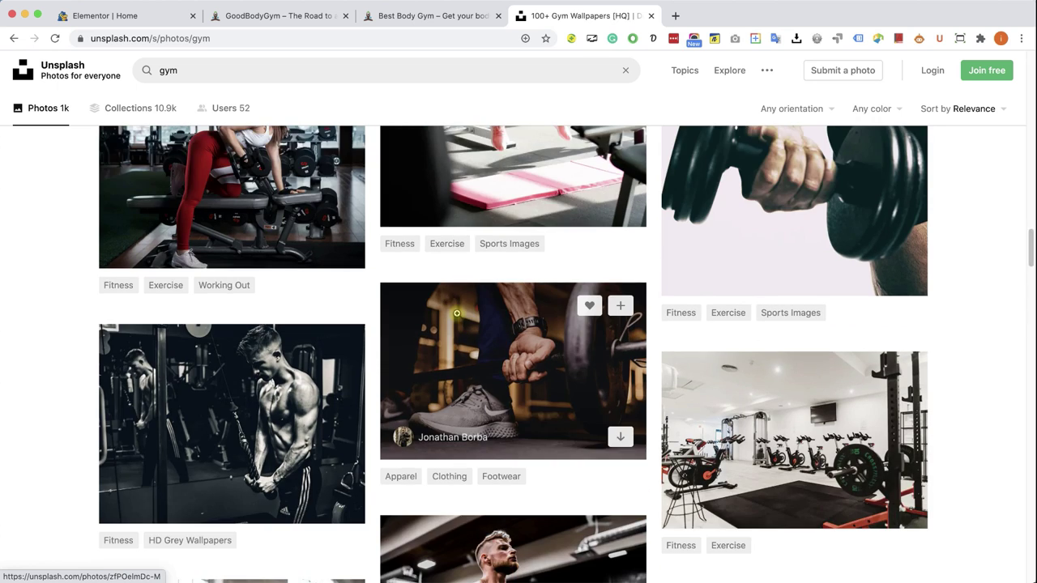
pyautogui.scroll(-1, 459, 320)
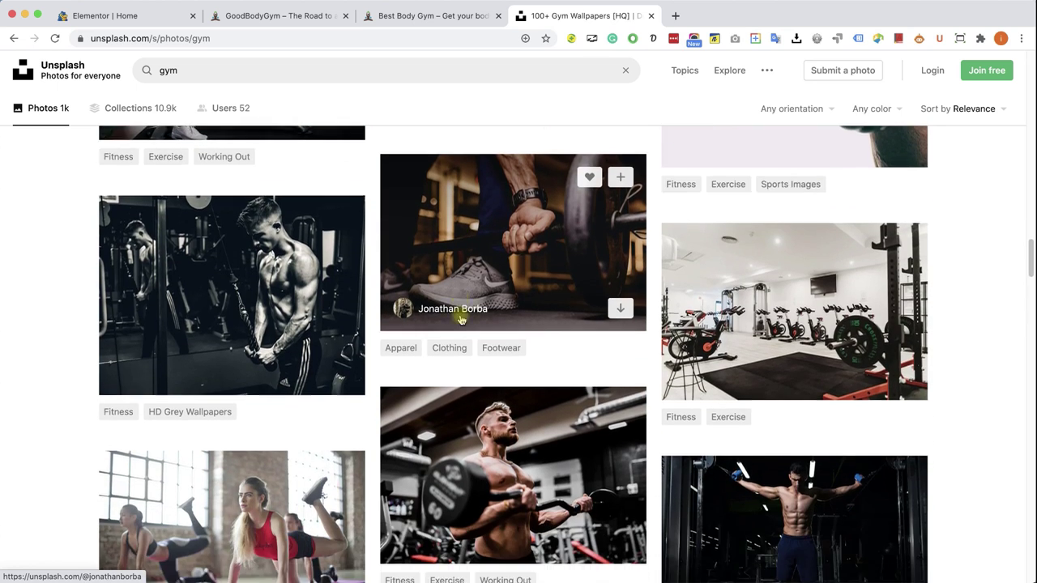
pyautogui.scroll(-6, 383, 322)
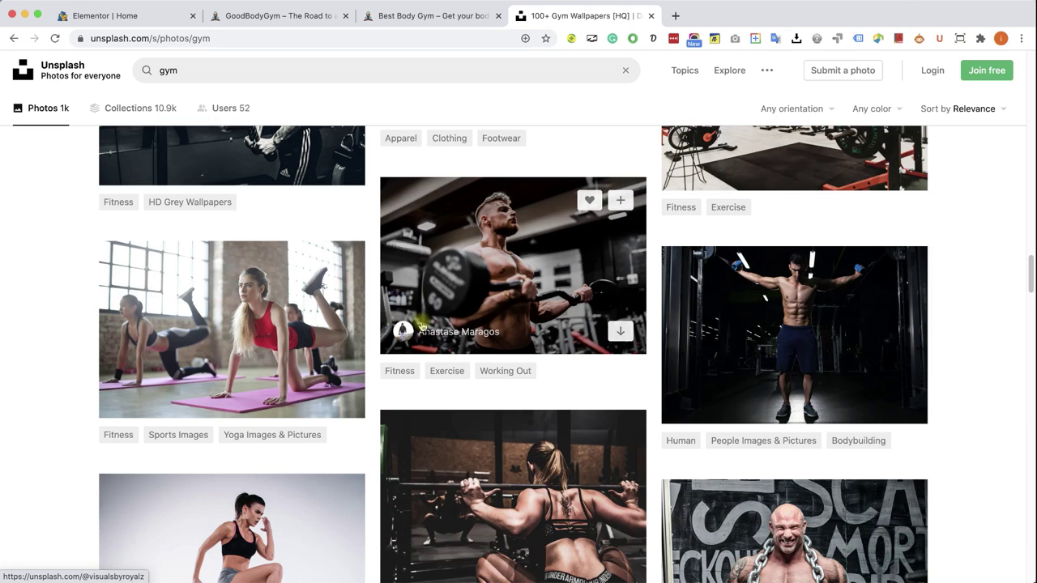
pyautogui.scroll(-10, 501, 325)
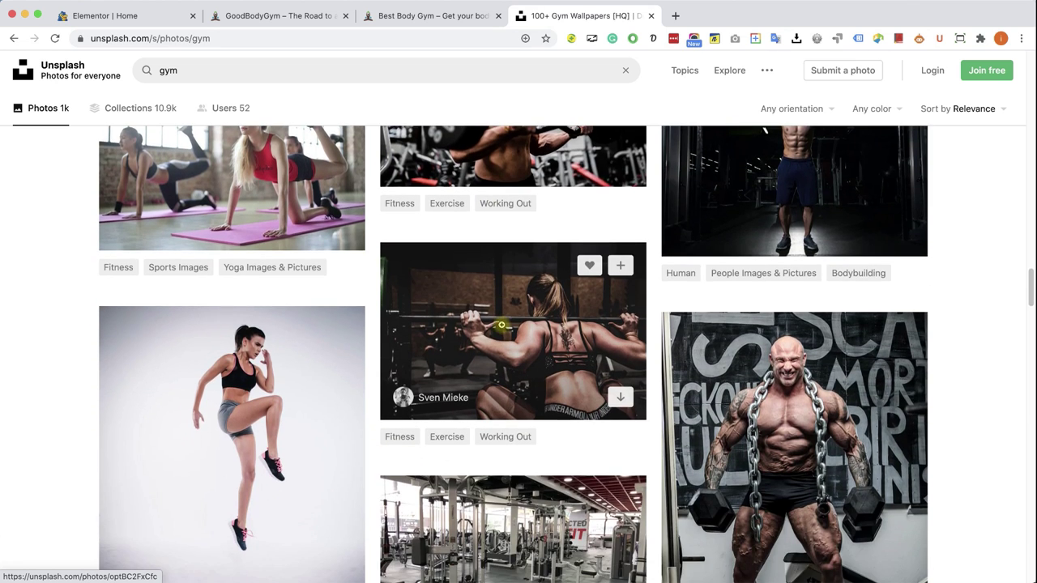
pyautogui.scroll(-8, 502, 324)
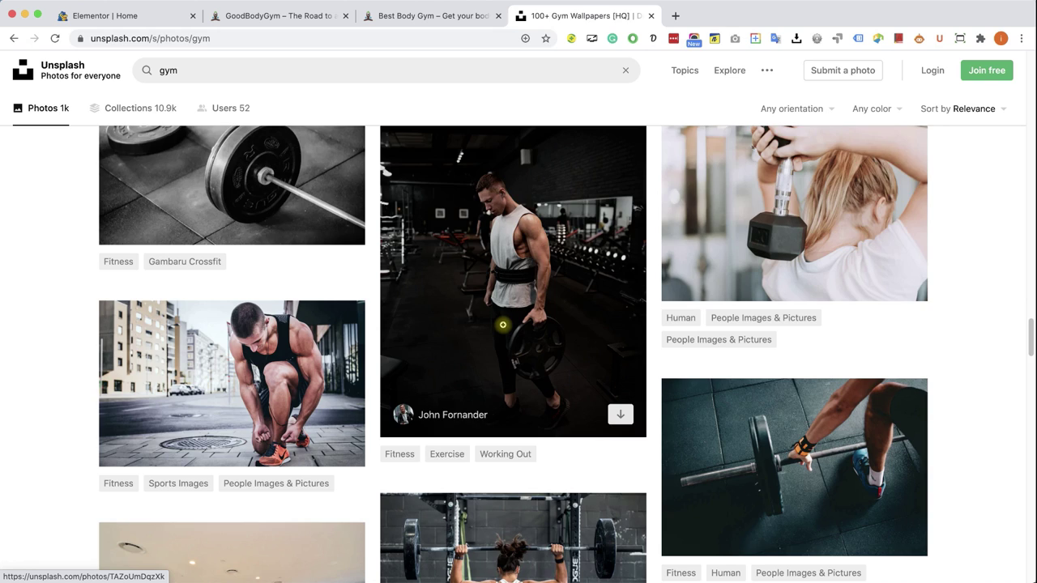
pyautogui.scroll(-8, 503, 325)
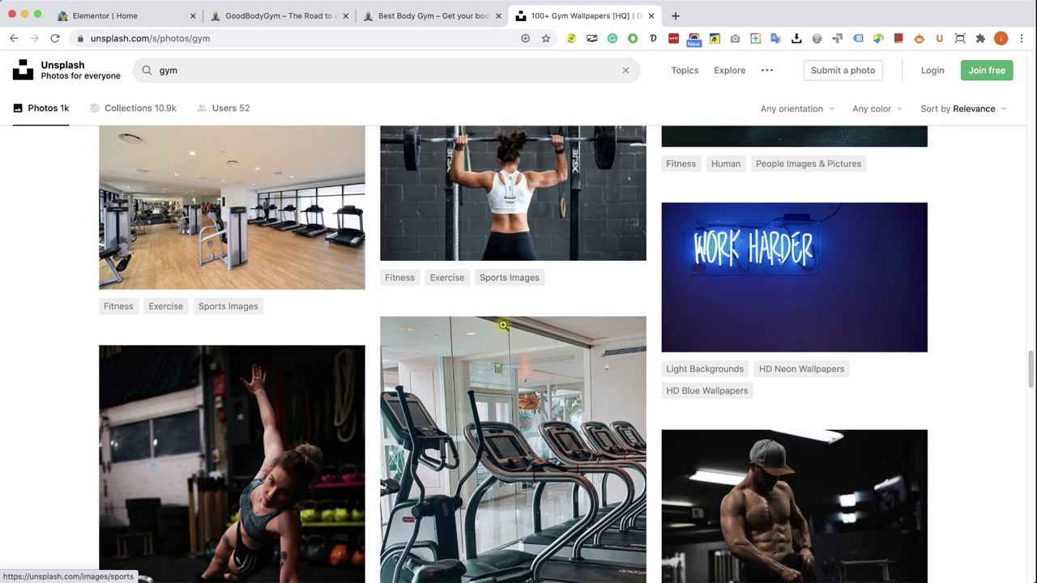
pyautogui.scroll(-11, 503, 325)
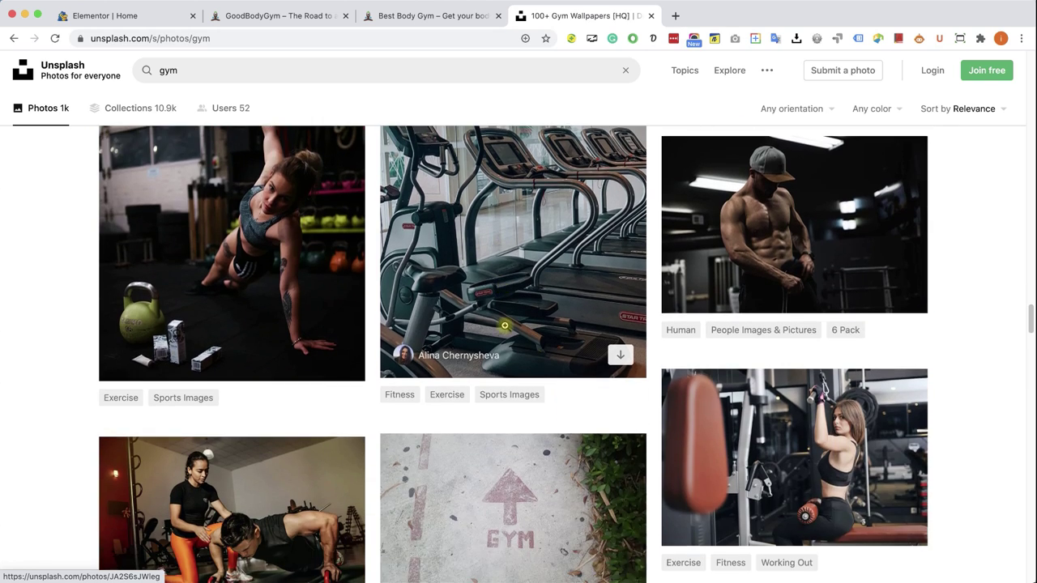
pyautogui.scroll(-5, 504, 325)
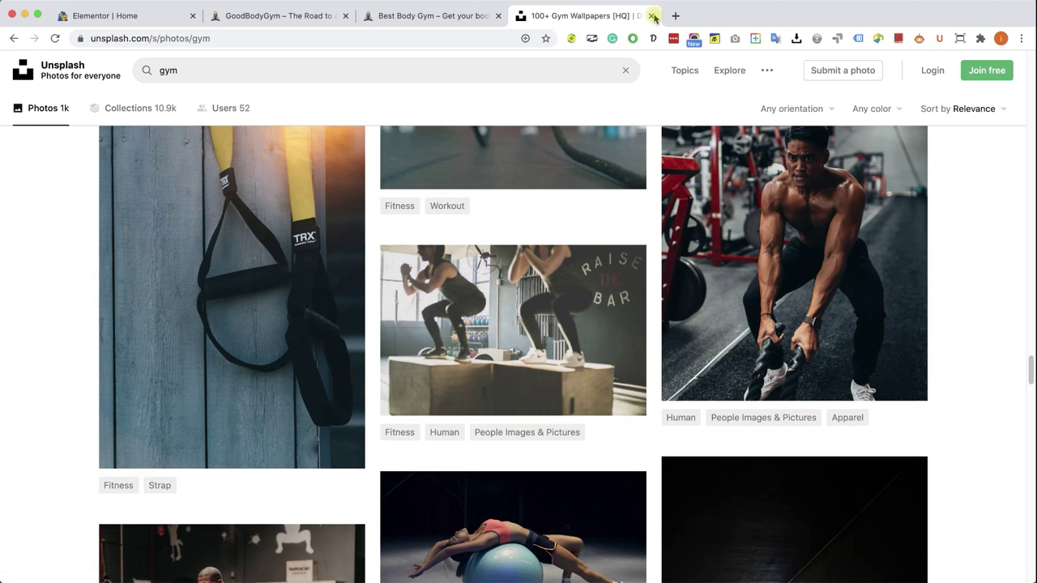
# Step: Close the Unsplash tab and open Shutterstock from the course booklet PDF
pyautogui.press('super+w')
pyautogui.click(781, 576)
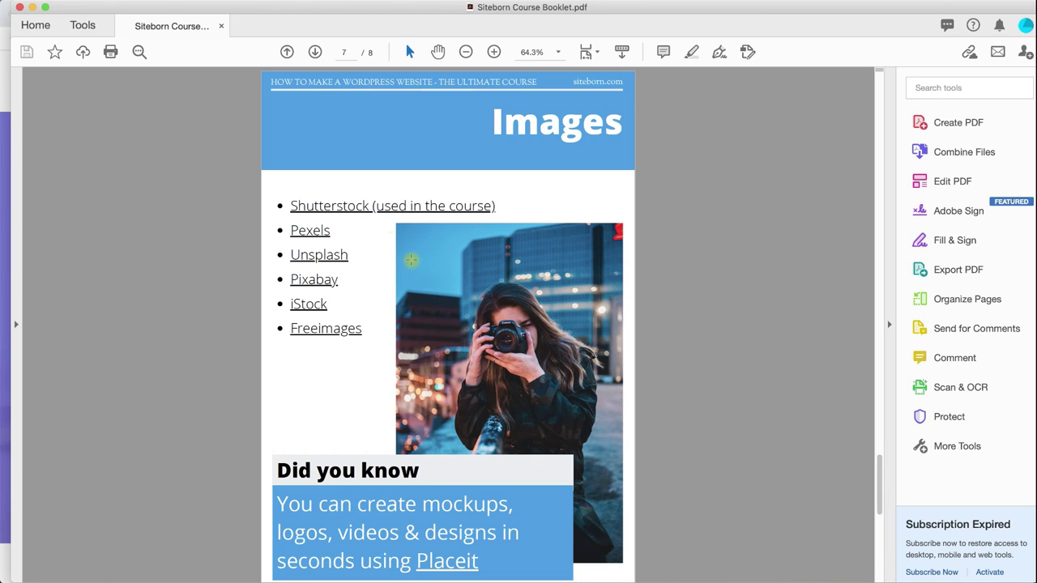
pyautogui.click(364, 209)
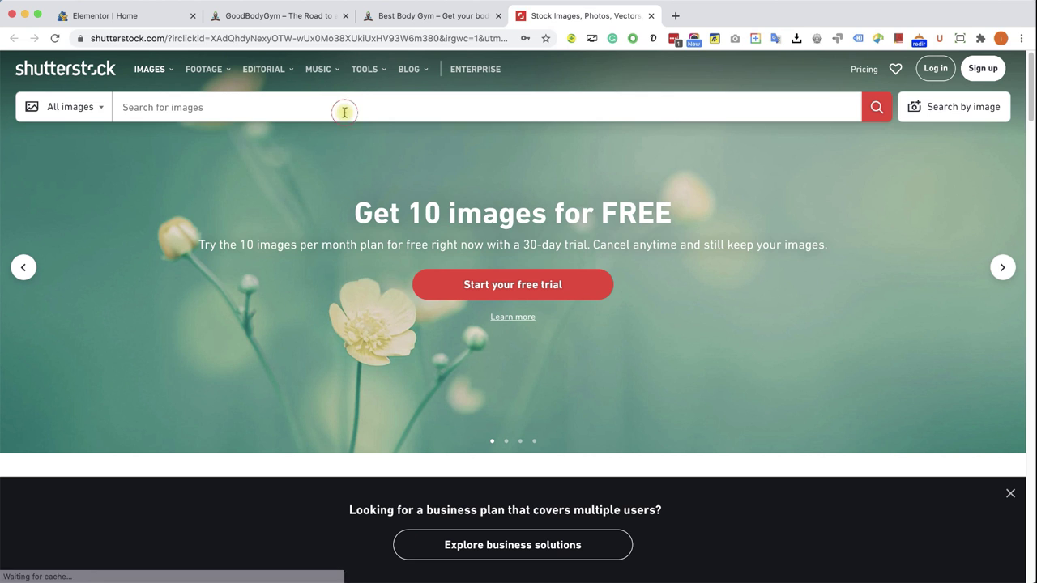
# Step: Search Shutterstock for 'gym' and scroll through the stock image results
pyautogui.click(344, 112)
pyautogui.write('gym')
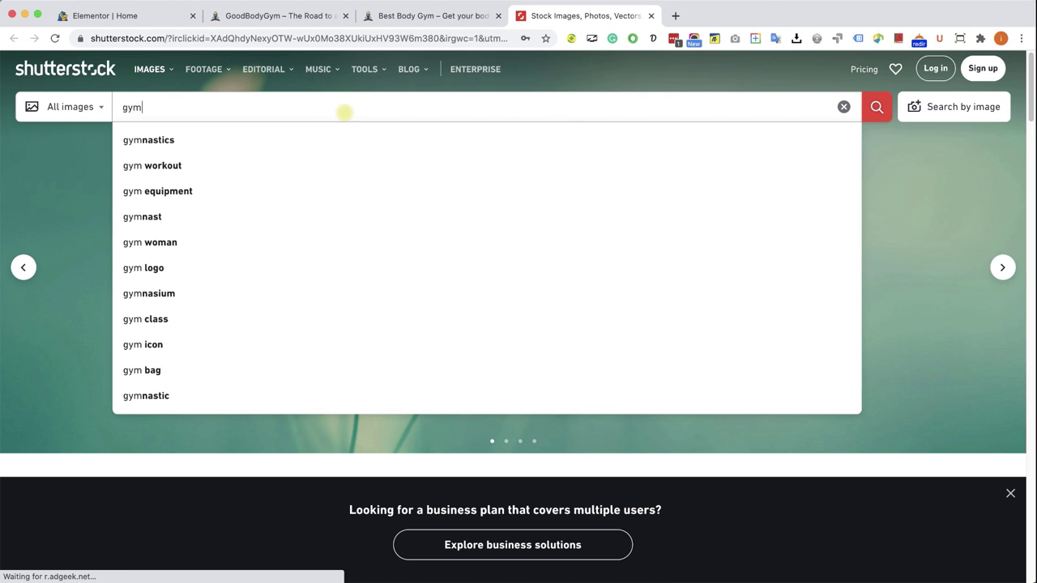
pyautogui.press('Return')
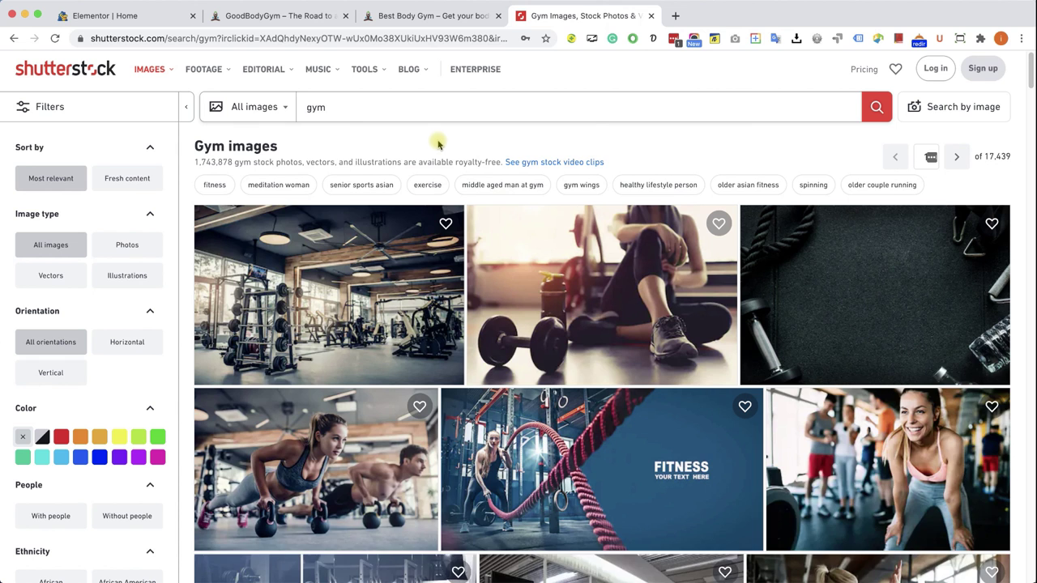
pyautogui.scroll(-2, 567, 243)
pyautogui.scroll(-3, 660, 357)
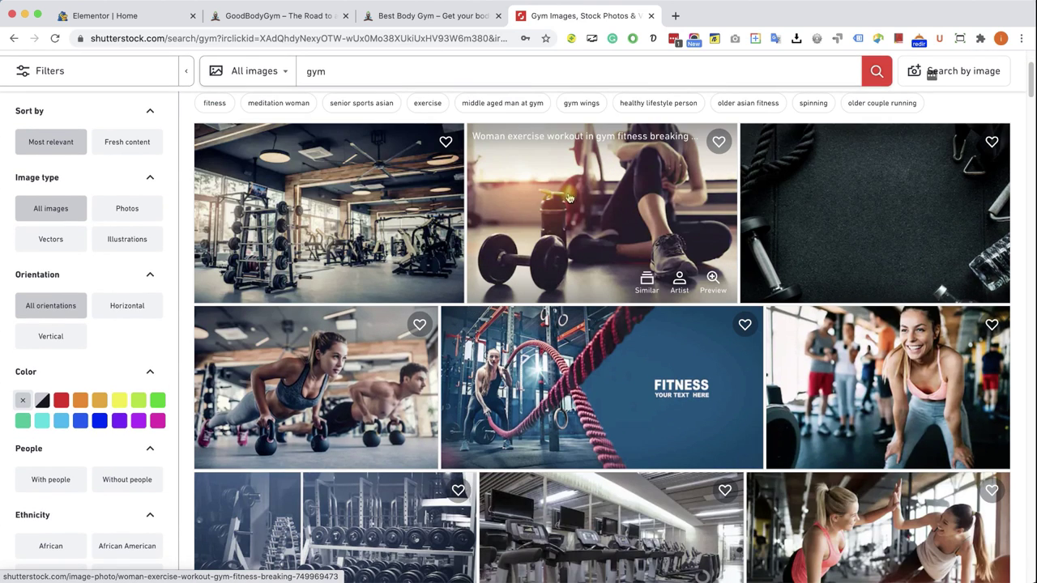
pyautogui.scroll(-5, 578, 240)
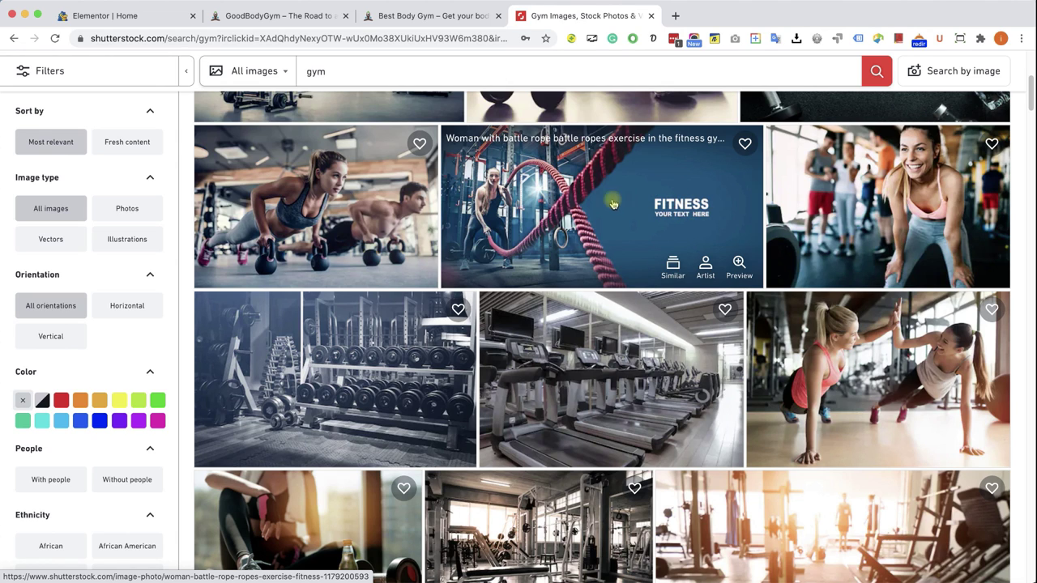
pyautogui.scroll(-3, 604, 212)
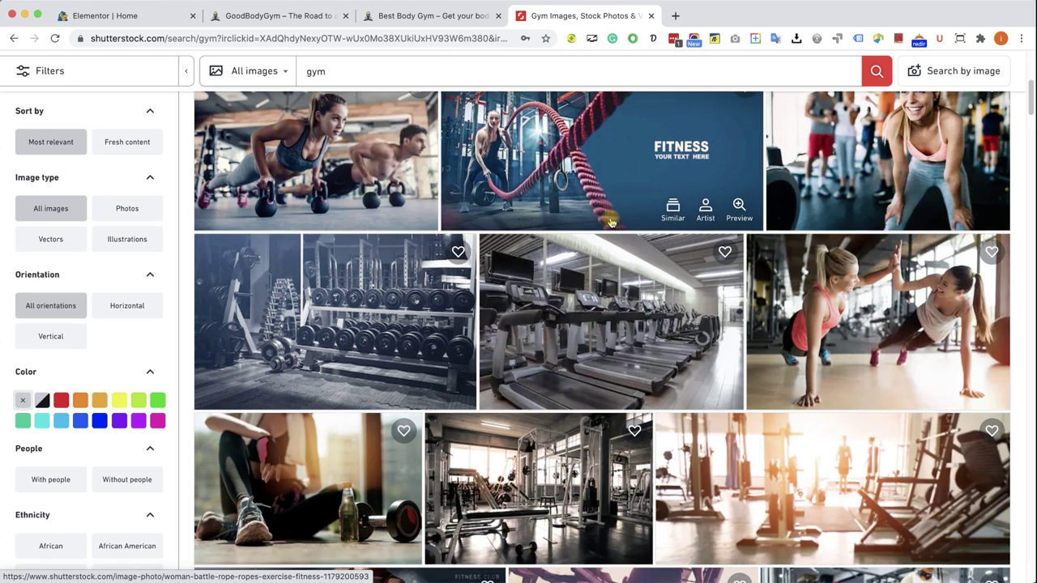
pyautogui.scroll(-10, 614, 226)
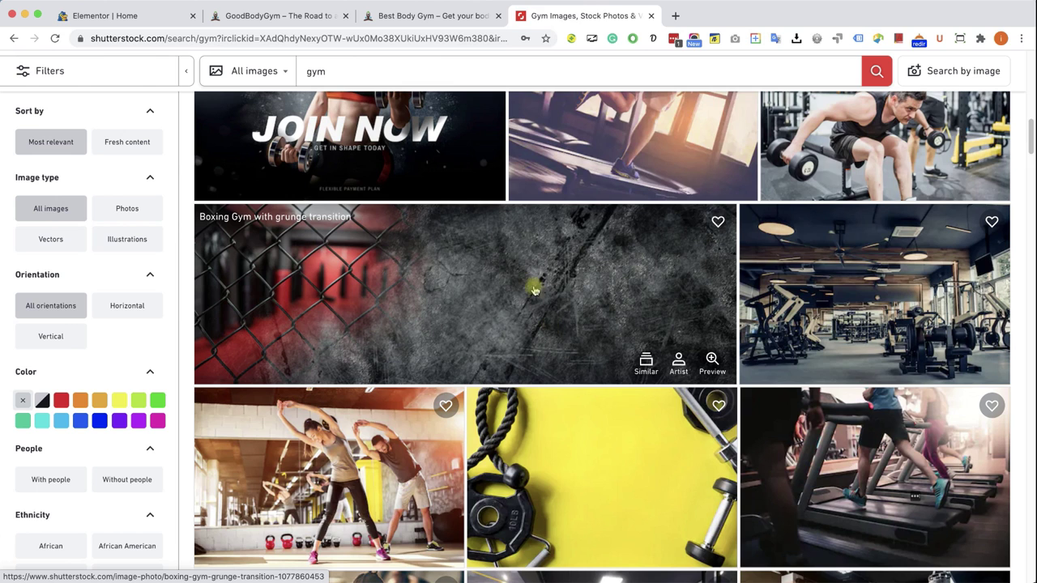
pyautogui.scroll(-5, 573, 303)
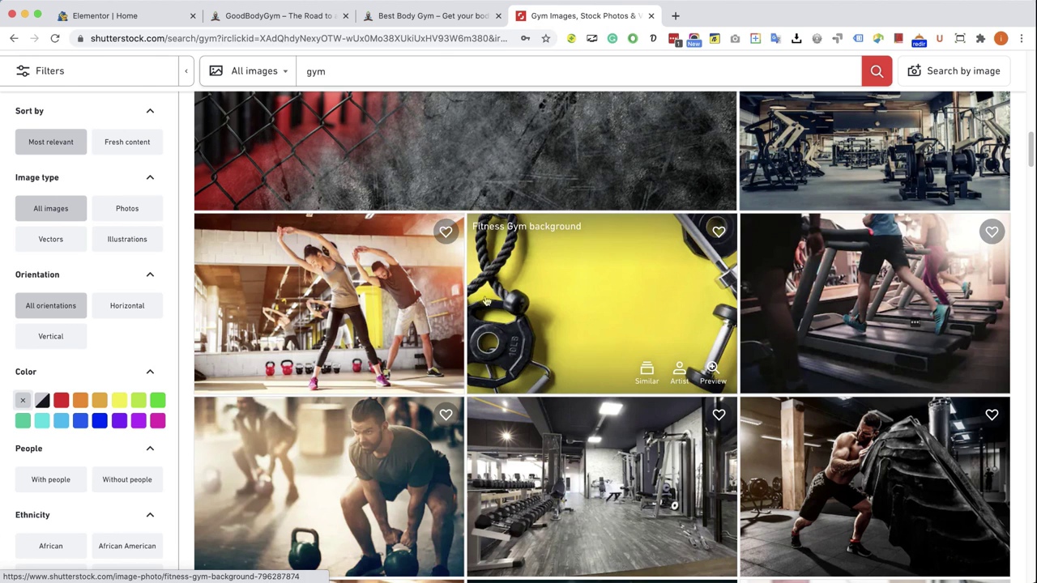
# Step: Upload Woman Streching.jpg to the media library and insert it as the section background image
pyautogui.click(652, 16)
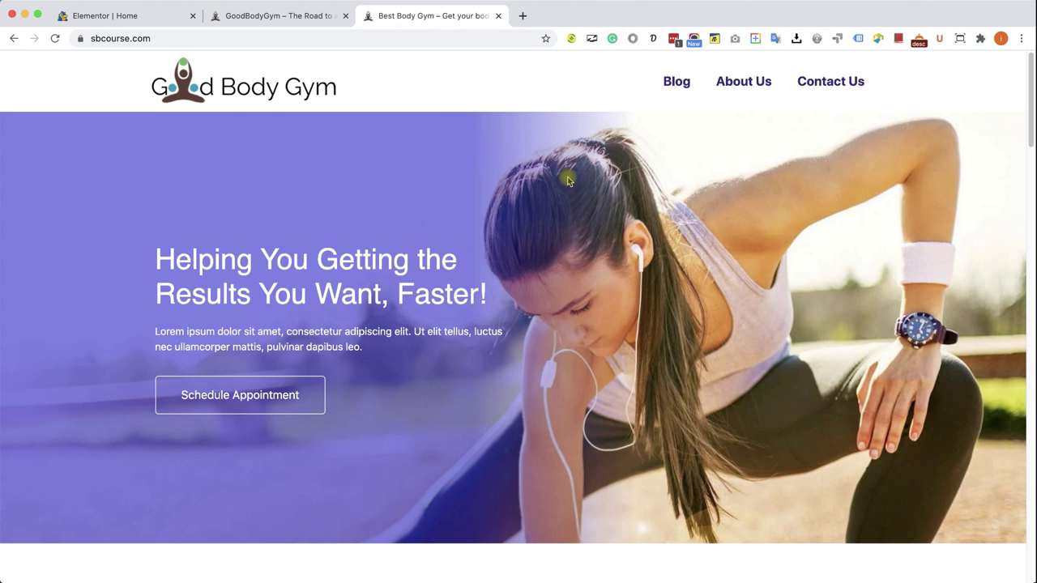
pyautogui.click(291, 21)
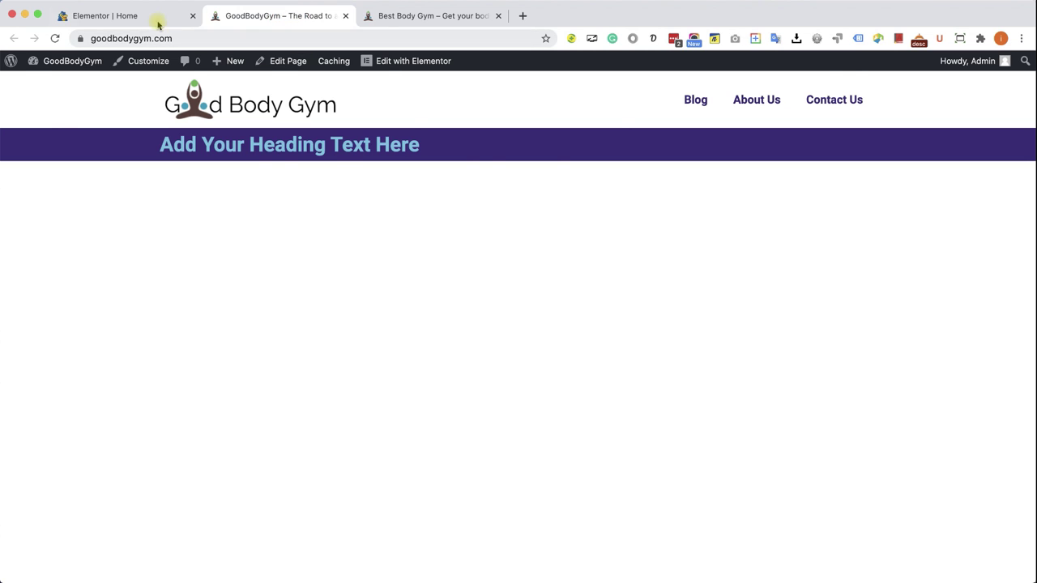
pyautogui.click(154, 18)
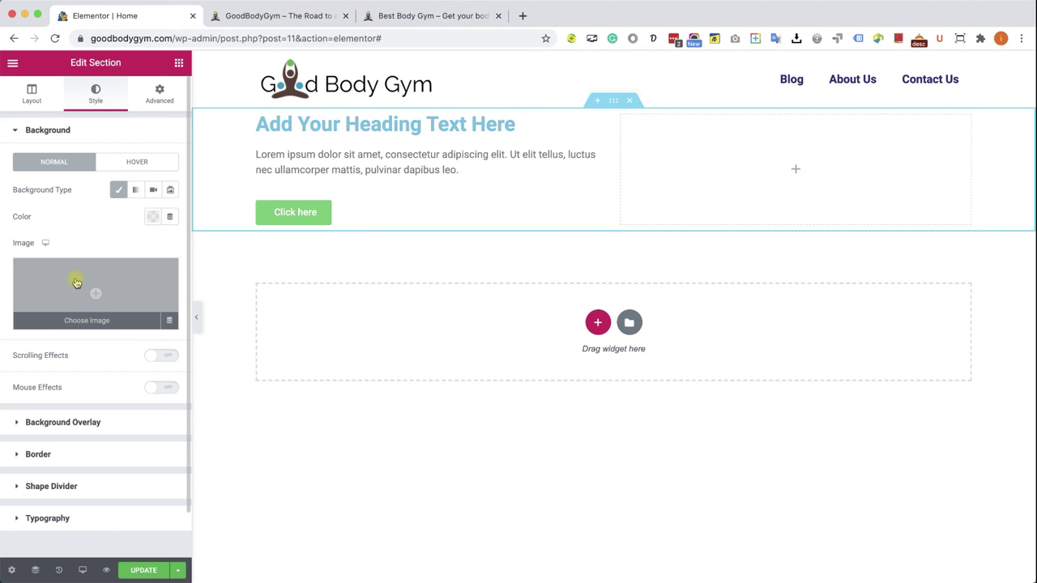
pyautogui.click(77, 281)
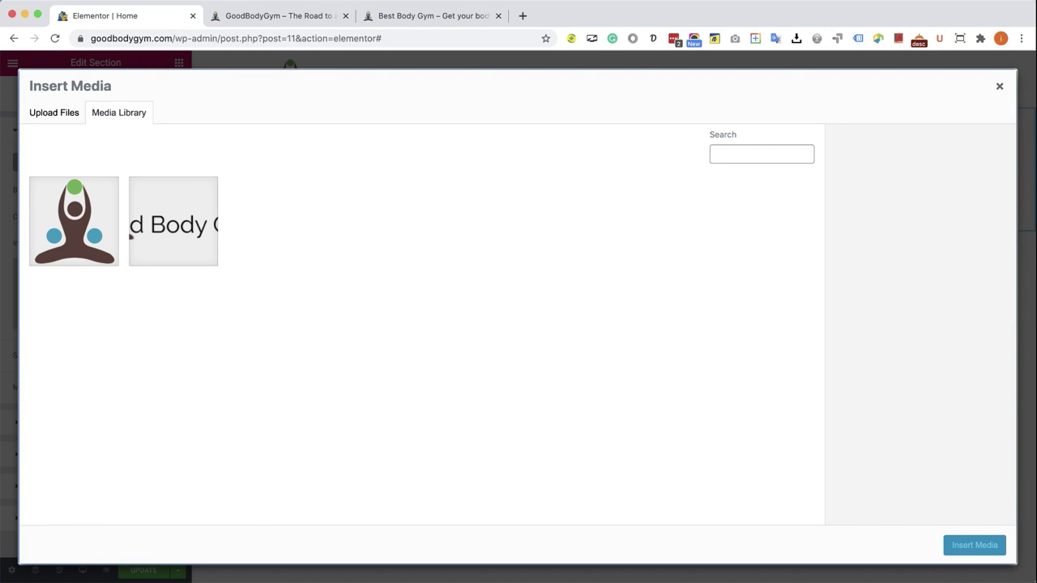
pyautogui.click(20, 572)
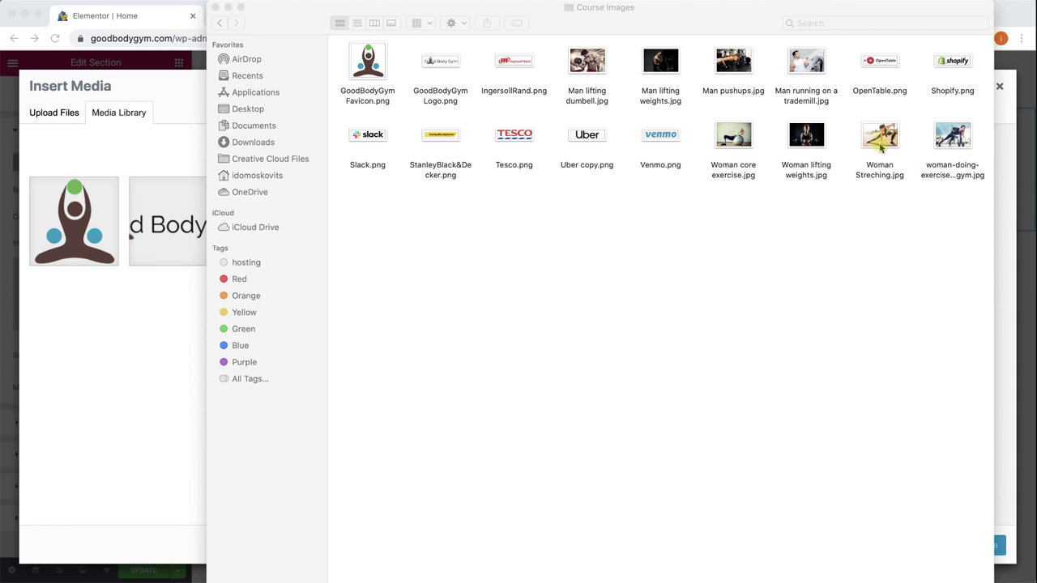
pyautogui.moveTo(881, 144); pyautogui.dragTo(59, 395)
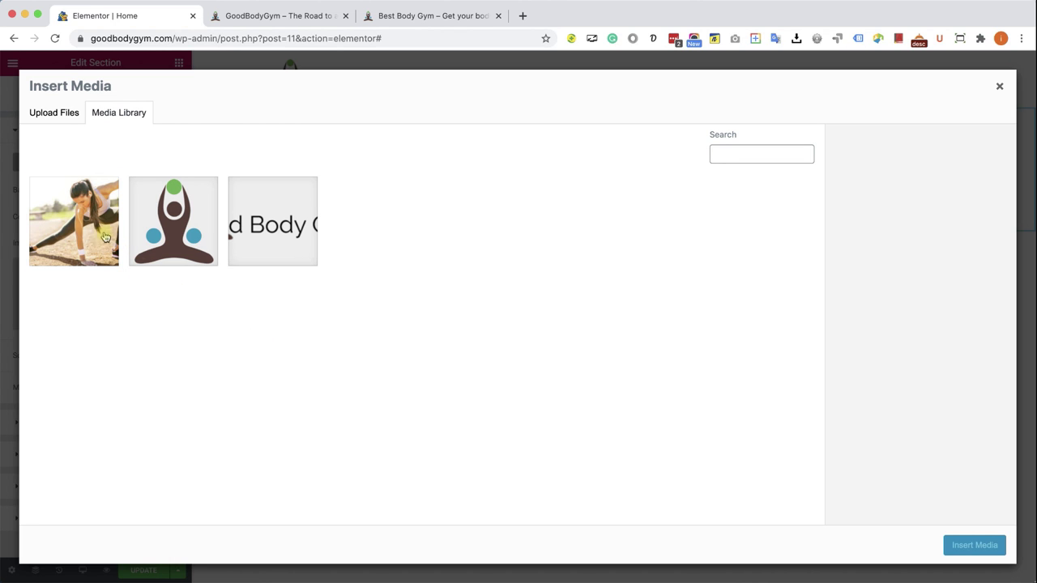
pyautogui.click(76, 215)
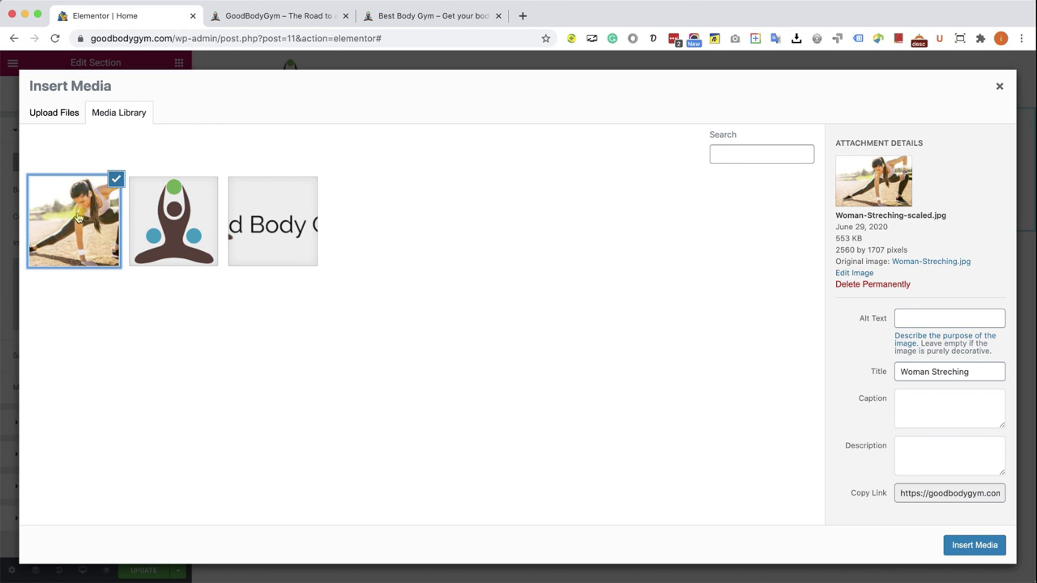
pyautogui.click(968, 545)
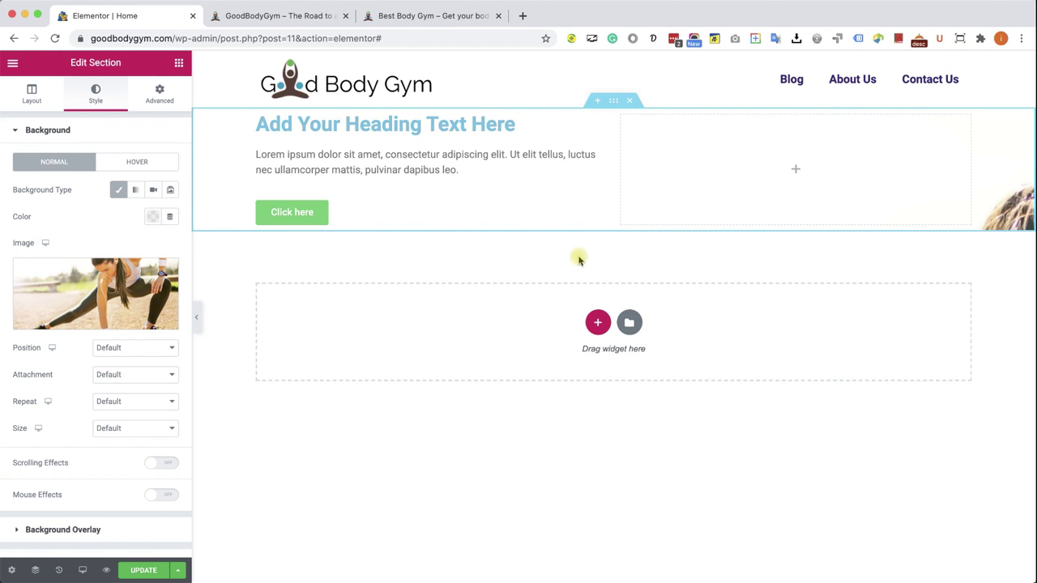
# Step: Set the background to Center Center, No-repeat and Cover, then compare with the reference site
pyautogui.click(109, 348)
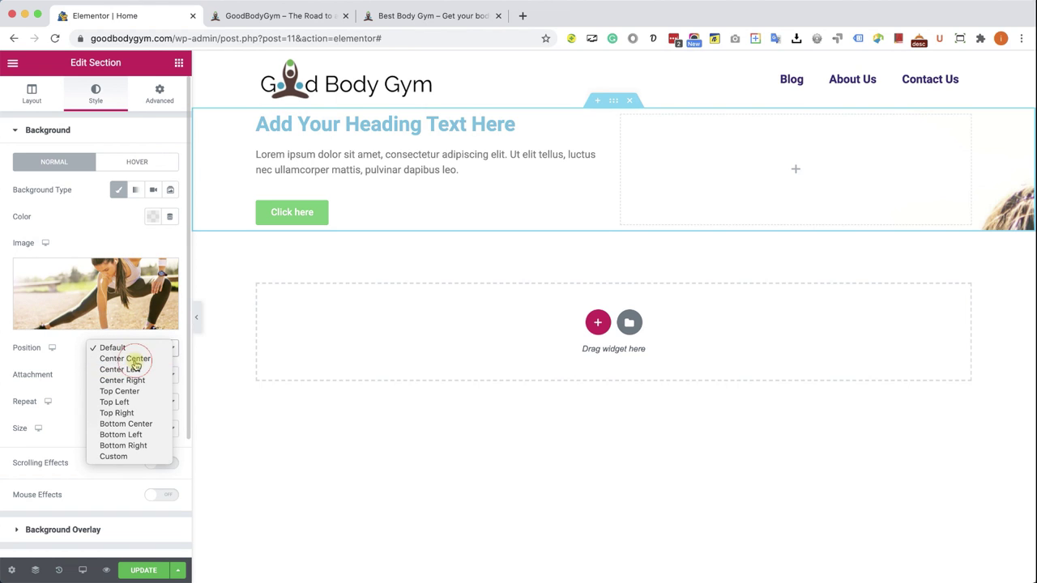
pyautogui.click(134, 359)
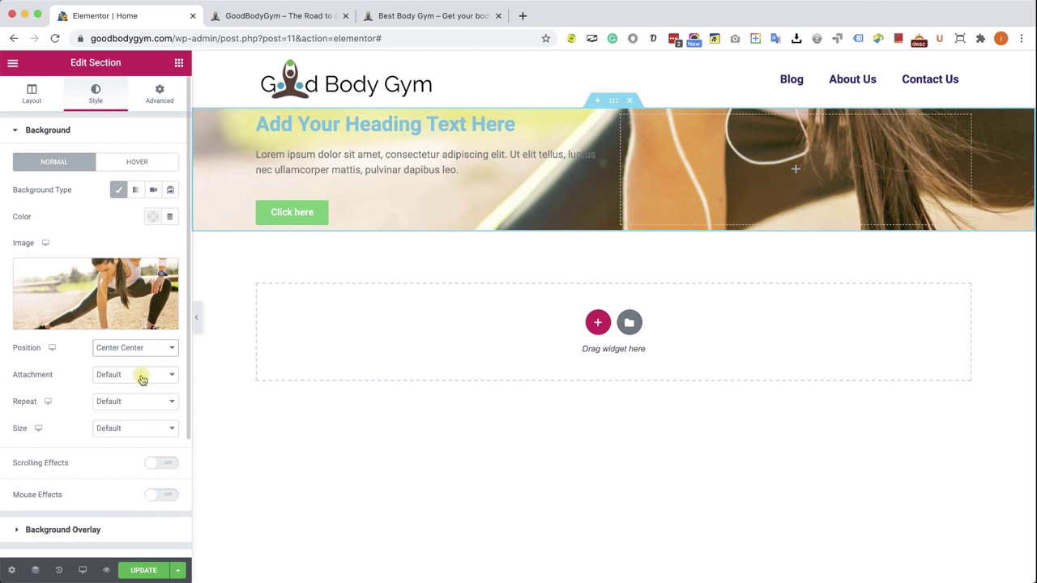
pyautogui.click(143, 404)
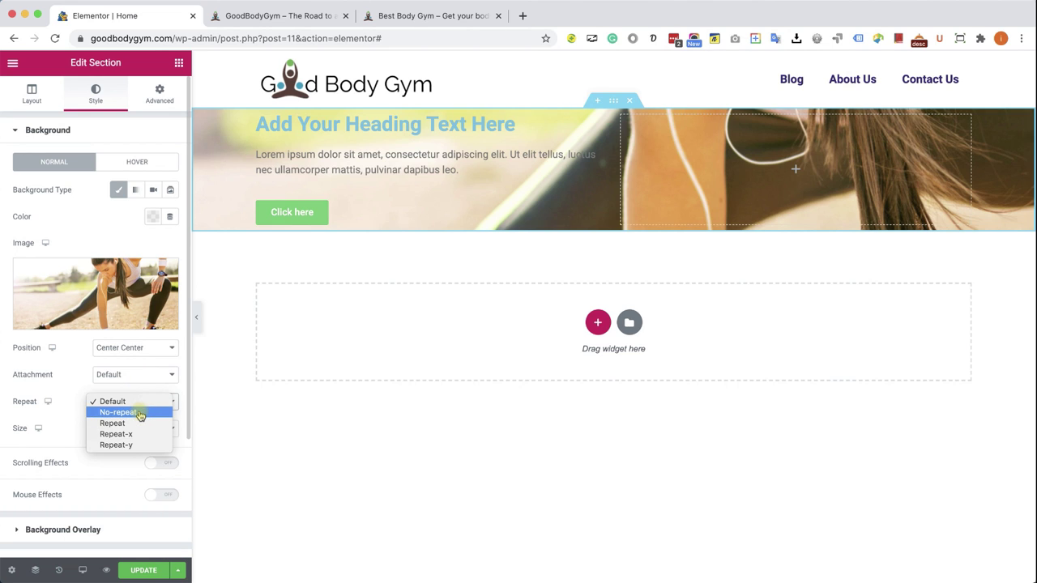
pyautogui.click(139, 413)
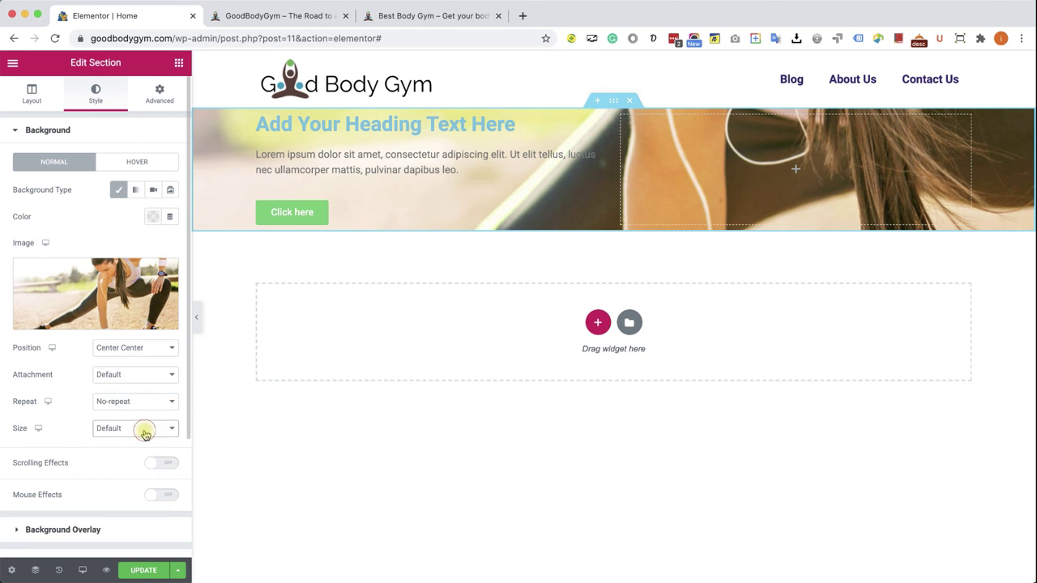
pyautogui.click(143, 427)
pyautogui.click(139, 449)
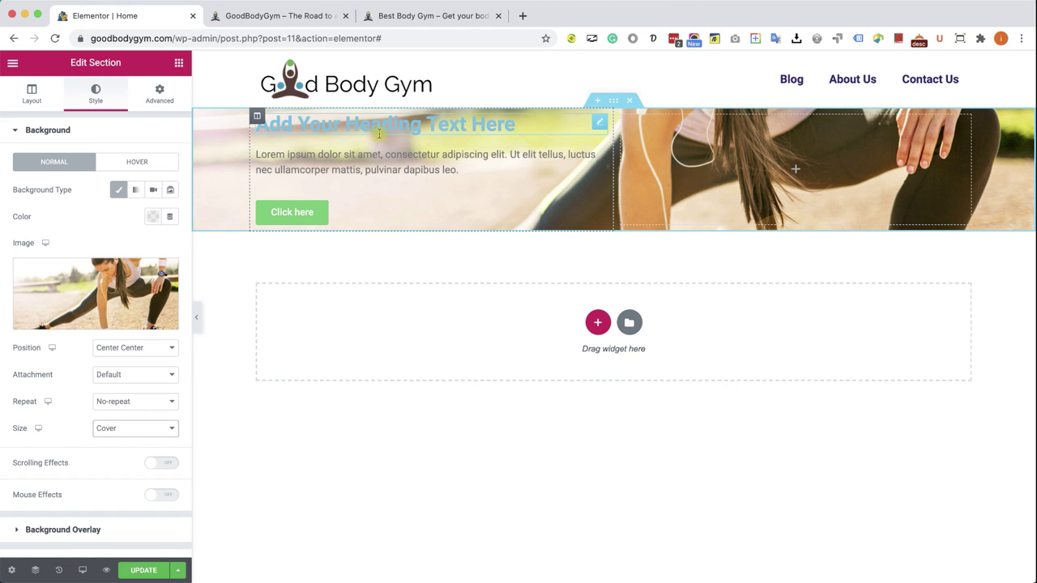
pyautogui.click(407, 15)
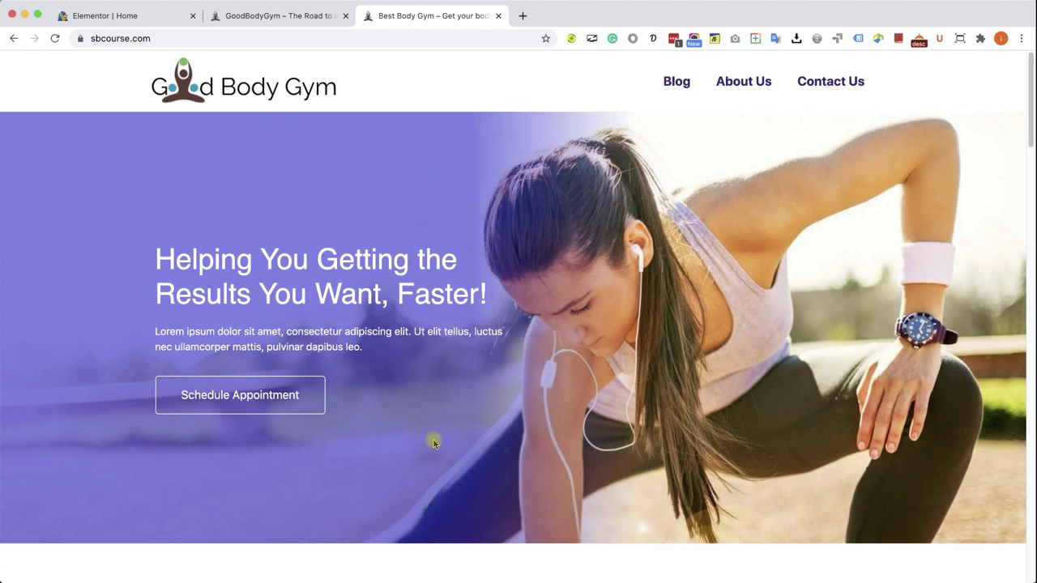
pyautogui.click(133, 17)
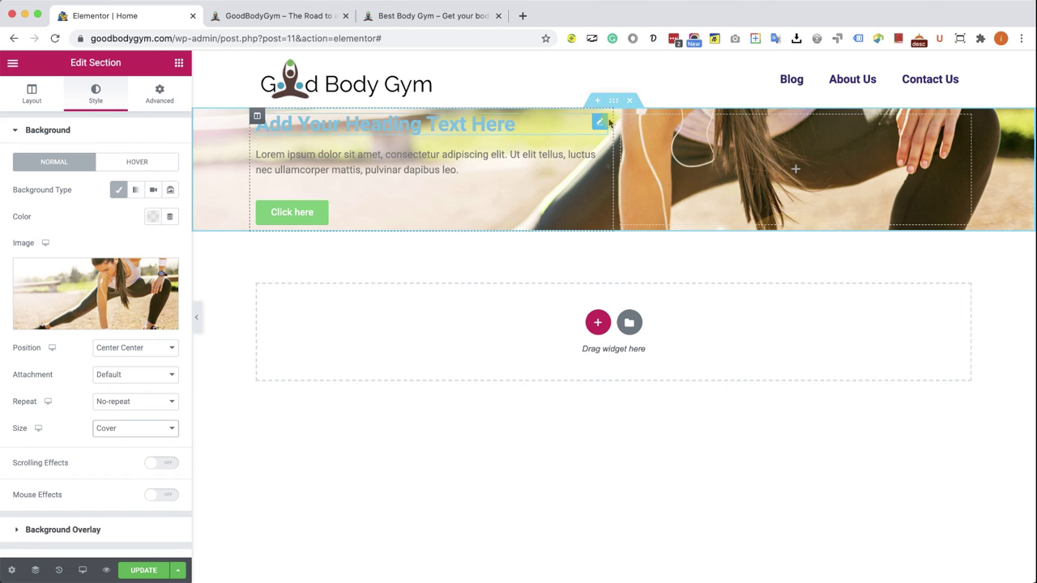
# Step: Set the section Height to Min Height with a minimum of 600 px
pyautogui.click(37, 96)
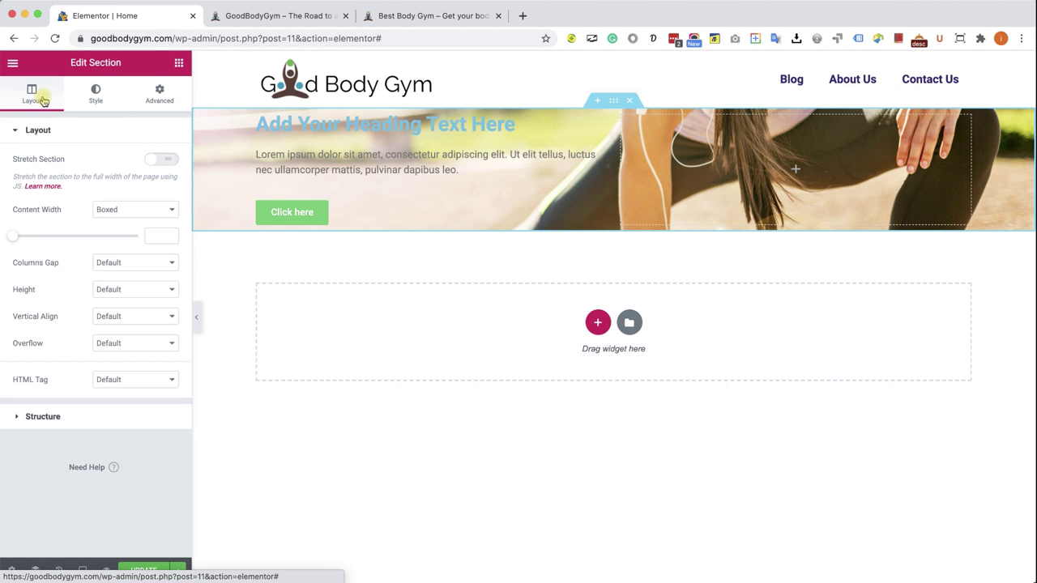
pyautogui.click(103, 291)
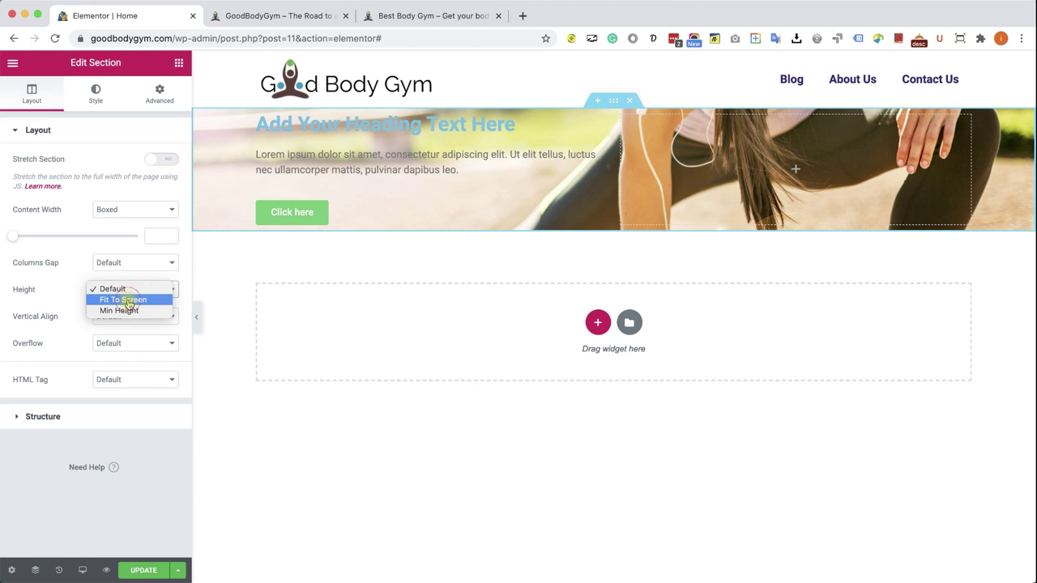
pyautogui.click(128, 302)
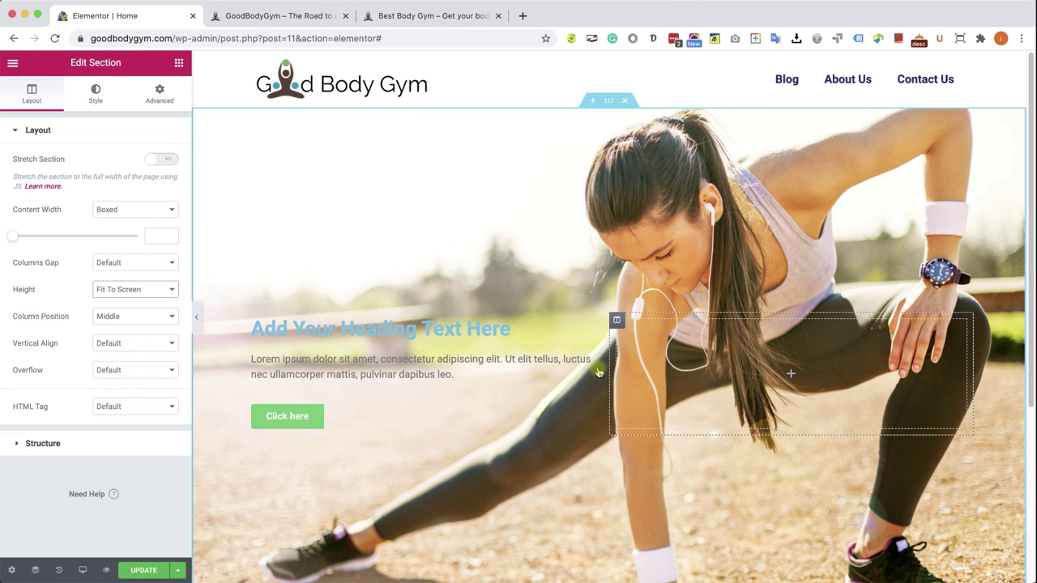
pyautogui.click(136, 292)
pyautogui.click(136, 300)
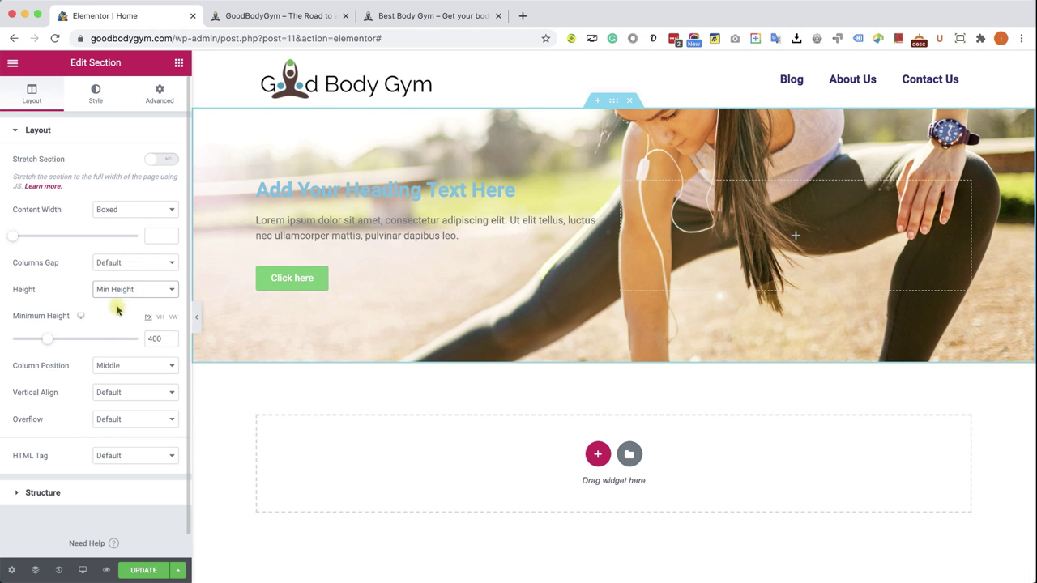
pyautogui.moveTo(48, 340); pyautogui.dragTo(65, 340)
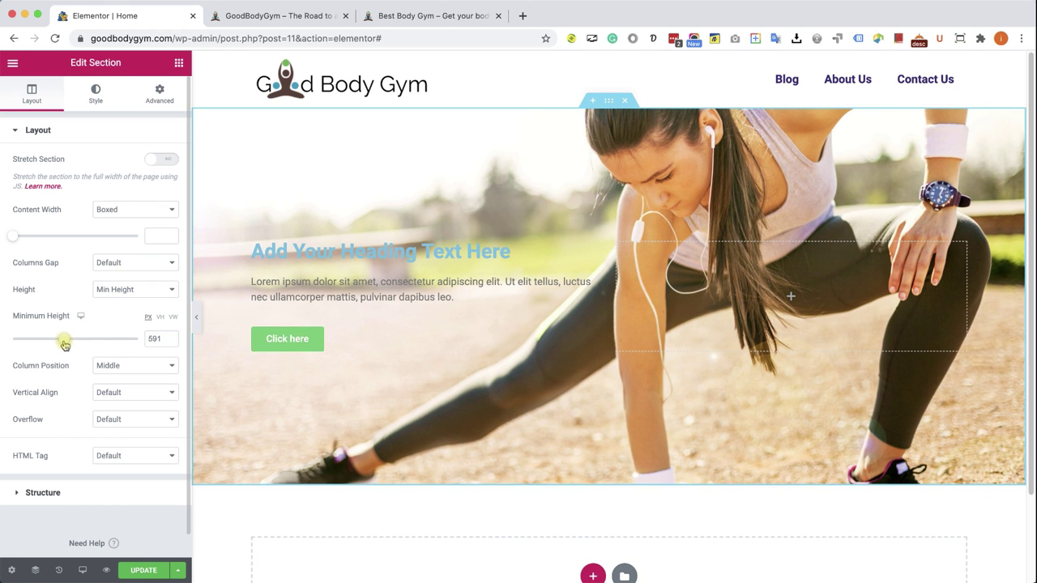
pyautogui.click(171, 338)
pyautogui.click(171, 339)
pyautogui.click(171, 339)
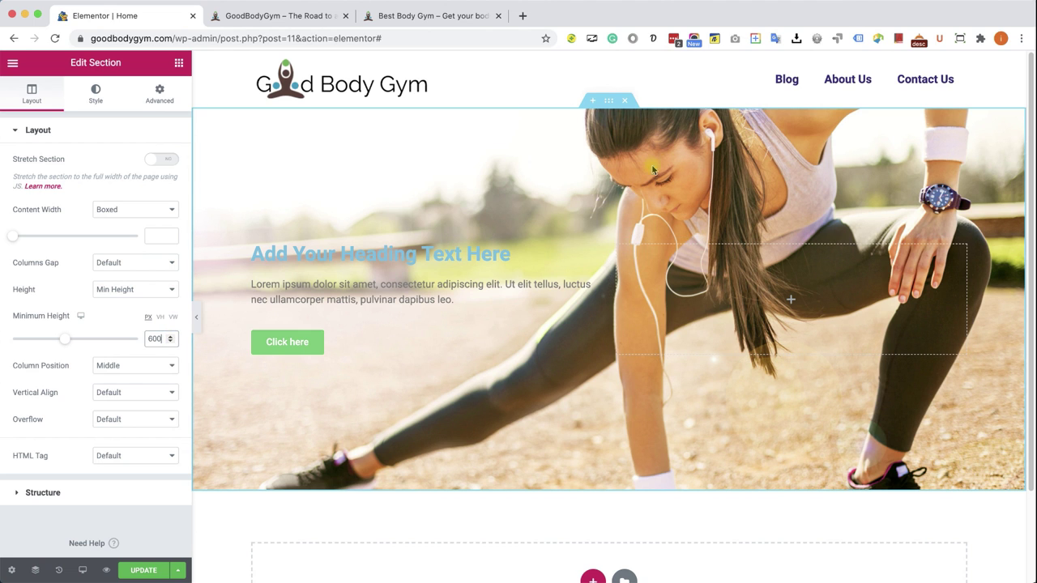
pyautogui.click(95, 94)
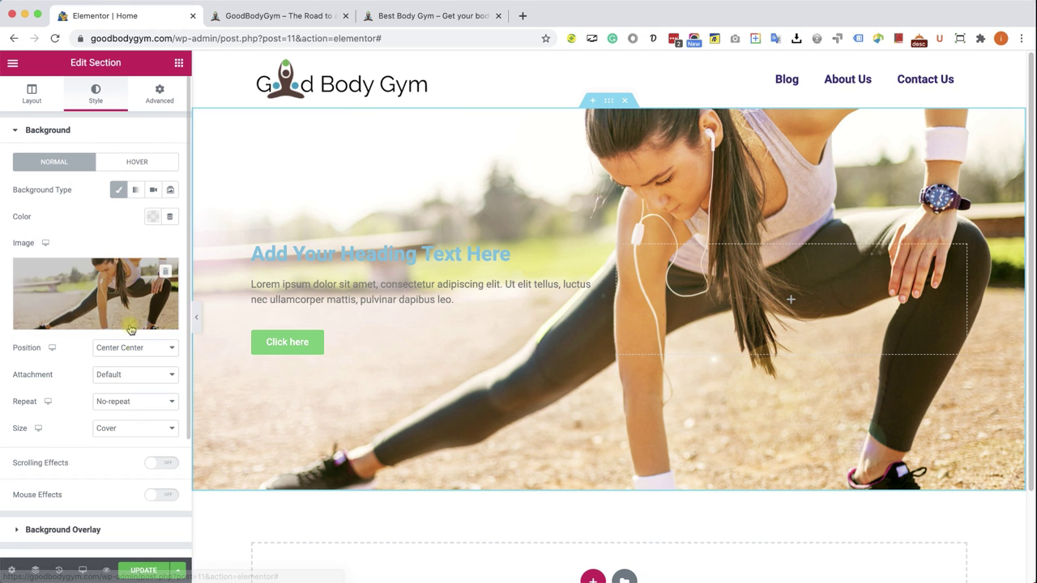
# Step: Anchor the background image at Top Center and compare with the reference site
pyautogui.click(139, 349)
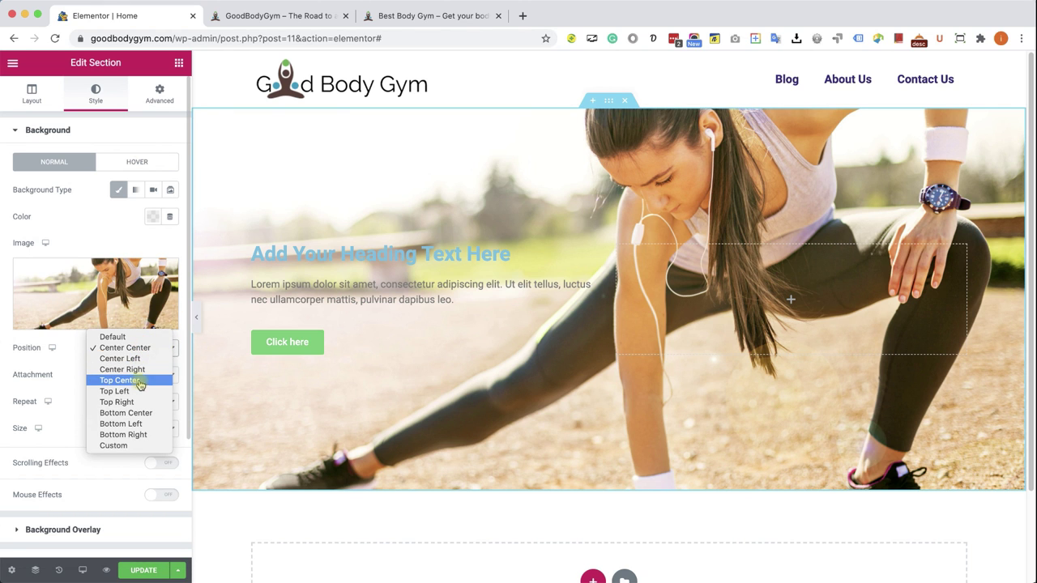
pyautogui.click(140, 381)
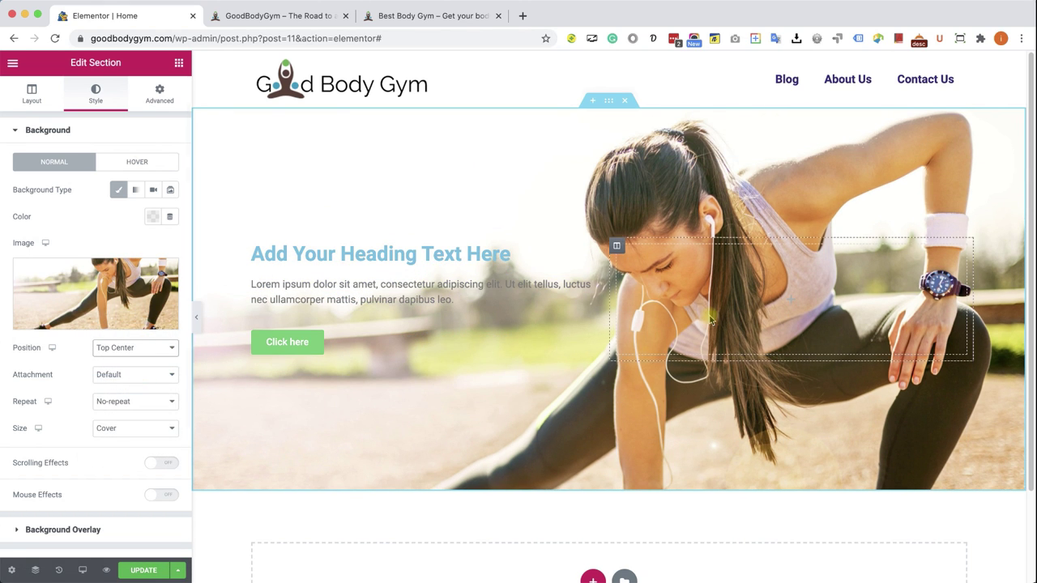
pyautogui.click(413, 18)
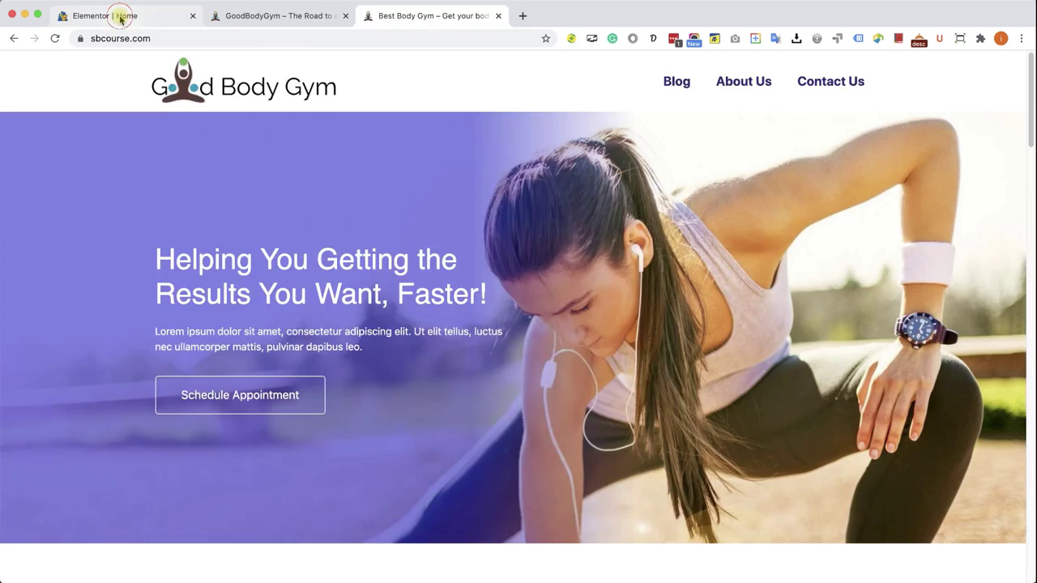
pyautogui.click(116, 16)
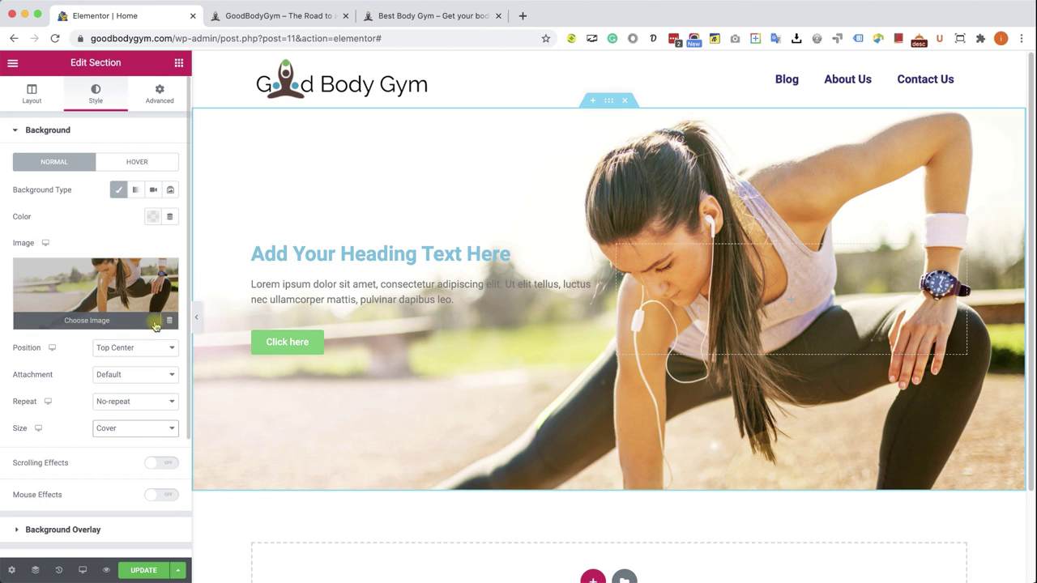
# Step: Make the background overlay a gradient from #3D2979 purple to fully transparent
pyautogui.click(96, 529)
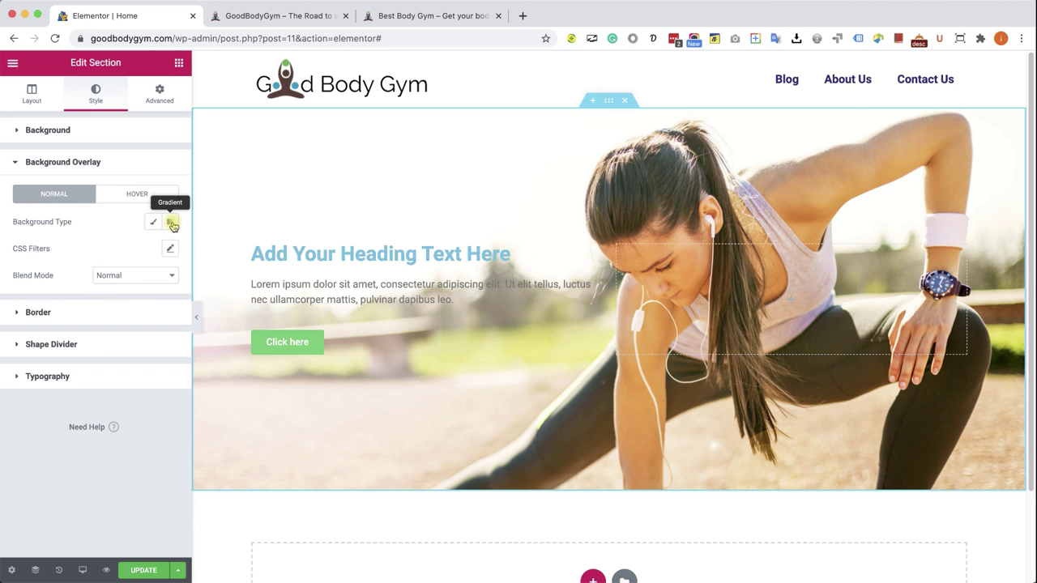
pyautogui.click(172, 224)
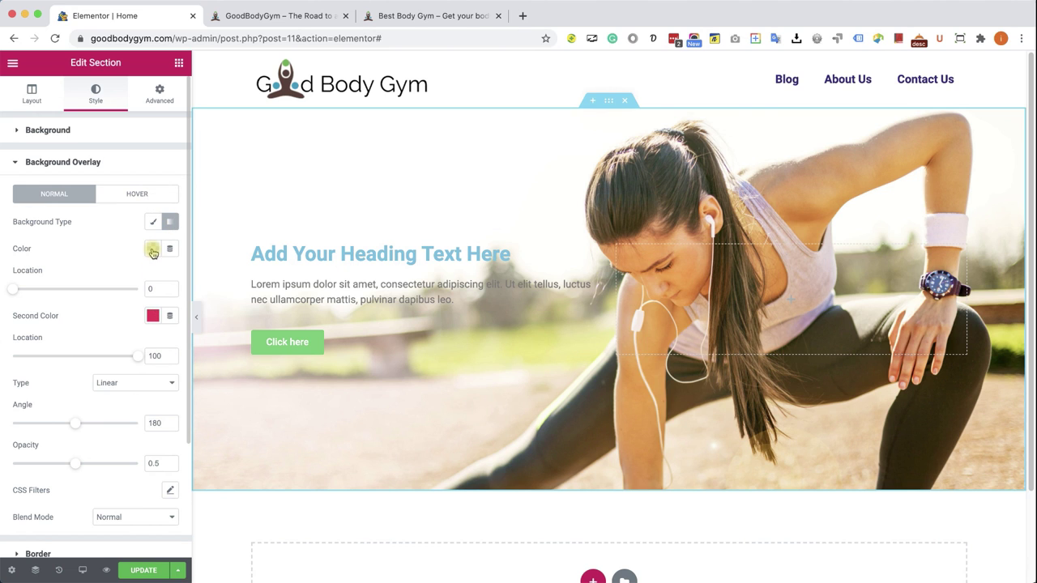
pyautogui.click(152, 251)
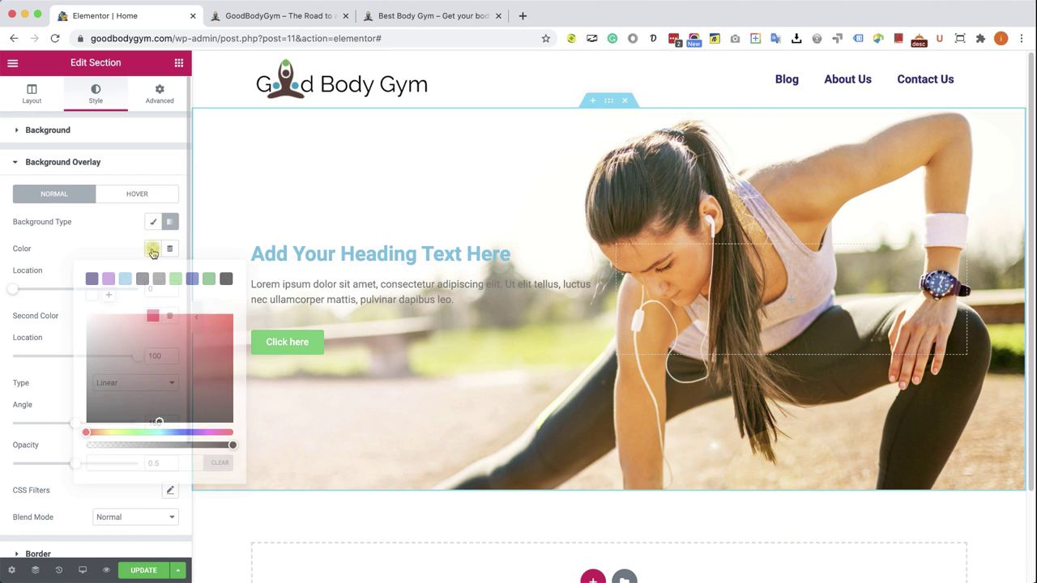
pyautogui.click(90, 280)
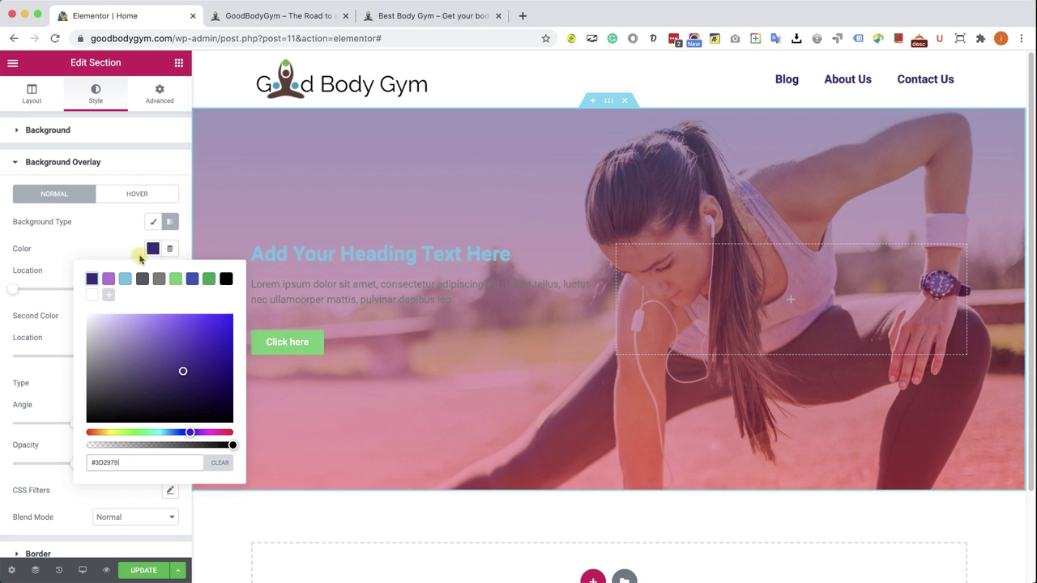
pyautogui.click(153, 249)
pyautogui.click(154, 317)
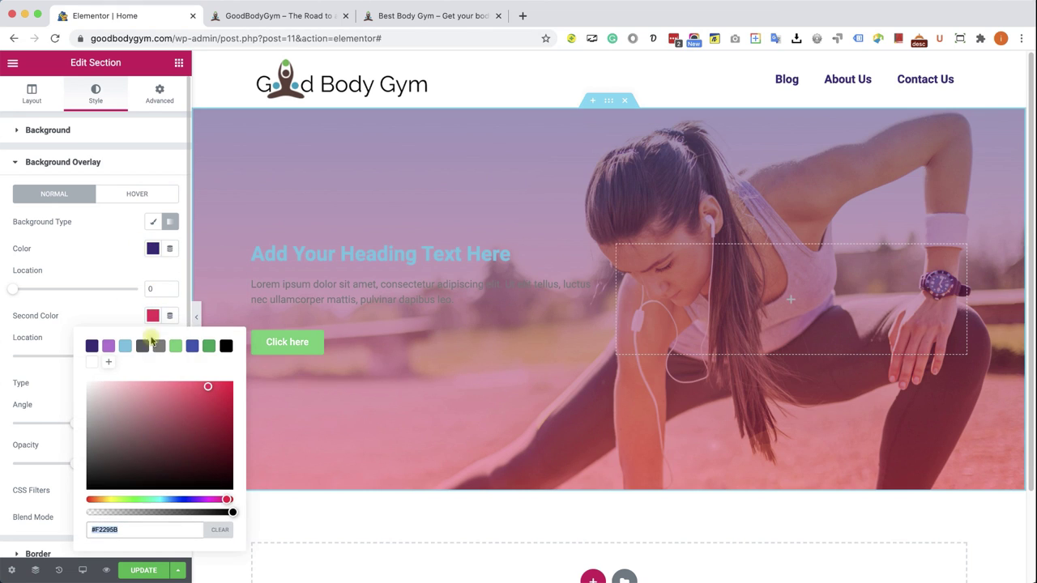
pyautogui.moveTo(232, 514); pyautogui.dragTo(65, 511)
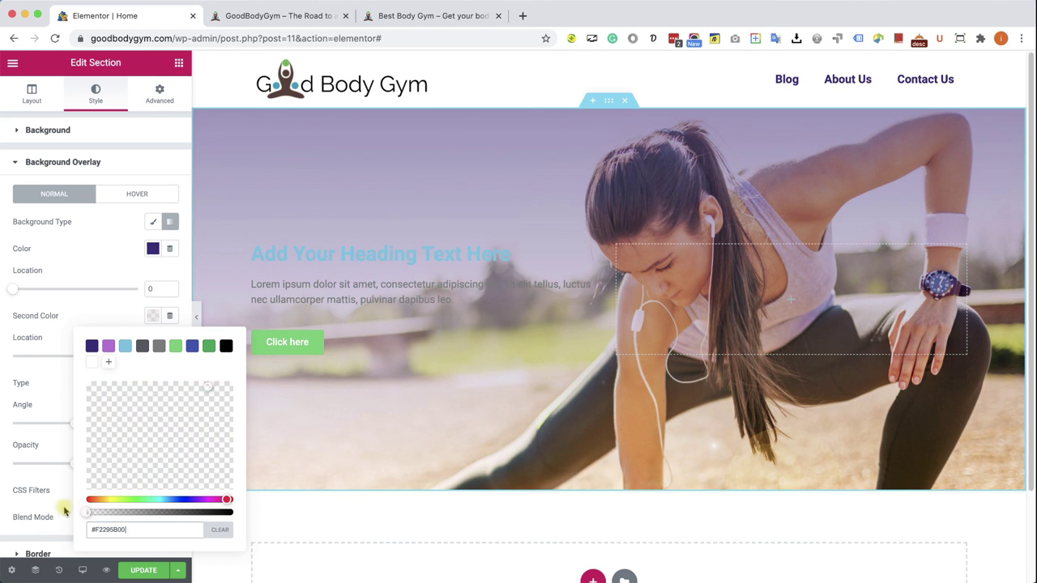
pyautogui.click(152, 317)
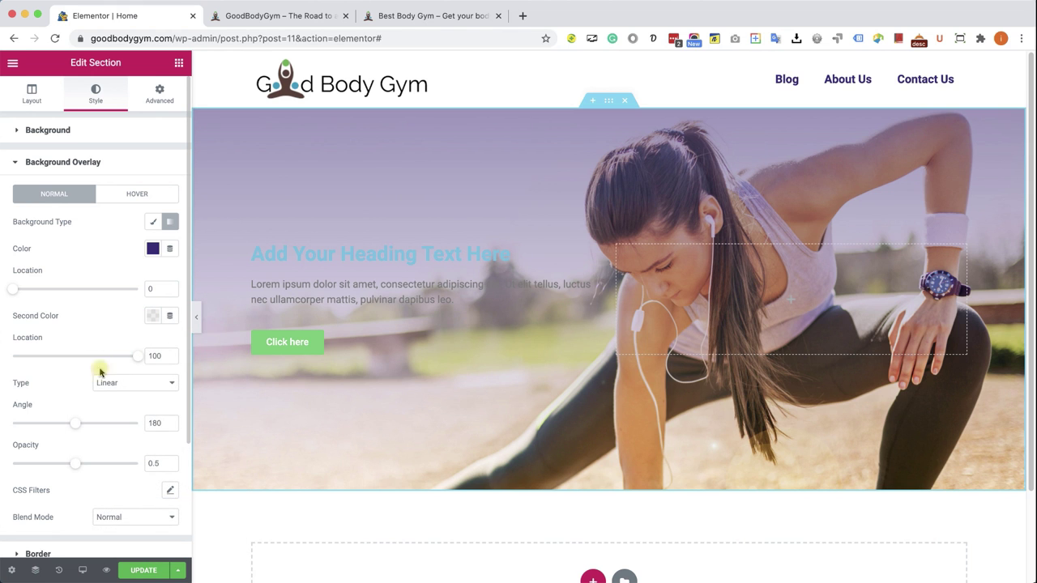
# Step: Set the gradient angle to 90 with color stop locations 50 and 58
pyautogui.moveTo(67, 429); pyautogui.dragTo(39, 429)
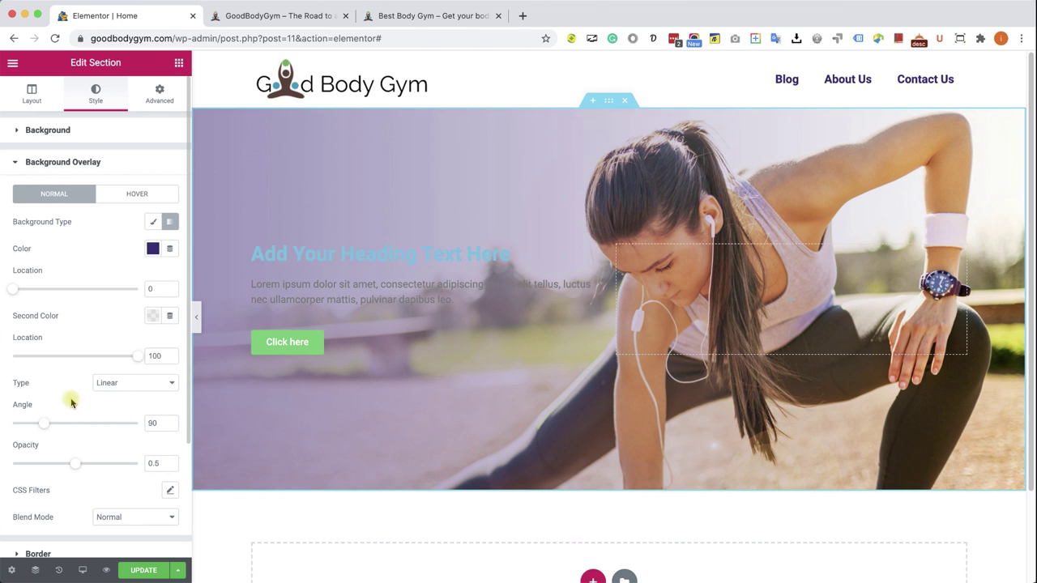
pyautogui.moveTo(13, 289); pyautogui.dragTo(63, 301)
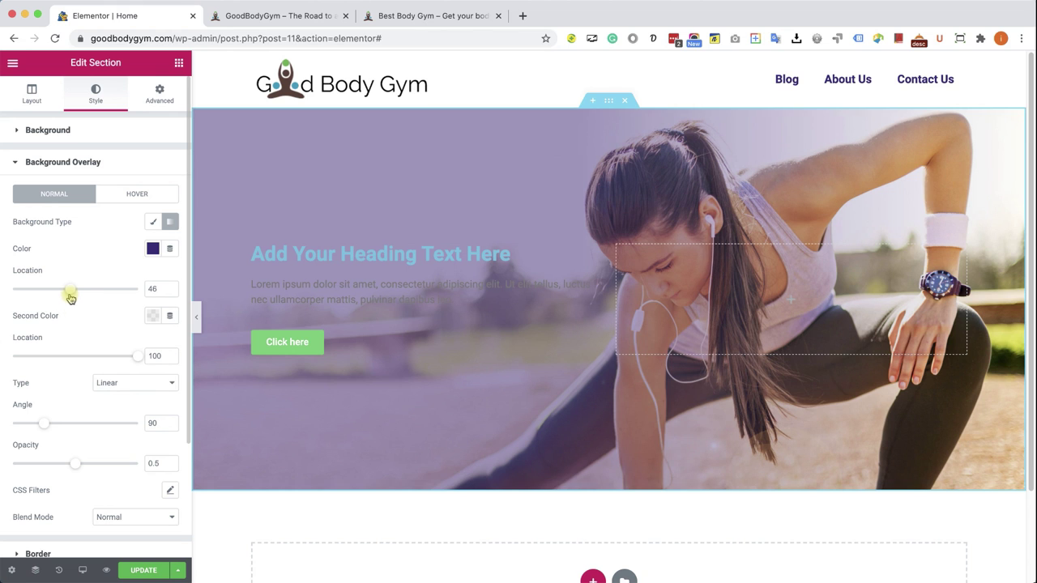
pyautogui.moveTo(134, 359); pyautogui.dragTo(80, 360)
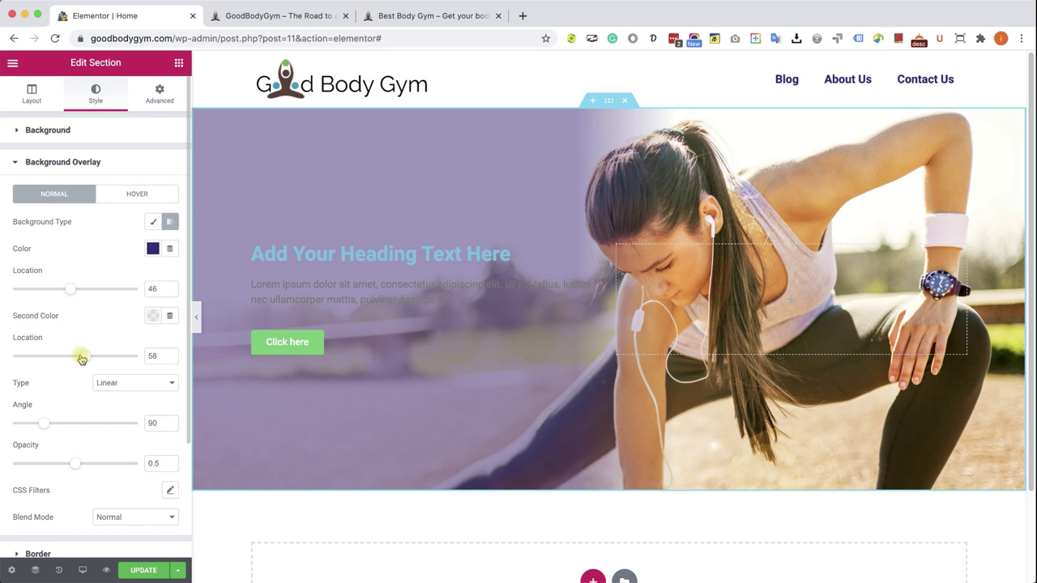
pyautogui.moveTo(71, 292); pyautogui.dragTo(75, 293)
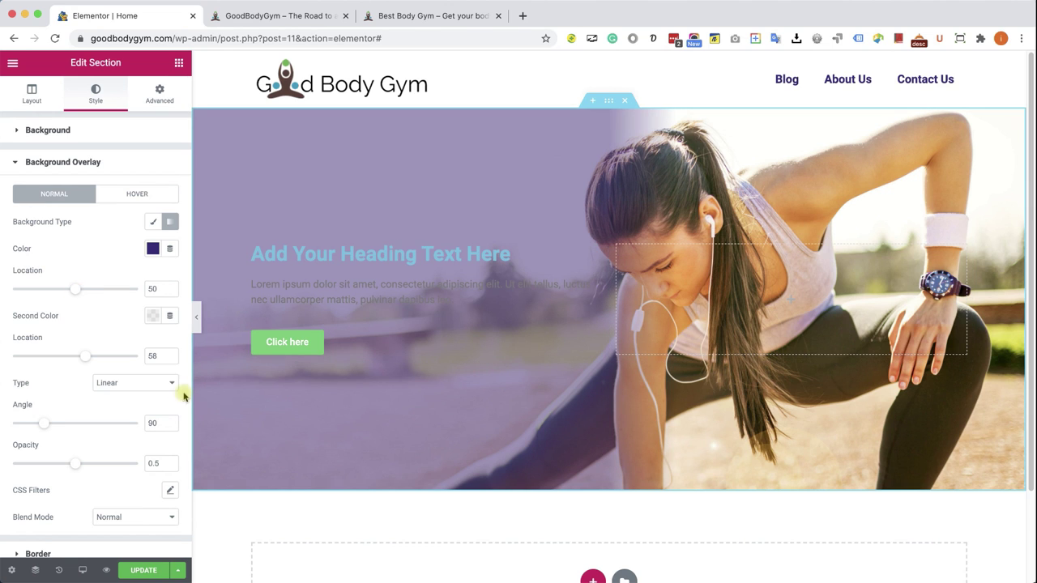
# Step: Raise the hero's purple gradient overlay opacity to 0.7
pyautogui.scroll(-2, 146, 407)
pyautogui.scroll(-1, 135, 418)
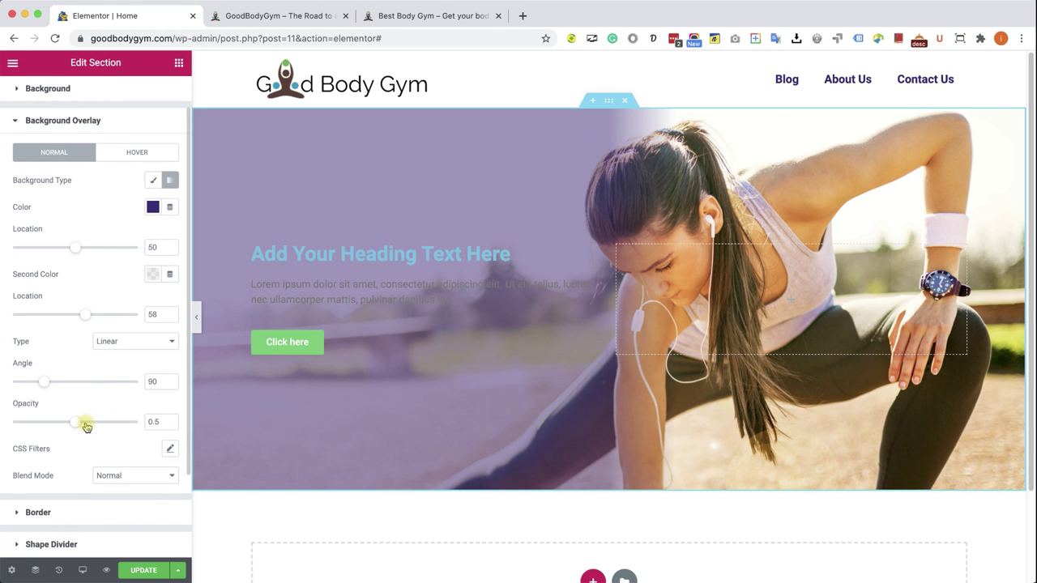
pyautogui.moveTo(75, 426); pyautogui.dragTo(93, 426)
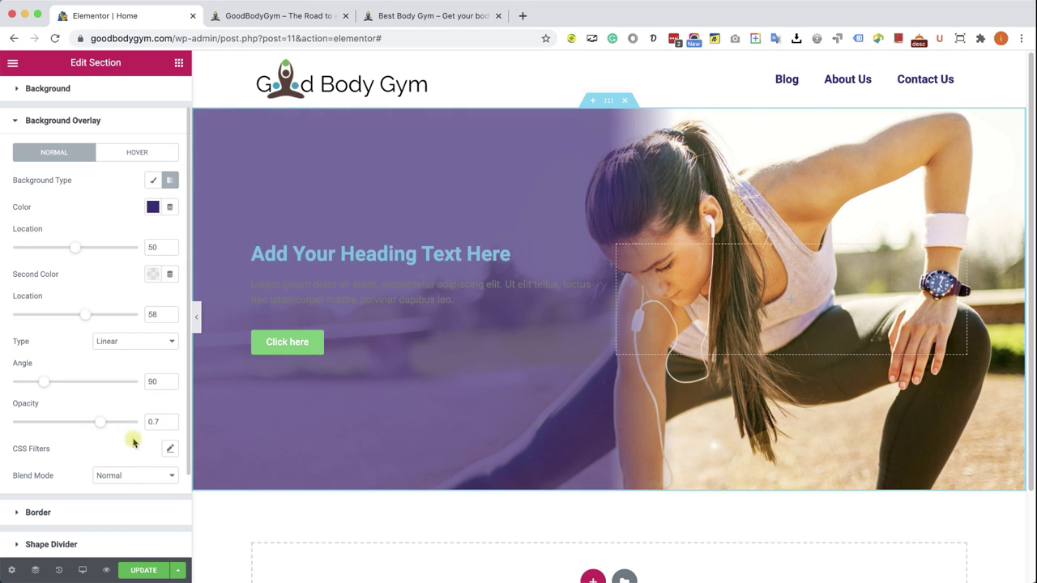
# Step: Try Multiply, Overlay, Lighten and Darken blend modes on the overlay, then revert to Normal
pyautogui.click(169, 477)
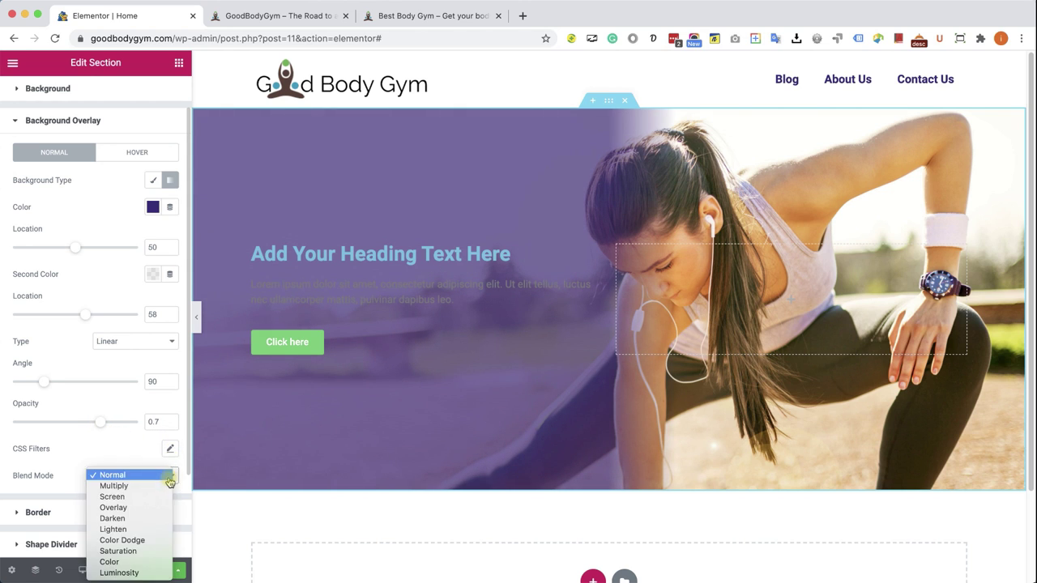
pyautogui.click(154, 485)
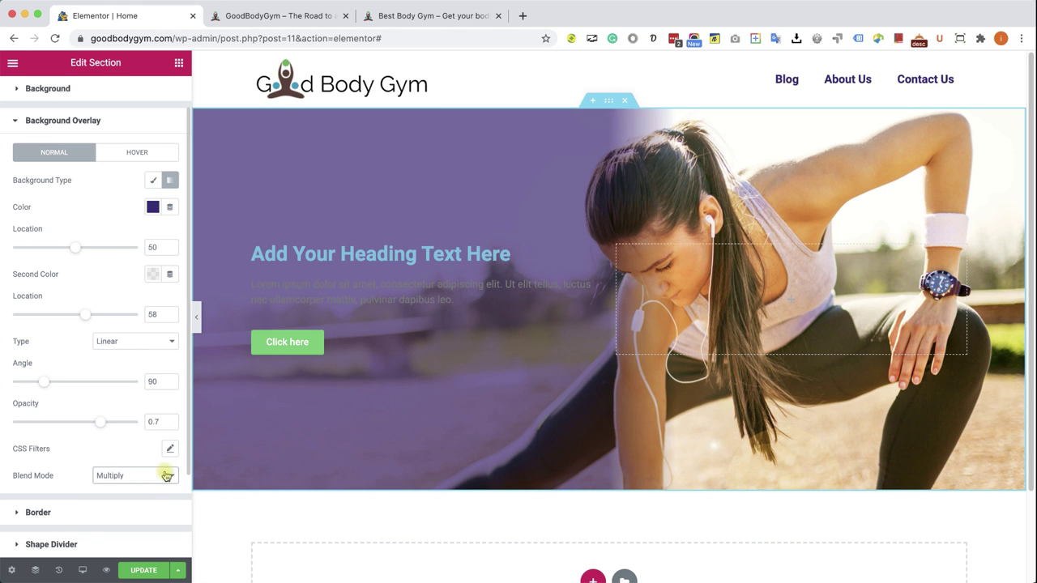
pyautogui.click(163, 476)
pyautogui.click(153, 496)
pyautogui.click(162, 475)
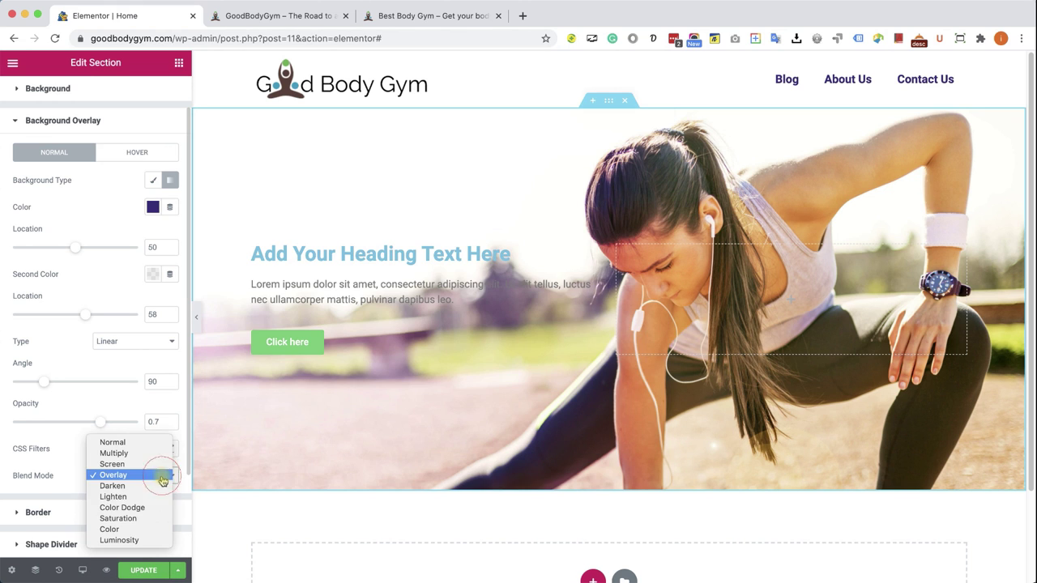
pyautogui.click(155, 498)
pyautogui.click(156, 476)
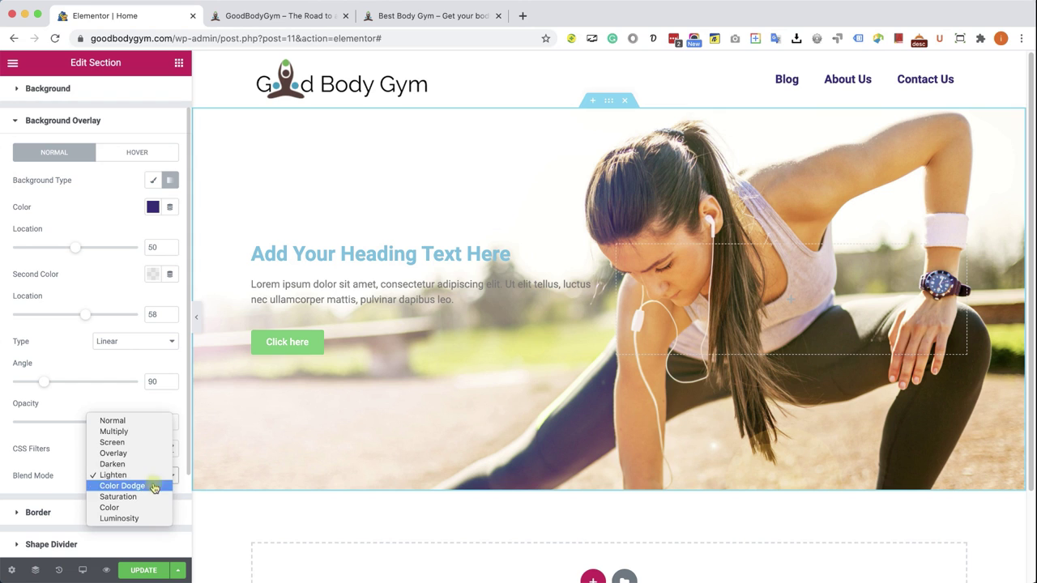
pyautogui.click(152, 467)
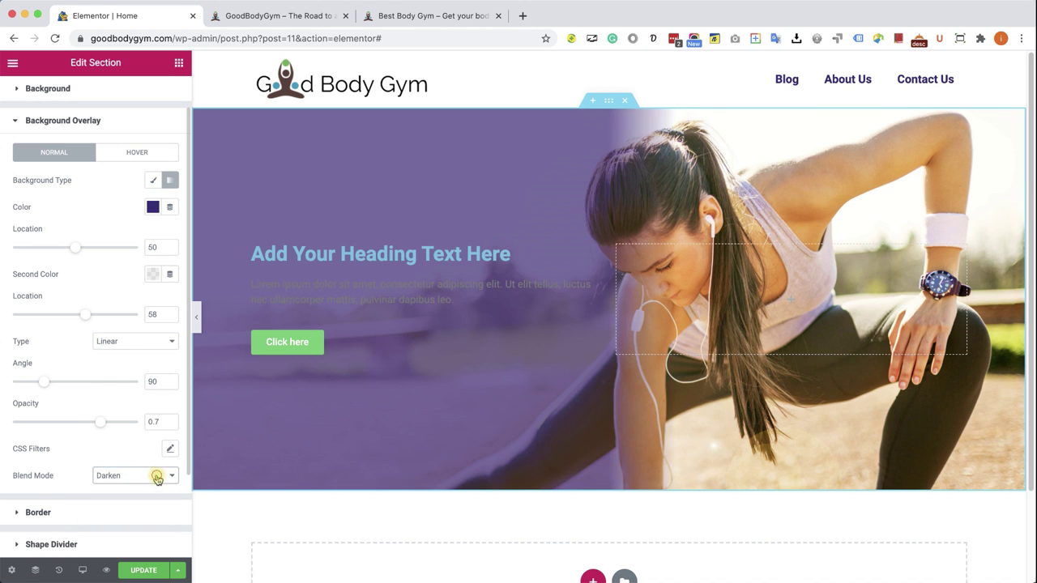
pyautogui.click(157, 475)
pyautogui.click(144, 432)
pyautogui.click(170, 448)
pyautogui.scroll(-3, 121, 432)
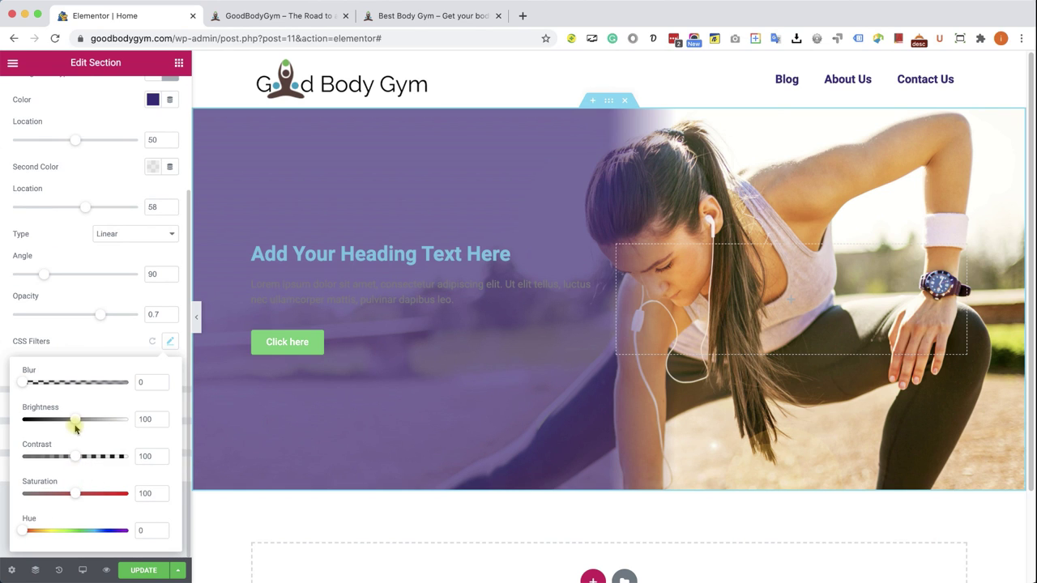
# Step: Set the overlay's CSS filters to hue 30, saturation 114 and contrast 124, then view the Best Body Gym reference site
pyautogui.moveTo(27, 529); pyautogui.dragTo(42, 533)
pyautogui.moveTo(75, 495); pyautogui.dragTo(89, 497)
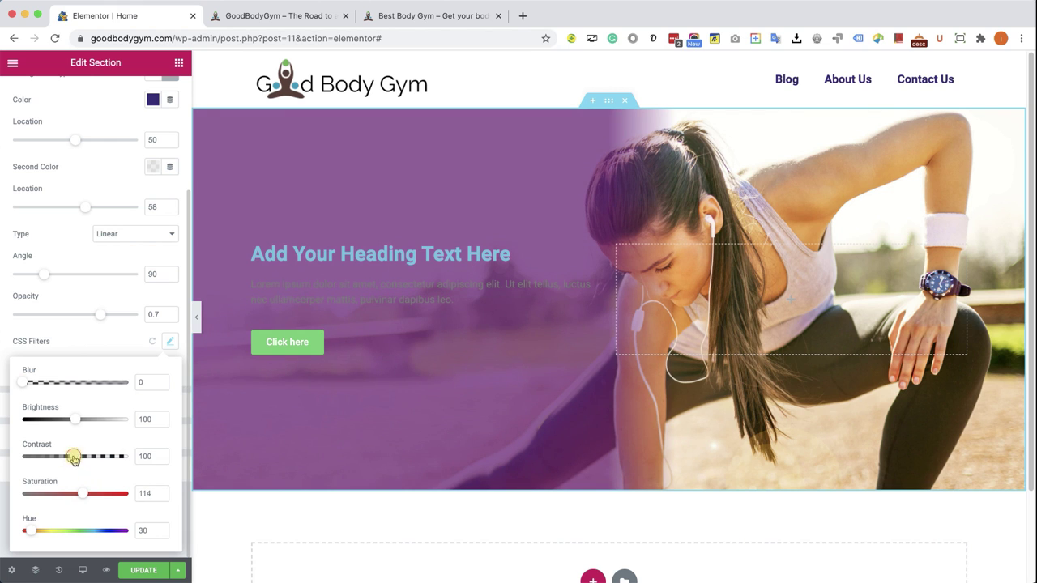
pyautogui.moveTo(75, 456); pyautogui.dragTo(92, 458)
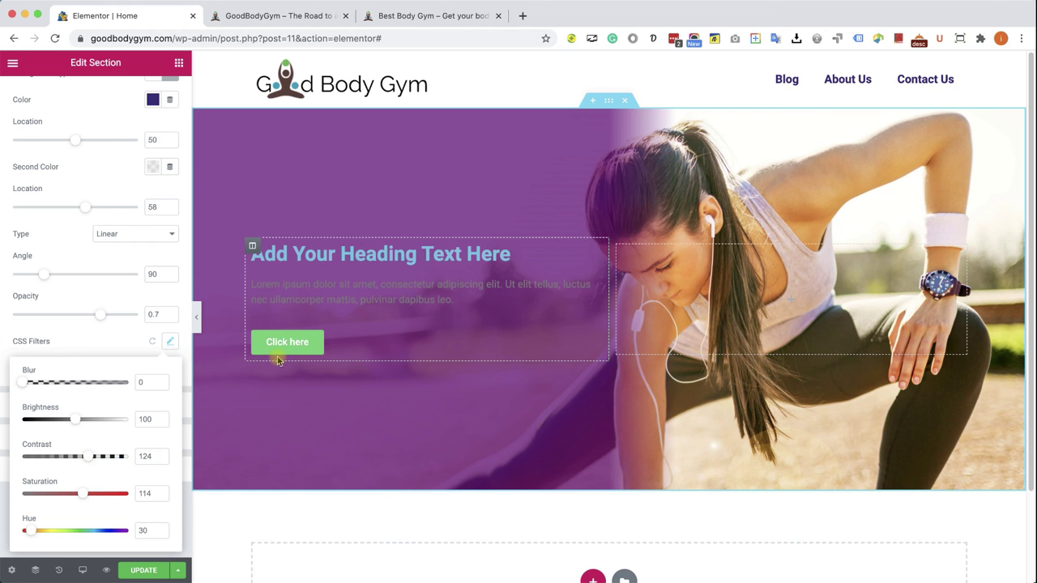
pyautogui.click(413, 16)
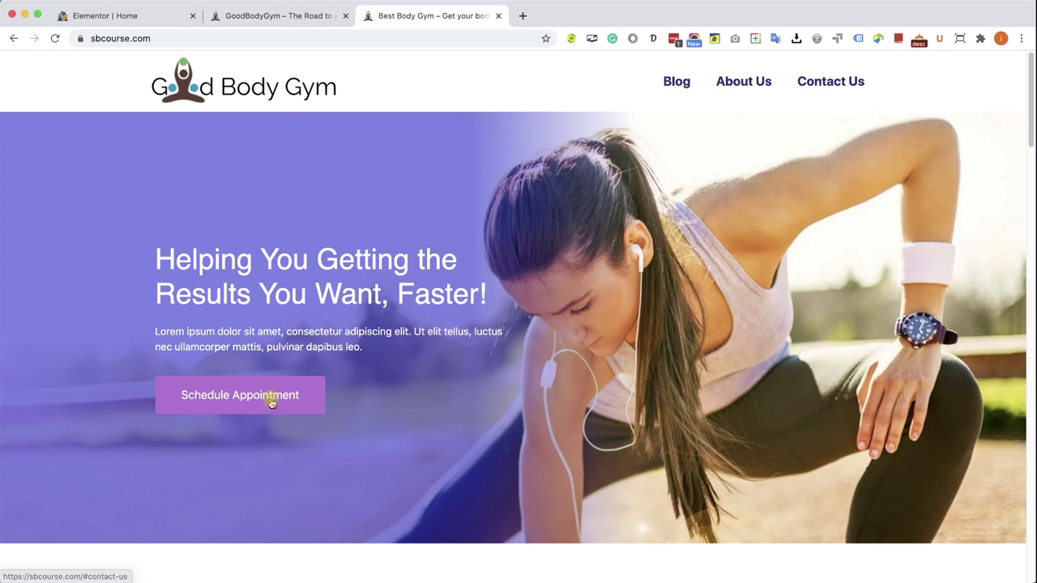
# Step: Make the hero heading text white and enlarge it to 55 px
pyautogui.click(277, 16)
pyautogui.click(147, 17)
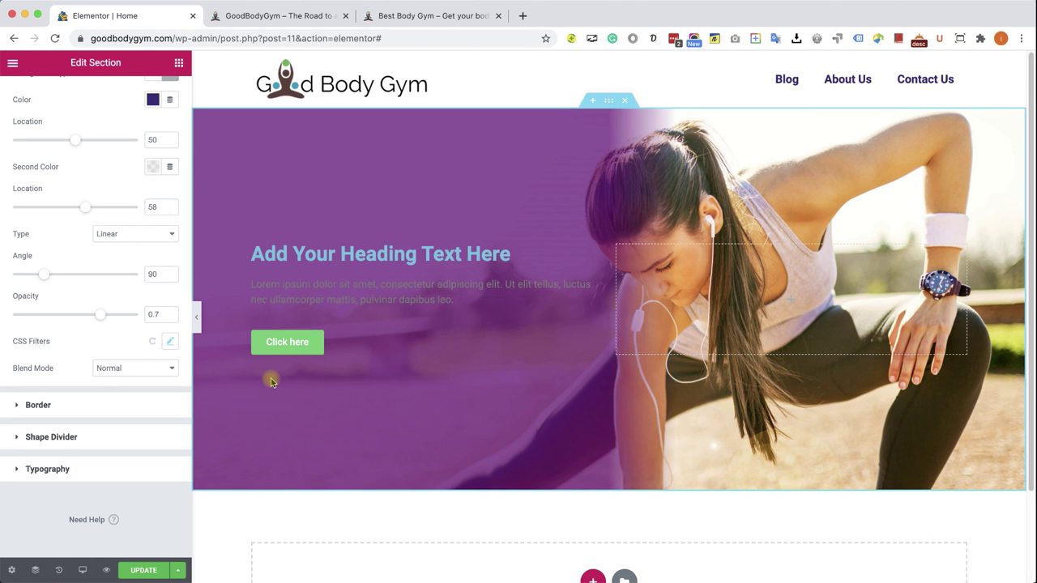
pyautogui.click(322, 258)
pyautogui.click(97, 92)
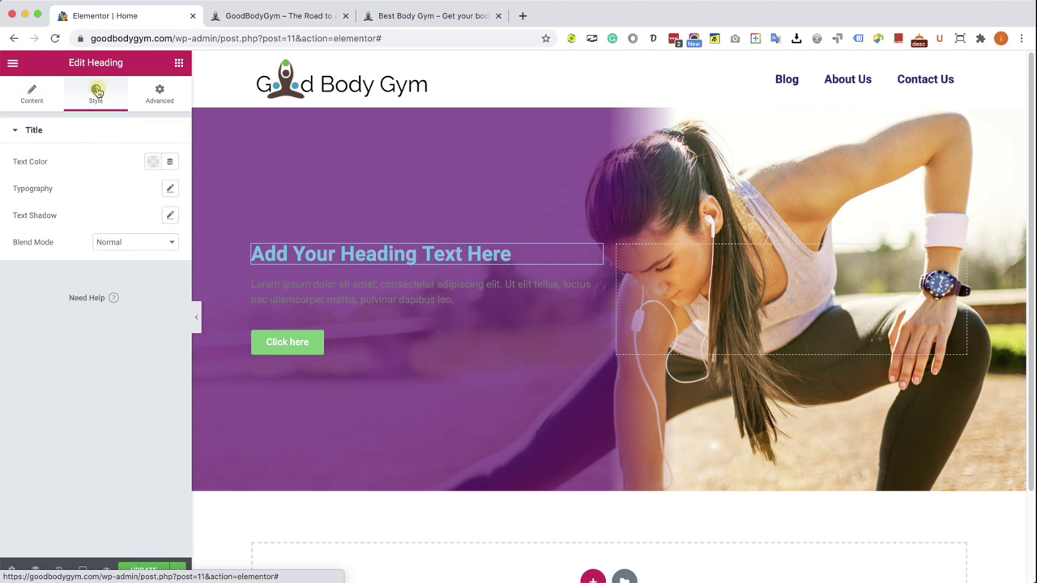
pyautogui.click(152, 161)
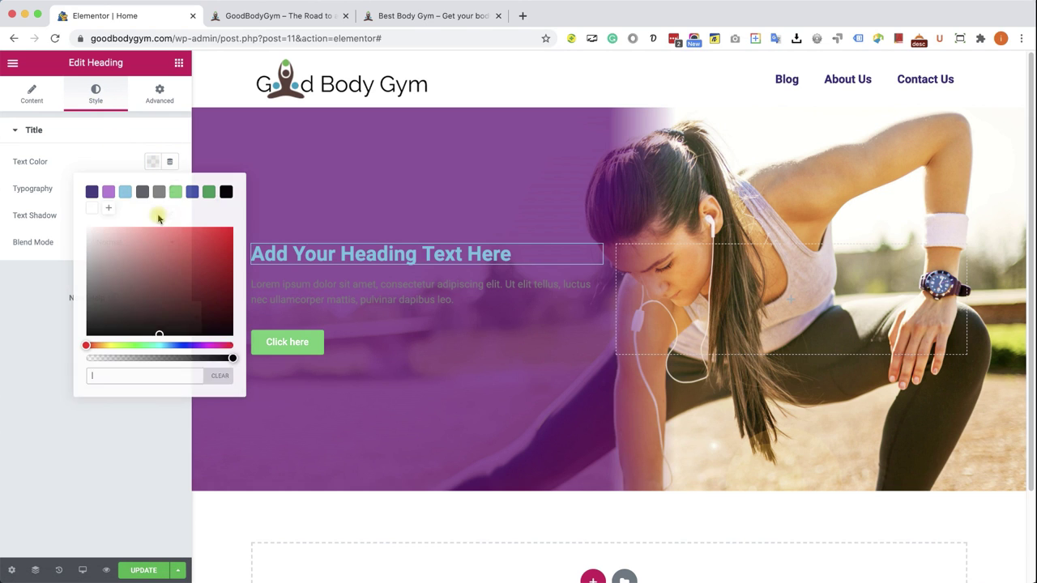
pyautogui.click(92, 207)
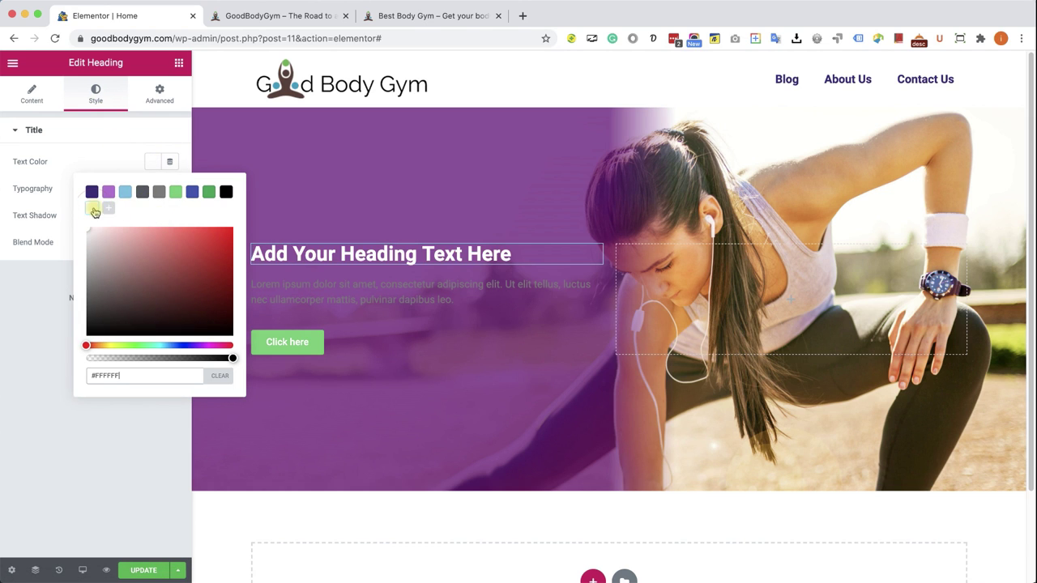
pyautogui.click(33, 306)
pyautogui.click(169, 188)
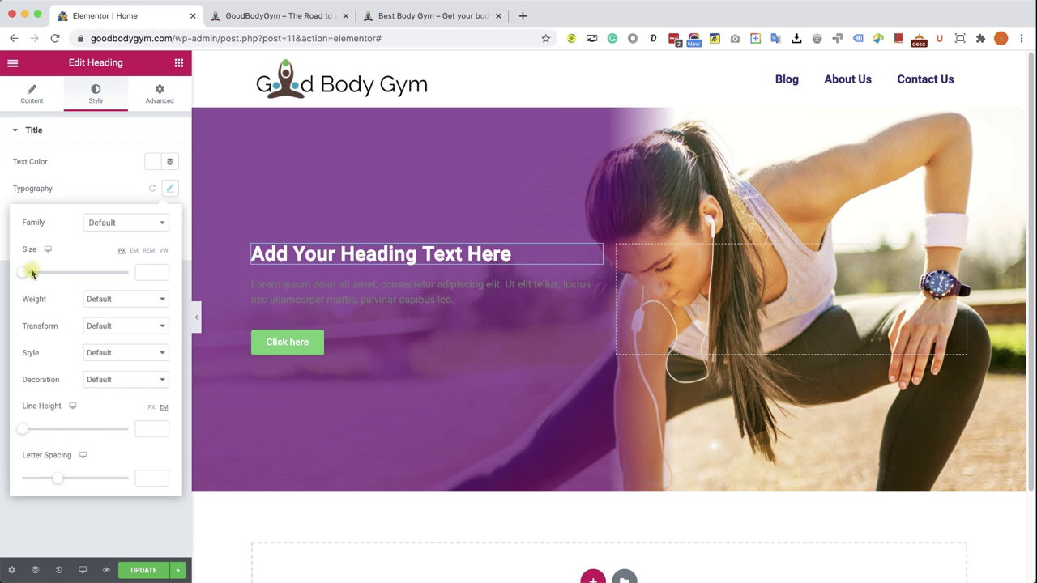
pyautogui.moveTo(24, 277); pyautogui.dragTo(50, 277)
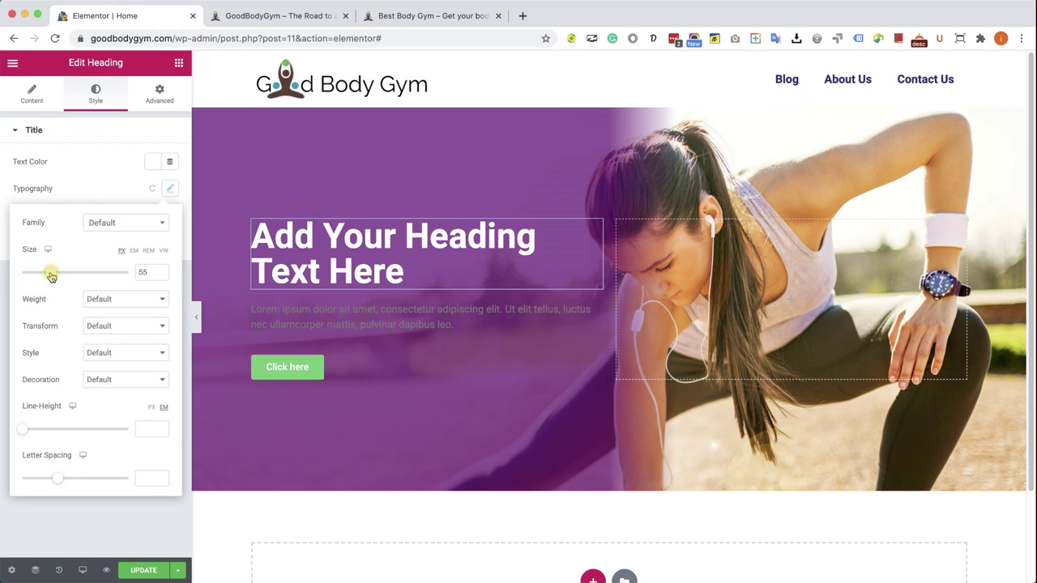
# Step: Replace the hero heading with 'Helping You Getting the Results You Want, Faster!' copied from the reference site
pyautogui.click(413, 15)
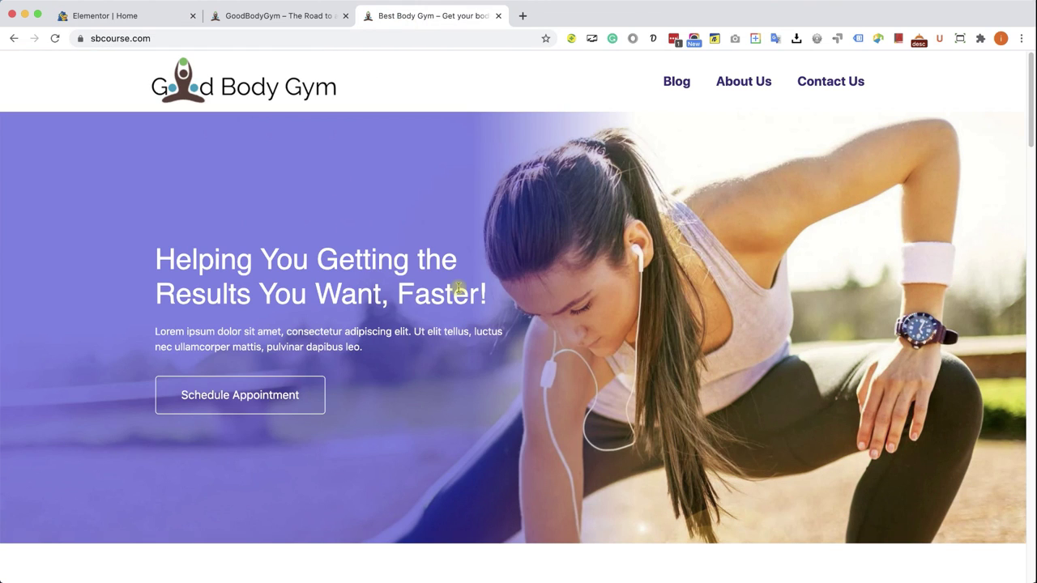
pyautogui.moveTo(488, 299); pyautogui.dragTo(172, 265)
pyautogui.rightClick(171, 264)
pyautogui.click(199, 286)
pyautogui.click(146, 17)
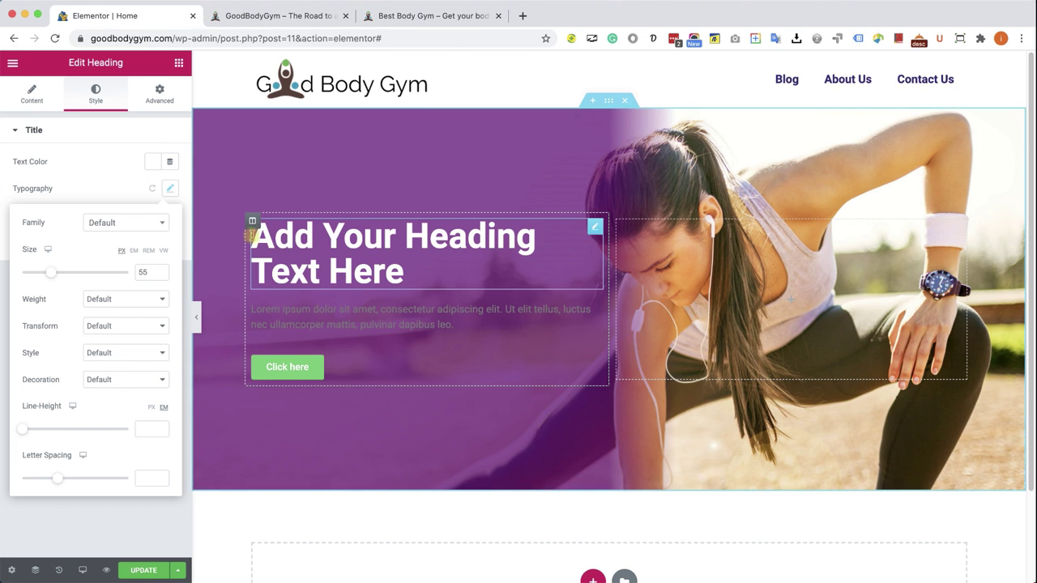
pyautogui.click(39, 104)
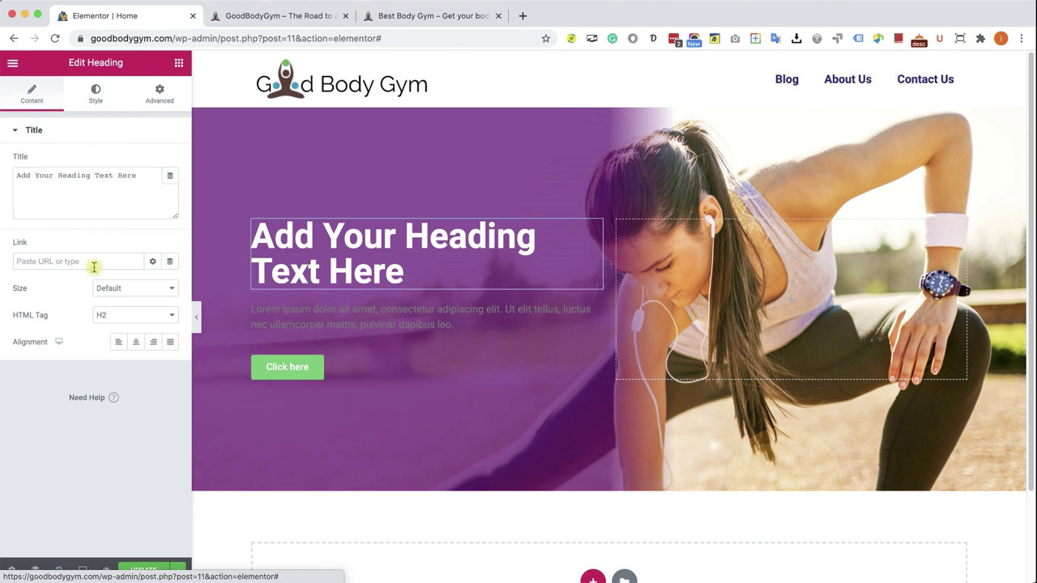
pyautogui.tripleClick(37, 176)
pyautogui.press('super+v')
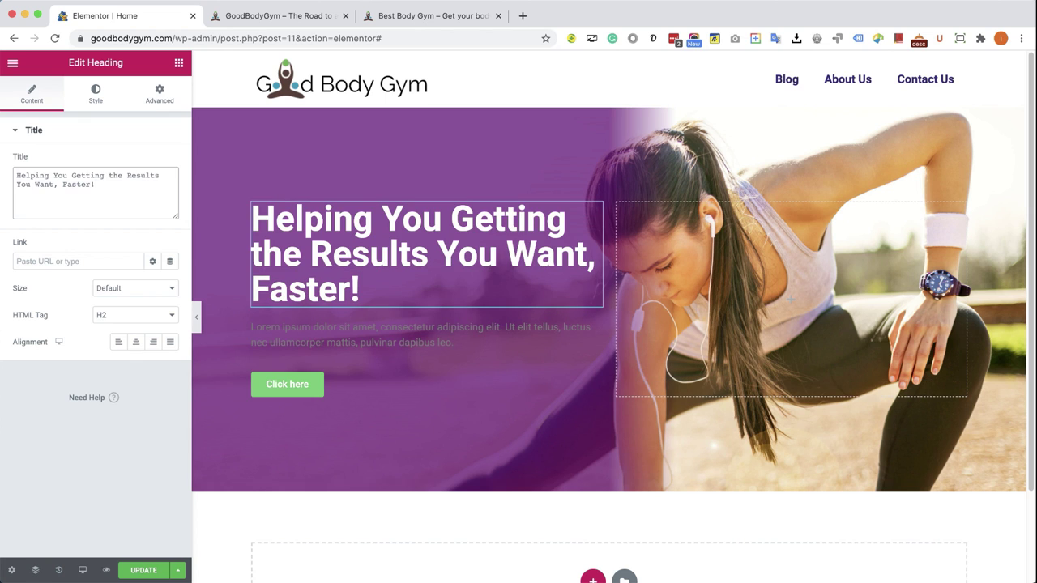
# Step: Reduce the hero heading font size to 46
pyautogui.click(96, 93)
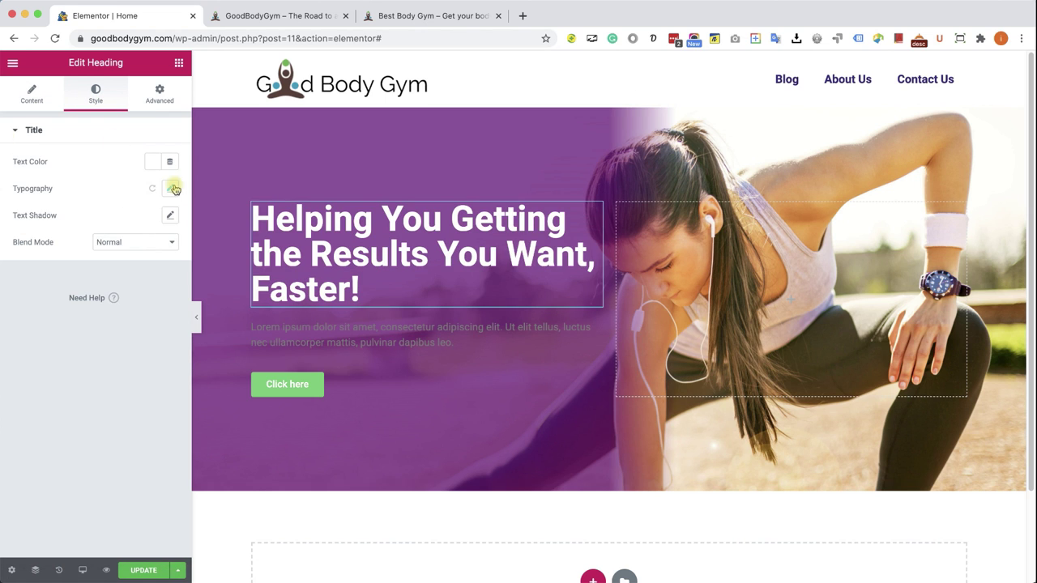
pyautogui.click(169, 188)
pyautogui.click(161, 276)
pyautogui.click(162, 276)
pyautogui.click(161, 276)
pyautogui.click(161, 275)
pyautogui.click(161, 275)
pyautogui.click(161, 276)
pyautogui.click(162, 276)
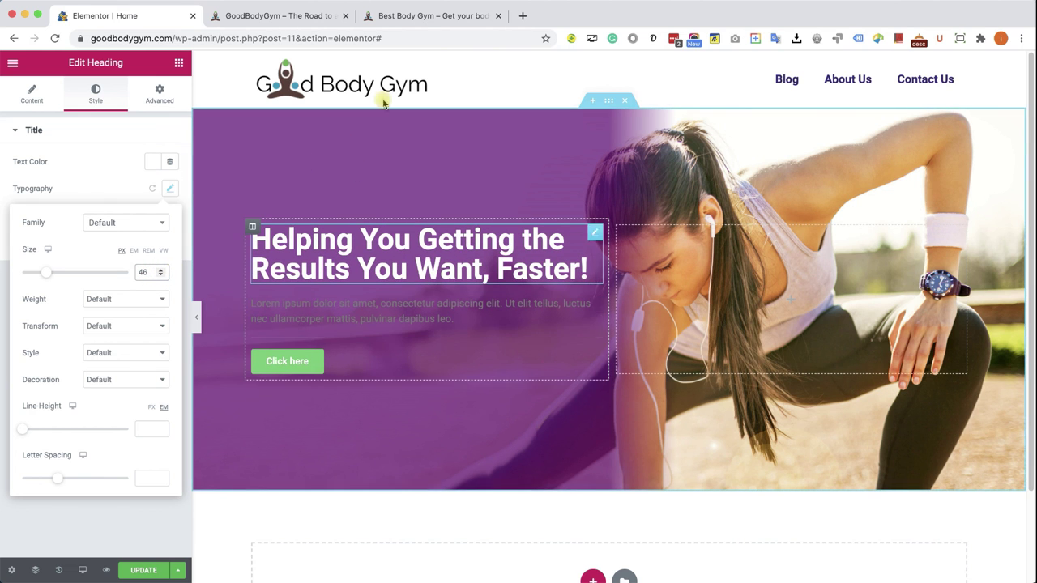
pyautogui.click(413, 18)
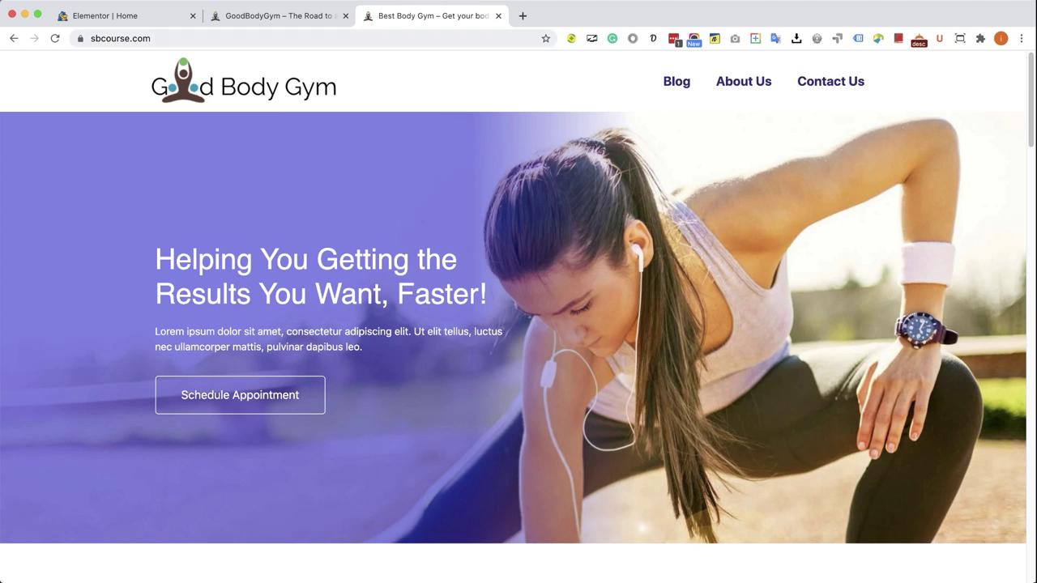
pyautogui.click(135, 19)
# Step: Set the paragraph below the heading to white #FFFFFF
pyautogui.click(364, 316)
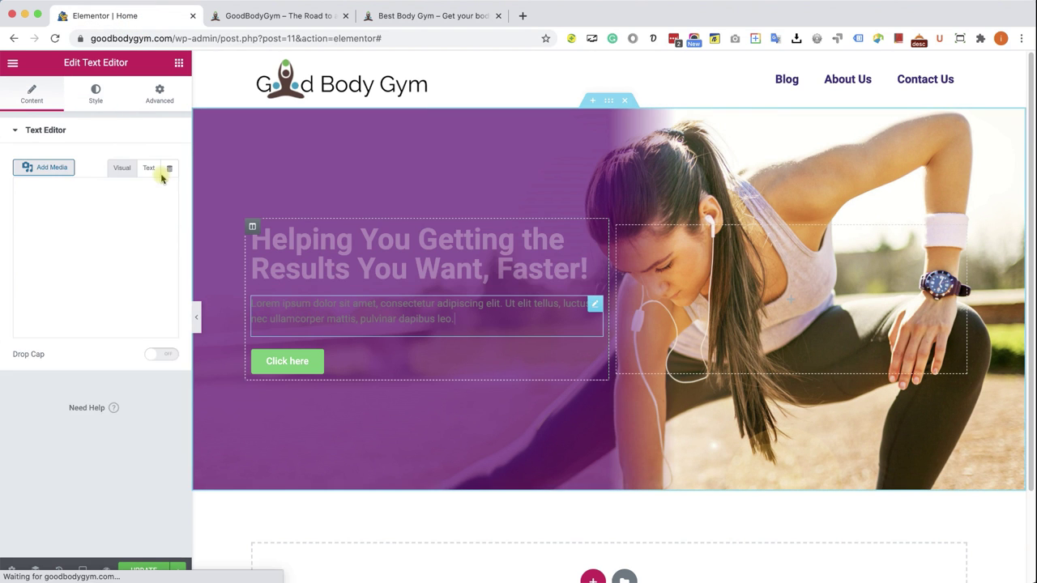
pyautogui.click(93, 91)
pyautogui.click(153, 188)
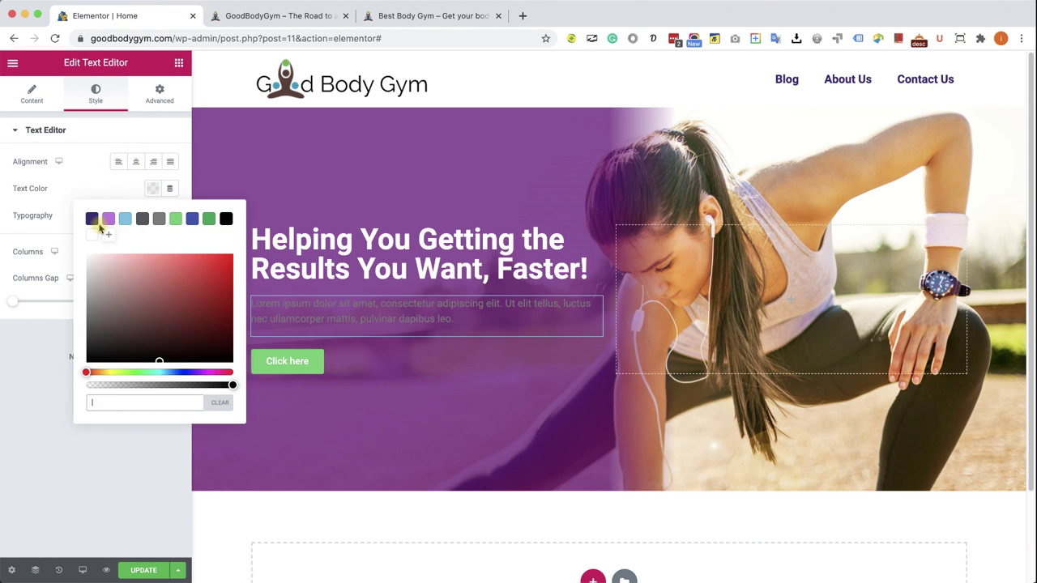
pyautogui.click(94, 235)
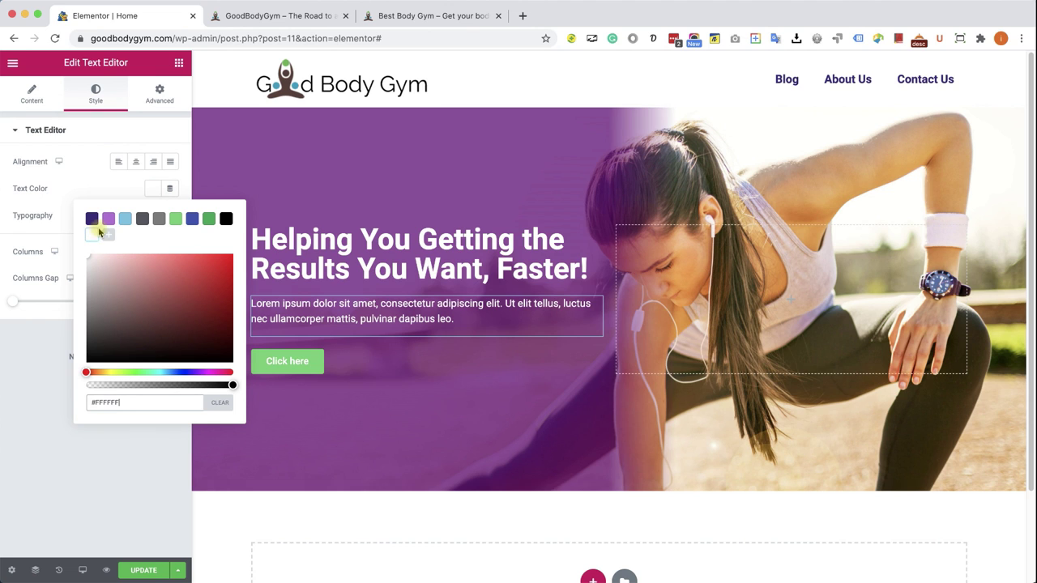
pyautogui.click(321, 365)
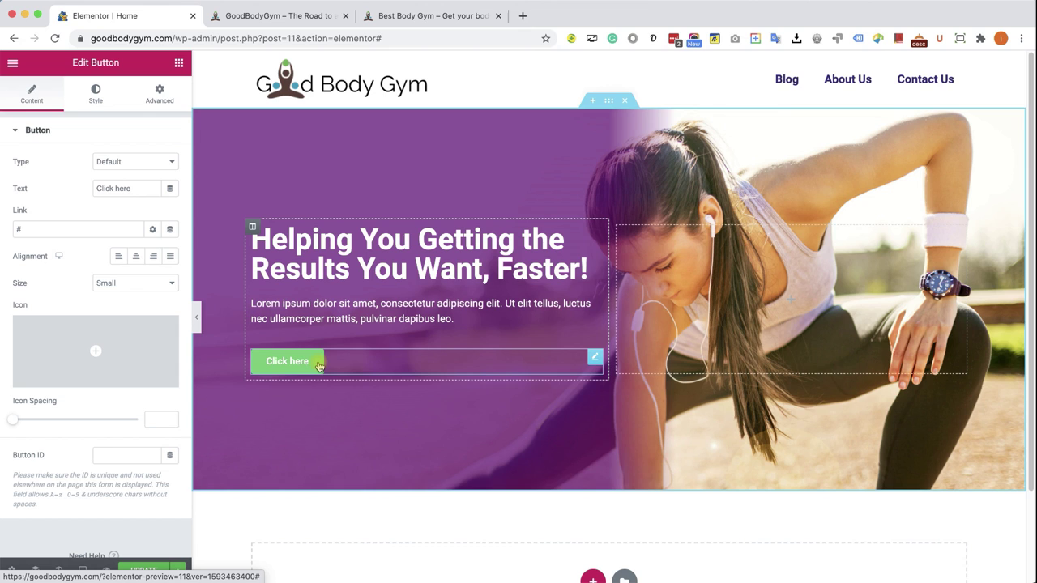
# Step: Make the hero button Large and change its label from 'Click here' to 'Schedule Appointment'
pyautogui.click(142, 283)
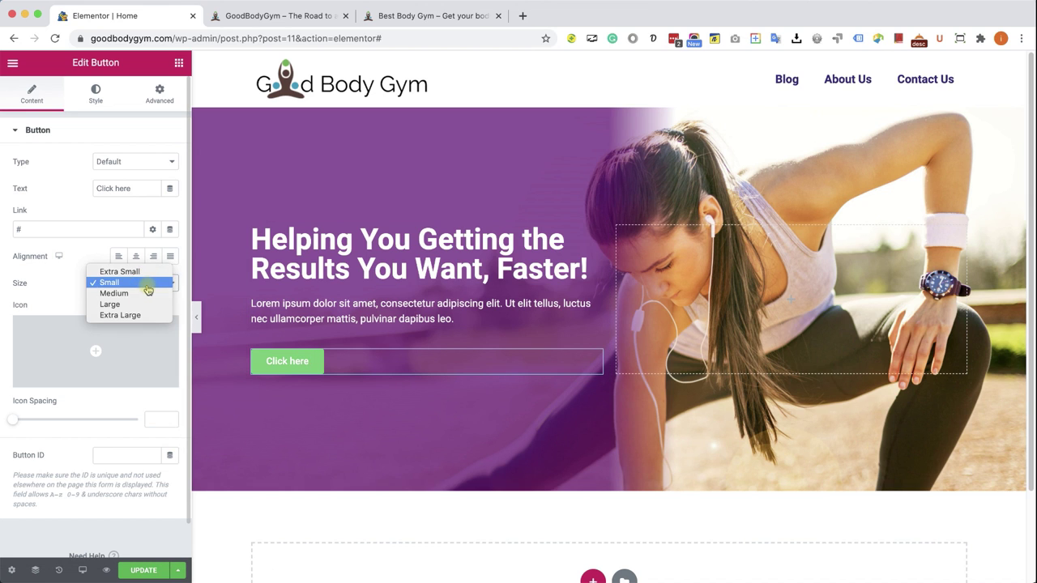
pyautogui.click(131, 305)
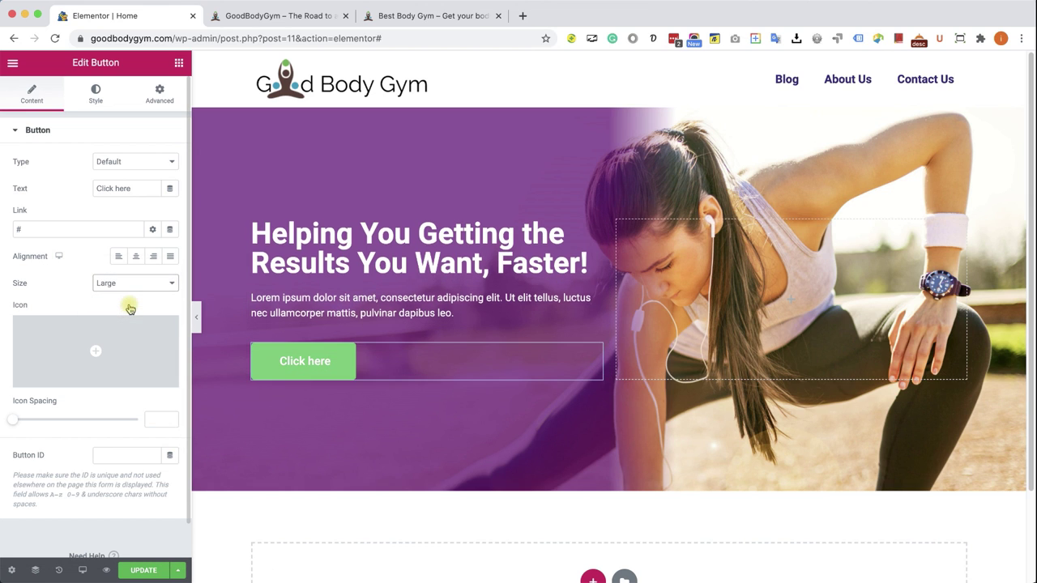
pyautogui.tripleClick(111, 189)
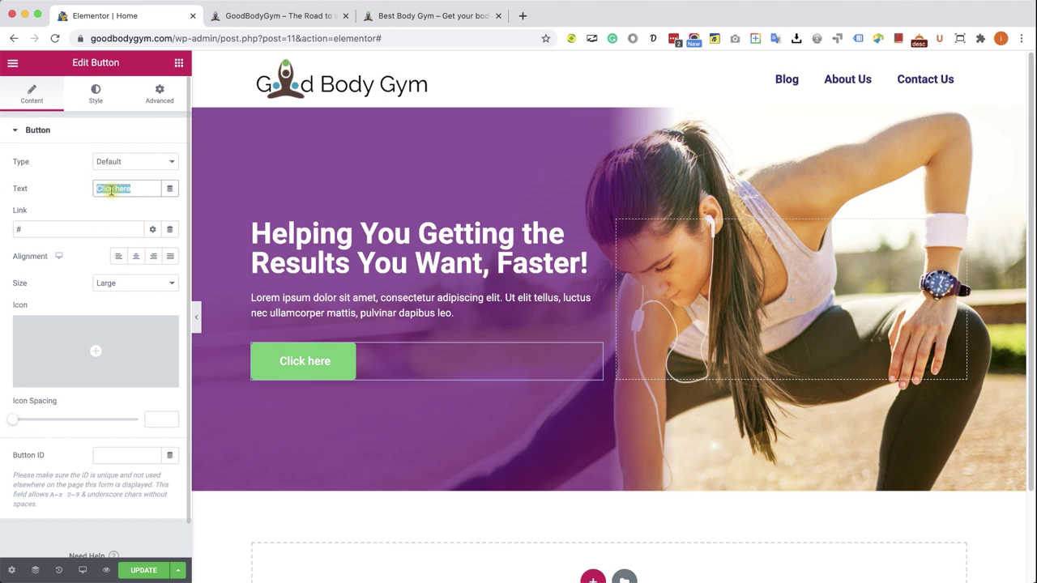
pyautogui.write('Schedu')
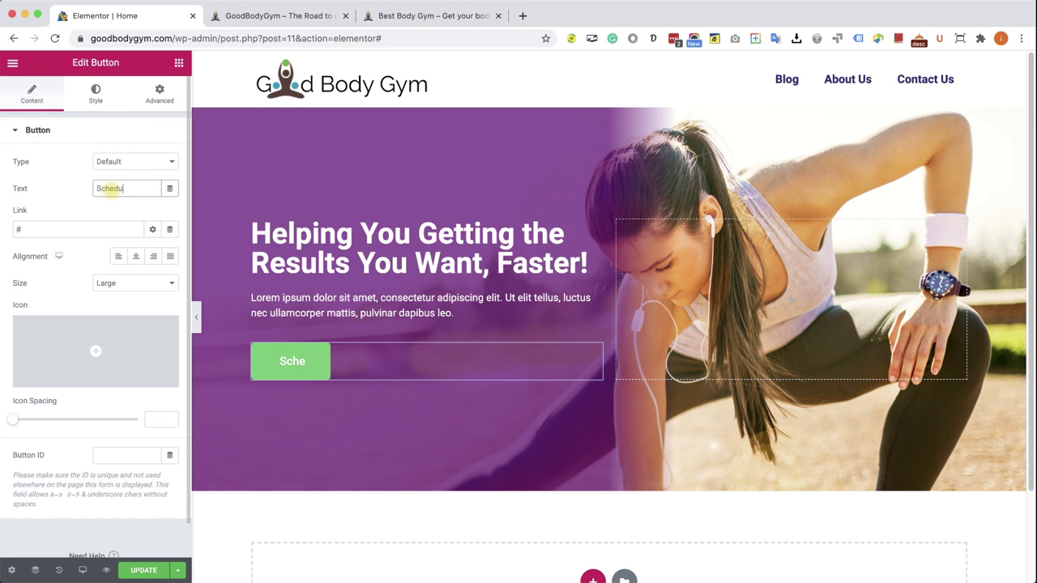
pyautogui.write('le Appo')
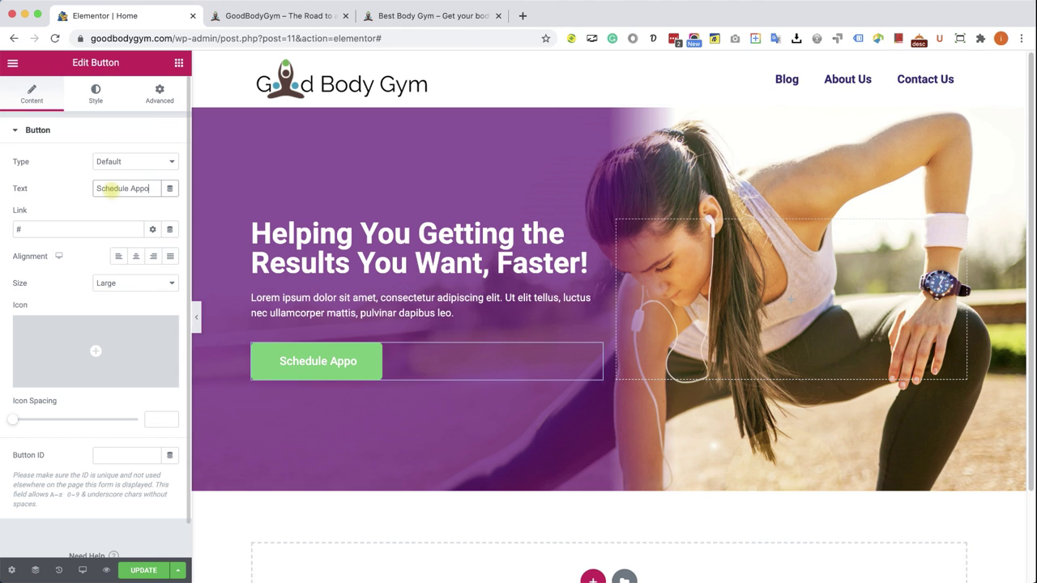
pyautogui.write('intment')
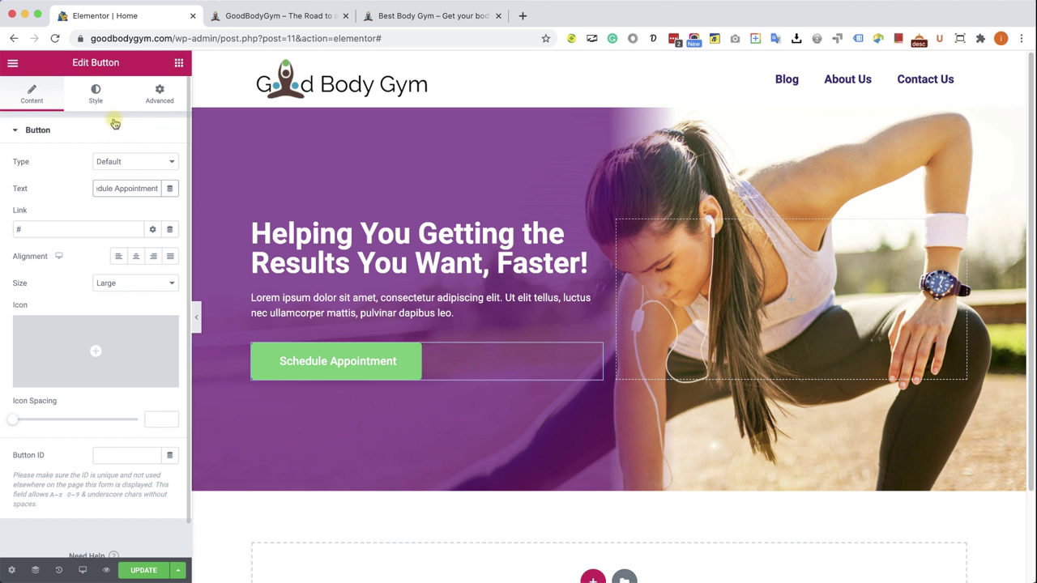
pyautogui.click(99, 95)
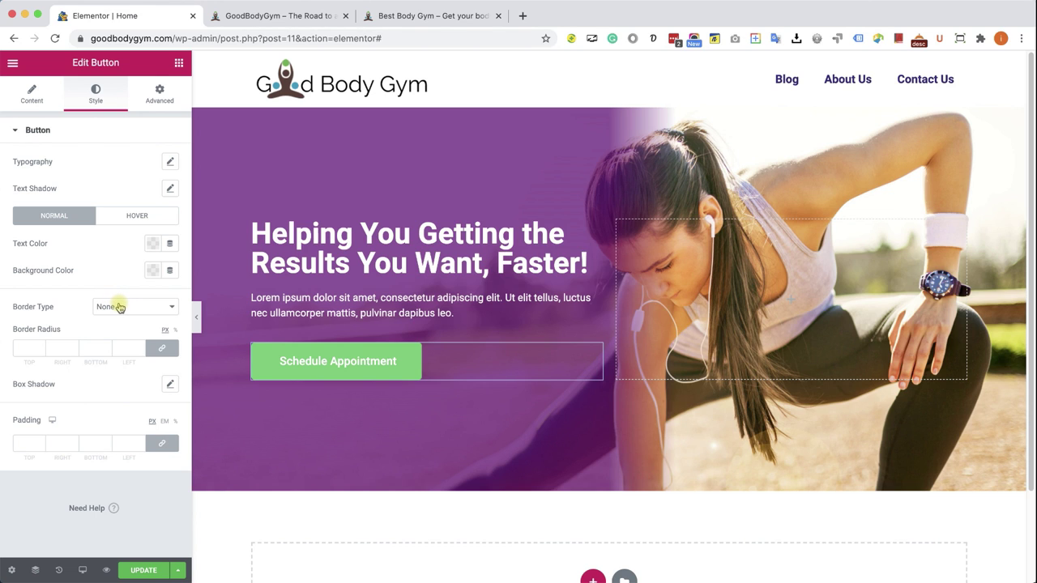
pyautogui.click(119, 307)
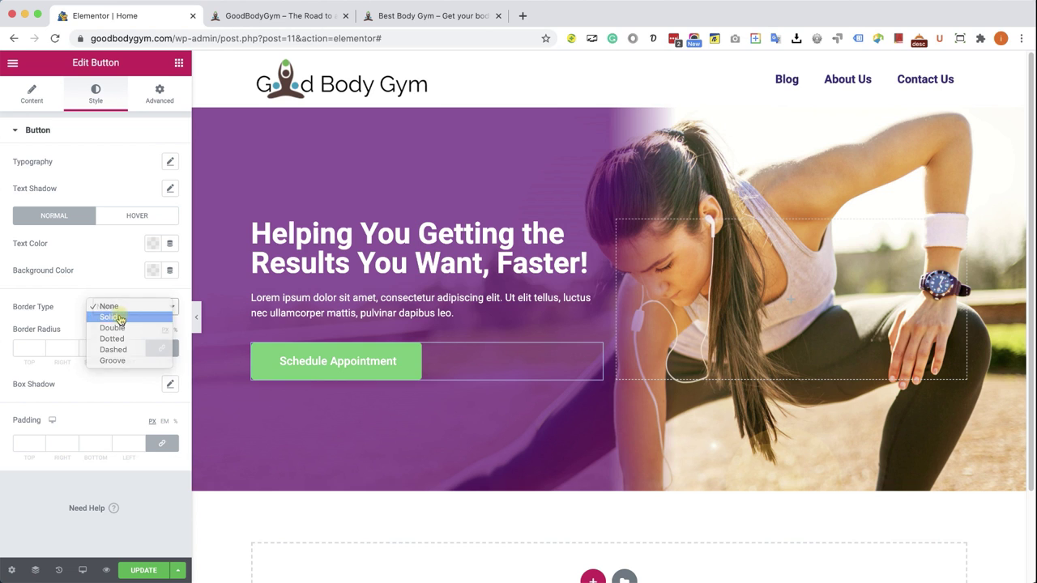
# Step: Give the button a solid 1 px border and a fully transparent background
pyautogui.click(119, 317)
pyautogui.click(40, 357)
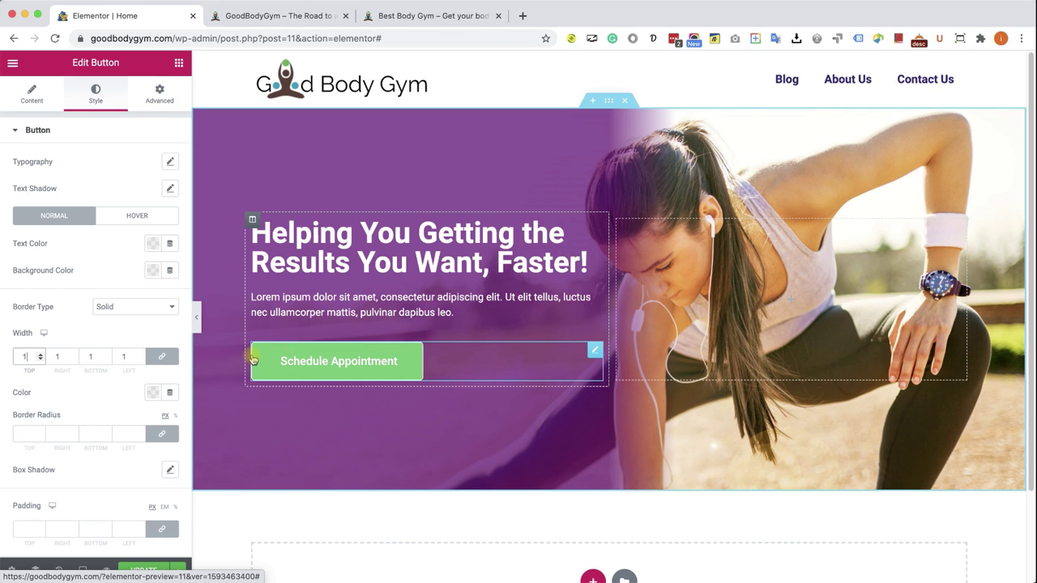
pyautogui.click(149, 276)
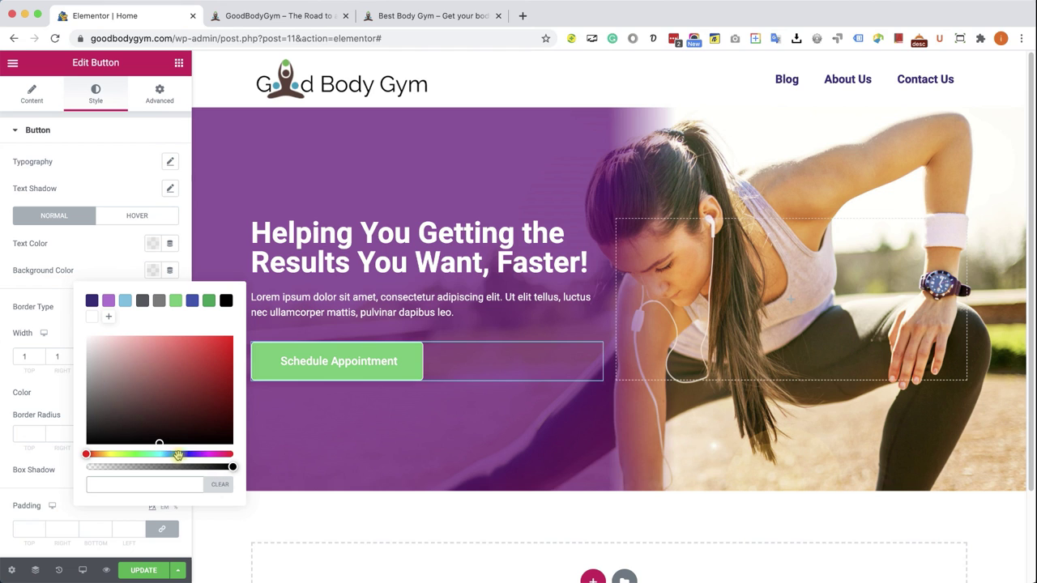
pyautogui.moveTo(232, 468); pyautogui.dragTo(86, 469)
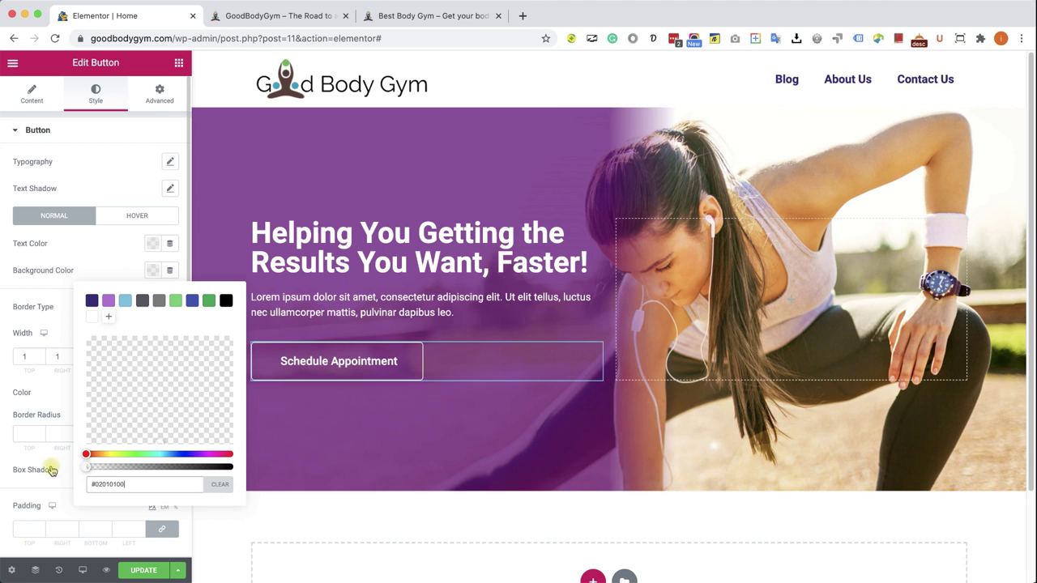
pyautogui.click(99, 276)
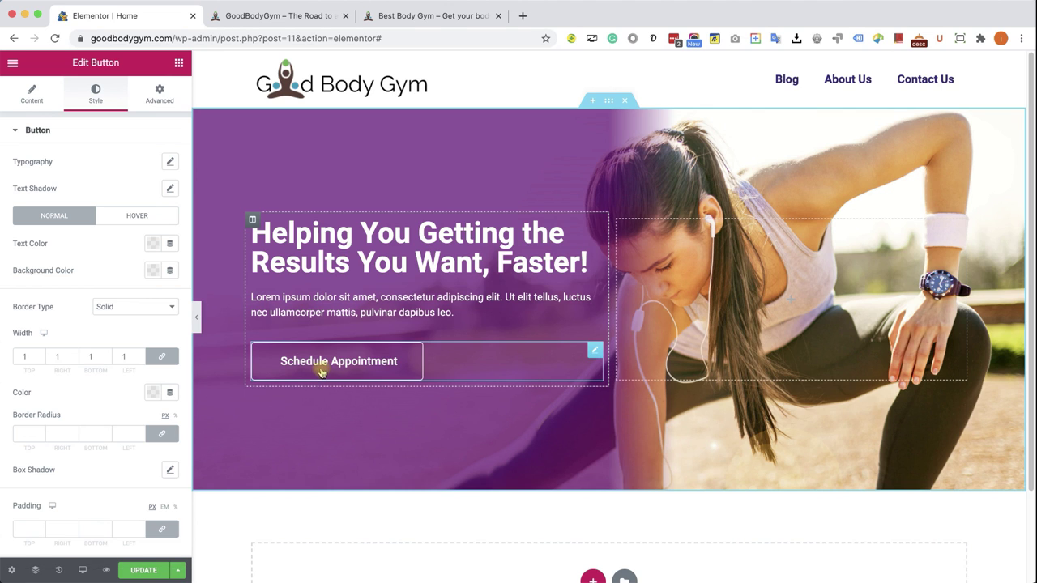
# Step: Set the button's hover background colour to purple #B971D7
pyautogui.click(134, 217)
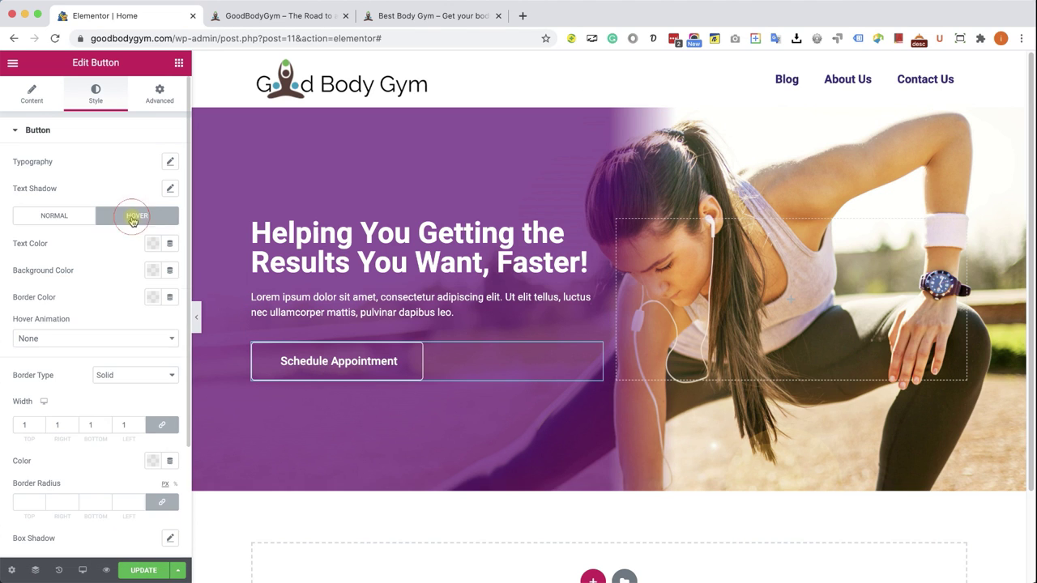
pyautogui.click(152, 273)
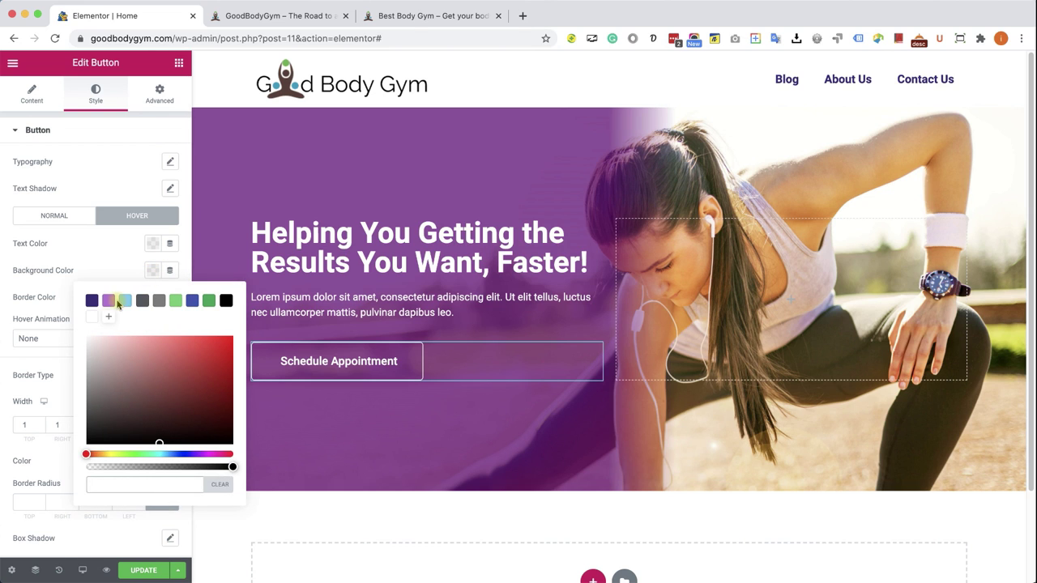
pyautogui.click(138, 364)
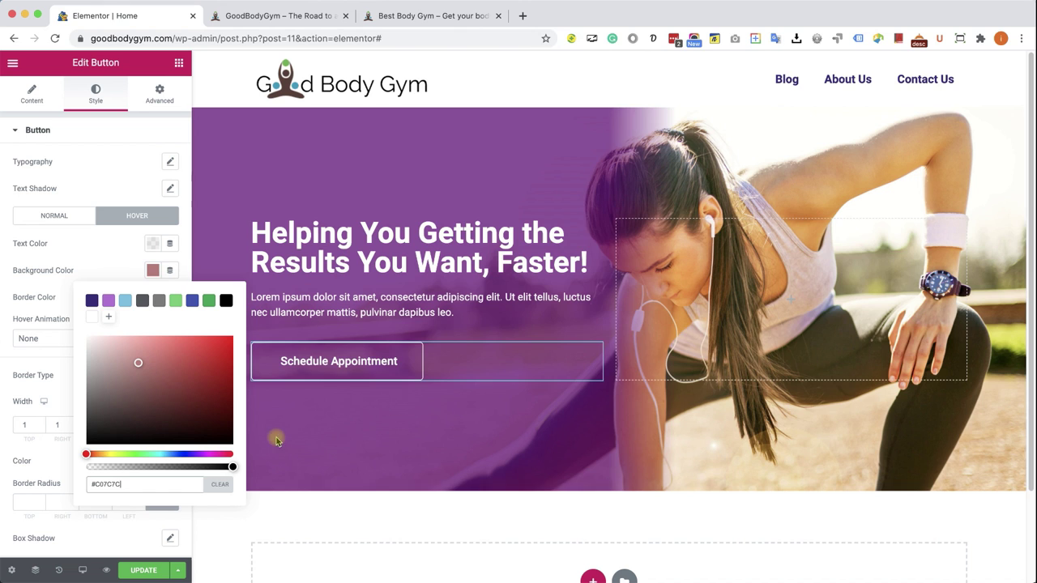
pyautogui.click(204, 380)
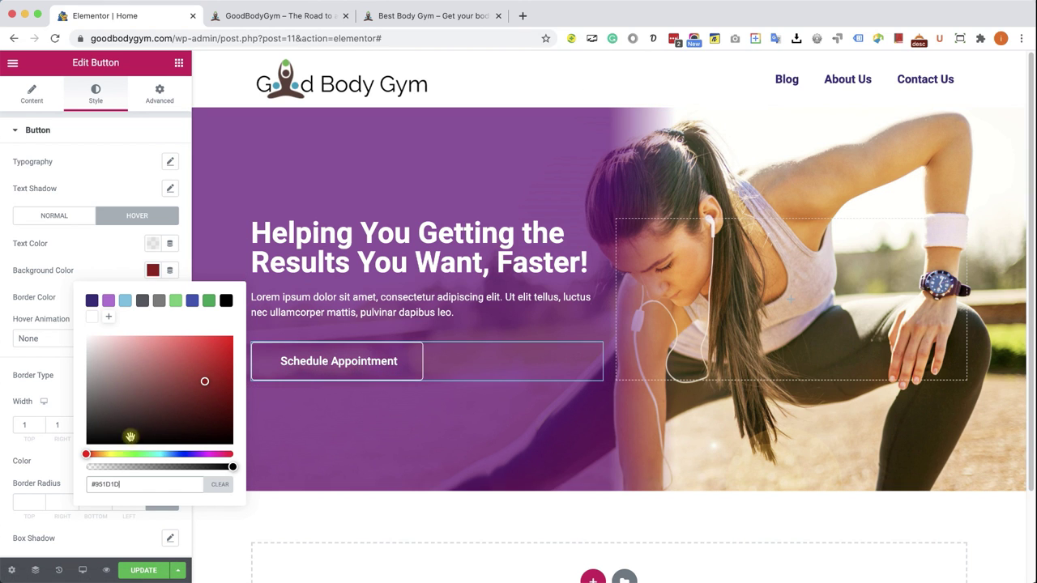
pyautogui.click(111, 453)
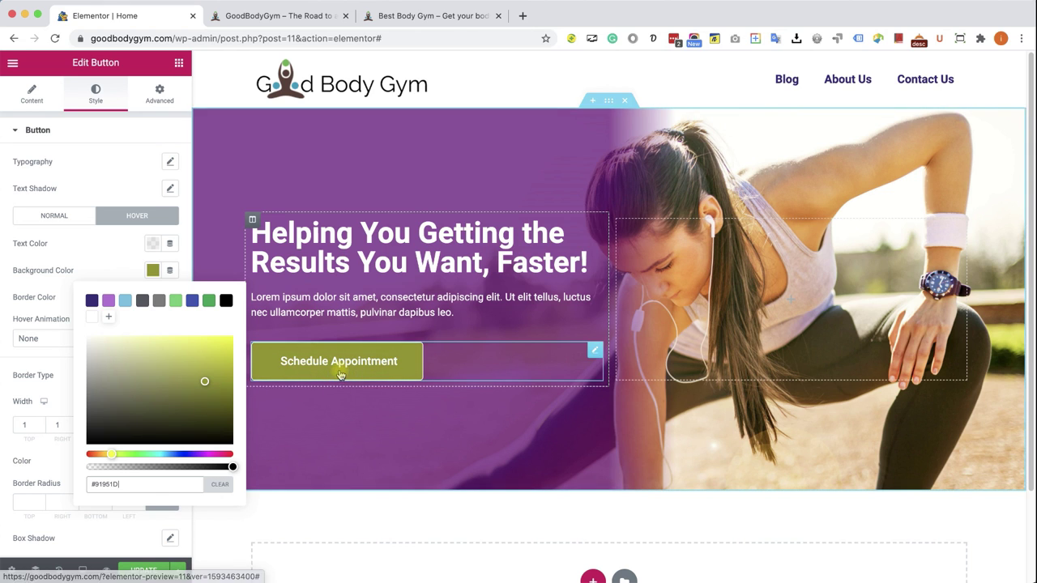
pyautogui.click(109, 302)
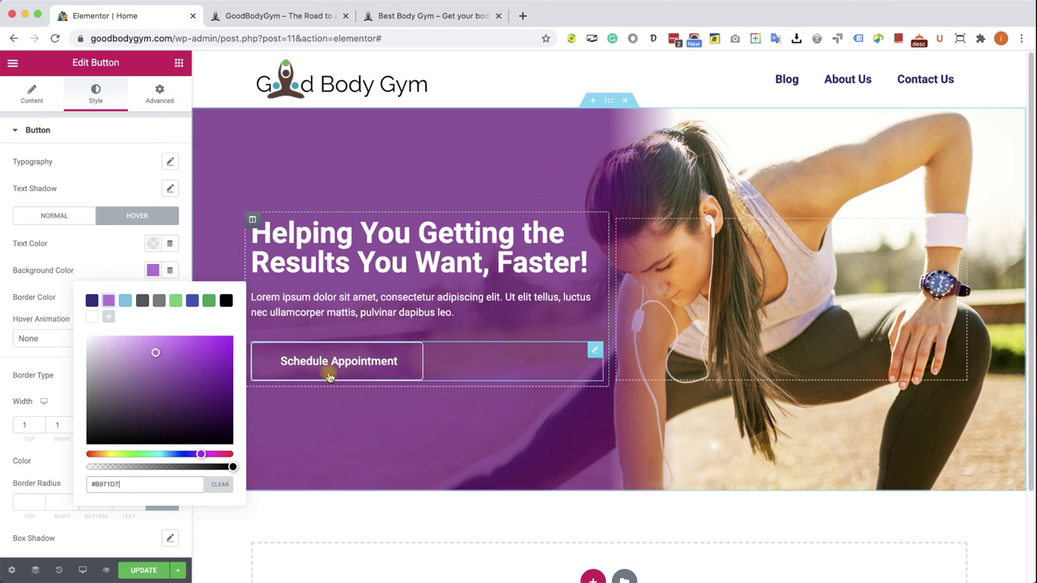
pyautogui.click(153, 271)
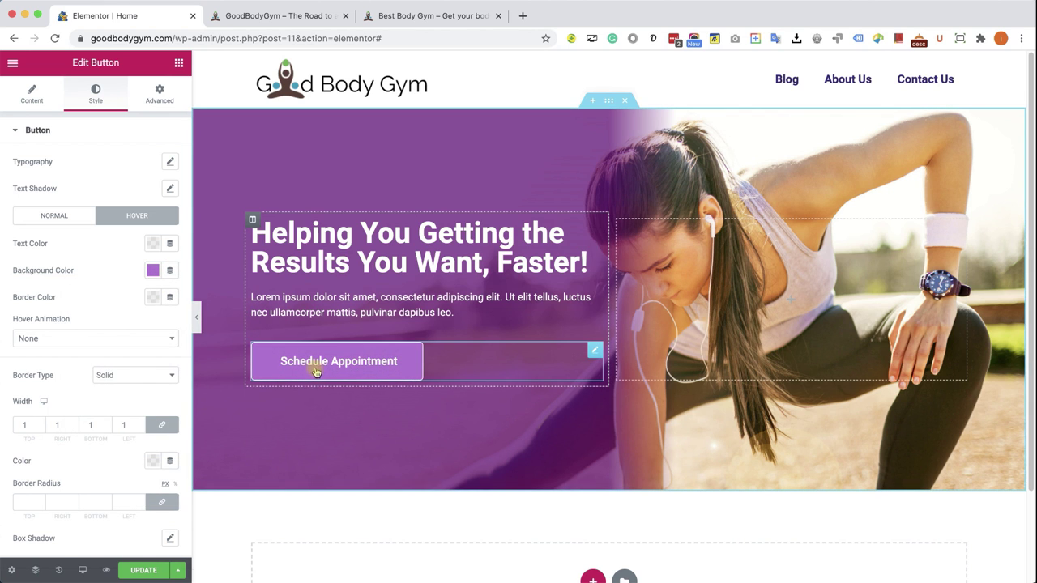
# Step: Check the reference page's Schedule Appointment button, then return to the Elementor Home editor
pyautogui.click(406, 17)
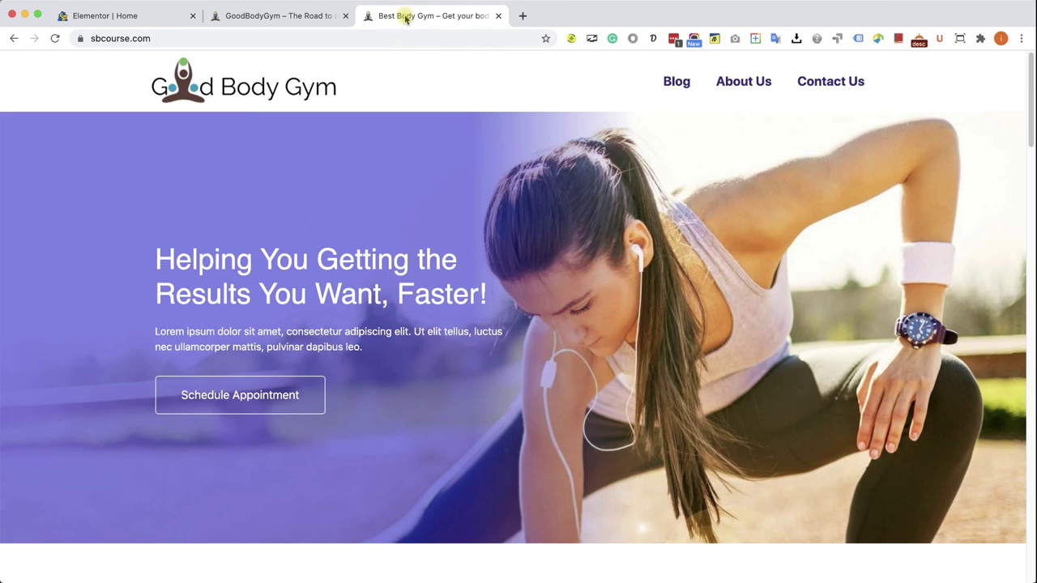
pyautogui.click(236, 391)
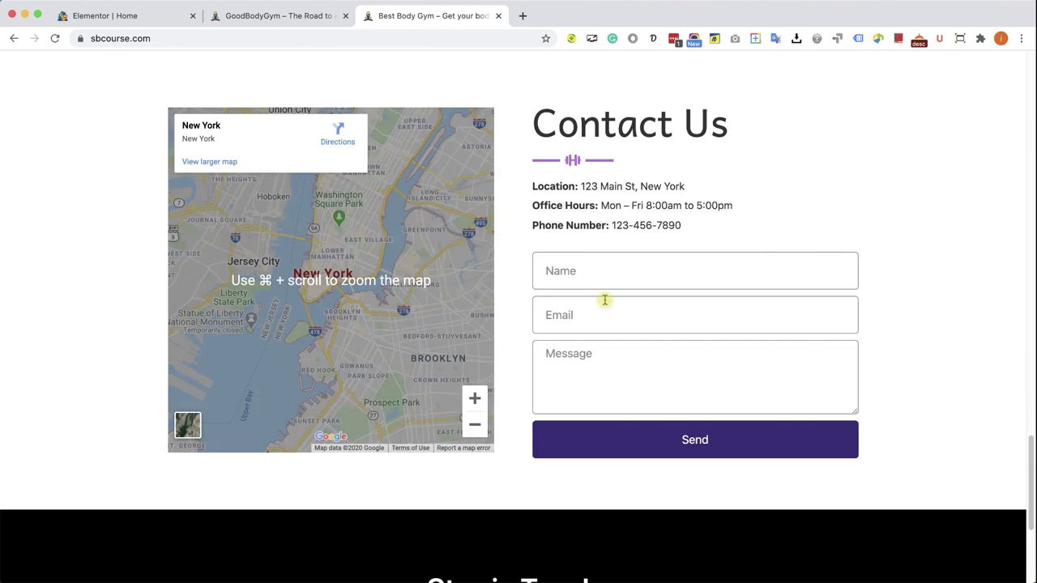
pyautogui.click(130, 16)
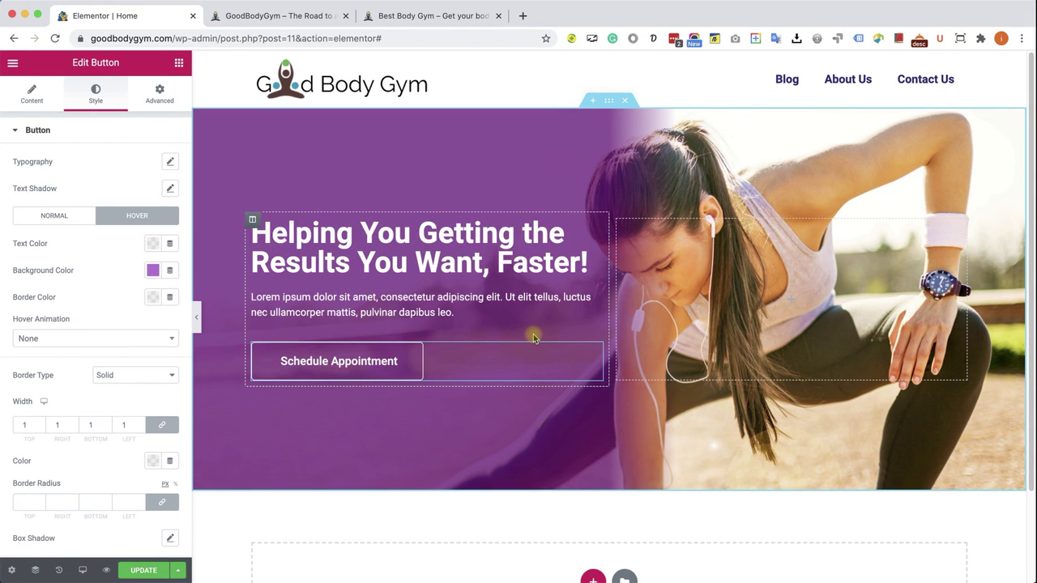
# Step: Set the hero section's minimum height to 660 px
pyautogui.click(610, 105)
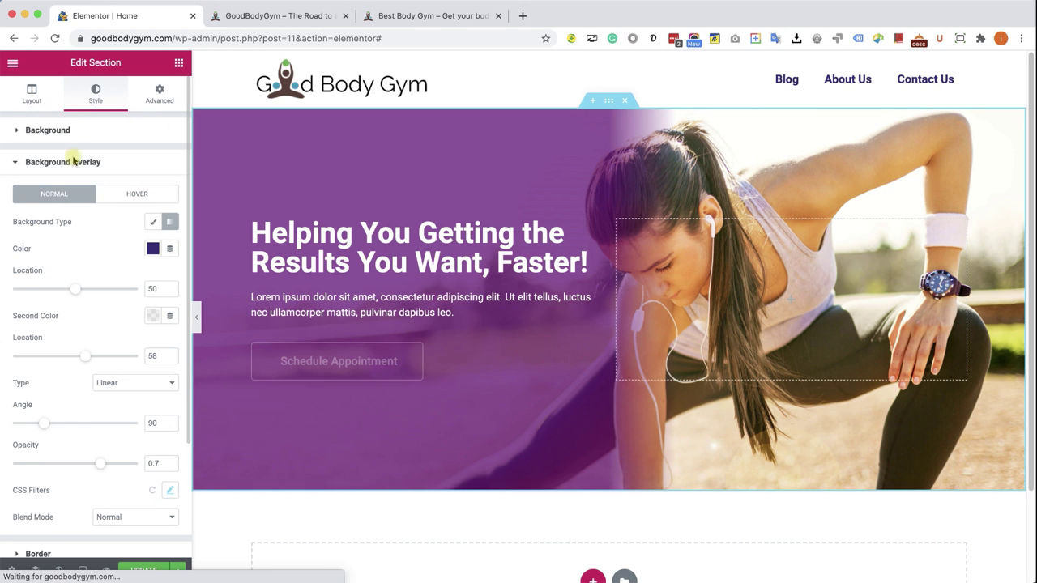
pyautogui.click(35, 95)
pyautogui.moveTo(66, 340); pyautogui.dragTo(73, 343)
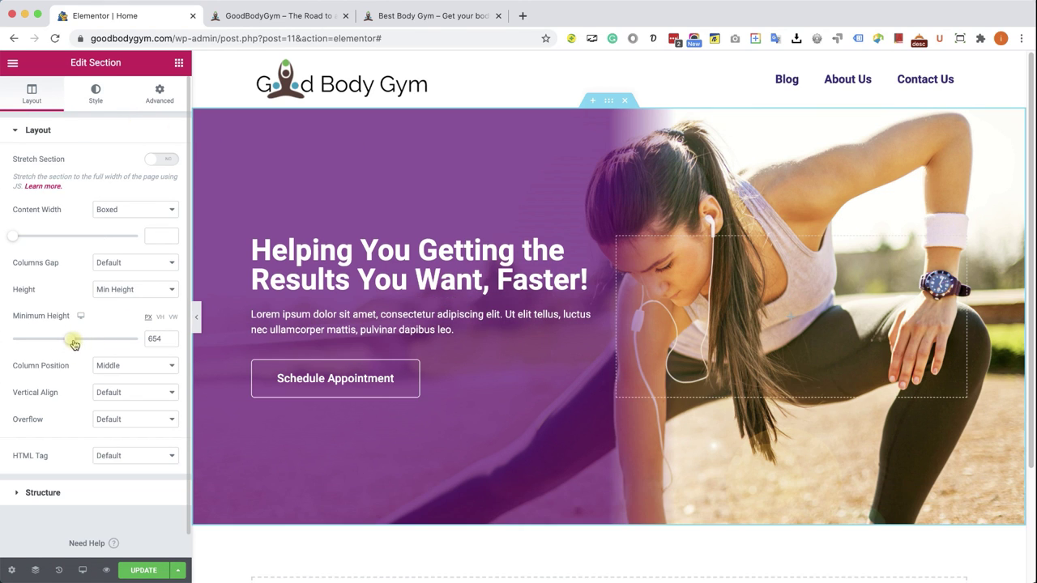
pyautogui.click(167, 340)
pyautogui.click(170, 337)
pyautogui.click(170, 337)
pyautogui.click(170, 337)
pyautogui.click(170, 337)
pyautogui.click(170, 337)
pyautogui.click(170, 337)
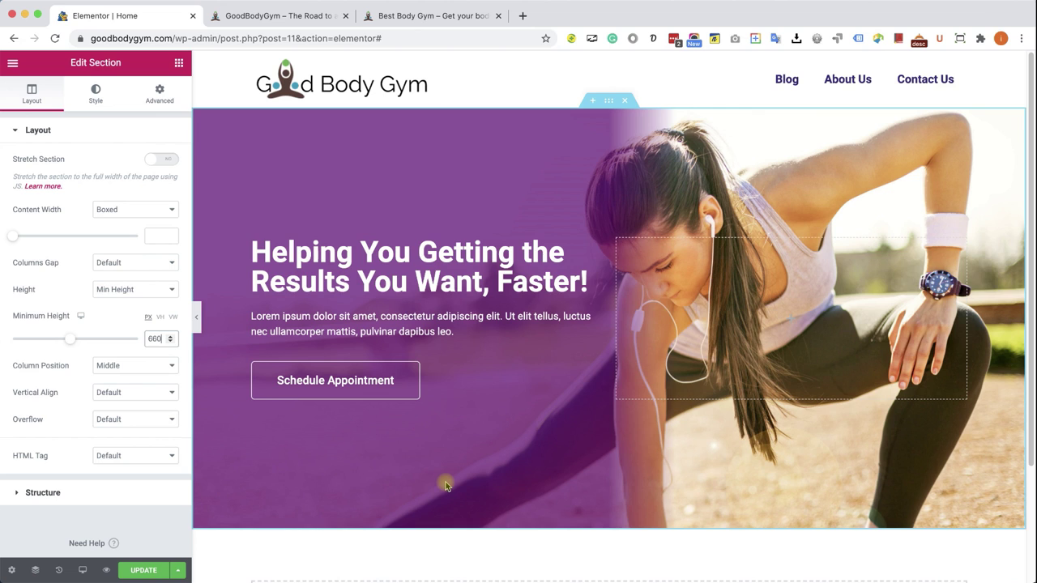
# Step: Set the hero heading's line height to 1.2 em and save the page with Update
pyautogui.click(365, 263)
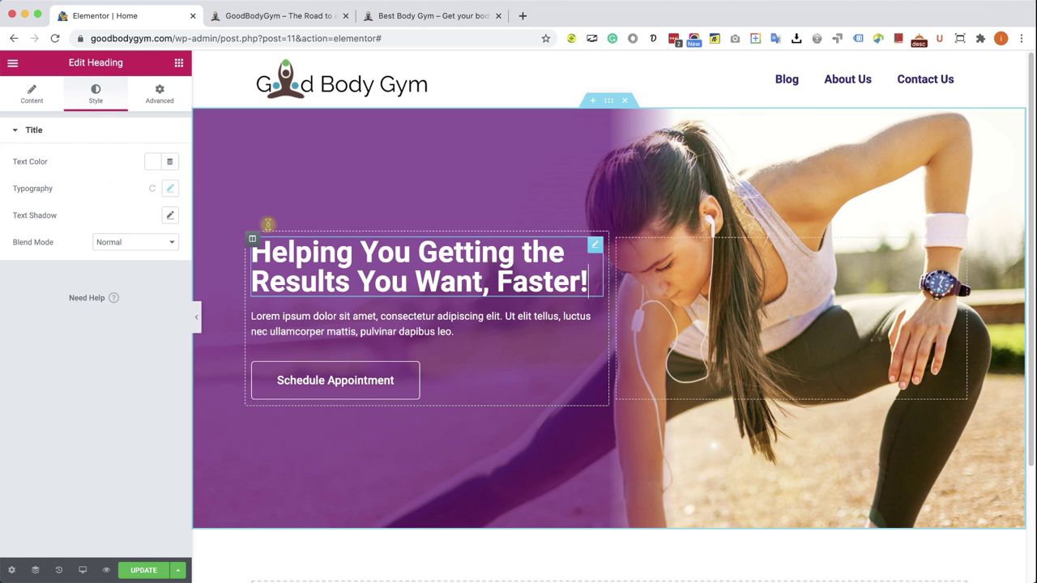
pyautogui.click(170, 191)
pyautogui.moveTo(25, 429); pyautogui.dragTo(36, 433)
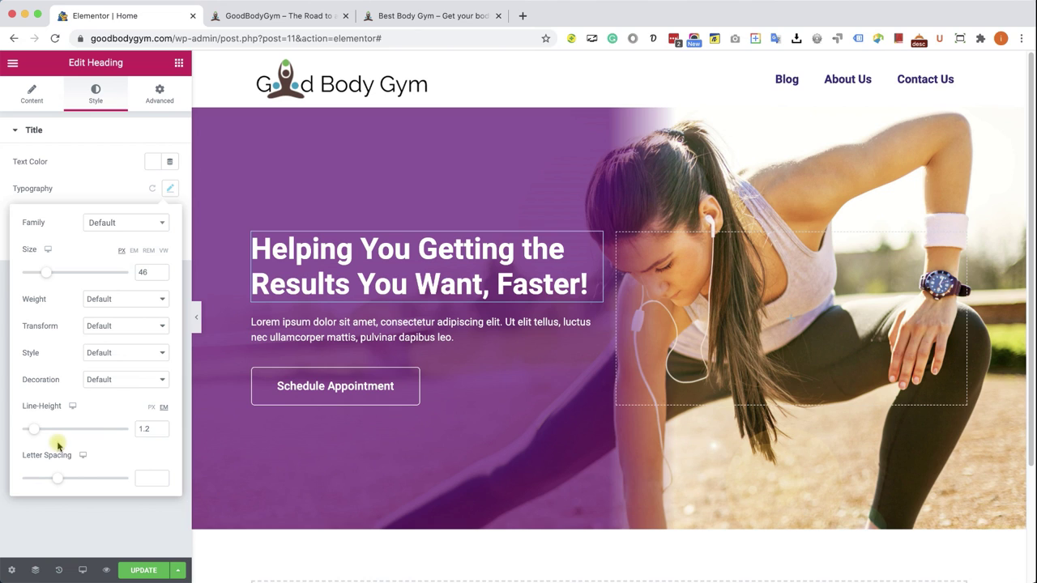
pyautogui.click(142, 571)
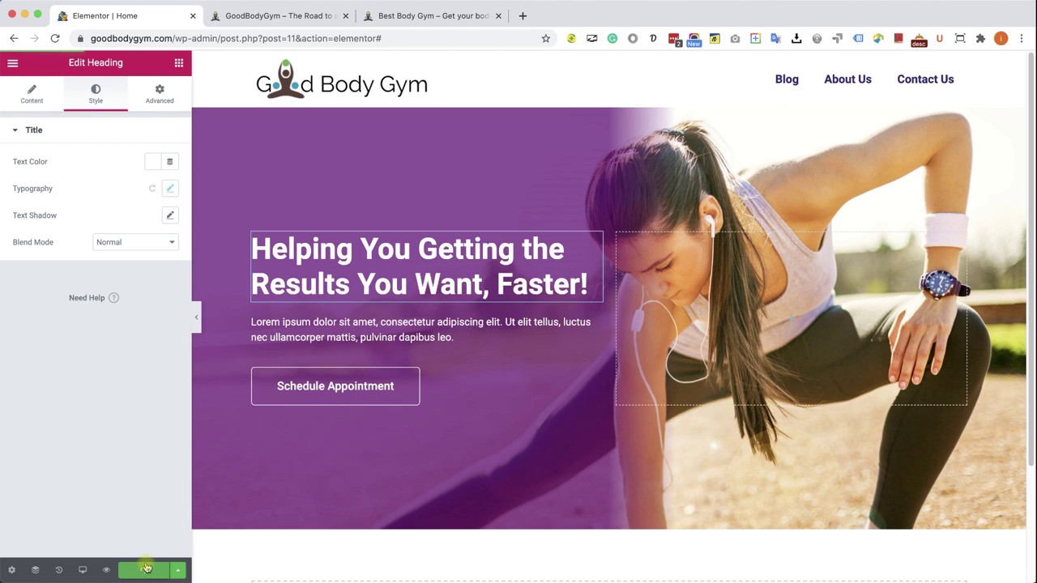
pyautogui.click(261, 23)
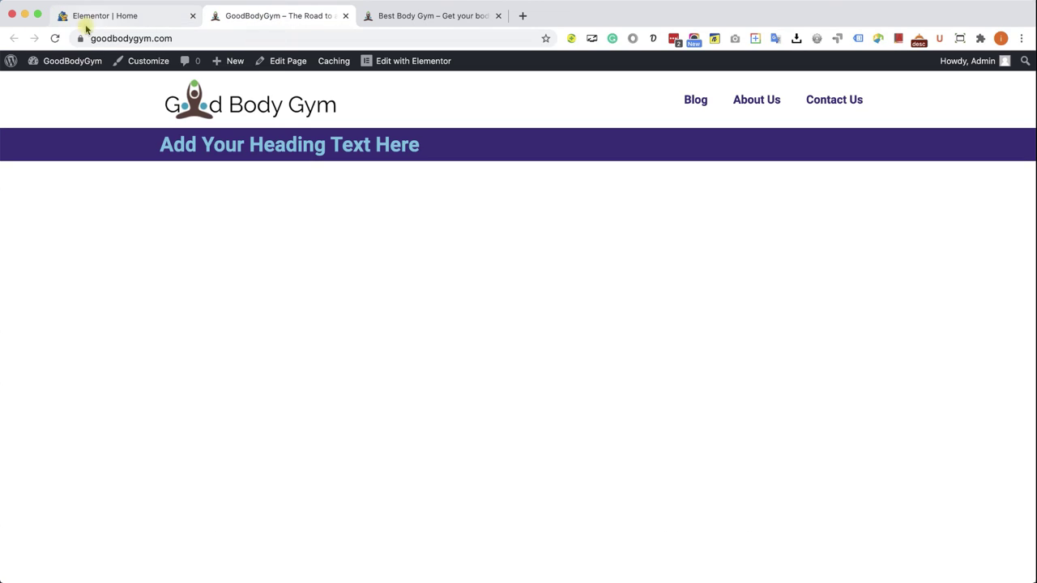
pyautogui.click(55, 39)
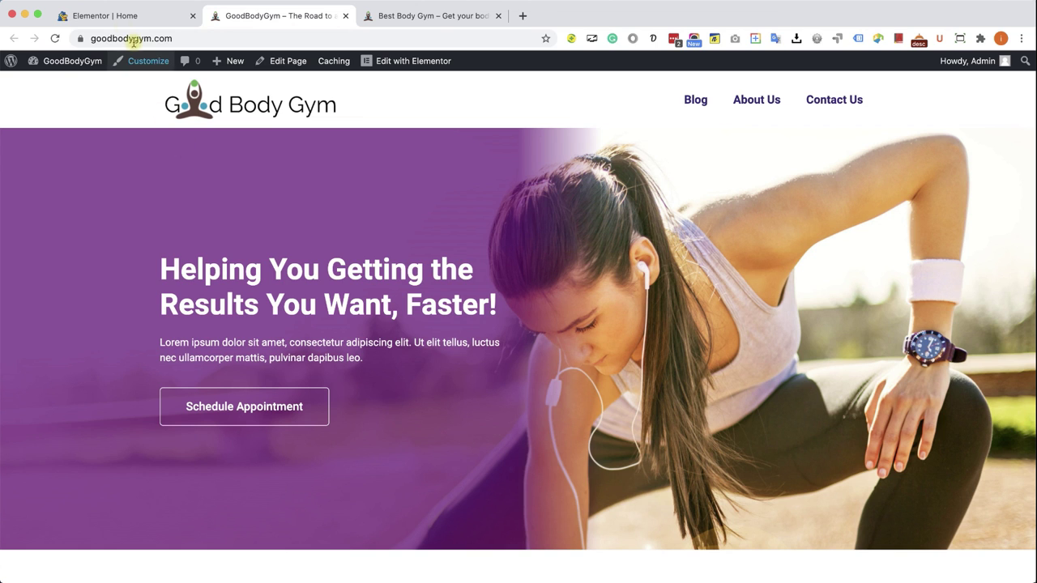
pyautogui.click(118, 16)
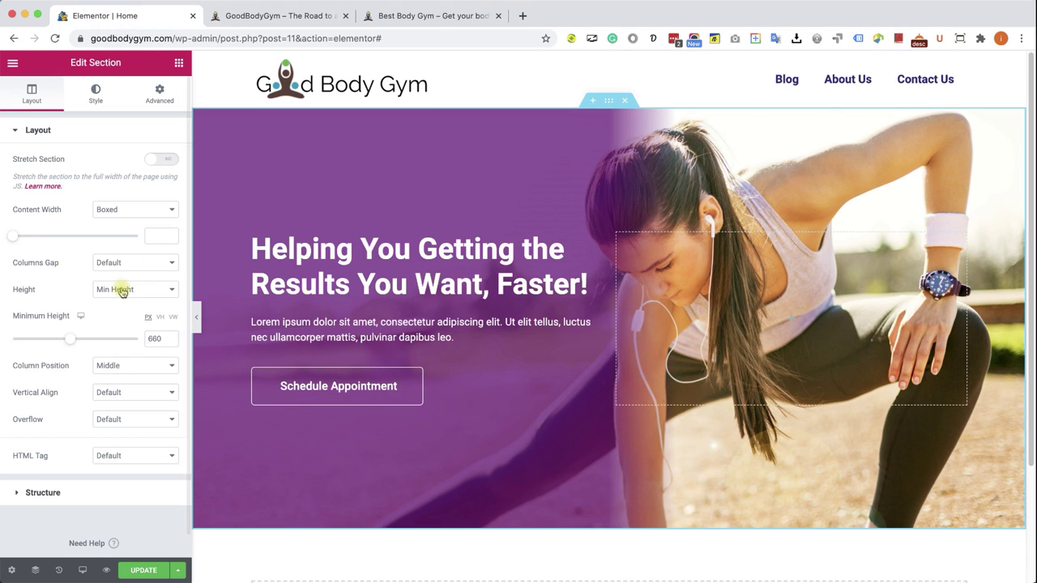
# Step: Switch the Elementor preview to Mobile mode at 360px width
pyautogui.click(82, 570)
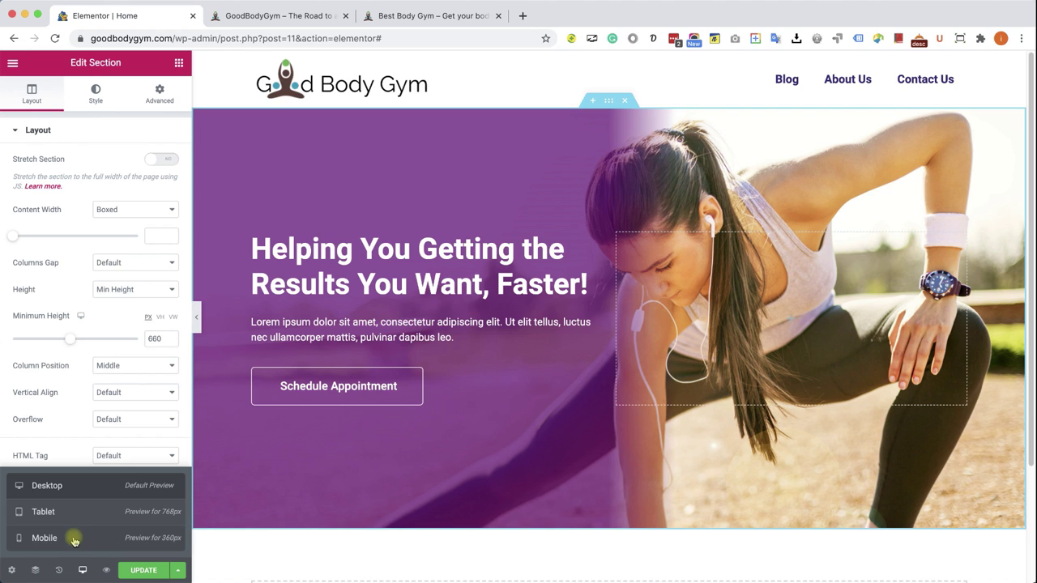
pyautogui.click(74, 537)
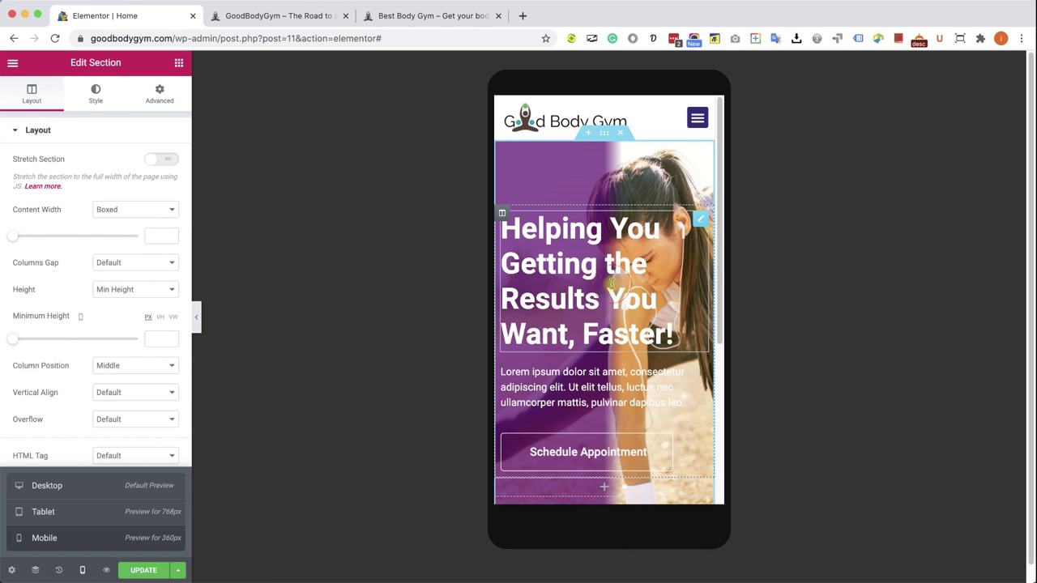
pyautogui.click(612, 283)
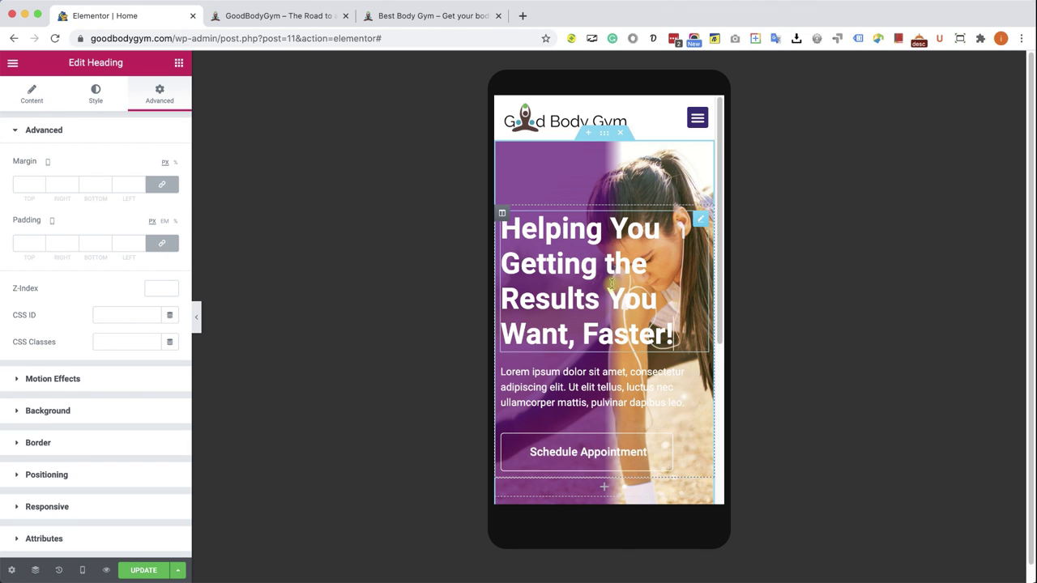
# Step: Centre the hero heading on mobile and shrink its size to 36 px
pyautogui.click(21, 93)
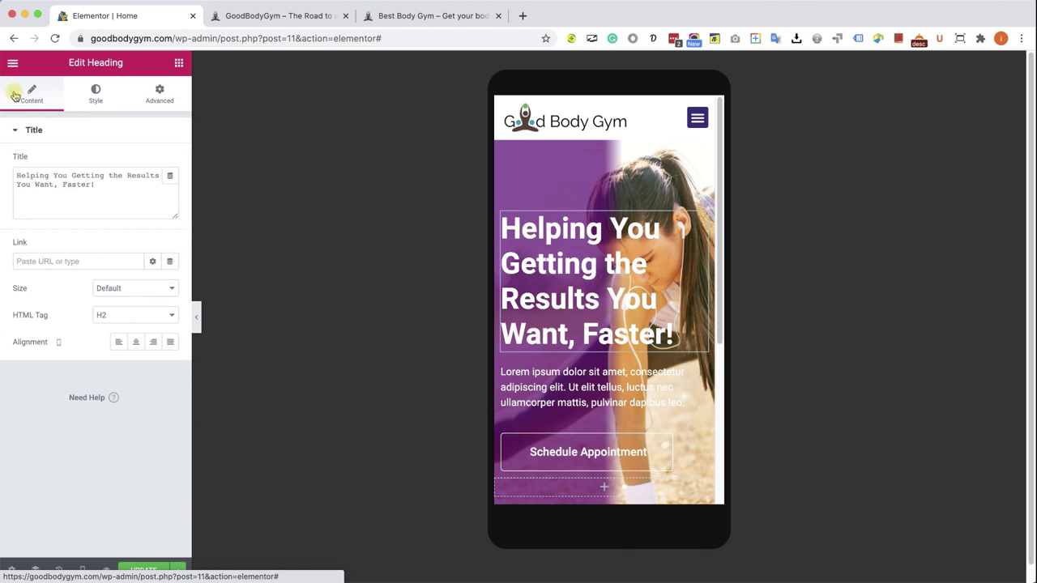
pyautogui.click(137, 346)
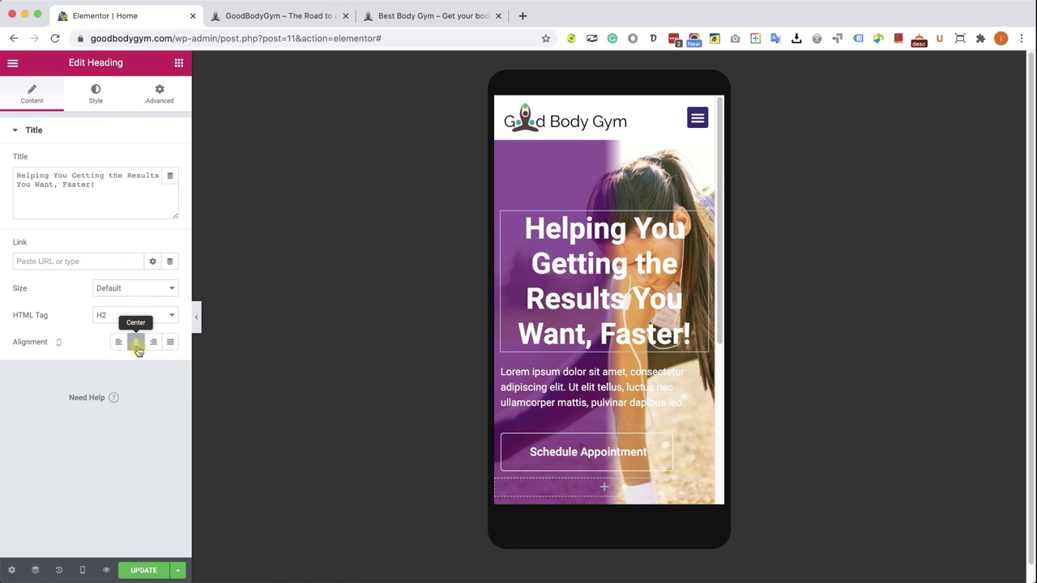
pyautogui.click(97, 93)
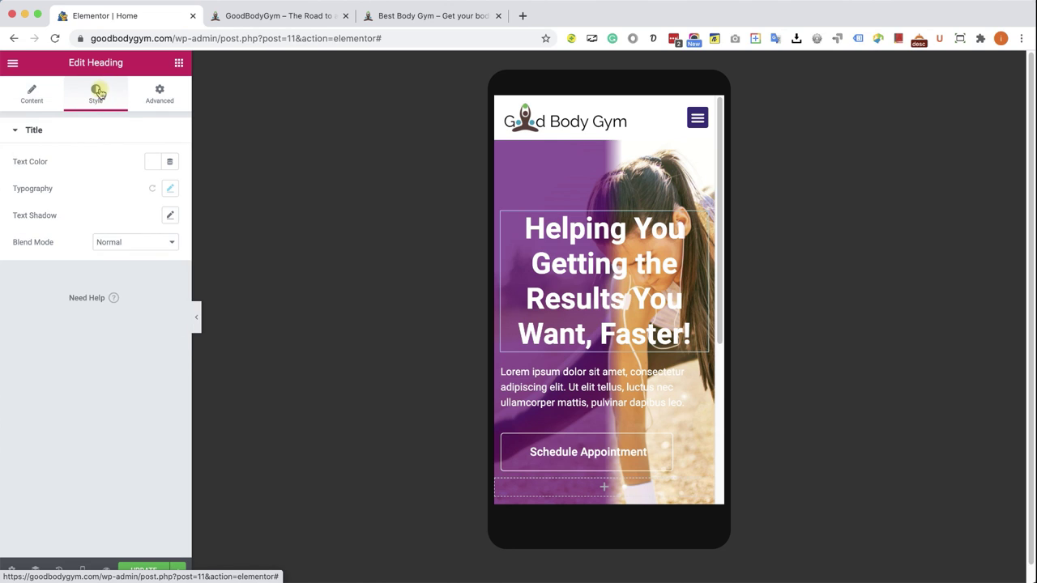
pyautogui.click(170, 190)
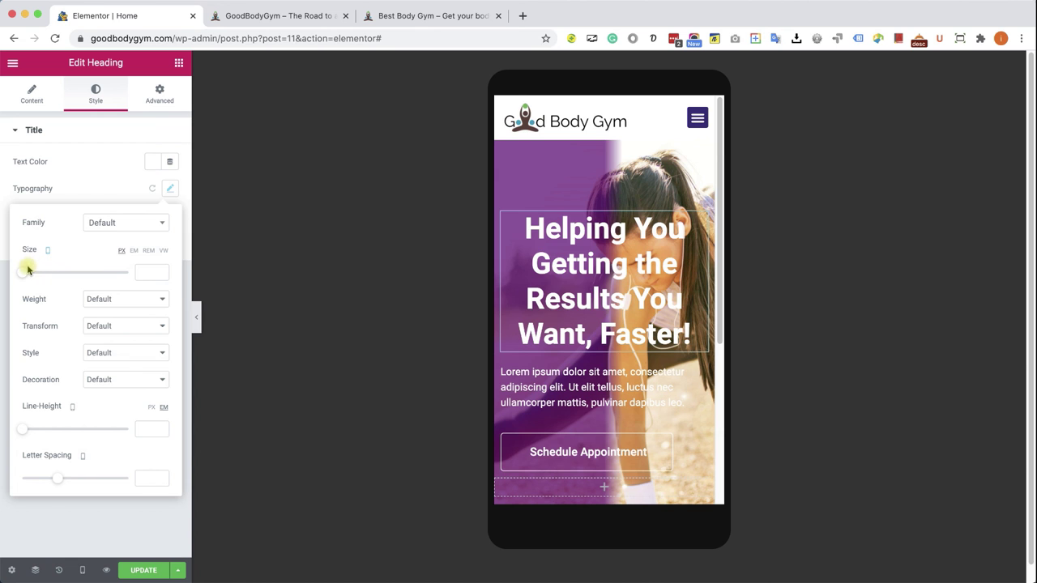
pyautogui.moveTo(23, 275); pyautogui.dragTo(42, 277)
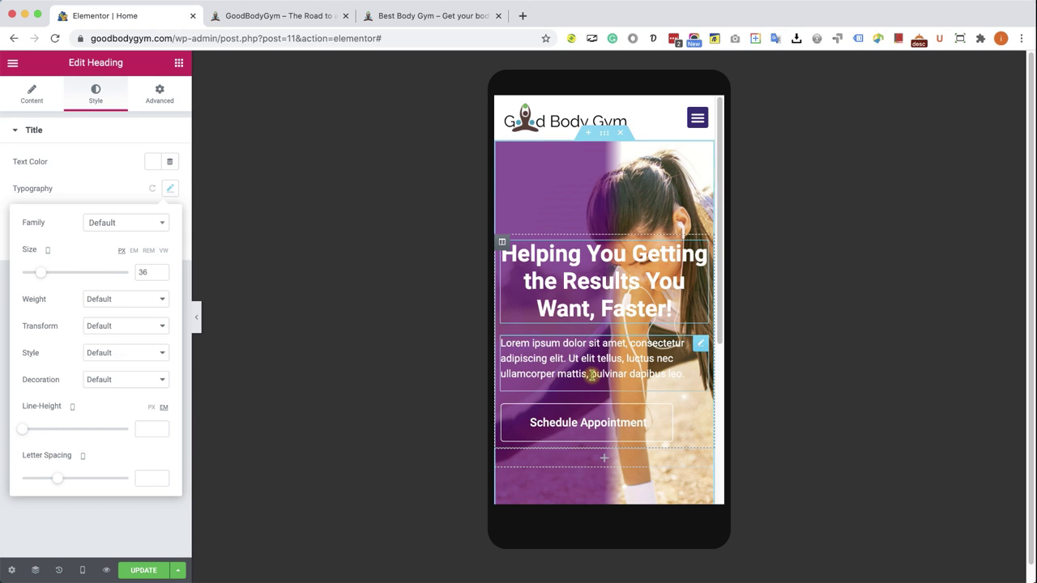
# Step: Centre the Lorem ipsum paragraph on mobile
pyautogui.click(592, 374)
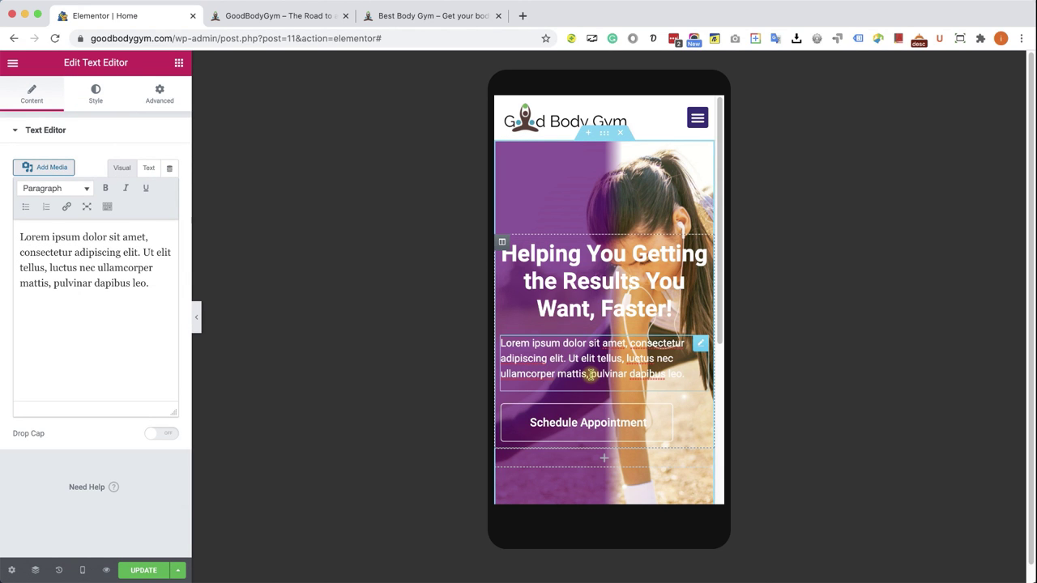
pyautogui.click(81, 95)
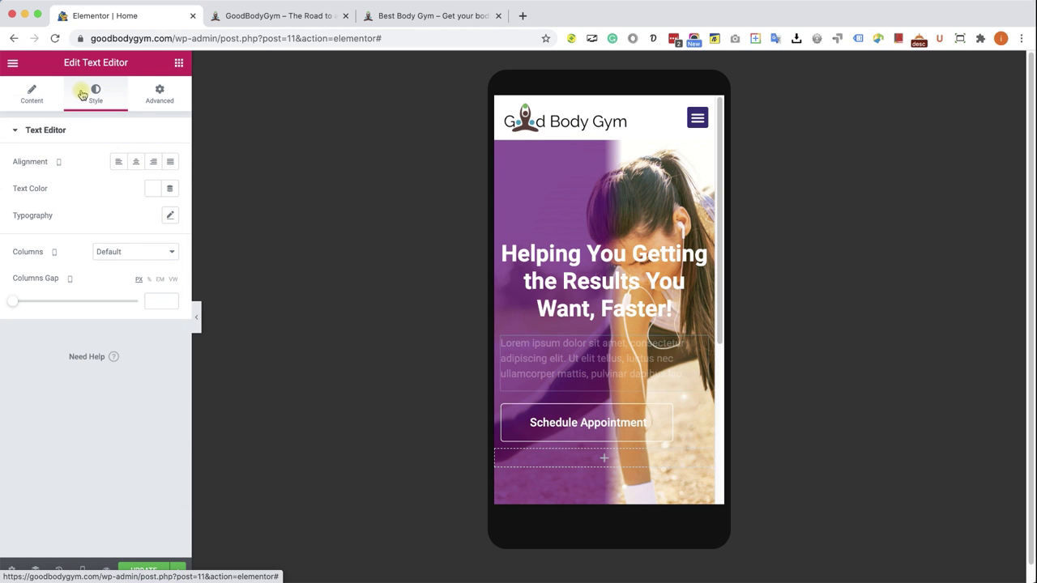
pyautogui.click(138, 163)
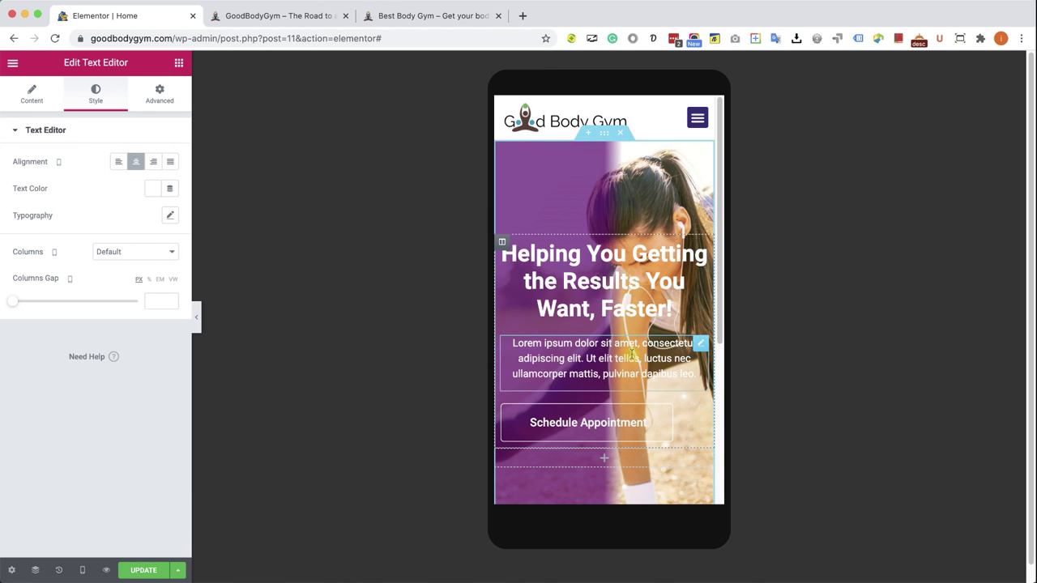
# Step: Centre the Schedule Appointment button on mobile and cut the hero section's mobile minimum height to 500 px
pyautogui.click(688, 420)
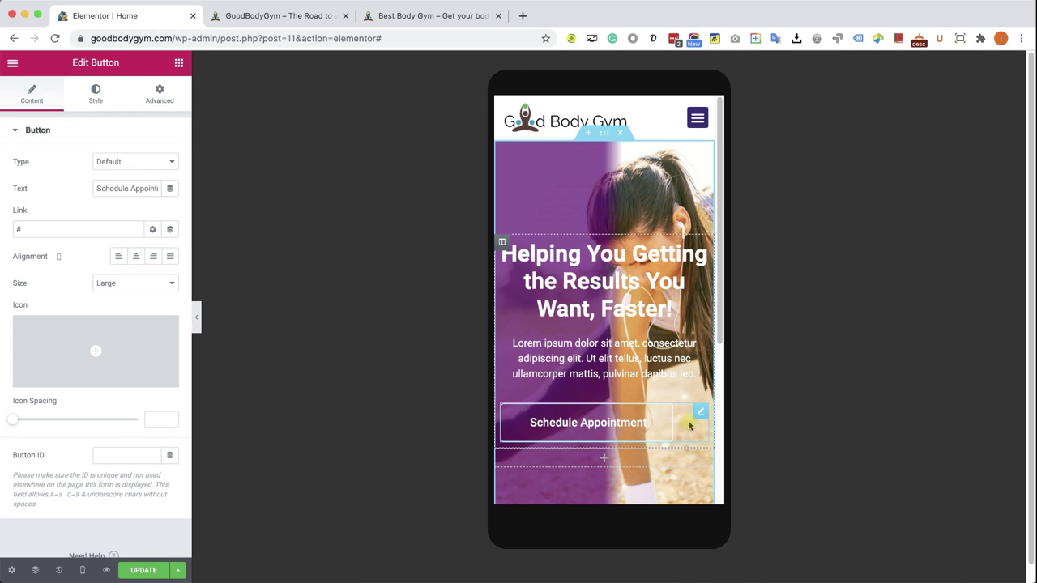
pyautogui.click(135, 256)
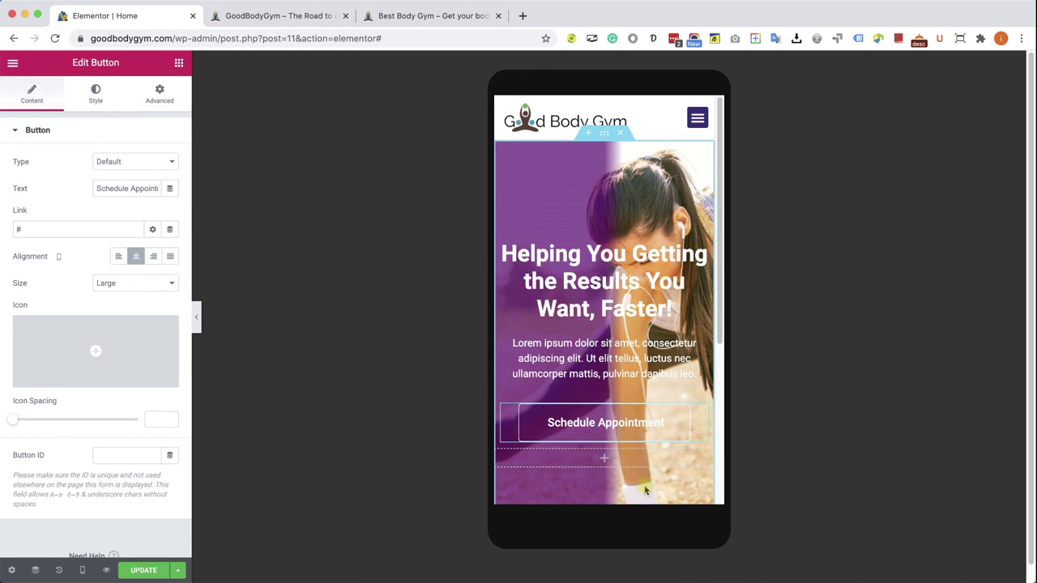
pyautogui.click(604, 134)
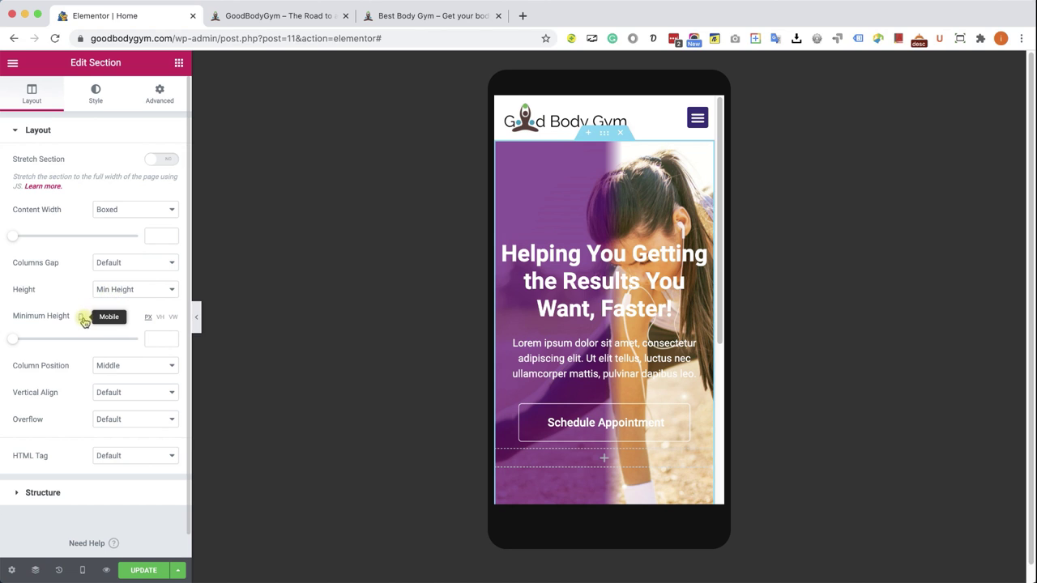
pyautogui.moveTo(16, 343); pyautogui.dragTo(56, 340)
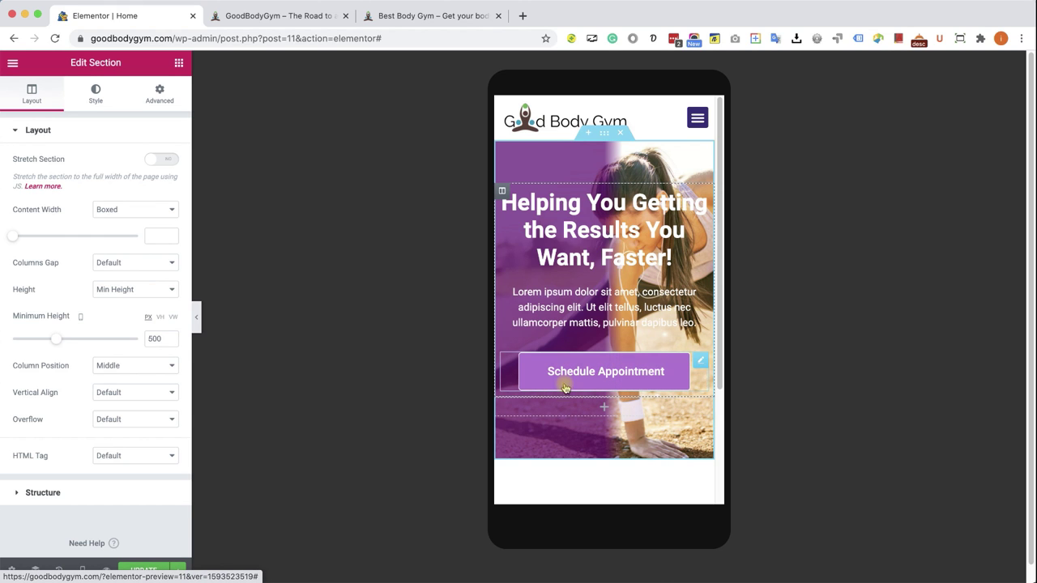
pyautogui.click(630, 367)
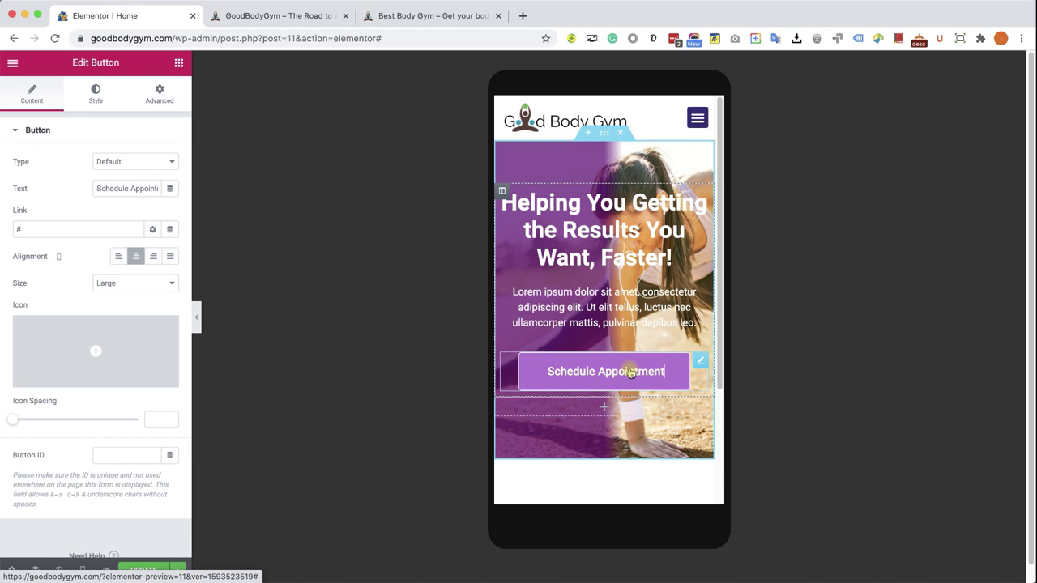
# Step: Give the button a semi-transparent dark grey background and compare the desktop and mobile previews
pyautogui.click(95, 94)
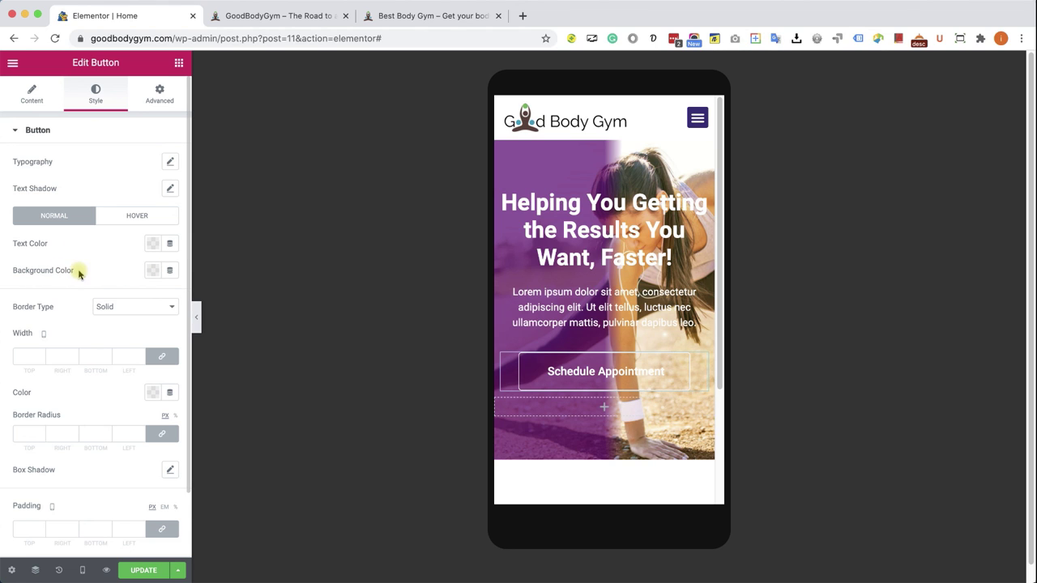
pyautogui.click(152, 270)
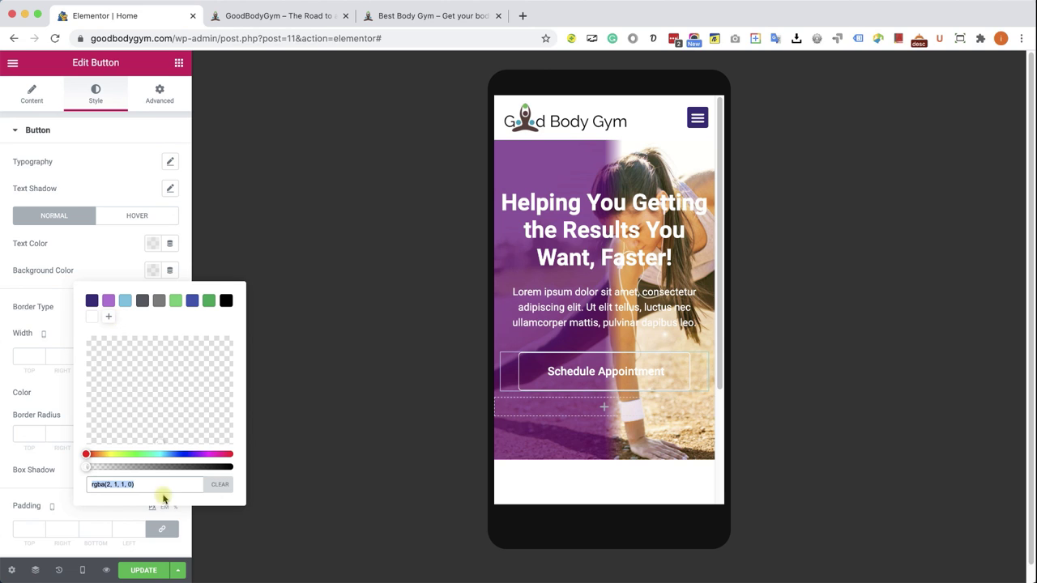
pyautogui.click(165, 467)
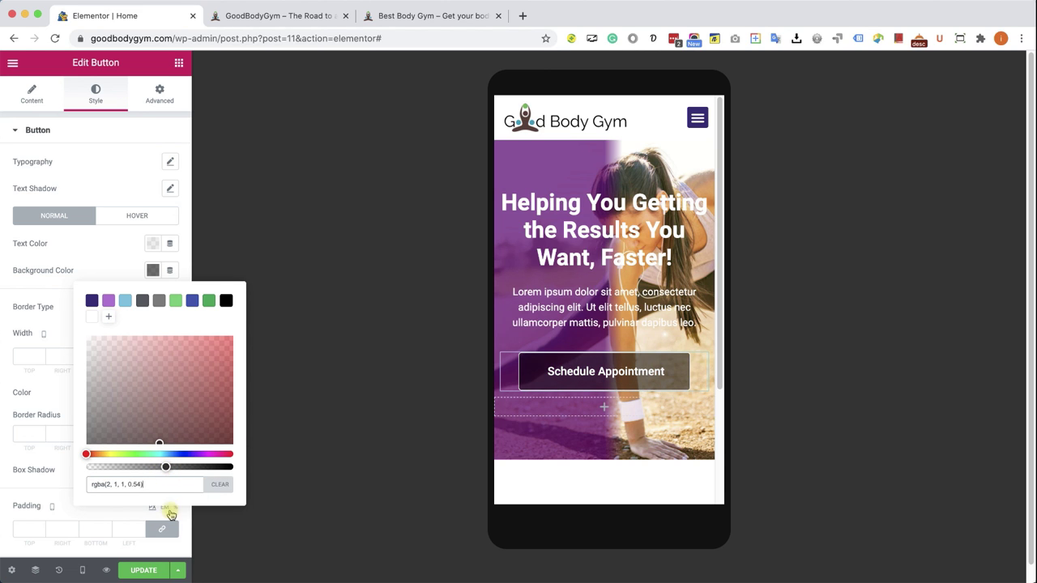
pyautogui.click(84, 572)
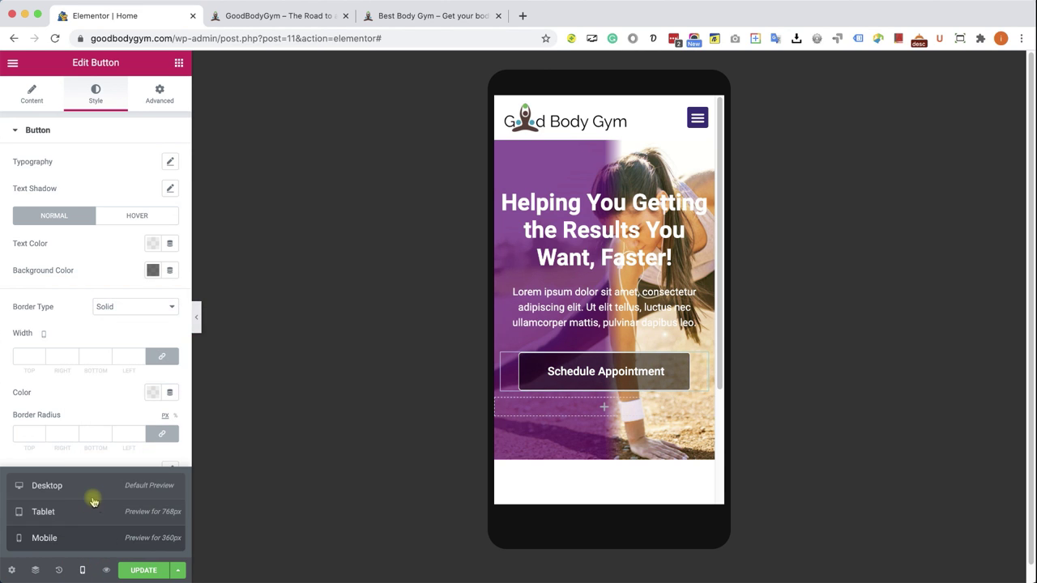
pyautogui.click(92, 486)
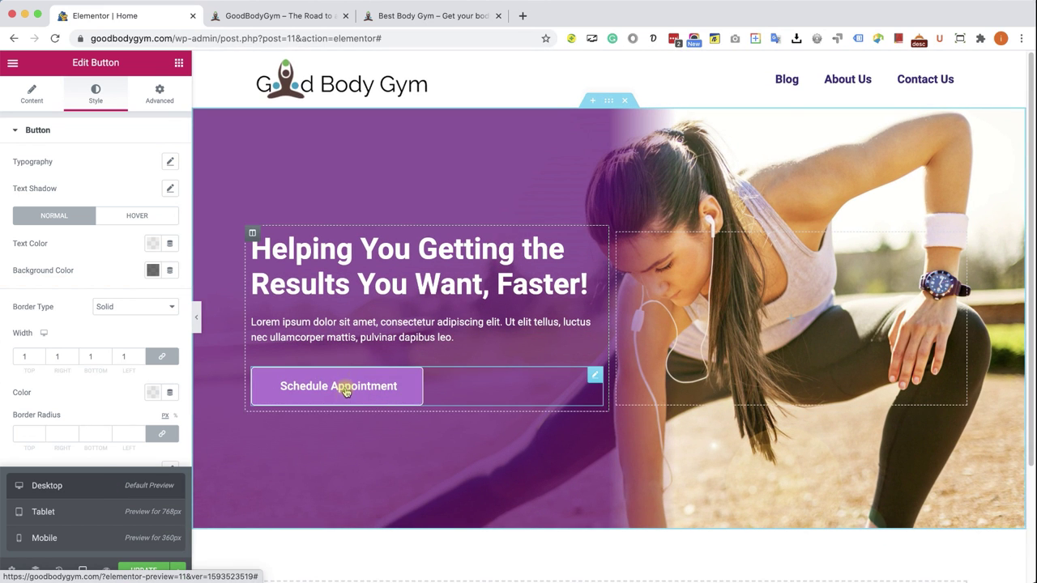
pyautogui.click(103, 539)
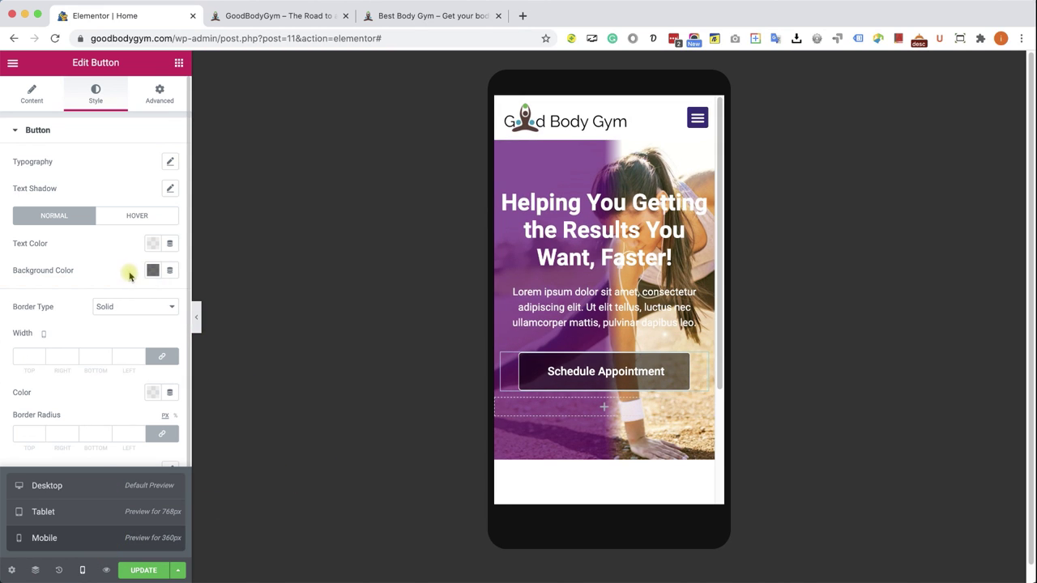
pyautogui.click(129, 272)
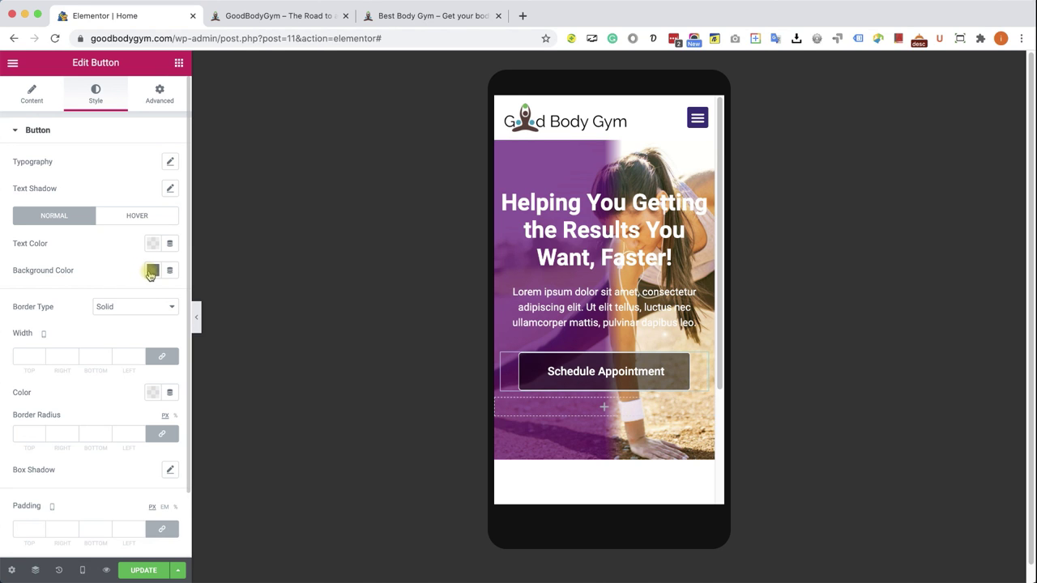
# Step: Drag the background alpha to 0, making the button background fully transparent rgba(2, 1, 1, 0)
pyautogui.click(151, 273)
pyautogui.moveTo(166, 469); pyautogui.dragTo(85, 467)
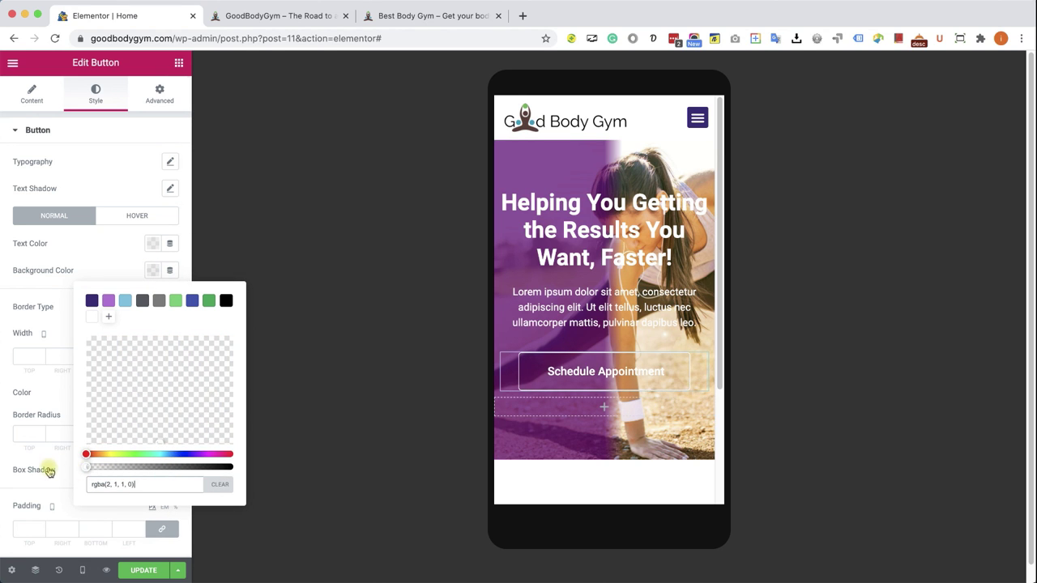
pyautogui.click(113, 271)
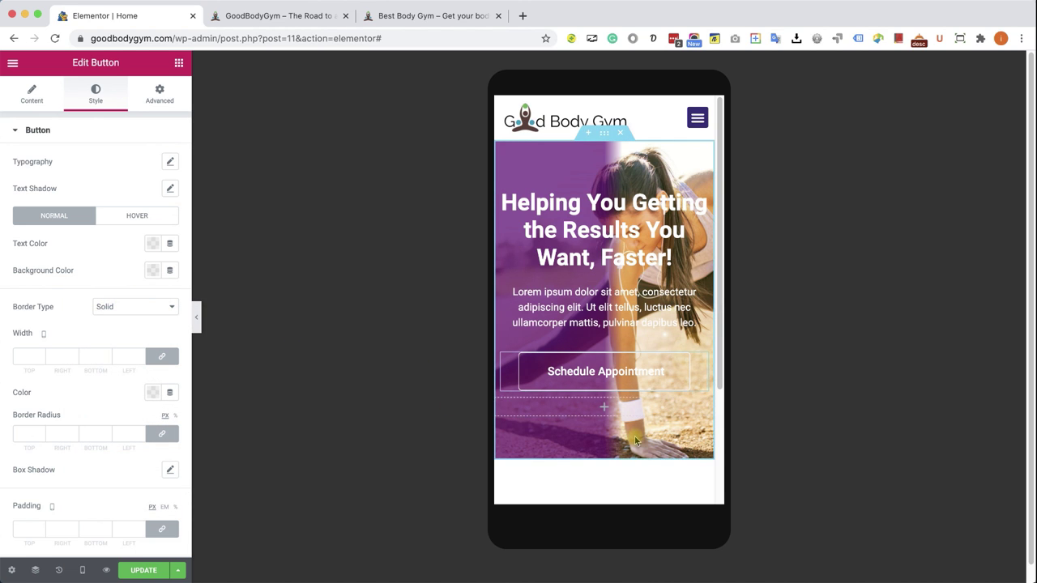
# Step: Duplicate the Schedule Appointment button and give the copy a dark rgba(2, 1, 1, 0.64) background
pyautogui.rightClick(701, 364)
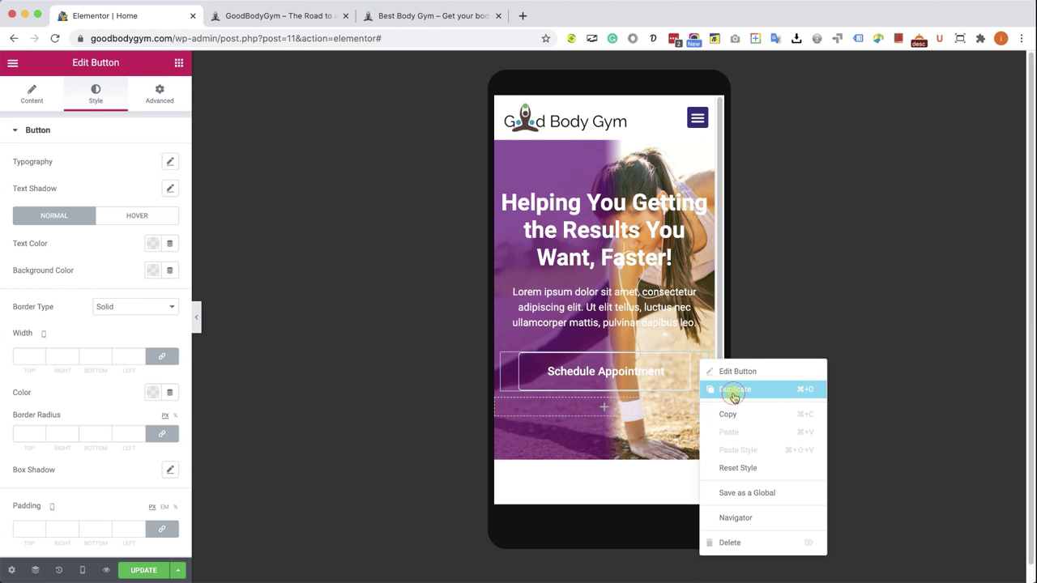
pyautogui.click(733, 388)
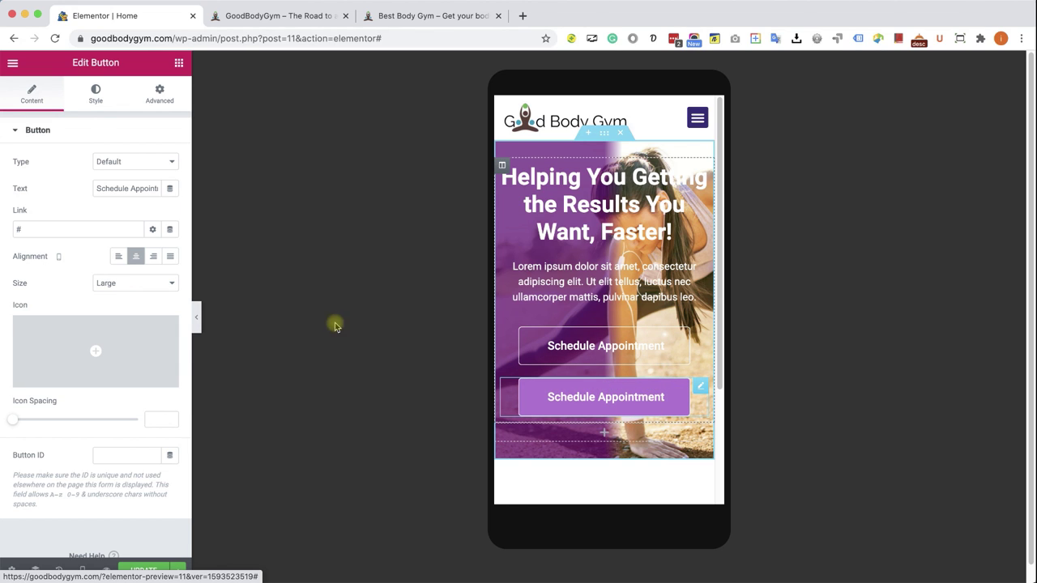
pyautogui.click(96, 94)
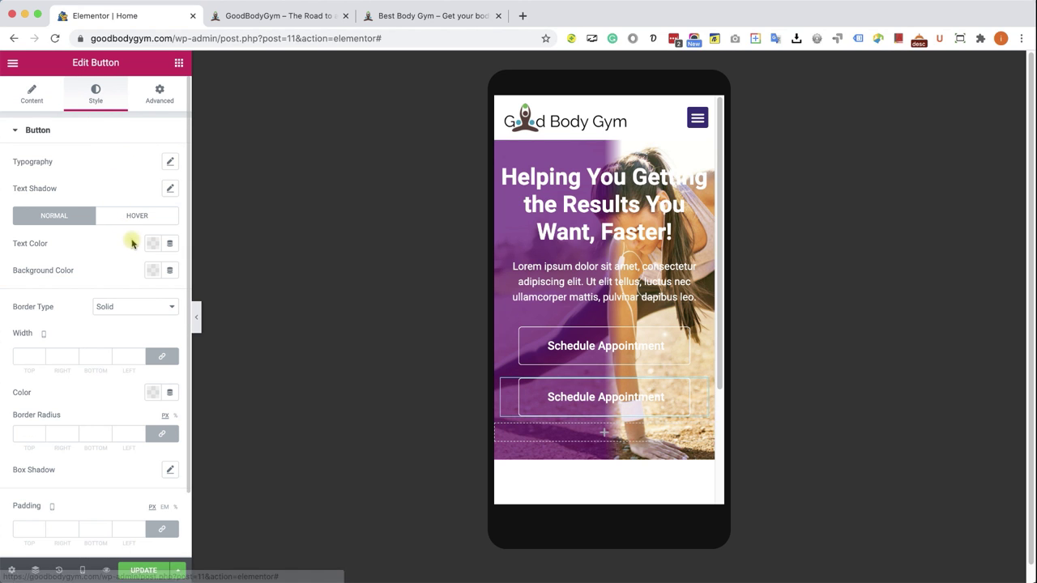
pyautogui.click(152, 273)
pyautogui.click(180, 475)
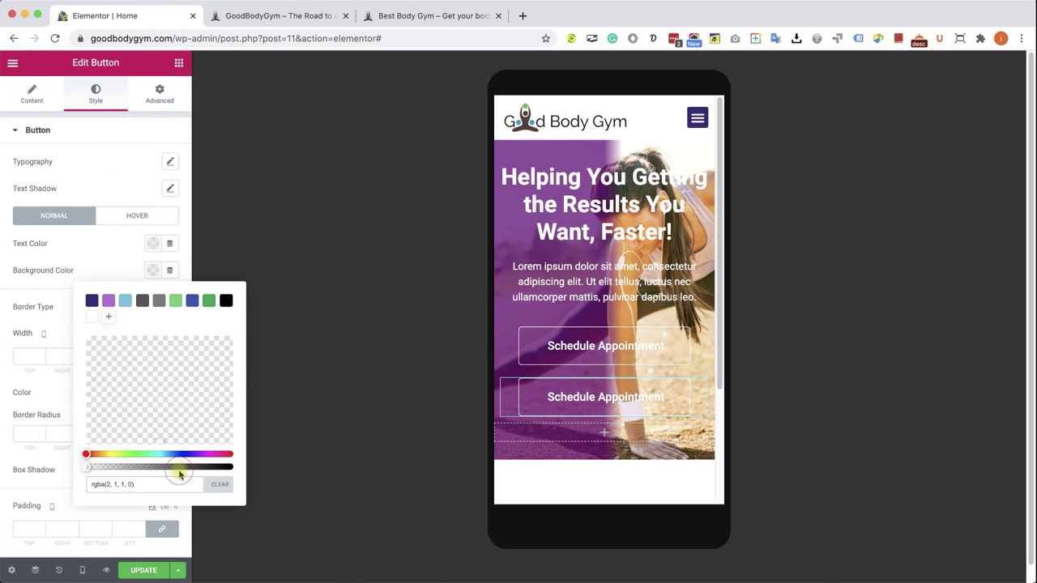
pyautogui.click(180, 469)
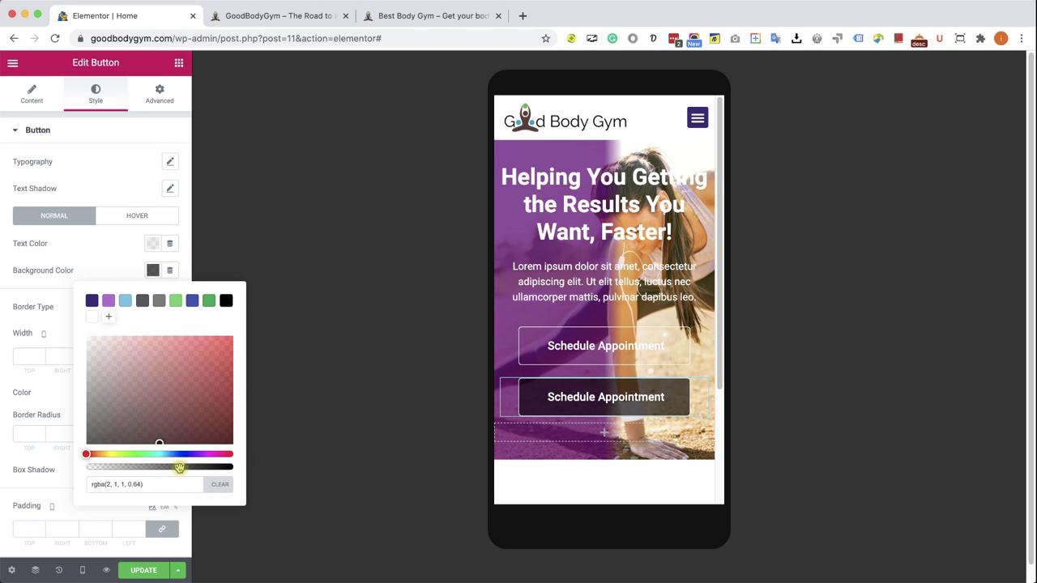
pyautogui.click(128, 268)
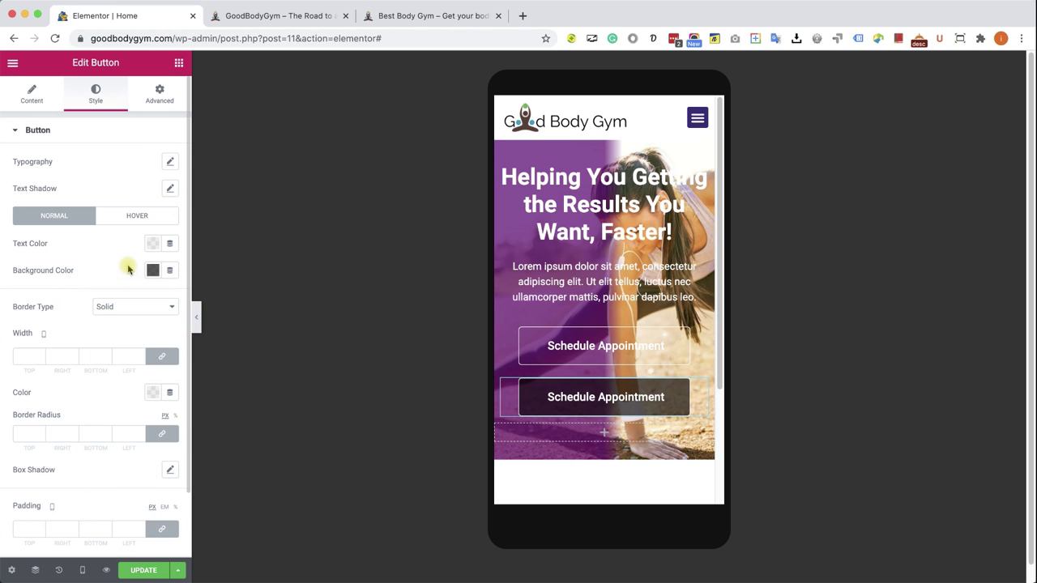
pyautogui.click(700, 387)
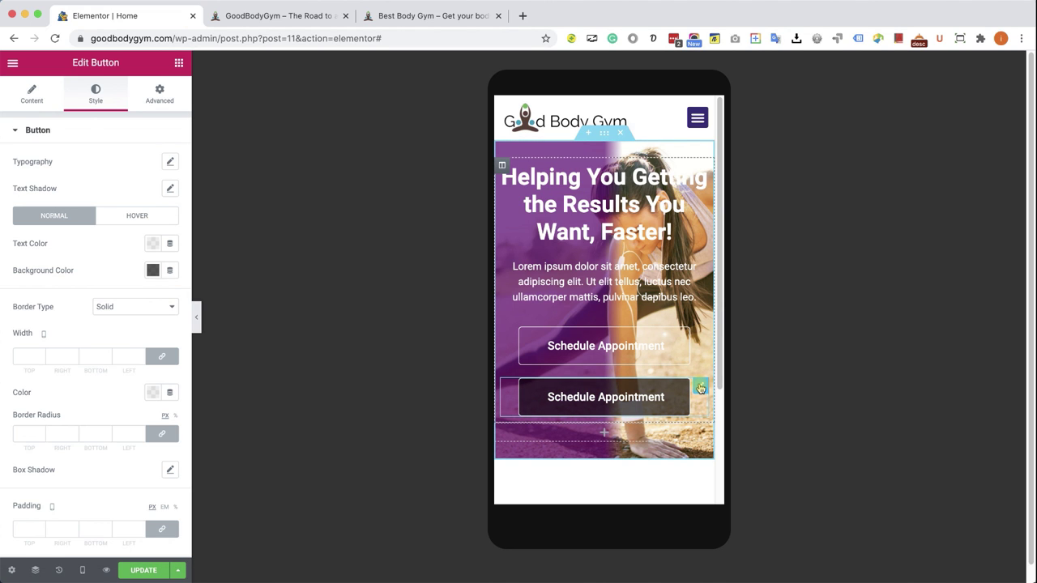
# Step: Hide the dark duplicate button on desktop and tablet under Advanced > Responsive
pyautogui.click(161, 92)
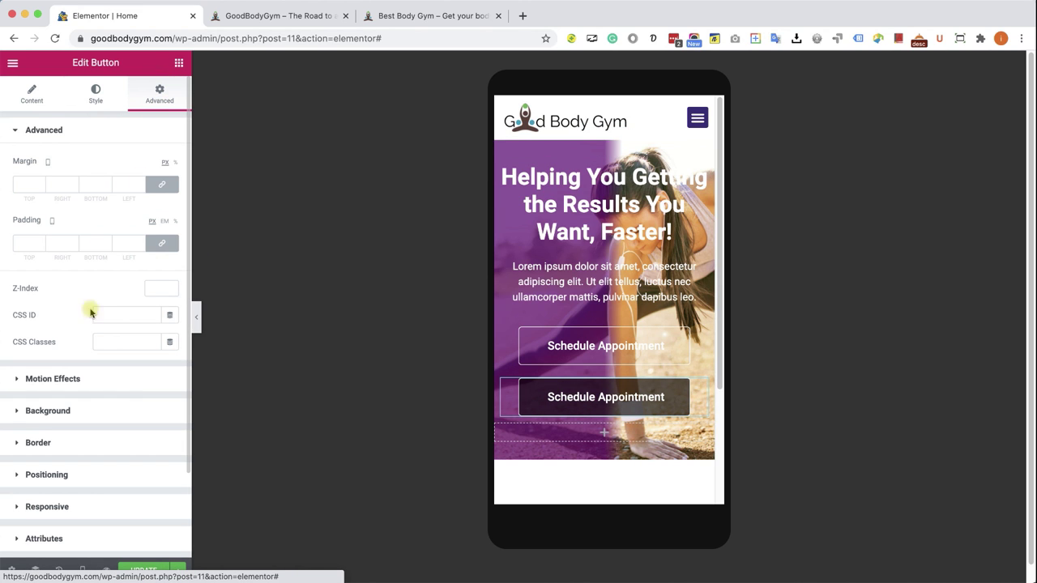
pyautogui.click(89, 506)
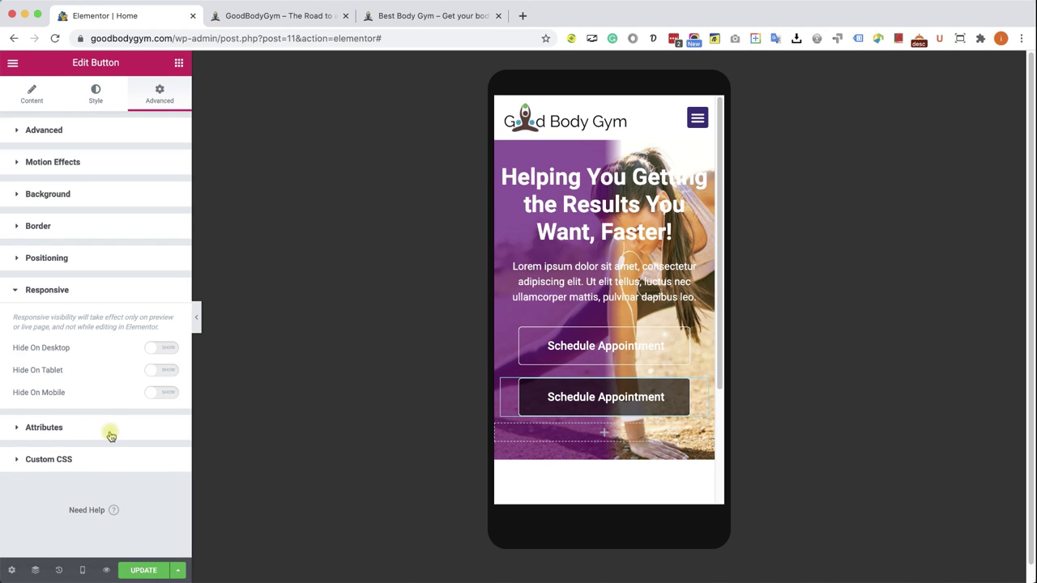
pyautogui.click(161, 349)
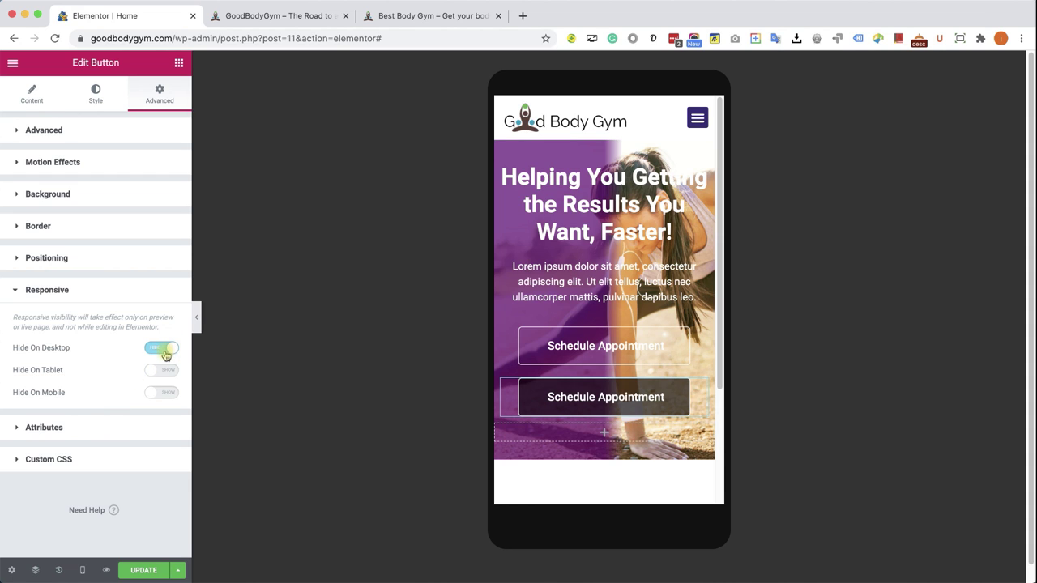
pyautogui.click(166, 371)
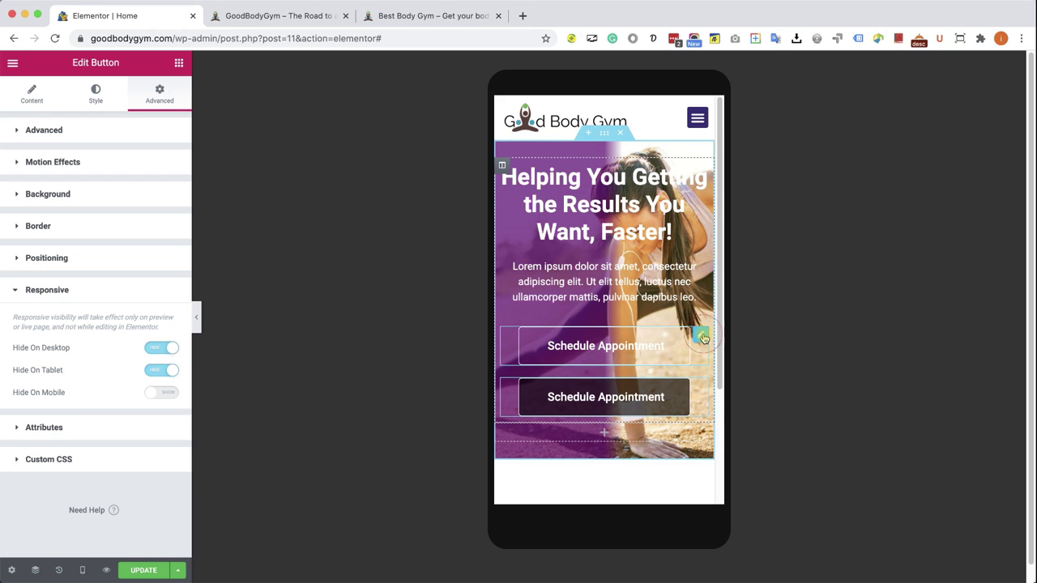
# Step: Hide the original outlined button on mobile and preview the page at tablet width
pyautogui.click(703, 337)
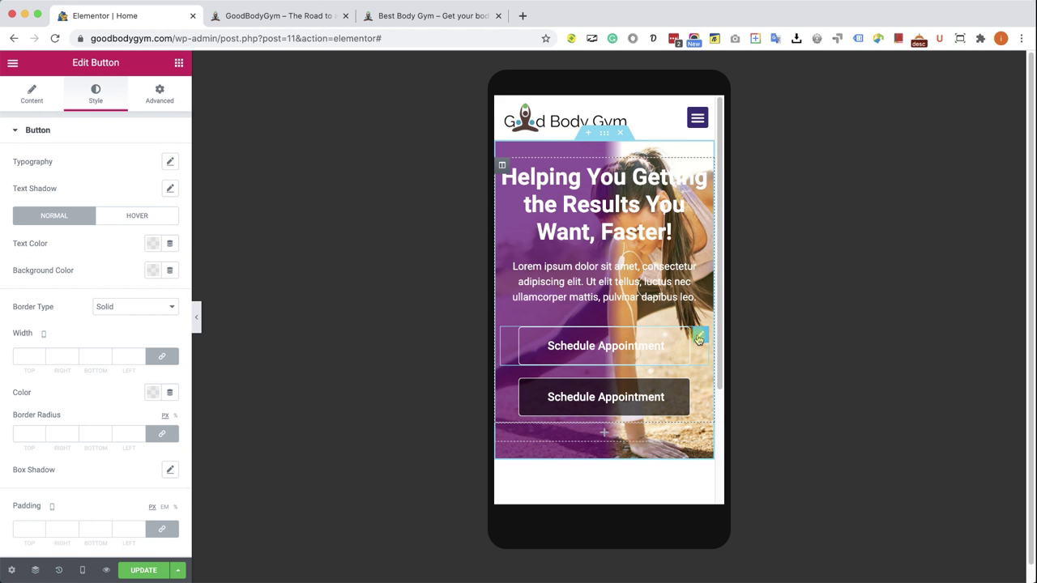
pyautogui.click(159, 91)
pyautogui.click(123, 508)
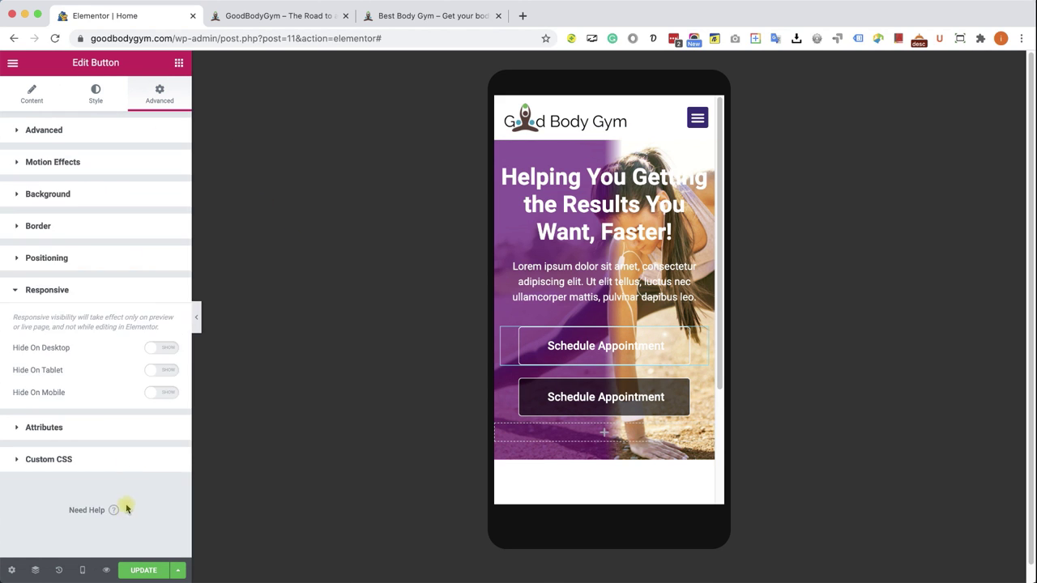
pyautogui.click(165, 395)
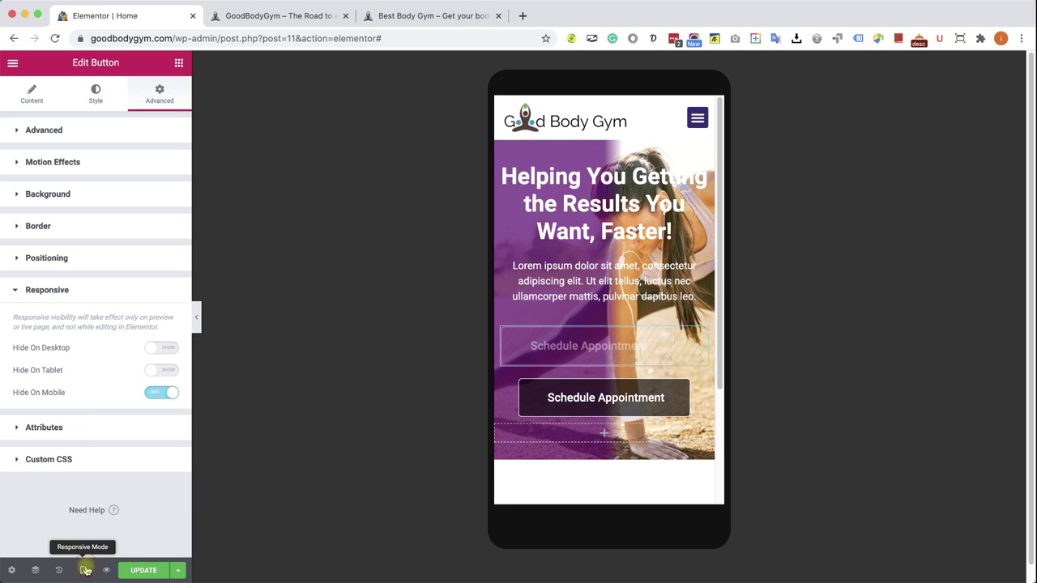
pyautogui.click(82, 570)
pyautogui.click(64, 513)
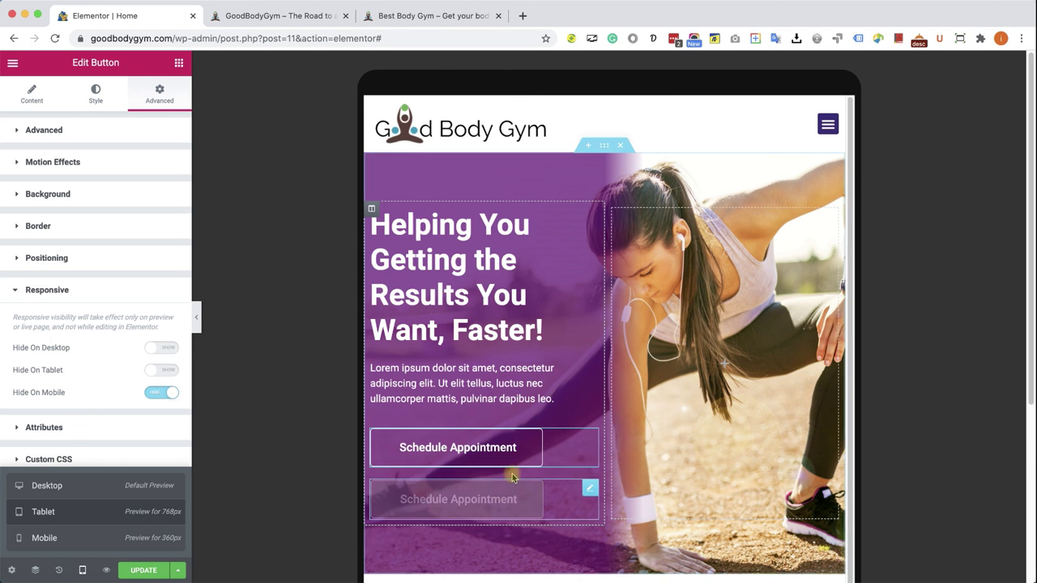
# Step: Preview the page at desktop and mobile widths and reload the live GoodBodyGym site to compare
pyautogui.click(95, 494)
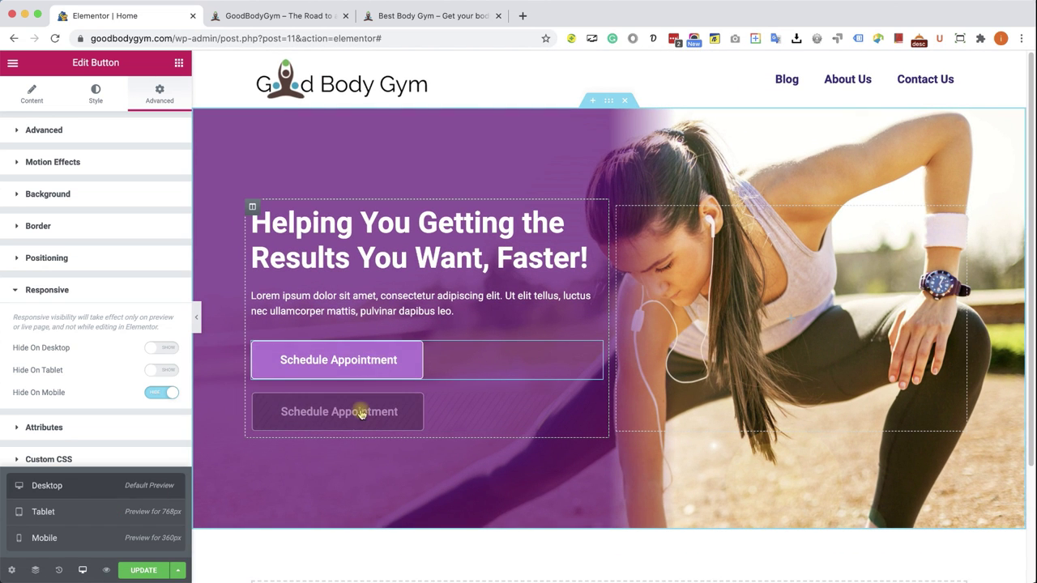
pyautogui.click(65, 538)
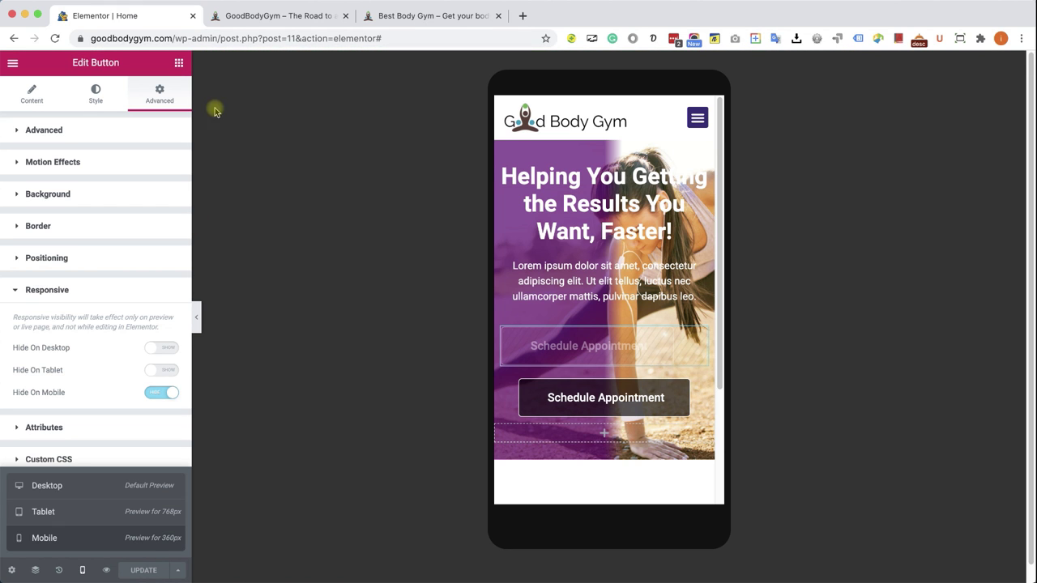
pyautogui.click(272, 16)
pyautogui.click(55, 38)
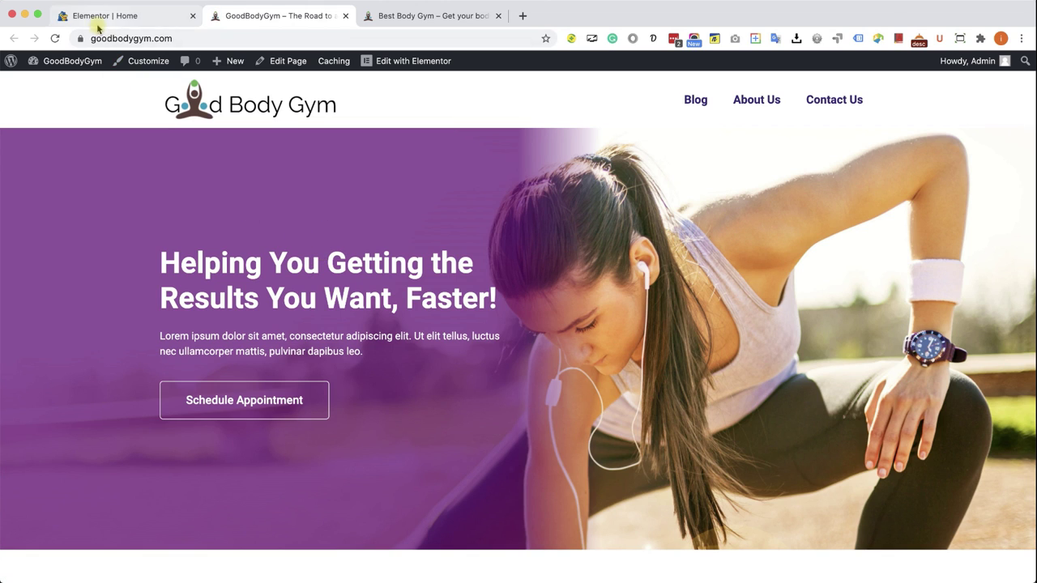
pyautogui.click(98, 25)
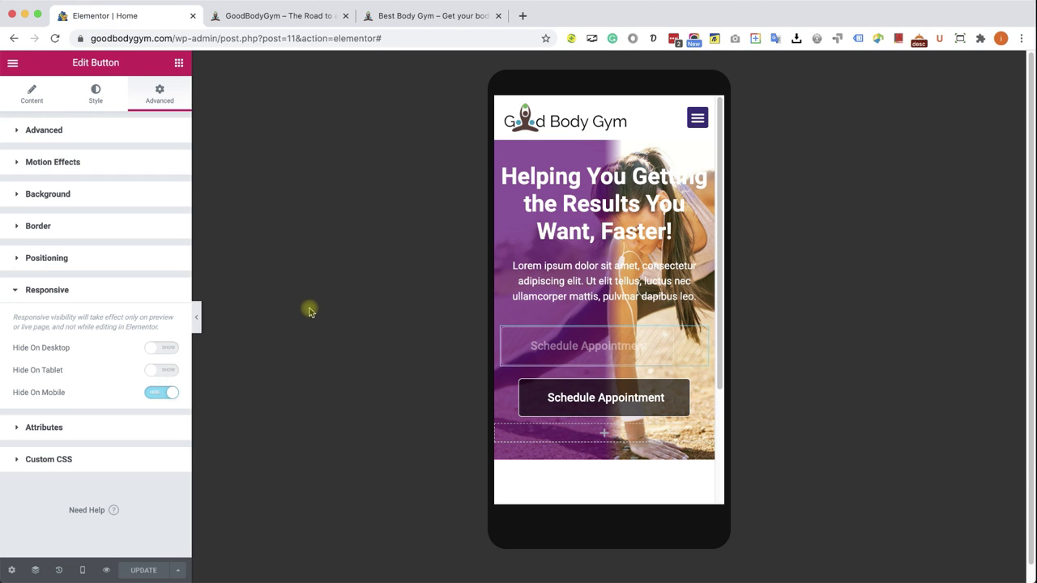
# Step: Collapse the editor panel for a full-width desktop preview of the hero
pyautogui.click(197, 320)
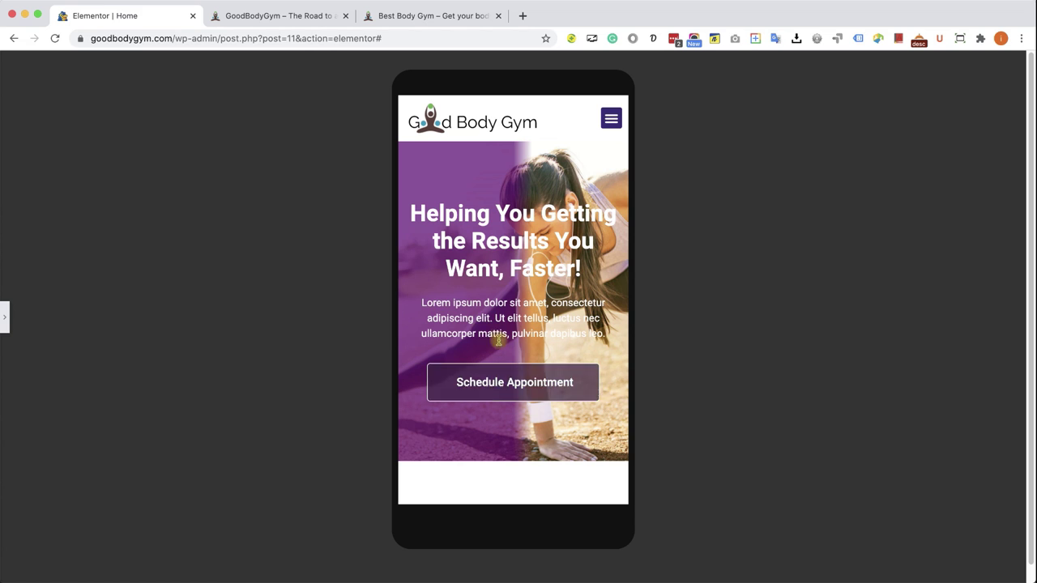
pyautogui.click(4, 321)
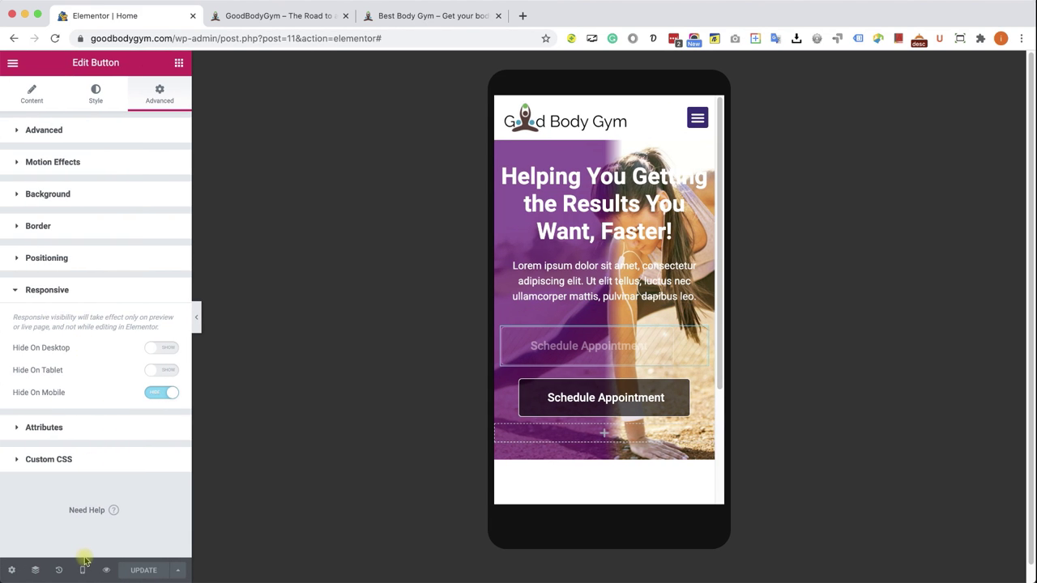
pyautogui.click(84, 571)
pyautogui.click(80, 484)
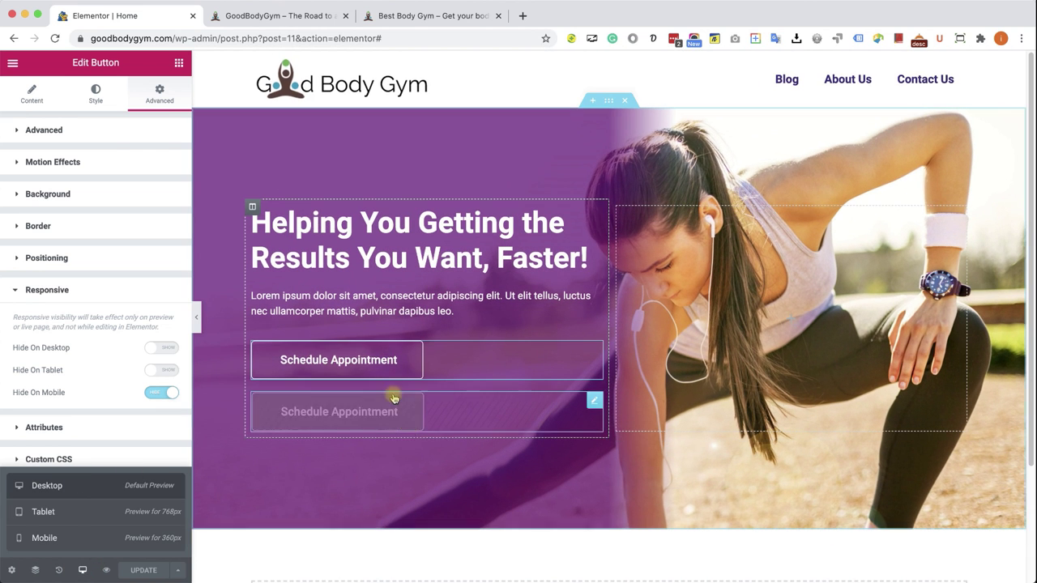
pyautogui.click(197, 321)
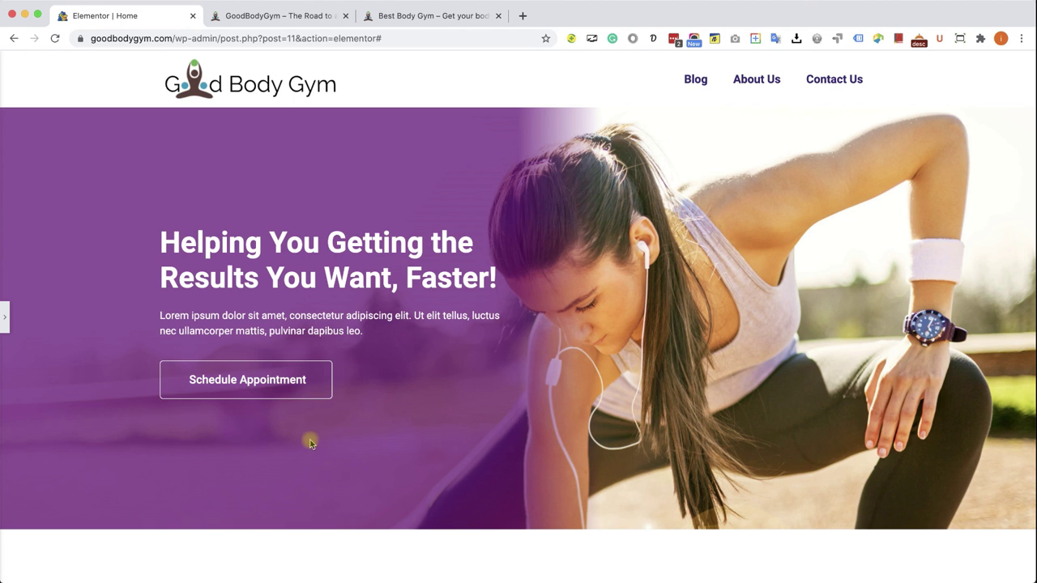
# Step: Restore the Elementor editing panel, then return to the course booklet PDF
pyautogui.click(6, 320)
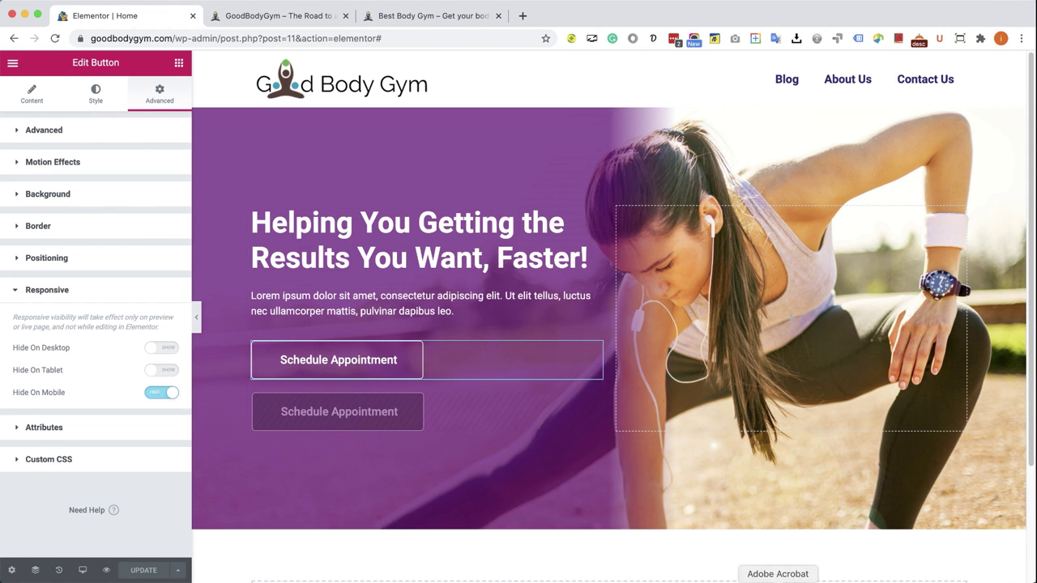
pyautogui.click(778, 580)
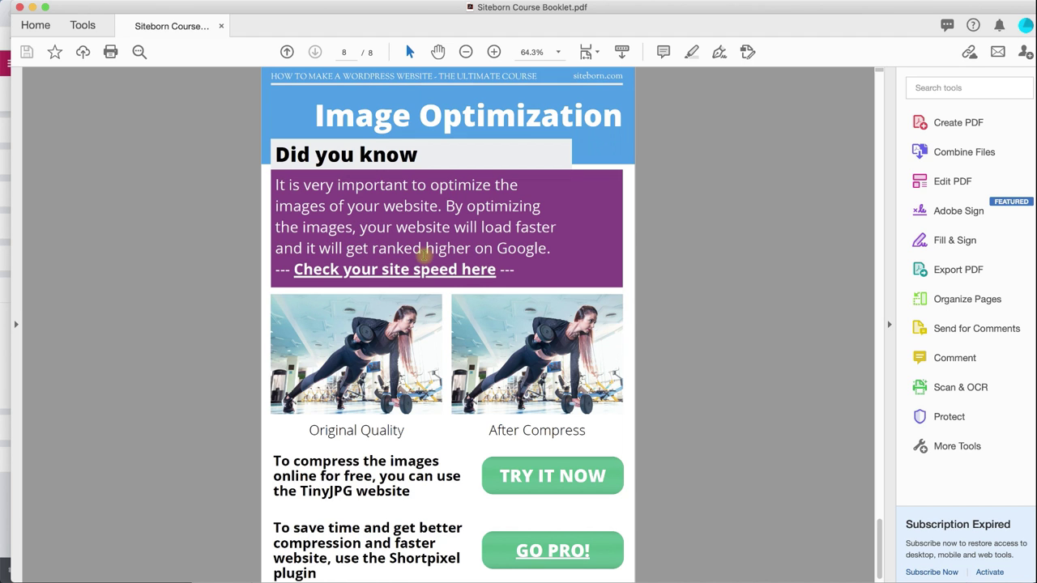
# Step: Run PageSpeed Insights on goodbodygym.com using the URL copied from the site tab
pyautogui.click(400, 269)
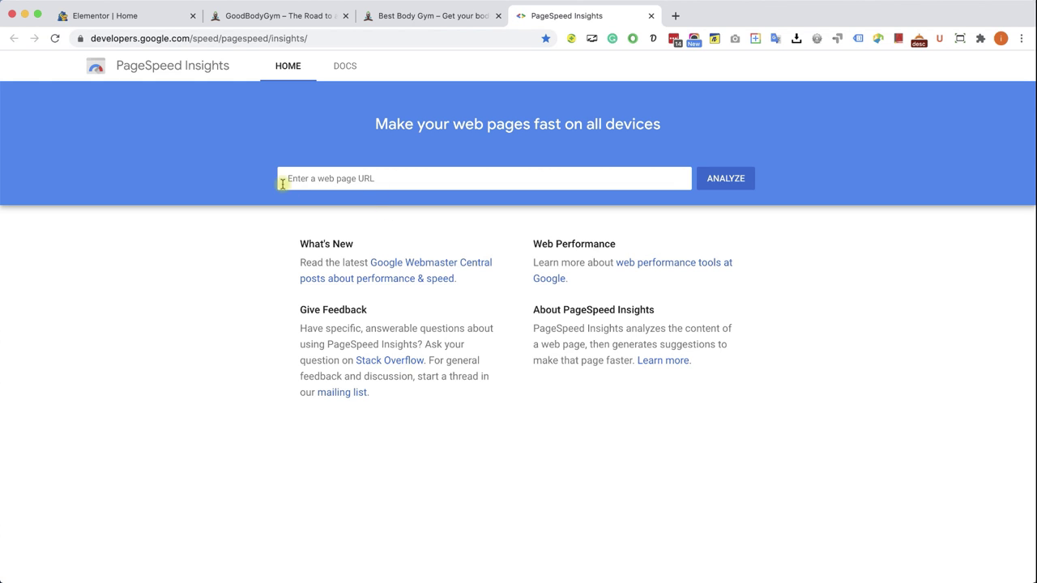
pyautogui.click(295, 12)
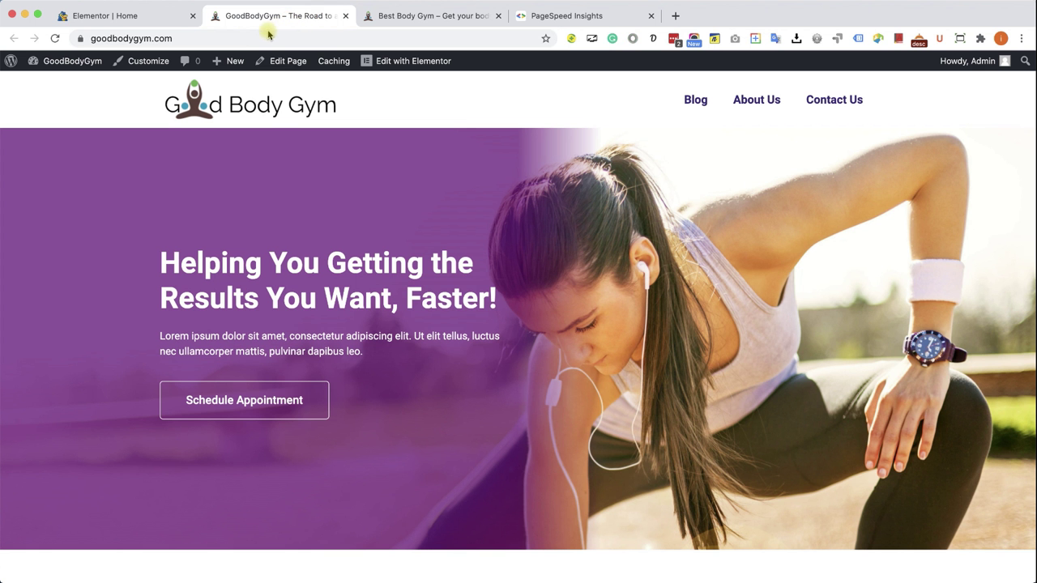
pyautogui.rightClick(259, 39)
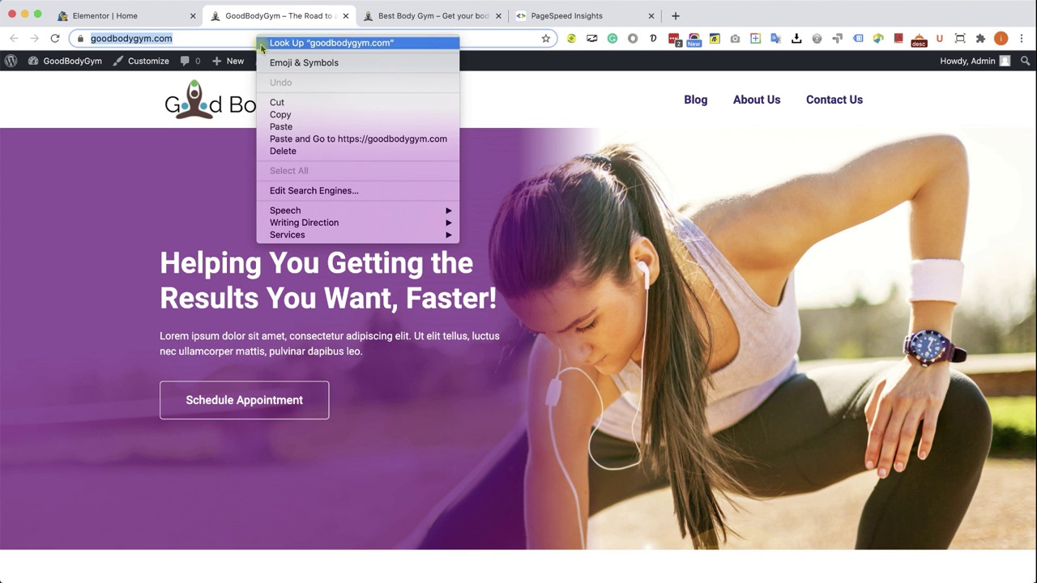
pyautogui.click(297, 114)
pyautogui.click(556, 14)
pyautogui.rightClick(395, 182)
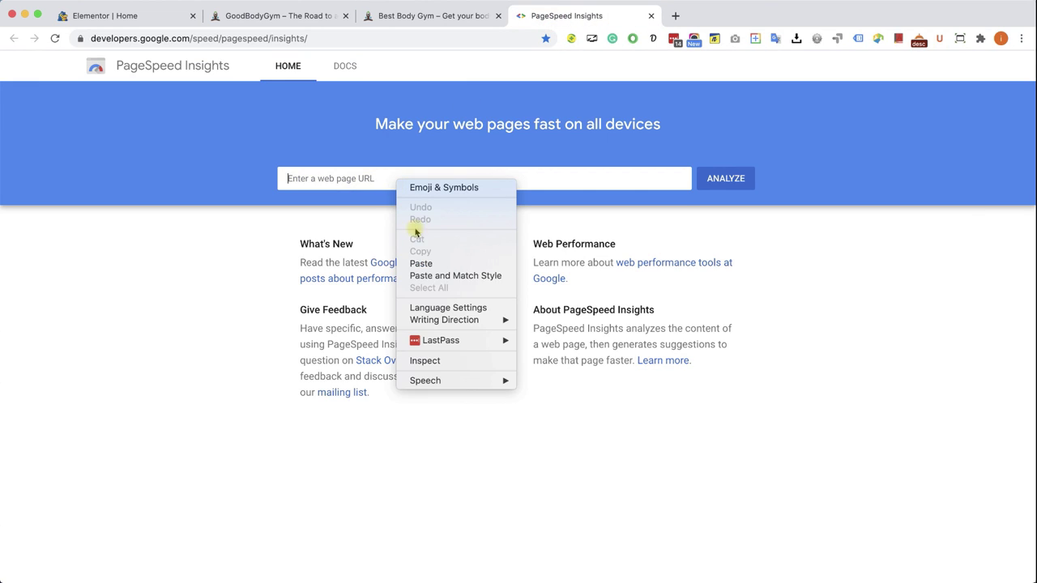
pyautogui.click(440, 262)
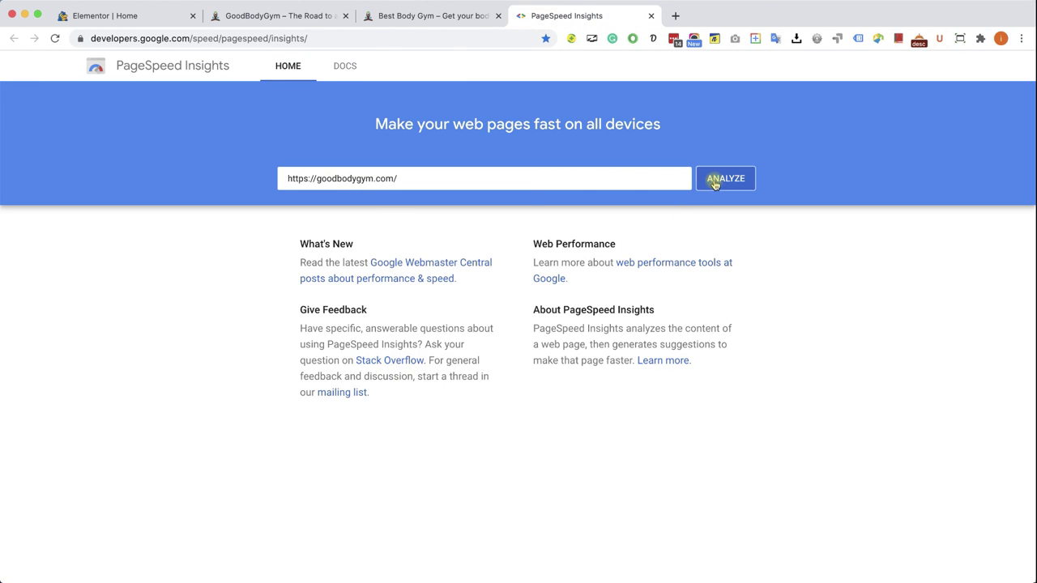
pyautogui.click(715, 178)
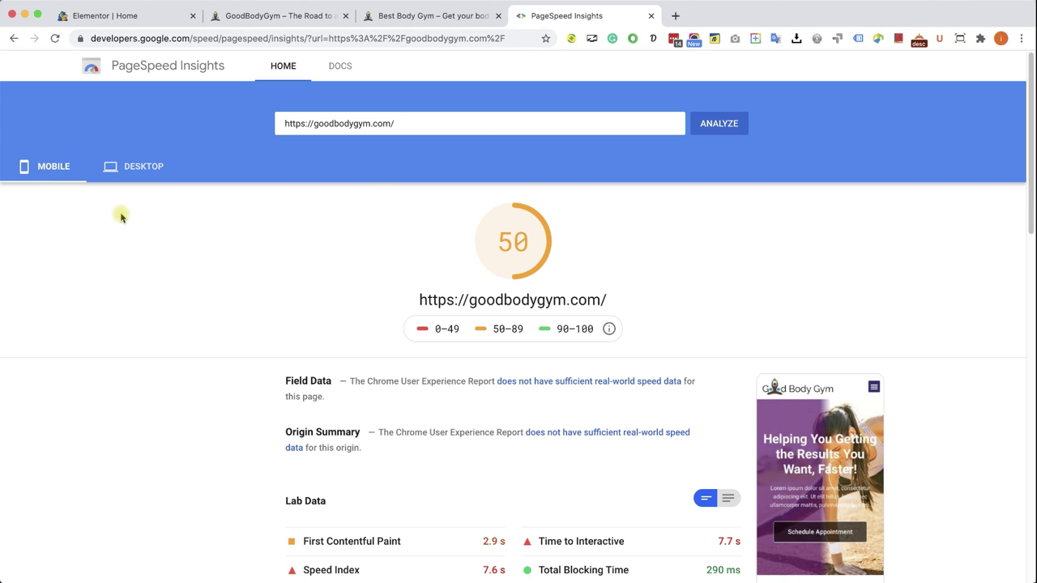
# Step: Review the desktop score of 70 and the mobile score of 50
pyautogui.click(135, 170)
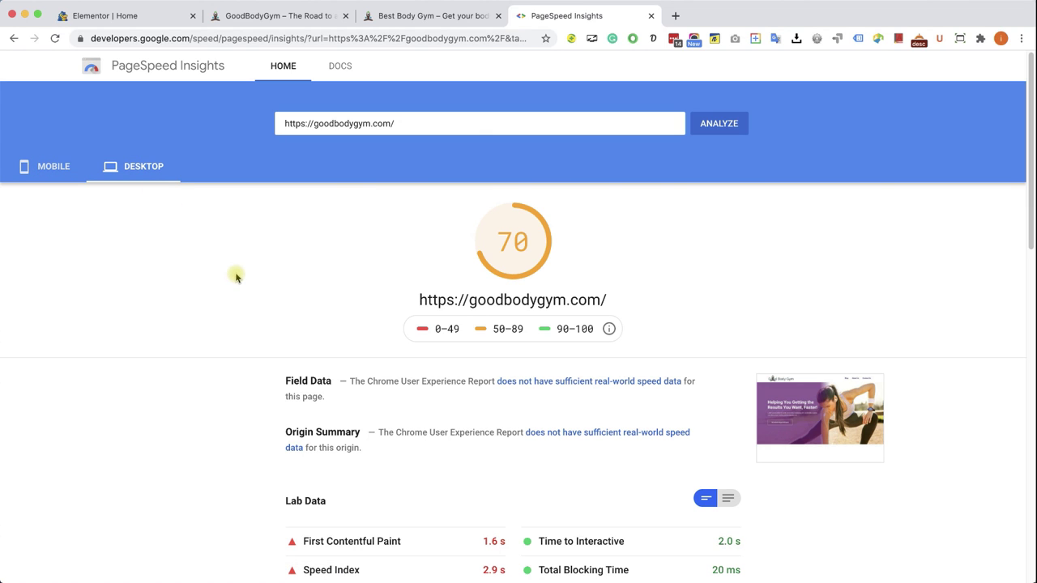
pyautogui.click(54, 168)
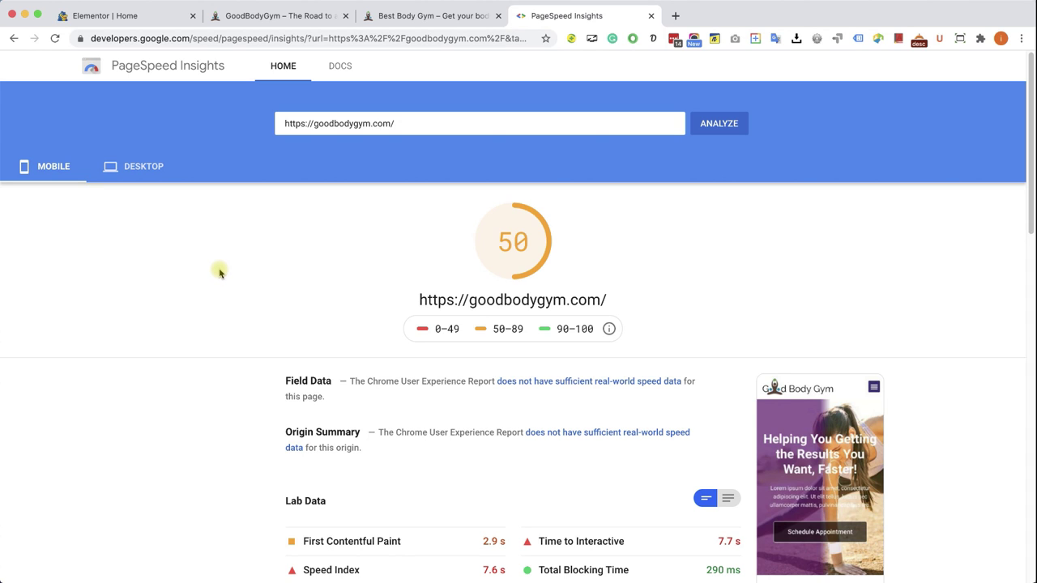
pyautogui.click(289, 18)
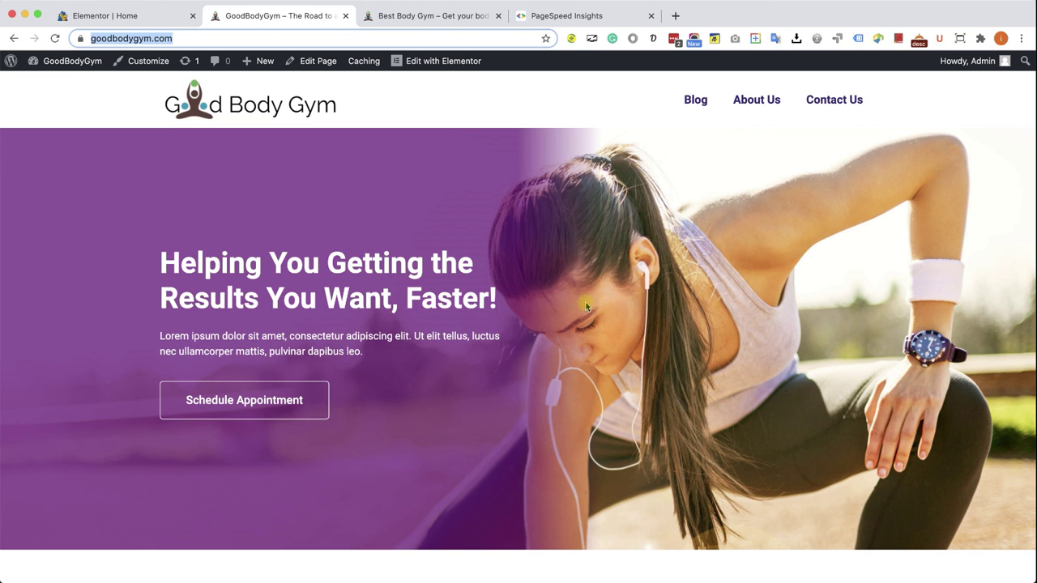
# Step: Check the 9.3 MB size of Woman Streching.jpg in Course Images, then close the window
pyautogui.click(17, 580)
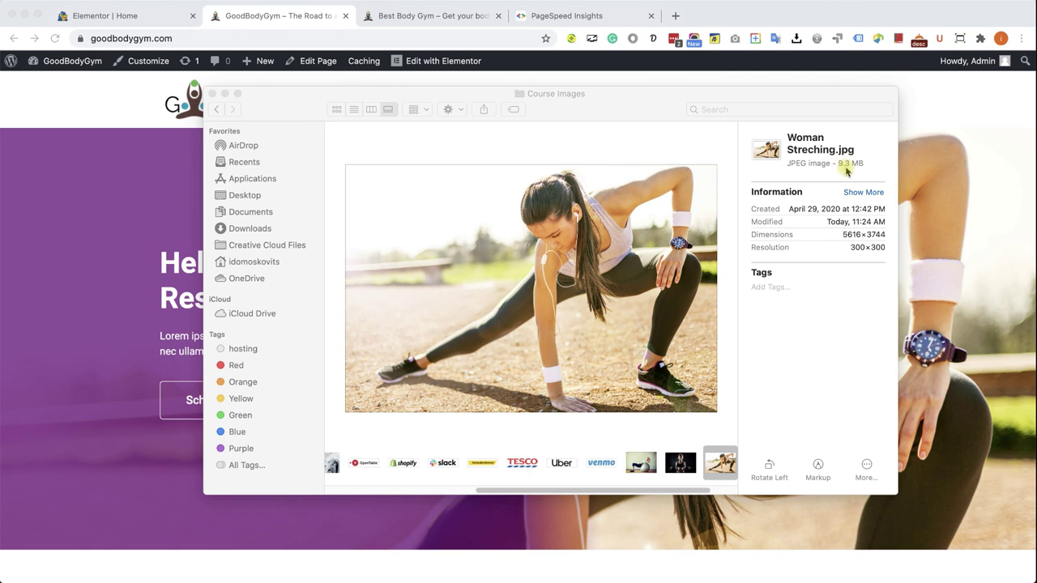
pyautogui.click(910, 202)
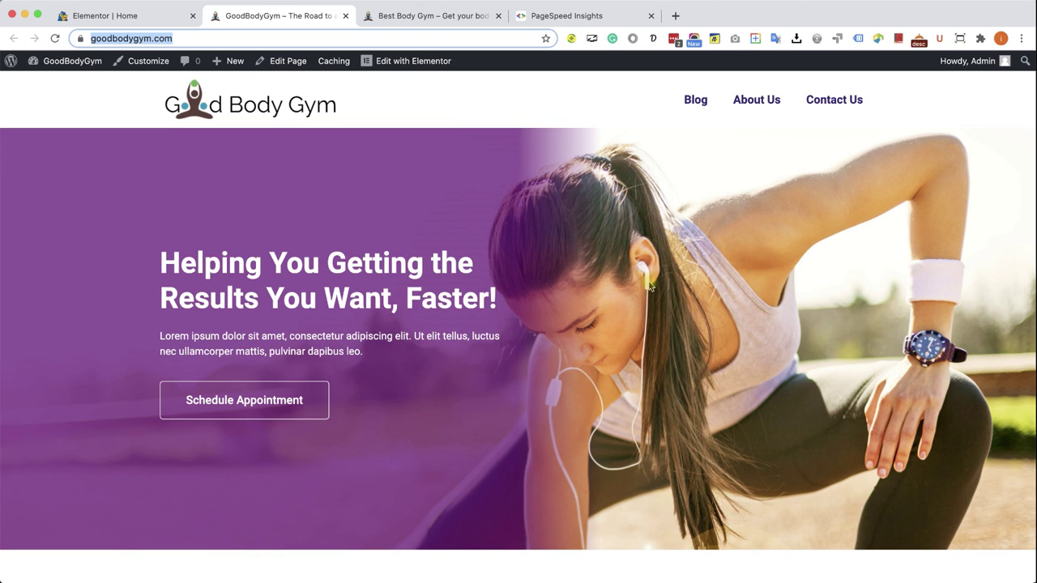
# Step: Follow the booklet's ShortPixel link to the ShortPixel pricing page
pyautogui.click(766, 580)
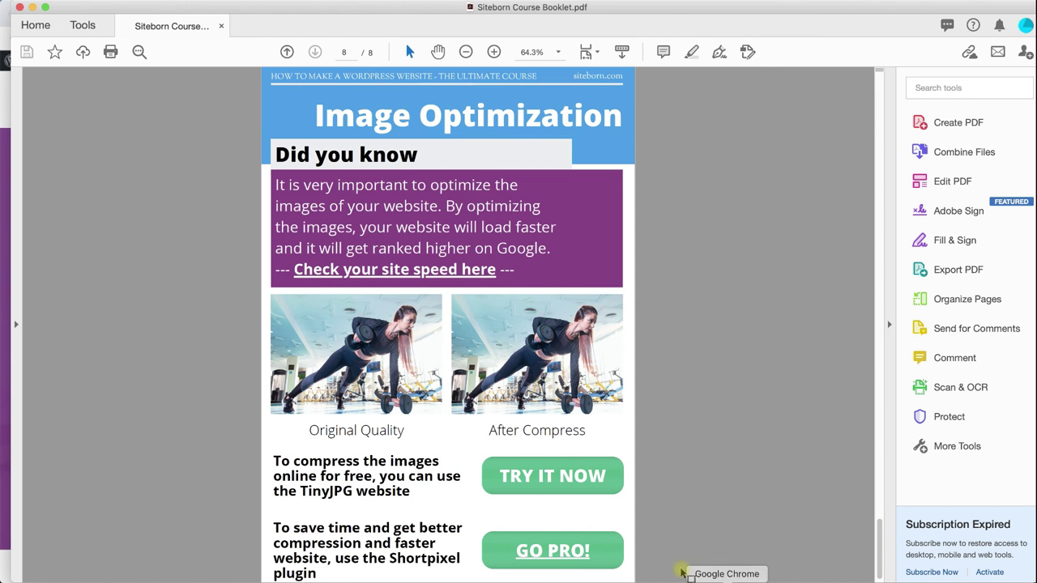
pyautogui.scroll(-1, 444, 433)
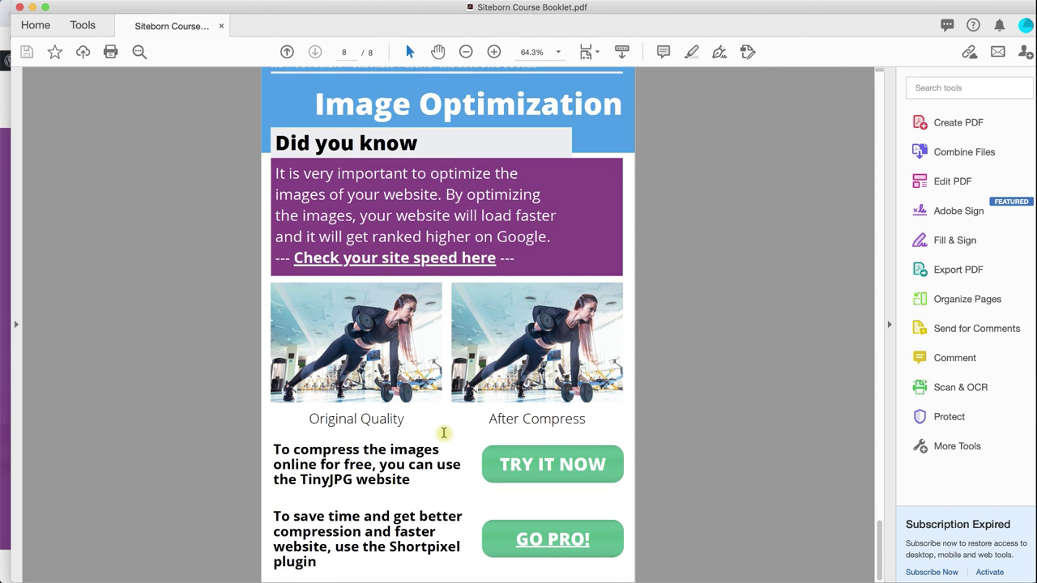
pyautogui.click(544, 540)
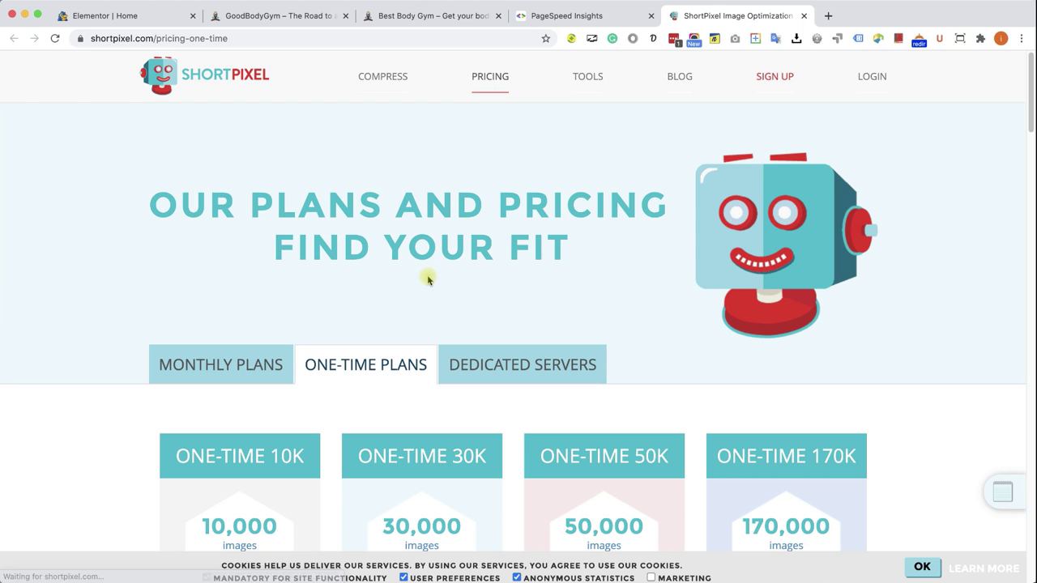
# Step: Switch to Monthly Plans and choose the Free 100-image plan
pyautogui.scroll(-3, 347, 198)
pyautogui.scroll(-2, 343, 197)
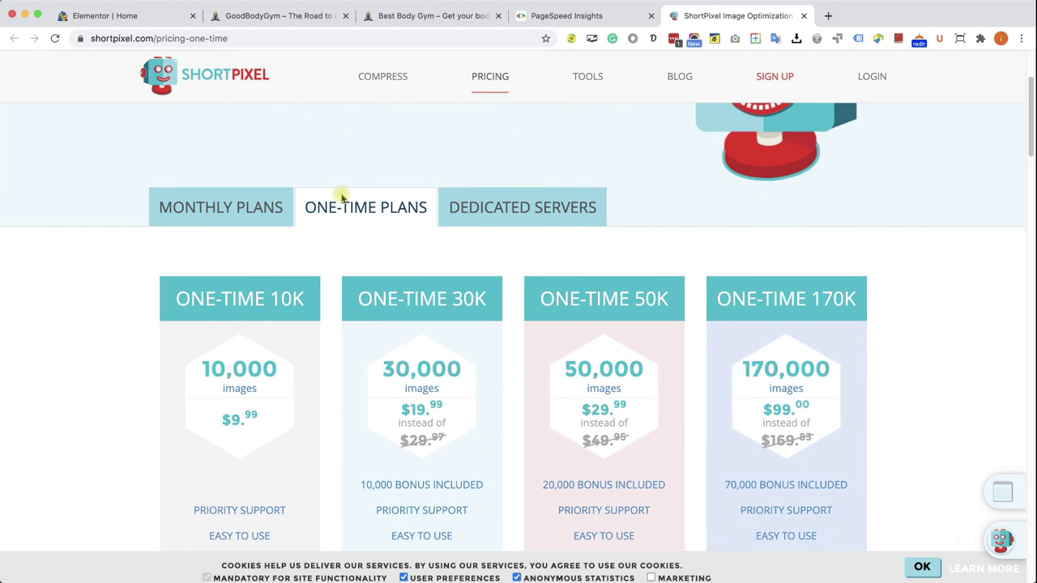
pyautogui.click(241, 192)
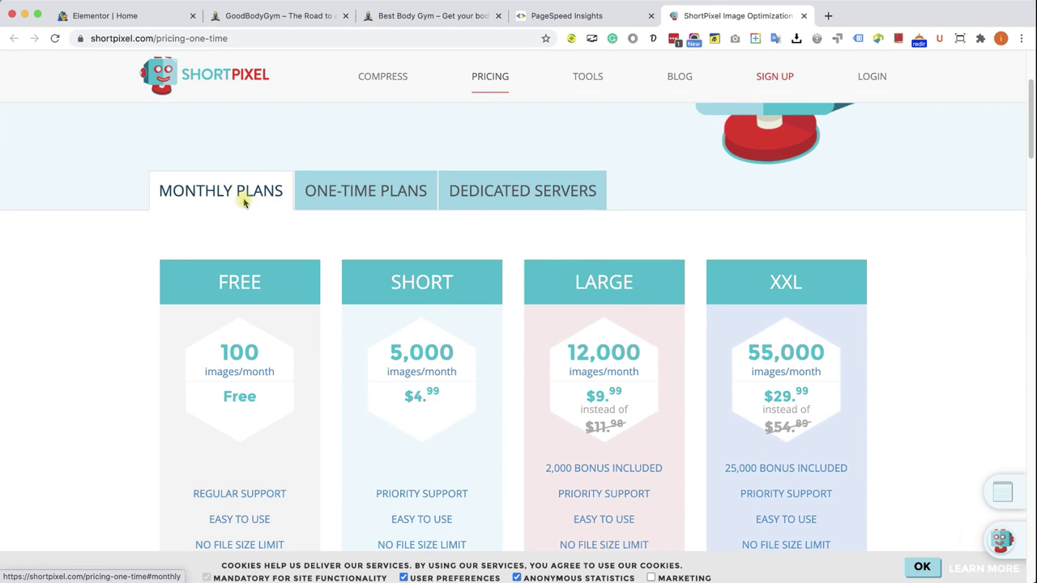
pyautogui.scroll(-6, 250, 375)
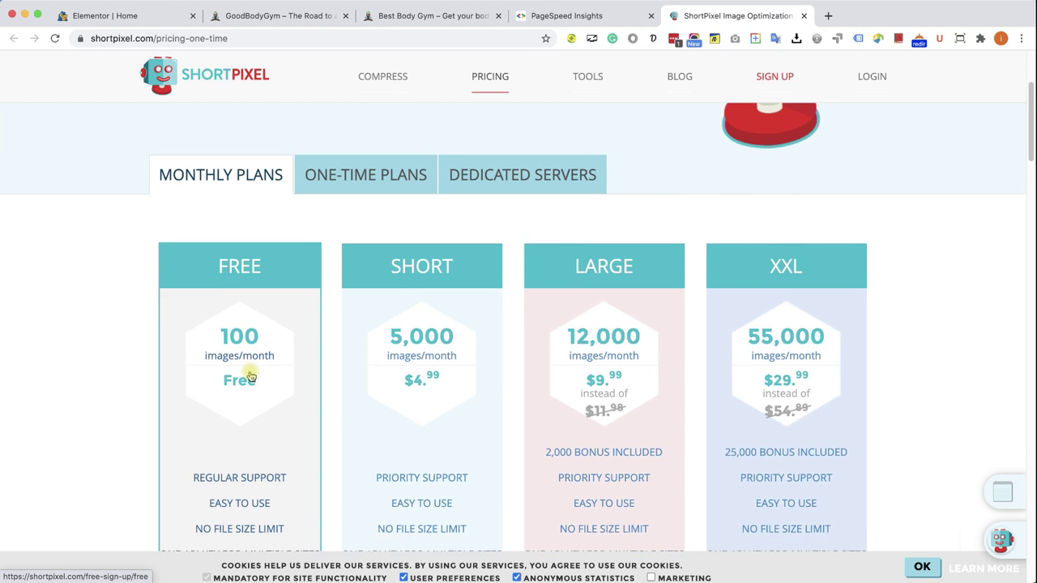
pyautogui.scroll(-4, 250, 372)
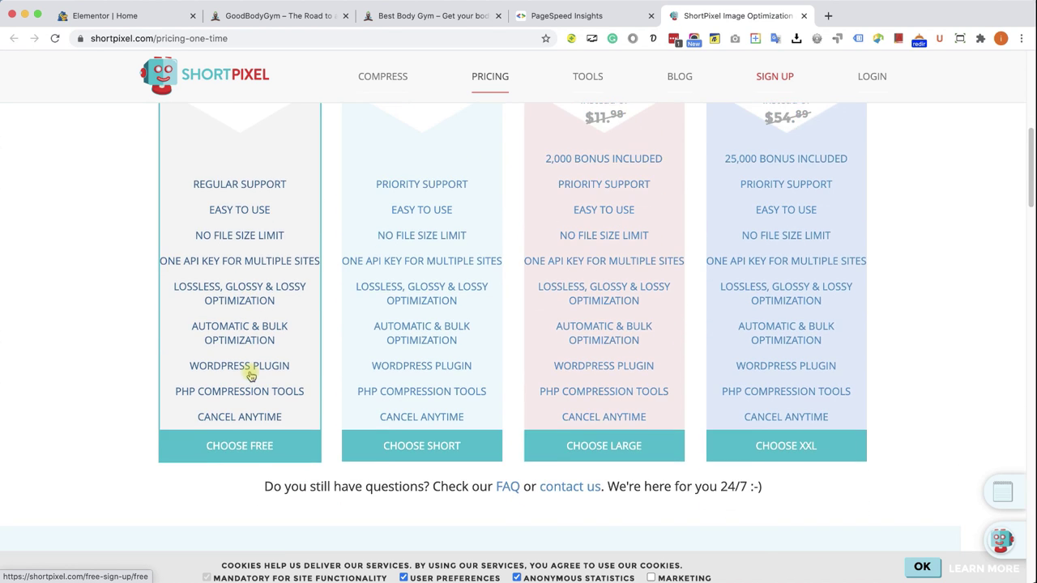
pyautogui.click(251, 346)
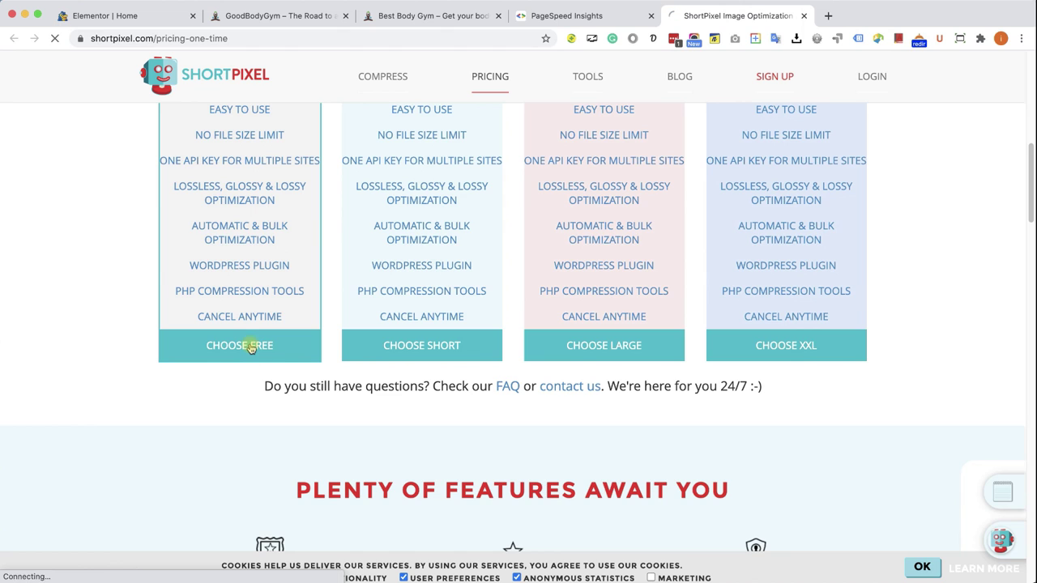
# Step: Sign up for the free ShortPixel plan with the gym's support e-mail, accepting the terms
pyautogui.scroll(-2, 252, 347)
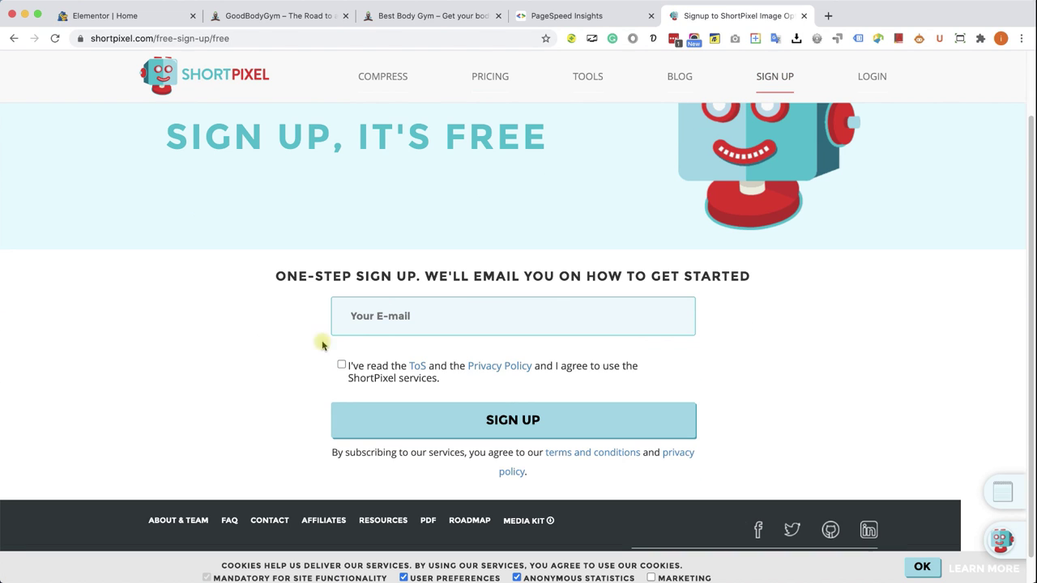
pyautogui.click(387, 318)
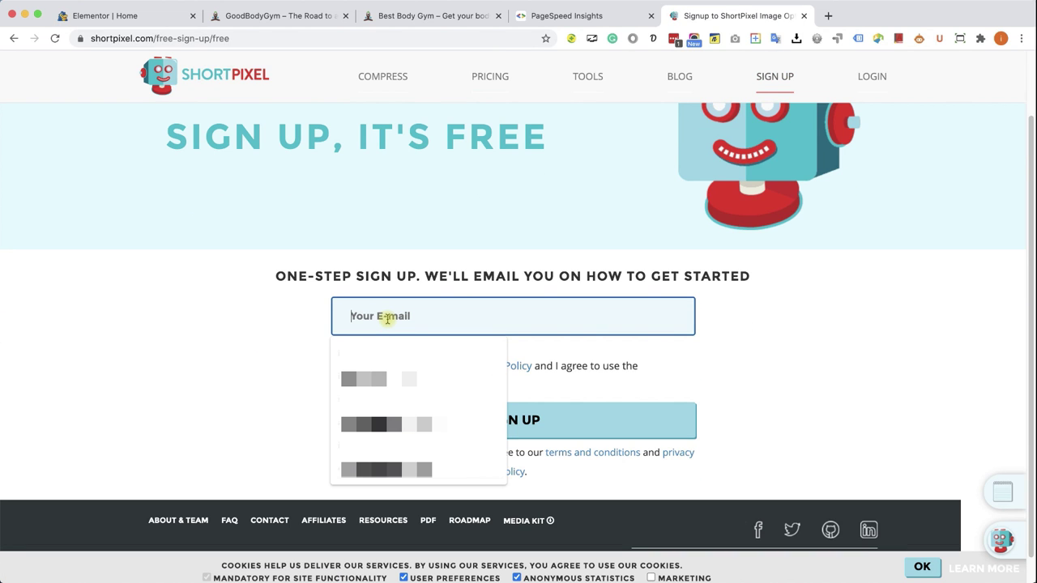
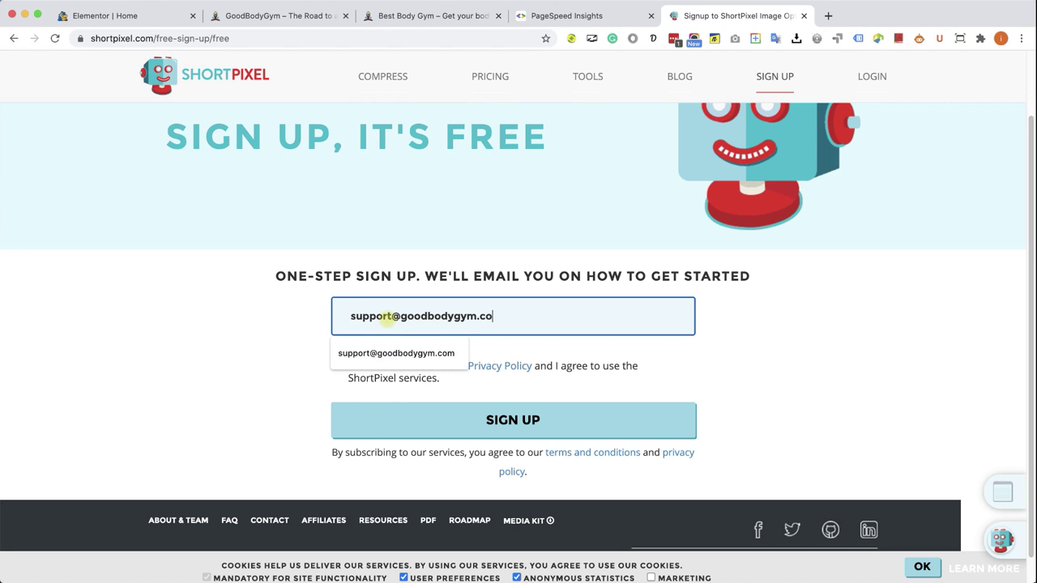
pyautogui.click(341, 366)
pyautogui.click(509, 422)
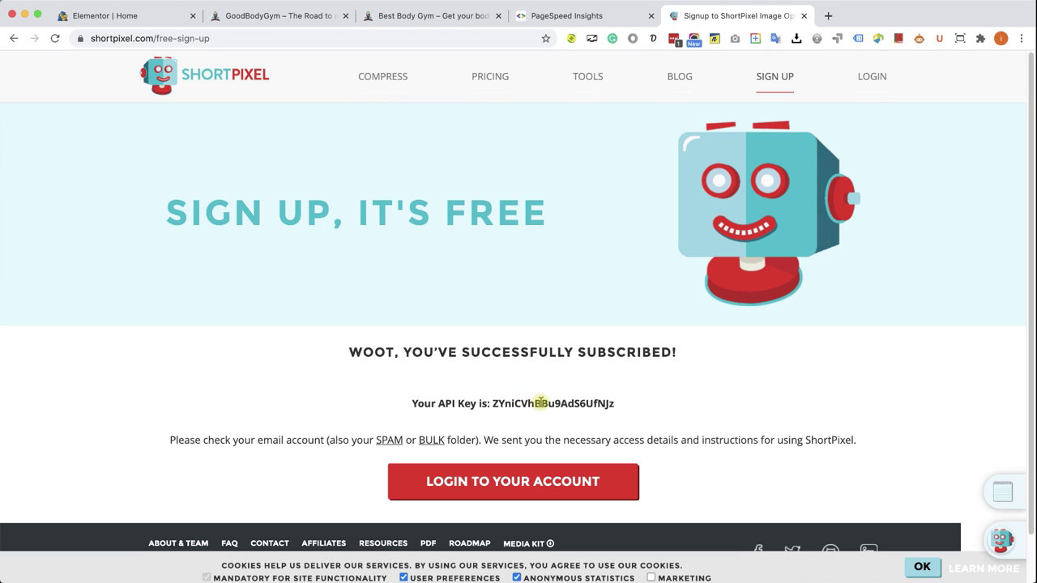
# Step: Copy the newly issued API key and log in to the ShortPixel account
pyautogui.scroll(-1, 381, 463)
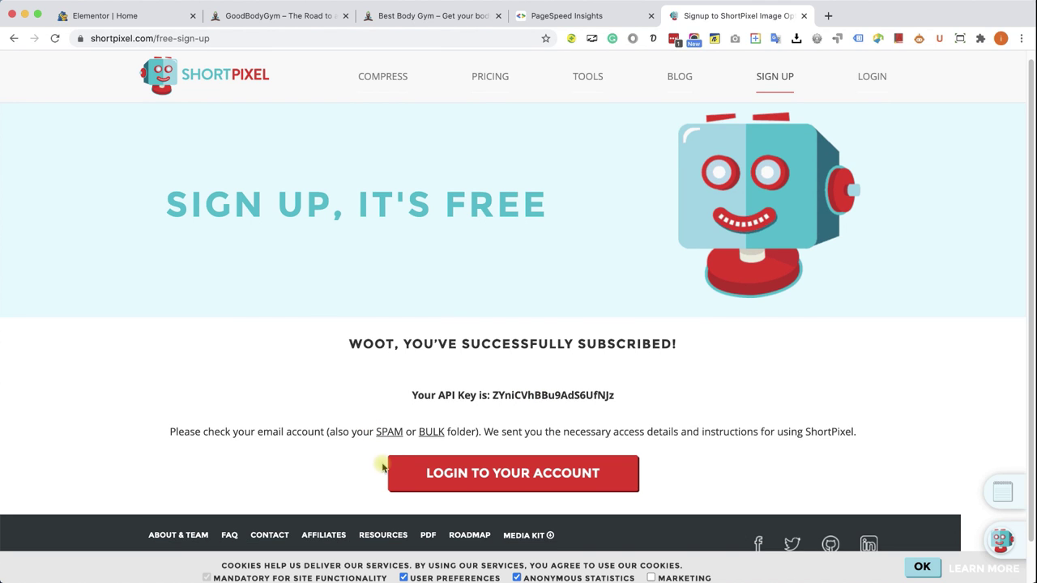
pyautogui.scroll(-1, 409, 451)
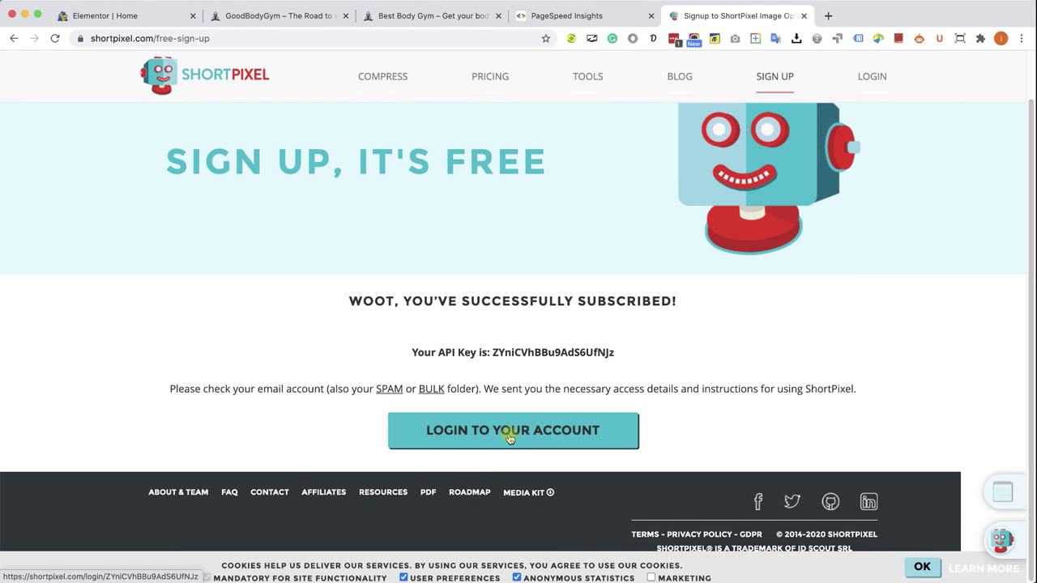
pyautogui.doubleClick(547, 354)
pyautogui.rightClick(549, 354)
pyautogui.click(574, 383)
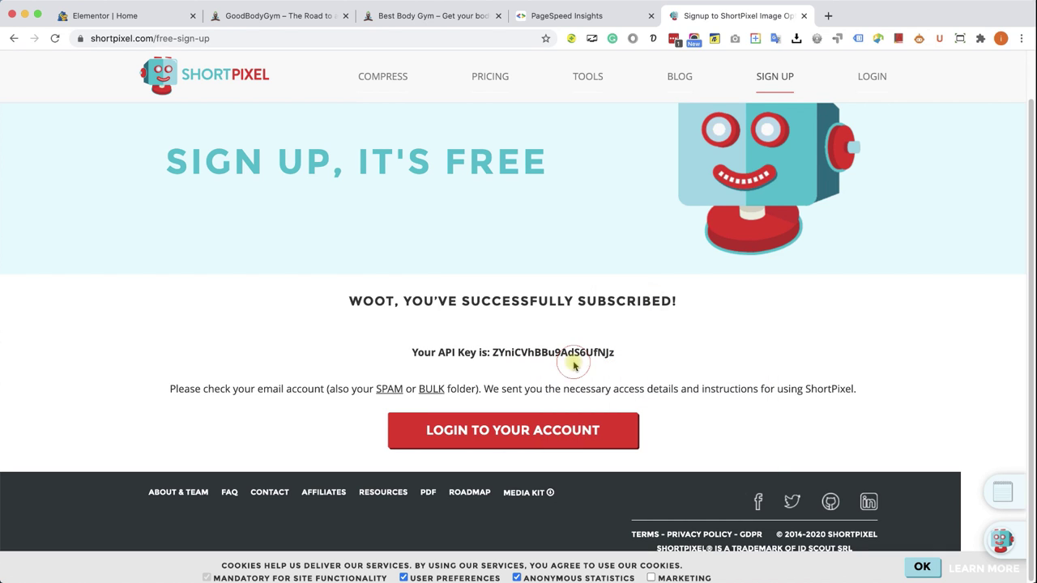
pyautogui.click(497, 435)
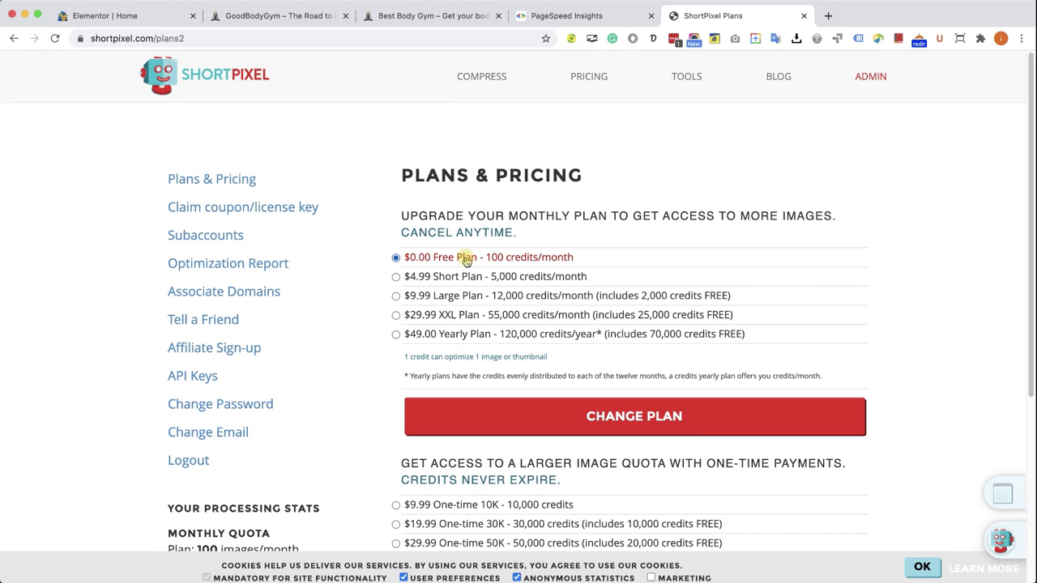
# Step: Check the ShortPixel account's API Keys page, then return to the GoodBodyGym site tab
pyautogui.scroll(-5, 567, 271)
pyautogui.scroll(-2, 588, 279)
pyautogui.scroll(7, 592, 279)
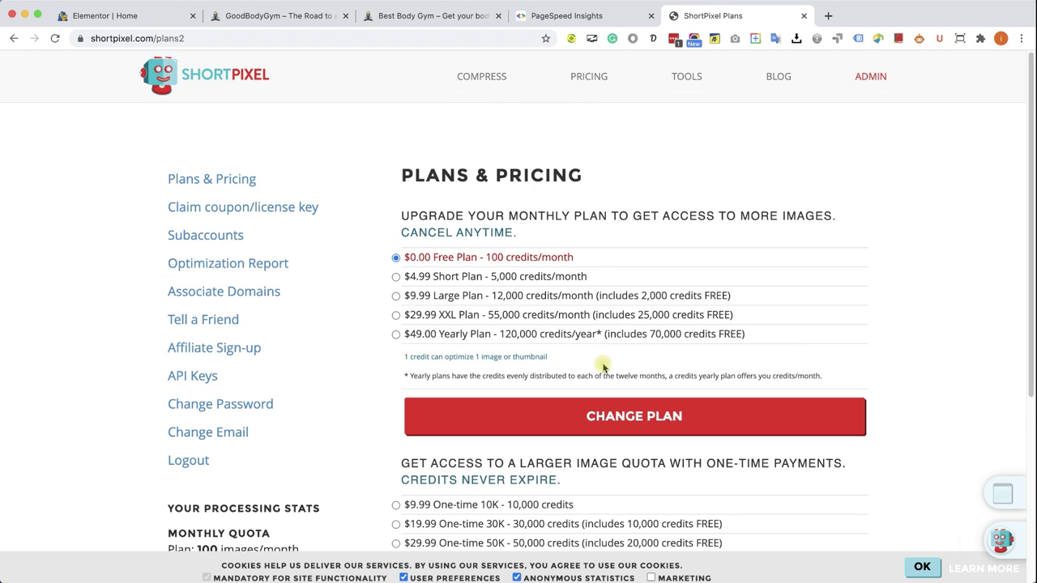
pyautogui.scroll(-4, 603, 367)
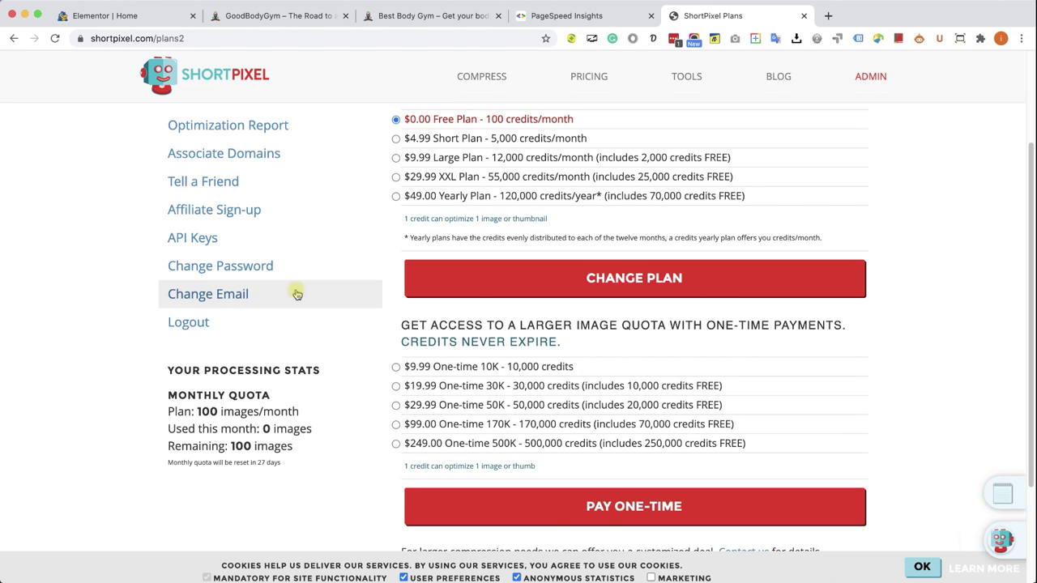
pyautogui.click(197, 241)
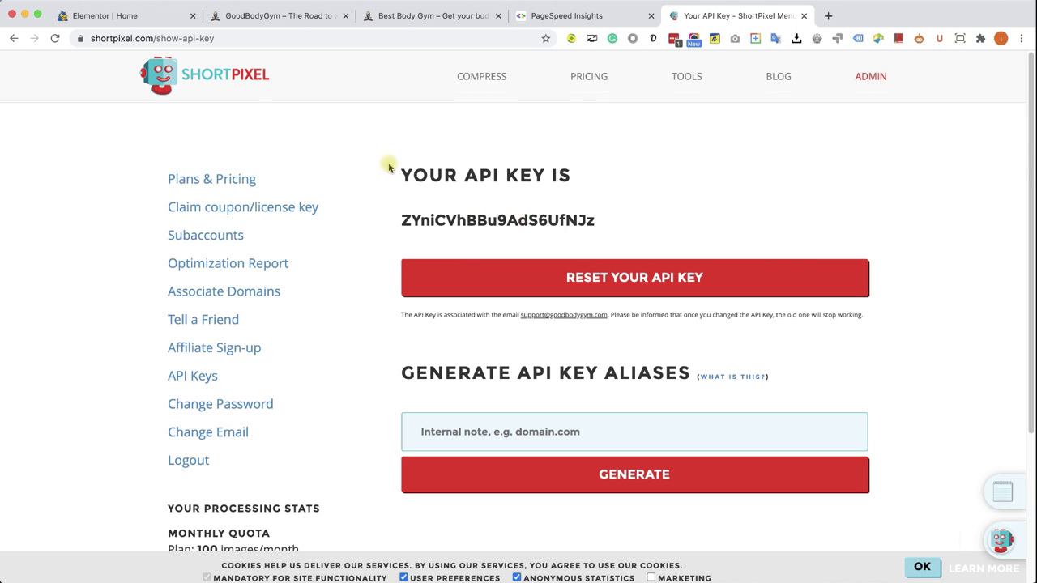
pyautogui.click(233, 16)
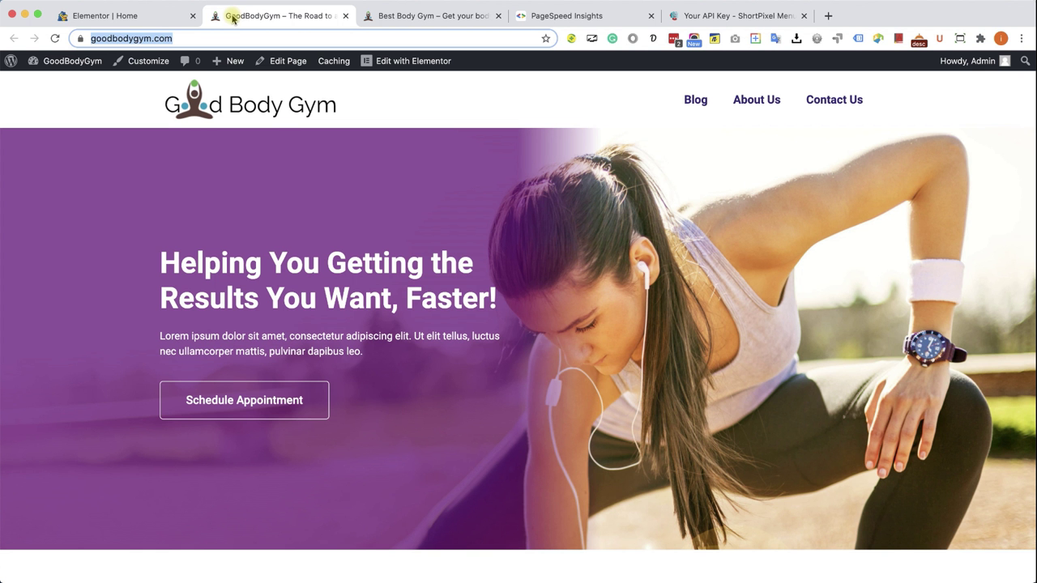
# Step: Go from the WordPress dashboard to the Add New Plugins page
pyautogui.moveTo(77, 63)
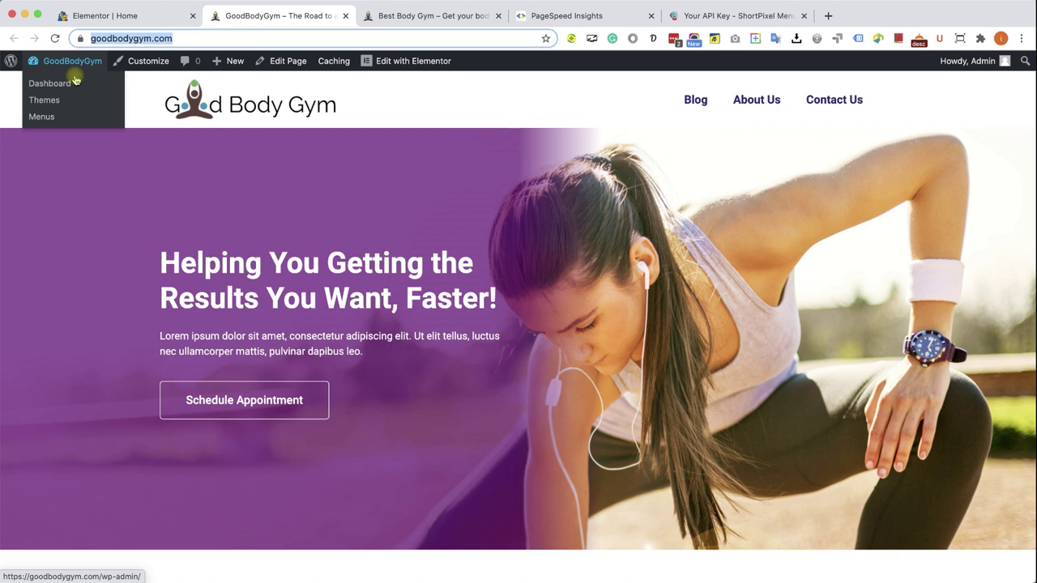
pyautogui.click(72, 84)
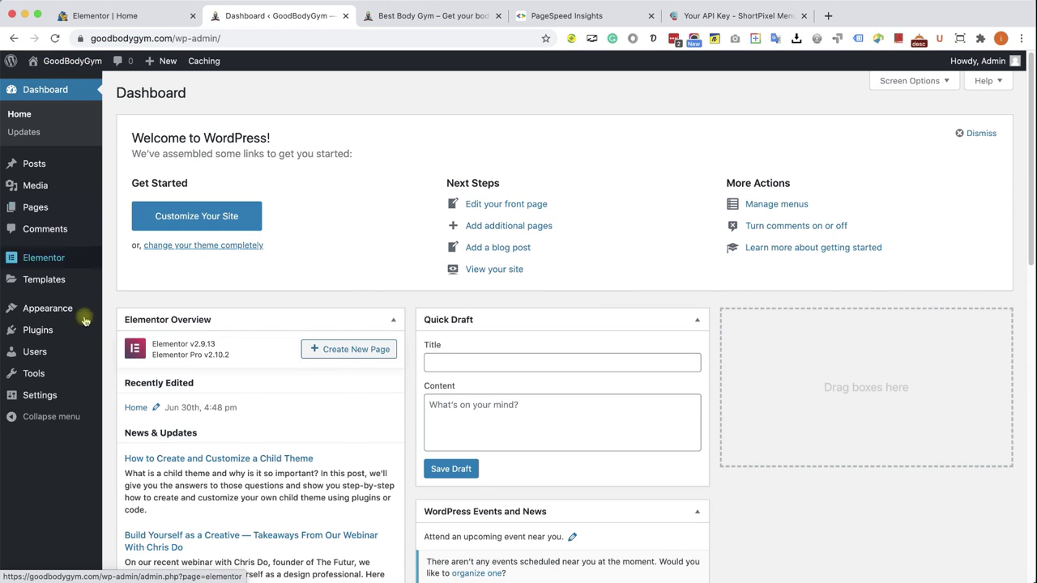
pyautogui.moveTo(70, 332)
pyautogui.click(136, 350)
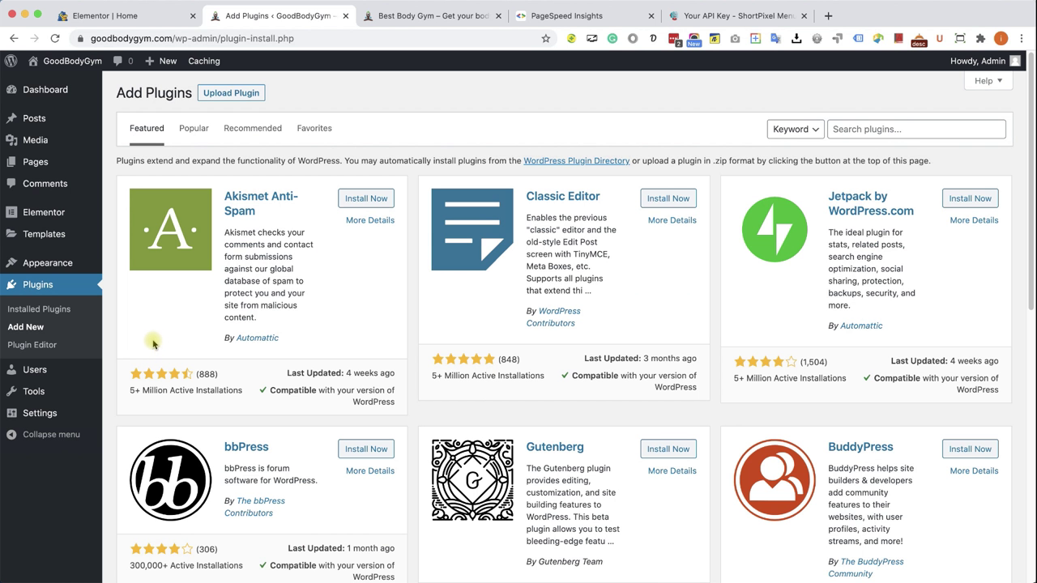
# Step: Search for 'shortpixel', then install and activate ShortPixel Image Optimizer
pyautogui.click(909, 131)
pyautogui.write('shortp')
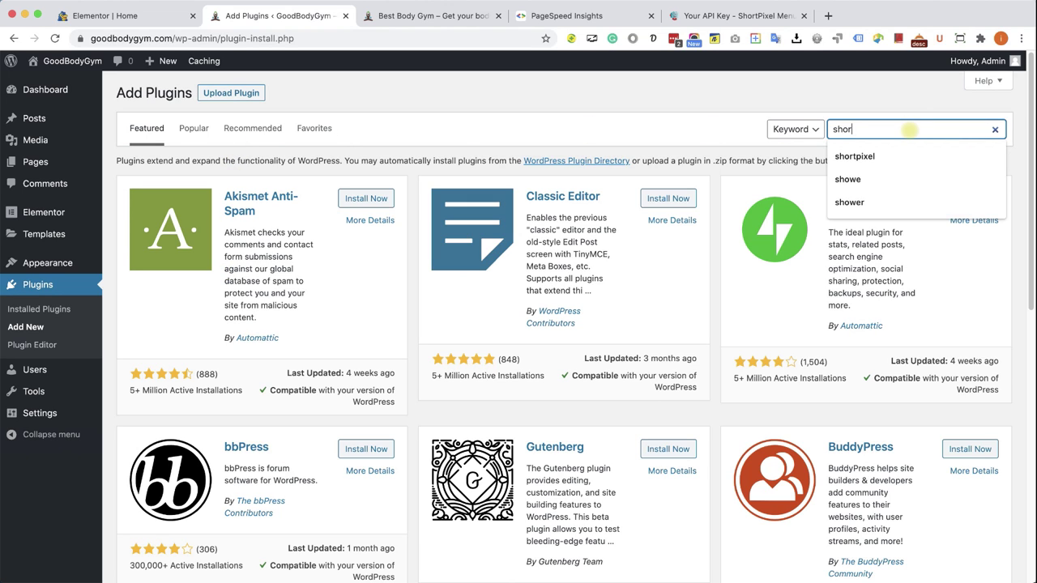
pyautogui.write('ixel')
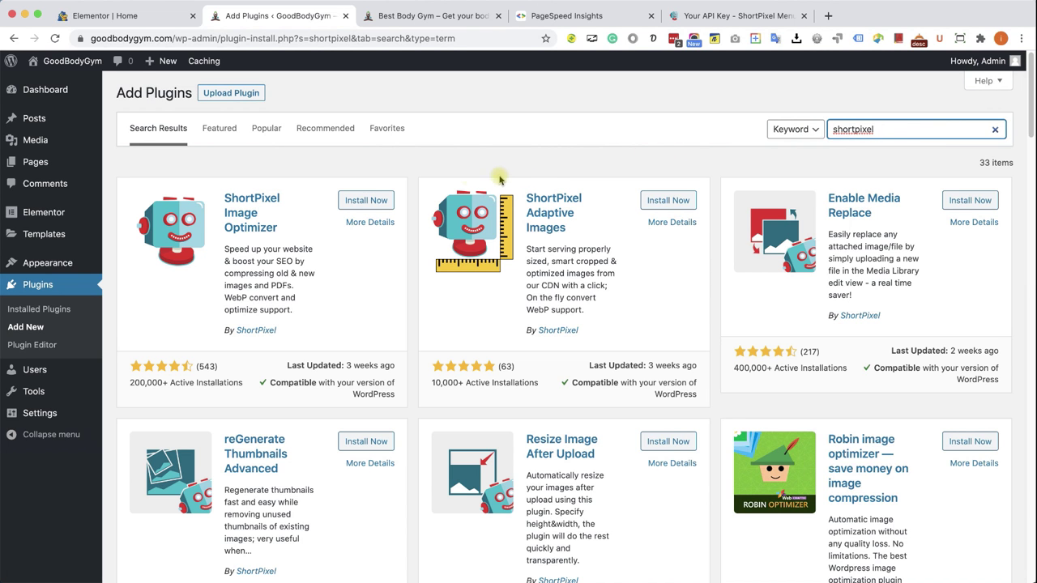
pyautogui.click(349, 202)
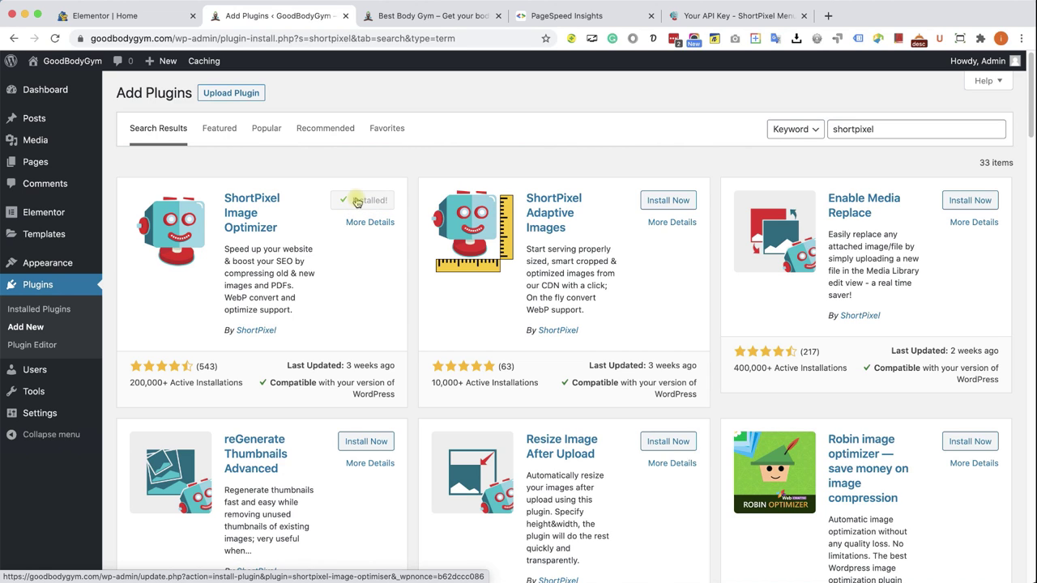
pyautogui.click(357, 202)
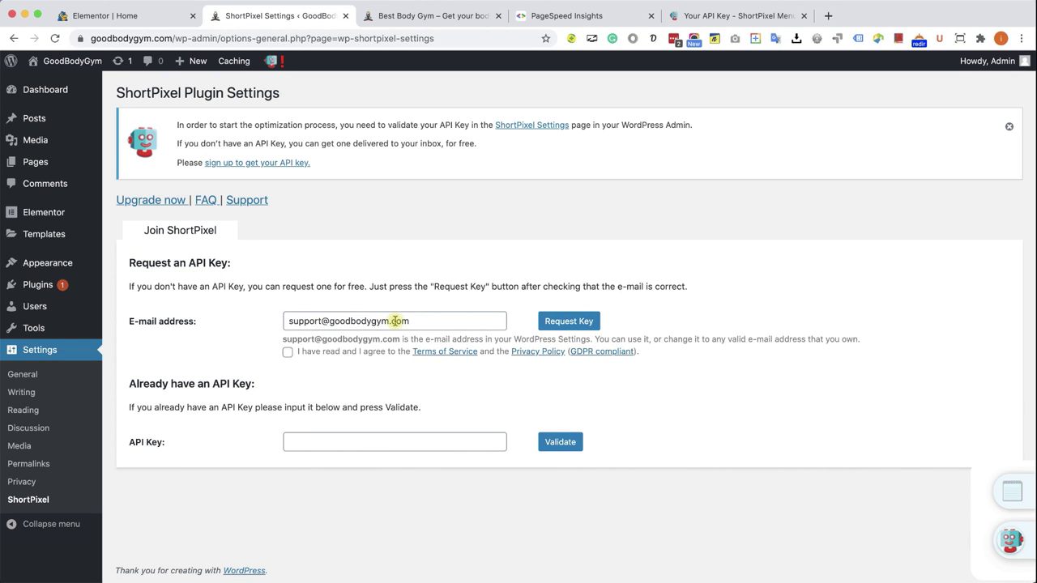
# Step: Paste the copied API key into the ShortPixel API Key field and validate it
pyautogui.click(322, 443)
pyautogui.press('super+v')
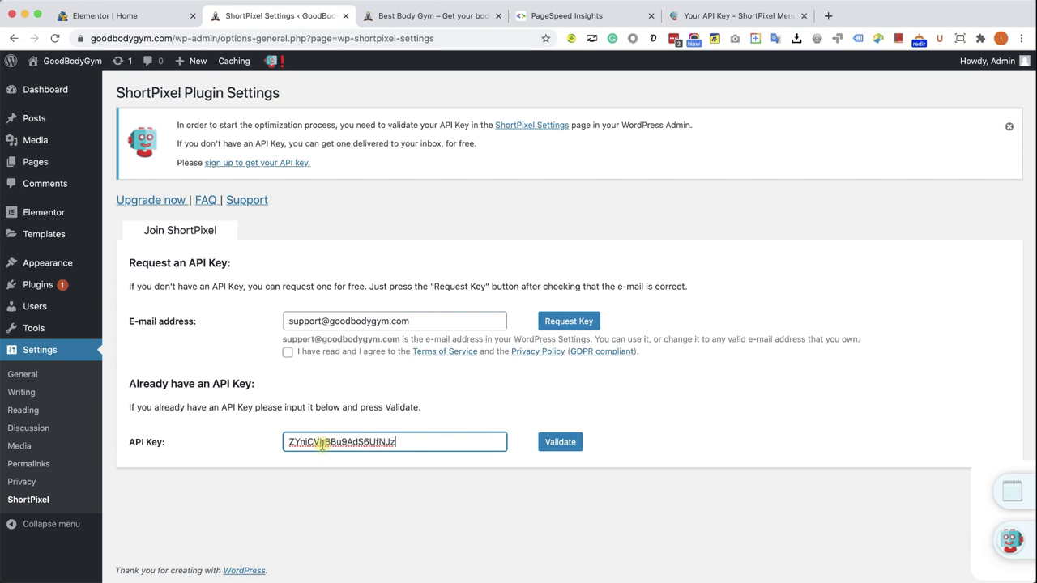
pyautogui.click(565, 444)
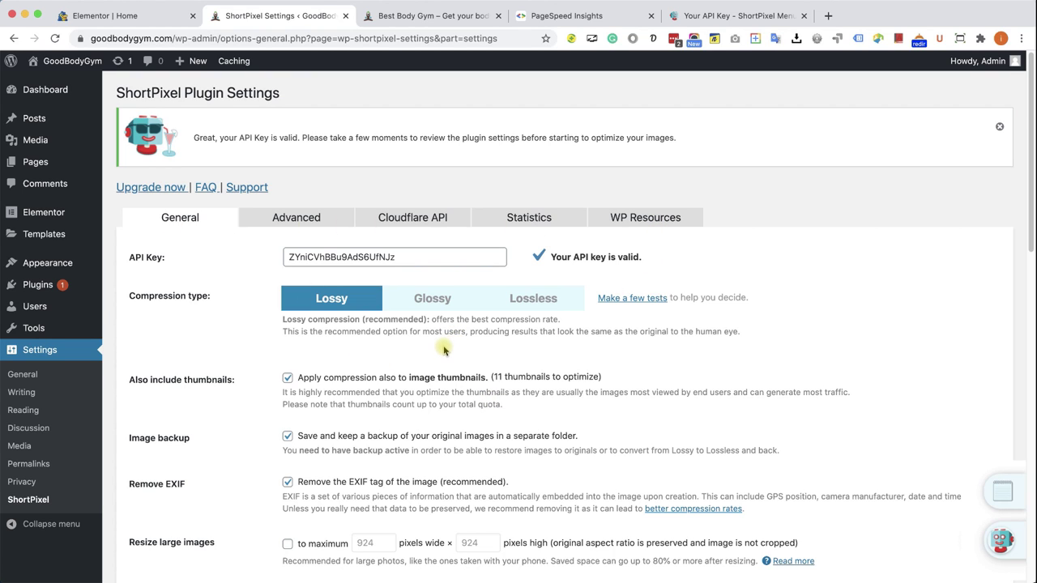
pyautogui.scroll(-2, 443, 349)
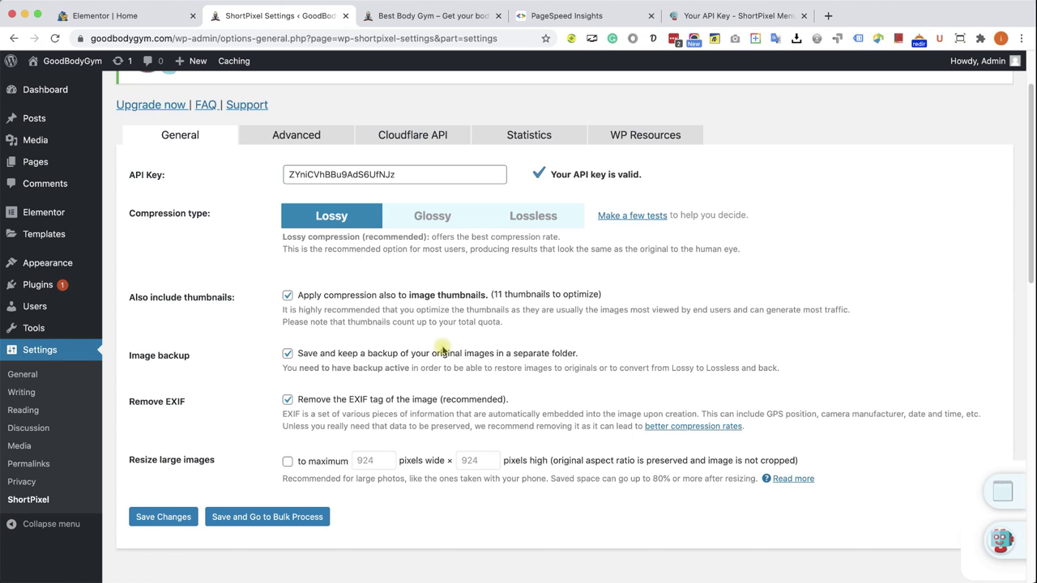
# Step: In Advanced settings, enable WebP creation and delivery via .htaccess, acknowledging the warning
pyautogui.click(290, 137)
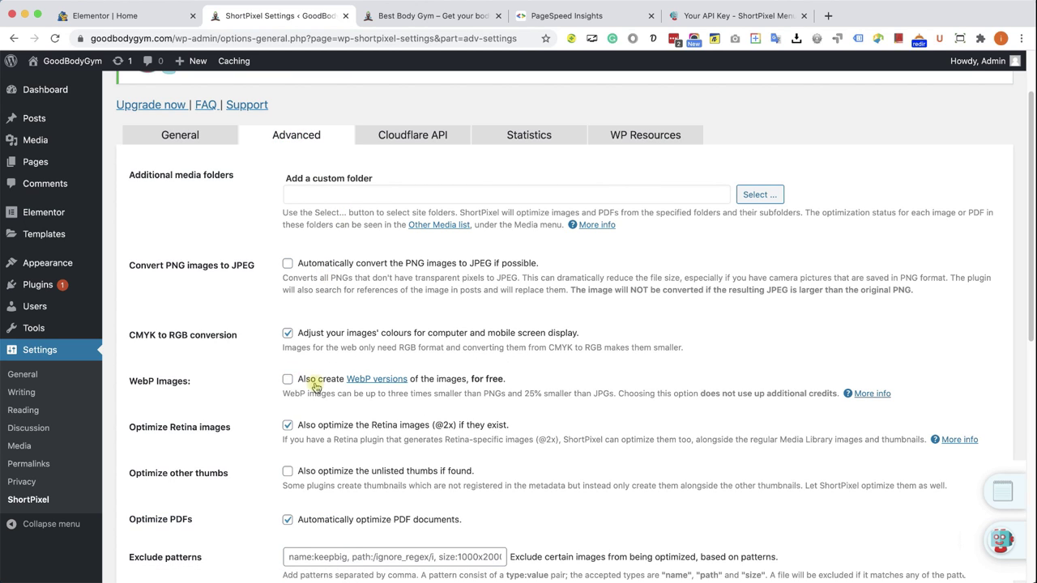
pyautogui.click(289, 381)
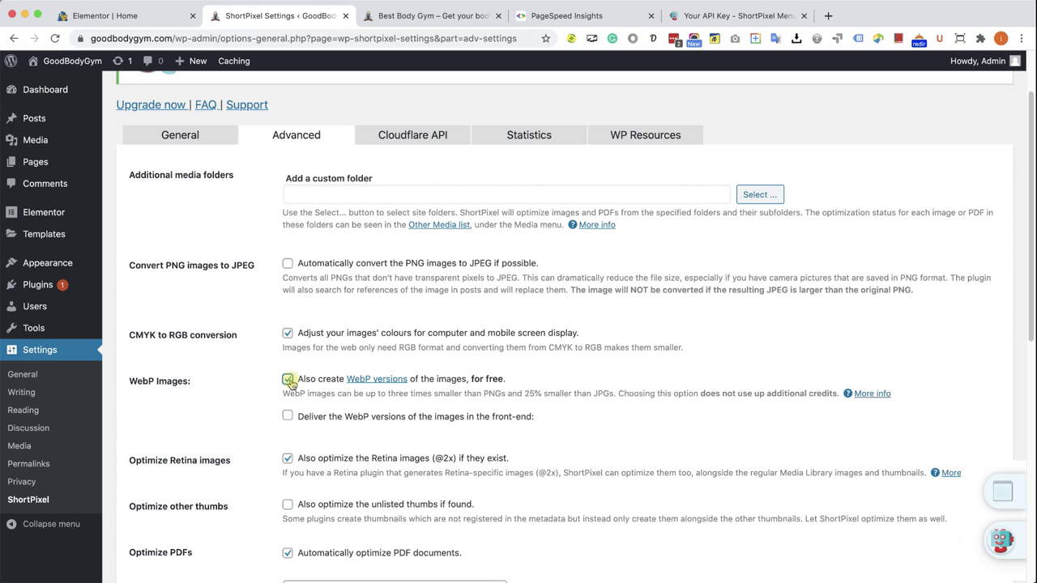
pyautogui.click(288, 417)
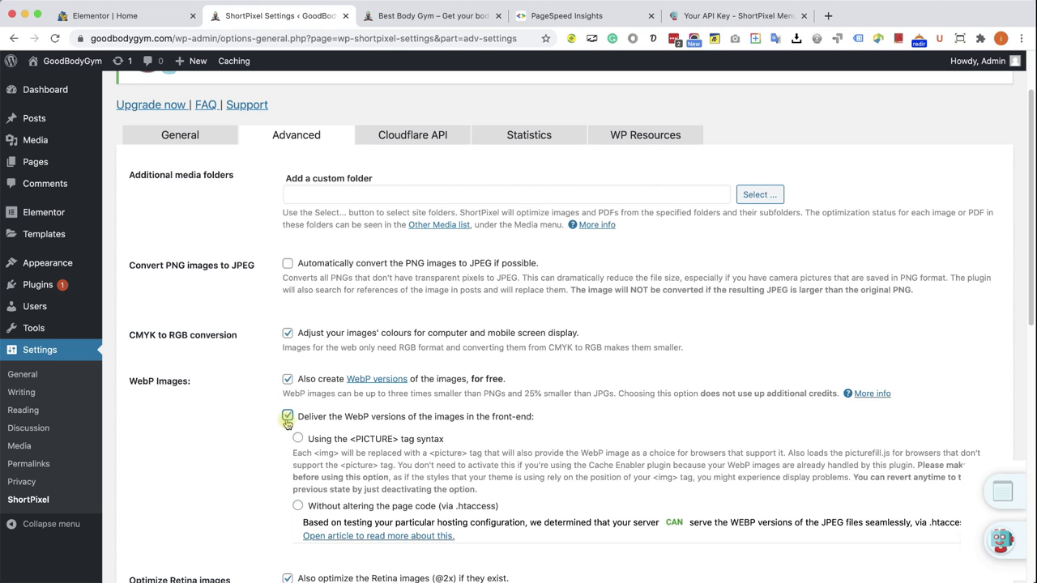
pyautogui.scroll(-2, 287, 422)
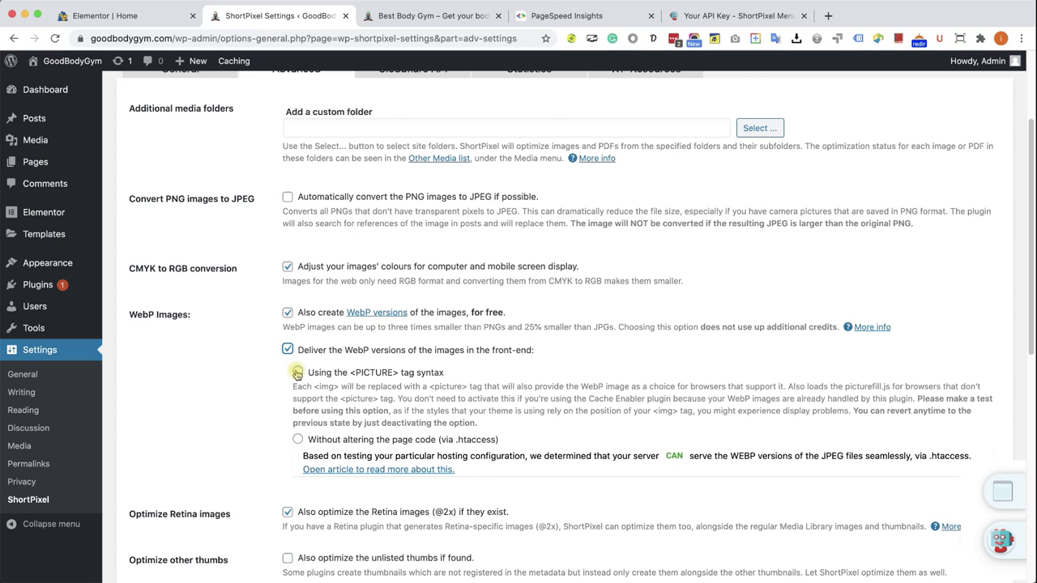
pyautogui.click(299, 440)
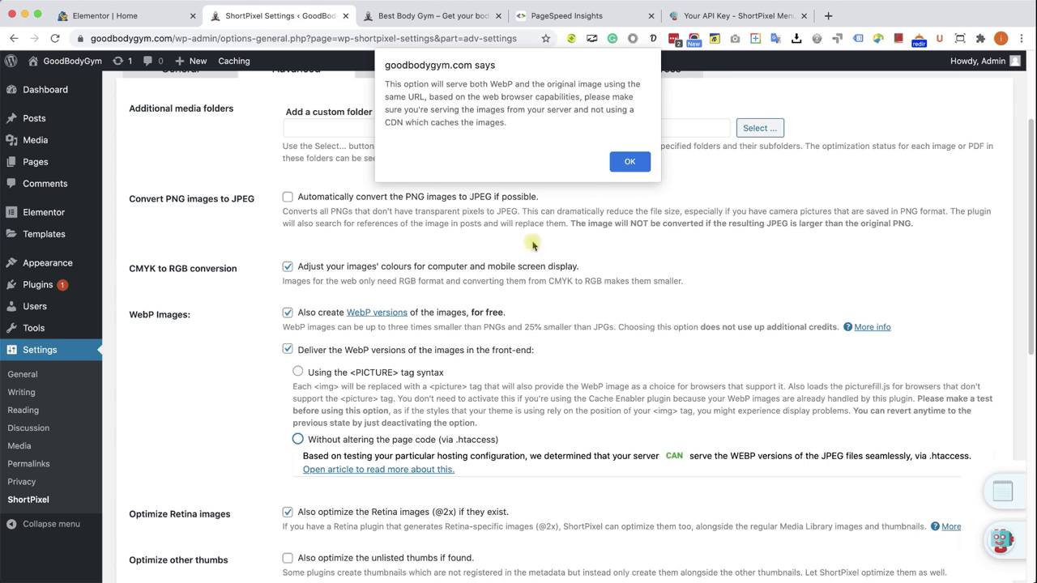
pyautogui.click(628, 163)
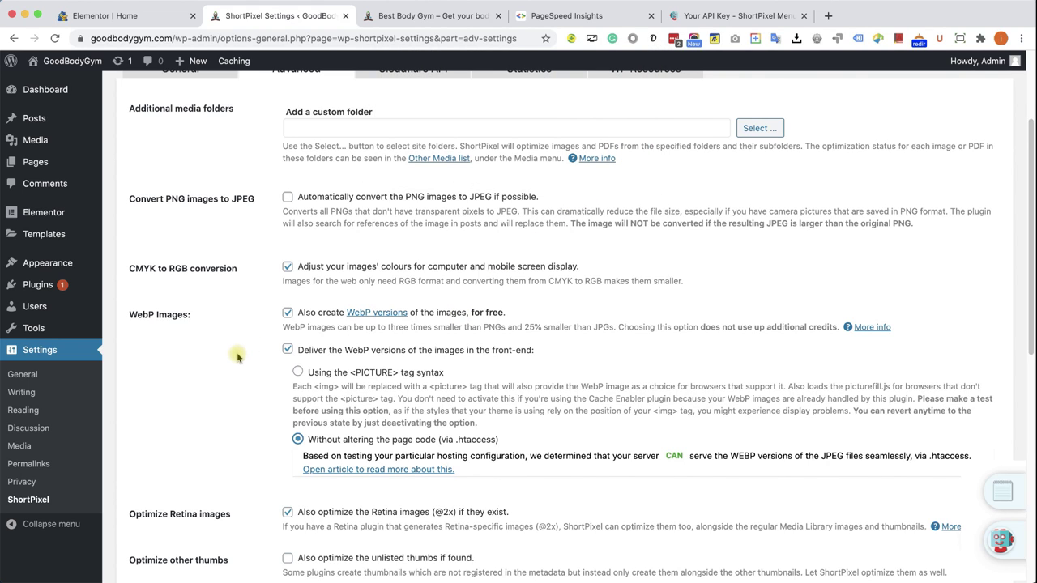
# Step: Save the ShortPixel settings and go to Bulk Process
pyautogui.scroll(-2, 238, 356)
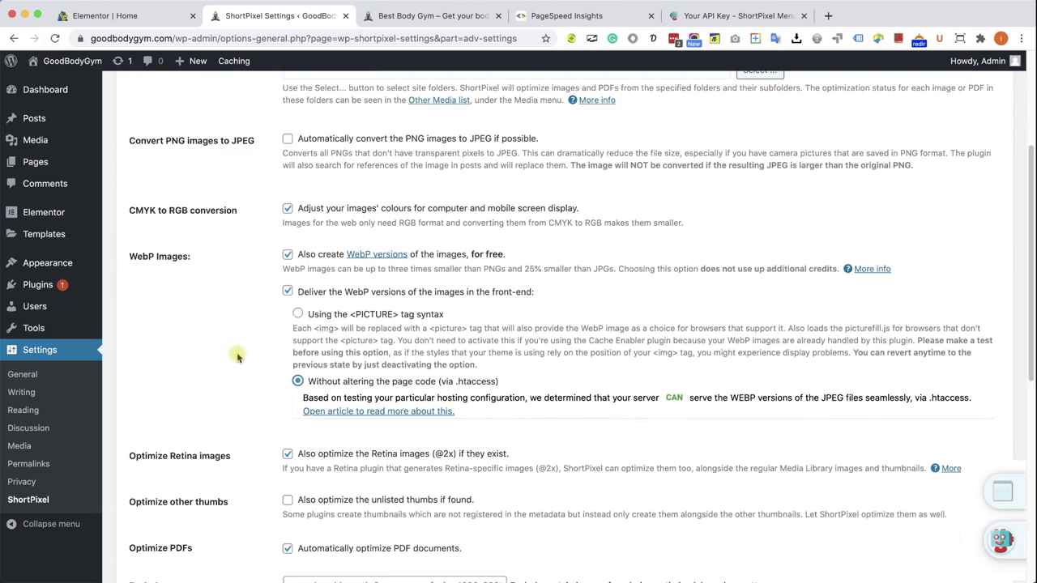
pyautogui.scroll(-5, 237, 356)
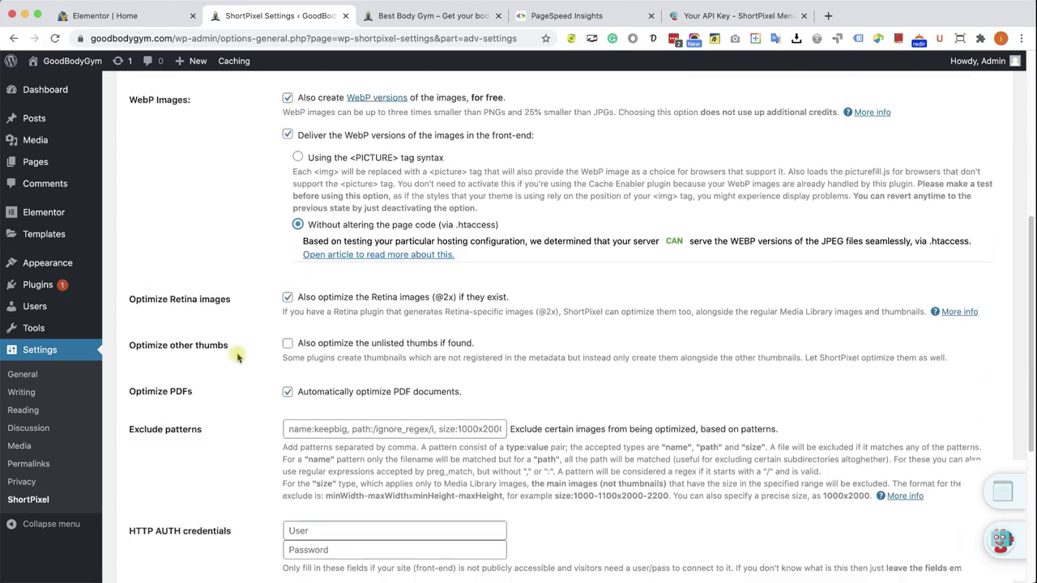
pyautogui.scroll(-2, 238, 356)
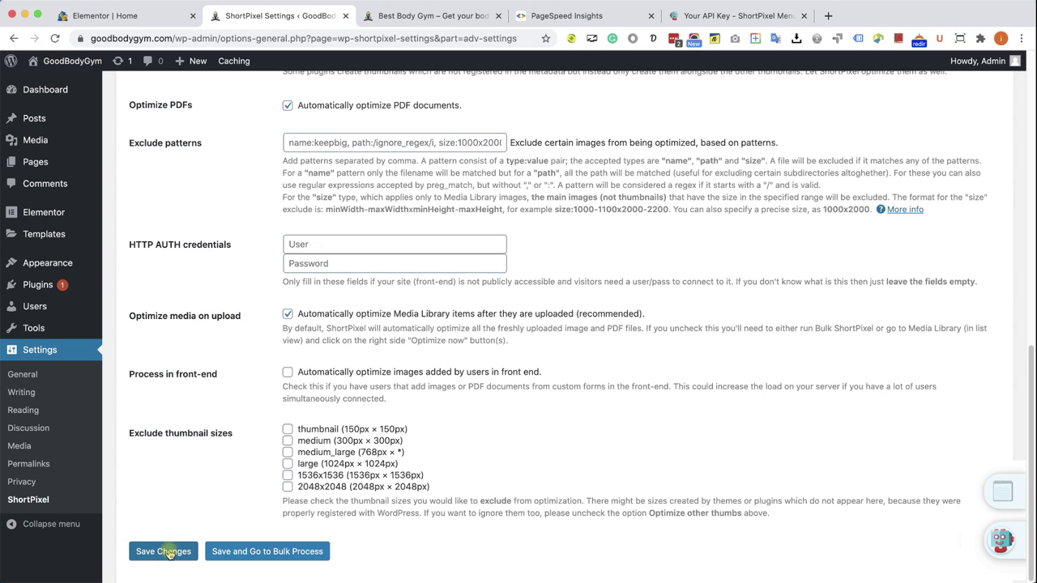
pyautogui.click(241, 551)
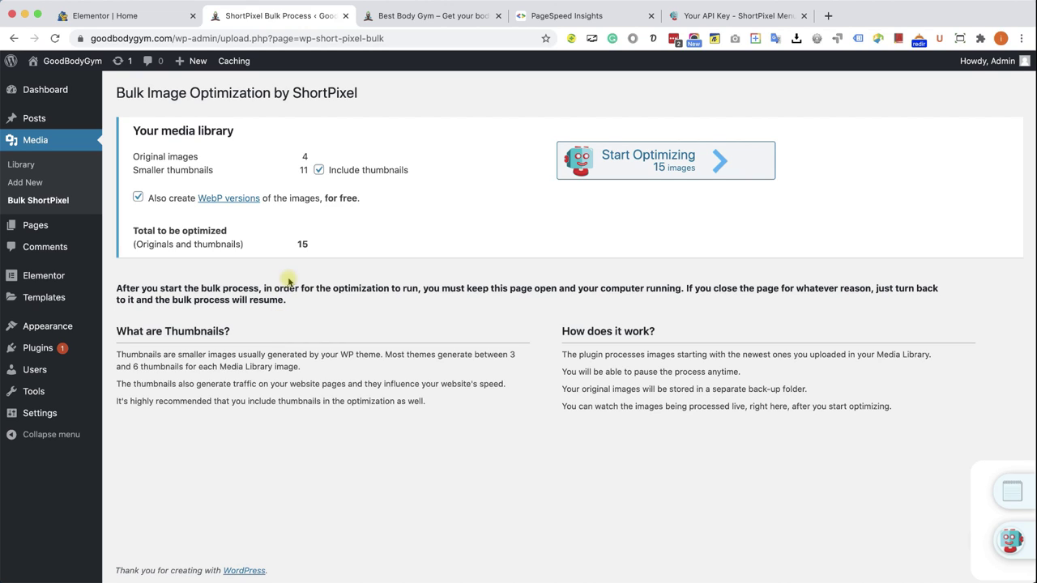
# Step: Start bulk optimizing the 15 images and follow the progress results
pyautogui.click(647, 159)
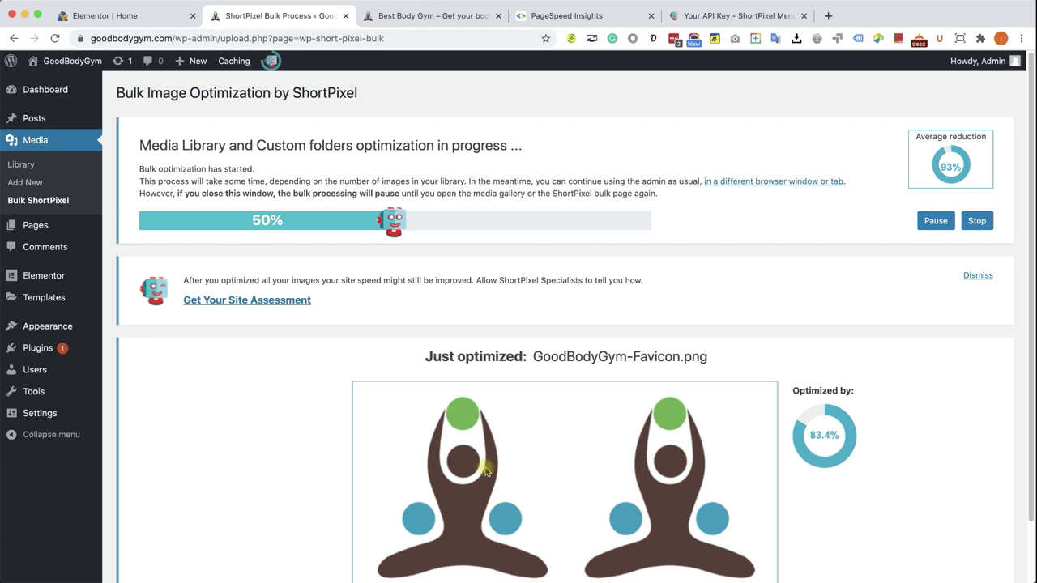
pyautogui.scroll(-2, 589, 473)
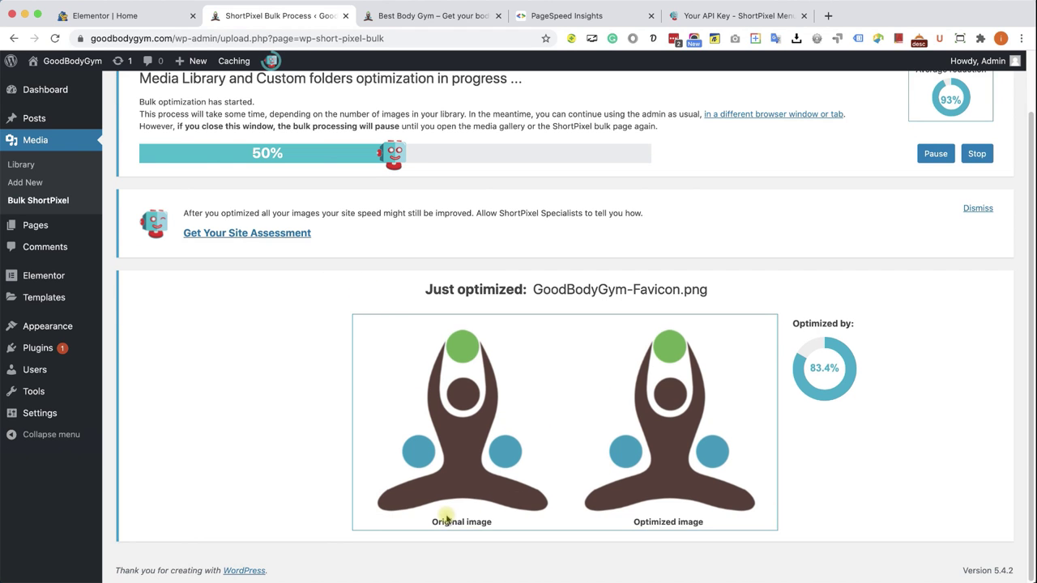
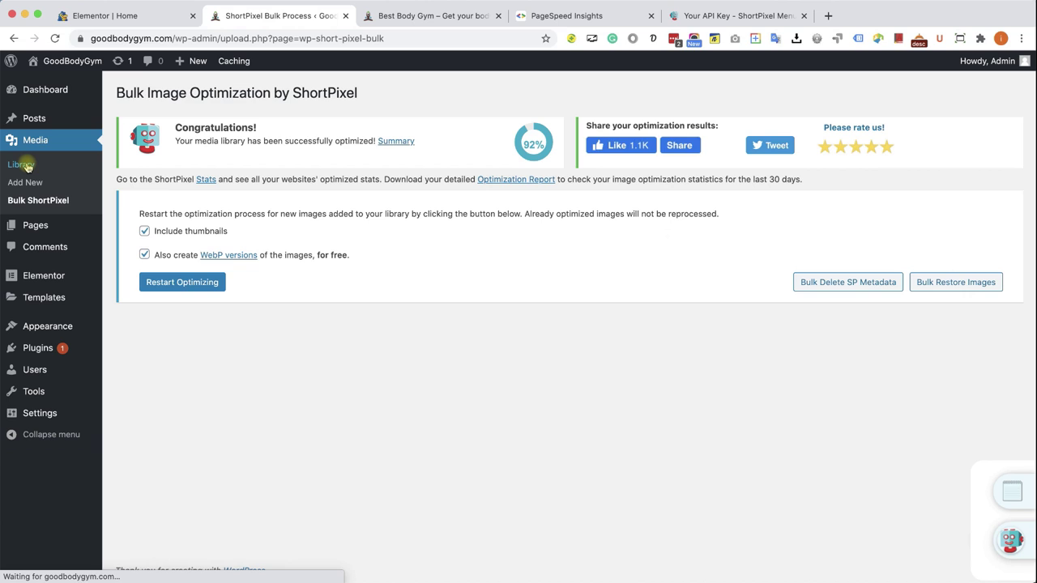
# Step: Open the Media Library and inspect the woman stretching image's details
pyautogui.click(25, 165)
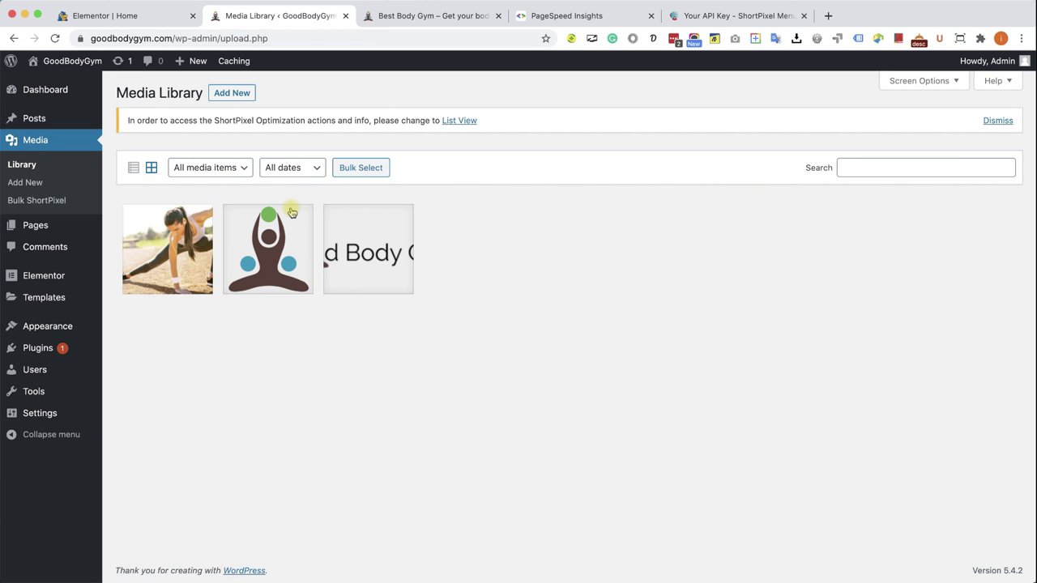
pyautogui.click(182, 256)
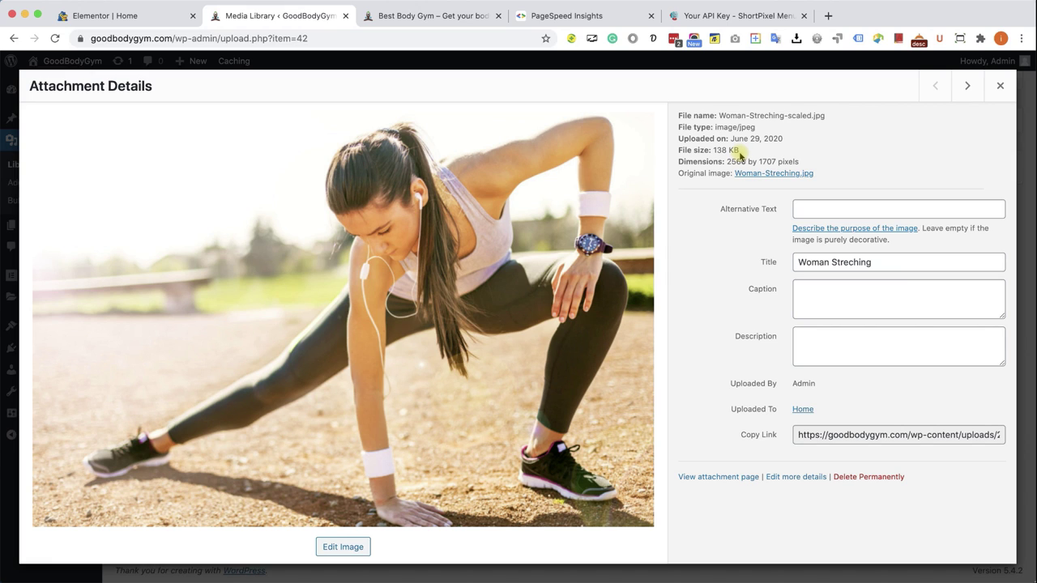
pyautogui.click(1000, 86)
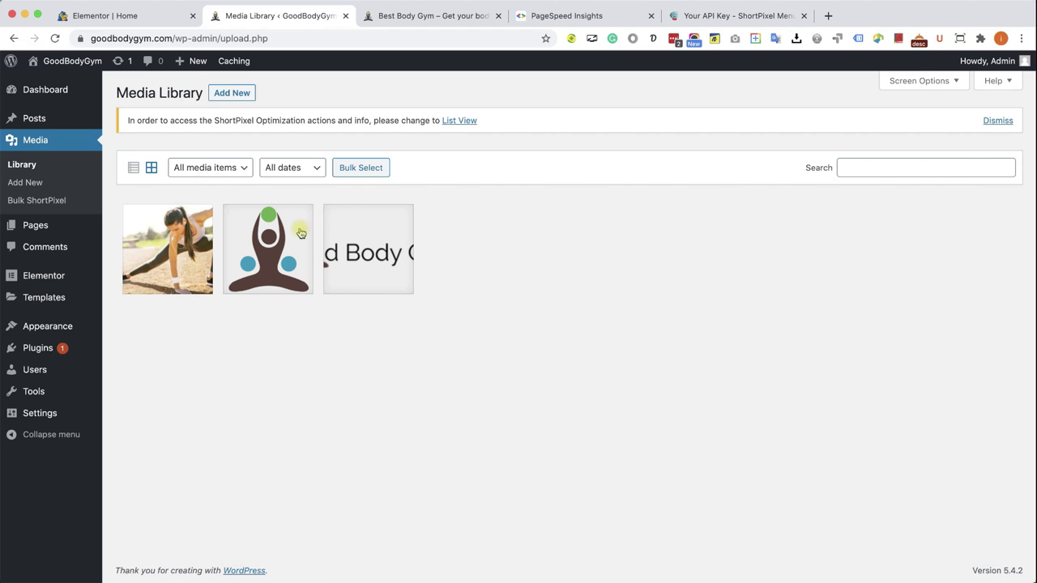
# Step: Check ShortPixel compression stats in List view and its bulk actions, then go back to Grid view
pyautogui.click(132, 169)
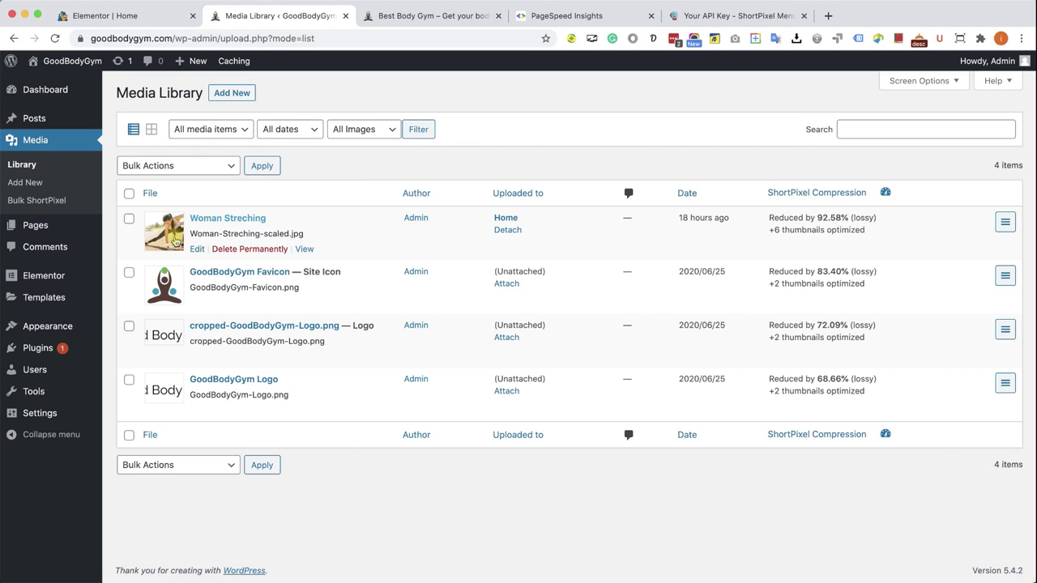
pyautogui.click(129, 219)
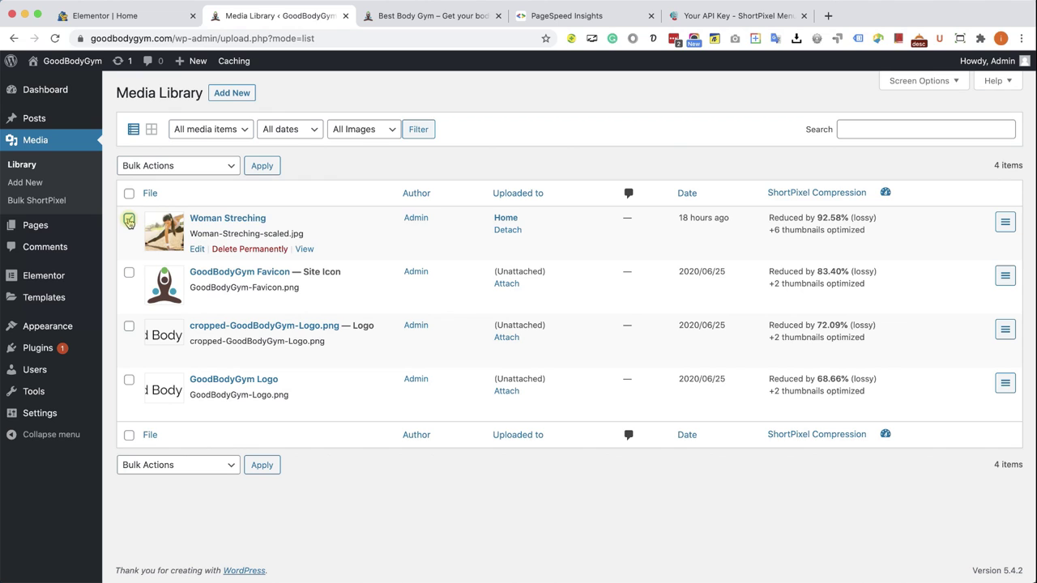
pyautogui.click(156, 168)
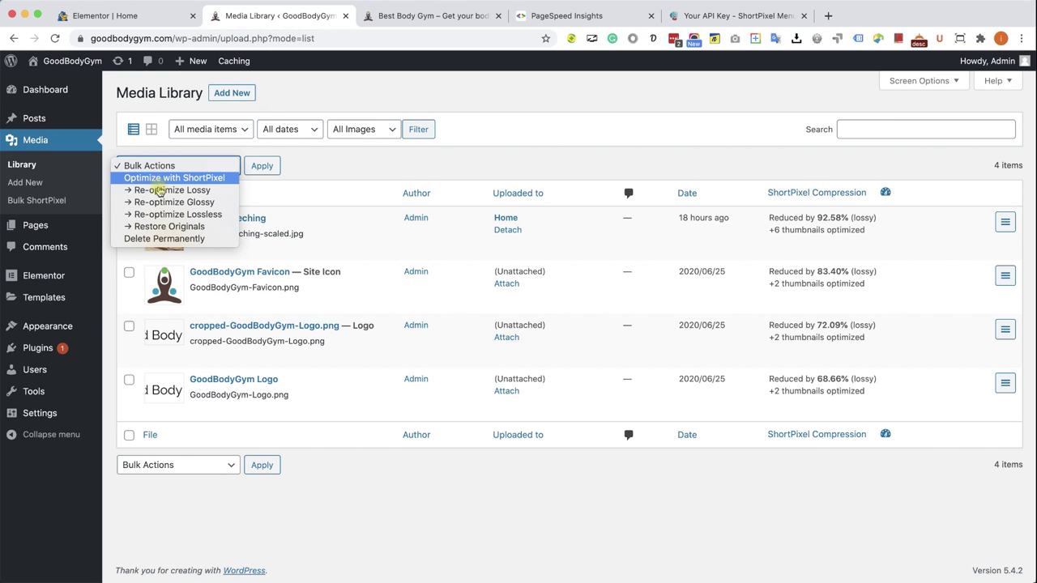
pyautogui.click(304, 170)
pyautogui.click(129, 194)
pyautogui.click(146, 169)
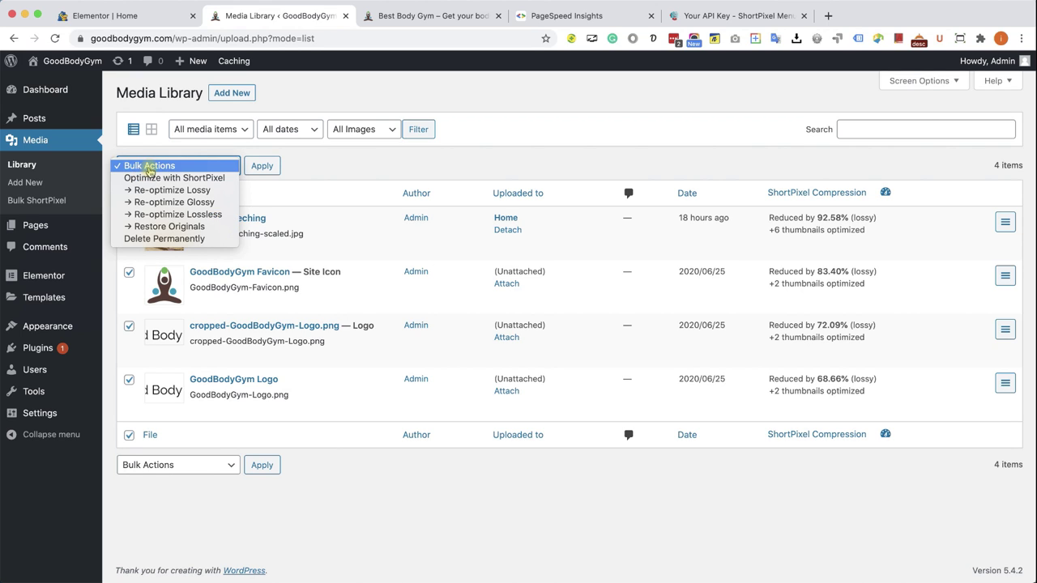
pyautogui.click(303, 170)
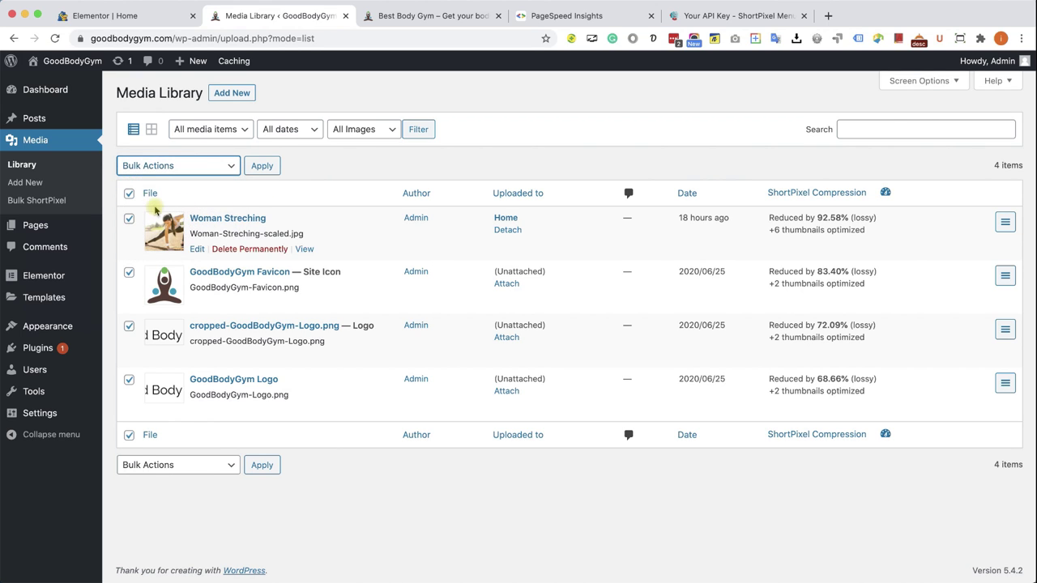
pyautogui.click(129, 195)
pyautogui.click(151, 128)
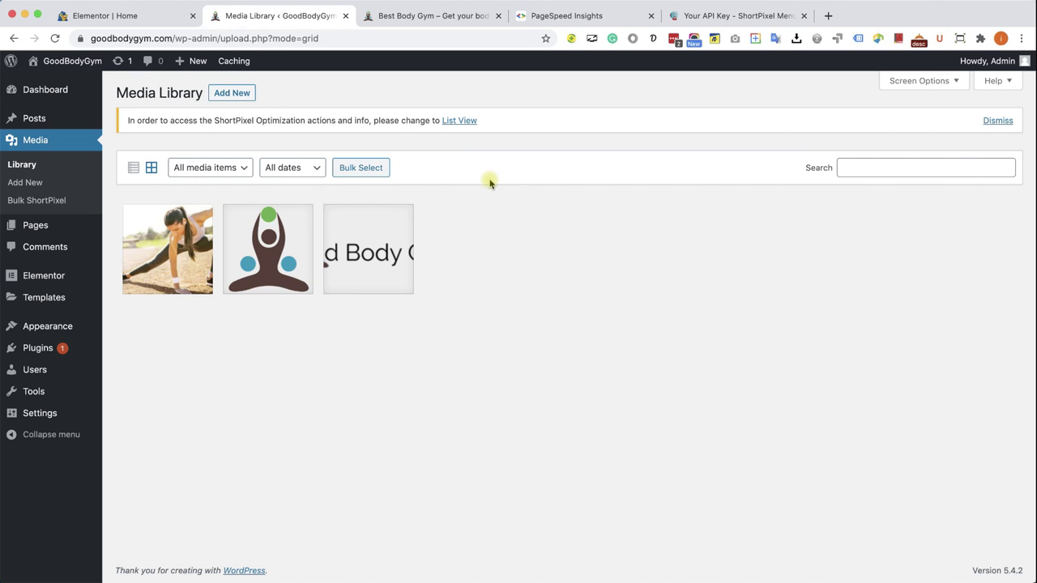
# Step: Re-analyze goodbodygym.com in PageSpeed Insights and compare mobile 80 with desktop 90 scores
pyautogui.click(577, 16)
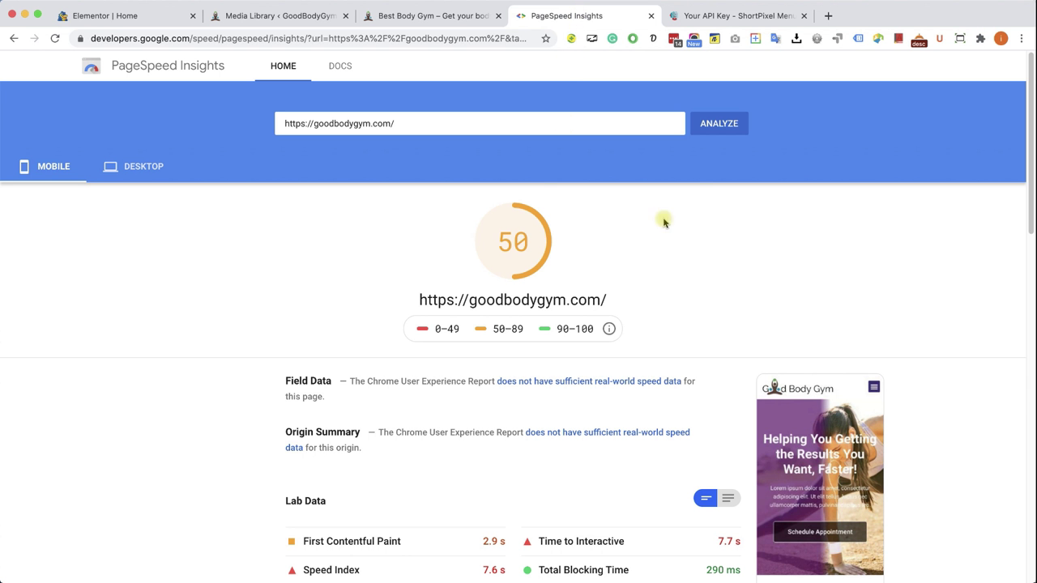
pyautogui.click(113, 166)
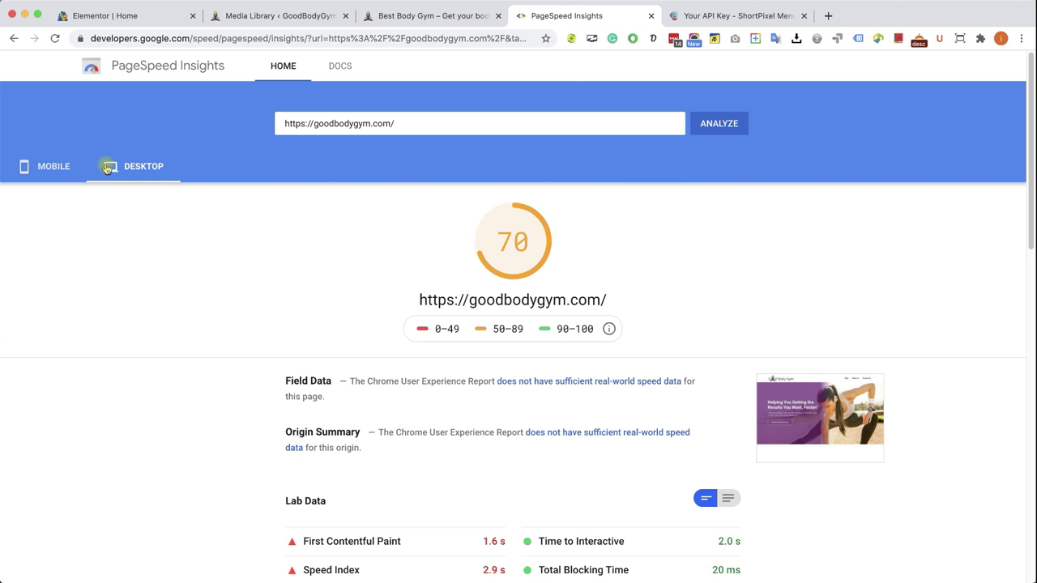
pyautogui.click(35, 167)
pyautogui.click(715, 124)
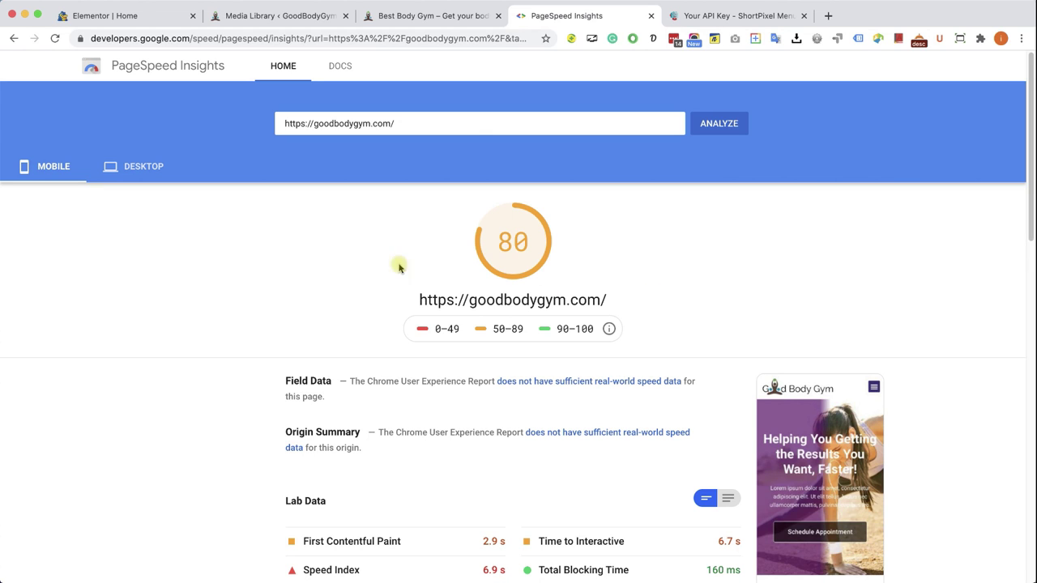
pyautogui.click(145, 172)
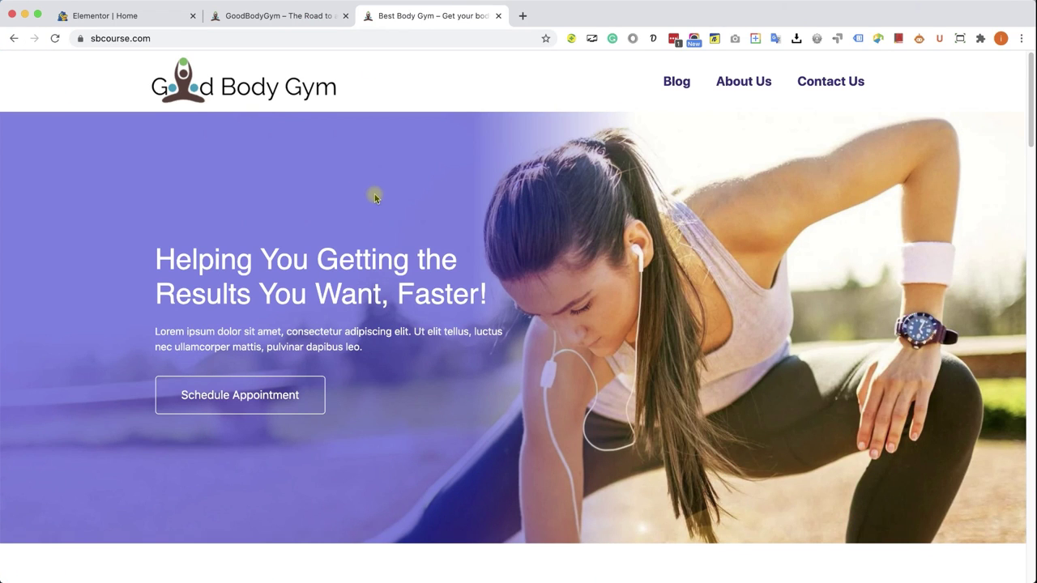
# Step: Review the reference site's six-feature What Do We Offer grid, then return to the Elementor Home editor
pyautogui.scroll(-1, 375, 199)
pyautogui.scroll(-8, 376, 199)
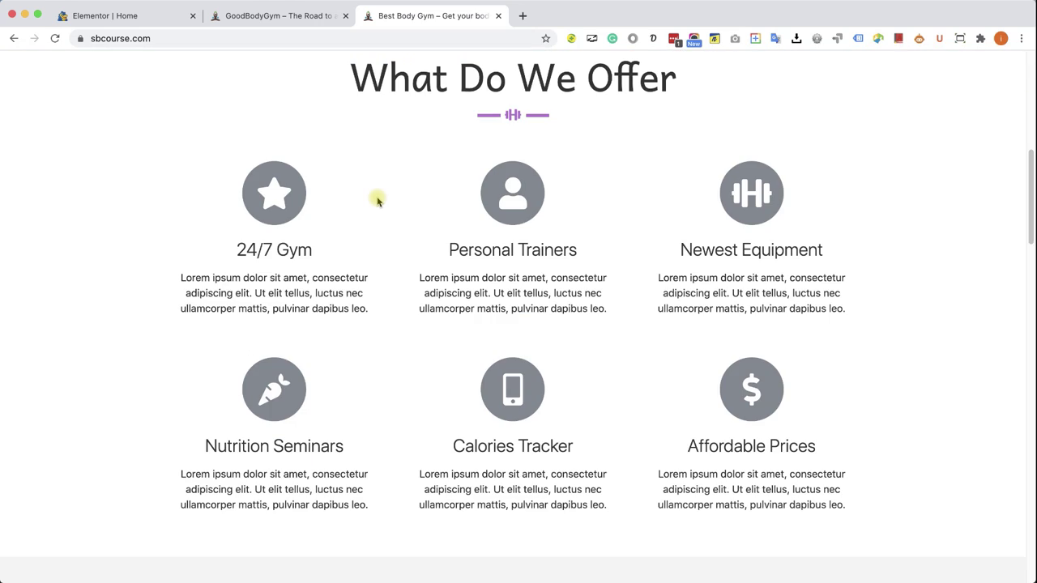
pyautogui.scroll(1, 377, 198)
pyautogui.scroll(-1, 377, 199)
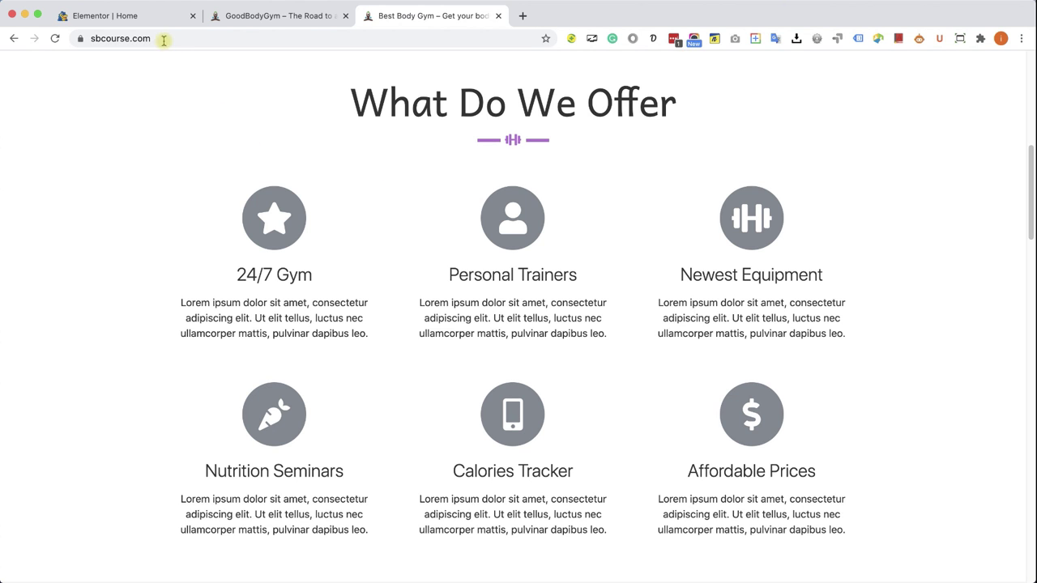
pyautogui.click(157, 18)
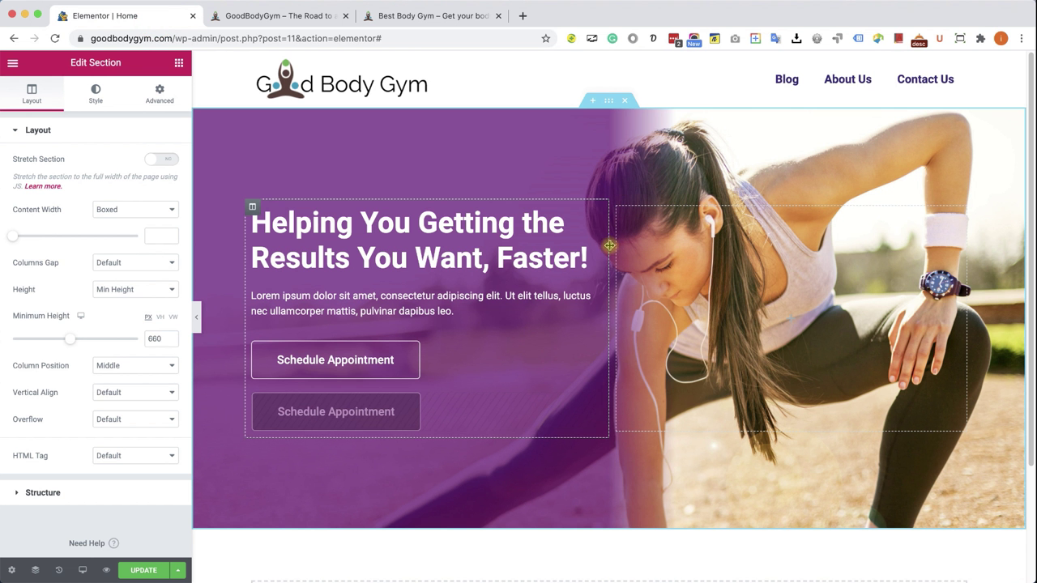
# Step: Add a one-column section below the hero and drop a Heading widget into it
pyautogui.scroll(-2, 609, 235)
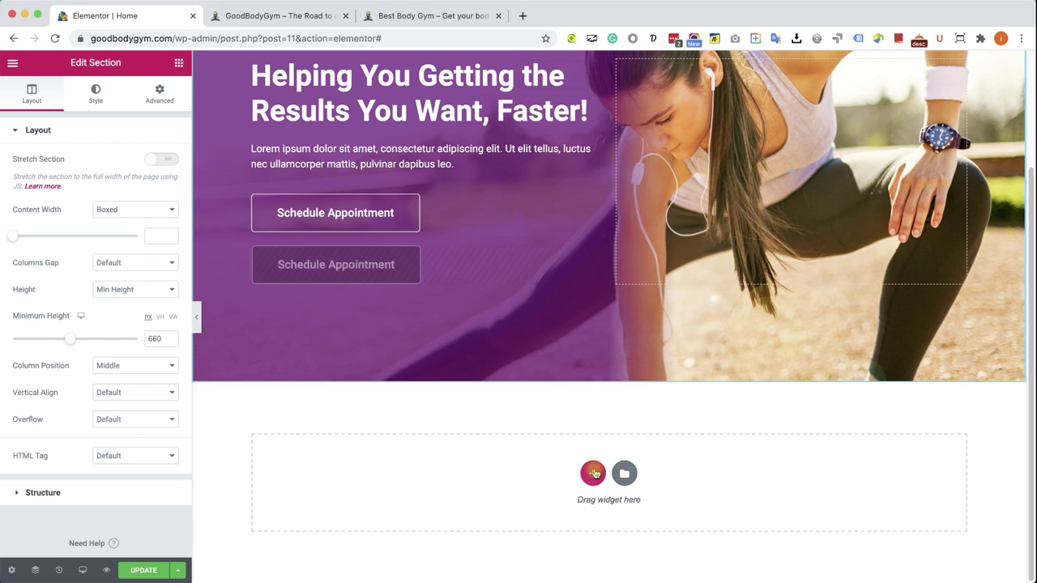
pyautogui.click(593, 472)
pyautogui.scroll(-2, 596, 465)
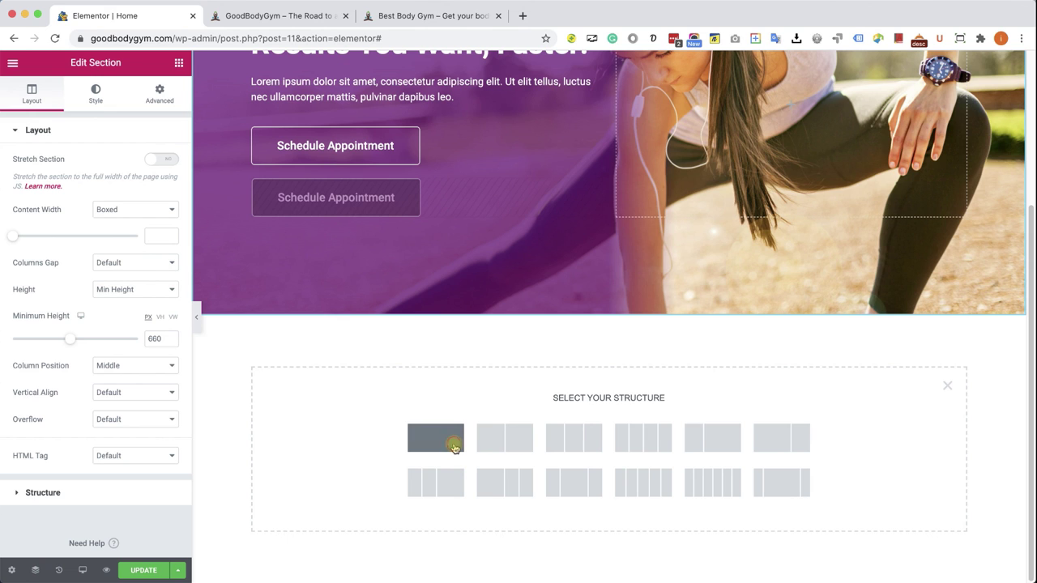
pyautogui.click(454, 447)
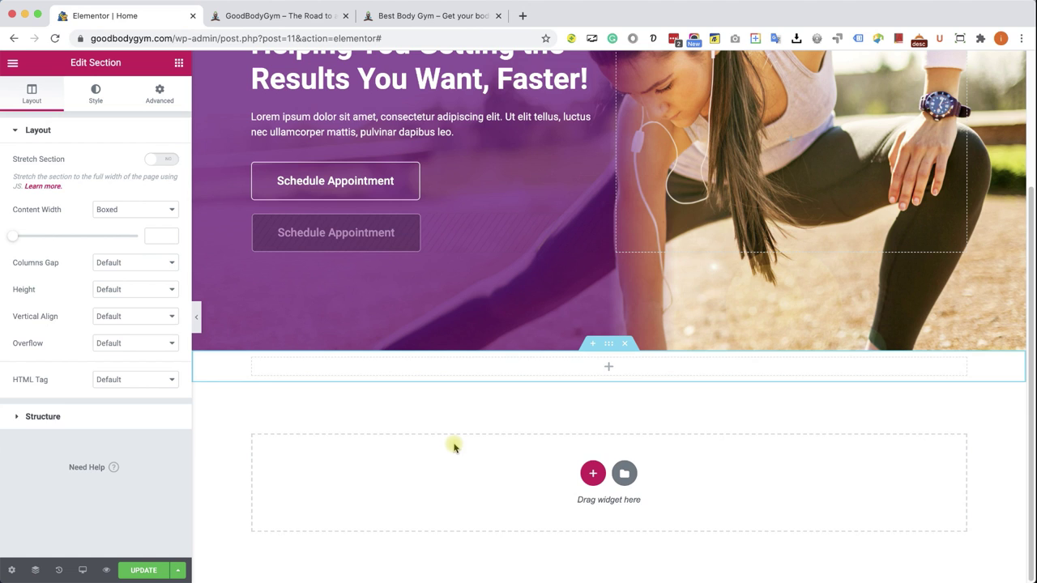
pyautogui.click(178, 63)
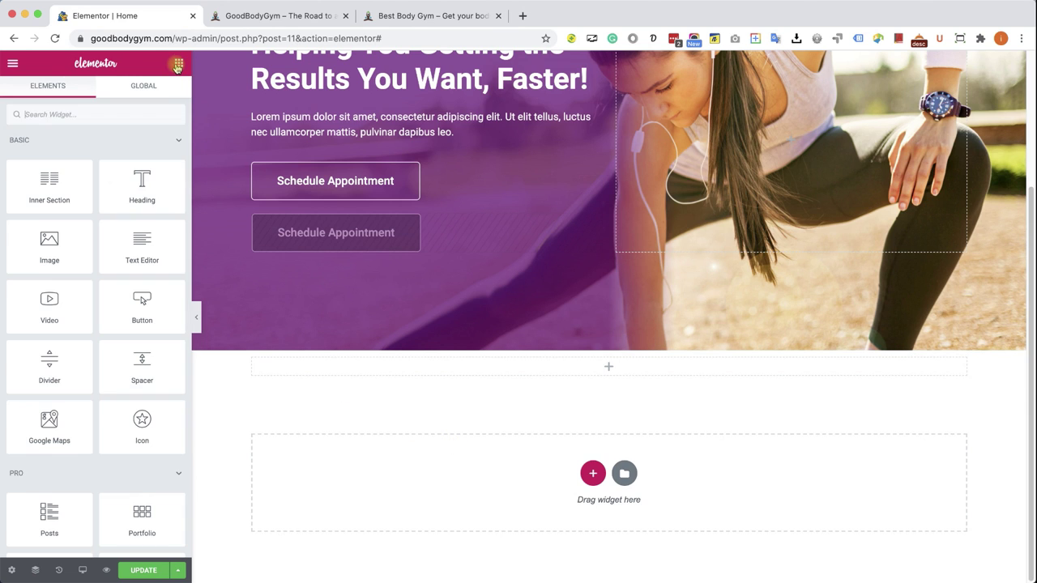
pyautogui.moveTo(140, 183); pyautogui.dragTo(458, 372)
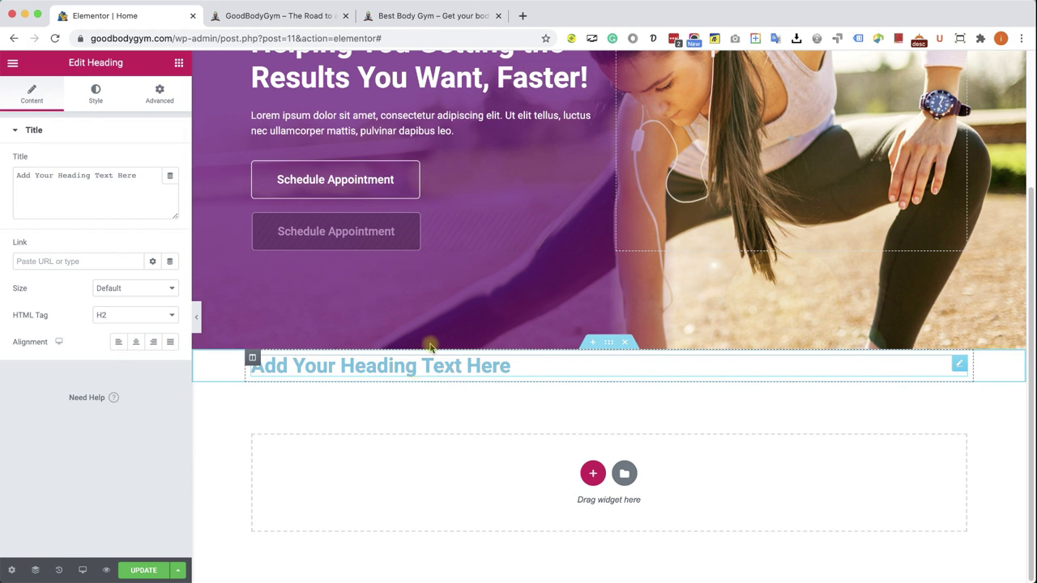
pyautogui.click(448, 15)
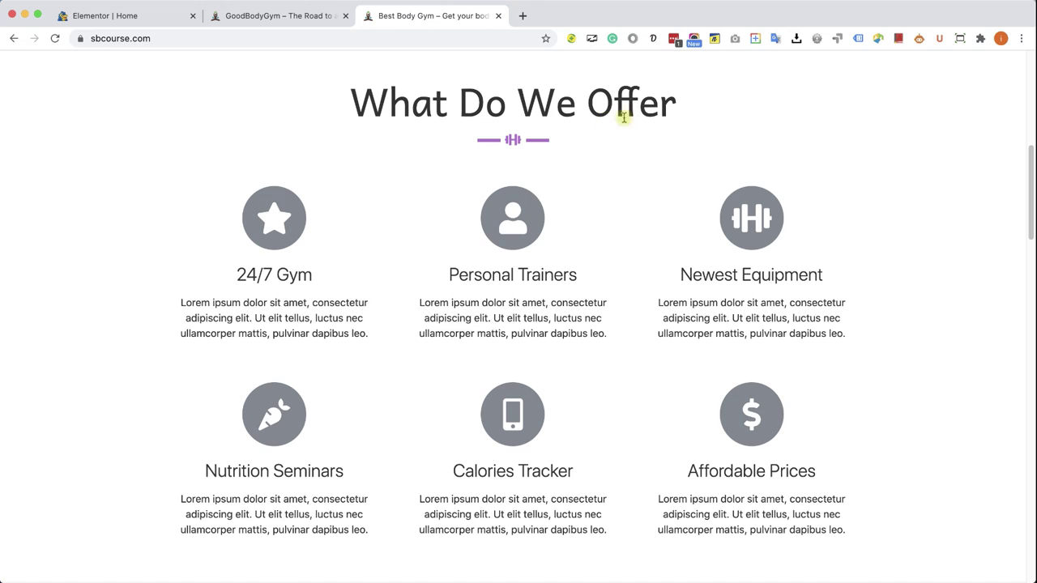
# Step: Copy the 'What Do We Offer' heading text from the reference site
pyautogui.moveTo(675, 104); pyautogui.dragTo(363, 103)
pyautogui.rightClick(369, 106)
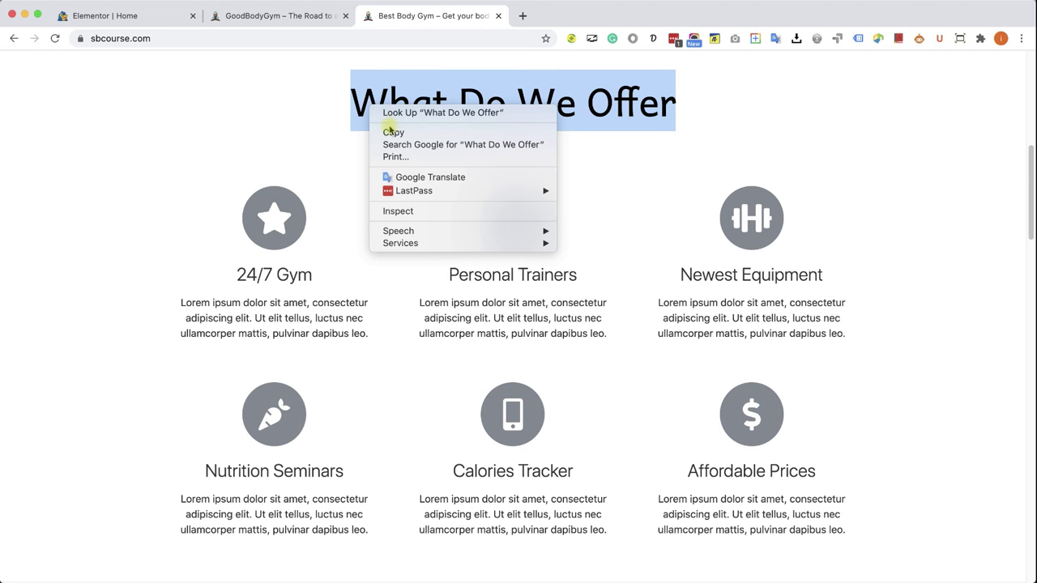
pyautogui.click(389, 132)
pyautogui.click(268, 81)
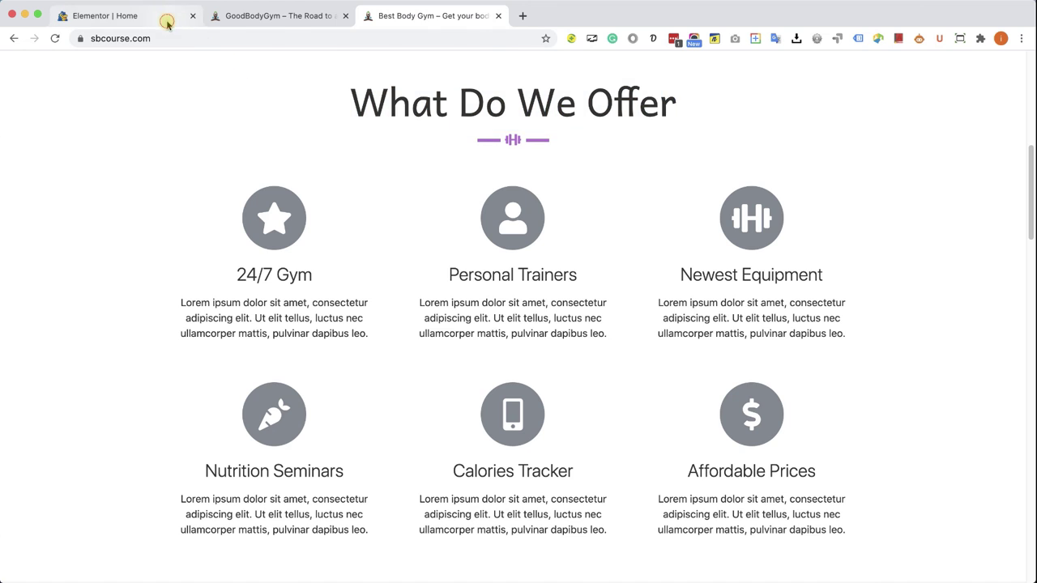
pyautogui.click(166, 21)
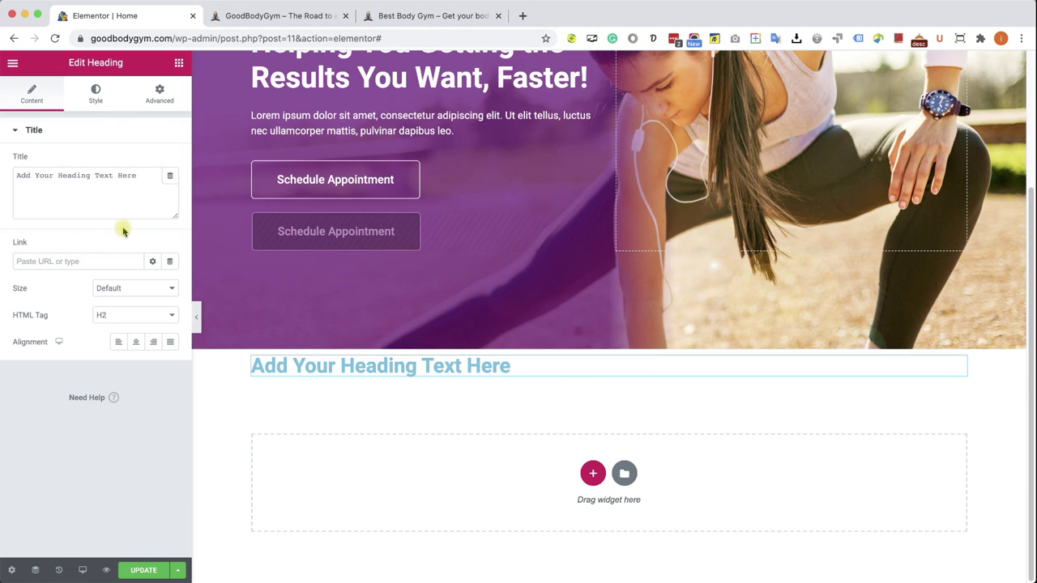
# Step: Make the heading title read 'What Do We Offer' as plain text, replacing the pasted HTML
pyautogui.tripleClick(96, 180)
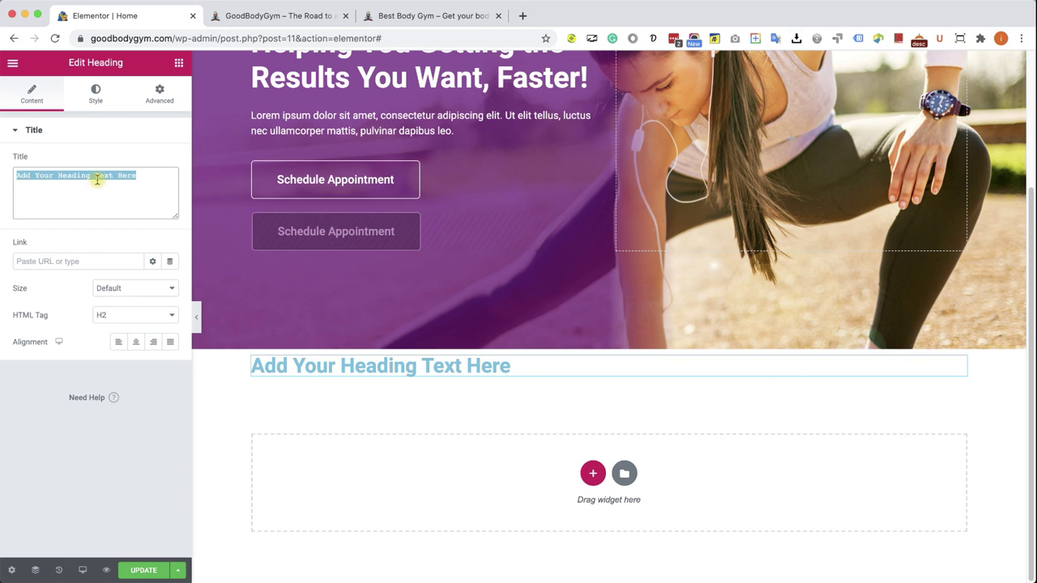
pyautogui.press('super+v')
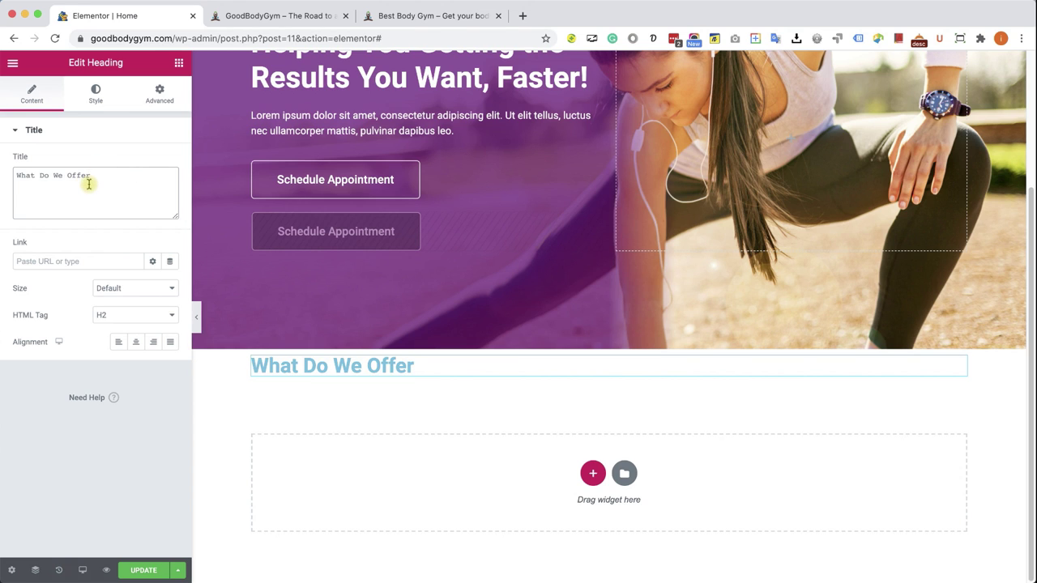
pyautogui.click(271, 366)
pyautogui.tripleClick(320, 366)
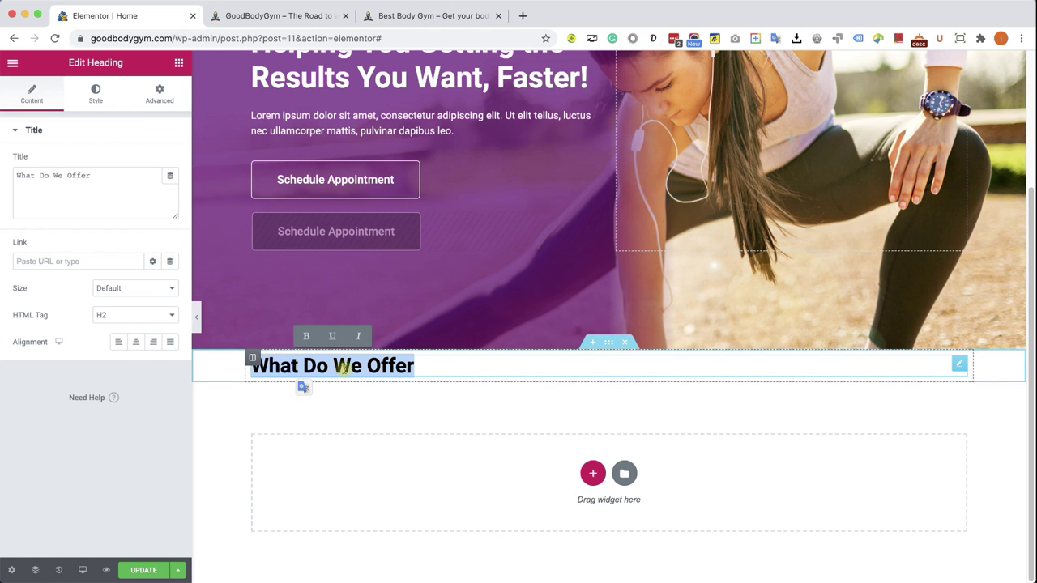
pyautogui.press('super+v')
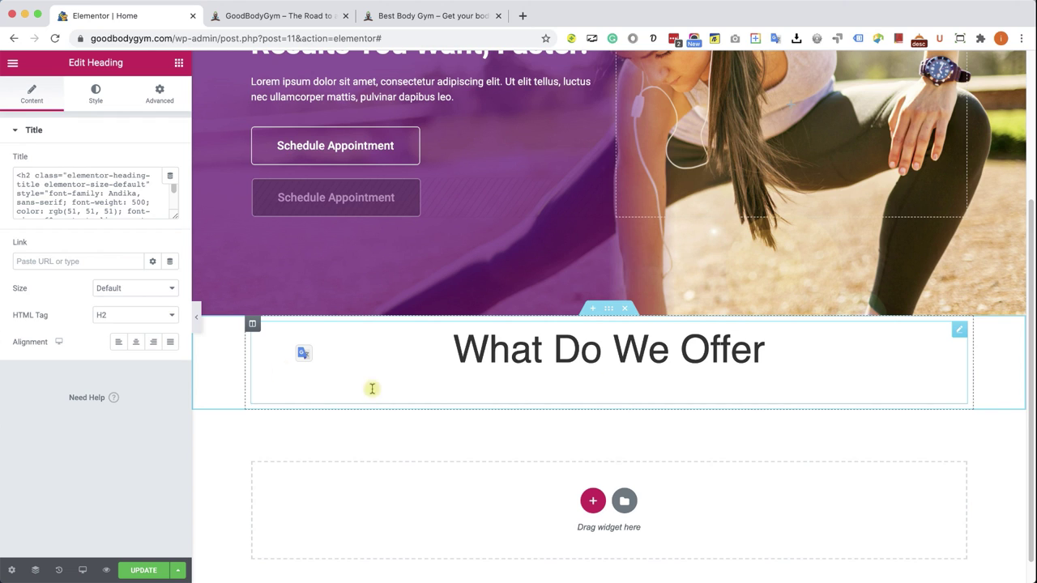
pyautogui.tripleClick(97, 211)
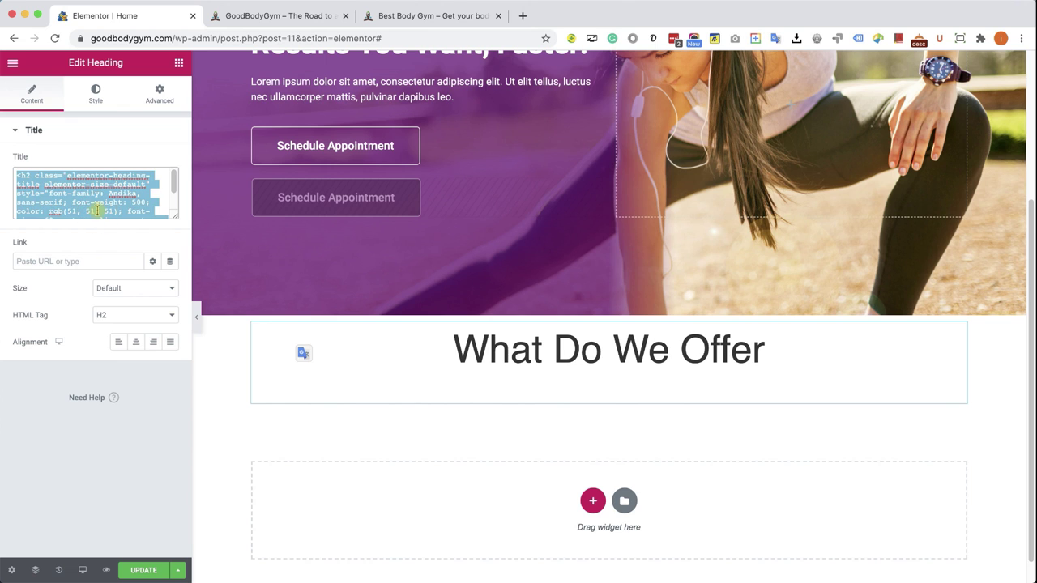
pyautogui.press('cmd+v')
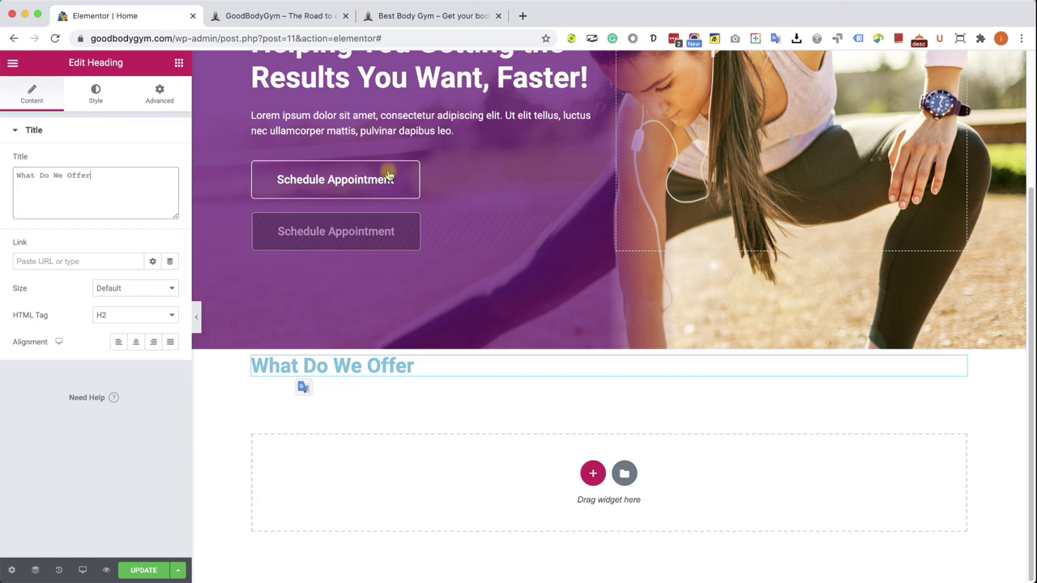
pyautogui.click(402, 16)
pyautogui.scroll(-1, 506, 285)
pyautogui.scroll(-8, 506, 285)
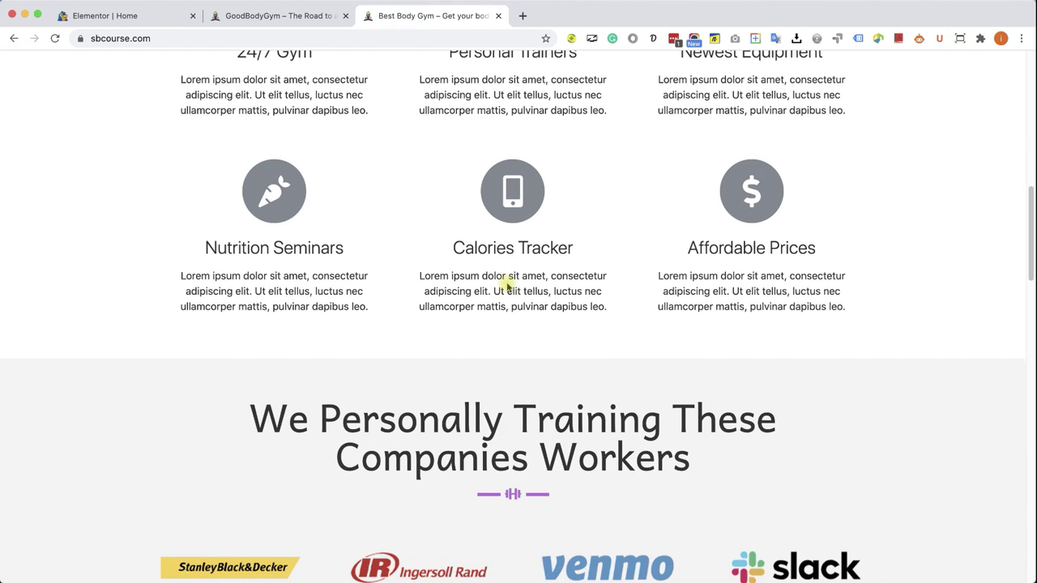
pyautogui.moveTo(599, 360); pyautogui.dragTo(694, 361)
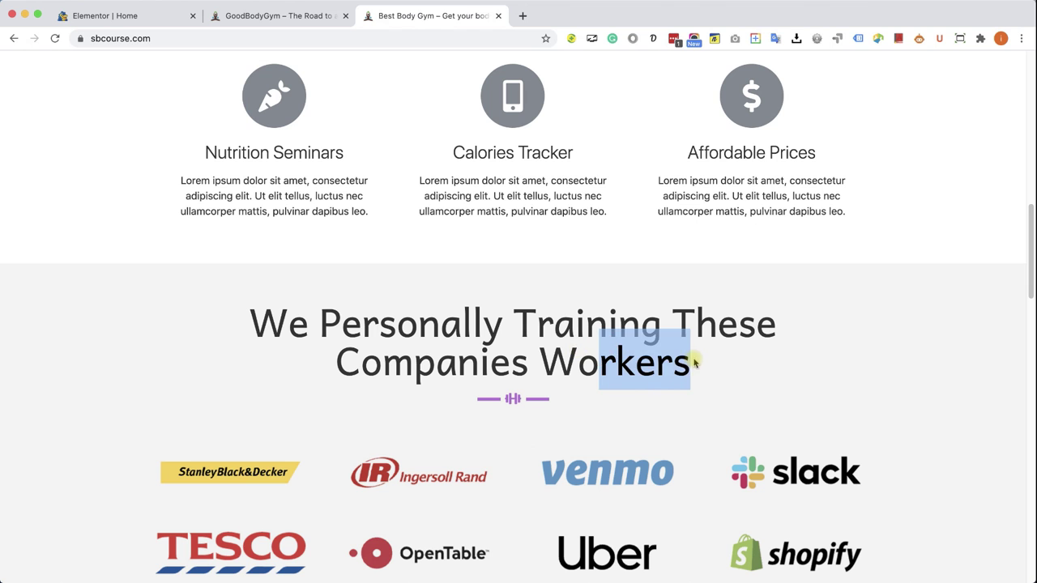
pyautogui.click(568, 302)
pyautogui.scroll(-8, 556, 359)
pyautogui.scroll(-10, 555, 362)
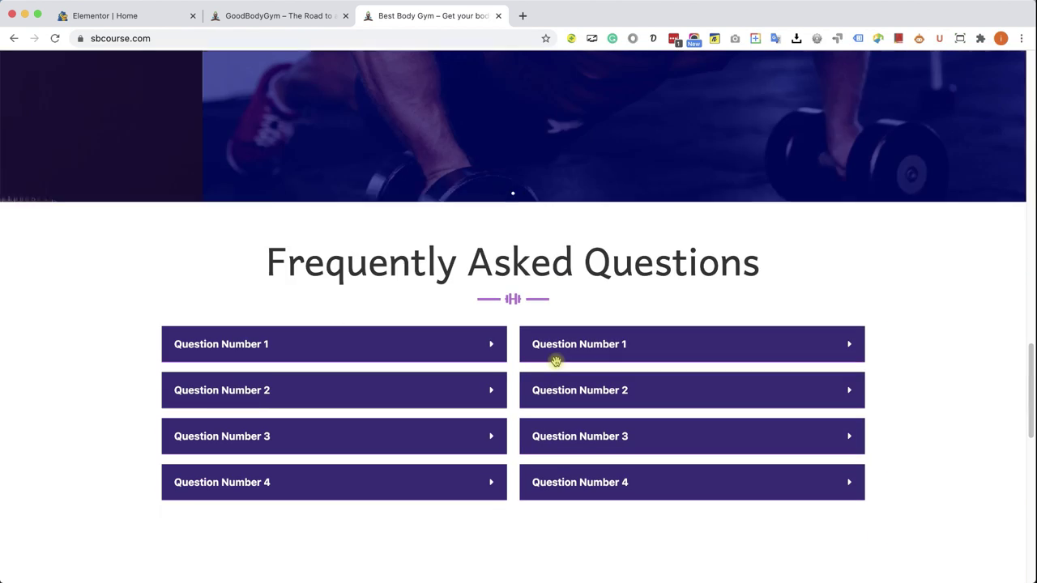
pyautogui.moveTo(409, 262); pyautogui.dragTo(548, 261)
pyautogui.click(550, 258)
pyautogui.scroll(-12, 550, 257)
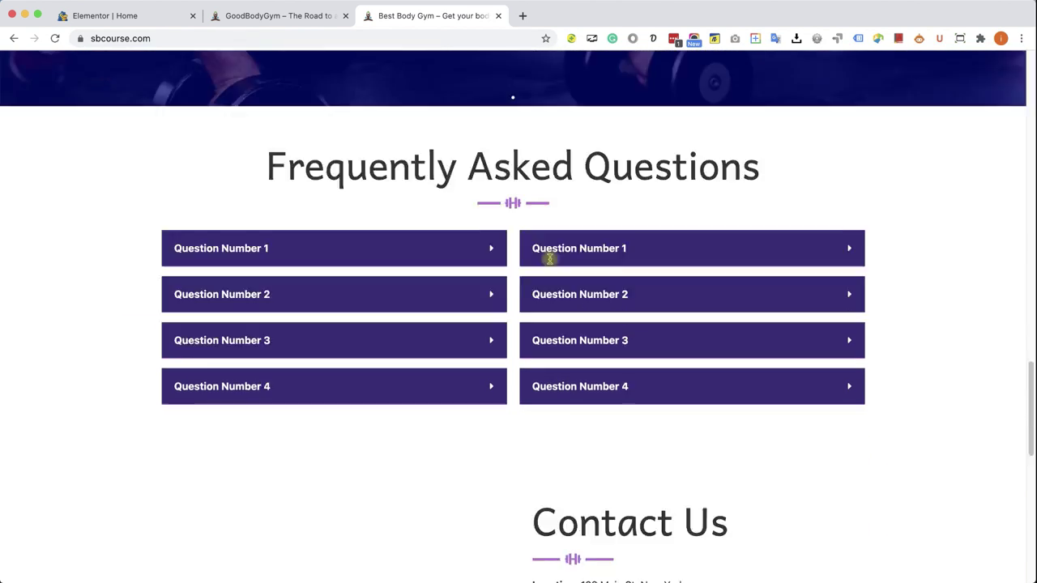
pyautogui.moveTo(558, 152); pyautogui.dragTo(676, 149)
pyautogui.click(641, 202)
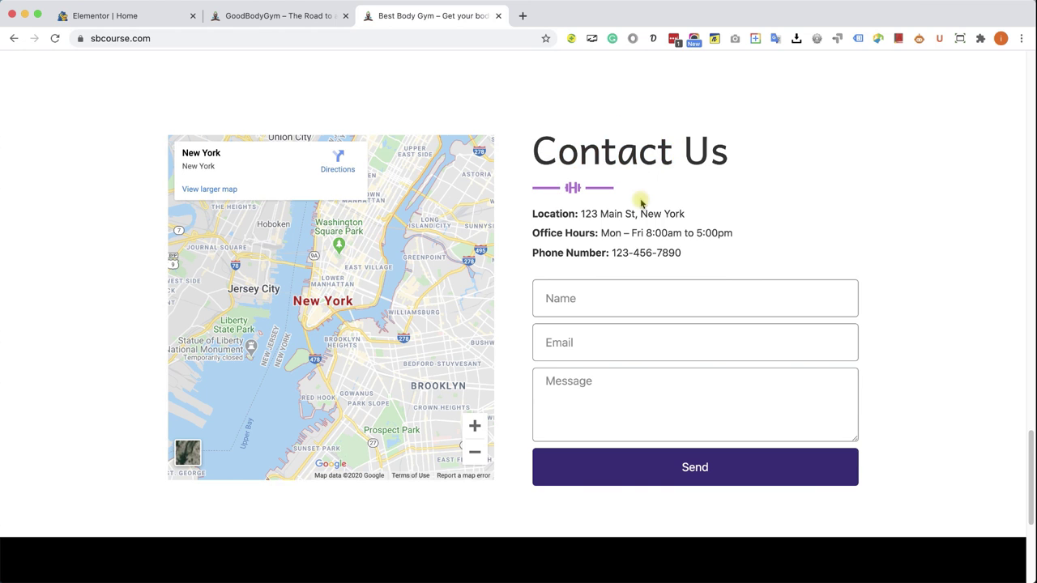
pyautogui.scroll(20, 640, 206)
pyautogui.scroll(10, 640, 211)
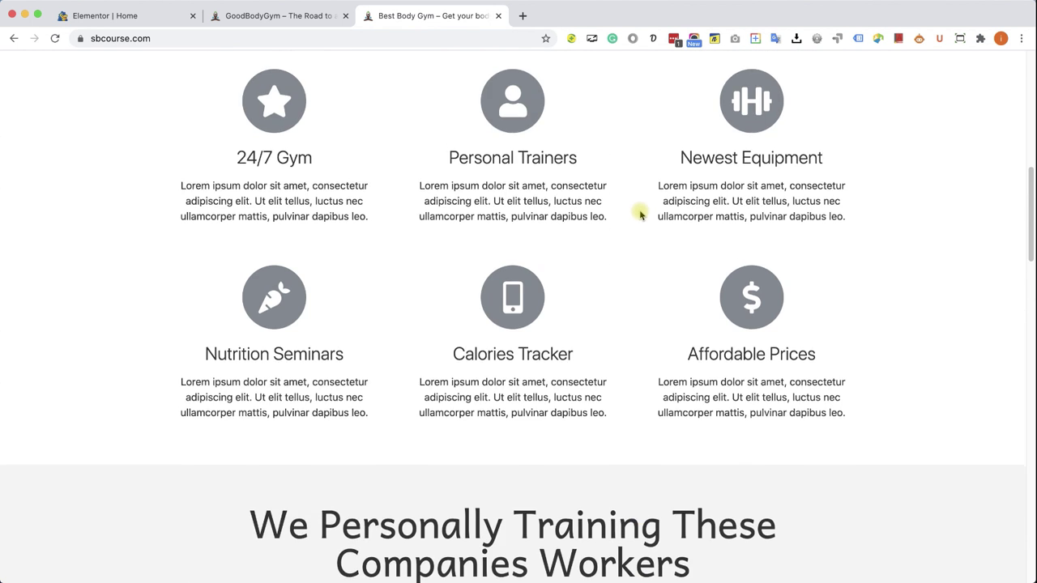
pyautogui.click(138, 18)
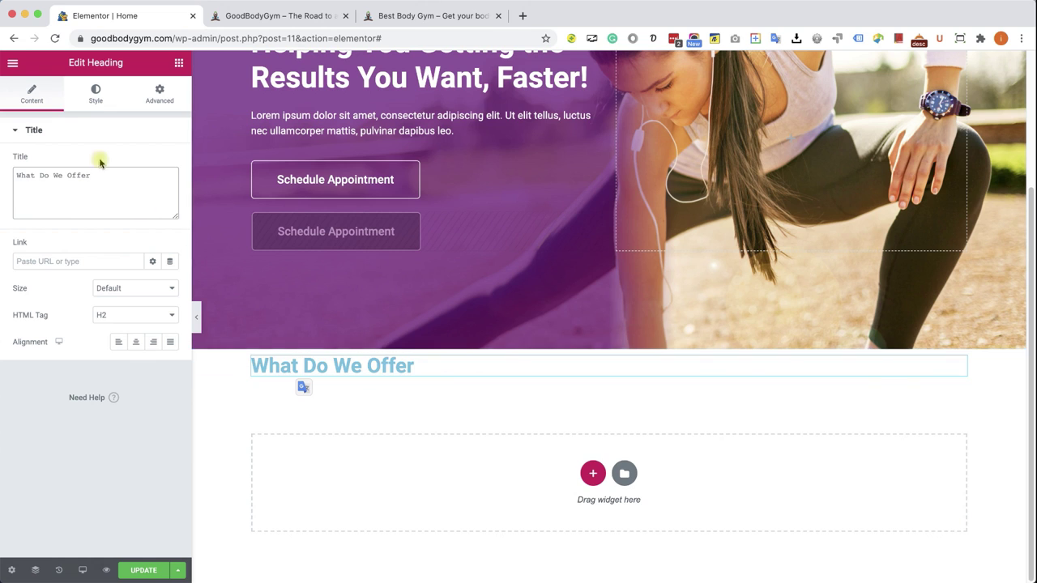
# Step: Set default colors Primary #000000 and Secondary #3D2979, then add another Heading widget below the title
pyautogui.click(14, 65)
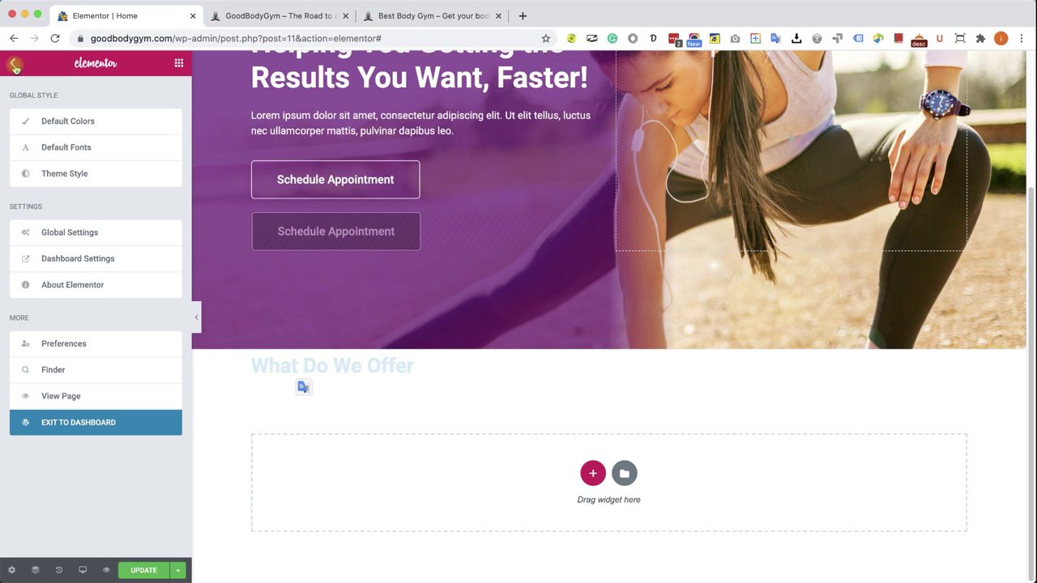
pyautogui.click(70, 122)
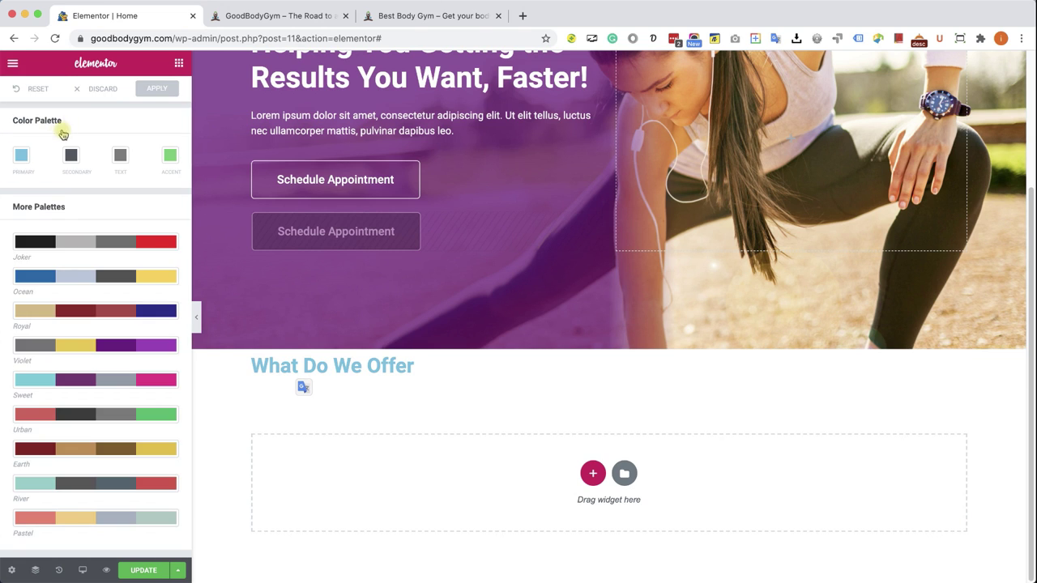
pyautogui.click(22, 153)
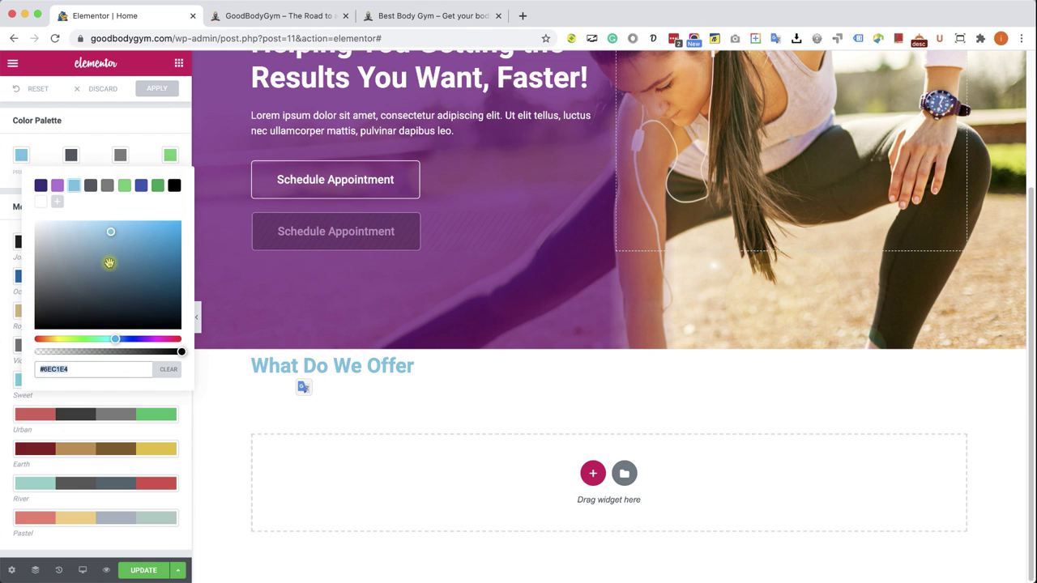
pyautogui.moveTo(110, 263); pyautogui.dragTo(35, 330)
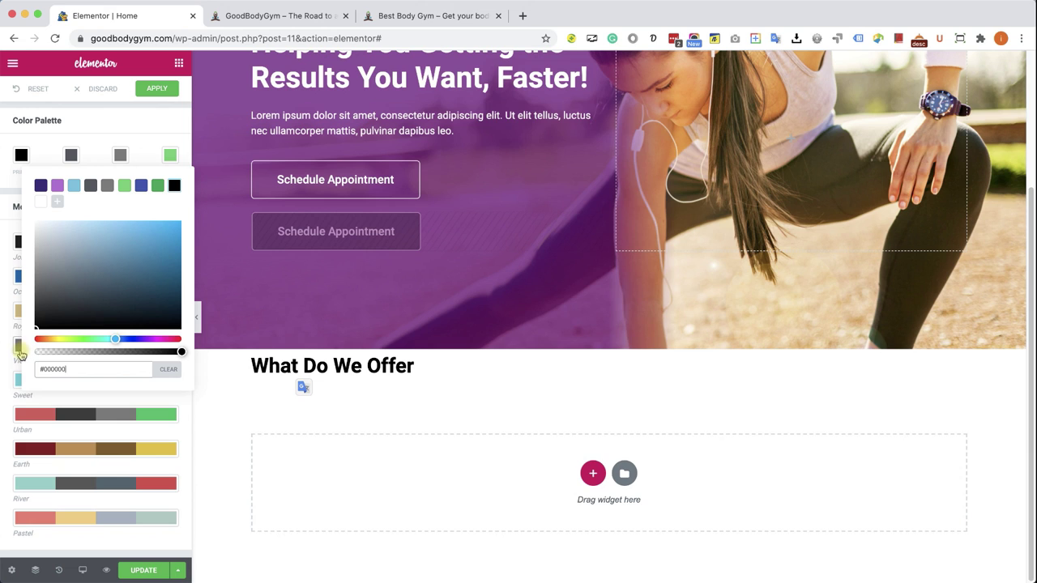
pyautogui.click(20, 155)
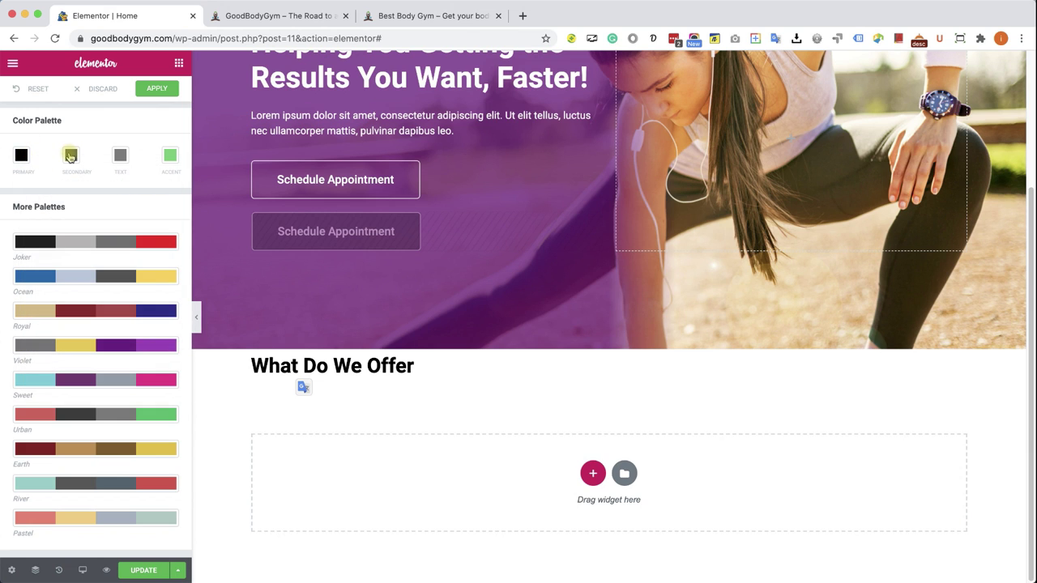
pyautogui.click(69, 158)
pyautogui.click(89, 185)
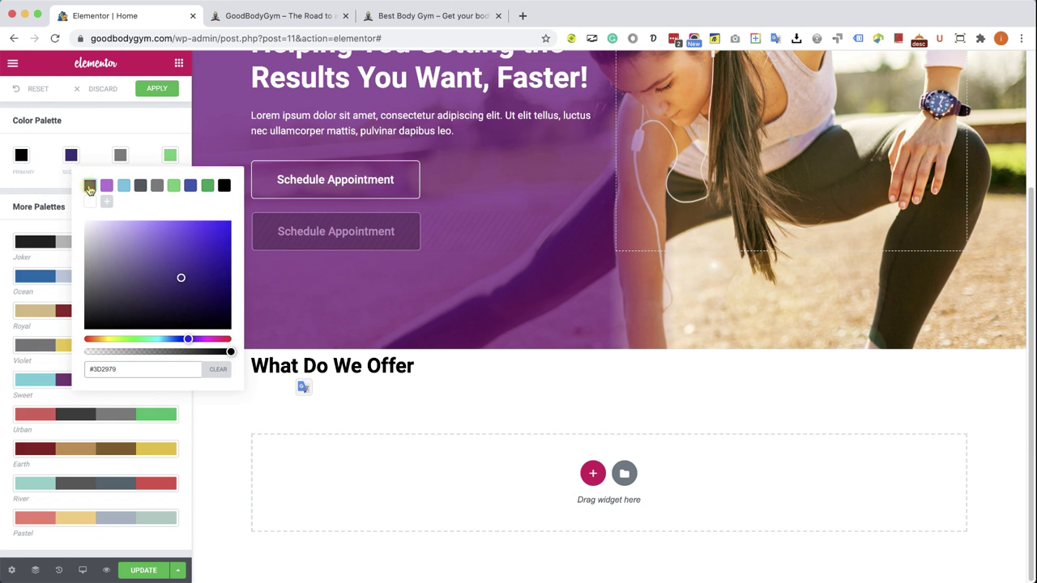
pyautogui.click(50, 159)
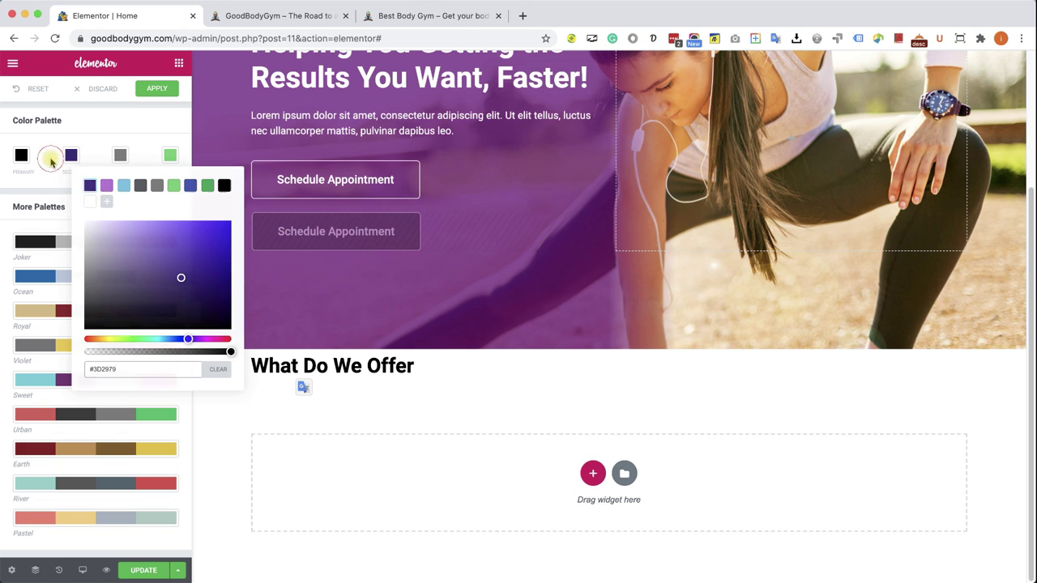
pyautogui.click(157, 89)
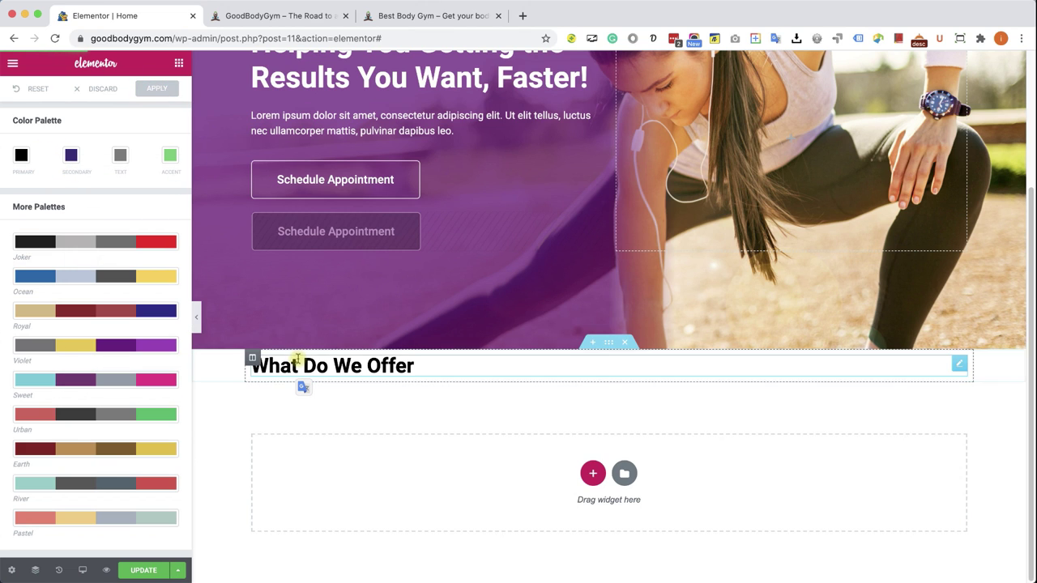
pyautogui.click(178, 63)
pyautogui.moveTo(142, 172); pyautogui.dragTo(340, 369)
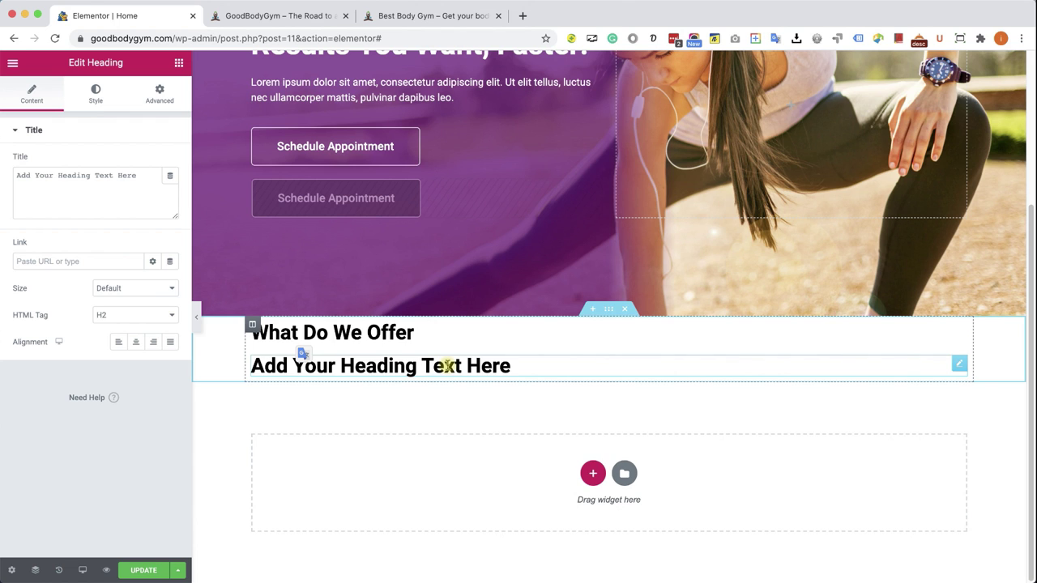
# Step: Delete the extra placeholder heading and center the What Do We Offer heading
pyautogui.rightClick(448, 365)
pyautogui.click(513, 548)
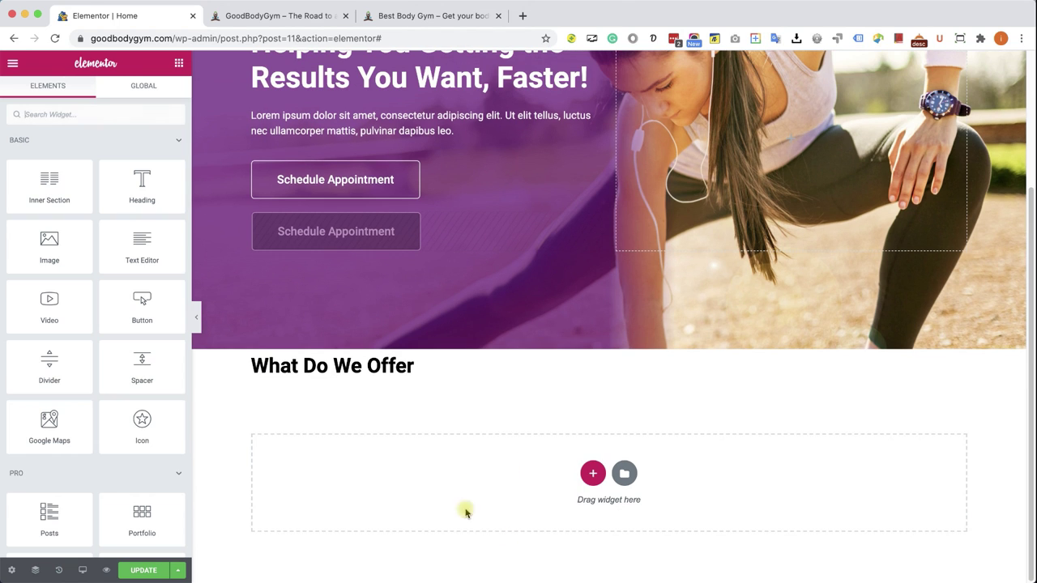
pyautogui.click(416, 369)
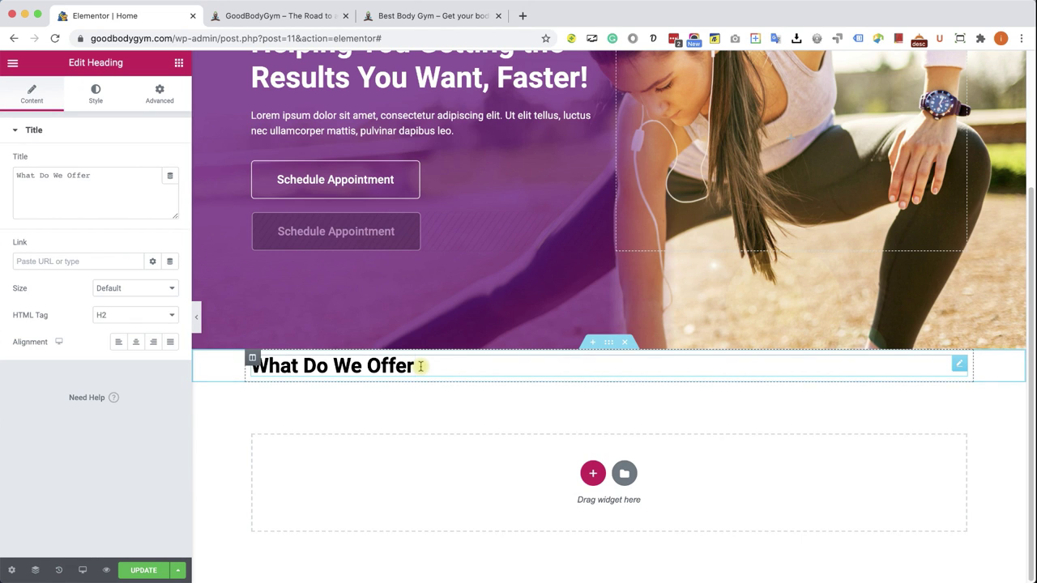
pyautogui.click(138, 343)
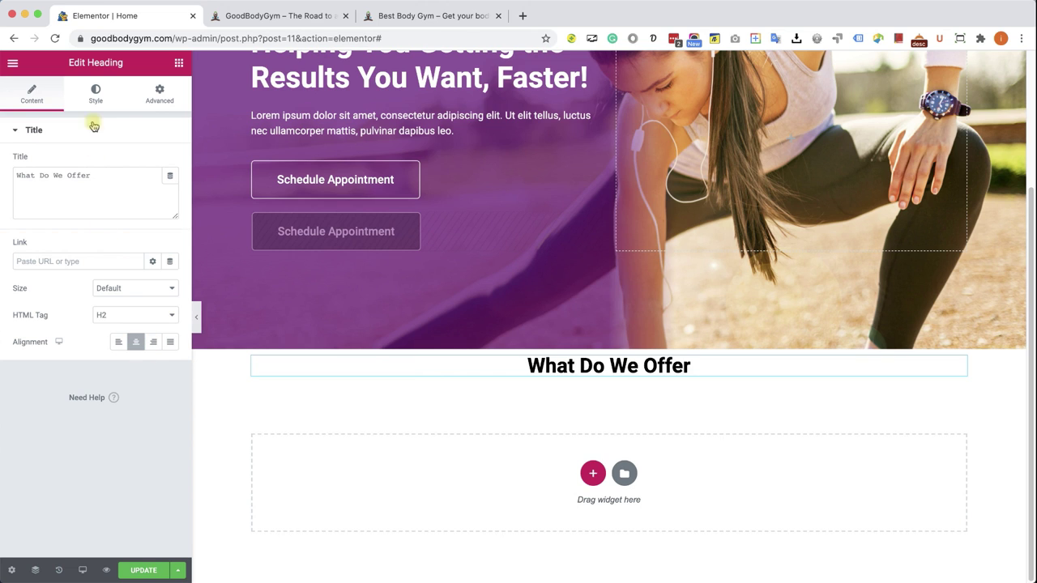
# Step: Set the heading size to 50 px, keeping the default text colour
pyautogui.click(95, 92)
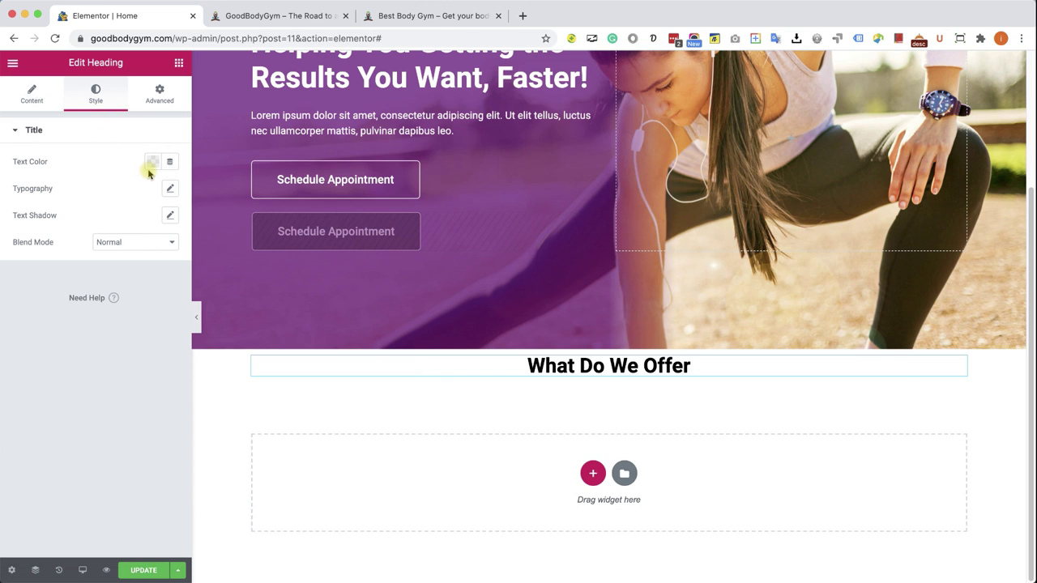
pyautogui.click(170, 189)
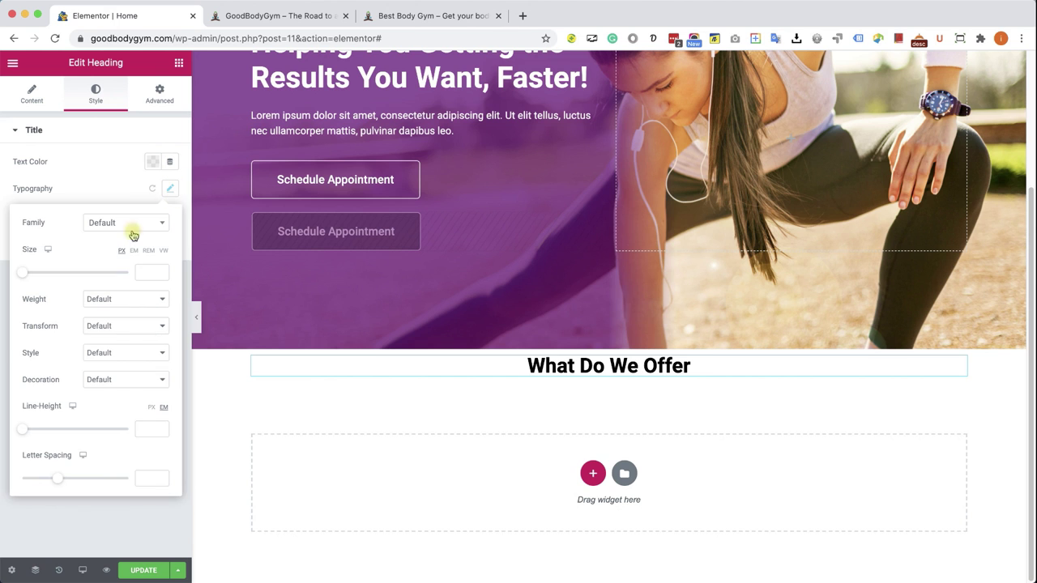
pyautogui.moveTo(22, 275); pyautogui.dragTo(48, 274)
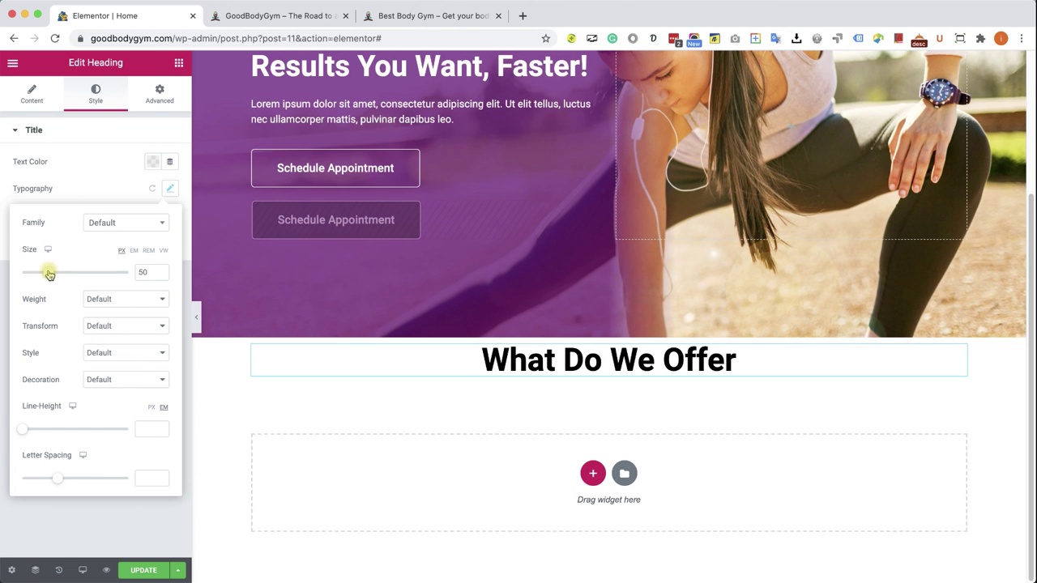
pyautogui.click(167, 193)
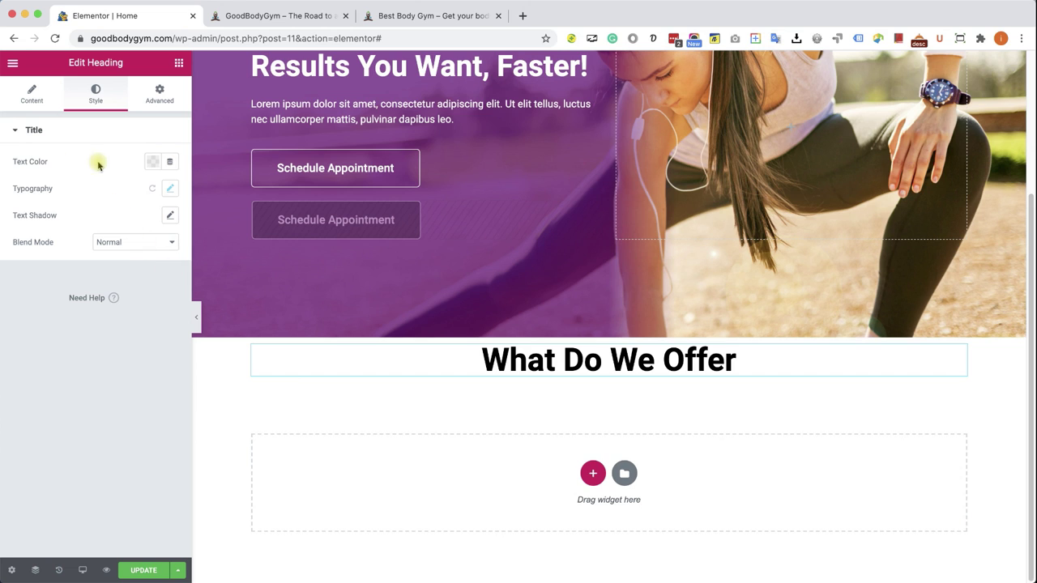
pyautogui.click(152, 163)
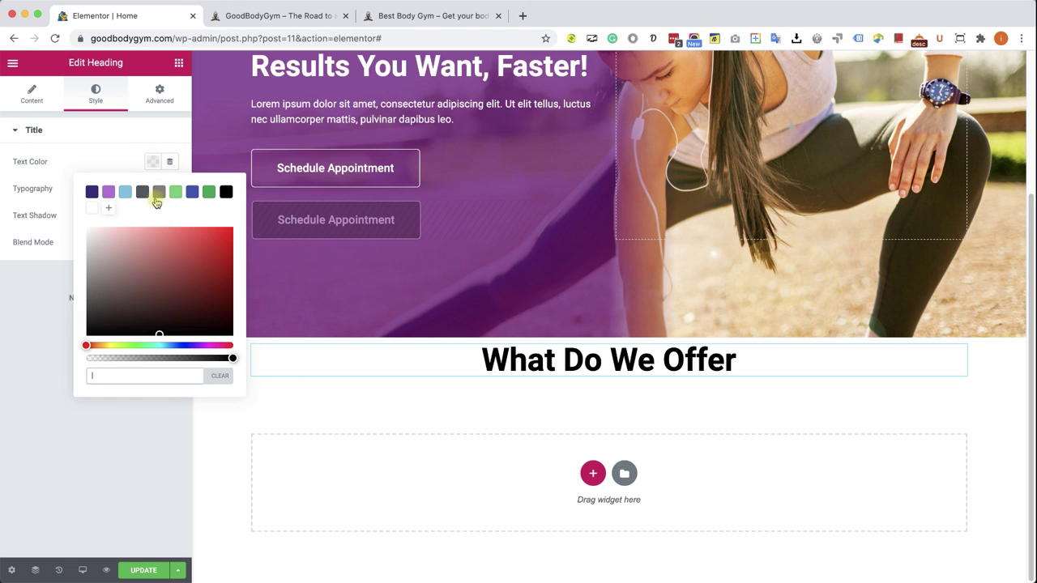
pyautogui.click(125, 192)
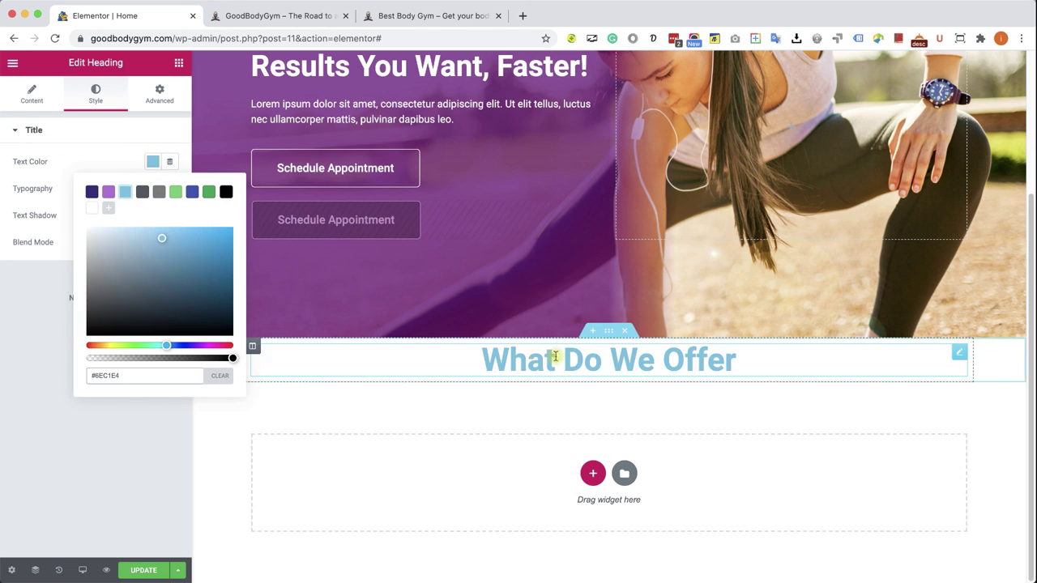
pyautogui.click(220, 376)
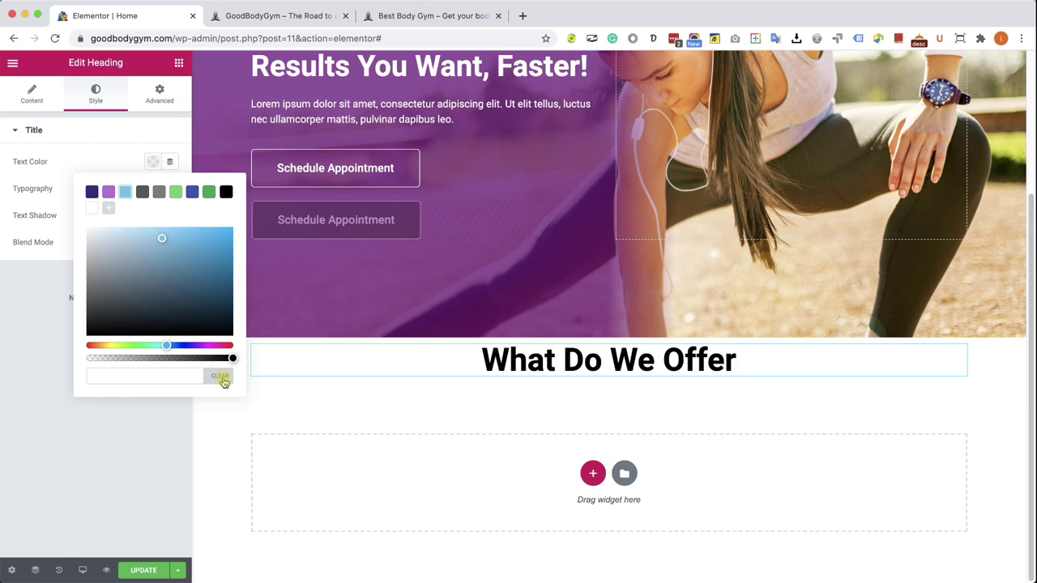
pyautogui.click(151, 165)
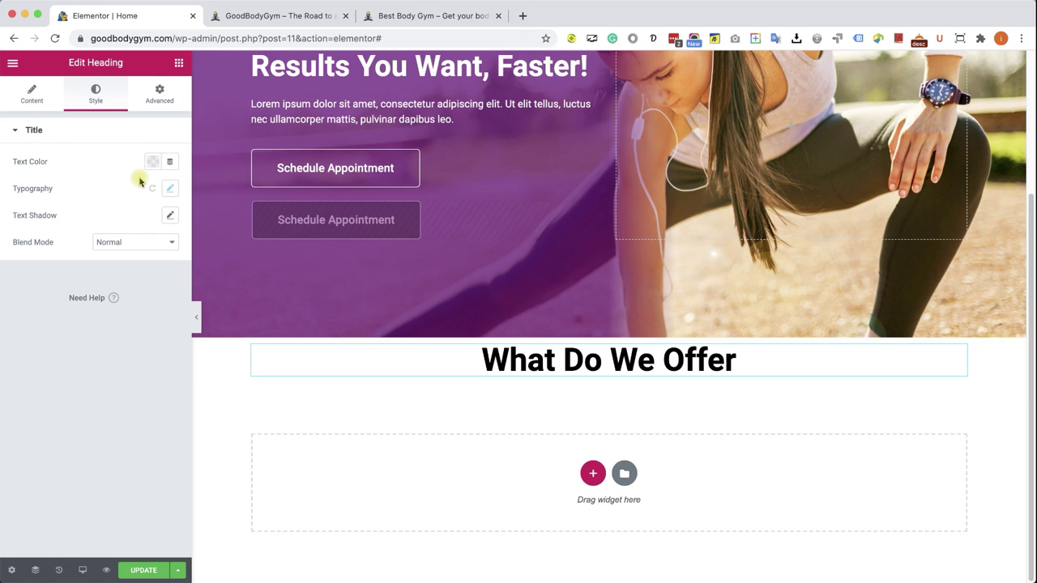
# Step: Set the heading font family to ABeeZee after trying Tahoma and Verdana
pyautogui.click(169, 188)
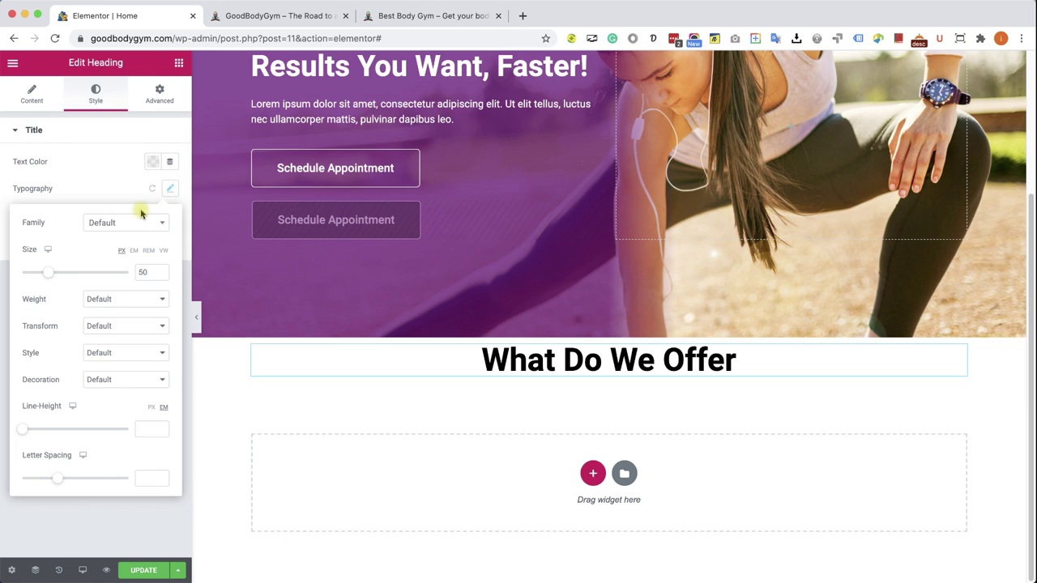
pyautogui.click(124, 228)
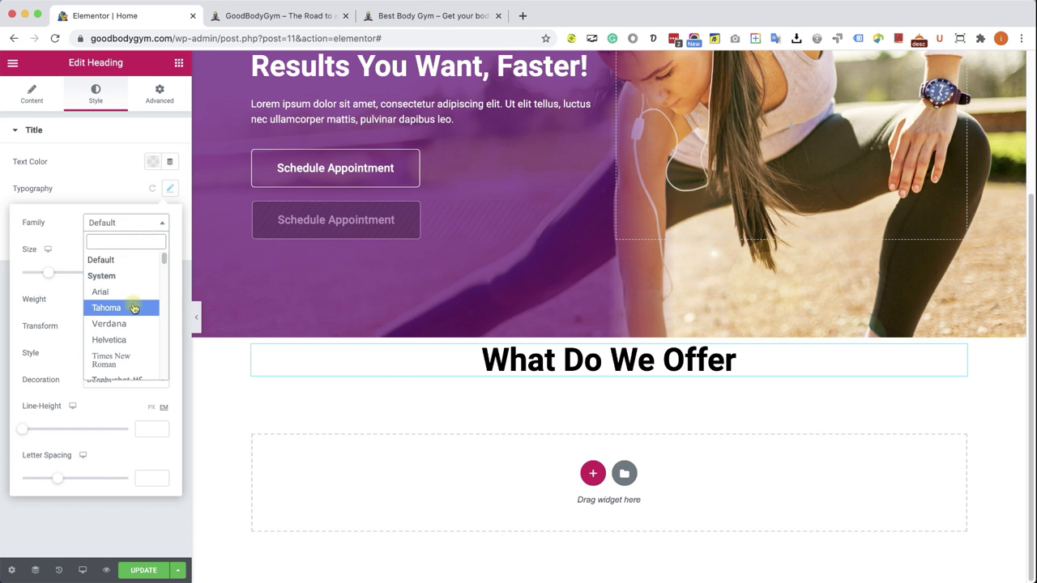
pyautogui.click(133, 308)
pyautogui.click(138, 224)
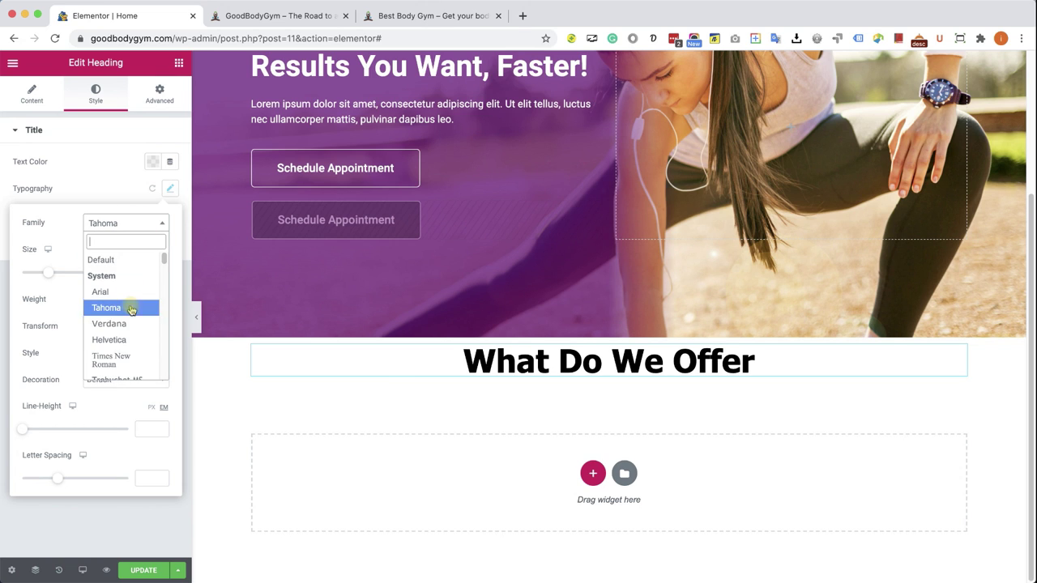
pyautogui.click(130, 327)
pyautogui.click(146, 223)
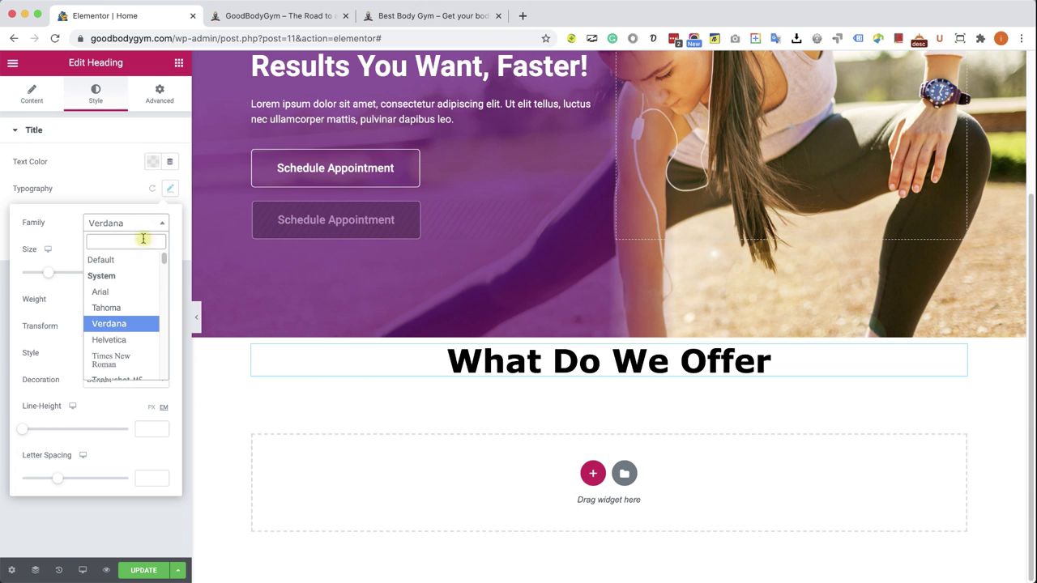
pyautogui.scroll(-3, 135, 298)
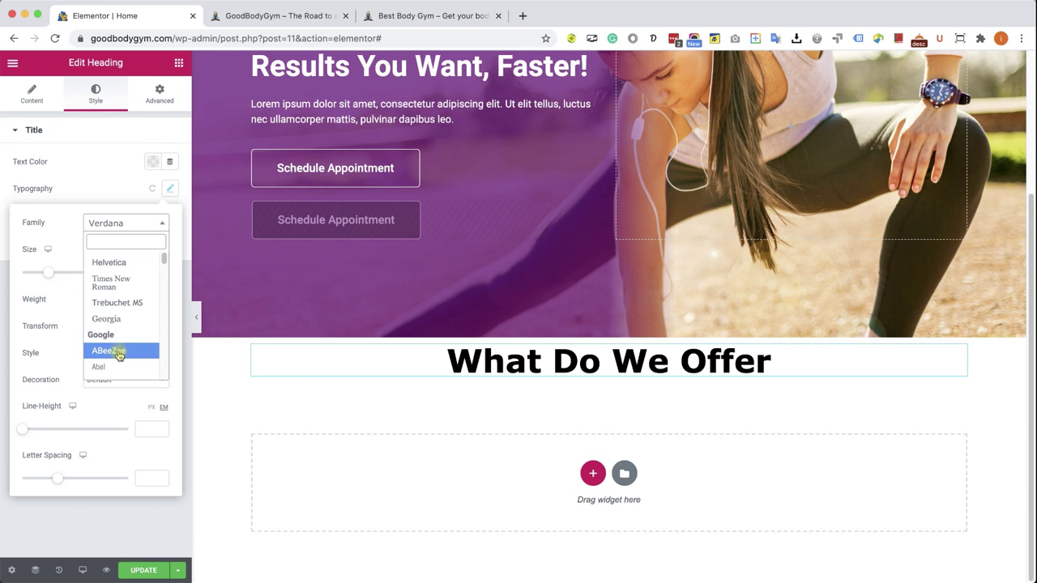
pyautogui.click(119, 357)
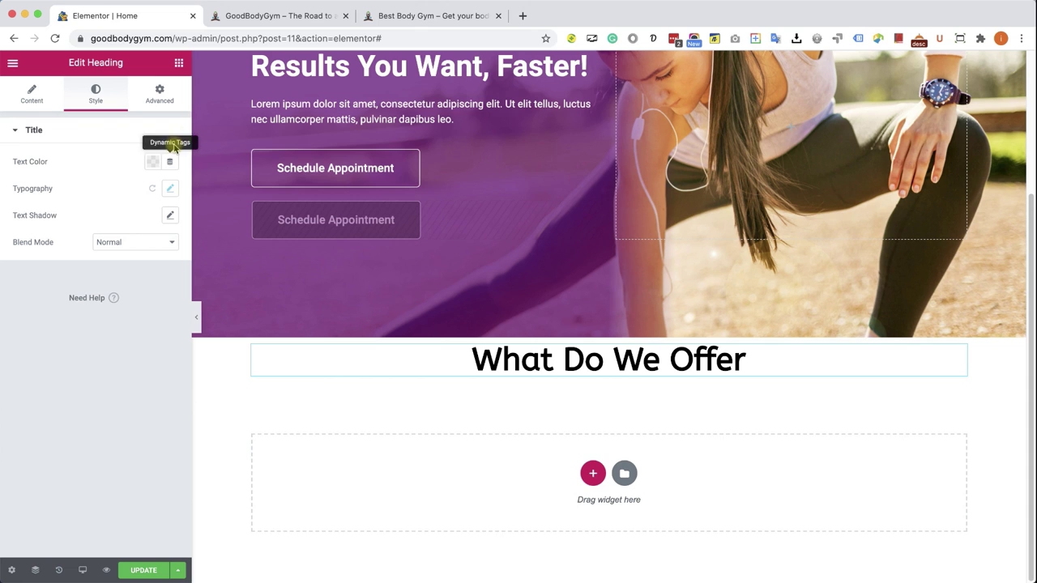
pyautogui.click(179, 64)
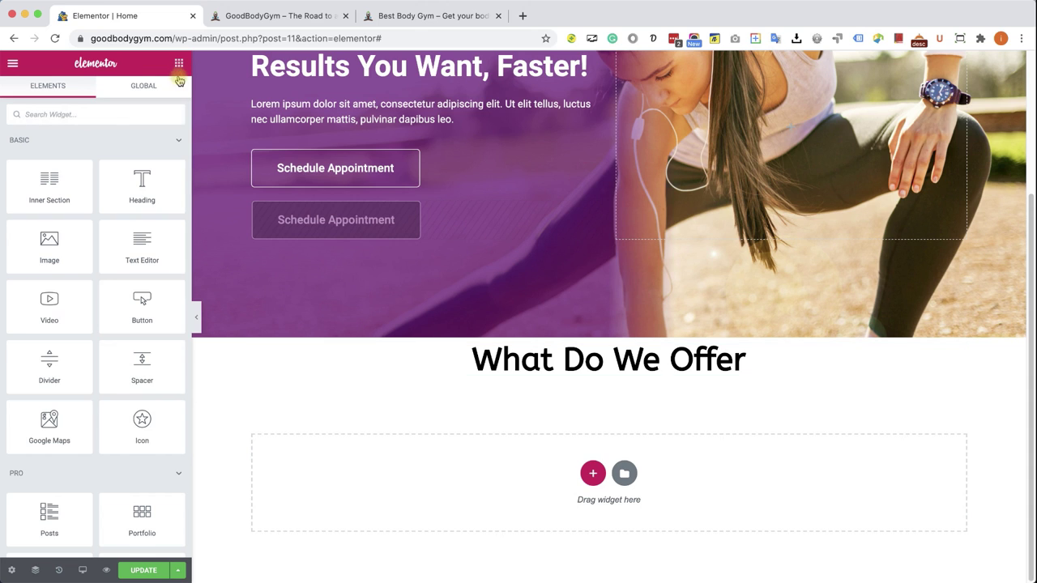
# Step: Add a centered Divider widget at width 10 under the heading
pyautogui.moveTo(49, 367); pyautogui.dragTo(564, 381)
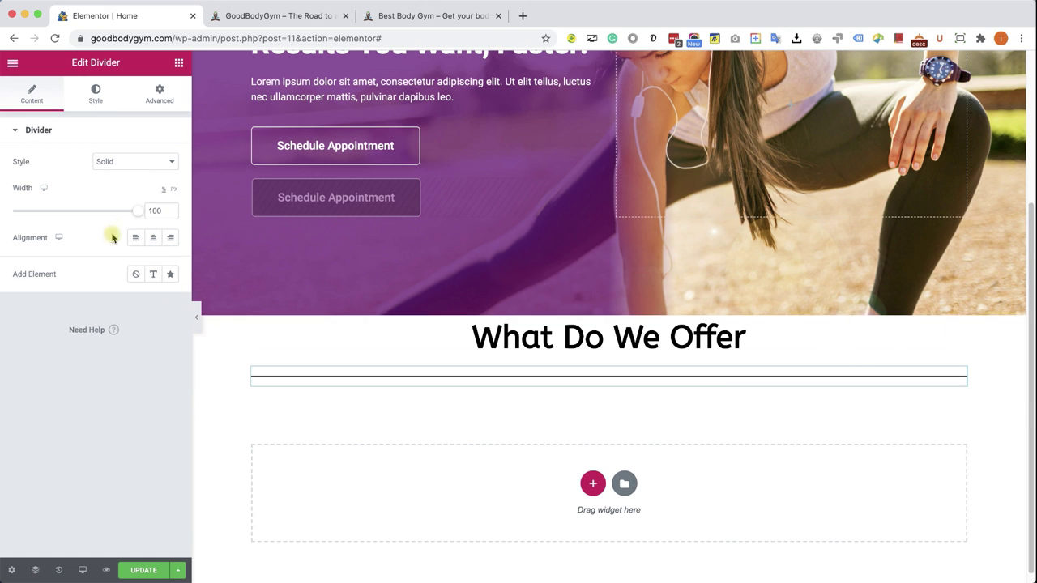
pyautogui.moveTo(137, 213); pyautogui.dragTo(42, 214)
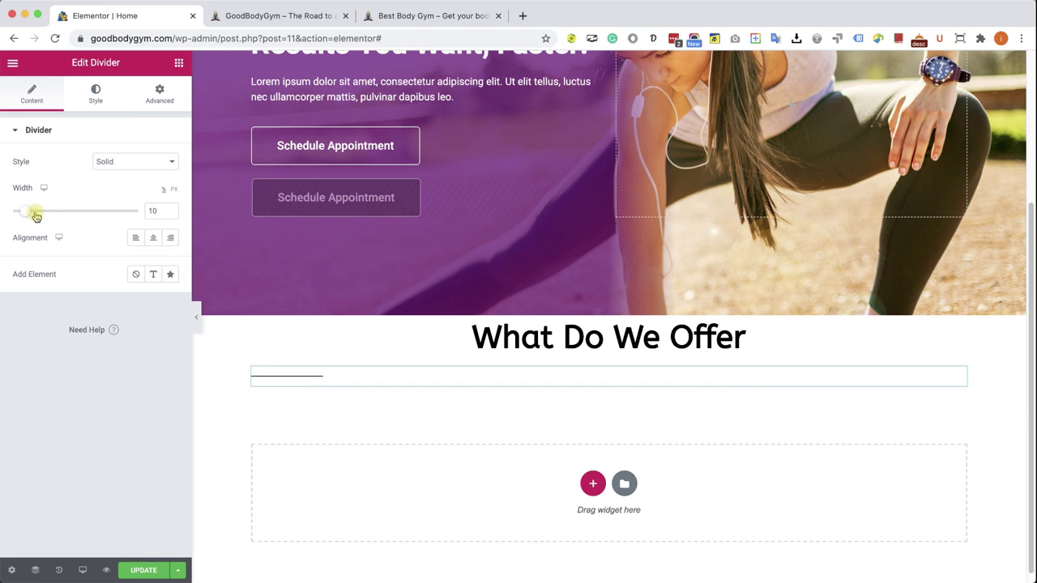
pyautogui.click(153, 240)
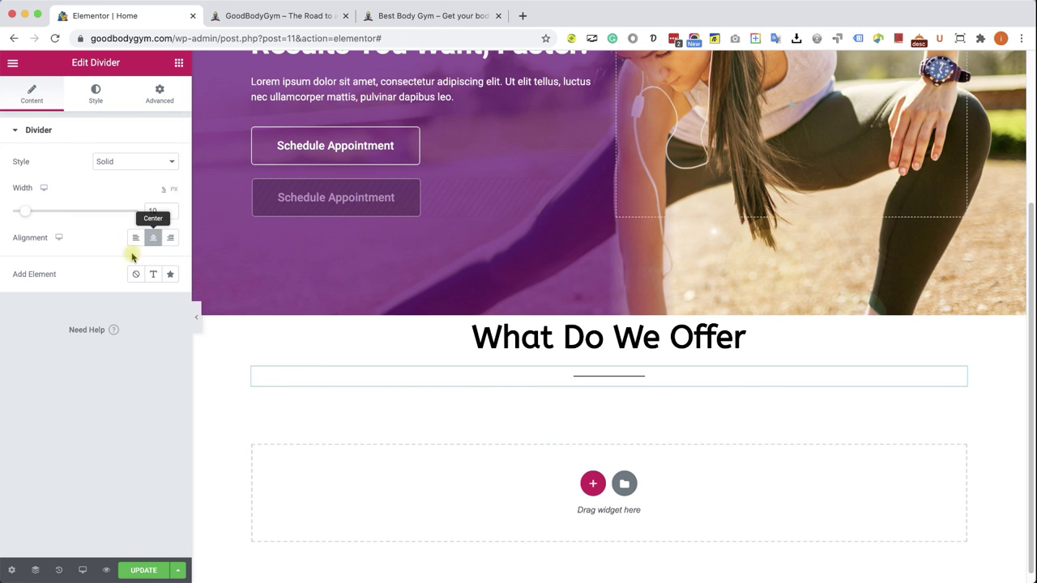
# Step: Insert the Dumbbell icon from the icon library into the divider's middle
pyautogui.click(171, 275)
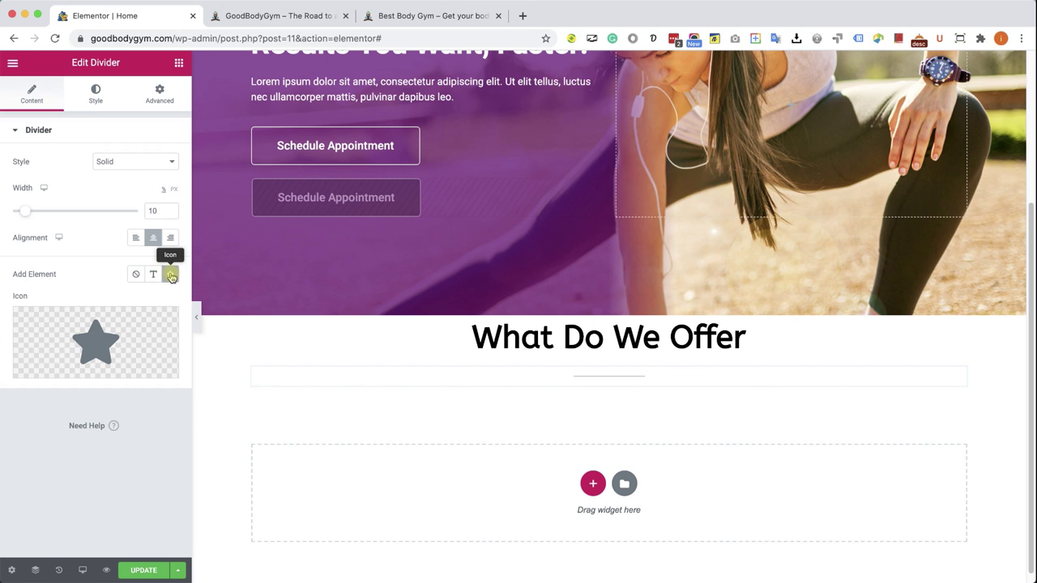
pyautogui.click(103, 342)
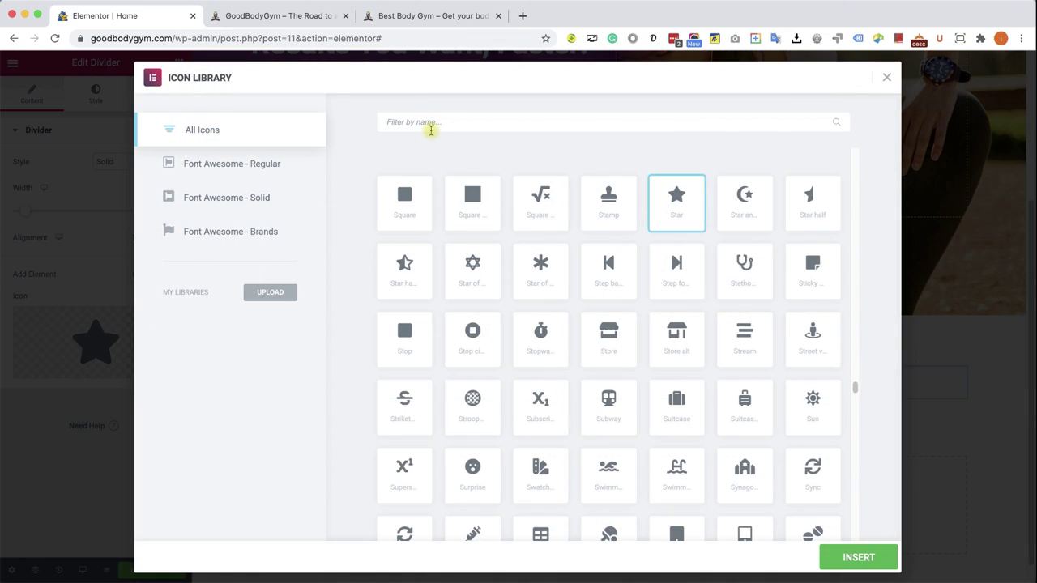
pyautogui.scroll(-15, 669, 347)
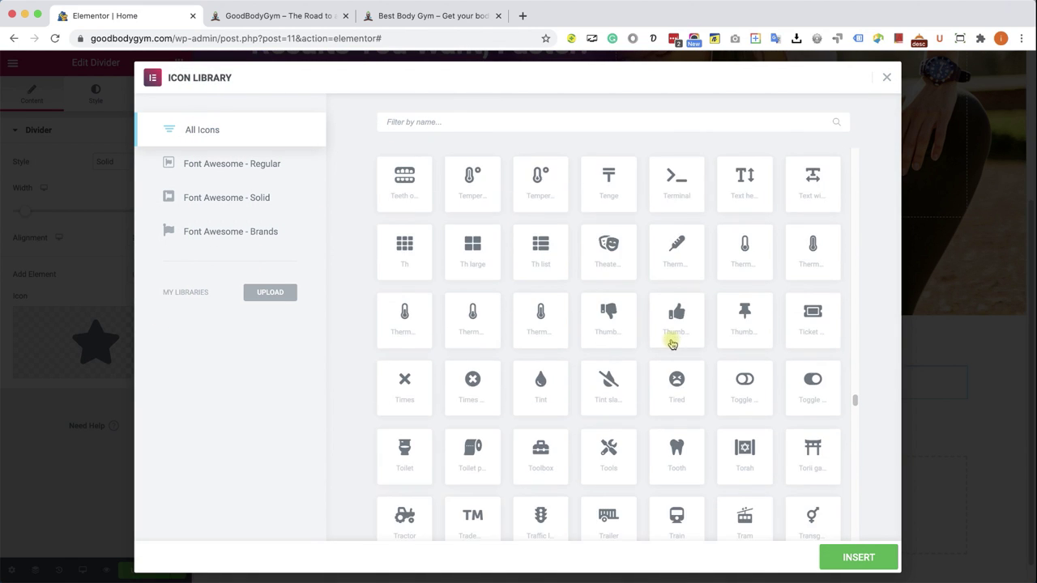
pyautogui.click(570, 122)
pyautogui.write('dumb')
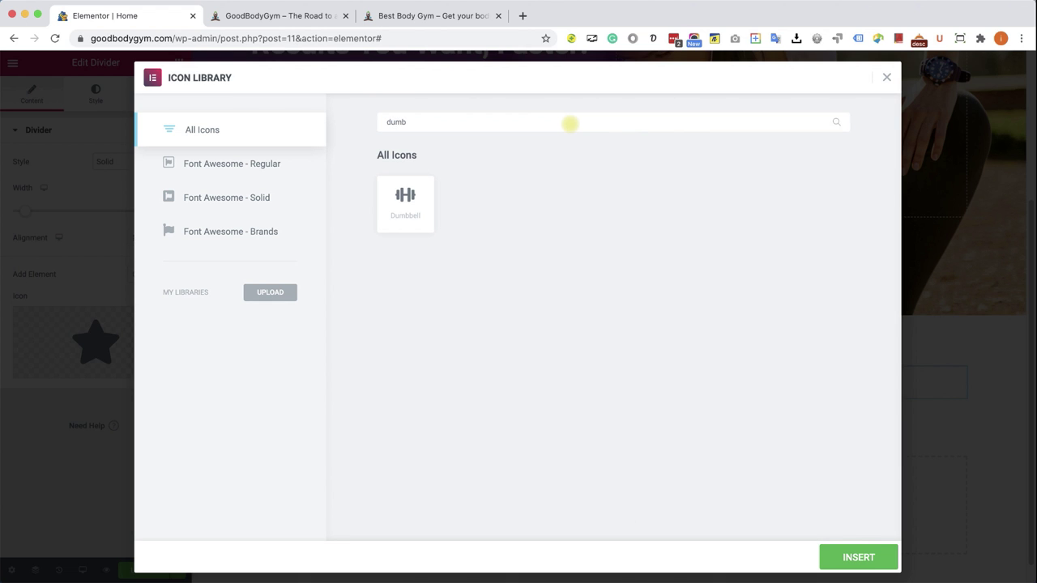
pyautogui.click(400, 203)
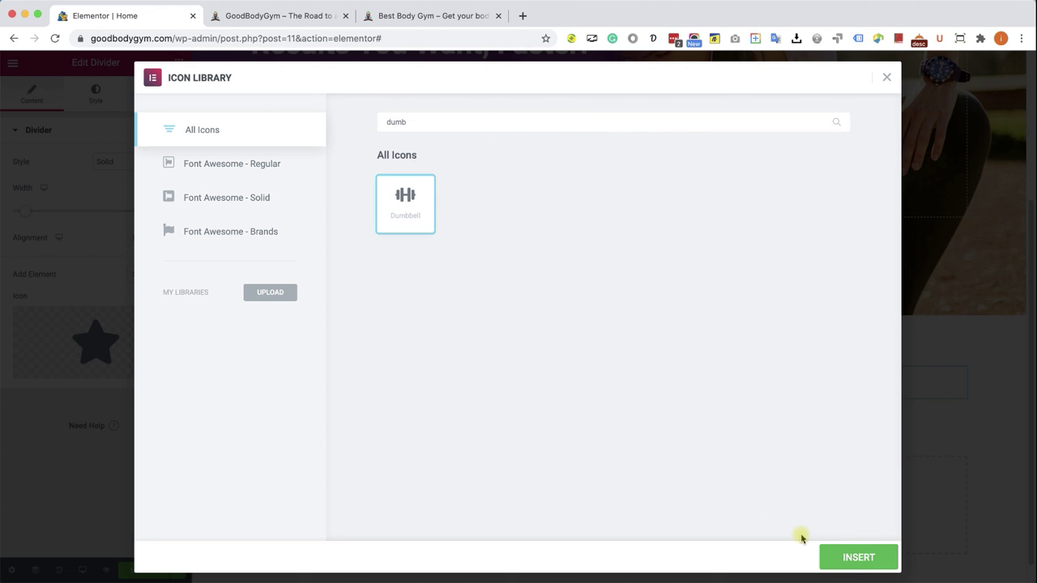
pyautogui.click(856, 559)
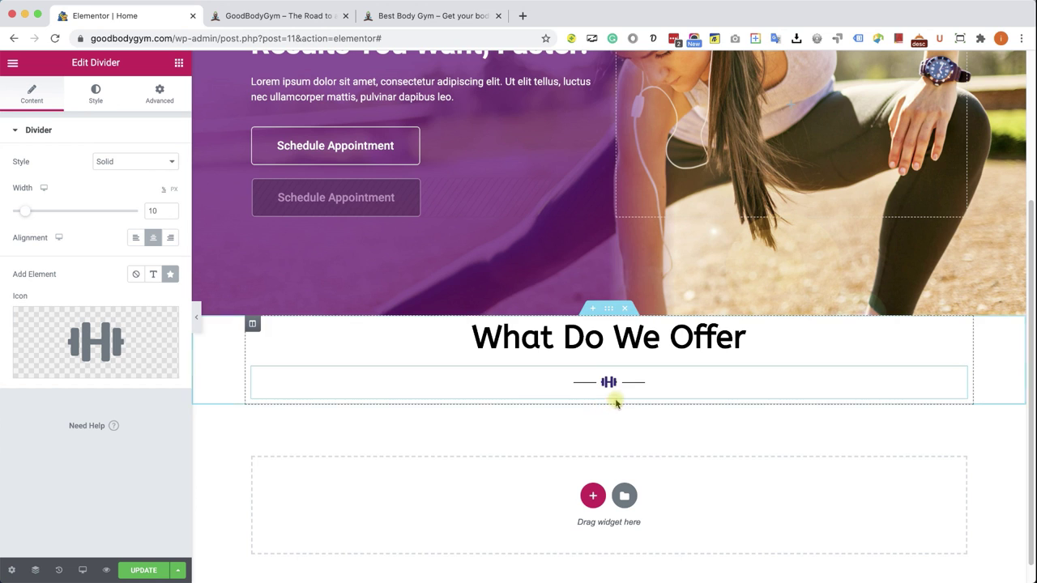
# Step: Style the divider line with weight 2, gap 2 and color #B971D7
pyautogui.moveTo(136, 366)
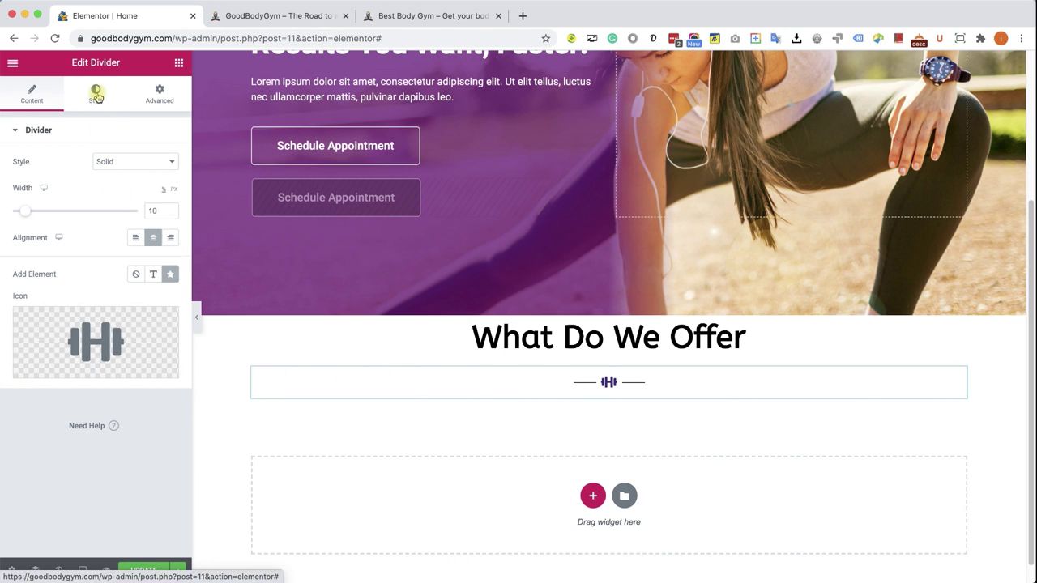
pyautogui.click(96, 94)
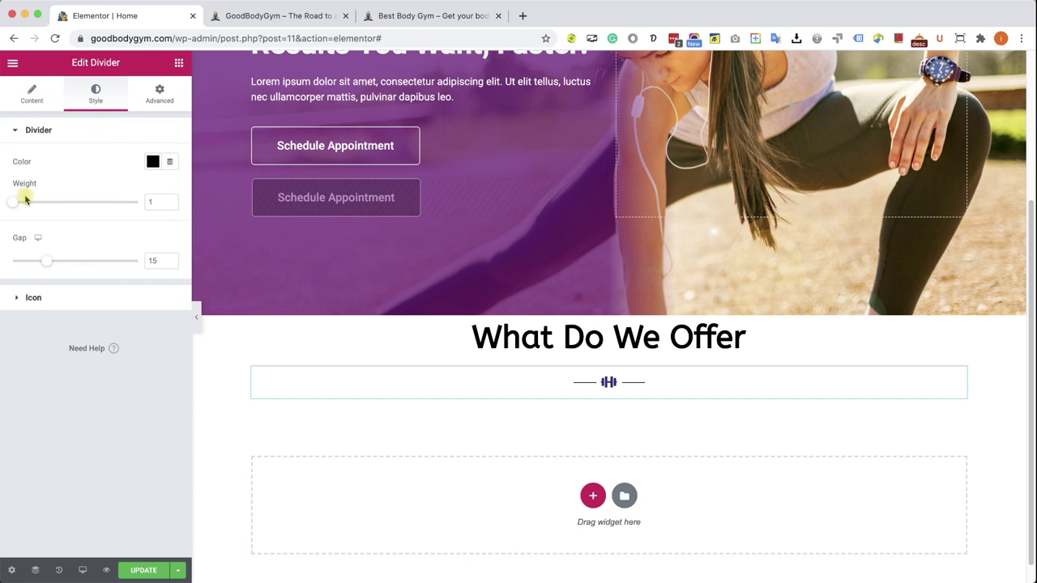
pyautogui.click(171, 201)
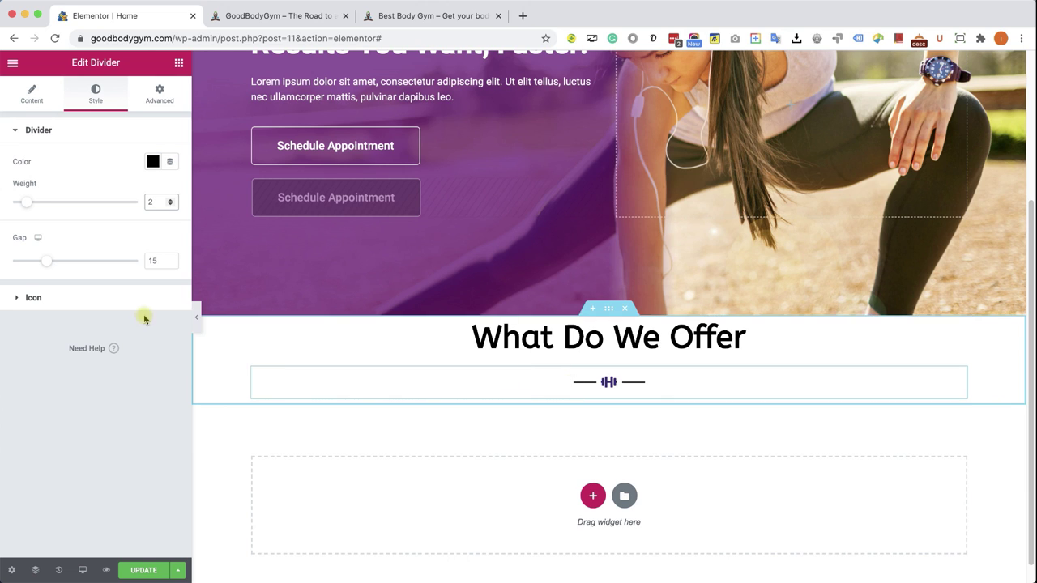
pyautogui.moveTo(47, 268); pyautogui.dragTo(4, 262)
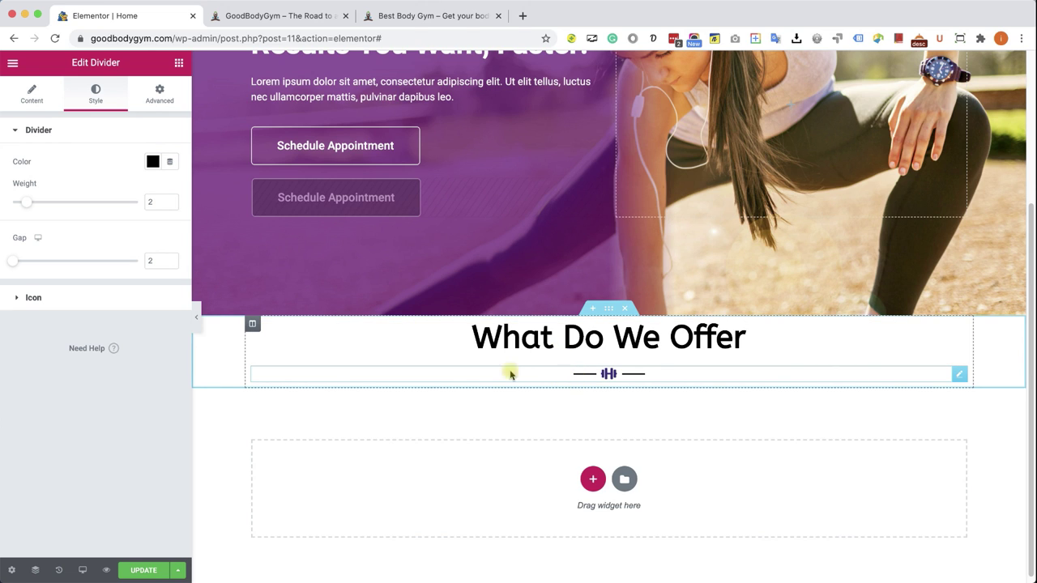
pyautogui.click(154, 165)
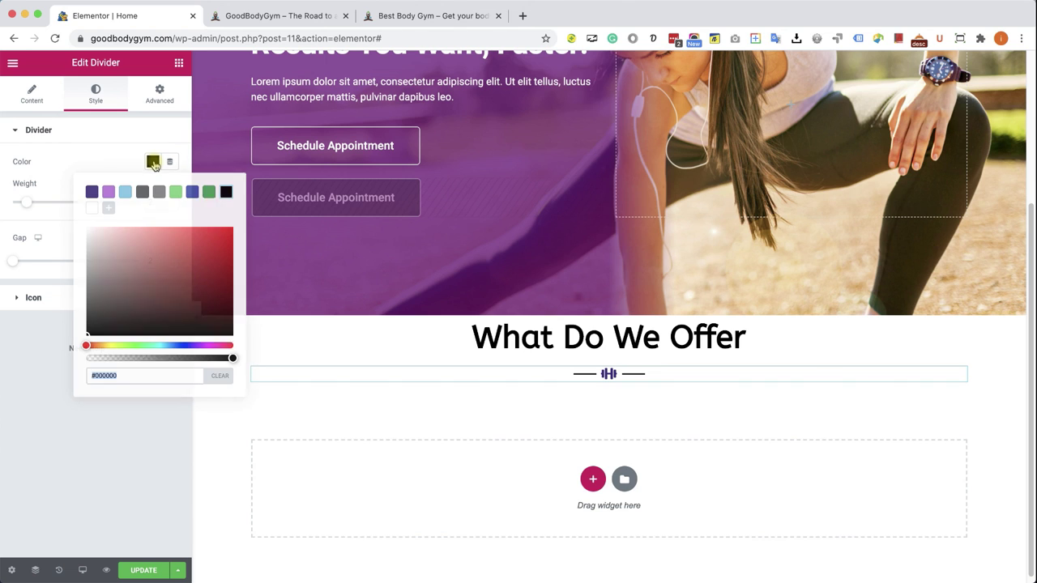
pyautogui.click(109, 192)
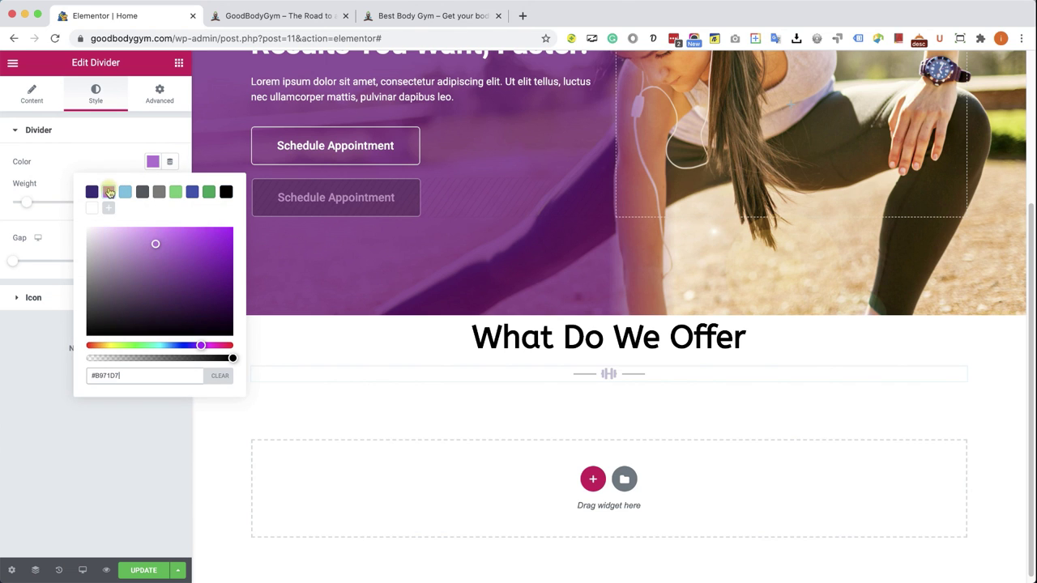
pyautogui.click(153, 160)
# Step: Make the dumbbell icon #B971D7 at size 20 and compare with the reference site
pyautogui.click(87, 295)
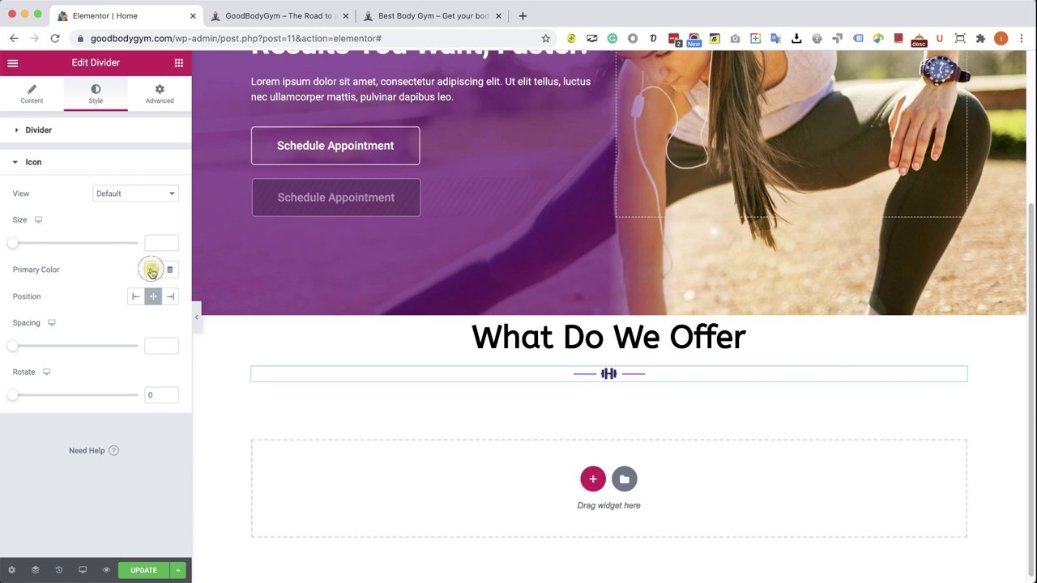
pyautogui.click(150, 272)
pyautogui.click(108, 300)
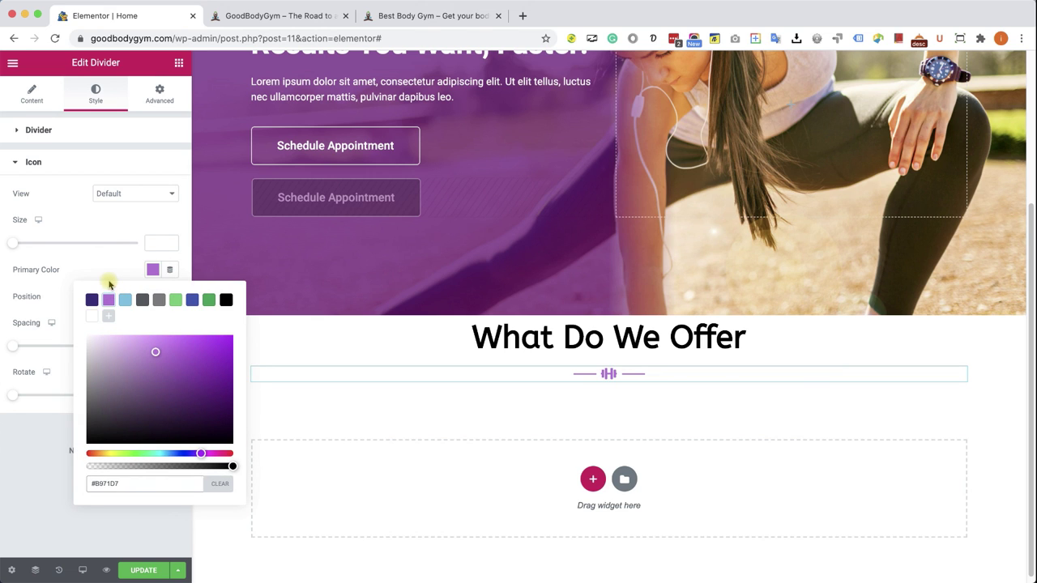
pyautogui.moveTo(16, 246); pyautogui.dragTo(22, 247)
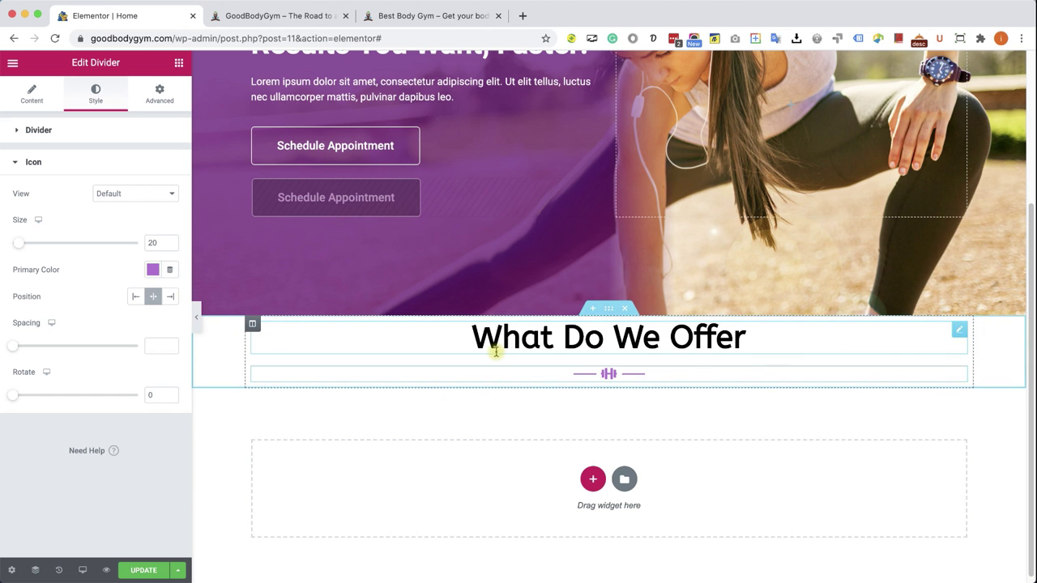
pyautogui.click(437, 20)
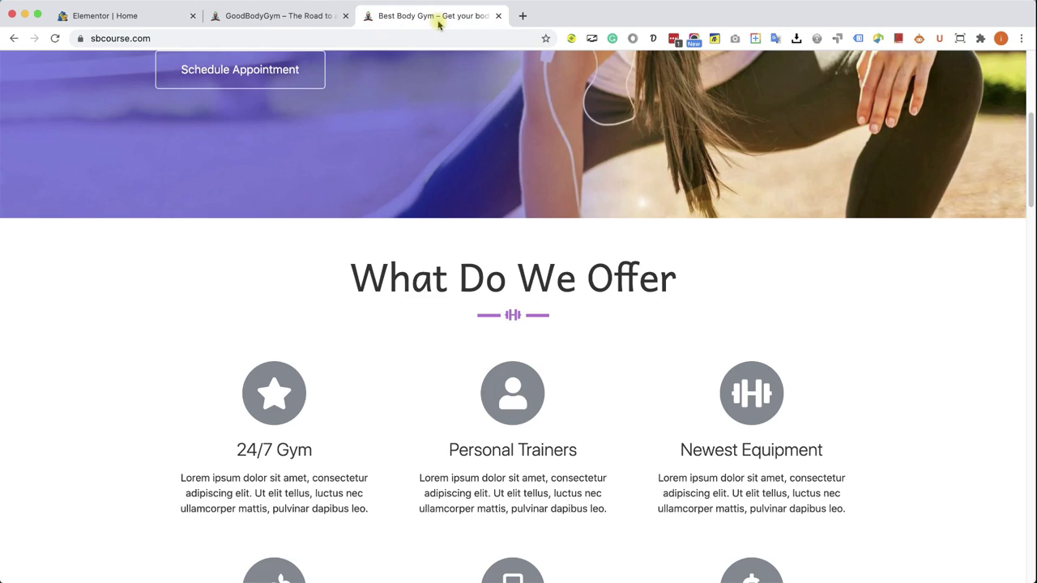
pyautogui.scroll(-3, 435, 303)
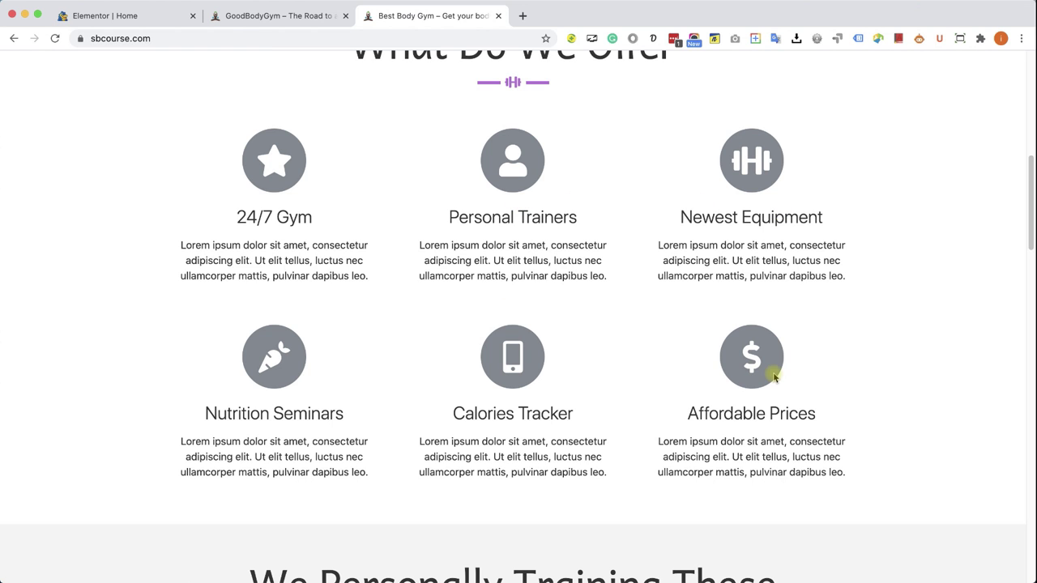
# Step: Add an Inner Section under the divider and duplicate a column to get three columns
pyautogui.click(148, 16)
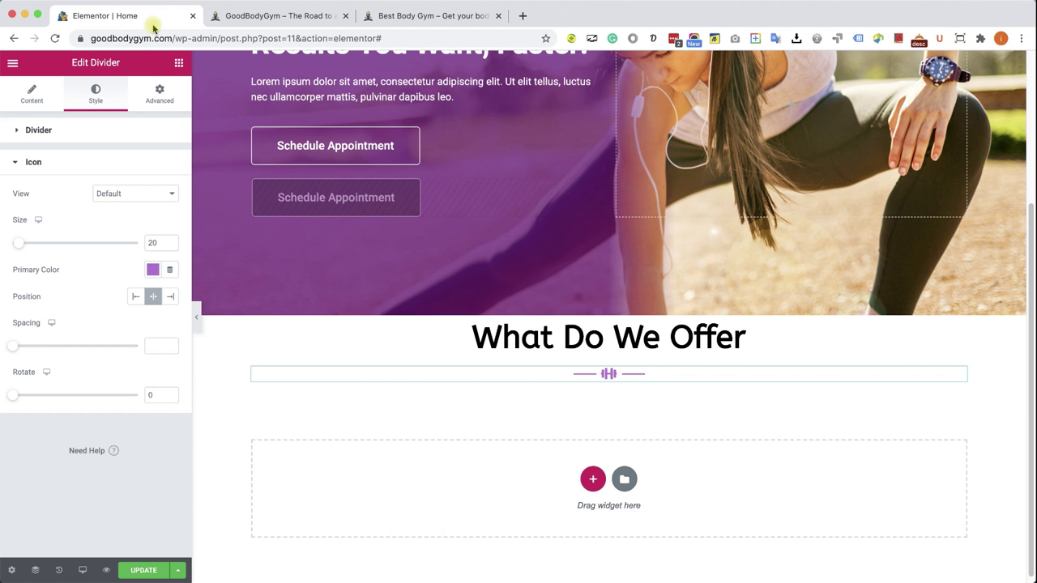
pyautogui.click(180, 64)
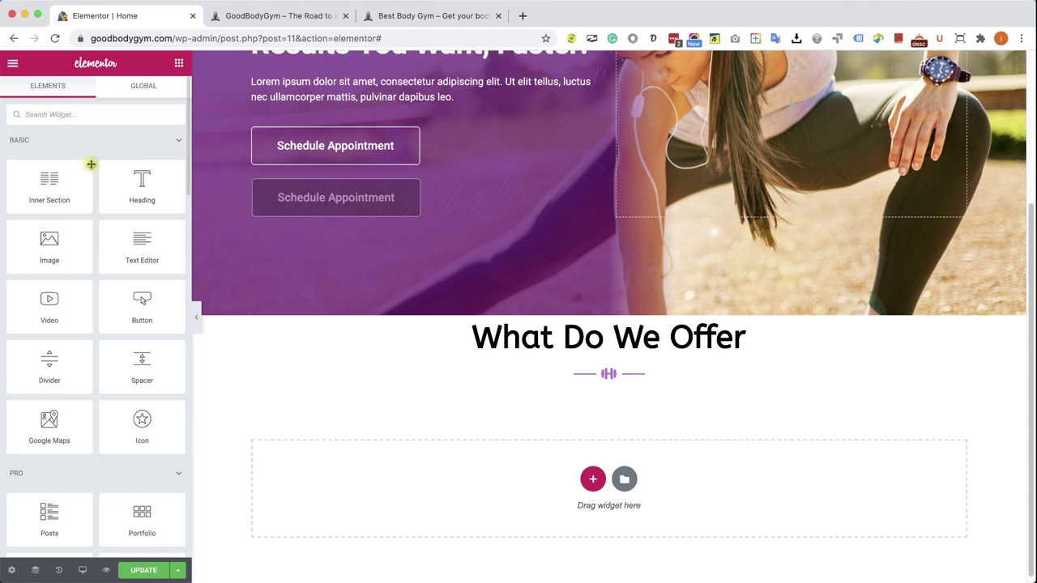
pyautogui.moveTo(66, 177); pyautogui.dragTo(565, 385)
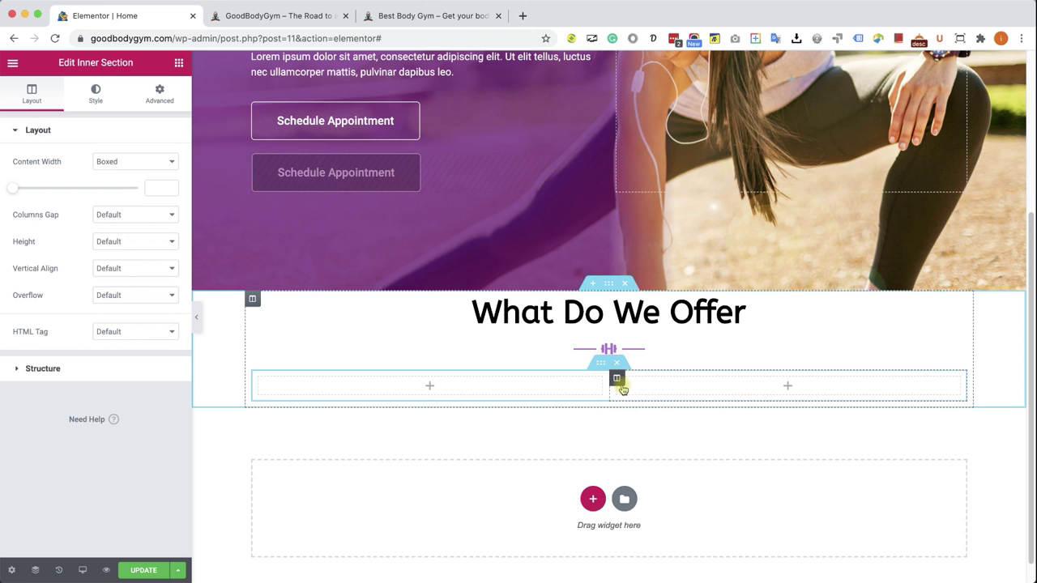
pyautogui.rightClick(619, 384)
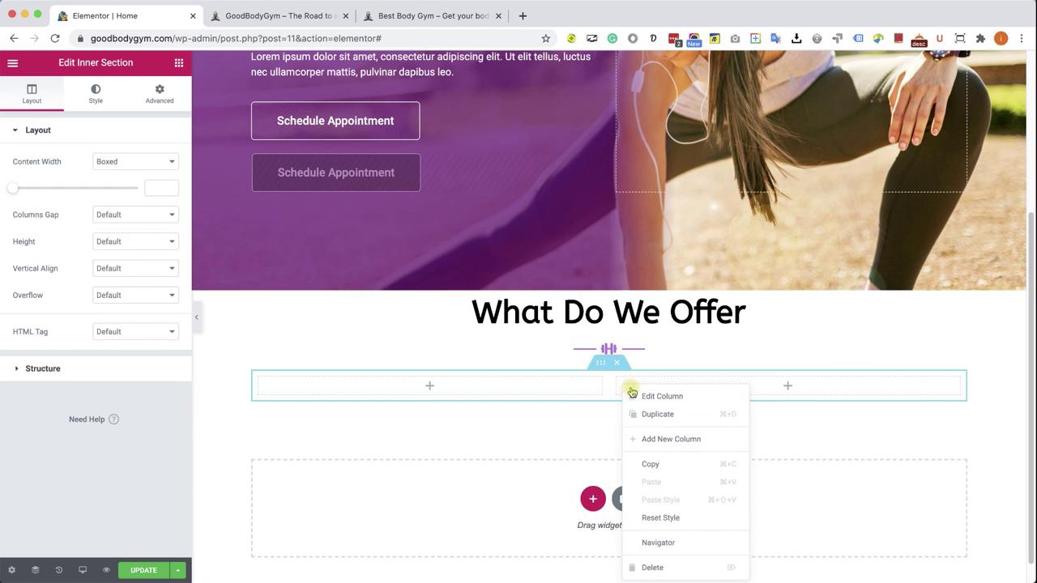
pyautogui.click(656, 414)
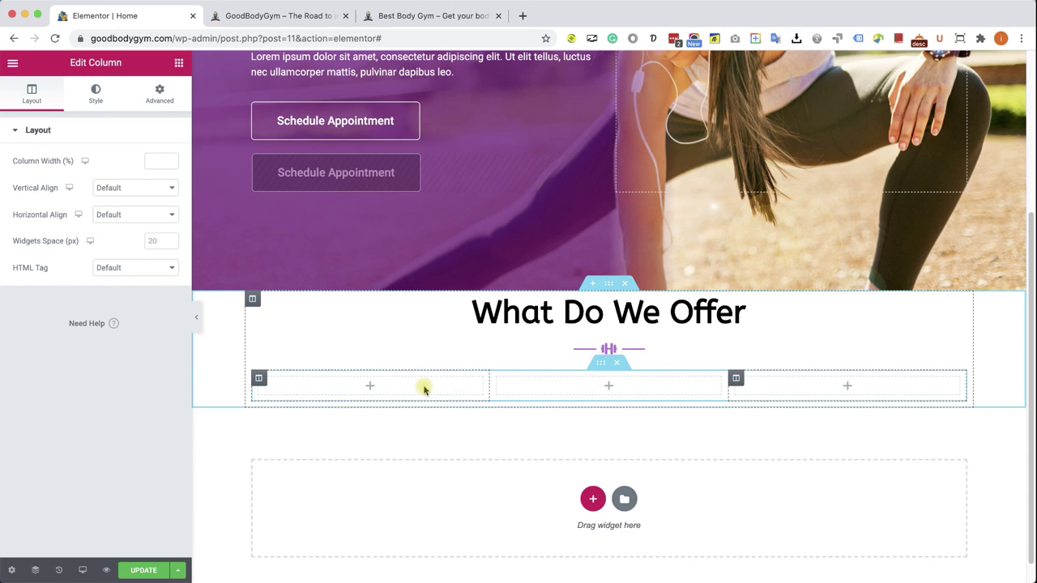
pyautogui.click(179, 62)
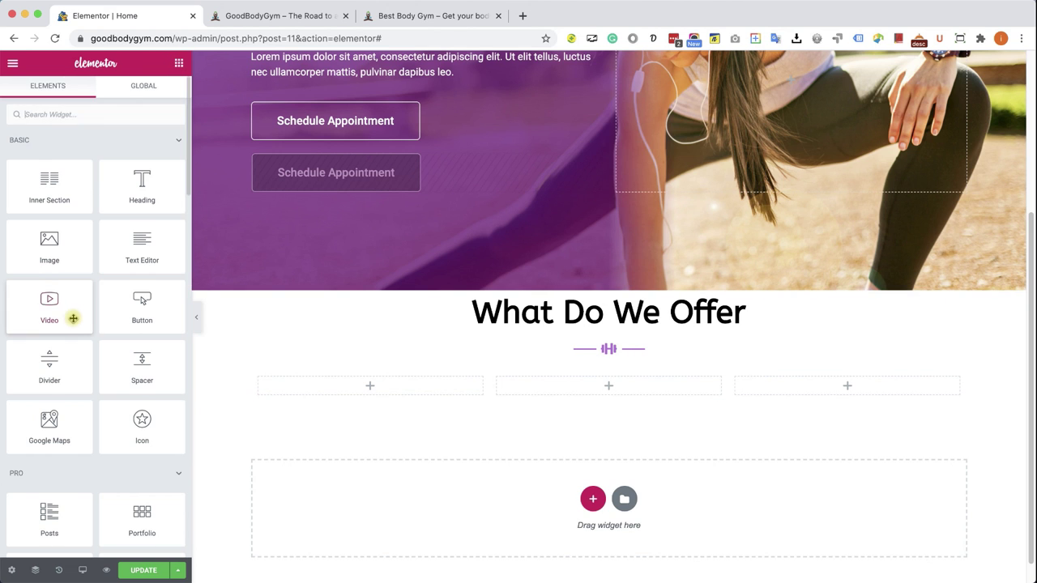
pyautogui.scroll(-5, 77, 335)
pyautogui.scroll(-10, 79, 337)
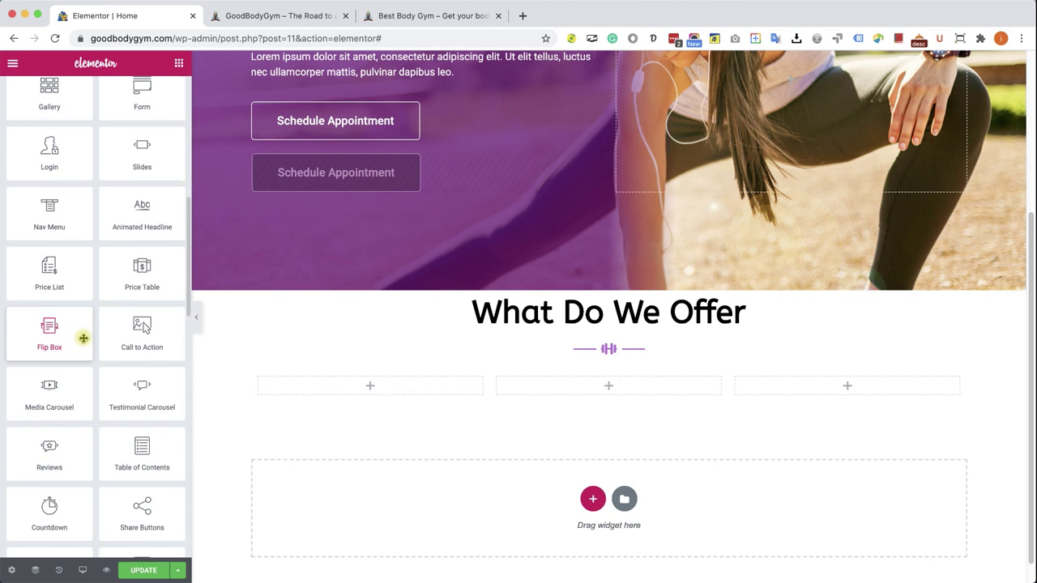
# Step: Add an Icon Box to the first column and replace its star with the Clock icon
pyautogui.scroll(-3, 86, 338)
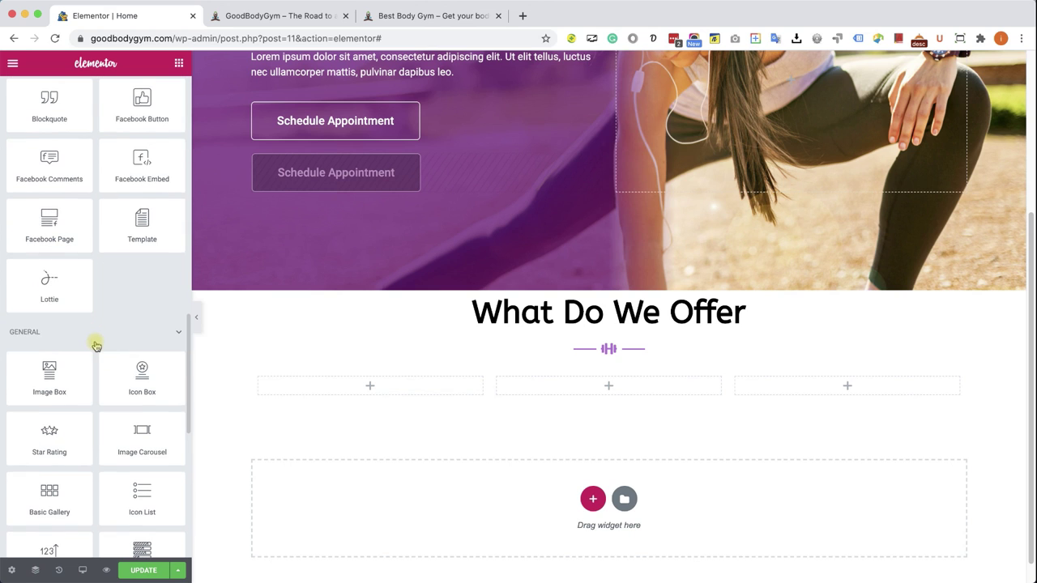
pyautogui.moveTo(137, 360); pyautogui.dragTo(366, 390)
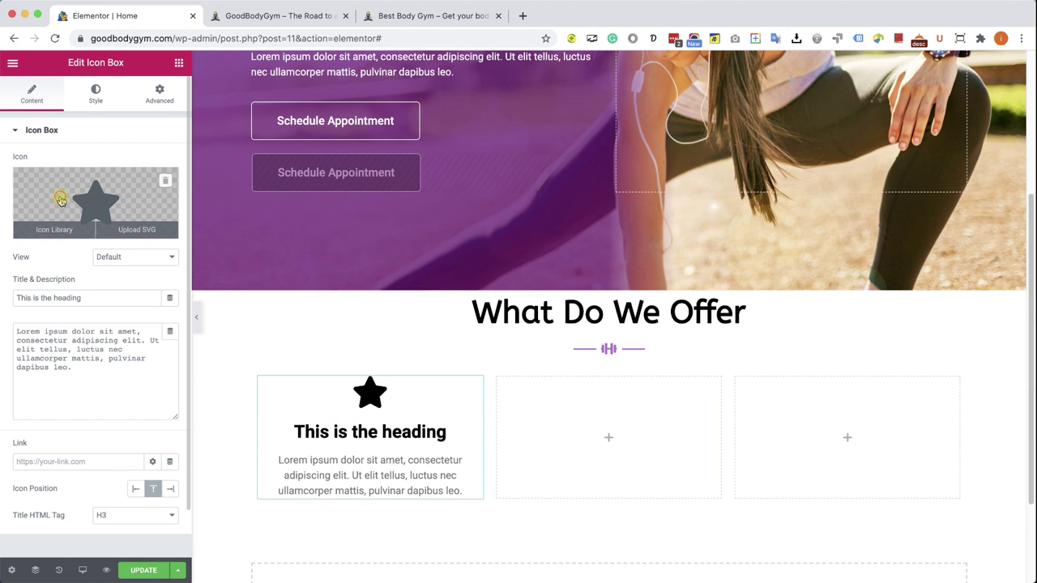
pyautogui.click(61, 201)
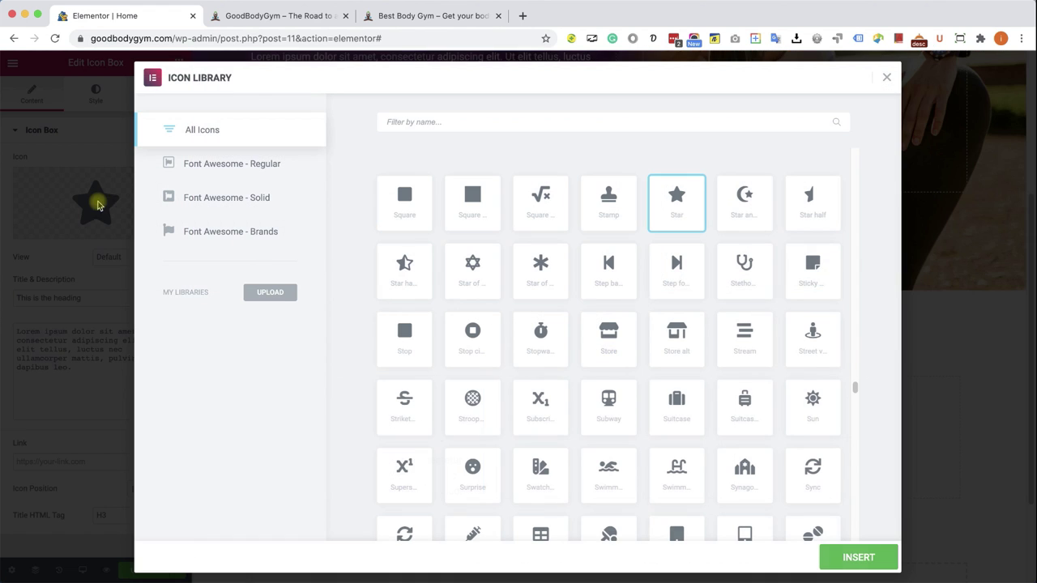
pyautogui.click(481, 128)
pyautogui.write('watch')
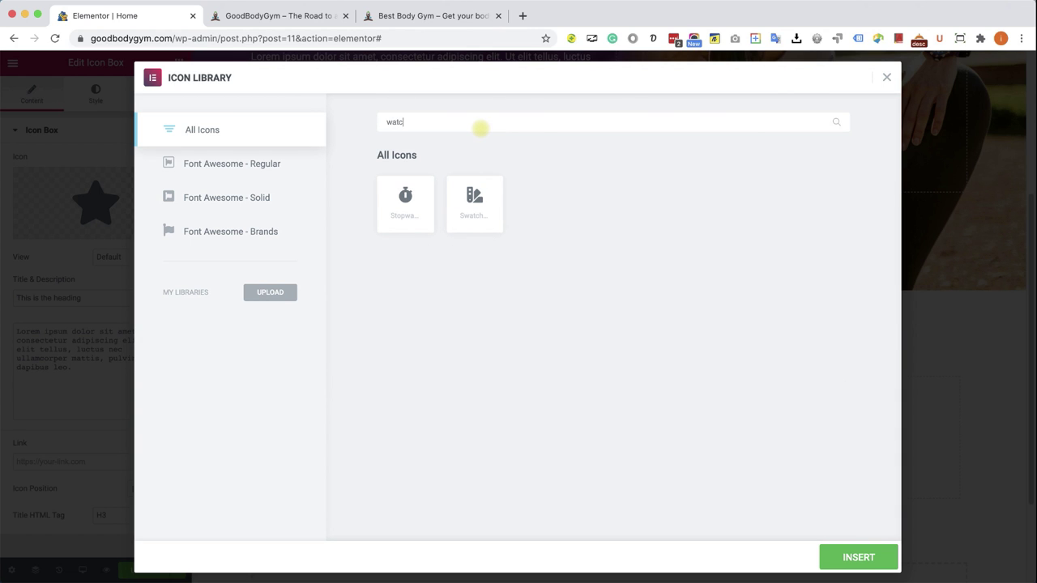
pyautogui.press('BackSpace')
pyautogui.press('BackSpace')
pyautogui.press('BackSpace')
pyautogui.press('BackSpace')
pyautogui.write('clock')
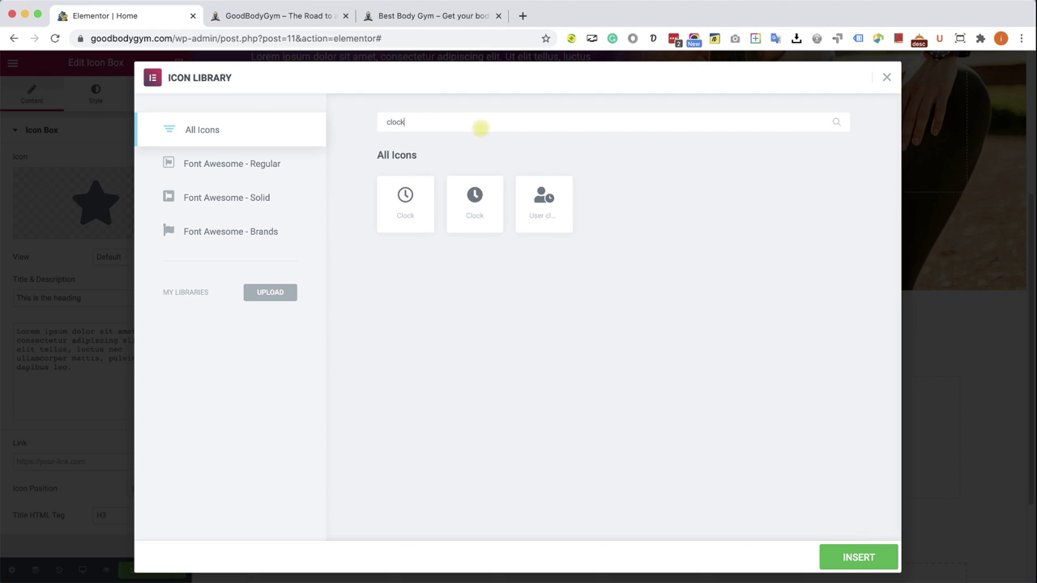
pyautogui.click(407, 198)
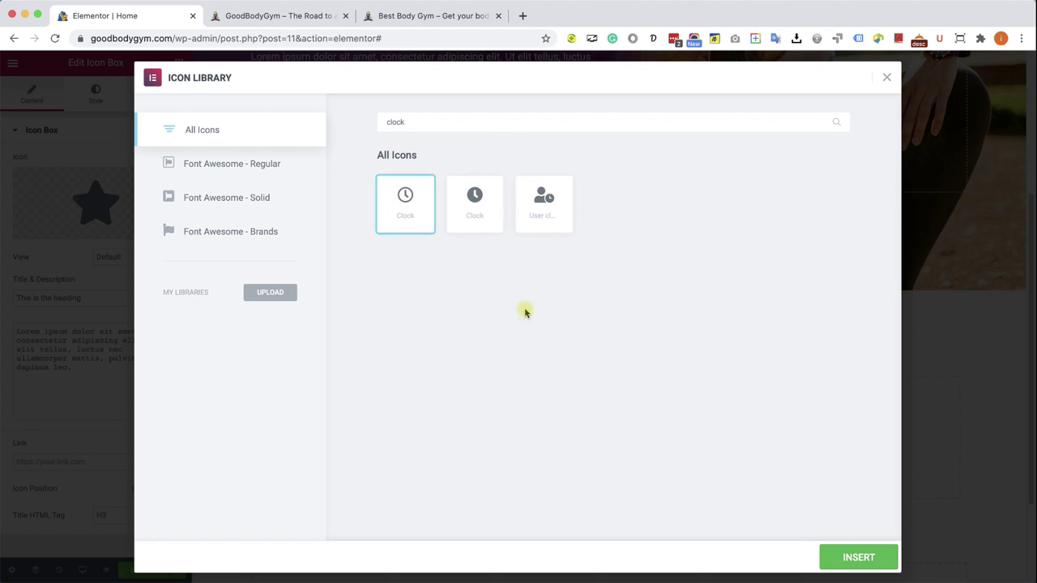
pyautogui.click(833, 557)
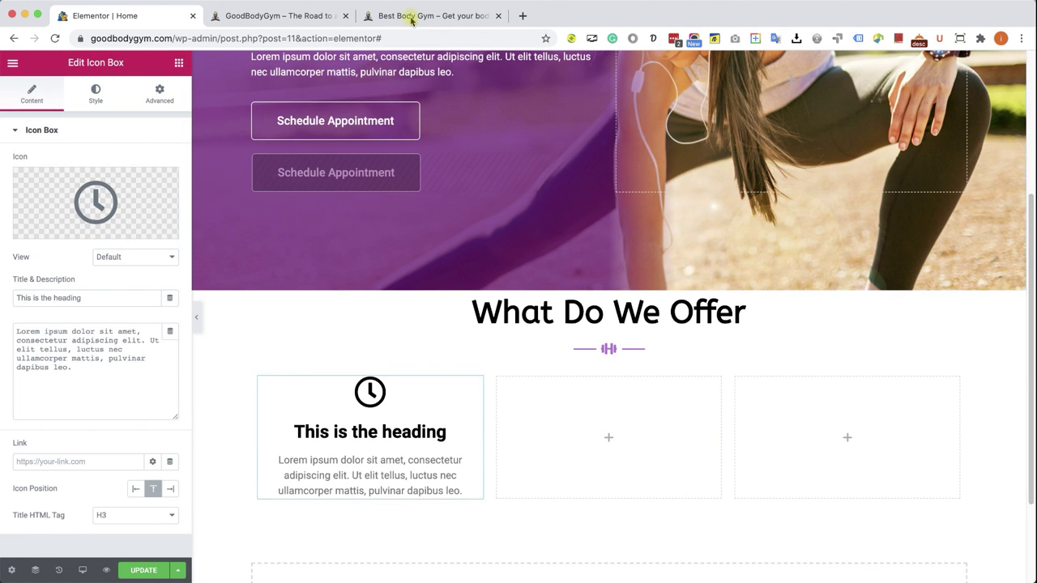
# Step: Title the first icon box '24/7 Gym', copied from the reference site
pyautogui.click(409, 17)
pyautogui.moveTo(314, 218); pyautogui.dragTo(230, 220)
pyautogui.press('super+c')
pyautogui.click(220, 132)
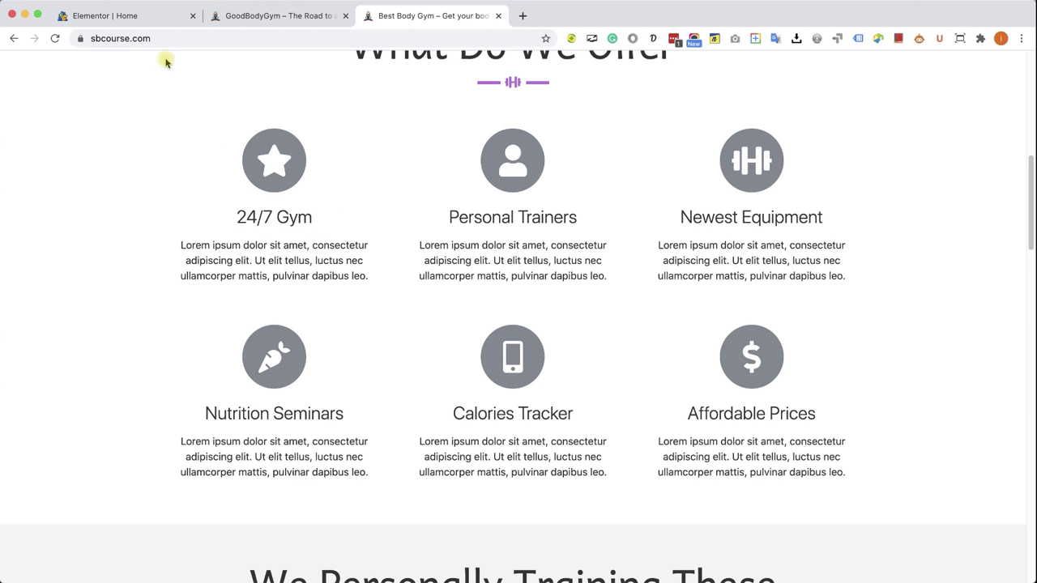
pyautogui.click(133, 16)
pyautogui.tripleClick(90, 300)
pyautogui.press('super+v')
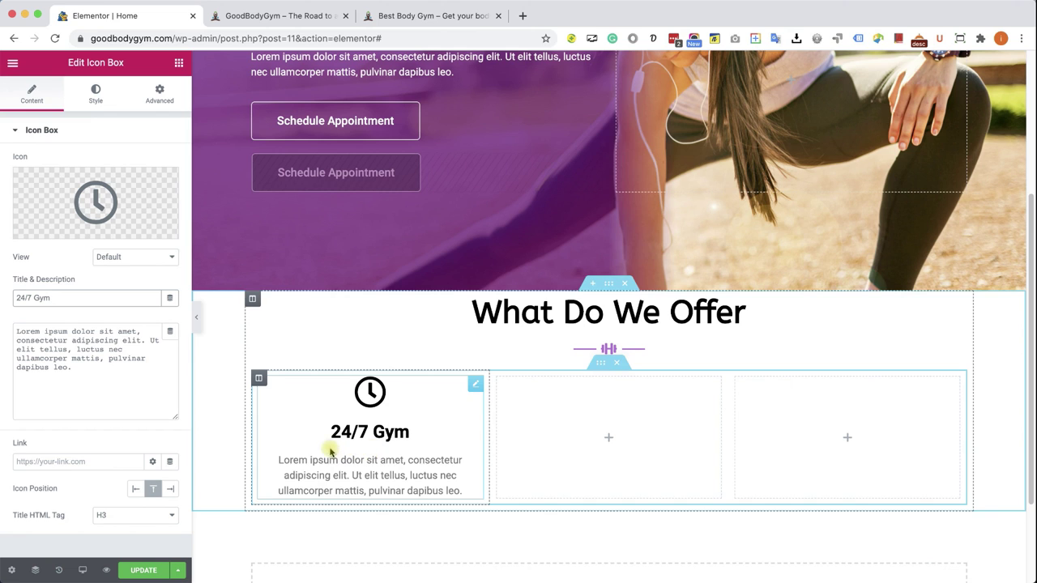
# Step: Set the icon's View to Stacked with a Circle shape
pyautogui.click(122, 256)
pyautogui.click(118, 268)
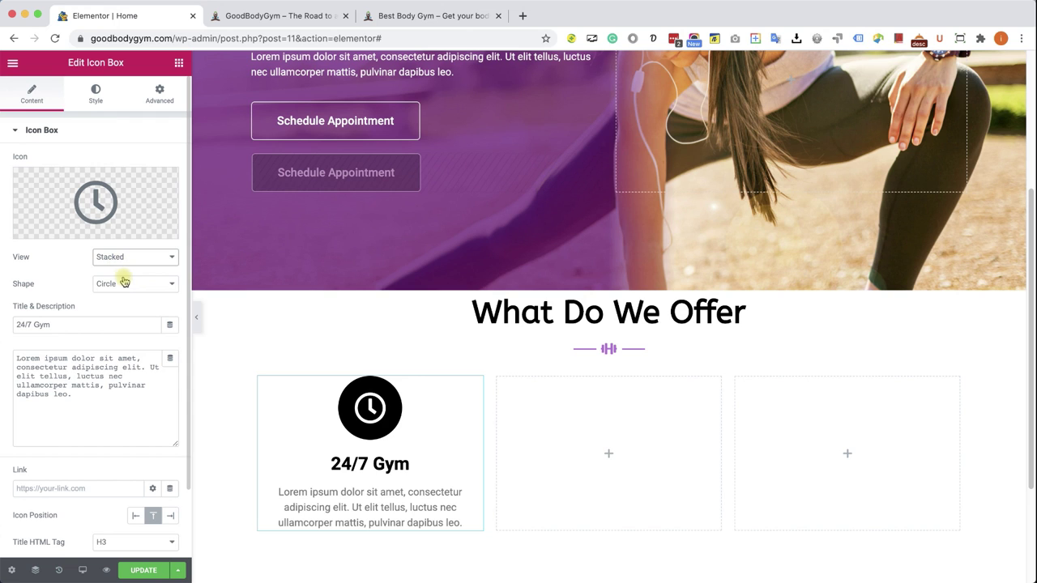
pyautogui.click(124, 283)
pyautogui.click(122, 295)
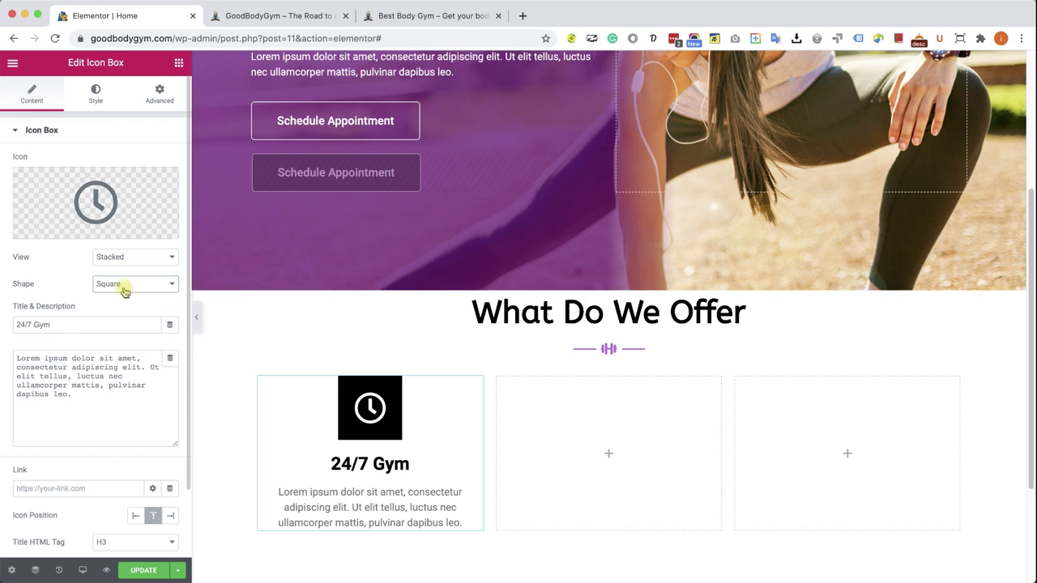
pyautogui.click(125, 287)
pyautogui.click(126, 272)
pyautogui.click(125, 257)
pyautogui.click(126, 270)
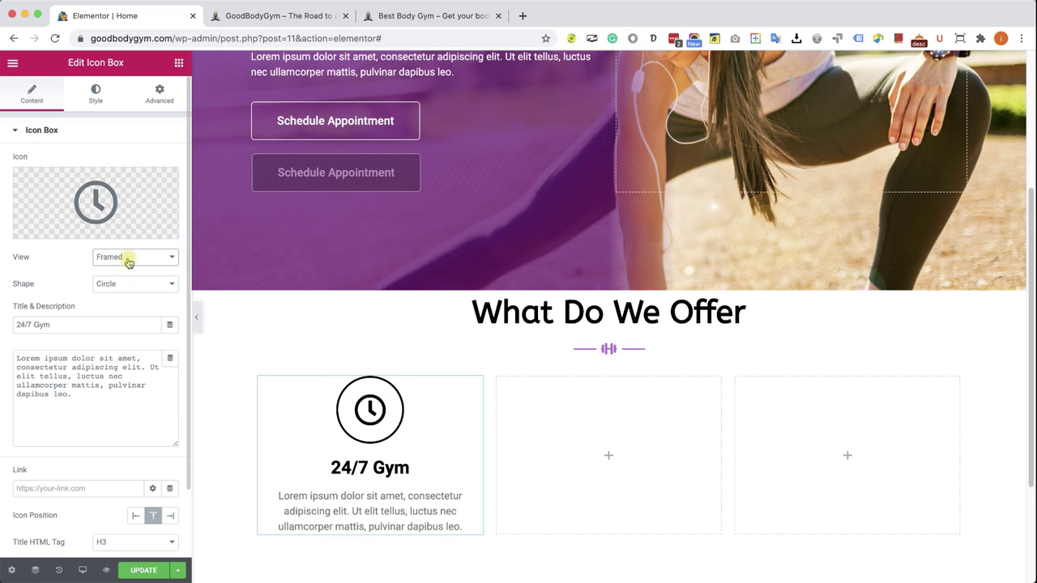
pyautogui.click(128, 261)
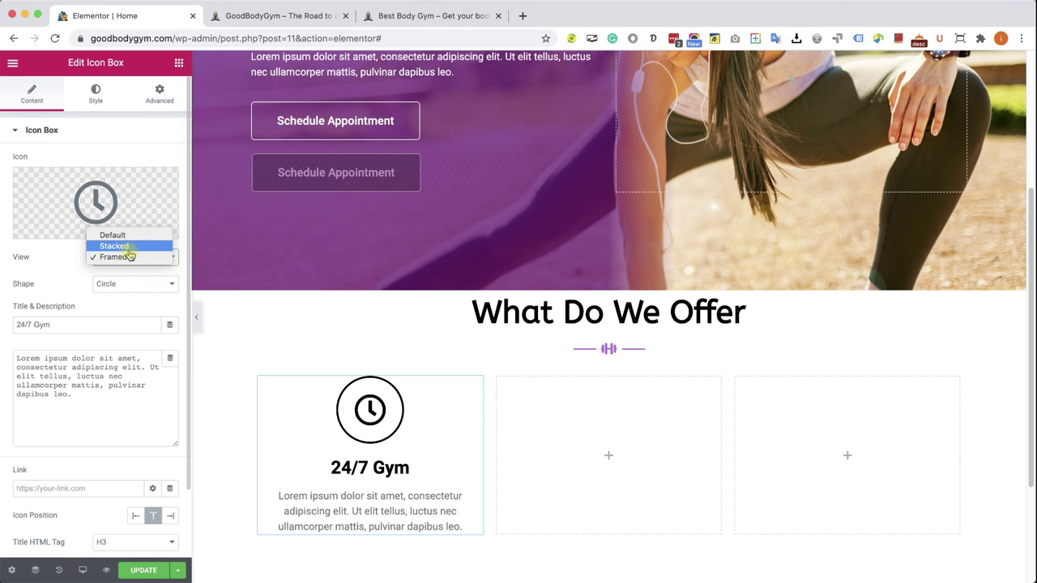
pyautogui.click(114, 247)
pyautogui.scroll(-2, 132, 293)
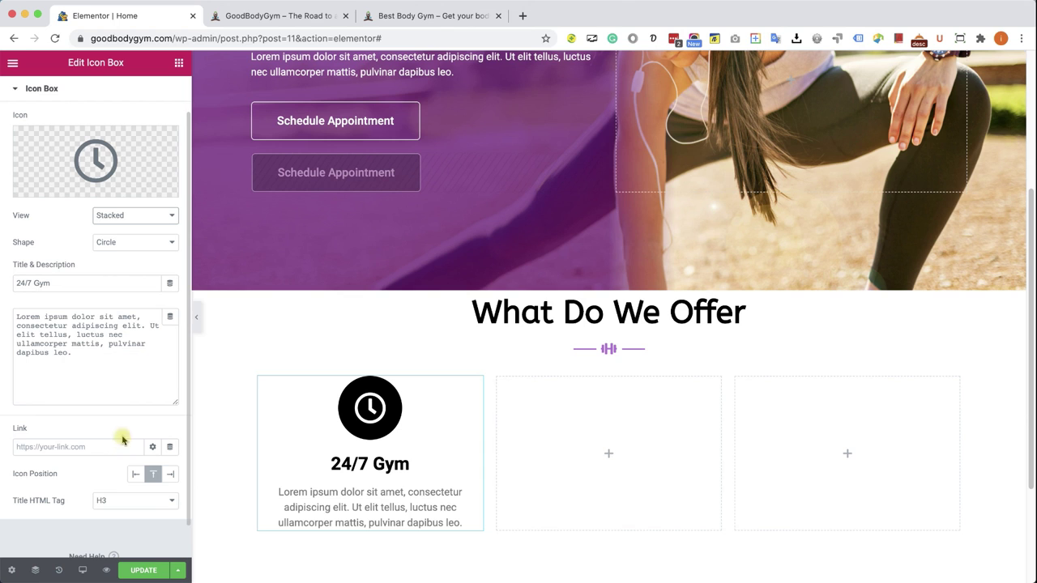
pyautogui.scroll(2, 113, 386)
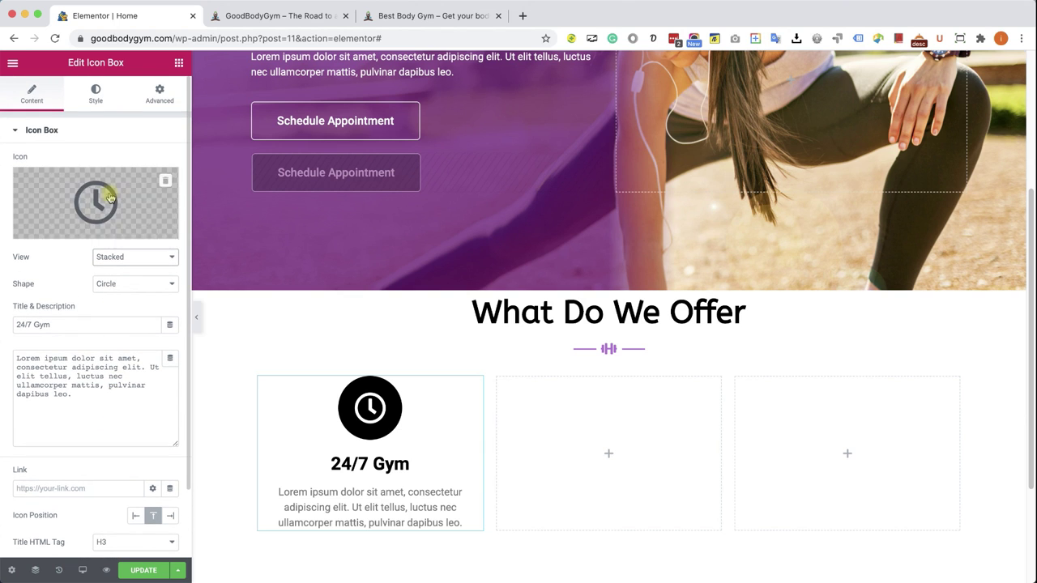
# Step: Color the icon circle dark purple and the clock symbol white
pyautogui.click(92, 94)
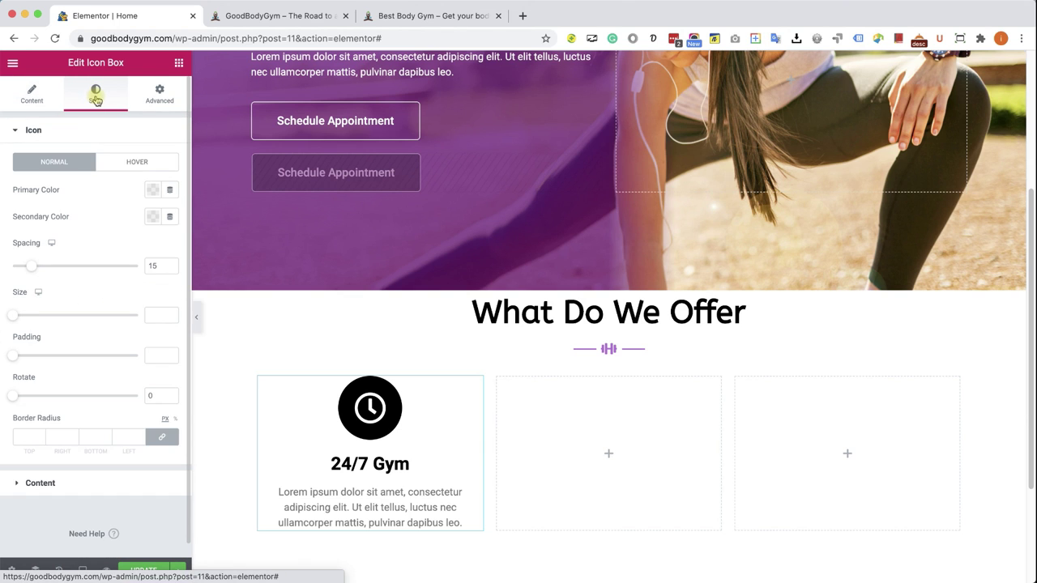
pyautogui.click(50, 131)
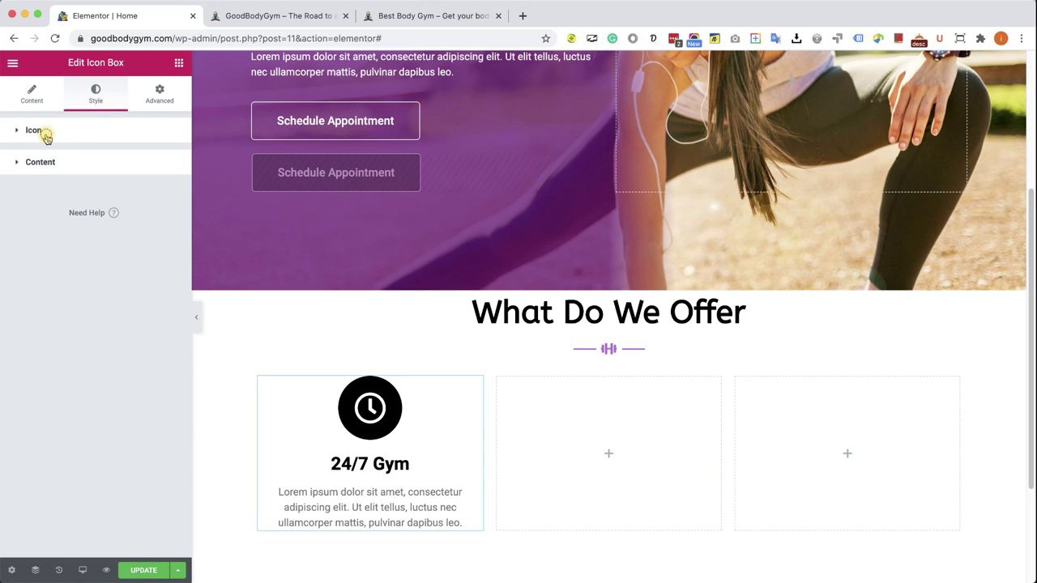
pyautogui.click(46, 136)
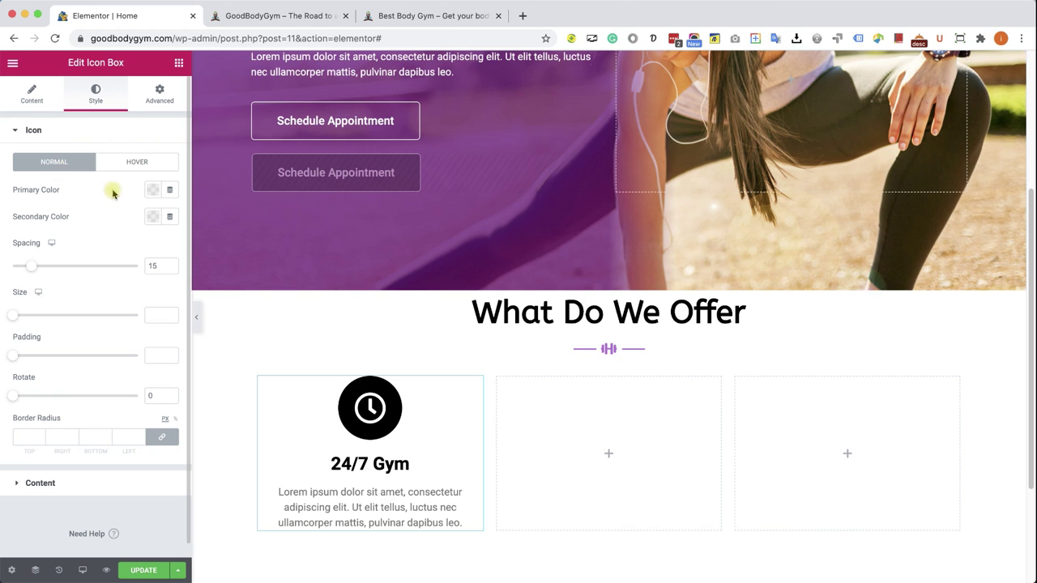
pyautogui.click(152, 190)
pyautogui.click(92, 218)
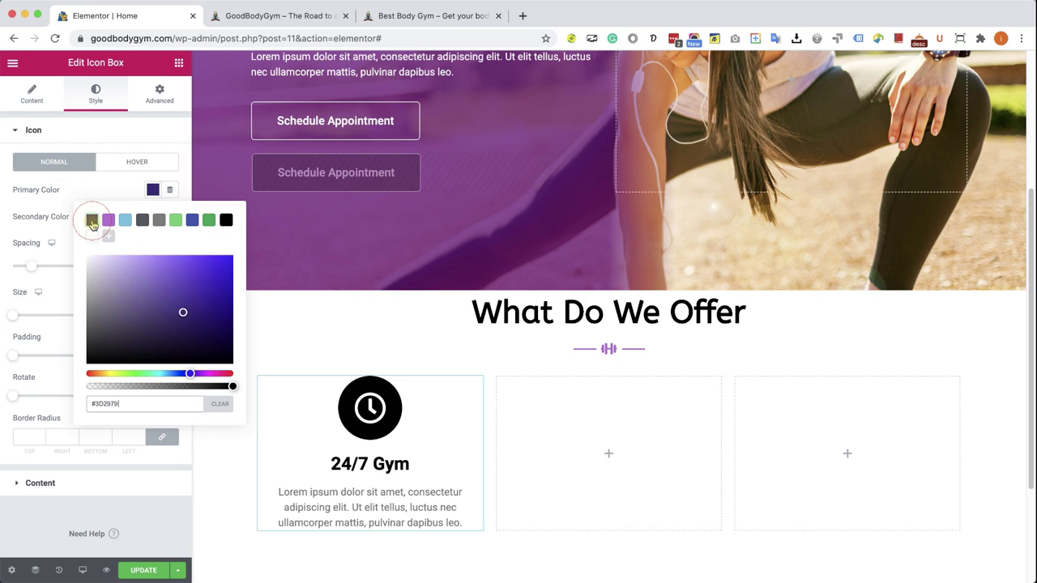
pyautogui.click(150, 195)
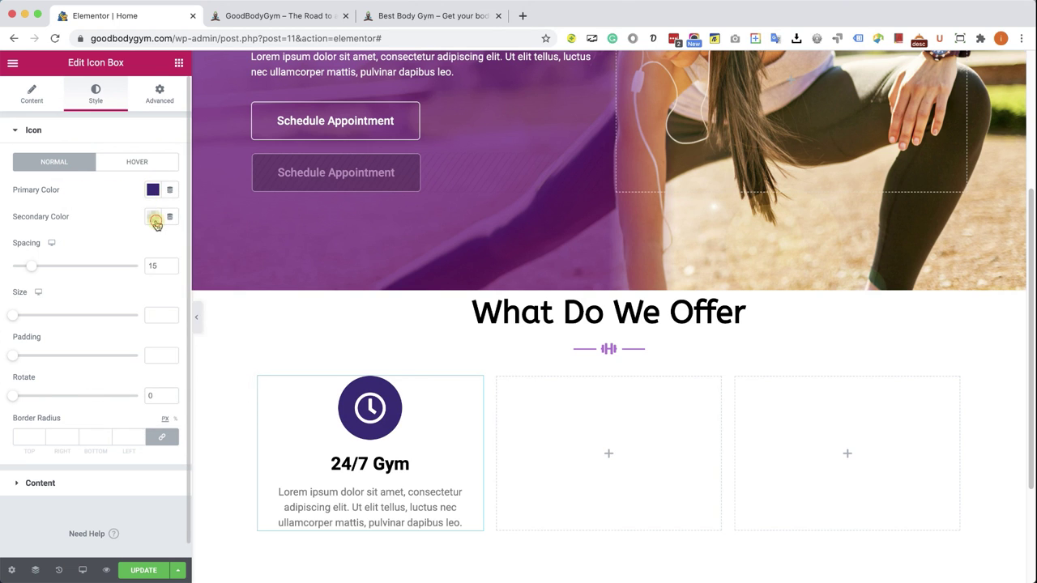
pyautogui.click(152, 216)
pyautogui.click(108, 247)
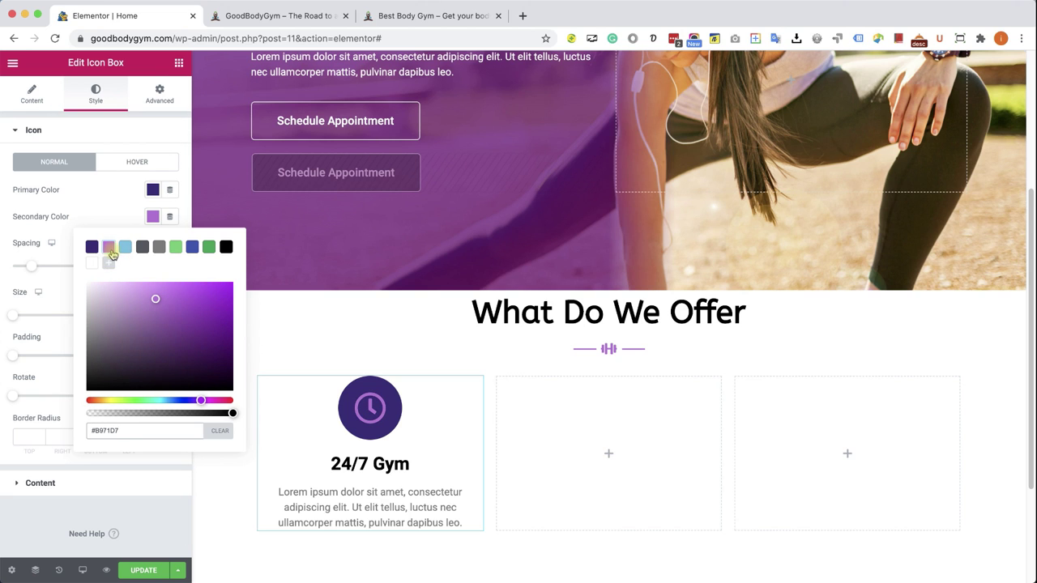
pyautogui.click(92, 262)
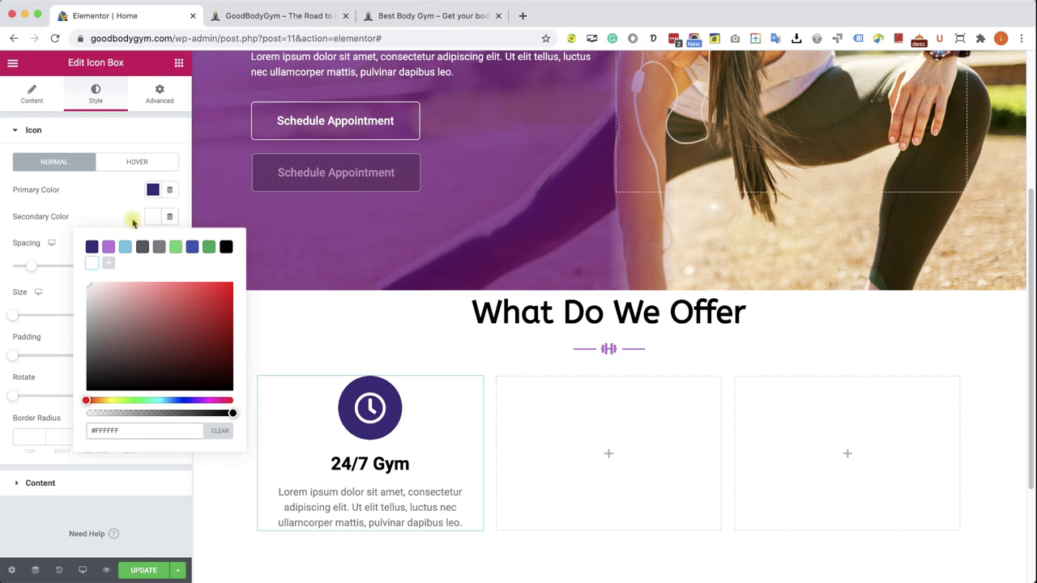
pyautogui.click(155, 218)
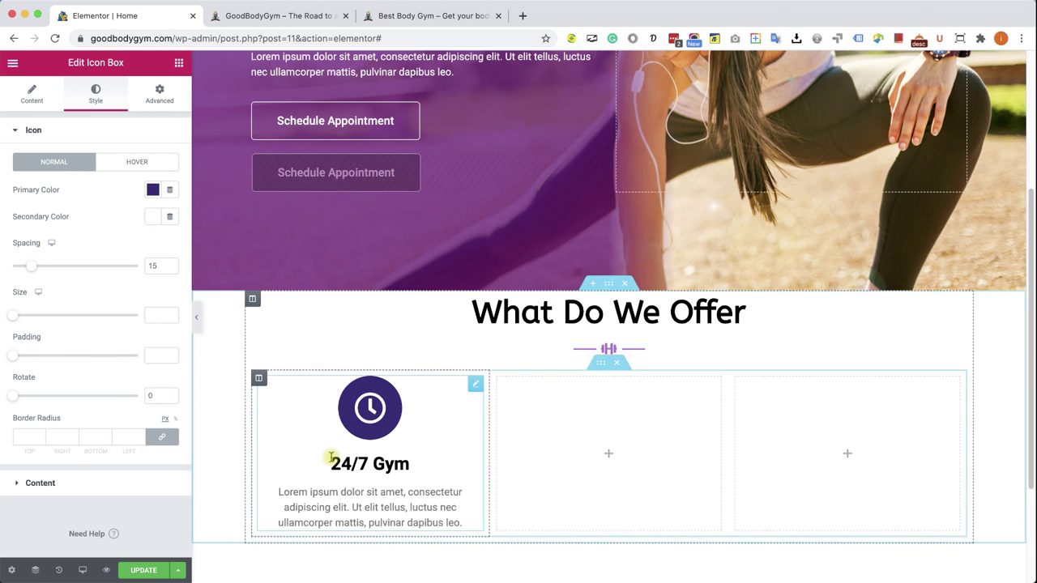
# Step: Make the 24/7 Gym title dark purple #3D2979 using the first preset swatch
pyautogui.click(84, 486)
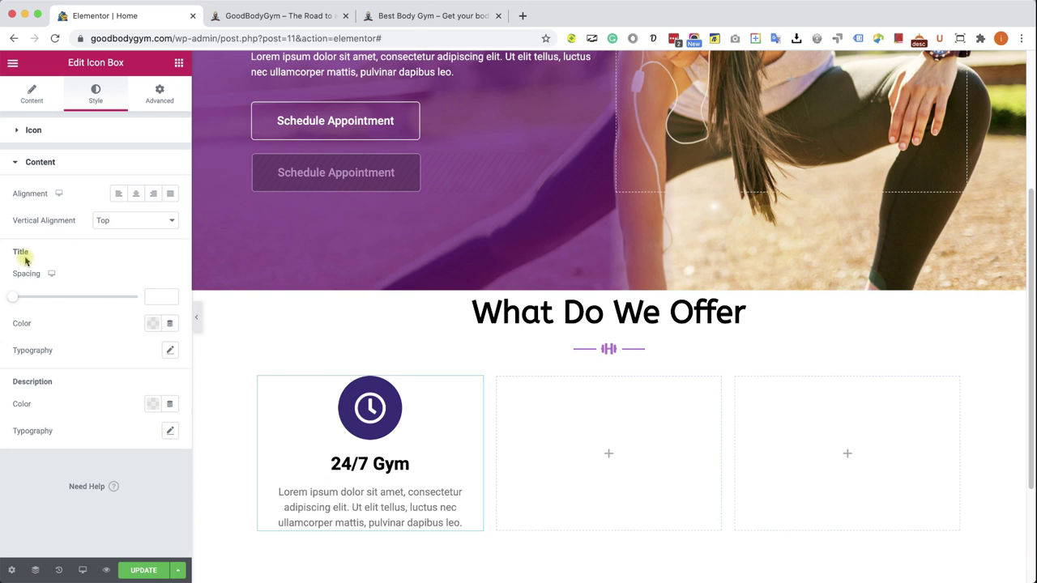
pyautogui.click(149, 326)
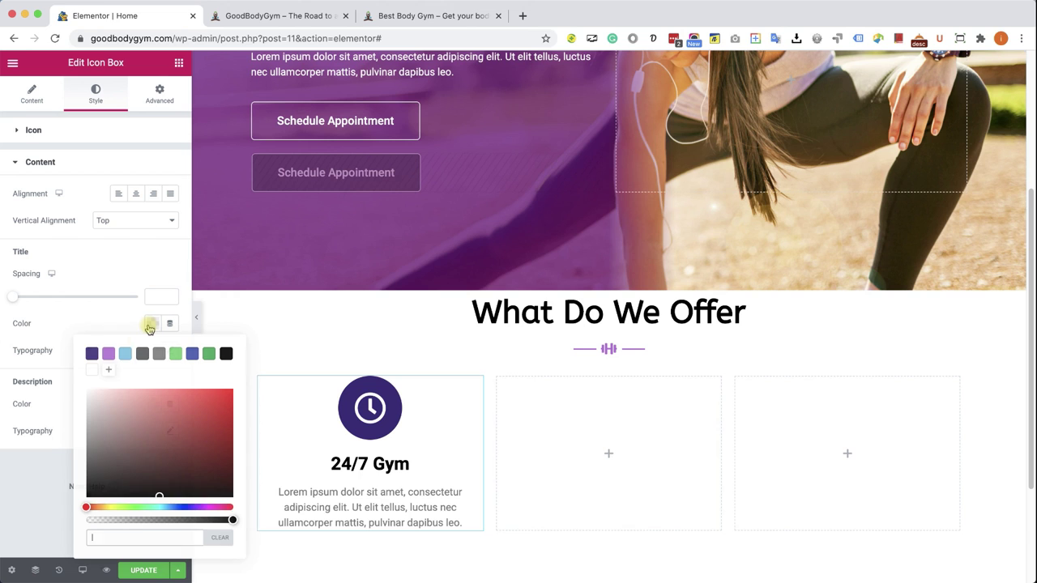
pyautogui.click(92, 354)
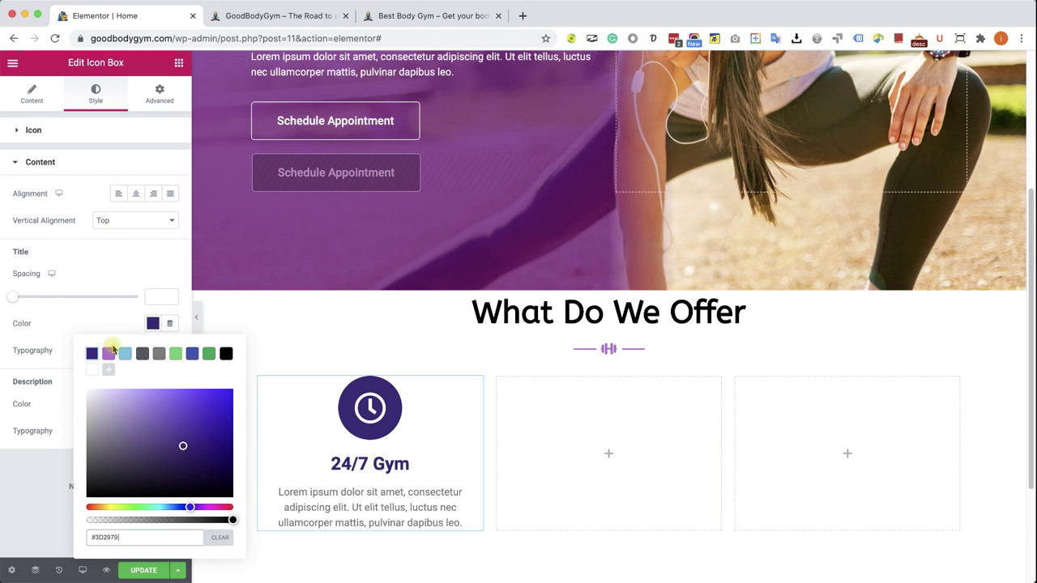
pyautogui.click(154, 328)
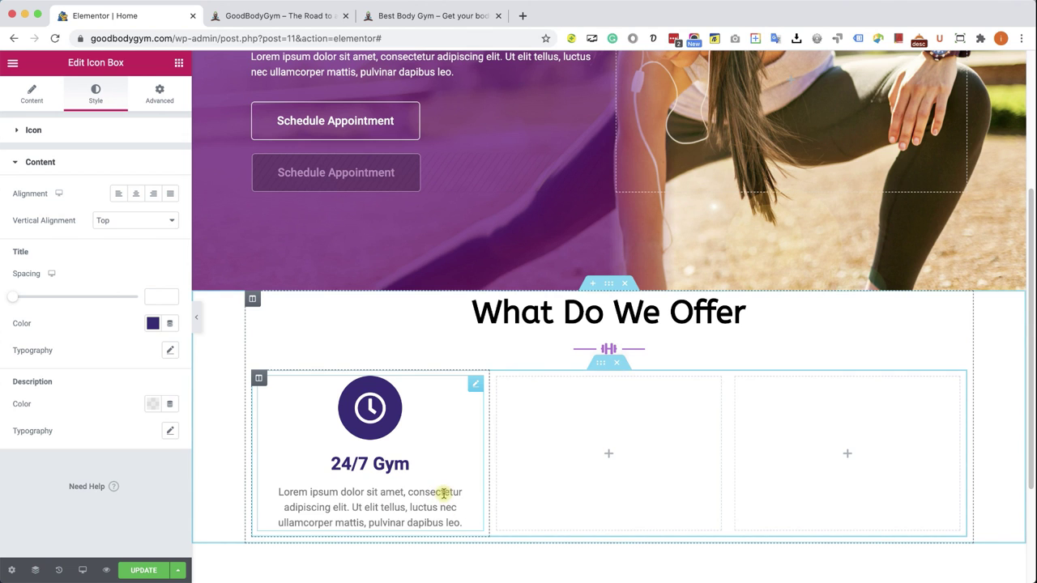
pyautogui.scroll(-3, 444, 494)
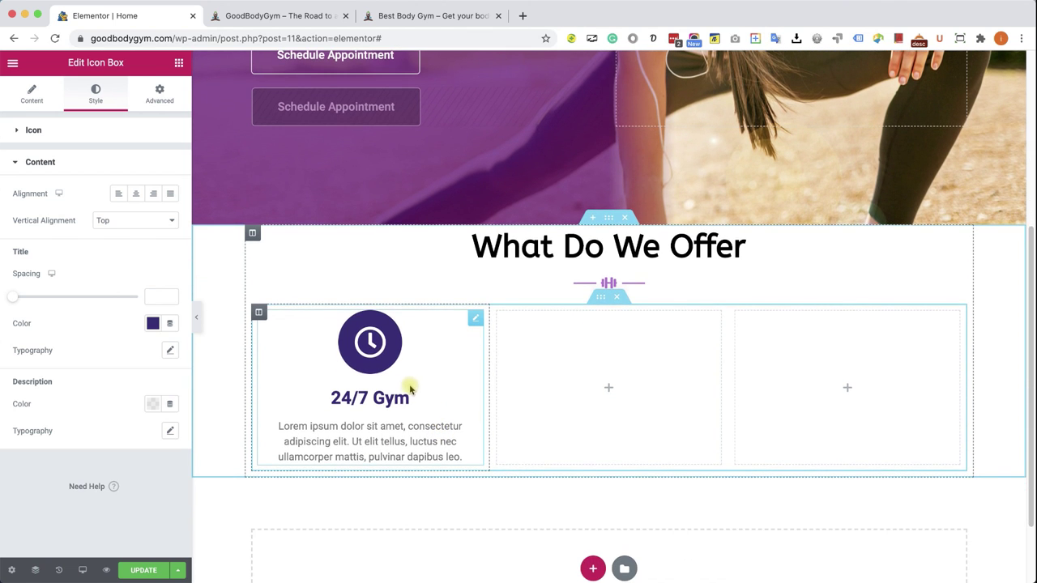
# Step: Duplicate the 24/7 Gym column twice and delete both empty columns
pyautogui.rightClick(259, 313)
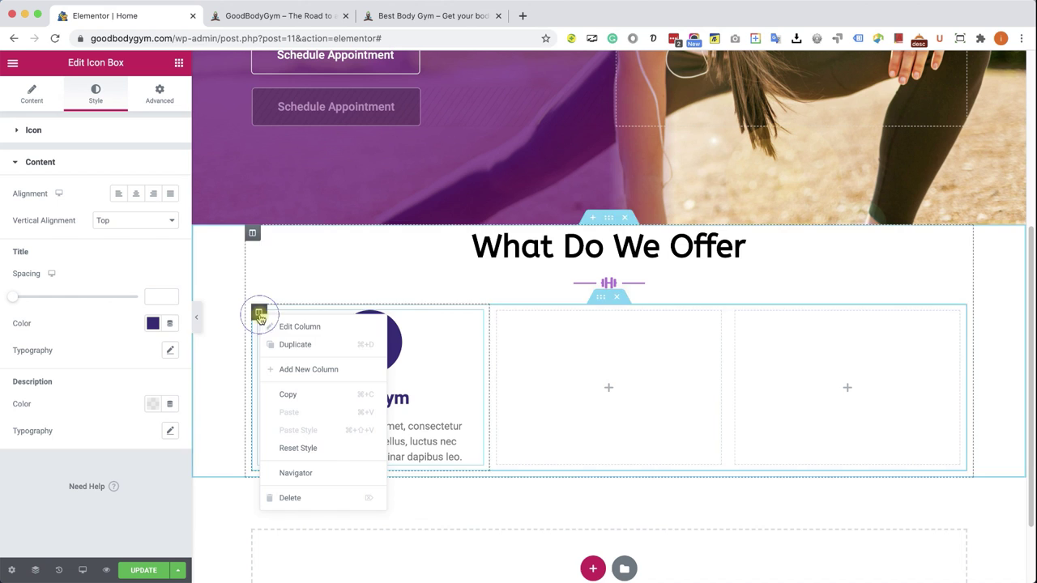
pyautogui.click(289, 343)
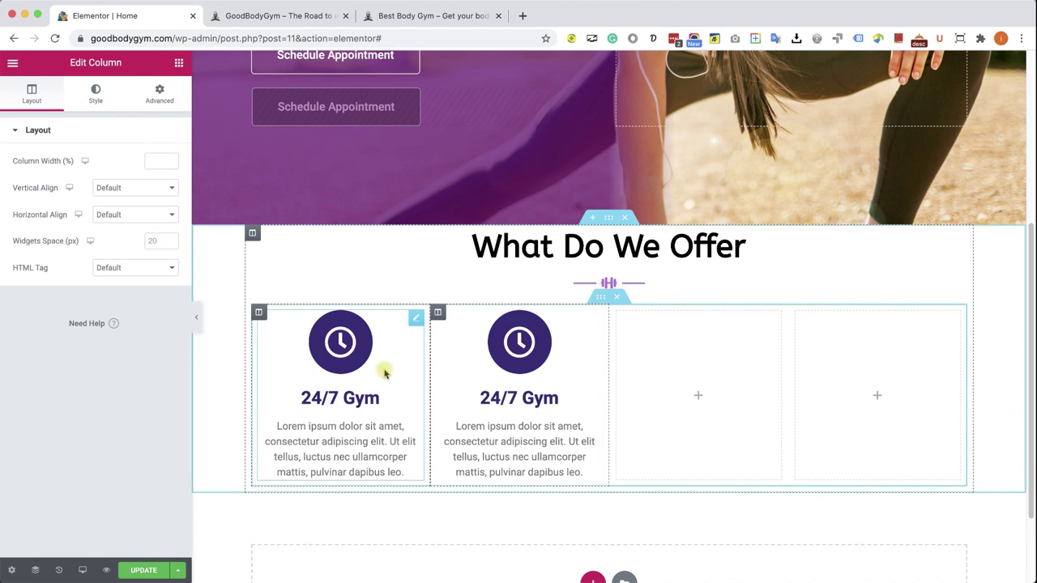
pyautogui.rightClick(619, 313)
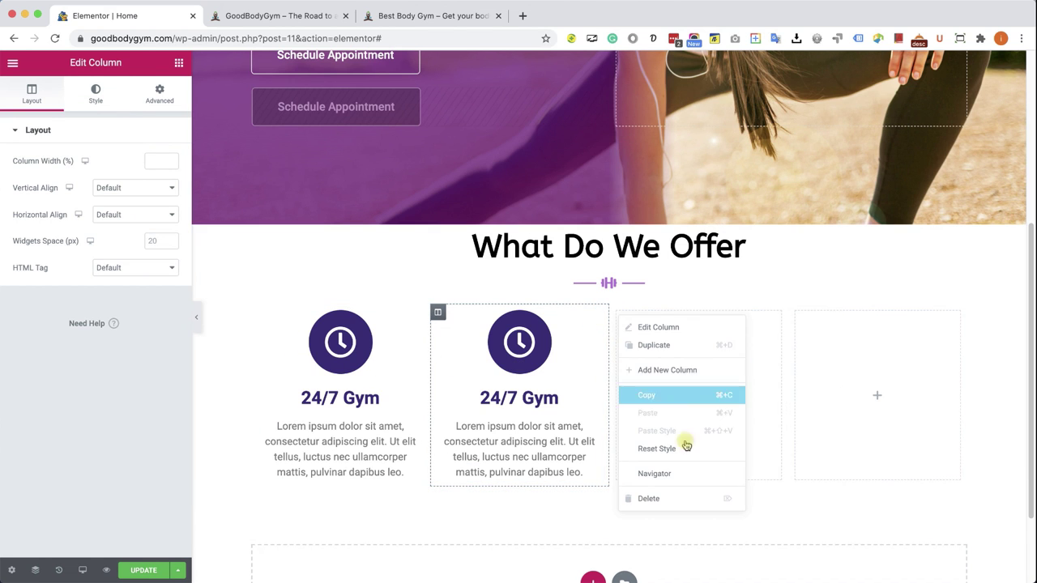
pyautogui.click(672, 498)
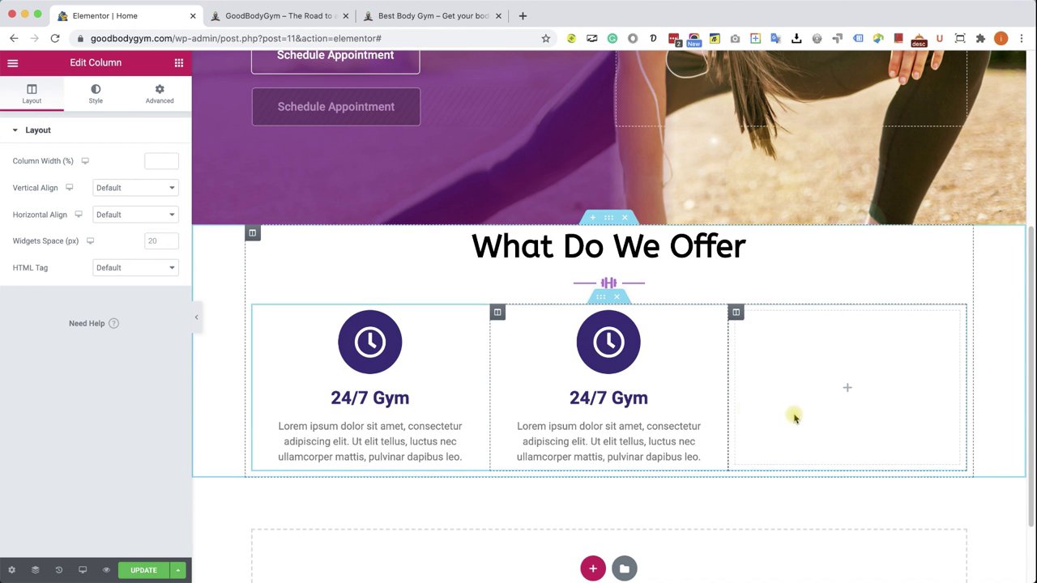
pyautogui.rightClick(497, 312)
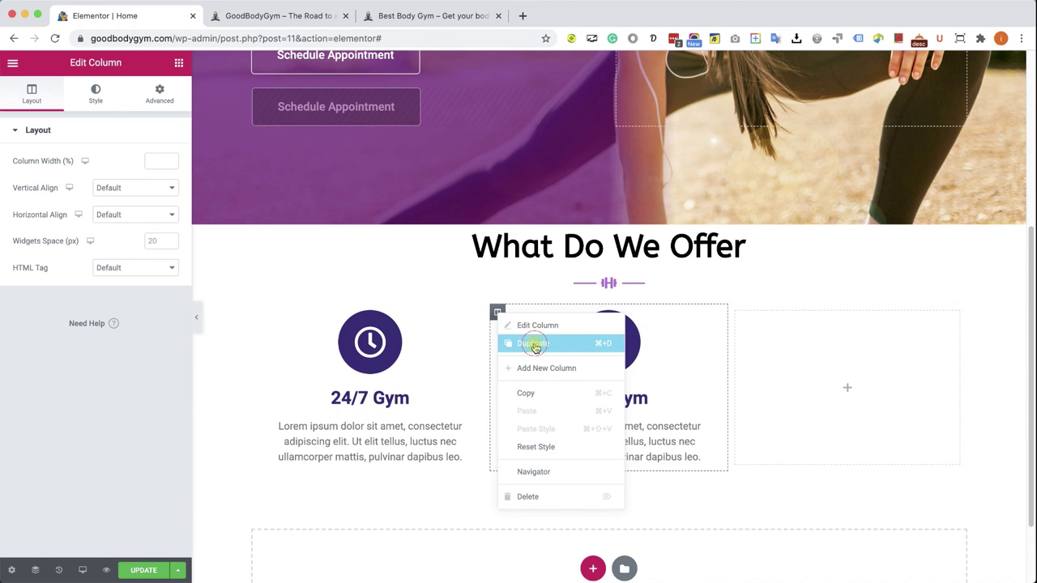
pyautogui.click(533, 345)
pyautogui.rightClick(798, 318)
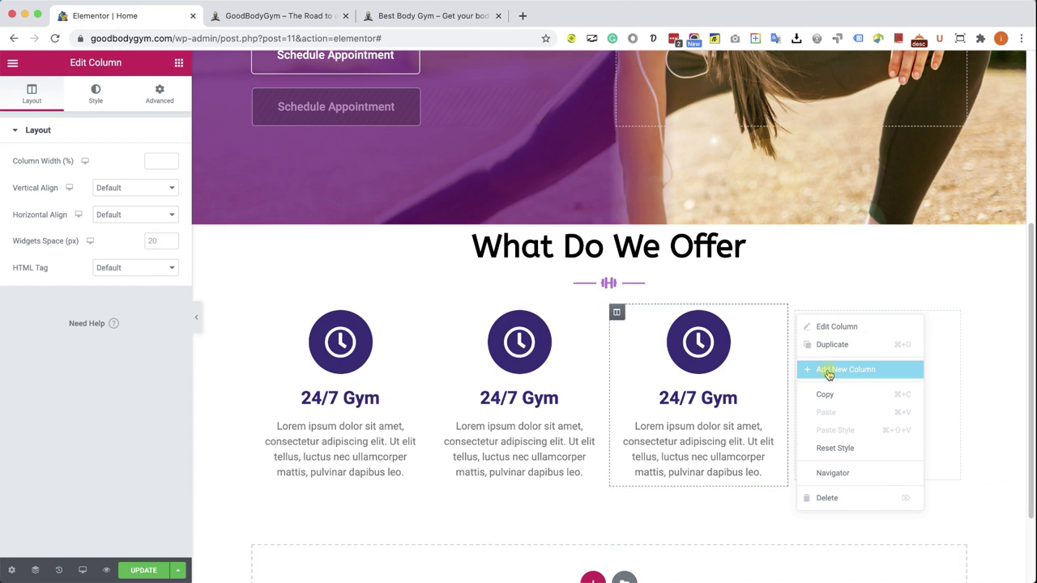
pyautogui.click(850, 500)
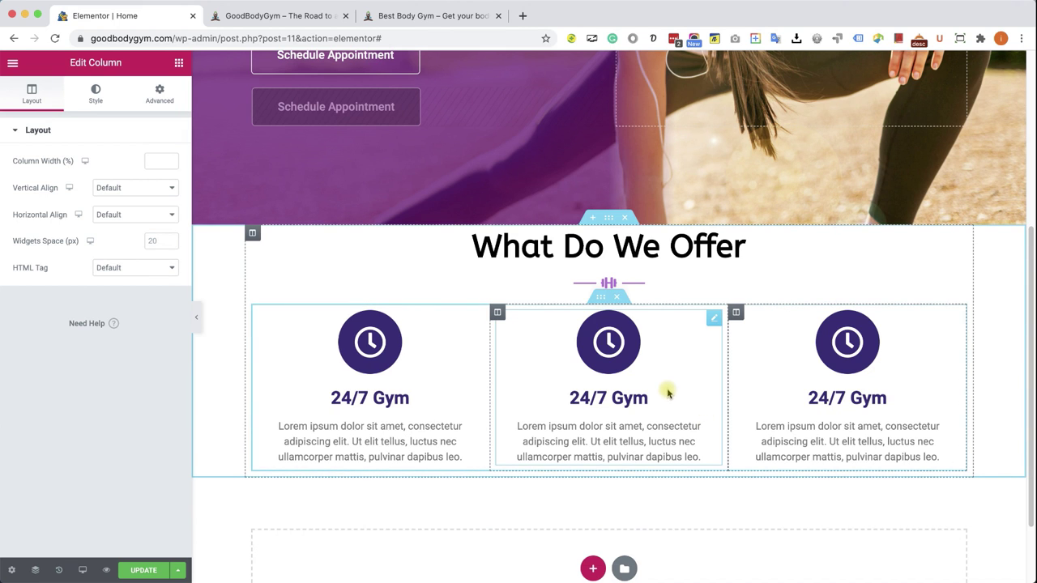
# Step: Swap the middle box's icon for the User icon after checking the reference site
pyautogui.click(602, 368)
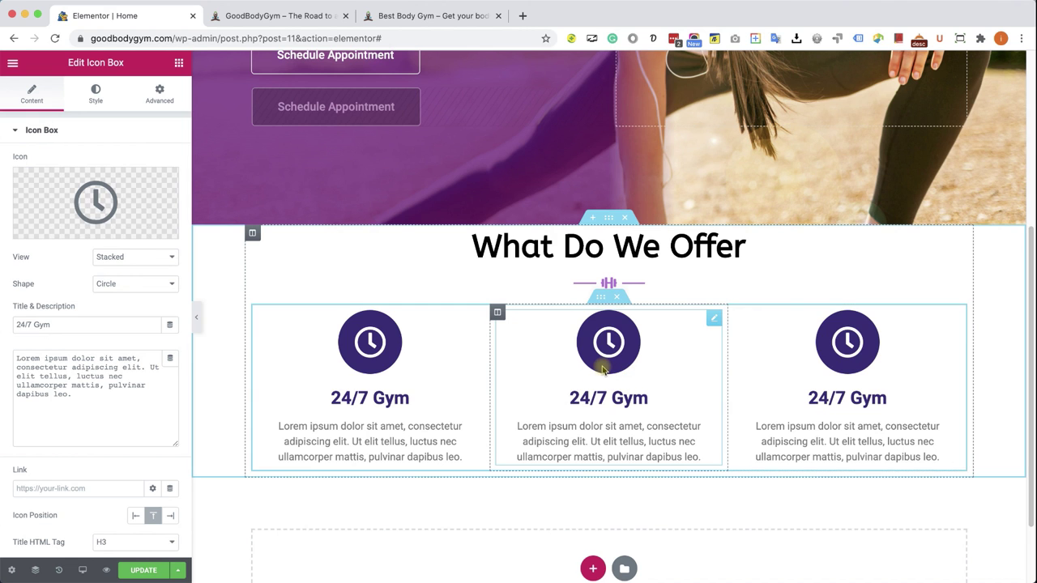
pyautogui.click(412, 18)
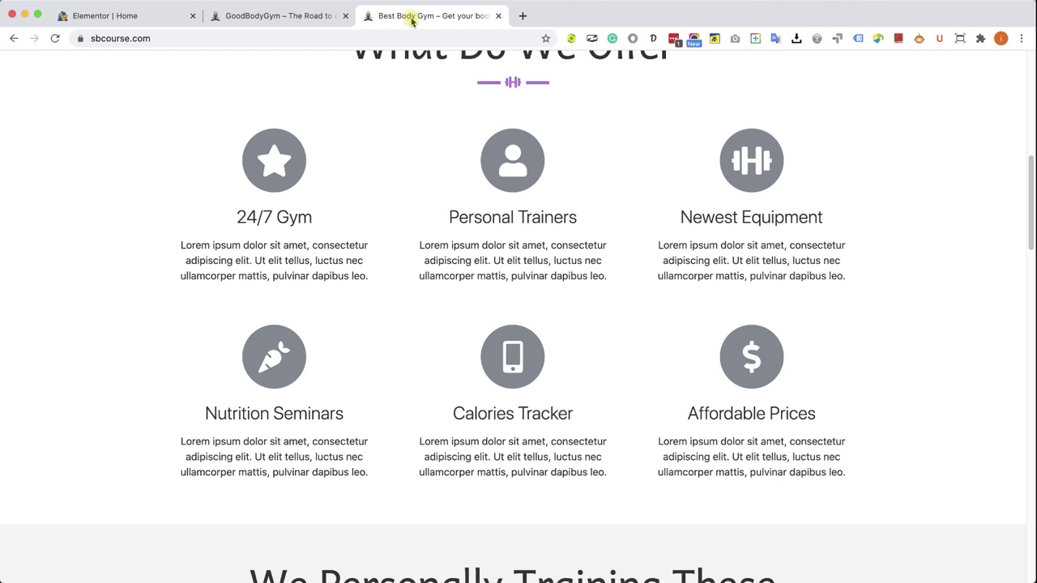
pyautogui.moveTo(575, 217); pyautogui.dragTo(454, 216)
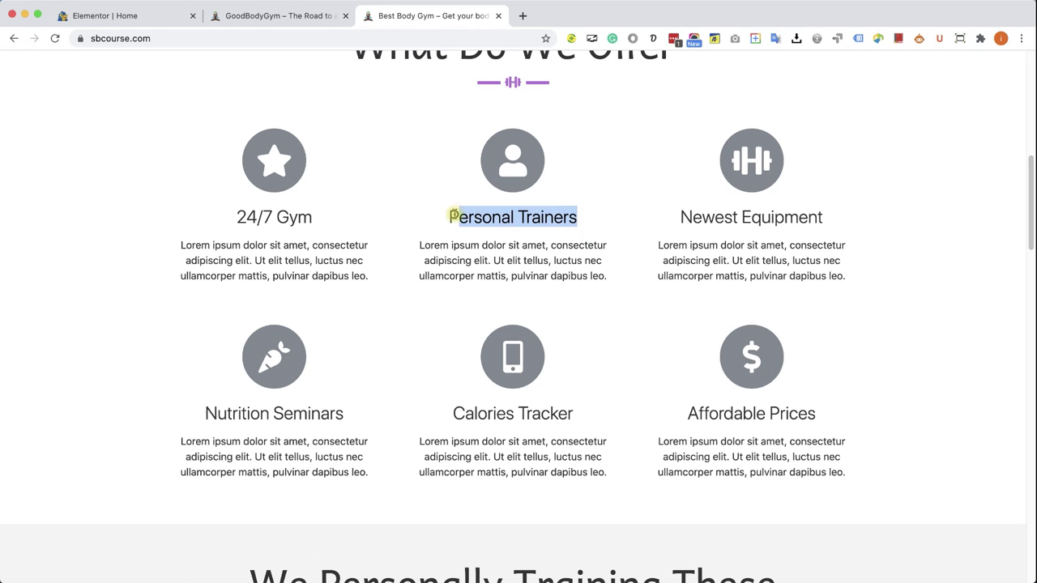
pyautogui.click(151, 16)
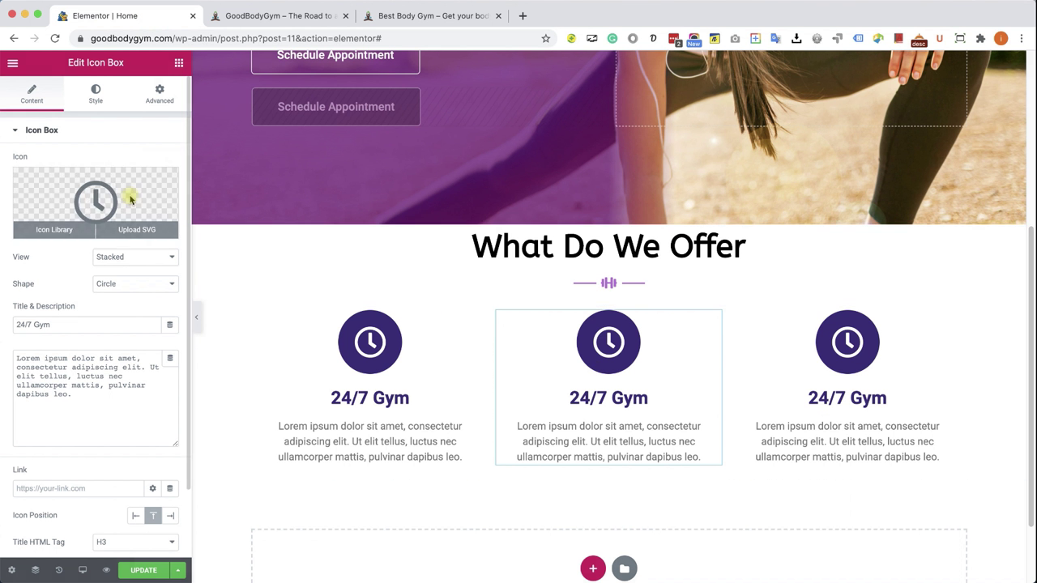
pyautogui.click(132, 203)
pyautogui.click(442, 122)
pyautogui.write('user')
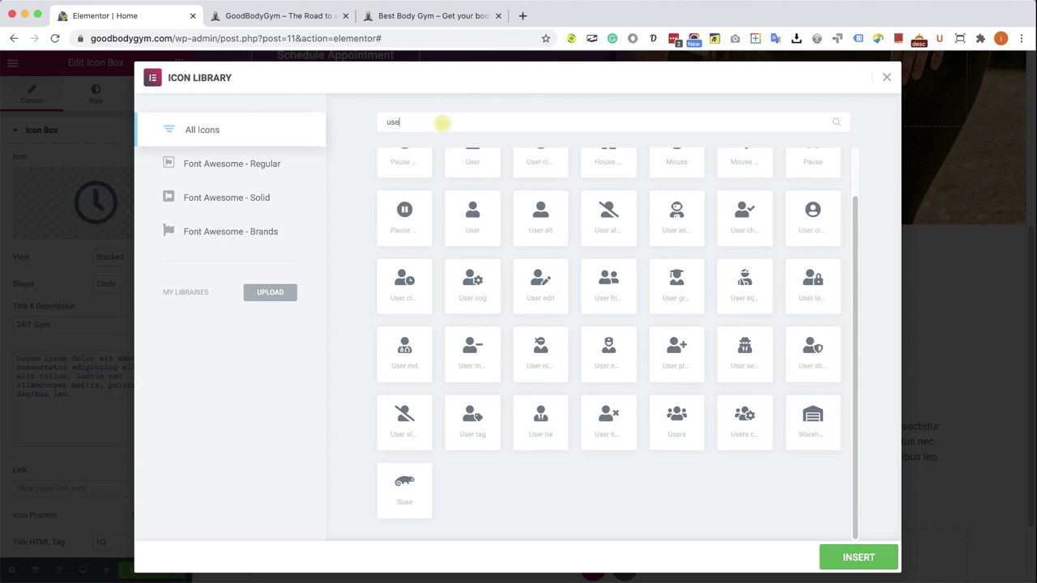
pyautogui.click(429, 204)
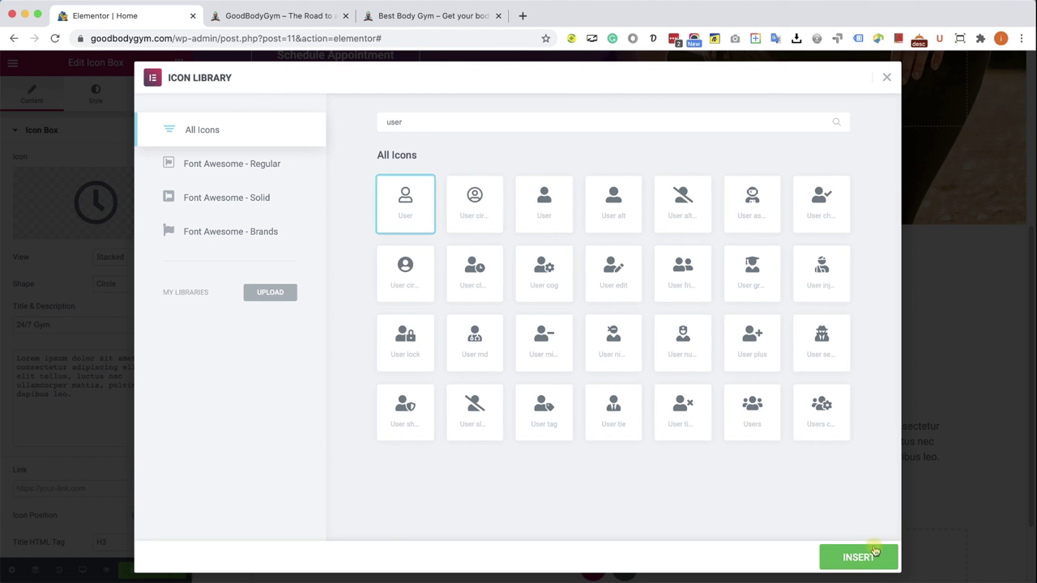
pyautogui.click(875, 556)
# Step: Retitle the middle box 'Personal Trainers' and duplicate the row into a second row
pyautogui.click(107, 324)
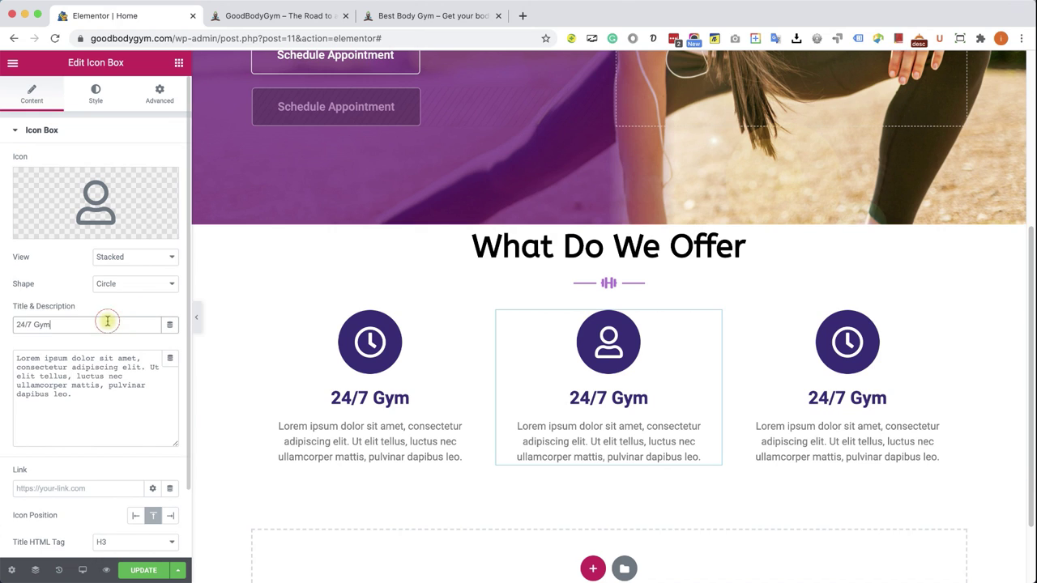
pyautogui.write('Personal Trainers')
pyautogui.click(106, 375)
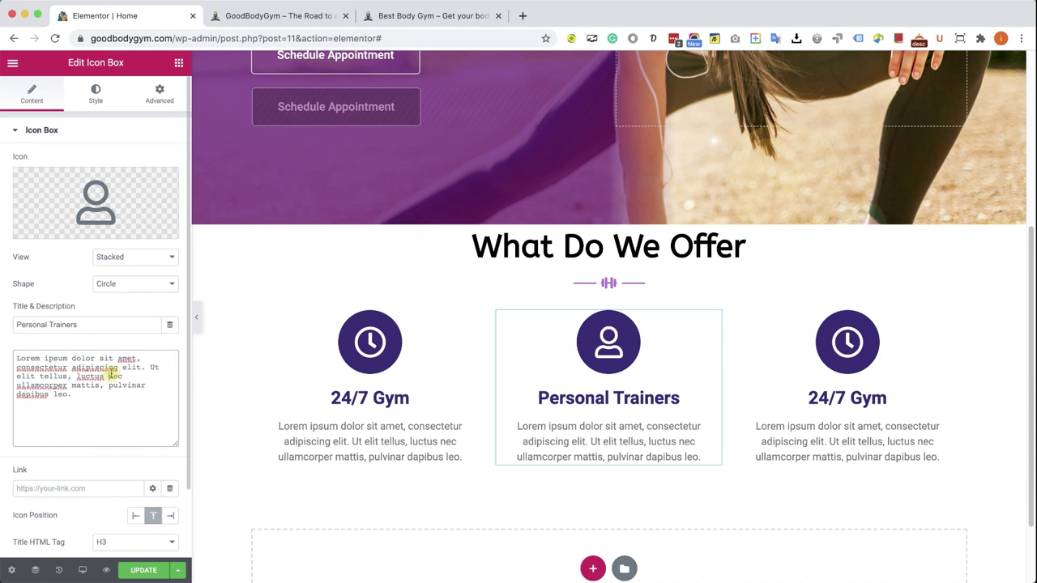
pyautogui.scroll(-2, 475, 385)
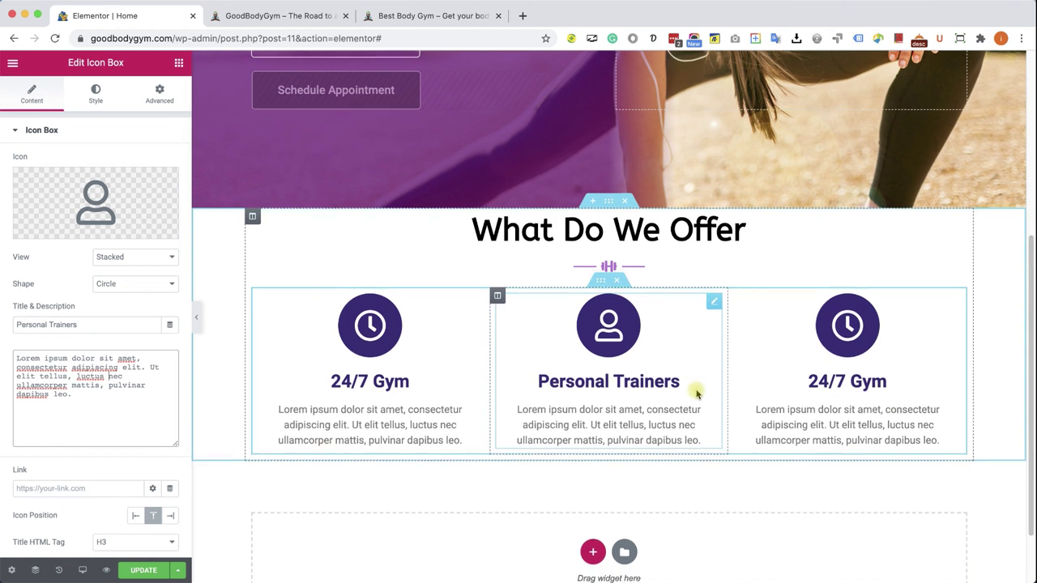
pyautogui.rightClick(600, 239)
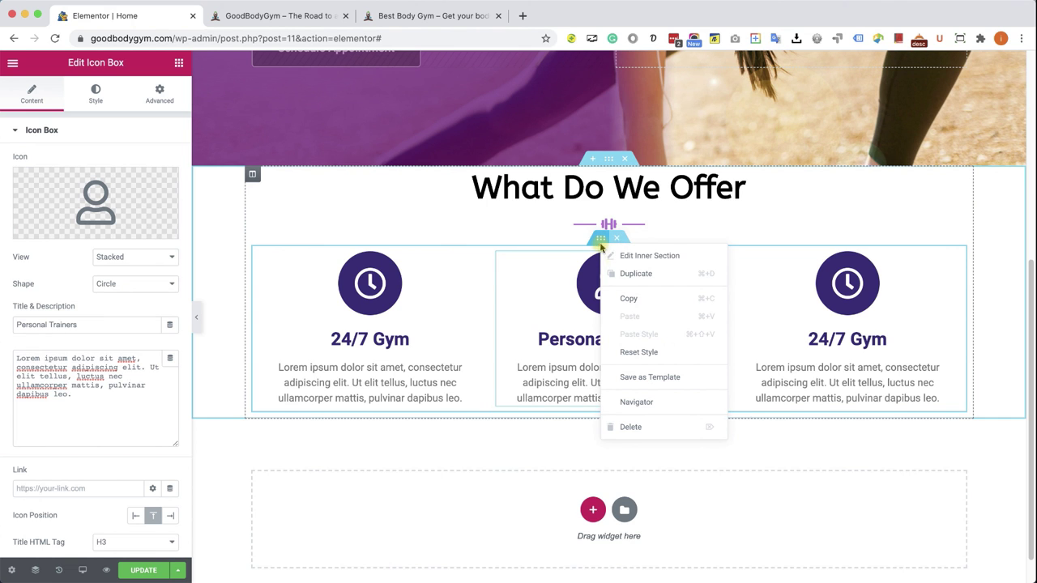
pyautogui.click(625, 275)
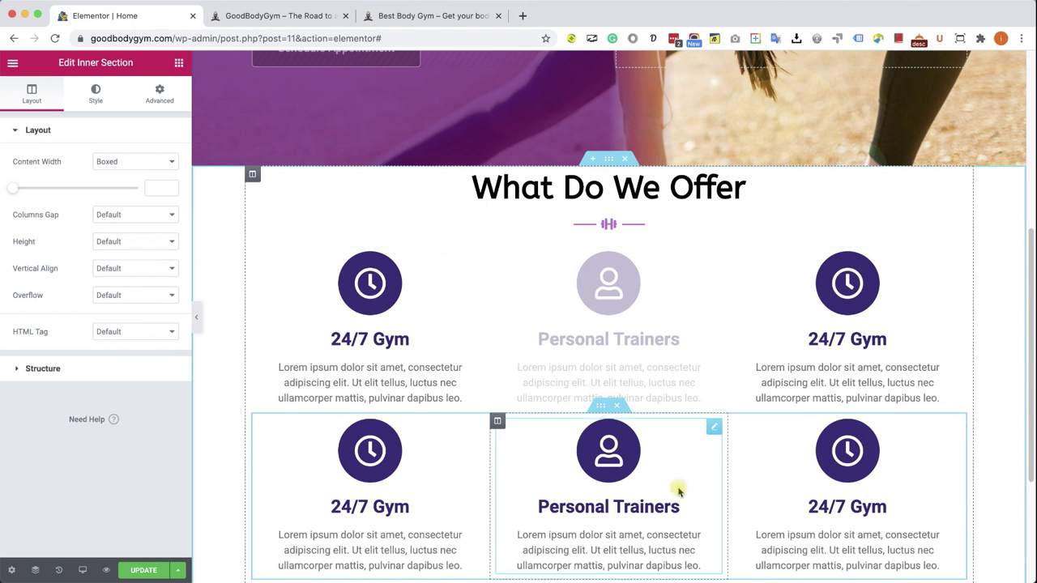
# Step: Set the first box's clock secondary colour to light purple #B971D7
pyautogui.scroll(-2, 574, 361)
pyautogui.scroll(-2, 627, 390)
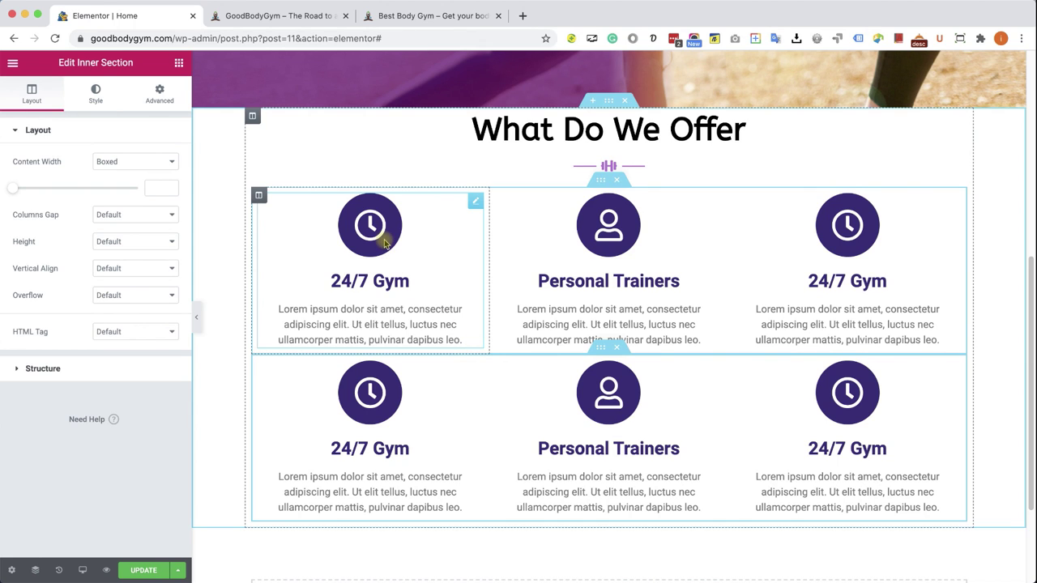
pyautogui.click(392, 283)
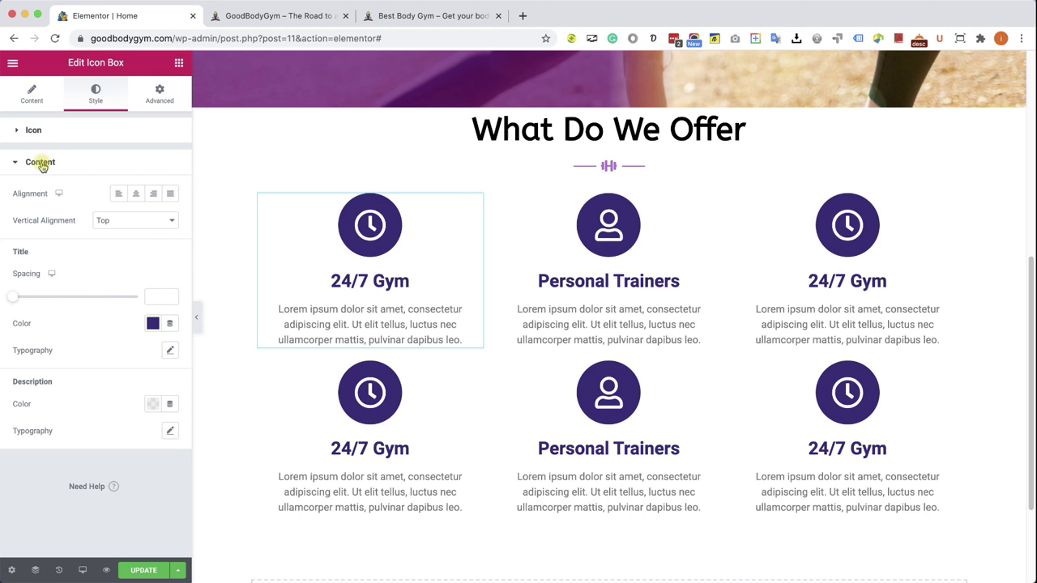
pyautogui.click(37, 130)
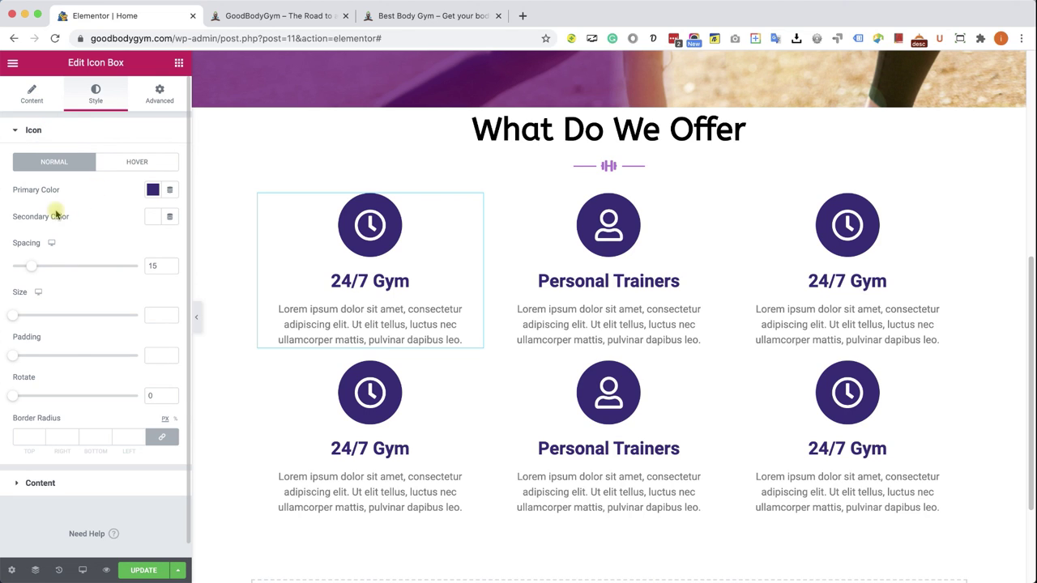
pyautogui.click(154, 217)
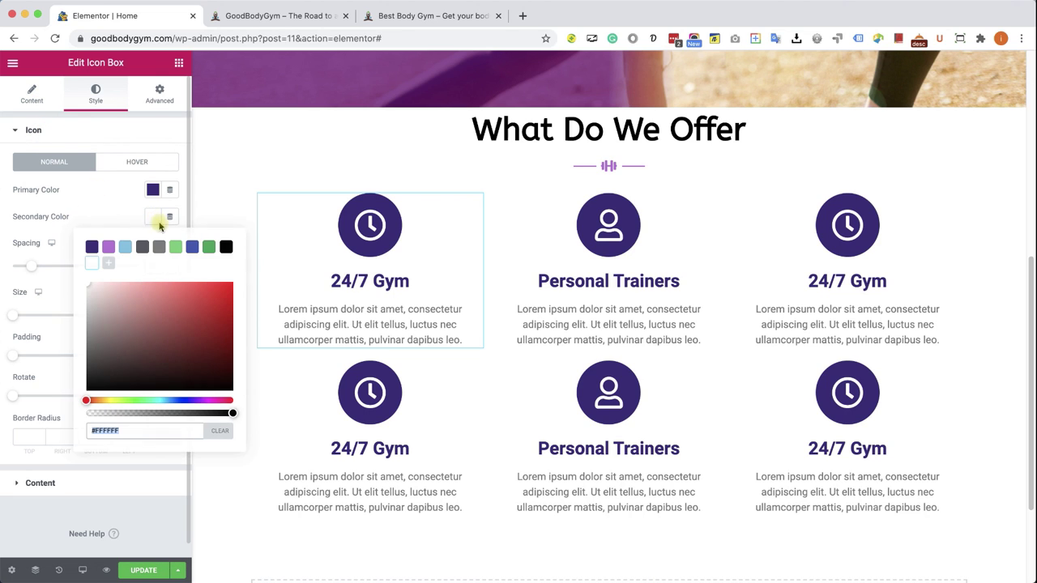
pyautogui.click(107, 248)
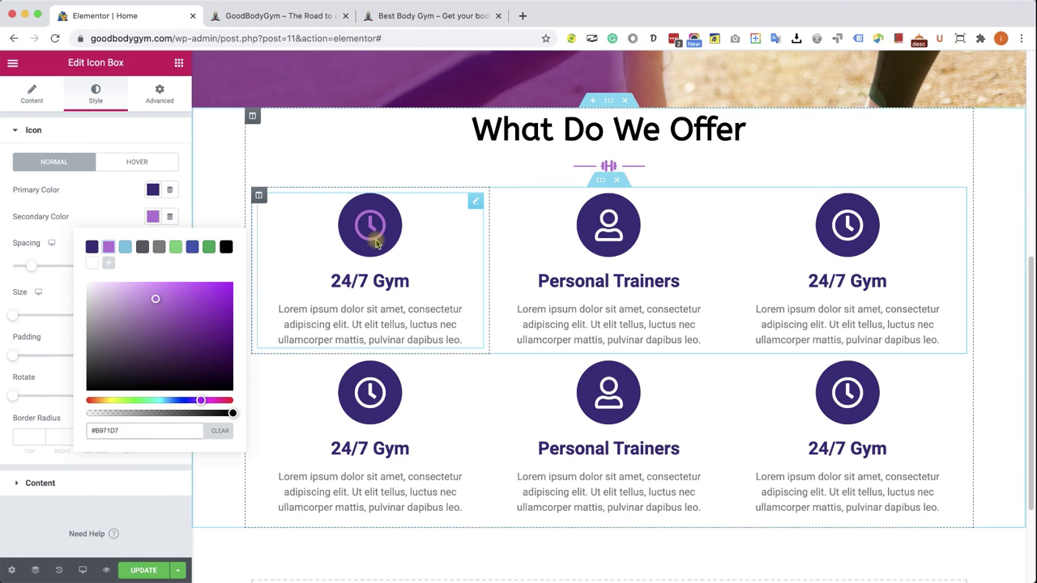
# Step: Duplicate the first 24/7 Gym column and bring up the duplicate's options
pyautogui.rightClick(260, 196)
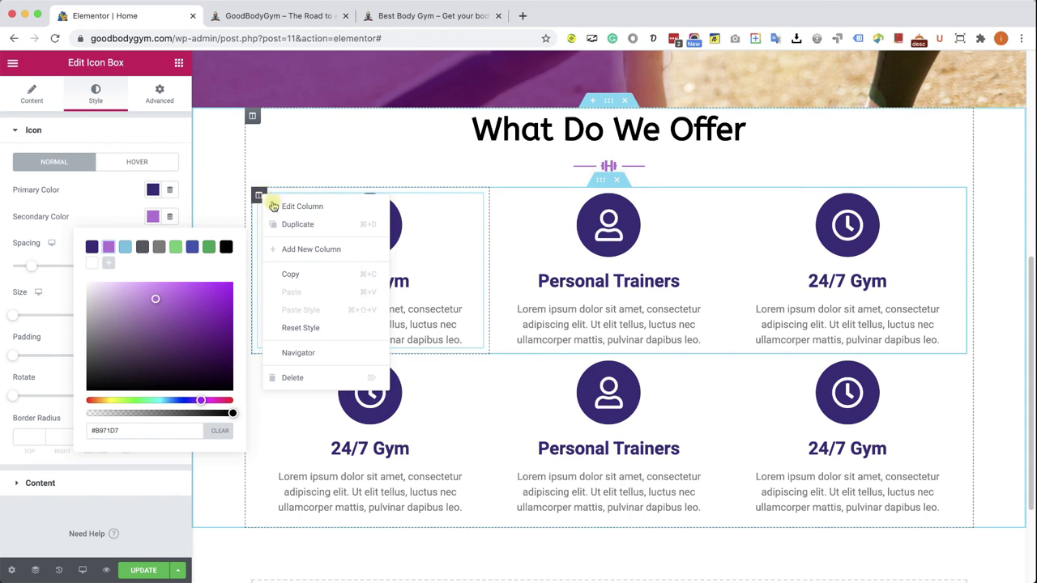
pyautogui.click(304, 224)
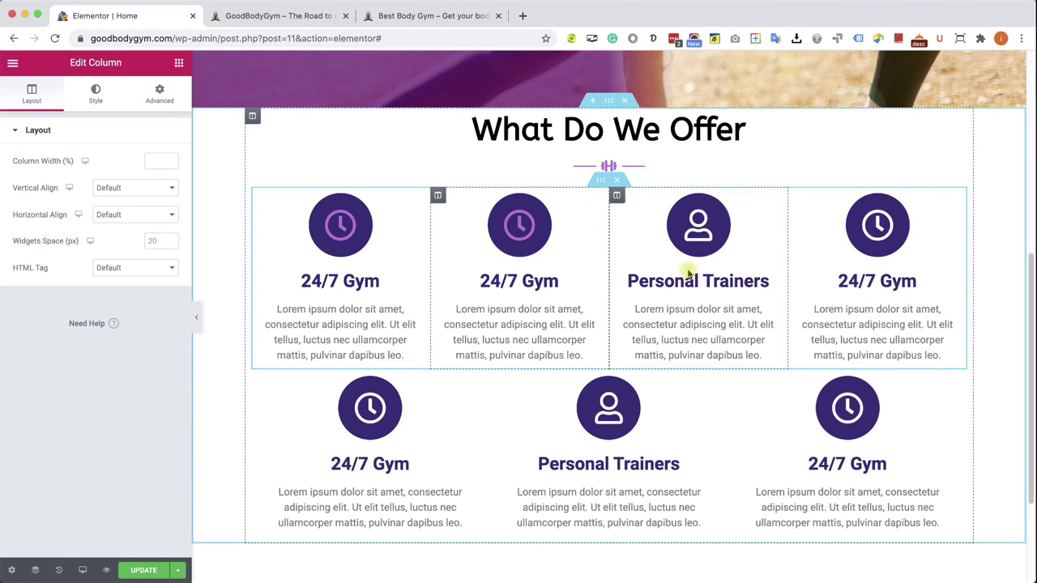
pyautogui.rightClick(437, 195)
# Step: Delete the extra column and paste the first box's style onto Personal Trainers and the top-right box
pyautogui.click(490, 378)
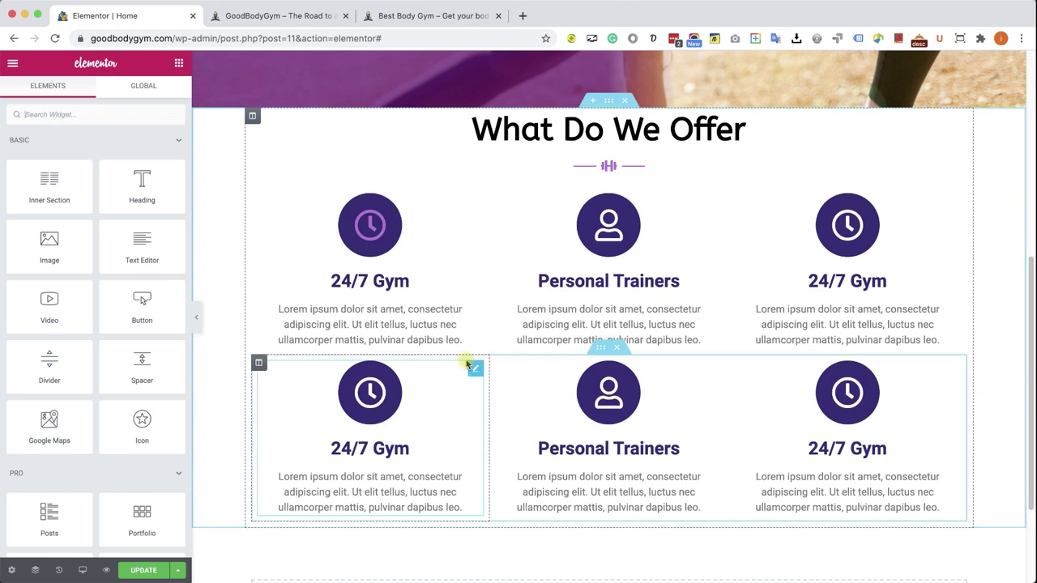
pyautogui.rightClick(385, 241)
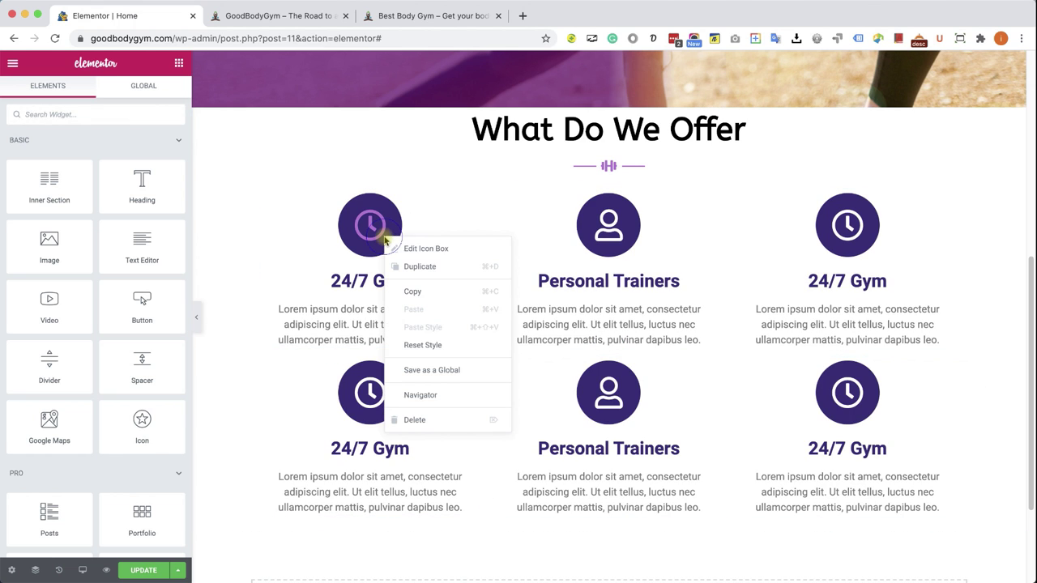
pyautogui.click(414, 291)
pyautogui.rightClick(613, 266)
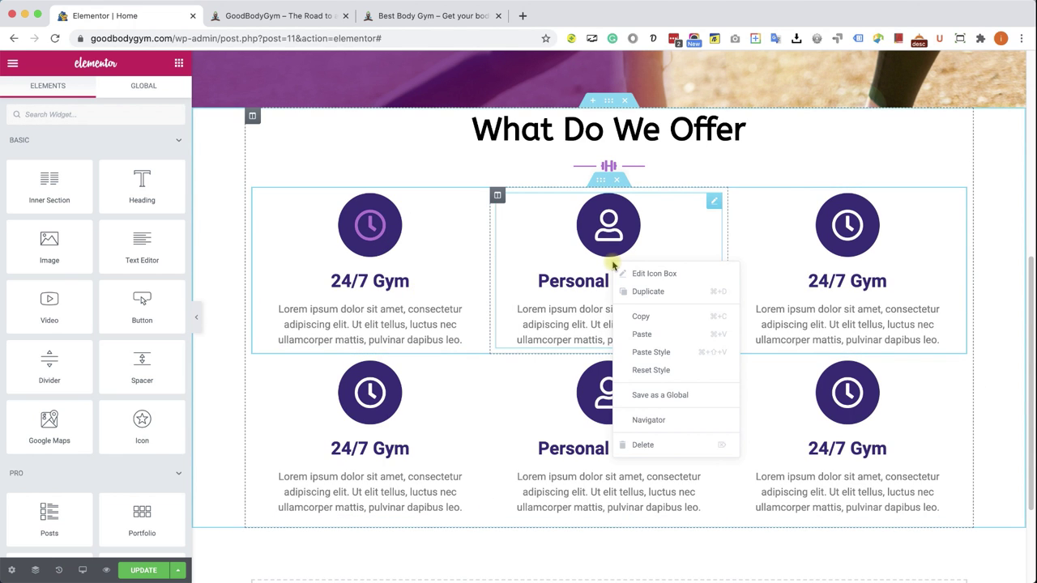
pyautogui.click(660, 352)
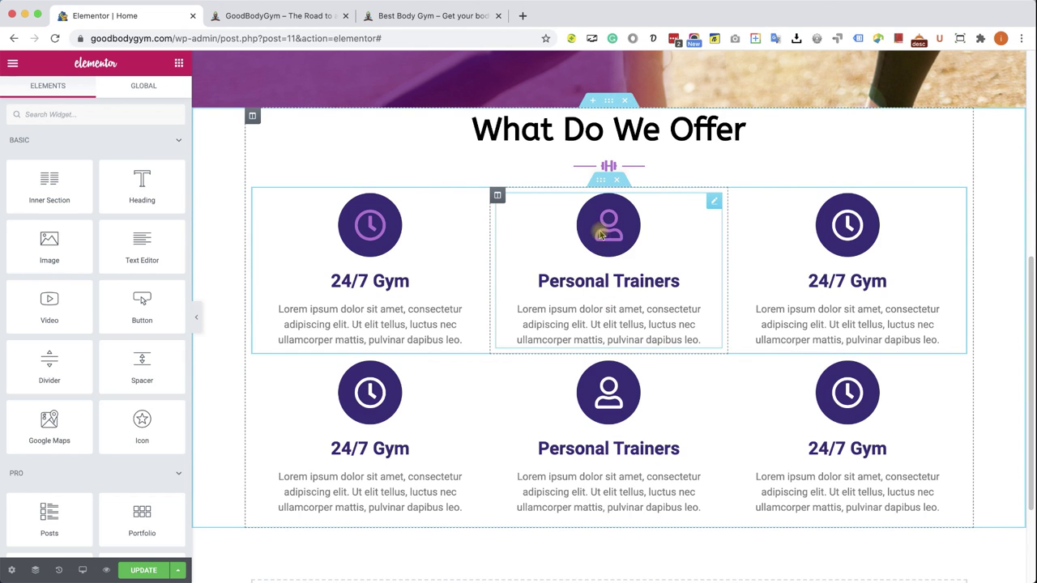
pyautogui.rightClick(852, 243)
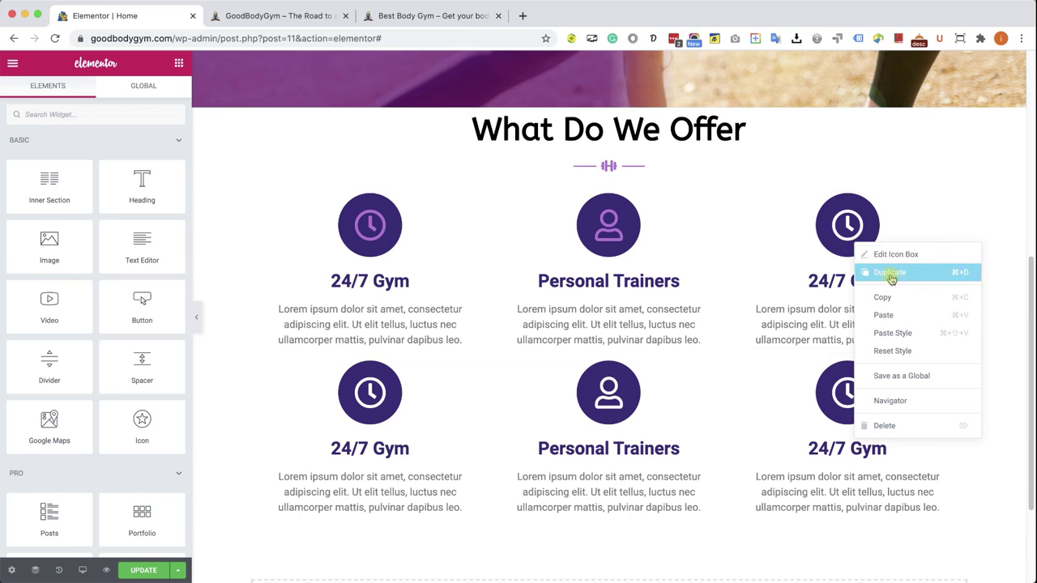
pyautogui.click(902, 333)
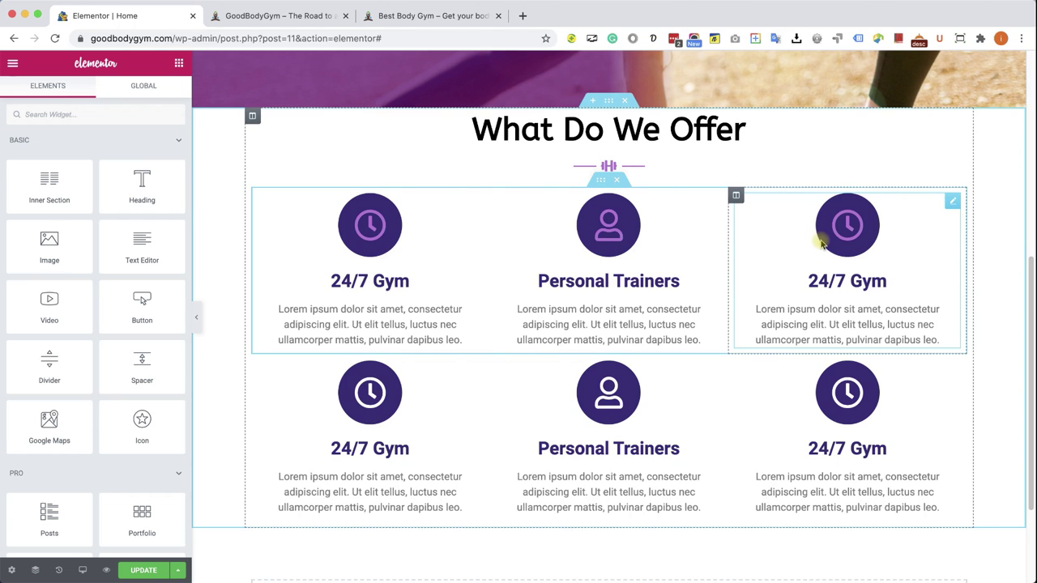
# Step: Paste the bottom-right box's style onto all three top boxes and save with UPDATE
pyautogui.rightClick(850, 389)
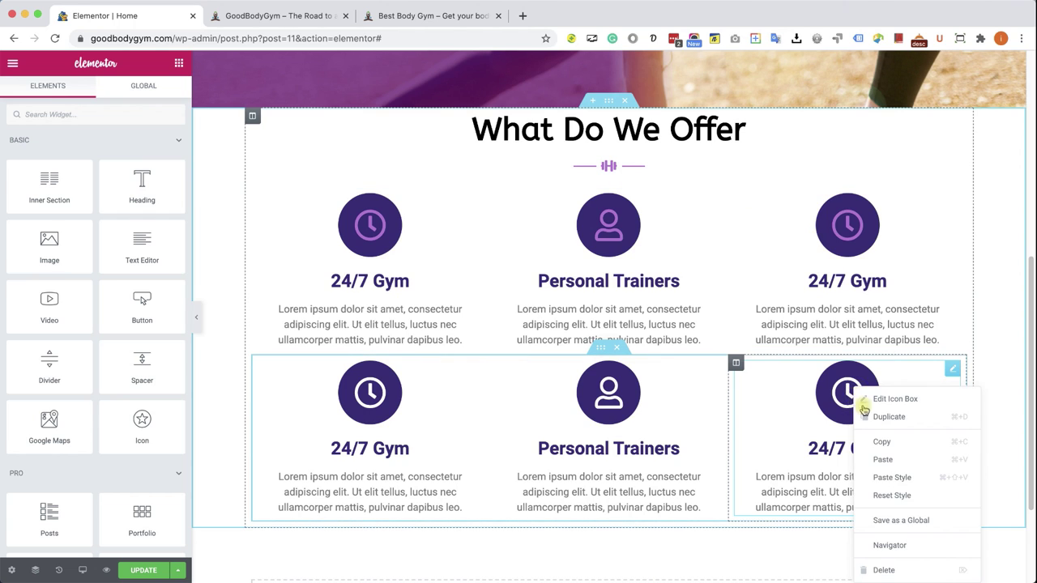
pyautogui.click(887, 444)
pyautogui.rightClick(819, 223)
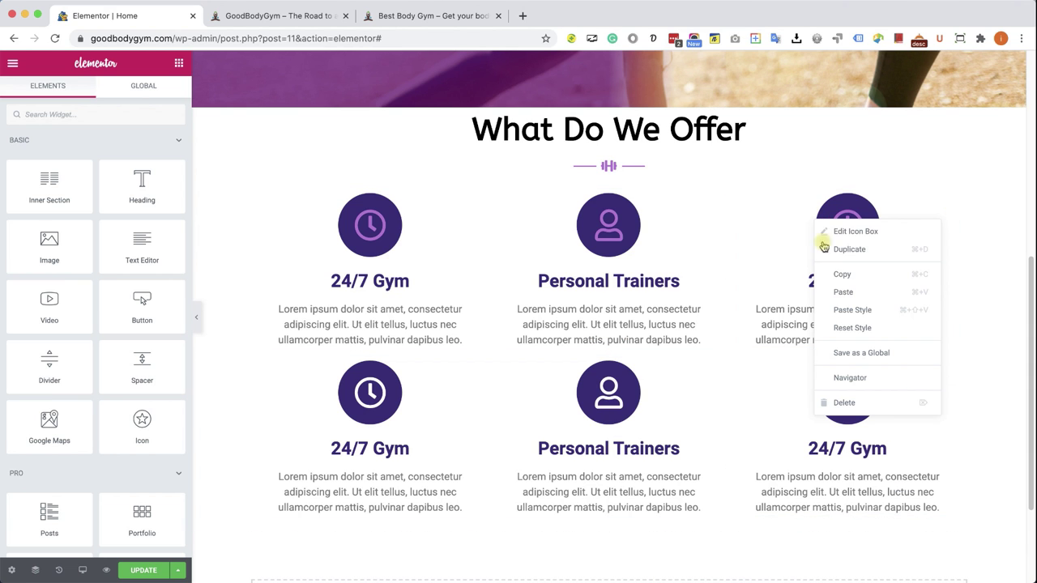
pyautogui.click(850, 308)
pyautogui.rightClick(638, 229)
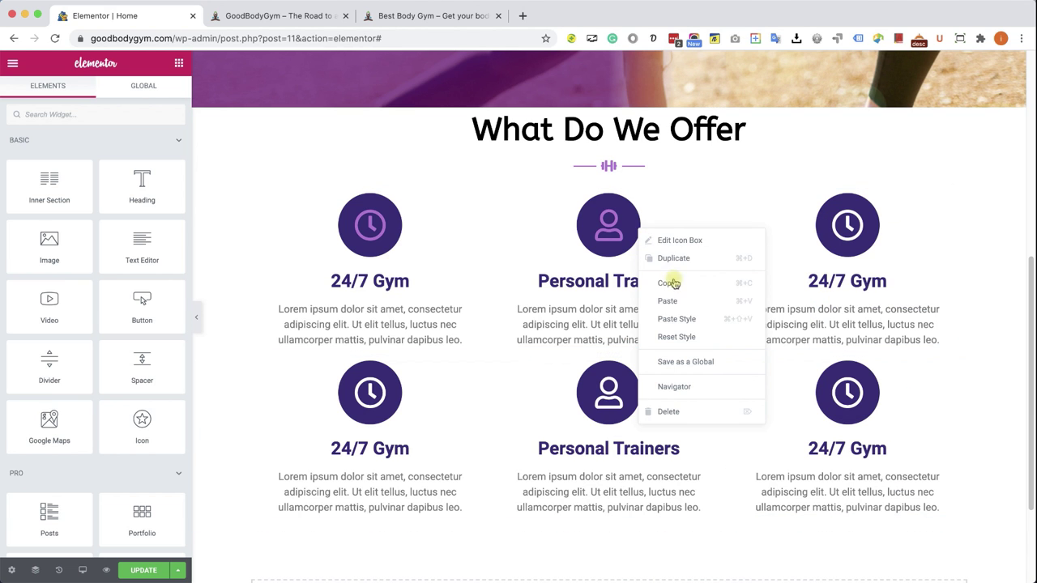
pyautogui.click(687, 324)
pyautogui.rightClick(421, 252)
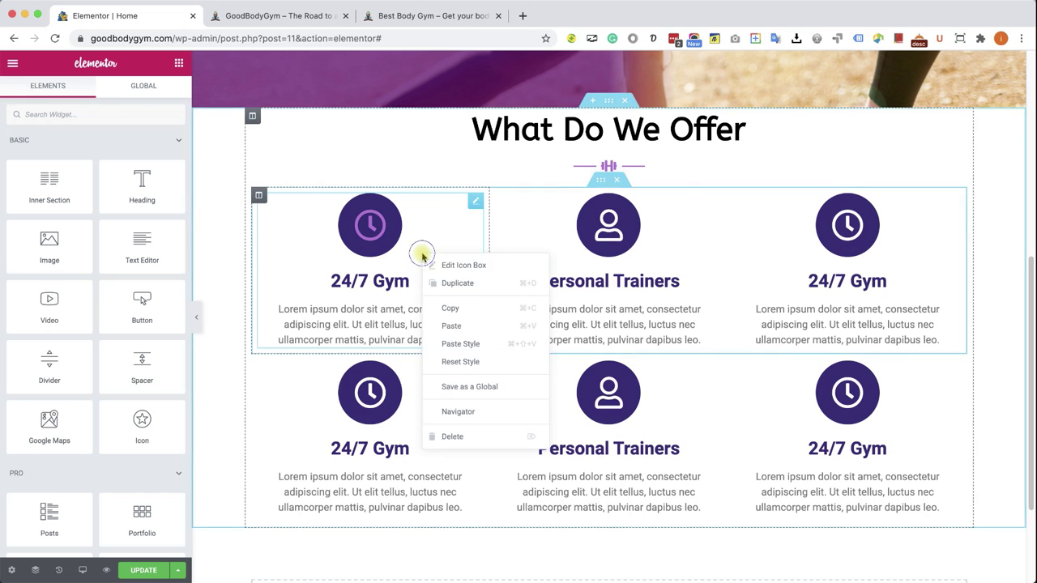
pyautogui.click(484, 344)
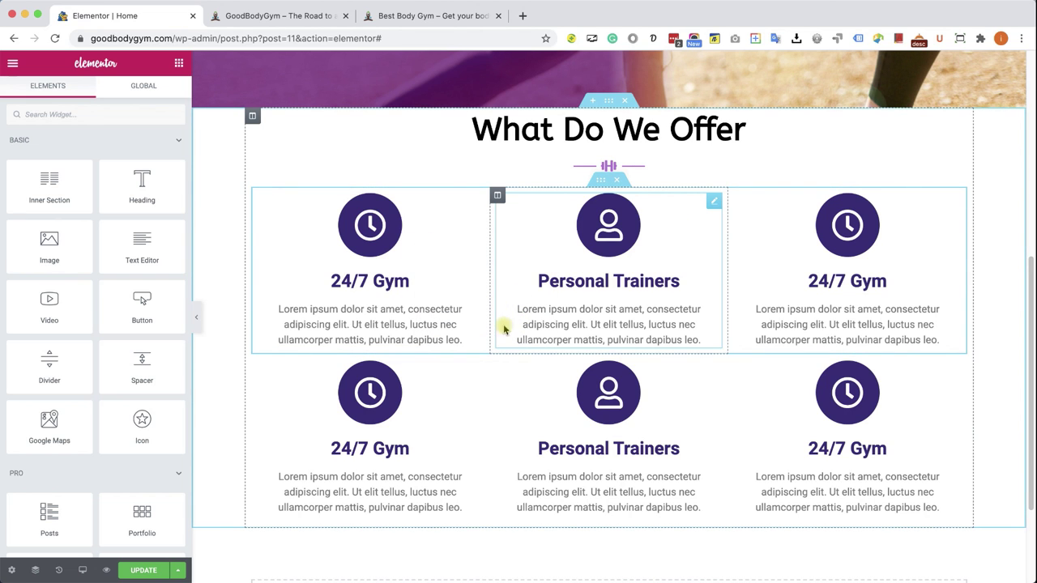
pyautogui.click(145, 572)
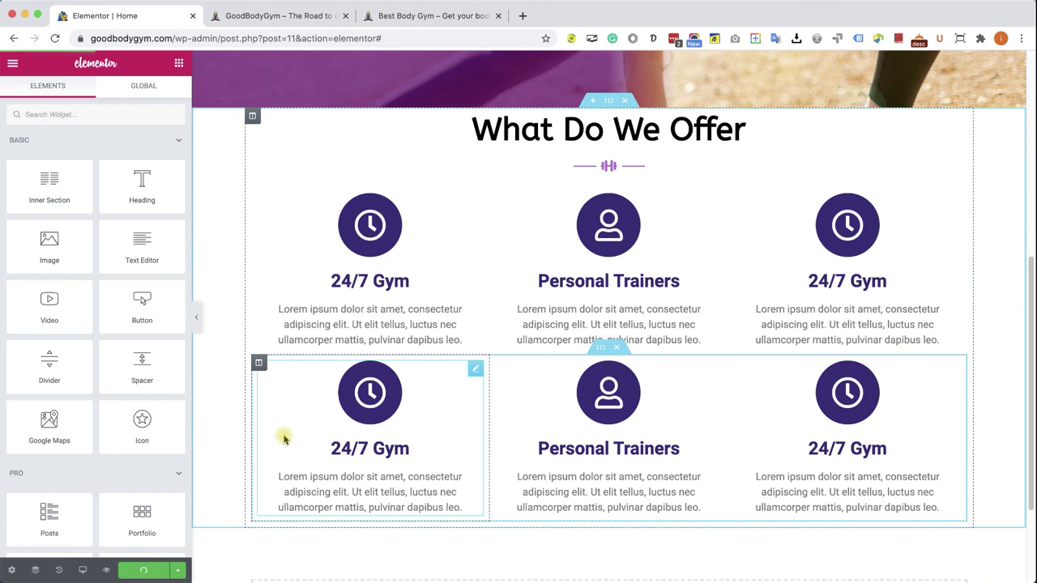
pyautogui.click(273, 17)
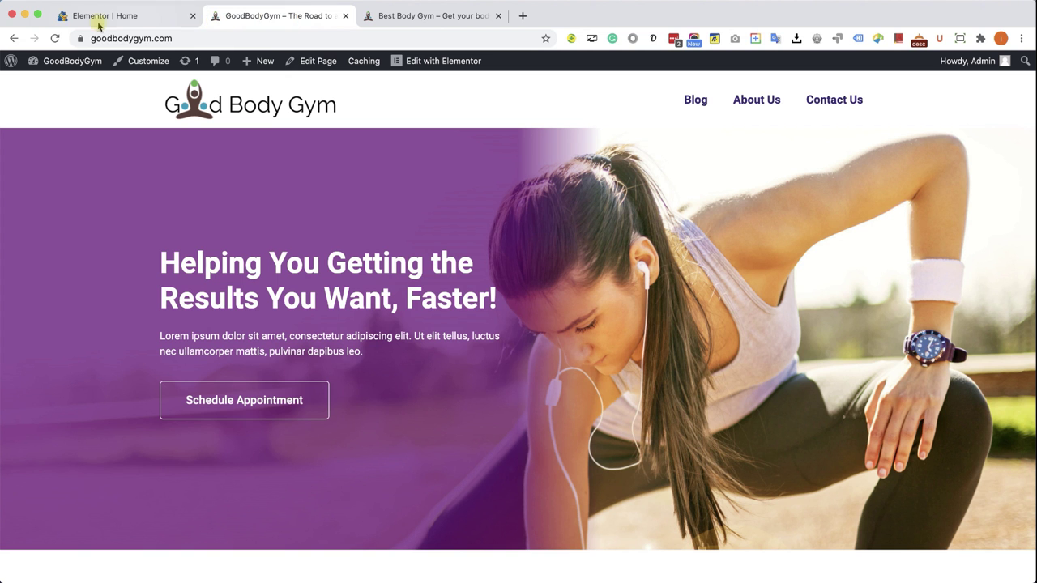
pyautogui.click(54, 38)
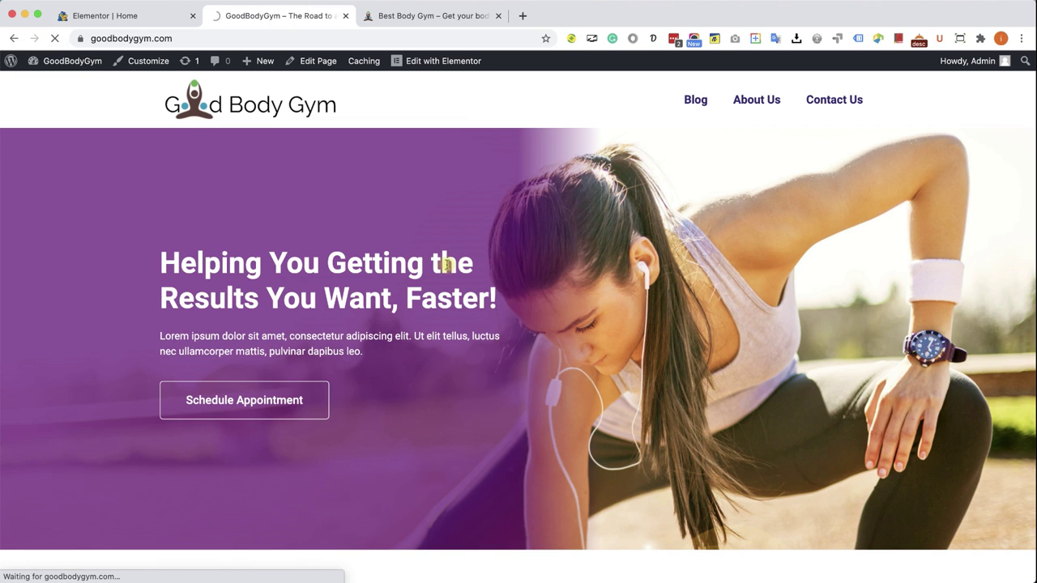
pyautogui.scroll(-5, 464, 274)
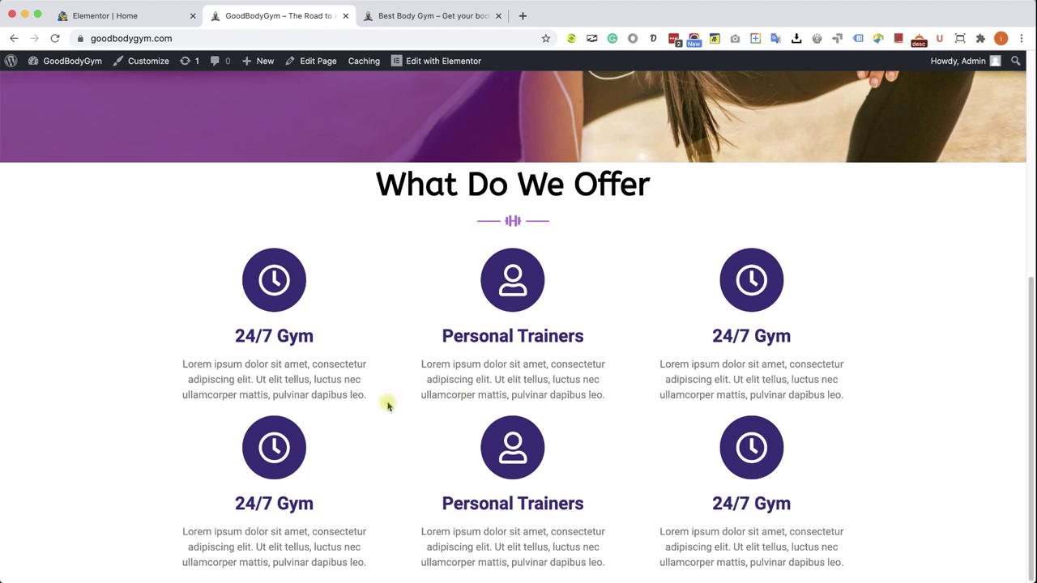
pyautogui.click(139, 22)
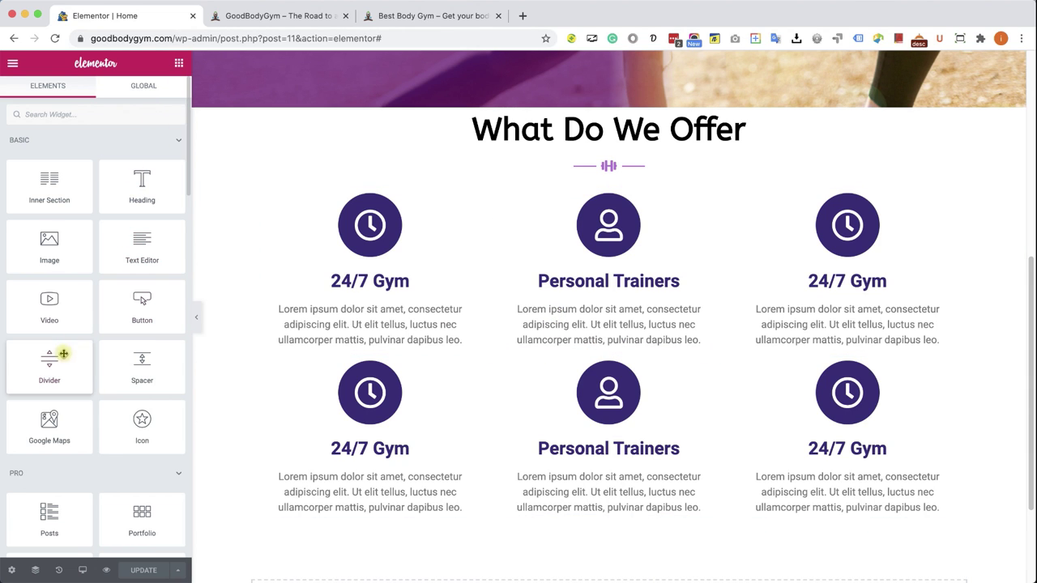
# Step: Insert a 10 px spacer between the icon rows, deleting a stray spacer above the heading
pyautogui.moveTo(133, 366); pyautogui.dragTo(519, 354)
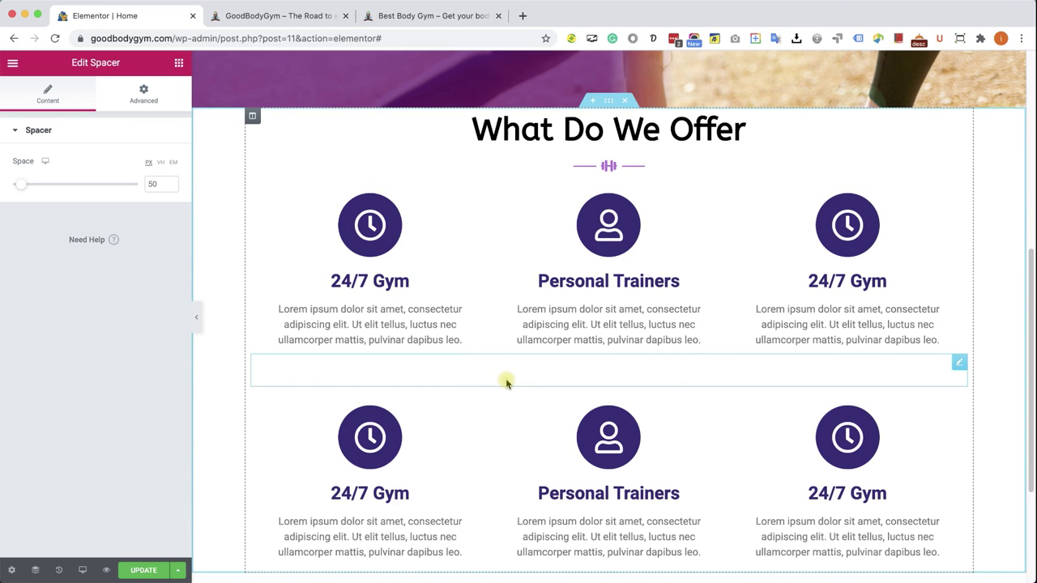
pyautogui.moveTo(21, 185); pyautogui.dragTo(9, 186)
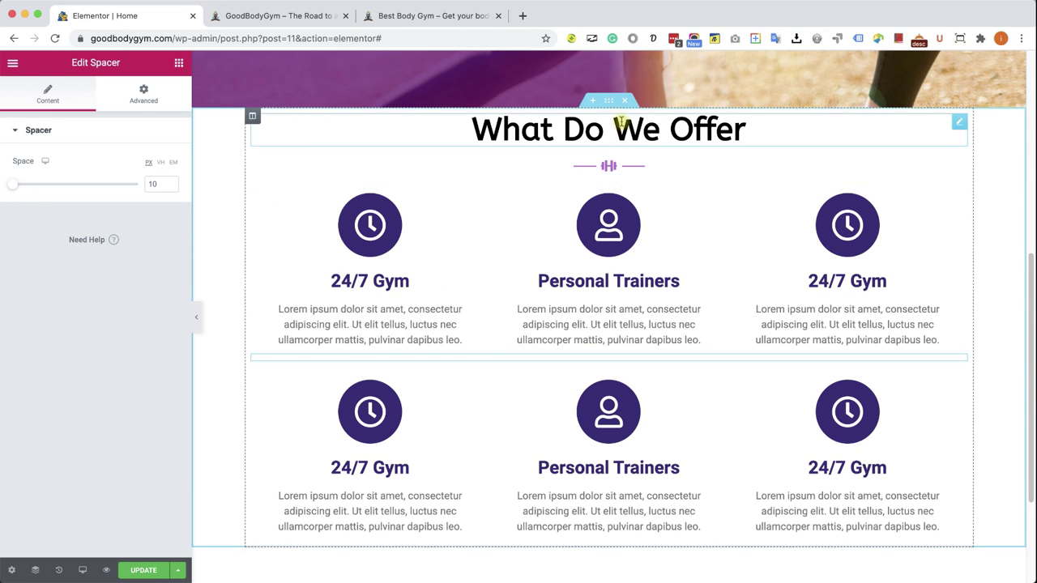
pyautogui.click(179, 63)
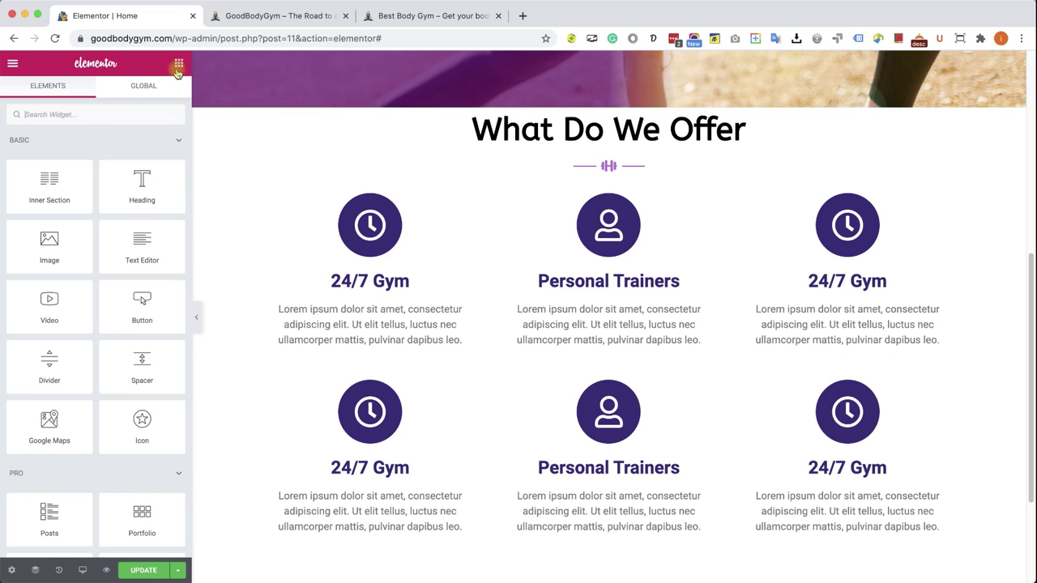
pyautogui.moveTo(129, 358); pyautogui.dragTo(453, 117)
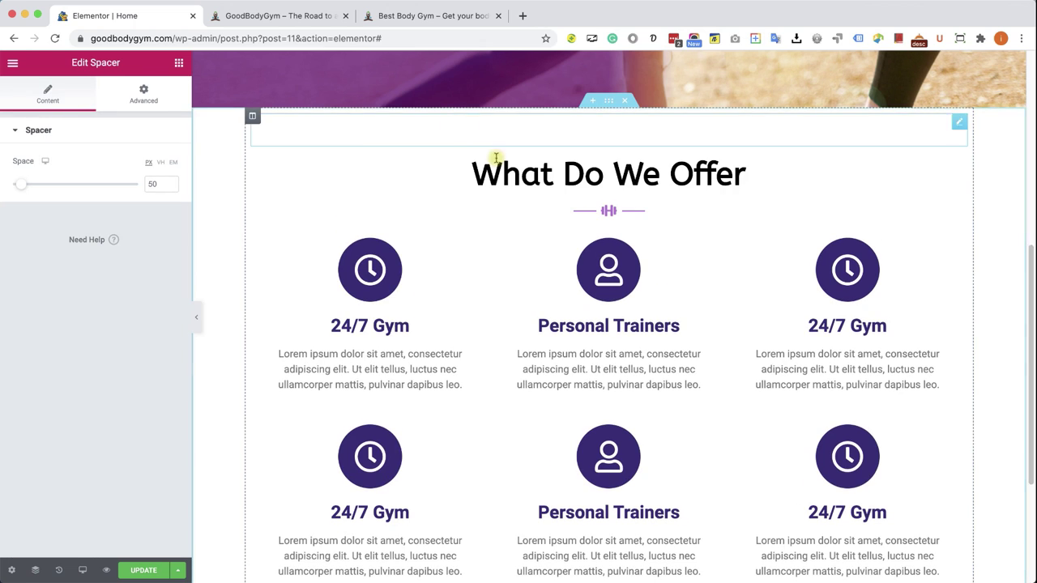
pyautogui.rightClick(461, 132)
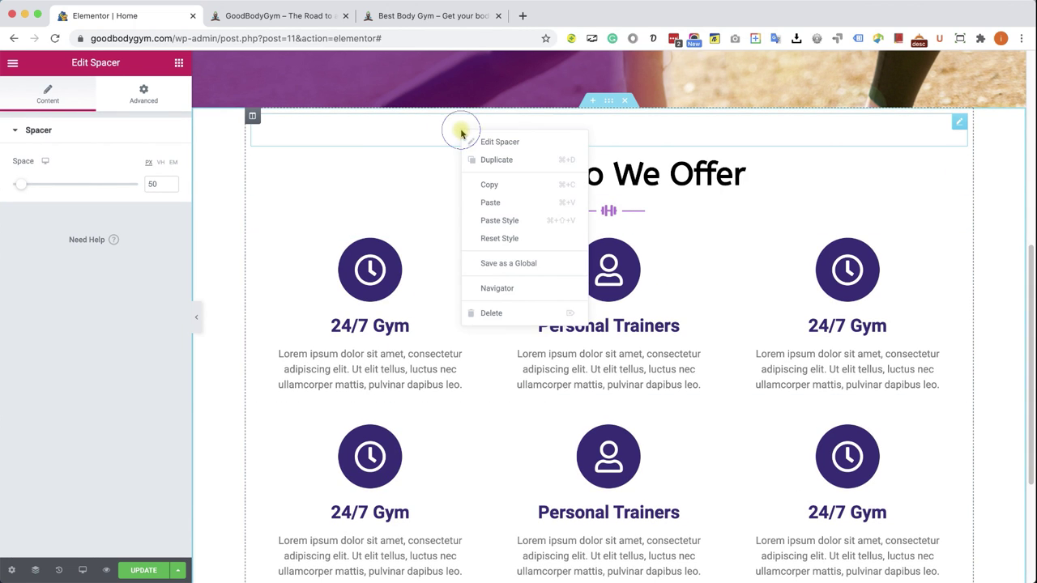
pyautogui.click(511, 313)
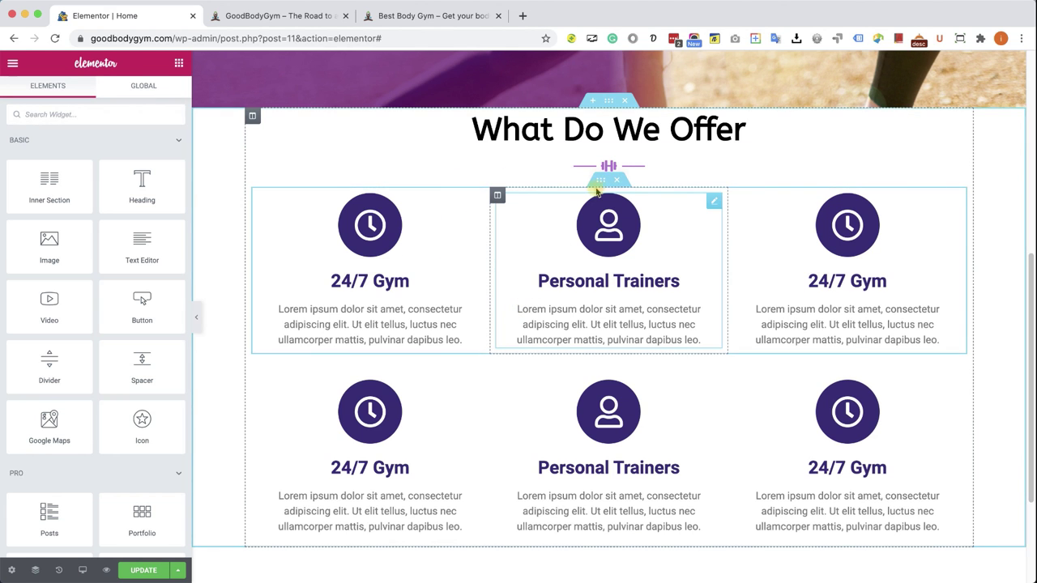
# Step: Give the section a grey Classic background colour
pyautogui.click(608, 102)
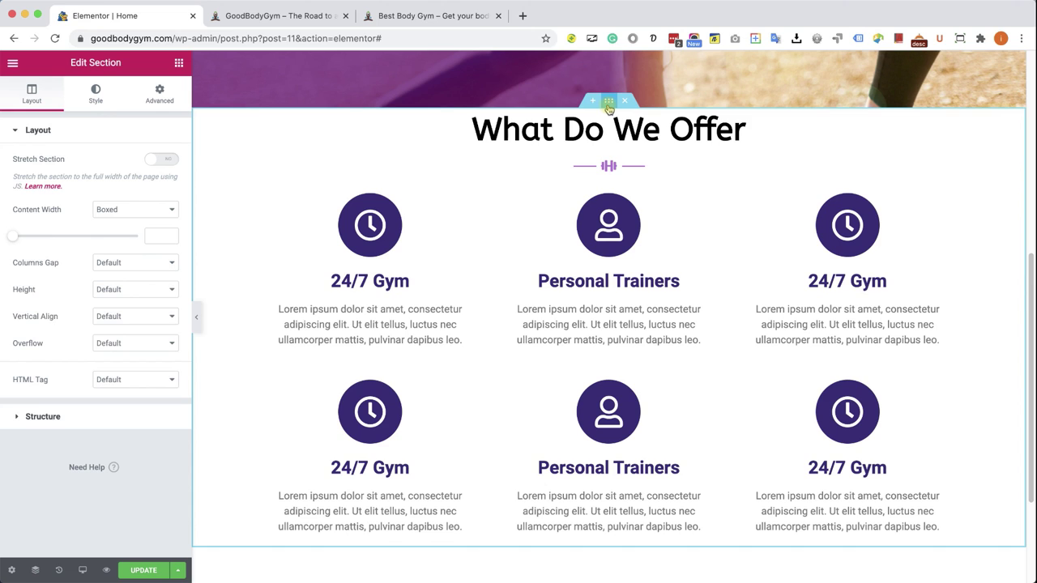
pyautogui.click(166, 99)
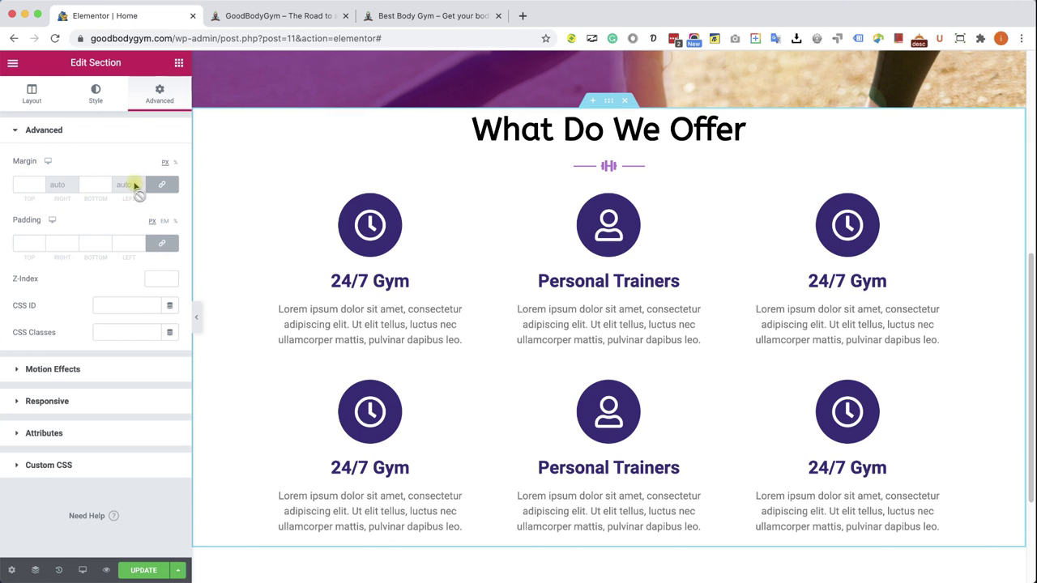
pyautogui.click(96, 95)
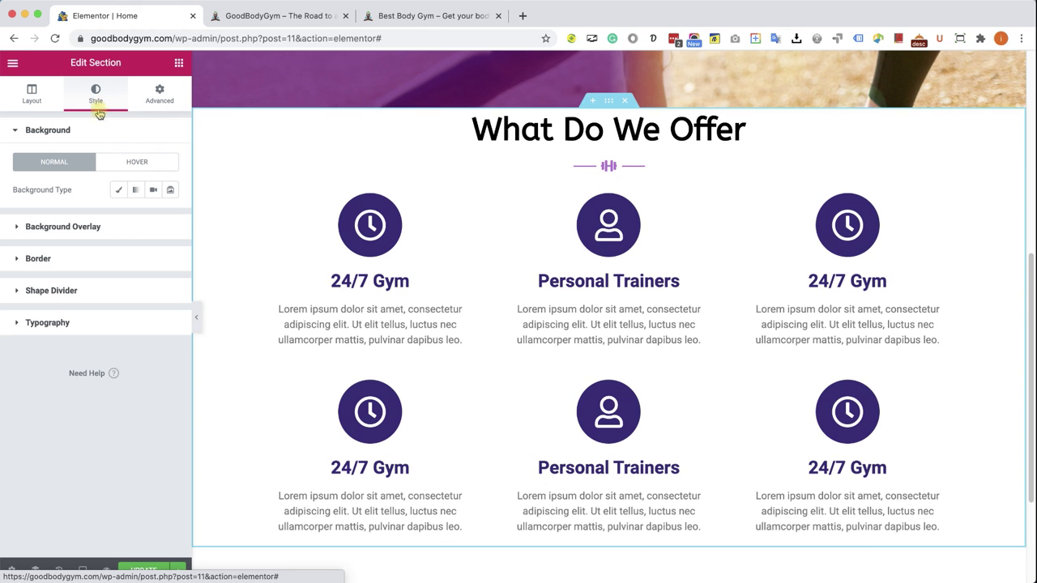
pyautogui.click(118, 190)
pyautogui.click(149, 219)
pyautogui.moveTo(116, 290); pyautogui.dragTo(63, 316)
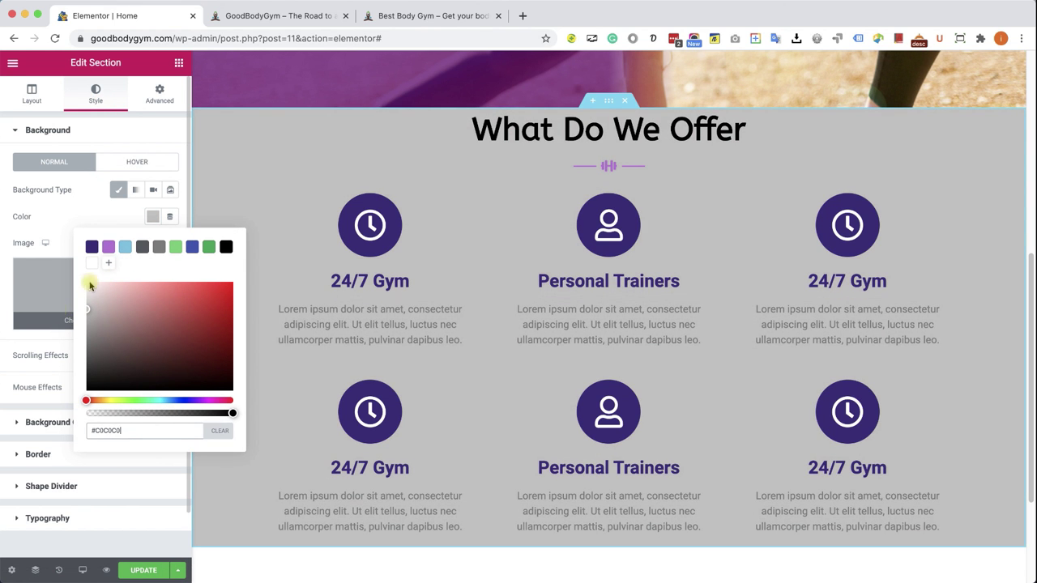
pyautogui.click(153, 218)
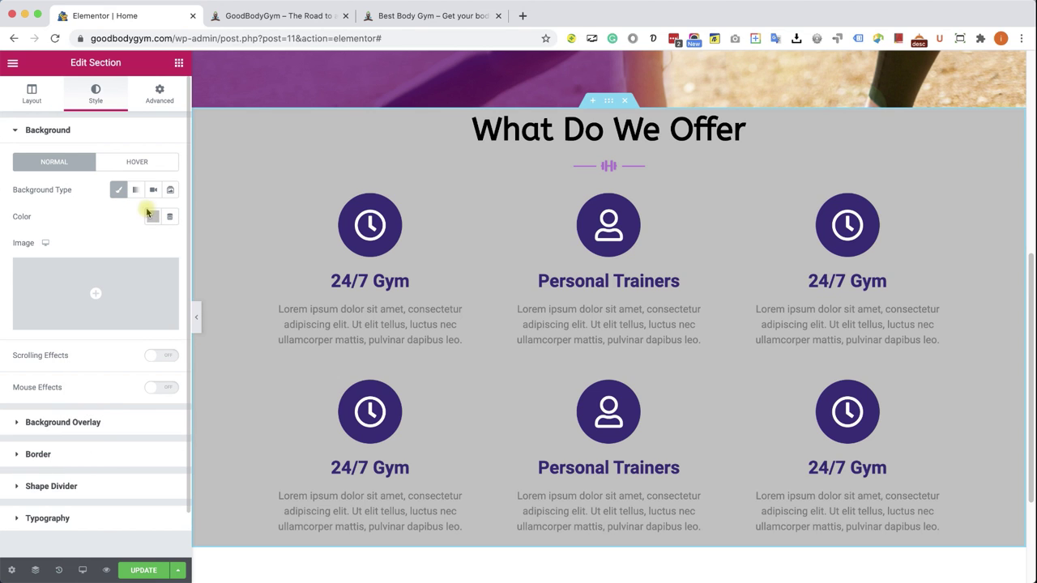
# Step: Clear the section margin and set unlinked top and bottom padding to 50
pyautogui.click(159, 100)
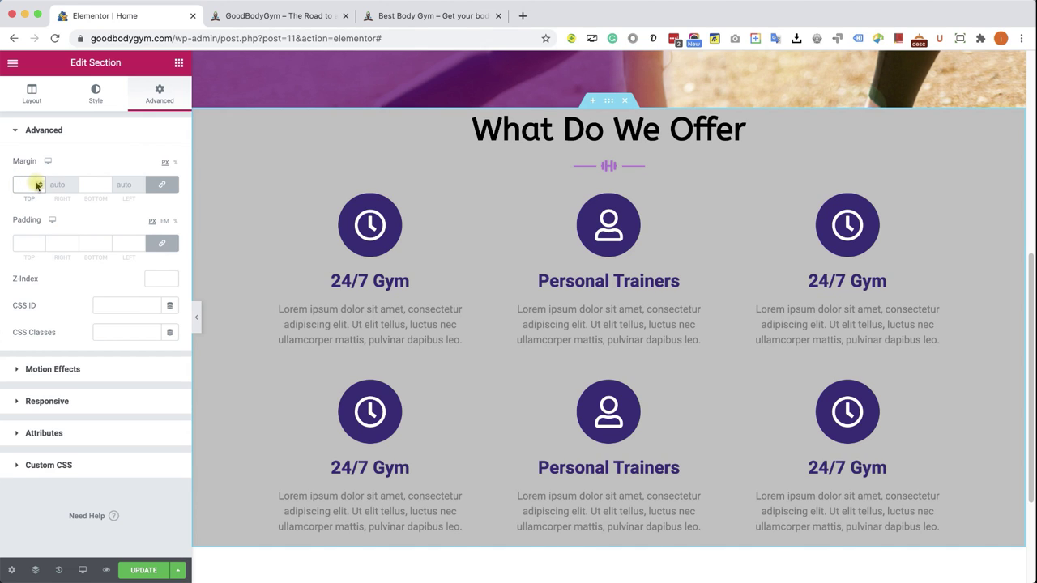
pyautogui.click(38, 185)
pyautogui.write('50')
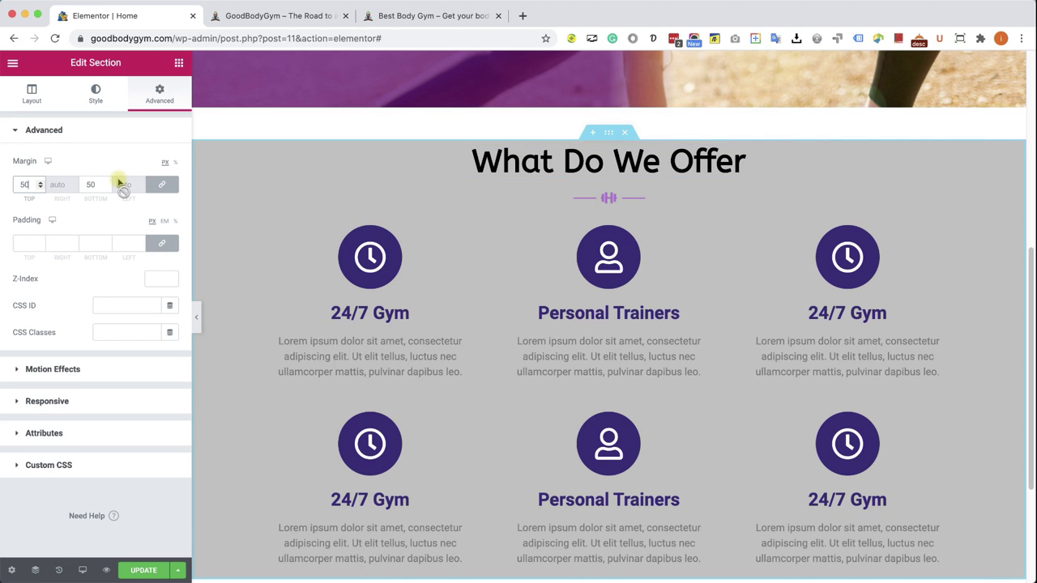
pyautogui.press('BackSpace')
pyautogui.press('BackSpace')
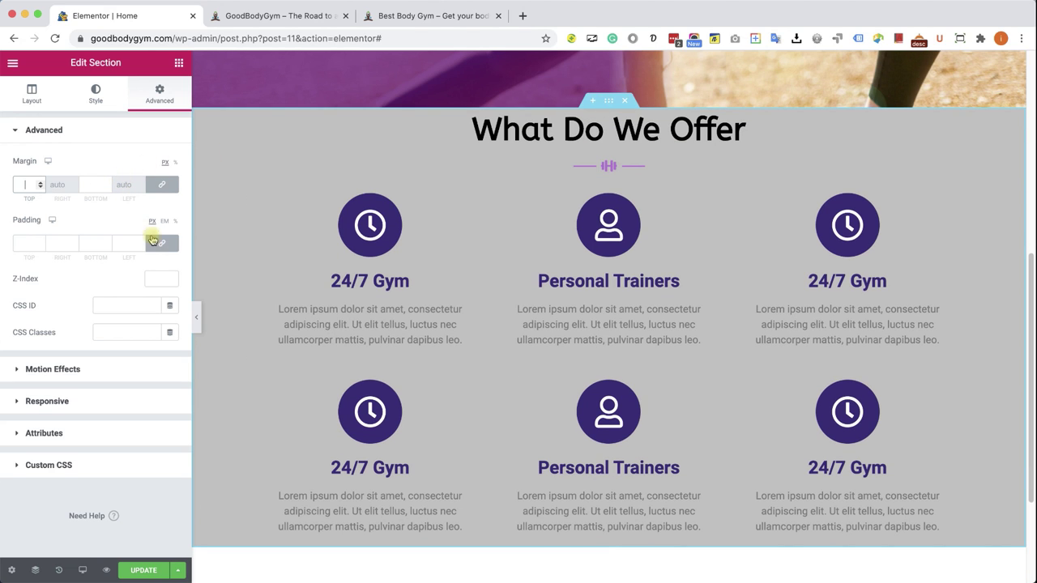
pyautogui.click(162, 243)
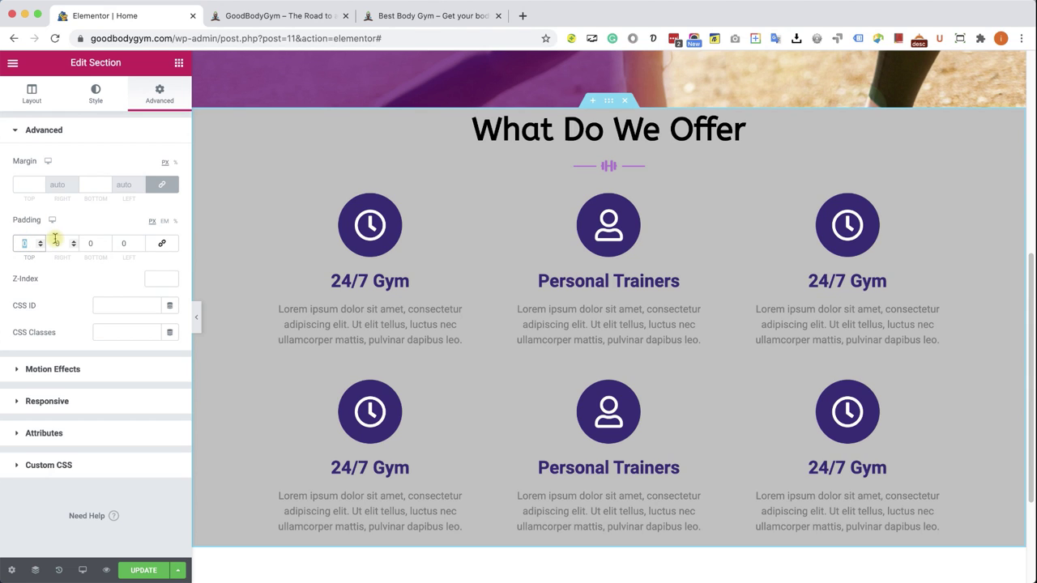
pyautogui.write('50')
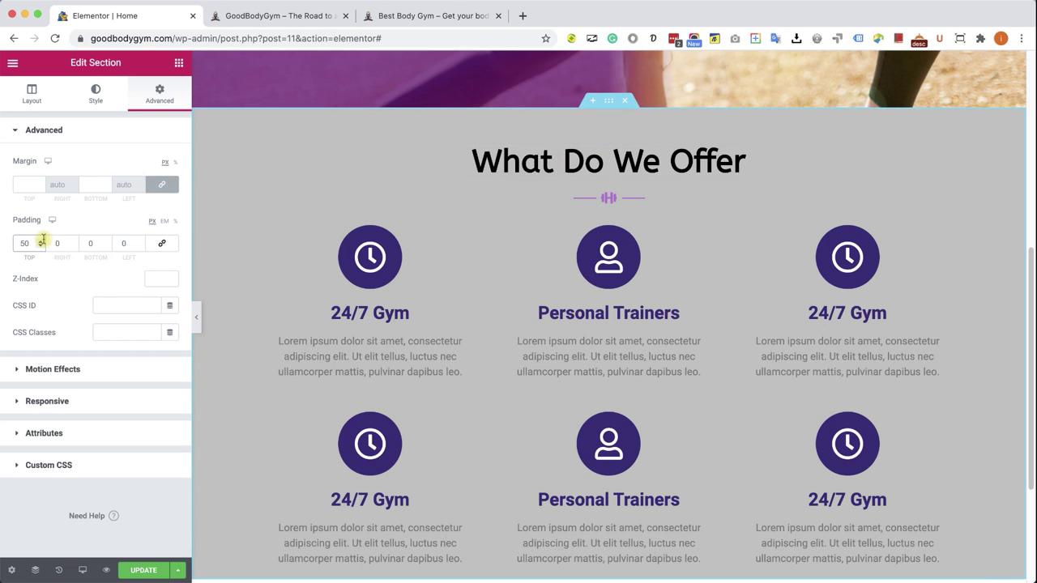
pyautogui.click(88, 243)
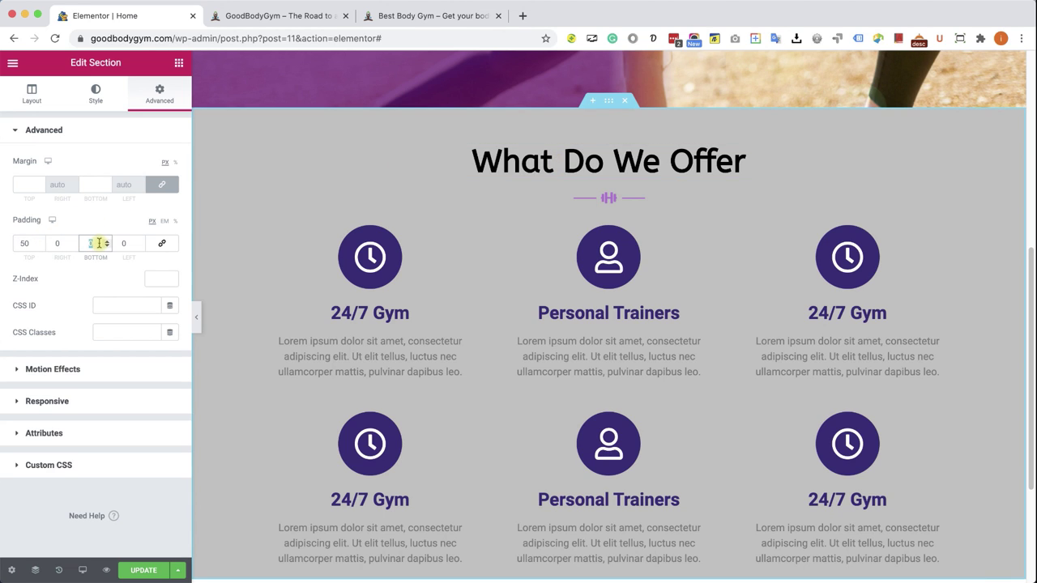
pyautogui.write('50')
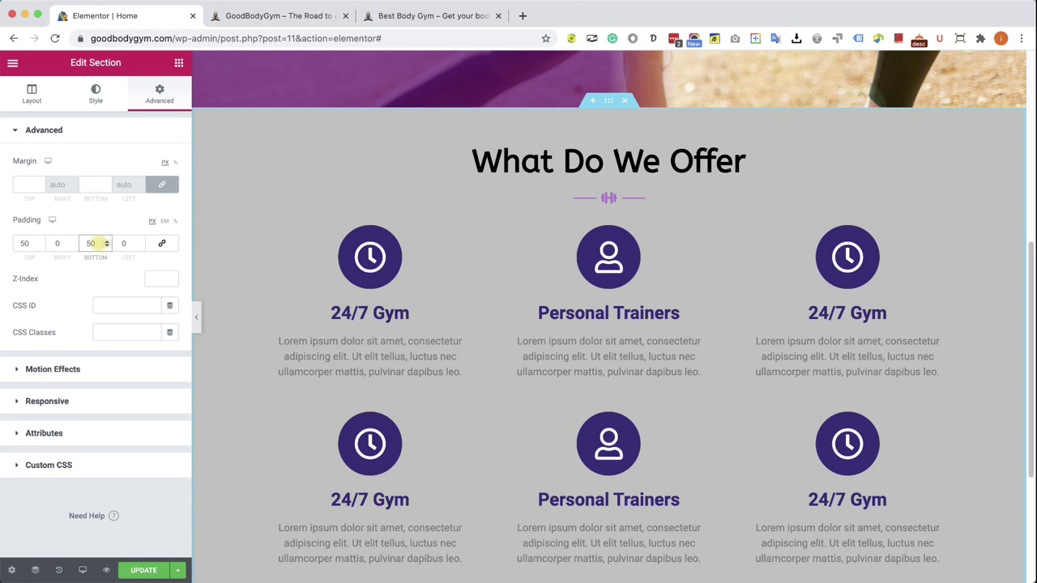
pyautogui.scroll(-2, 332, 470)
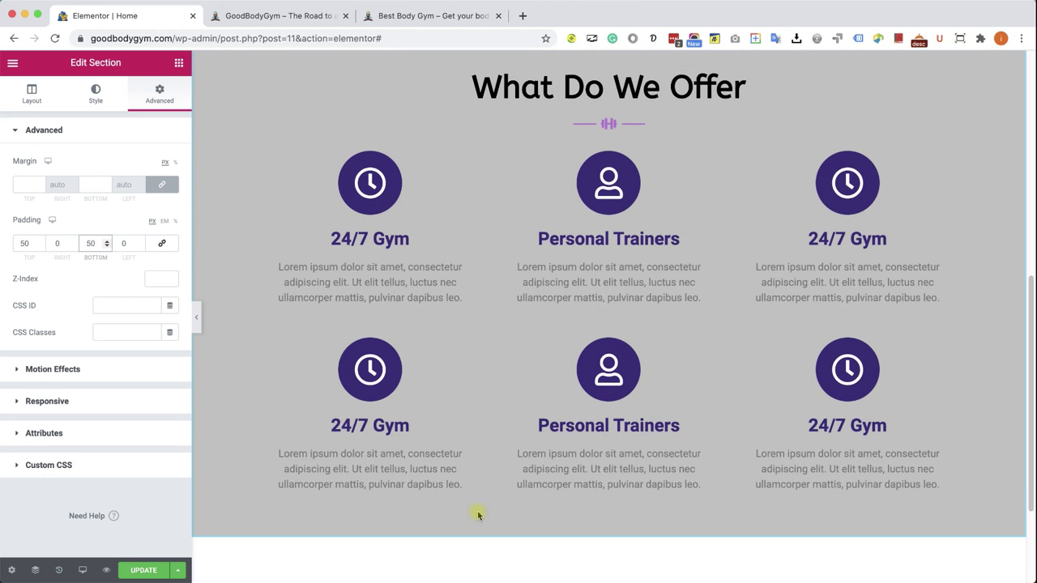
pyautogui.scroll(2, 478, 516)
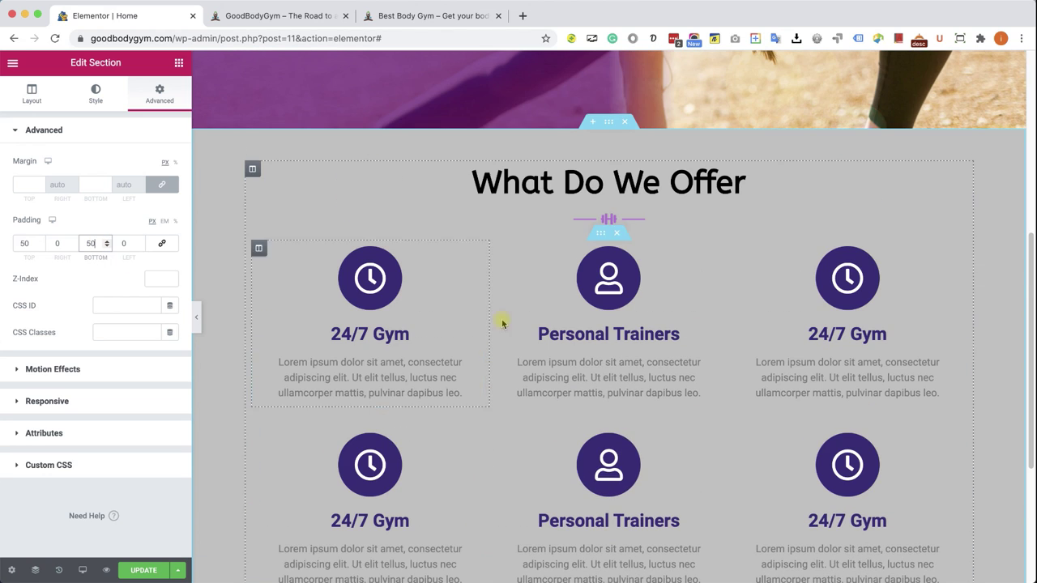
# Step: Remove the grey background, save the page, and preview it with the panel hidden
pyautogui.click(99, 97)
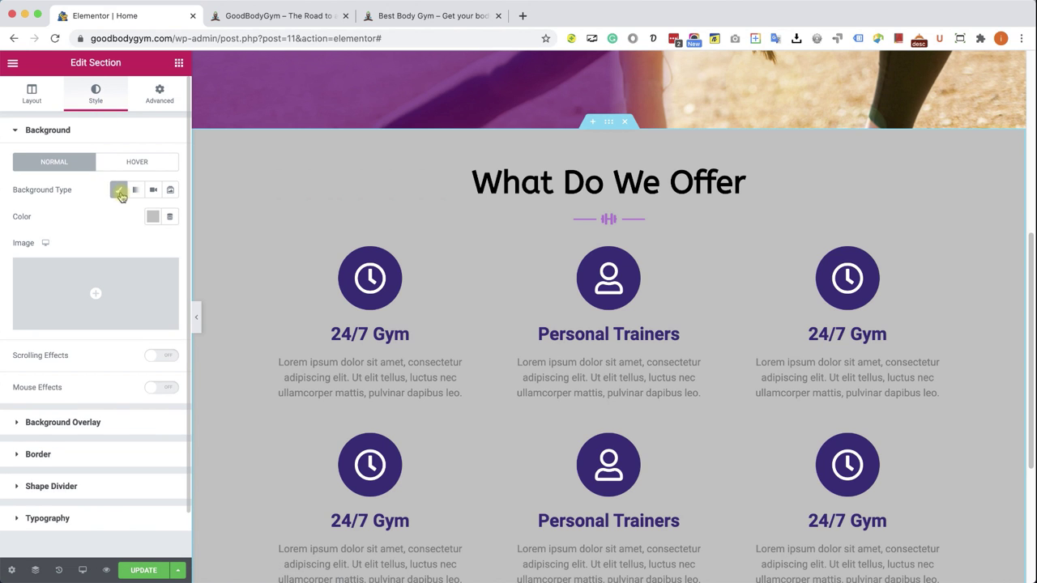
pyautogui.click(116, 190)
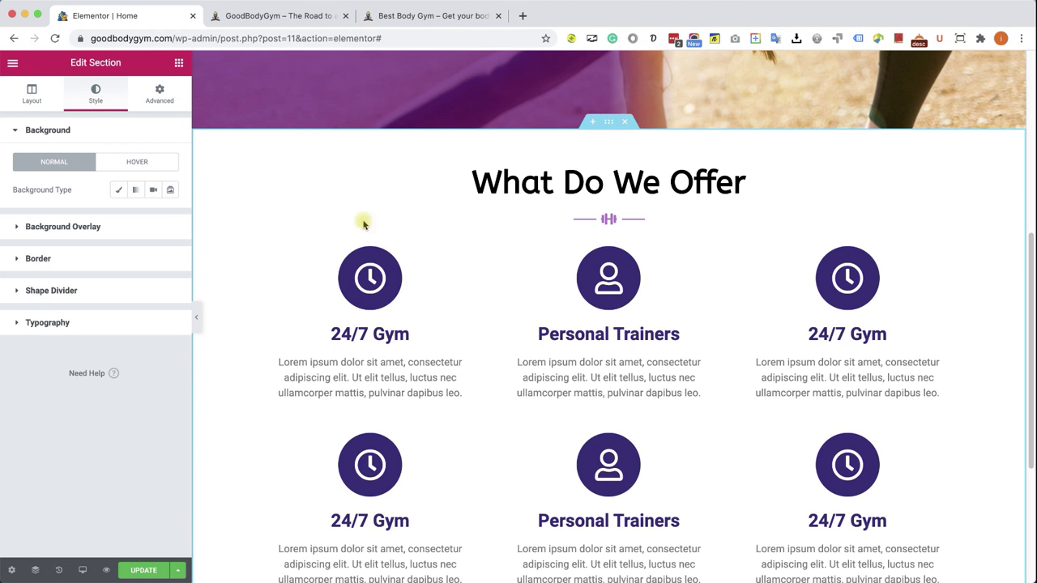
pyautogui.scroll(-1, 417, 227)
pyautogui.scroll(-3, 414, 237)
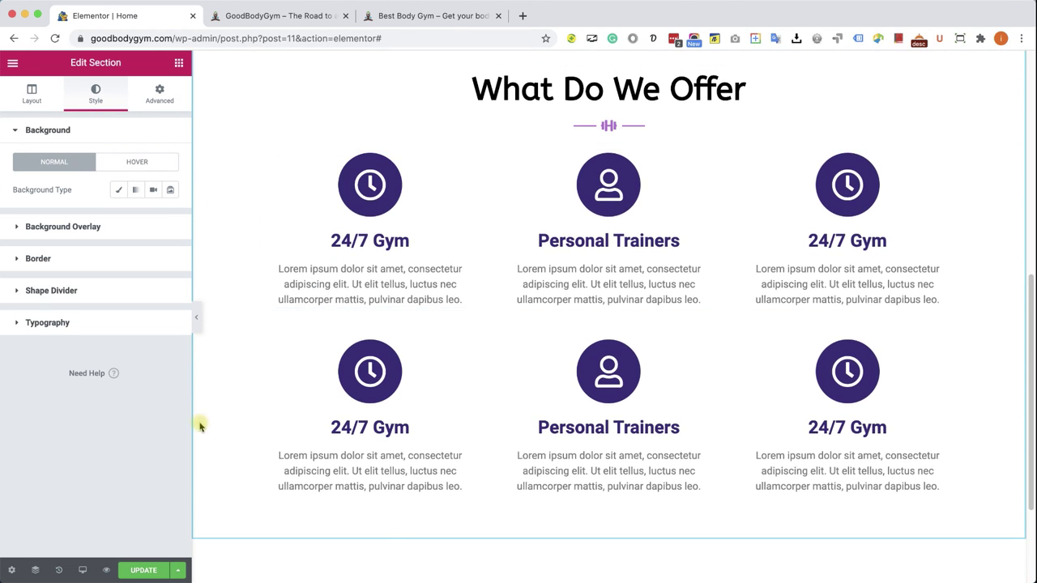
pyautogui.click(146, 571)
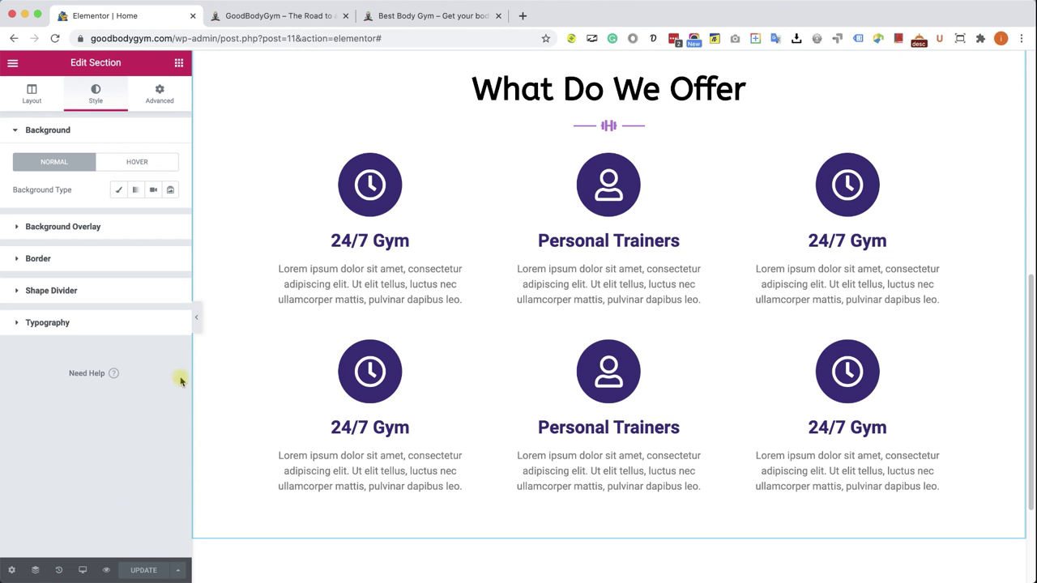
pyautogui.click(196, 321)
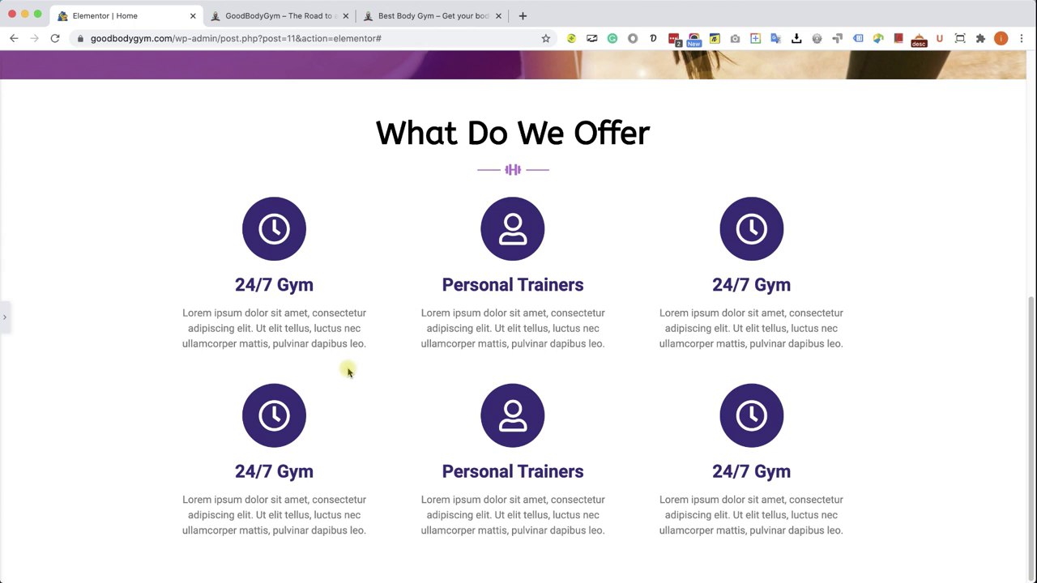
pyautogui.click(9, 320)
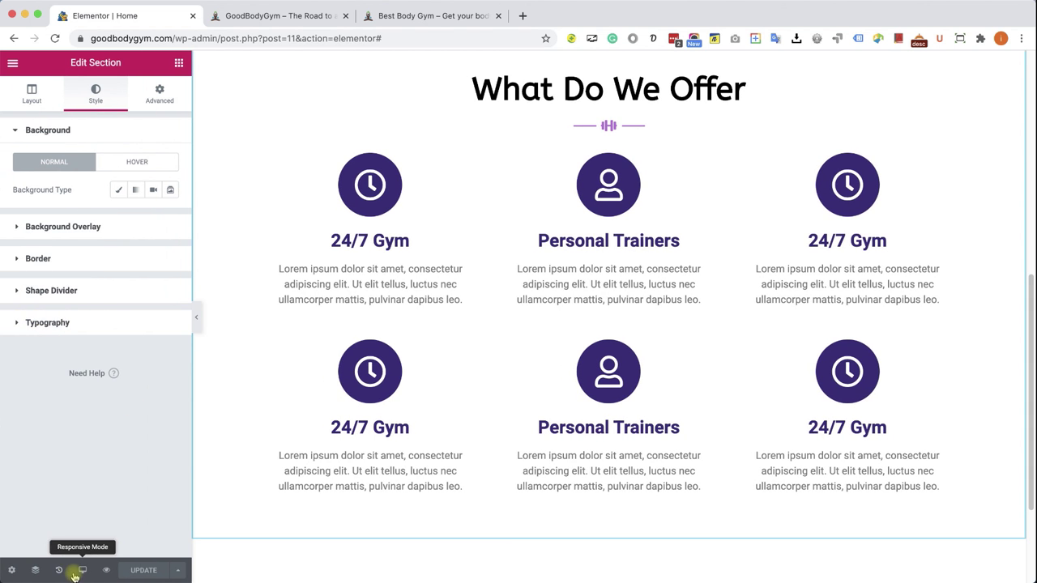
# Step: Switch the editor preview to Mobile and scroll down to the icon rows
pyautogui.moveTo(81, 570)
pyautogui.click(81, 538)
pyautogui.scroll(5, 645, 247)
pyautogui.scroll(-5, 631, 275)
pyautogui.scroll(-7, 629, 294)
pyautogui.scroll(-5, 628, 294)
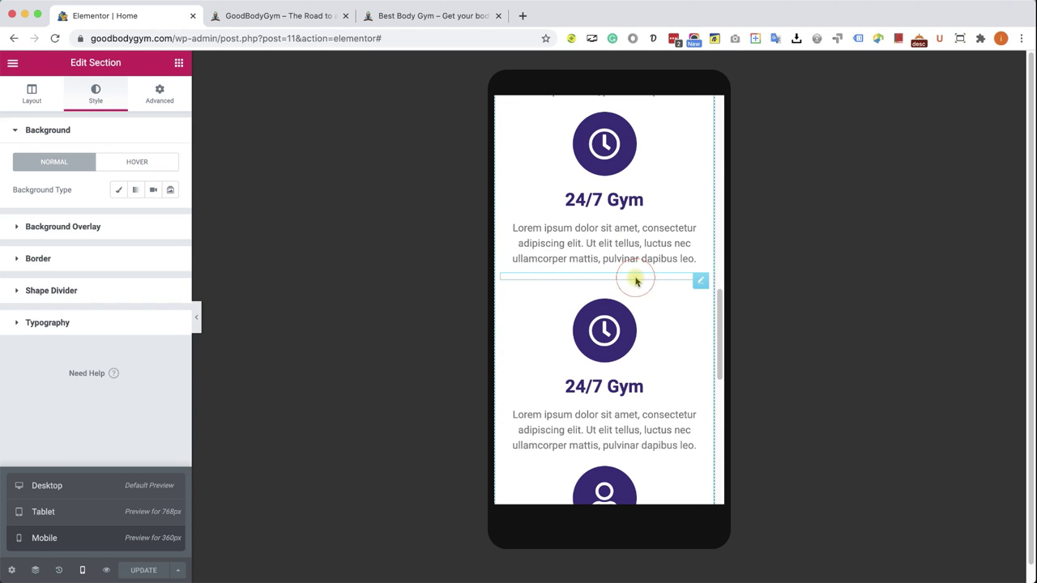
# Step: Enable Hide On Mobile for the spacer between the icon rows
pyautogui.click(636, 280)
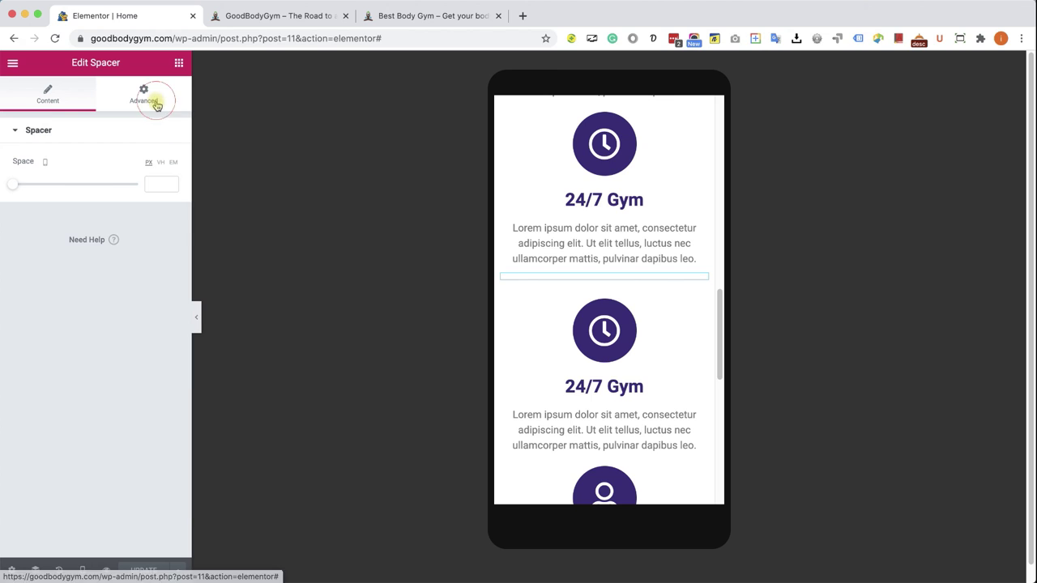
pyautogui.click(150, 98)
pyautogui.scroll(-3, 93, 463)
pyautogui.click(95, 415)
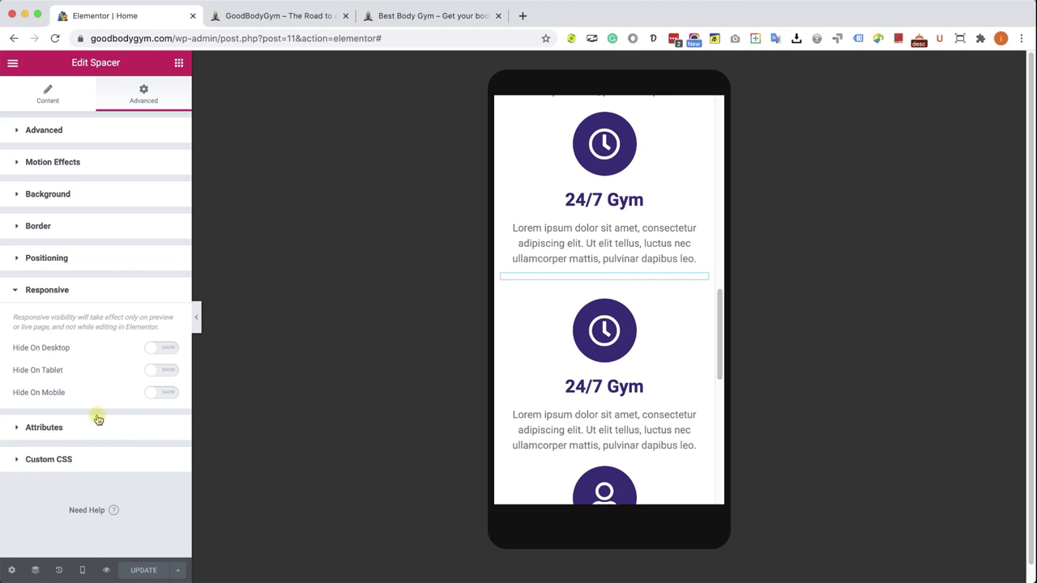
pyautogui.click(159, 395)
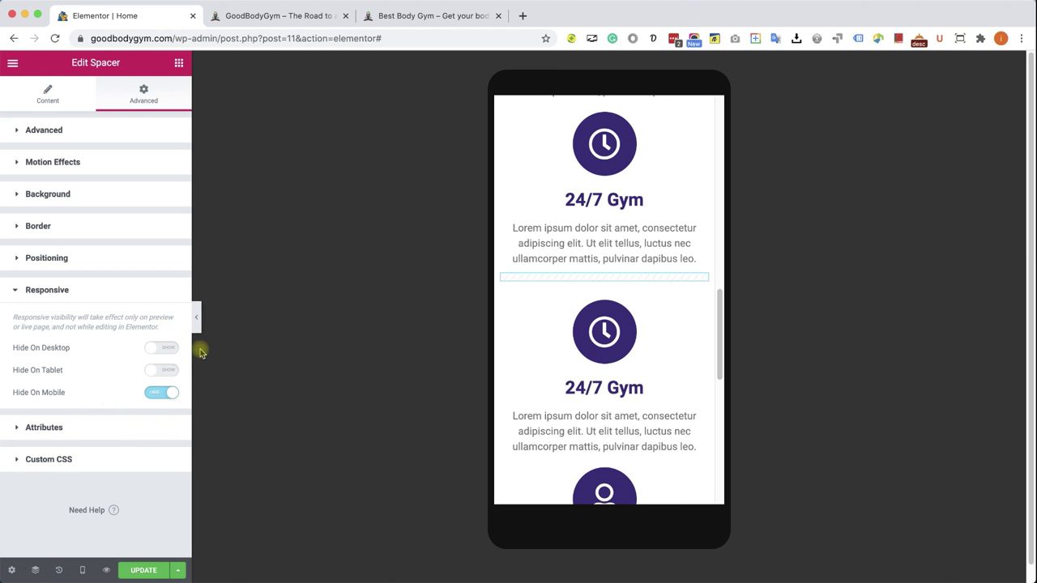
pyautogui.click(196, 316)
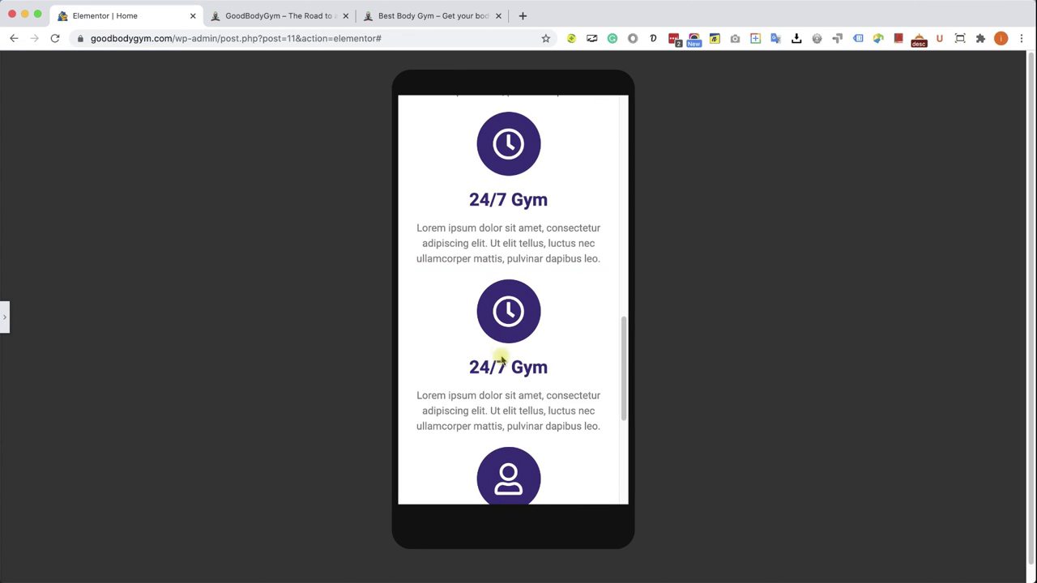
pyautogui.click(5, 317)
pyautogui.scroll(-3, 539, 343)
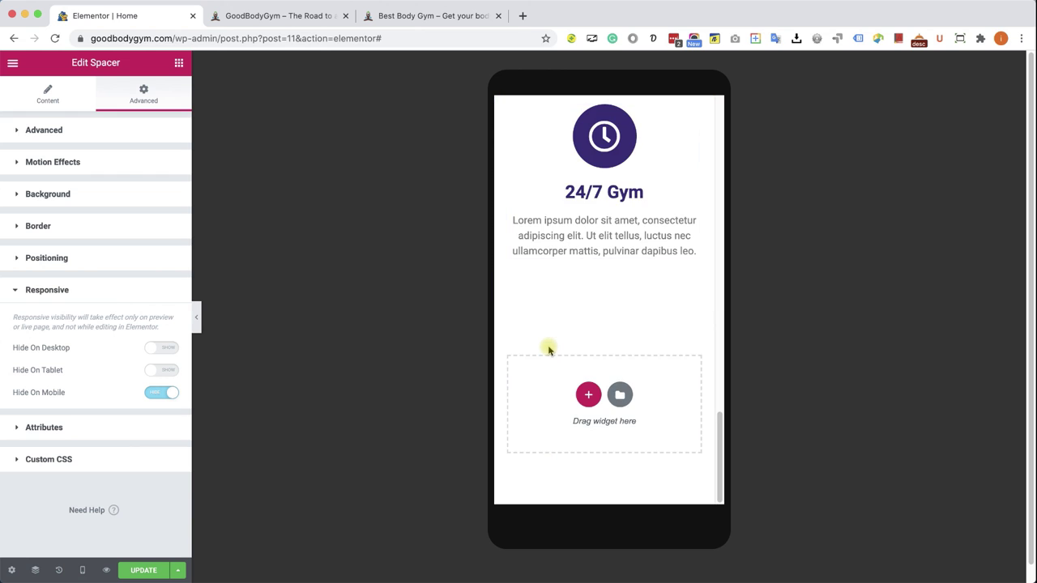
pyautogui.scroll(15, 549, 349)
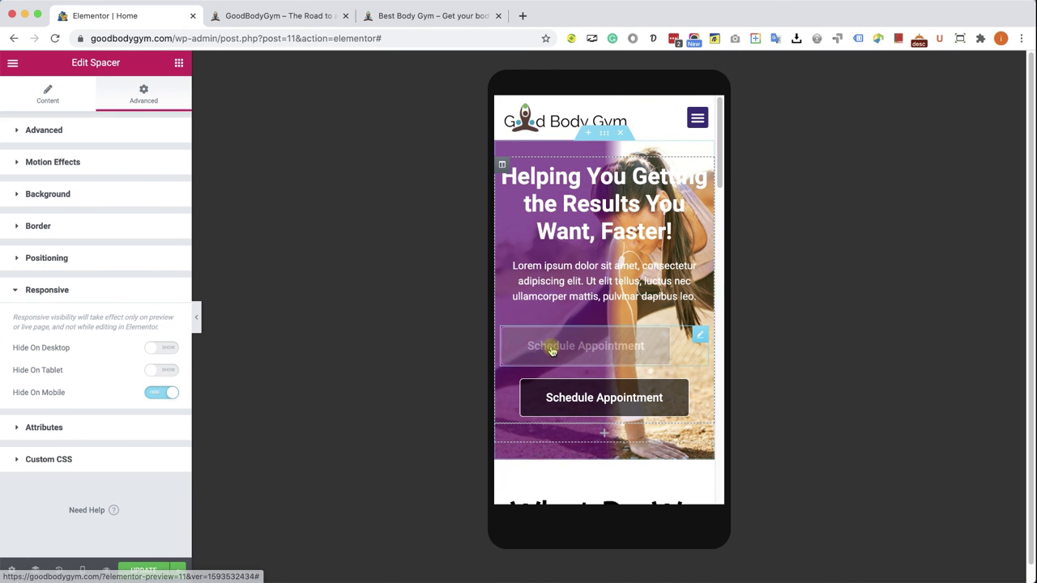
# Step: Return the preview to Desktop and check the six-box grid
pyautogui.moveTo(83, 559)
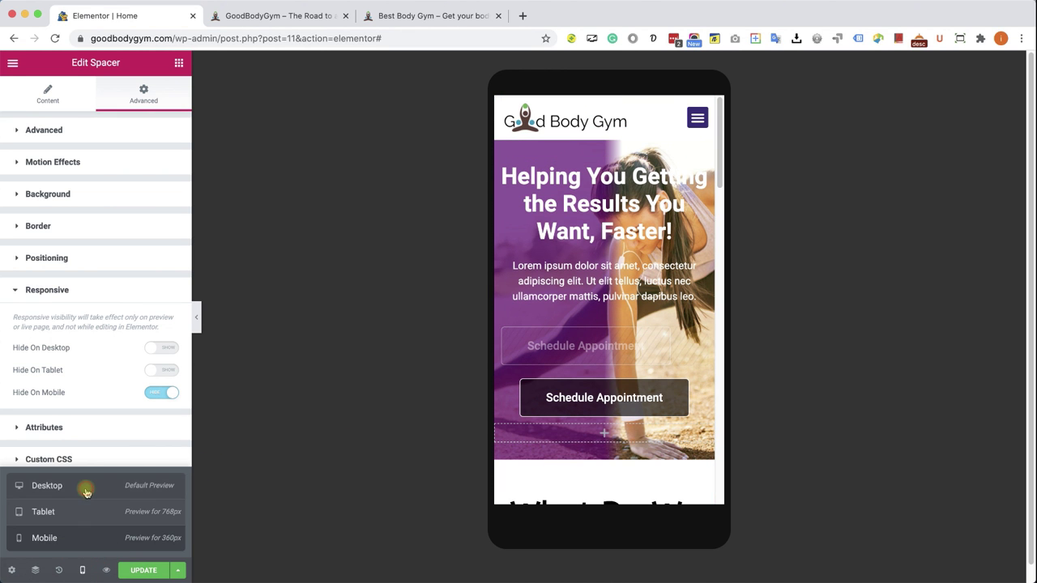
pyautogui.click(84, 486)
pyautogui.scroll(-7, 474, 370)
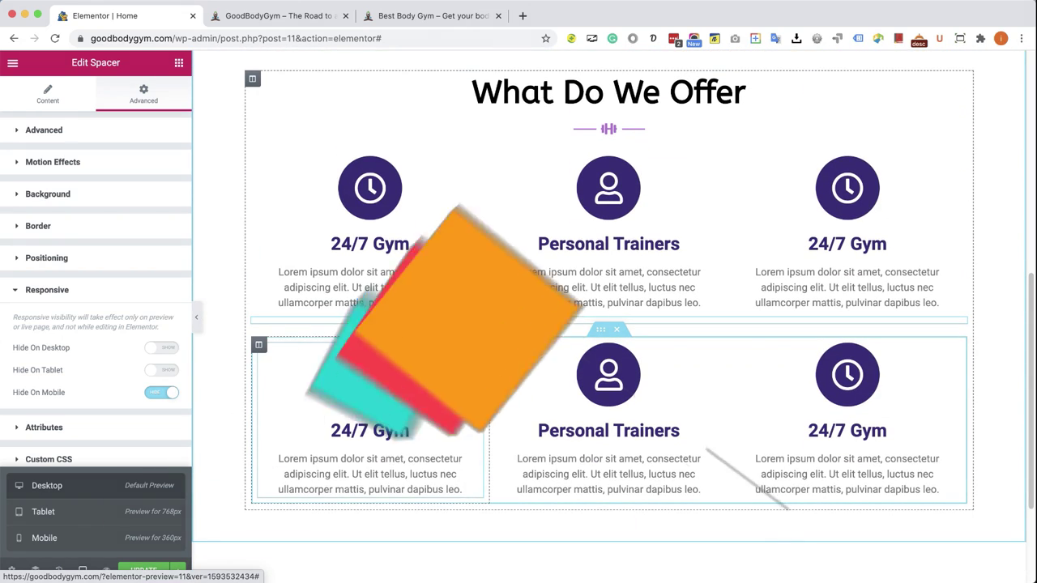
pyautogui.click(473, 371)
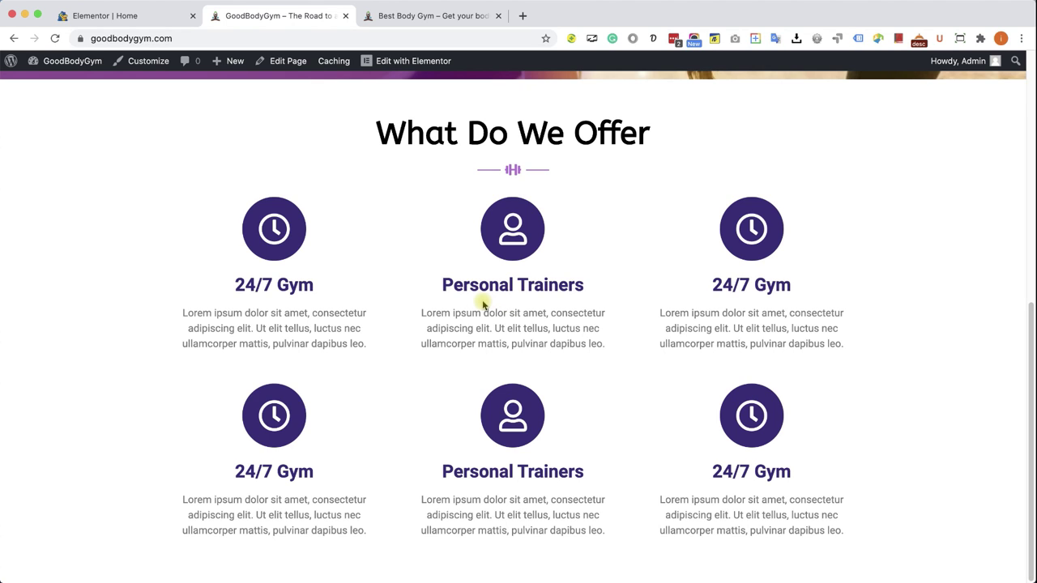
pyautogui.click(136, 19)
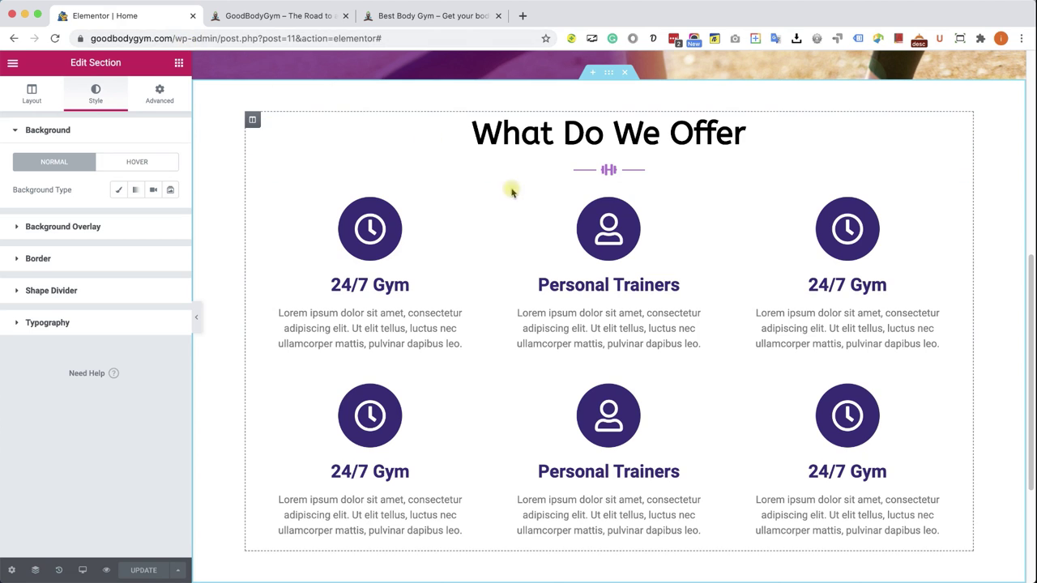
# Step: Make the first 24/7 Gym clock icon's secondary colour salmon pink
pyautogui.click(398, 240)
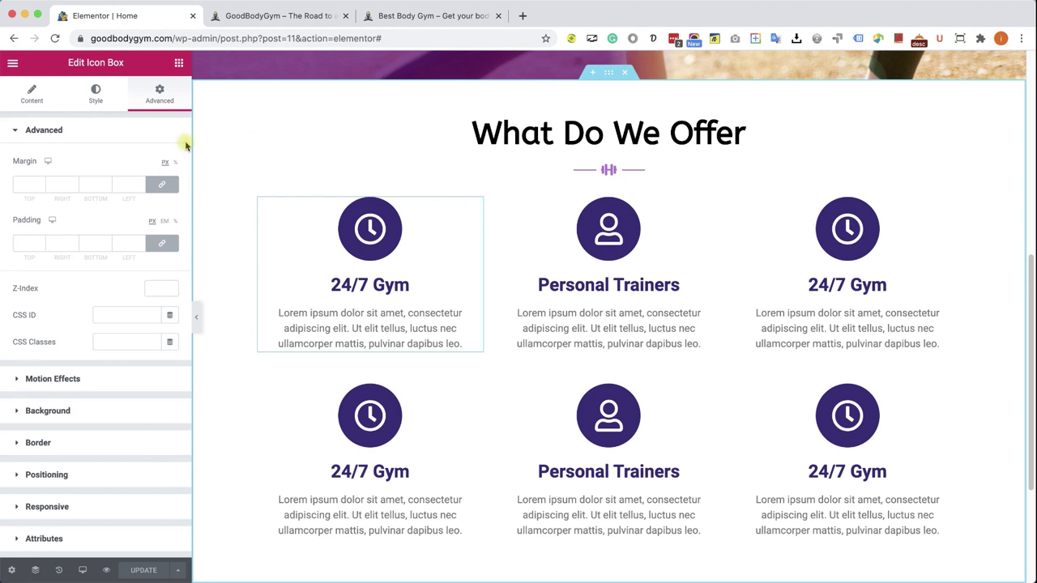
pyautogui.click(95, 93)
pyautogui.click(152, 216)
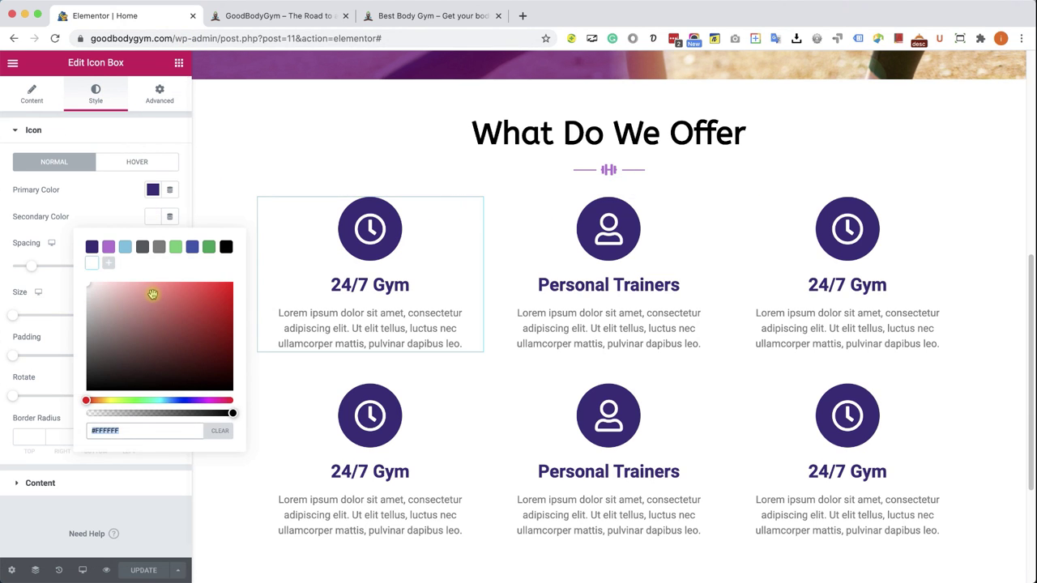
pyautogui.click(152, 294)
# Step: Increase the Personal Trainers icon spacing to 27 and enlarge its icon
pyautogui.click(636, 243)
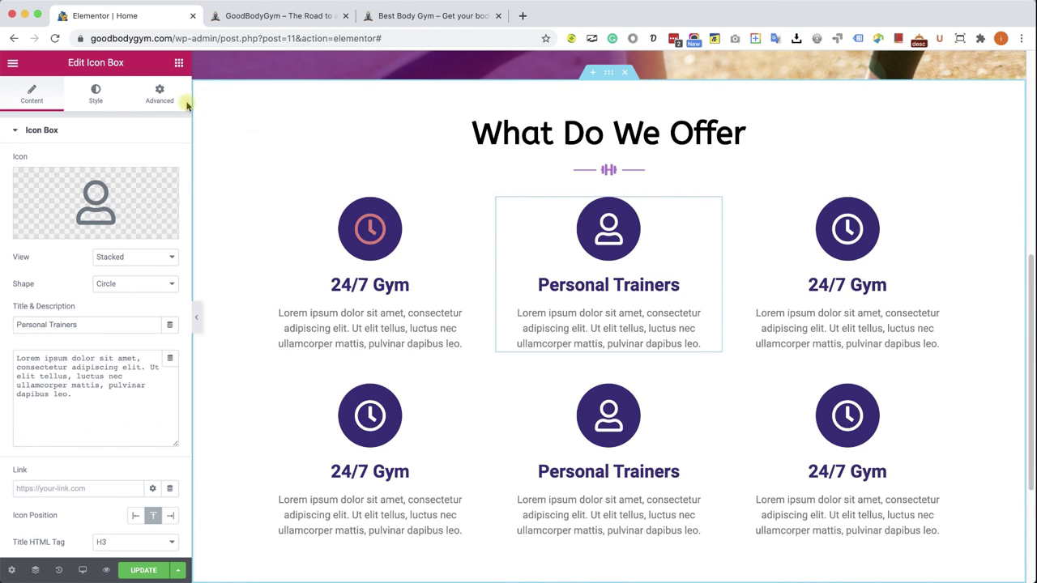
pyautogui.click(184, 101)
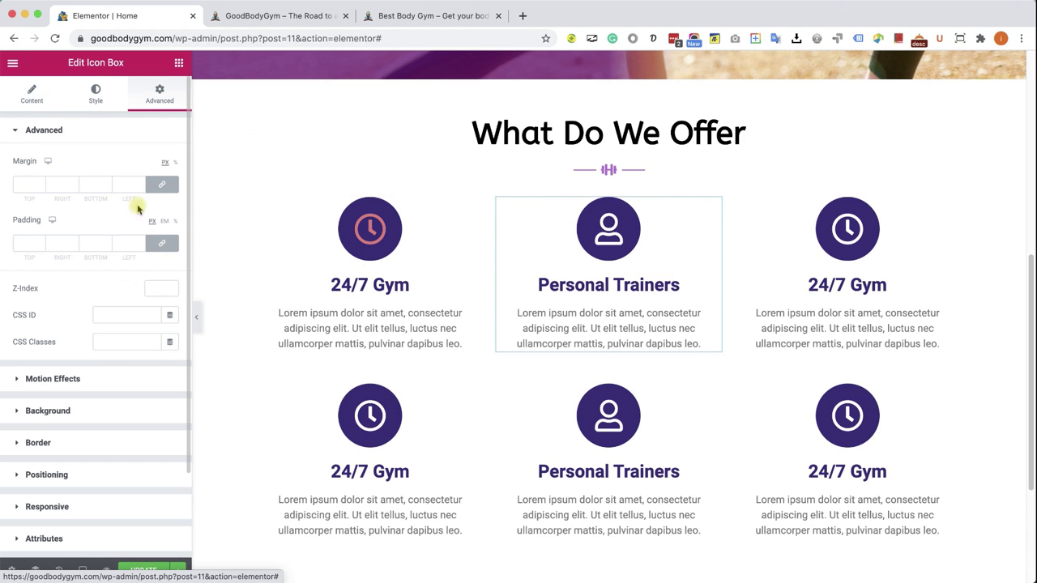
pyautogui.click(98, 97)
pyautogui.moveTo(35, 270); pyautogui.dragTo(70, 271)
pyautogui.click(17, 316)
pyautogui.moveTo(29, 324); pyautogui.dragTo(44, 323)
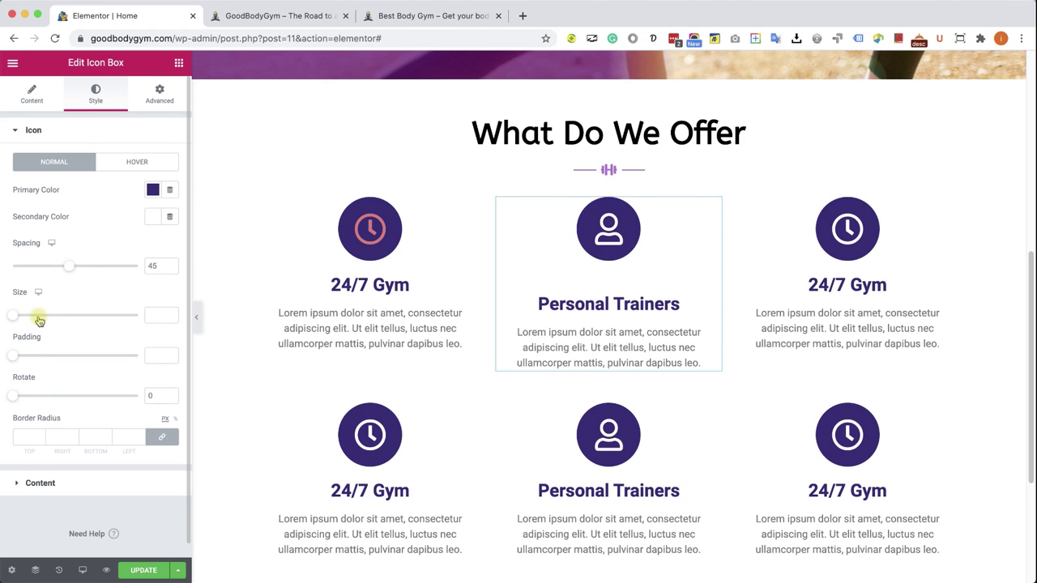
# Step: Enlarge the Personal Trainers title font while keeping it on one line
pyautogui.click(90, 490)
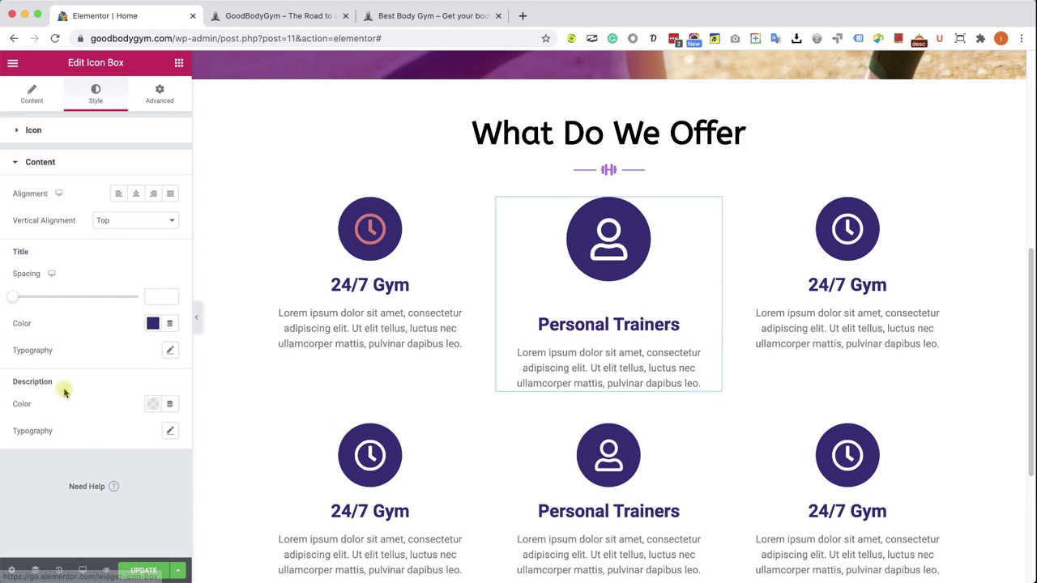
pyautogui.click(167, 352)
pyautogui.click(65, 433)
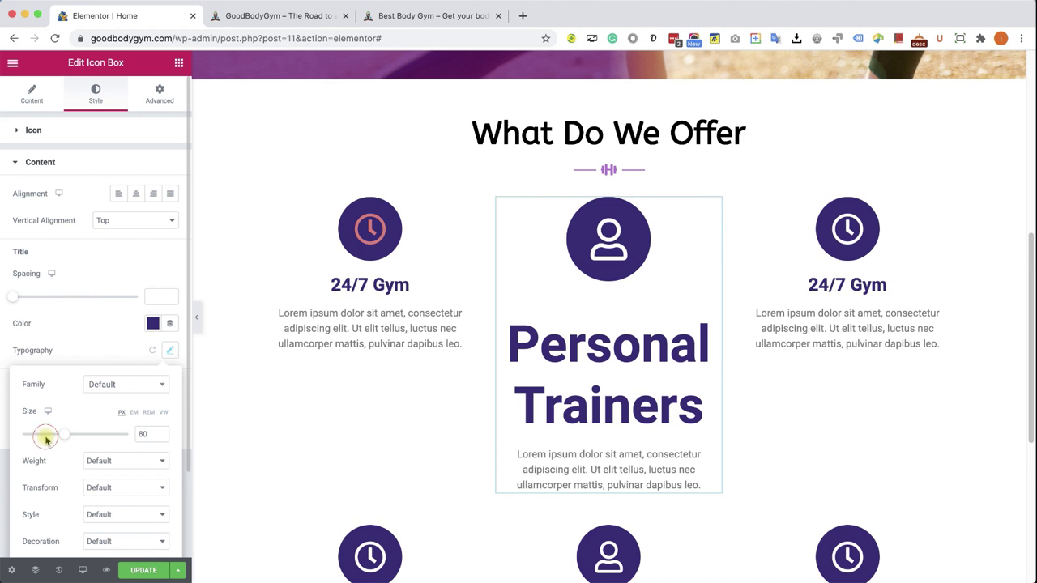
pyautogui.click(44, 435)
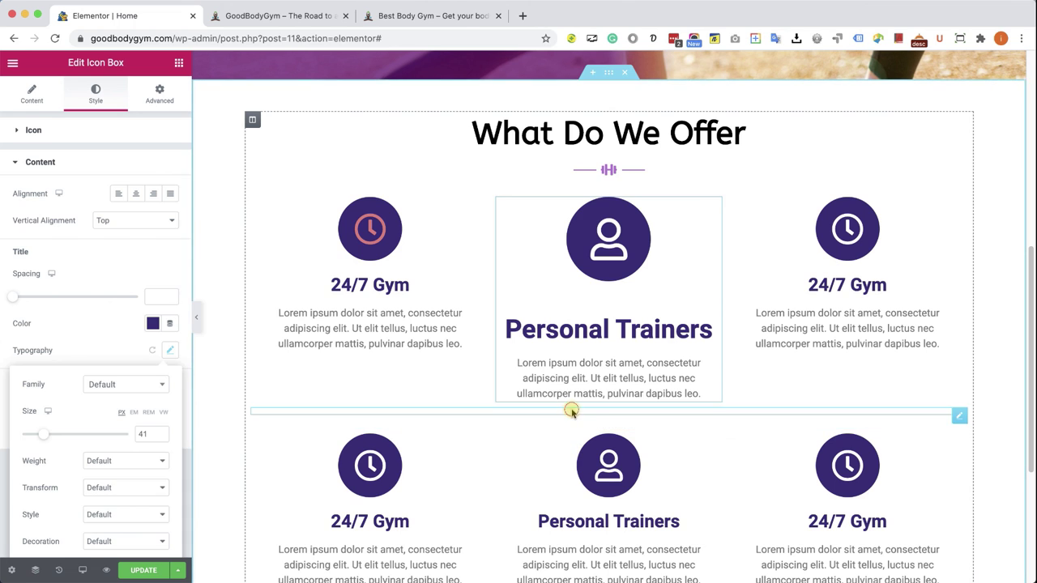
# Step: Set the spacer between the two rows to 76
pyautogui.click(571, 411)
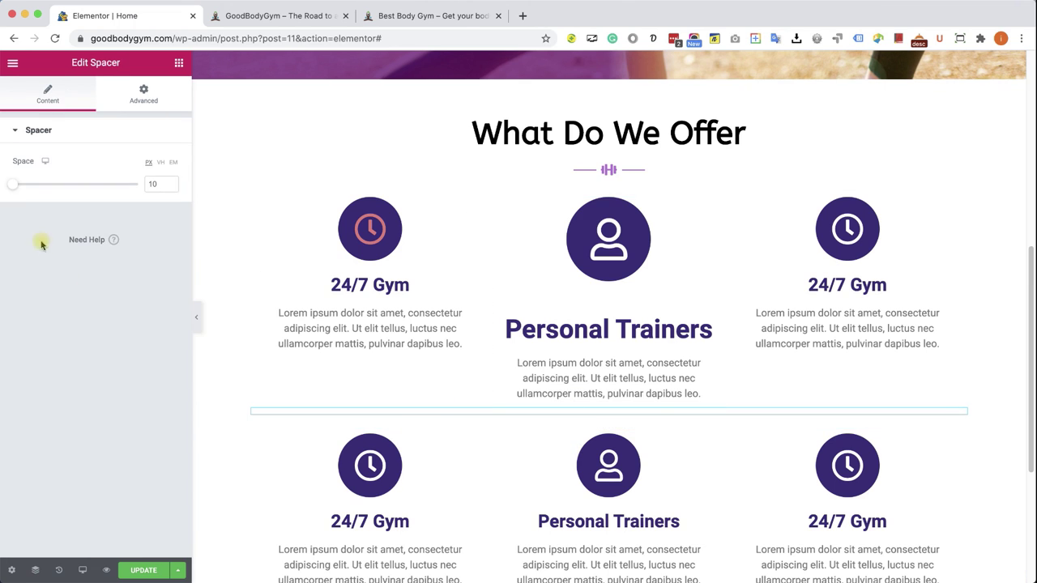
pyautogui.click(27, 185)
pyautogui.scroll(-5, 532, 307)
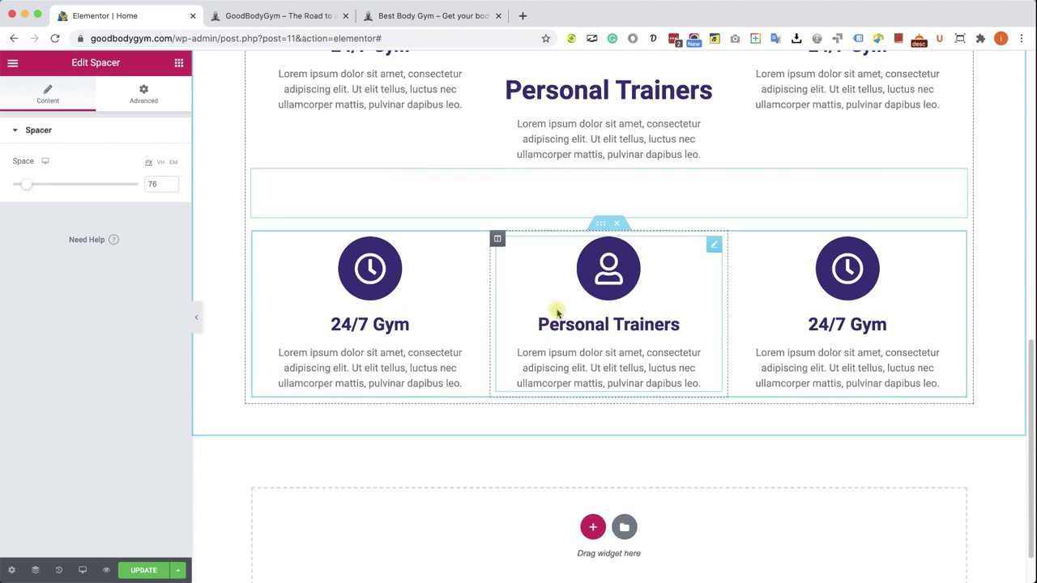
pyautogui.scroll(1, 559, 314)
# Step: Set the bottom-right 24/7 Gym icon view to Default, removing its circle
pyautogui.click(822, 352)
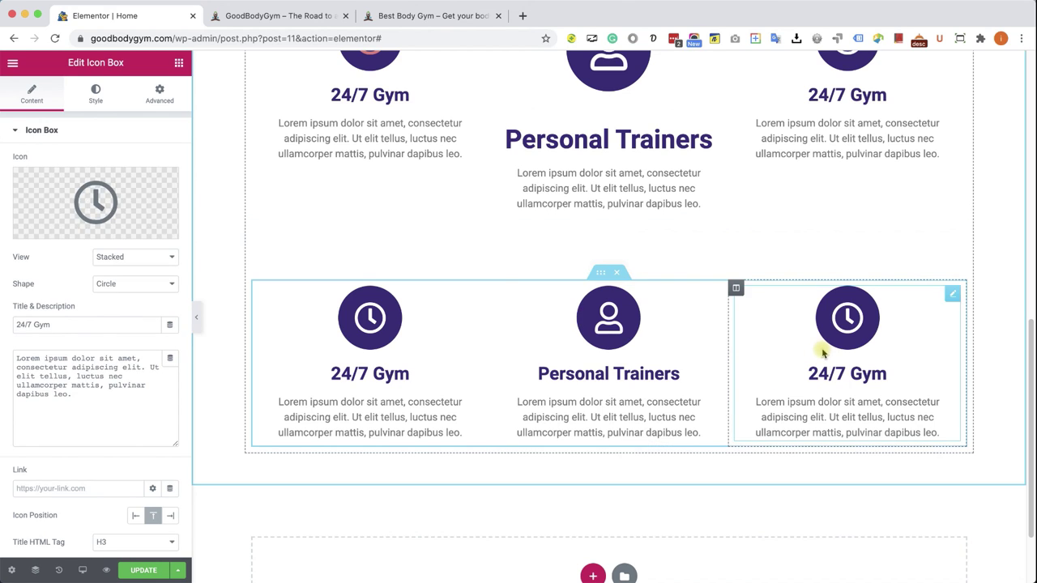
pyautogui.click(134, 257)
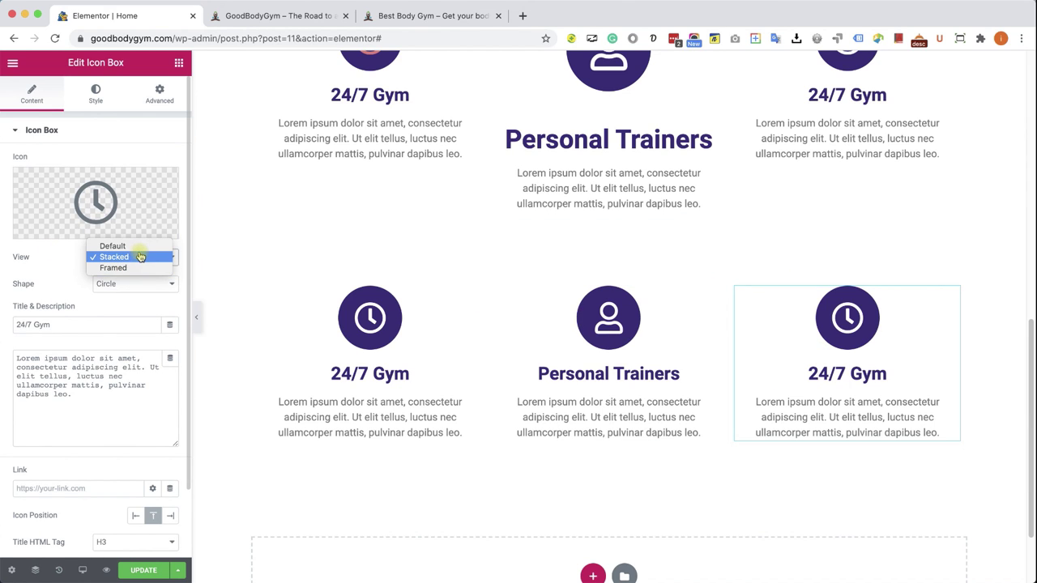
pyautogui.click(112, 246)
# Step: Give the bottom-left 24/7 Gym icon a Framed view with Square shape and Update the page
pyautogui.click(364, 328)
pyautogui.click(32, 95)
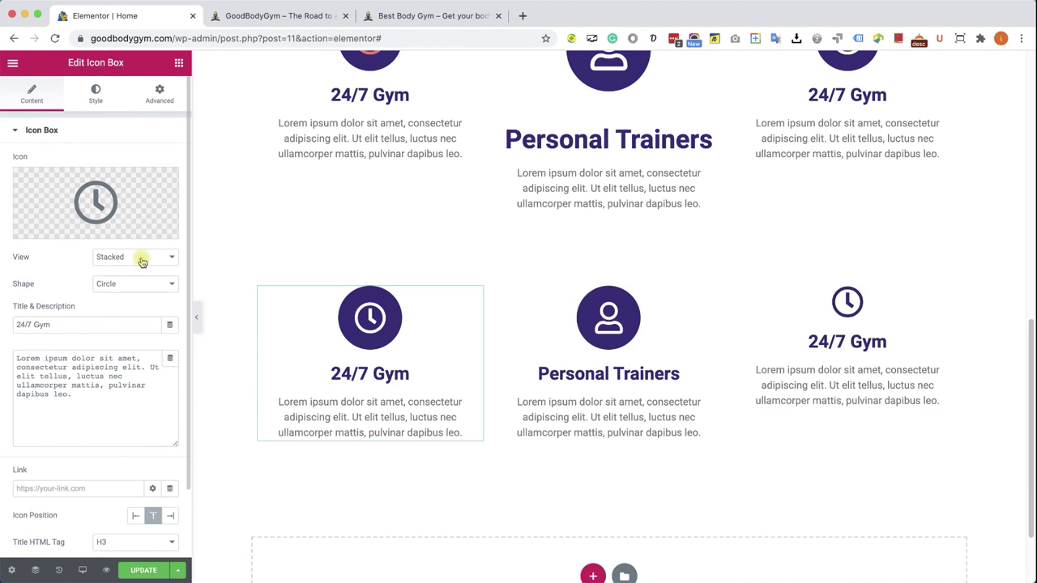
pyautogui.click(140, 260)
pyautogui.click(139, 268)
pyautogui.click(130, 284)
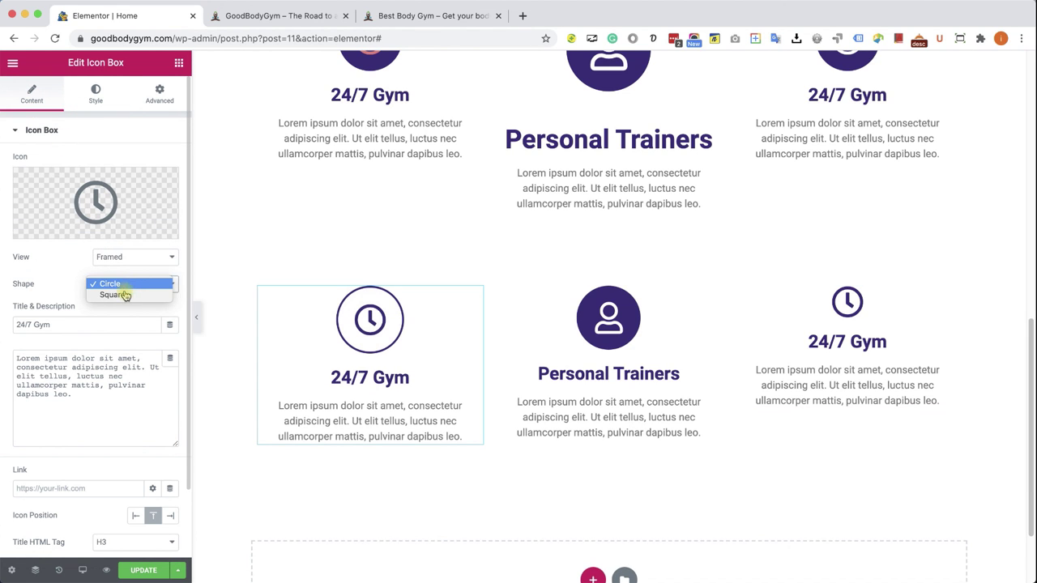
pyautogui.click(124, 295)
pyautogui.scroll(2, 572, 303)
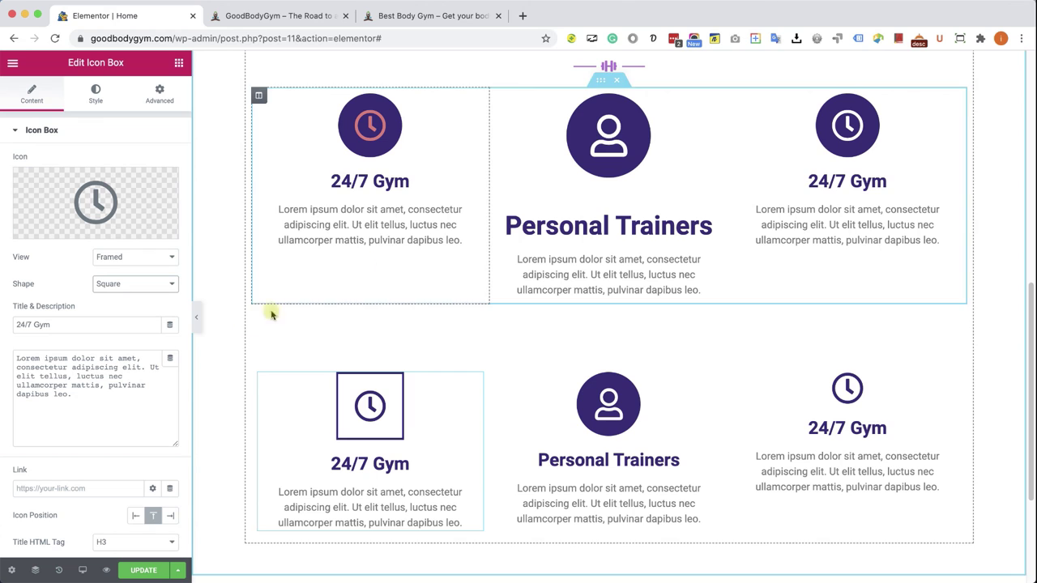
pyautogui.click(146, 571)
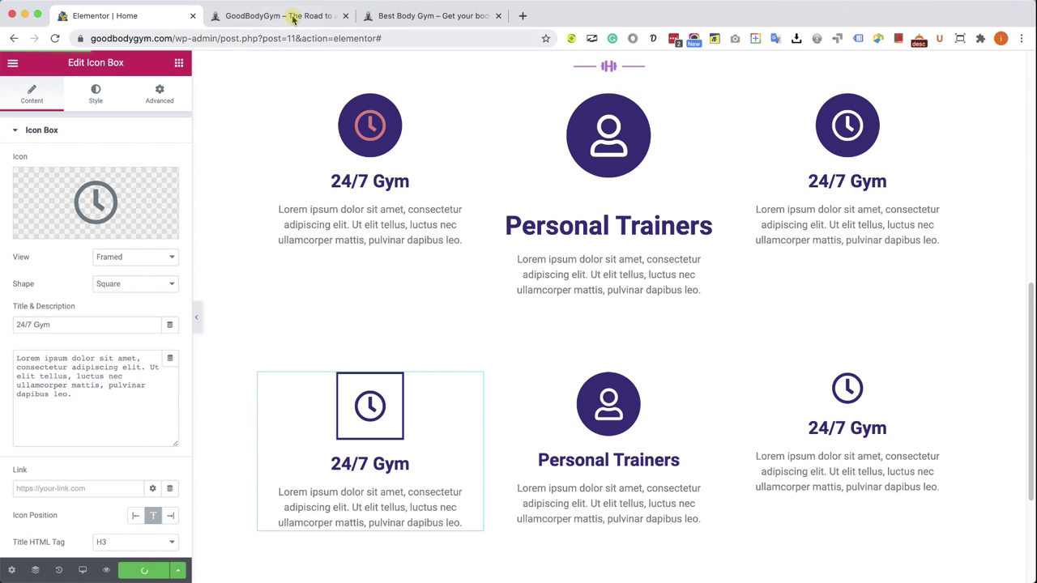
pyautogui.click(288, 15)
# Step: Reload goodbodygym.com to review the restyled icon boxes, then return to the Elementor editor
pyautogui.click(53, 38)
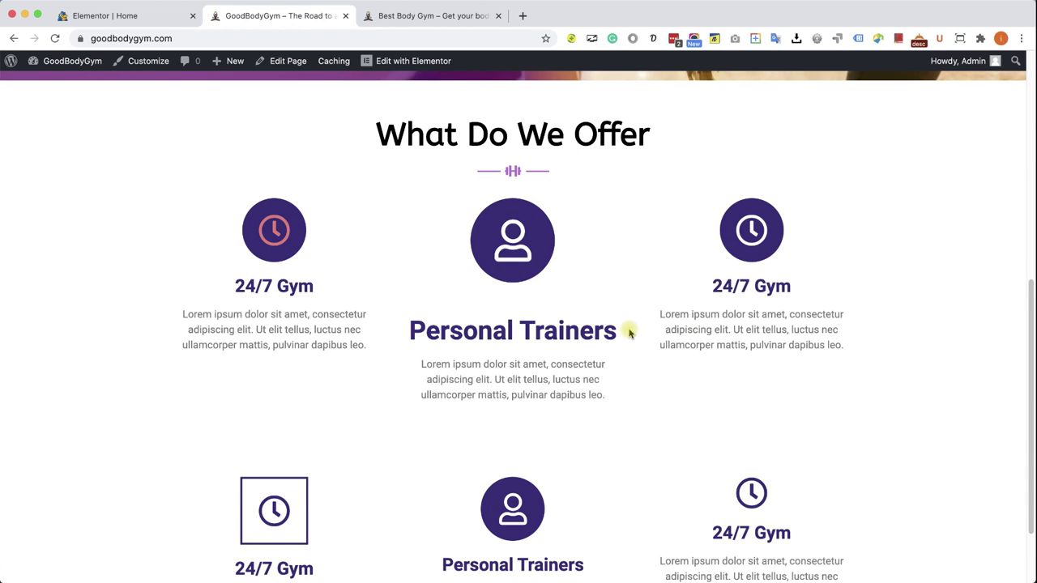
pyautogui.scroll(-2, 629, 332)
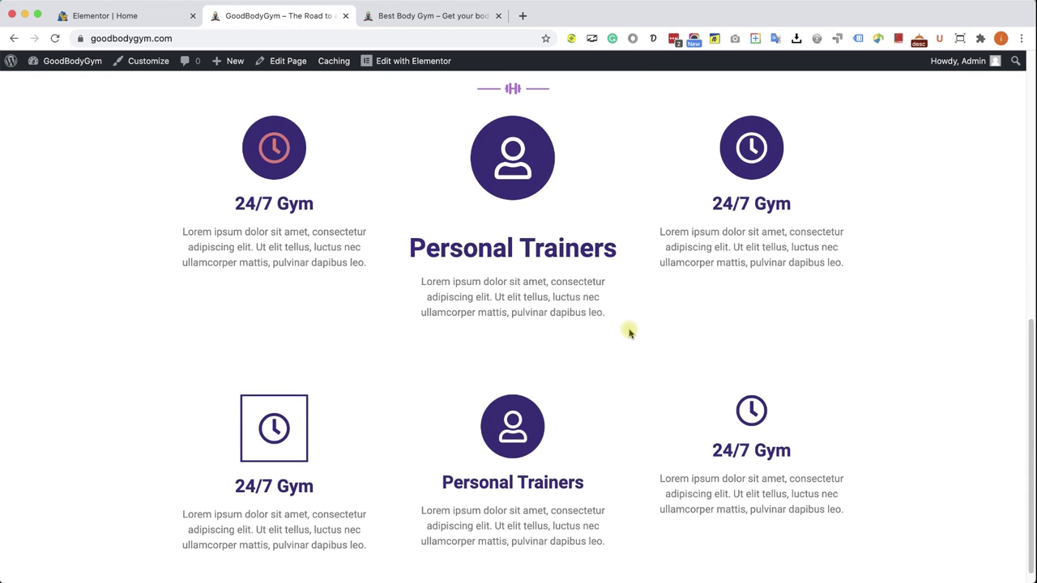
pyautogui.scroll(-1, 629, 332)
pyautogui.scroll(3, 629, 333)
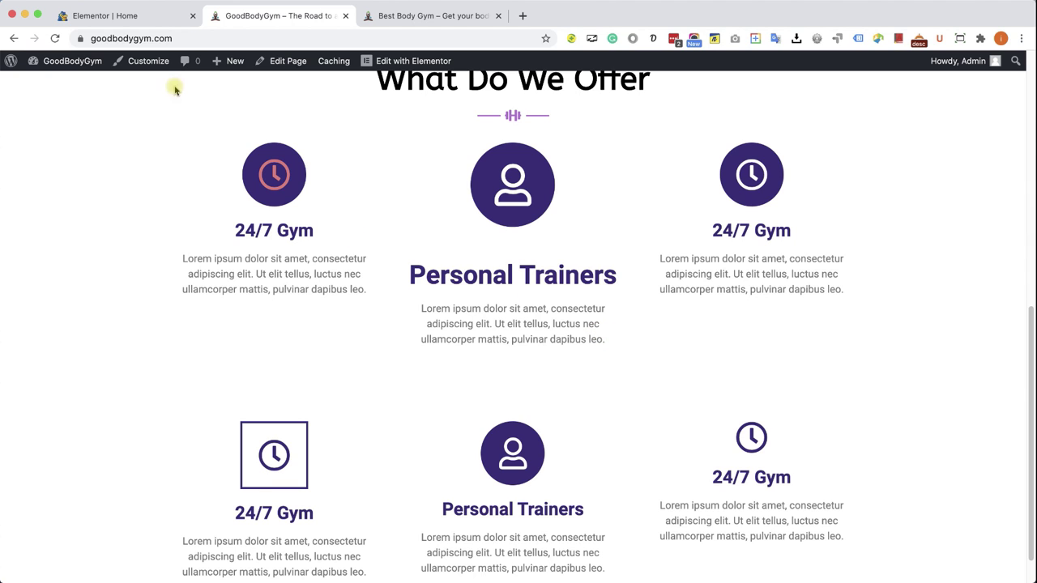
pyautogui.click(154, 23)
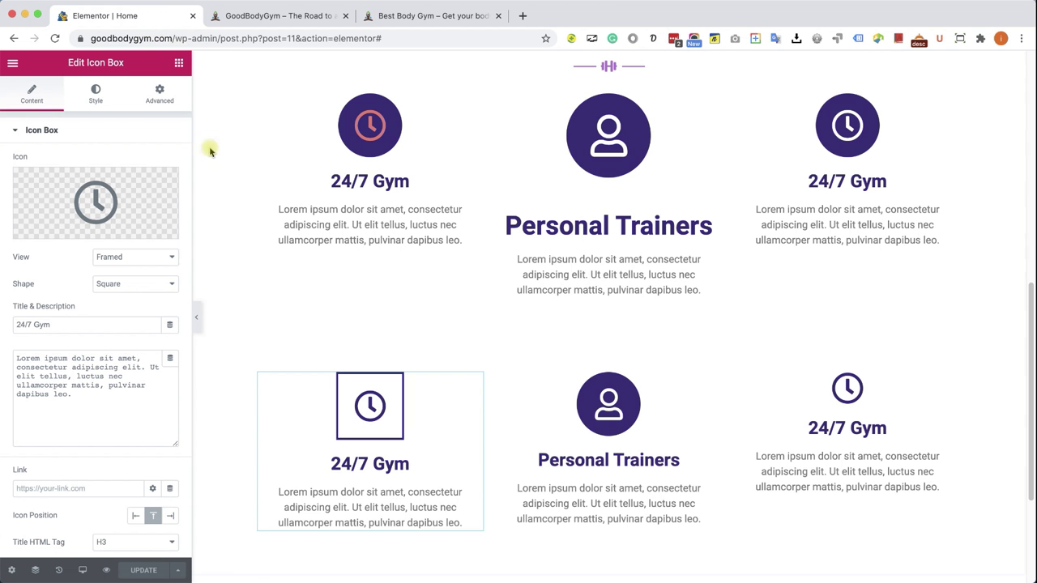
# Step: Restore the Jul 1 @ 12:43 revision from History > Revisions and save with Update
pyautogui.click(61, 571)
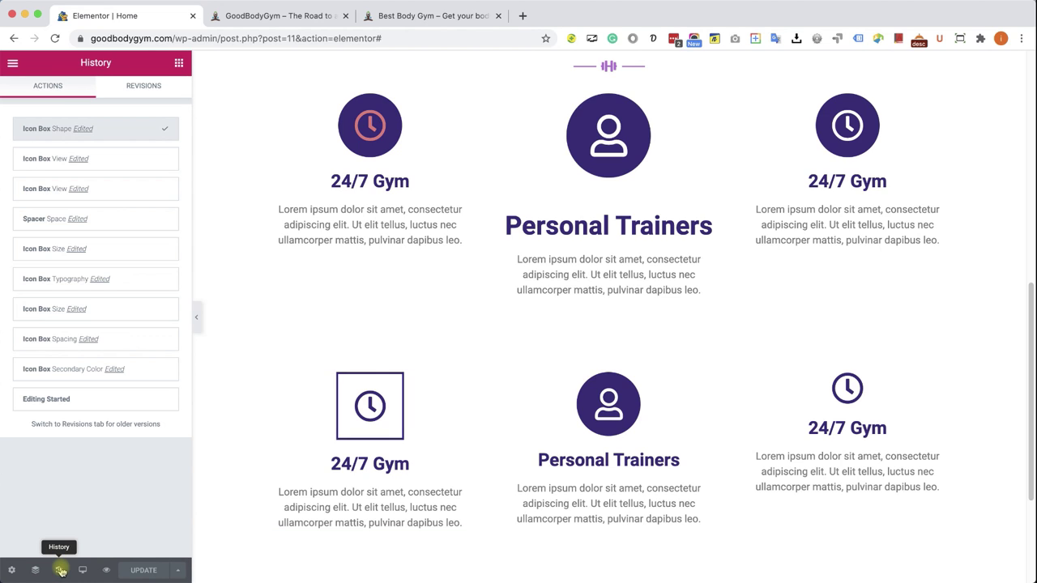
pyautogui.click(147, 91)
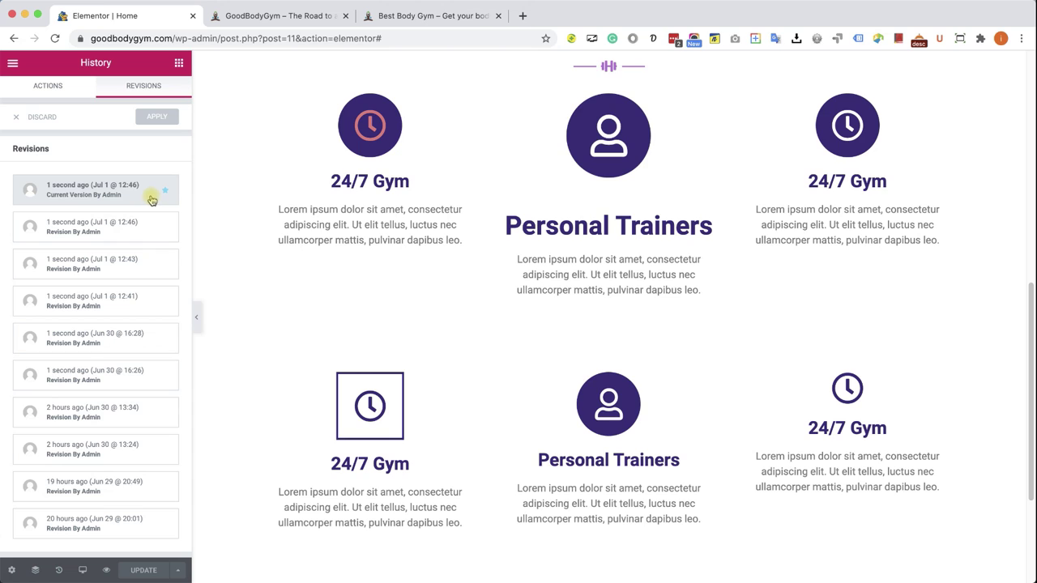
pyautogui.click(105, 234)
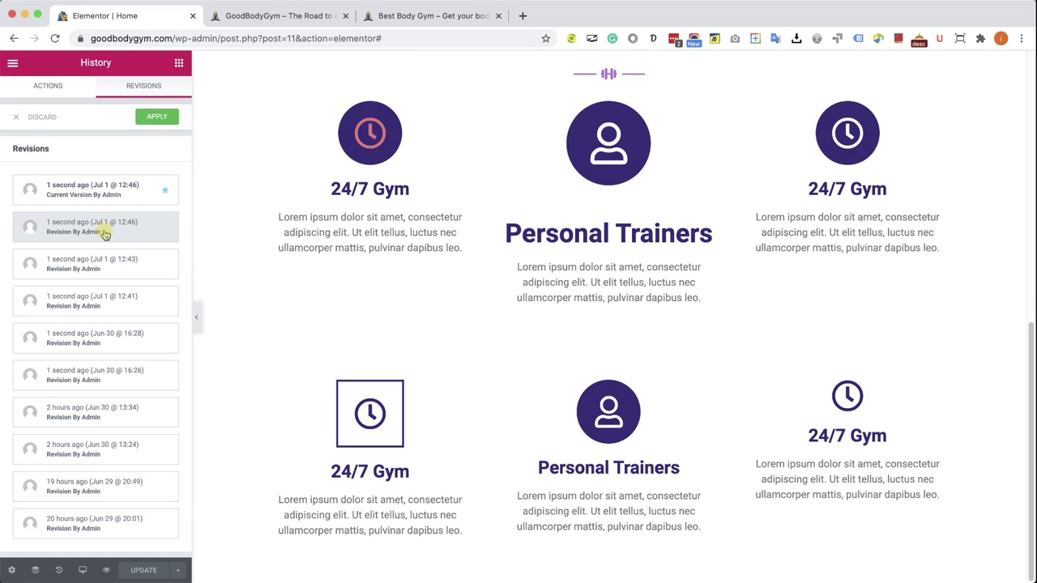
pyautogui.click(96, 264)
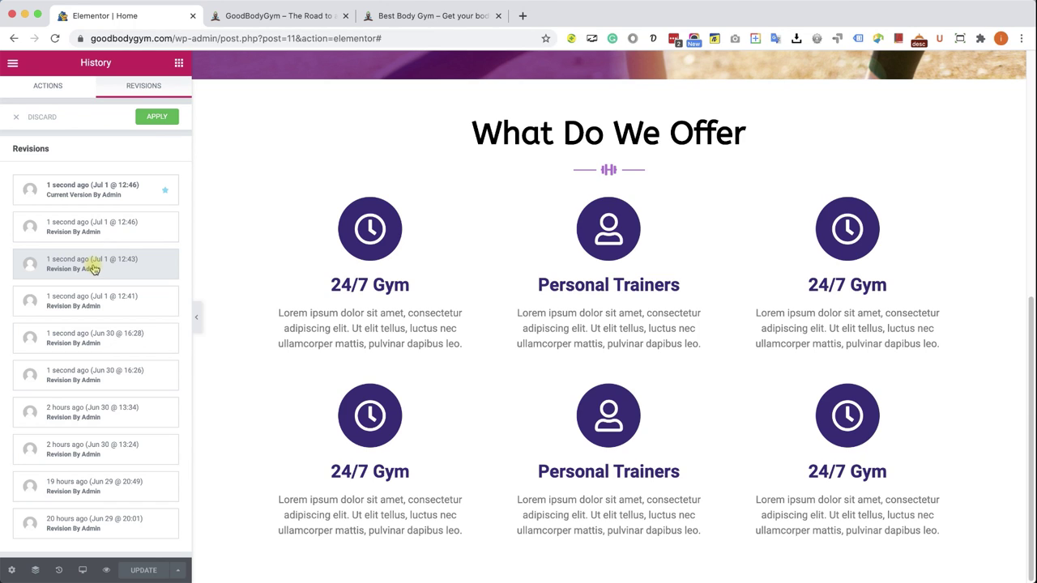
pyautogui.click(155, 118)
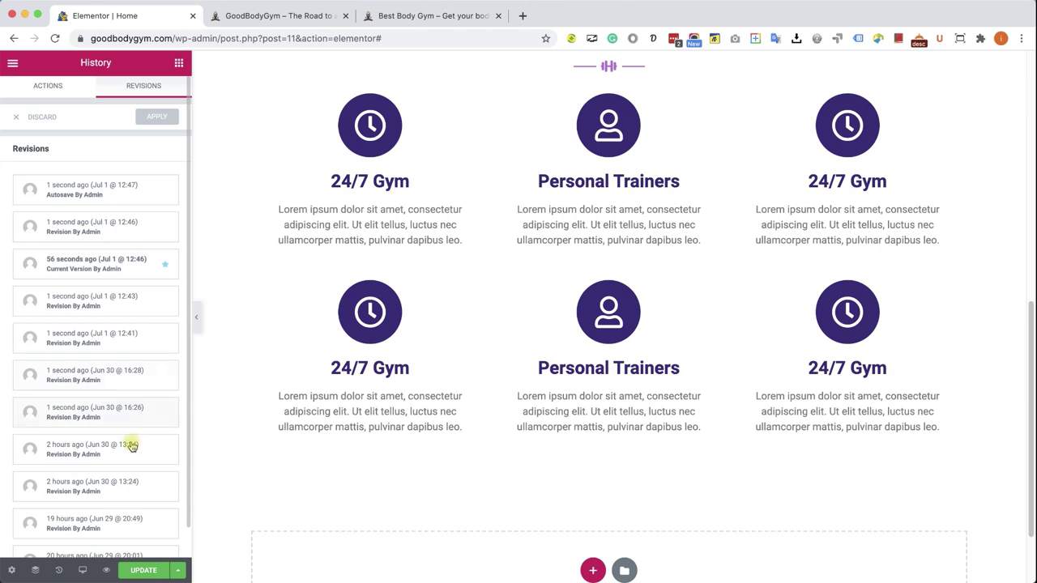
pyautogui.click(142, 566)
# Step: Reload the live site to check the restored six circular icon boxes
pyautogui.scroll(1, 481, 349)
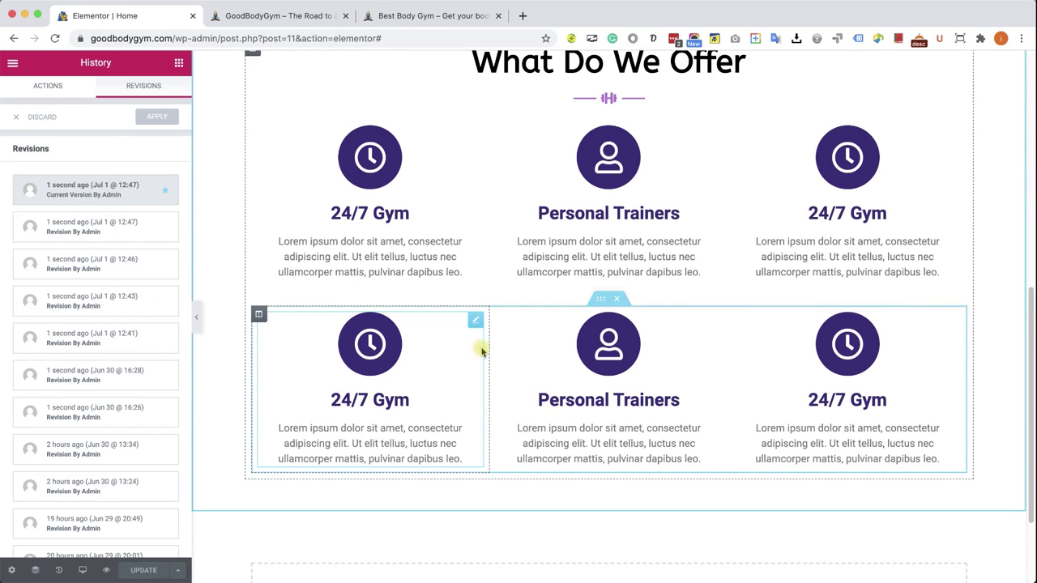
pyautogui.scroll(1, 470, 350)
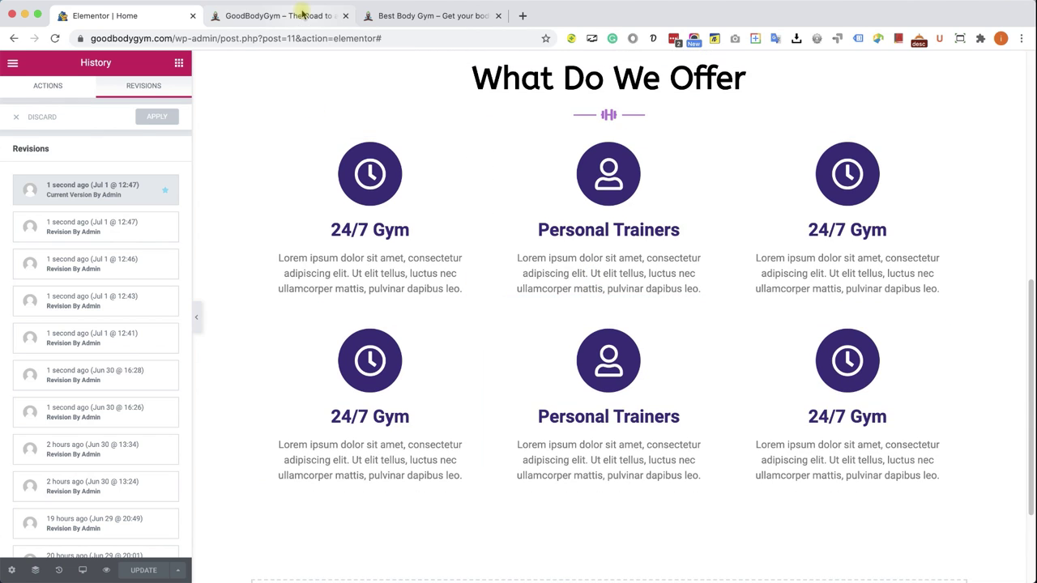
pyautogui.click(292, 15)
pyautogui.click(57, 38)
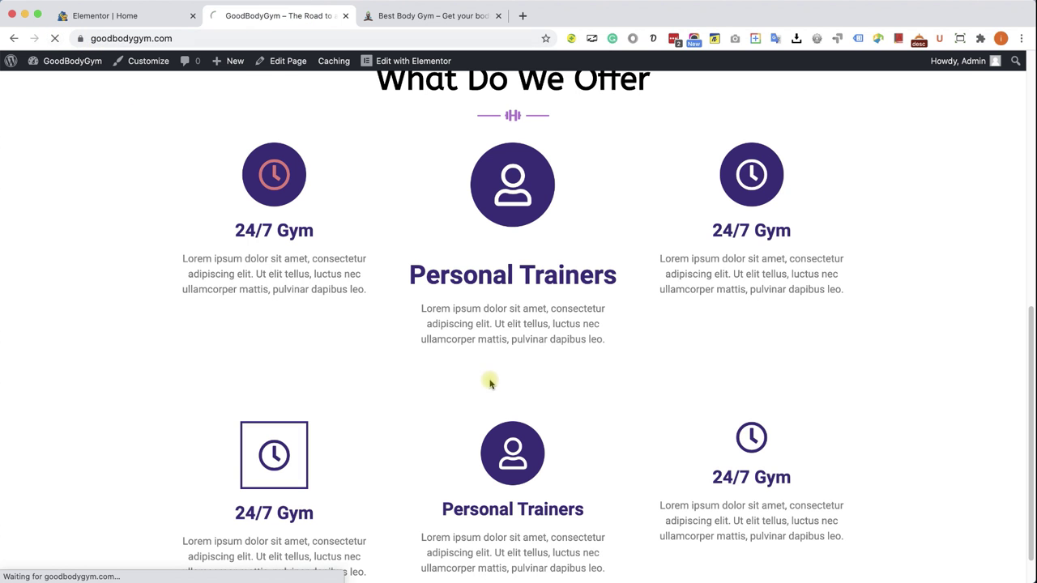
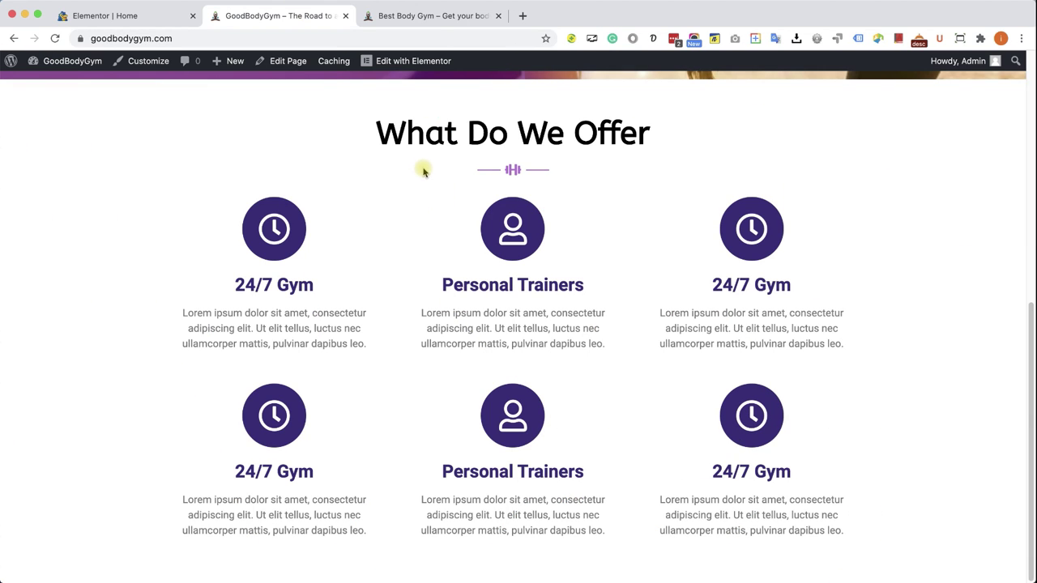
# Step: Scroll the Best Body Gym reference site down to its company logos section
pyautogui.click(439, 20)
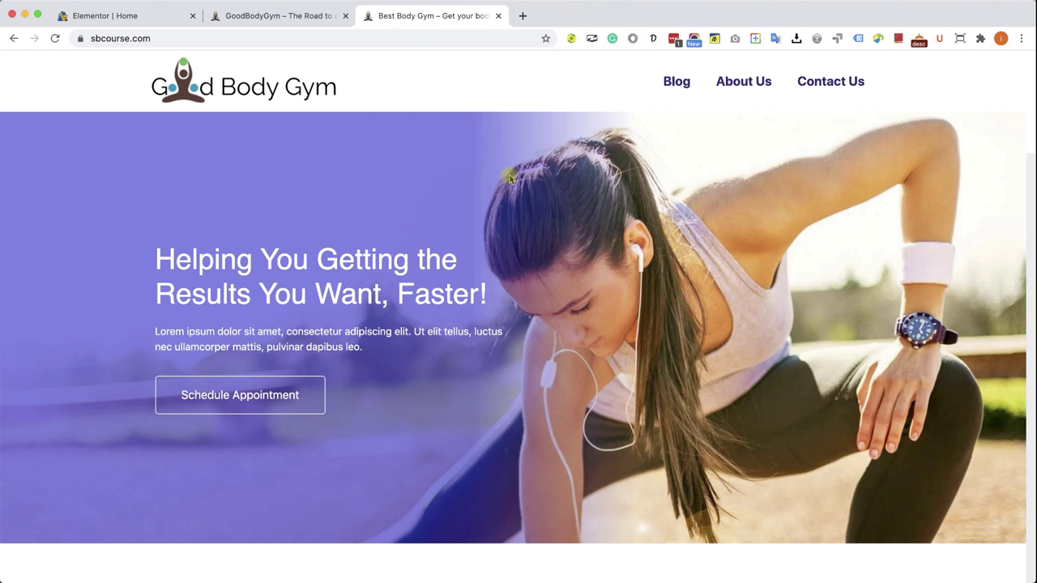
pyautogui.scroll(-10, 509, 177)
pyautogui.scroll(-5, 499, 219)
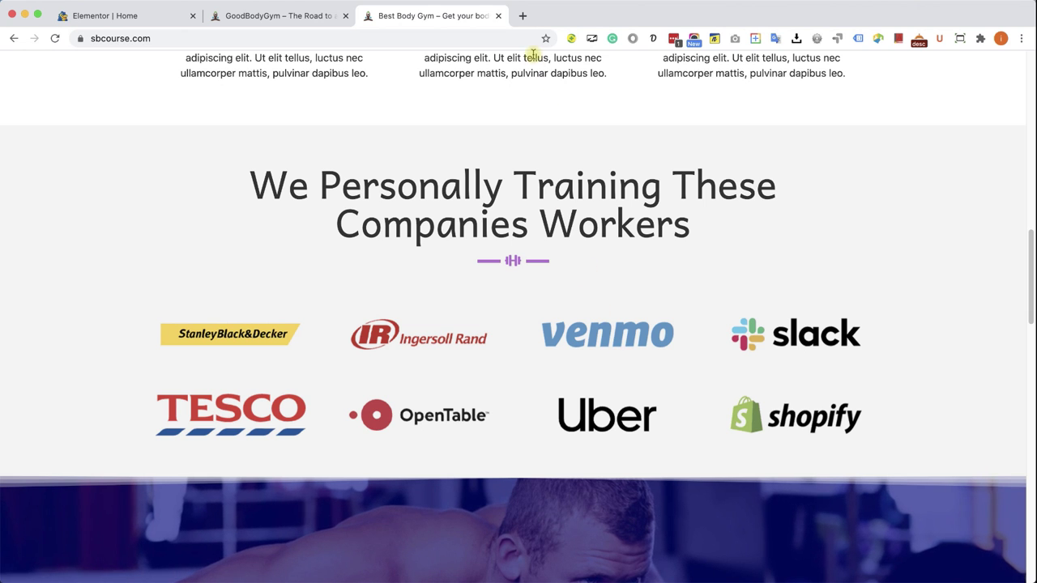
# Step: Load zendesk.com in a new tab and compare its customer logo row with the reference
pyautogui.click(522, 16)
pyautogui.write('zend')
pyautogui.press('Return')
pyautogui.scroll(-20, 555, 203)
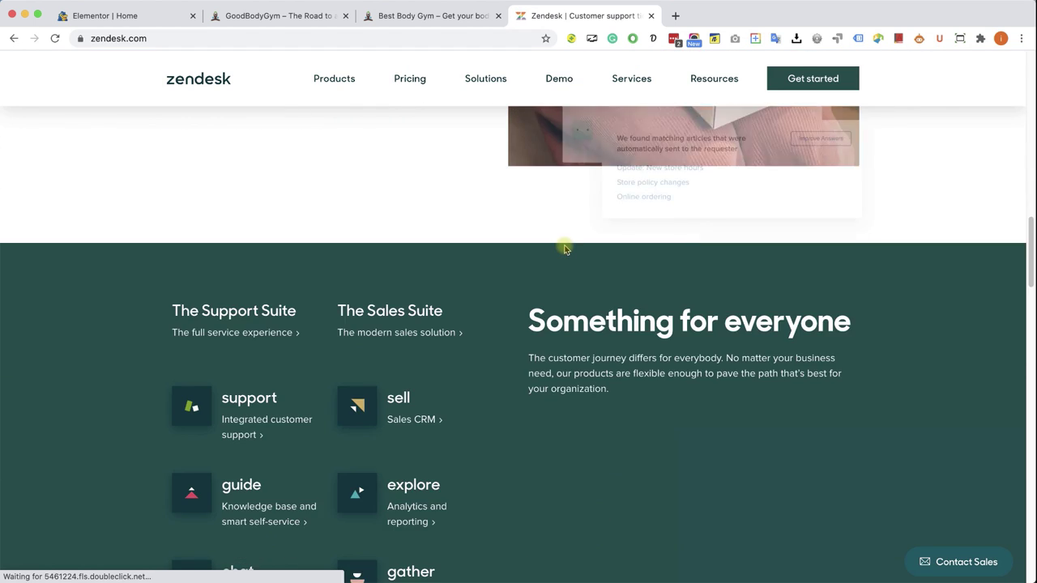
pyautogui.scroll(-20, 565, 248)
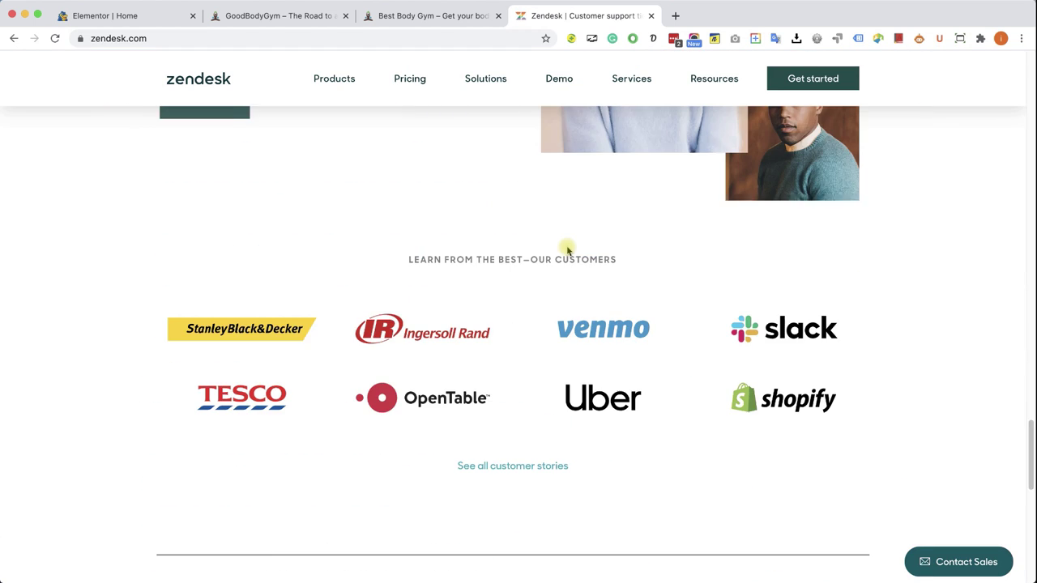
pyautogui.scroll(-1, 565, 248)
pyautogui.moveTo(256, 302); pyautogui.dragTo(483, 280)
pyautogui.moveTo(354, 219); pyautogui.dragTo(884, 415)
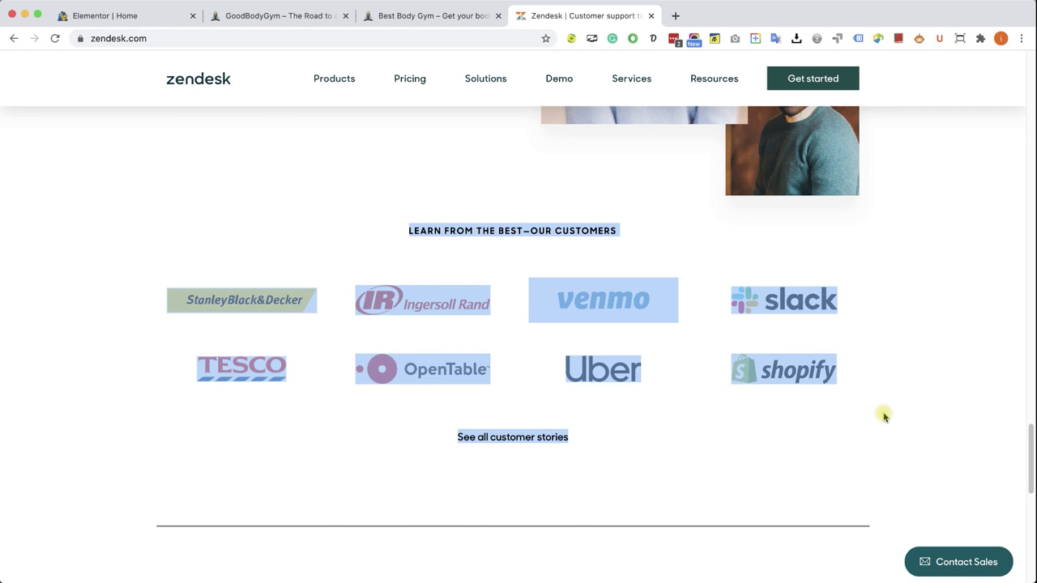
pyautogui.click(898, 408)
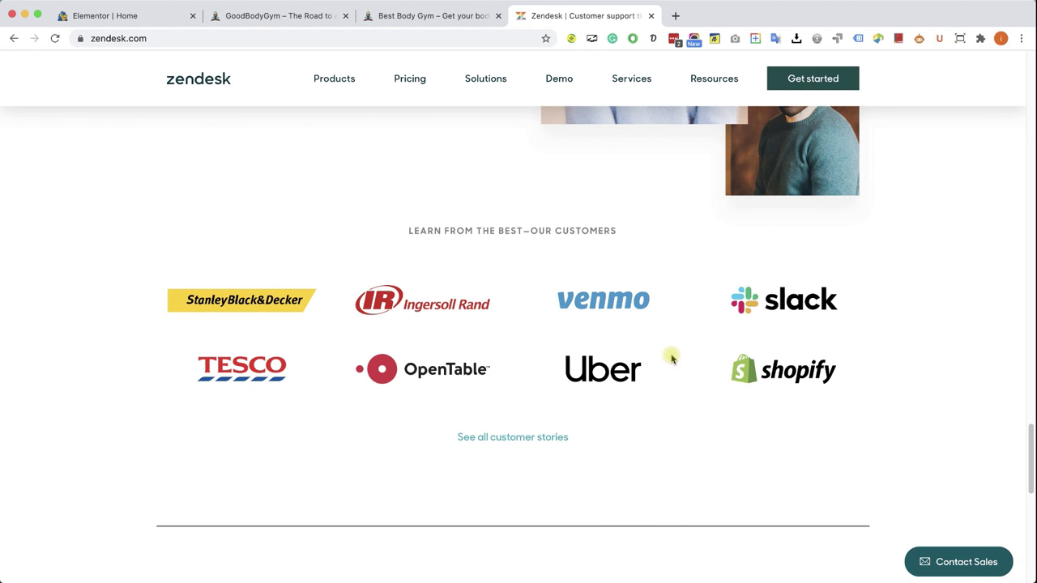
pyautogui.click(461, 19)
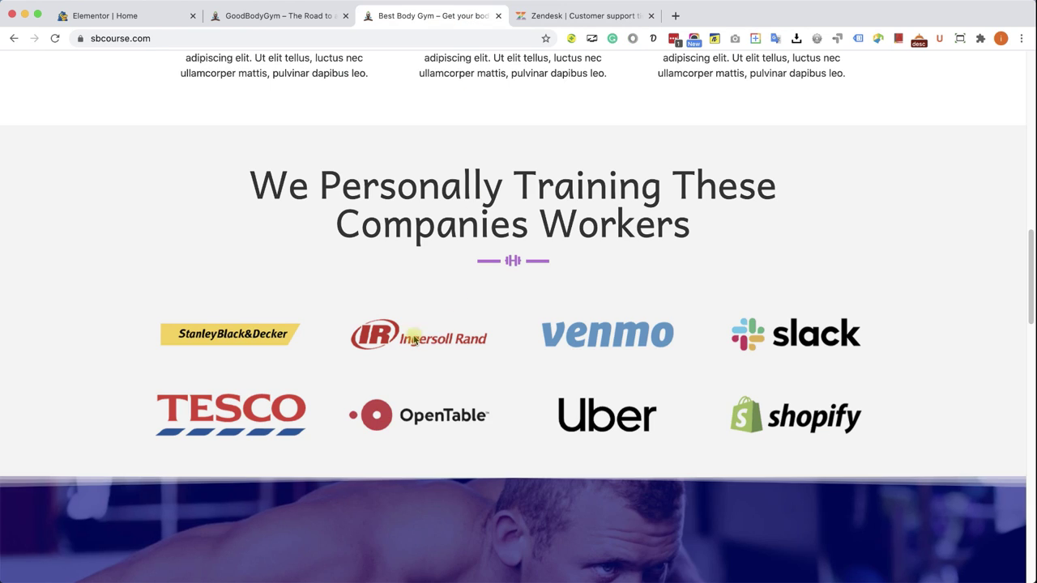
pyautogui.click(613, 17)
# Step: Load monday.com in the extra tab and scroll its homepage
pyautogui.click(459, 40)
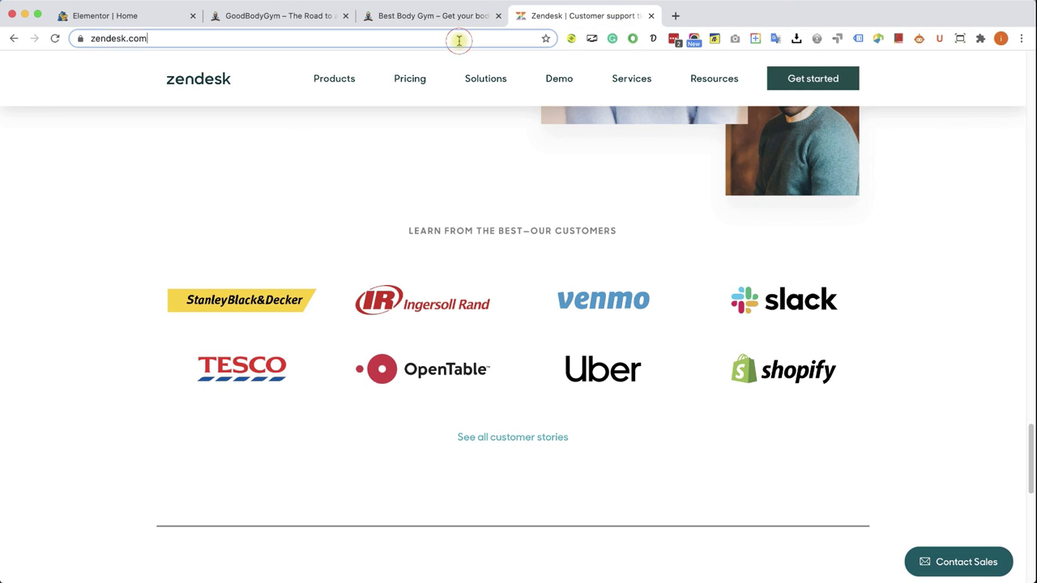
pyautogui.write('mond')
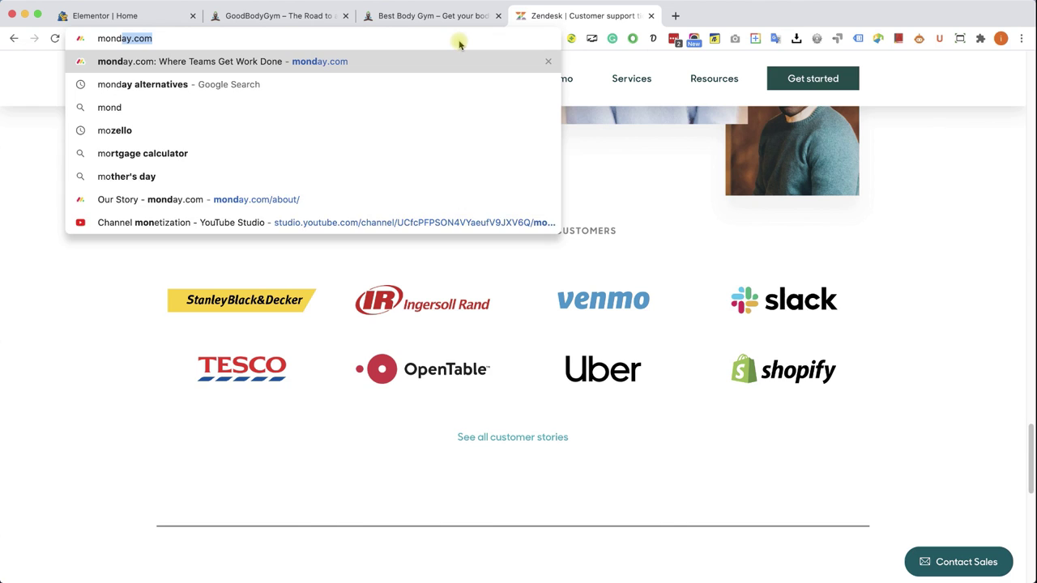
pyautogui.press('Return')
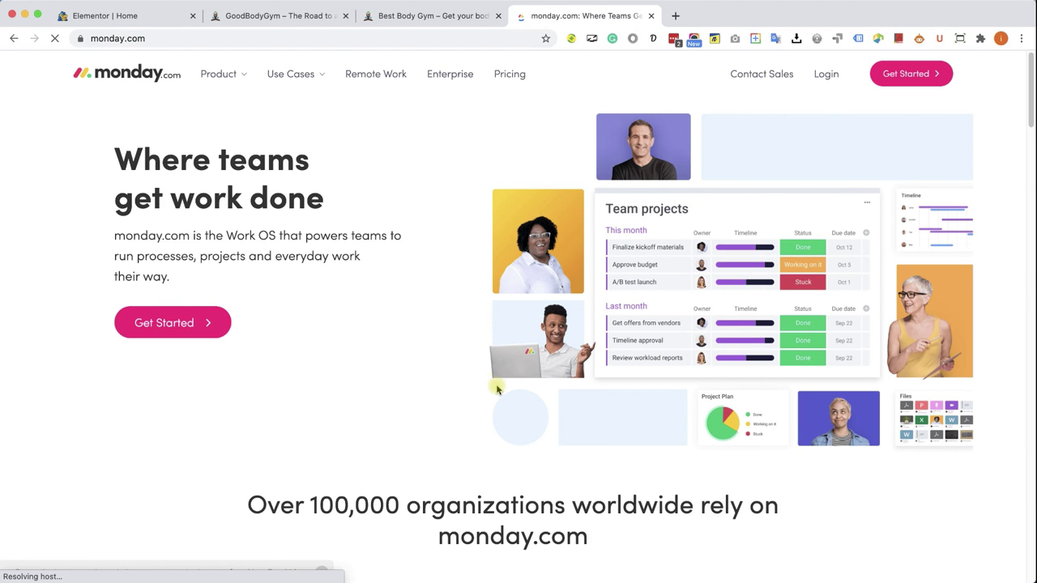
pyautogui.scroll(-5, 491, 377)
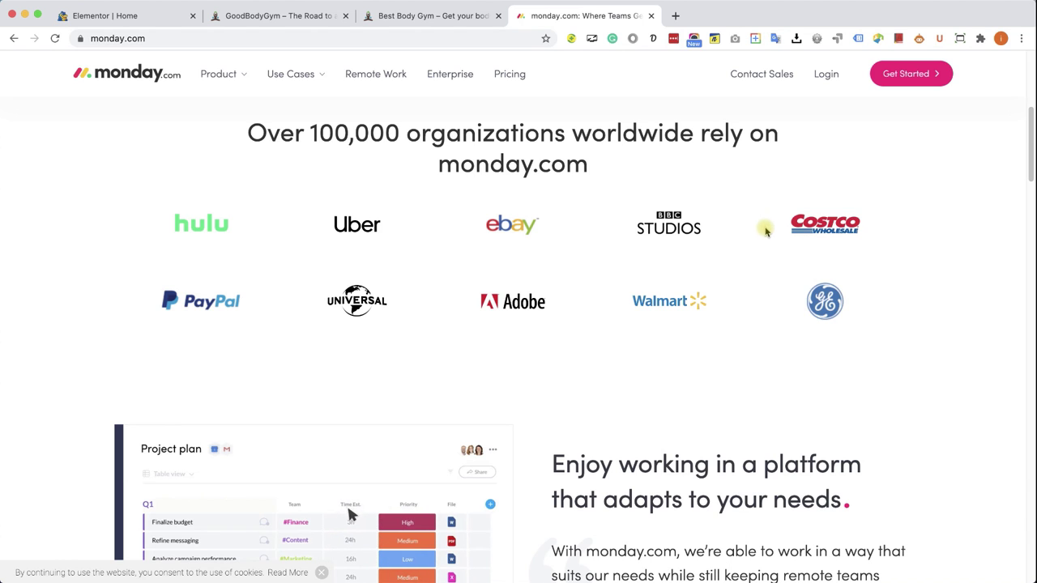
# Step: Load slack.com in the same tab and scroll down its homepage
pyautogui.click(427, 39)
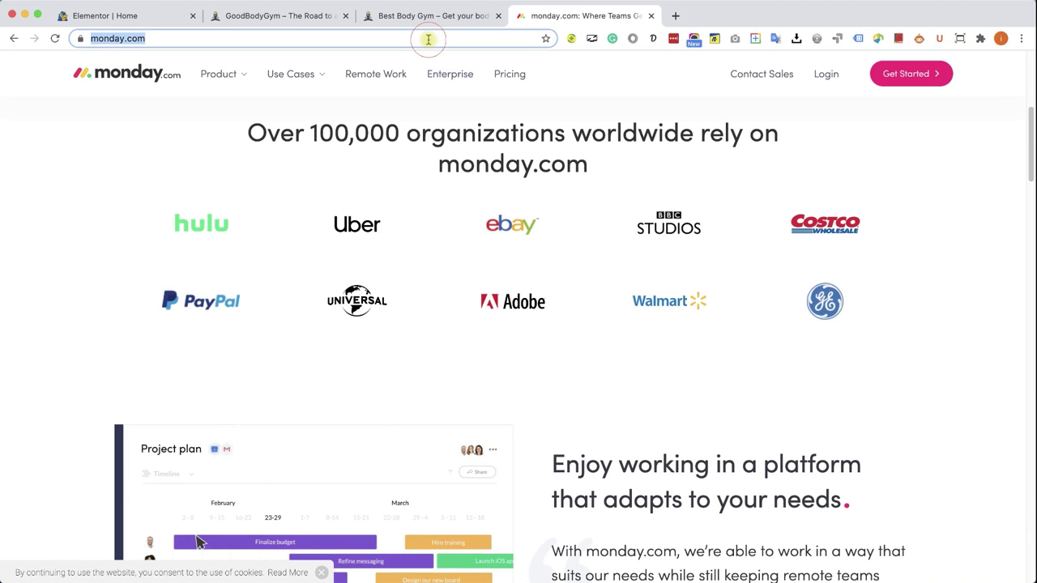
pyautogui.write('slack')
pyautogui.press('Return')
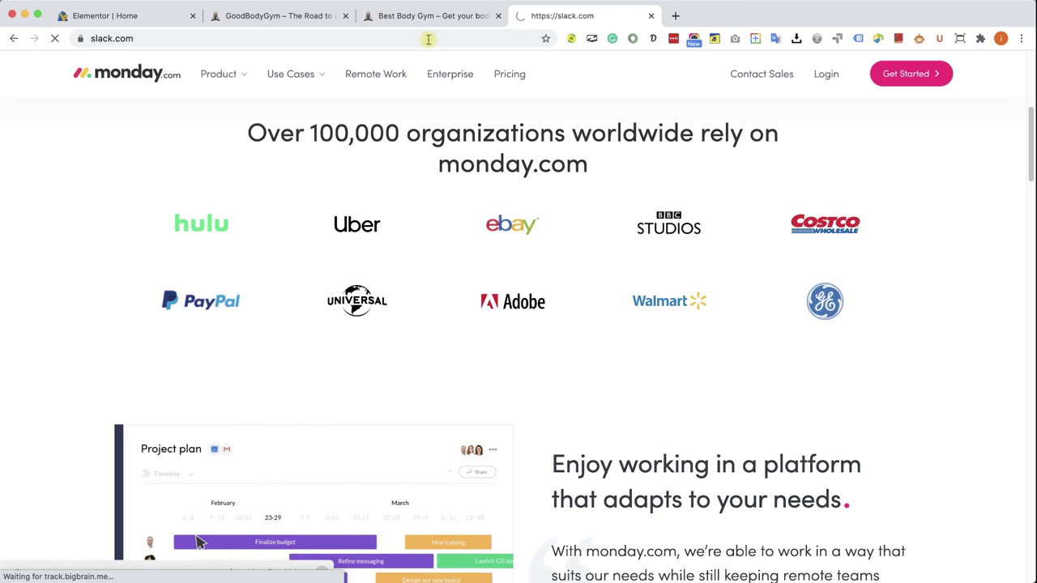
pyautogui.scroll(-15, 504, 344)
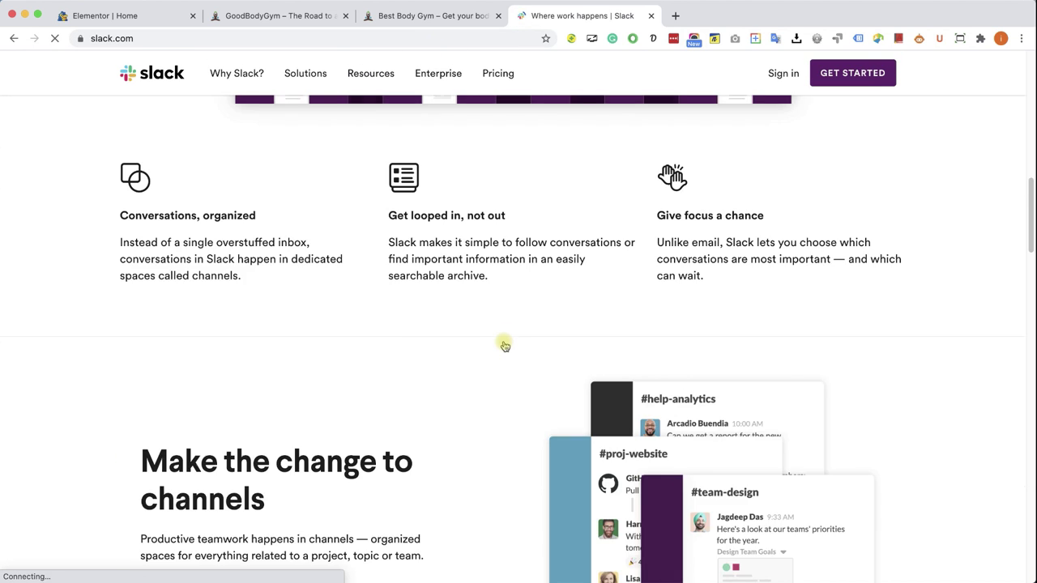
pyautogui.scroll(-15, 504, 346)
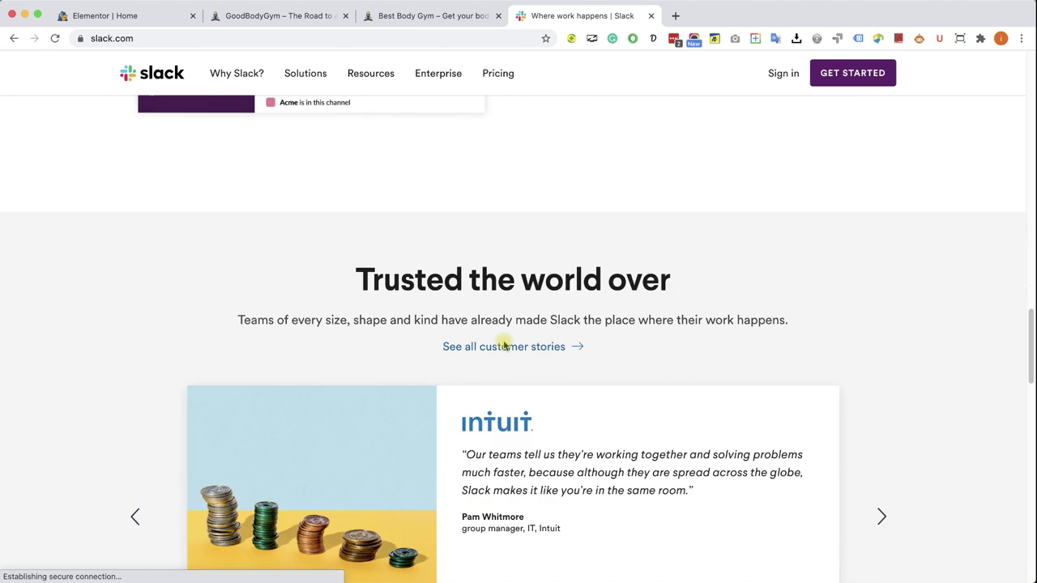
pyautogui.scroll(-2, 505, 346)
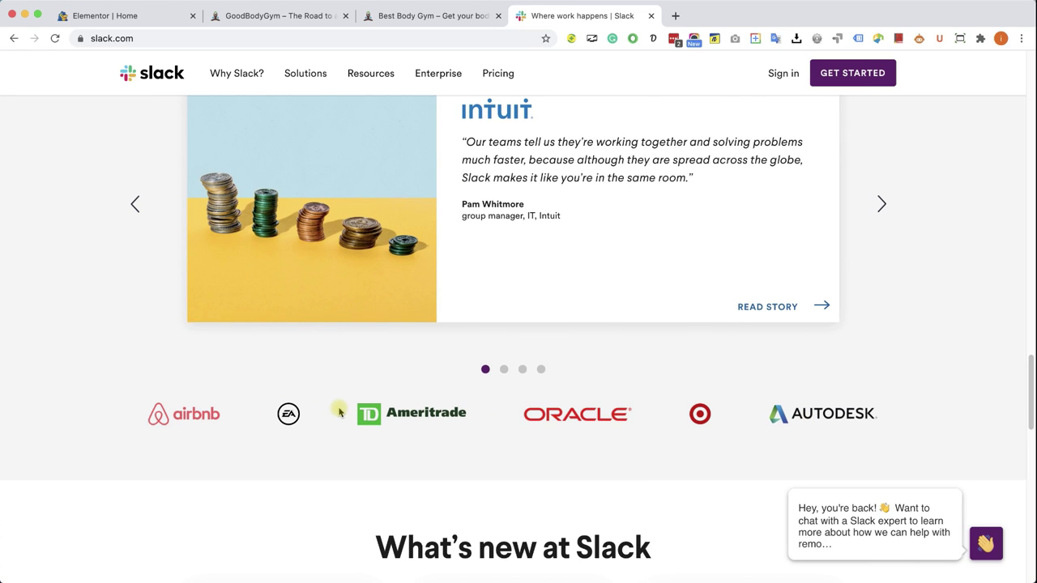
# Step: Paste the trainingforwarriors.com Costs & Criteria address, view a before/after photo, then close the tab
pyautogui.click(470, 38)
pyautogui.write('https://www.trainingforwarriors.com/costs-criteria/')
pyautogui.press('Return')
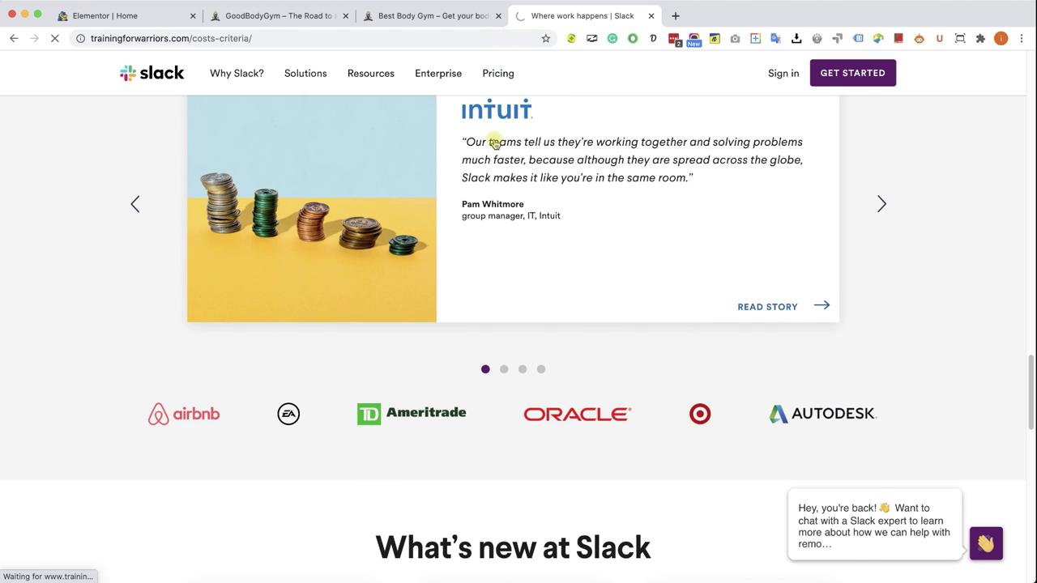
pyautogui.scroll(-8, 486, 262)
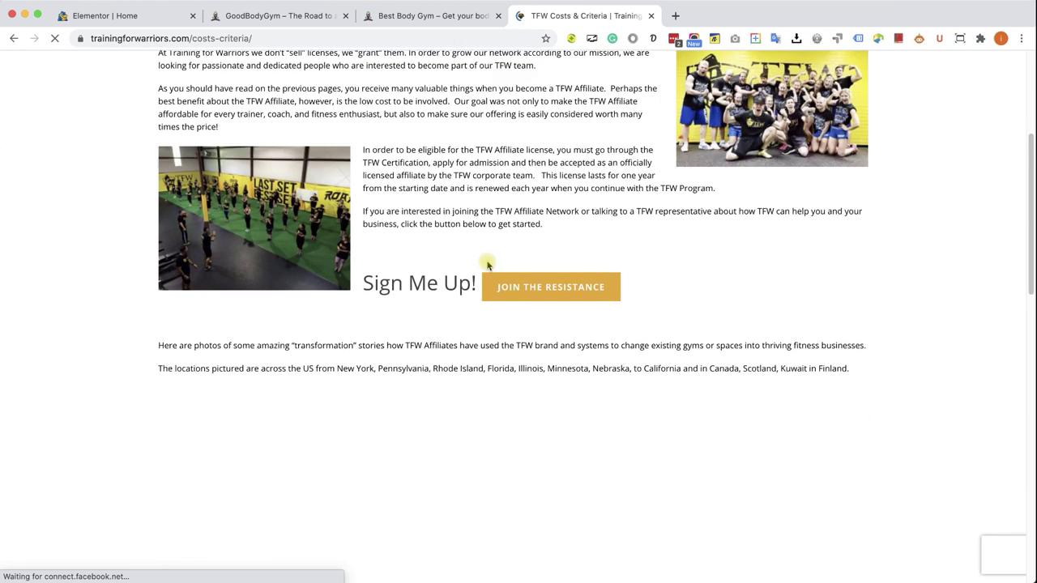
pyautogui.scroll(-2, 492, 267)
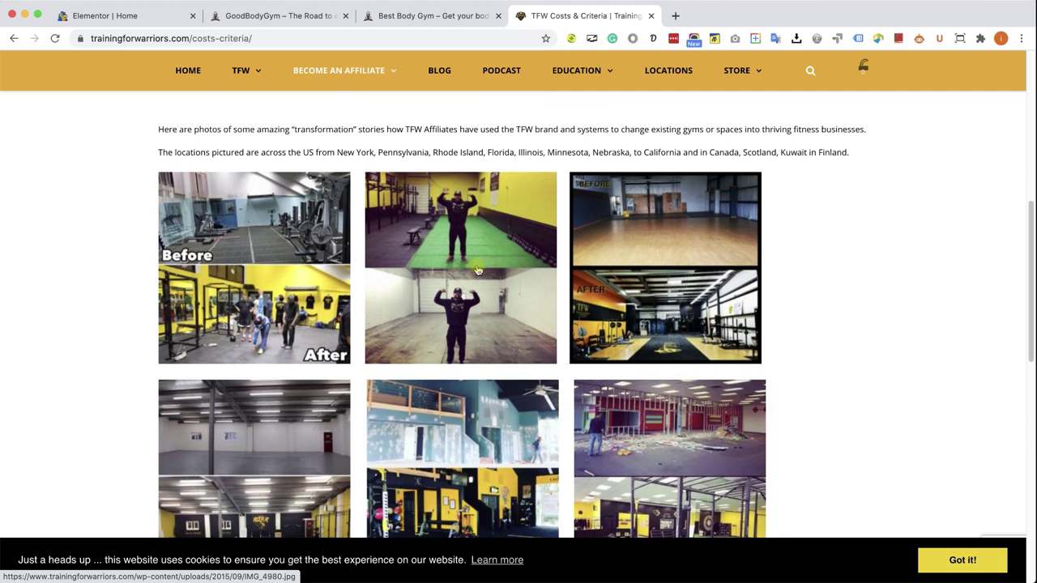
pyautogui.scroll(-6, 478, 269)
pyautogui.click(664, 199)
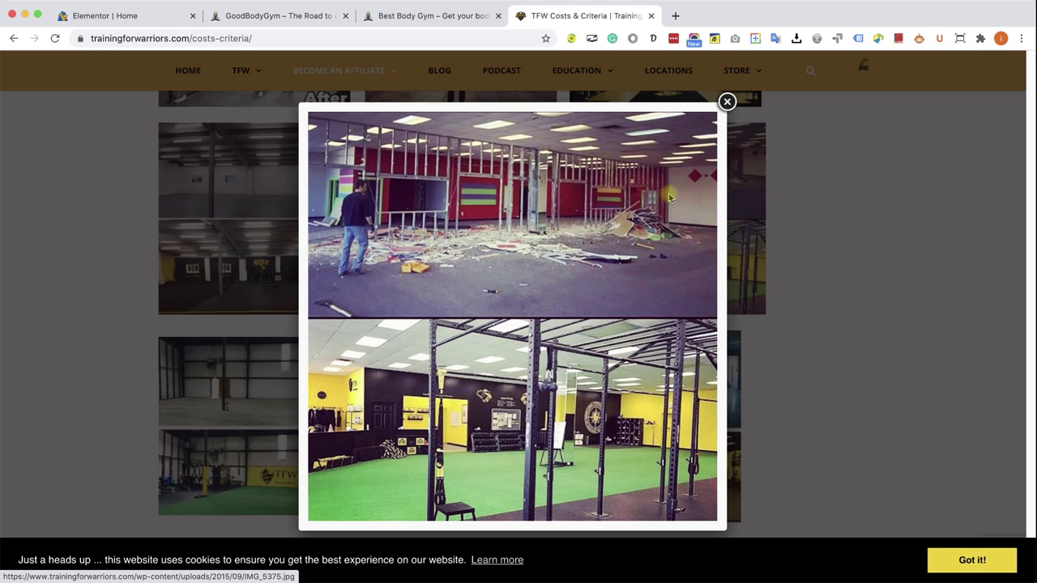
pyautogui.click(773, 260)
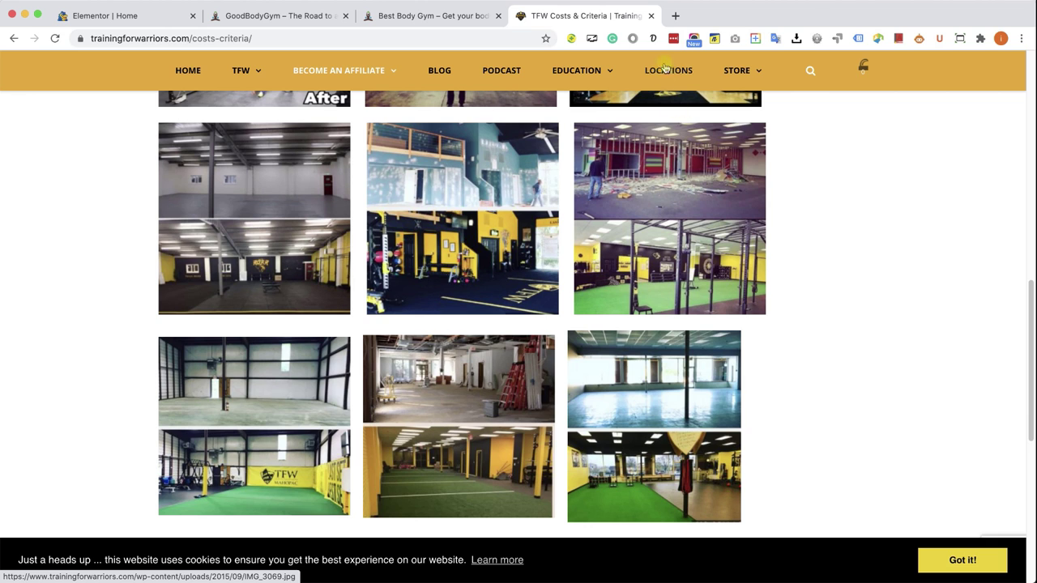
pyautogui.click(650, 16)
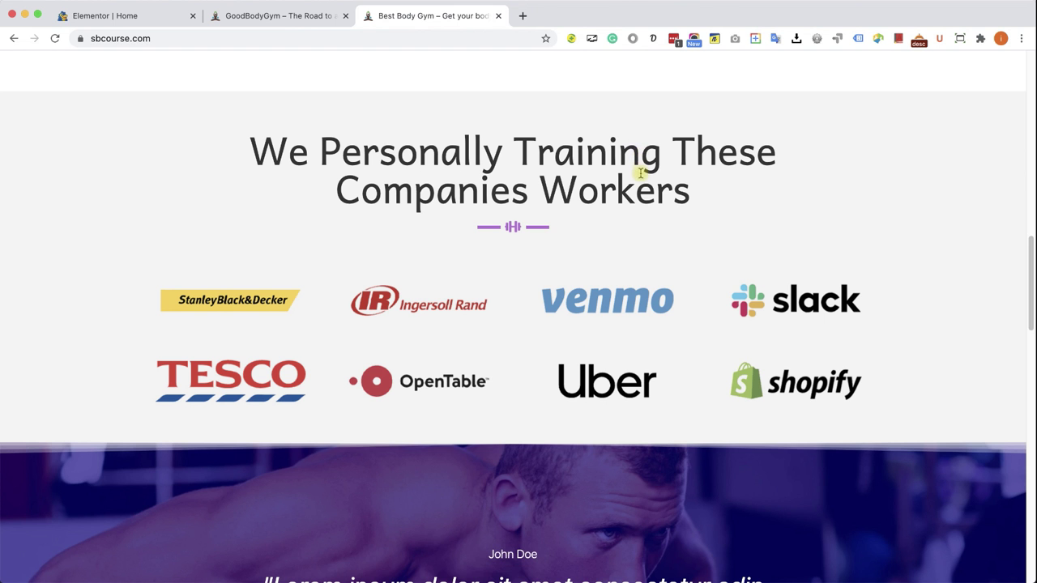
pyautogui.scroll(1, 625, 62)
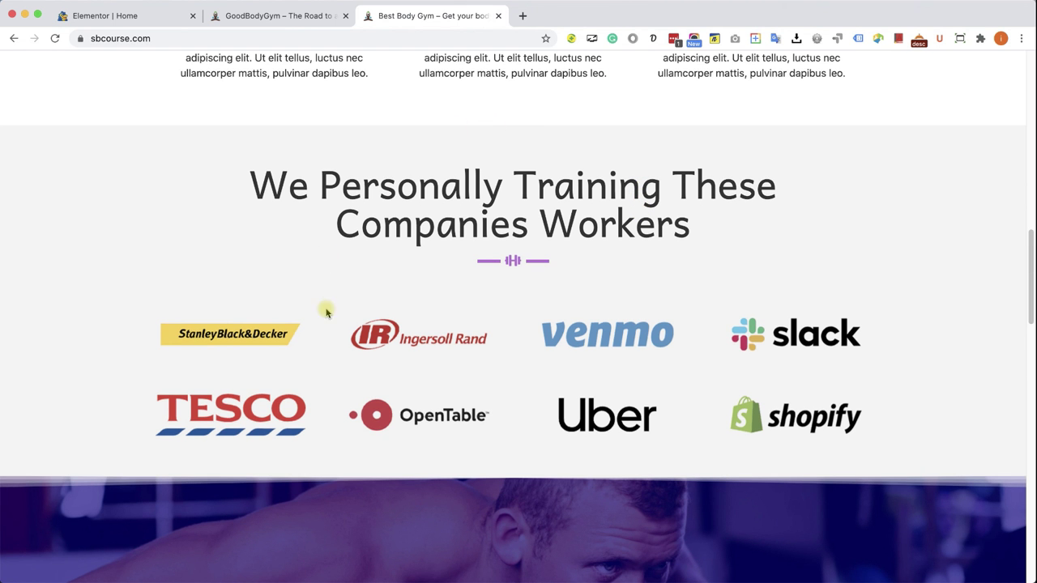
# Step: Add a single-column section at the bottom of the Elementor page, then delete it
pyautogui.click(151, 21)
pyautogui.scroll(-3, 523, 370)
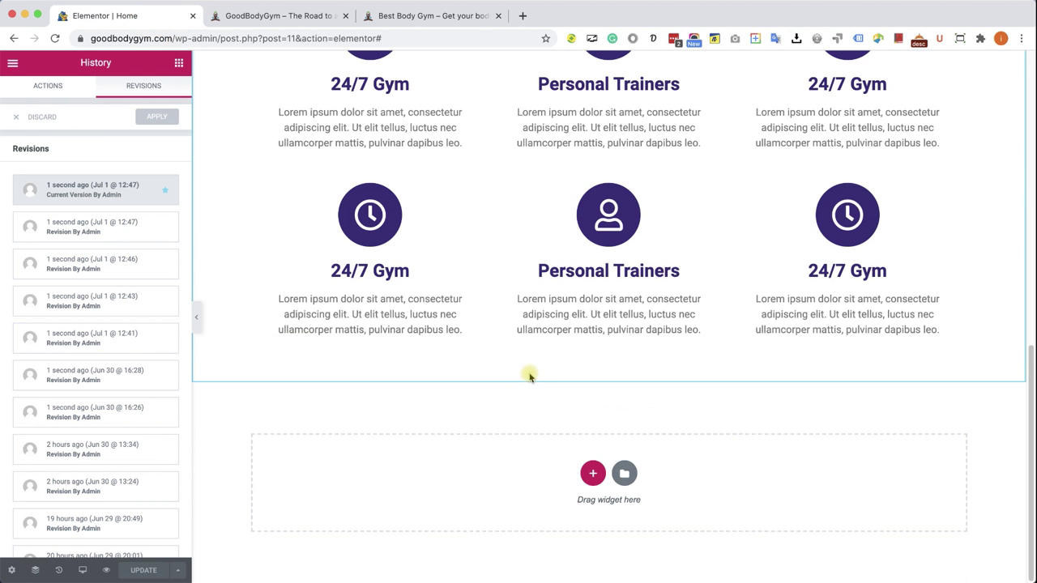
pyautogui.click(592, 473)
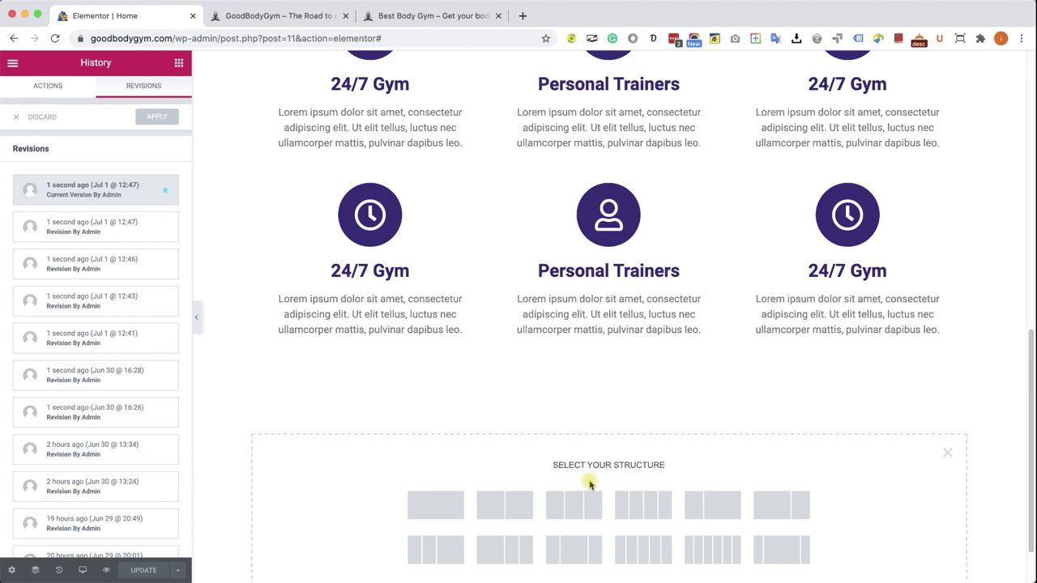
pyautogui.click(421, 500)
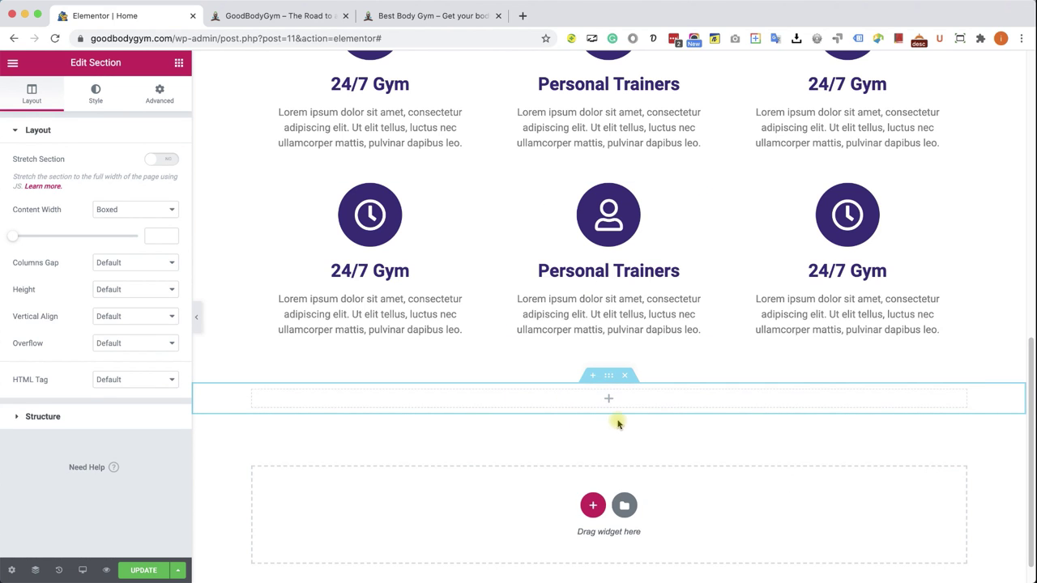
pyautogui.click(626, 379)
pyautogui.scroll(2, 591, 377)
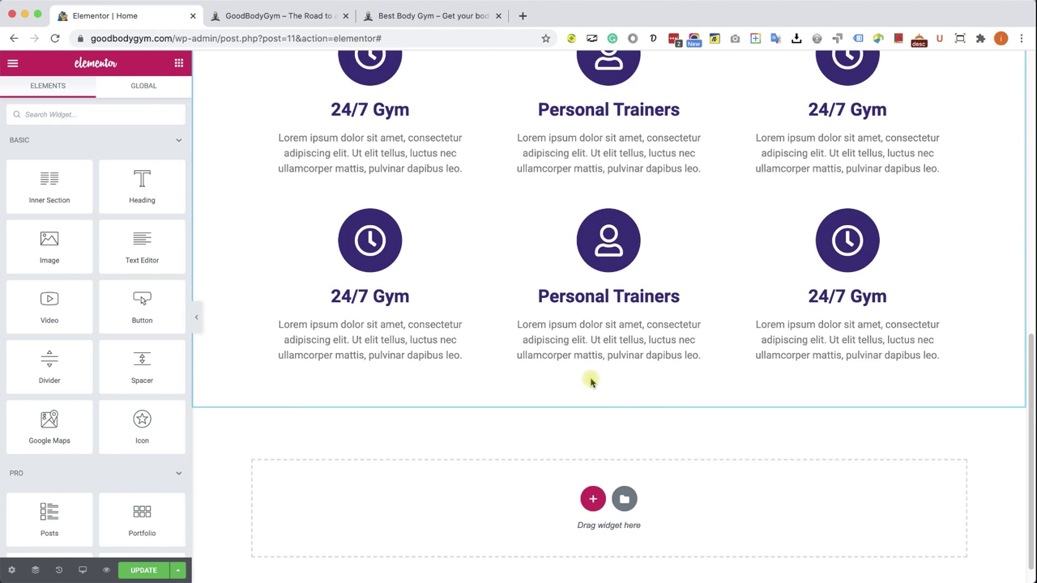
# Step: Review the companies heading text on the Best Body Gym reference page
pyautogui.click(399, 17)
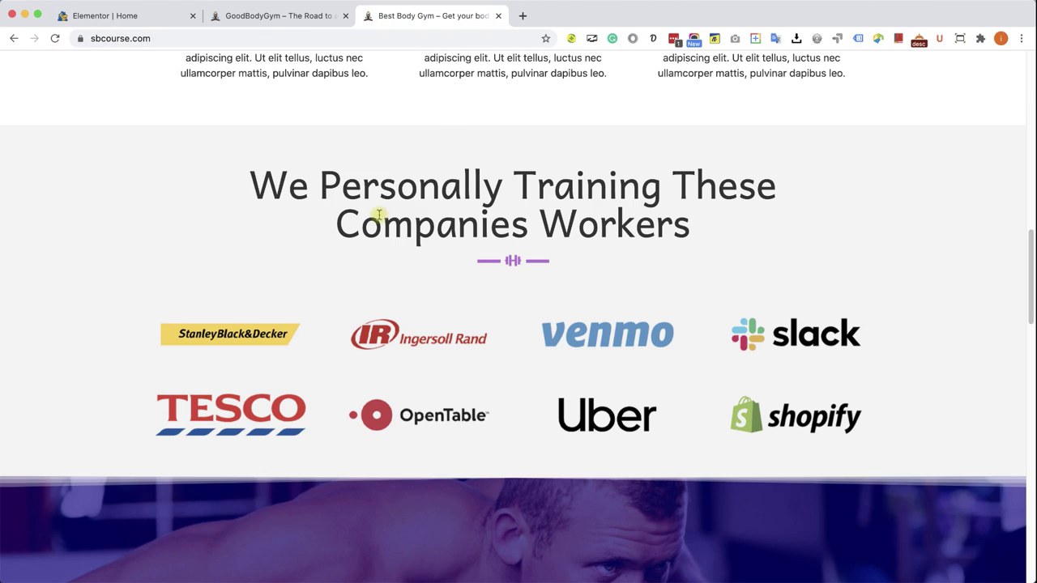
pyautogui.moveTo(332, 184); pyautogui.dragTo(539, 251)
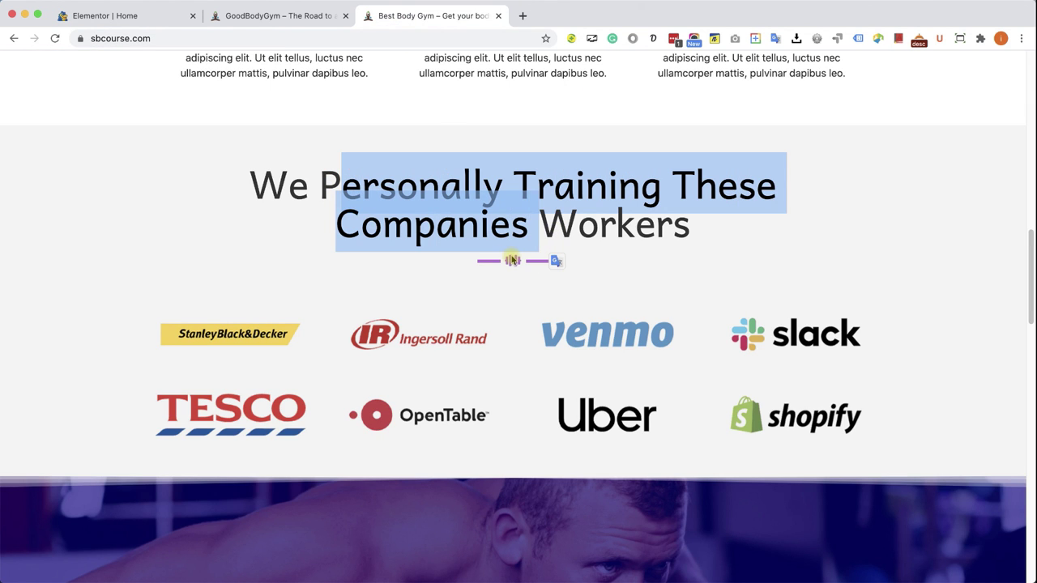
pyautogui.scroll(10, 512, 260)
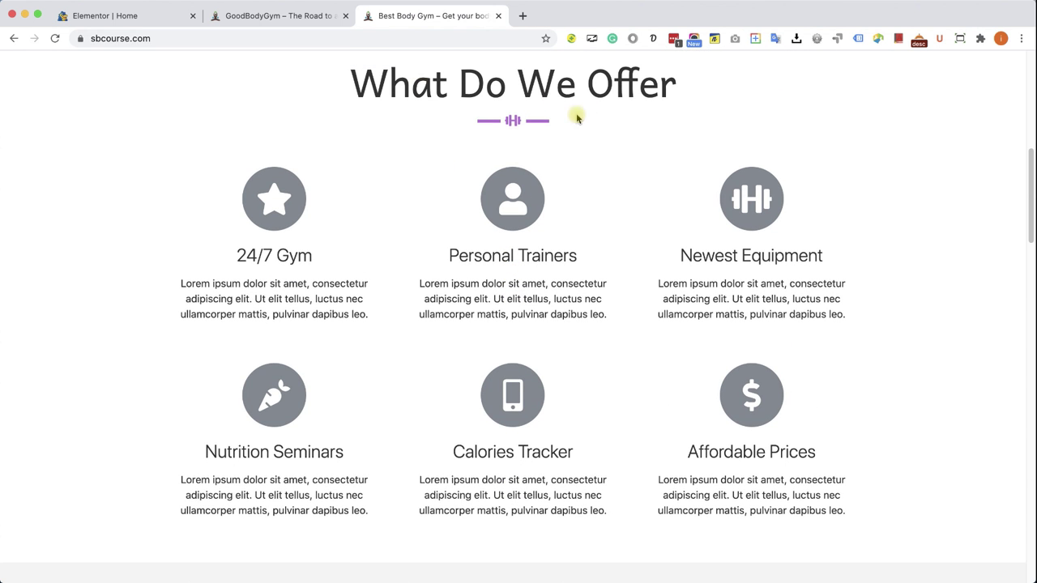
pyautogui.scroll(-4, 514, 278)
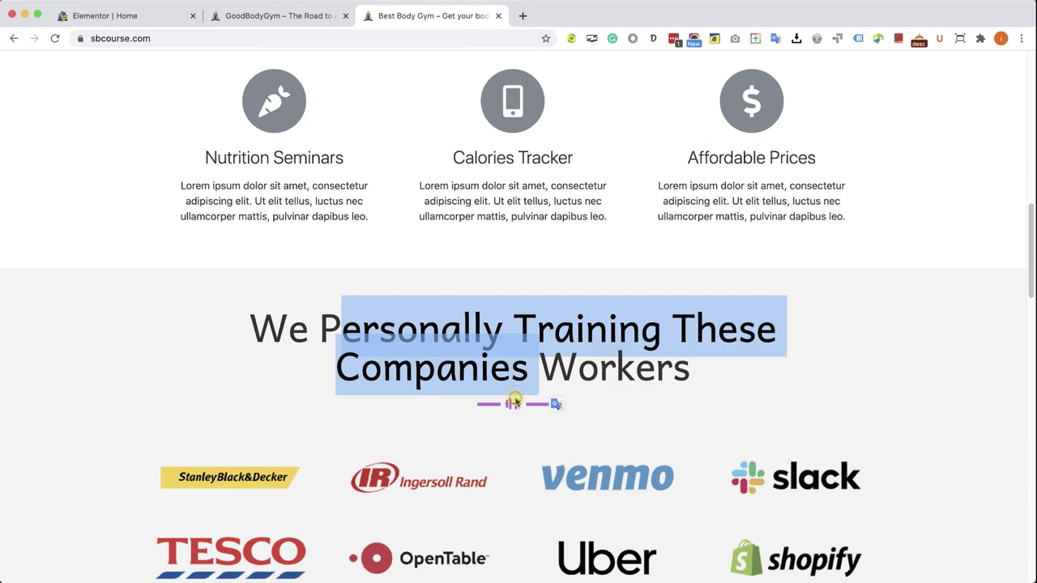
pyautogui.click(513, 400)
pyautogui.click(133, 24)
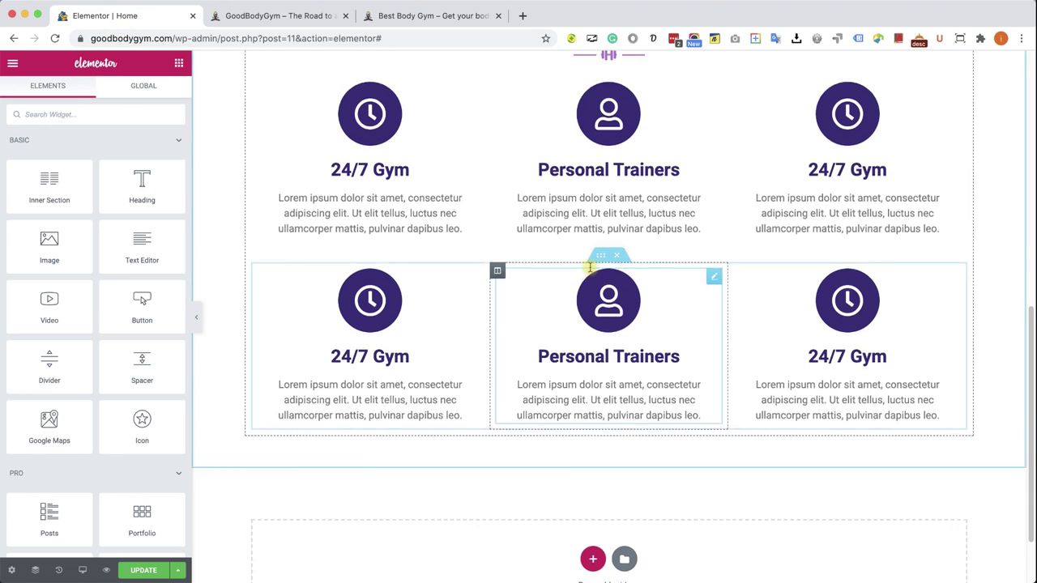
pyautogui.scroll(3, 589, 267)
# Step: Duplicate the What Do We Offer section and delete both feature-column rows in the copy
pyautogui.rightClick(608, 73)
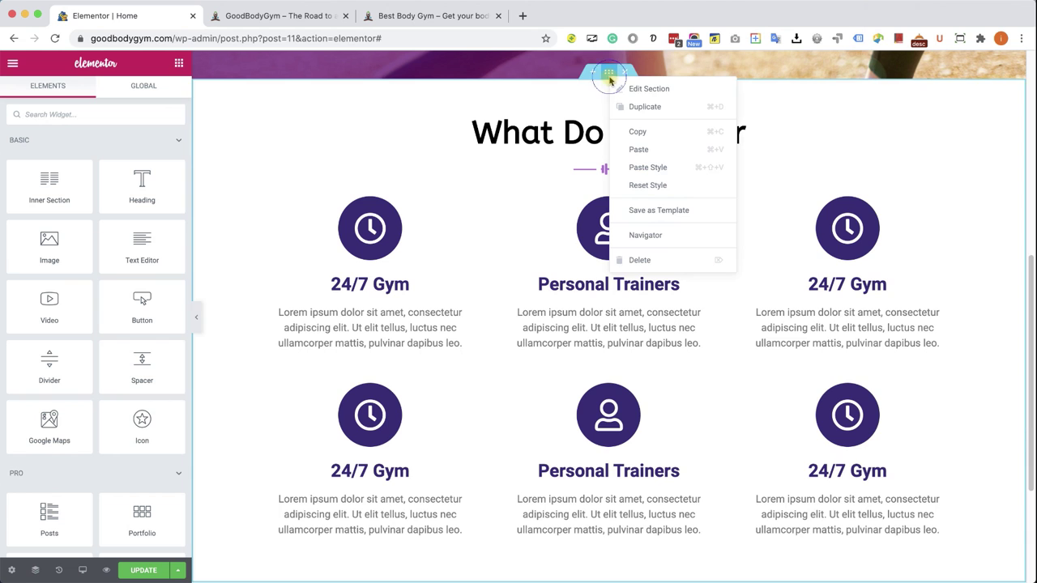
pyautogui.click(644, 108)
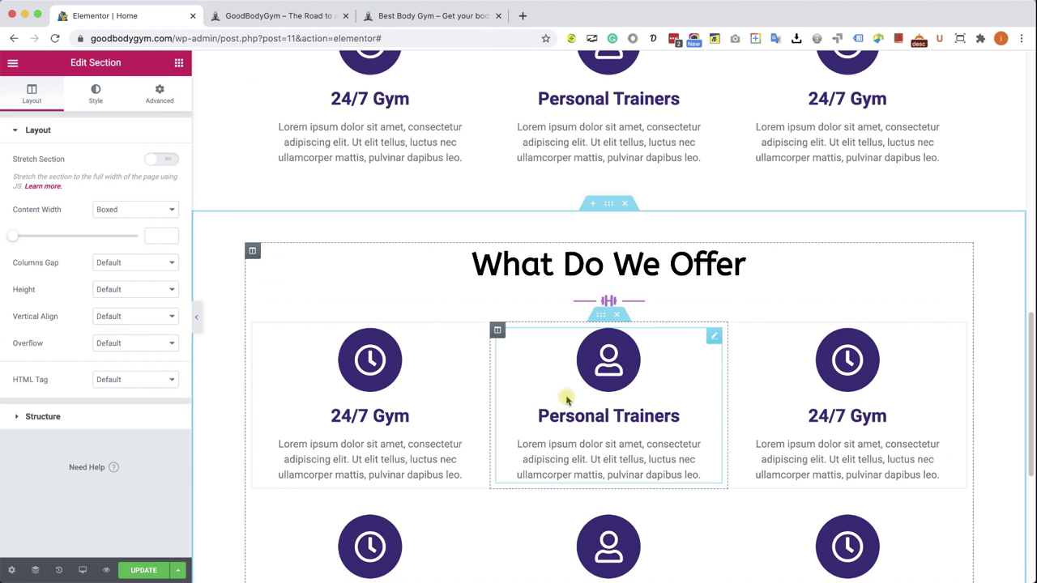
pyautogui.click(617, 314)
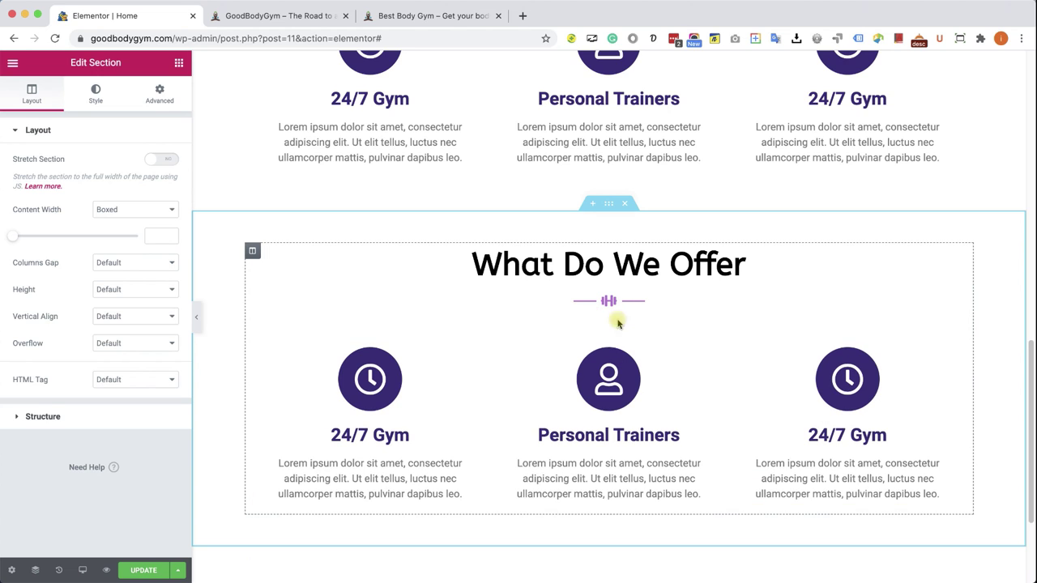
pyautogui.click(617, 335)
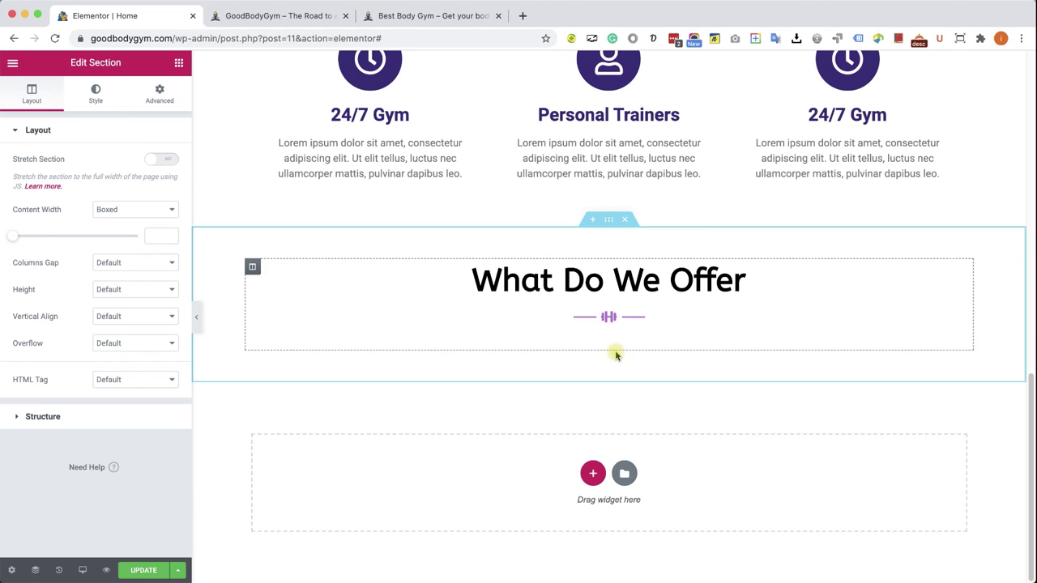
# Step: Replace the copy's title with 'We Personally Training These Companies Workers' from the reference site
pyautogui.click(419, 18)
pyautogui.moveTo(739, 399); pyautogui.dragTo(217, 338)
pyautogui.press('super+c')
pyautogui.click(341, 346)
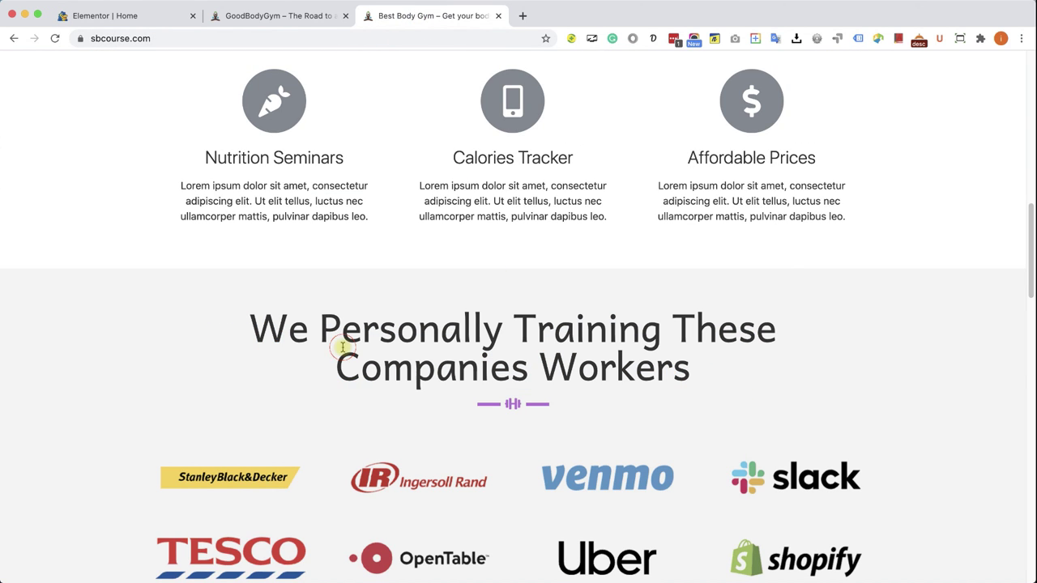
pyautogui.click(127, 18)
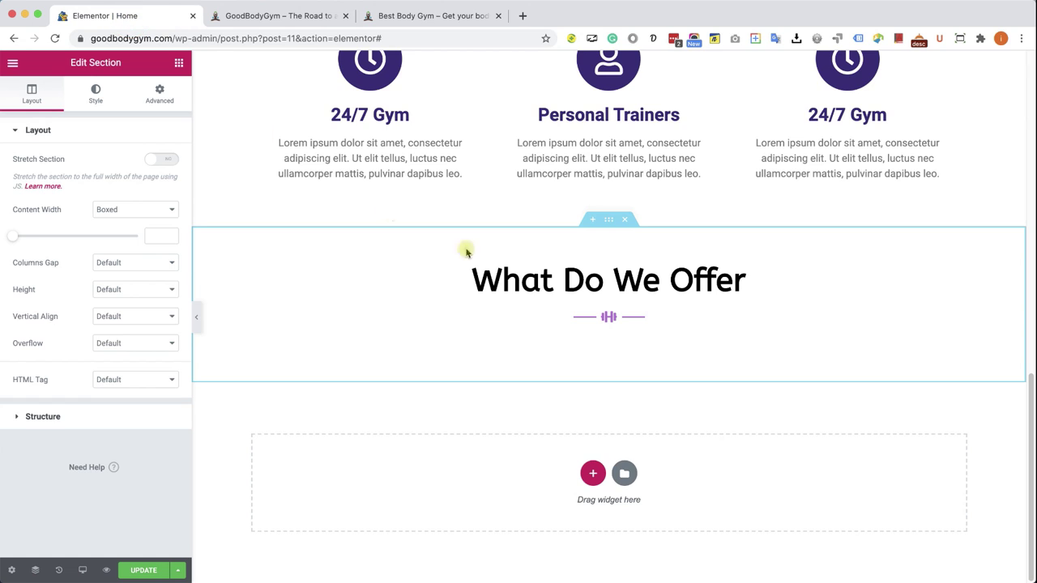
pyautogui.click(542, 280)
pyautogui.click(104, 191)
pyautogui.press('super+a')
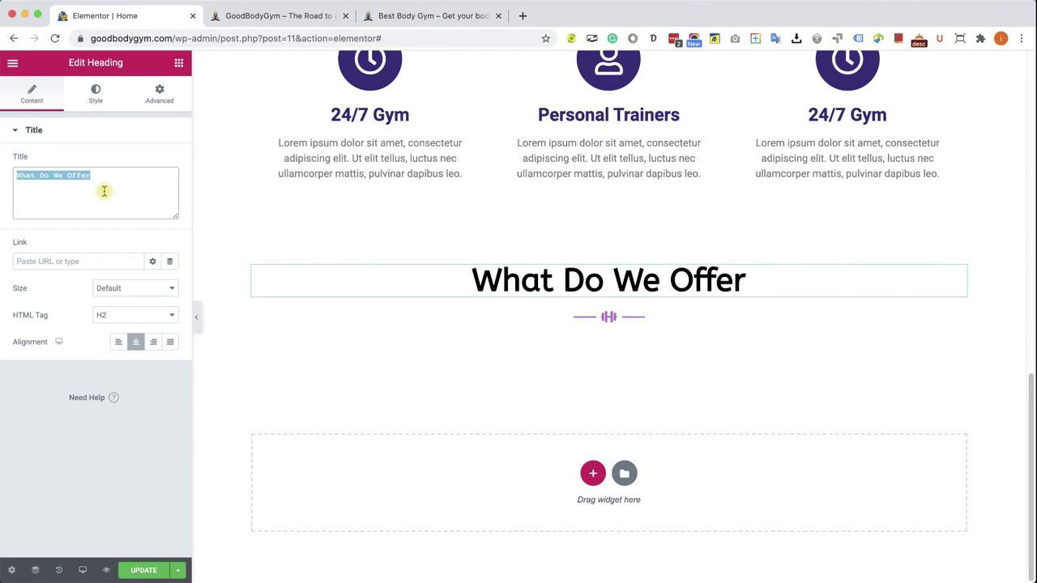
pyautogui.press('super+v')
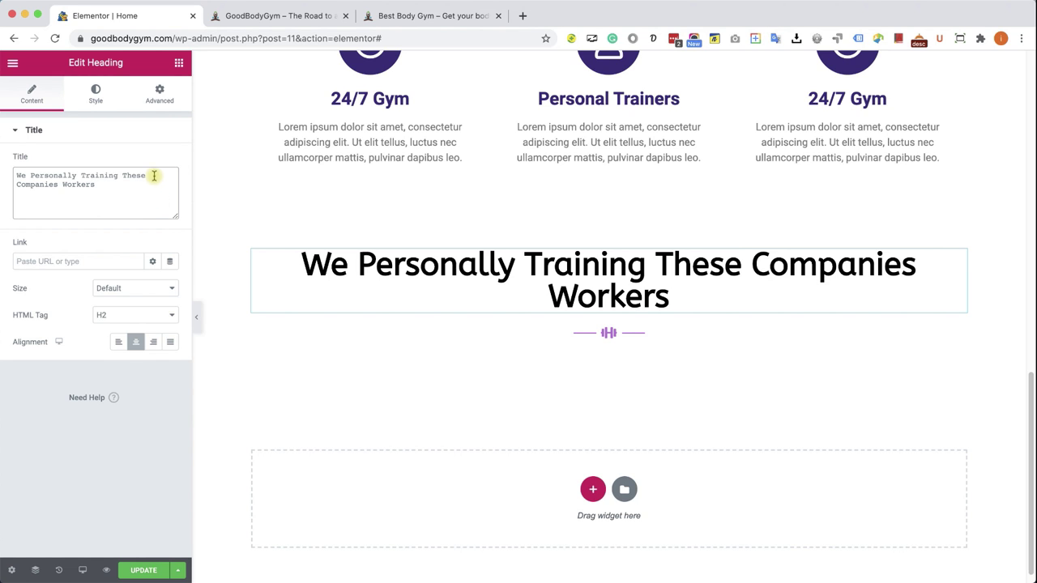
pyautogui.click(179, 64)
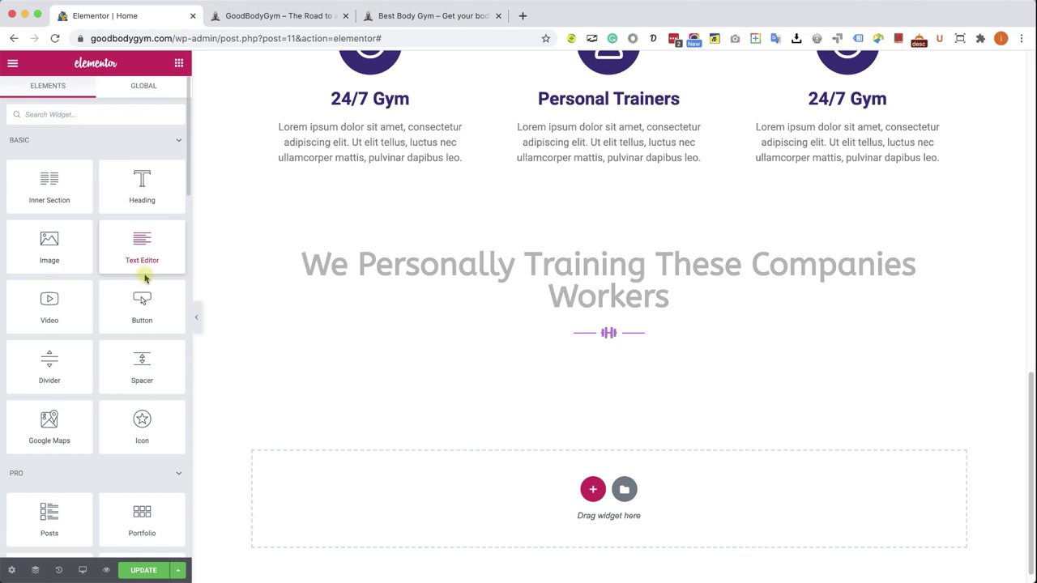
pyautogui.scroll(-1, 142, 288)
pyautogui.scroll(-10, 142, 292)
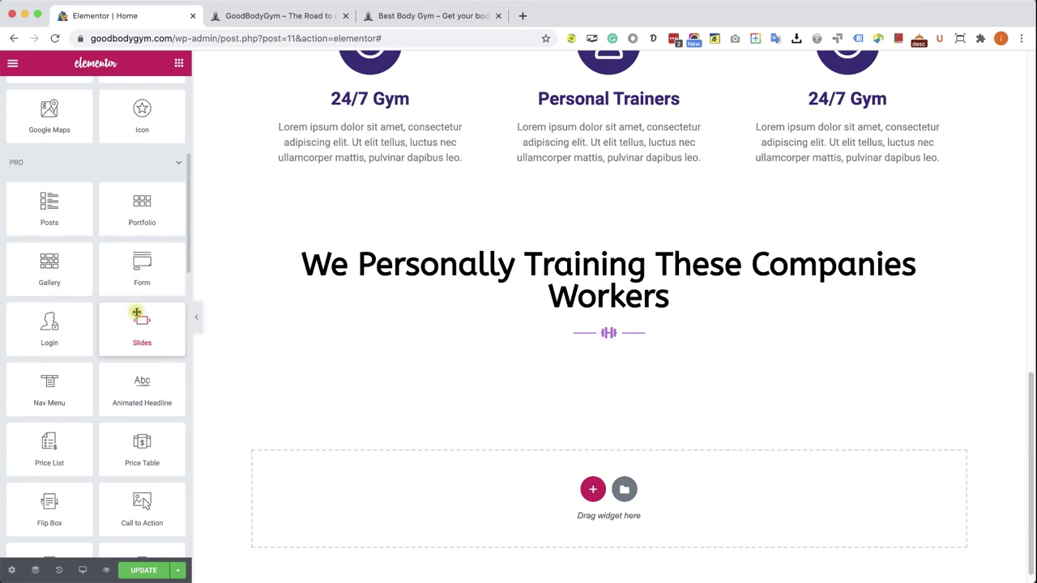
pyautogui.scroll(-5, 137, 312)
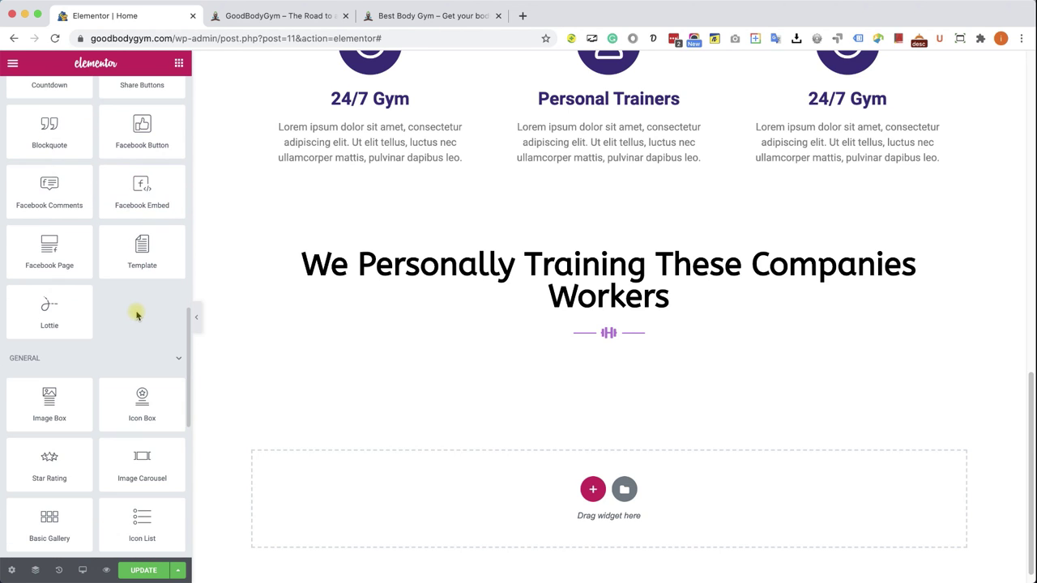
# Step: Drag a Basic Gallery widget in beneath the companies heading
pyautogui.scroll(-3, 137, 315)
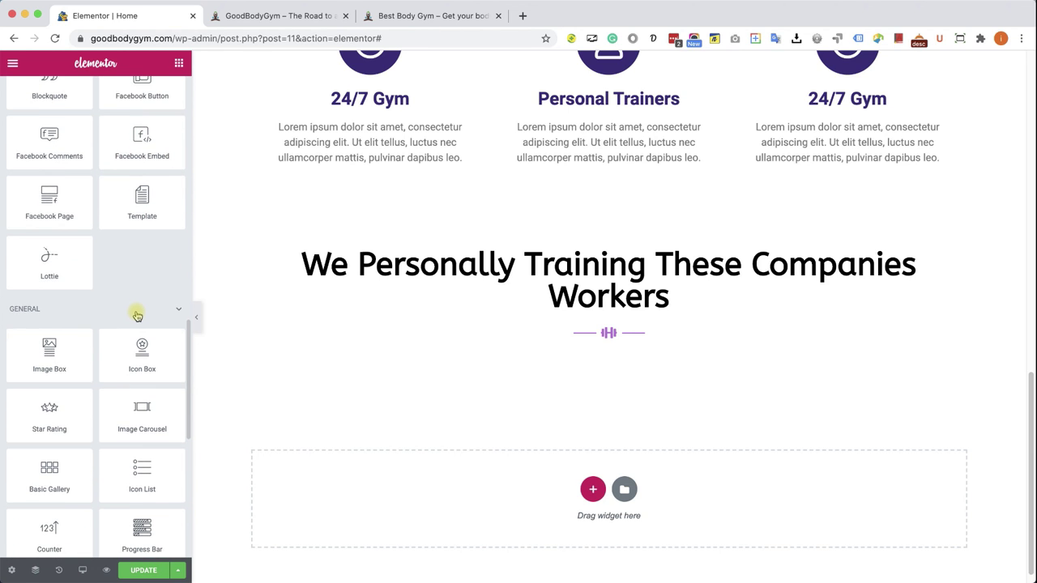
pyautogui.moveTo(52, 440); pyautogui.dragTo(622, 350)
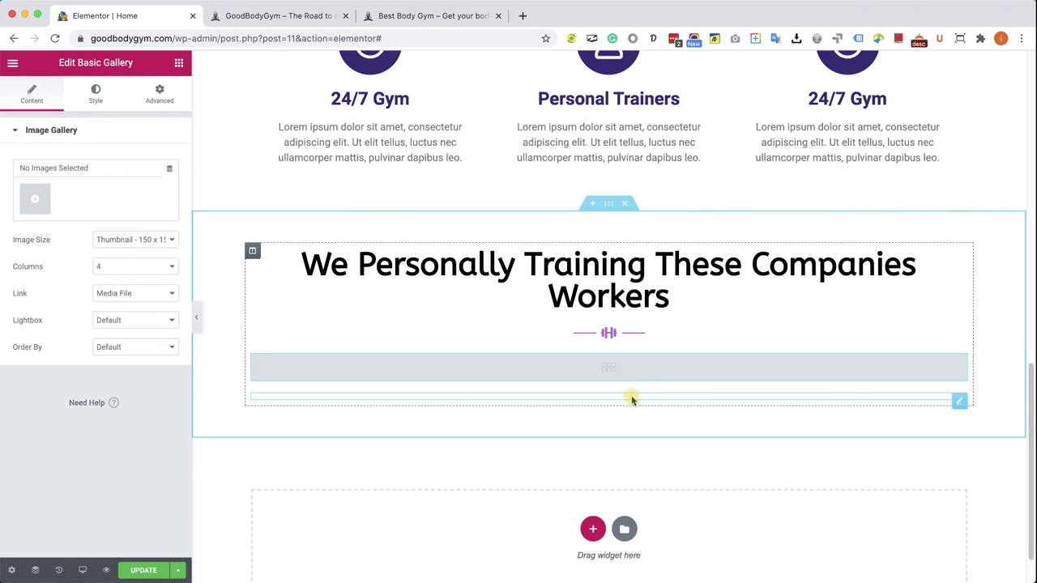
pyautogui.moveTo(632, 399); pyautogui.dragTo(599, 98)
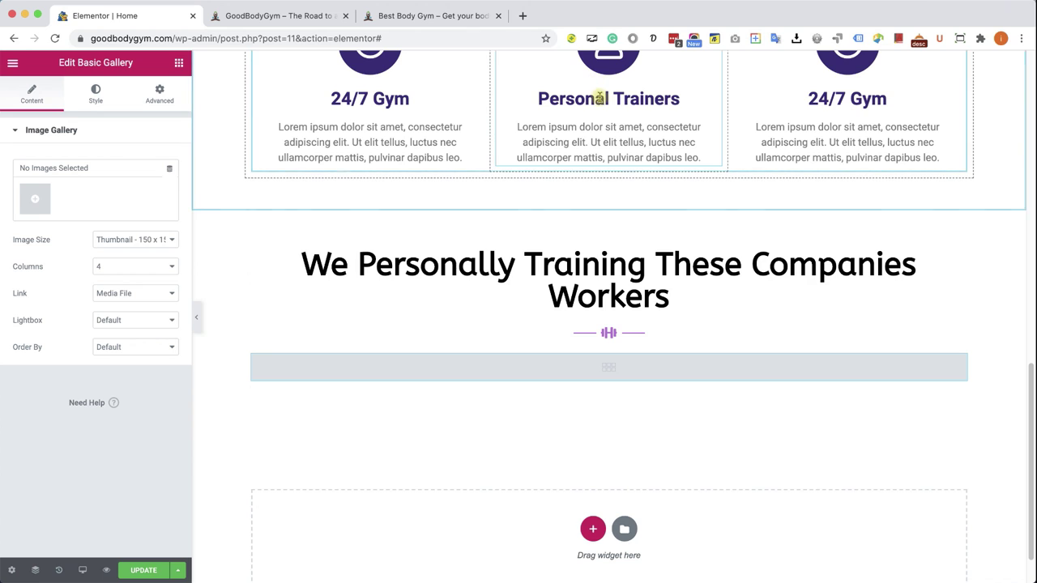
# Step: Delete the spacer below the gallery and open the Course Images folder for its images
pyautogui.rightClick(583, 396)
pyautogui.click(609, 569)
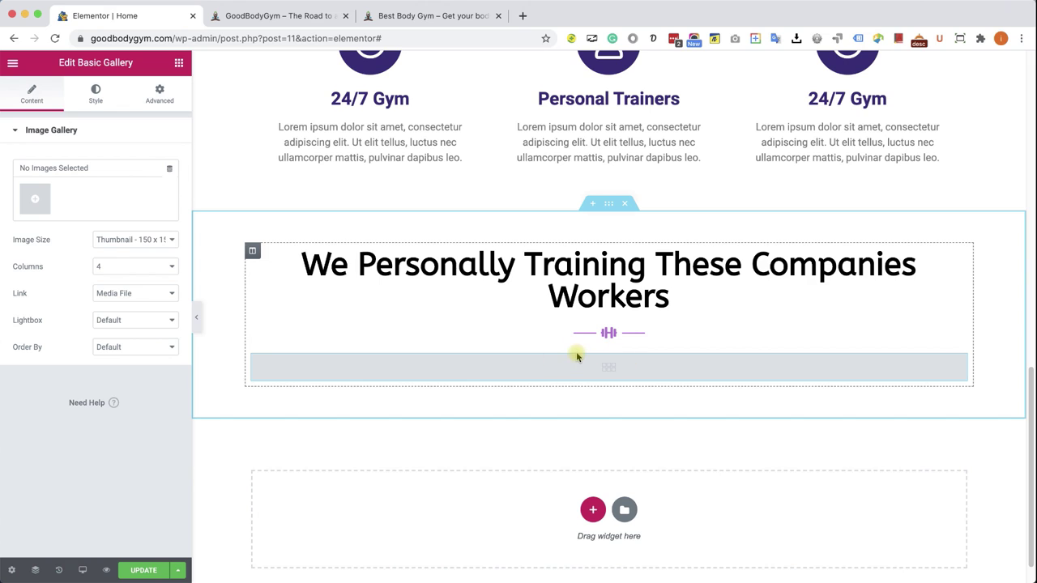
pyautogui.click(34, 200)
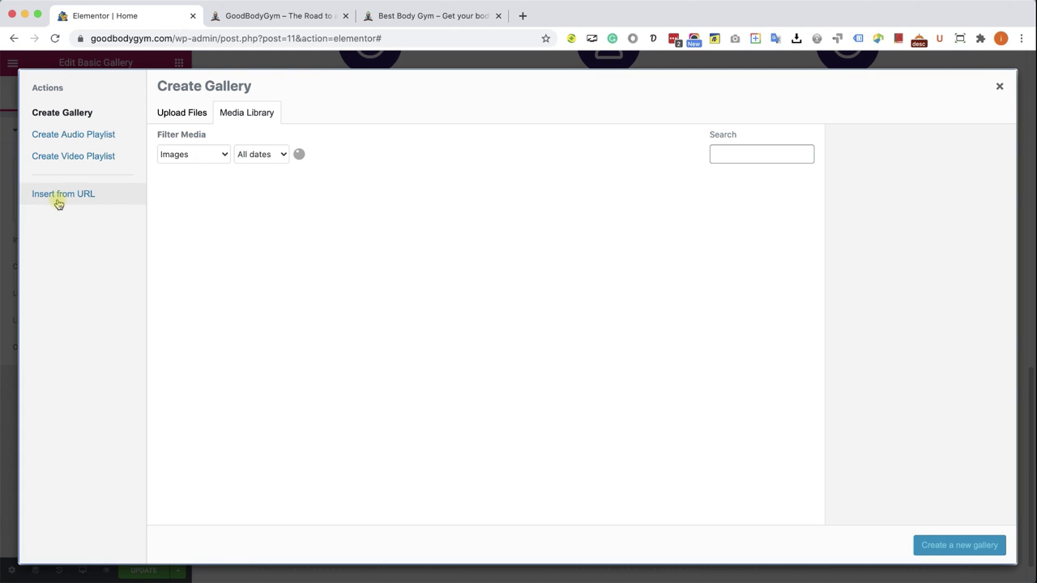
pyautogui.click(12, 574)
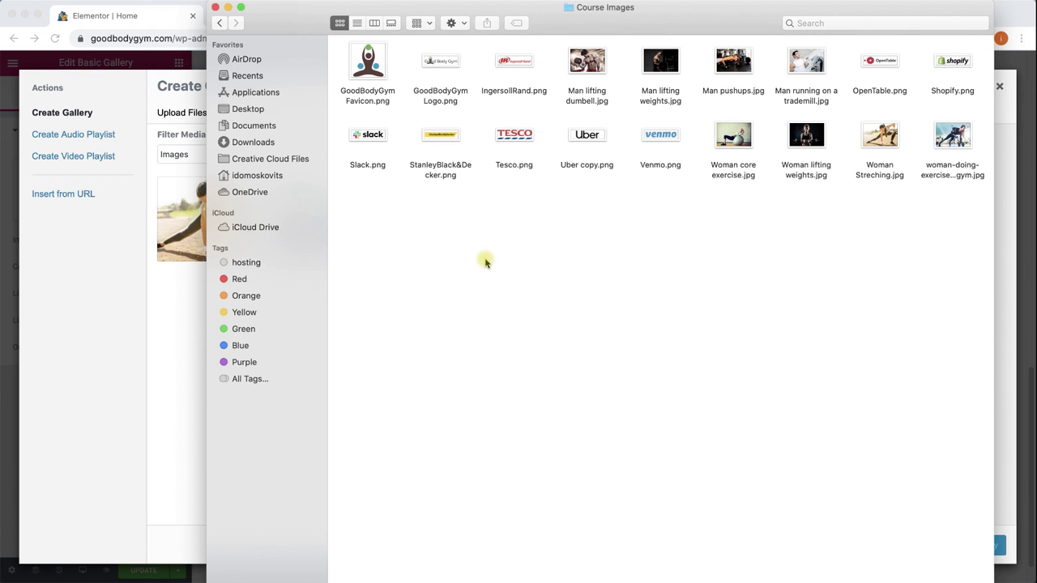
# Step: Select the eight logo PNGs, IngersollRand through Venmo, and drop them into the Create Gallery window
pyautogui.click(517, 64)
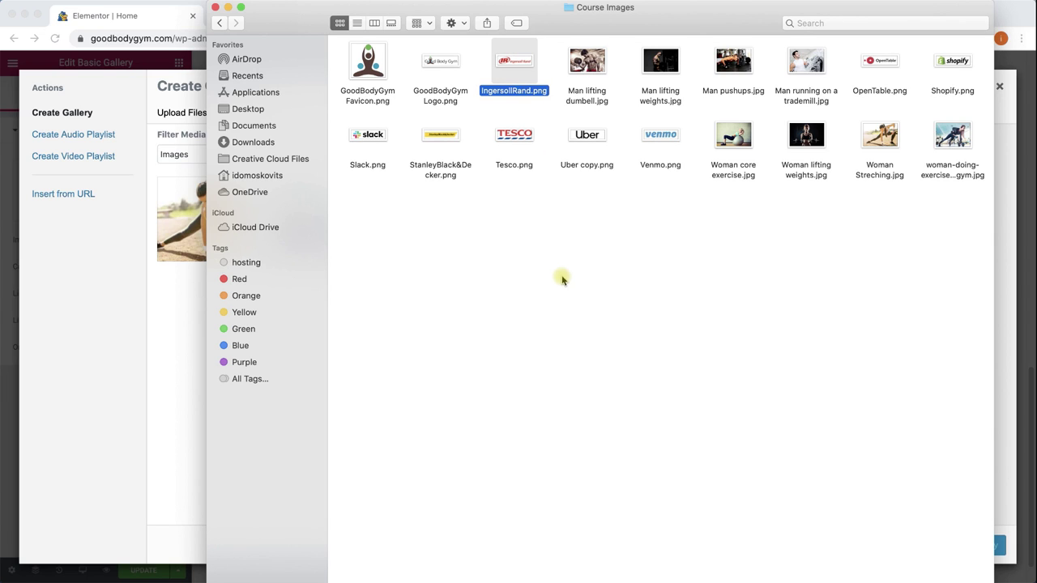
pyautogui.keyDown('super'); pyautogui.click(881, 63); pyautogui.keyUp('super')
pyautogui.keyDown('super'); pyautogui.click(952, 65); pyautogui.keyUp('super')
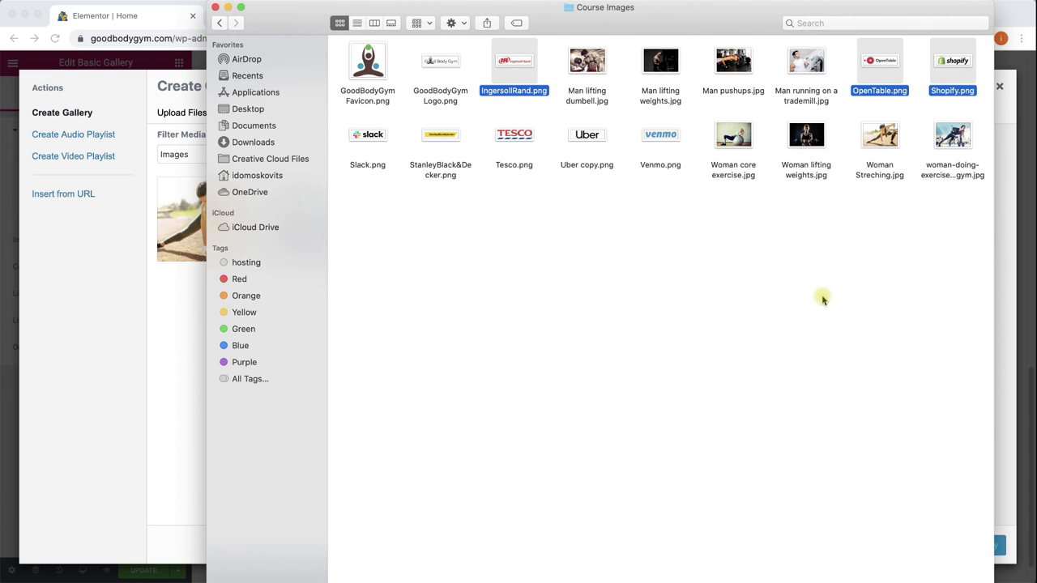
pyautogui.keyDown('super'); pyautogui.click(378, 140); pyautogui.keyUp('super')
pyautogui.keyDown('super'); pyautogui.click(428, 144); pyautogui.keyUp('super')
pyautogui.keyDown('super'); pyautogui.click(502, 135); pyautogui.keyUp('super')
pyautogui.keyDown('super'); pyautogui.click(590, 134); pyautogui.keyUp('super')
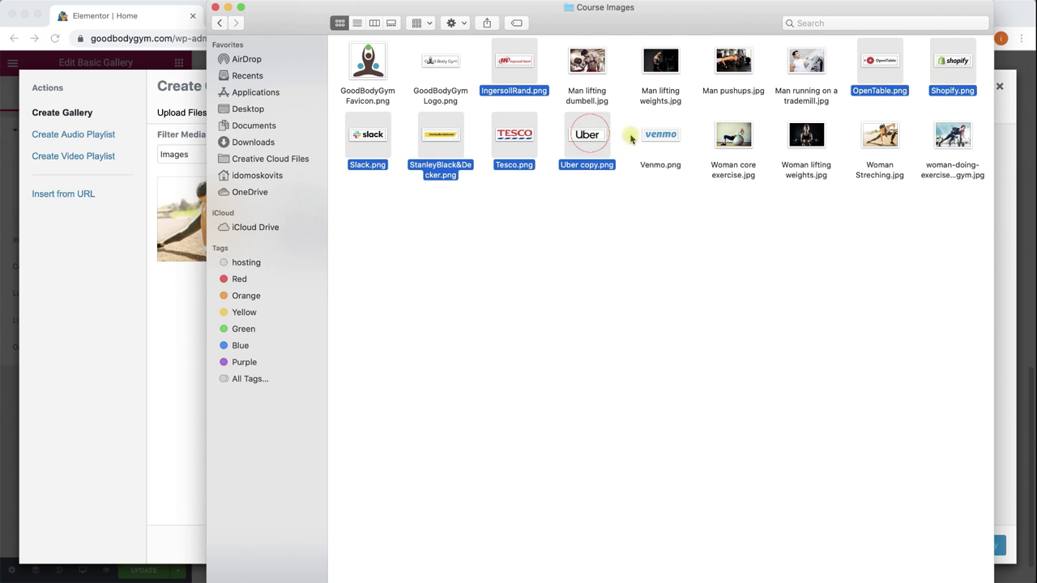
pyautogui.keyDown('super'); pyautogui.click(656, 136); pyautogui.keyUp('super')
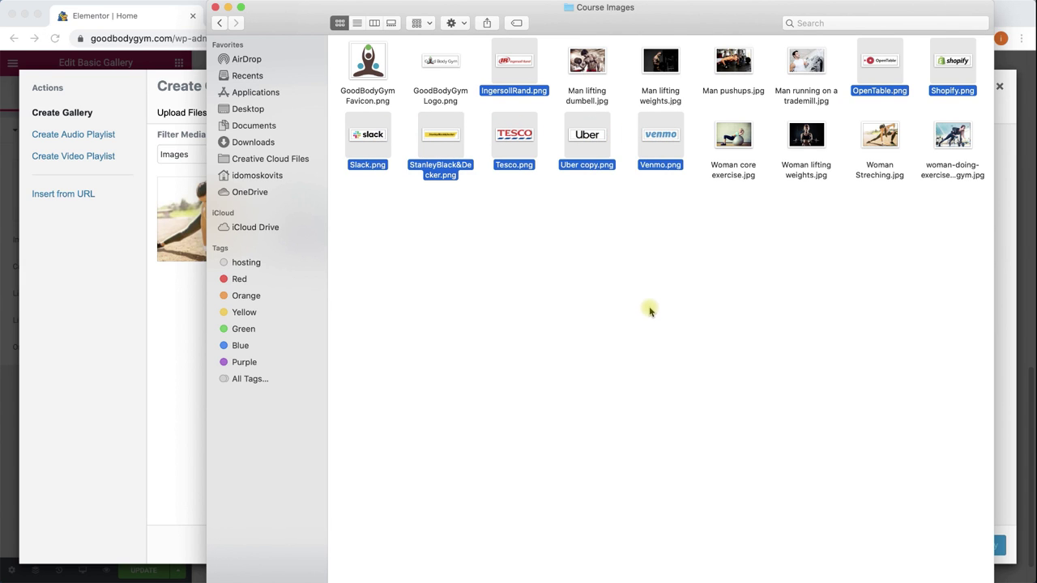
pyautogui.moveTo(365, 139); pyautogui.dragTo(243, 324)
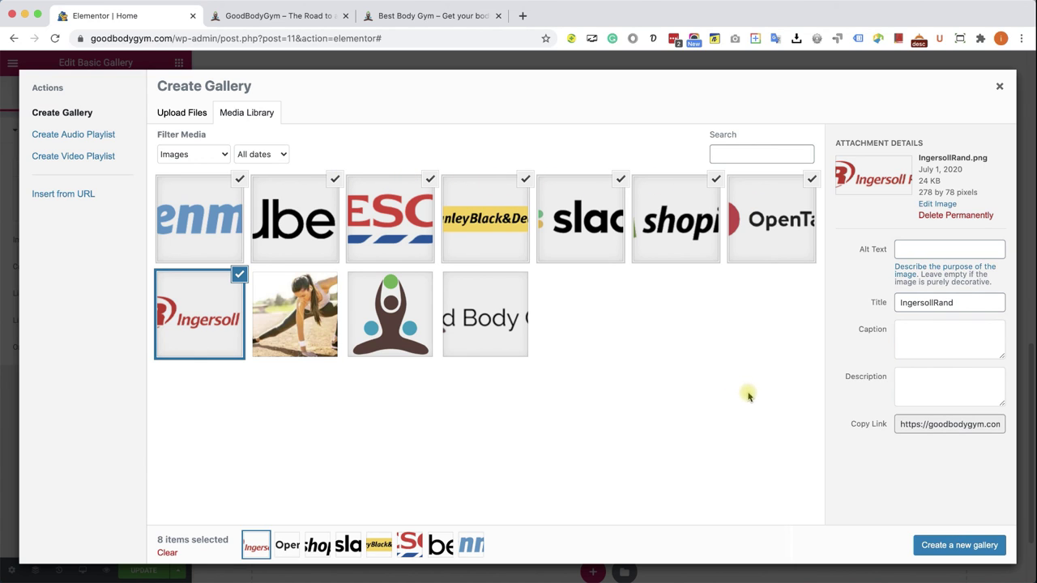
# Step: Create a gallery from the eight logos and move OpenTable to the third slot
pyautogui.click(959, 547)
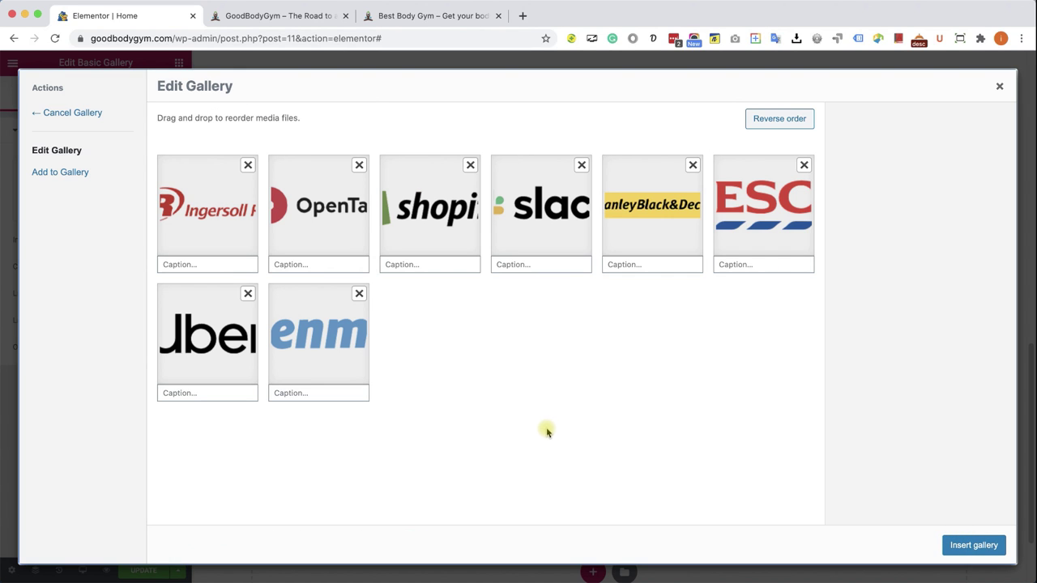
pyautogui.moveTo(324, 206); pyautogui.dragTo(412, 227)
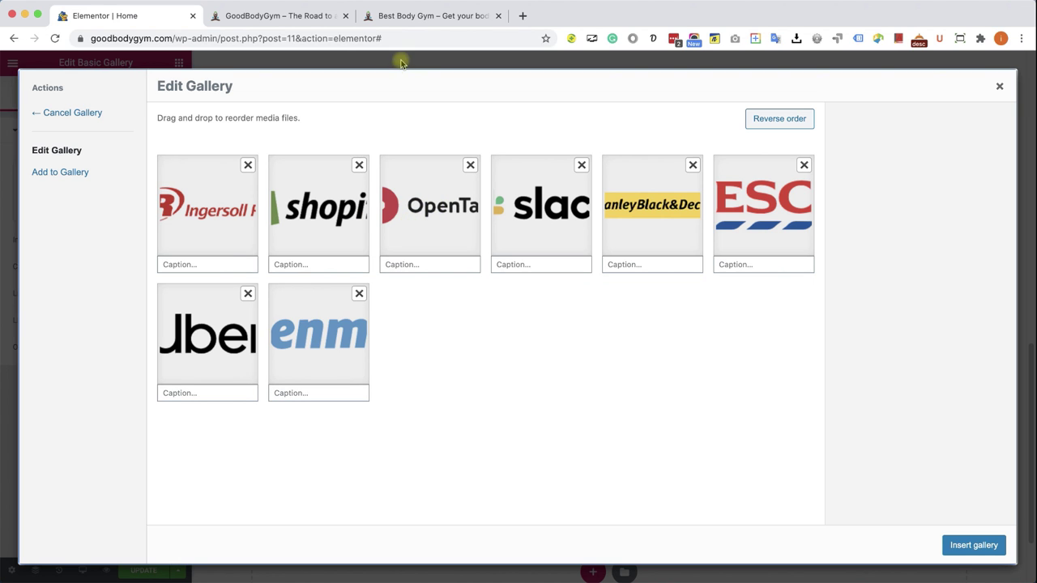
pyautogui.click(417, 15)
pyautogui.click(118, 15)
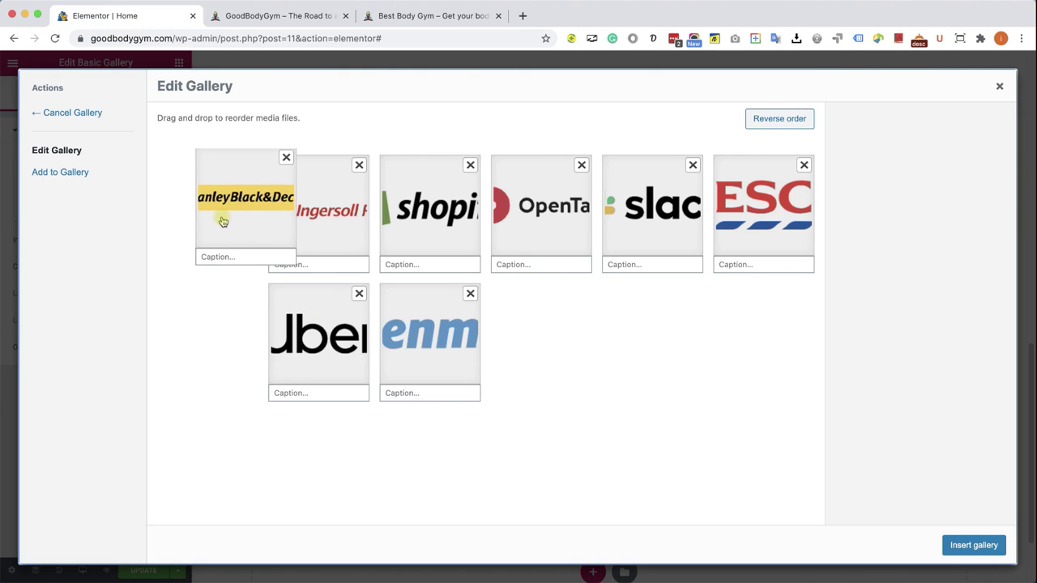
pyautogui.click(428, 16)
pyautogui.click(132, 16)
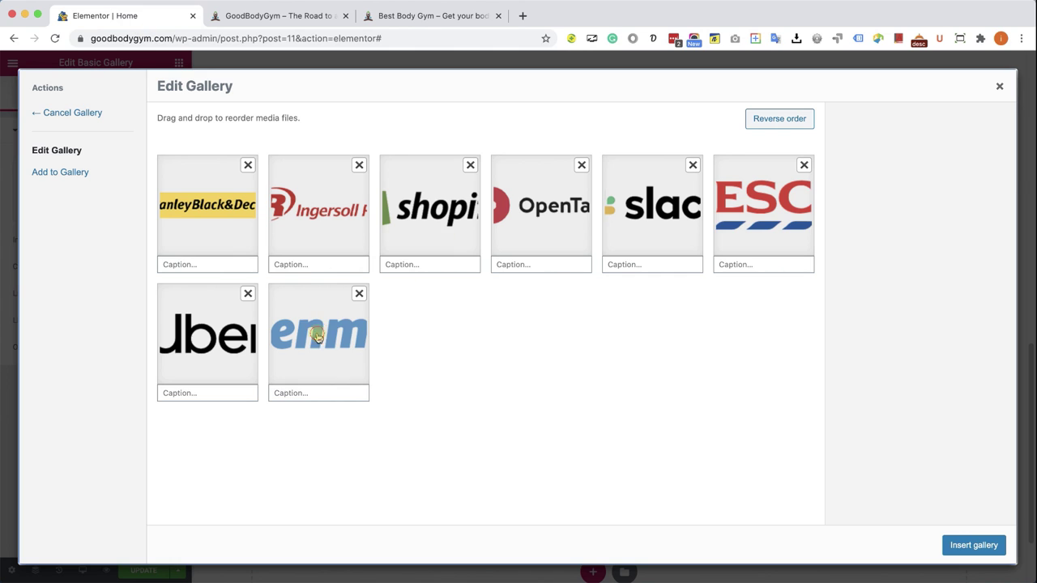
# Step: Reorder the Venmo, Slack, Tesco and OpenTable tiles to match the reference logo grid
pyautogui.moveTo(318, 334); pyautogui.dragTo(430, 212)
pyautogui.moveTo(762, 212); pyautogui.dragTo(440, 204)
pyautogui.click(397, 16)
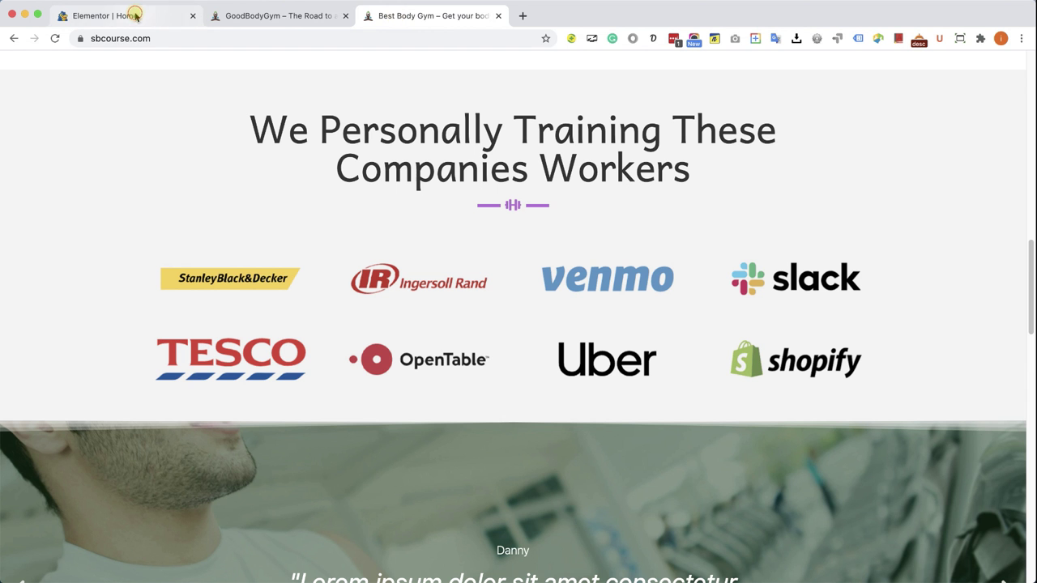
pyautogui.click(132, 16)
pyautogui.moveTo(217, 335); pyautogui.dragTo(753, 212)
pyautogui.moveTo(753, 340); pyautogui.dragTo(732, 209)
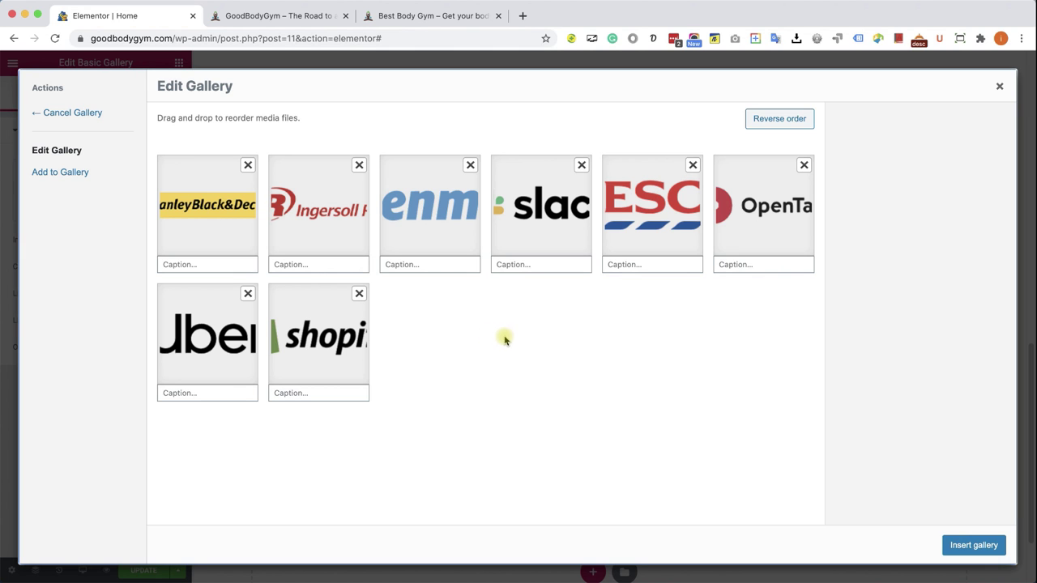
pyautogui.click(988, 554)
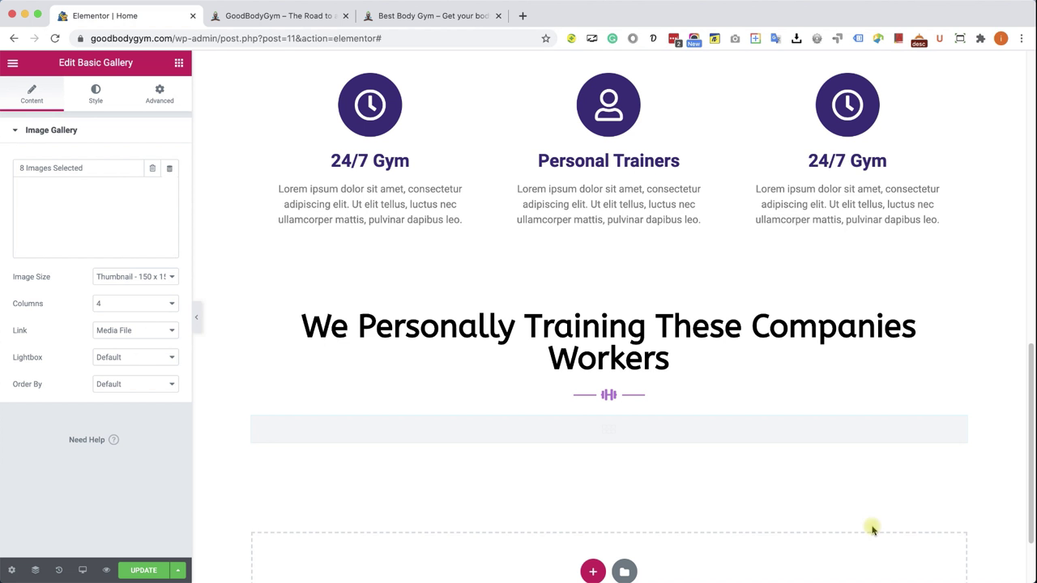
pyautogui.scroll(-3, 535, 380)
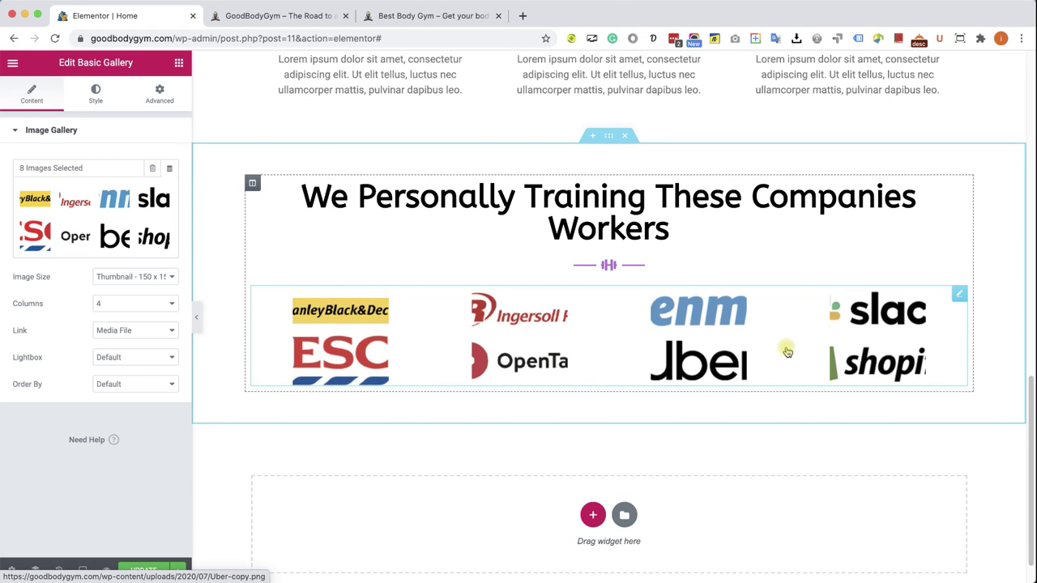
pyautogui.click(143, 281)
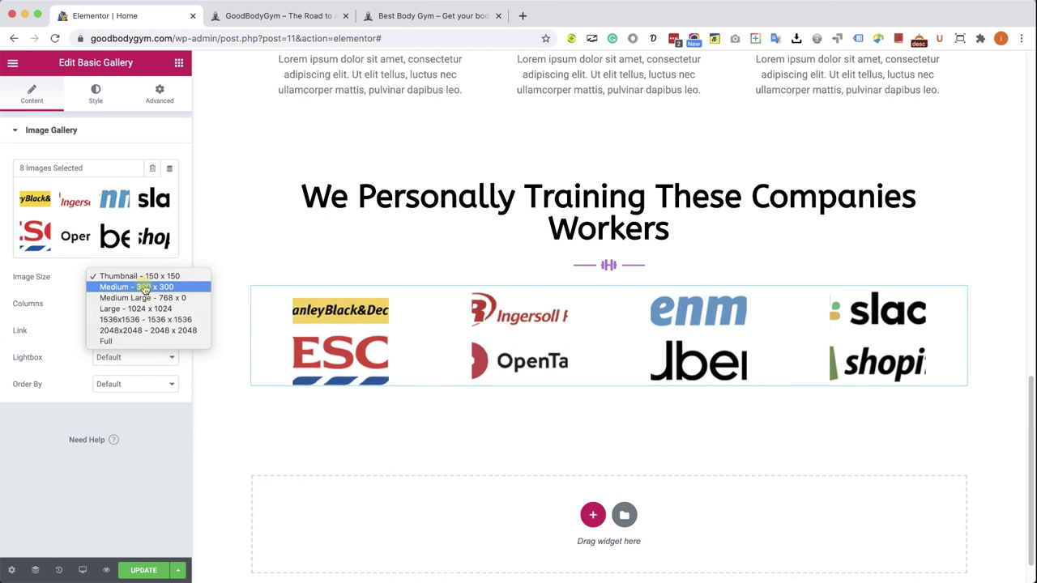
pyautogui.press('Escape')
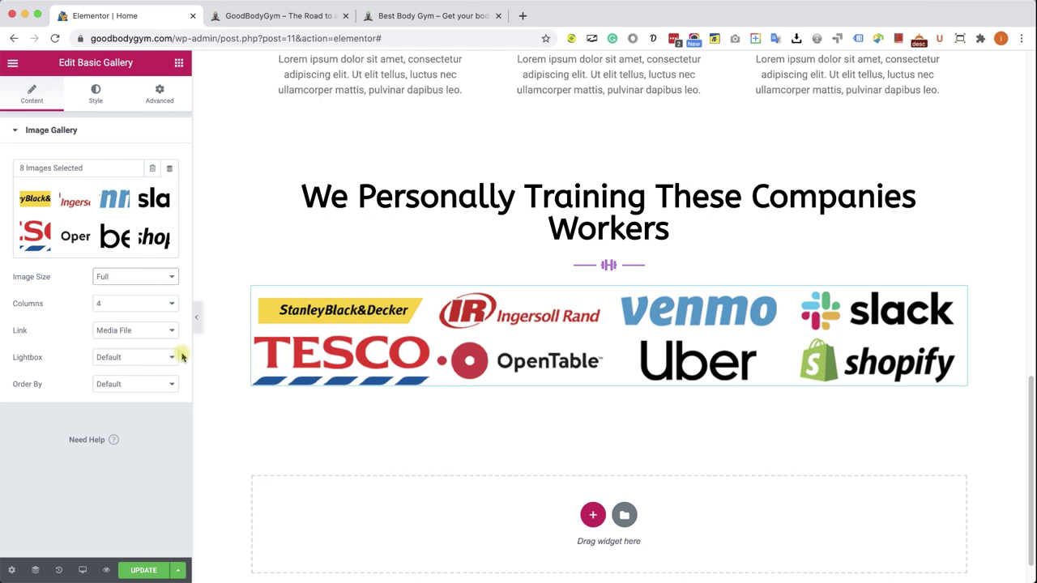
pyautogui.click(166, 303)
pyautogui.click(162, 281)
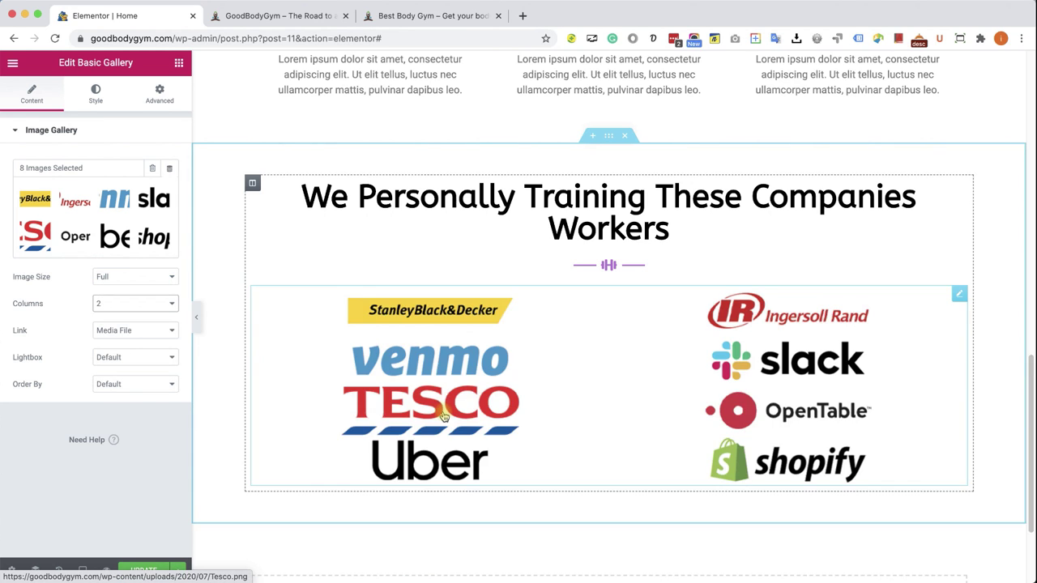
pyautogui.click(145, 307)
pyautogui.click(128, 325)
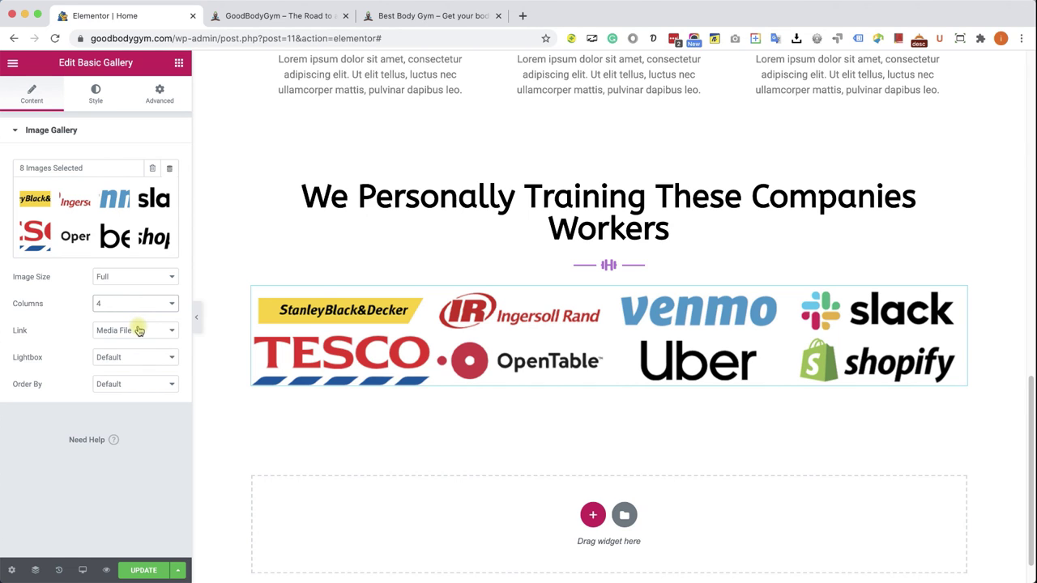
# Step: Set the gallery's image spacing to Custom with a value of 48
pyautogui.click(91, 99)
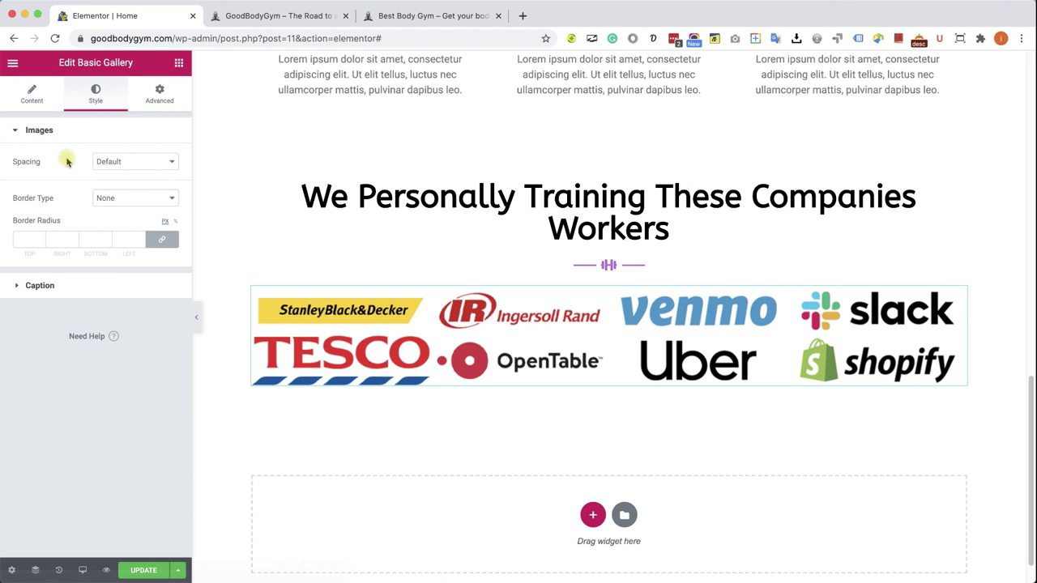
pyautogui.click(161, 162)
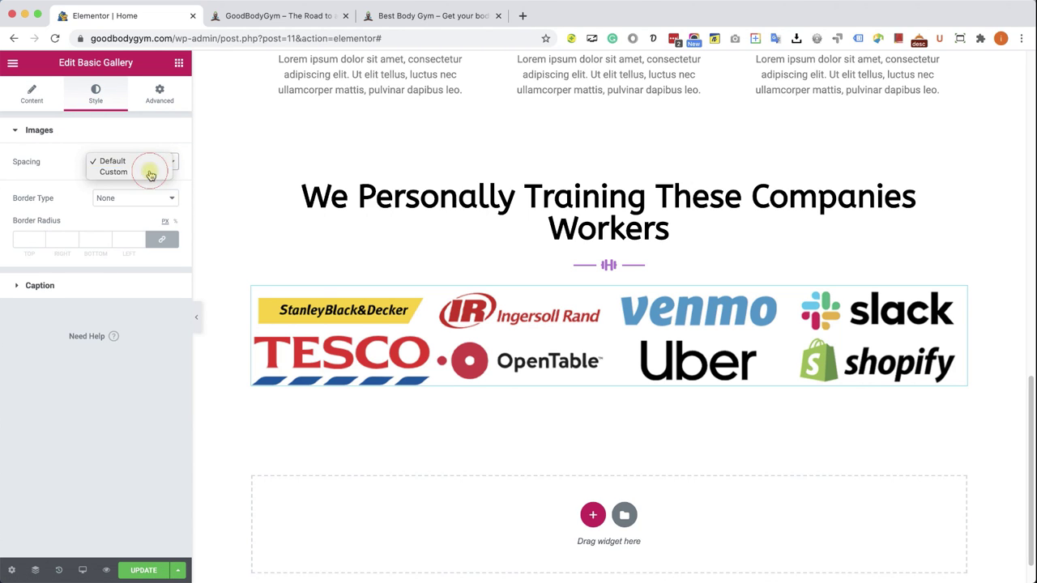
pyautogui.click(152, 173)
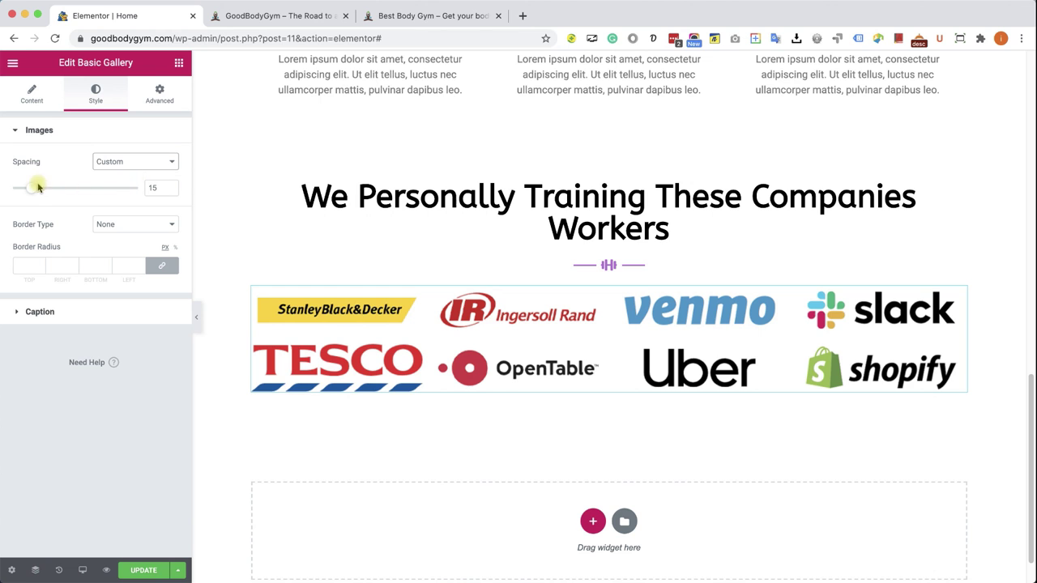
pyautogui.moveTo(34, 190); pyautogui.dragTo(76, 189)
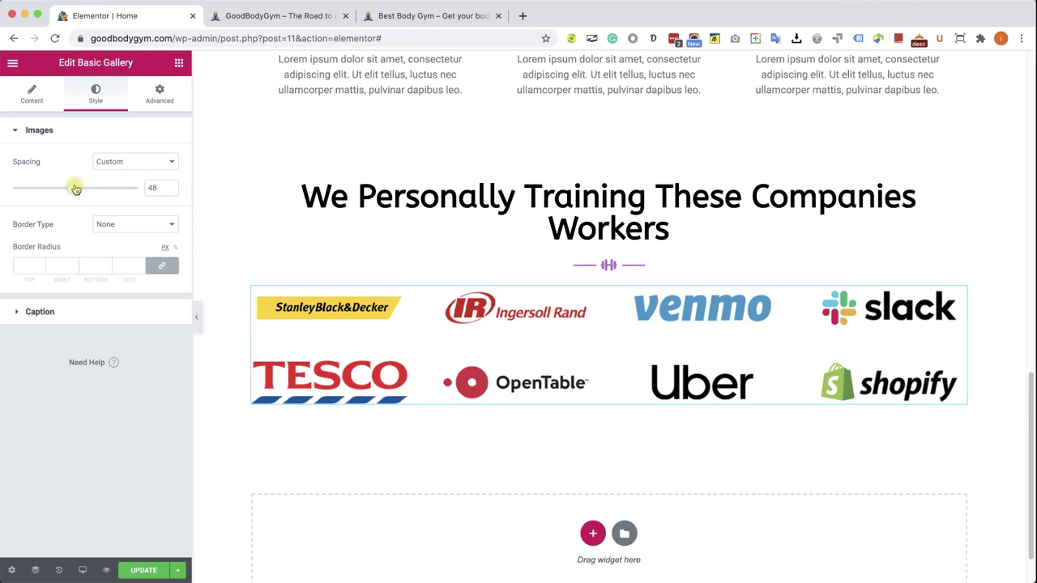
pyautogui.click(104, 313)
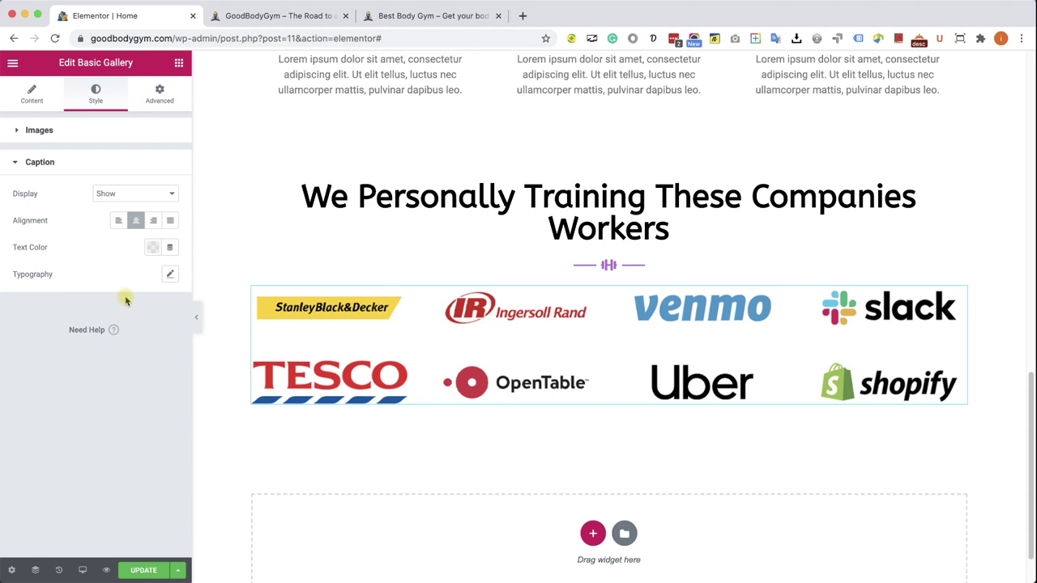
pyautogui.click(122, 166)
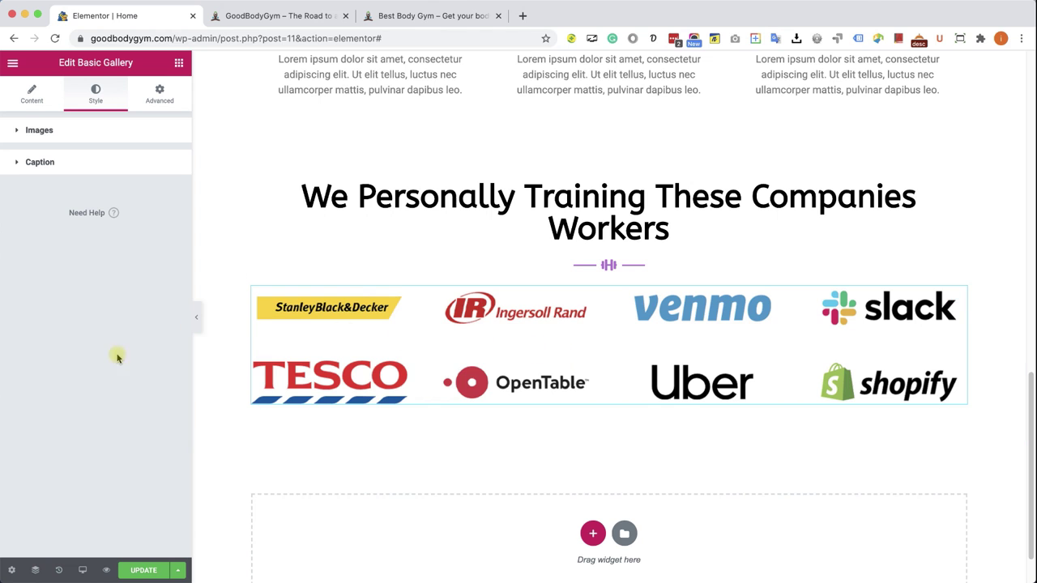
# Step: Switch the preview to Mobile, scroll through the page, and select the companies heading
pyautogui.click(82, 571)
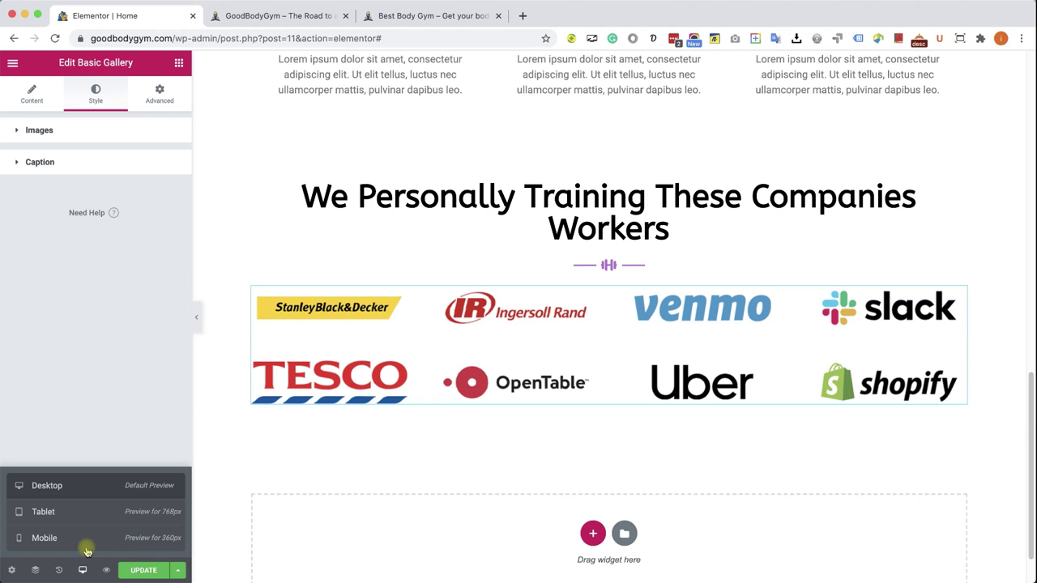
pyautogui.click(86, 546)
pyautogui.scroll(-10, 608, 329)
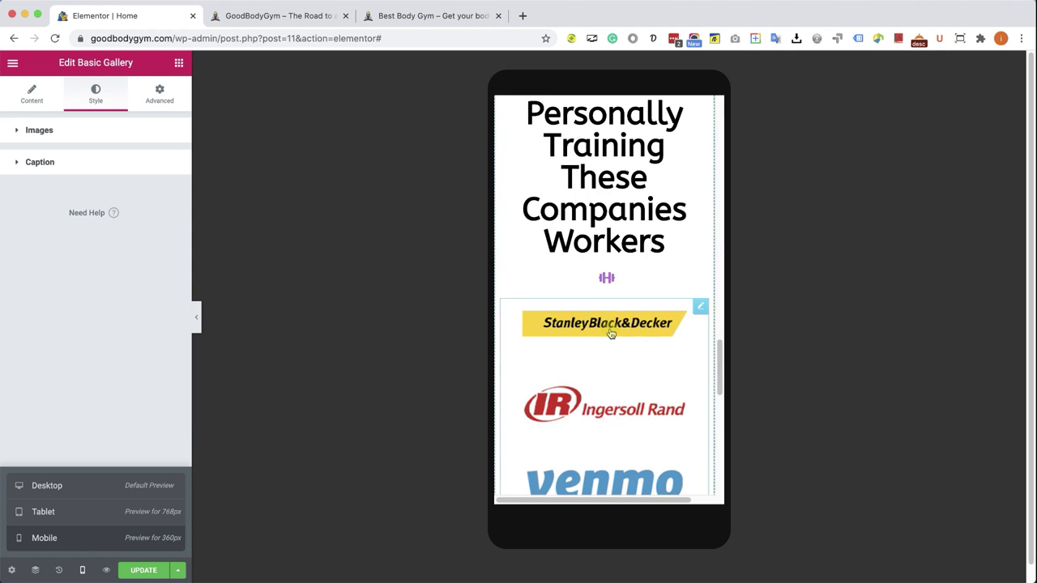
pyautogui.scroll(-6, 622, 332)
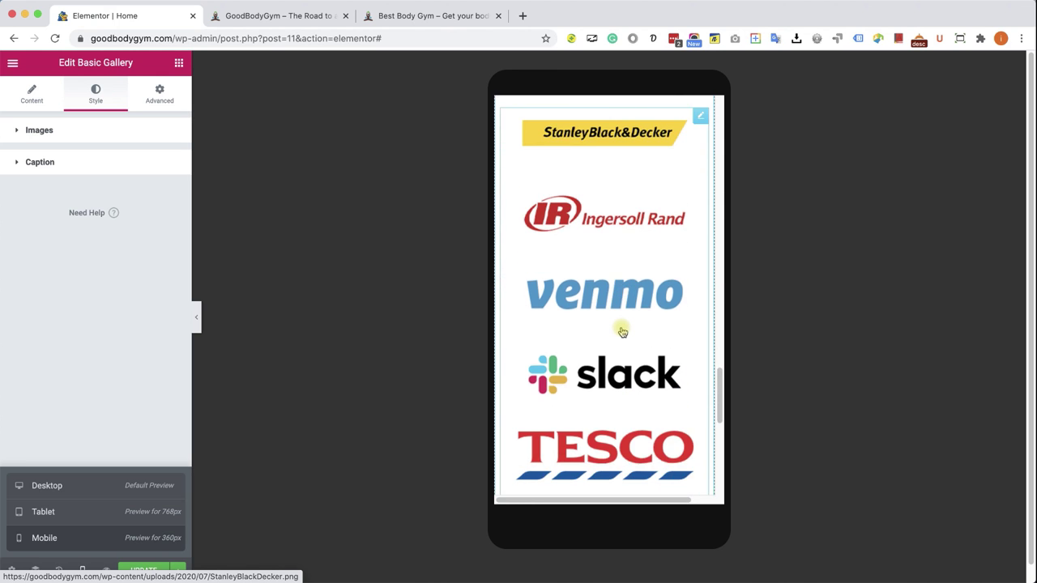
pyautogui.scroll(-8, 622, 332)
pyautogui.scroll(10, 622, 332)
pyautogui.scroll(5, 622, 332)
pyautogui.scroll(1, 619, 328)
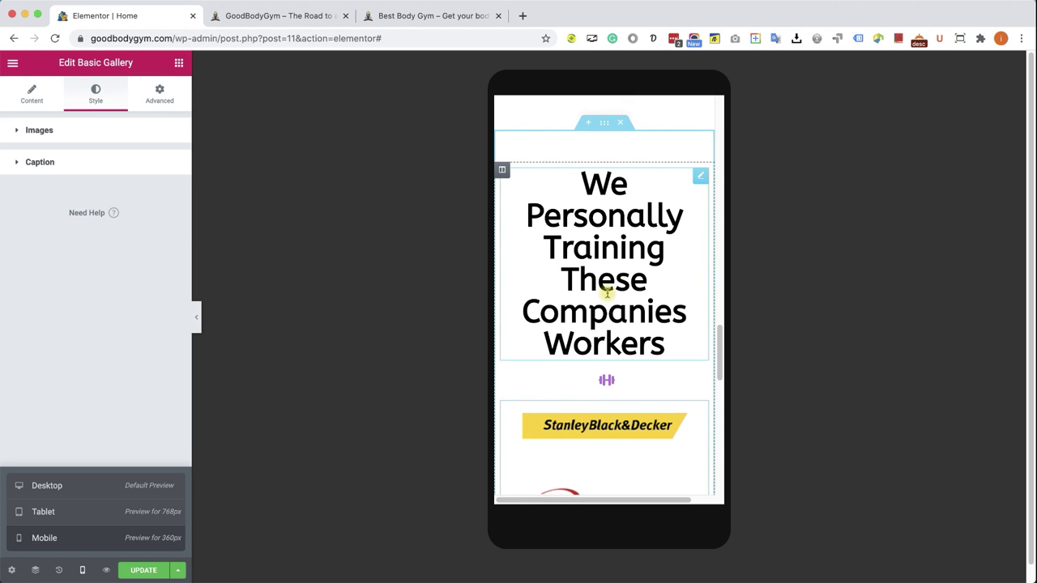
pyautogui.scroll(10, 606, 293)
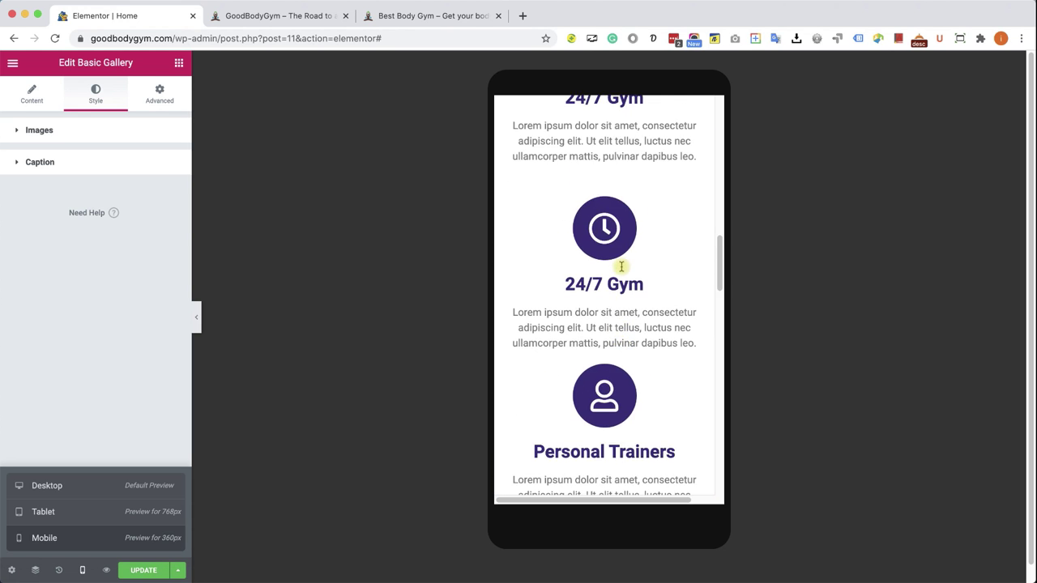
pyautogui.scroll(5, 620, 265)
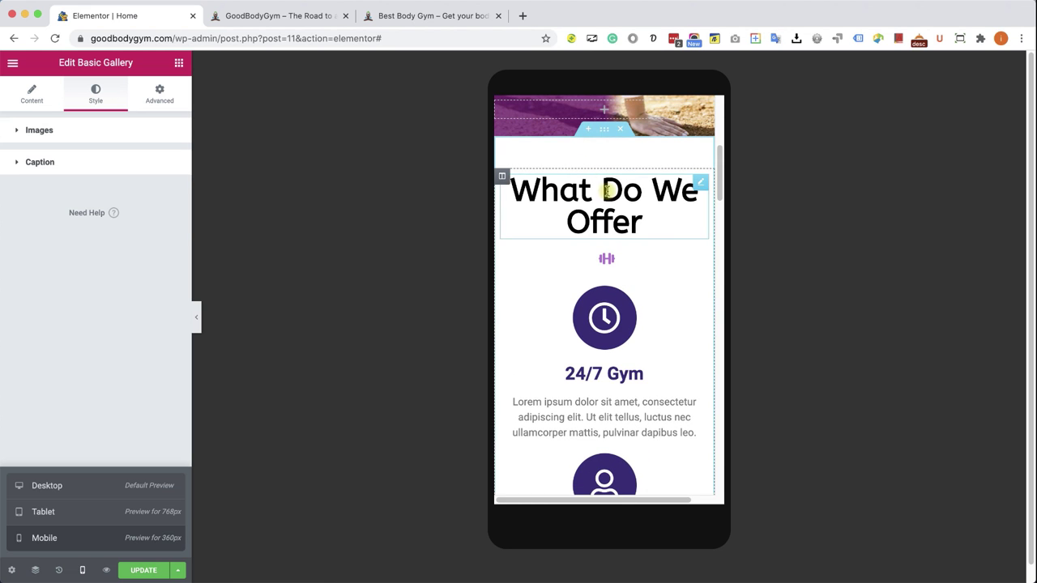
pyautogui.scroll(-10, 607, 211)
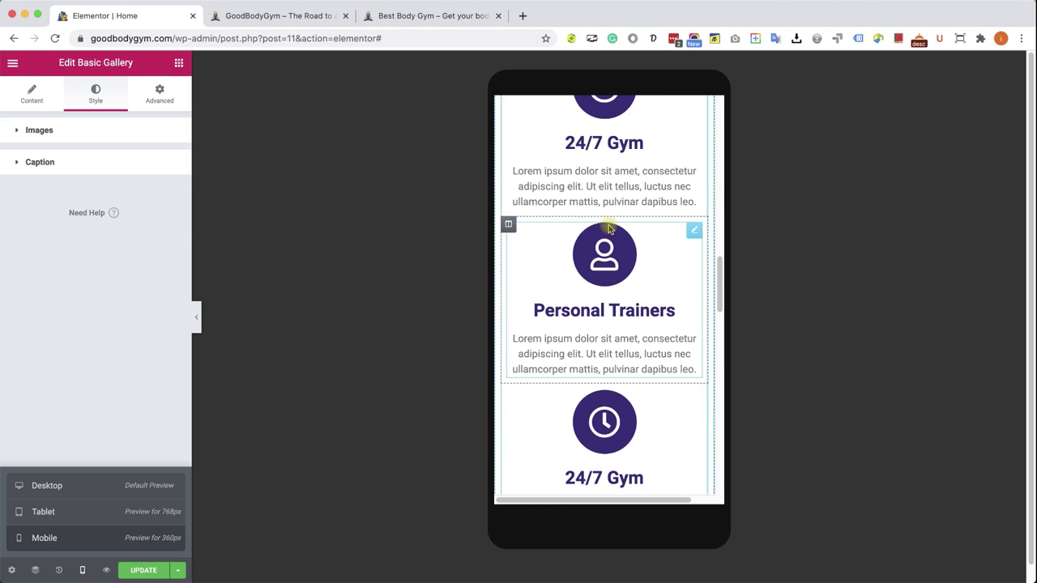
pyautogui.scroll(-2, 609, 233)
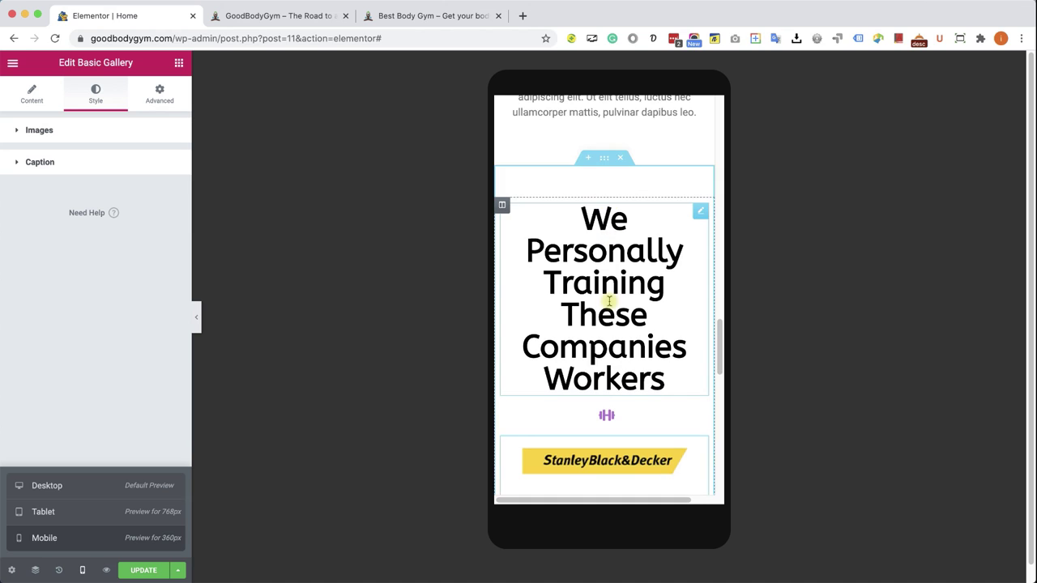
pyautogui.click(609, 301)
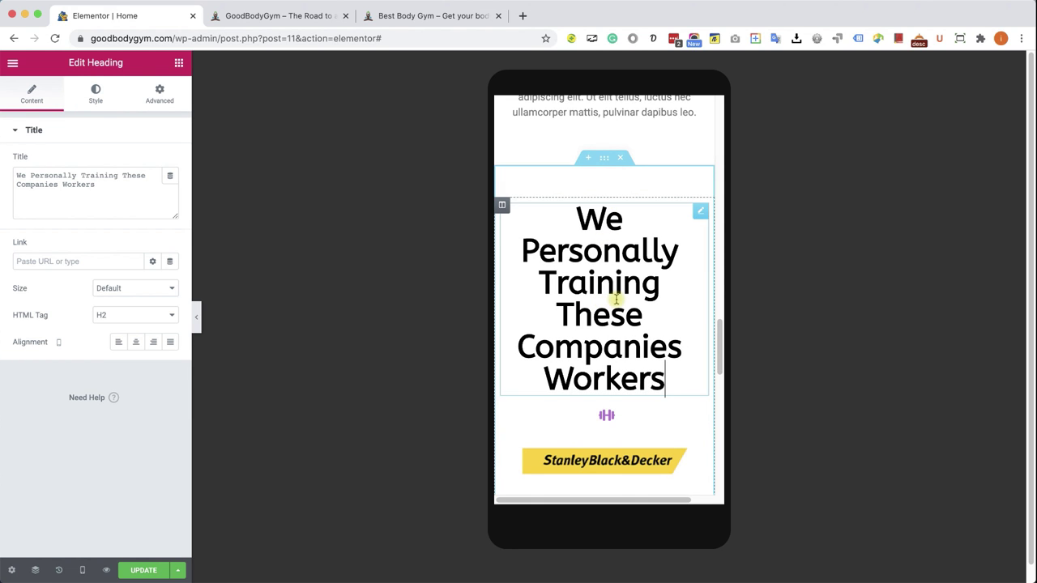
# Step: Set the companies heading's typography size to 30 px
pyautogui.click(98, 99)
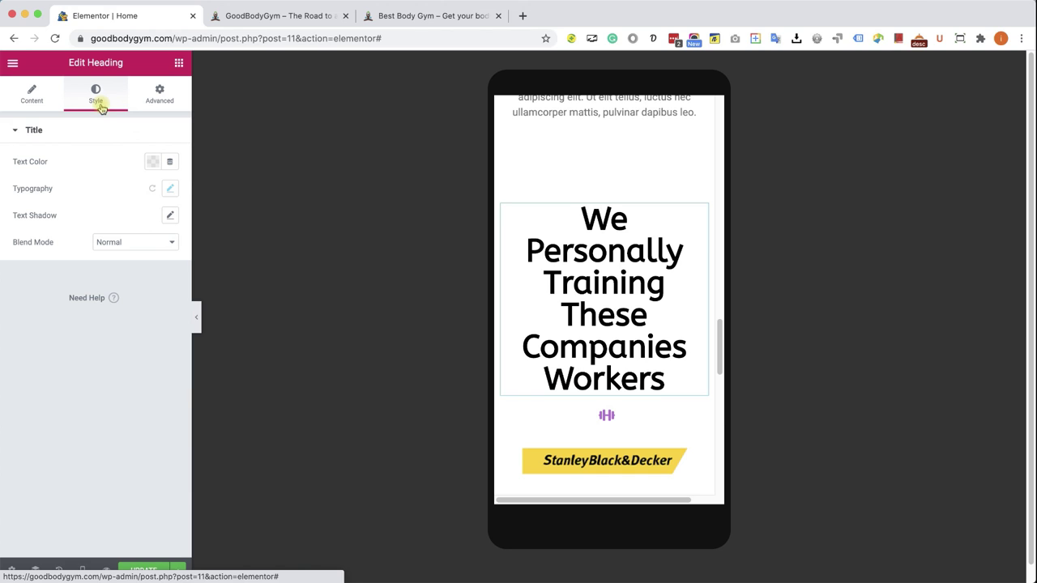
pyautogui.click(170, 189)
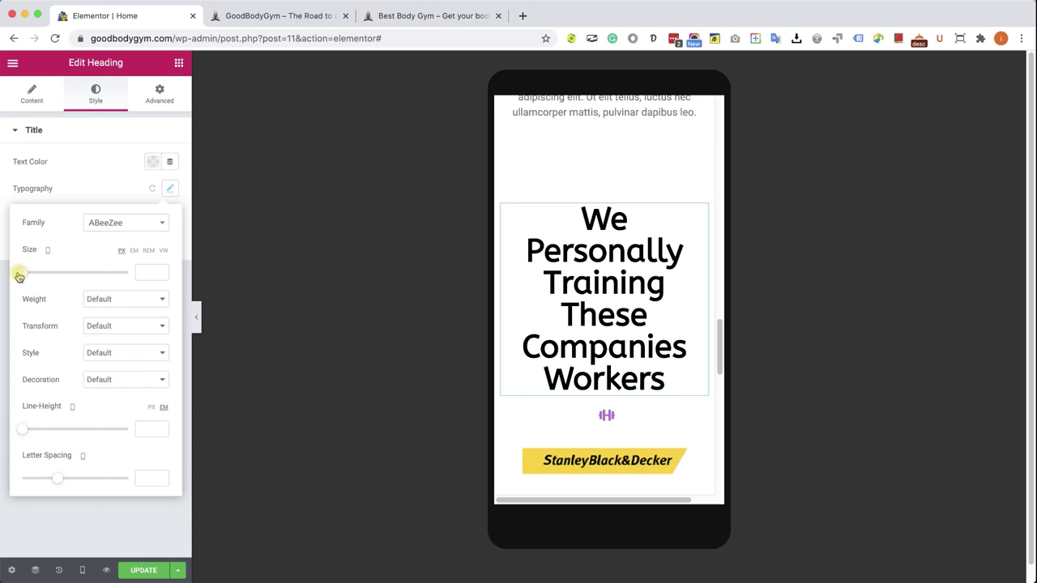
pyautogui.moveTo(22, 275); pyautogui.dragTo(34, 275)
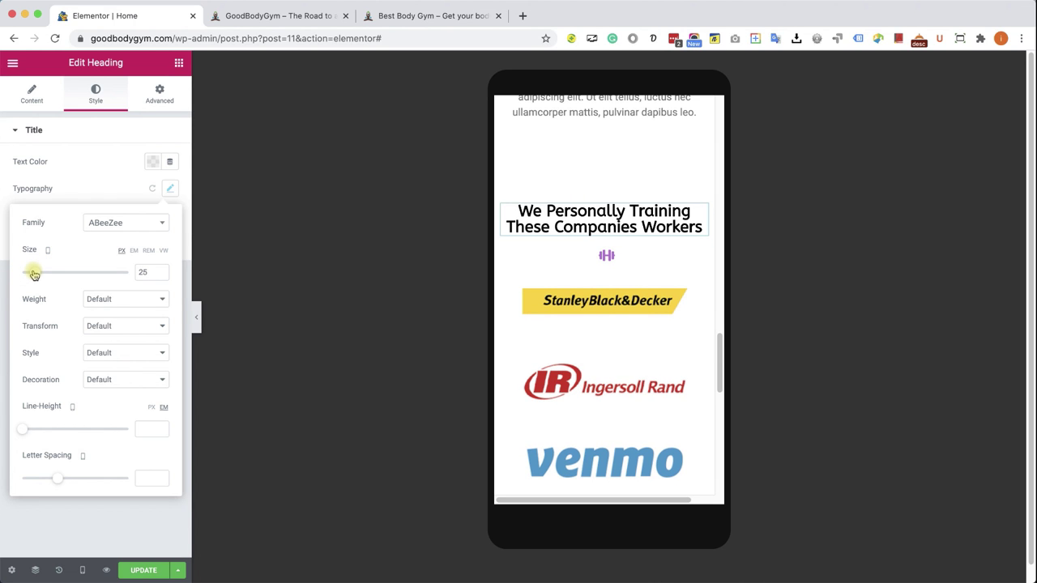
pyautogui.moveTo(34, 274); pyautogui.dragTo(36, 273)
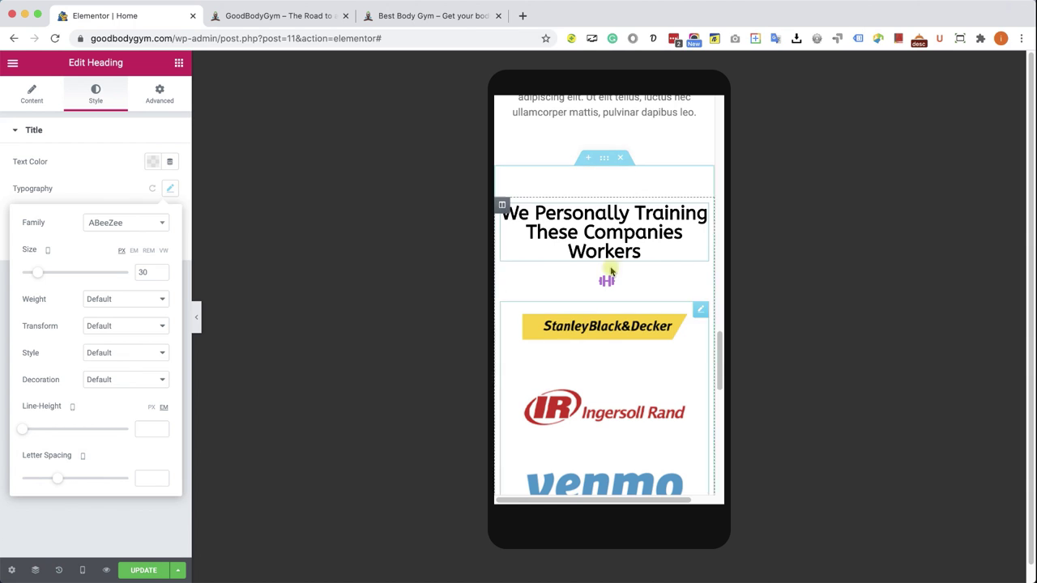
# Step: Copy the companies heading and paste its style onto the What Do We Offer heading
pyautogui.rightClick(615, 234)
pyautogui.click(643, 289)
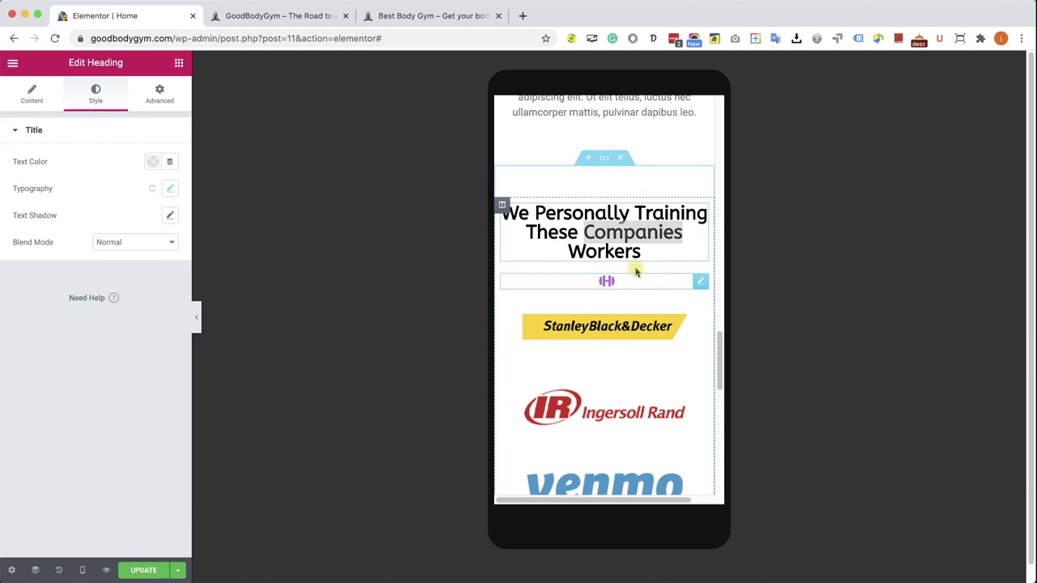
pyautogui.scroll(5, 636, 251)
pyautogui.scroll(10, 637, 251)
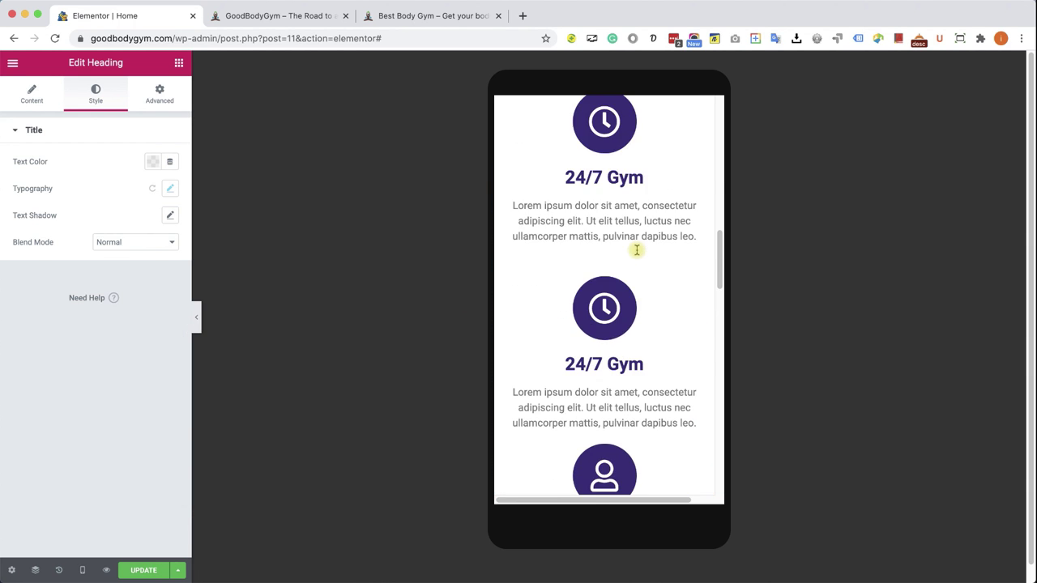
pyautogui.scroll(5, 637, 251)
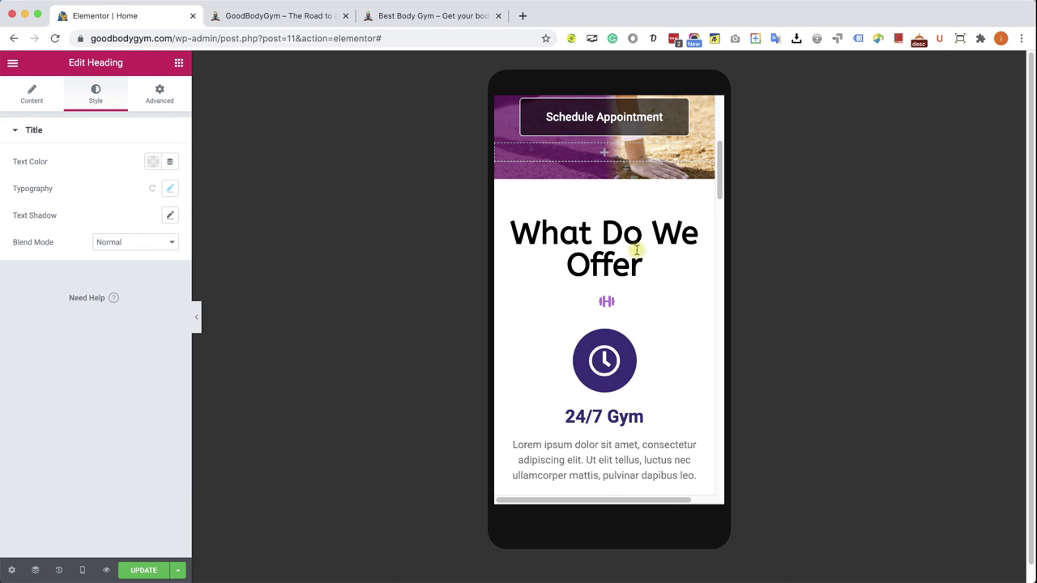
pyautogui.rightClick(626, 243)
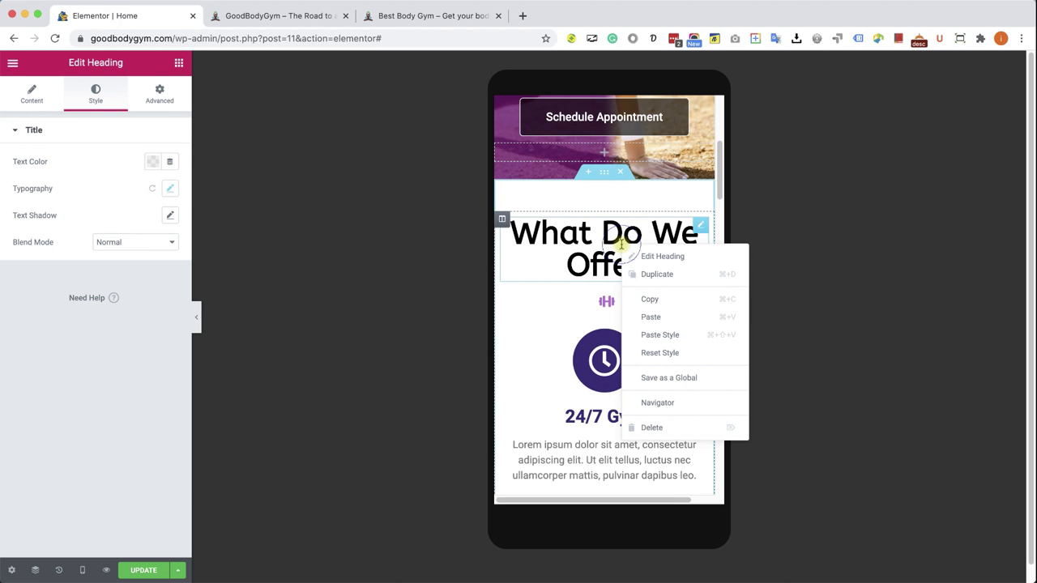
pyautogui.click(660, 335)
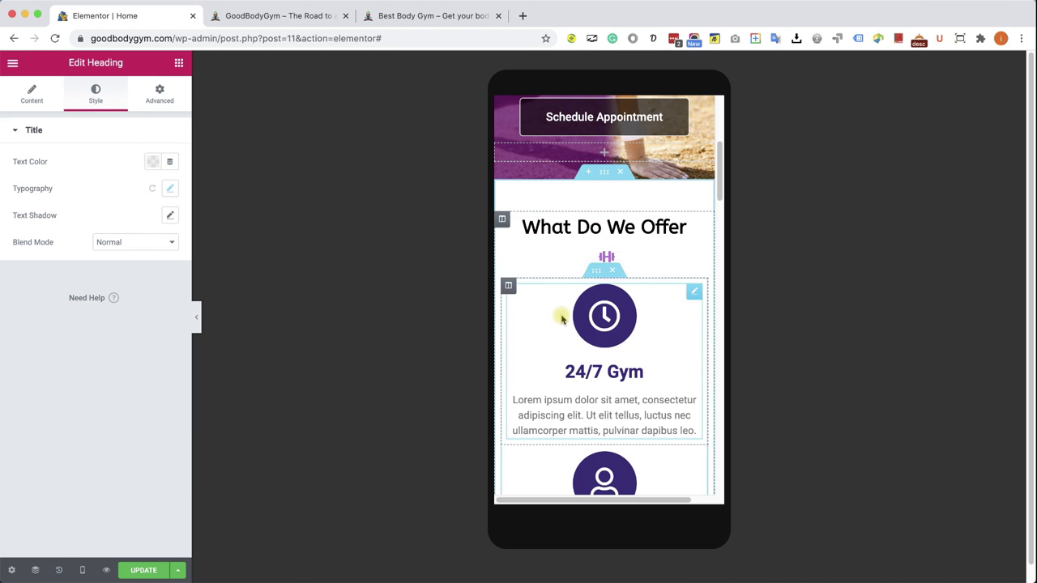
pyautogui.scroll(-5, 562, 316)
pyautogui.scroll(-10, 563, 316)
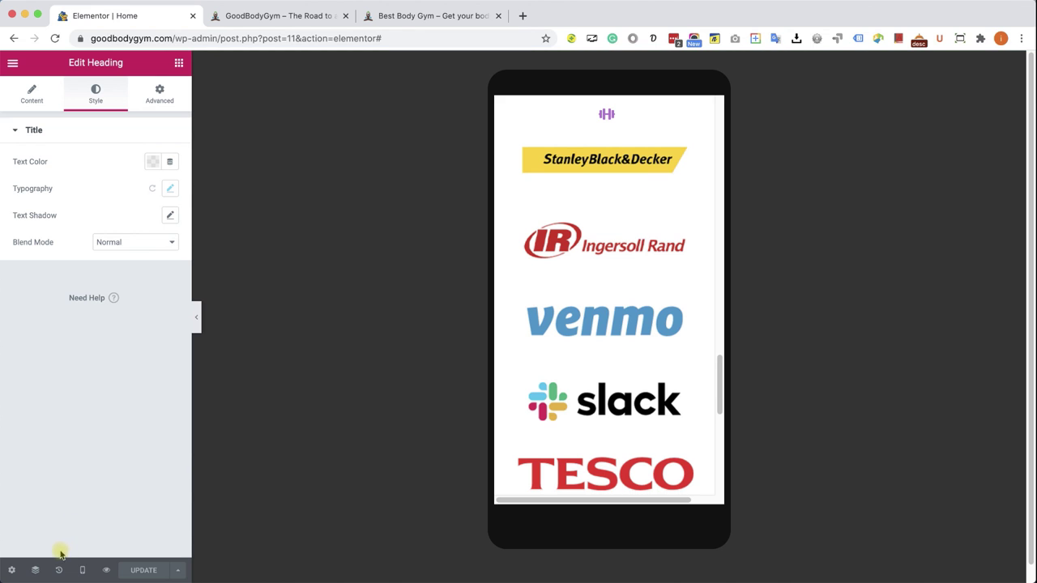
# Step: Return the preview to desktop width and reload the live GoodBodyGym site to see the new section
pyautogui.moveTo(81, 570)
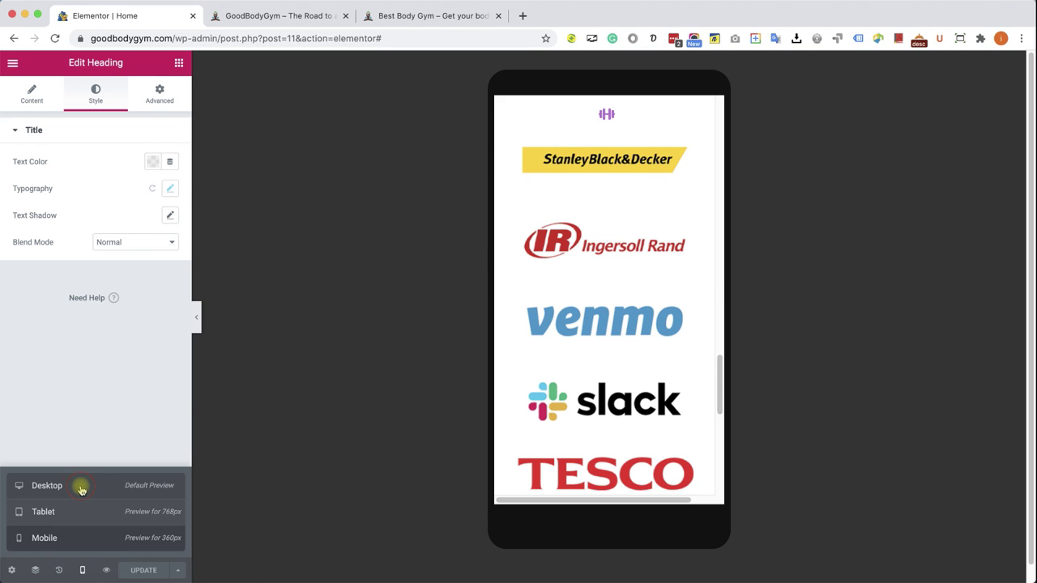
pyautogui.click(81, 490)
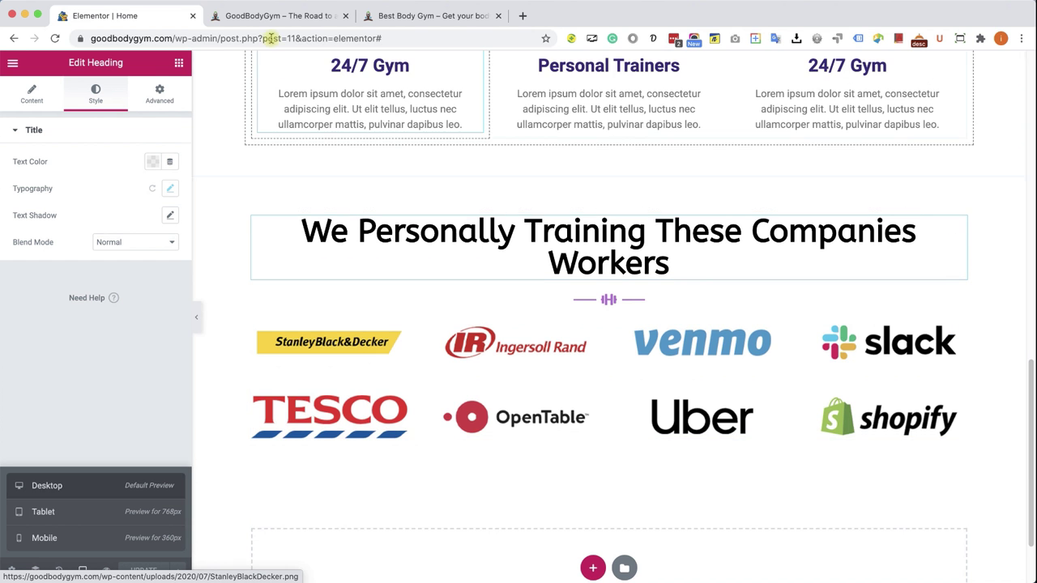
pyautogui.click(275, 16)
pyautogui.click(52, 39)
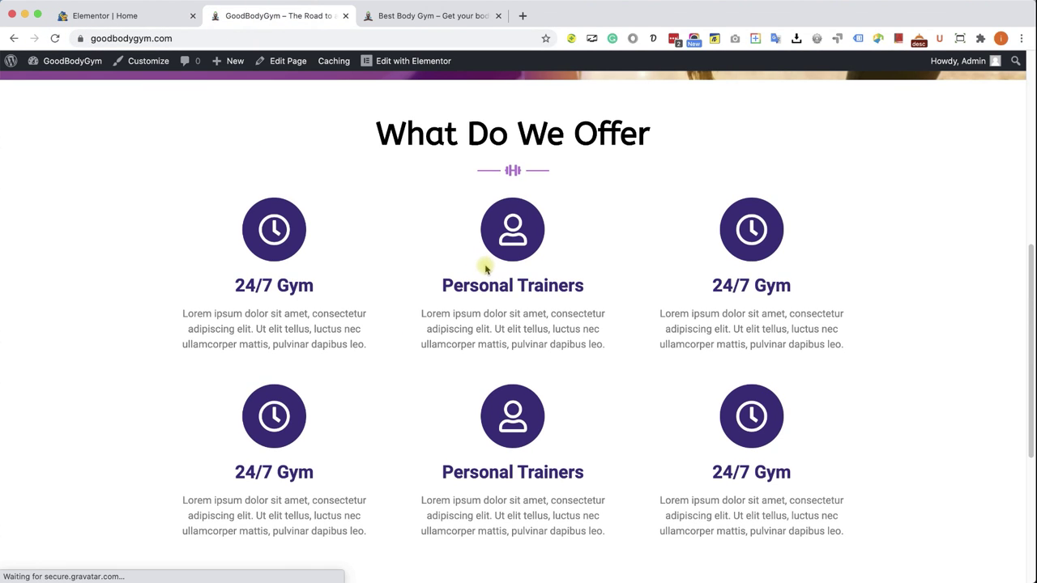
pyautogui.scroll(-4, 482, 266)
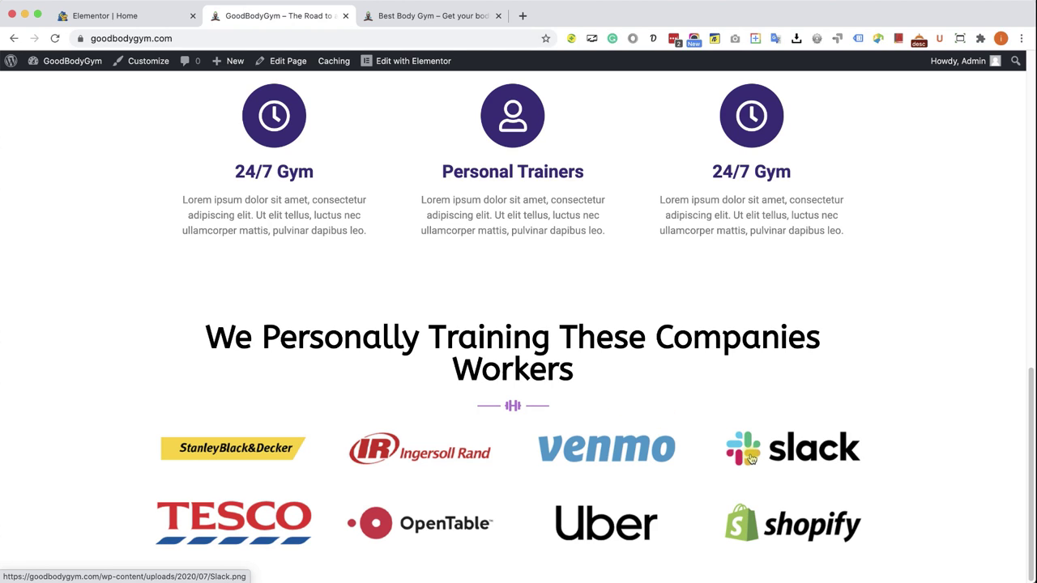
# Step: Open and close the Slack and Ingersoll Rand logo lightboxes, then compare against the reference site
pyautogui.click(784, 450)
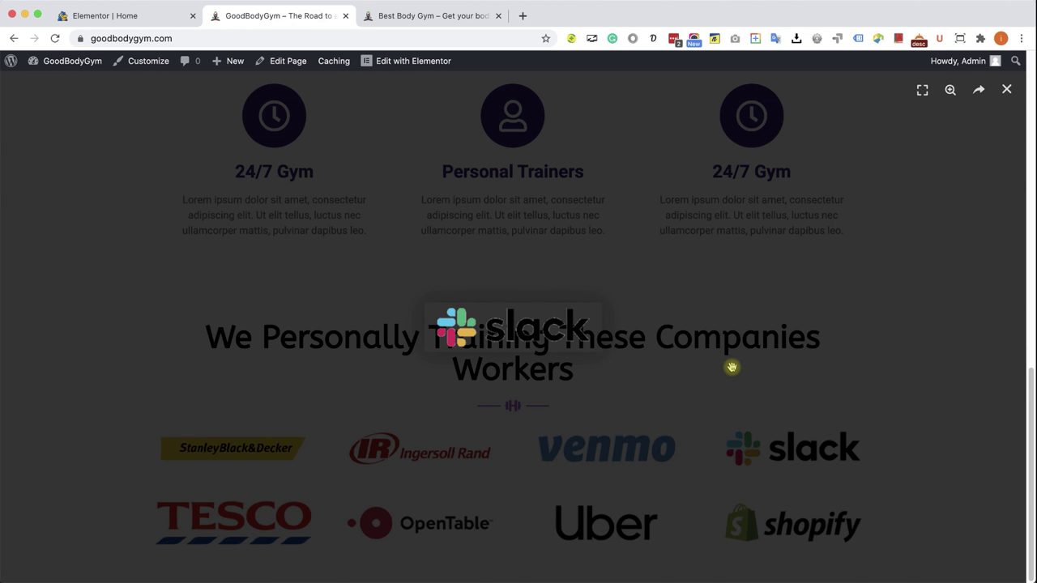
pyautogui.click(736, 340)
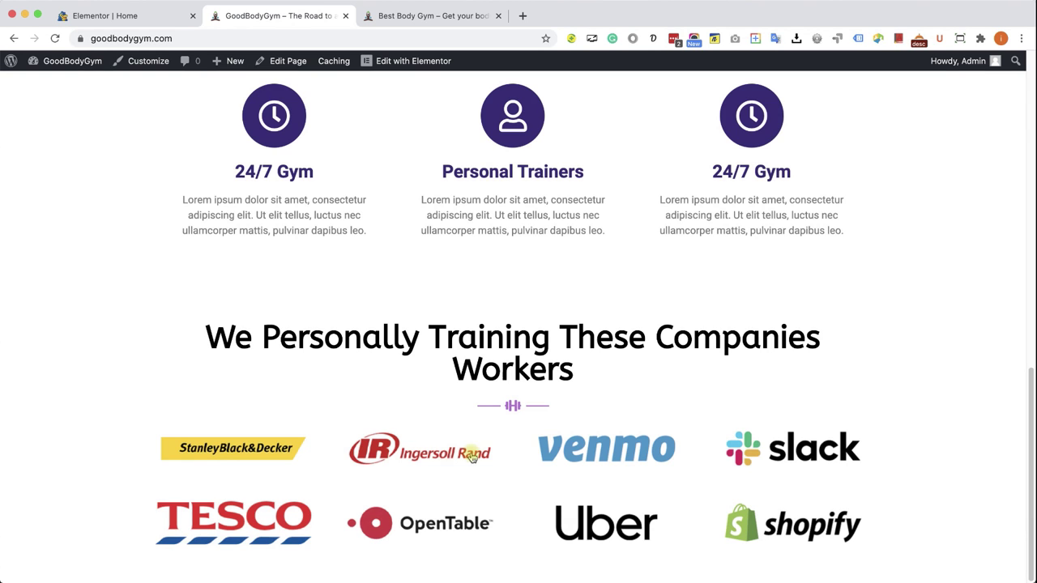
pyautogui.click(440, 467)
pyautogui.click(750, 298)
pyautogui.click(447, 17)
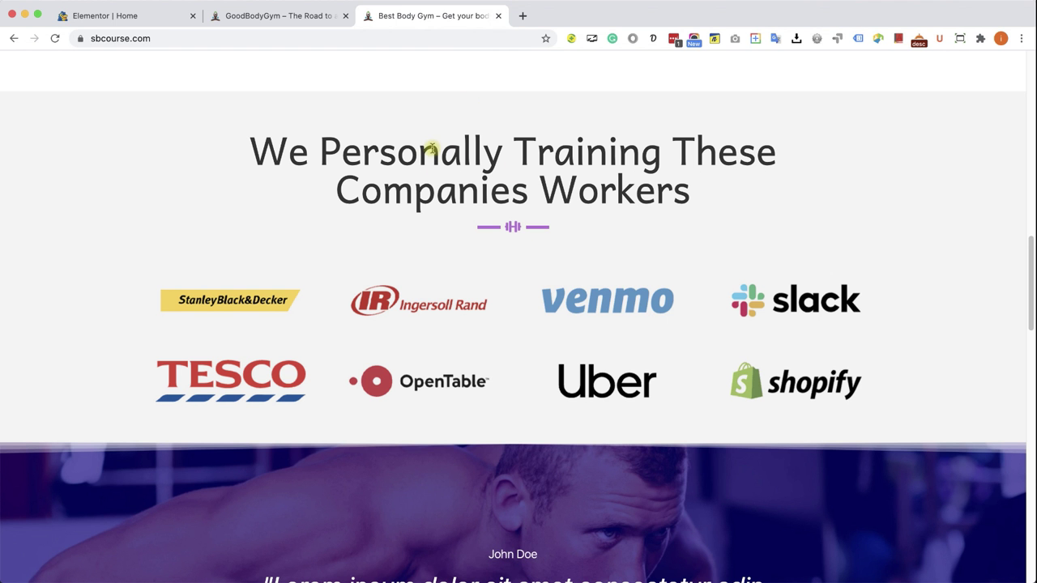
pyautogui.click(144, 16)
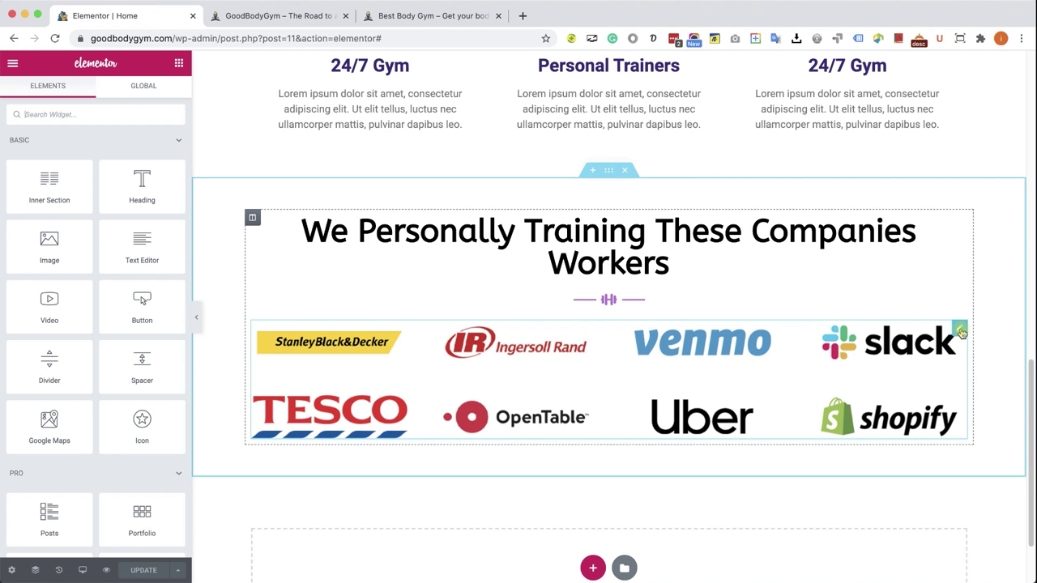
# Step: Set the company logo gallery's image Link to None
pyautogui.click(960, 331)
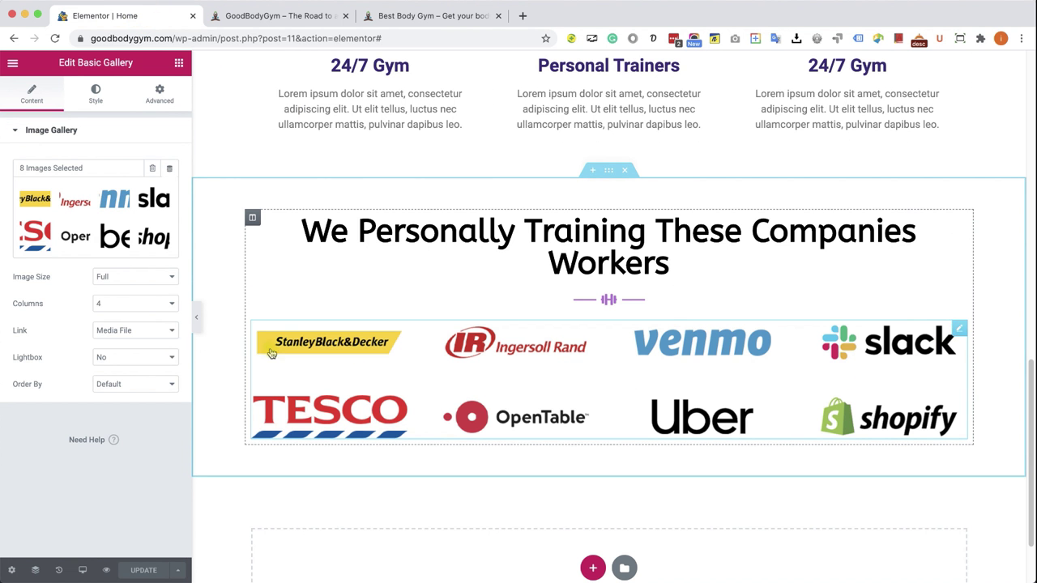
pyautogui.click(148, 330)
pyautogui.click(137, 354)
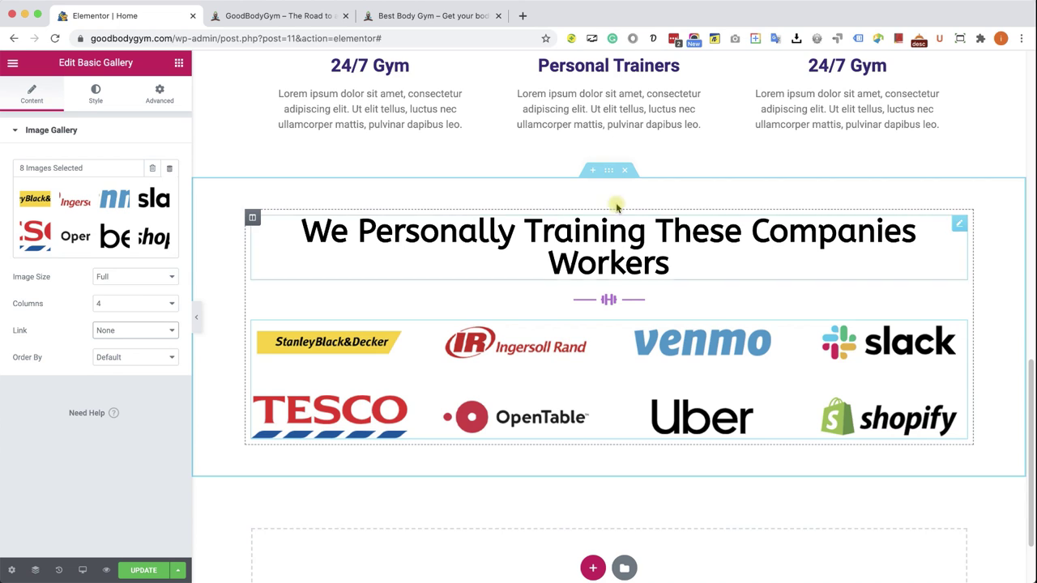
# Step: Give the logo section a Classic light grey #F4F4F4 background
pyautogui.click(608, 173)
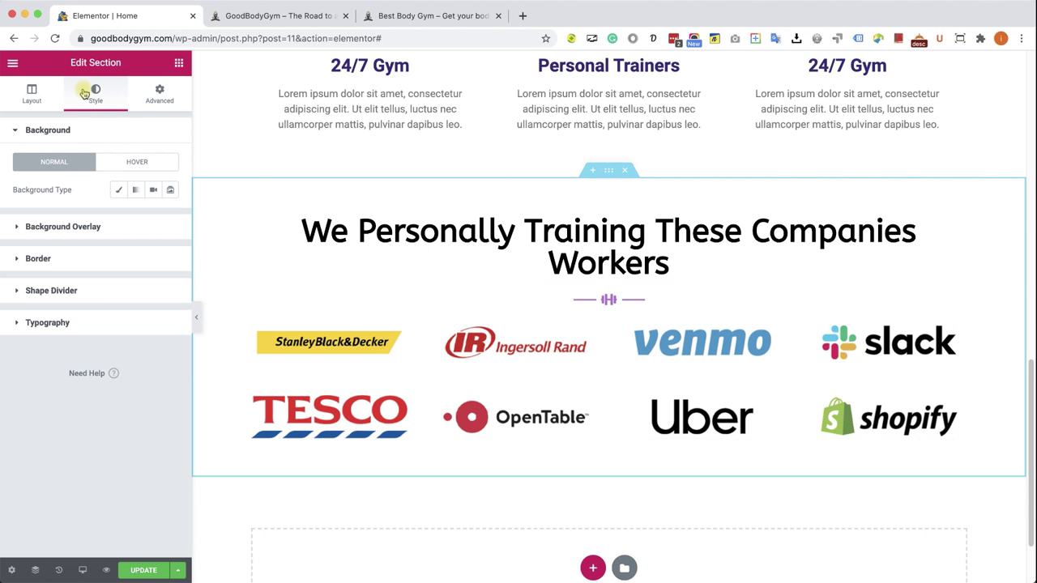
pyautogui.click(113, 191)
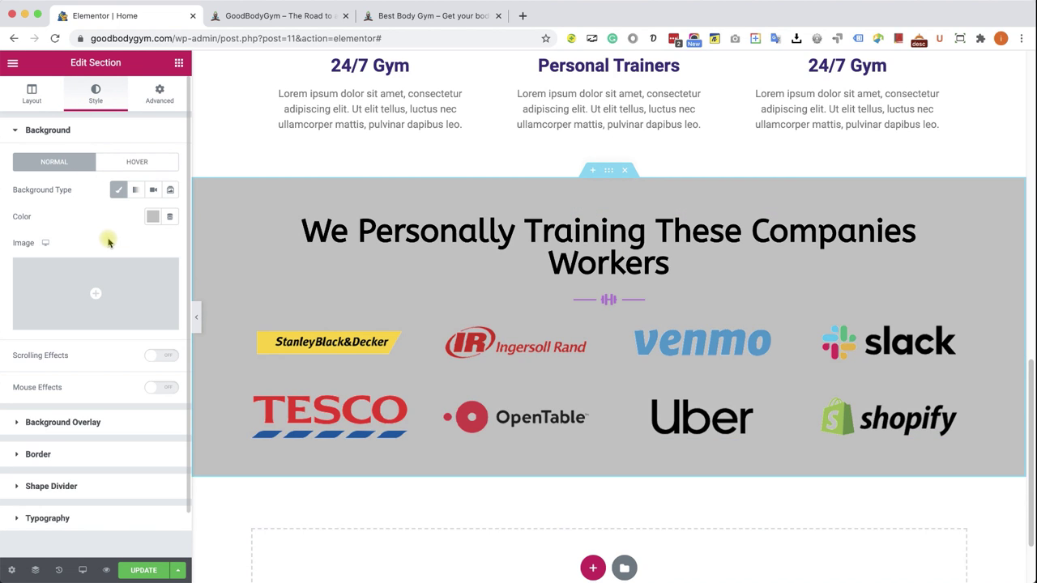
pyautogui.click(152, 218)
pyautogui.hotkey('ctrl', 'v')
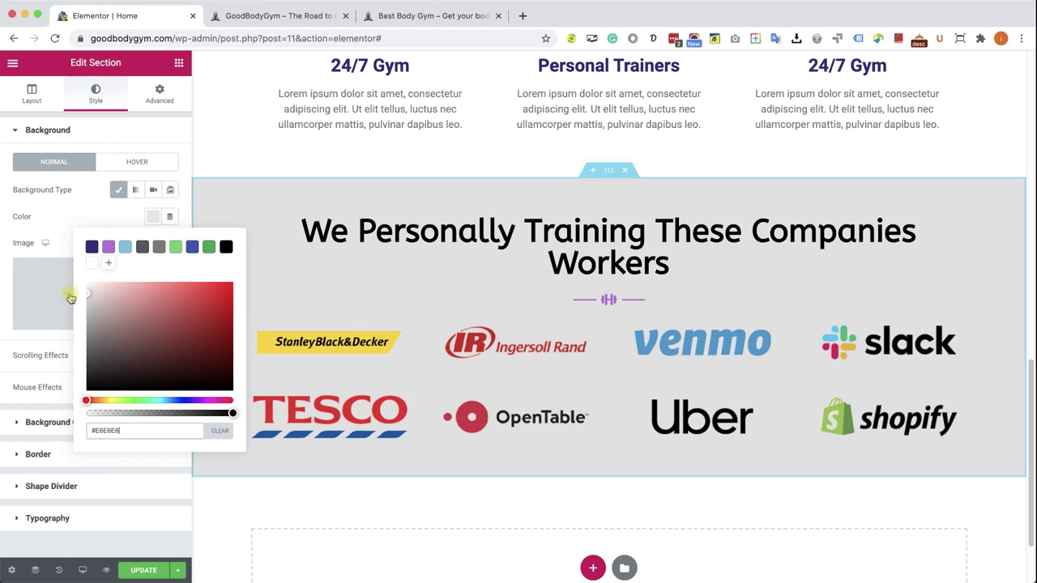
pyautogui.hotkey('ctrl', 'a')
pyautogui.hotkey('ctrl', 'v')
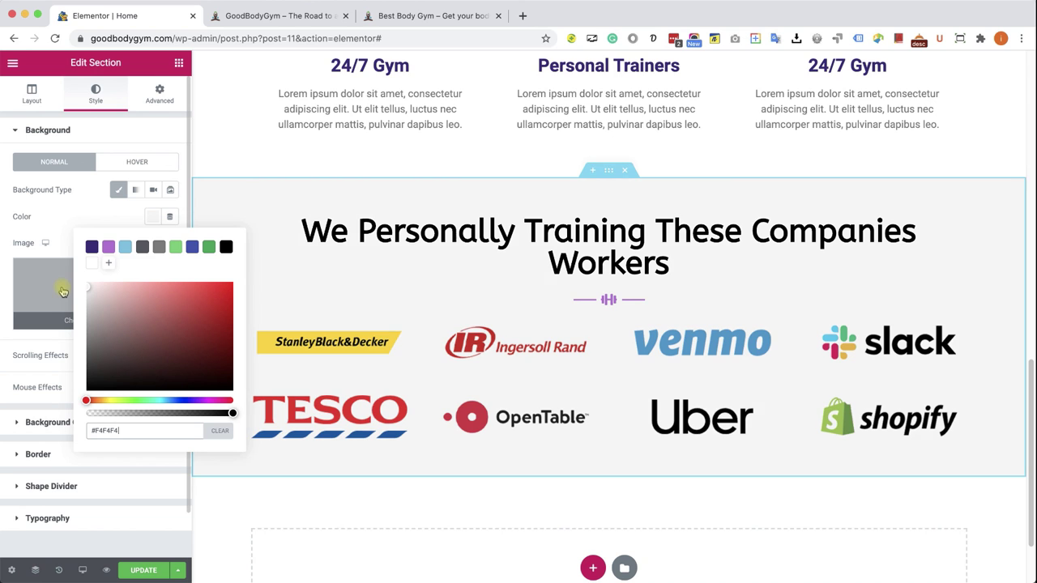
# Step: Reload the live GoodBodyGym site, review the reference site's testimonial slides, and return to Elementor
pyautogui.click(256, 18)
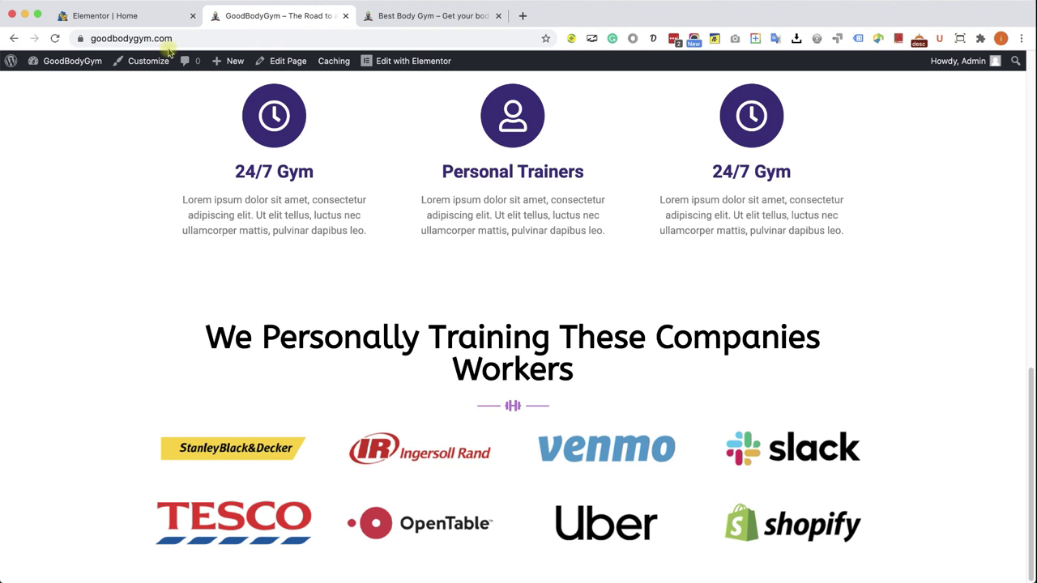
pyautogui.click(52, 39)
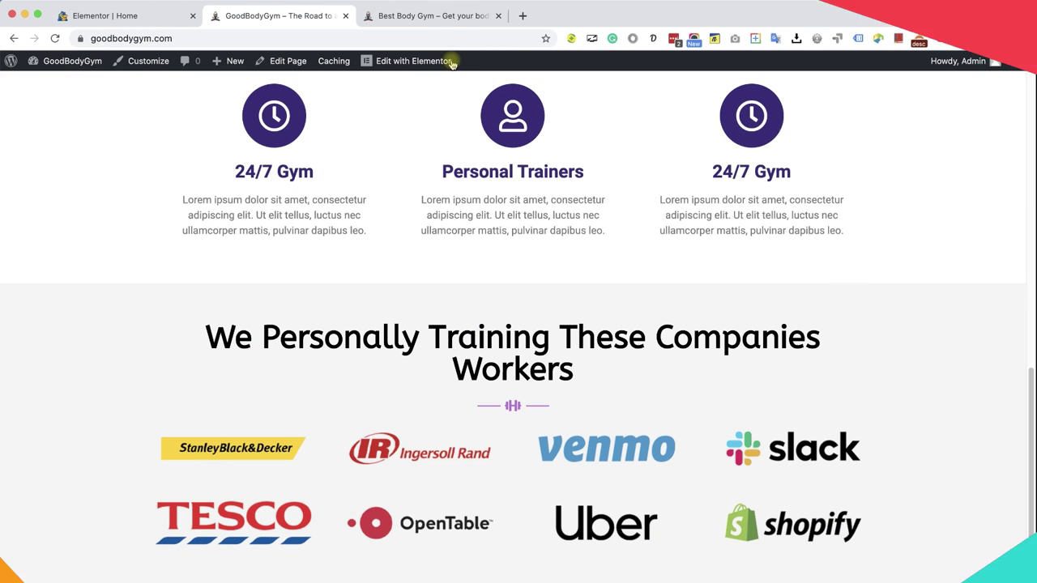
pyautogui.click(429, 15)
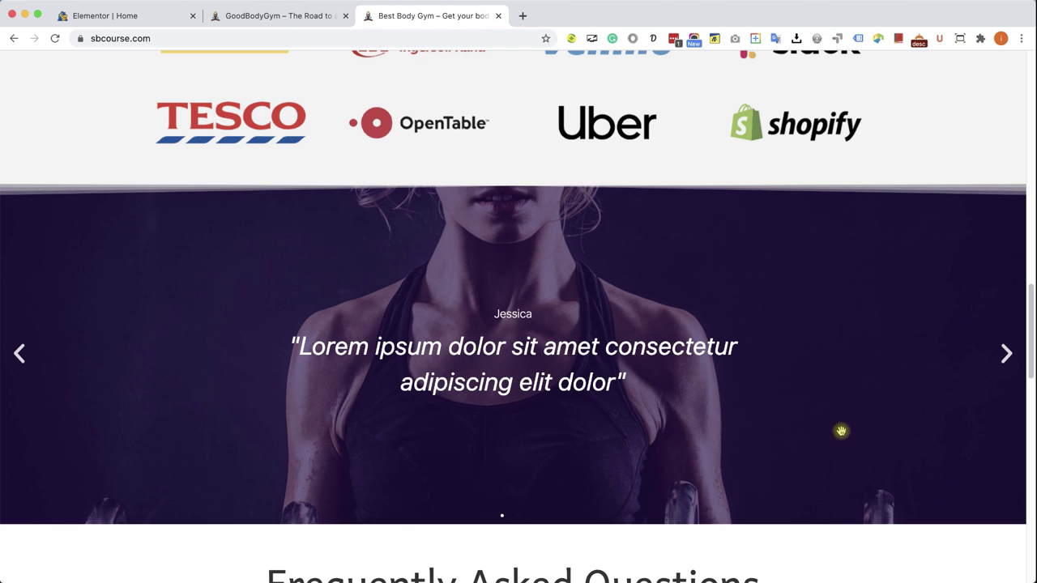
pyautogui.click(1006, 357)
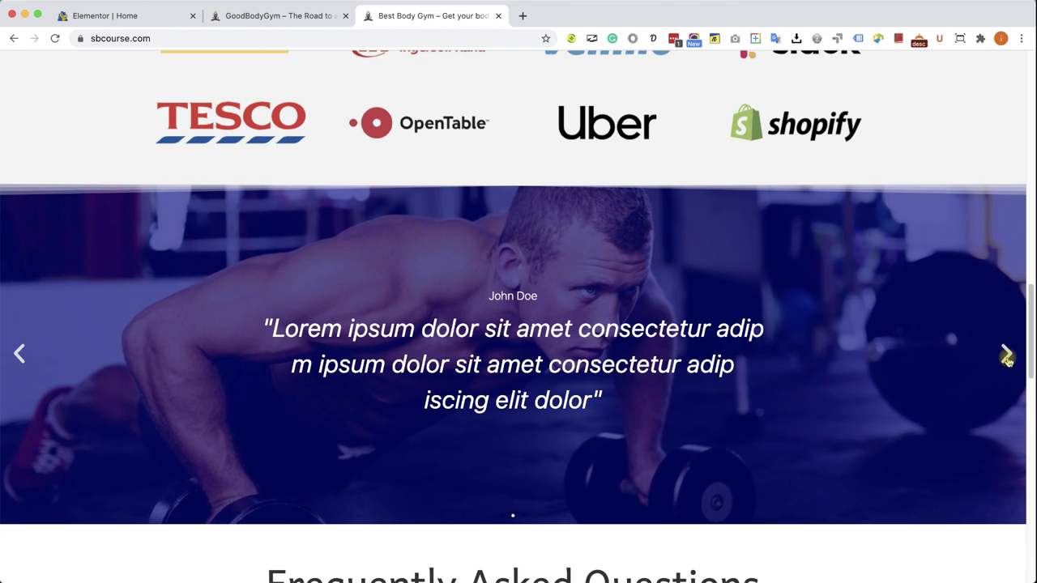
pyautogui.click(1006, 357)
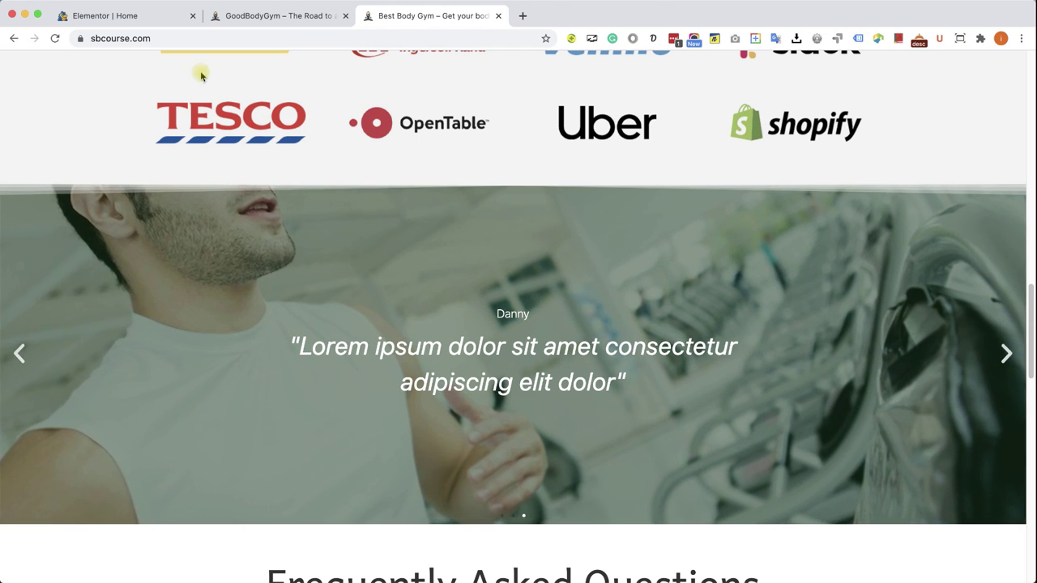
pyautogui.click(156, 28)
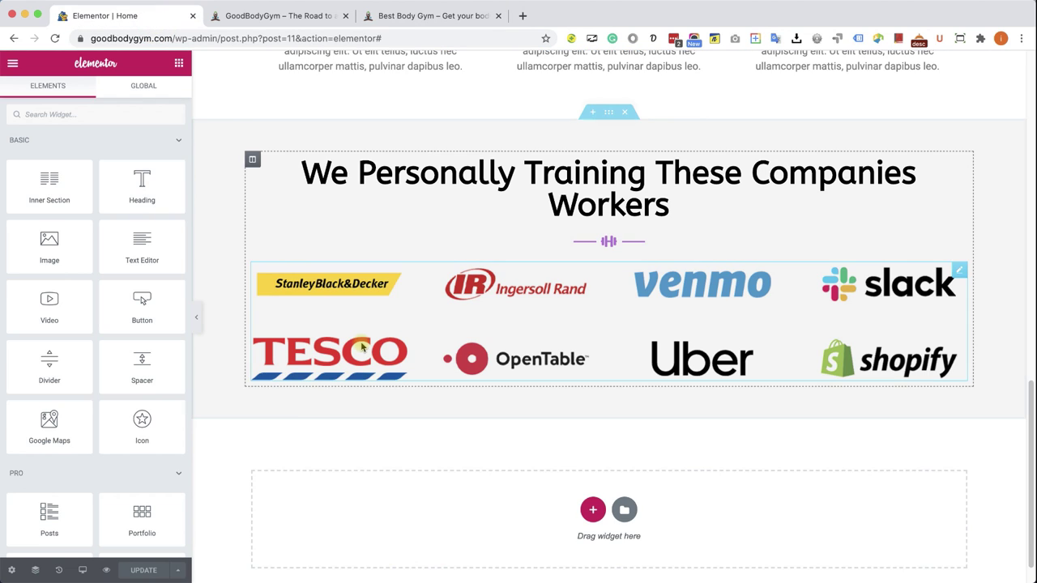
# Step: Add a new single-column section below the company logos
pyautogui.click(588, 507)
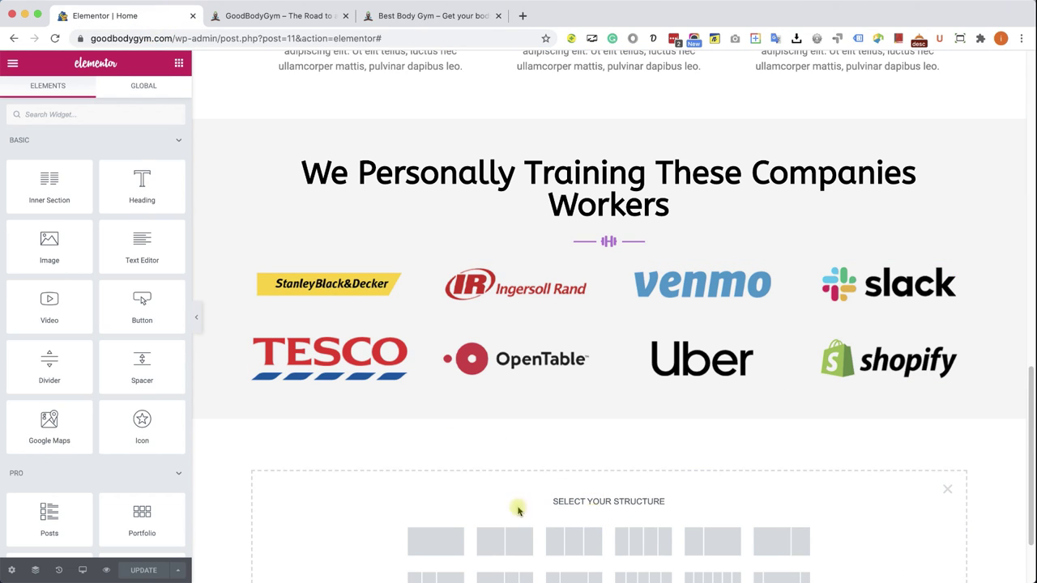
pyautogui.scroll(-1, 458, 489)
pyautogui.scroll(-1, 459, 489)
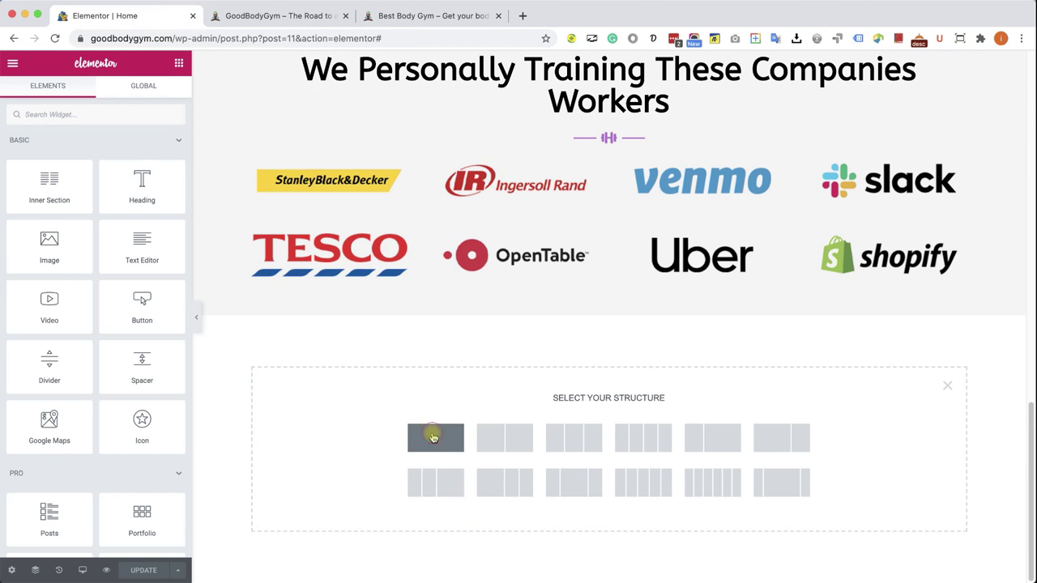
pyautogui.click(431, 437)
# Step: Search for 'sli', place a Slides widget in the new section, and preview it
pyautogui.click(178, 63)
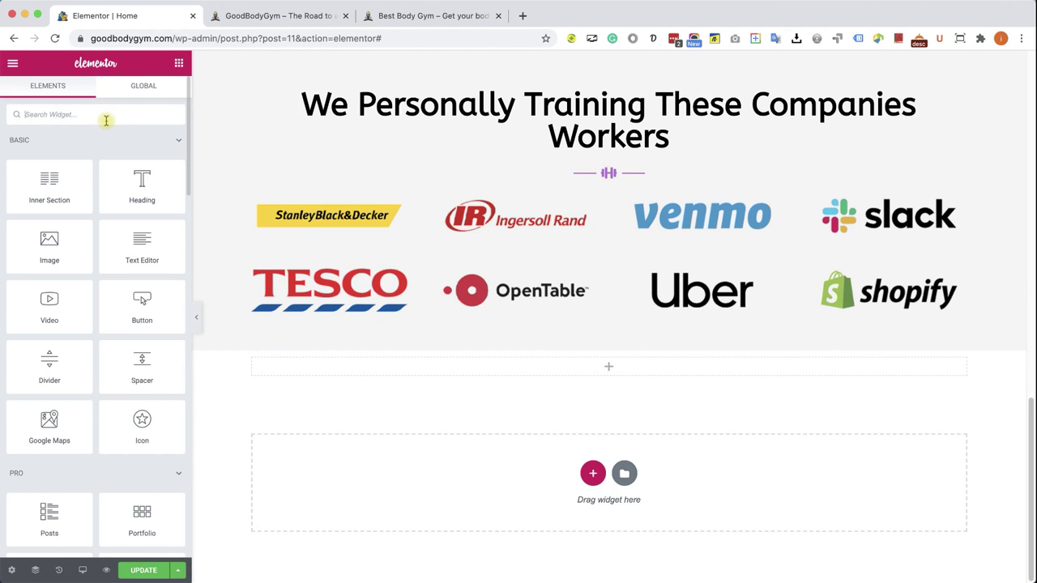
pyautogui.click(105, 120)
pyautogui.write('sli')
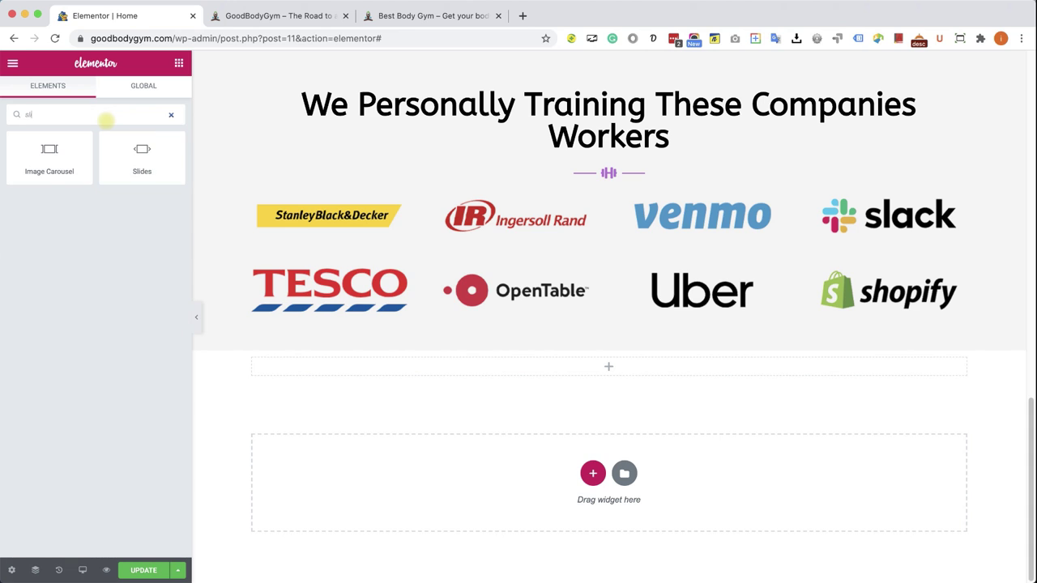
pyautogui.moveTo(149, 161); pyautogui.dragTo(494, 369)
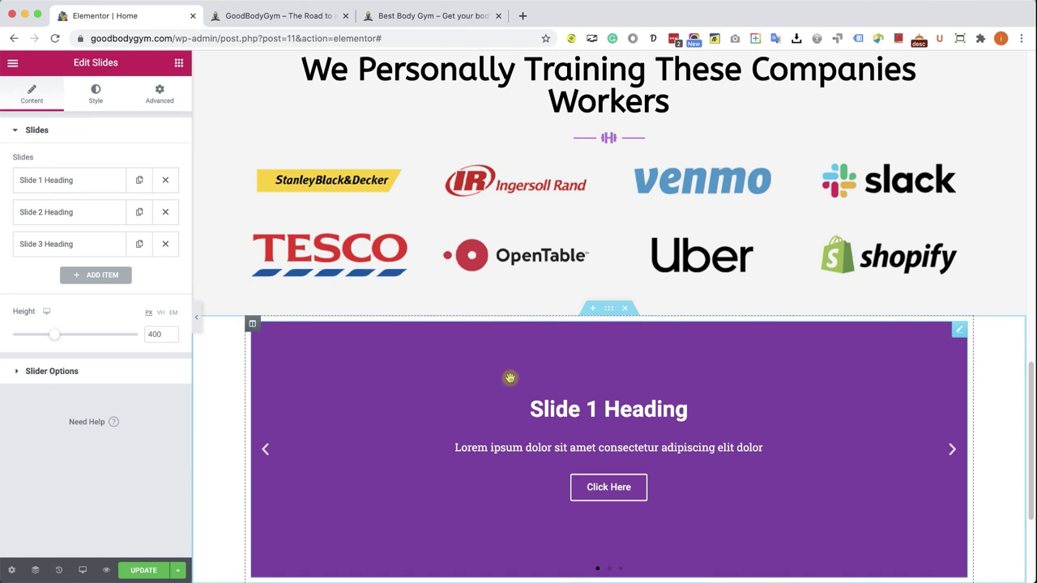
pyautogui.scroll(-3, 495, 413)
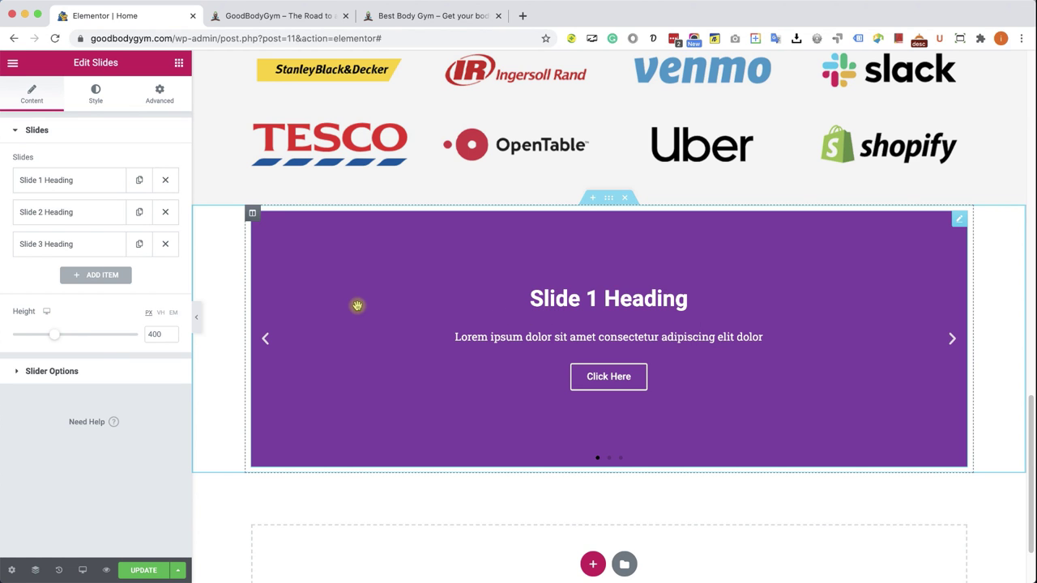
pyautogui.click(197, 321)
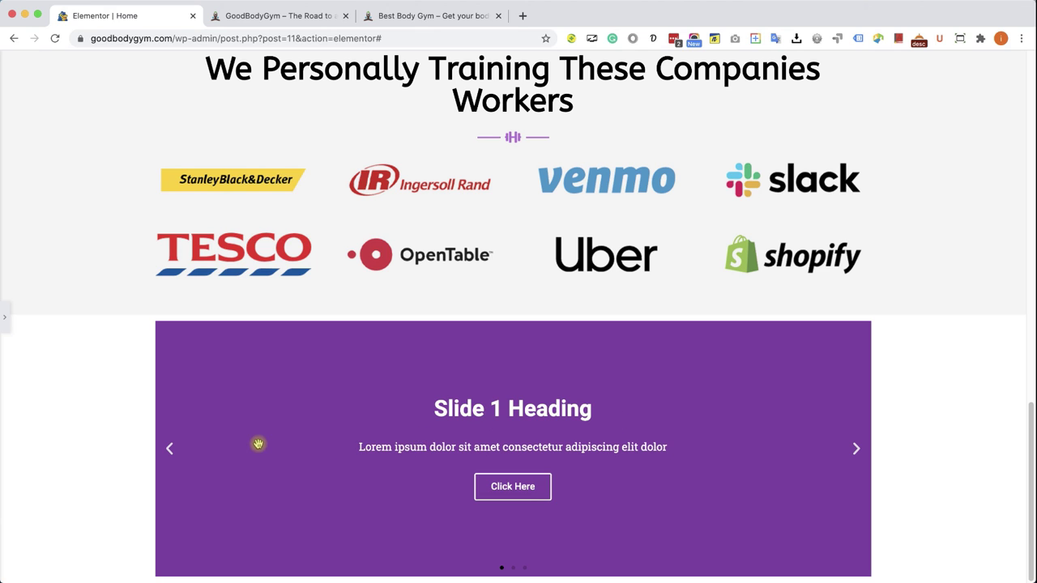
# Step: Make the slider section's content width Full Width
pyautogui.click(4, 318)
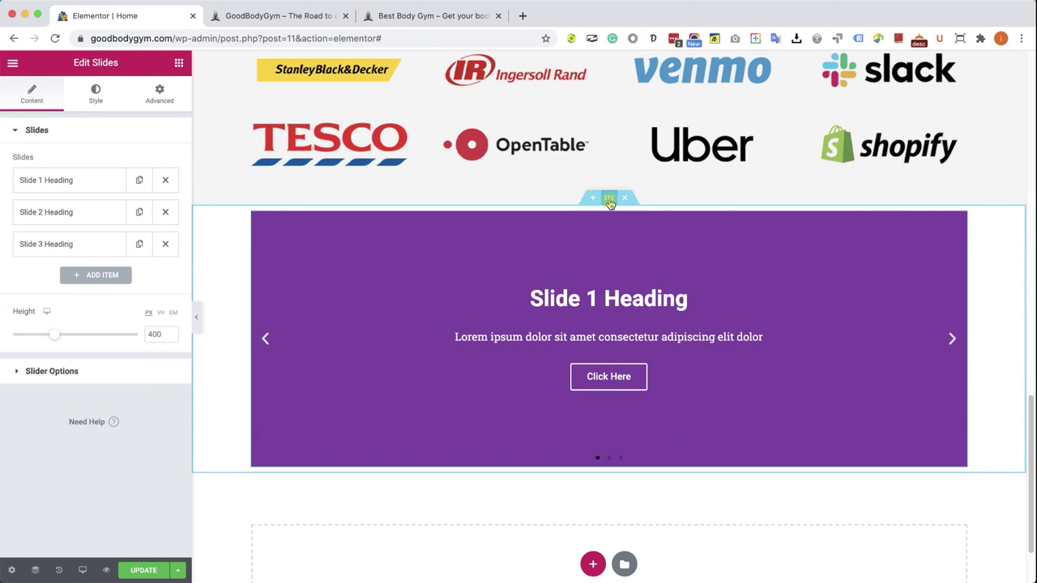
pyautogui.click(609, 201)
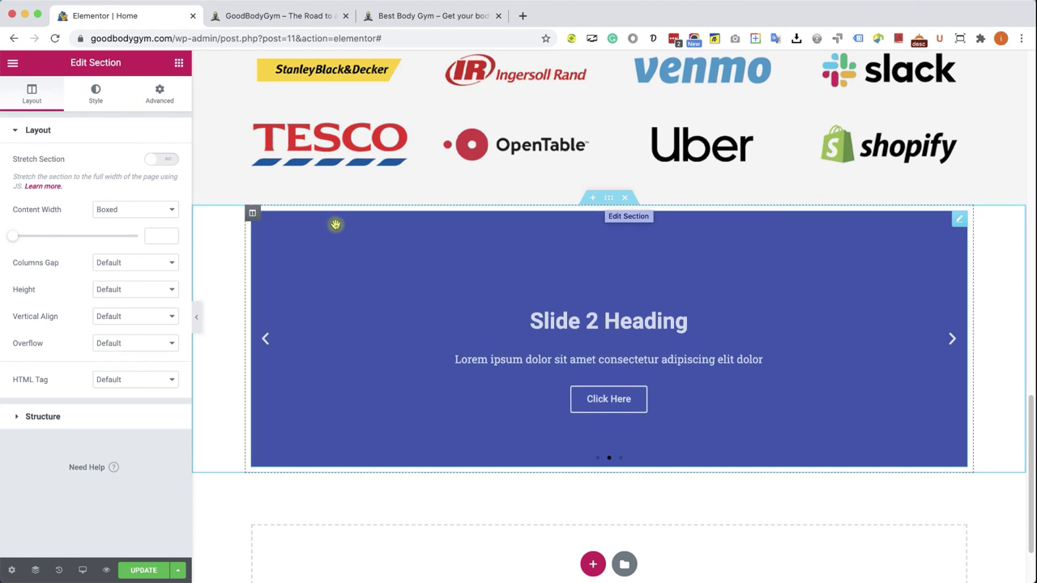
pyautogui.click(114, 212)
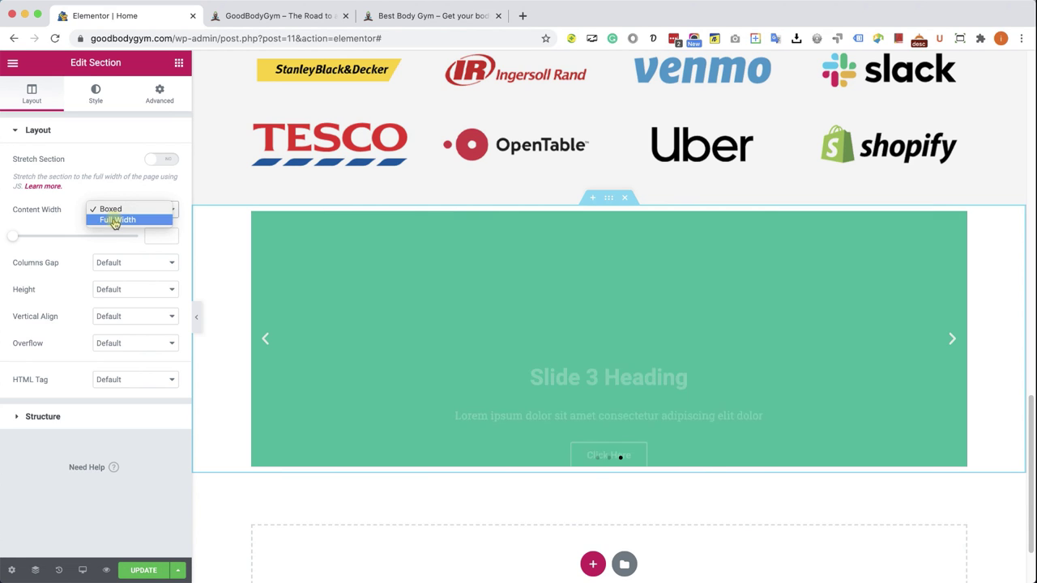
pyautogui.click(115, 221)
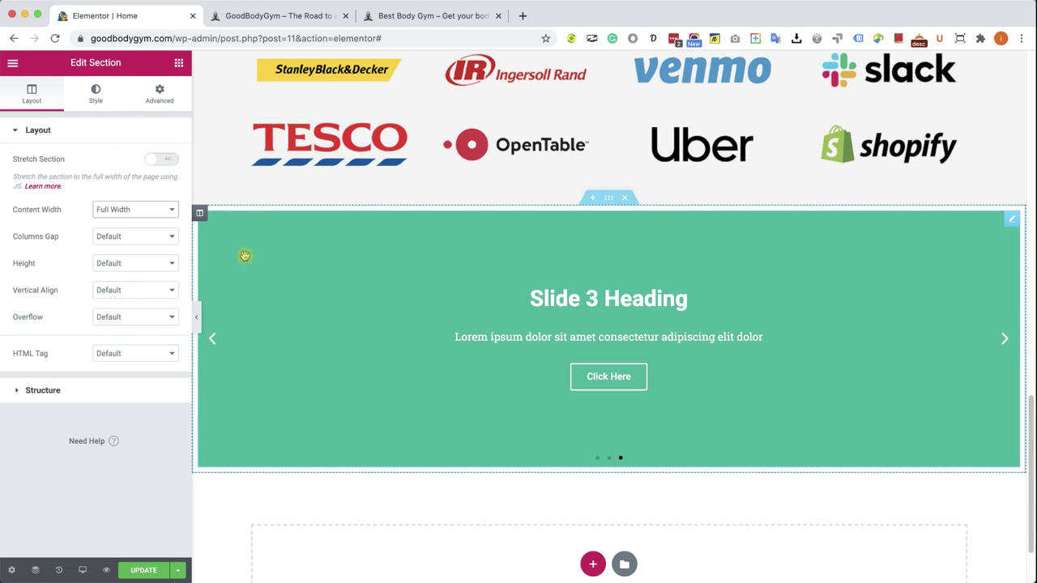
# Step: Set the slider column's padding to 0 on all sides and preview the full-width slides
pyautogui.click(200, 215)
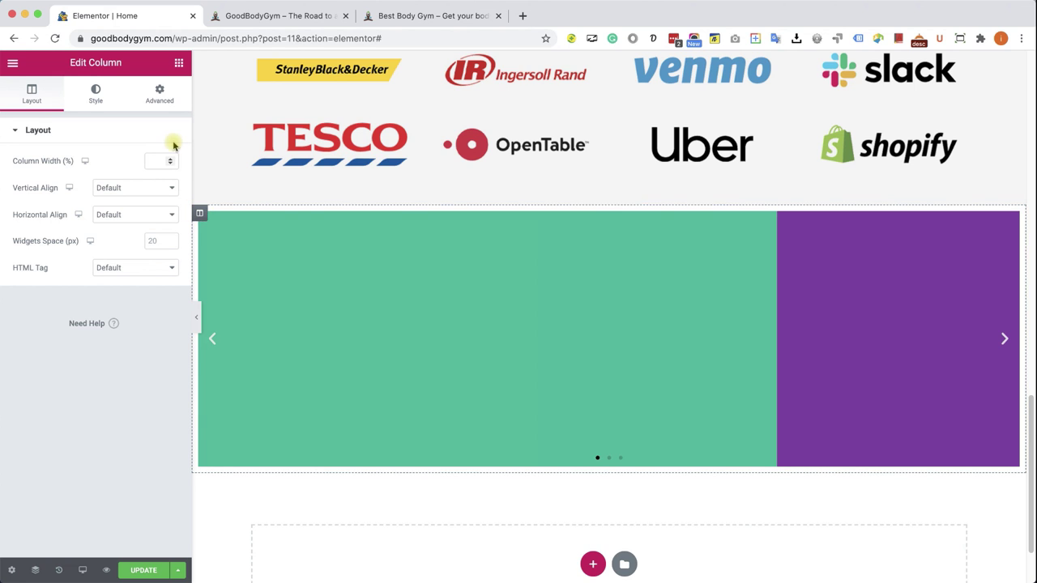
pyautogui.click(159, 96)
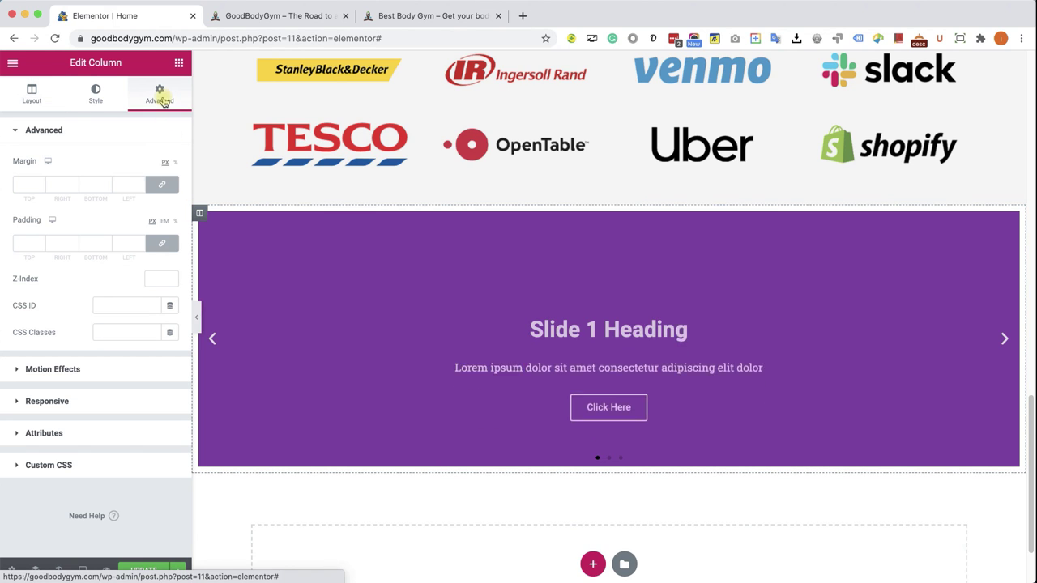
pyautogui.click(141, 244)
pyautogui.write('1')
pyautogui.click(140, 247)
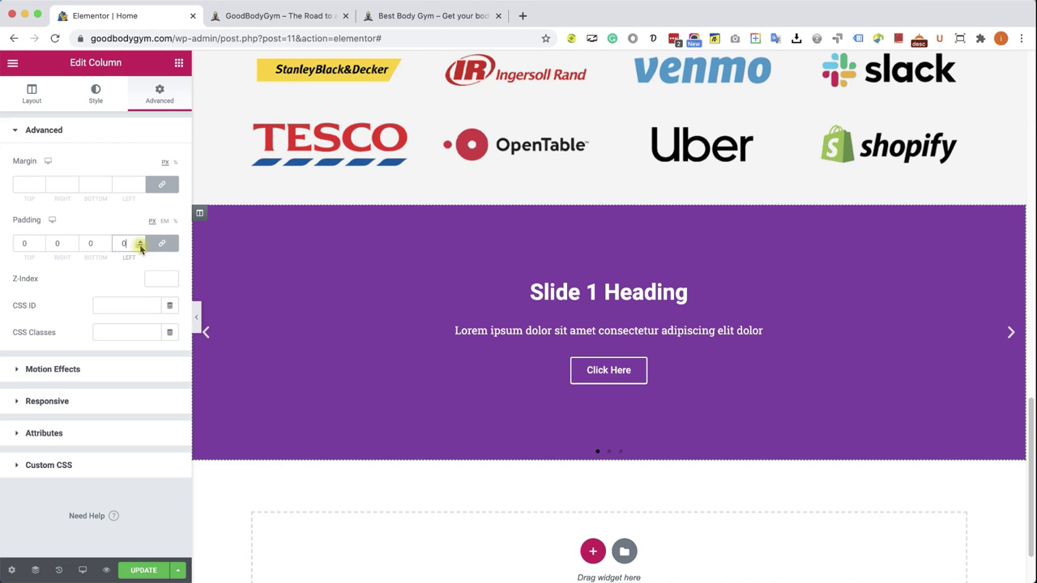
pyautogui.click(197, 318)
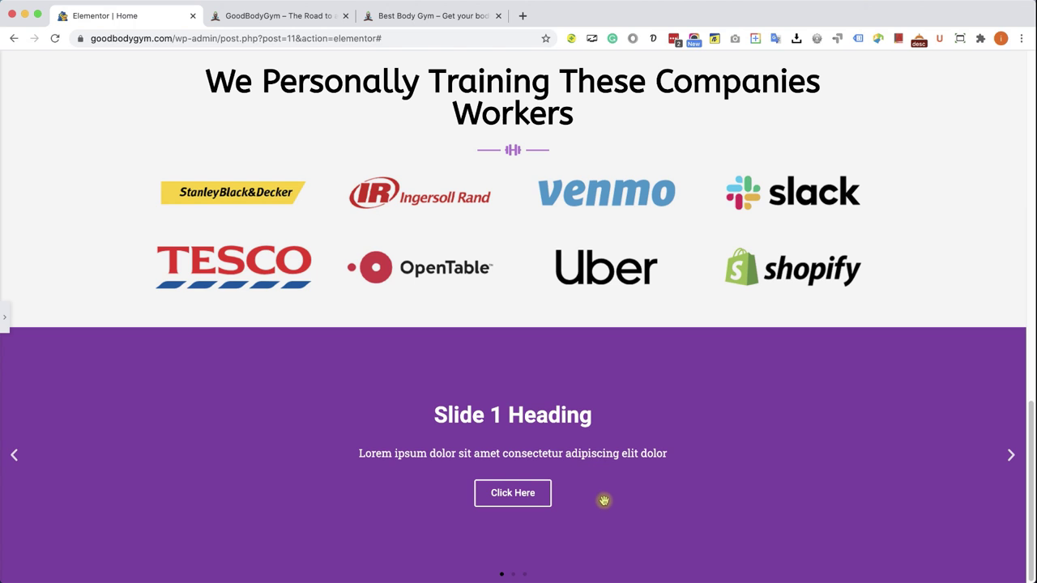
pyautogui.click(4, 319)
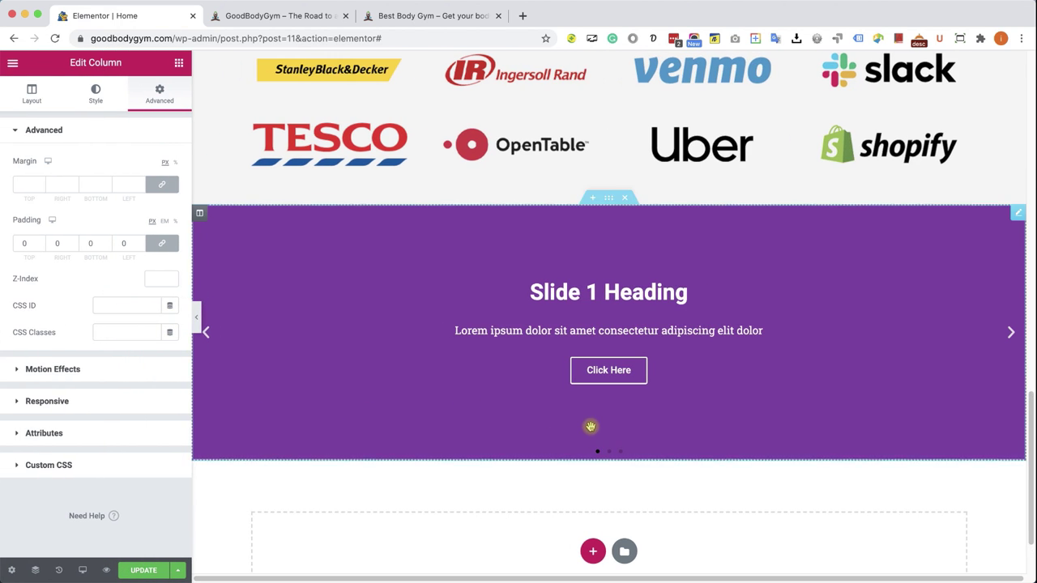
pyautogui.scroll(-1, 610, 455)
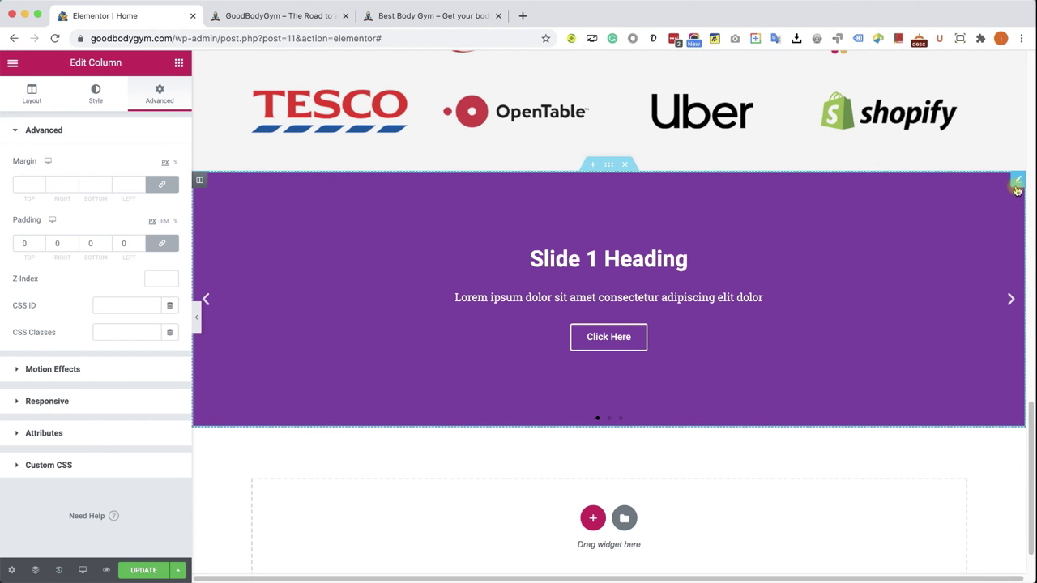
# Step: Raise the Slides widget height from 400 px to 500 px
pyautogui.click(1017, 186)
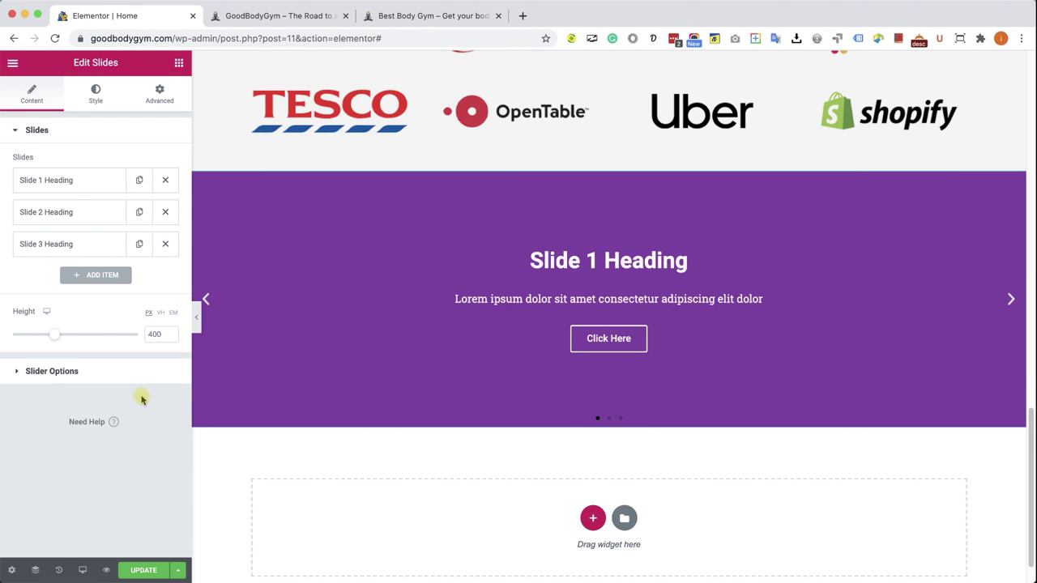
pyautogui.moveTo(52, 337); pyautogui.dragTo(67, 337)
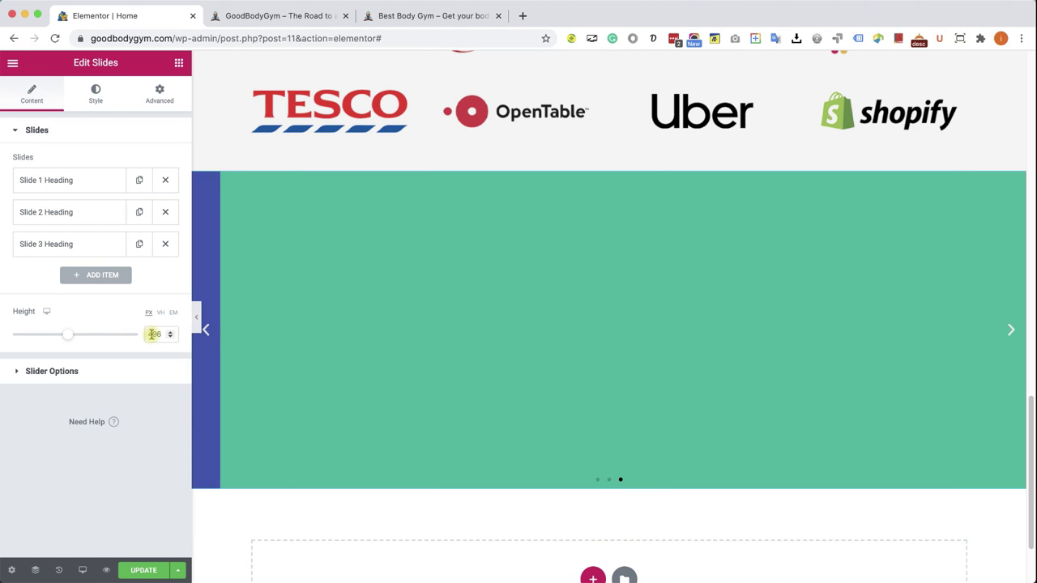
pyautogui.click(171, 332)
pyautogui.click(171, 332)
pyautogui.click(171, 331)
pyautogui.click(171, 331)
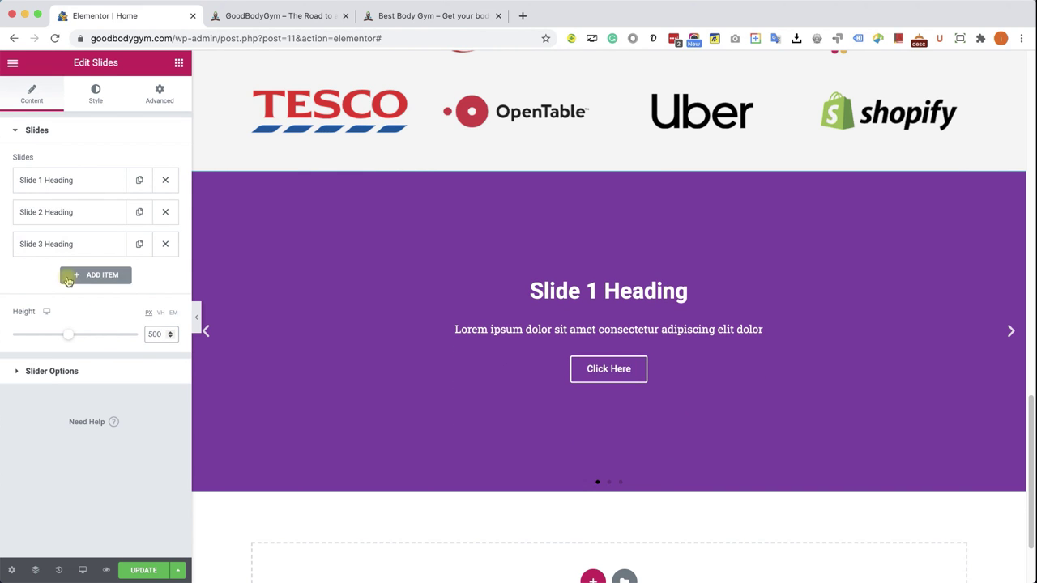
# Step: Expand Slider Options and step the preview through the next slides
pyautogui.click(81, 134)
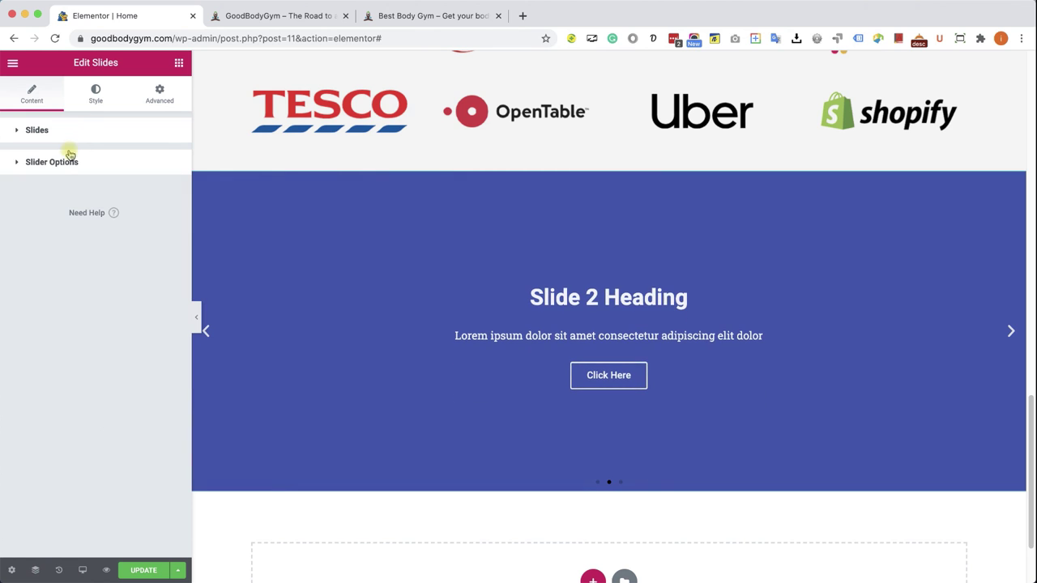
pyautogui.click(64, 166)
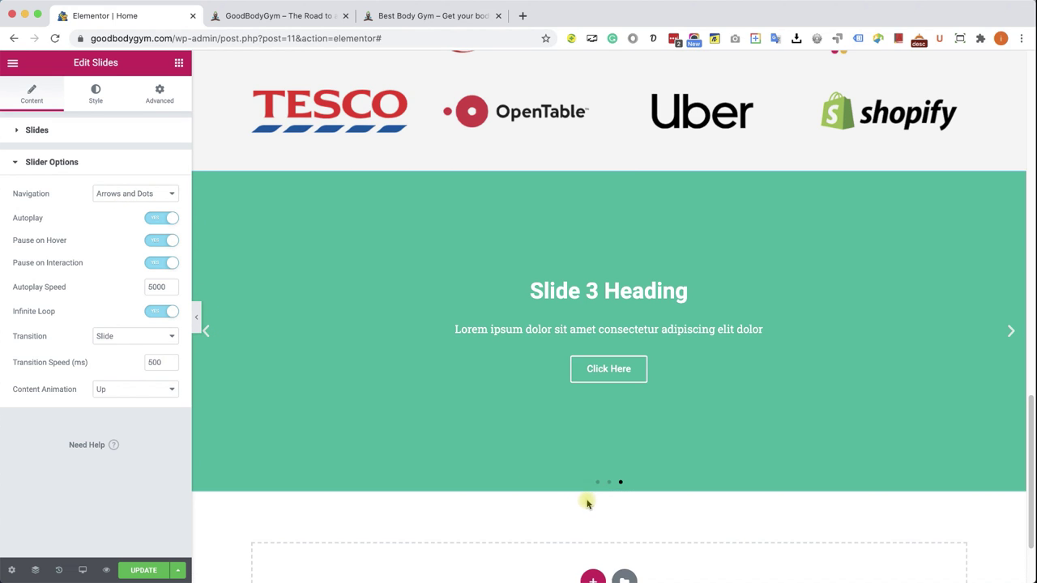
pyautogui.click(1011, 335)
pyautogui.click(1010, 334)
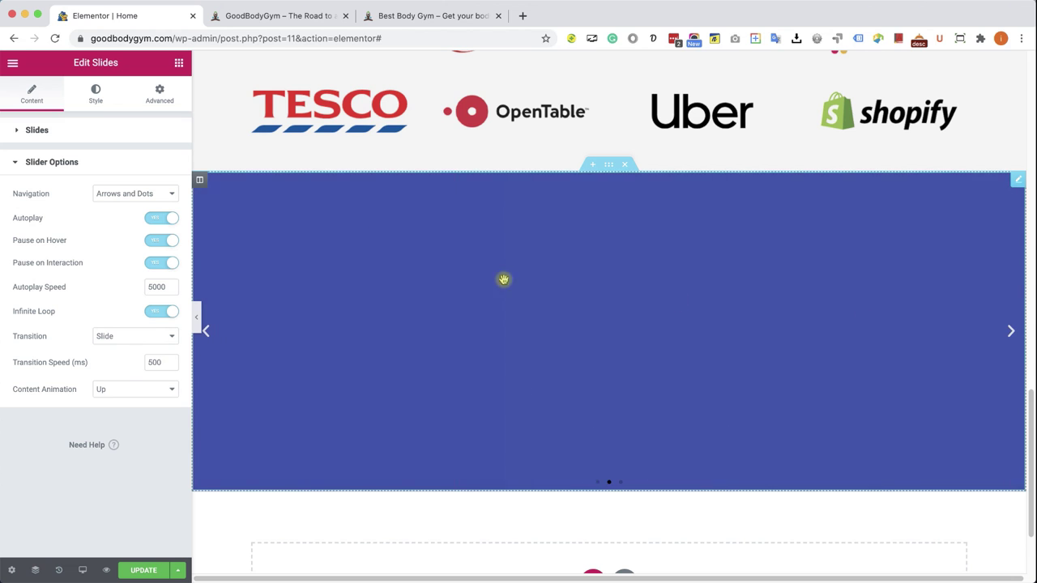
# Step: Try Arrows and None for slider navigation, then settle on Arrows and Dots
pyautogui.click(173, 193)
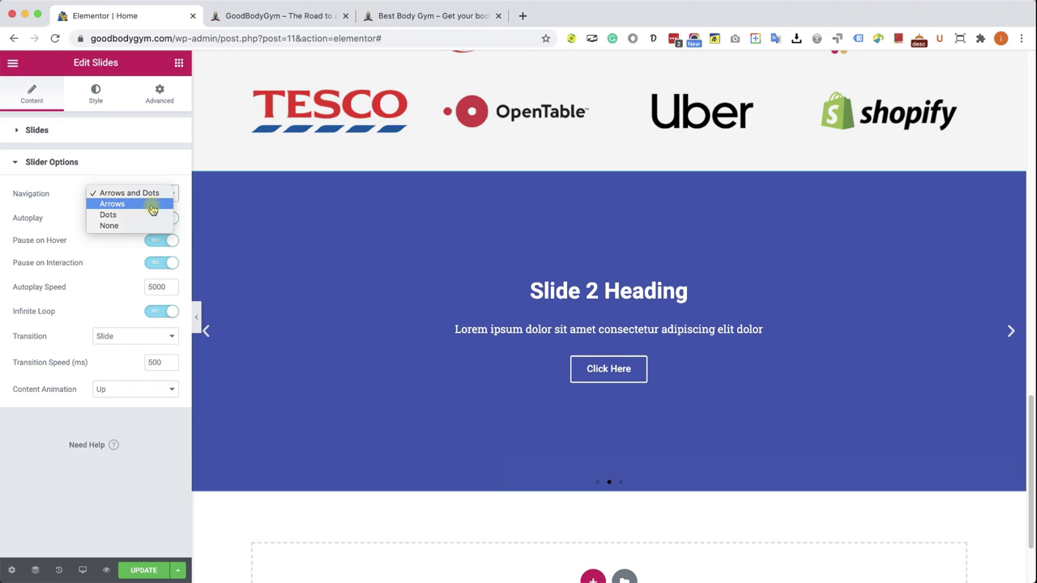
pyautogui.click(151, 207)
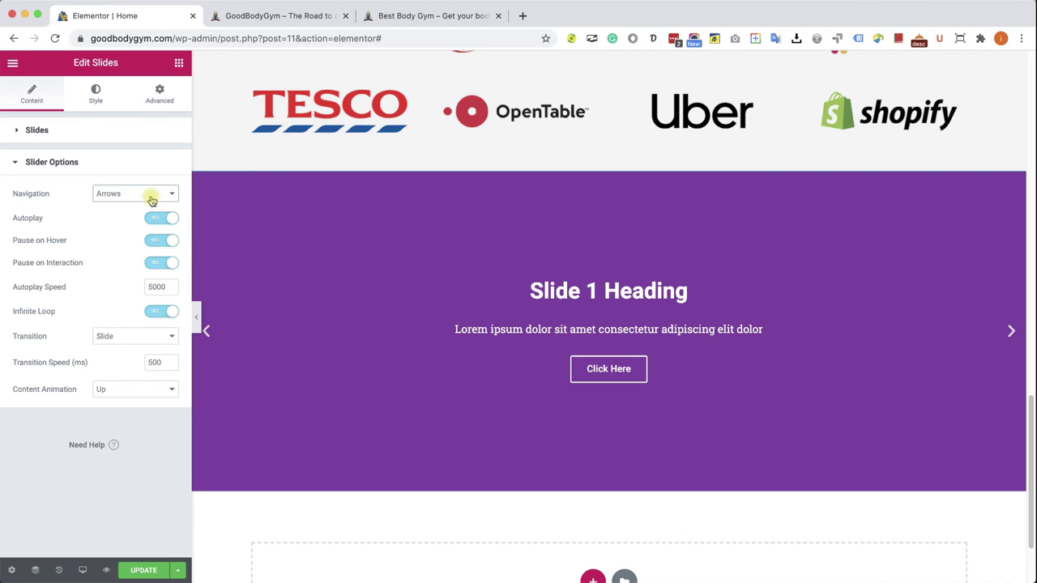
pyautogui.click(150, 195)
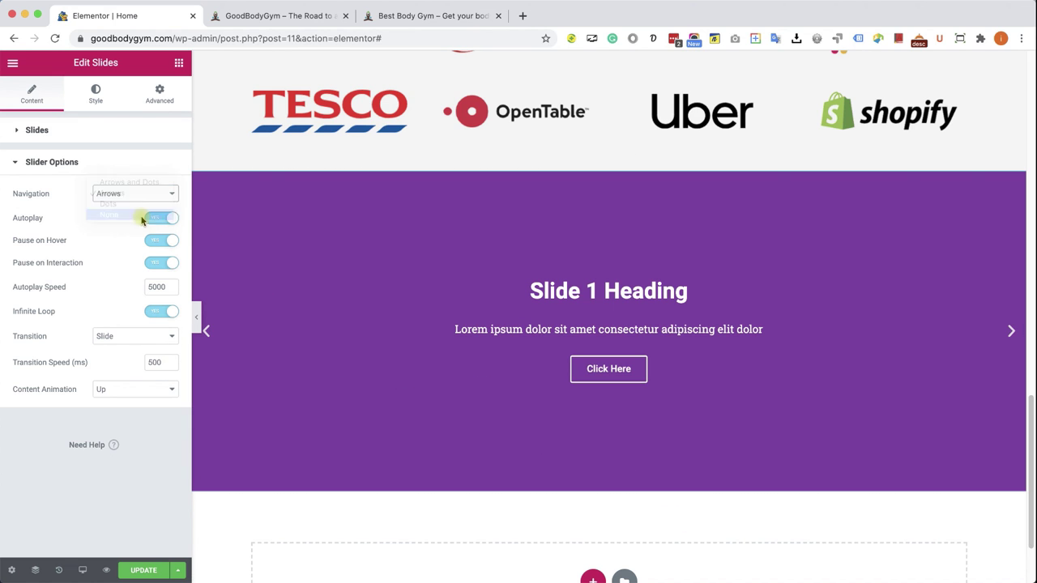
pyautogui.click(136, 215)
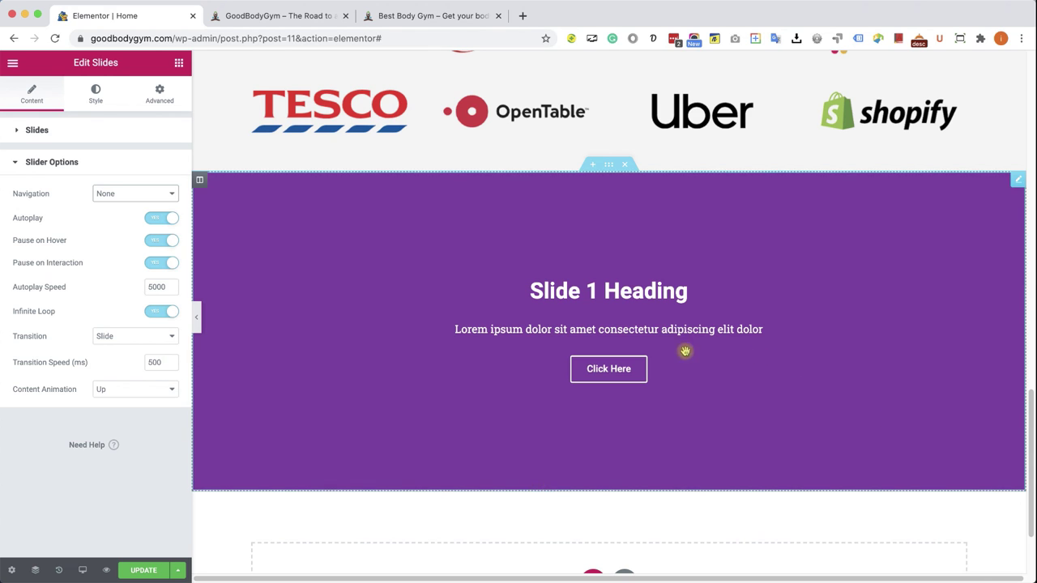
pyautogui.click(148, 194)
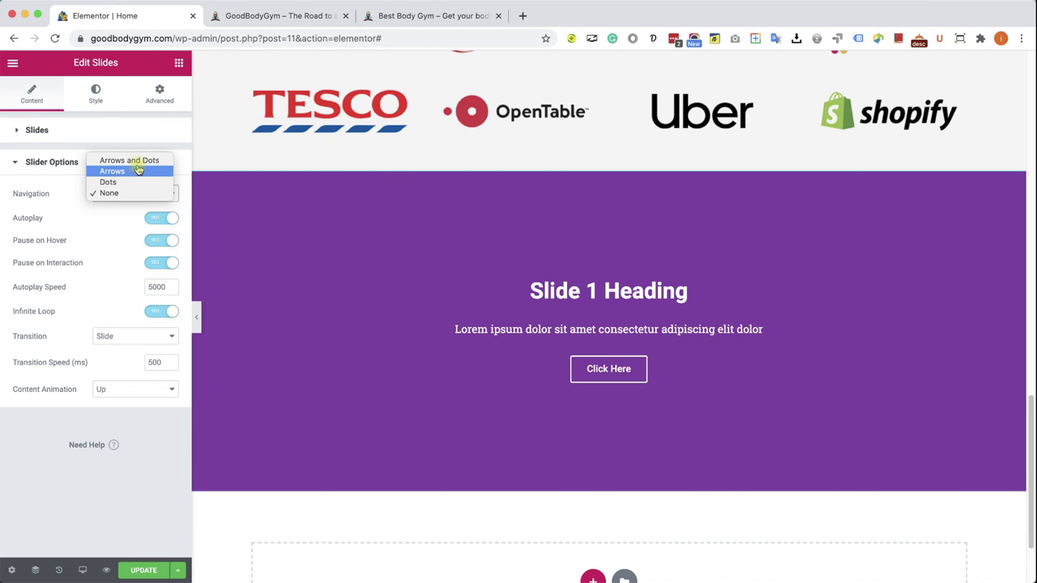
pyautogui.click(138, 161)
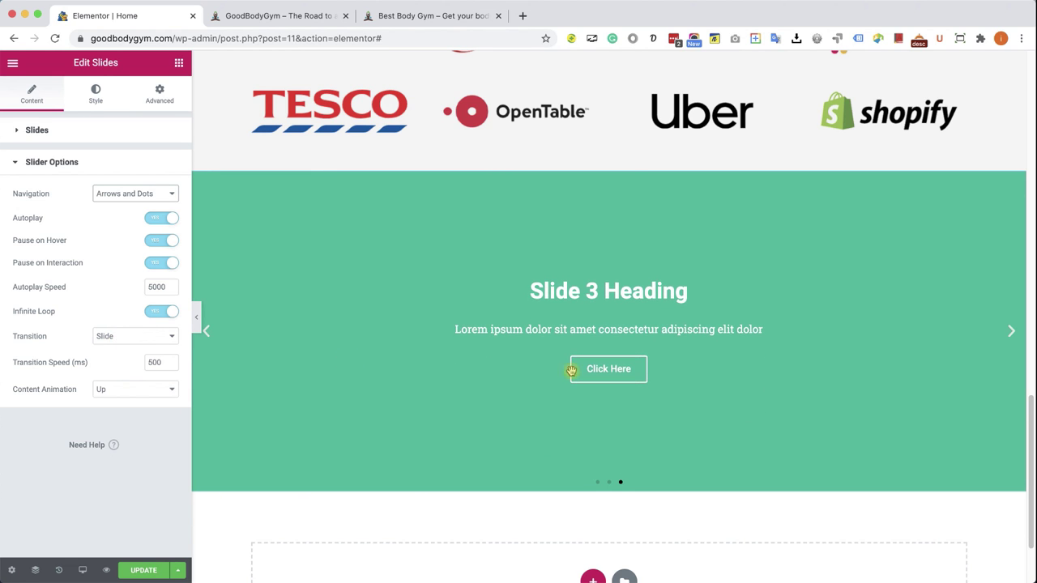
pyautogui.click(1010, 333)
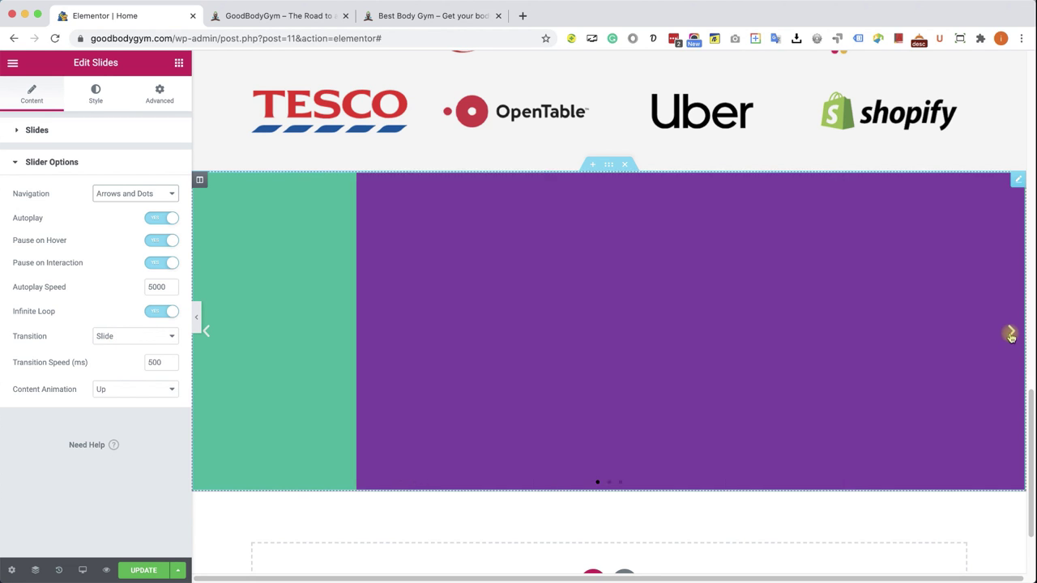
pyautogui.click(1010, 332)
pyautogui.click(1010, 333)
pyautogui.click(1010, 333)
pyautogui.click(131, 343)
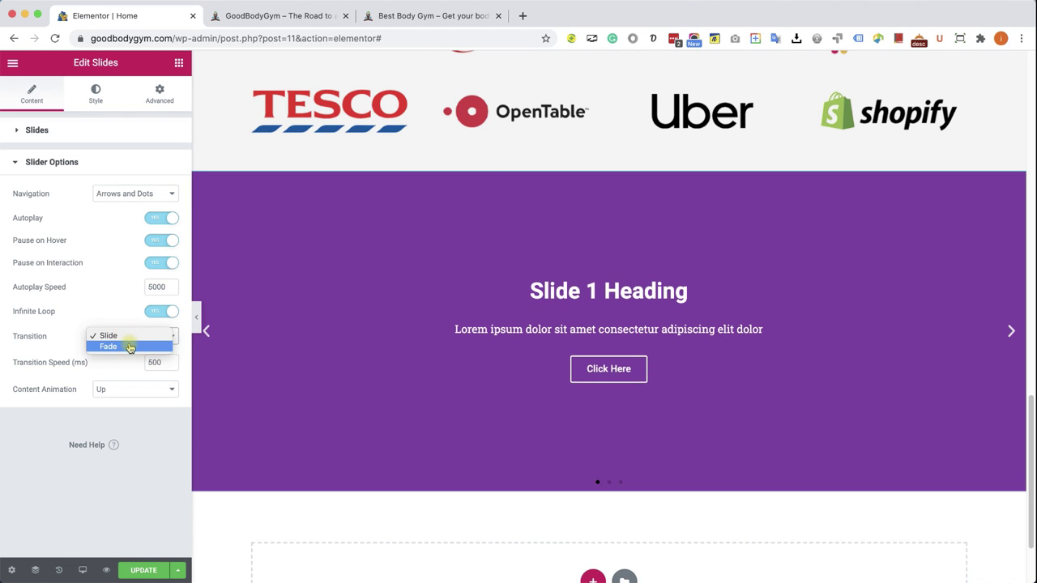
pyautogui.click(132, 347)
pyautogui.click(1010, 333)
pyautogui.click(1010, 333)
pyautogui.click(1011, 339)
pyautogui.click(1009, 337)
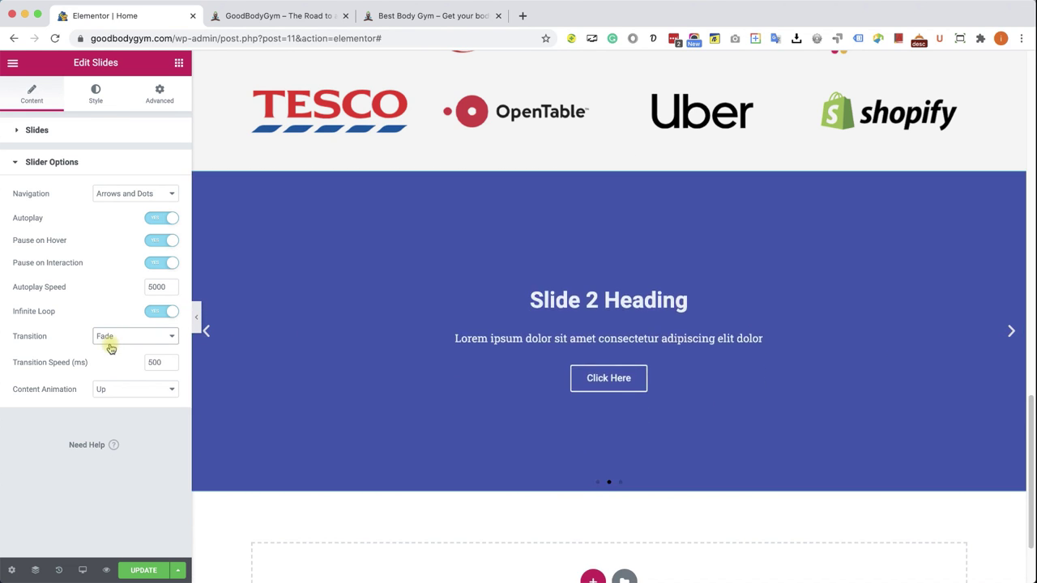
pyautogui.click(111, 347)
pyautogui.click(105, 325)
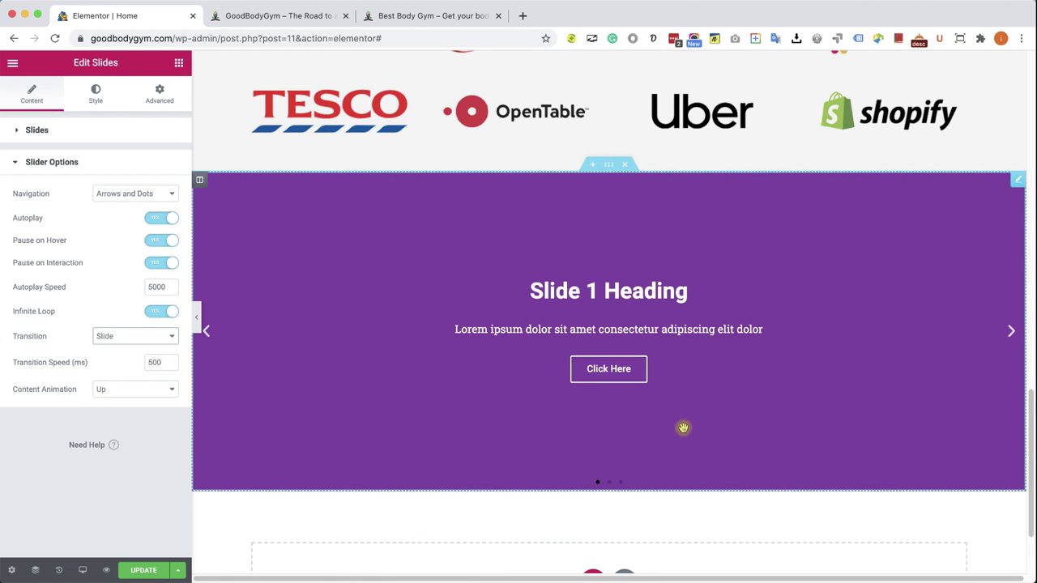
pyautogui.click(1011, 331)
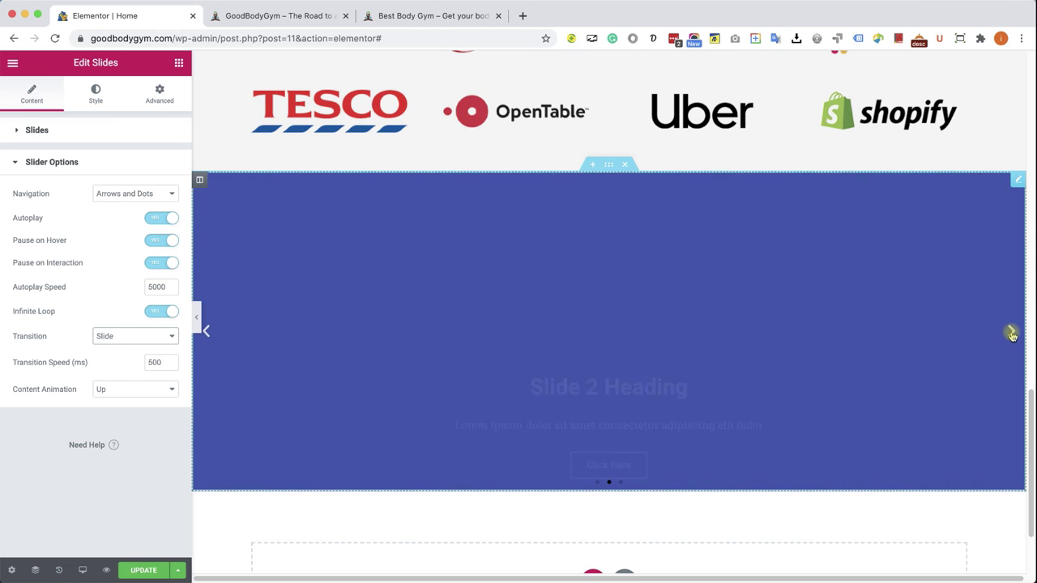
pyautogui.click(124, 389)
pyautogui.click(123, 421)
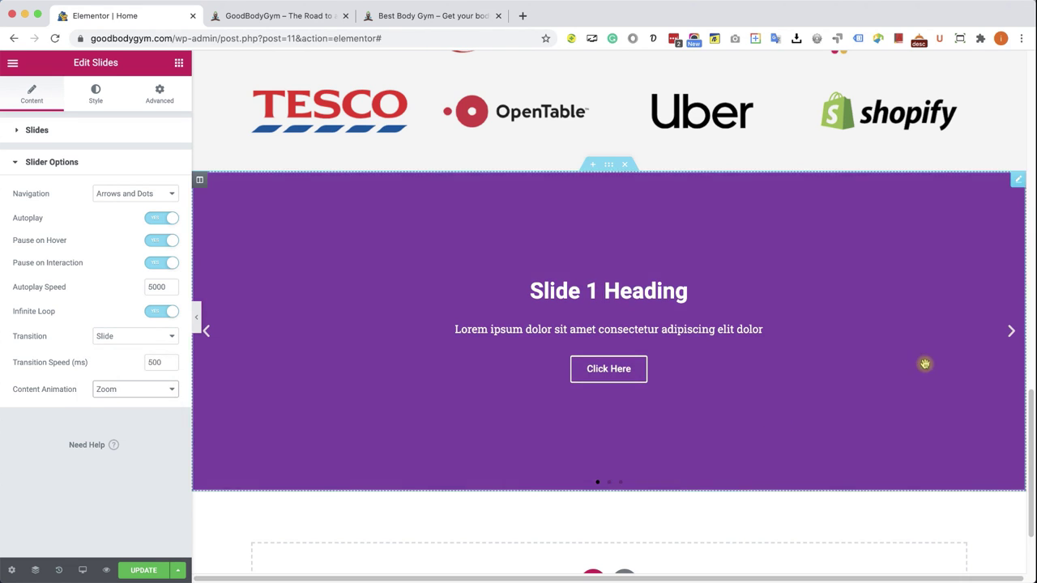
pyautogui.click(1012, 334)
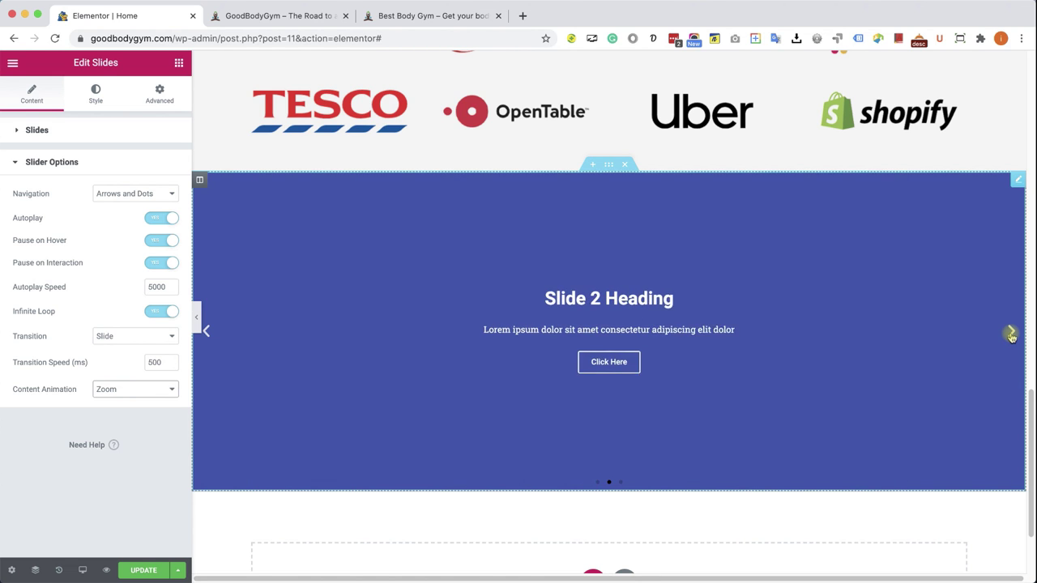
pyautogui.click(1012, 334)
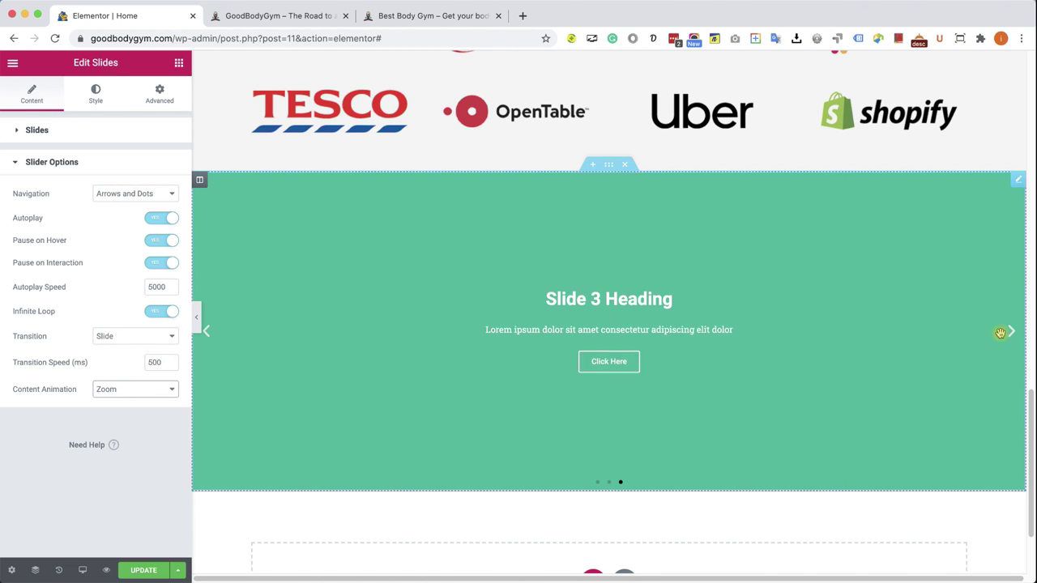
pyautogui.click(122, 397)
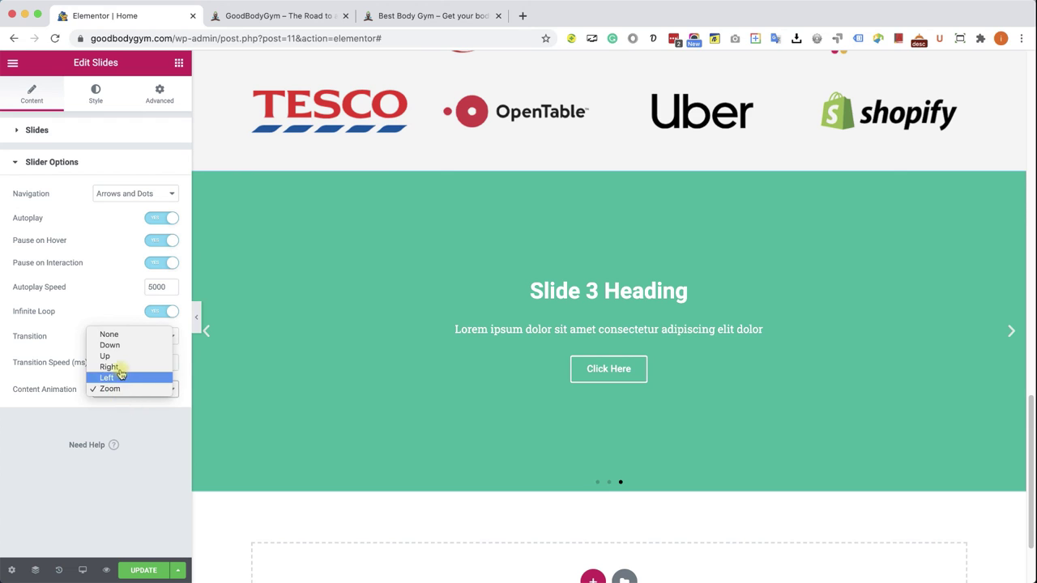
pyautogui.click(123, 356)
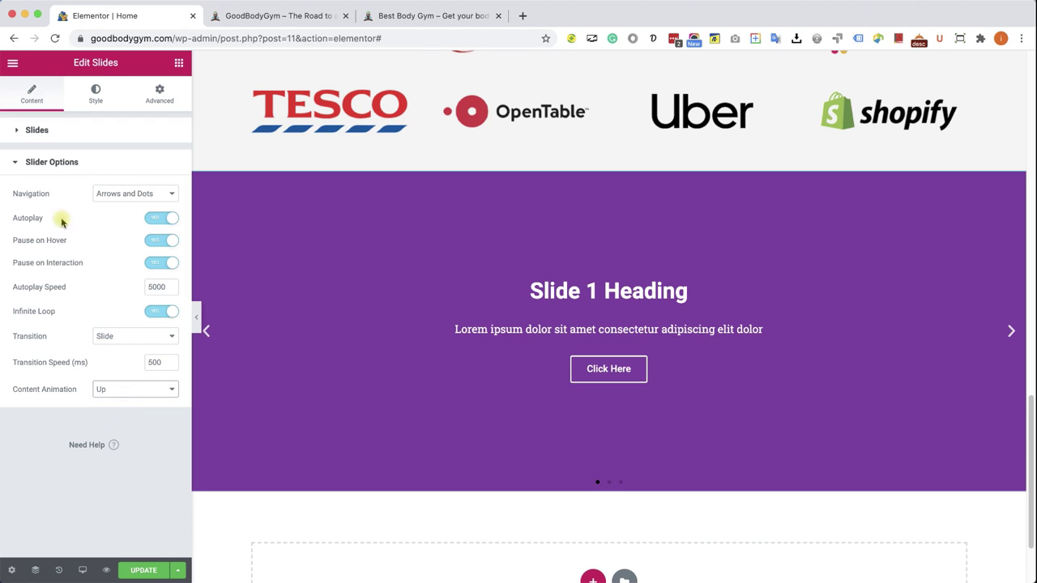
# Step: Add two extra slides, delete them to keep three, and open Slide 1's settings
pyautogui.click(62, 168)
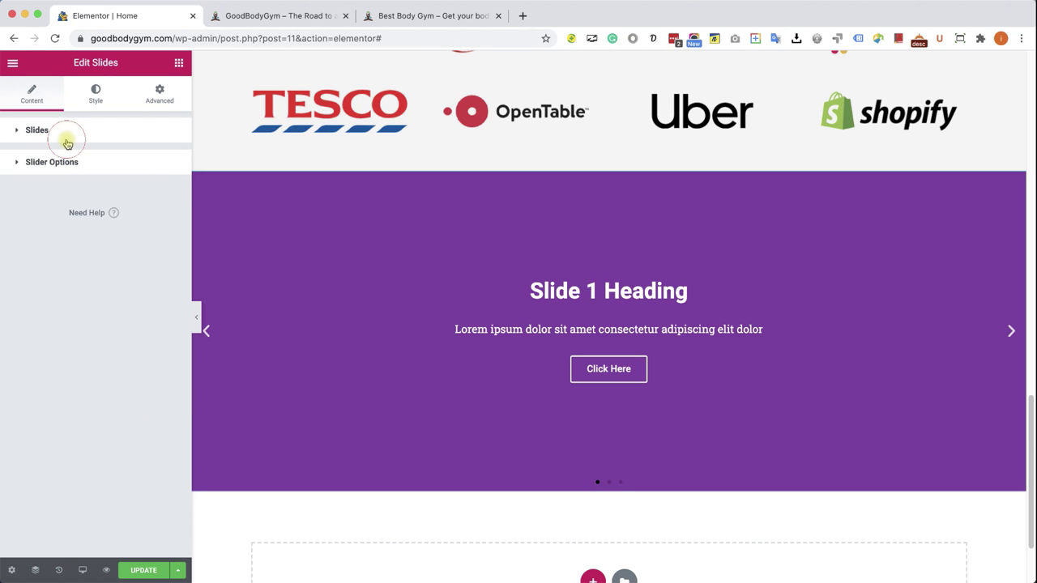
pyautogui.click(67, 143)
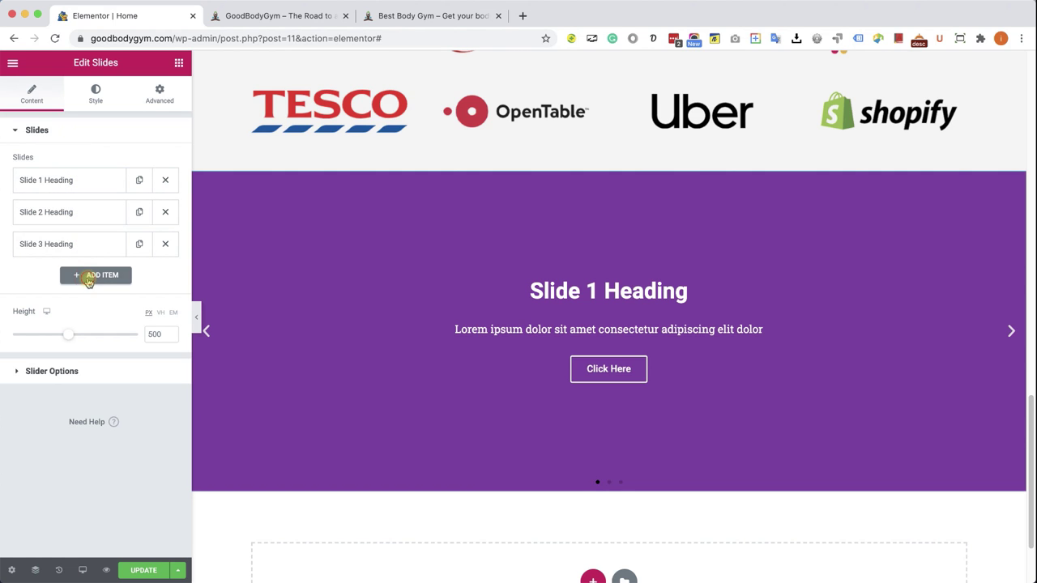
pyautogui.click(89, 276)
pyautogui.click(88, 281)
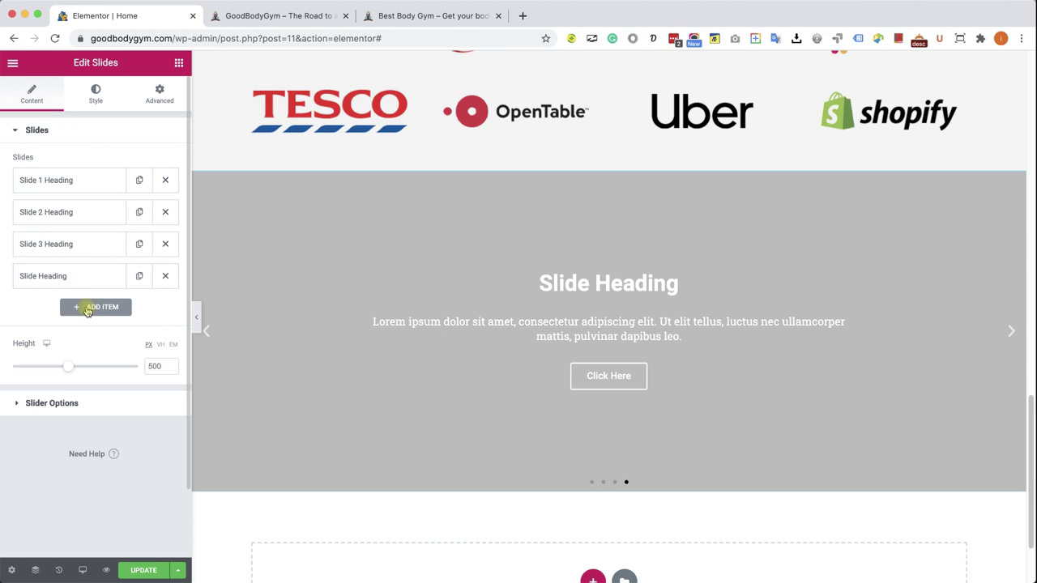
pyautogui.click(87, 306)
pyautogui.click(85, 313)
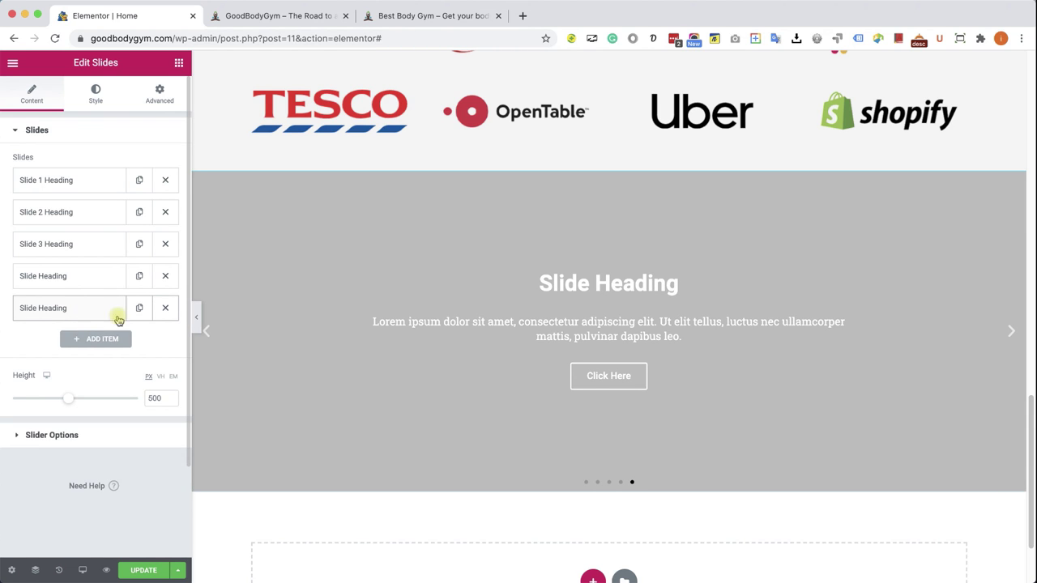
pyautogui.click(164, 308)
pyautogui.click(163, 277)
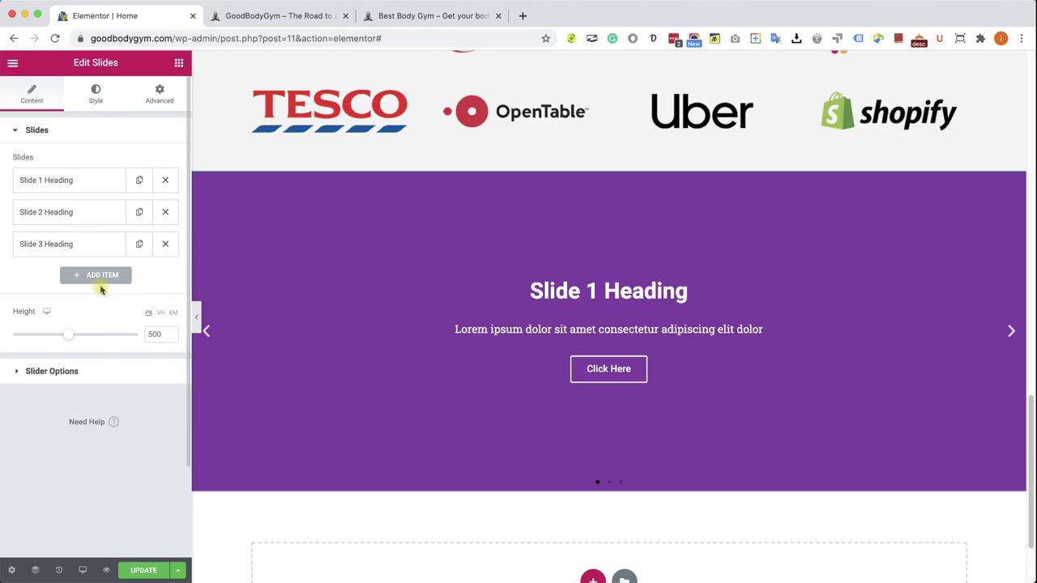
pyautogui.click(98, 185)
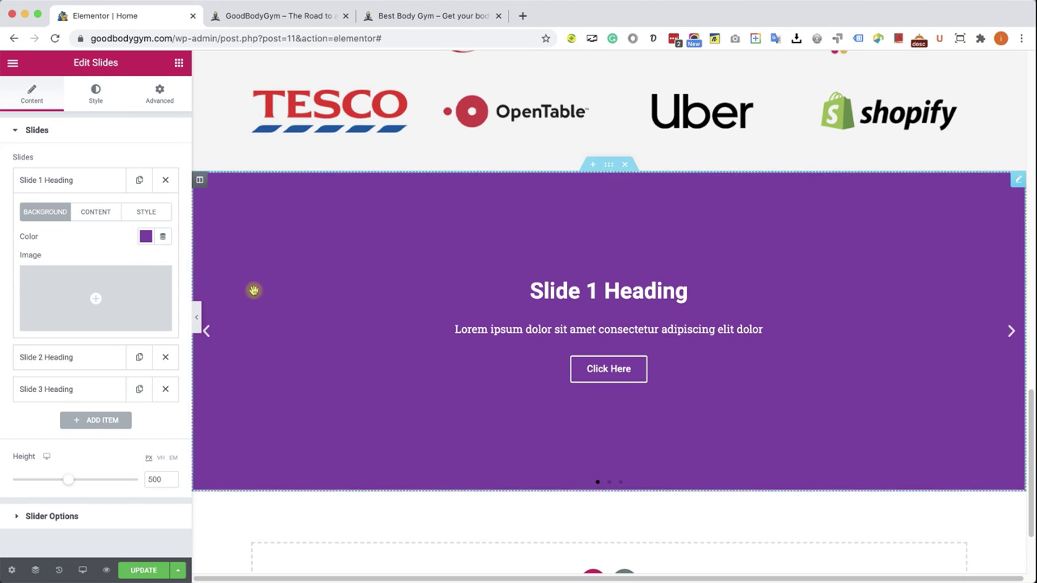
# Step: Set the first slide's background colour to light blue #6EC1E4 and preview it
pyautogui.click(143, 238)
pyautogui.click(119, 267)
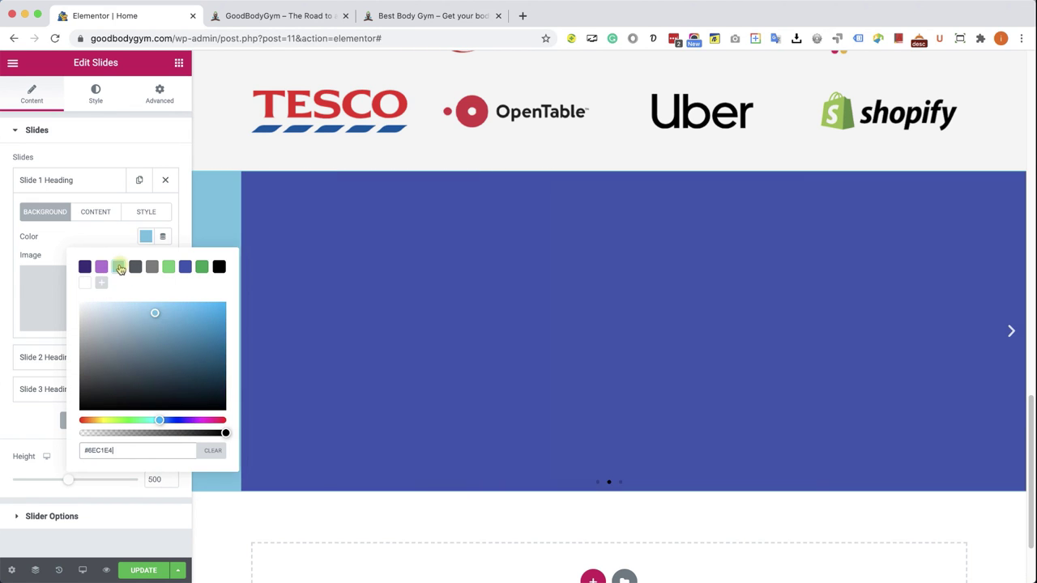
pyautogui.click(145, 236)
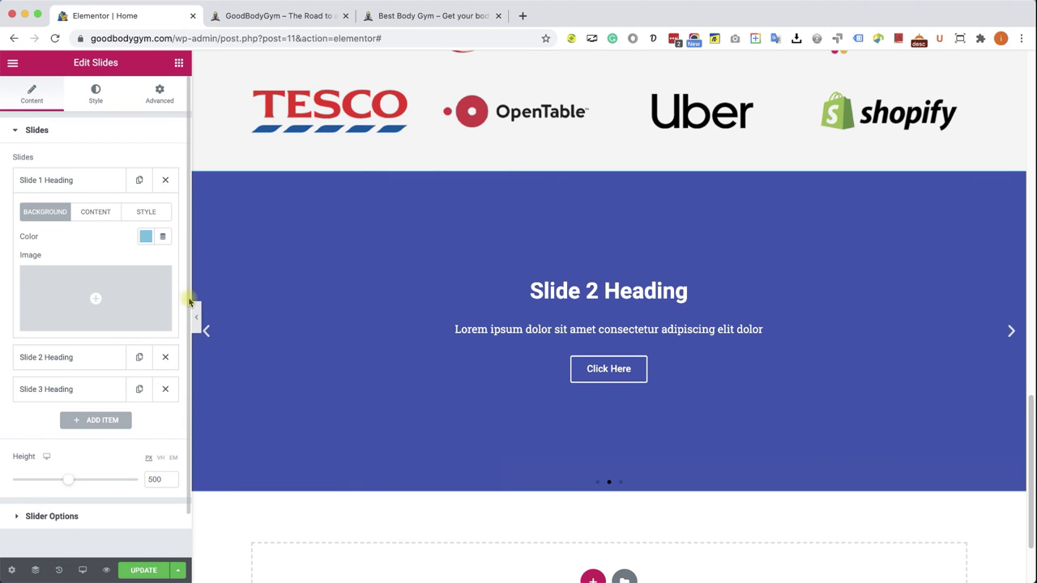
pyautogui.click(207, 330)
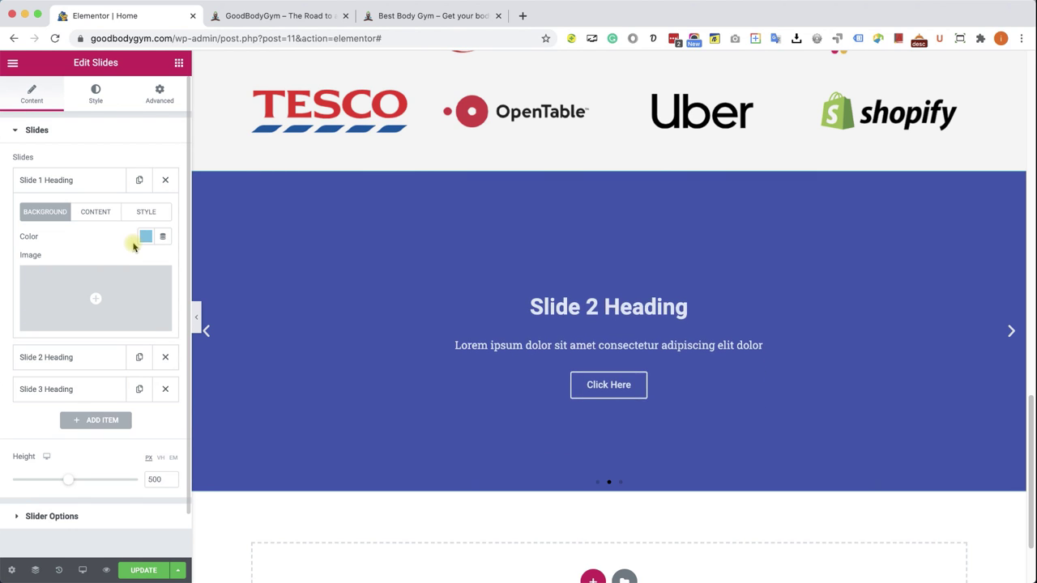
# Step: Insert the Woman lifting weights photo from the Media Library as the background image
pyautogui.click(112, 299)
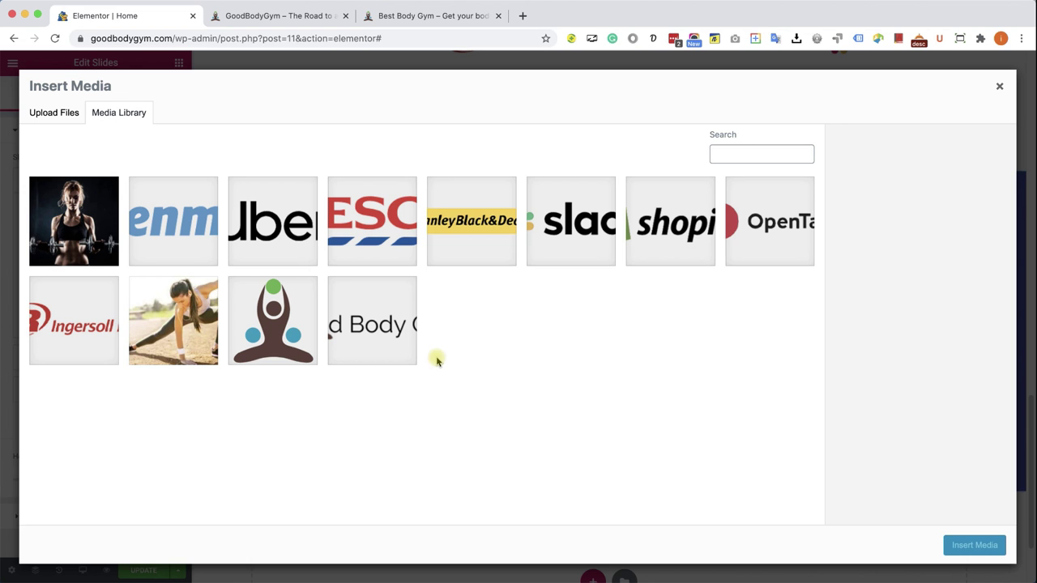
pyautogui.click(74, 218)
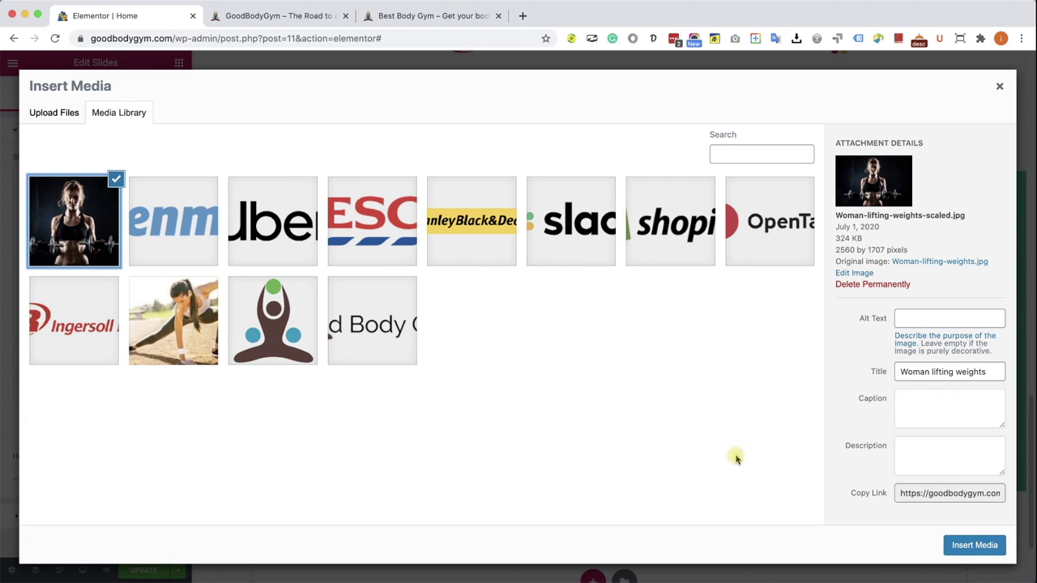
pyautogui.click(956, 544)
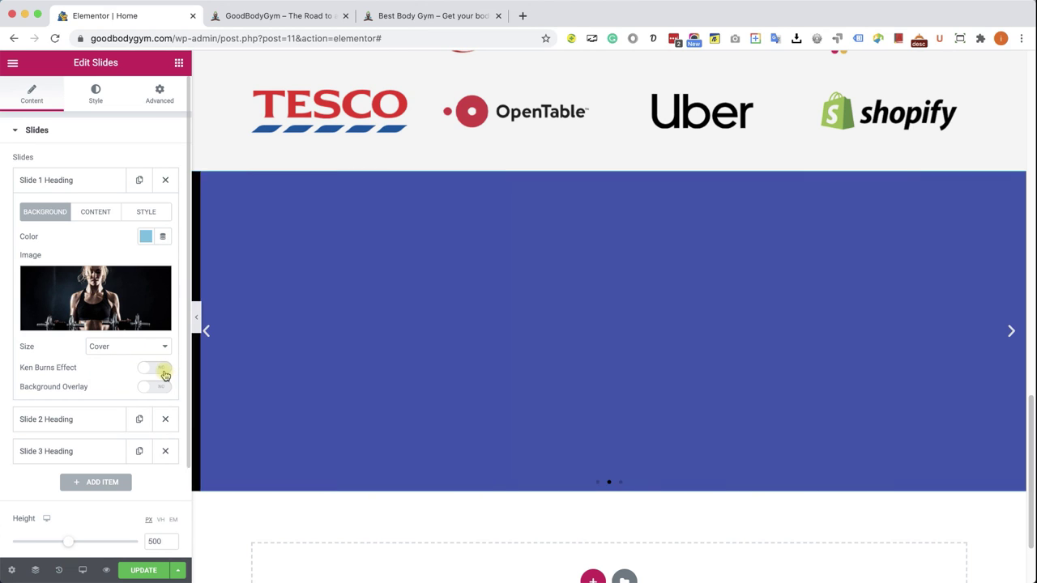
# Step: Enable the Ken Burns effect with Zoom Direction In
pyautogui.click(164, 372)
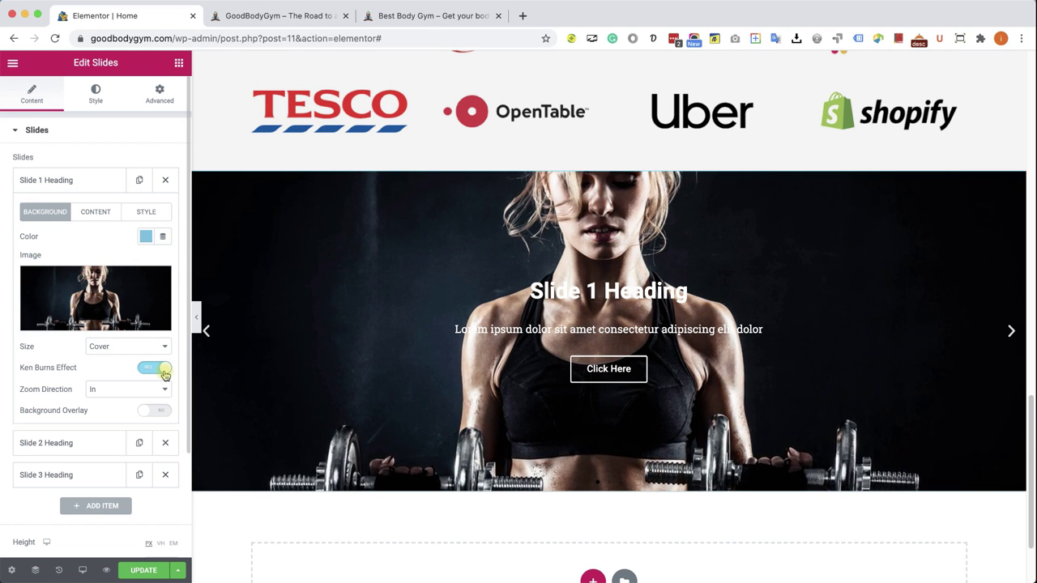
pyautogui.click(143, 391)
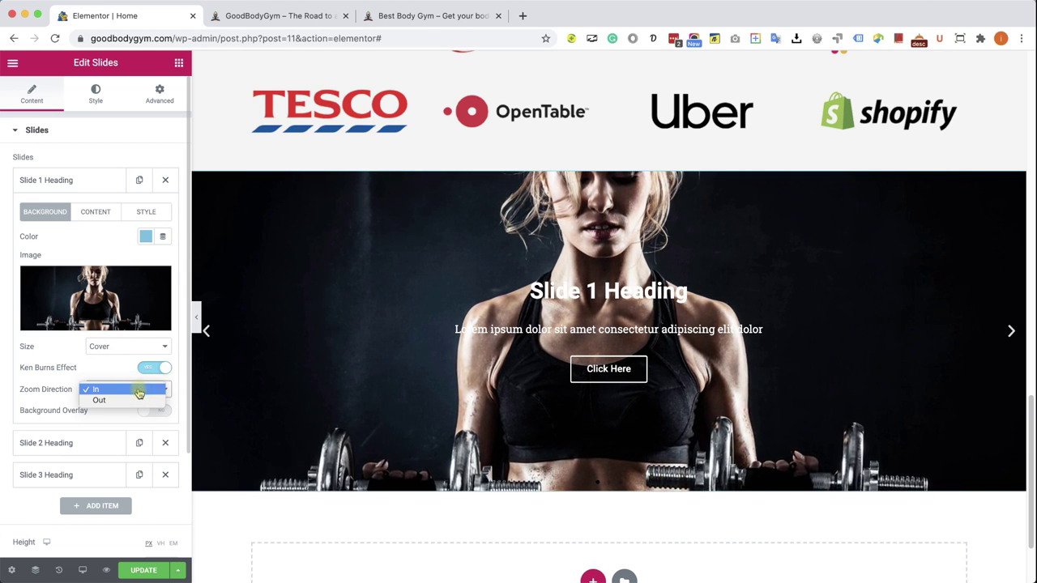
pyautogui.click(133, 400)
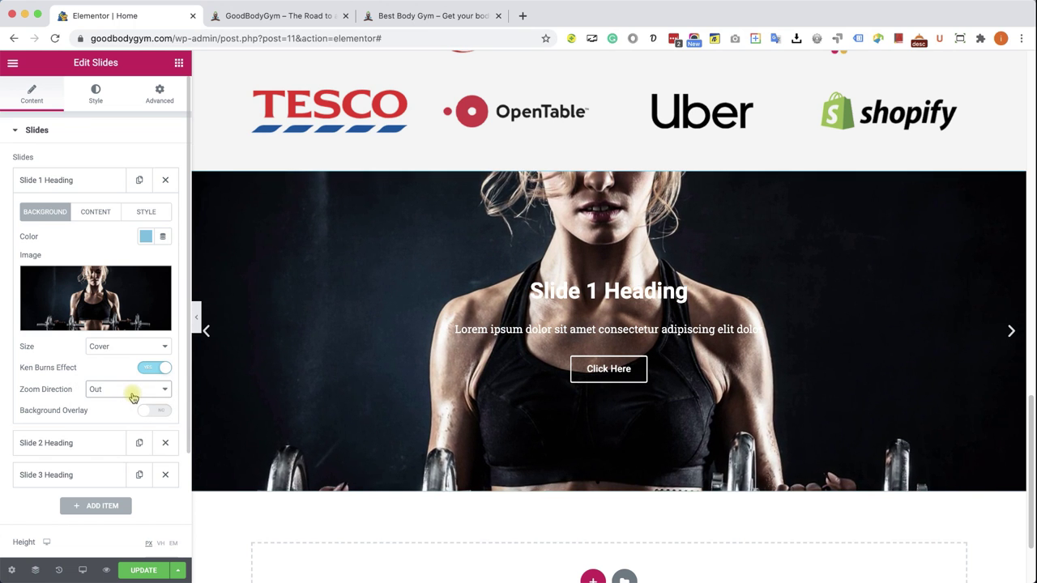
pyautogui.click(133, 392)
pyautogui.click(139, 377)
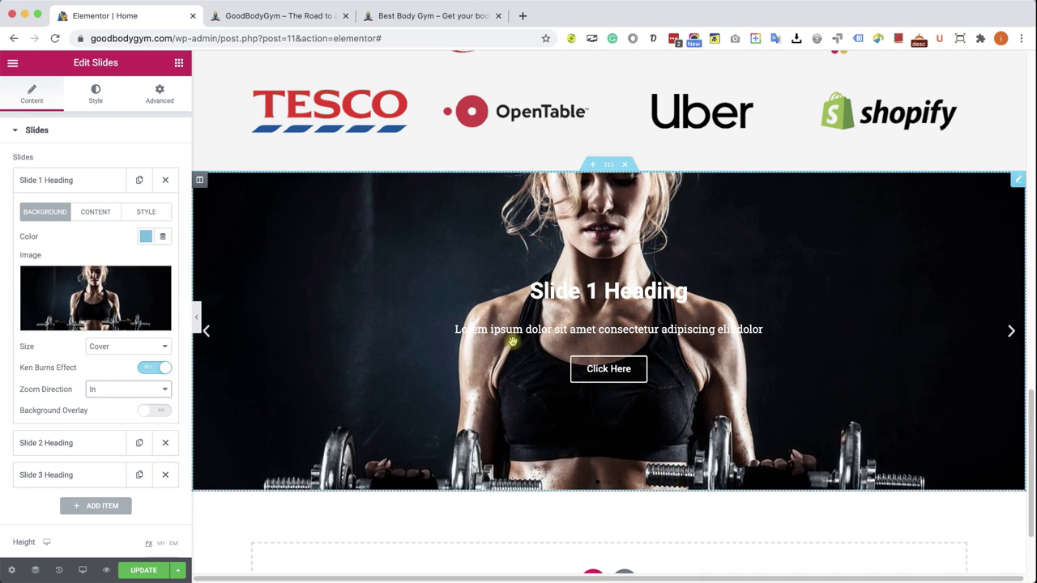
# Step: Add a dark purple background overlay, lowering its alpha to about 0.82
pyautogui.click(162, 415)
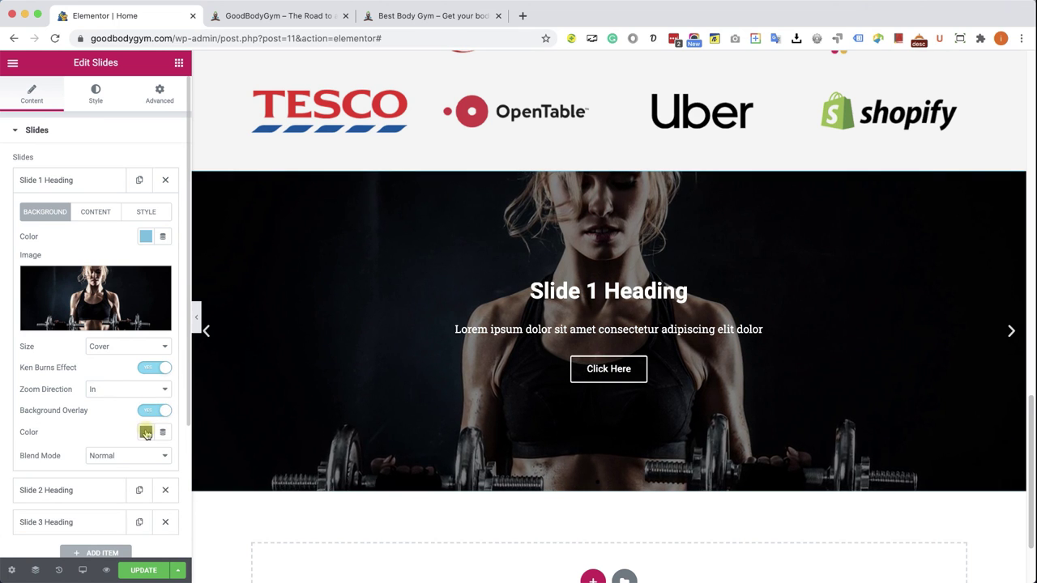
pyautogui.click(146, 433)
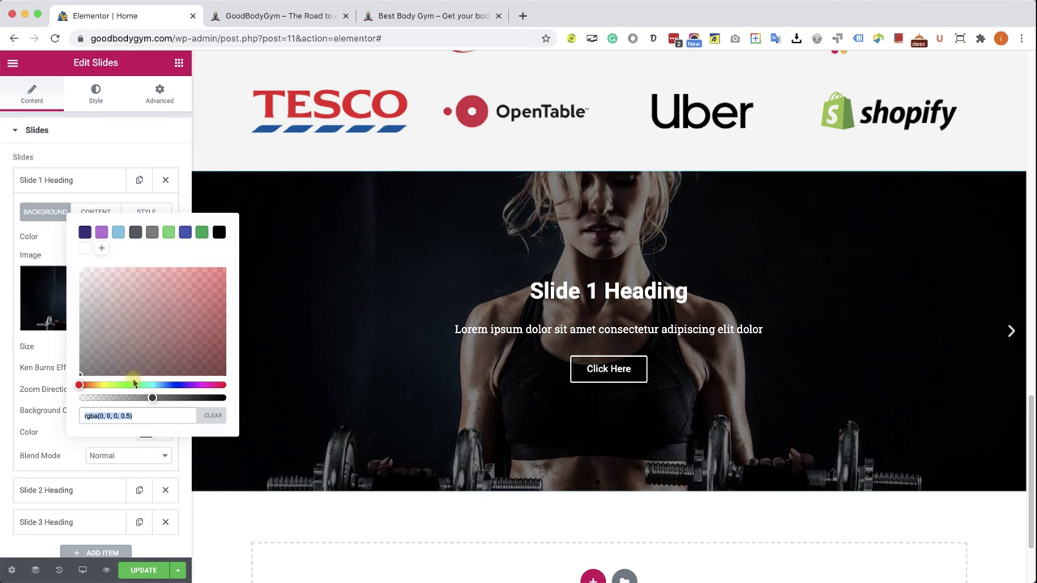
pyautogui.click(85, 233)
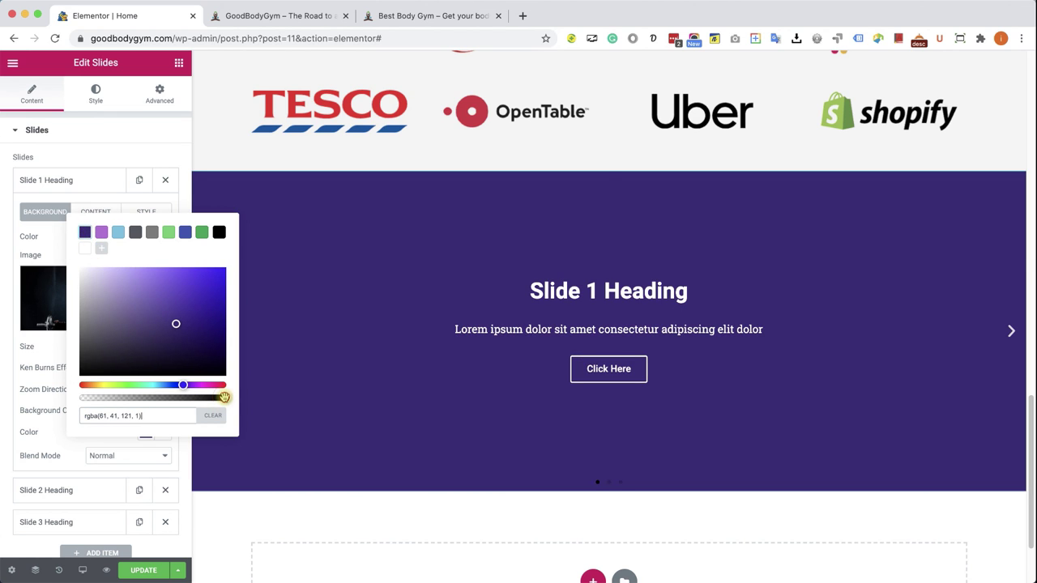
pyautogui.moveTo(224, 396); pyautogui.dragTo(205, 396)
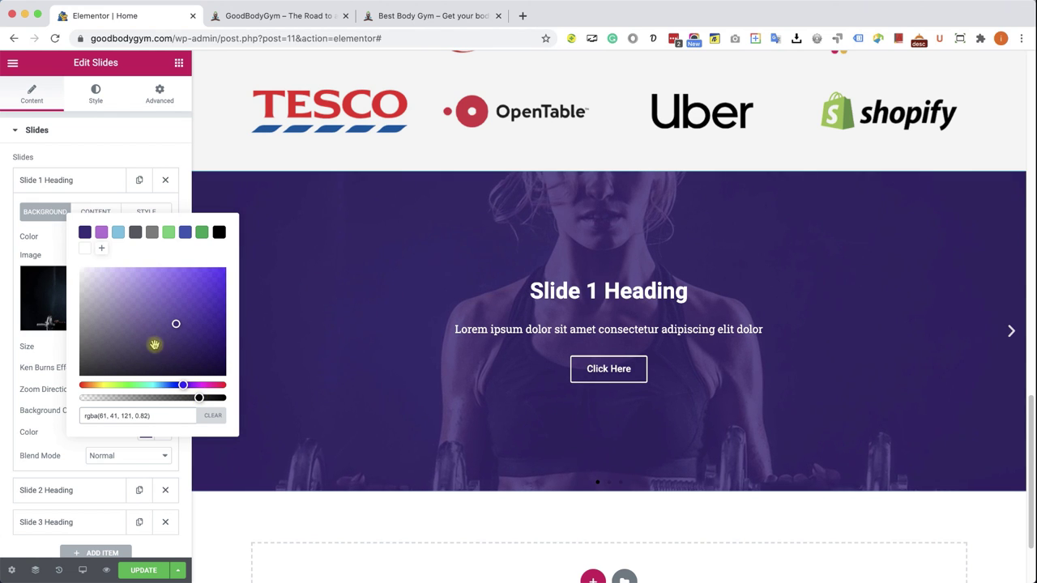
pyautogui.click(52, 441)
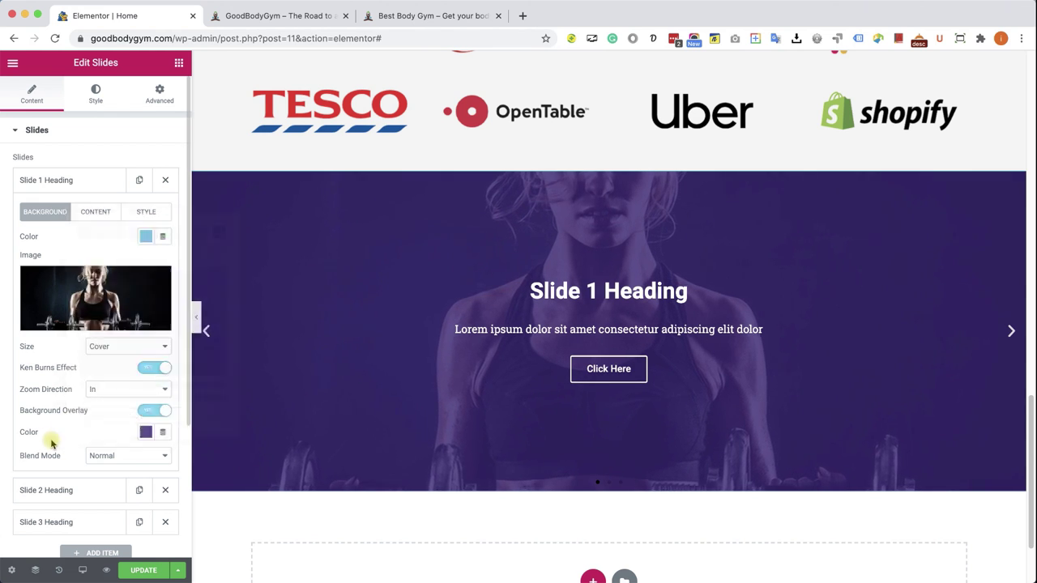
# Step: Try Overlay and Screen blend modes, then keep the overlay on Normal
pyautogui.click(141, 457)
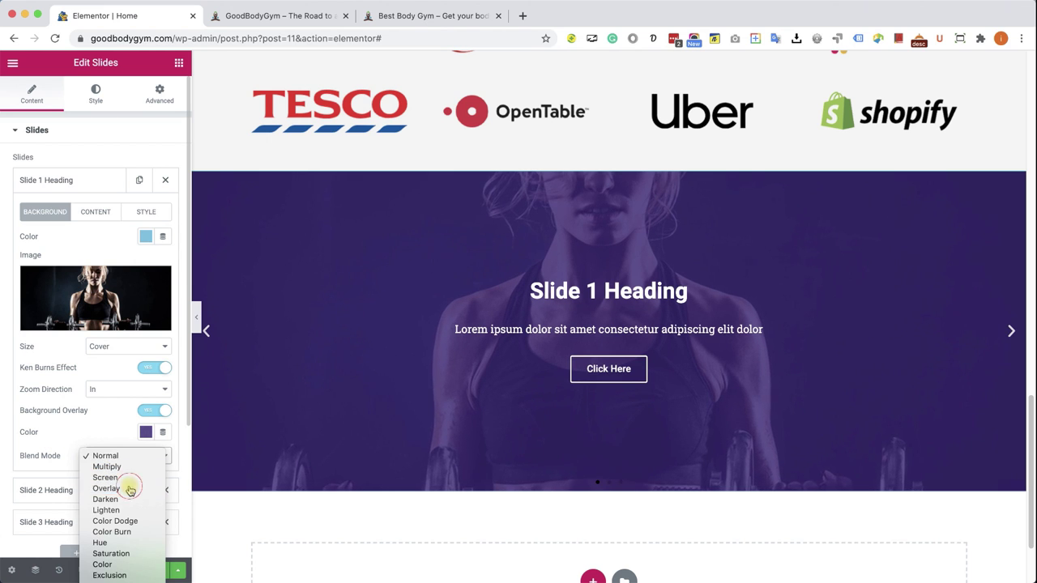
pyautogui.click(130, 488)
pyautogui.click(132, 457)
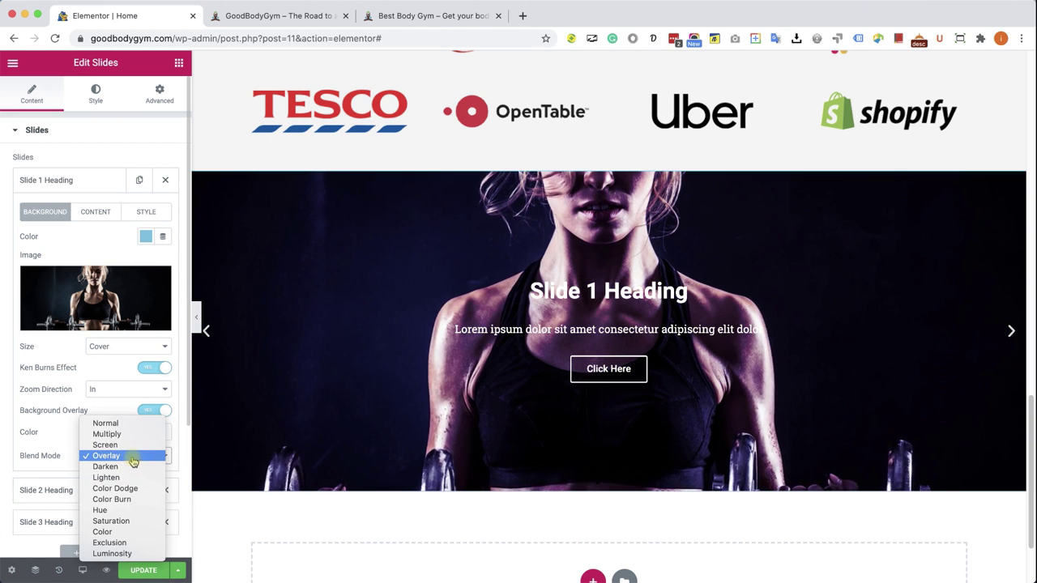
pyautogui.click(132, 447)
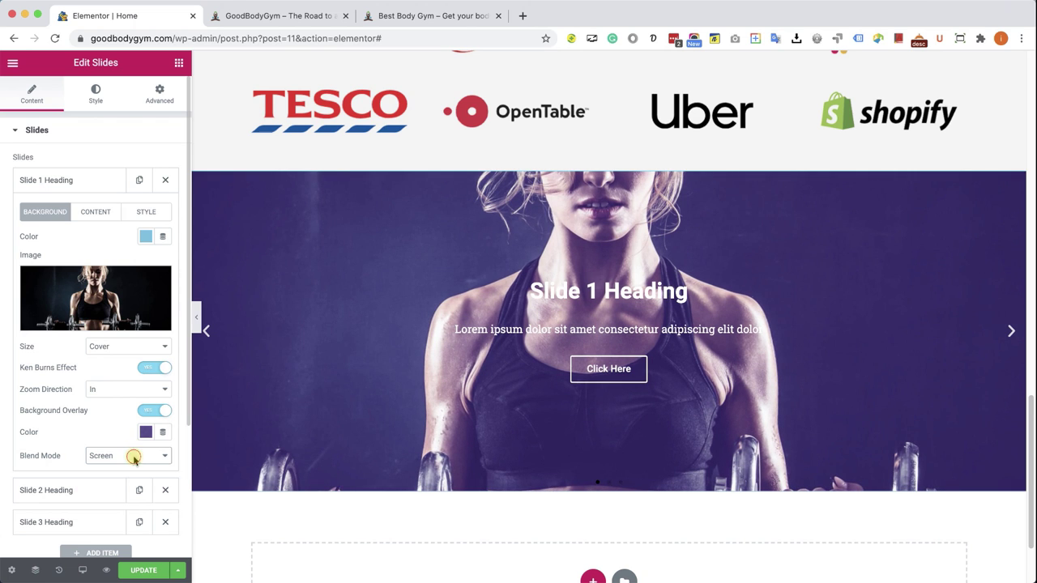
pyautogui.click(134, 457)
pyautogui.click(134, 431)
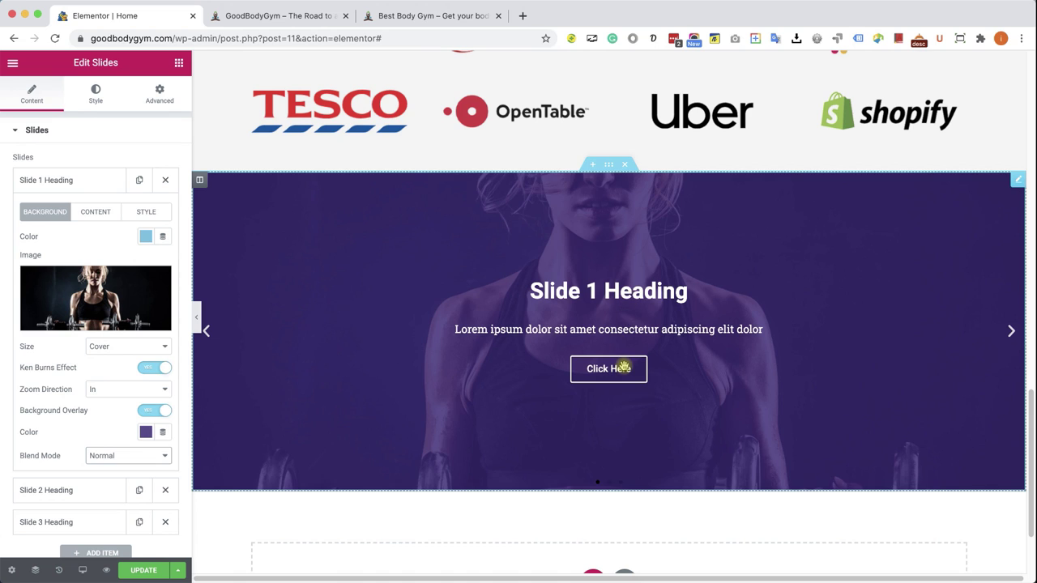
# Step: Replace the Slide 1 Heading title with the client's first name
pyautogui.click(94, 212)
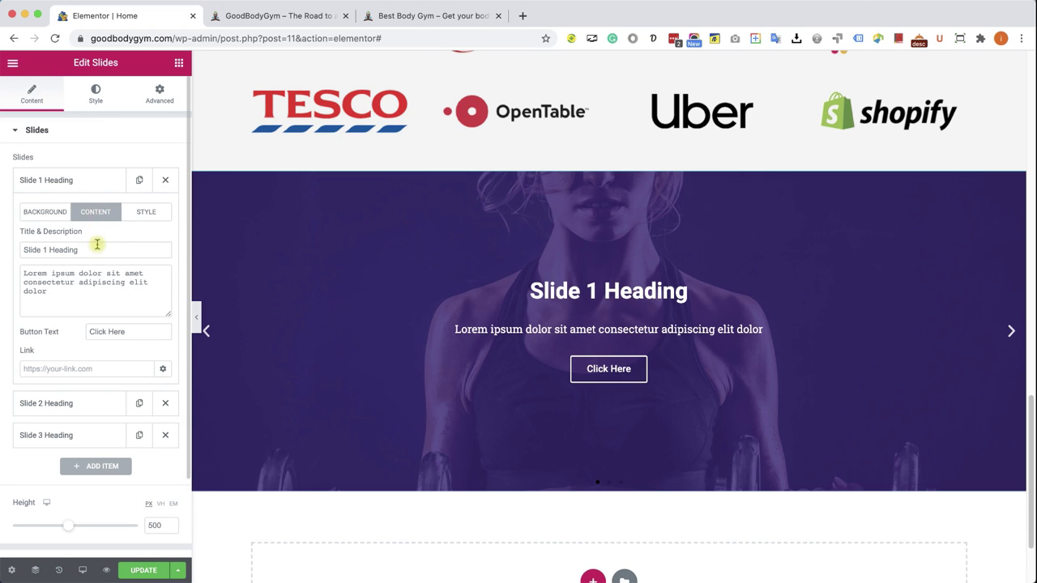
pyautogui.moveTo(96, 245); pyautogui.dragTo(13, 252)
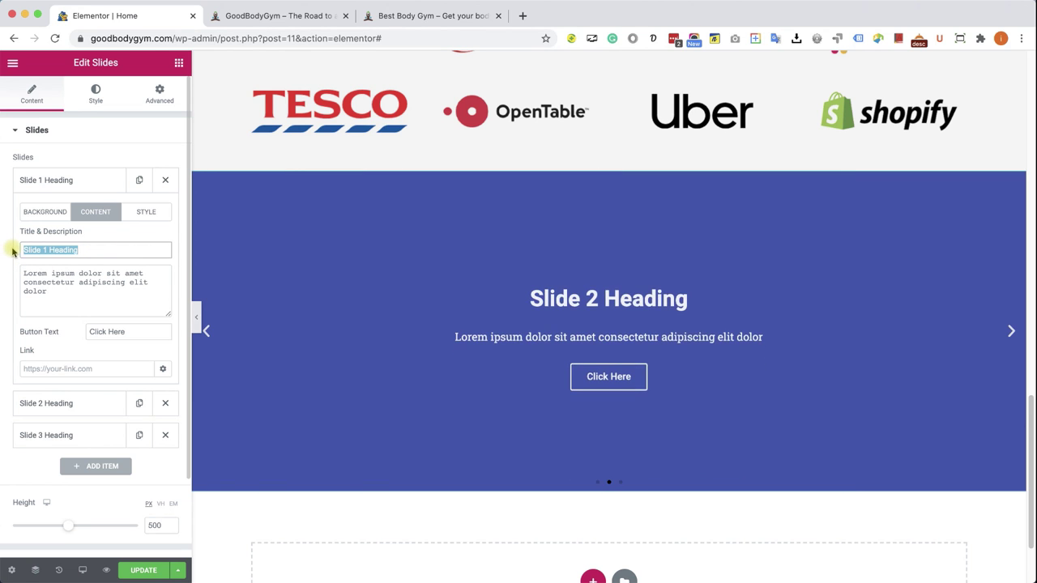
pyautogui.write('jessi')
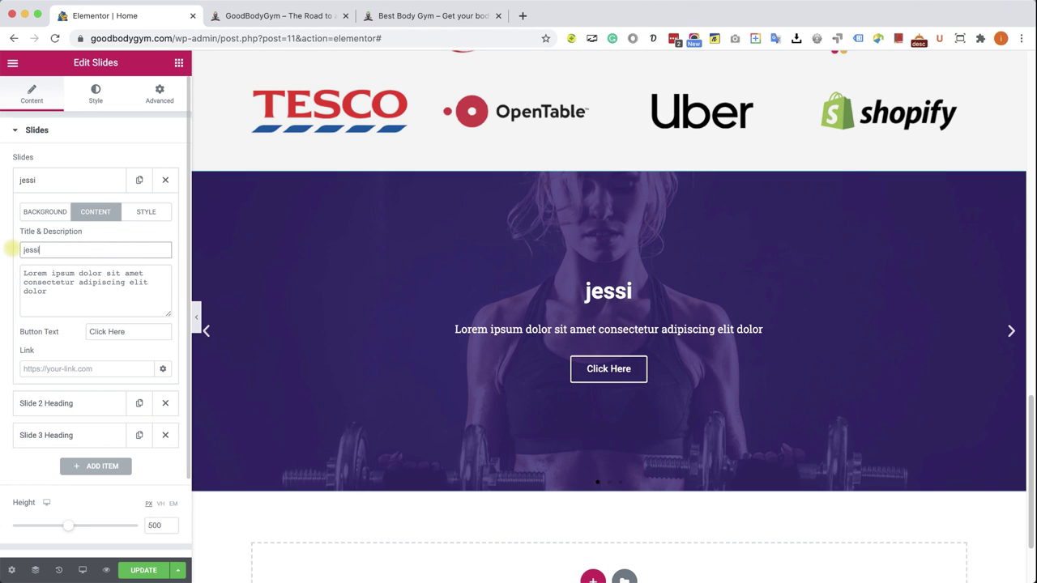
pyautogui.press('BackSpace')
pyautogui.press('BackSpace')
pyautogui.press('BackSpace')
pyautogui.press('BackSpace')
pyautogui.press('BackSpace')
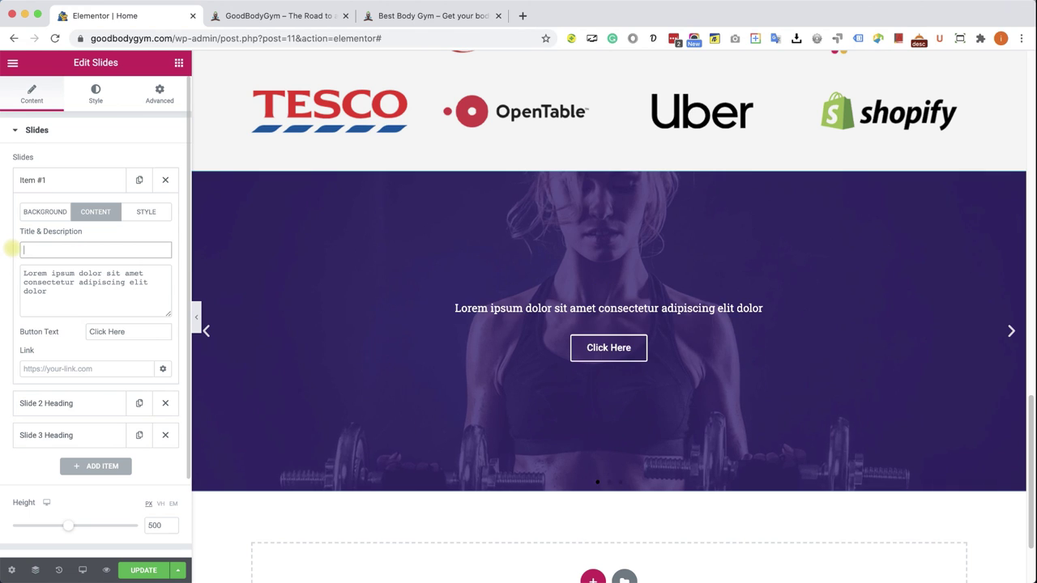
pyautogui.write('Jessica')
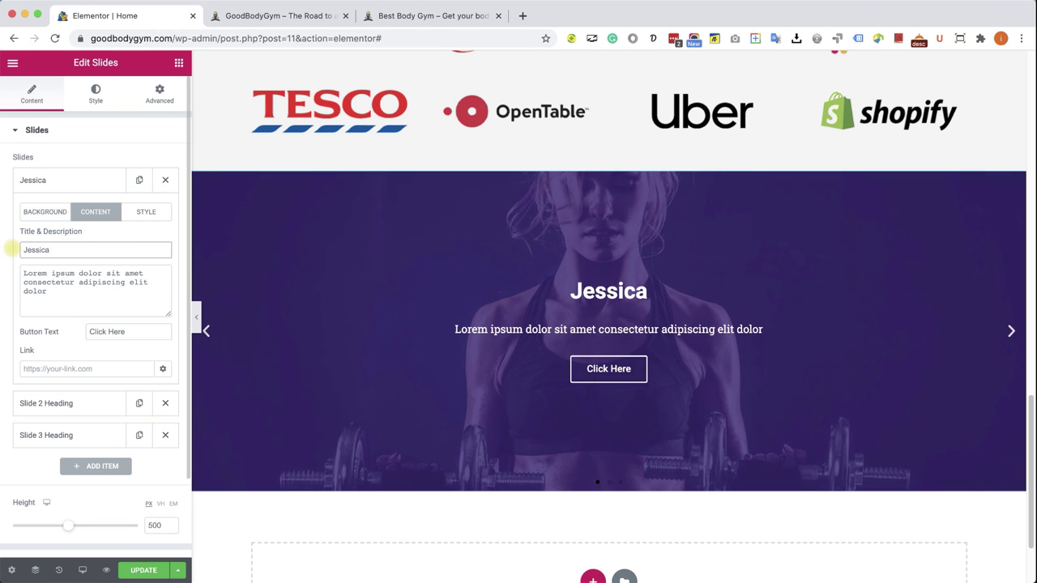
# Step: Lengthen the slide description by pasting extra lorem ipsum text twice
pyautogui.moveTo(54, 282); pyautogui.dragTo(42, 274)
pyautogui.press('super+c')
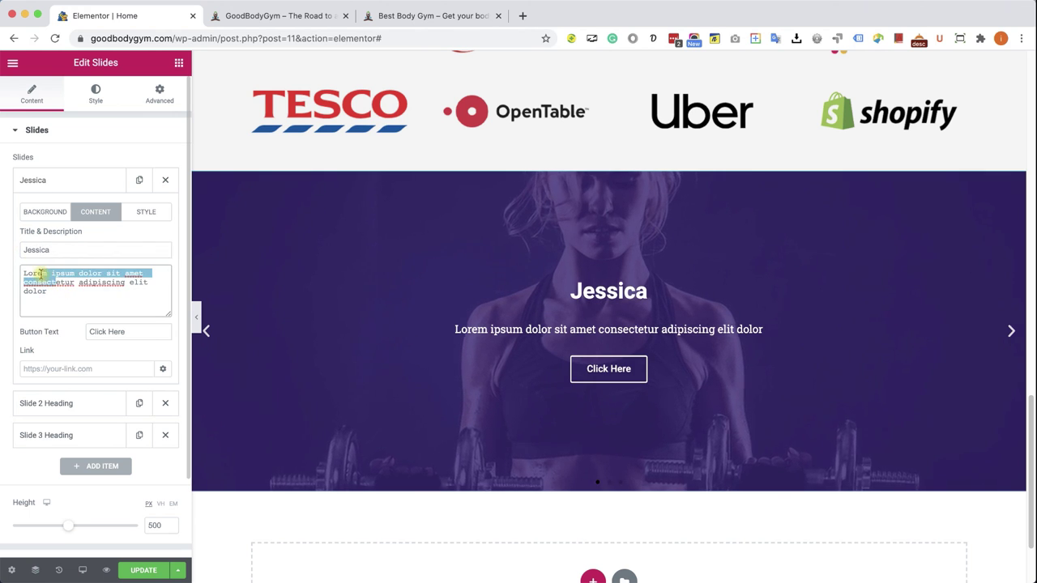
pyautogui.click(68, 284)
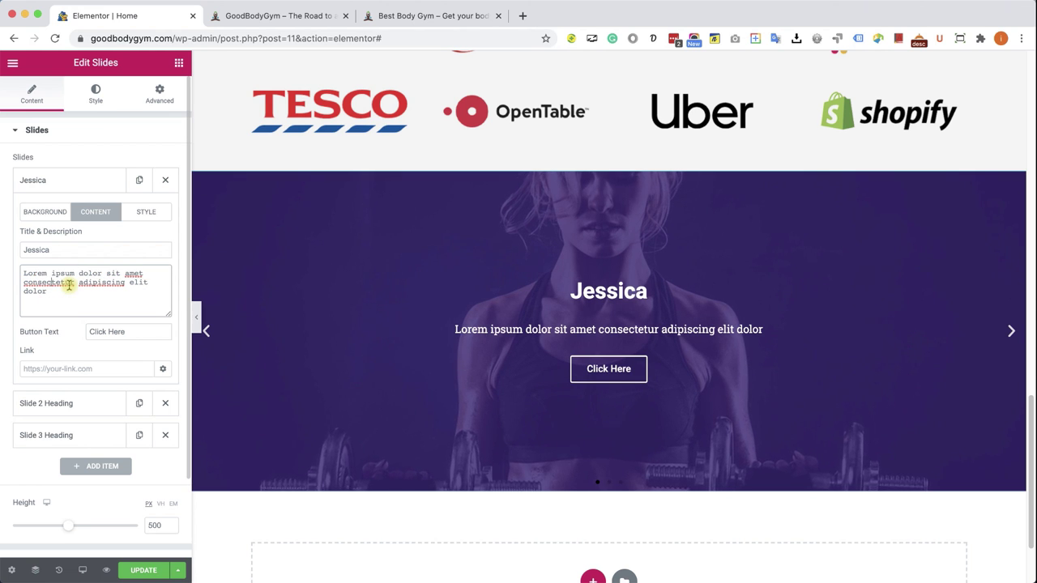
pyautogui.press('super+v')
pyautogui.press('super+v')
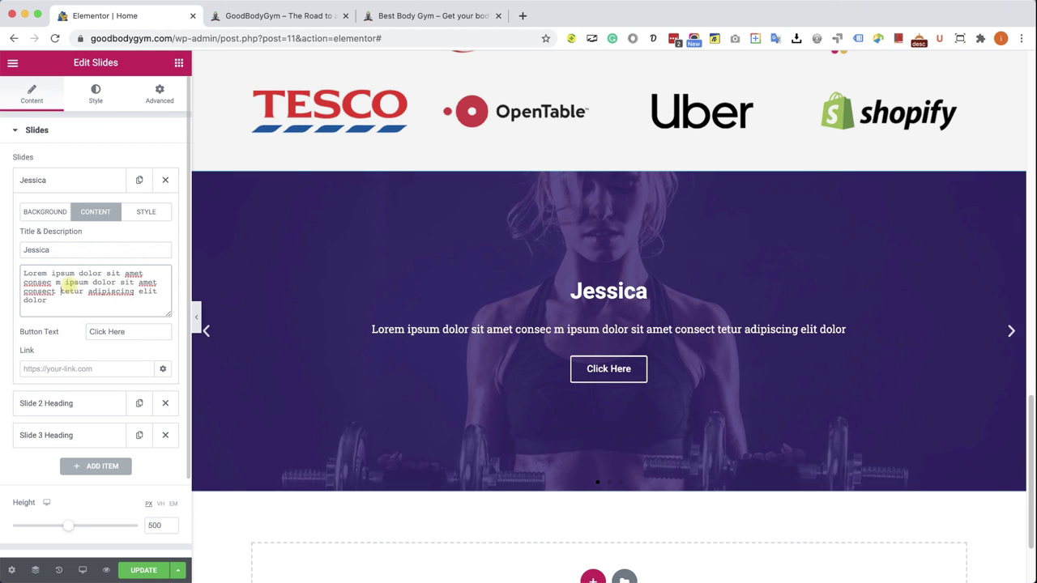
pyautogui.press('super+v')
pyautogui.press('super+v')
pyautogui.press('super+v')
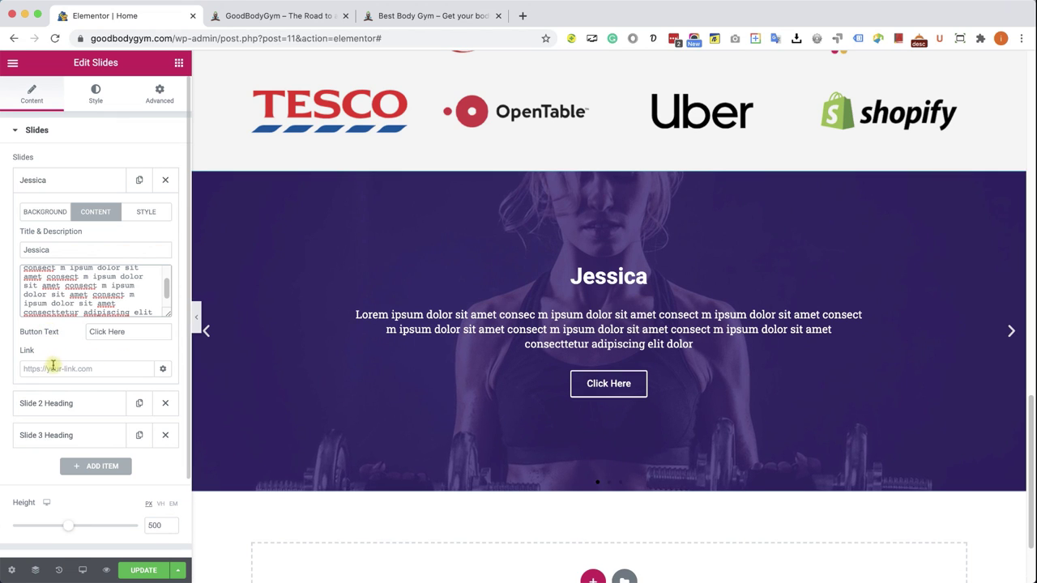
# Step: Clear the 'Click Here' button text so the slide shows no button
pyautogui.tripleClick(140, 331)
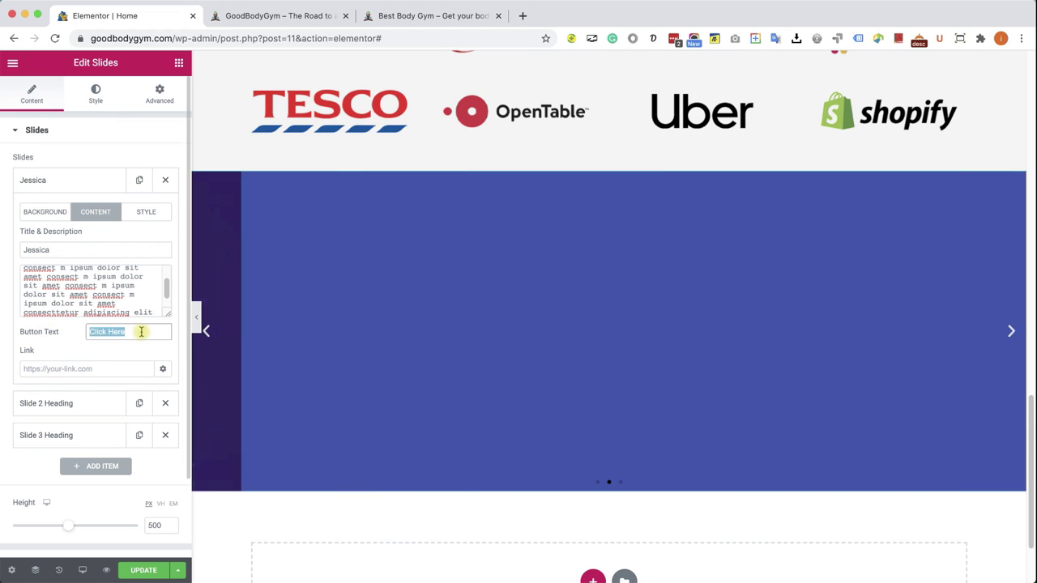
pyautogui.press('BackSpace')
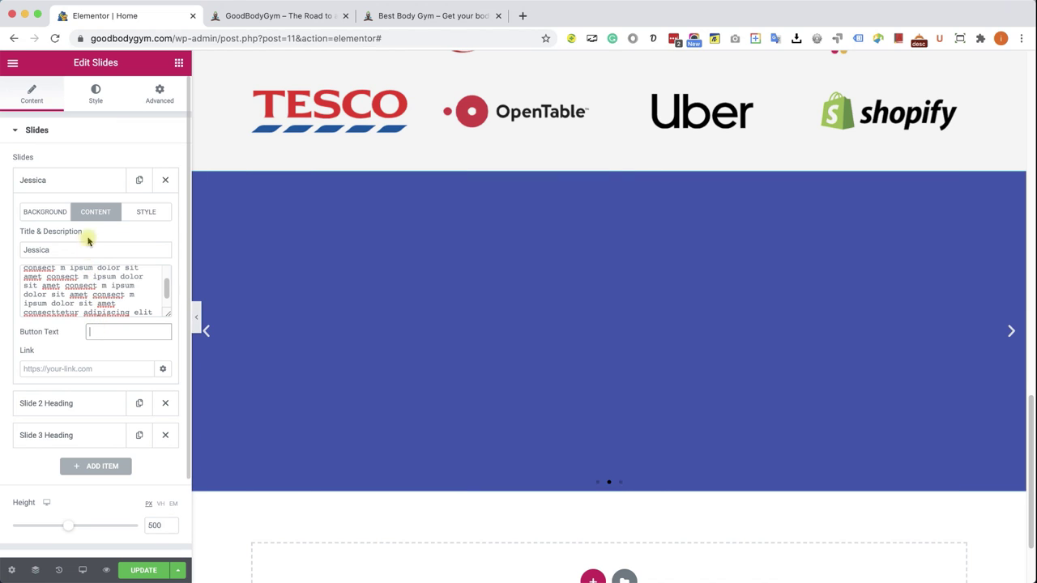
pyautogui.click(81, 182)
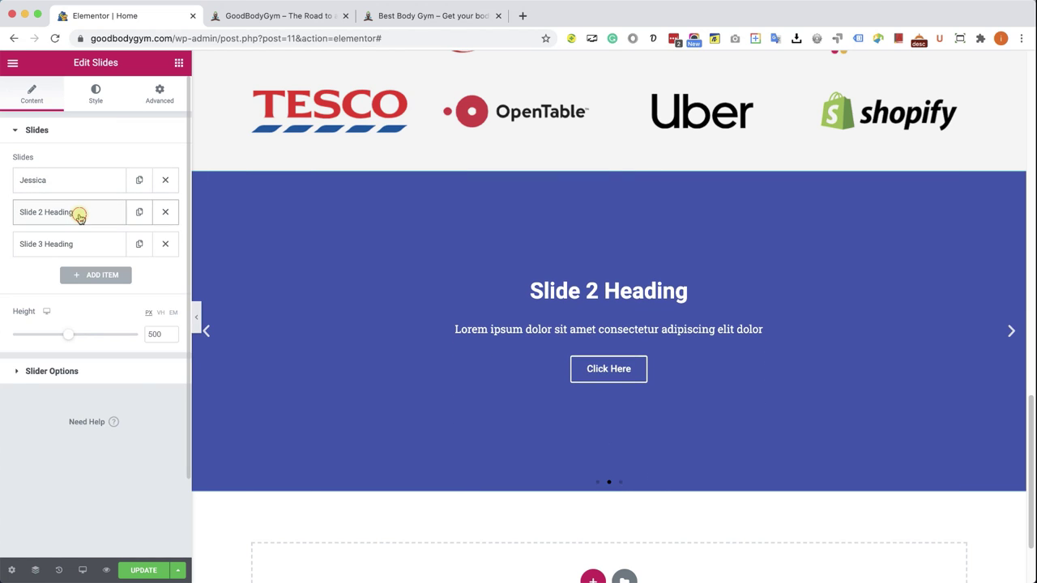
# Step: Upload and insert the Man pushups photo as the second slide's background
pyautogui.click(80, 217)
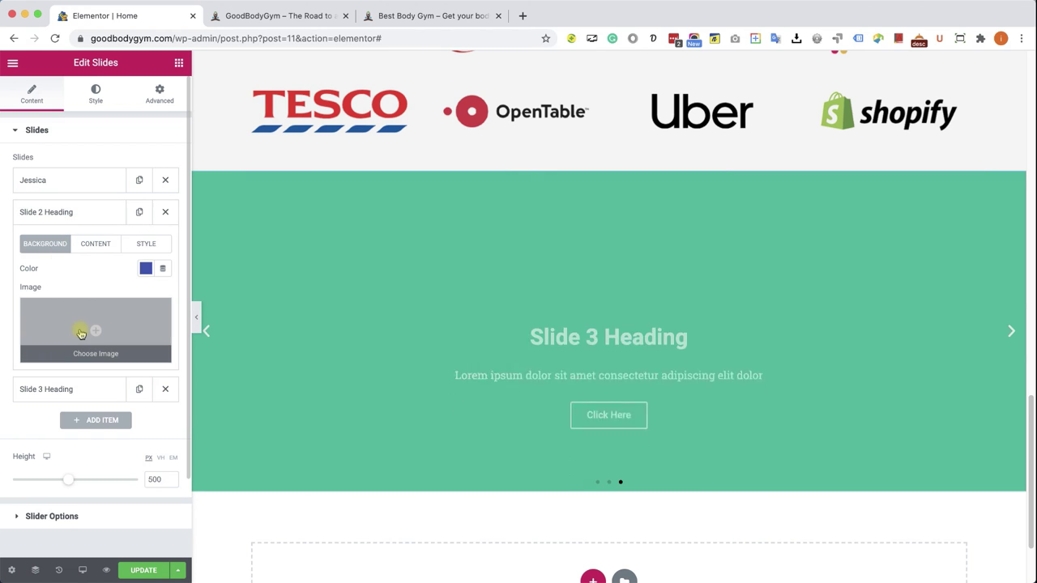
pyautogui.click(81, 332)
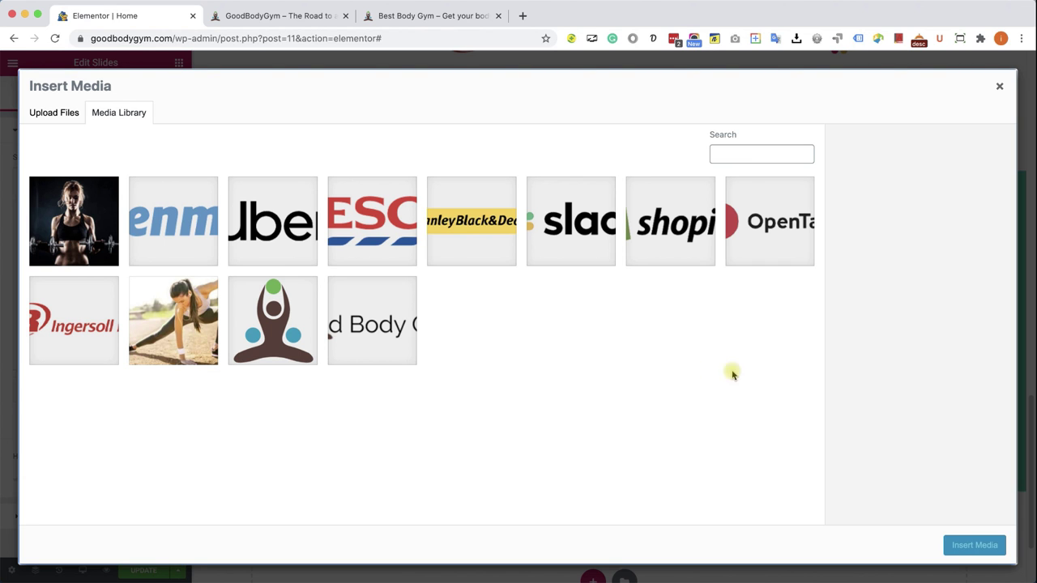
pyautogui.click(19, 582)
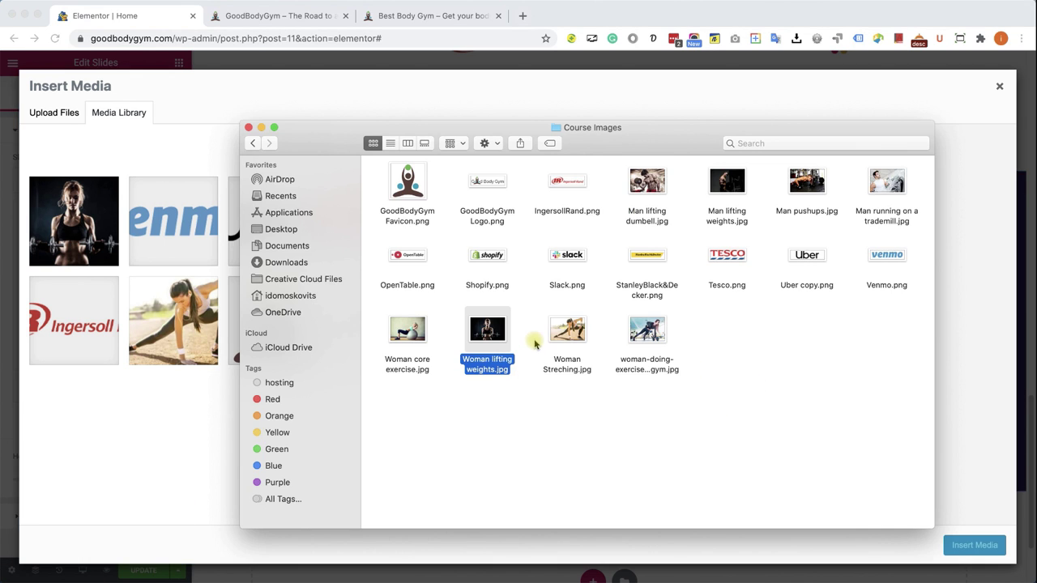
pyautogui.moveTo(798, 188); pyautogui.dragTo(268, 413)
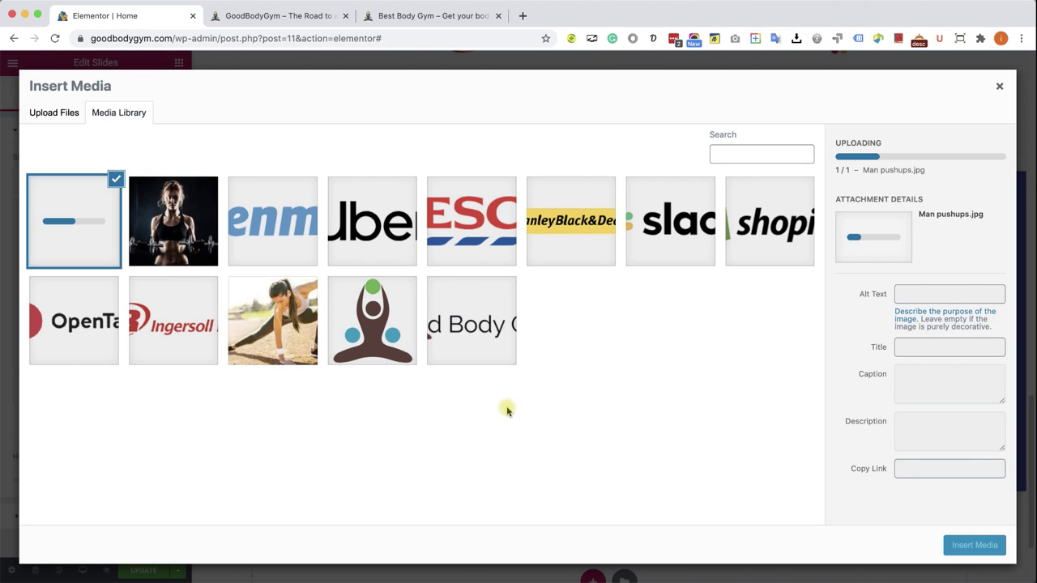
pyautogui.click(965, 543)
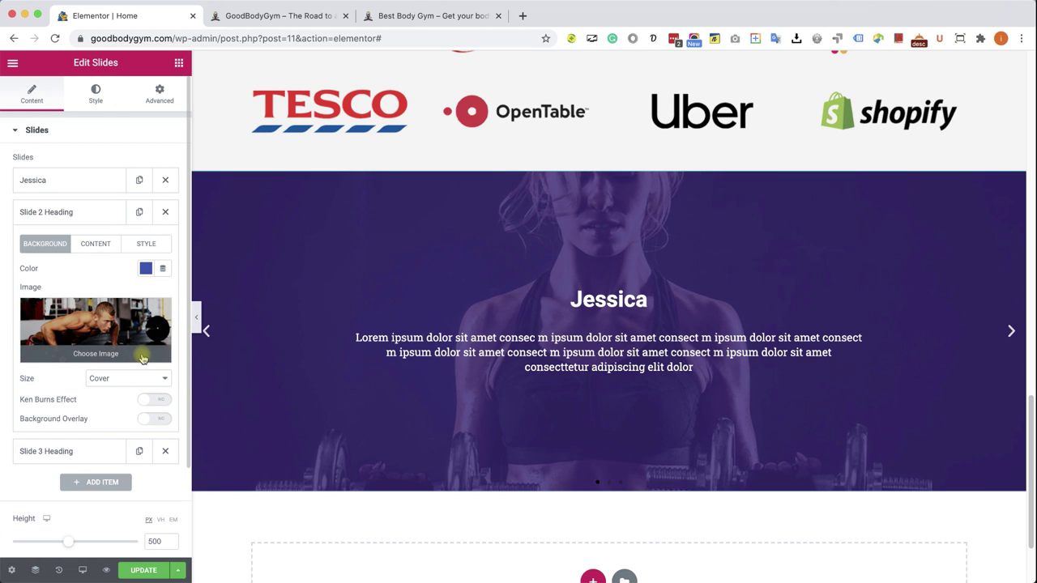
# Step: Enable Ken Burns Effect and a blue Background Overlay at 0.81 alpha
pyautogui.click(158, 401)
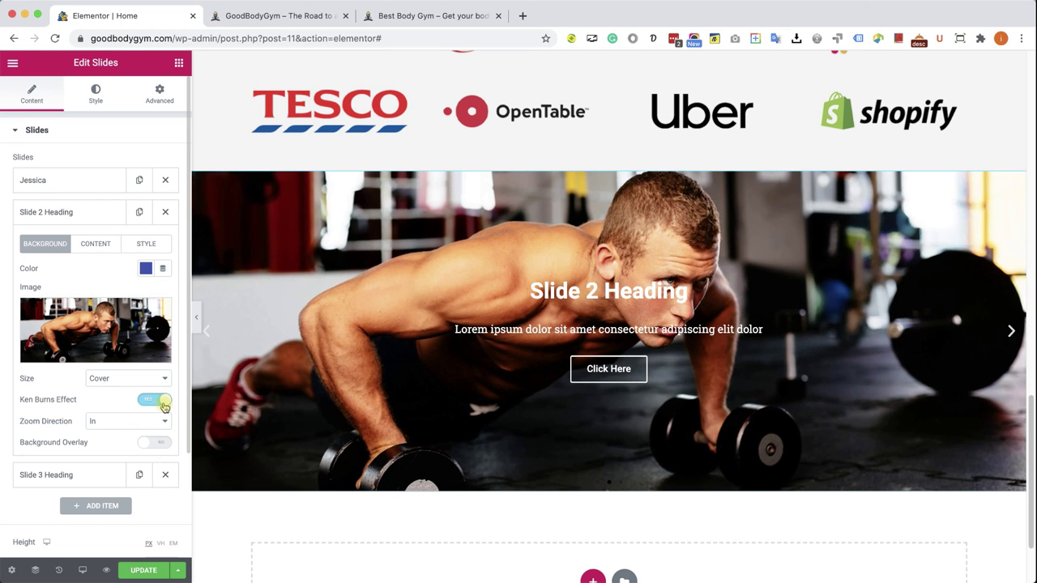
pyautogui.click(156, 444)
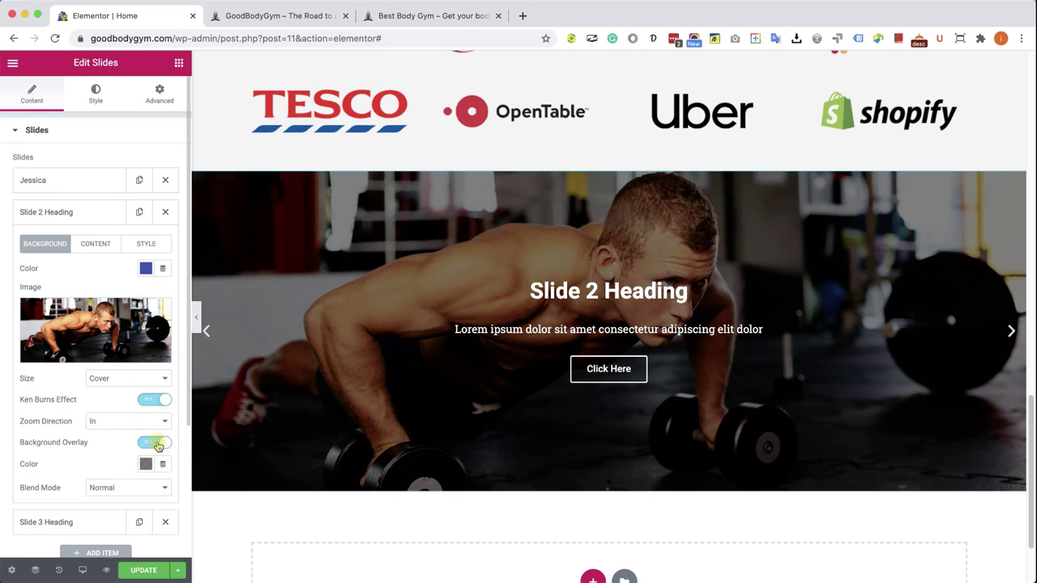
pyautogui.click(145, 464)
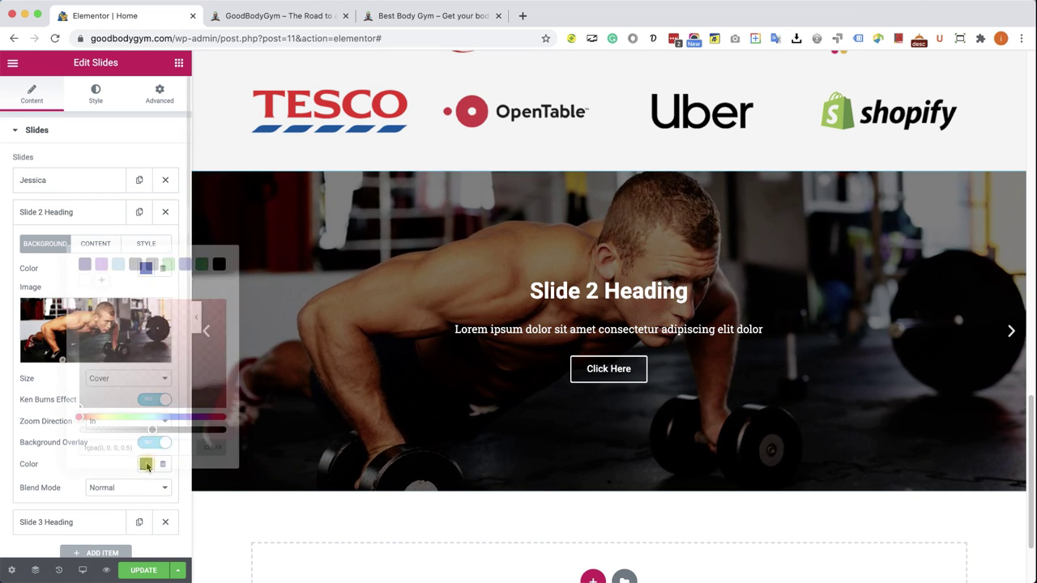
pyautogui.click(203, 266)
pyautogui.moveTo(204, 433); pyautogui.dragTo(199, 431)
pyautogui.click(185, 266)
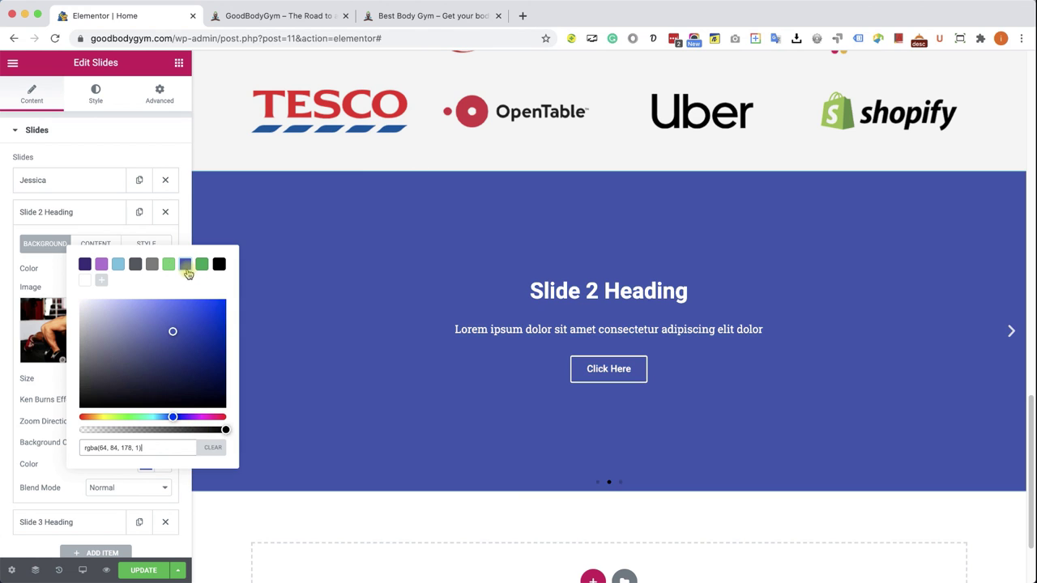
pyautogui.moveTo(192, 427); pyautogui.dragTo(197, 430)
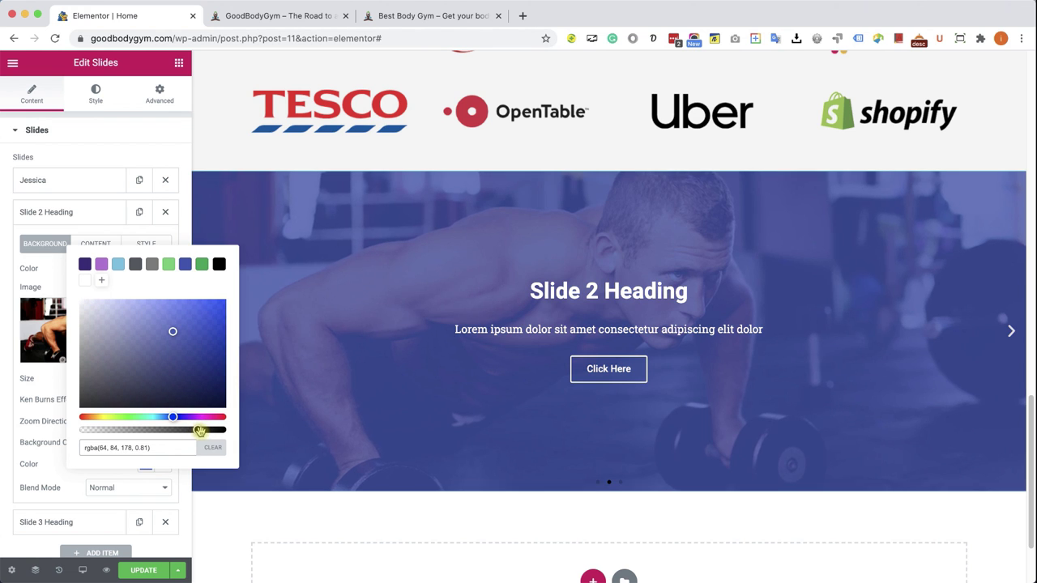
# Step: Try Screen, Color Dodge and Saturation blend modes, then leave the overlay on Normal
pyautogui.click(162, 488)
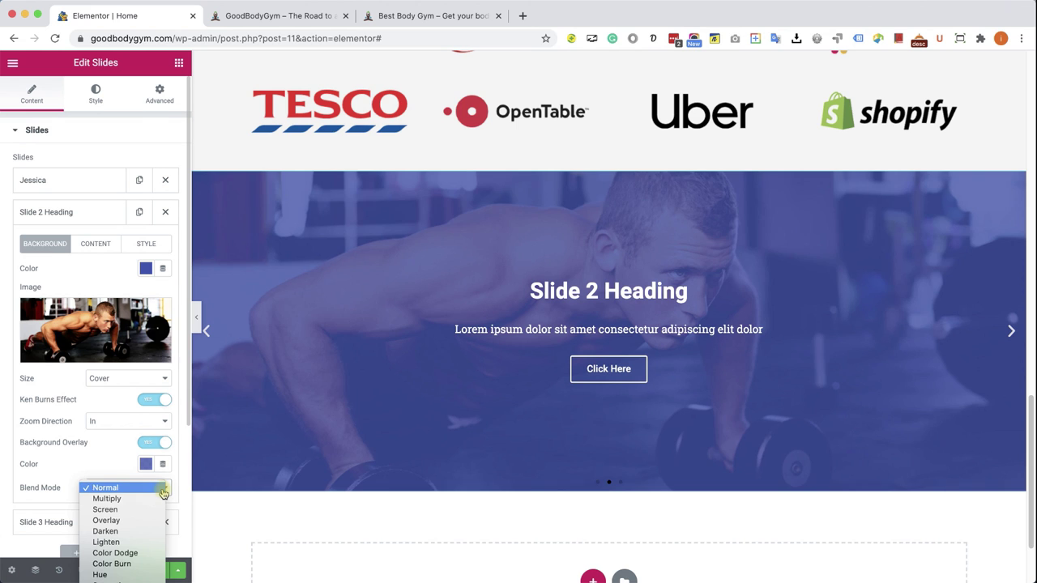
pyautogui.click(141, 515)
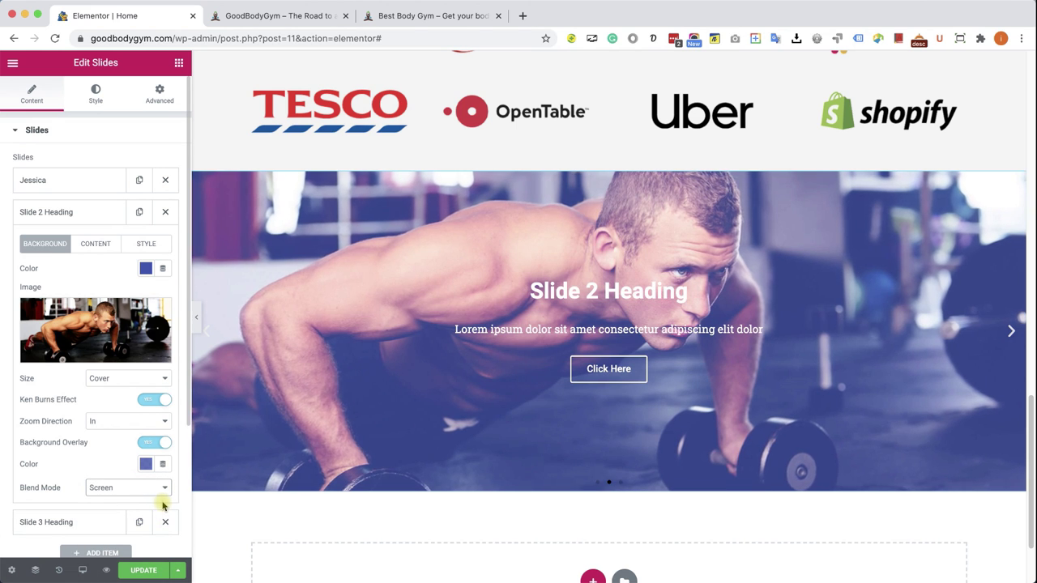
pyautogui.click(158, 489)
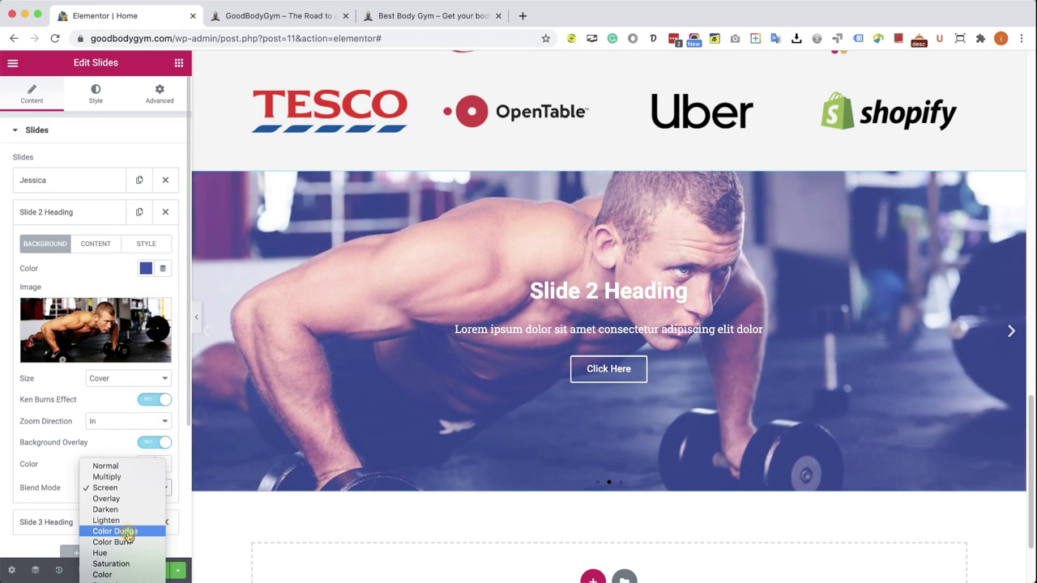
pyautogui.press('Escape')
pyautogui.click(153, 490)
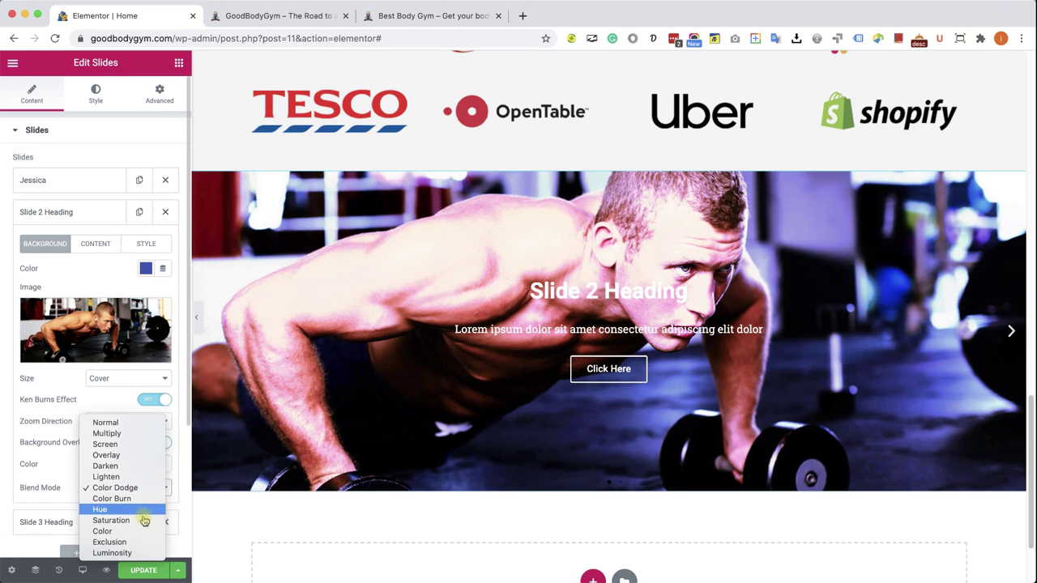
pyautogui.click(144, 520)
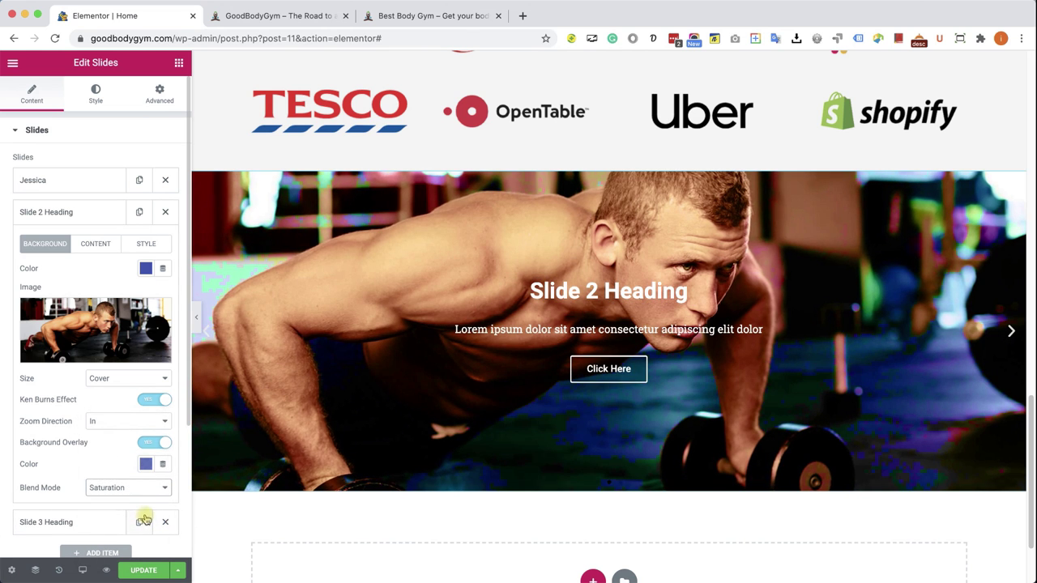
pyautogui.click(158, 490)
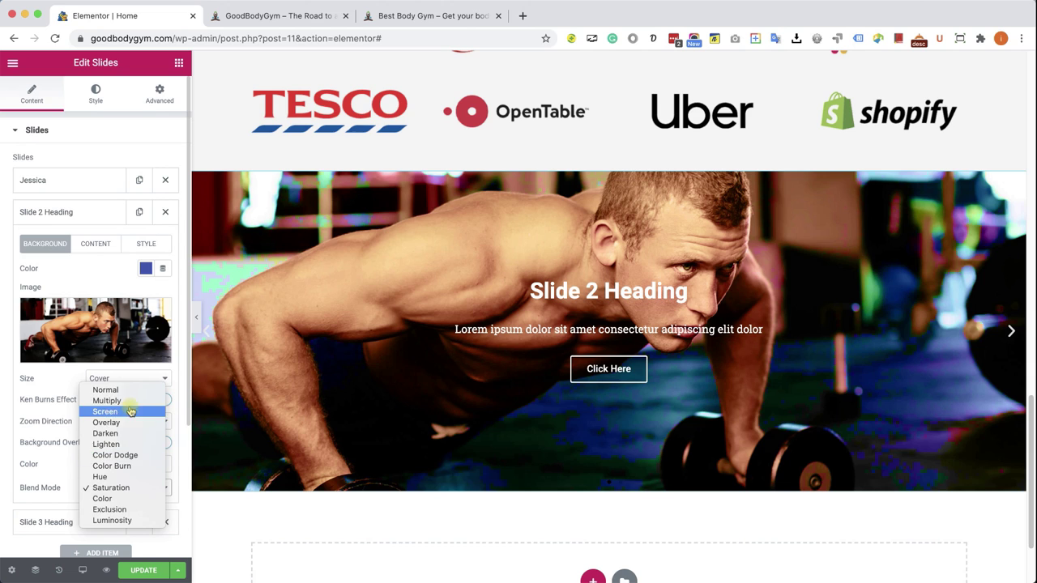
pyautogui.click(134, 386)
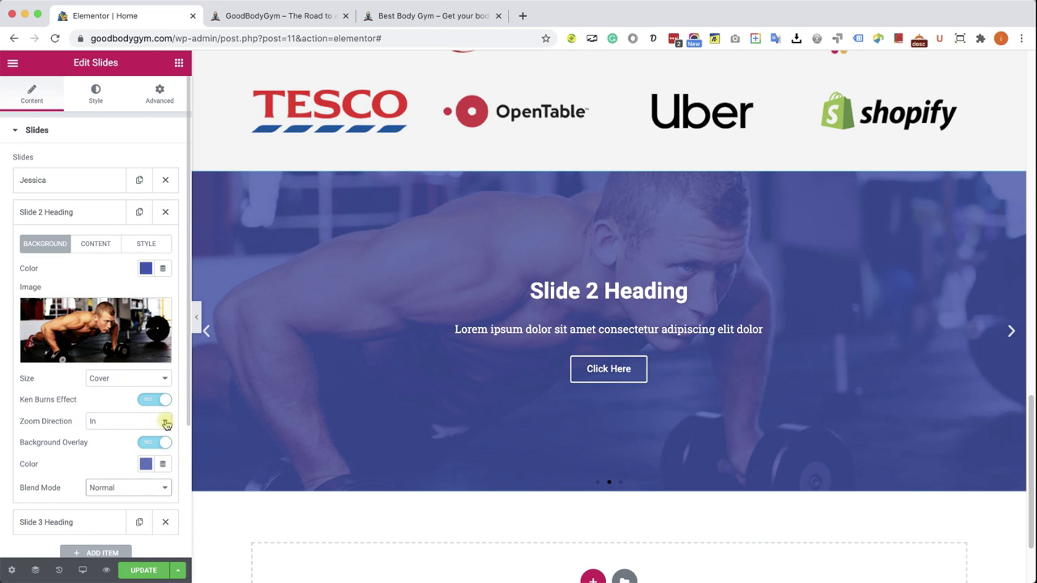
pyautogui.click(97, 247)
# Step: Retitle the second slide 'Danny' and paste extra lorem ipsum into its description
pyautogui.doubleClick(86, 283)
pyautogui.write('D')
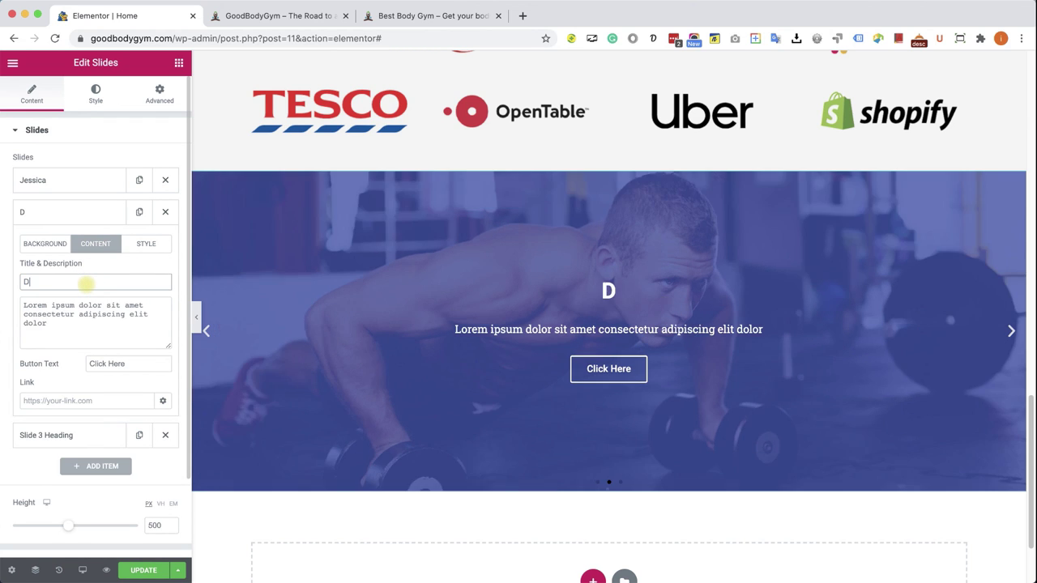
pyautogui.write('anny')
pyautogui.moveTo(75, 314); pyautogui.dragTo(38, 304)
pyautogui.hotkey('ctrl', 'c')
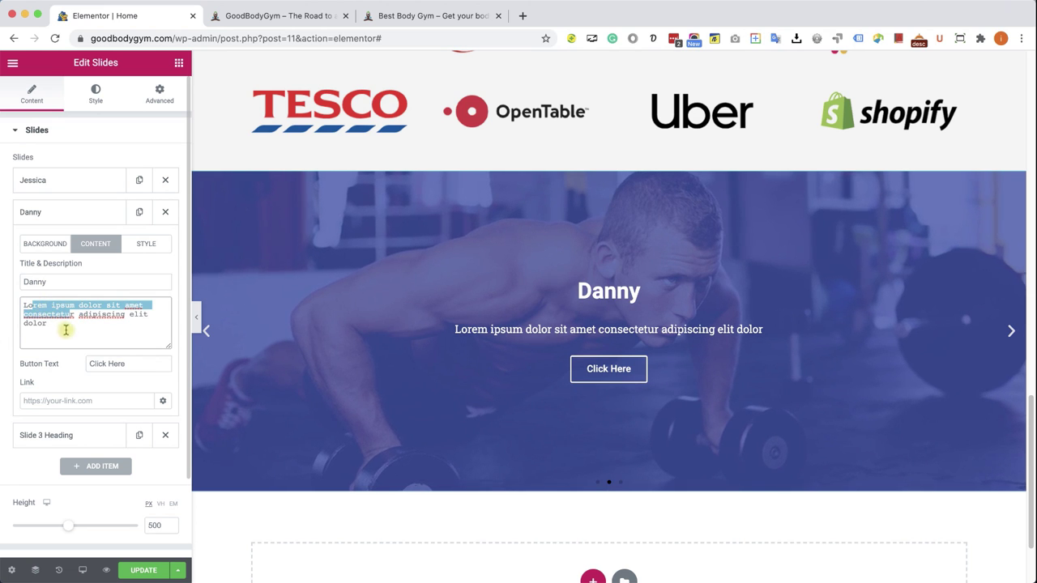
pyautogui.click(72, 324)
pyautogui.hotkey('ctrl', 'v')
pyautogui.hotkey('ctrl', 'v')
pyautogui.hotkey('ctrl', 'v')
pyautogui.hotkey('shift', 'Up')
pyautogui.moveTo(40, 310)
pyautogui.mouseDown()
pyautogui.moveTo(32, 305)
pyautogui.moveTo(49, 319)
pyautogui.mouseUp()
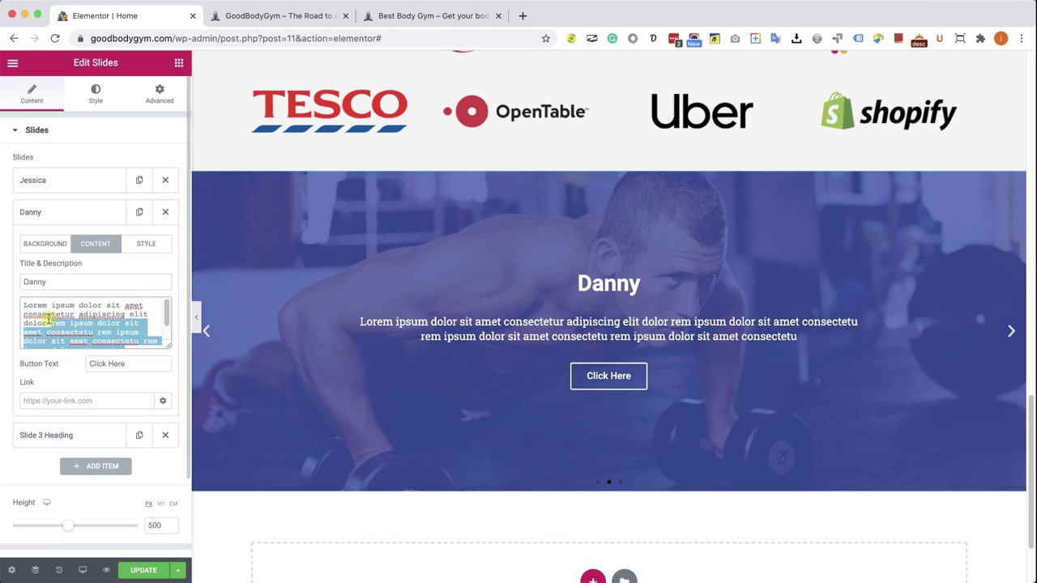
pyautogui.click(70, 336)
# Step: Append another lorem ipsum phrase to the end of the description
pyautogui.scroll(-5, 97, 340)
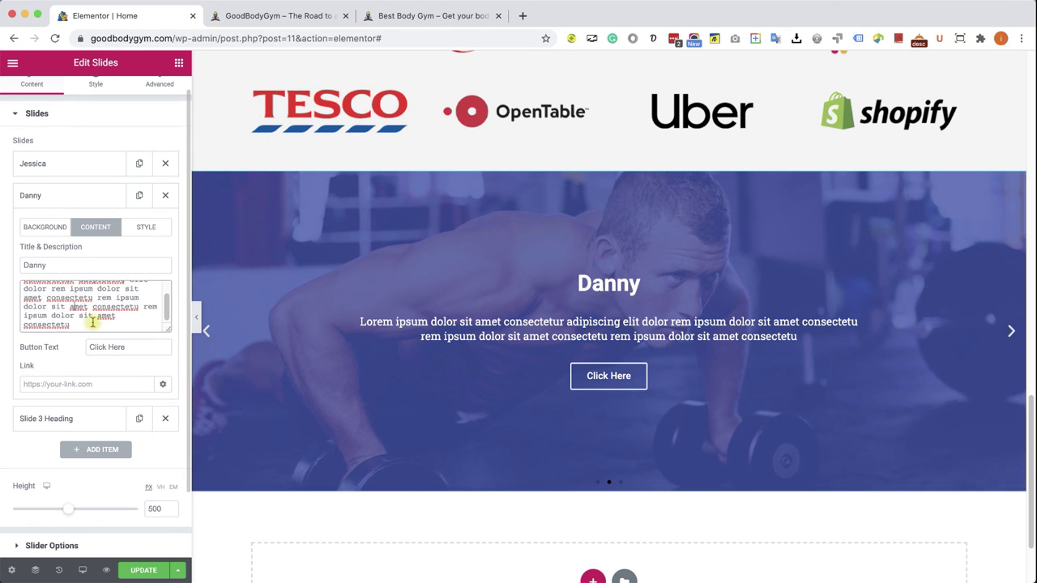
pyautogui.moveTo(91, 321); pyautogui.dragTo(120, 309)
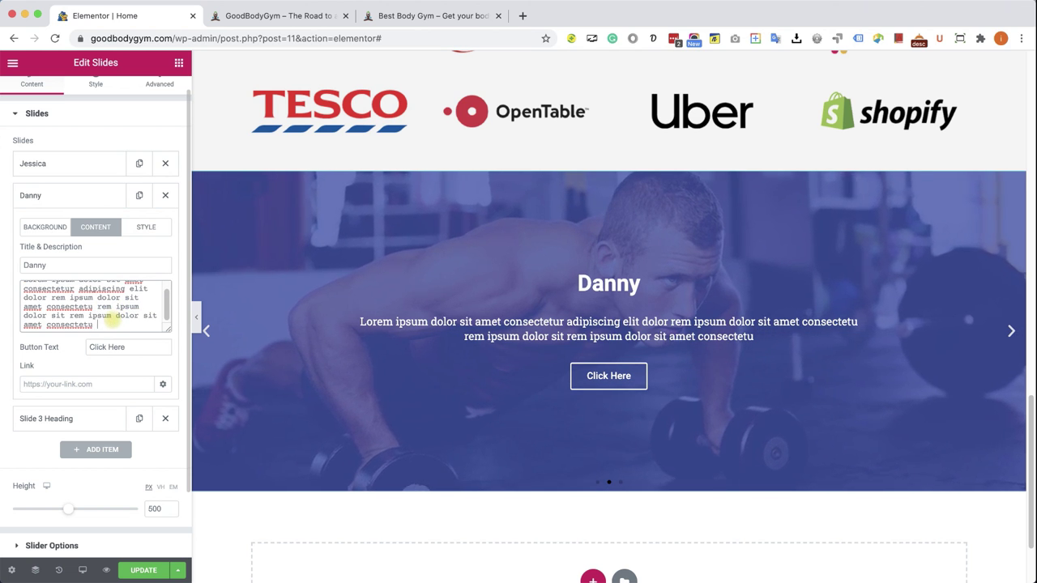
pyautogui.press('super+v')
pyautogui.scroll(5, 120, 315)
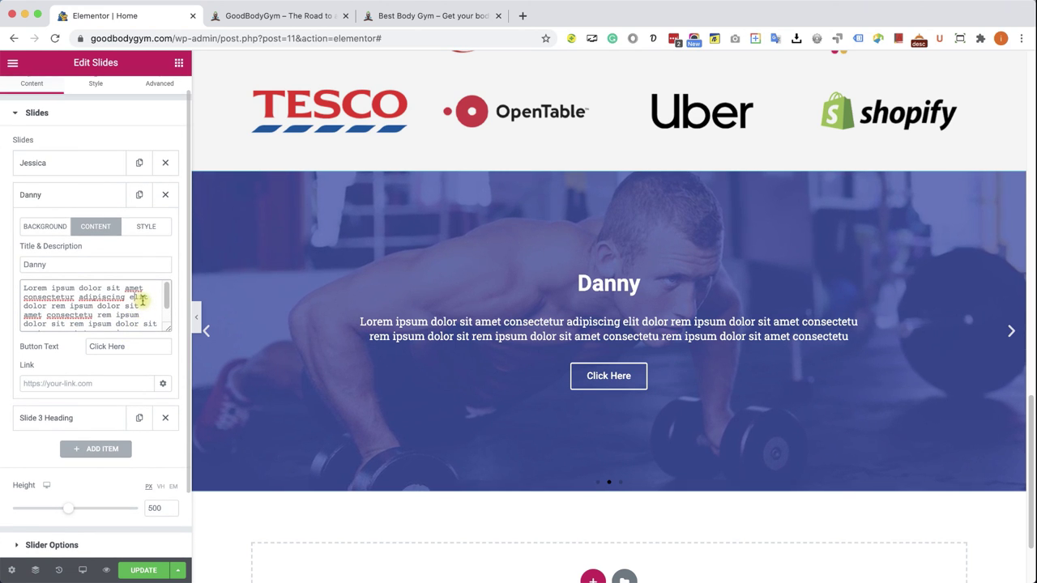
pyautogui.scroll(2, 141, 299)
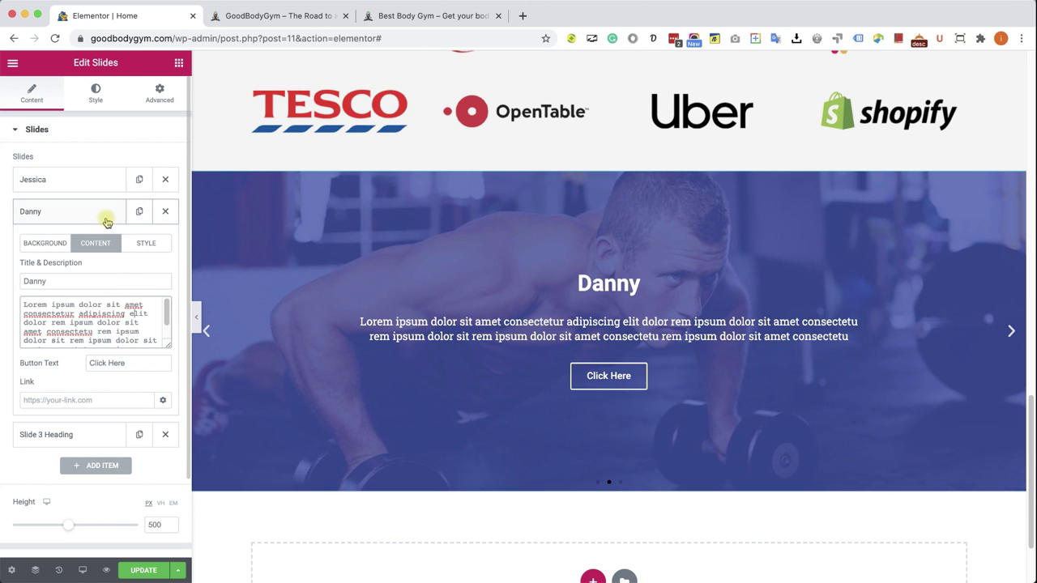
# Step: Clear the slide's Button Text so no button appears
pyautogui.doubleClick(111, 363)
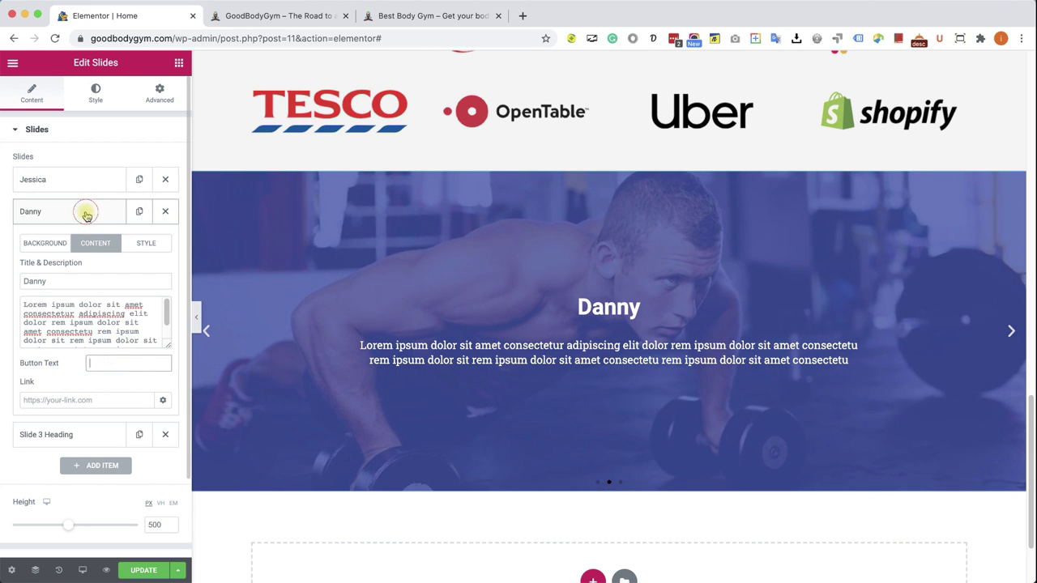
pyautogui.click(86, 214)
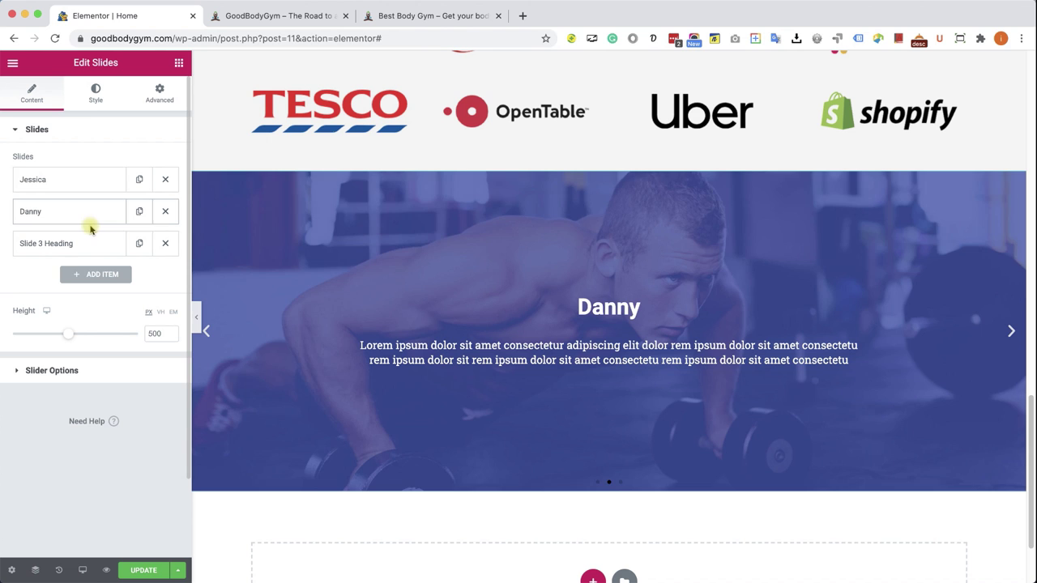
pyautogui.click(91, 93)
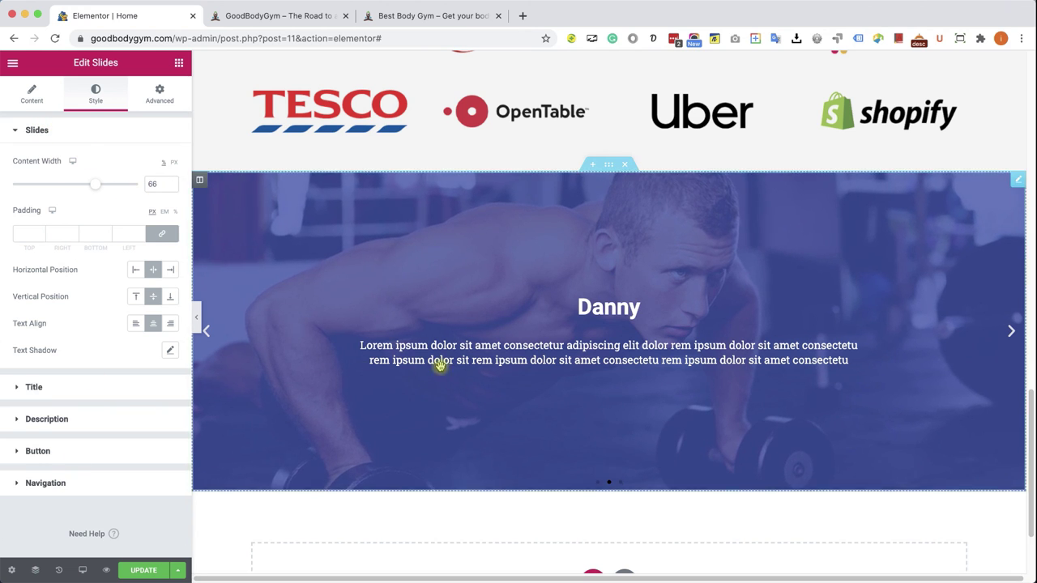
# Step: Set the slides' Content Width to 65 and compare against the Best Body Gym reference page
pyautogui.moveTo(104, 187); pyautogui.dragTo(150, 184)
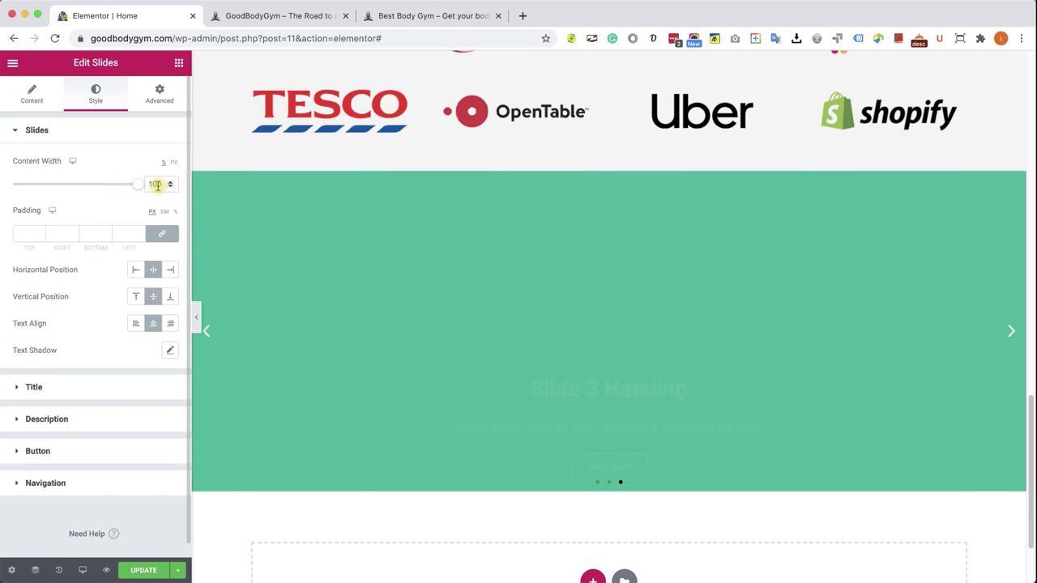
pyautogui.moveTo(153, 184); pyautogui.dragTo(89, 183)
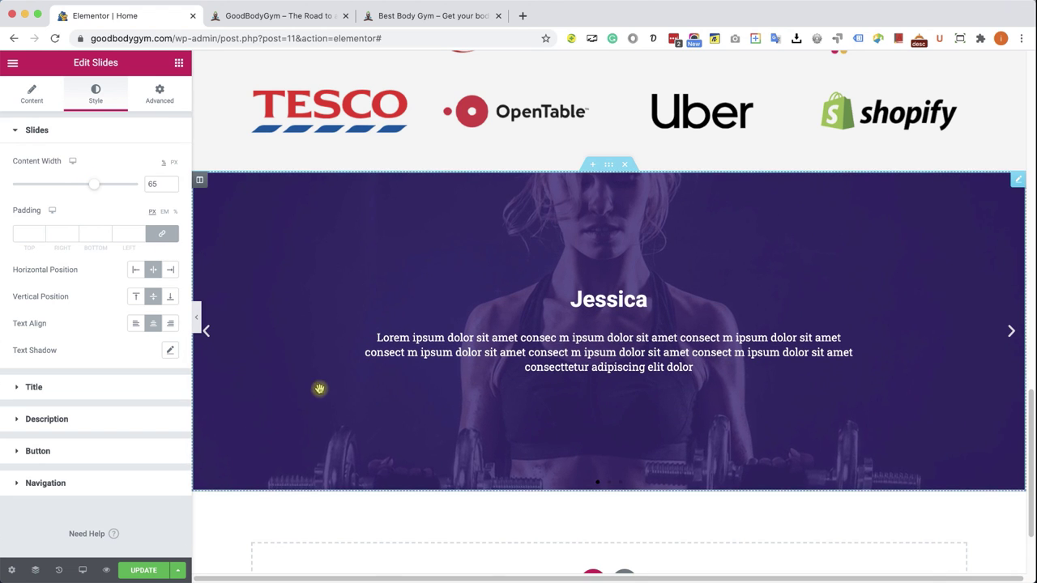
pyautogui.click(413, 22)
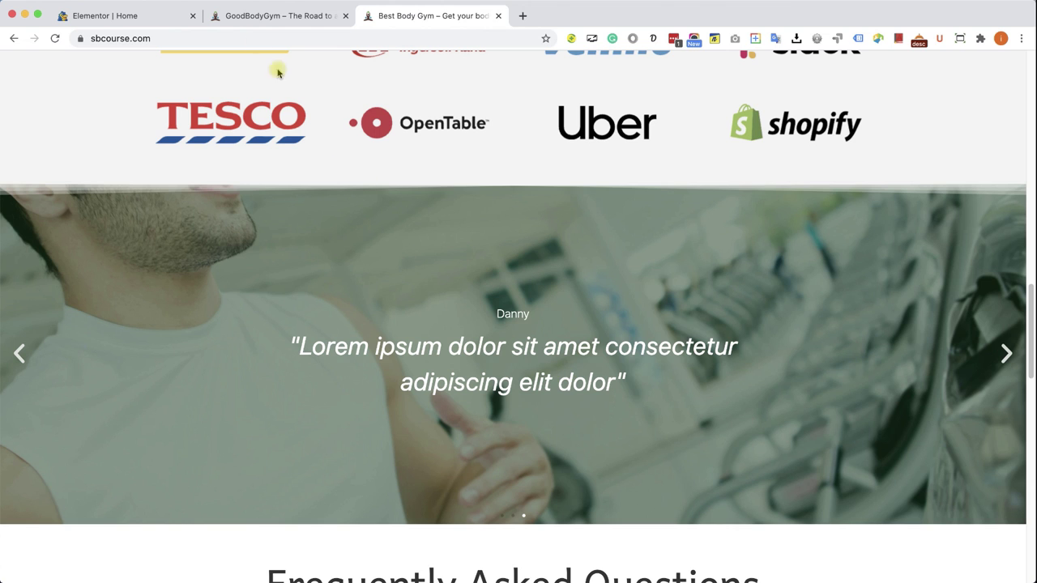
pyautogui.click(117, 16)
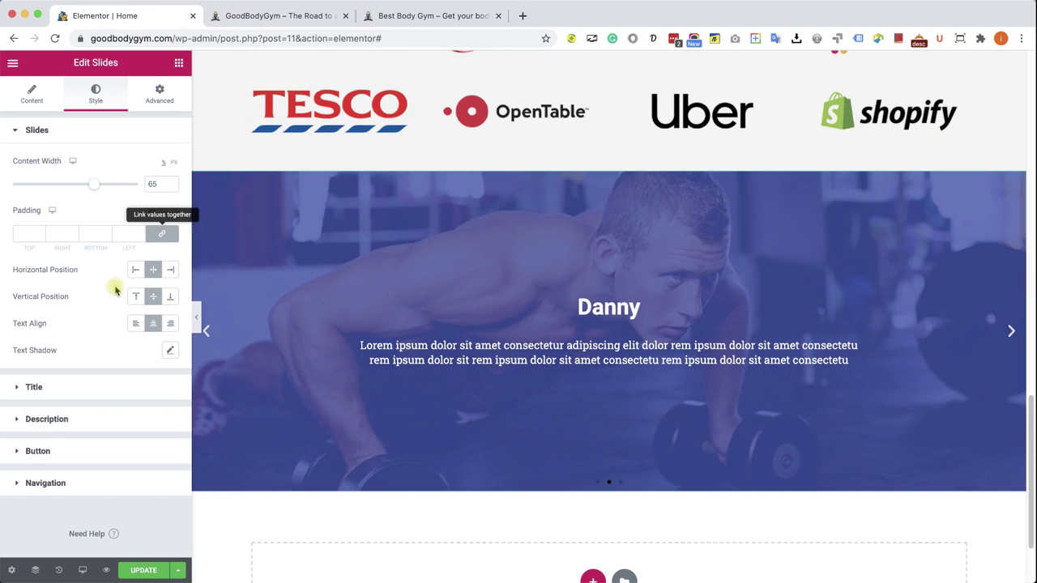
# Step: Give the slide titles 20 px size and font weight 400, then close the typography popover
pyautogui.click(62, 141)
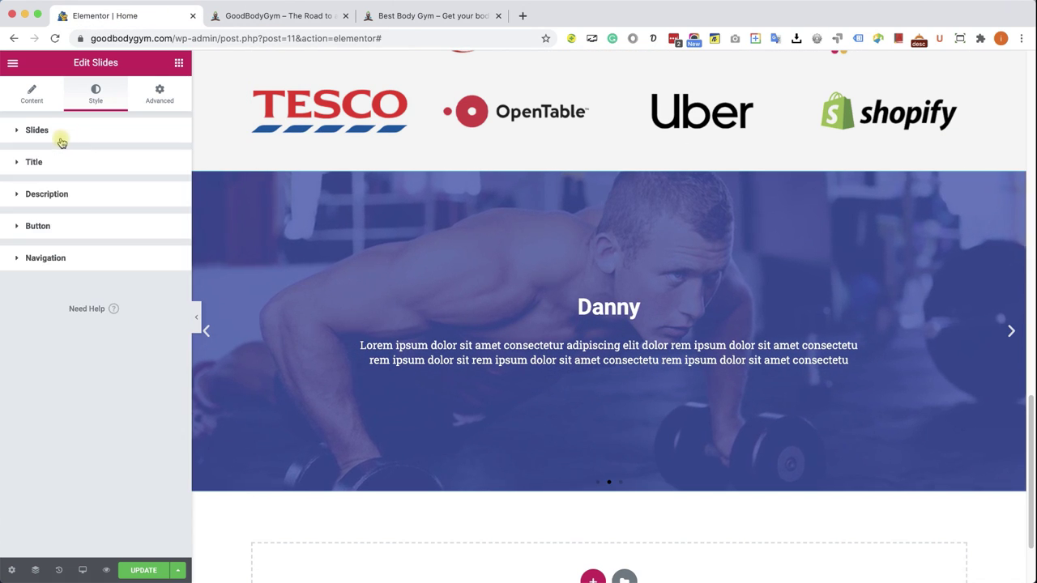
pyautogui.click(59, 161)
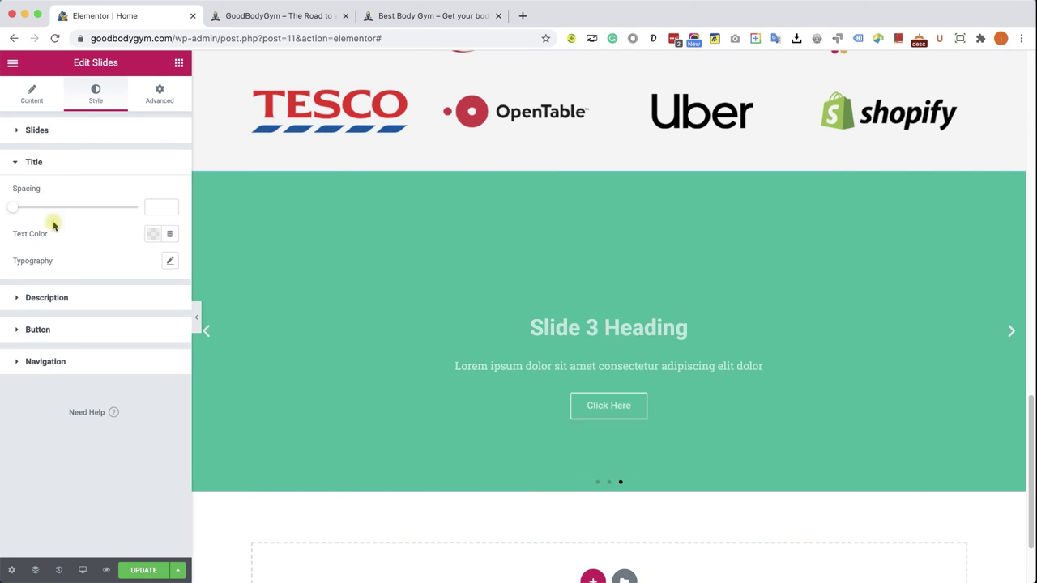
pyautogui.click(171, 262)
pyautogui.moveTo(23, 340); pyautogui.dragTo(38, 348)
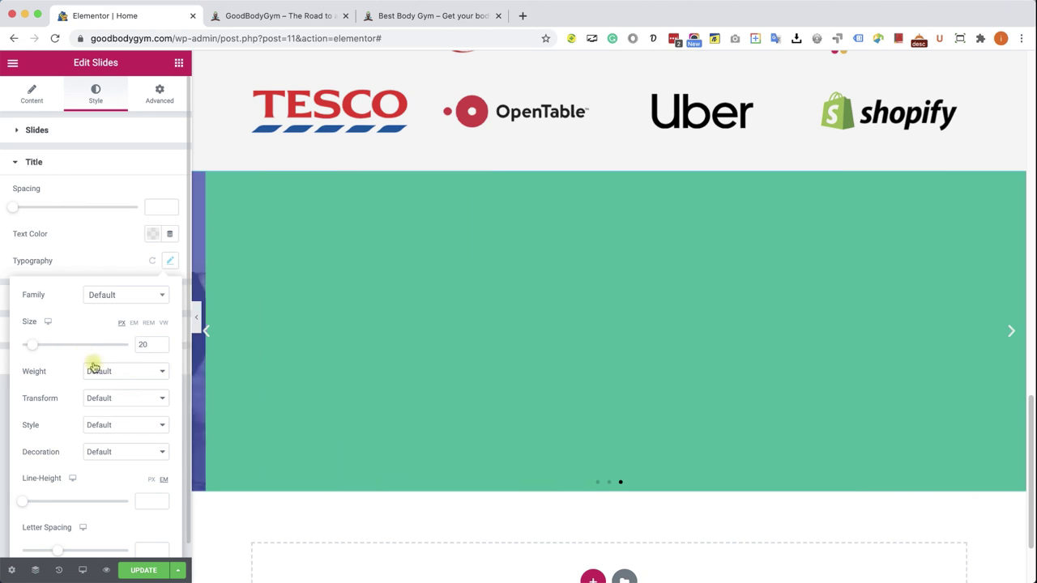
pyautogui.click(121, 398)
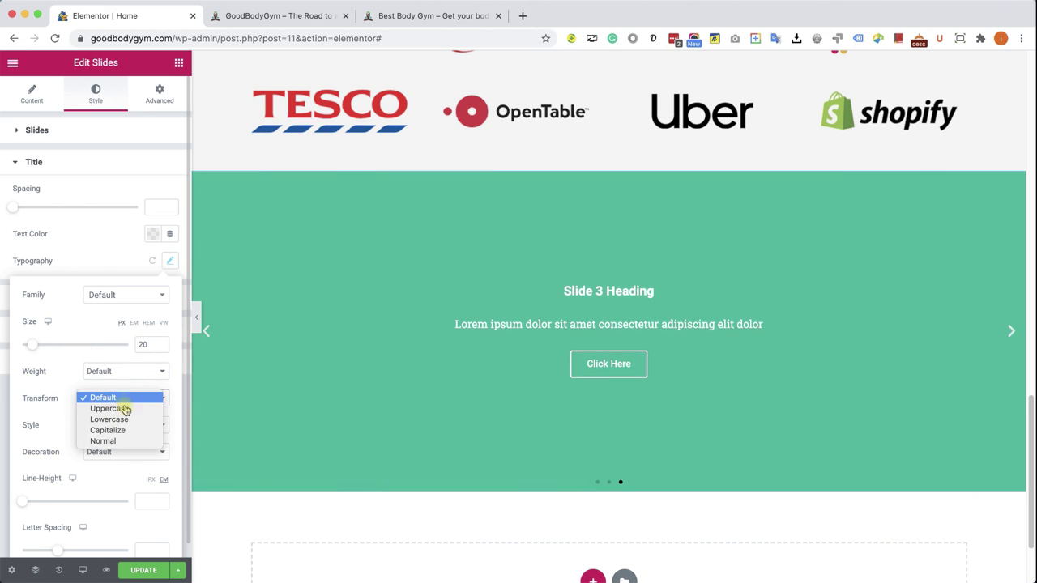
pyautogui.click(118, 371)
pyautogui.click(118, 371)
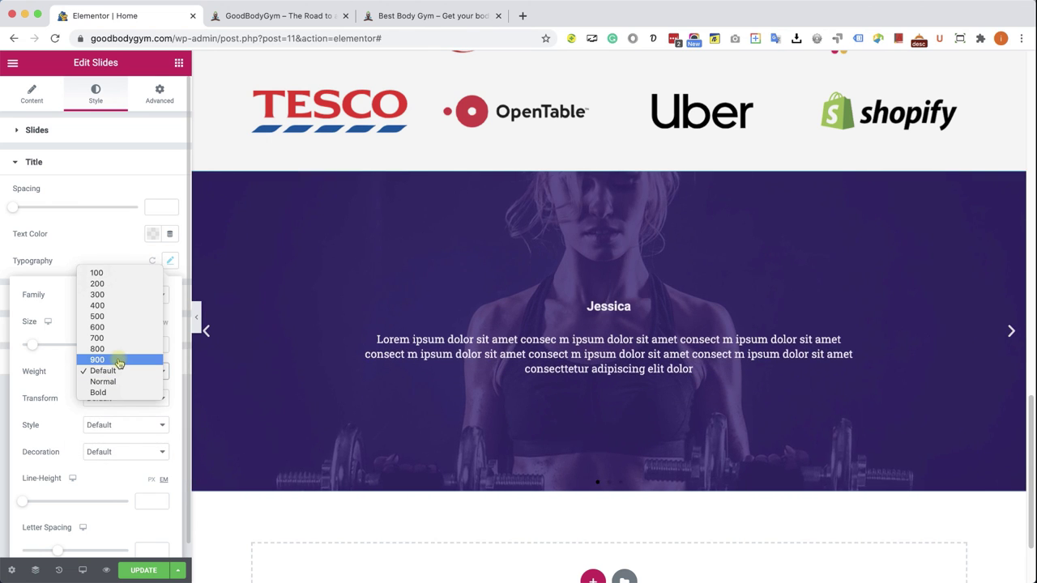
pyautogui.click(110, 305)
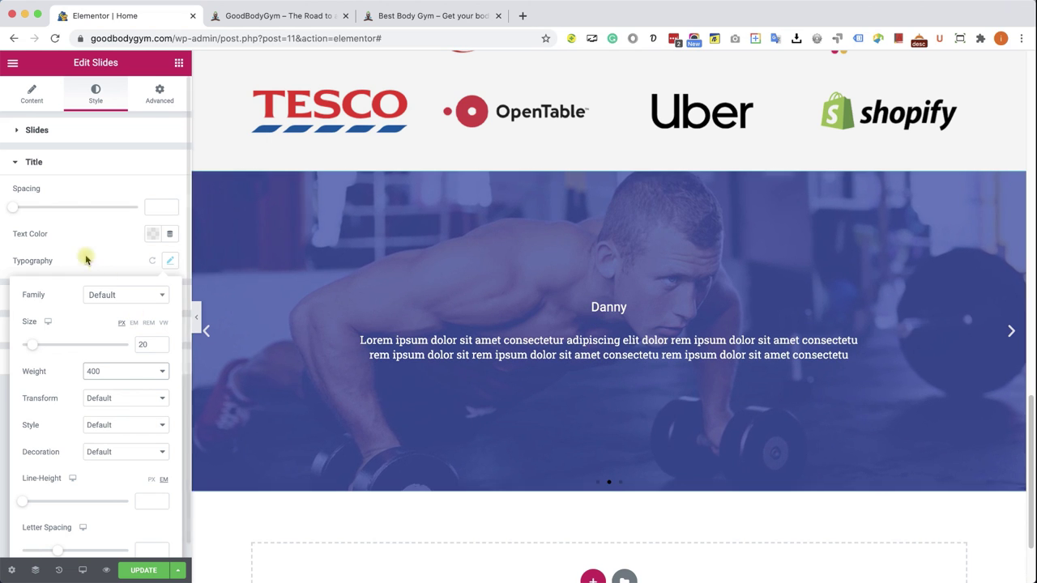
pyautogui.click(77, 166)
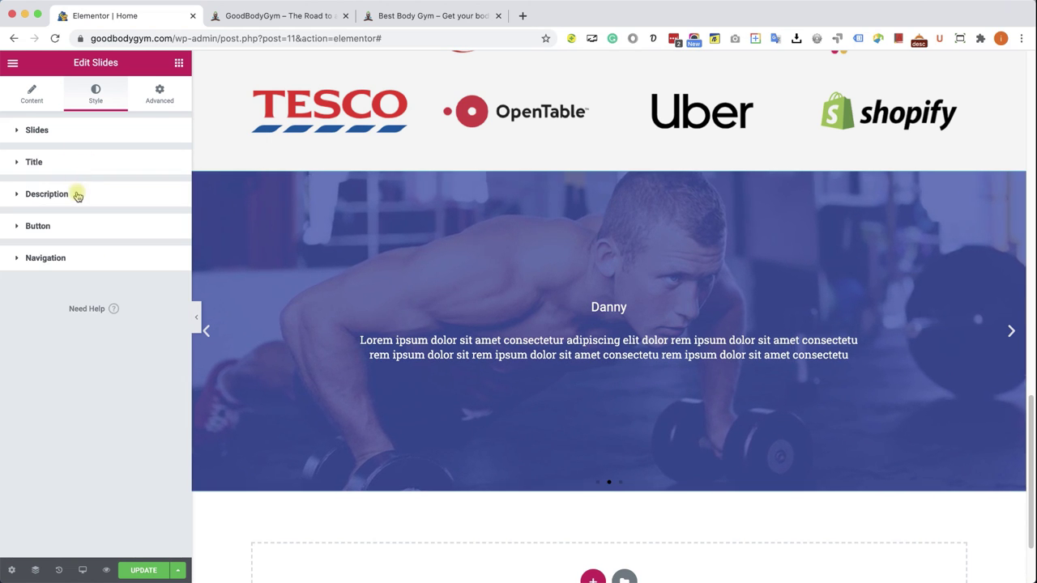
# Step: Make the slide descriptions 30 px and italic
pyautogui.click(76, 195)
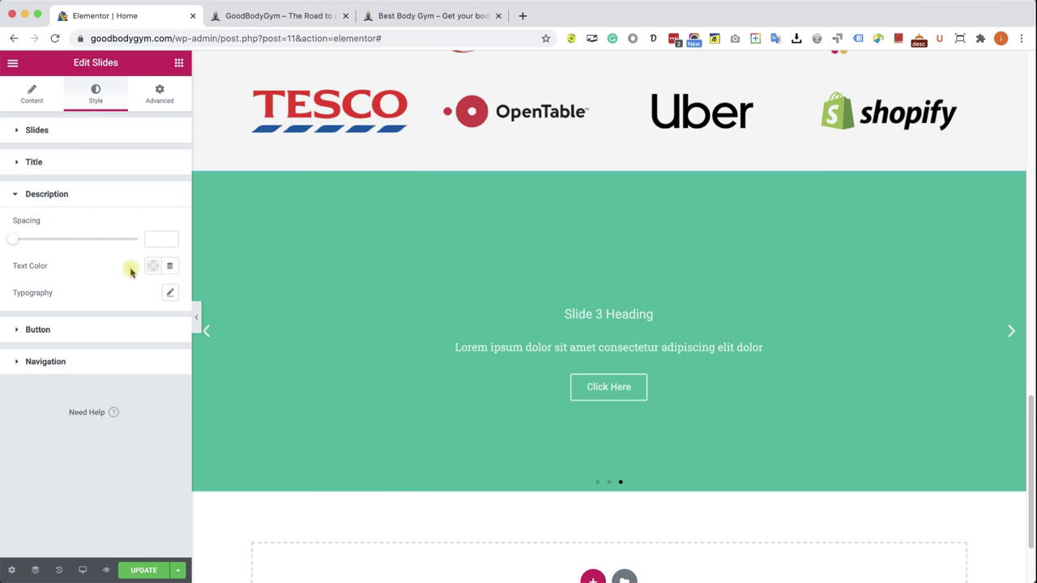
pyautogui.click(173, 293)
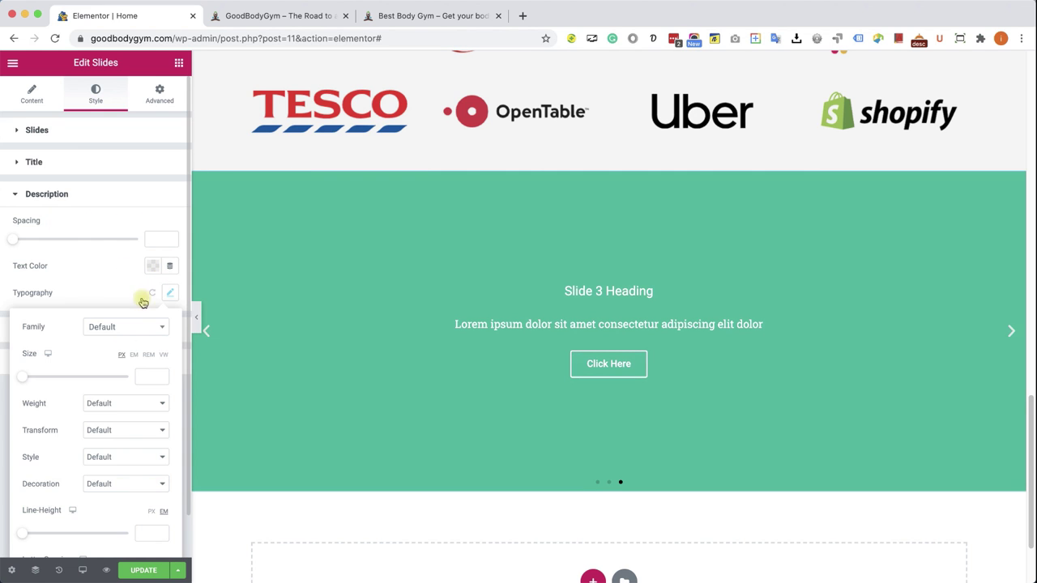
pyautogui.moveTo(22, 381); pyautogui.dragTo(38, 381)
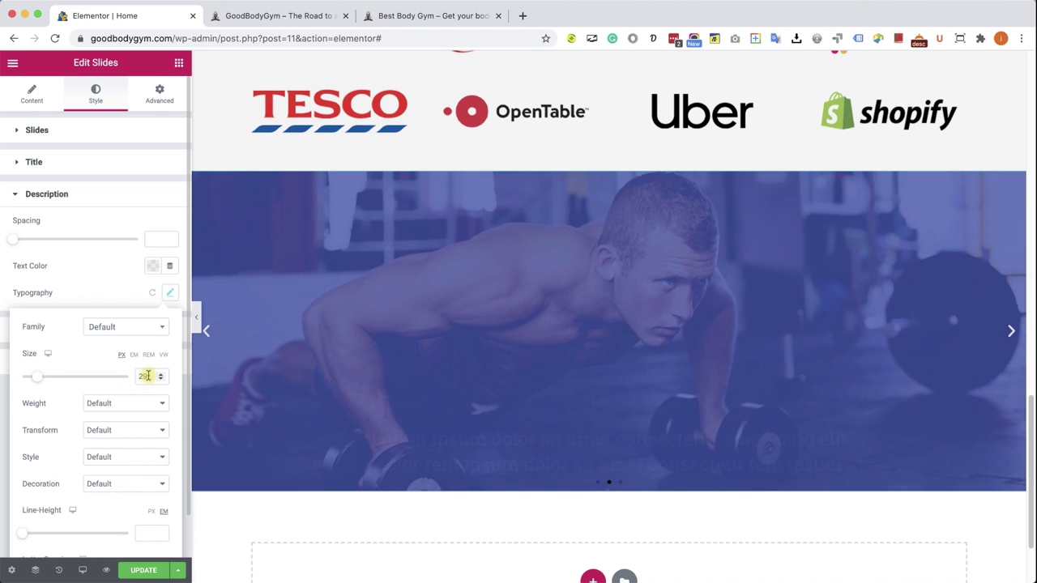
pyautogui.click(160, 374)
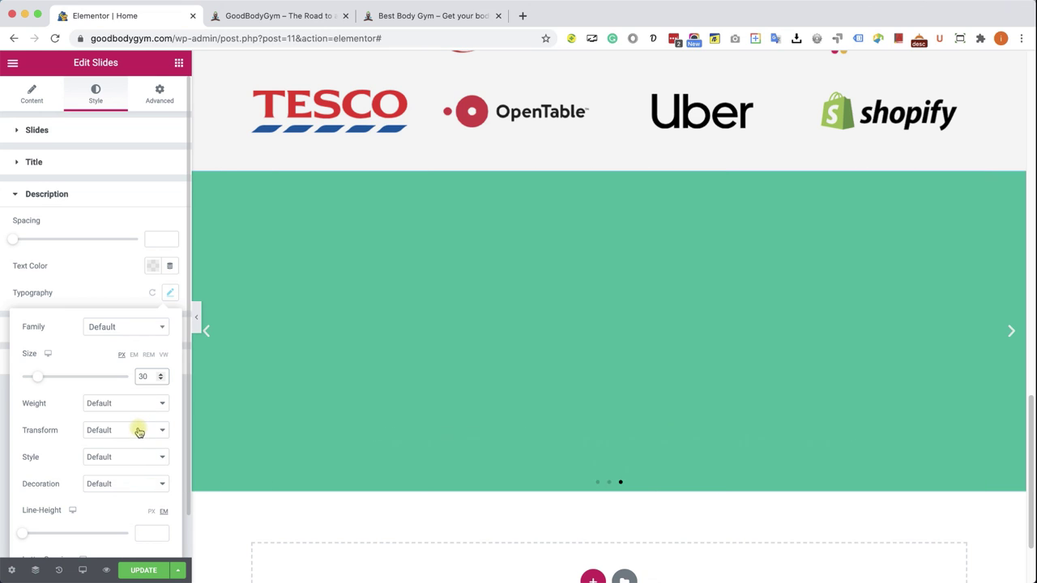
pyautogui.click(132, 454)
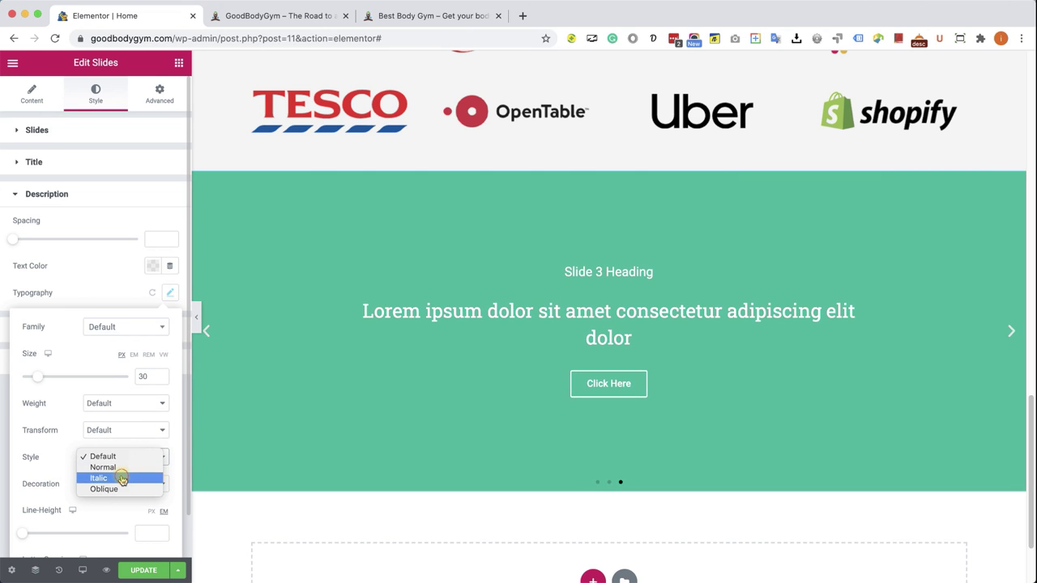
pyautogui.click(122, 479)
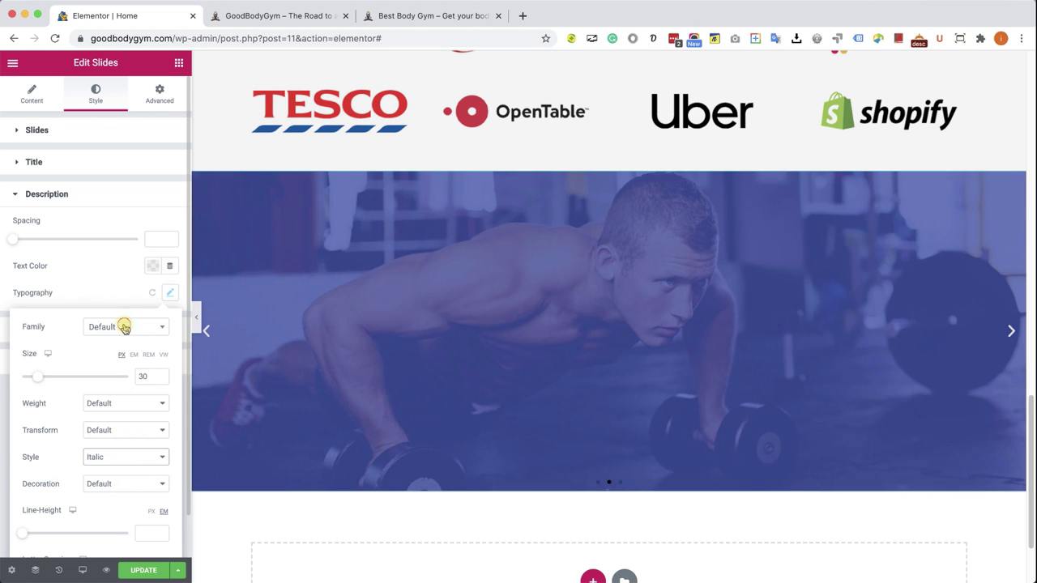
# Step: Set the description font family to Alegreya Sans and view the Best Body Gym reference
pyautogui.click(125, 325)
pyautogui.scroll(-3, 105, 405)
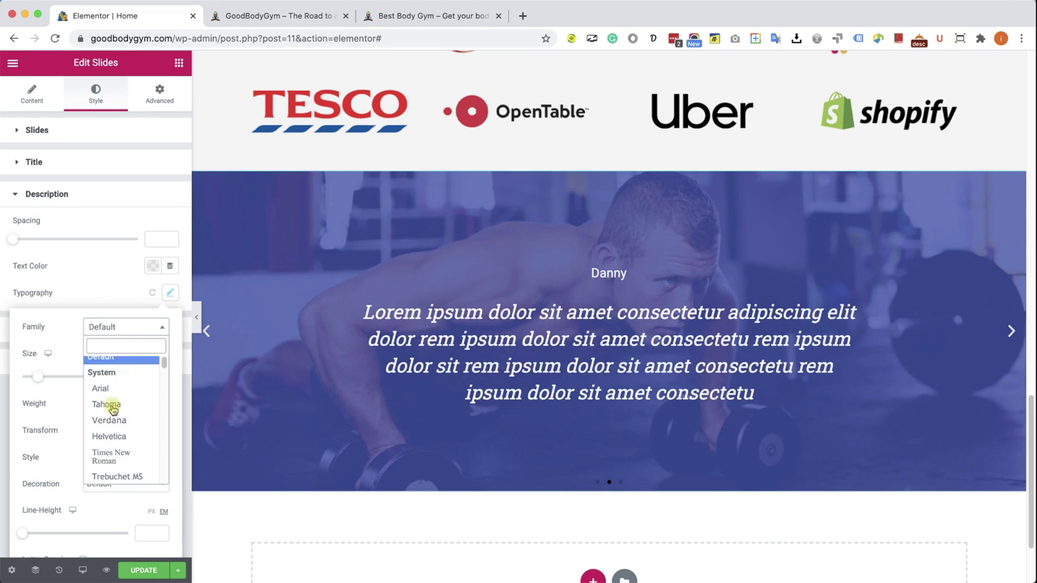
pyautogui.scroll(-1, 112, 426)
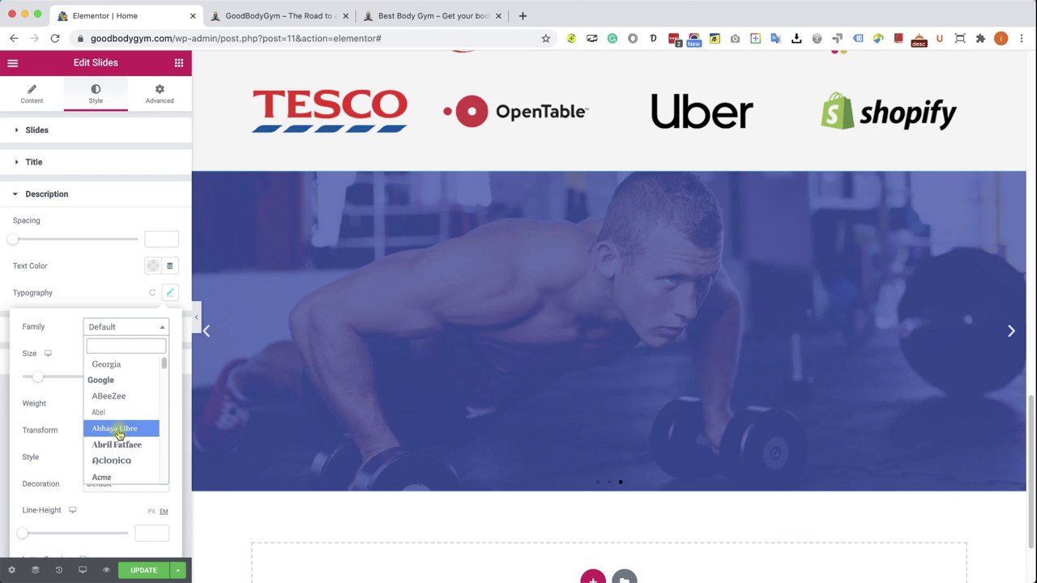
pyautogui.scroll(-4, 118, 436)
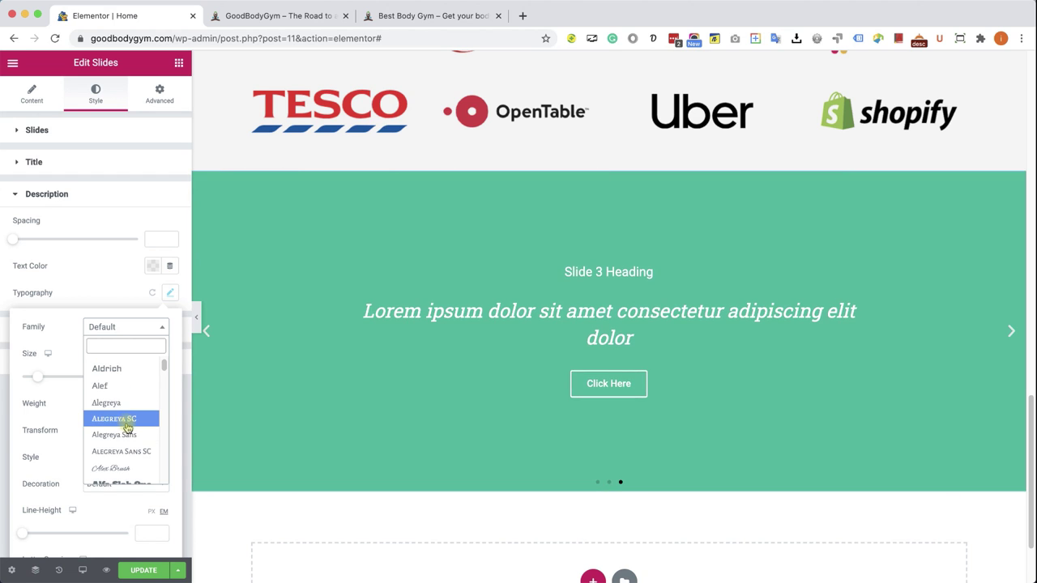
pyautogui.click(132, 436)
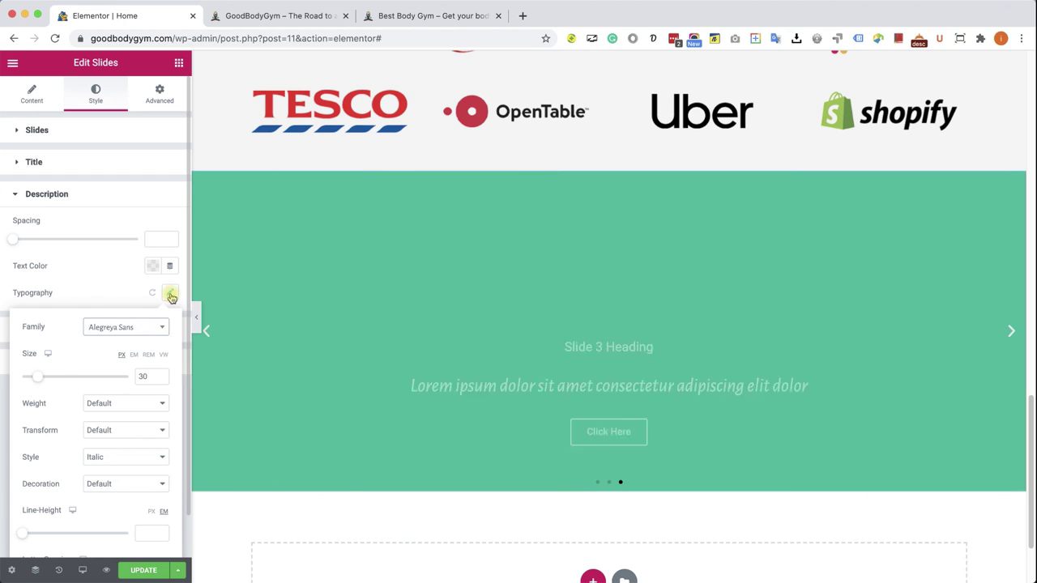
pyautogui.click(171, 296)
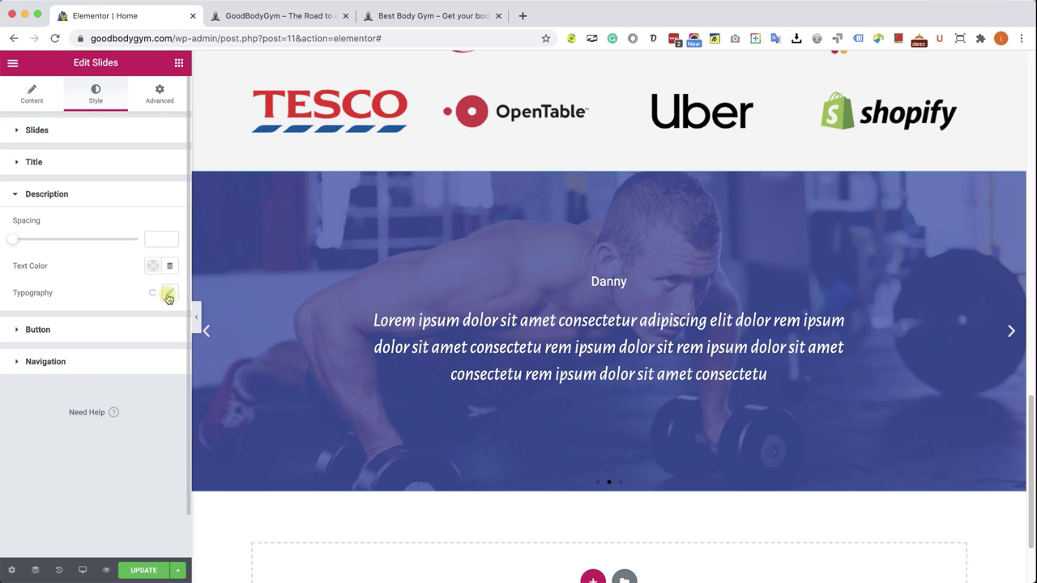
pyautogui.click(397, 17)
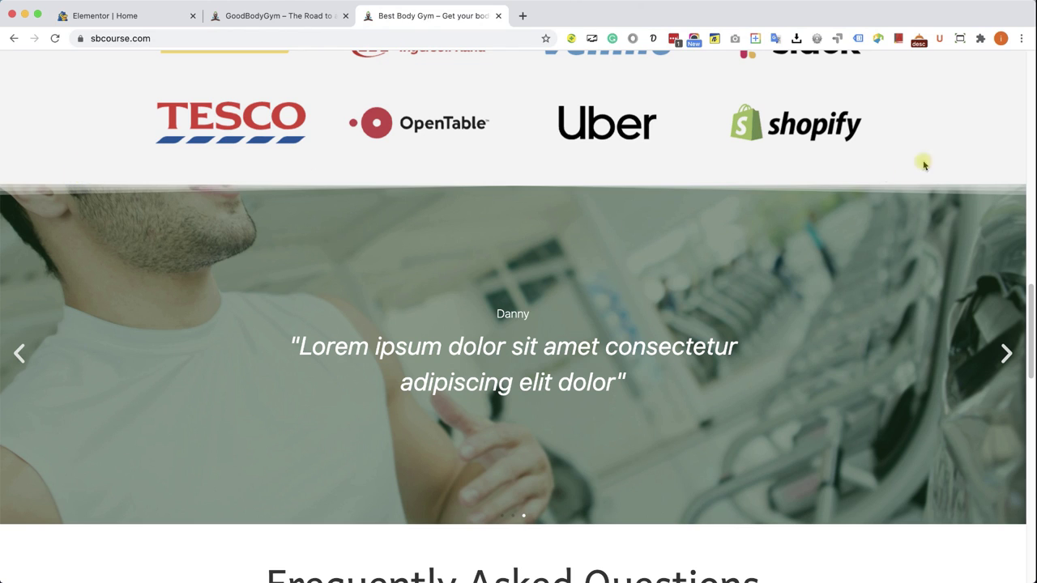
# Step: Back in the editor, open the slider section's top Shape Divider type list
pyautogui.click(131, 17)
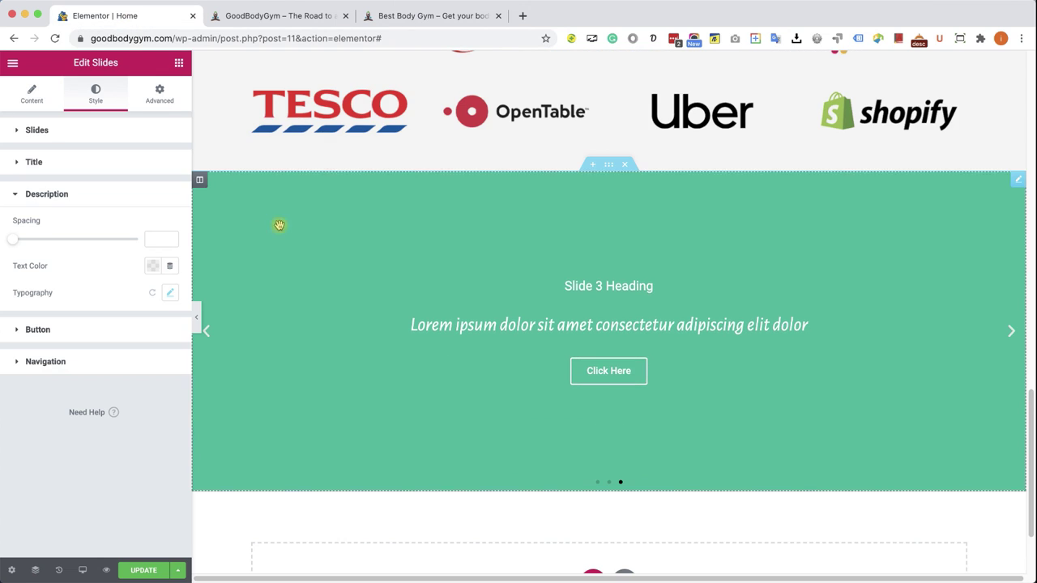
pyautogui.click(610, 166)
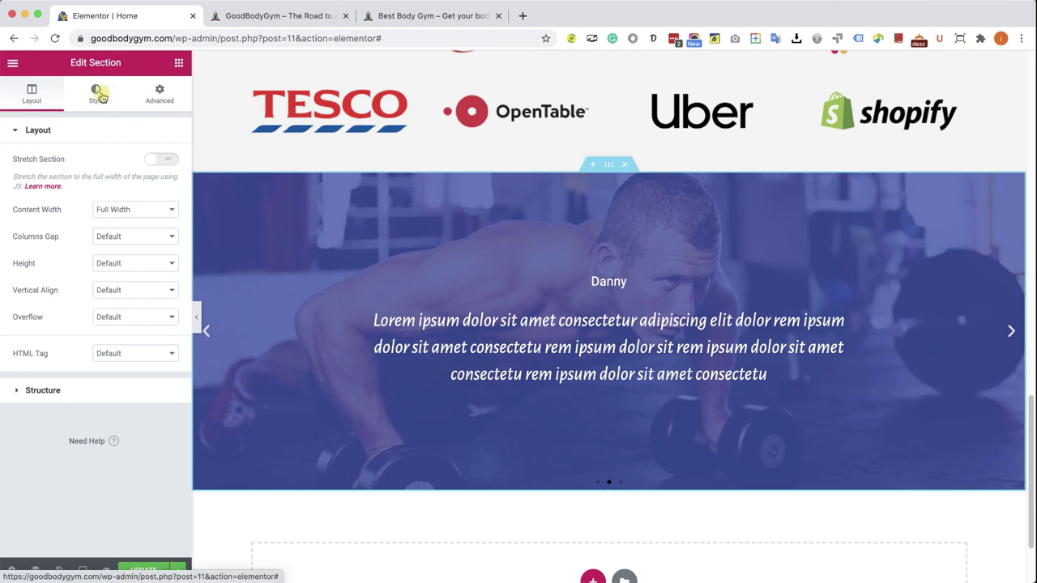
pyautogui.click(103, 103)
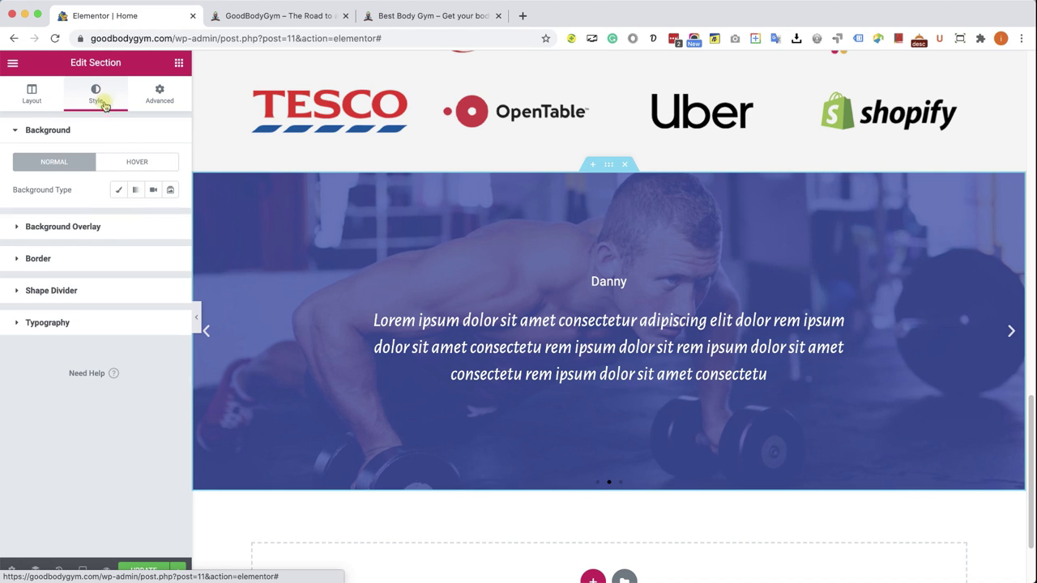
pyautogui.click(74, 293)
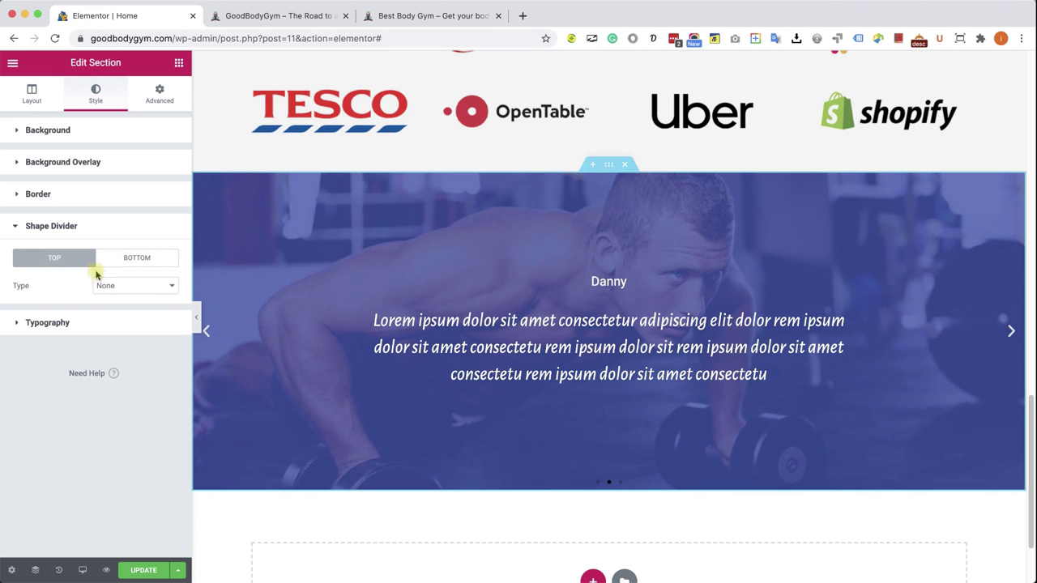
pyautogui.click(121, 285)
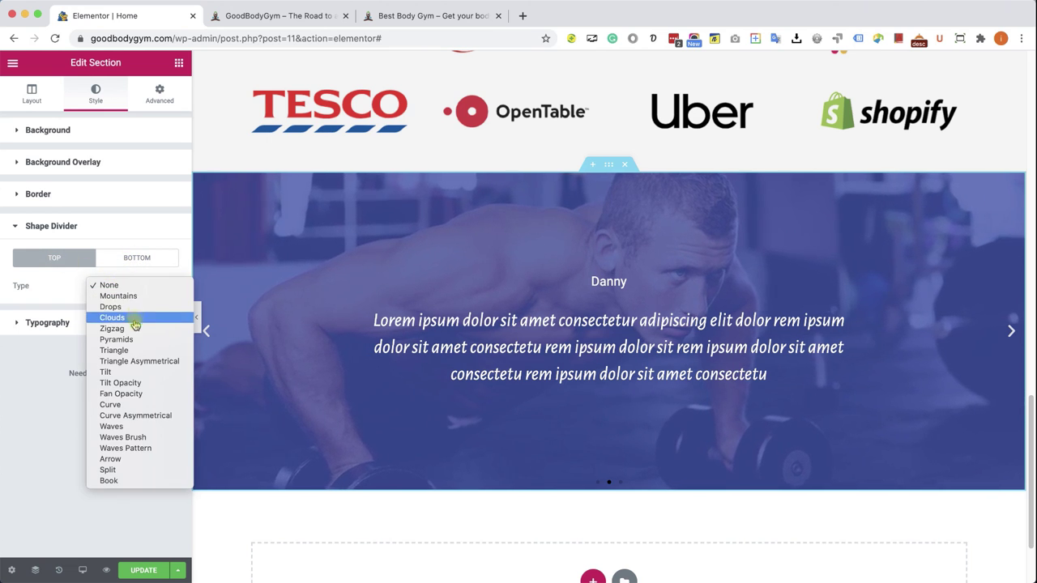
# Step: Choose the Fan Opacity top divider in light grey #EFEFEF
pyautogui.click(128, 394)
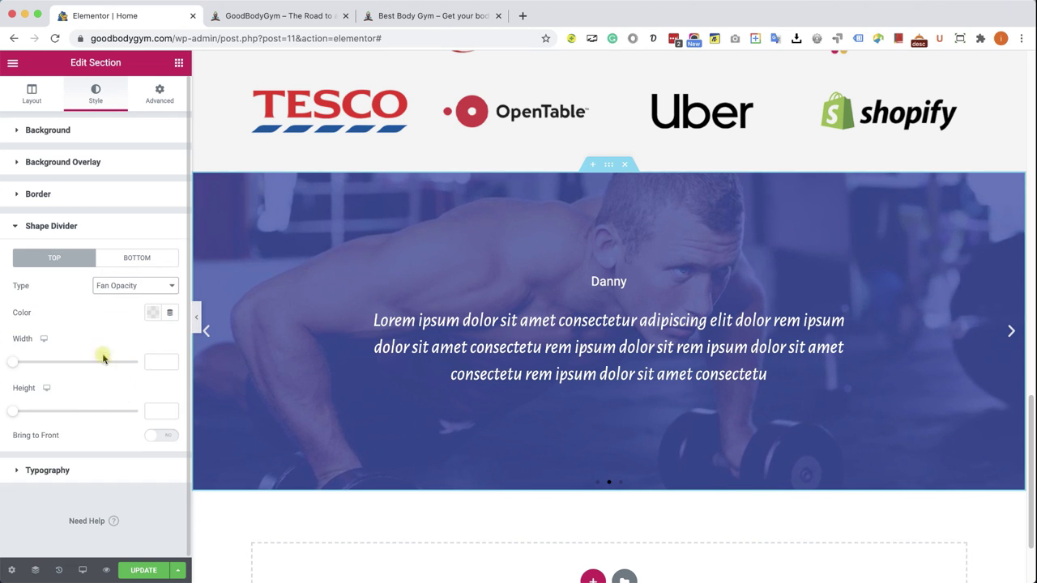
pyautogui.click(150, 314)
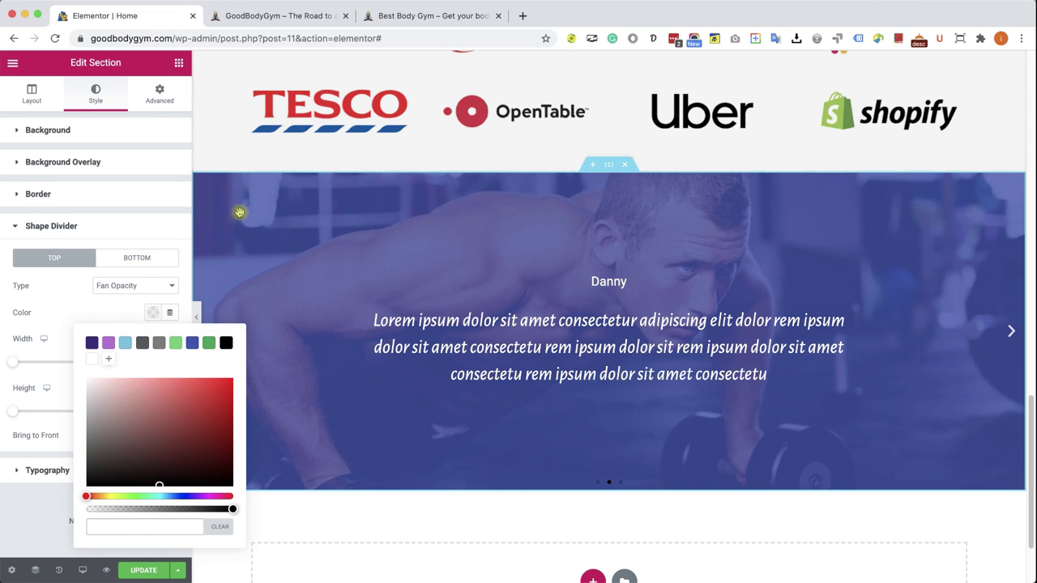
pyautogui.moveTo(111, 388); pyautogui.dragTo(60, 393)
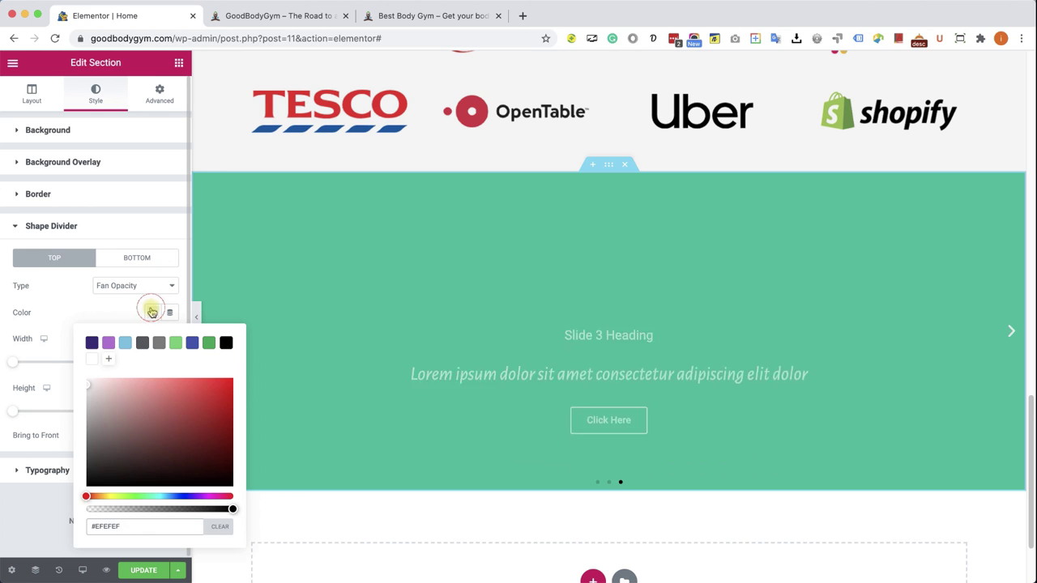
pyautogui.click(152, 311)
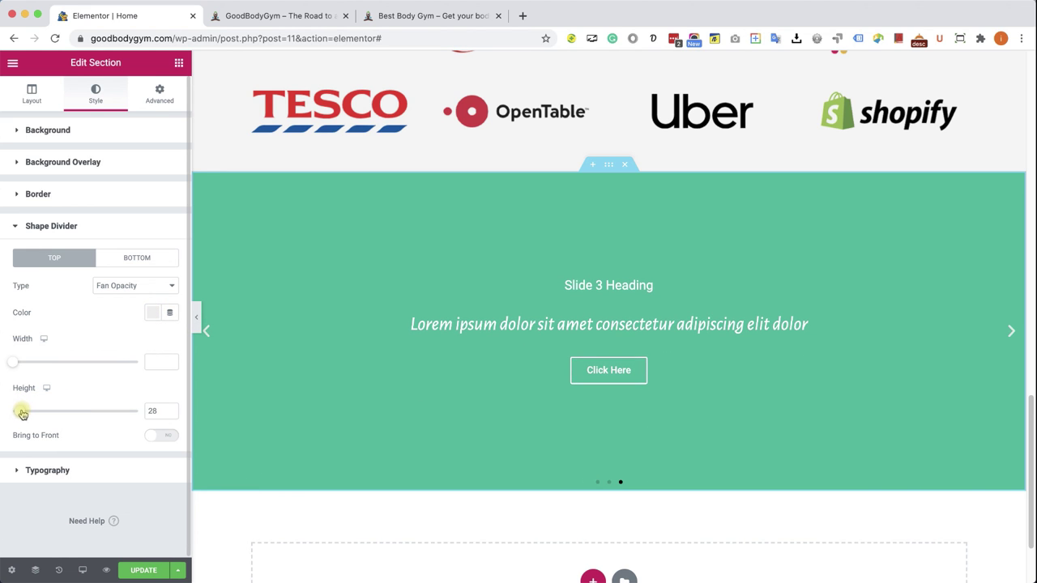
# Step: Set the divider to width 100 and height 18, bring it to front, and hide the panel
pyautogui.moveTo(22, 413); pyautogui.dragTo(39, 413)
pyautogui.moveTo(20, 363); pyautogui.dragTo(26, 363)
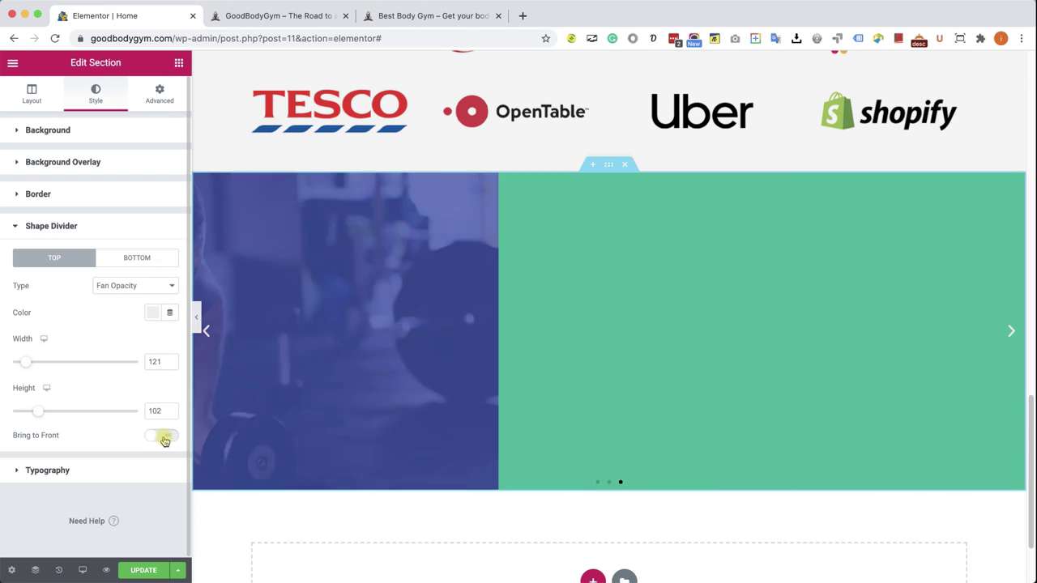
pyautogui.click(165, 438)
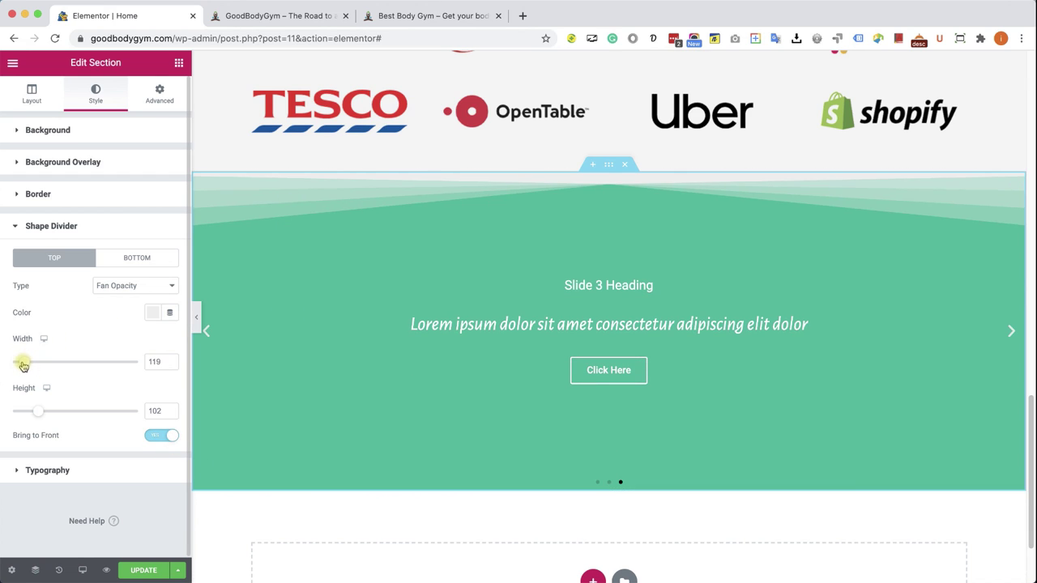
pyautogui.moveTo(16, 367)
pyautogui.mouseDown()
pyautogui.moveTo(122, 359)
pyautogui.moveTo(12, 362)
pyautogui.mouseUp()
pyautogui.moveTo(38, 410); pyautogui.dragTo(18, 415)
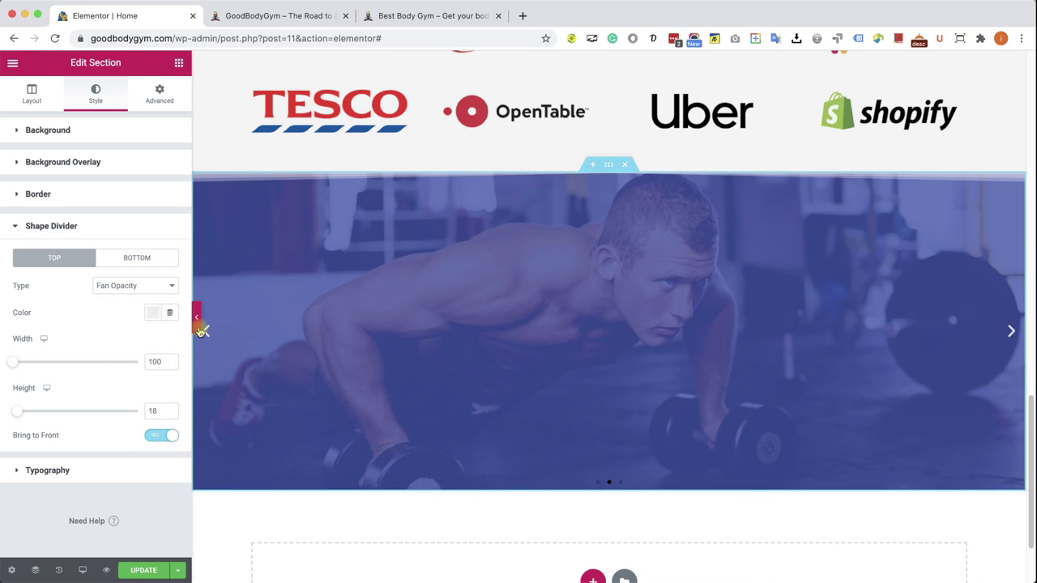
pyautogui.click(196, 316)
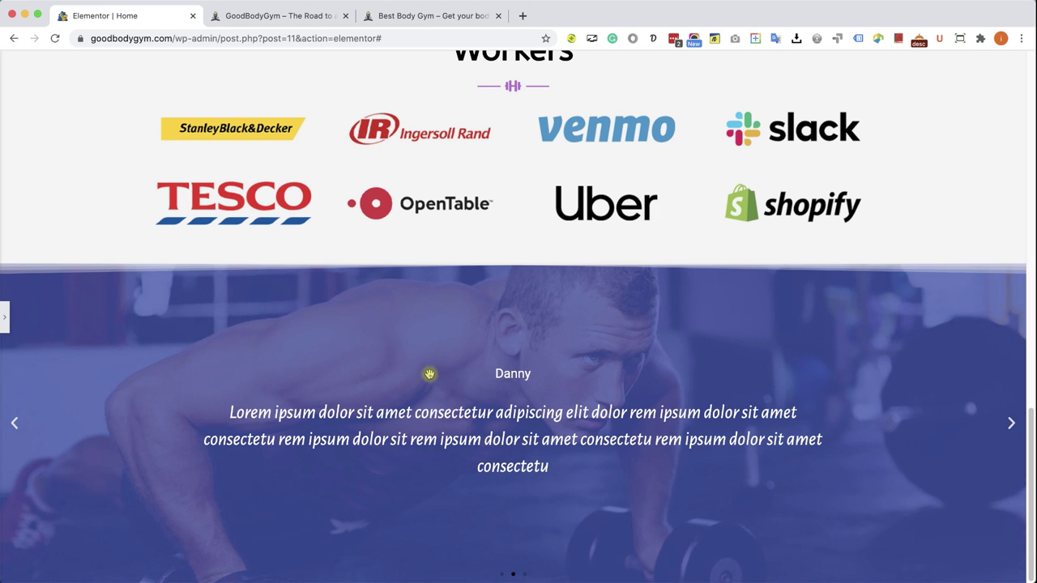
# Step: Restore the panel and preview the page in Mobile responsive mode
pyautogui.click(13, 317)
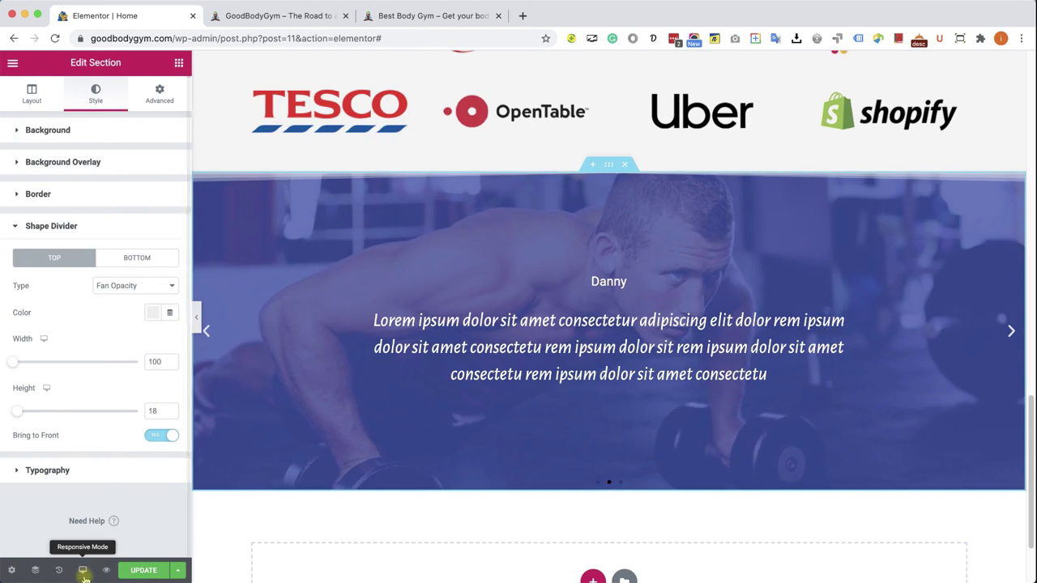
pyautogui.click(83, 571)
pyautogui.click(85, 542)
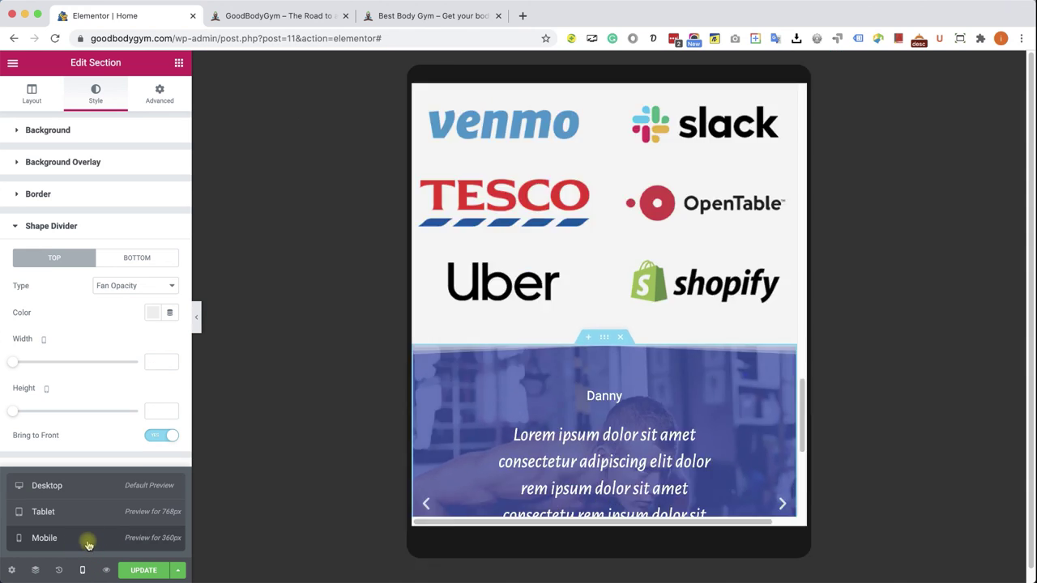
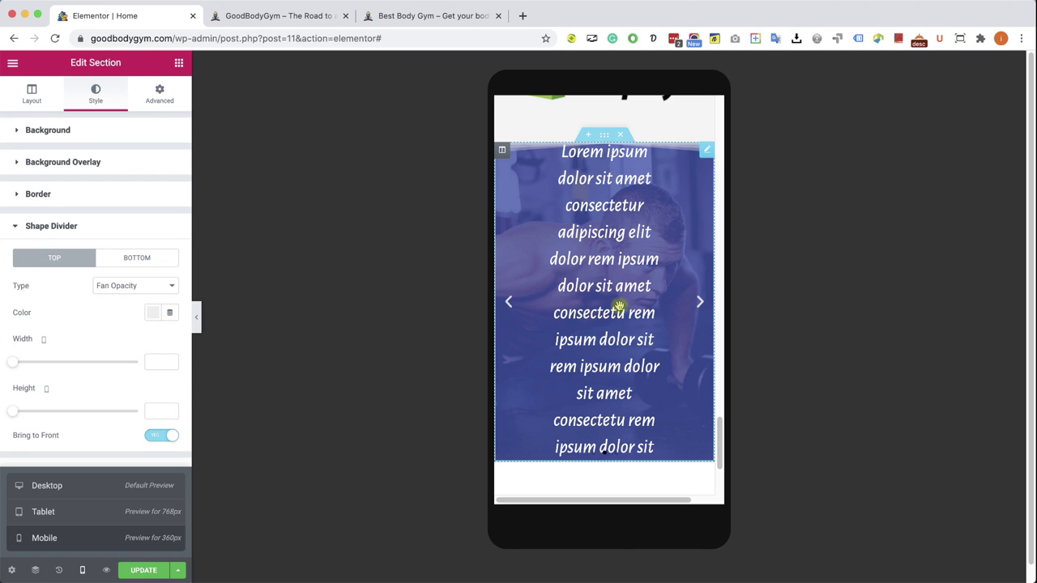
# Step: Set the testimonial Slides' mobile content width to 100 and expand the Description style settings
pyautogui.click(708, 154)
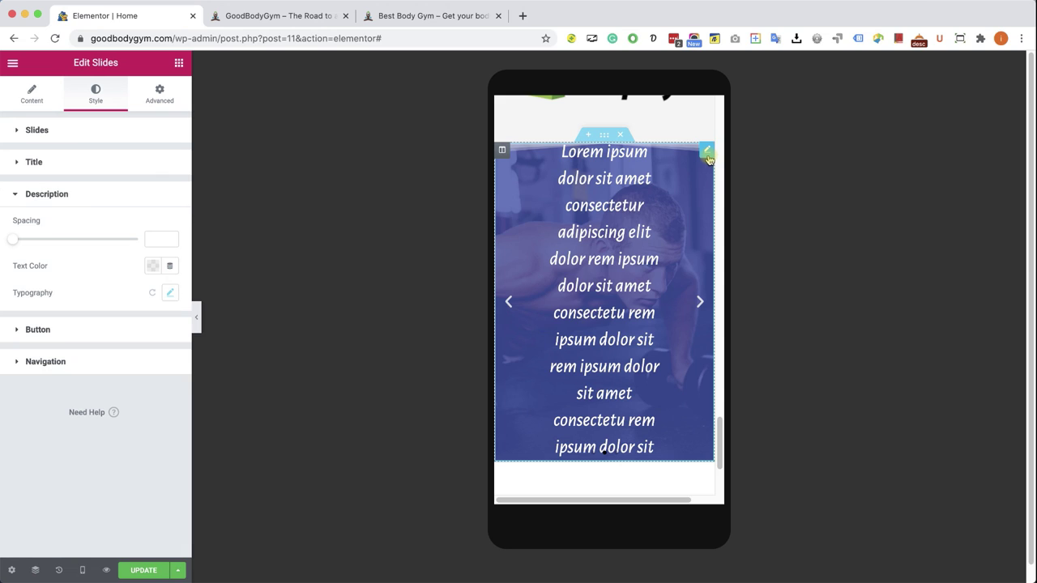
pyautogui.click(95, 131)
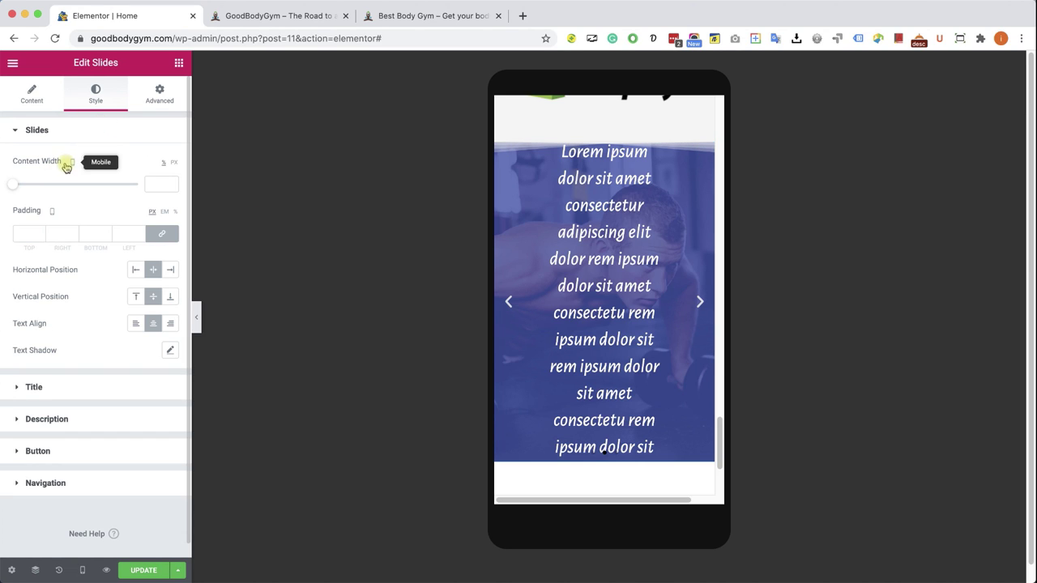
pyautogui.moveTo(12, 187); pyautogui.dragTo(123, 192)
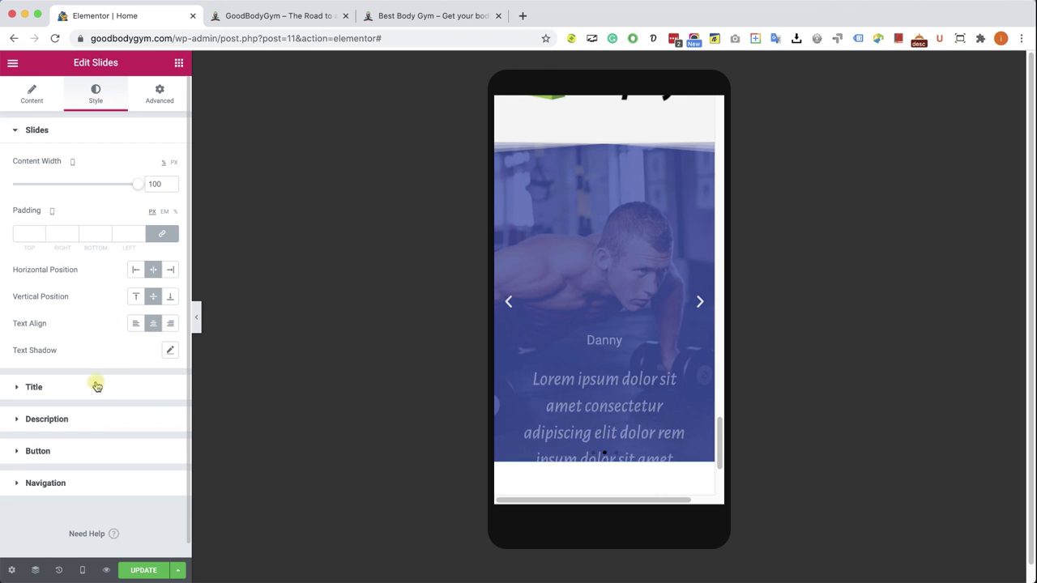
pyautogui.click(85, 423)
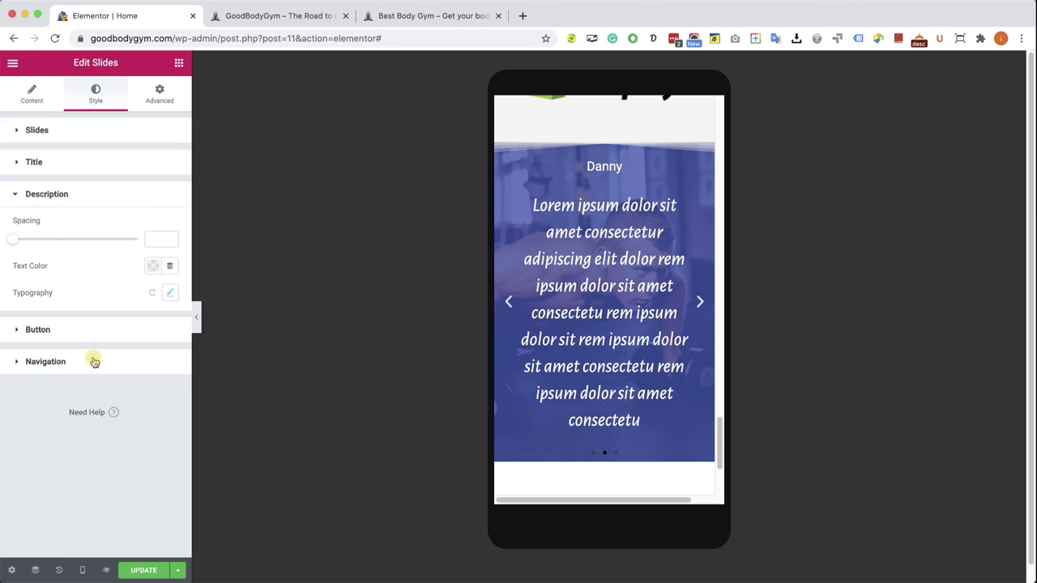
# Step: Set the slide description font size to 22 px, then preview the Danny slide
pyautogui.click(168, 293)
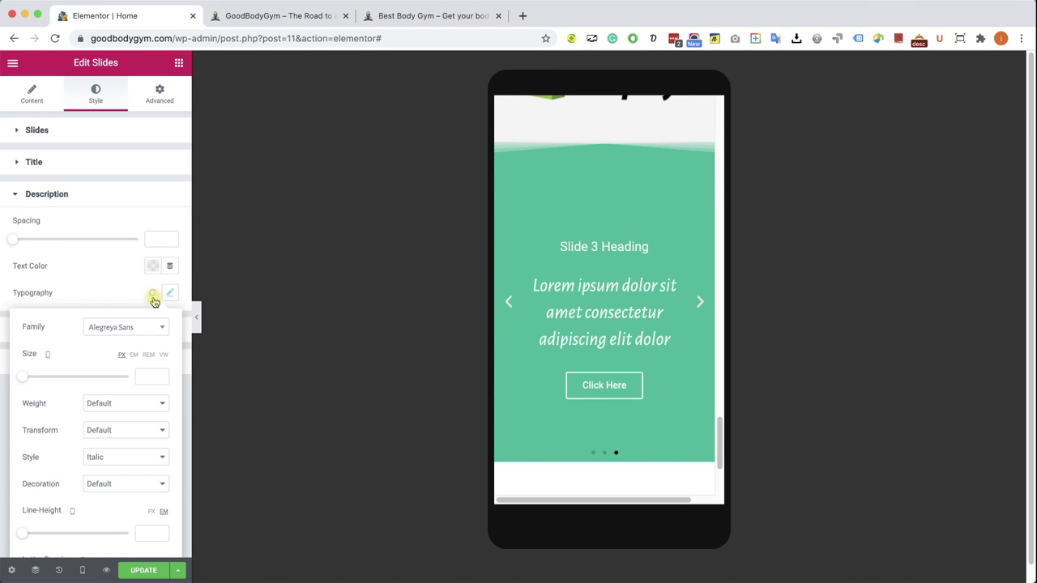
pyautogui.moveTo(22, 379); pyautogui.dragTo(35, 380)
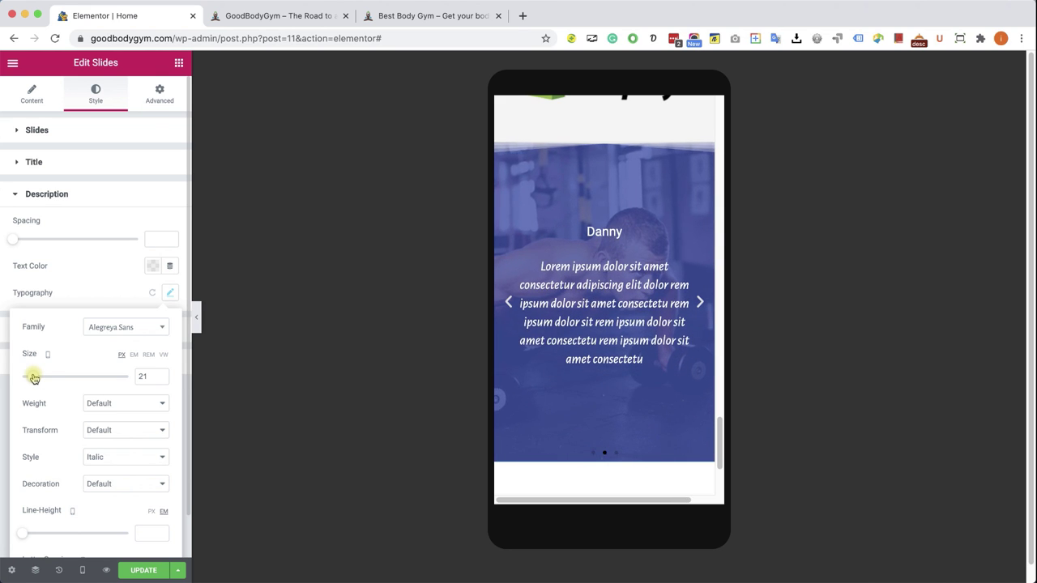
pyautogui.click(159, 373)
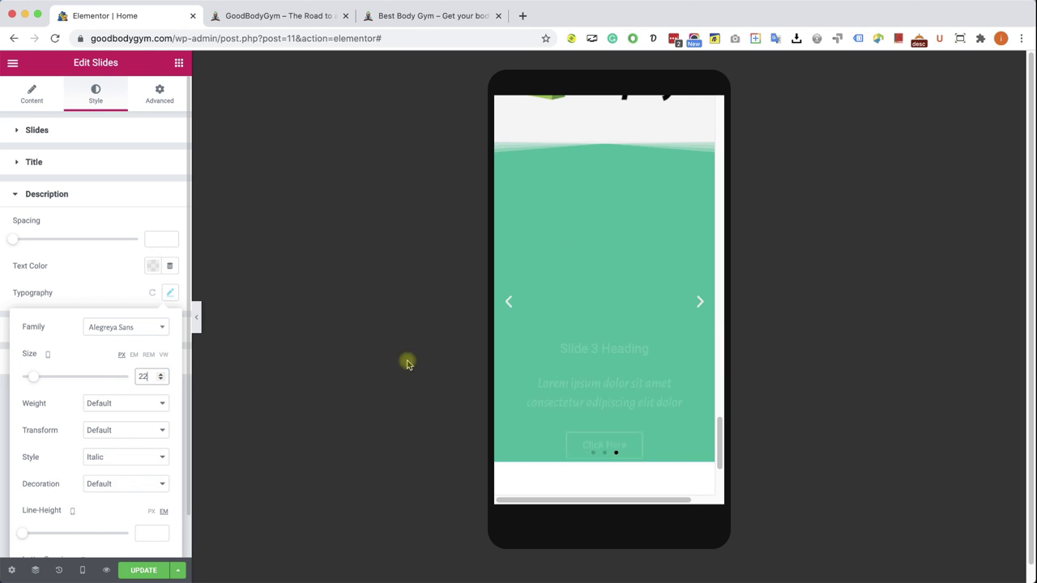
pyautogui.click(699, 309)
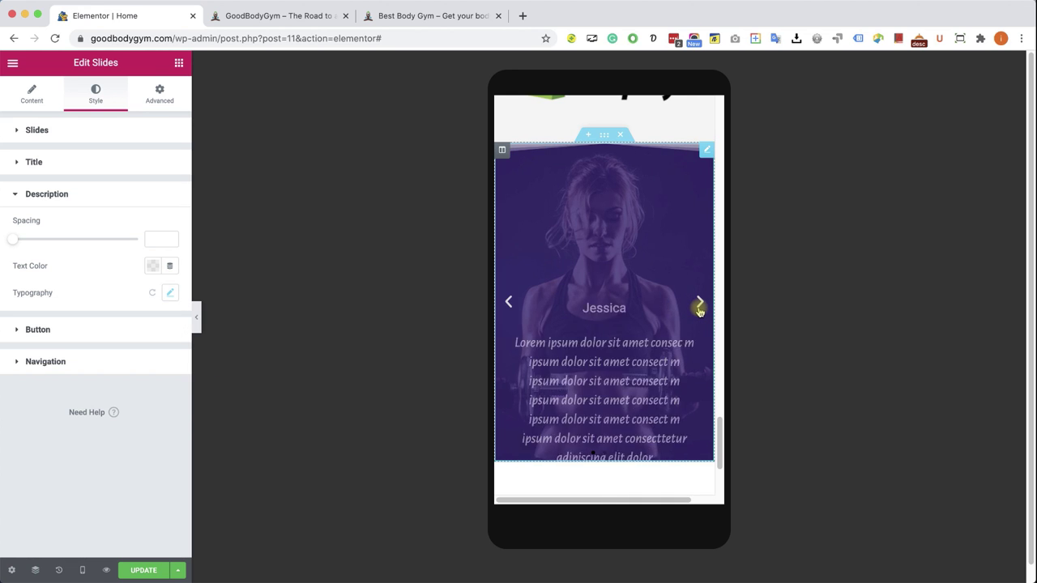
pyautogui.click(699, 308)
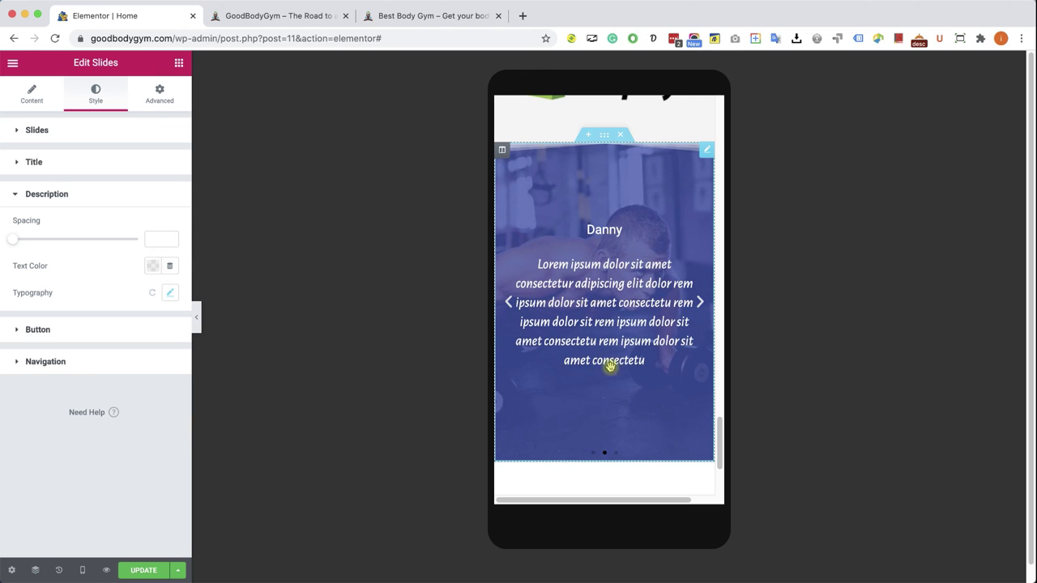
# Step: Set the testimonial slider's mobile height to 360 px
pyautogui.click(37, 98)
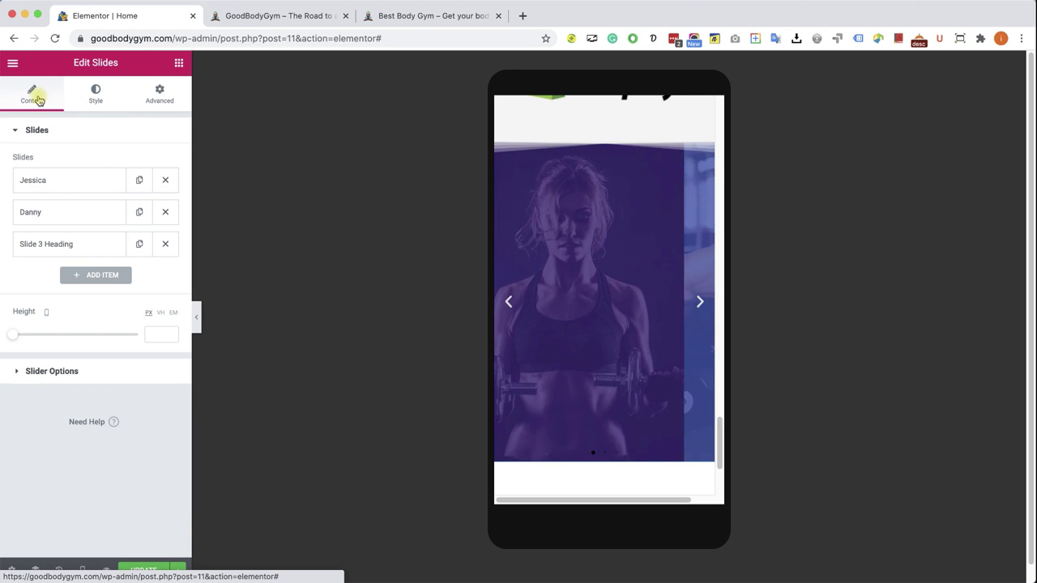
pyautogui.moveTo(14, 339); pyautogui.dragTo(49, 338)
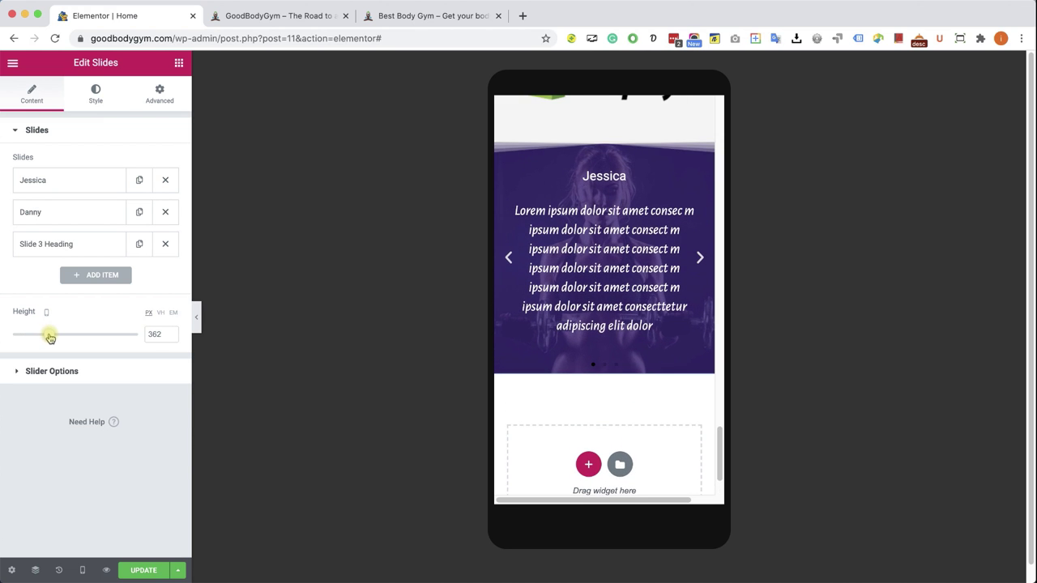
pyautogui.click(170, 338)
pyautogui.click(170, 338)
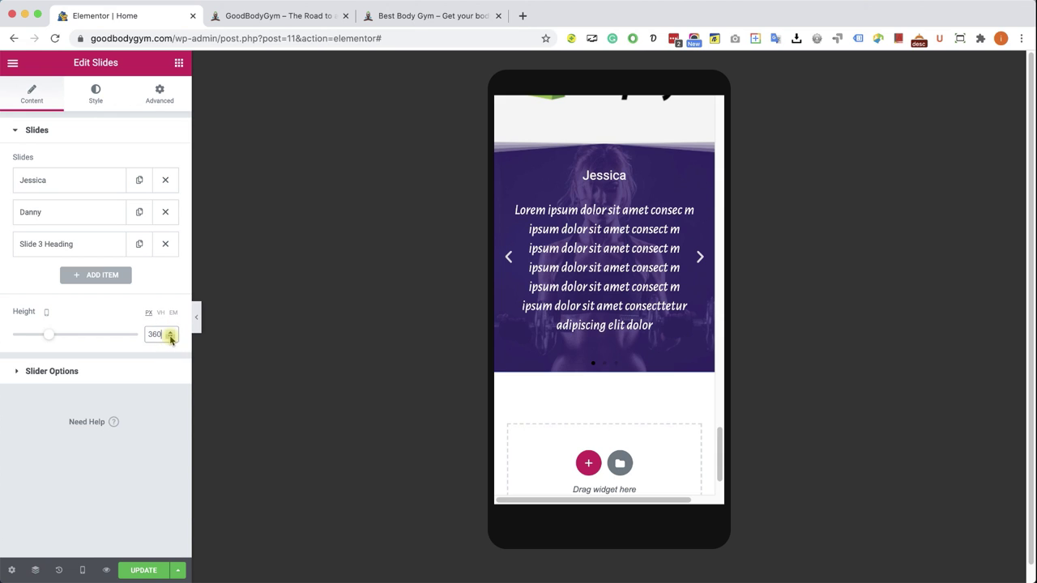
# Step: Cycle through the Danny, third and Jessica slides, then switch the preview to Desktop
pyautogui.click(701, 261)
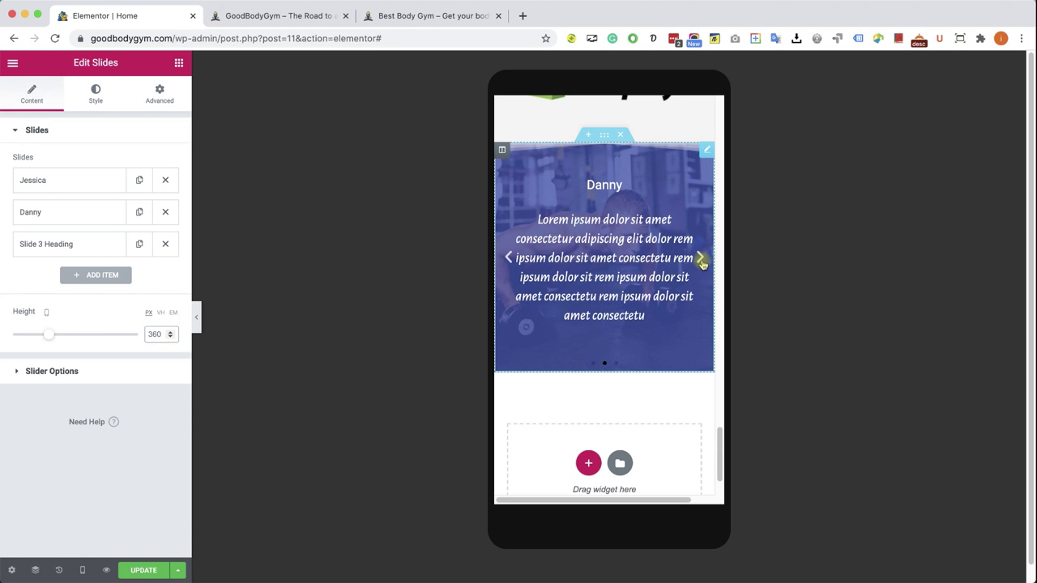
pyautogui.click(701, 261)
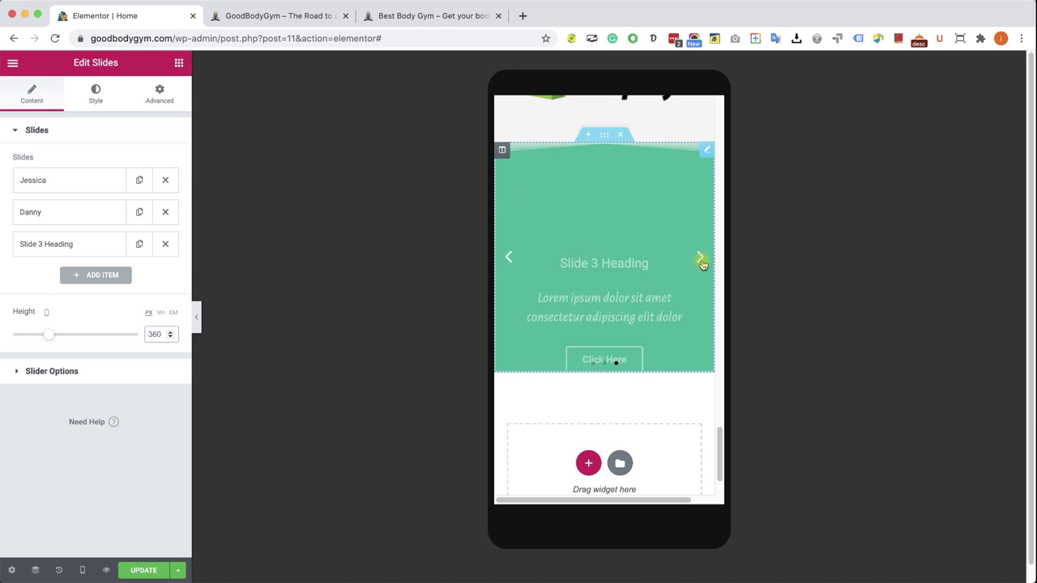
pyautogui.click(702, 261)
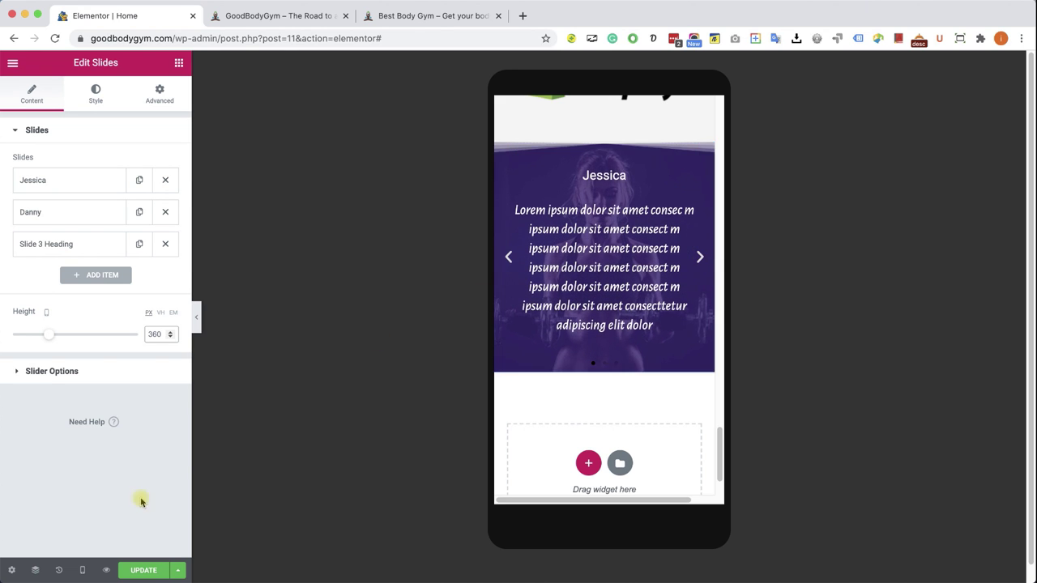
pyautogui.click(79, 570)
pyautogui.click(85, 483)
# Step: Update the page, cycle the live GoodBodyGym slider through all three slides, then view Best Body Gym
pyautogui.click(141, 570)
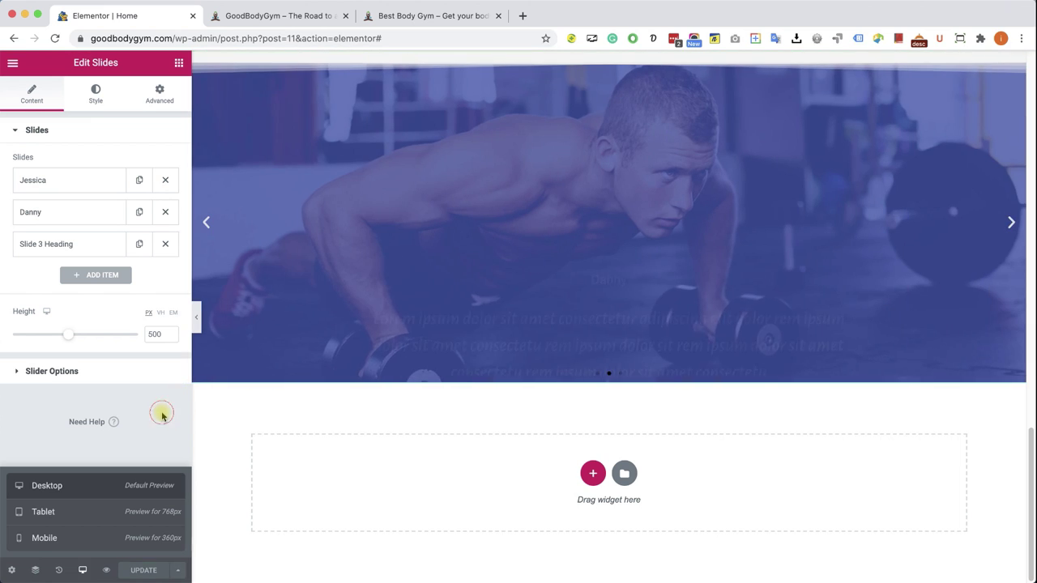
pyautogui.click(275, 20)
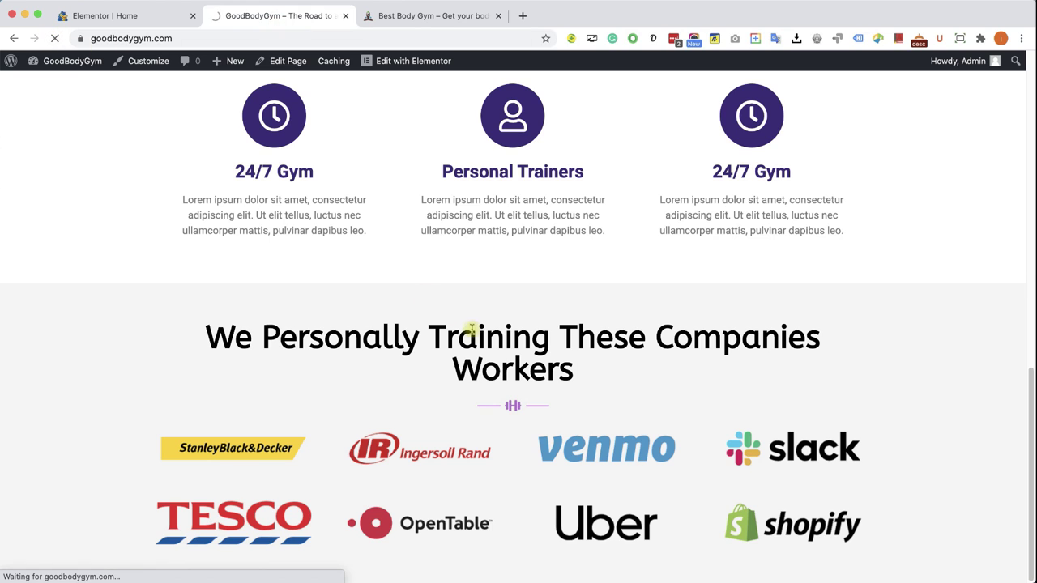
pyautogui.scroll(-5, 481, 344)
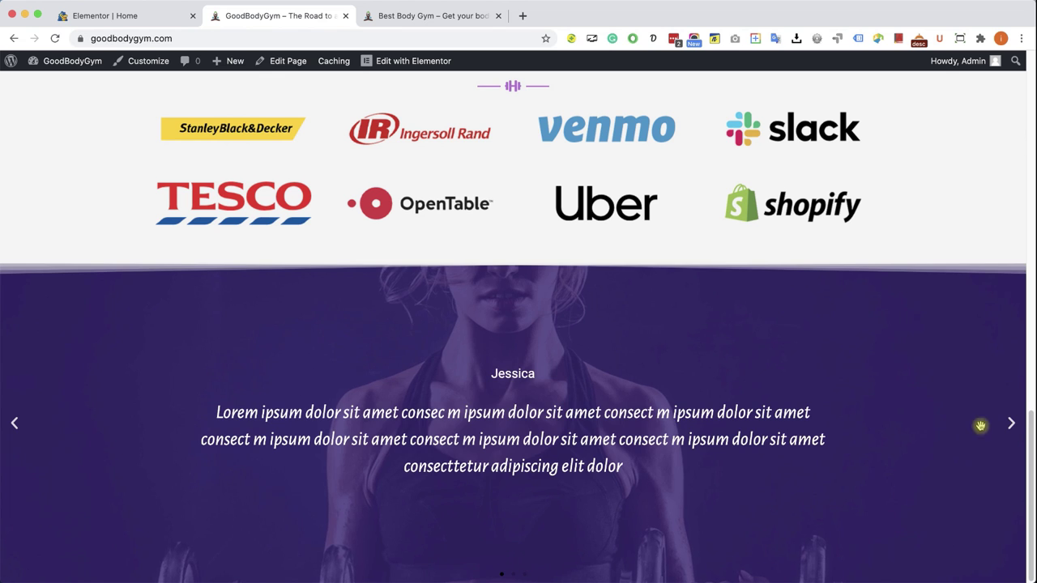
pyautogui.click(1009, 424)
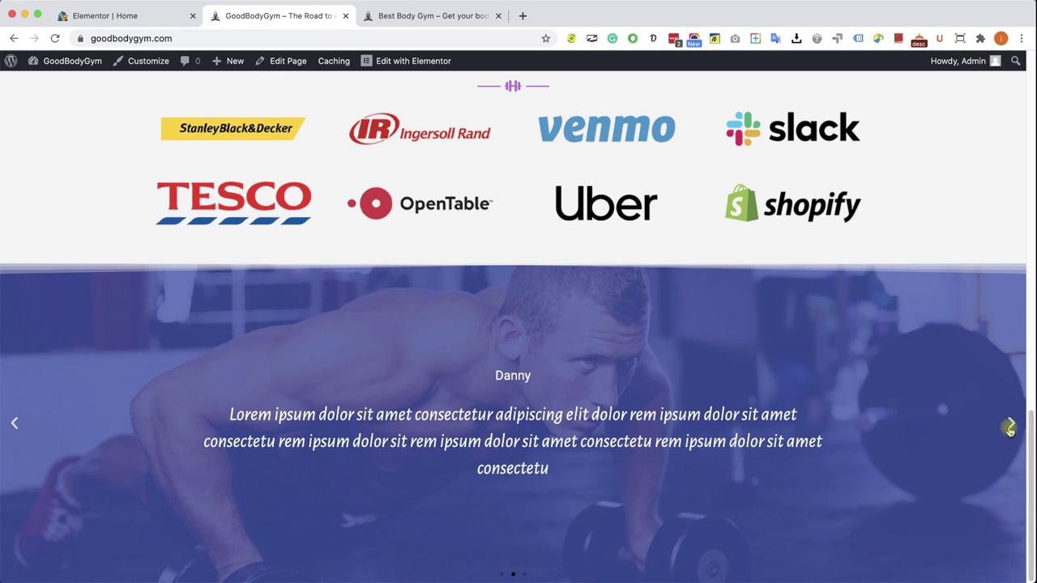
pyautogui.click(1009, 429)
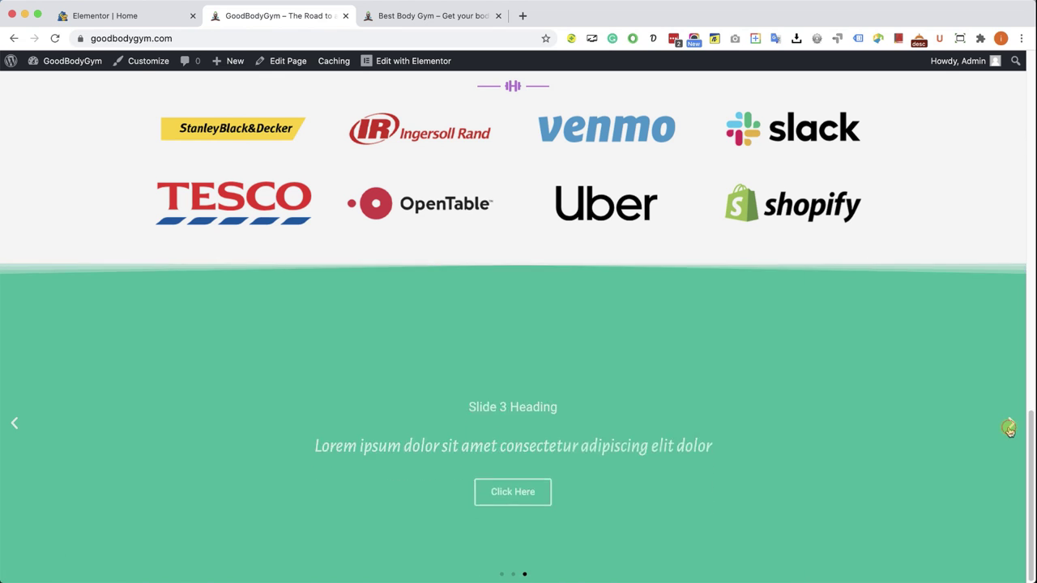
pyautogui.click(1010, 427)
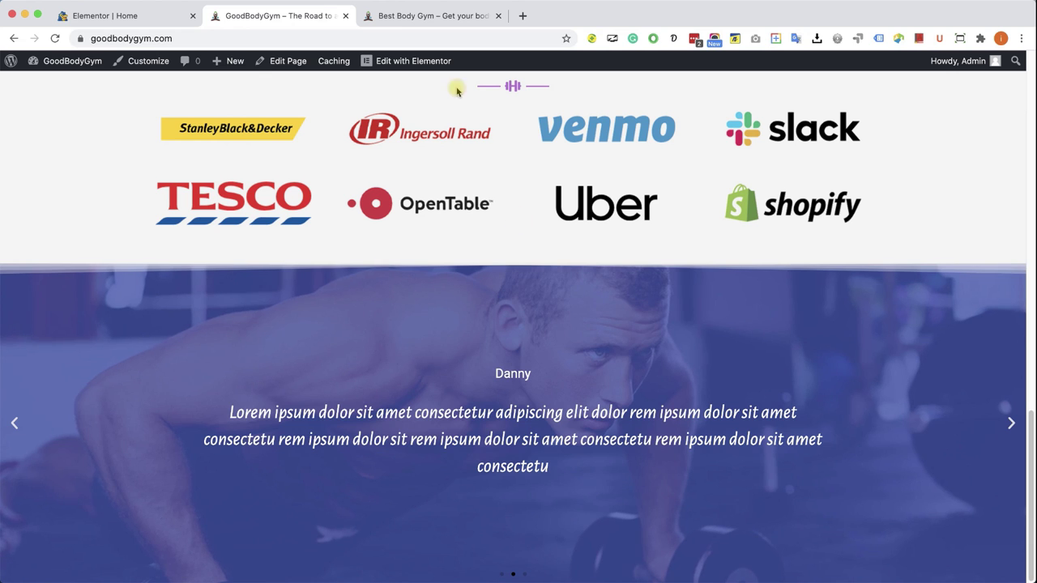
pyautogui.click(448, 16)
# Step: Expand and collapse Question Number 1 and 2 in the reference site's FAQ toggle list
pyautogui.scroll(-15, 595, 275)
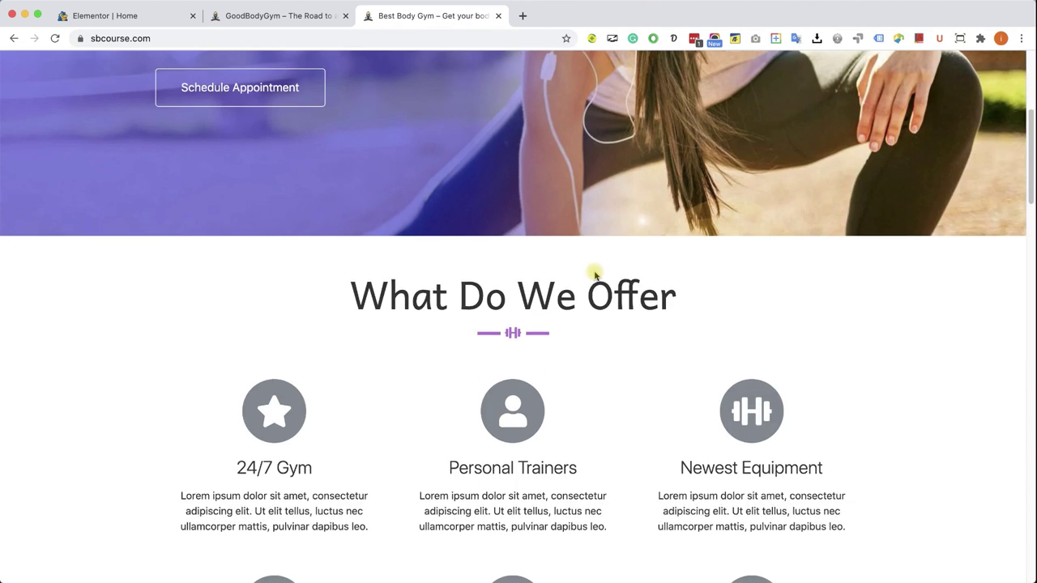
pyautogui.scroll(-10, 594, 276)
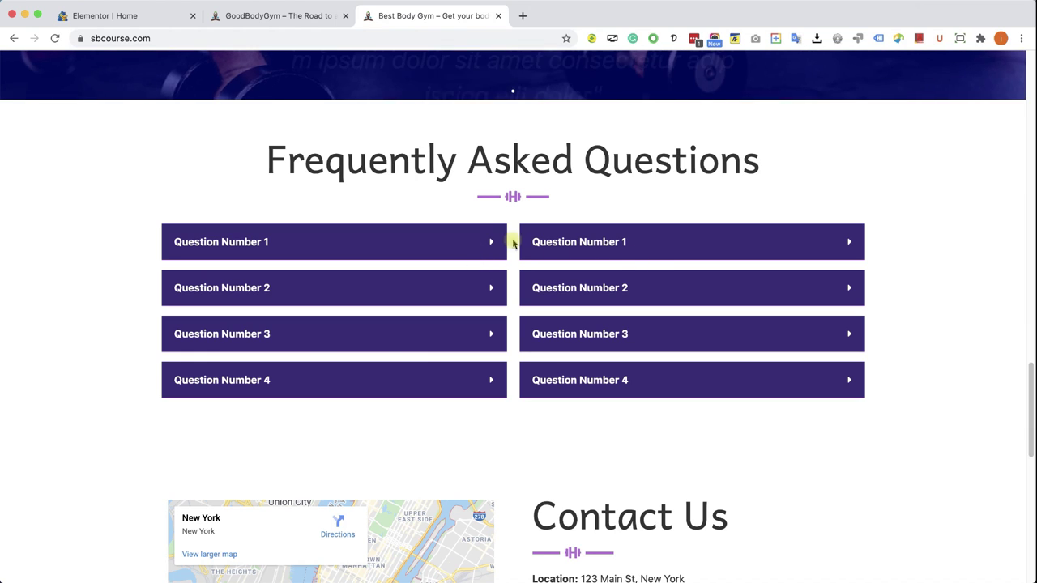
pyautogui.click(445, 242)
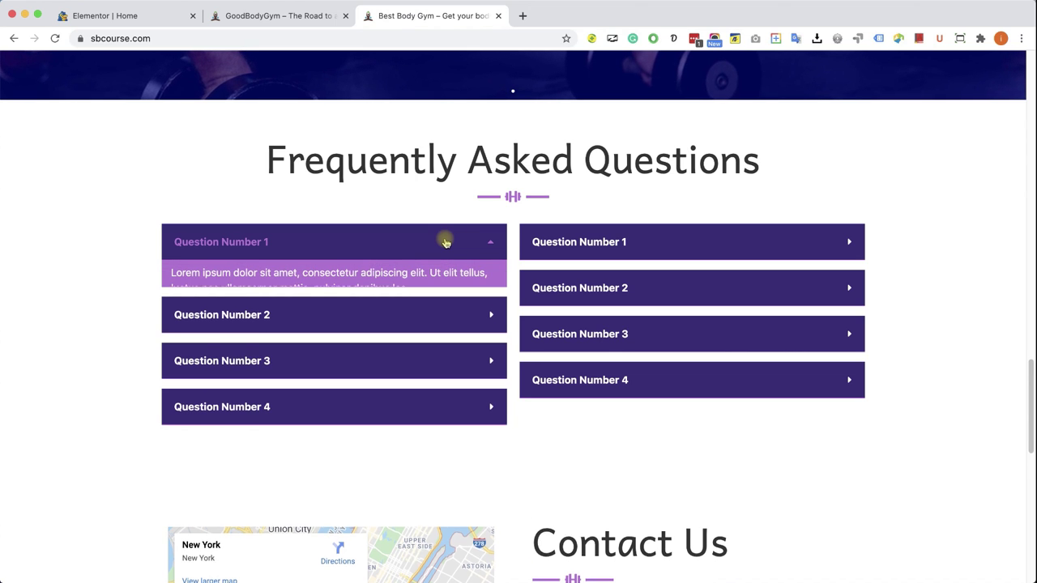
pyautogui.click(446, 240)
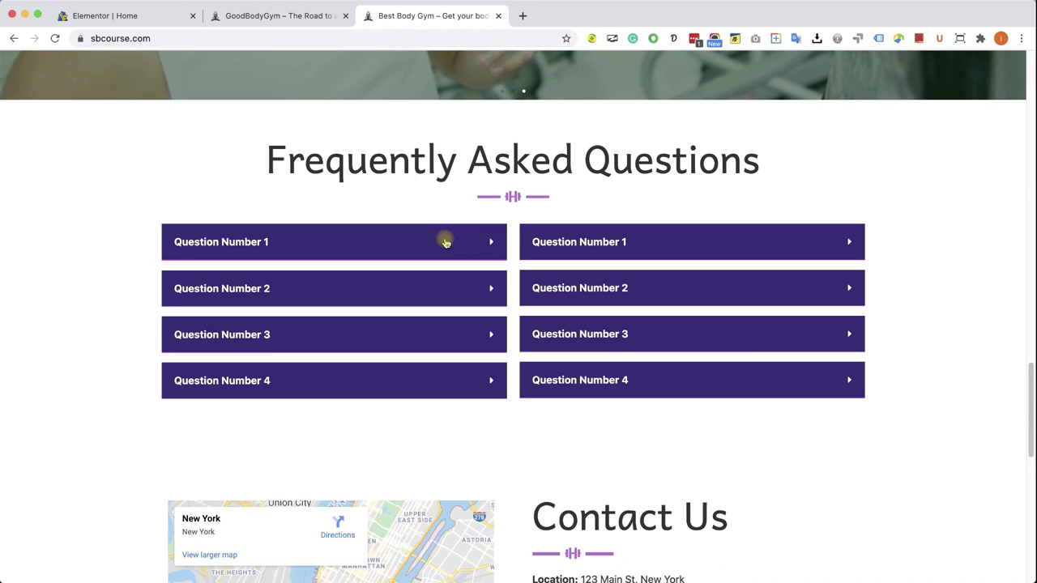
pyautogui.click(440, 284)
pyautogui.click(441, 284)
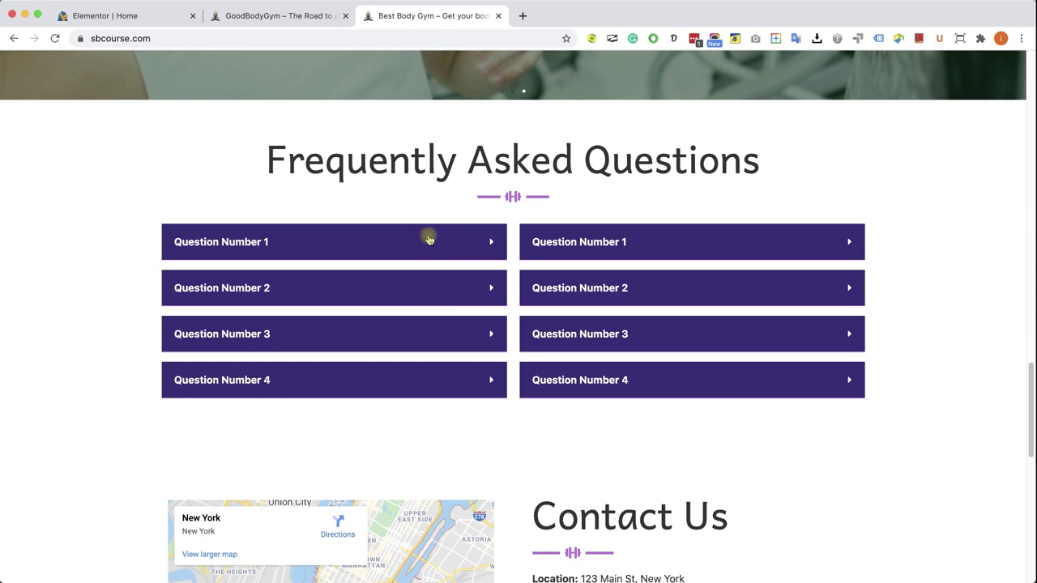
pyautogui.click(163, 18)
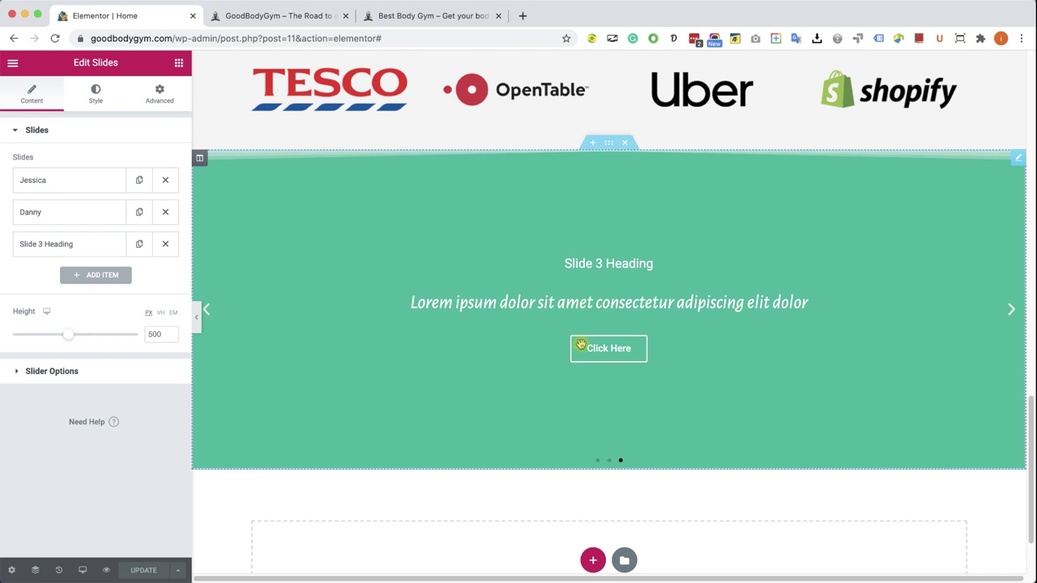
# Step: Open the Navigator outline and collapse the fourth section's contents
pyautogui.scroll(3, 623, 196)
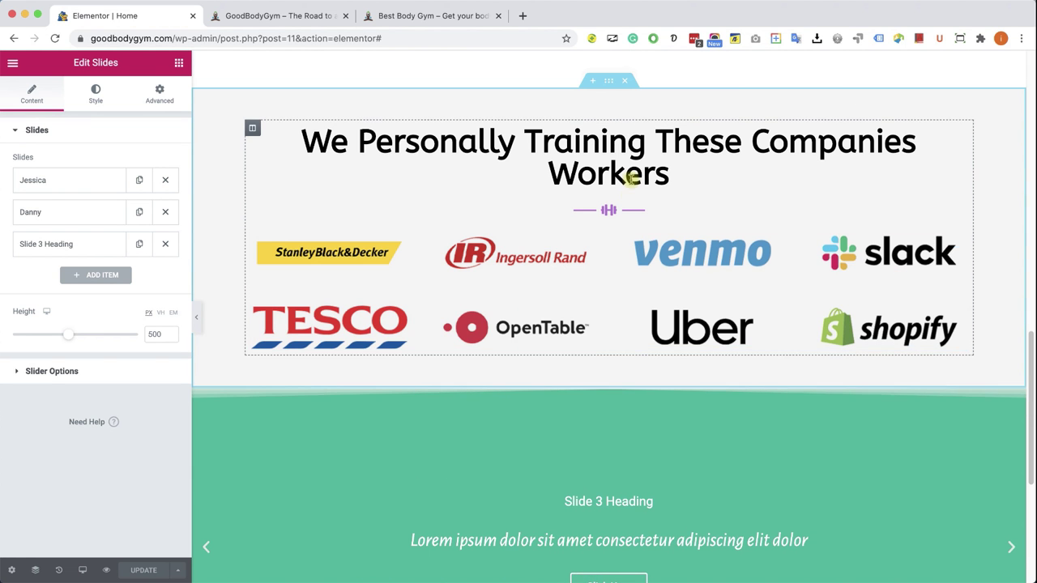
pyautogui.scroll(5, 593, 128)
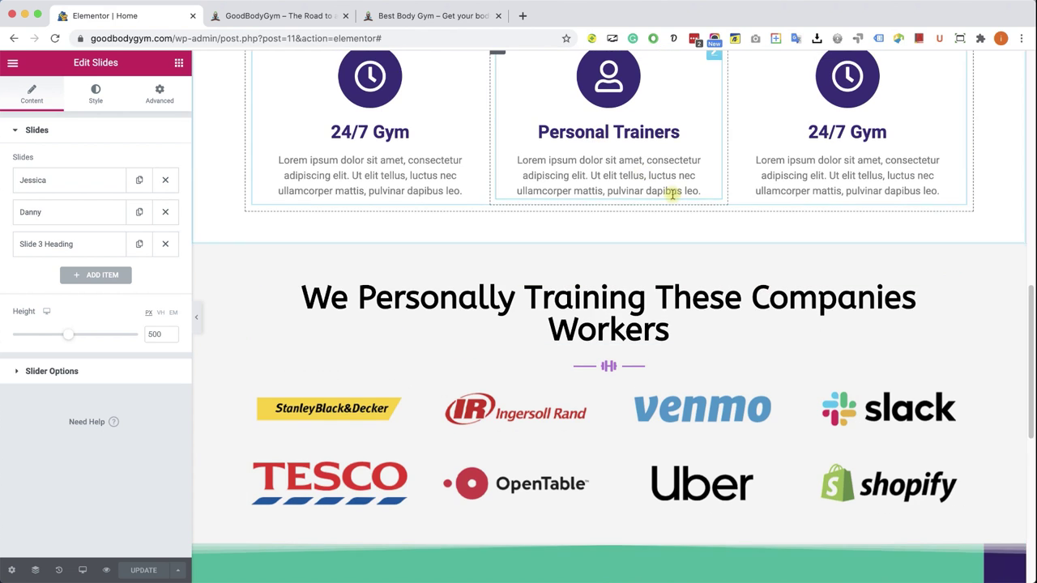
pyautogui.scroll(2, 669, 194)
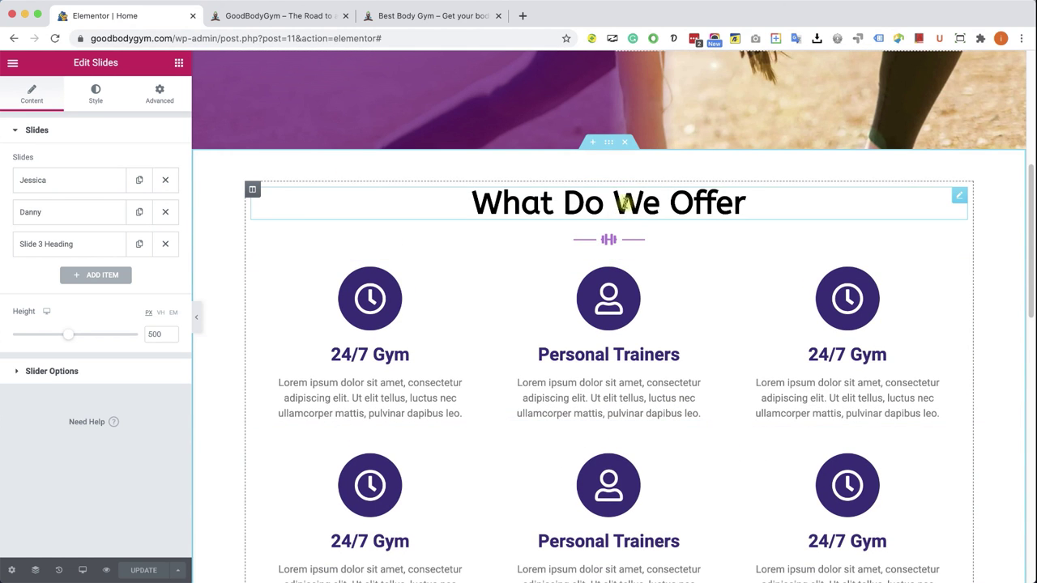
pyautogui.scroll(-1, 607, 267)
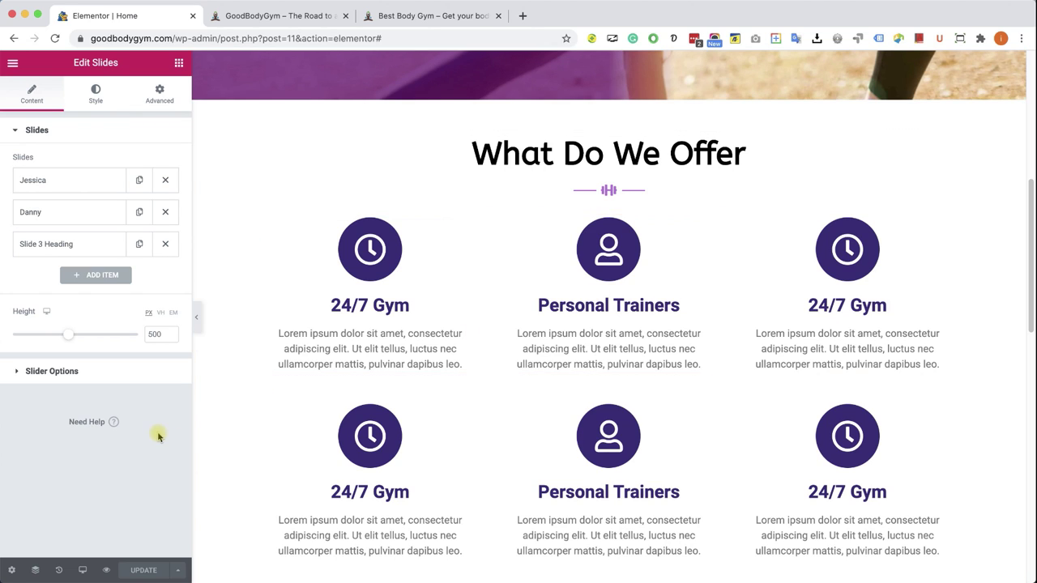
pyautogui.click(35, 570)
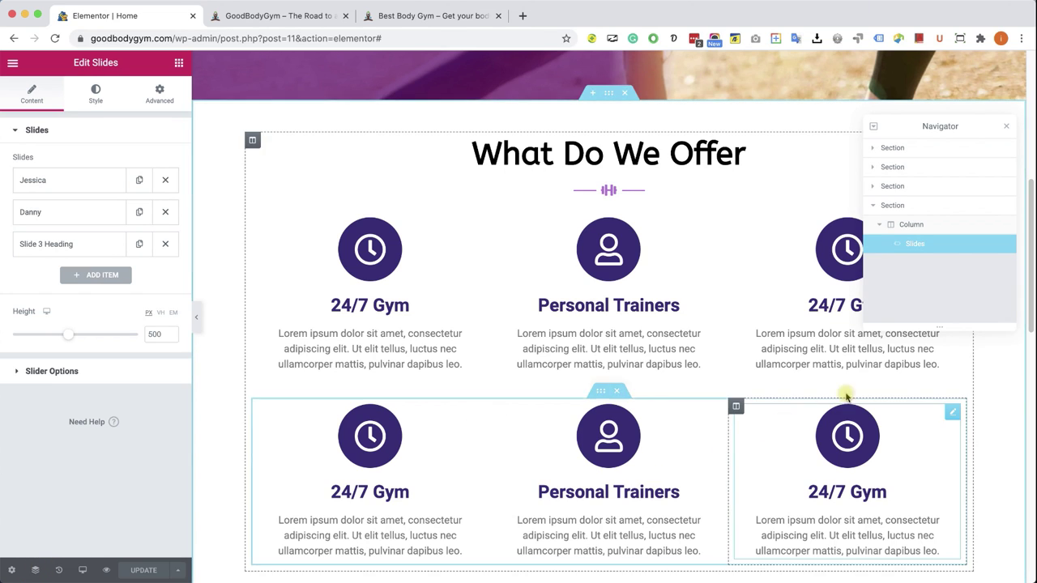
pyautogui.click(874, 206)
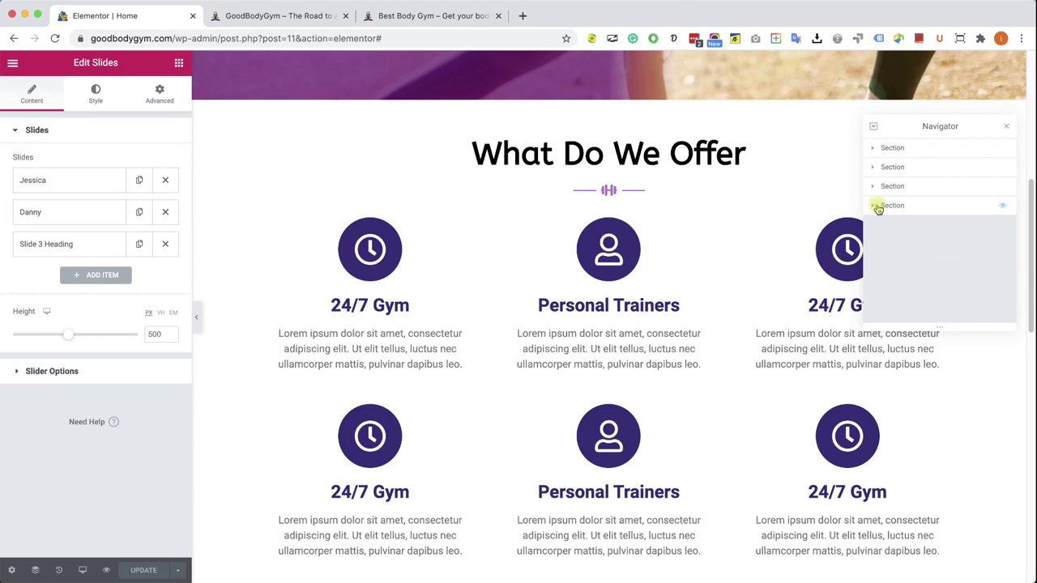
# Step: Duplicate the What Do We Offer section from its right-click menu
pyautogui.click(916, 166)
pyautogui.click(913, 187)
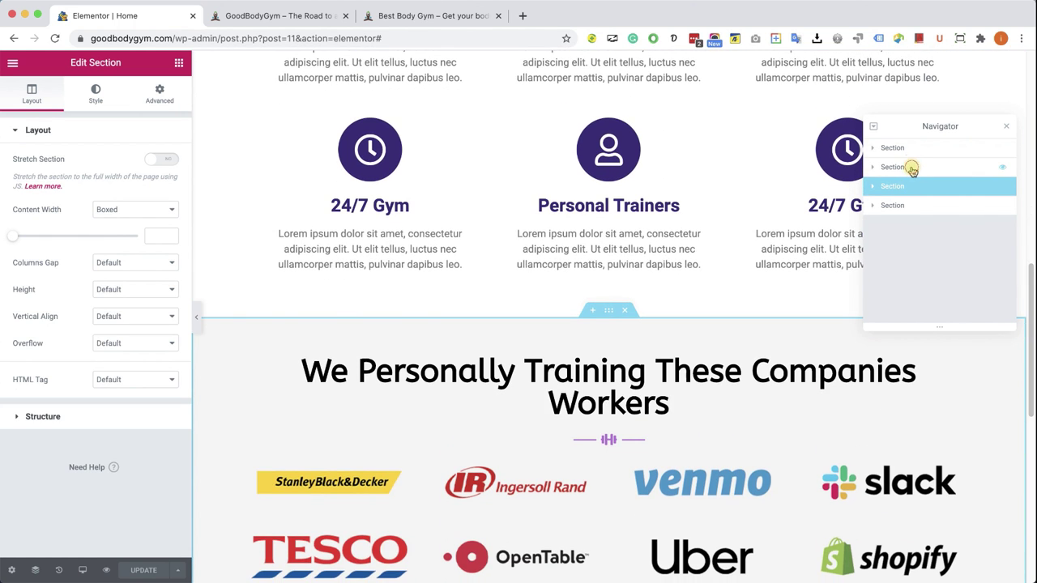
pyautogui.click(912, 168)
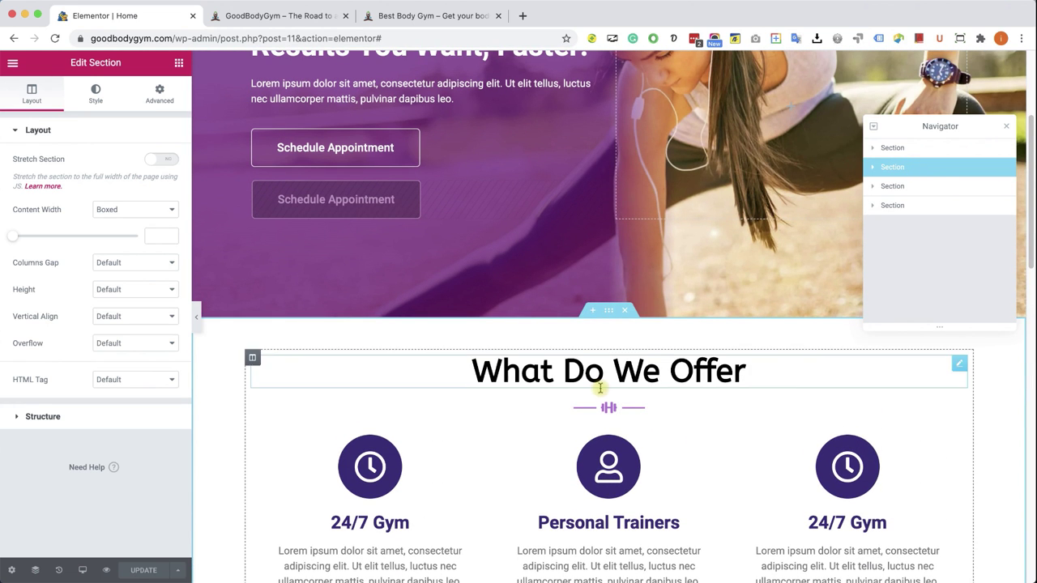
pyautogui.rightClick(903, 167)
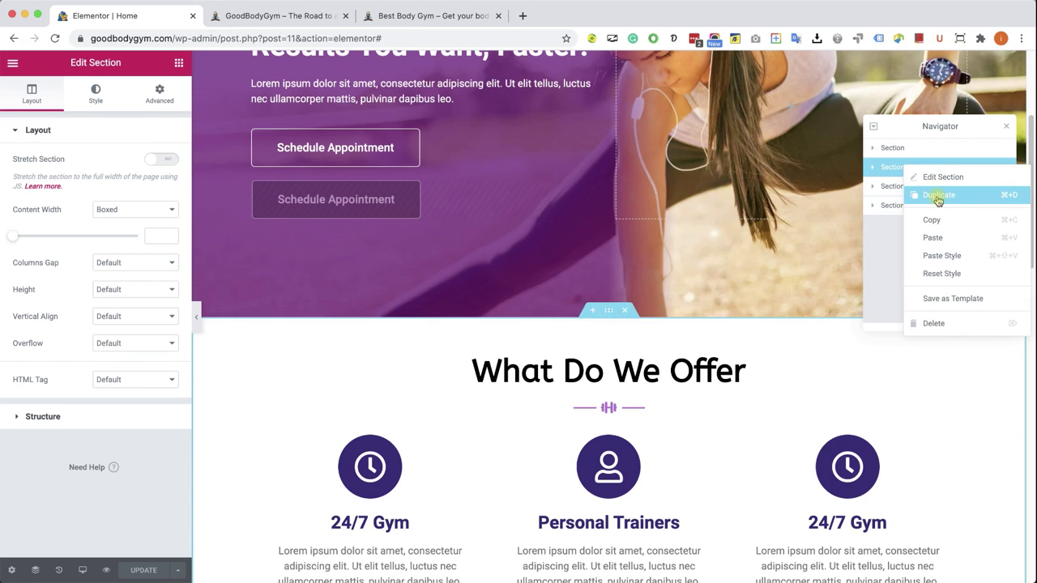
pyautogui.click(938, 196)
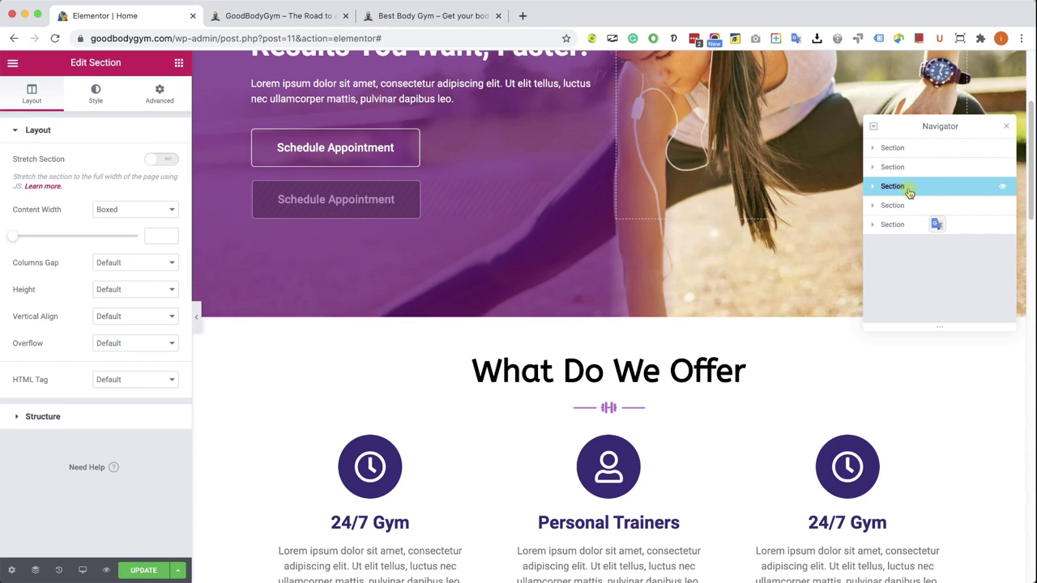
# Step: Move the duplicated section to the end of the page in the Navigator
pyautogui.moveTo(917, 225); pyautogui.dragTo(910, 263)
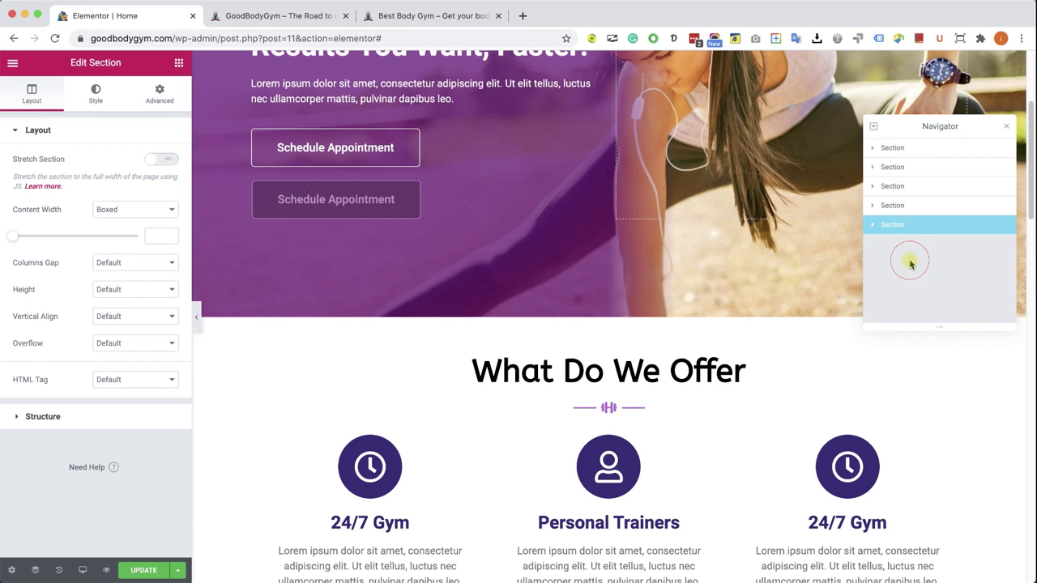
pyautogui.scroll(-9, 644, 324)
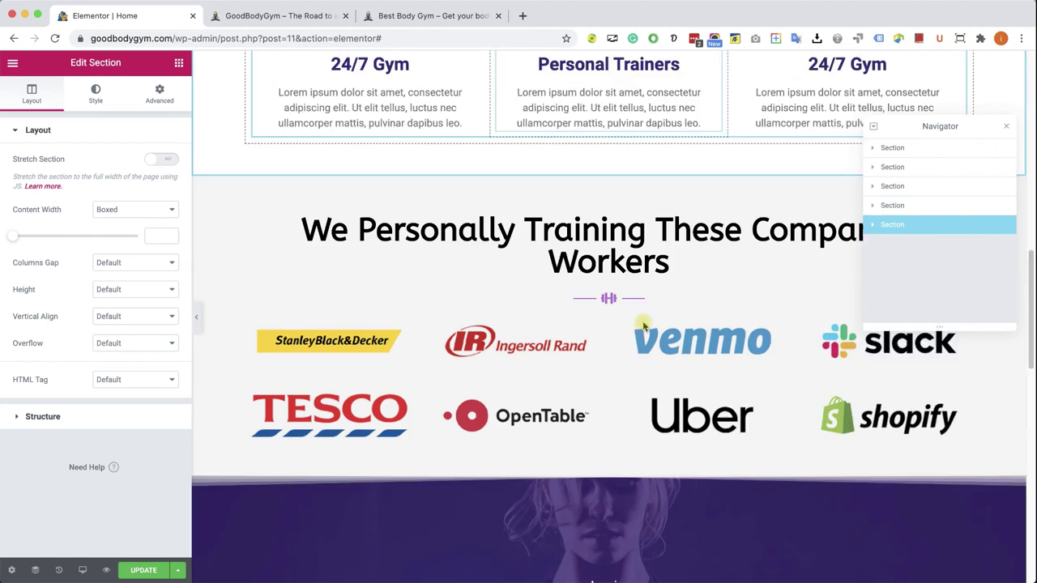
pyautogui.scroll(-8, 643, 324)
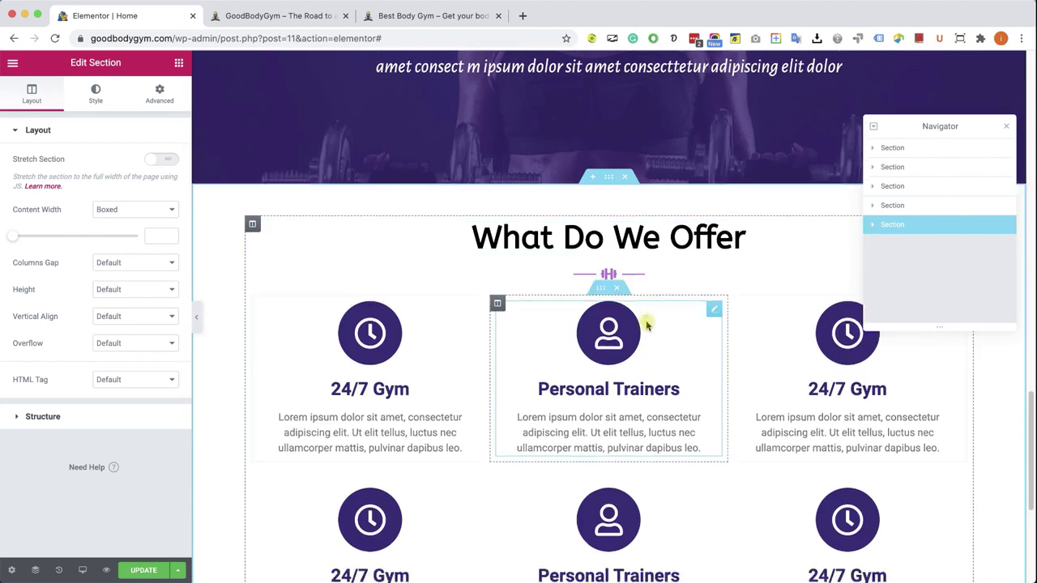
pyautogui.scroll(-3, 645, 324)
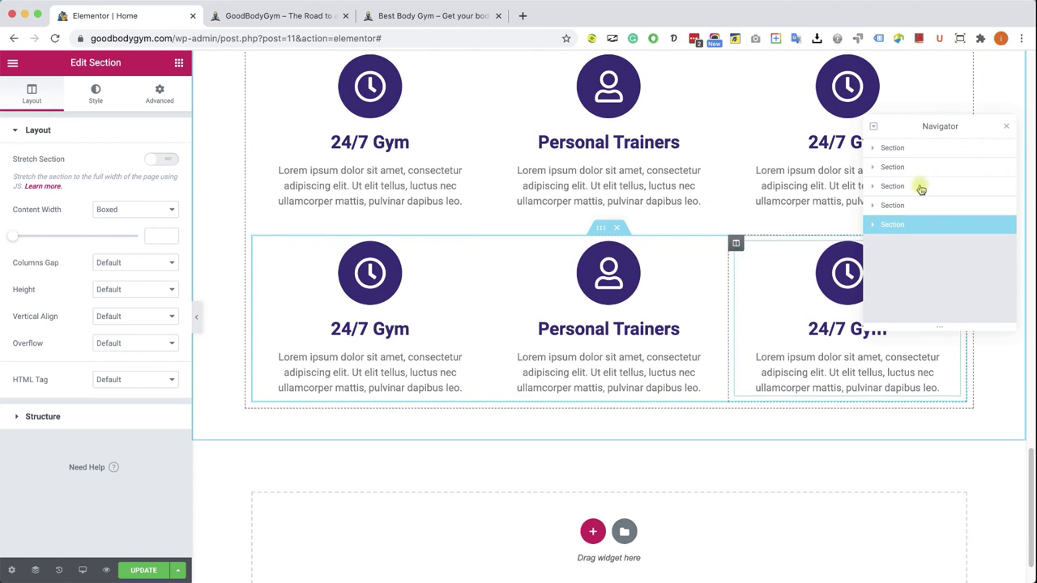
pyautogui.click(1007, 130)
pyautogui.scroll(2, 769, 243)
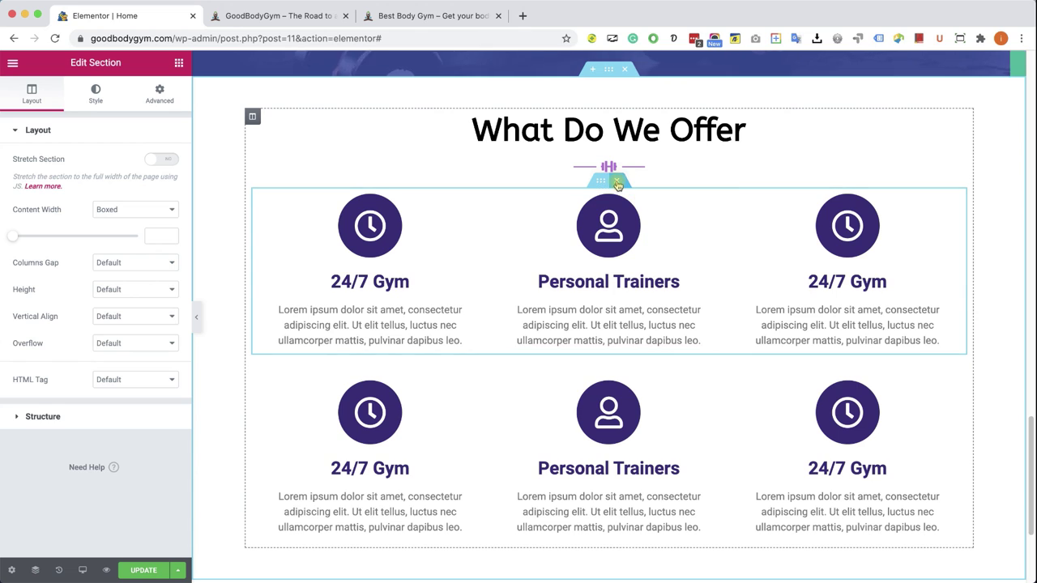
# Step: Delete both offer-card rows and the spacer from the duplicated section
pyautogui.click(617, 181)
pyautogui.rightClick(620, 190)
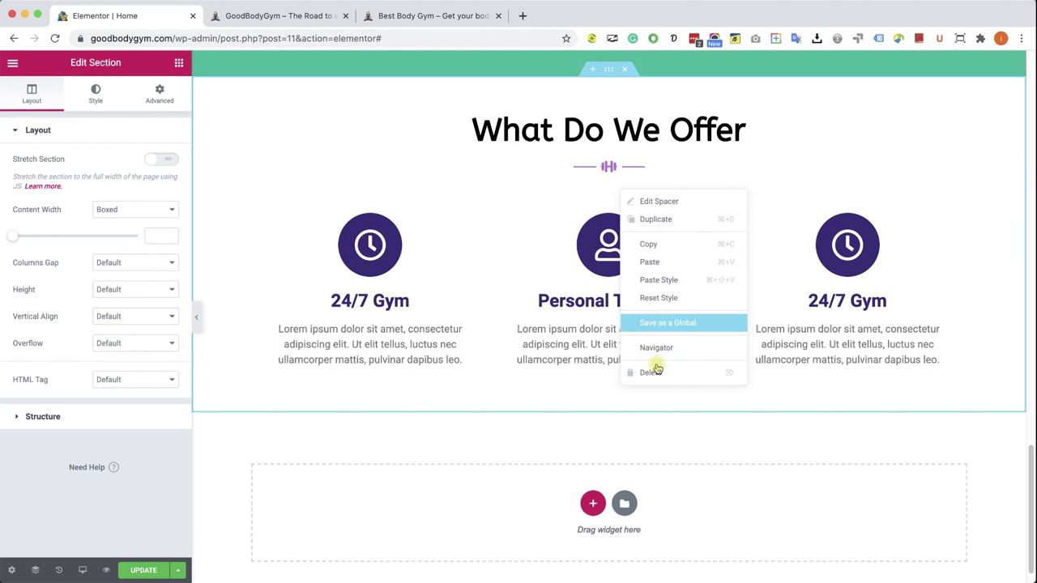
pyautogui.click(659, 379)
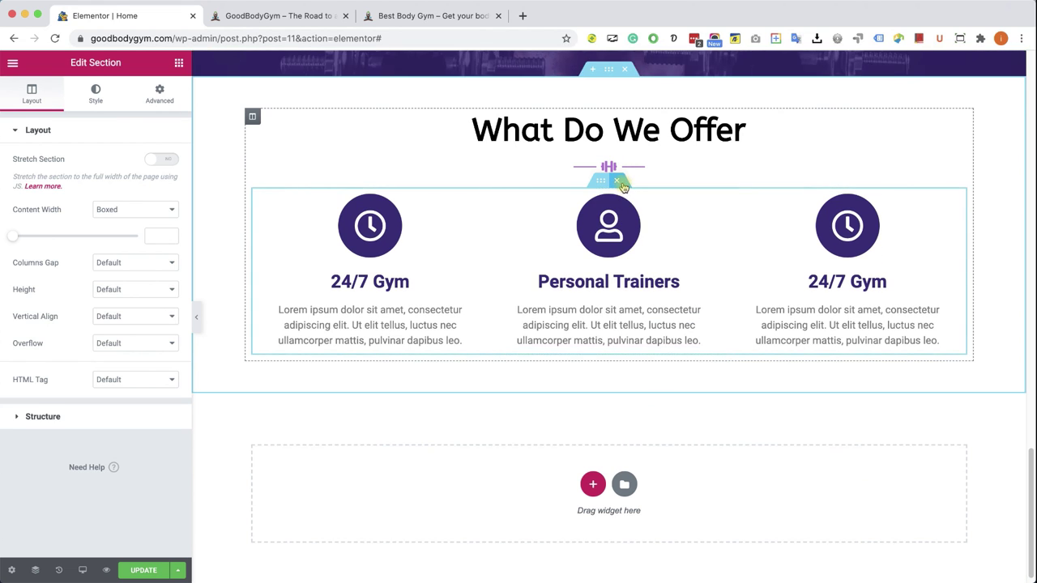
pyautogui.click(616, 180)
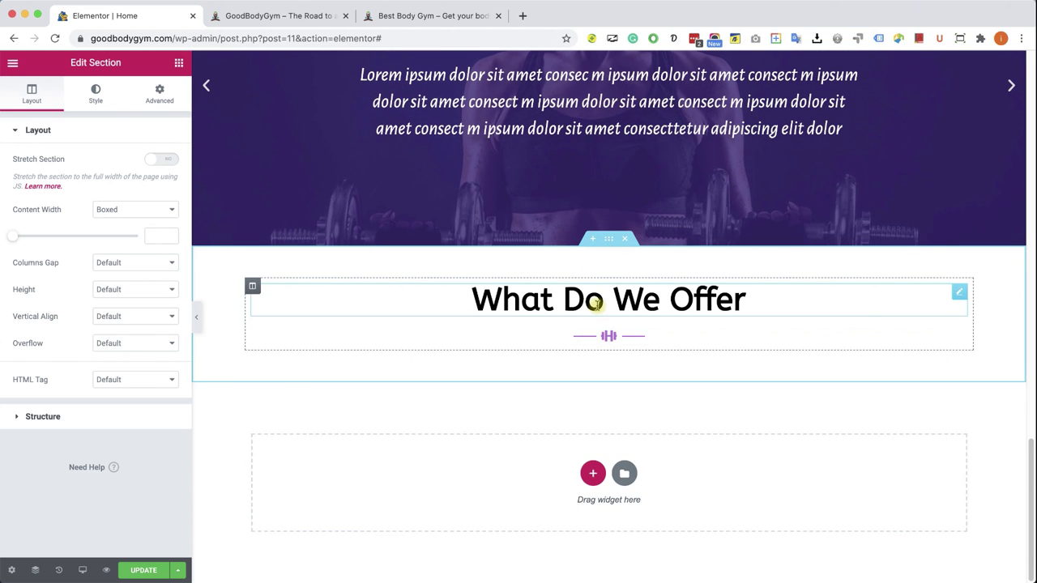
# Step: Copy the 'Frequently Asked Questions' heading text from the reference site
pyautogui.click(386, 16)
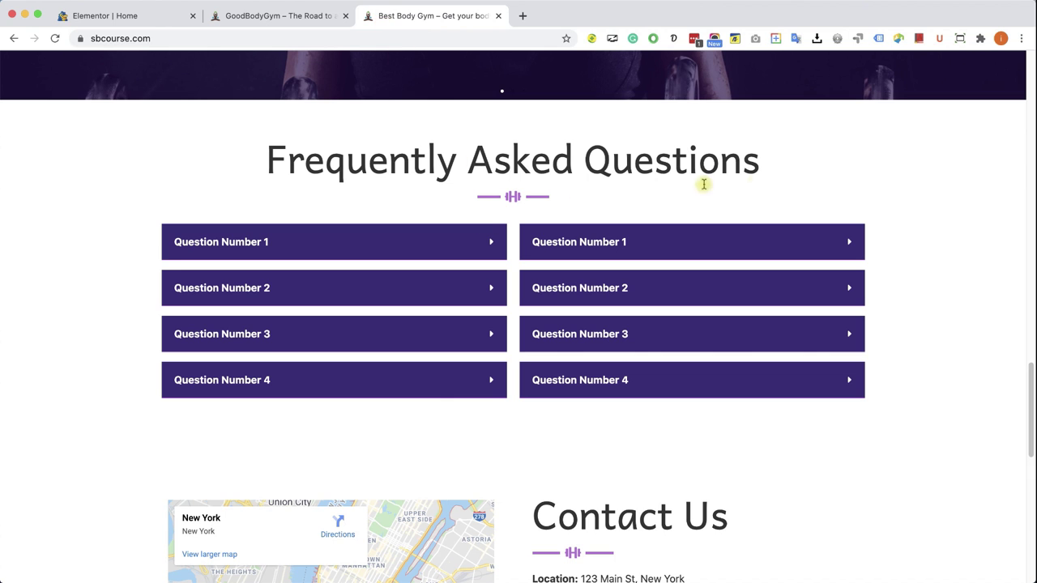
pyautogui.moveTo(757, 165); pyautogui.dragTo(272, 170)
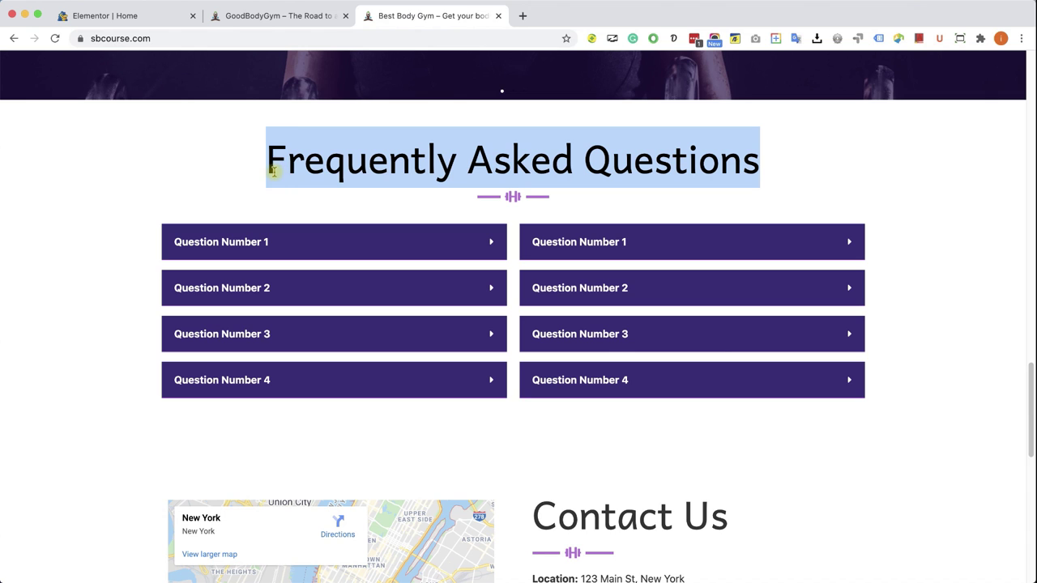
pyautogui.rightClick(281, 170)
pyautogui.click(300, 194)
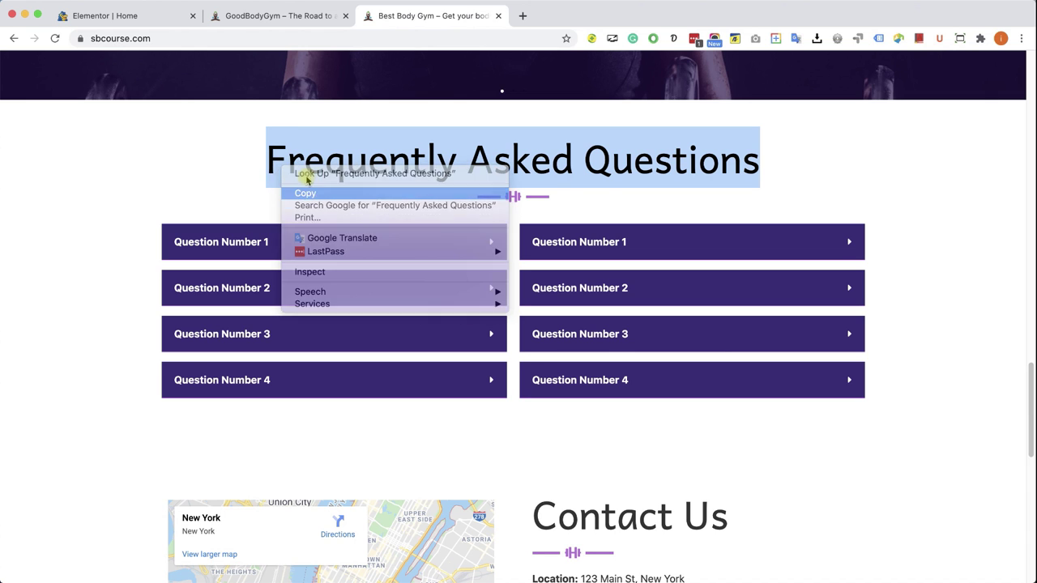
pyautogui.click(121, 25)
# Step: Paste 'Frequently Asked Questions' as the heading title and add a two-column Inner Section below it
pyautogui.click(513, 296)
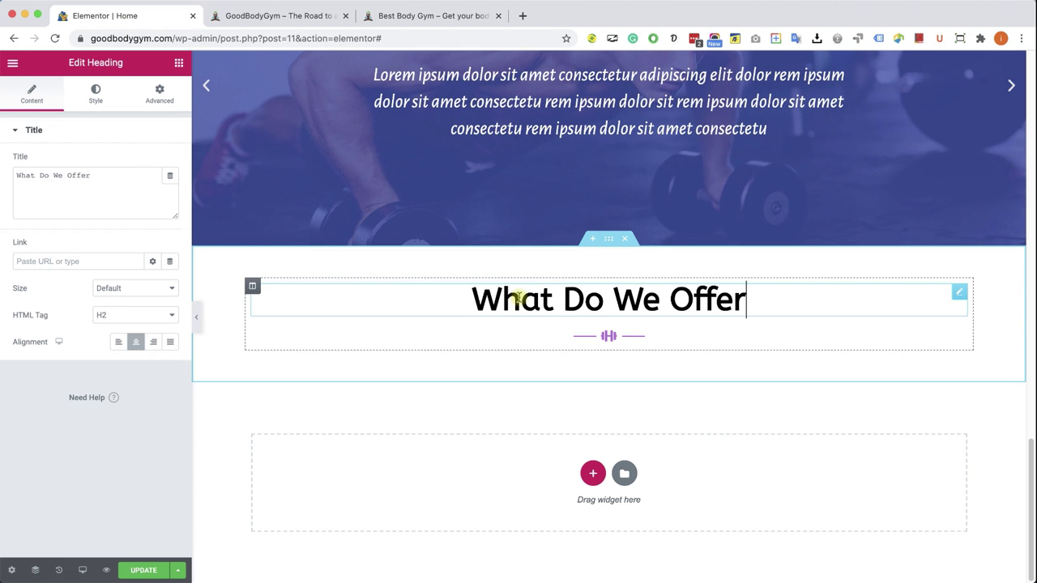
pyautogui.moveTo(115, 172); pyautogui.dragTo(20, 175)
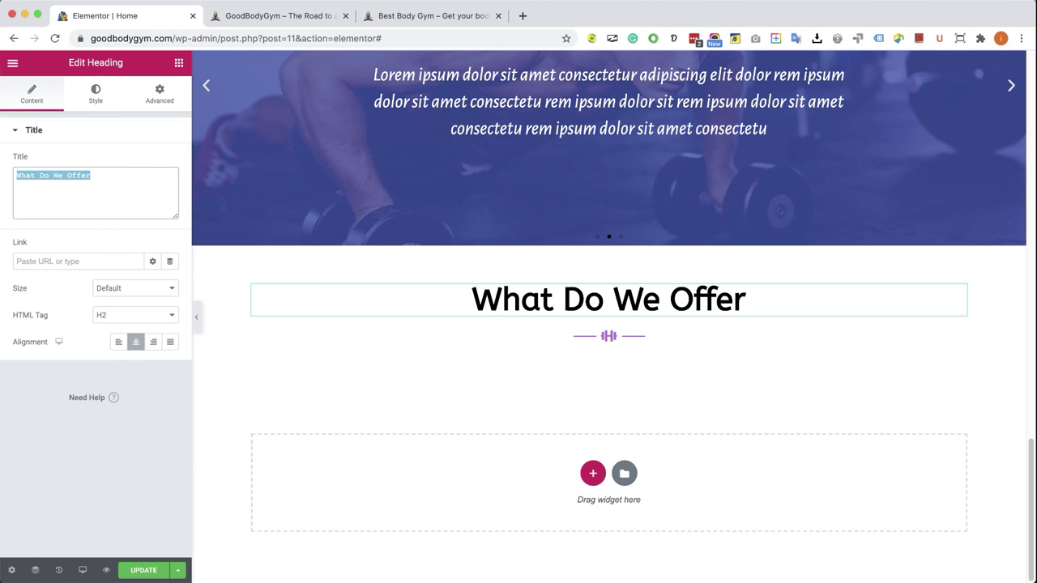
pyautogui.press('super+v')
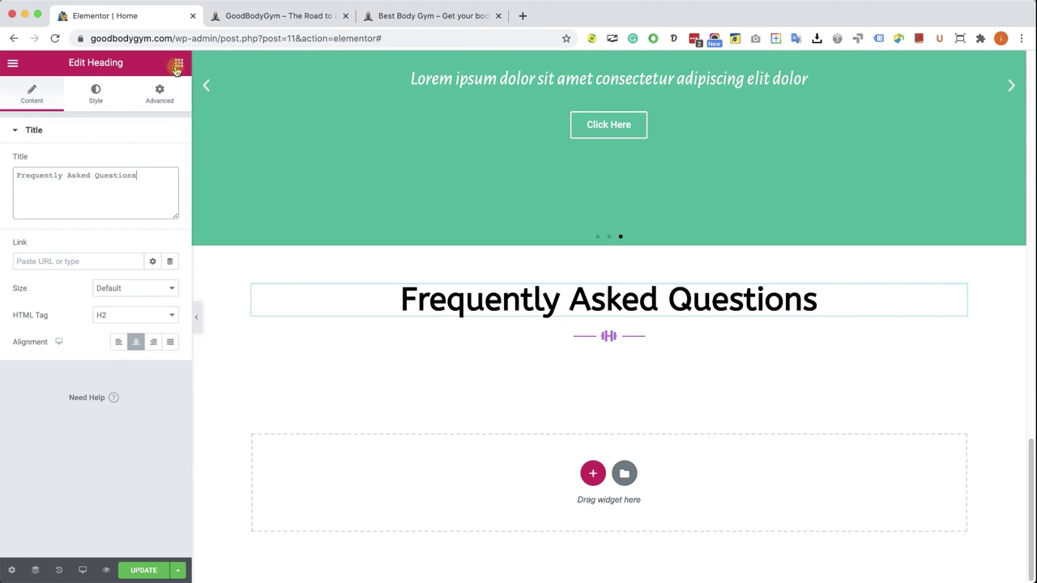
pyautogui.click(178, 62)
pyautogui.moveTo(49, 178); pyautogui.dragTo(600, 342)
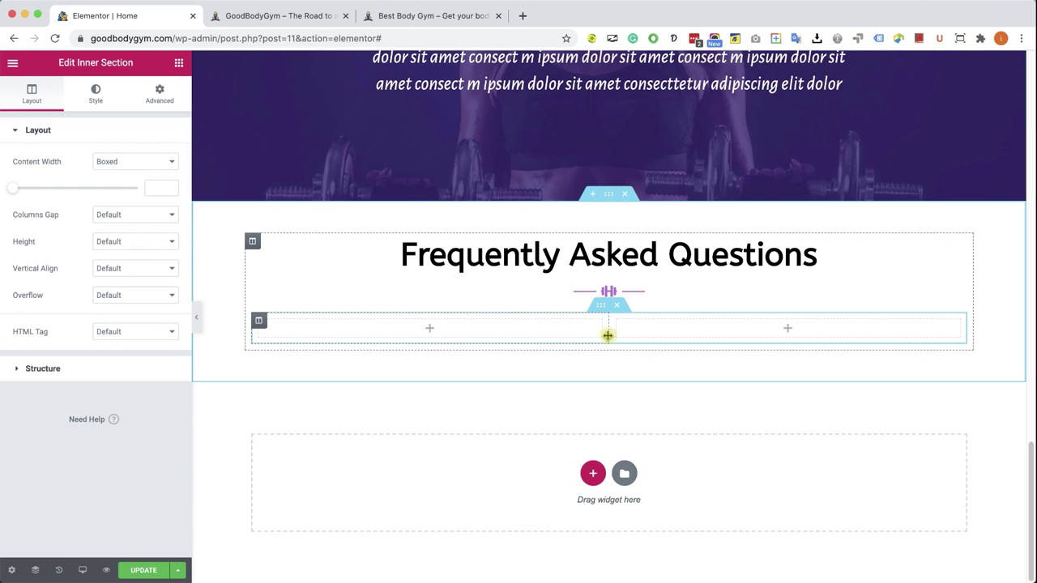
# Step: Search for the Toggle widget and place it in the inner section's left column
pyautogui.click(178, 62)
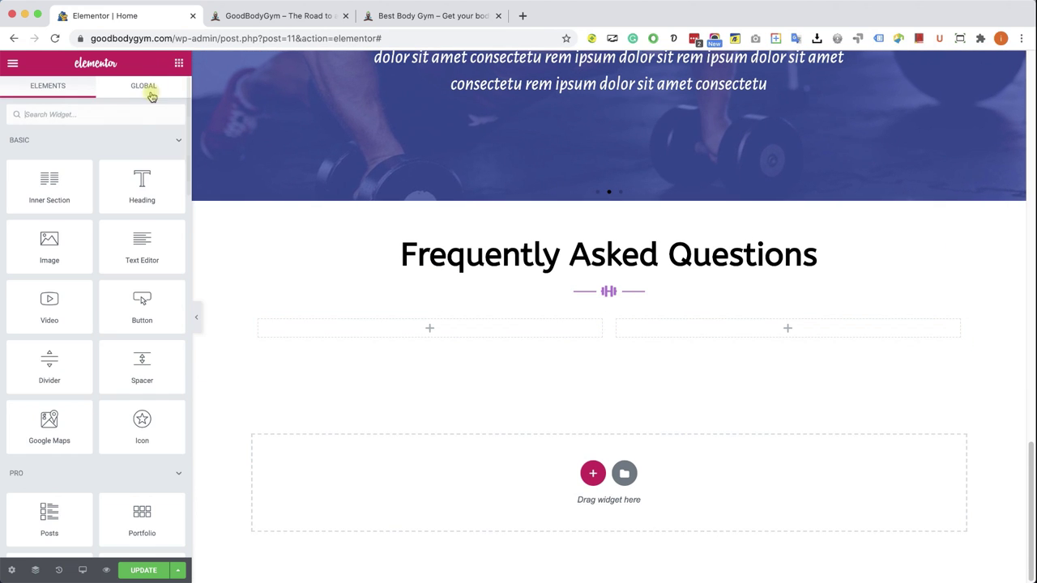
pyautogui.click(124, 118)
pyautogui.write('togg')
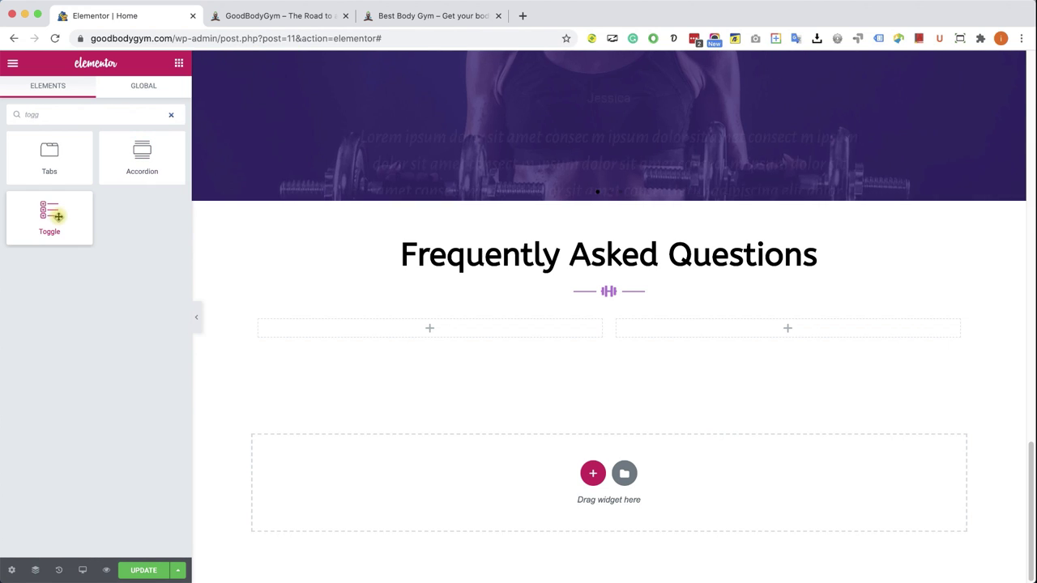
pyautogui.moveTo(50, 215); pyautogui.dragTo(438, 326)
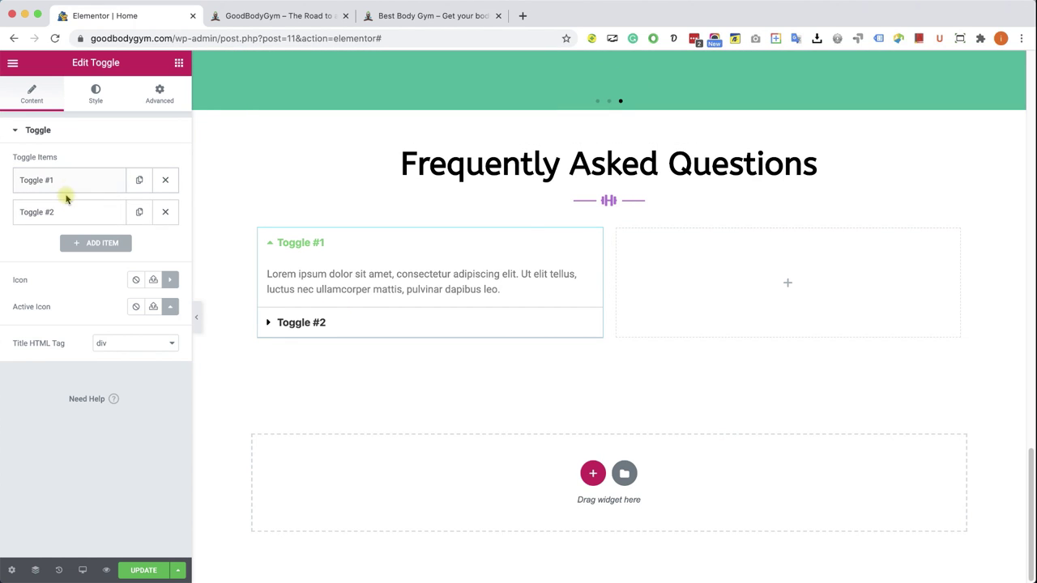
# Step: Add a third and fourth item to the toggle list and test opening them
pyautogui.click(94, 241)
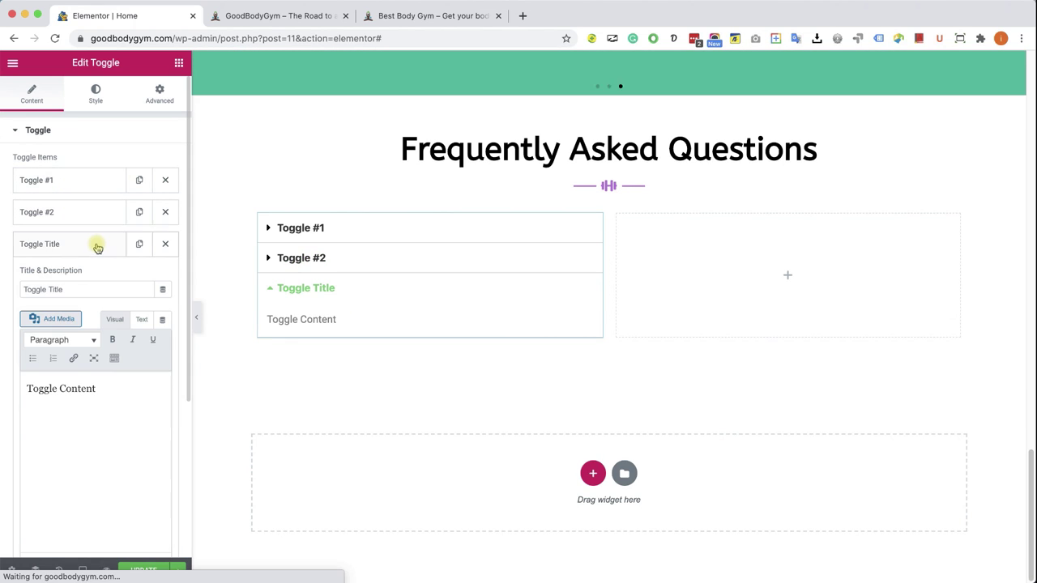
pyautogui.click(94, 244)
pyautogui.click(99, 273)
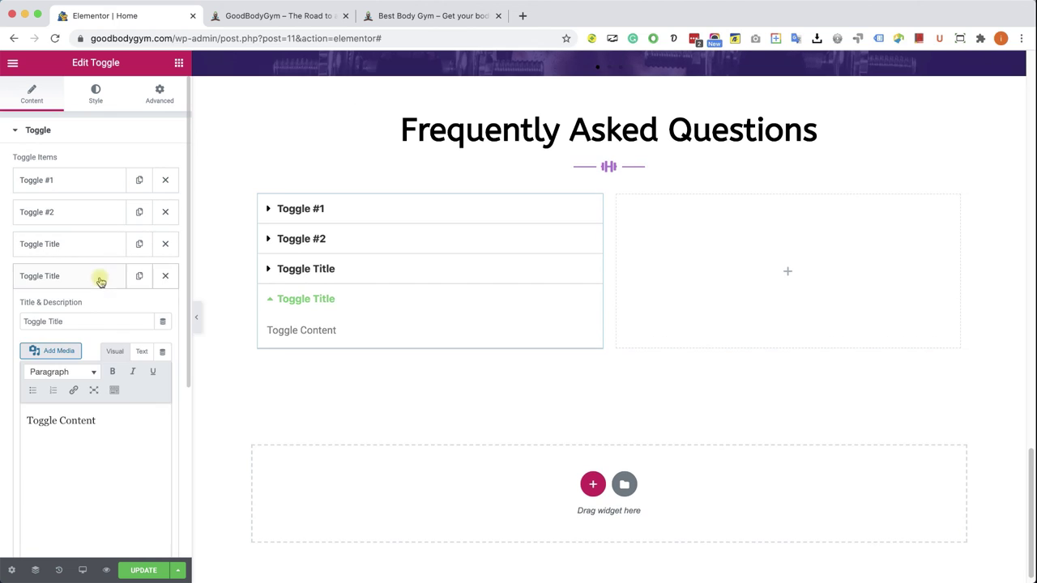
pyautogui.click(92, 278)
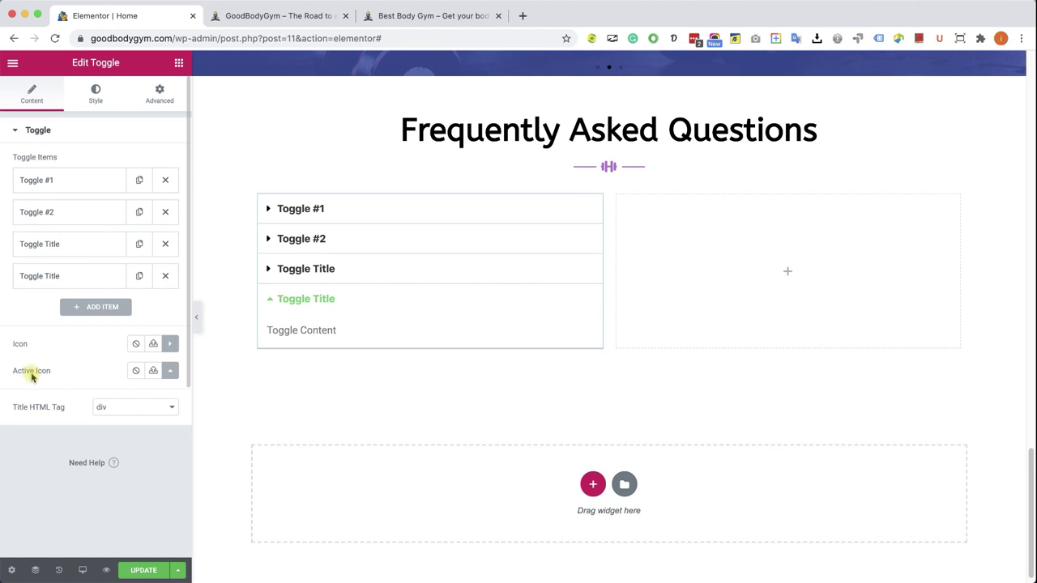
pyautogui.click(298, 269)
pyautogui.click(316, 240)
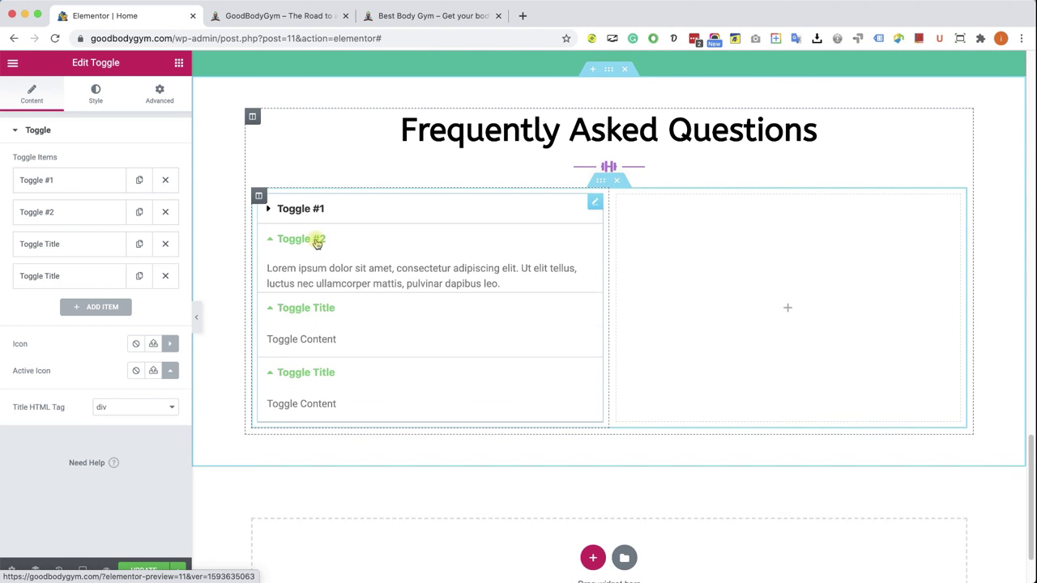
pyautogui.click(317, 239)
pyautogui.click(307, 271)
pyautogui.click(307, 301)
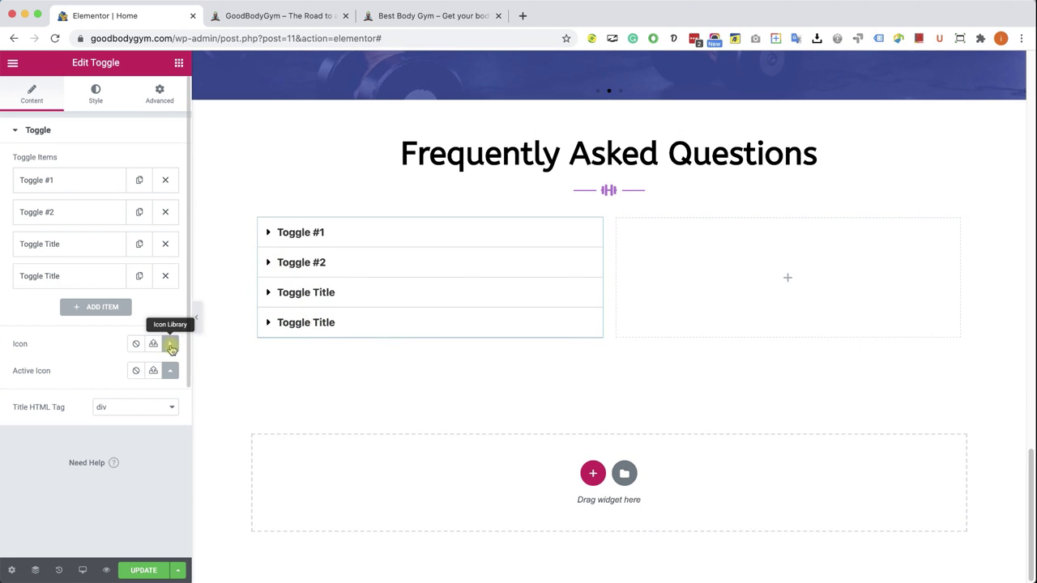
pyautogui.click(313, 292)
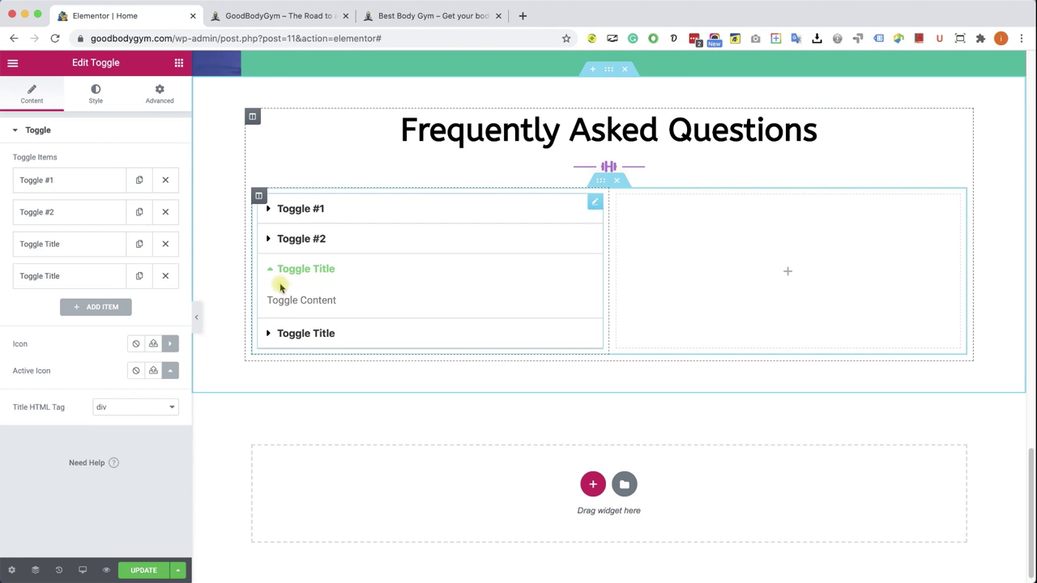
# Step: Set the toggle's Active Icon to Caret up from the icon library
pyautogui.click(174, 371)
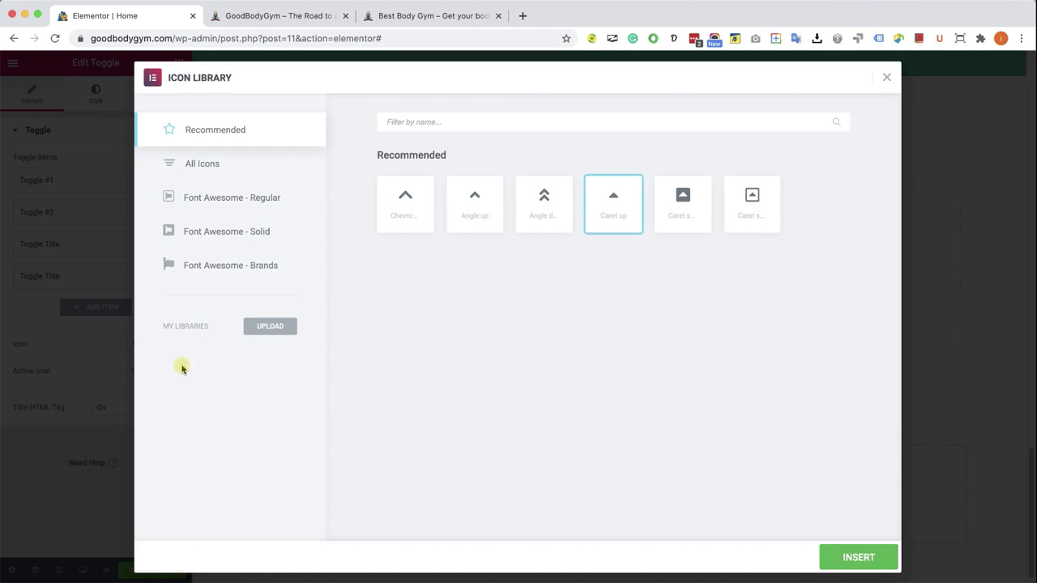
pyautogui.click(222, 170)
pyautogui.click(672, 217)
pyautogui.click(853, 558)
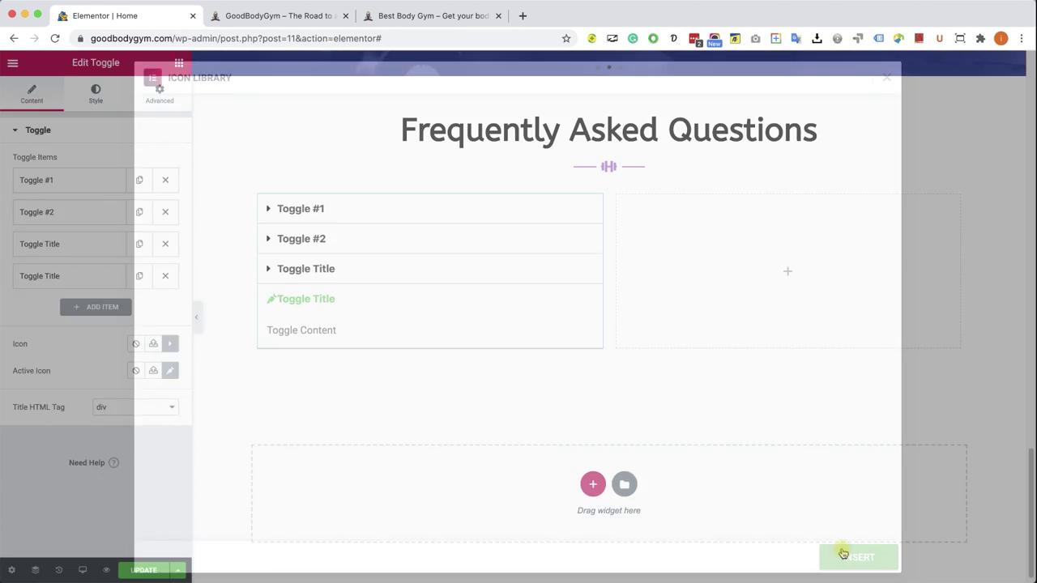
pyautogui.click(281, 298)
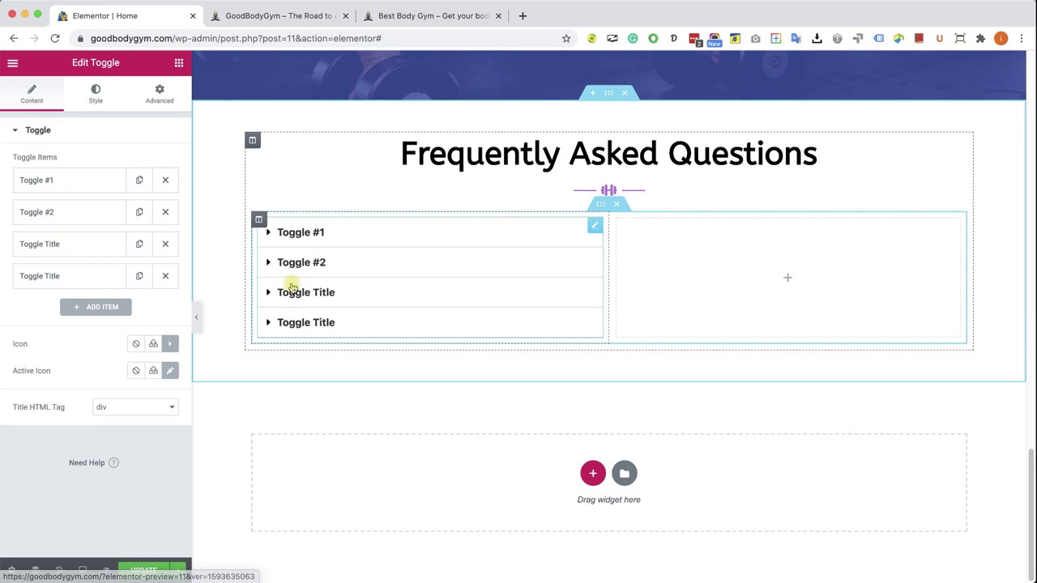
pyautogui.click(284, 271)
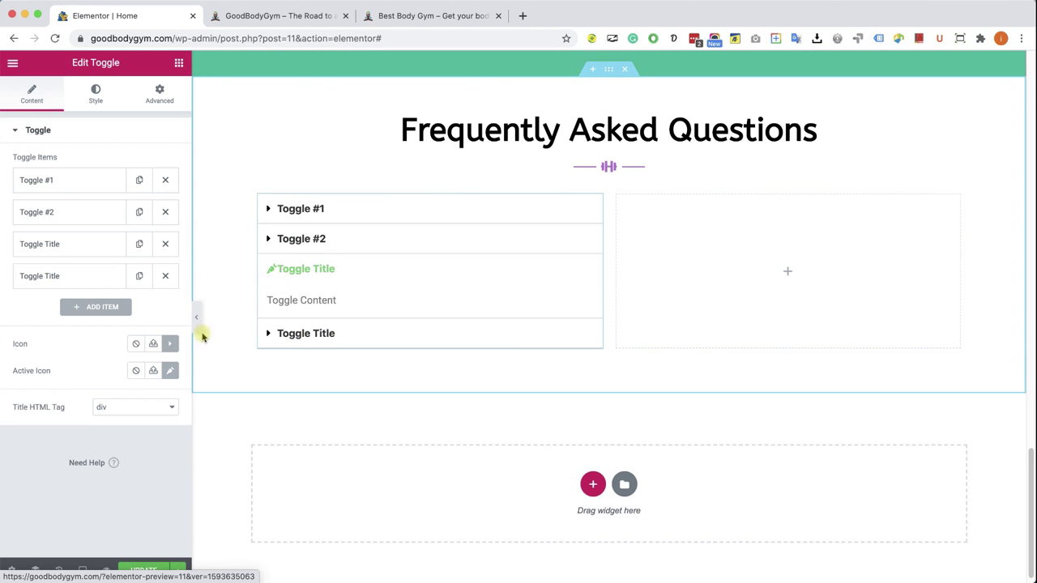
pyautogui.click(169, 371)
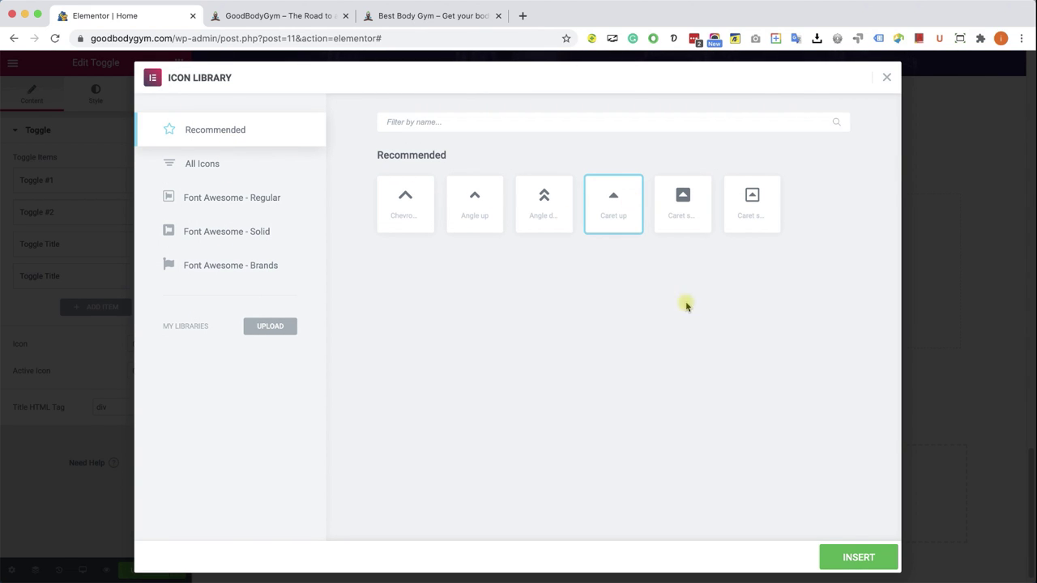
pyautogui.click(859, 557)
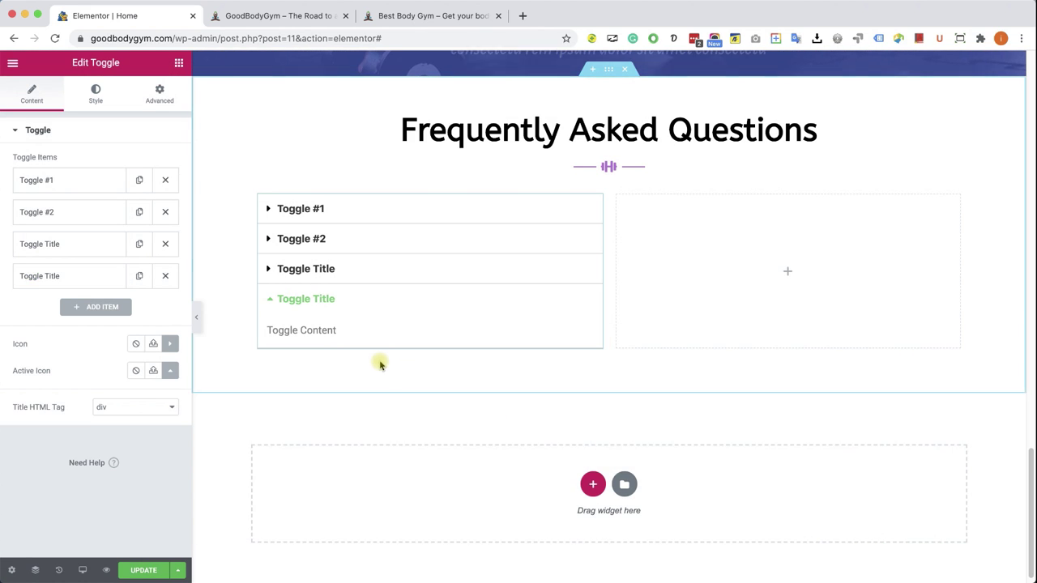
pyautogui.click(328, 301)
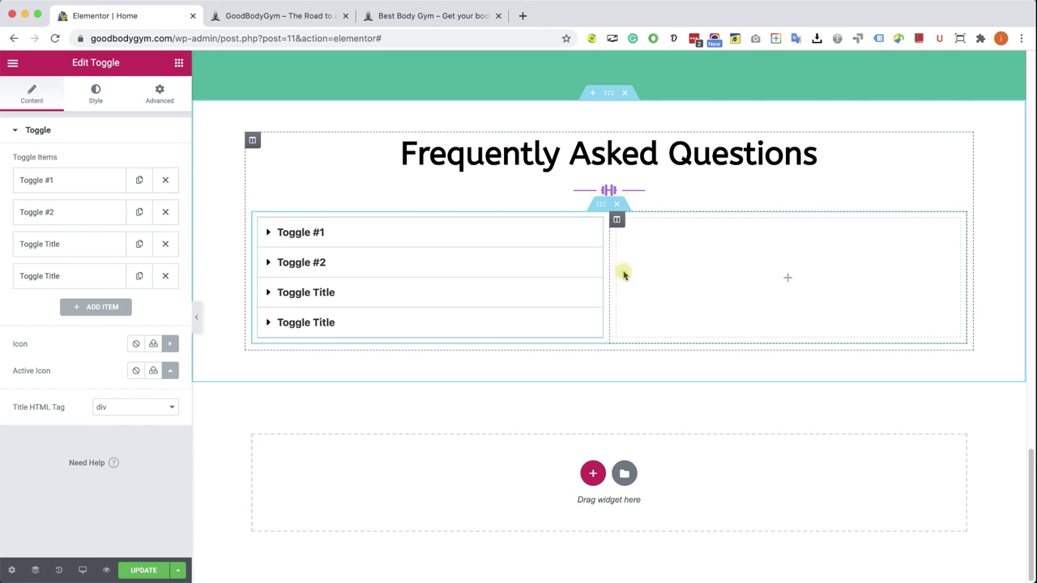
# Step: Rename the first toggle item's title to 'Question Number 1'
pyautogui.click(59, 183)
pyautogui.tripleClick(56, 224)
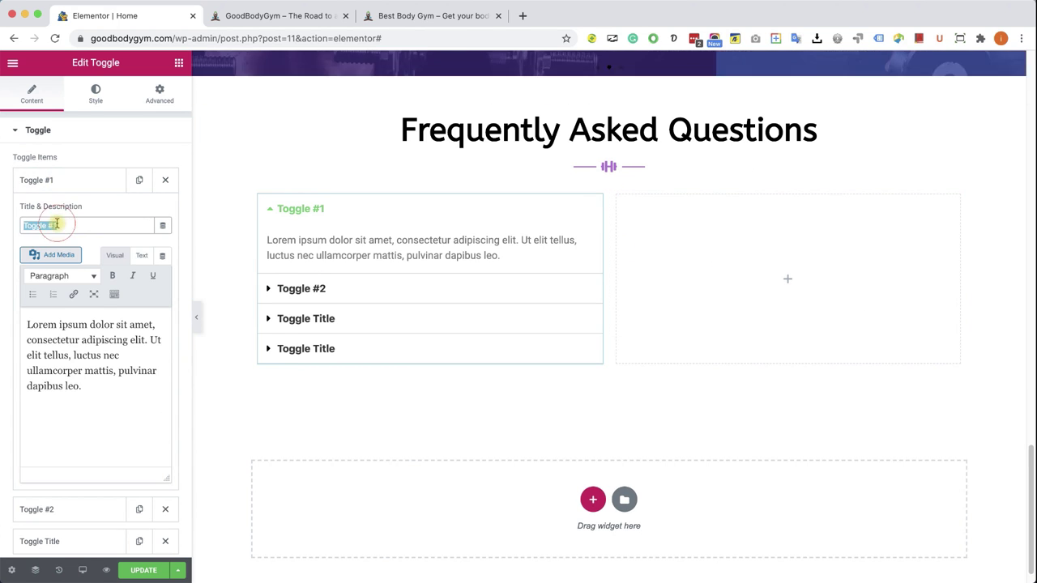
pyautogui.write('Questi')
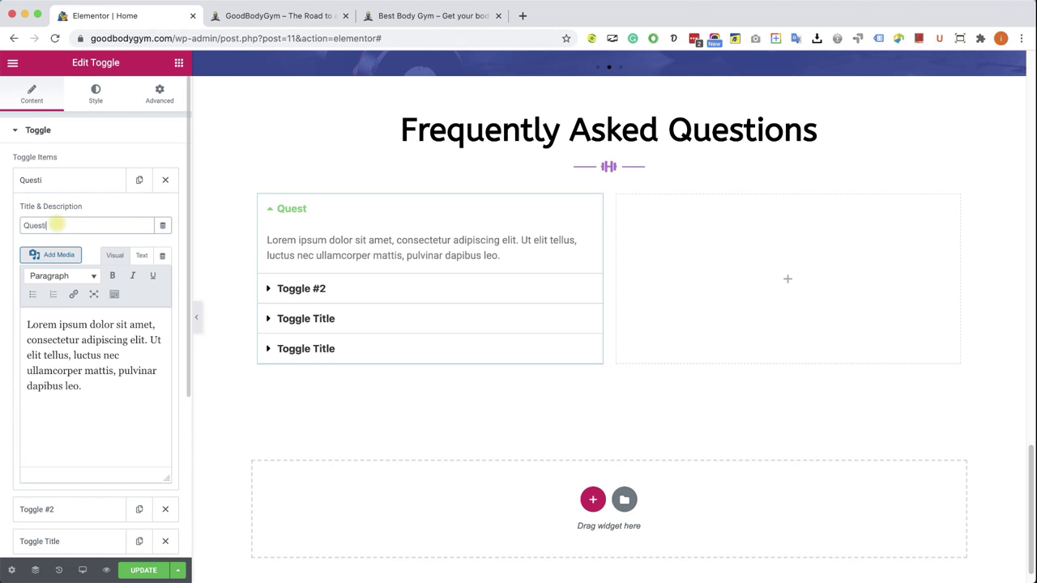
pyautogui.write('on Number 1')
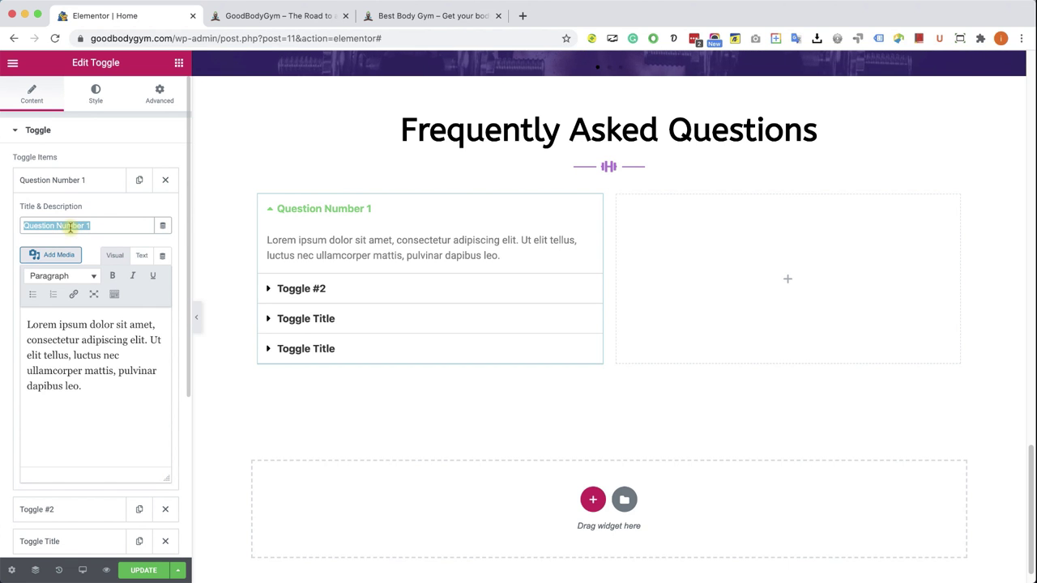
pyautogui.click(81, 181)
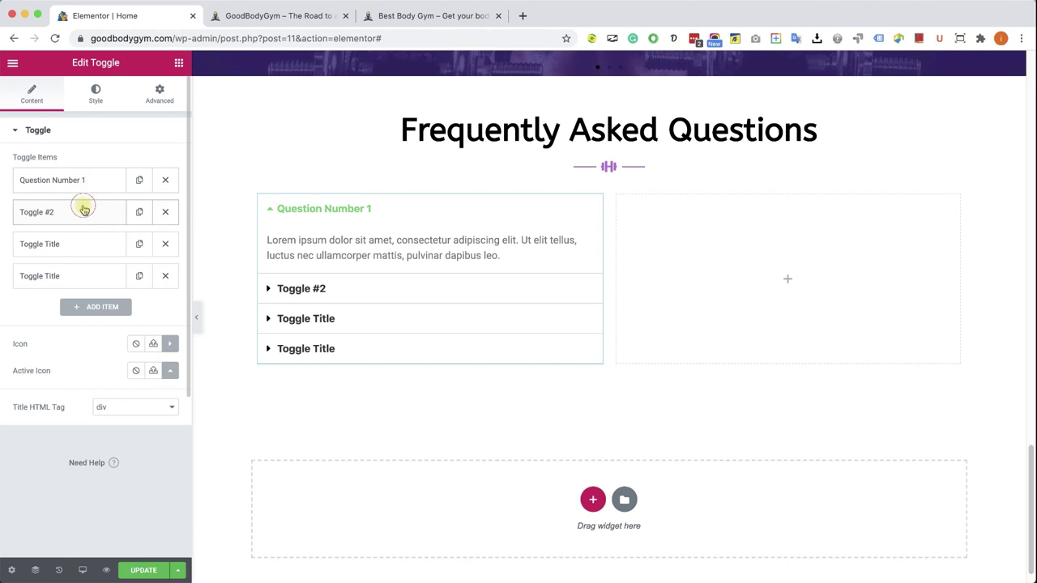
# Step: Paste 'Question Number 1' as the title of the second, third and fourth toggle items
pyautogui.click(81, 209)
pyautogui.write('Question Number 1')
pyautogui.click(81, 213)
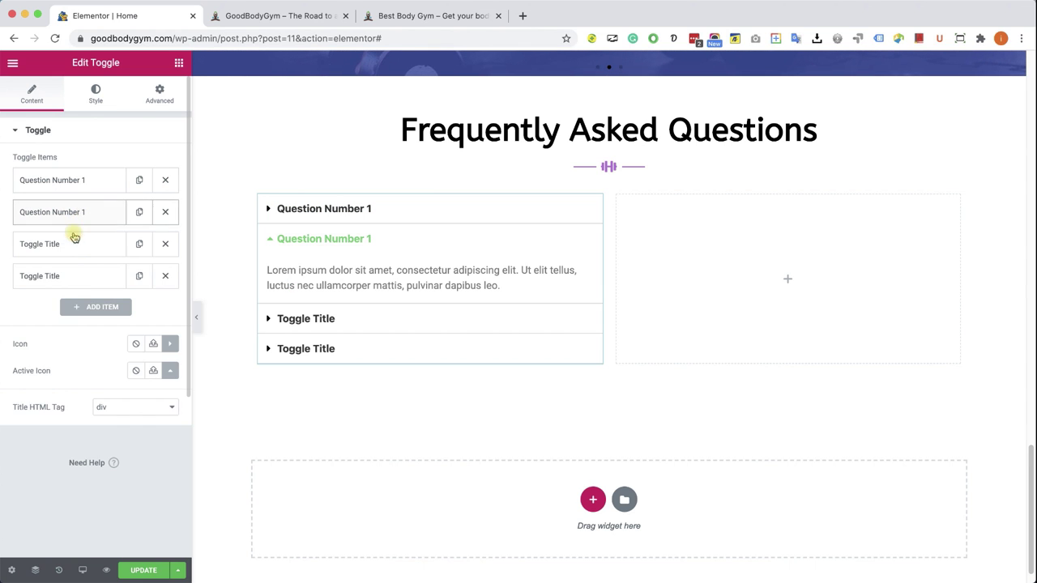
pyautogui.click(72, 244)
pyautogui.write('Question Number 1')
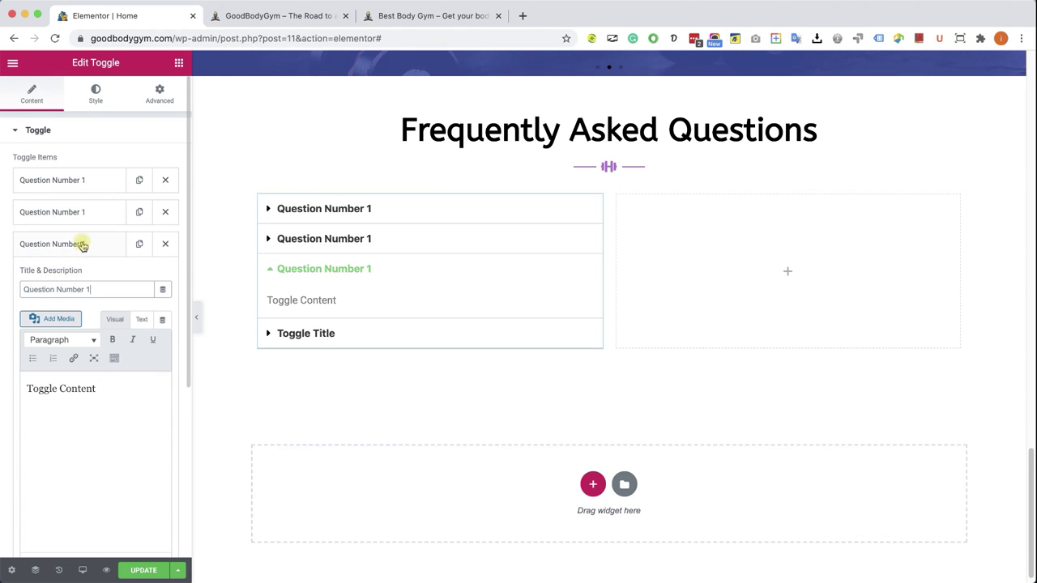
pyautogui.click(79, 244)
pyautogui.click(74, 275)
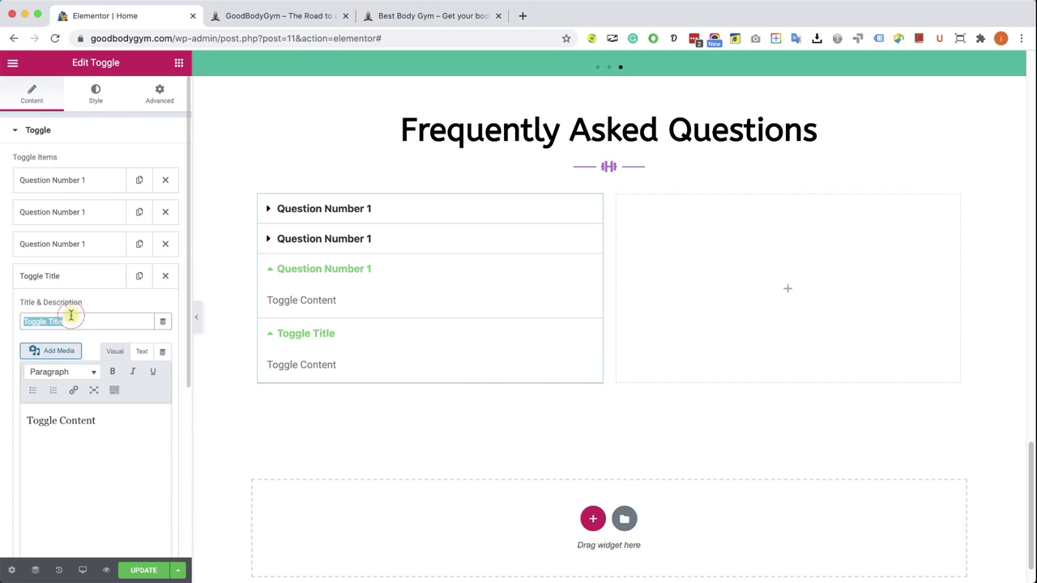
pyautogui.write('Question Number 1')
pyautogui.click(79, 275)
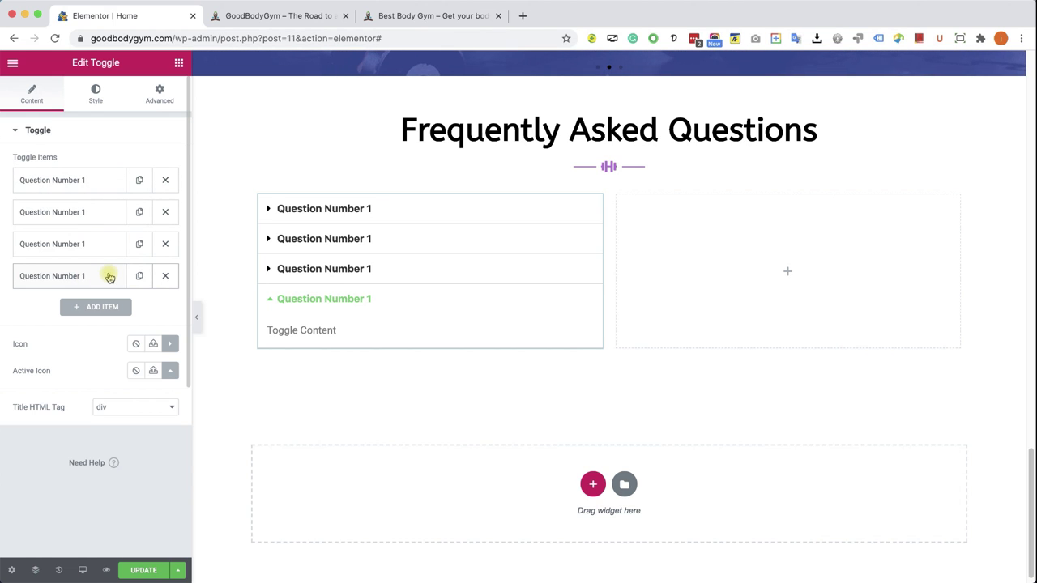
# Step: Review the third item's placeholder content, collapse the open questions, and show the toggle's Style settings
pyautogui.click(101, 244)
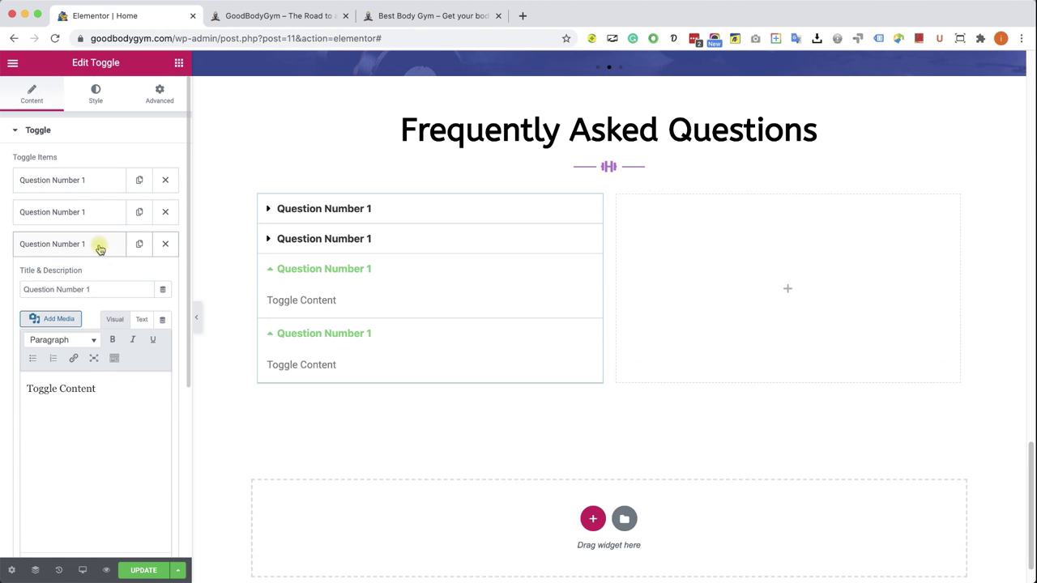
pyautogui.tripleClick(85, 390)
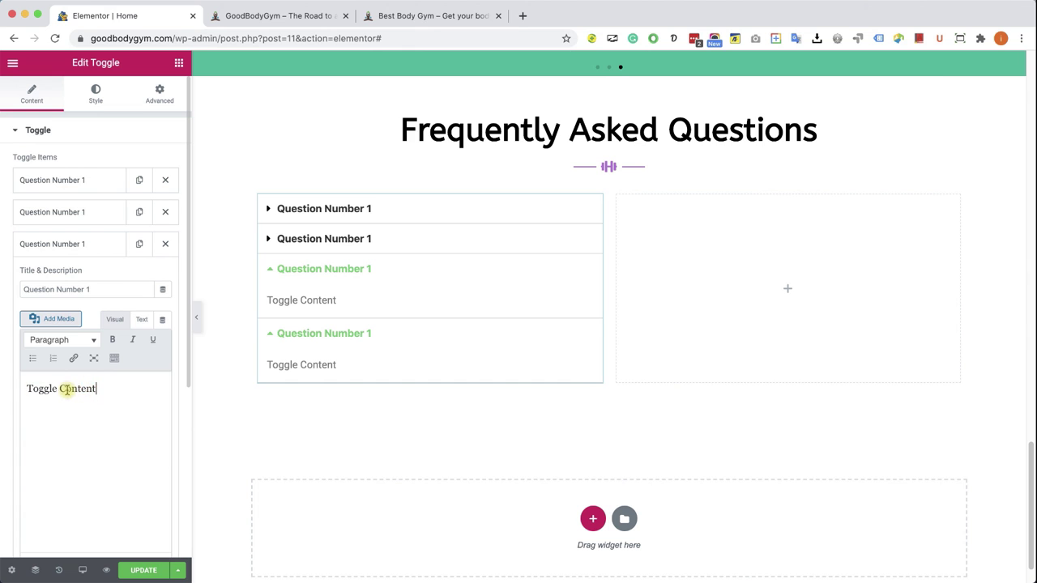
pyautogui.click(76, 252)
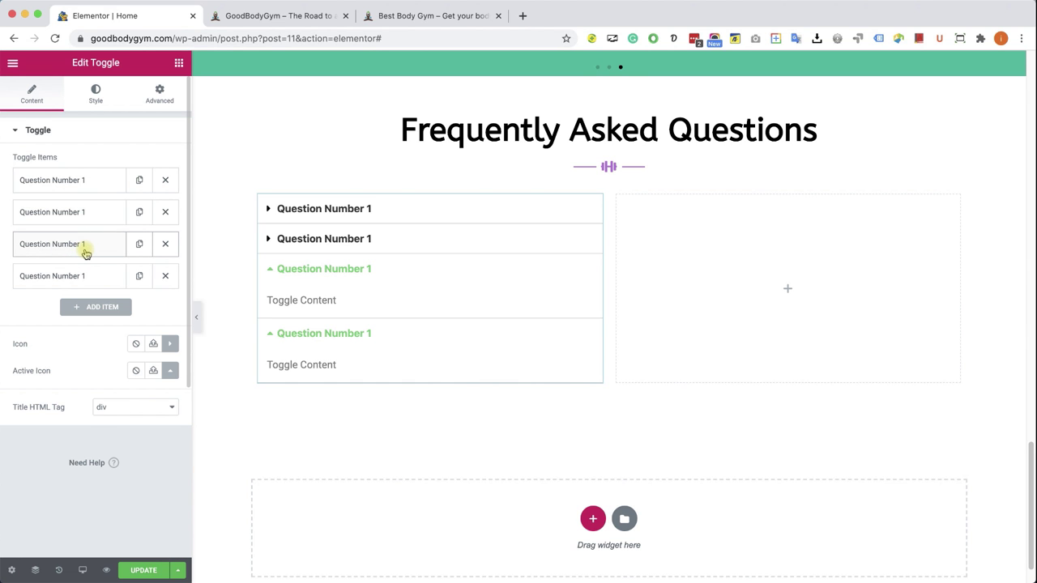
pyautogui.click(313, 270)
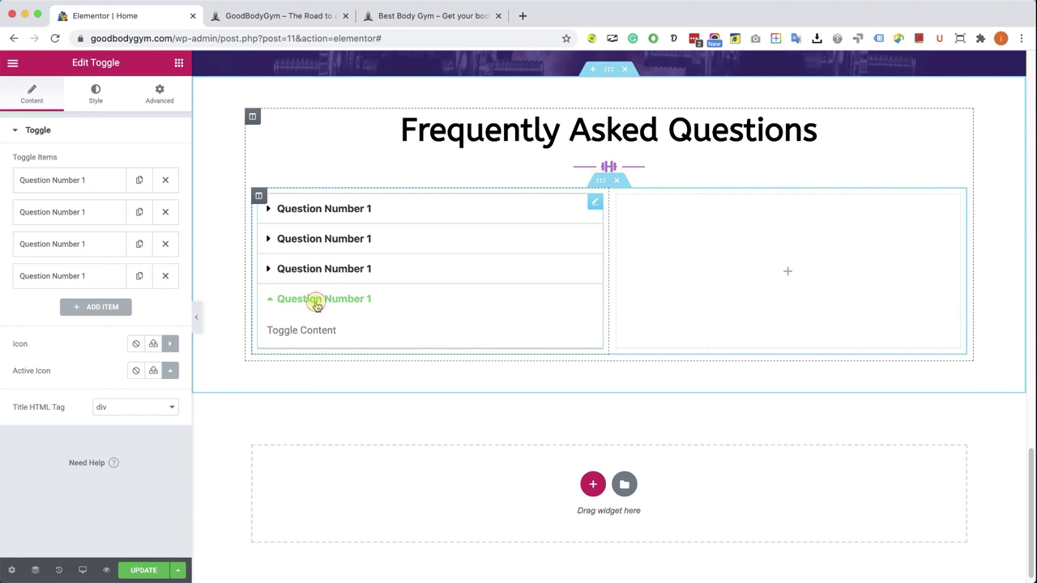
pyautogui.click(315, 301)
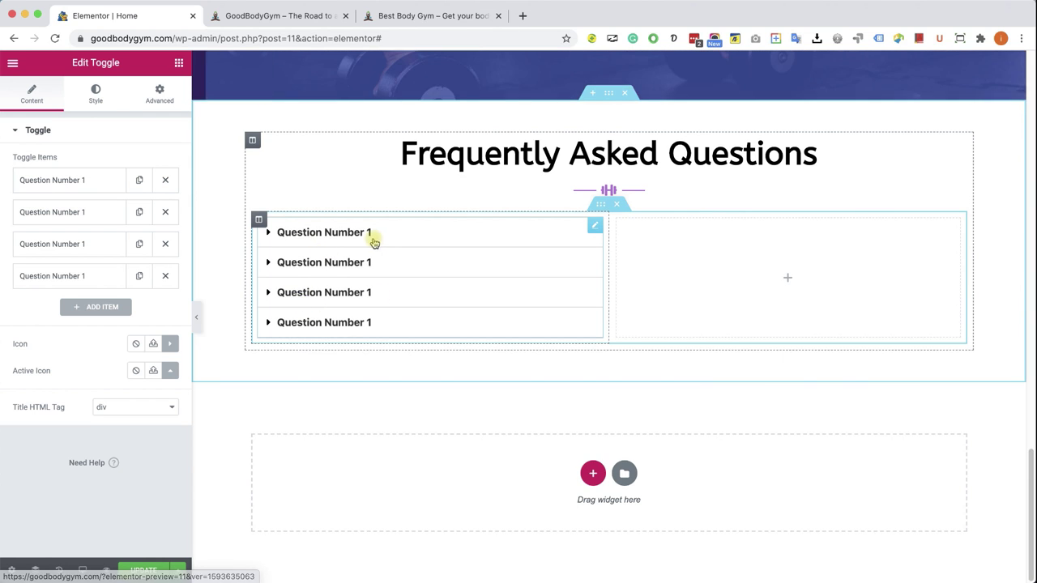
pyautogui.click(91, 93)
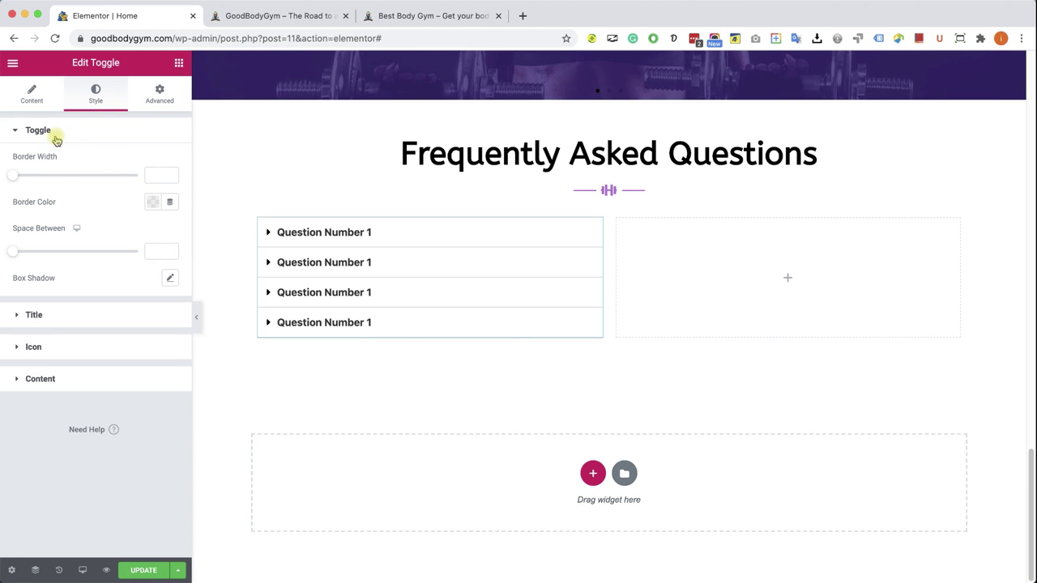
# Step: Give the FAQ question titles a dark purple (#3D2979) background
pyautogui.click(56, 139)
pyautogui.click(50, 162)
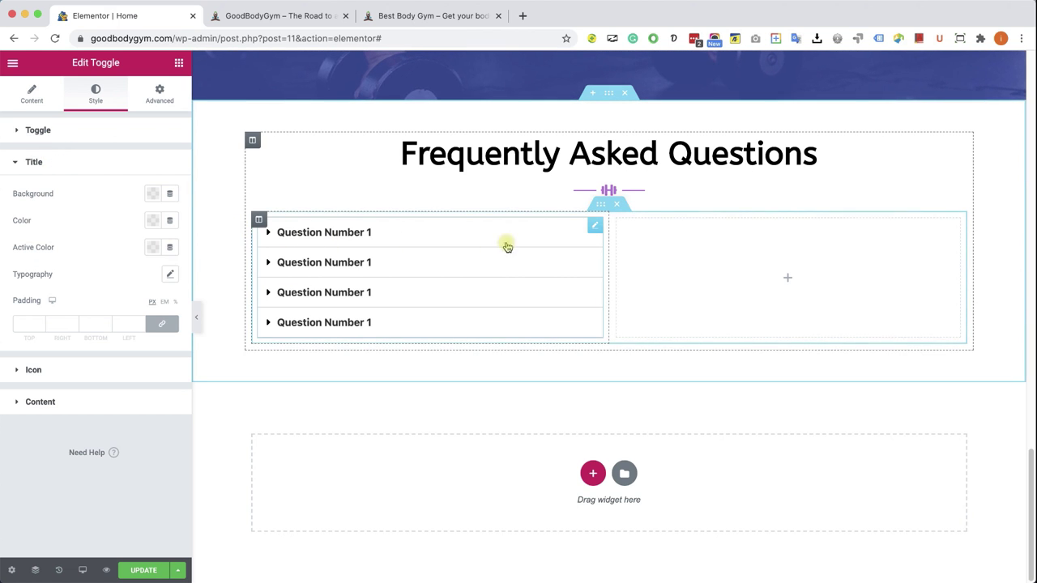
pyautogui.click(151, 196)
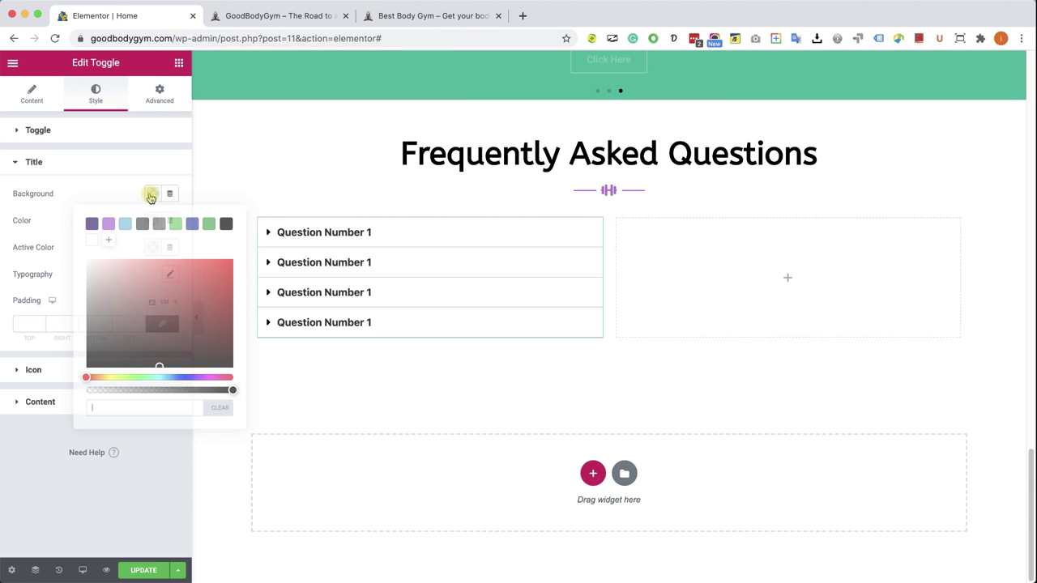
pyautogui.click(91, 223)
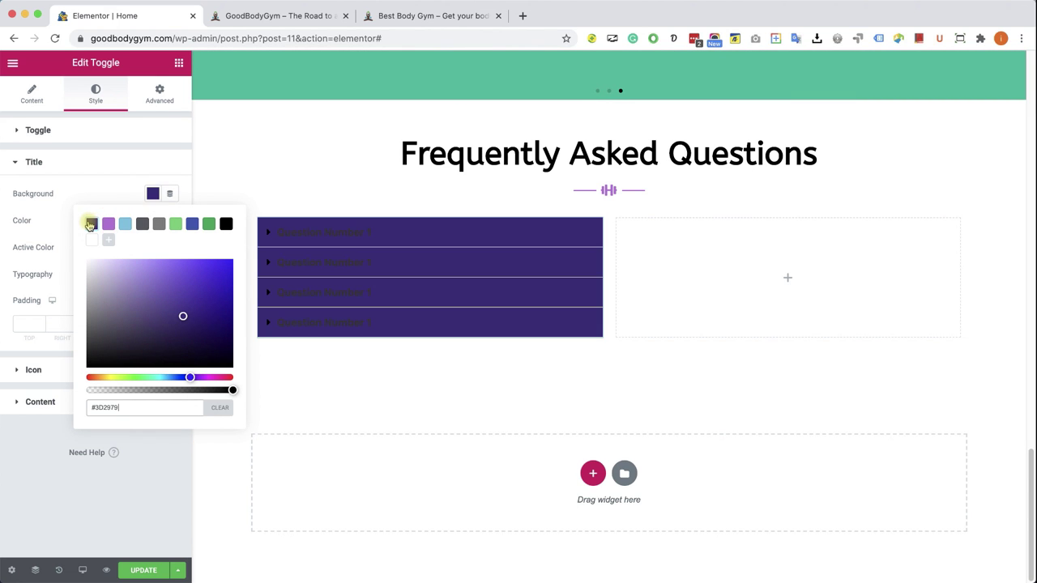
pyautogui.click(150, 195)
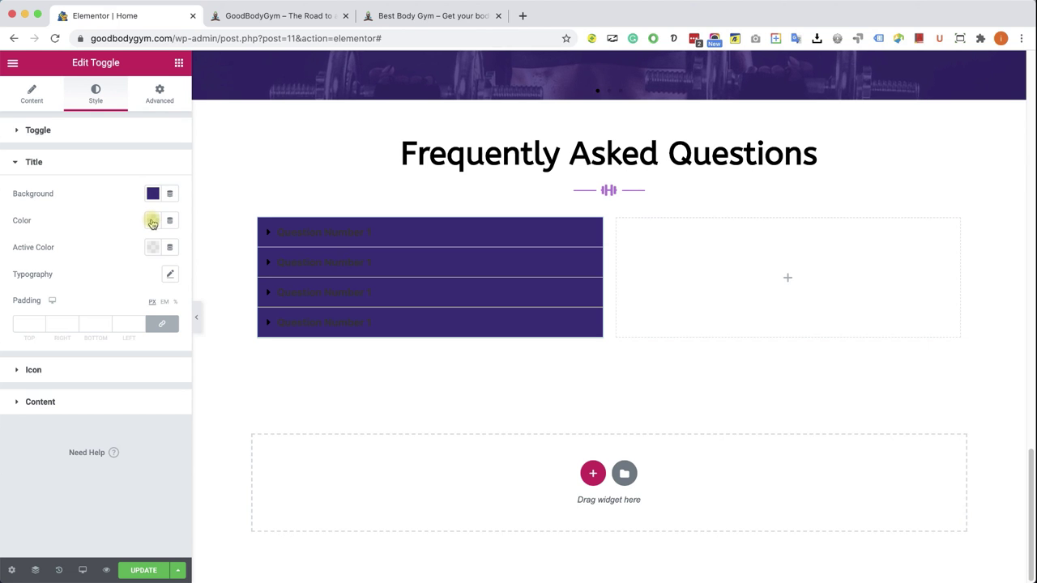
# Step: Set the title colour to white (#FFFFFF) and check the toggle in a full-width preview
pyautogui.click(152, 222)
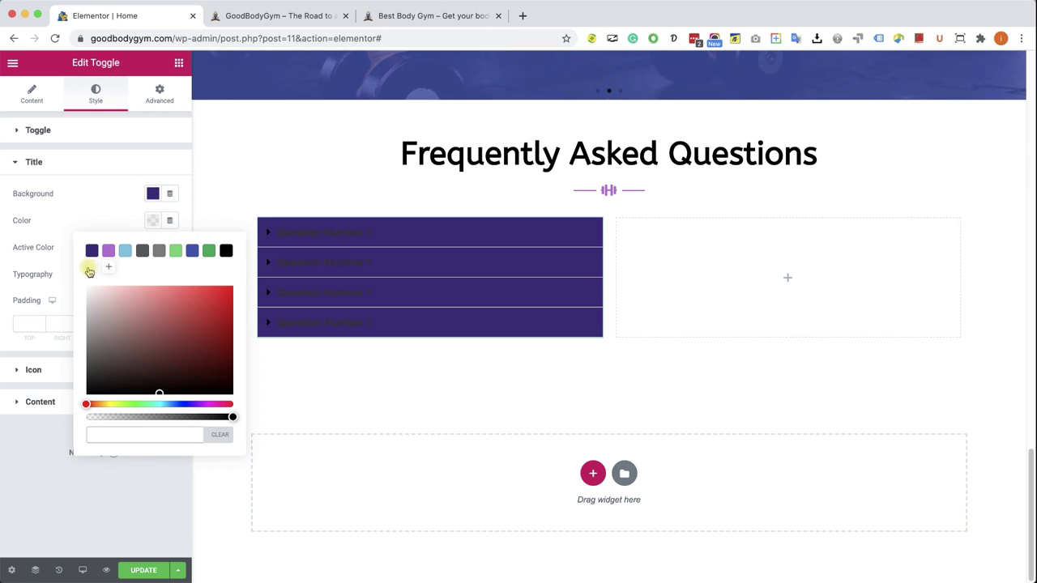
pyautogui.click(150, 222)
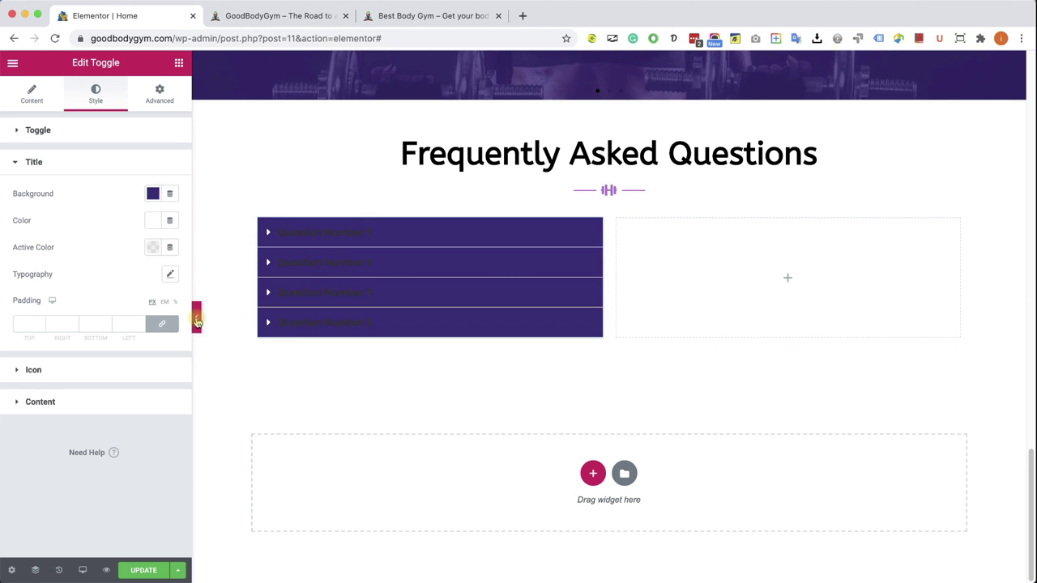
pyautogui.click(196, 316)
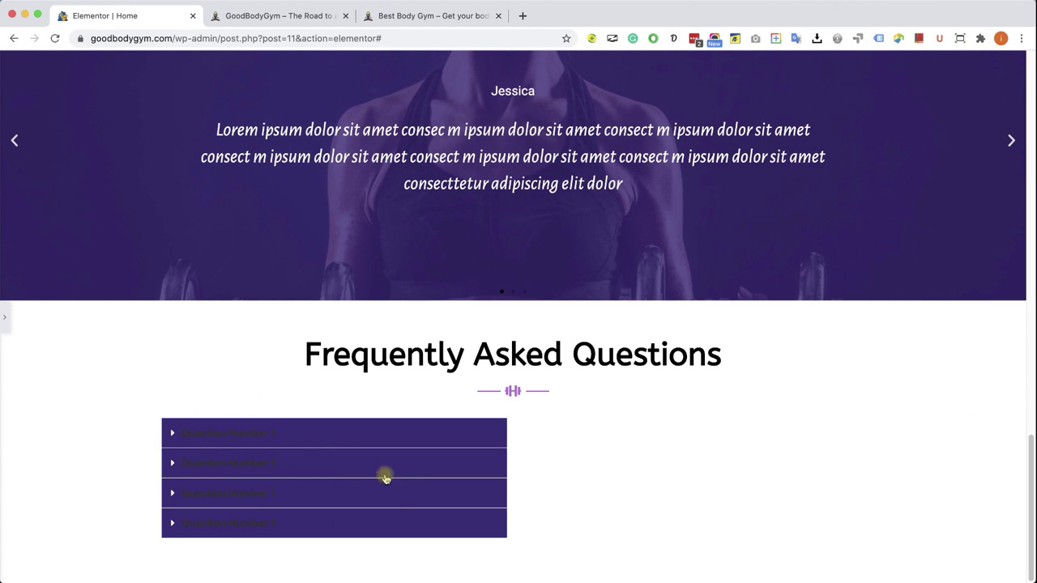
pyautogui.click(6, 318)
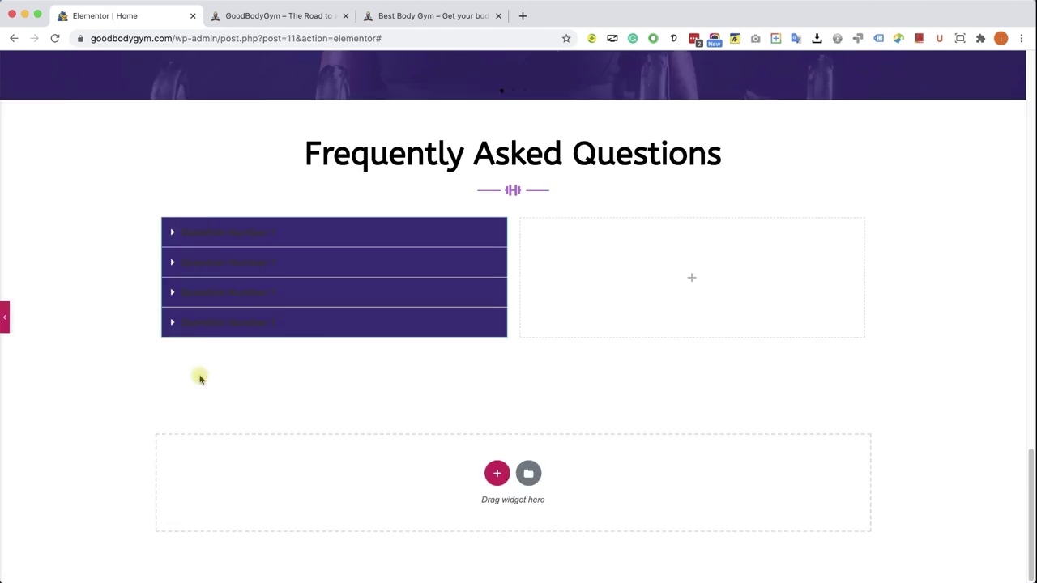
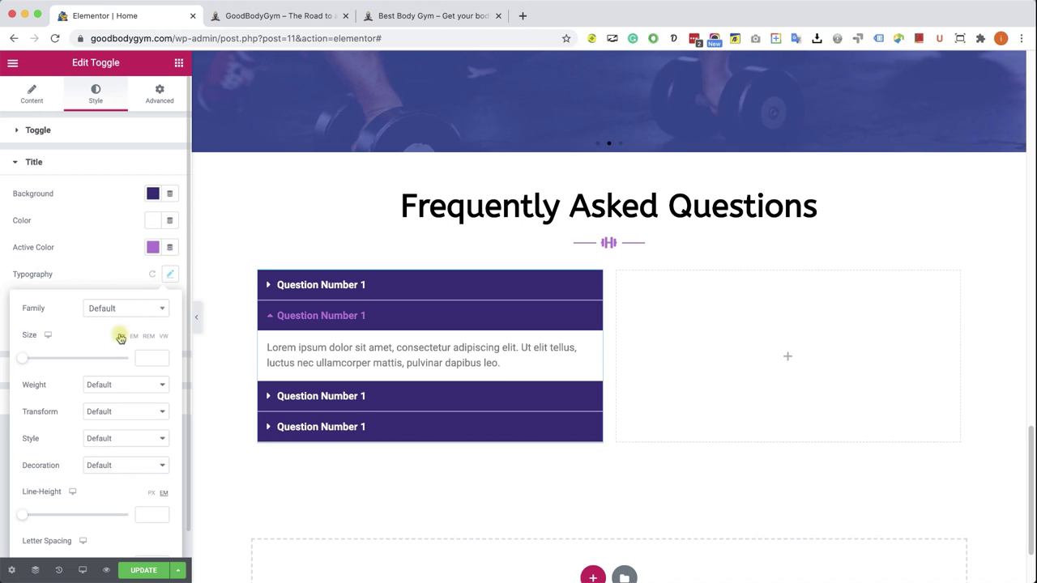
# Step: Give the FAQ answers a purple #B971D7 background and white #FFFFFF text
pyautogui.click(169, 276)
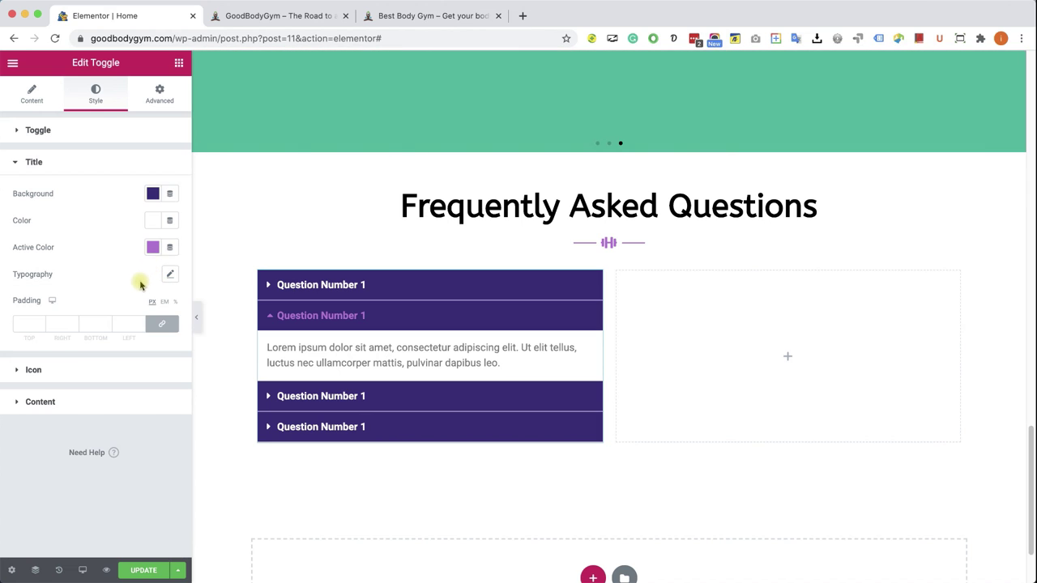
pyautogui.click(94, 166)
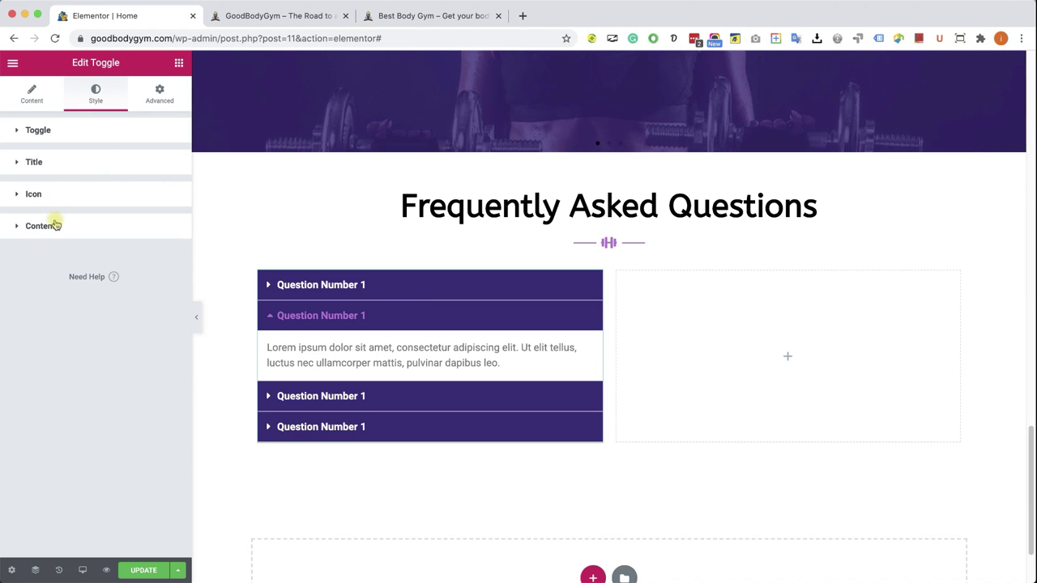
pyautogui.click(55, 226)
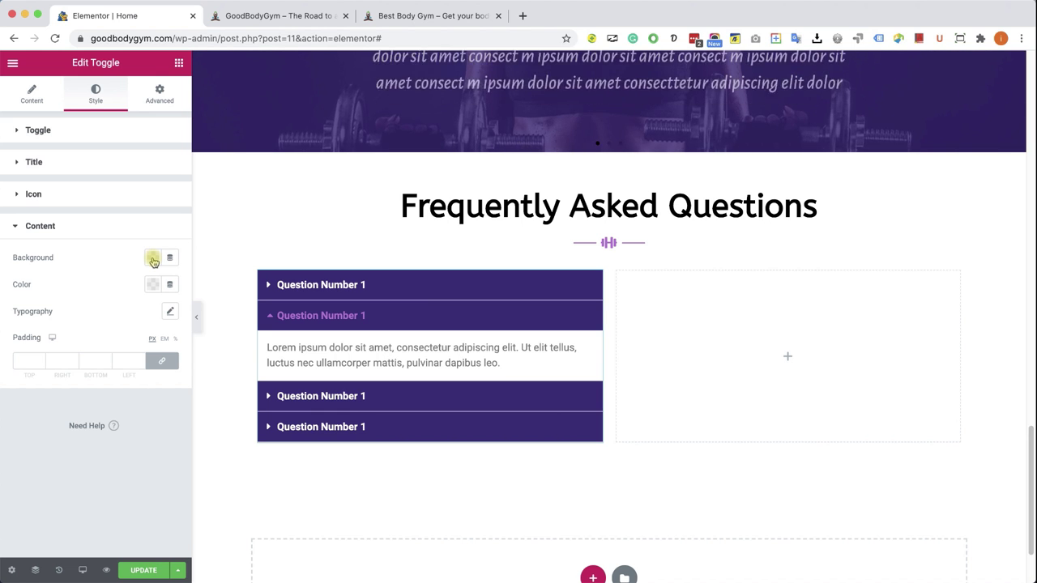
pyautogui.click(153, 259)
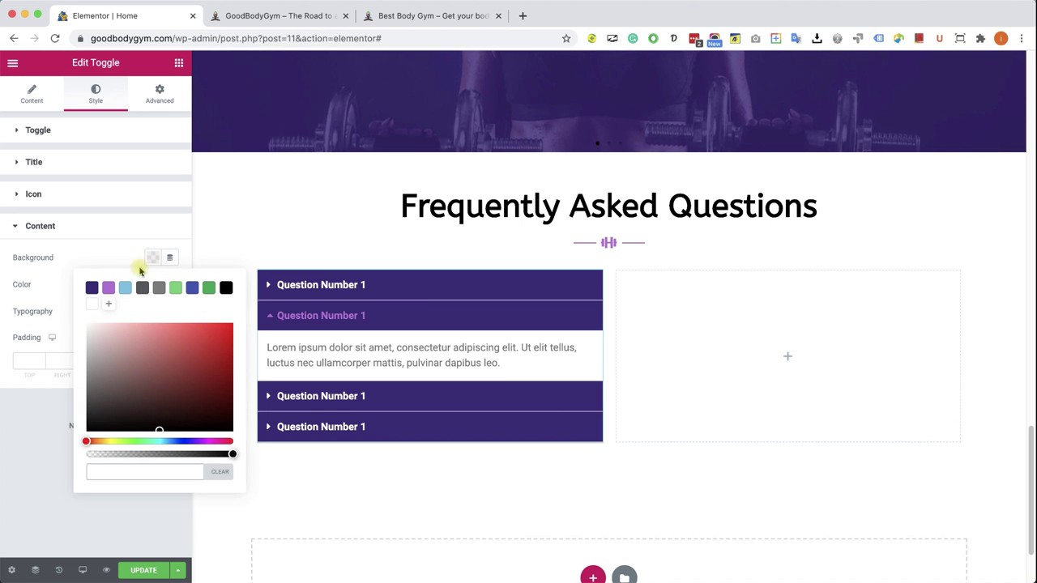
pyautogui.click(112, 289)
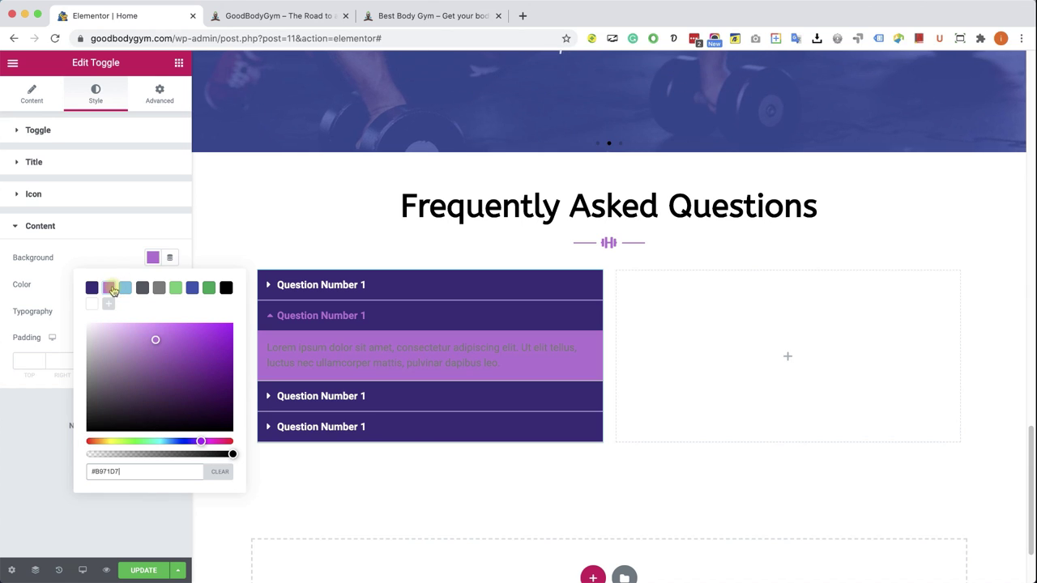
pyautogui.click(152, 259)
pyautogui.click(151, 286)
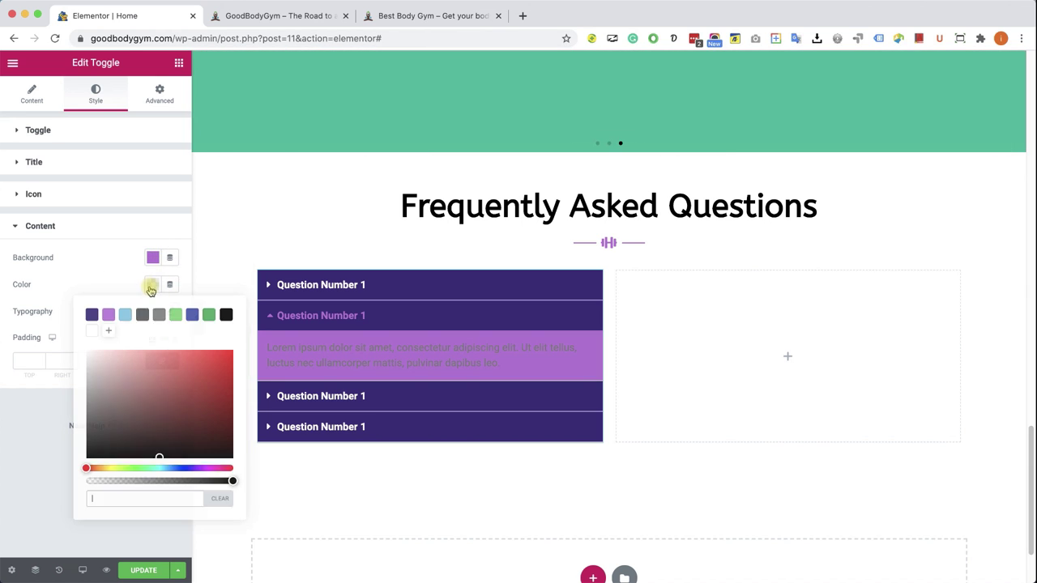
pyautogui.click(92, 336)
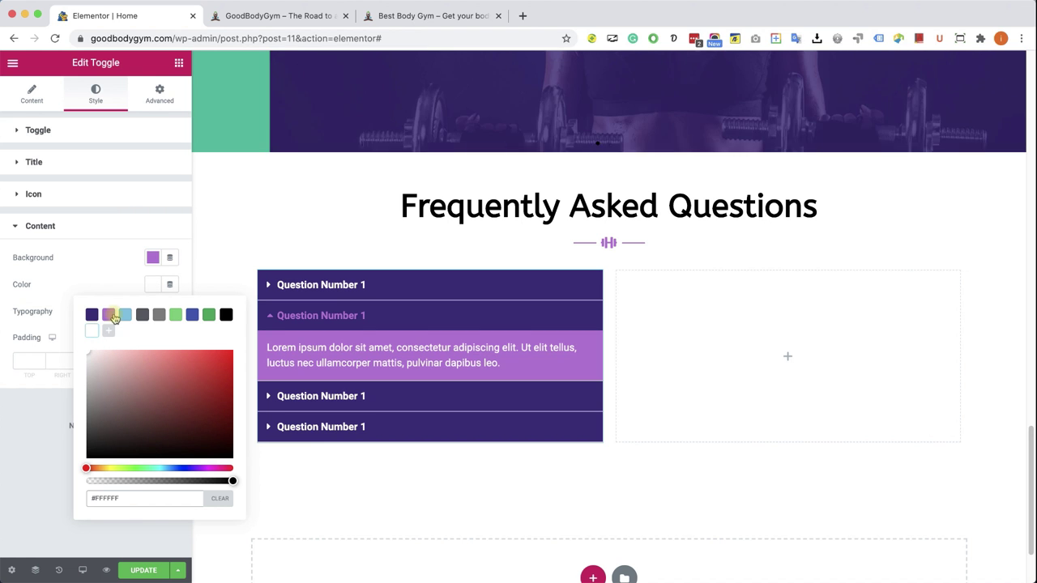
pyautogui.click(154, 284)
# Step: Set the answer typography to size 18 with a 1.6 line height
pyautogui.click(170, 311)
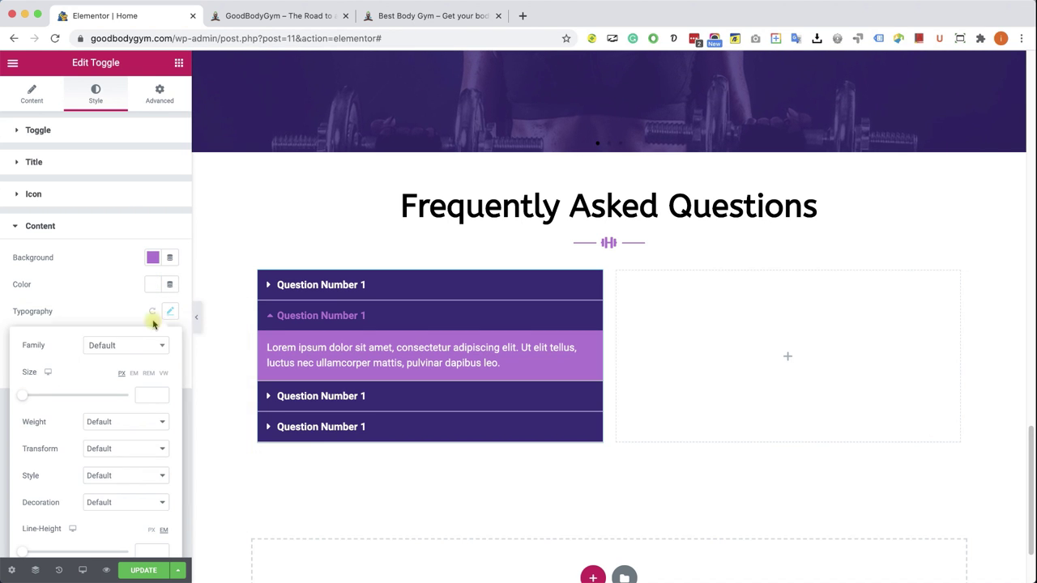
pyautogui.moveTo(22, 396); pyautogui.dragTo(30, 396)
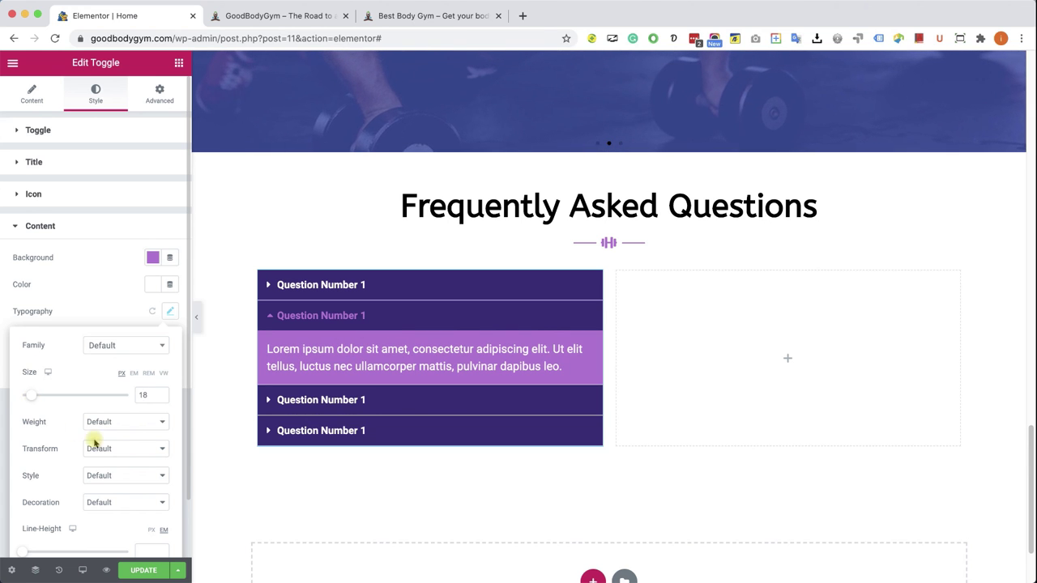
pyautogui.scroll(-1, 51, 509)
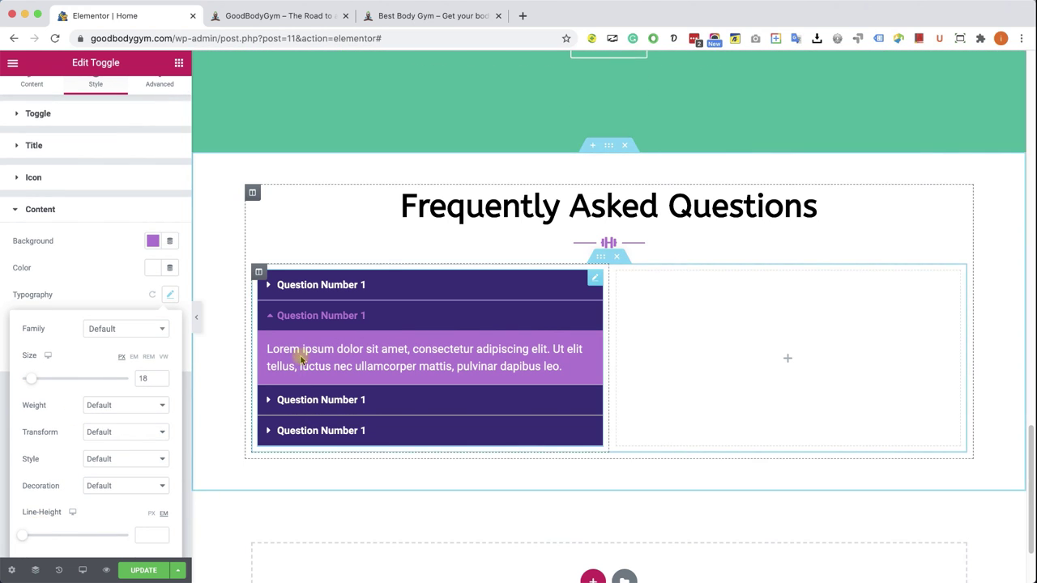
pyautogui.moveTo(22, 539); pyautogui.dragTo(38, 540)
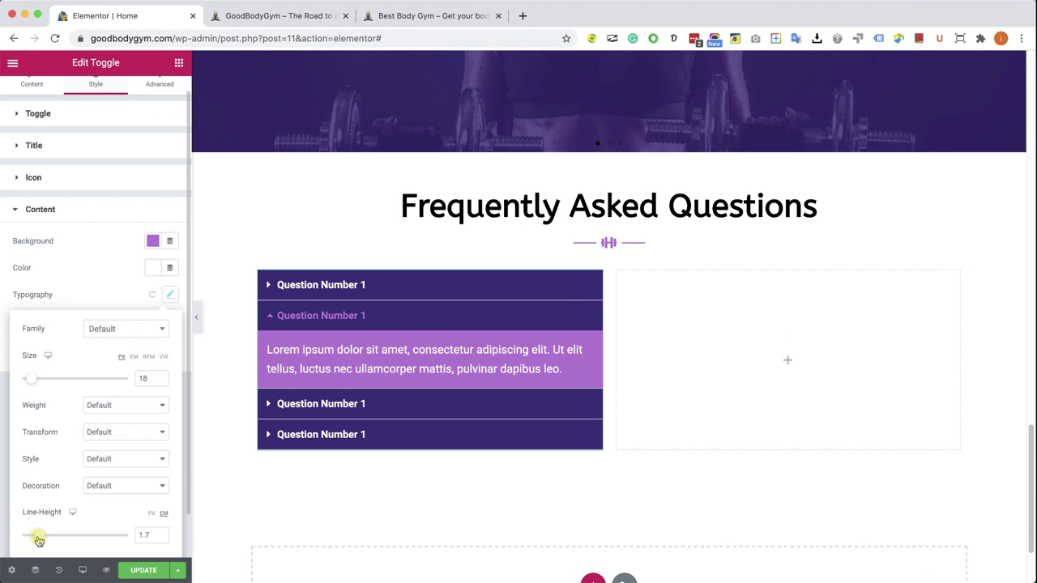
pyautogui.click(160, 540)
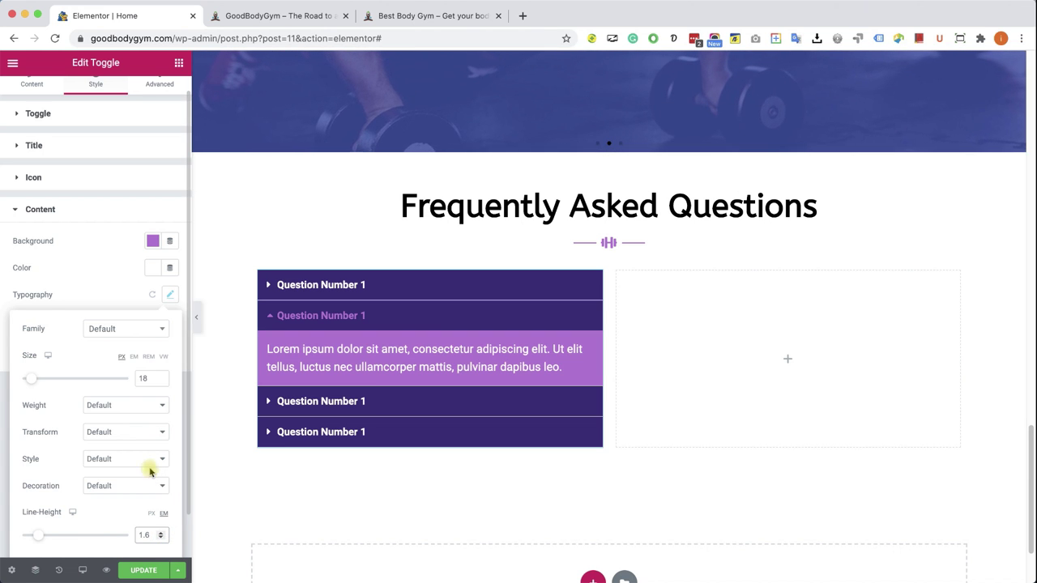
pyautogui.click(85, 209)
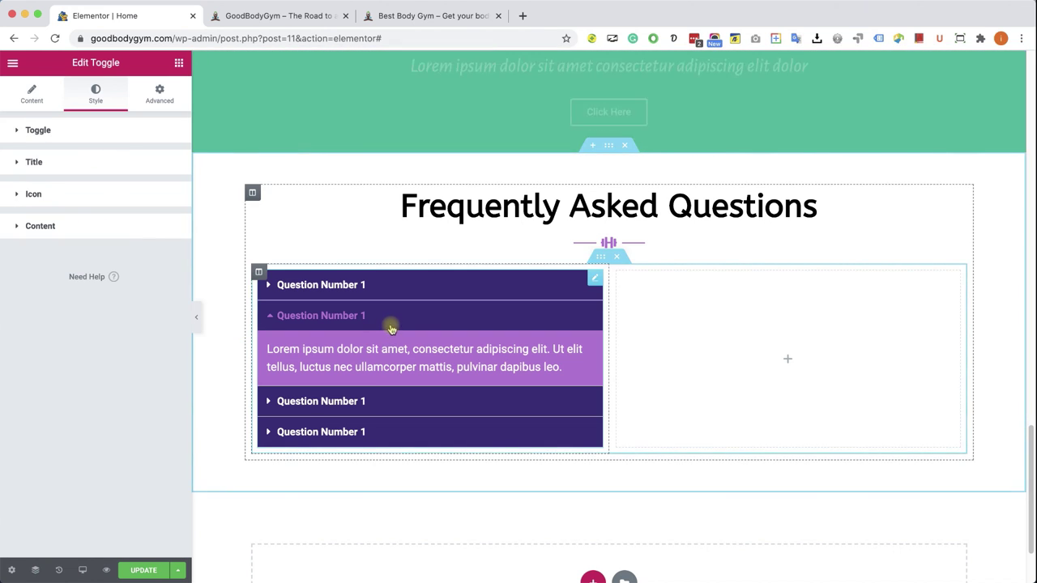
pyautogui.click(392, 318)
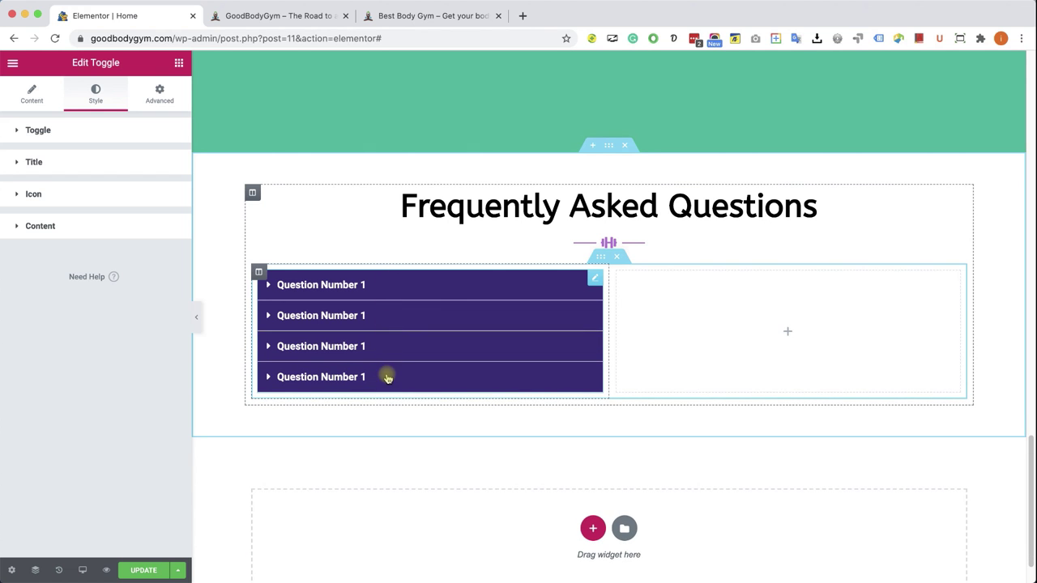
# Step: Compare with the reference site's FAQ, then set 10 px spacing between FAQ items
pyautogui.click(465, 16)
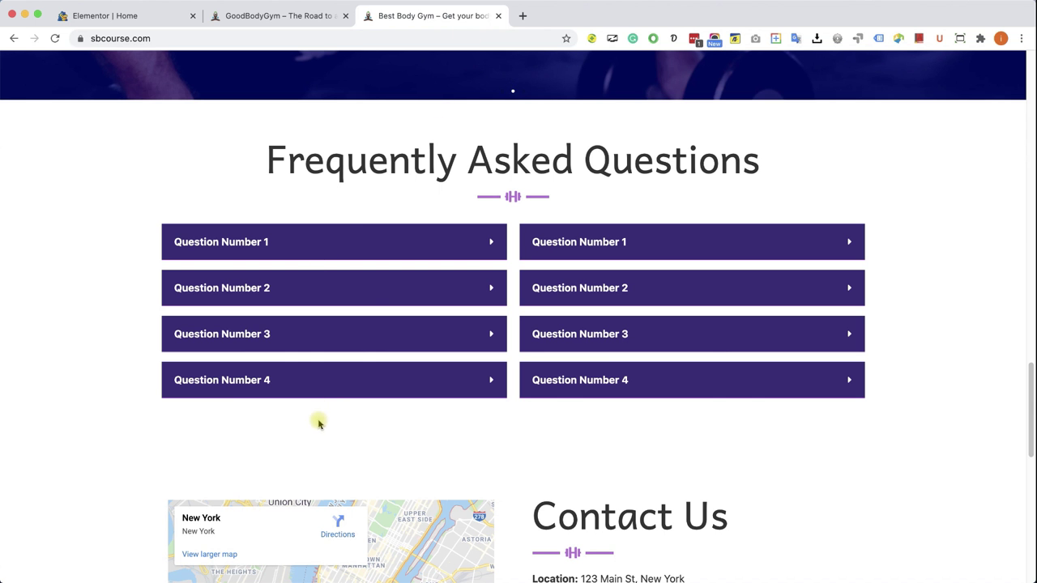
pyautogui.click(130, 15)
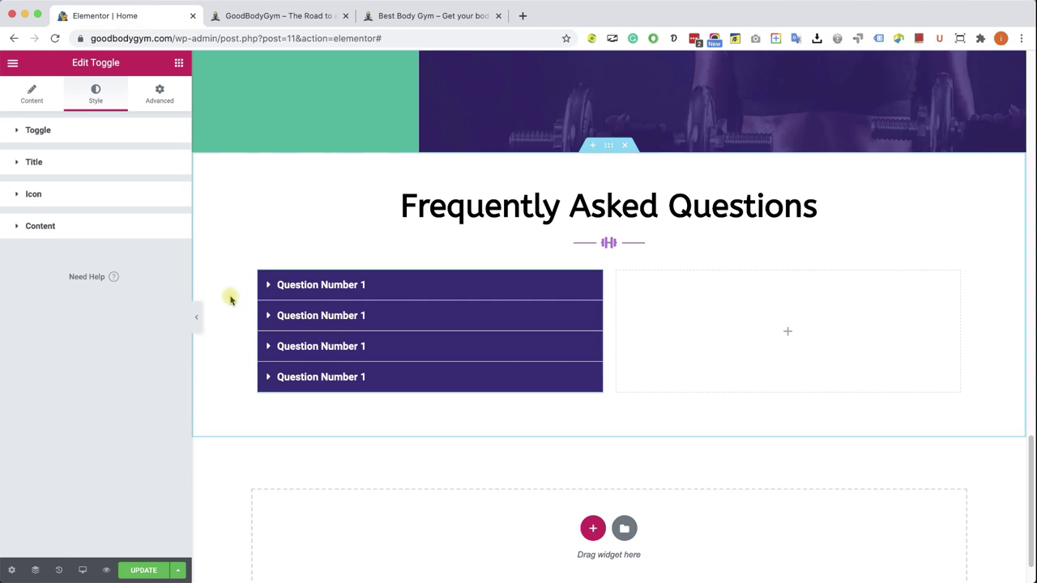
pyautogui.click(37, 131)
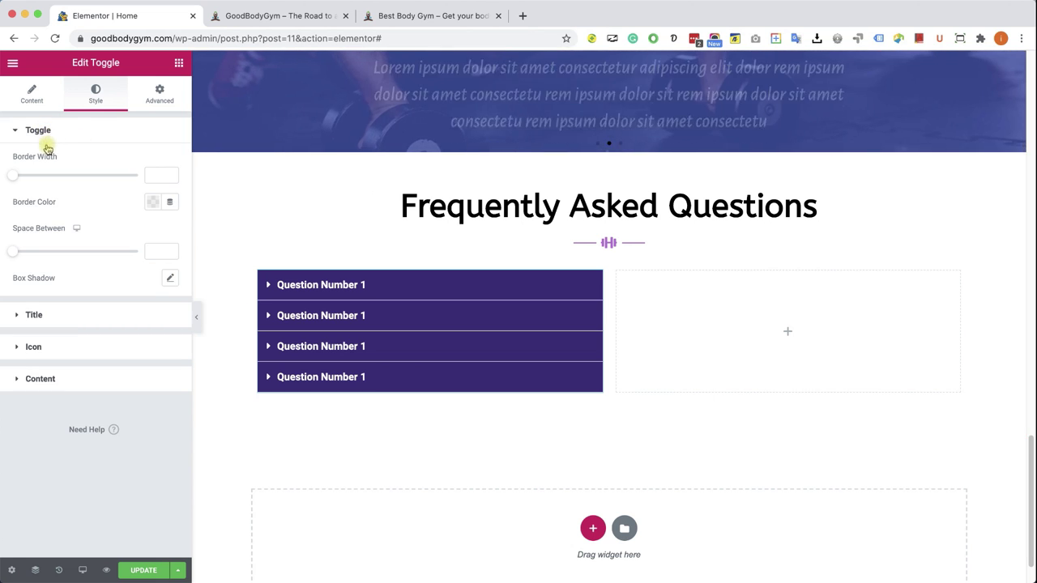
pyautogui.moveTo(19, 256); pyautogui.dragTo(27, 255)
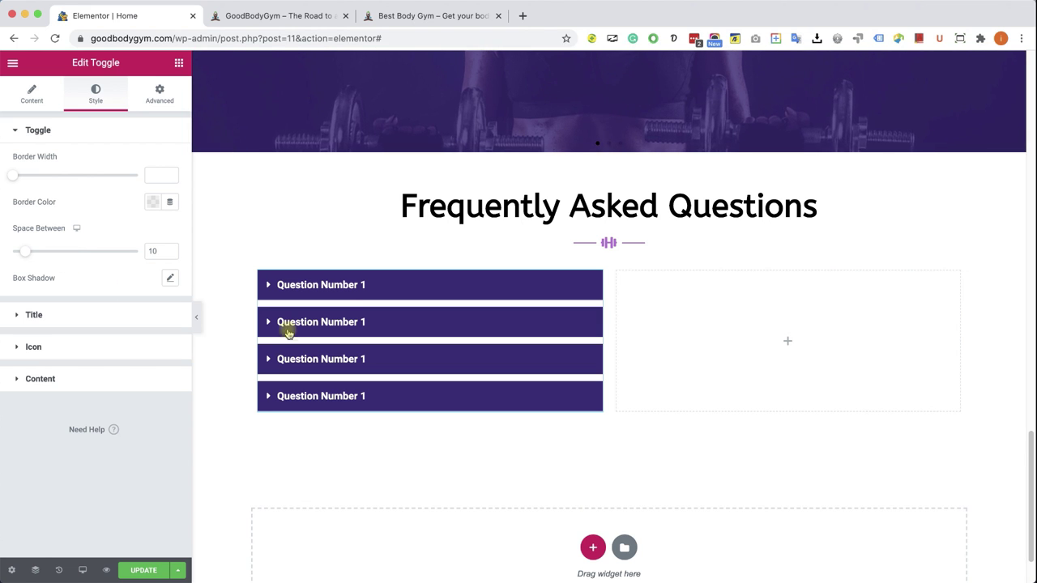
# Step: Give the question titles linked 18 px padding on all sides
pyautogui.click(97, 324)
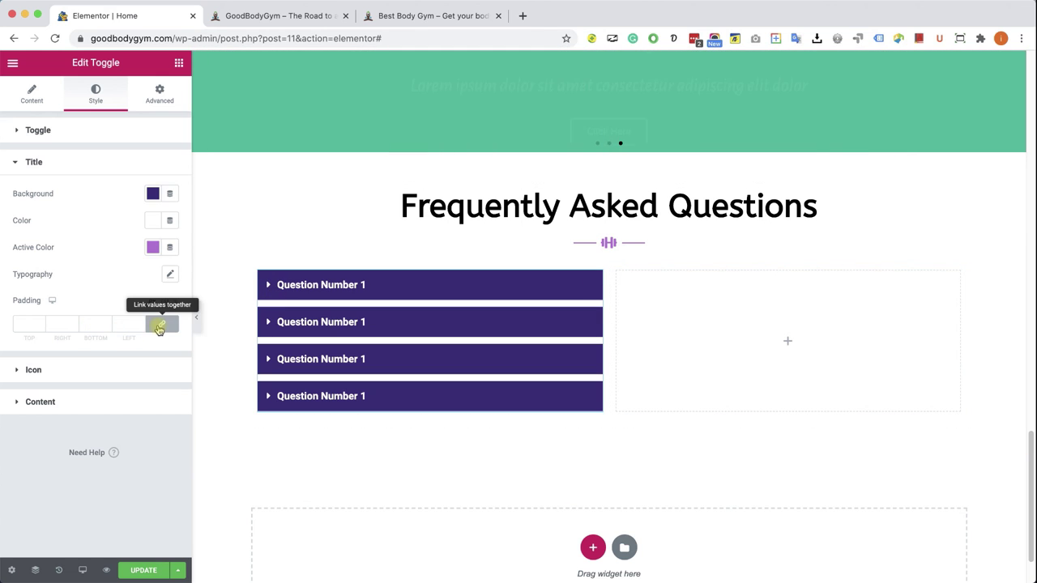
pyautogui.click(160, 326)
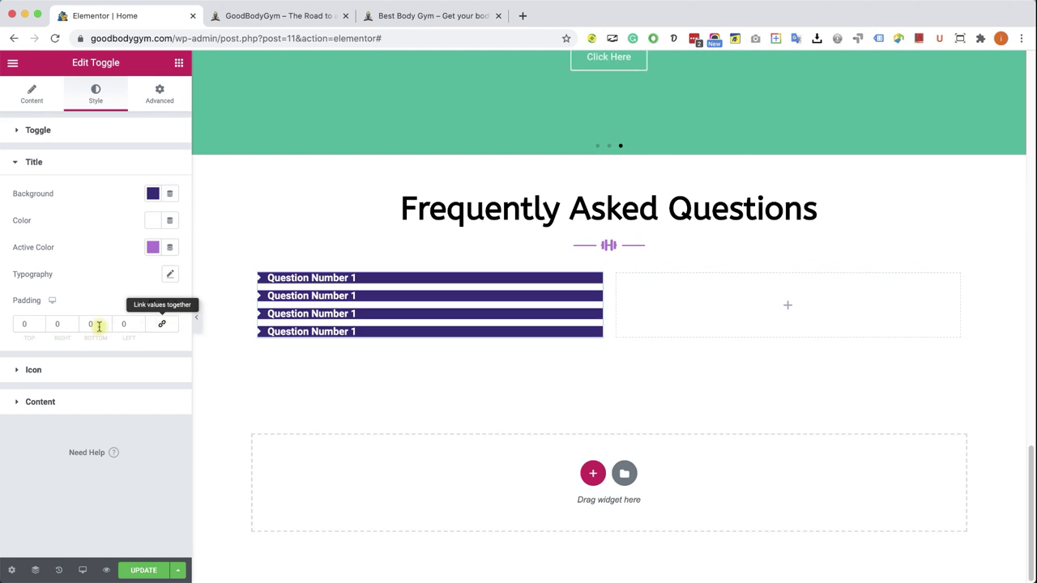
pyautogui.click(161, 324)
pyautogui.click(39, 324)
pyautogui.write('8')
pyautogui.moveTo(41, 324); pyautogui.dragTo(40, 324)
pyautogui.click(41, 328)
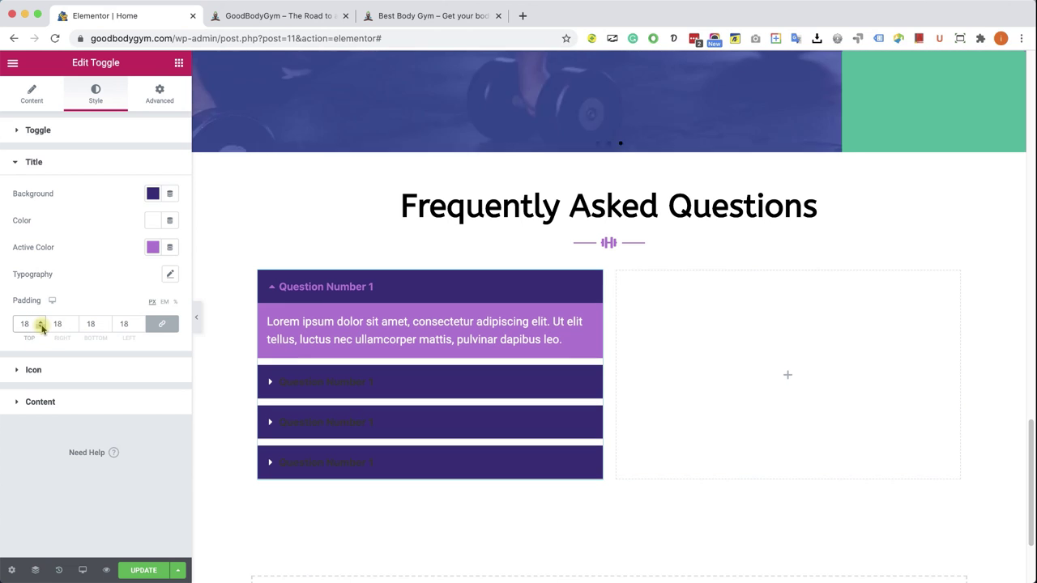
# Step: Expand and collapse FAQ items in the preview to check the new spacing
pyautogui.click(460, 296)
pyautogui.click(459, 327)
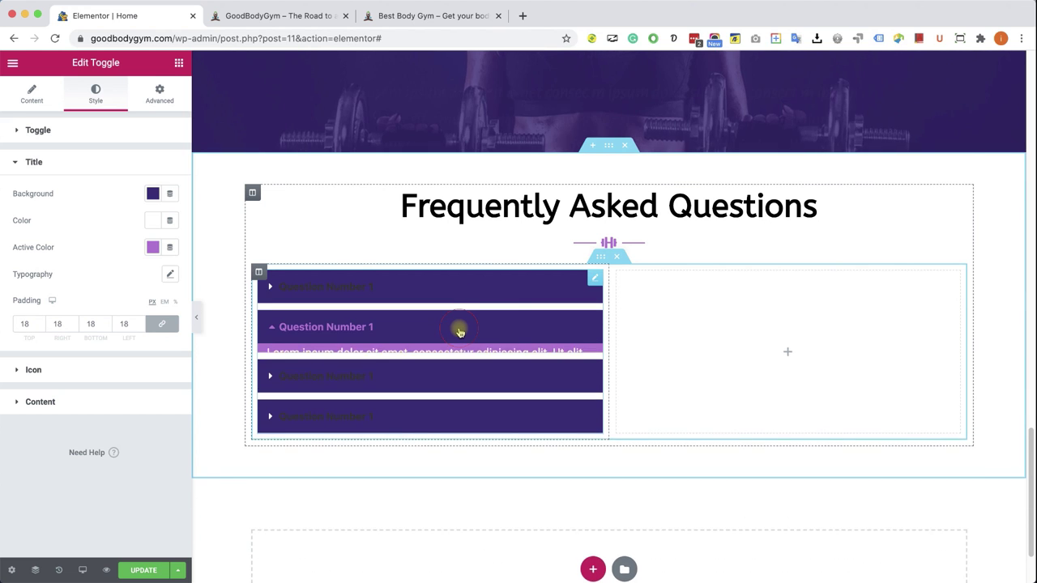
pyautogui.click(460, 328)
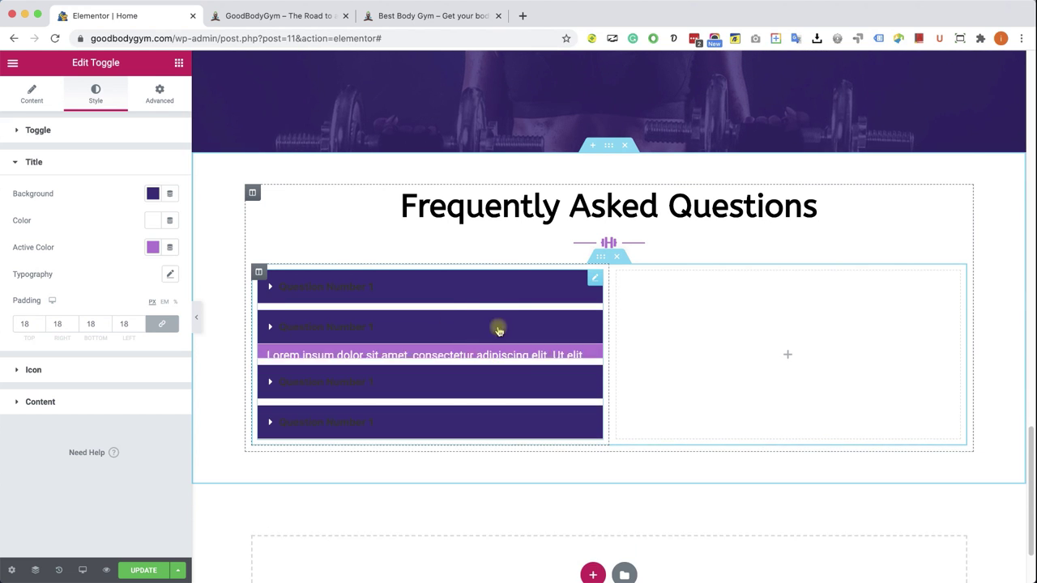
pyautogui.rightClick(595, 283)
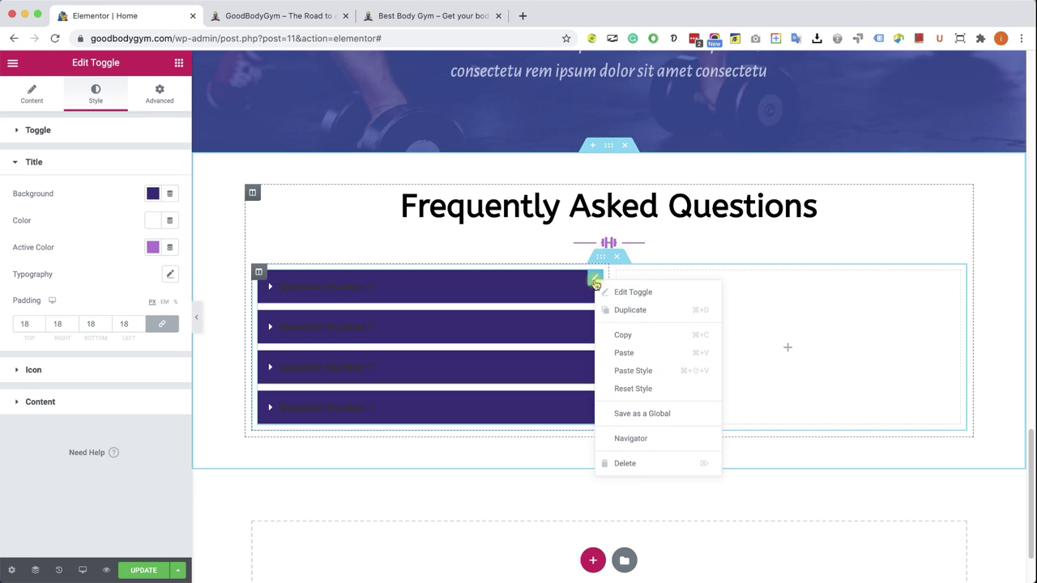
# Step: Duplicate the FAQ accordion into the empty right column and update the page
pyautogui.click(630, 309)
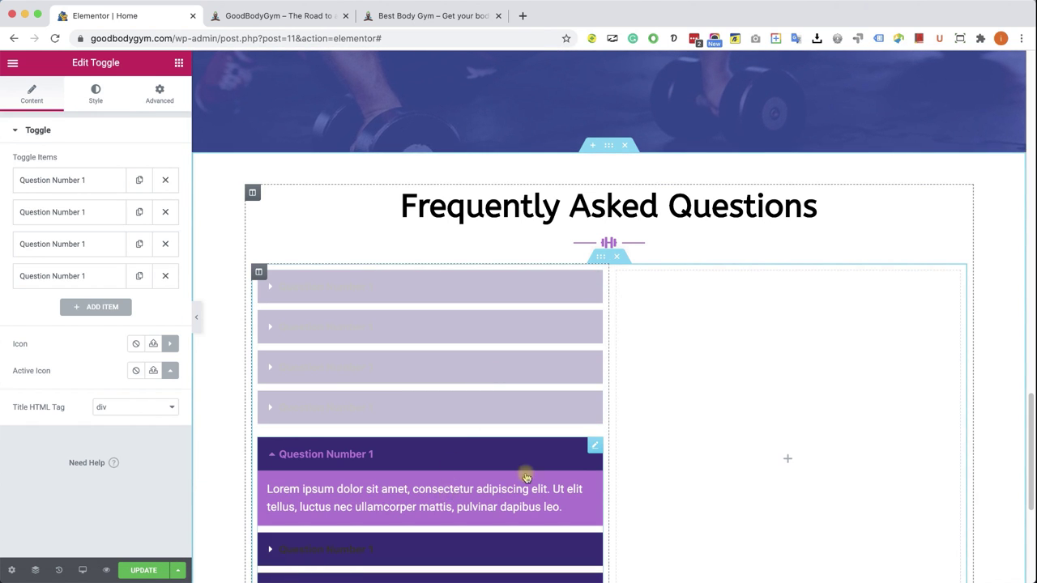
pyautogui.moveTo(596, 276); pyautogui.dragTo(662, 370)
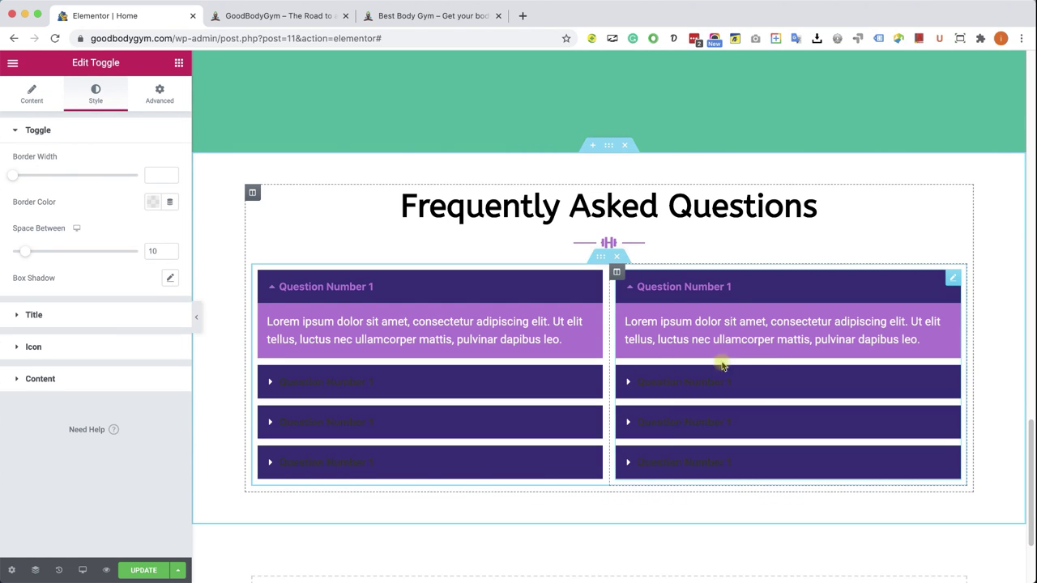
pyautogui.click(145, 571)
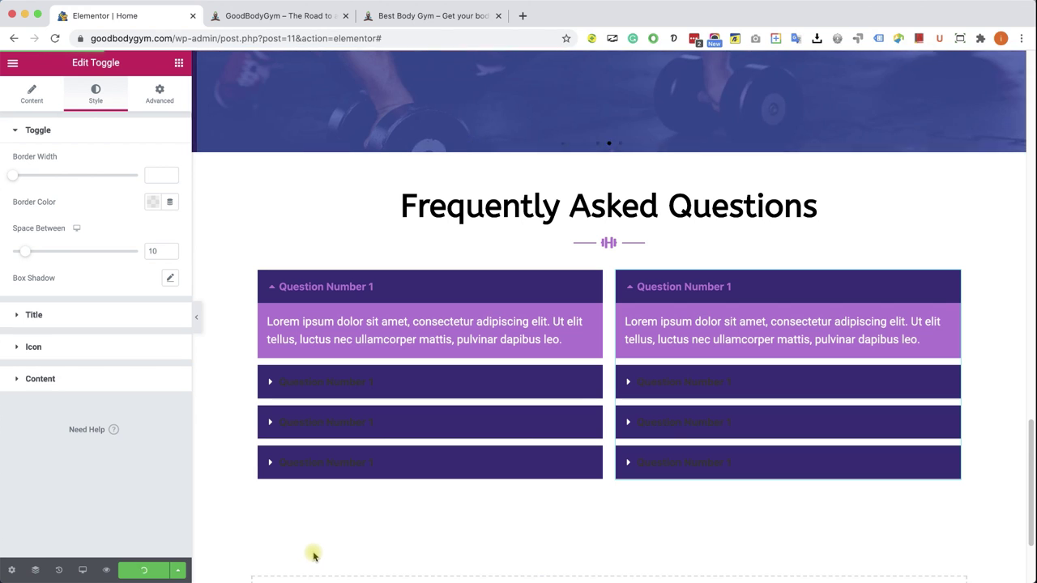
pyautogui.click(267, 18)
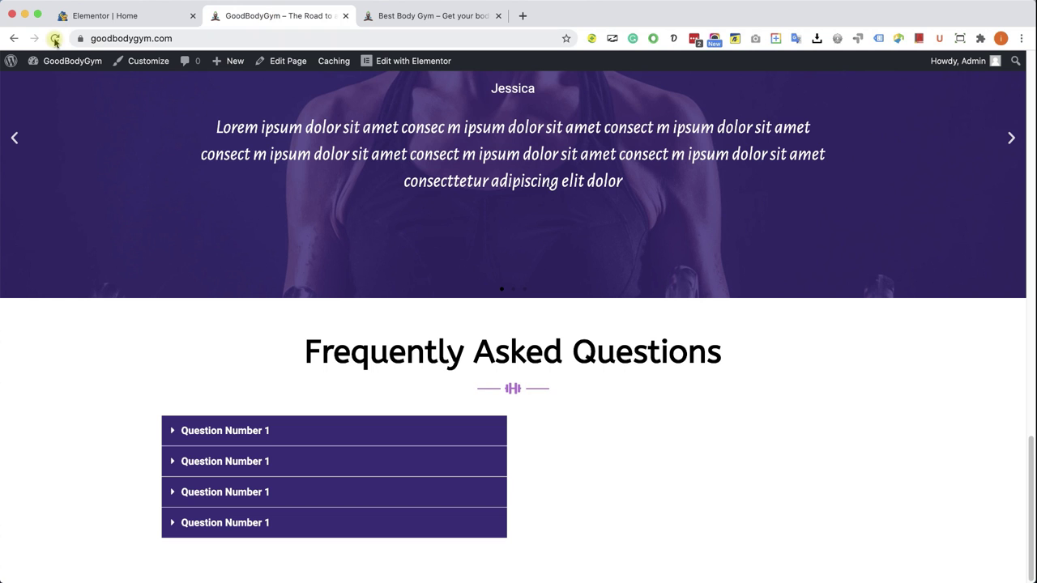
# Step: Reload the live site and test the FAQ items in both columns
pyautogui.click(52, 38)
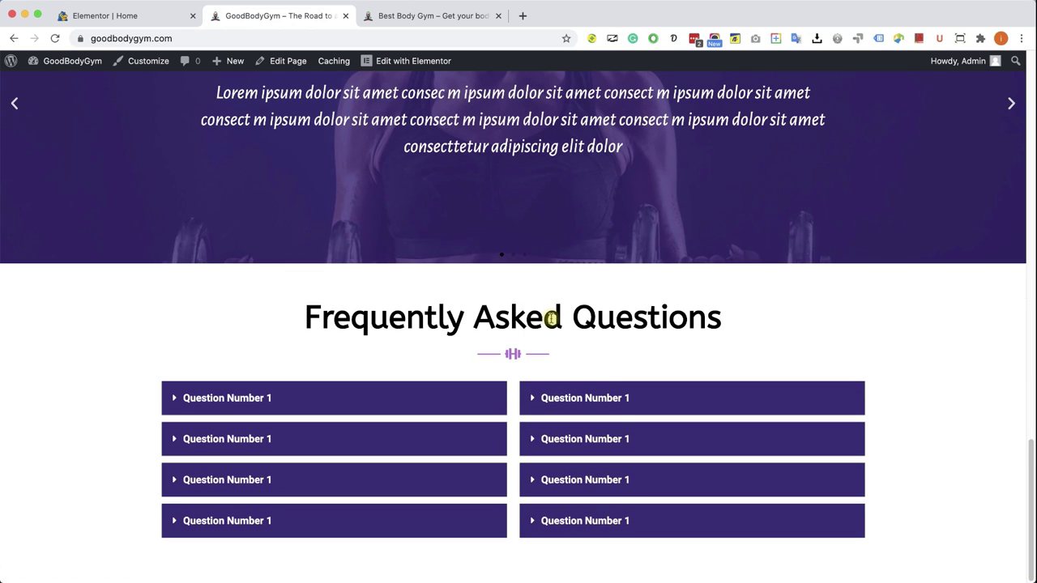
pyautogui.click(614, 437)
pyautogui.click(616, 438)
pyautogui.click(405, 476)
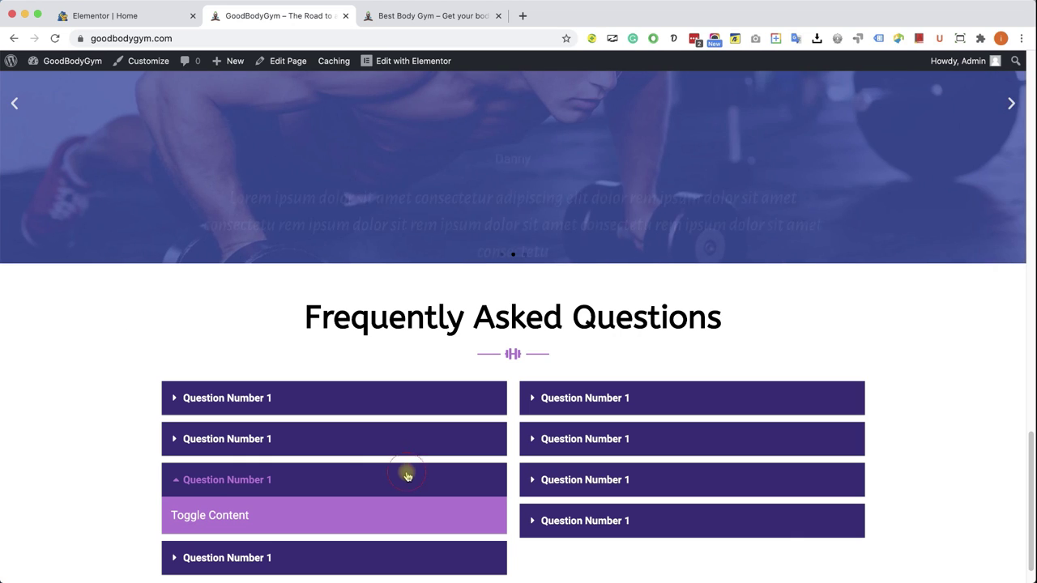
pyautogui.click(407, 477)
pyautogui.click(579, 399)
pyautogui.click(614, 401)
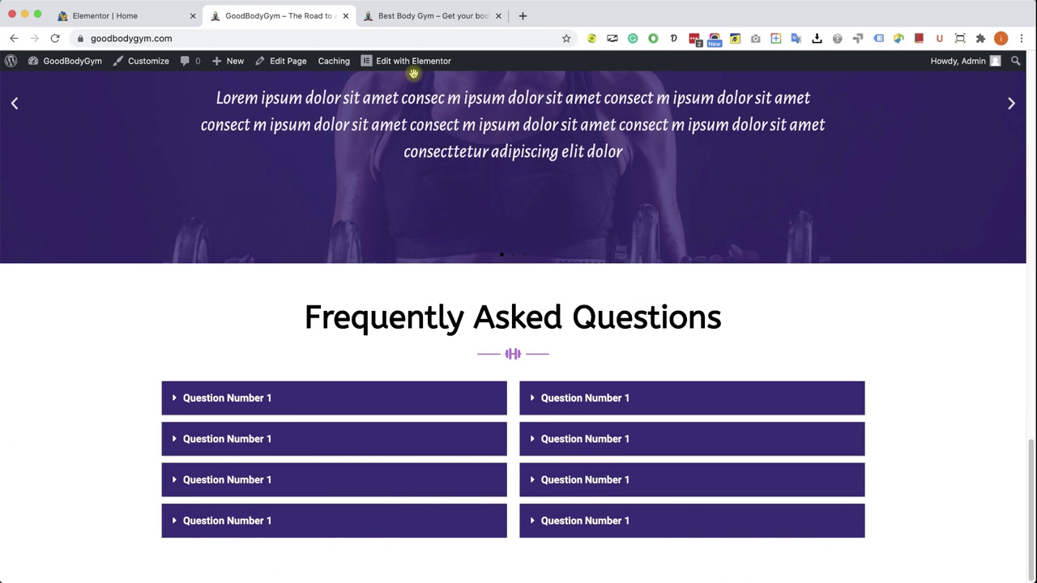
pyautogui.click(413, 17)
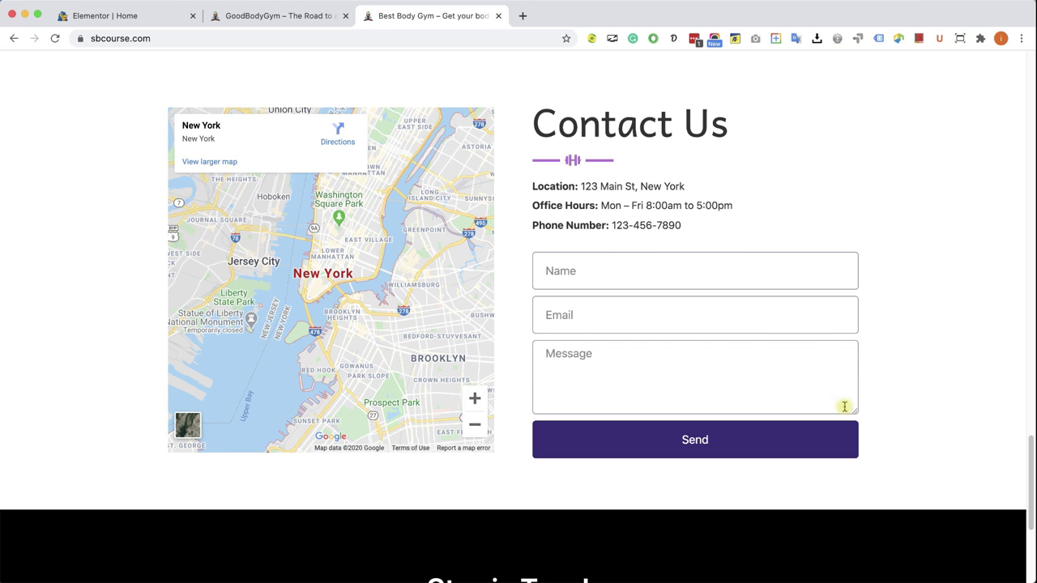
# Step: Check where the reference site's Contact Us link and Schedule Appointment button lead
pyautogui.moveTo(1029, 490); pyautogui.dragTo(1032, 91)
pyautogui.click(840, 83)
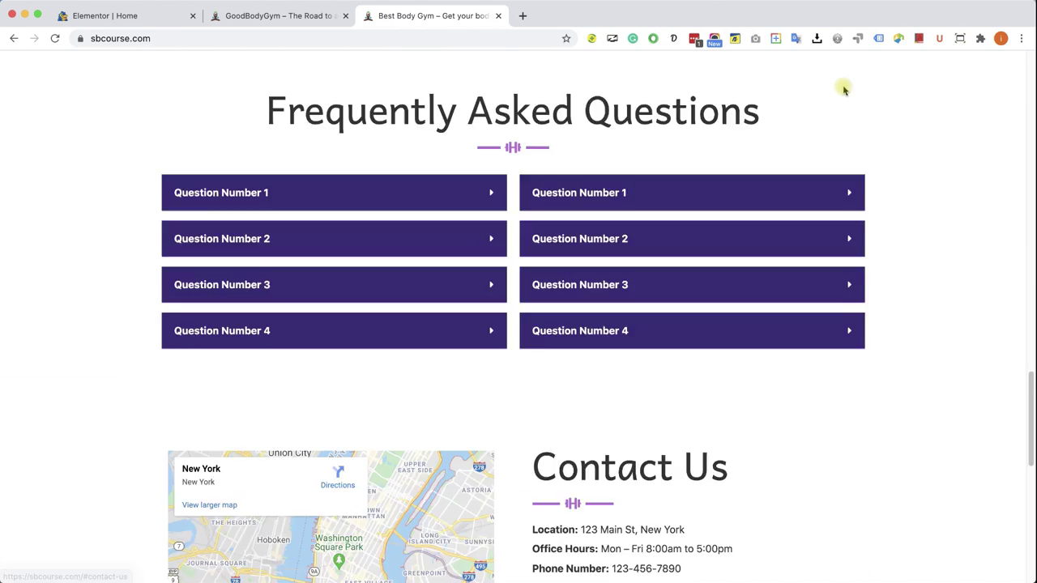
pyautogui.scroll(20, 890, 236)
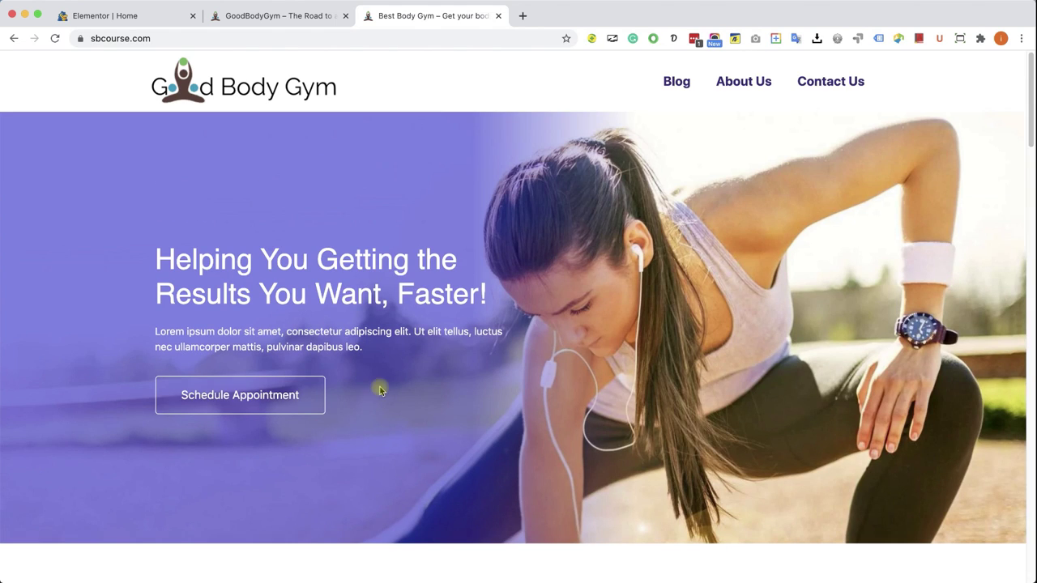
pyautogui.click(259, 397)
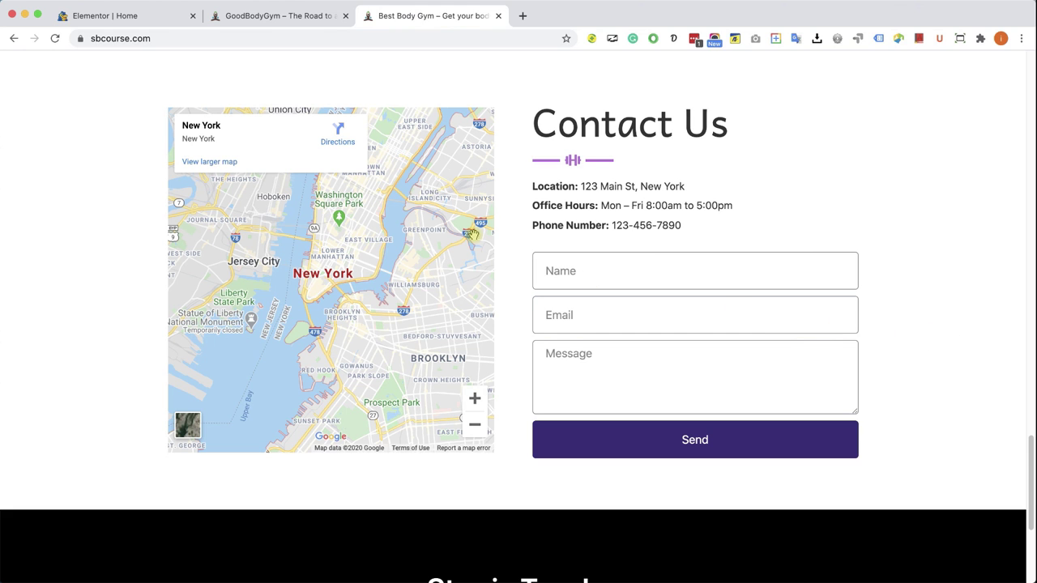
pyautogui.click(156, 17)
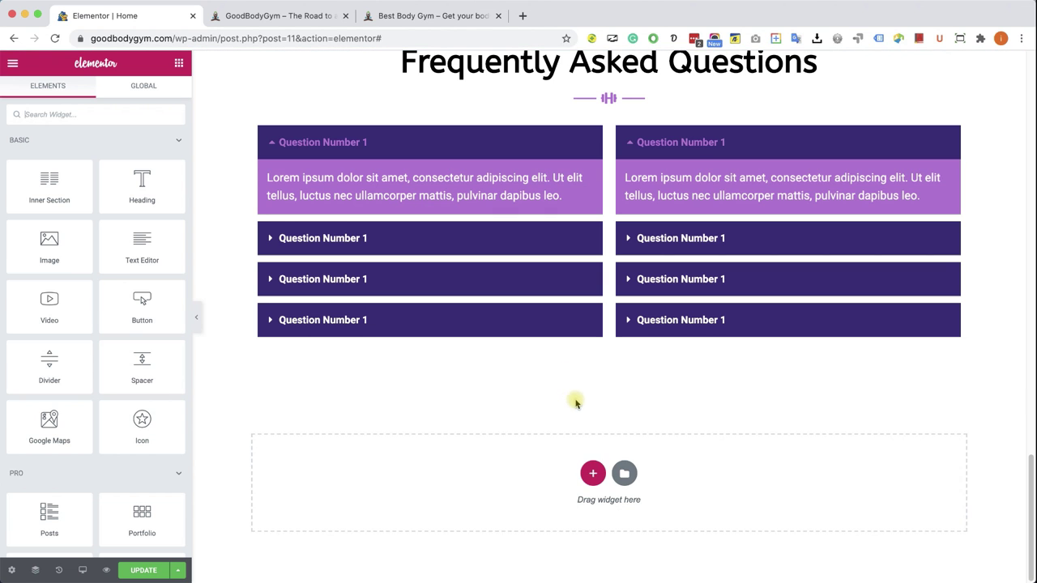
# Step: Add a section with two equal columns below the FAQ
pyautogui.click(593, 472)
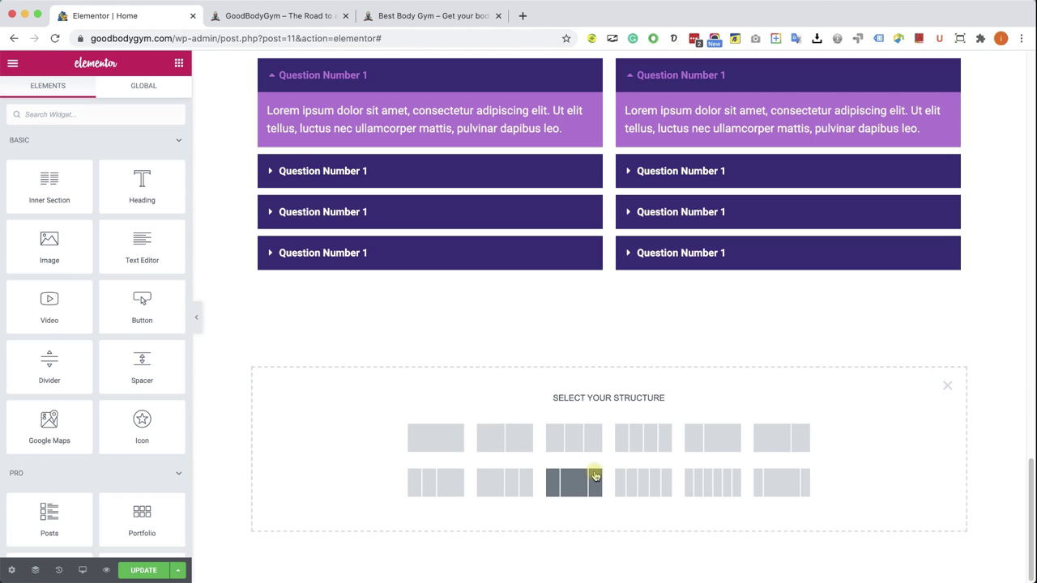
pyautogui.click(507, 437)
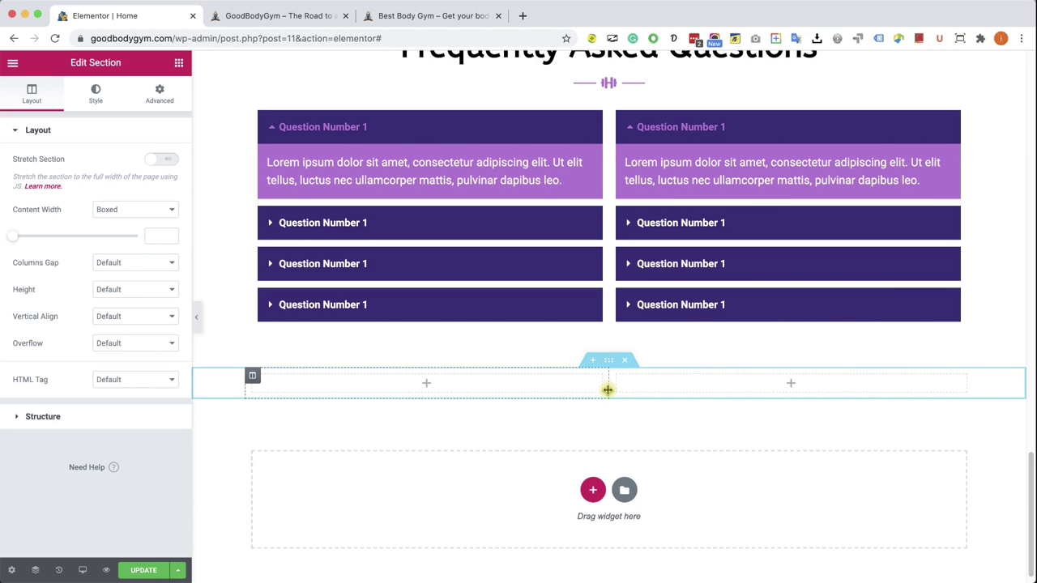
pyautogui.scroll(2, 620, 389)
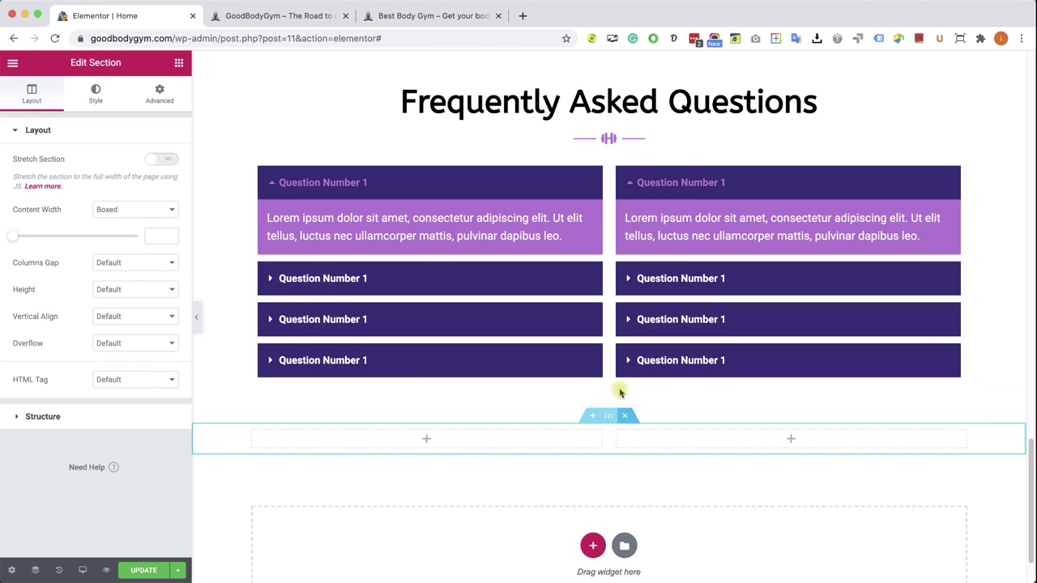
pyautogui.scroll(1, 628, 141)
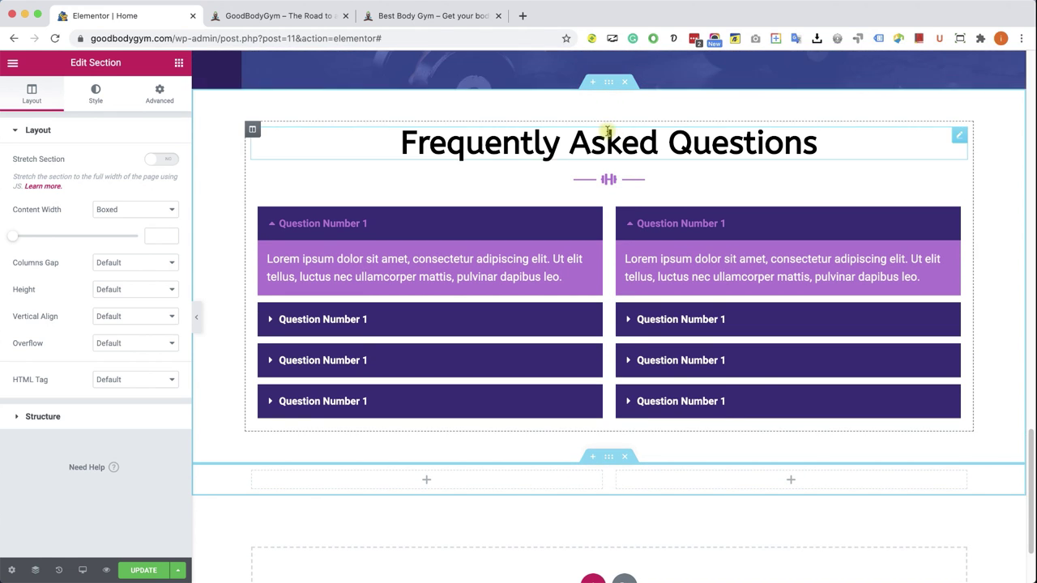
# Step: Copy the FAQ section and paste its style onto the new two-column section
pyautogui.rightClick(612, 90)
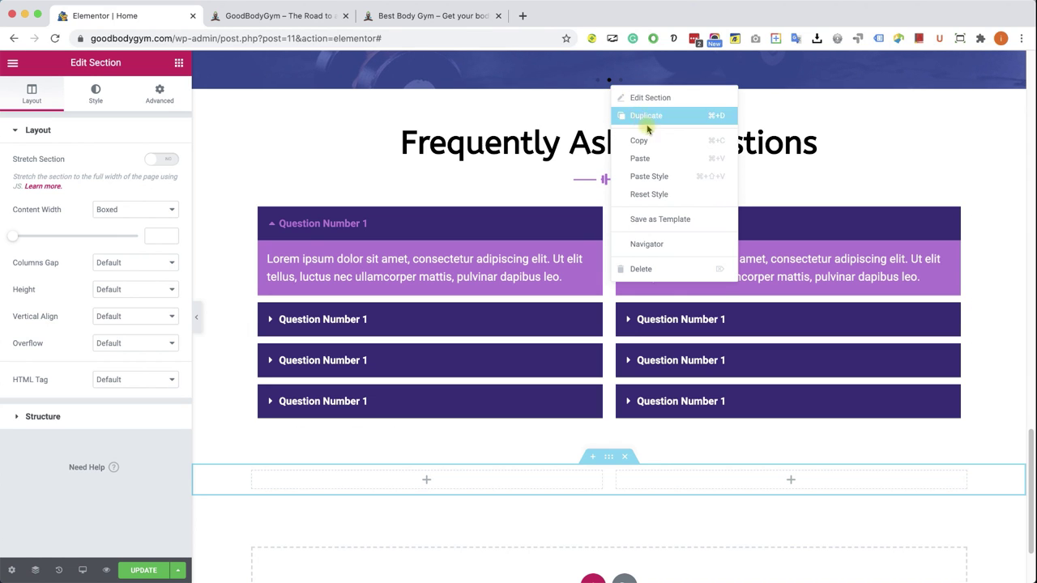
pyautogui.click(616, 141)
pyautogui.rightClick(607, 456)
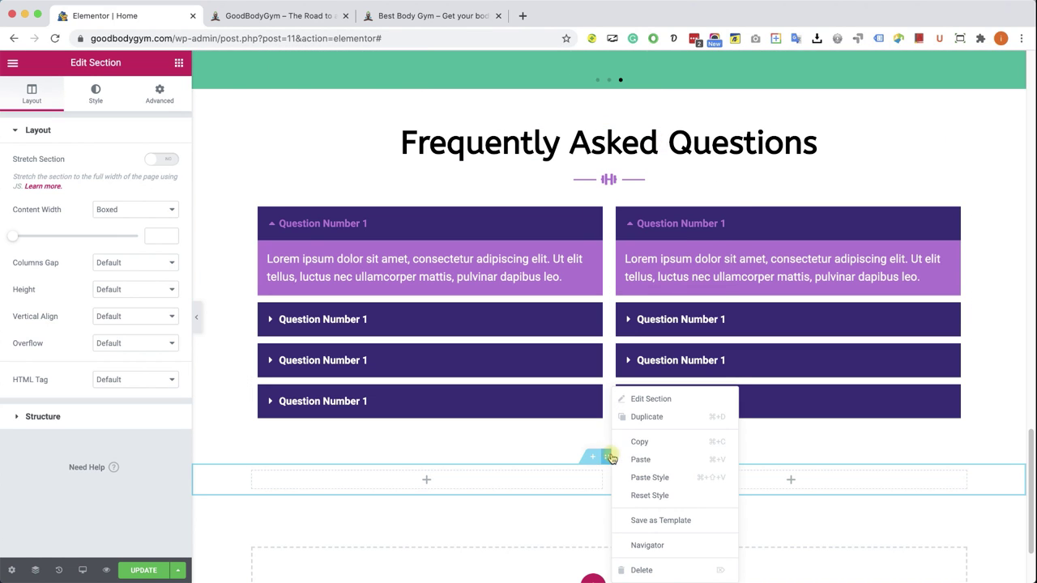
pyautogui.click(660, 478)
pyautogui.scroll(-3, 592, 482)
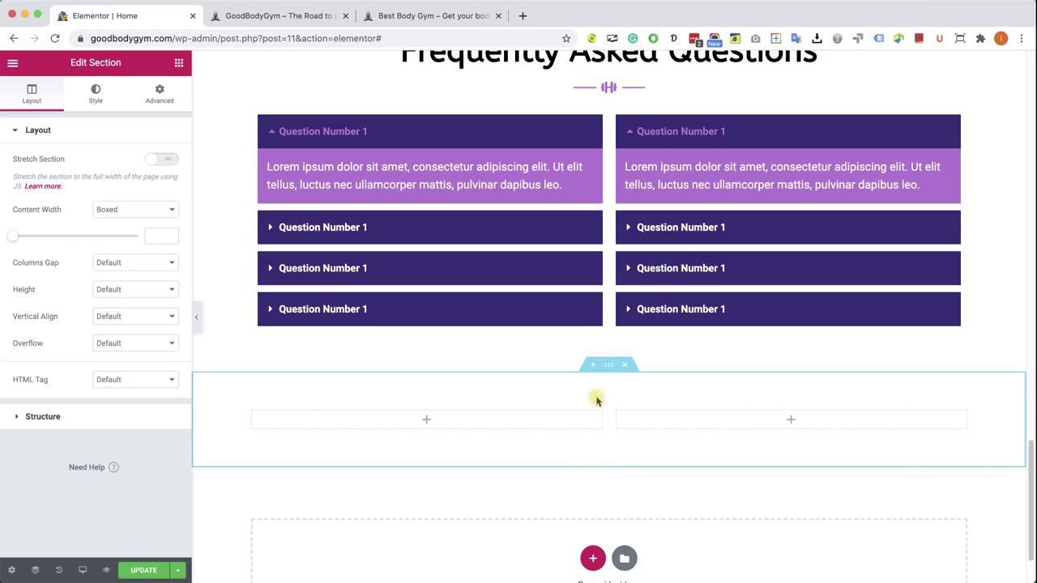
pyautogui.click(179, 65)
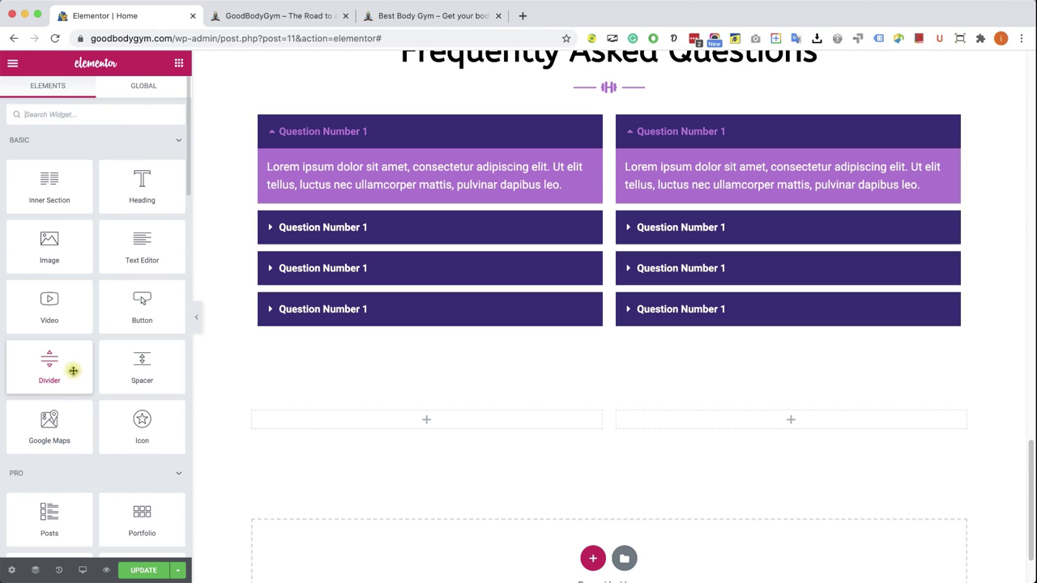
# Step: Place a Google Maps widget in the left column with a height of 500
pyautogui.moveTo(230, 452); pyautogui.dragTo(429, 418)
pyautogui.scroll(-5, 204, 411)
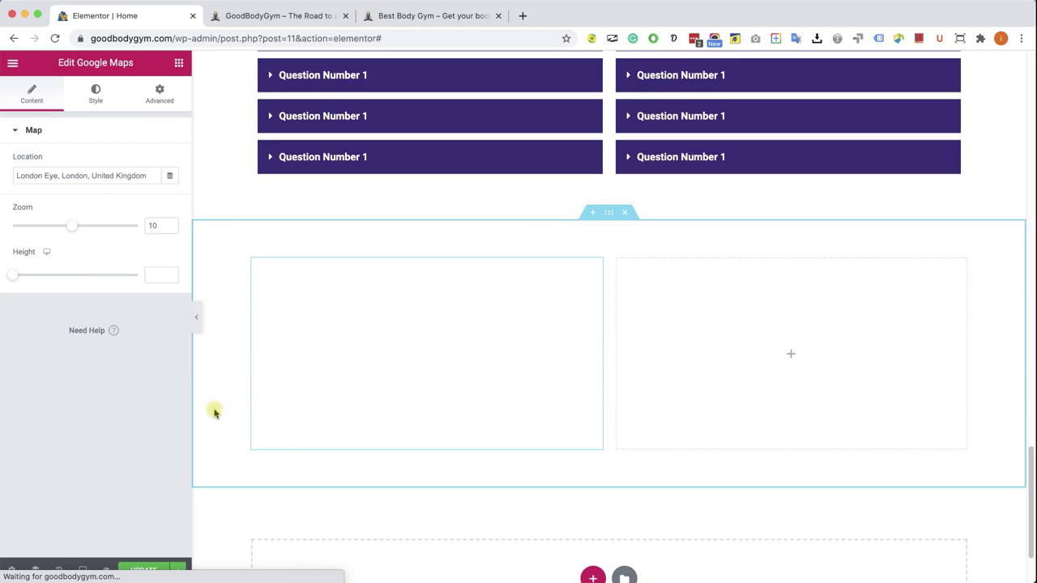
pyautogui.moveTo(12, 278); pyautogui.dragTo(52, 280)
pyautogui.click(171, 274)
pyautogui.click(171, 275)
pyautogui.click(171, 275)
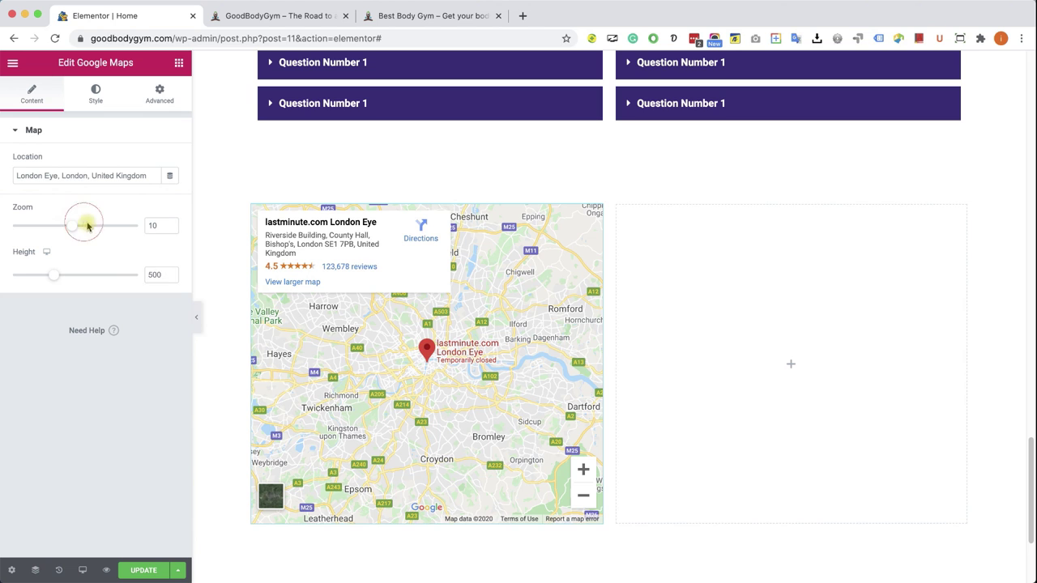
# Step: Set the map location to '123 Main St. New York' at zoom 12
pyautogui.moveTo(87, 227); pyautogui.dragTo(98, 232)
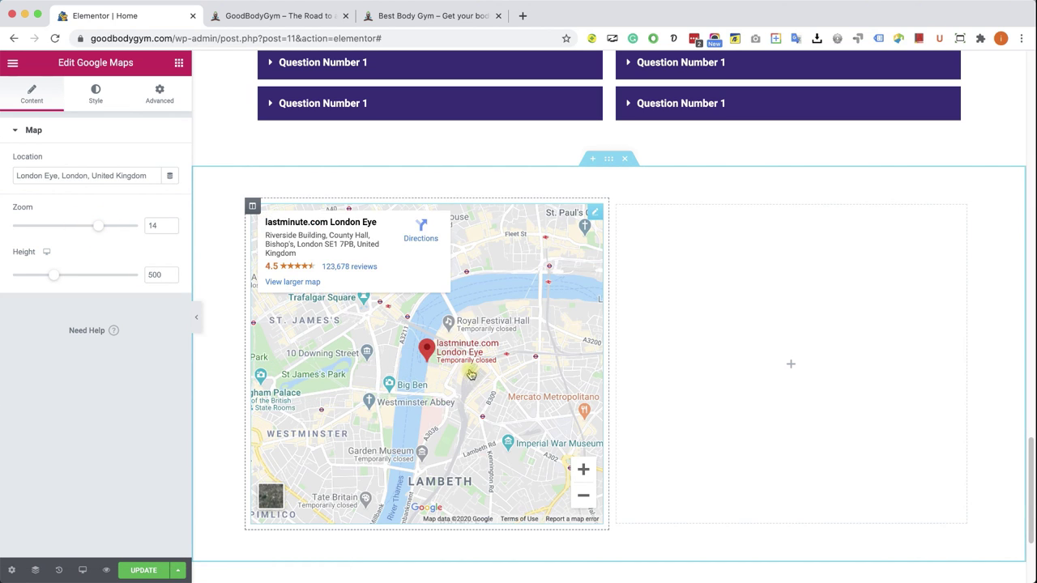
pyautogui.tripleClick(45, 173)
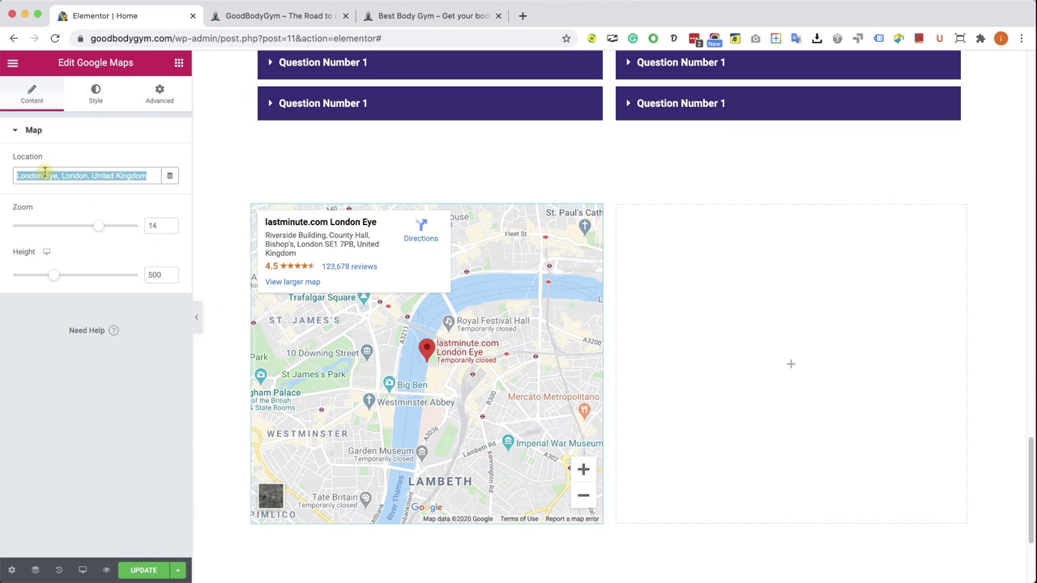
pyautogui.write('12')
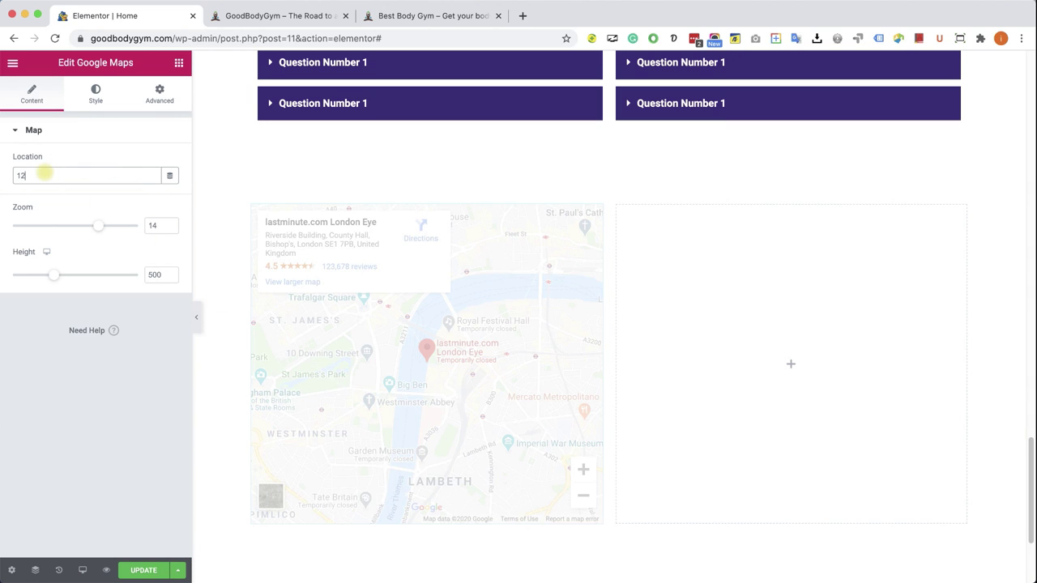
pyautogui.write('3 Manin')
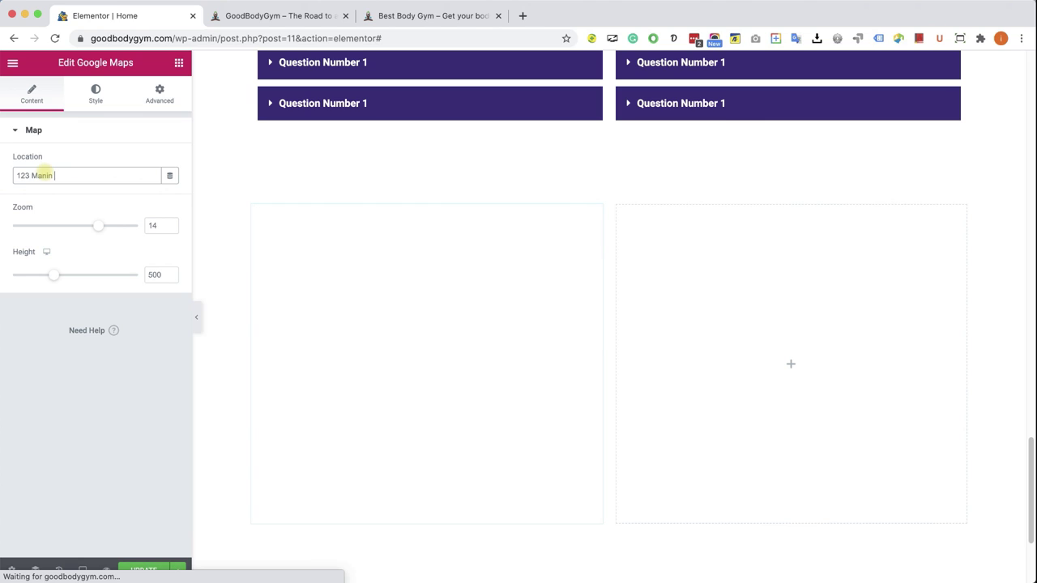
pyautogui.press('BackSpace')
pyautogui.write('in St.')
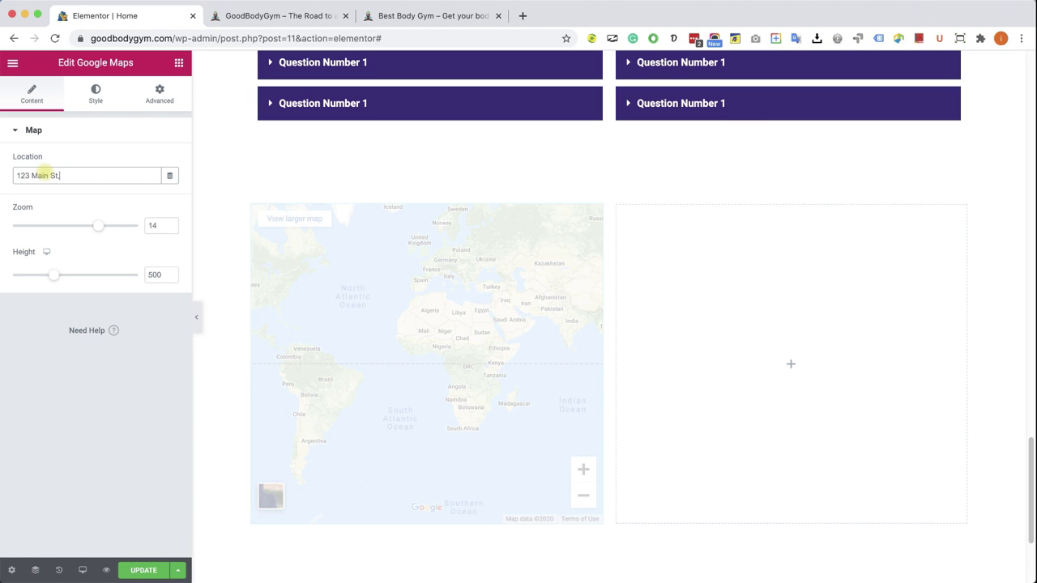
pyautogui.press('BackSpace')
pyautogui.write(', New York')
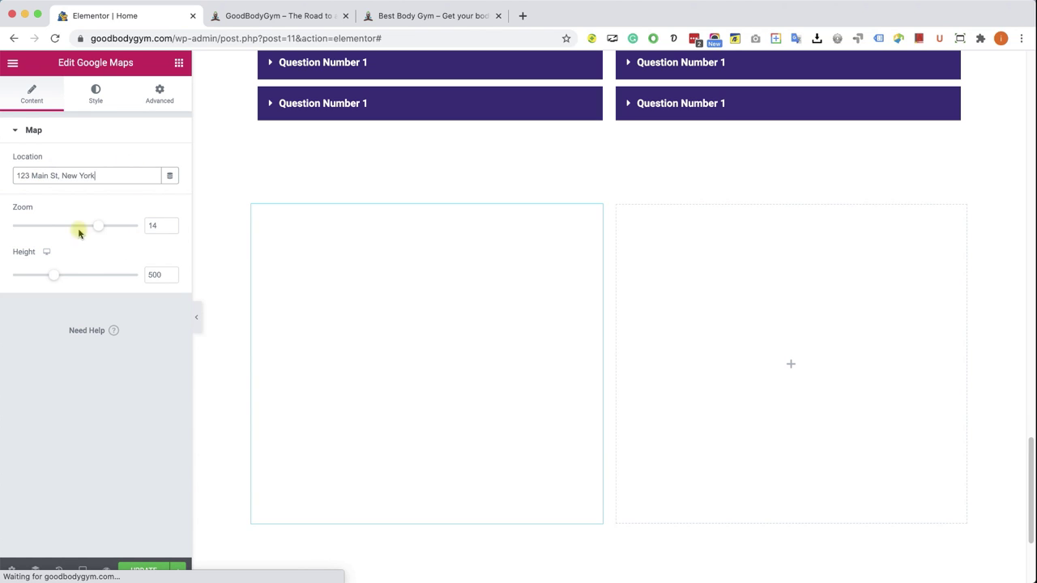
pyautogui.moveTo(91, 227); pyautogui.dragTo(86, 225)
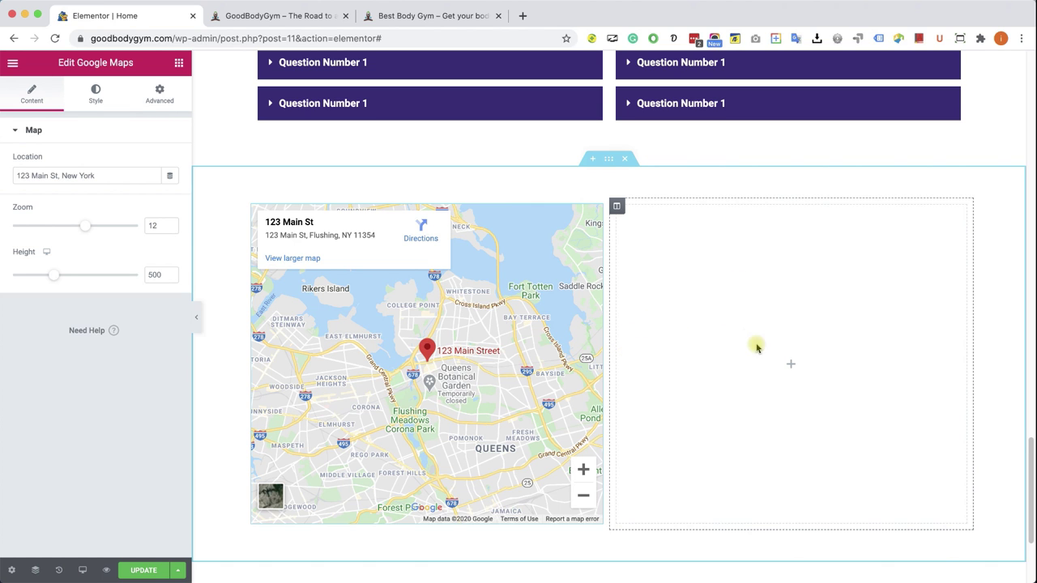
pyautogui.scroll(5, 835, 347)
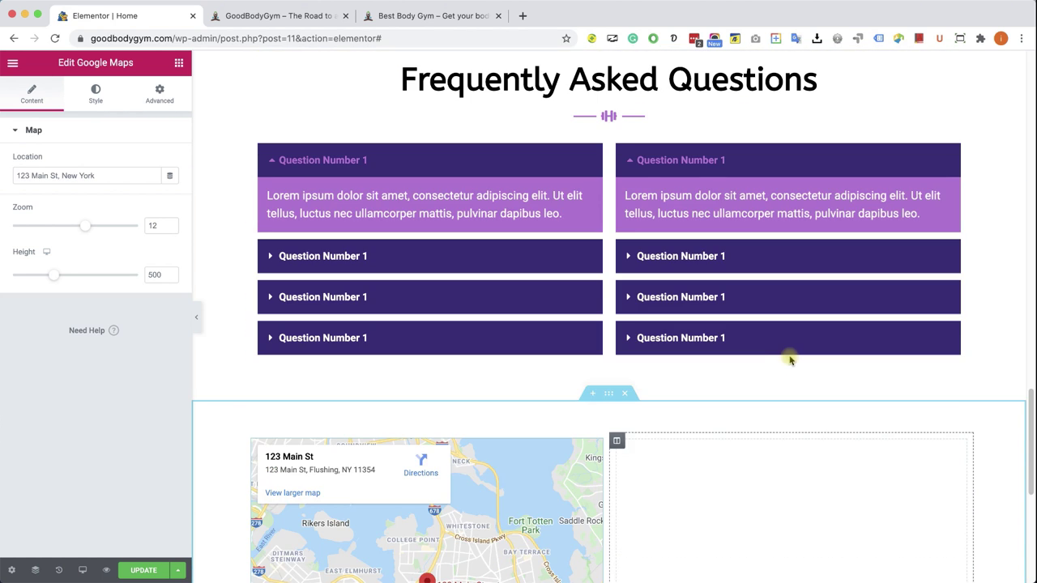
# Step: Duplicate the FAQ heading and dumbbell divider and move the copies beside the map
pyautogui.scroll(1, 790, 360)
pyautogui.rightClick(958, 122)
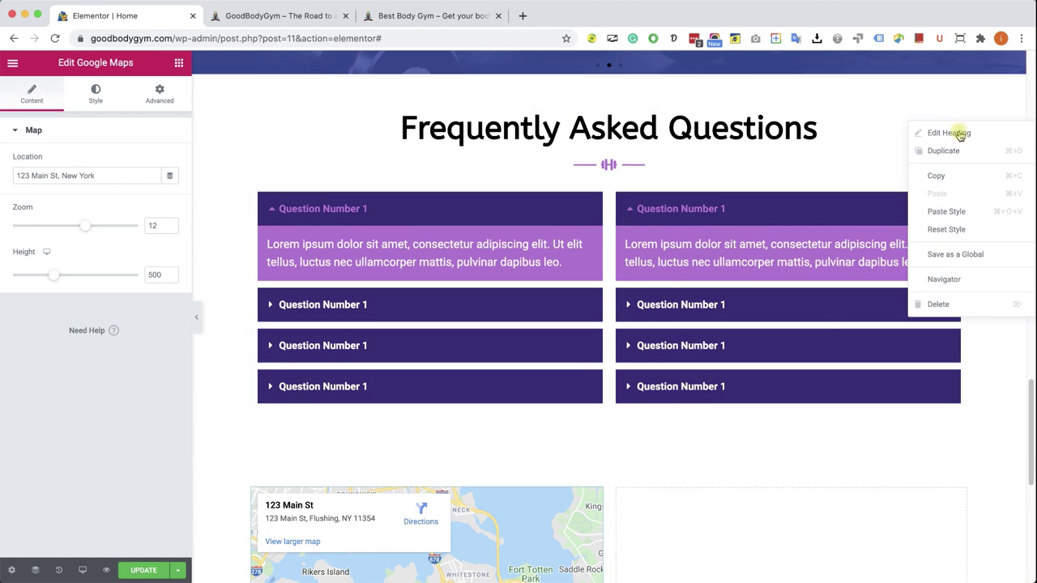
pyautogui.click(952, 150)
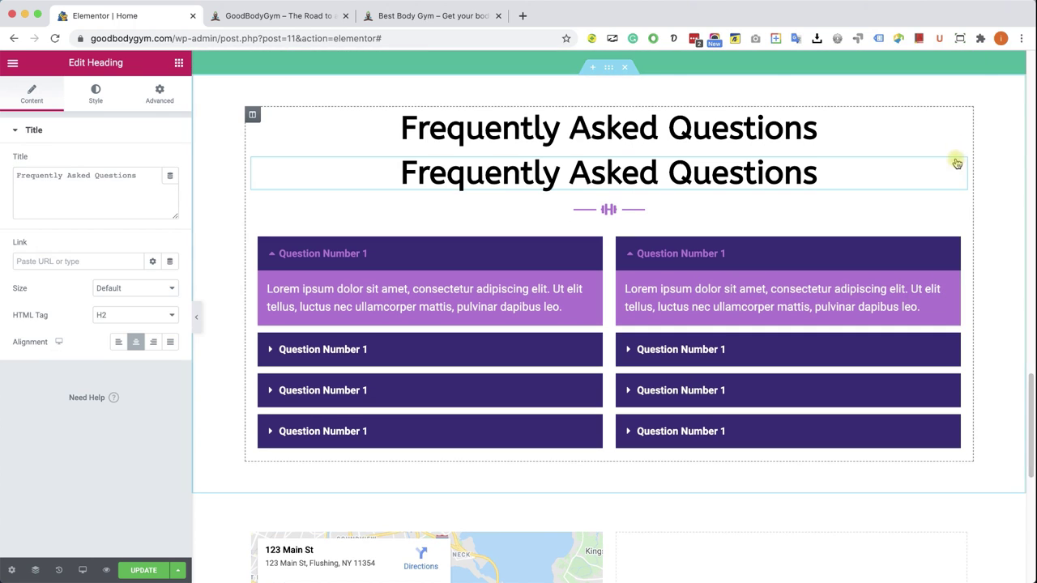
pyautogui.rightClick(958, 211)
pyautogui.click(931, 234)
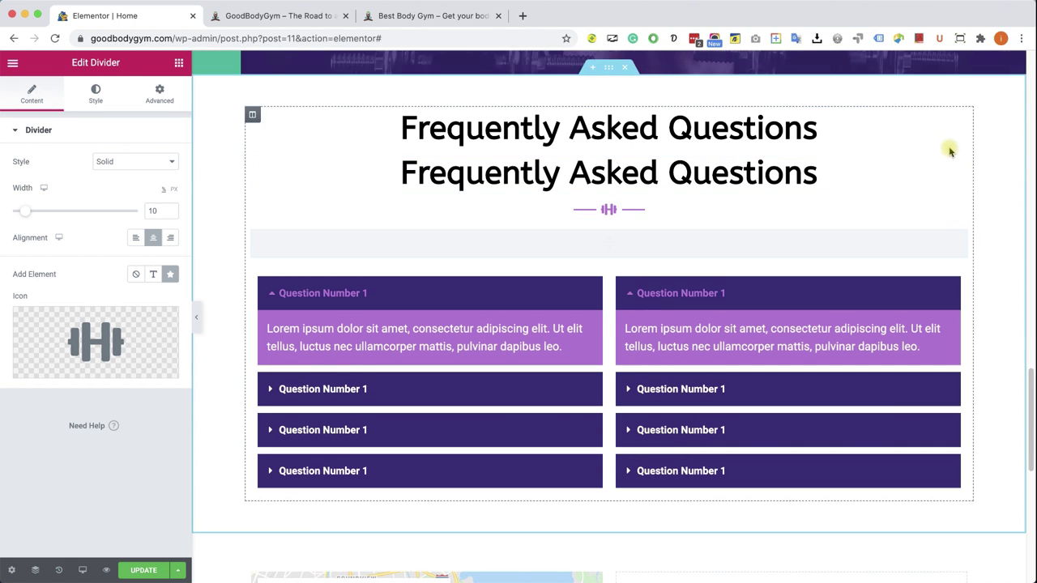
pyautogui.moveTo(956, 166); pyautogui.dragTo(729, 478)
pyautogui.scroll(2, 866, 259)
pyautogui.moveTo(953, 173); pyautogui.dragTo(780, 432)
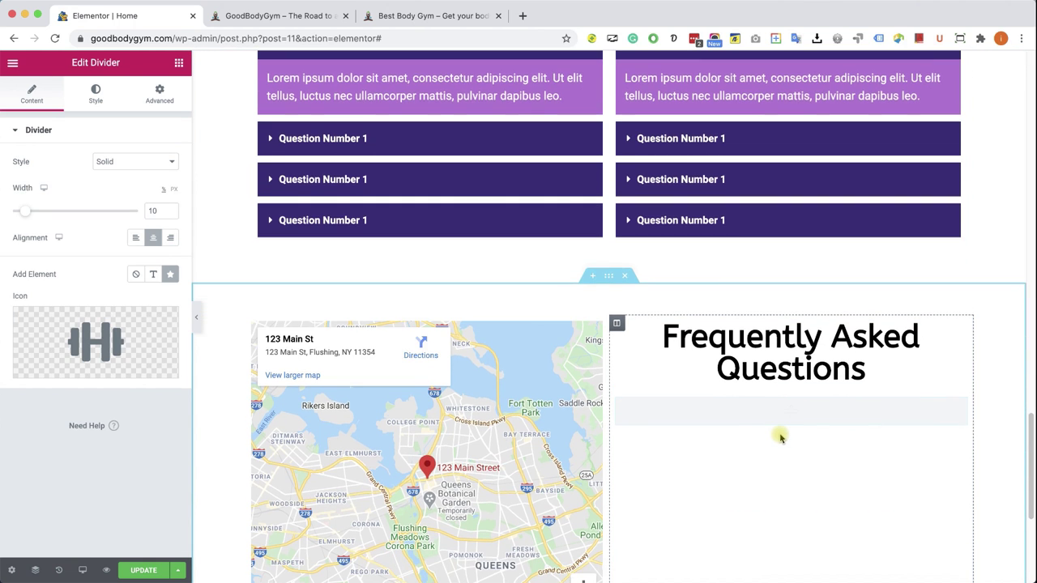
# Step: Retitle the copied heading to 'Contact Us' and left-align it
pyautogui.click(738, 335)
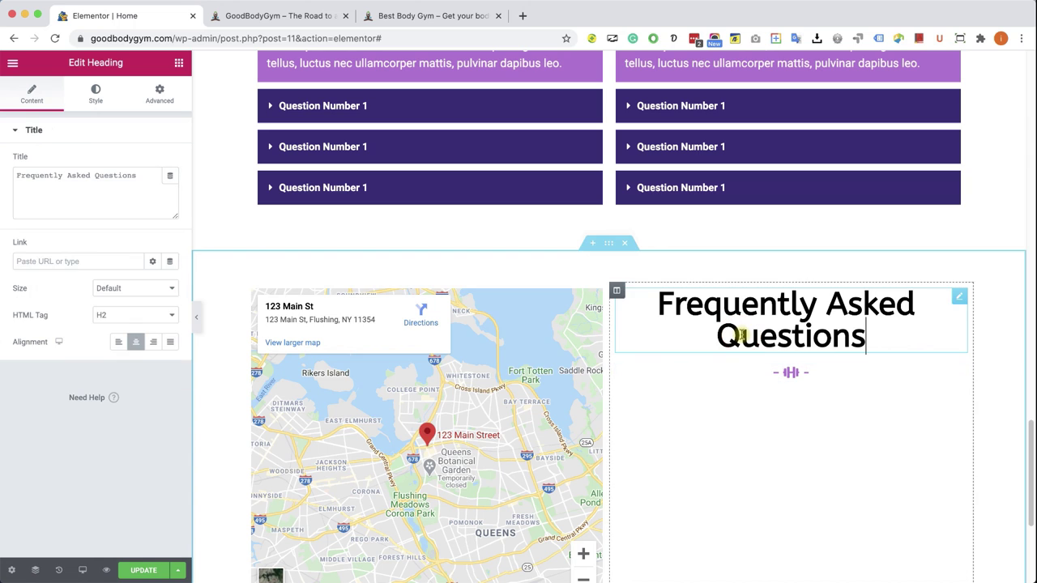
pyautogui.tripleClick(99, 213)
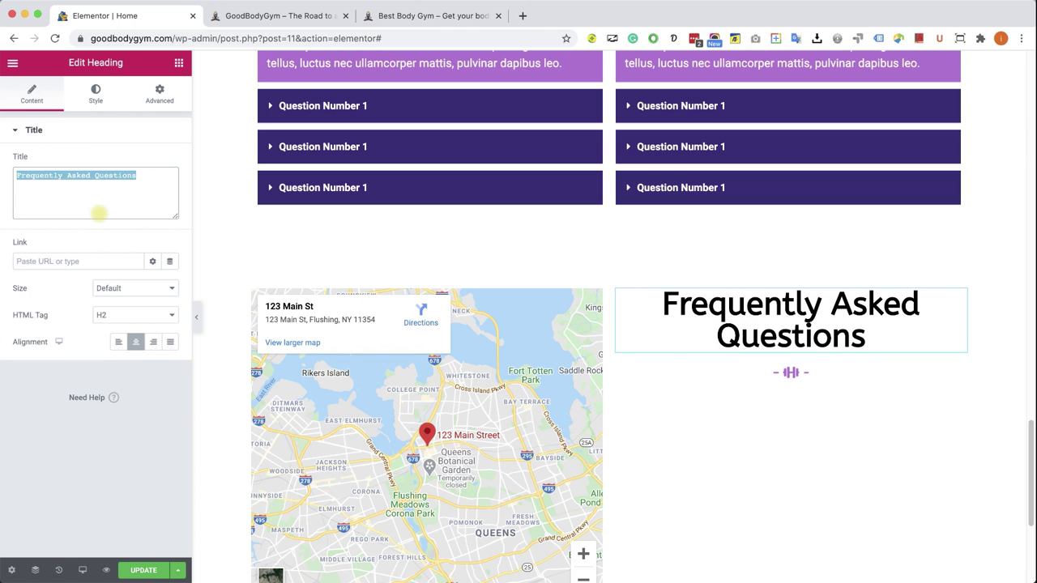
pyautogui.write('Contact ')
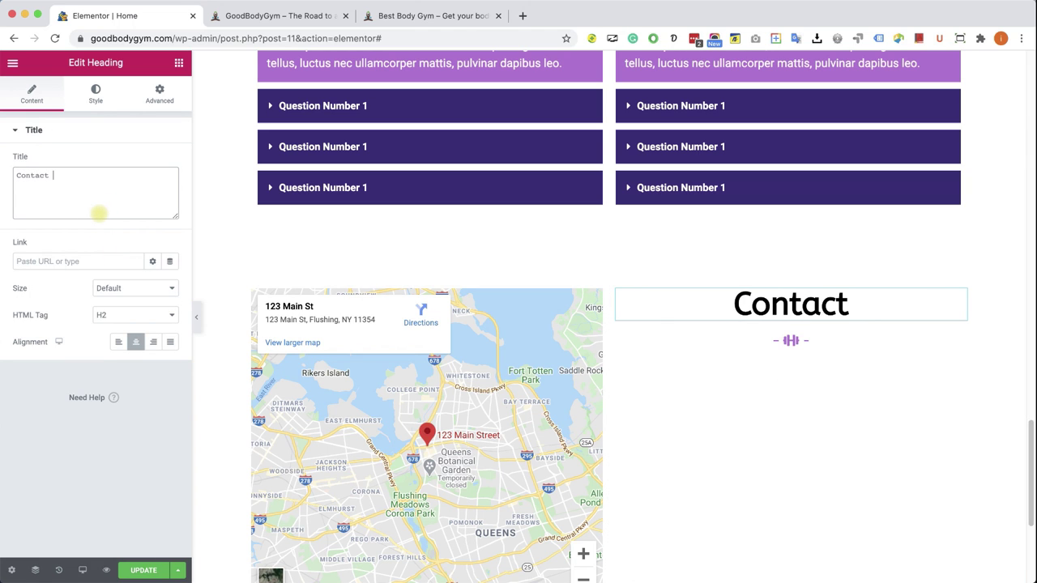
pyautogui.write('Us')
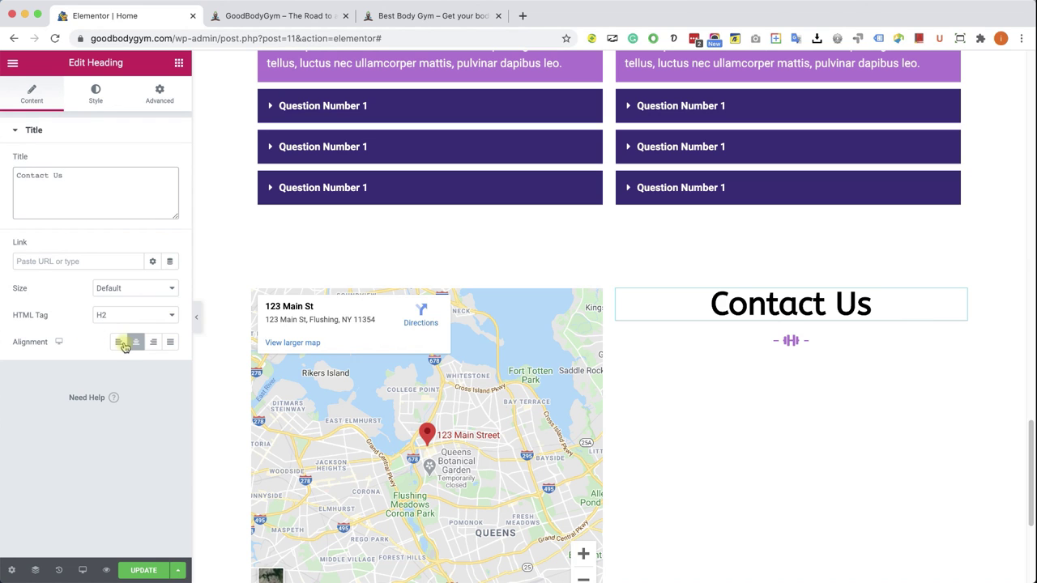
pyautogui.click(119, 344)
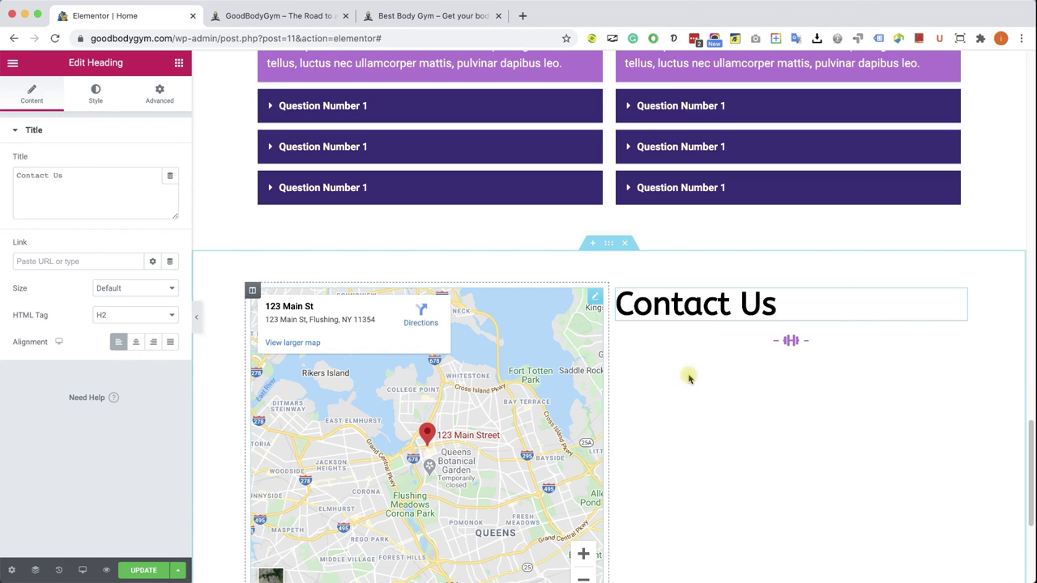
# Step: Left-align the divider under Contact Us and set its width to 20
pyautogui.click(766, 341)
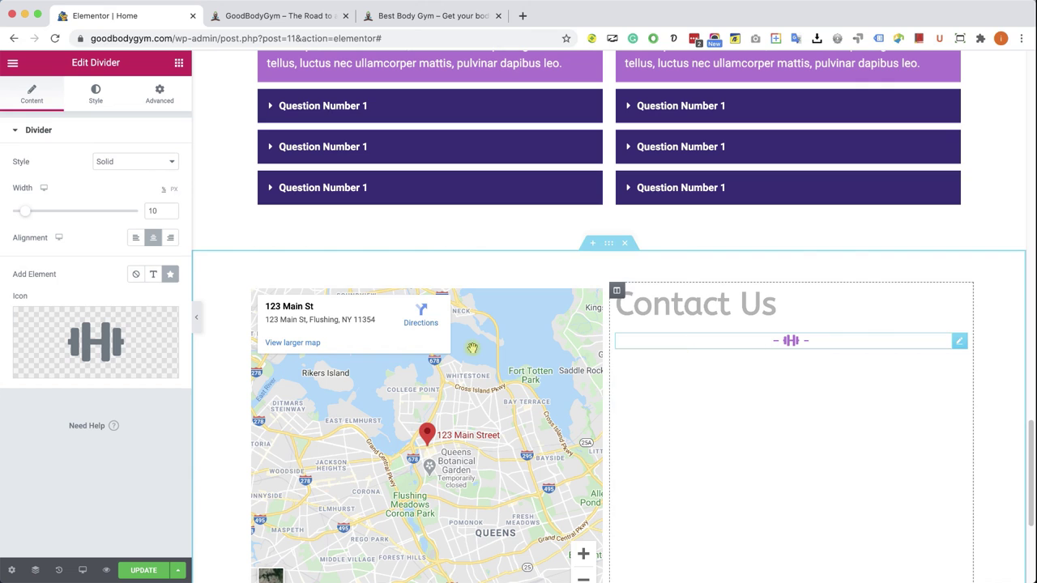
pyautogui.click(135, 240)
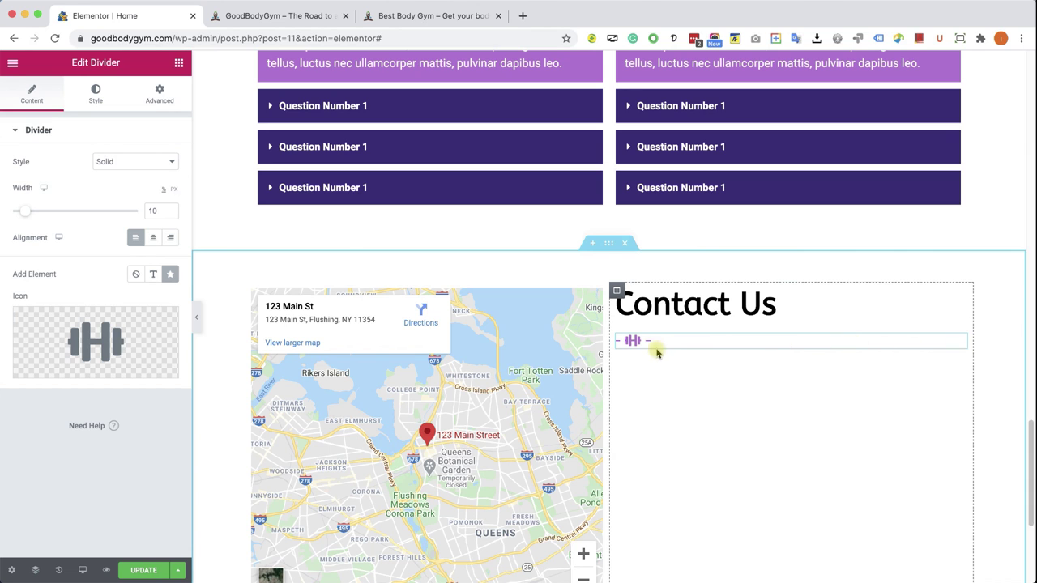
pyautogui.moveTo(27, 217); pyautogui.dragTo(34, 218)
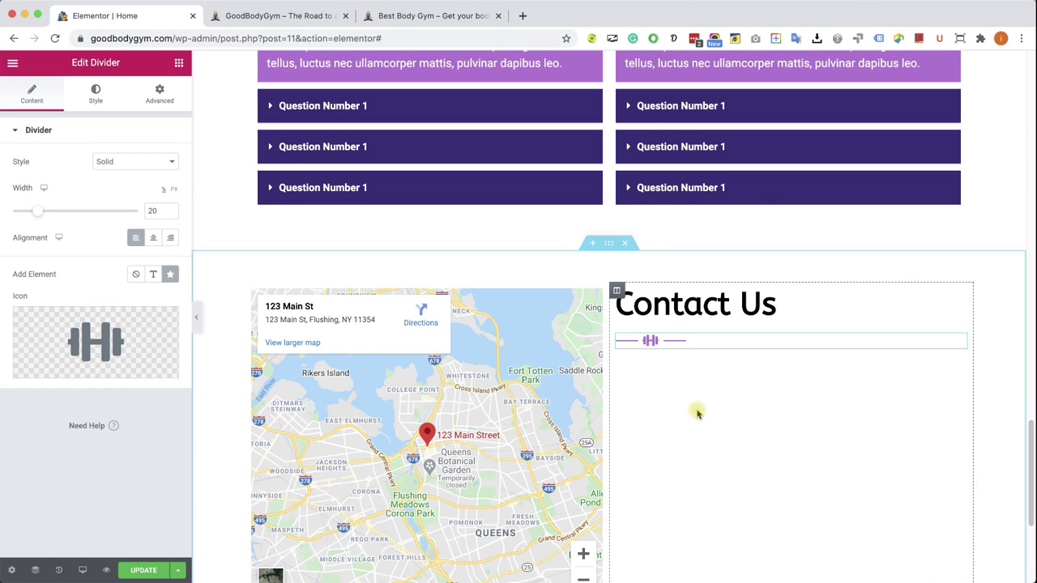
pyautogui.scroll(-2, 697, 413)
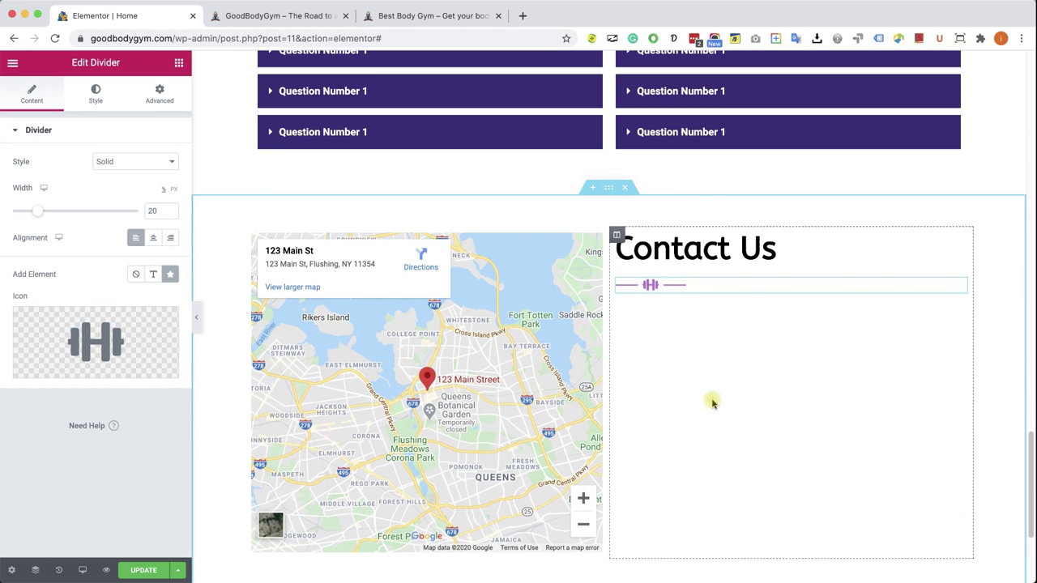
pyautogui.scroll(-2, 712, 402)
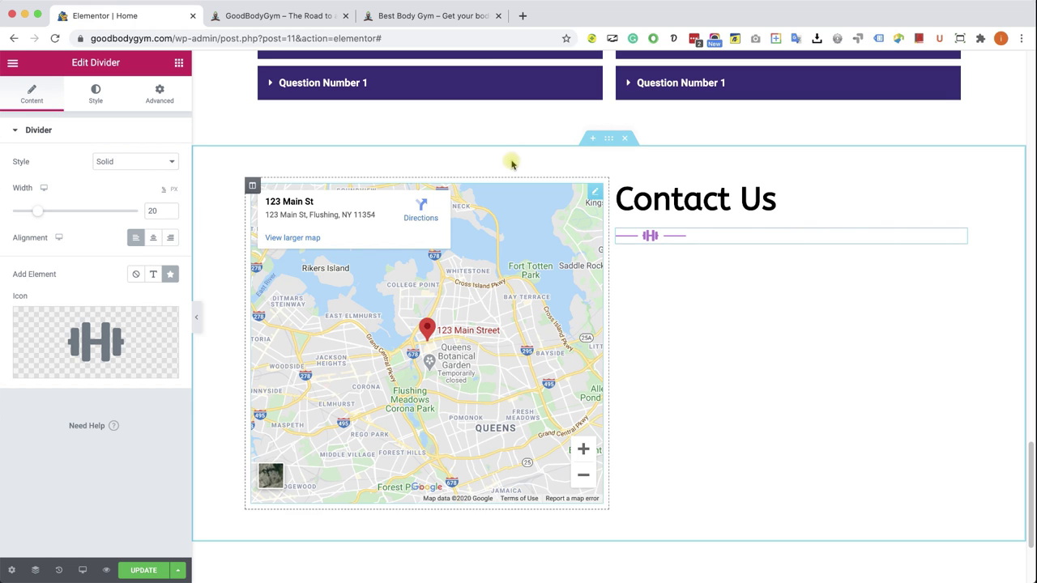
# Step: Add a Text Editor widget under the Contact Us divider
pyautogui.click(451, 16)
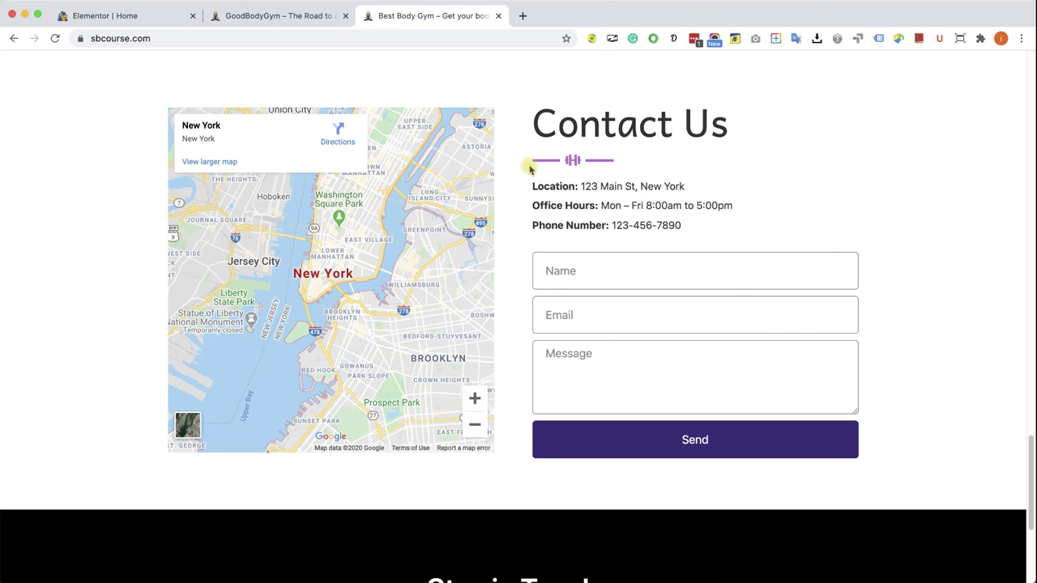
pyautogui.click(142, 15)
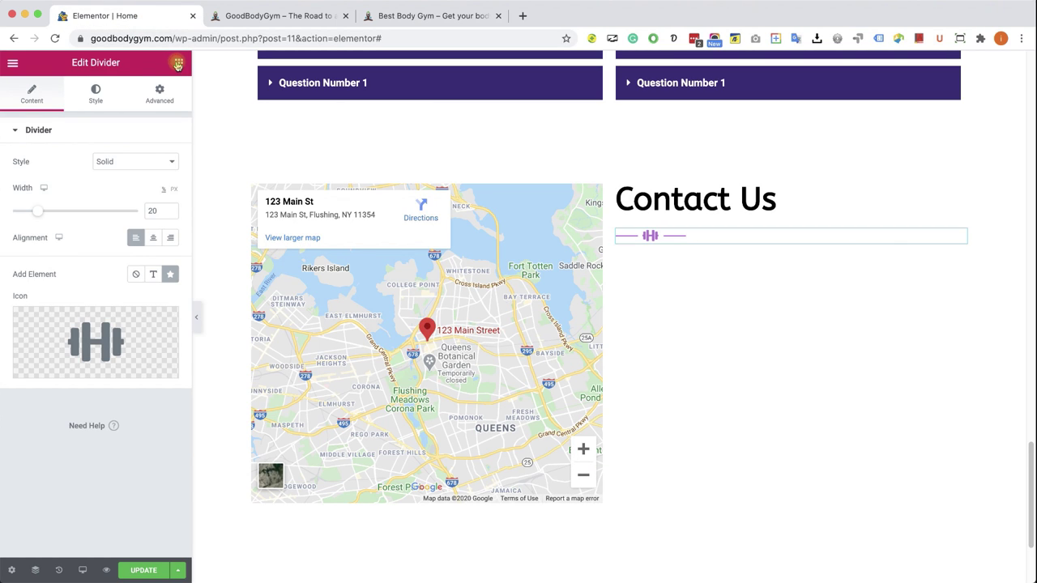
pyautogui.click(179, 64)
pyautogui.moveTo(142, 239); pyautogui.dragTo(693, 258)
# Step: Copy the location, office hours and phone lines from the reference contact section
pyautogui.click(407, 18)
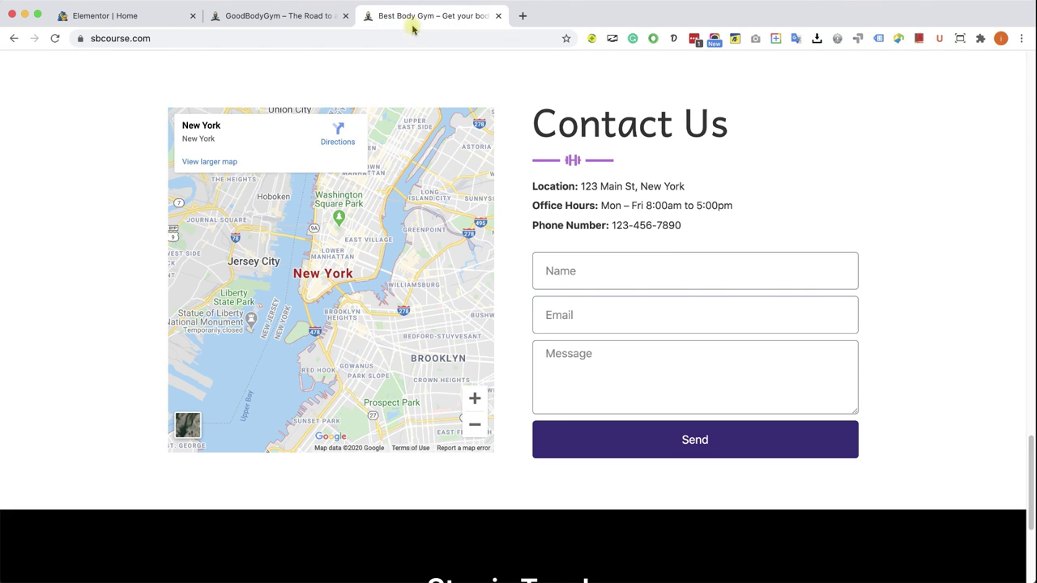
pyautogui.moveTo(689, 229); pyautogui.dragTo(527, 185)
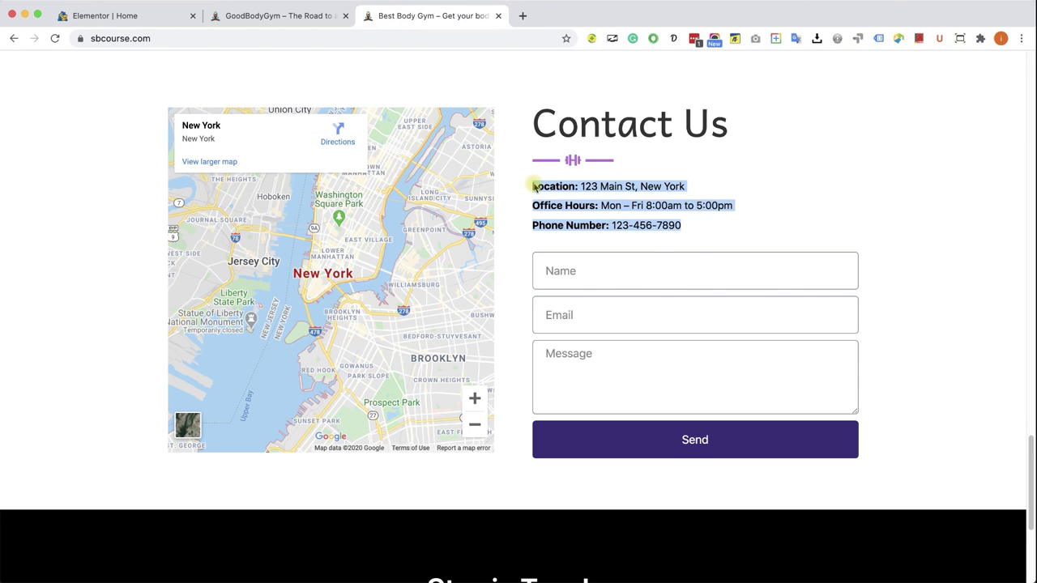
pyautogui.rightClick(547, 194)
pyautogui.click(556, 209)
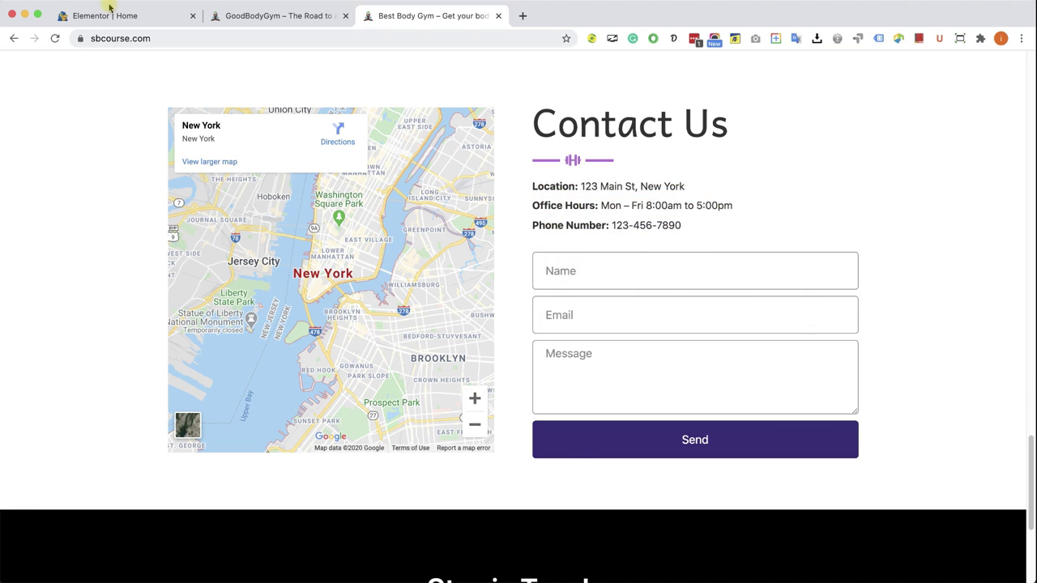
pyautogui.click(109, 15)
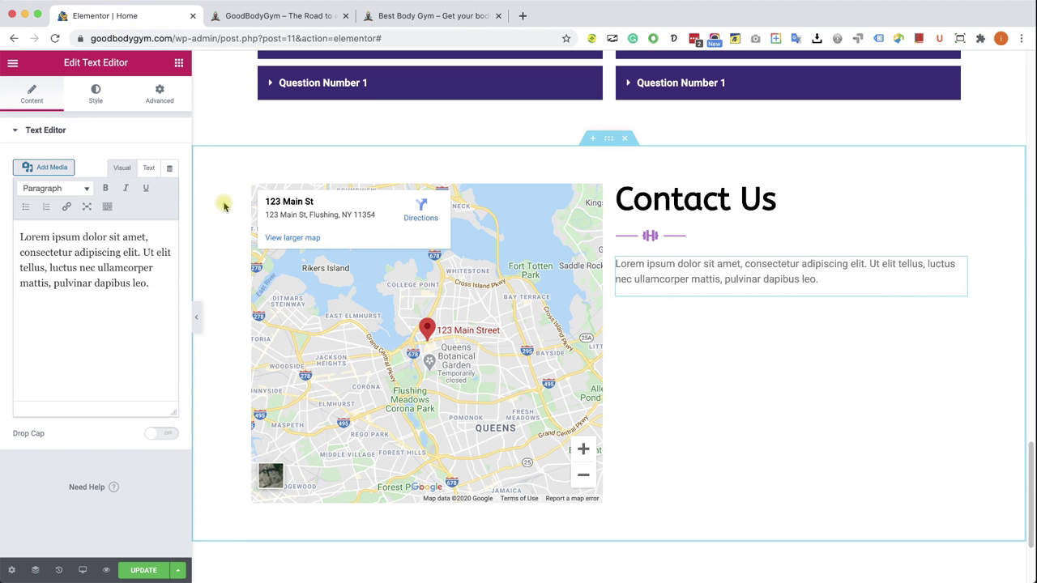
# Step: Replace the Lorem ipsum placeholder with the pasted contact details as plain text
pyautogui.moveTo(150, 284); pyautogui.dragTo(21, 237)
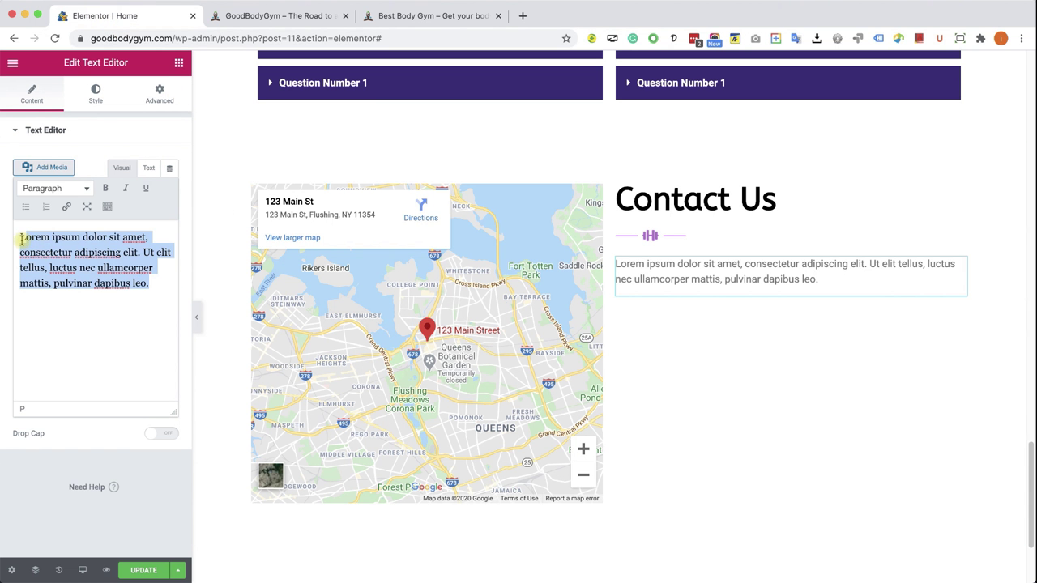
pyautogui.press('super+v')
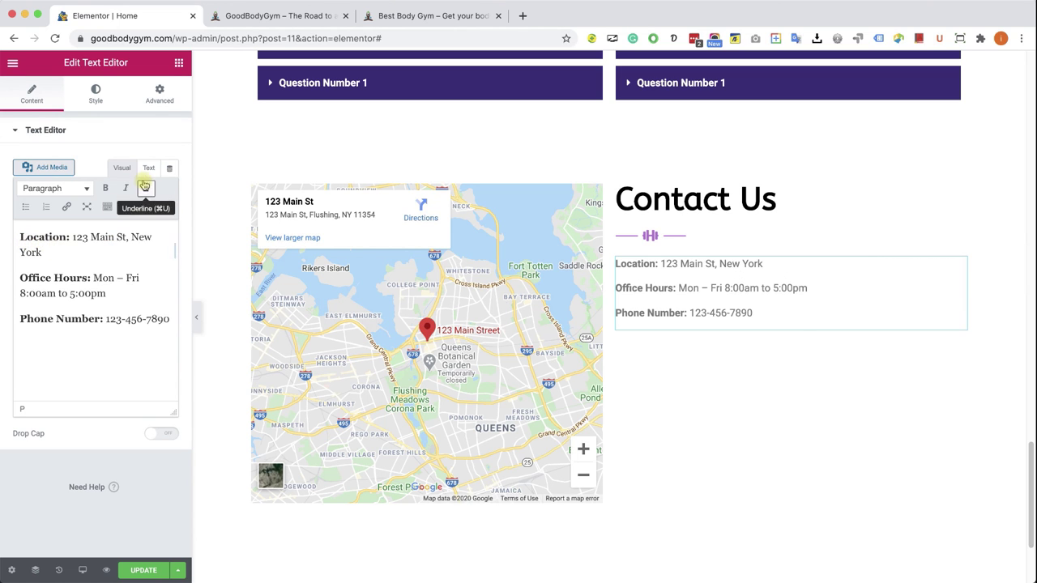
pyautogui.click(149, 169)
pyautogui.moveTo(132, 311); pyautogui.dragTo(19, 213)
pyautogui.press('super+v')
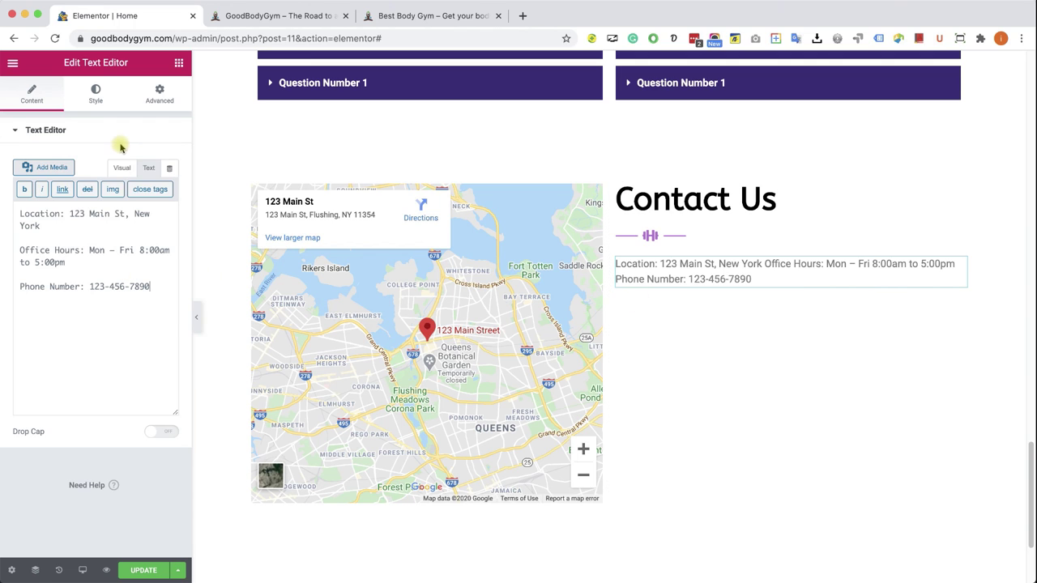
pyautogui.click(120, 167)
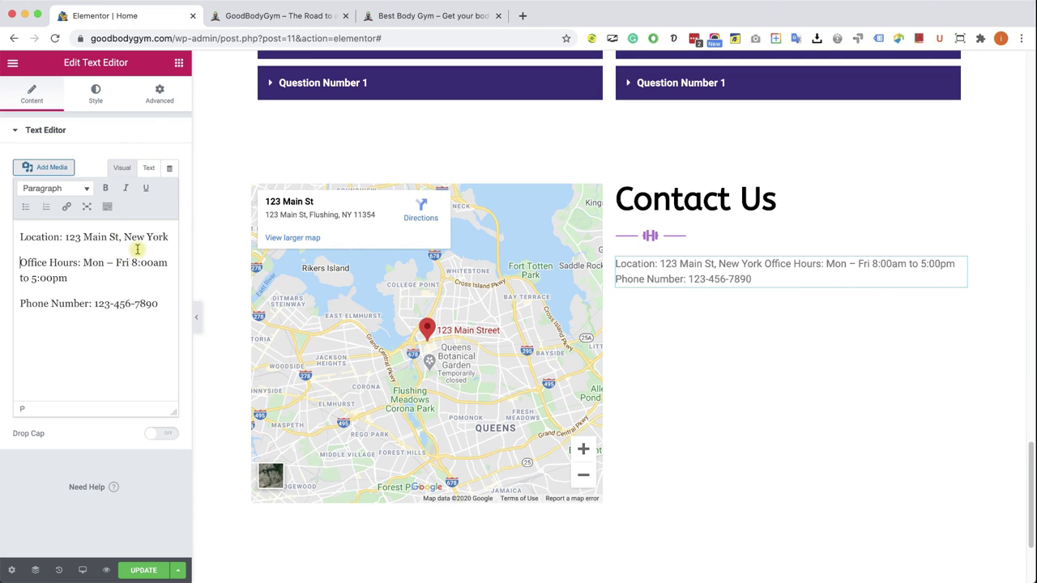
pyautogui.click(185, 244)
pyautogui.press('Return')
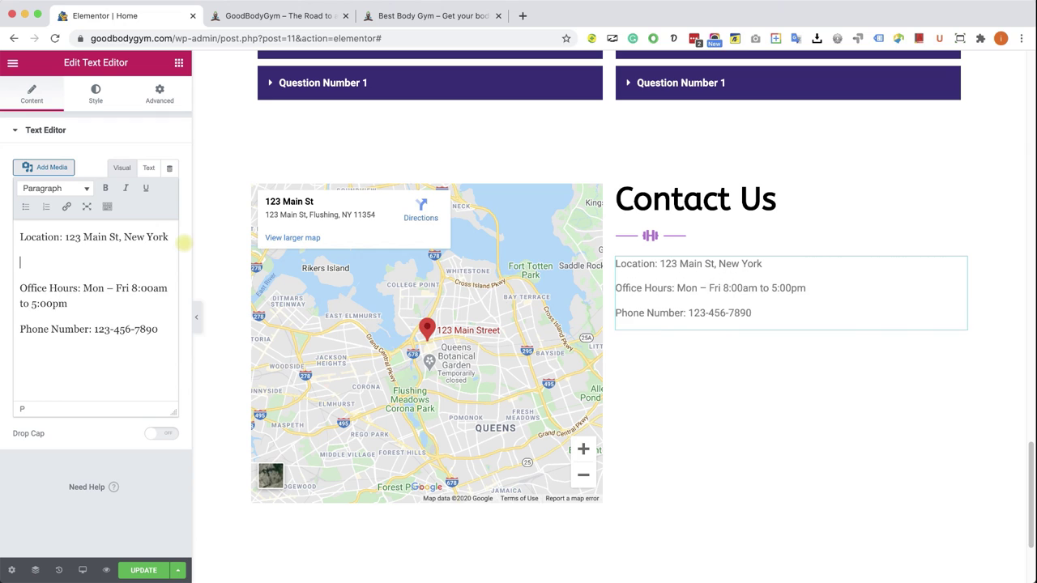
pyautogui.press('BackSpace')
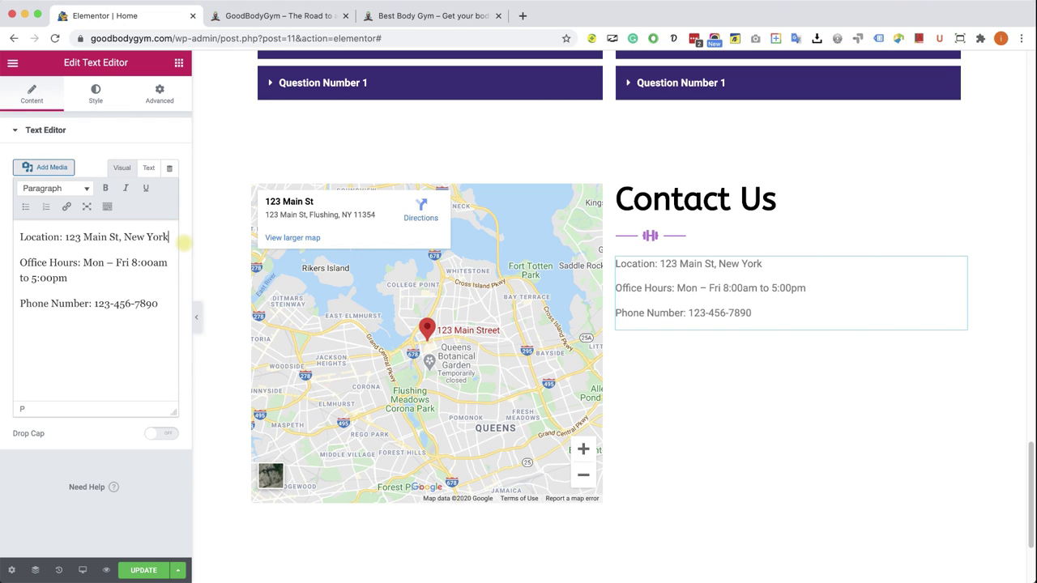
# Step: Bold the Location:, Office Hours: and Phone Number: labels
pyautogui.moveTo(63, 240); pyautogui.dragTo(35, 240)
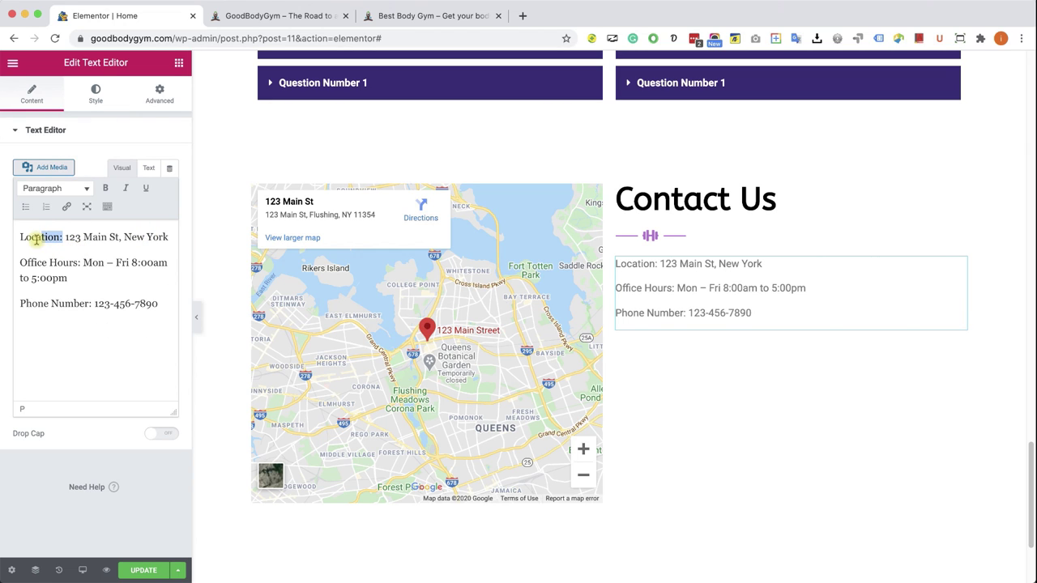
pyautogui.click(105, 188)
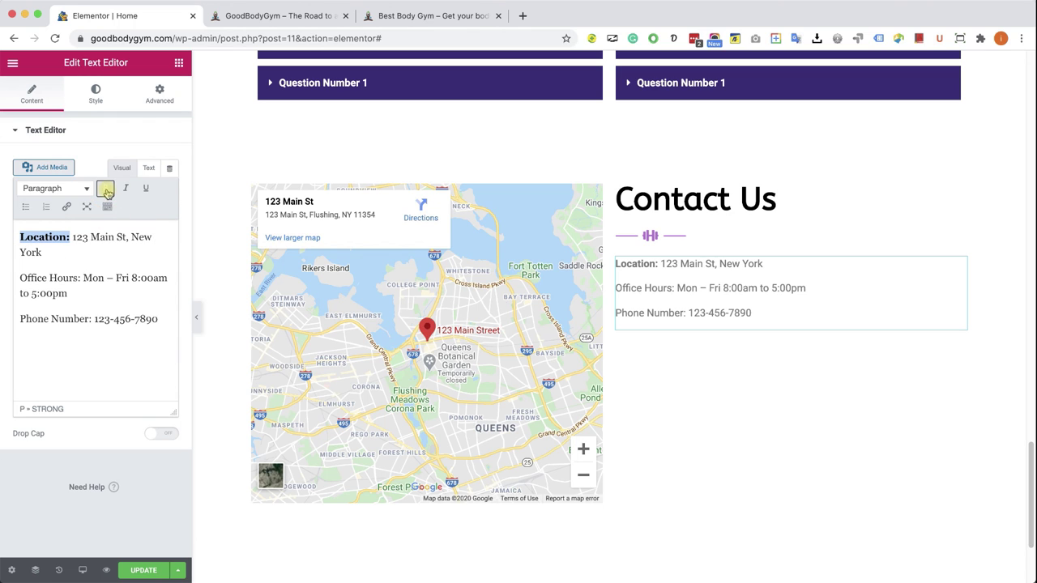
pyautogui.moveTo(79, 278); pyautogui.dragTo(26, 277)
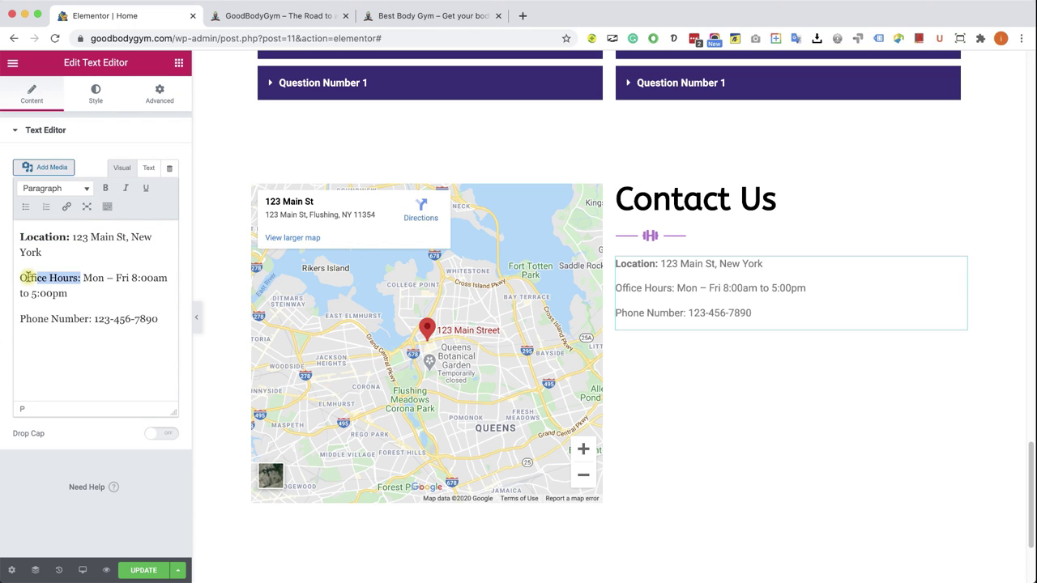
pyautogui.click(105, 188)
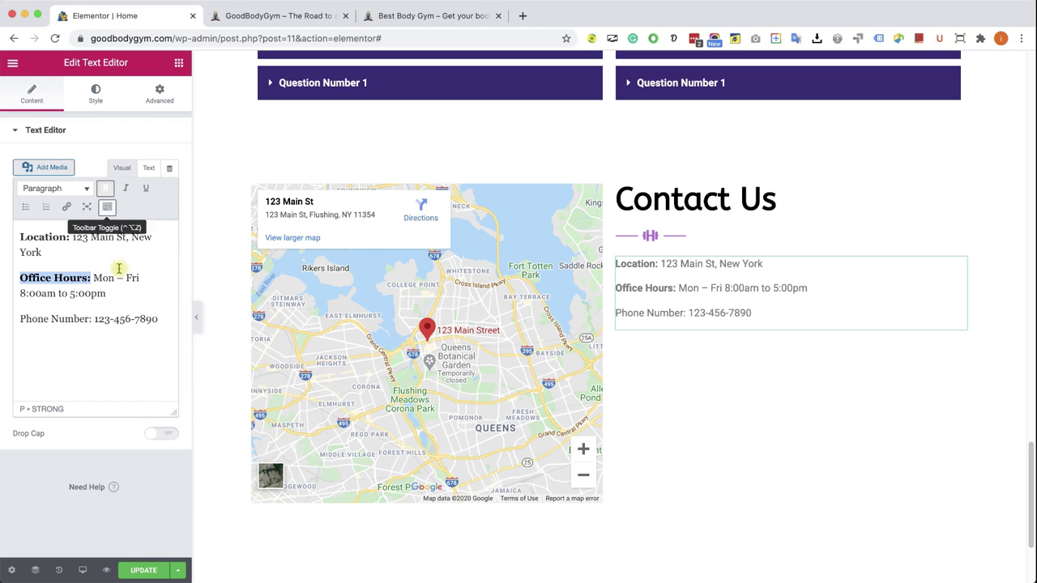
pyautogui.moveTo(90, 318); pyautogui.dragTo(30, 319)
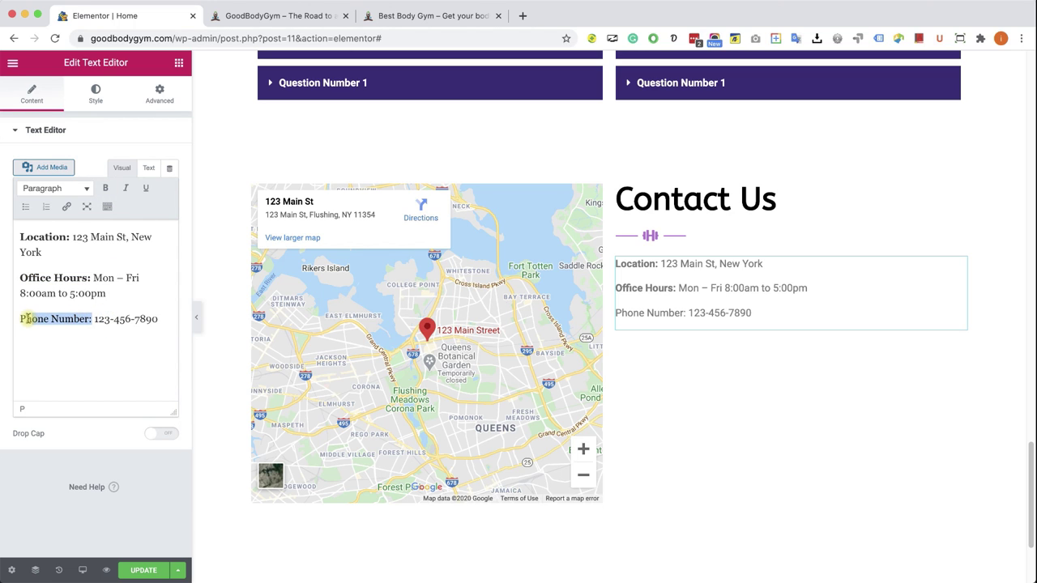
pyautogui.click(105, 188)
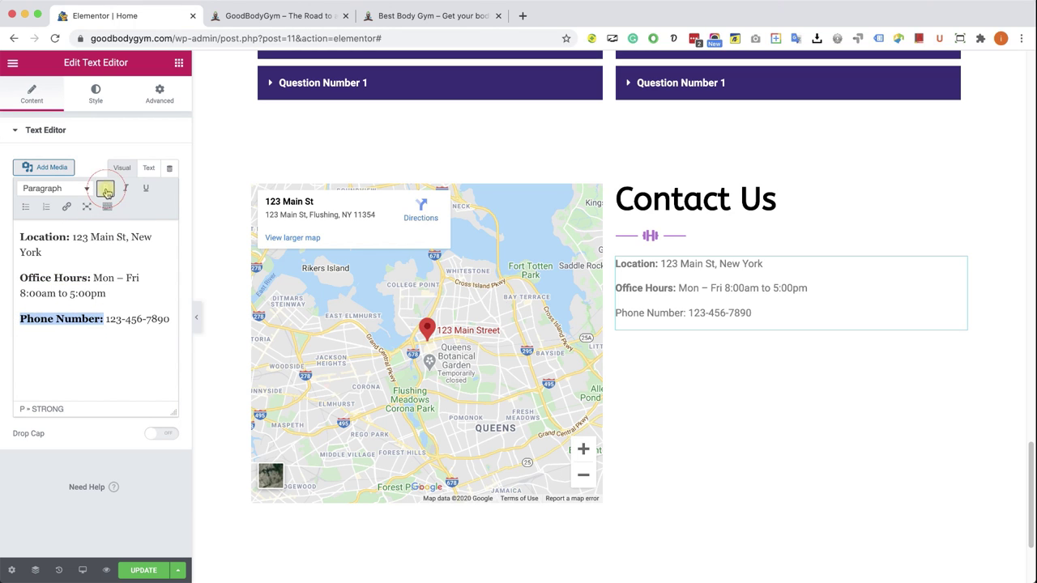
# Step: Make the contact text black with about 1 em line height, and update the page
pyautogui.click(96, 99)
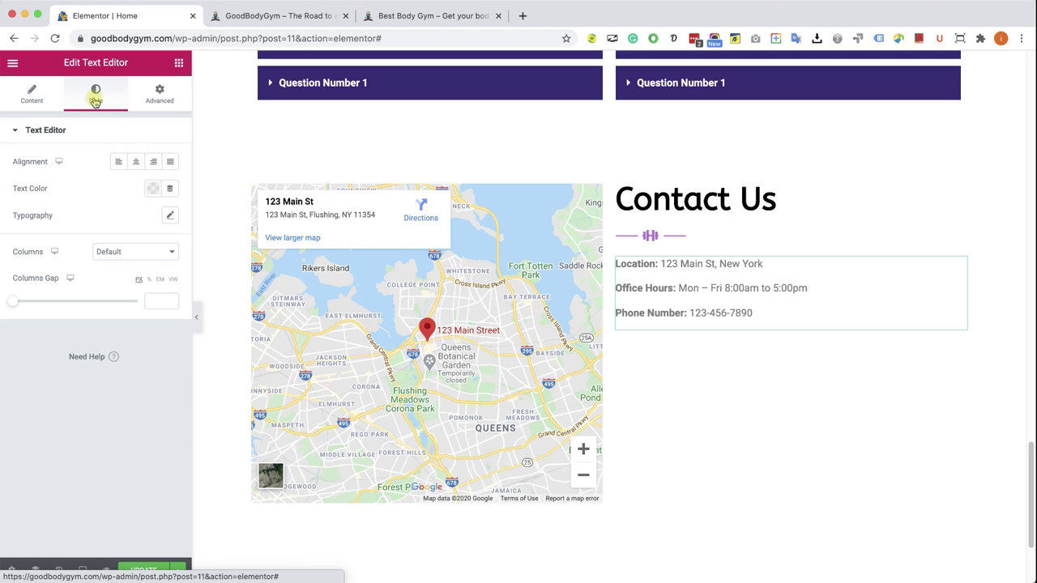
pyautogui.click(152, 188)
pyautogui.click(226, 219)
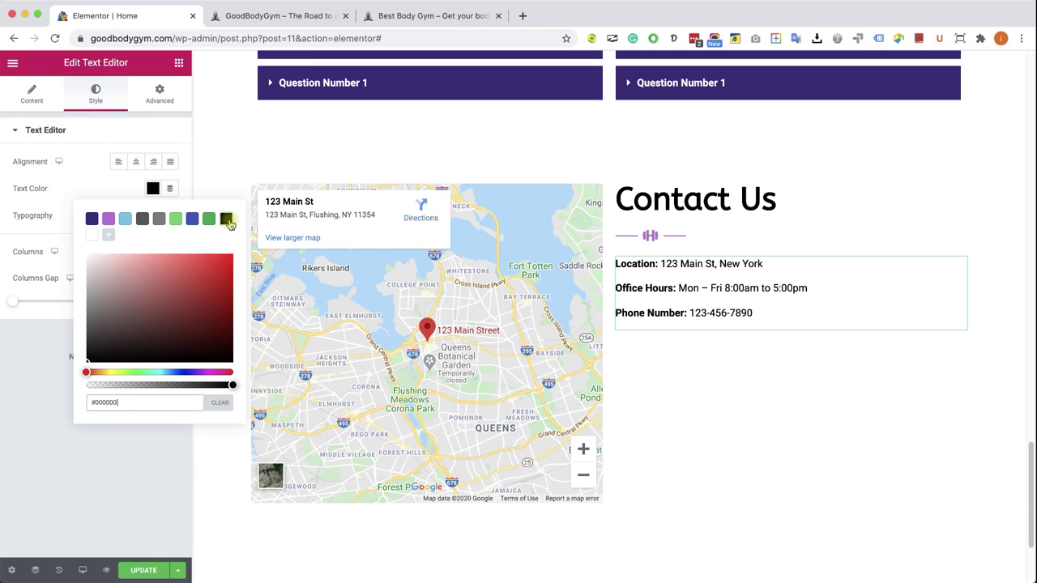
pyautogui.click(152, 189)
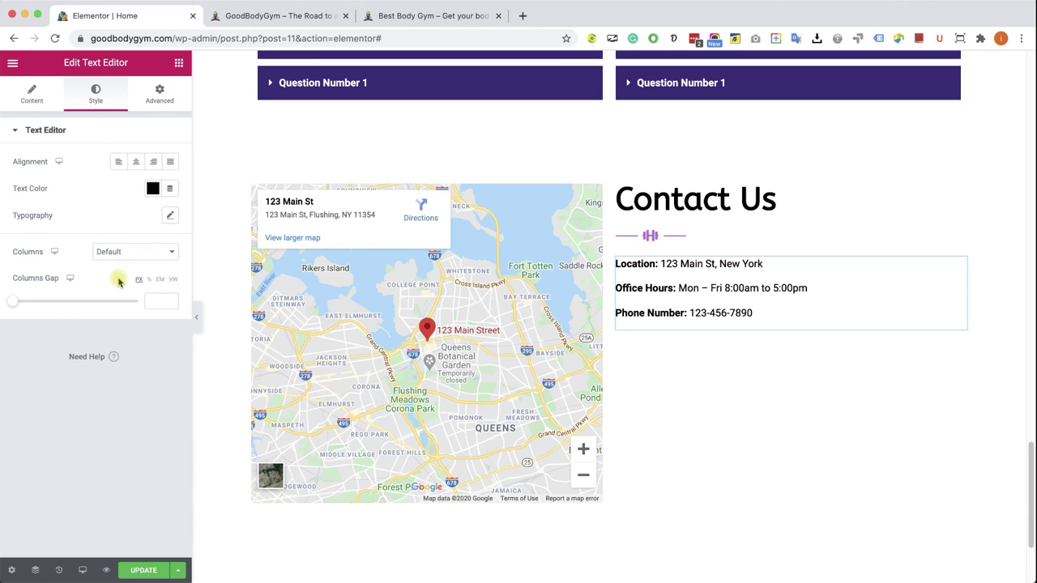
pyautogui.click(170, 215)
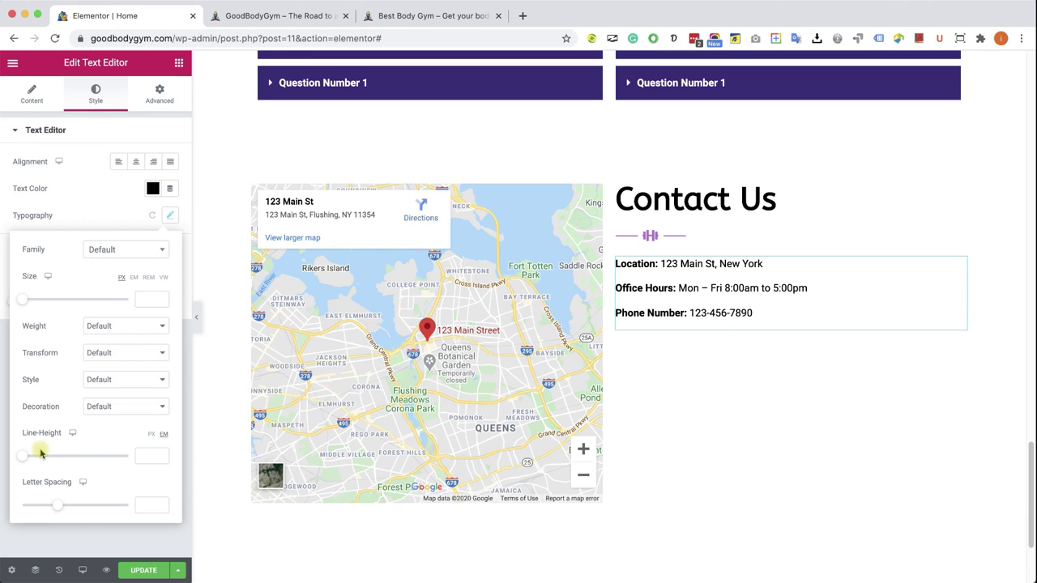
pyautogui.moveTo(24, 461); pyautogui.dragTo(33, 461)
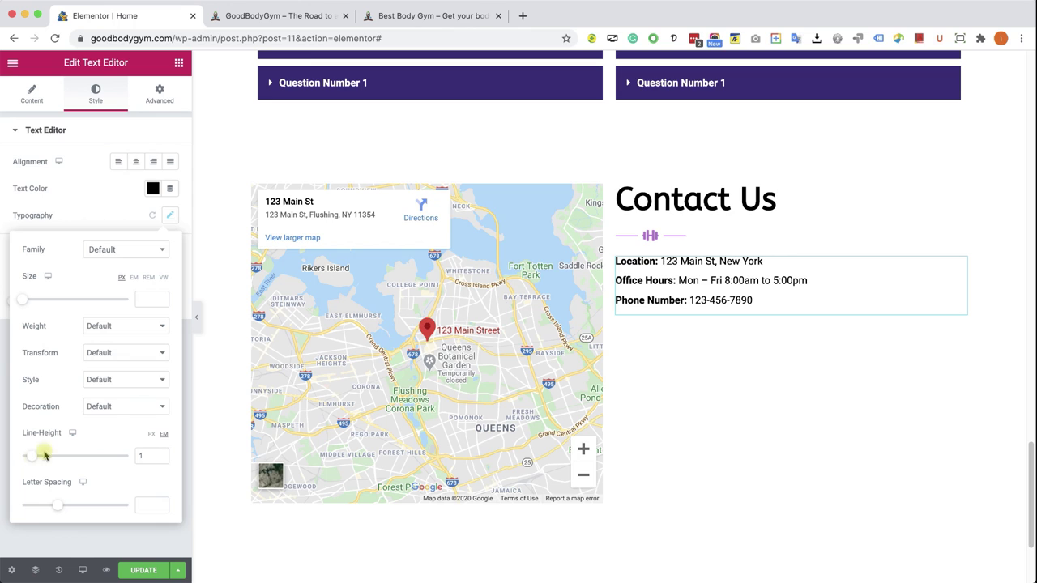
pyautogui.click(170, 217)
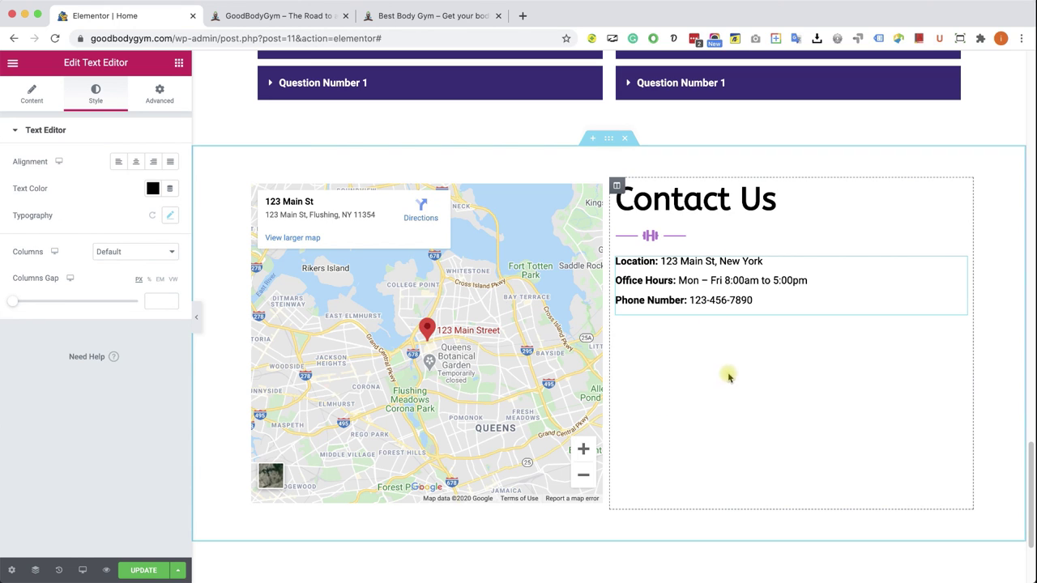
pyautogui.click(144, 570)
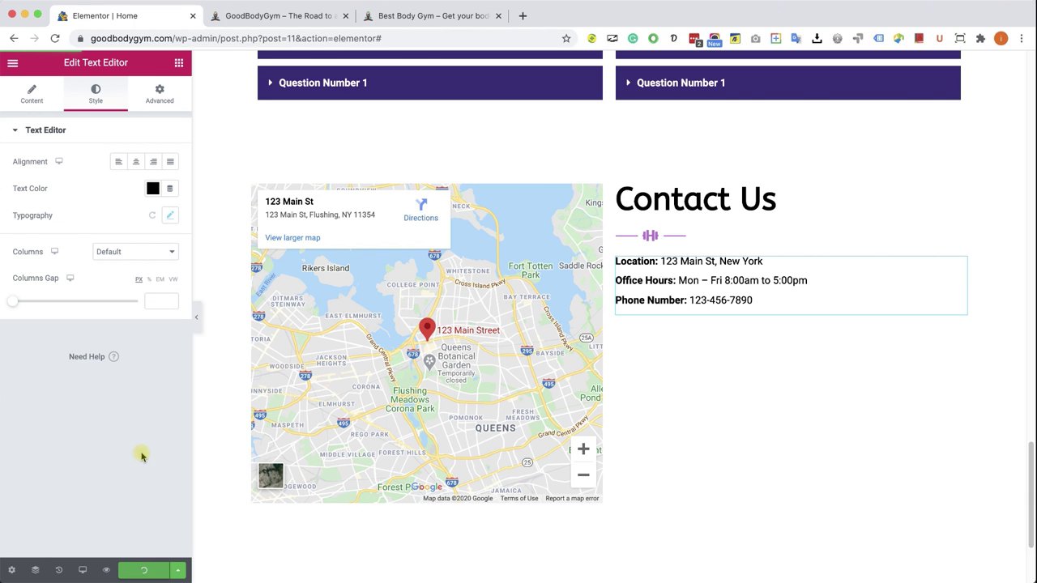
# Step: Reload the live goodbodygym.com page and check its Contact Us map and details, then return to Elementor
pyautogui.click(265, 17)
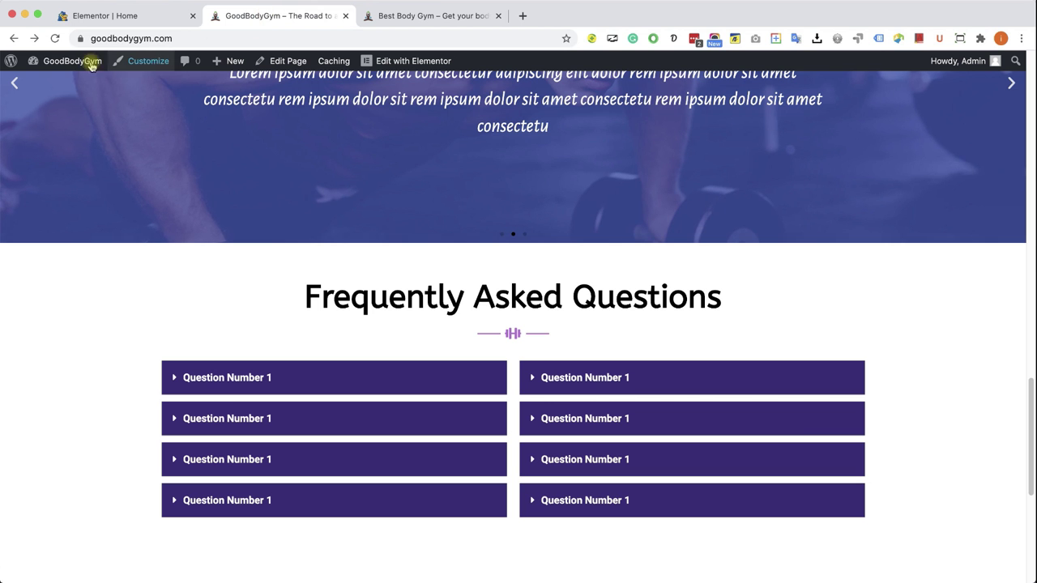
pyautogui.click(55, 38)
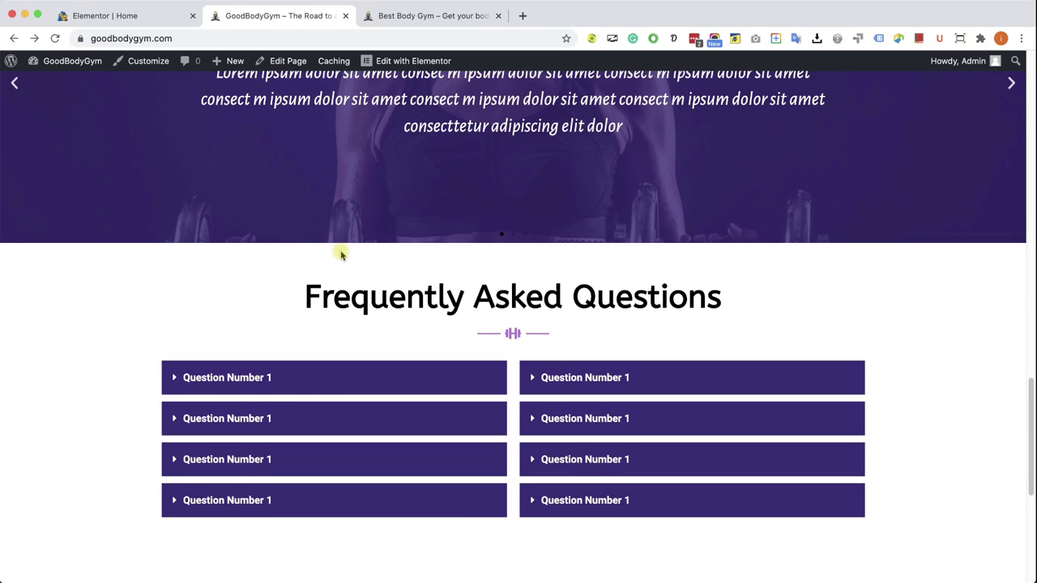
pyautogui.scroll(-5, 341, 255)
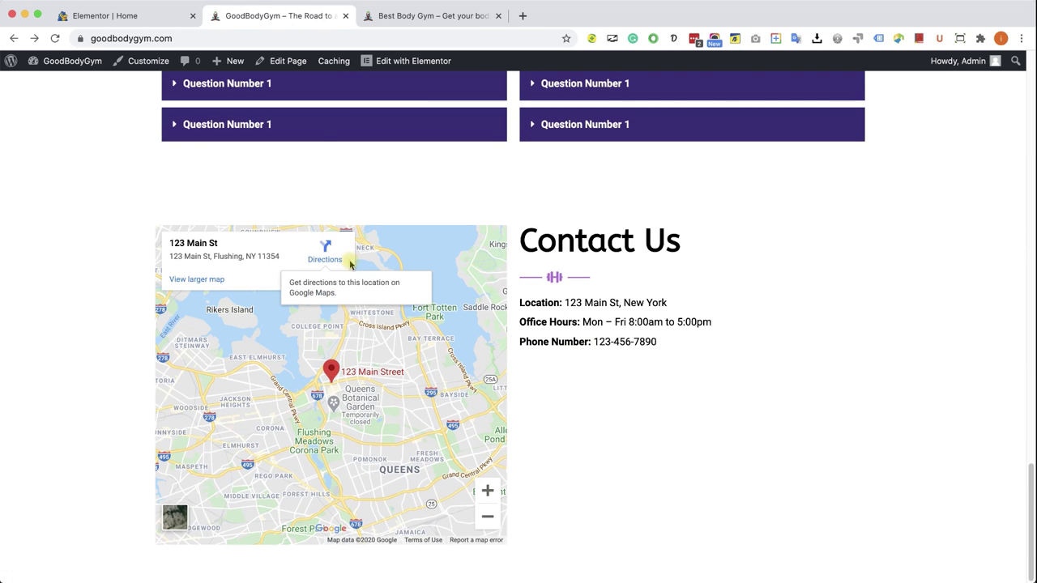
pyautogui.scroll(-2, 381, 283)
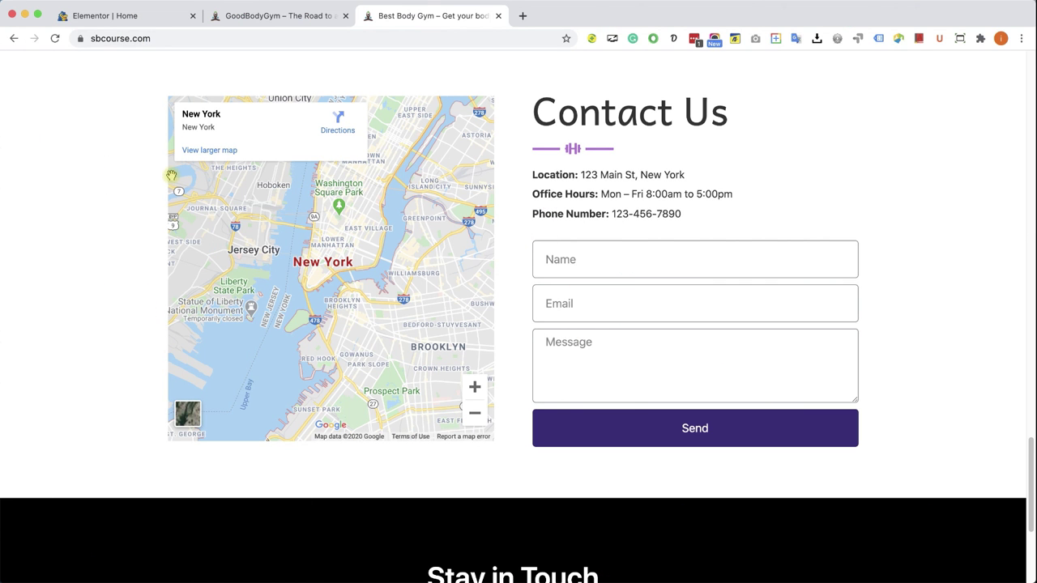
pyautogui.click(103, 16)
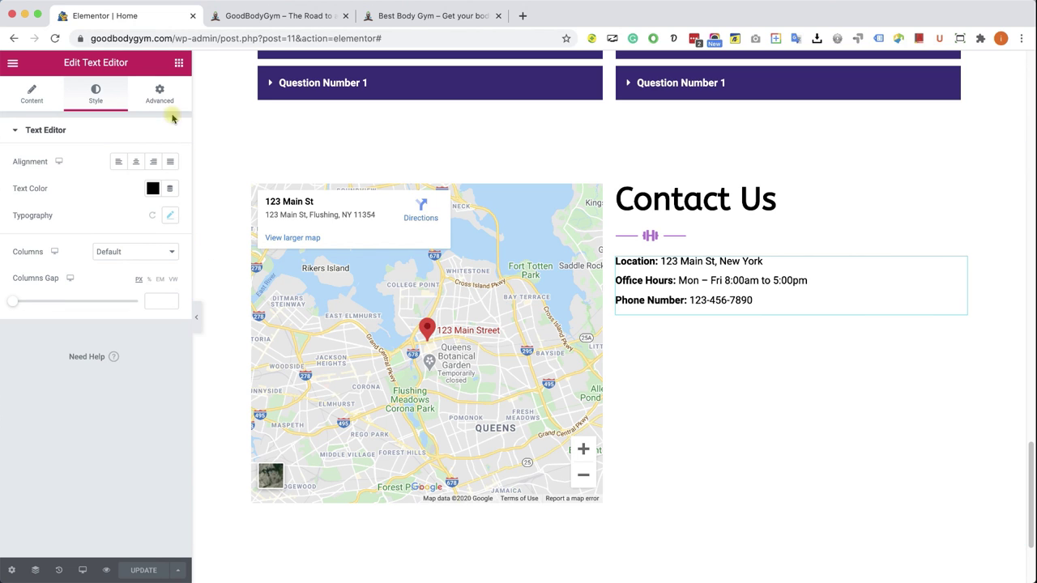
pyautogui.click(178, 62)
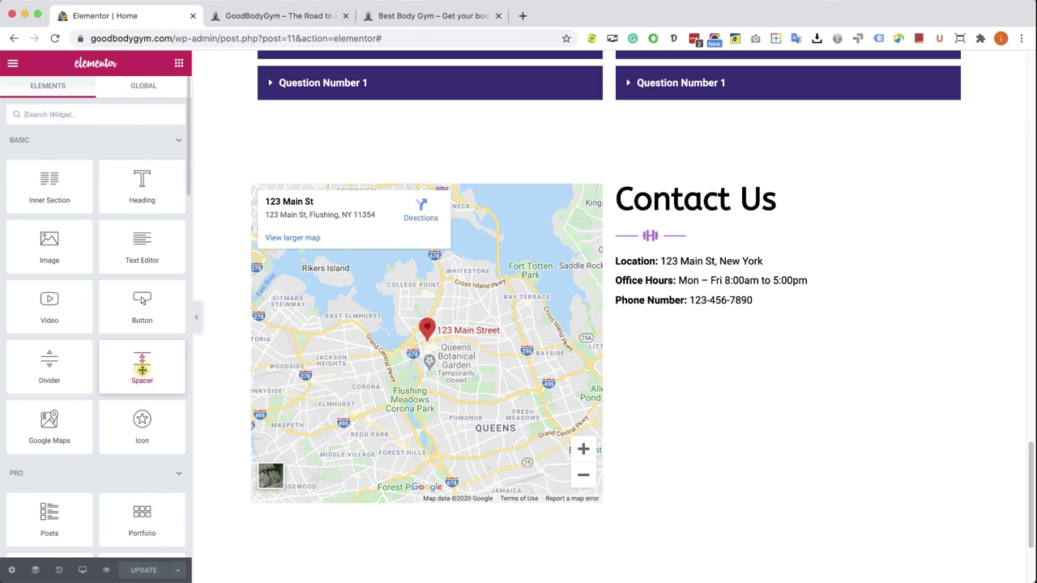
# Step: Drop the PRO Form widget into the Contact Us column, giving Name, Email and Message fields
pyautogui.scroll(-6, 139, 364)
pyautogui.moveTo(125, 312); pyautogui.dragTo(710, 335)
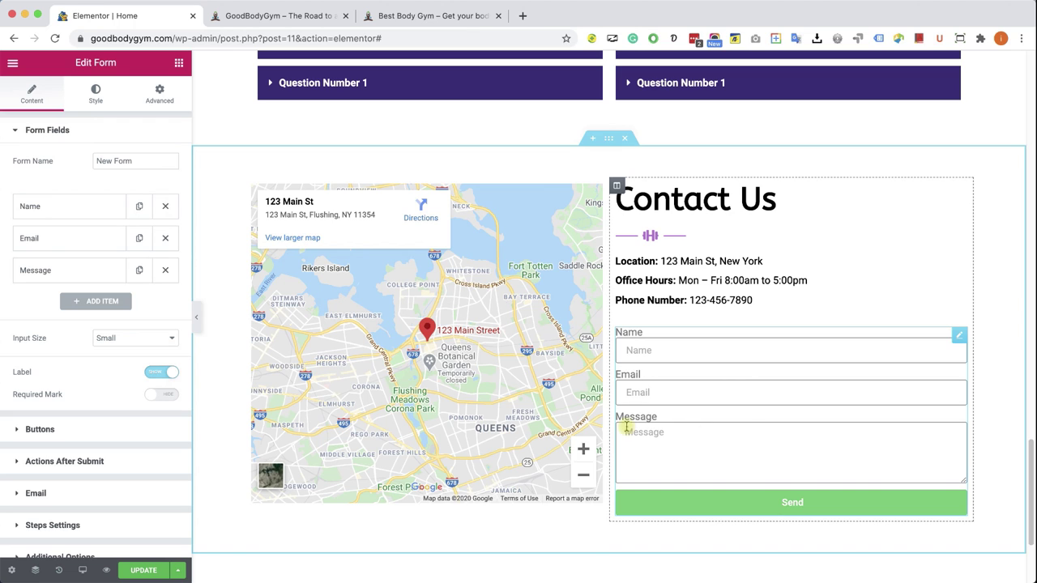
pyautogui.click(41, 132)
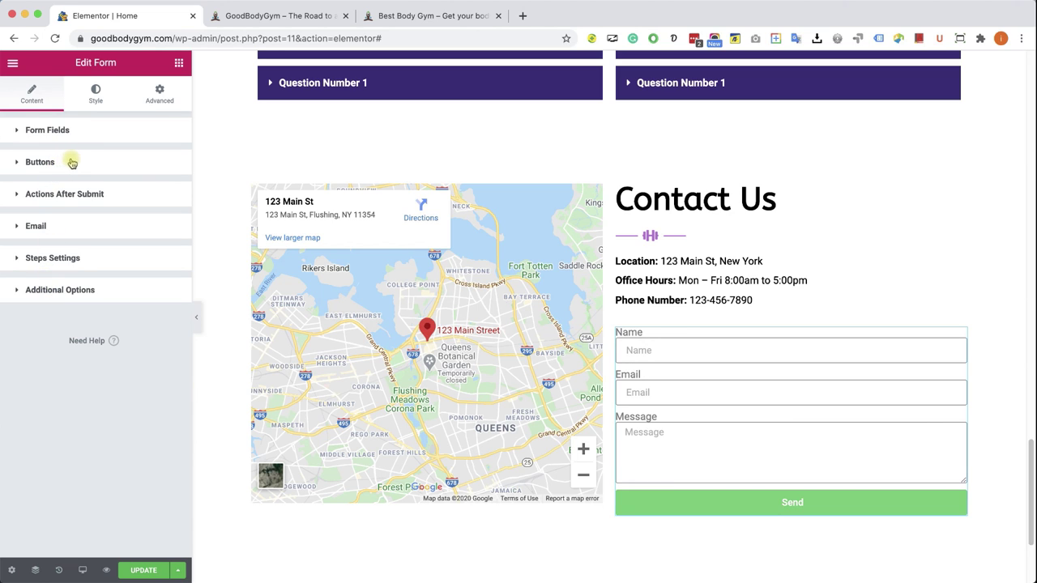
pyautogui.click(78, 134)
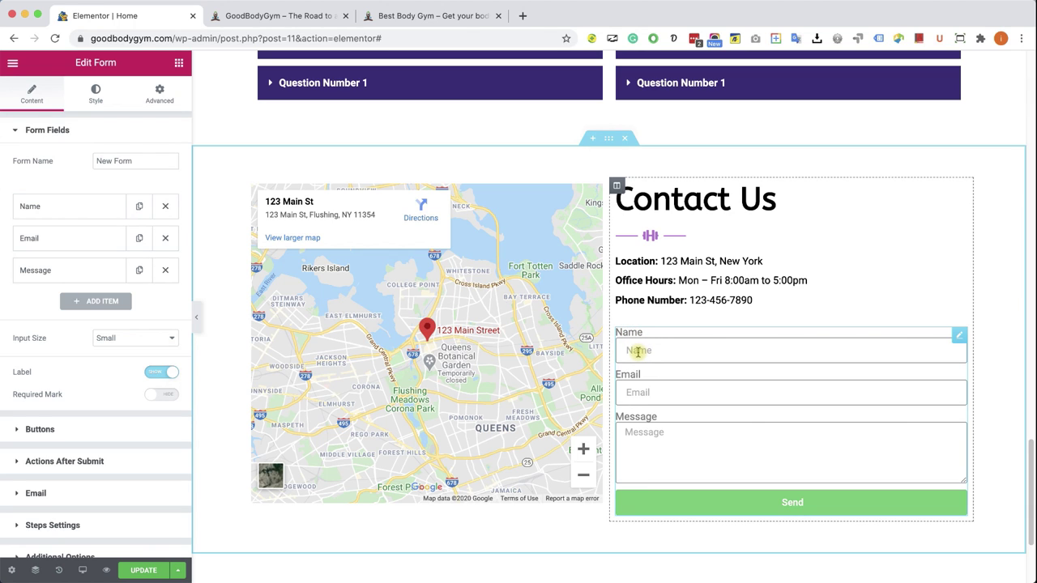
# Step: Edit the Name field, clearing its label and setting its placeholder to 'Name'
pyautogui.click(67, 217)
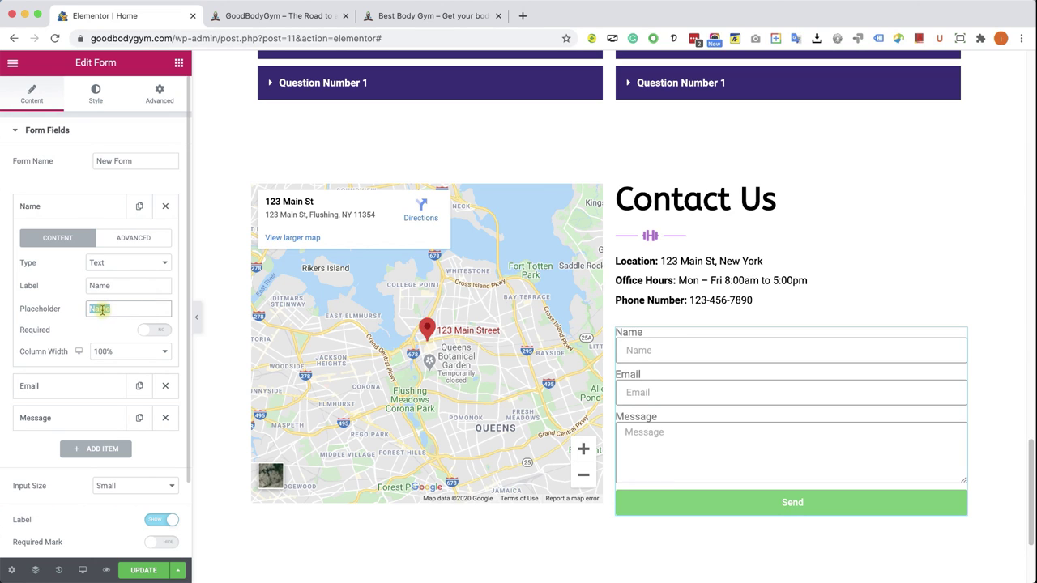
pyautogui.press('BackSpace')
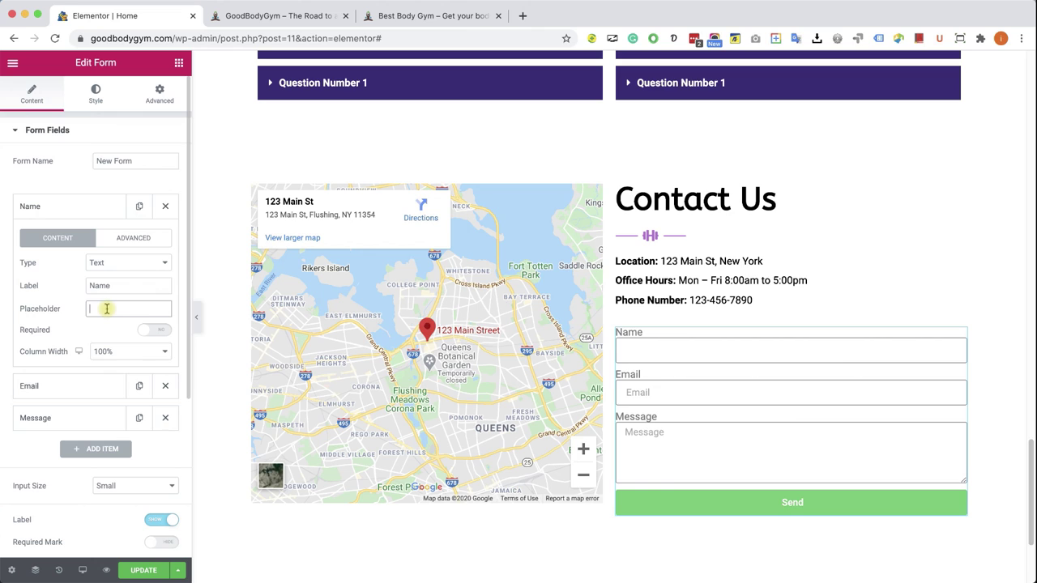
pyautogui.click(106, 309)
pyautogui.write('Name')
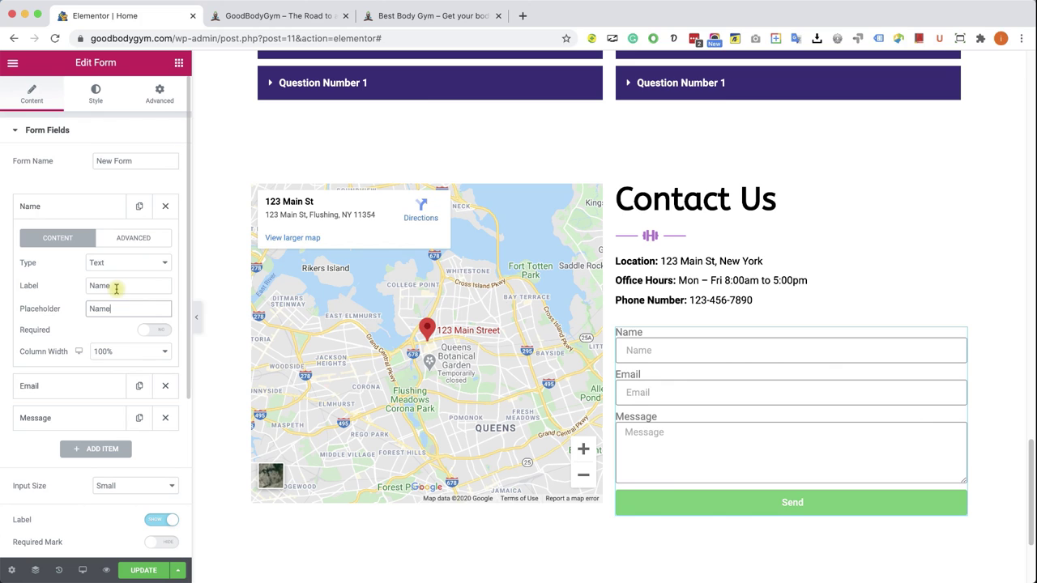
pyautogui.doubleClick(115, 288)
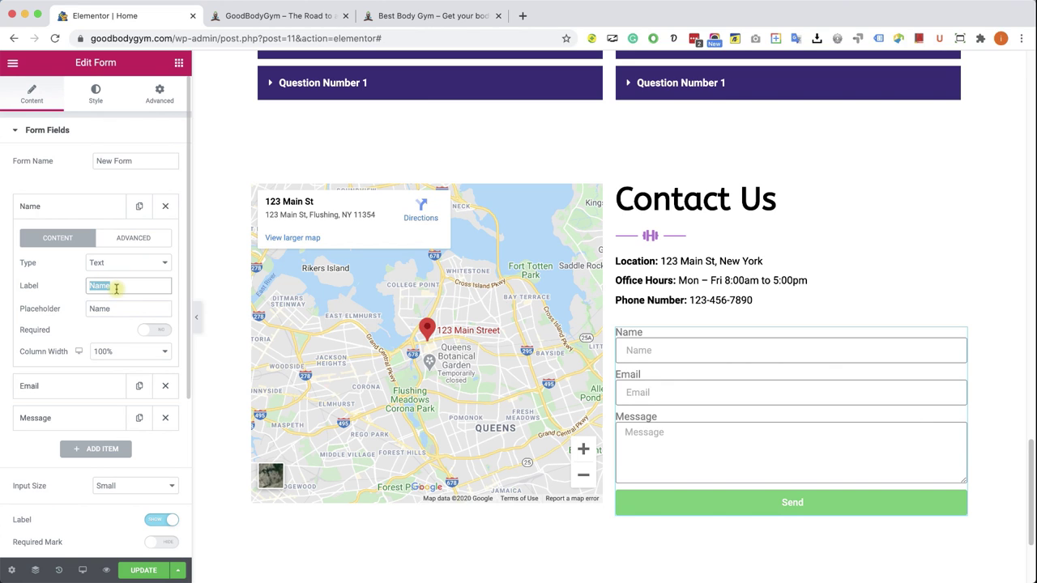
pyautogui.press('BackSpace')
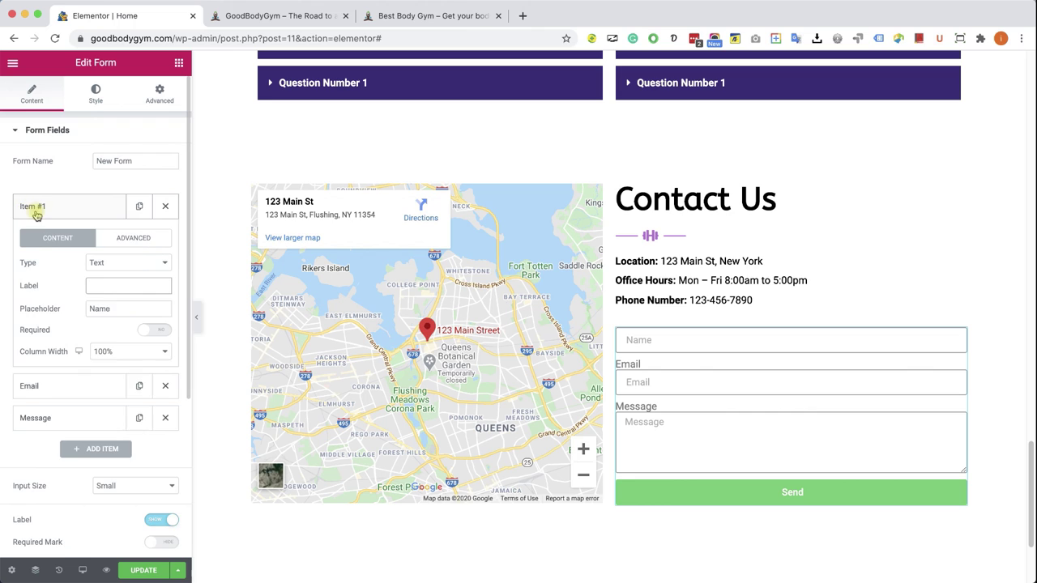
pyautogui.click(38, 215)
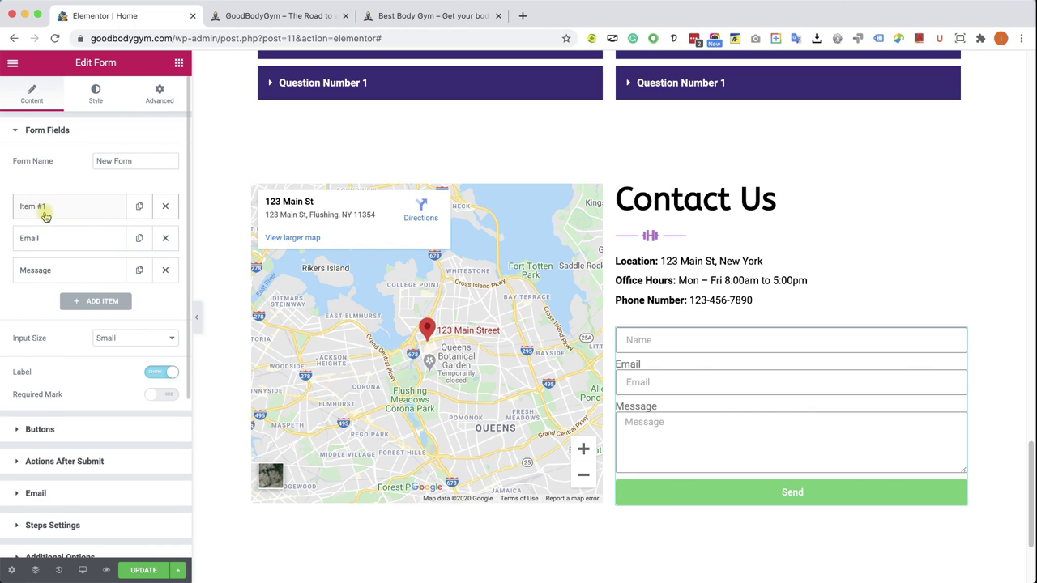
pyautogui.click(47, 213)
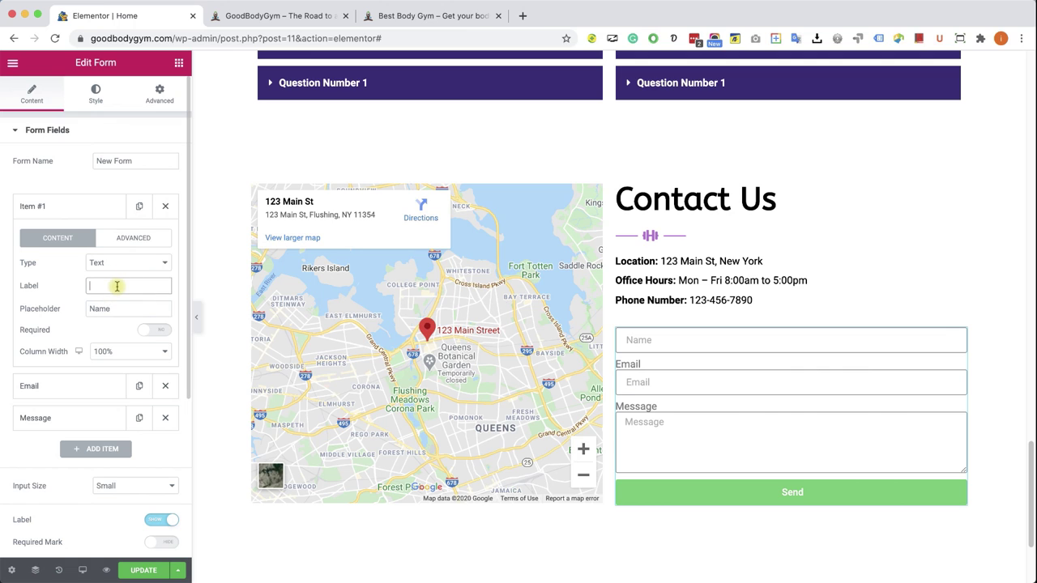
pyautogui.write('Name')
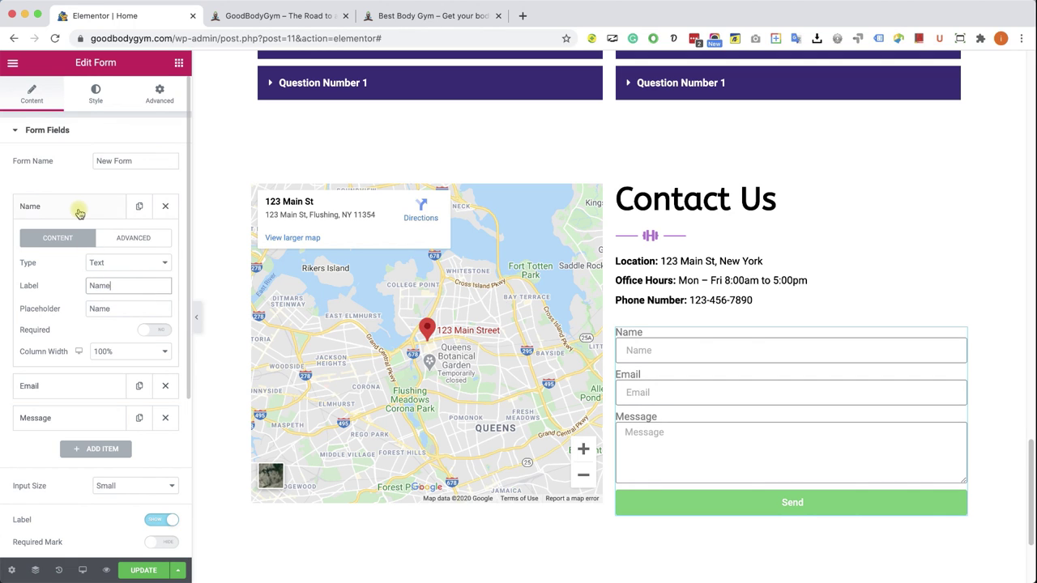
pyautogui.click(79, 212)
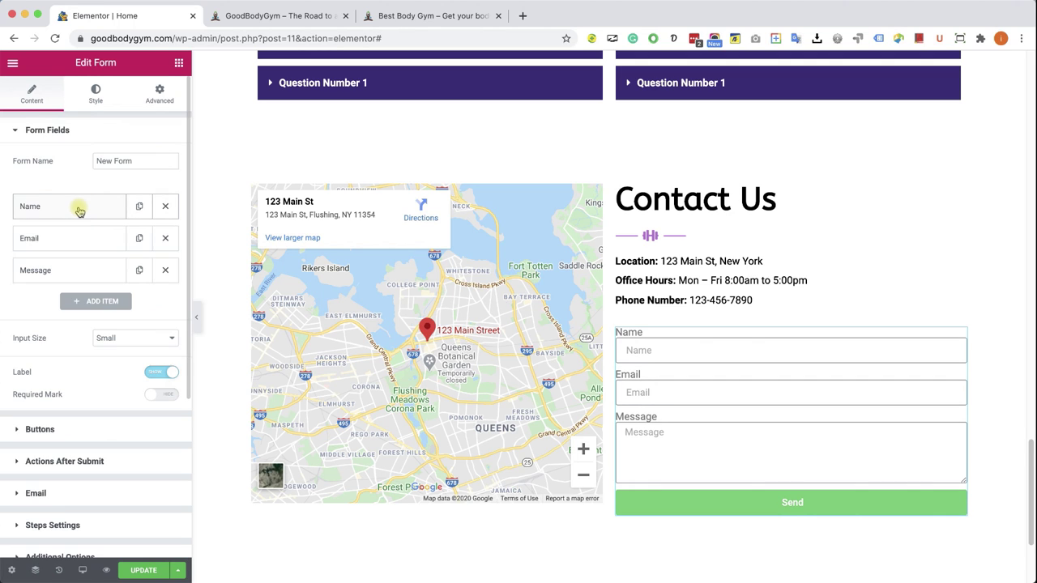
# Step: Hide the form's field labels without required asterisks and set the input size to Large
pyautogui.click(159, 378)
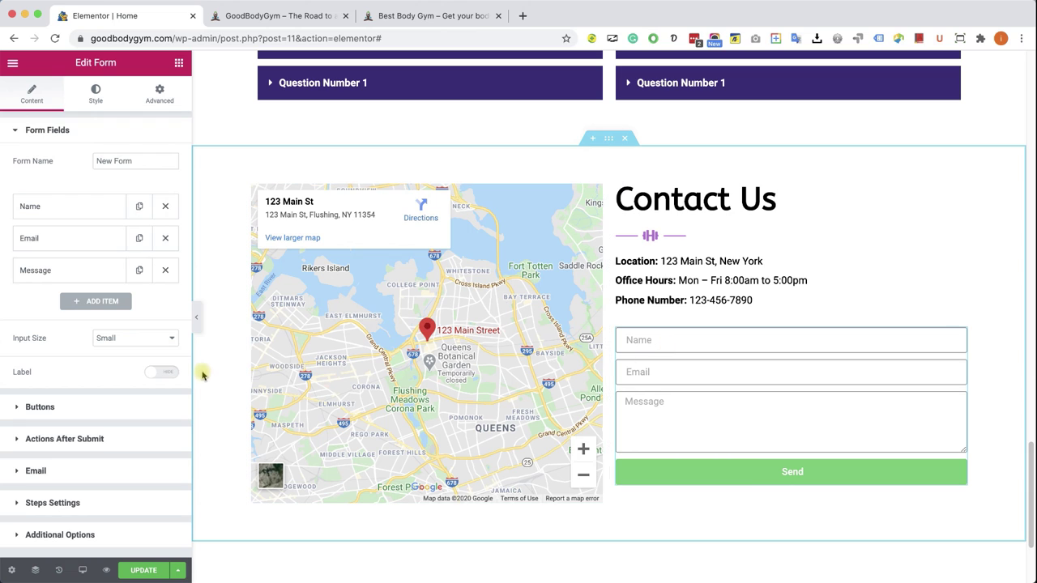
pyautogui.click(171, 374)
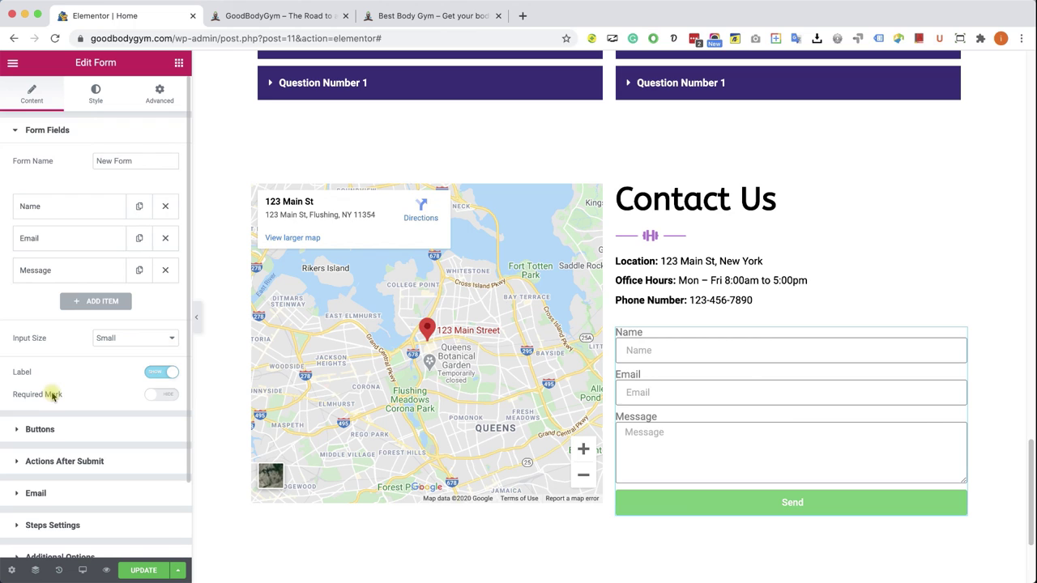
pyautogui.click(166, 395)
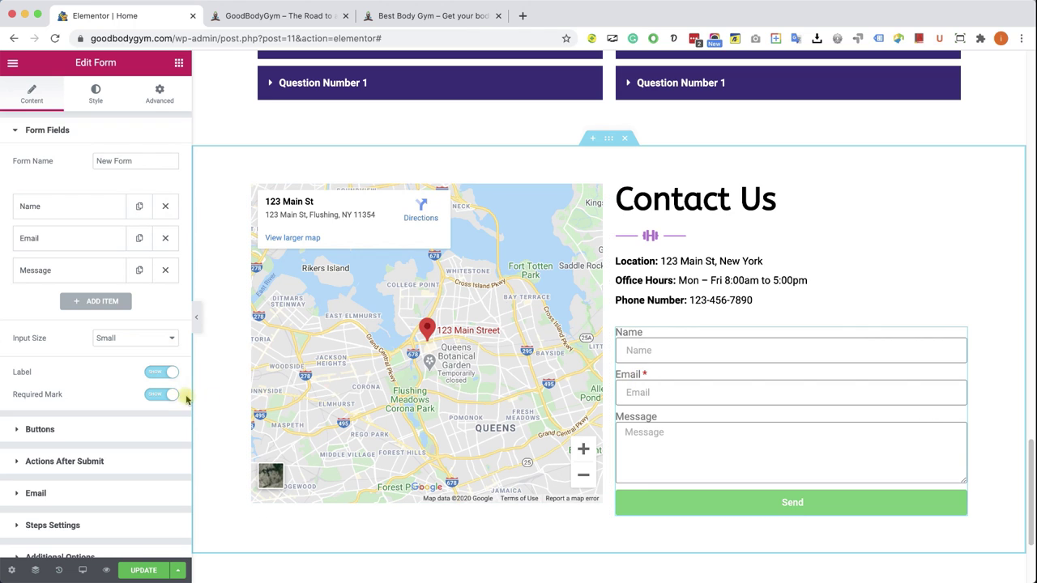
pyautogui.click(161, 396)
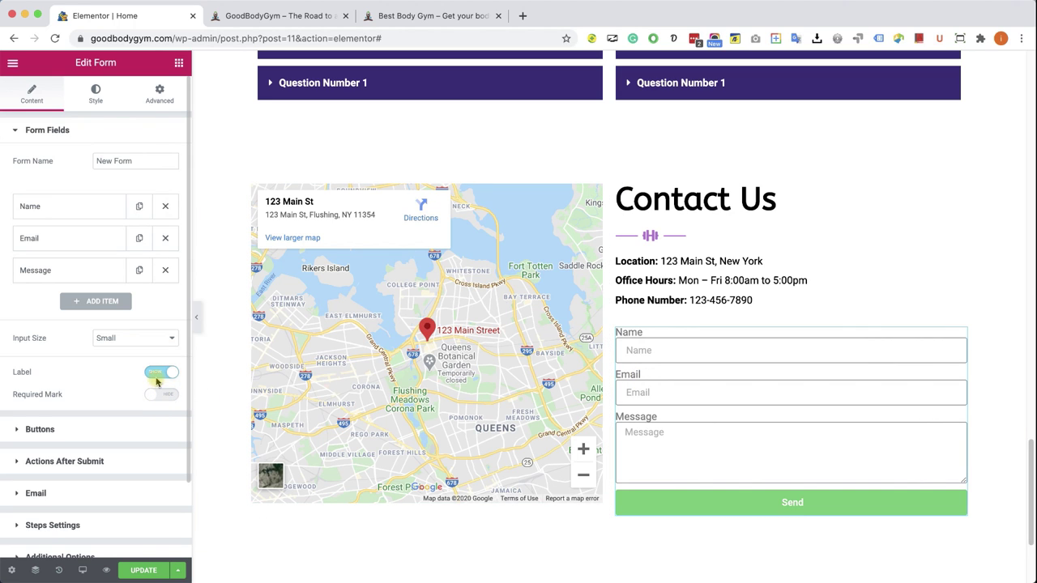
pyautogui.click(159, 378)
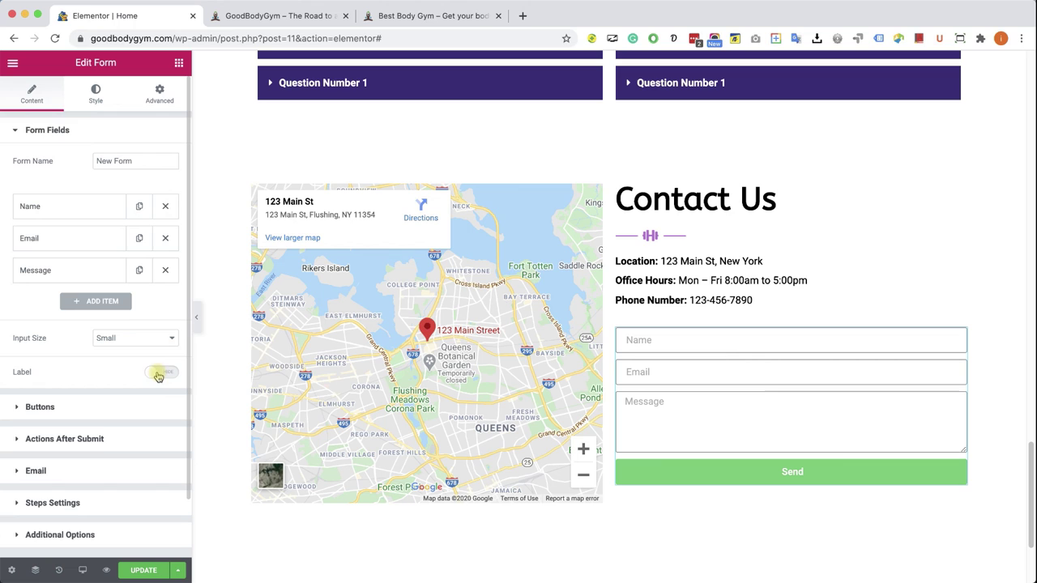
pyautogui.click(153, 340)
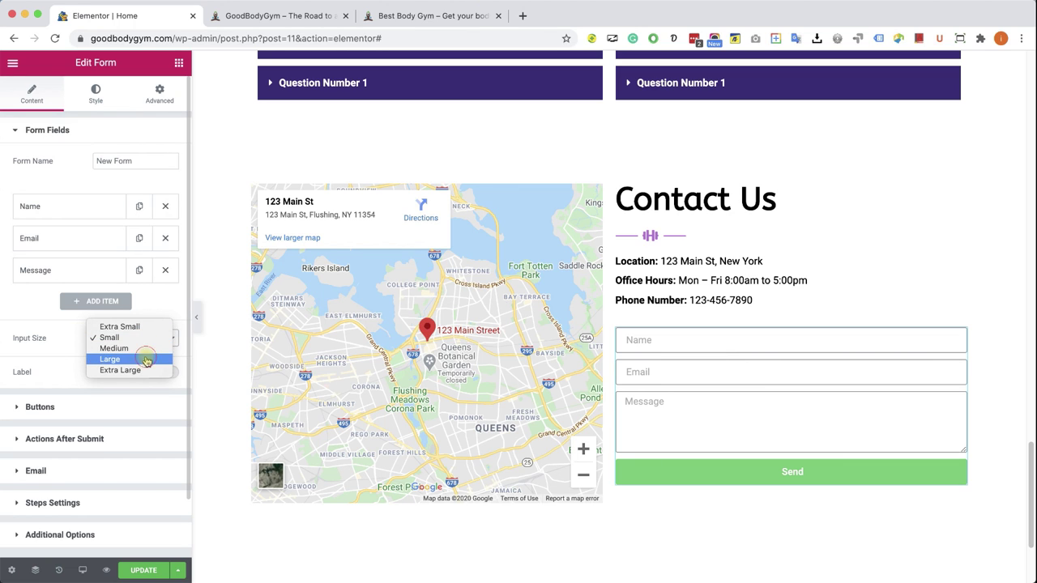
pyautogui.press('Escape')
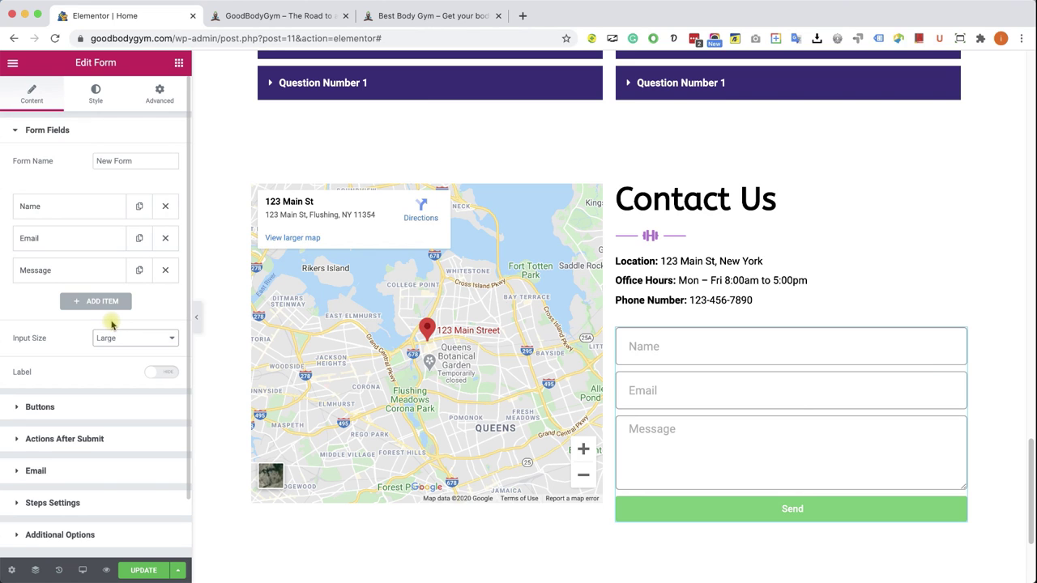
# Step: Add a required text field labelled 'Subject' and move it between Email and Message
pyautogui.click(106, 304)
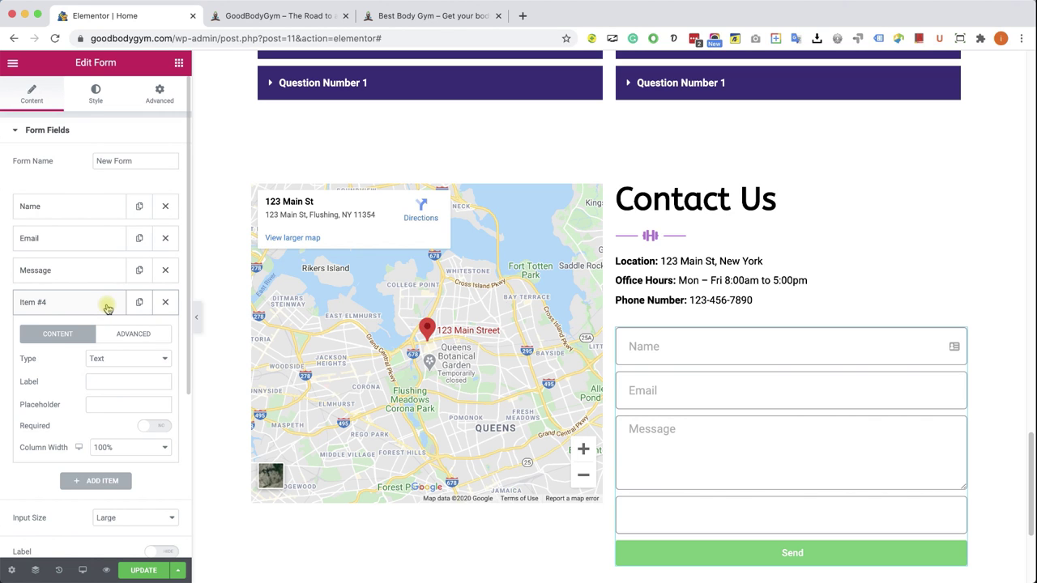
pyautogui.click(108, 361)
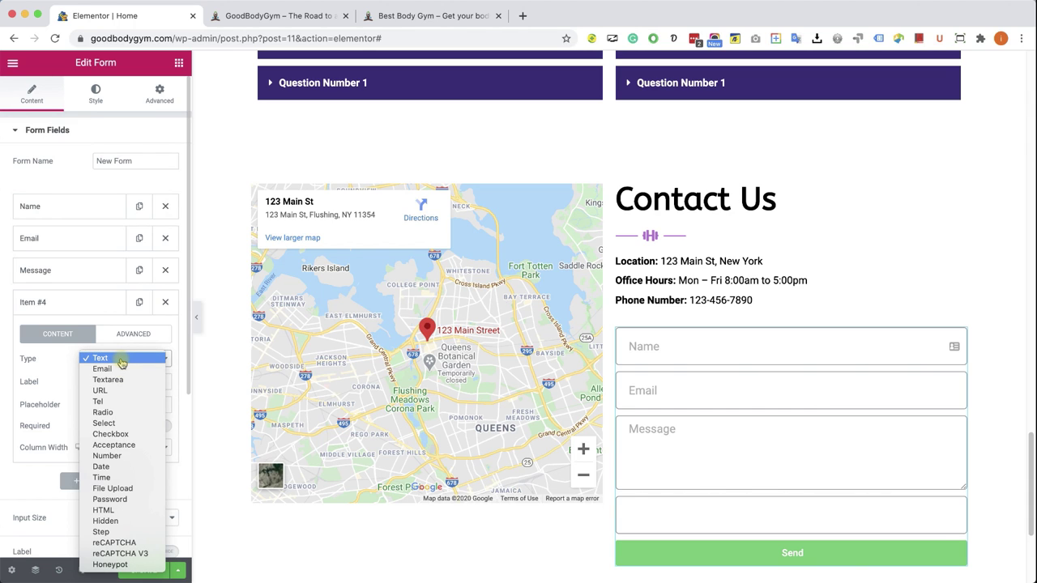
pyautogui.click(121, 359)
pyautogui.click(112, 376)
pyautogui.write('Subject')
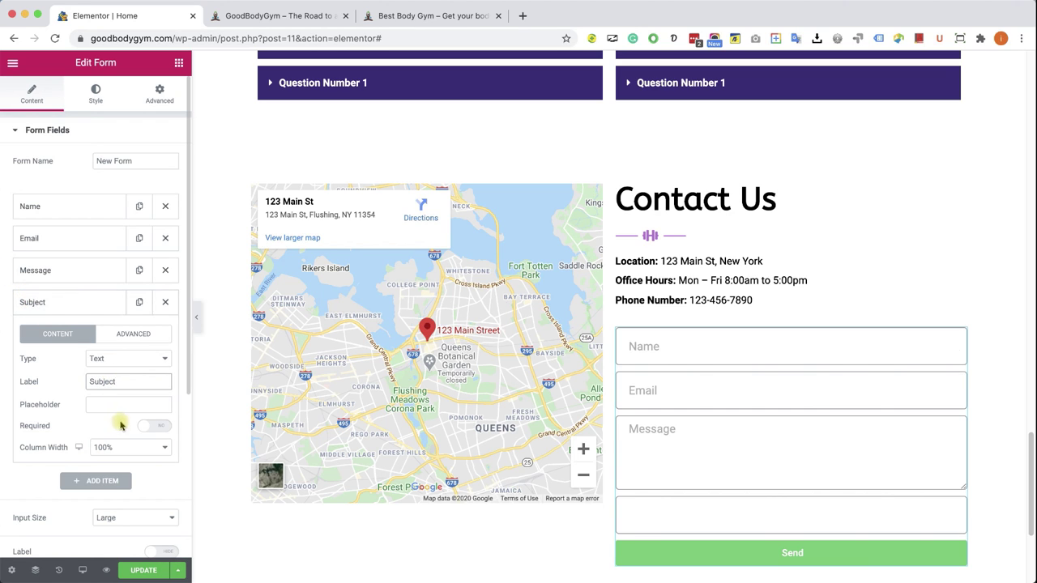
pyautogui.click(128, 405)
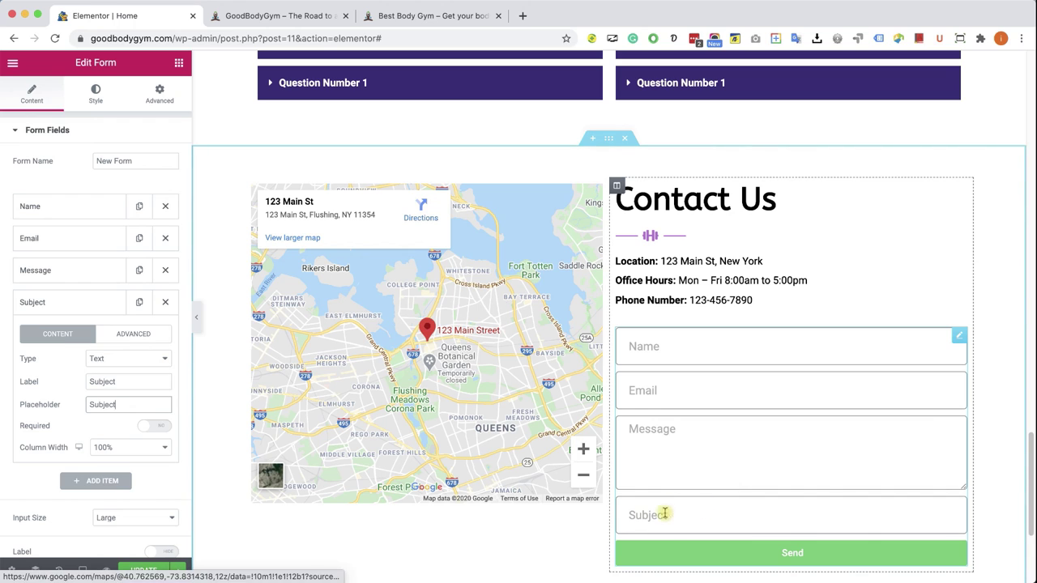
pyautogui.click(156, 427)
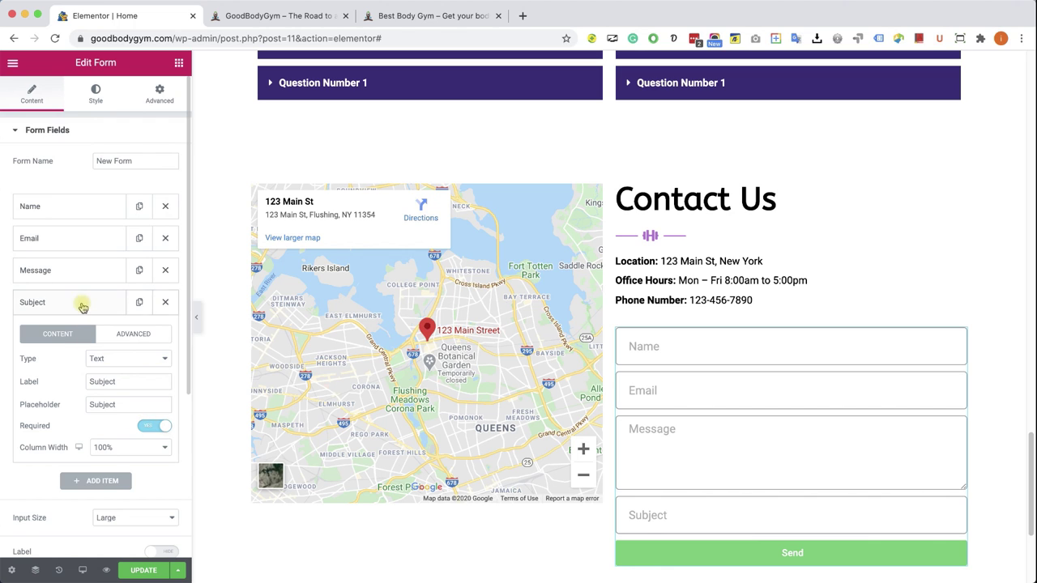
pyautogui.click(81, 303)
pyautogui.moveTo(68, 305); pyautogui.dragTo(70, 267)
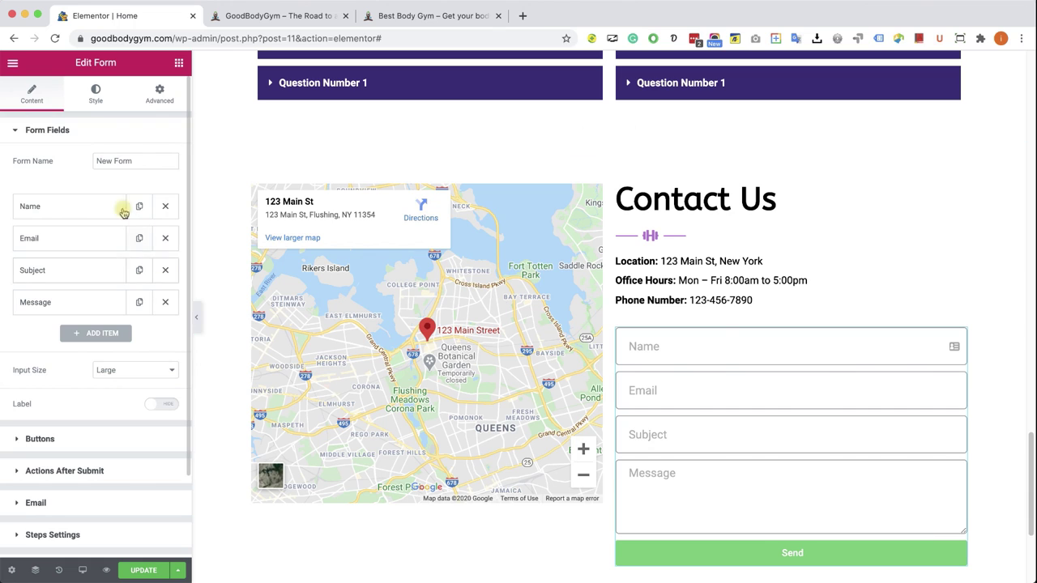
# Step: Set the Send button size to Large
pyautogui.click(73, 132)
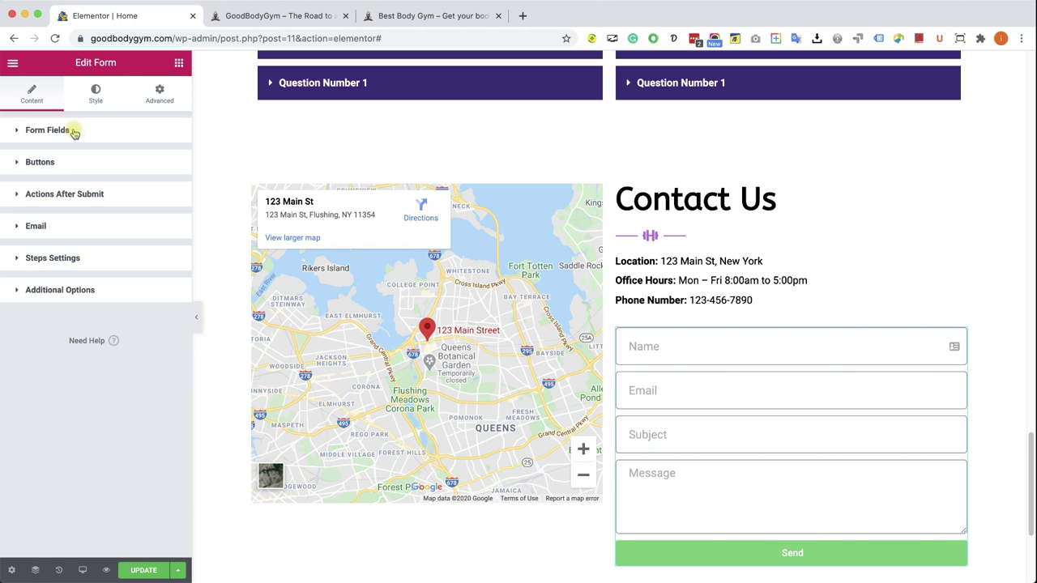
pyautogui.click(58, 166)
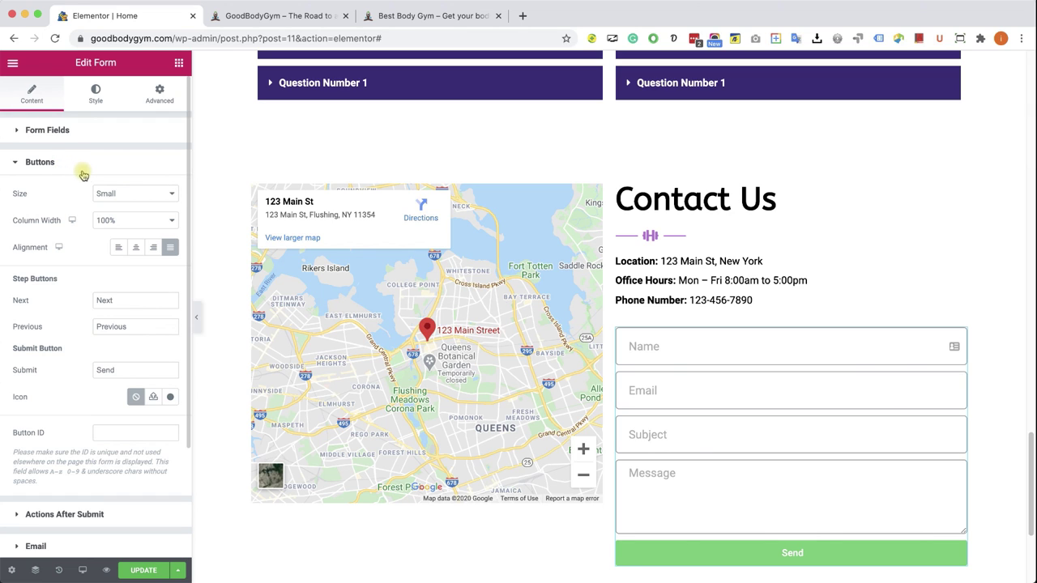
pyautogui.click(145, 196)
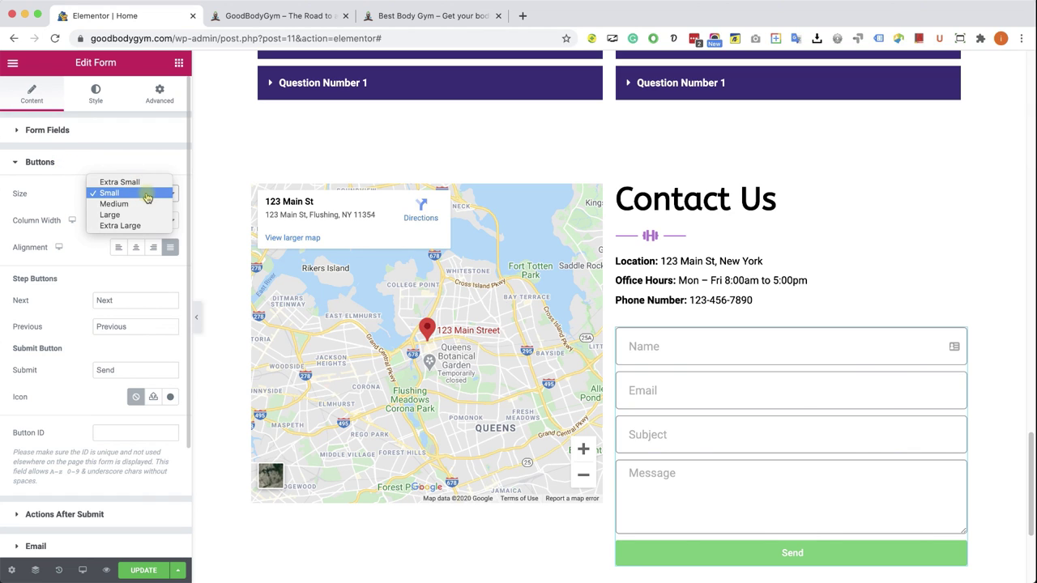
pyautogui.click(134, 214)
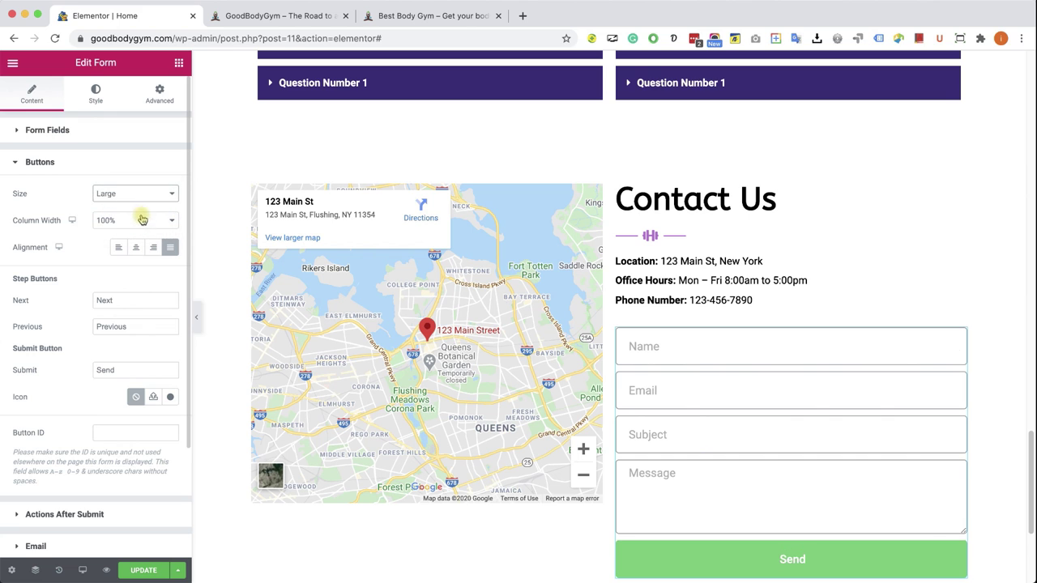
pyautogui.scroll(-2, 722, 348)
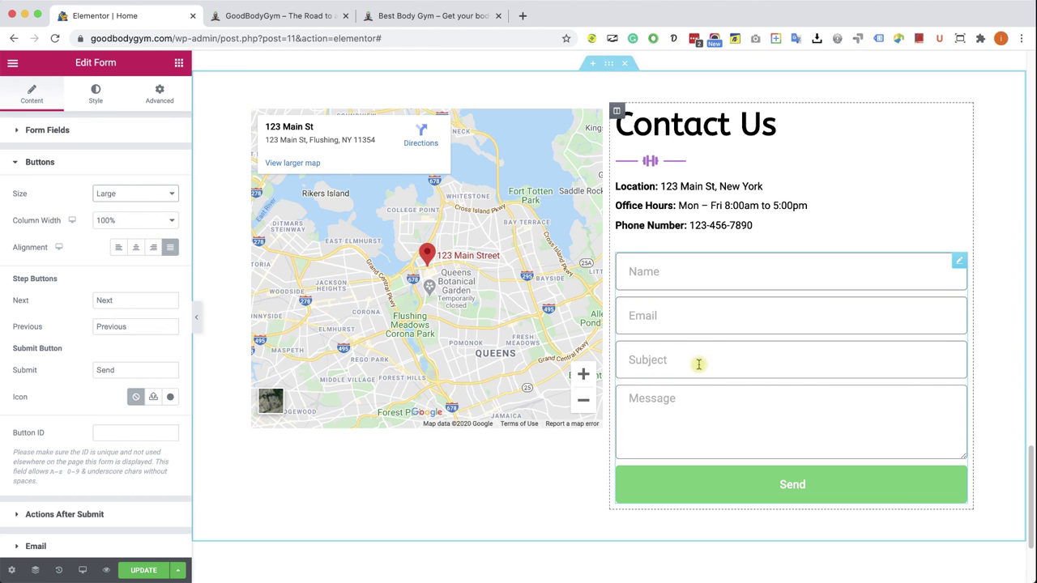
# Step: After trying 25% and other alignments, keep the Send button at 100% width, Justified
pyautogui.click(118, 228)
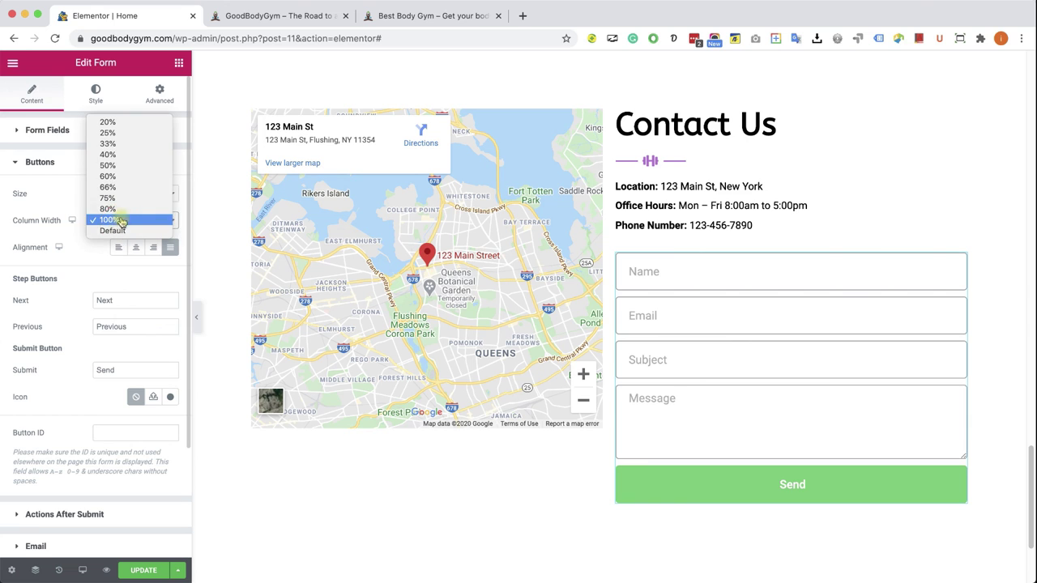
pyautogui.click(131, 134)
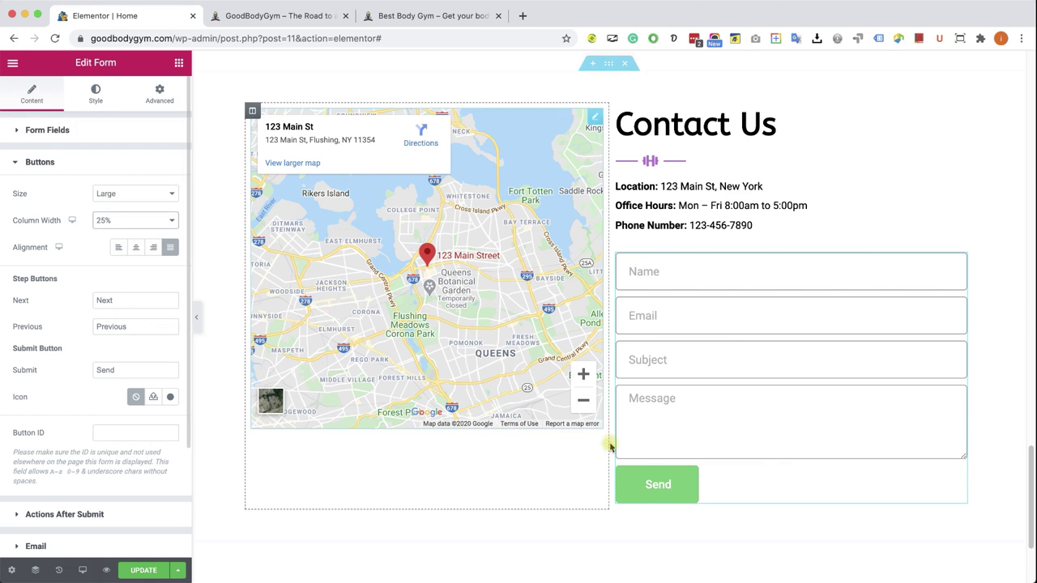
pyautogui.click(143, 221)
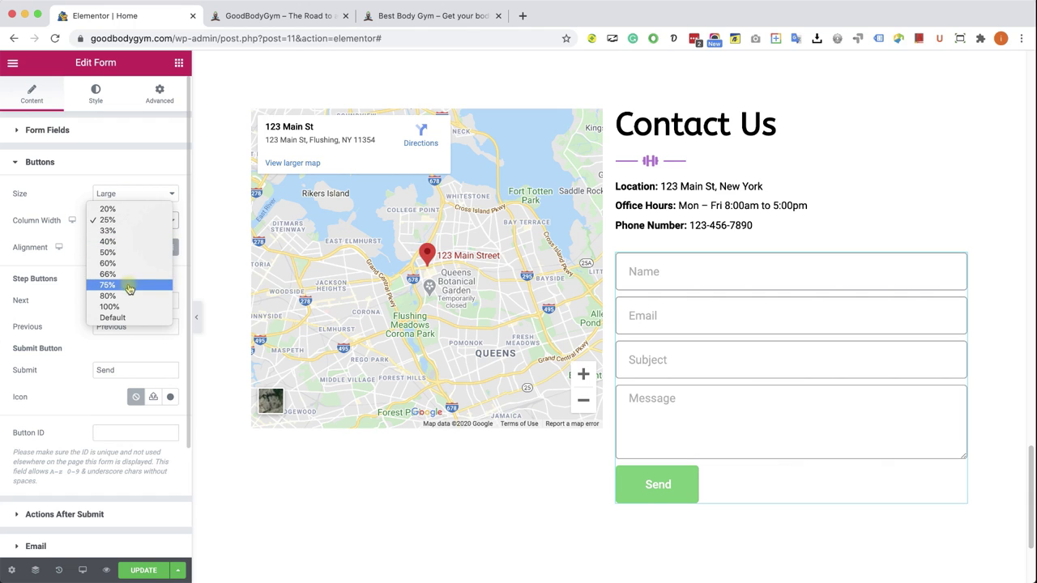
pyautogui.click(126, 307)
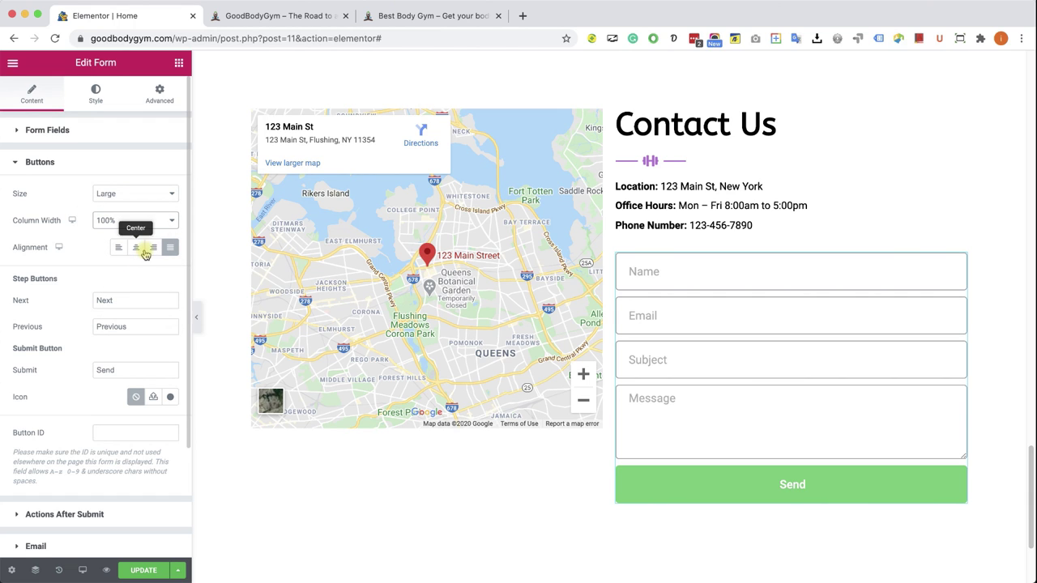
pyautogui.click(149, 250)
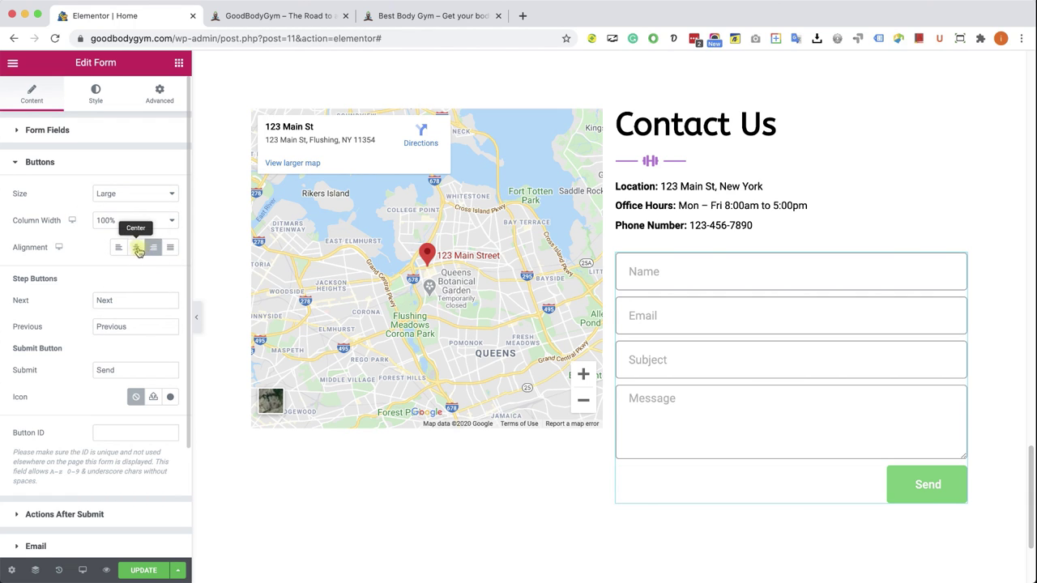
pyautogui.click(137, 249)
pyautogui.click(120, 249)
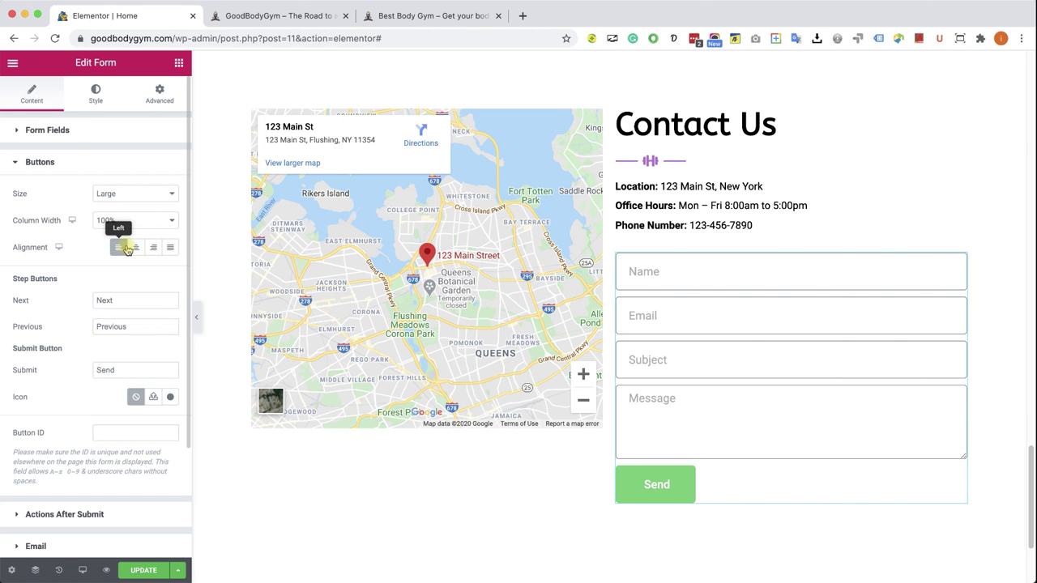
pyautogui.click(131, 250)
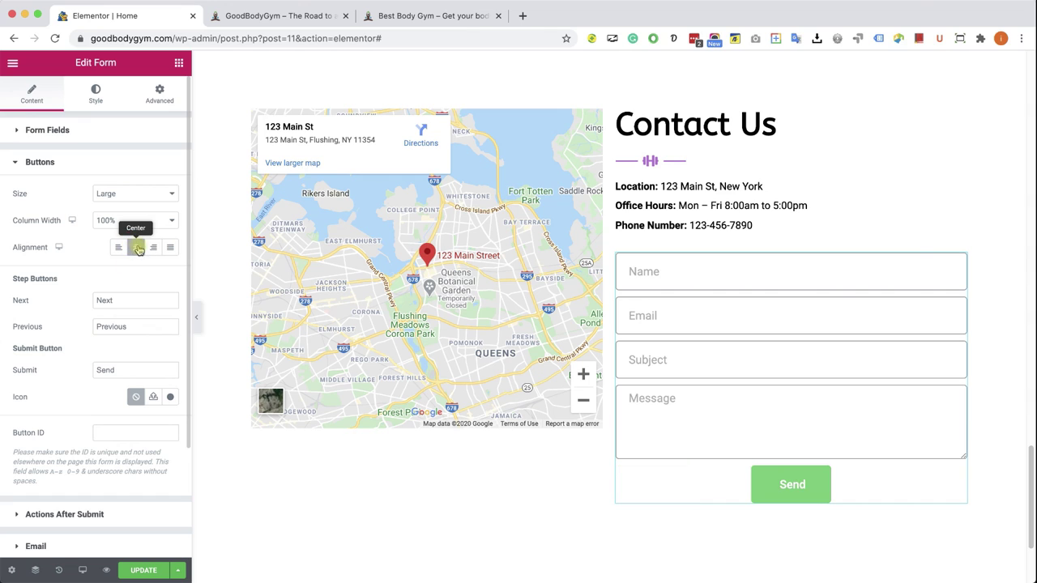
pyautogui.click(169, 249)
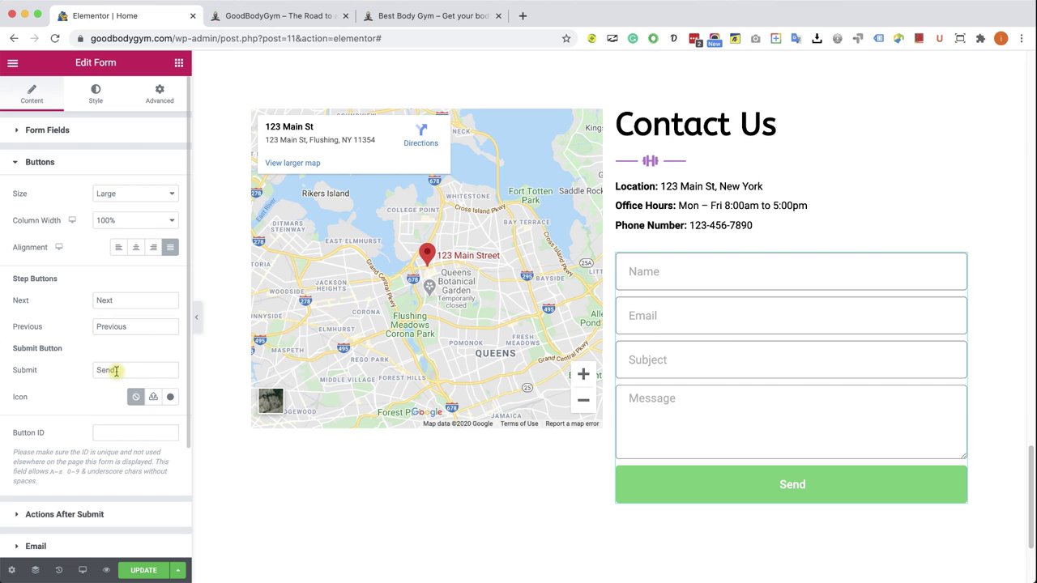
# Step: Briefly add ConvertKit as an after-submit action, then remove it
pyautogui.click(69, 164)
pyautogui.click(77, 197)
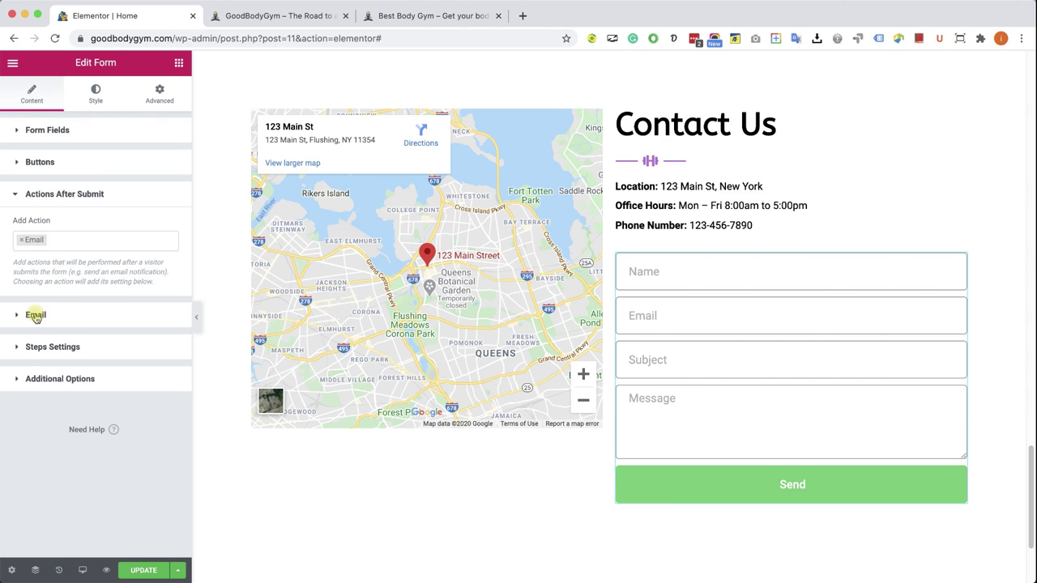
pyautogui.click(90, 243)
pyautogui.scroll(-1, 90, 296)
pyautogui.scroll(-3, 90, 300)
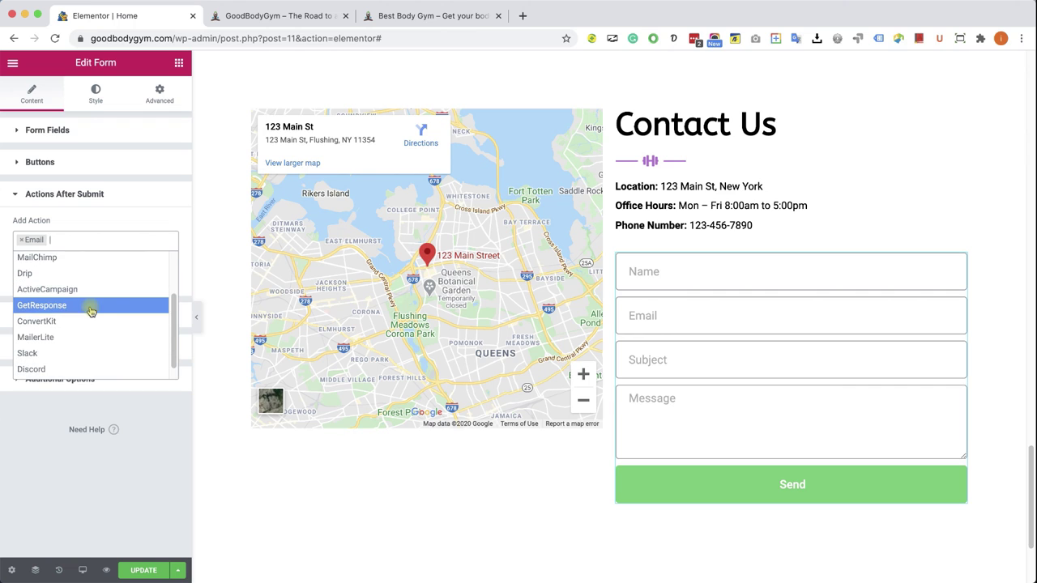
pyautogui.click(72, 322)
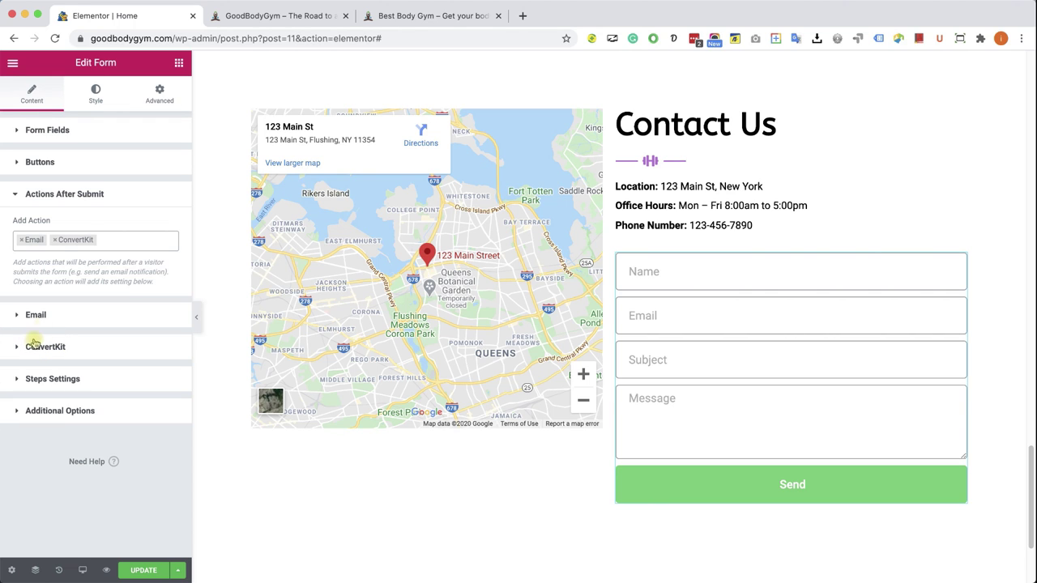
pyautogui.click(54, 240)
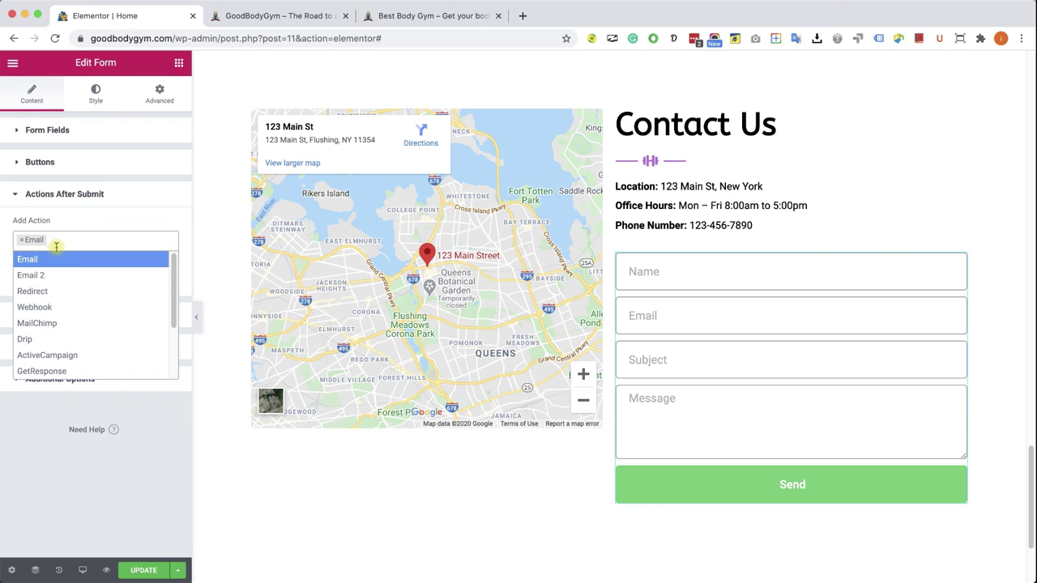
pyautogui.click(69, 229)
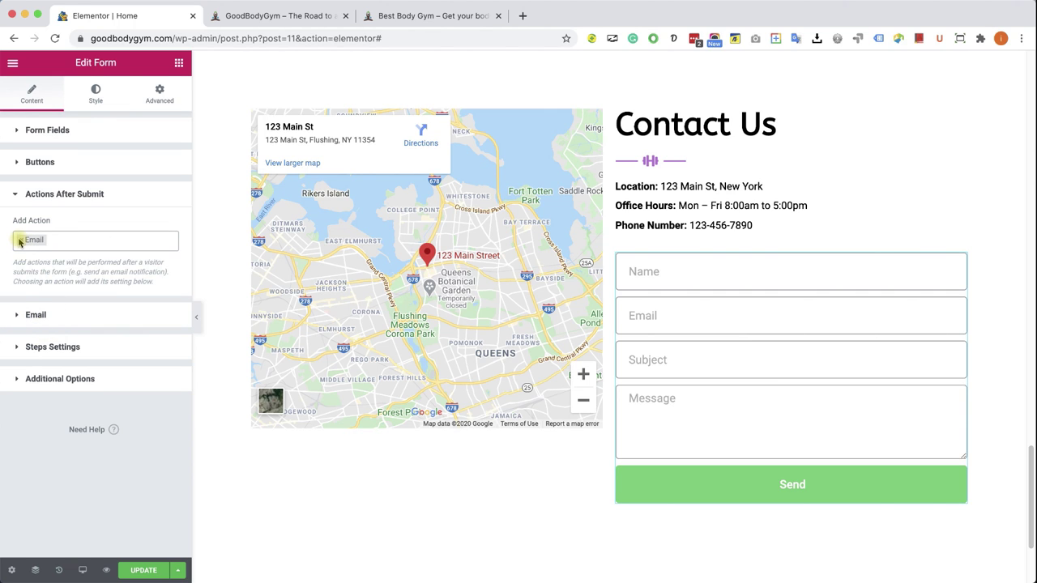
# Step: Remove and re-add Email so it is the only after-submit action
pyautogui.click(19, 241)
pyautogui.click(55, 223)
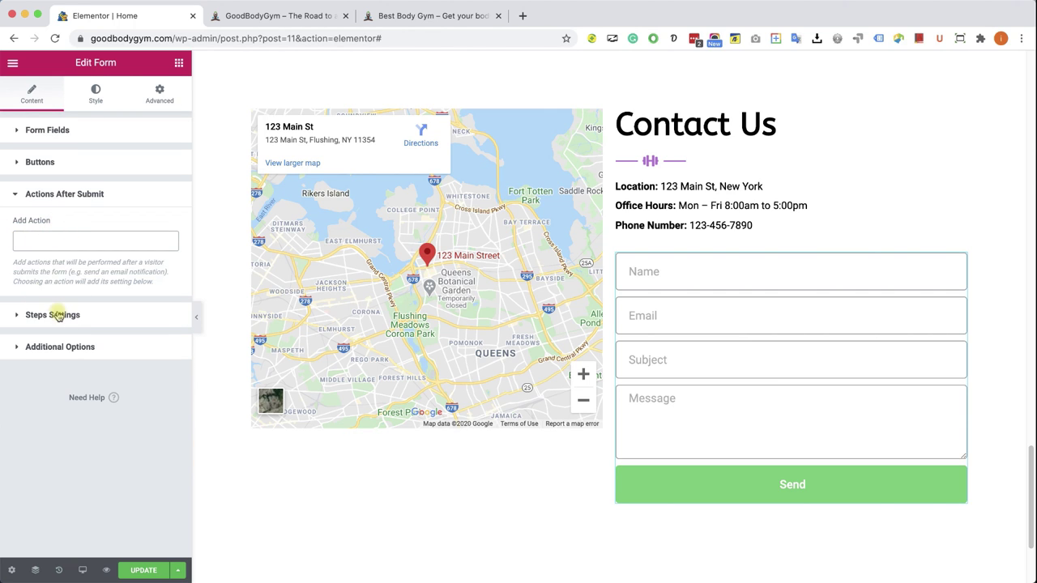
pyautogui.click(54, 240)
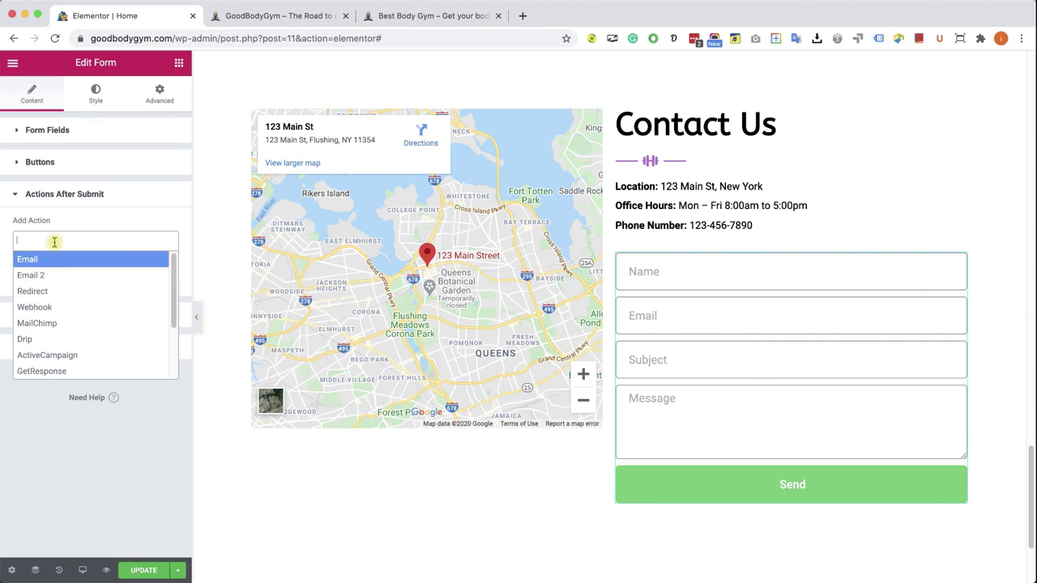
pyautogui.click(58, 257)
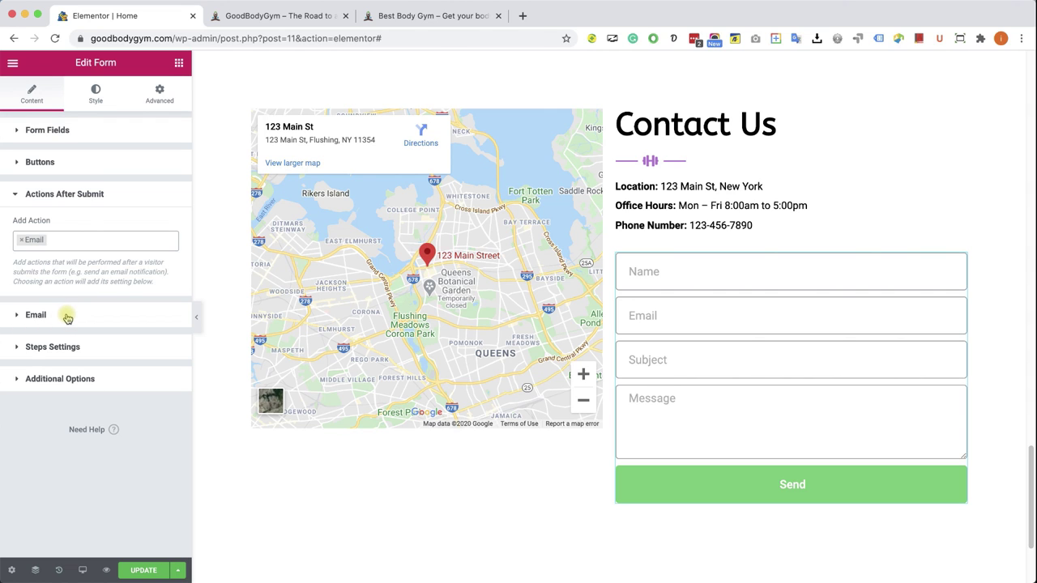
pyautogui.click(65, 197)
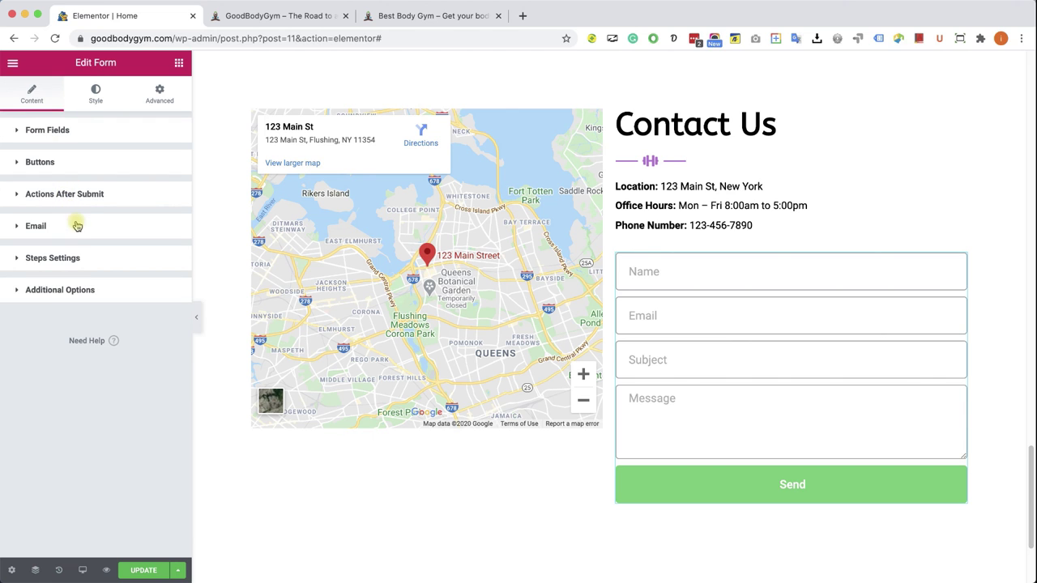
pyautogui.click(76, 226)
# Step: Scroll through the Email settings to review the To, Subject and From details
pyautogui.scroll(-4, 113, 259)
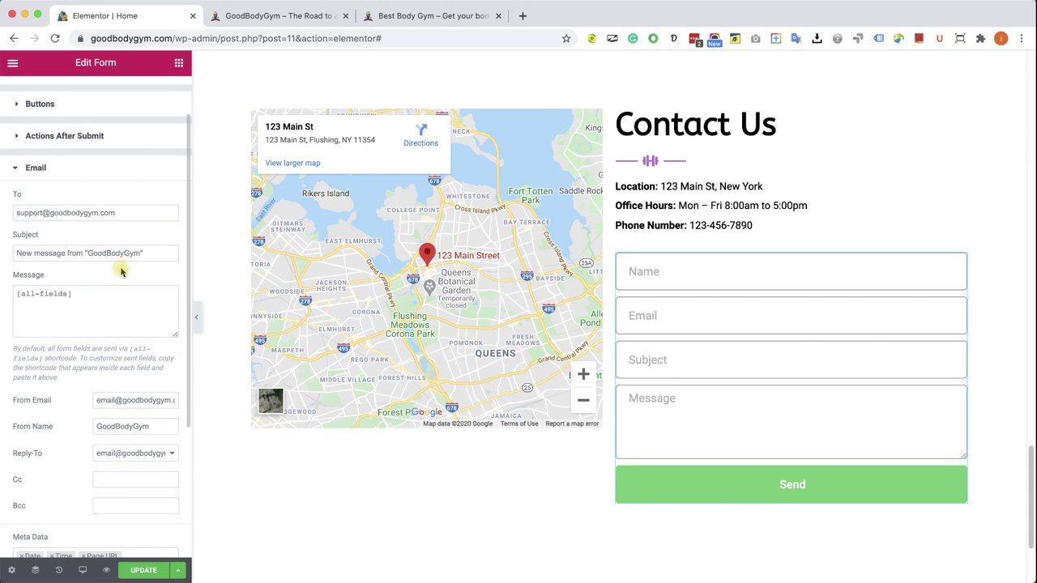
pyautogui.scroll(-1, 120, 272)
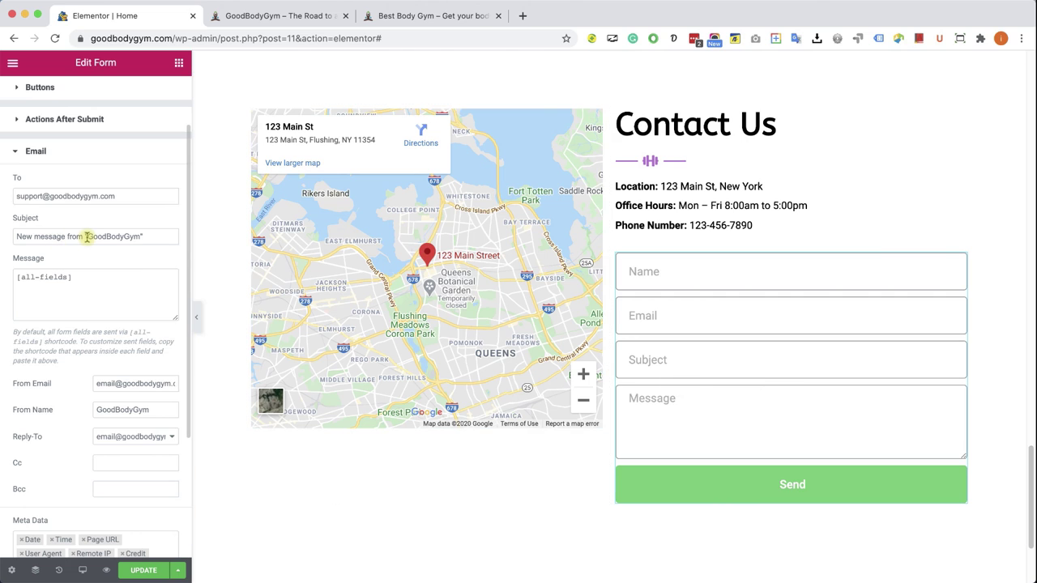
pyautogui.scroll(3, 89, 235)
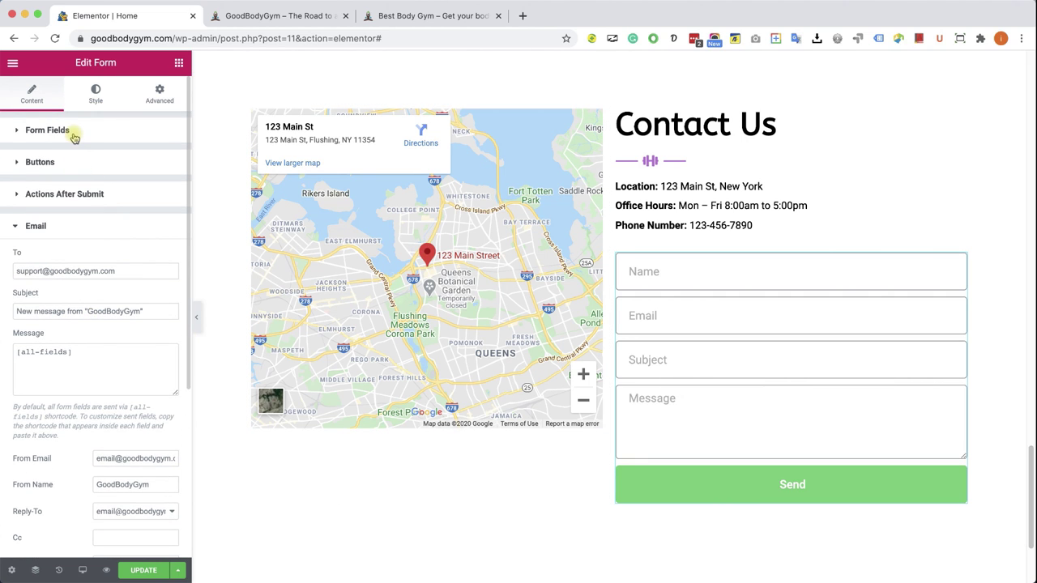
# Step: Copy the Subject field's shortcode [field id="field_cafcc64"] from its Advanced tab
pyautogui.click(48, 131)
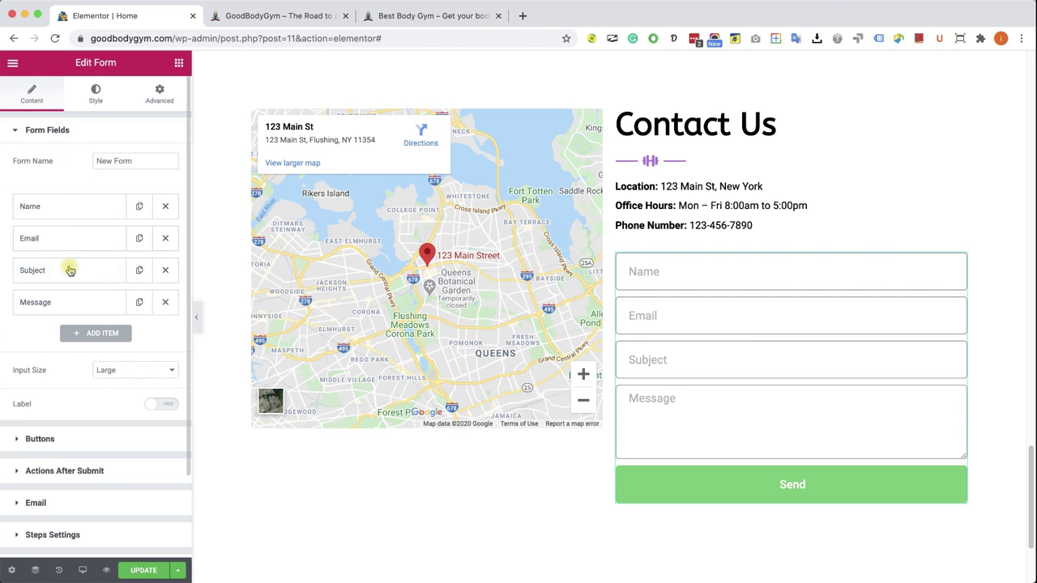
pyautogui.click(70, 271)
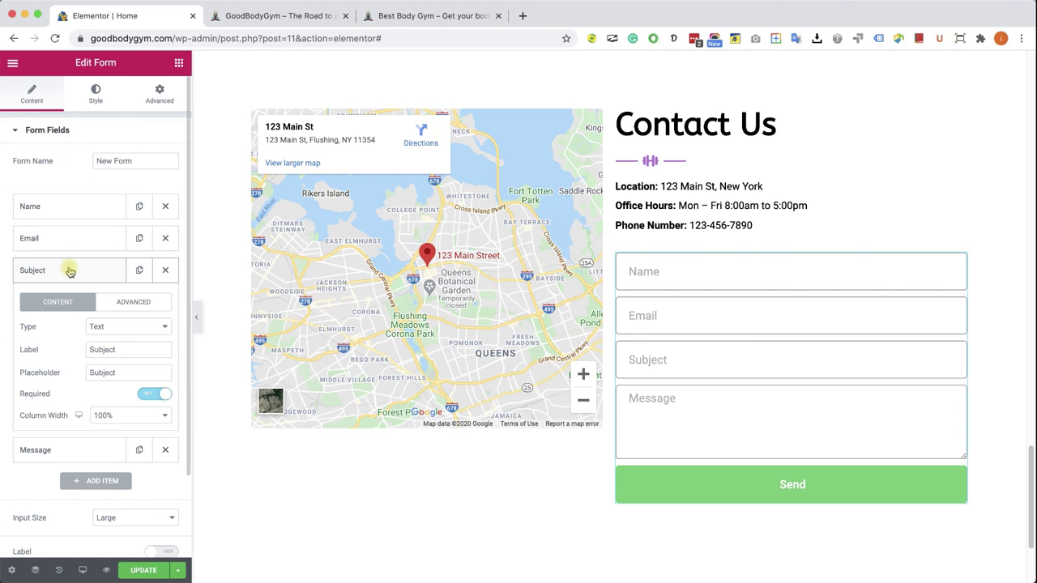
pyautogui.click(133, 302)
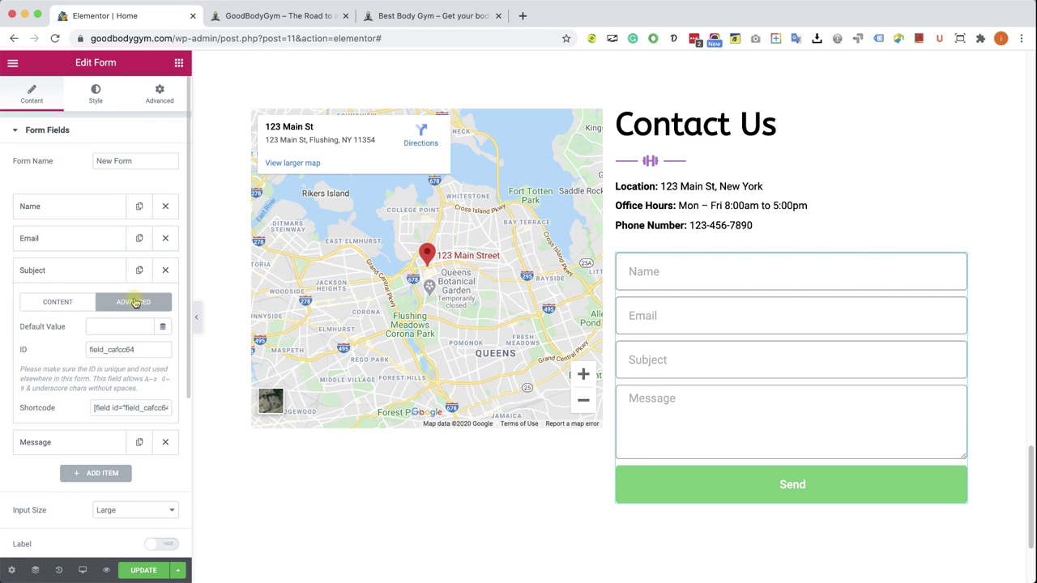
pyautogui.click(120, 408)
pyautogui.rightClick(120, 408)
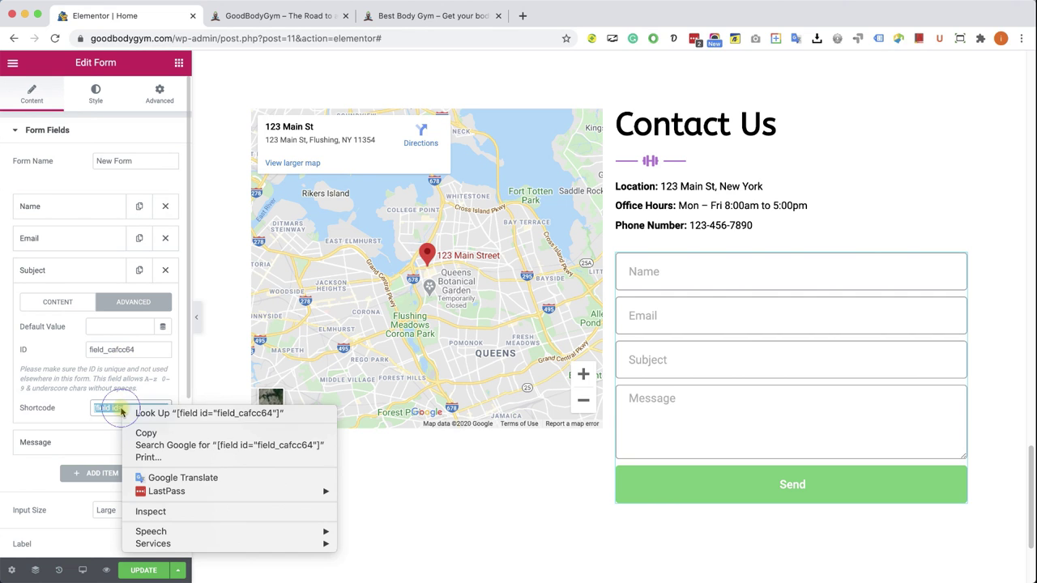
pyautogui.click(146, 433)
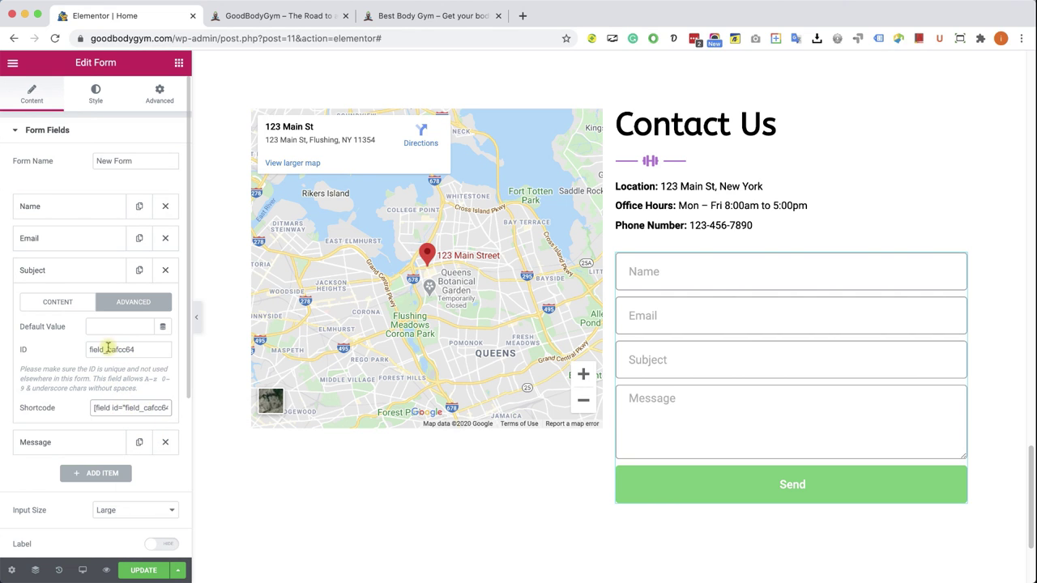
# Step: Replace the notification email's subject text with the pasted Subject shortcode
pyautogui.click(46, 130)
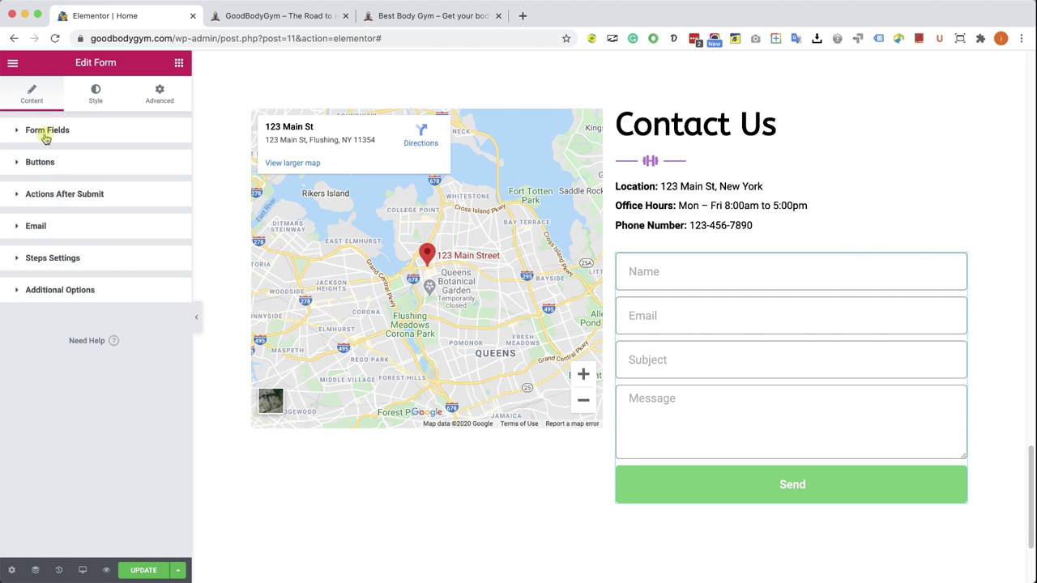
pyautogui.click(51, 228)
pyautogui.scroll(-2, 105, 301)
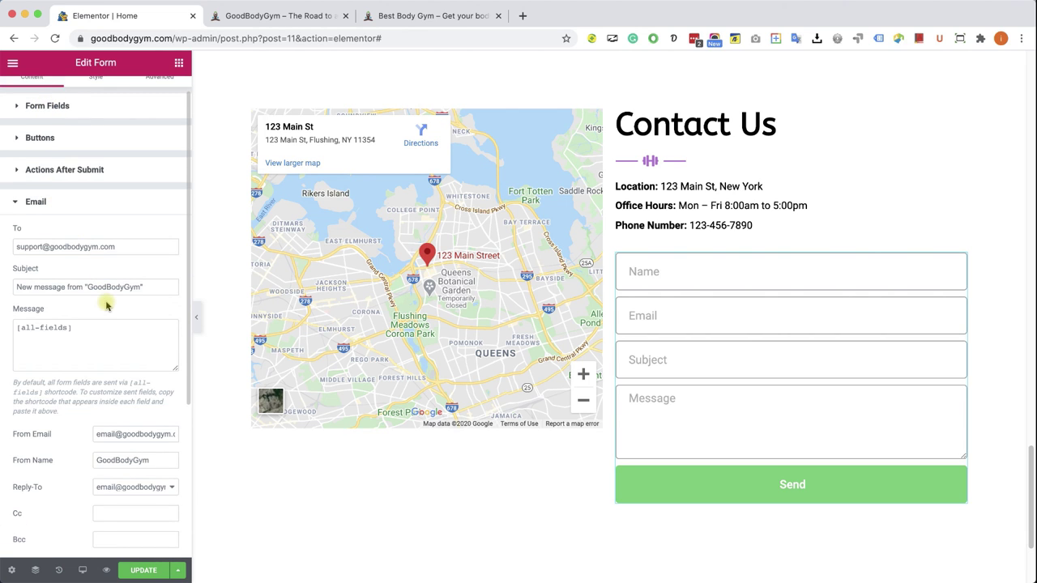
pyautogui.tripleClick(103, 269)
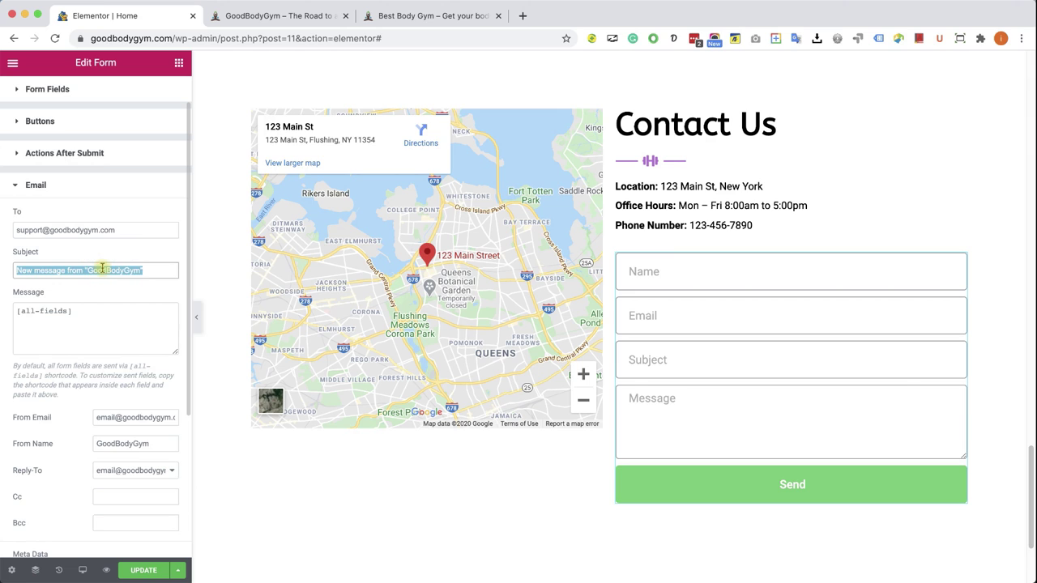
pyautogui.press('super+v')
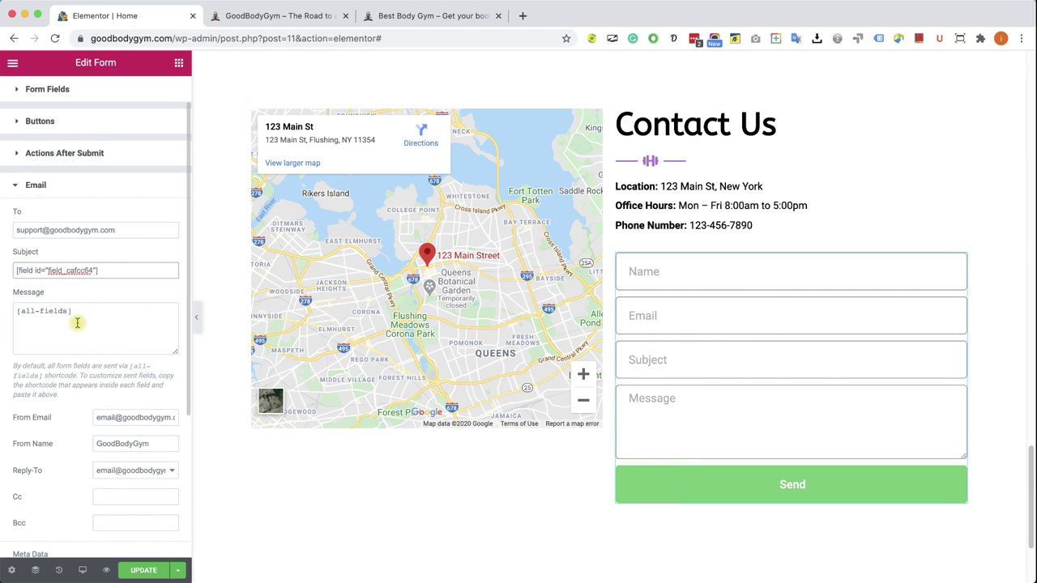
pyautogui.scroll(-2, 81, 328)
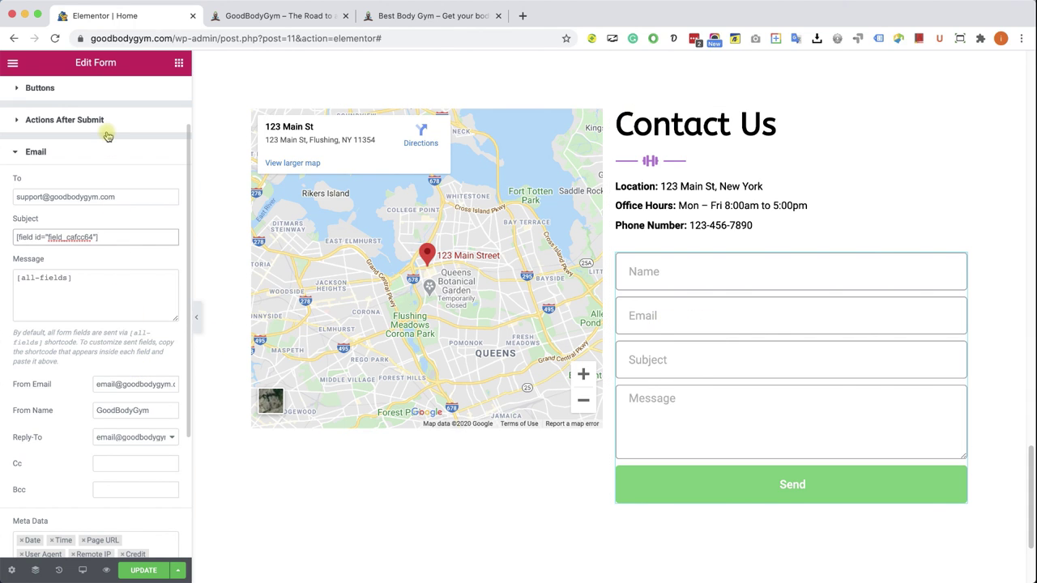
pyautogui.scroll(3, 96, 133)
# Step: Copy the Email field's shortcode [field id="email"] from its Advanced tab
pyautogui.click(71, 132)
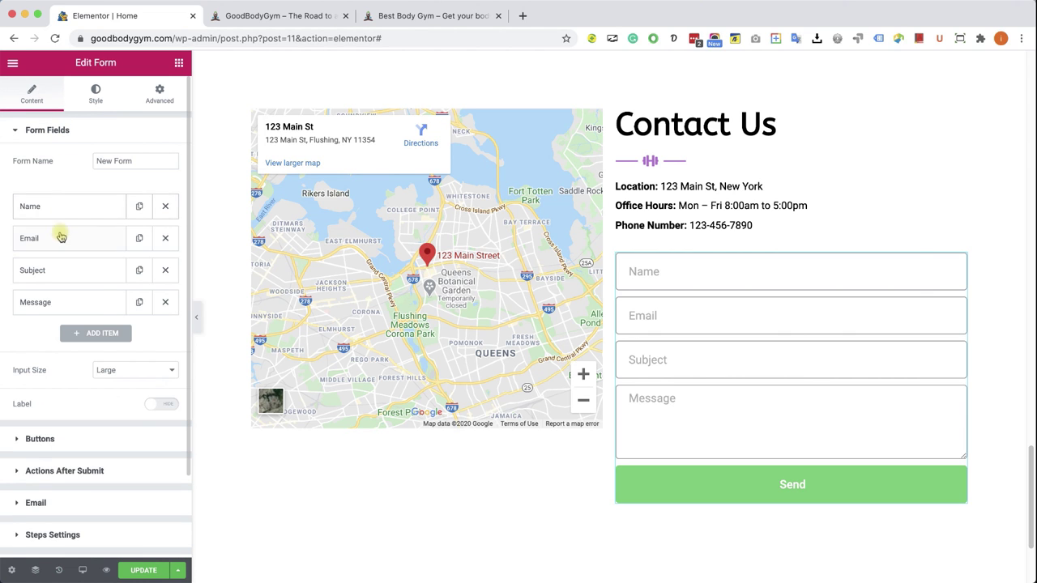
pyautogui.click(60, 236)
pyautogui.click(134, 269)
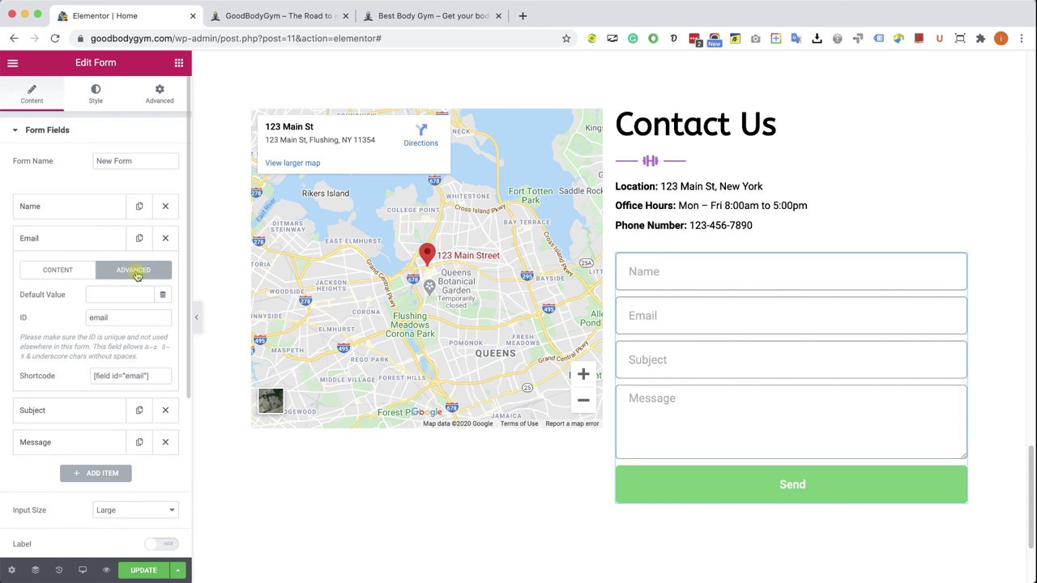
pyautogui.click(113, 376)
pyautogui.rightClick(112, 374)
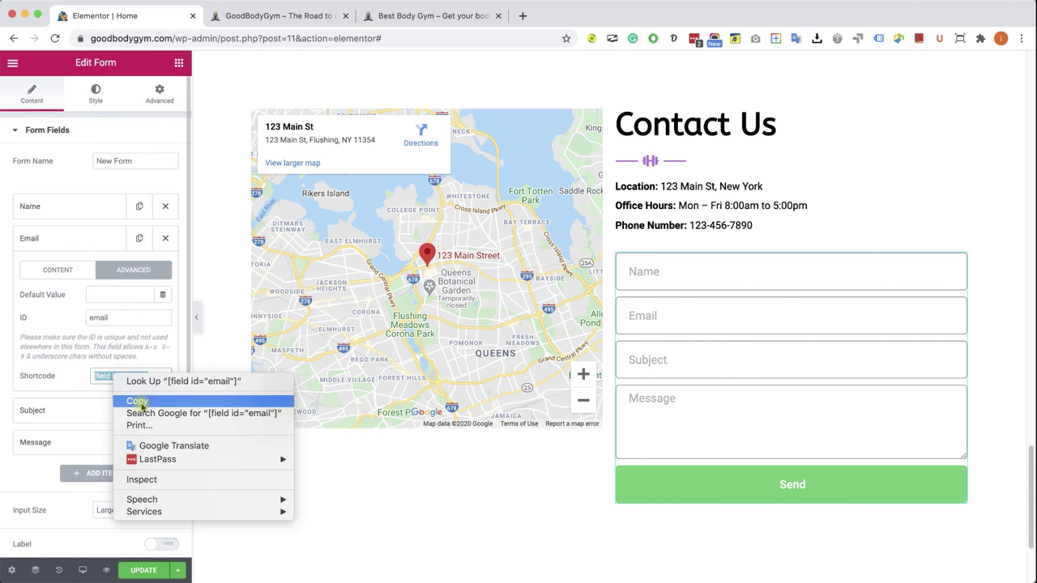
pyautogui.click(138, 400)
pyautogui.click(76, 239)
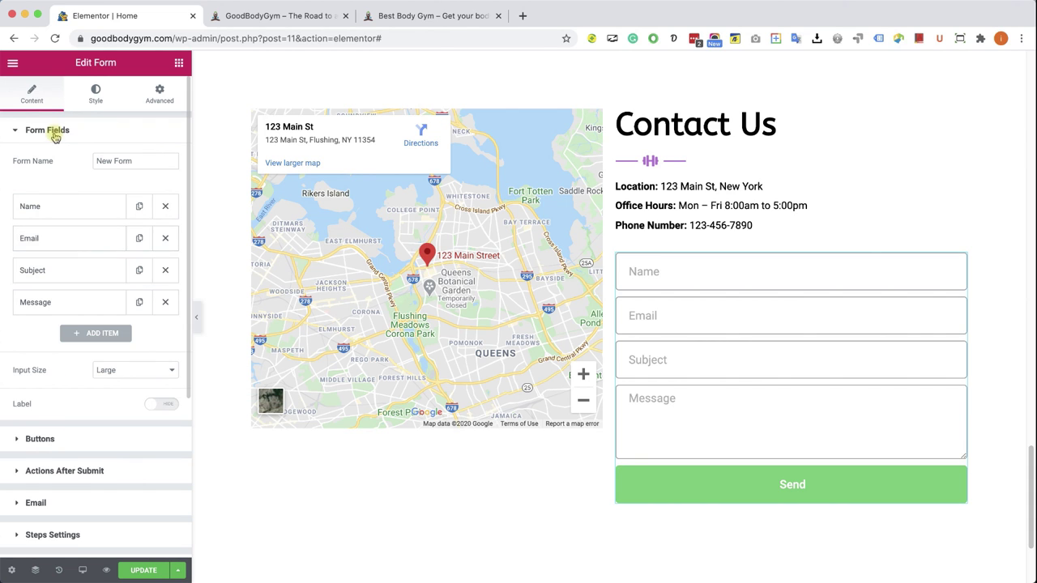
# Step: Set the notification email's From Email to the pasted [field id="email"] shortcode
pyautogui.click(57, 131)
pyautogui.click(64, 232)
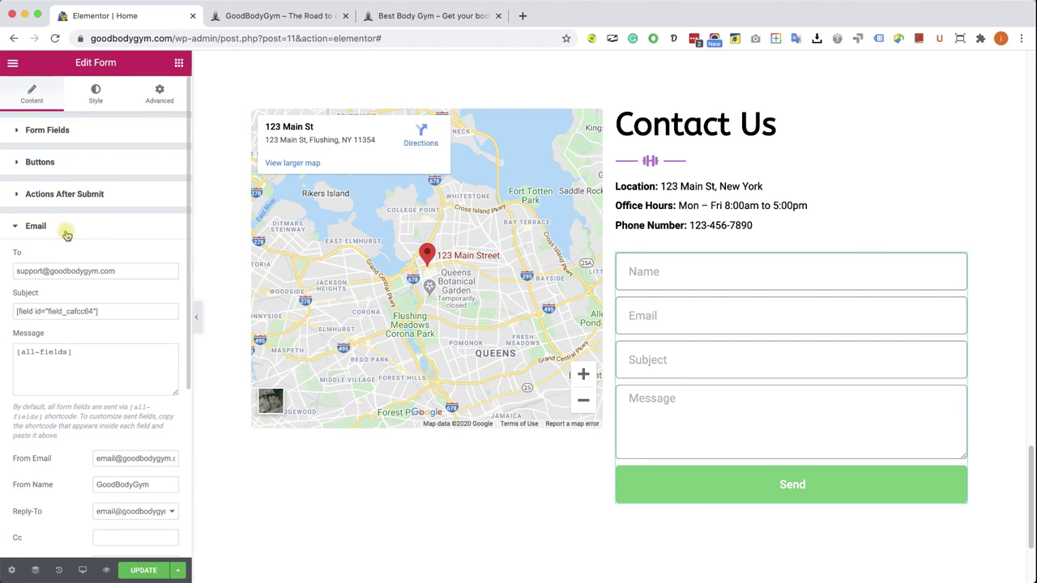
pyautogui.scroll(-3, 105, 368)
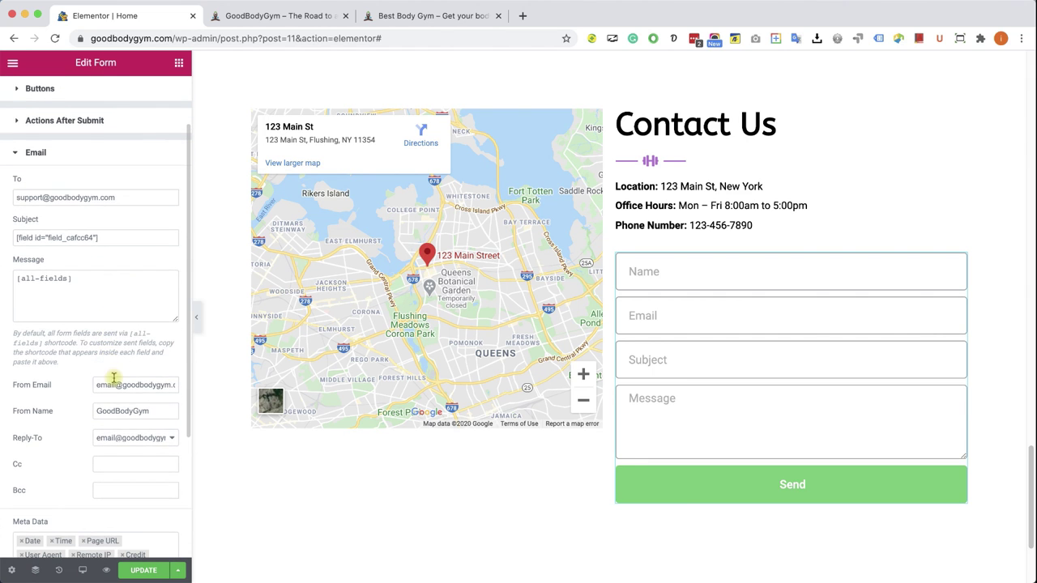
pyautogui.tripleClick(119, 384)
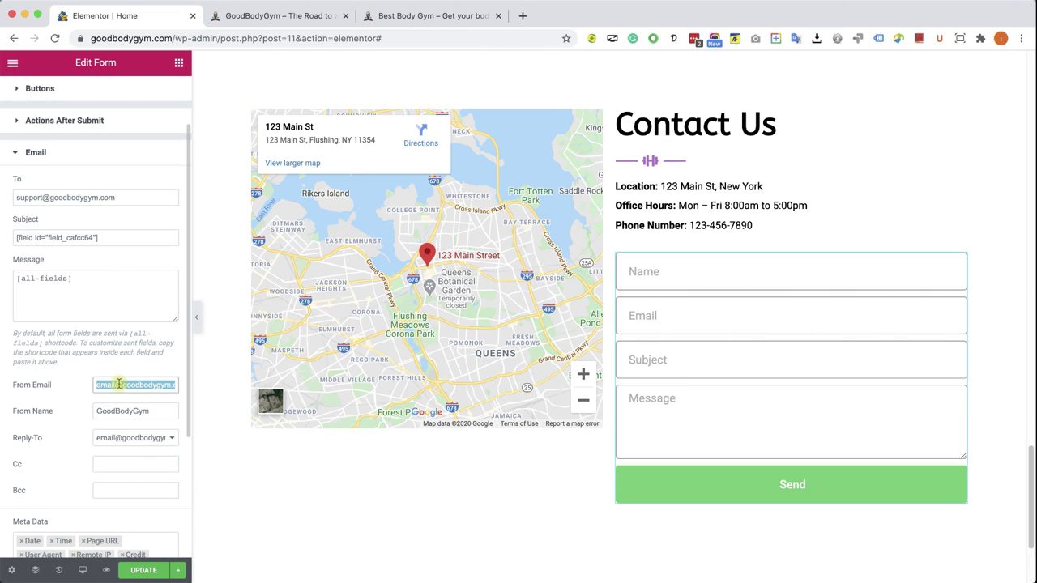
pyautogui.press('super+v')
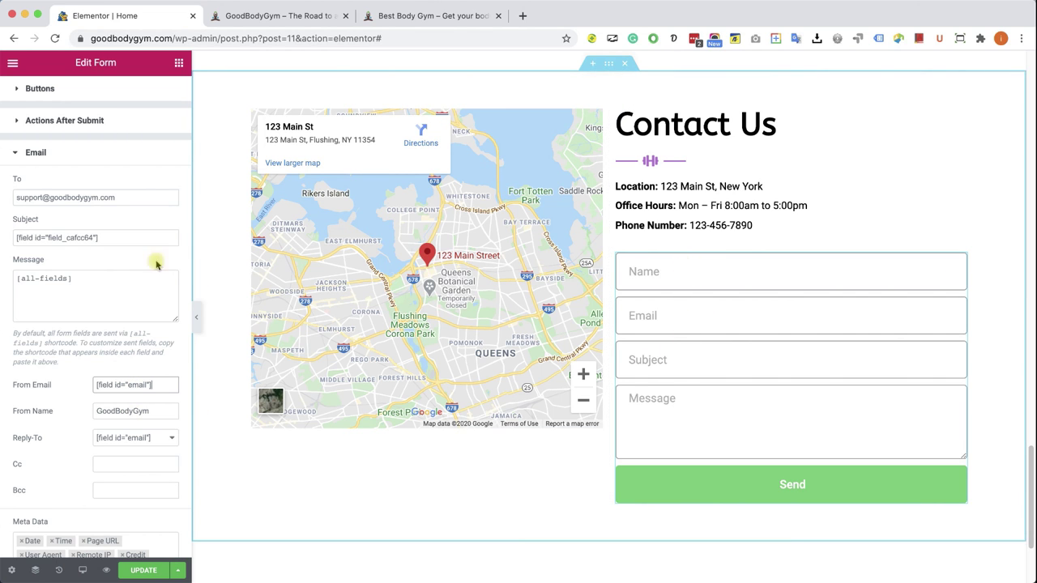
pyautogui.scroll(3, 85, 179)
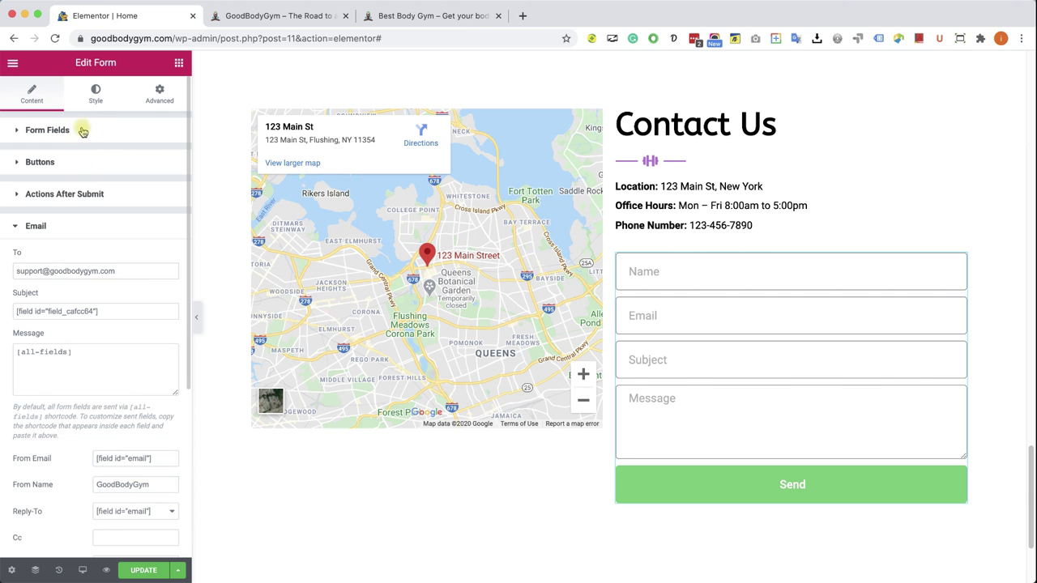
# Step: Copy the Name field's shortcode [field id="name"] from its Advanced tab
pyautogui.click(80, 131)
pyautogui.click(79, 206)
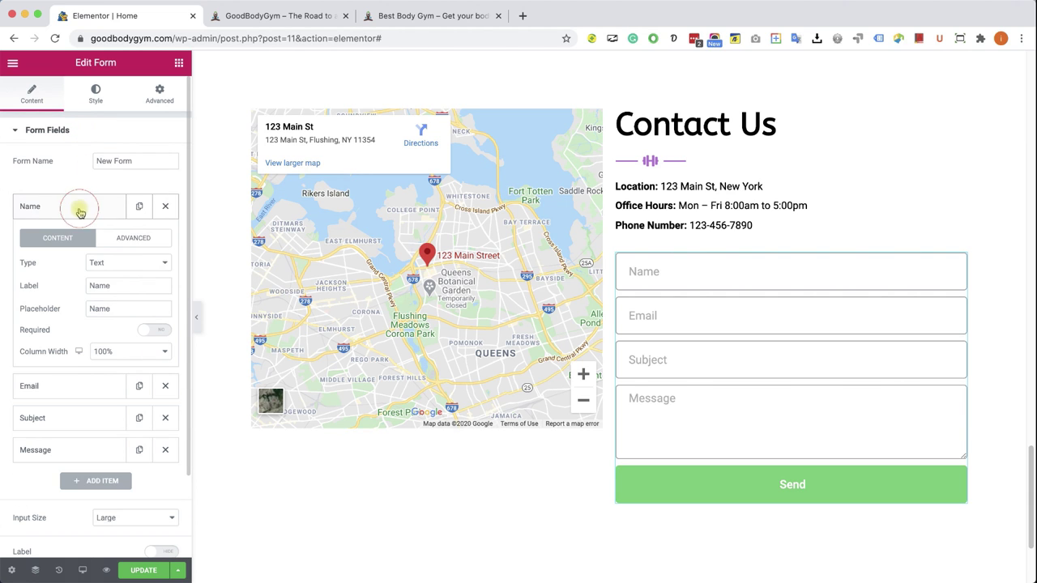
pyautogui.click(141, 238)
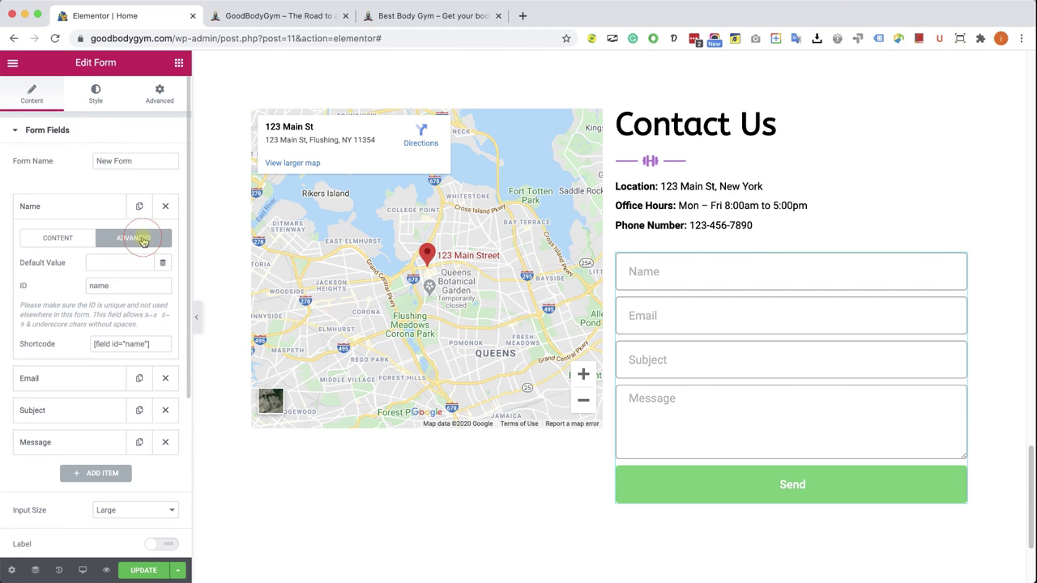
pyautogui.click(134, 343)
pyautogui.rightClick(141, 355)
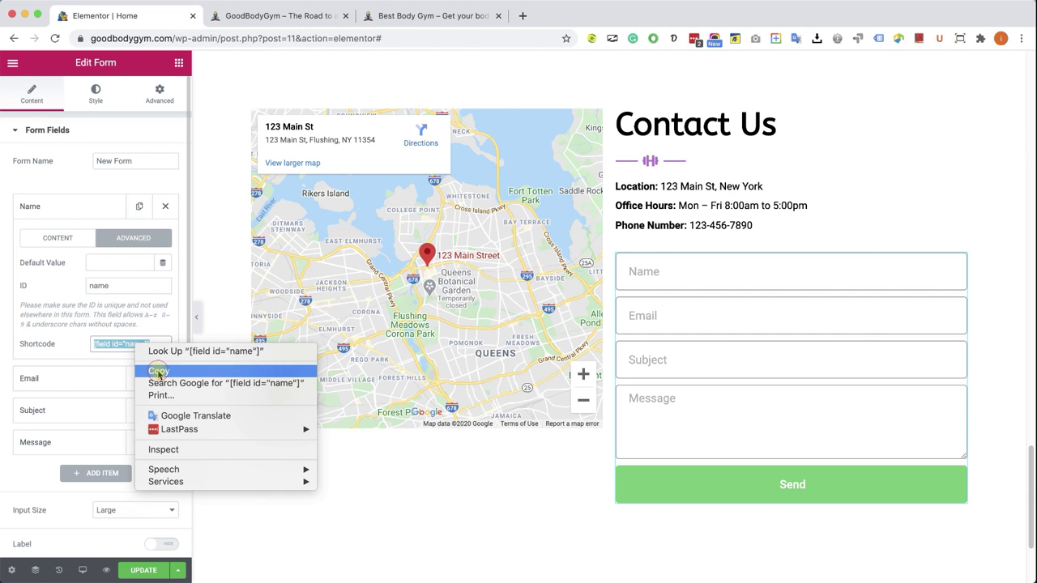
pyautogui.click(158, 371)
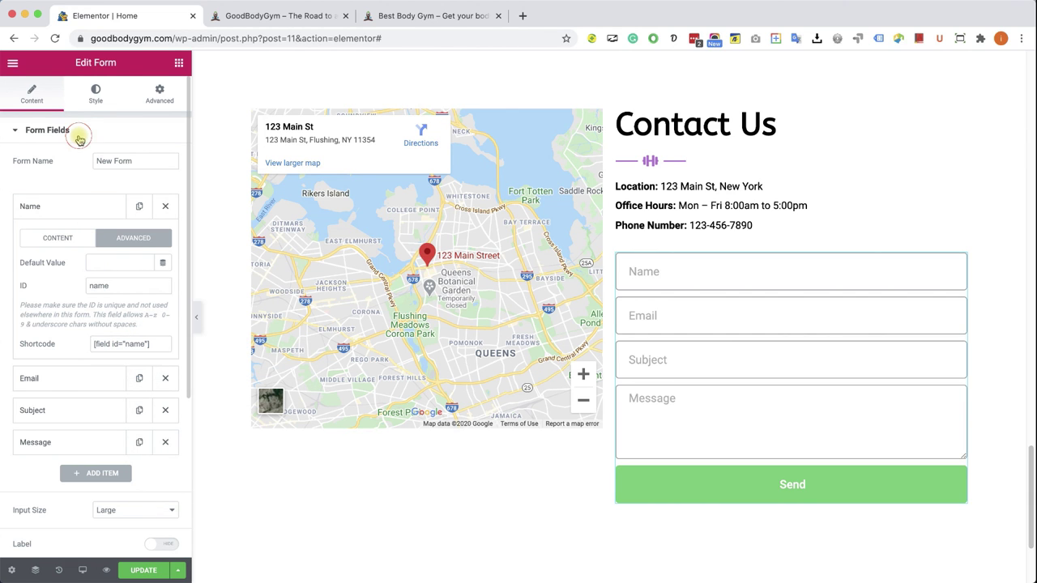
# Step: Set From Name to [field id="name"], keep Reply-To on the email field, and update the page
pyautogui.click(79, 132)
pyautogui.click(76, 230)
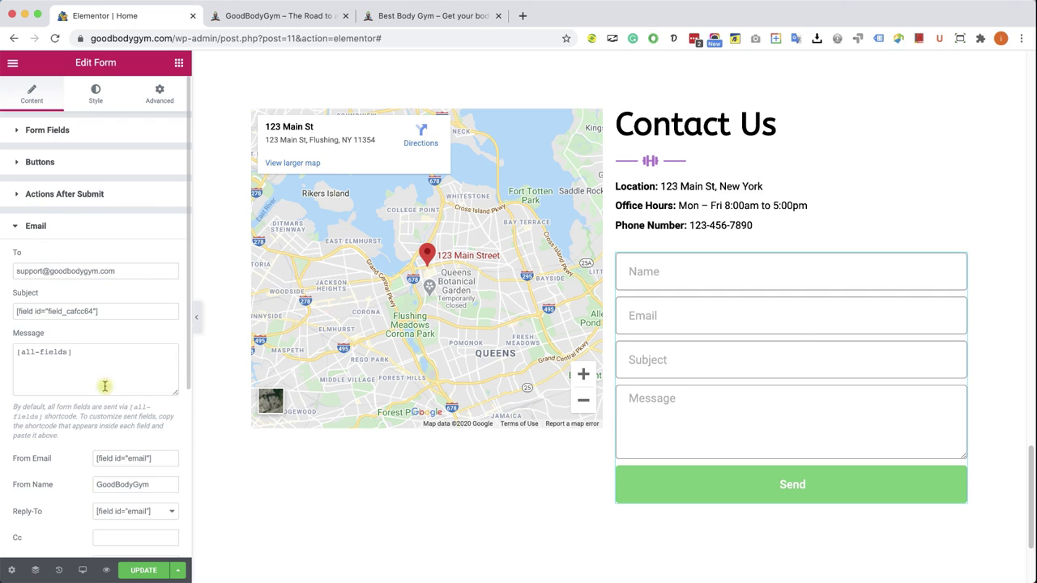
pyautogui.doubleClick(121, 484)
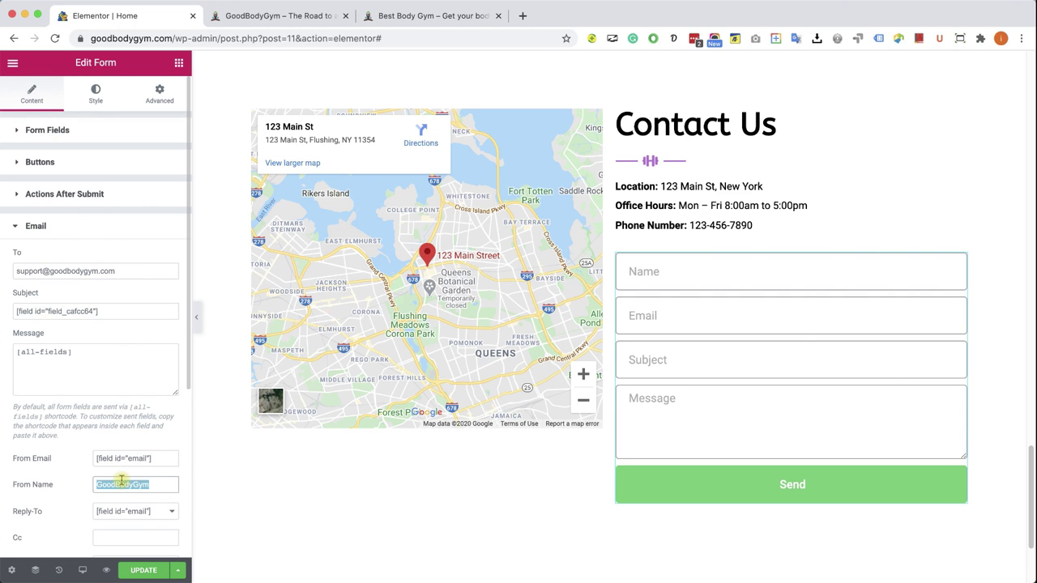
pyautogui.press('super+v')
pyautogui.scroll(-4, 121, 478)
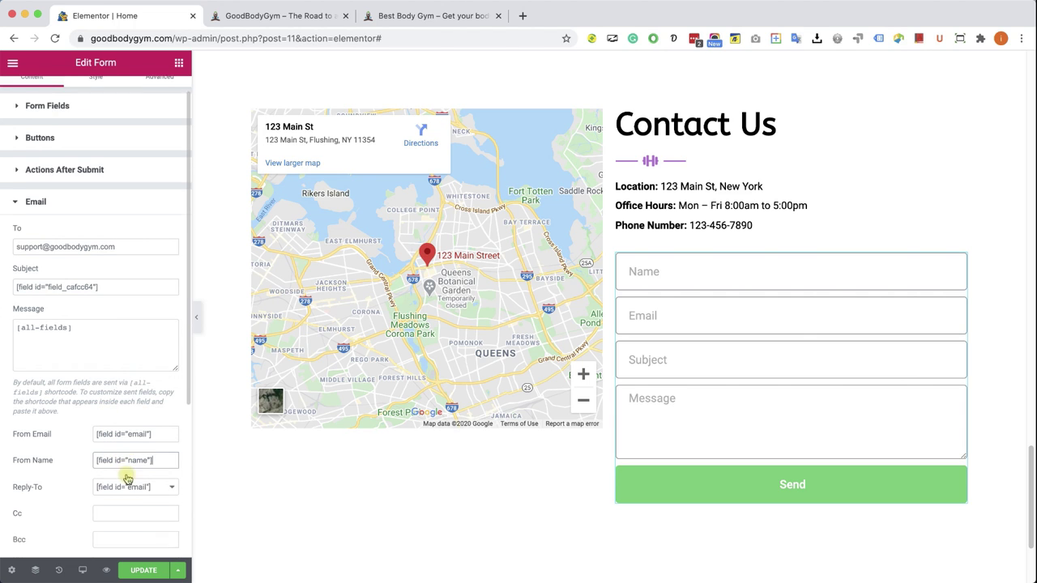
pyautogui.click(138, 373)
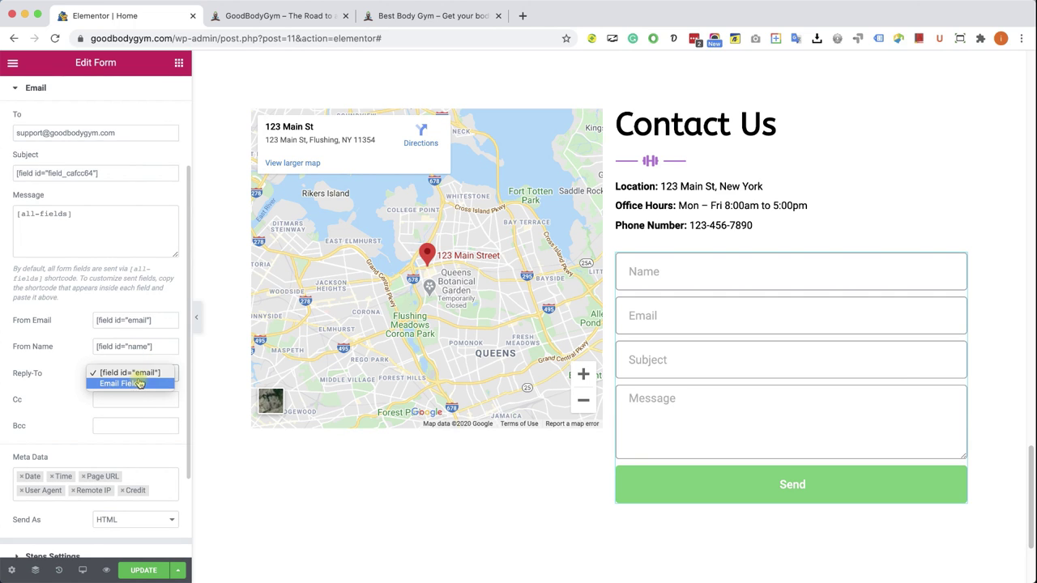
pyautogui.click(54, 373)
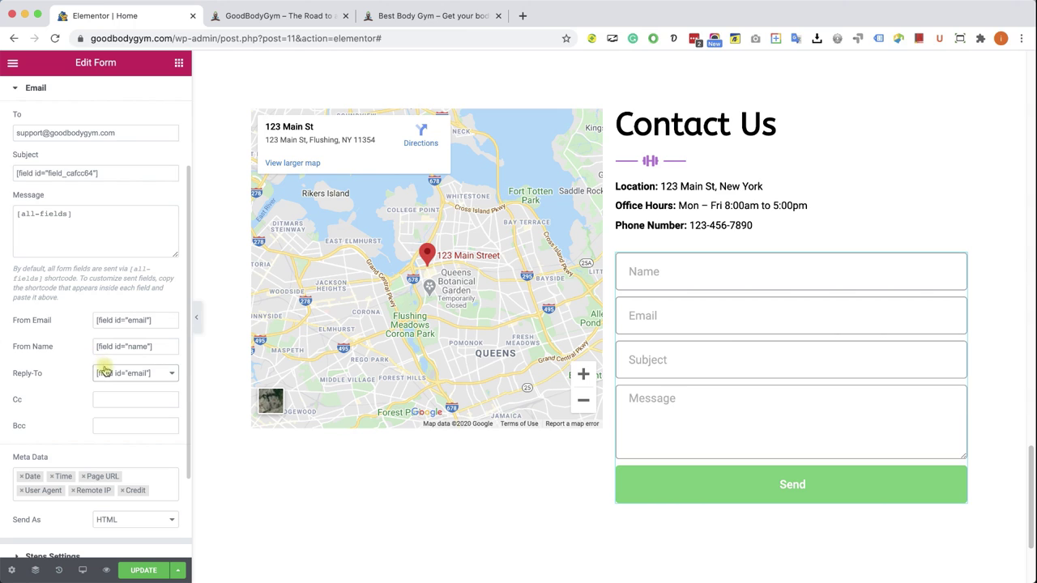
pyautogui.click(146, 573)
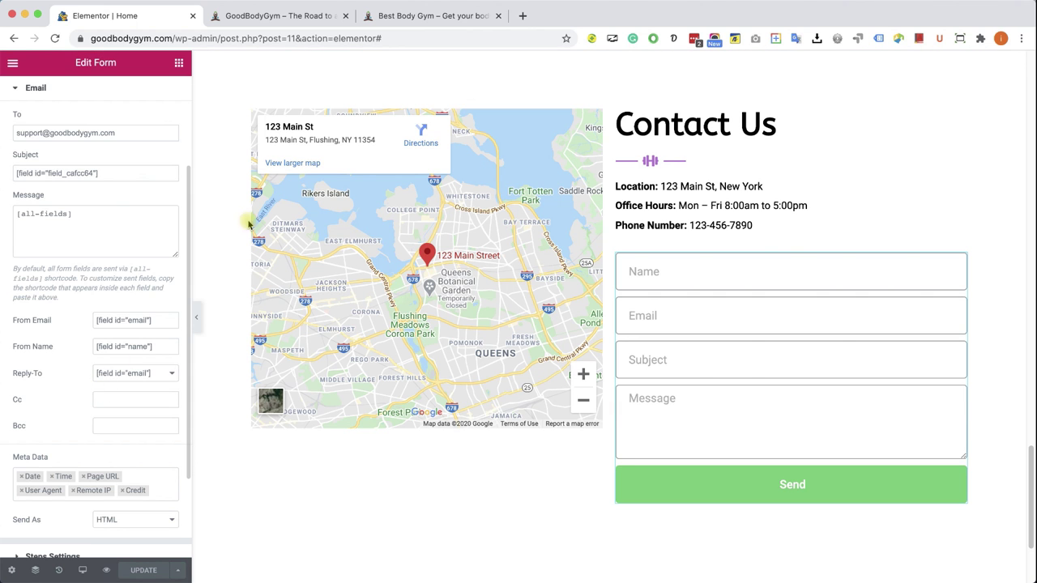
# Step: Reload the live homepage, then load goodbodygym.com in a new incognito window
pyautogui.click(305, 11)
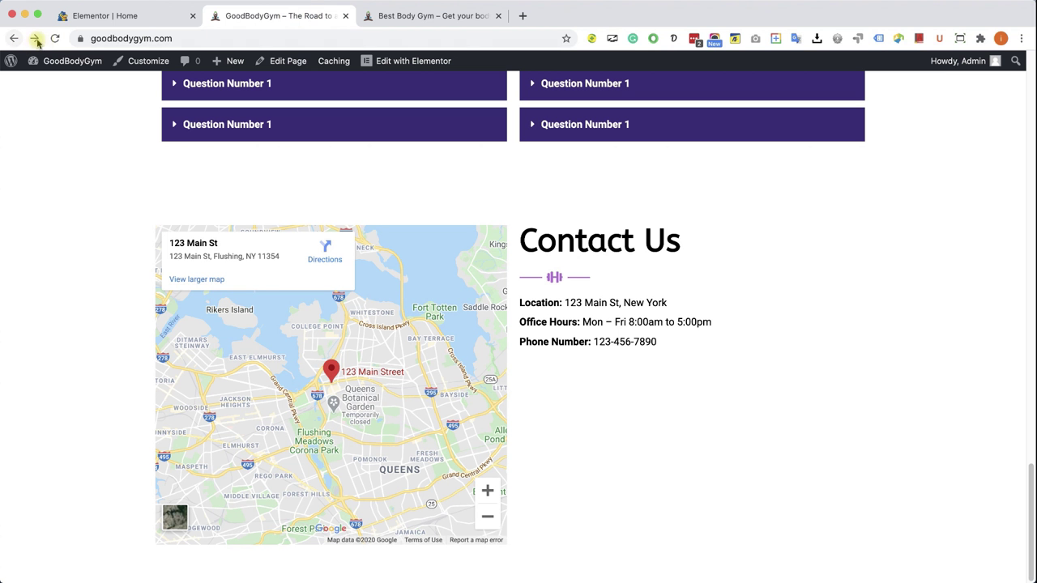
pyautogui.click(55, 38)
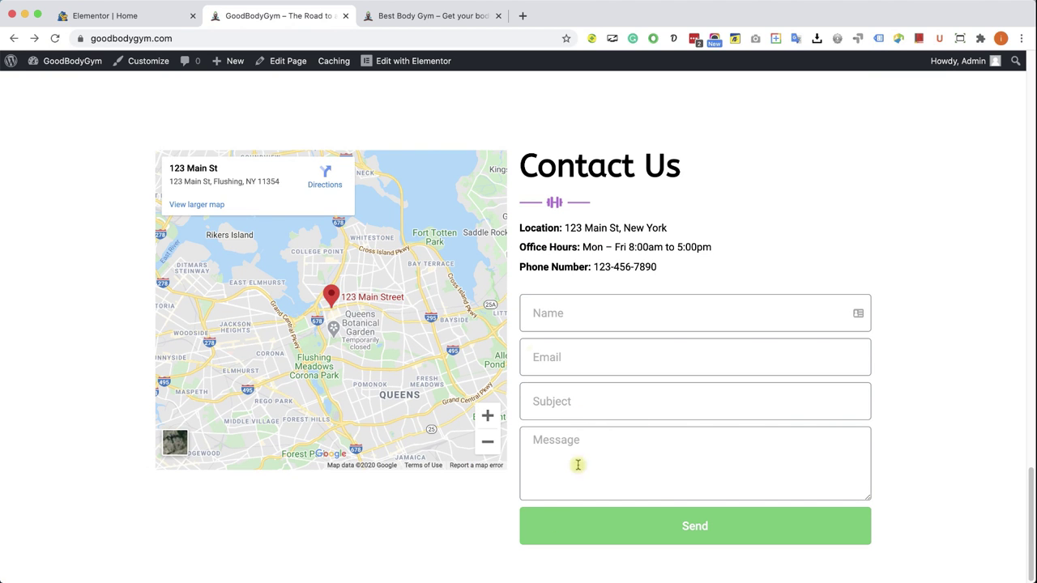
pyautogui.click(1021, 38)
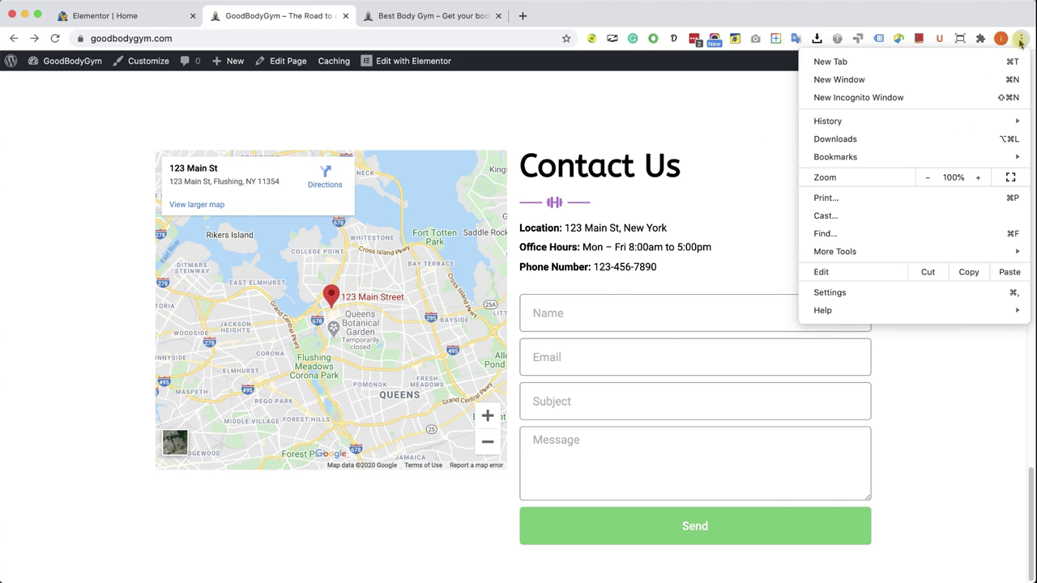
pyautogui.click(939, 97)
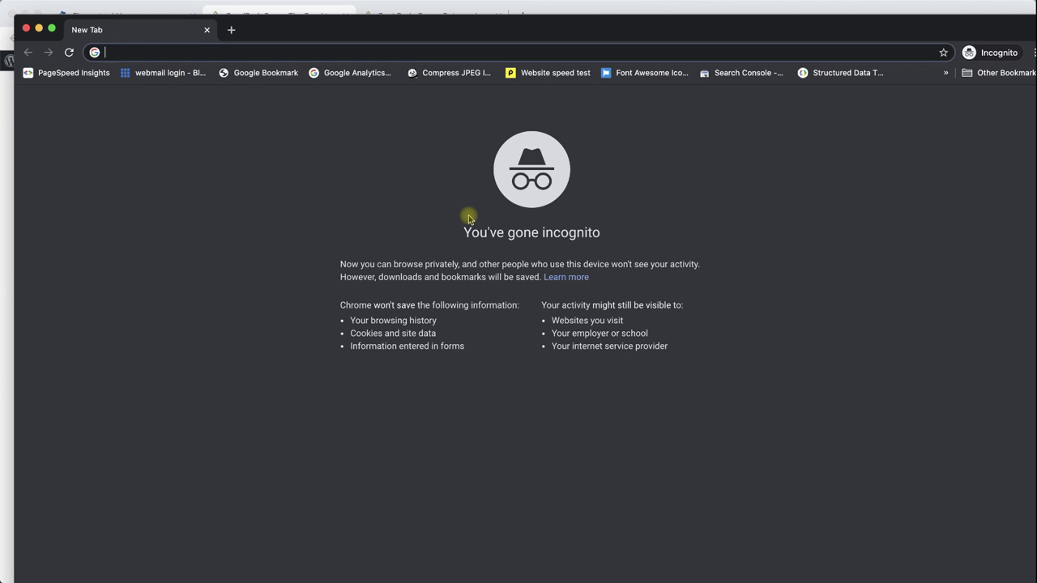
pyautogui.press('super+v')
pyautogui.press('Return')
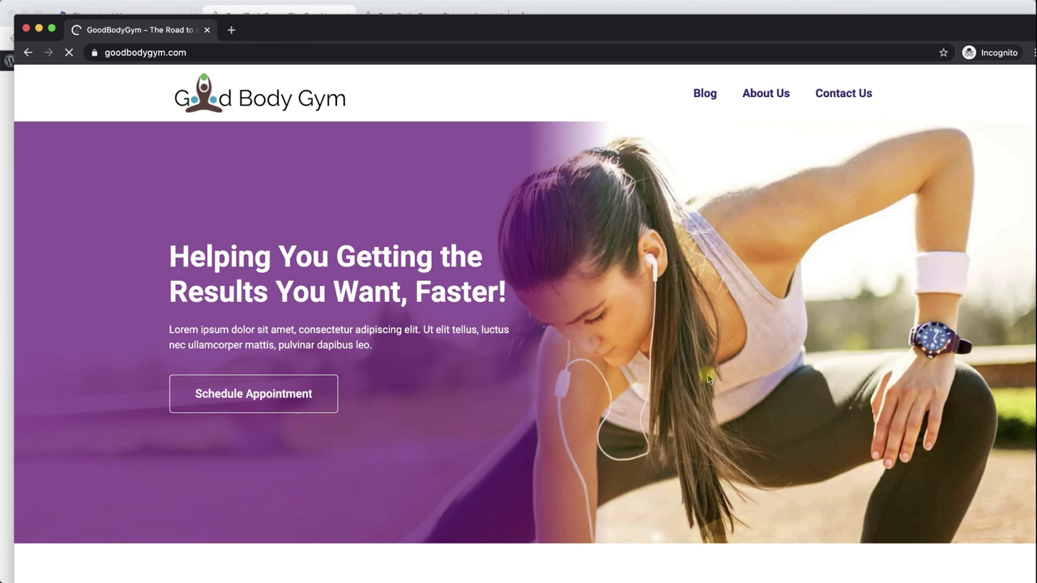
# Step: Send a test Contact Us message with name, email, subject and message, then close the incognito window and open a new tab
pyautogui.scroll(-8, 708, 375)
pyautogui.scroll(-10, 709, 377)
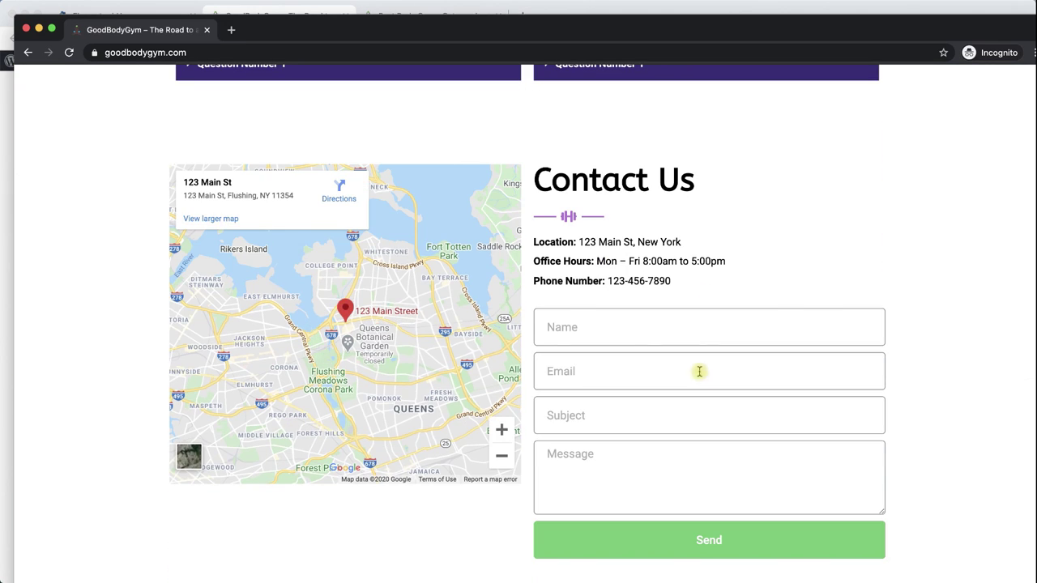
pyautogui.click(634, 333)
pyautogui.write('Danny')
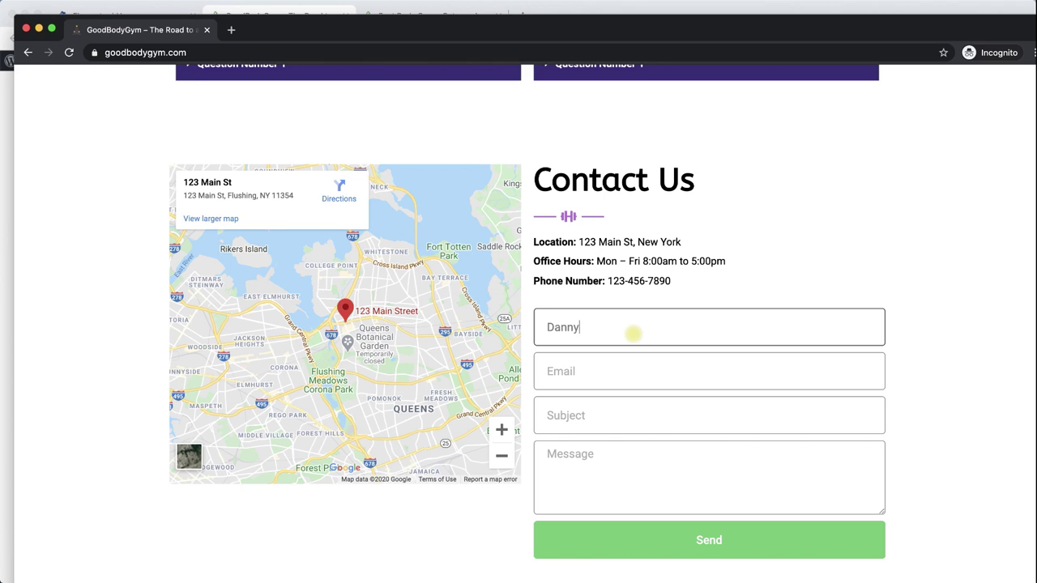
pyautogui.press('Tab')
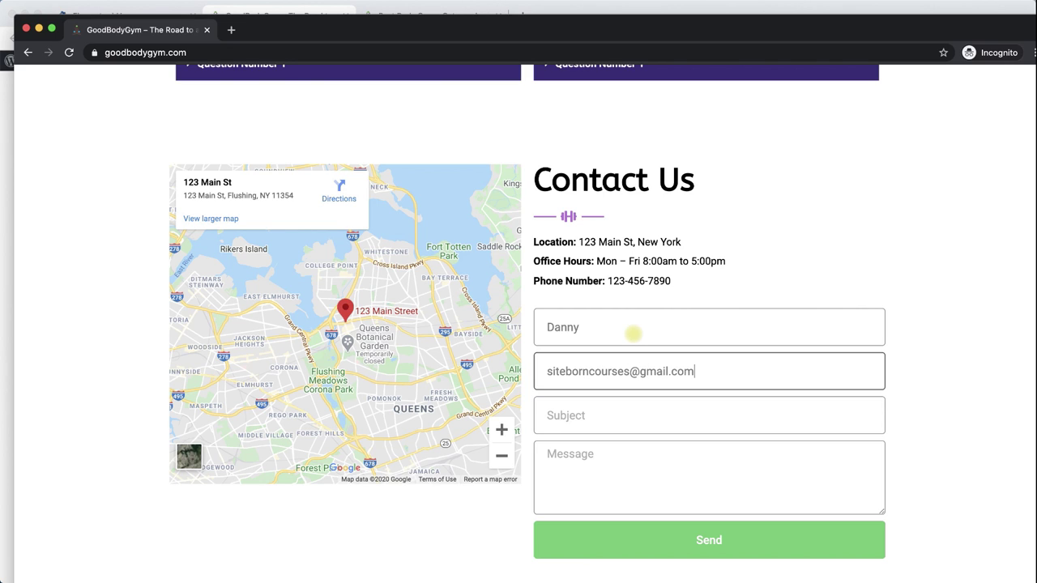
pyautogui.click(639, 411)
pyautogui.write('This is the subject line')
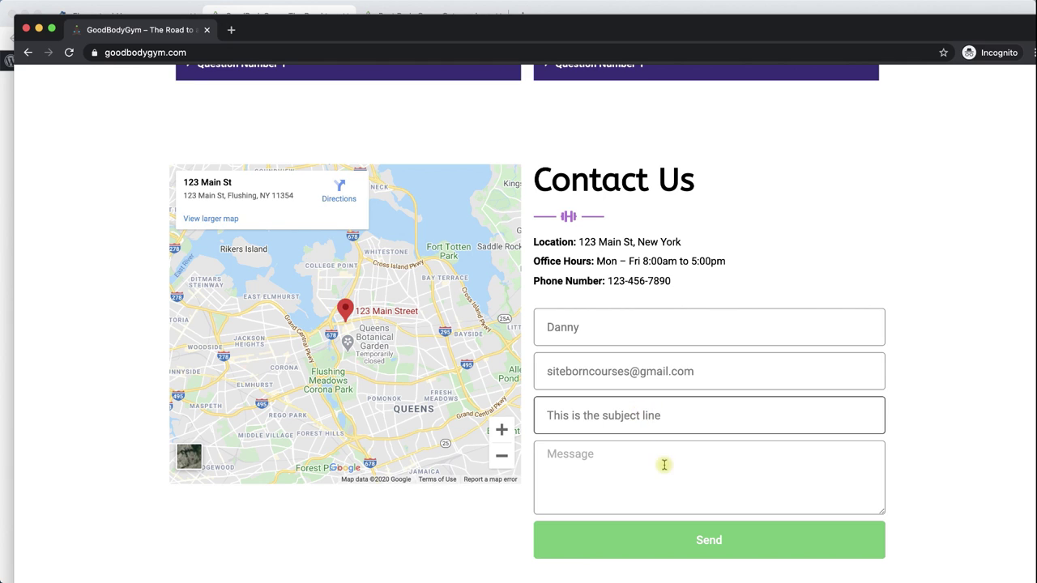
pyautogui.click(668, 470)
pyautogui.write('This is the message')
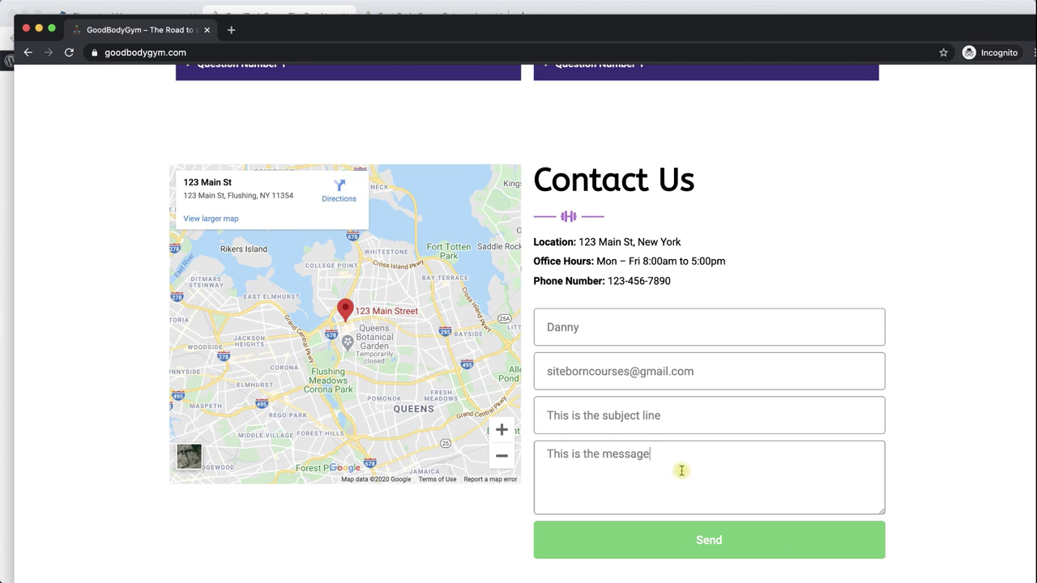
pyautogui.click(708, 537)
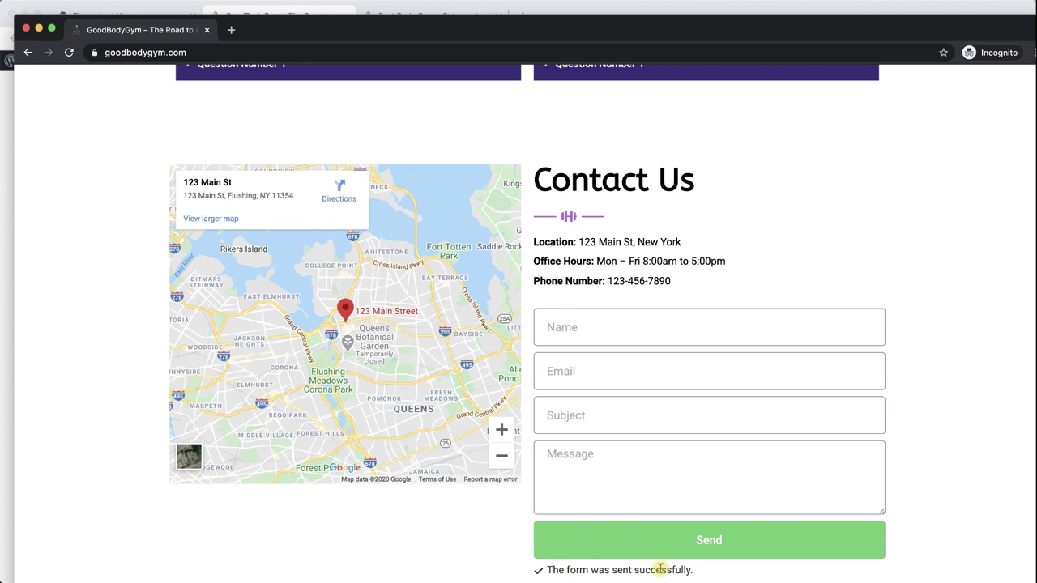
pyautogui.click(26, 30)
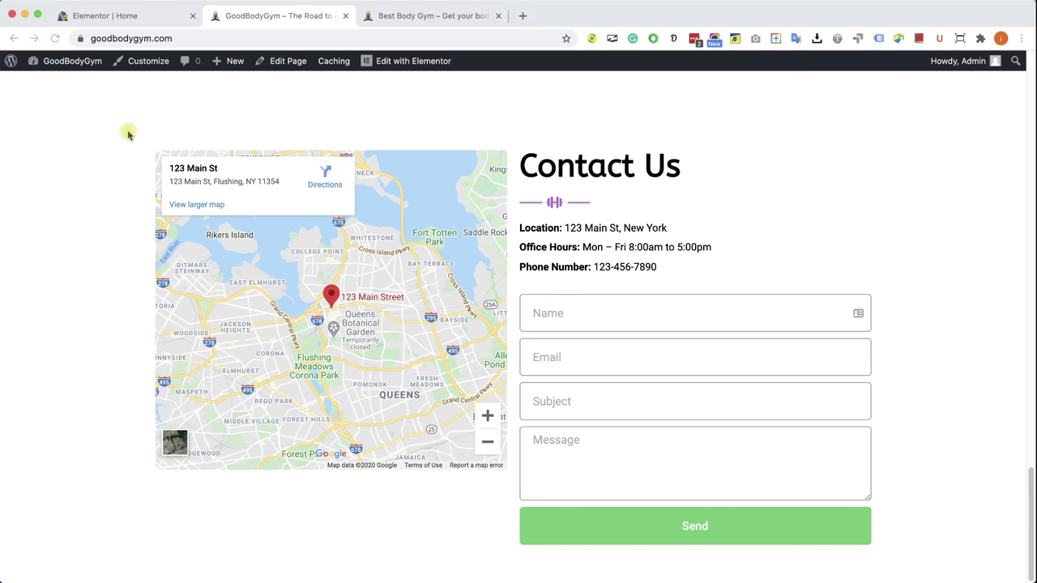
pyautogui.click(523, 16)
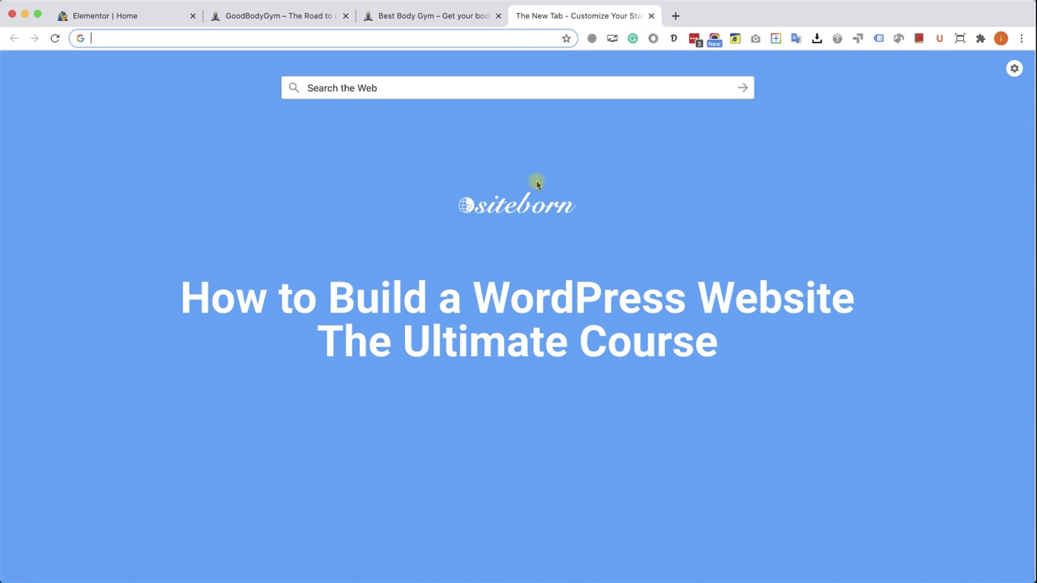
# Step: In mail.goodbodygym.com webmail, open the 'This is the subject line' email and start a reply, then return to Elementor
pyautogui.write('mail.go')
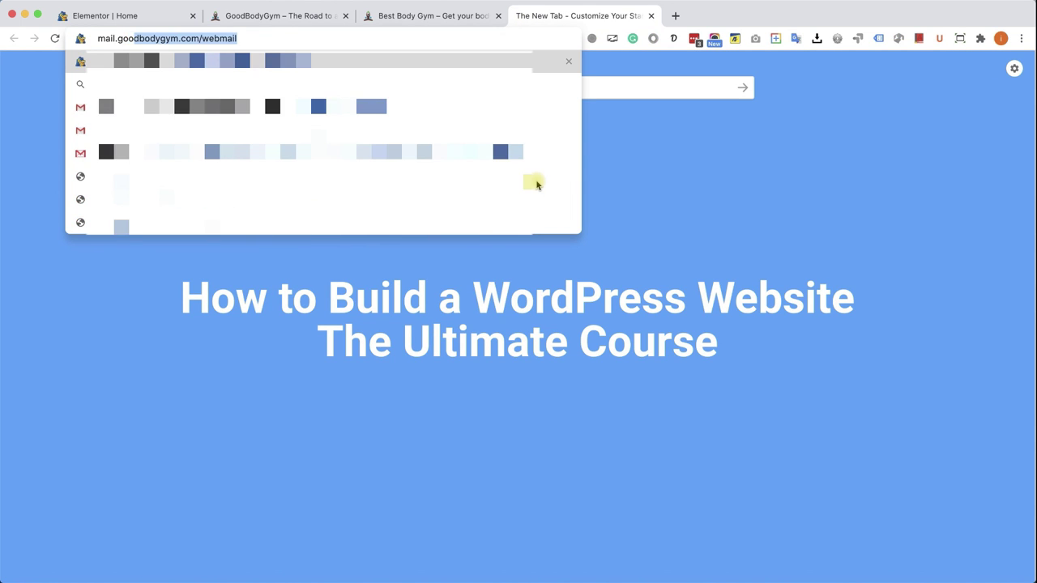
pyautogui.press('Return')
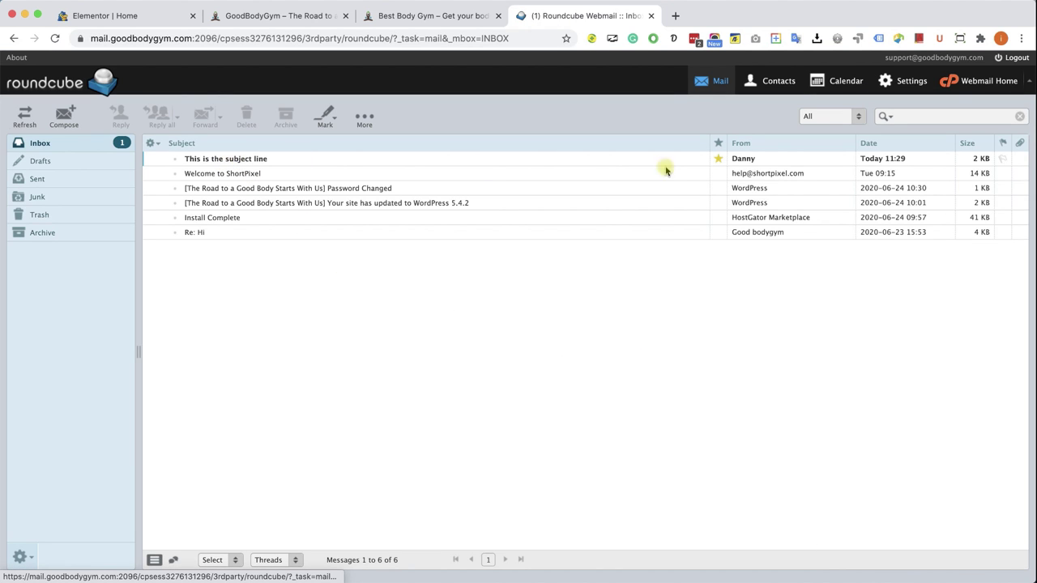
pyautogui.click(320, 162)
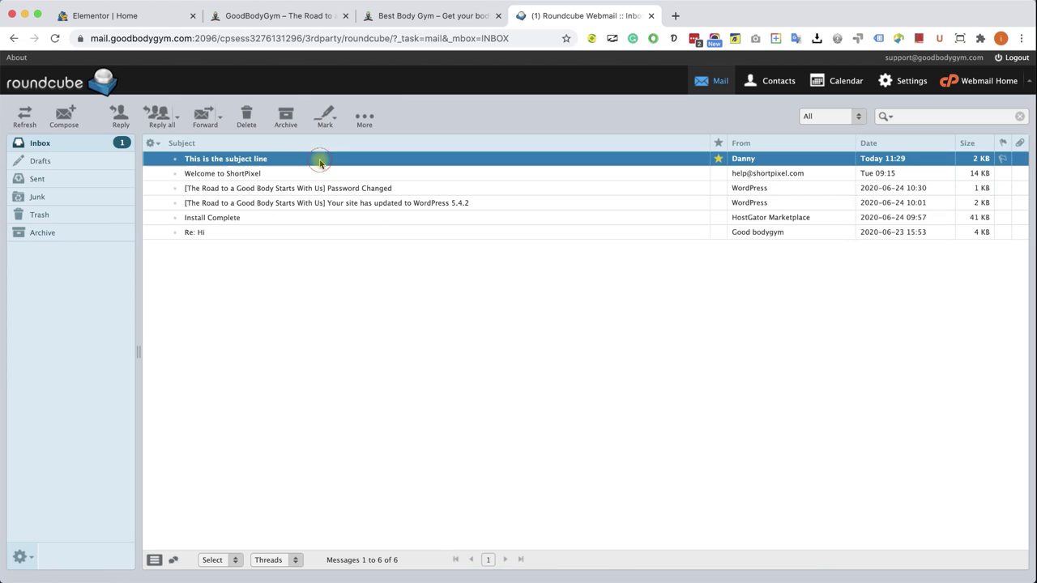
pyautogui.doubleClick(320, 162)
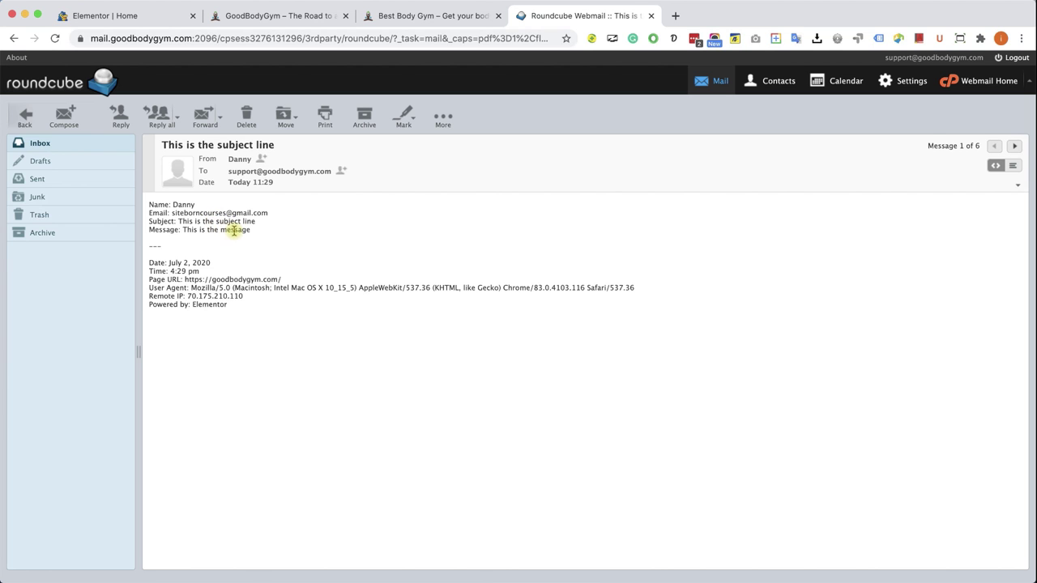
pyautogui.click(119, 117)
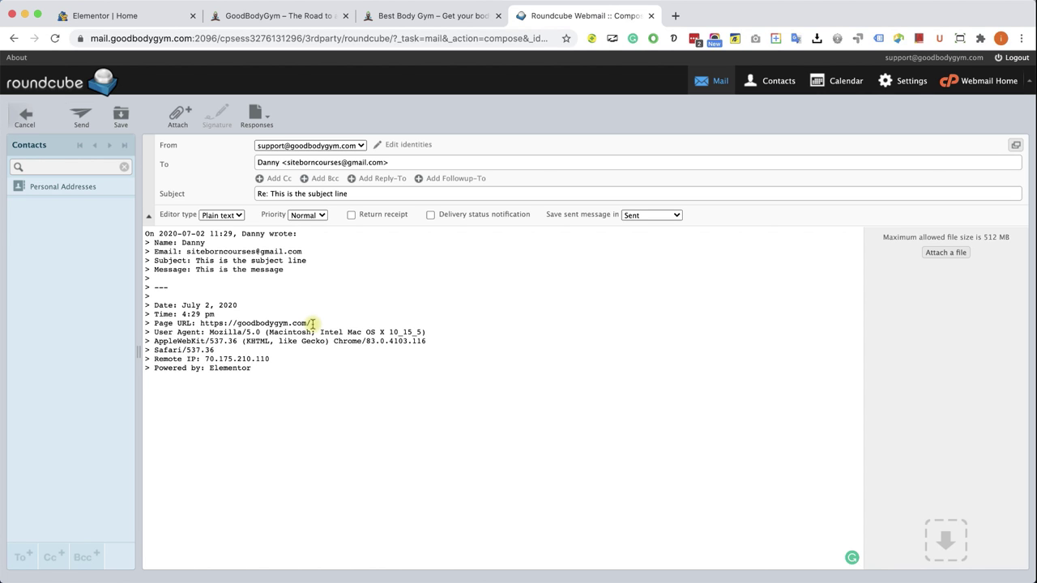
pyautogui.click(135, 18)
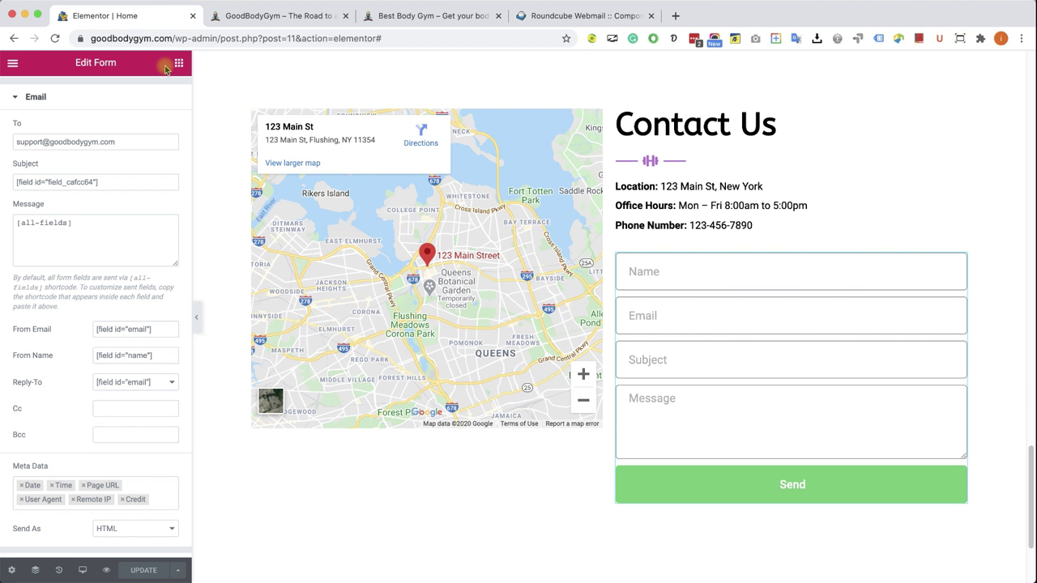
# Step: Under Additional Options in the form's Content tab, switch Custom Messages to Yes
pyautogui.click(124, 99)
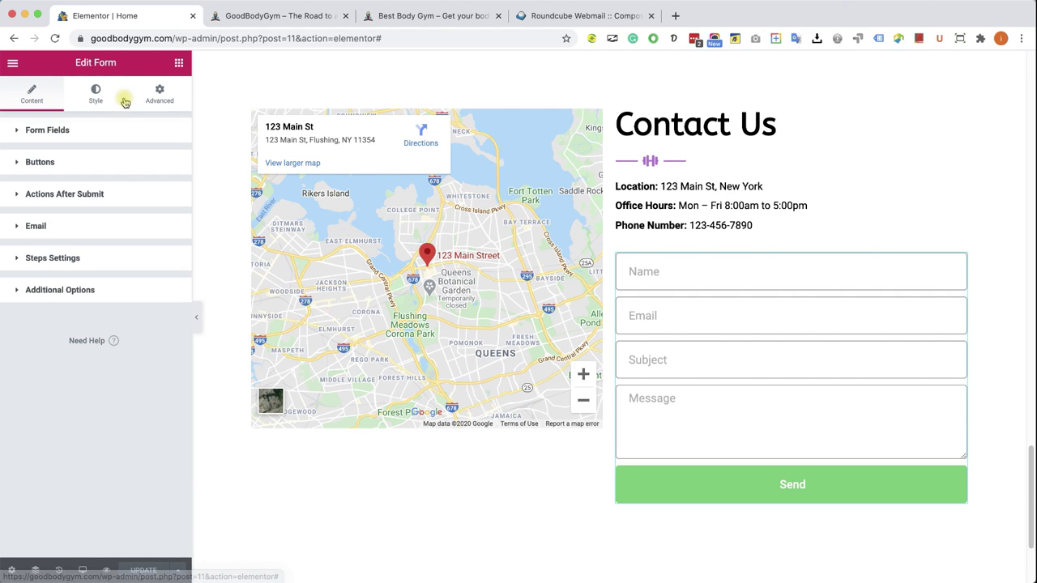
pyautogui.click(97, 257)
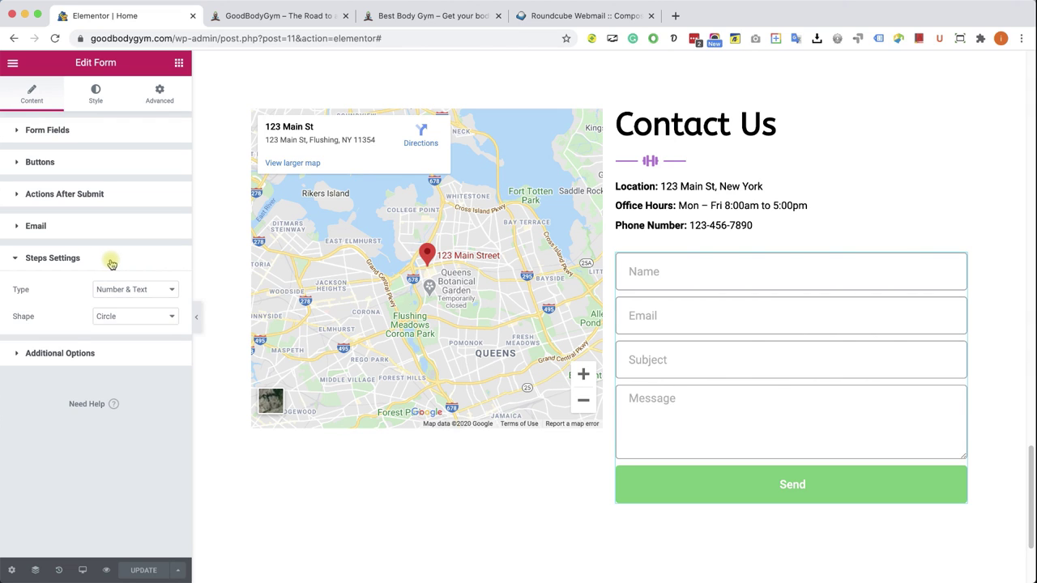
pyautogui.click(110, 260)
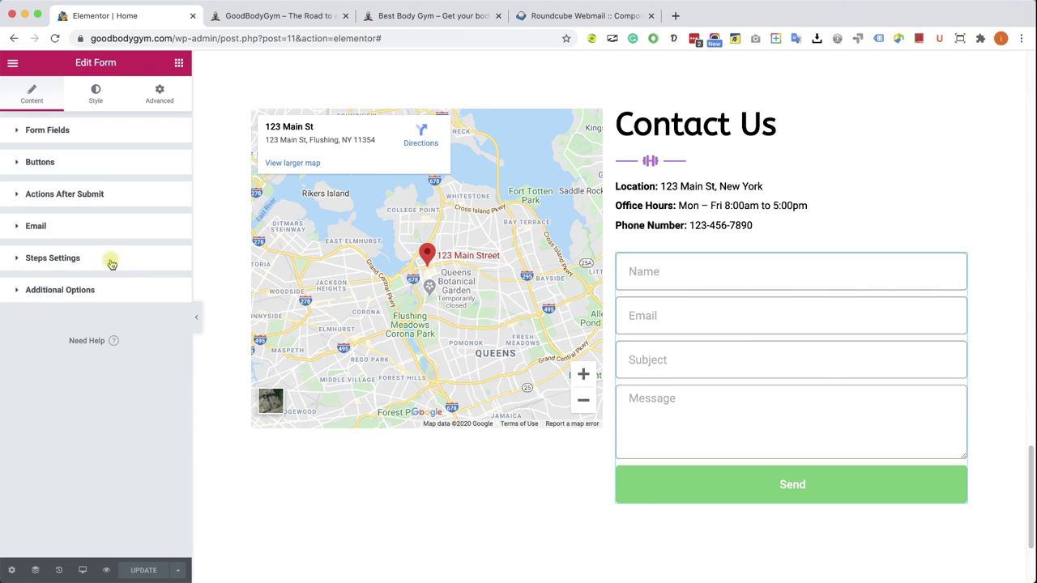
pyautogui.click(100, 291)
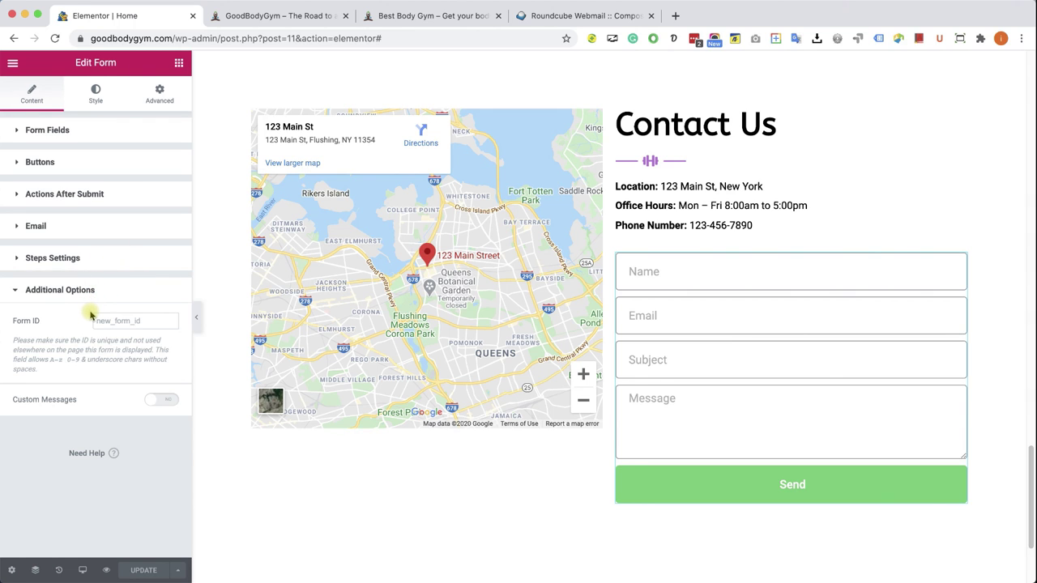
pyautogui.click(168, 406)
pyautogui.scroll(-3, 157, 396)
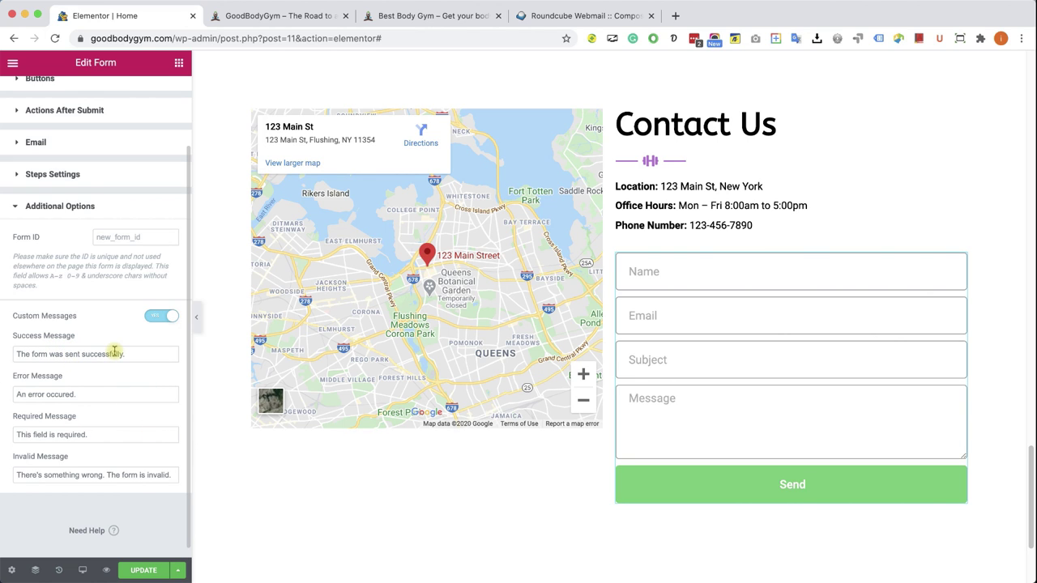
pyautogui.scroll(3, 116, 354)
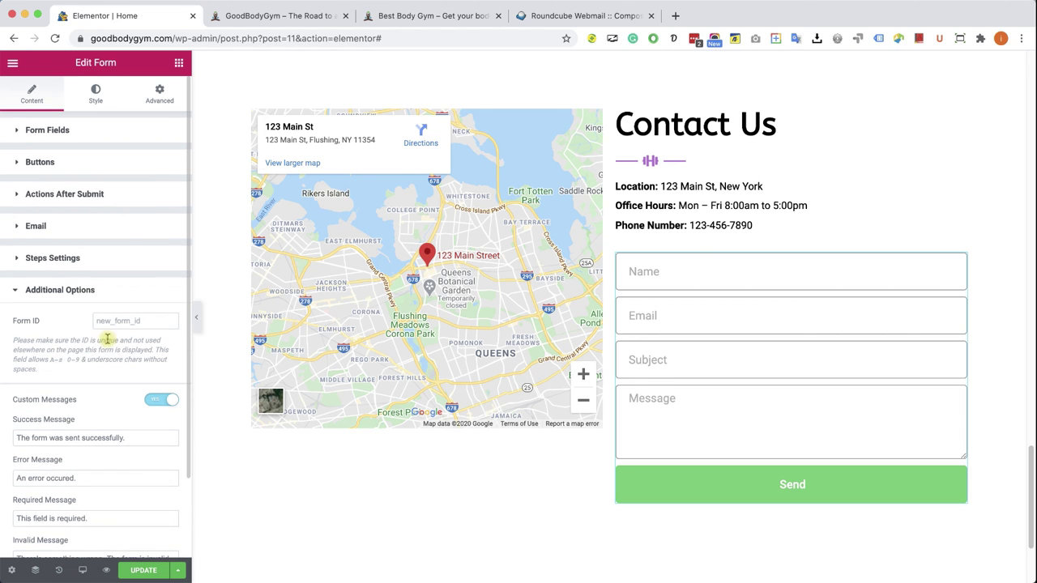
pyautogui.click(102, 294)
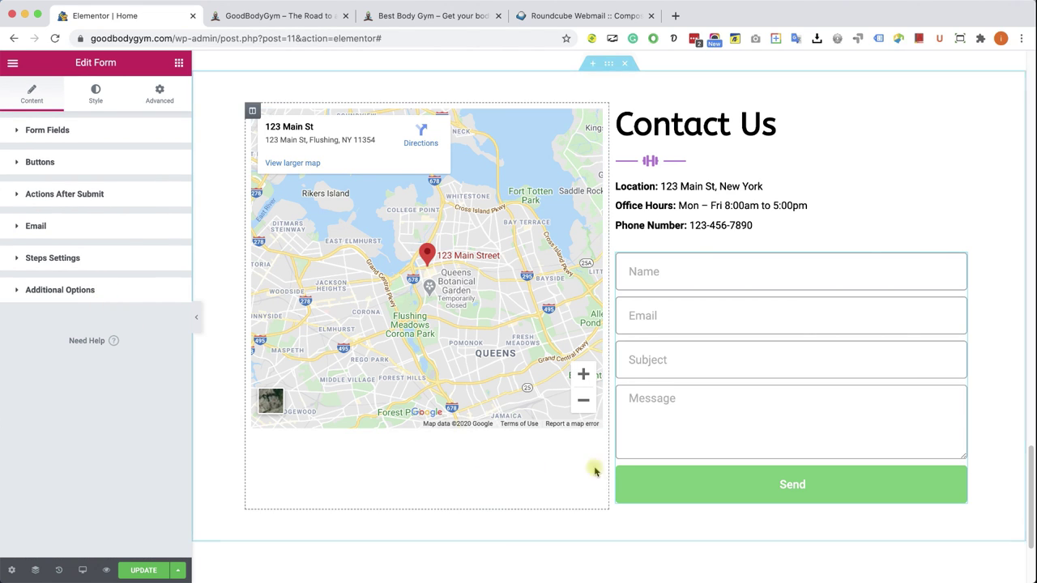
# Step: Set the Next & Submit Button background in Style > Buttons to dark purple #3D2979 and click UPDATE
pyautogui.click(96, 94)
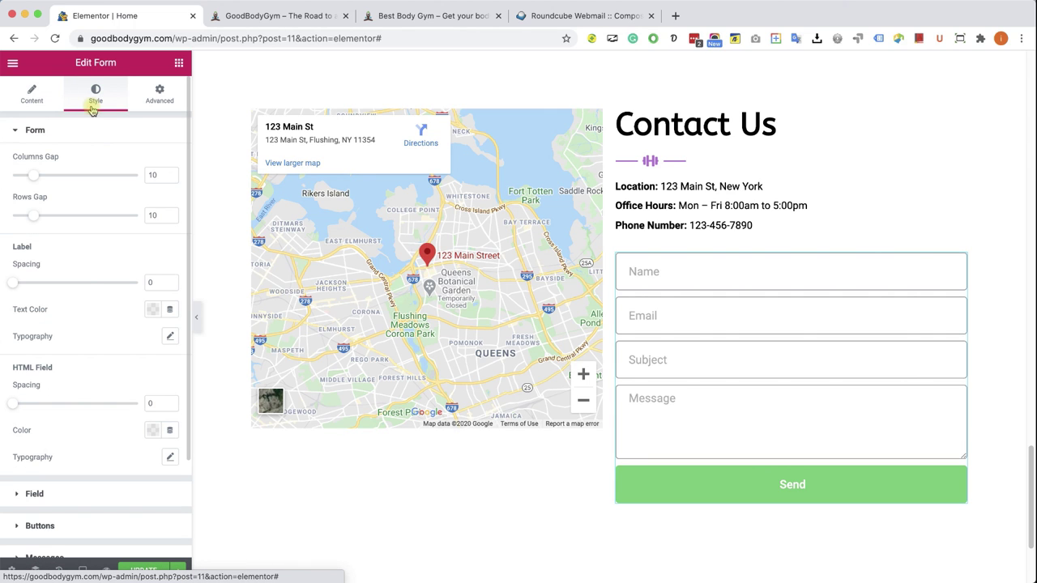
pyautogui.click(46, 132)
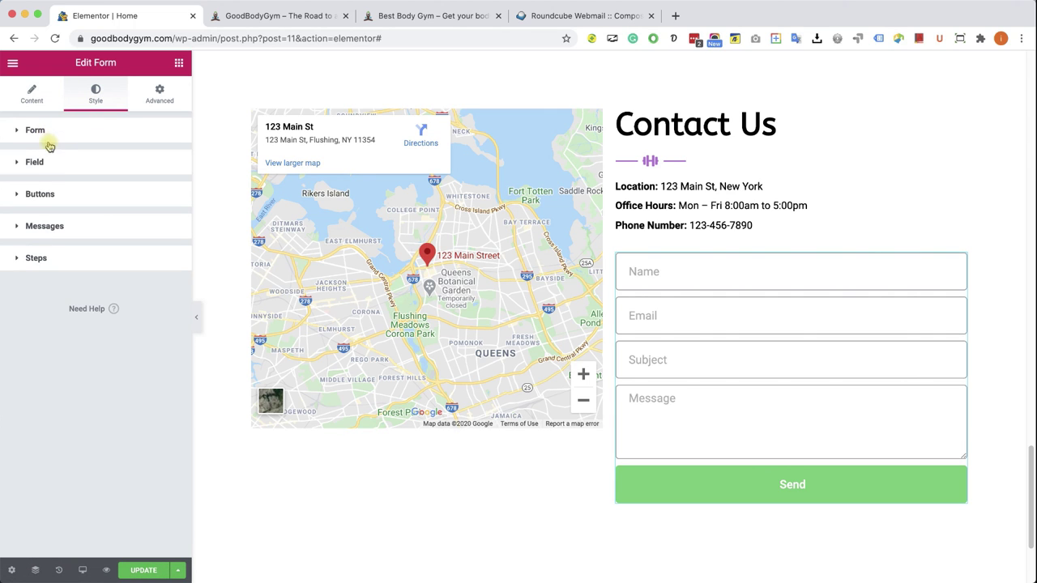
pyautogui.click(74, 197)
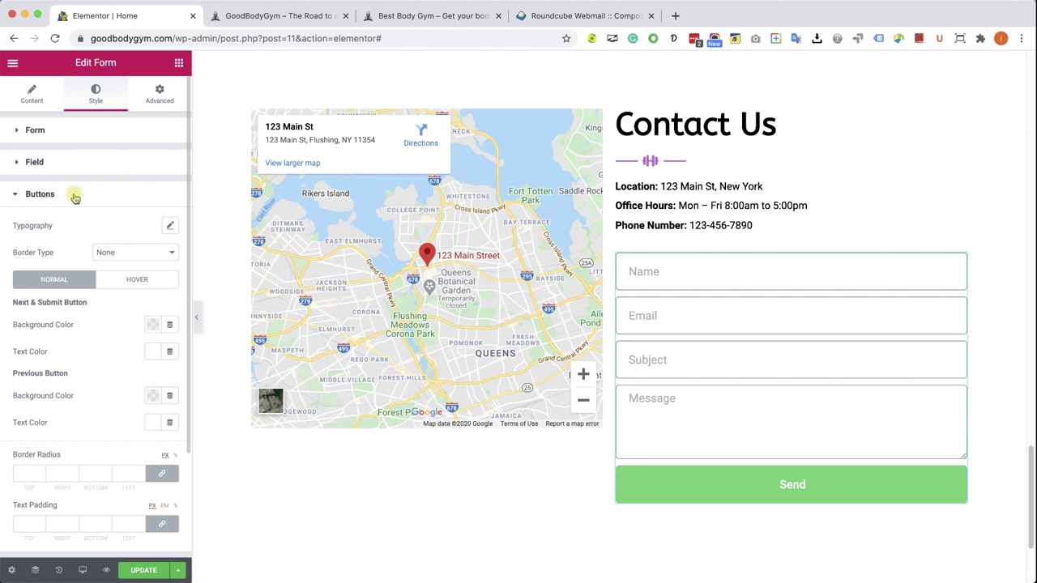
pyautogui.scroll(-2, 101, 212)
pyautogui.scroll(-1, 102, 215)
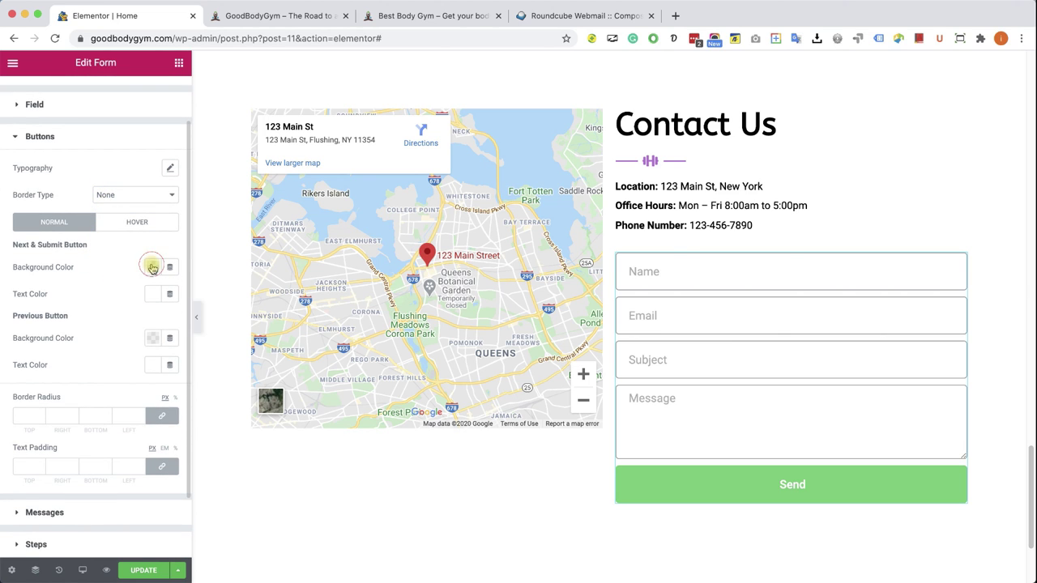
pyautogui.click(149, 268)
pyautogui.click(92, 297)
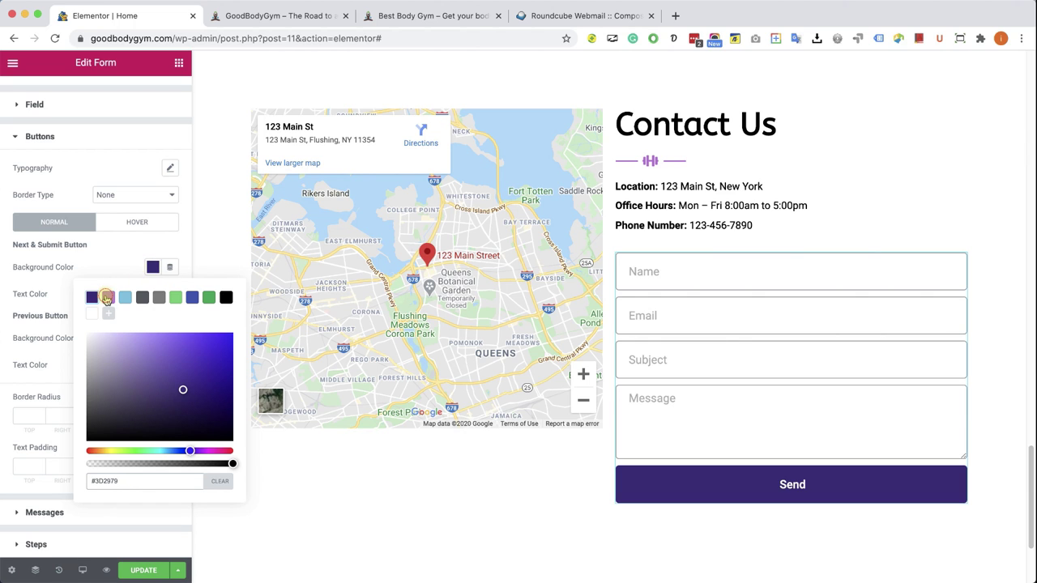
pyautogui.click(107, 298)
pyautogui.click(92, 297)
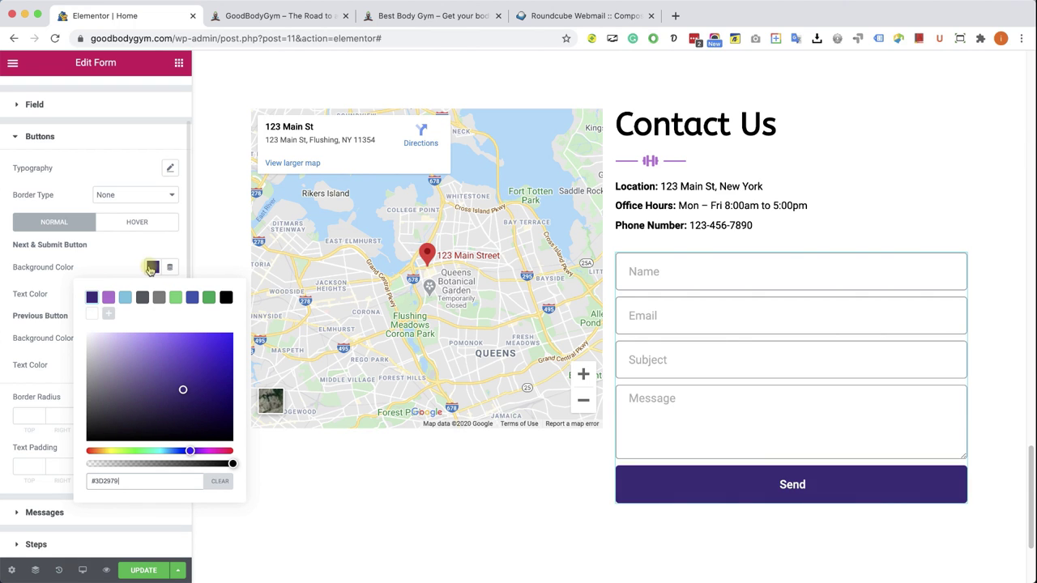
pyautogui.click(129, 271)
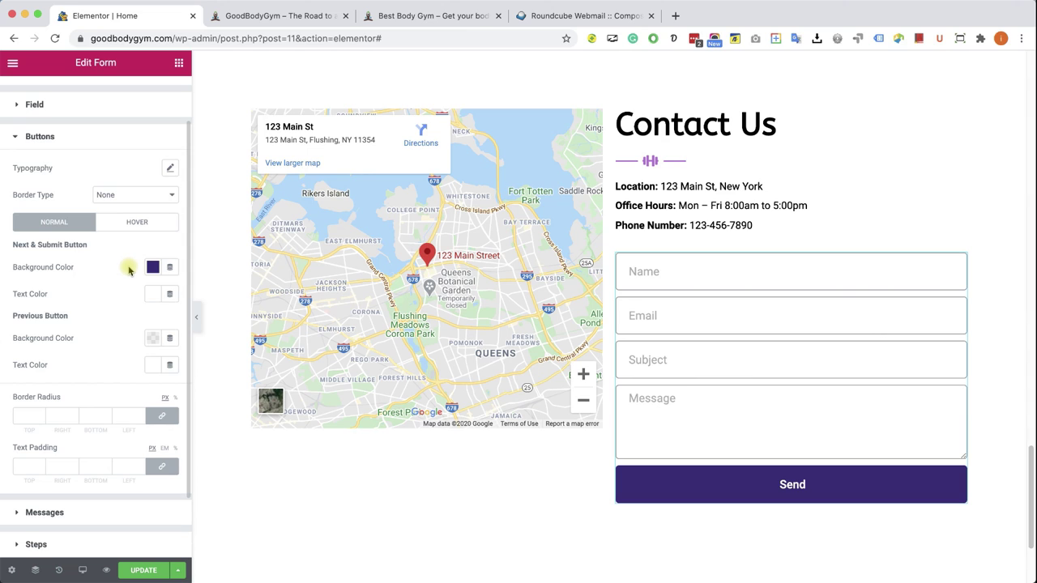
pyautogui.click(143, 569)
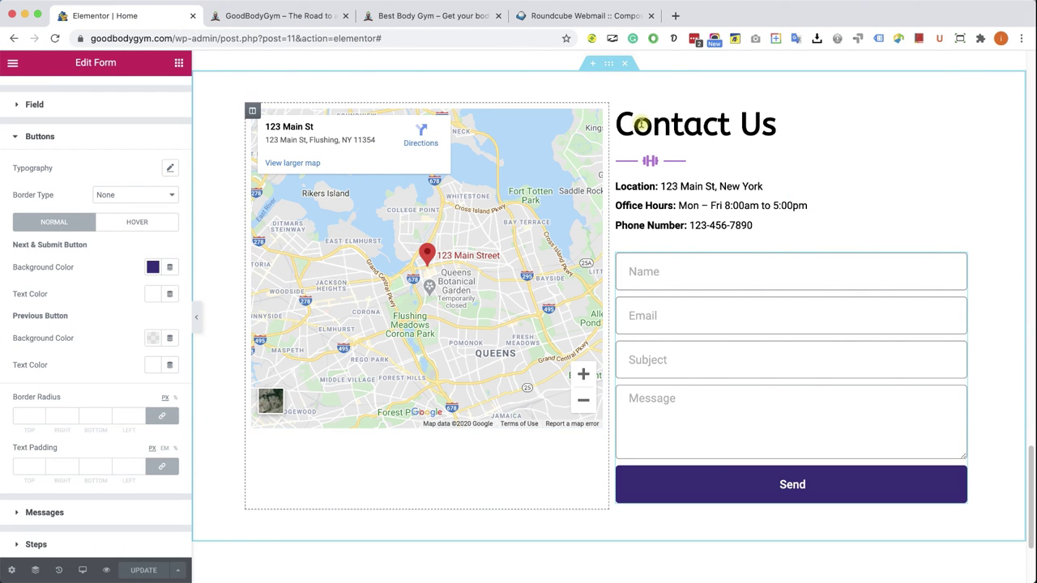
pyautogui.click(674, 16)
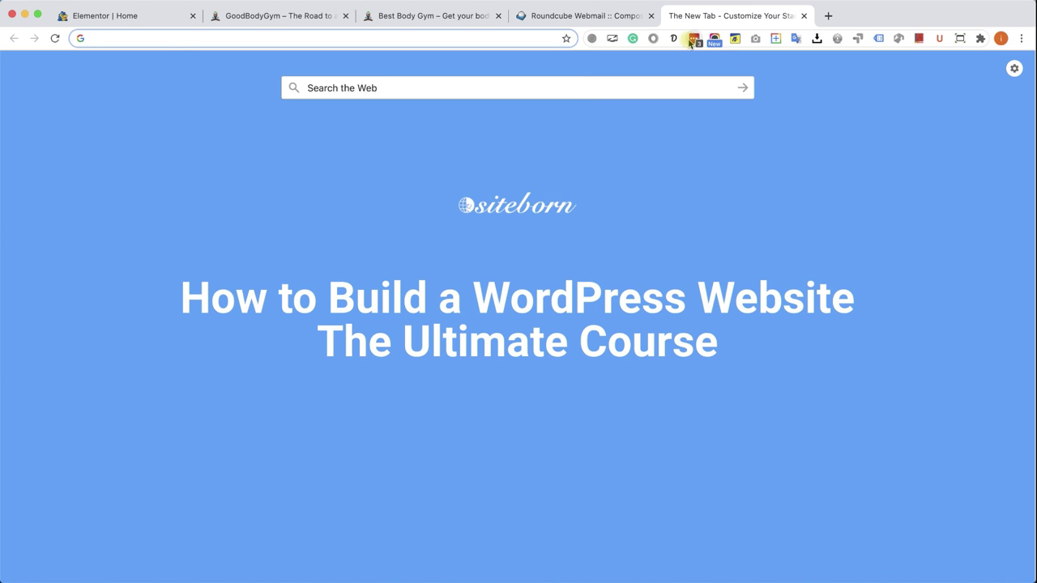
pyautogui.press('Return')
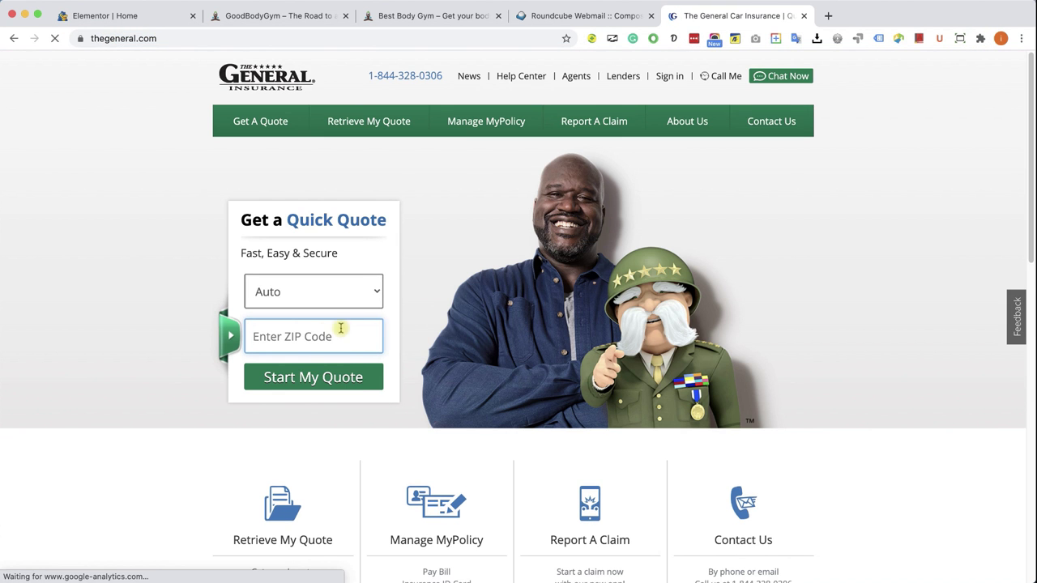
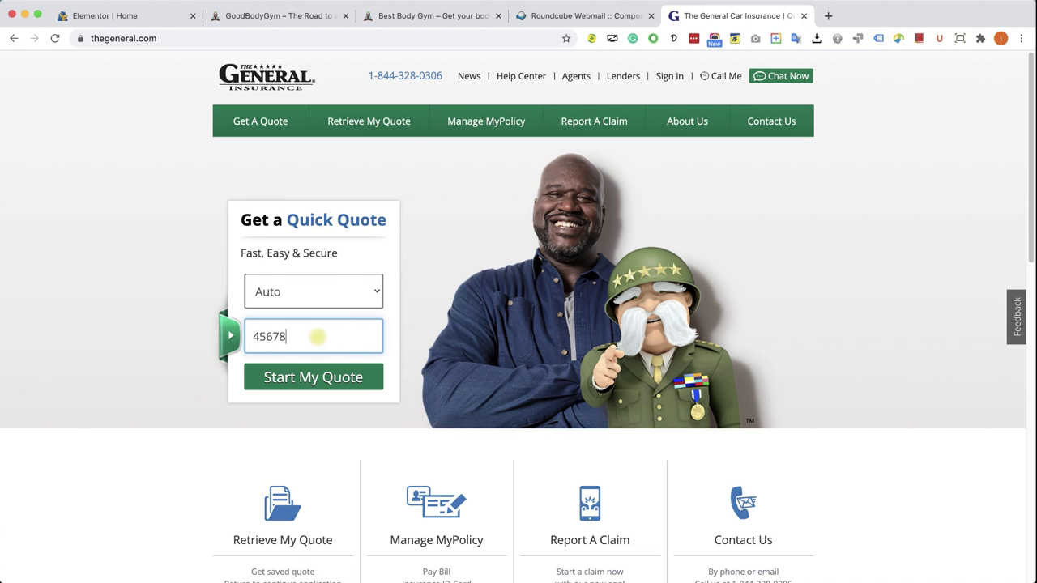
pyautogui.click(308, 377)
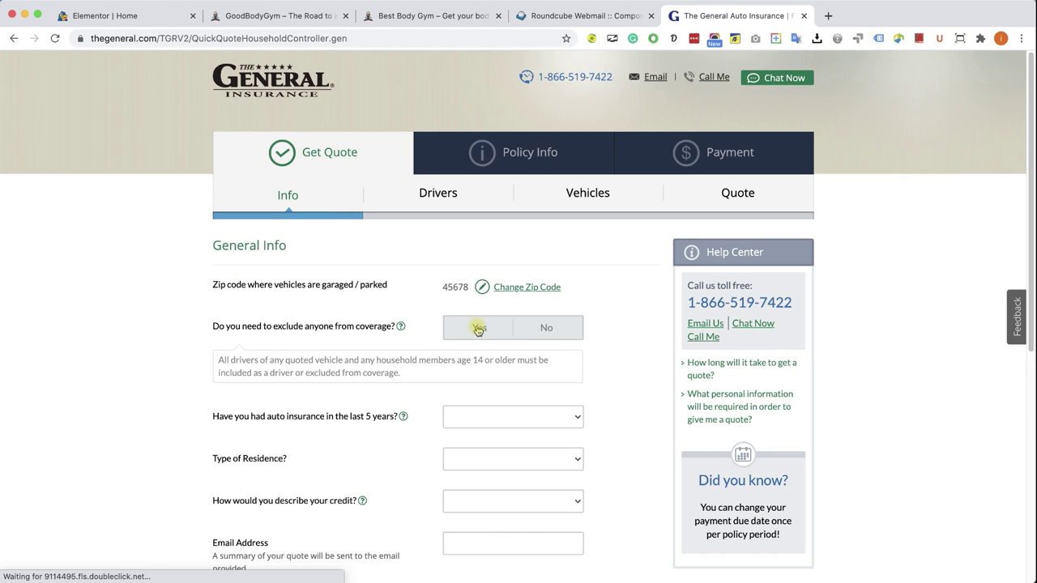
pyautogui.scroll(-2, 479, 328)
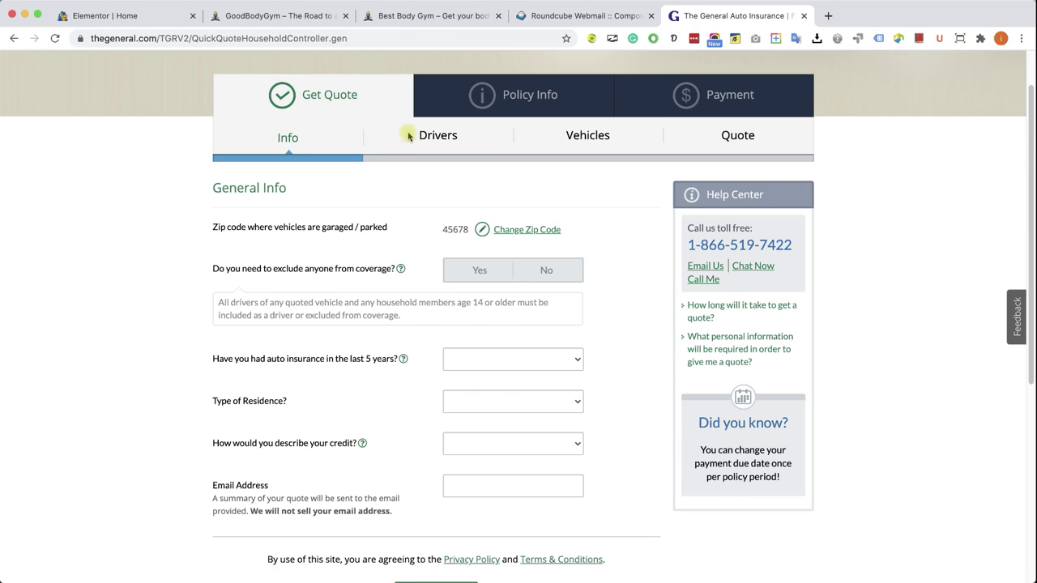
pyautogui.scroll(-1, 478, 299)
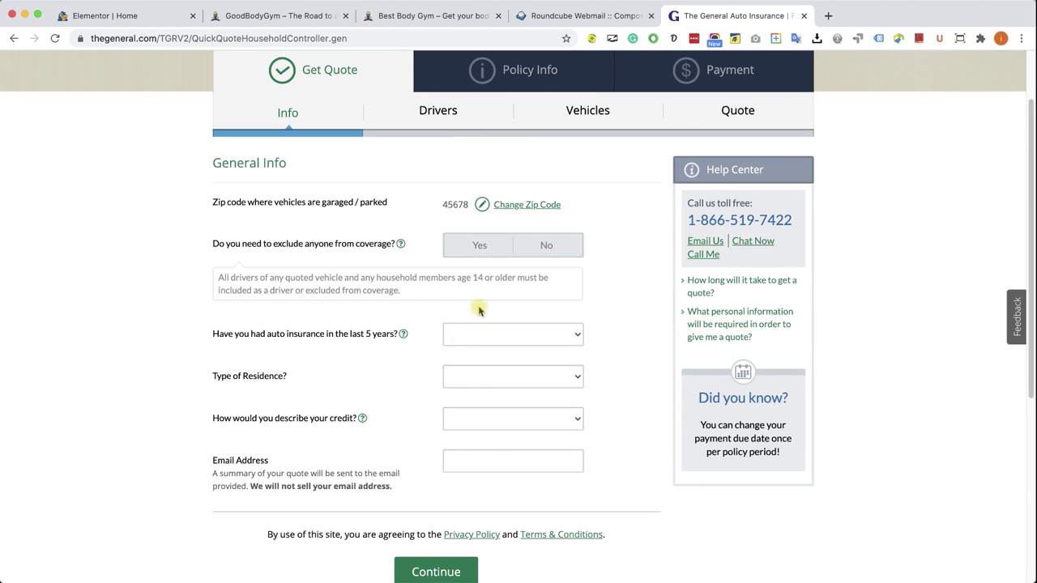
pyautogui.scroll(-1, 405, 445)
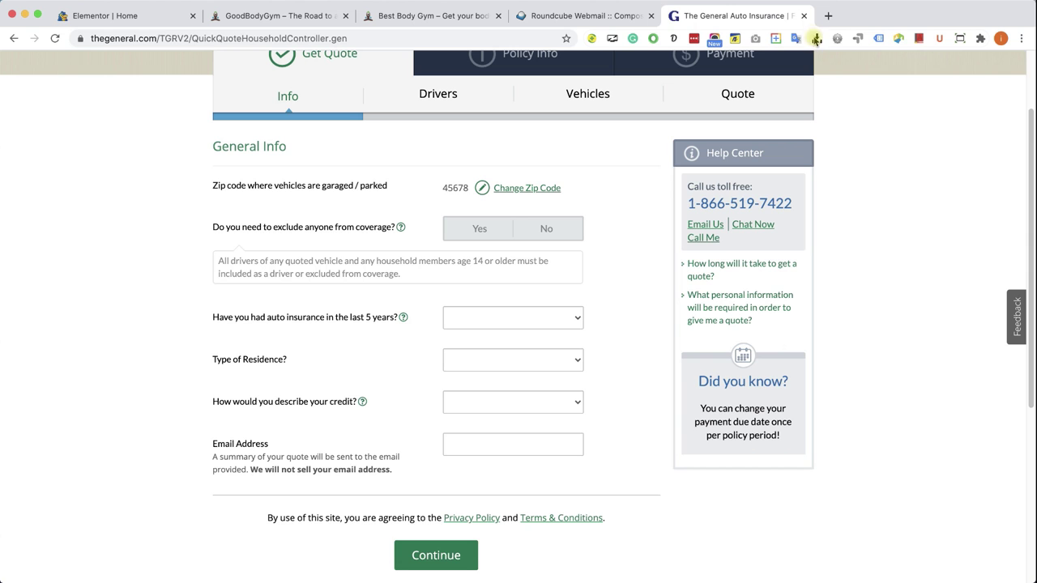
pyautogui.click(804, 16)
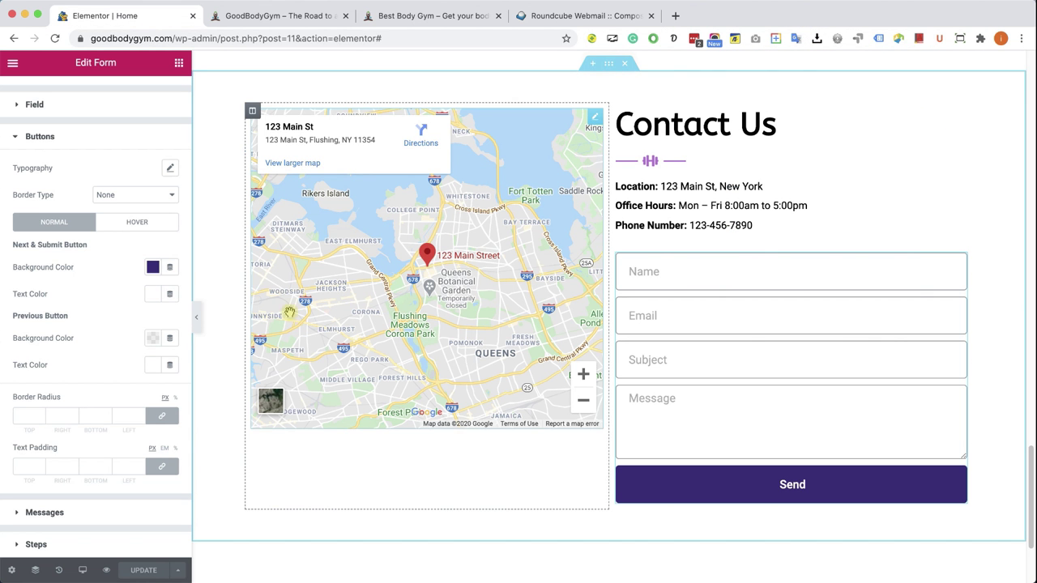
# Step: Add a new Radio-type field to the Contact Us form
pyautogui.scroll(-1, 217, 328)
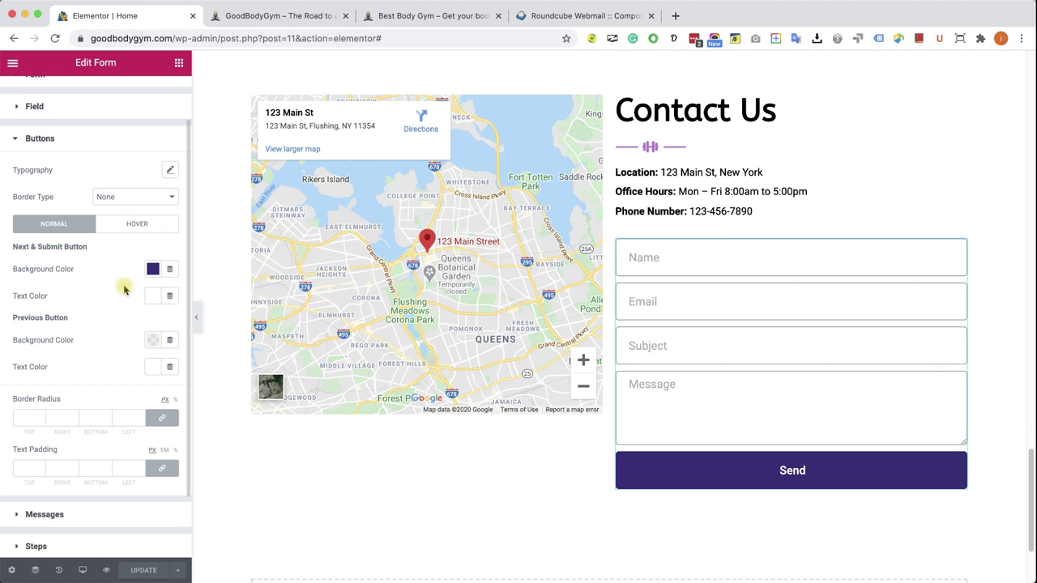
pyautogui.scroll(3, 122, 287)
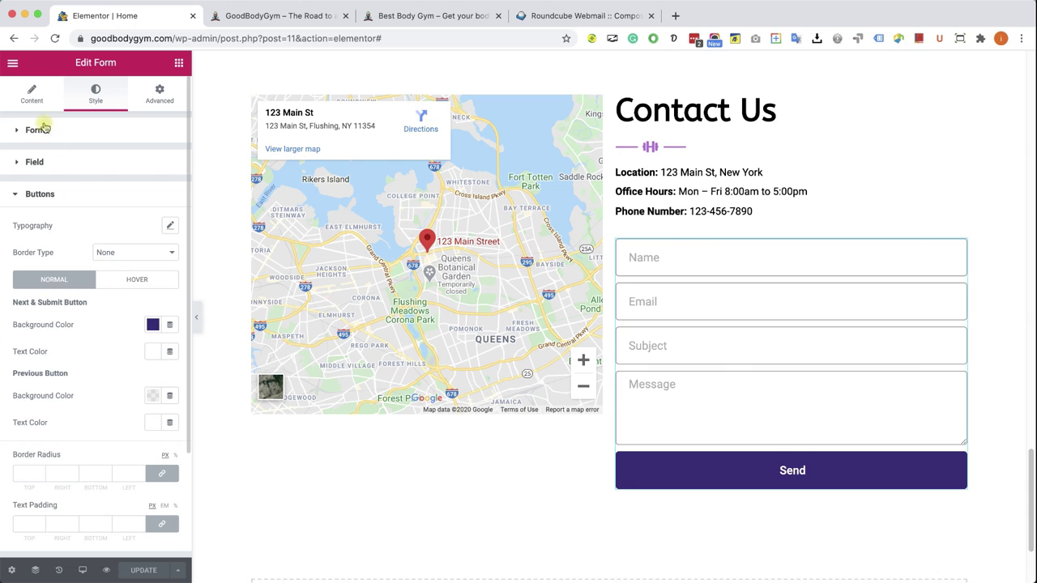
pyautogui.click(32, 91)
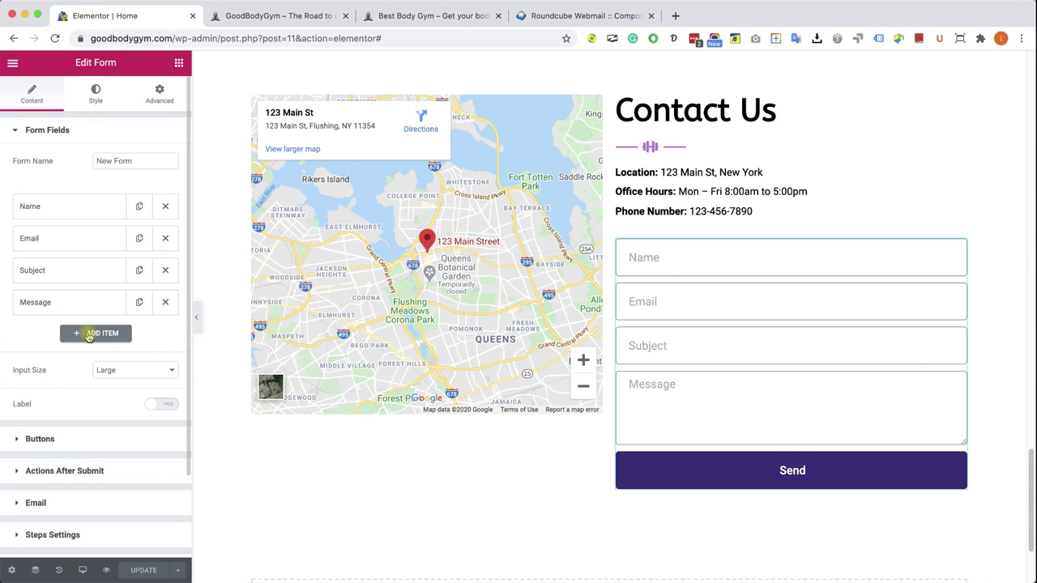
pyautogui.click(89, 333)
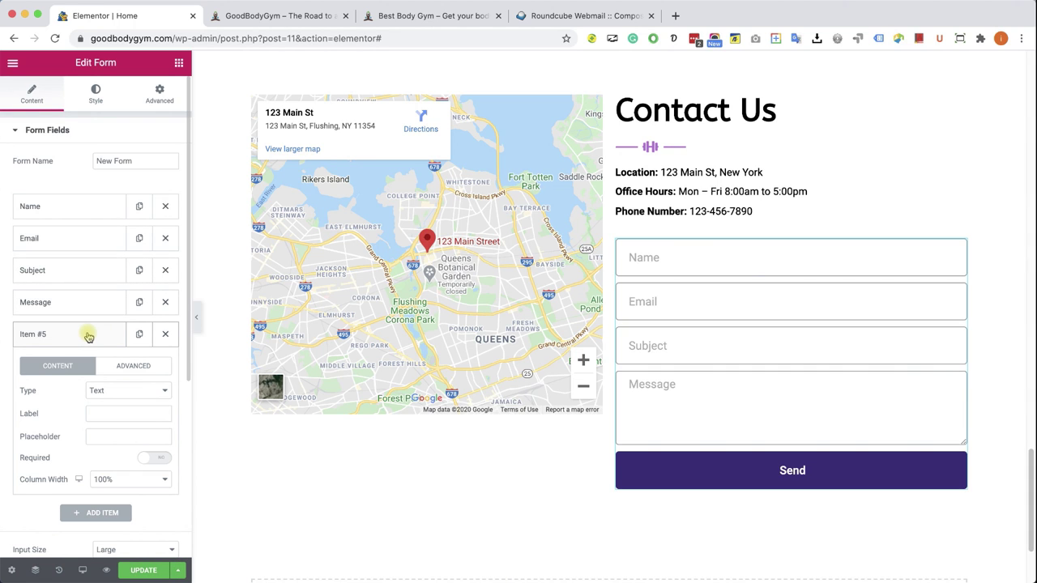
pyautogui.scroll(-3, 89, 337)
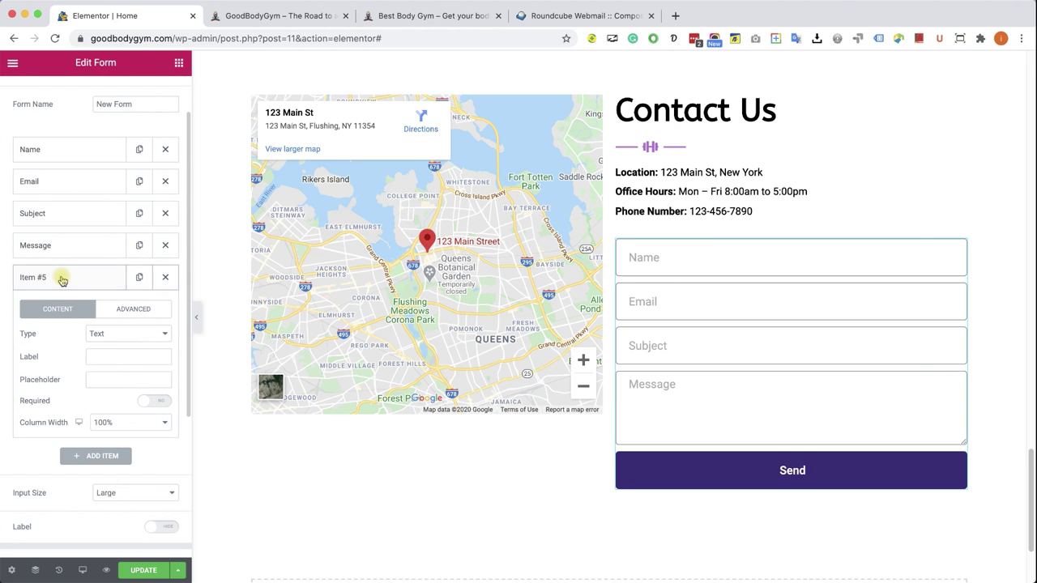
pyautogui.click(125, 334)
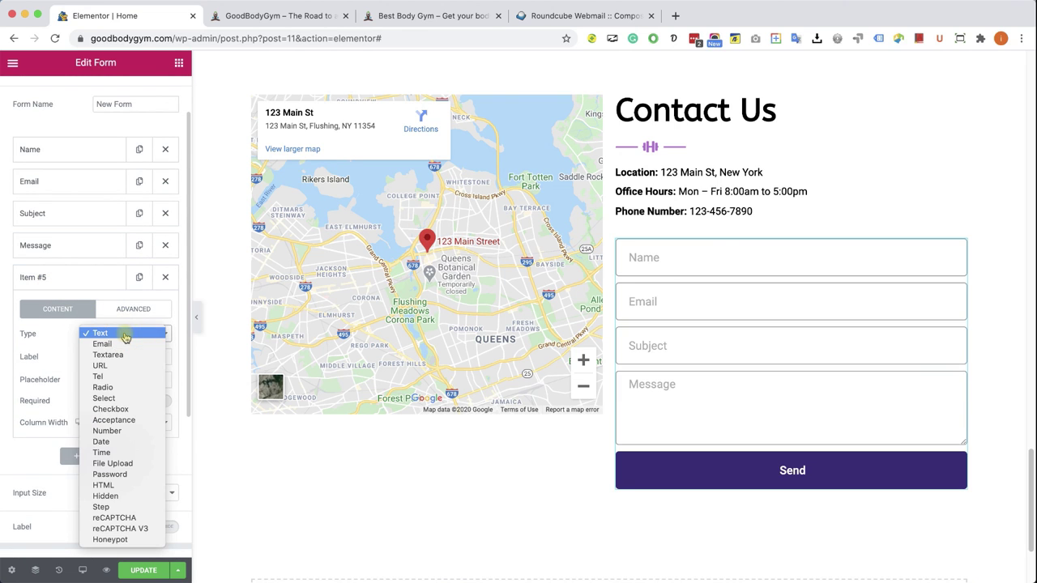
pyautogui.click(114, 388)
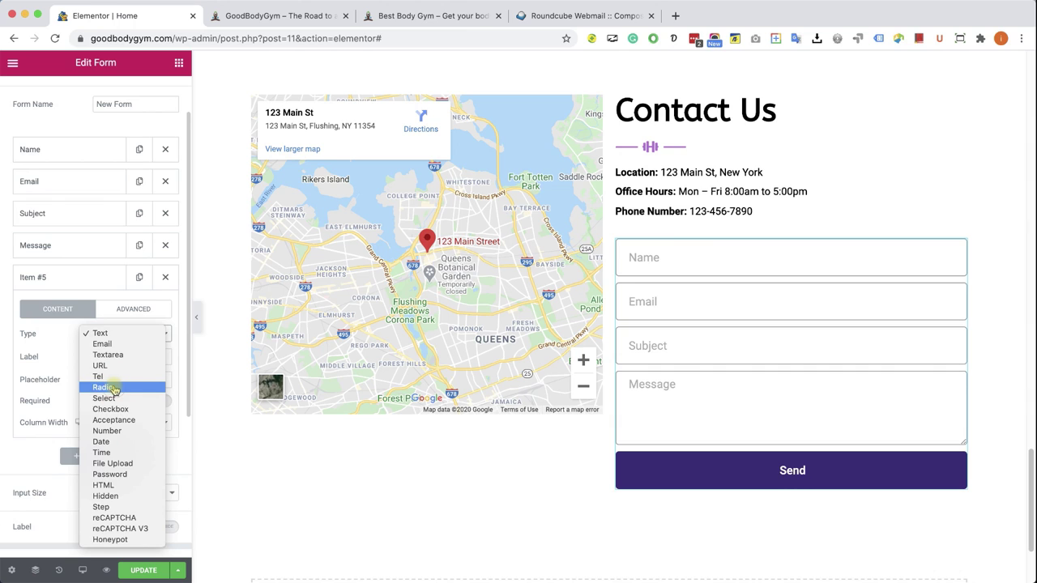
# Step: Label the radio field 'Fitness Level' with options Beginner, Intermediate and Advanced
pyautogui.click(114, 359)
pyautogui.write('Fitness Level')
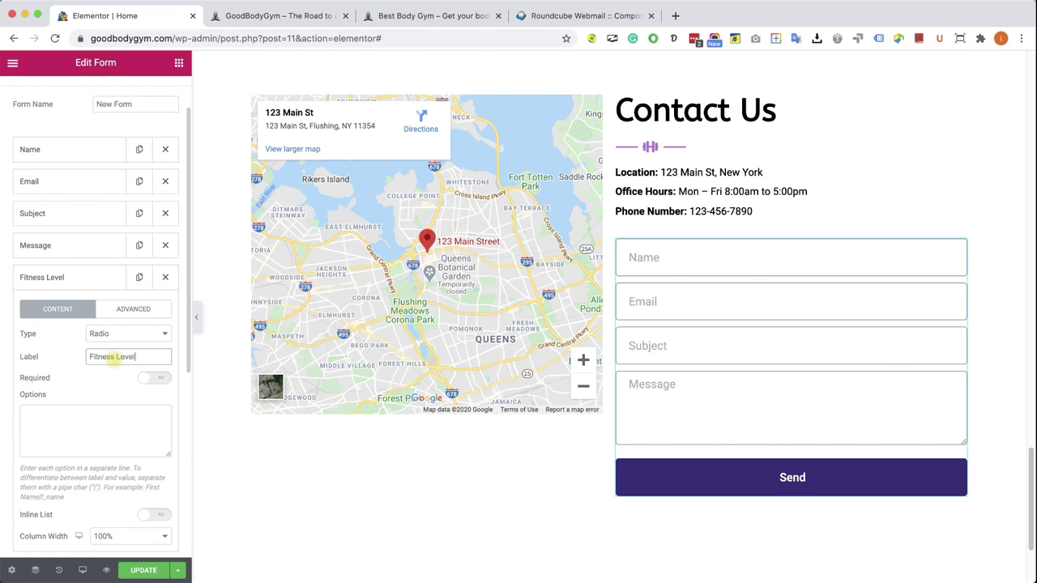
pyautogui.click(105, 414)
pyautogui.write('Begin')
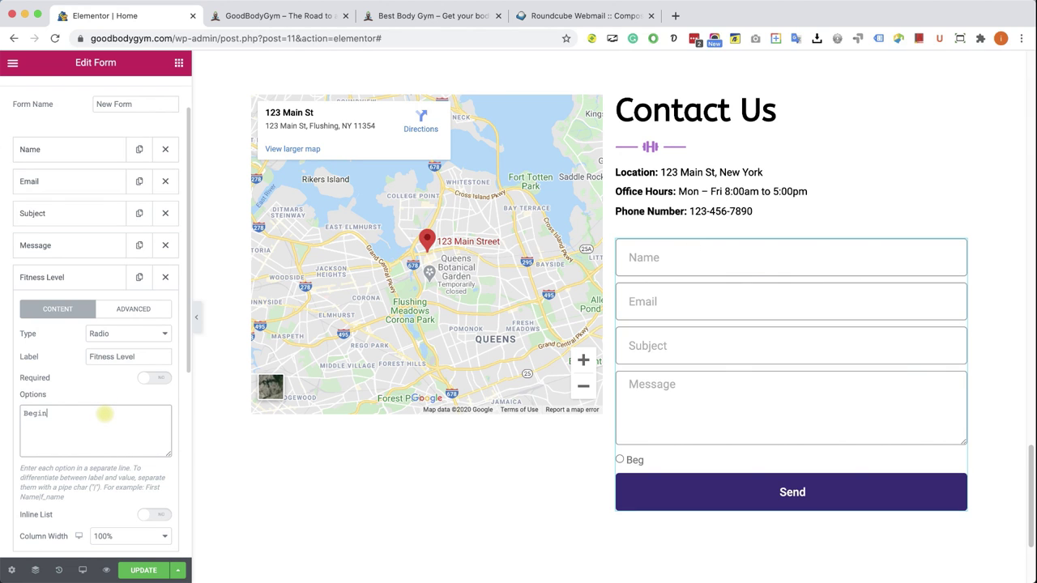
pyautogui.write('ner')
pyautogui.press('Return')
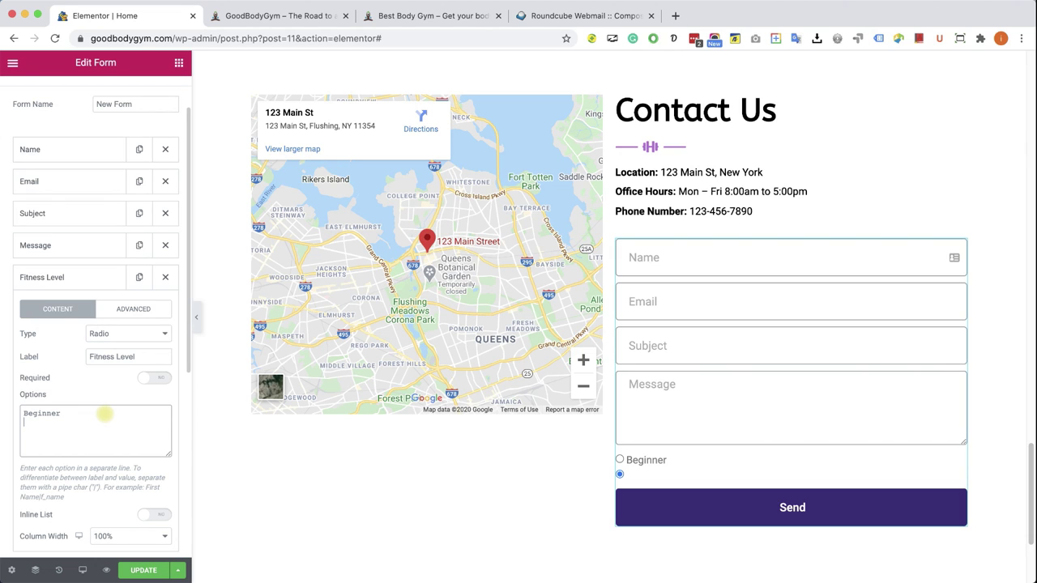
pyautogui.write('Intermediate')
pyautogui.press('Return')
pyautogui.write('Advanced')
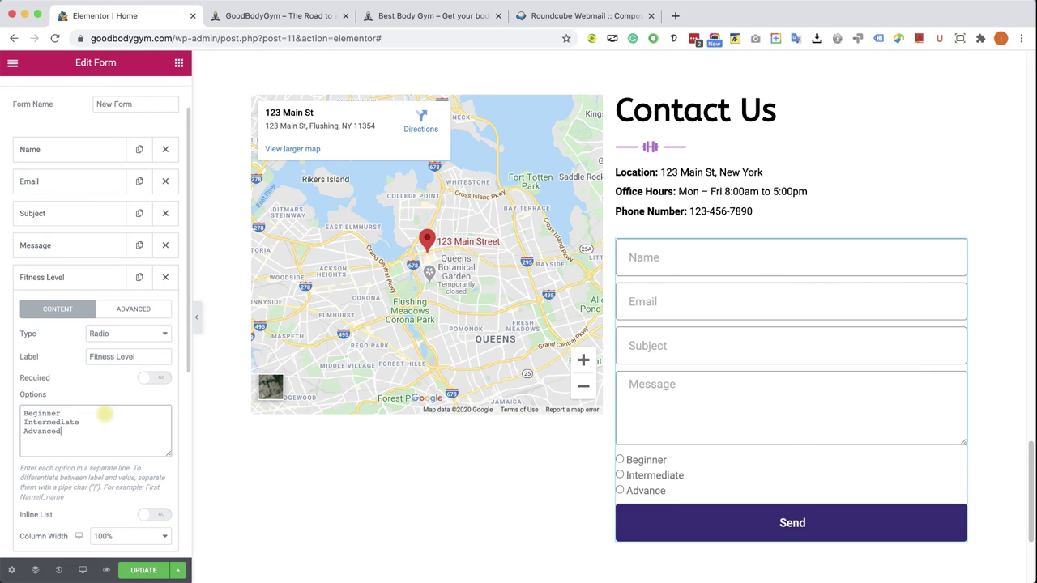
# Step: Check the Fitness Level options in the preview, collapse the field, and set Label to Show
pyautogui.scroll(-1, 122, 403)
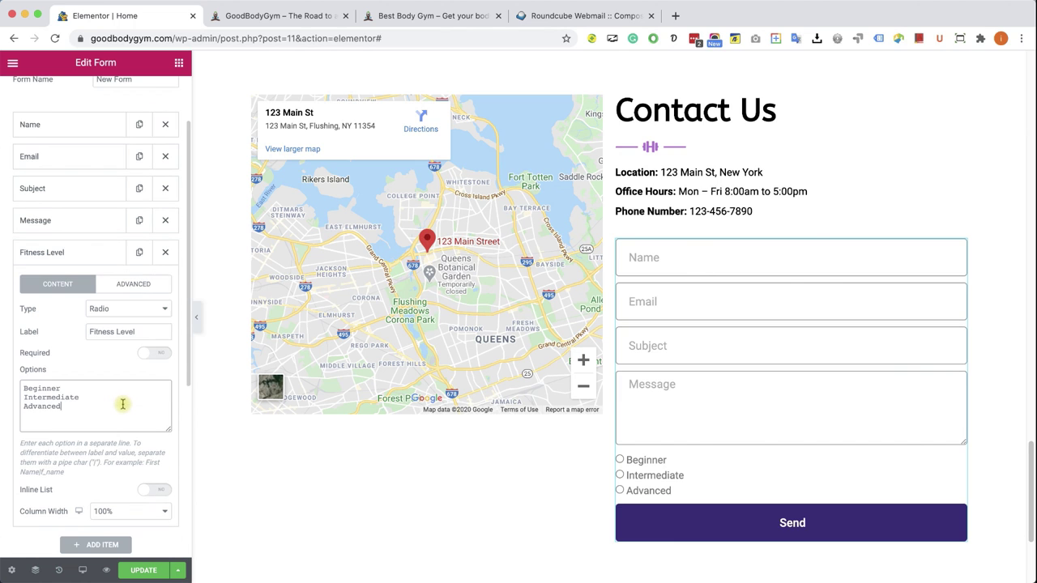
pyautogui.scroll(-2, 123, 404)
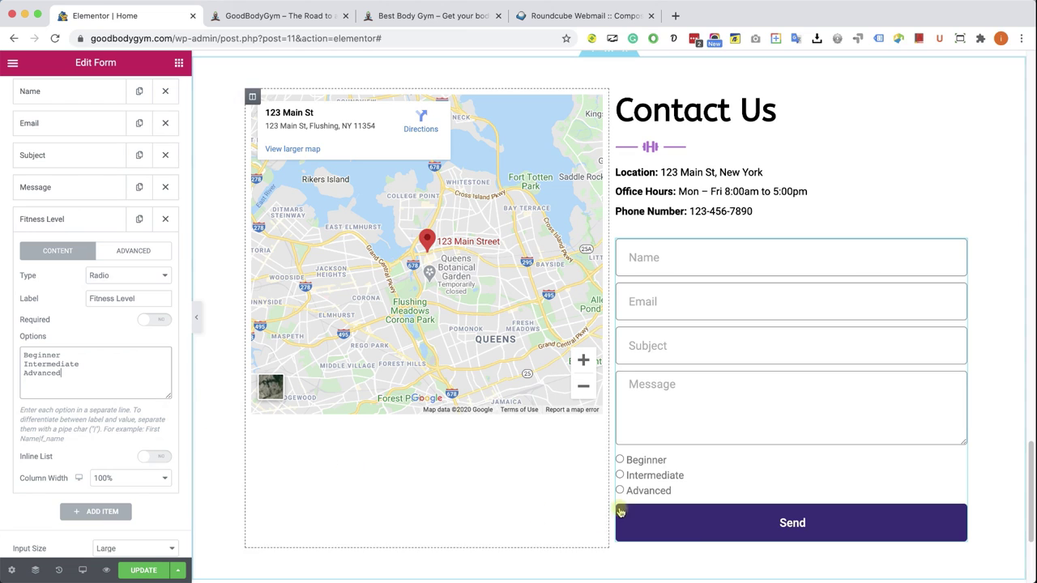
pyautogui.click(637, 465)
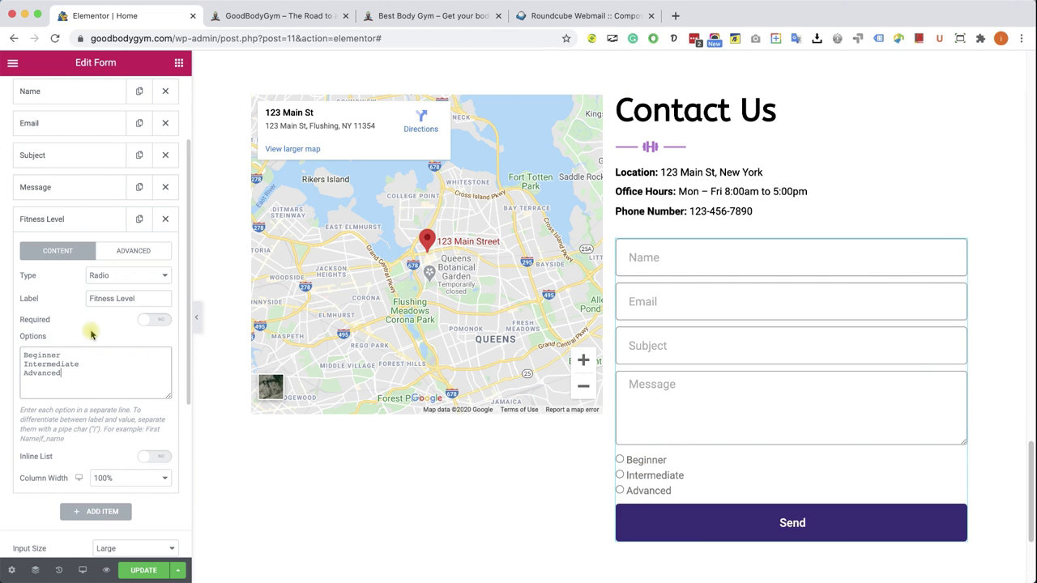
pyautogui.click(77, 219)
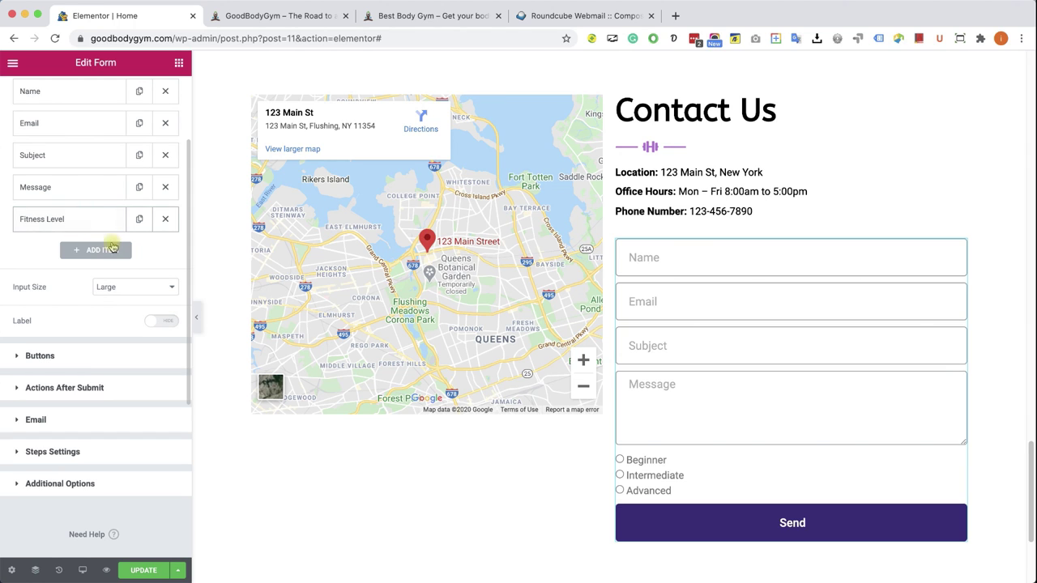
pyautogui.click(166, 322)
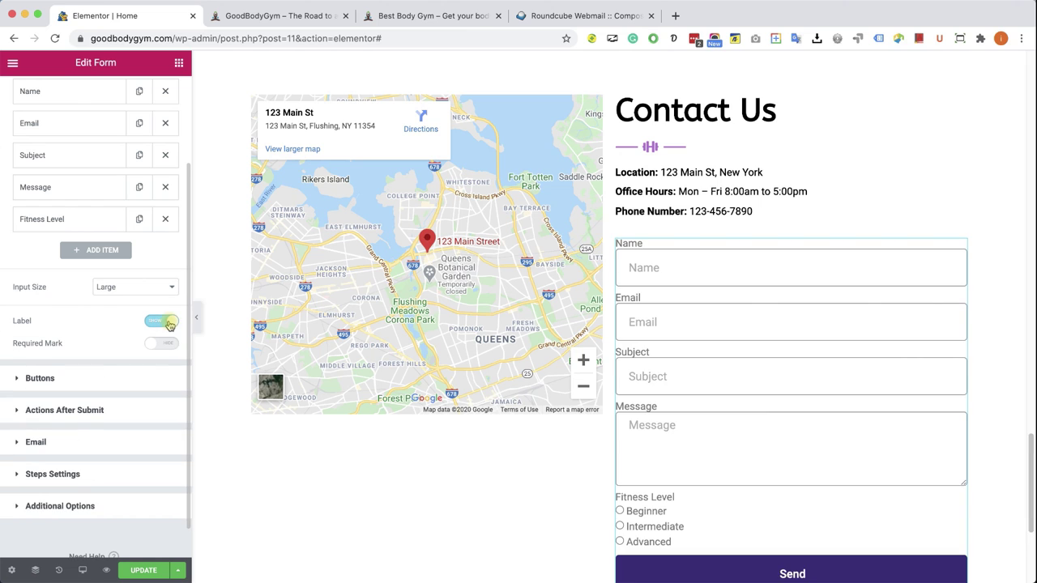
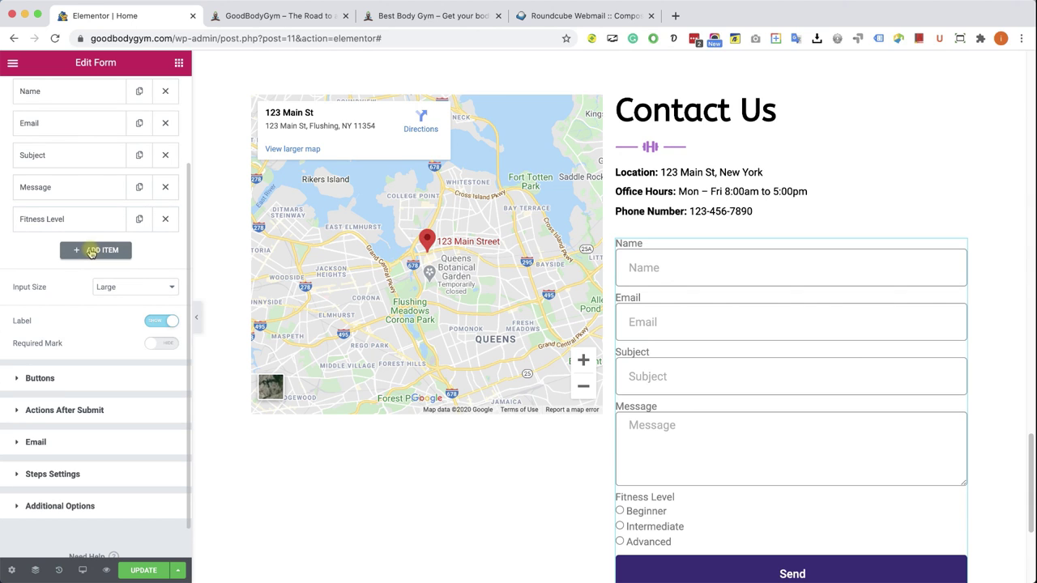
# Step: Add a new Checkbox field to the contact form labelled 'Training time'
pyautogui.click(92, 251)
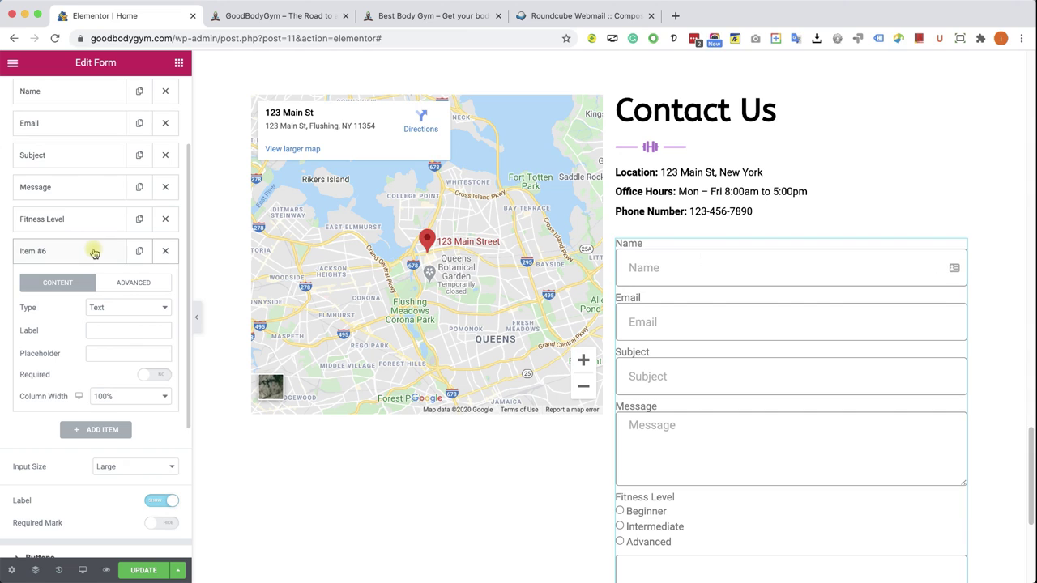
pyautogui.click(106, 328)
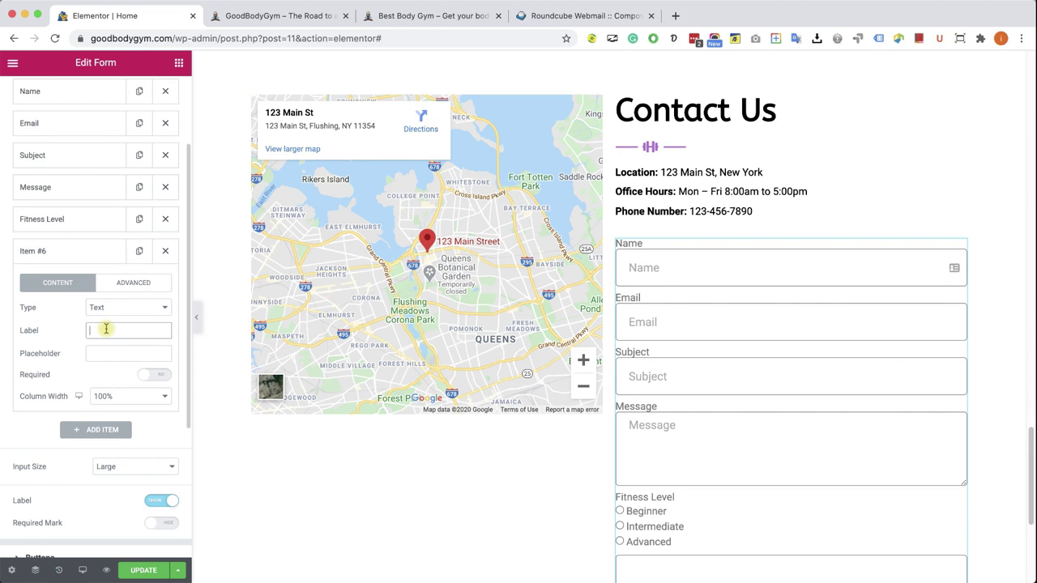
pyautogui.click(111, 311)
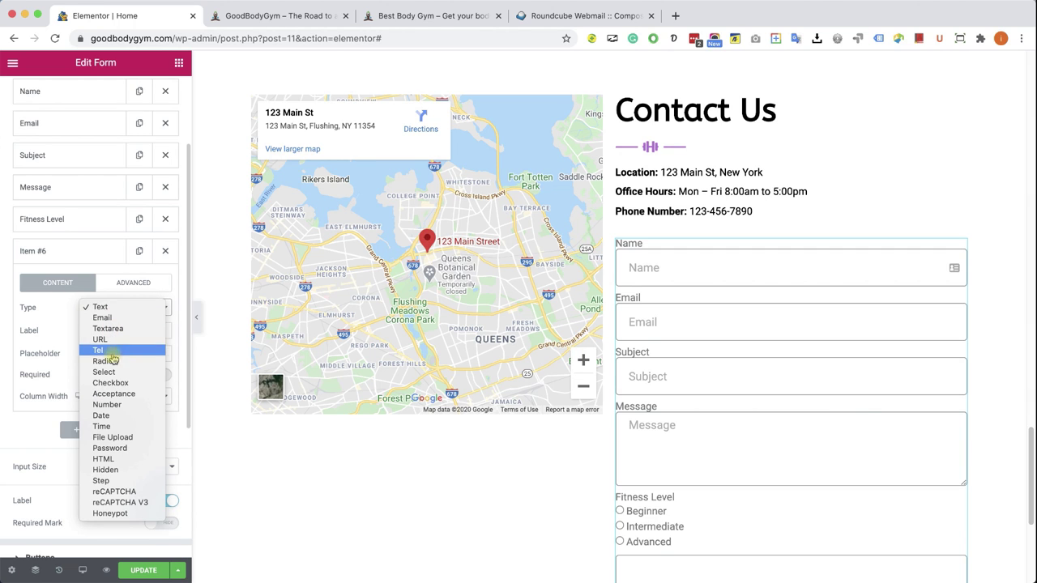
pyautogui.click(116, 383)
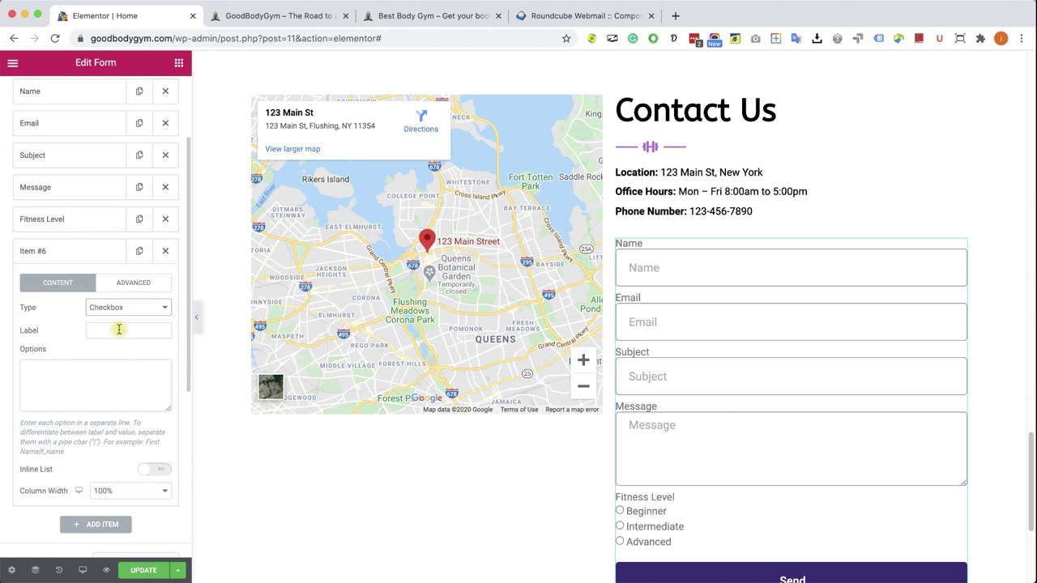
pyautogui.click(119, 331)
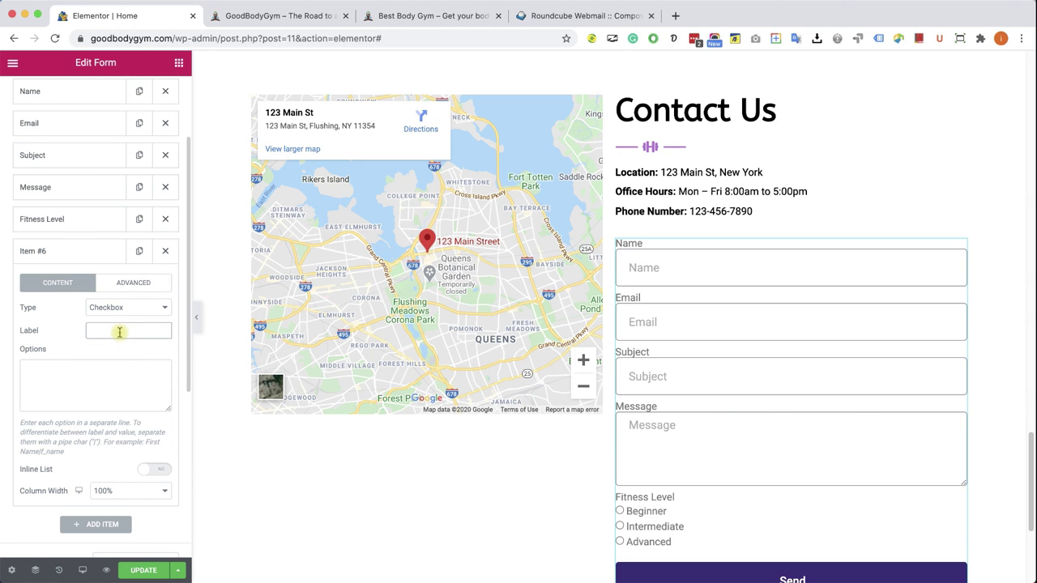
pyautogui.write('Training time')
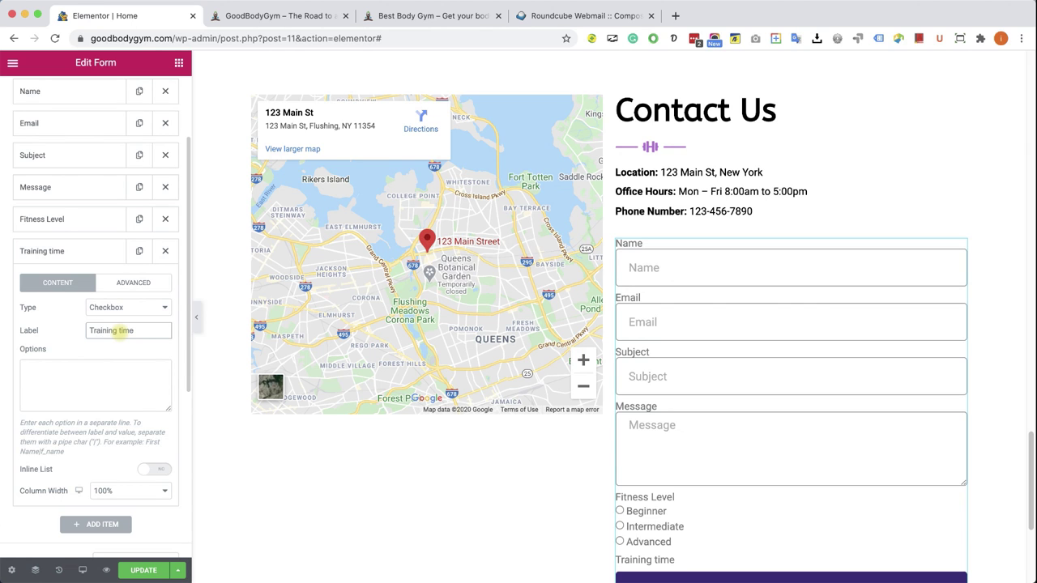
# Step: Give it the options Morning, Noon and Night, turn on Inline List, and collapse the field
pyautogui.scroll(-2, 109, 332)
pyautogui.click(108, 343)
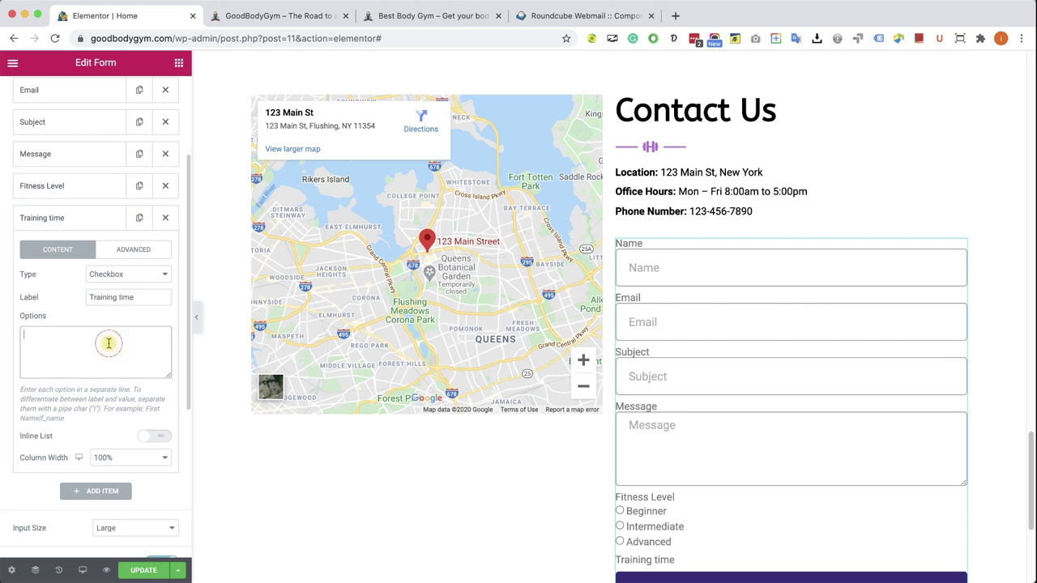
pyautogui.write('Morning')
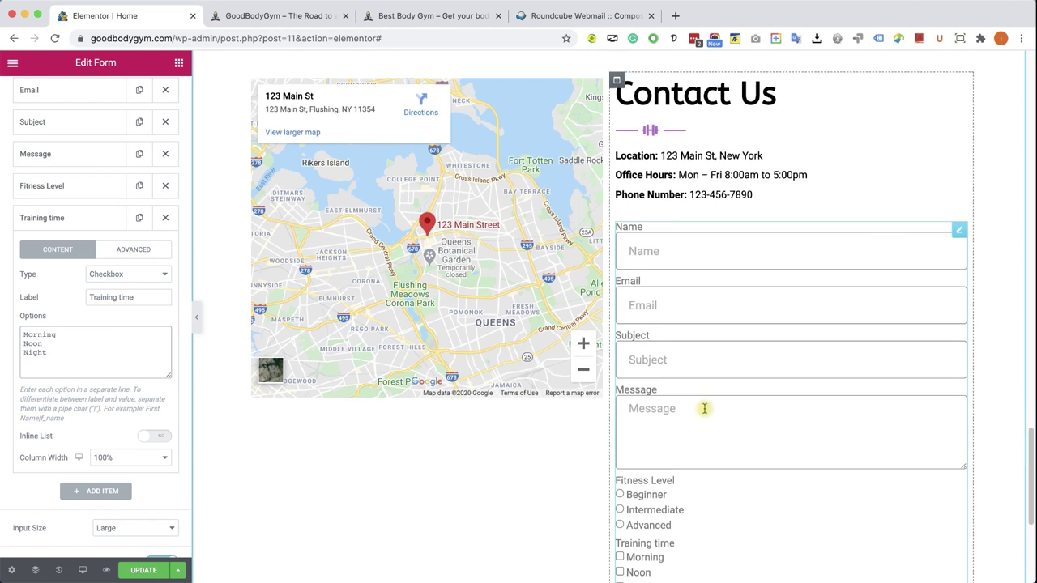
pyautogui.scroll(-5, 696, 397)
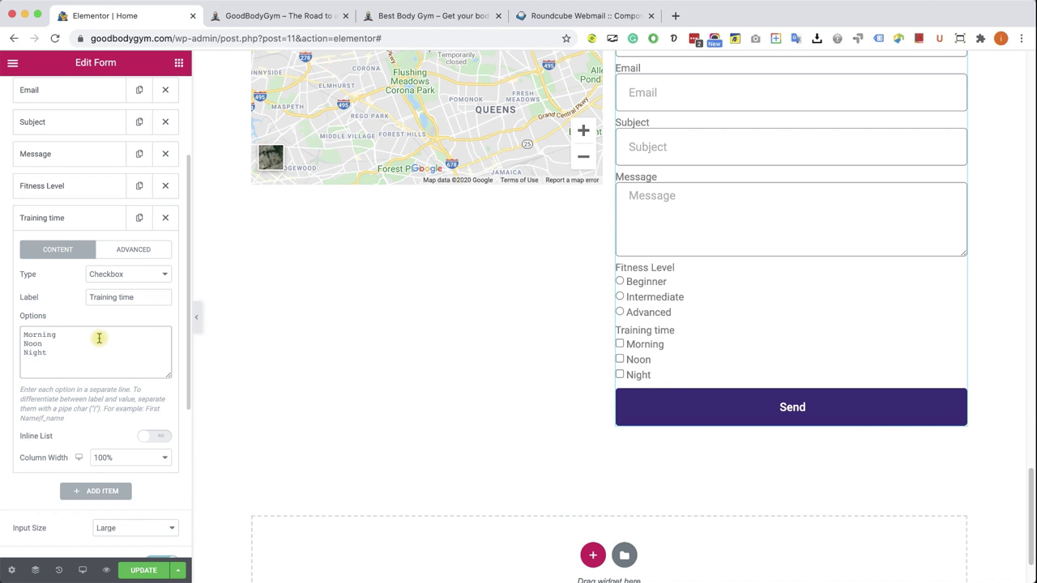
pyautogui.click(154, 435)
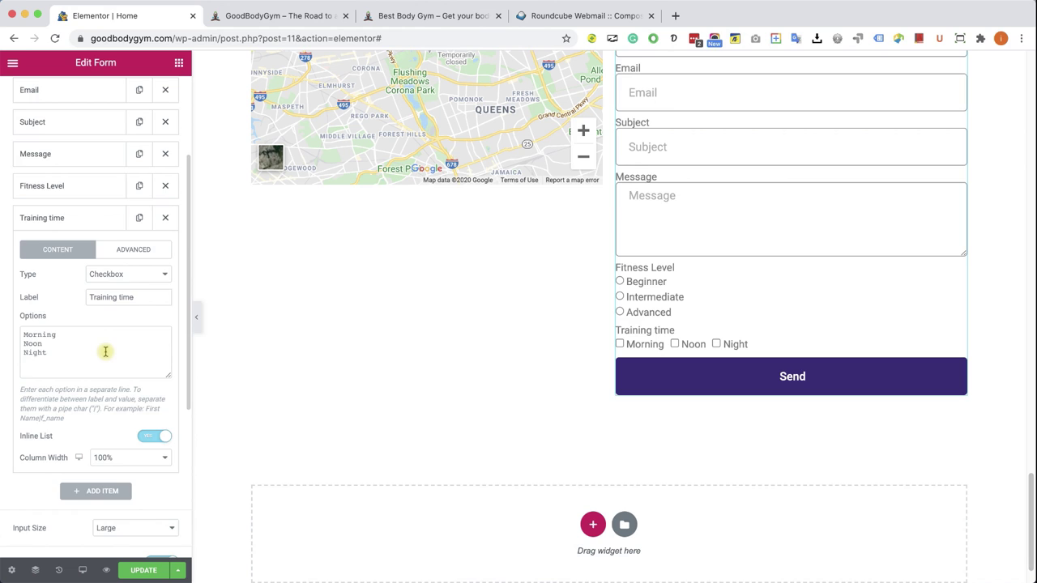
pyautogui.scroll(2, 106, 350)
pyautogui.click(77, 251)
pyautogui.scroll(3, 69, 280)
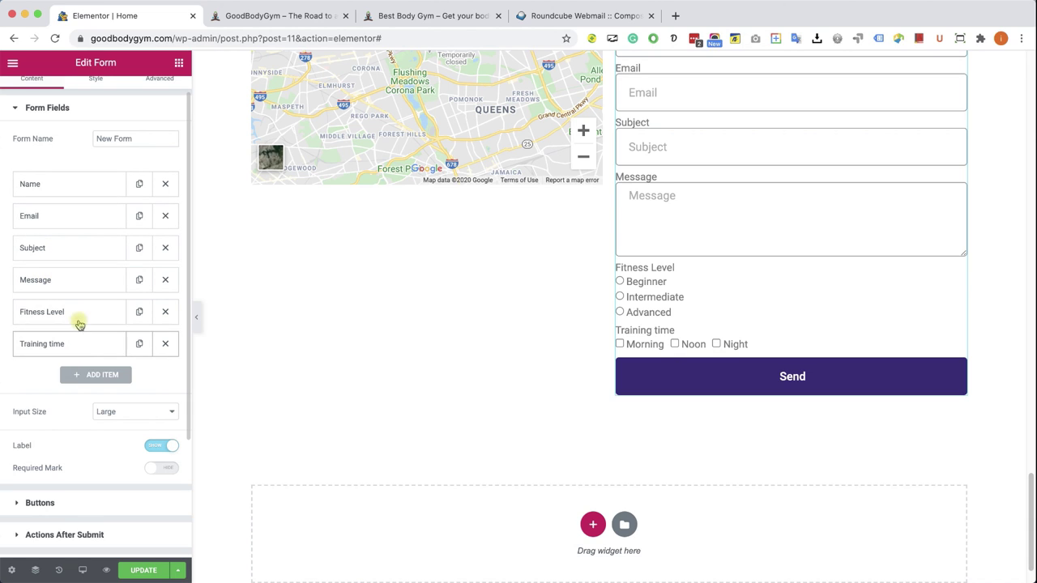
# Step: Add a new field between Message and Fitness Level and set its type to Step
pyautogui.click(99, 375)
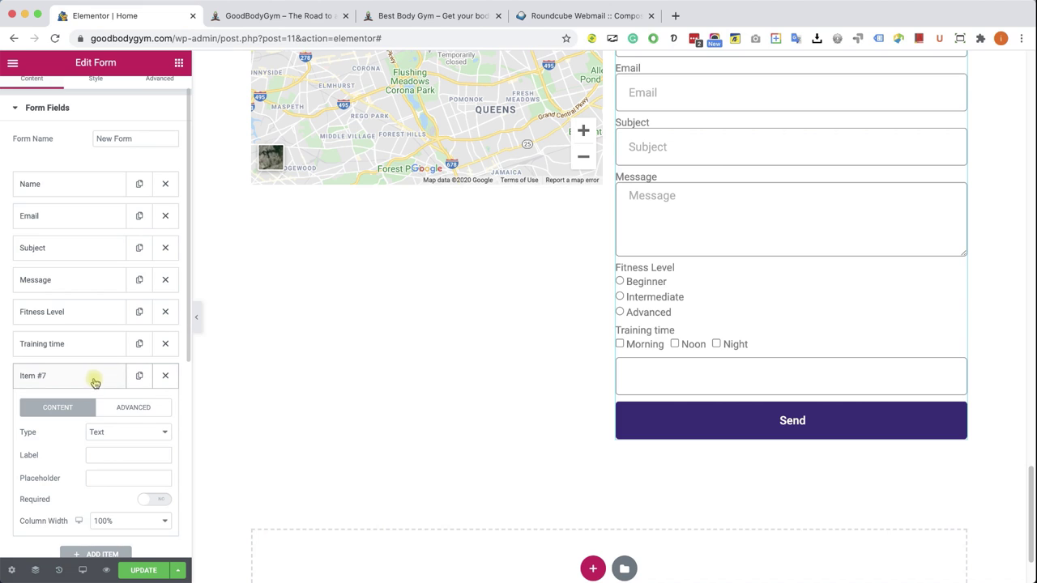
pyautogui.click(99, 376)
pyautogui.moveTo(58, 375); pyautogui.dragTo(54, 312)
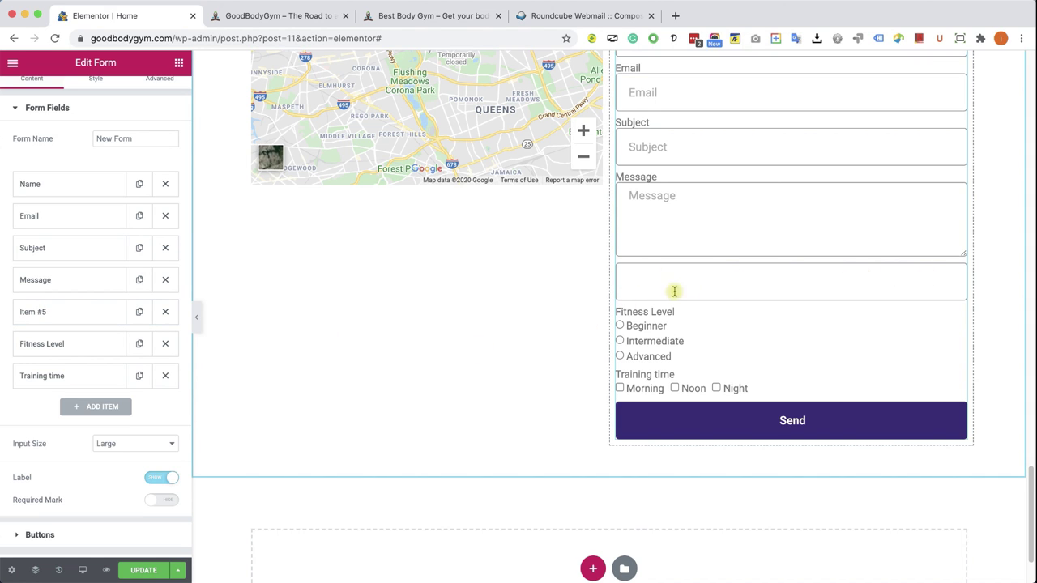
pyautogui.click(87, 311)
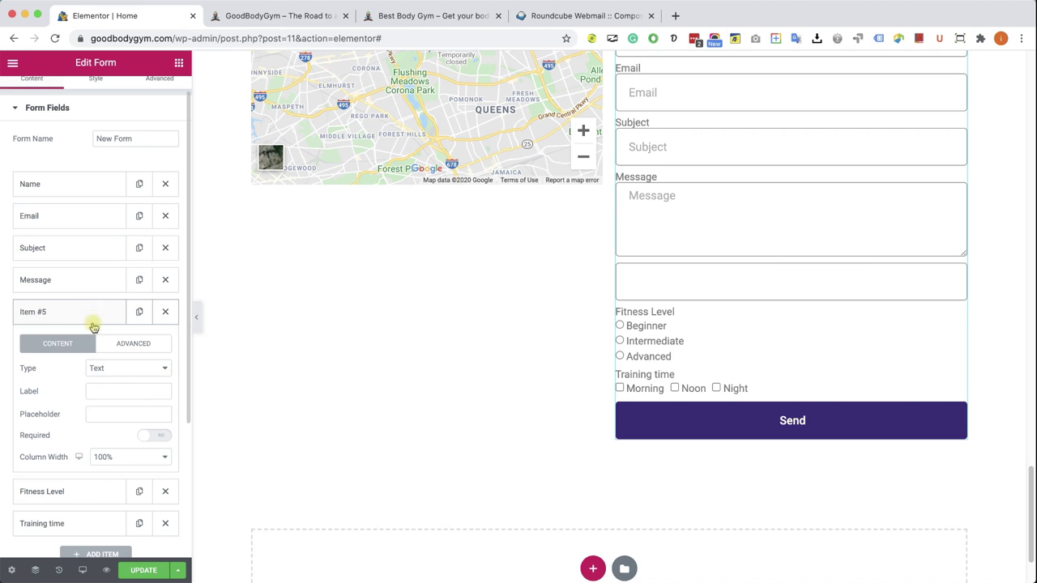
pyautogui.click(97, 368)
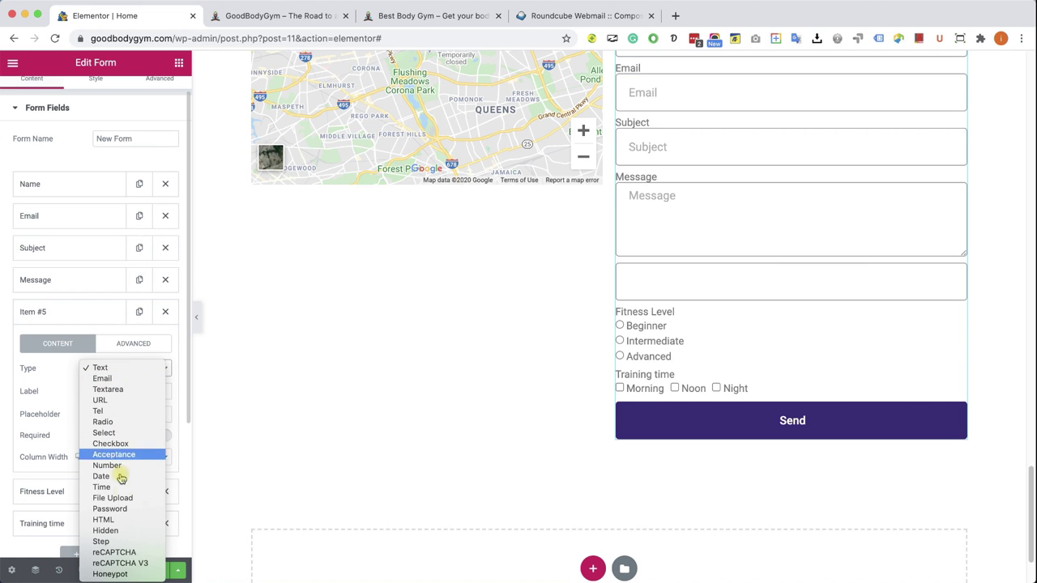
pyautogui.click(125, 542)
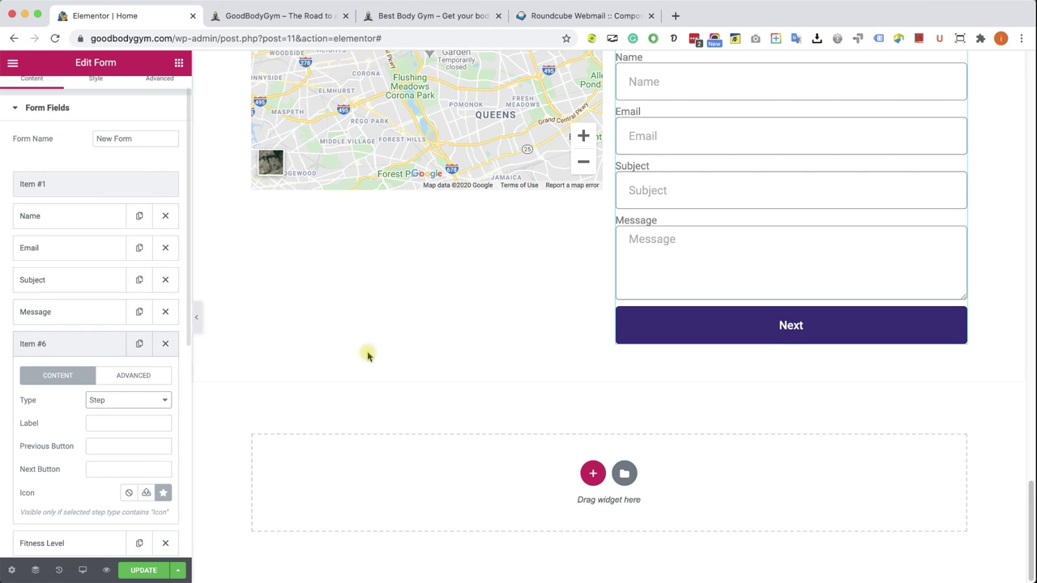
pyautogui.scroll(1, 657, 324)
pyautogui.scroll(3, 669, 324)
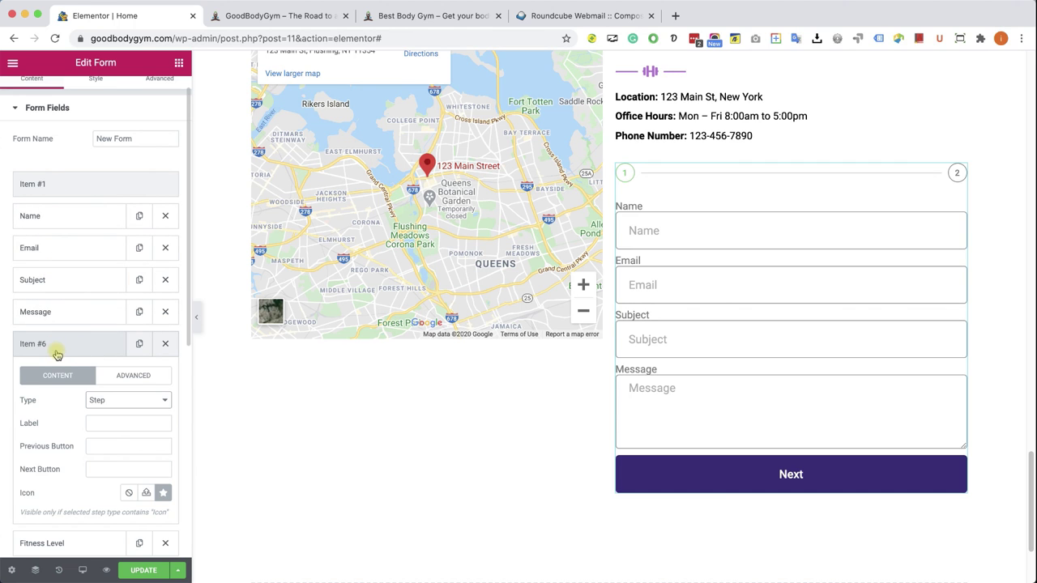
# Step: Label the second step 'Experience Level', correcting the misspelling from the spelling suggestions
pyautogui.click(118, 421)
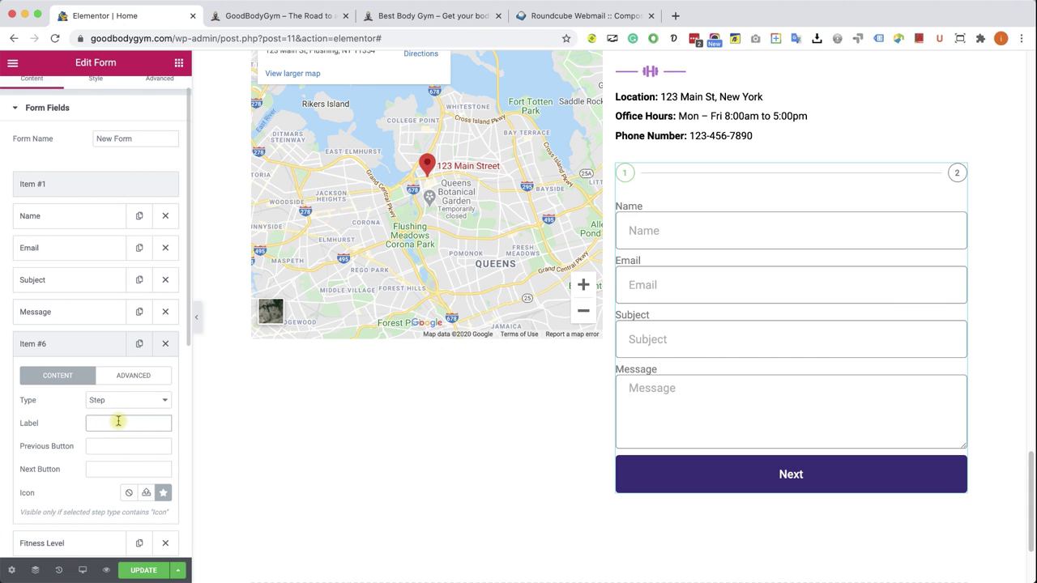
pyautogui.write('Expirenence')
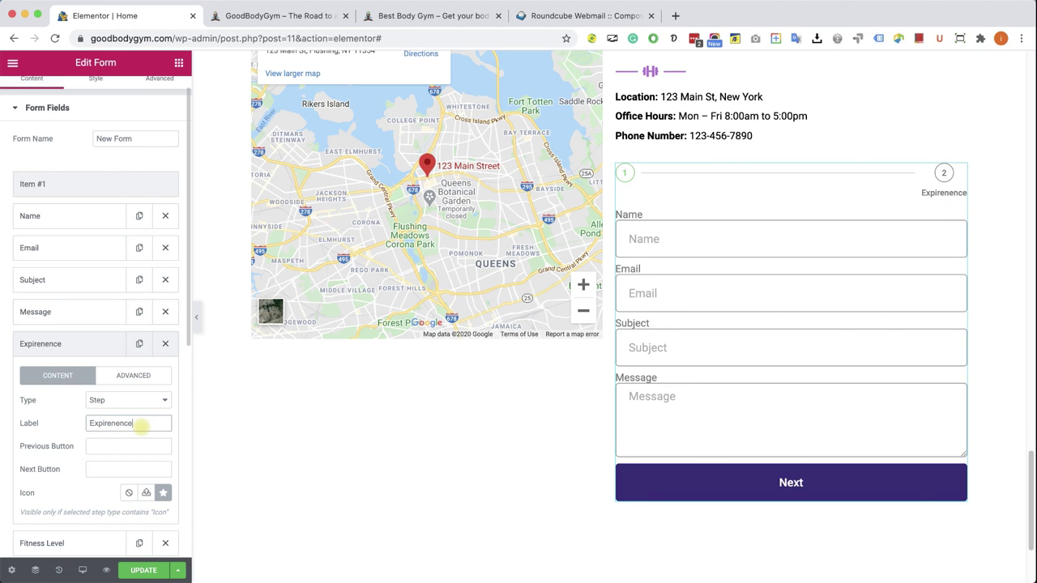
pyautogui.rightClick(117, 423)
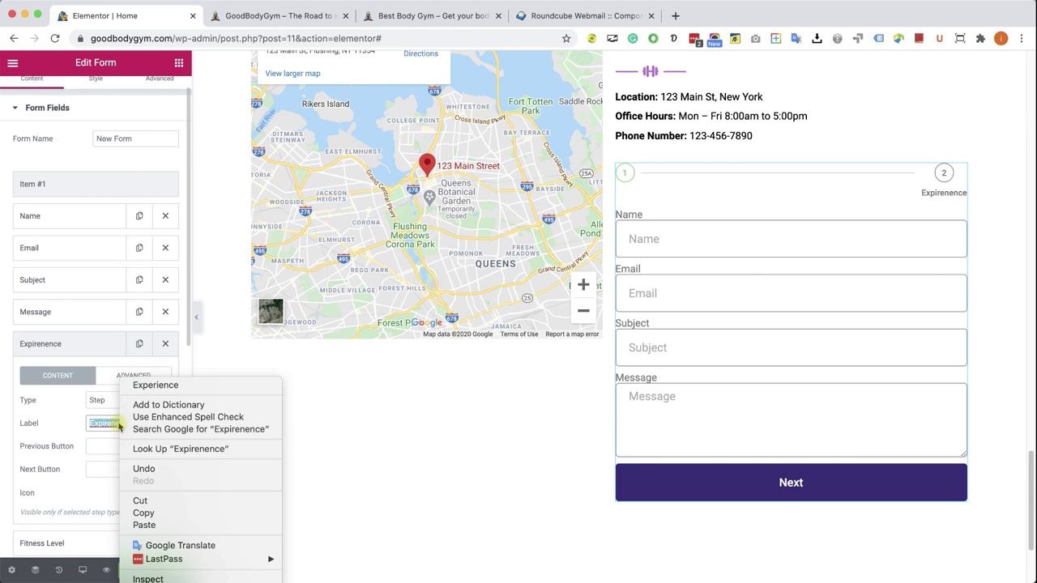
pyautogui.click(156, 386)
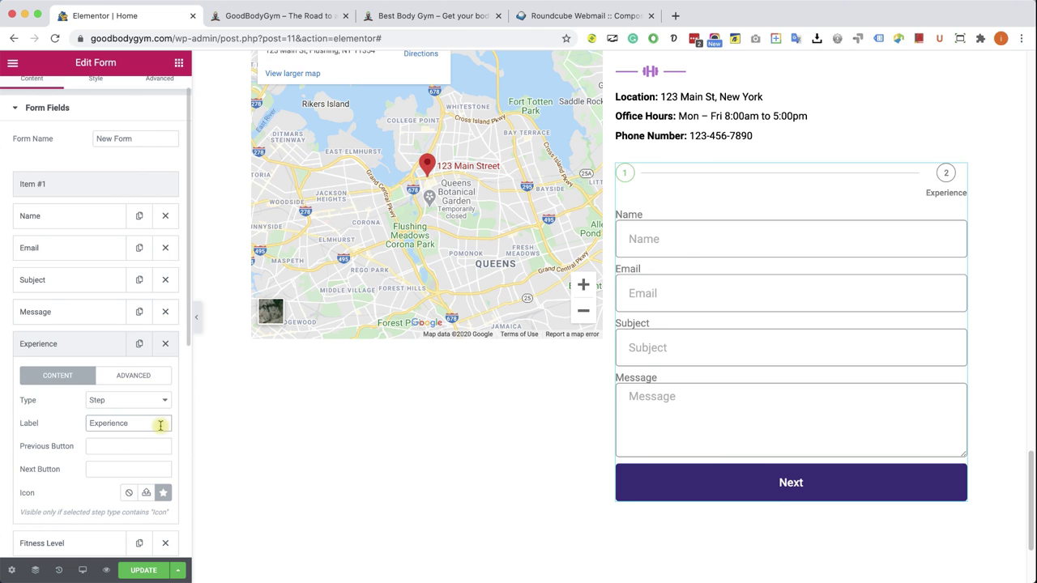
pyautogui.write('Level')
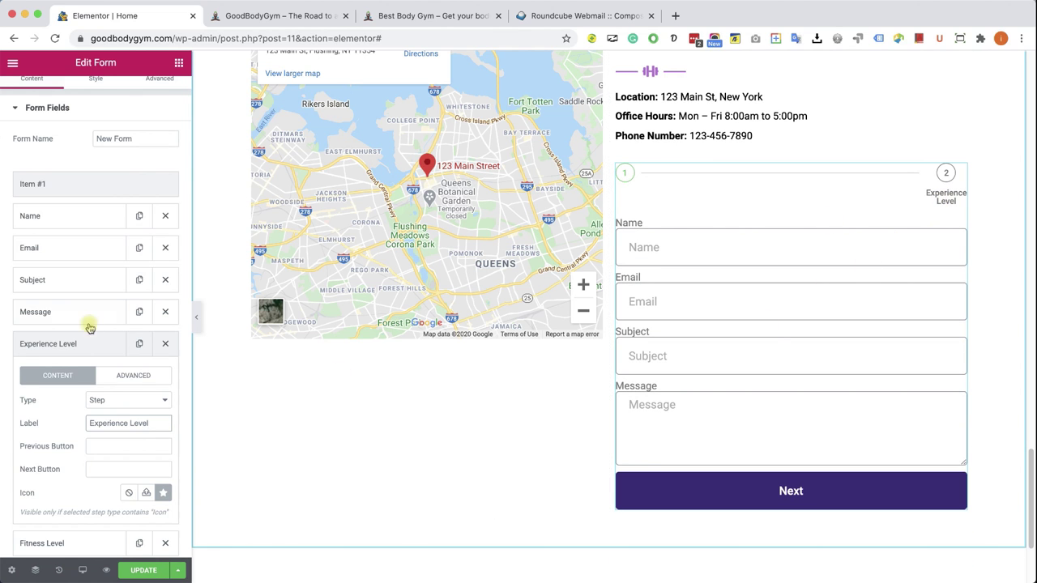
# Step: Label the first step 'Personal Info', keep its Next Button text as 'Next', and collapse Form Fields
pyautogui.click(79, 184)
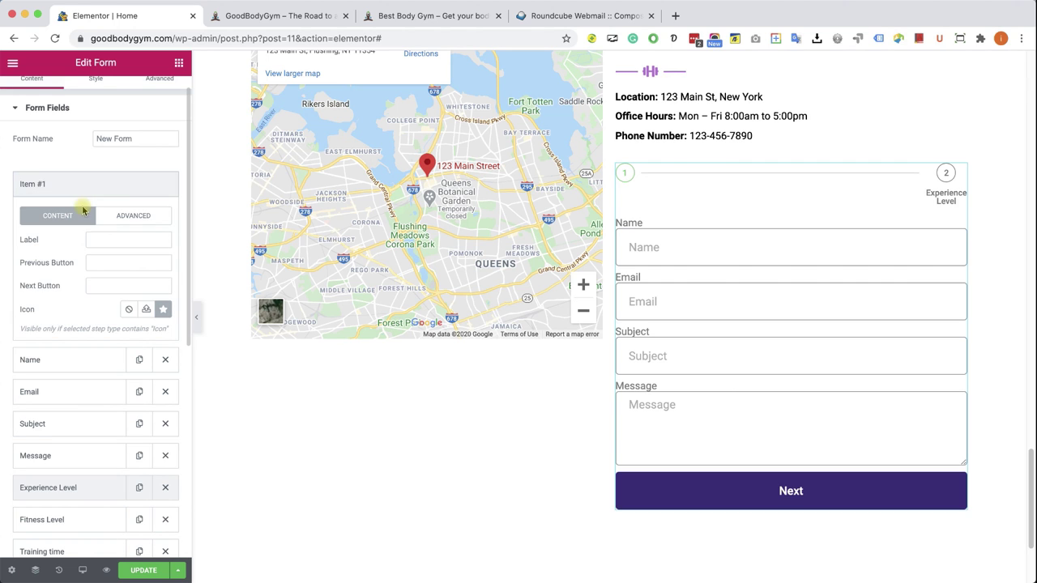
pyautogui.click(113, 238)
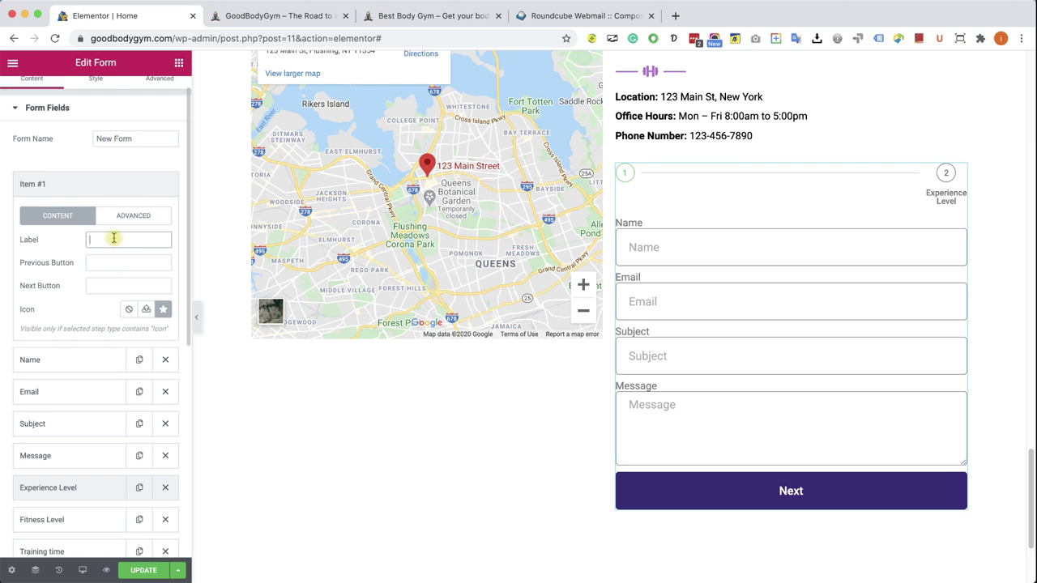
pyautogui.write('Personal Info')
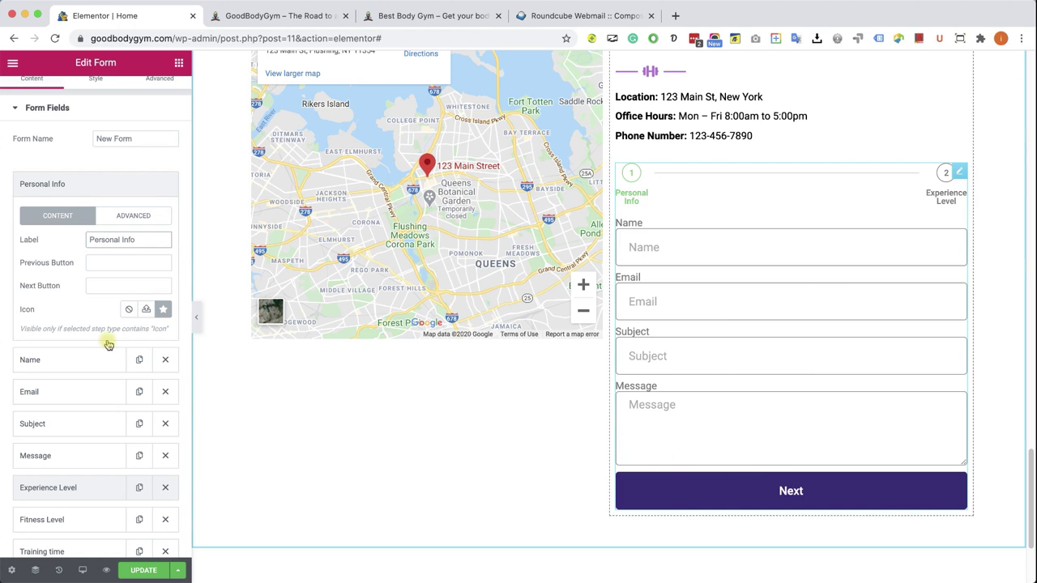
pyautogui.click(123, 288)
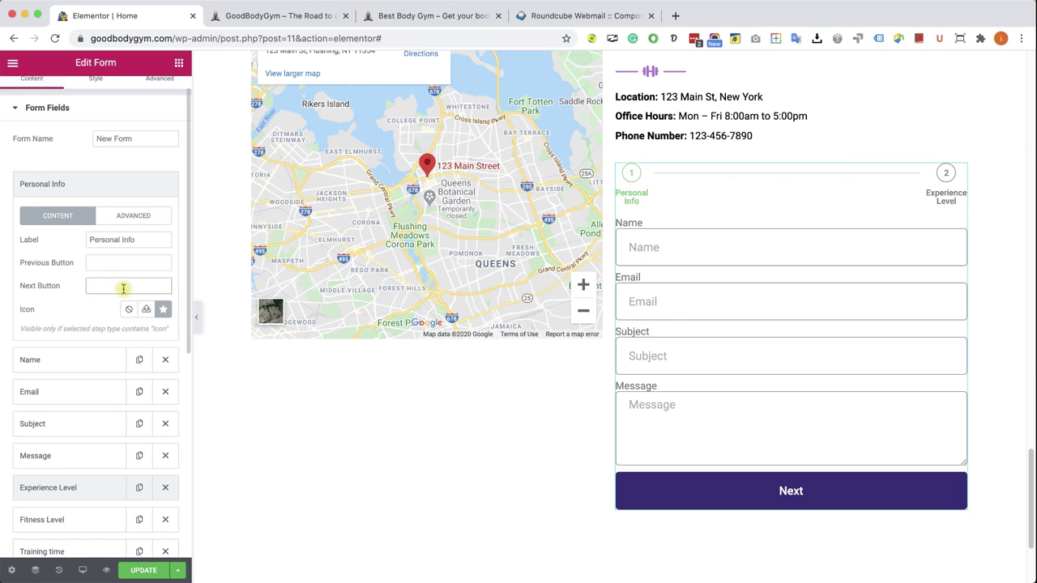
pyautogui.write('Move Forwa')
pyautogui.write('rd')
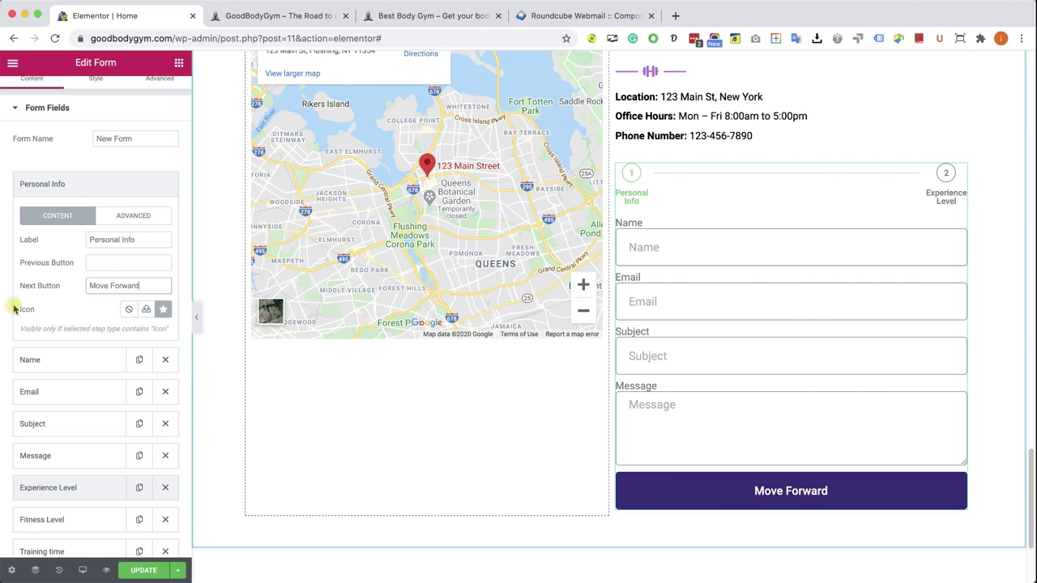
pyautogui.tripleClick(108, 289)
pyautogui.write('Next')
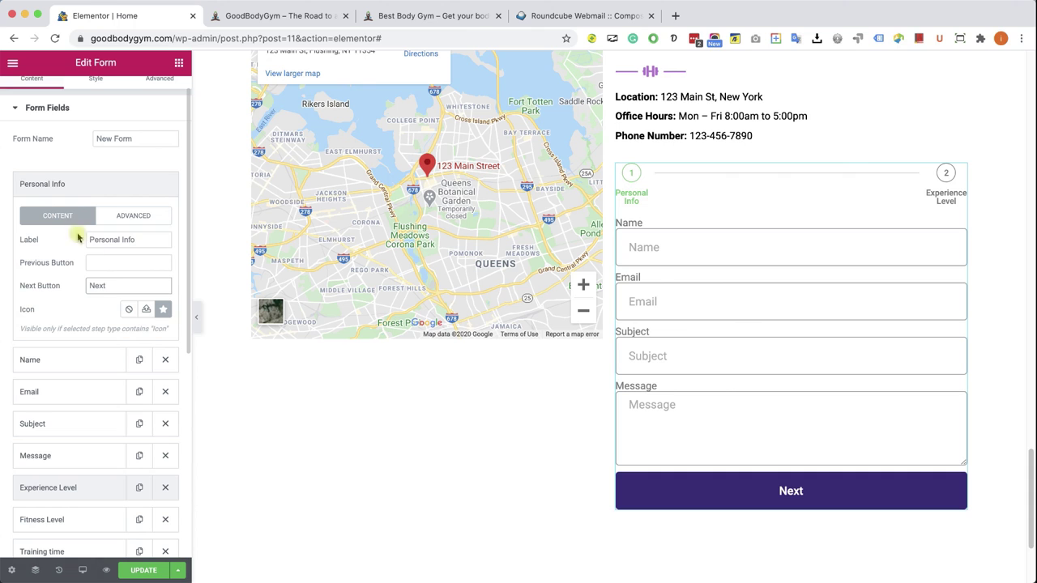
pyautogui.click(67, 115)
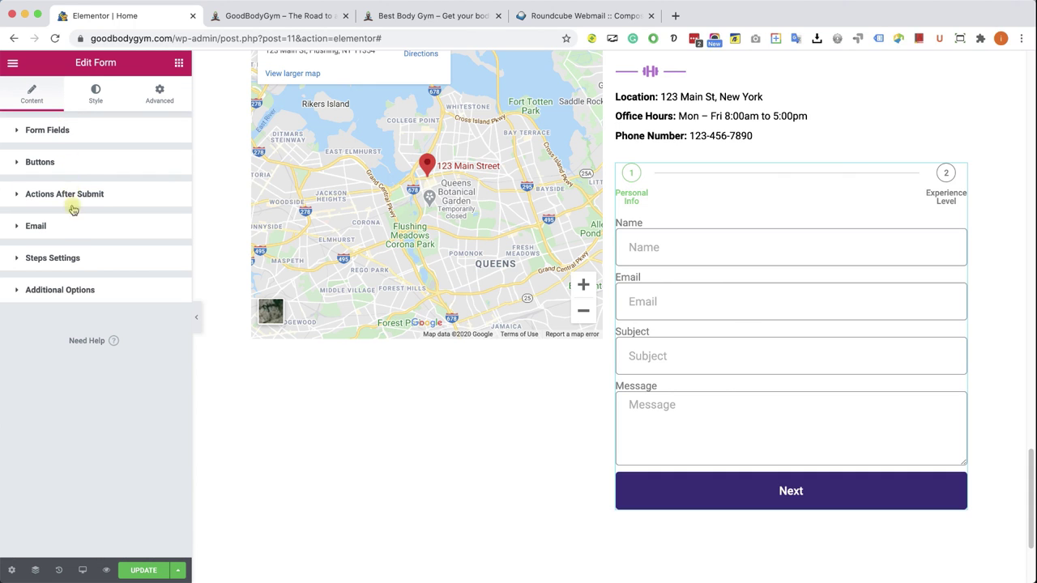
# Step: Look through the step indicator shape choices in Steps Settings without changing them
pyautogui.click(66, 259)
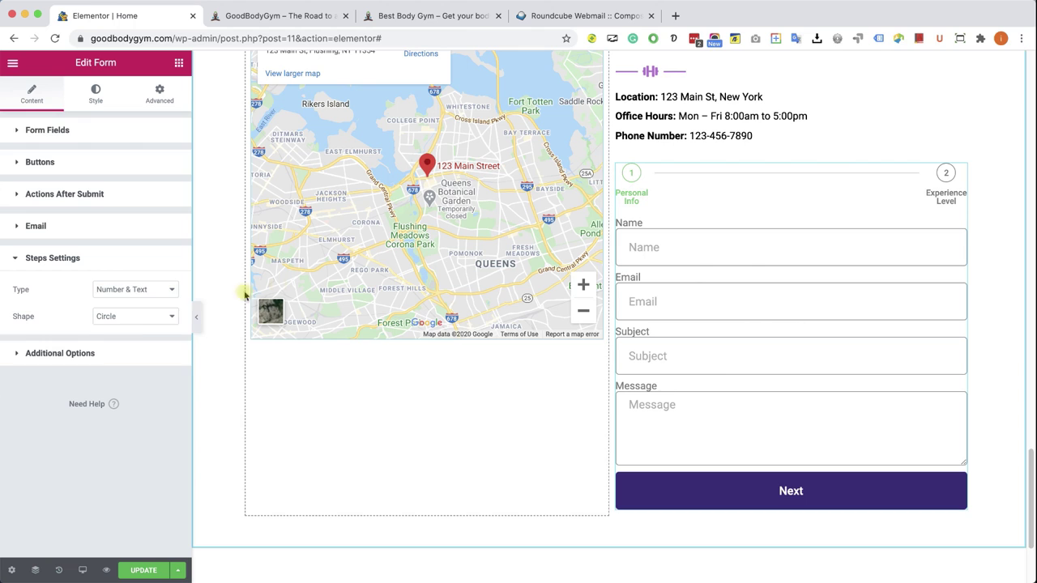
pyautogui.click(135, 323)
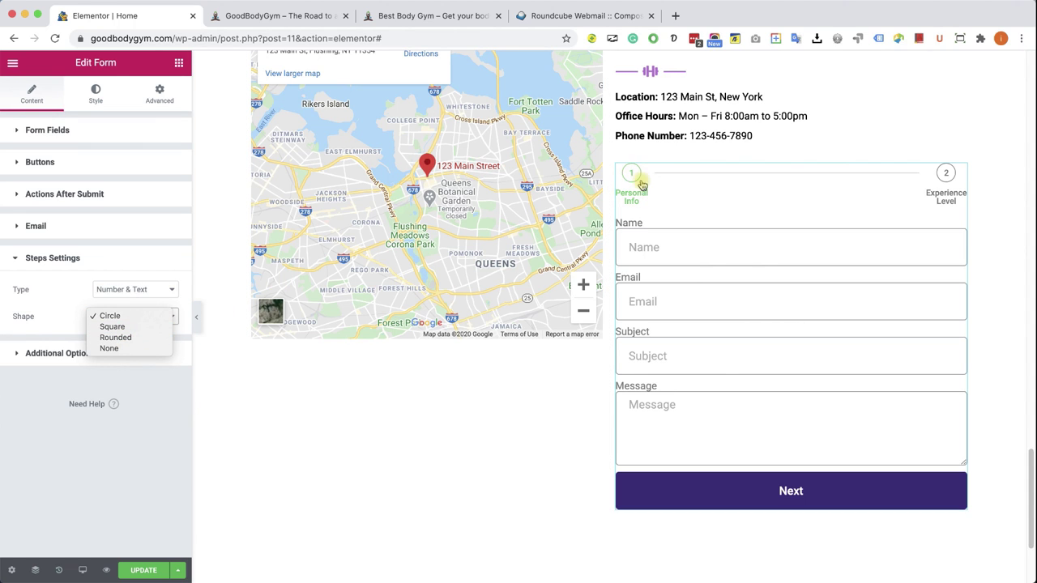
pyautogui.click(100, 261)
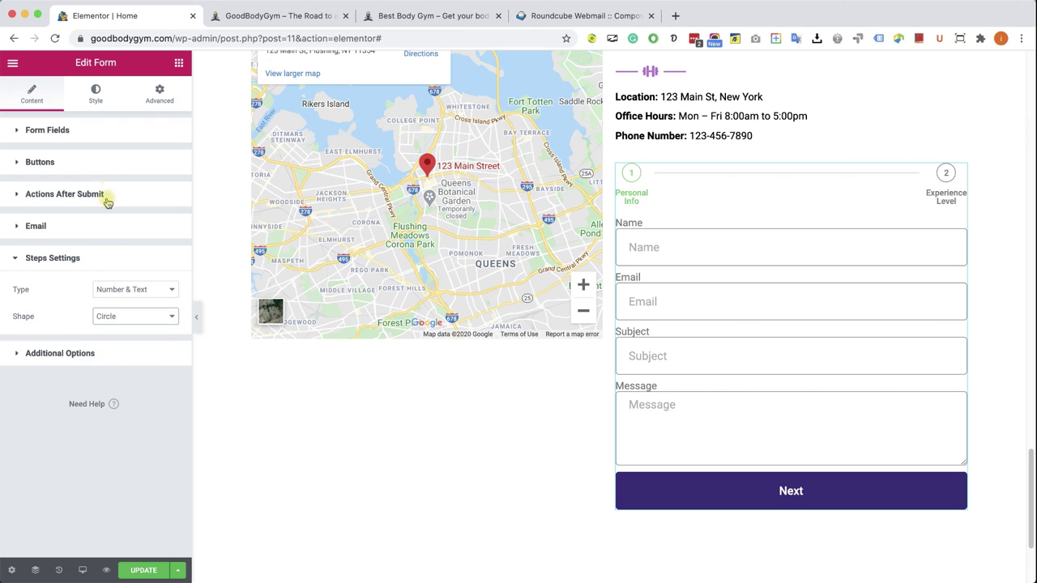
pyautogui.click(72, 256)
# Step: Review the Form and Steps style settings, then return to the Content settings
pyautogui.click(95, 94)
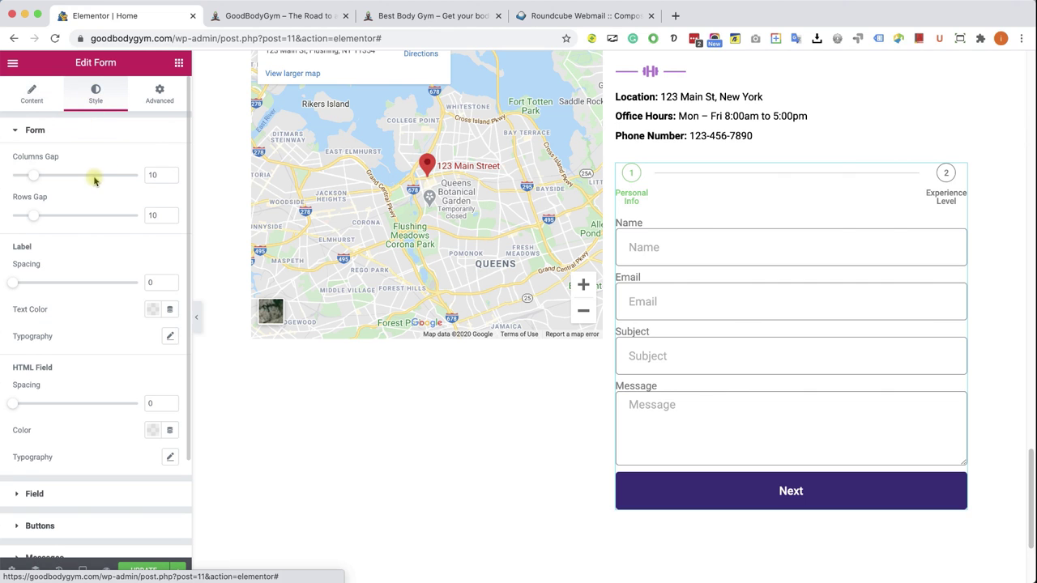
pyautogui.click(62, 136)
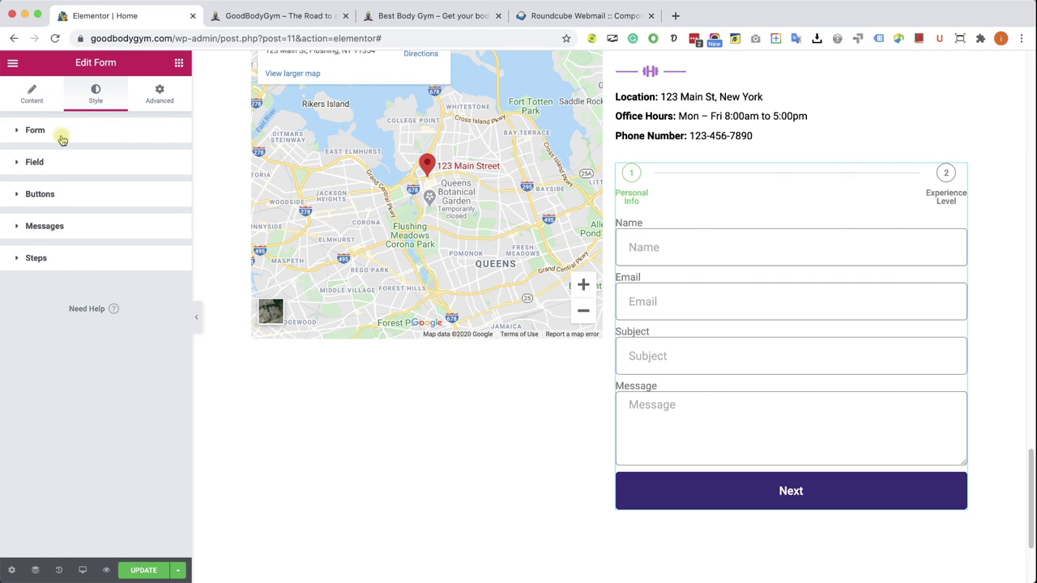
pyautogui.click(52, 259)
pyautogui.scroll(-2, 69, 341)
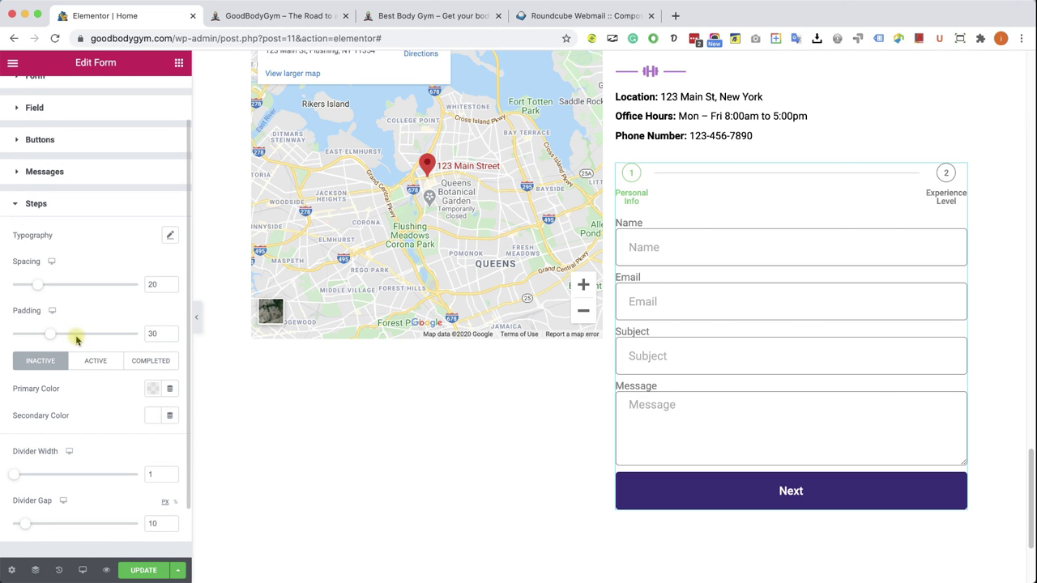
pyautogui.scroll(2, 79, 340)
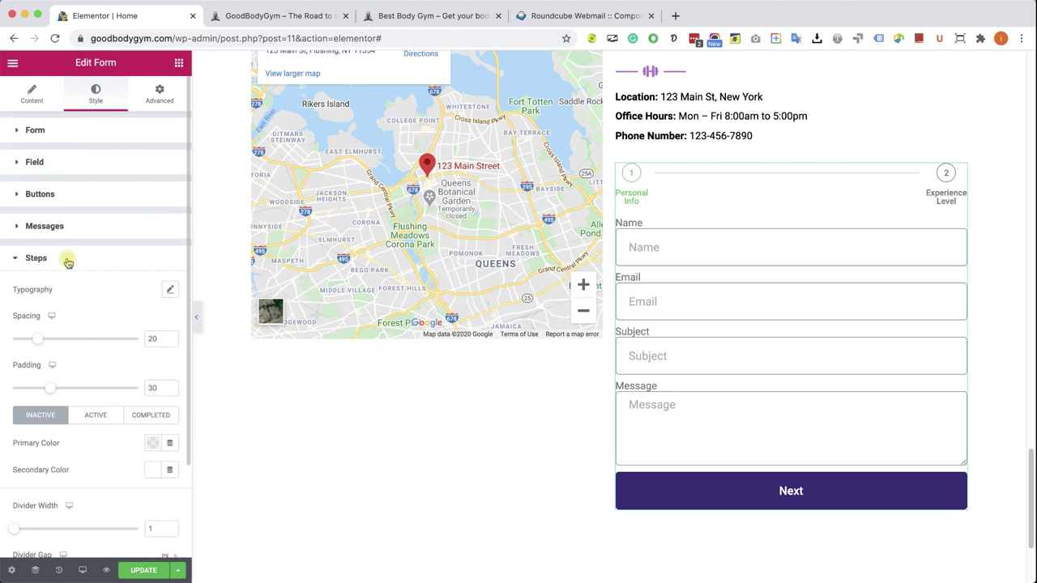
pyautogui.click(68, 260)
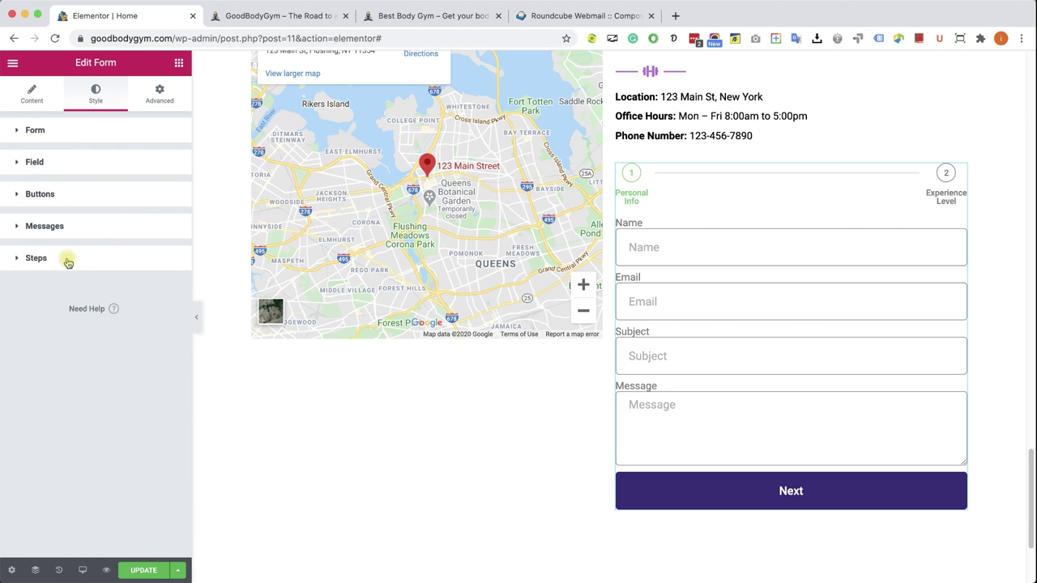
pyautogui.click(51, 104)
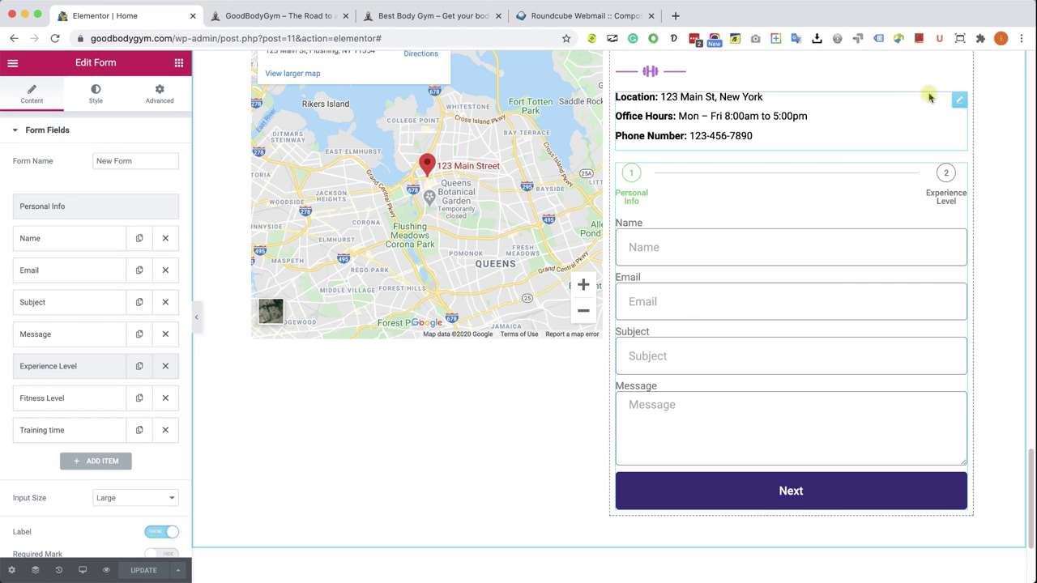
pyautogui.click(1022, 38)
# Step: In an incognito window, fill in the live form's Name, Email and Subject, click Next, then close the window
pyautogui.click(947, 97)
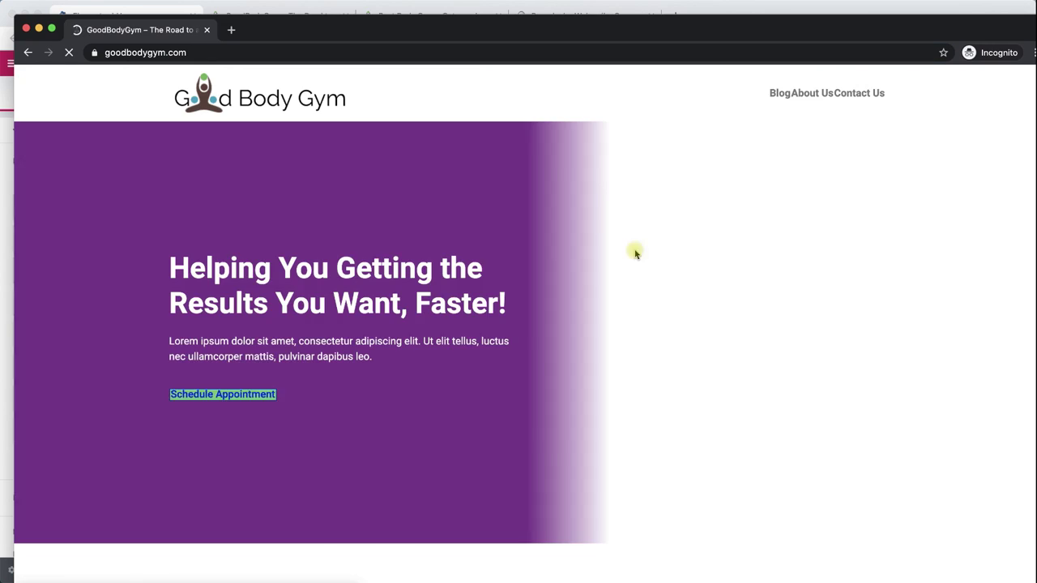
pyautogui.scroll(-20, 635, 250)
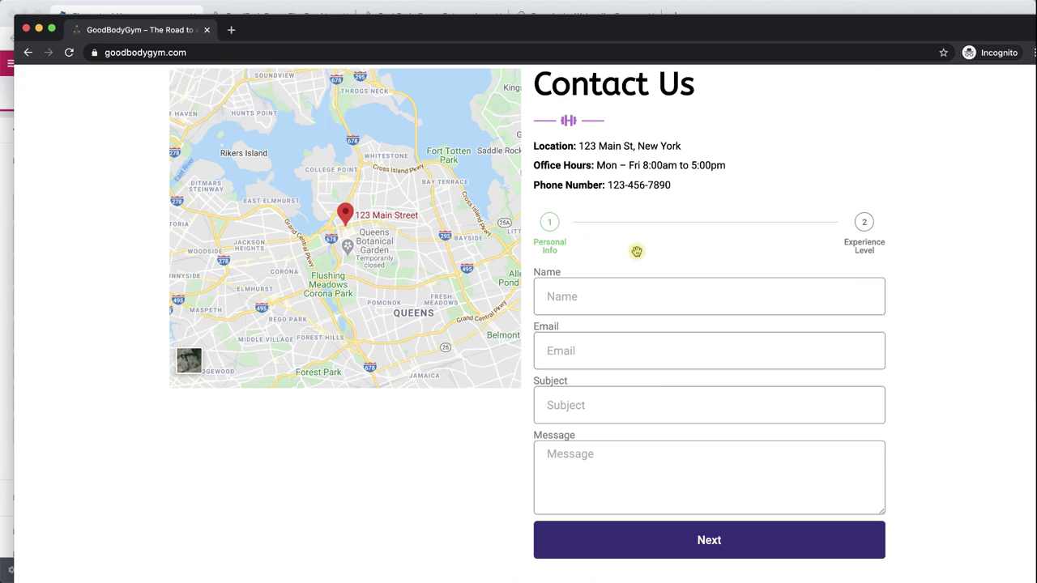
pyautogui.click(657, 289)
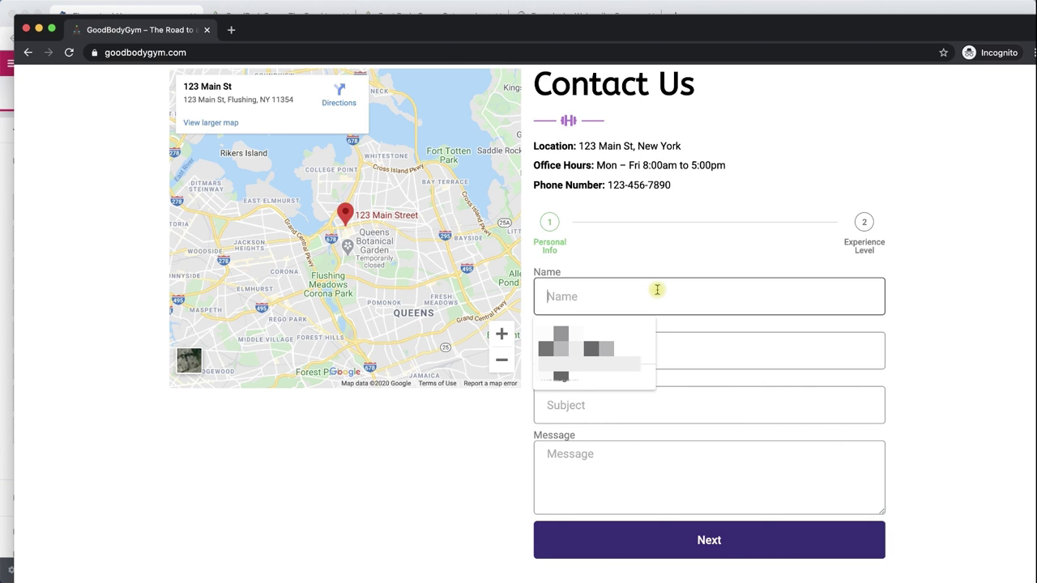
pyautogui.write('Danny')
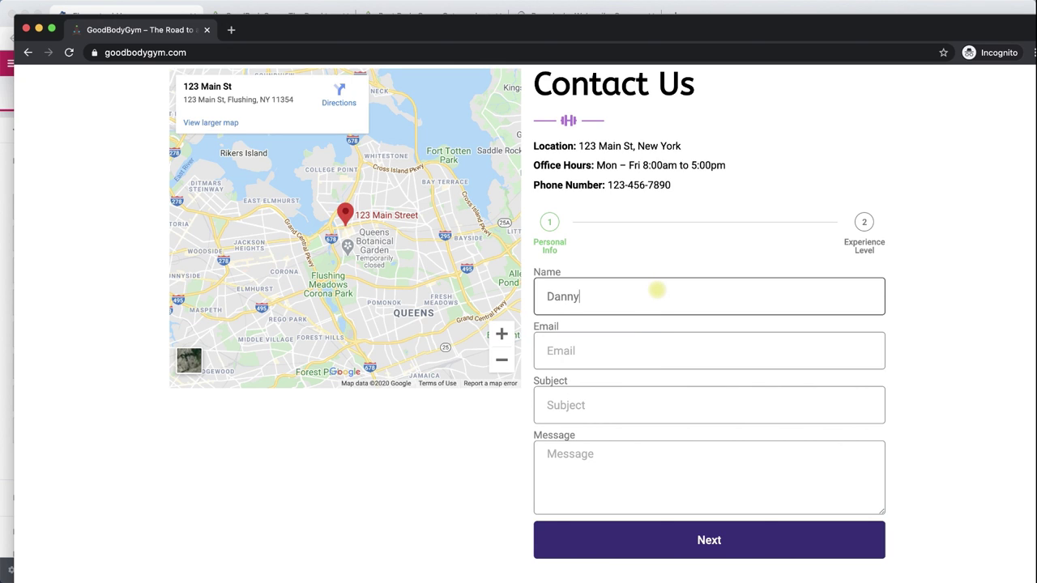
pyautogui.press('Tab')
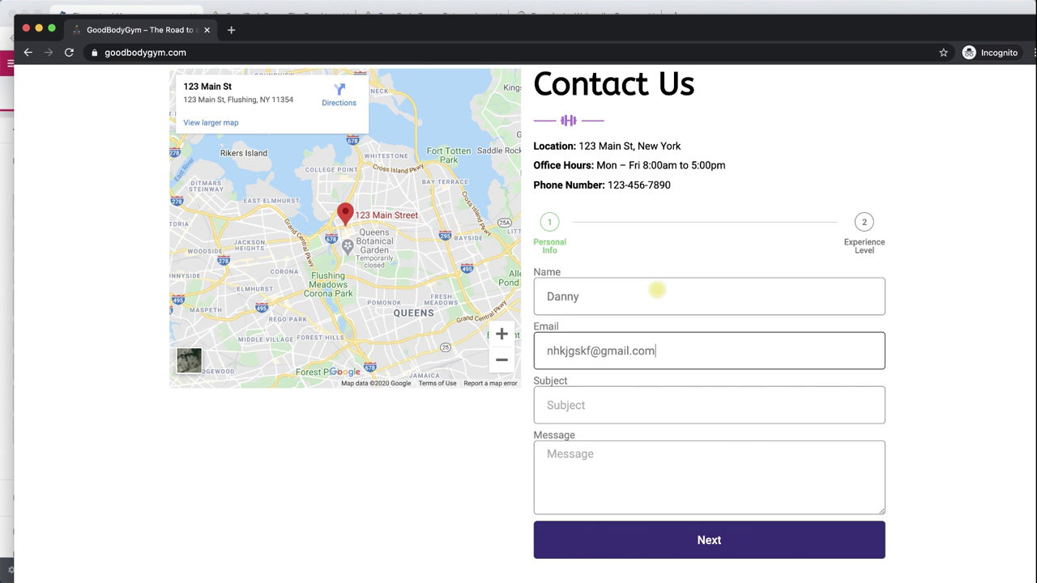
pyautogui.click(627, 405)
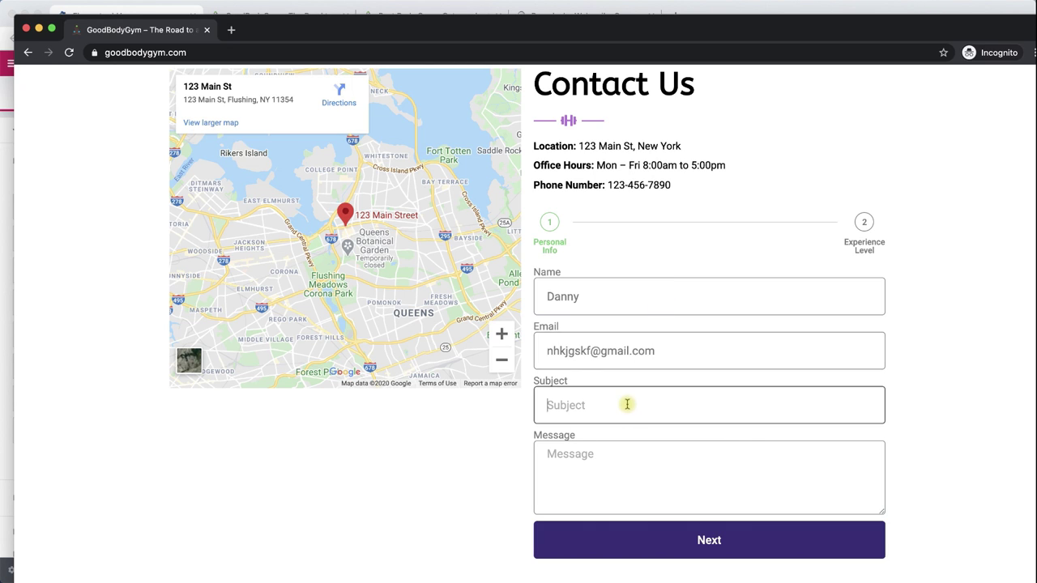
pyautogui.press('Tab')
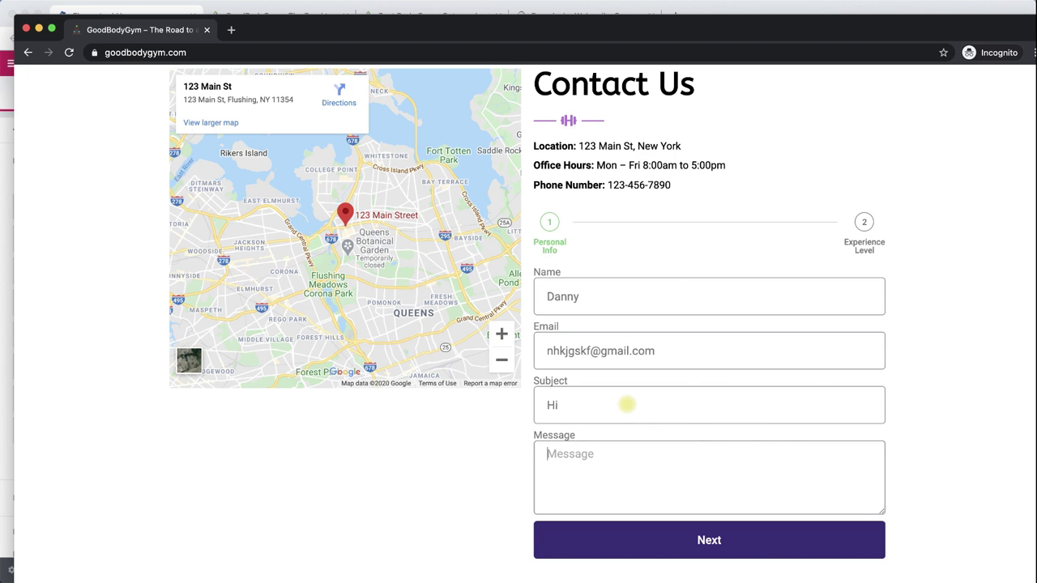
pyautogui.click(720, 534)
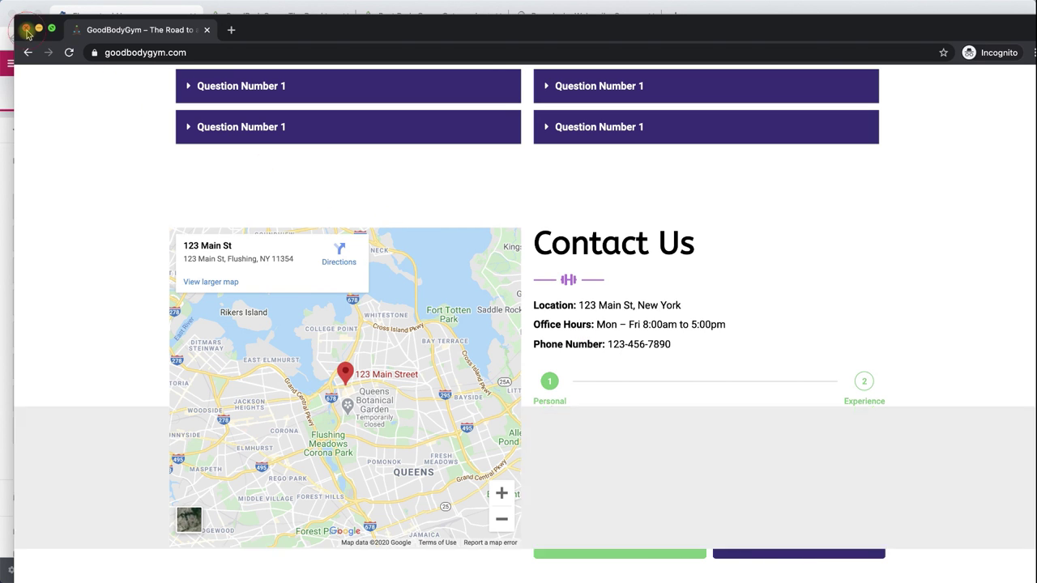
pyautogui.click(26, 30)
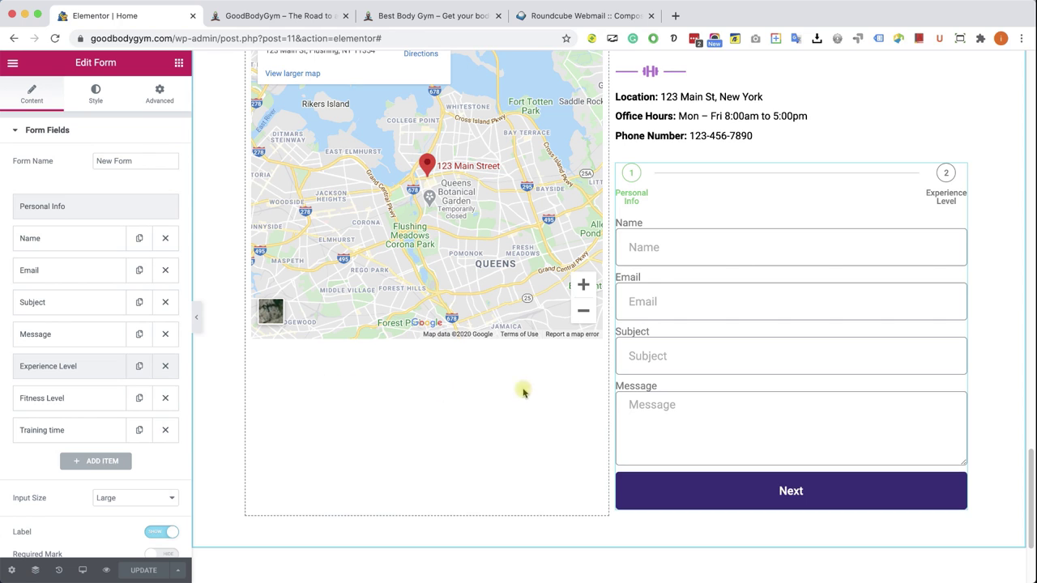
pyautogui.scroll(2, 440, 392)
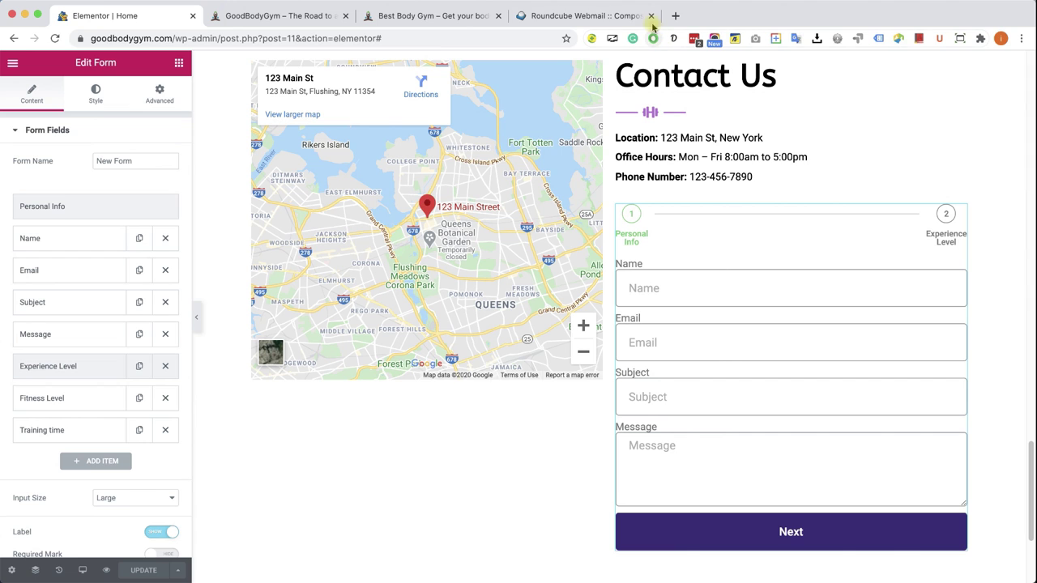
# Step: Close Roundcube Webmail, compare GoodBodyGym's Contact Us with Best Body Gym's, then return to Elementor
pyautogui.click(650, 16)
pyautogui.click(253, 16)
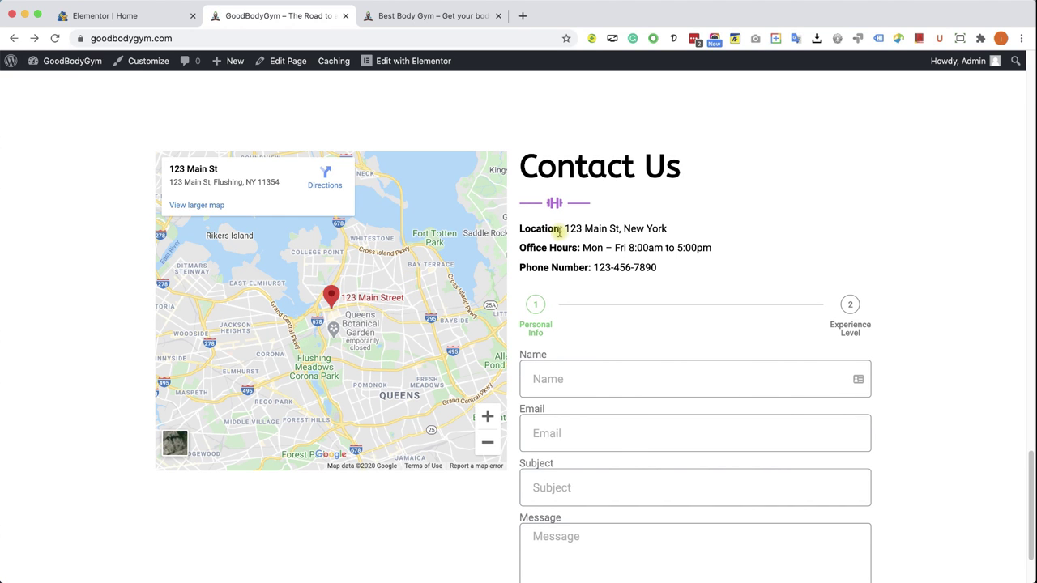
pyautogui.click(437, 18)
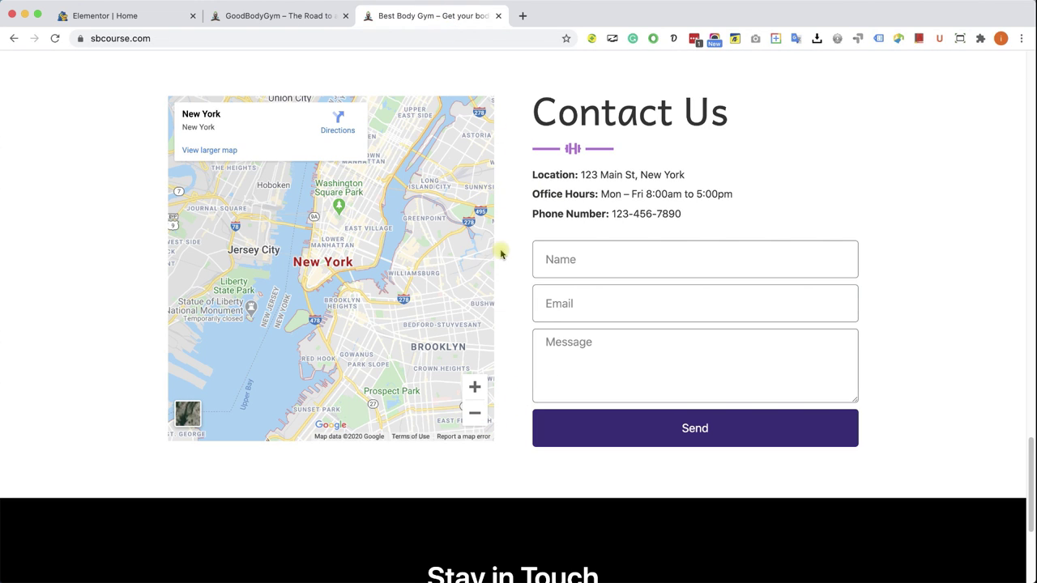
pyautogui.click(268, 18)
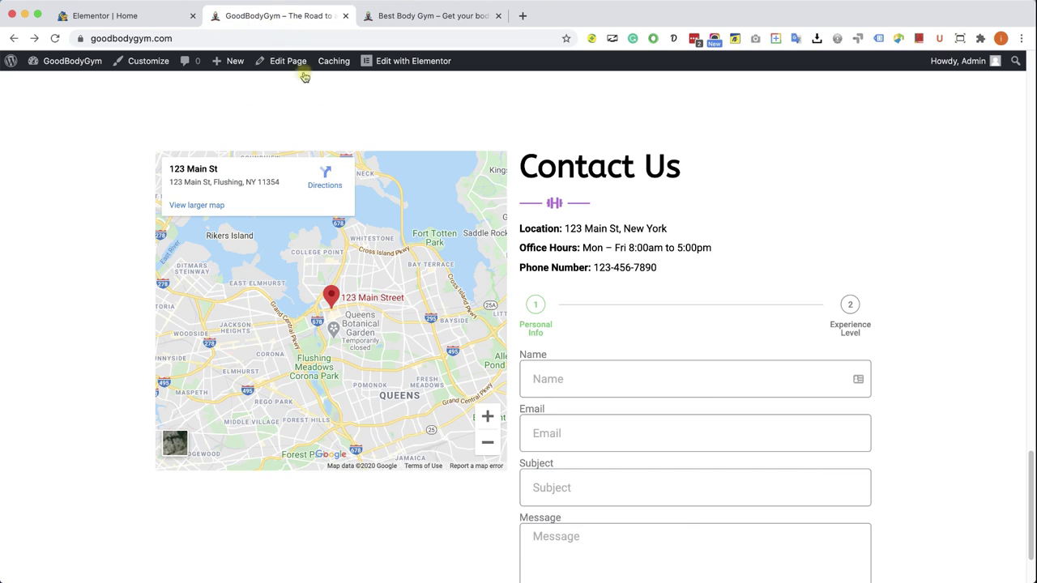
pyautogui.scroll(-2, 484, 297)
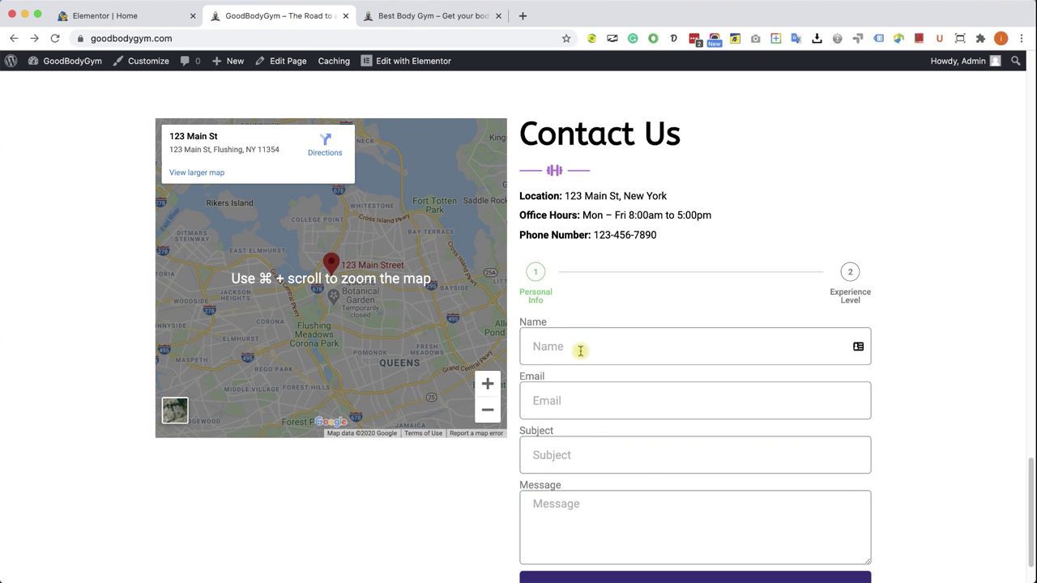
pyautogui.click(133, 17)
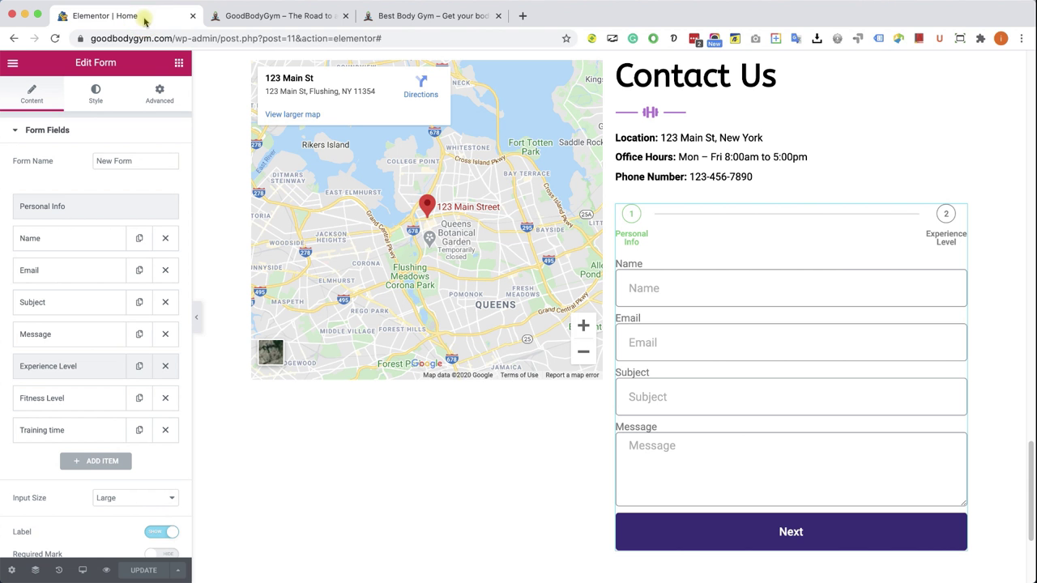
pyautogui.scroll(2, 331, 238)
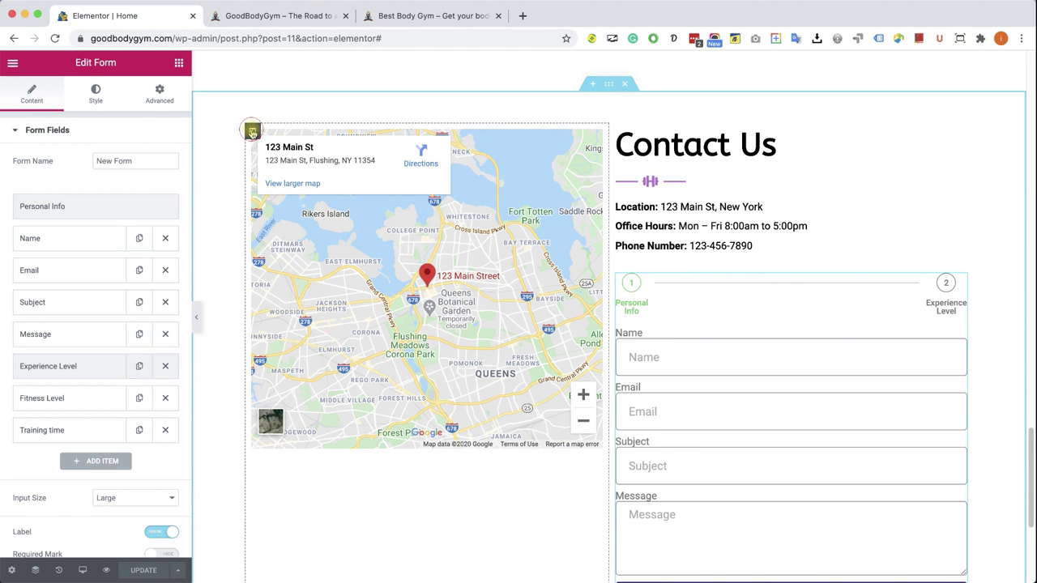
# Step: Add right padding to the map column and raise the contact column's left padding to 39
pyautogui.click(253, 132)
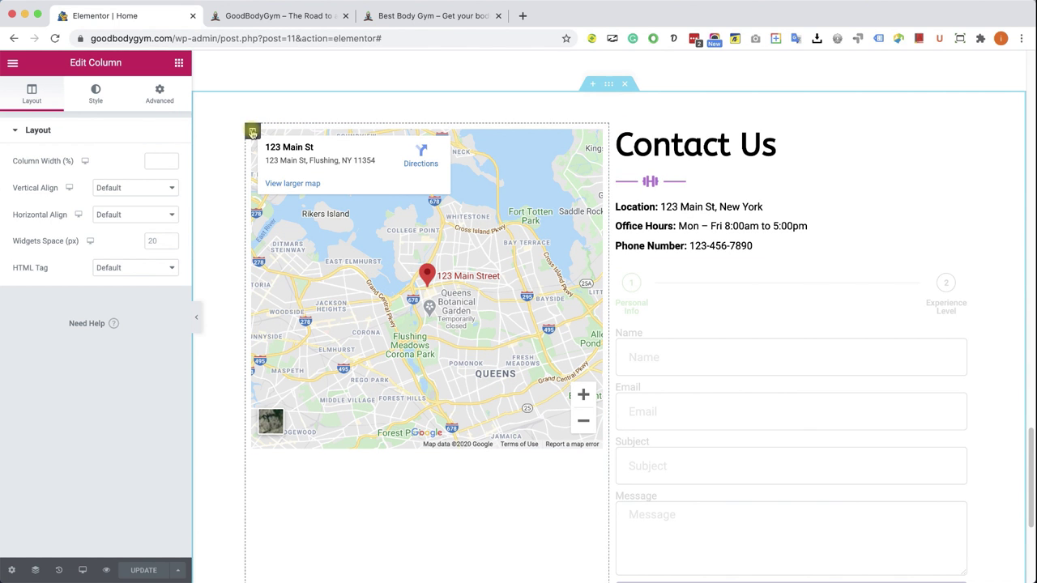
pyautogui.click(160, 95)
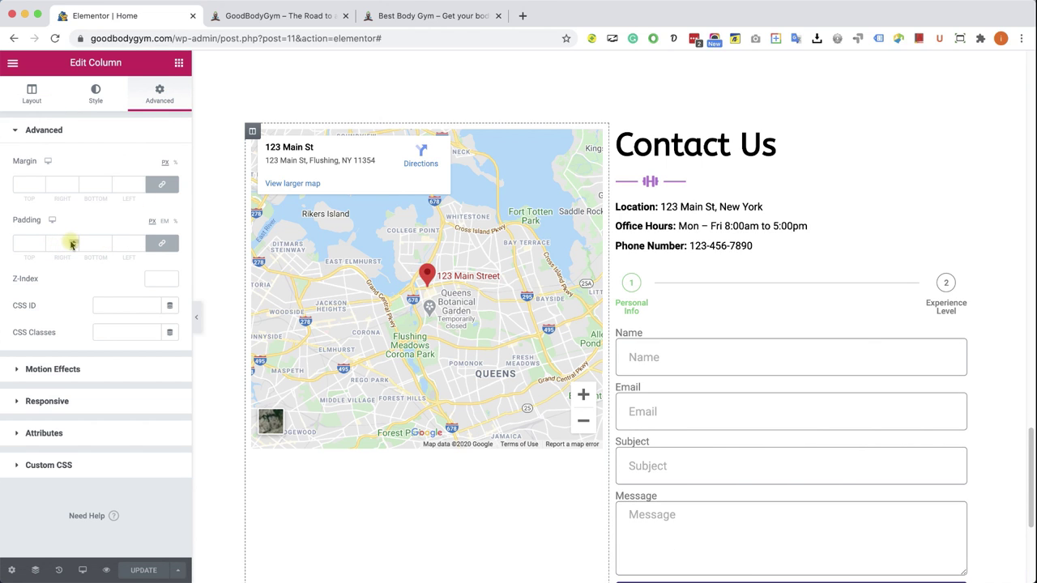
pyautogui.click(156, 243)
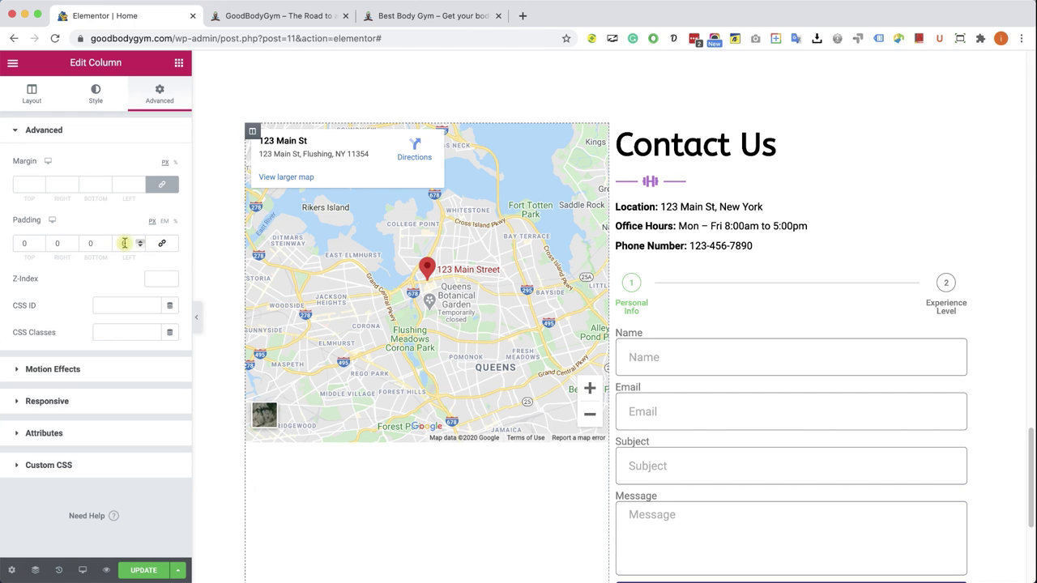
pyautogui.moveTo(74, 241); pyautogui.dragTo(74, 241)
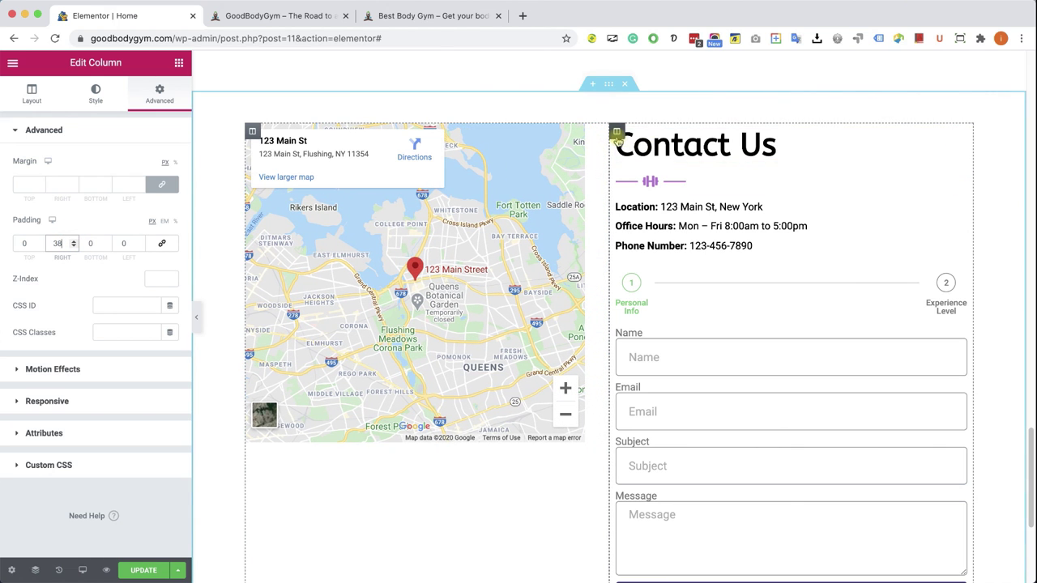
pyautogui.click(616, 132)
pyautogui.click(159, 105)
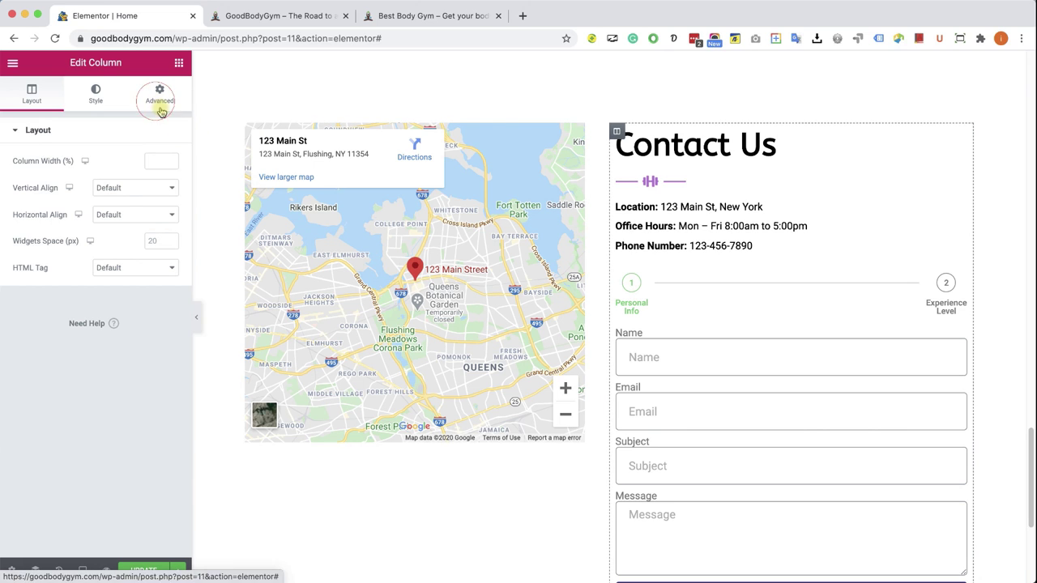
pyautogui.click(161, 243)
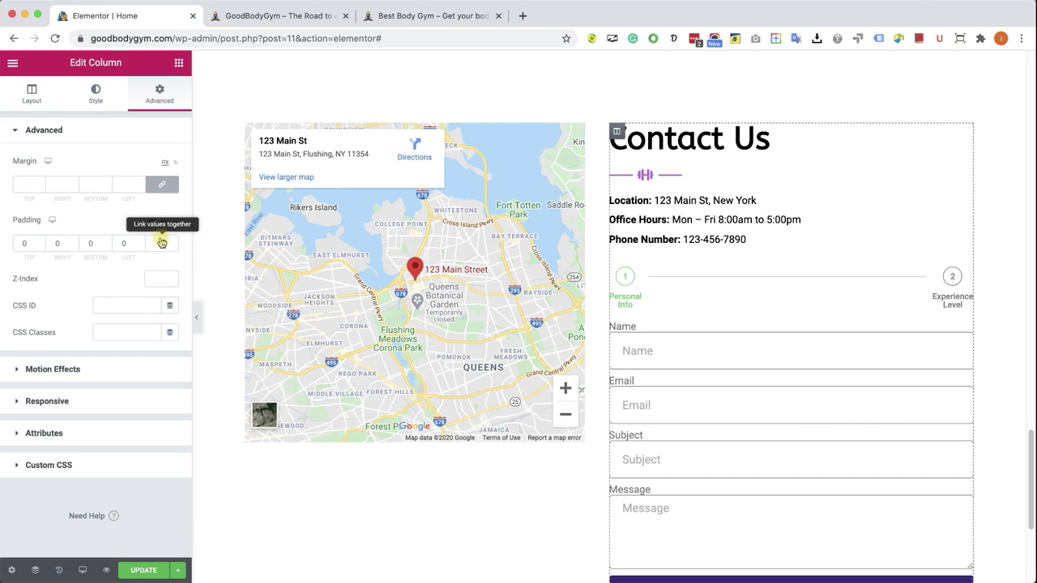
pyautogui.click(141, 240)
pyautogui.click(140, 240)
pyautogui.moveTo(140, 241); pyautogui.dragTo(140, 240)
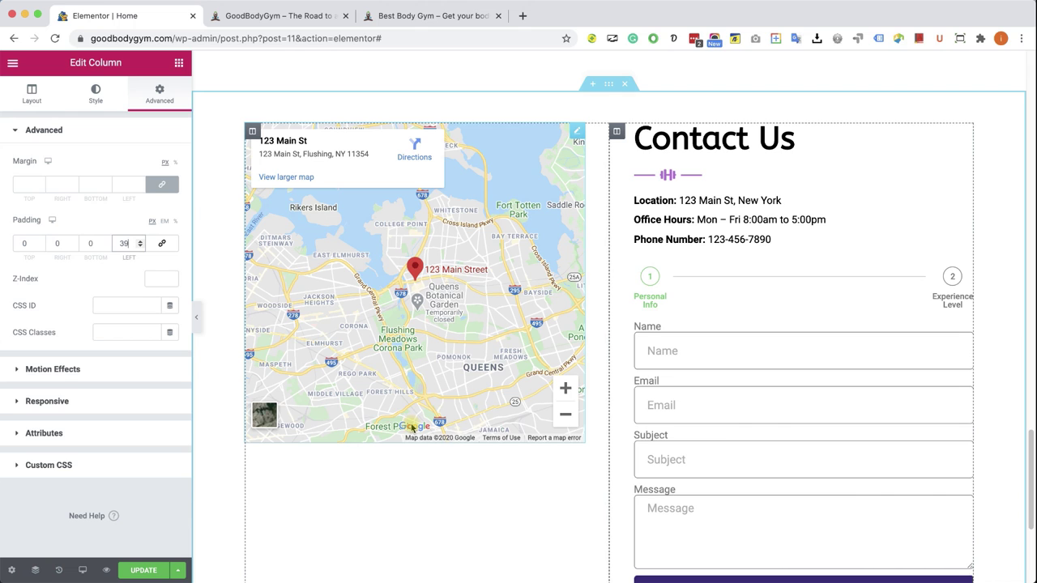
# Step: Use History to revert to the Next button edit, undoing the padding changes
pyautogui.click(58, 571)
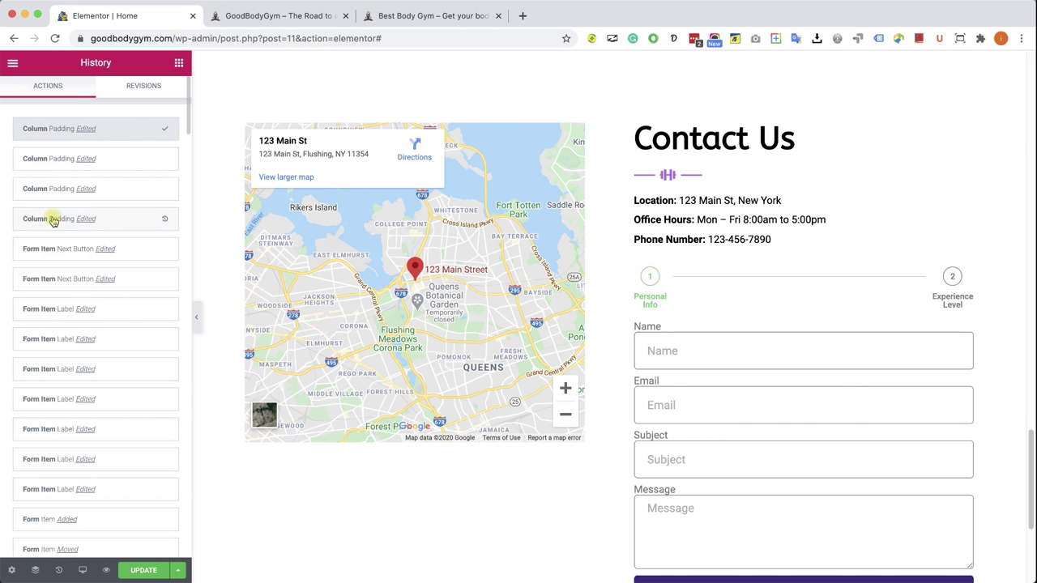
pyautogui.click(139, 256)
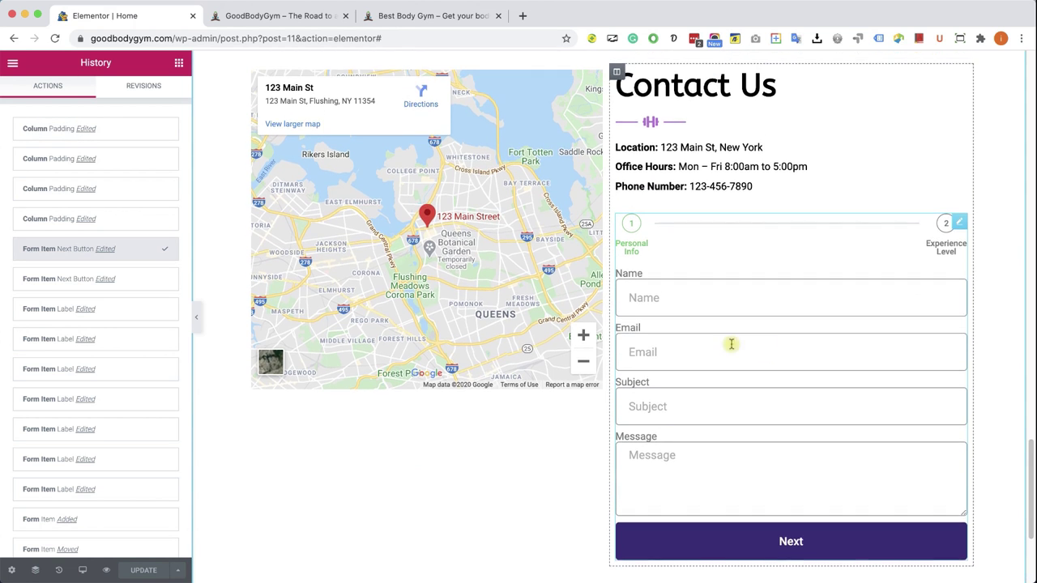
pyautogui.scroll(3, 609, 324)
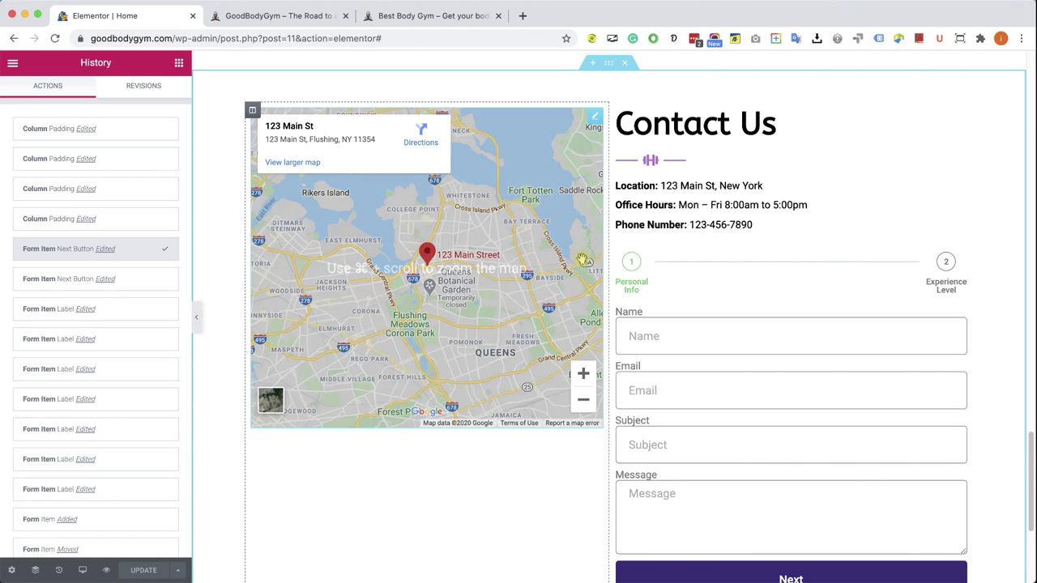
# Step: Set the Contact Us section's Columns Gap to Wide, then change it to Wider
pyautogui.click(608, 65)
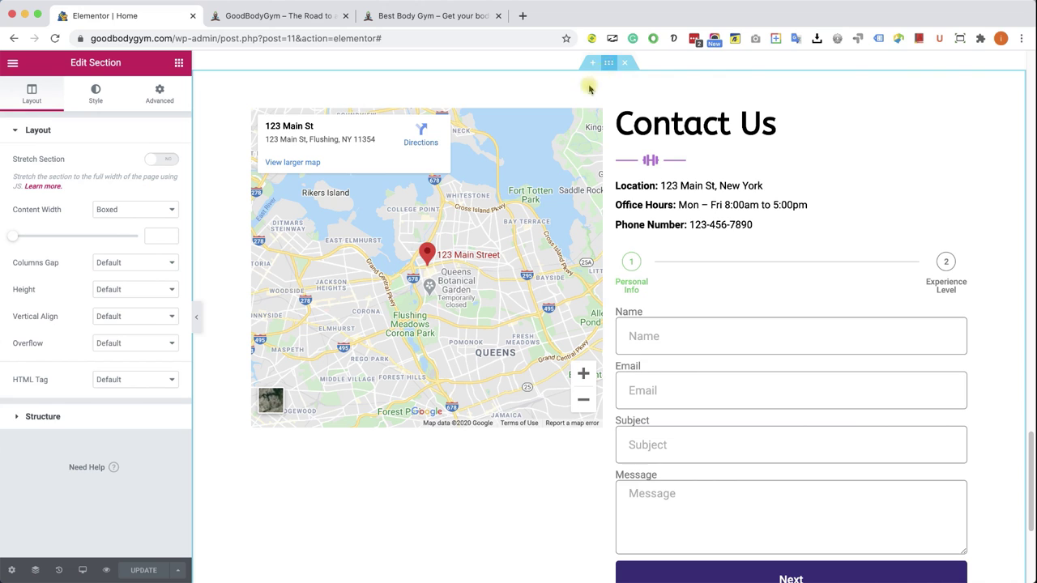
pyautogui.click(111, 267)
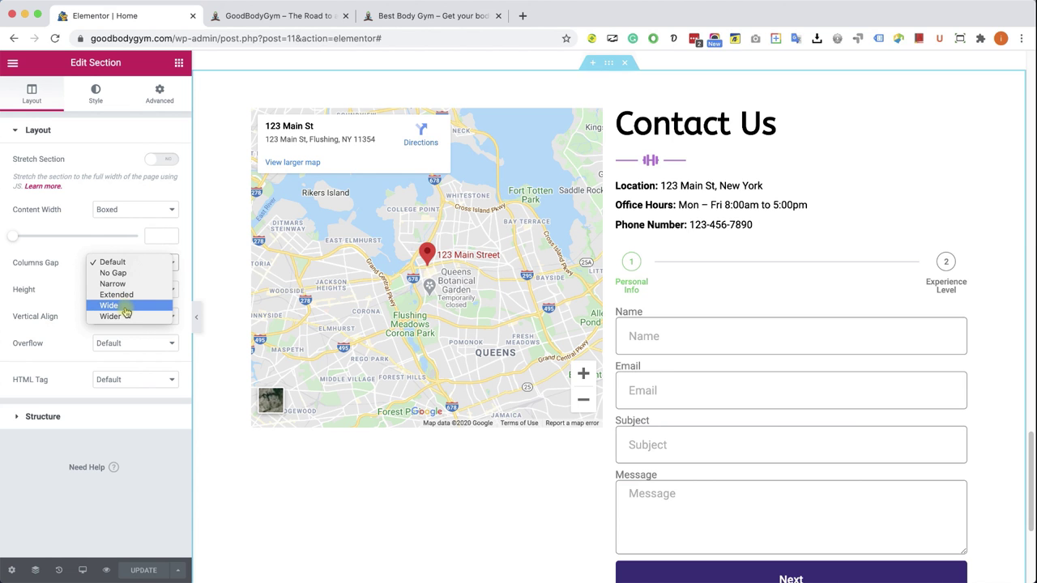
pyautogui.click(125, 312)
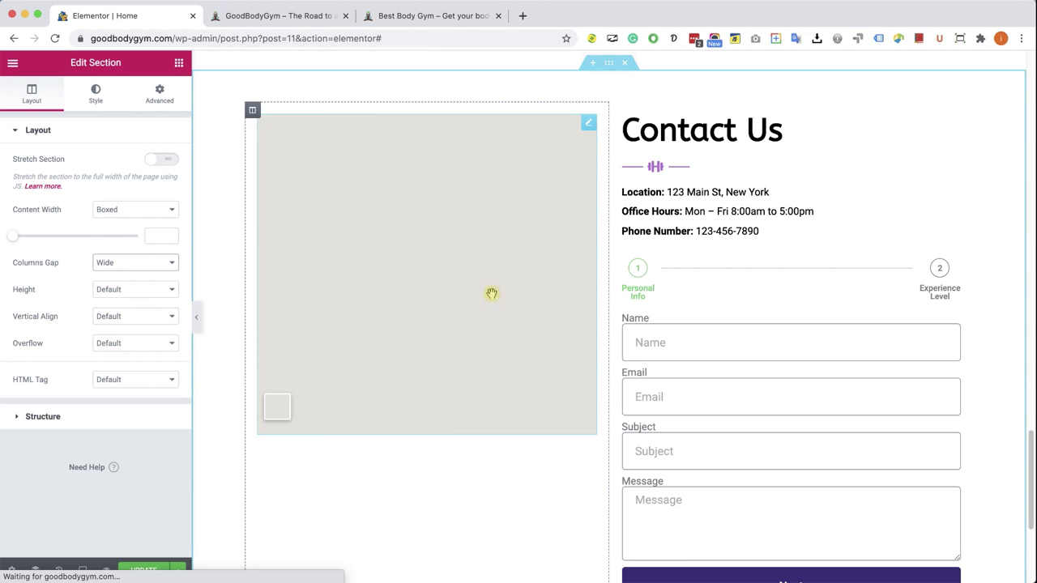
pyautogui.click(150, 267)
pyautogui.click(148, 275)
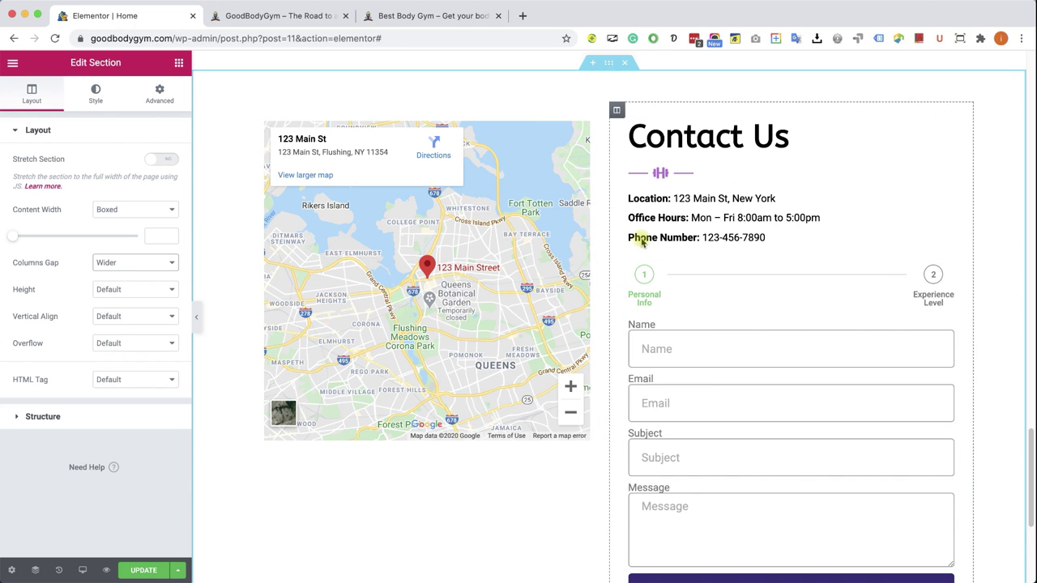
pyautogui.scroll(-2, 616, 268)
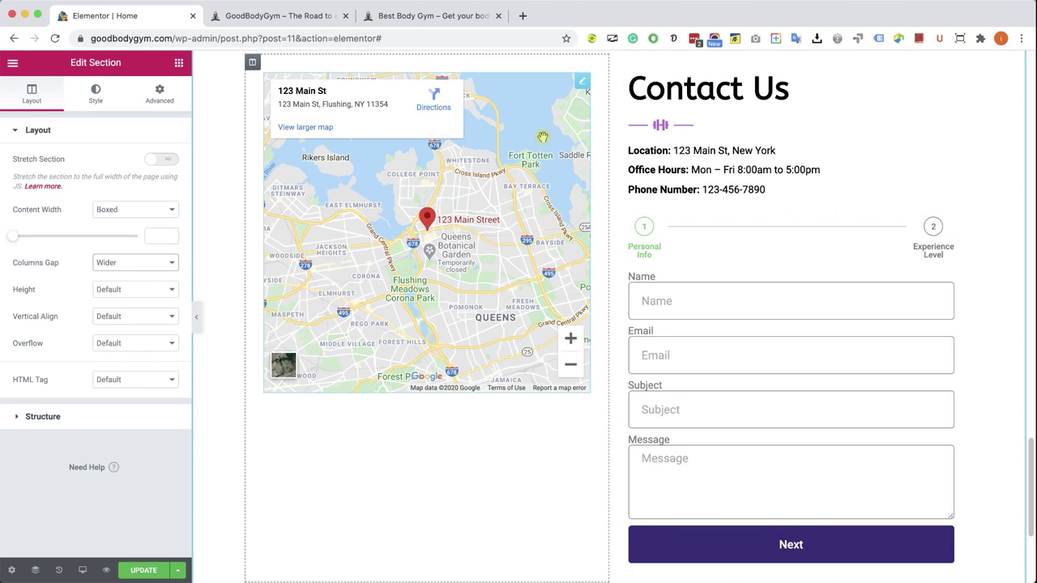
# Step: Set the Google Maps widget's desktop height to 760
pyautogui.click(581, 85)
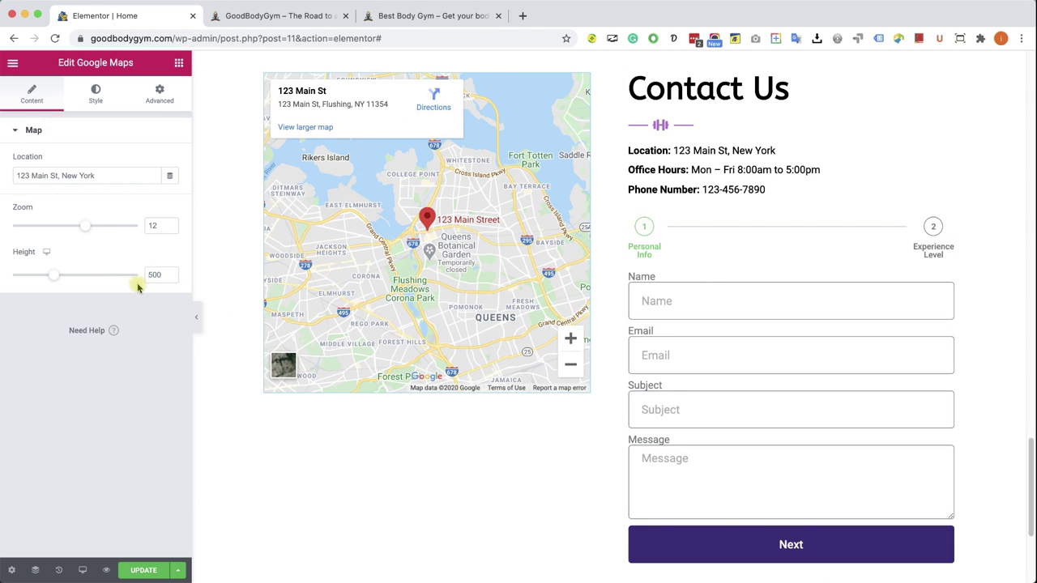
pyautogui.moveTo(56, 278); pyautogui.dragTo(80, 277)
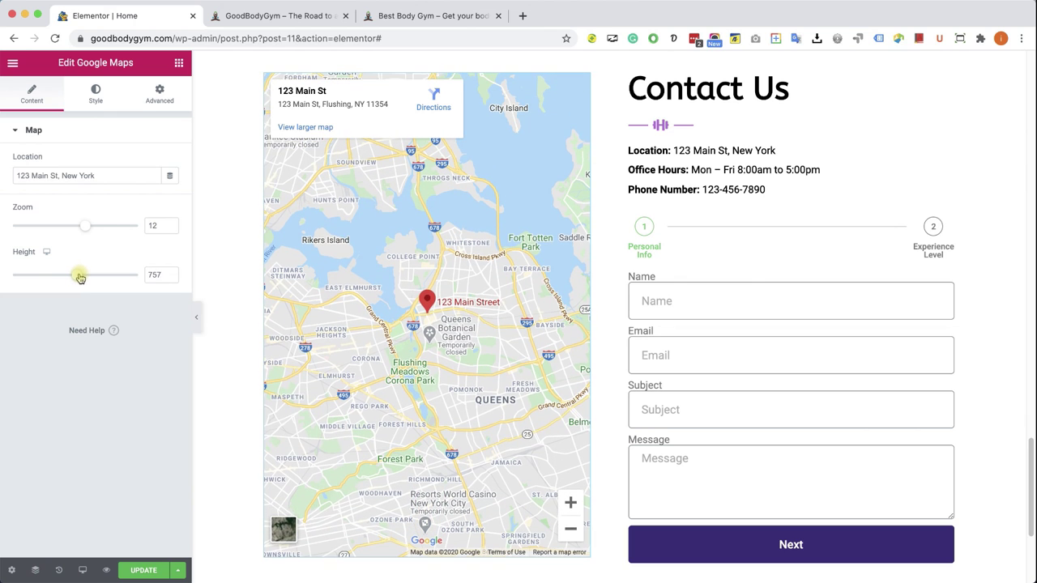
pyautogui.click(172, 273)
pyautogui.click(172, 273)
pyautogui.click(172, 273)
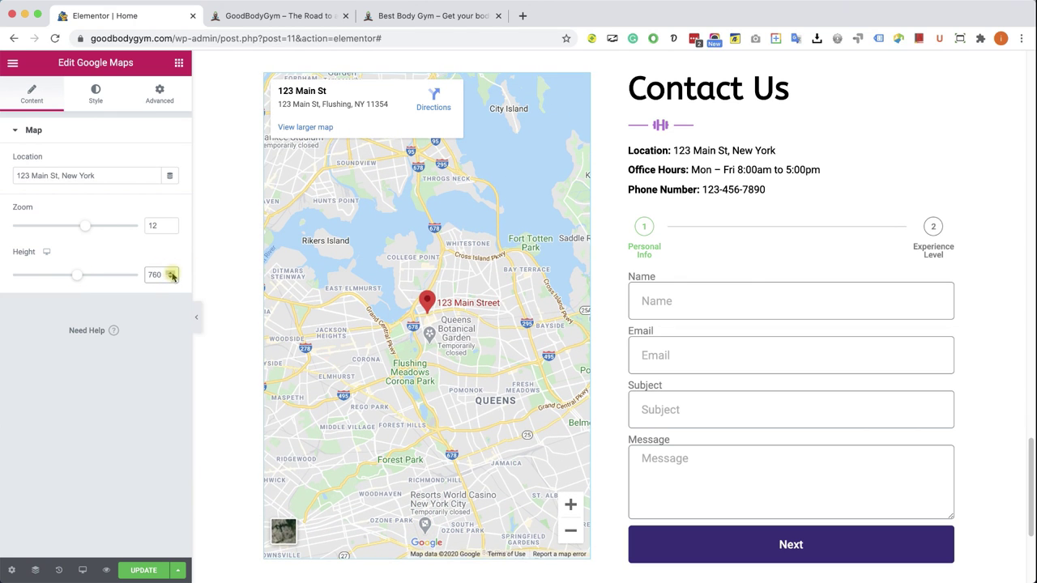
pyautogui.scroll(1, 674, 324)
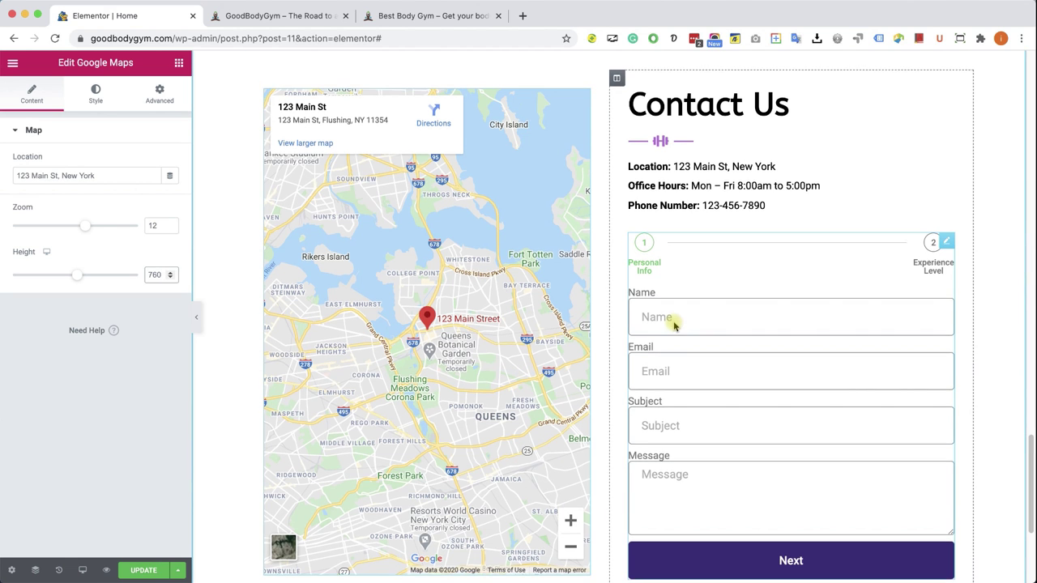
pyautogui.scroll(2, 674, 324)
pyautogui.scroll(-1, 674, 324)
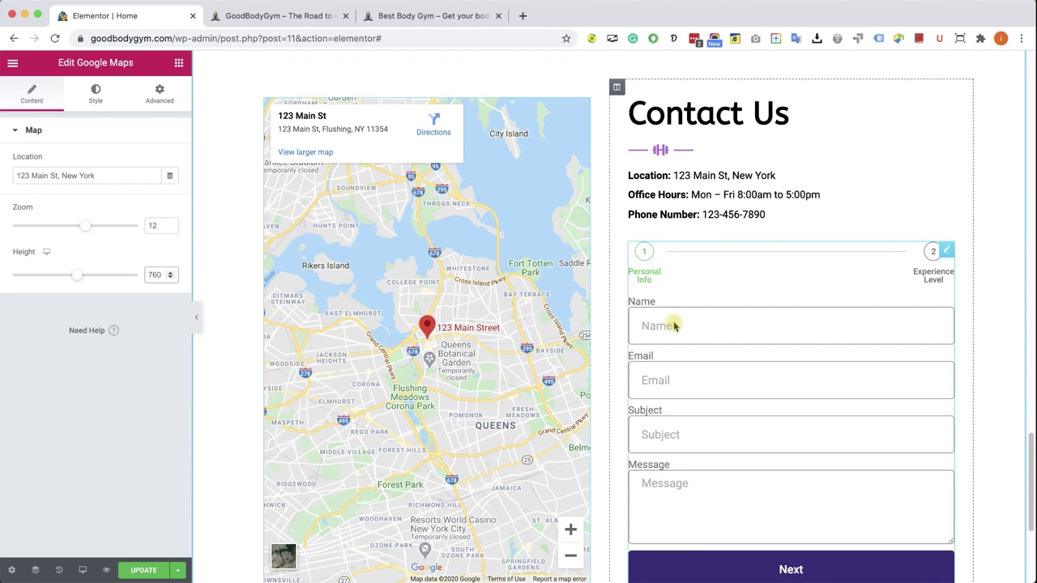
pyautogui.scroll(-1, 674, 325)
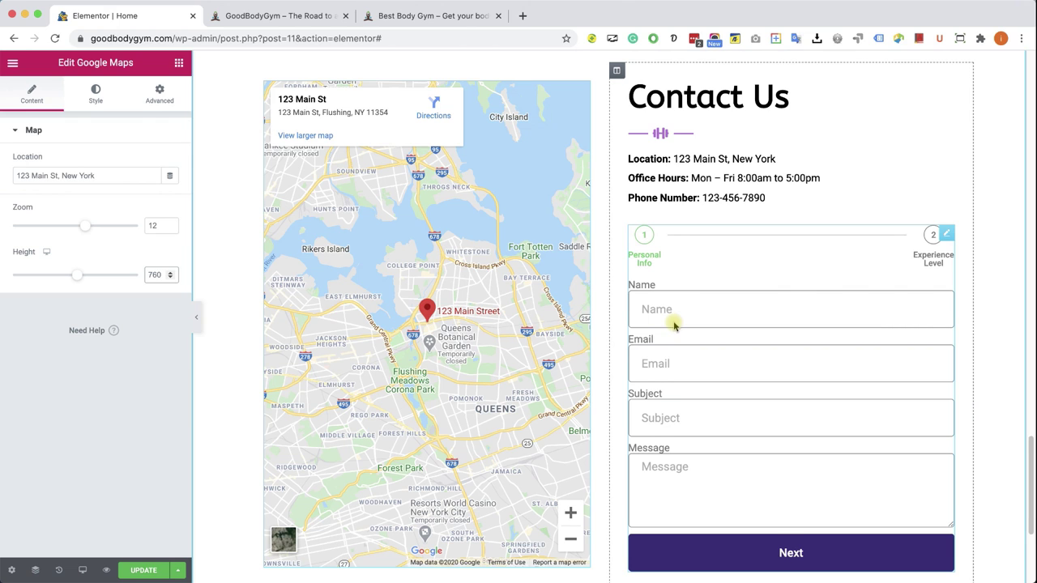
pyautogui.scroll(-1, 674, 324)
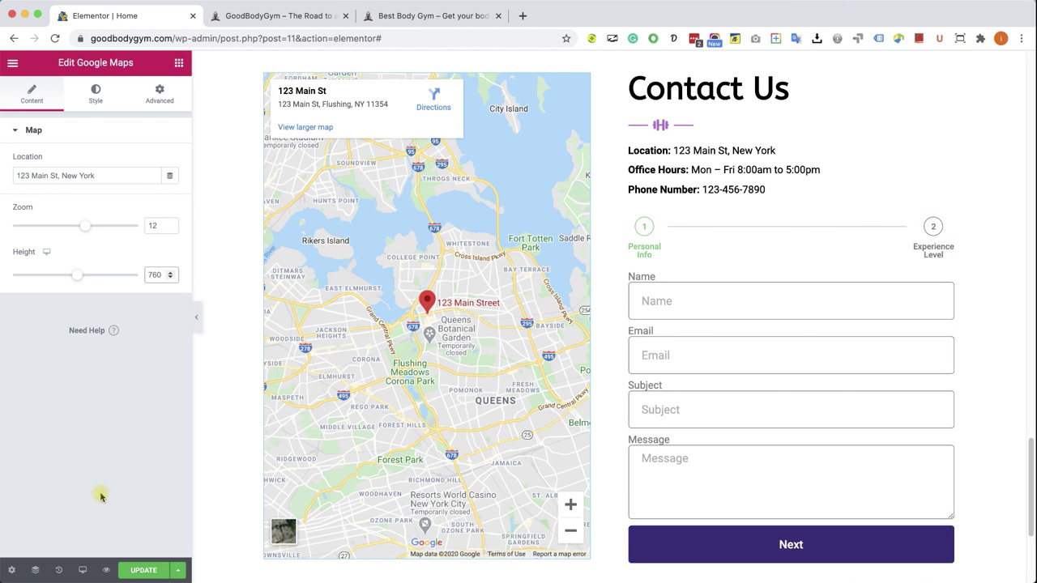
# Step: Switch to the mobile preview and set the map height to 200
pyautogui.click(81, 570)
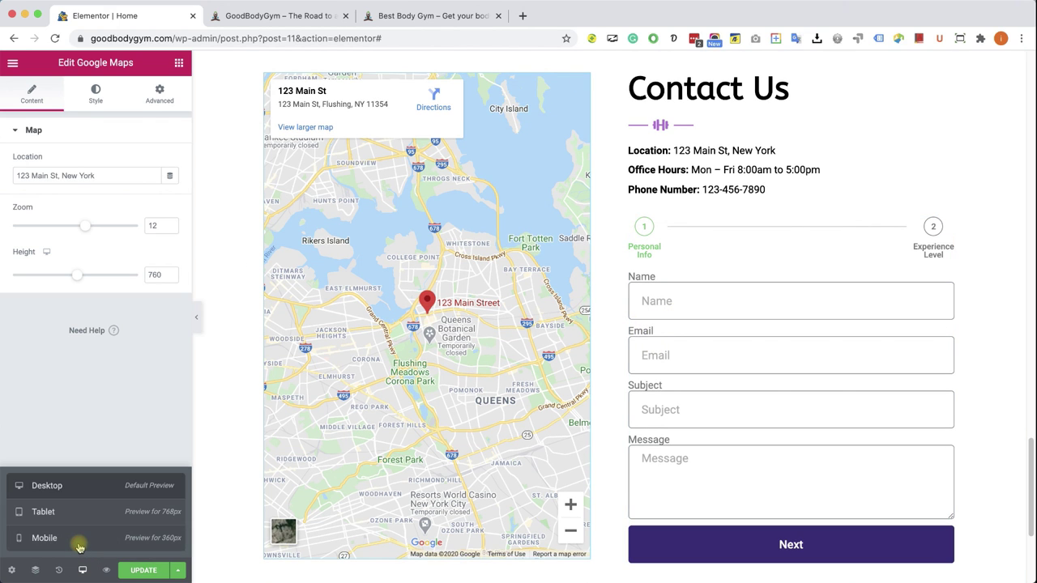
pyautogui.click(94, 537)
pyautogui.scroll(-3, 636, 319)
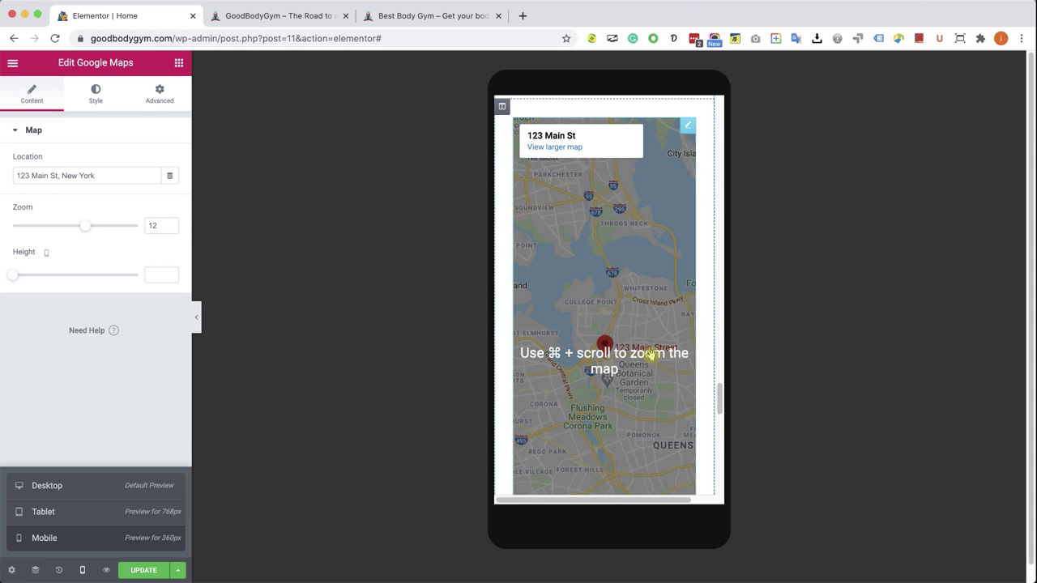
pyautogui.scroll(-5, 706, 360)
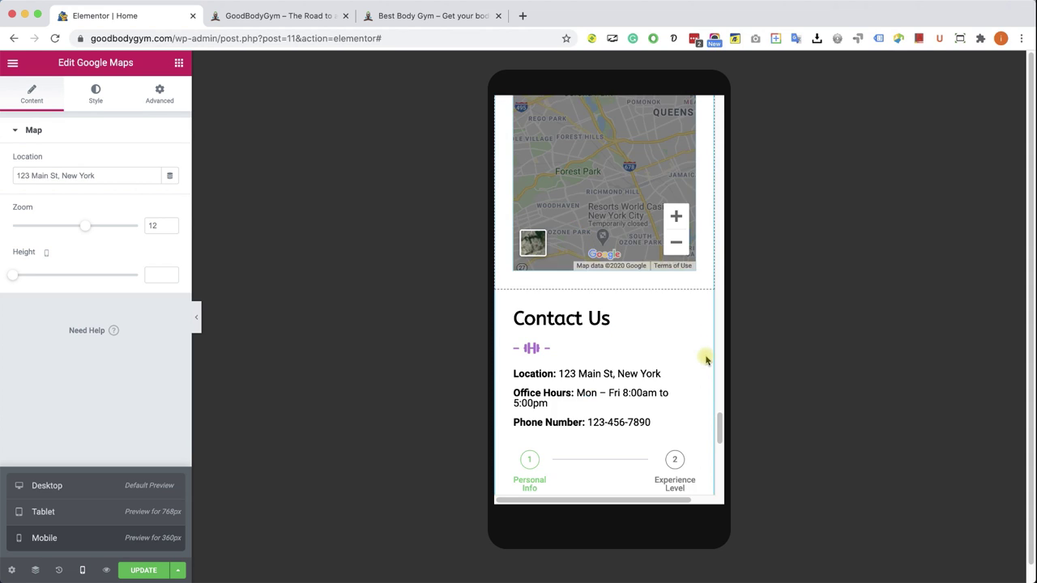
pyautogui.scroll(3, 707, 360)
pyautogui.scroll(7, 706, 360)
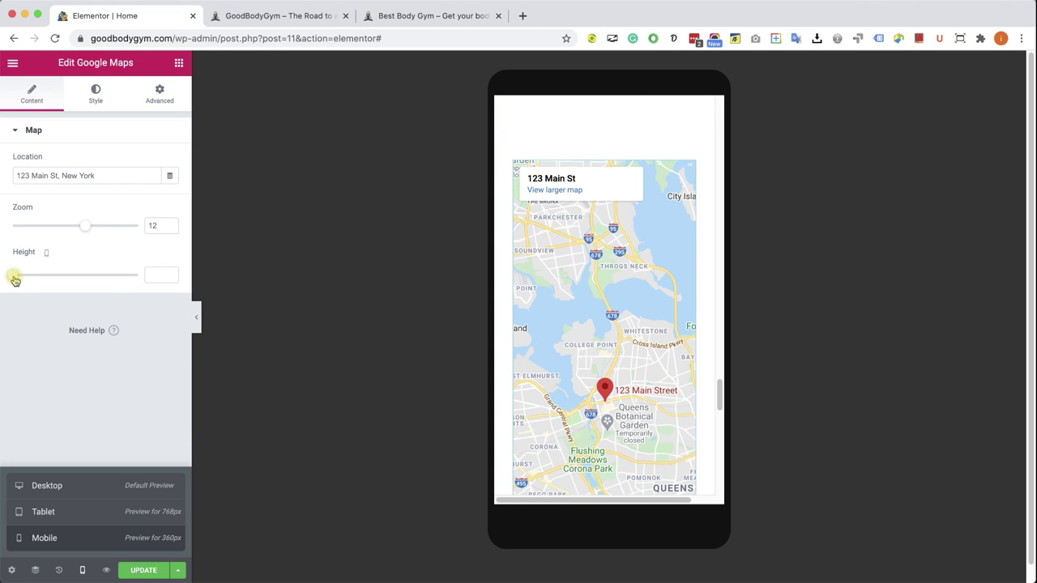
pyautogui.moveTo(16, 279); pyautogui.dragTo(31, 280)
pyautogui.click(170, 279)
pyautogui.click(171, 279)
pyautogui.click(170, 278)
pyautogui.click(170, 280)
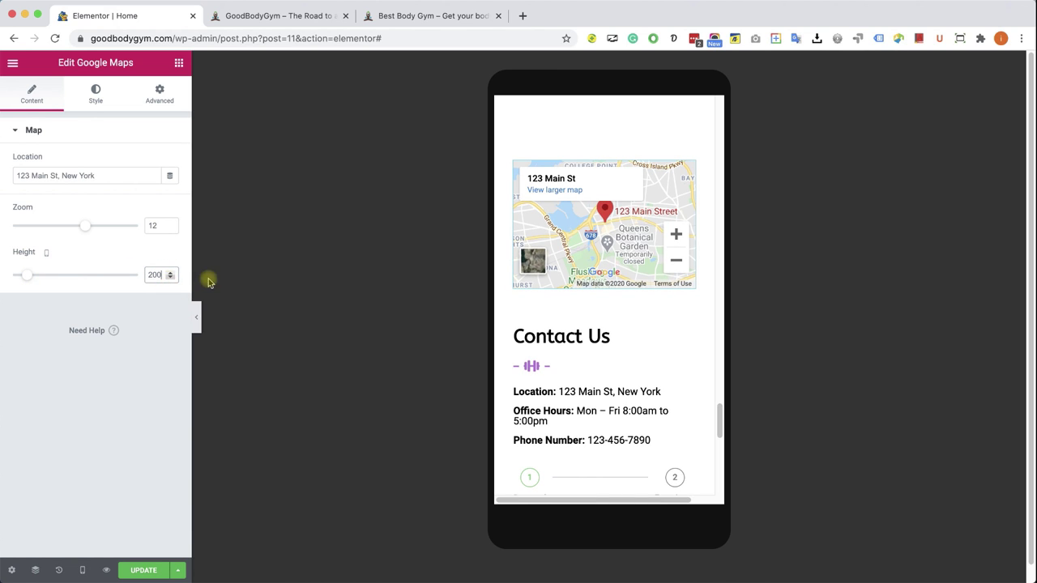
# Step: Switch the responsive preview back to Desktop
pyautogui.scroll(-3, 689, 359)
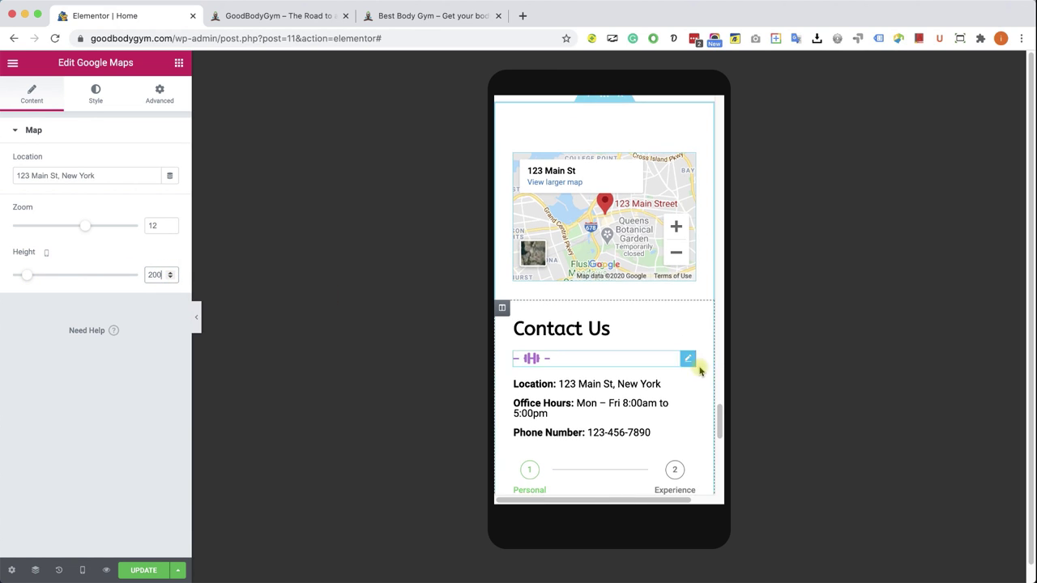
pyautogui.scroll(-3, 701, 371)
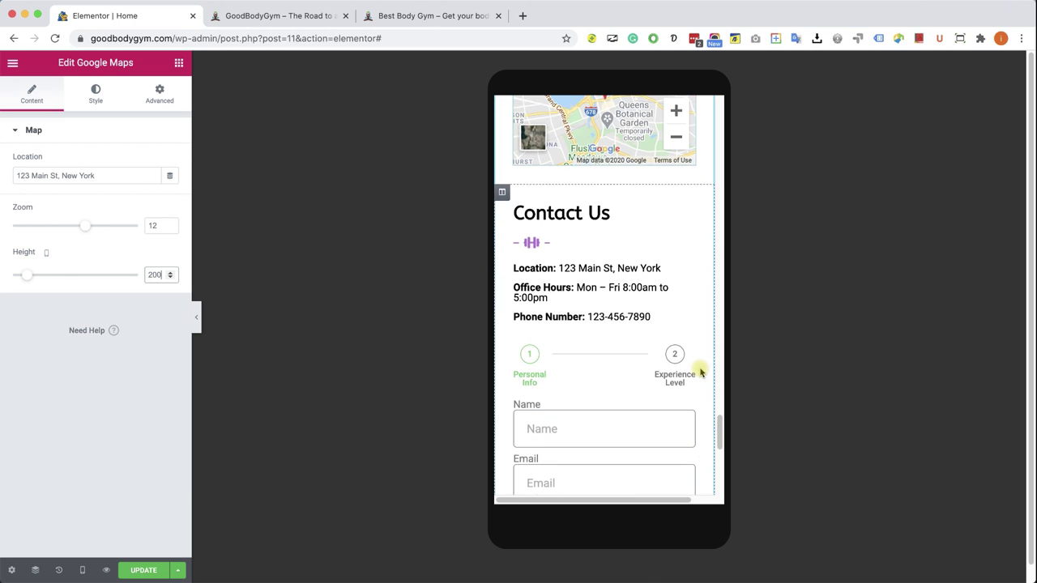
pyautogui.scroll(-9, 701, 371)
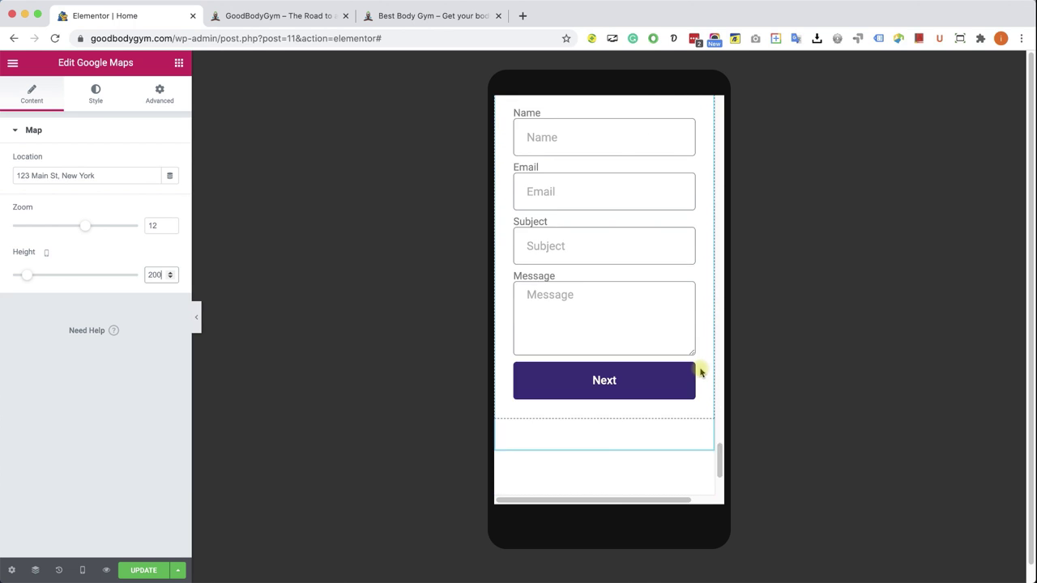
pyautogui.scroll(10, 700, 371)
pyautogui.scroll(9, 700, 371)
pyautogui.scroll(-4, 699, 370)
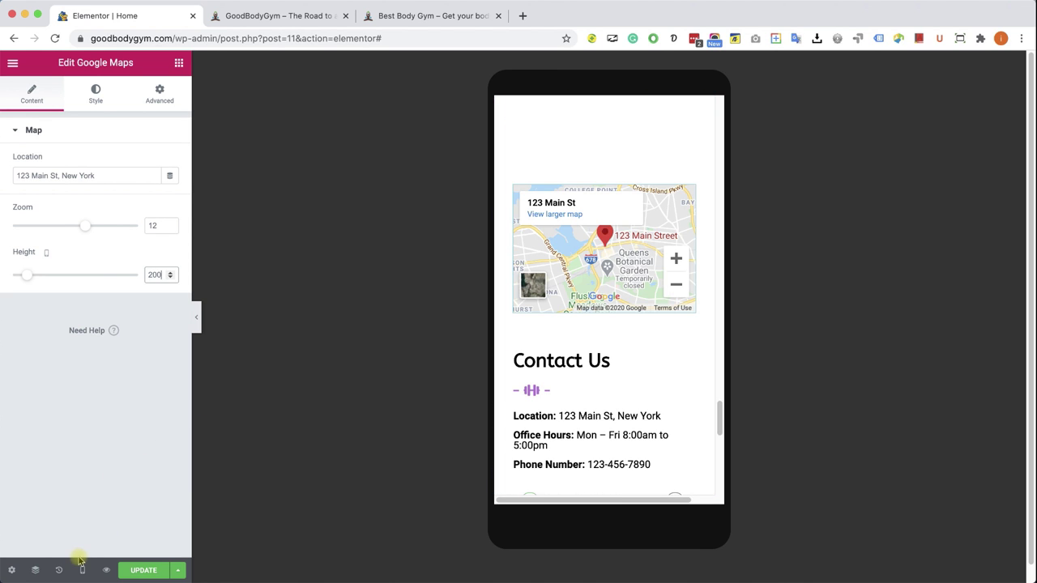
pyautogui.click(82, 571)
pyautogui.click(71, 491)
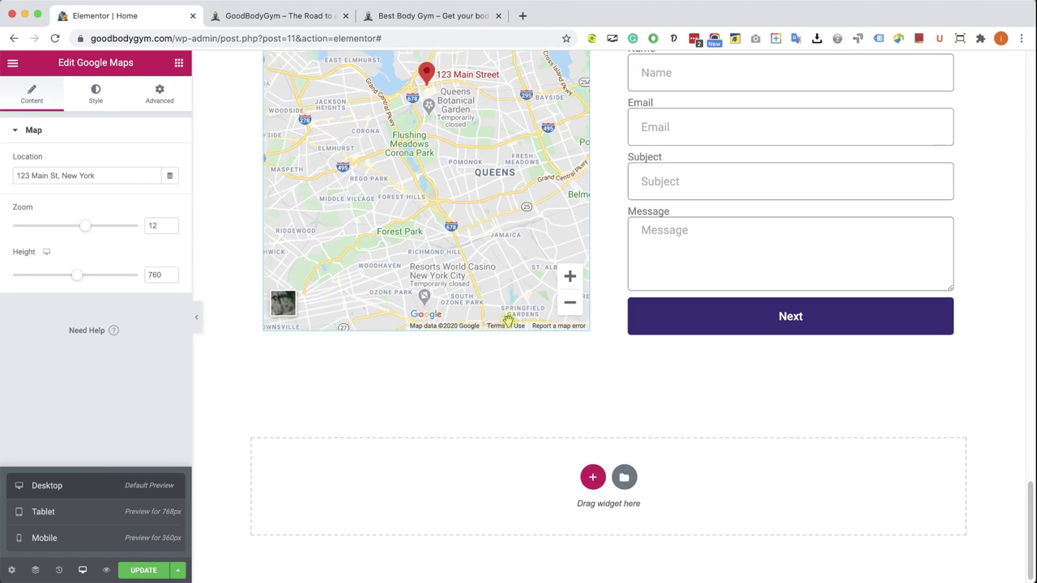
# Step: Enter contact-us as the Contact Us section's CSS ID under Advanced and update the page
pyautogui.scroll(6, 688, 308)
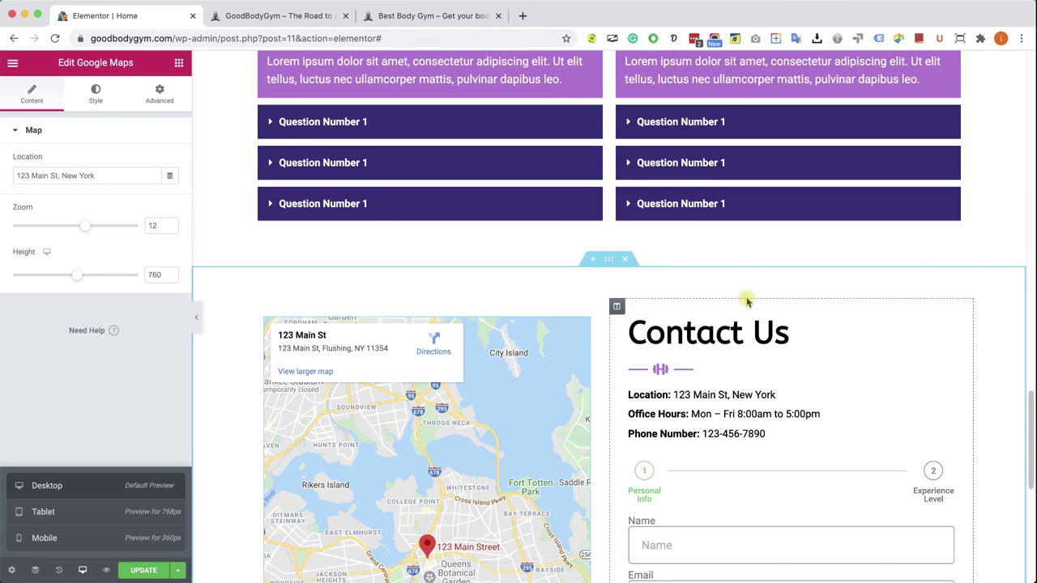
pyautogui.click(611, 269)
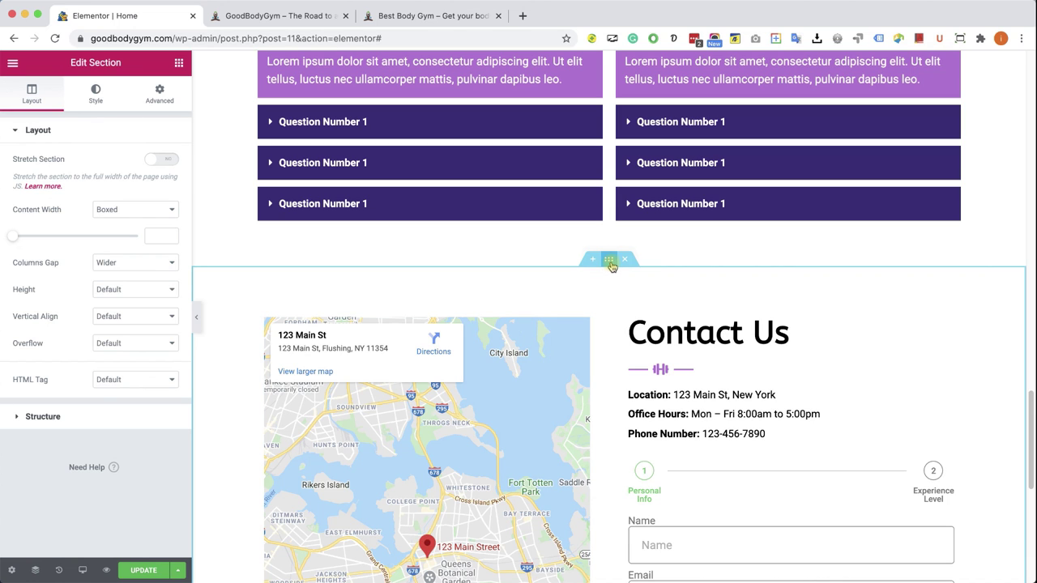
pyautogui.click(160, 93)
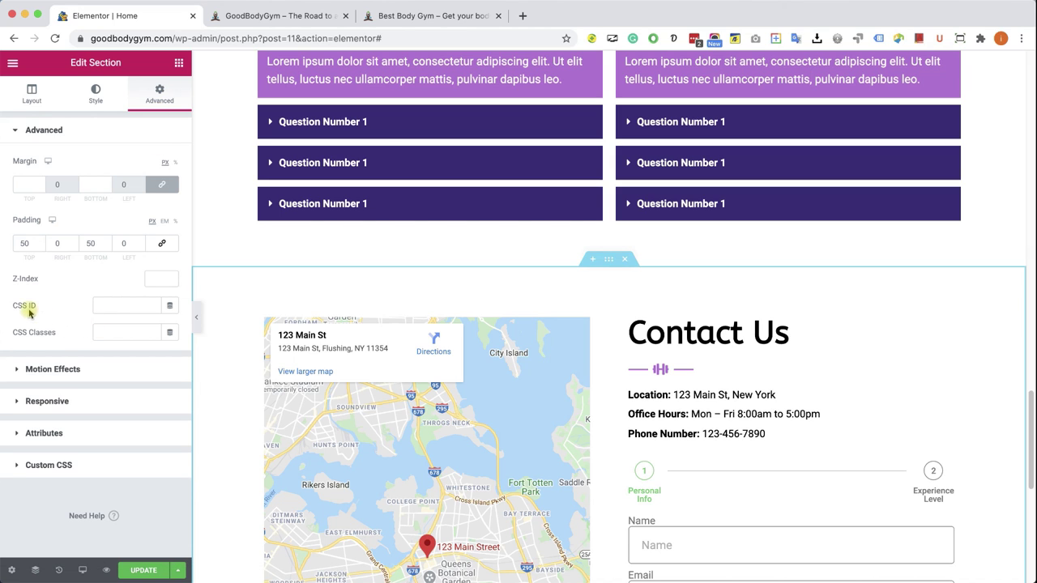
pyautogui.click(121, 303)
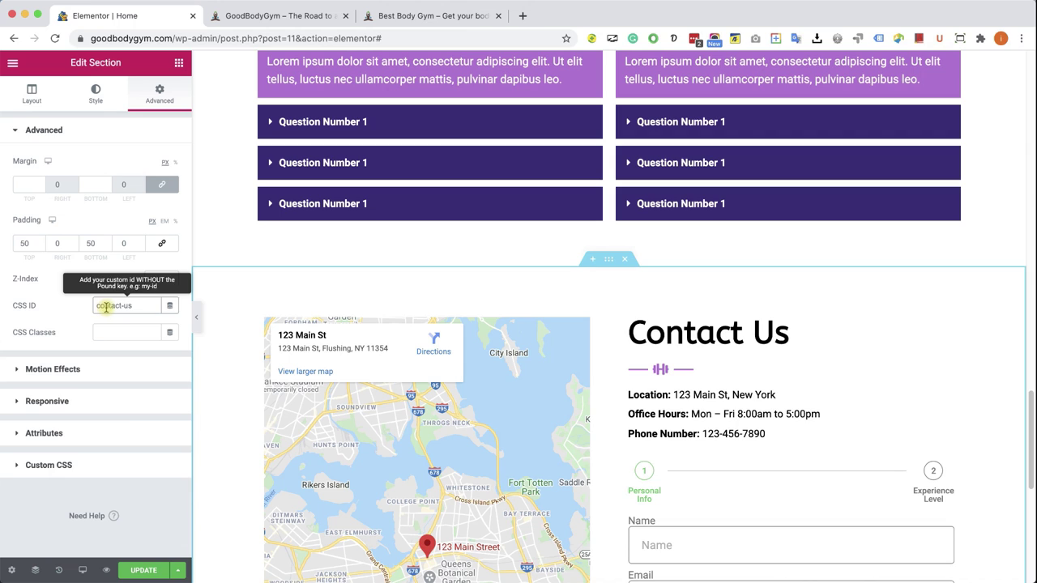
pyautogui.click(143, 570)
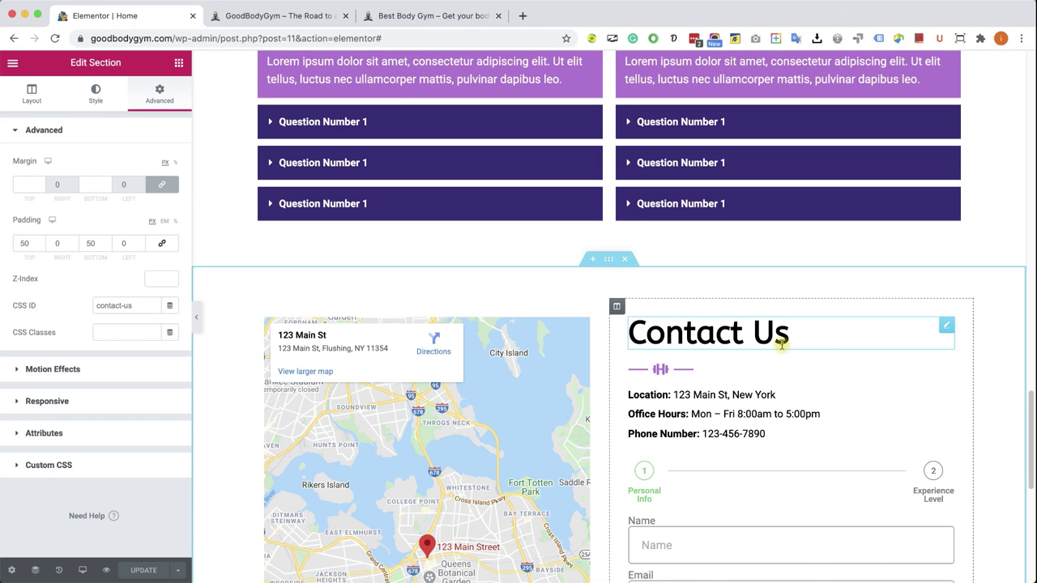
pyautogui.moveTo(1029, 429); pyautogui.dragTo(1029, 89)
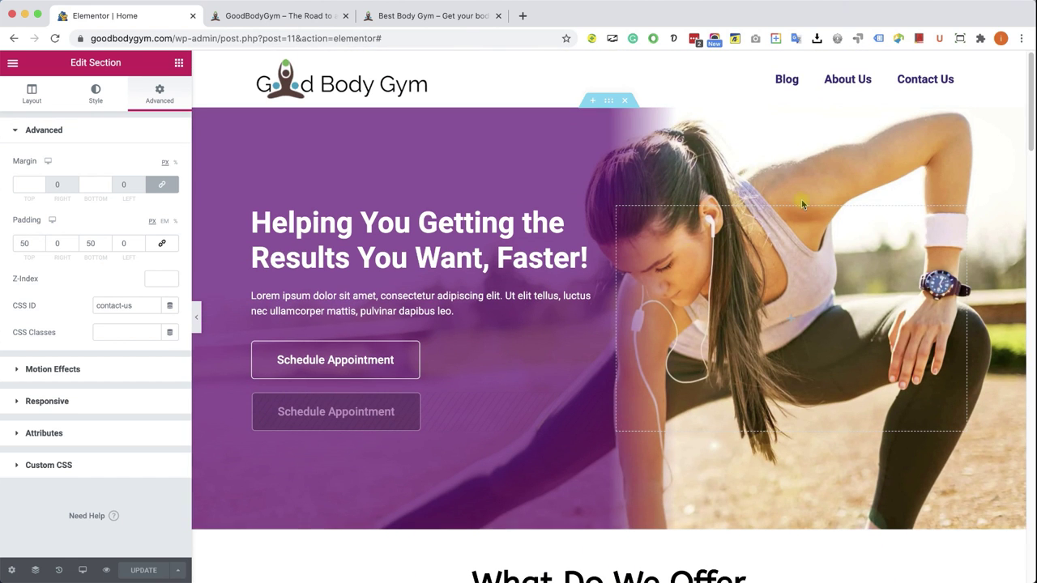
# Step: Set the Schedule Appointment button's link to #contact-us and update the page
pyautogui.click(425, 372)
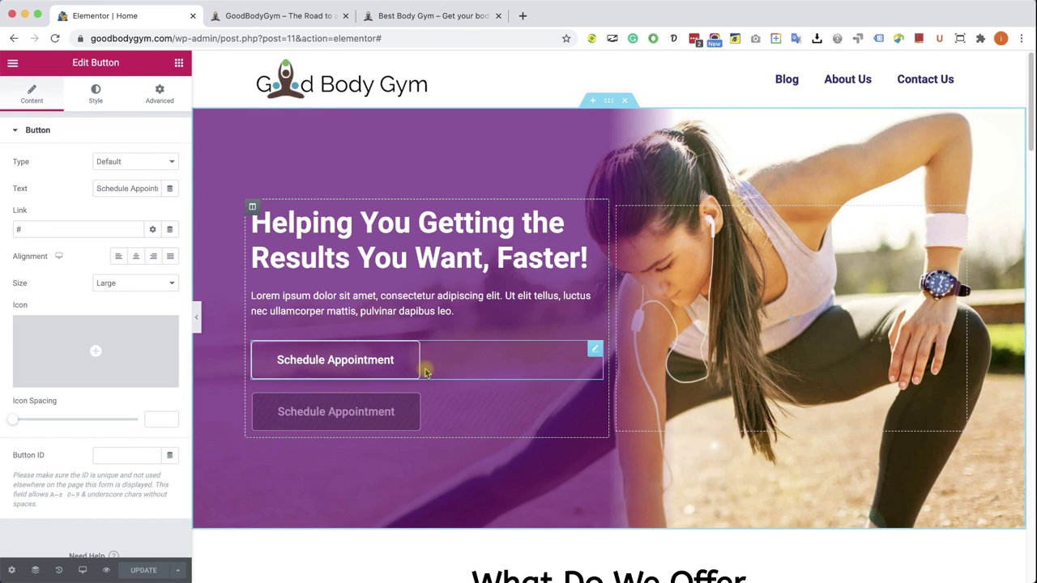
pyautogui.doubleClick(29, 231)
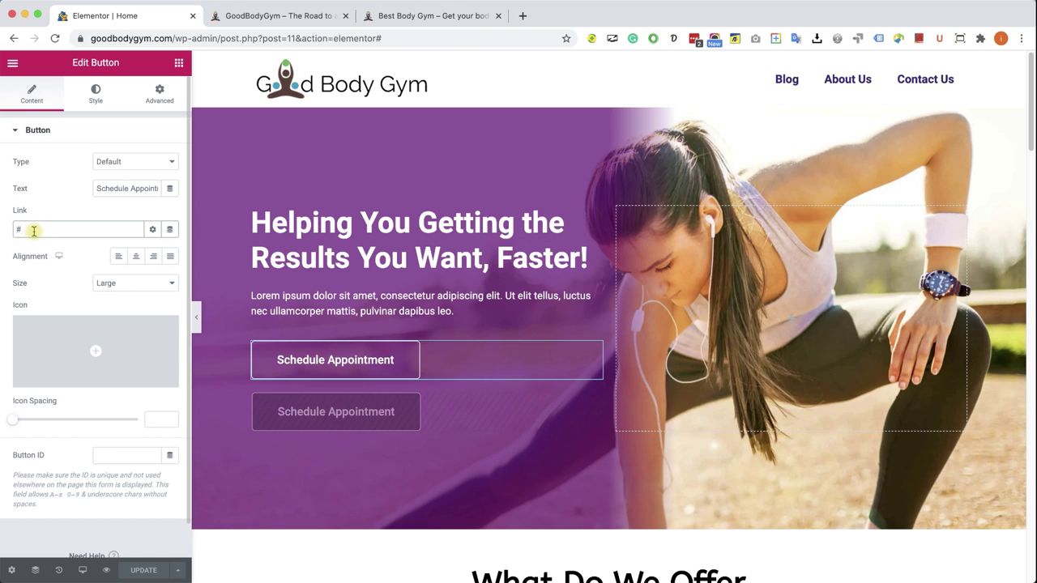
pyautogui.write('contact-us')
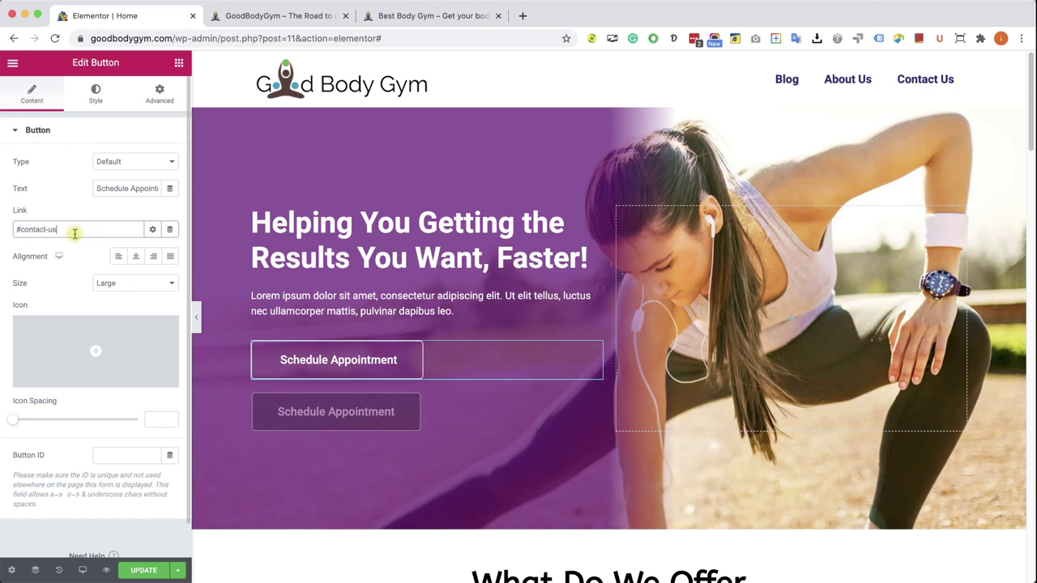
pyautogui.press('super+z')
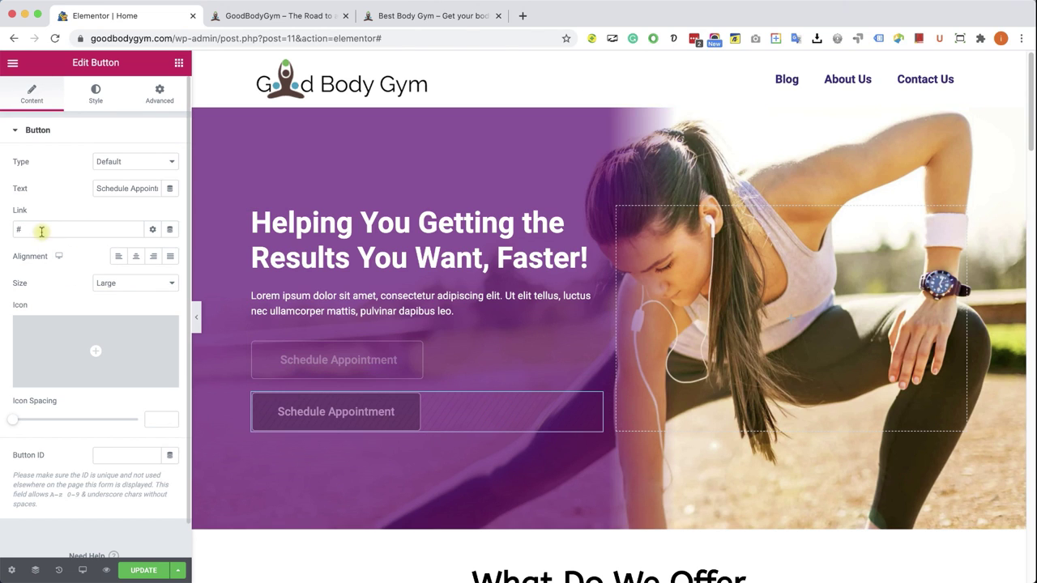
pyautogui.click(42, 230)
pyautogui.write('contact-us')
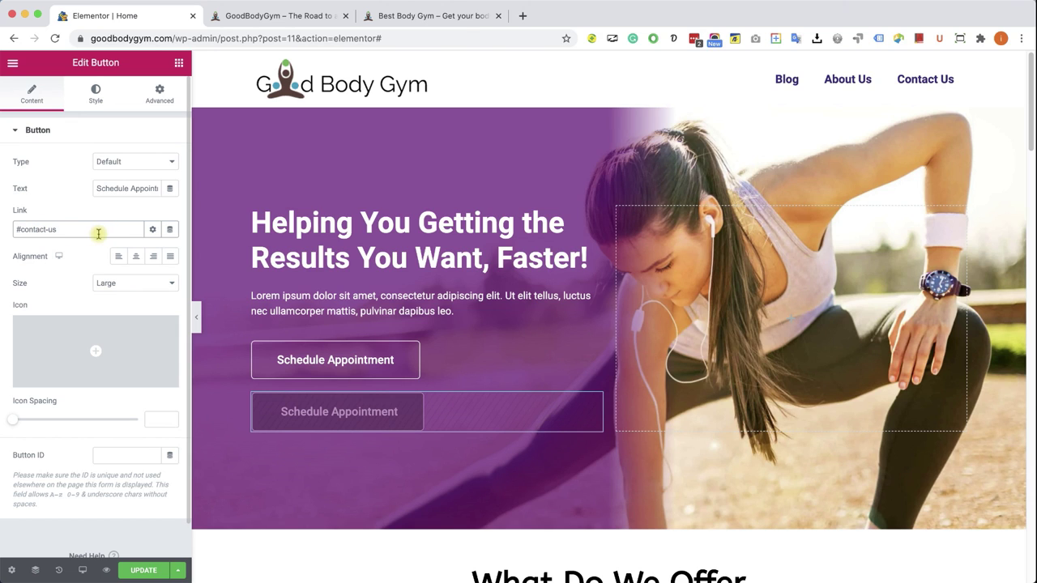
pyautogui.click(146, 571)
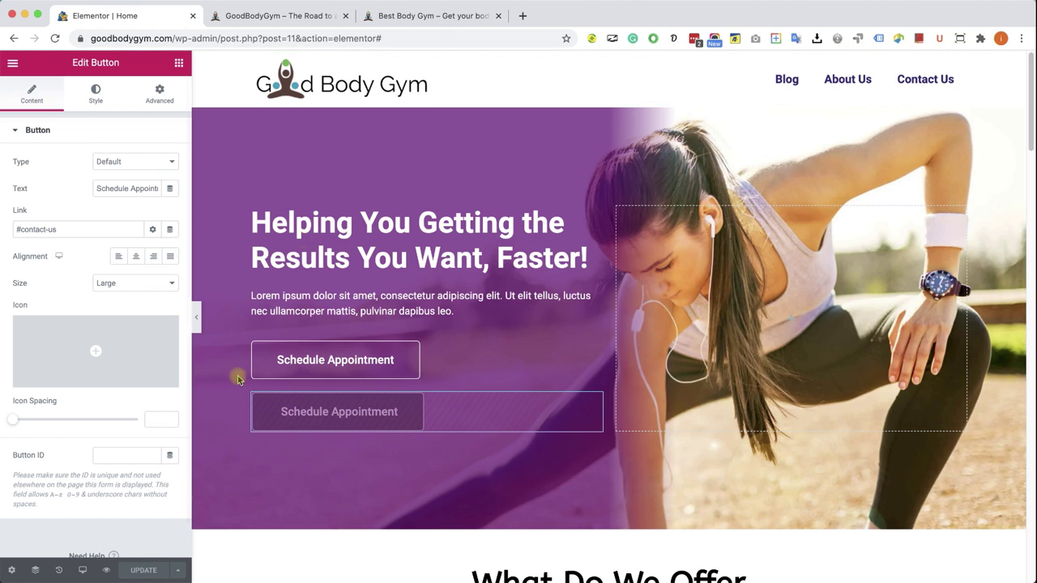
# Step: On the live site, check that Schedule Appointment jumps to Contact Us, then open the dashboard
pyautogui.click(316, 18)
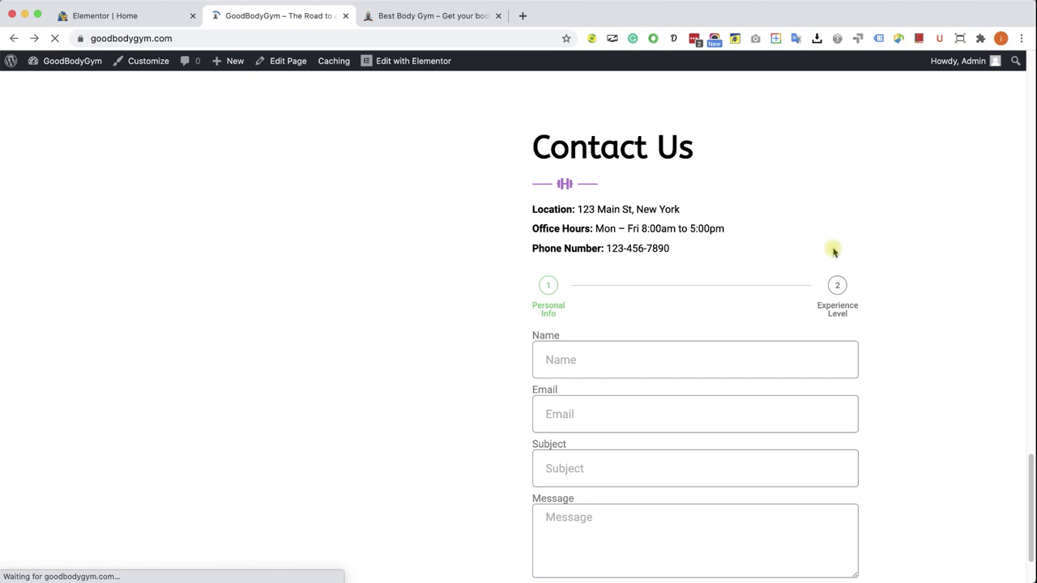
pyautogui.scroll(15, 851, 256)
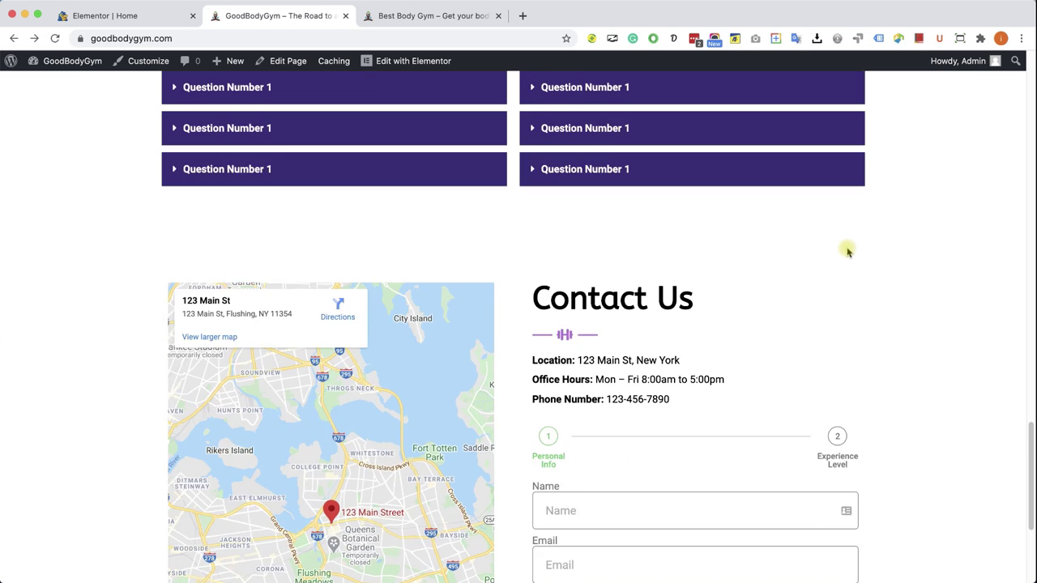
pyautogui.scroll(15, 847, 253)
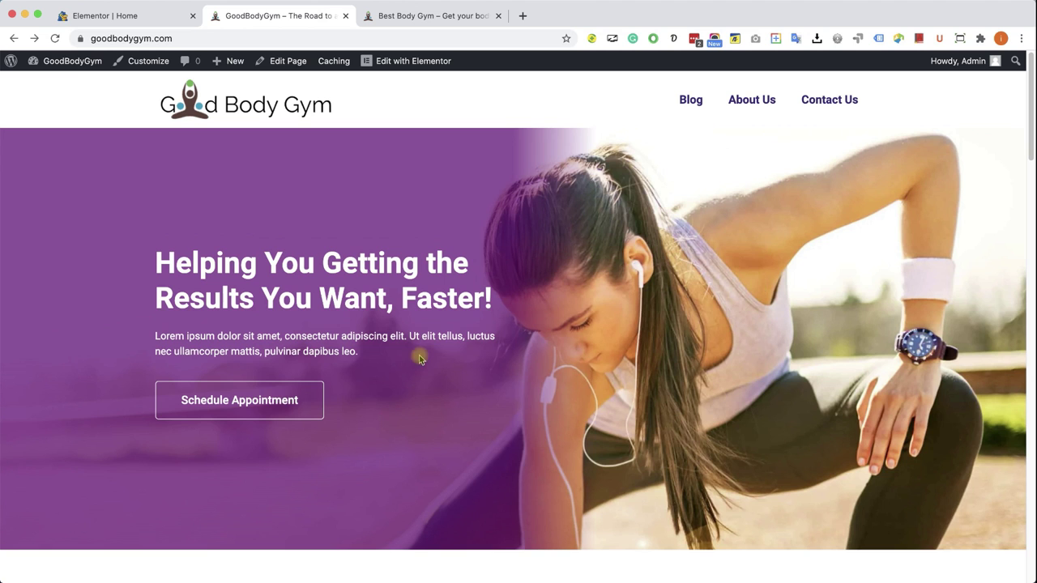
pyautogui.click(292, 397)
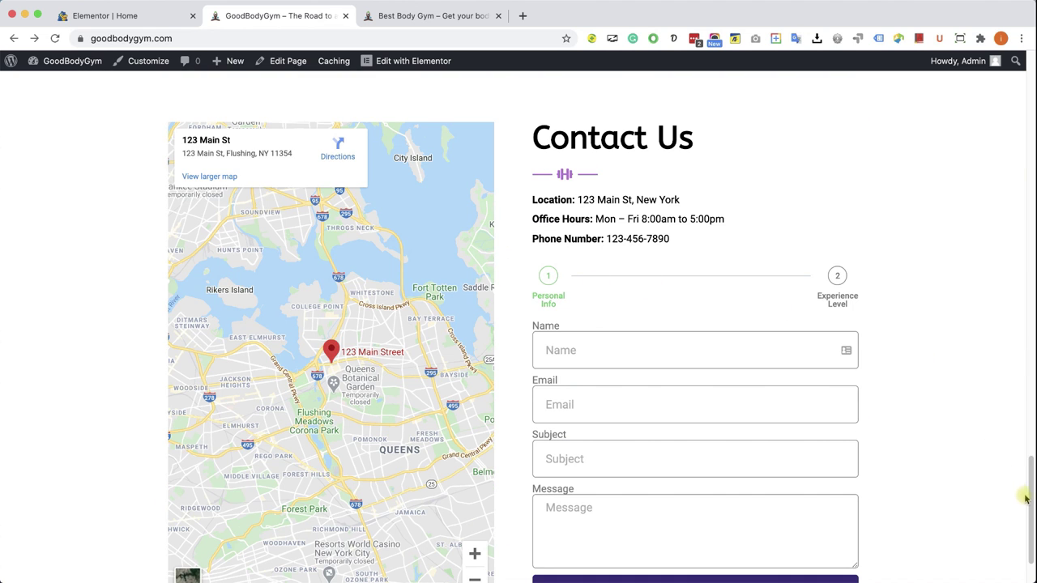
pyautogui.moveTo(1030, 447); pyautogui.dragTo(1030, 89)
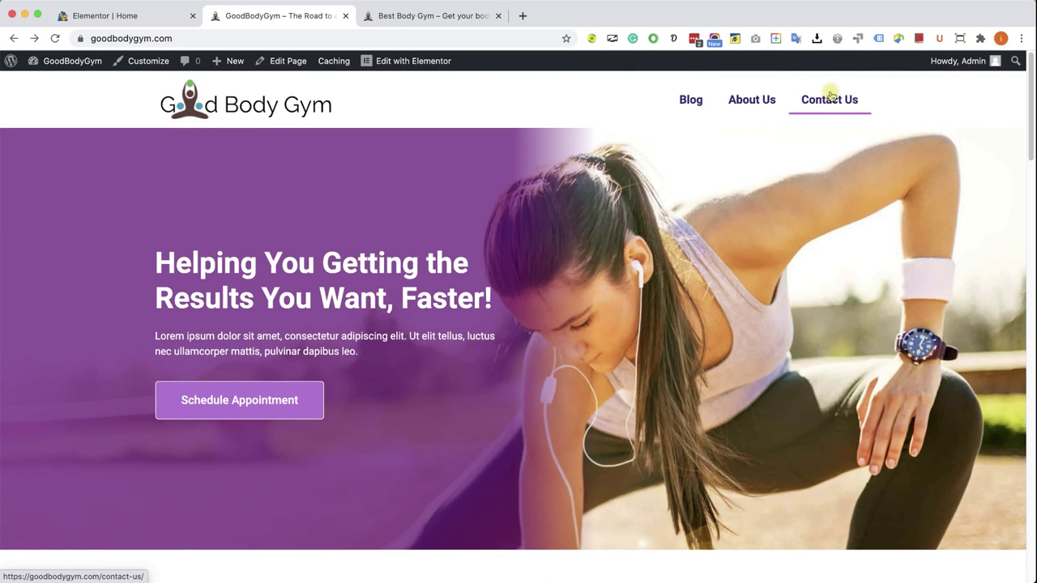
pyautogui.keyDown('super'); pyautogui.click(69, 81); pyautogui.keyUp('super')
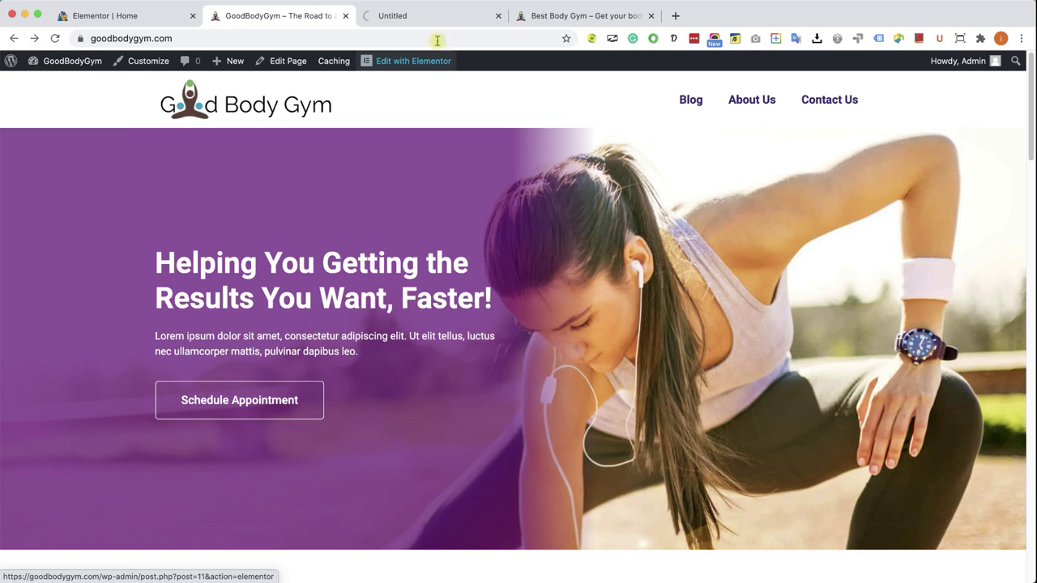
# Step: In Appearance > Menus, remove the Contact Us page item from the header menu
pyautogui.moveTo(442, 15); pyautogui.dragTo(319, 19)
pyautogui.moveTo(98, 310)
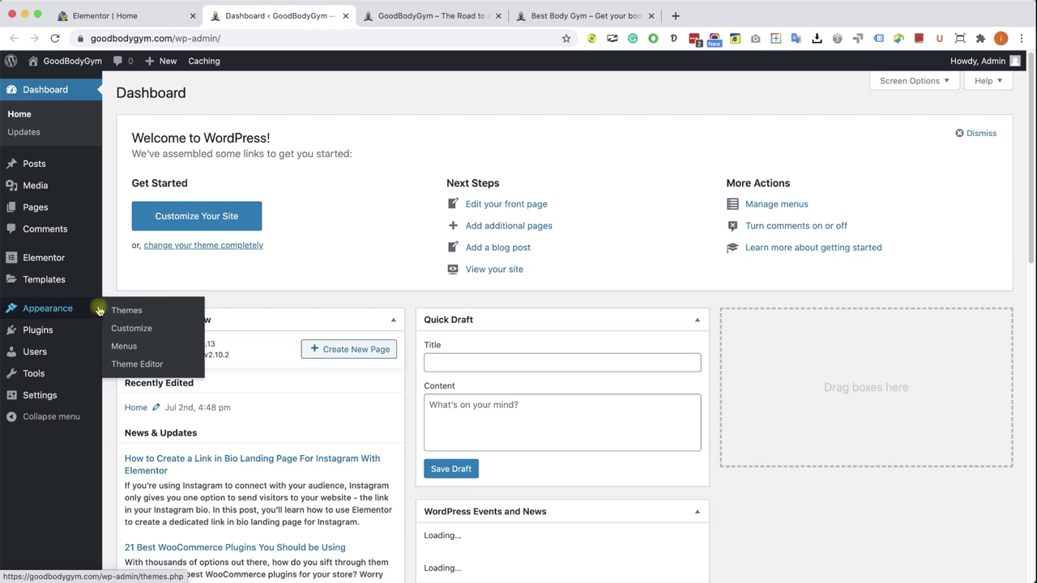
pyautogui.click(139, 348)
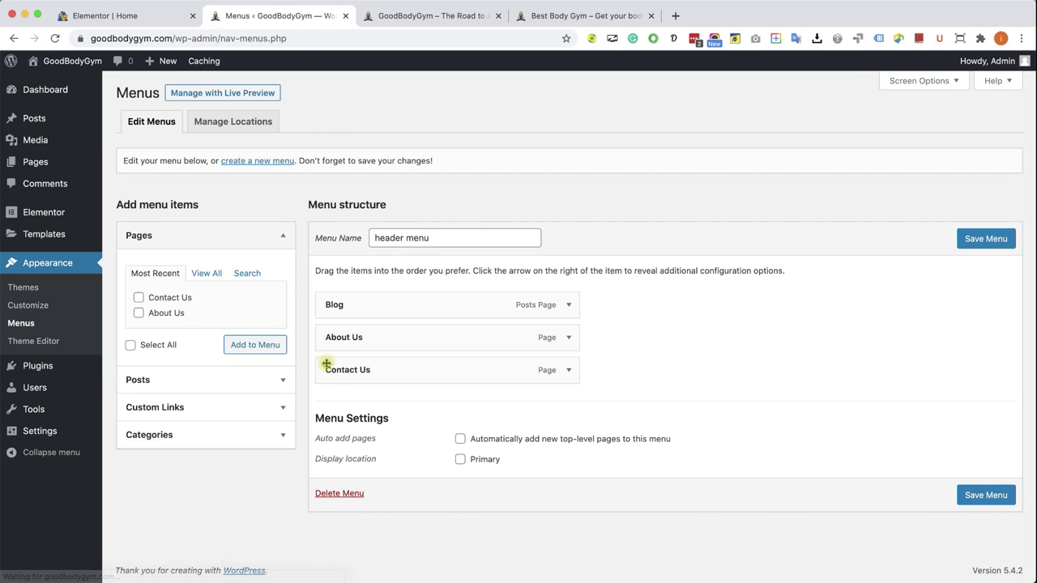
pyautogui.click(568, 370)
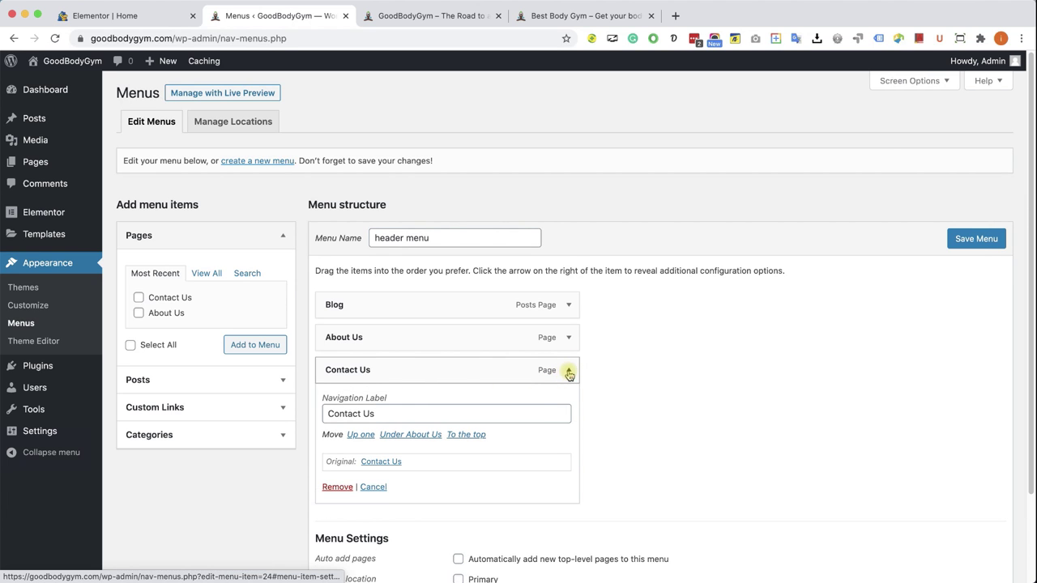
pyautogui.click(337, 489)
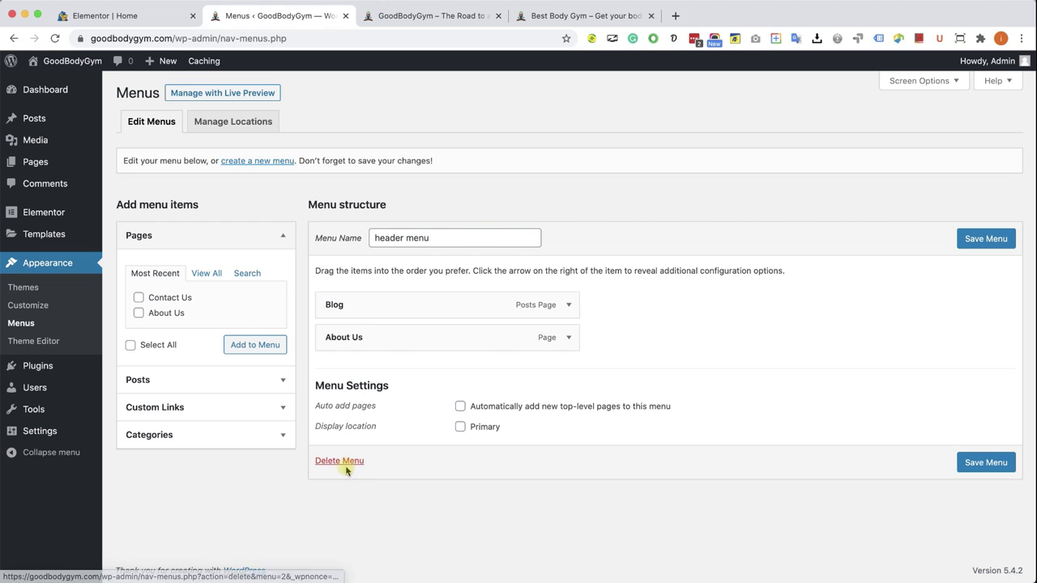
pyautogui.click(255, 407)
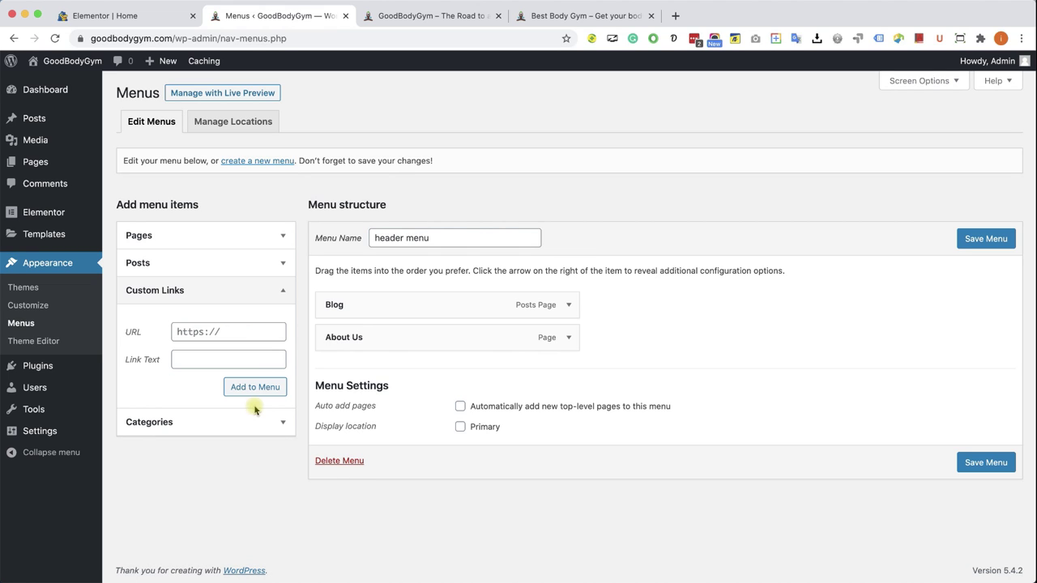
pyautogui.click(244, 332)
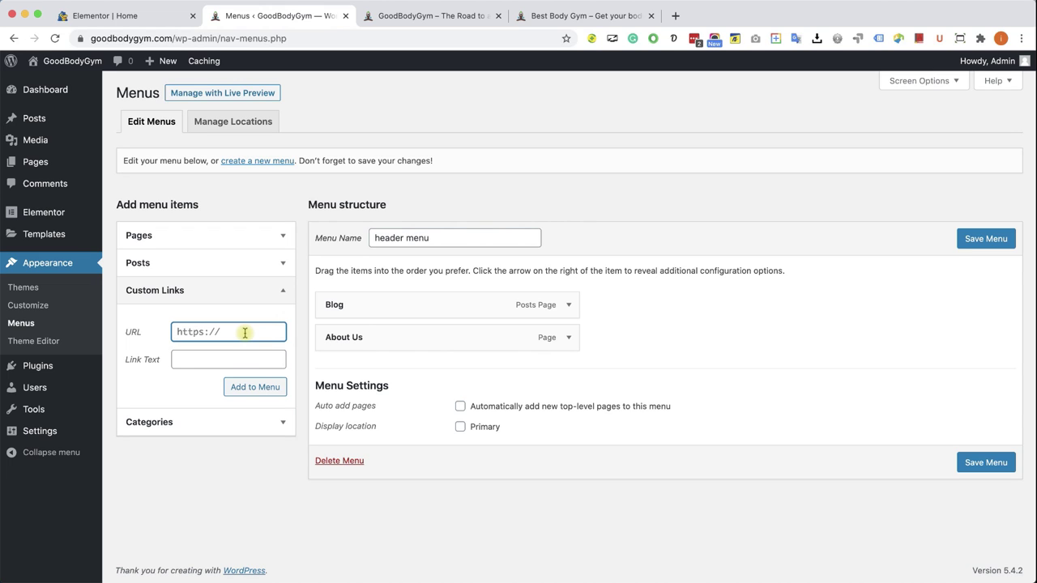
pyautogui.click(181, 37)
pyautogui.click(185, 38)
pyautogui.moveTo(203, 38); pyautogui.dragTo(72, 38)
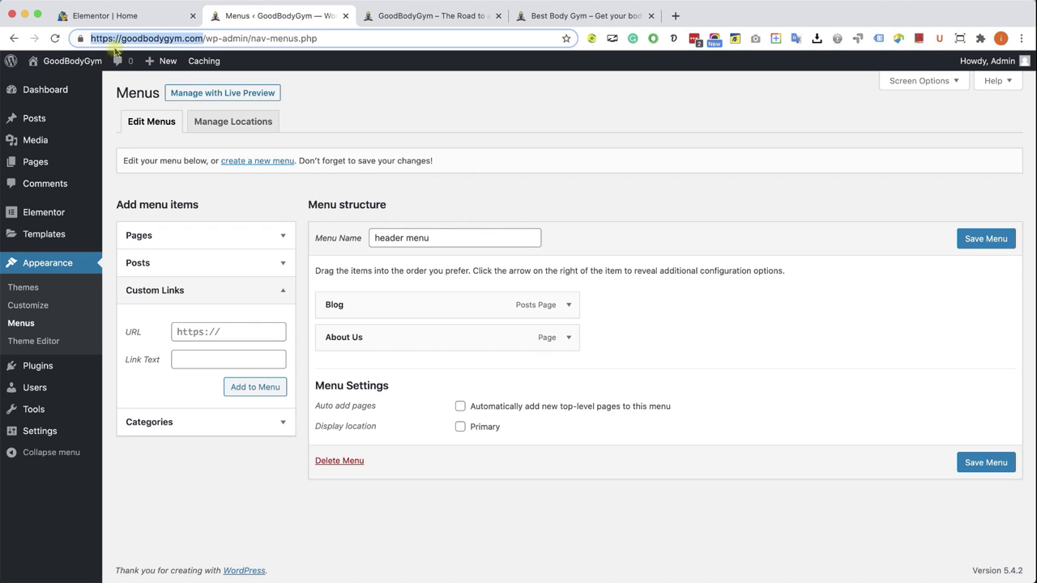
pyautogui.click(209, 332)
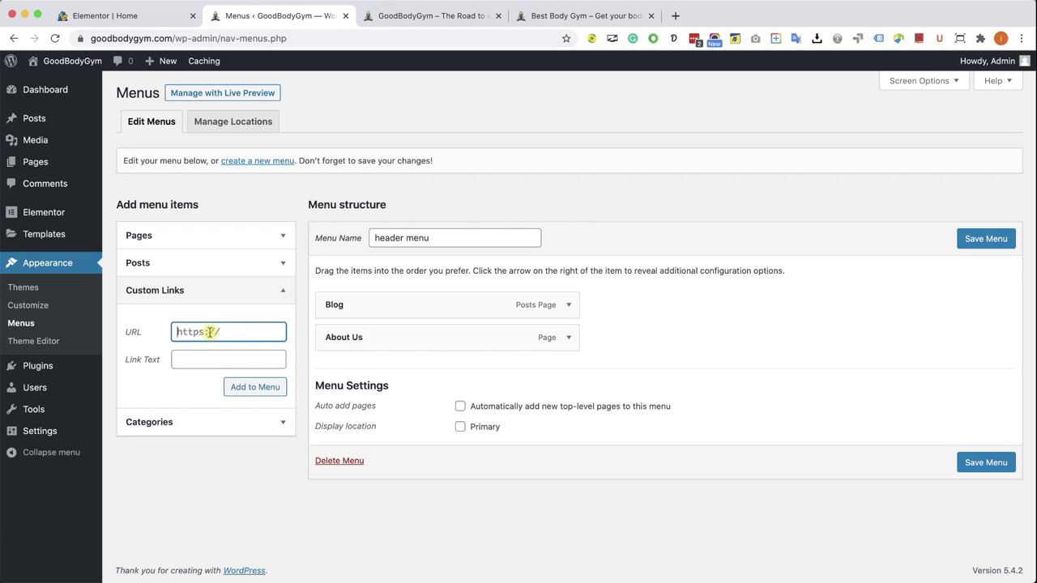
pyautogui.press('super+v')
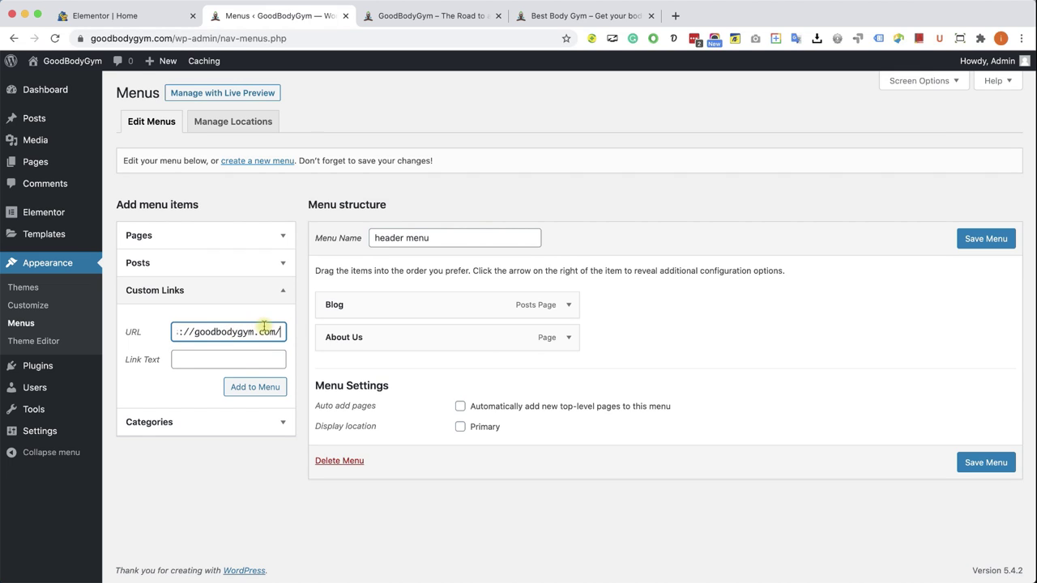
pyautogui.write('#')
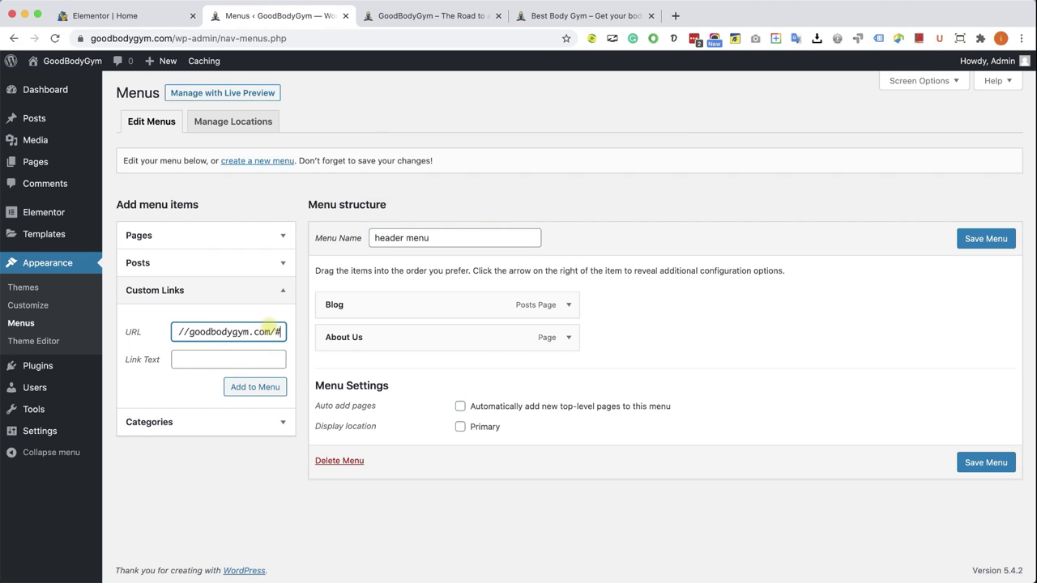
pyautogui.write('contact')
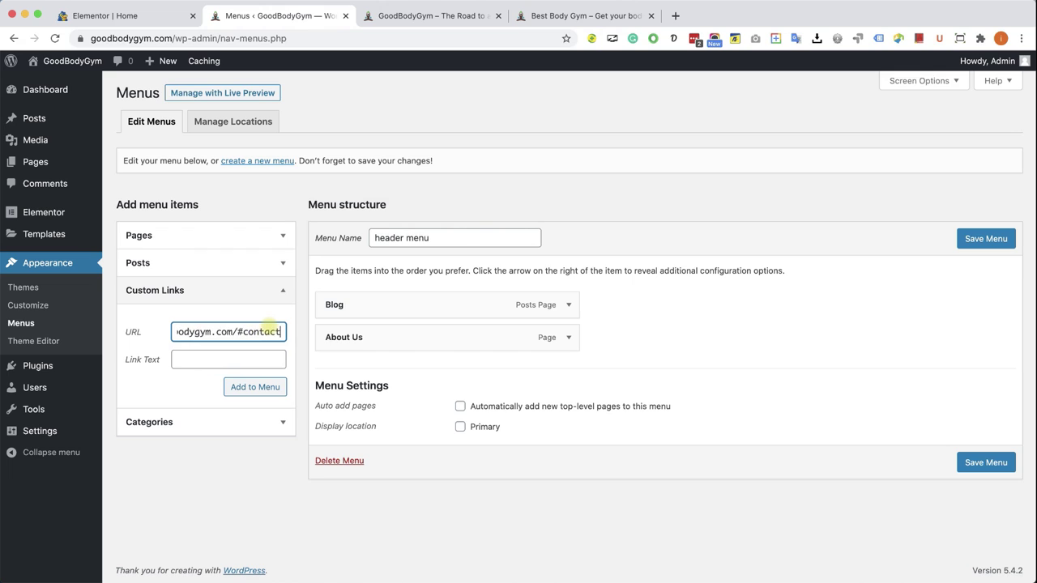
pyautogui.write('-us')
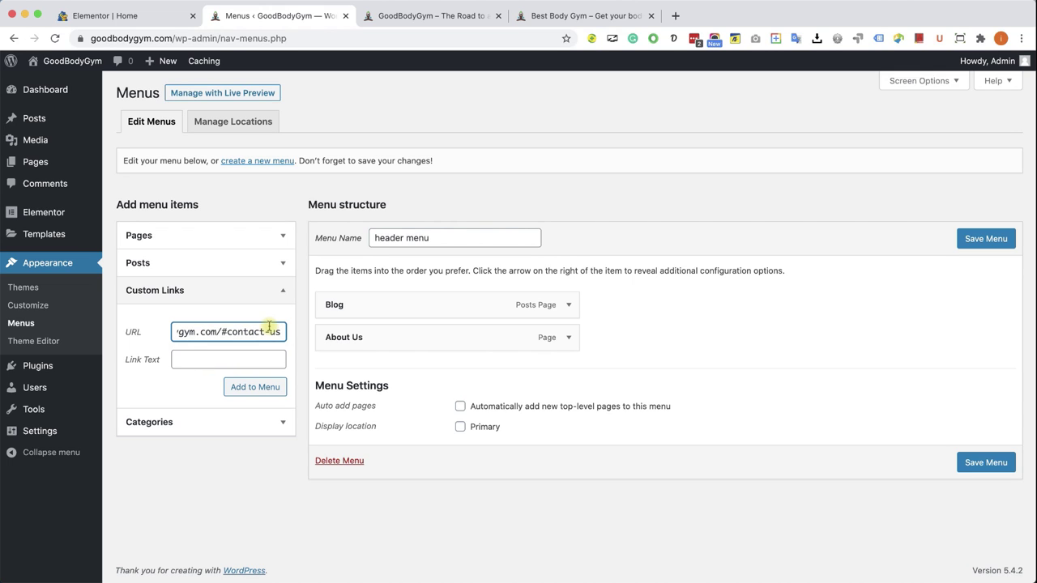
pyautogui.click(267, 357)
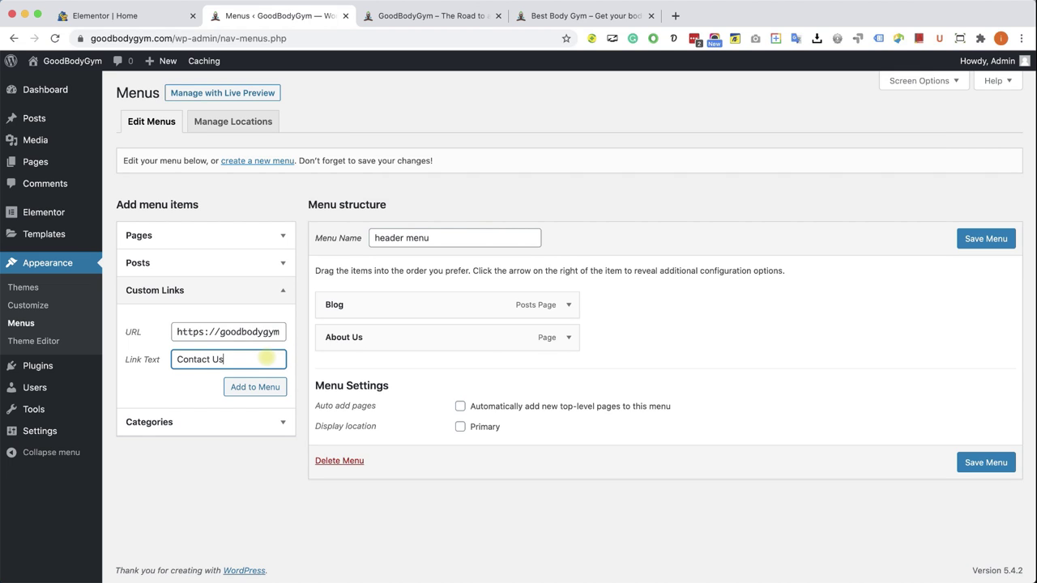
pyautogui.click(265, 388)
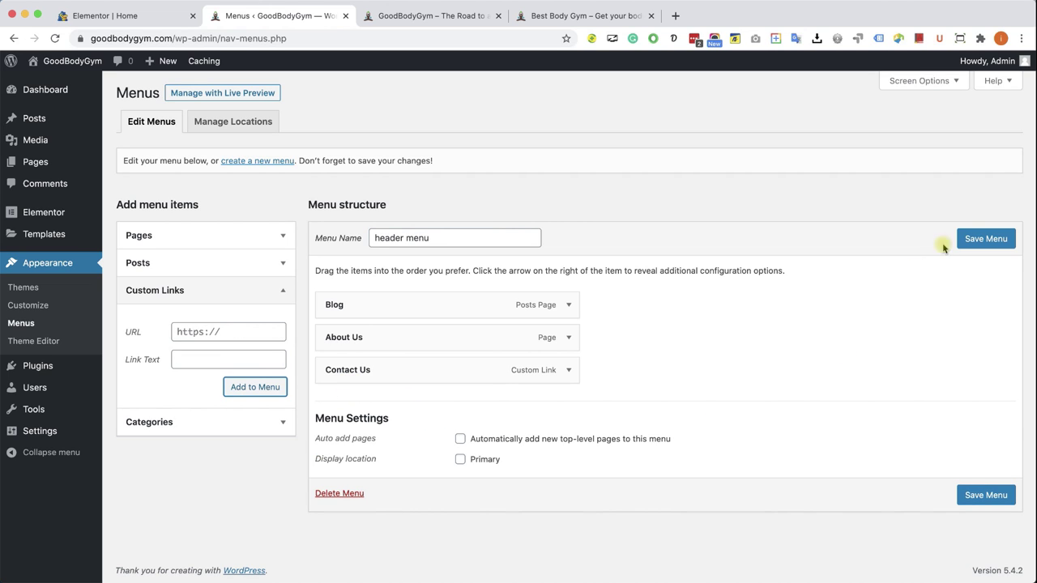
# Step: Save the header menu and reload the live site
pyautogui.click(979, 241)
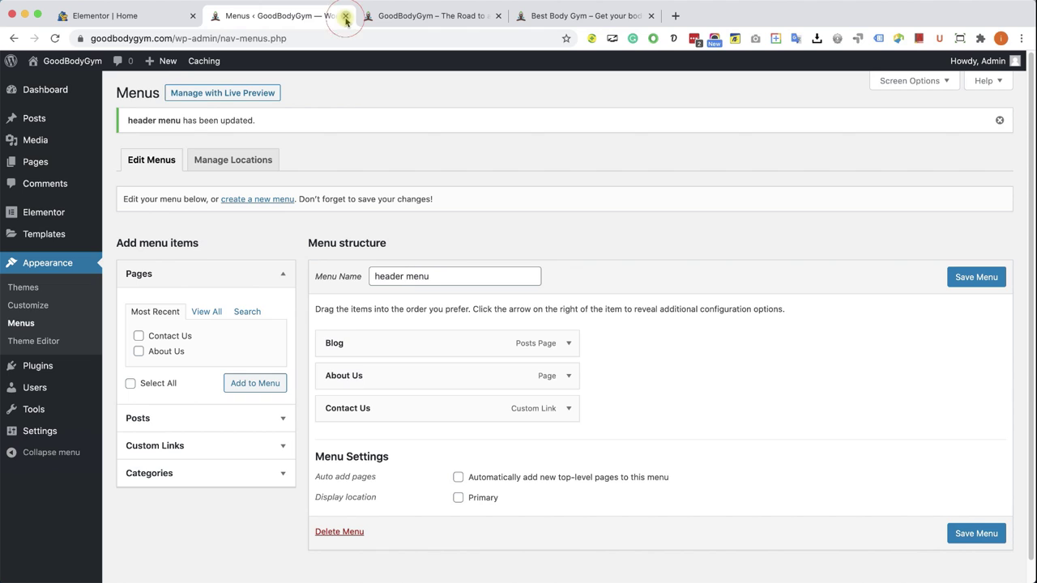
pyautogui.click(346, 16)
pyautogui.click(54, 38)
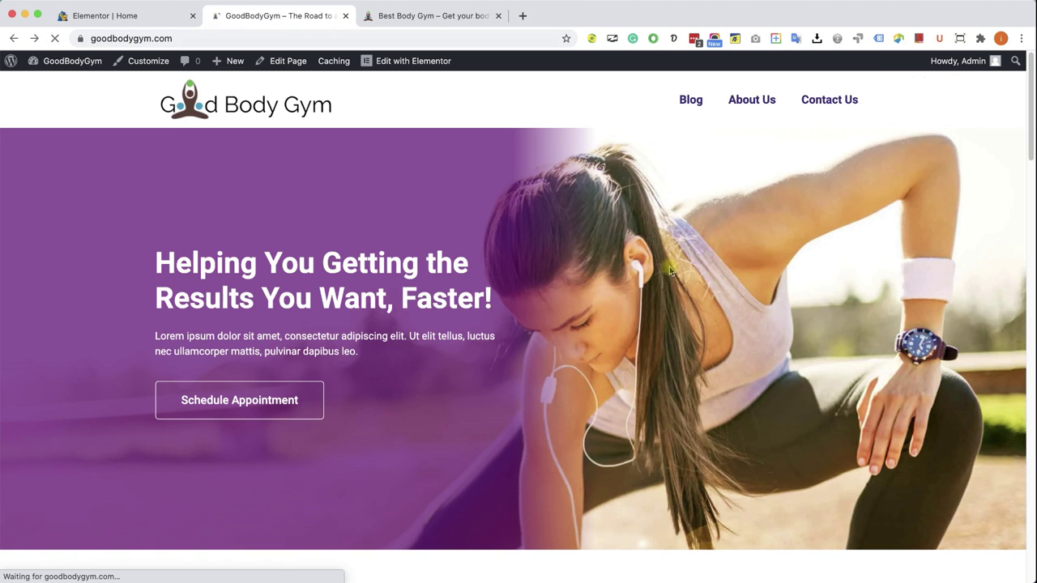
# Step: Test the menu's Contact Us link from Home and About Us, then return to the Elementor editor
pyautogui.click(827, 100)
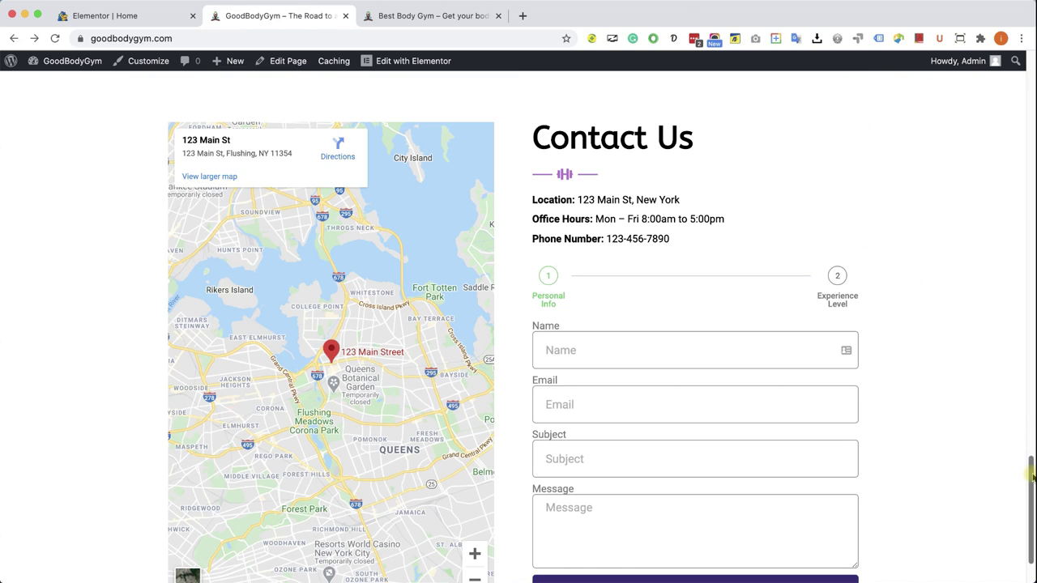
pyautogui.moveTo(1025, 464); pyautogui.dragTo(1011, 221)
pyautogui.scroll(15, 1010, 221)
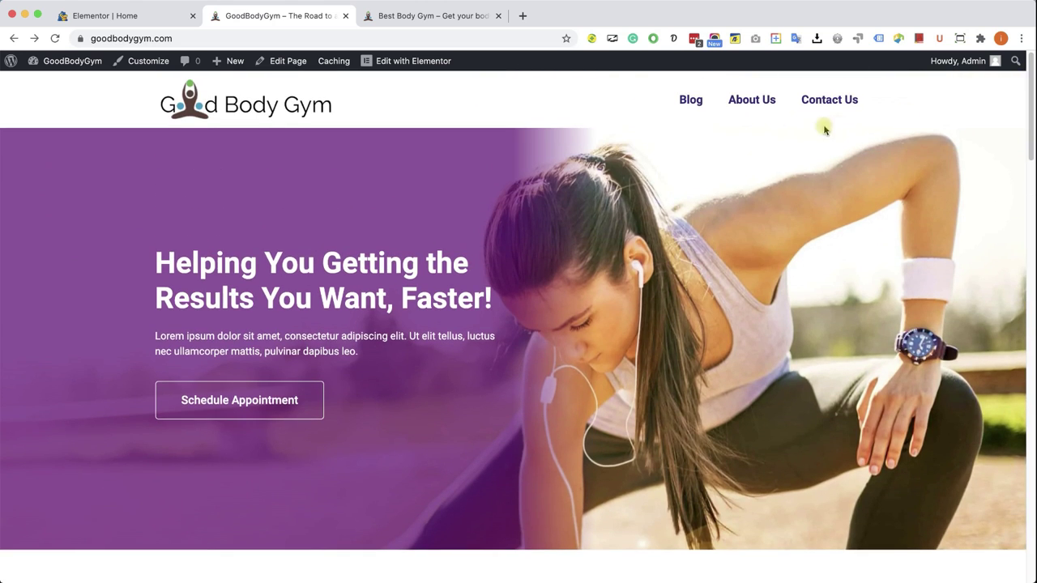
pyautogui.click(748, 104)
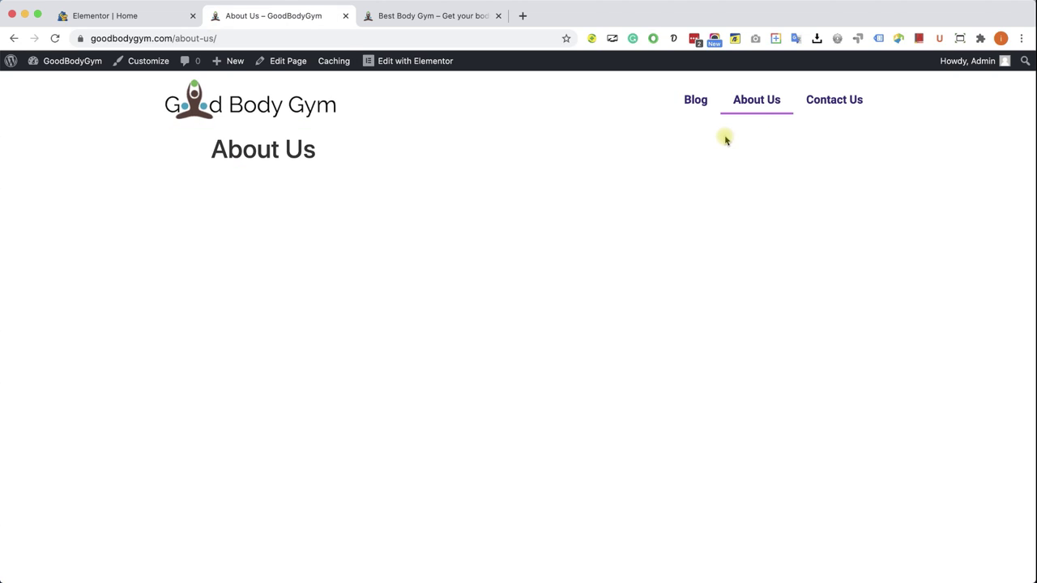
pyautogui.click(827, 102)
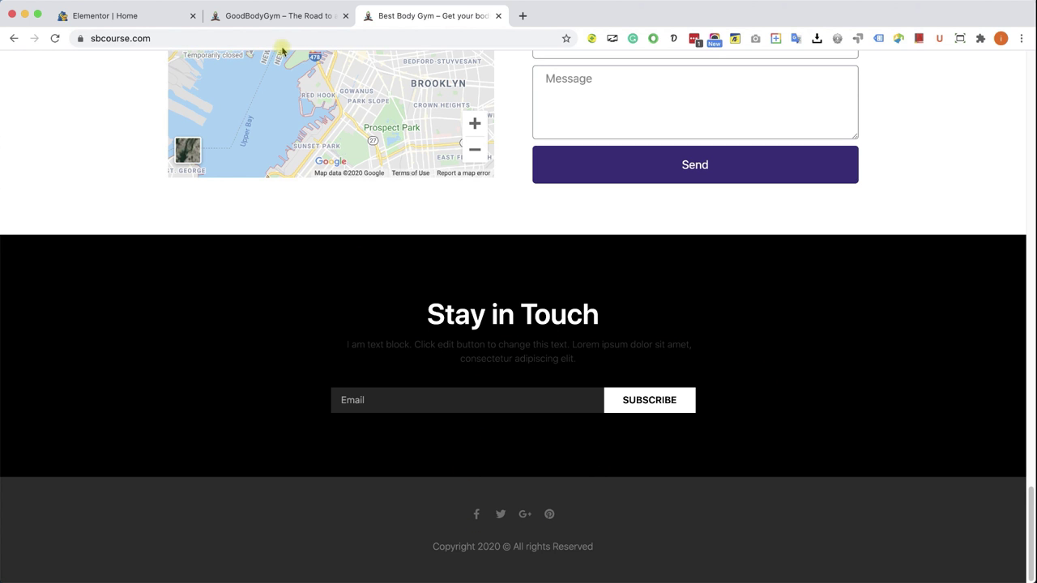
pyautogui.click(284, 18)
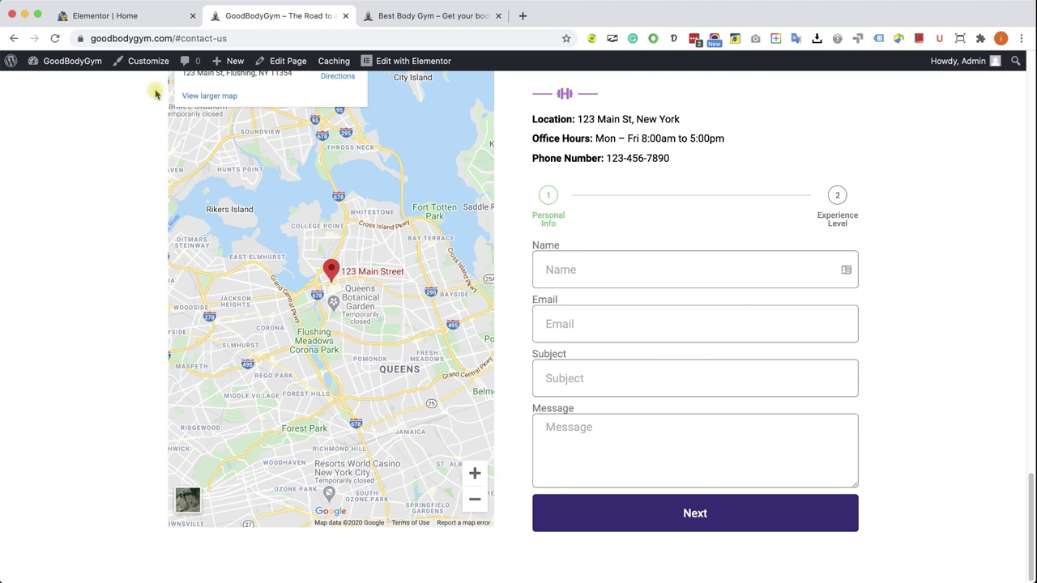
pyautogui.click(130, 18)
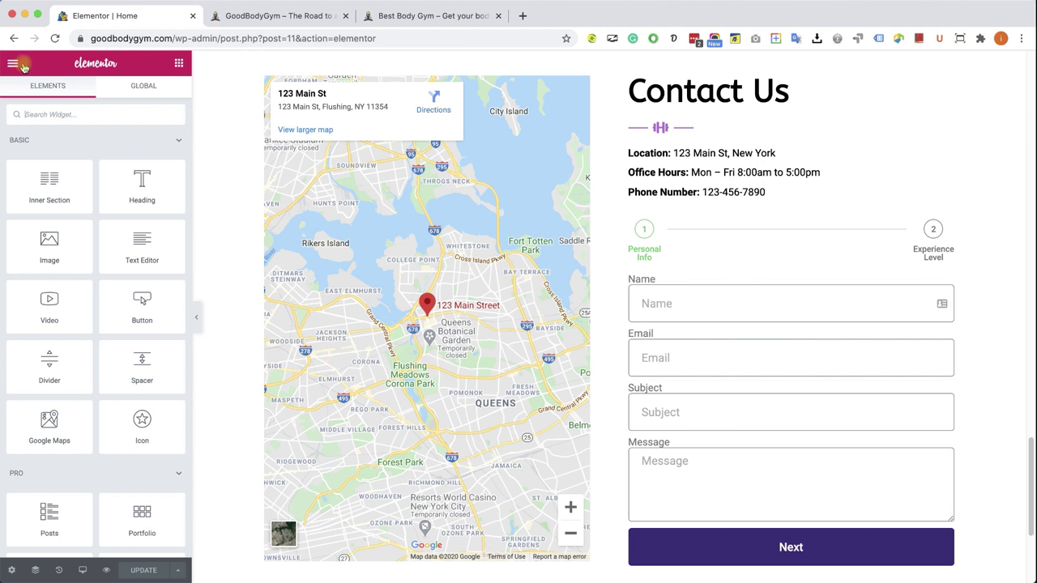
# Step: Exit to the dashboard and create a Footer-type template named 'Footer'
pyautogui.click(32, 64)
pyautogui.click(110, 425)
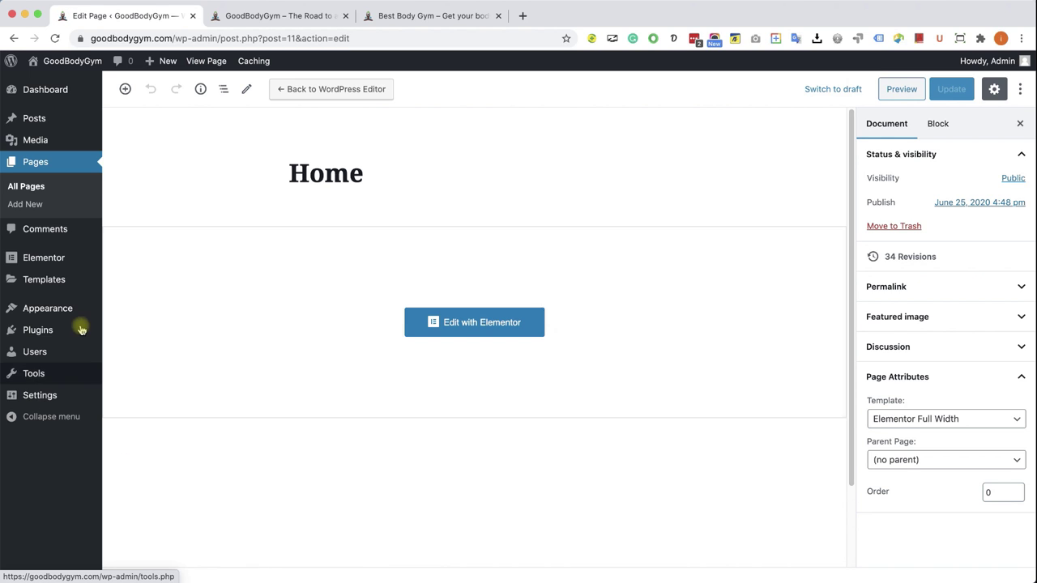
pyautogui.moveTo(46, 275)
pyautogui.click(155, 337)
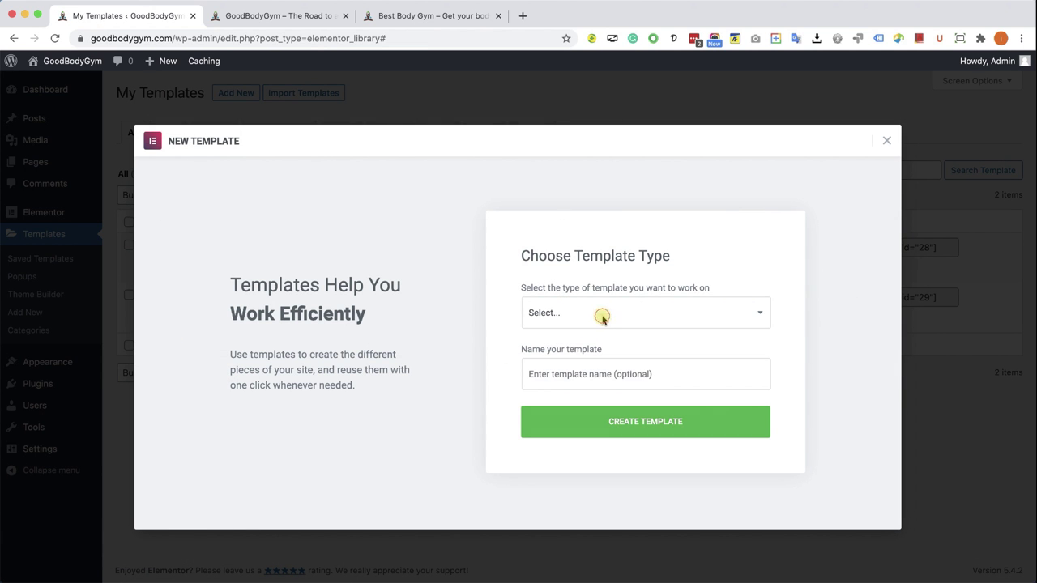
pyautogui.click(601, 316)
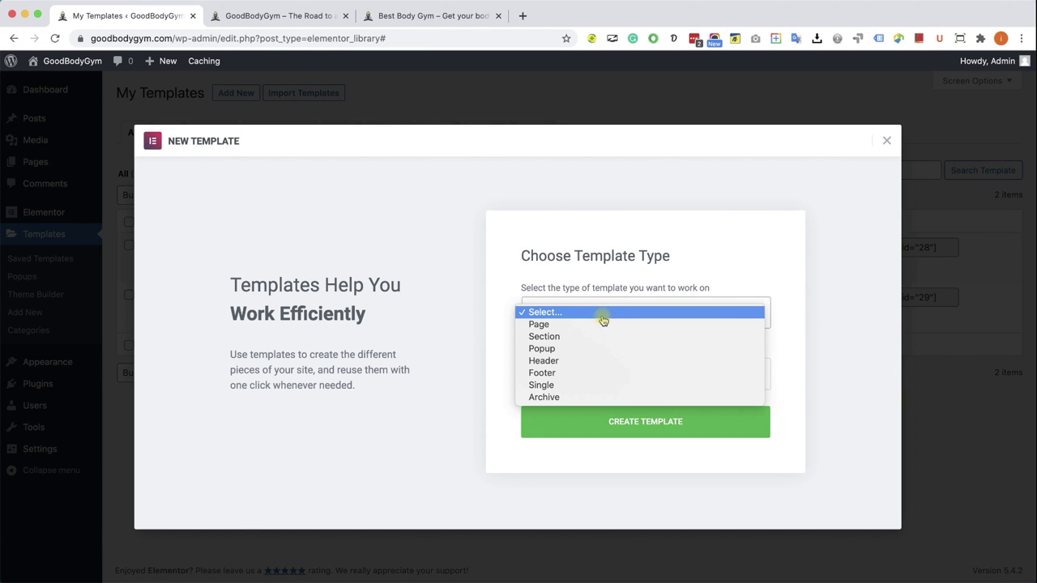
pyautogui.click(601, 373)
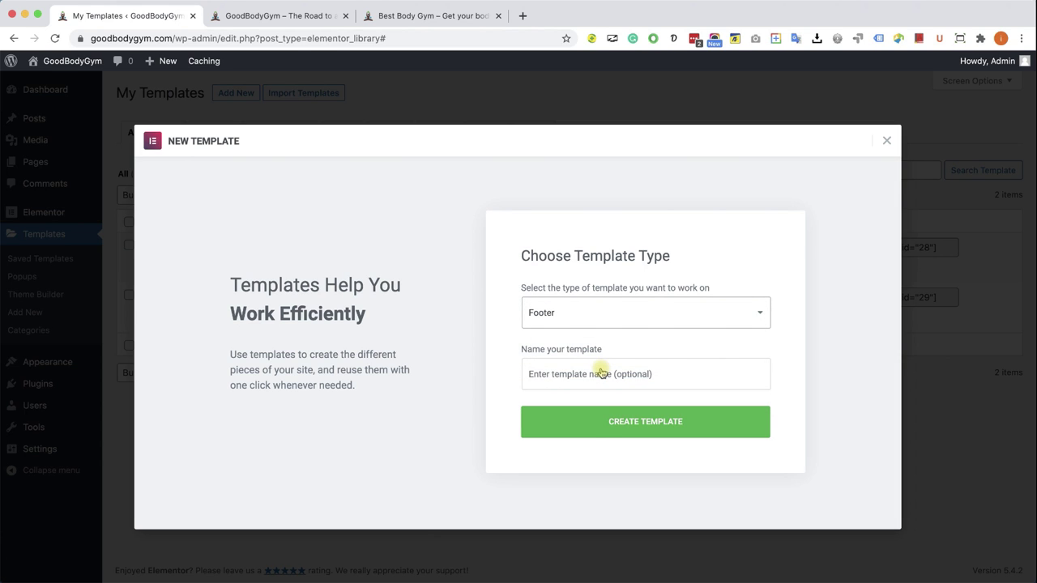
pyautogui.click(600, 372)
pyautogui.write('Foote')
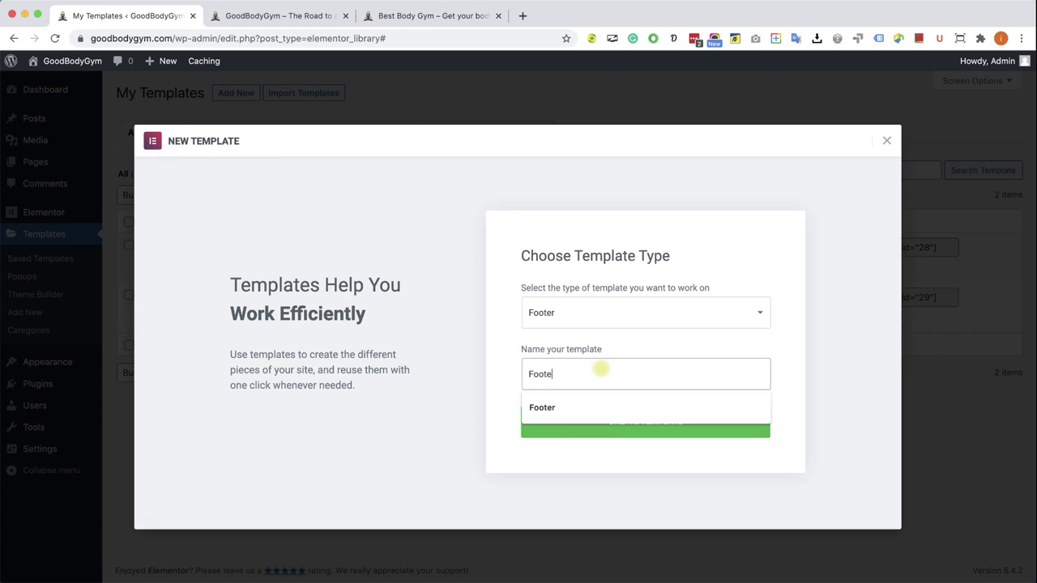
pyautogui.write('r')
pyautogui.click(620, 432)
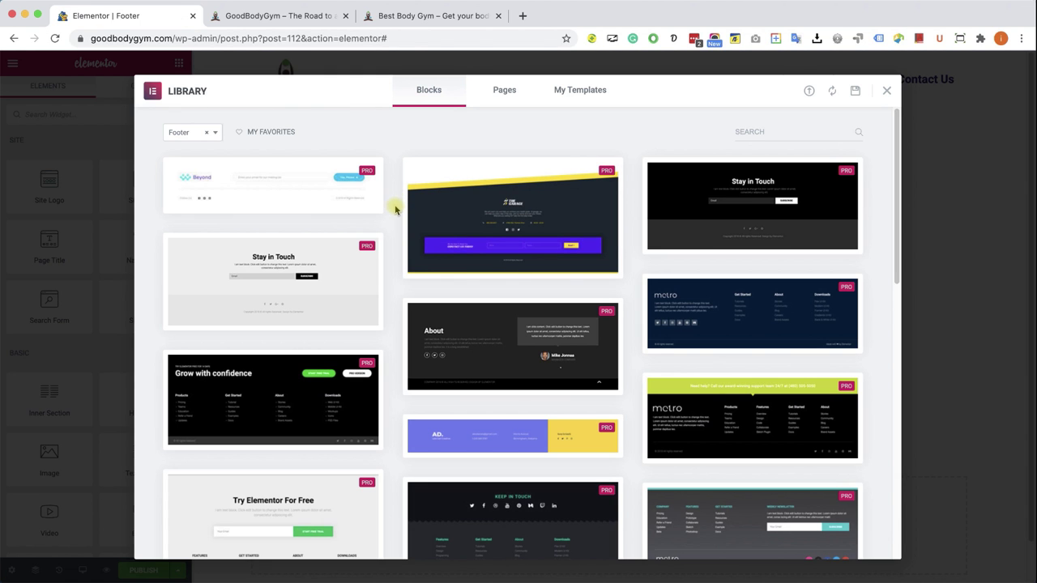
# Step: Insert the metro footer block from the library and delete its main columns section
pyautogui.scroll(-5, 396, 232)
pyautogui.scroll(-9, 549, 278)
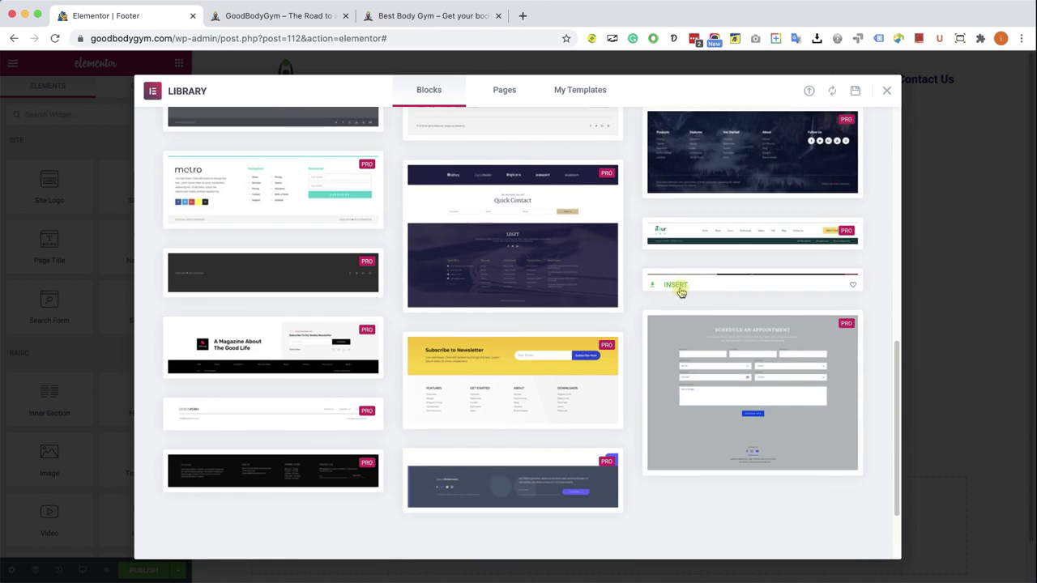
pyautogui.scroll(4, 665, 284)
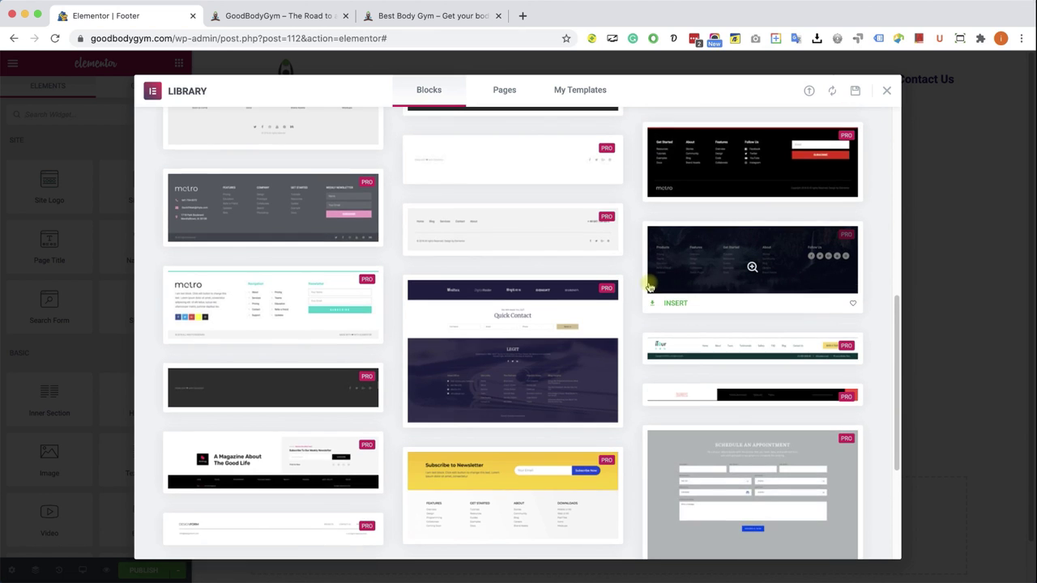
pyautogui.click(273, 219)
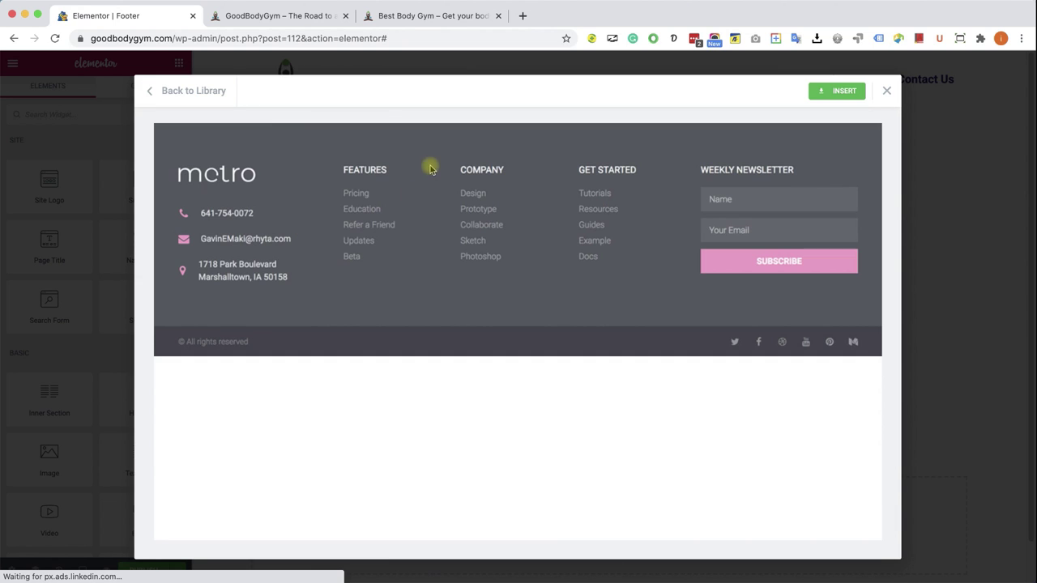
pyautogui.click(833, 94)
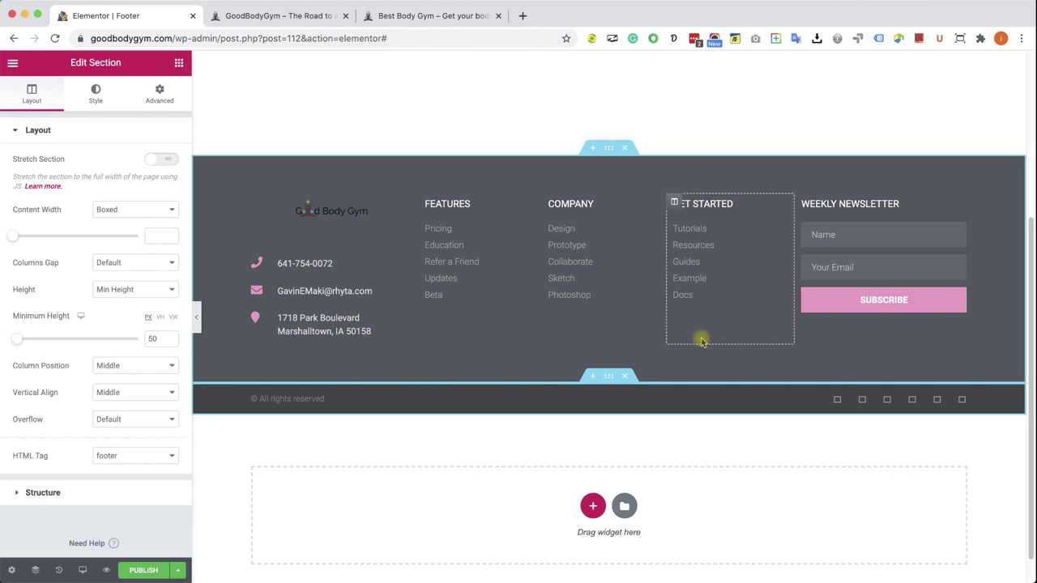
pyautogui.scroll(1, 580, 286)
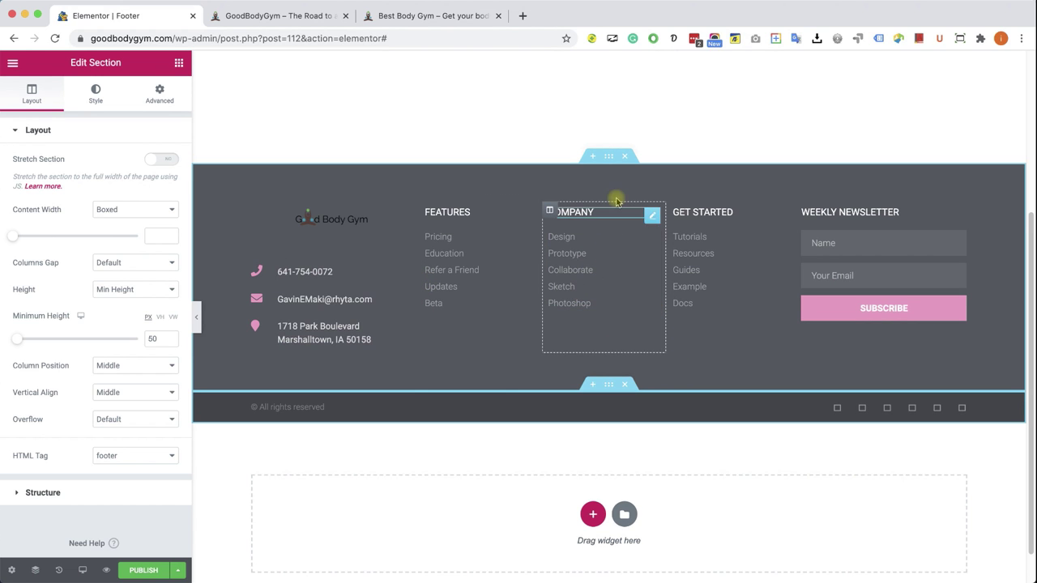
pyautogui.click(624, 156)
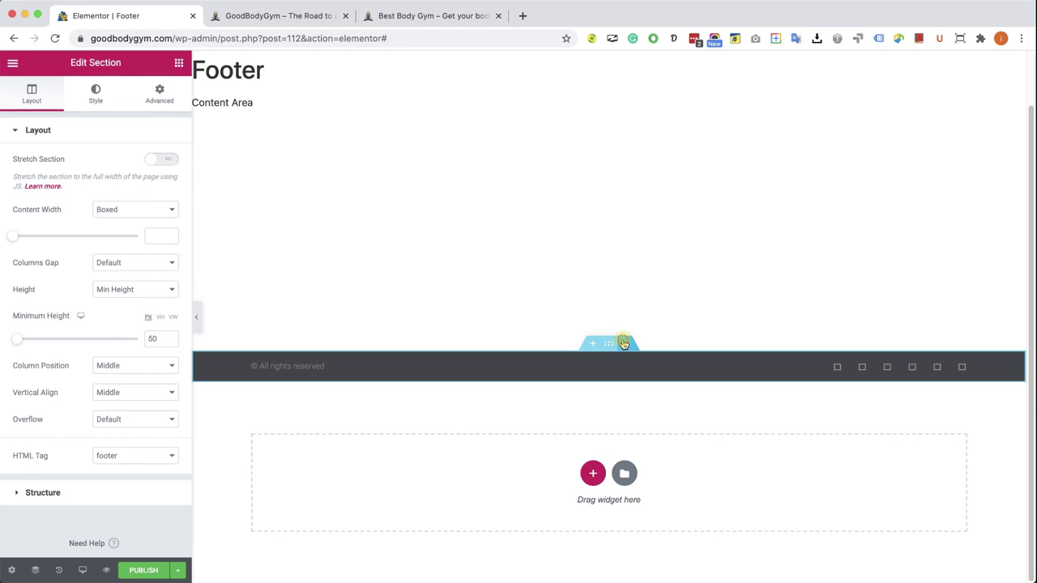
# Step: Delete the leftover copyright bar and insert the Stay in Touch footer block
pyautogui.click(623, 344)
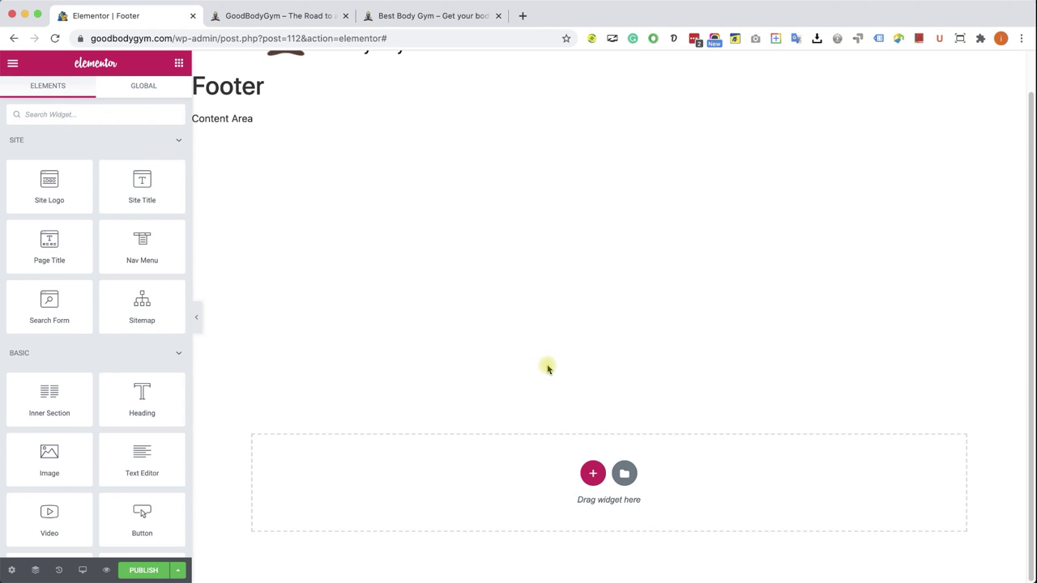
pyautogui.click(631, 475)
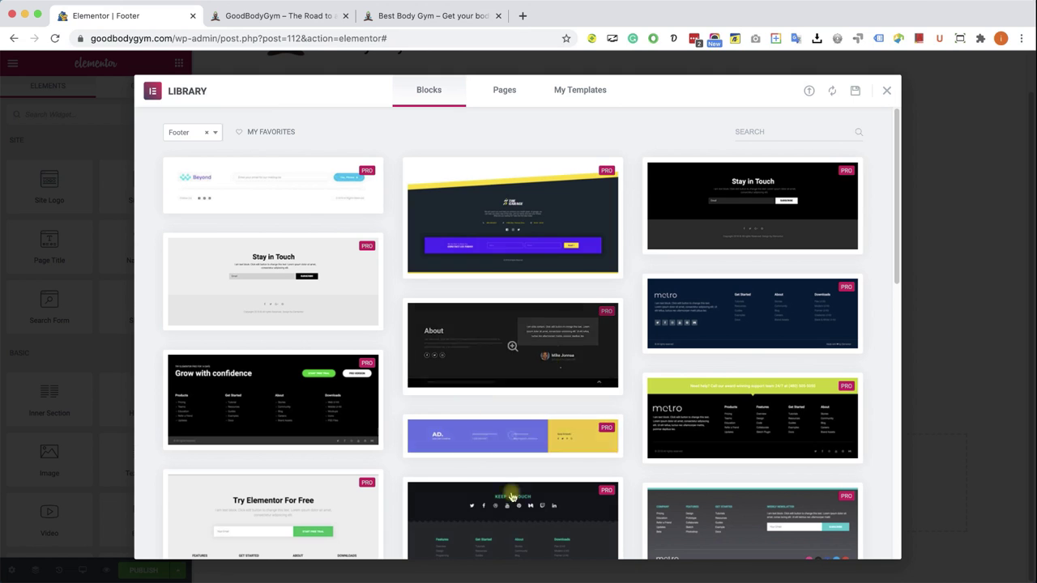
pyautogui.moveTo(746, 204)
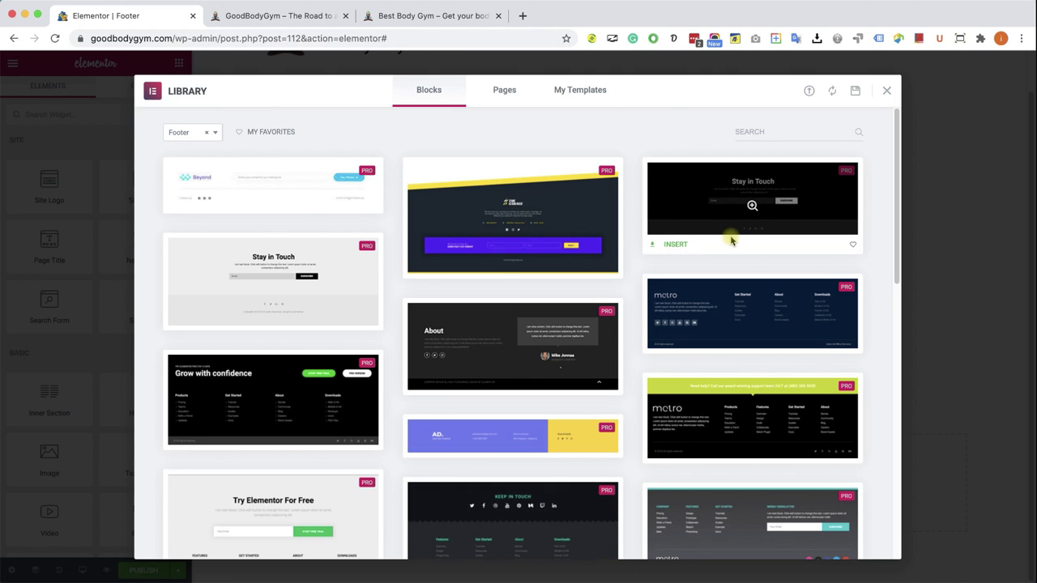
pyautogui.click(673, 245)
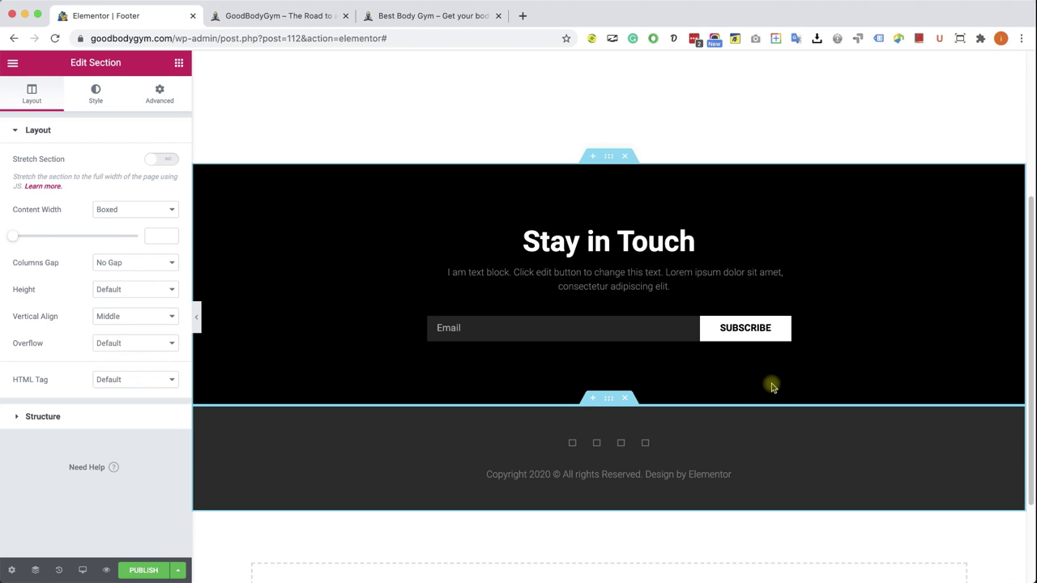
# Step: Select the footer's social icons widget and expand then collapse its Facebook item
pyautogui.click(677, 447)
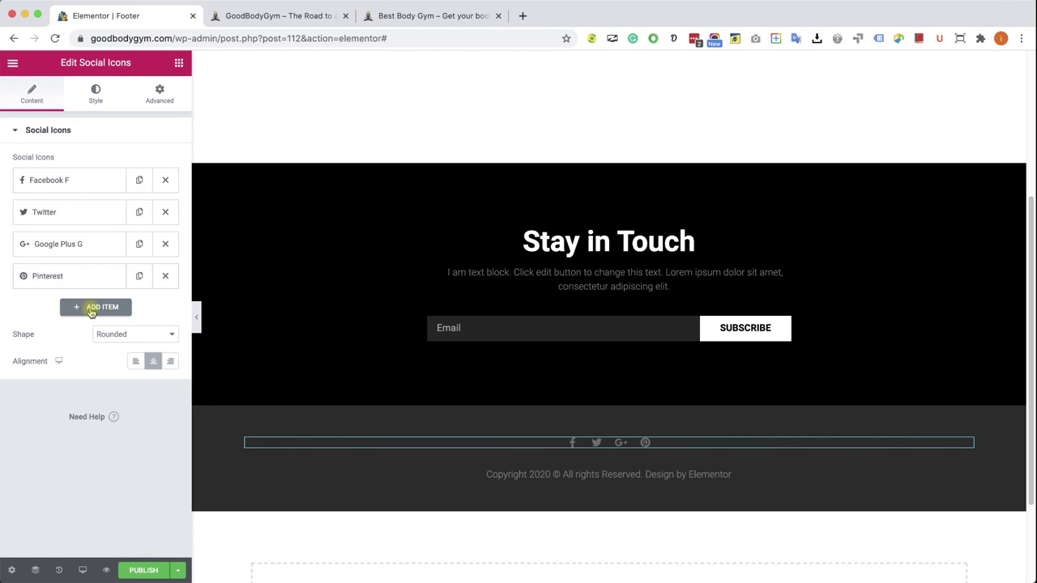
pyautogui.click(69, 181)
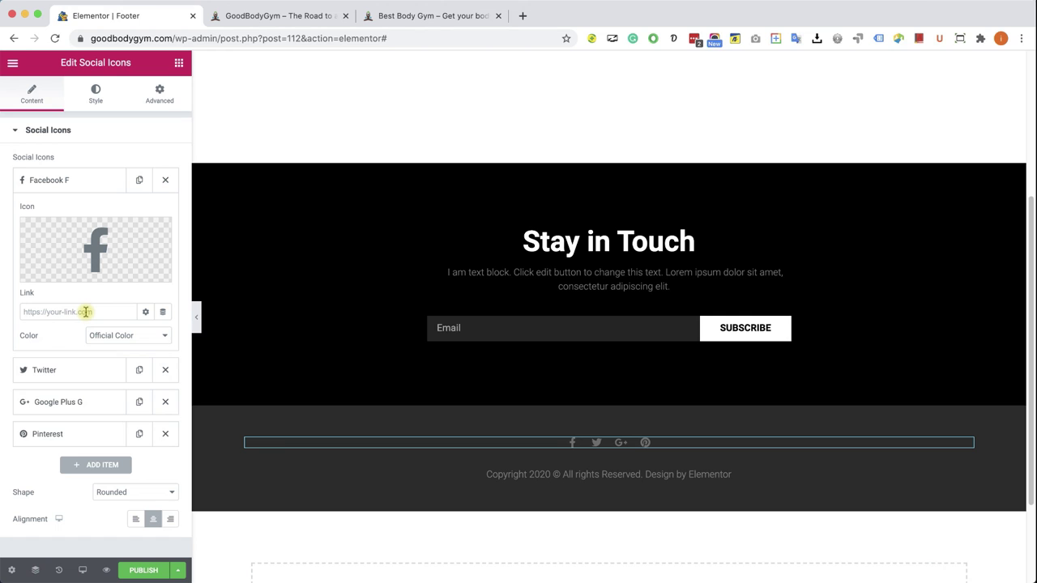
pyautogui.click(91, 182)
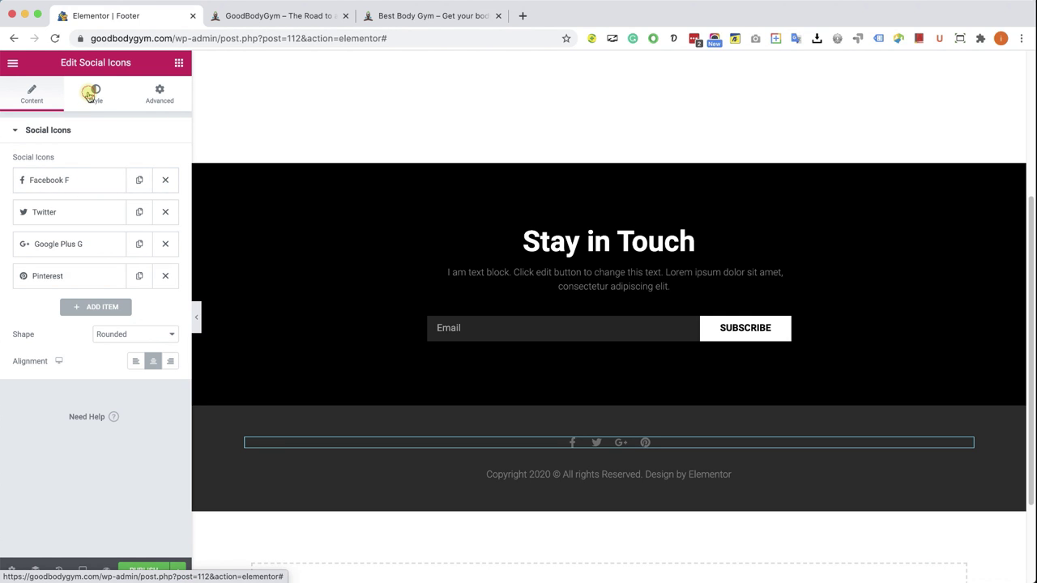
# Step: Set the social icons' hover secondary colour to purple #B971D7, then select the Subscribe form
pyautogui.click(89, 96)
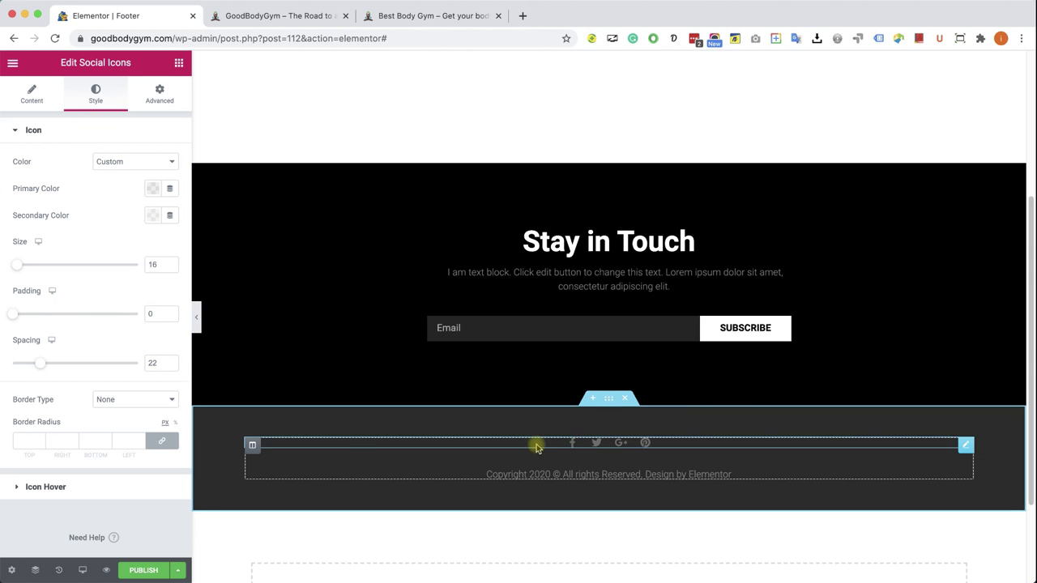
pyautogui.click(119, 487)
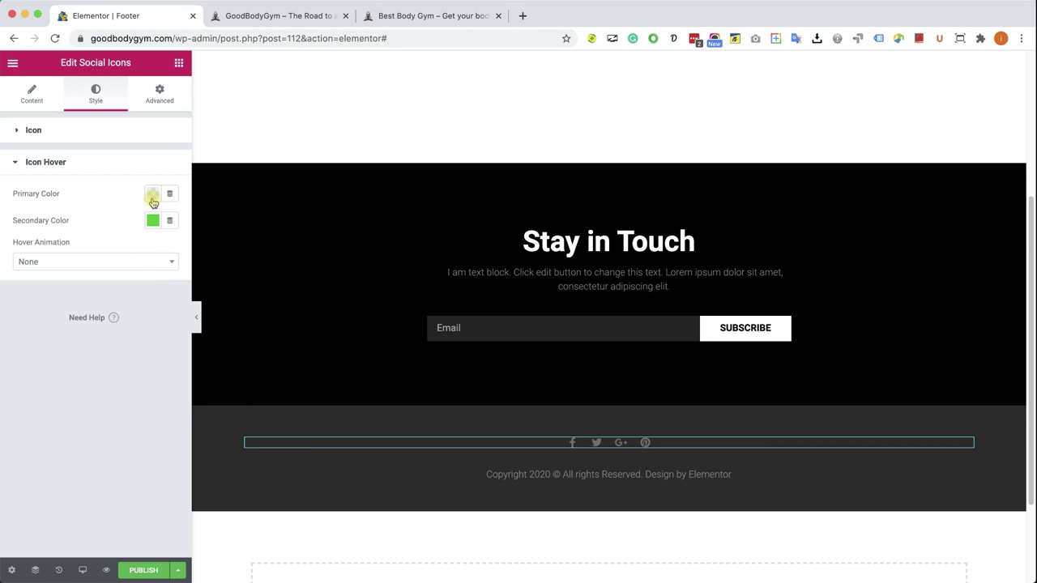
pyautogui.click(151, 221)
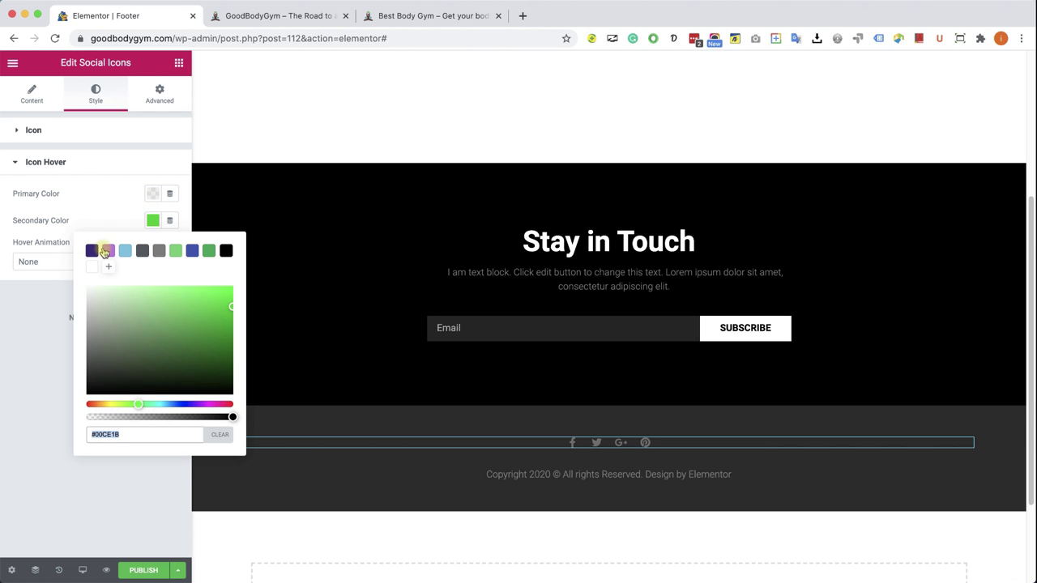
pyautogui.click(109, 250)
pyautogui.click(55, 315)
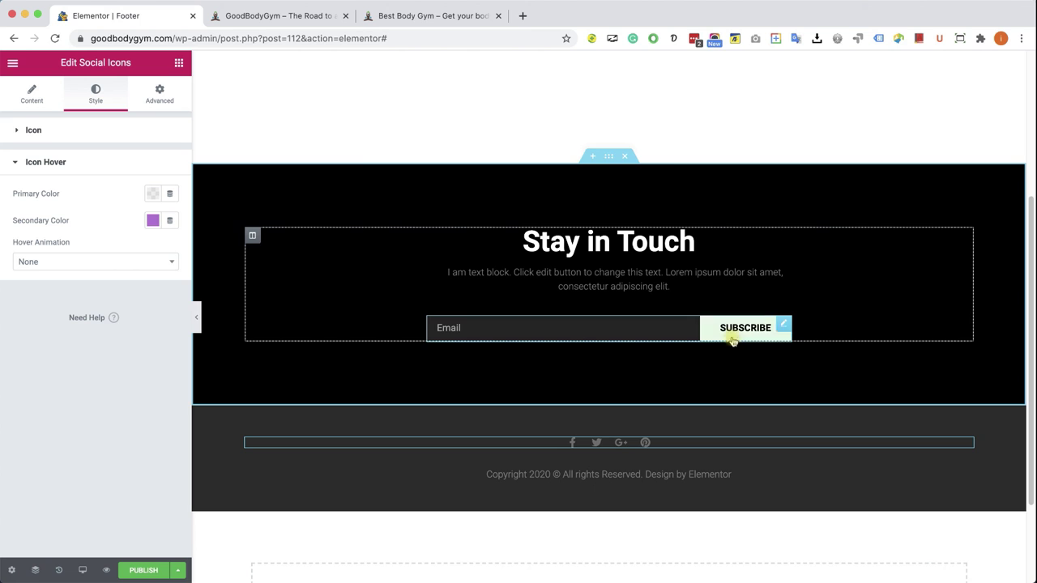
pyautogui.click(785, 324)
# Step: Give the Subscribe button a purple hover background and white hover text
pyautogui.click(111, 97)
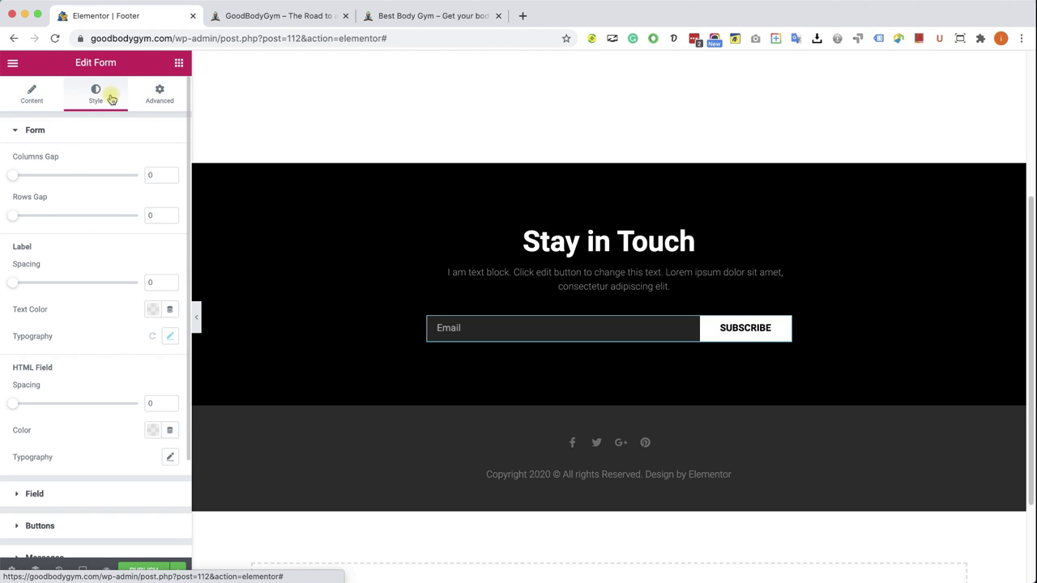
pyautogui.click(58, 129)
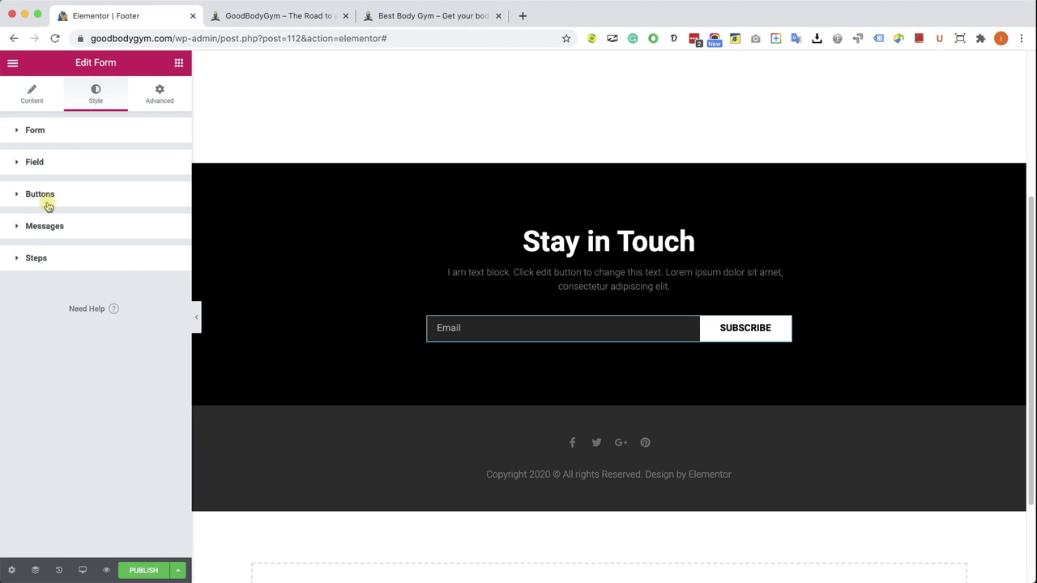
pyautogui.click(48, 202)
pyautogui.click(147, 280)
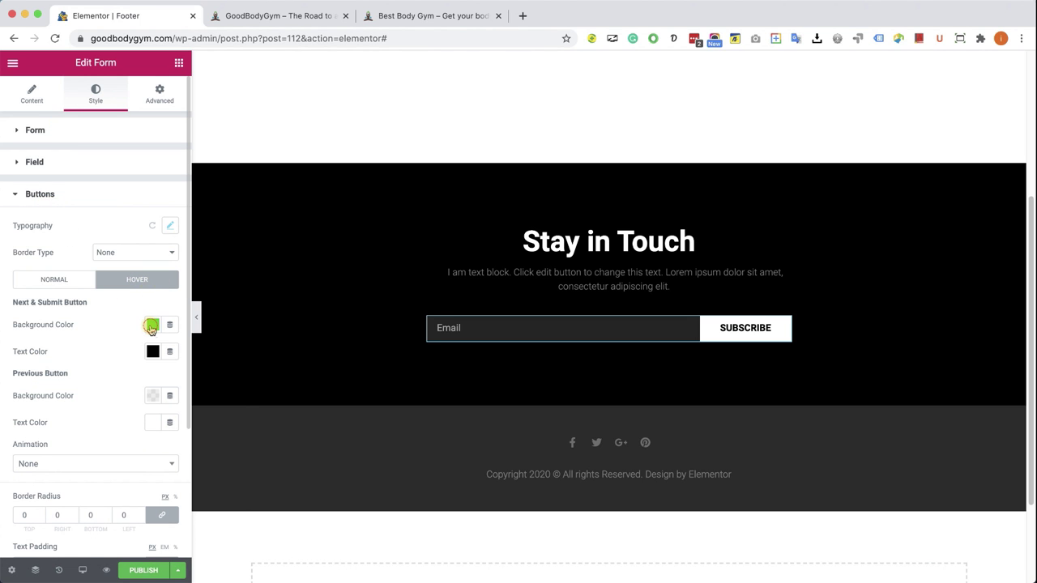
pyautogui.click(151, 326)
pyautogui.click(108, 355)
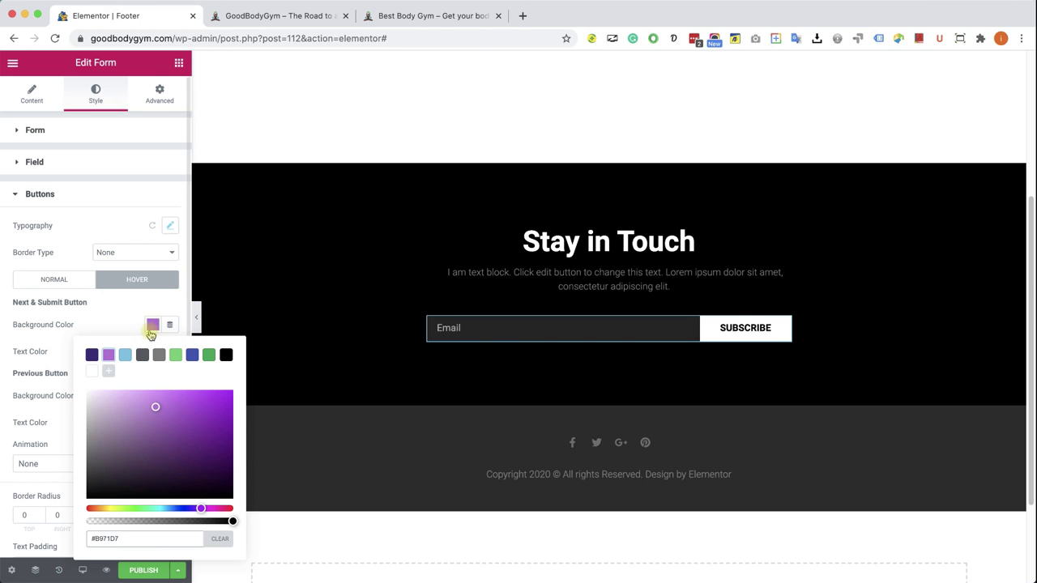
pyautogui.click(152, 325)
pyautogui.click(153, 352)
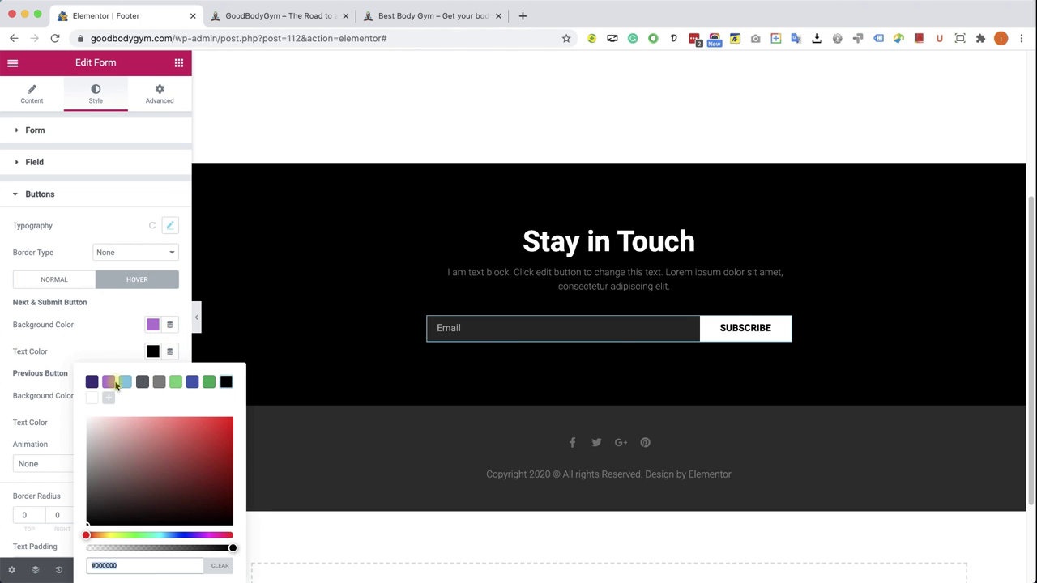
pyautogui.click(92, 398)
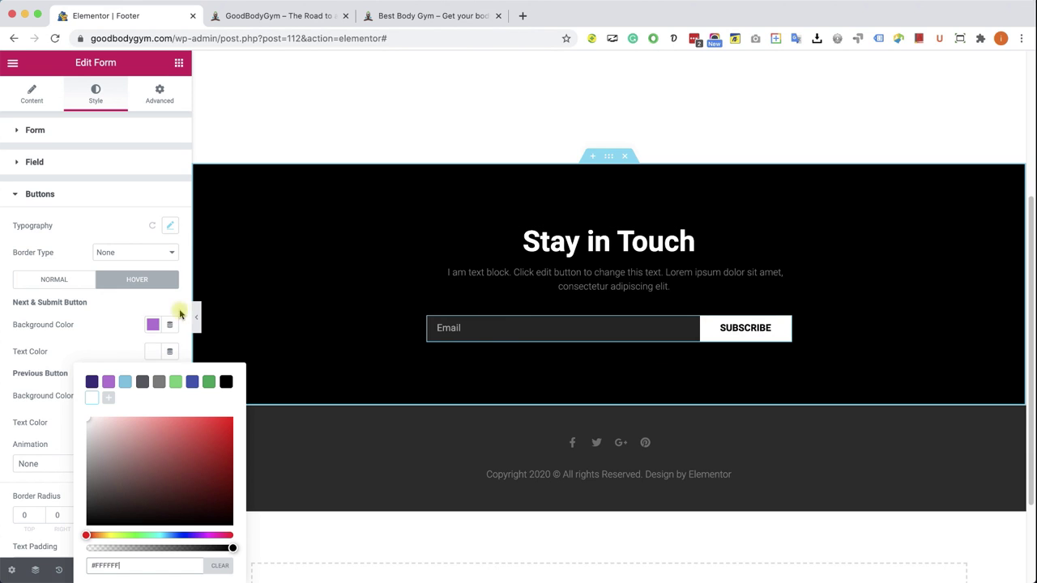
pyautogui.click(130, 322)
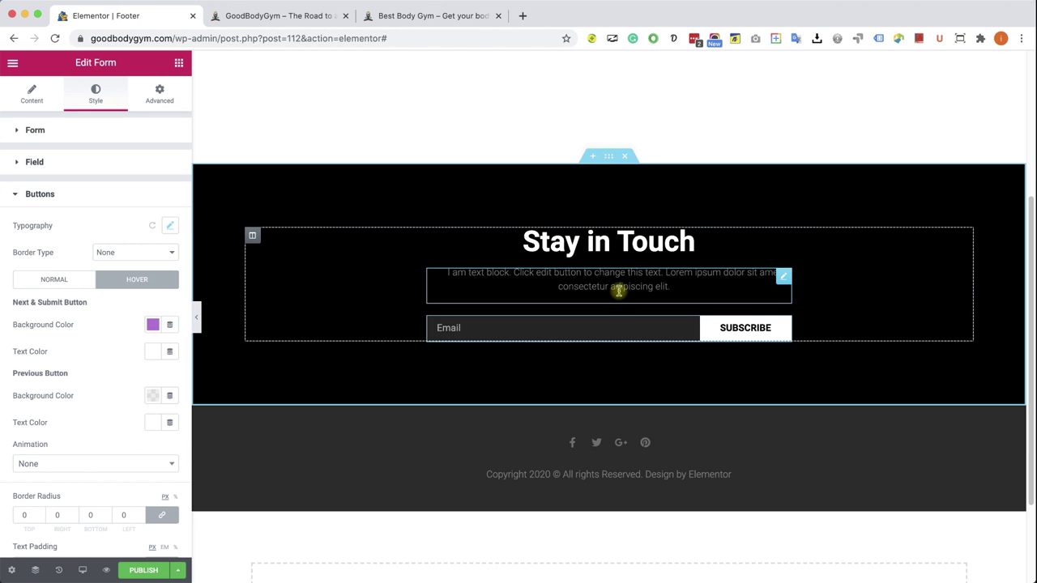
pyautogui.moveTo(783, 280); pyautogui.dragTo(591, 310)
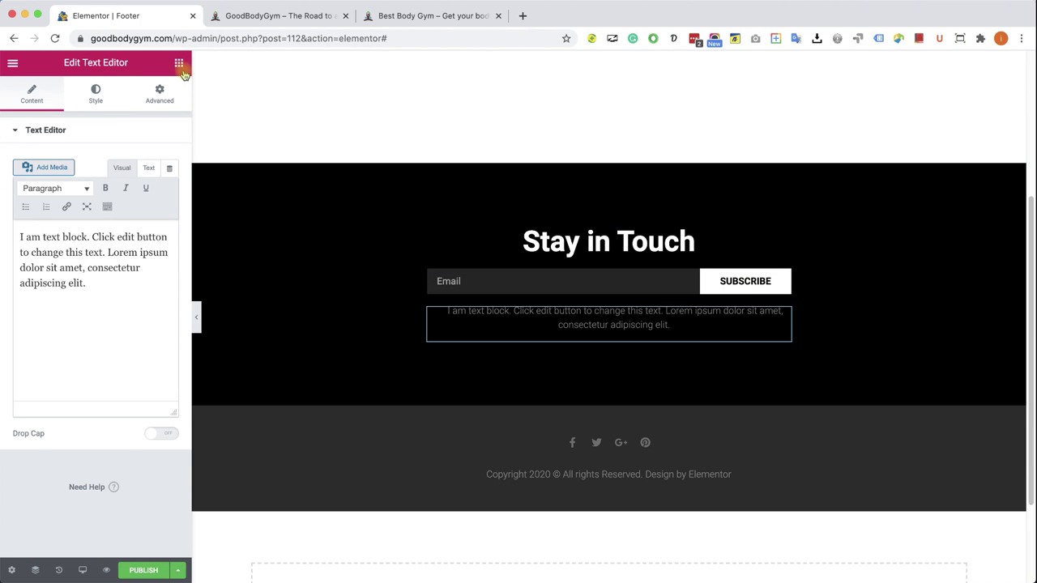
pyautogui.click(179, 62)
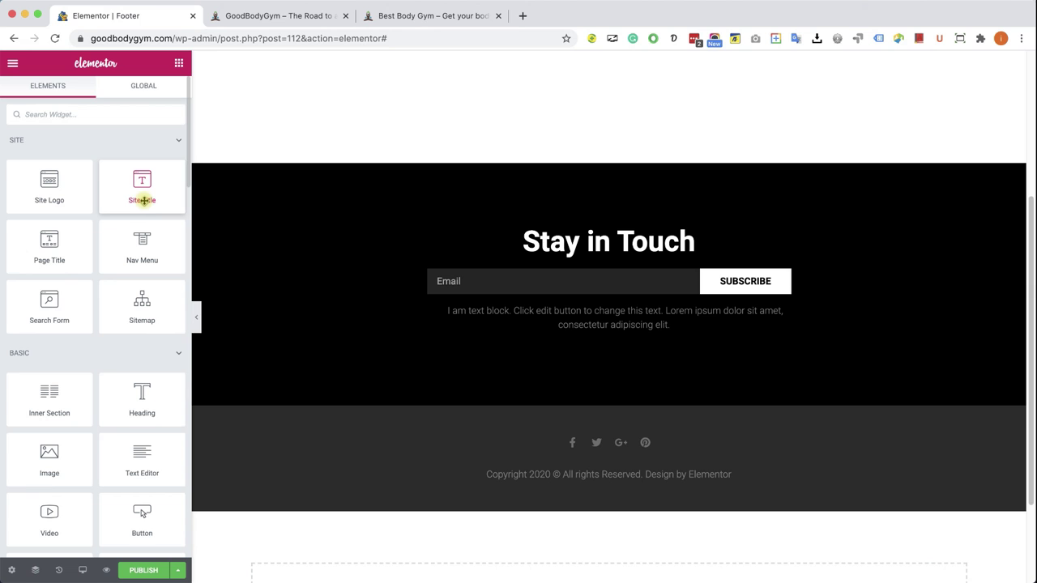
pyautogui.scroll(-2, 137, 373)
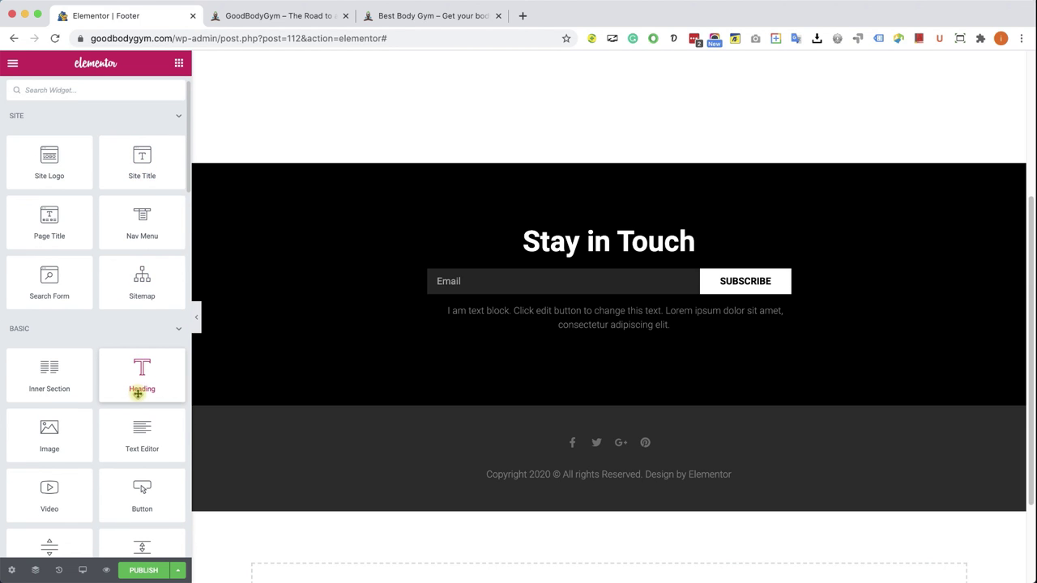
pyautogui.moveTo(139, 470); pyautogui.dragTo(565, 465)
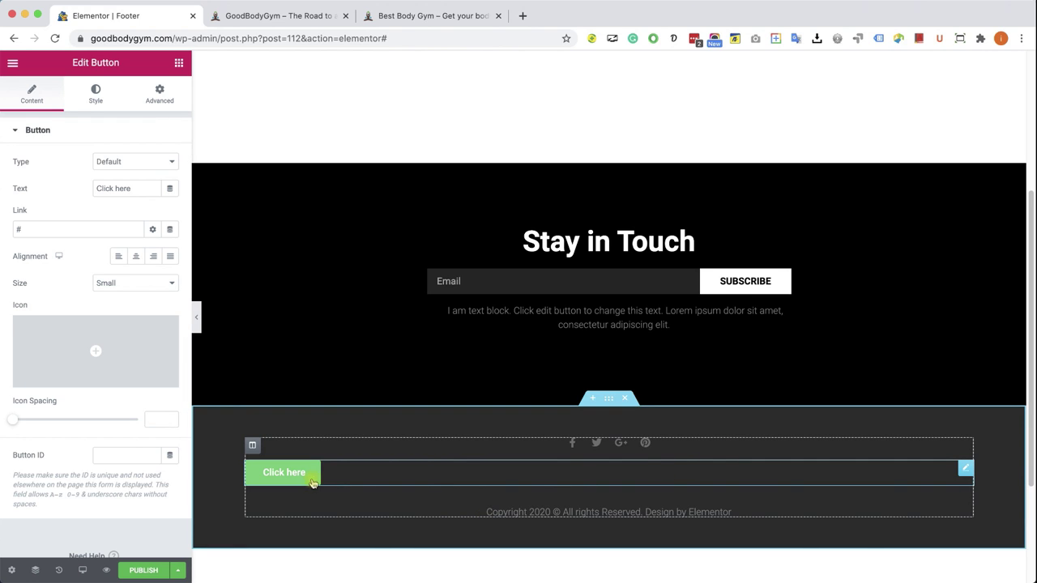
pyautogui.rightClick(444, 473)
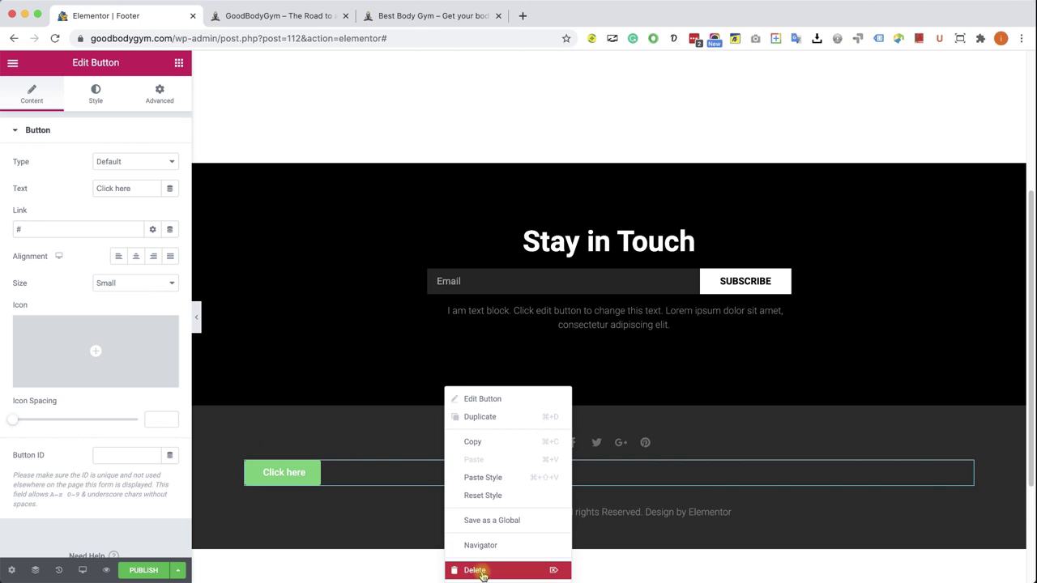
pyautogui.click(476, 568)
pyautogui.moveTo(782, 315); pyautogui.dragTo(772, 271)
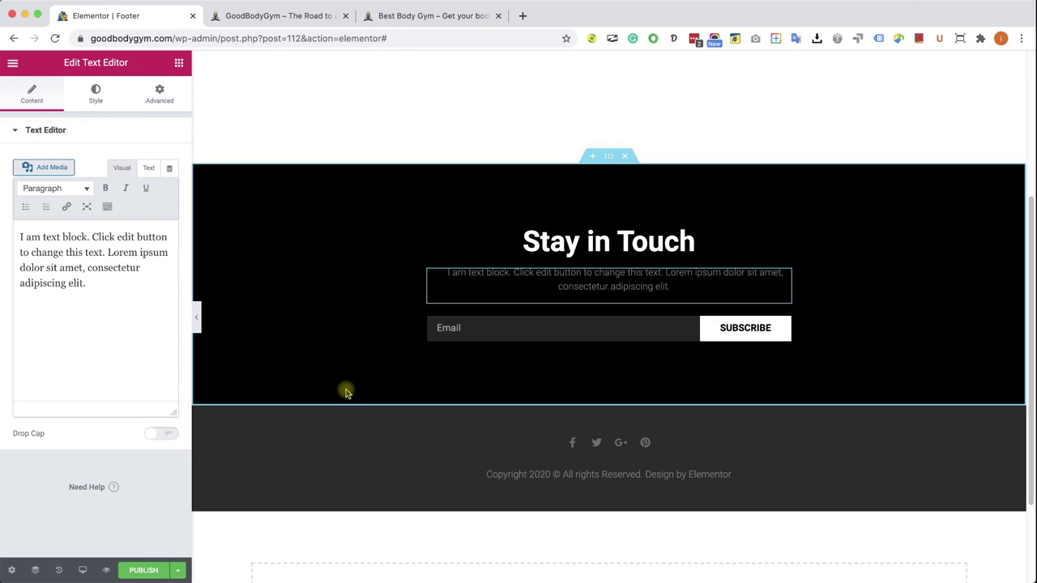
# Step: Publish the Elementor footer under an Include / Entire Site condition, then switch to the live GoodBodyGym tab
pyautogui.click(144, 570)
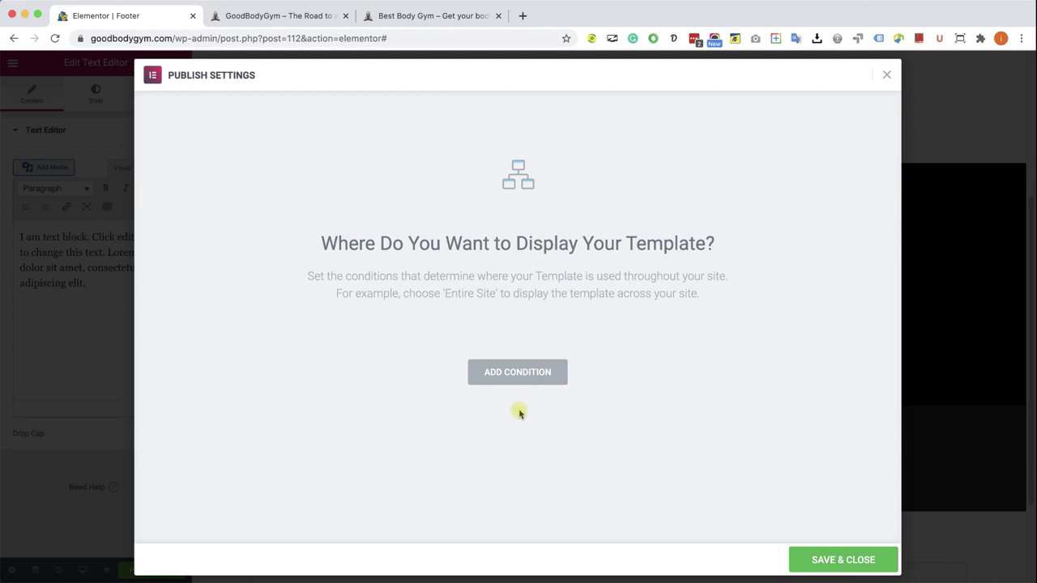
pyautogui.click(528, 377)
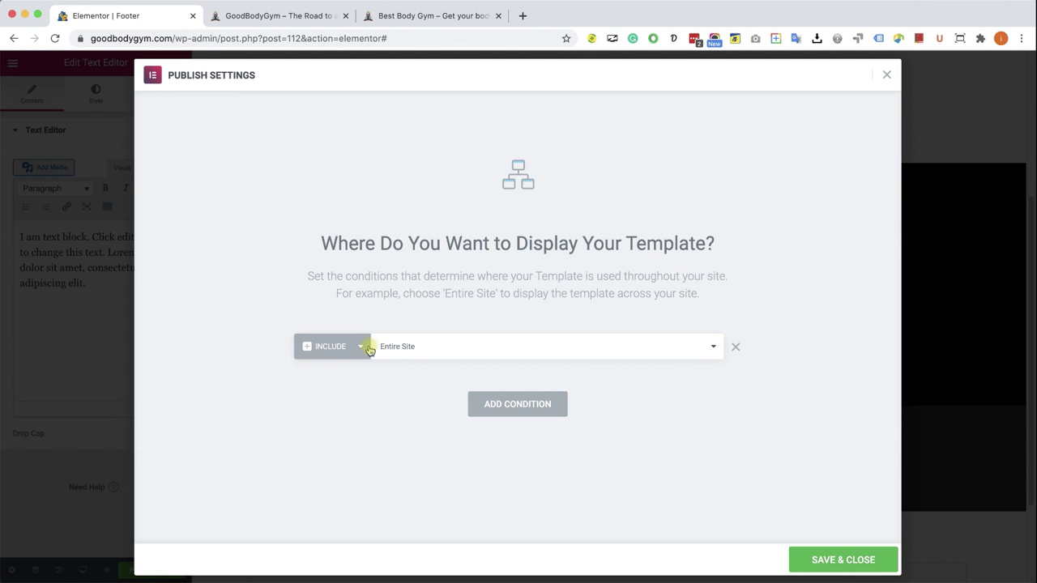
pyautogui.click(824, 561)
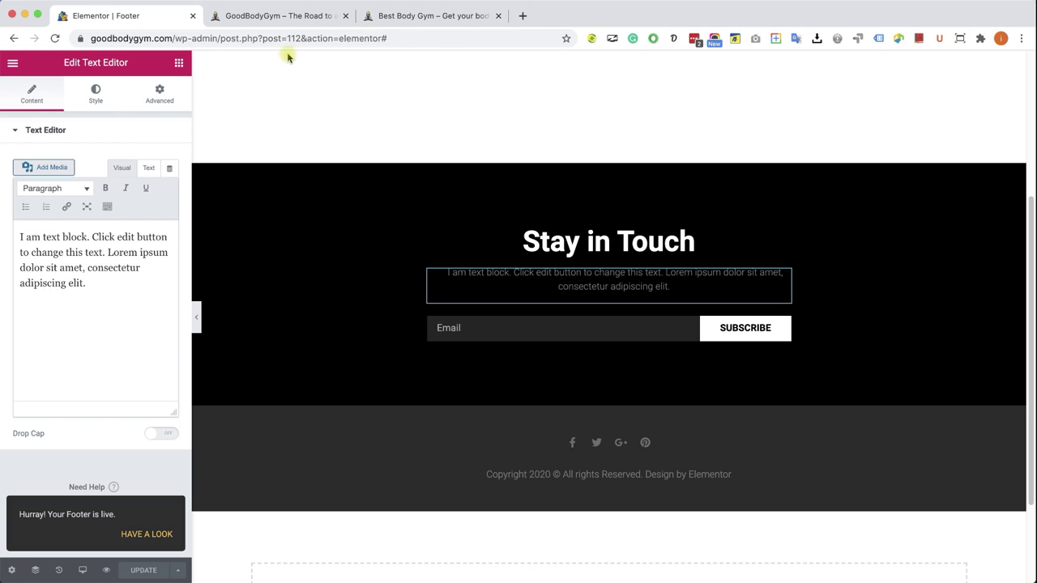
pyautogui.click(288, 17)
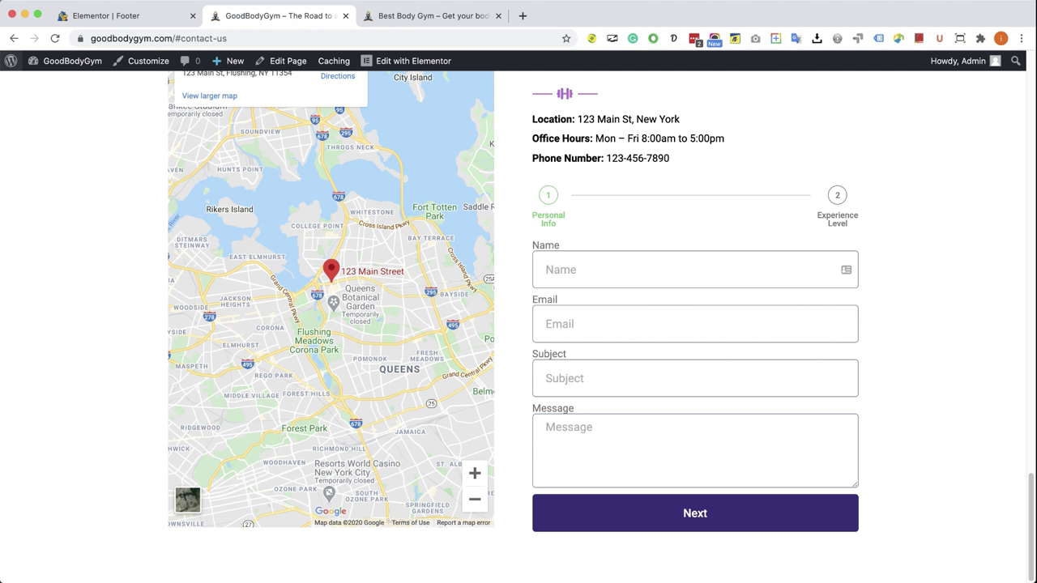
# Step: Reload the live site, scroll to the new Stay in Touch footer, and open About Us
pyautogui.click(54, 38)
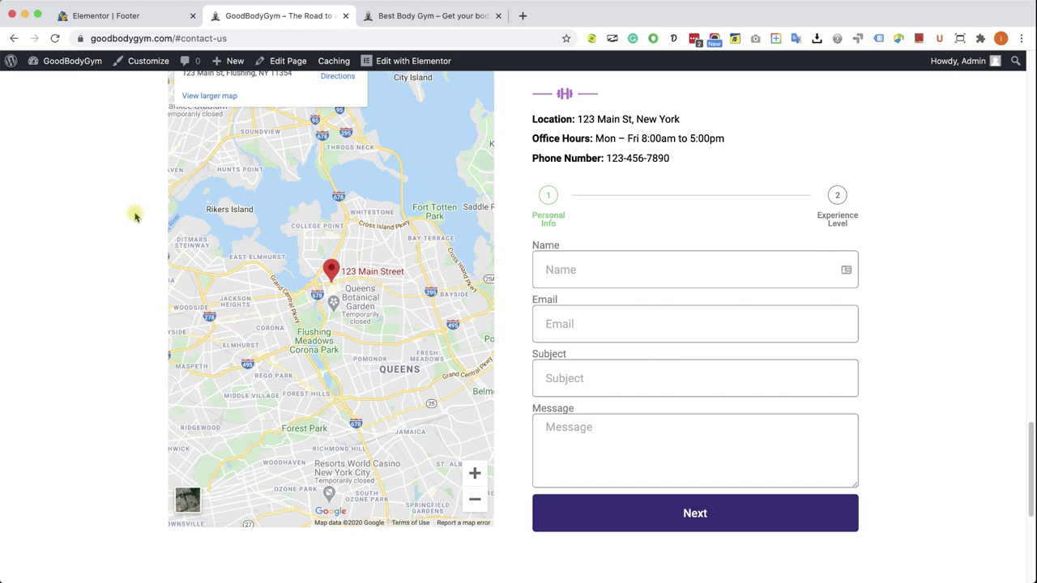
pyautogui.scroll(-5, 127, 227)
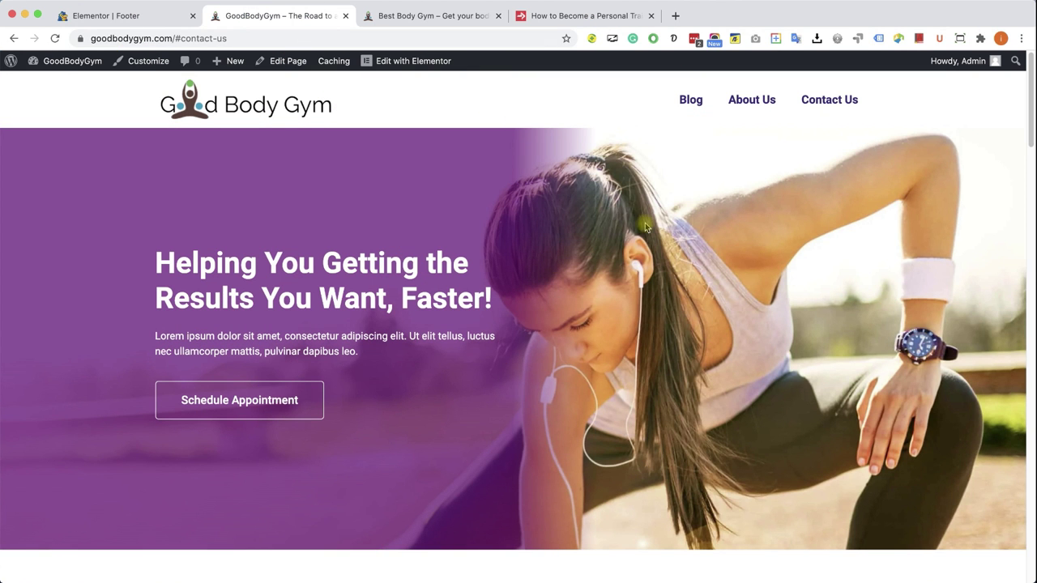
pyautogui.click(753, 100)
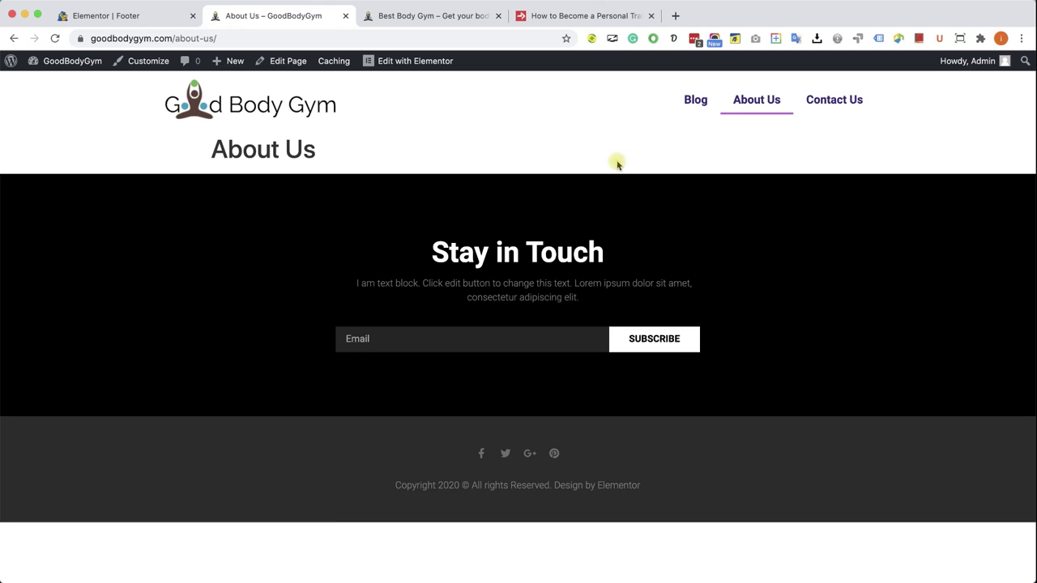
# Step: Select and clear the About Us heading, then switch to the Best Body Gym reference site
pyautogui.moveTo(319, 150); pyautogui.dragTo(241, 150)
pyautogui.click(241, 151)
pyautogui.click(451, 20)
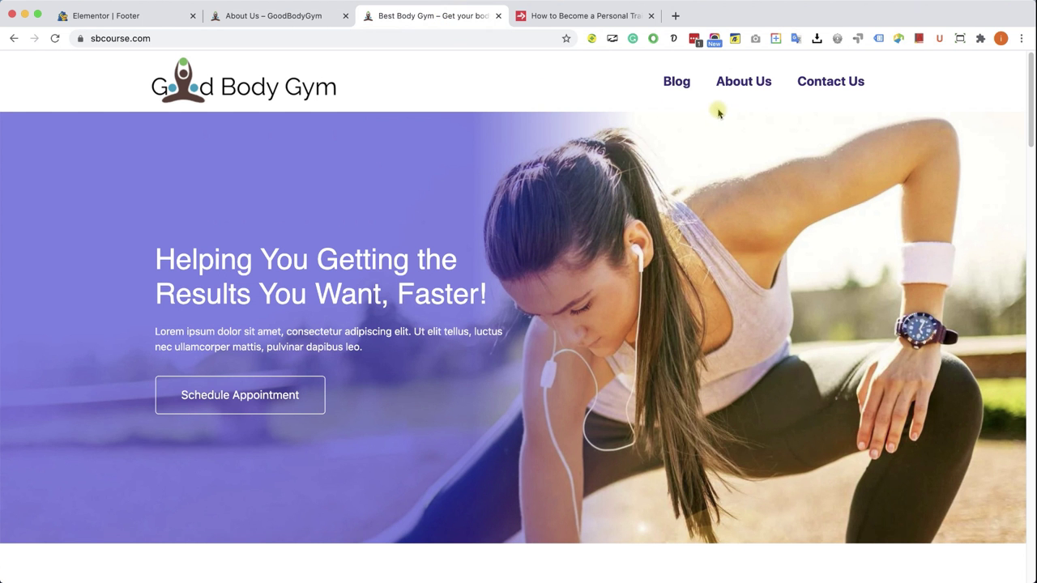
# Step: Open the reference site's About Us page and scroll through its layout
pyautogui.click(744, 81)
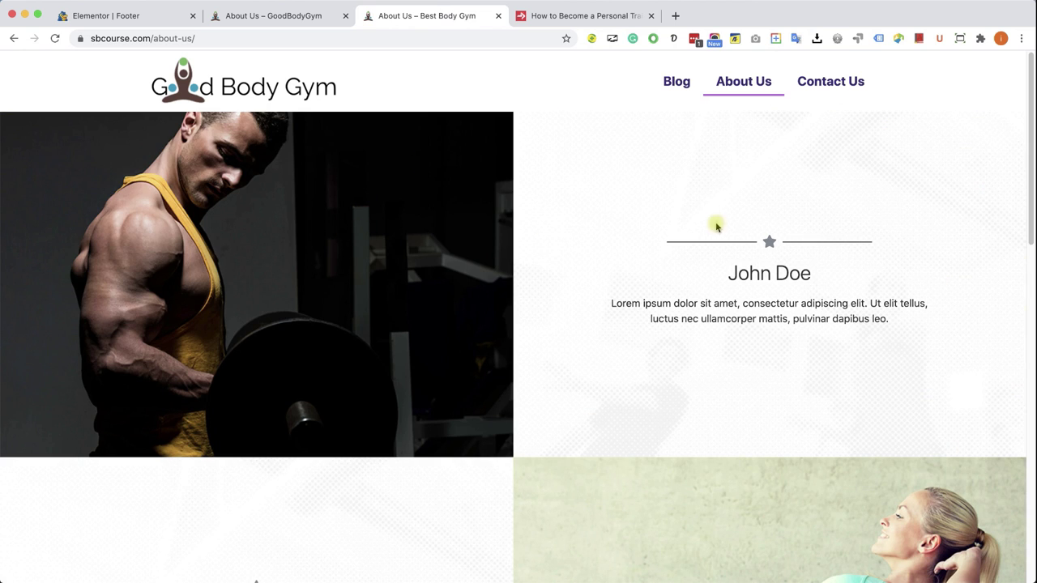
pyautogui.scroll(-5, 564, 353)
pyautogui.scroll(-4, 565, 352)
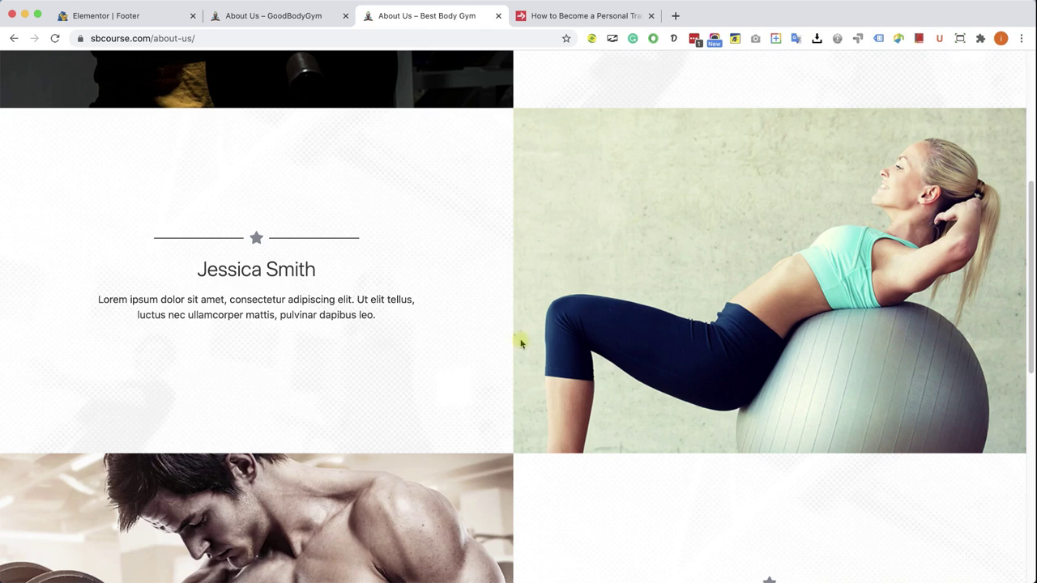
pyautogui.scroll(-10, 521, 343)
pyautogui.scroll(8, 660, 303)
pyautogui.scroll(10, 605, 277)
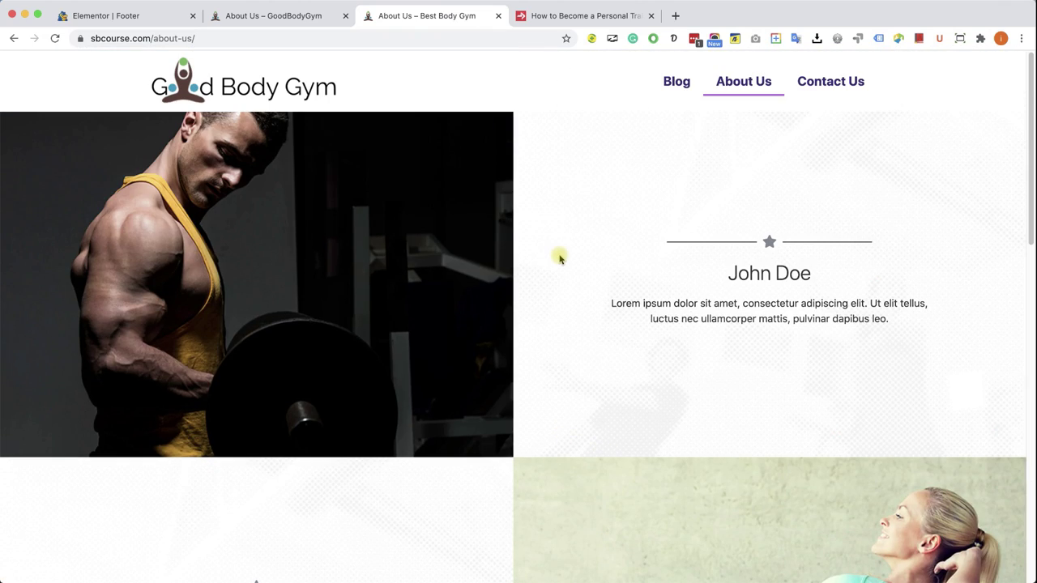
# Step: Skim the ACE personal trainer article, close it, and return to the GoodBodyGym About Us page
pyautogui.click(576, 16)
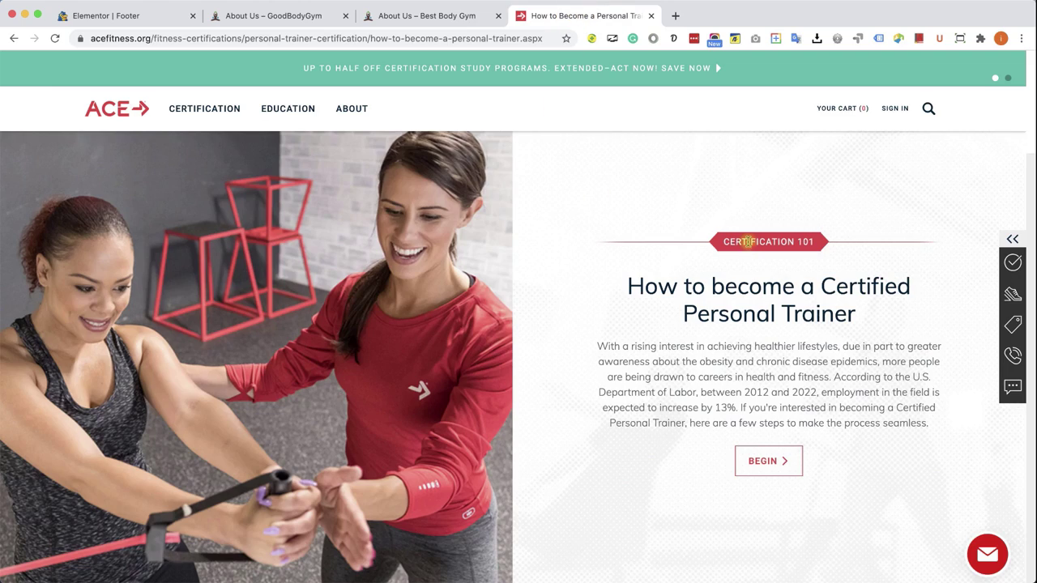
pyautogui.scroll(-10, 642, 347)
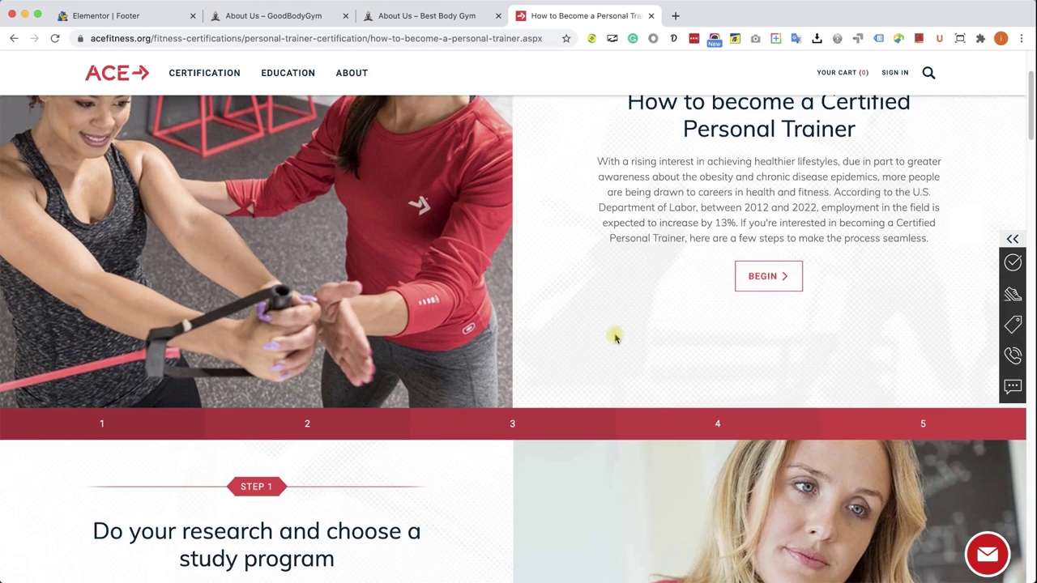
pyautogui.scroll(-5, 596, 335)
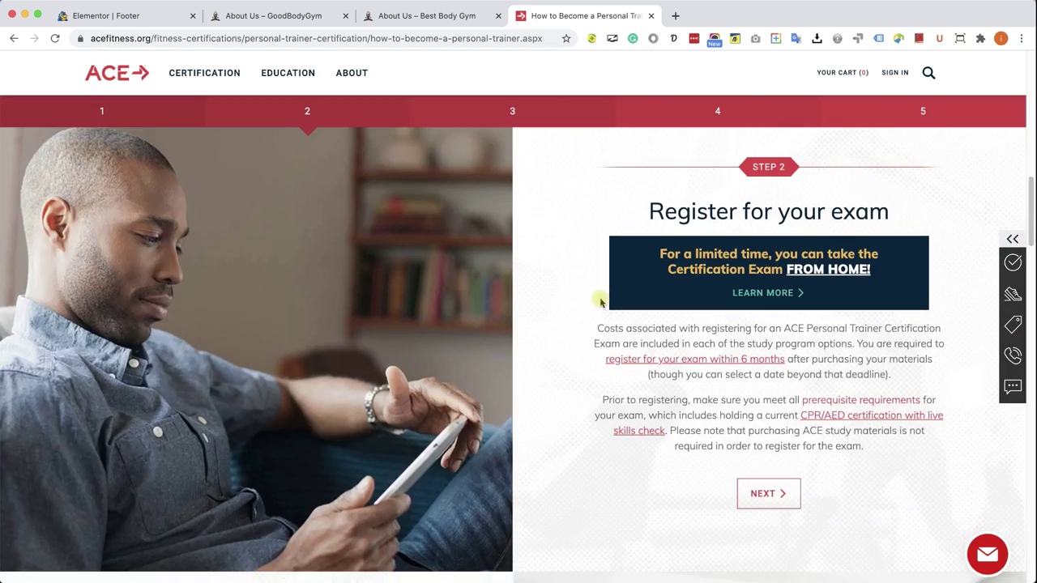
pyautogui.scroll(3, 597, 296)
pyautogui.scroll(4, 512, 293)
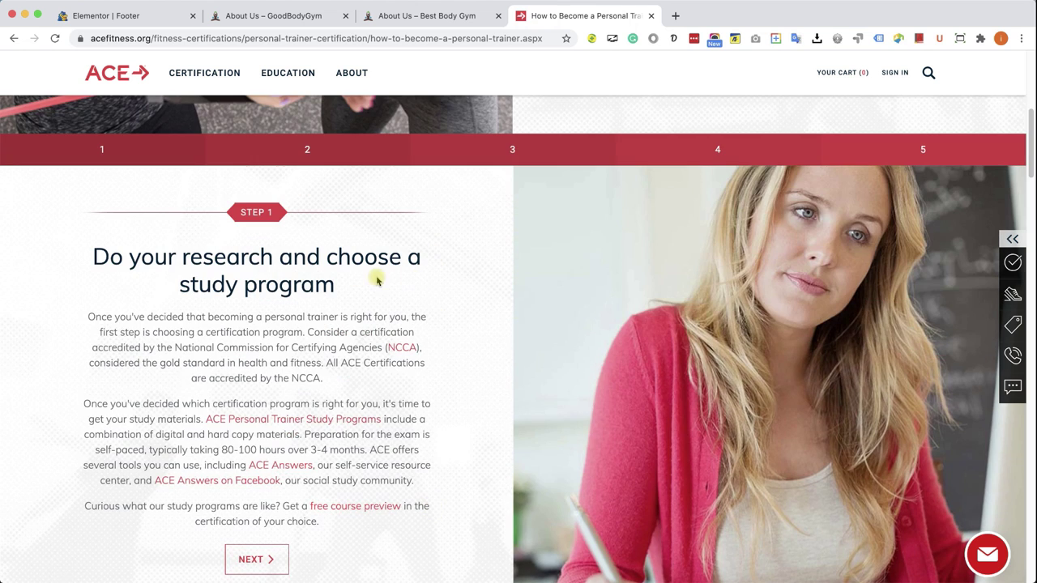
pyautogui.scroll(8, 458, 293)
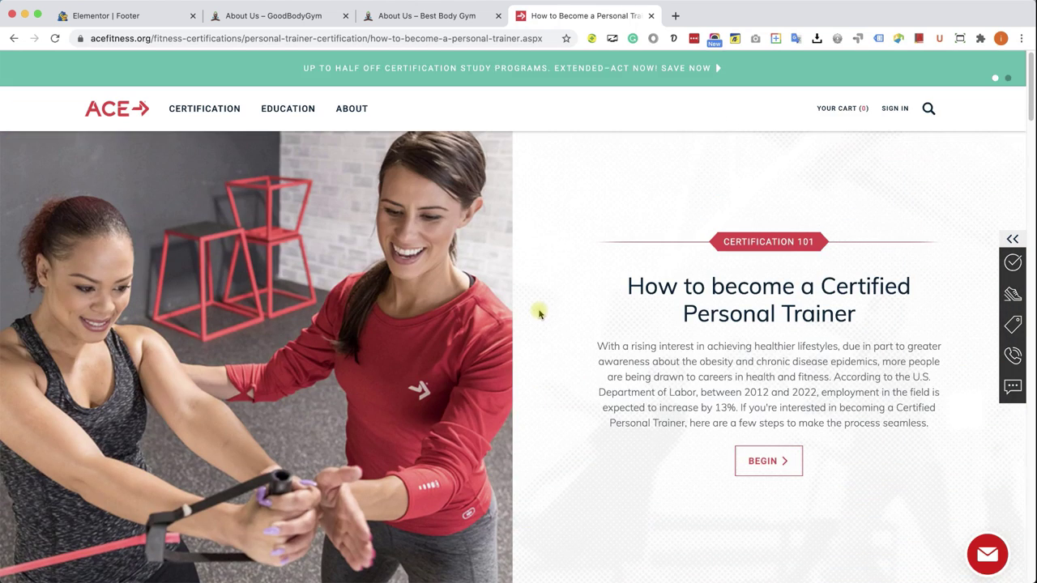
pyautogui.click(437, 16)
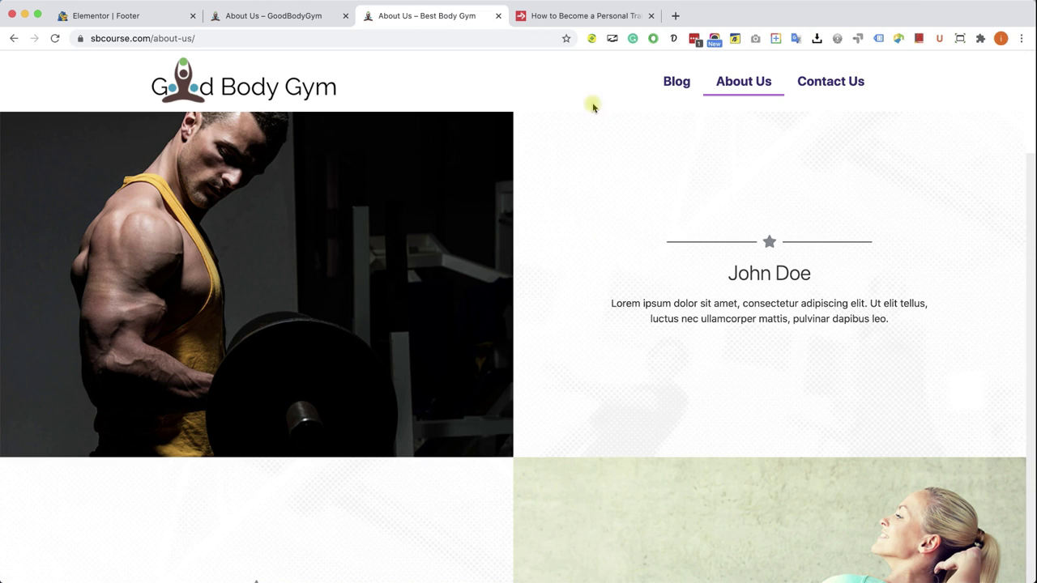
pyautogui.click(651, 15)
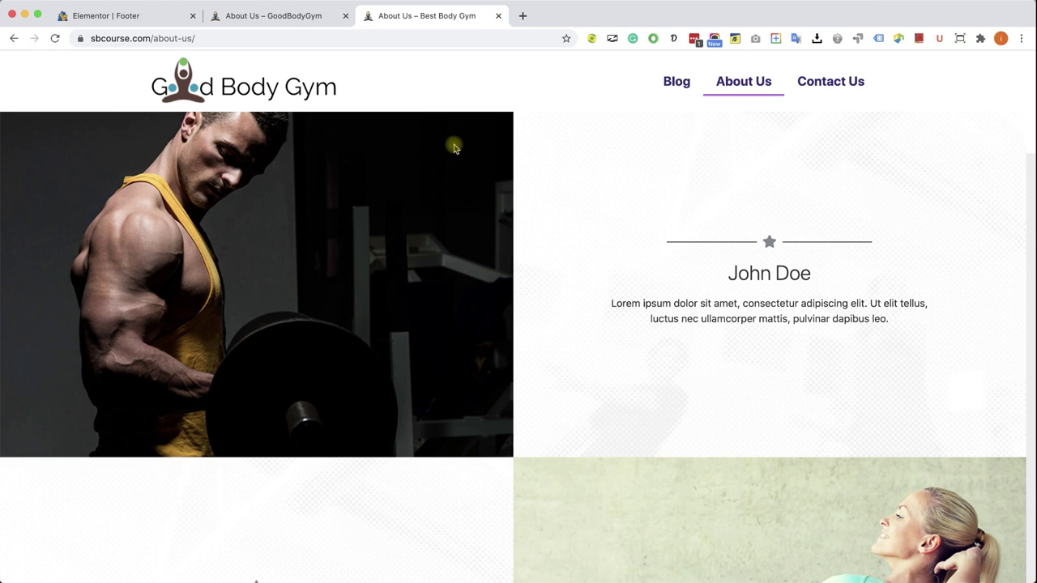
pyautogui.click(290, 22)
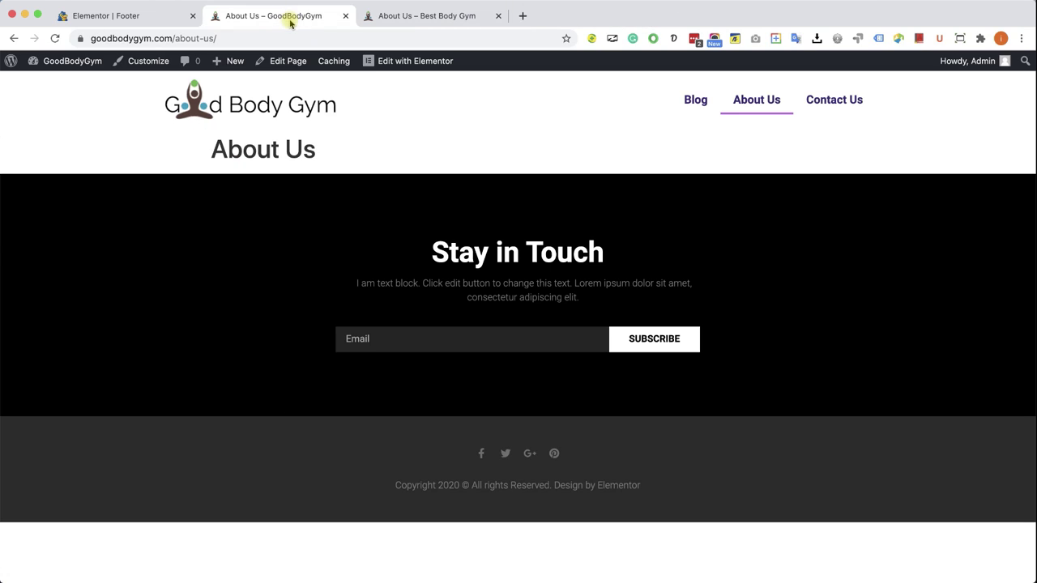
# Step: In the About Us editor, add a 'Hi Im a paragraph' paragraph with 'paragraph' bold, then open the block inserter
pyautogui.click(283, 65)
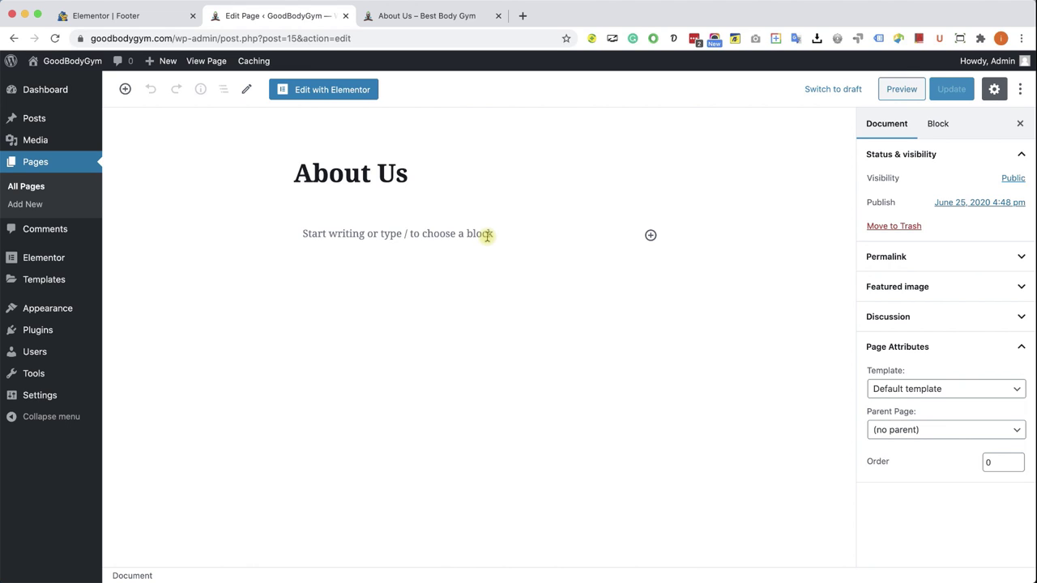
pyautogui.click(422, 232)
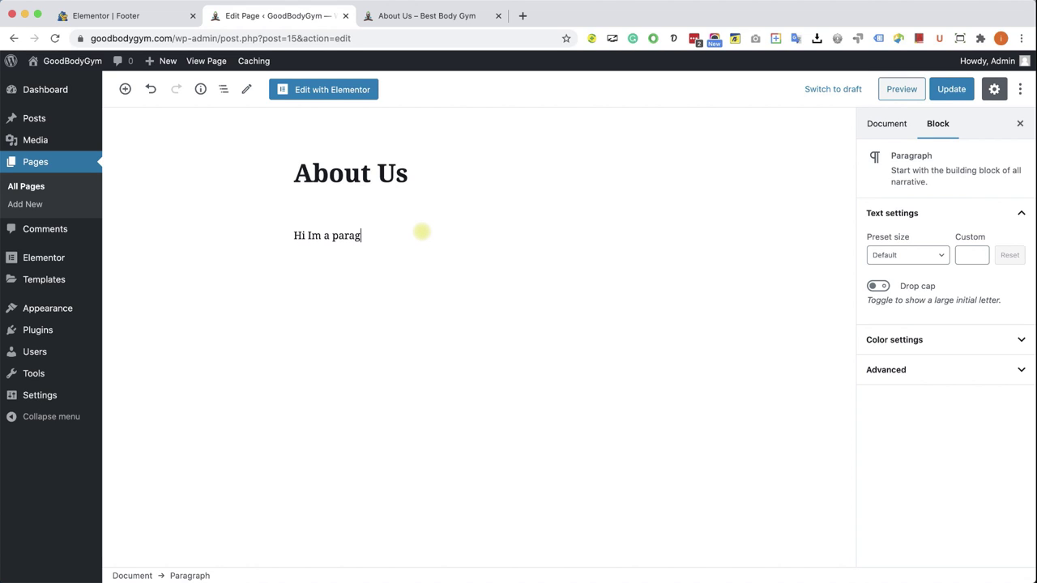
pyautogui.moveTo(371, 250)
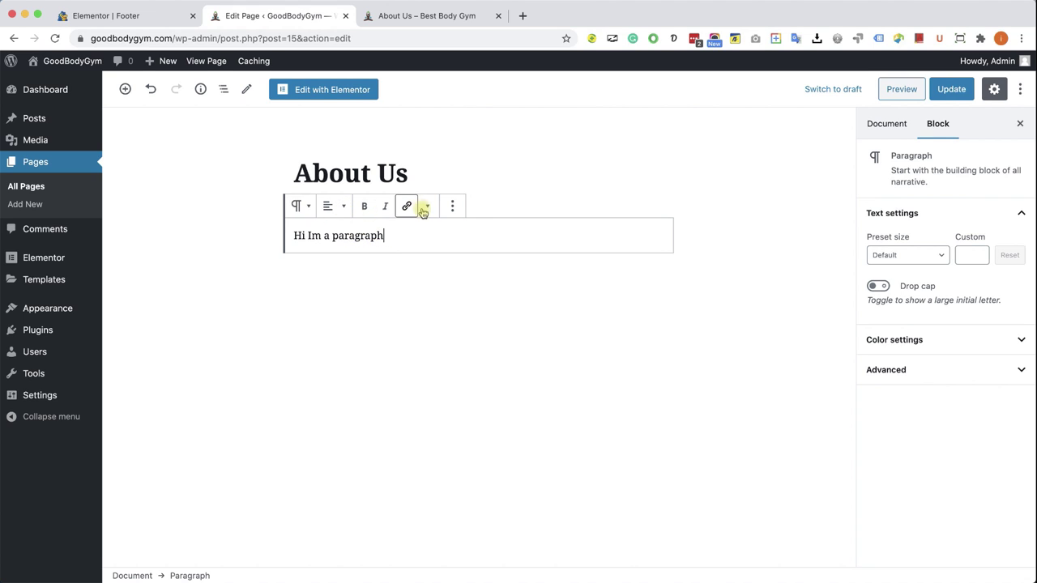
pyautogui.doubleClick(360, 234)
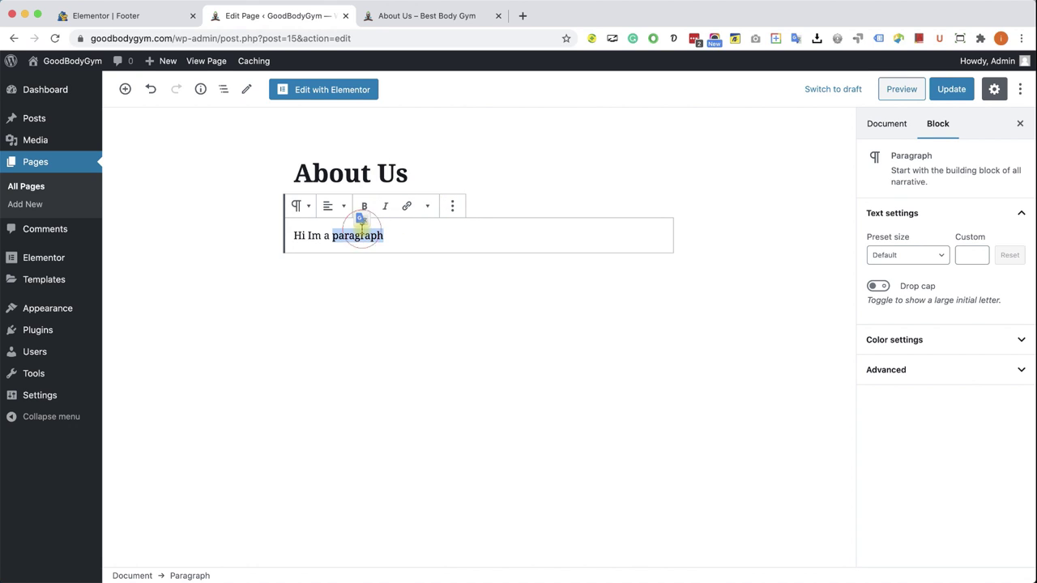
pyautogui.click(363, 208)
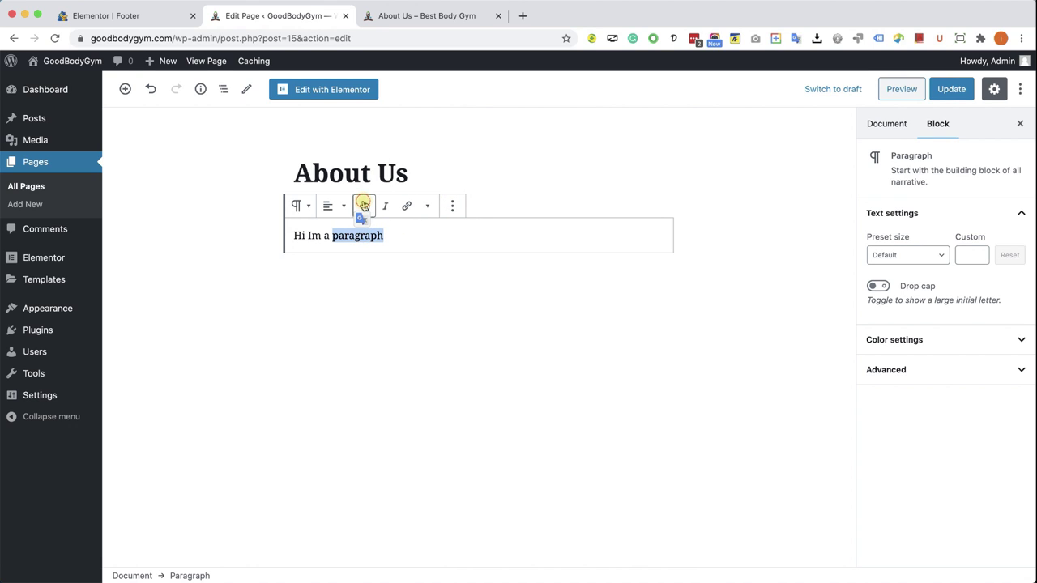
pyautogui.click(396, 230)
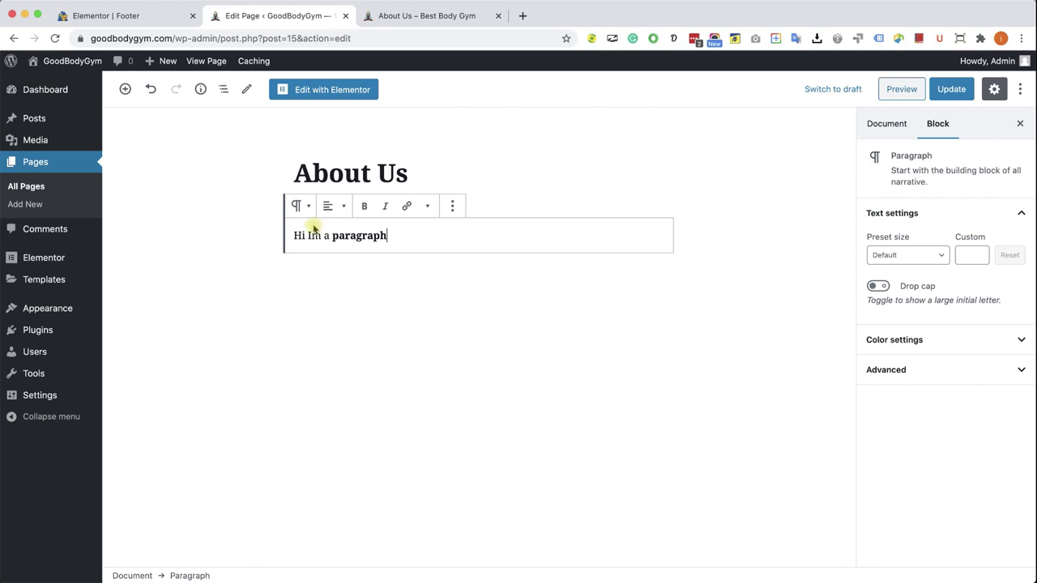
pyautogui.click(125, 91)
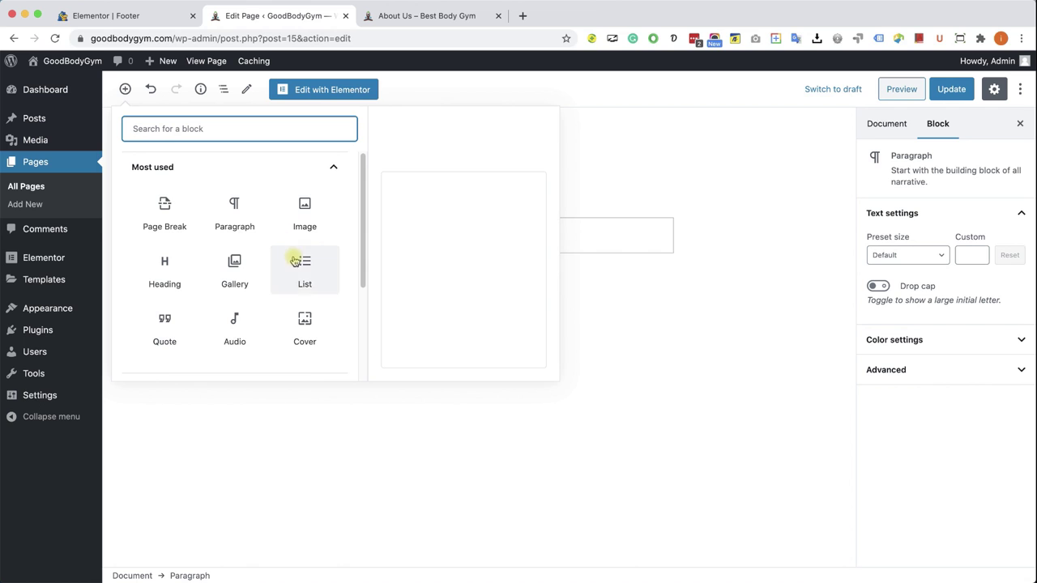
pyautogui.scroll(-1, 236, 280)
# Step: Insert a Cover block using the push-up photo from the Media Library
pyautogui.scroll(-5, 236, 280)
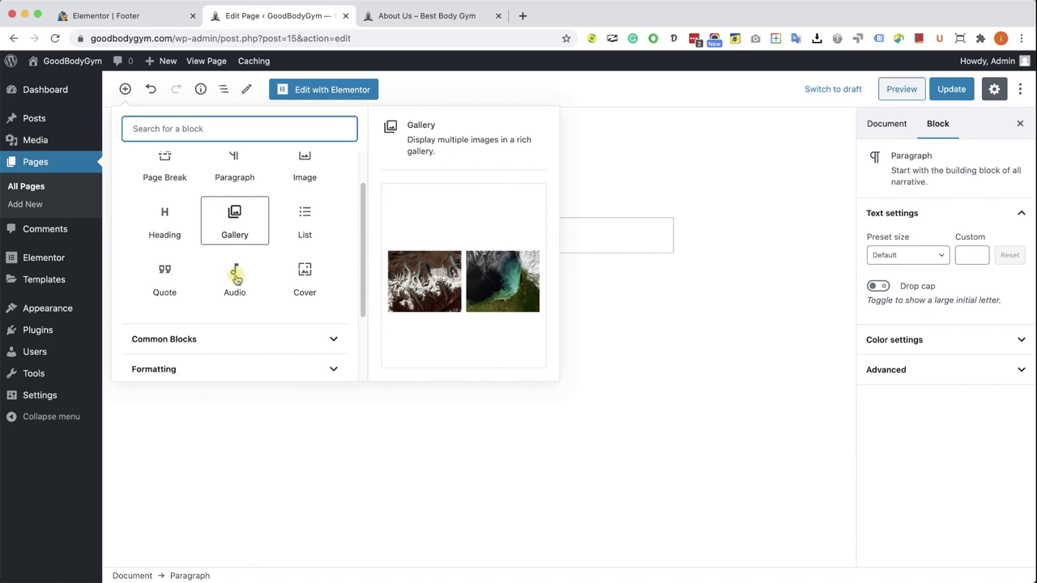
pyautogui.click(240, 236)
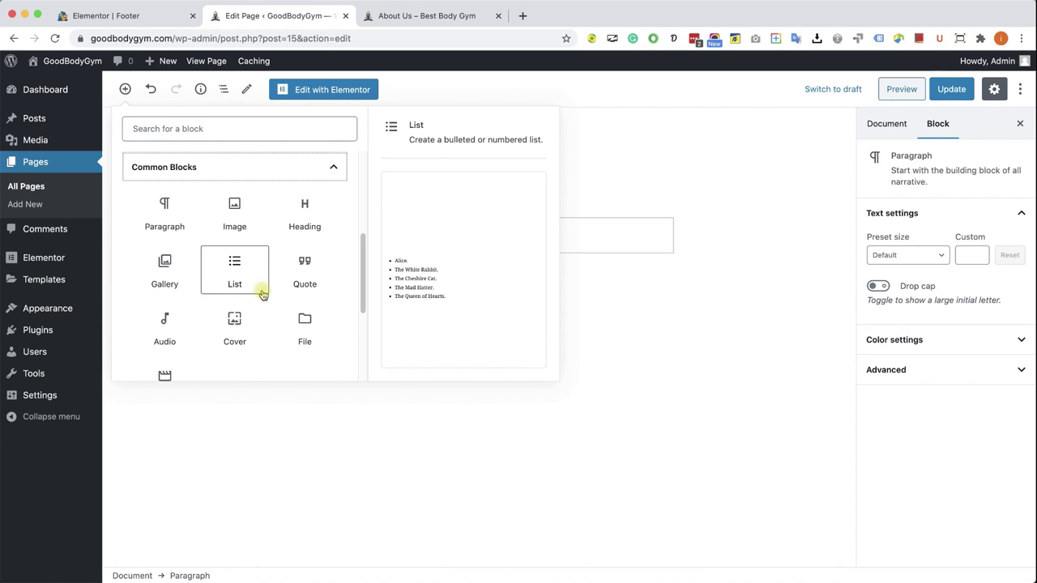
pyautogui.click(231, 321)
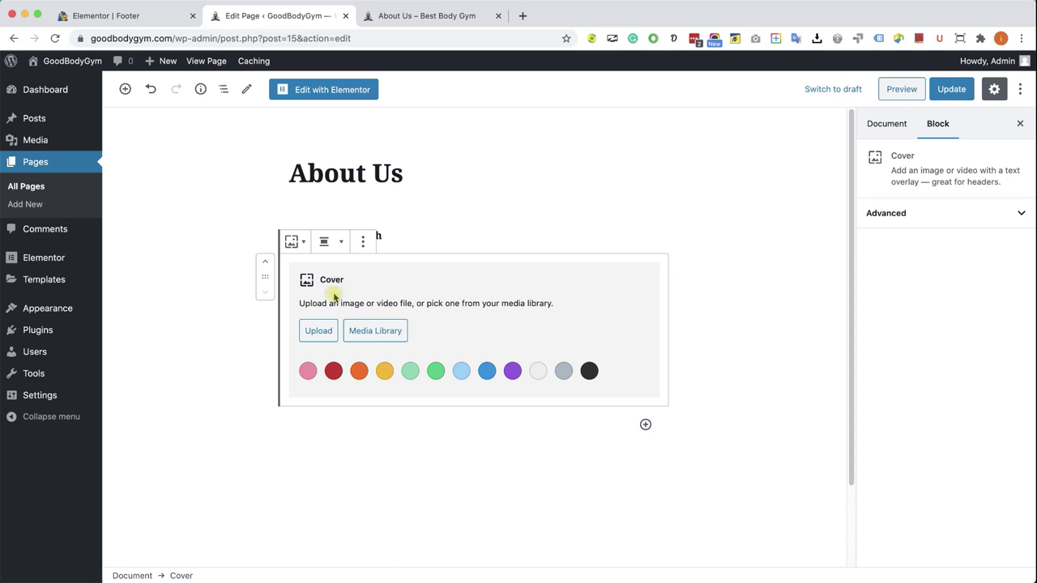
pyautogui.click(371, 334)
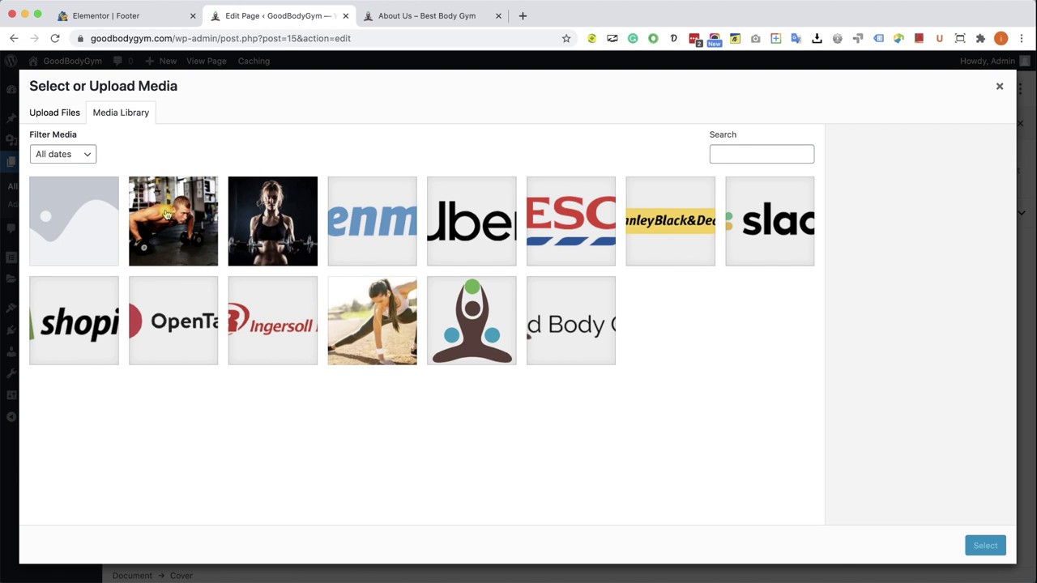
pyautogui.click(165, 214)
pyautogui.click(984, 545)
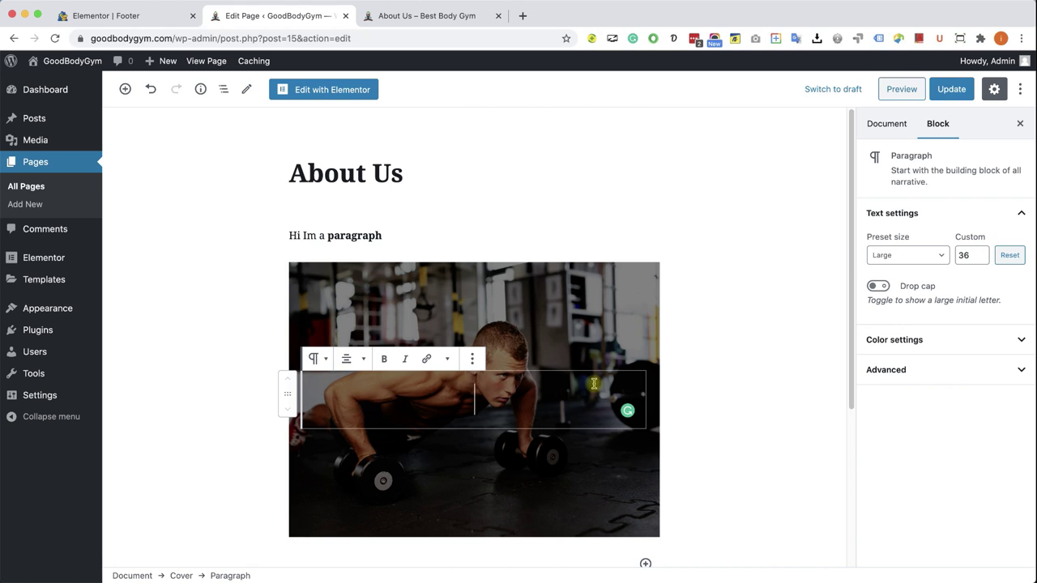
# Step: Caption the cover "I'm the coach", fixing the typo and spelling
pyautogui.write('Im the coach')
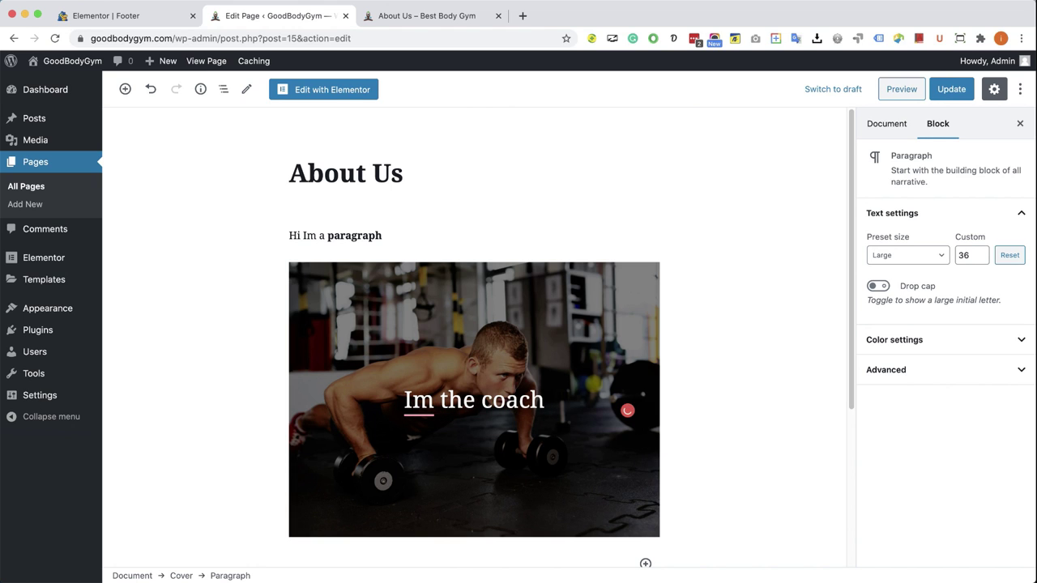
pyautogui.moveTo(421, 405)
pyautogui.click(427, 427)
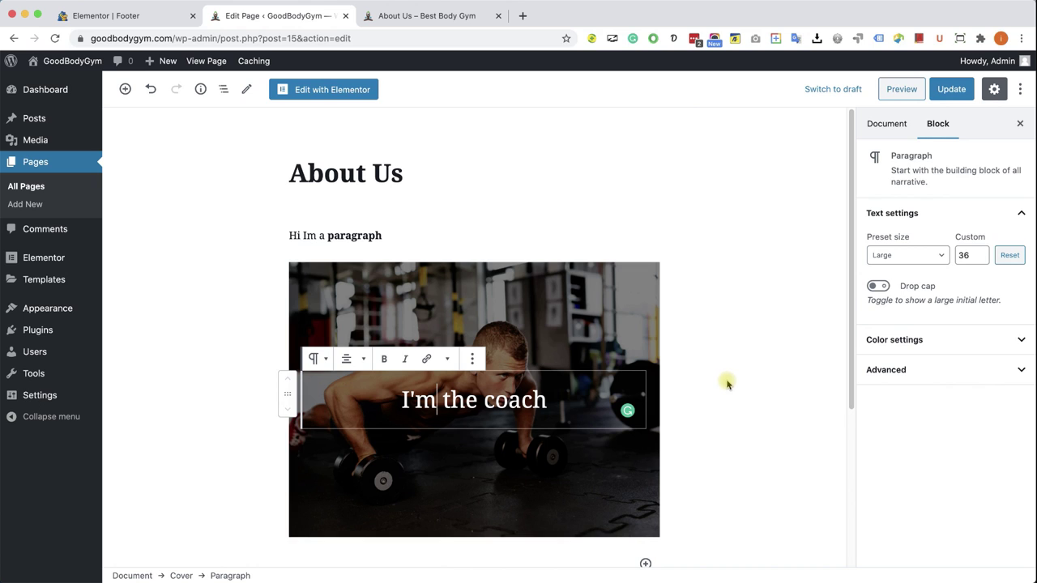
# Step: Update the About Us page and open the published page
pyautogui.scroll(-1, 726, 384)
pyautogui.click(950, 89)
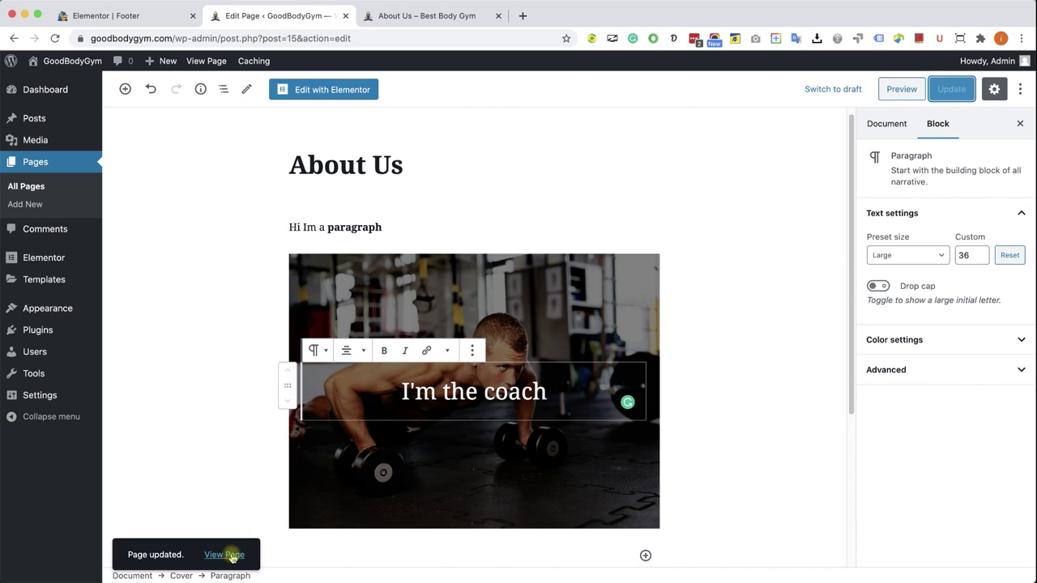
pyautogui.keyDown('super'); pyautogui.click(232, 556); pyautogui.keyUp('super')
# Step: Check the live About Us page's "I'm the coach" push-up cover, then return to the editor
pyautogui.click(389, 14)
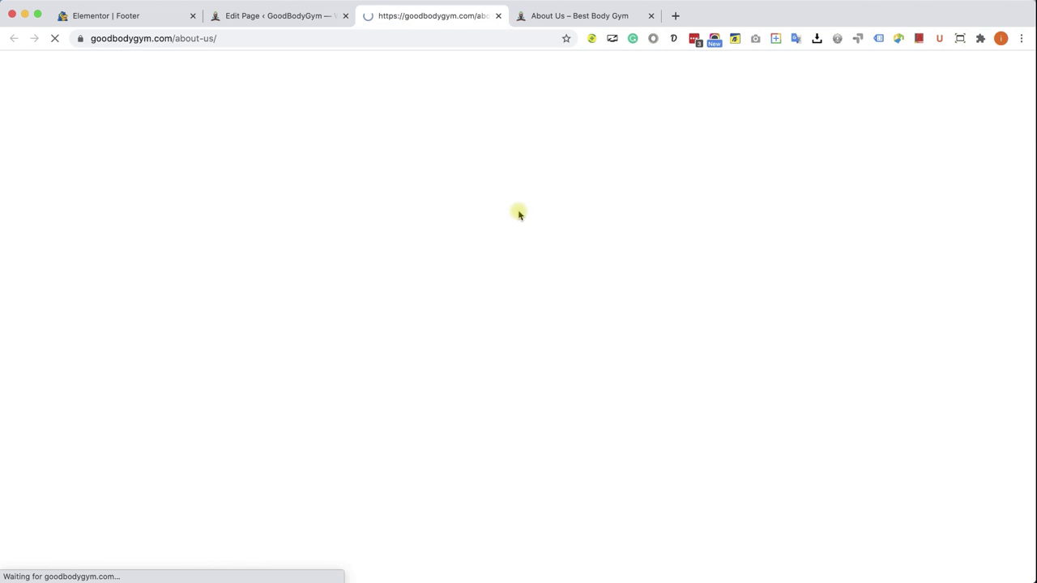
pyautogui.scroll(-1, 502, 247)
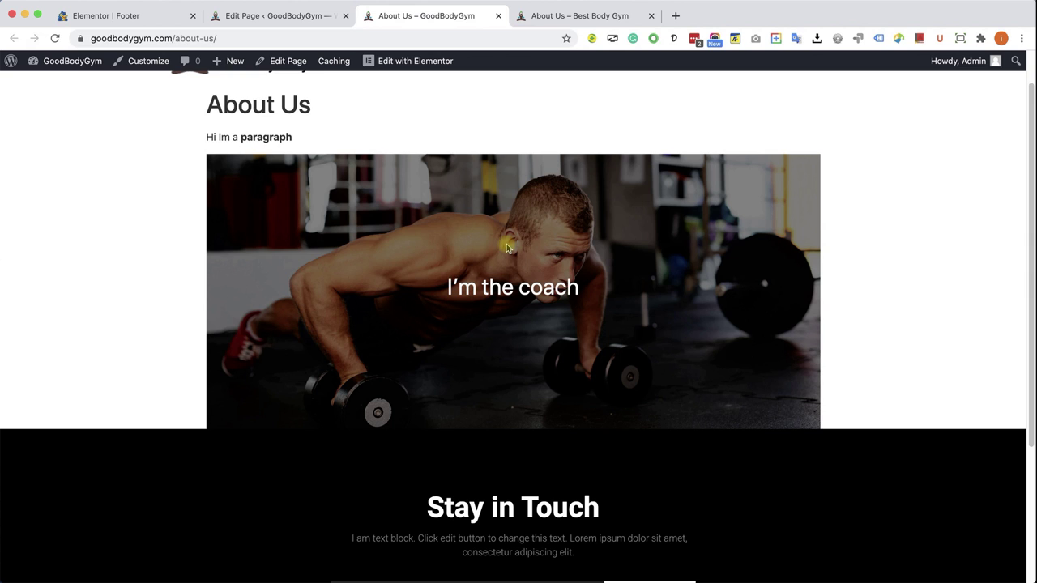
pyautogui.scroll(2, 506, 247)
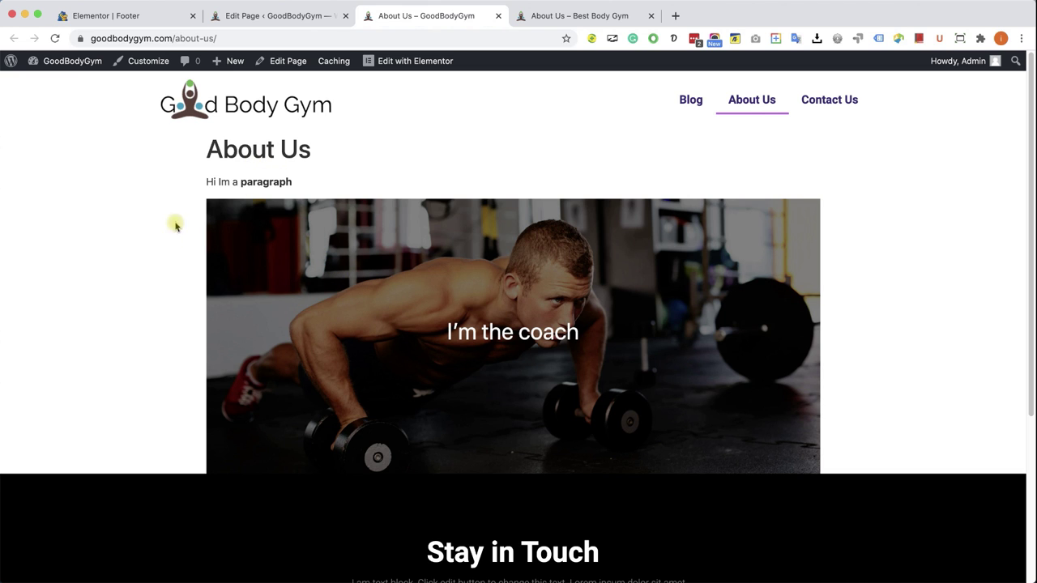
pyautogui.click(281, 15)
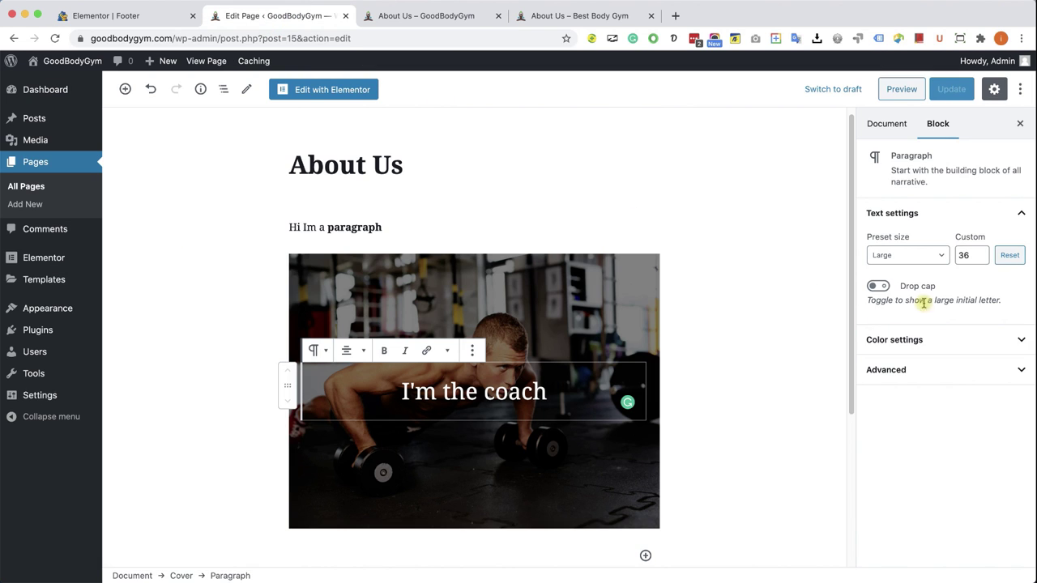
# Step: Set the About Us page template to Elementor Full Width and update the page
pyautogui.click(897, 136)
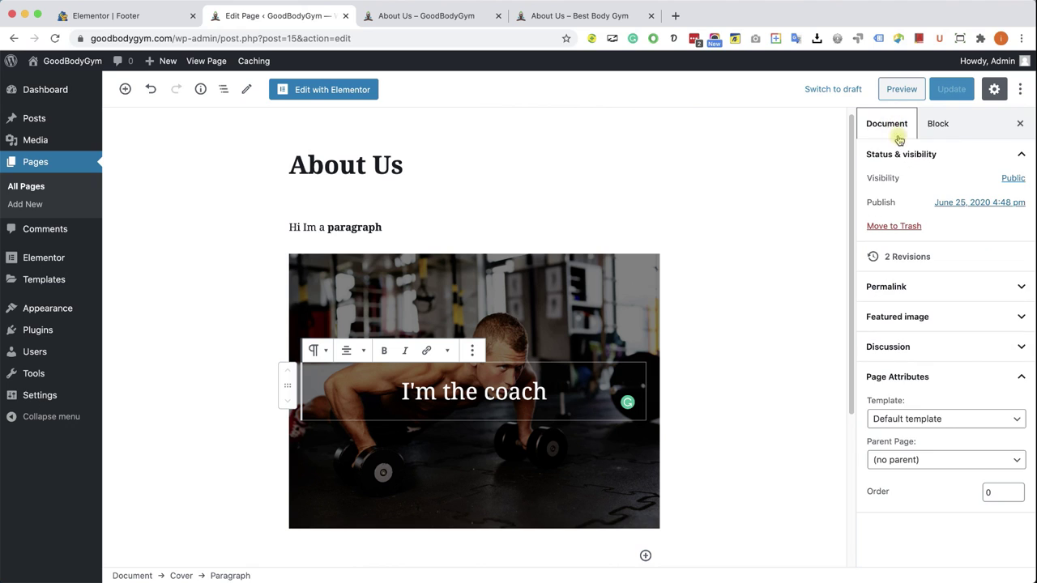
pyautogui.click(944, 420)
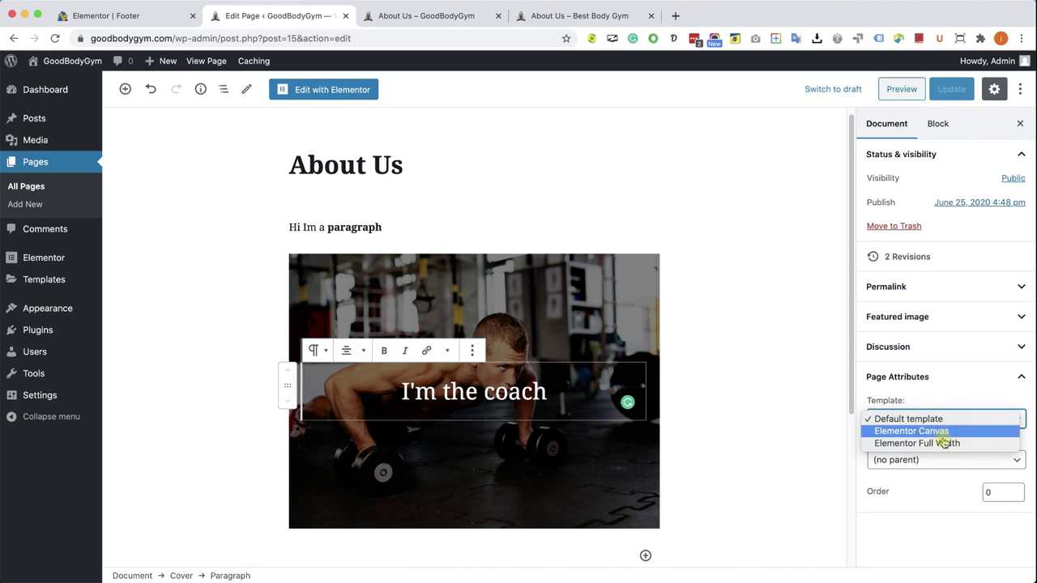
pyautogui.click(944, 443)
pyautogui.click(952, 89)
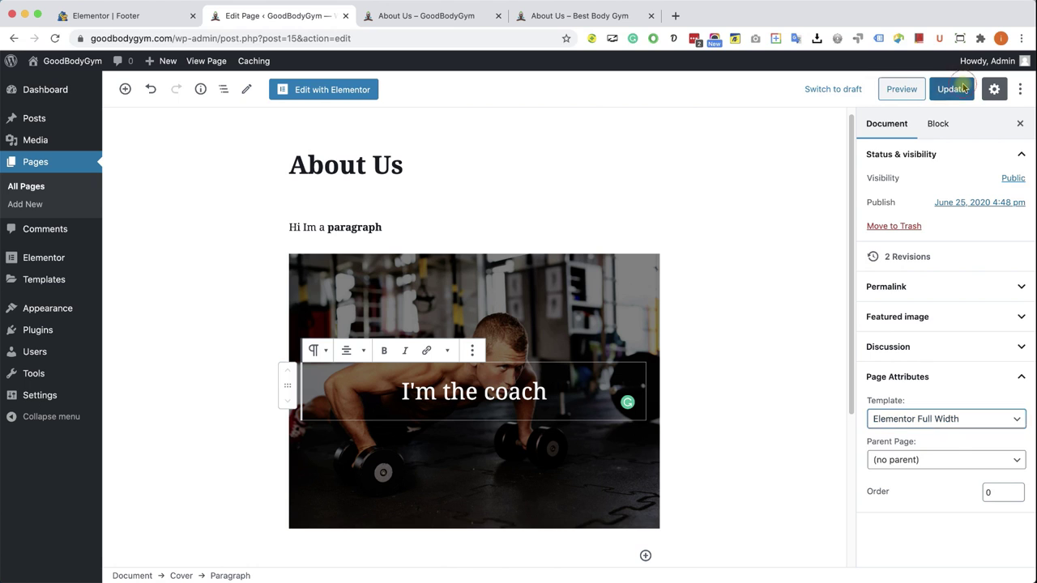
# Step: Reload the live About Us page to confirm the full-width cover, then return to the editor
pyautogui.click(442, 18)
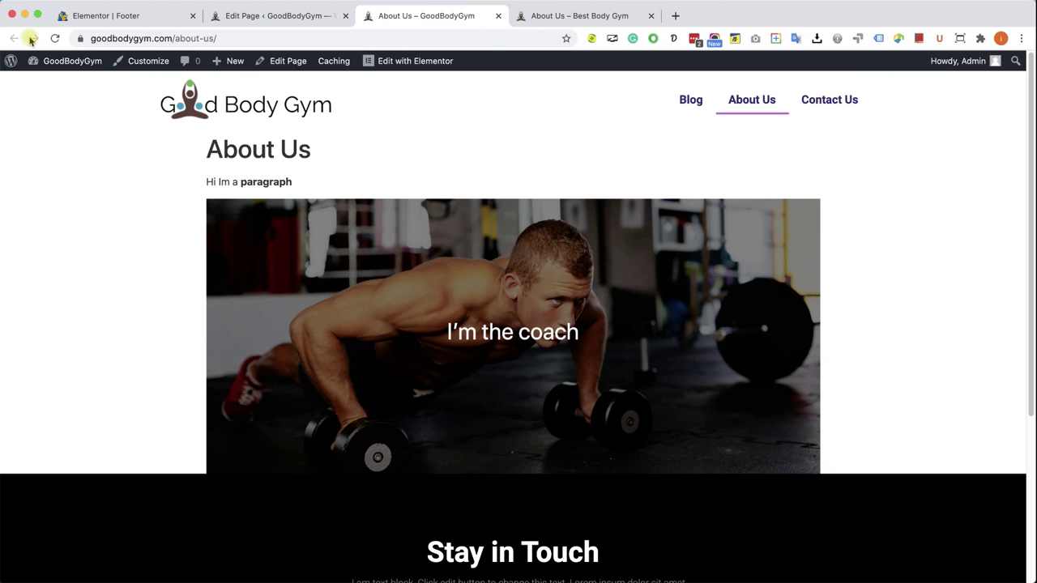
pyautogui.click(57, 39)
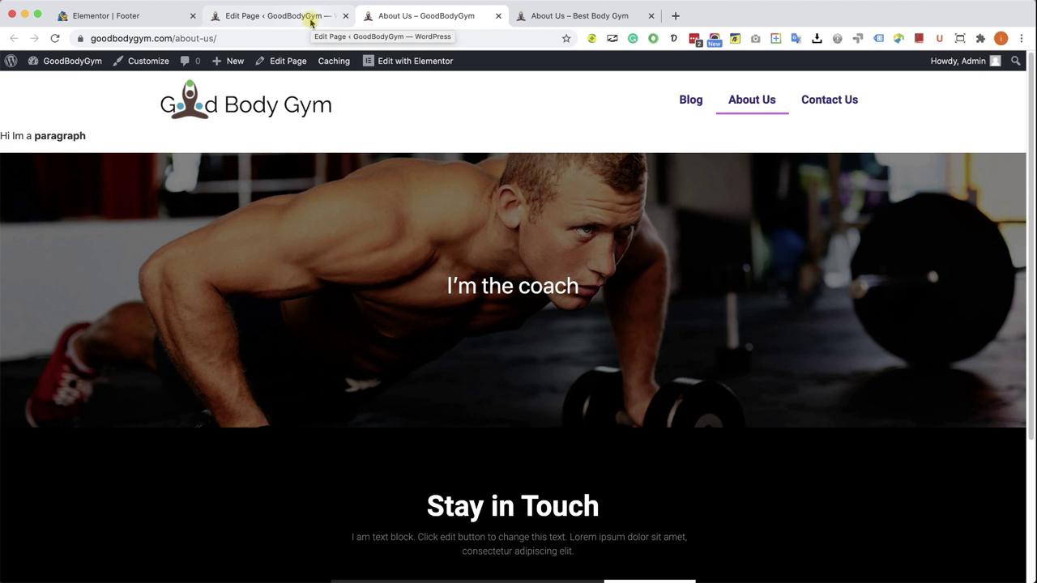
pyautogui.click(311, 22)
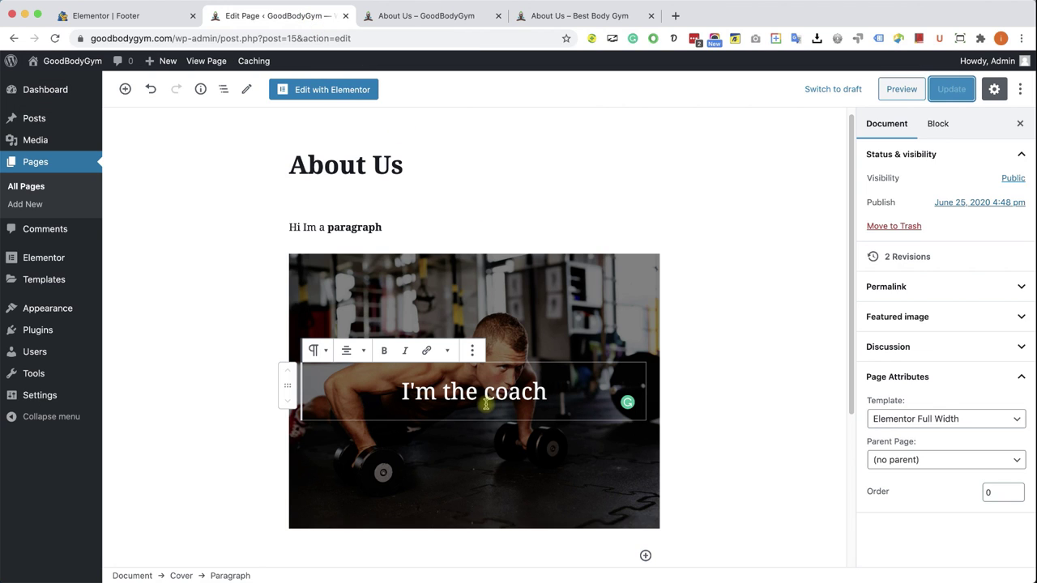
# Step: Add a Quote block below the coach cover with placeholder text 'HERKFJ'
pyautogui.click(567, 393)
pyautogui.scroll(-2, 701, 396)
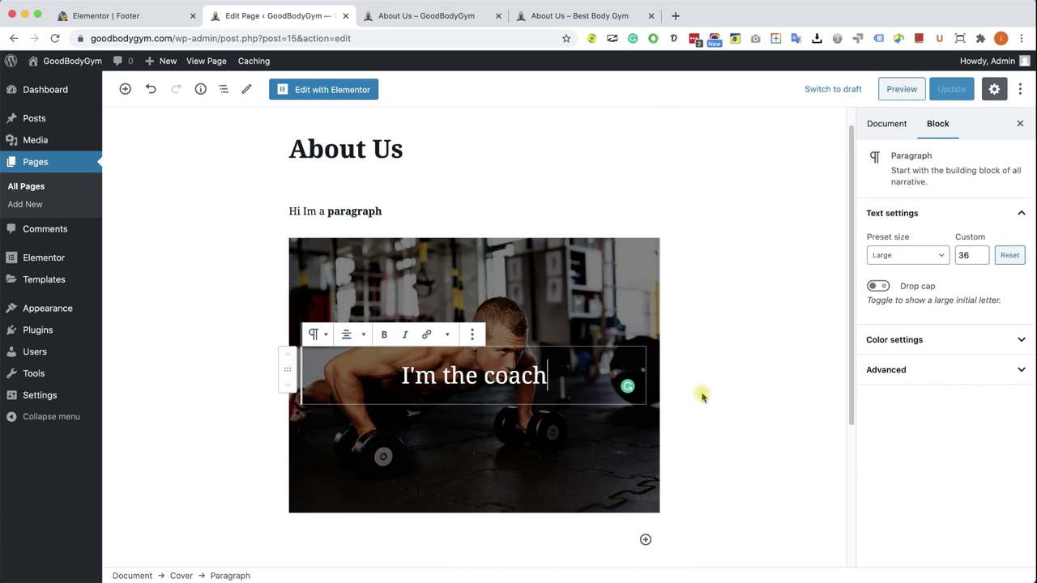
pyautogui.click(645, 489)
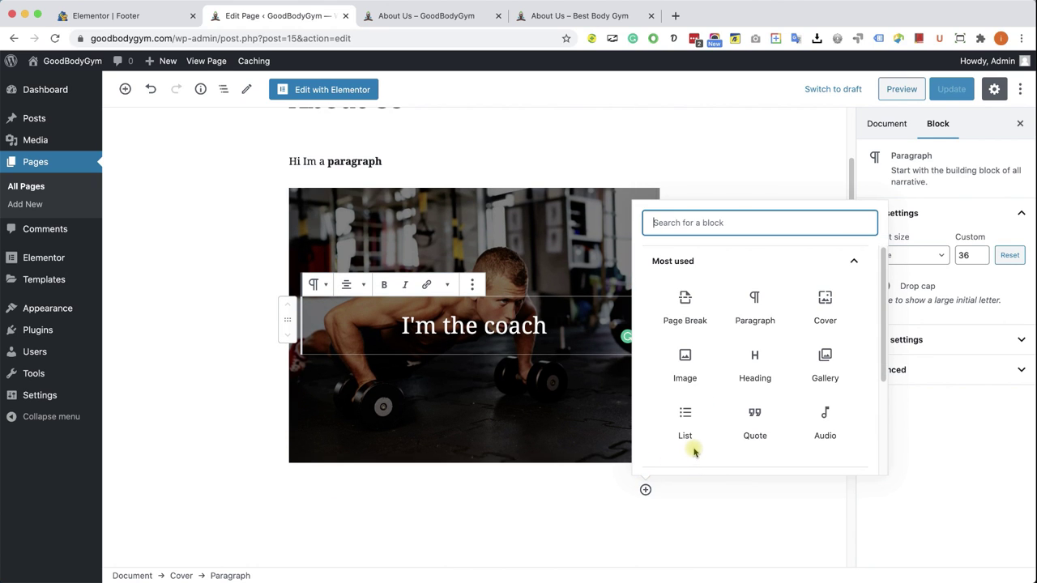
pyautogui.click(755, 421)
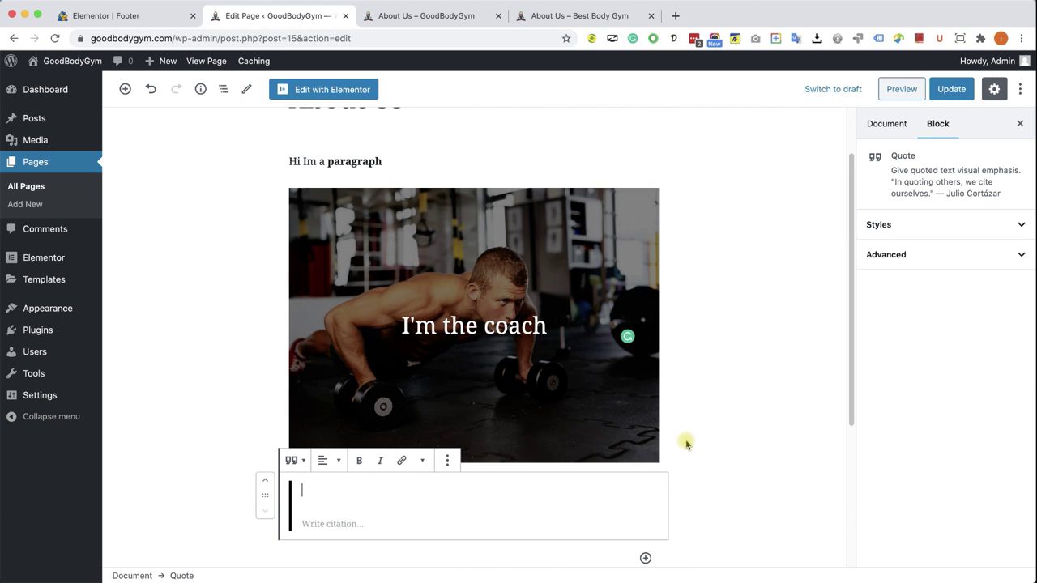
pyautogui.scroll(-4, 680, 444)
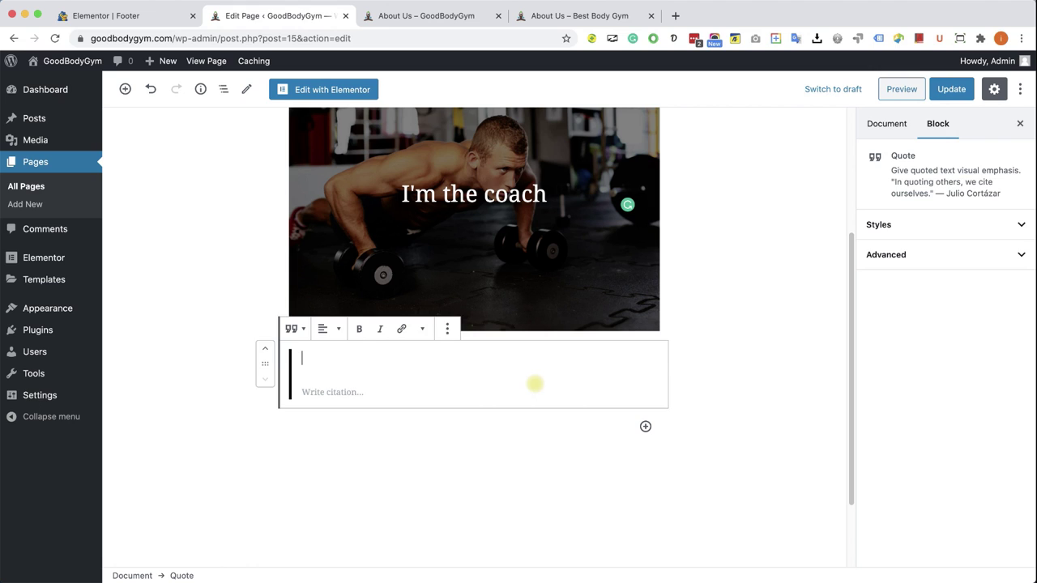
pyautogui.write('HERKFJ ERJKF EWRJHF EWRHF')
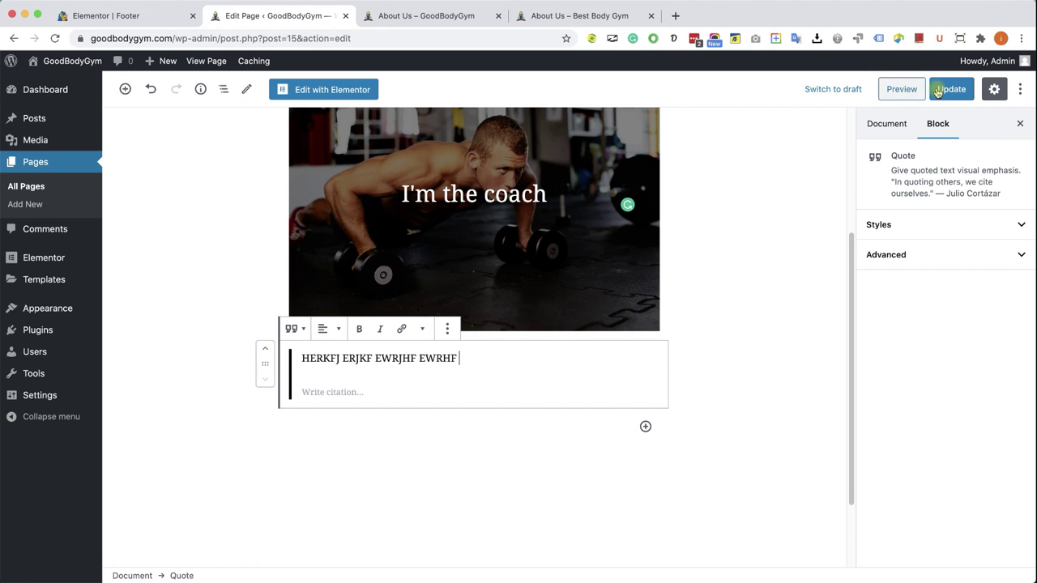
# Step: Update the page, reload the live About Us page to see the quote, and return to the editor
pyautogui.click(949, 89)
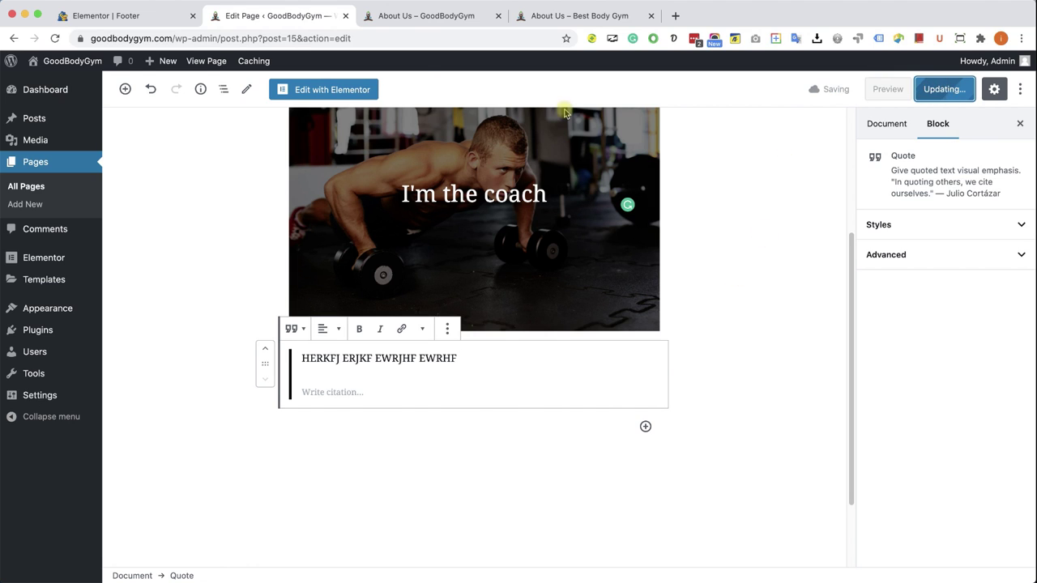
pyautogui.click(407, 19)
pyautogui.click(54, 38)
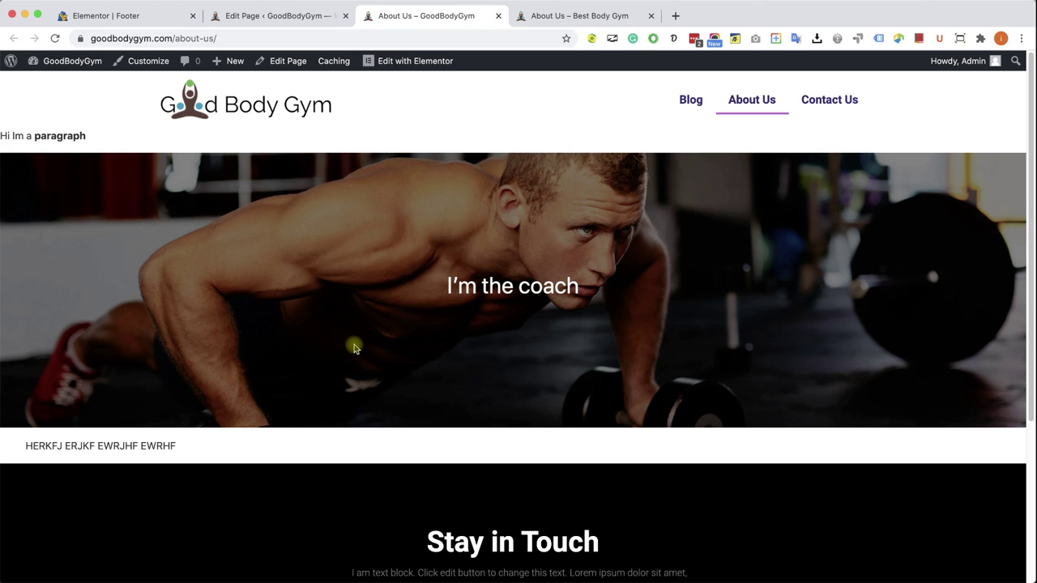
pyautogui.click(301, 15)
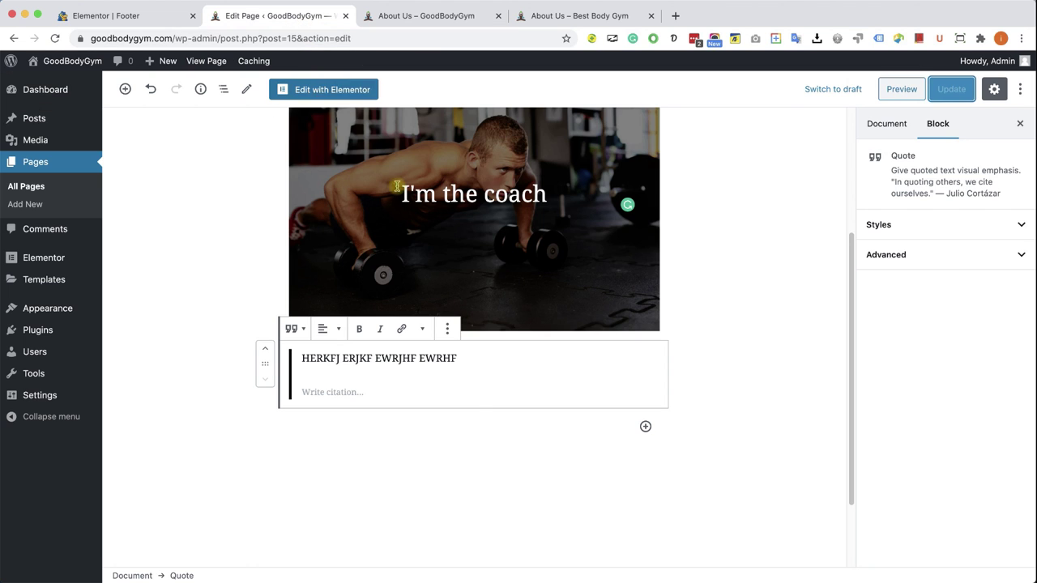
pyautogui.scroll(3, 724, 379)
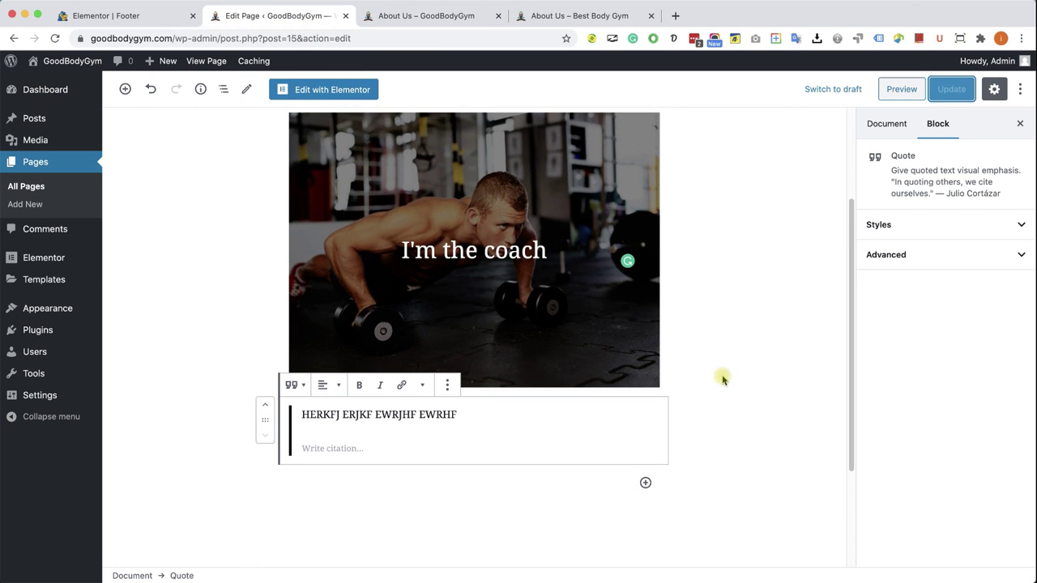
pyautogui.scroll(2, 723, 379)
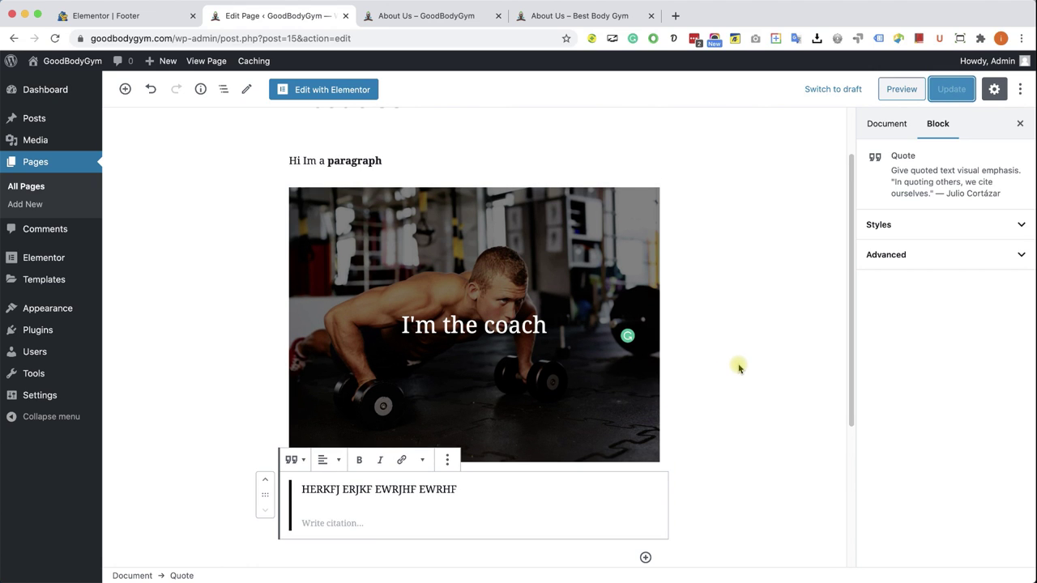
# Step: Toggle the settings panel and Spotlight mode on and off again
pyautogui.click(996, 90)
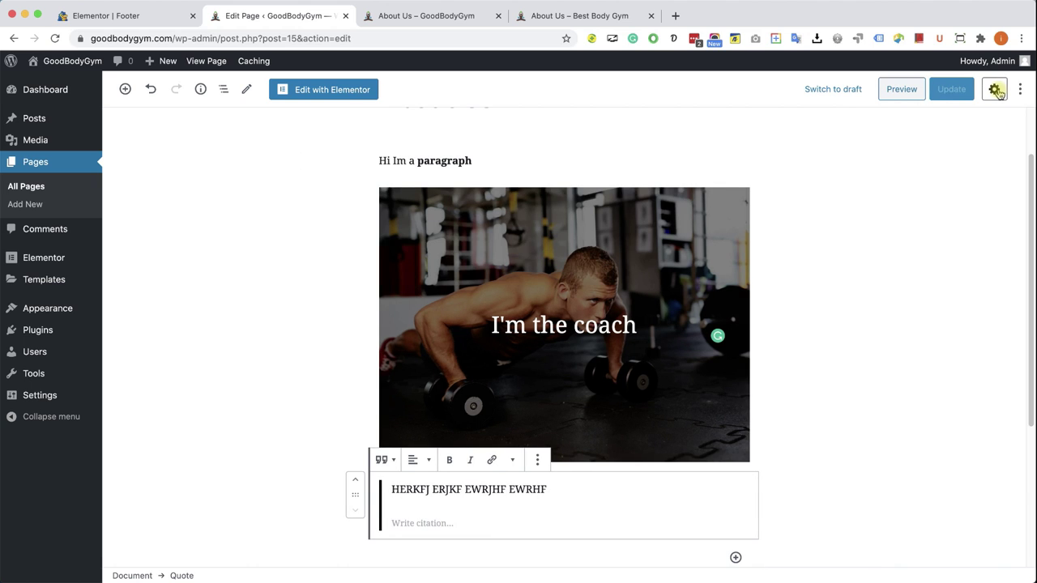
pyautogui.click(996, 90)
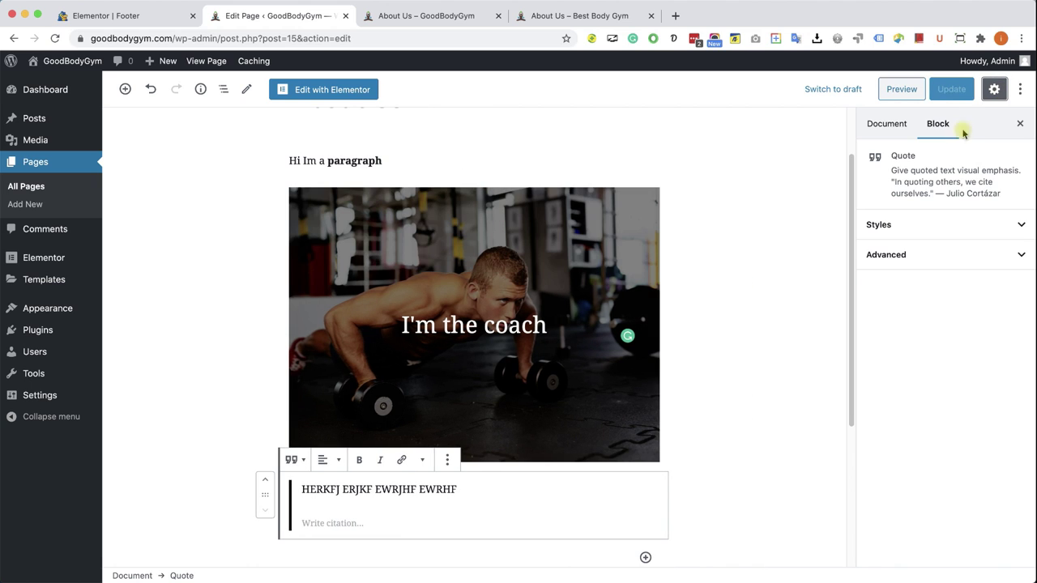
pyautogui.click(1017, 91)
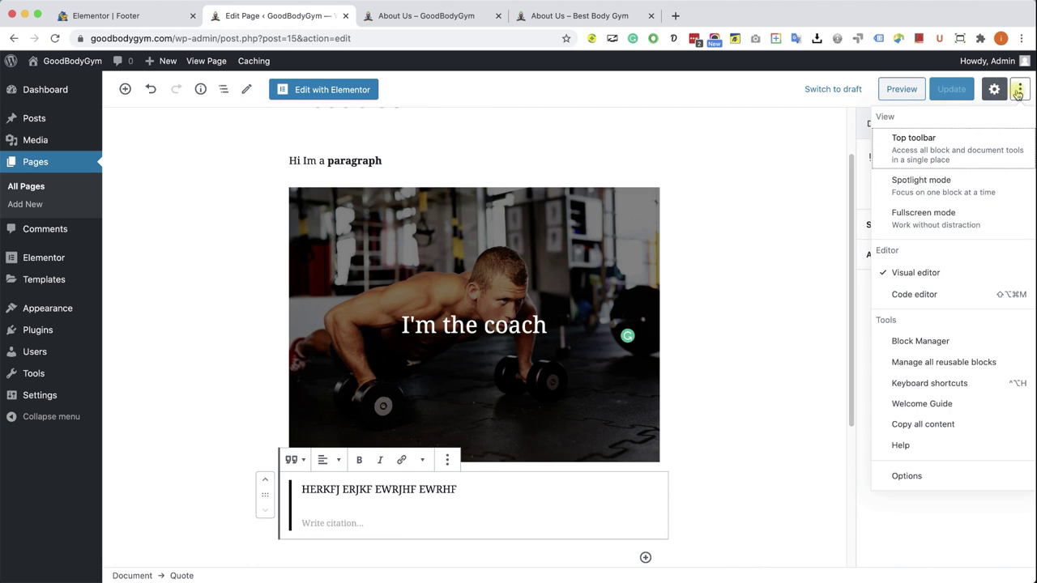
pyautogui.click(959, 185)
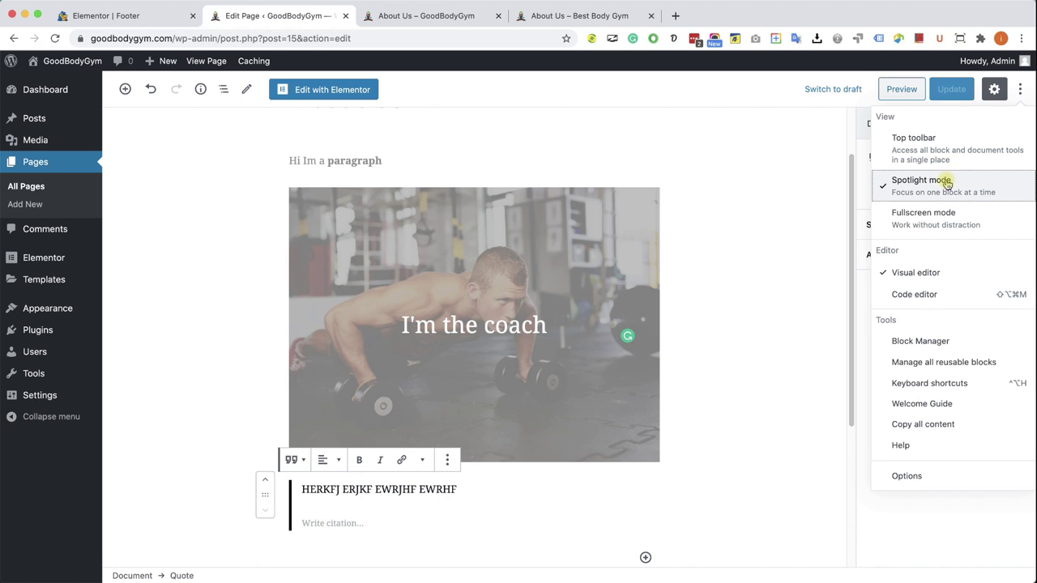
pyautogui.click(946, 184)
pyautogui.click(713, 243)
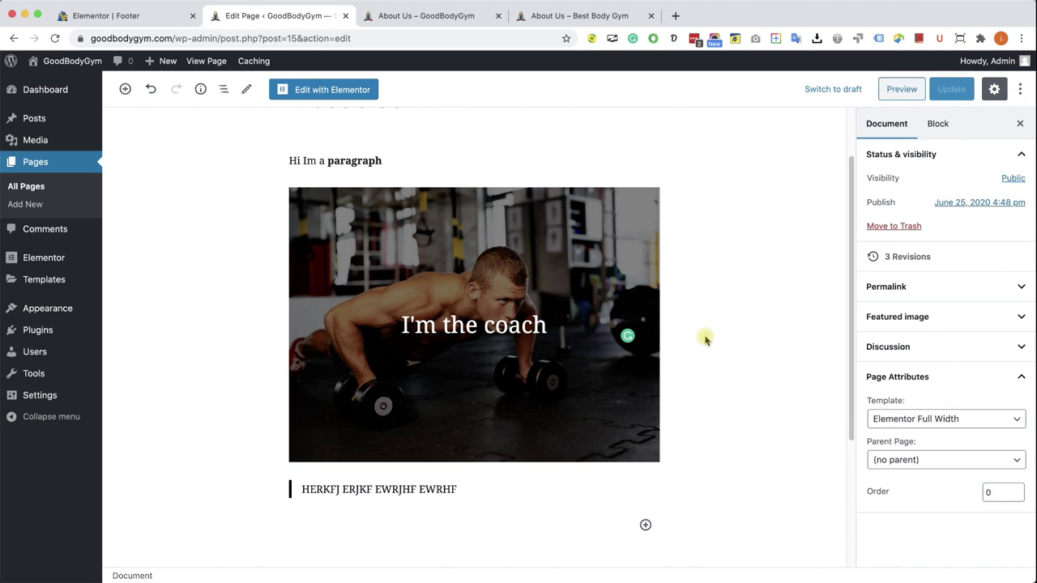
# Step: Select the quote block below the coach cover and remove it
pyautogui.scroll(-2, 689, 350)
pyautogui.click(539, 412)
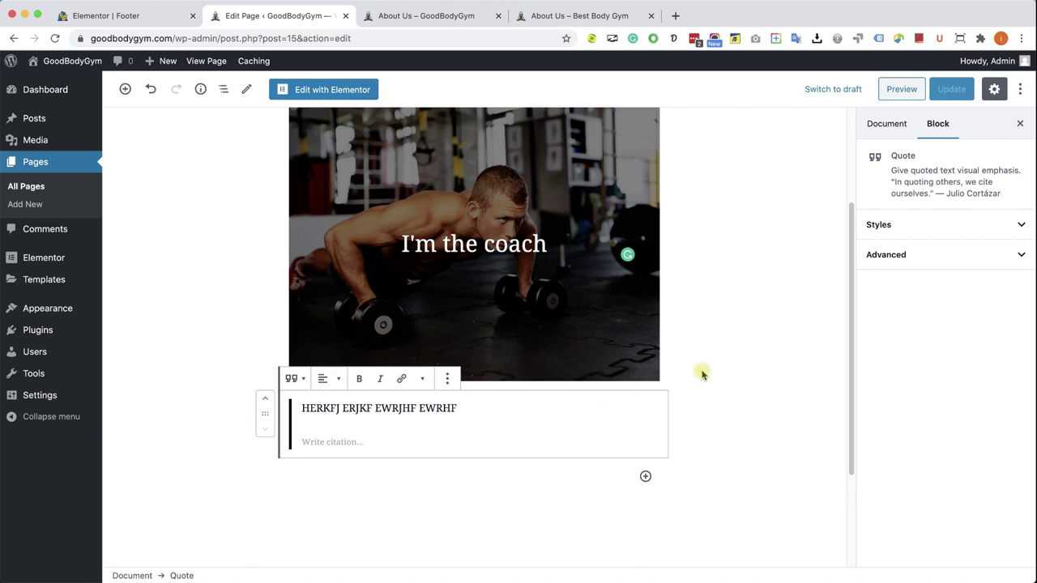
pyautogui.click(671, 398)
pyautogui.scroll(-2, 671, 399)
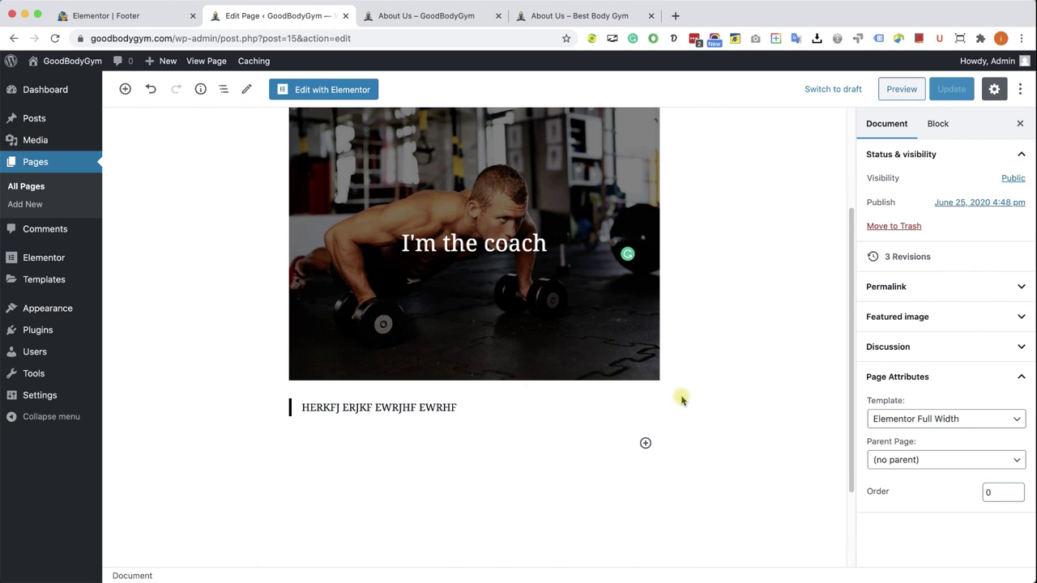
pyautogui.click(510, 402)
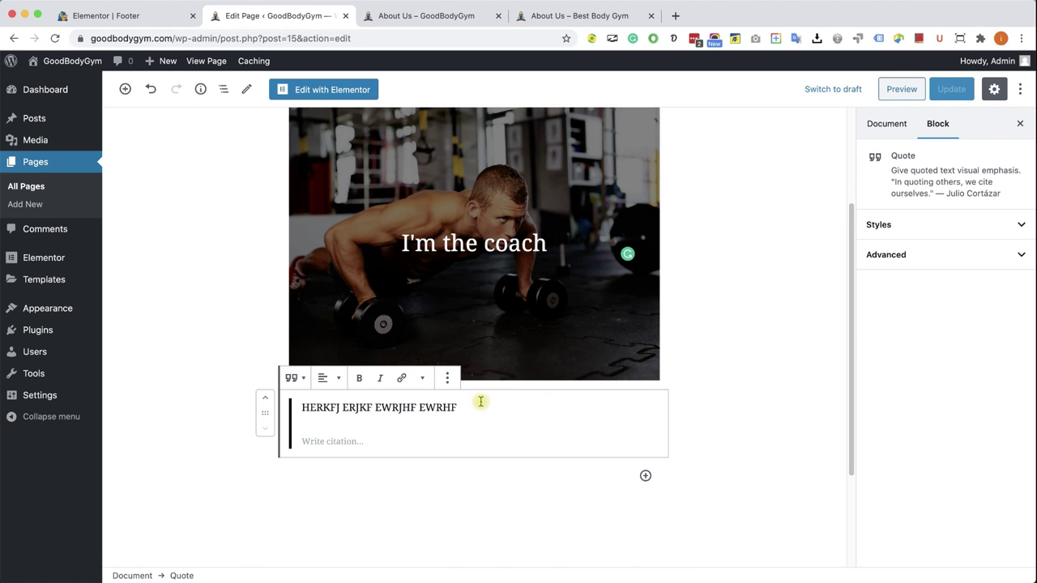
pyautogui.click(447, 378)
pyautogui.click(492, 347)
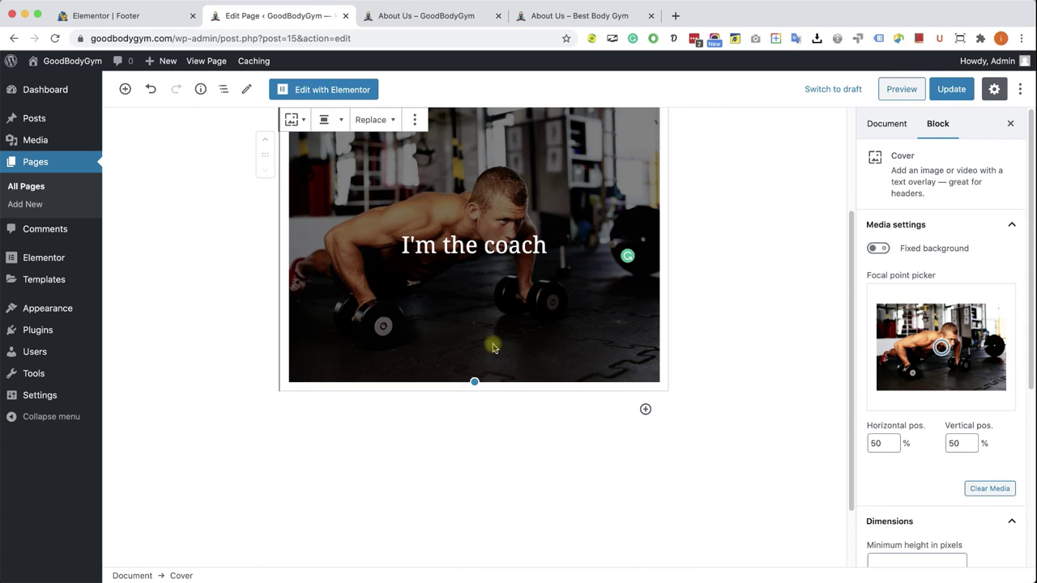
# Step: Remove the coach cover image block
pyautogui.scroll(2, 493, 346)
pyautogui.click(414, 242)
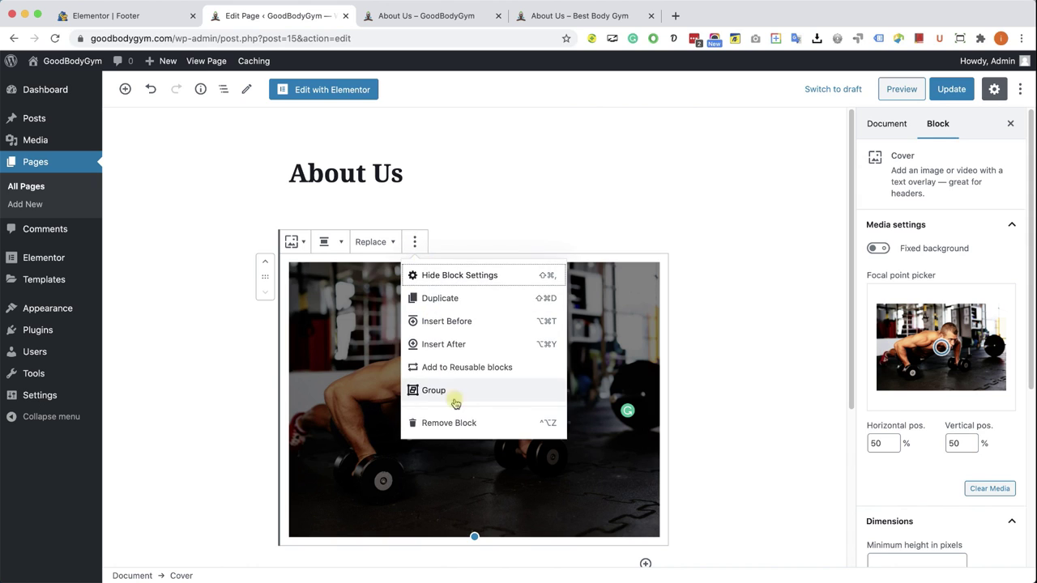
pyautogui.click(446, 422)
# Step: Remove the 'Hi Im a paragraph' block, update the emptied page, and open it in Elementor
pyautogui.click(453, 207)
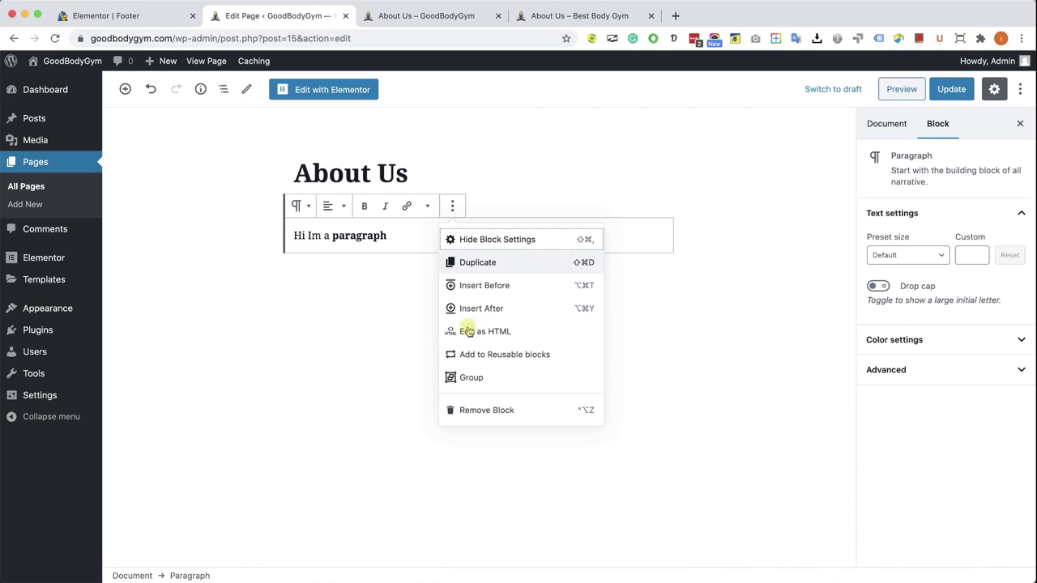
pyautogui.click(475, 410)
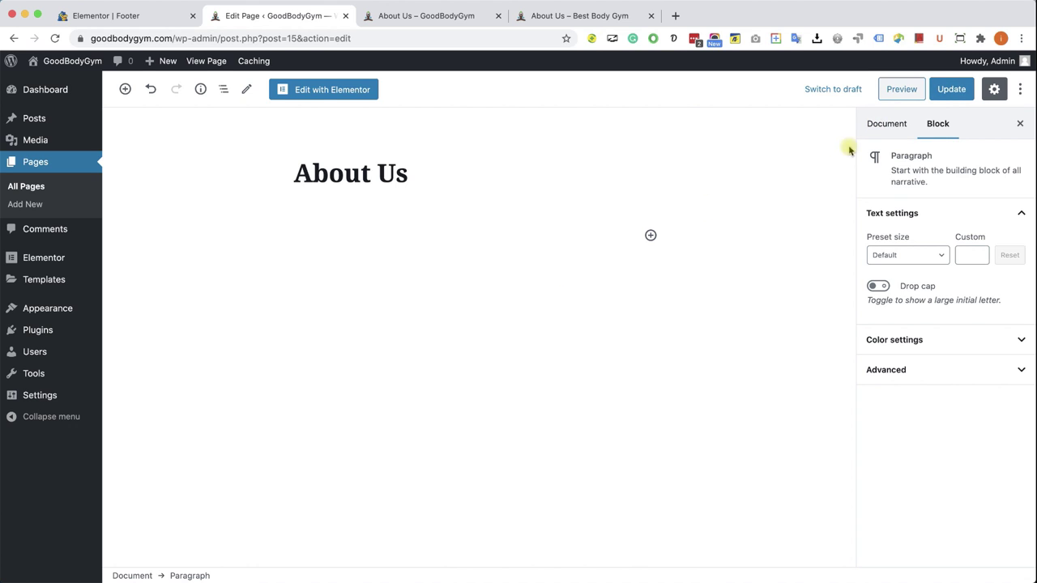
pyautogui.click(946, 89)
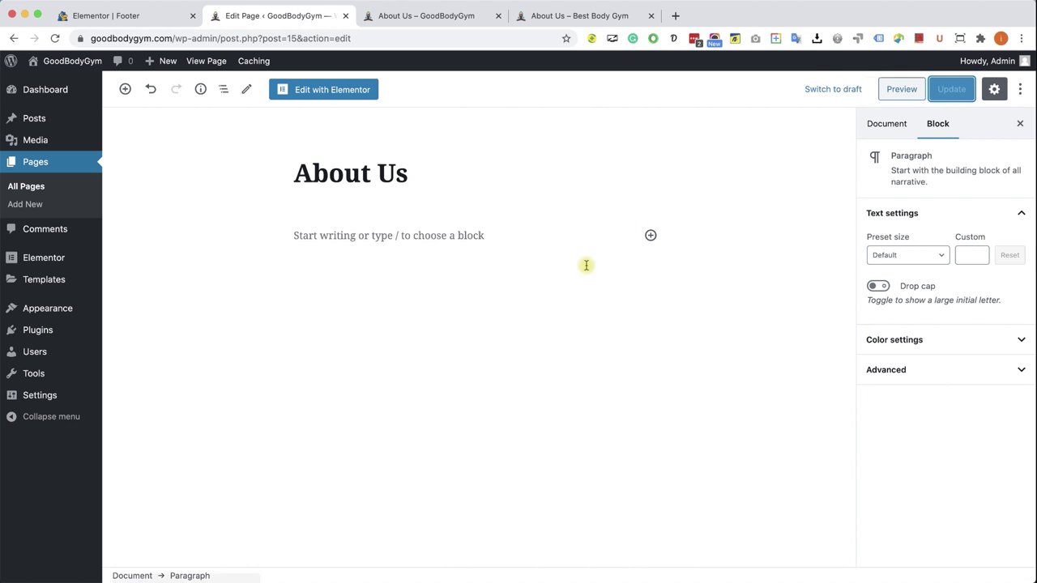
pyautogui.click(331, 90)
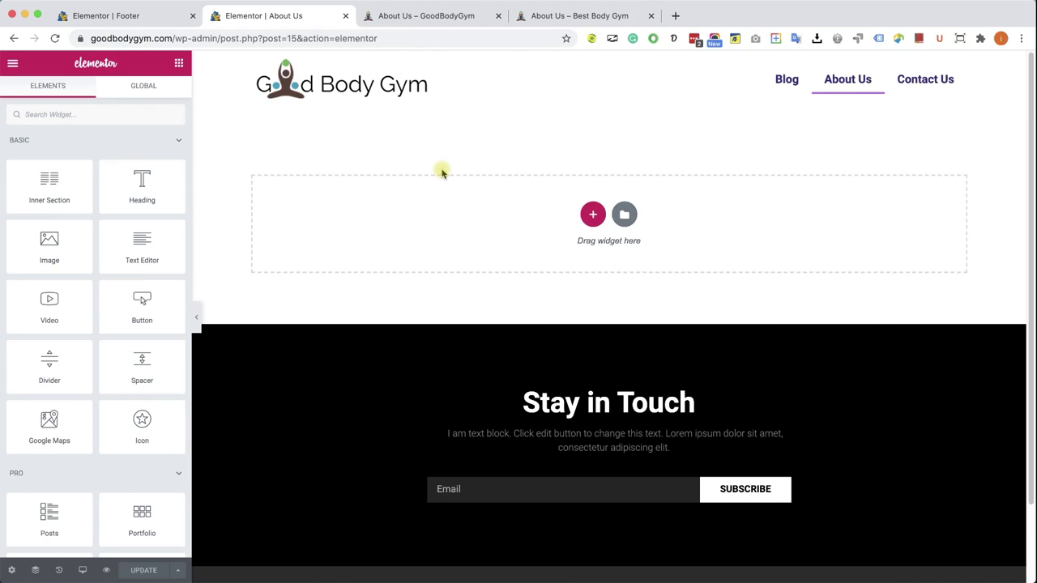
# Step: Add a two-column section at the top of the About Us page
pyautogui.click(561, 17)
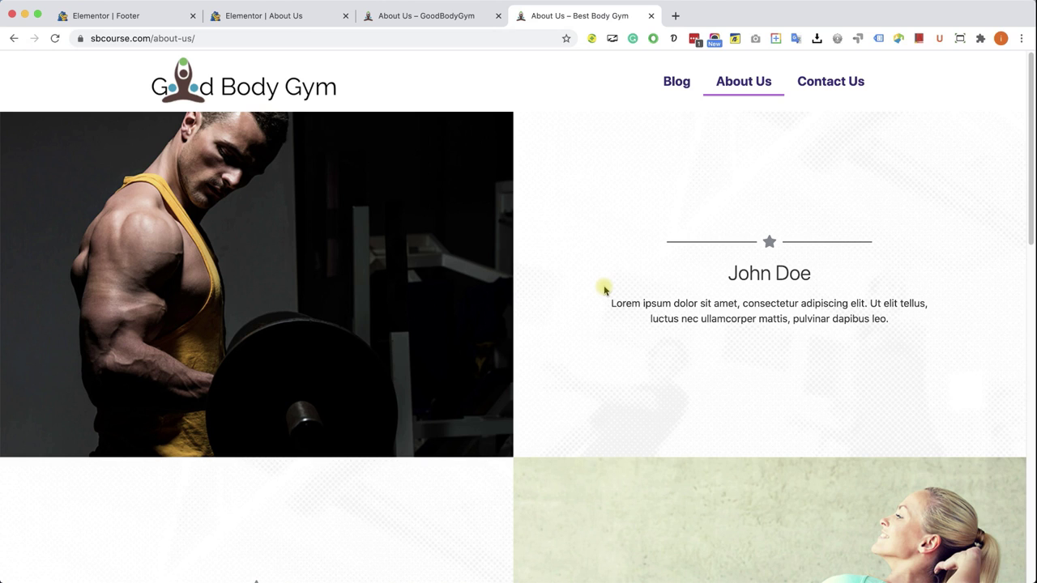
pyautogui.click(260, 16)
pyautogui.click(593, 214)
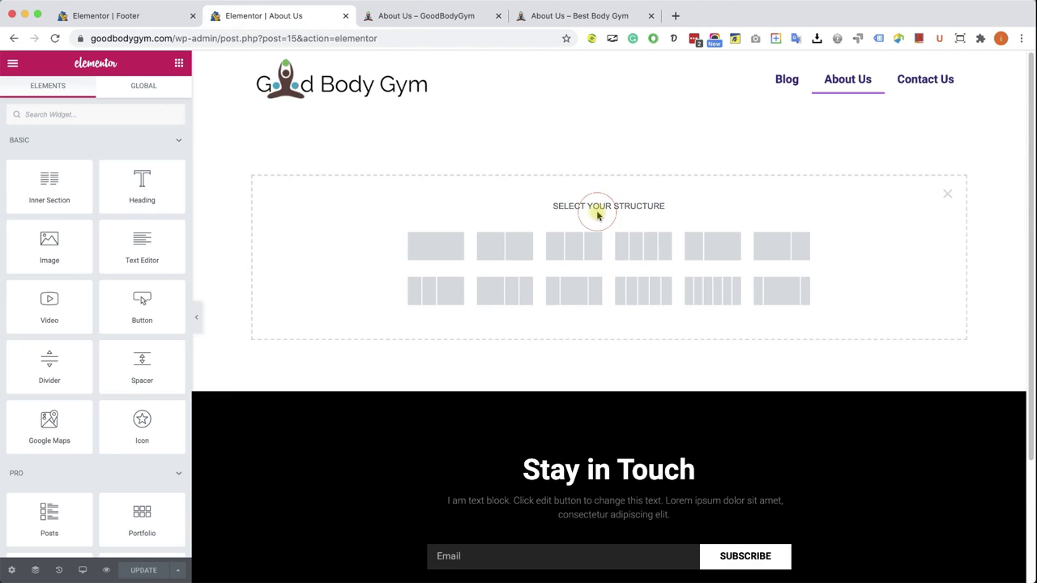
pyautogui.click(516, 241)
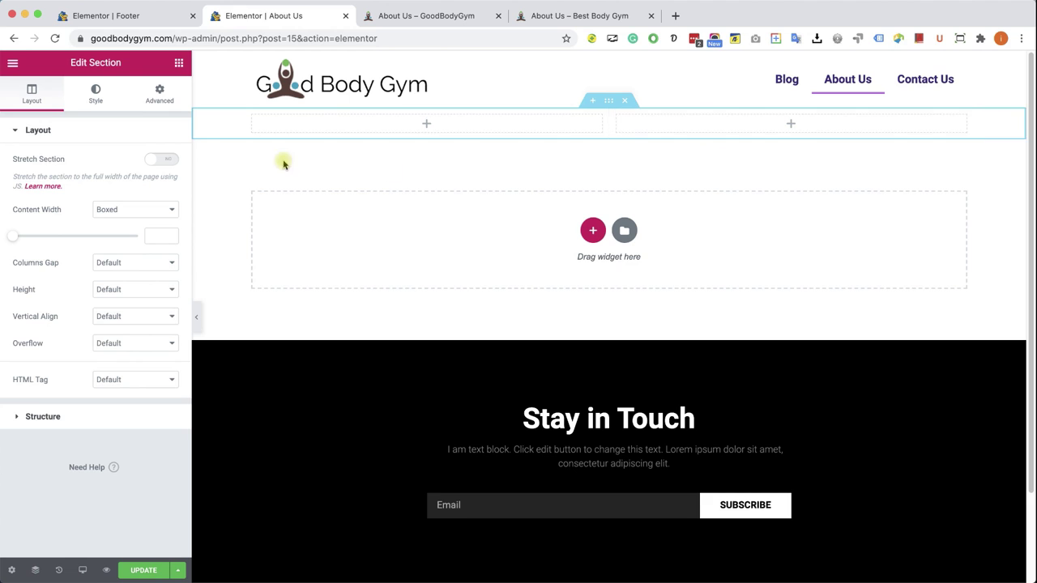
# Step: Put an Image widget in the left column showing the uploaded Man lifting weights.jpg
pyautogui.click(178, 63)
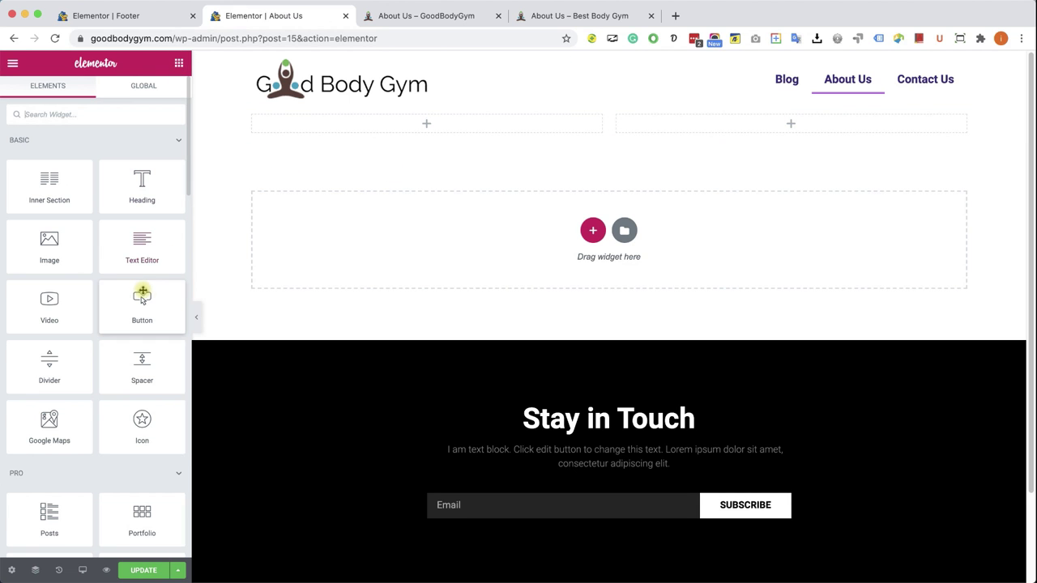
pyautogui.moveTo(47, 241); pyautogui.dragTo(393, 123)
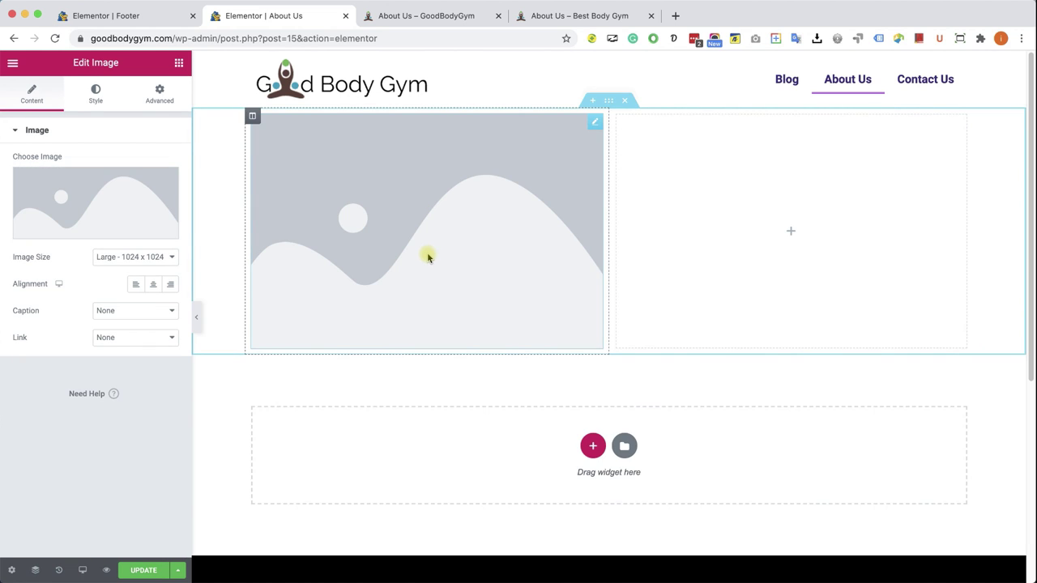
pyautogui.click(126, 211)
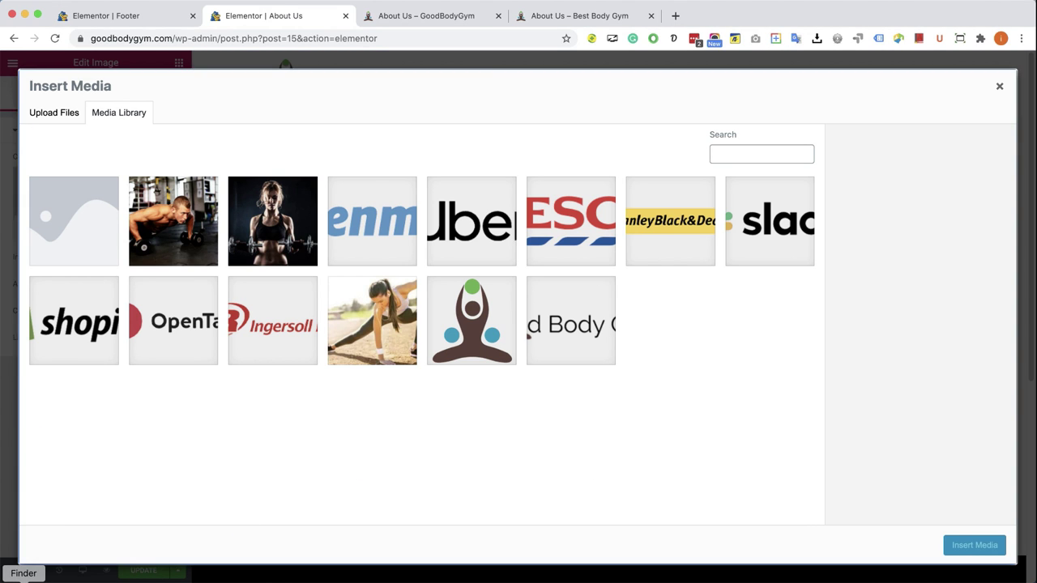
pyautogui.click(24, 576)
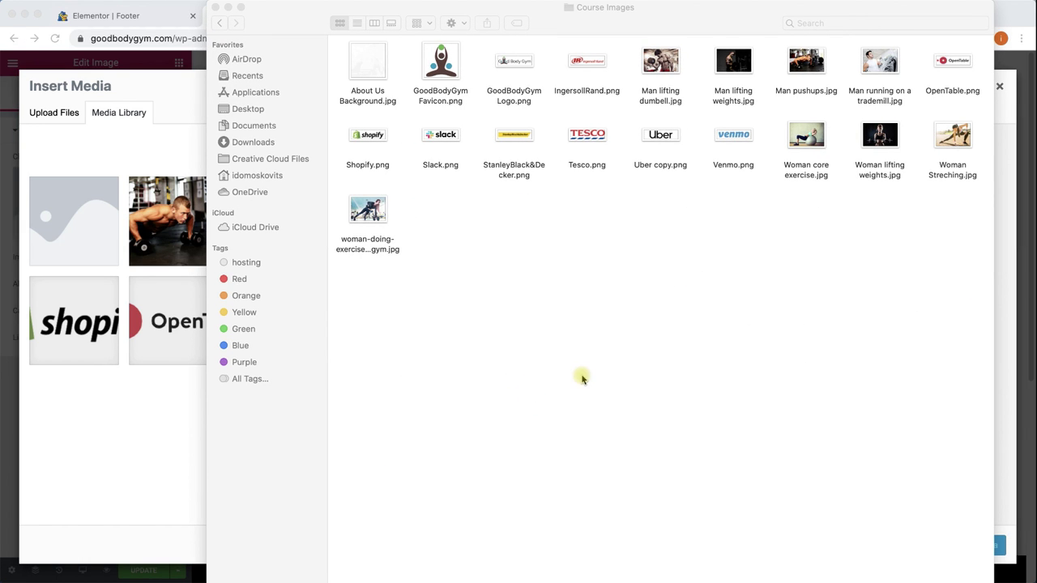
pyautogui.moveTo(740, 70); pyautogui.dragTo(155, 464)
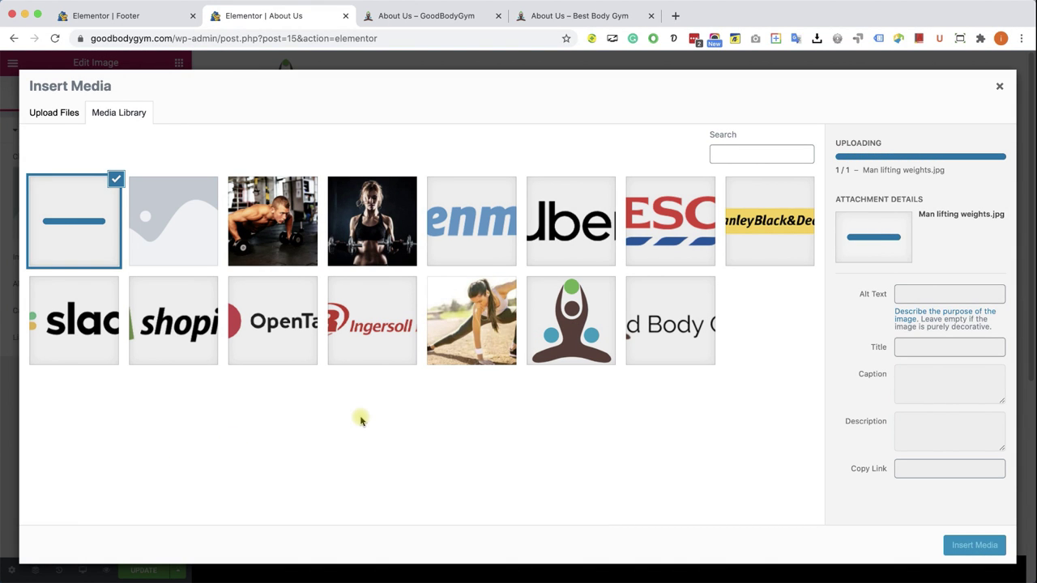
pyautogui.click(92, 234)
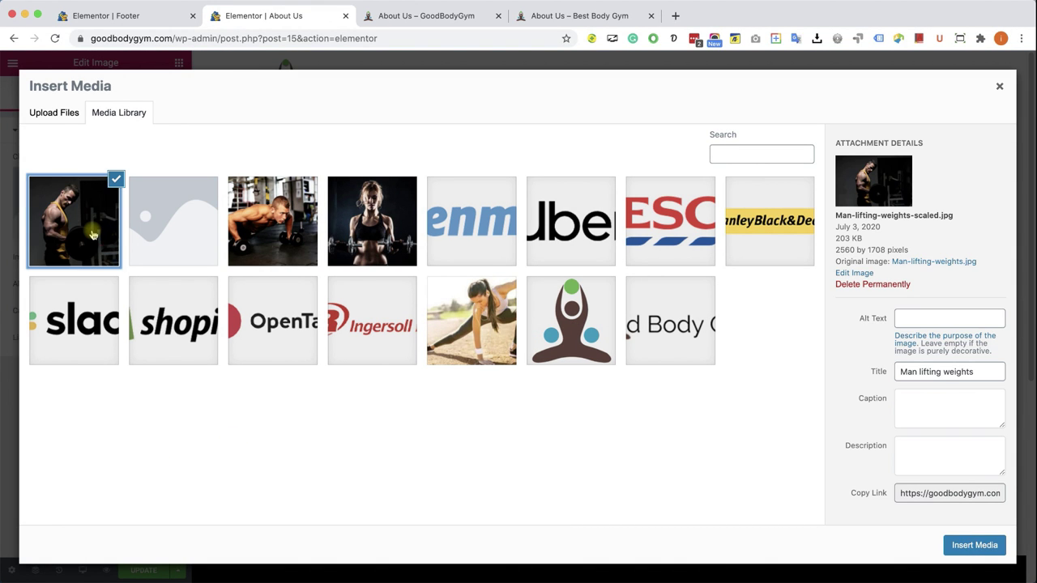
pyautogui.click(976, 548)
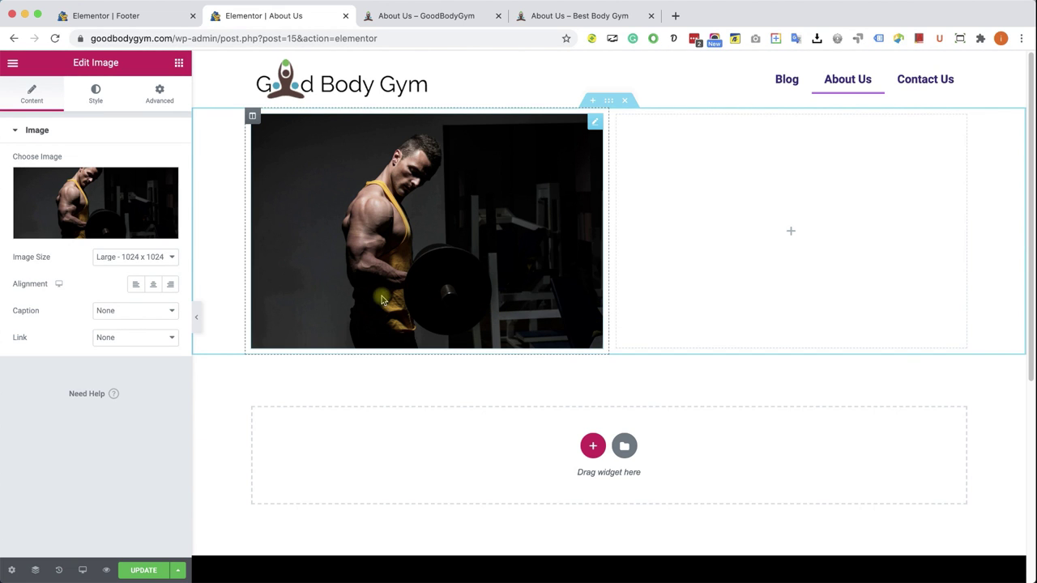
# Step: Save the page and preview it without the editing panel
pyautogui.click(144, 571)
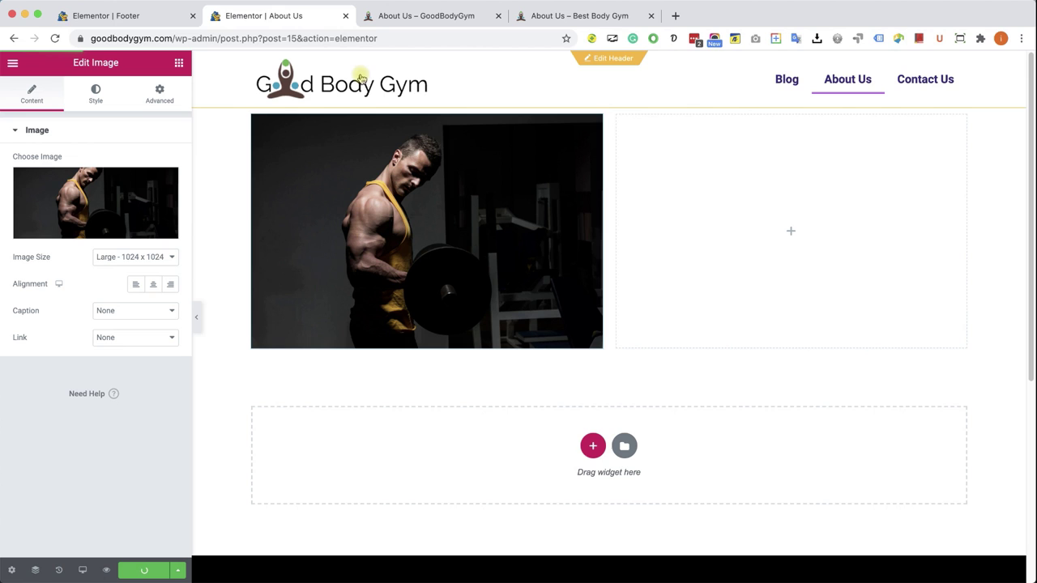
pyautogui.click(197, 317)
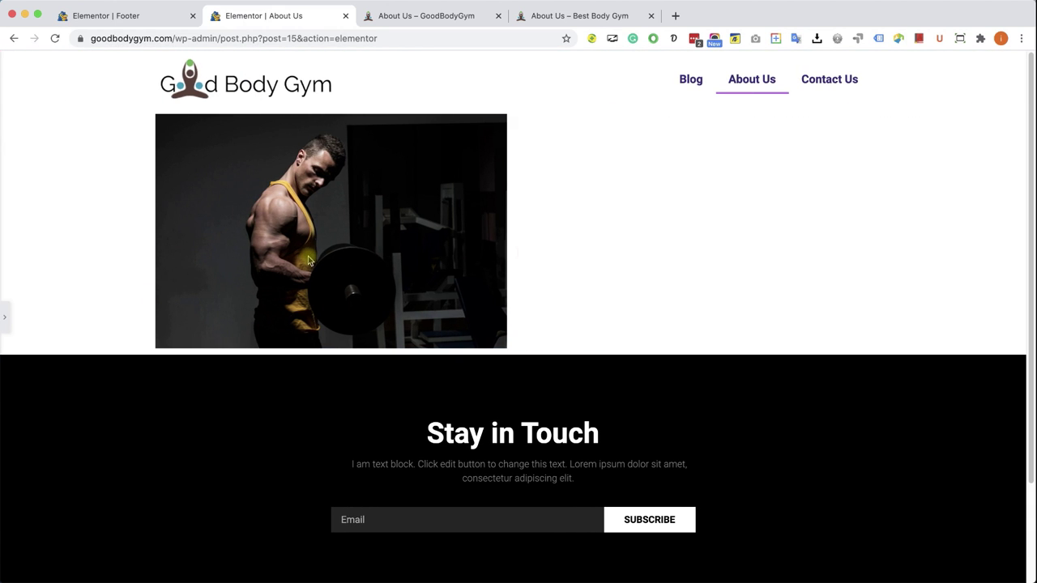
pyautogui.click(6, 322)
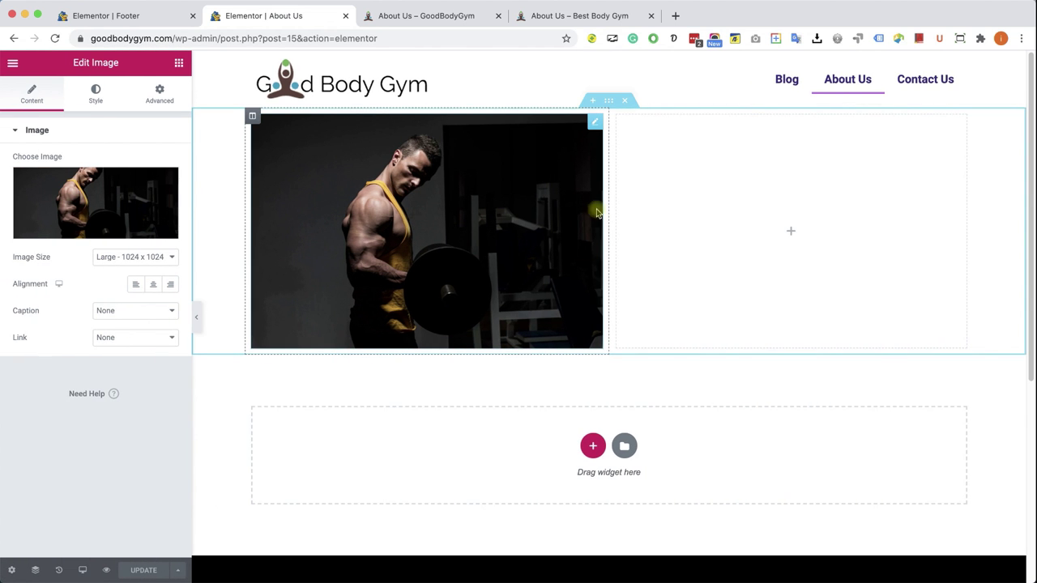
# Step: Make the two-column section full width and set the photo column's padding to 0
pyautogui.moveTo(607, 100); pyautogui.dragTo(117, 212)
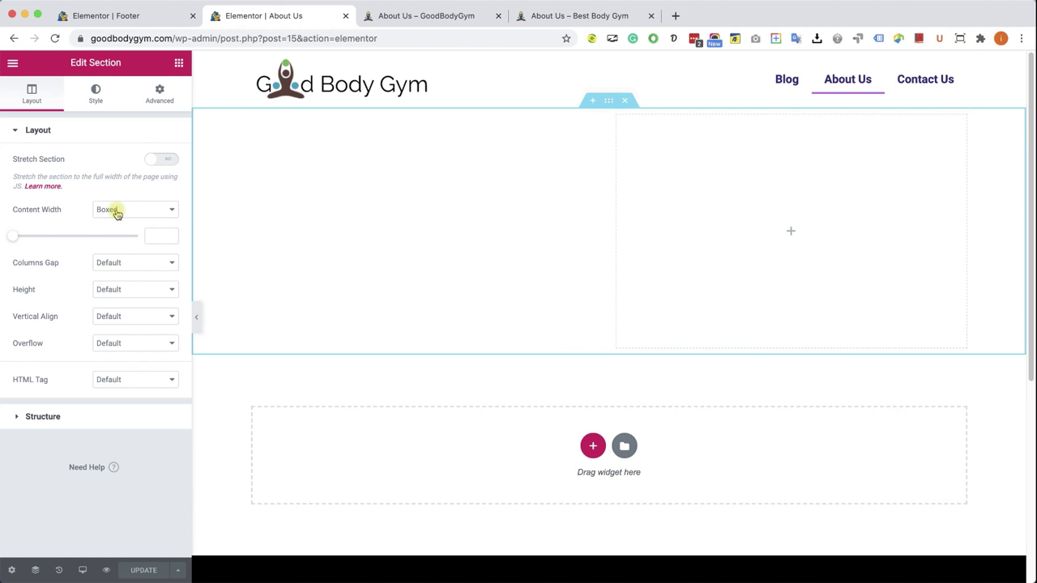
pyautogui.click(116, 212)
pyautogui.click(117, 222)
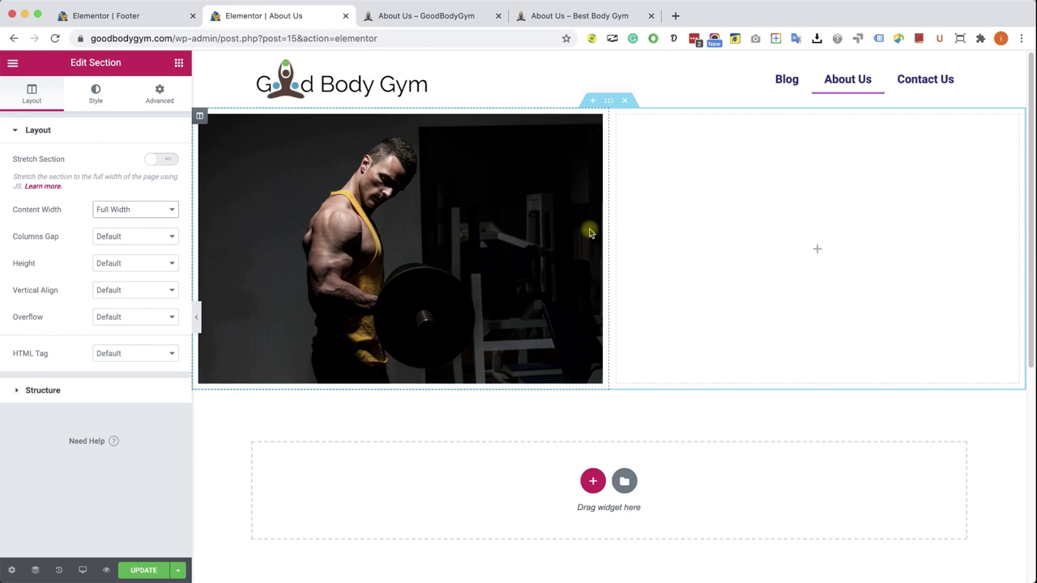
pyautogui.click(200, 118)
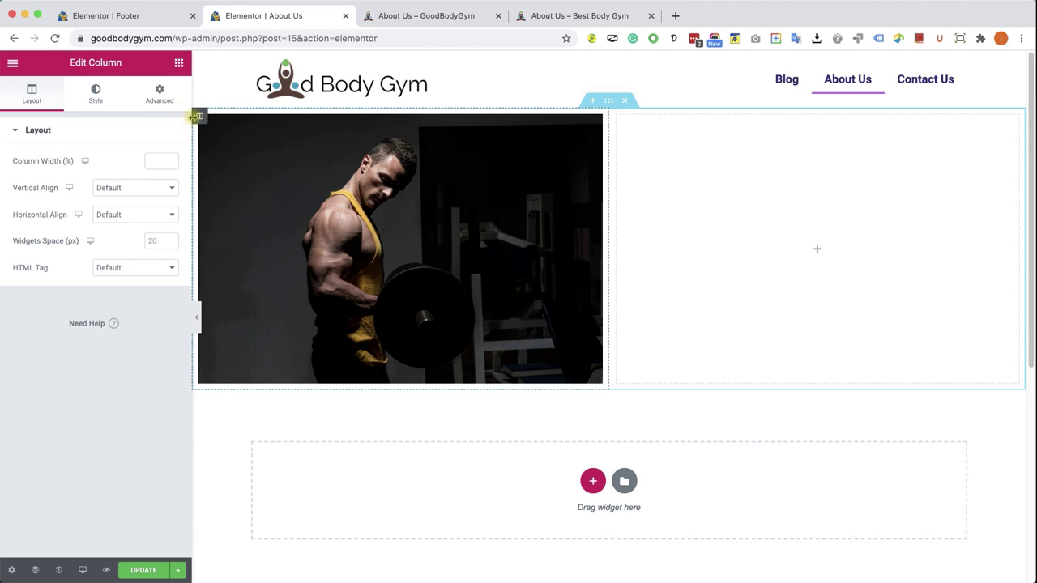
pyautogui.click(167, 103)
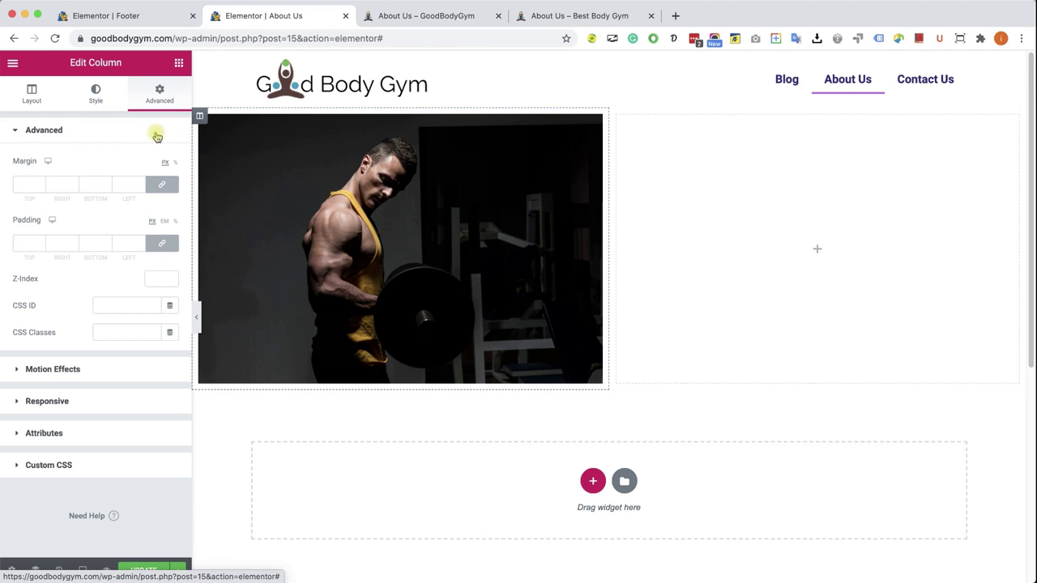
pyautogui.click(140, 243)
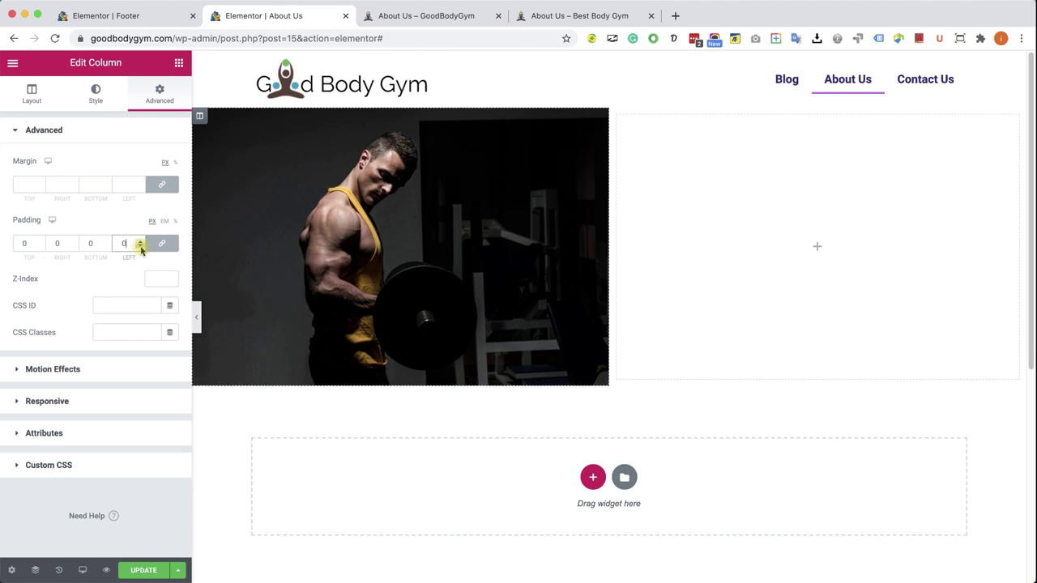
pyautogui.click(140, 249)
# Step: Copy the photo column's style onto the empty right column and verify its spacing
pyautogui.rightClick(200, 119)
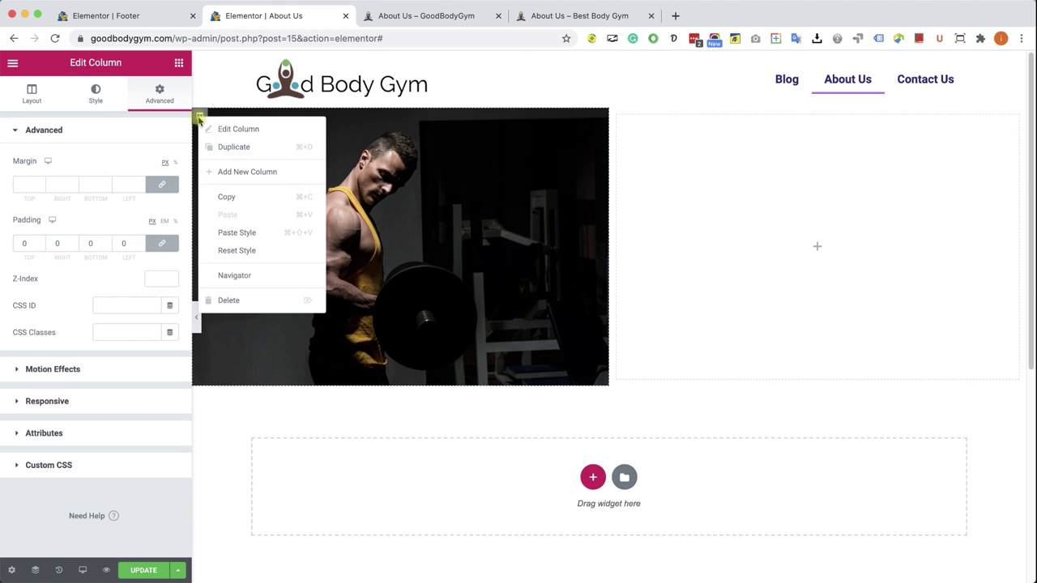
pyautogui.click(253, 196)
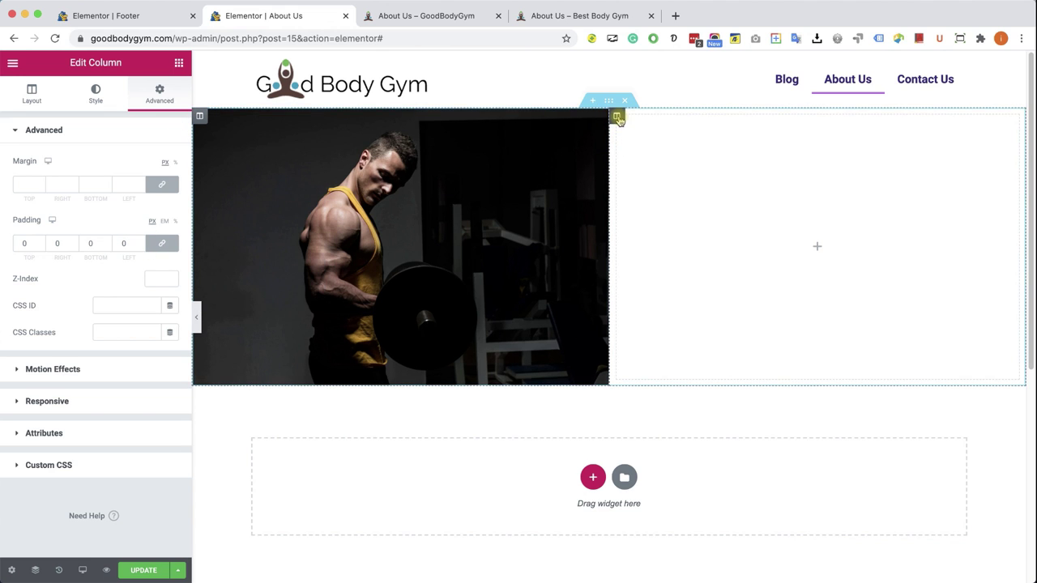
pyautogui.rightClick(617, 119)
pyautogui.click(698, 233)
pyautogui.click(617, 116)
pyautogui.click(160, 94)
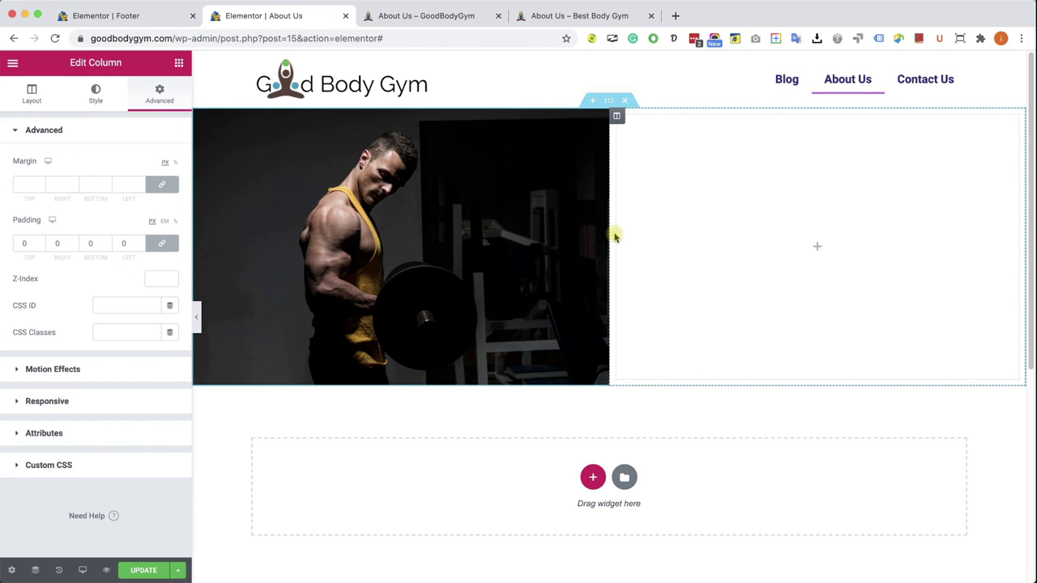
pyautogui.click(564, 16)
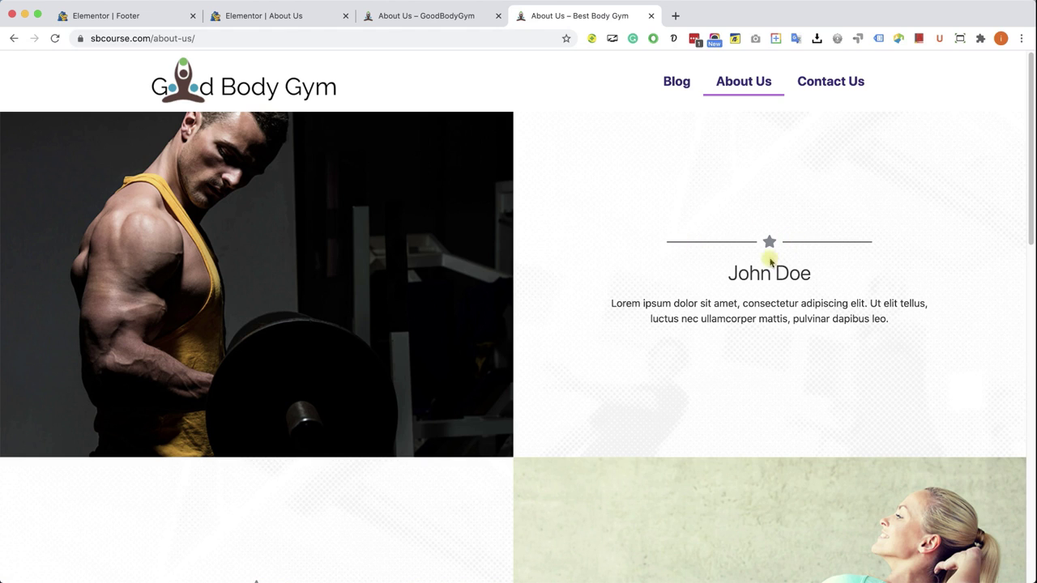
# Step: Add a Divider, a Heading and a Text Editor widget to the right column
pyautogui.click(122, 16)
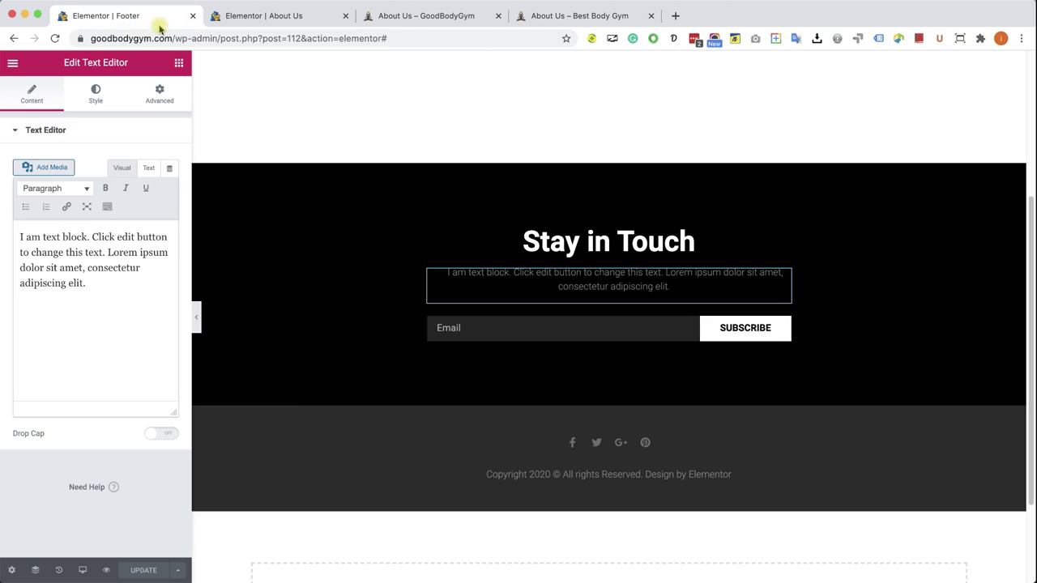
pyautogui.click(289, 18)
pyautogui.click(193, 15)
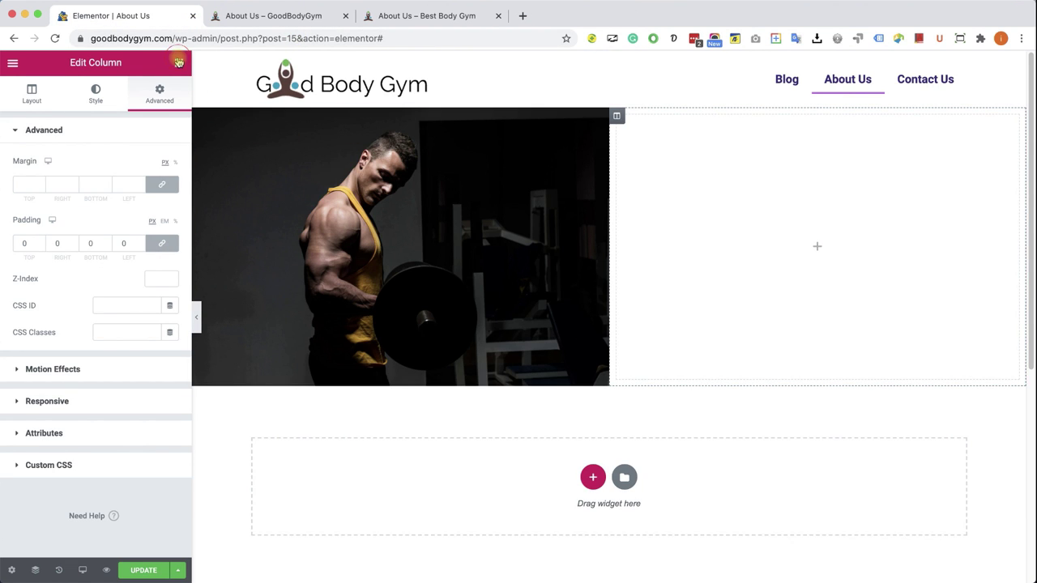
pyautogui.click(178, 62)
pyautogui.moveTo(53, 360); pyautogui.dragTo(780, 275)
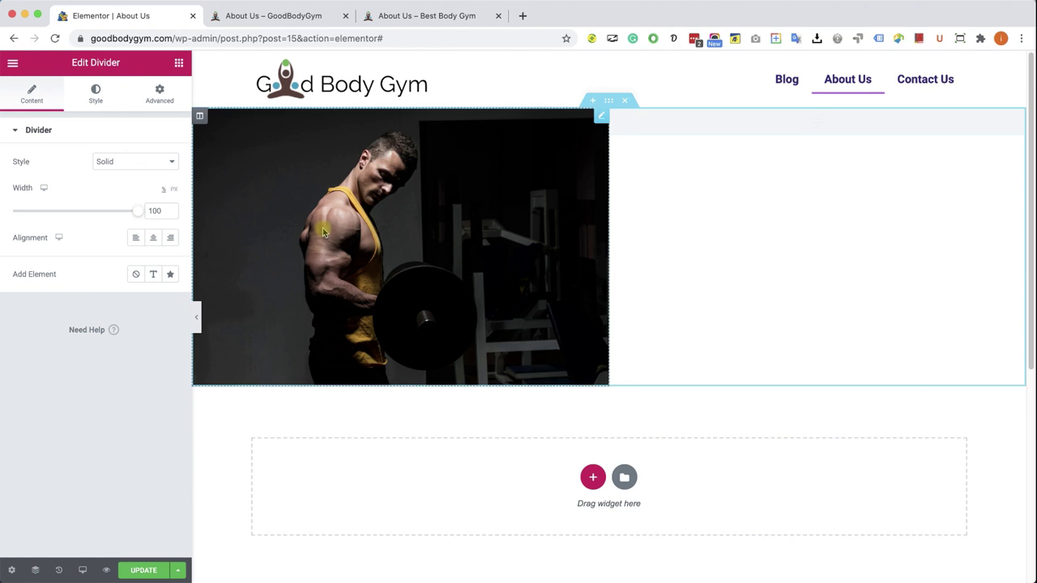
pyautogui.click(179, 63)
pyautogui.moveTo(151, 178); pyautogui.dragTo(804, 126)
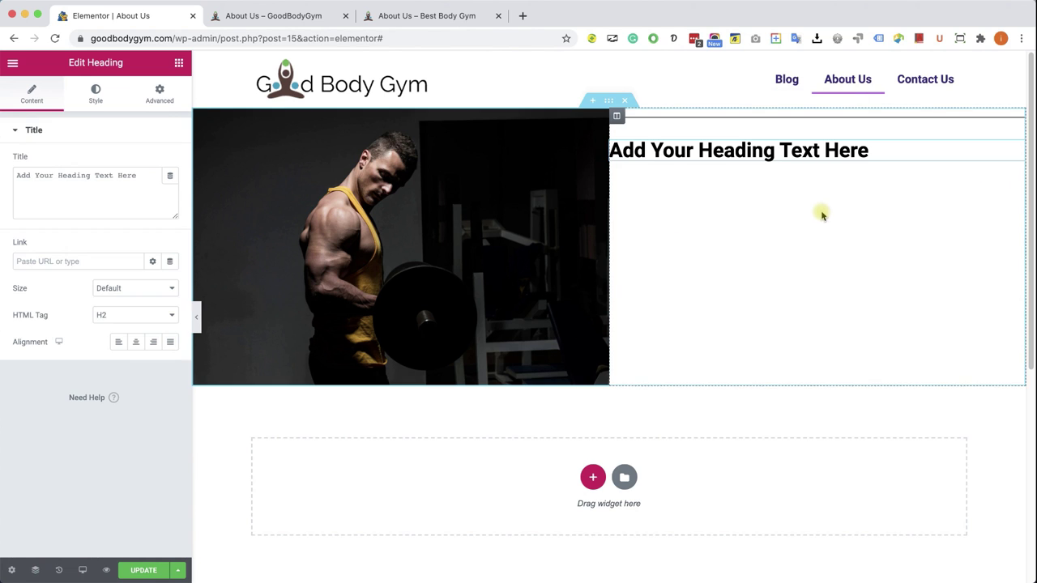
pyautogui.click(178, 64)
pyautogui.moveTo(142, 243); pyautogui.dragTo(731, 166)
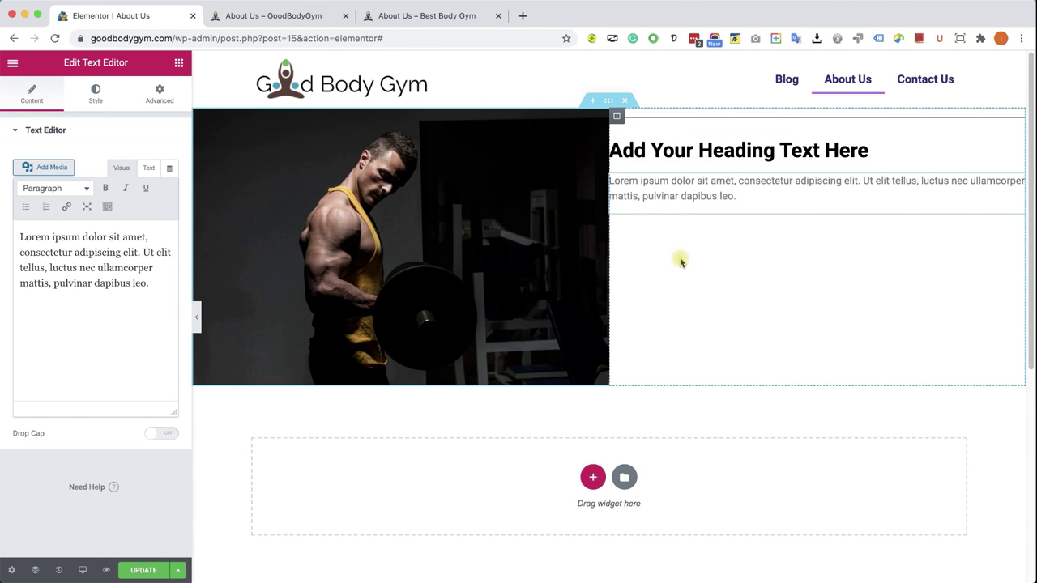
# Step: Set the section's vertical alignment to Middle
pyautogui.click(606, 101)
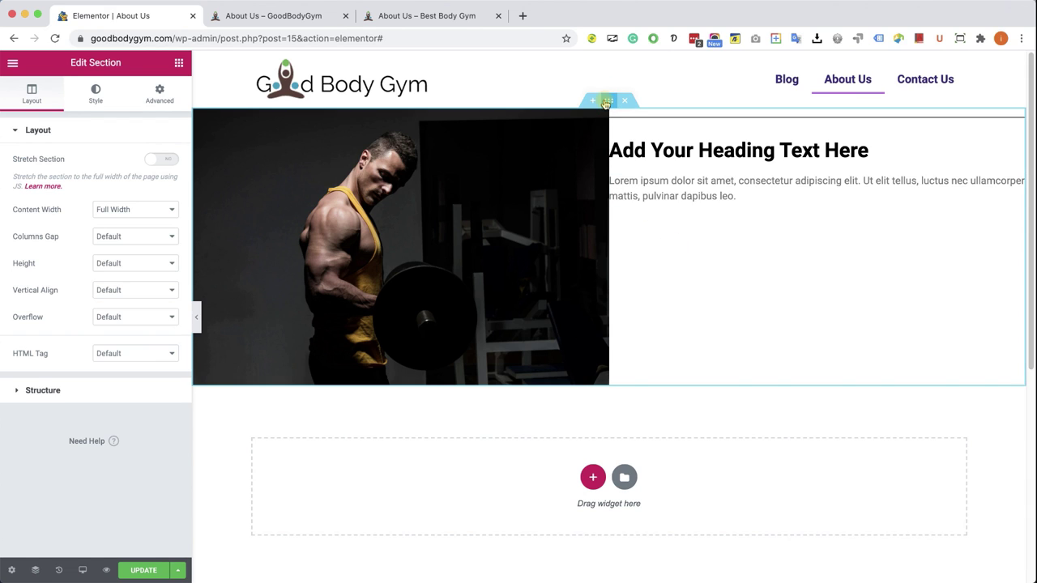
pyautogui.click(137, 291)
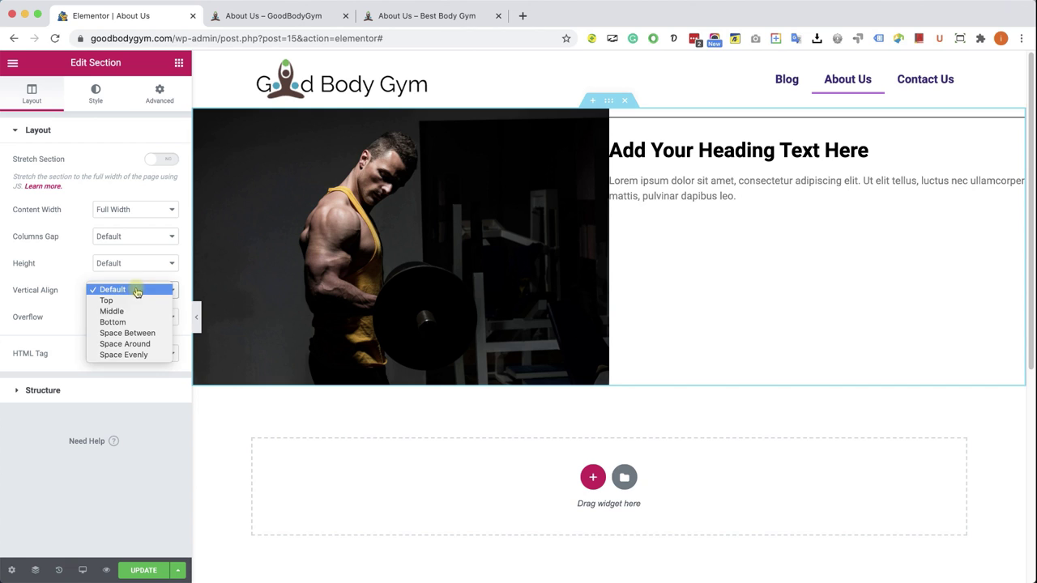
pyautogui.click(123, 312)
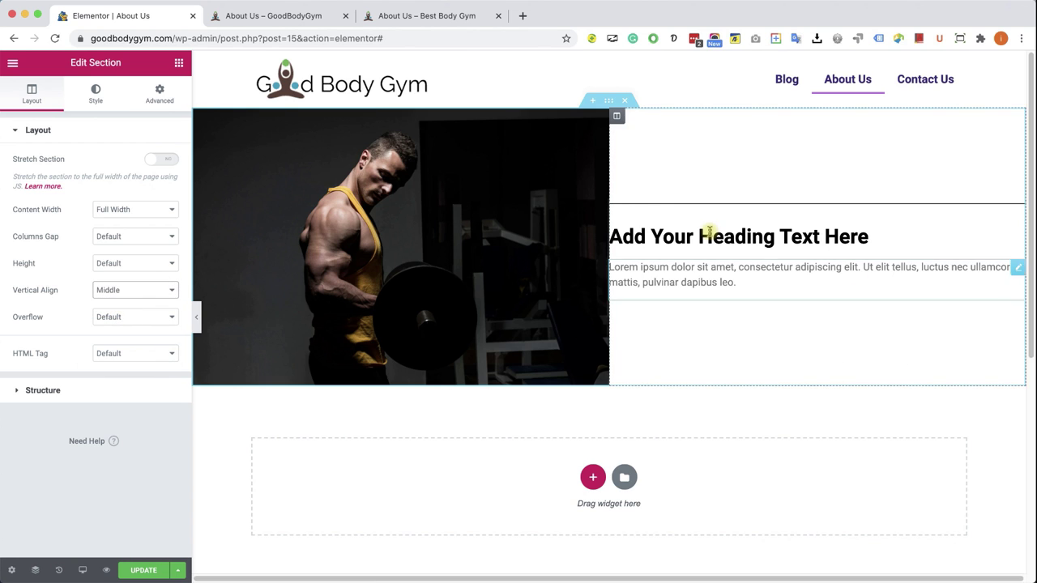
# Step: Set the divider width to 30 and centre it in the column
pyautogui.click(792, 208)
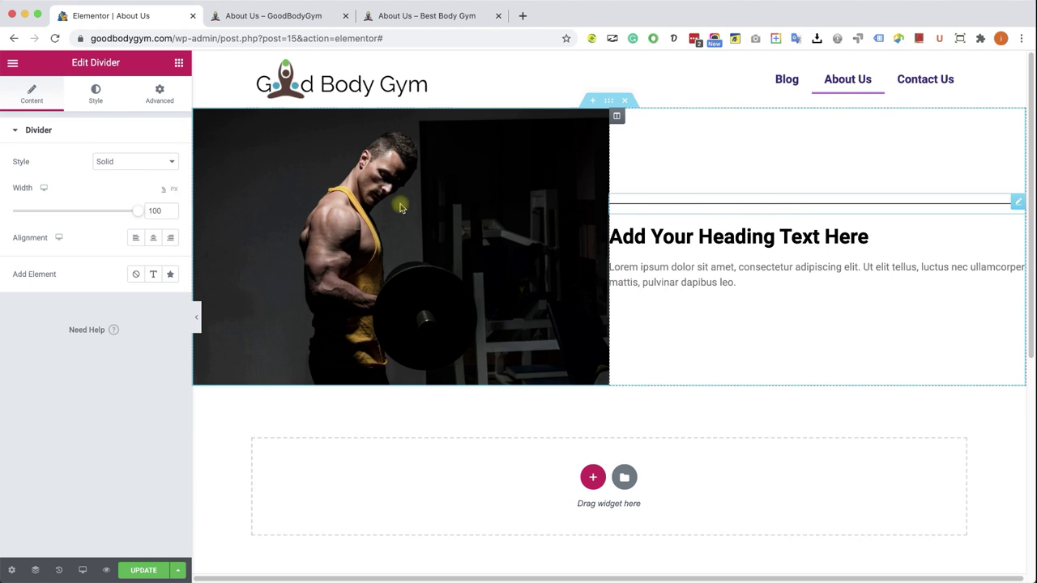
pyautogui.moveTo(135, 213); pyautogui.dragTo(50, 214)
pyautogui.click(171, 215)
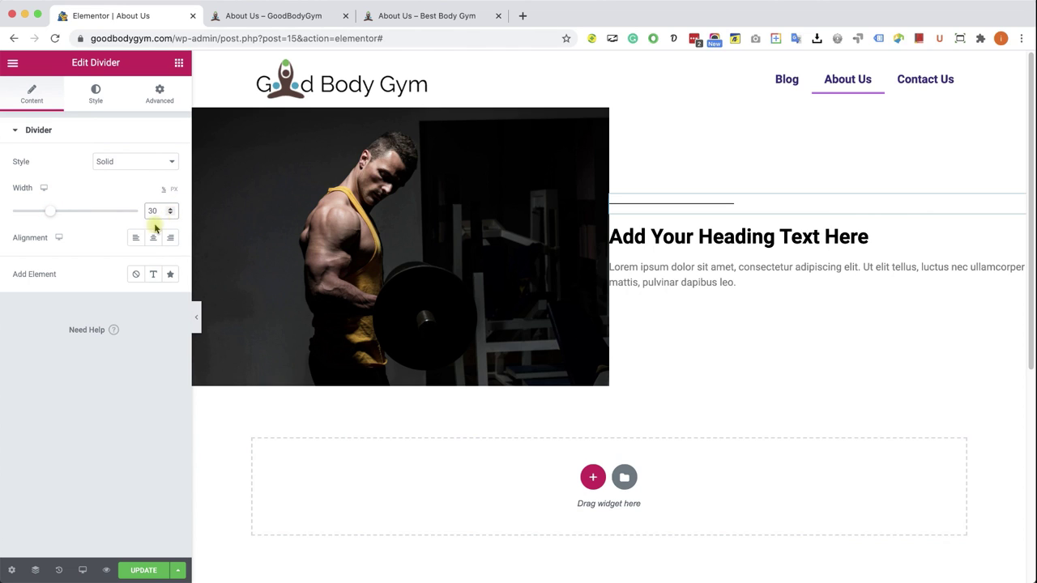
pyautogui.click(152, 237)
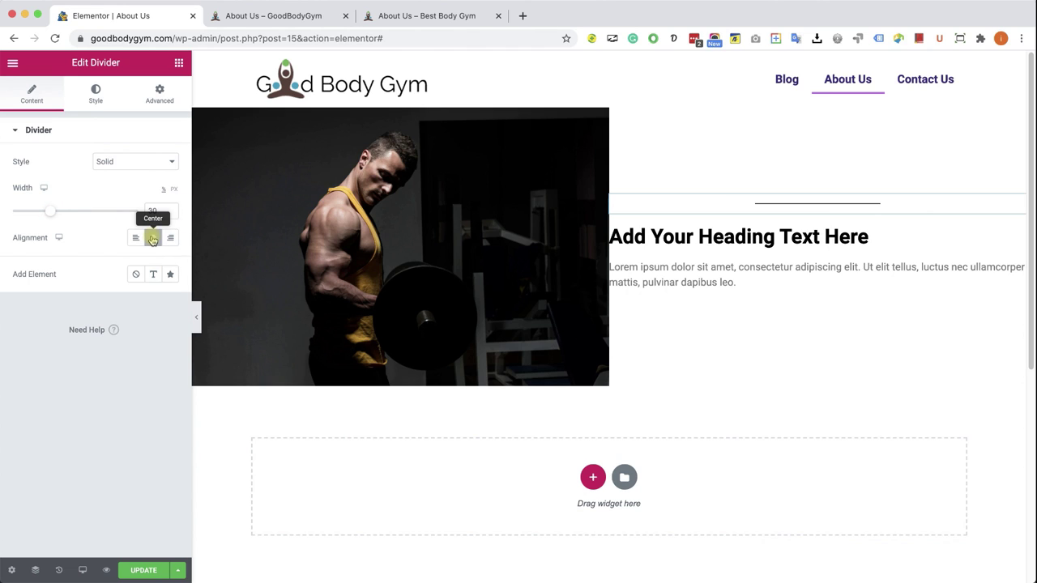
# Step: Give the divider a Dumbbell icon from the Icon Library as its middle element
pyautogui.click(153, 274)
pyautogui.doubleClick(126, 299)
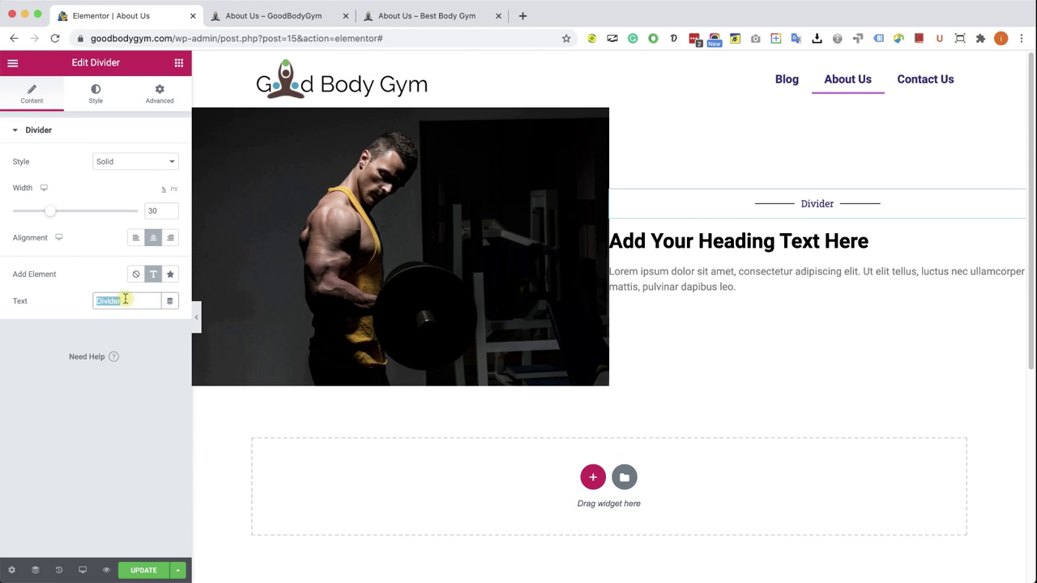
pyautogui.write('Danny')
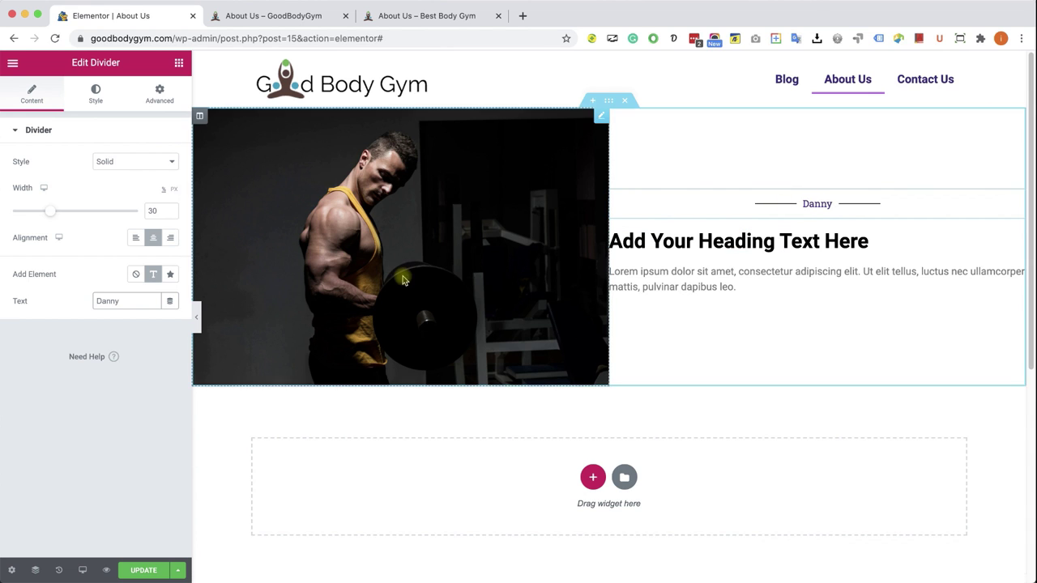
pyautogui.click(170, 274)
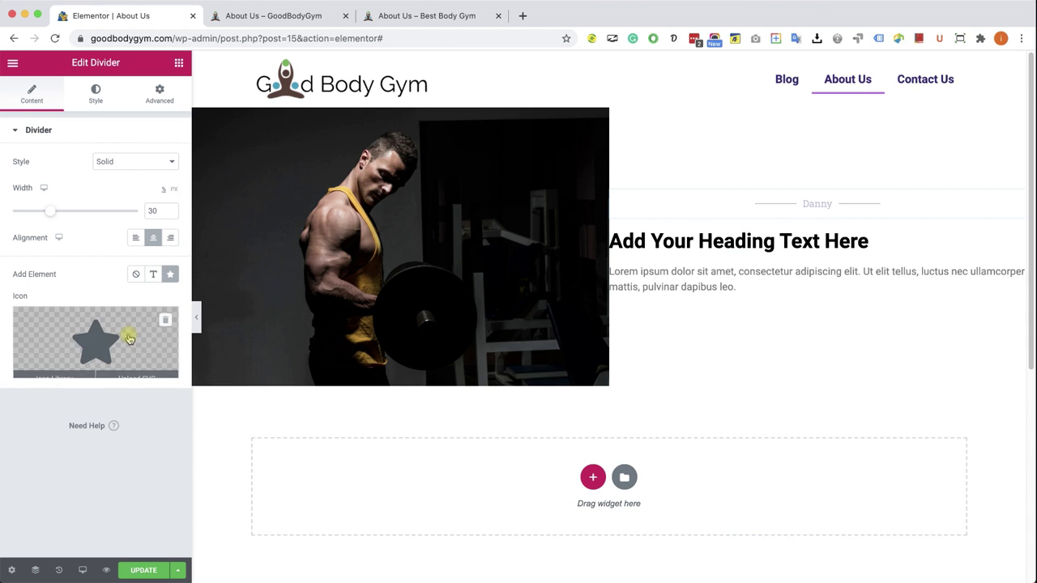
pyautogui.click(127, 335)
pyautogui.click(403, 122)
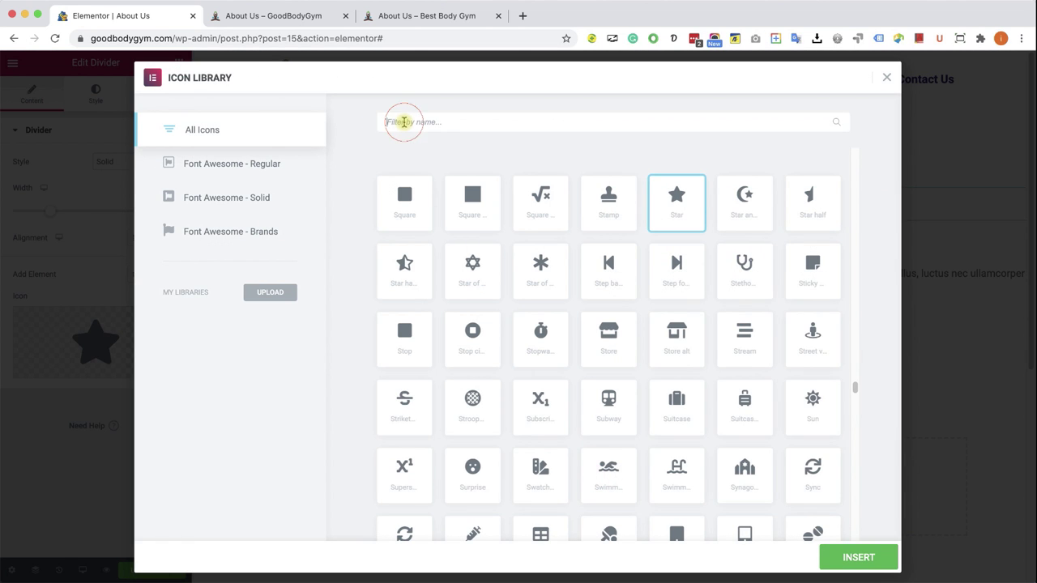
pyautogui.write('dumb')
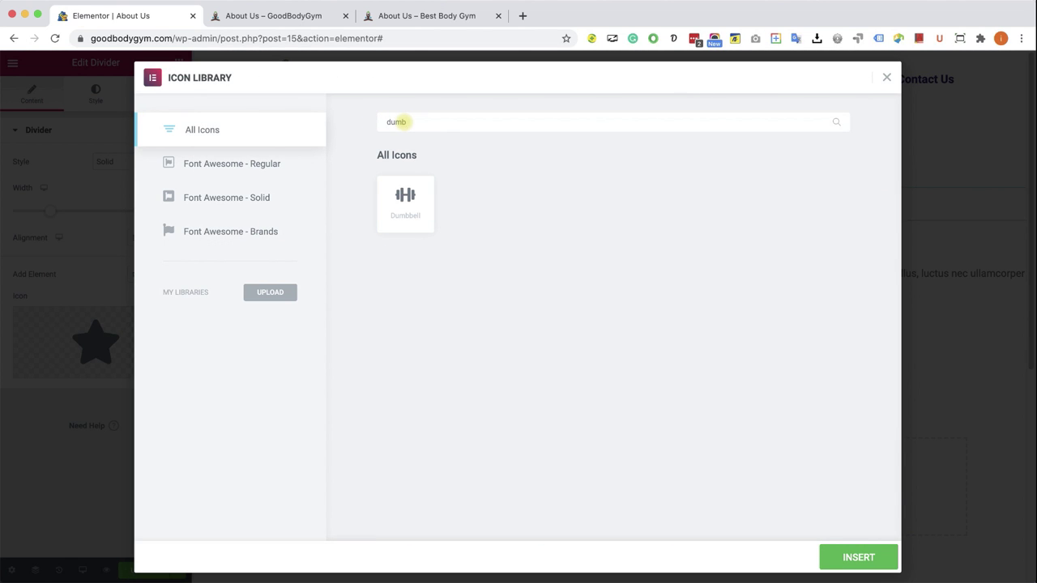
pyautogui.click(400, 191)
pyautogui.click(859, 556)
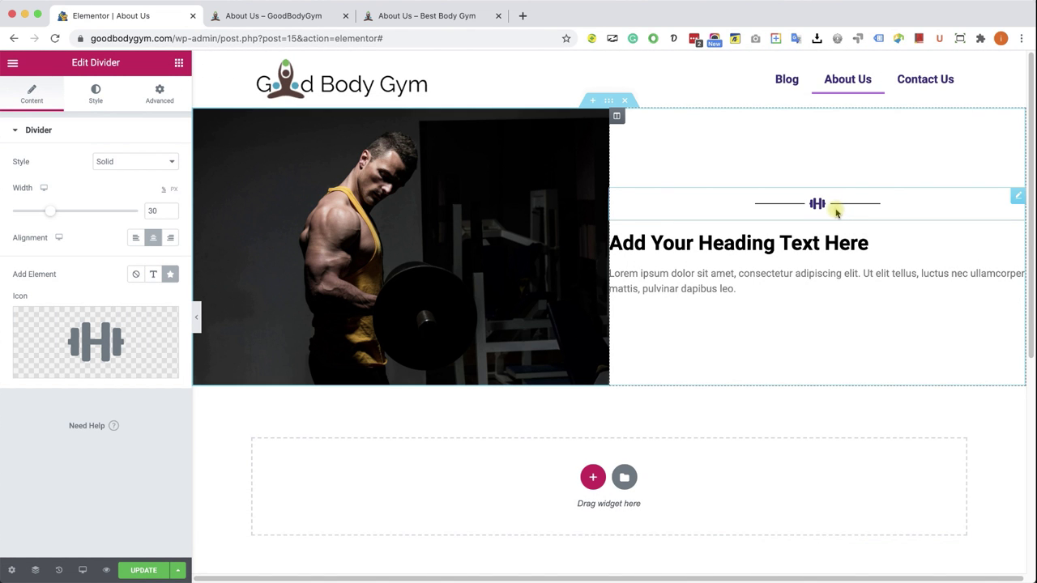
# Step: Compare the divider with the reference About Us page and bring up its style settings
pyautogui.click(478, 17)
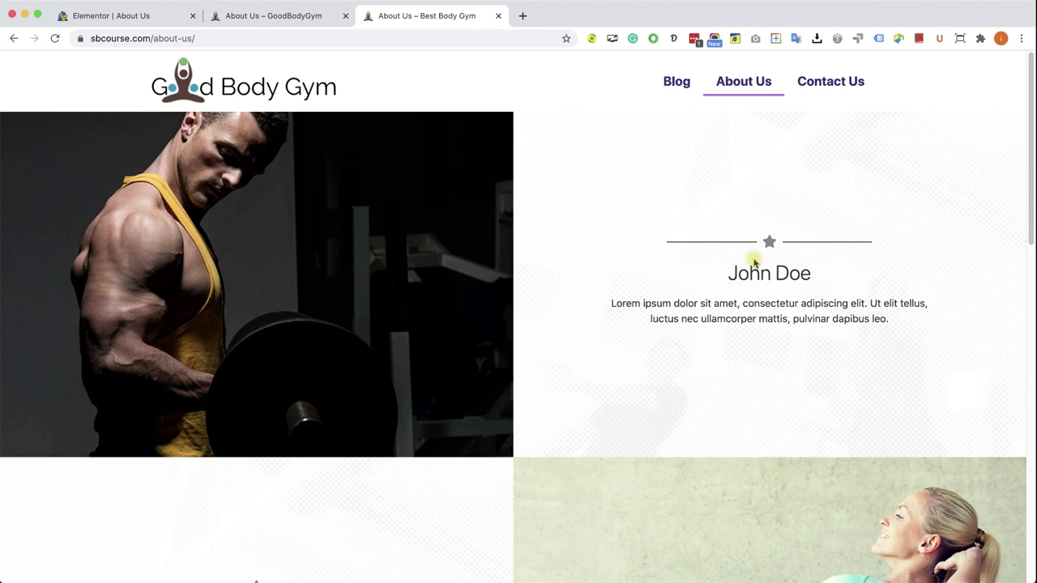
pyautogui.click(151, 18)
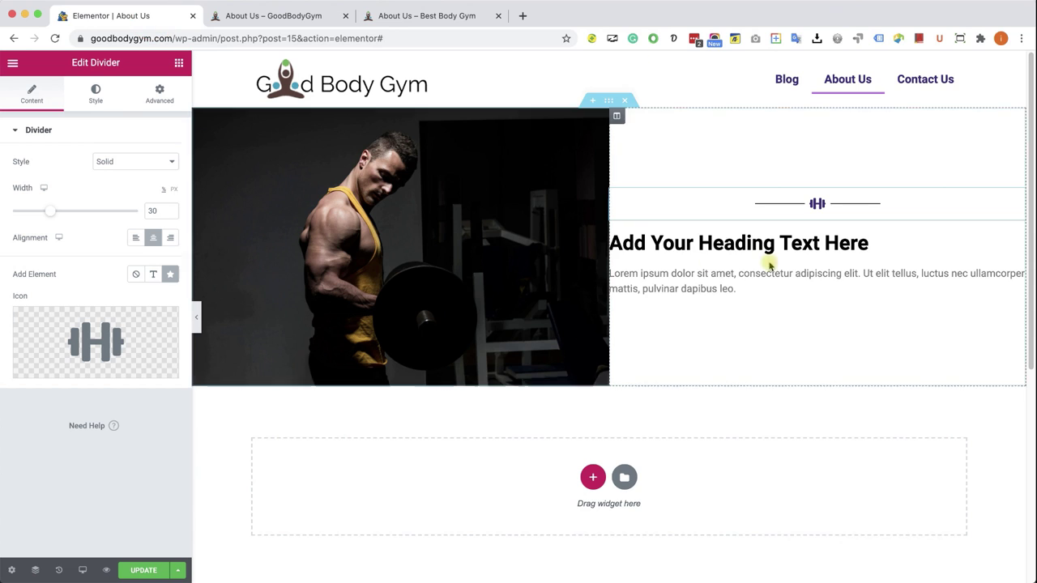
pyautogui.click(102, 99)
# Step: Set the divider gap to 2 and change the heading text to 'Danny'
pyautogui.moveTo(47, 260); pyautogui.dragTo(5, 260)
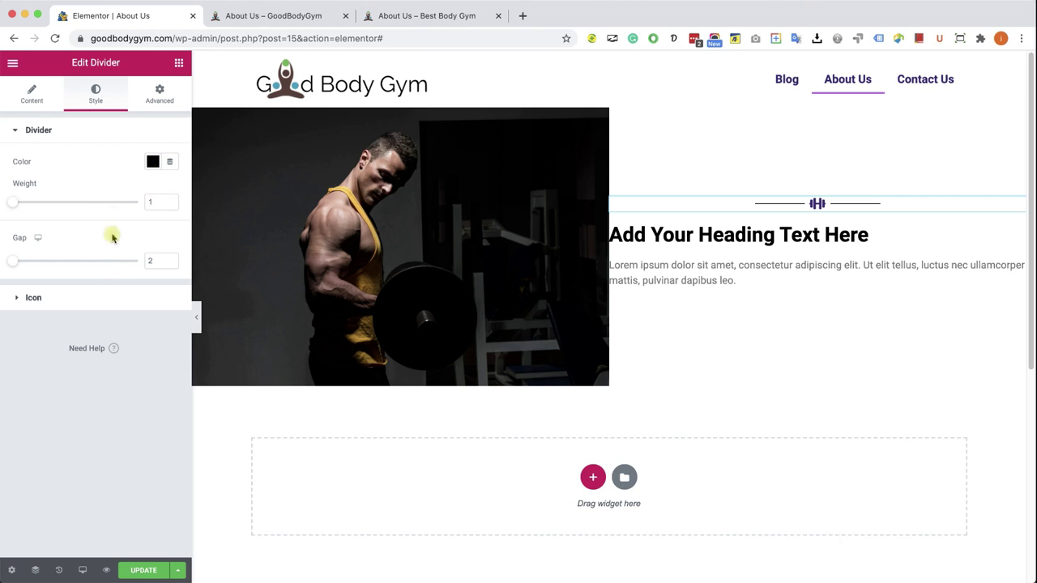
pyautogui.click(813, 237)
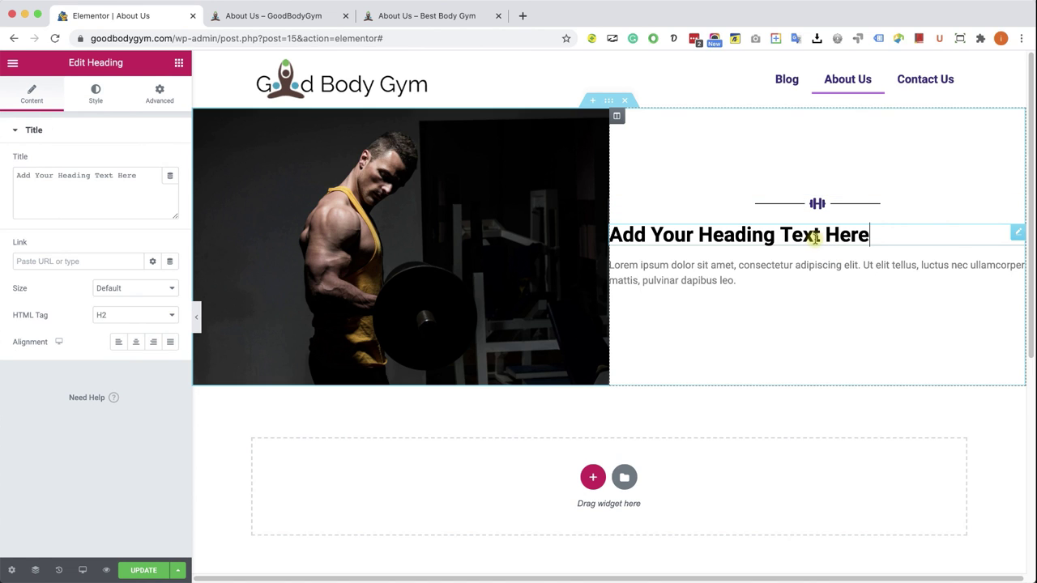
pyautogui.tripleClick(813, 236)
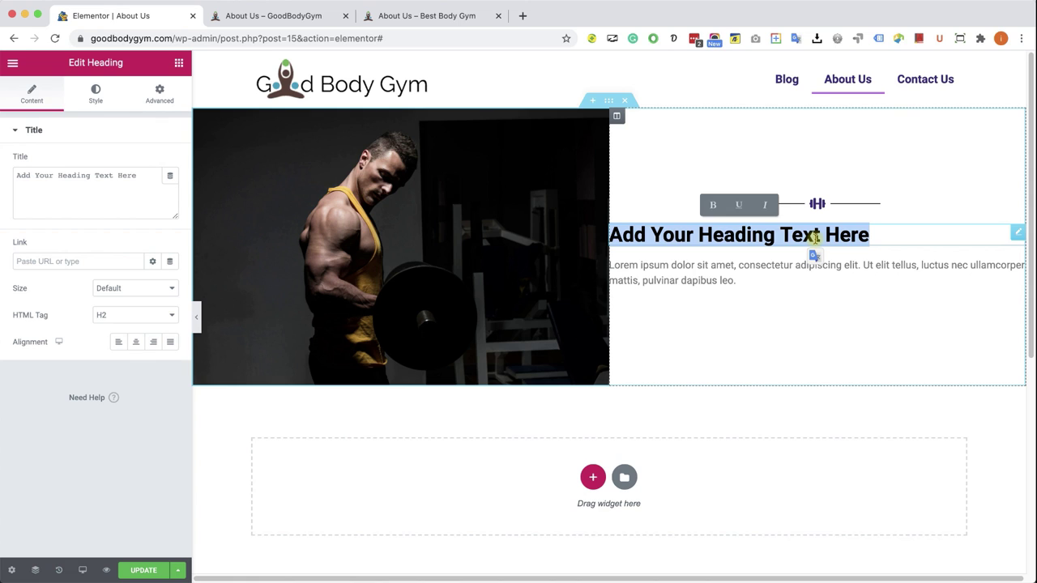
pyautogui.write('Danny')
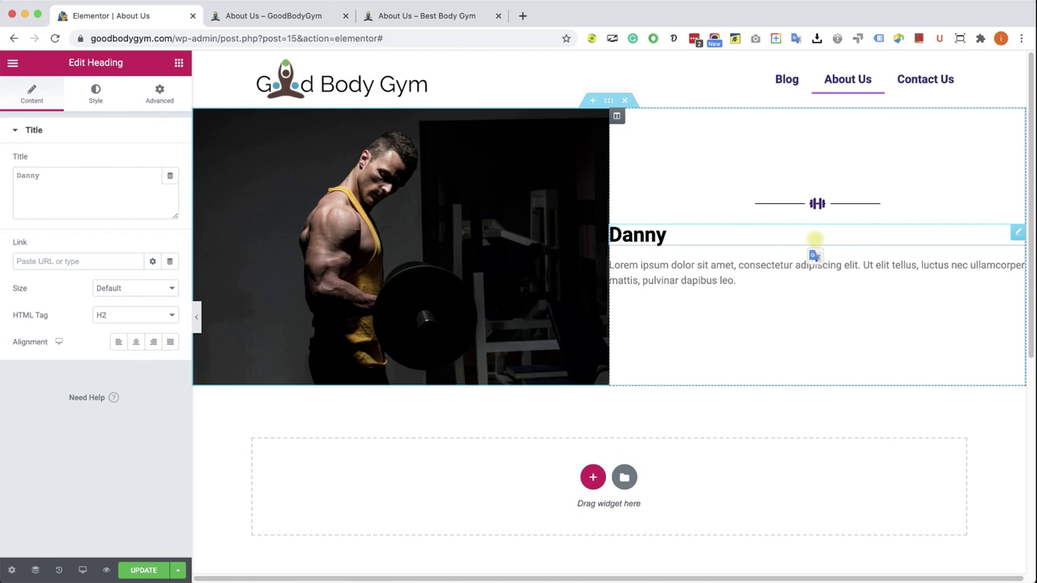
# Step: Centre the Danny heading and preview the page with the editor panel hidden
pyautogui.click(138, 342)
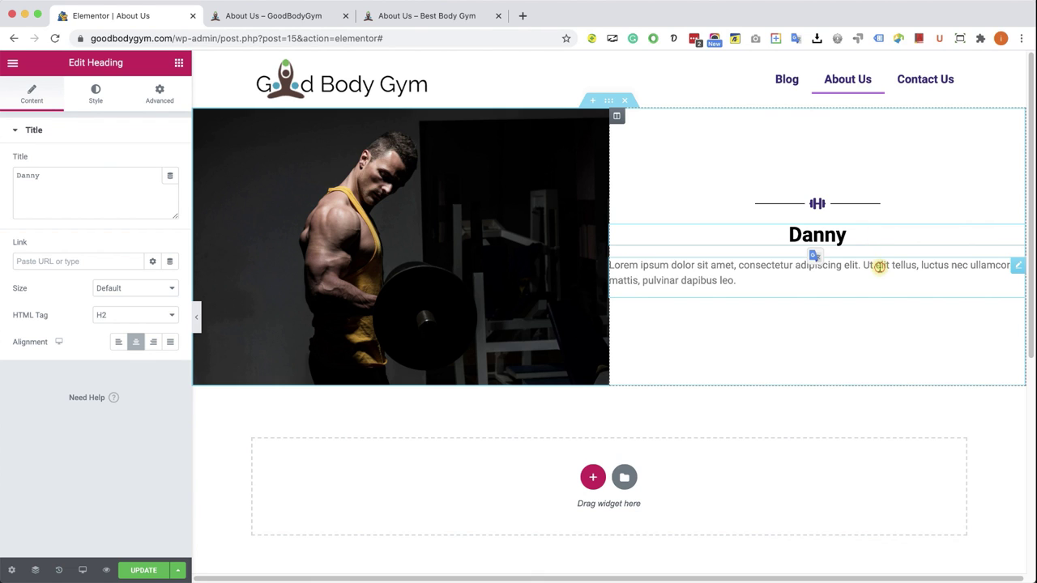
pyautogui.click(878, 267)
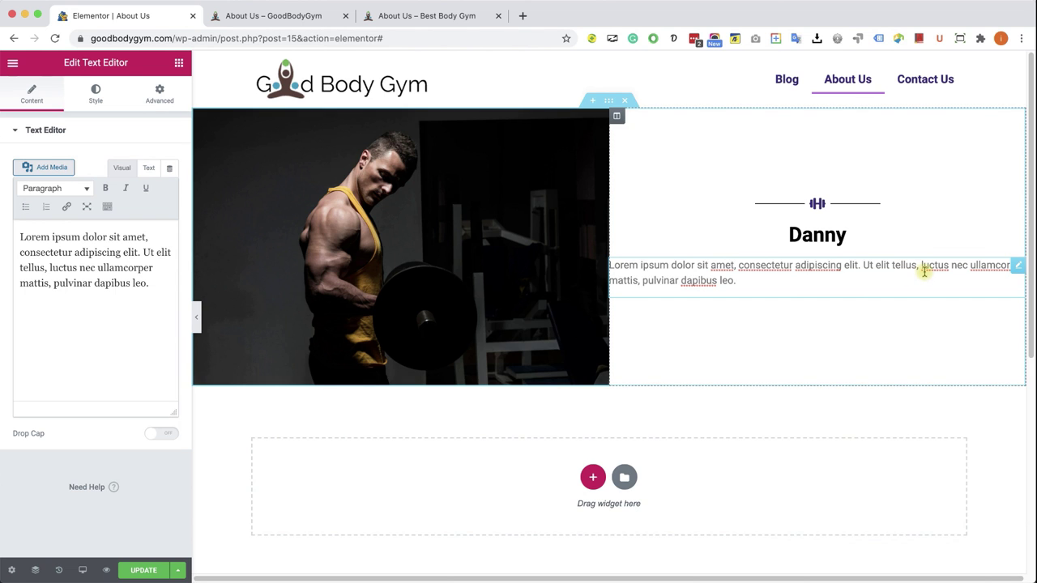
pyautogui.click(197, 322)
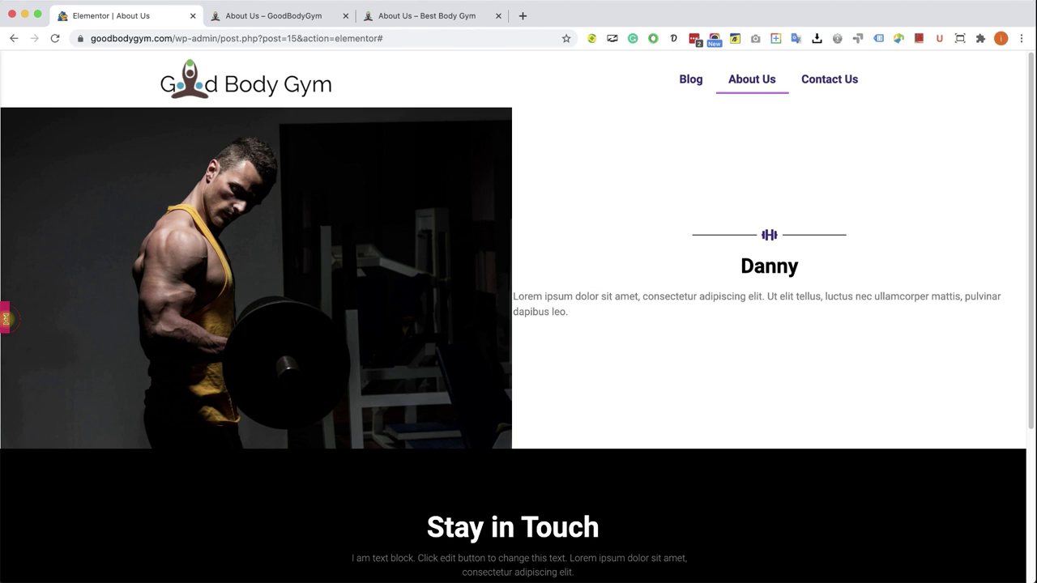
# Step: Set the lorem ipsum paragraph's Positioning width to Custom at about 575 px
pyautogui.click(6, 318)
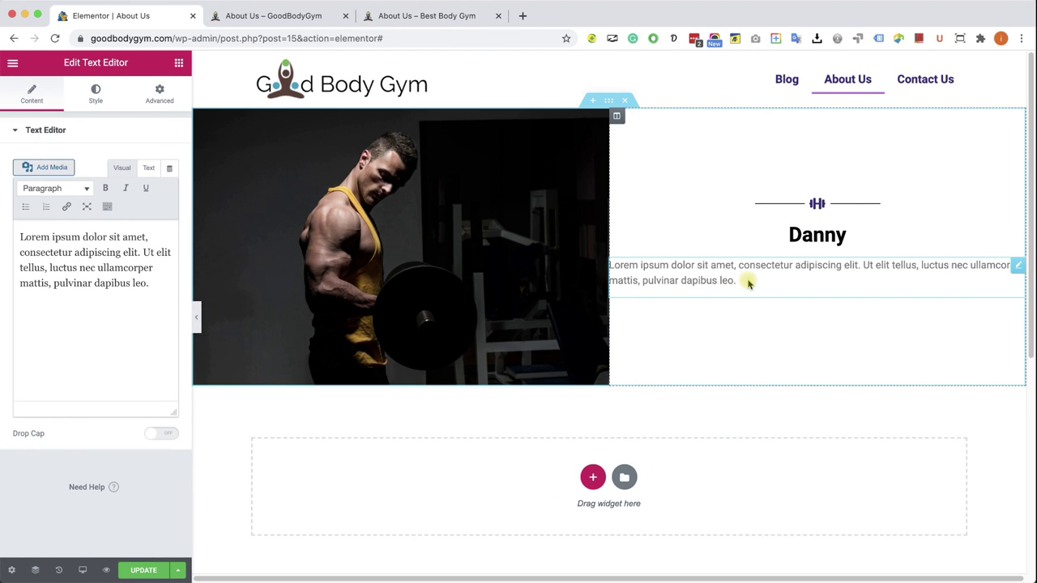
pyautogui.click(160, 91)
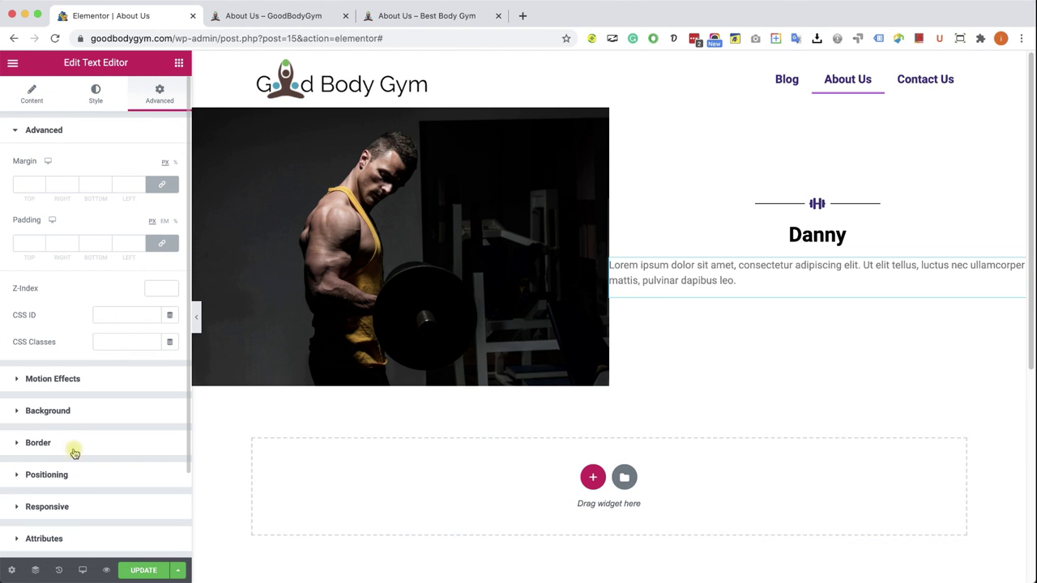
pyautogui.click(79, 477)
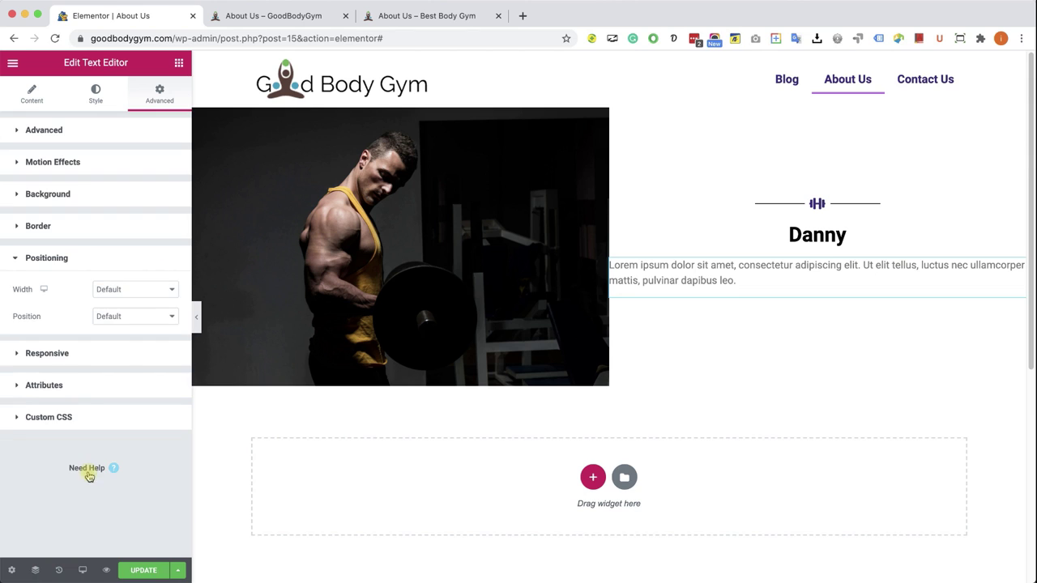
pyautogui.click(133, 290)
pyautogui.click(126, 321)
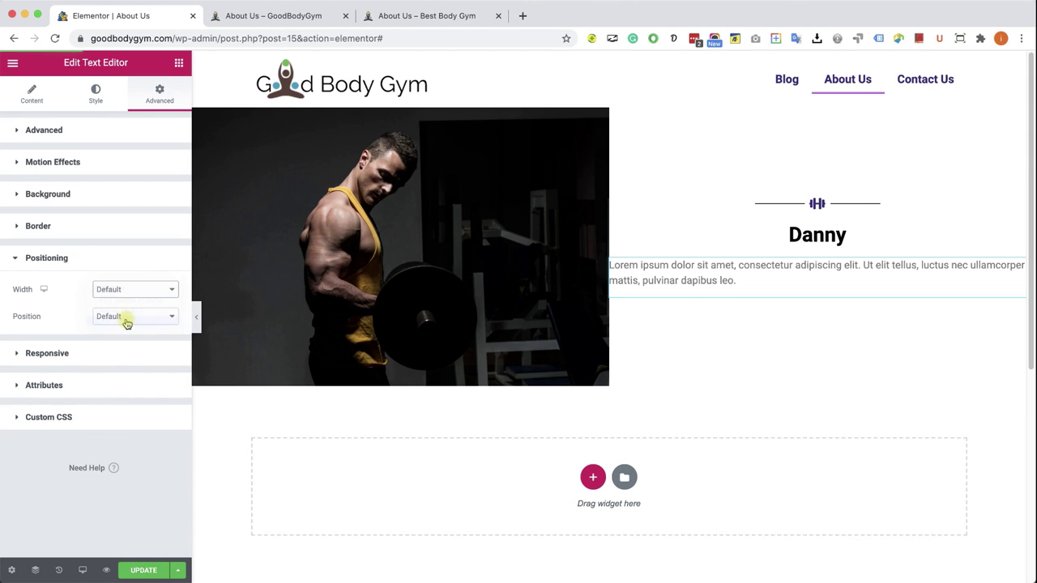
pyautogui.moveTo(12, 340); pyautogui.dragTo(85, 338)
pyautogui.click(171, 342)
pyautogui.click(170, 342)
pyautogui.click(171, 343)
pyautogui.click(172, 343)
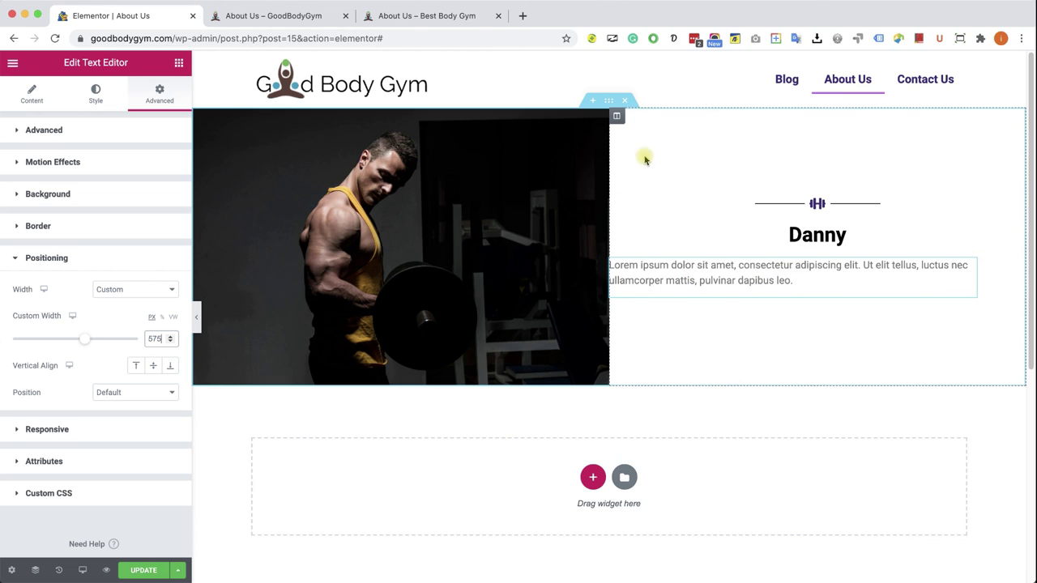
pyautogui.click(618, 118)
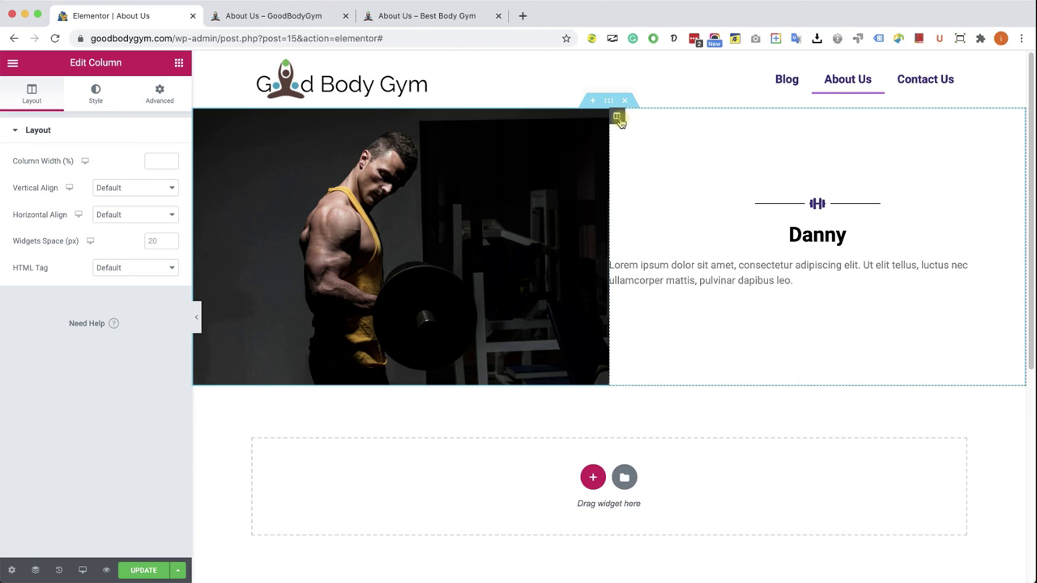
# Step: Set the right column's Horizontal Align to Center and preview the result
pyautogui.click(136, 215)
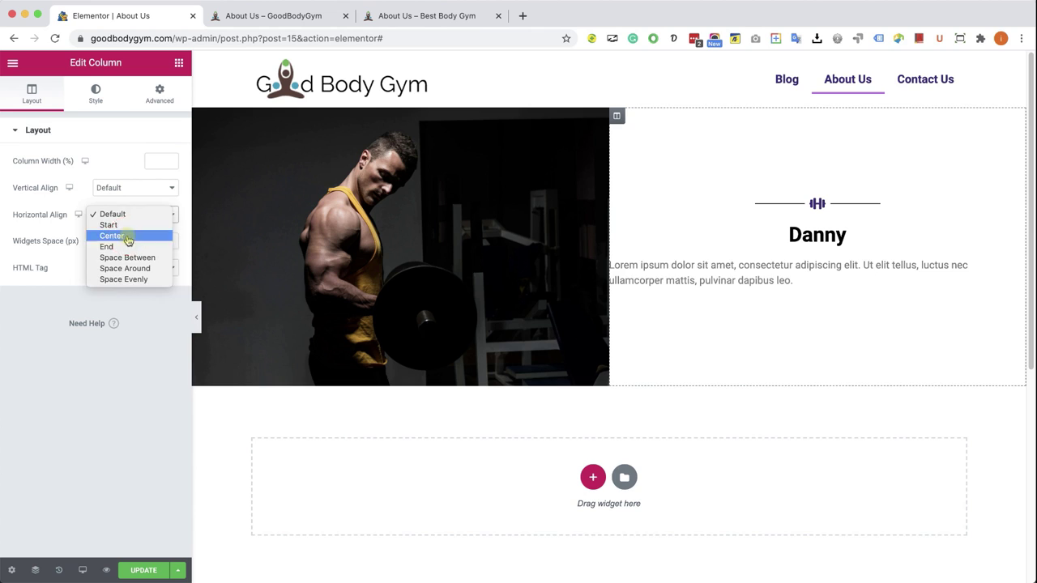
pyautogui.click(126, 236)
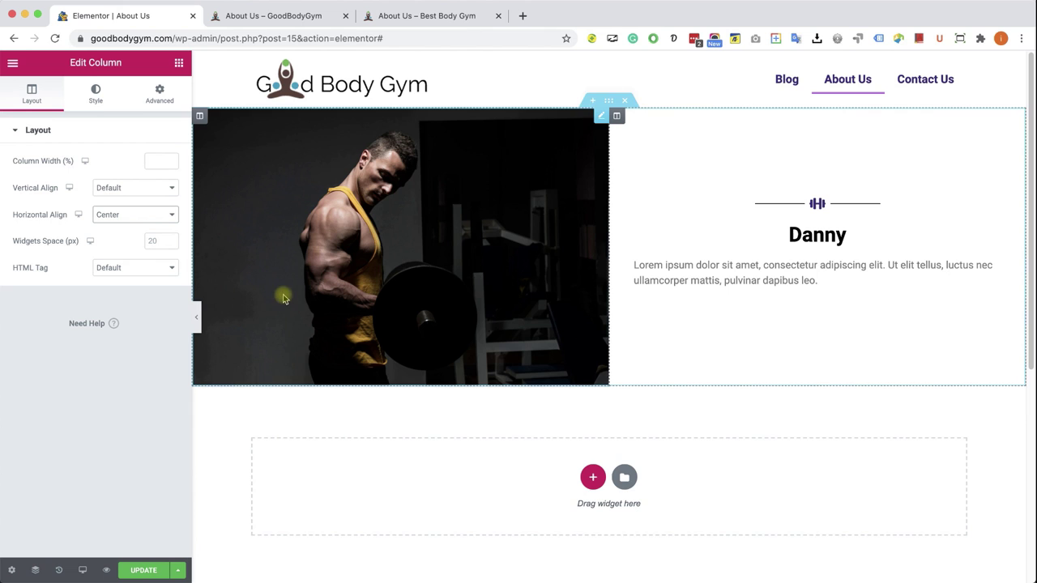
pyautogui.click(196, 320)
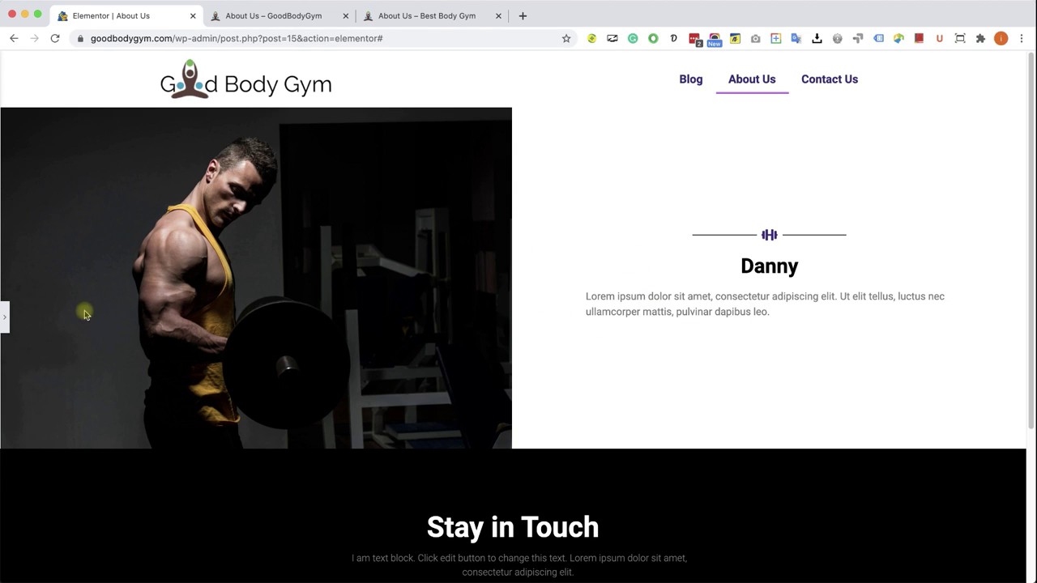
pyautogui.click(5, 318)
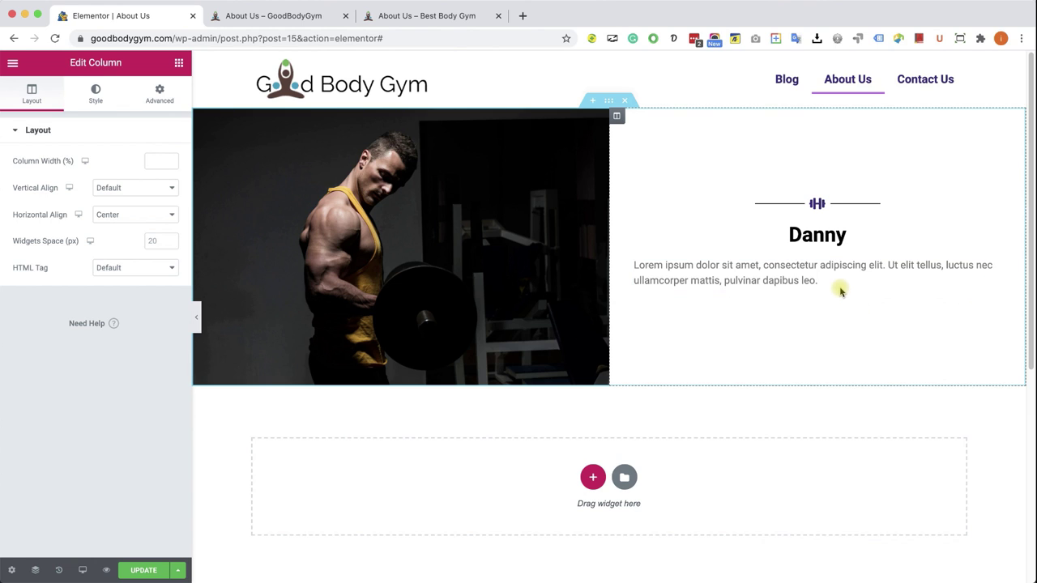
# Step: Centre-align the lorem ipsum paragraph text and compare it with the reference About Us page
pyautogui.click(837, 280)
pyautogui.click(828, 281)
pyautogui.click(29, 96)
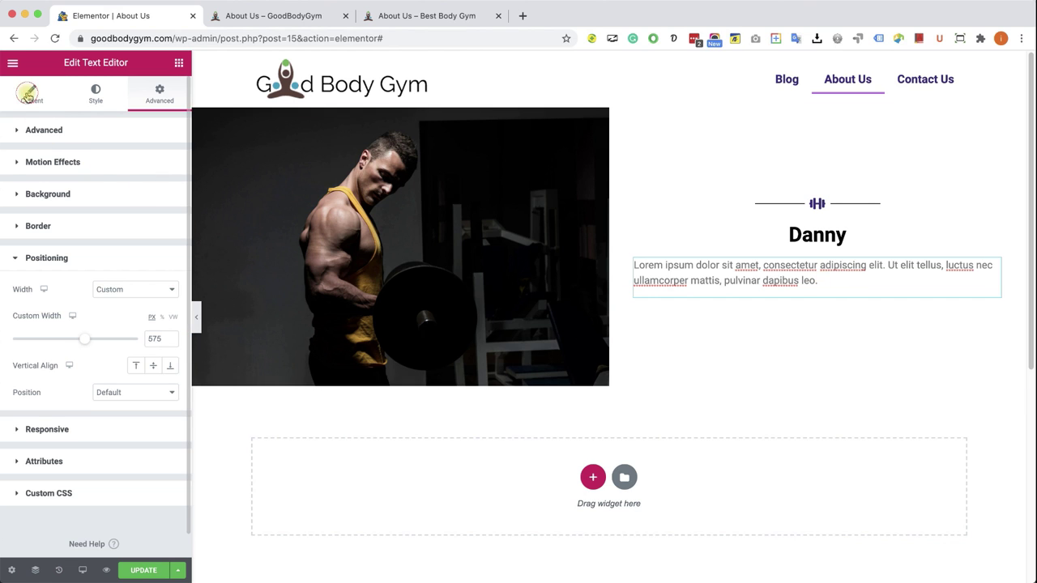
pyautogui.click(91, 98)
pyautogui.click(134, 162)
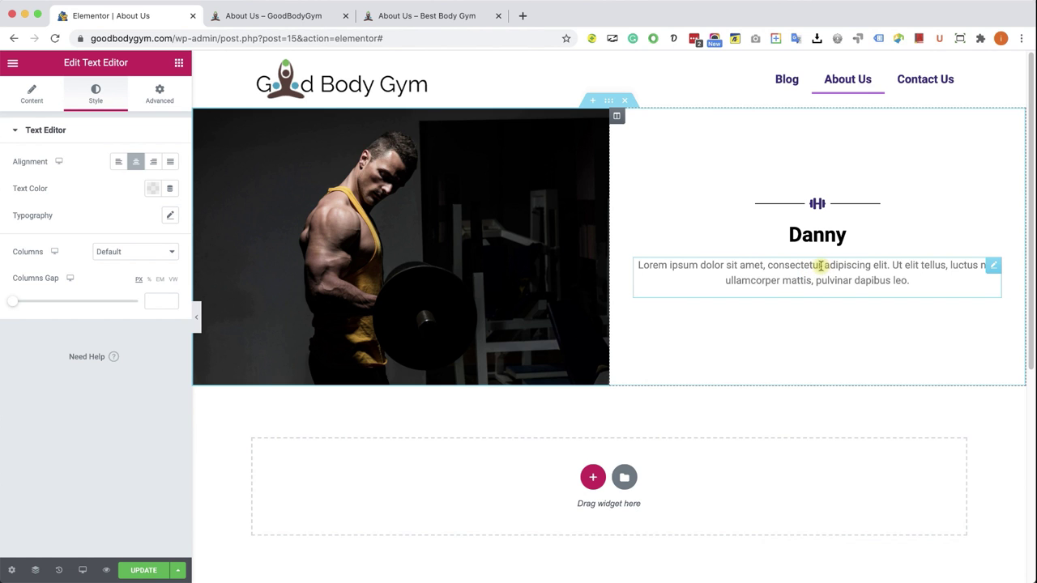
pyautogui.click(453, 17)
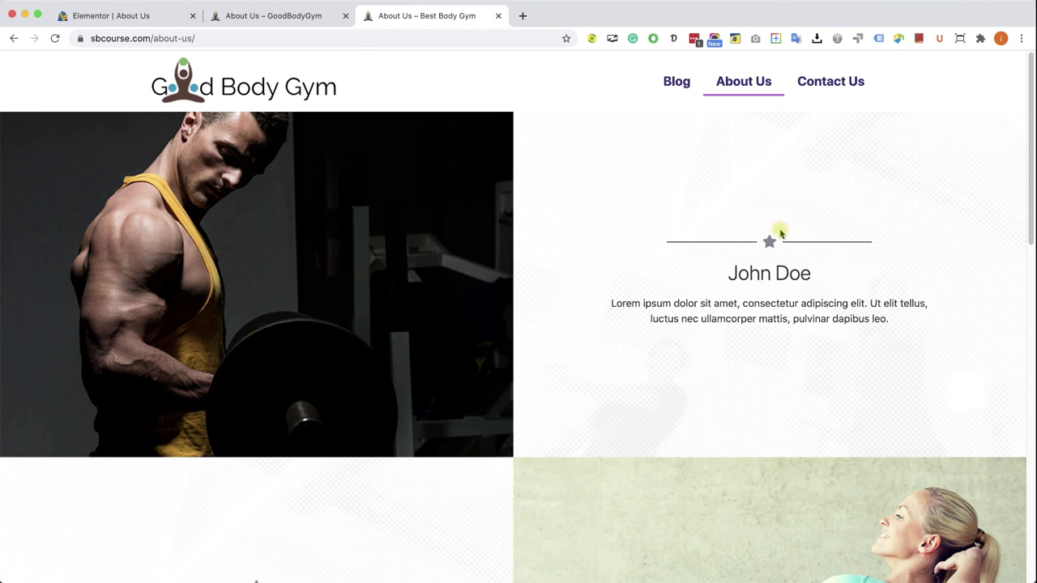
pyautogui.click(154, 16)
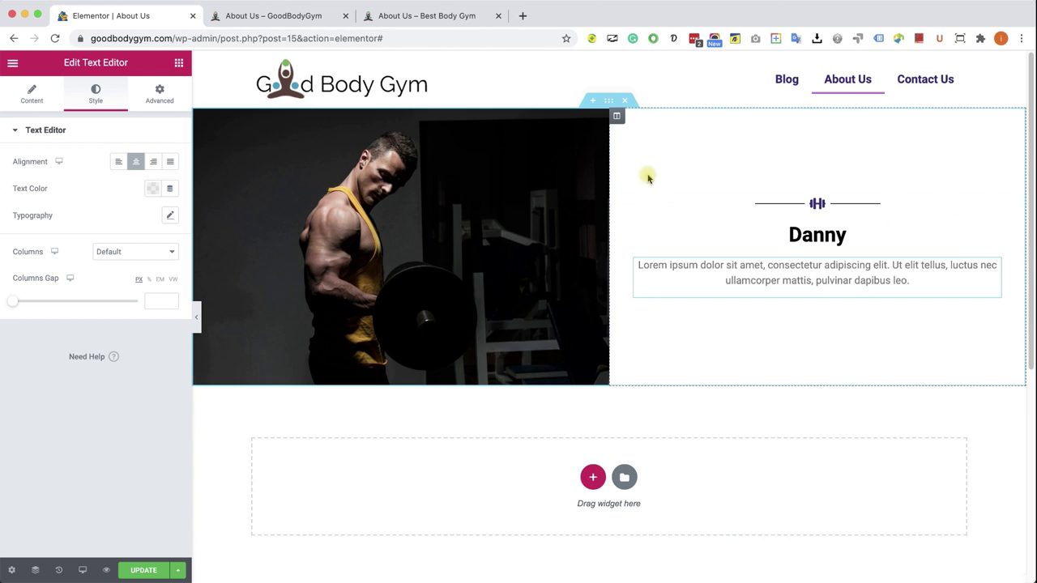
# Step: Upload About Us Background.jpg and set it as the right column's classic background image
pyautogui.click(616, 116)
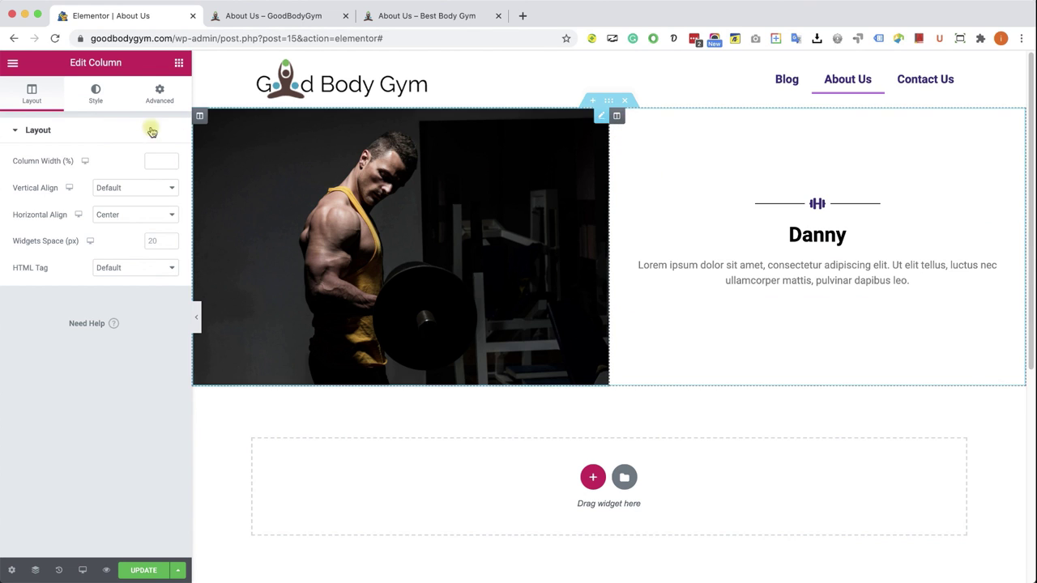
pyautogui.click(107, 95)
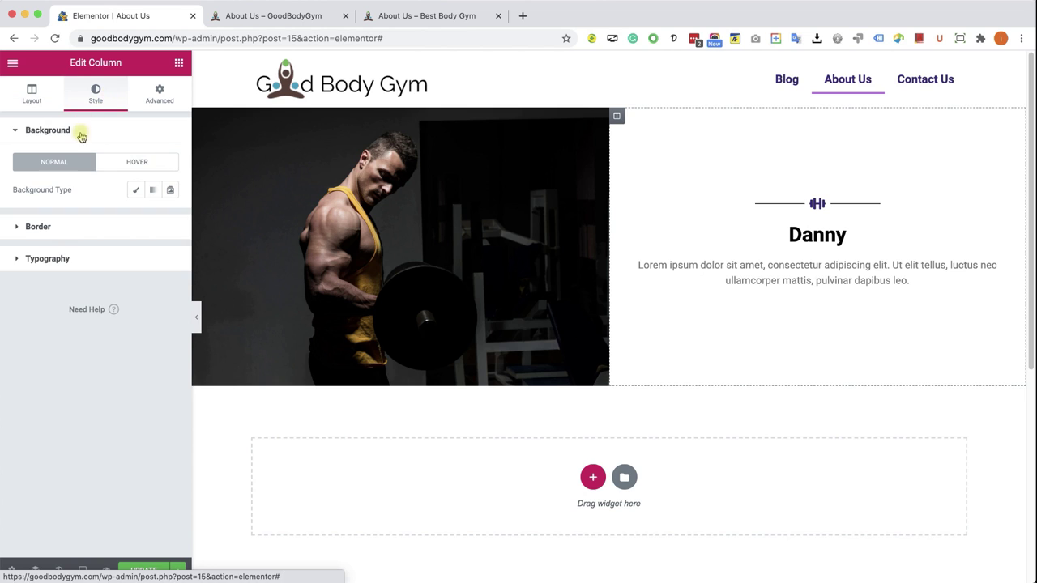
pyautogui.click(137, 192)
pyautogui.click(95, 276)
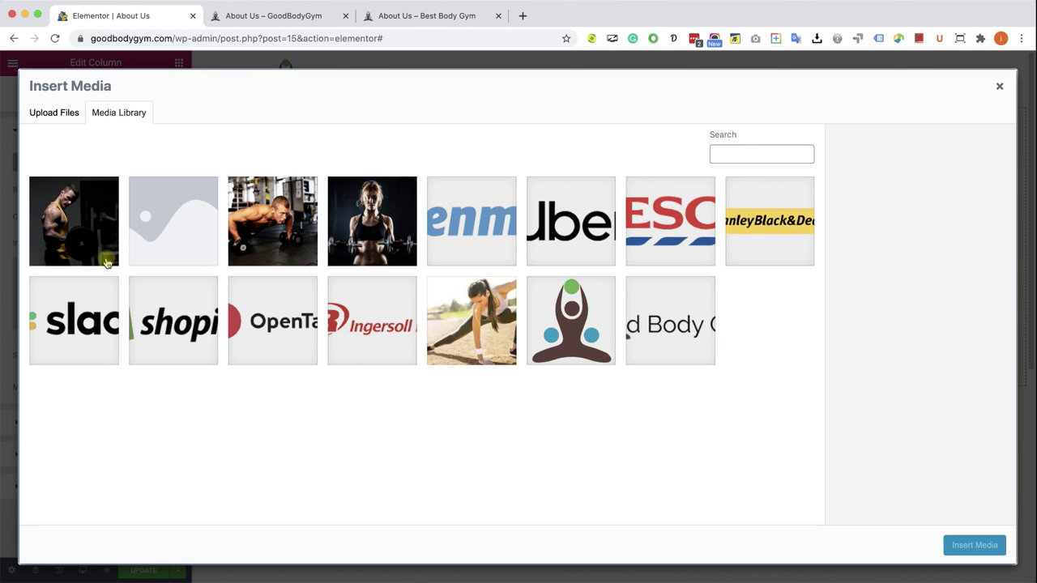
pyautogui.click(10, 572)
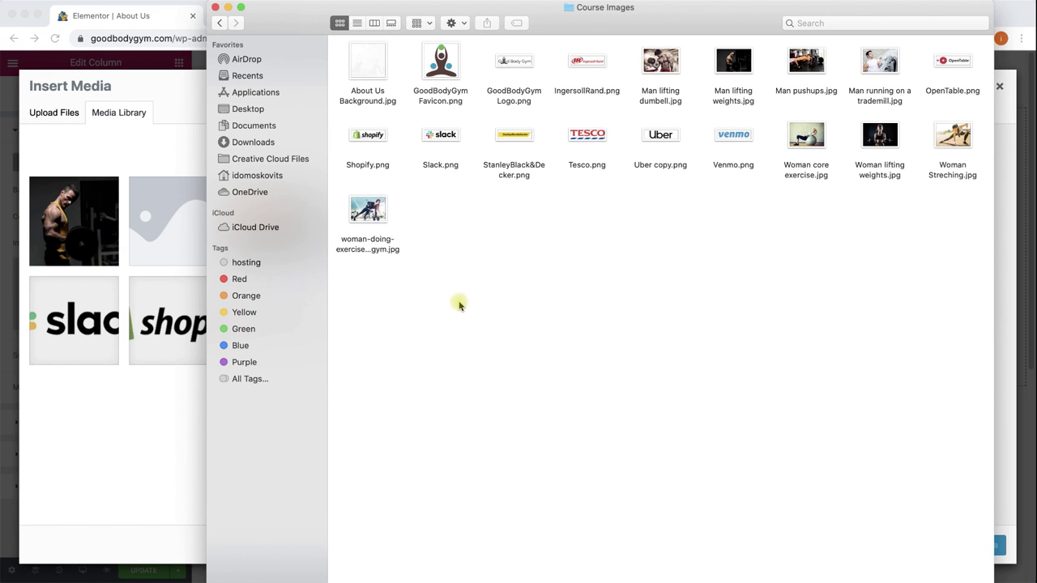
pyautogui.moveTo(378, 78); pyautogui.dragTo(252, 444)
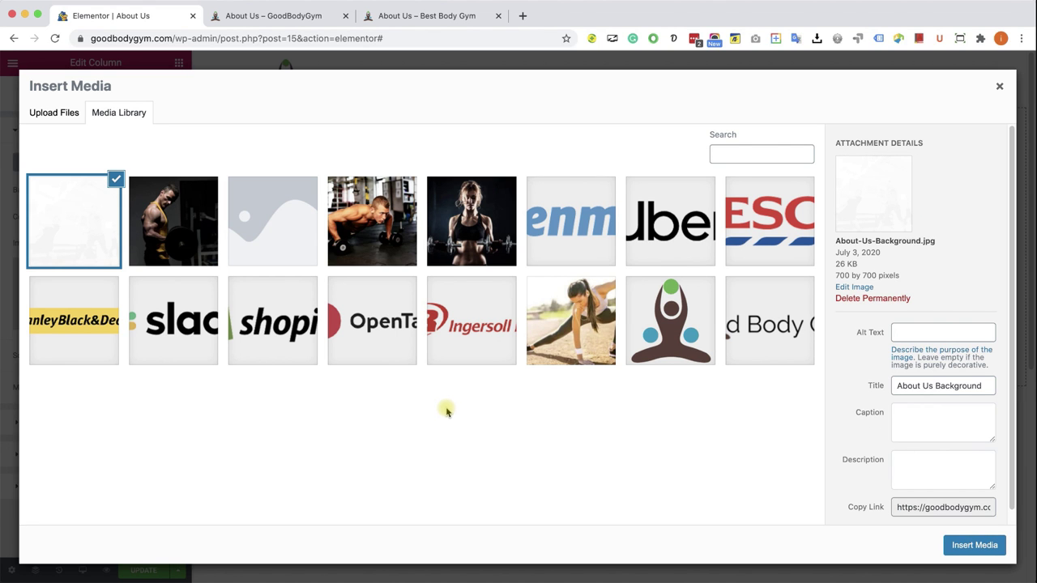
pyautogui.click(975, 547)
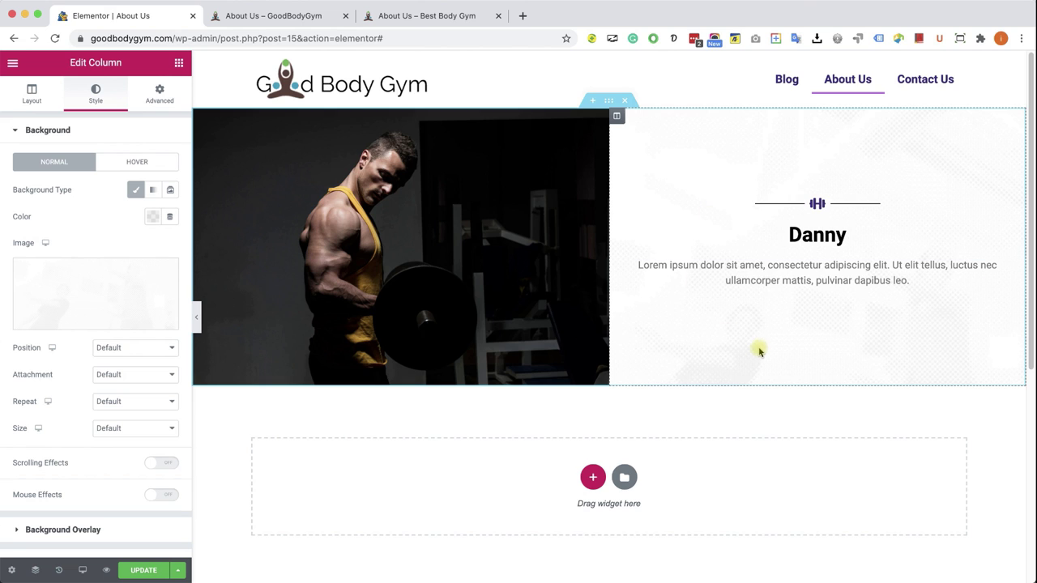
# Step: Position the background at Center Center and update the page
pyautogui.click(123, 349)
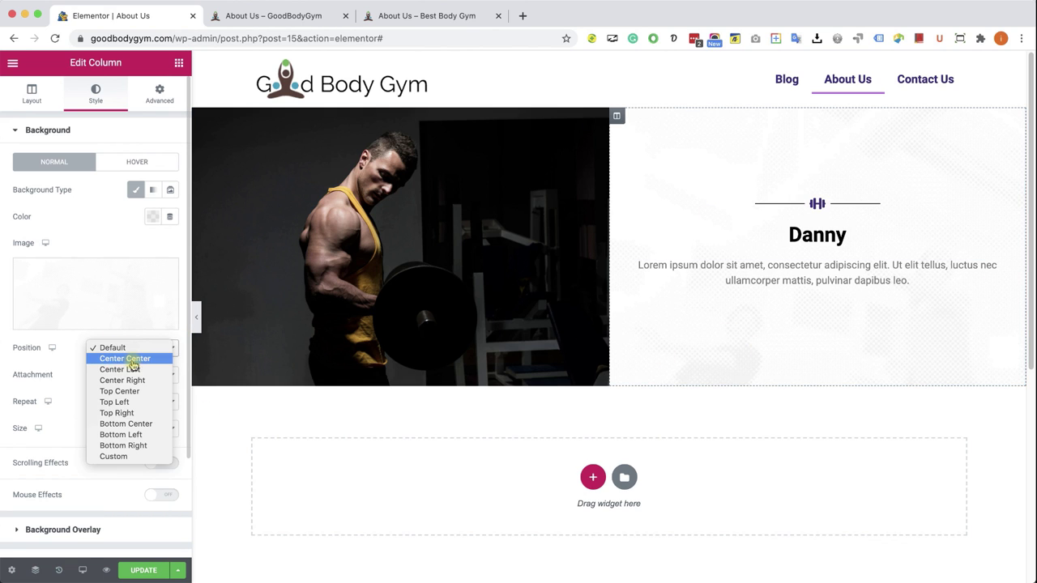
pyautogui.click(135, 361)
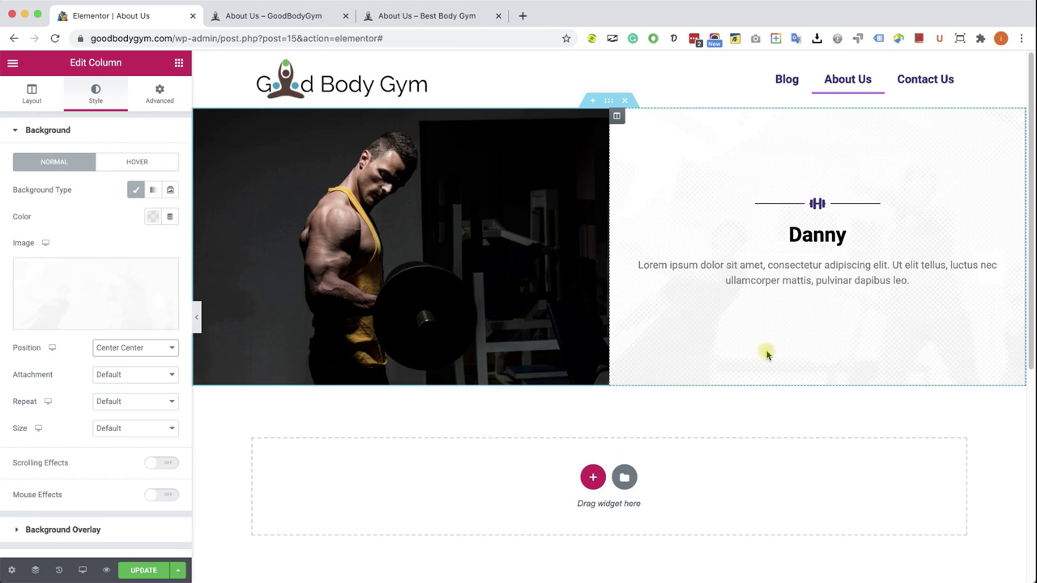
pyautogui.click(142, 570)
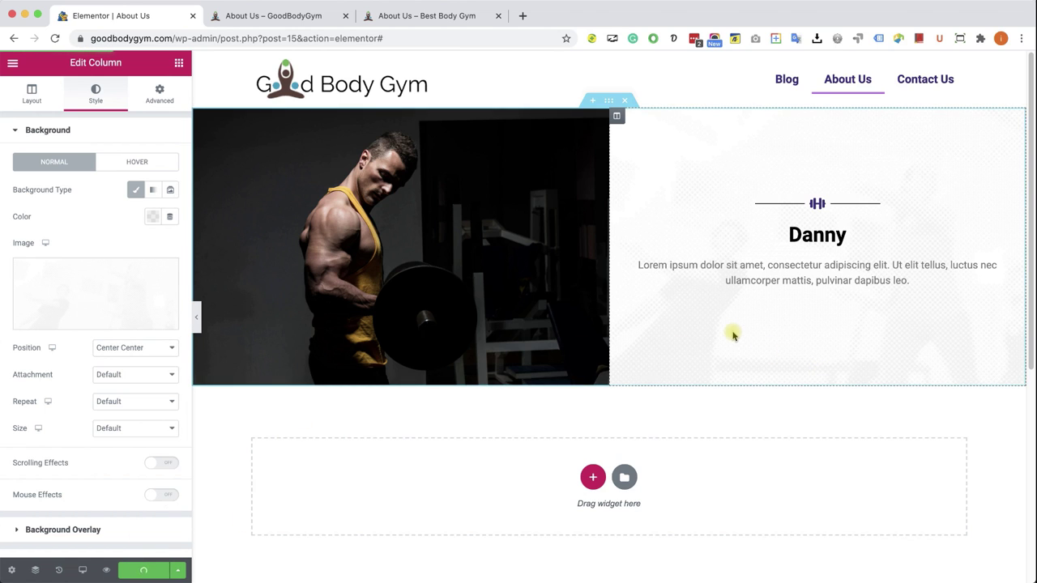
pyautogui.click(310, 22)
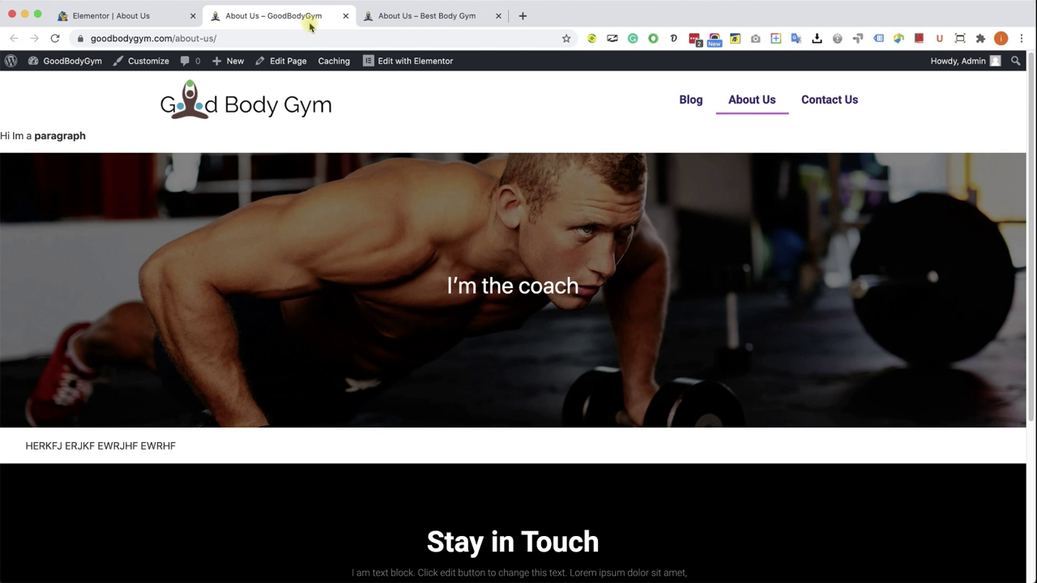
# Step: Reload the live About Us page, compare it with the Best Body Gym reference, and return to Elementor
pyautogui.click(54, 38)
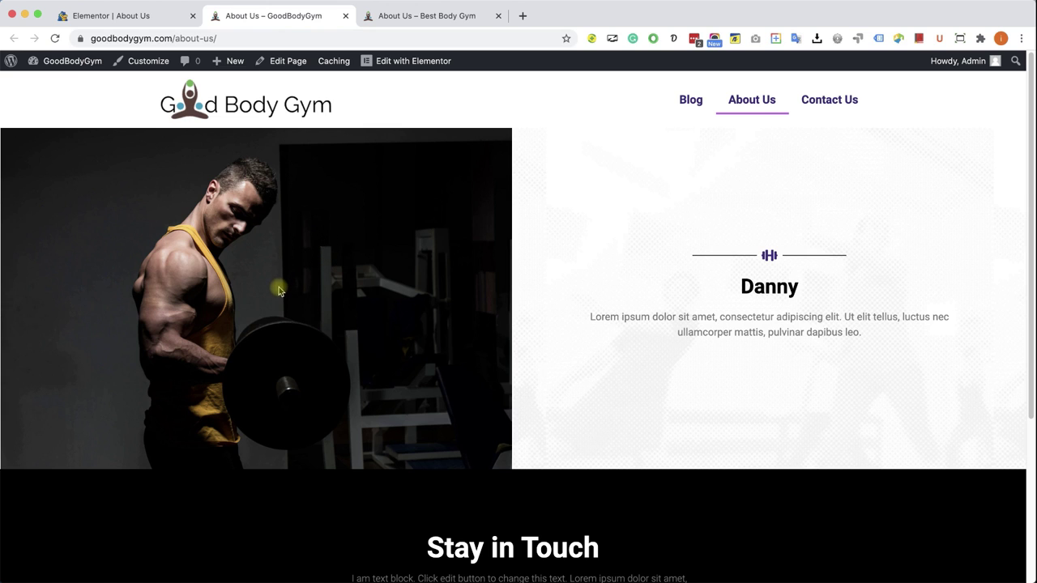
pyautogui.click(411, 18)
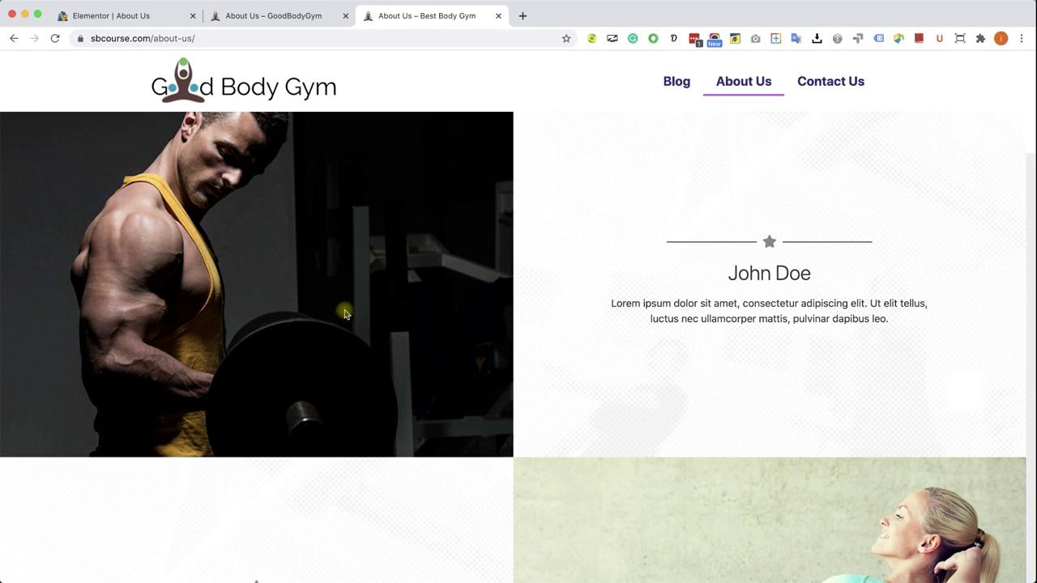
pyautogui.click(245, 17)
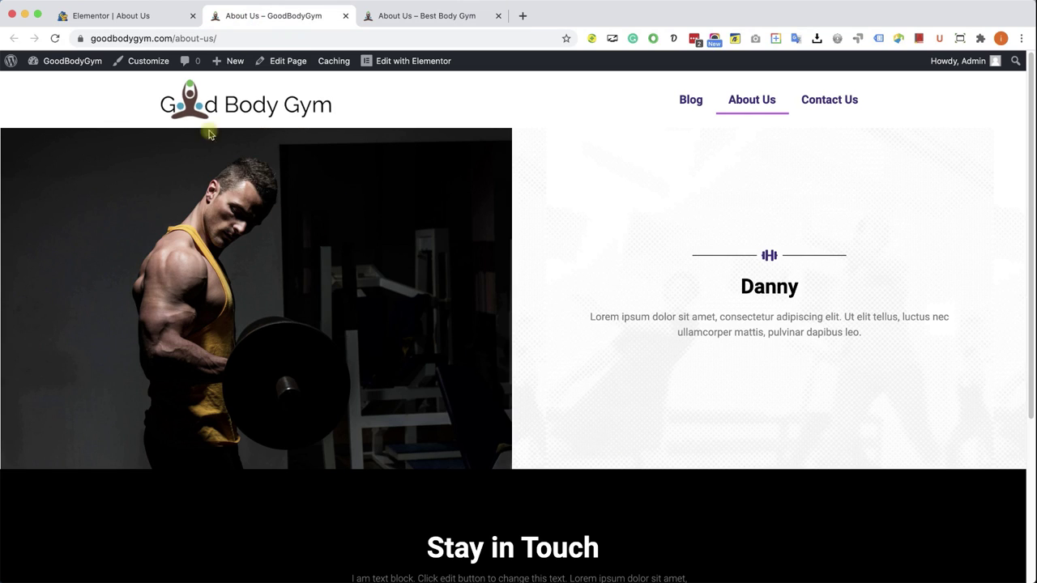
pyautogui.click(133, 13)
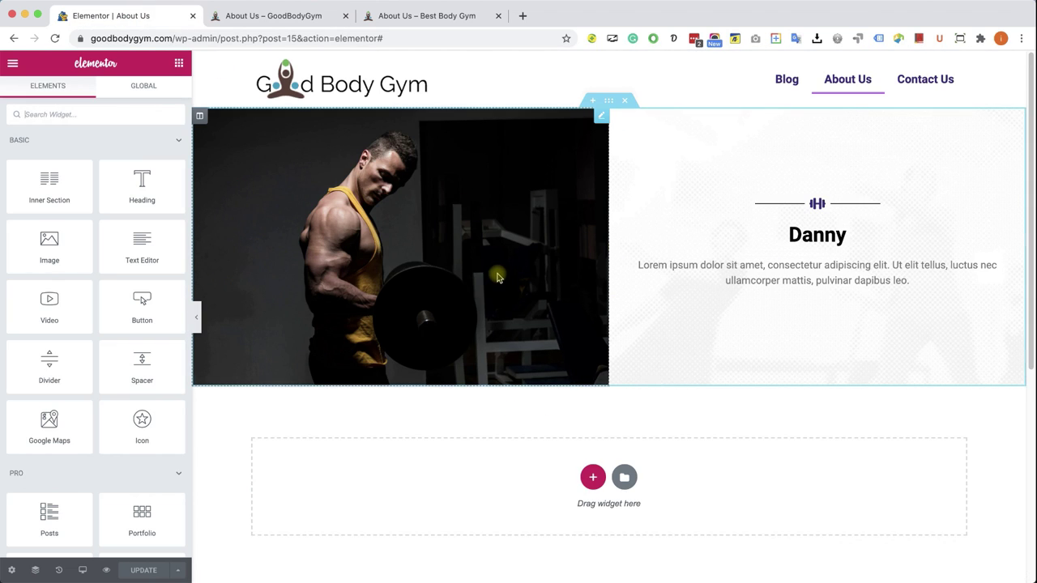
# Step: Delete the image widget from the lower Danny section
pyautogui.rightClick(609, 100)
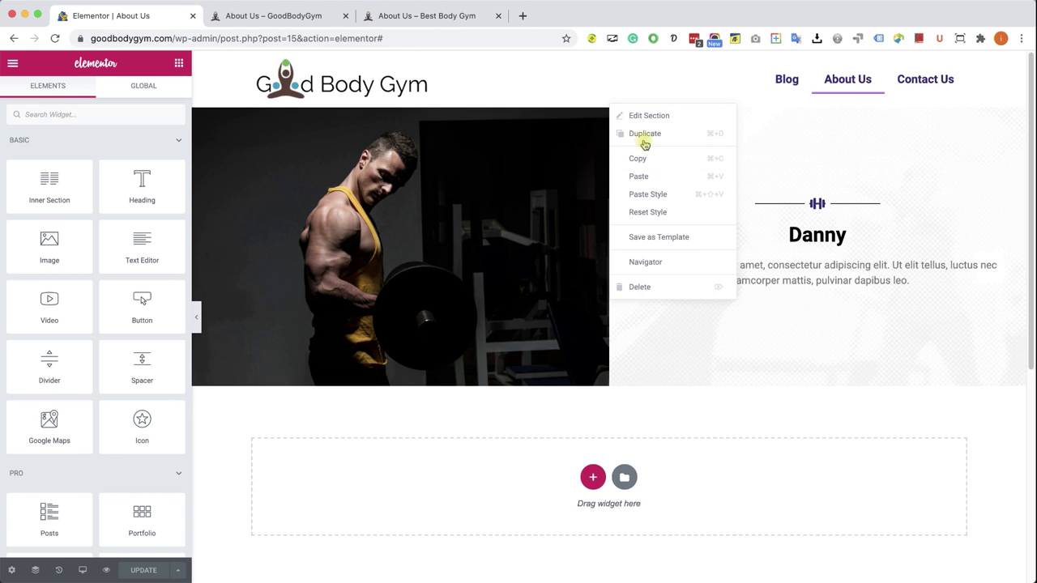
pyautogui.scroll(-2, 526, 437)
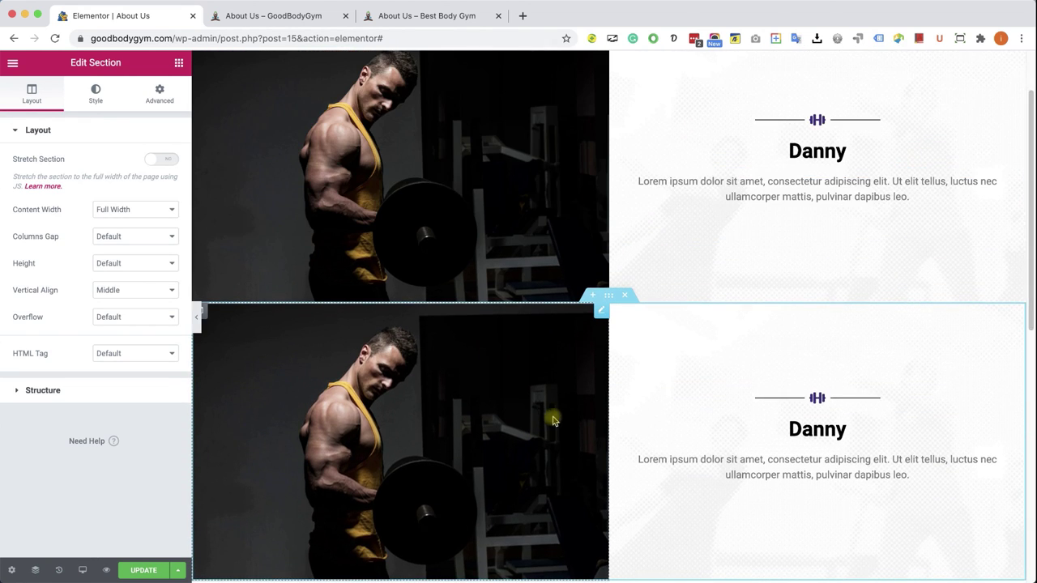
pyautogui.scroll(-2, 466, 427)
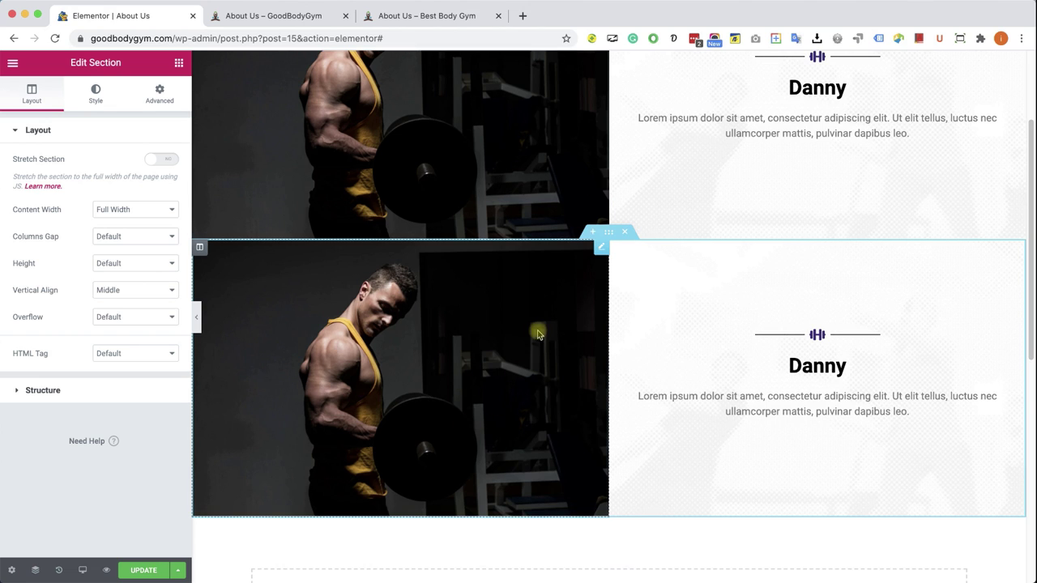
pyautogui.rightClick(538, 332)
pyautogui.click(583, 512)
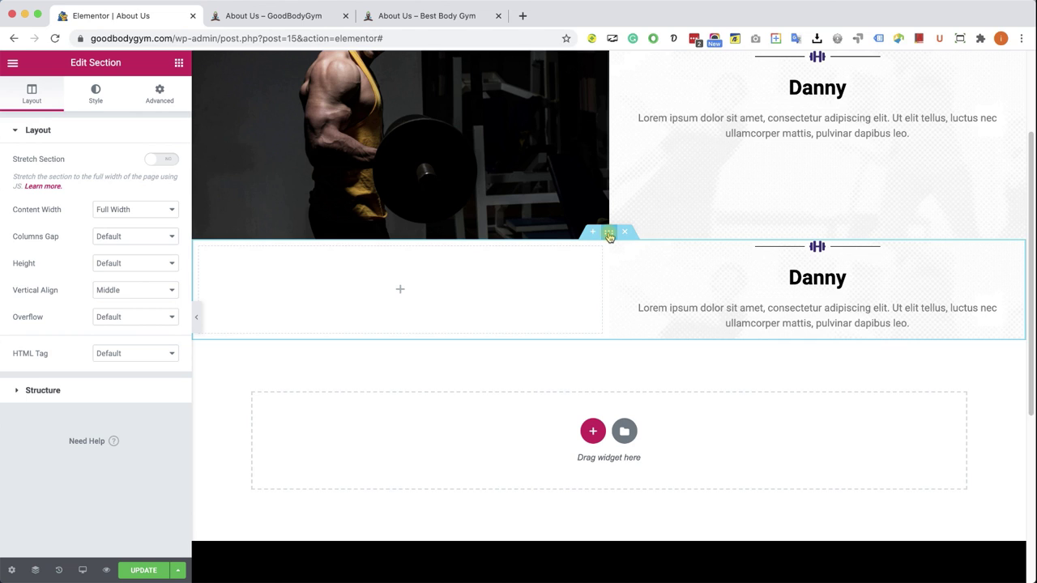
# Step: Give that section a Min Height of 550 px and Stretch column position
pyautogui.click(131, 263)
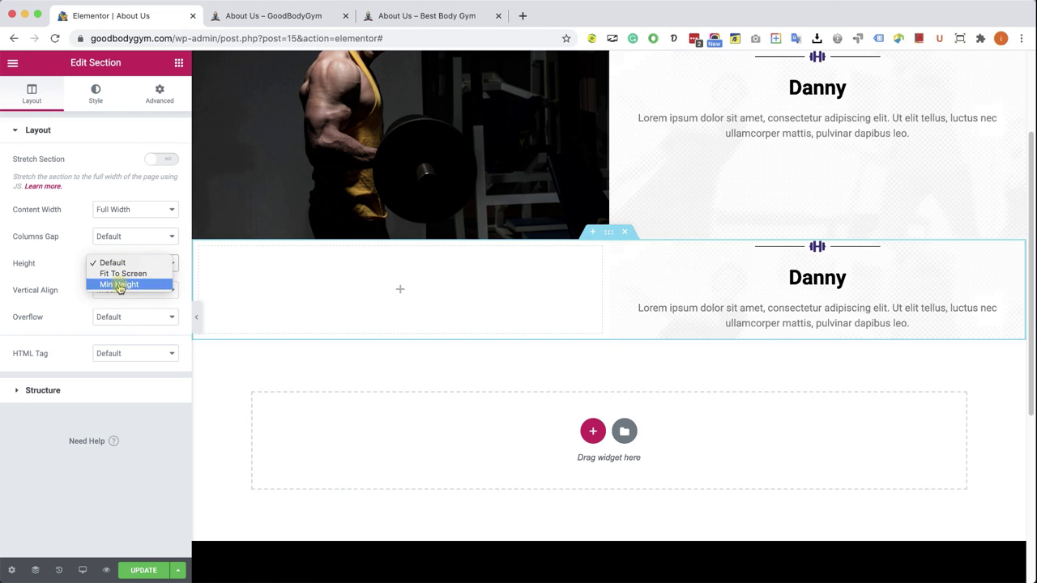
pyautogui.click(125, 286)
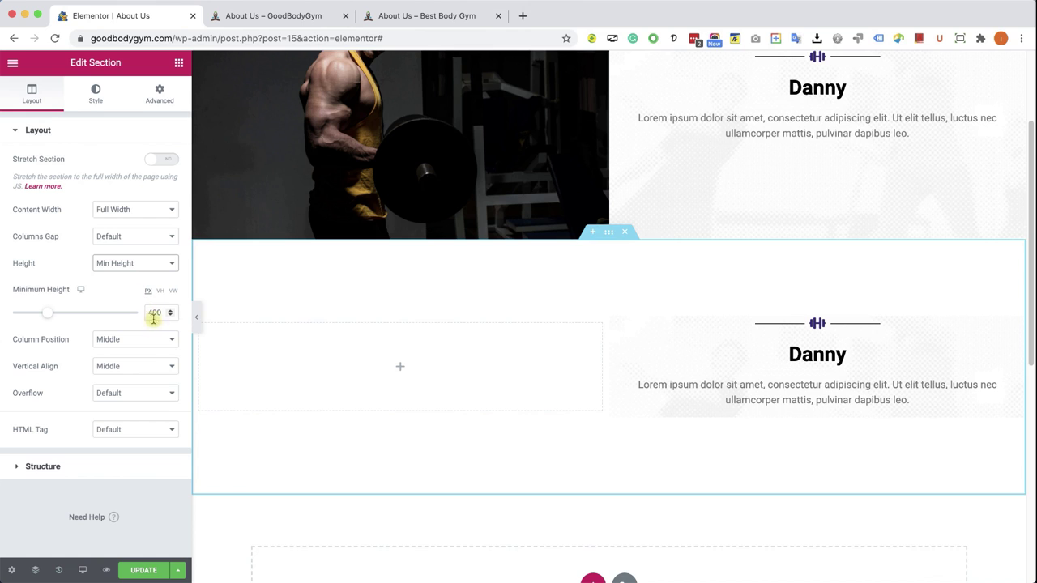
pyautogui.moveTo(49, 313); pyautogui.dragTo(59, 315)
pyautogui.click(170, 311)
pyautogui.click(170, 310)
pyautogui.click(170, 310)
pyautogui.scroll(-1, 567, 343)
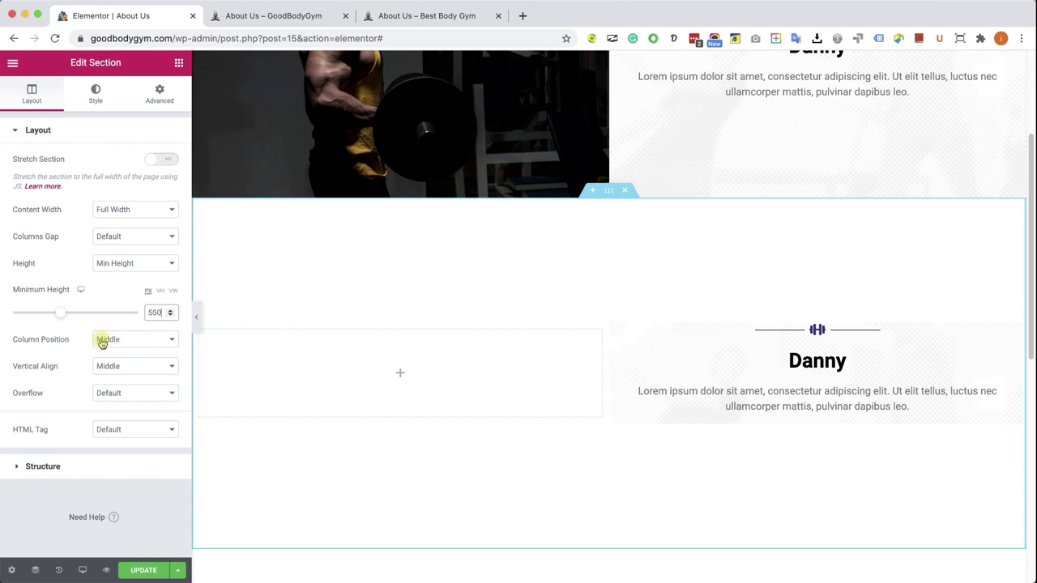
pyautogui.click(132, 340)
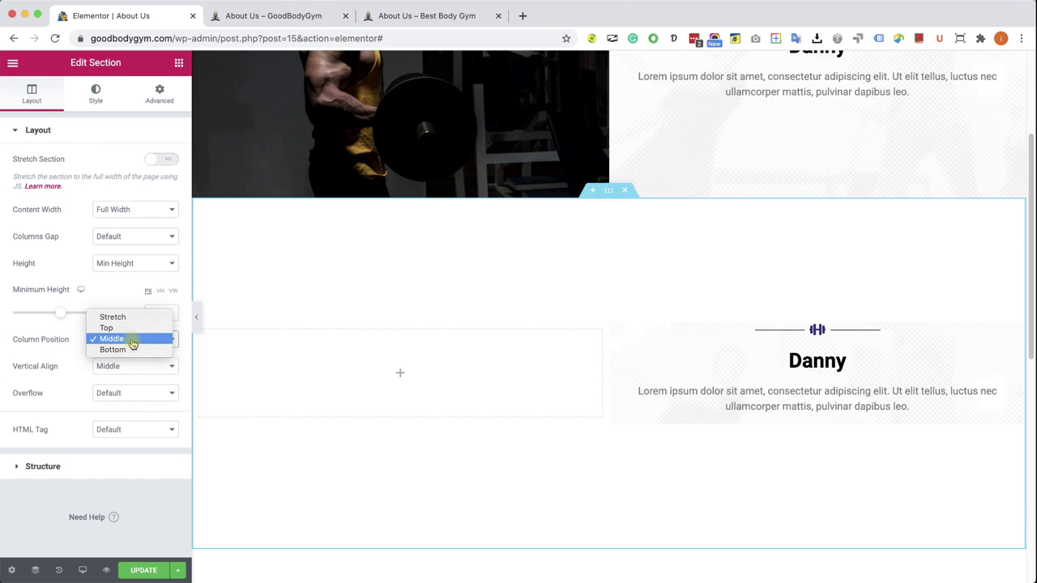
pyautogui.click(133, 329)
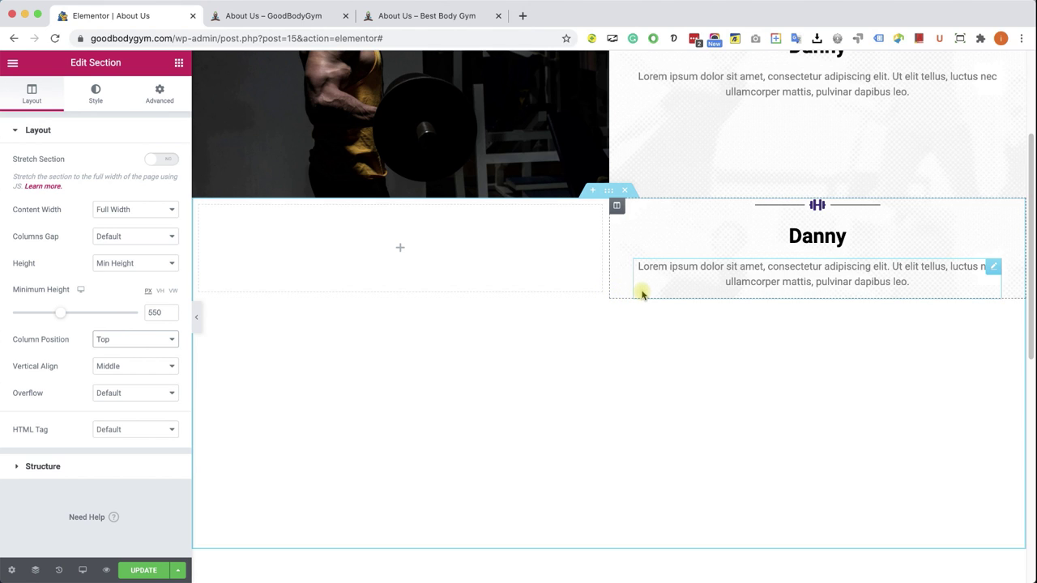
pyautogui.click(151, 340)
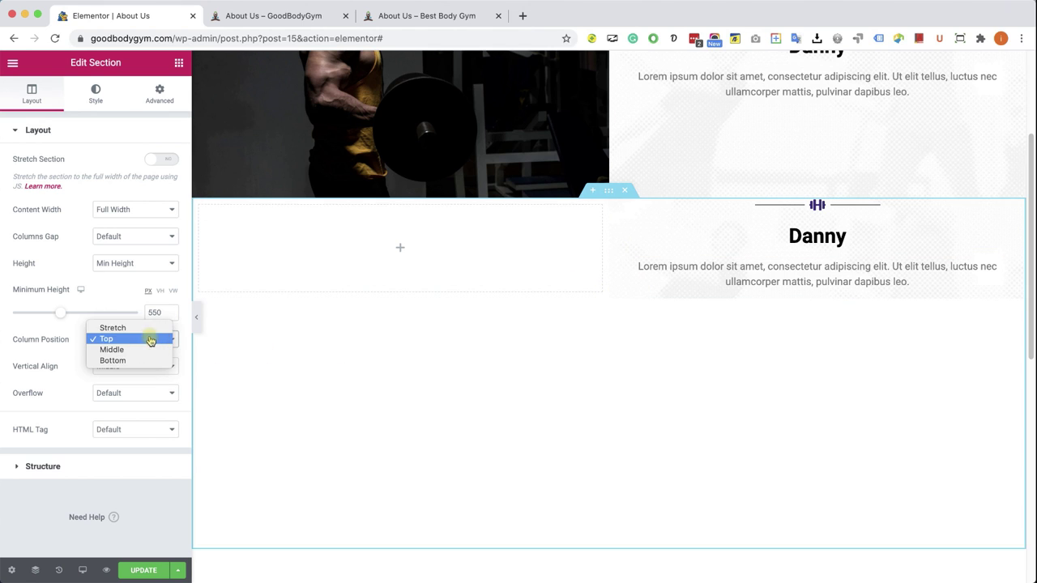
pyautogui.click(149, 328)
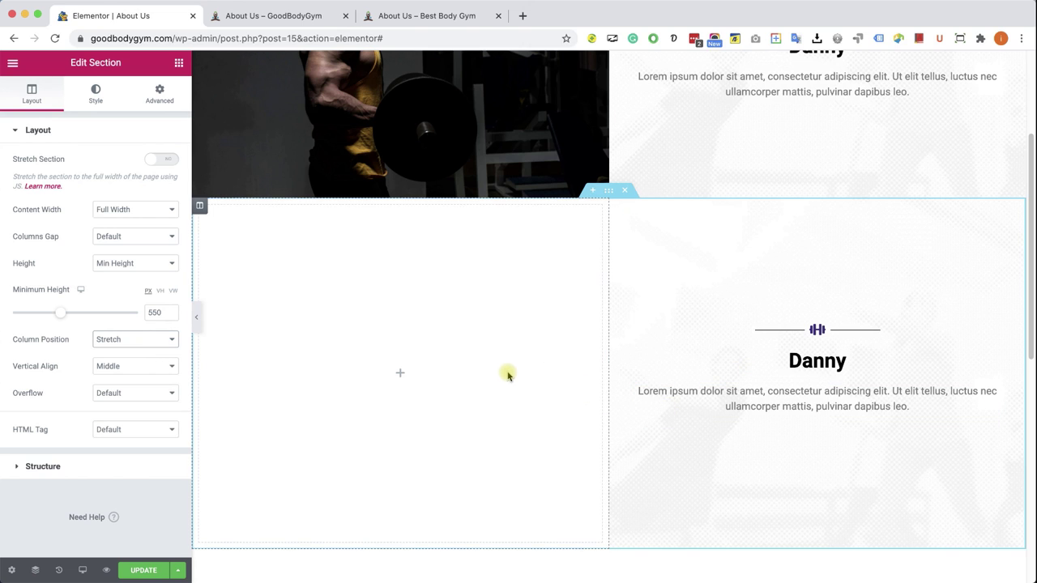
# Step: Give the empty left column a classic background of the man lifting weights photo
pyautogui.click(200, 208)
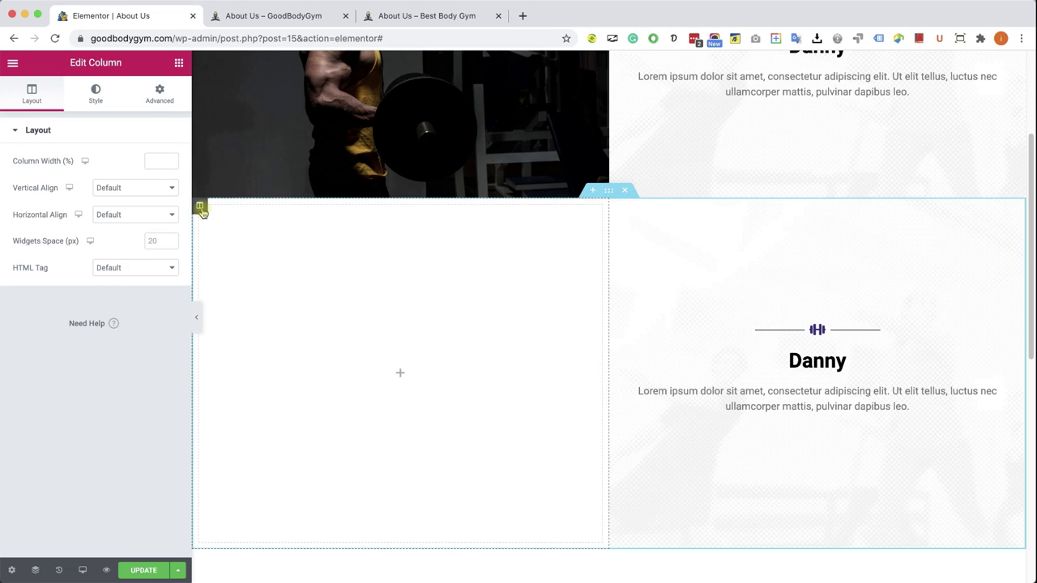
pyautogui.click(98, 101)
pyautogui.click(135, 190)
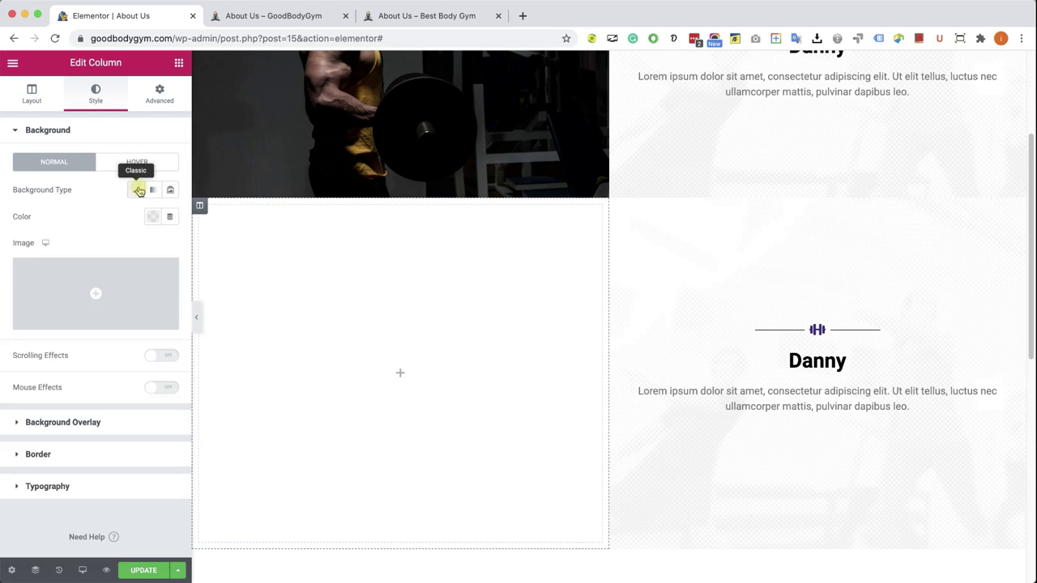
pyautogui.click(147, 269)
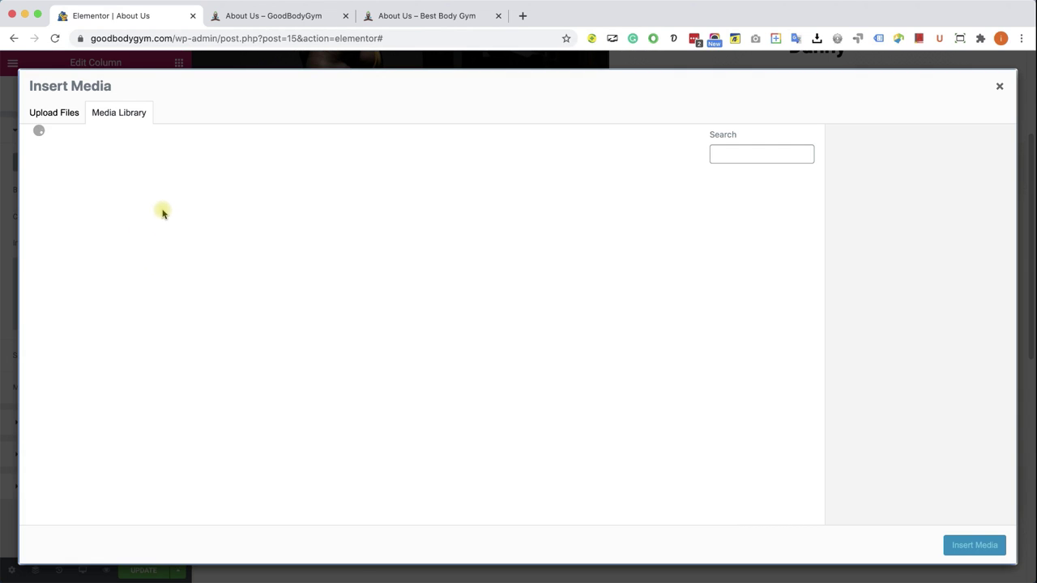
pyautogui.click(176, 195)
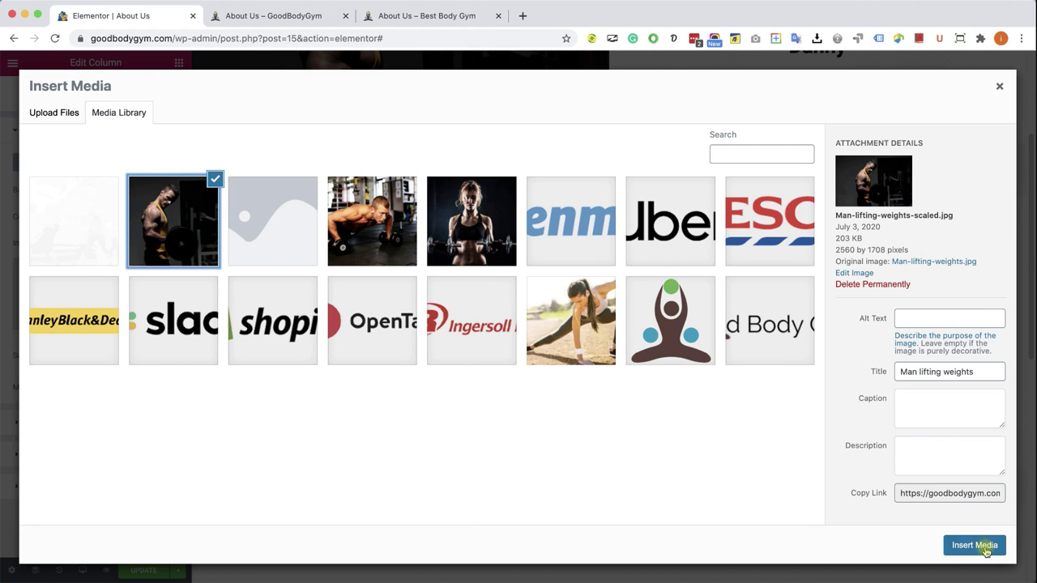
pyautogui.click(981, 548)
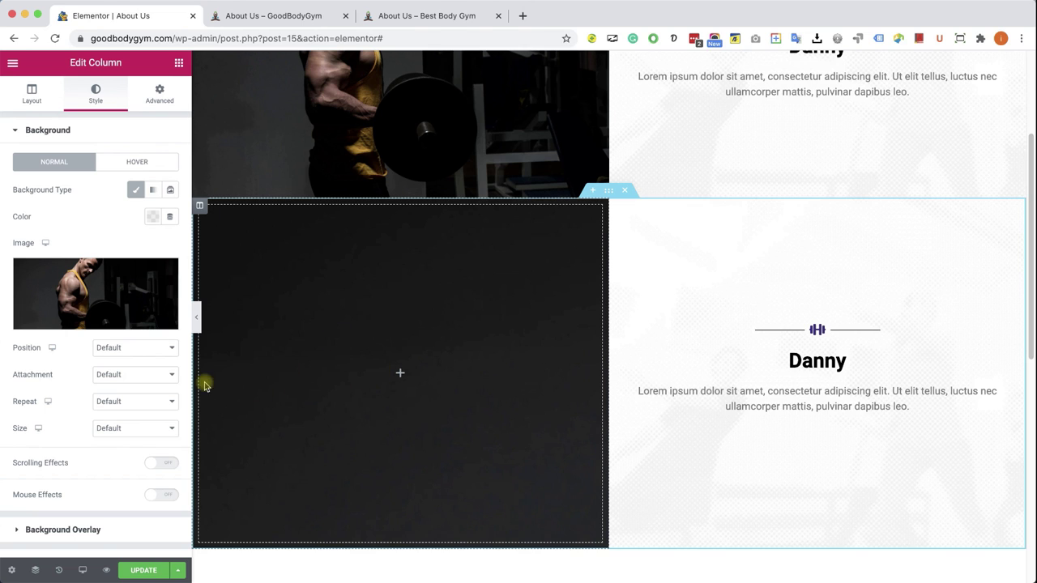
# Step: Set the background to Center Center, no repeat, and Cover size
pyautogui.click(152, 349)
pyautogui.click(152, 359)
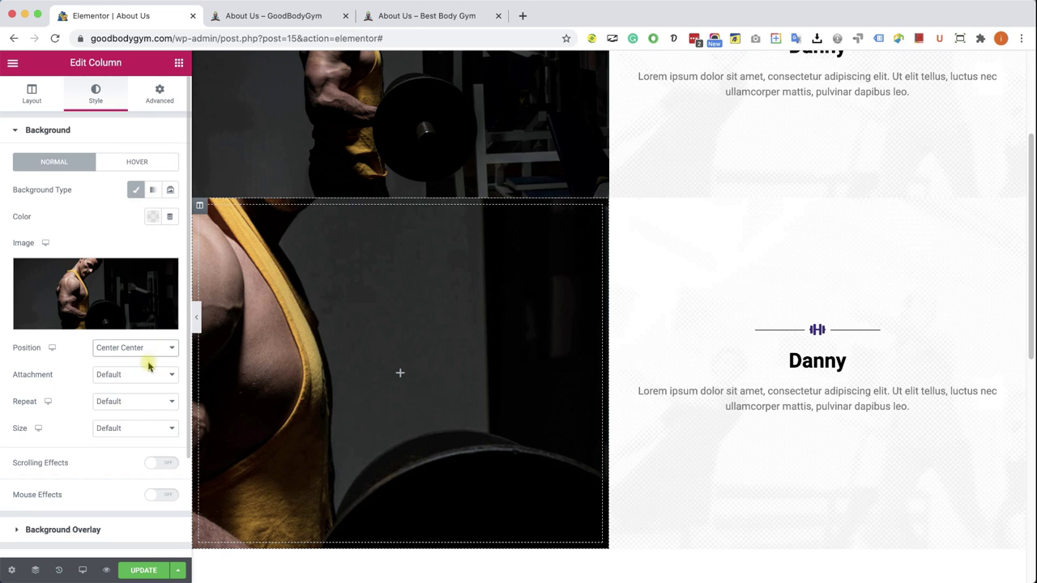
pyautogui.click(136, 401)
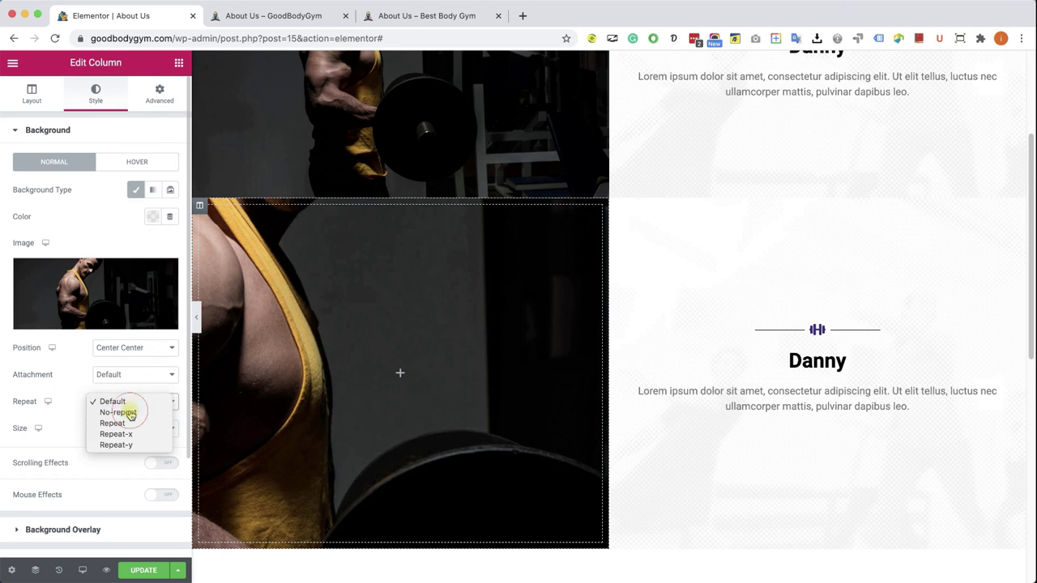
pyautogui.click(130, 412)
pyautogui.click(116, 433)
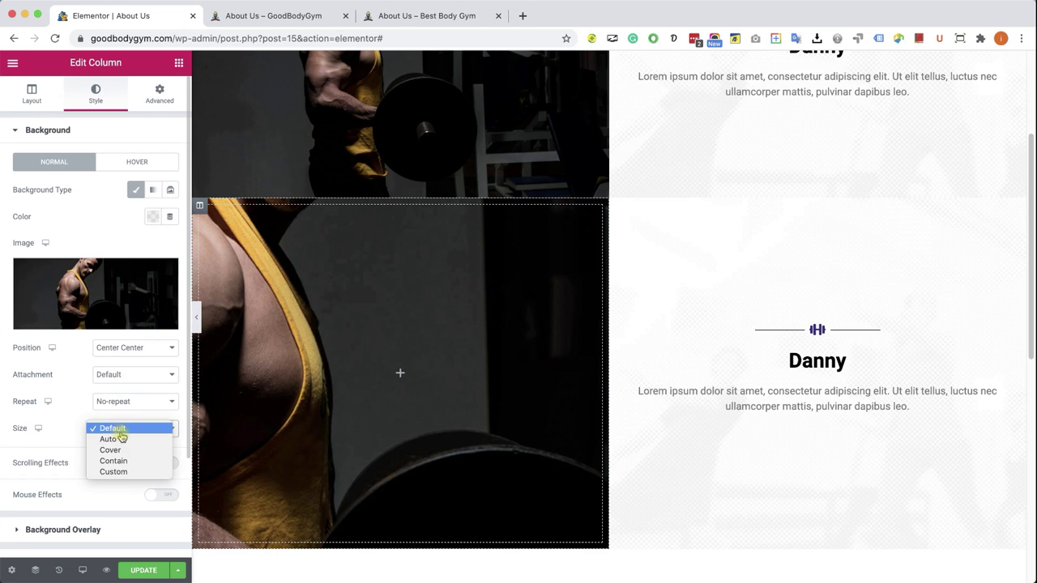
pyautogui.click(125, 450)
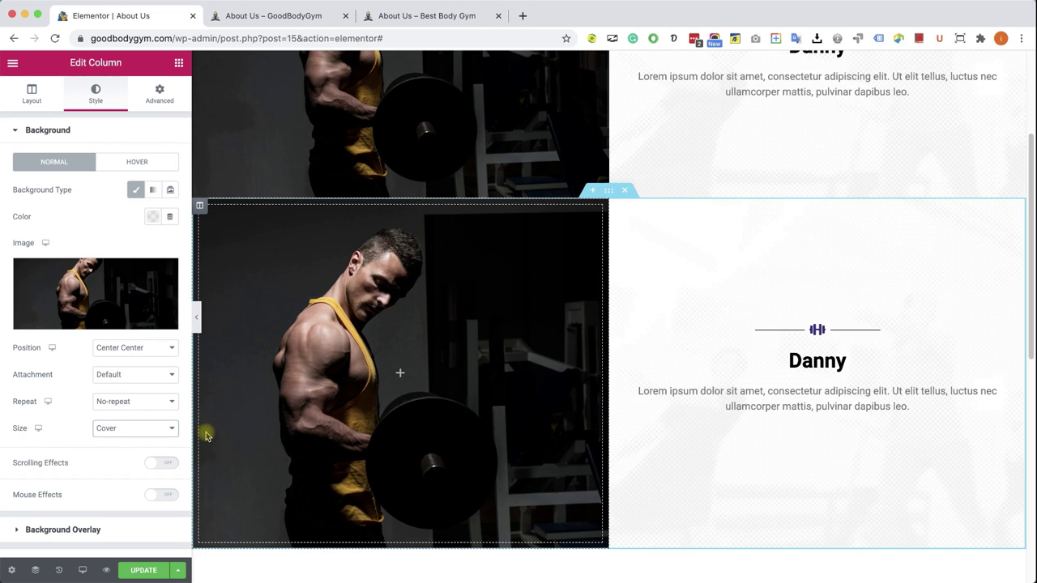
# Step: Try a custom 1000 px background width, then reset the size to default
pyautogui.click(162, 428)
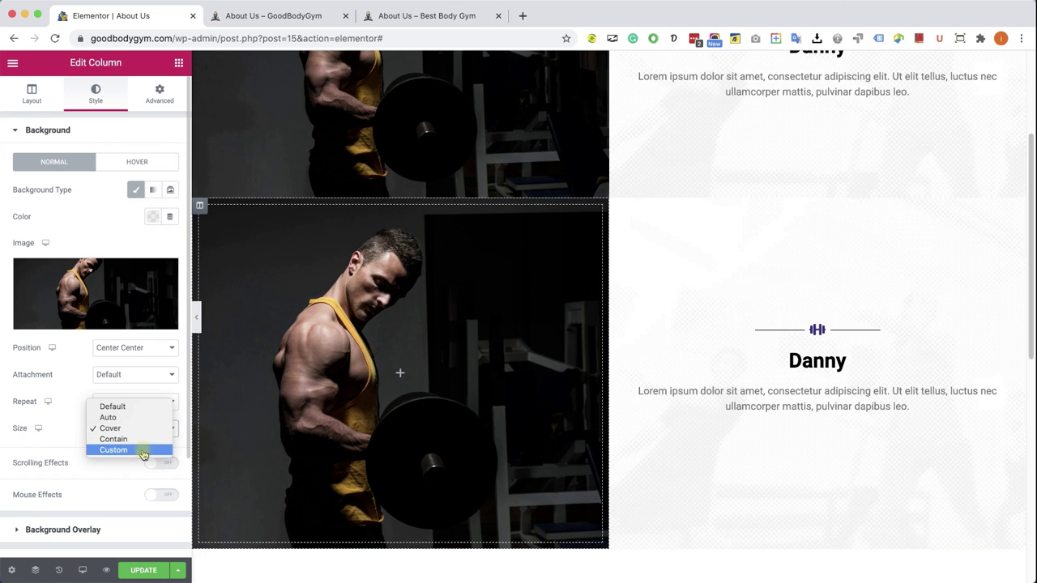
pyautogui.click(142, 450)
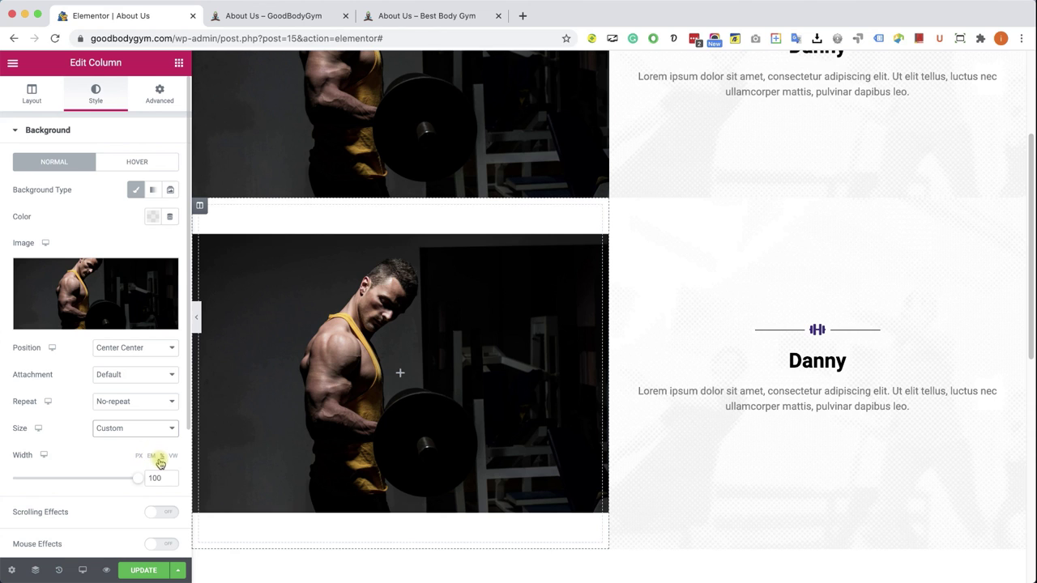
pyautogui.click(139, 455)
pyautogui.moveTo(12, 479); pyautogui.dragTo(137, 486)
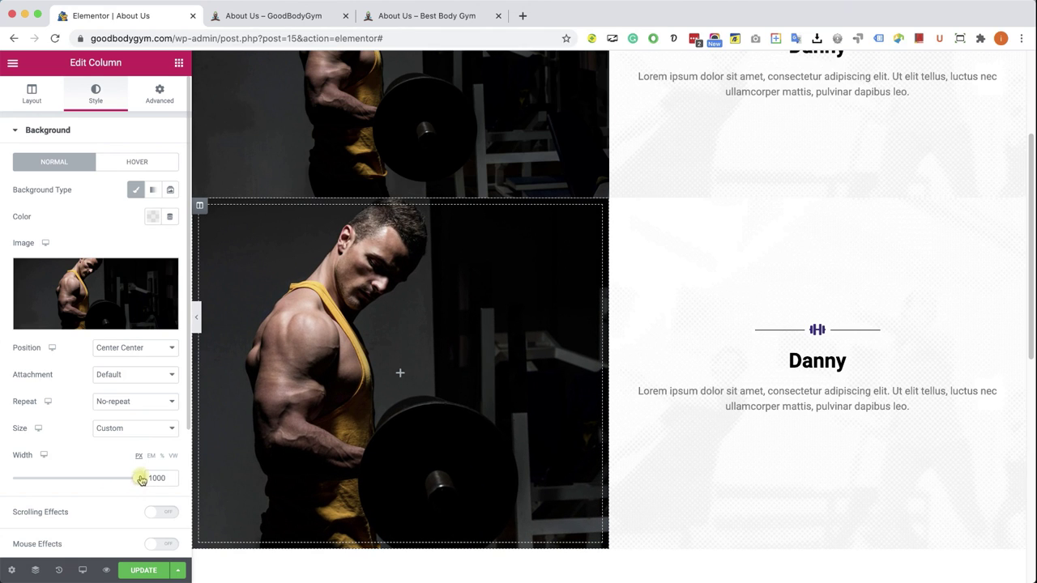
pyautogui.scroll(1, 477, 366)
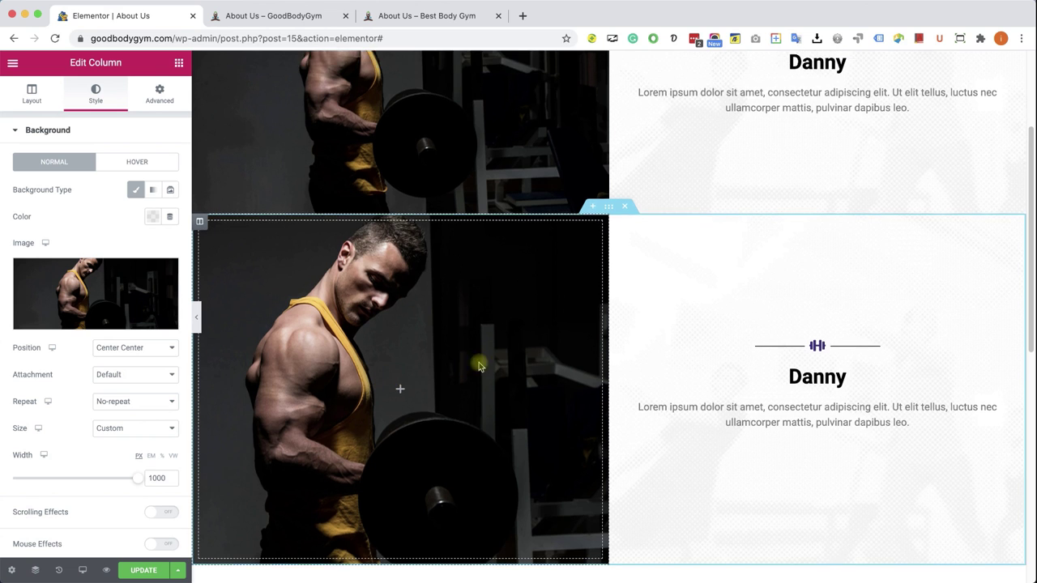
pyautogui.scroll(5, 478, 366)
pyautogui.scroll(-4, 364, 243)
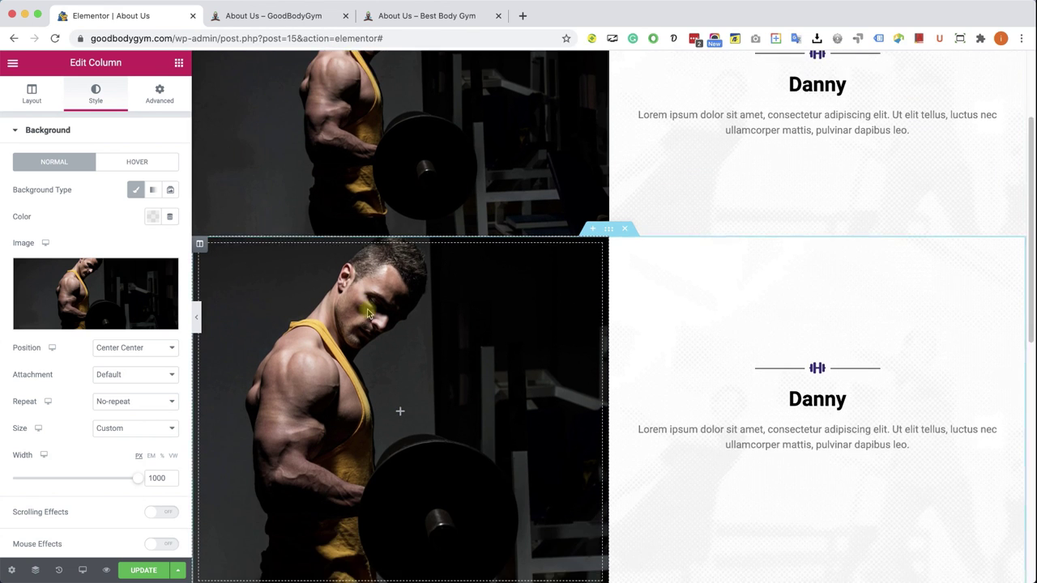
pyautogui.scroll(5, 373, 314)
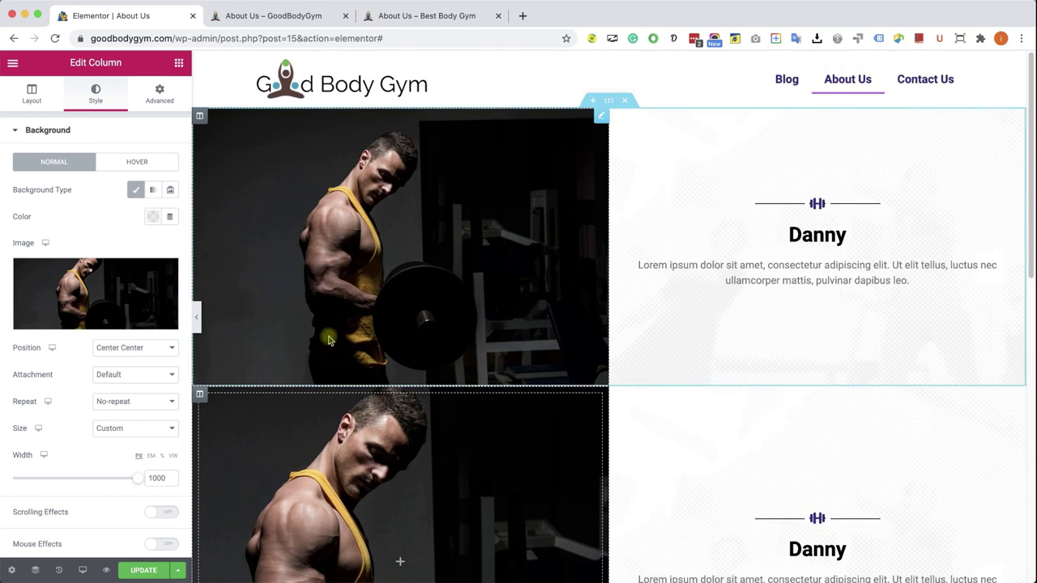
pyautogui.scroll(-5, 329, 340)
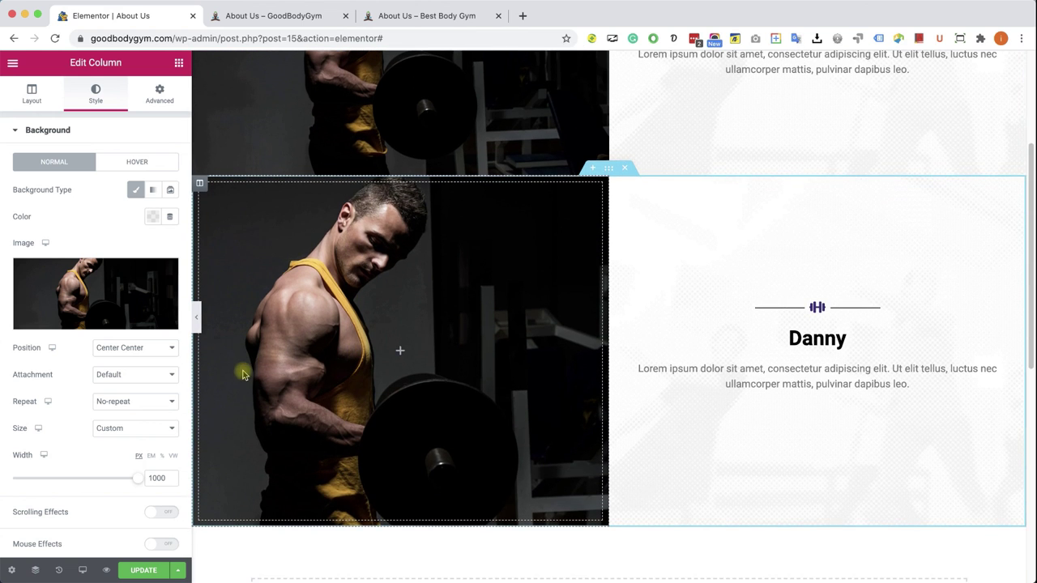
pyautogui.click(149, 437)
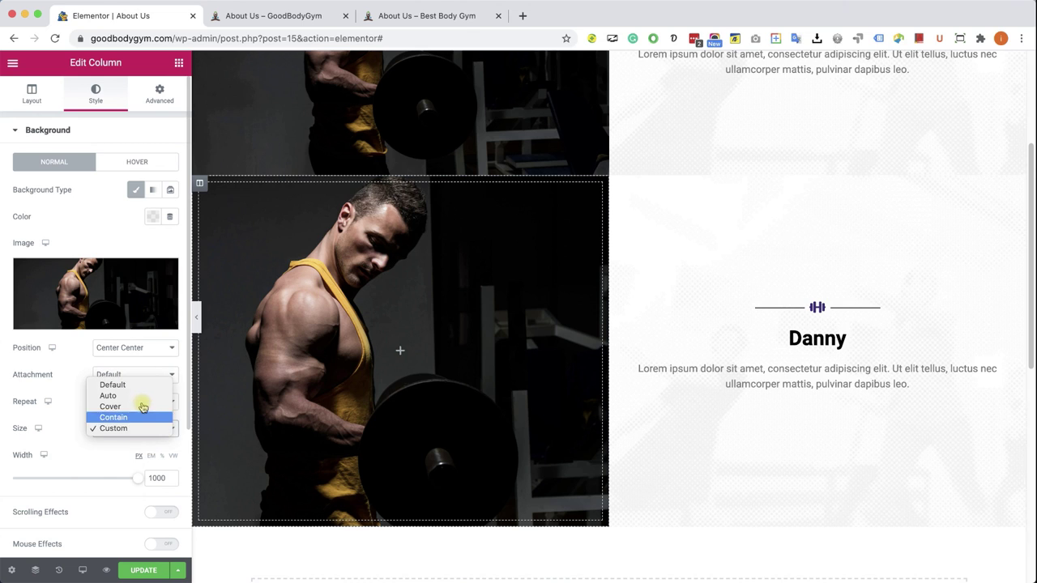
pyautogui.click(138, 384)
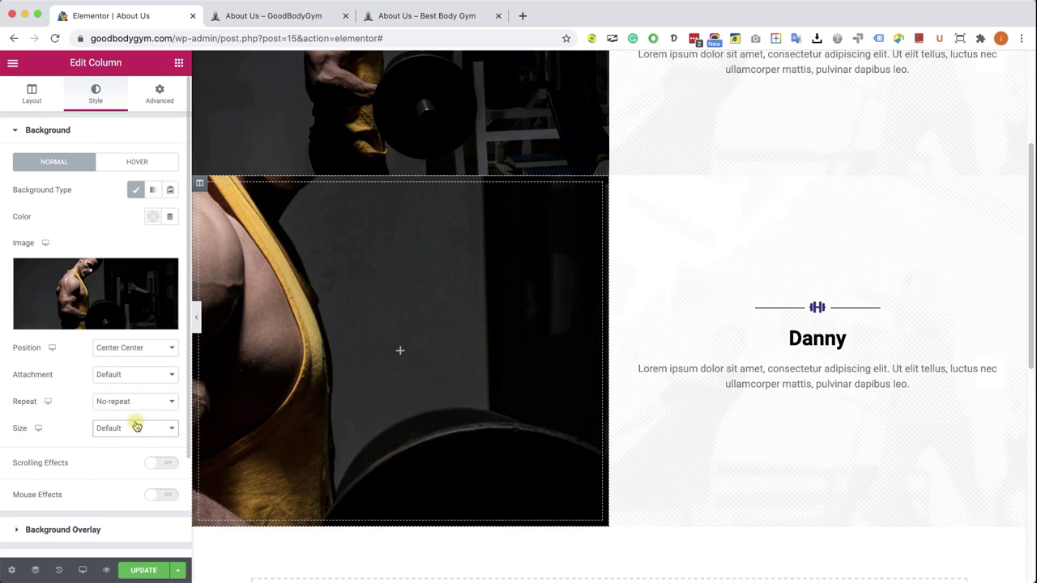
# Step: Experiment with custom background position offsets, then return the image to centred
pyautogui.click(157, 350)
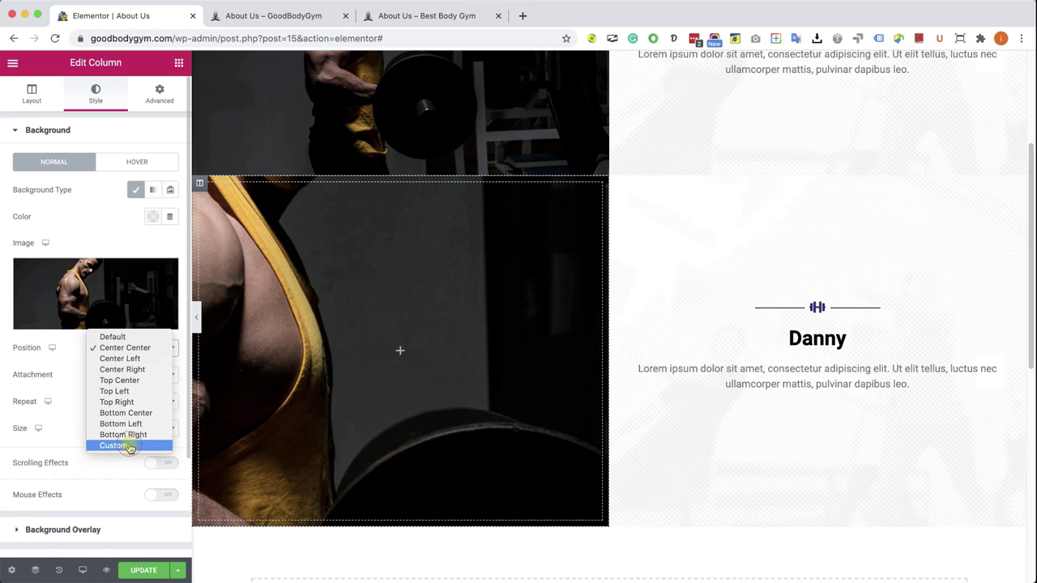
pyautogui.click(121, 446)
pyautogui.moveTo(82, 398); pyautogui.dragTo(16, 402)
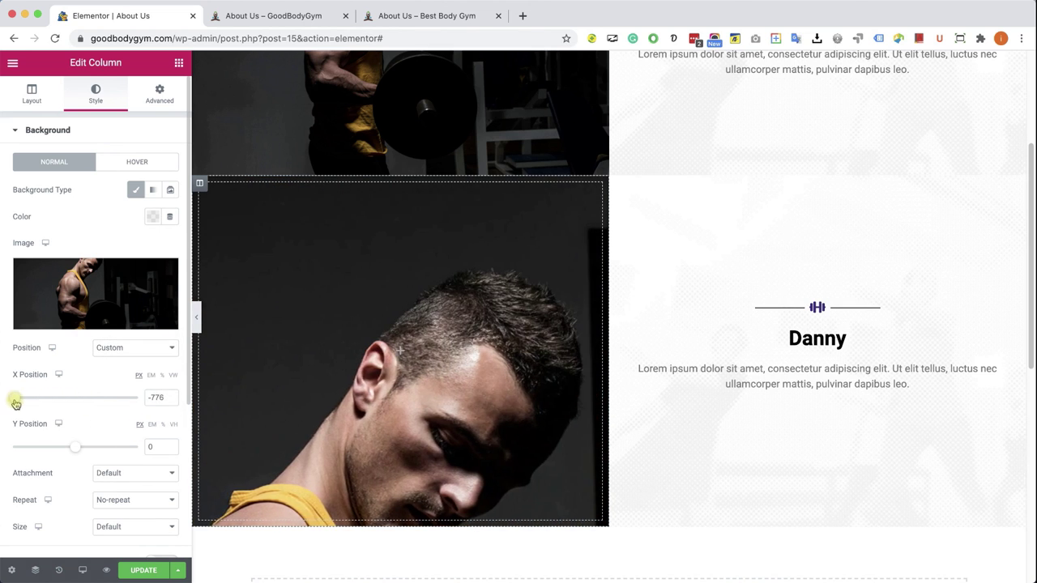
pyautogui.moveTo(77, 447); pyautogui.dragTo(60, 447)
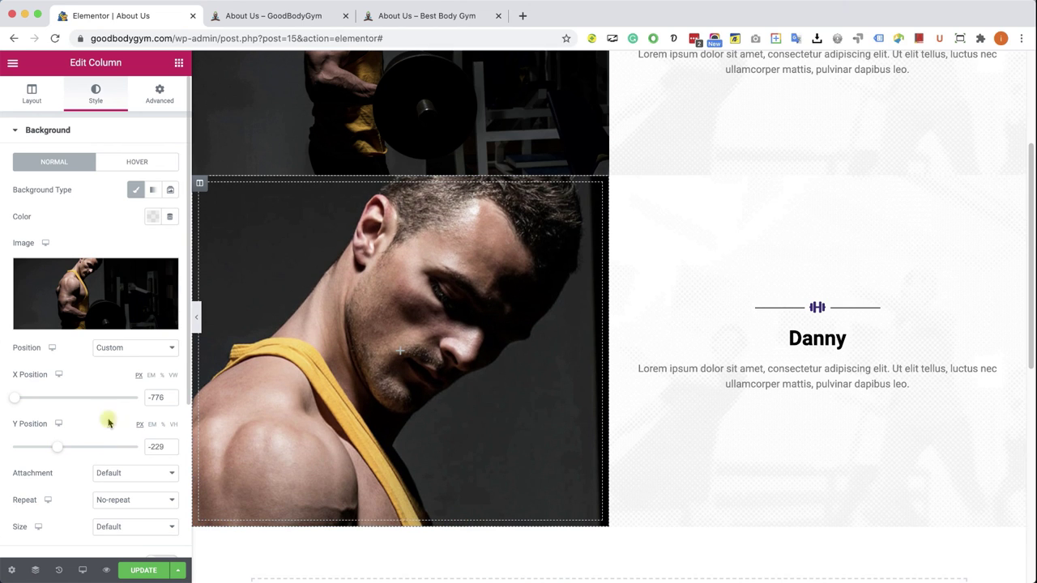
pyautogui.click(135, 358)
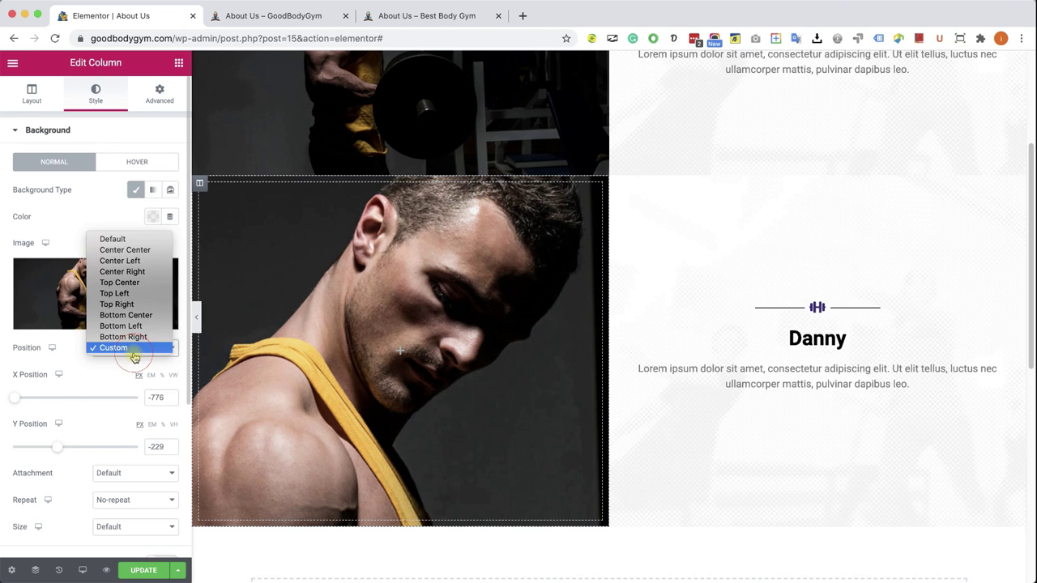
pyautogui.click(138, 253)
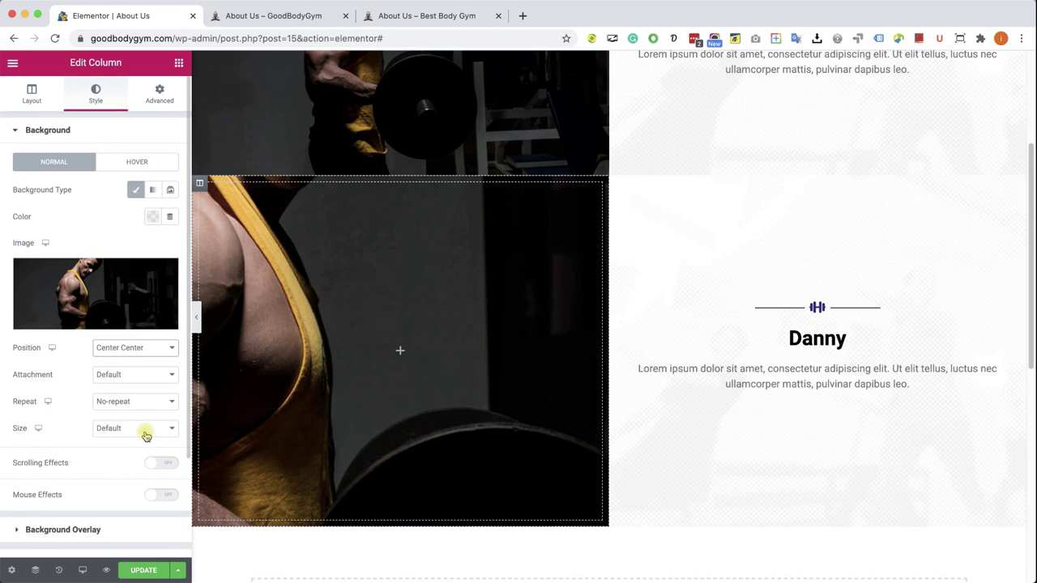
# Step: Set the background size to a custom width and preview the page without the panel
pyautogui.click(146, 436)
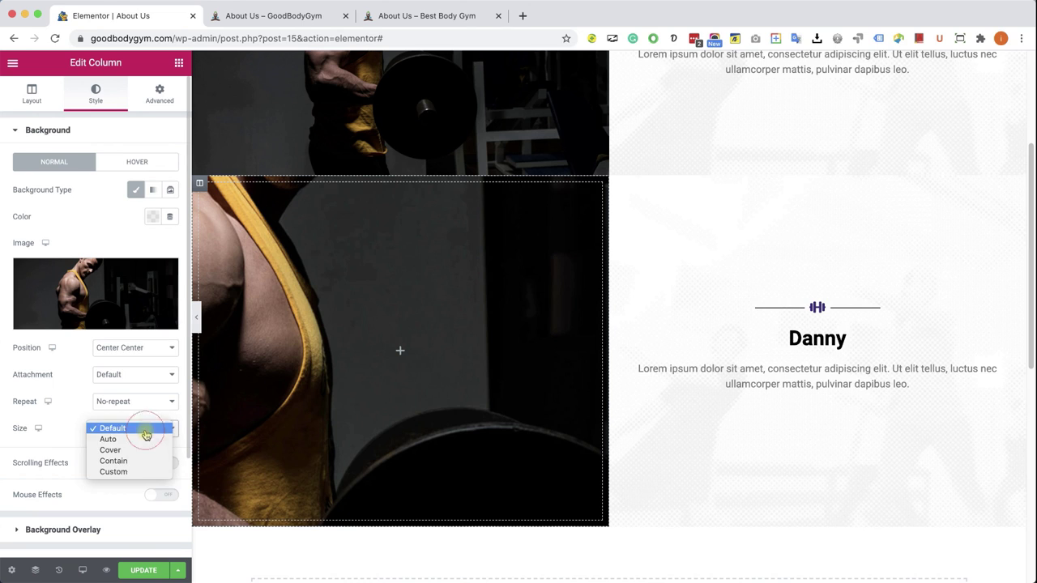
pyautogui.click(128, 473)
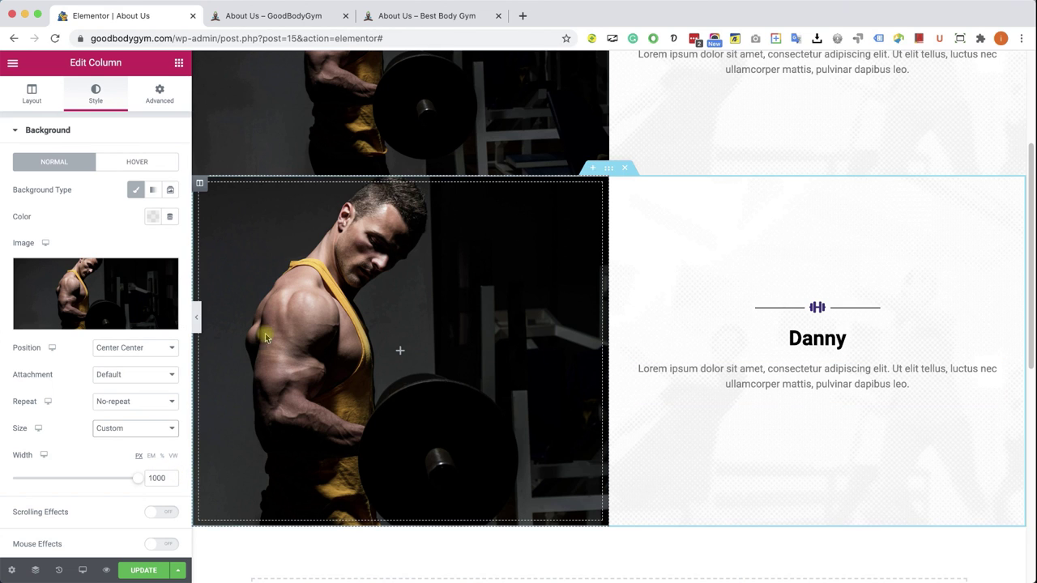
pyautogui.click(199, 321)
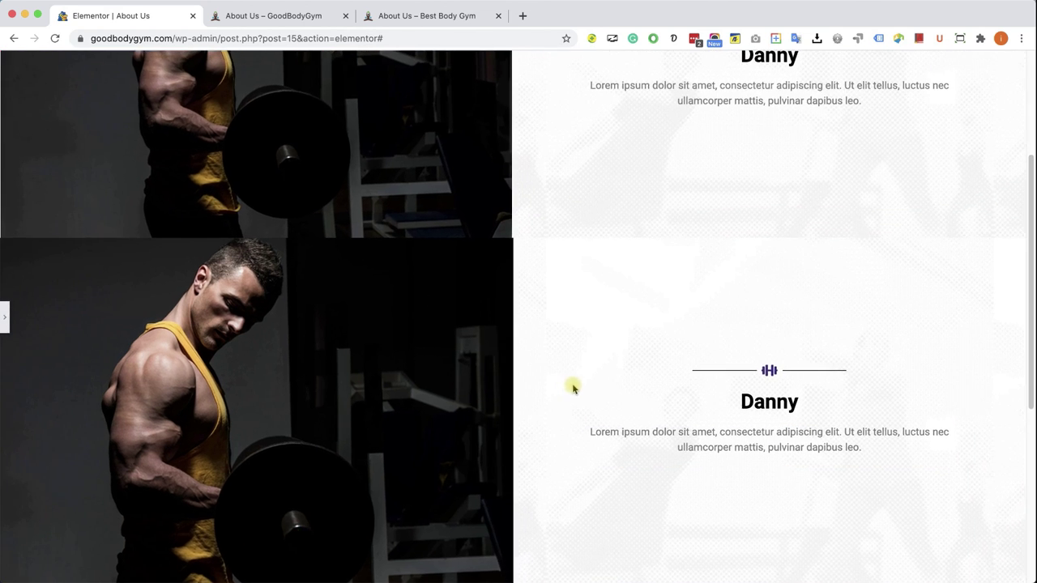
pyautogui.scroll(-3, 574, 389)
pyautogui.scroll(6, 586, 380)
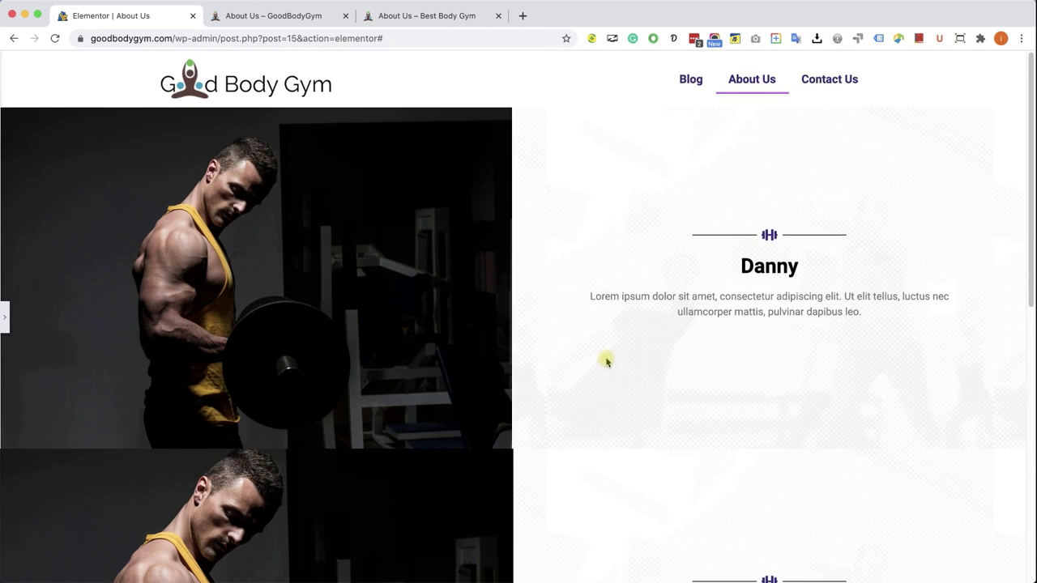
pyautogui.scroll(-5, 422, 324)
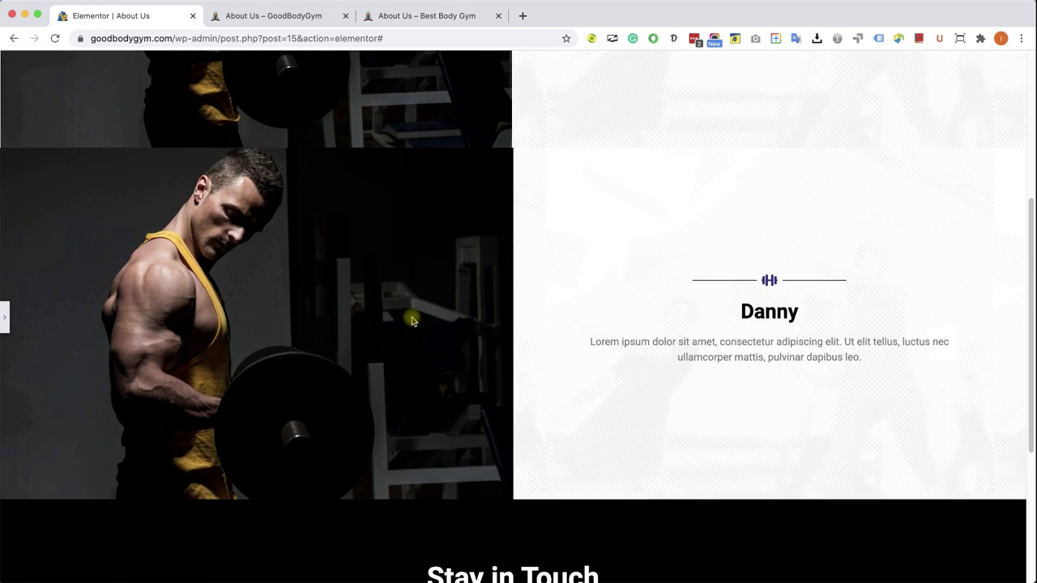
pyautogui.scroll(1, 324, 321)
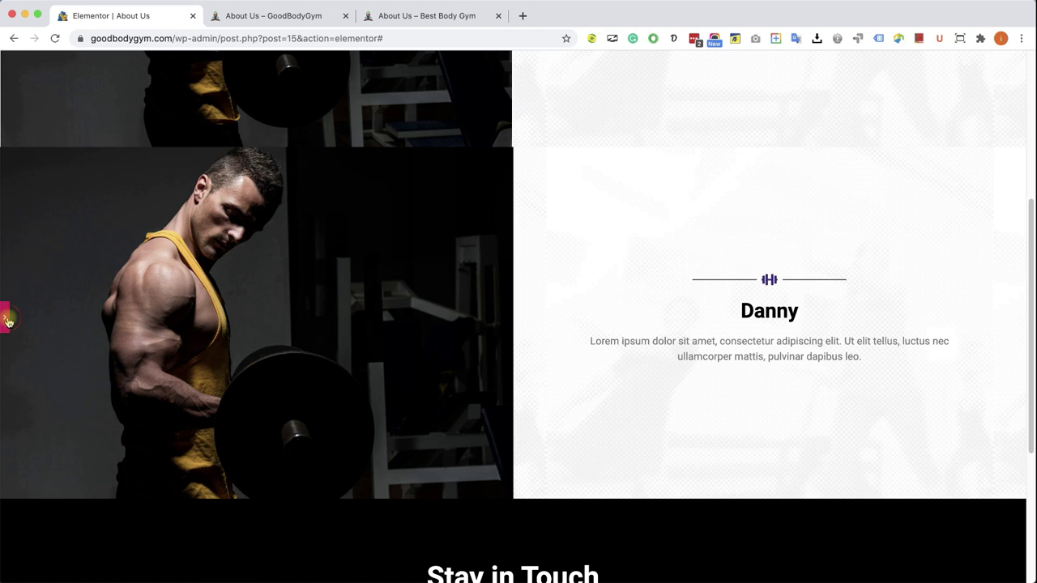
pyautogui.click(7, 318)
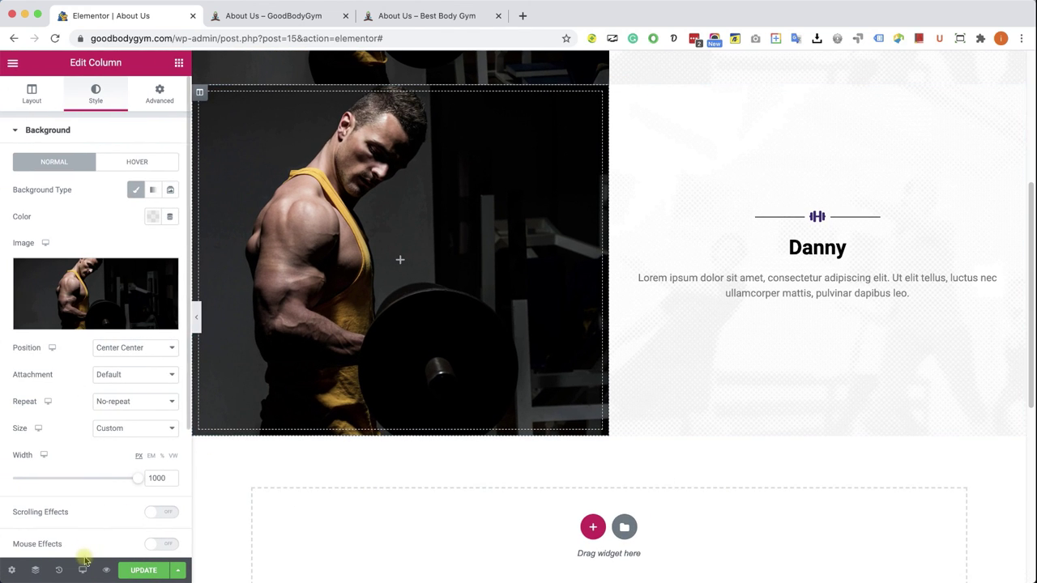
pyautogui.click(83, 569)
# Step: Switch to the mobile preview and select the photo column
pyautogui.click(77, 537)
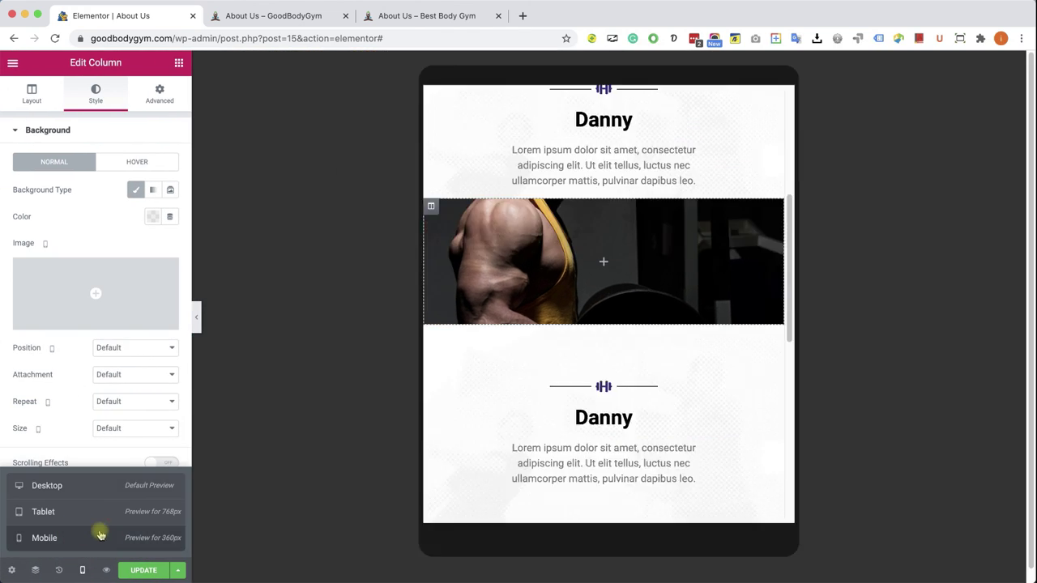
pyautogui.scroll(3, 687, 364)
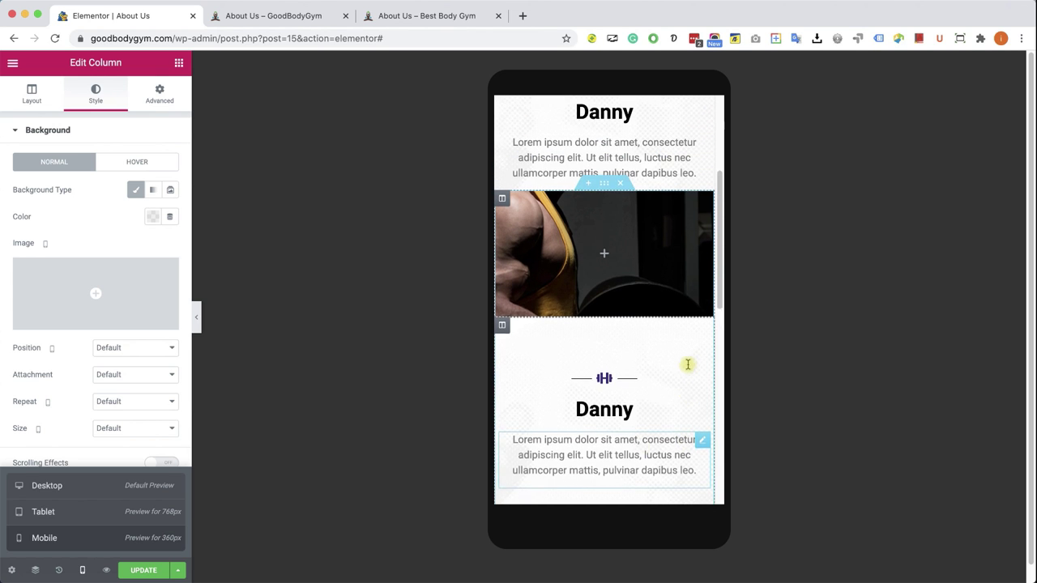
pyautogui.scroll(4, 613, 328)
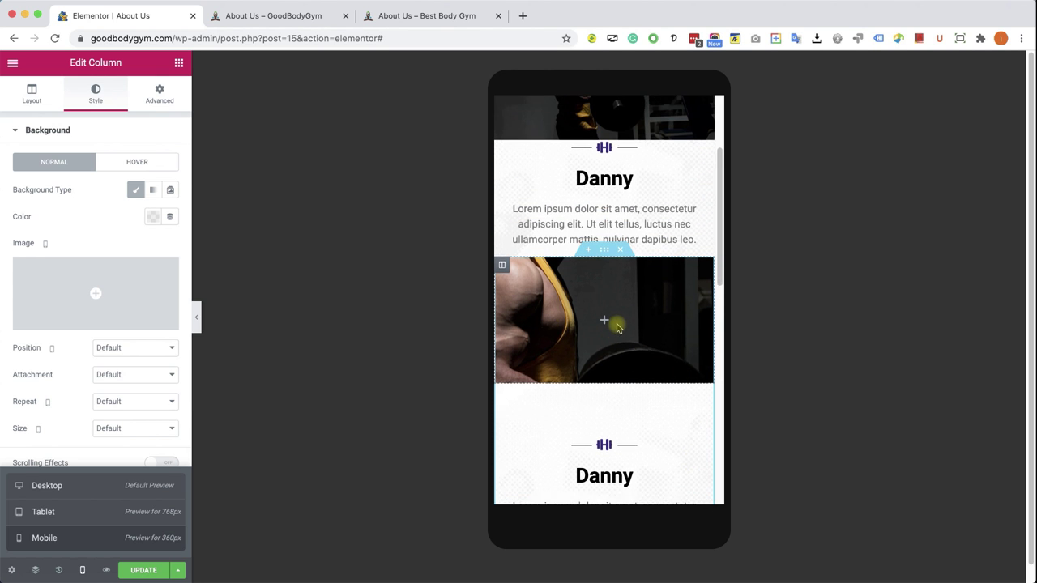
pyautogui.scroll(-1, 607, 326)
pyautogui.scroll(-1, 608, 326)
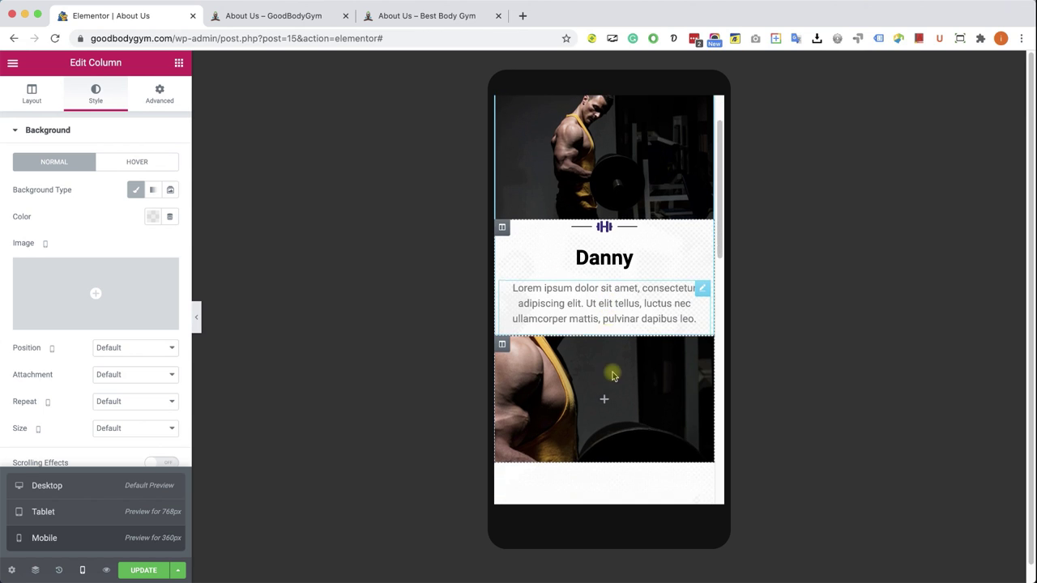
pyautogui.click(646, 400)
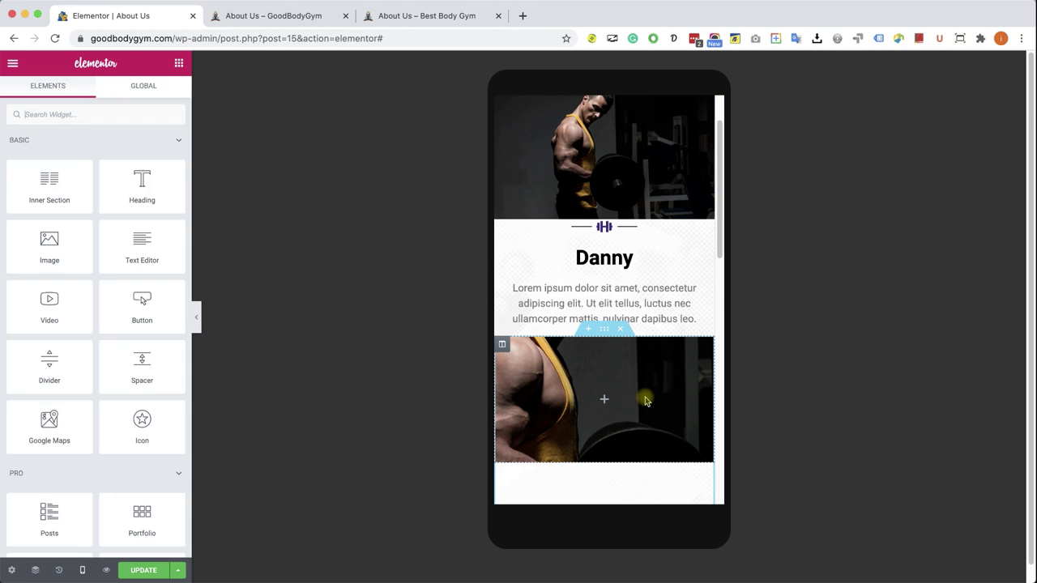
pyautogui.click(498, 347)
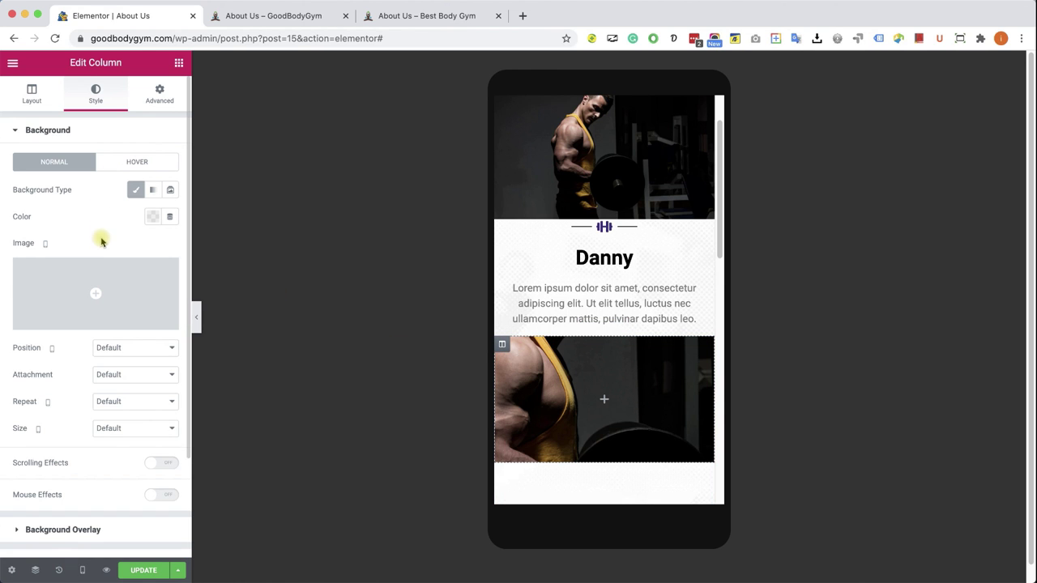
pyautogui.scroll(-3, 102, 283)
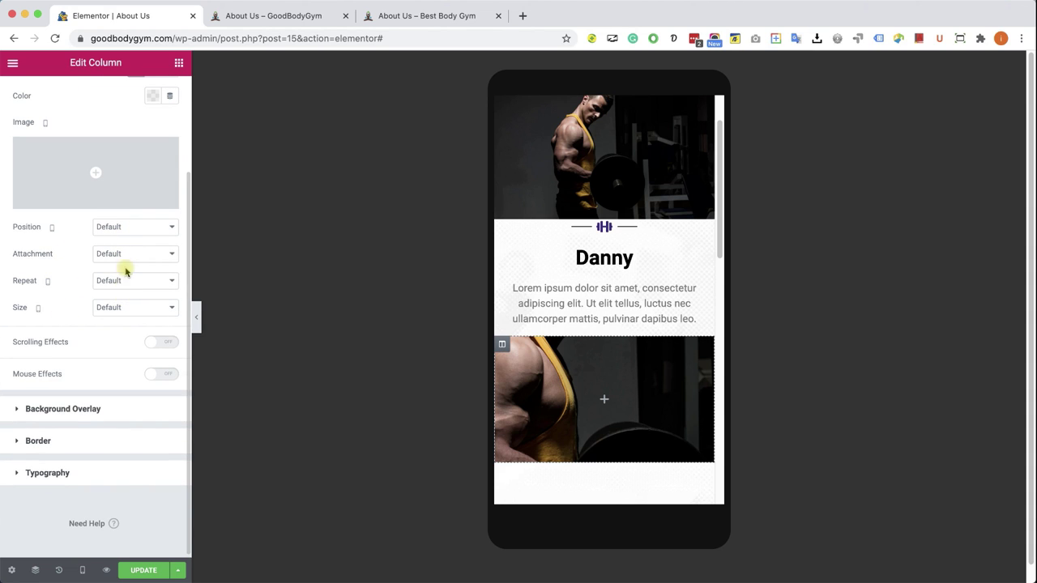
# Step: Give the mobile background a custom position of X -269 px and Y -82 px
pyautogui.click(134, 231)
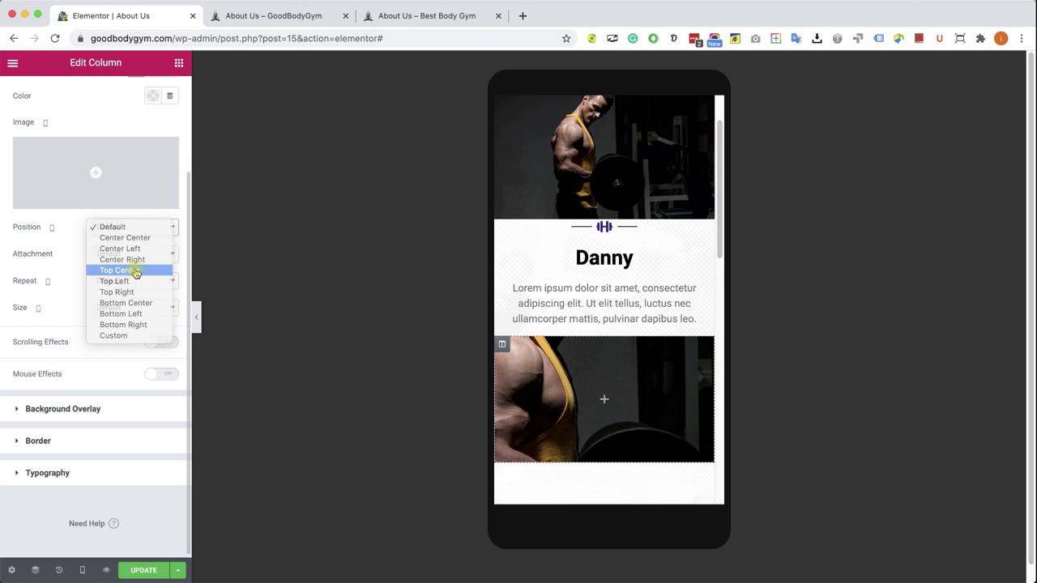
pyautogui.click(134, 270)
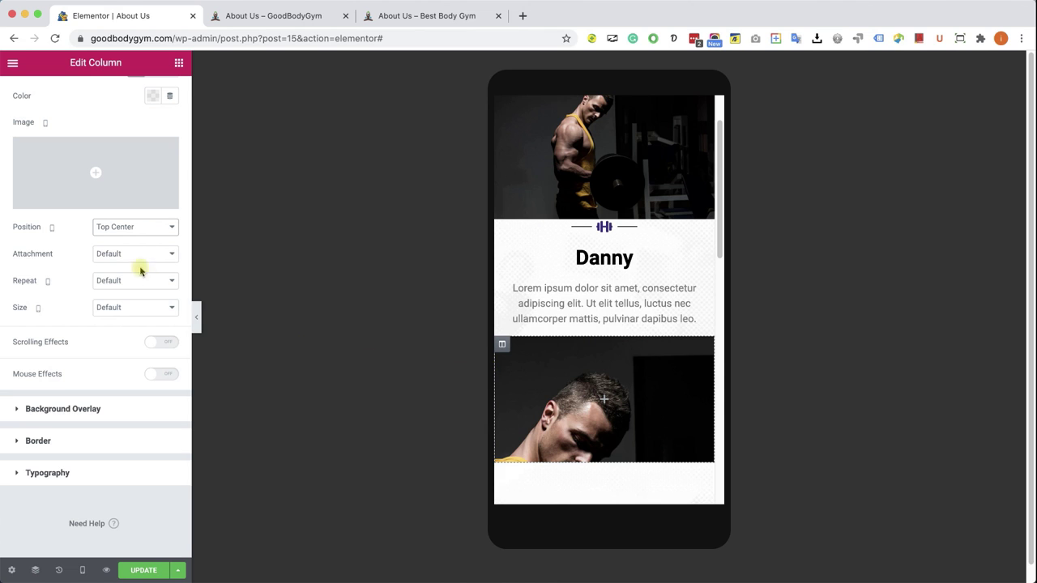
pyautogui.click(144, 233)
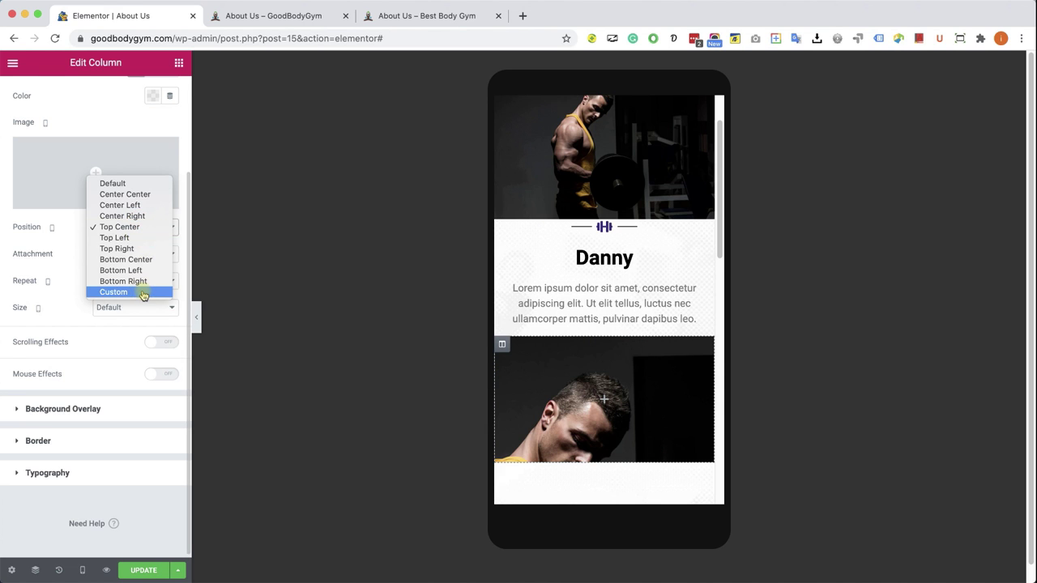
pyautogui.click(143, 293)
pyautogui.moveTo(72, 280); pyautogui.dragTo(54, 276)
pyautogui.moveTo(74, 325); pyautogui.dragTo(69, 328)
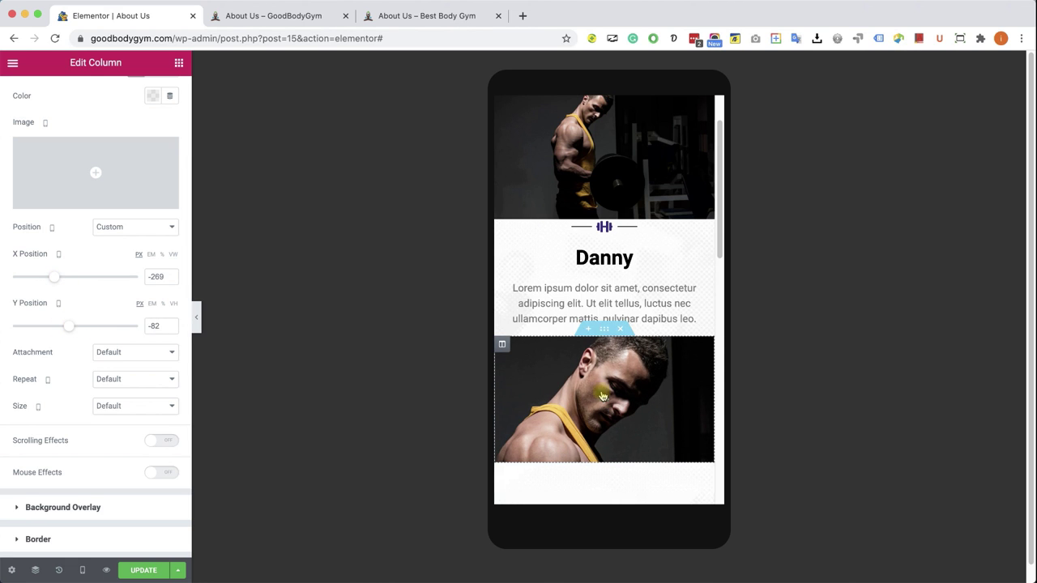
# Step: Add a 167 px Spacer widget to the photo column, then preview at tablet width
pyautogui.click(178, 64)
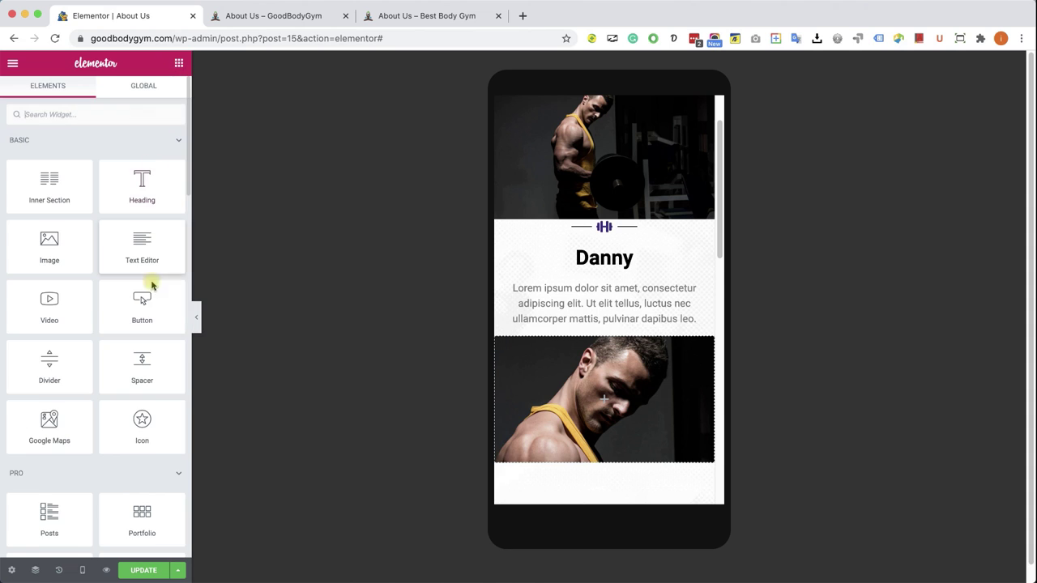
pyautogui.moveTo(123, 356); pyautogui.dragTo(571, 396)
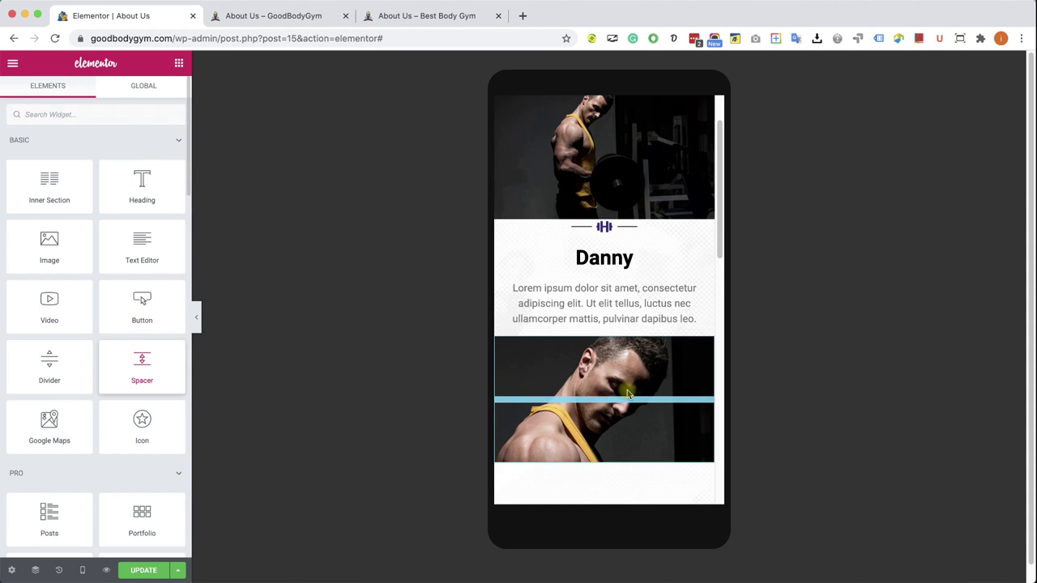
pyautogui.moveTo(17, 187); pyautogui.dragTo(47, 187)
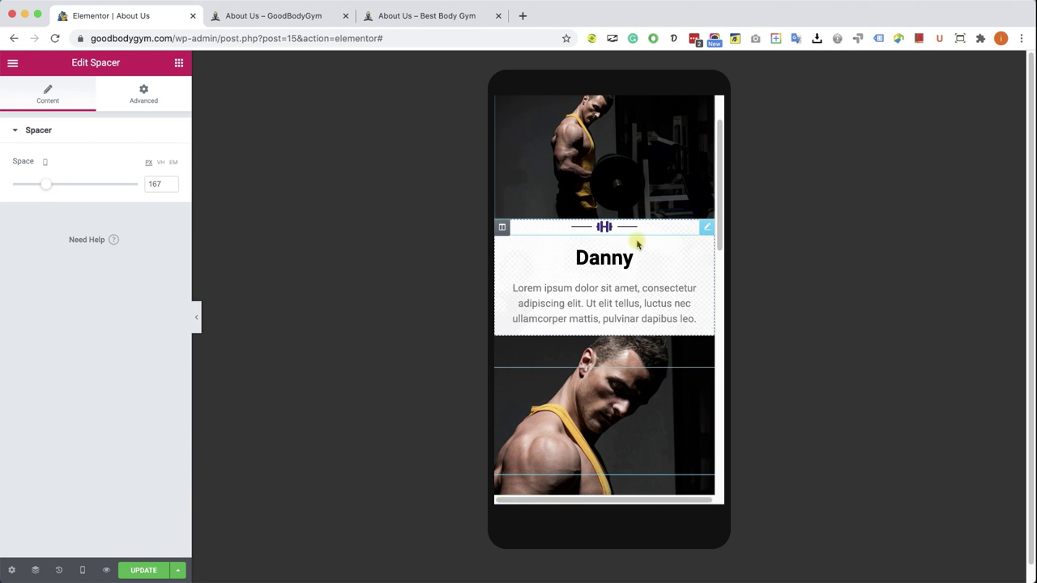
pyautogui.scroll(-3, 637, 244)
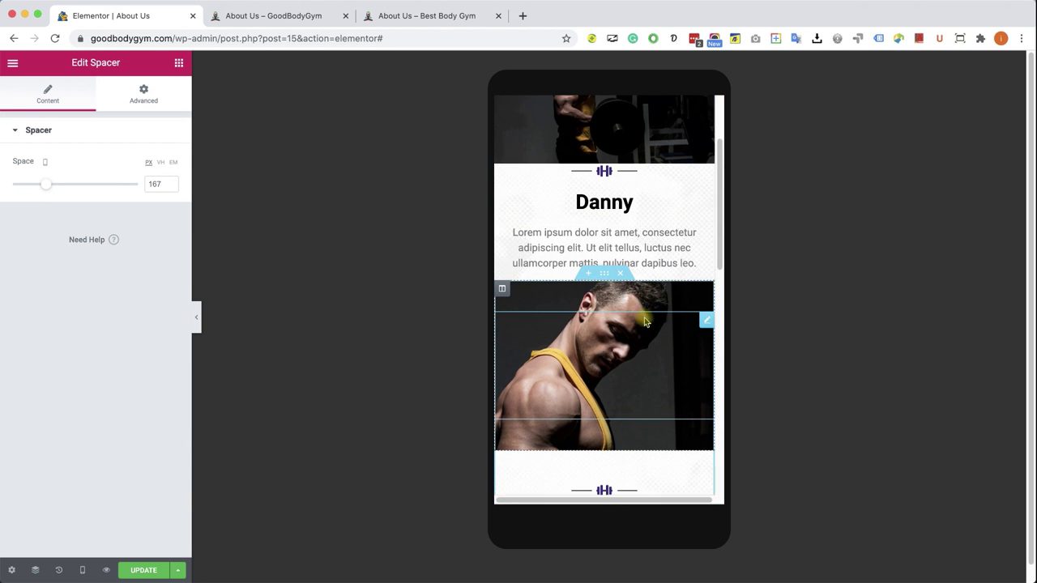
pyautogui.scroll(-2, 551, 417)
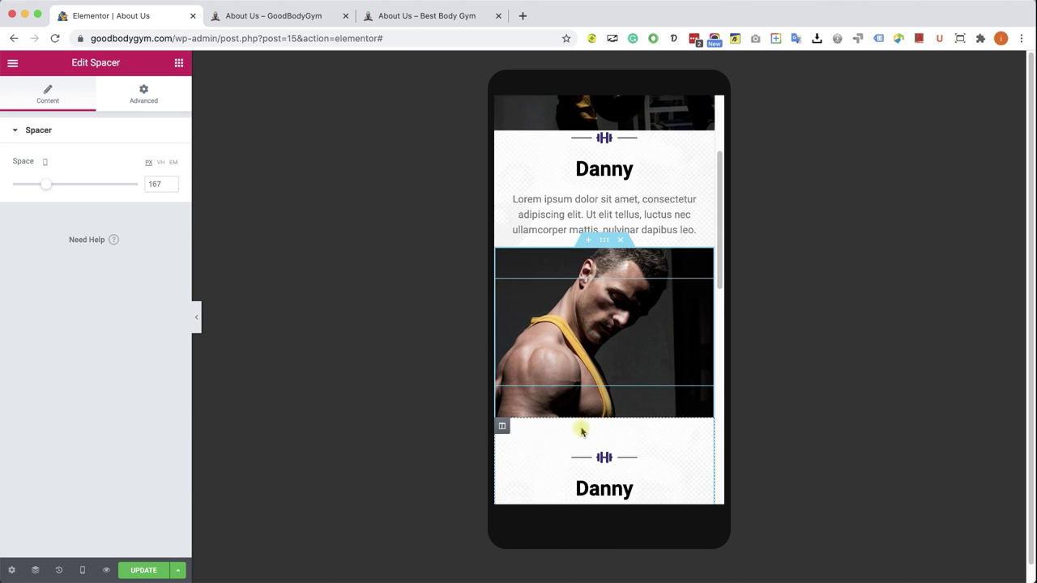
pyautogui.click(85, 567)
pyautogui.click(81, 511)
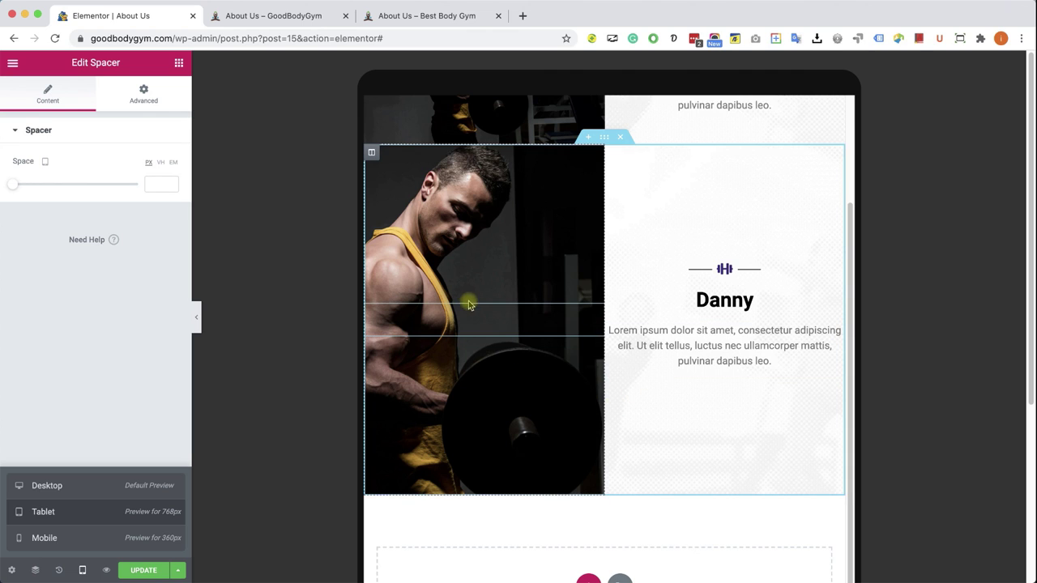
# Step: Give the tablet background a custom position of X -310 px and Y -49 px
pyautogui.click(373, 153)
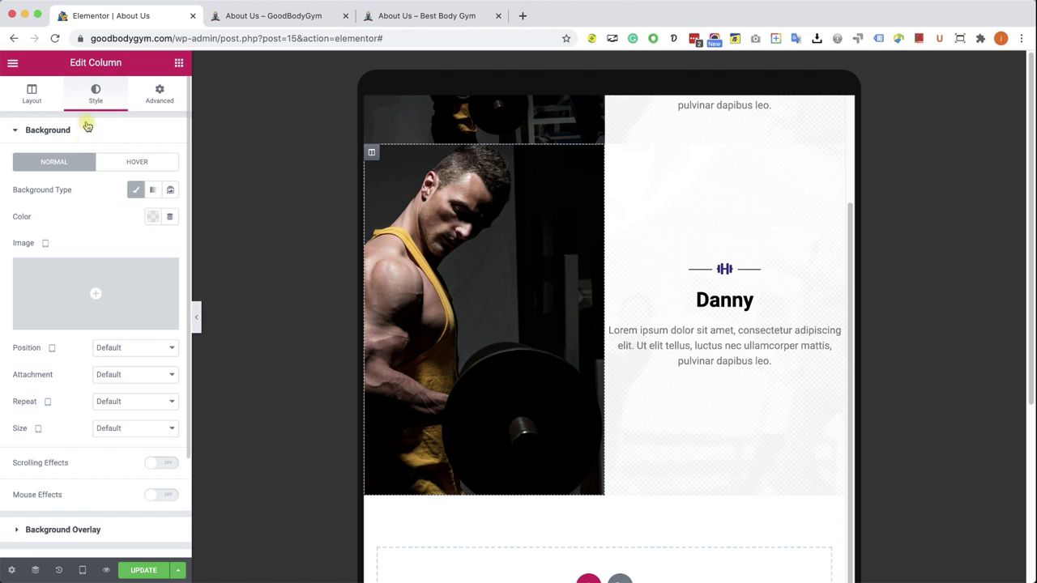
pyautogui.click(109, 354)
pyautogui.click(129, 360)
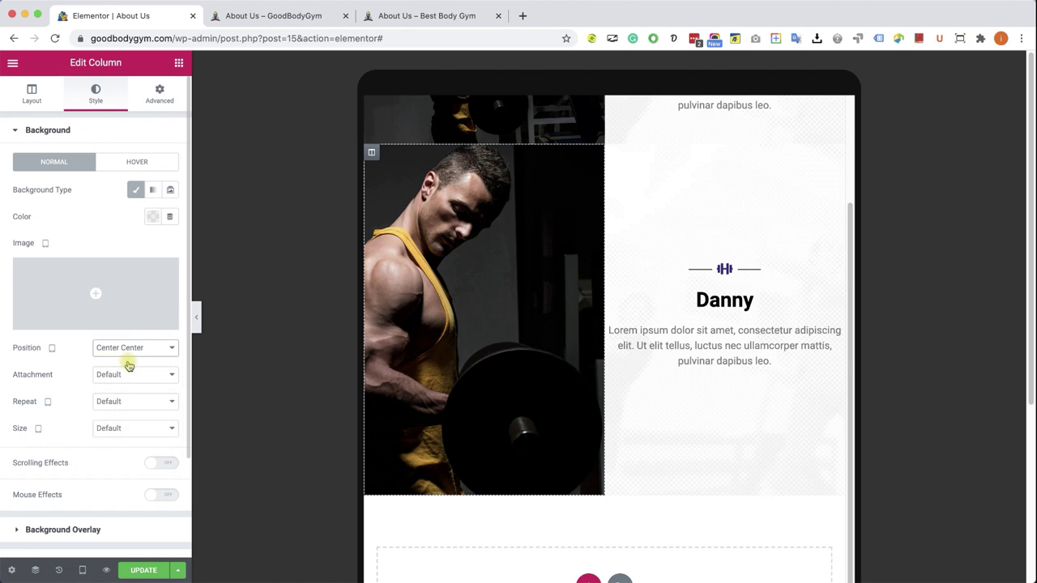
pyautogui.click(130, 360)
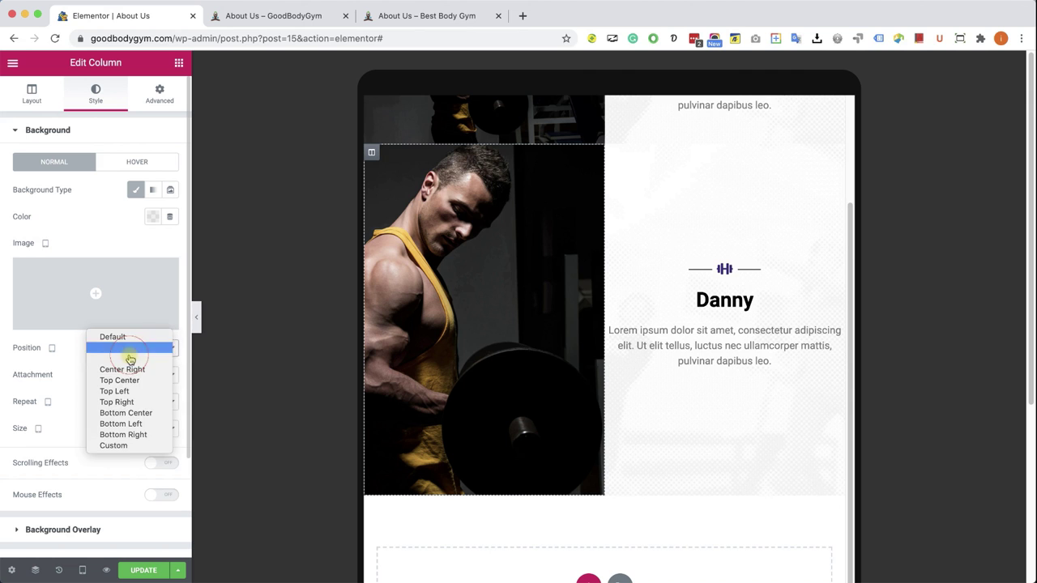
pyautogui.press('Escape')
pyautogui.click(103, 416)
pyautogui.moveTo(65, 397); pyautogui.dragTo(51, 400)
pyautogui.moveTo(73, 452); pyautogui.dragTo(71, 452)
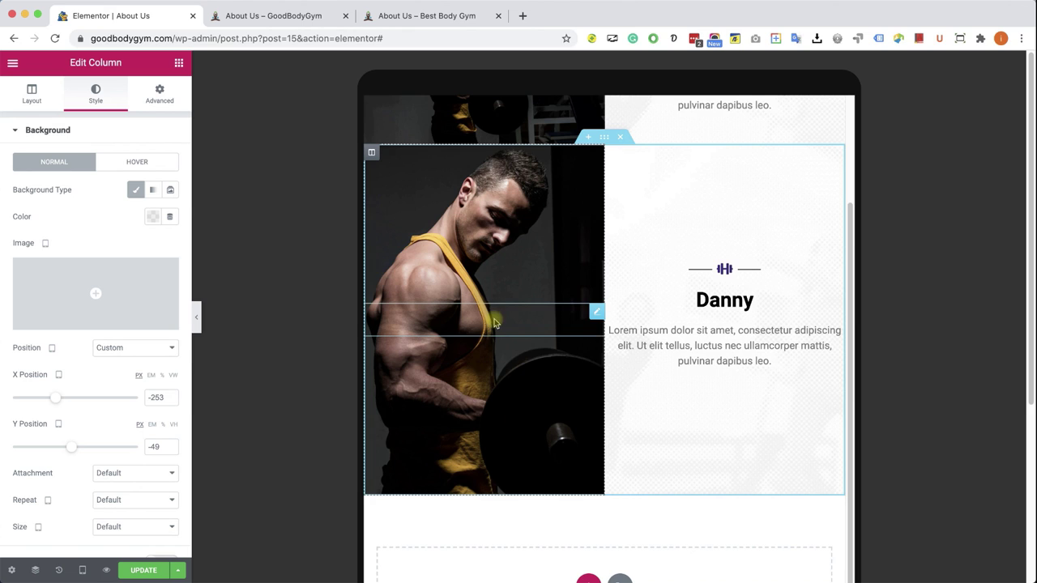
# Step: Switch the preview back to desktop and save the About Us page
pyautogui.click(498, 323)
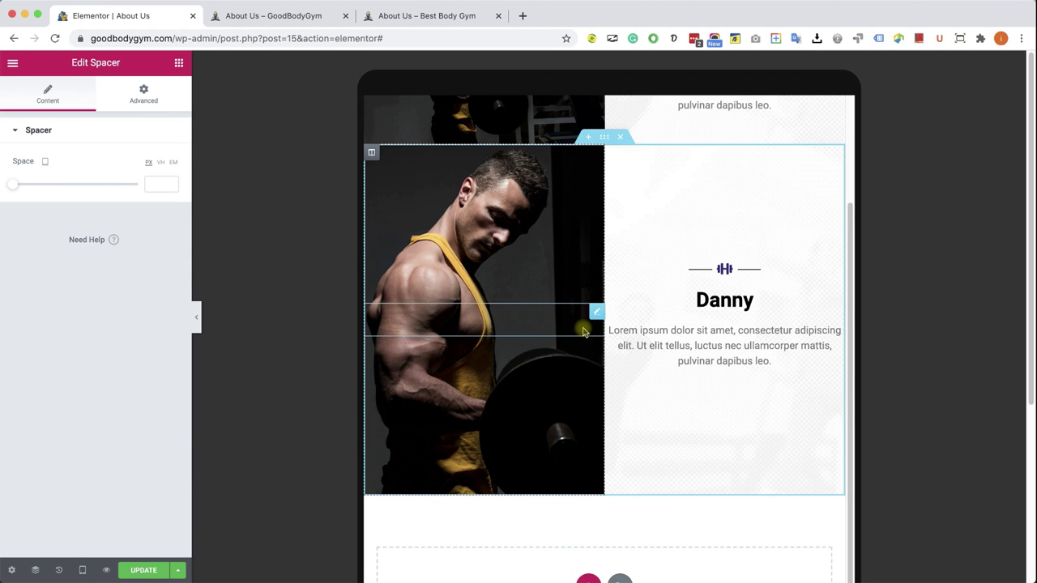
pyautogui.click(82, 571)
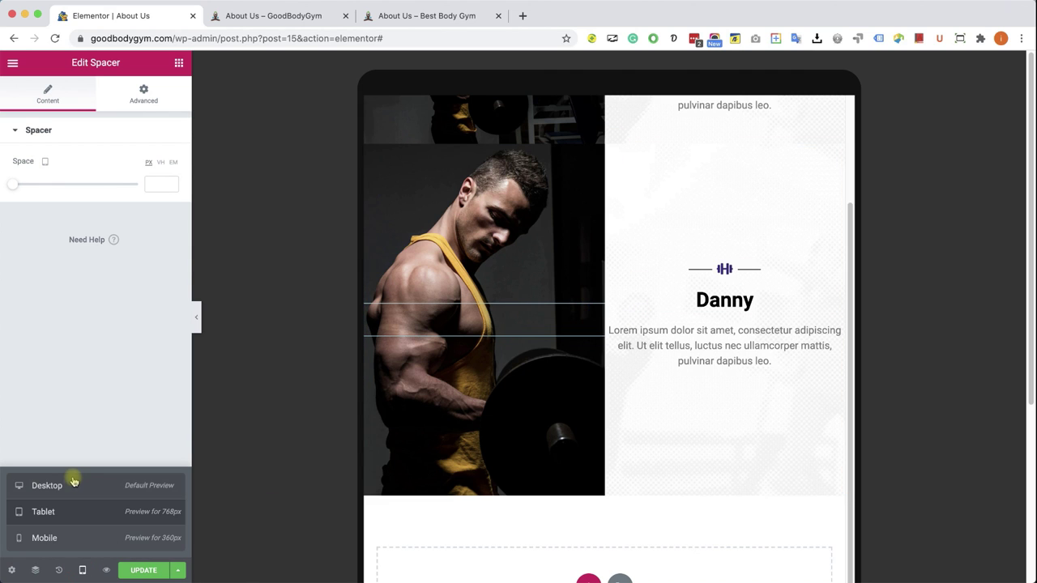
pyautogui.click(73, 483)
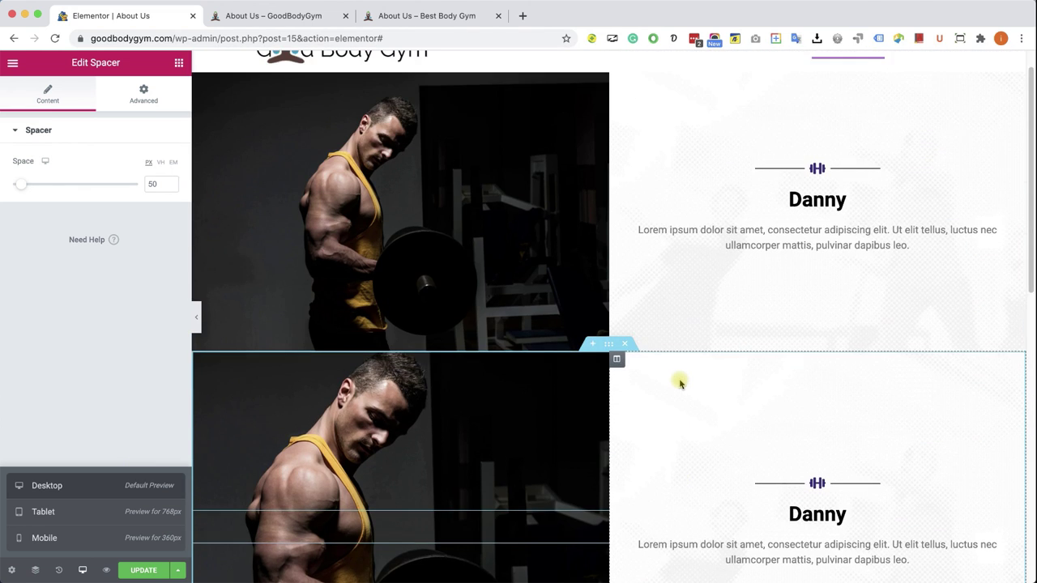
pyautogui.scroll(1, 681, 383)
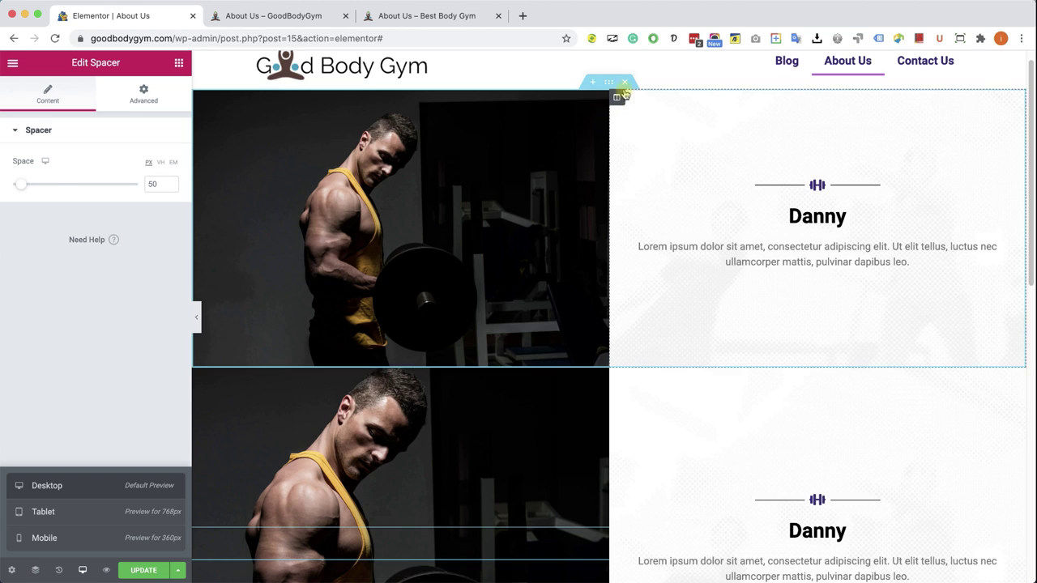
pyautogui.scroll(1, 664, 298)
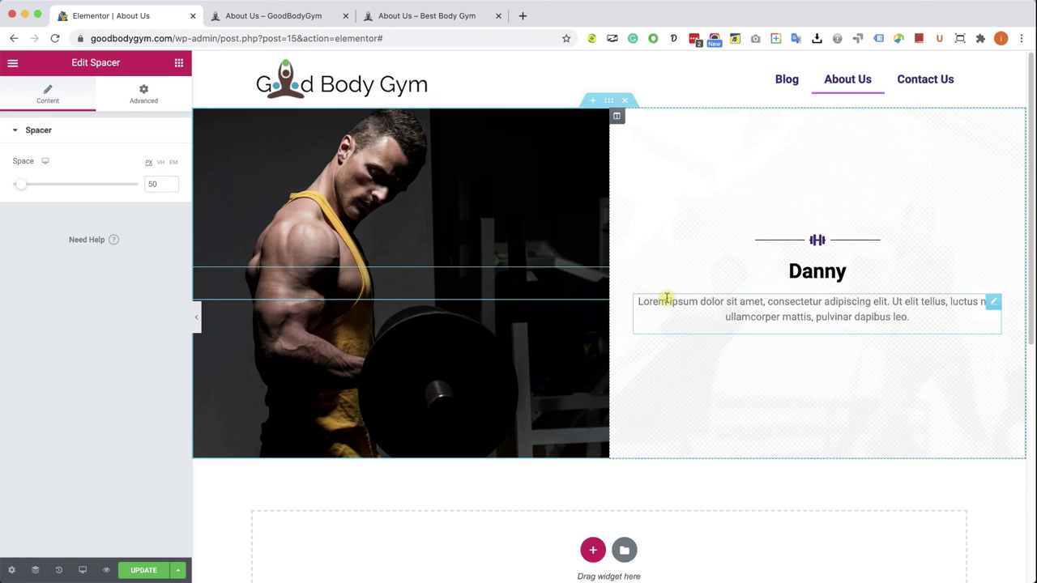
pyautogui.click(130, 569)
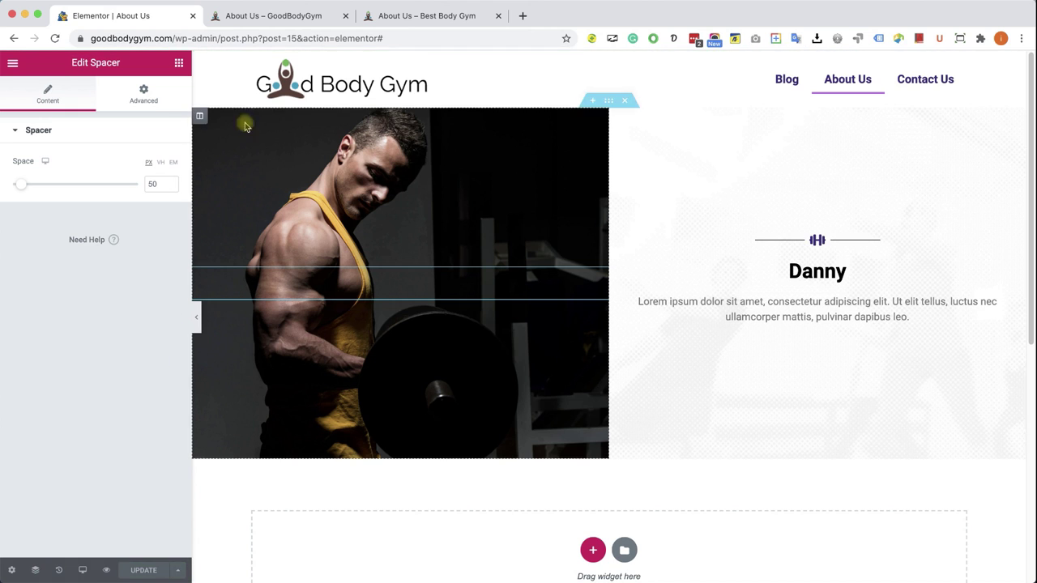
pyautogui.click(270, 16)
pyautogui.click(54, 38)
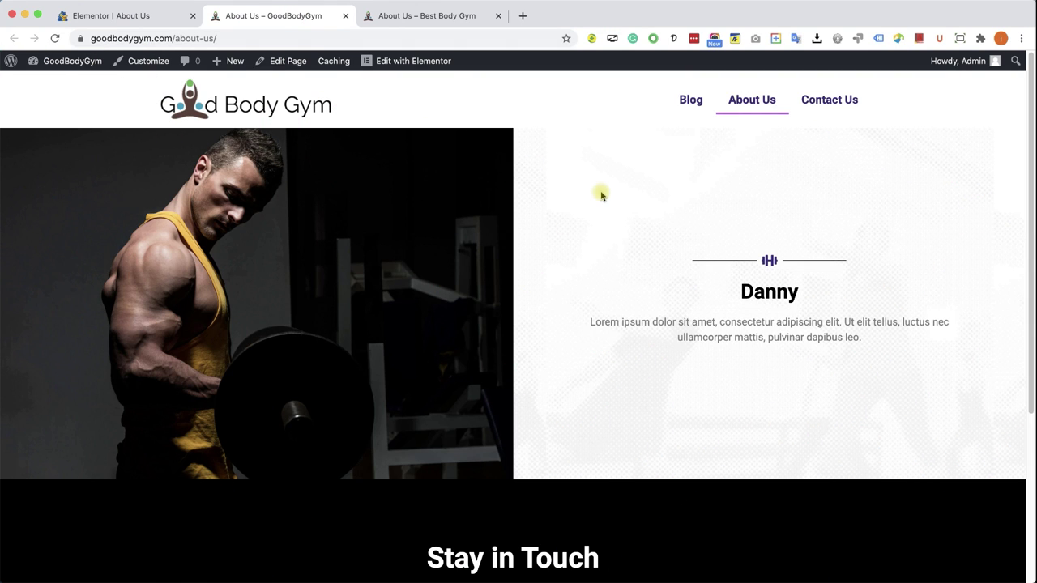
pyautogui.click(447, 18)
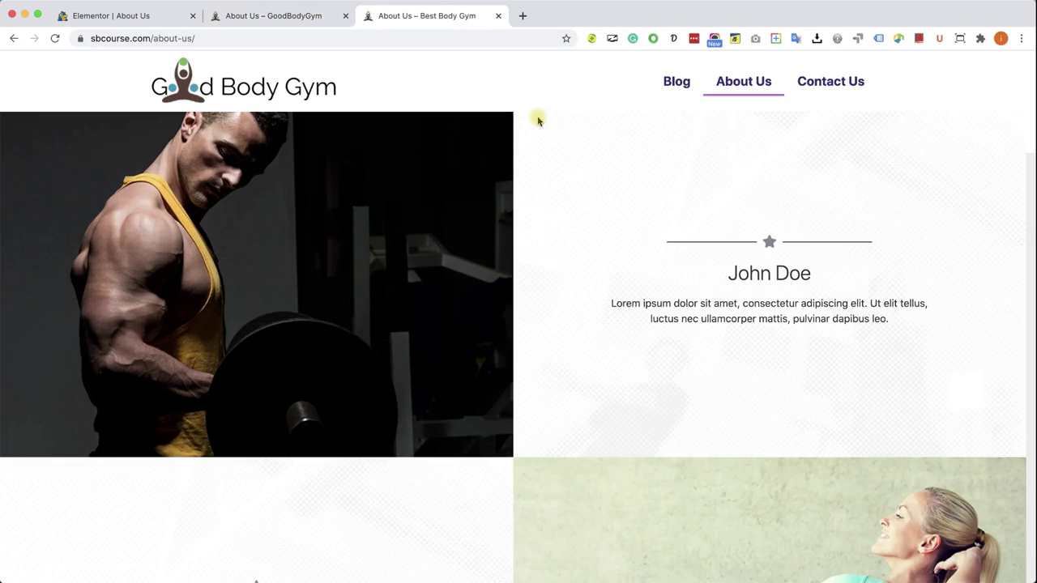
pyautogui.scroll(-10, 681, 276)
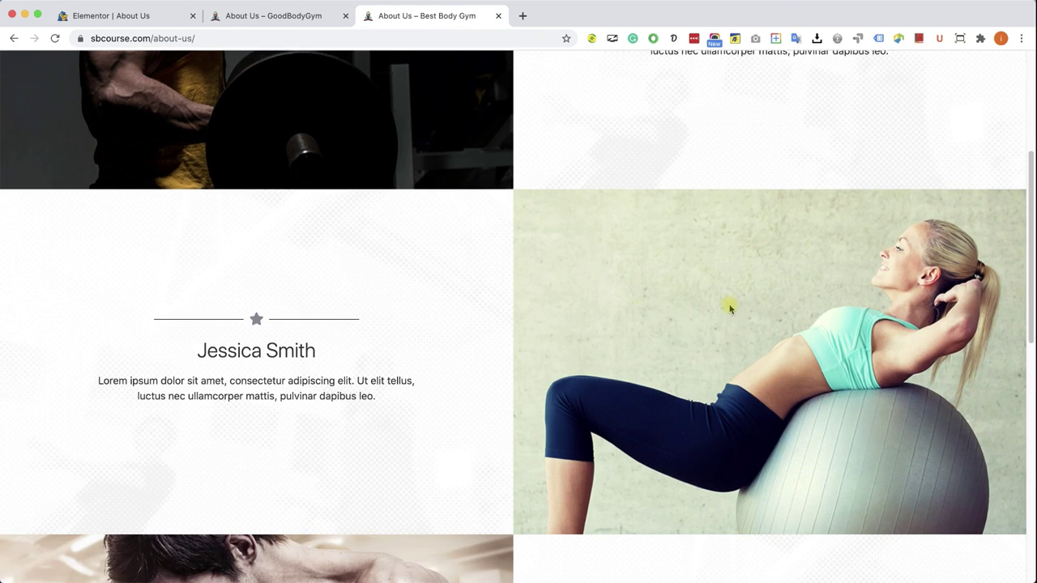
pyautogui.scroll(3, 567, 324)
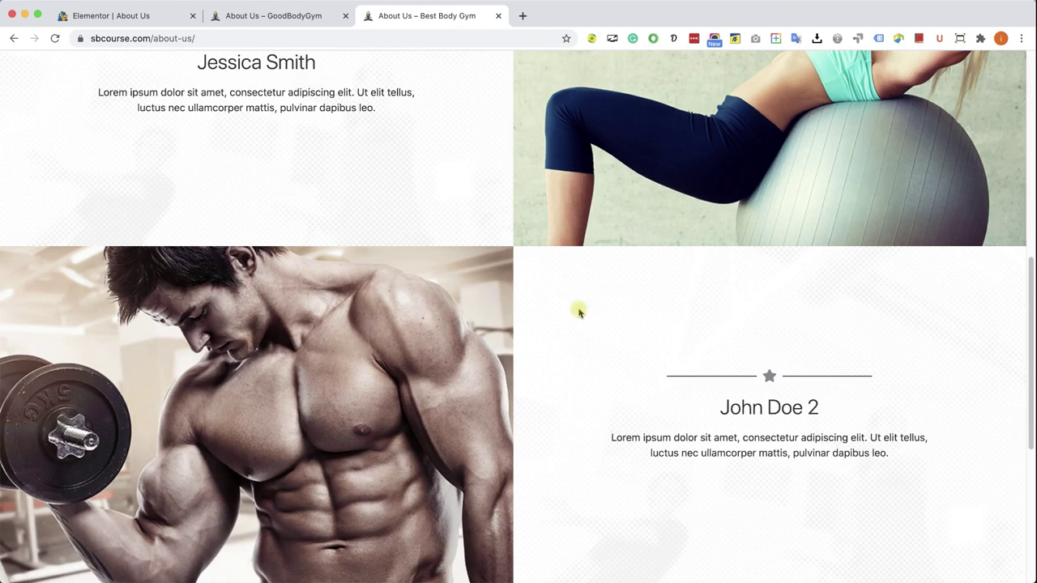
pyautogui.scroll(7, 484, 330)
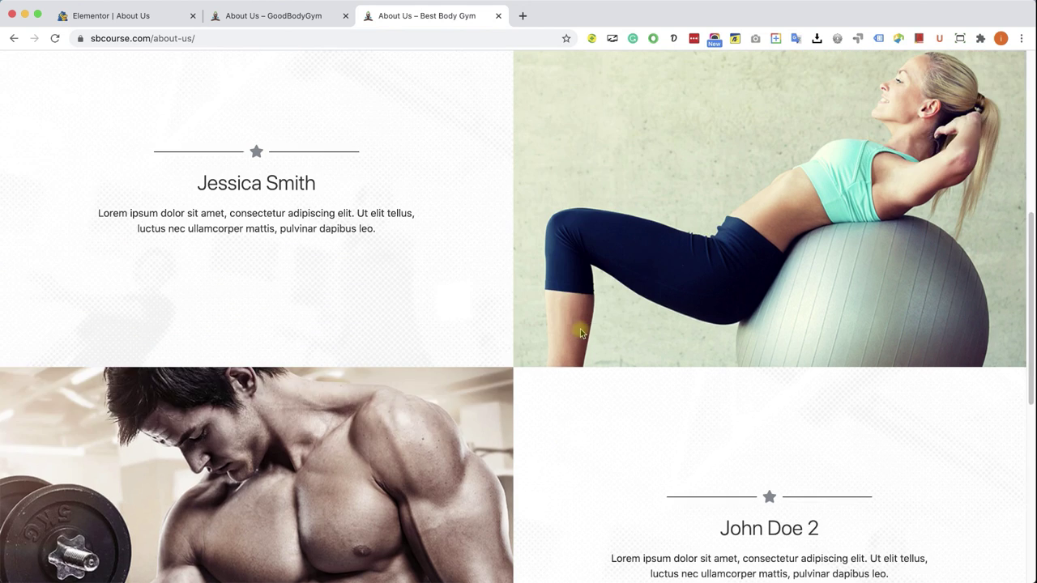
pyautogui.scroll(2, 579, 332)
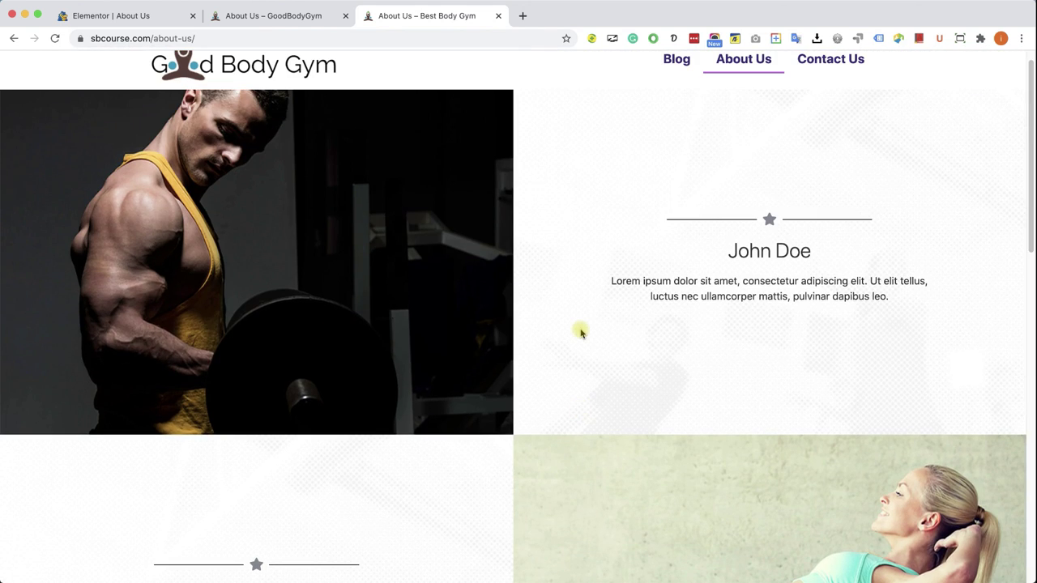
pyautogui.click(231, 17)
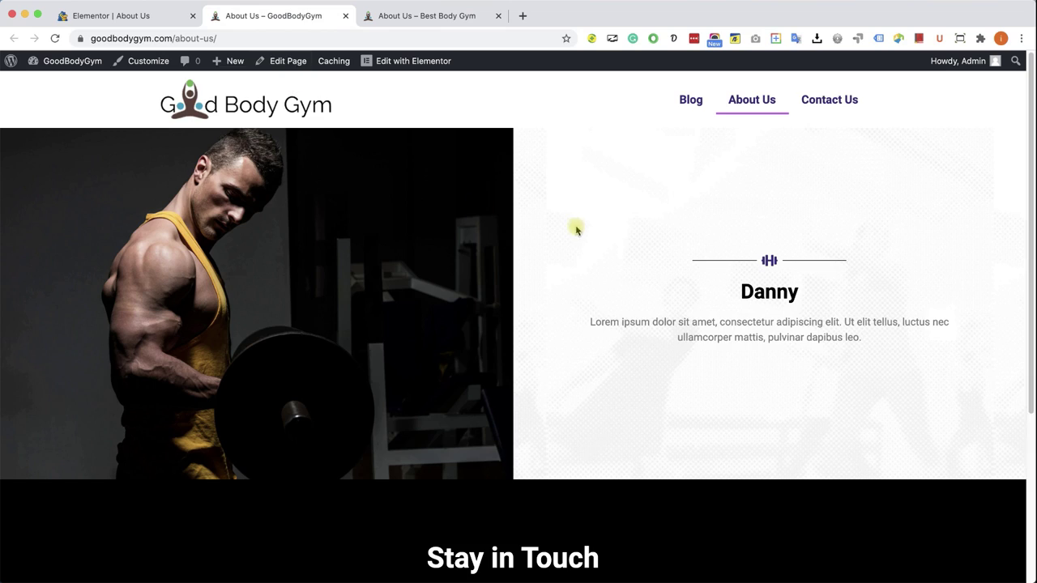
pyautogui.scroll(-3, 478, 328)
pyautogui.scroll(3, 479, 328)
pyautogui.click(144, 19)
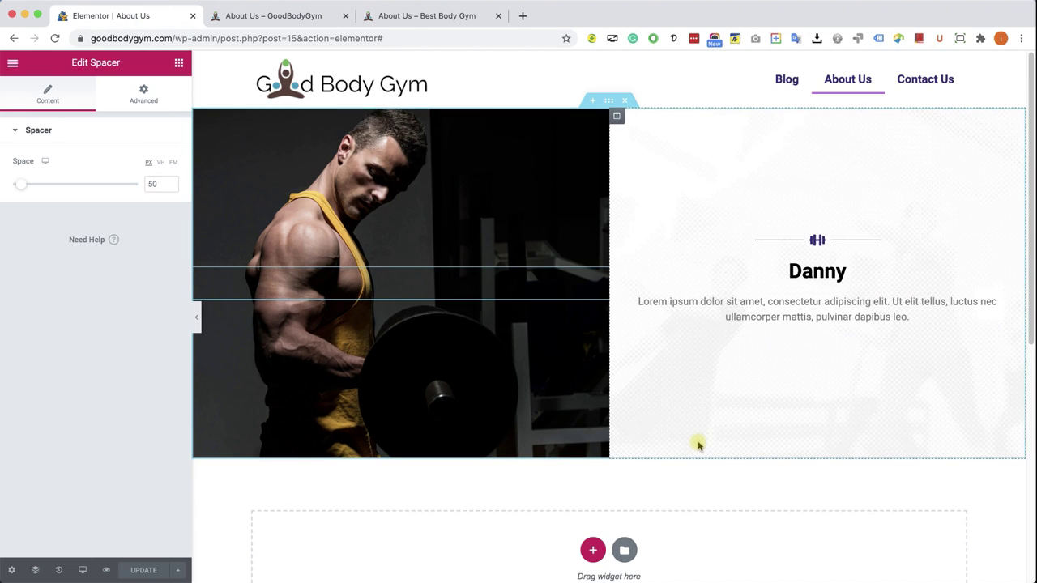
# Step: Duplicate the Danny section twice
pyautogui.rightClick(612, 109)
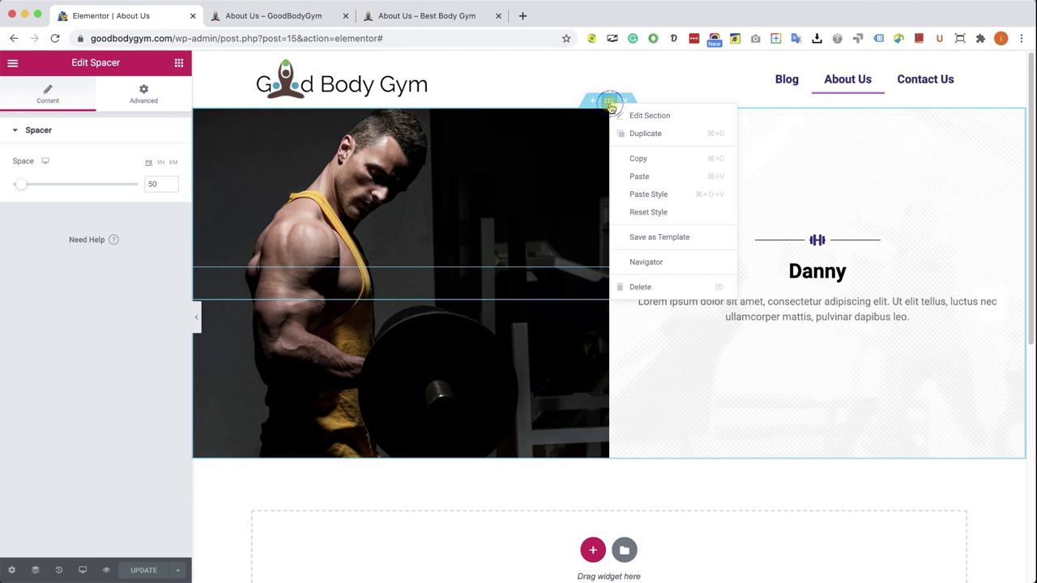
pyautogui.click(643, 134)
pyautogui.scroll(-3, 609, 243)
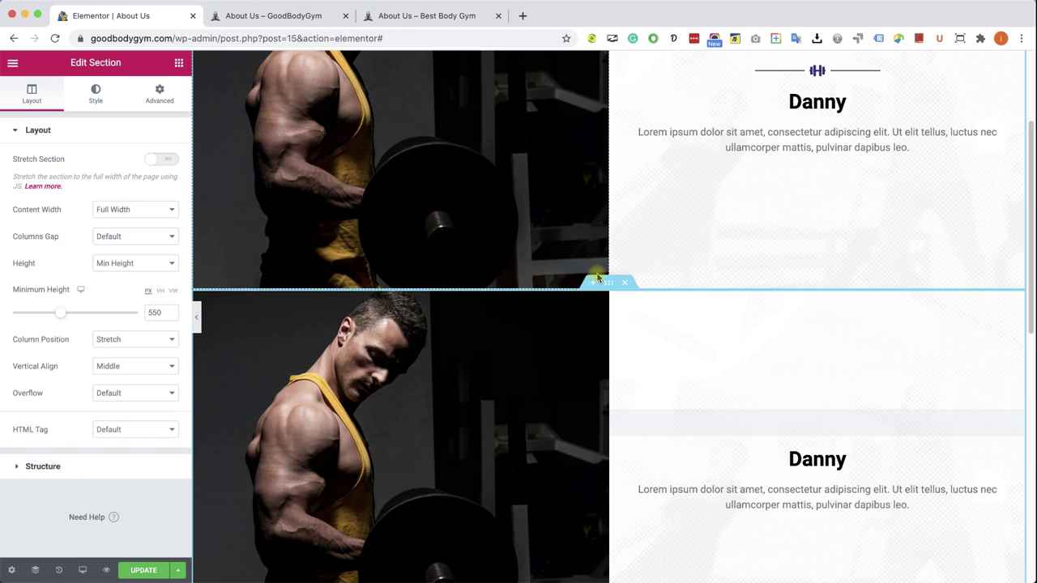
pyautogui.rightClick(608, 287)
pyautogui.click(648, 311)
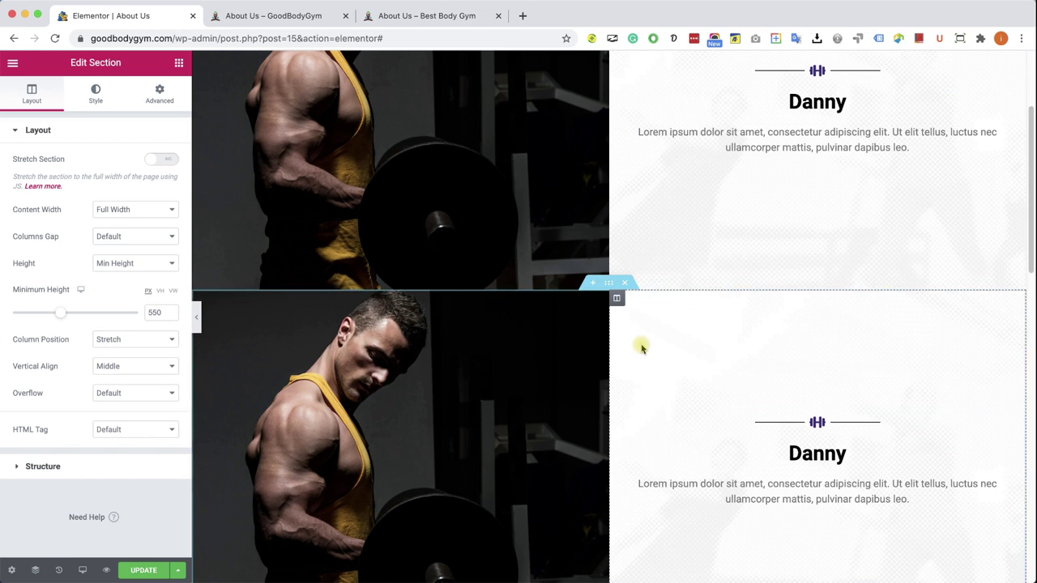
# Step: Move the photo column to the right of the Danny text in one copy
pyautogui.scroll(-2, 641, 347)
pyautogui.scroll(-7, 641, 348)
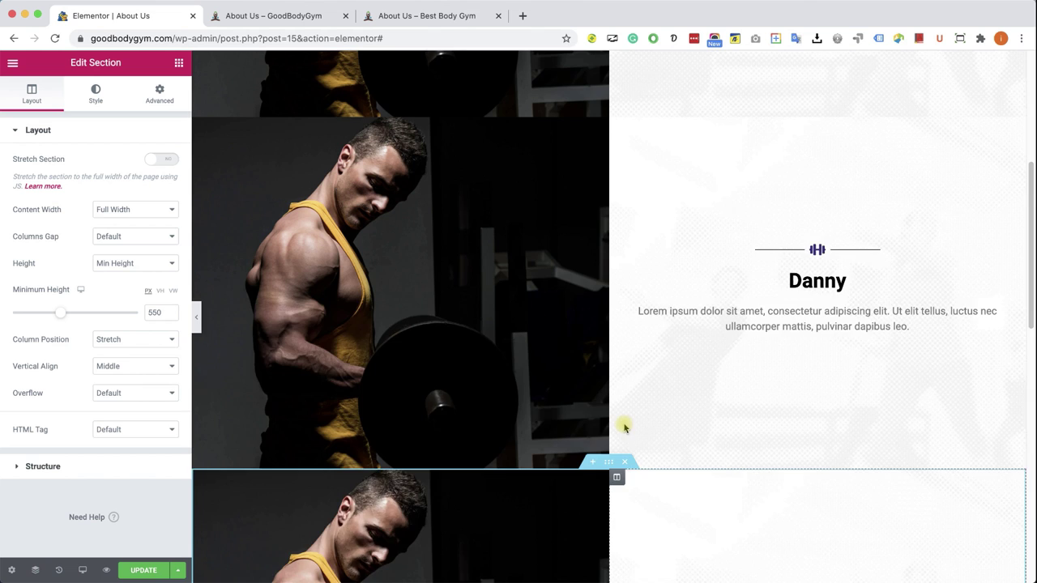
pyautogui.scroll(-3, 626, 146)
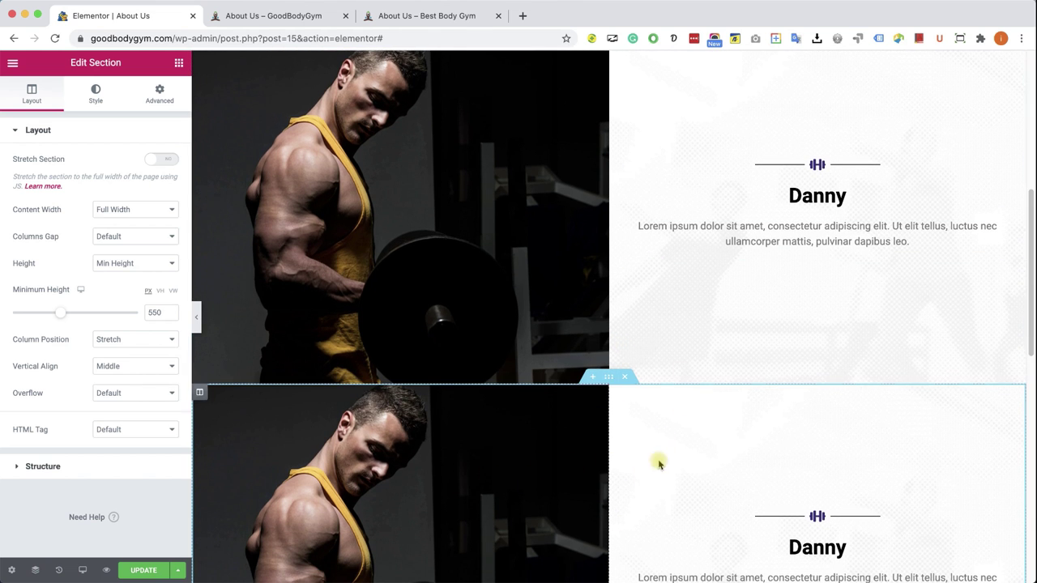
pyautogui.scroll(1, 621, 461)
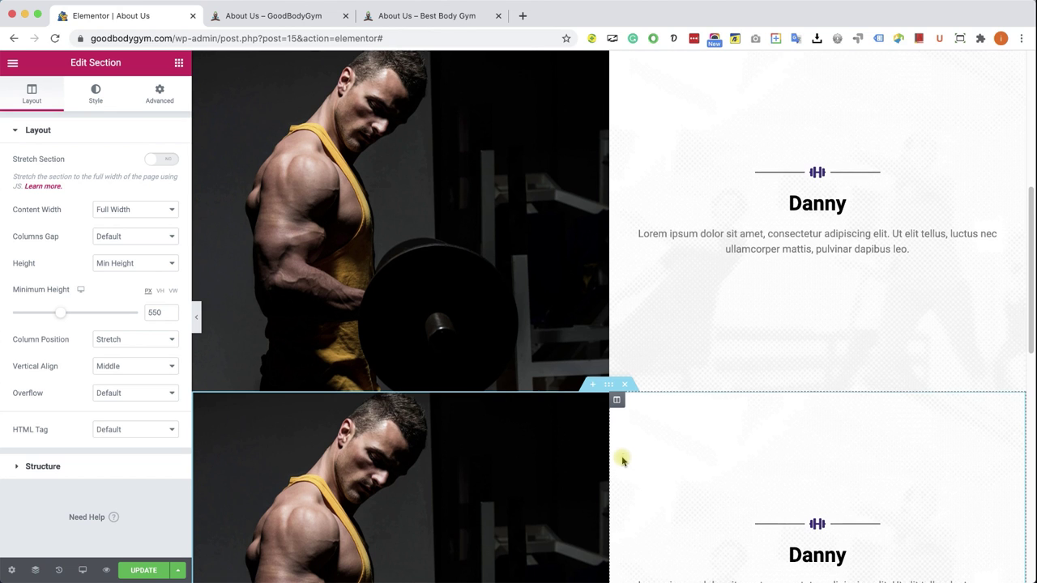
pyautogui.scroll(-3, 643, 462)
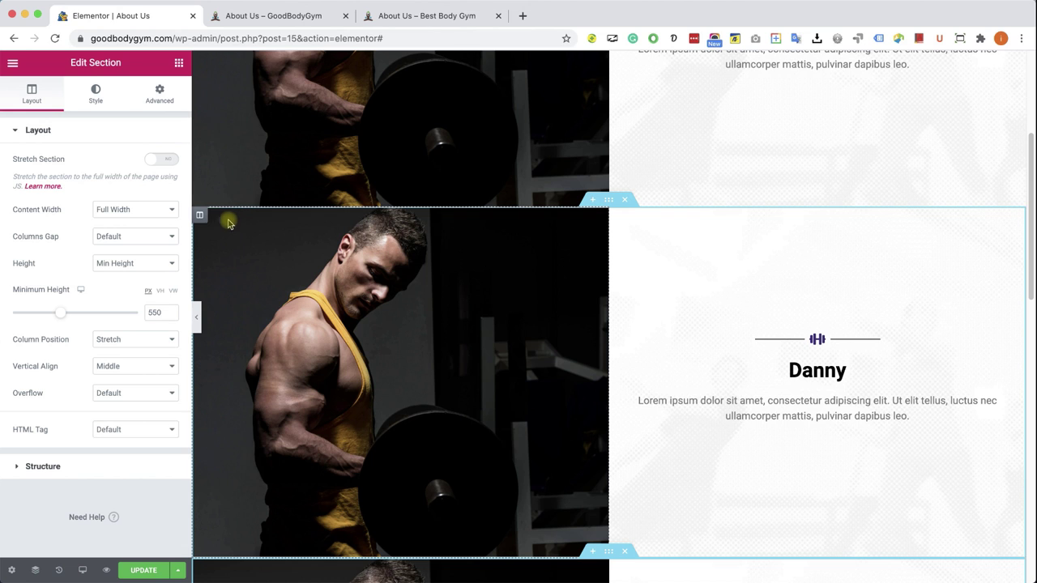
pyautogui.moveTo(202, 218); pyautogui.dragTo(810, 268)
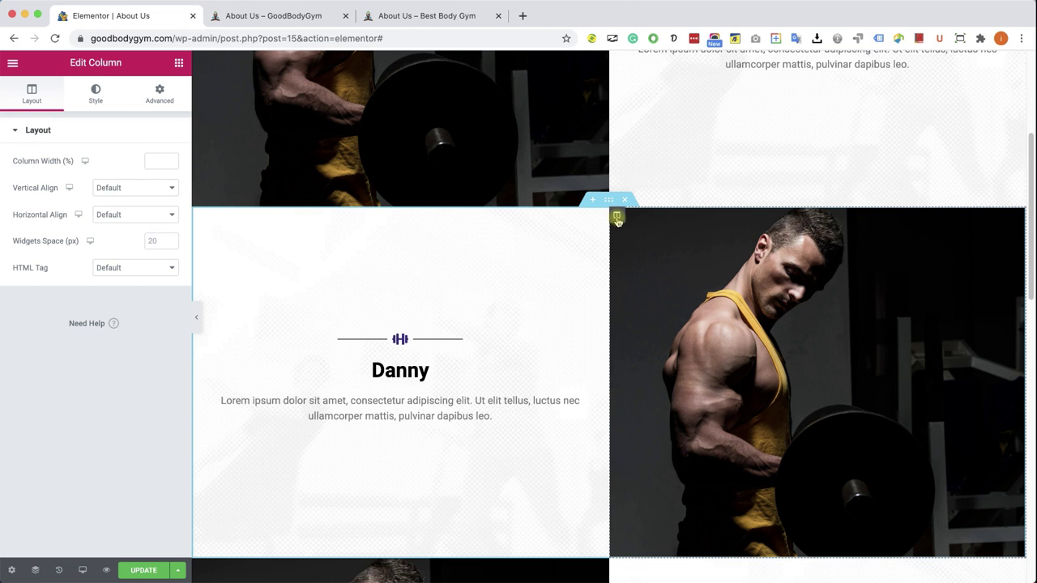
# Step: Upload Woman core exercise.jpg and insert it as the right column's background image
pyautogui.click(96, 95)
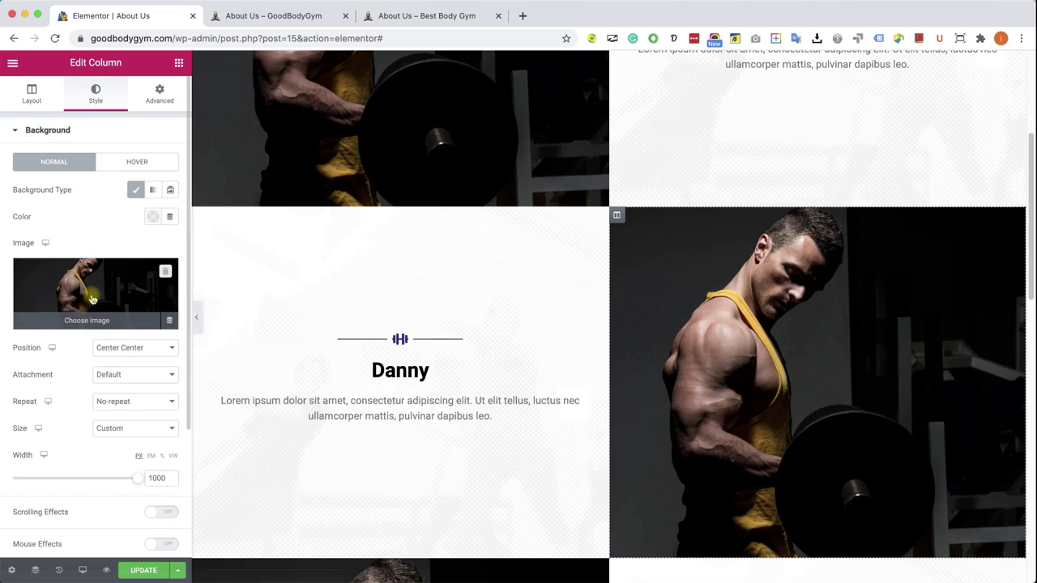
pyautogui.click(93, 298)
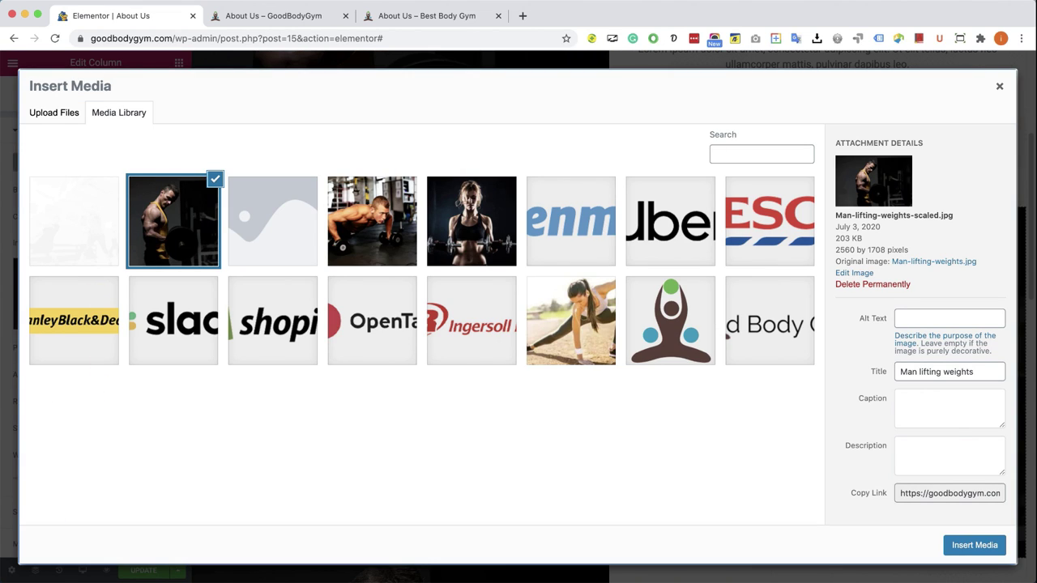
pyautogui.click(11, 580)
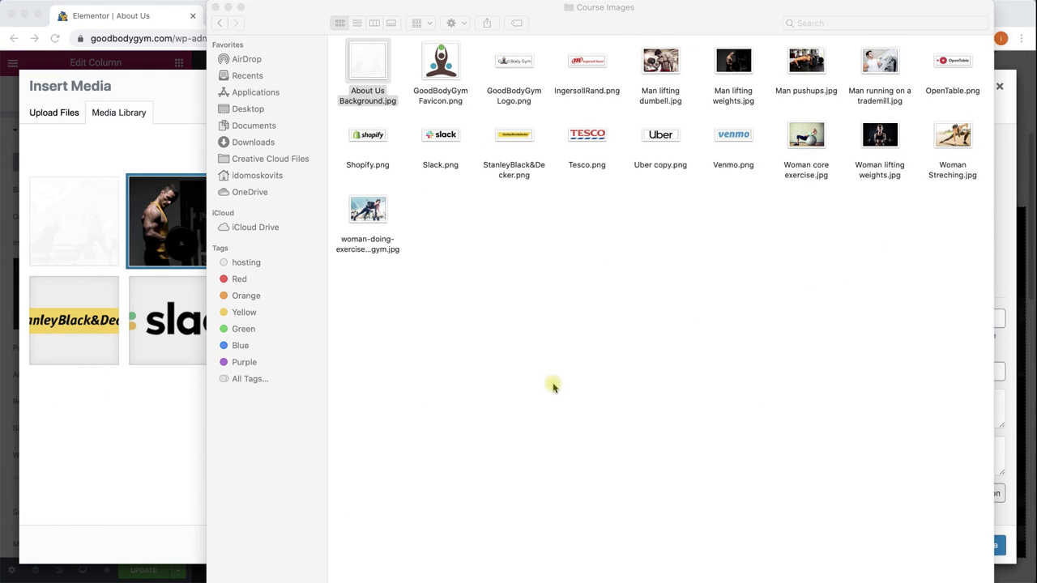
pyautogui.moveTo(807, 165); pyautogui.dragTo(366, 371)
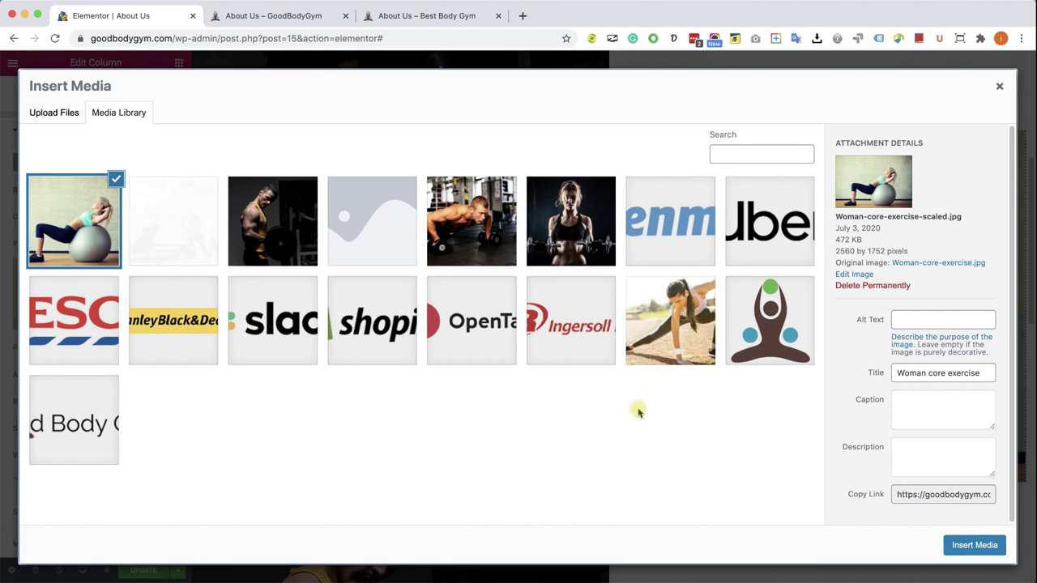
pyautogui.click(983, 546)
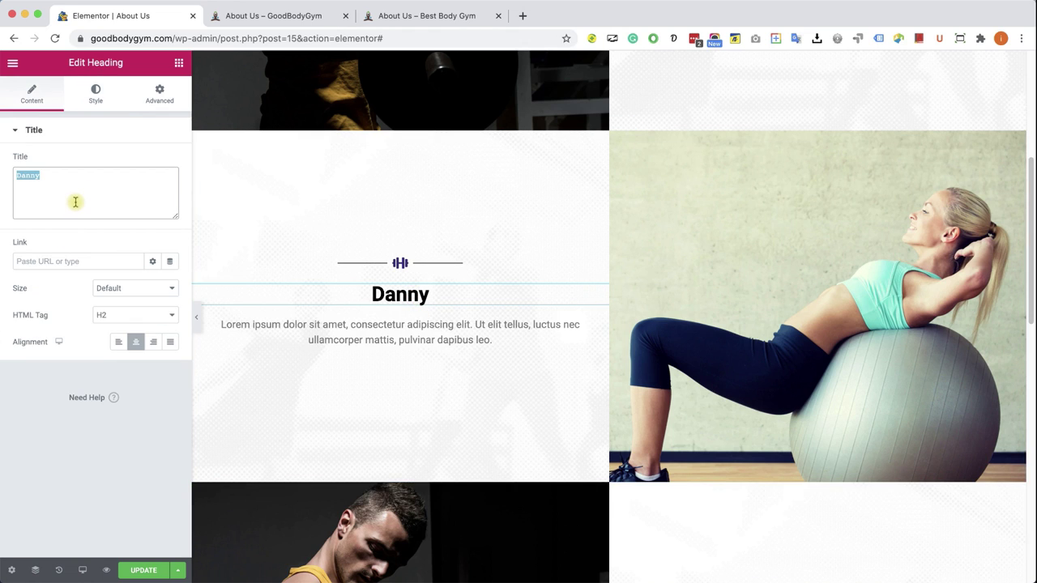
# Step: Type 'Jessica' as the swapped row's heading and look over the Danny and Jessica rows
pyautogui.write('Jessica')
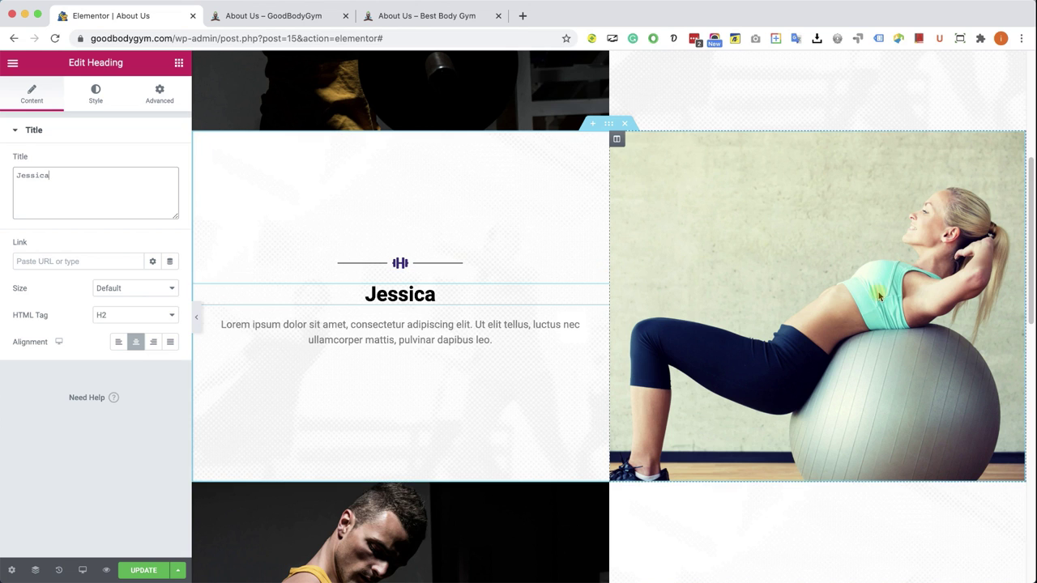
pyautogui.scroll(5, 803, 394)
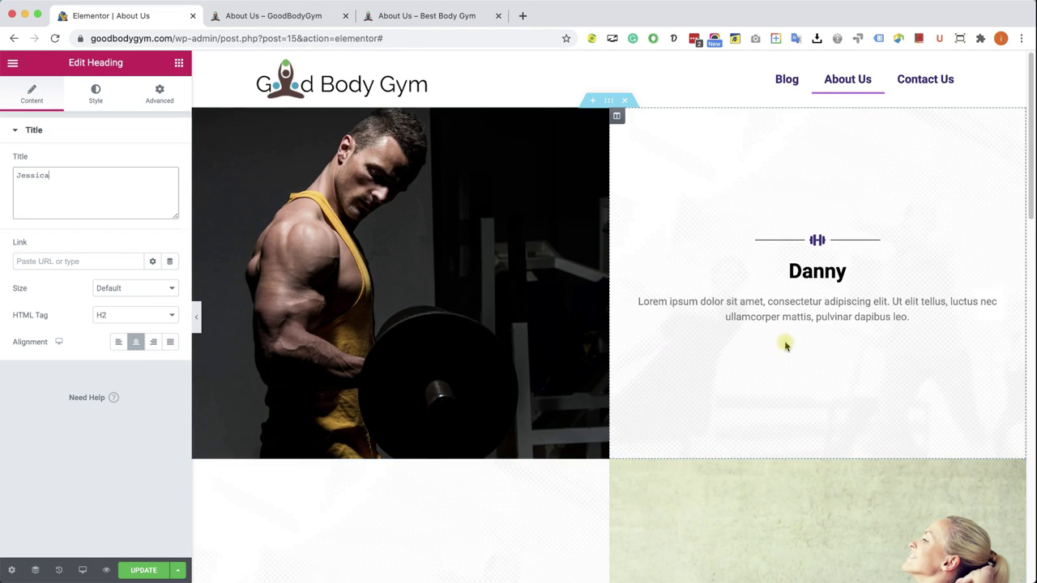
pyautogui.scroll(-2, 670, 268)
pyautogui.scroll(-2, 671, 269)
pyautogui.scroll(3, 687, 287)
pyautogui.scroll(1, 688, 290)
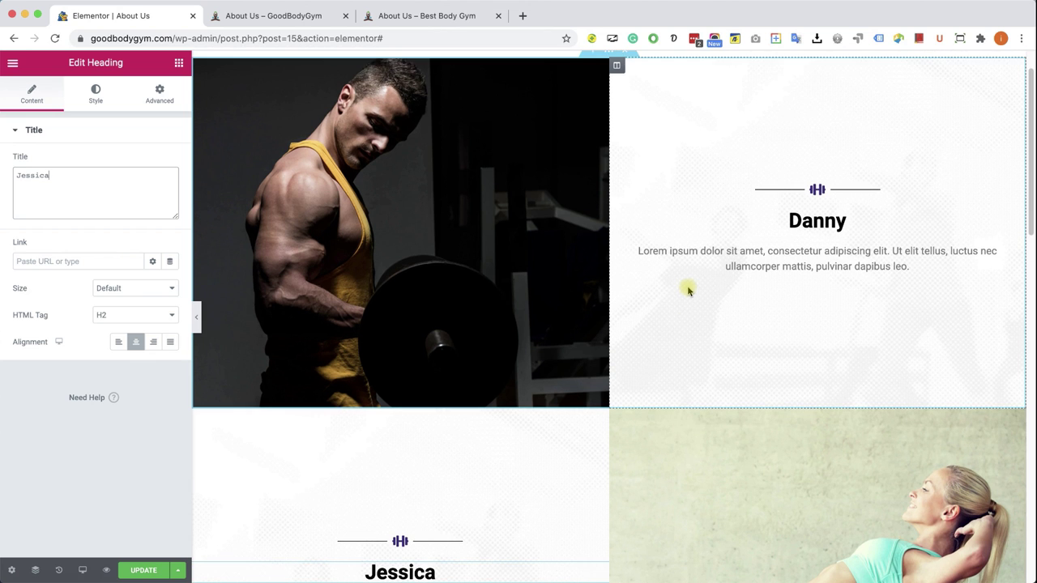
pyautogui.scroll(1, 645, 277)
pyautogui.scroll(-4, 729, 297)
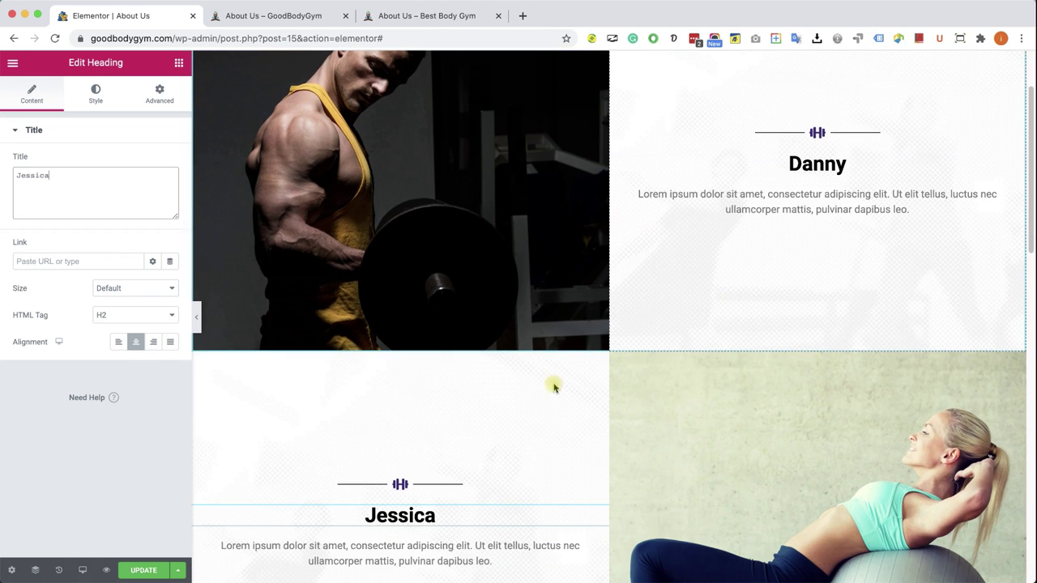
pyautogui.scroll(-1, 725, 410)
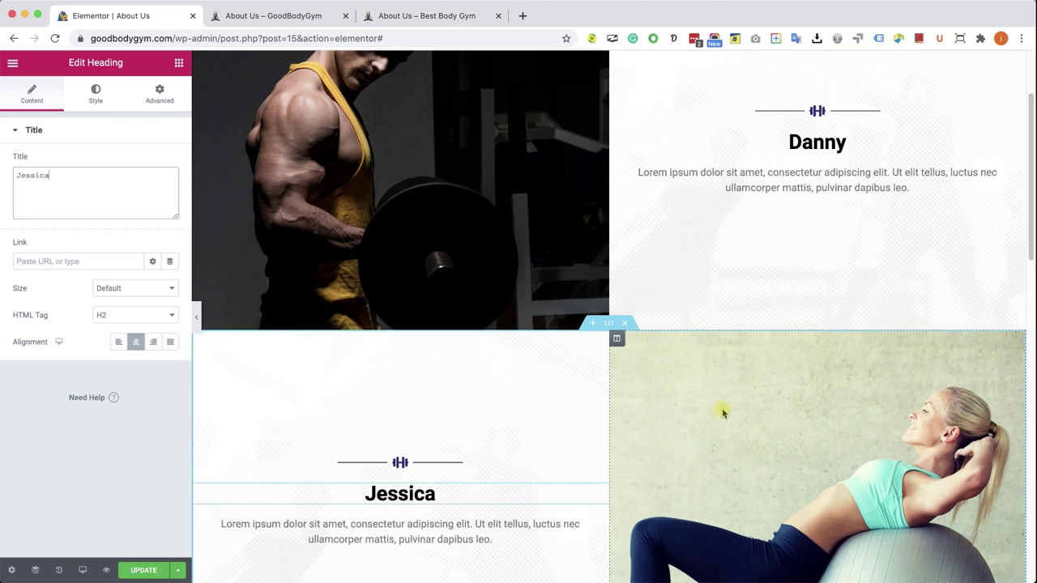
# Step: Collapse the panel to preview the rows at full width, then restore it
pyautogui.click(196, 317)
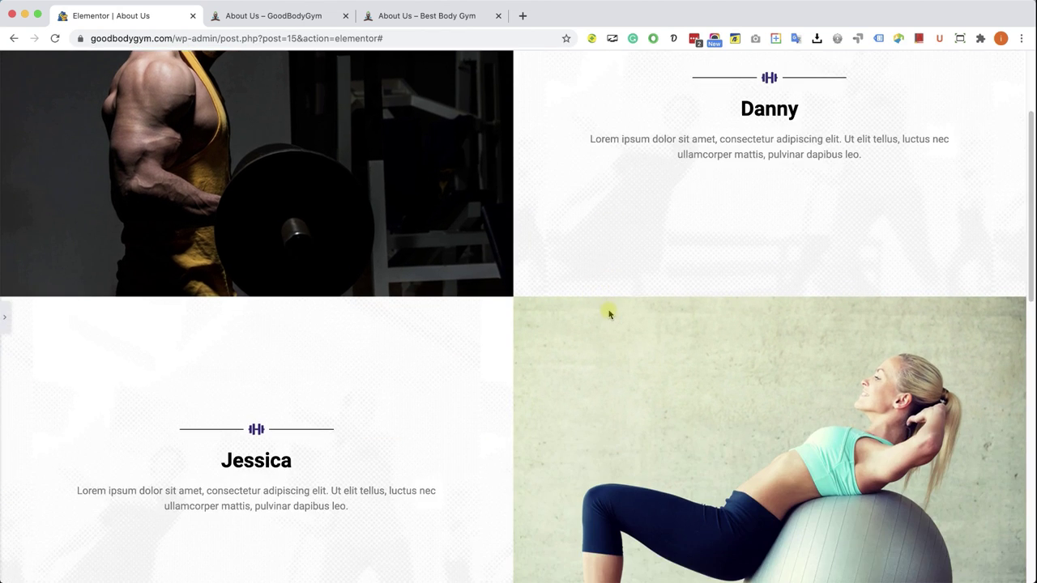
pyautogui.scroll(-5, 610, 314)
pyautogui.scroll(5, 609, 314)
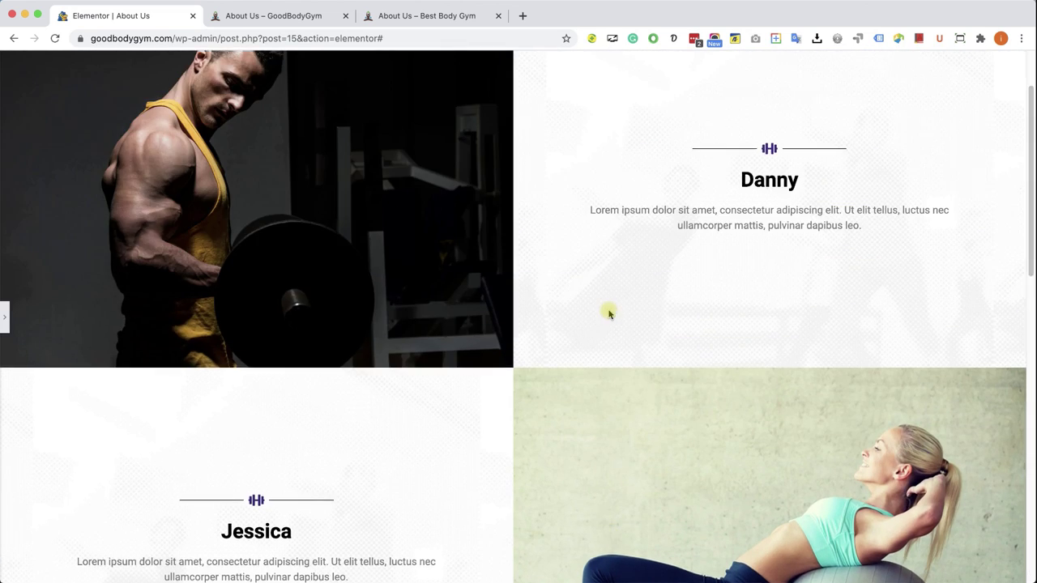
pyautogui.scroll(1, 603, 318)
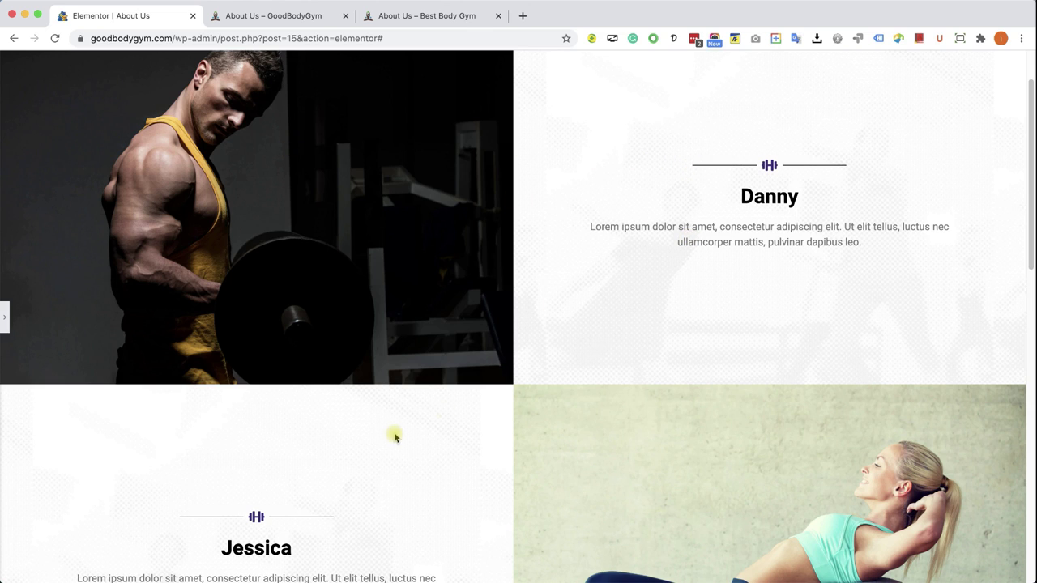
pyautogui.click(8, 318)
pyautogui.moveTo(83, 569)
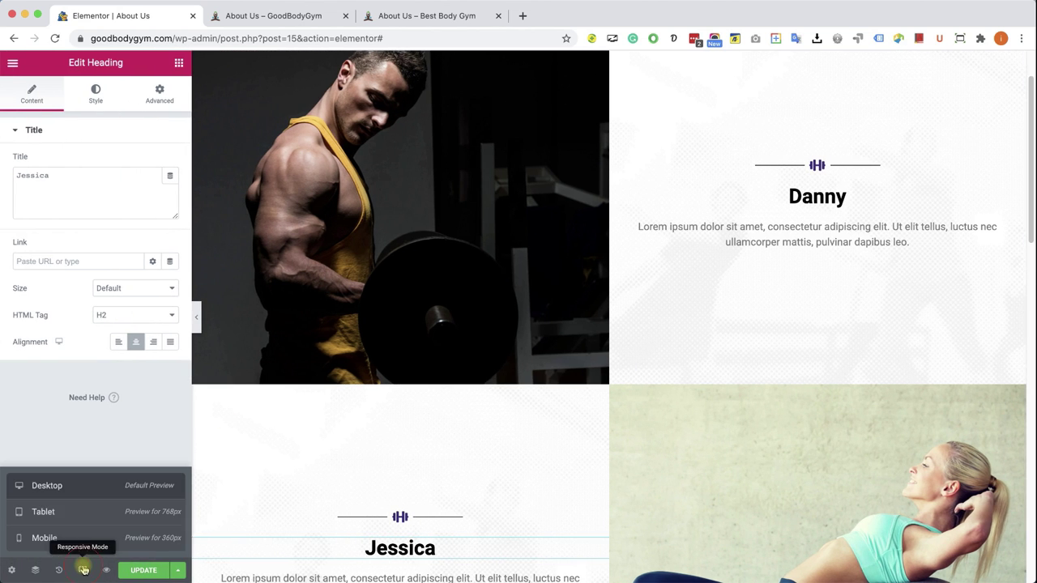
# Step: Switch to the Mobile preview and scroll through how the Danny and Jessica sections stack
pyautogui.click(88, 538)
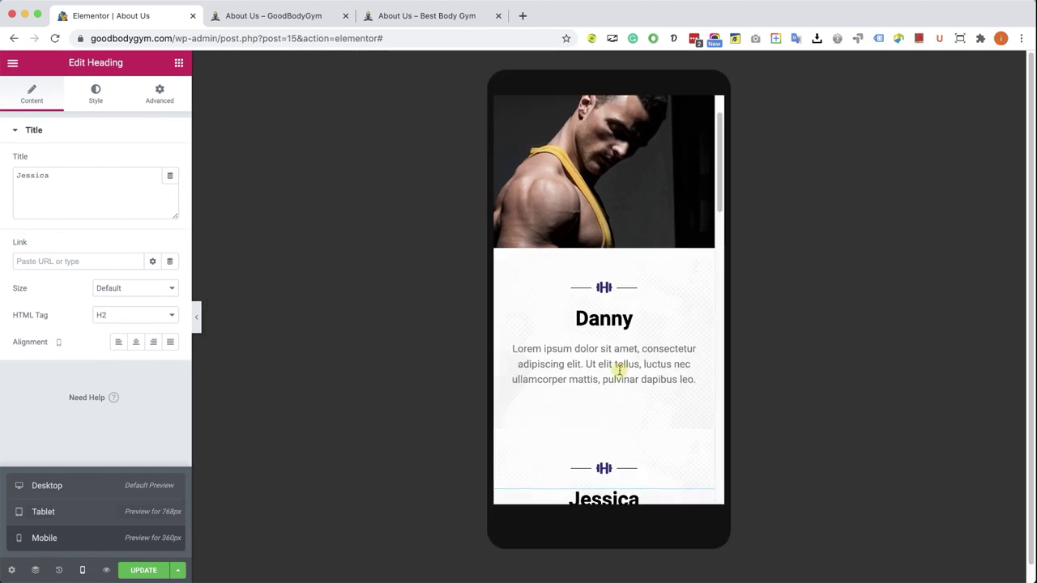
pyautogui.scroll(-4, 655, 243)
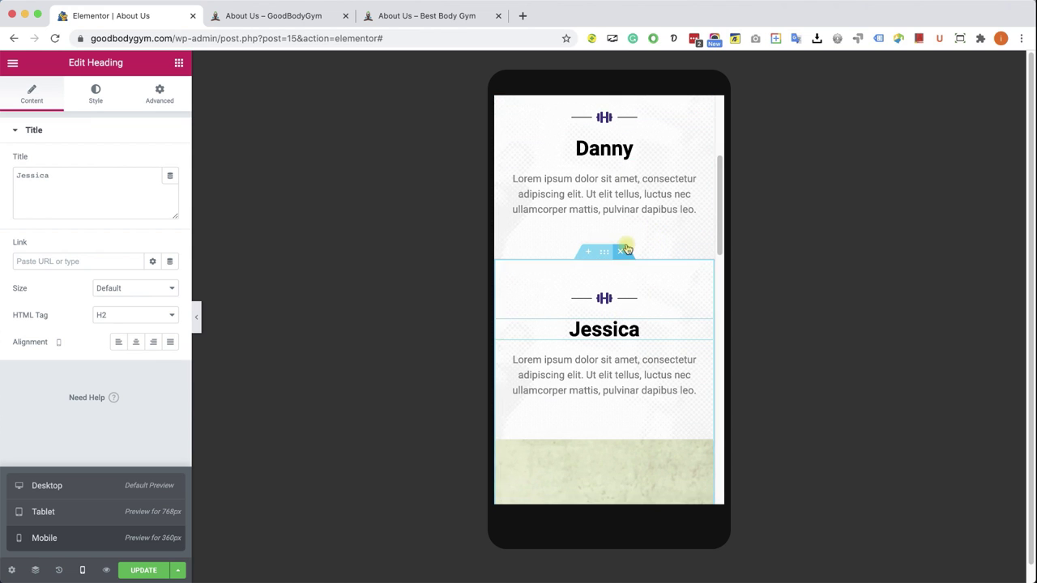
pyautogui.scroll(3, 627, 234)
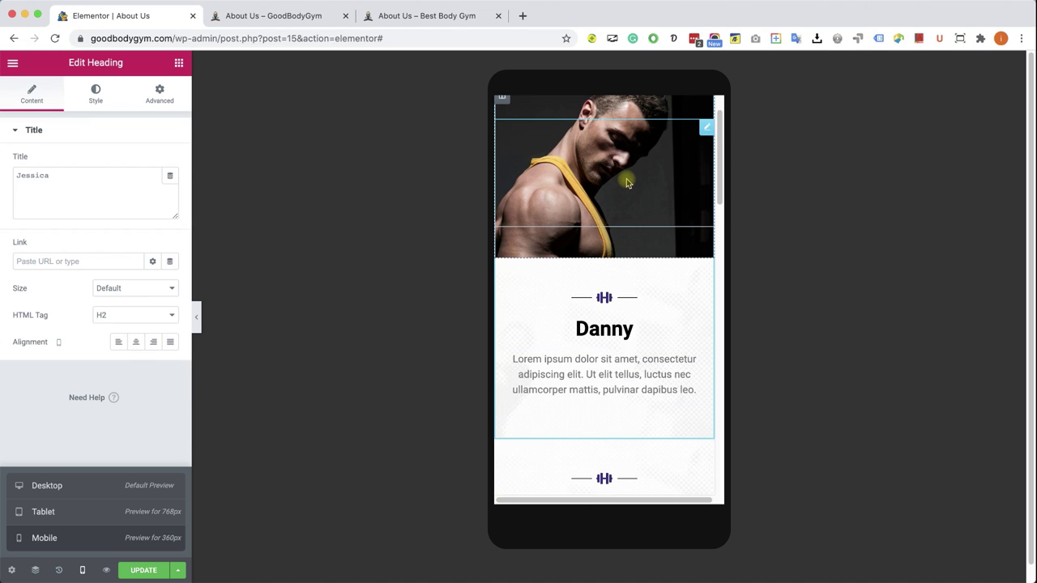
pyautogui.scroll(-4, 621, 306)
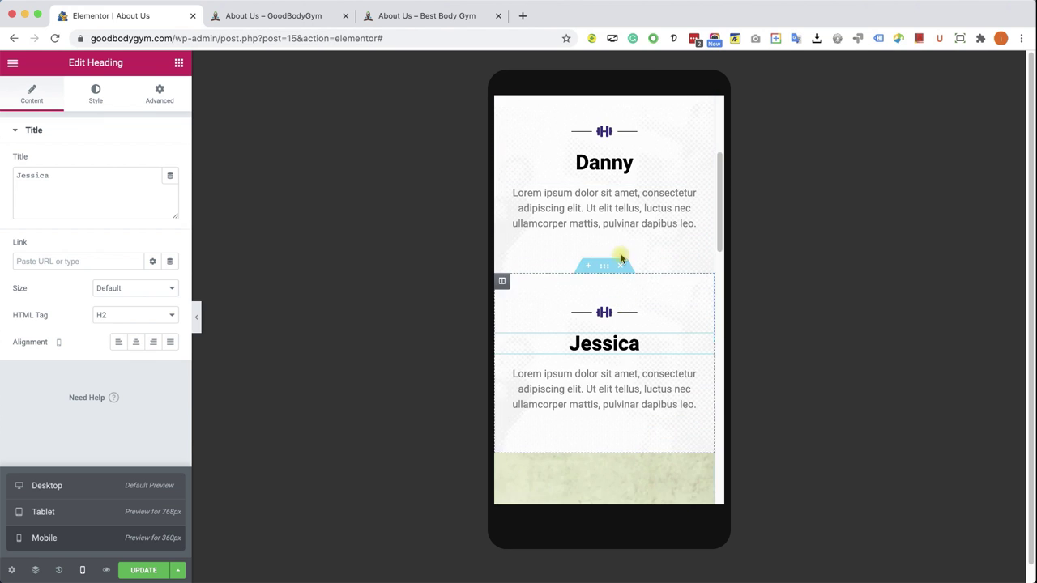
pyautogui.scroll(-10, 598, 314)
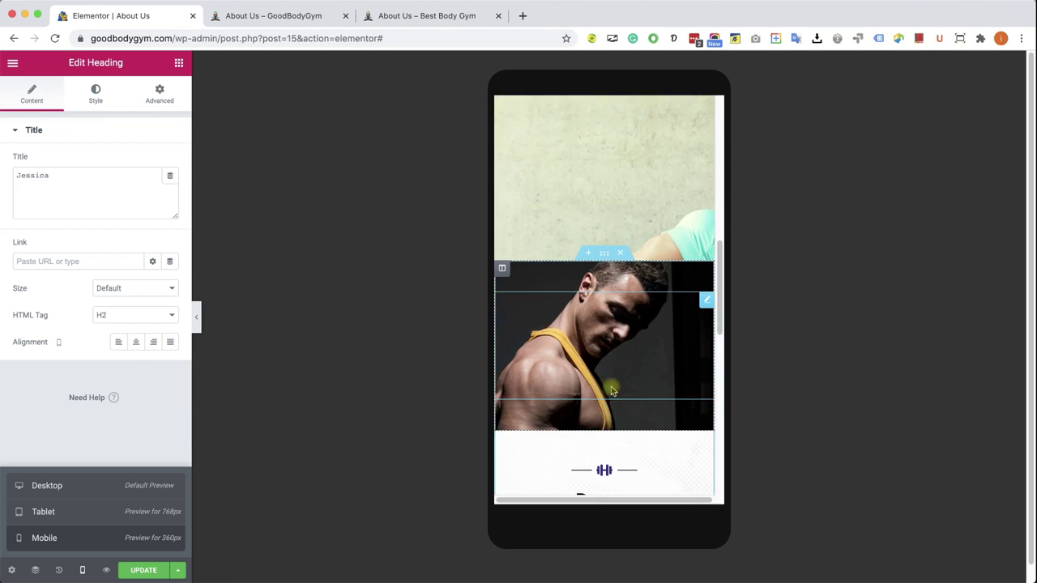
pyautogui.scroll(10, 622, 405)
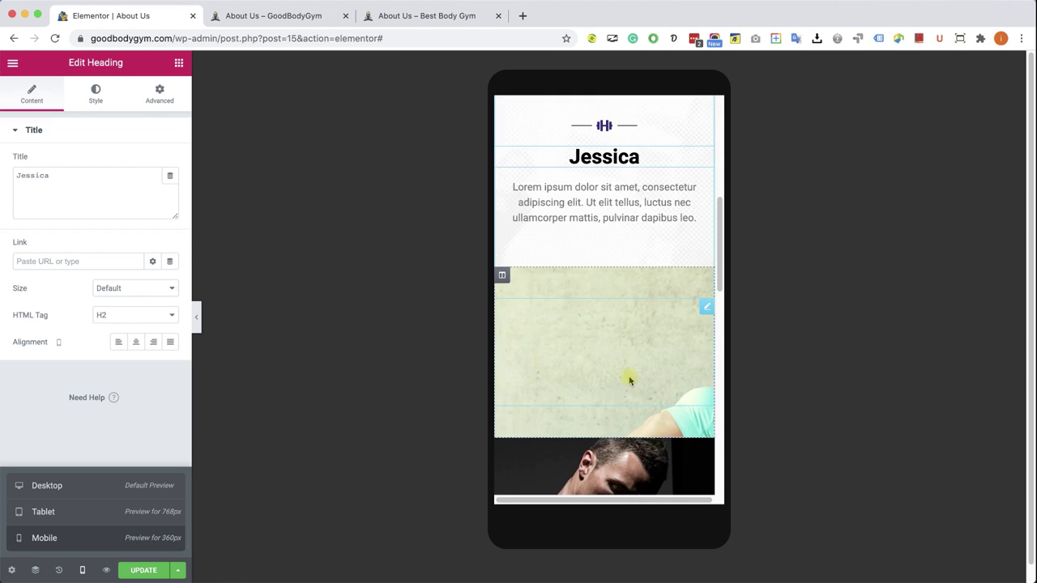
pyautogui.scroll(-2, 620, 332)
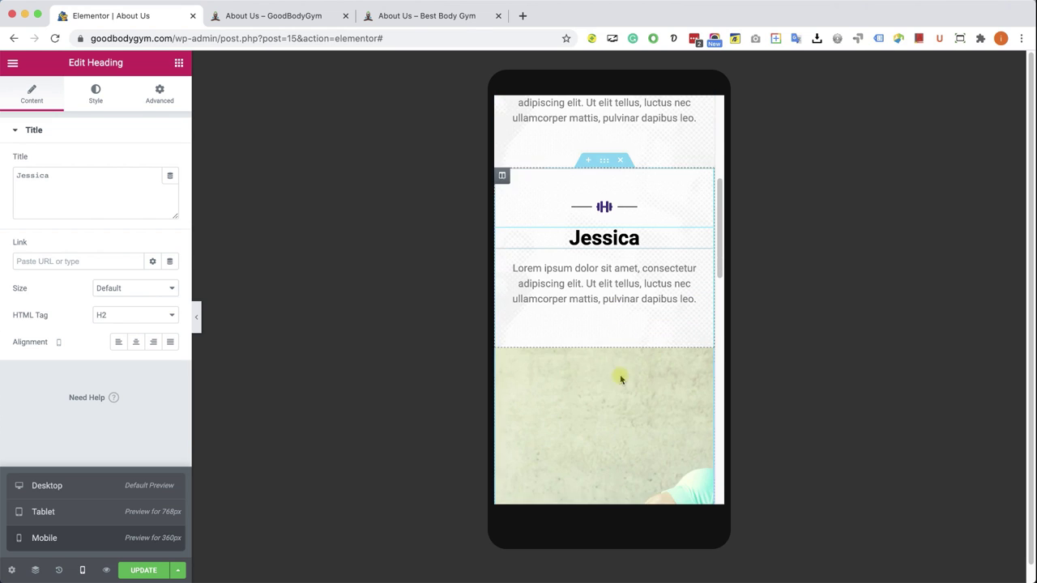
pyautogui.scroll(-5, 622, 316)
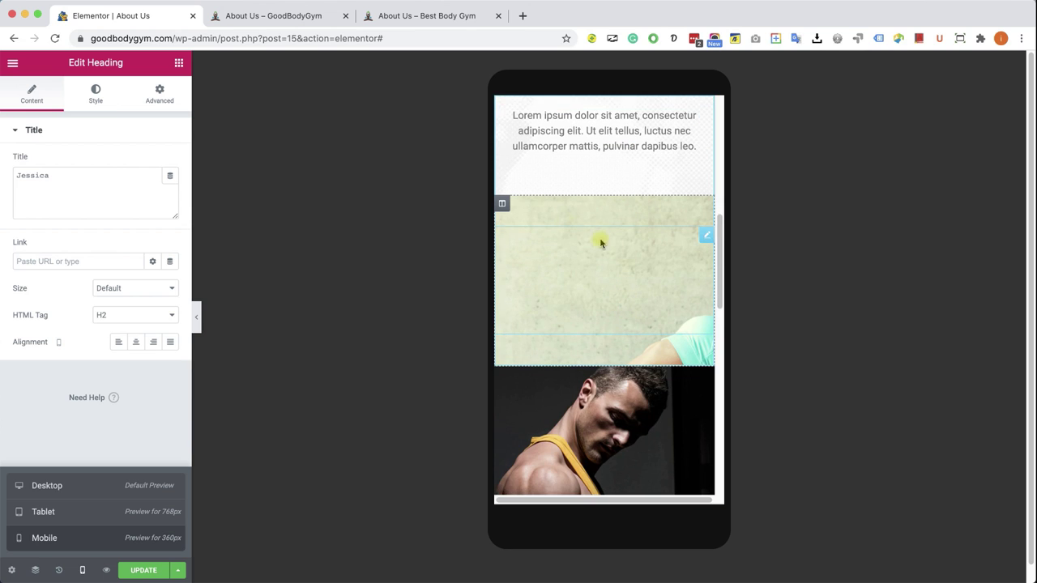
# Step: Set Jessica's image column background position on mobile to X -440 px and Y -155 px
pyautogui.click(502, 205)
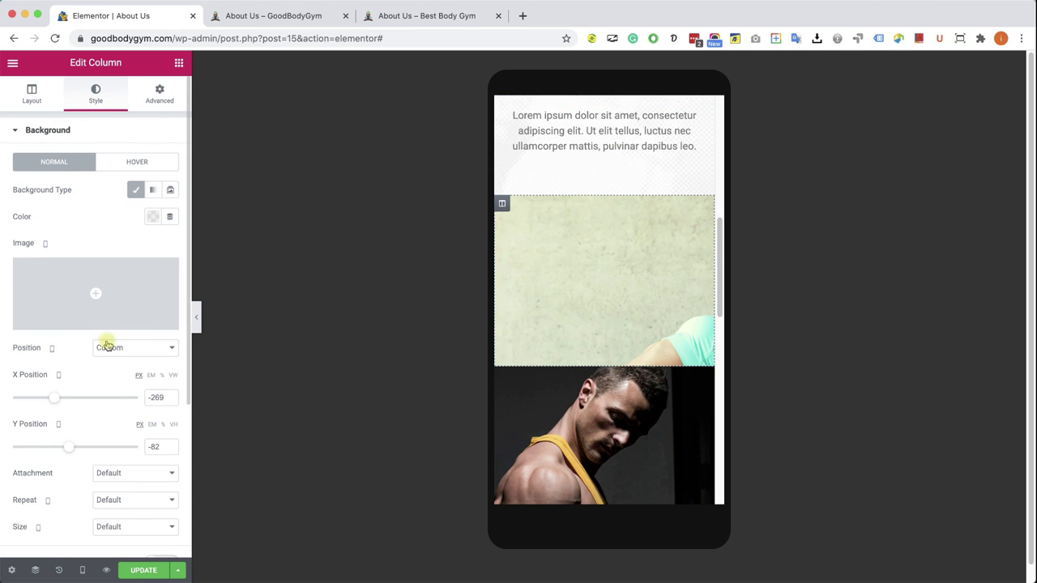
pyautogui.moveTo(51, 401)
pyautogui.mouseDown()
pyautogui.moveTo(30, 398)
pyautogui.moveTo(40, 398)
pyautogui.mouseUp()
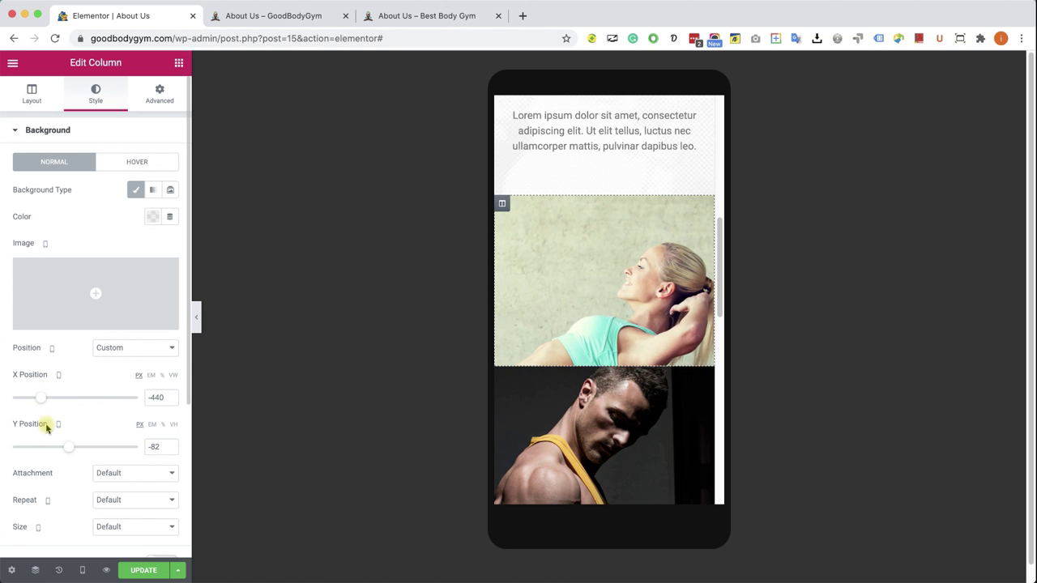
pyautogui.moveTo(68, 450); pyautogui.dragTo(64, 449)
pyautogui.scroll(3, 589, 296)
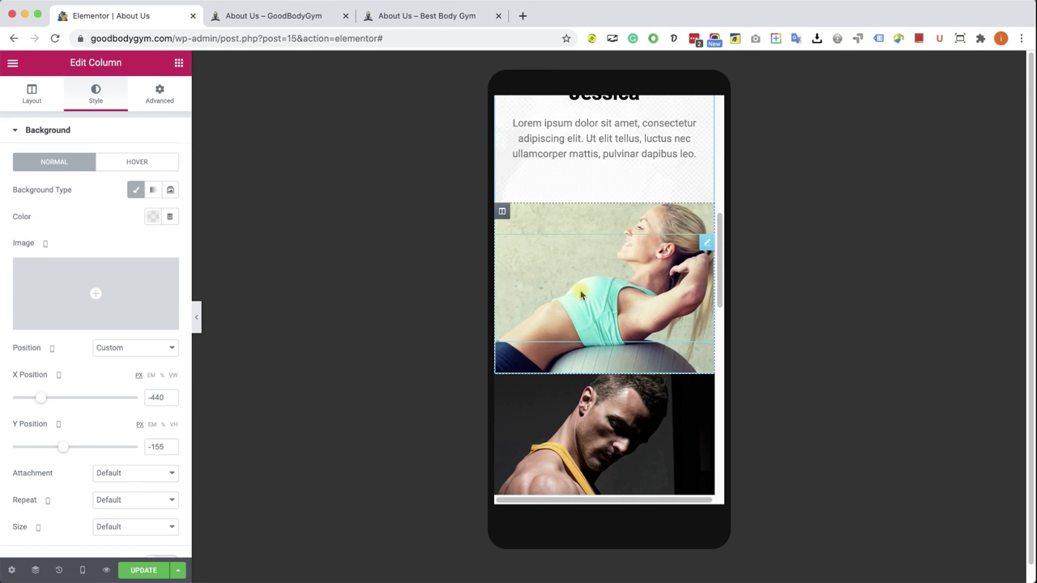
pyautogui.scroll(3, 589, 296)
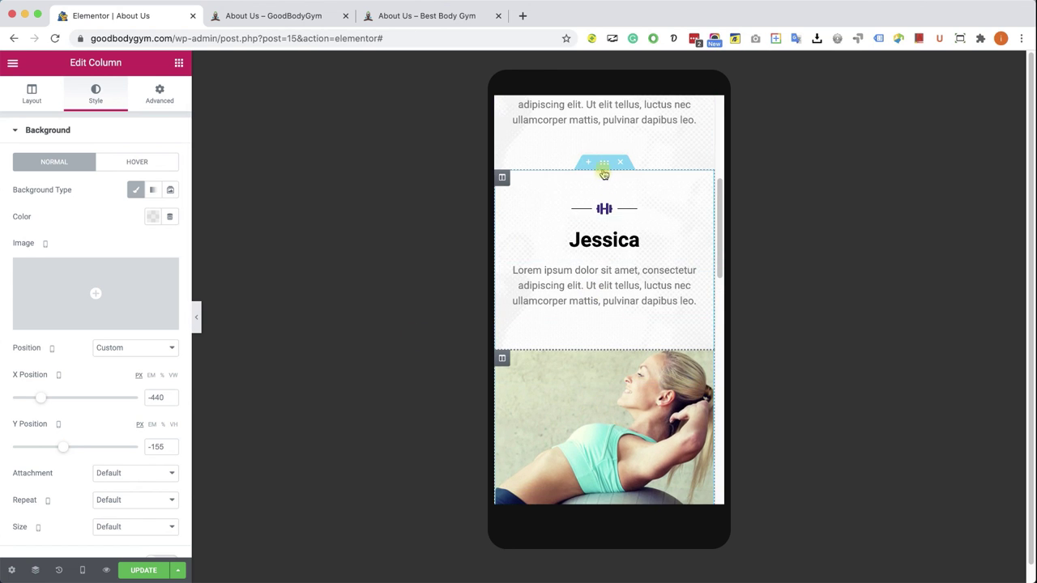
# Step: Turn on Reverse Columns (Mobile) for the Jessica section so her photo stacks above the text
pyautogui.click(603, 164)
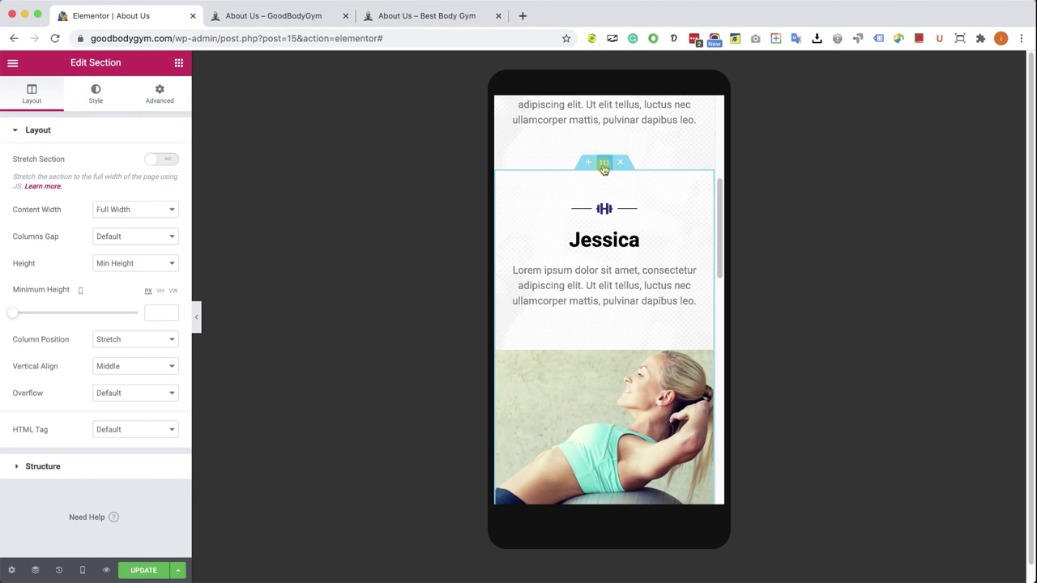
pyautogui.click(157, 103)
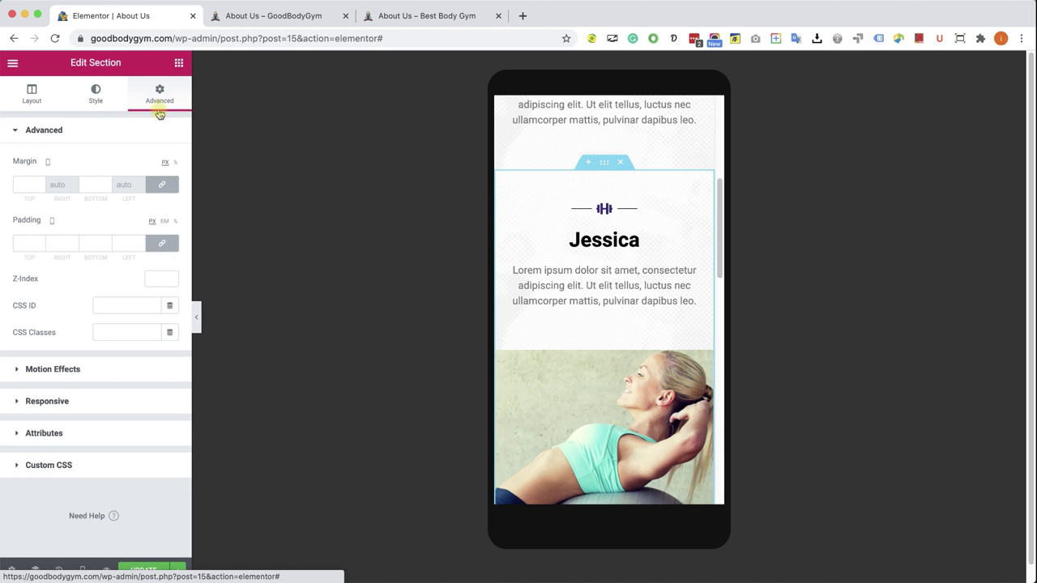
pyautogui.click(112, 398)
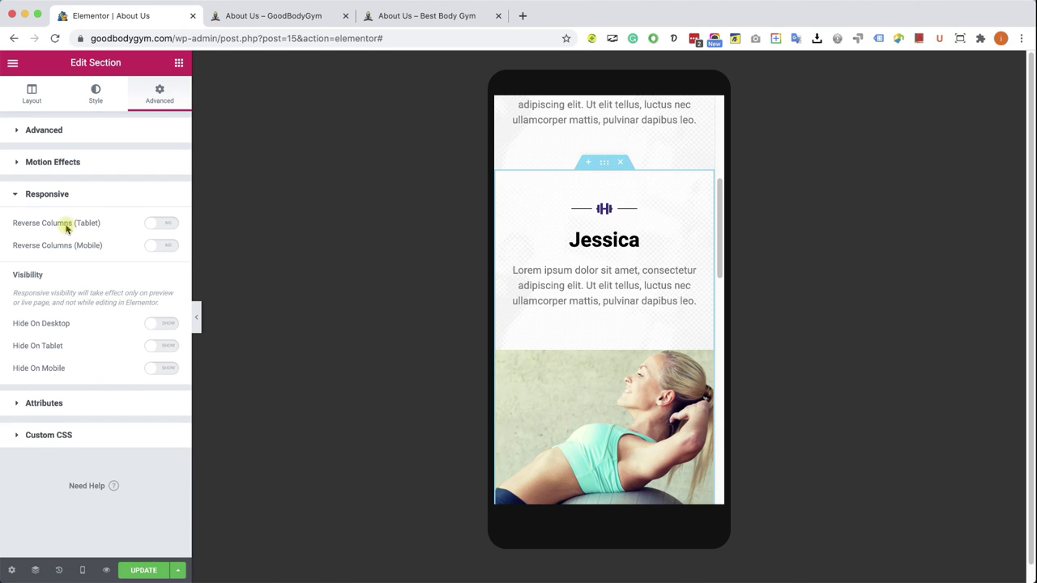
pyautogui.click(165, 247)
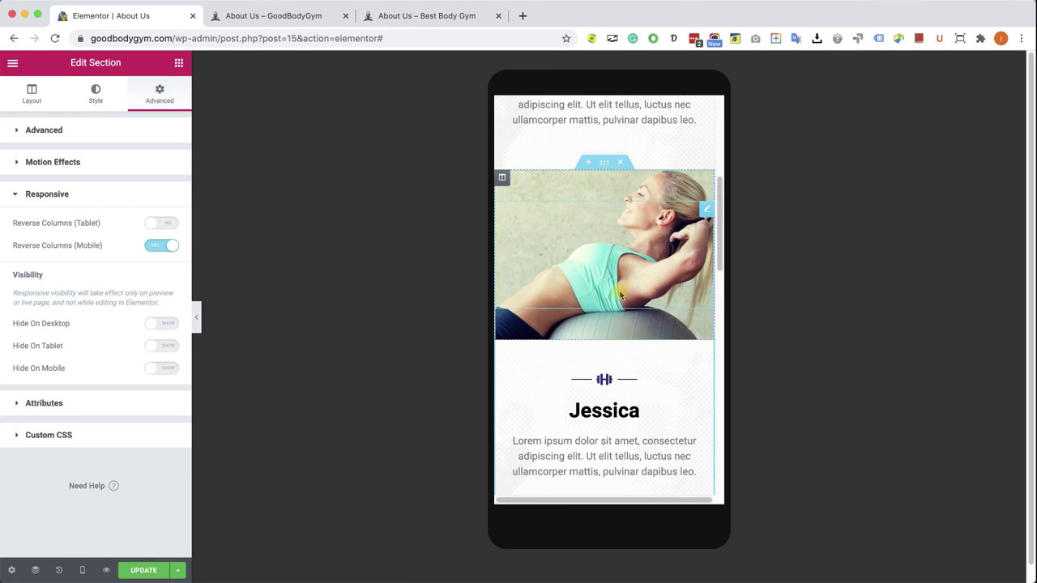
pyautogui.scroll(5, 618, 372)
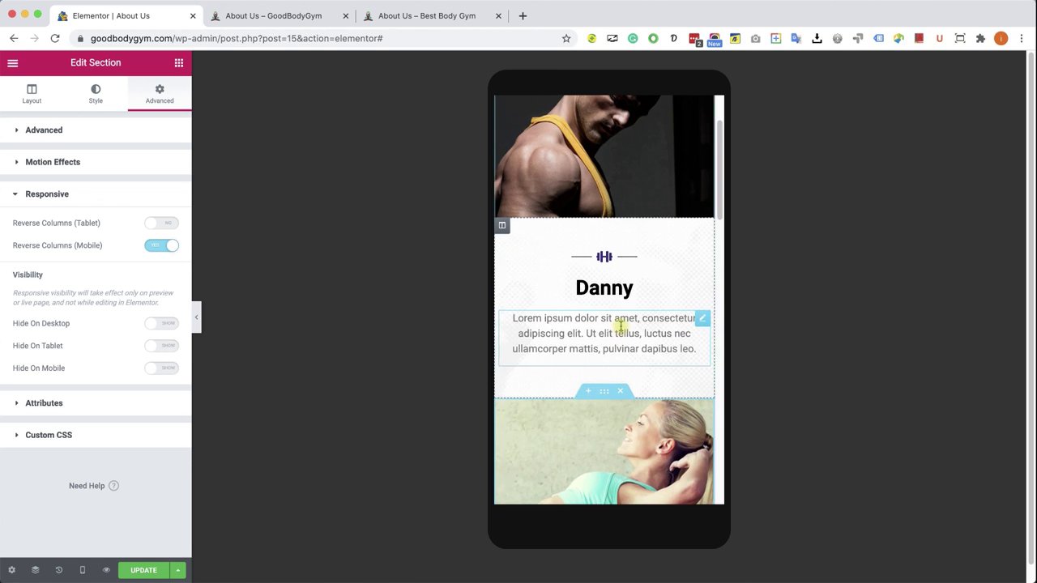
pyautogui.scroll(-5, 623, 180)
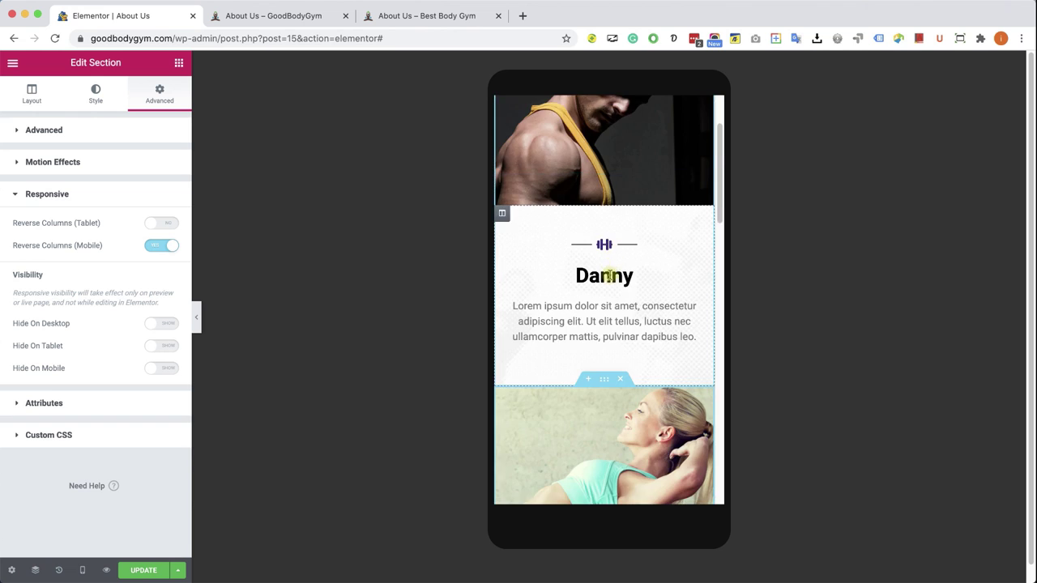
pyautogui.scroll(-5, 611, 279)
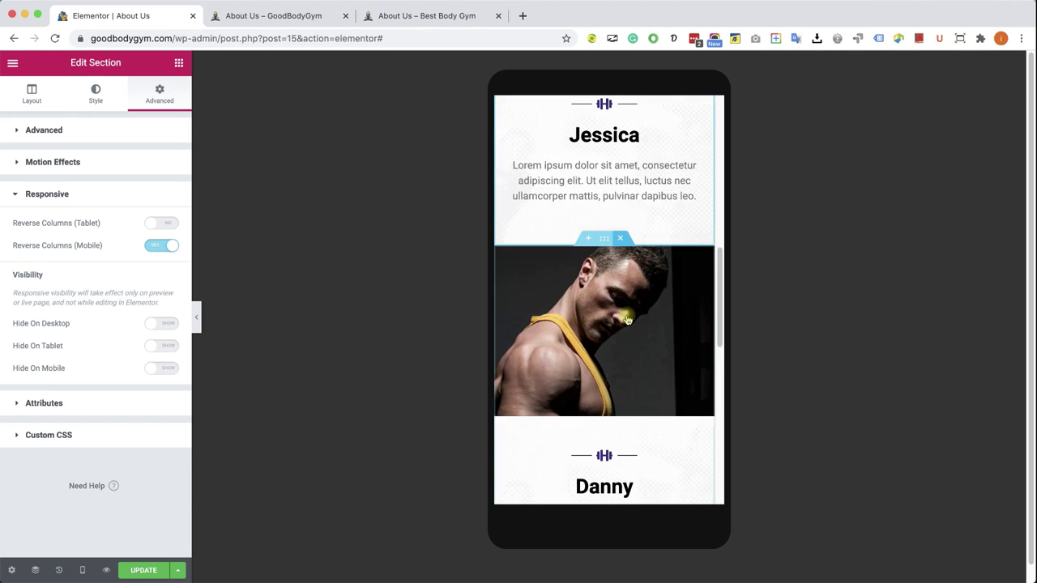
pyautogui.scroll(5, 626, 320)
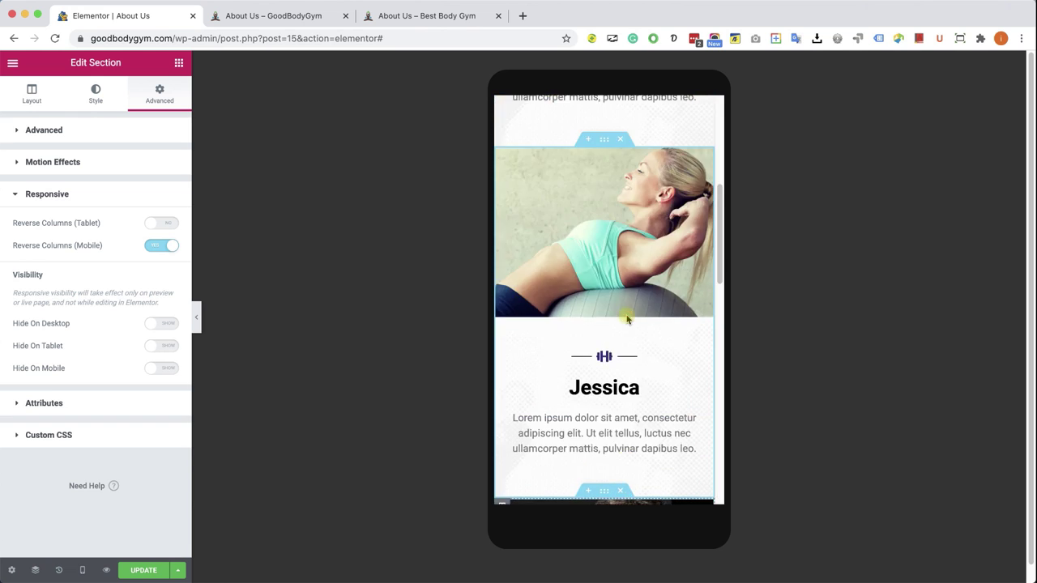
# Step: In the Tablet preview, set Jessica's background X position to -457 px
pyautogui.moveTo(81, 567)
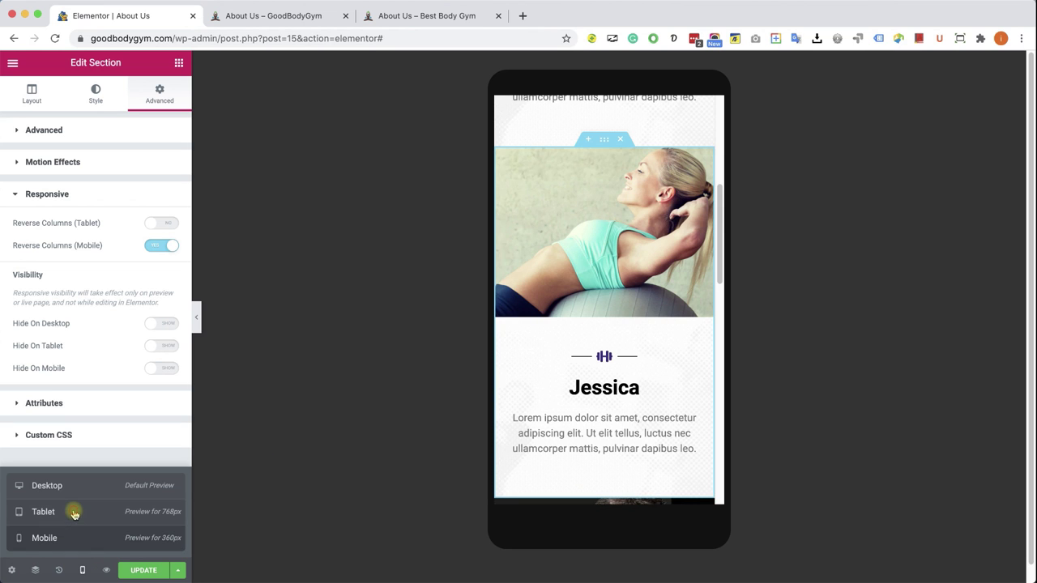
pyautogui.click(72, 511)
pyautogui.scroll(2, 715, 354)
pyautogui.scroll(-1, 715, 354)
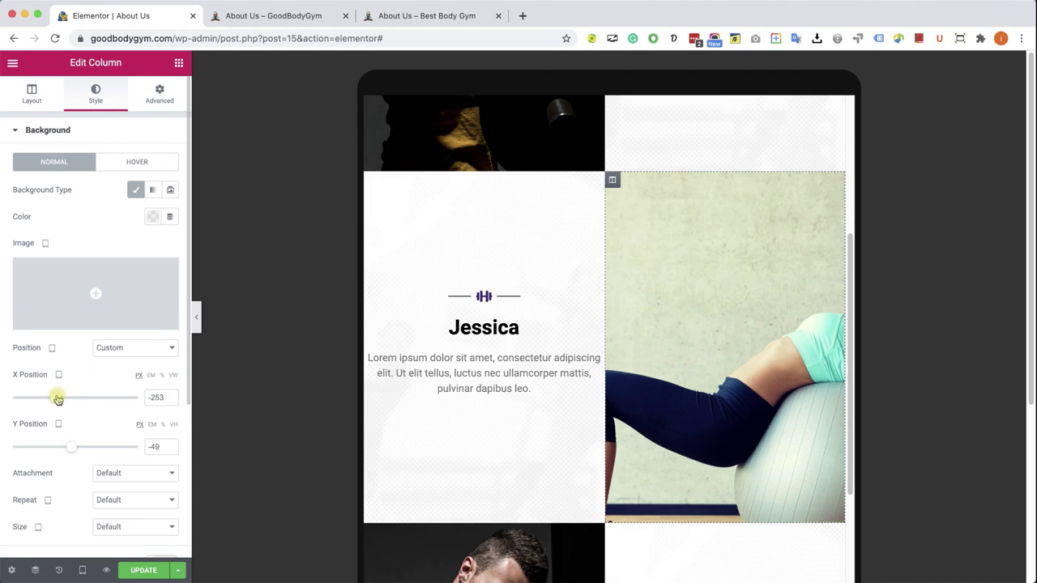
pyautogui.moveTo(56, 402); pyautogui.dragTo(42, 401)
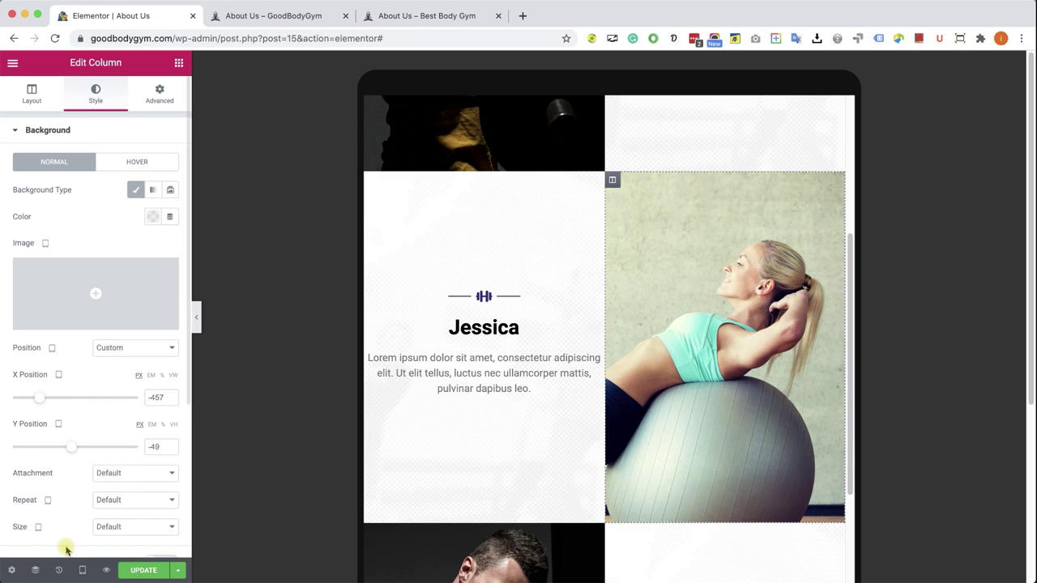
pyautogui.click(81, 571)
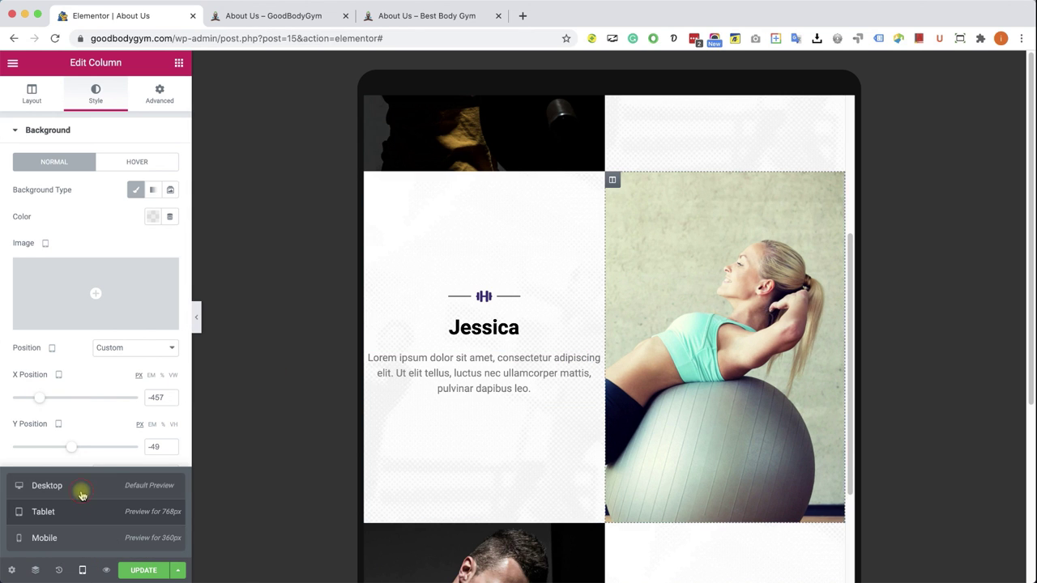
# Step: Switch back to the Desktop preview and open the weightlifter row divider's Advanced settings
pyautogui.click(81, 495)
pyautogui.scroll(5, 724, 313)
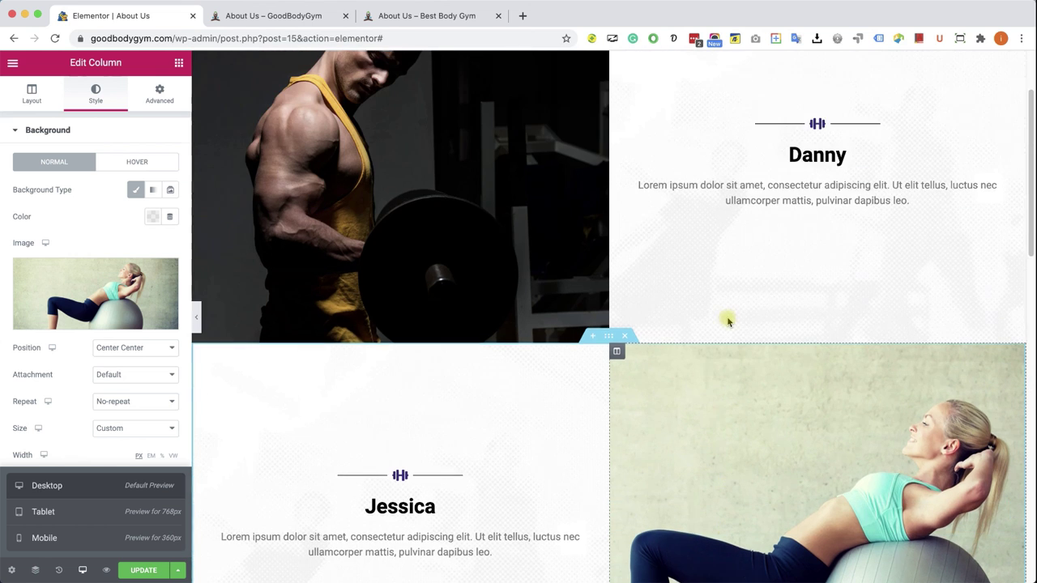
pyautogui.scroll(2, 727, 322)
pyautogui.scroll(2, 693, 292)
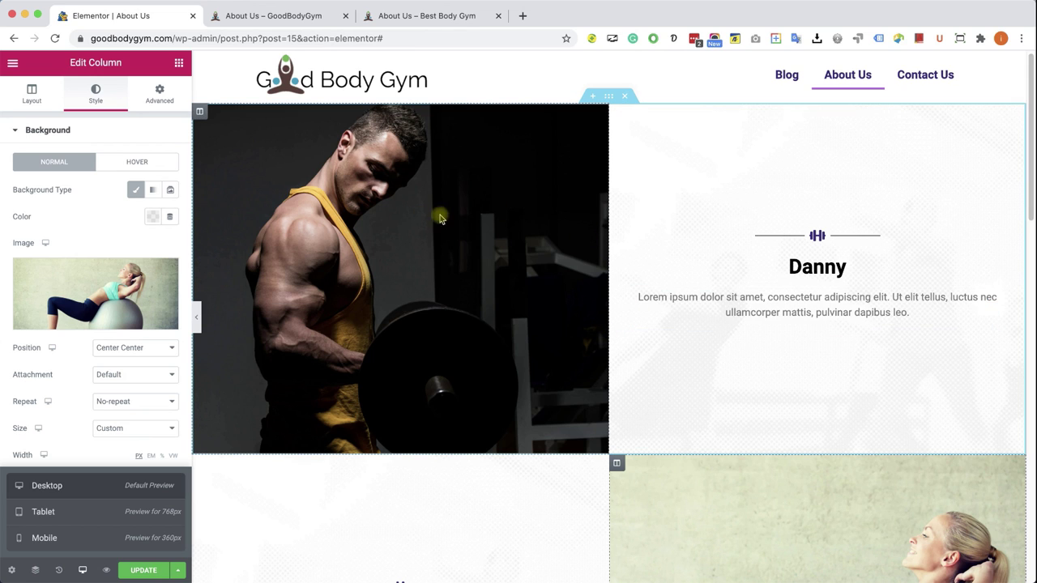
pyautogui.click(798, 237)
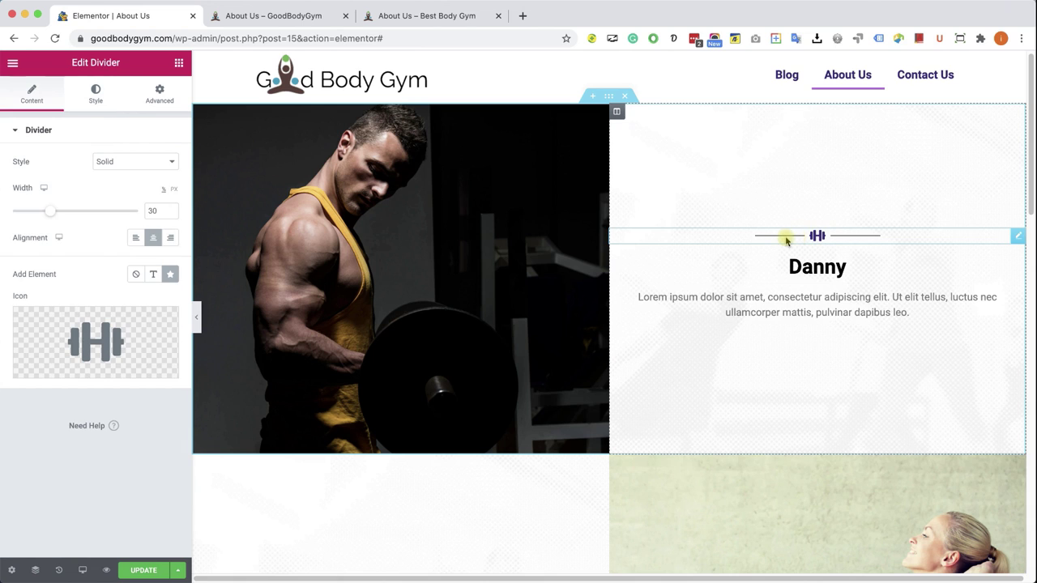
pyautogui.click(161, 93)
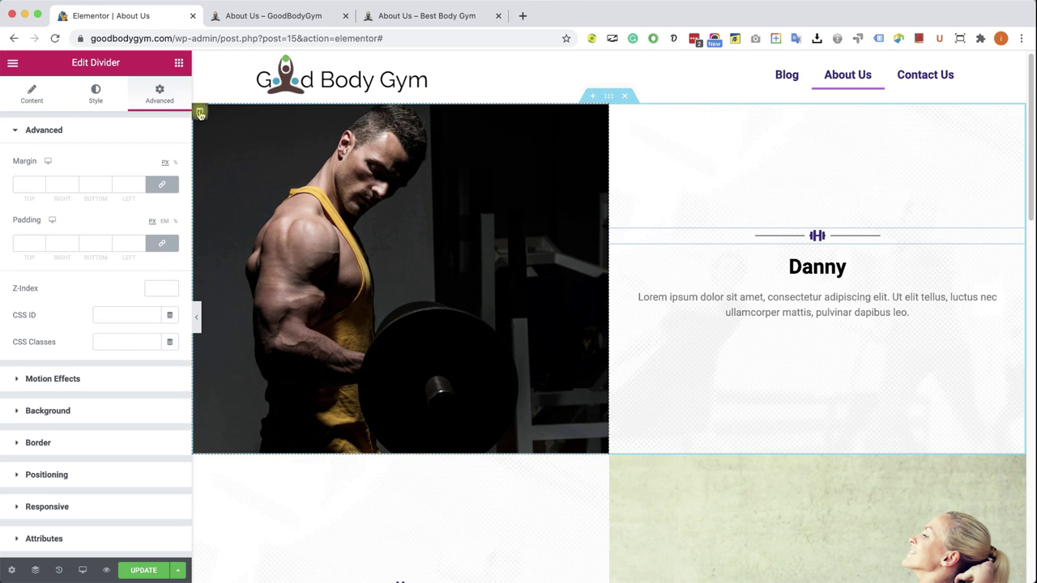
# Step: Give the weightlifter photo column a Slide In Left entrance animation
pyautogui.click(200, 113)
pyautogui.click(165, 94)
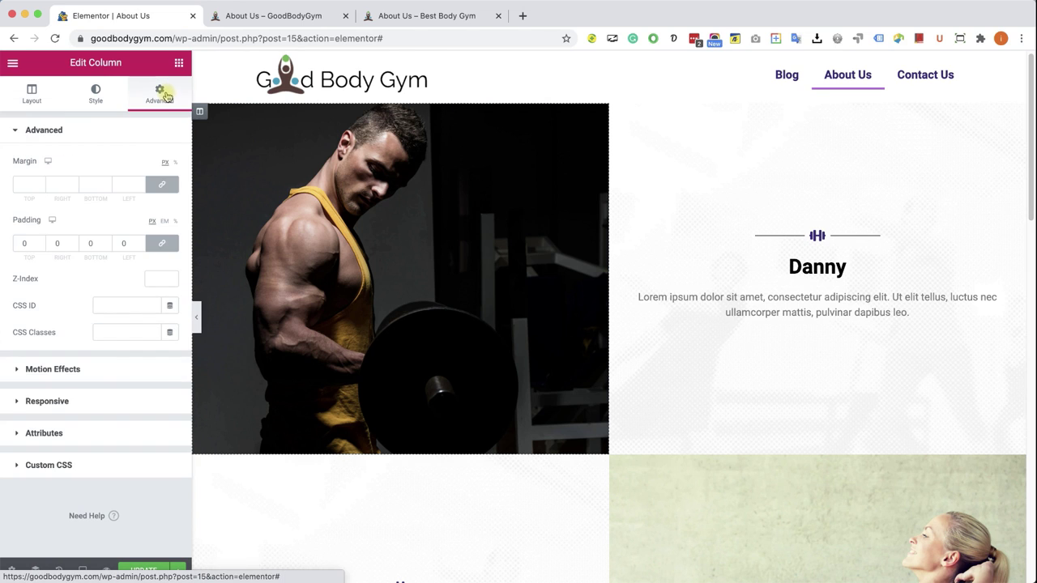
pyautogui.click(104, 369)
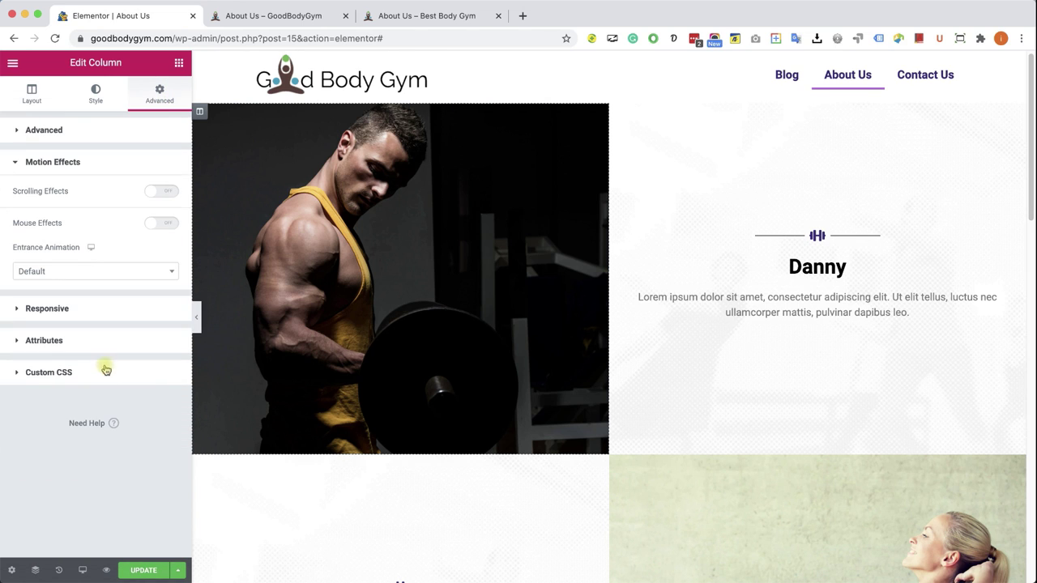
pyautogui.click(103, 273)
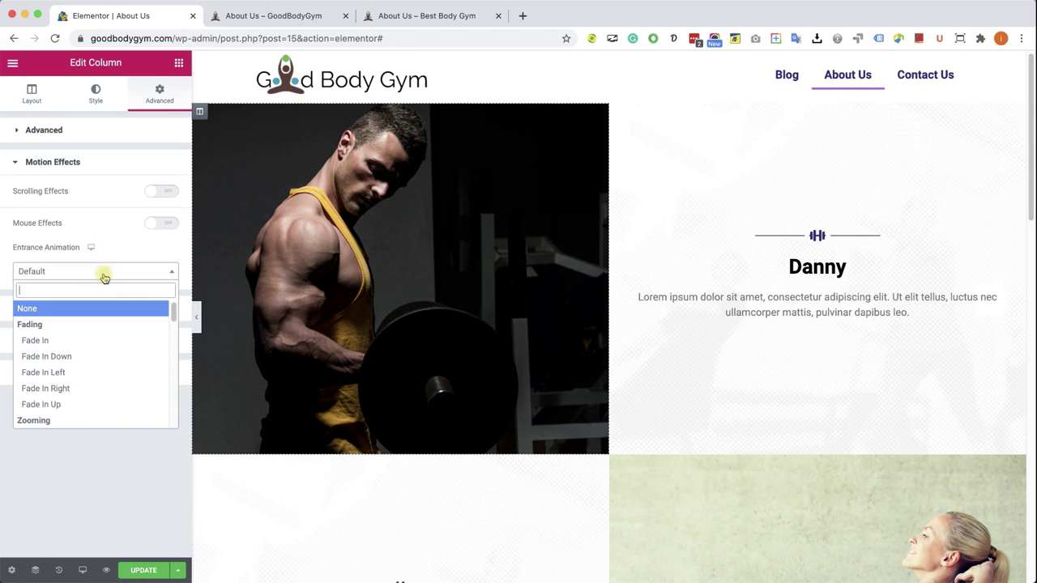
pyautogui.scroll(-5, 89, 357)
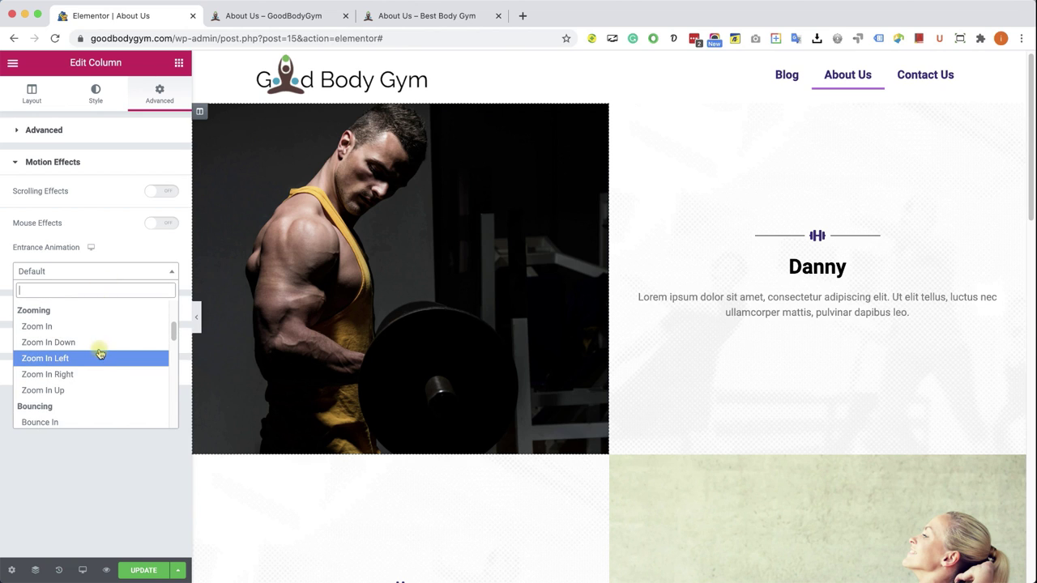
pyautogui.scroll(-4, 97, 356)
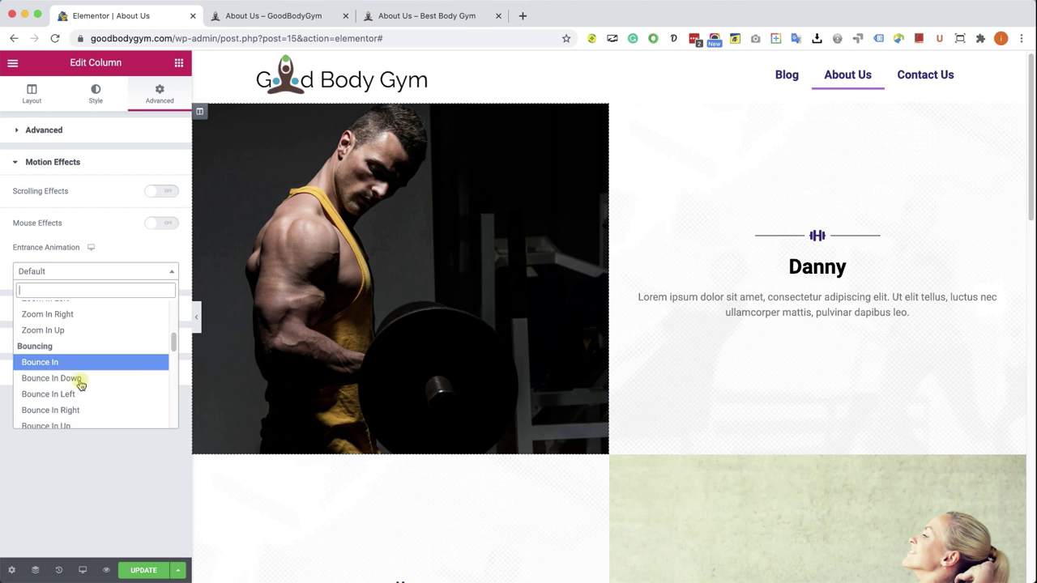
pyautogui.scroll(-3, 77, 390)
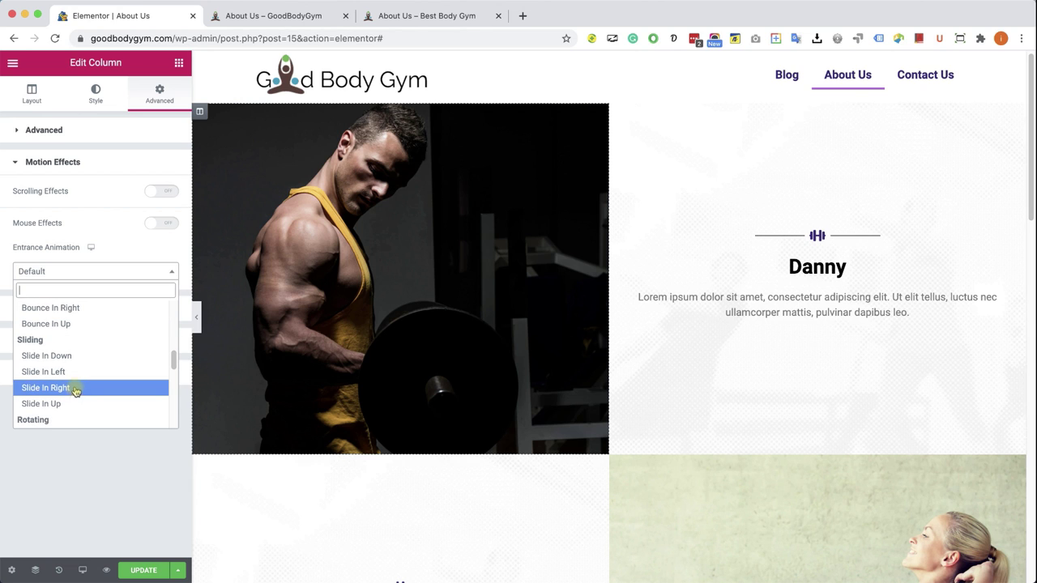
pyautogui.click(77, 372)
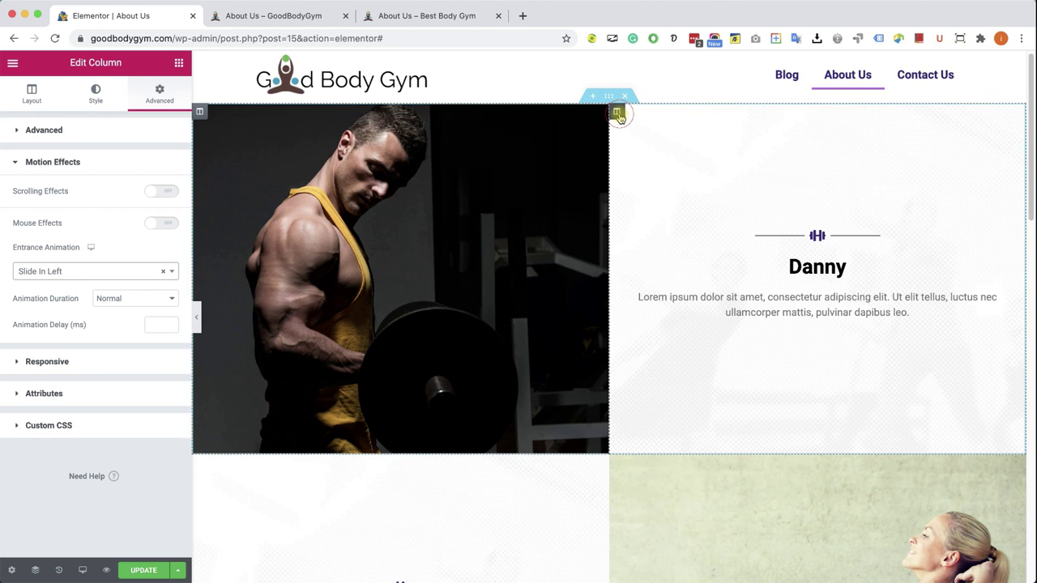
# Step: Give the weightlifter row's text column a Slide In Right entrance animation
pyautogui.click(617, 112)
pyautogui.click(160, 93)
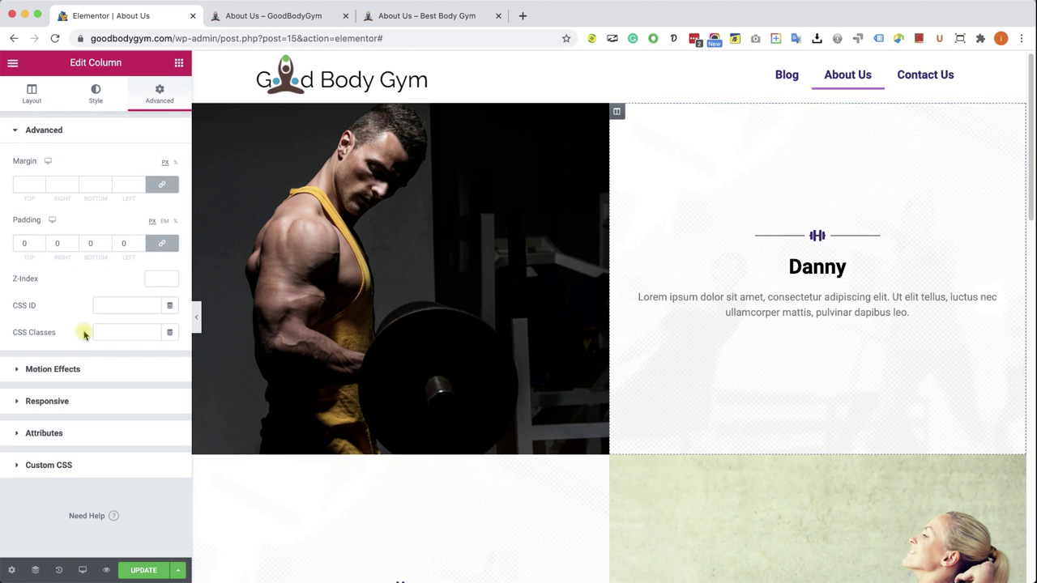
pyautogui.click(83, 371)
pyautogui.click(112, 274)
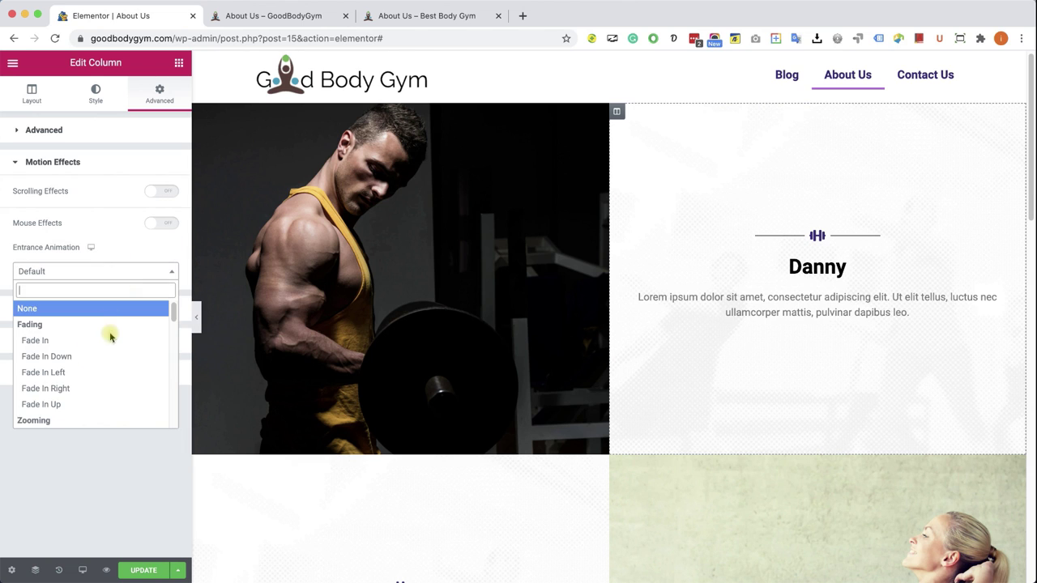
pyautogui.scroll(-8, 108, 338)
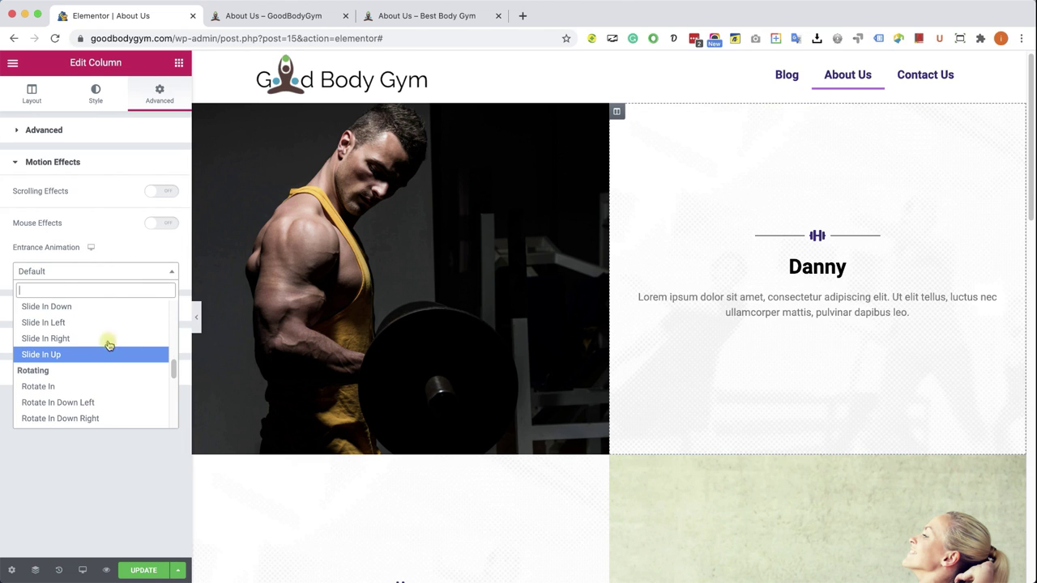
pyautogui.click(109, 337)
pyautogui.scroll(-1, 492, 283)
pyautogui.scroll(-5, 492, 283)
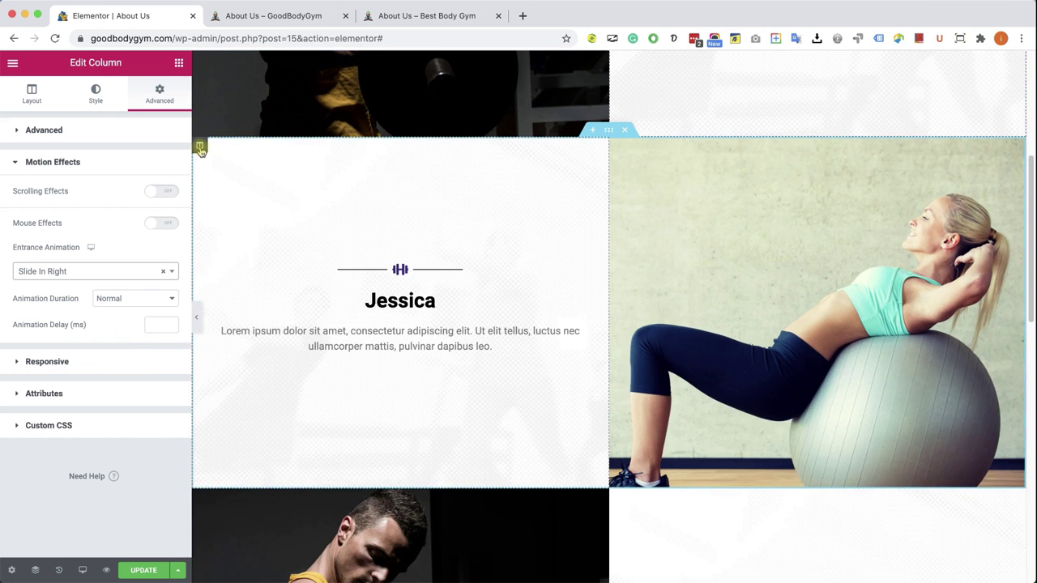
# Step: Give the exercise-ball row's text column a Fade In Down entrance animation
pyautogui.click(200, 149)
pyautogui.click(154, 95)
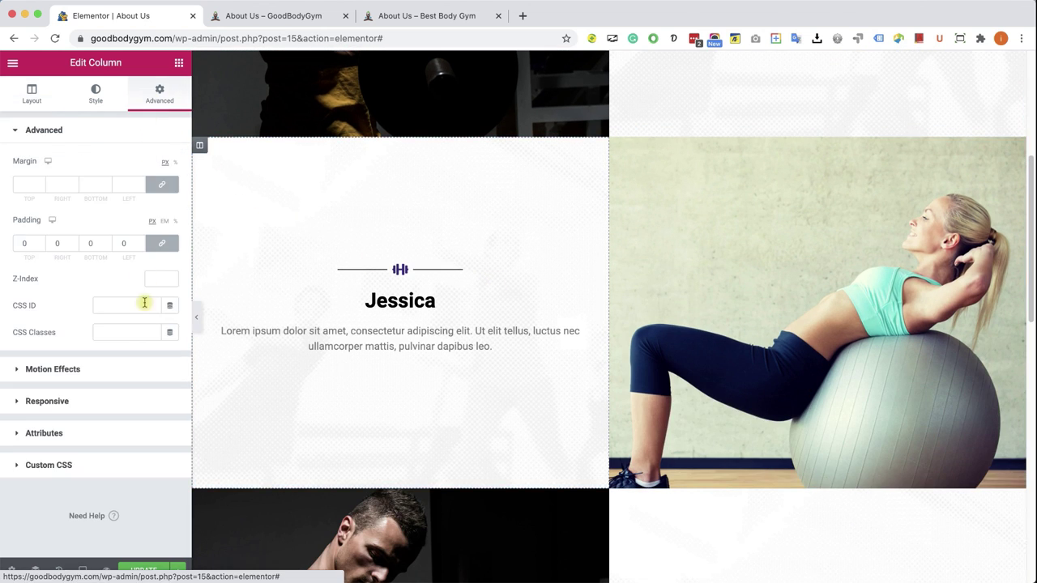
pyautogui.click(122, 369)
pyautogui.click(133, 271)
pyautogui.click(132, 354)
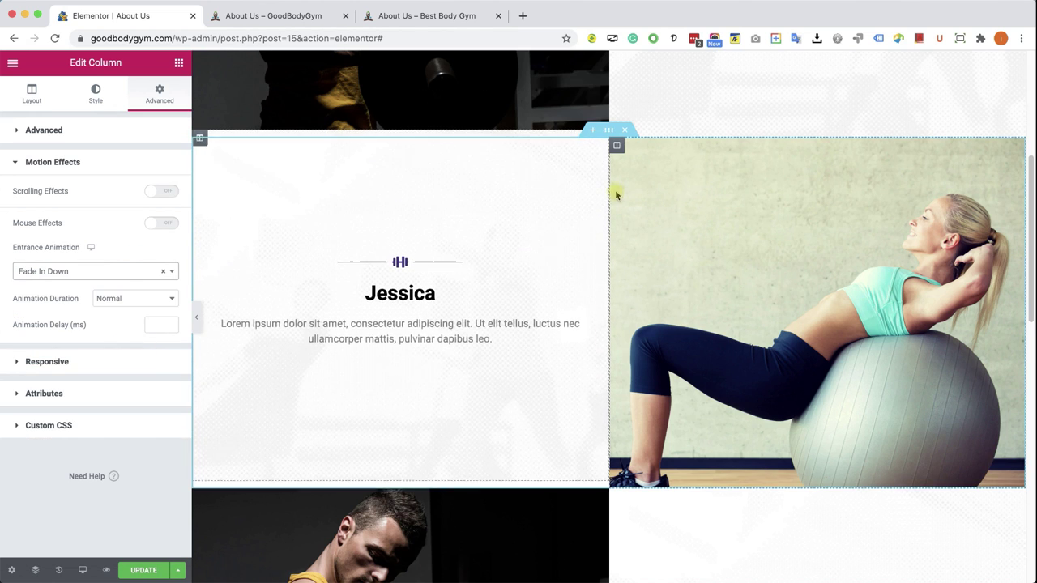
# Step: Give the exercise-ball photo column a Zoom In Down entrance and save the page with UPDATE
pyautogui.click(616, 150)
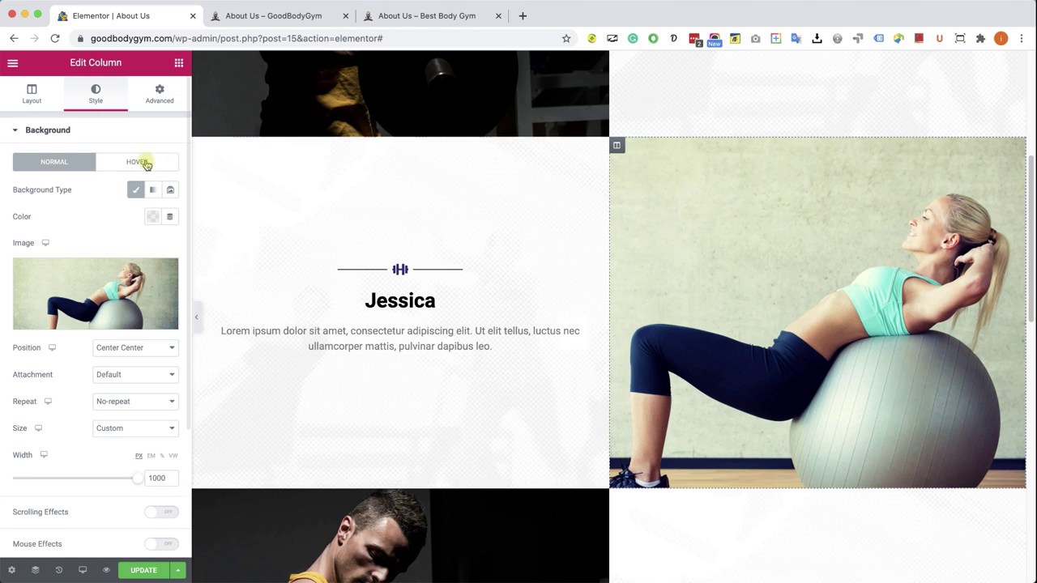
pyautogui.click(166, 100)
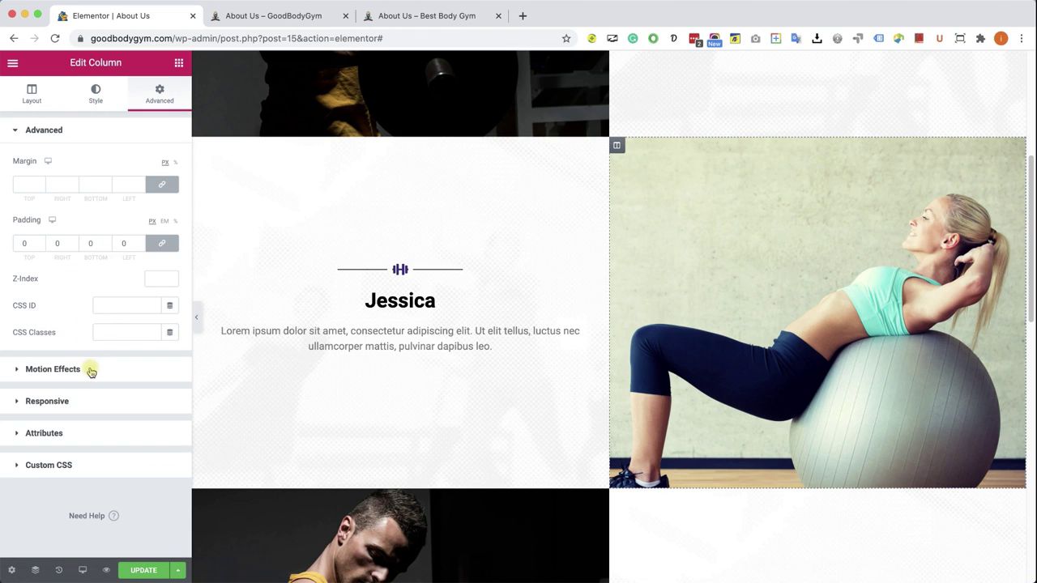
pyautogui.click(91, 369)
pyautogui.click(119, 273)
pyautogui.scroll(-2, 108, 368)
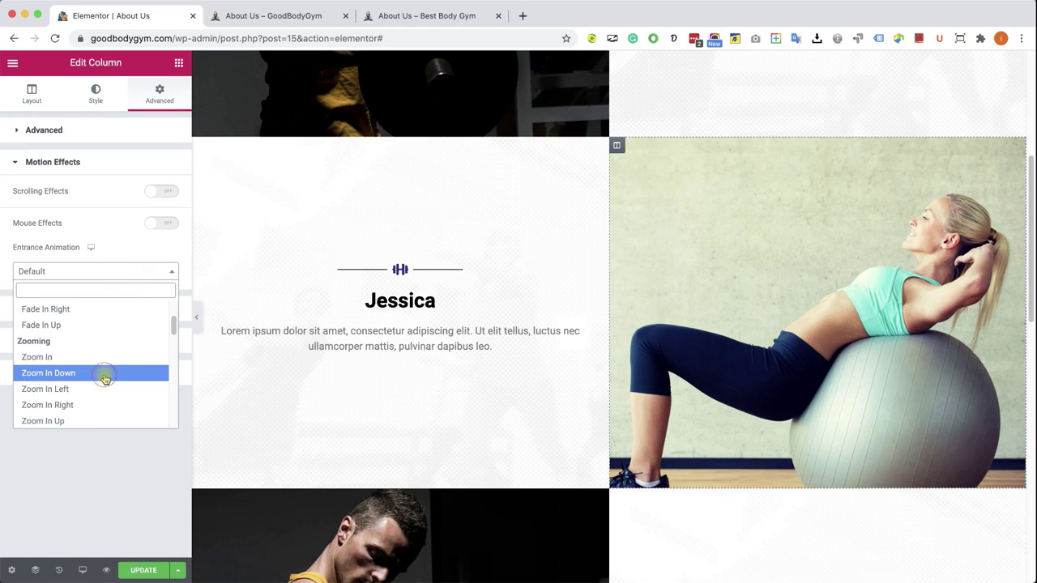
pyautogui.click(104, 374)
pyautogui.click(149, 569)
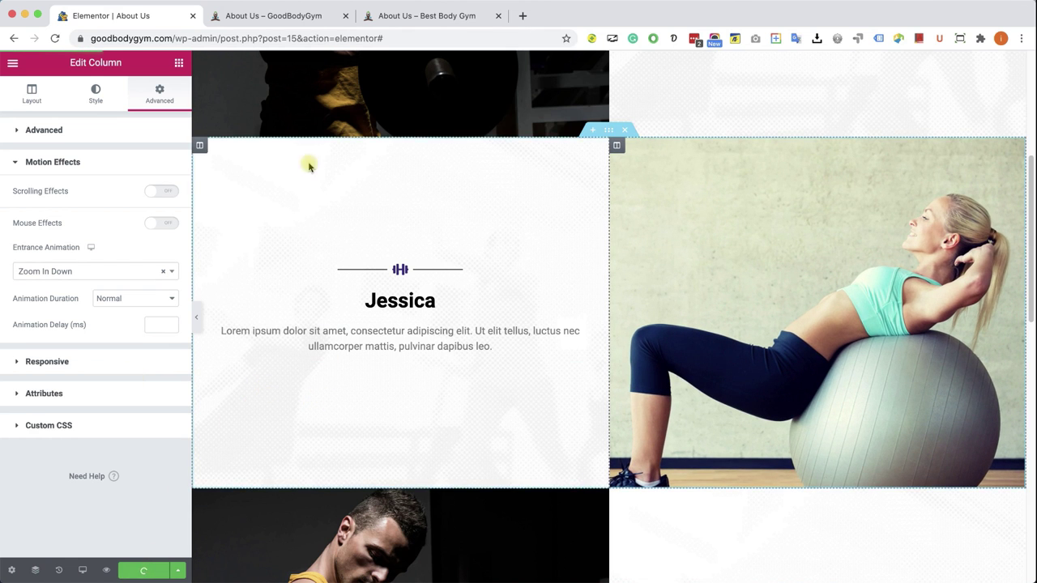
# Step: Reload the live About Us – GoodBodyGym tab and scroll the trainer rows to check the animations
pyautogui.click(285, 18)
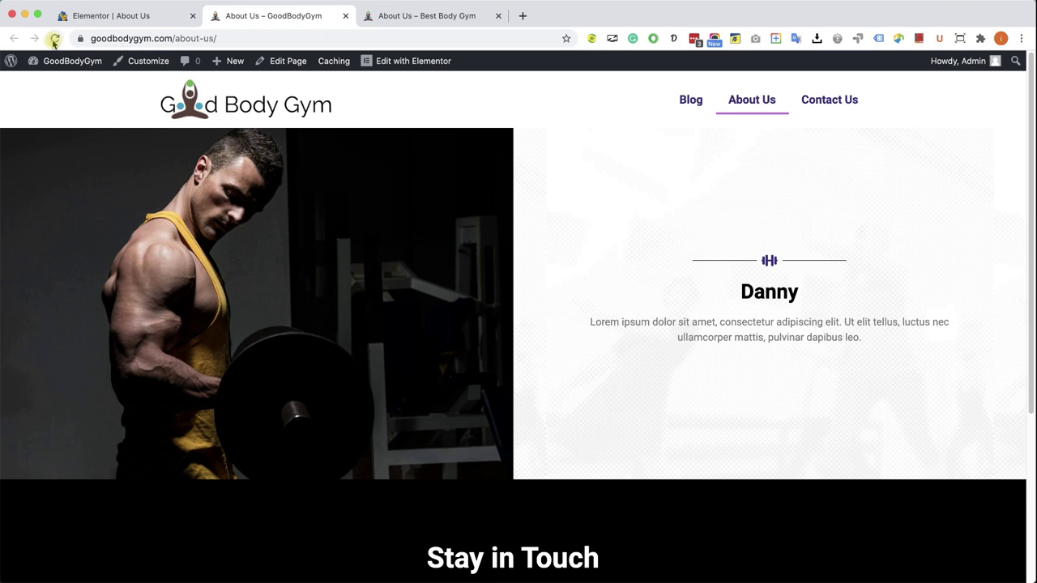
pyautogui.click(54, 40)
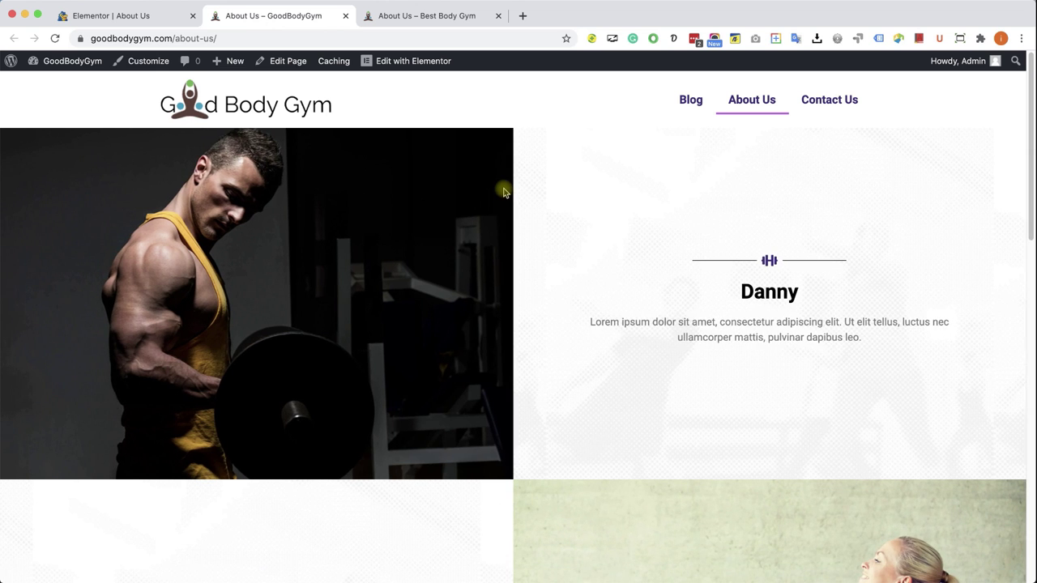
pyautogui.scroll(-1, 509, 194)
pyautogui.scroll(-5, 543, 254)
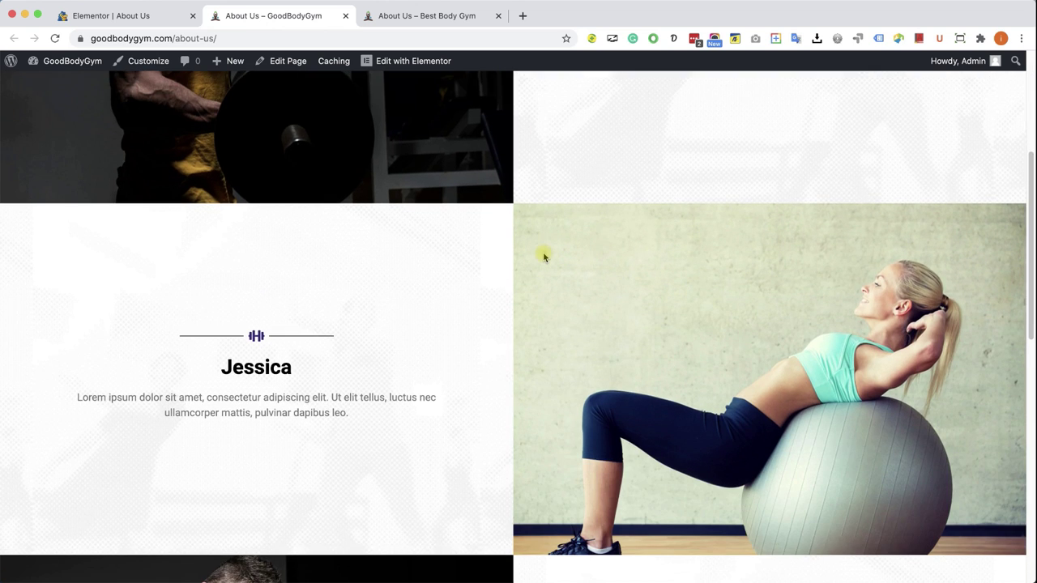
pyautogui.scroll(7, 543, 257)
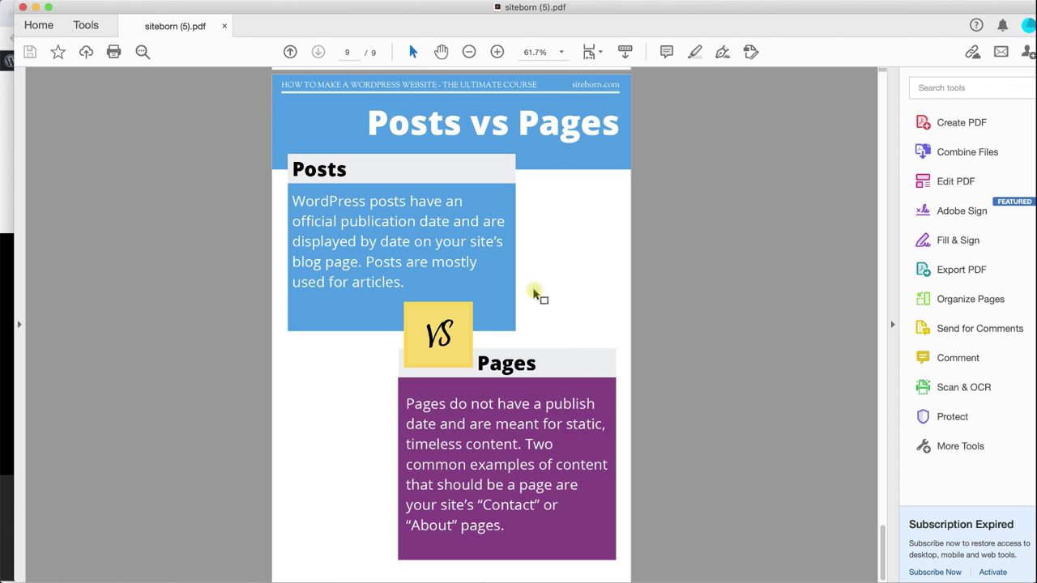
# Step: Return to the browser showing the GoodBodyGym Blog archive page
pyautogui.click(736, 580)
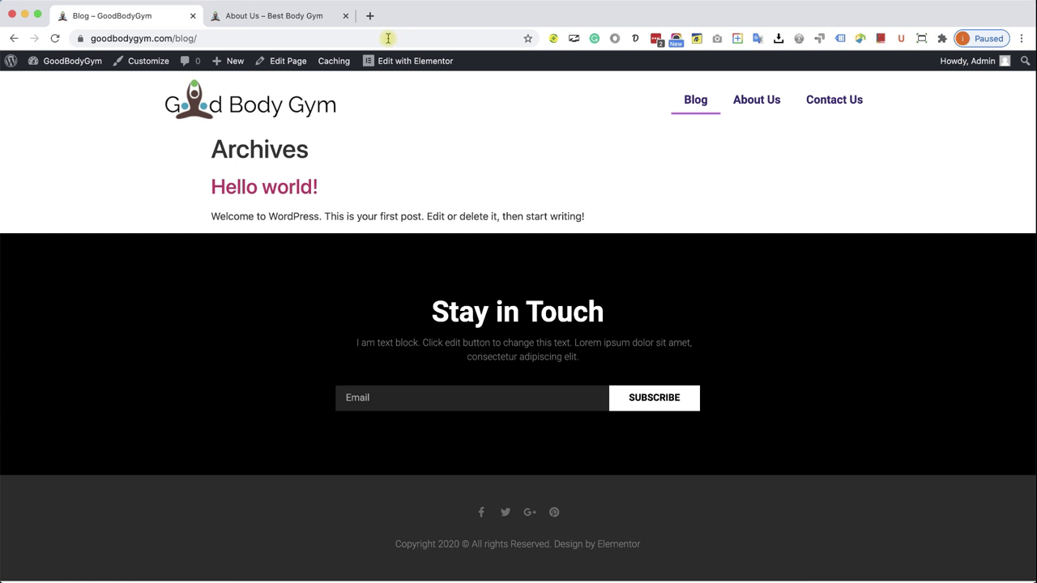
# Step: Open medium.com in a new browser tab and scroll down its home page
pyautogui.click(370, 17)
pyautogui.write('medium.com')
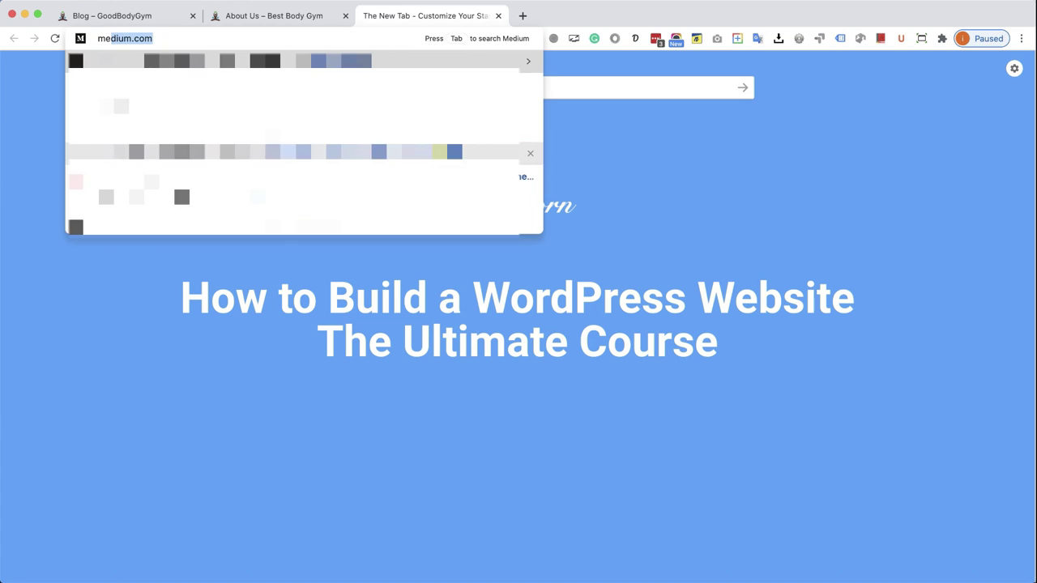
pyautogui.press('Return')
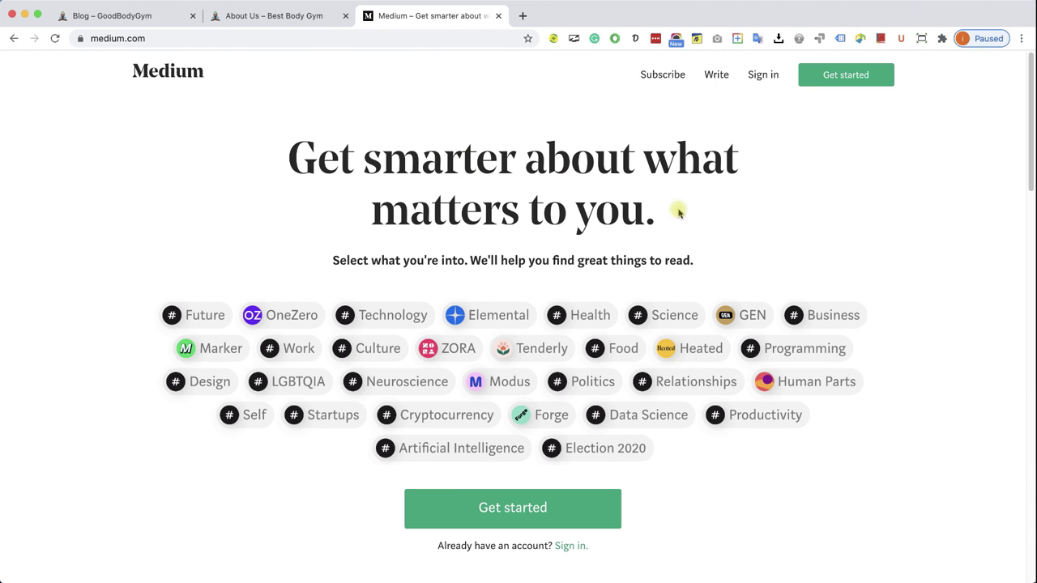
pyautogui.scroll(-1, 385, 240)
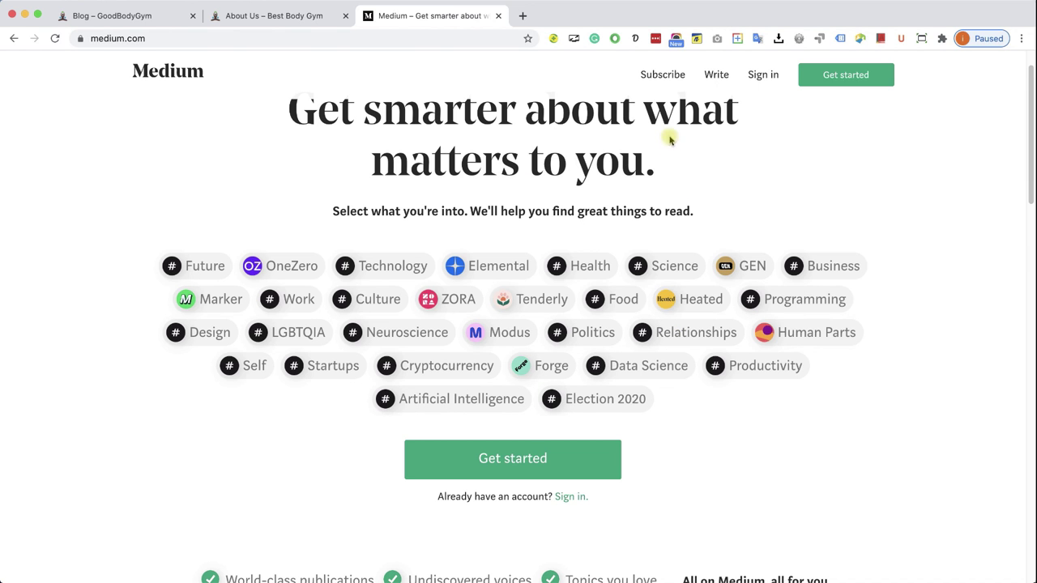
pyautogui.scroll(-10, 300, 479)
pyautogui.scroll(-3, 373, 413)
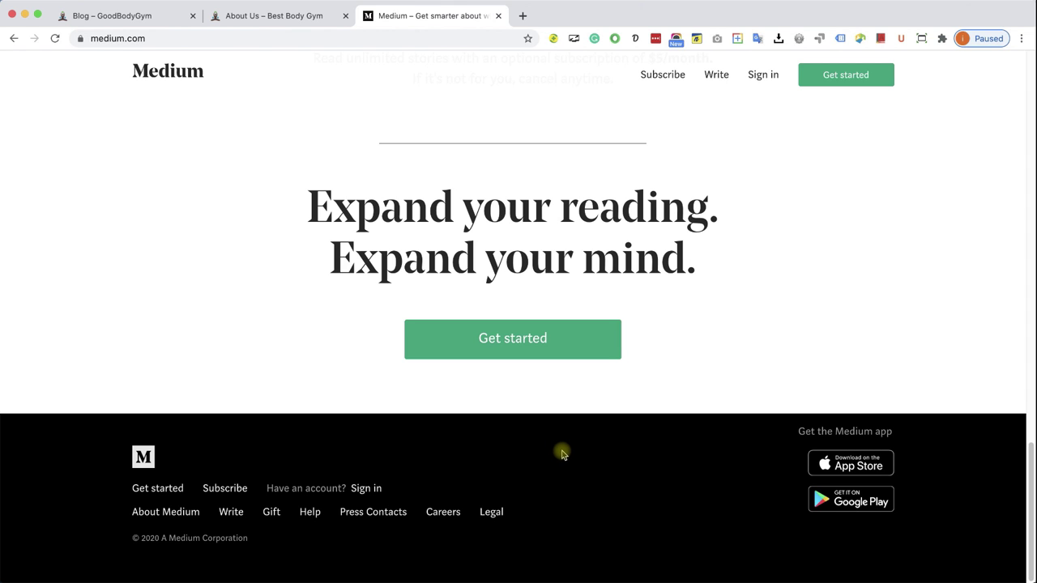
# Step: Open Medium's membership page and scroll to the OneZero, Level and Marker publication cards
pyautogui.click(233, 491)
pyautogui.scroll(-5, 364, 375)
pyautogui.scroll(-1, 418, 345)
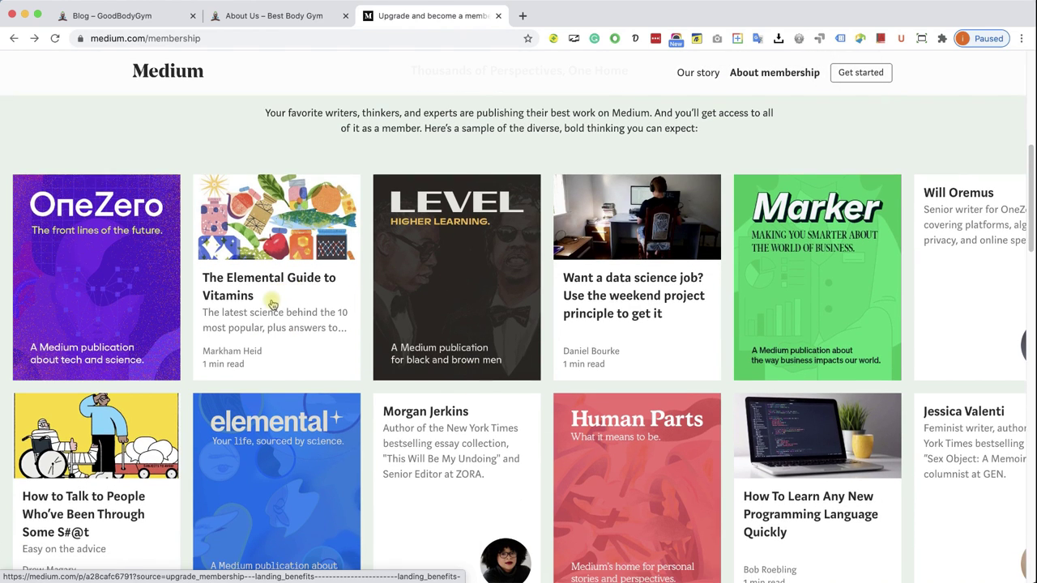
pyautogui.scroll(-1, 267, 305)
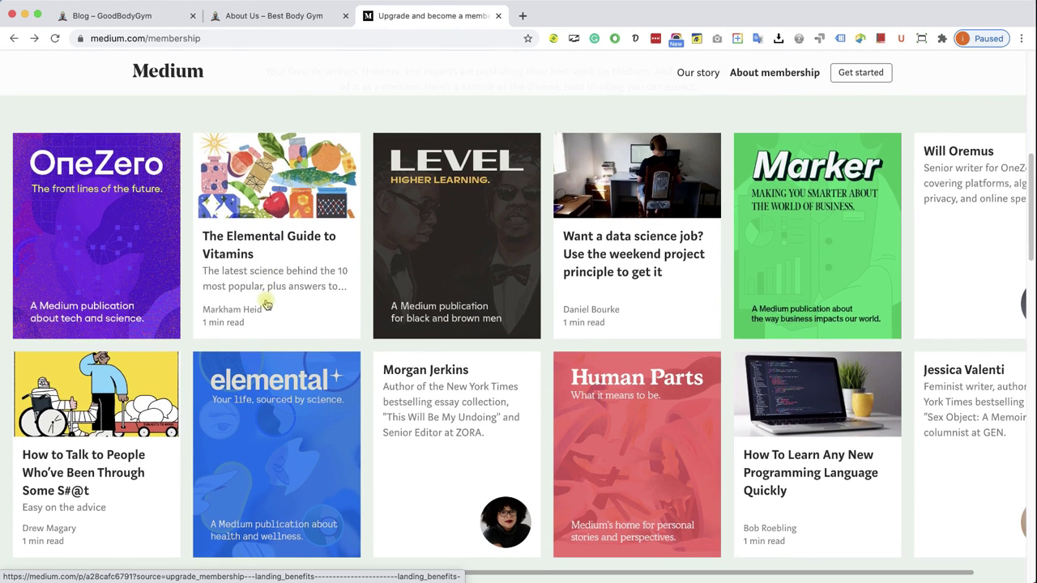
# Step: Open the Elemental publication and its featured article 'Financial Instability Is a Mental Health Crisis'
pyautogui.click(305, 450)
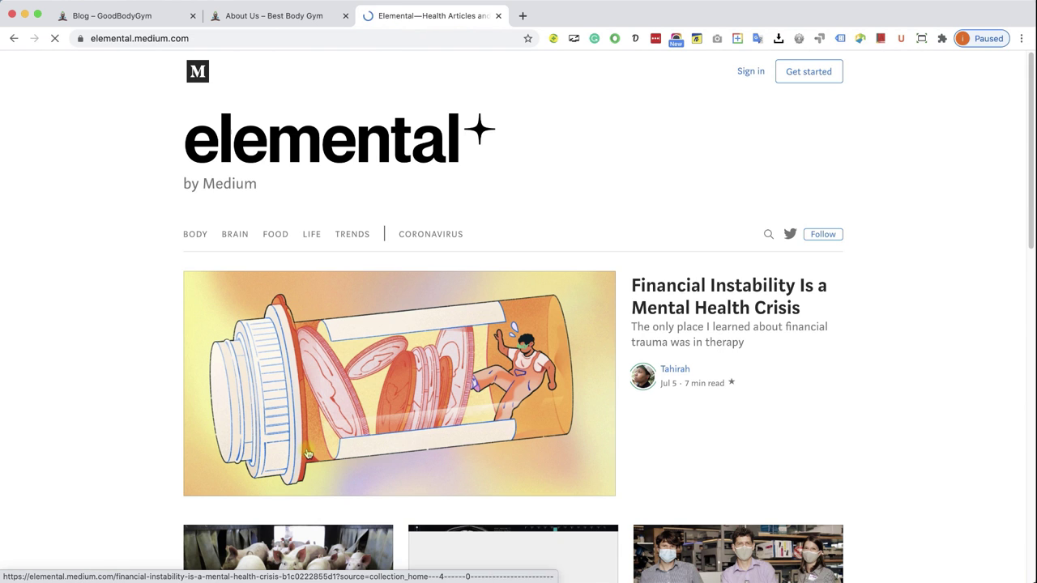
pyautogui.scroll(-3, 370, 432)
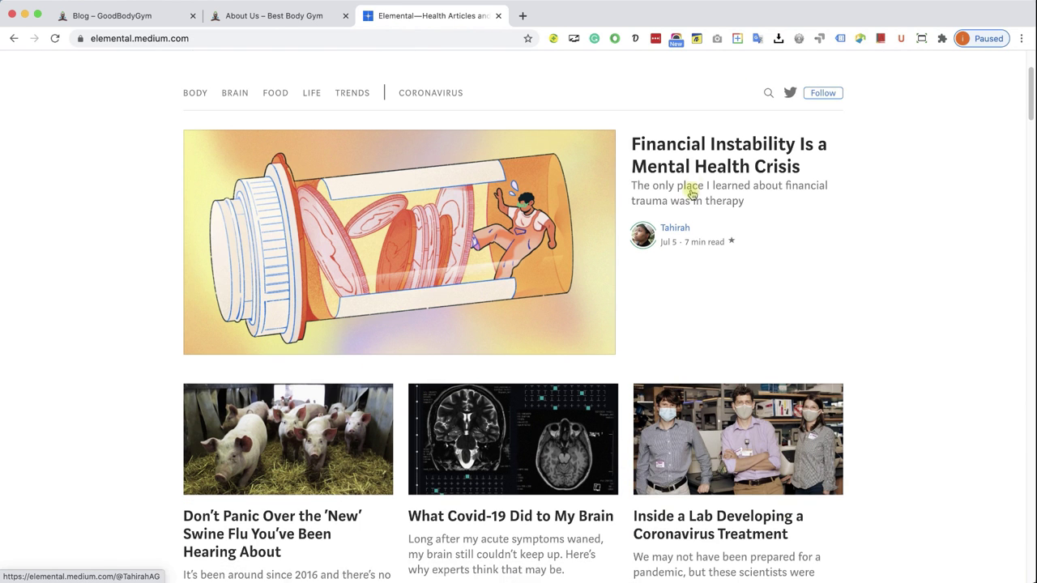
pyautogui.click(704, 165)
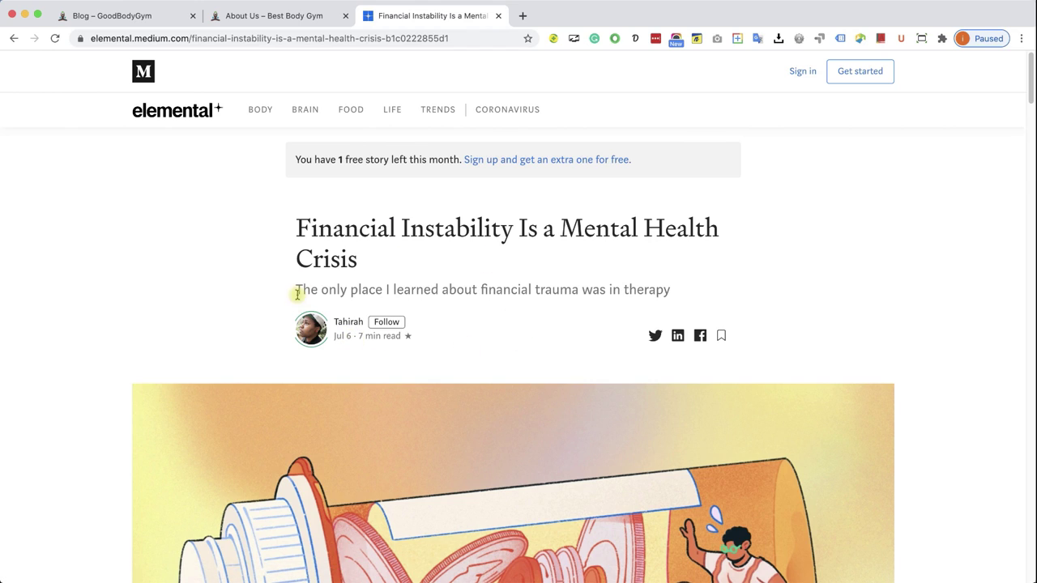
# Step: Read through the article, briefly highlighting part of the pull quote, down to the author section
pyautogui.scroll(-10, 489, 294)
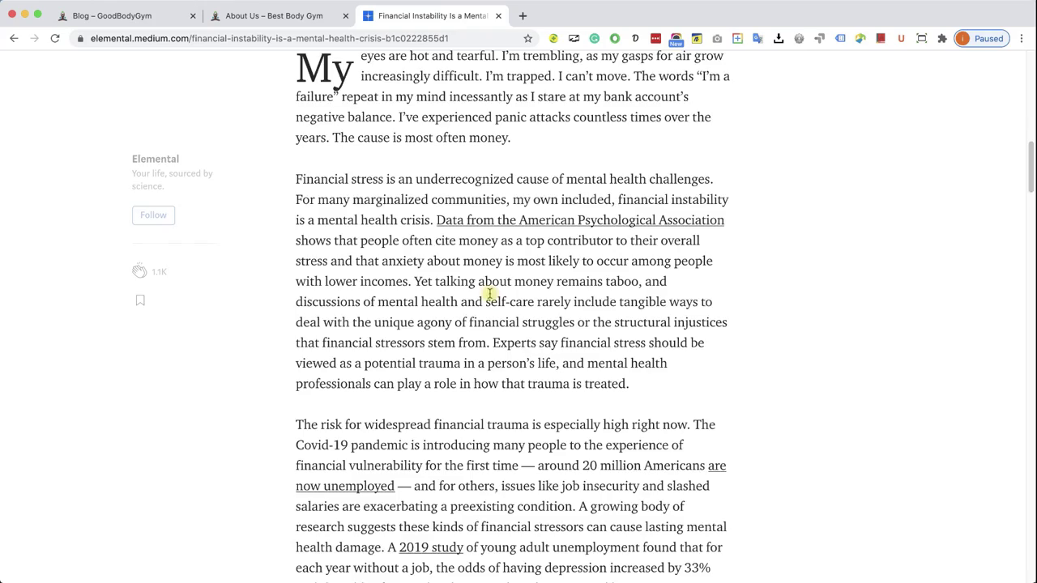
pyautogui.scroll(-1, 490, 294)
pyautogui.scroll(-15, 468, 231)
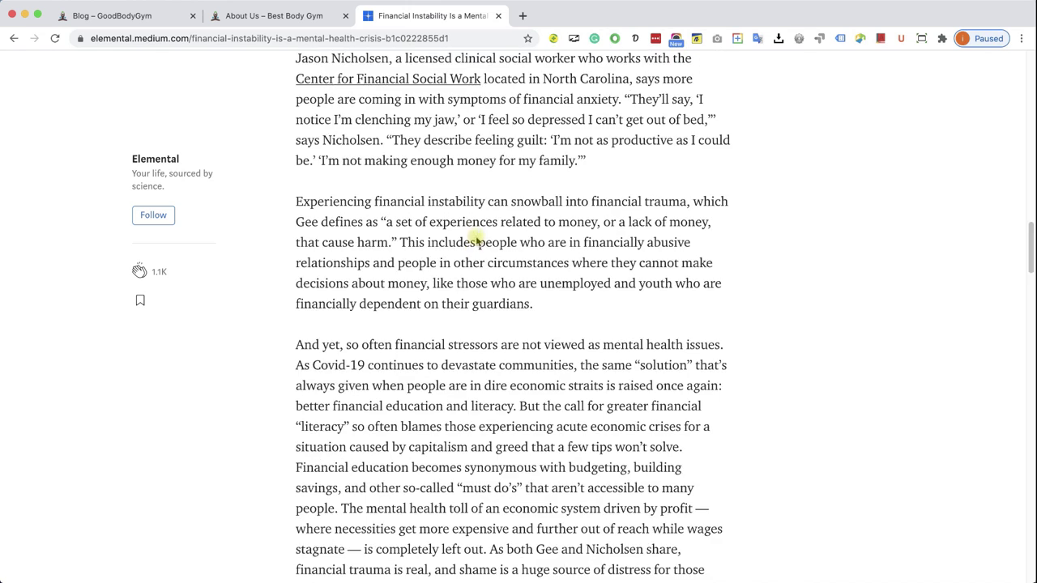
pyautogui.scroll(1, 449, 242)
pyautogui.moveTo(359, 139); pyautogui.dragTo(512, 210)
pyautogui.click(495, 365)
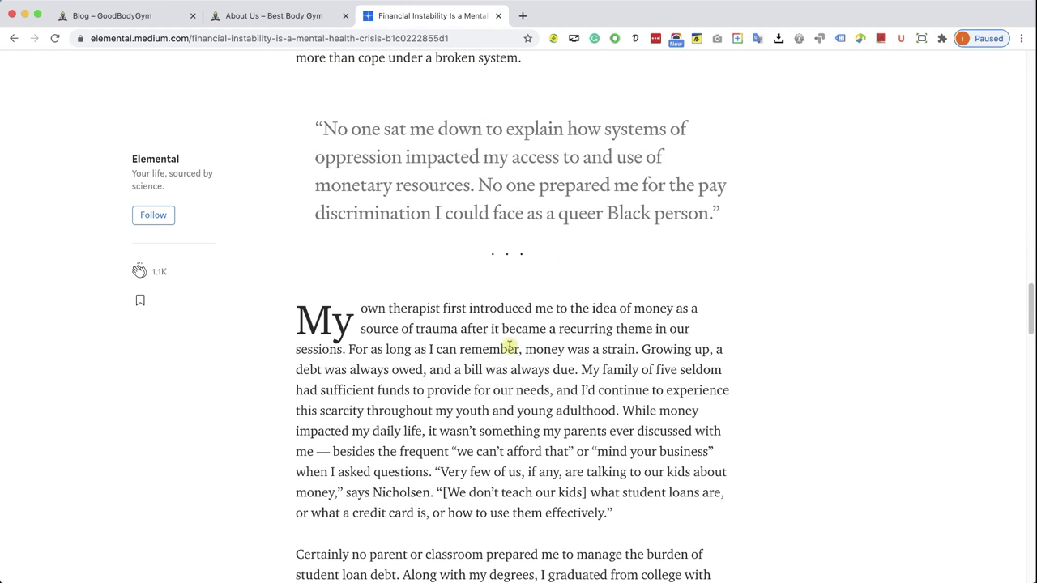
pyautogui.scroll(-15, 508, 347)
pyautogui.scroll(-8, 505, 324)
pyautogui.scroll(1, 502, 319)
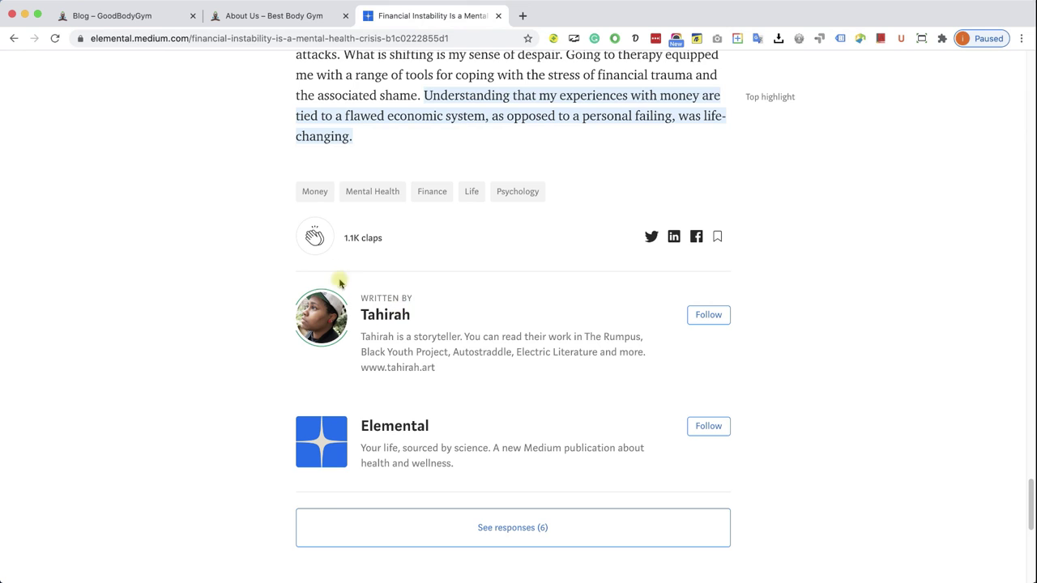
pyautogui.scroll(-3, 427, 365)
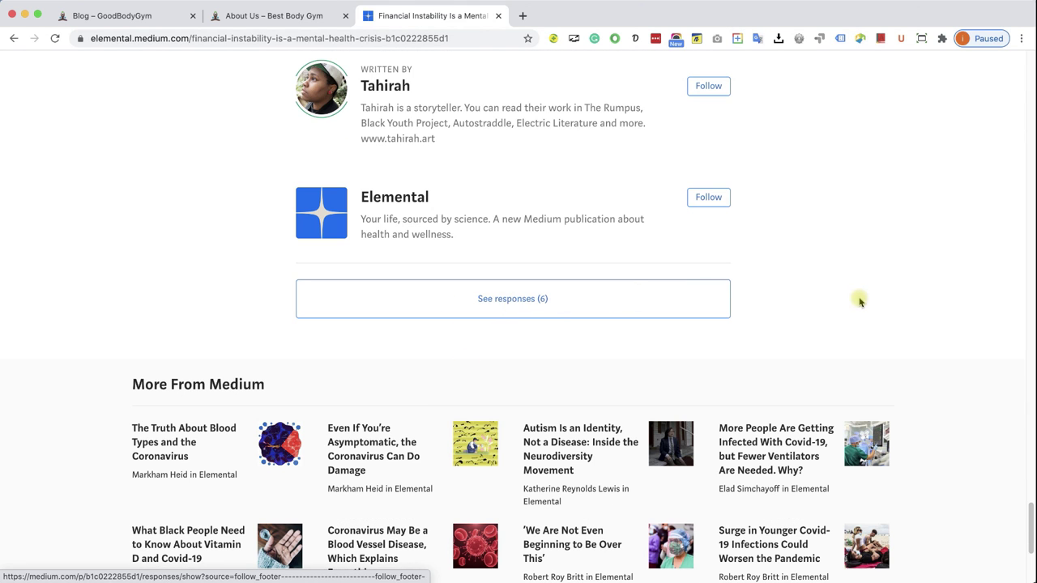
pyautogui.scroll(4, 850, 239)
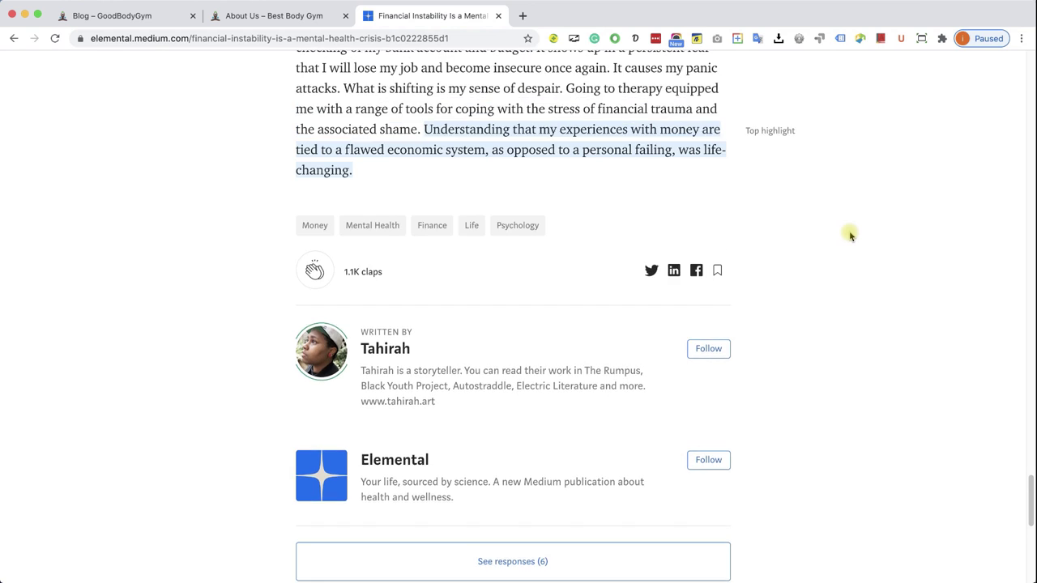
pyautogui.scroll(2, 850, 235)
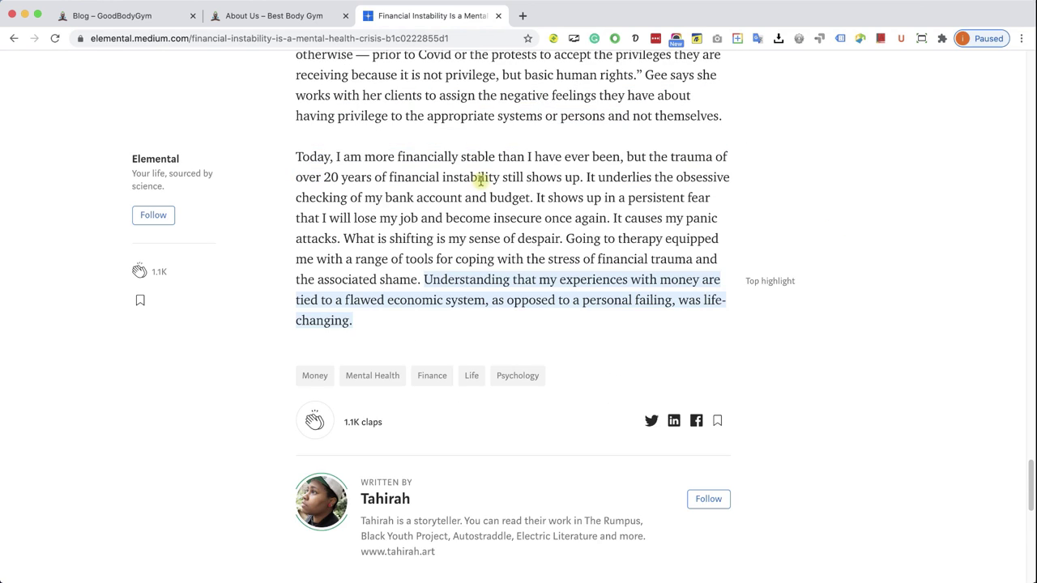
# Step: Go to pluginsforwp.com and open the site's Blog listing
pyautogui.click(322, 40)
pyautogui.write('pluginsforwp.com')
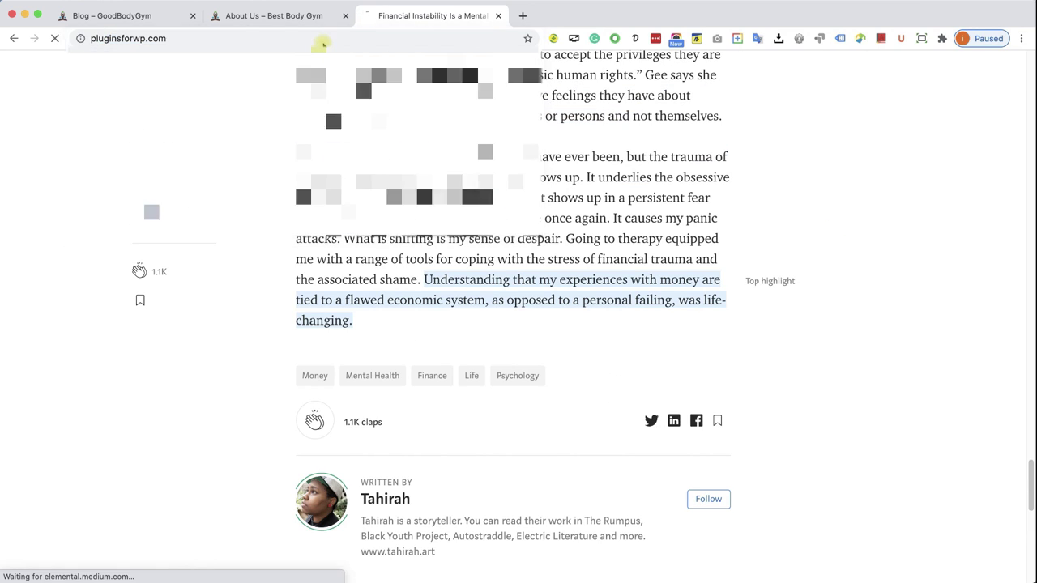
pyautogui.press('Return')
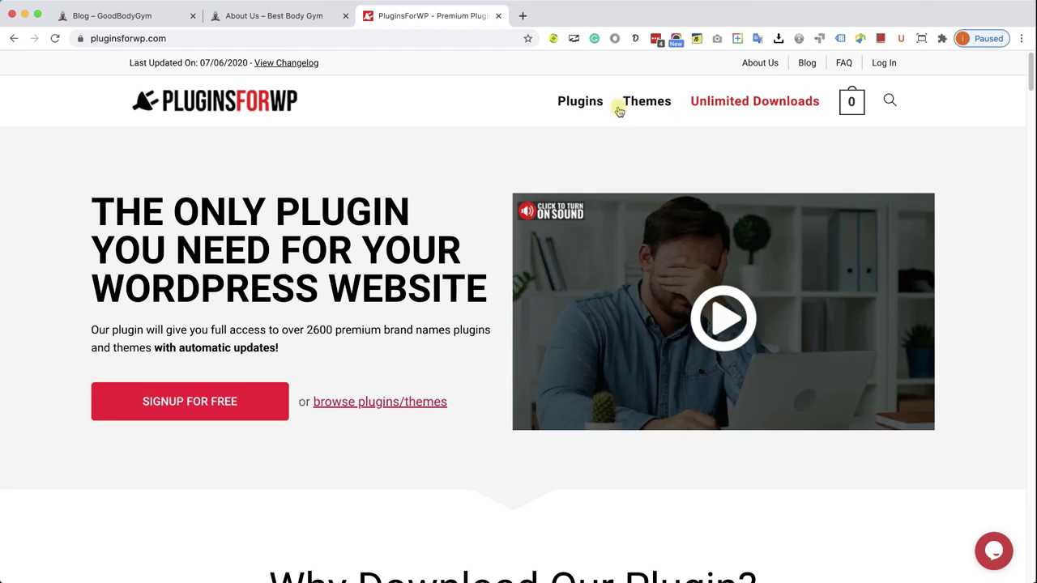
pyautogui.click(803, 63)
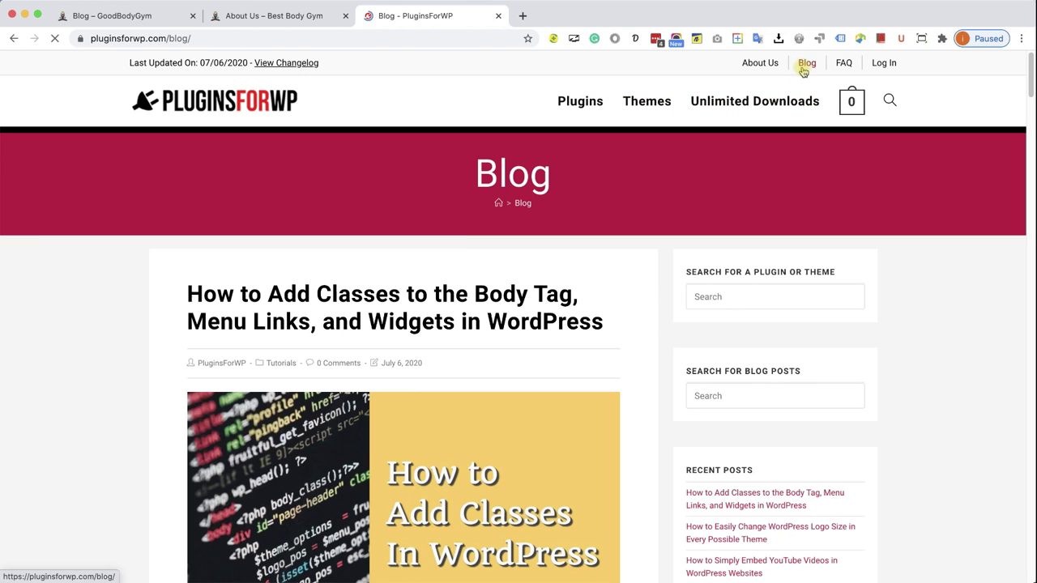
pyautogui.scroll(-1, 460, 248)
pyautogui.scroll(-5, 453, 250)
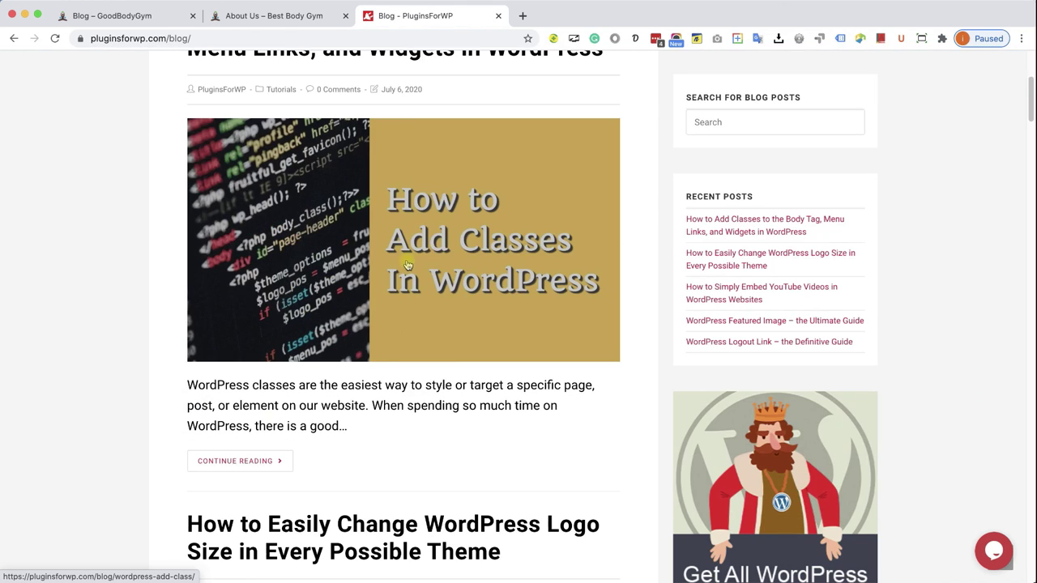
pyautogui.scroll(1, 342, 76)
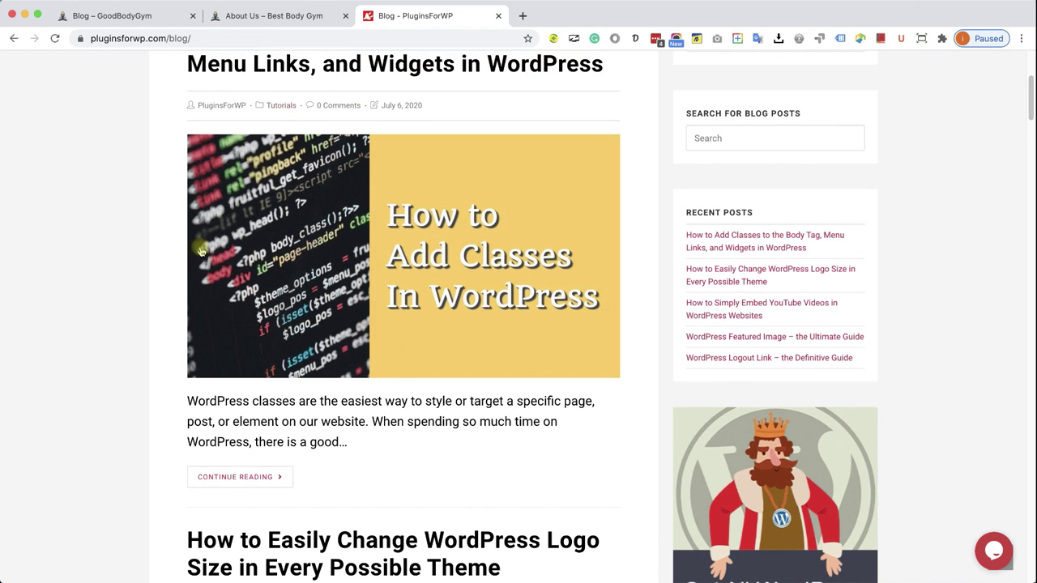
pyautogui.scroll(-3, 196, 393)
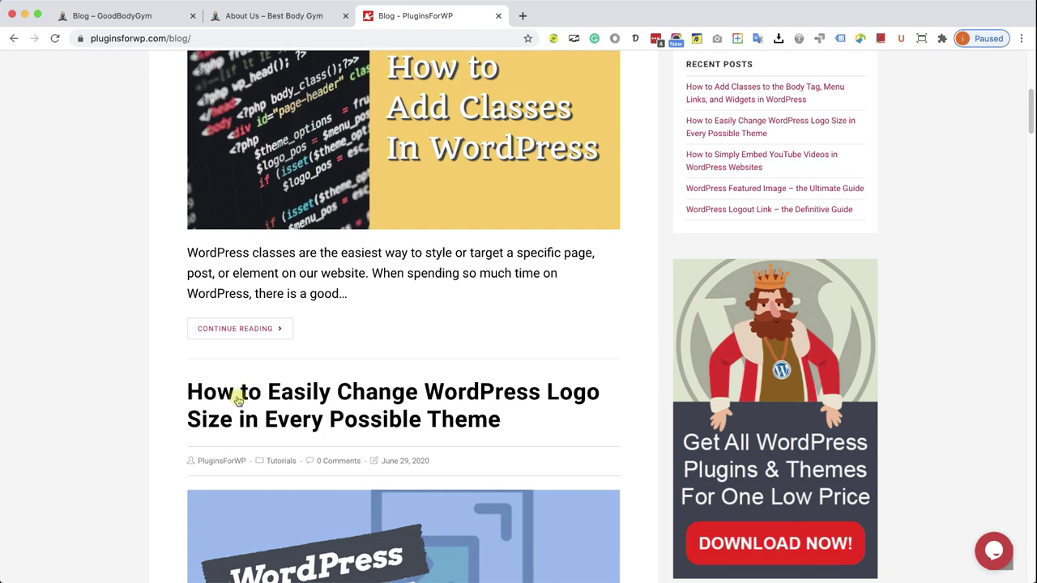
# Step: Open and read the full article on adding classes in WordPress
pyautogui.click(250, 330)
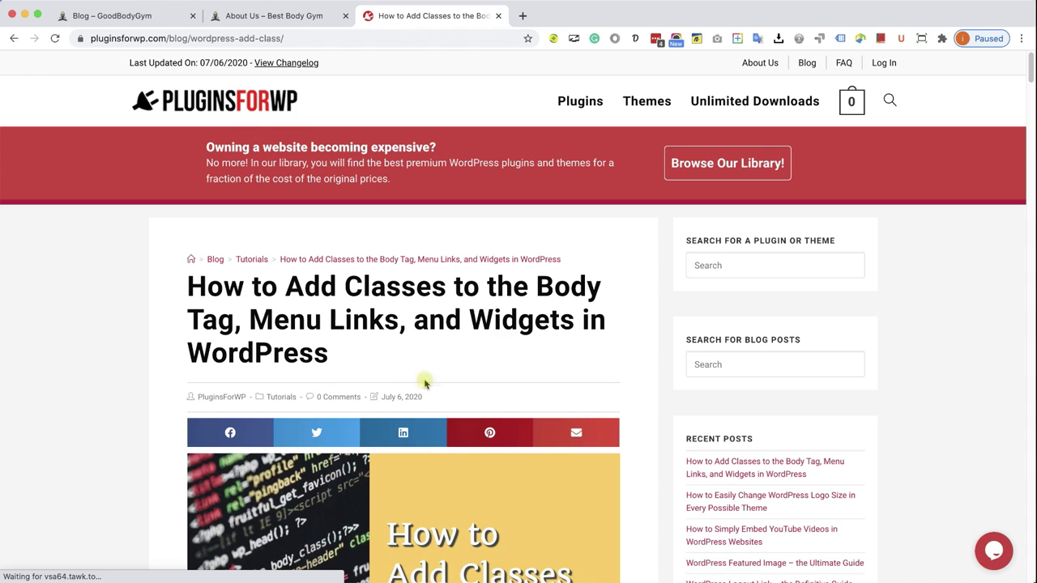
pyautogui.scroll(-1, 343, 296)
pyautogui.scroll(-10, 374, 248)
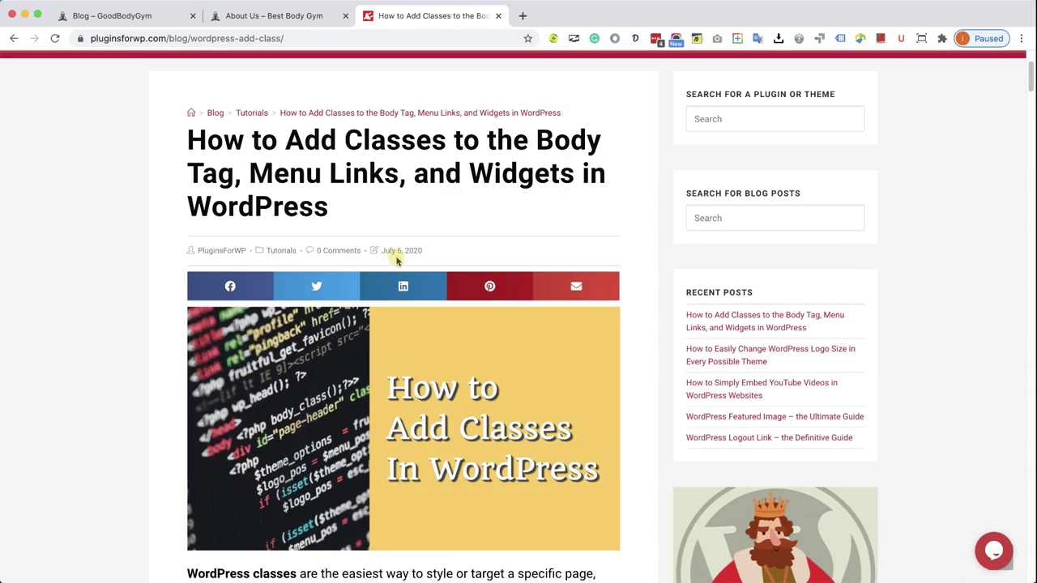
pyautogui.scroll(-20, 422, 277)
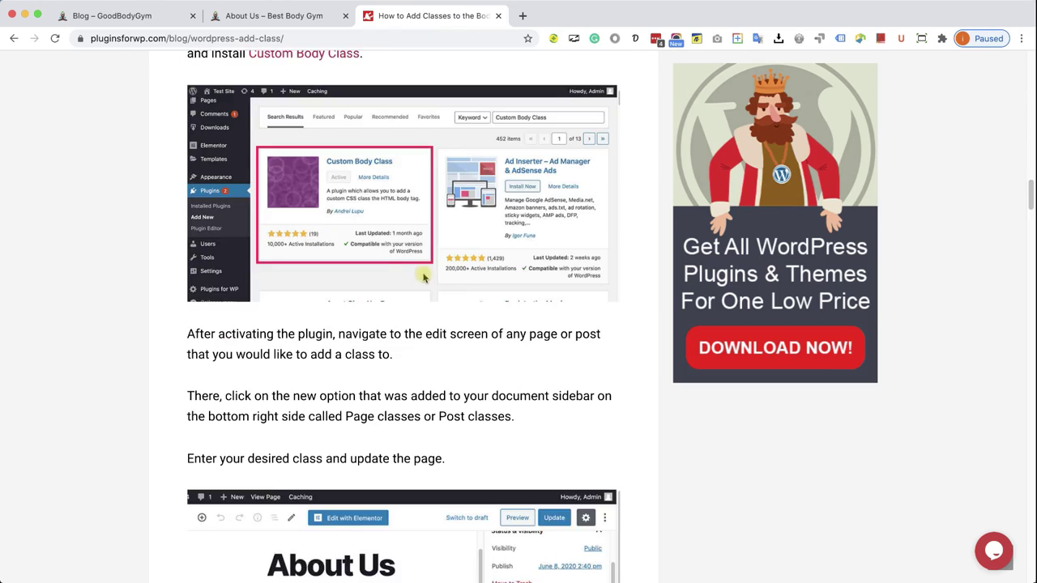
pyautogui.scroll(-20, 422, 277)
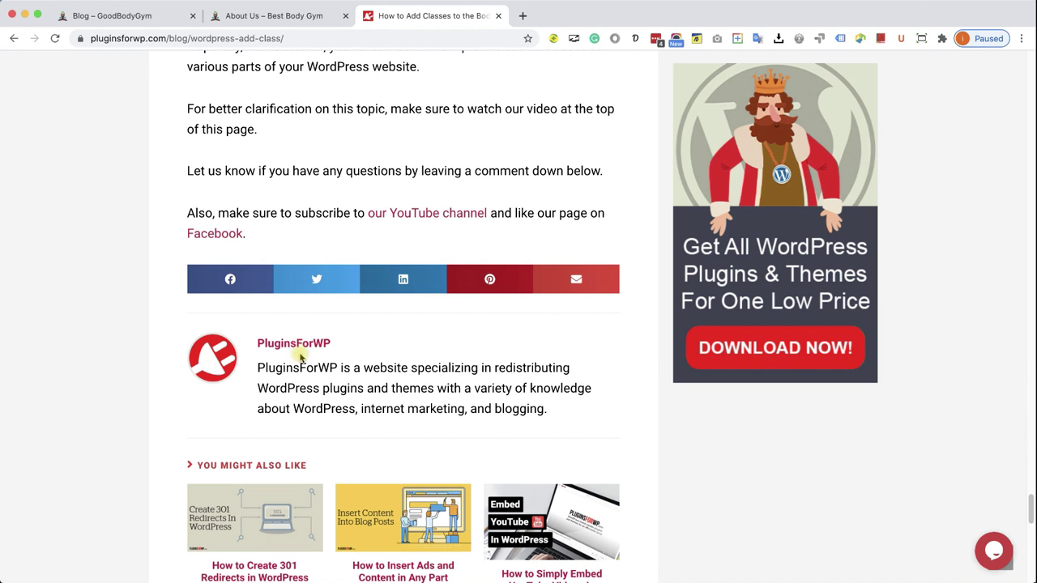
# Step: Return to the PluginsForWP blog listing and browse further down its posts
pyautogui.press('super+bracketleft')
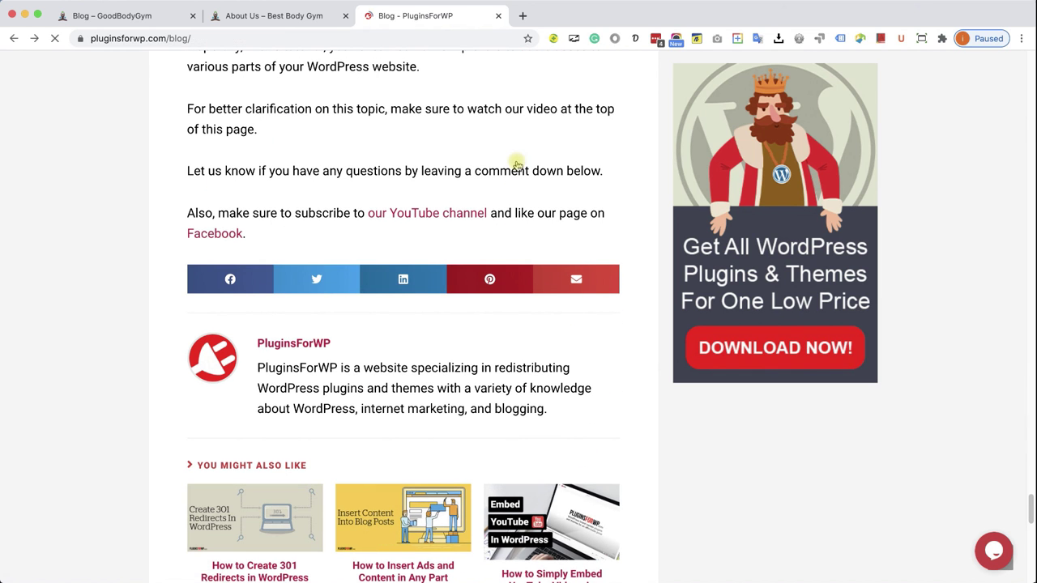
pyautogui.scroll(-20, 453, 260)
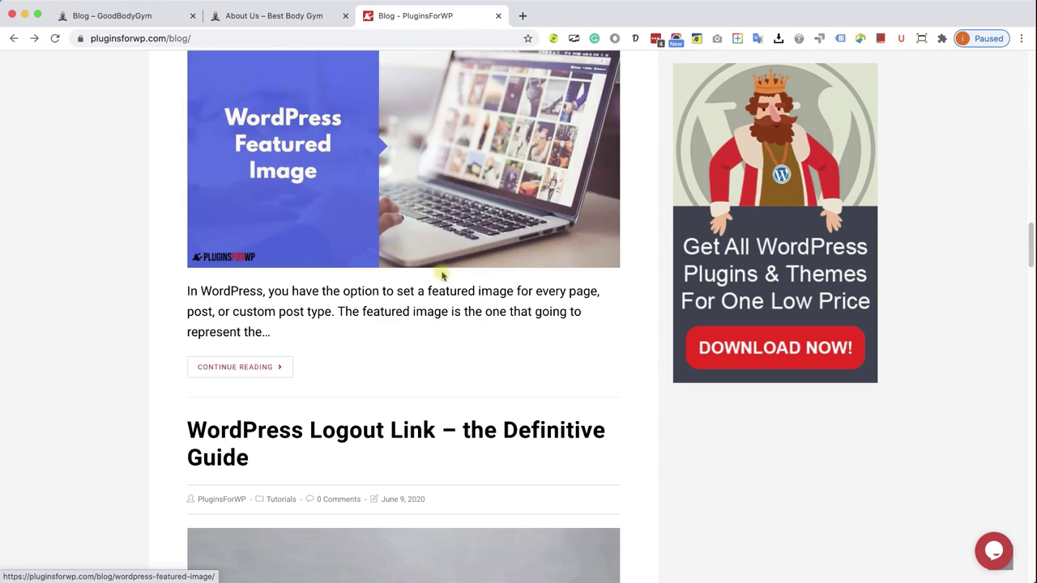
pyautogui.scroll(-15, 428, 178)
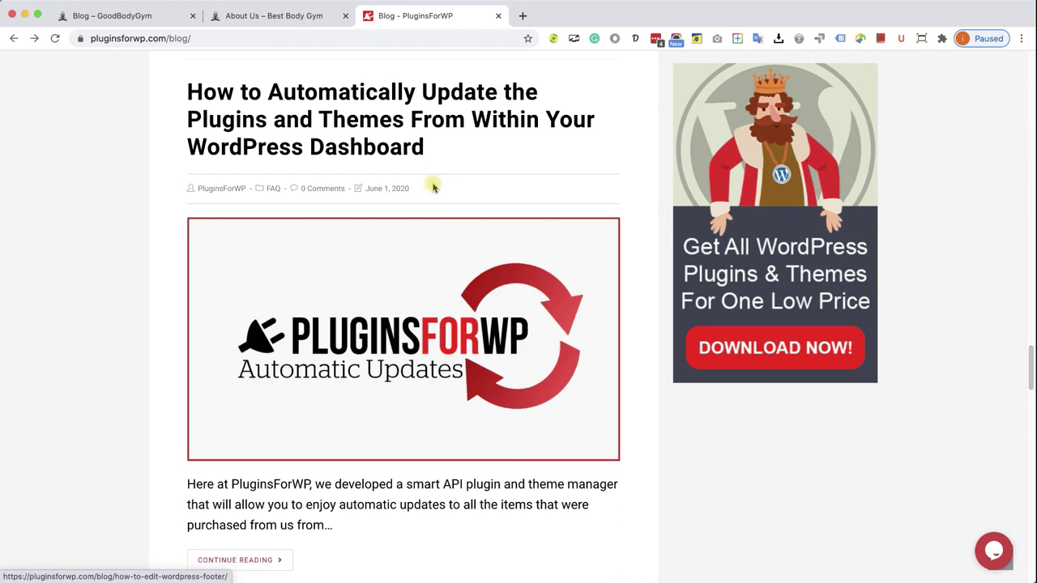
pyautogui.scroll(-15, 434, 192)
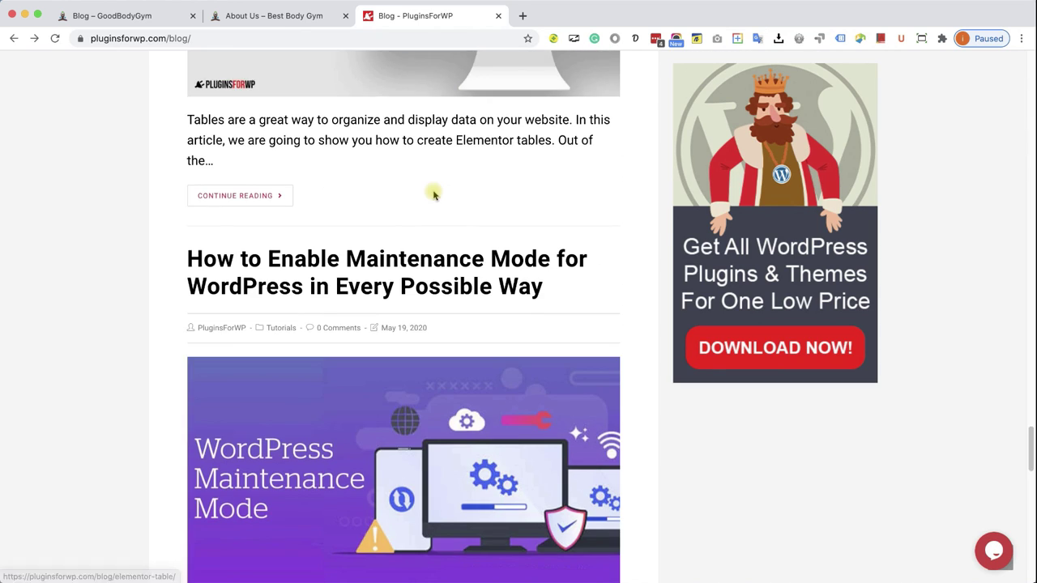
pyautogui.scroll(-10, 434, 196)
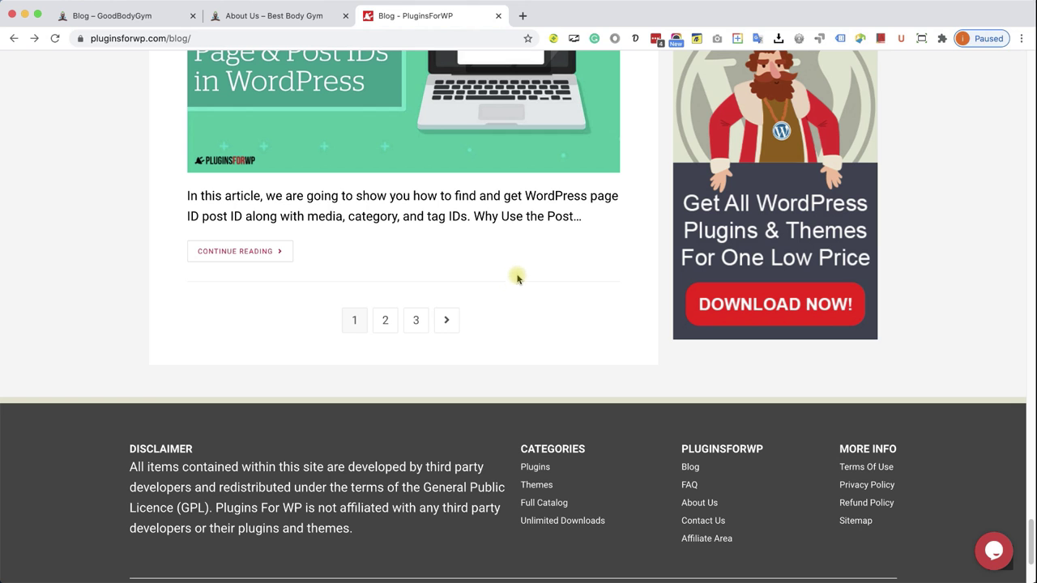
pyautogui.scroll(1, 567, 267)
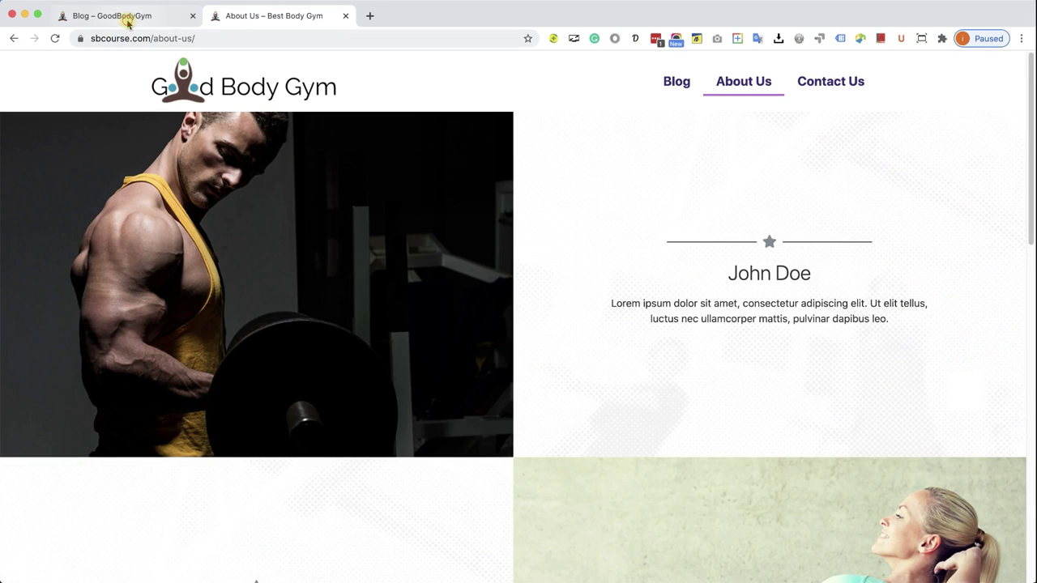
# Step: From the Blog – GoodBodyGym tab, open the Dashboard in a new tab and move it first
pyautogui.click(127, 17)
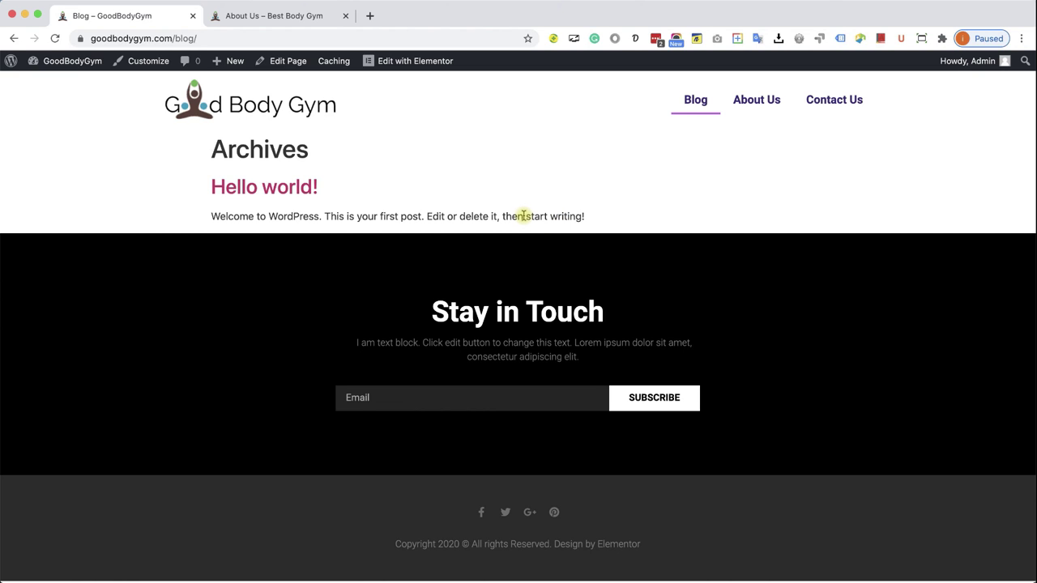
pyautogui.moveTo(85, 63)
pyautogui.keyDown('super'); pyautogui.click(78, 85); pyautogui.keyUp('super')
pyautogui.click(231, 26)
pyautogui.moveTo(230, 26); pyautogui.dragTo(166, 18)
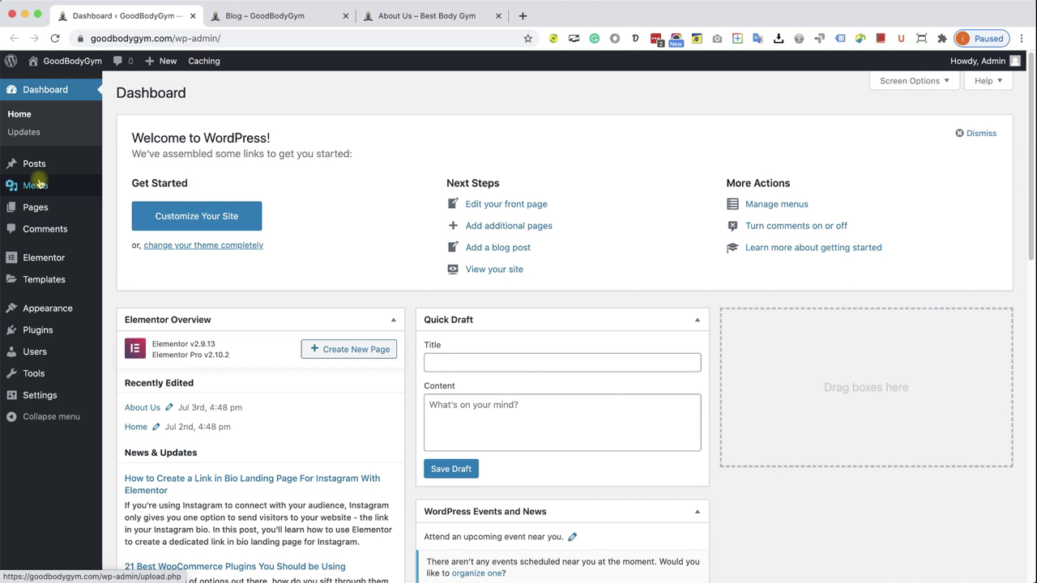
# Step: Trash the Hello world! post, confirm the reloaded Blog page is empty, and return to Posts
pyautogui.click(136, 169)
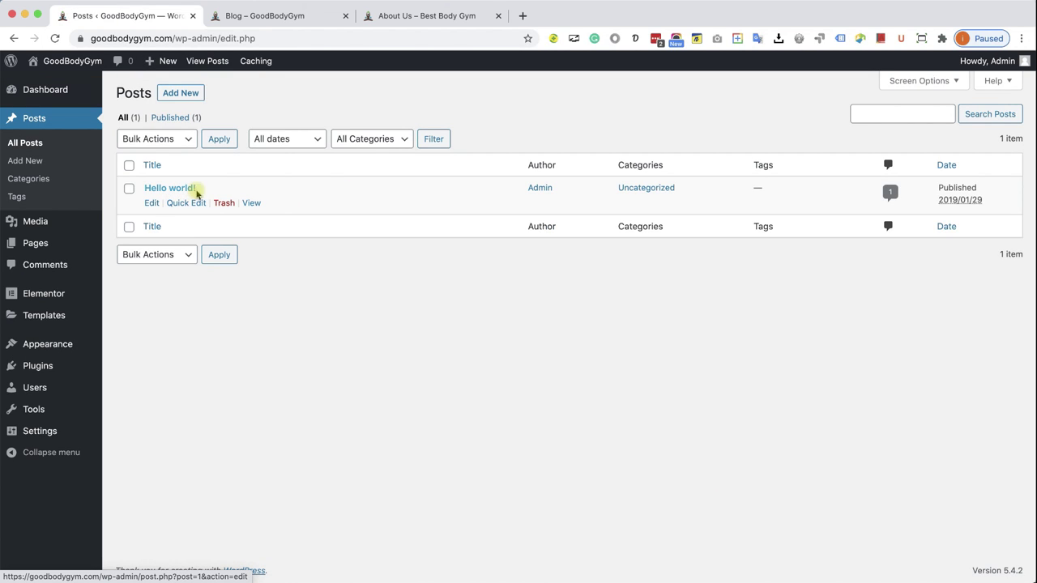
pyautogui.click(221, 203)
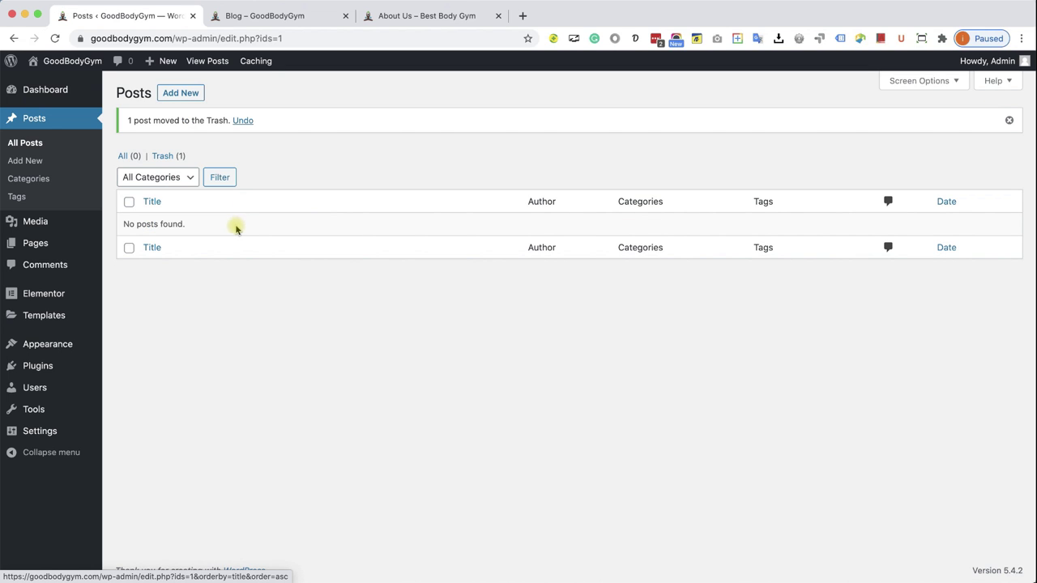
pyautogui.click(262, 18)
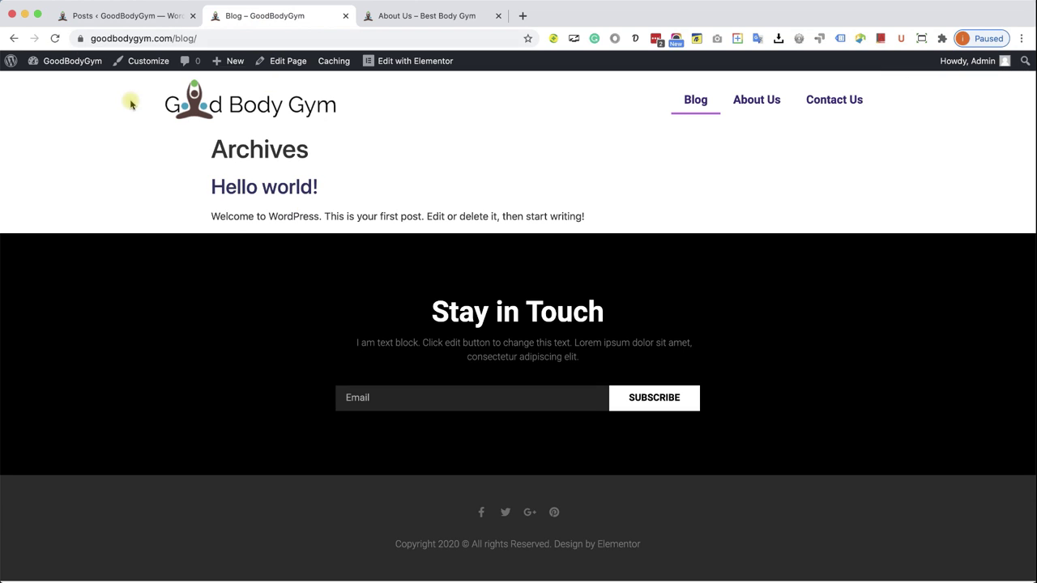
pyautogui.click(55, 38)
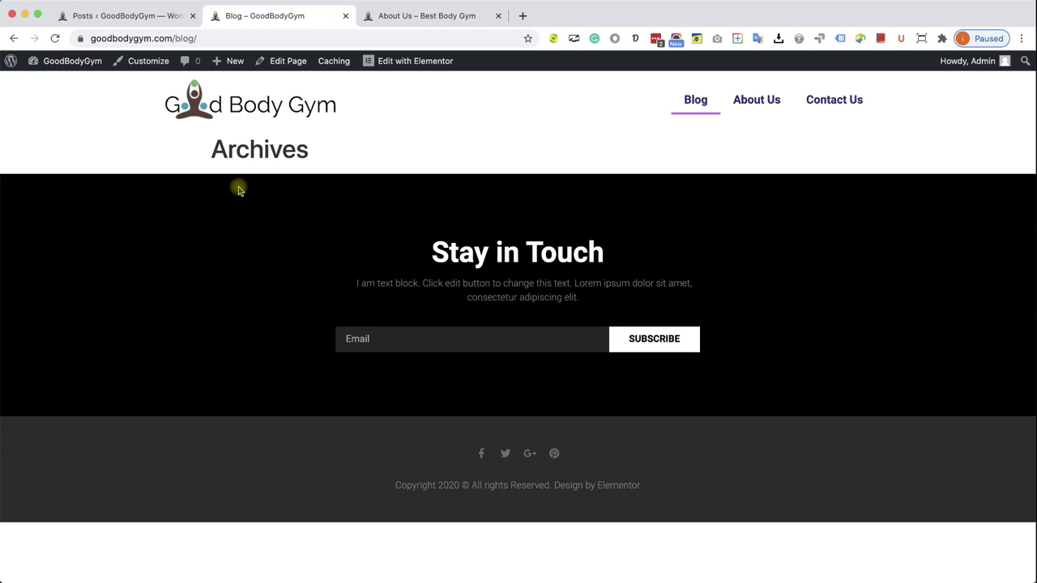
pyautogui.click(143, 20)
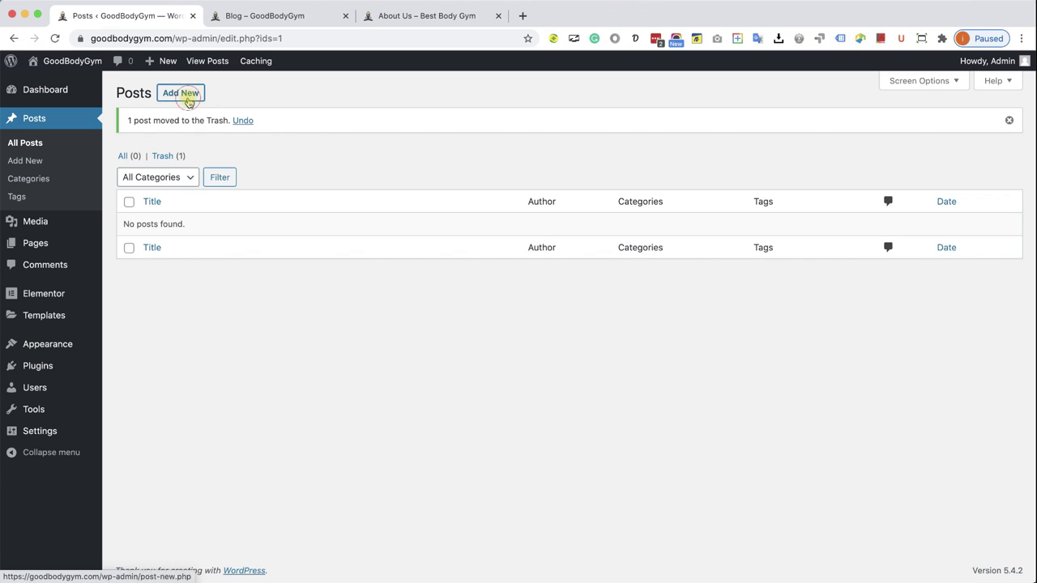
# Step: Start a new post titled 'How to Back Squat'
pyautogui.click(182, 93)
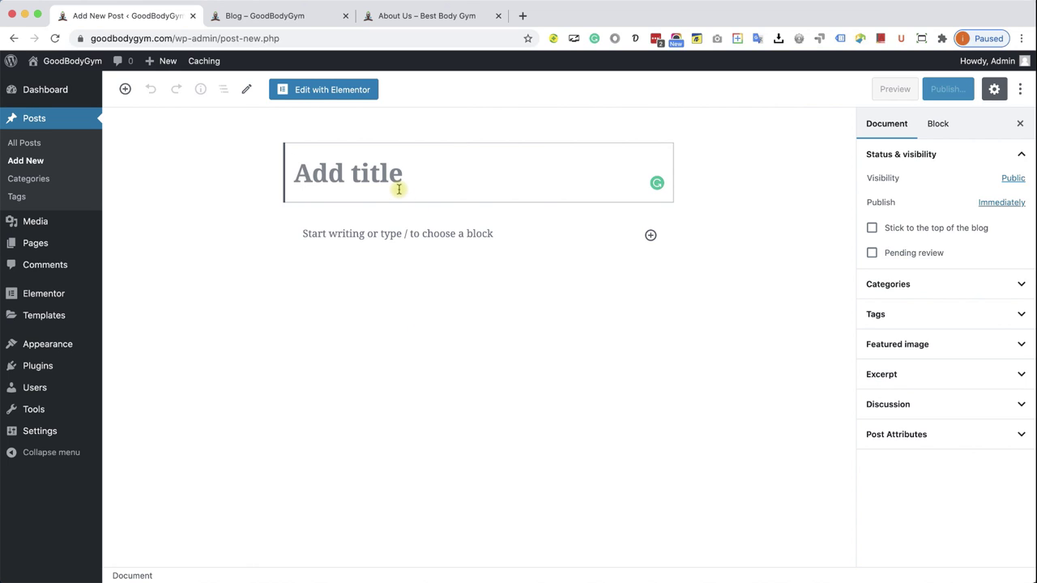
pyautogui.write('How')
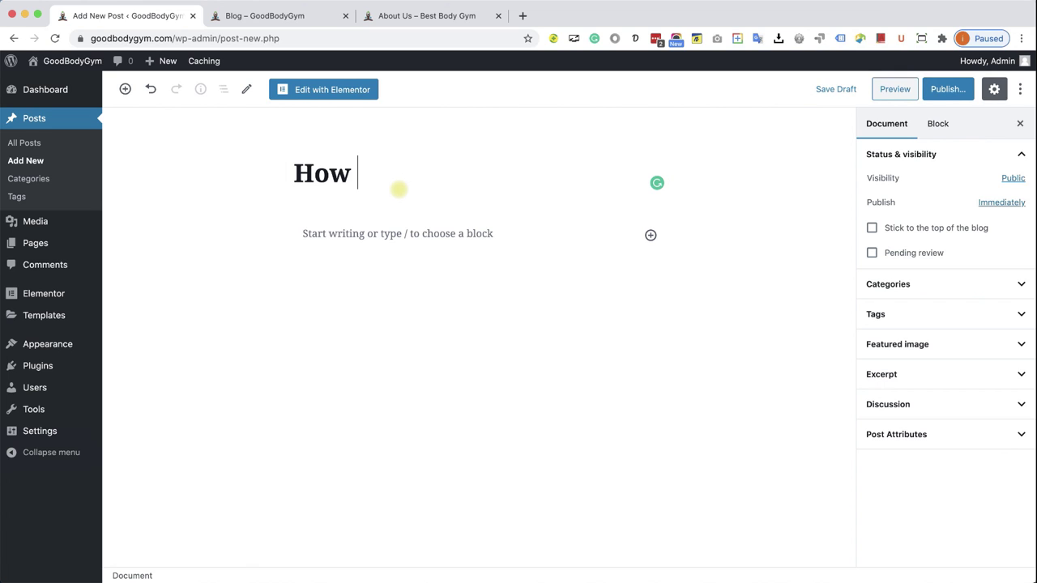
pyautogui.write('to Ba')
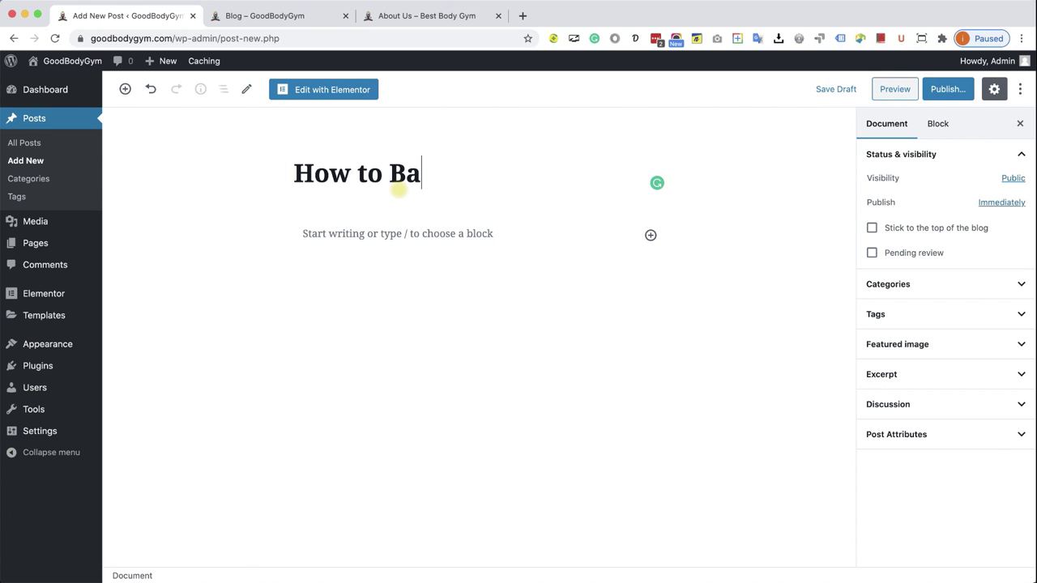
pyautogui.write('ck Squat')
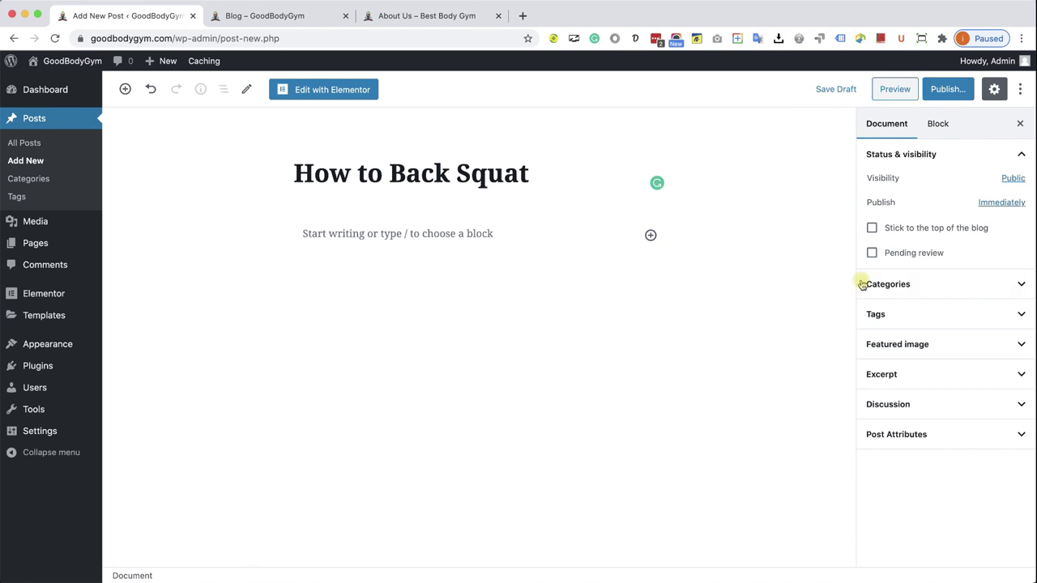
# Step: Inspect the empty body paragraph's colour and advanced CSS class settings
pyautogui.click(940, 132)
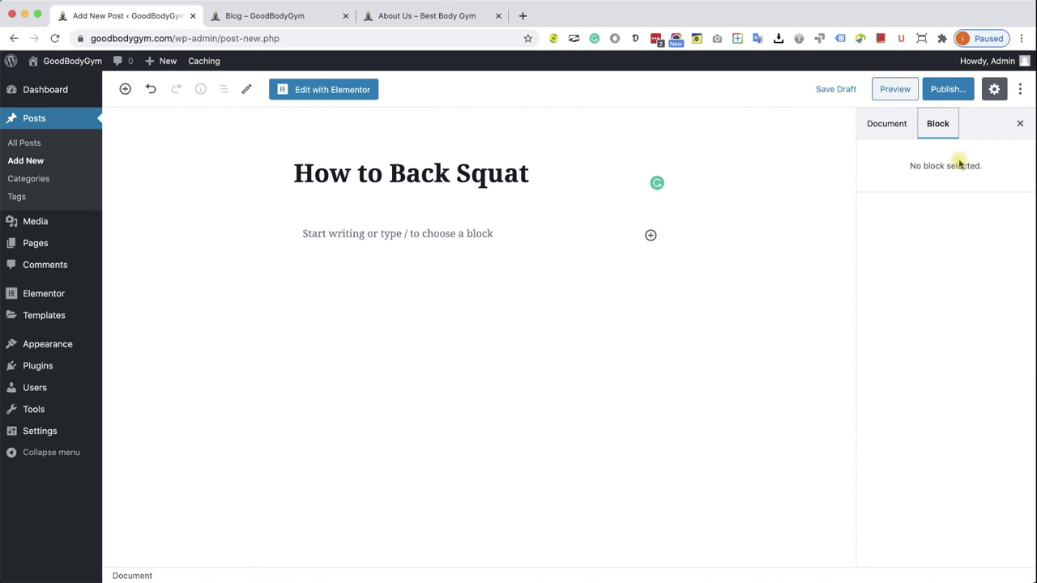
pyautogui.click(516, 233)
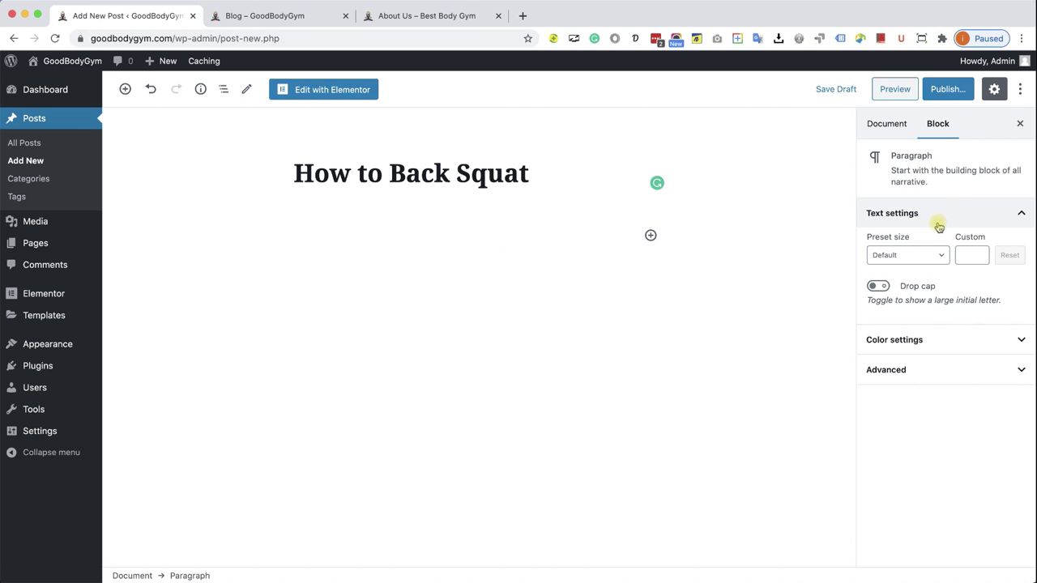
pyautogui.click(942, 341)
pyautogui.click(944, 343)
pyautogui.click(950, 369)
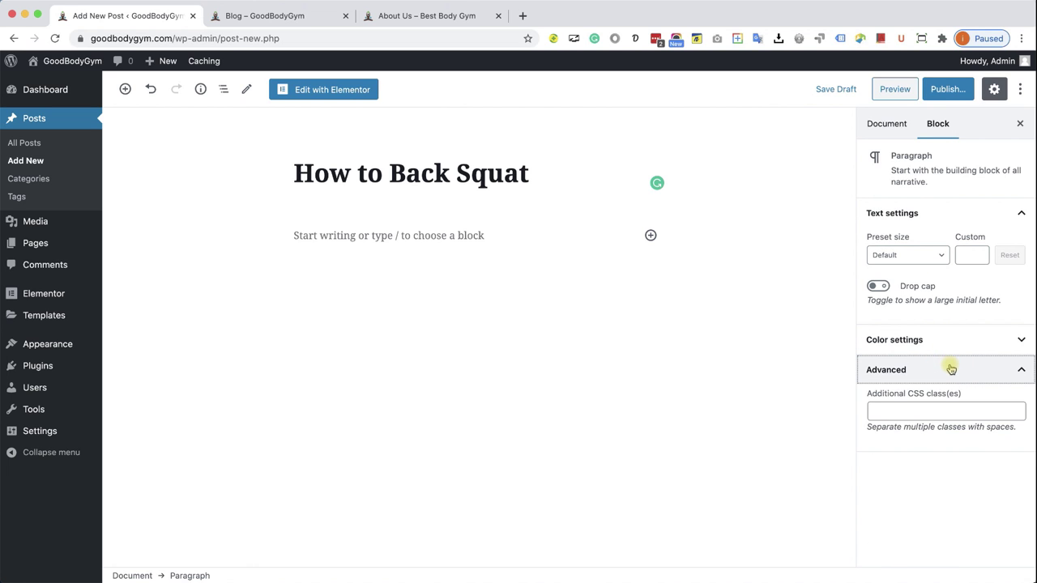
pyautogui.click(950, 368)
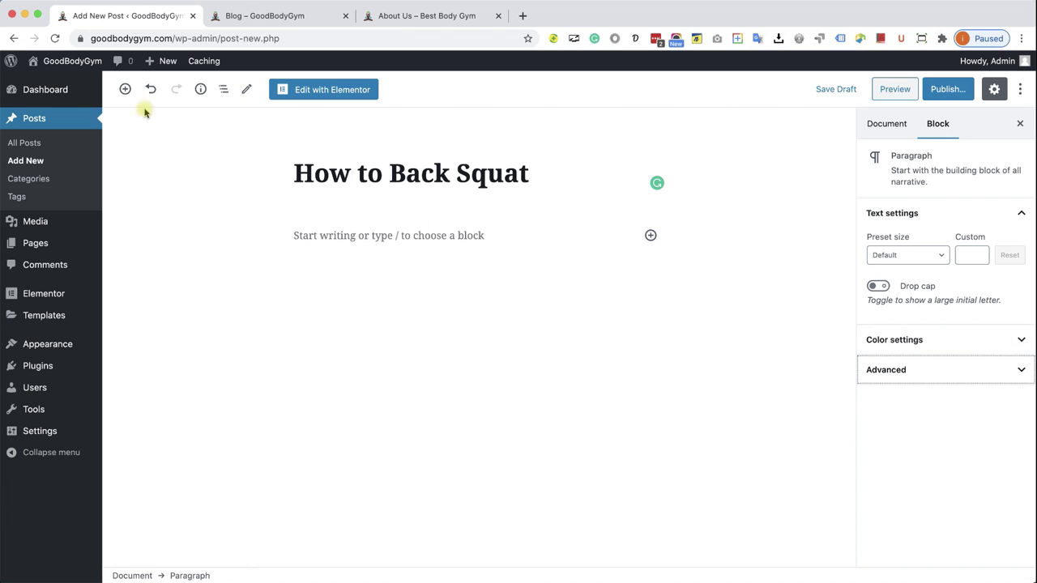
# Step: Insert a trial Quote block, check its style options, then remove the block
pyautogui.click(125, 89)
pyautogui.click(314, 231)
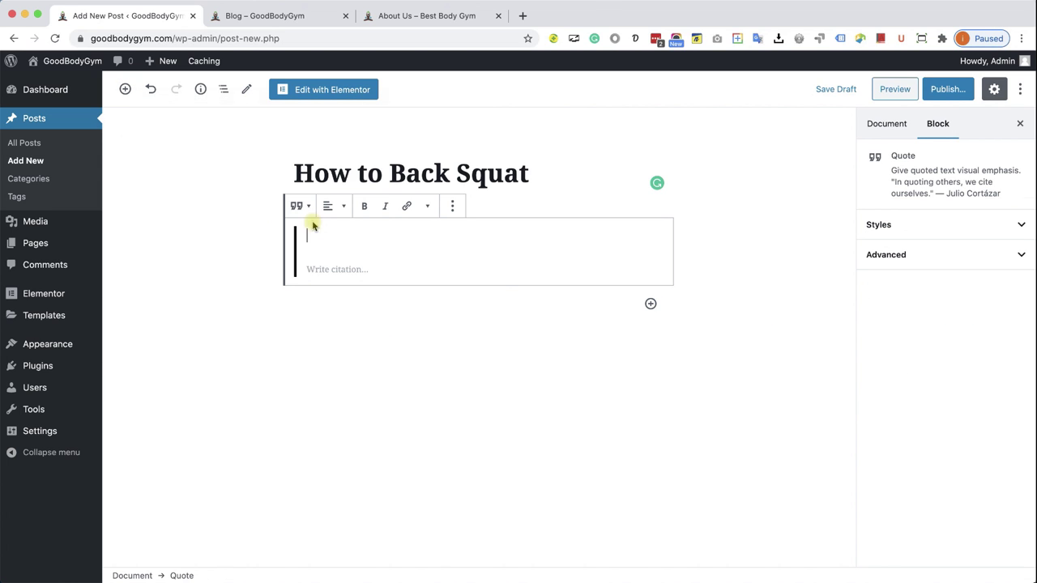
pyautogui.click(938, 125)
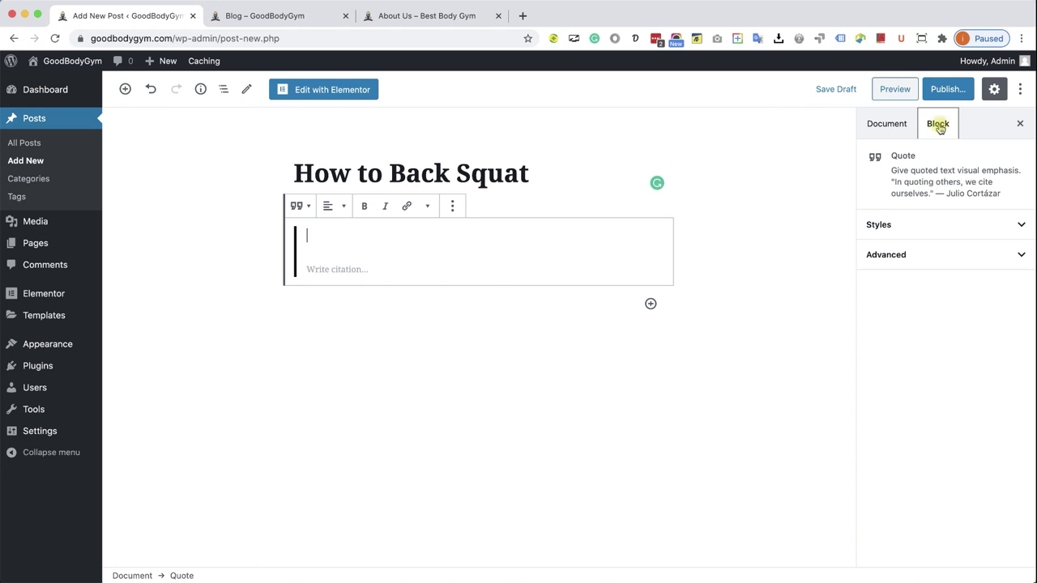
pyautogui.click(938, 230)
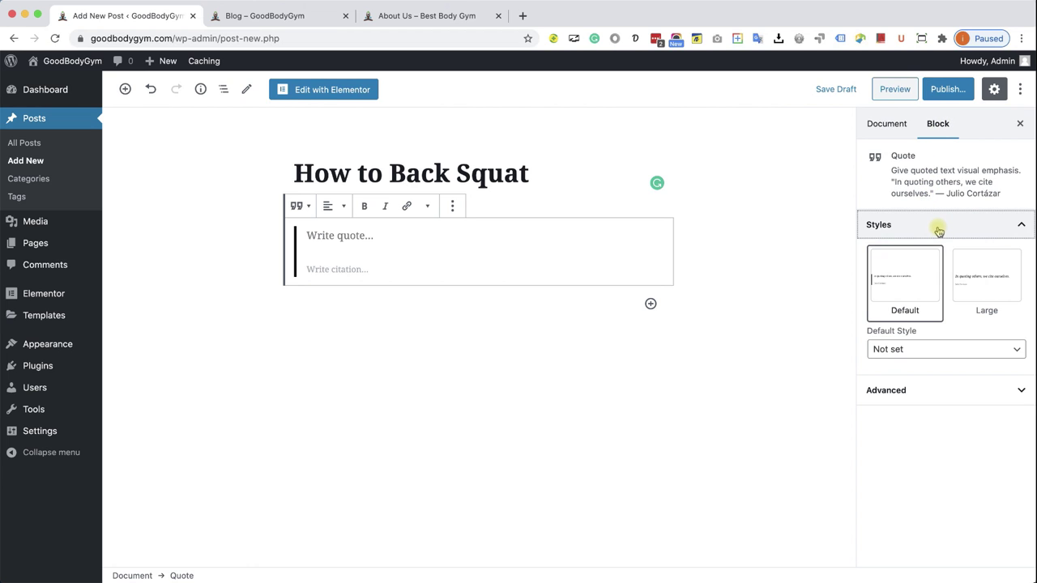
pyautogui.click(938, 230)
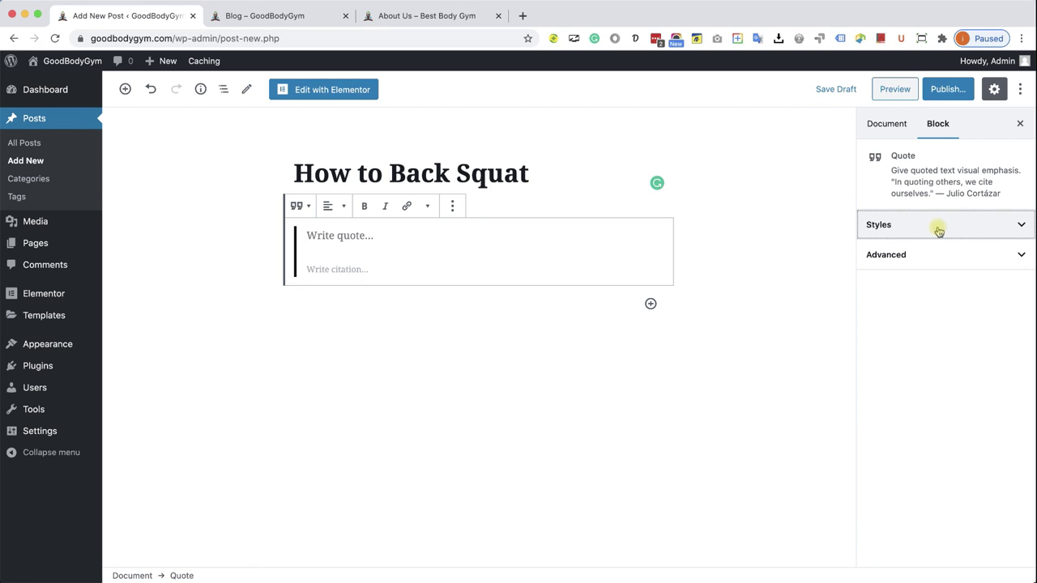
pyautogui.click(452, 206)
pyautogui.click(486, 408)
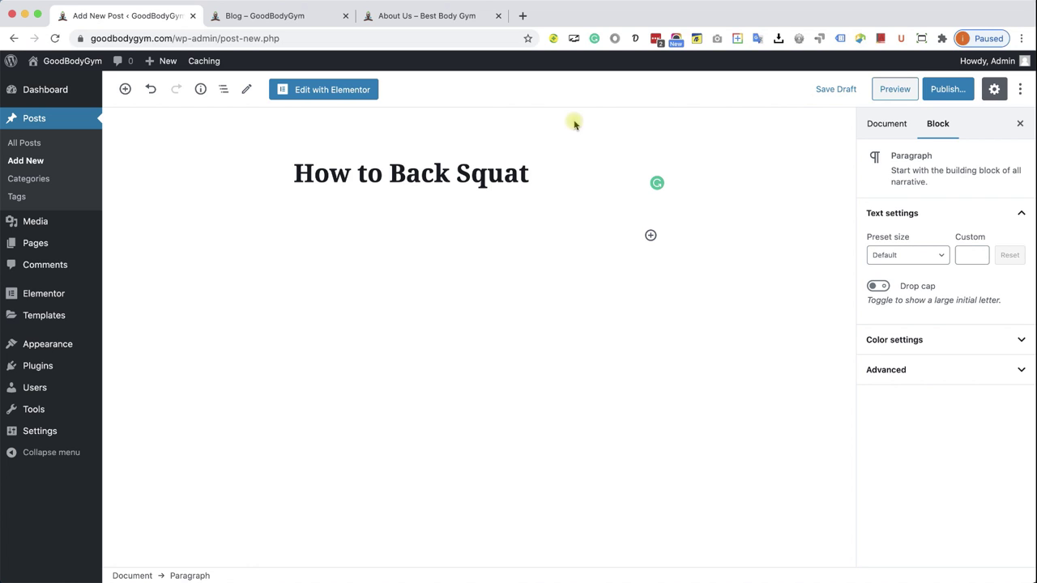
# Step: Copy lorem ipsum filler from the extension and paste it into the post body
pyautogui.click(636, 39)
pyautogui.scroll(-6, 559, 170)
pyautogui.scroll(-6, 460, 171)
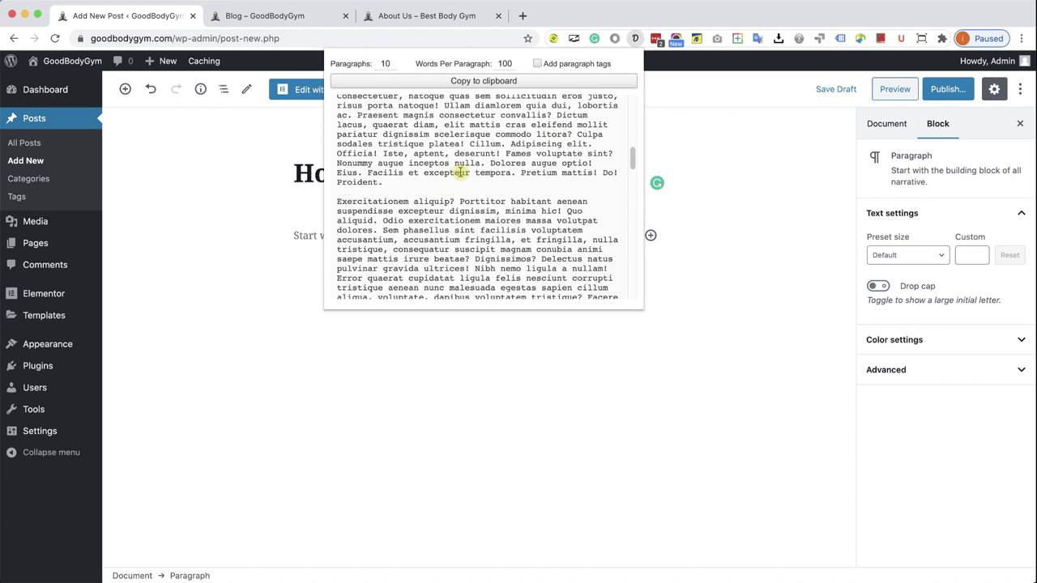
pyautogui.click(479, 81)
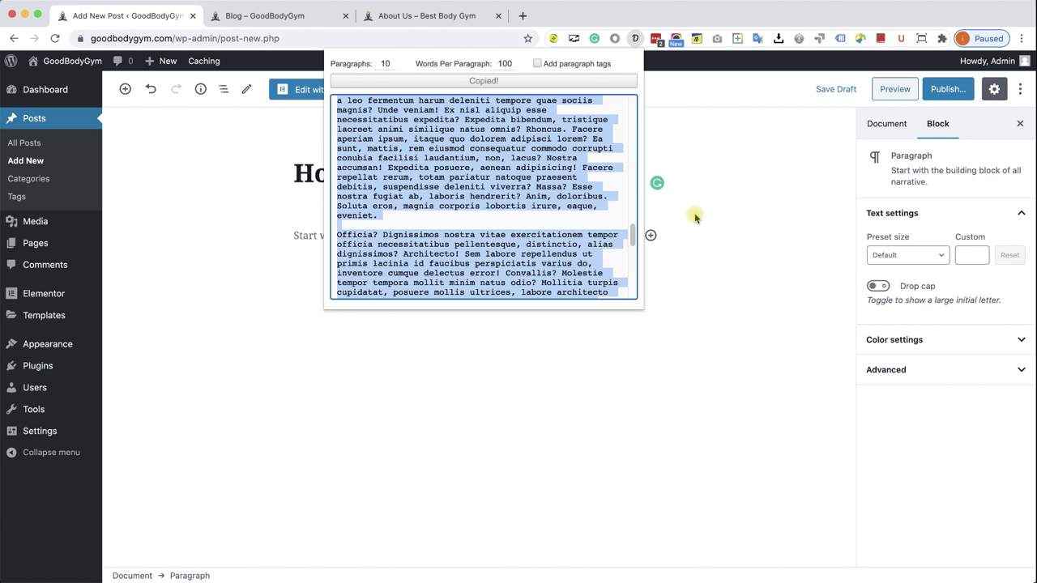
pyautogui.click(697, 216)
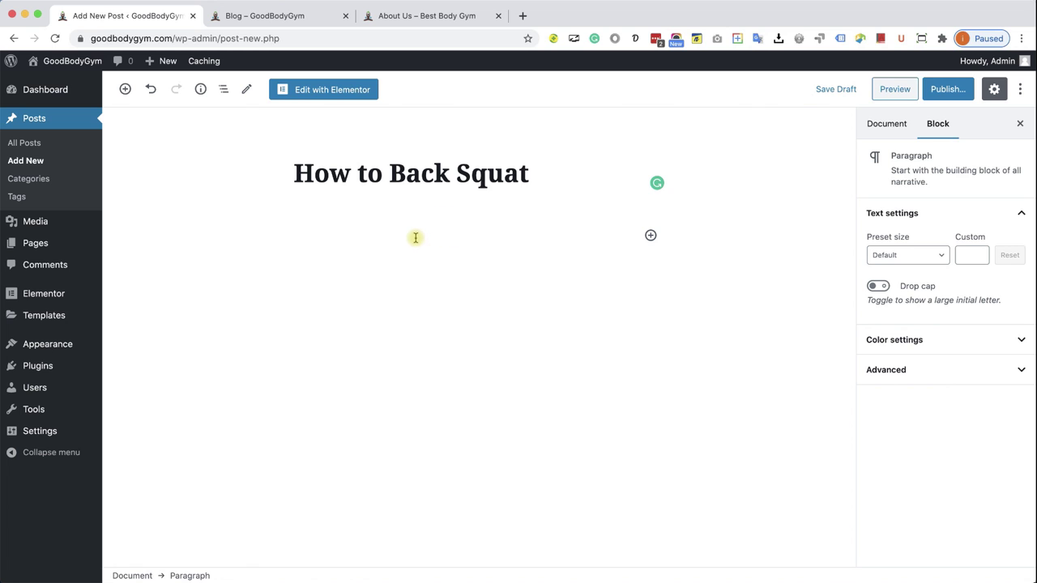
pyautogui.press('super+v')
# Step: Scroll back up through the pasted filler paragraphs, selecting several along the way
pyautogui.scroll(10, 421, 237)
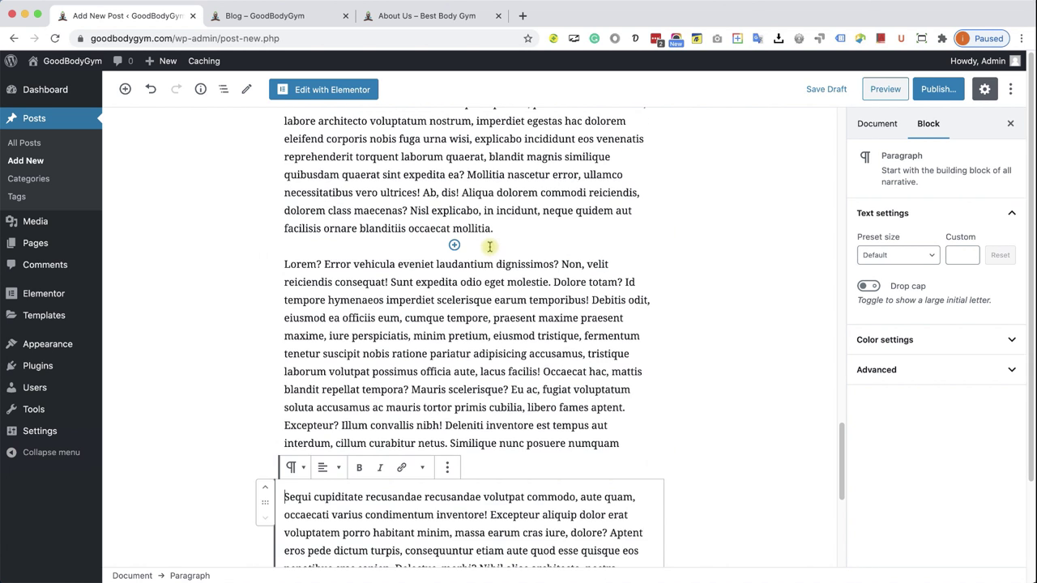
pyautogui.click(475, 199)
pyautogui.scroll(10, 498, 202)
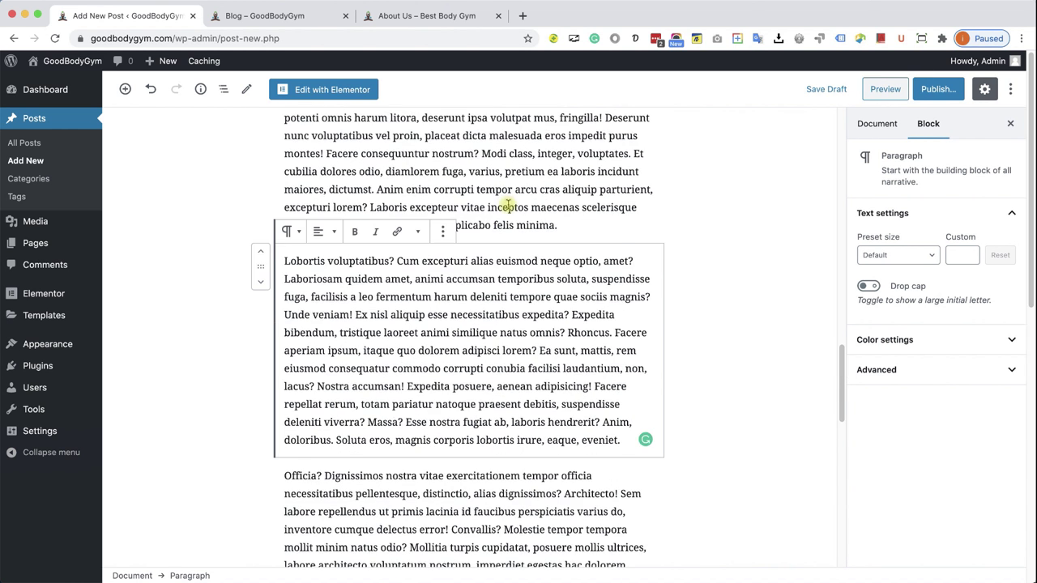
pyautogui.click(476, 269)
pyautogui.scroll(2, 478, 267)
pyautogui.scroll(2, 478, 268)
pyautogui.click(494, 243)
pyautogui.scroll(8, 548, 247)
pyautogui.scroll(6, 552, 251)
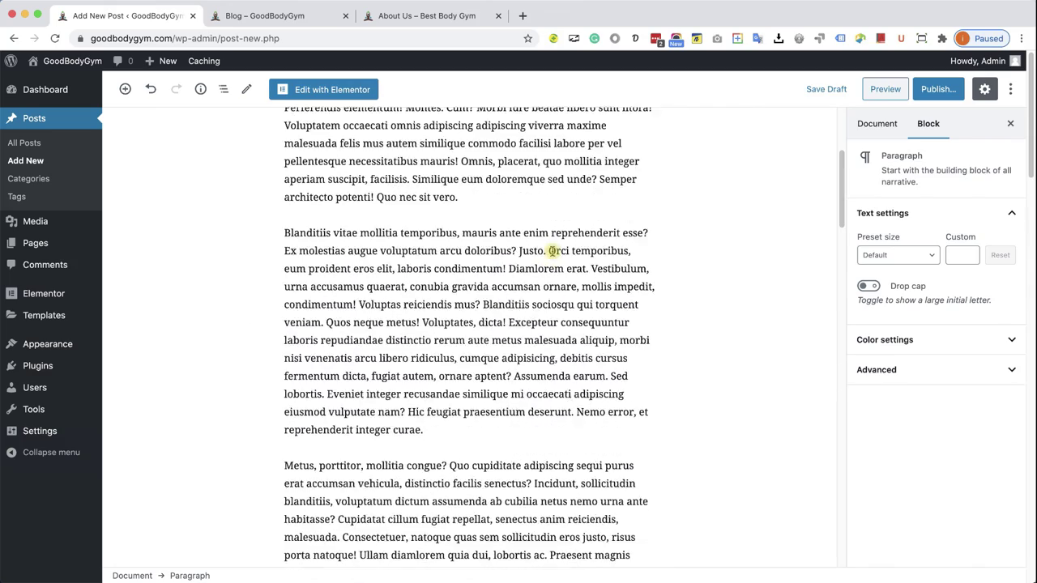
pyautogui.scroll(-7, 552, 251)
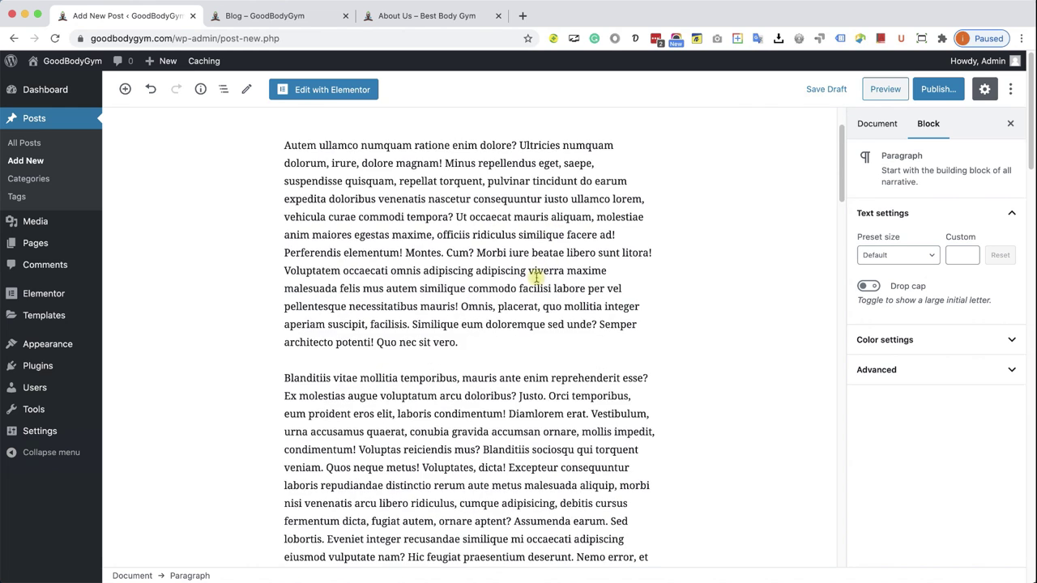
# Step: Insert a Quote block below the Blanditiis paragraph and start typing in it
pyautogui.click(470, 276)
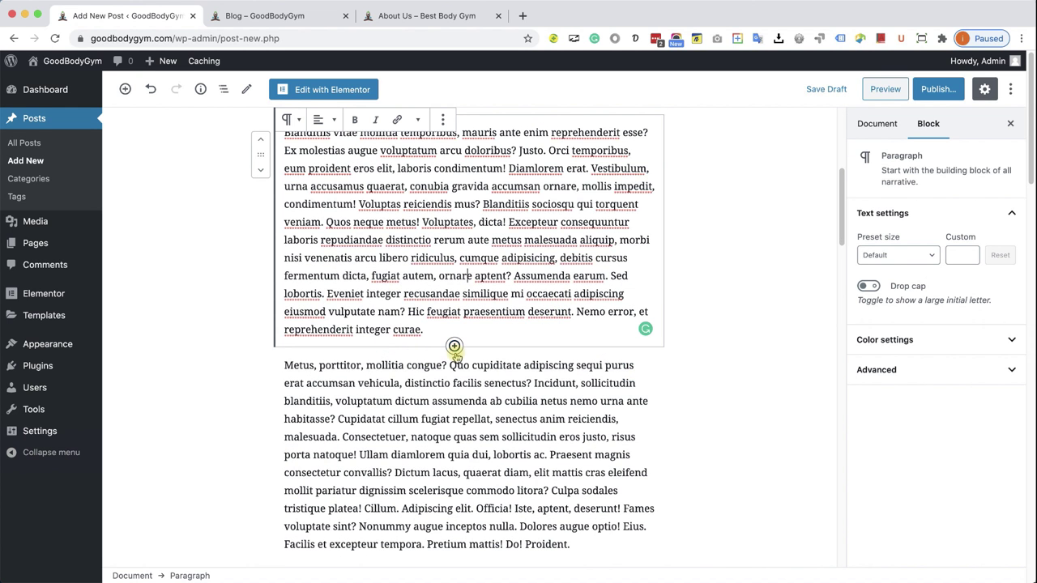
pyautogui.click(454, 349)
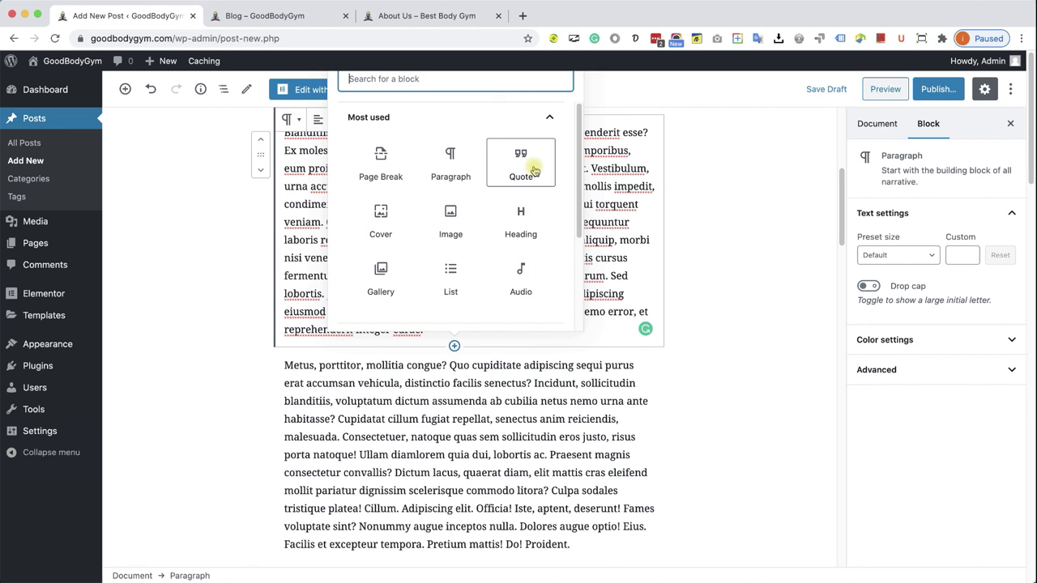
pyautogui.click(525, 160)
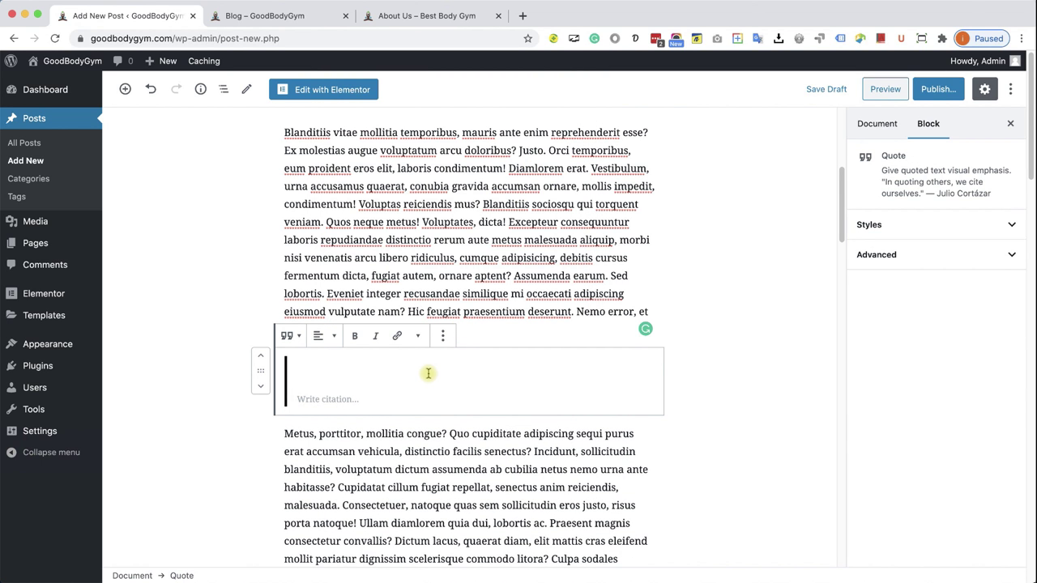
pyautogui.write('B')
pyautogui.scroll(-1, 428, 373)
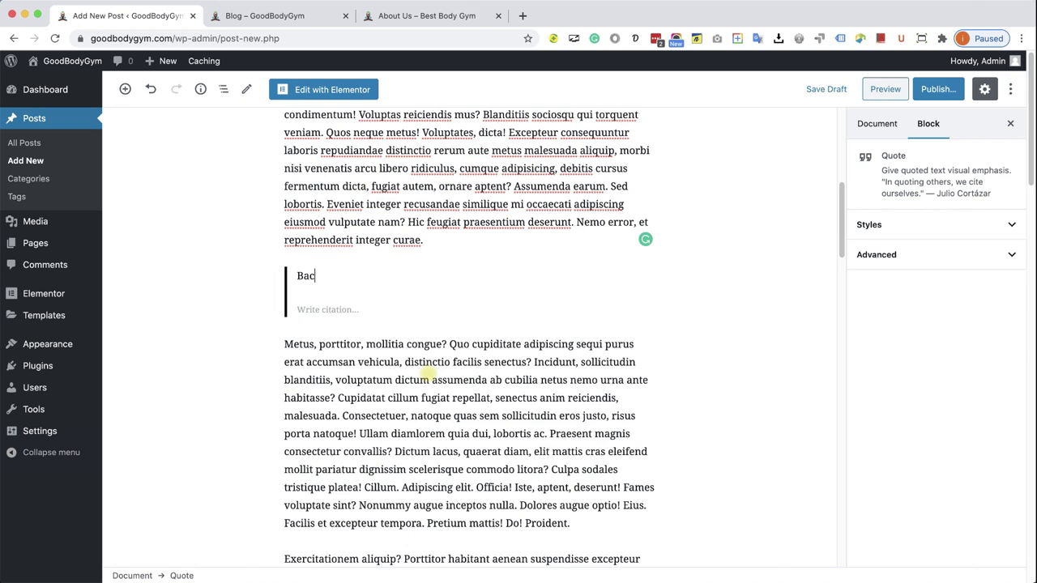
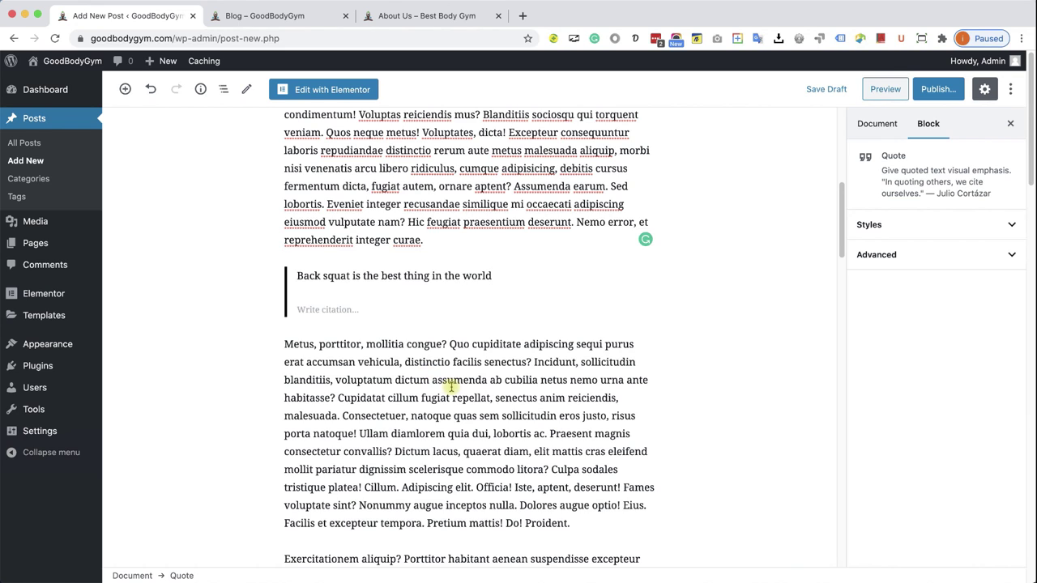
# Step: Type the author's name as the citation for the back-squat quote
pyautogui.click(543, 302)
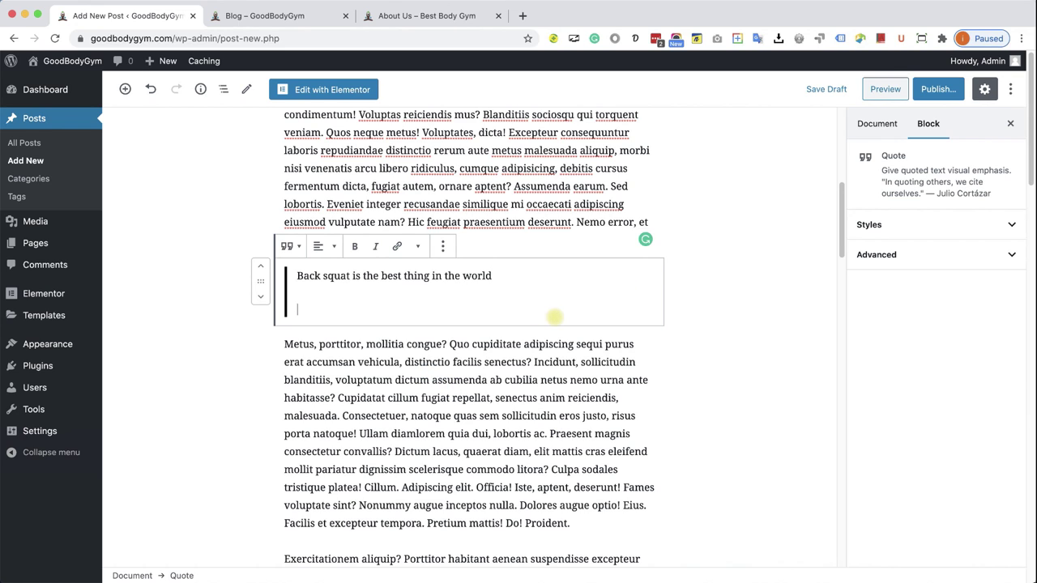
pyautogui.write('John Doe')
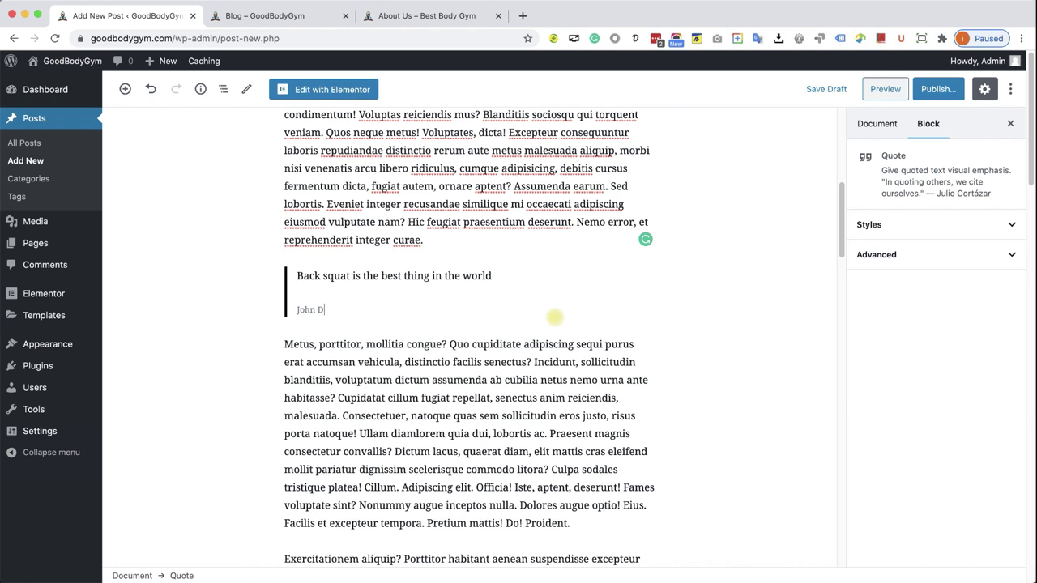
pyautogui.click(721, 346)
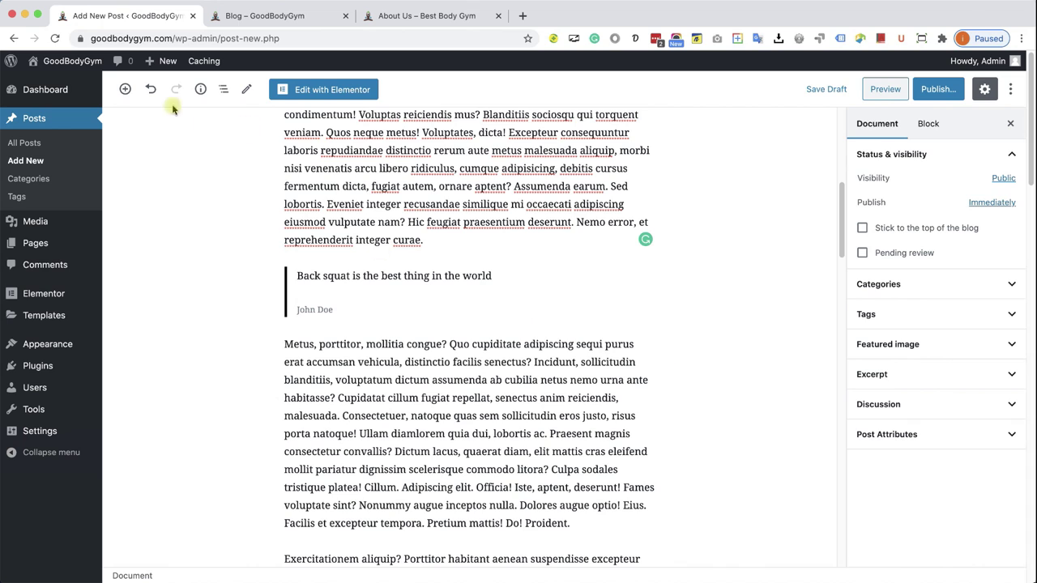
# Step: Browse the block inserter list and close it without adding a block
pyautogui.click(127, 90)
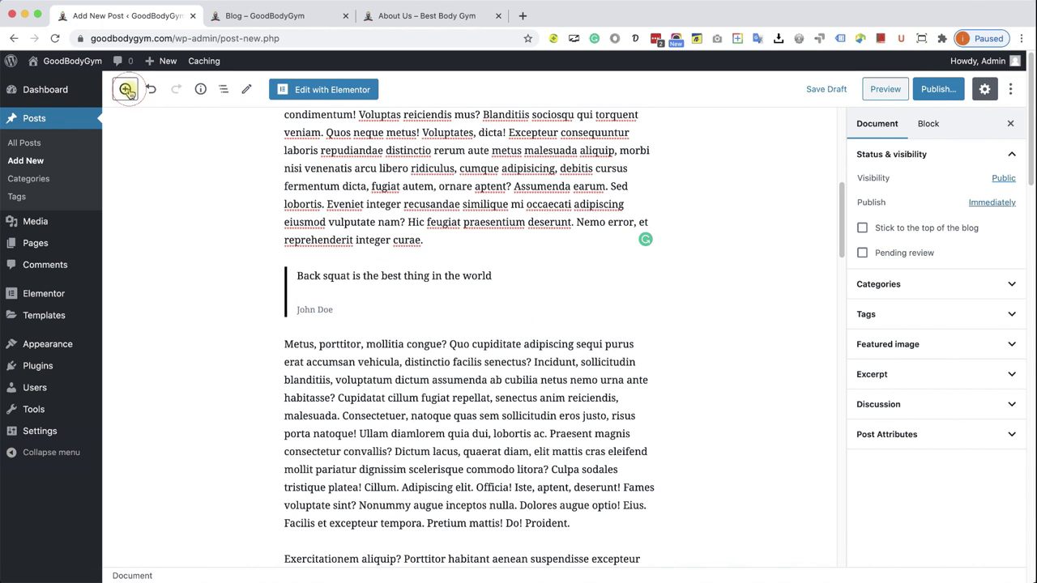
pyautogui.scroll(-5, 243, 225)
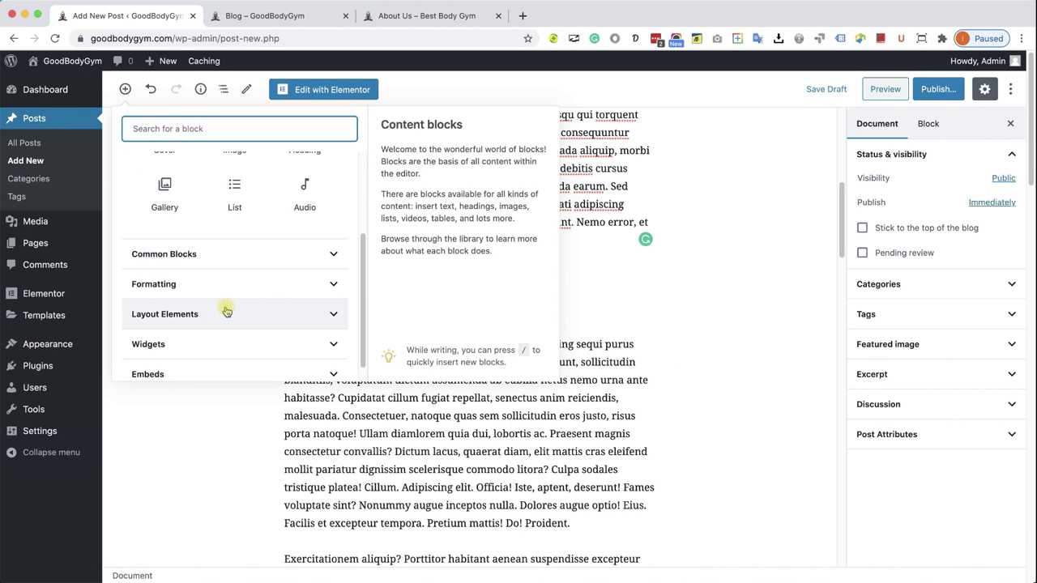
pyautogui.click(216, 422)
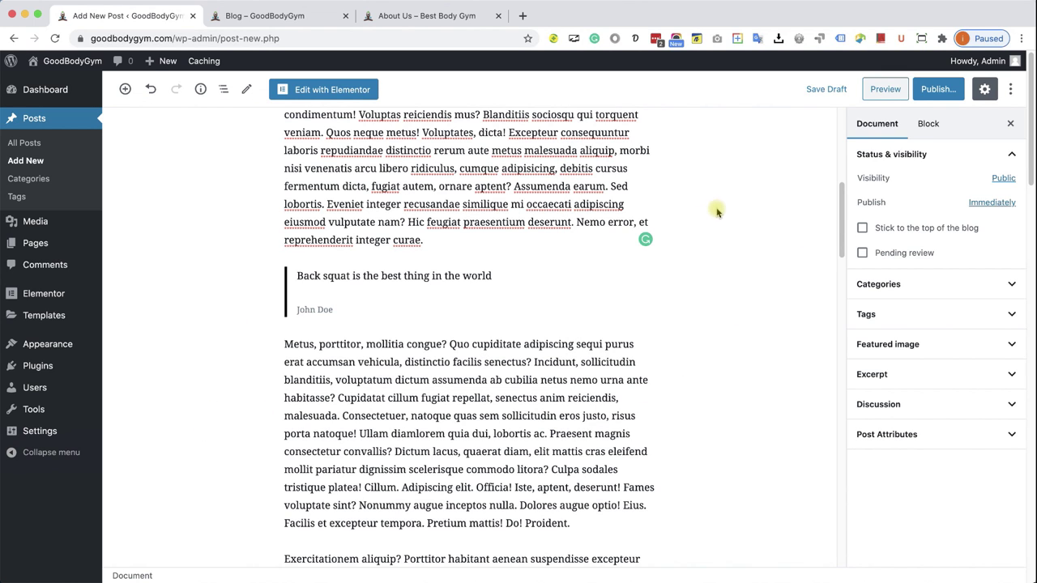
# Step: In Document settings, collapse Status & visibility and expand Categories
pyautogui.click(873, 123)
pyautogui.click(879, 128)
pyautogui.click(921, 161)
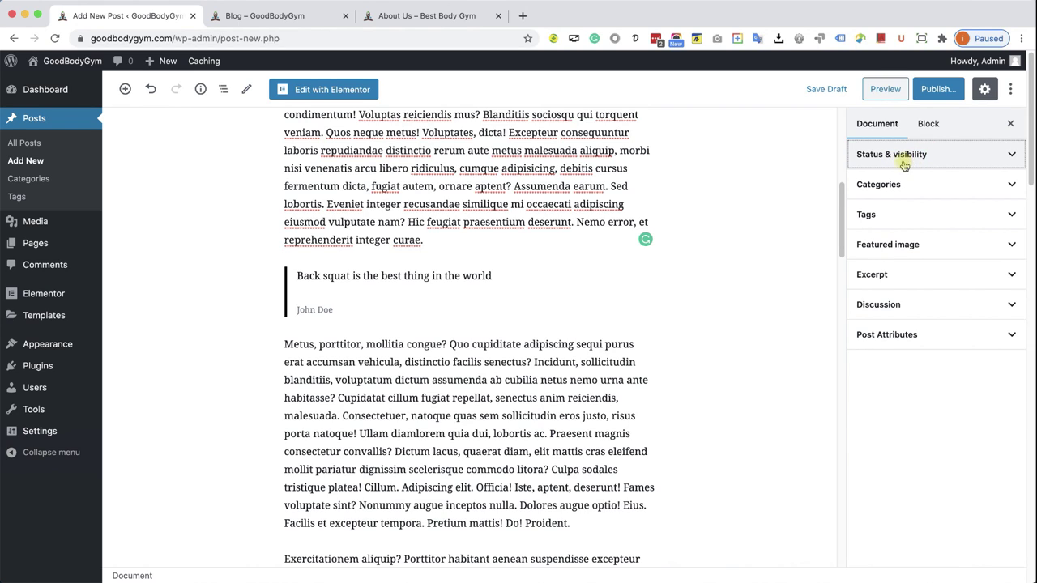
pyautogui.click(891, 184)
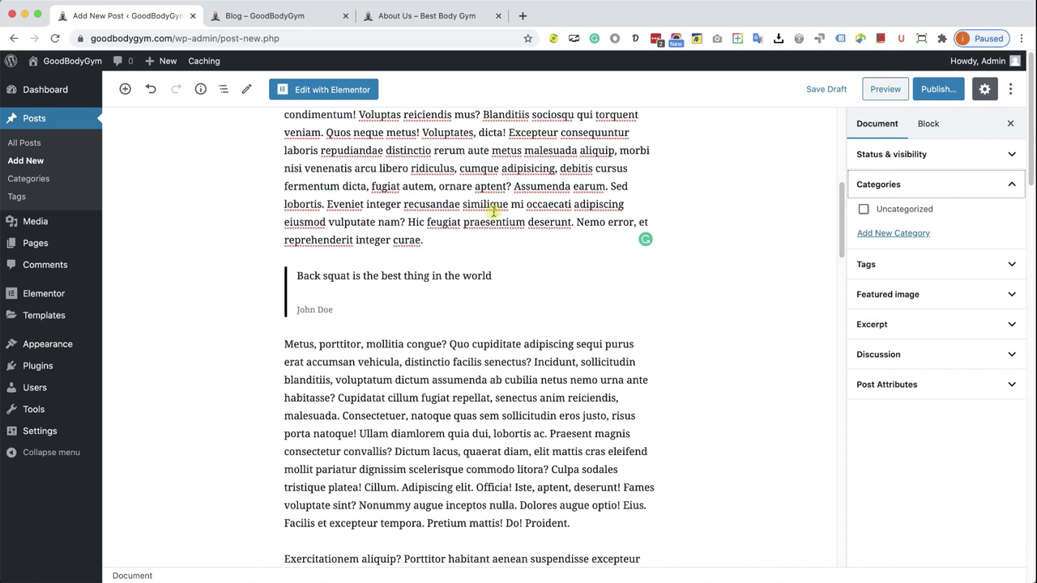
# Step: Google 'how to squat', open Runtastic's Squats 101 article, then return to the post editor
pyautogui.click(523, 14)
pyautogui.write('how to')
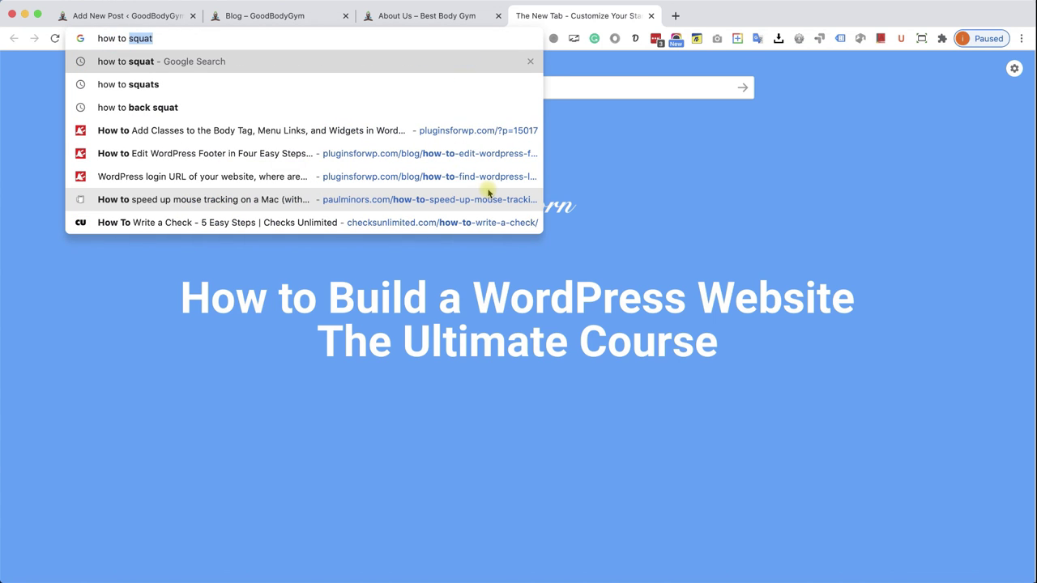
pyautogui.press('Return')
pyautogui.scroll(-2, 591, 217)
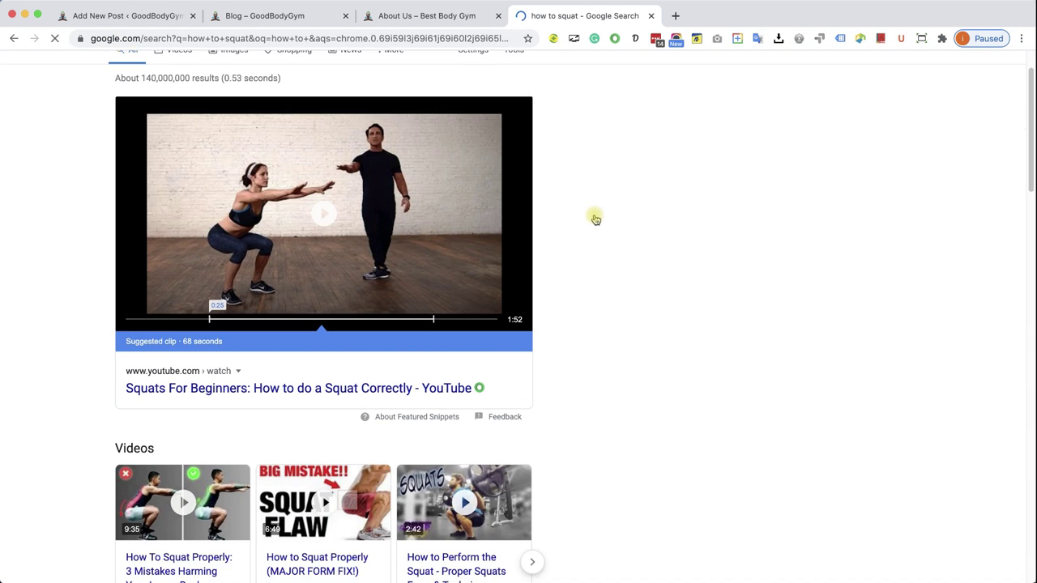
pyautogui.scroll(-5, 595, 219)
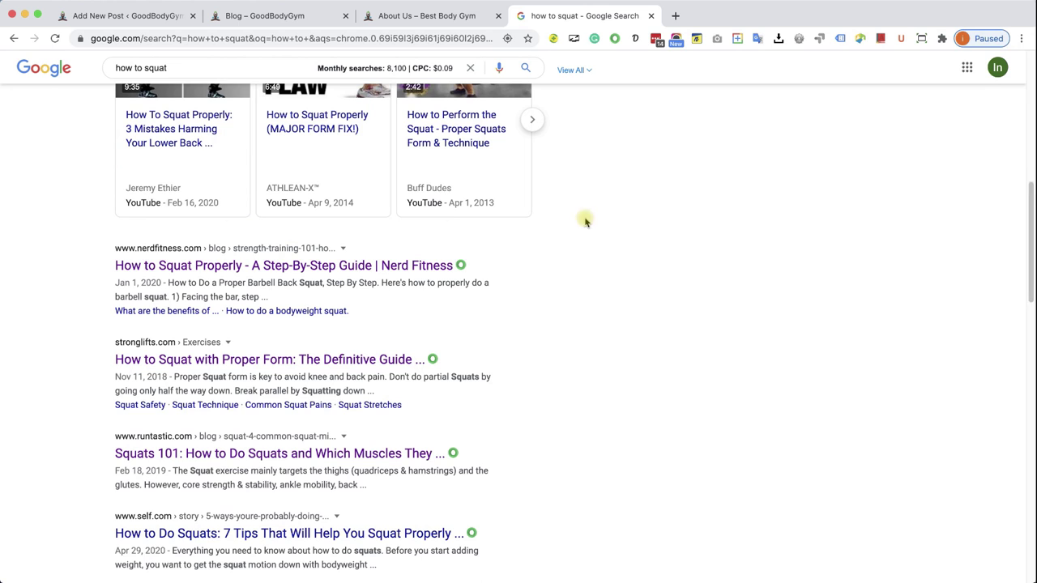
pyautogui.click(266, 450)
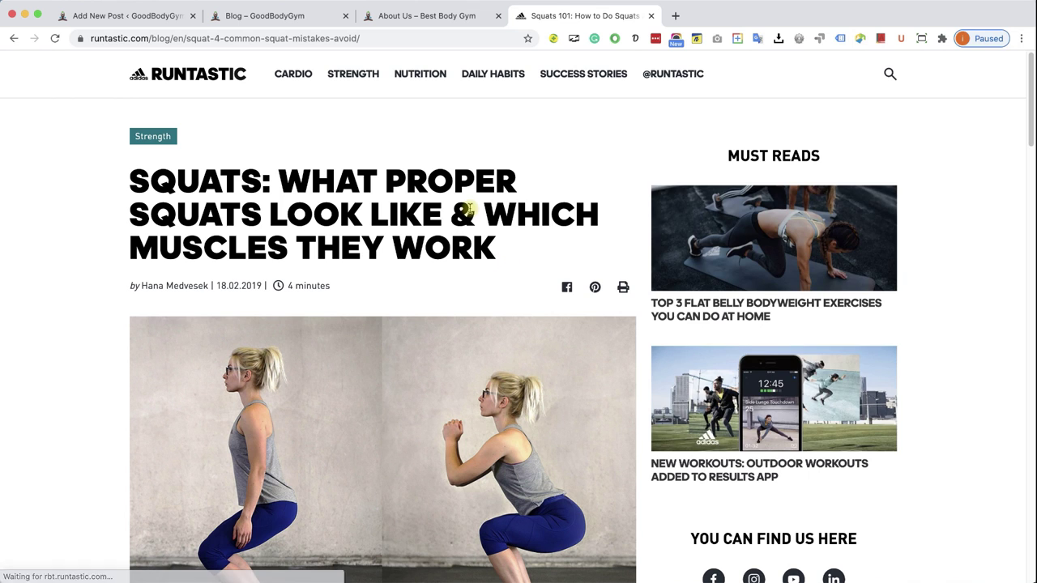
pyautogui.scroll(-1, 467, 210)
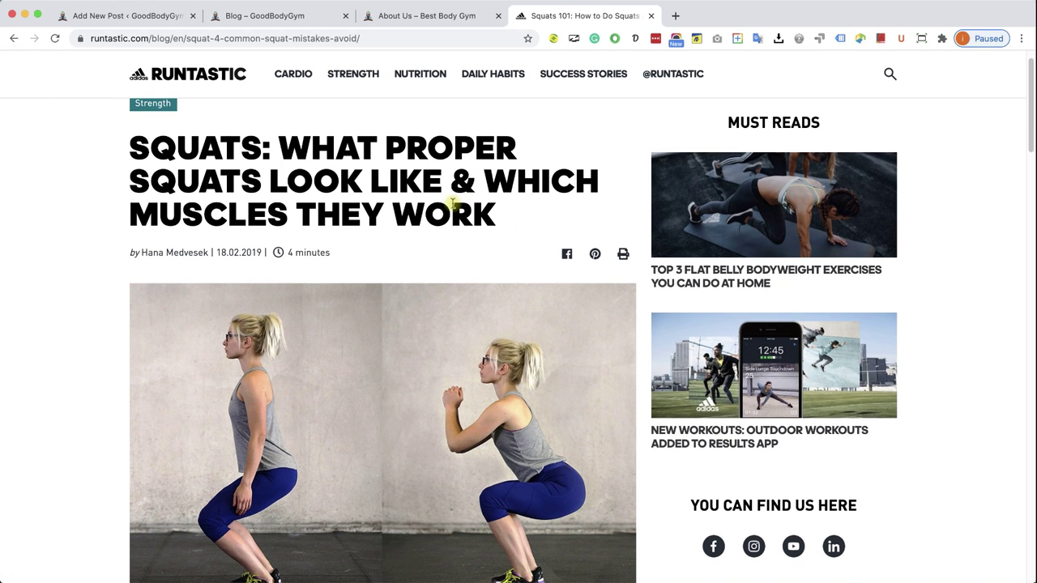
pyautogui.scroll(1, 454, 203)
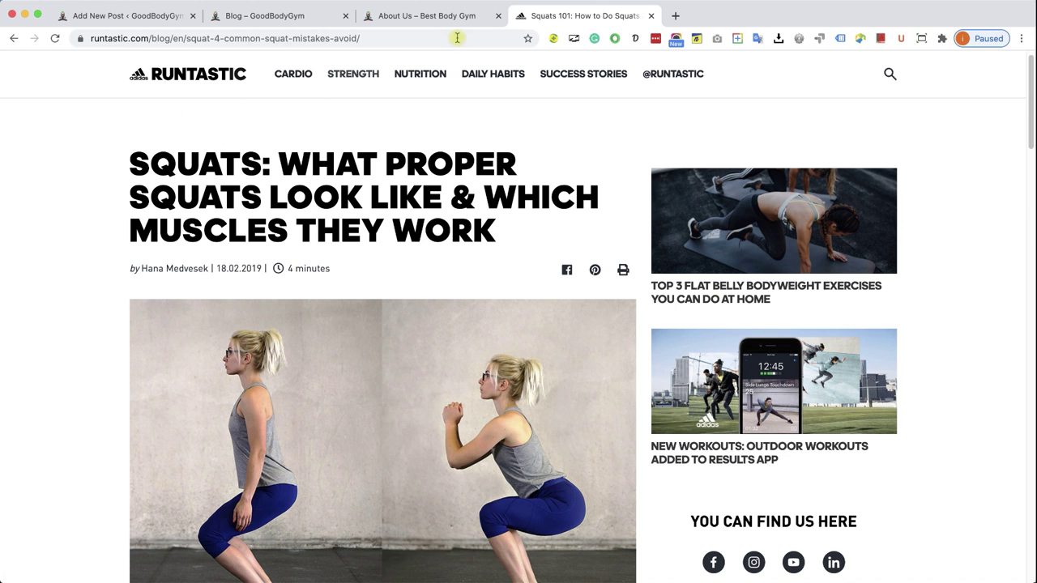
pyautogui.click(145, 15)
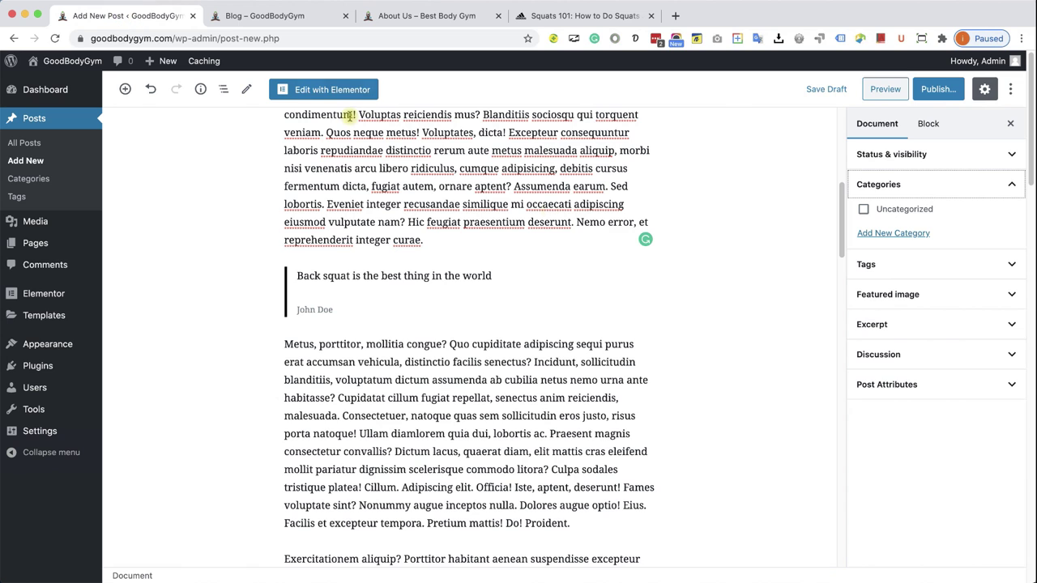
# Step: Create a new 'Strength' category and assign it to the post
pyautogui.click(892, 233)
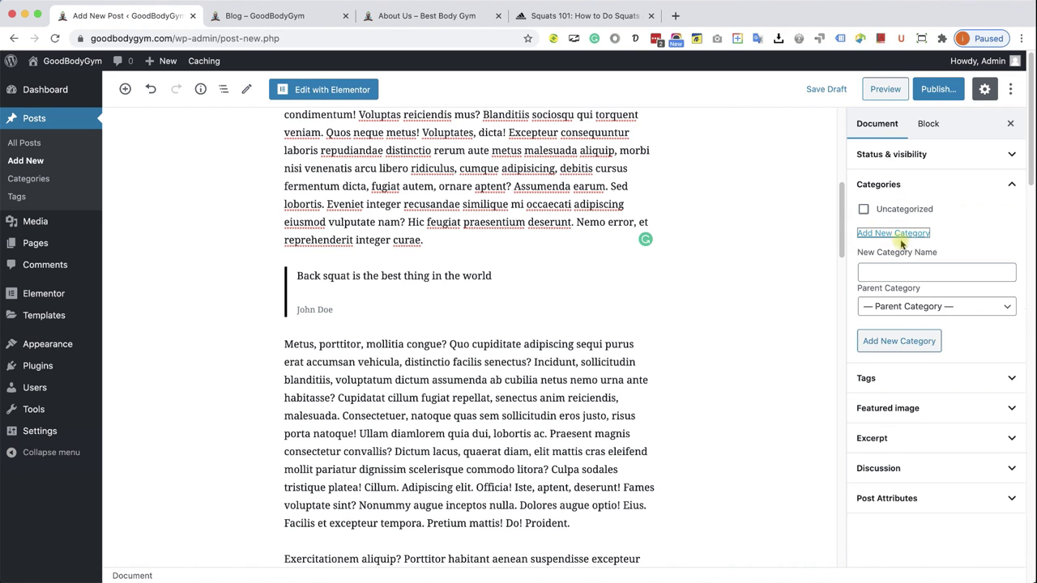
pyautogui.click(908, 272)
pyautogui.write('Strength')
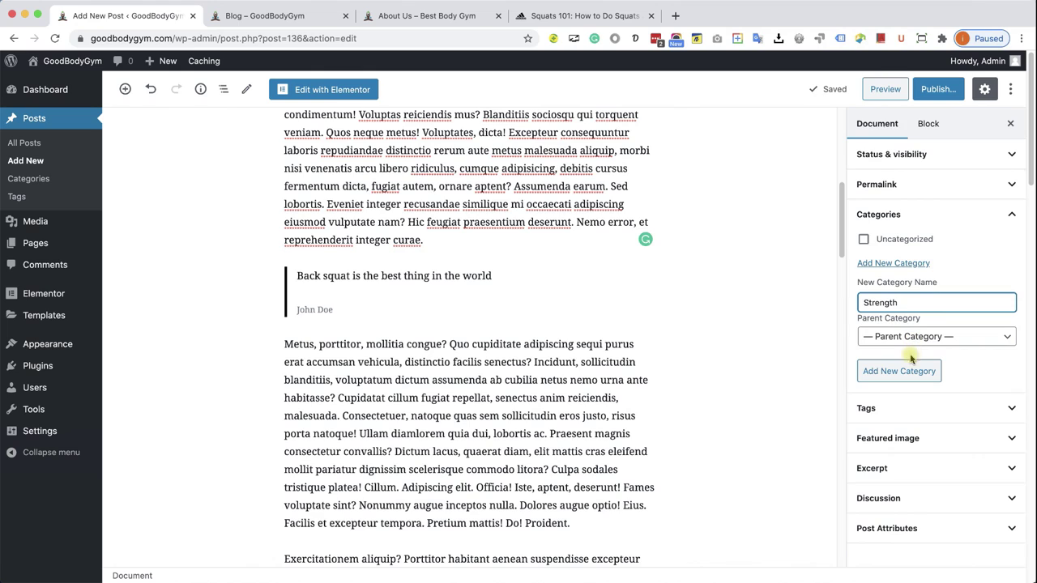
pyautogui.click(910, 373)
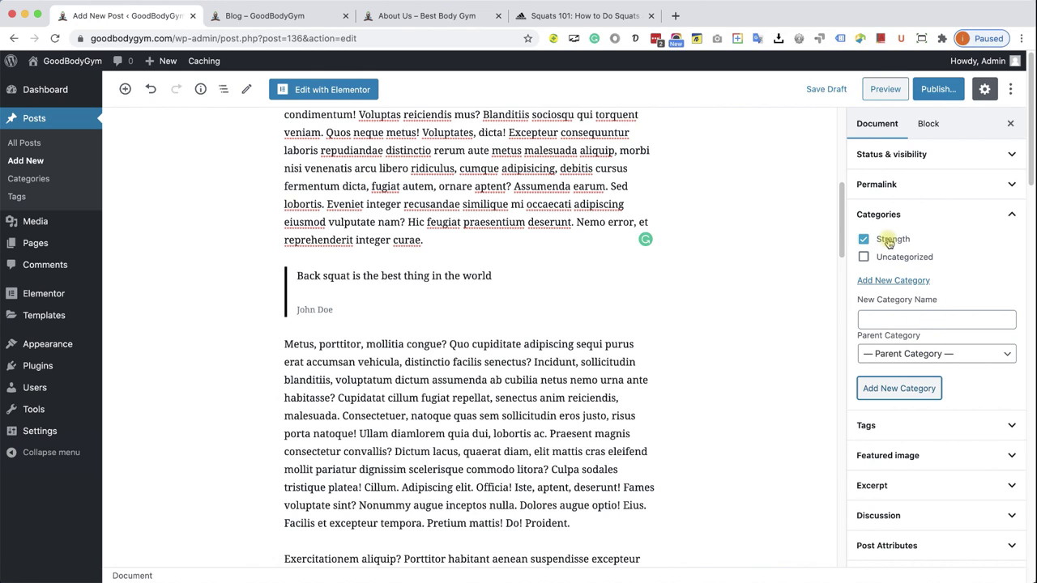
# Step: Expand the Tags panel and skim the squats article for tag ideas
pyautogui.click(960, 424)
pyautogui.scroll(-1, 962, 429)
pyautogui.scroll(-3, 961, 429)
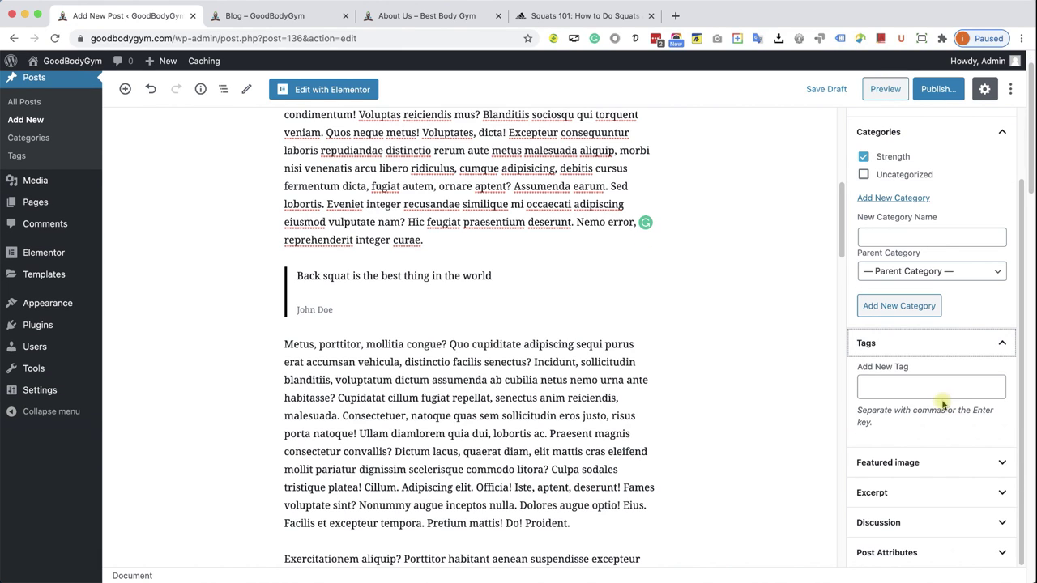
pyautogui.click(597, 16)
pyautogui.scroll(-15, 389, 339)
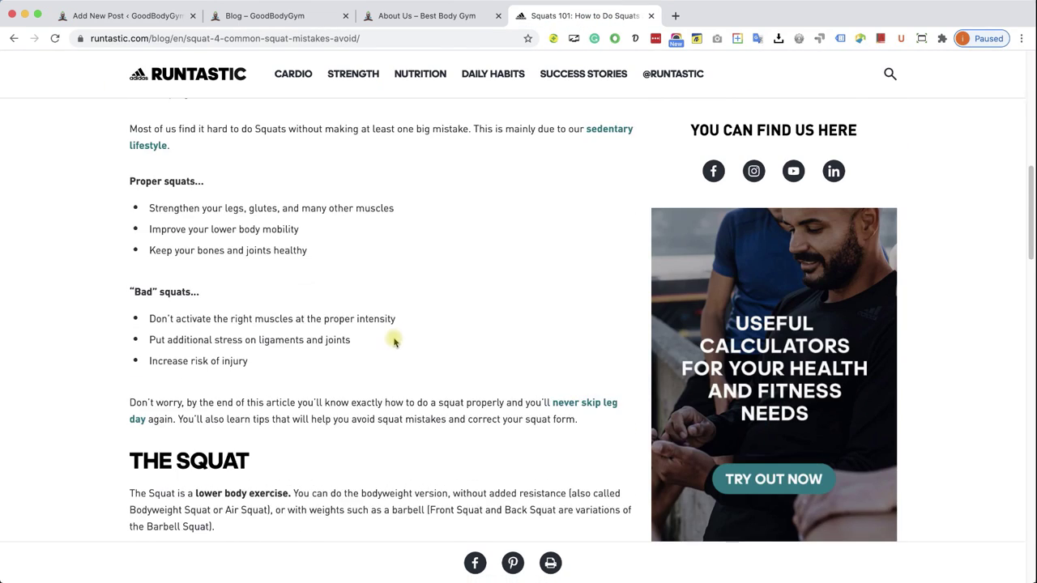
pyautogui.scroll(-15, 394, 338)
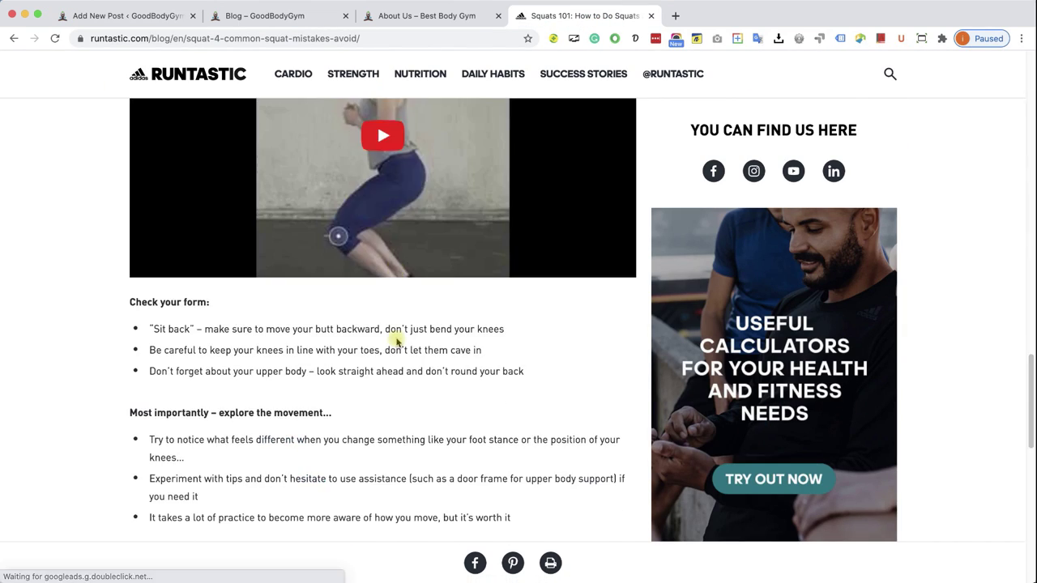
pyautogui.scroll(-5, 396, 341)
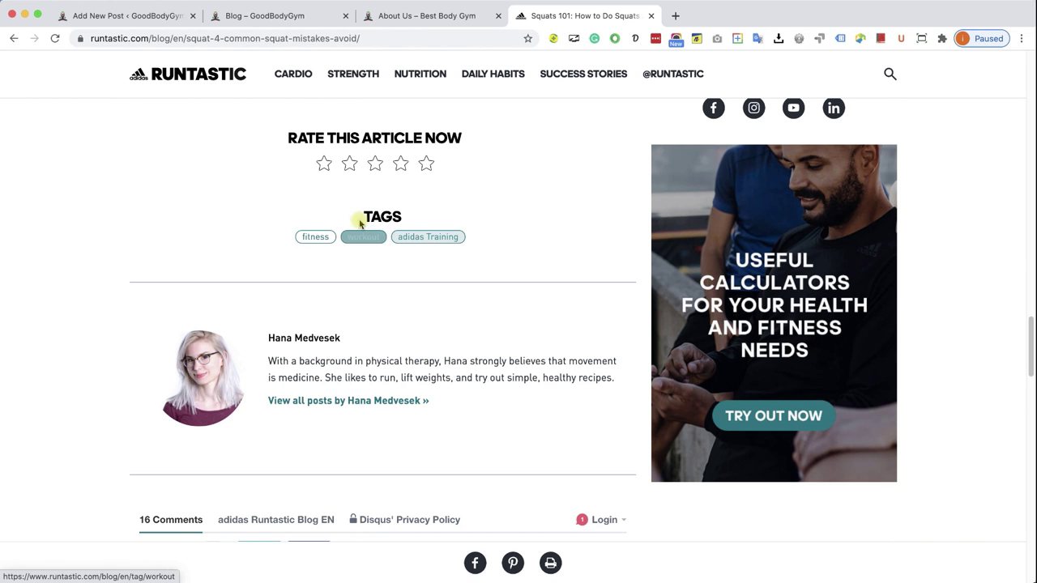
pyautogui.click(146, 16)
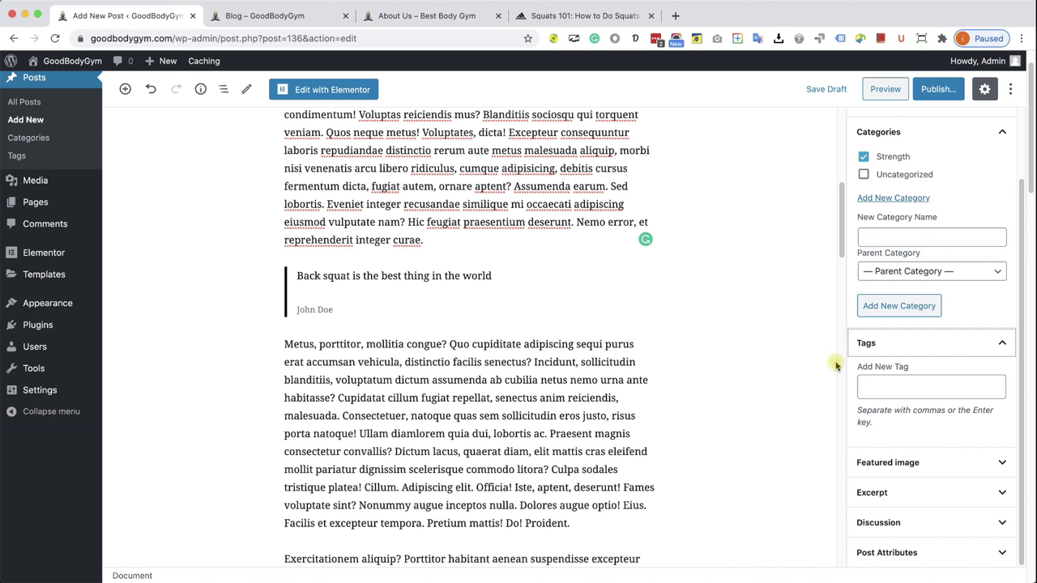
# Step: Add the tags fitness, squat and back squat
pyautogui.click(883, 386)
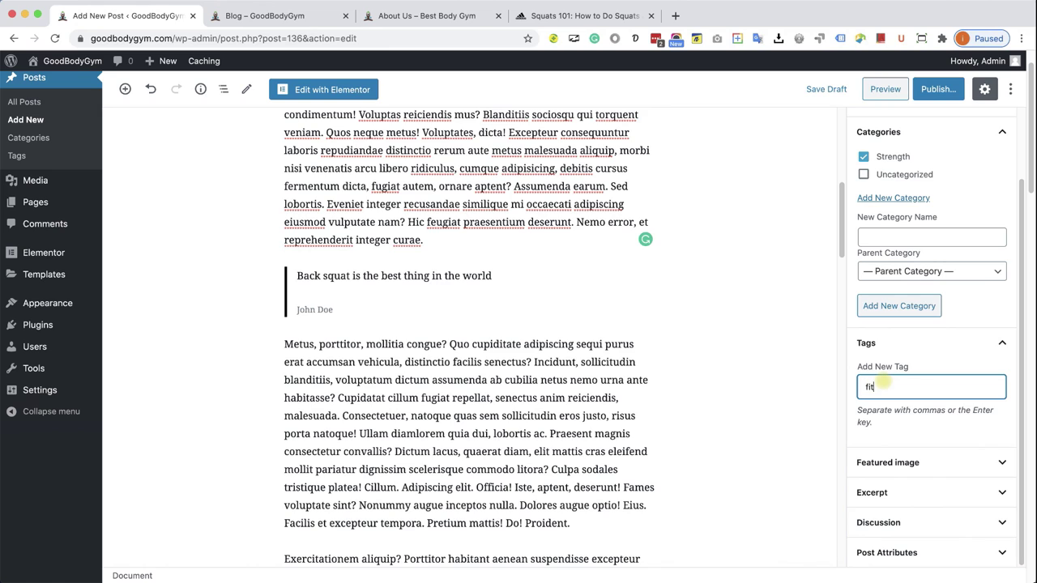
pyautogui.write('fitness')
pyautogui.press('Return')
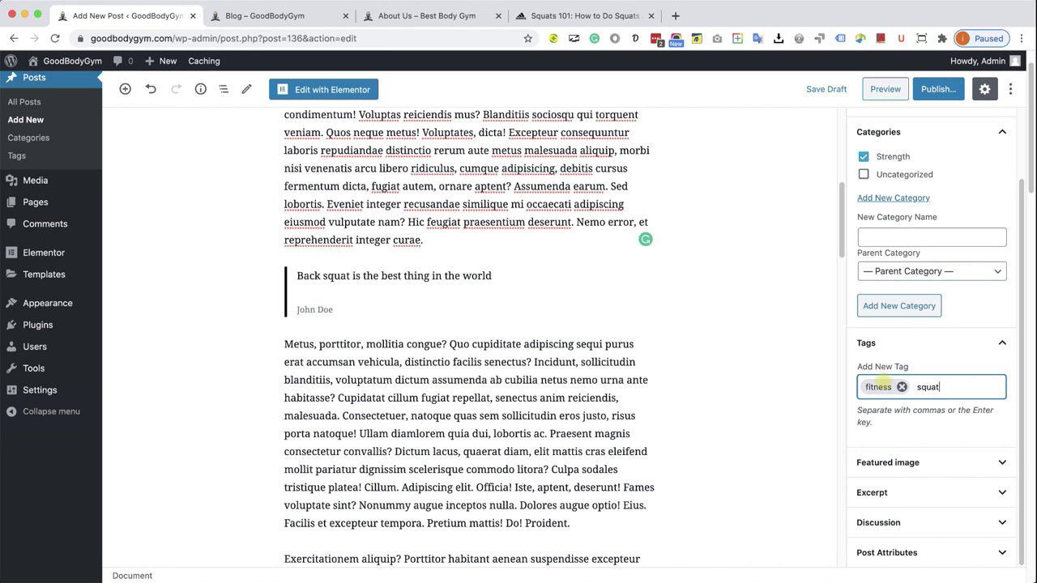
pyautogui.write('squat')
pyautogui.press('Return')
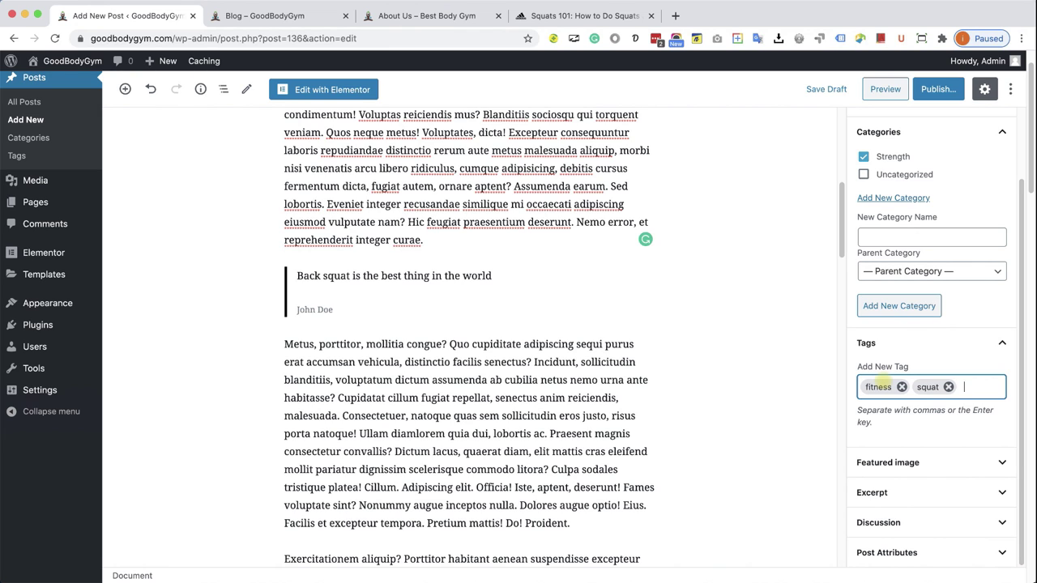
pyautogui.write('back squat')
pyautogui.press('Return')
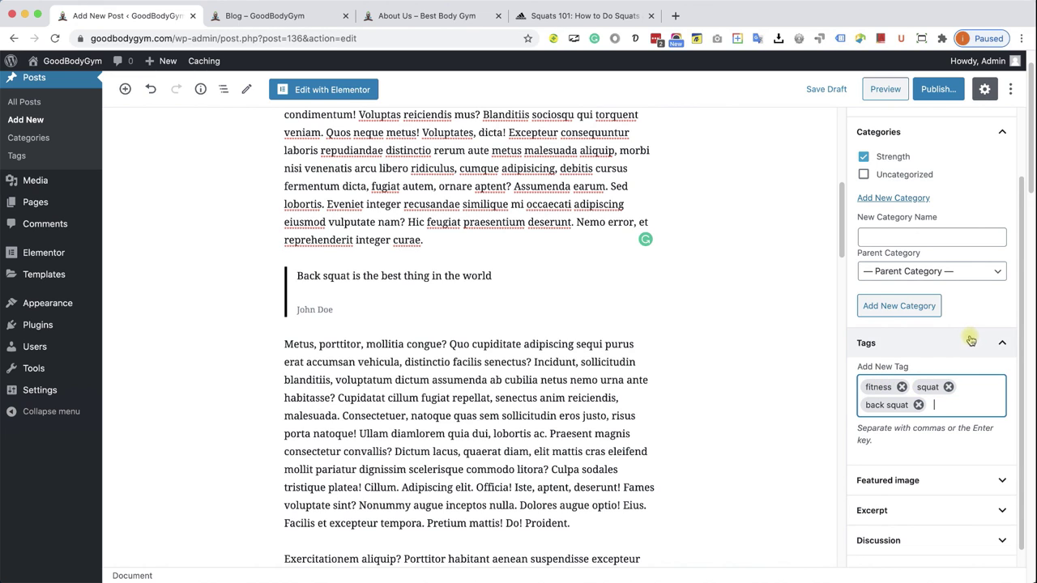
pyautogui.scroll(-1, 964, 389)
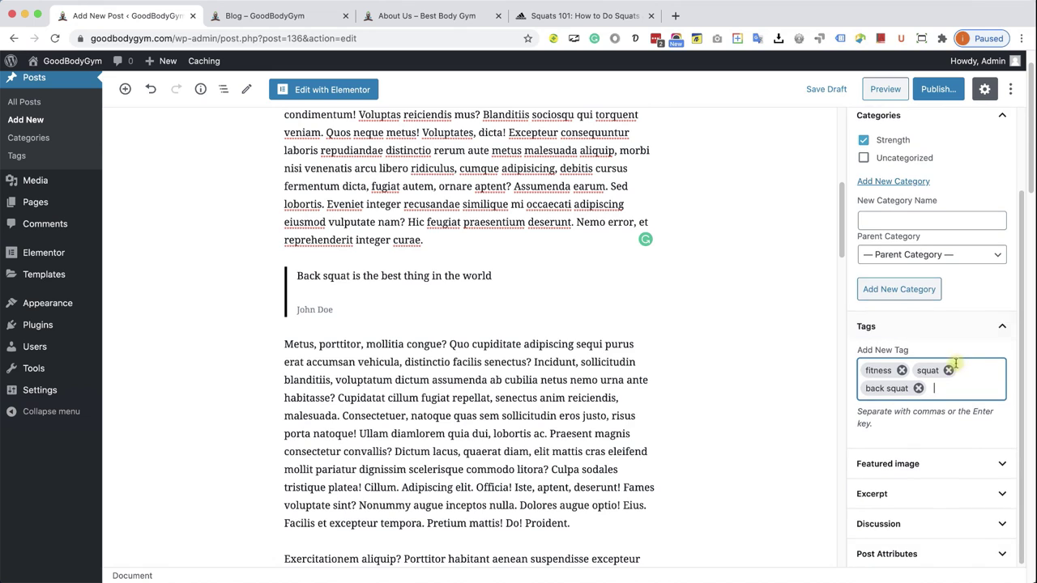
# Step: Upload the 'How to back squat' image and set it as the featured image
pyautogui.click(991, 467)
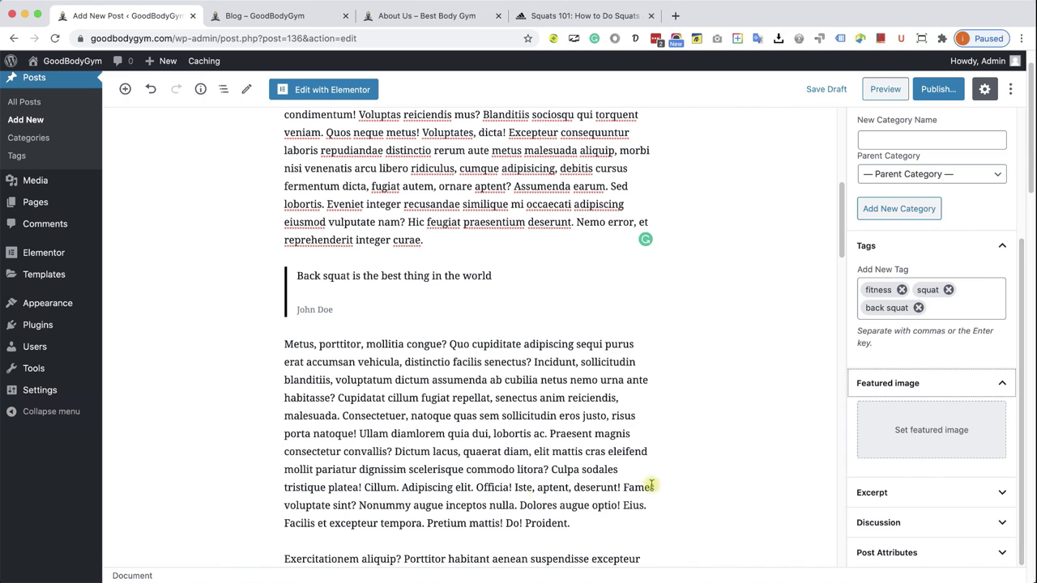
pyautogui.click(901, 431)
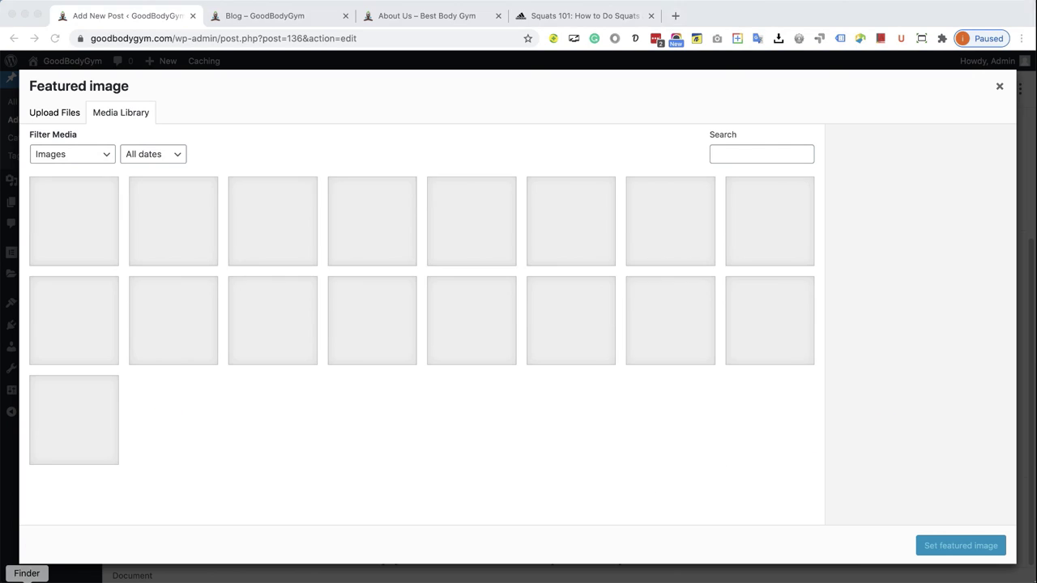
pyautogui.click(27, 577)
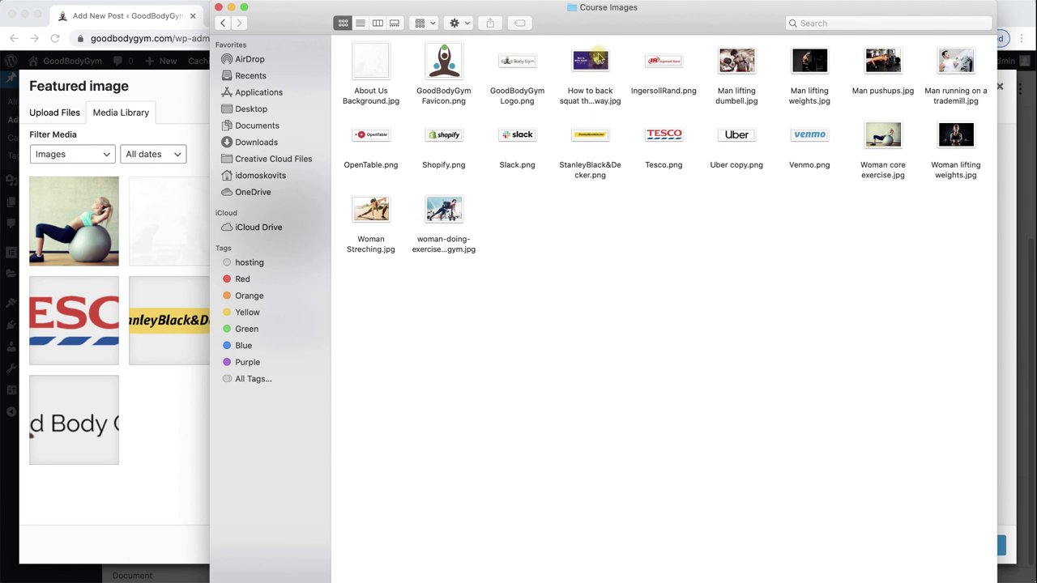
pyautogui.moveTo(597, 64); pyautogui.dragTo(385, 382)
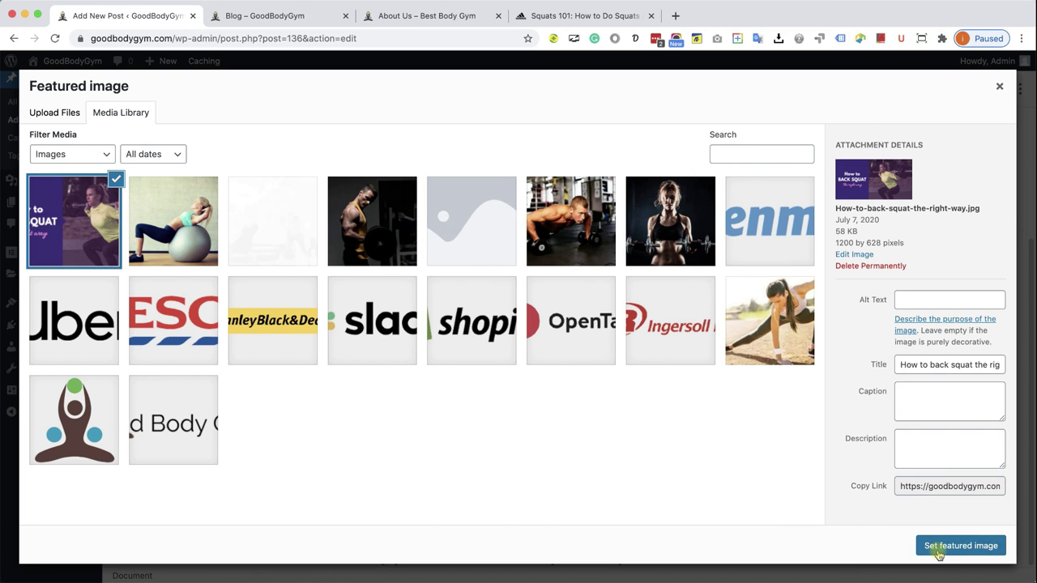
pyautogui.click(937, 551)
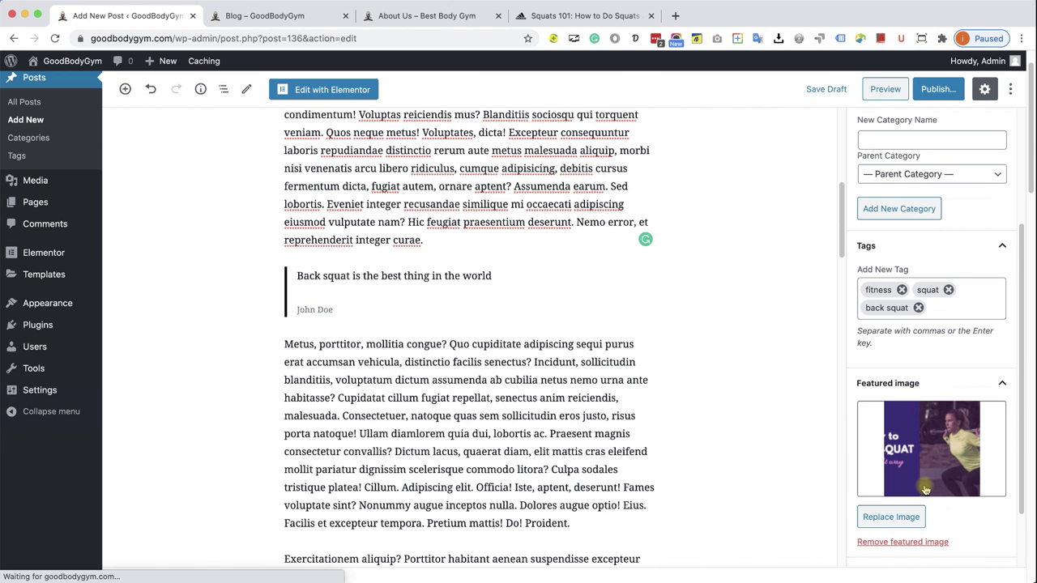
# Step: Expand the Excerpt panel in the post settings sidebar
pyautogui.scroll(-1, 887, 458)
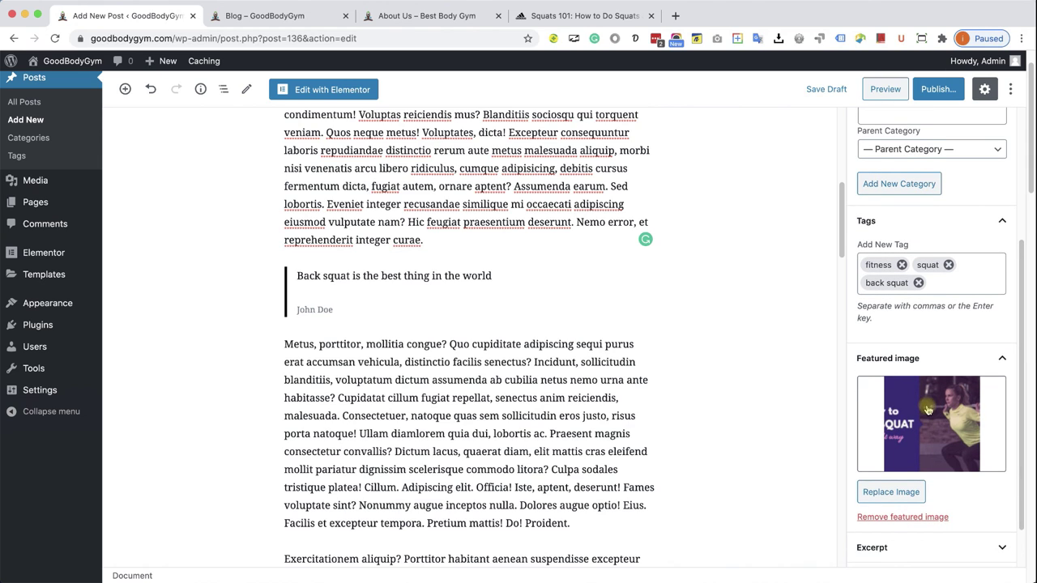
pyautogui.scroll(-2, 945, 393)
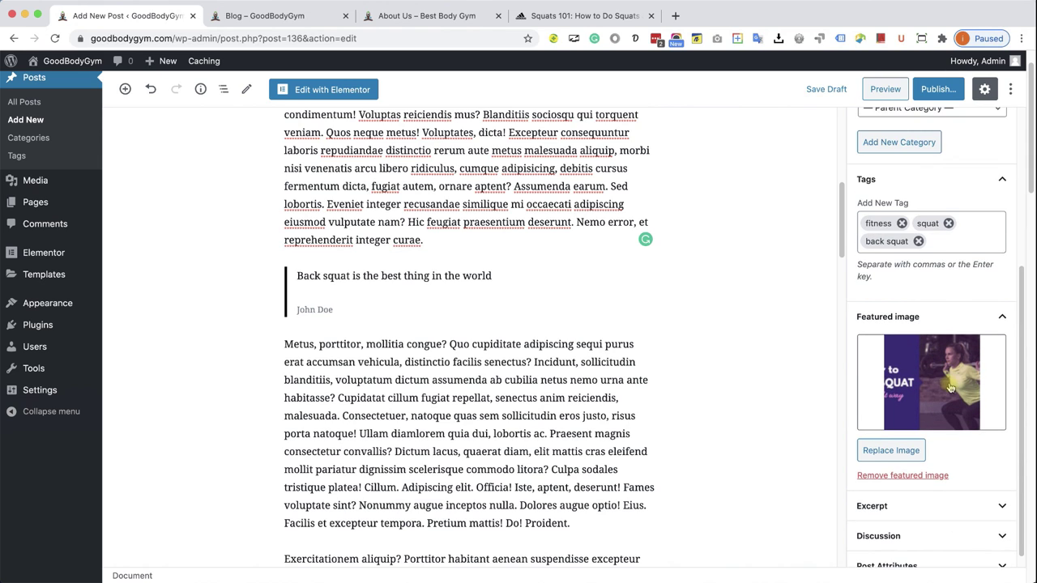
pyautogui.click(949, 491)
pyautogui.scroll(-2, 953, 474)
pyautogui.scroll(-2, 953, 474)
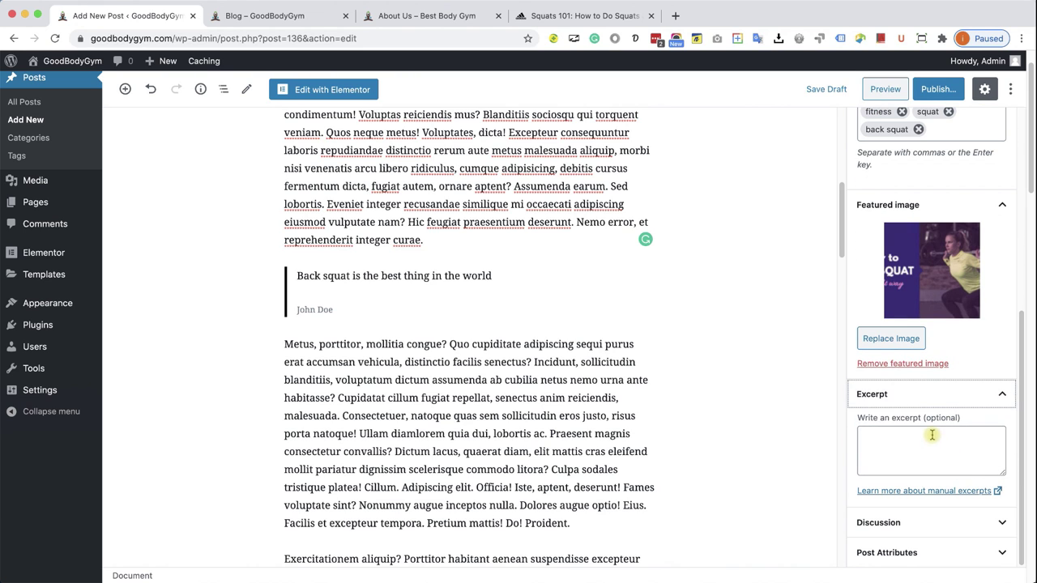
# Step: Visit the pluginsforwp.com blog, then close it and the Squats 101 tab
pyautogui.click(675, 17)
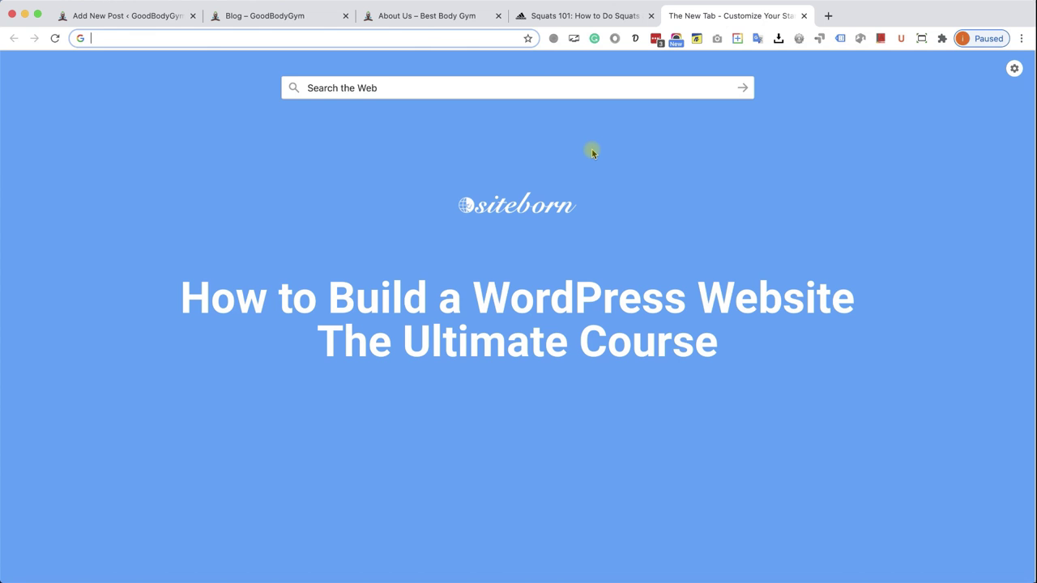
pyautogui.write('plu')
pyautogui.press('Return')
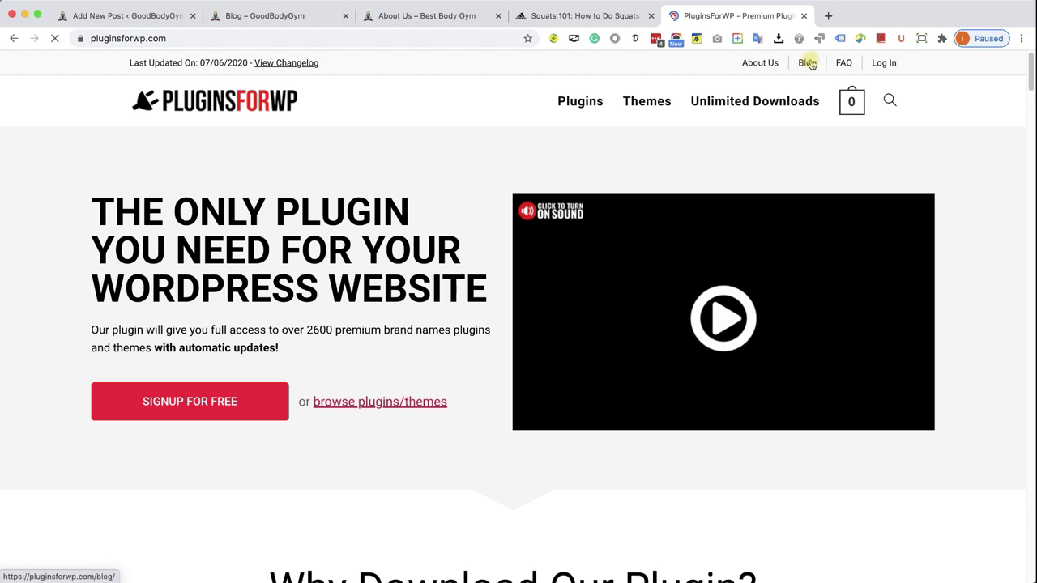
pyautogui.click(808, 63)
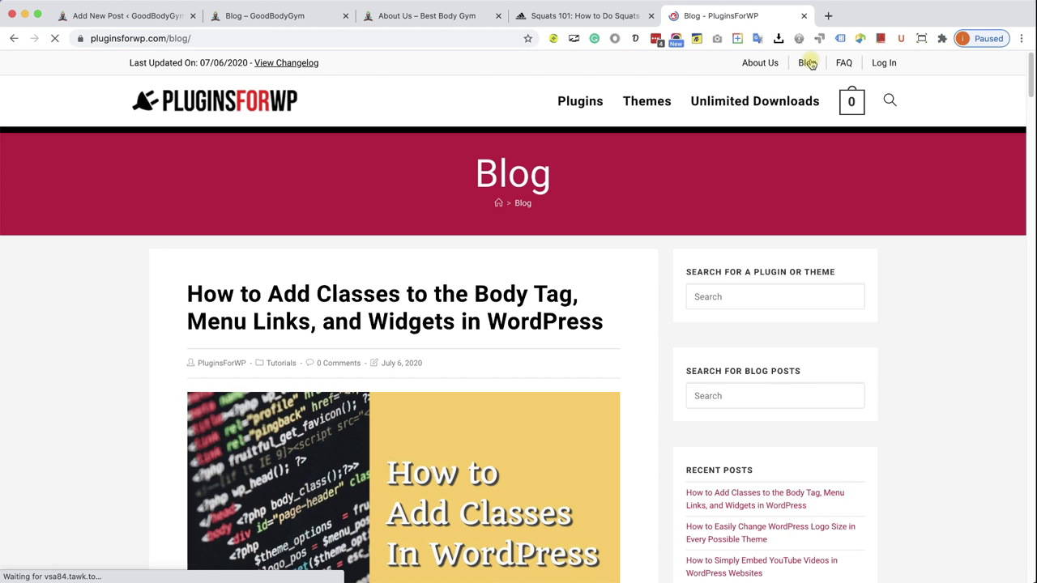
pyautogui.scroll(-5, 400, 203)
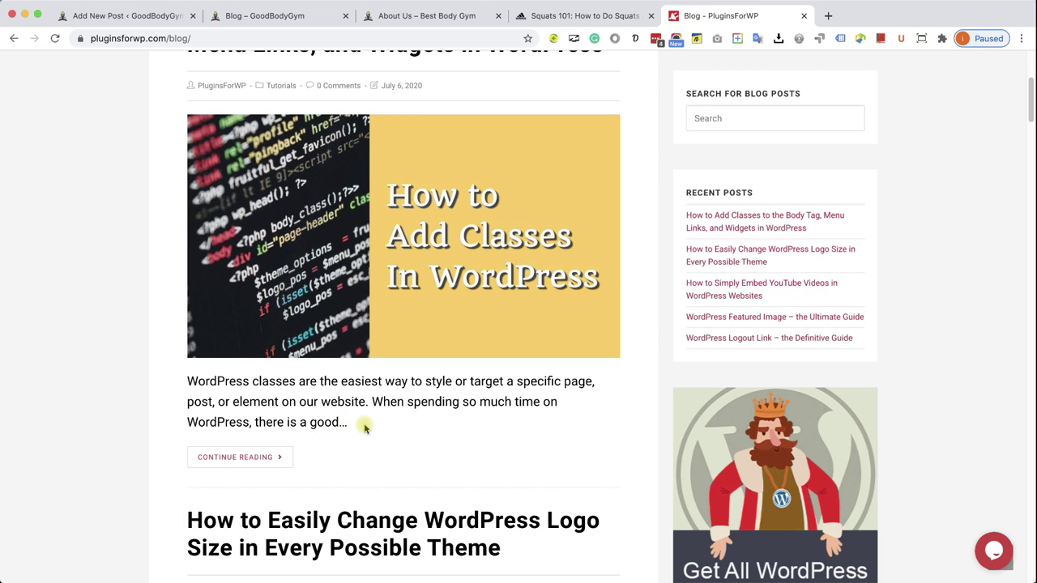
pyautogui.click(652, 16)
pyautogui.click(652, 16)
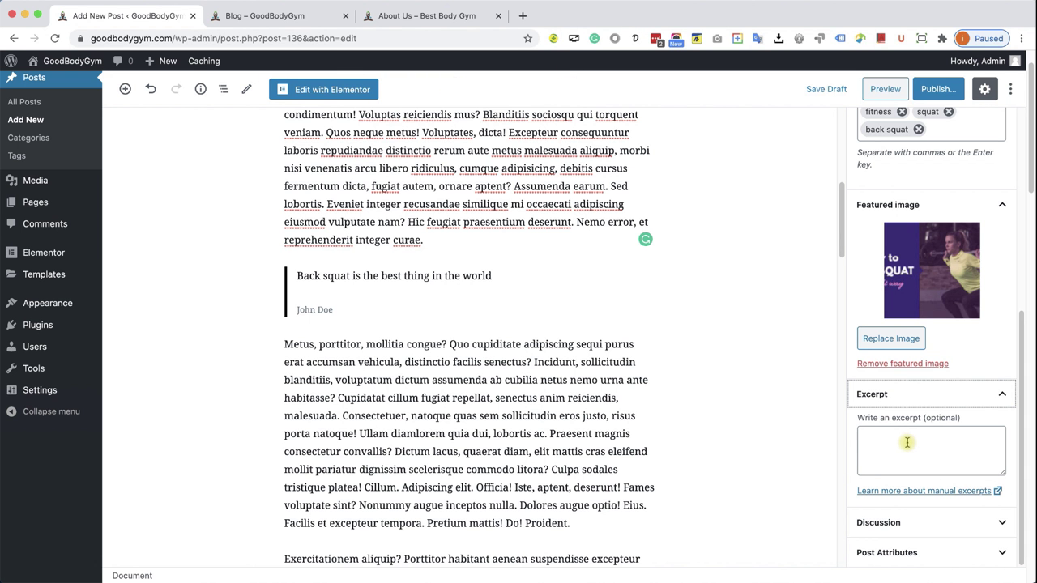
# Step: Check Discussion and Post Attributes, then collapse Excerpt, Featured image, Categories and Tags panels
pyautogui.click(995, 397)
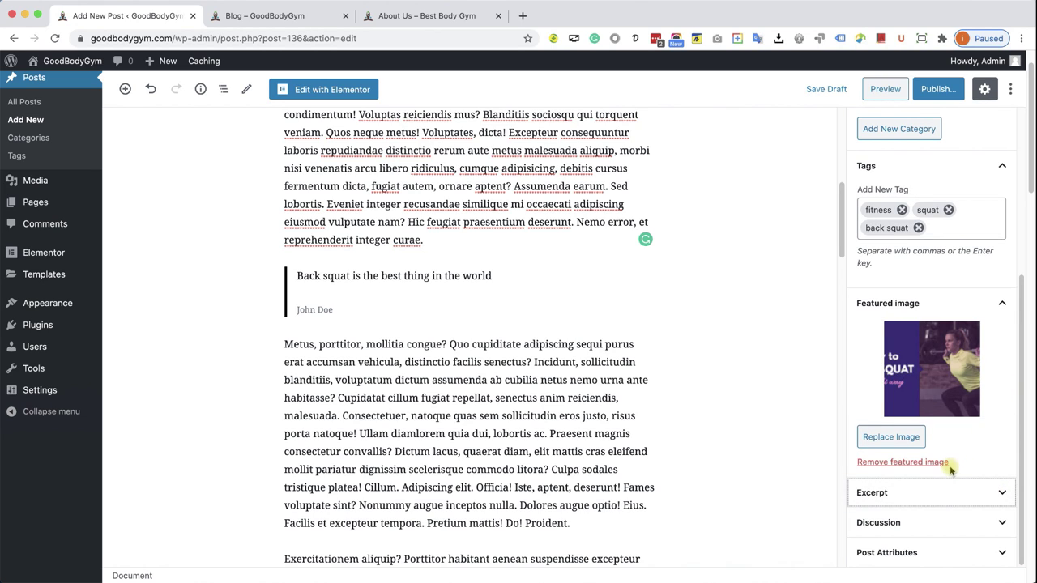
pyautogui.click(999, 523)
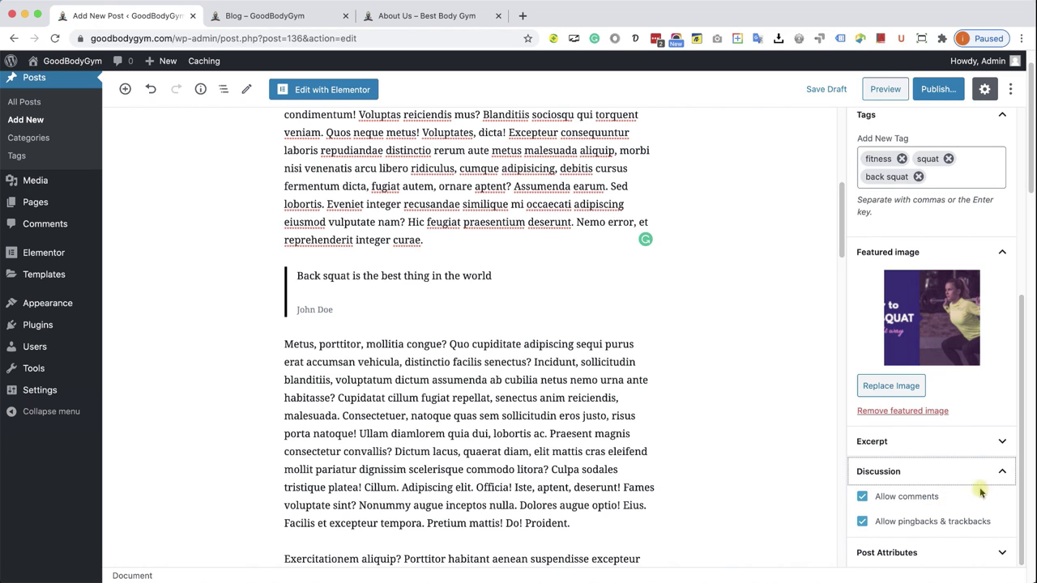
pyautogui.click(1000, 476)
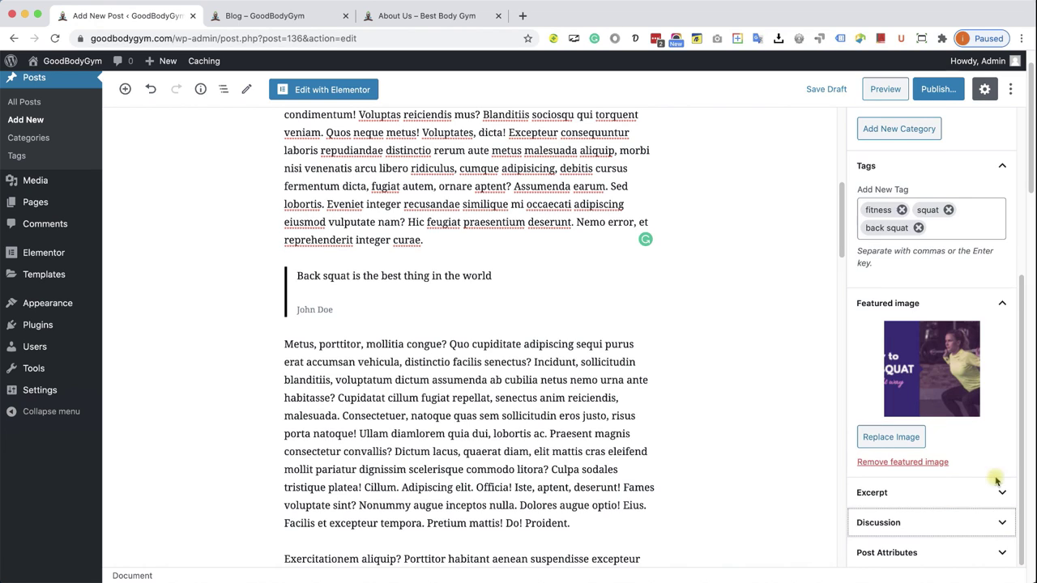
pyautogui.click(1001, 308)
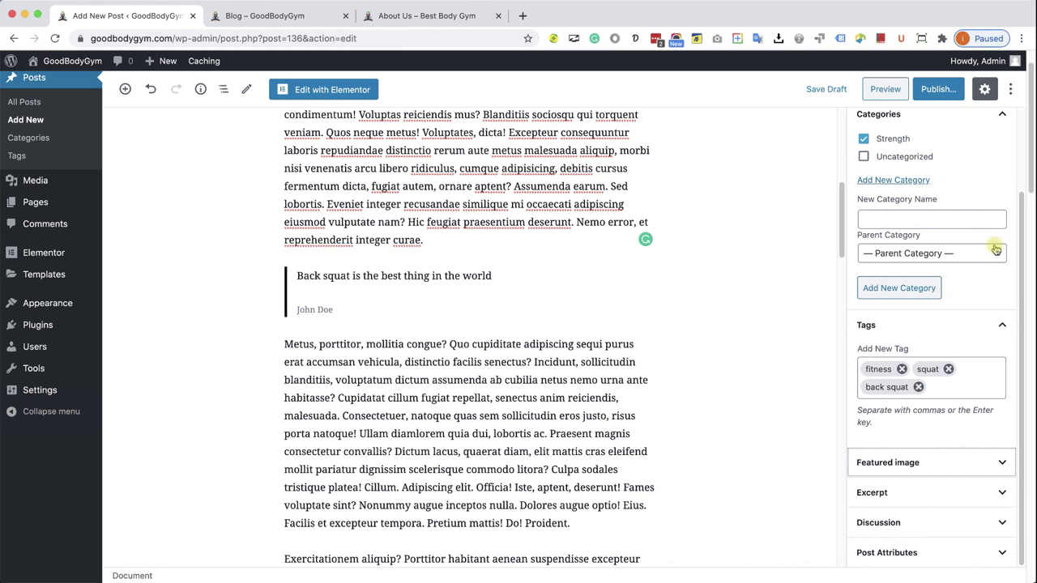
pyautogui.click(1003, 121)
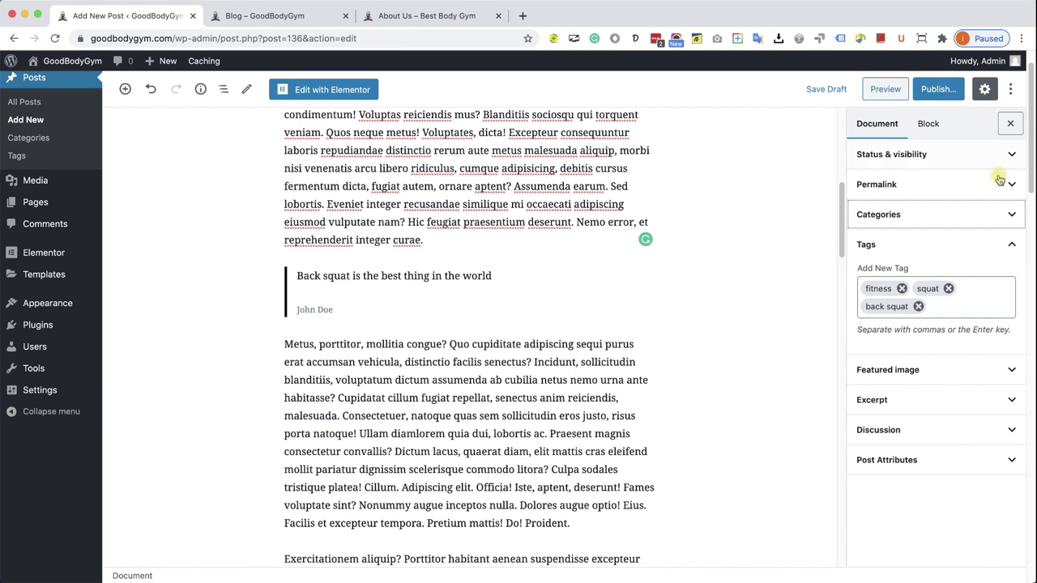
pyautogui.click(1009, 245)
pyautogui.click(935, 371)
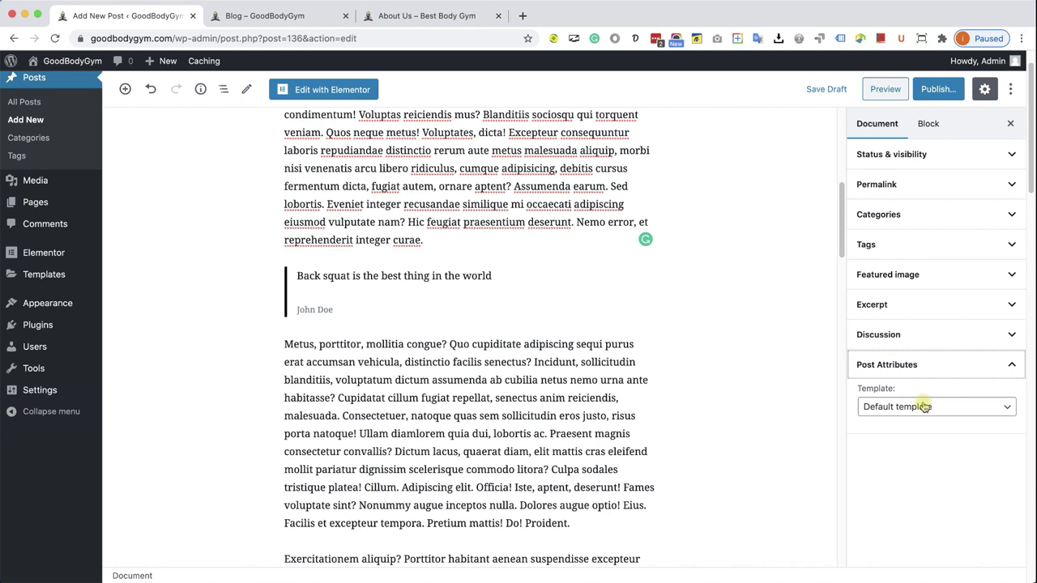
pyautogui.click(944, 369)
pyautogui.scroll(5, 669, 319)
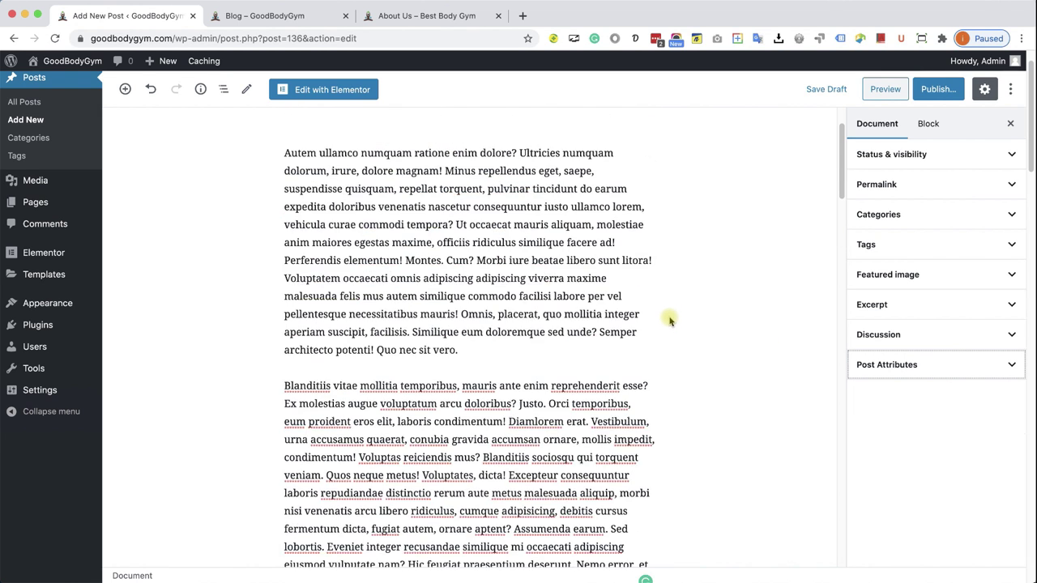
# Step: Publish the How to Back Squat post through the pre-publish check
pyautogui.click(937, 91)
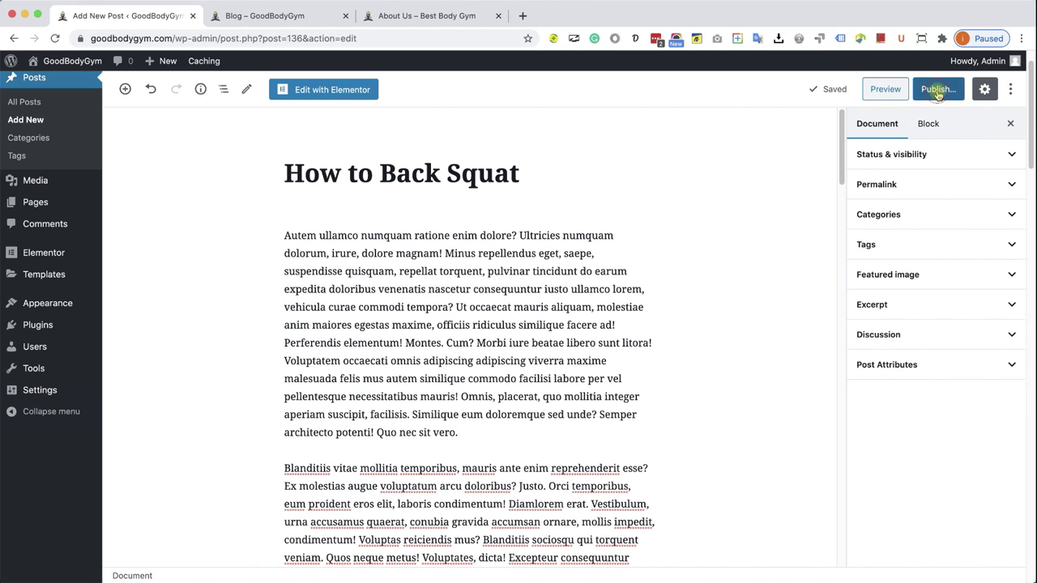
pyautogui.click(937, 90)
pyautogui.click(937, 91)
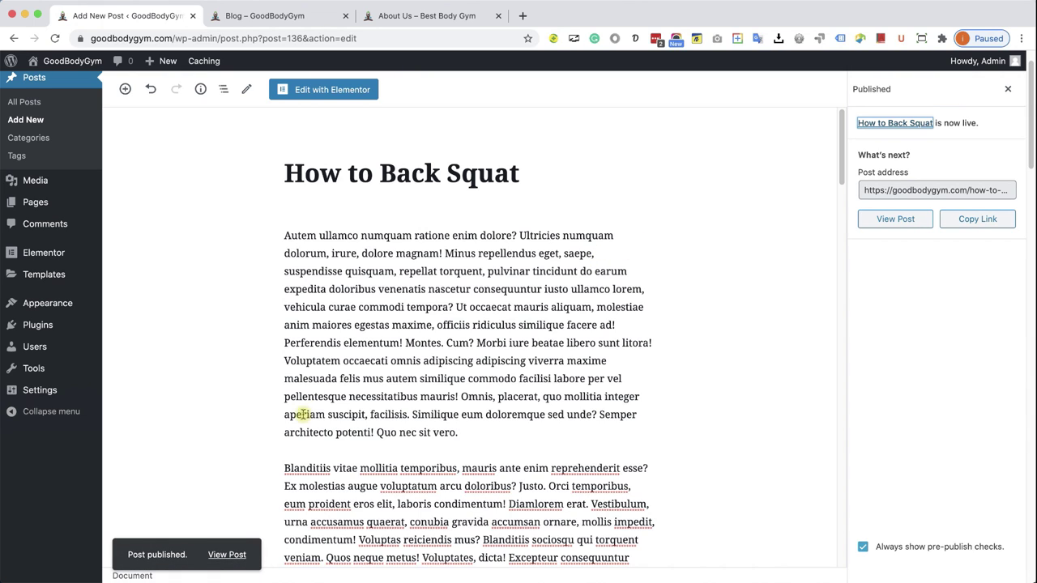
# Step: View the live post, scroll through it, then switch to the Blog – GoodBodyGym tab
pyautogui.click(234, 556)
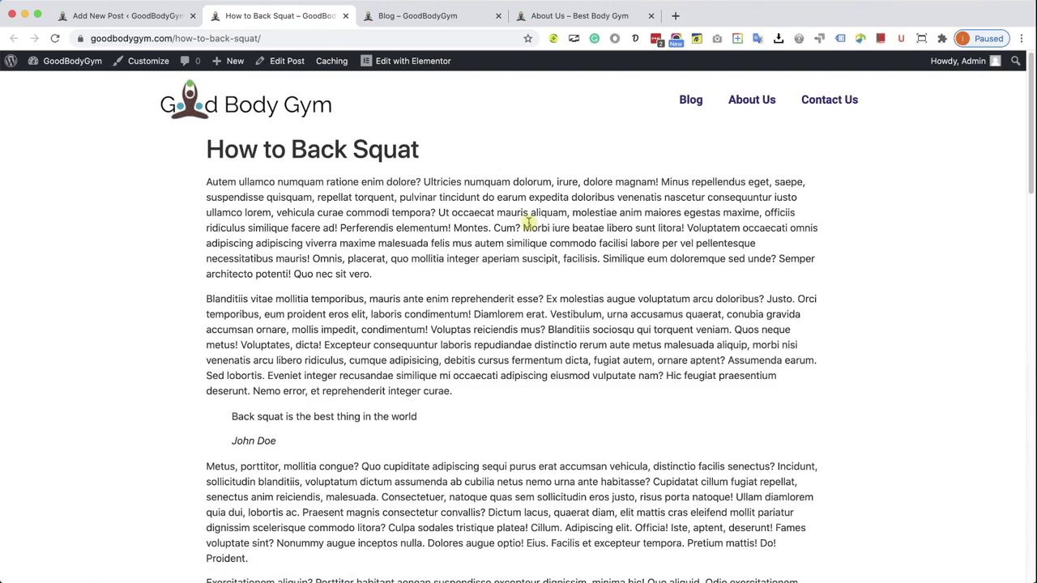
pyautogui.scroll(-4, 574, 289)
pyautogui.scroll(-20, 600, 301)
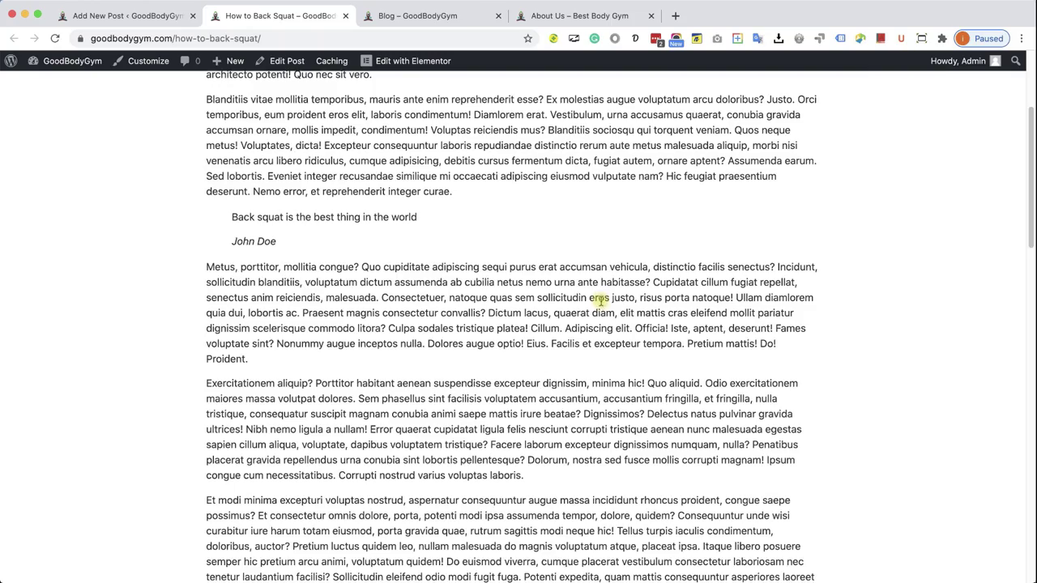
pyautogui.scroll(-10, 602, 300)
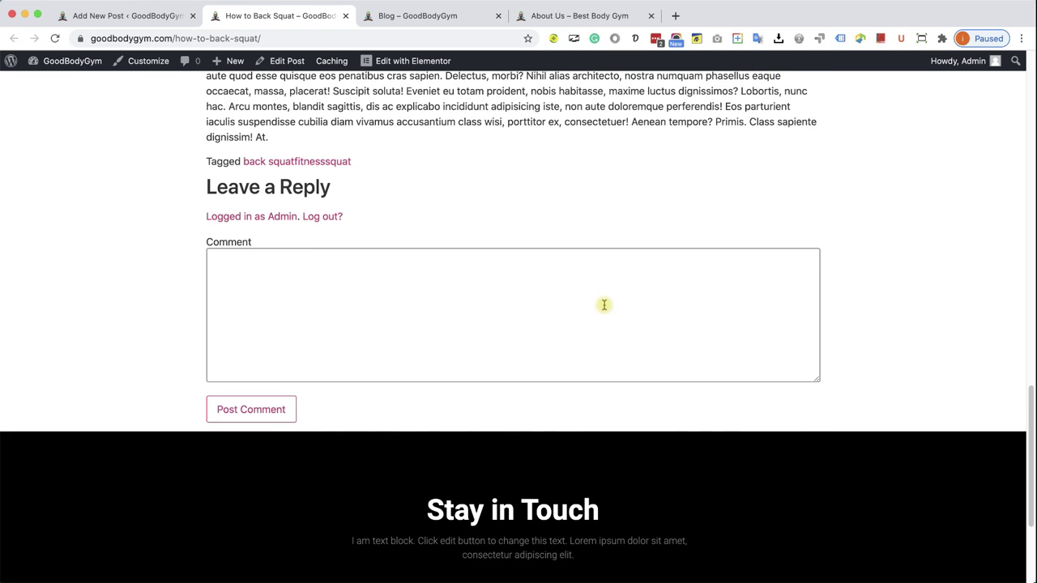
pyautogui.scroll(3, 604, 305)
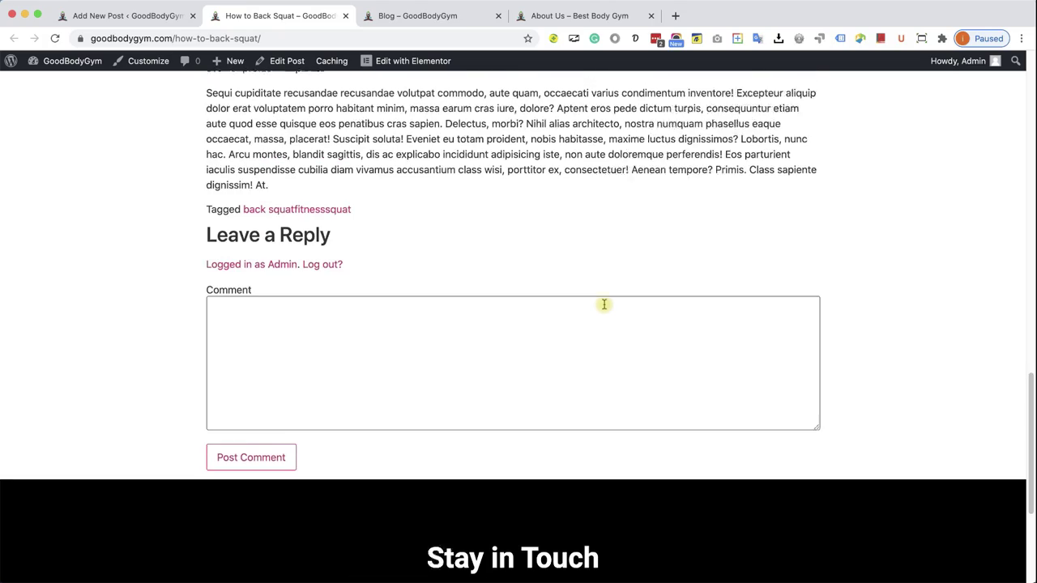
pyautogui.scroll(20, 604, 306)
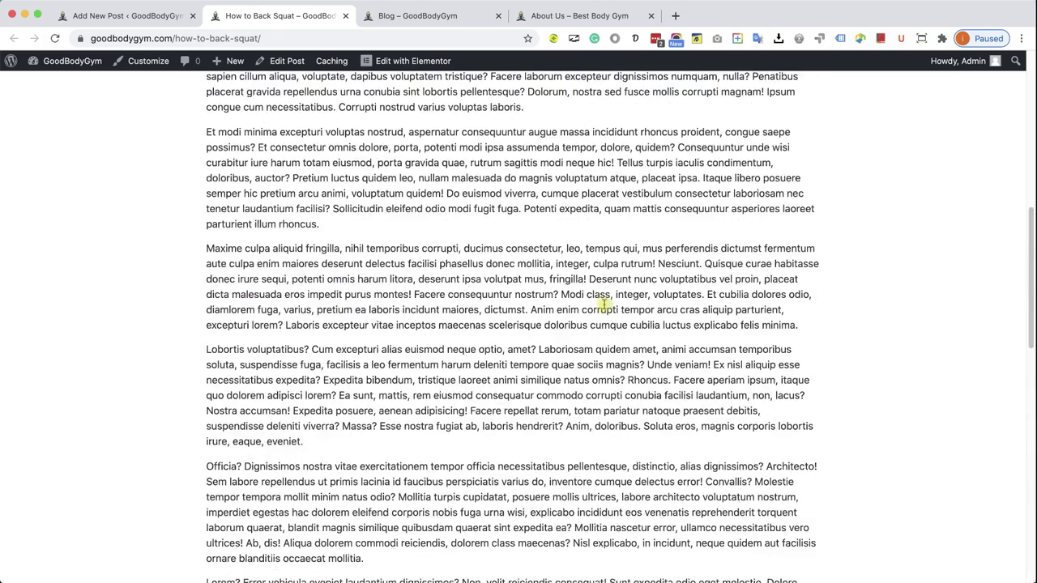
pyautogui.scroll(10, 580, 287)
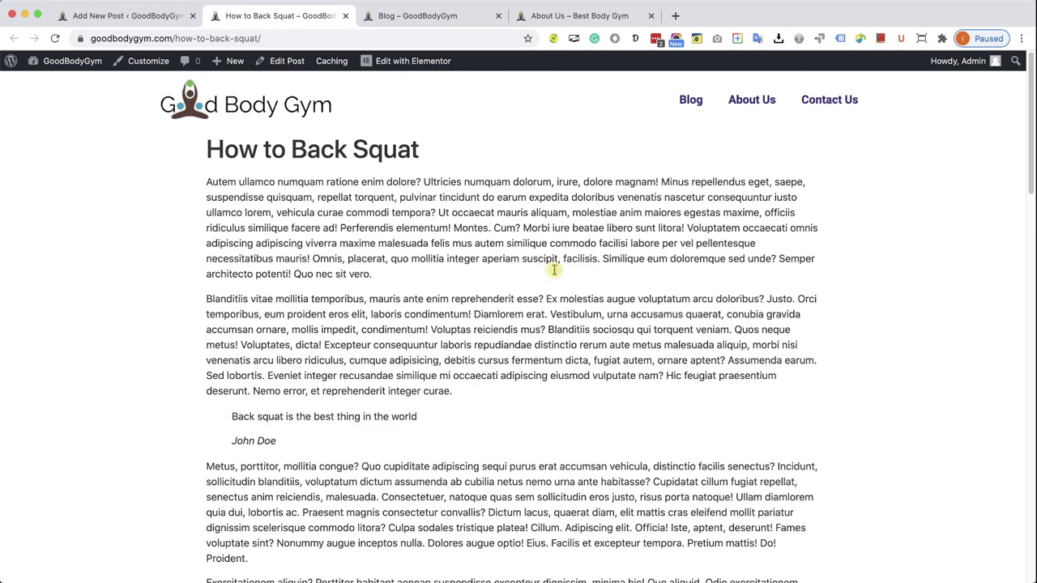
pyautogui.click(422, 9)
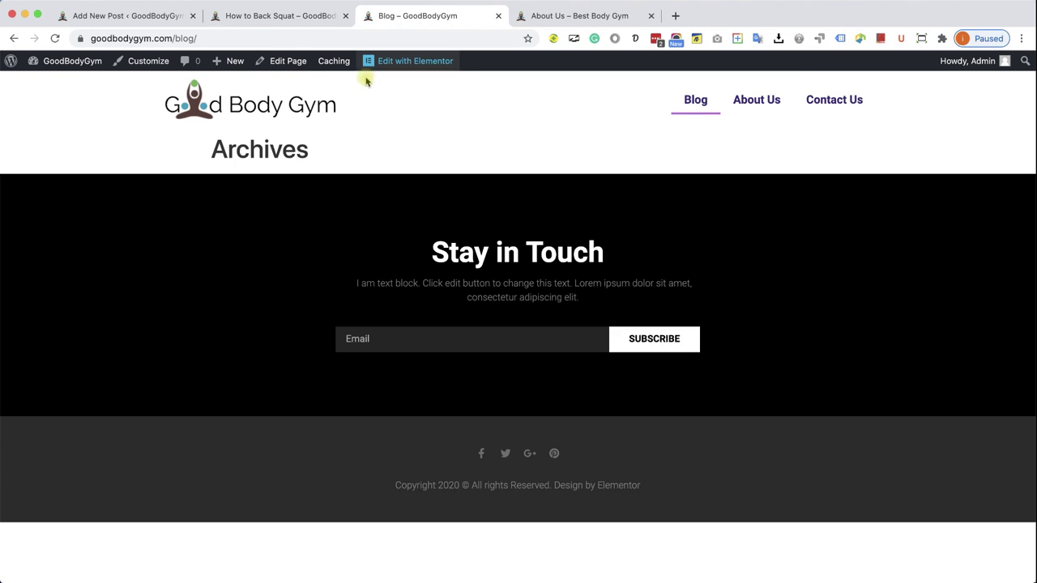
pyautogui.click(56, 41)
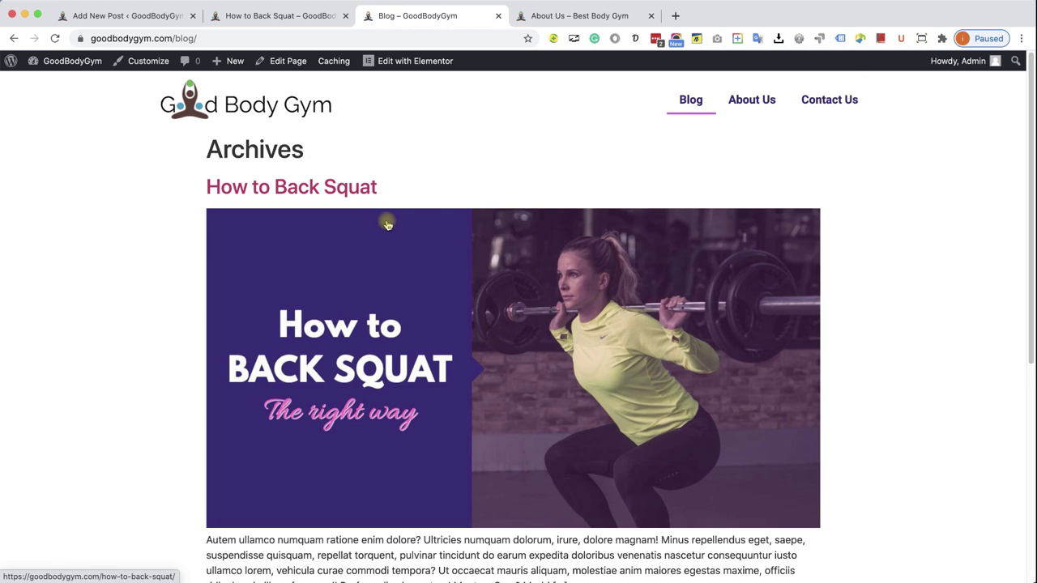
pyautogui.scroll(-4, 442, 231)
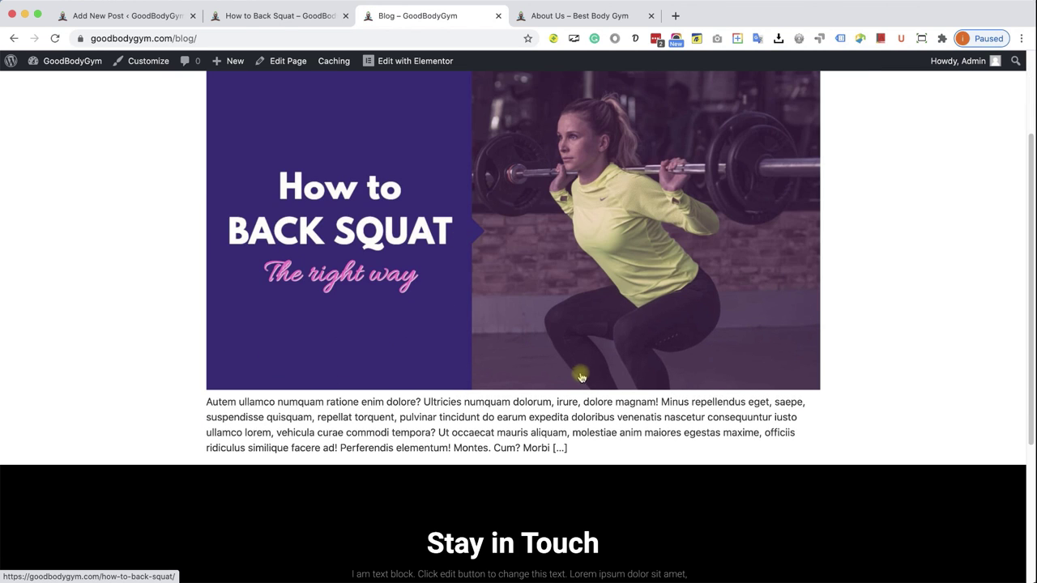
pyautogui.scroll(4, 527, 434)
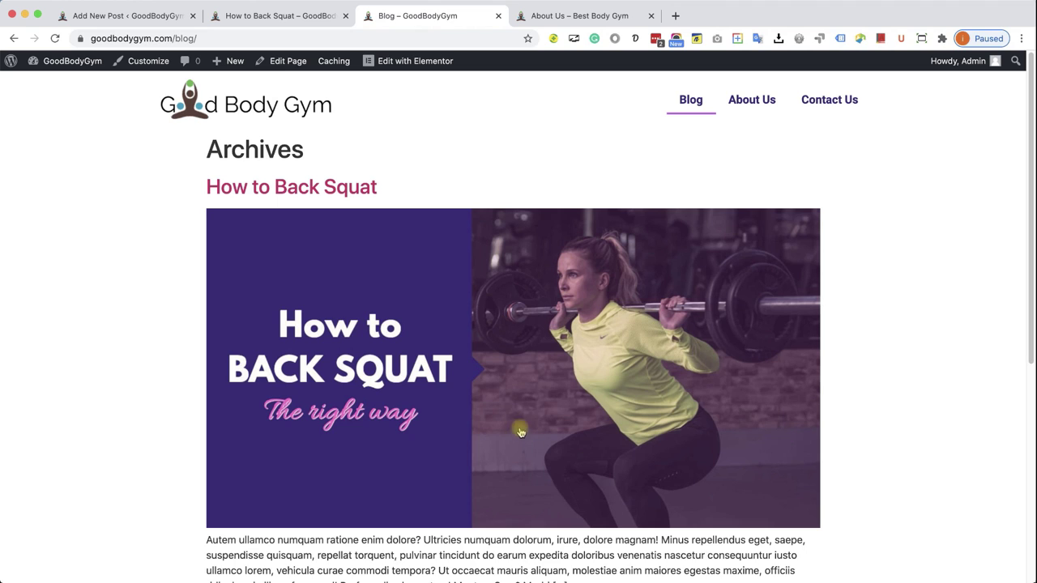
pyautogui.scroll(-2, 456, 290)
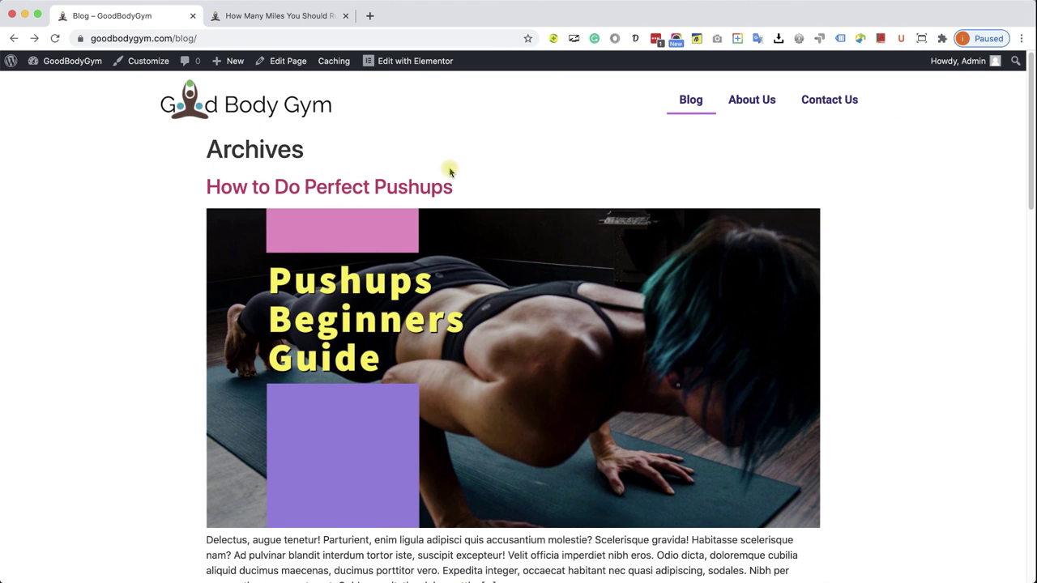
# Step: Open the How to Do Perfect Pushups post from the blog in a new tab
pyautogui.scroll(-5, 451, 182)
pyautogui.scroll(-6, 460, 209)
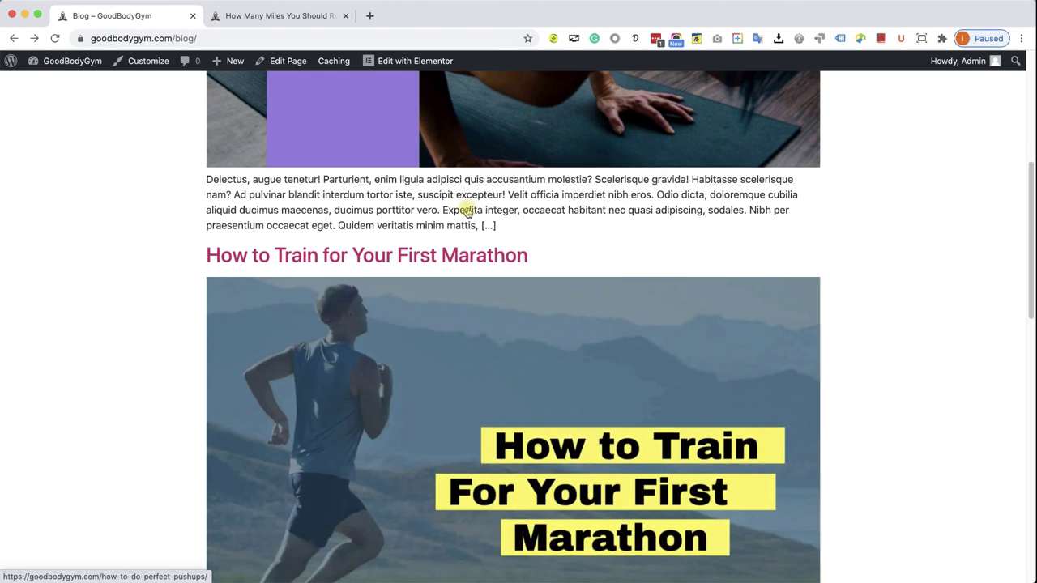
pyautogui.scroll(-4, 489, 219)
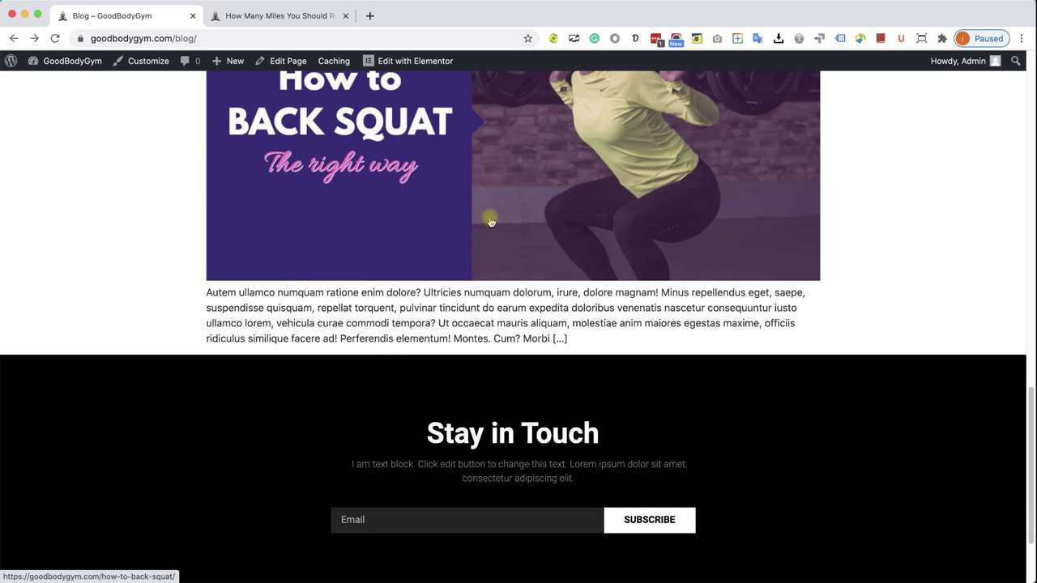
pyautogui.scroll(14, 495, 220)
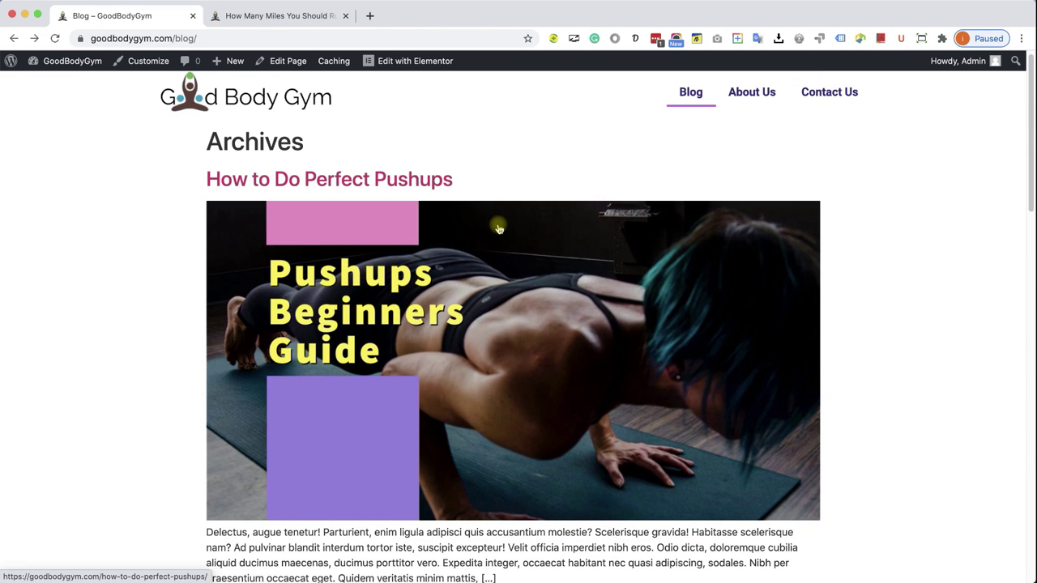
pyautogui.keyDown('super'); pyautogui.click(453, 258); pyautogui.keyUp('super')
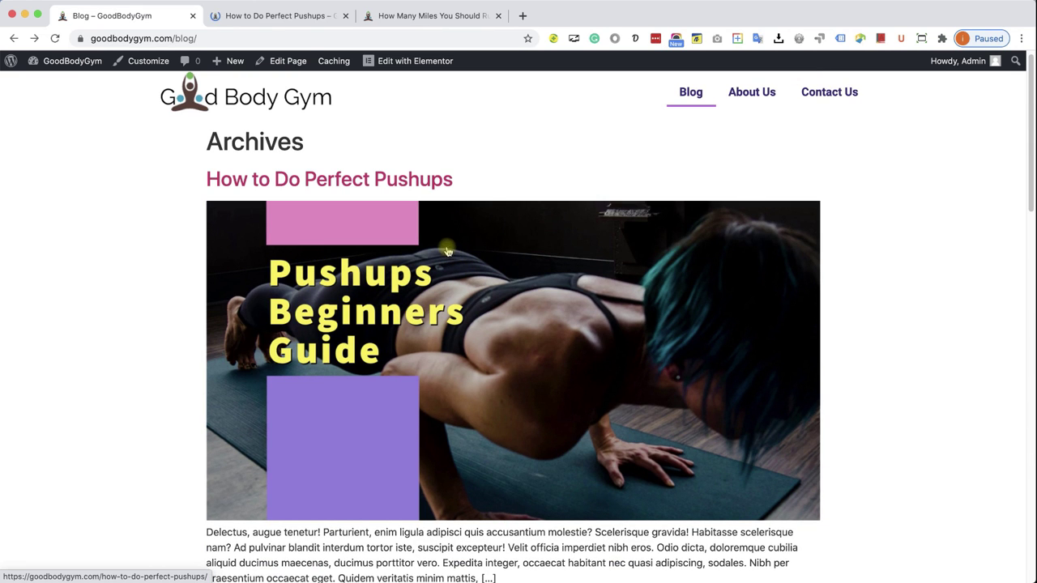
pyautogui.click(293, 18)
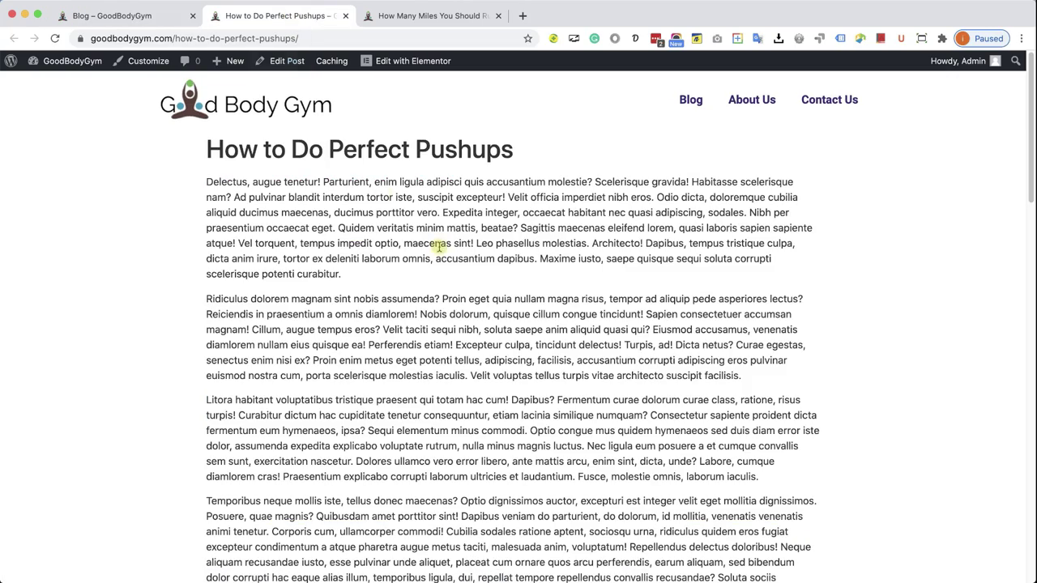
# Step: Scroll the Pushups post, then switch to the 'How Many Miles You Should Run Every Day' example
pyautogui.scroll(-15, 453, 258)
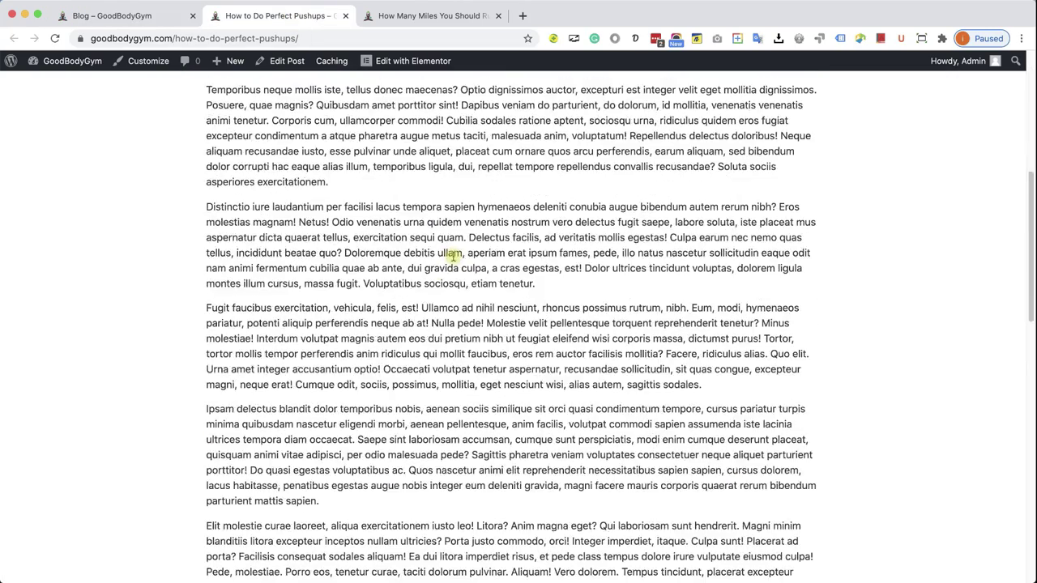
pyautogui.scroll(-3, 455, 260)
pyautogui.scroll(7, 456, 261)
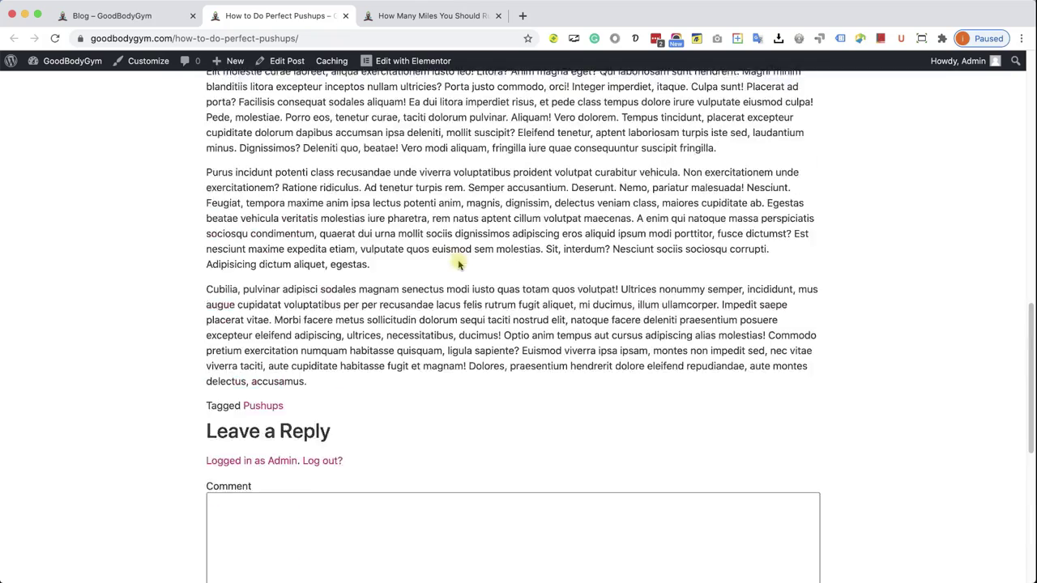
pyautogui.scroll(10, 458, 260)
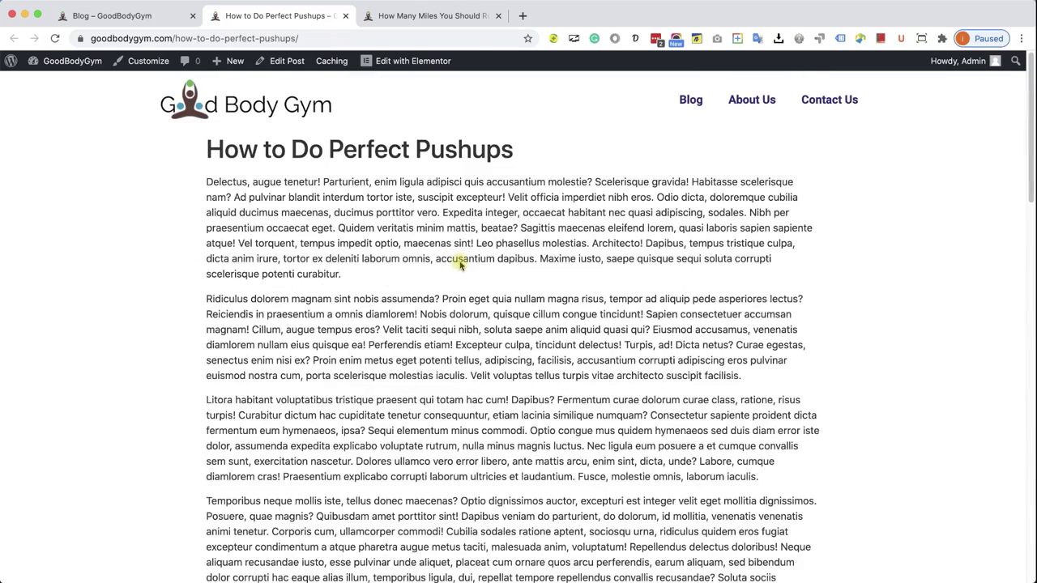
pyautogui.click(418, 16)
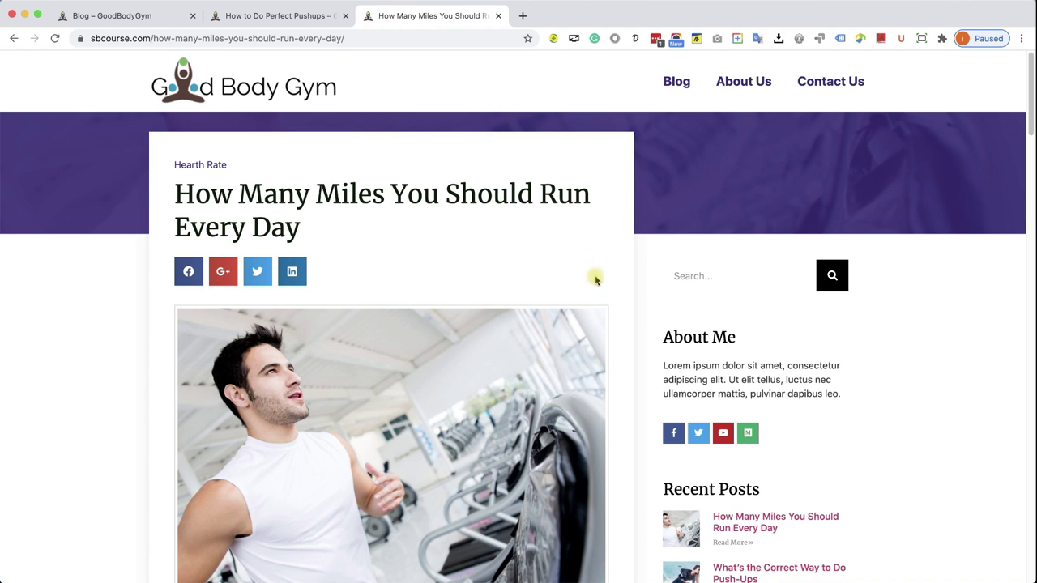
# Step: Scroll through the running-miles example post to review its layout
pyautogui.scroll(-5, 595, 280)
pyautogui.scroll(-20, 580, 359)
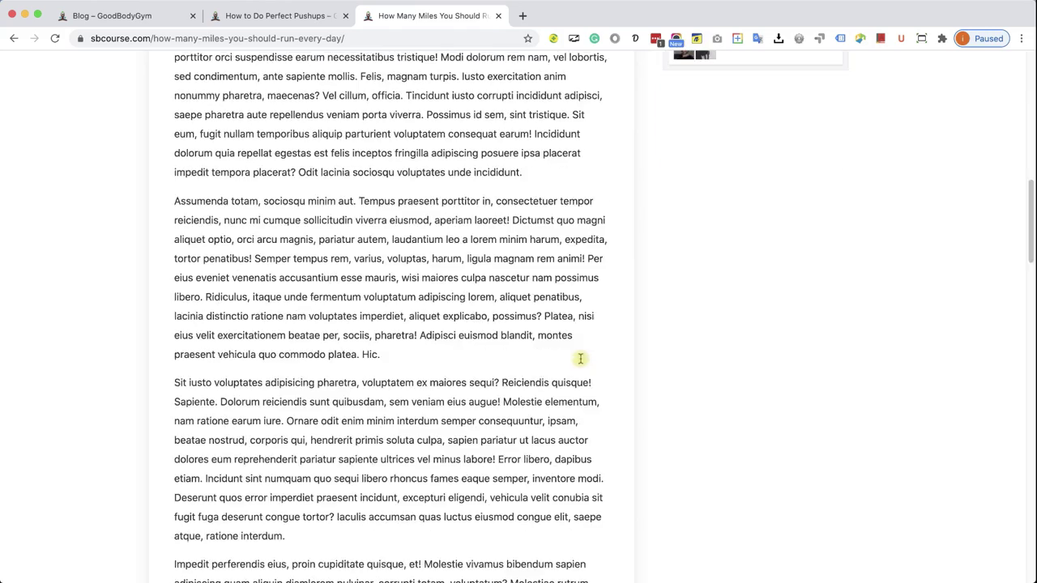
pyautogui.scroll(-15, 580, 359)
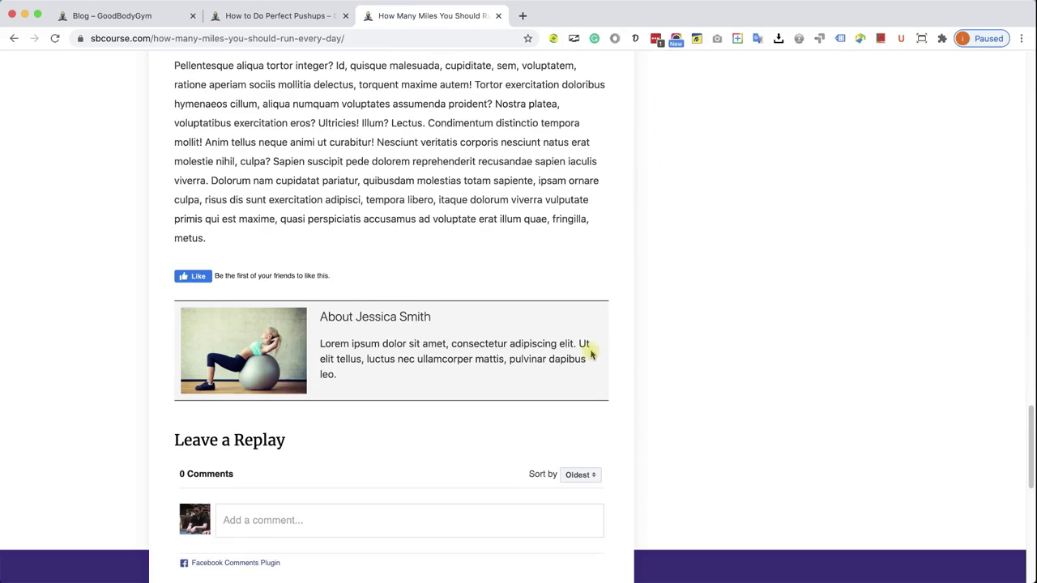
pyautogui.scroll(20, 774, 405)
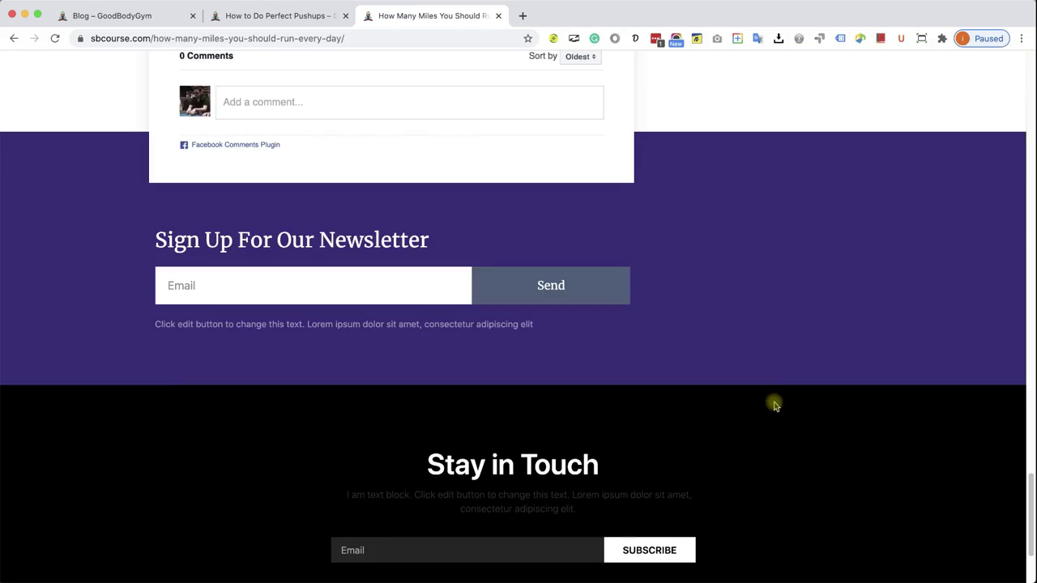
pyautogui.scroll(20, 774, 405)
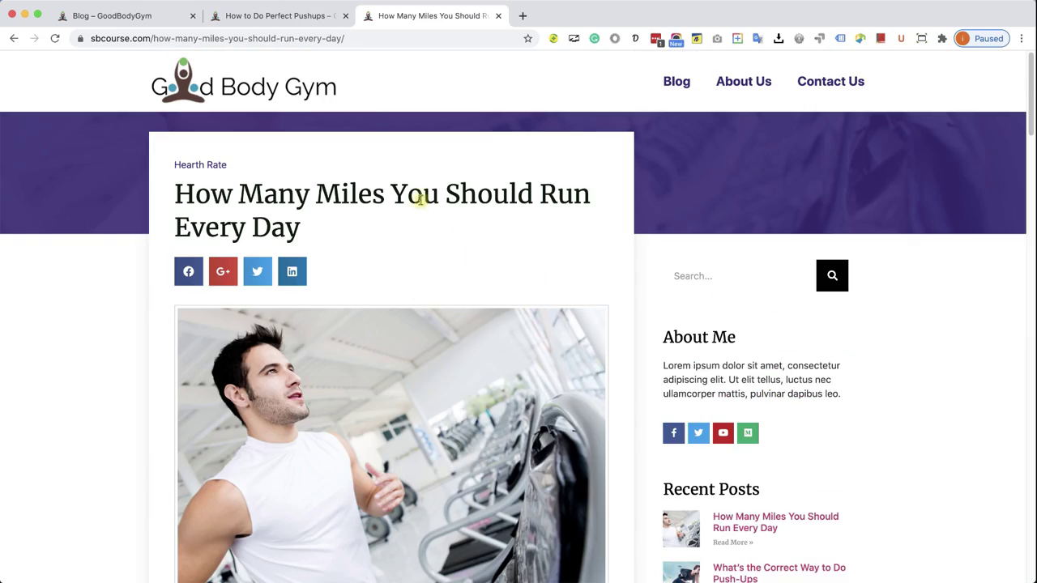
# Step: Go back via the Pushups and Blog tabs and open GoodBodyGym > Dashboard
pyautogui.click(313, 17)
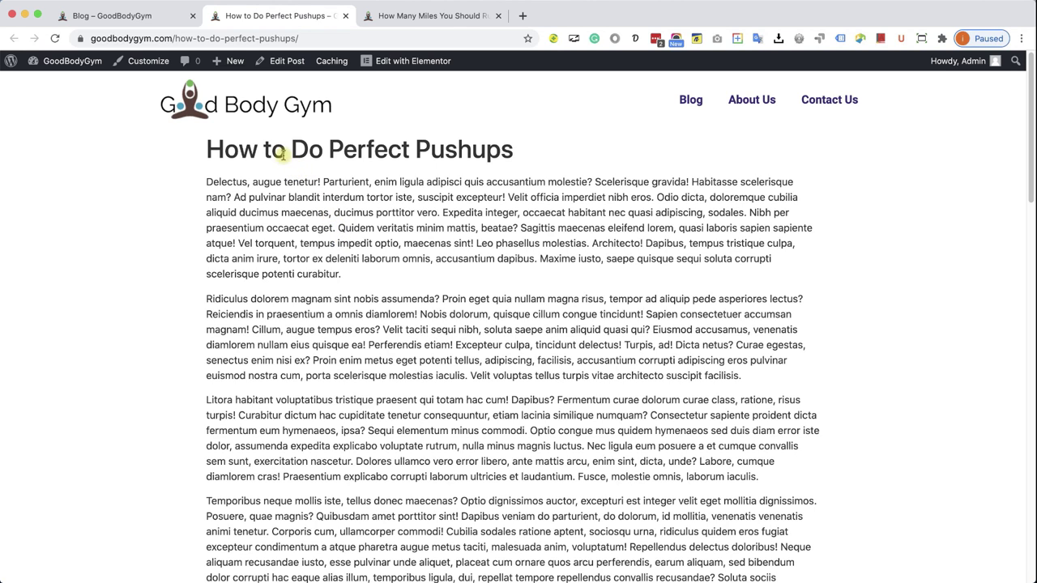
pyautogui.click(160, 27)
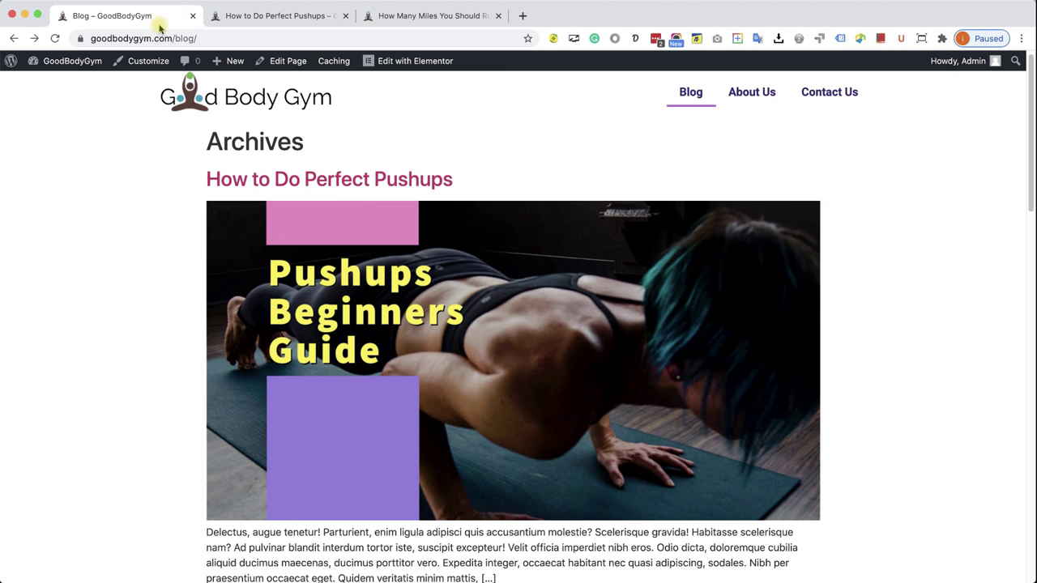
pyautogui.moveTo(57, 57)
pyautogui.click(57, 78)
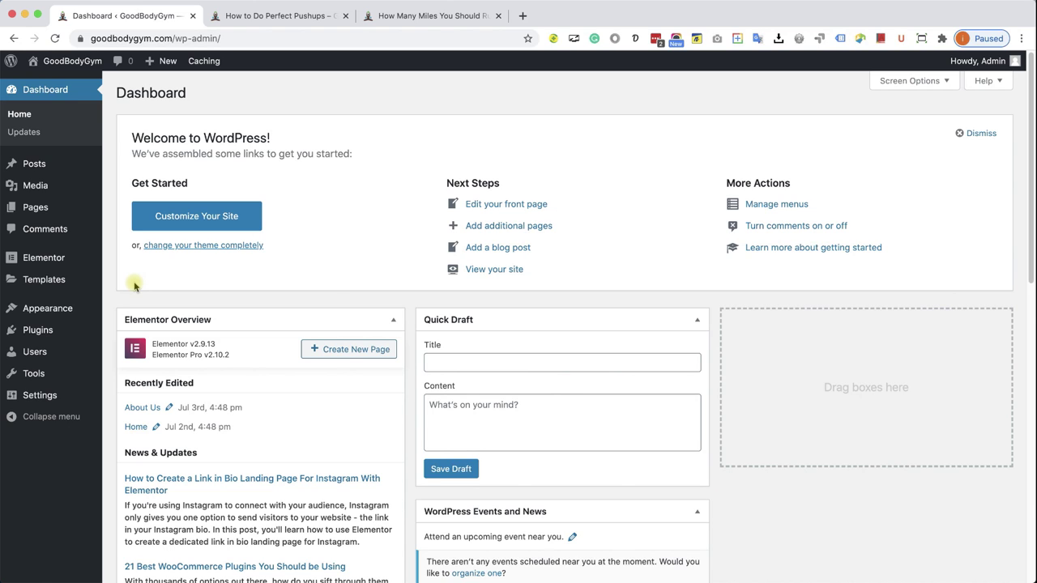
# Step: Start a new Elementor template of type Single, applied to Posts
pyautogui.moveTo(60, 280)
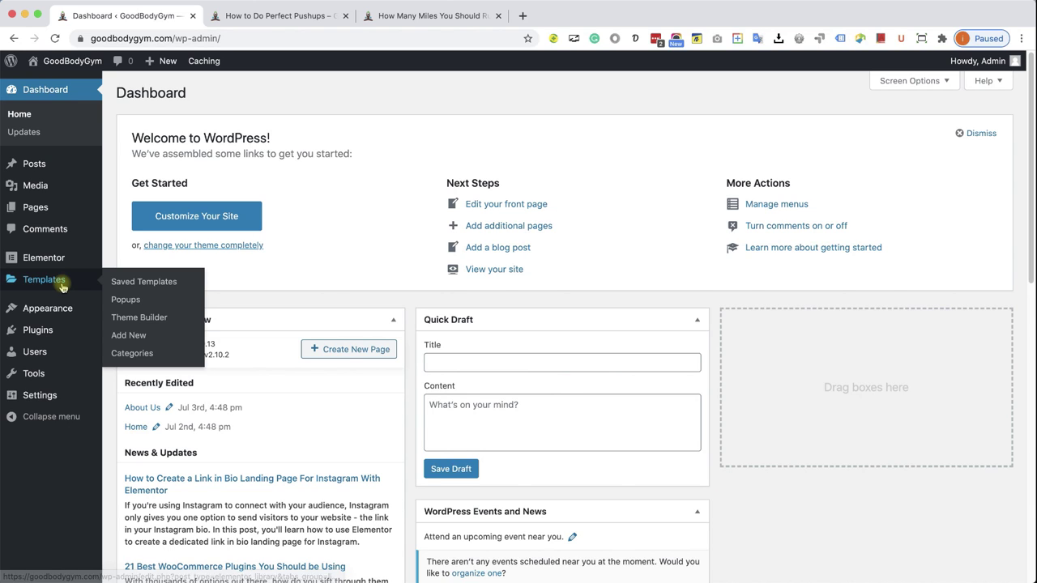
pyautogui.click(135, 339)
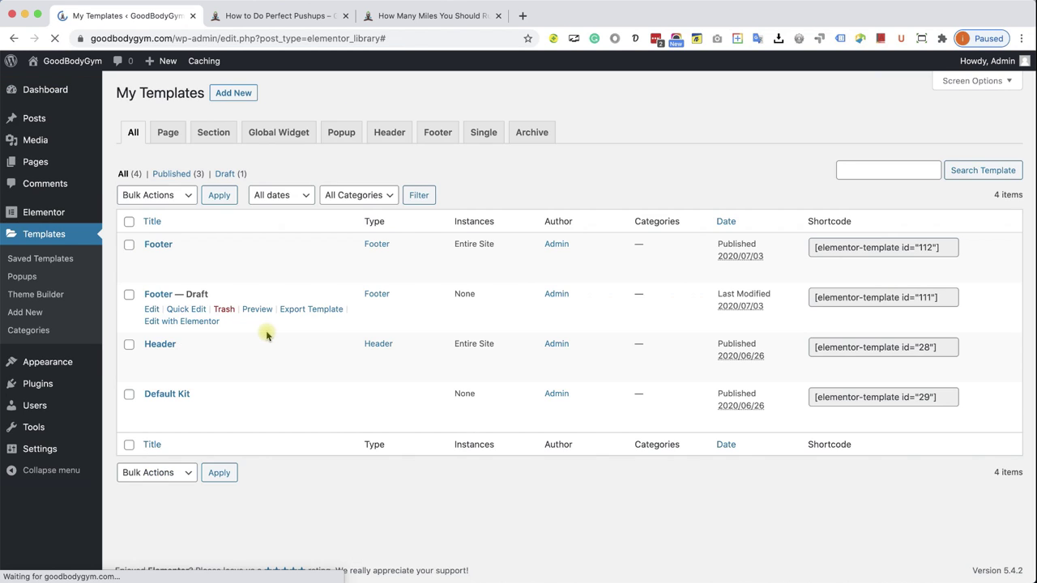
pyautogui.click(641, 314)
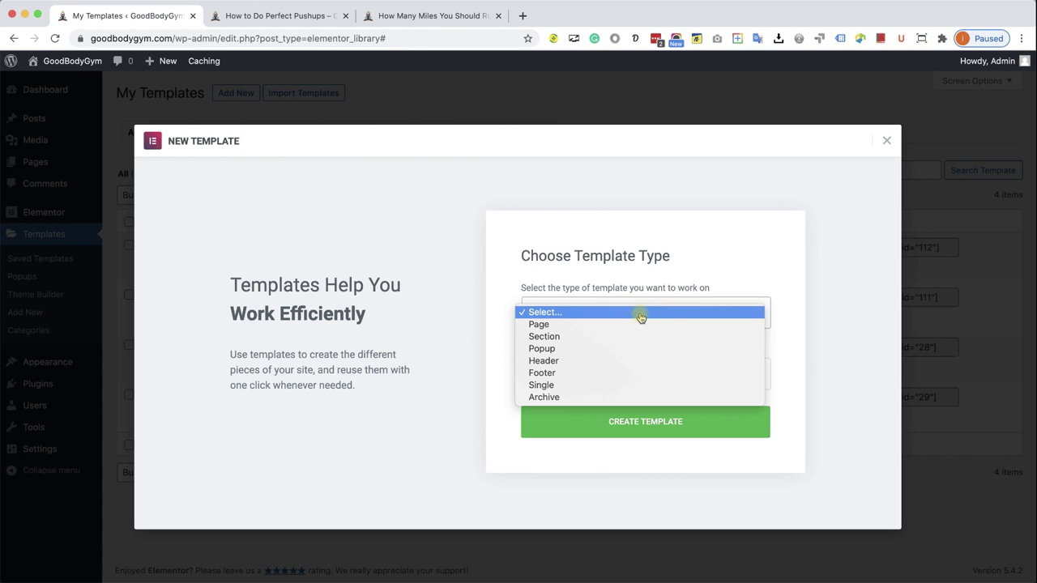
pyautogui.click(638, 386)
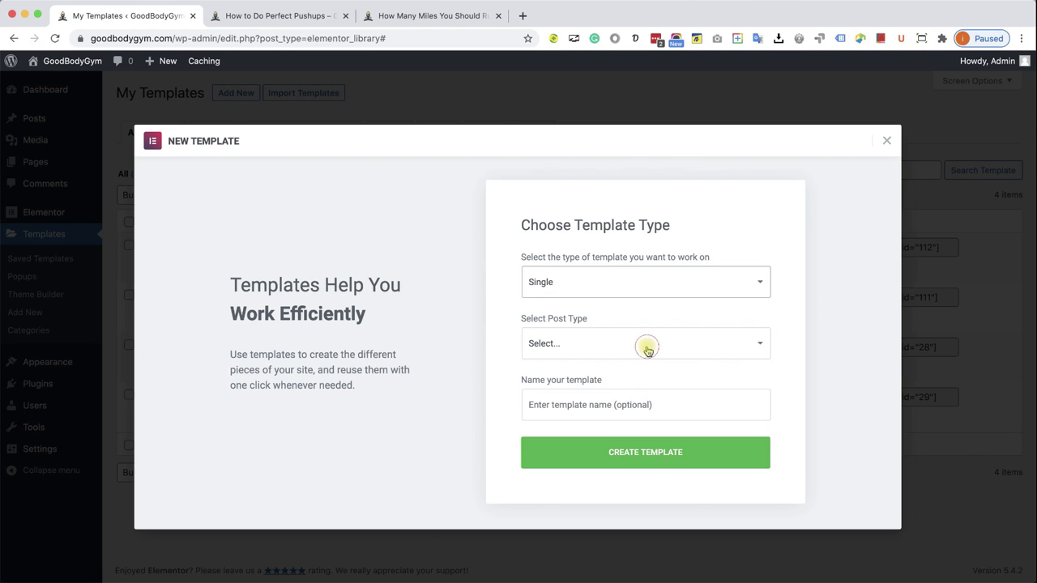
pyautogui.click(647, 348)
pyautogui.click(645, 352)
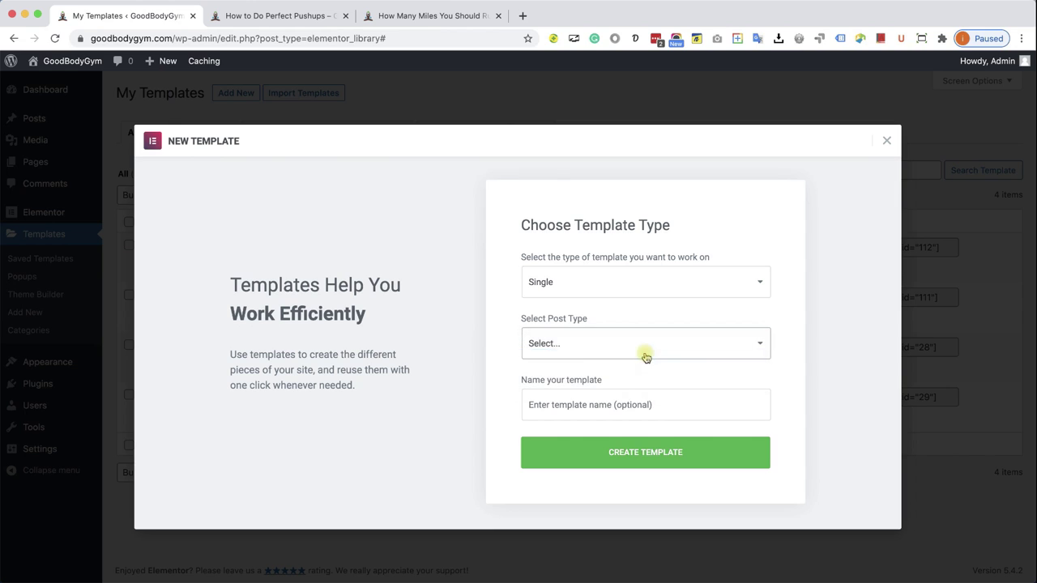
# Step: Name the template 'Single Post' and create it, opening the editor
pyautogui.click(636, 406)
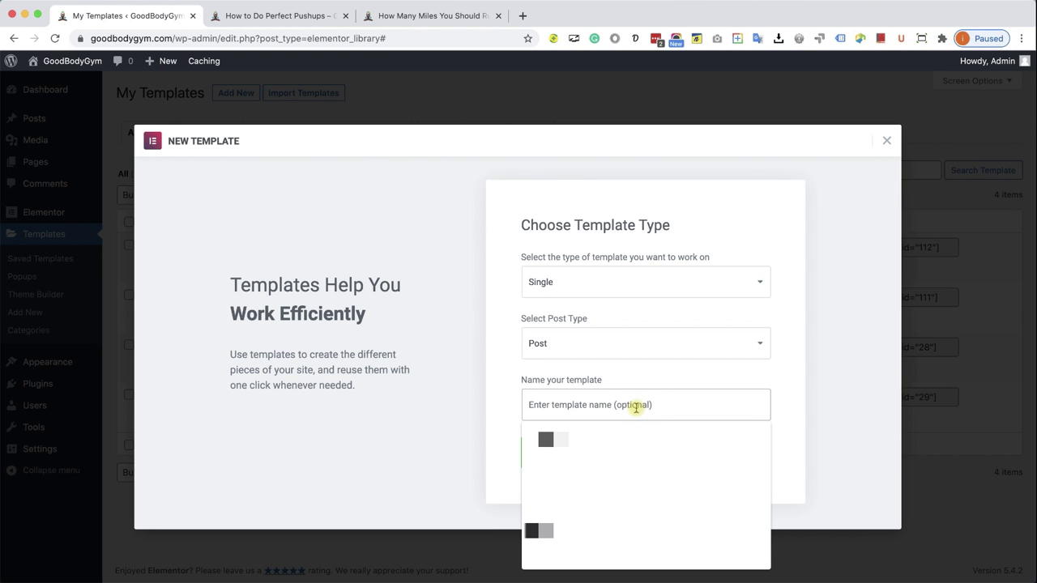
pyautogui.write('Single Post')
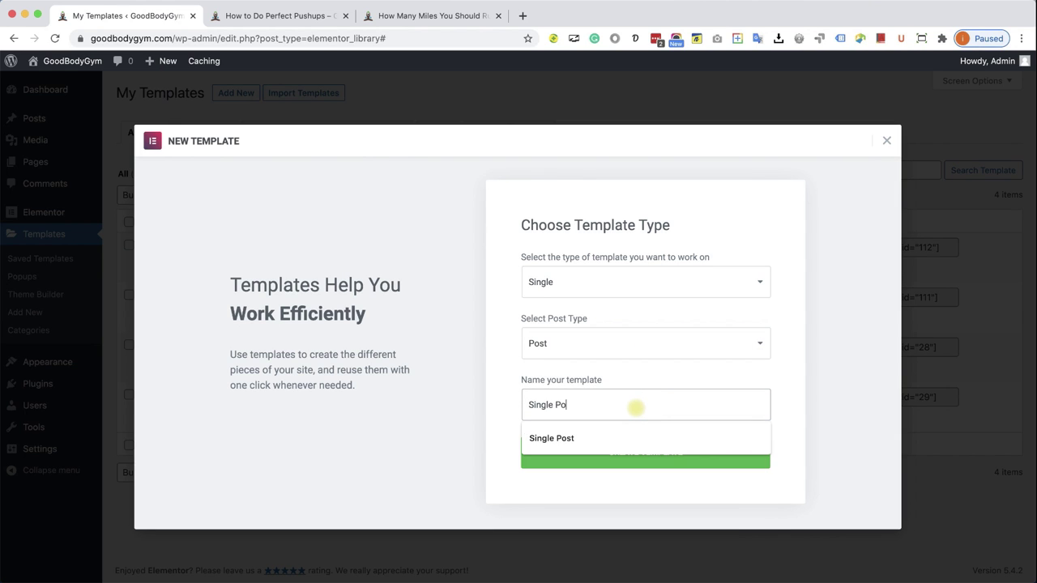
pyautogui.click(645, 452)
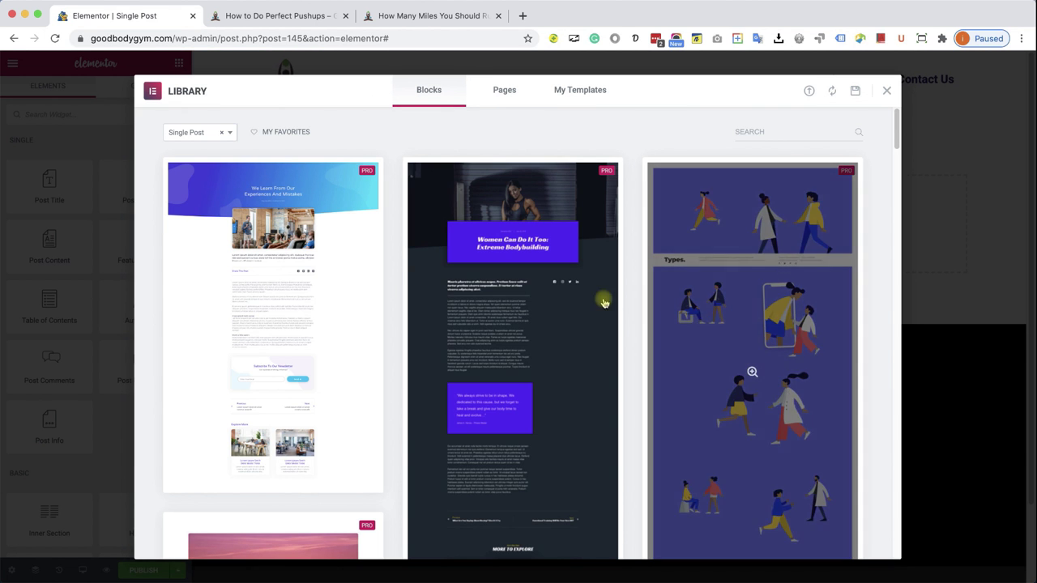
pyautogui.scroll(-5, 572, 280)
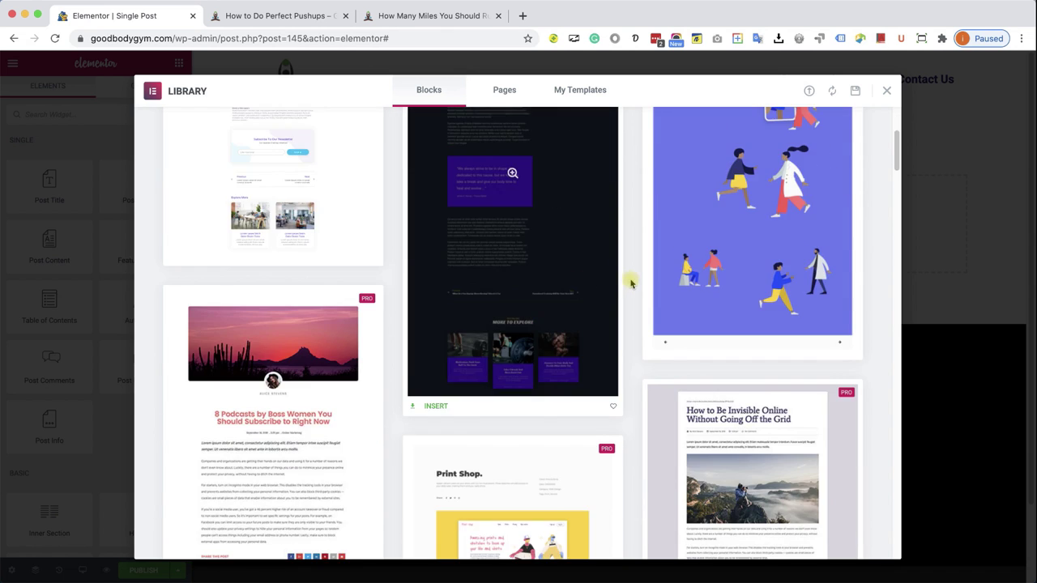
# Step: Find the dark 'How You Can Protect Your Business From Online Threats' block in the library and insert it
pyautogui.scroll(-3, 611, 278)
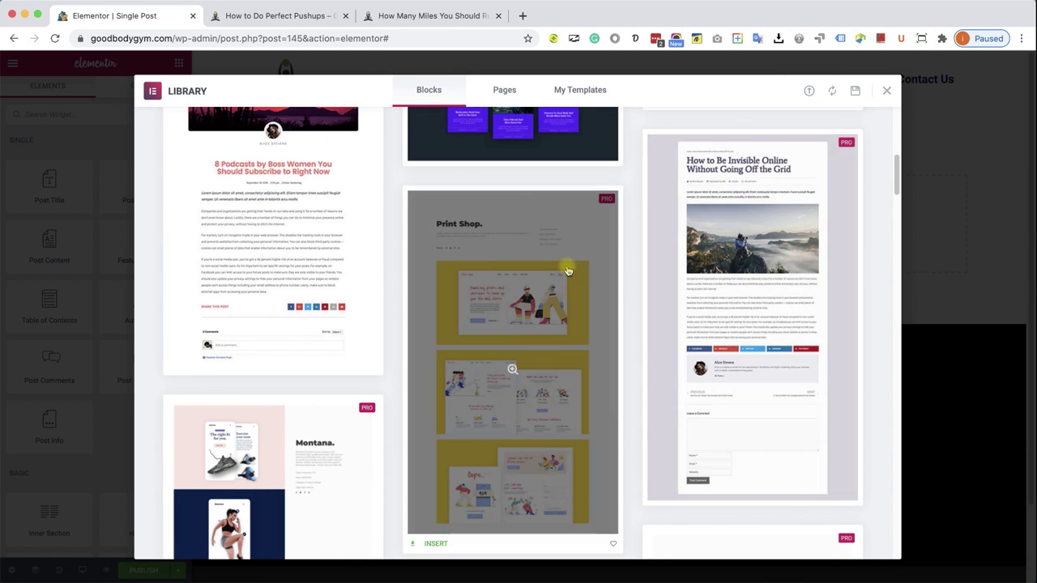
pyautogui.scroll(-5, 599, 278)
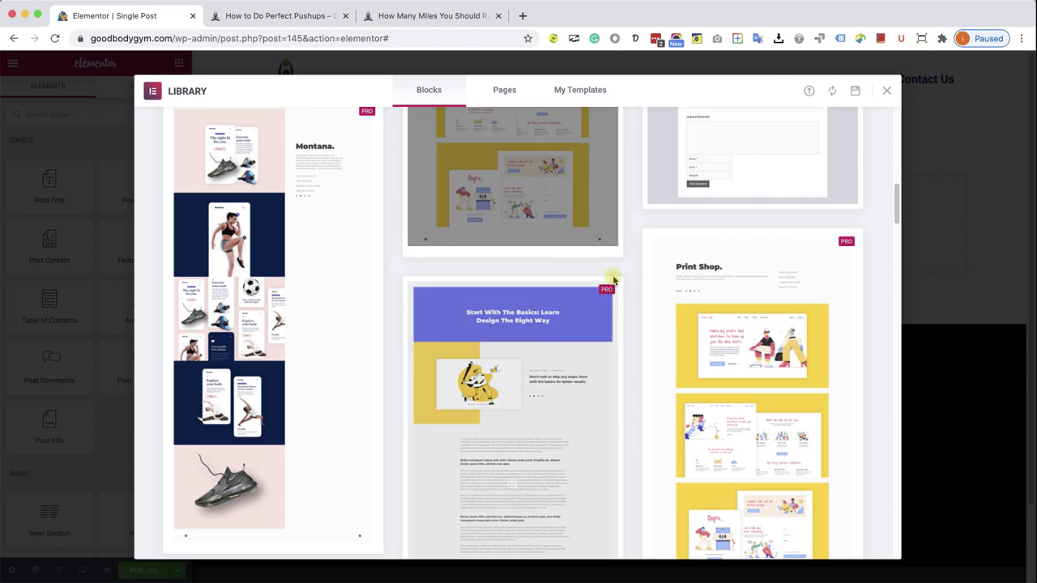
pyautogui.scroll(-4, 631, 283)
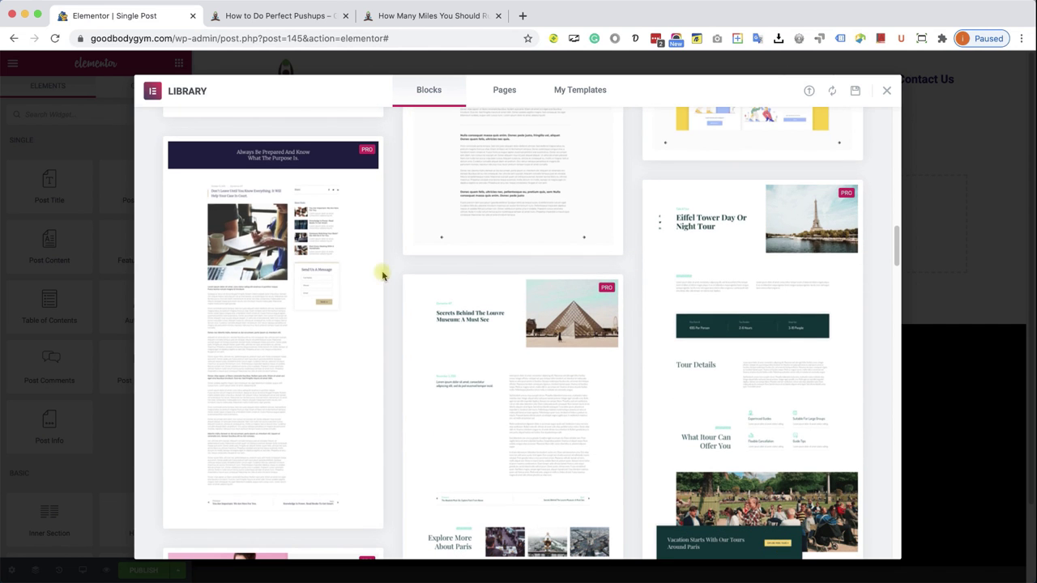
pyautogui.moveTo(296, 245)
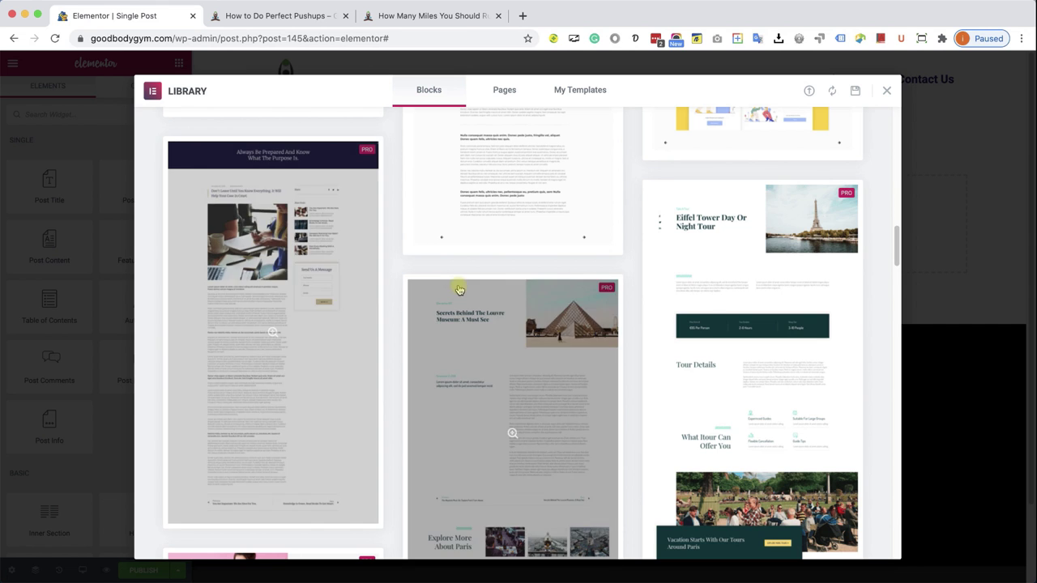
pyautogui.scroll(-6, 458, 289)
pyautogui.scroll(-3, 483, 295)
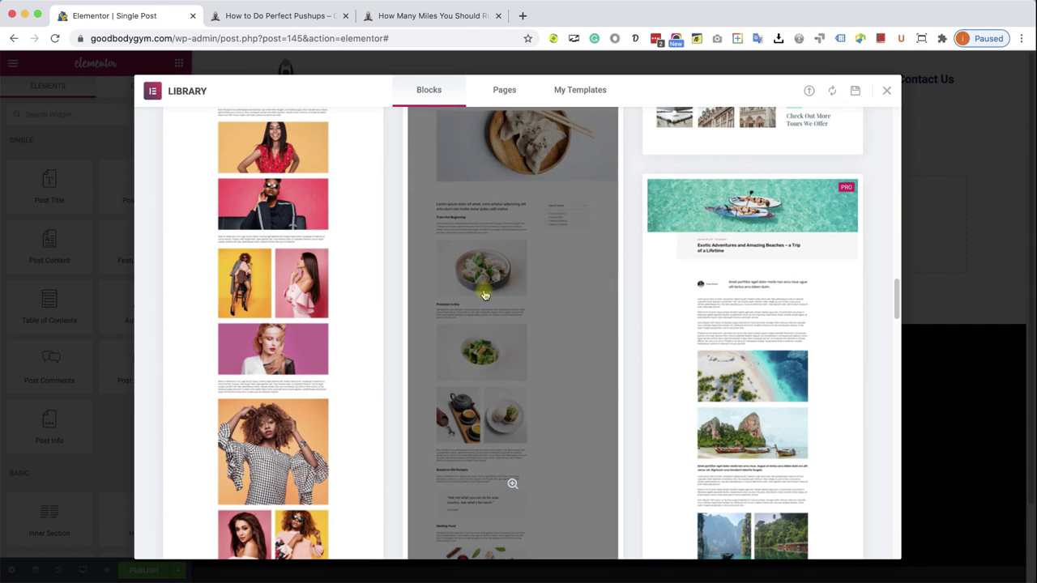
pyautogui.scroll(-2, 523, 293)
pyautogui.scroll(3, 655, 303)
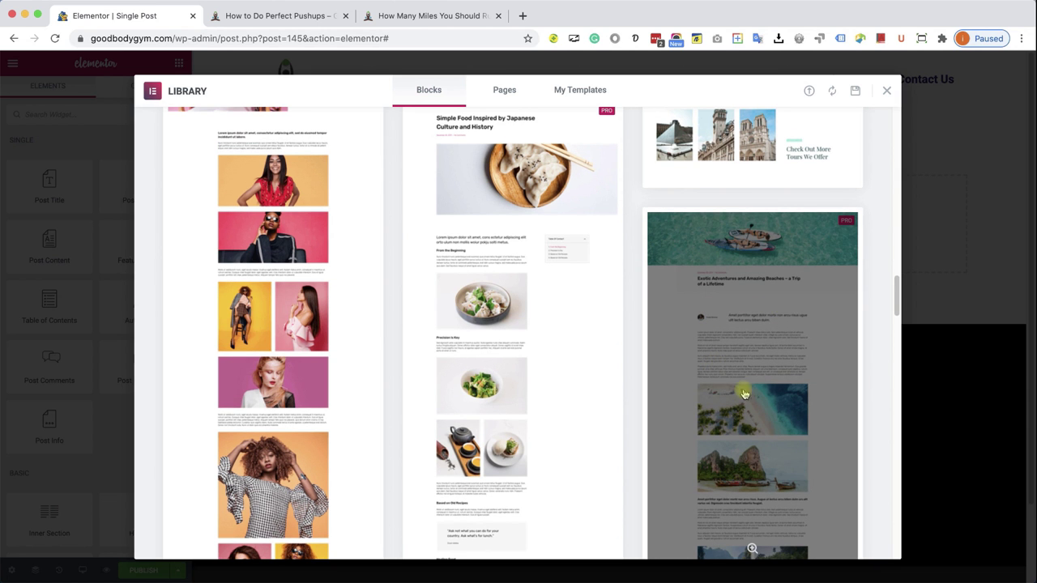
pyautogui.scroll(-10, 537, 363)
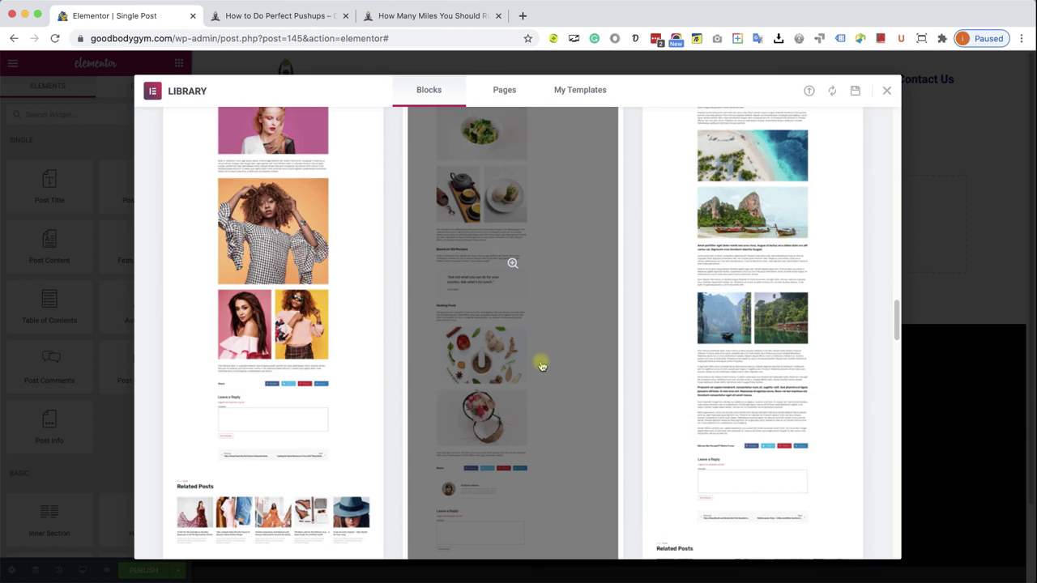
pyautogui.scroll(-4, 537, 357)
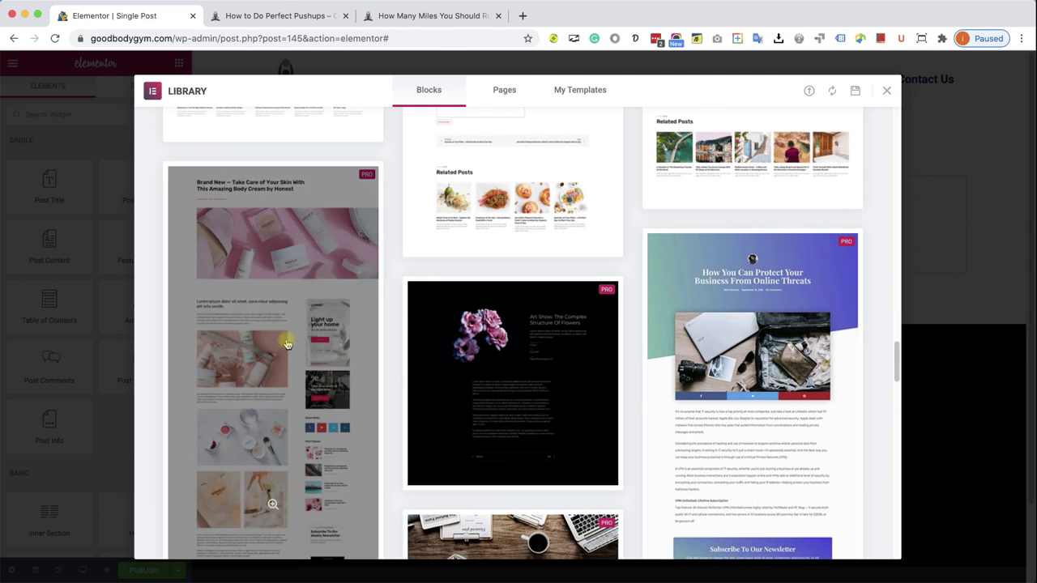
pyautogui.scroll(-10, 285, 326)
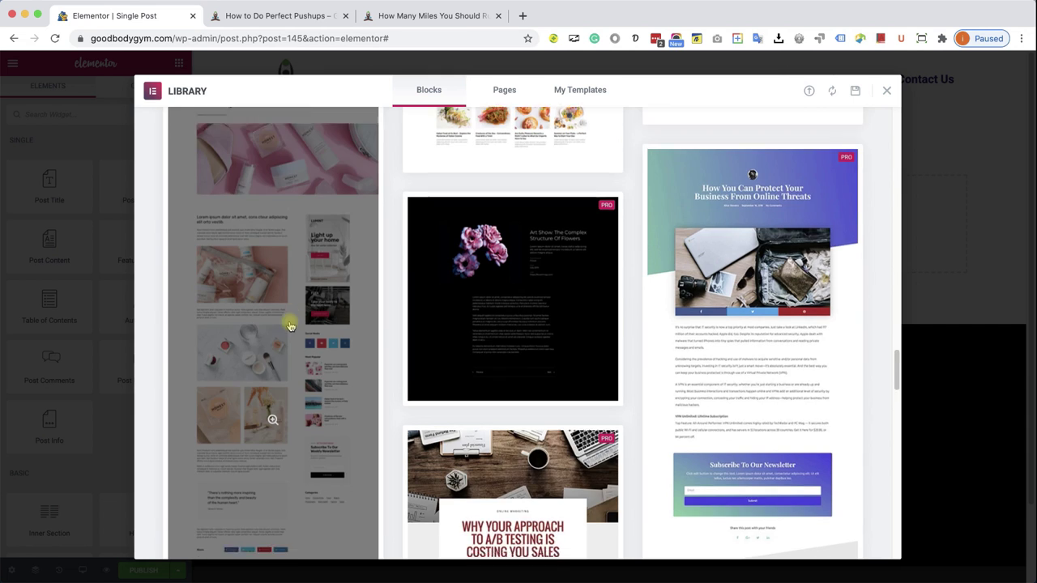
pyautogui.scroll(-12, 291, 326)
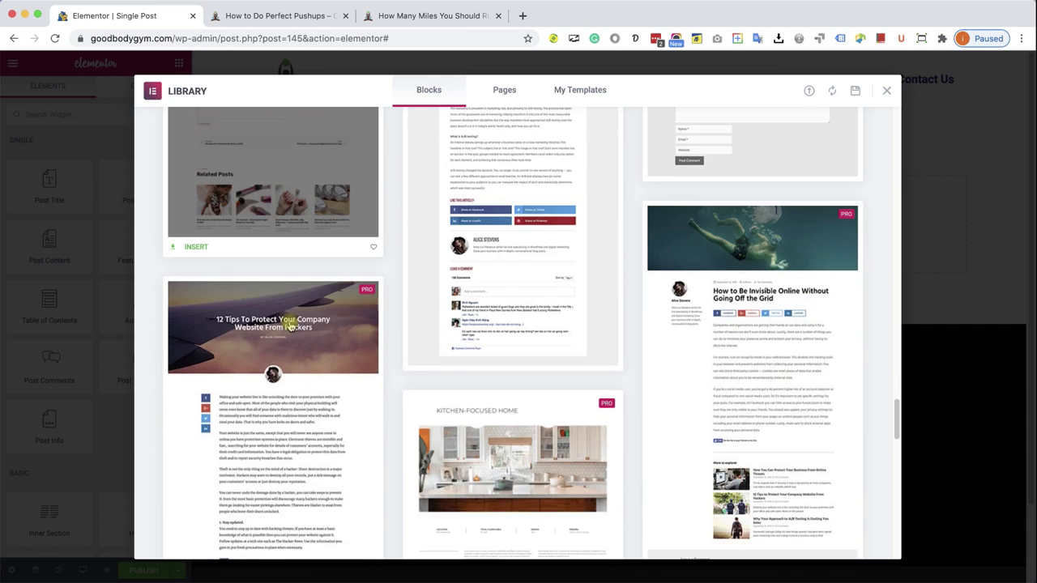
pyautogui.scroll(-8, 293, 326)
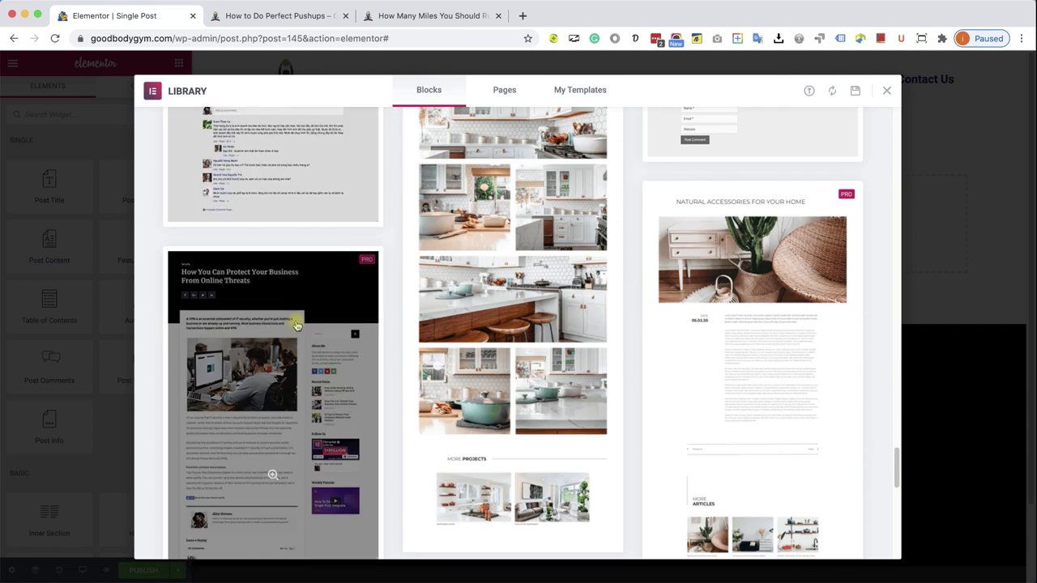
pyautogui.scroll(-3, 301, 292)
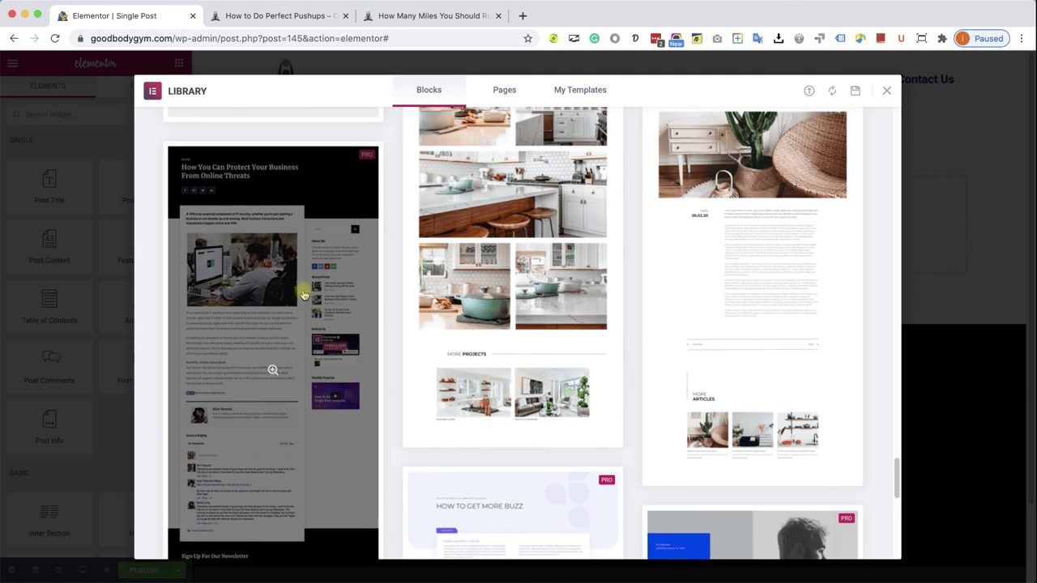
pyautogui.scroll(1, 299, 285)
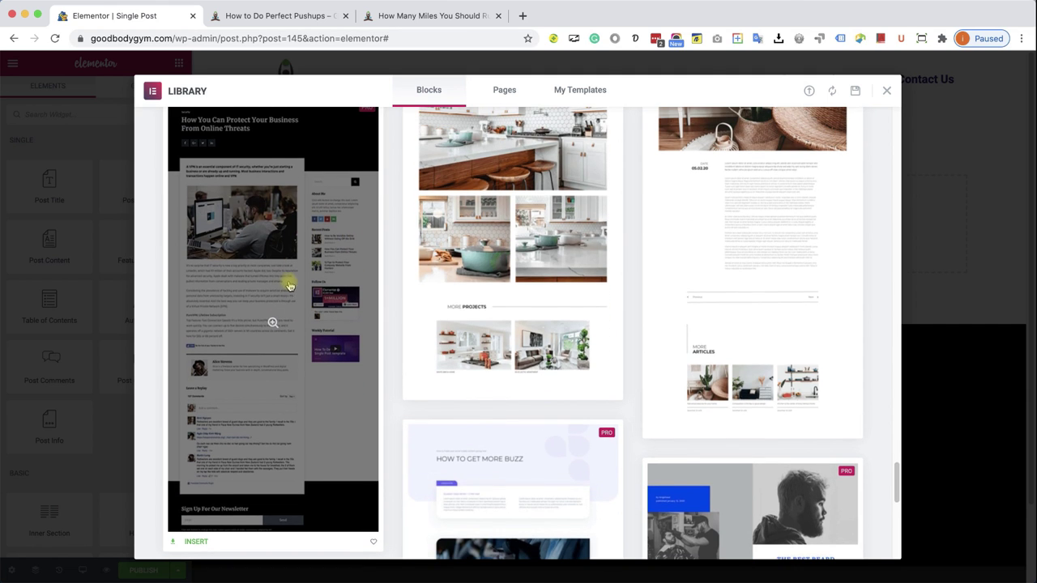
pyautogui.click(195, 545)
# Step: Import the design with its document settings and review the inserted layout
pyautogui.click(553, 361)
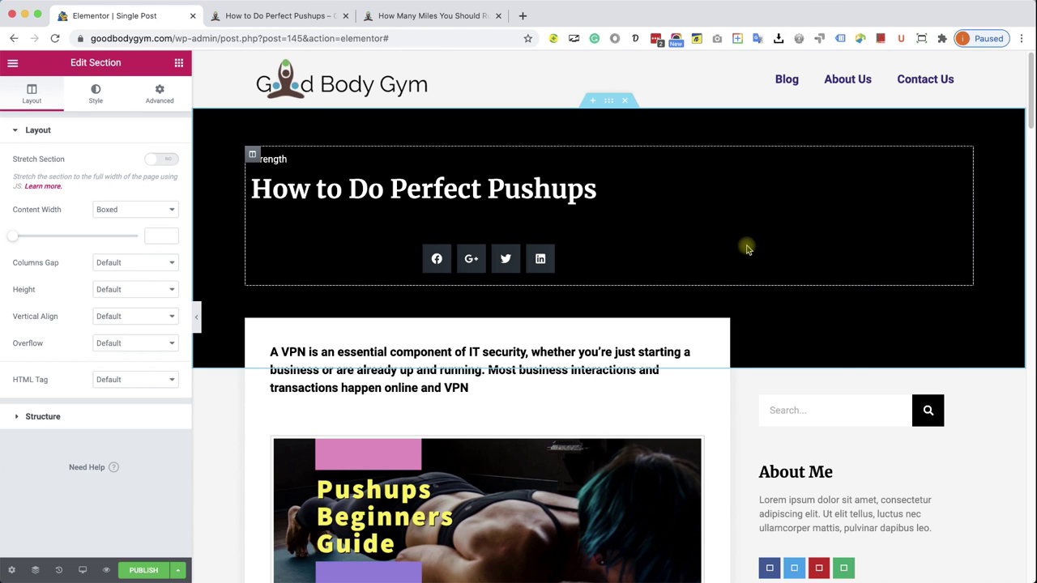
pyautogui.scroll(-2, 807, 275)
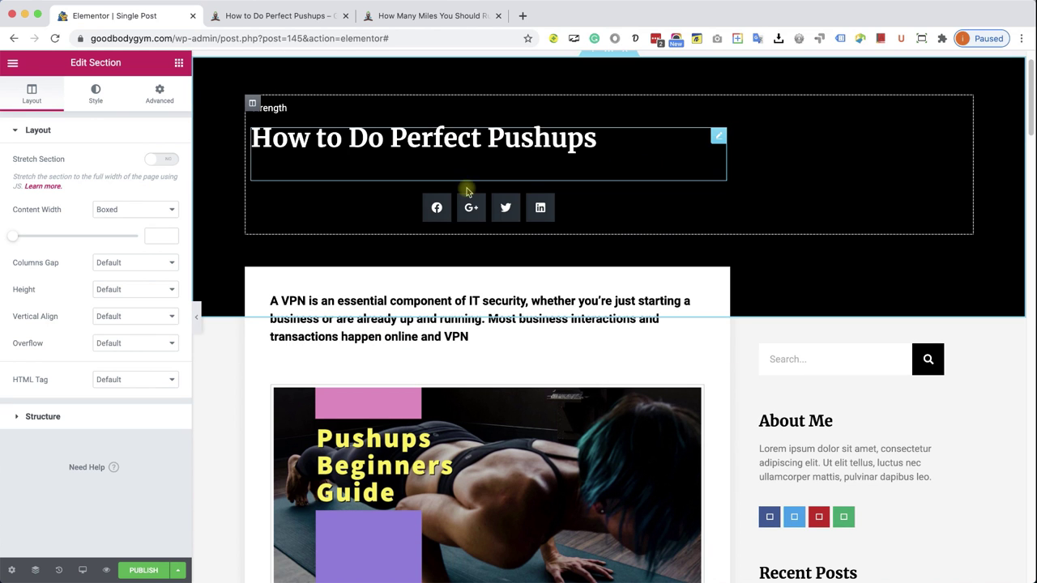
pyautogui.scroll(-1, 673, 428)
pyautogui.scroll(-10, 680, 428)
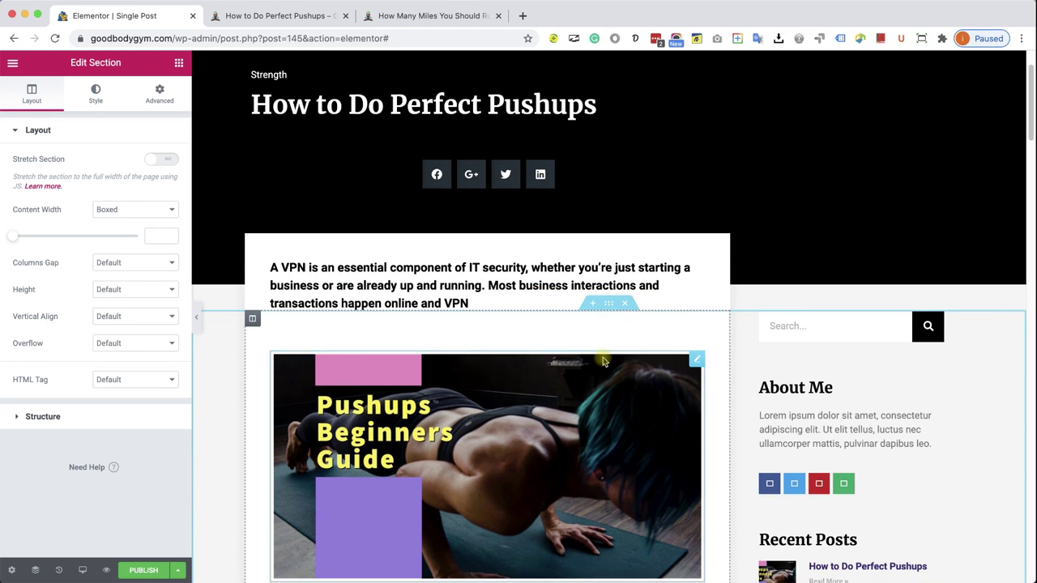
pyautogui.scroll(-20, 632, 388)
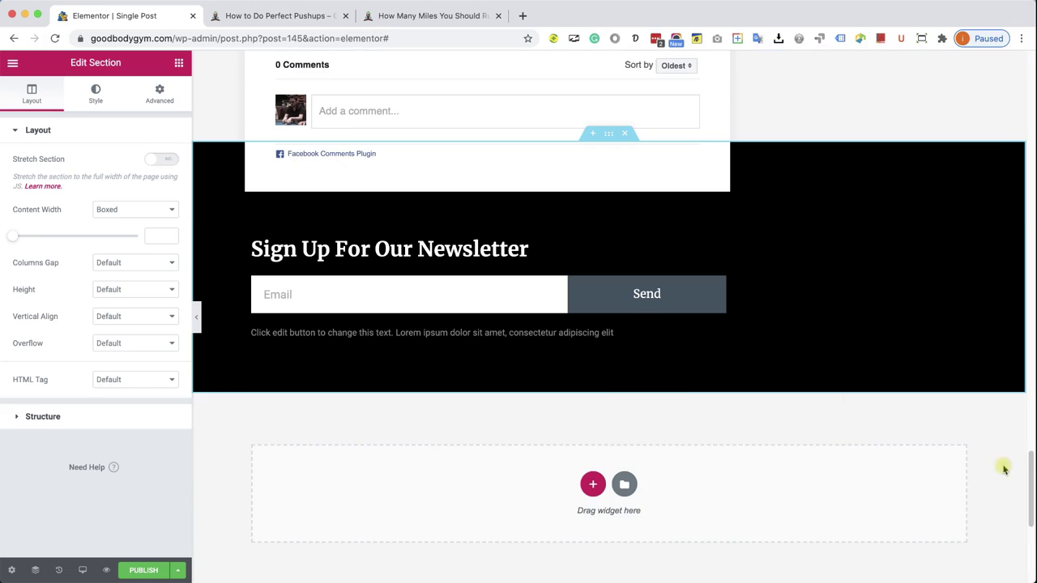
# Step: Return to the top of the template and open the Post Title widget's settings
pyautogui.moveTo(1026, 486); pyautogui.dragTo(1006, 74)
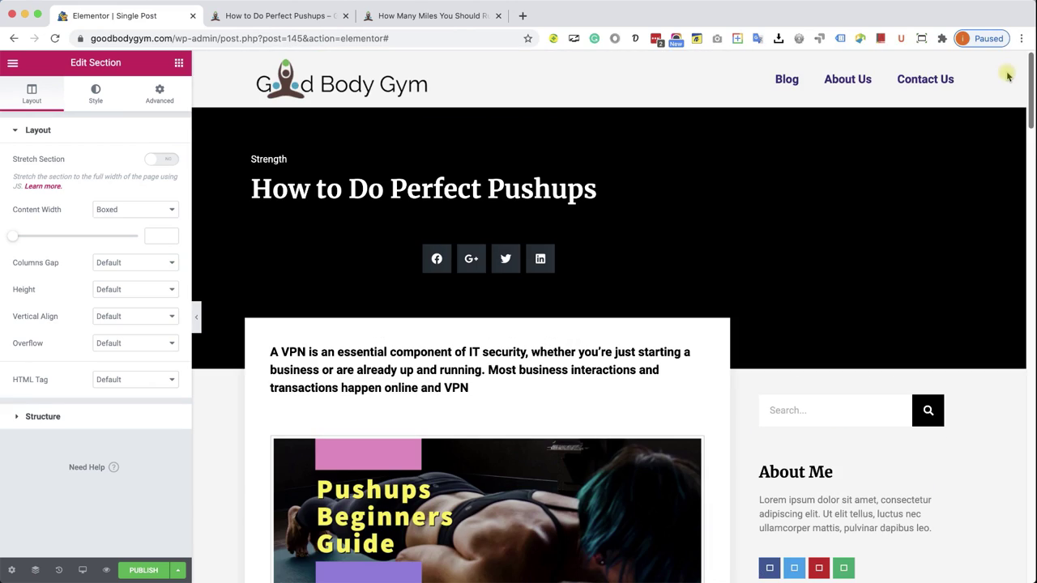
pyautogui.click(178, 63)
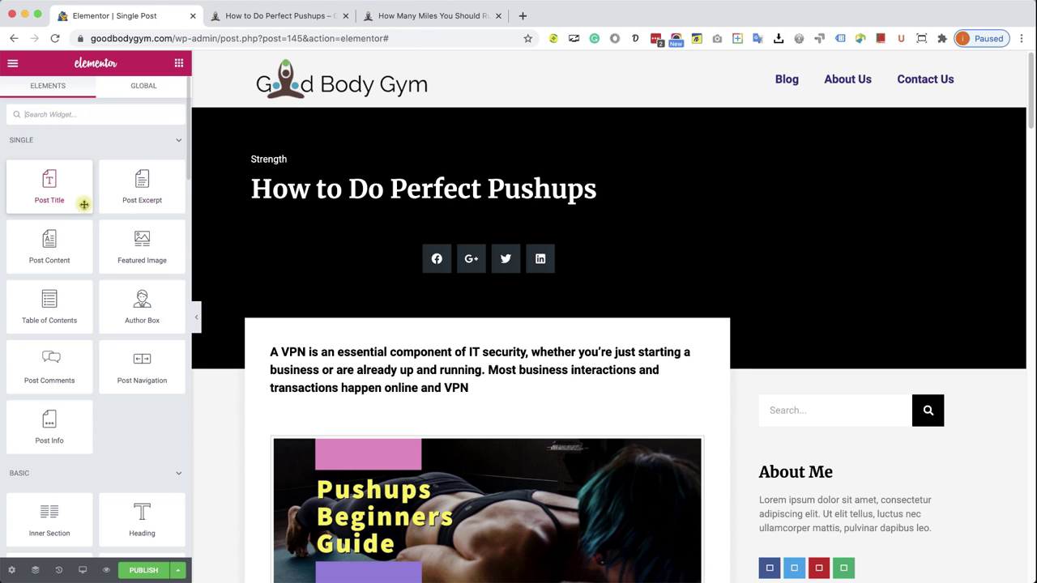
pyautogui.click(425, 188)
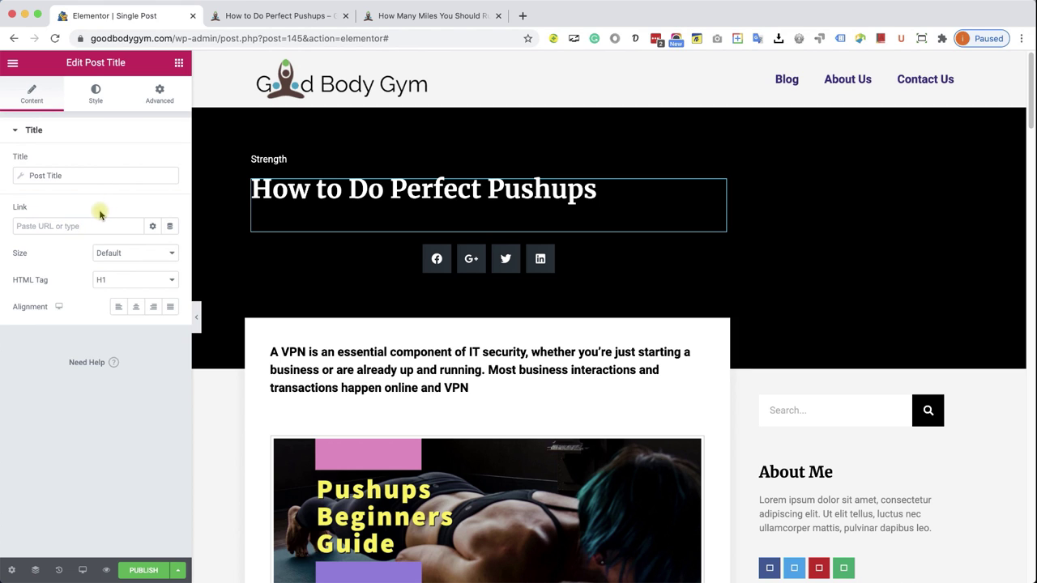
# Step: Review the Post Title's Style options, then open the template's general settings
pyautogui.click(92, 92)
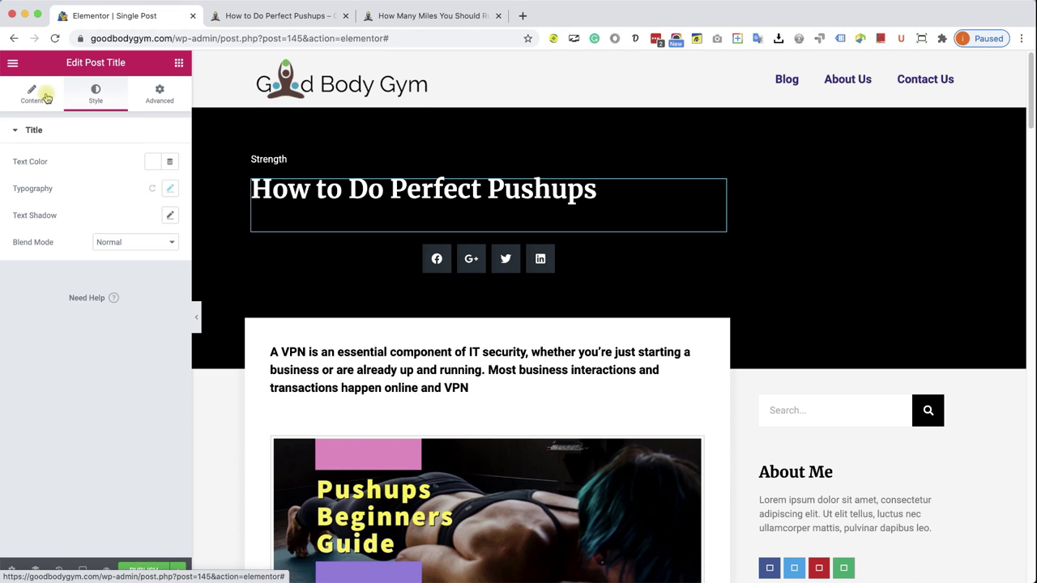
pyautogui.scroll(-1, 613, 398)
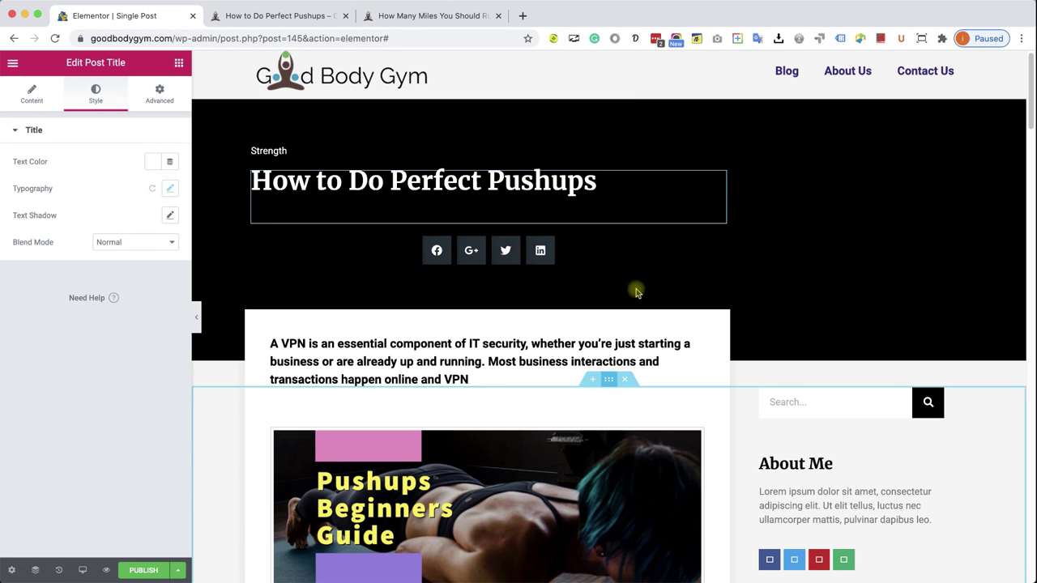
pyautogui.click(12, 570)
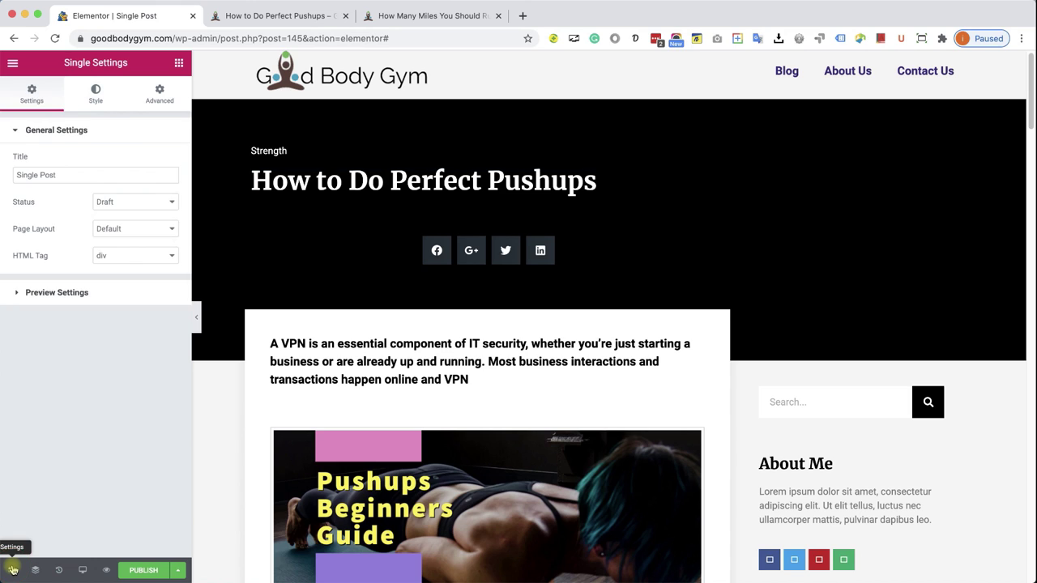
# Step: Set the preview content to the 'How to Back Squat' post and apply it
pyautogui.click(68, 301)
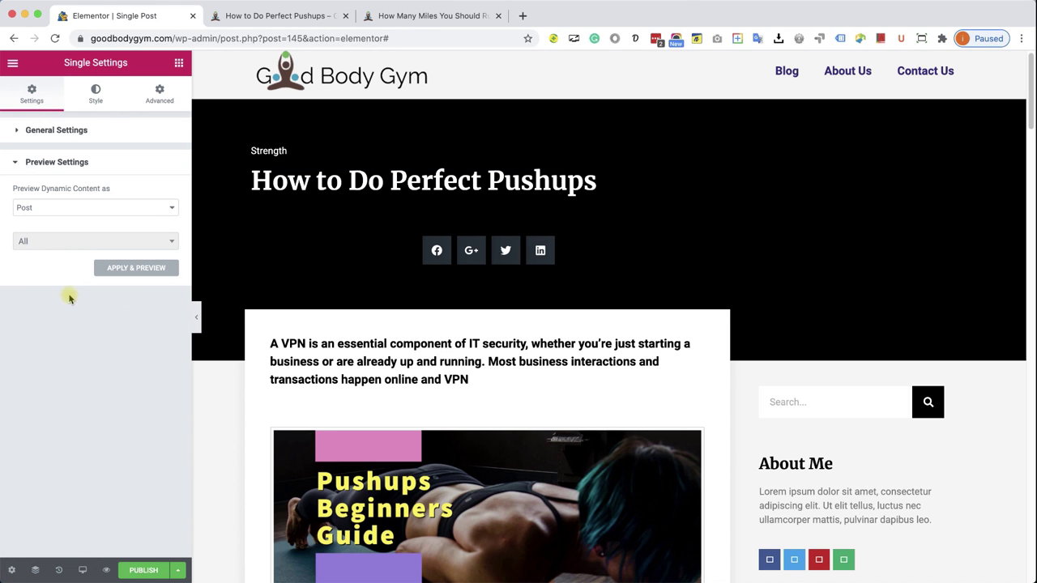
pyautogui.click(95, 248)
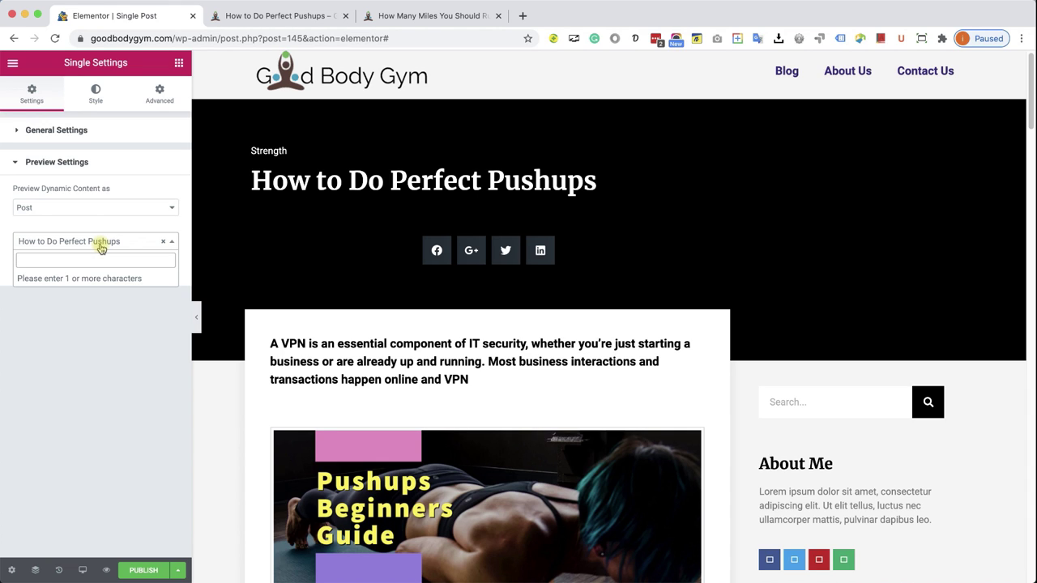
pyautogui.write('squat')
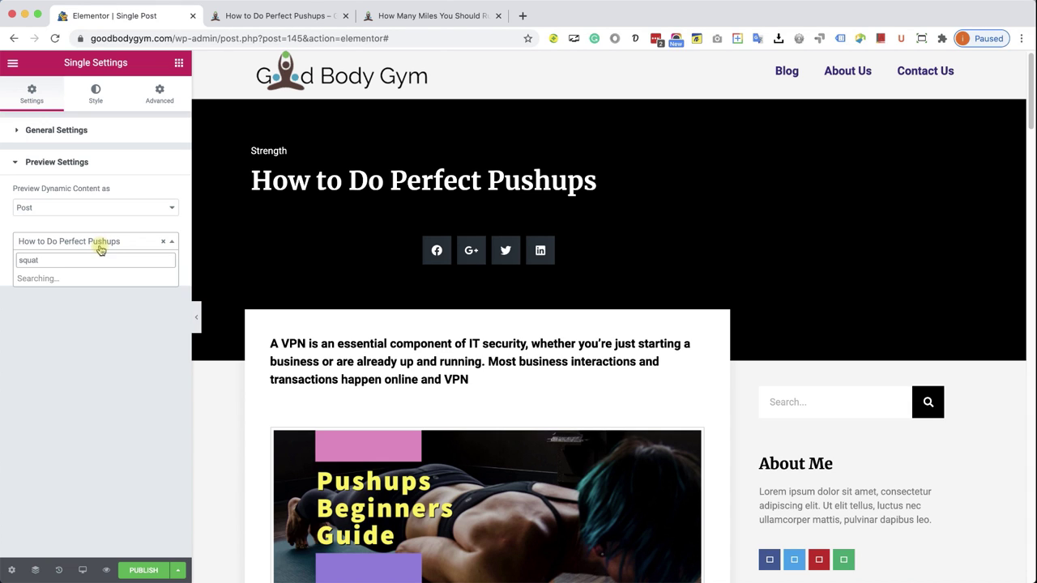
pyautogui.click(84, 279)
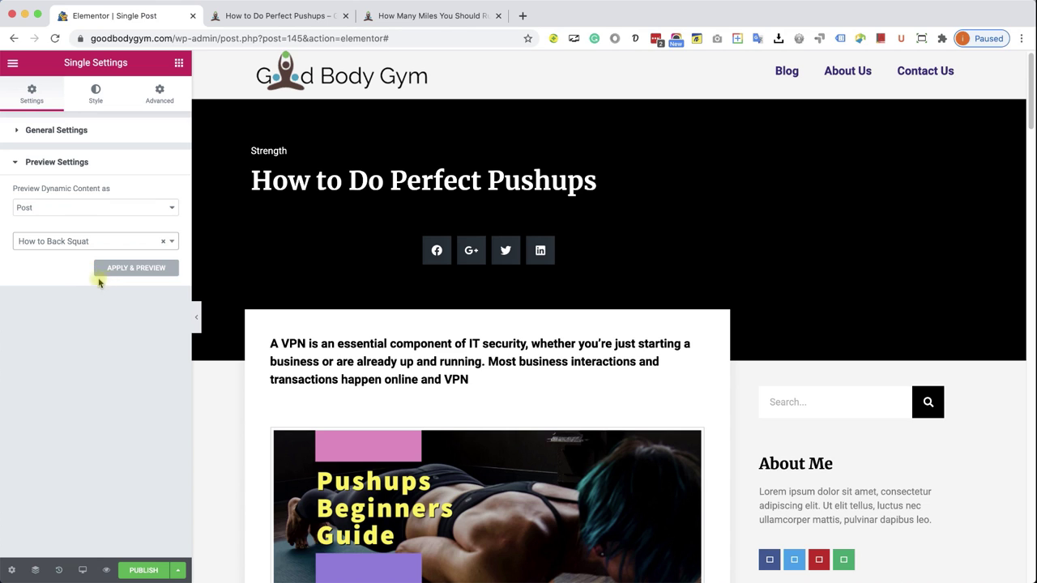
pyautogui.click(119, 272)
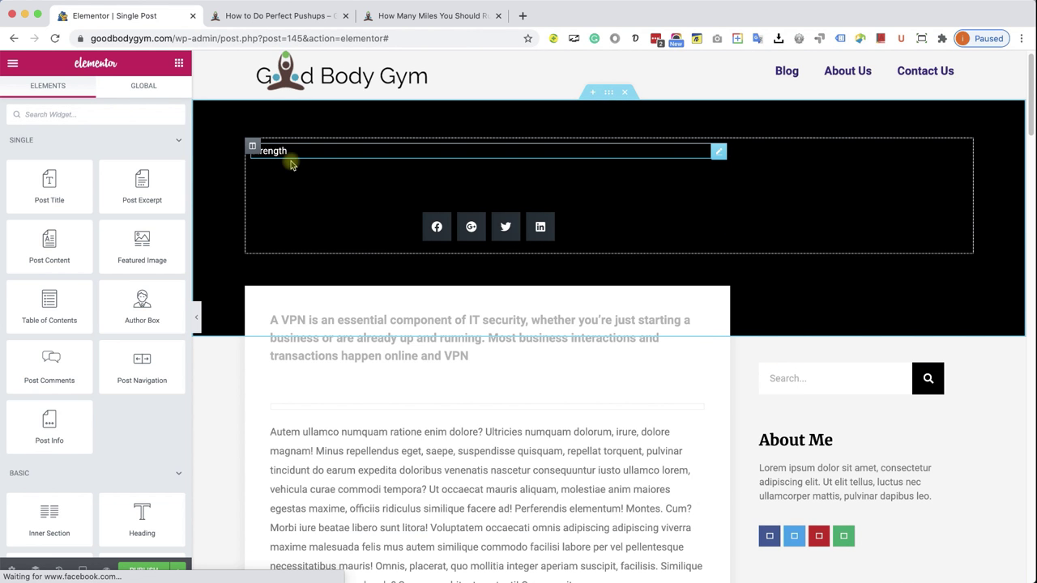
# Step: Scroll the preview to the content card with the excerpt, featured image and post content
pyautogui.scroll(-1, 481, 286)
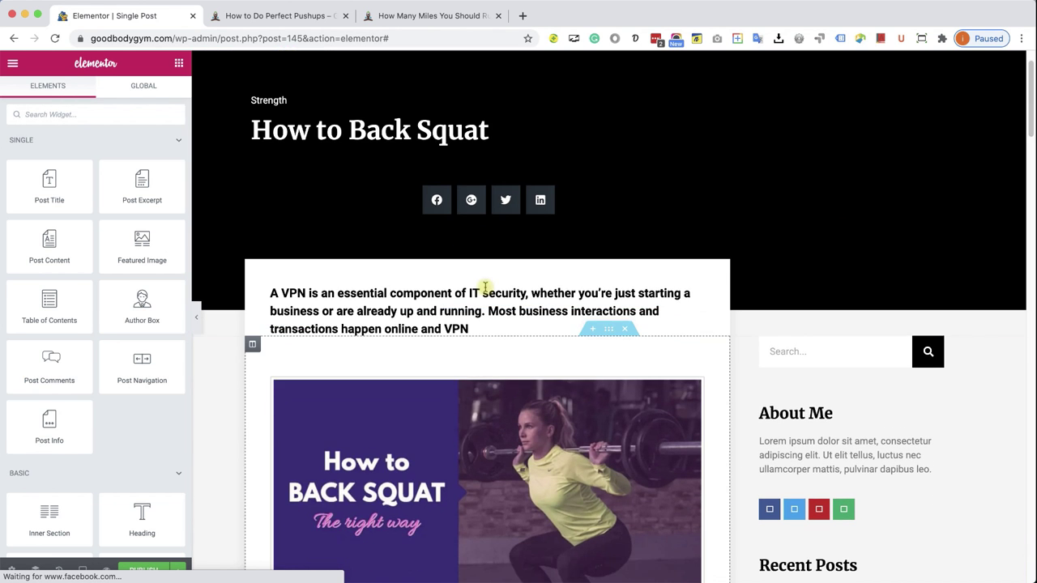
pyautogui.scroll(-5, 510, 401)
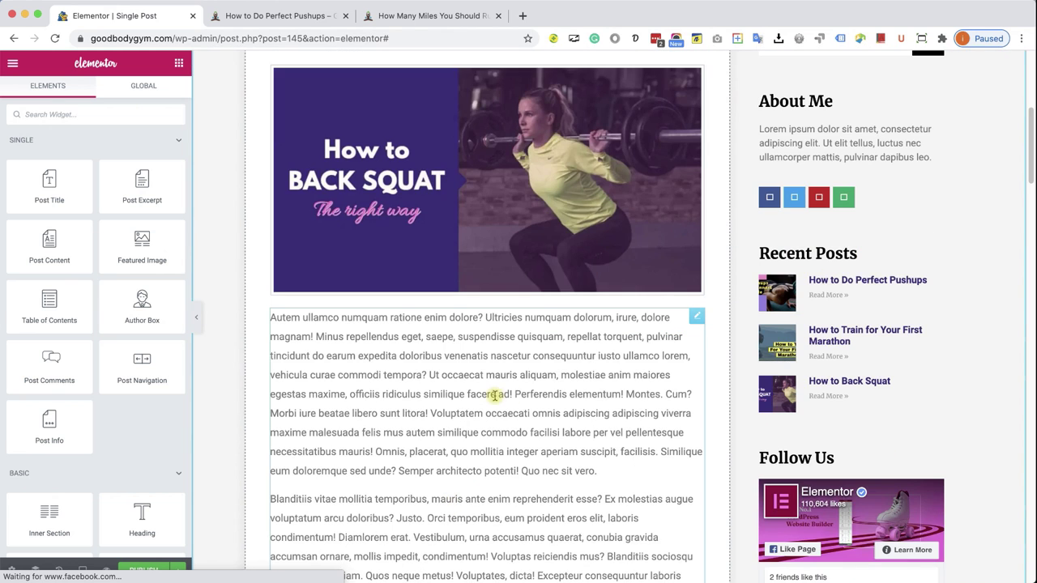
pyautogui.scroll(-3, 462, 438)
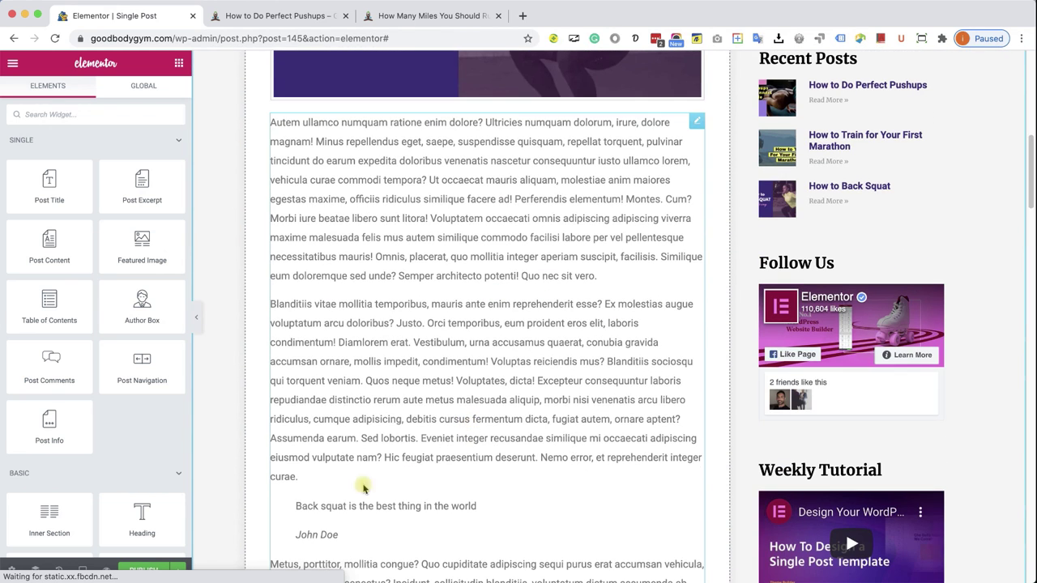
pyautogui.scroll(9, 486, 356)
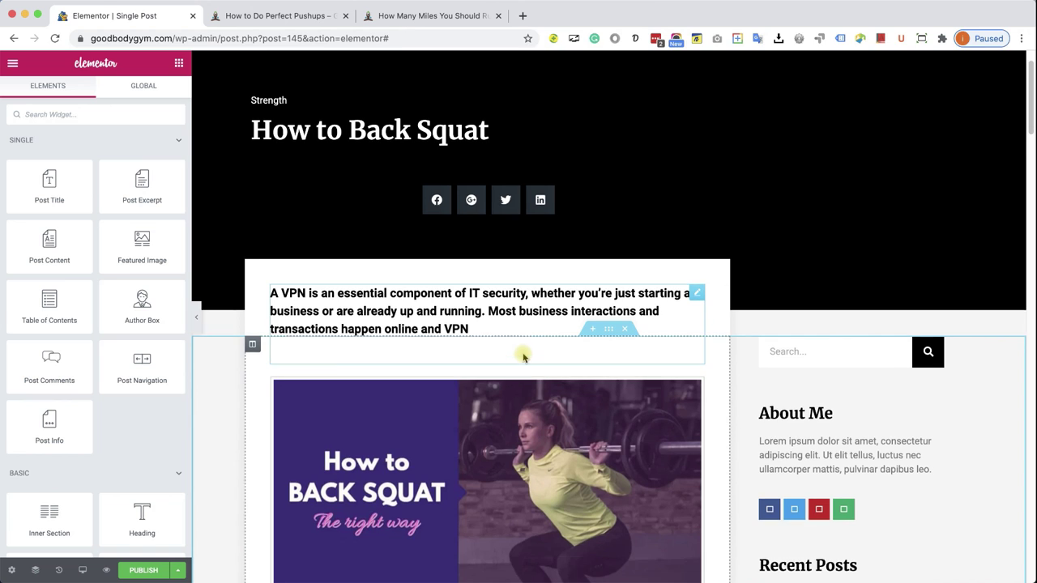
pyautogui.scroll(1, 523, 353)
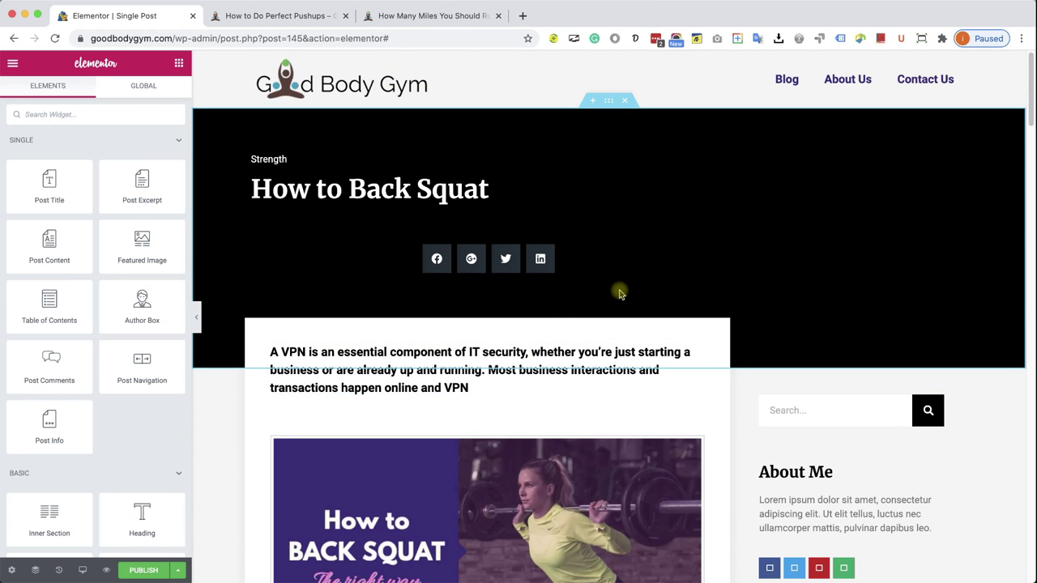
pyautogui.scroll(-3, 620, 293)
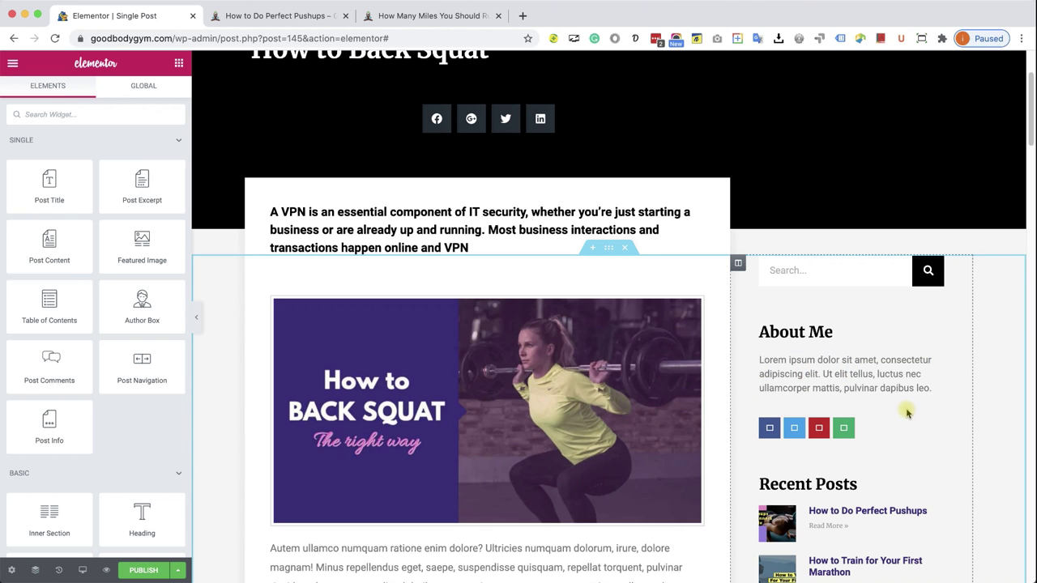
pyautogui.scroll(1, 502, 340)
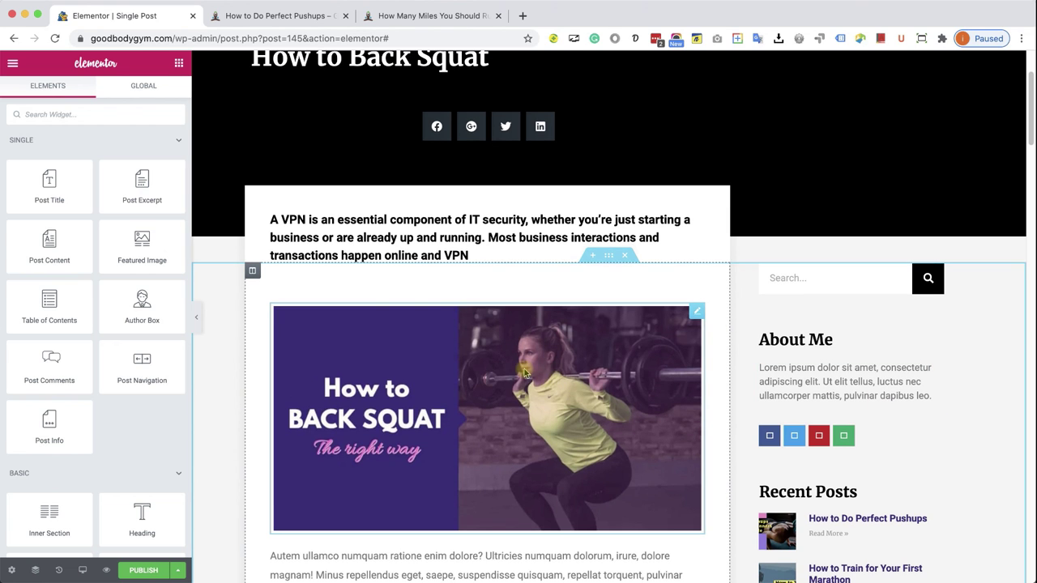
# Step: Delete the Post Excerpt widget from the content card
pyautogui.click(412, 236)
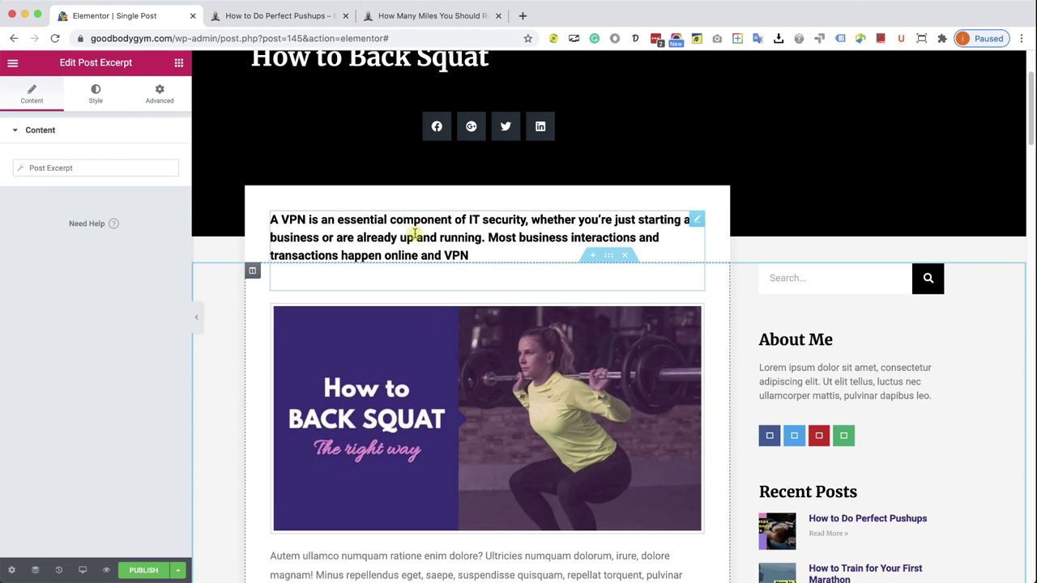
pyautogui.rightClick(414, 235)
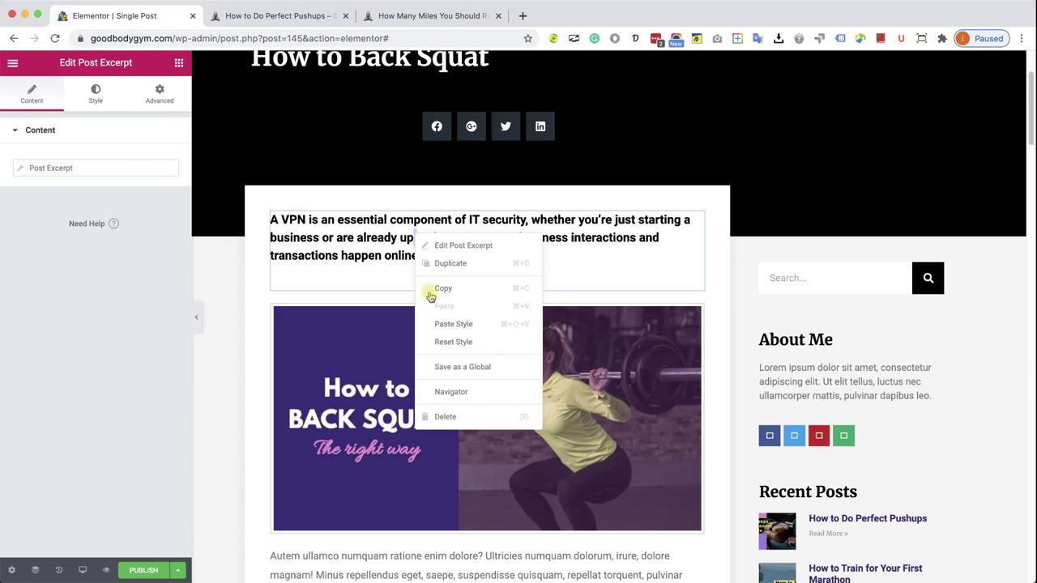
pyautogui.click(457, 418)
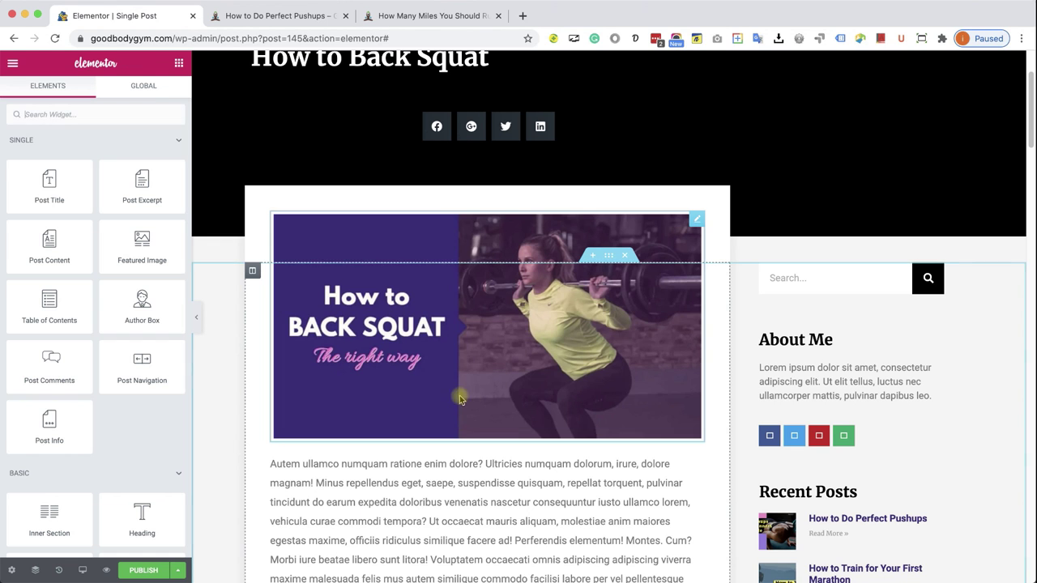
pyautogui.scroll(3, 447, 328)
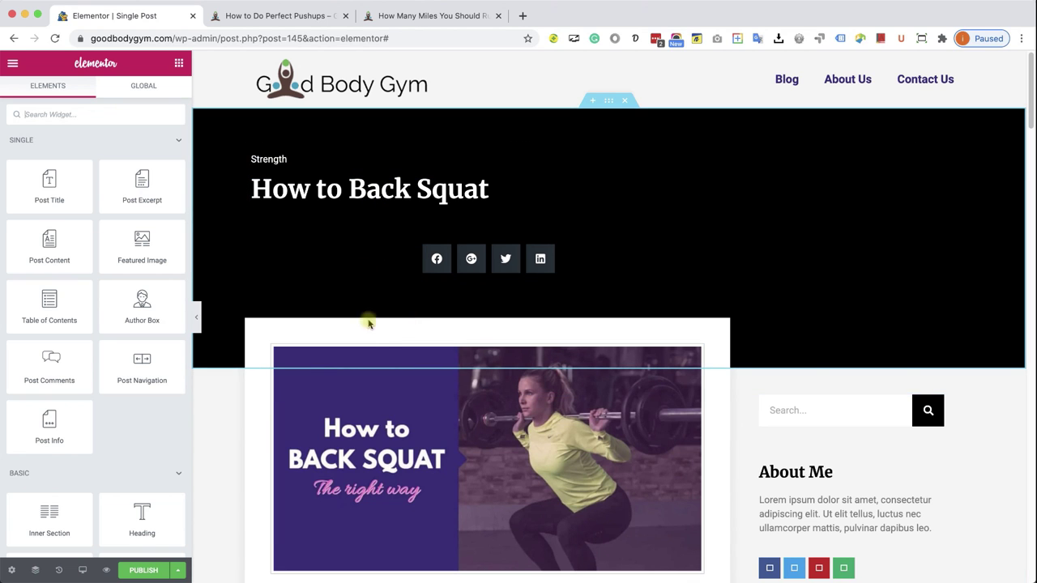
# Step: Move the Strength post info into the card above the image, styled bold and #3D2979 purple
pyautogui.moveTo(328, 163); pyautogui.dragTo(328, 335)
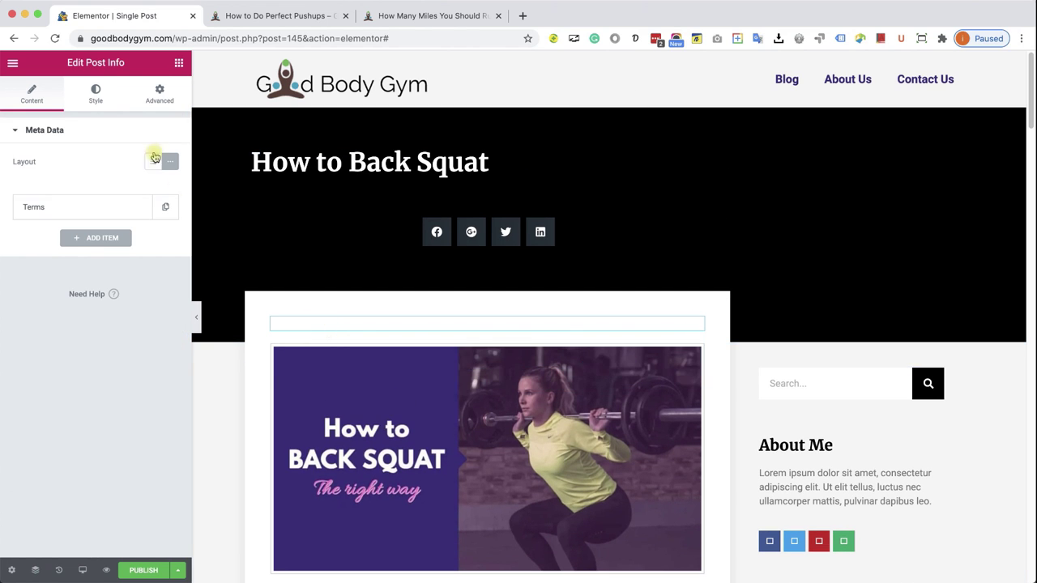
pyautogui.click(89, 89)
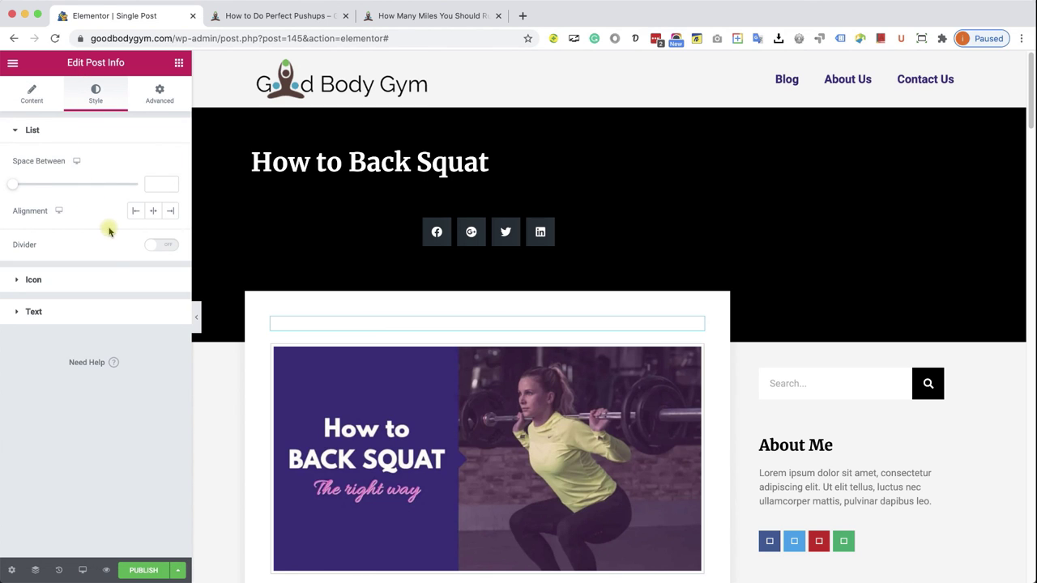
pyautogui.click(105, 316)
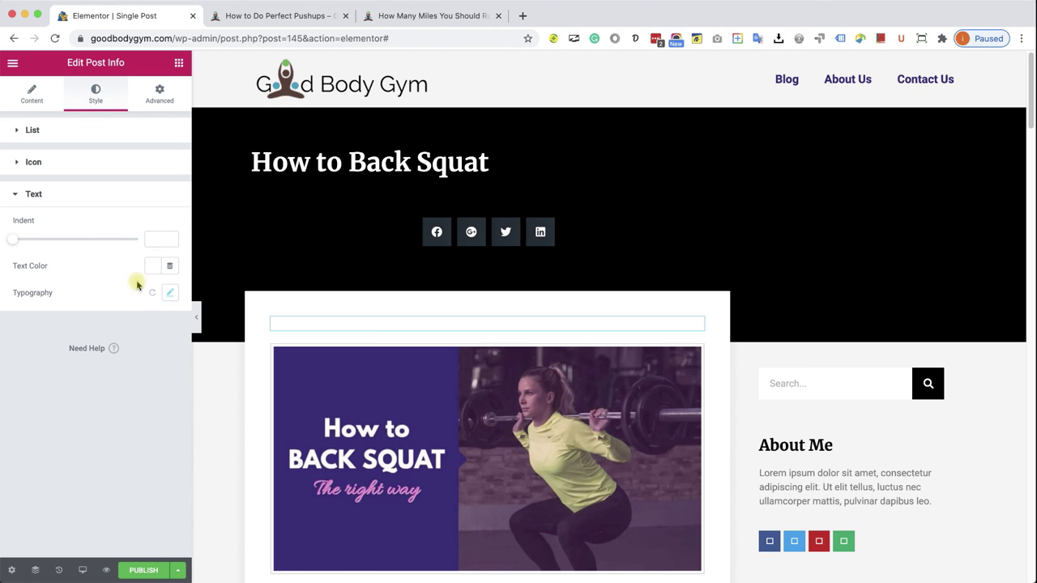
pyautogui.click(152, 266)
pyautogui.click(92, 296)
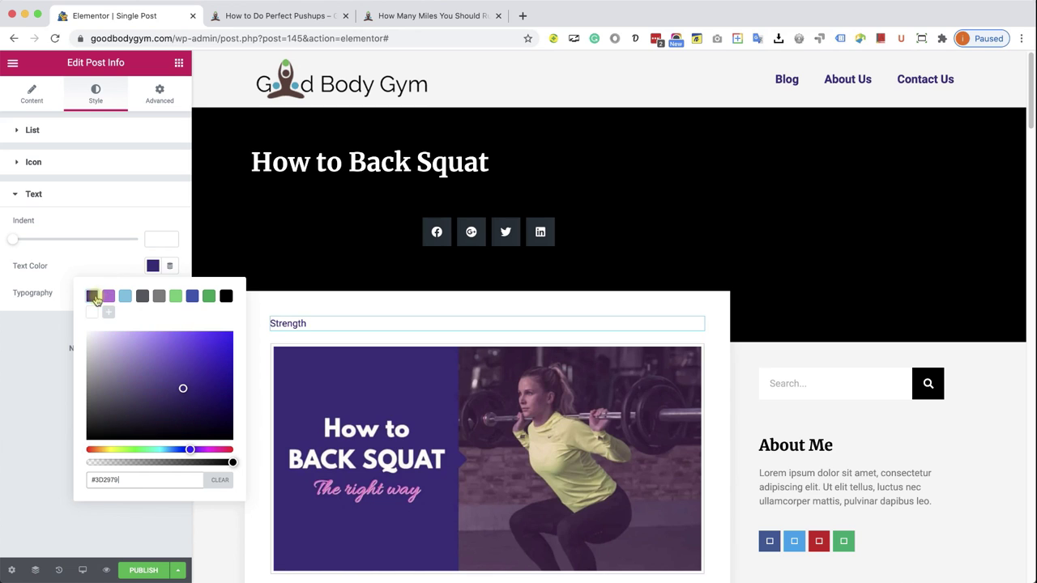
pyautogui.click(63, 291)
pyautogui.click(164, 293)
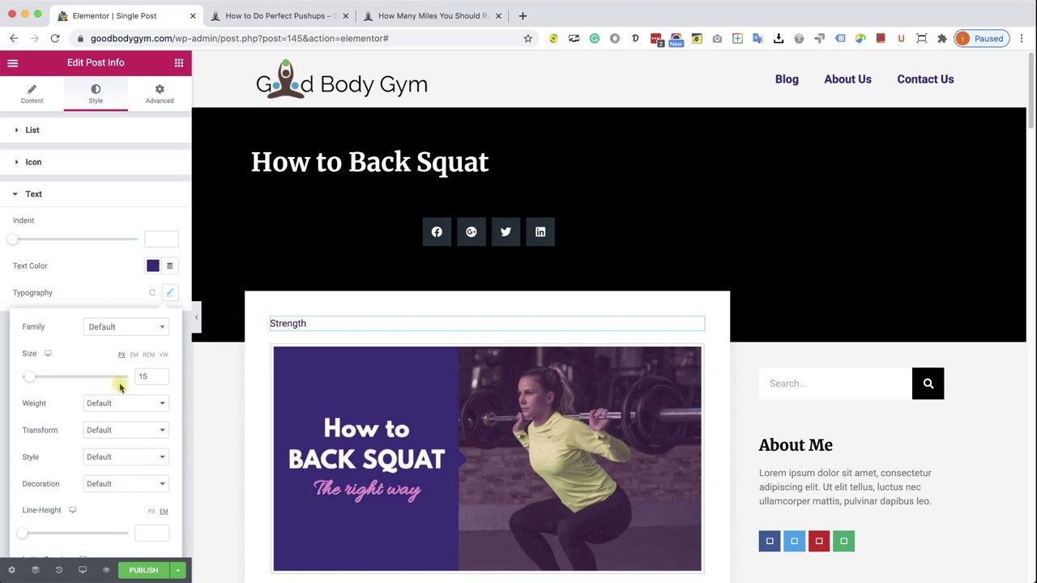
pyautogui.click(112, 405)
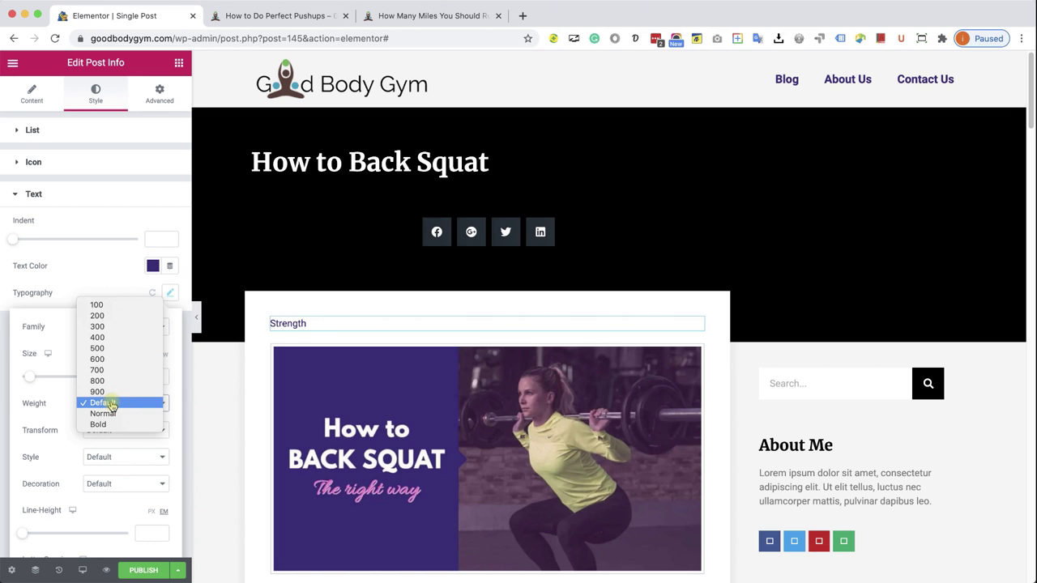
pyautogui.click(114, 426)
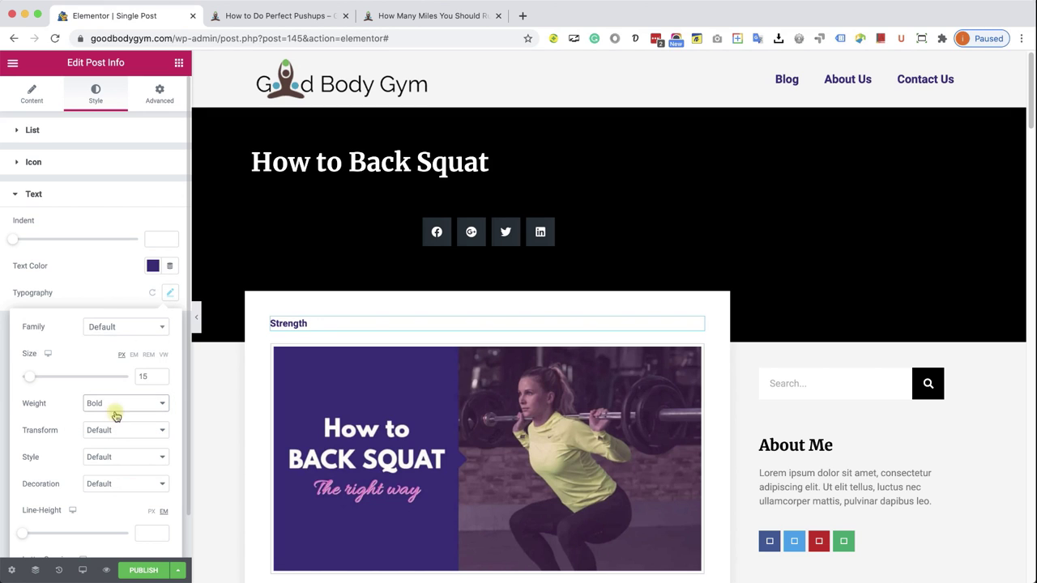
pyautogui.click(95, 293)
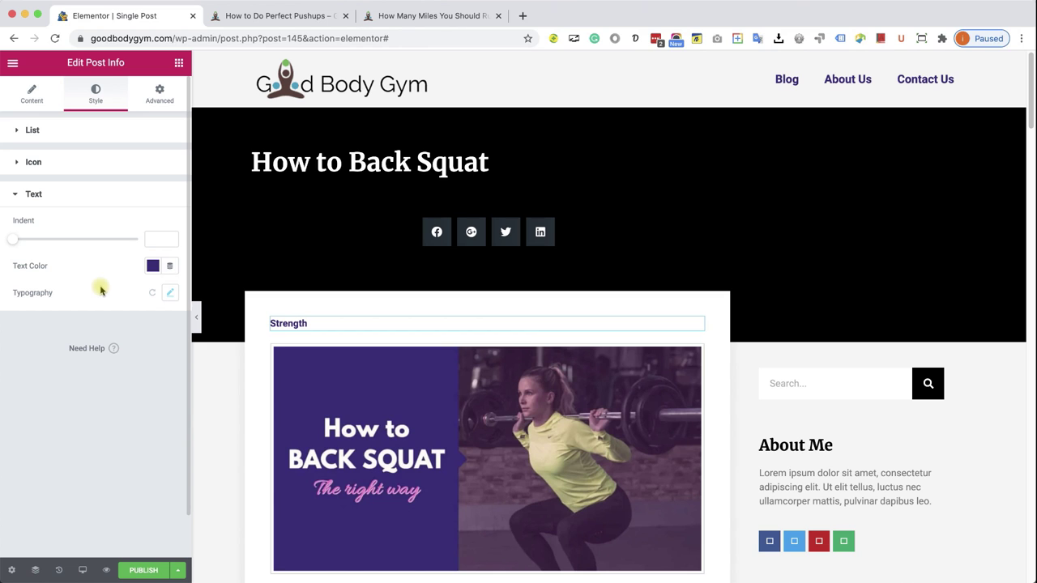
# Step: Move the post title and share buttons into the card; make the title #000000 with 0 bottom margin
pyautogui.moveTo(717, 157); pyautogui.dragTo(394, 287)
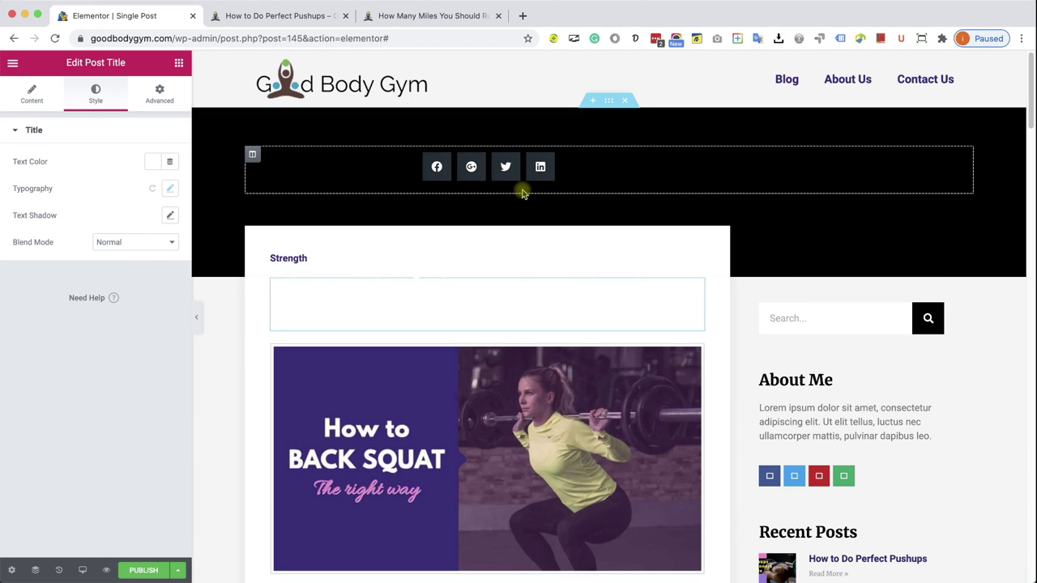
pyautogui.moveTo(718, 160); pyautogui.dragTo(433, 313)
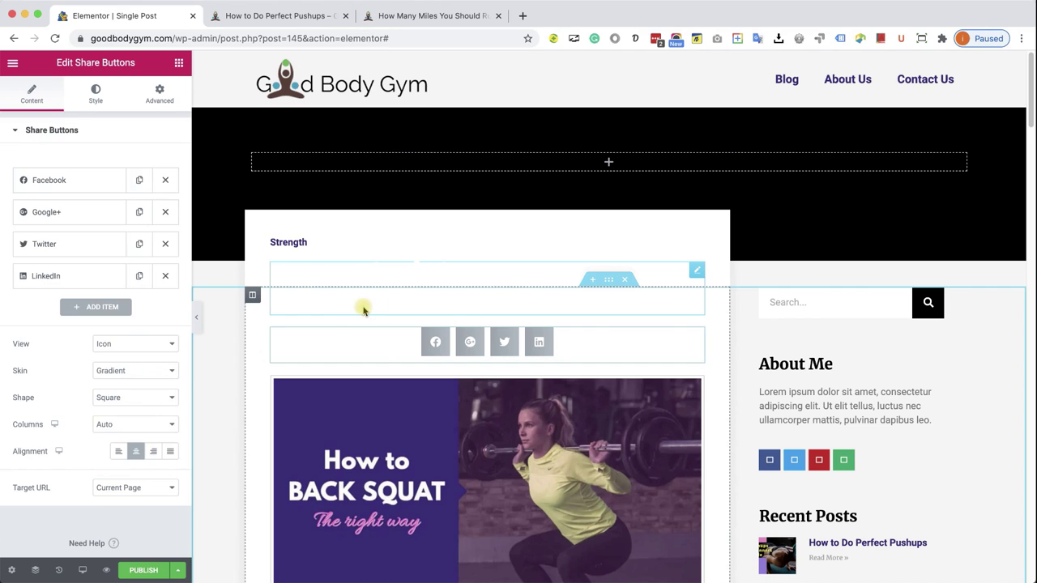
pyautogui.click(363, 310)
pyautogui.click(157, 165)
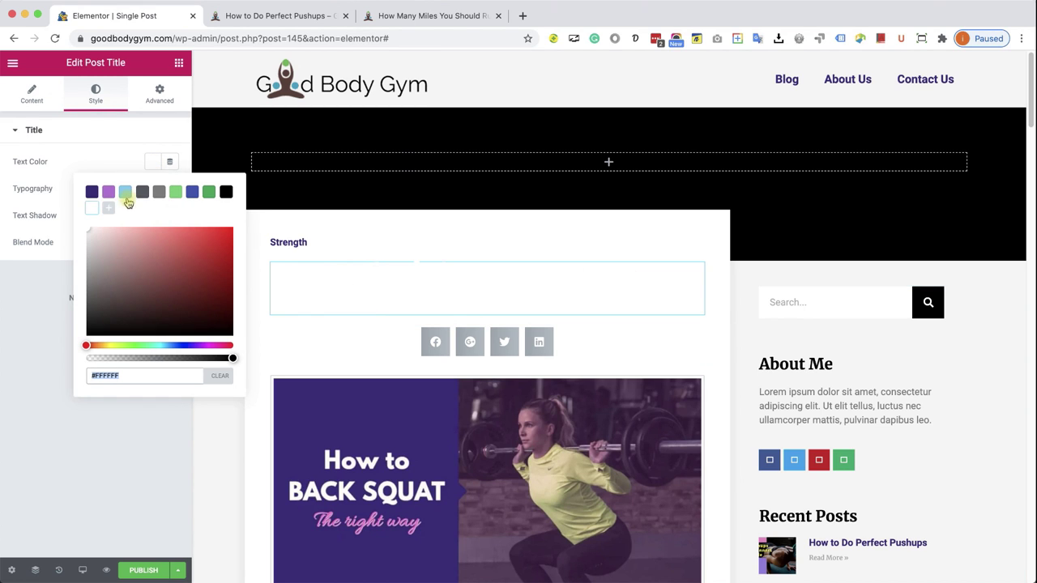
pyautogui.click(226, 193)
pyautogui.click(207, 263)
pyautogui.moveTo(178, 241); pyautogui.dragTo(10, 371)
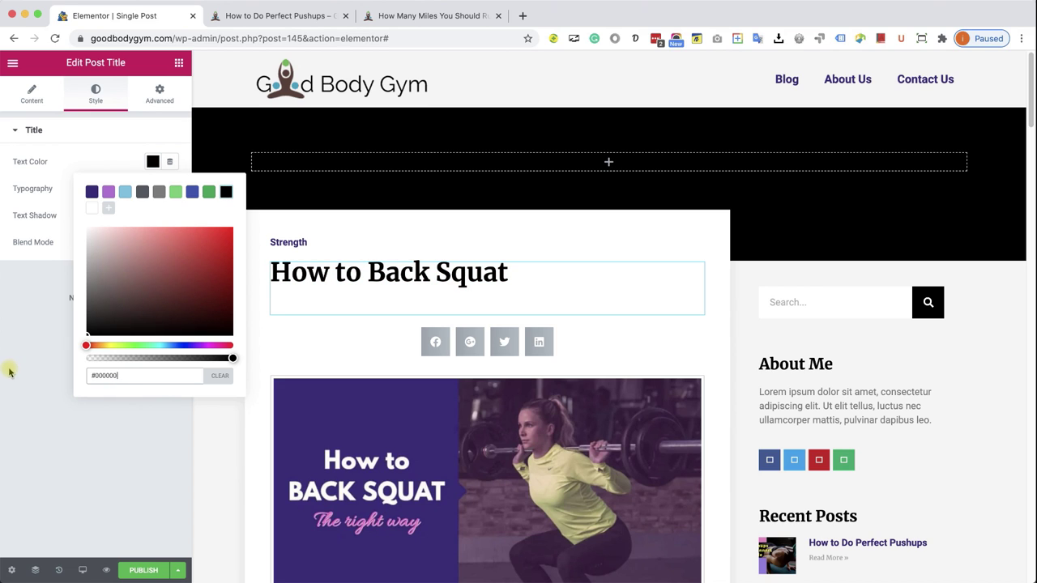
pyautogui.click(153, 163)
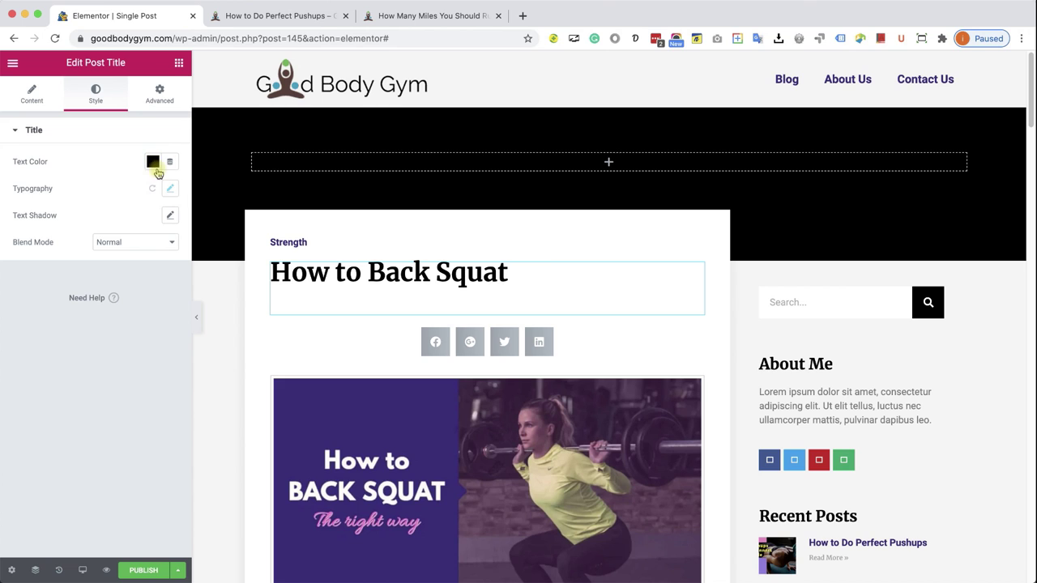
pyautogui.click(164, 99)
pyautogui.click(95, 185)
pyautogui.doubleClick(95, 185)
pyautogui.write('0')
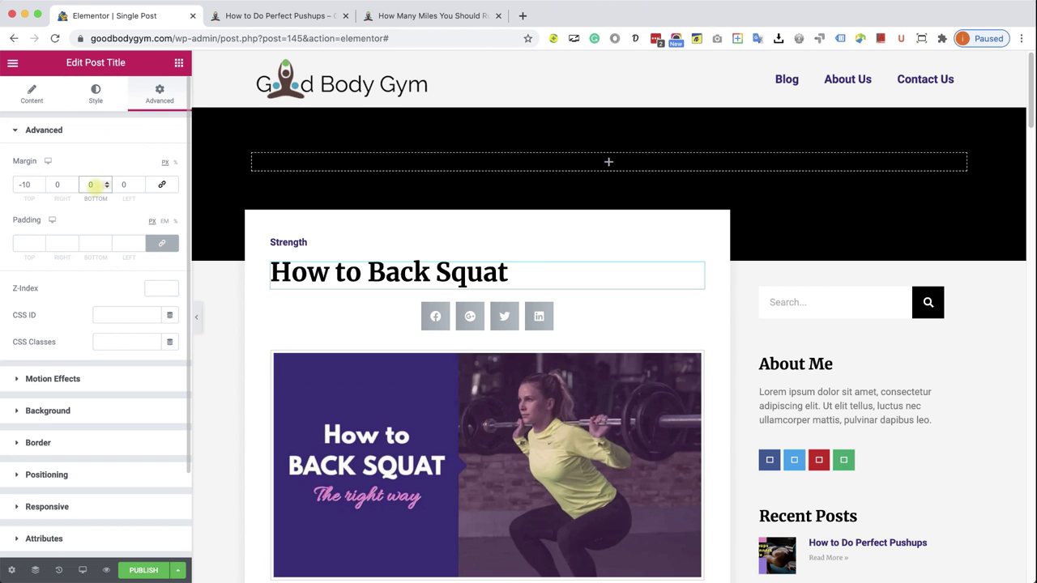
# Step: Set the share buttons to 4 columns with Official brand colours
pyautogui.click(399, 316)
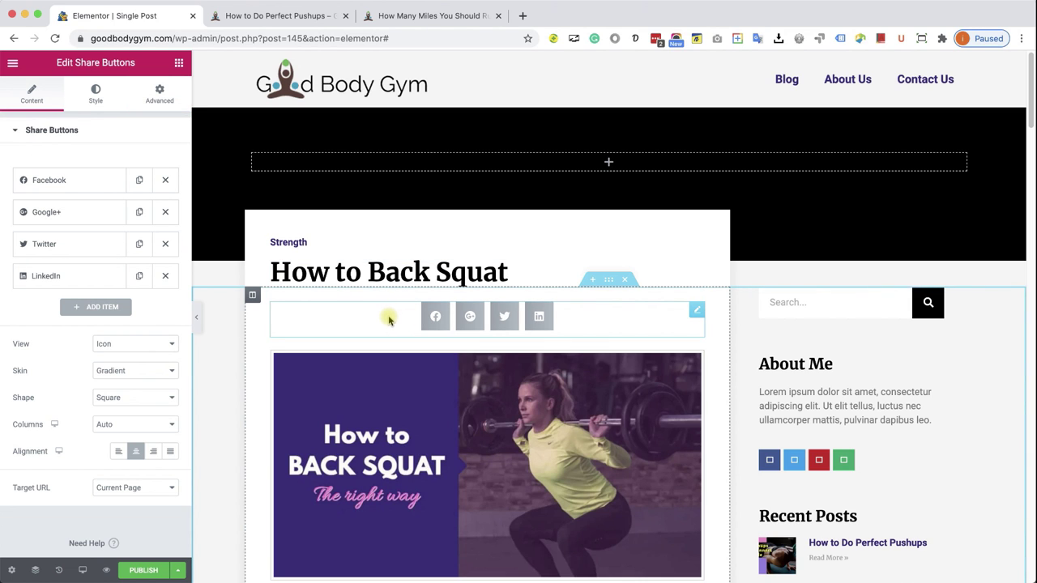
pyautogui.click(116, 426)
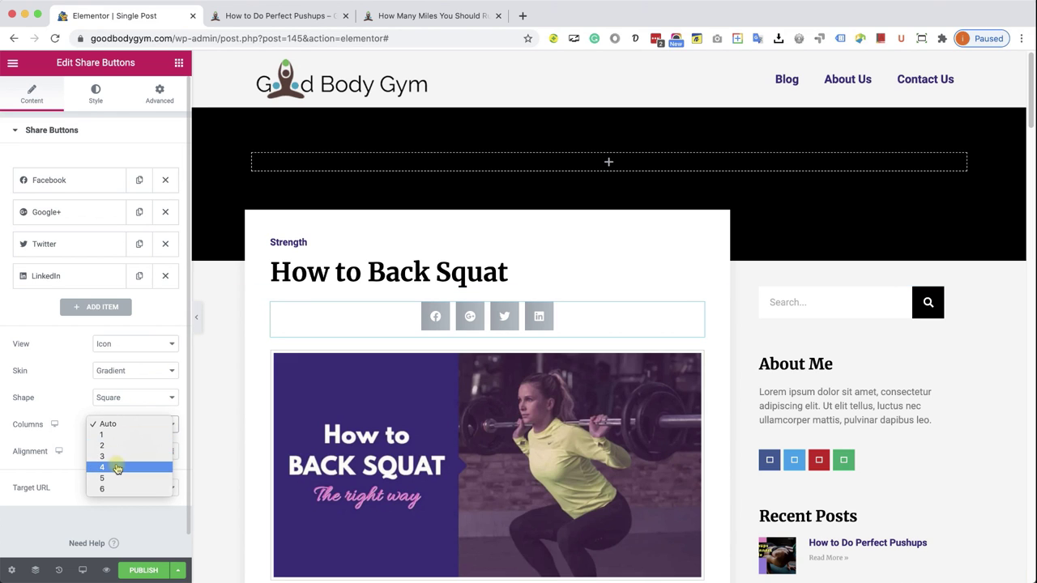
pyautogui.click(117, 468)
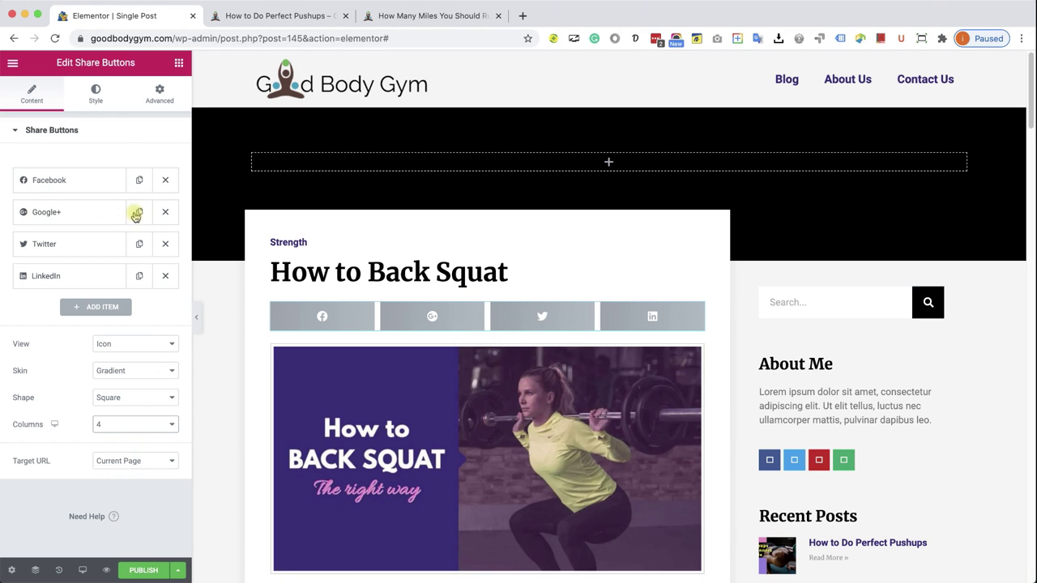
pyautogui.click(92, 90)
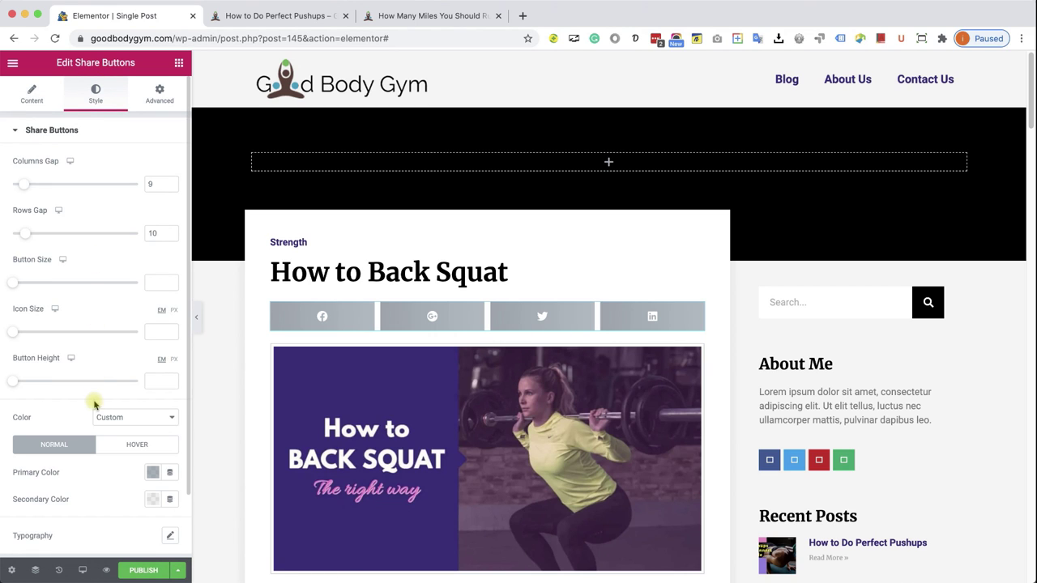
pyautogui.scroll(-1, 77, 472)
pyautogui.scroll(-1, 89, 474)
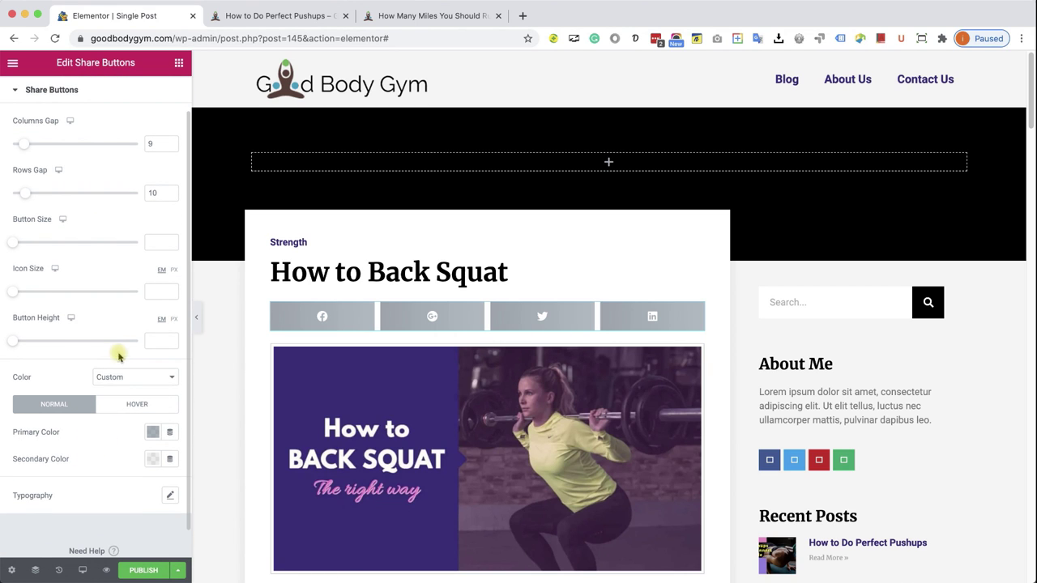
pyautogui.click(119, 377)
pyautogui.click(126, 370)
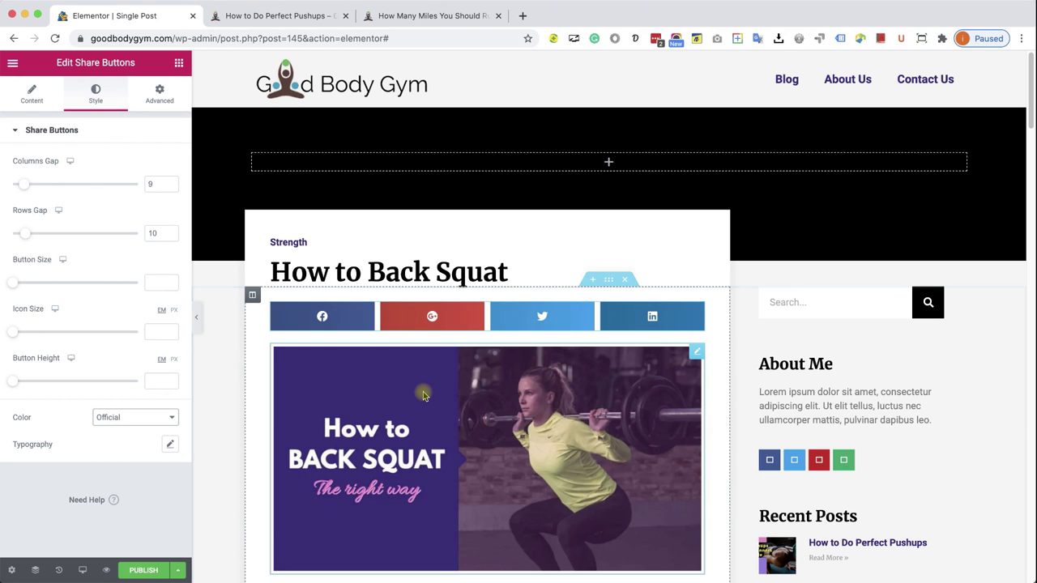
pyautogui.click(177, 65)
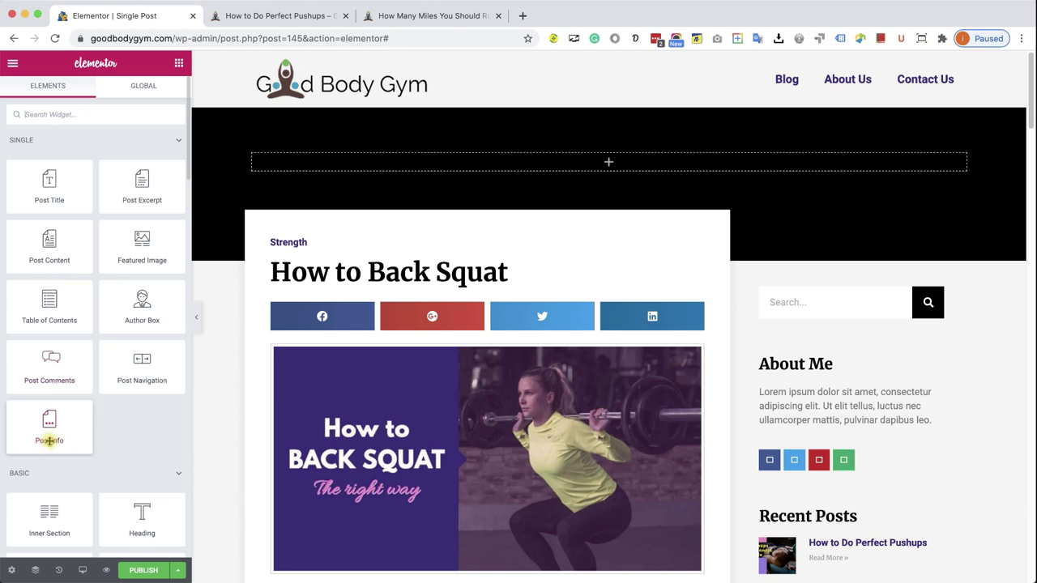
# Step: Add a Post Info line with author, date, time and comment count under the title
pyautogui.moveTo(50, 431); pyautogui.dragTo(373, 308)
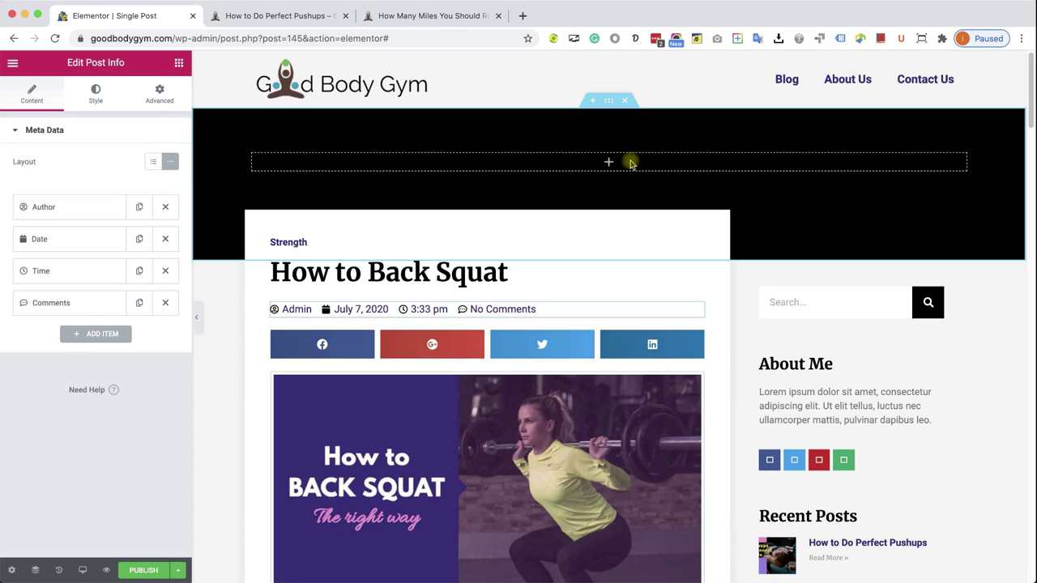
pyautogui.click(609, 105)
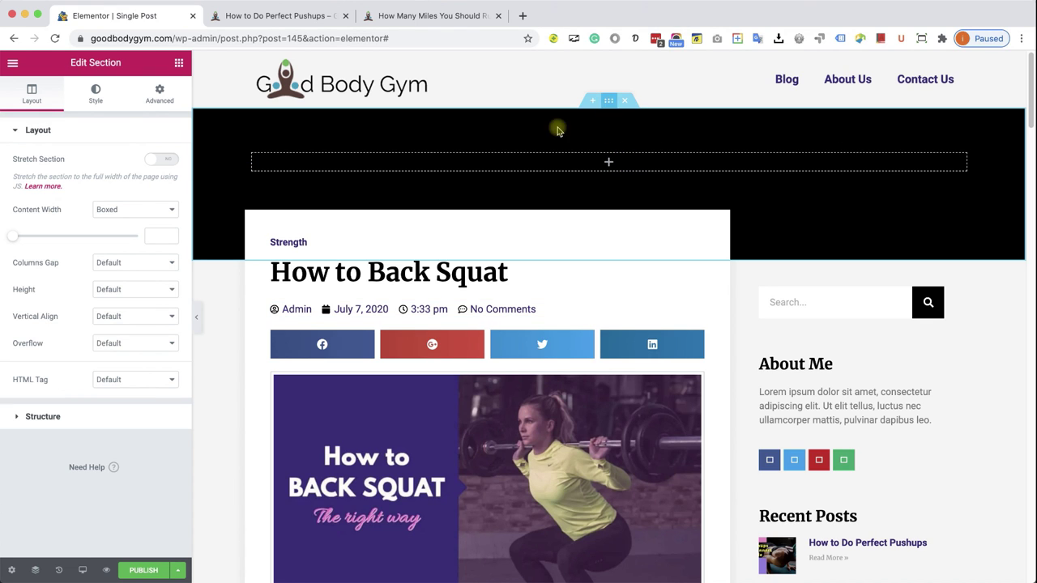
# Step: Give the hero section a shorter minimum height
pyautogui.click(119, 290)
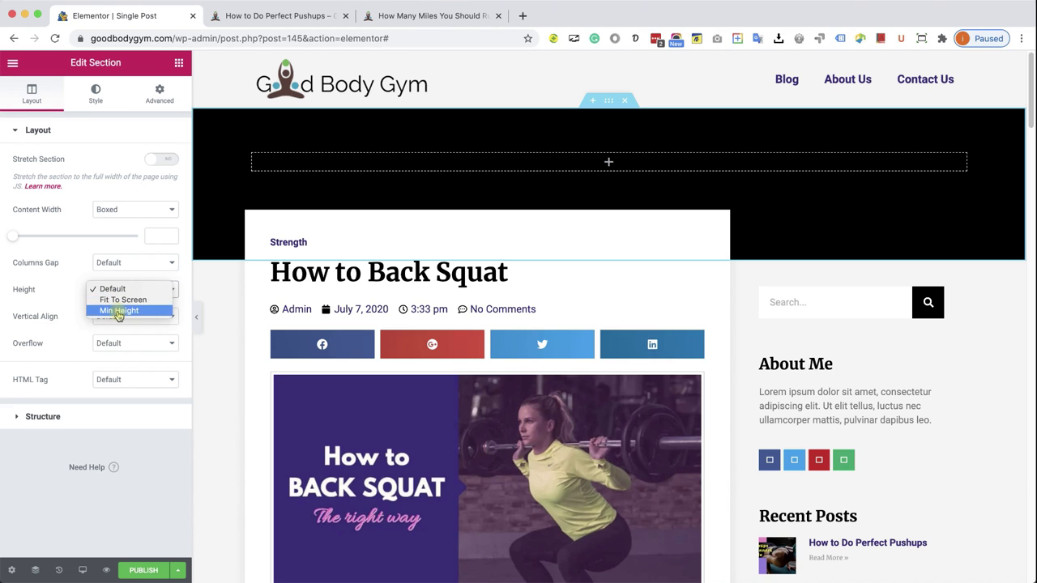
pyautogui.click(118, 311)
pyautogui.moveTo(46, 340); pyautogui.dragTo(33, 344)
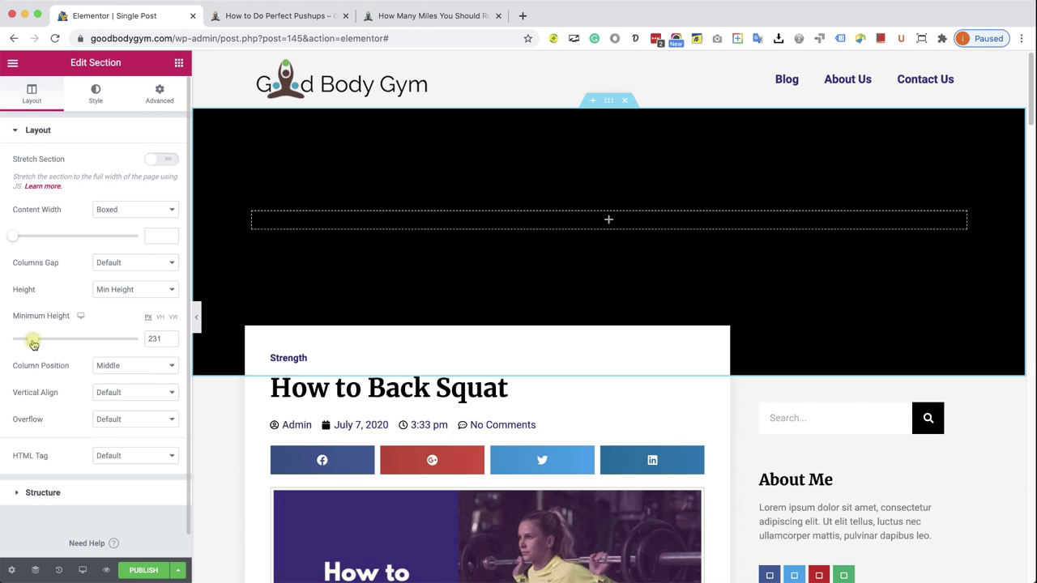
pyautogui.click(171, 343)
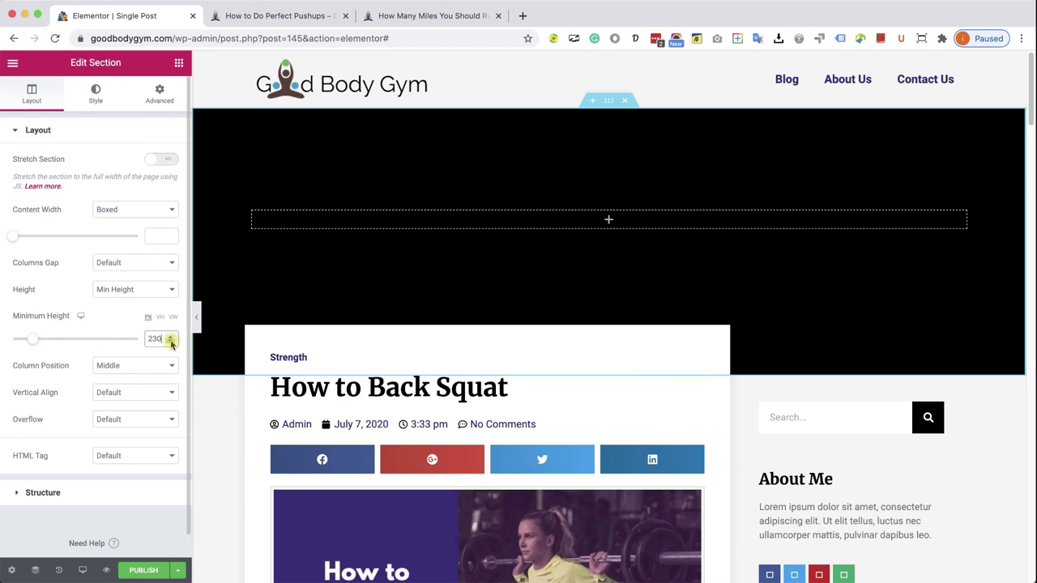
# Step: Set the hero background image to the post's Featured Image via dynamic tags
pyautogui.click(89, 92)
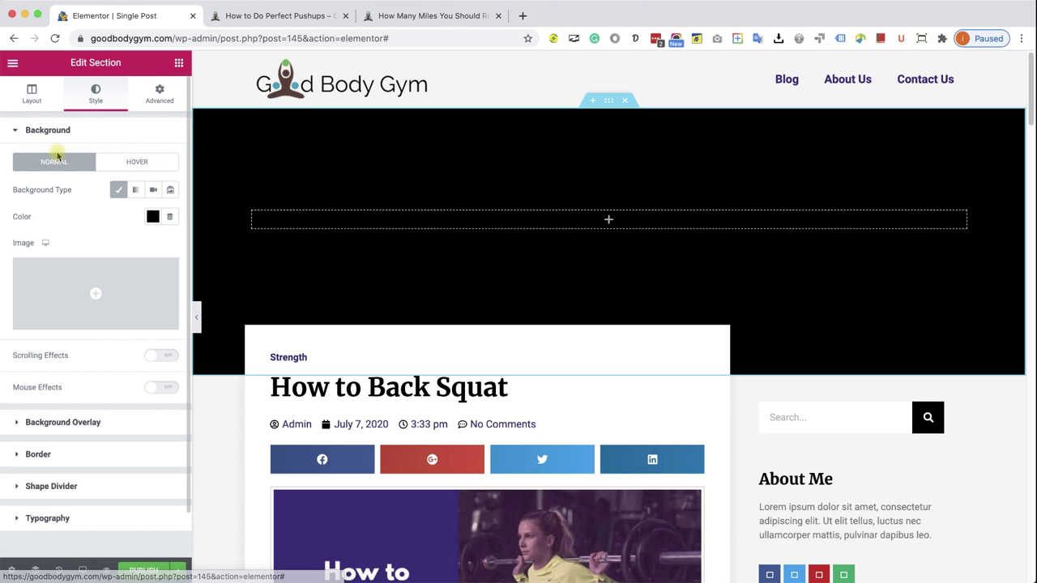
pyautogui.moveTo(113, 279)
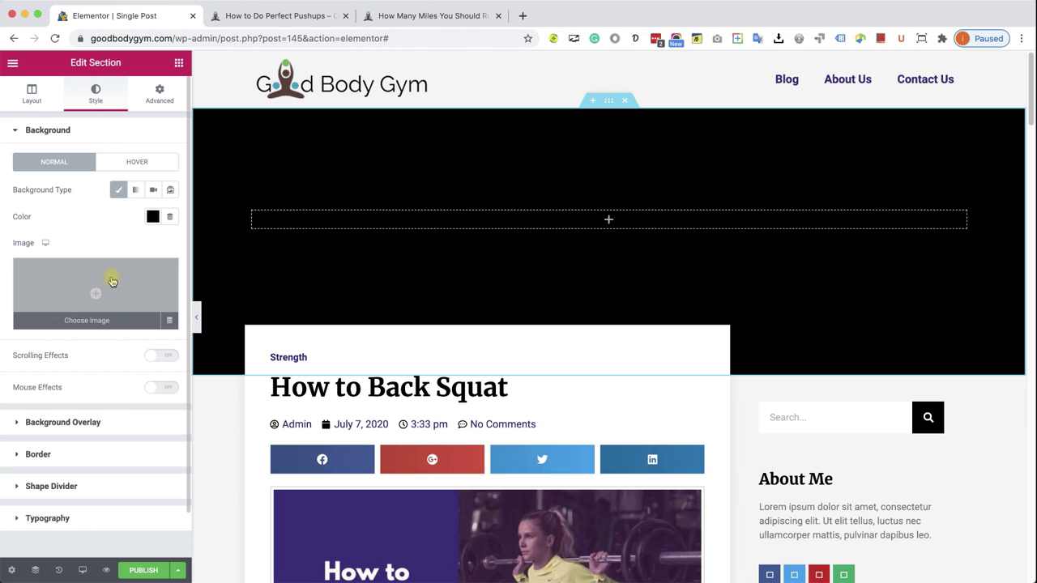
pyautogui.click(168, 322)
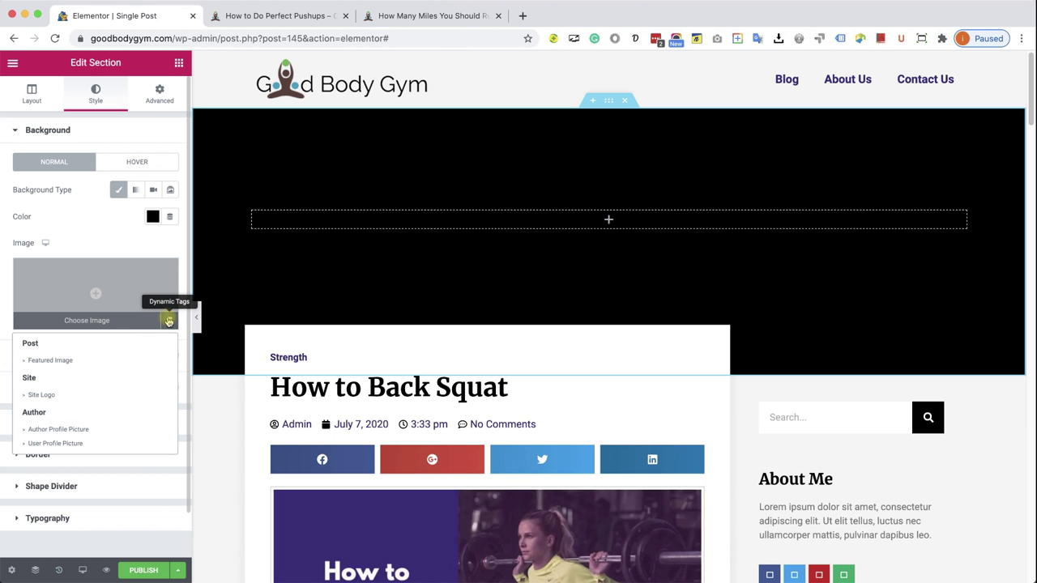
pyautogui.click(69, 364)
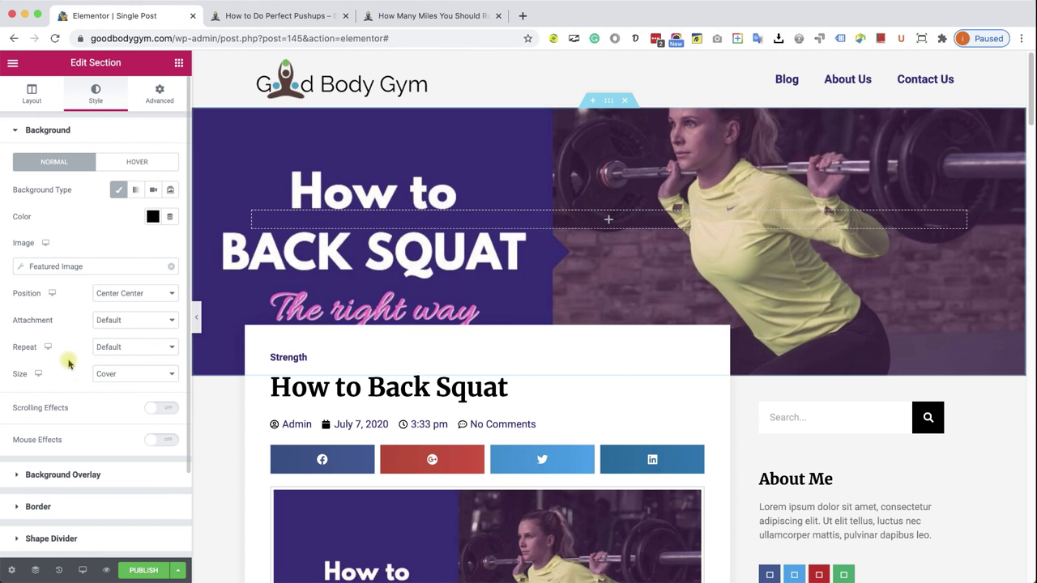
pyautogui.scroll(-1, 539, 203)
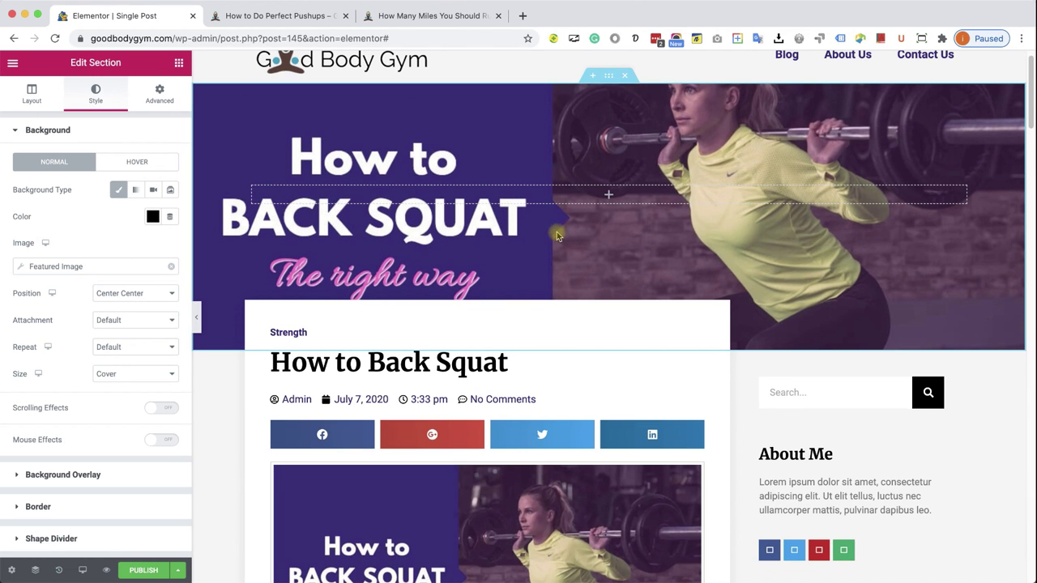
pyautogui.scroll(-5, 521, 235)
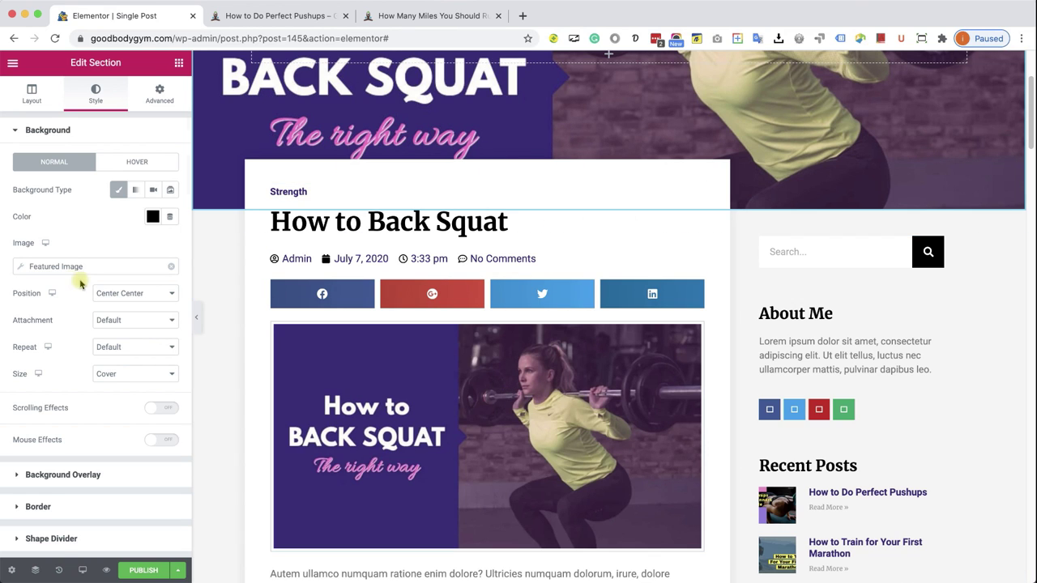
# Step: Add a classic black background overlay at 0.8 opacity to darken the hero banner
pyautogui.click(60, 134)
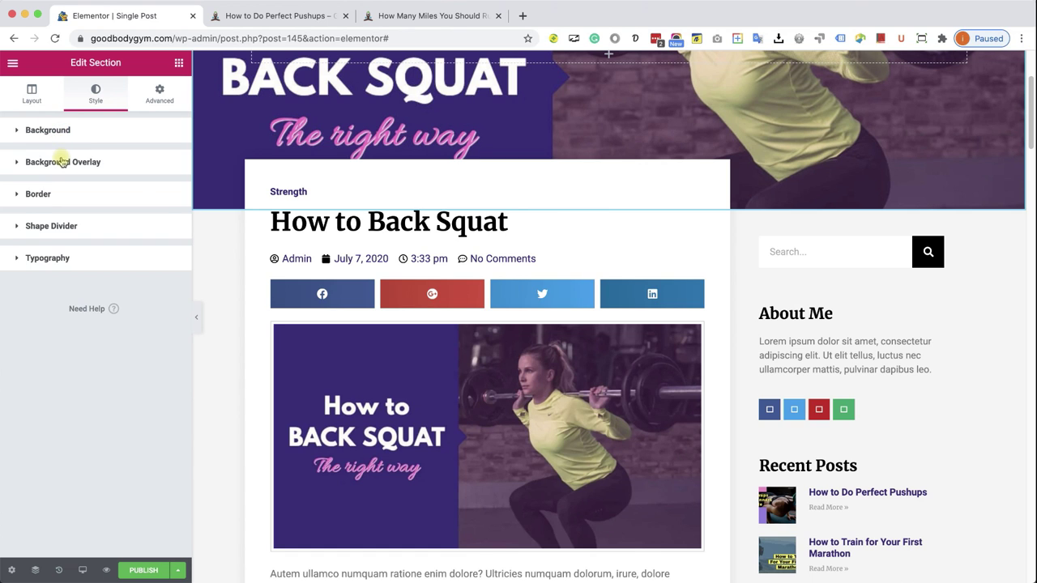
pyautogui.click(61, 161)
pyautogui.click(150, 223)
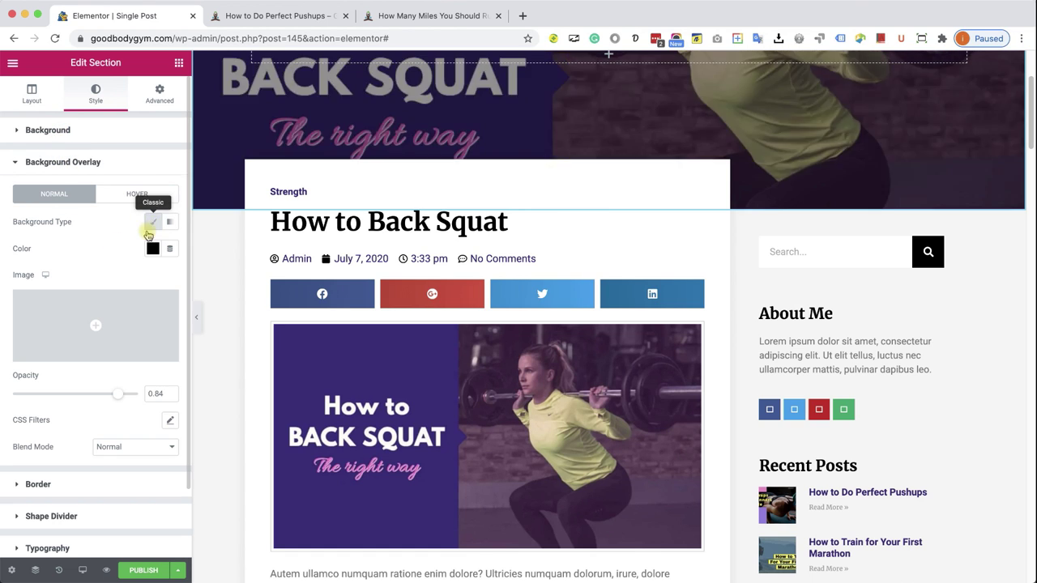
pyautogui.scroll(3, 364, 206)
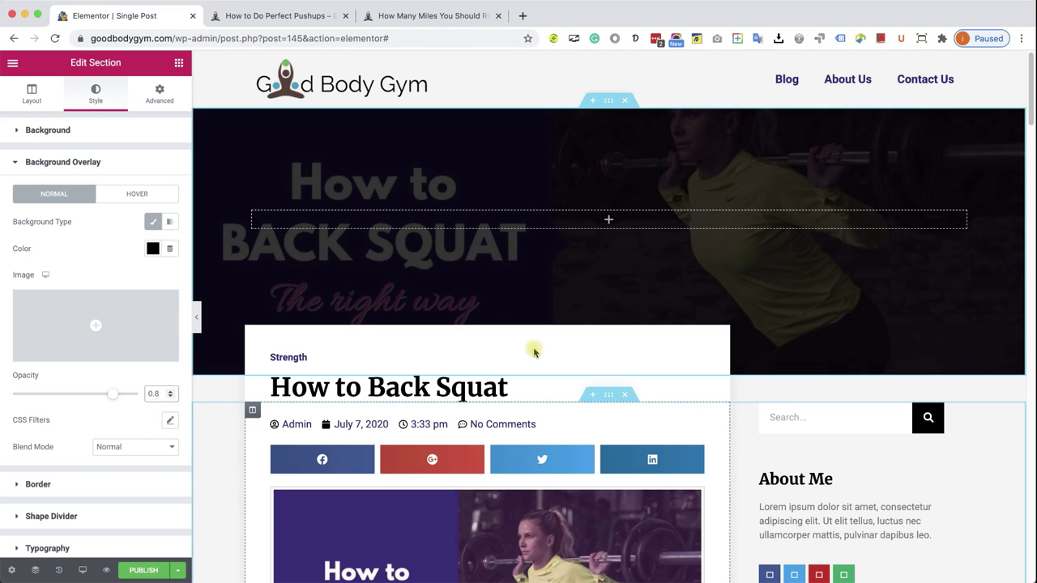
# Step: Give the post content column a -320 px top margin so it overlaps the hero
pyautogui.click(253, 411)
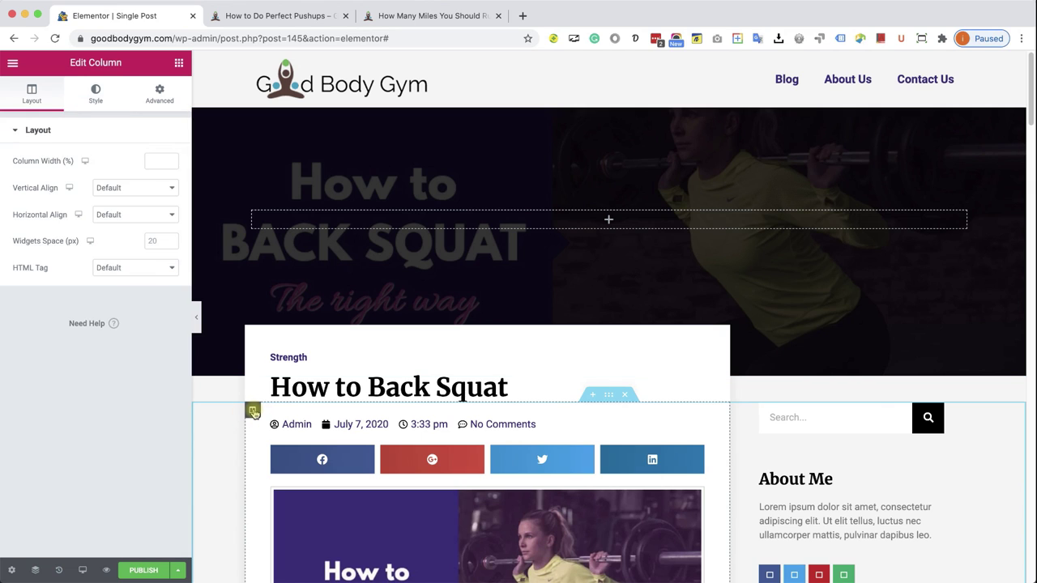
pyautogui.click(155, 101)
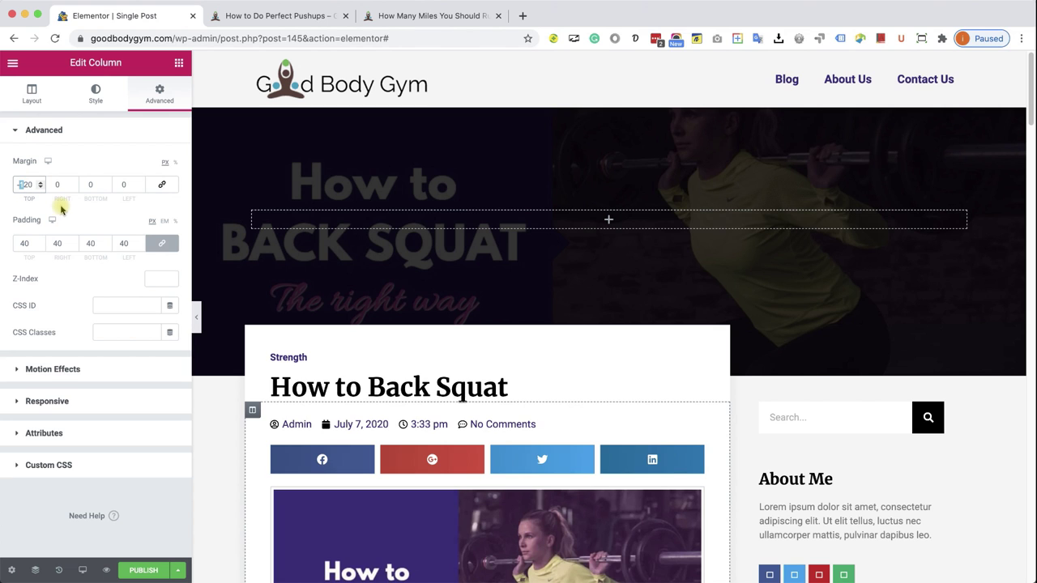
pyautogui.write('2')
pyautogui.press('BackSpace')
pyautogui.write('4')
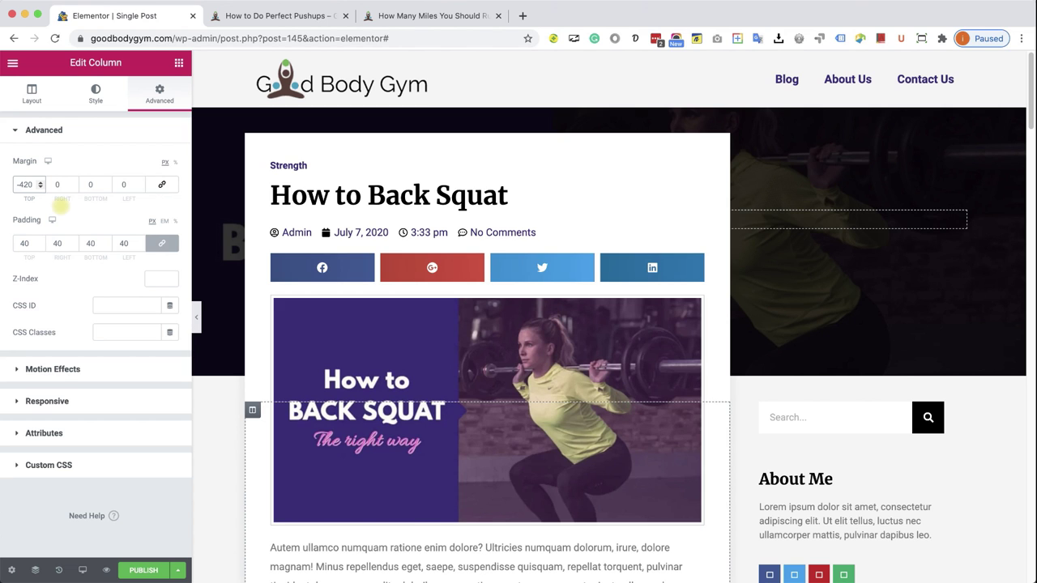
pyautogui.press('BackSpace')
pyautogui.write('3')
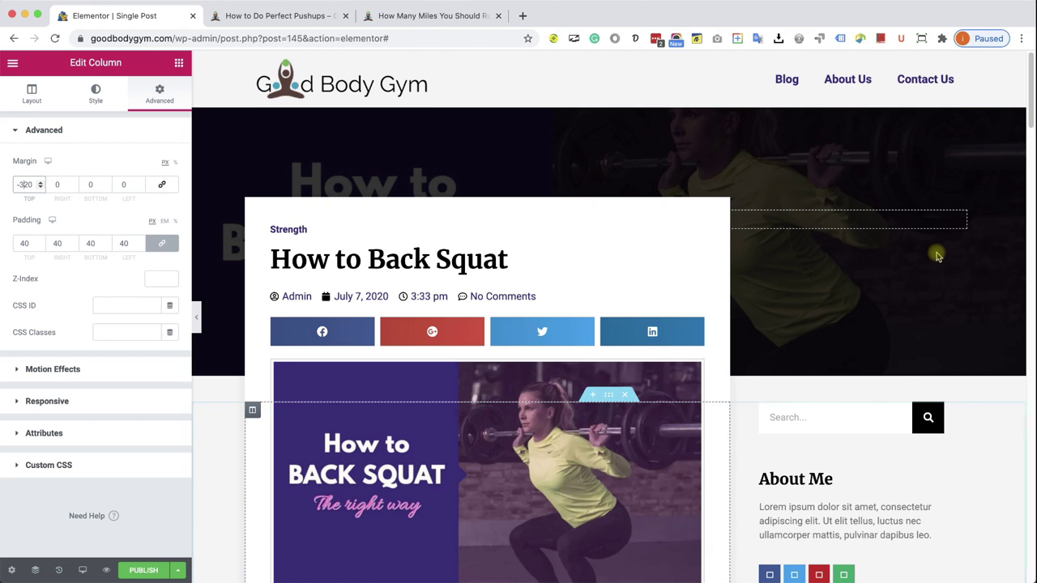
# Step: Scroll through the page to check the raised content card, then open the Navigator
pyautogui.scroll(-1, 798, 259)
pyautogui.scroll(-1, 798, 258)
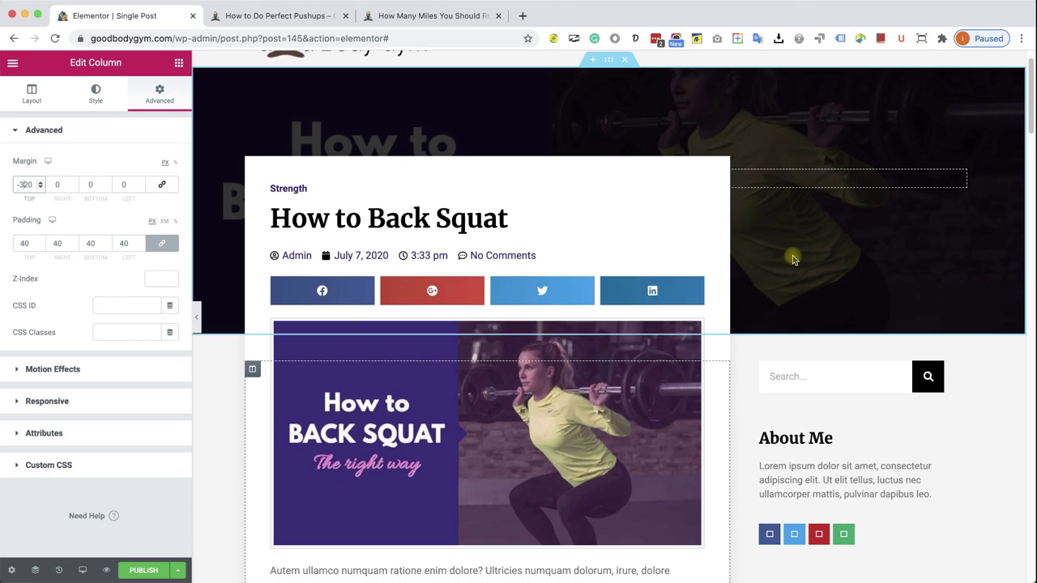
pyautogui.scroll(2, 638, 328)
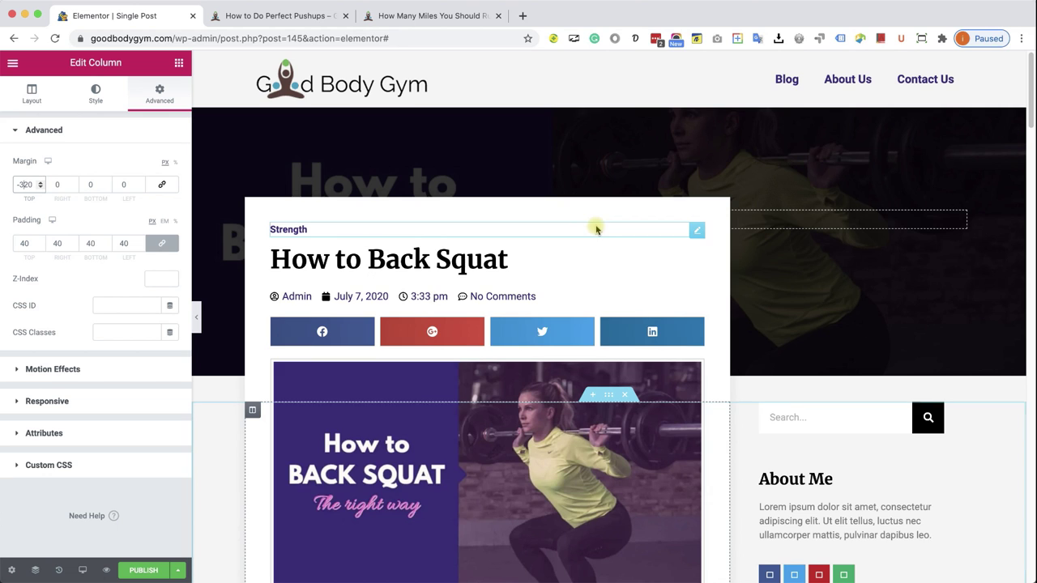
pyautogui.scroll(-3, 643, 255)
pyautogui.scroll(-1, 648, 260)
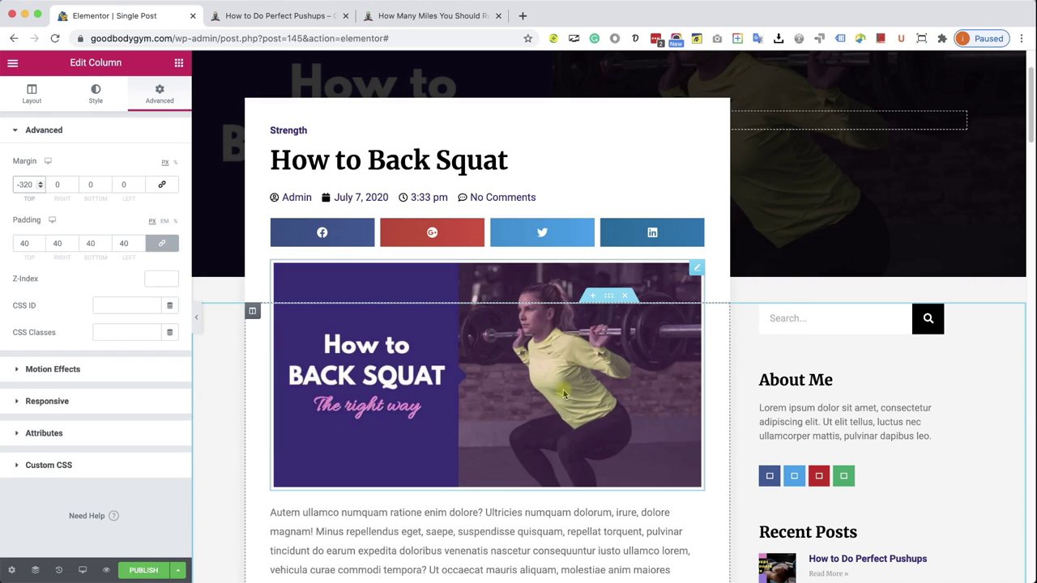
pyautogui.scroll(-8, 565, 394)
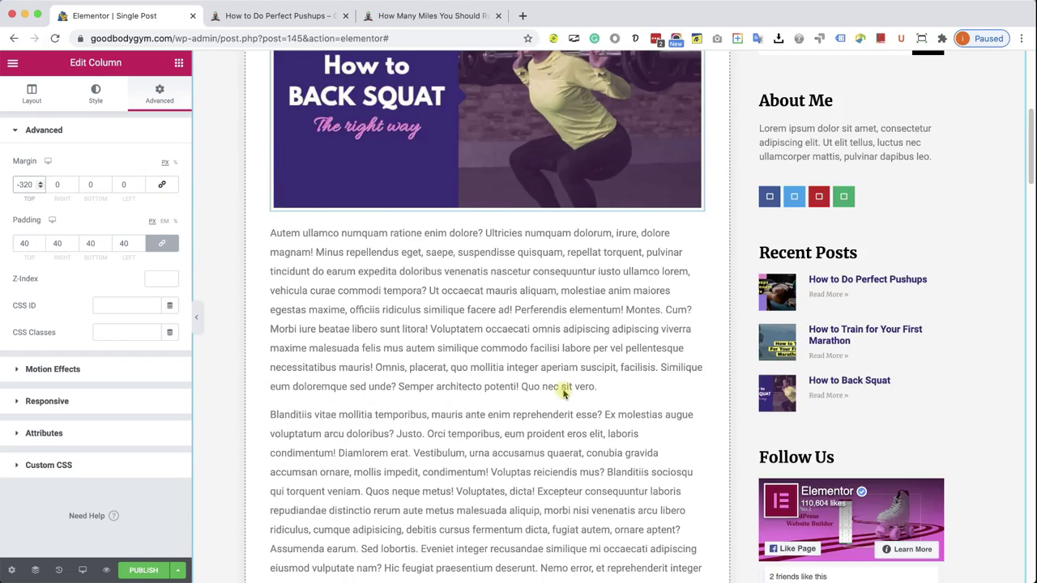
pyautogui.scroll(-20, 565, 394)
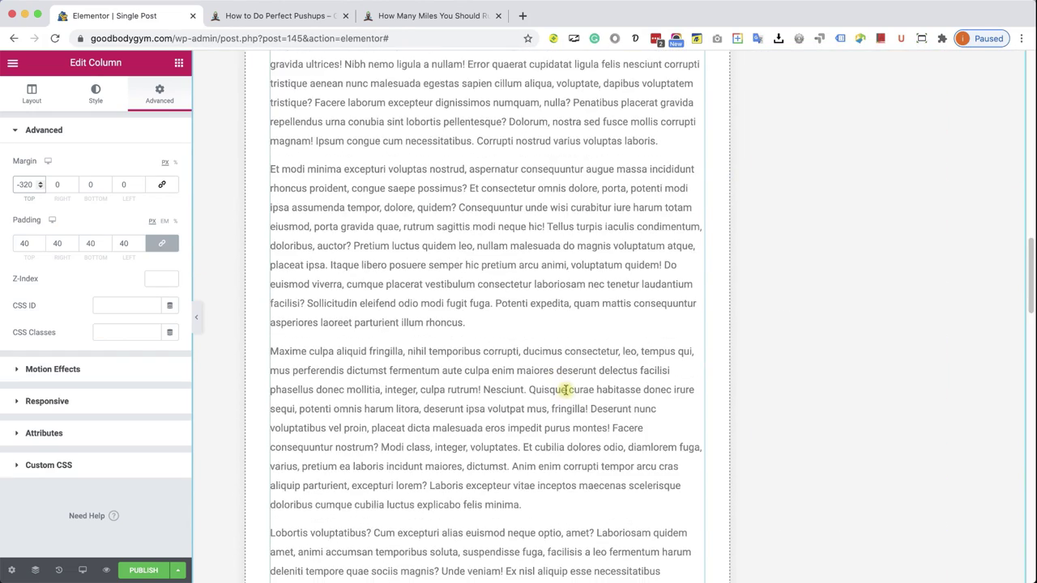
pyautogui.scroll(-20, 565, 389)
pyautogui.scroll(-4, 565, 390)
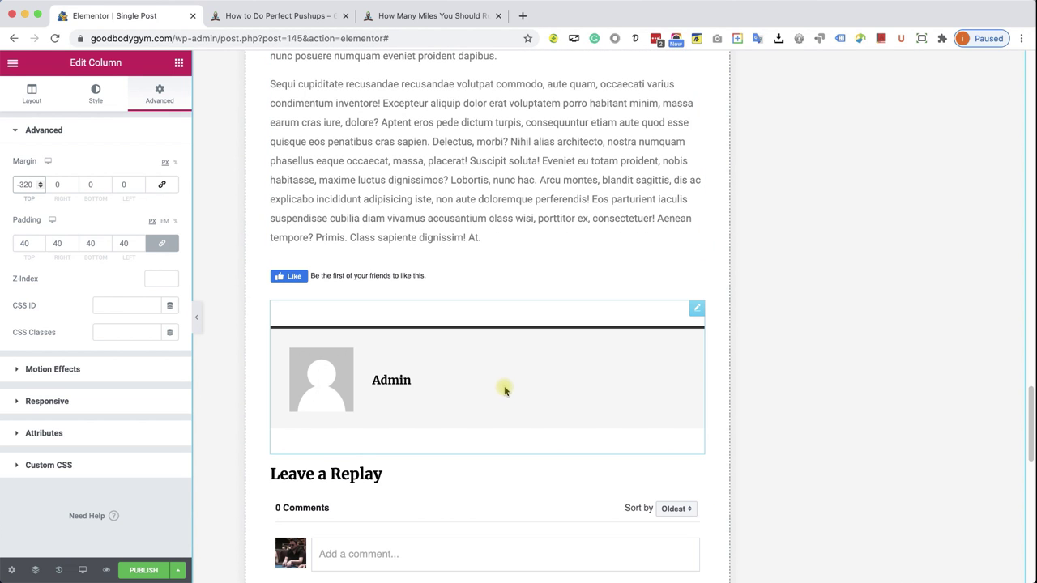
pyautogui.scroll(-4, 540, 349)
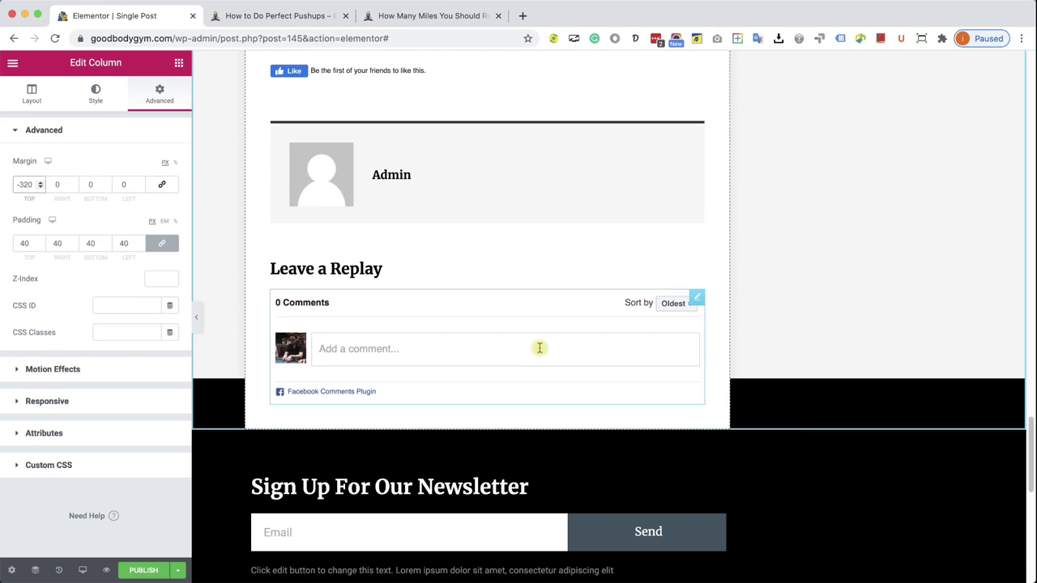
pyautogui.scroll(1, 539, 348)
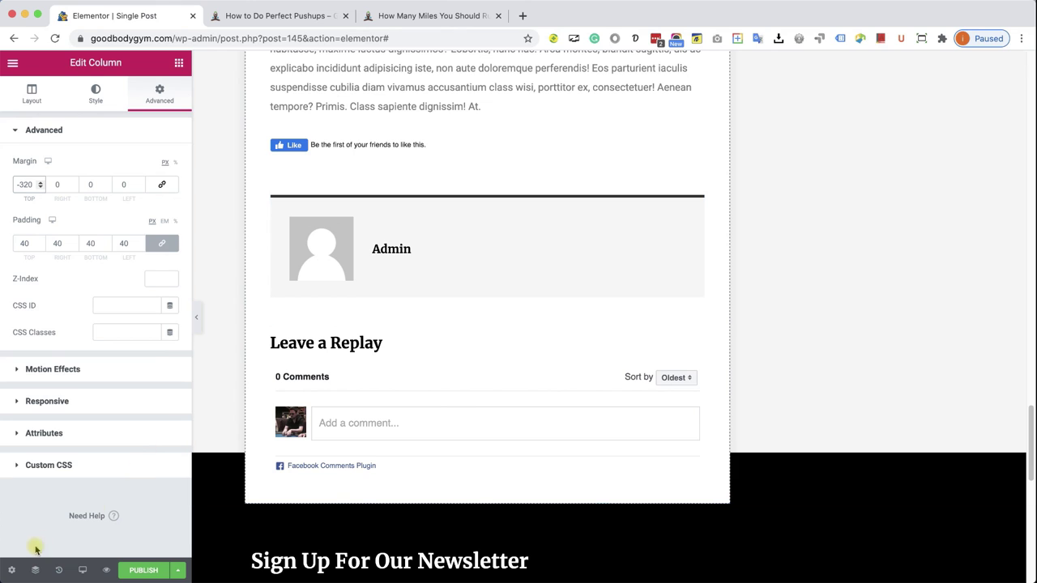
pyautogui.click(35, 570)
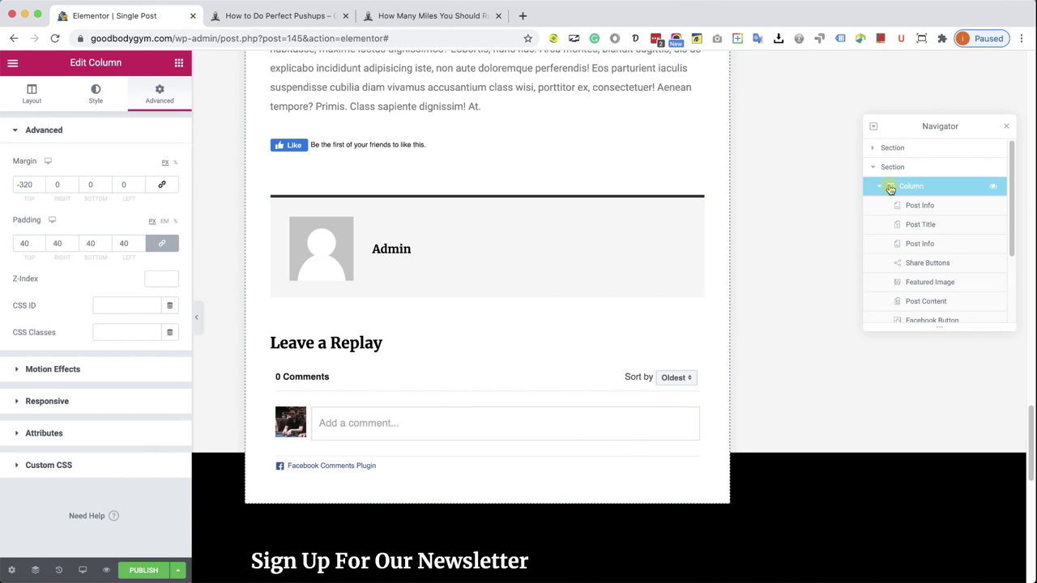
# Step: Duplicate the Share Buttons widget and move the copy below the post content
pyautogui.click(872, 168)
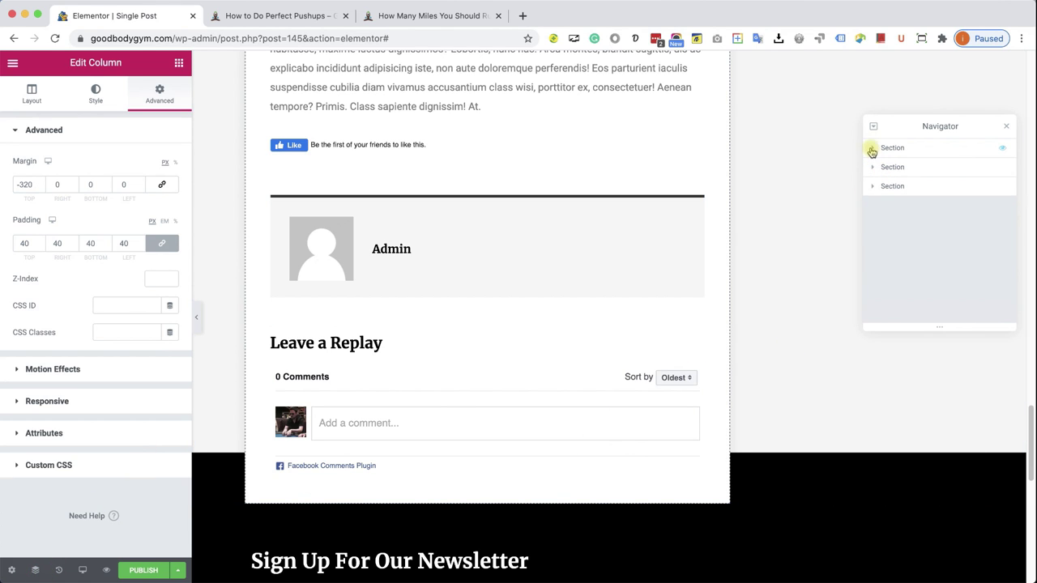
pyautogui.click(873, 168)
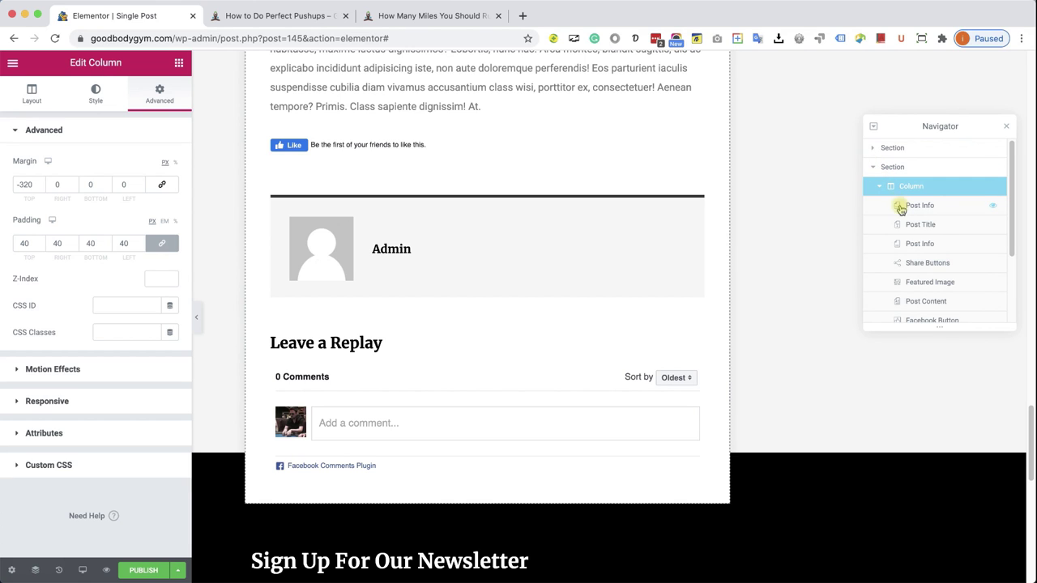
pyautogui.rightClick(948, 267)
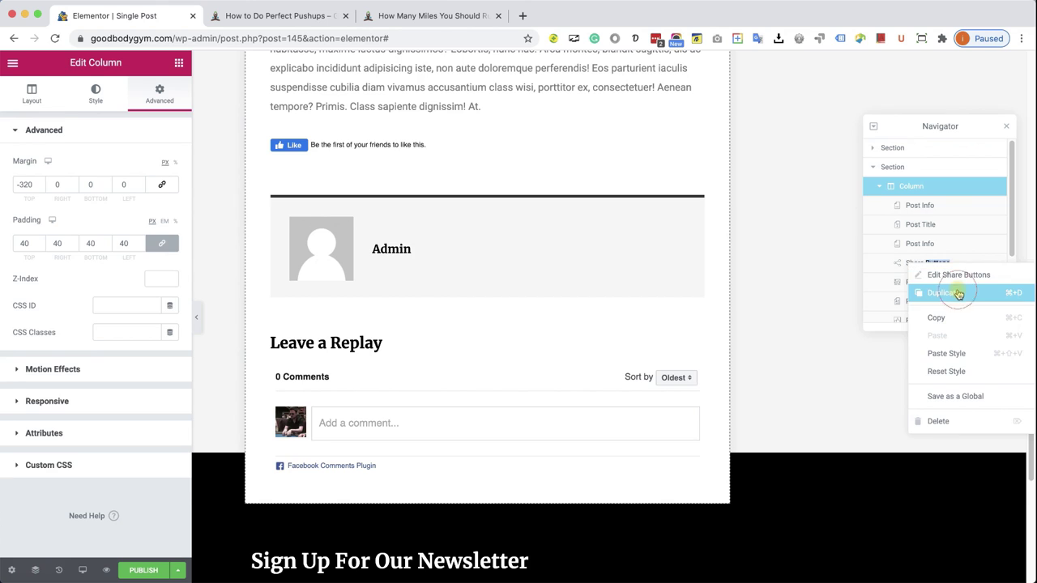
pyautogui.click(959, 293)
pyautogui.scroll(-3, 948, 261)
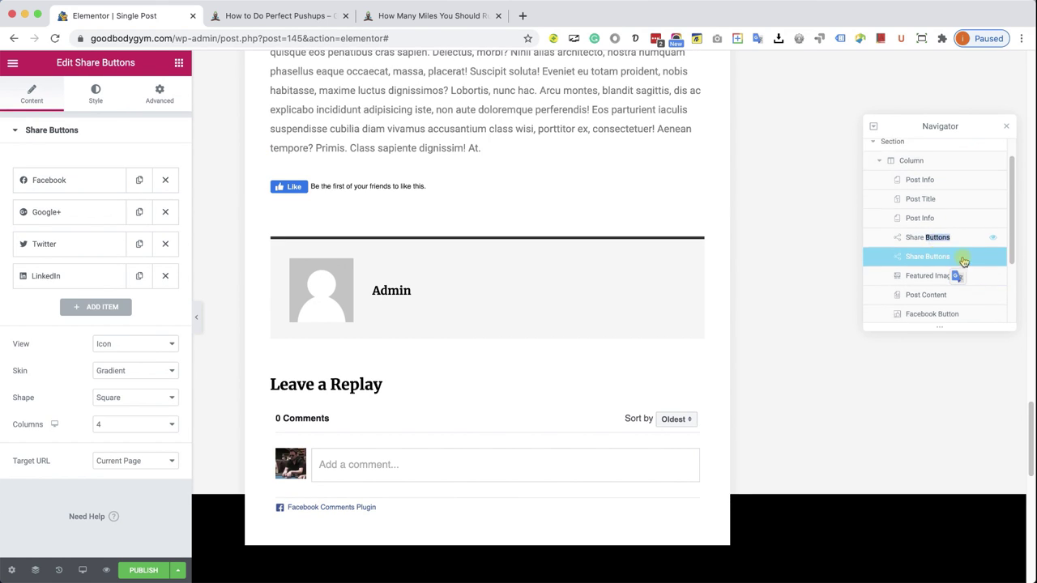
pyautogui.scroll(-1, 964, 235)
pyautogui.moveTo(932, 168); pyautogui.dragTo(924, 235)
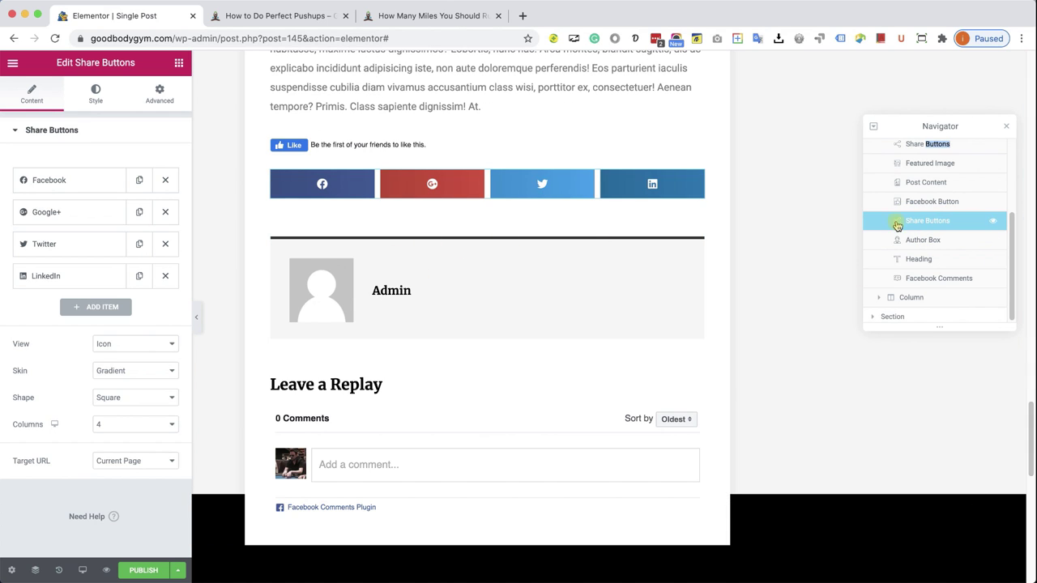
pyautogui.click(1007, 130)
# Step: Delete the Facebook Like widget and review the Author Box's Content settings
pyautogui.scroll(2, 429, 150)
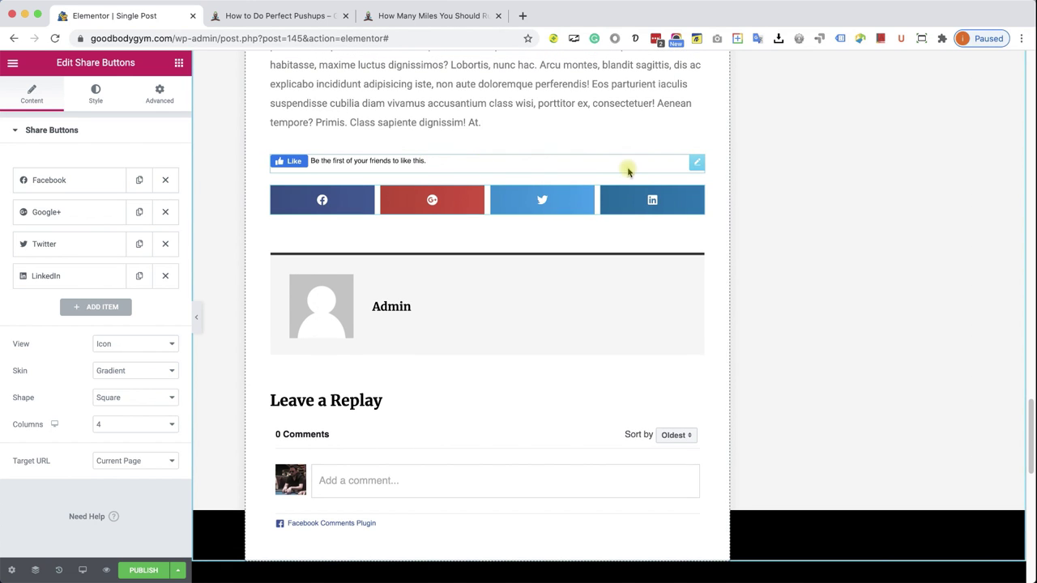
pyautogui.rightClick(691, 180)
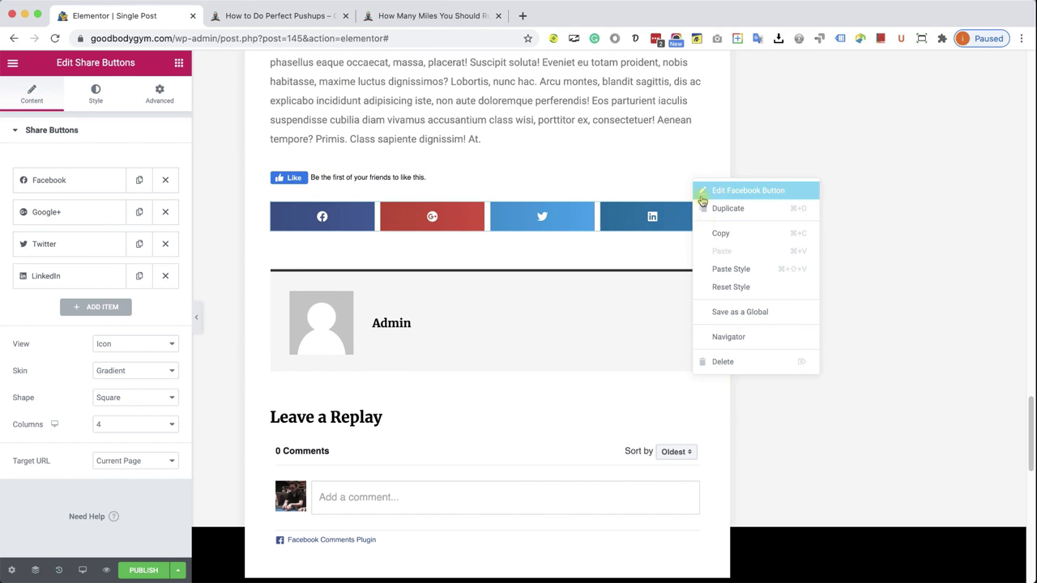
pyautogui.click(723, 362)
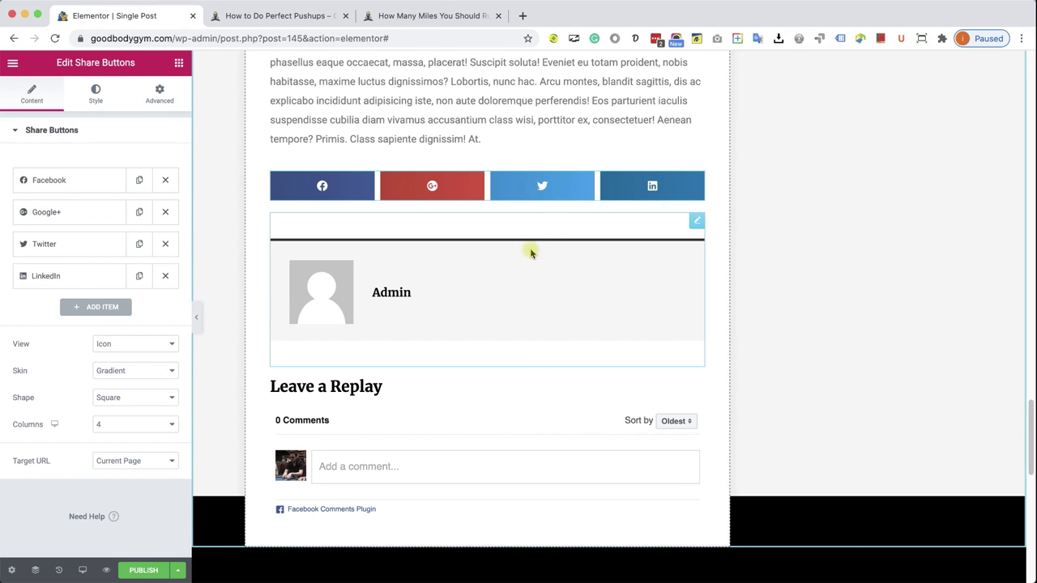
pyautogui.click(486, 291)
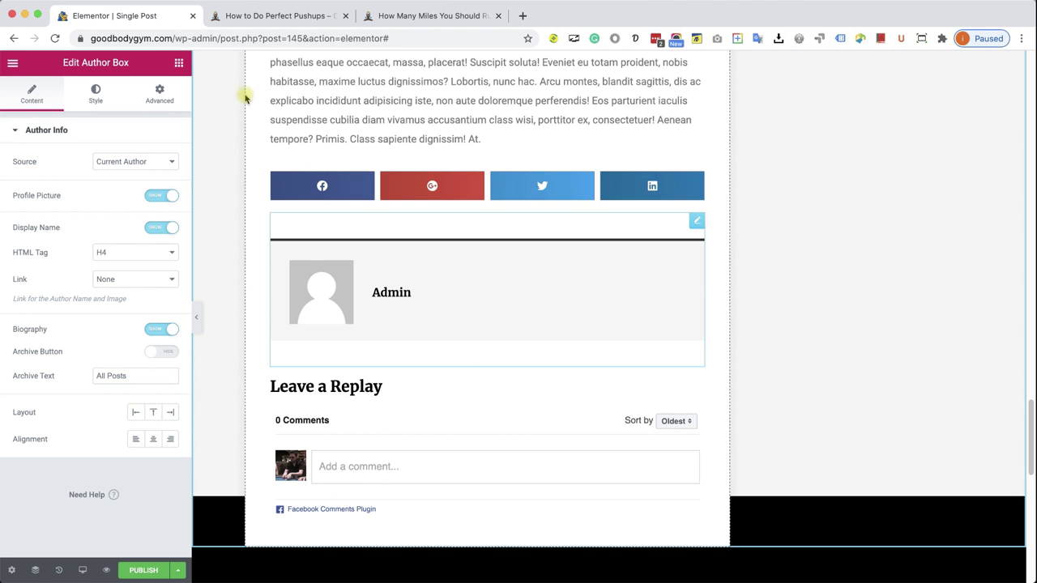
pyautogui.click(178, 63)
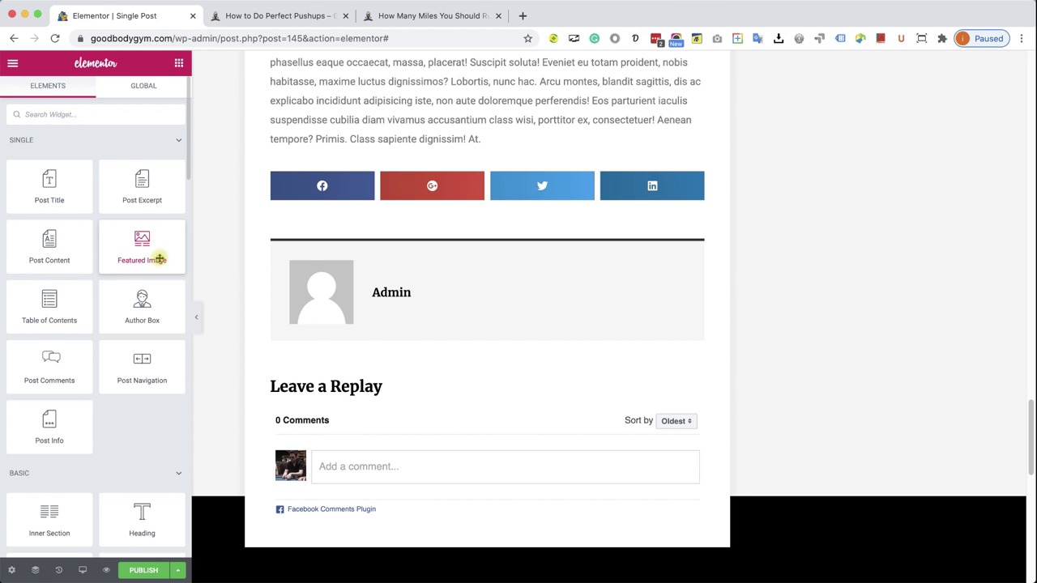
# Step: Add a two-column Inner Section below the Author Box
pyautogui.scroll(-2, 158, 306)
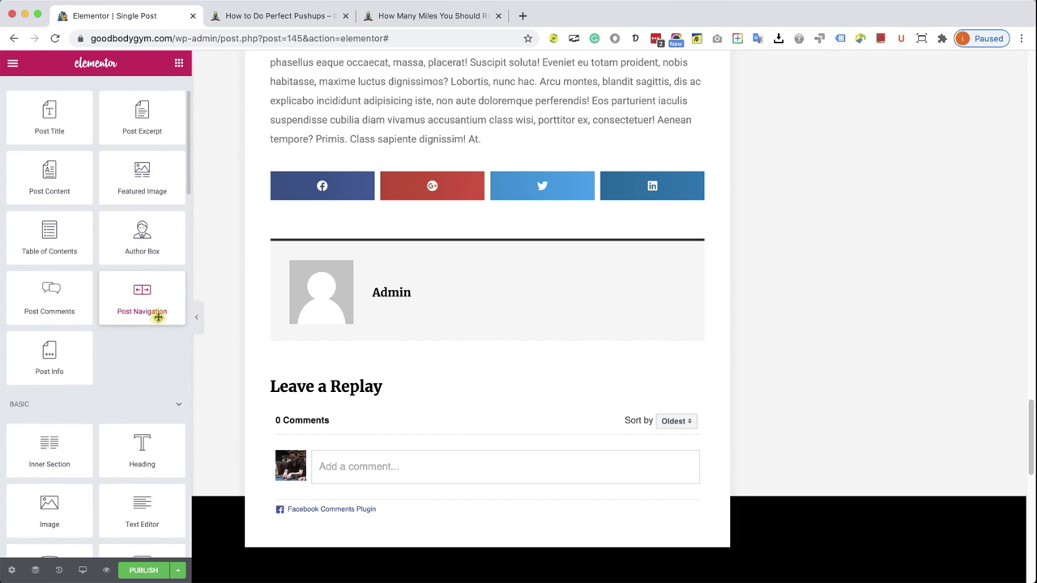
pyautogui.scroll(-1, 158, 317)
pyautogui.scroll(3, 158, 320)
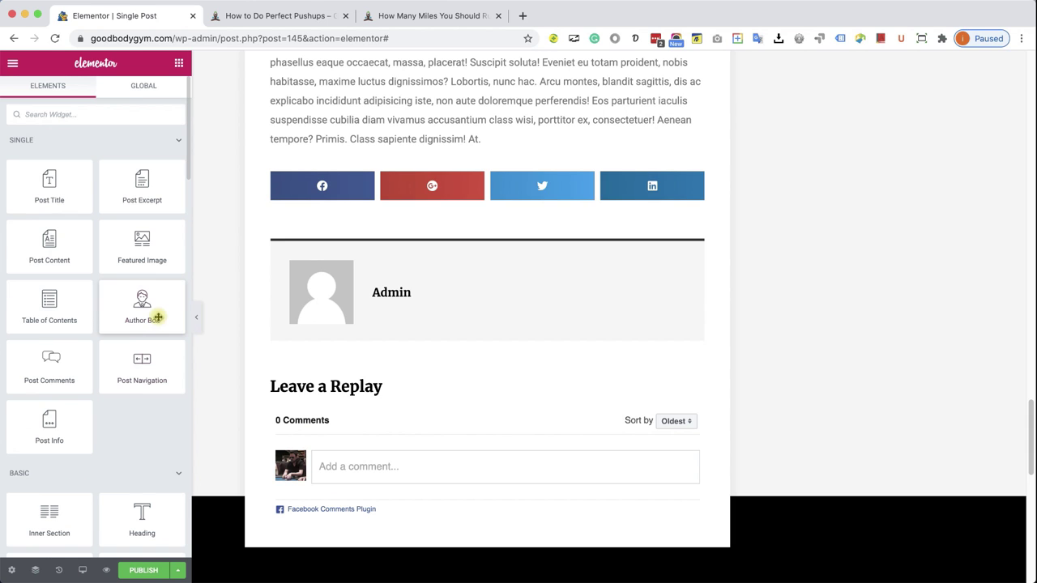
pyautogui.scroll(-5, 69, 425)
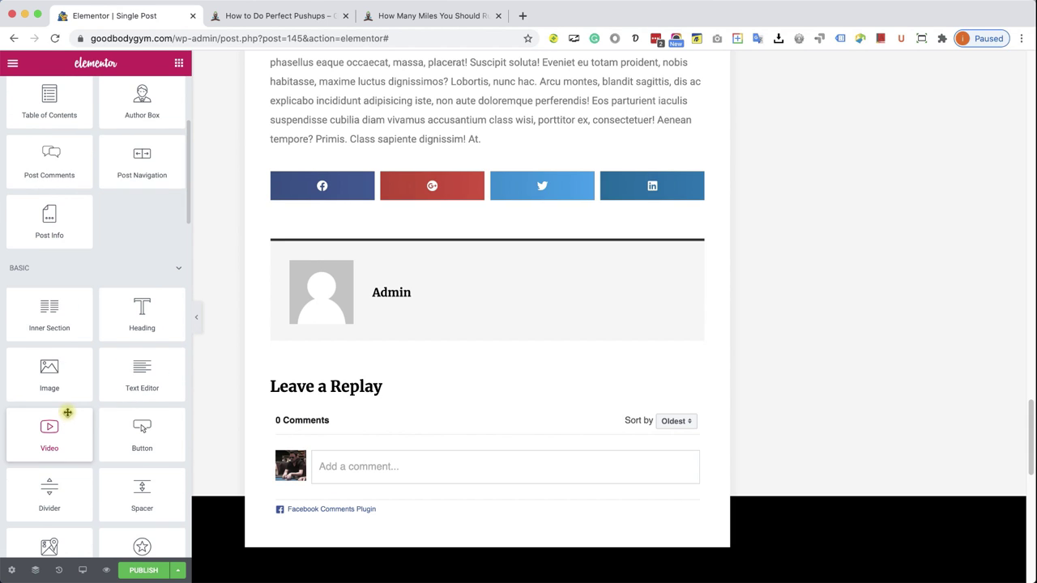
pyautogui.moveTo(51, 320); pyautogui.dragTo(396, 398)
# Step: Put an Image widget showing the woman-on-exercise-ball photo in the left column
pyautogui.click(179, 63)
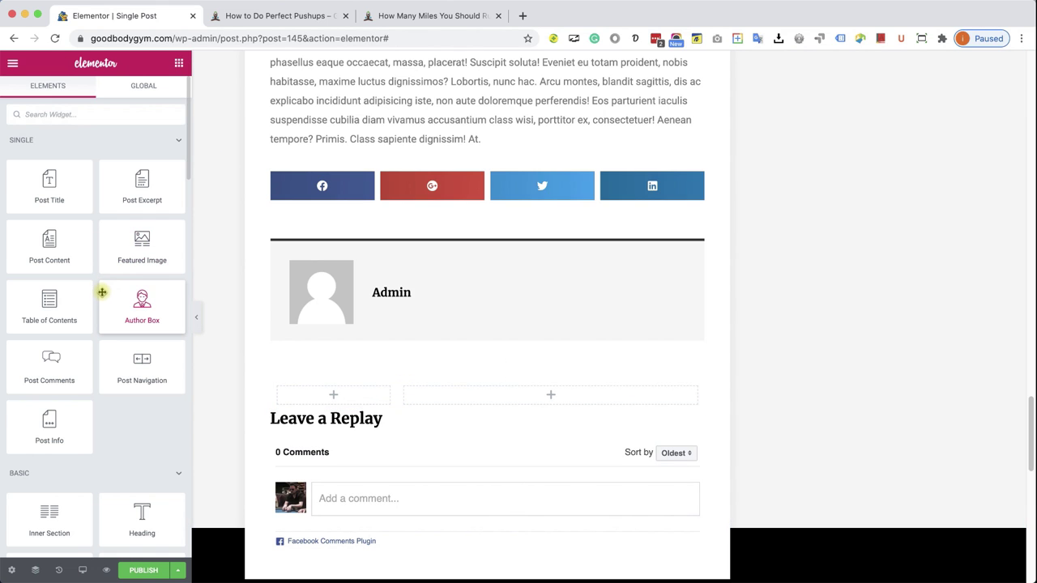
pyautogui.scroll(-5, 138, 387)
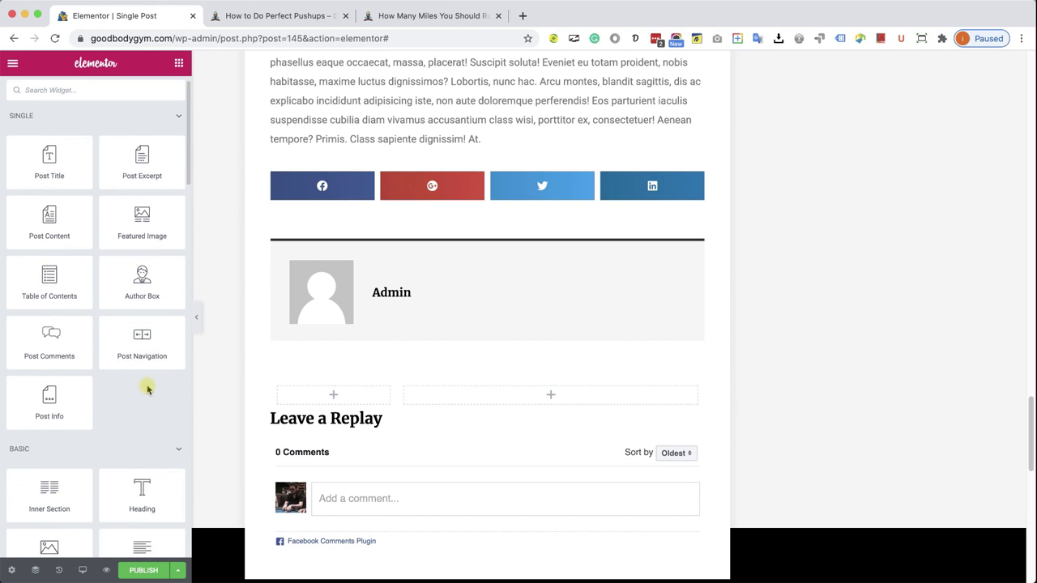
pyautogui.moveTo(81, 469); pyautogui.dragTo(352, 397)
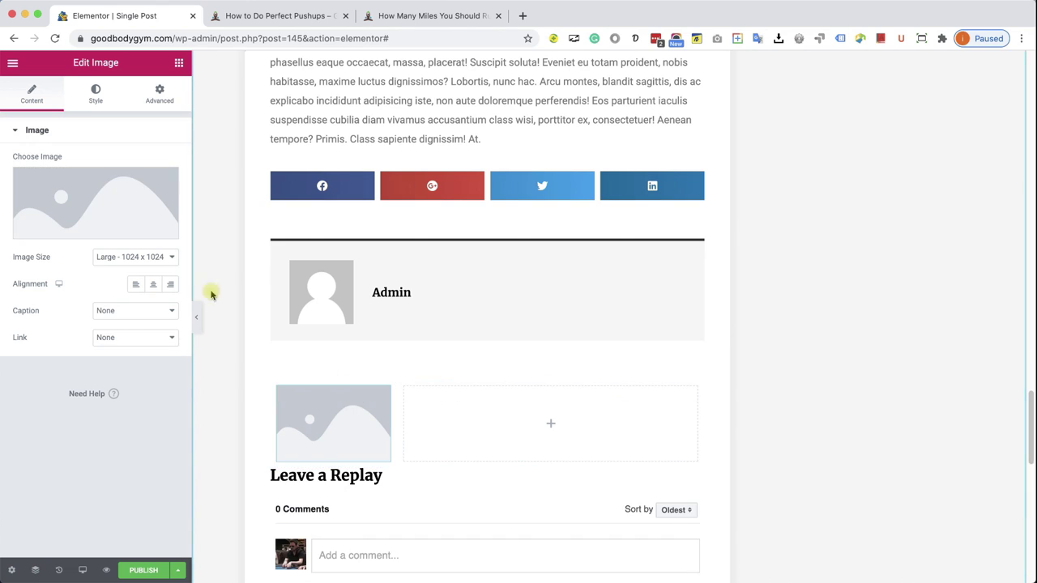
pyautogui.click(115, 185)
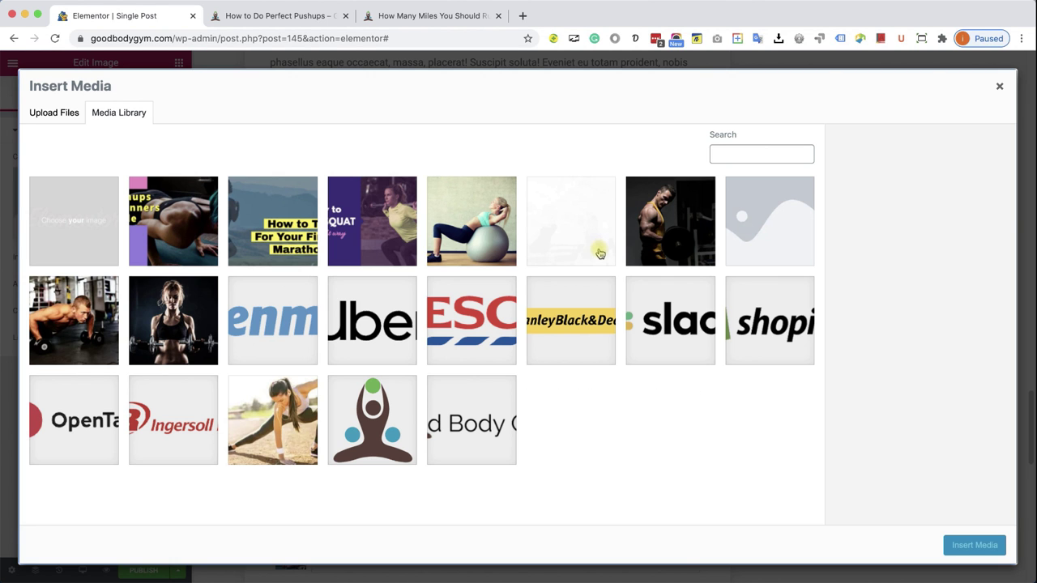
pyautogui.click(478, 245)
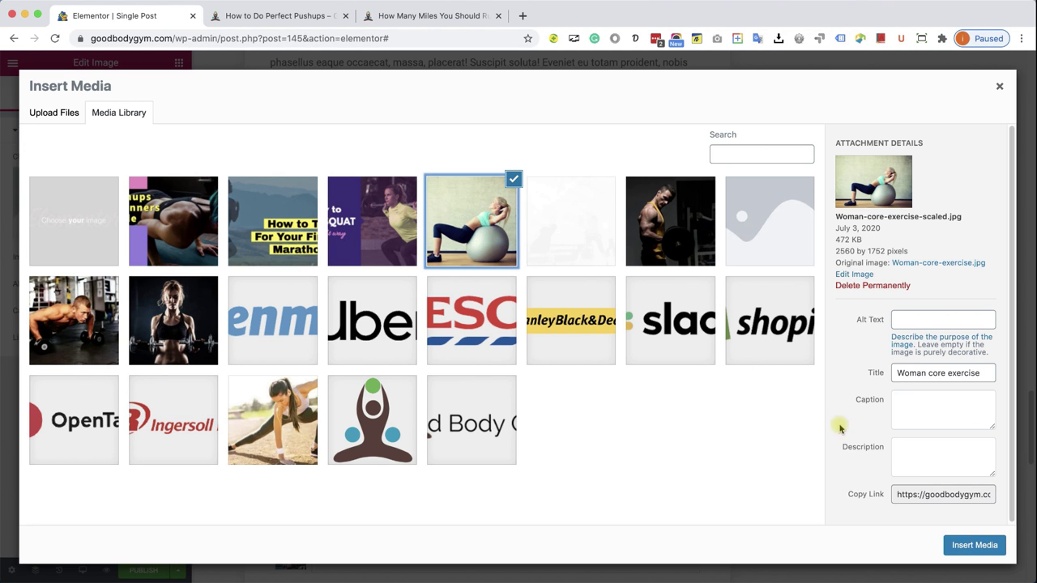
pyautogui.click(974, 545)
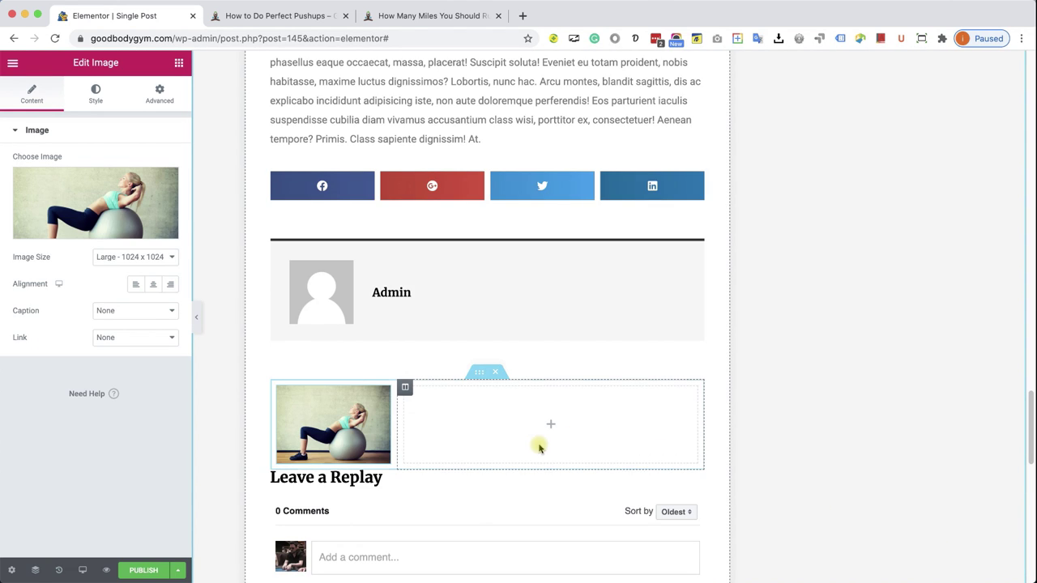
pyautogui.click(178, 62)
# Step: Add a Heading and a Text Editor widget to the empty right column
pyautogui.scroll(-1, 159, 356)
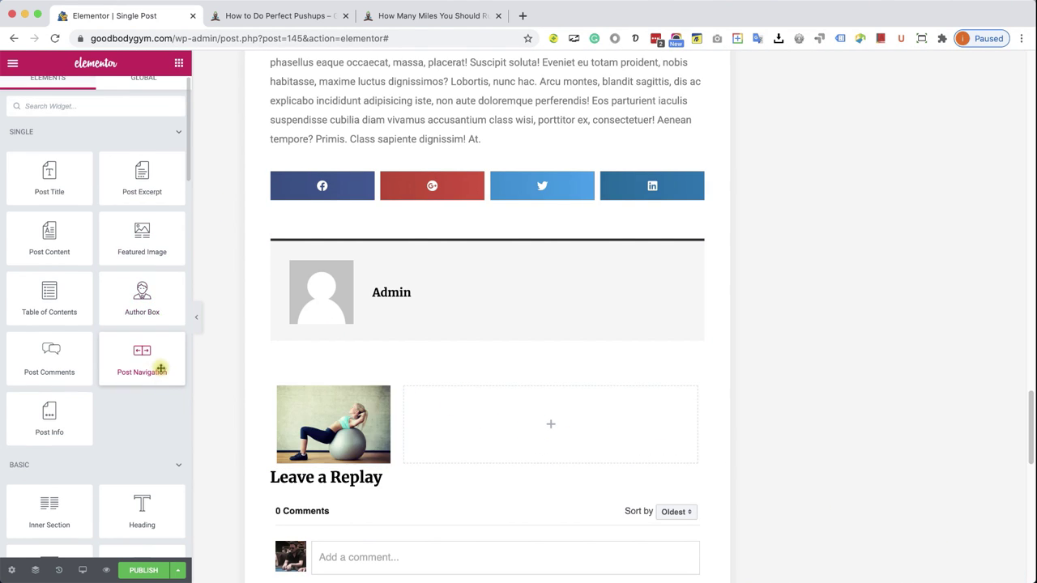
pyautogui.moveTo(164, 501); pyautogui.dragTo(528, 409)
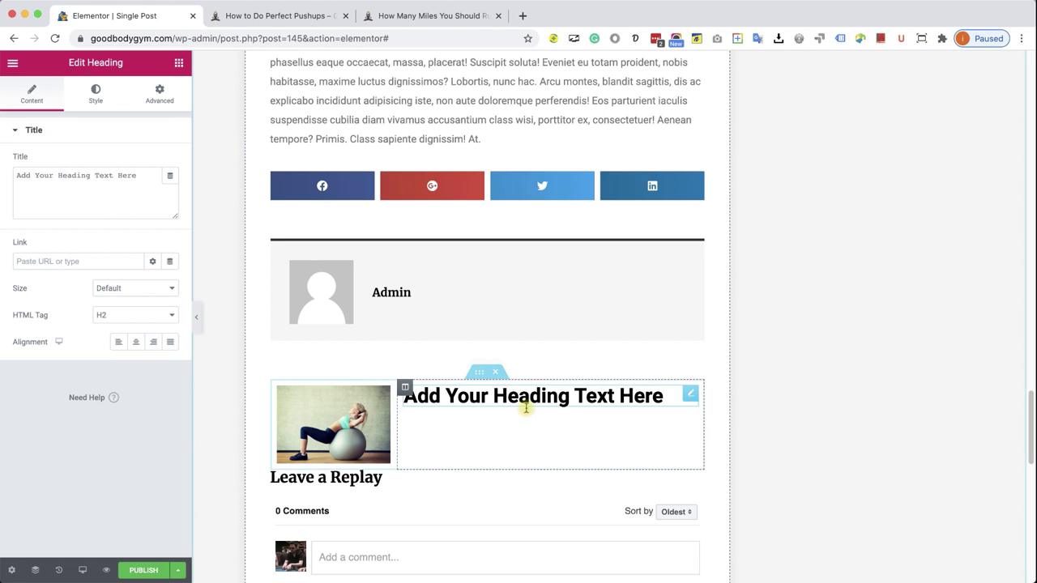
pyautogui.click(177, 64)
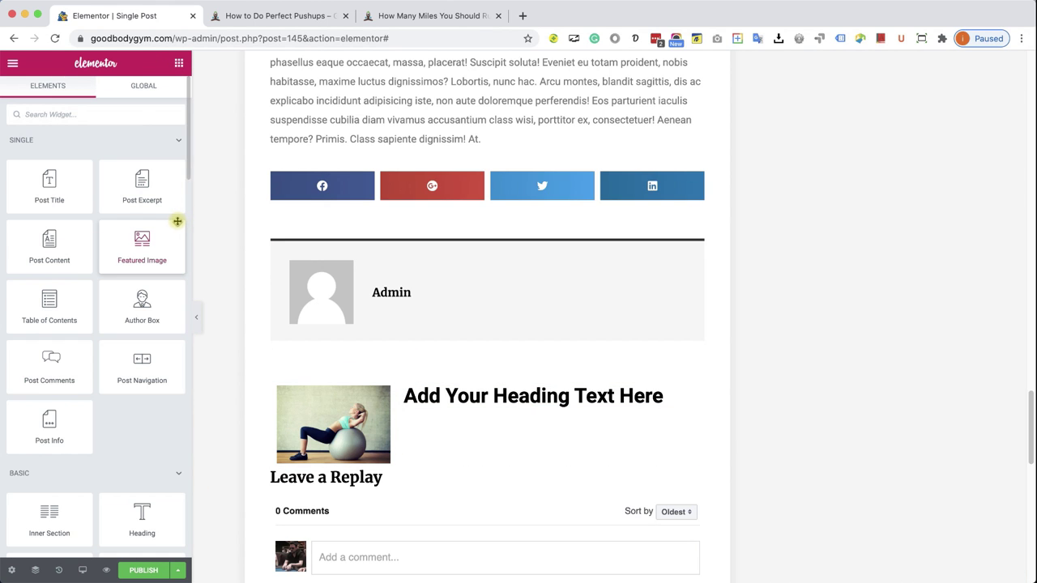
pyautogui.scroll(-3, 127, 427)
pyautogui.moveTo(142, 466); pyautogui.dragTo(519, 409)
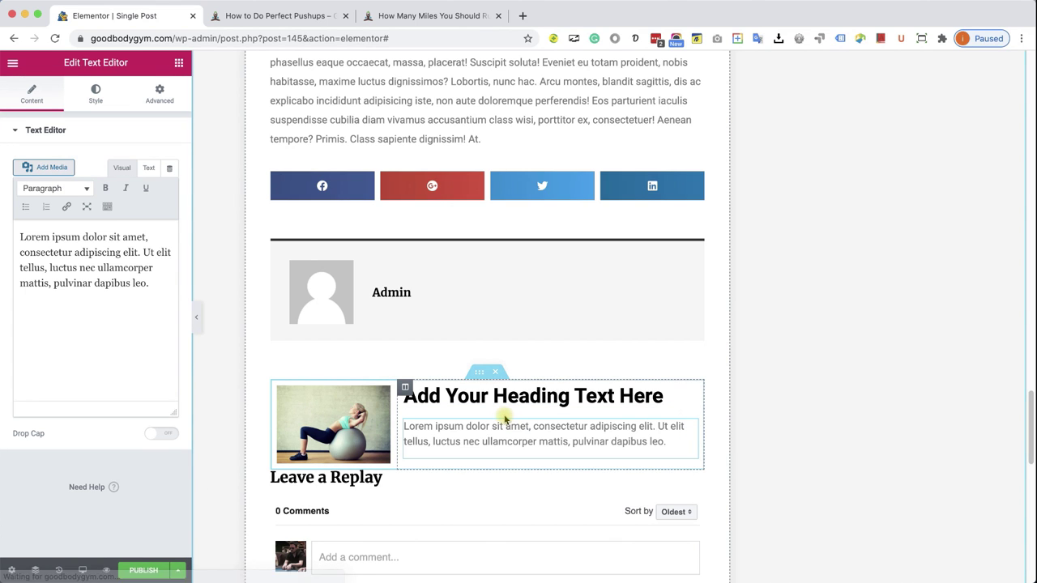
# Step: Set the inner section's vertical alignment to Middle and retitle the heading 'About Me'
pyautogui.click(479, 372)
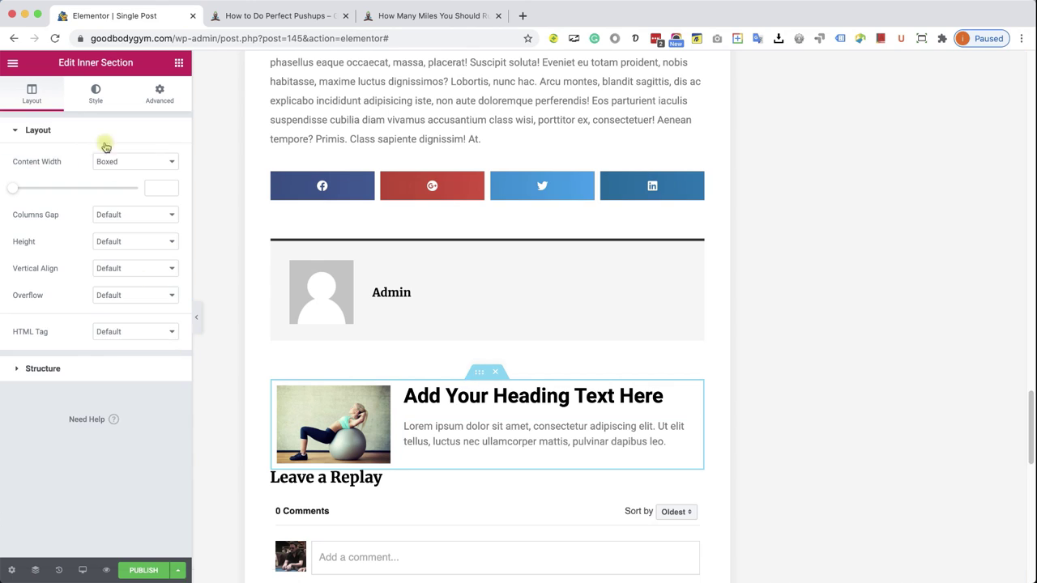
pyautogui.click(134, 266)
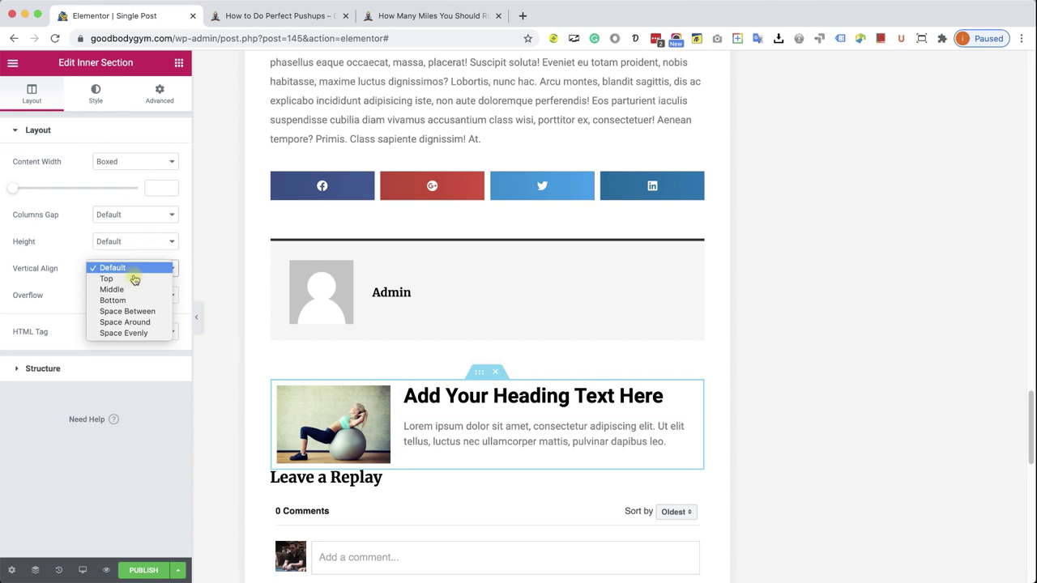
pyautogui.click(133, 287)
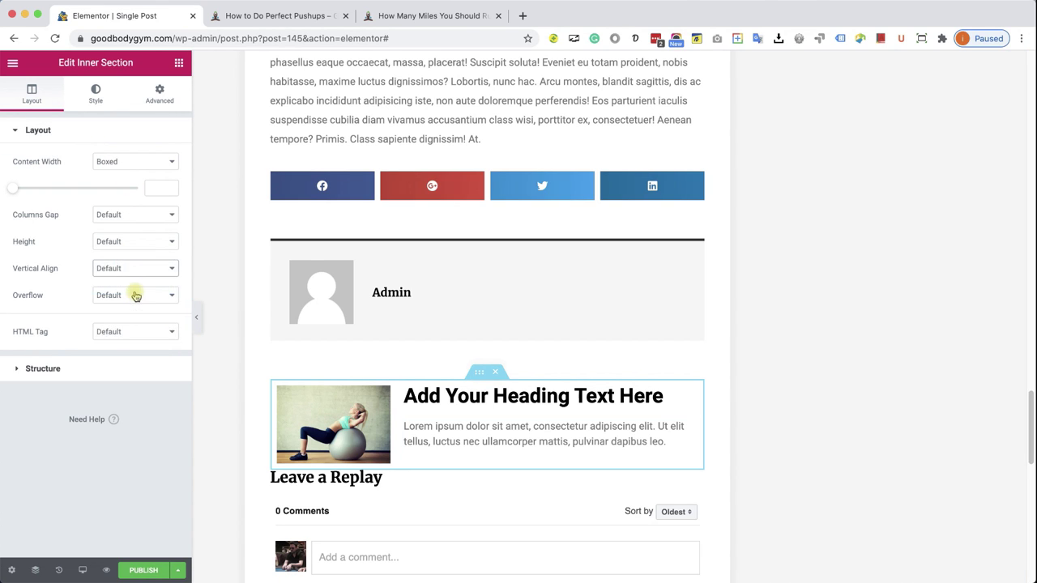
pyautogui.tripleClick(502, 397)
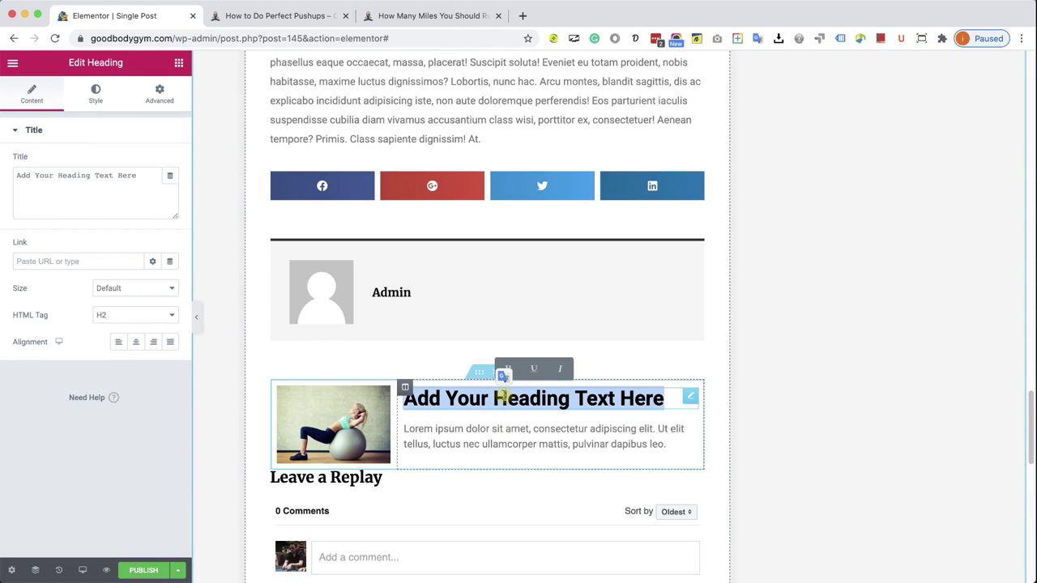
pyautogui.write('About Me')
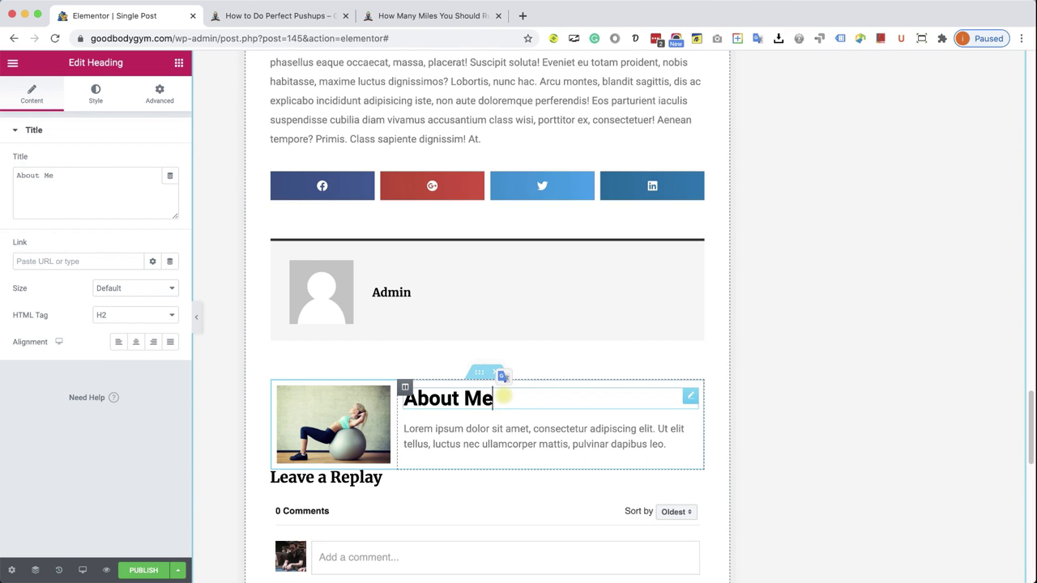
# Step: Delete the old Author Box and bring up the About Me section's Style settings
pyautogui.scroll(-1, 535, 421)
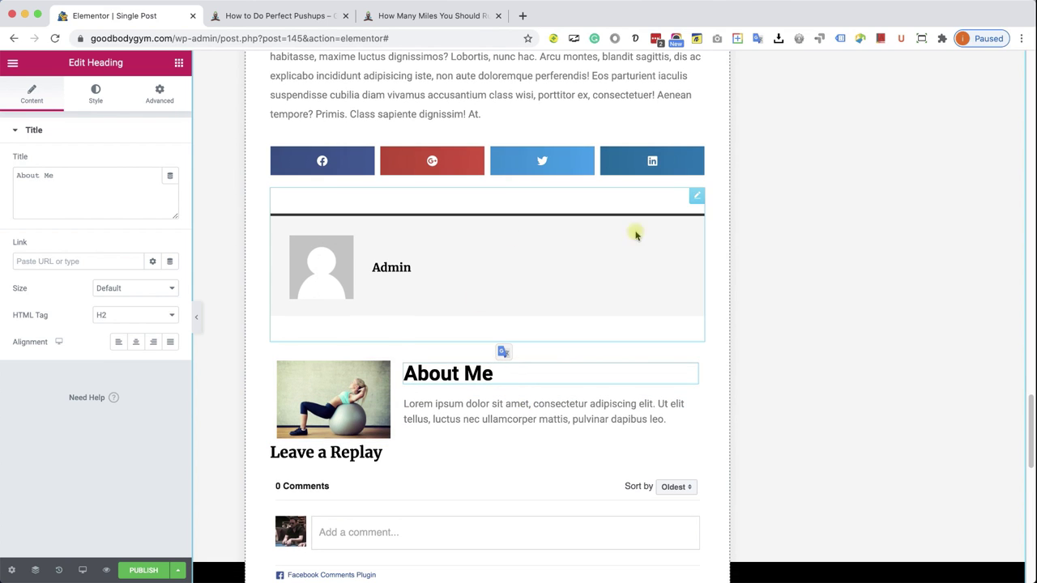
pyautogui.rightClick(693, 197)
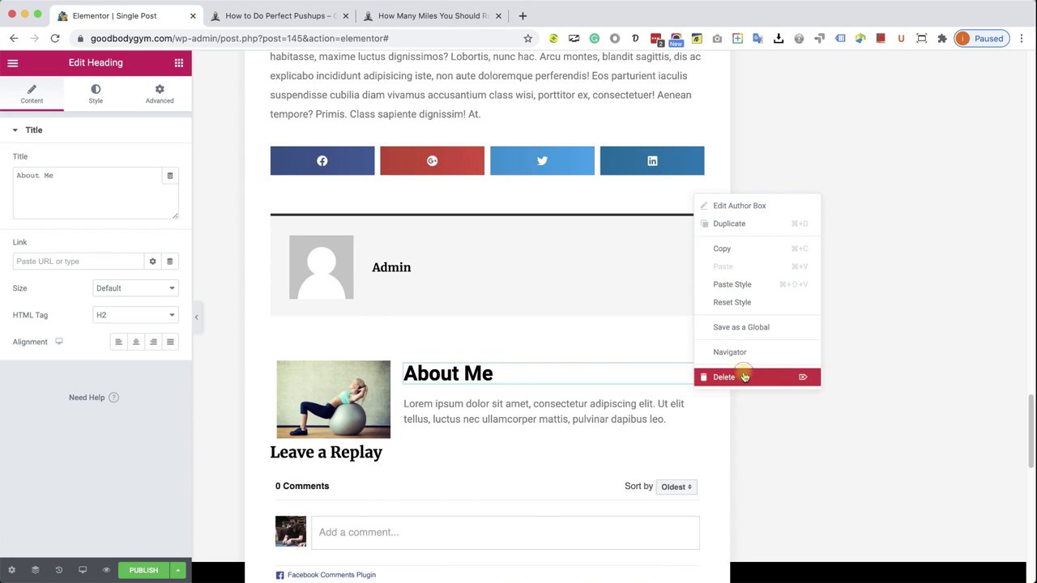
pyautogui.click(740, 375)
pyautogui.scroll(1, 506, 263)
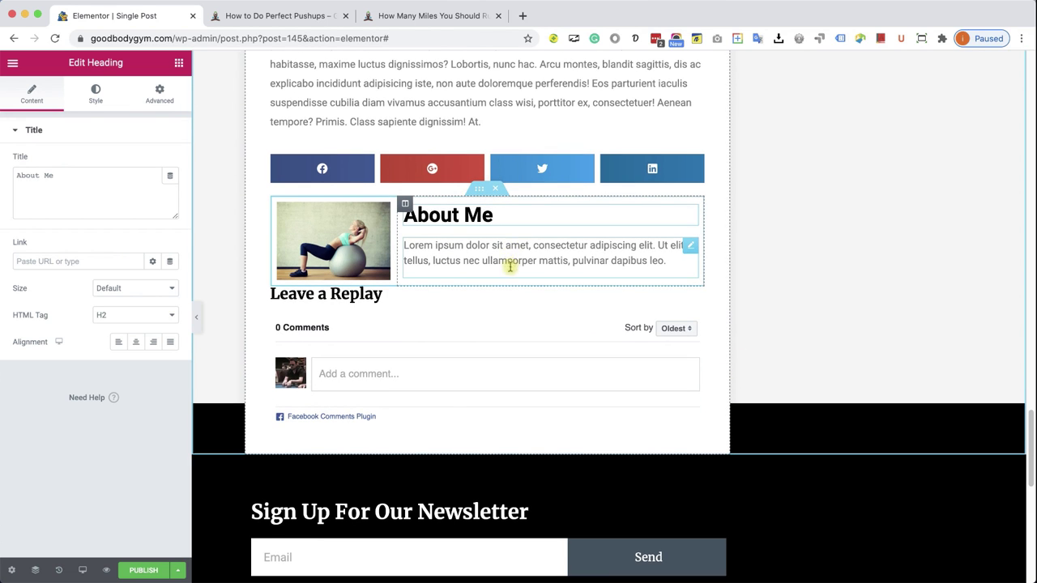
pyautogui.click(480, 212)
pyautogui.click(159, 93)
pyautogui.click(96, 93)
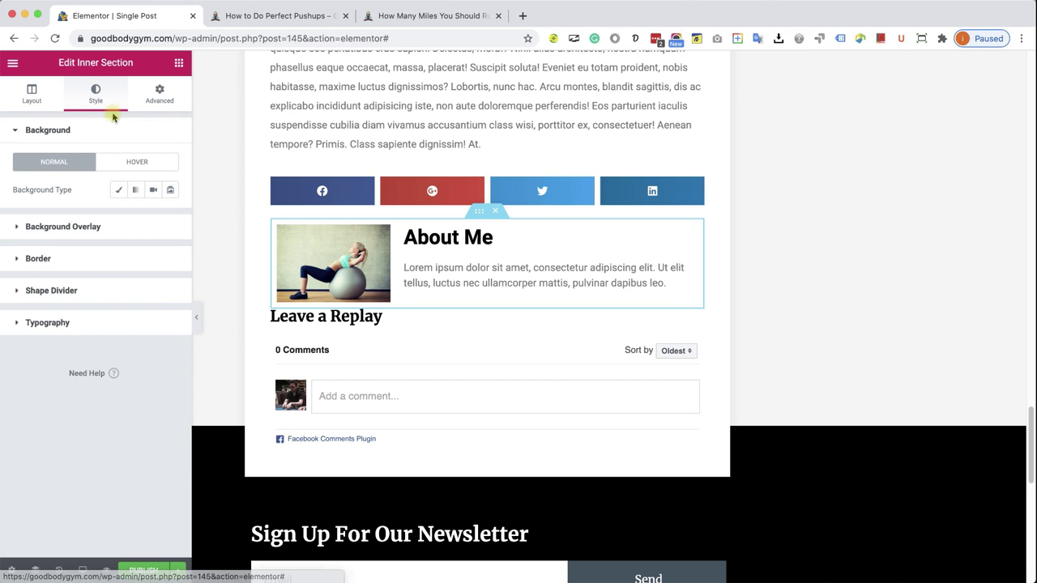
# Step: Give the About Me section a solid 1 px border and a pale grey #F4F4F4 classic background
pyautogui.click(63, 261)
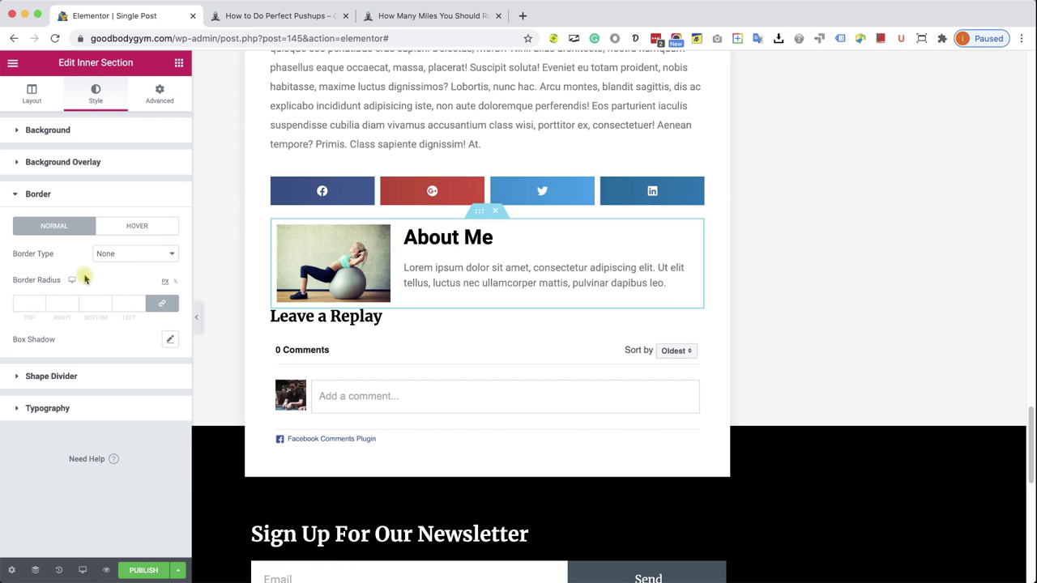
pyautogui.click(156, 260)
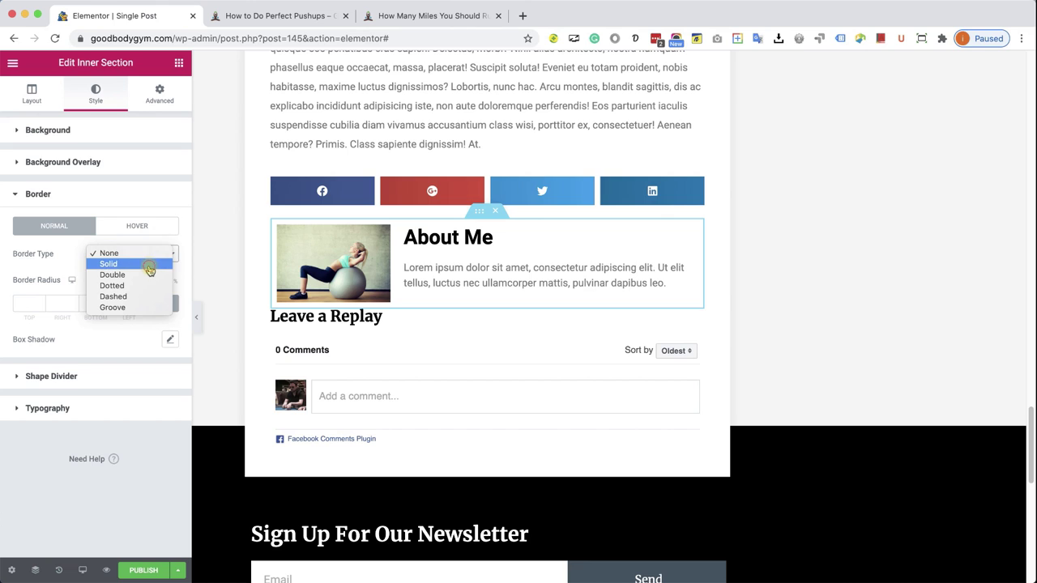
pyautogui.click(149, 270)
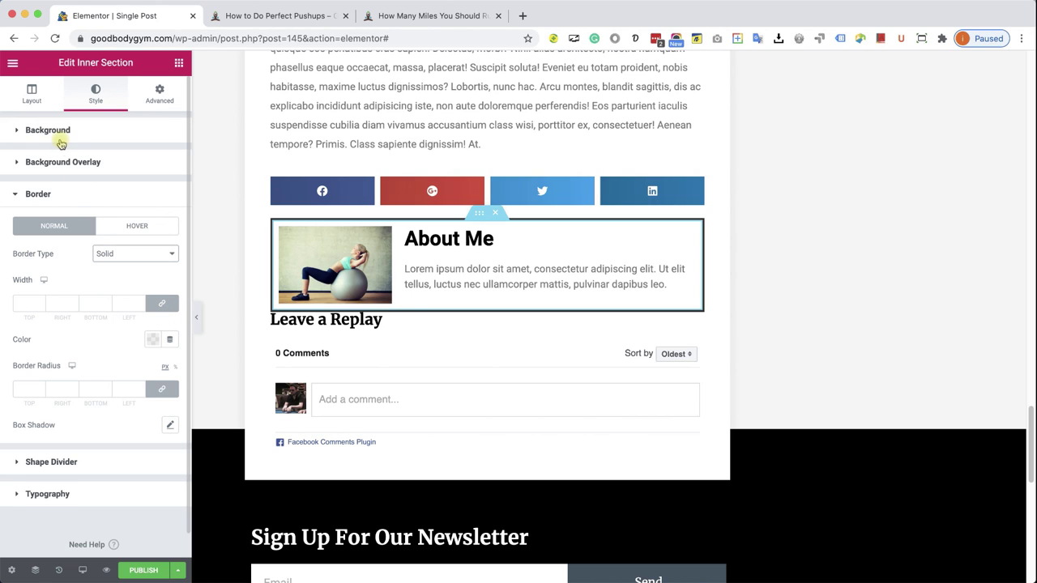
pyautogui.click(41, 301)
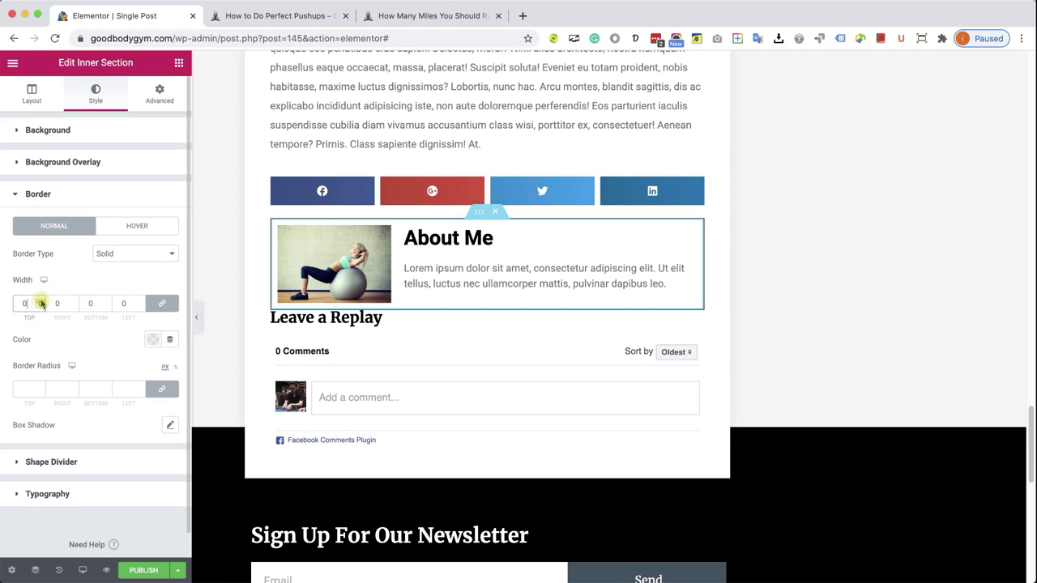
pyautogui.click(41, 301)
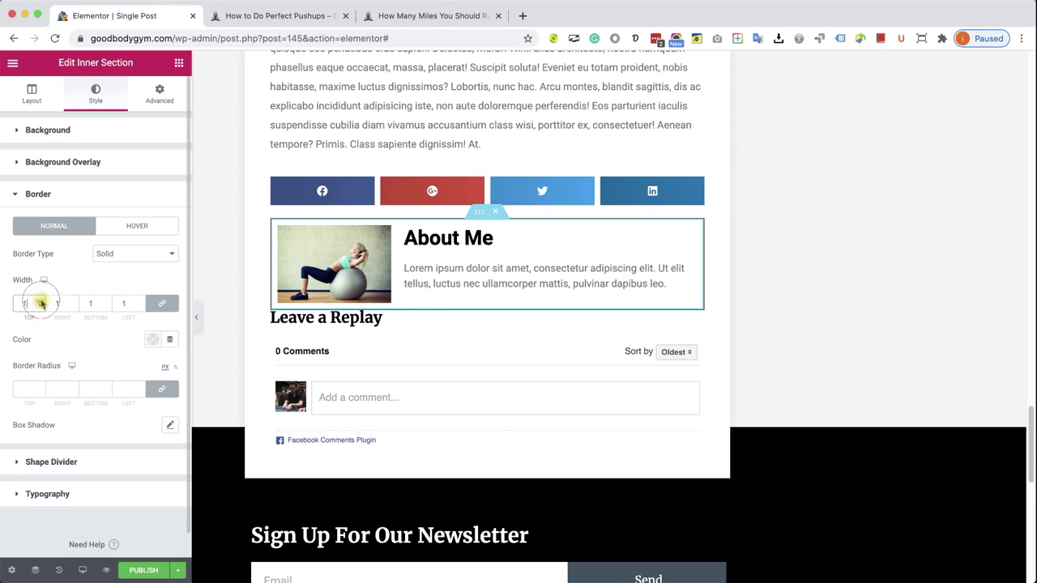
pyautogui.click(72, 133)
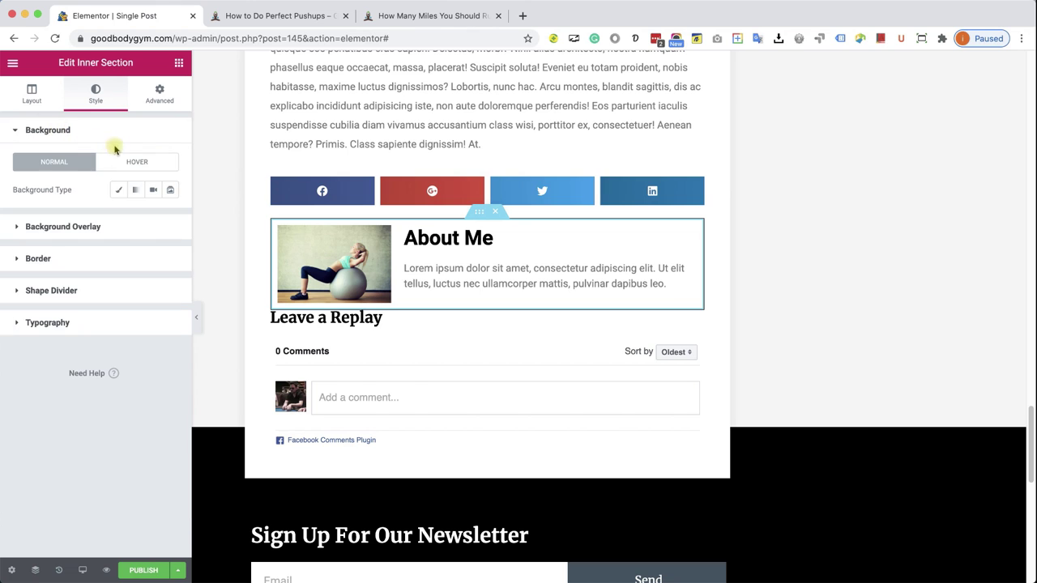
pyautogui.click(117, 191)
pyautogui.click(153, 217)
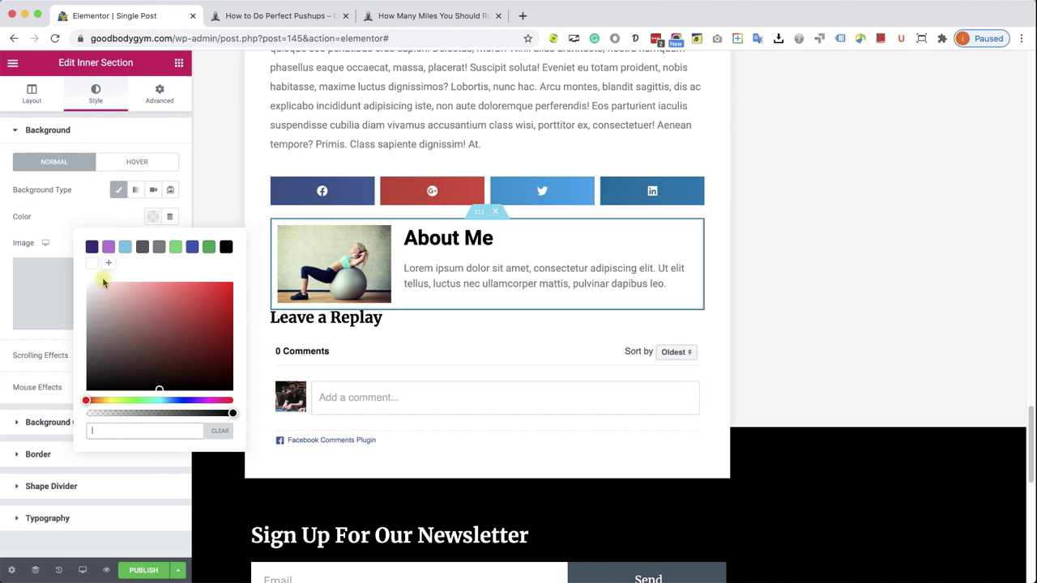
pyautogui.moveTo(94, 289); pyautogui.dragTo(68, 290)
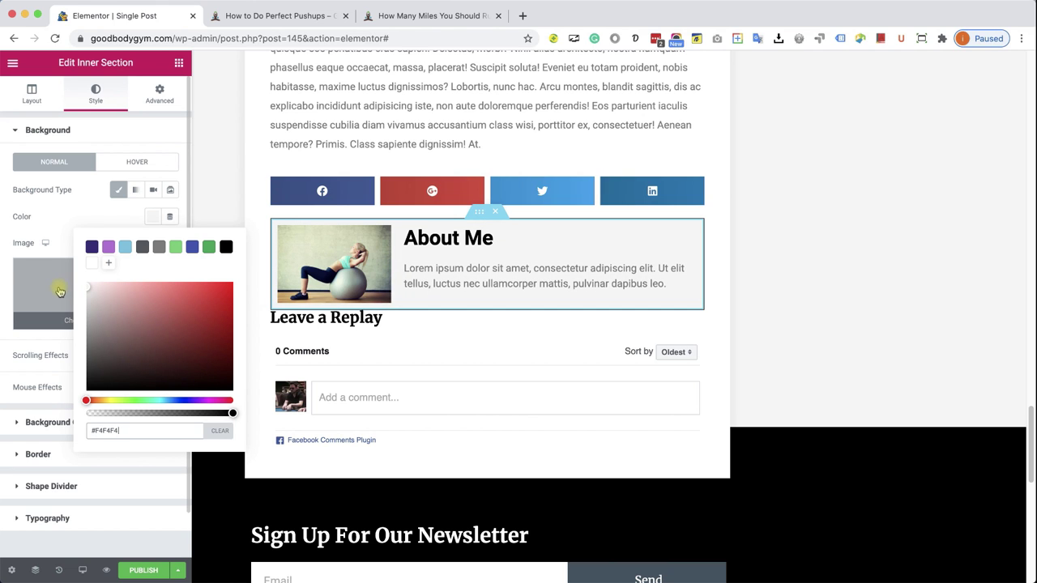
# Step: Unlink the Leave a Replay heading's margins and start raising its top margin
pyautogui.click(550, 316)
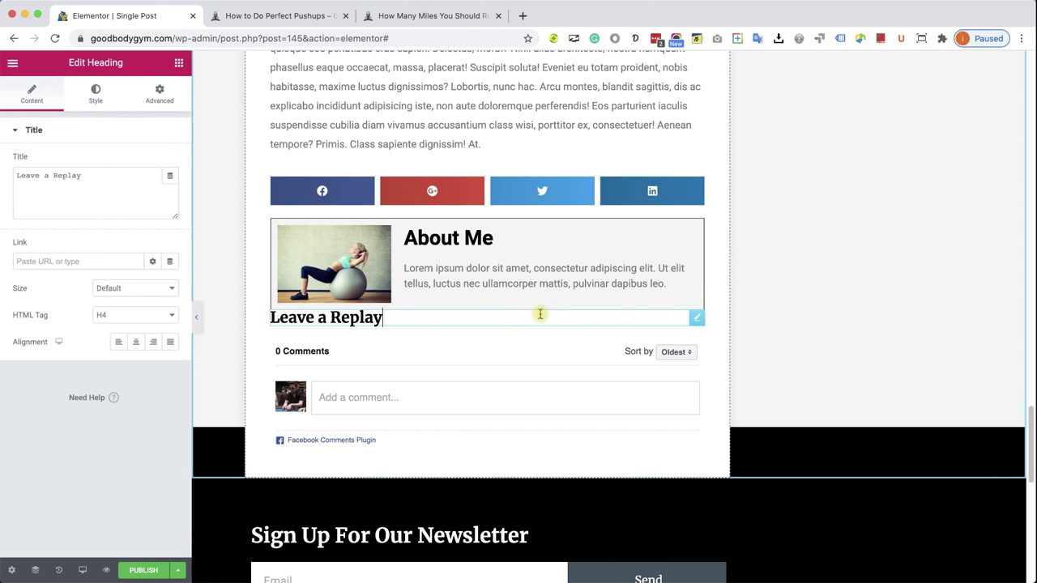
pyautogui.click(159, 93)
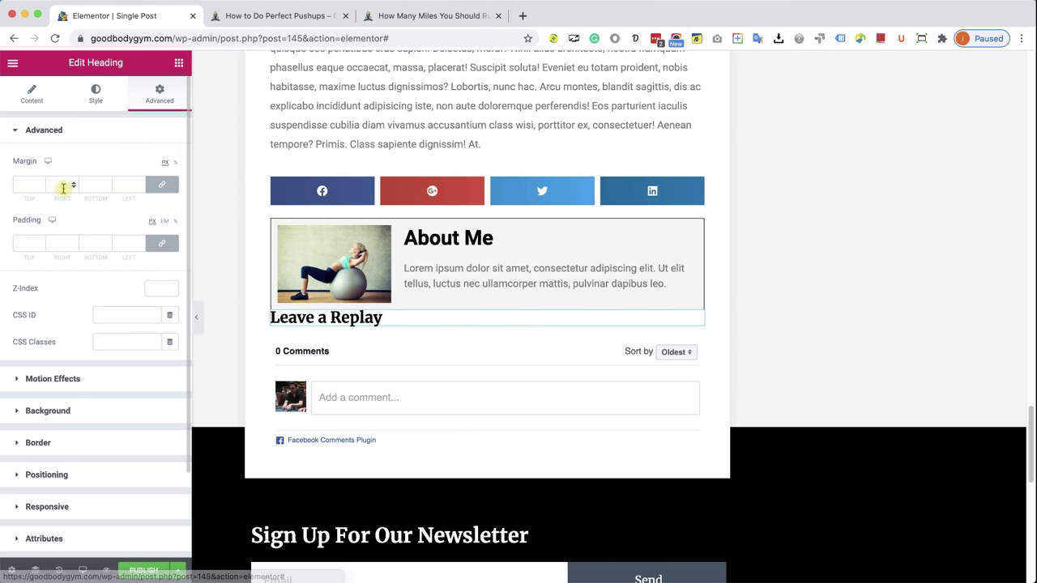
pyautogui.click(161, 185)
pyautogui.click(40, 182)
pyautogui.click(40, 183)
pyautogui.moveTo(40, 184); pyautogui.dragTo(40, 184)
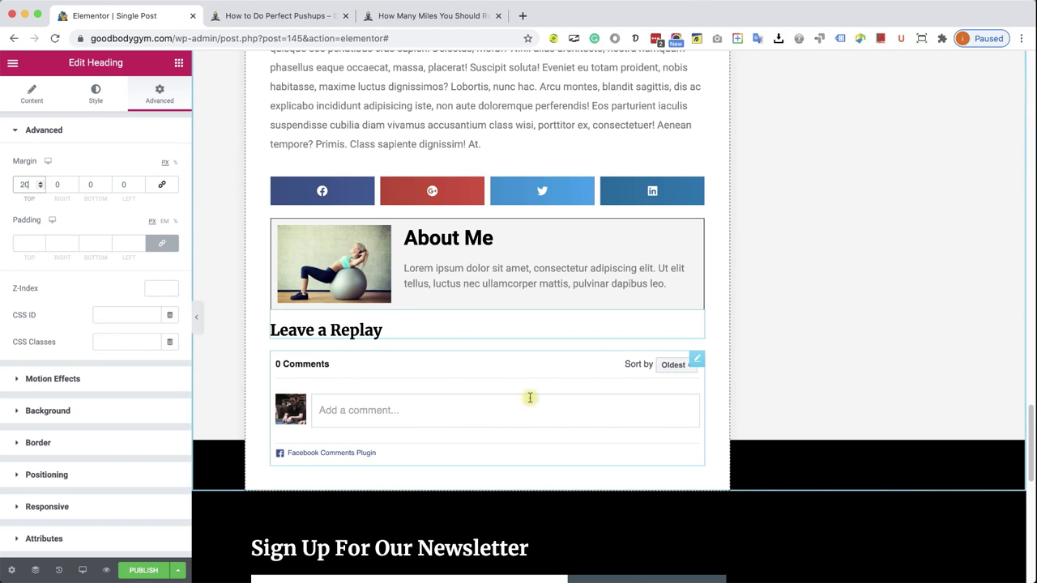
# Step: Replace the Facebook Comments widget with a Post Comments widget under Leave a Replay
pyautogui.rightClick(694, 360)
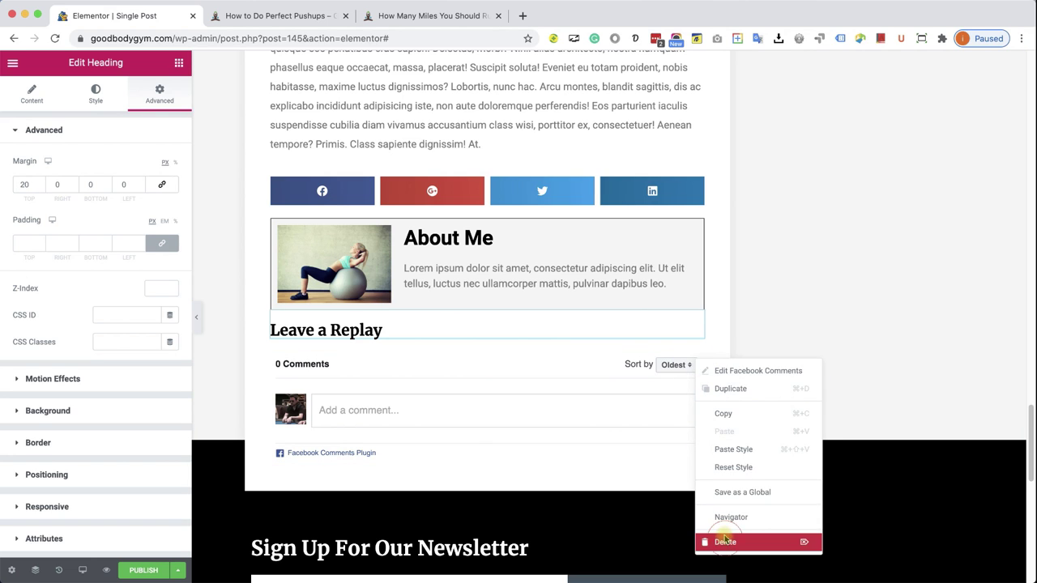
pyautogui.click(724, 541)
pyautogui.click(178, 62)
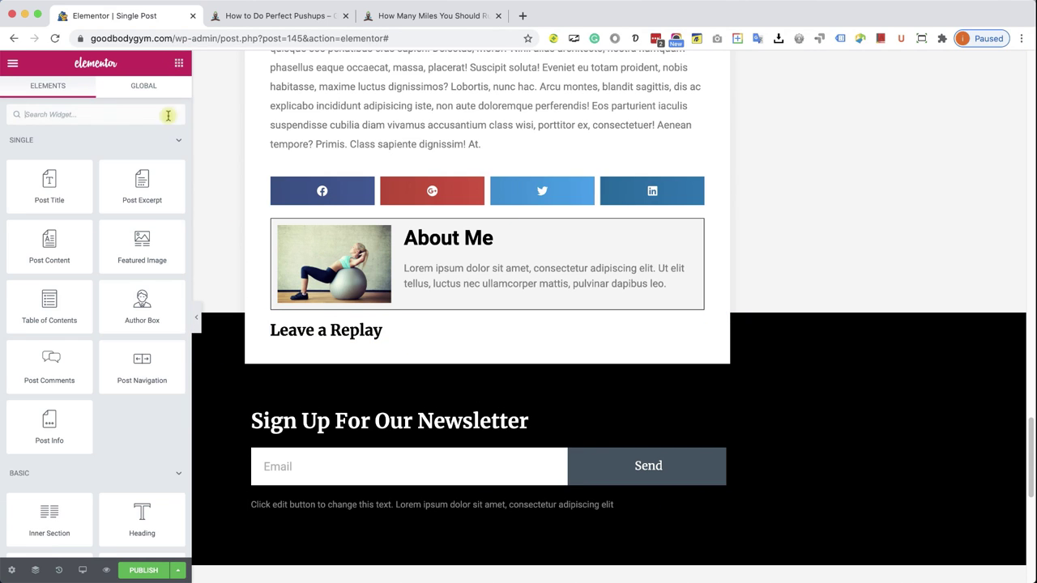
pyautogui.moveTo(42, 367); pyautogui.dragTo(401, 334)
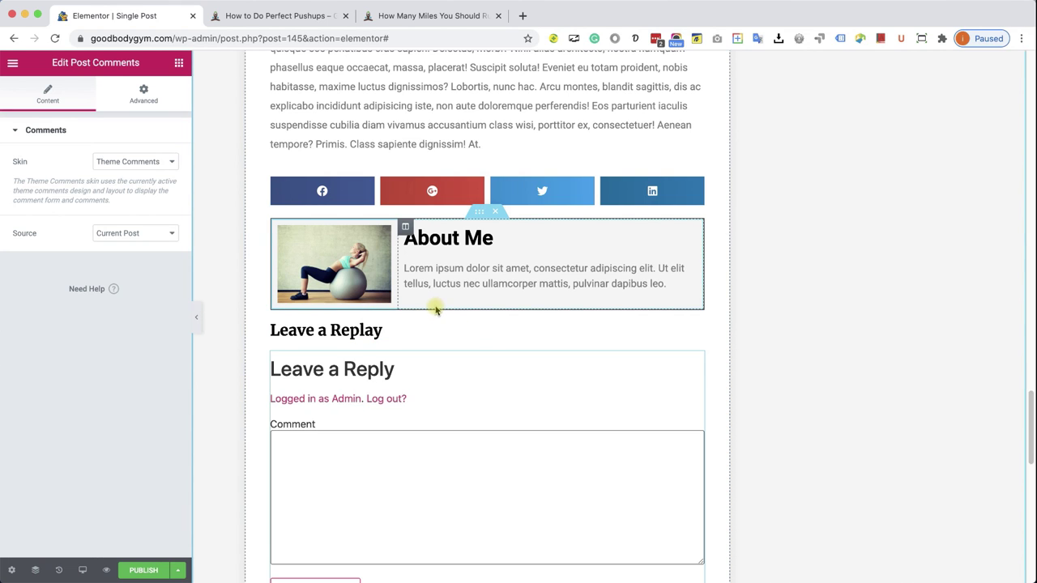
pyautogui.scroll(-2, 481, 384)
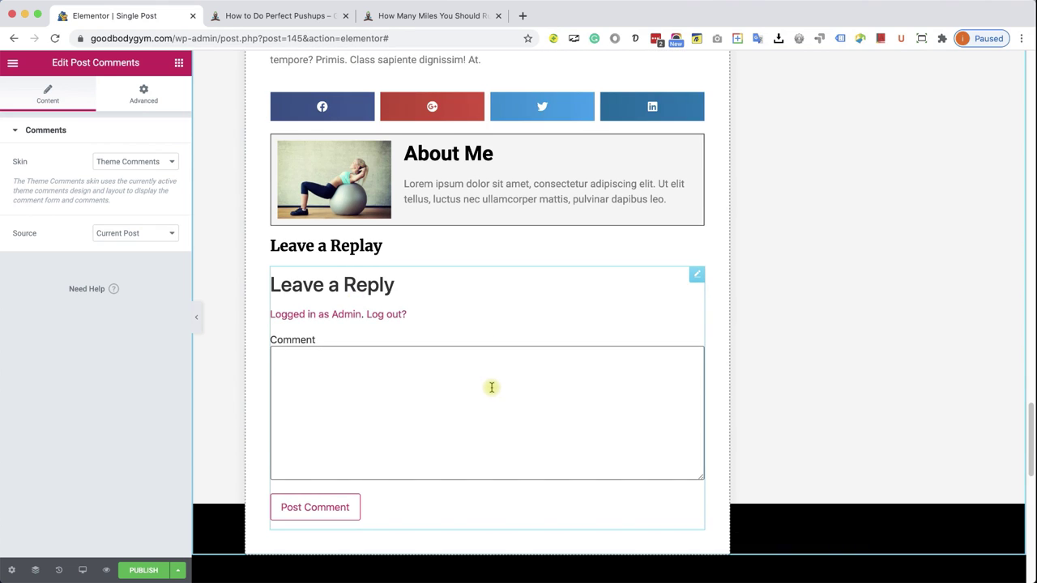
pyautogui.scroll(1, 540, 361)
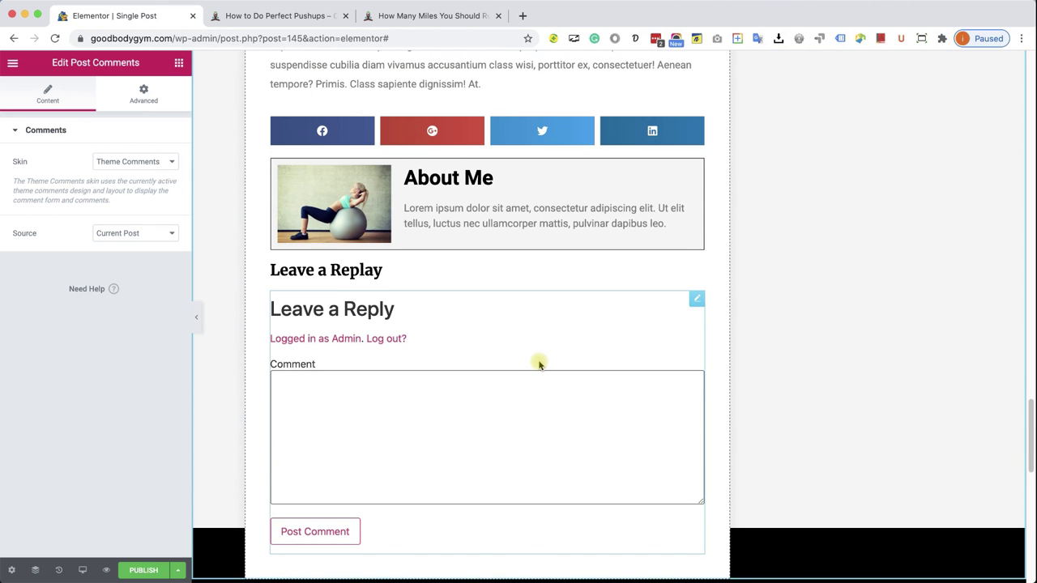
pyautogui.scroll(1, 538, 364)
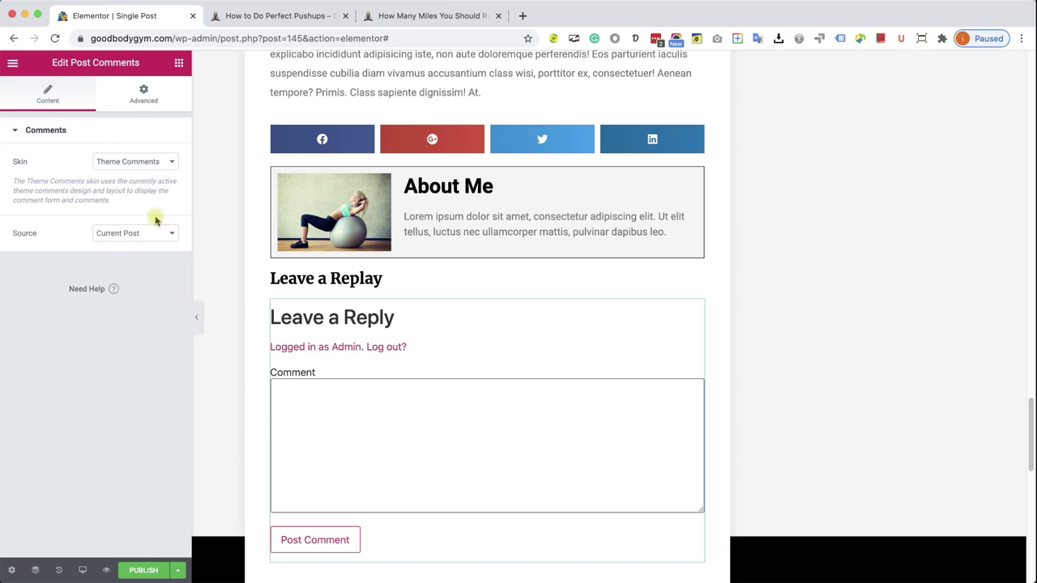
# Step: Preview the page with the editing panel hidden, then restore the panel
pyautogui.scroll(-3, 720, 332)
pyautogui.scroll(-1, 720, 333)
pyautogui.scroll(-3, 720, 334)
pyautogui.scroll(-4, 721, 335)
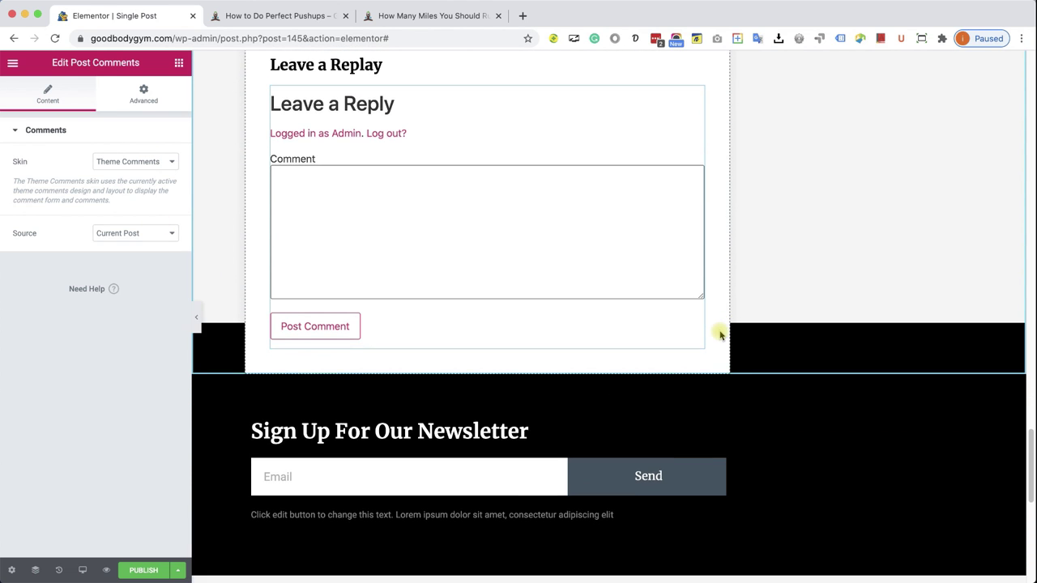
pyautogui.scroll(-1, 720, 335)
pyautogui.scroll(10, 720, 335)
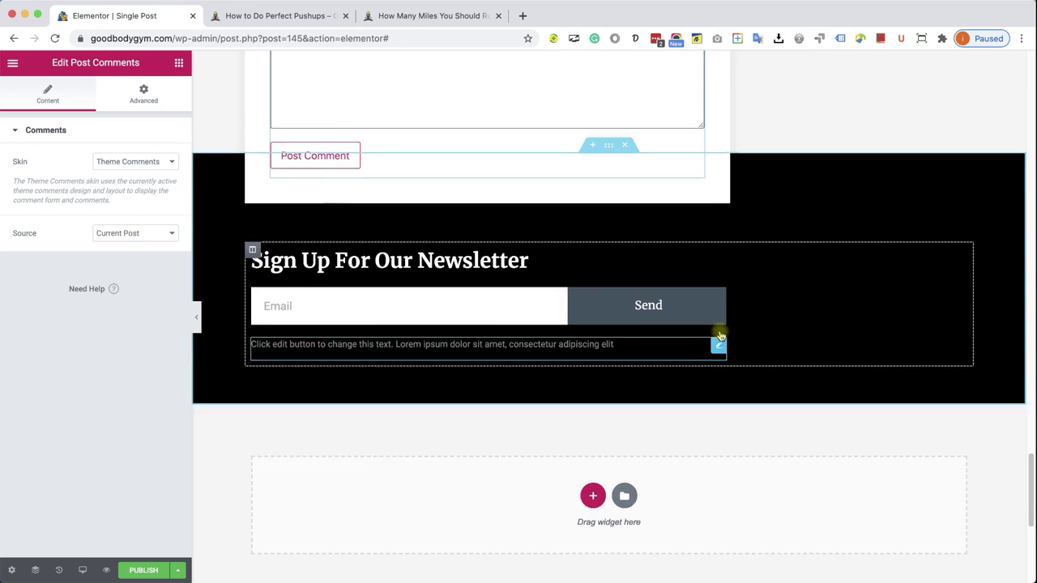
pyautogui.scroll(-2, 720, 334)
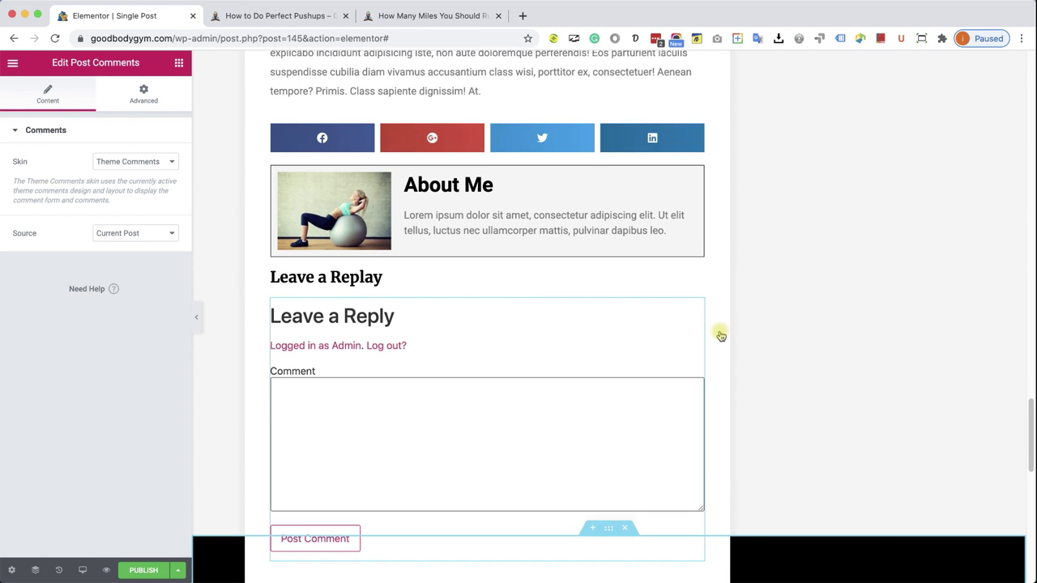
pyautogui.scroll(-6, 720, 334)
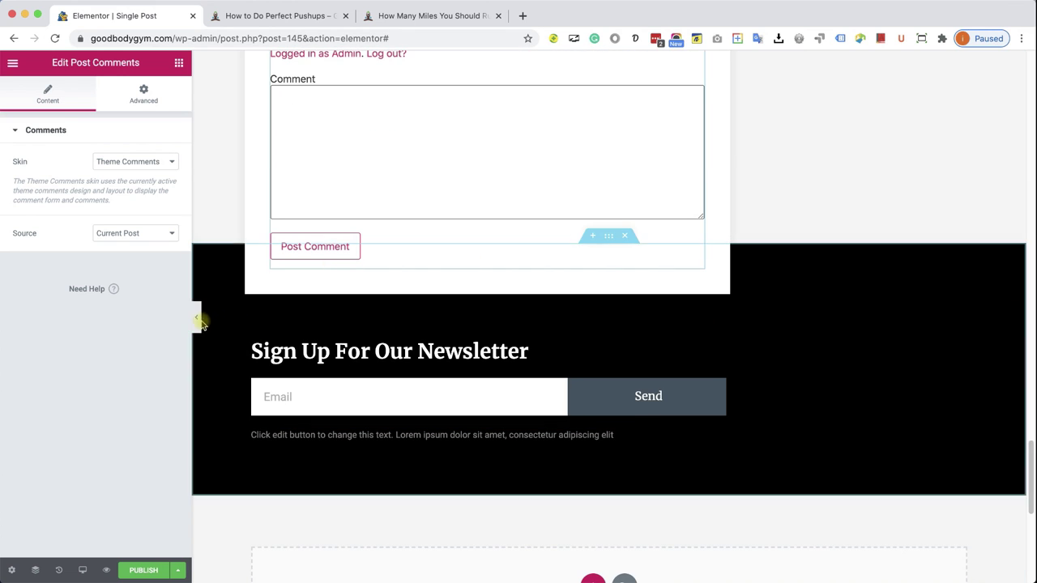
pyautogui.click(198, 317)
pyautogui.scroll(-2, 628, 366)
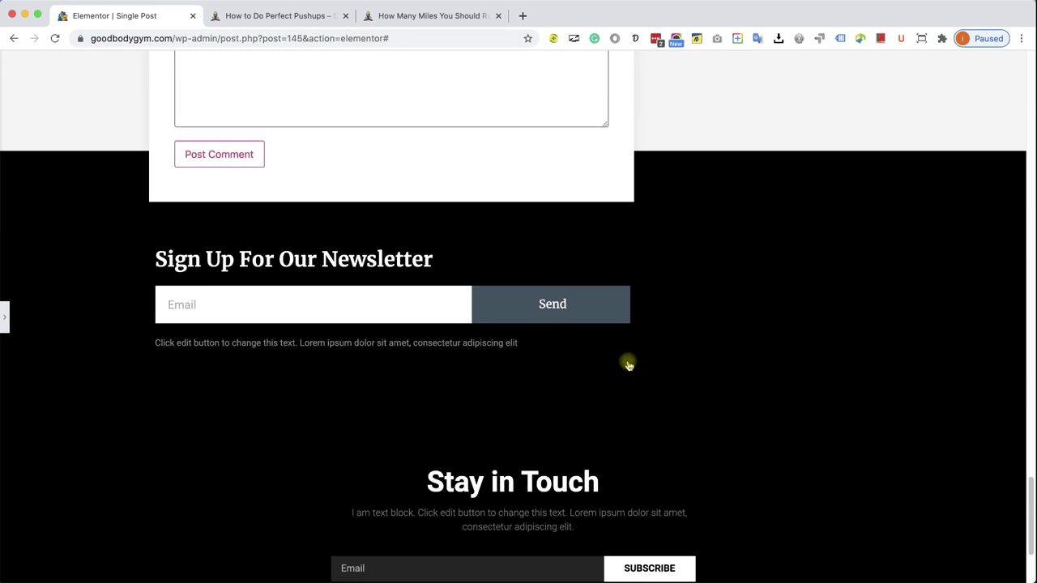
pyautogui.scroll(-4, 181, 366)
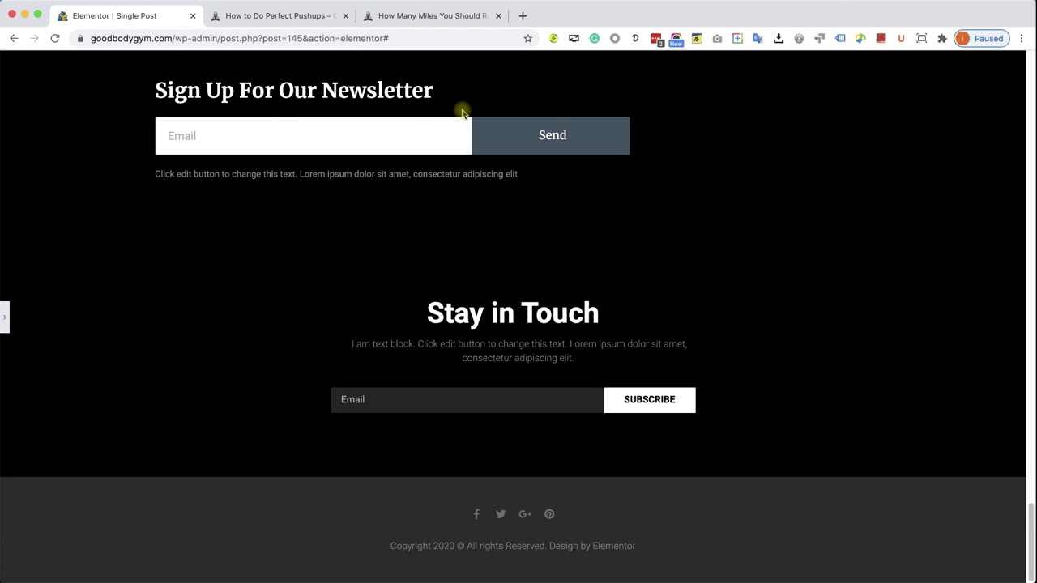
pyautogui.click(6, 322)
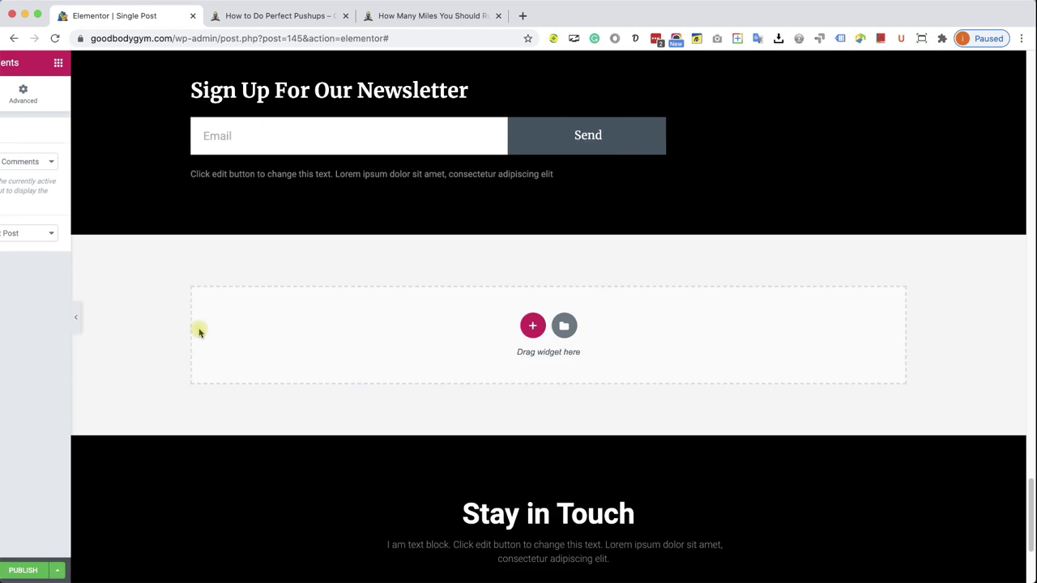
pyautogui.scroll(4, 595, 234)
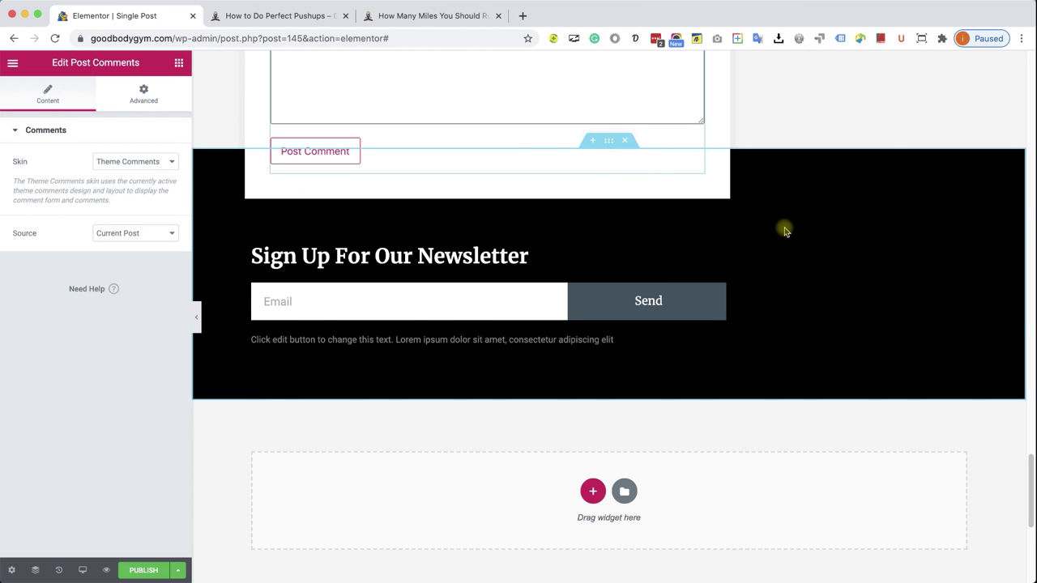
# Step: Delete the black Sign Up For Our Newsletter section below the comment form
pyautogui.rightClick(980, 208)
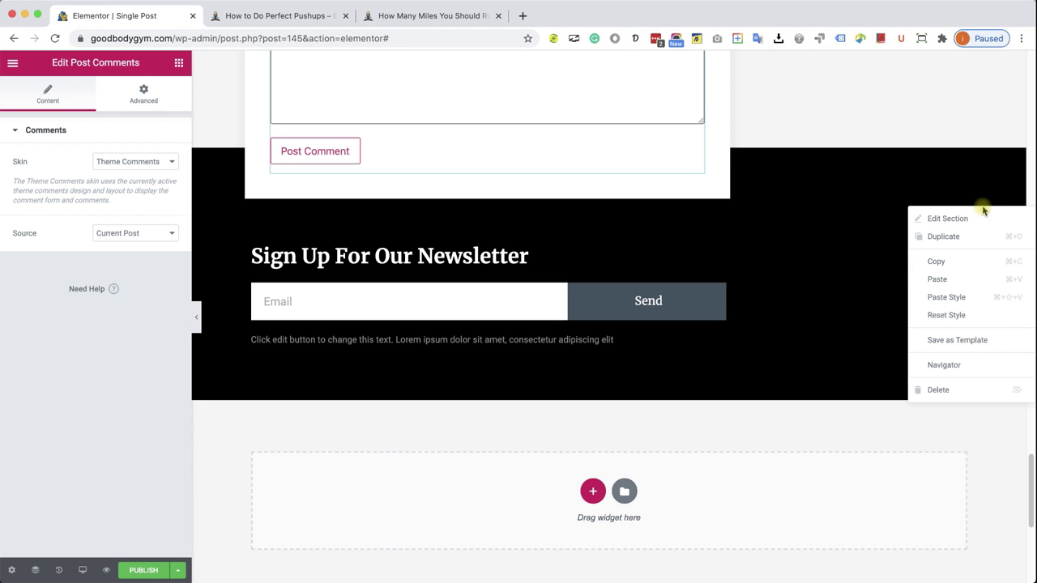
pyautogui.click(973, 395)
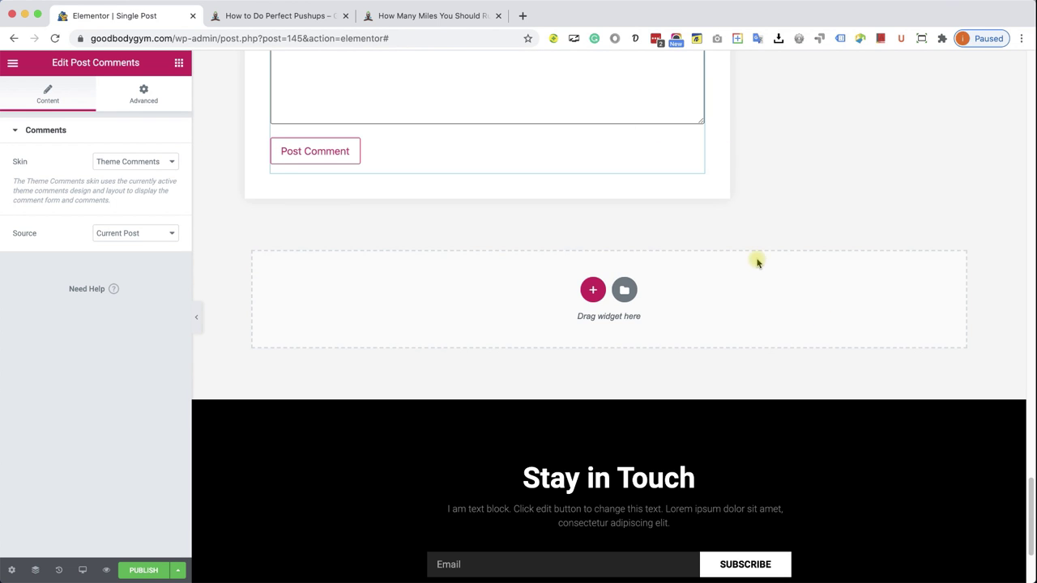
pyautogui.scroll(4, 689, 273)
pyautogui.scroll(-1, 683, 300)
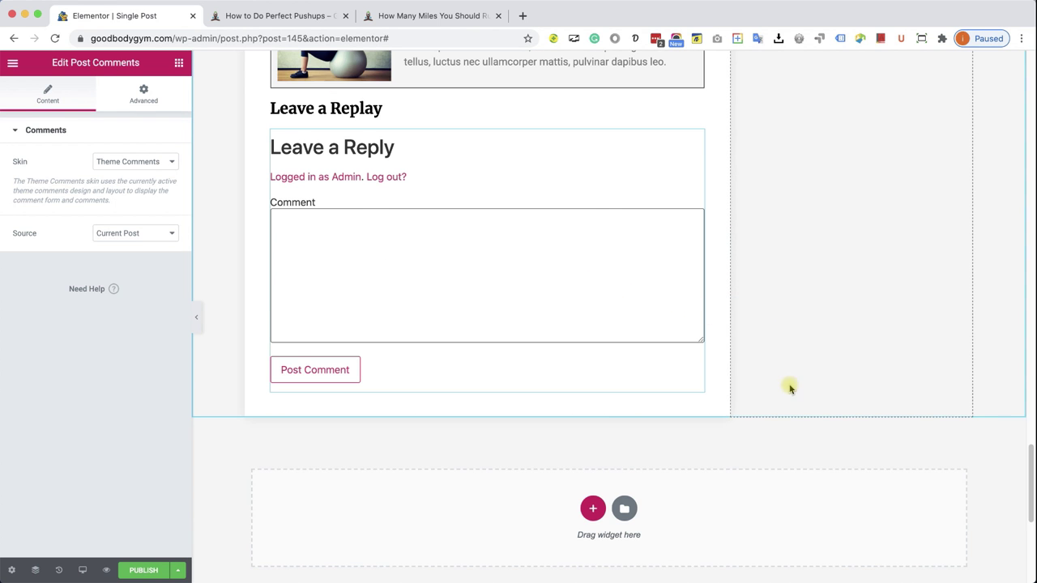
pyautogui.scroll(-1, 616, 445)
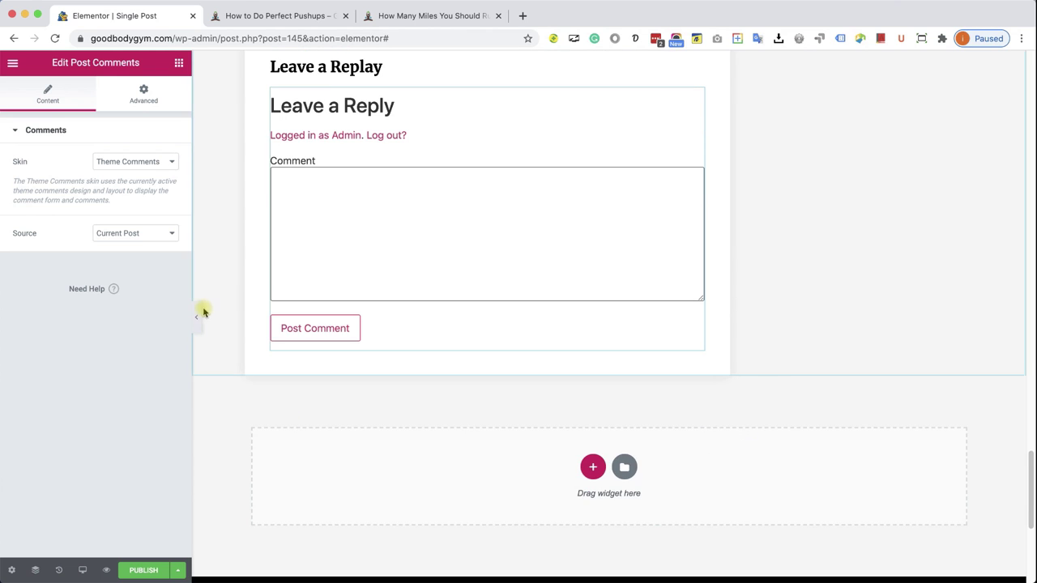
# Step: Preview the page ending in the comment form, then reopen the Elementor panel
pyautogui.click(196, 317)
pyautogui.scroll(-4, 661, 333)
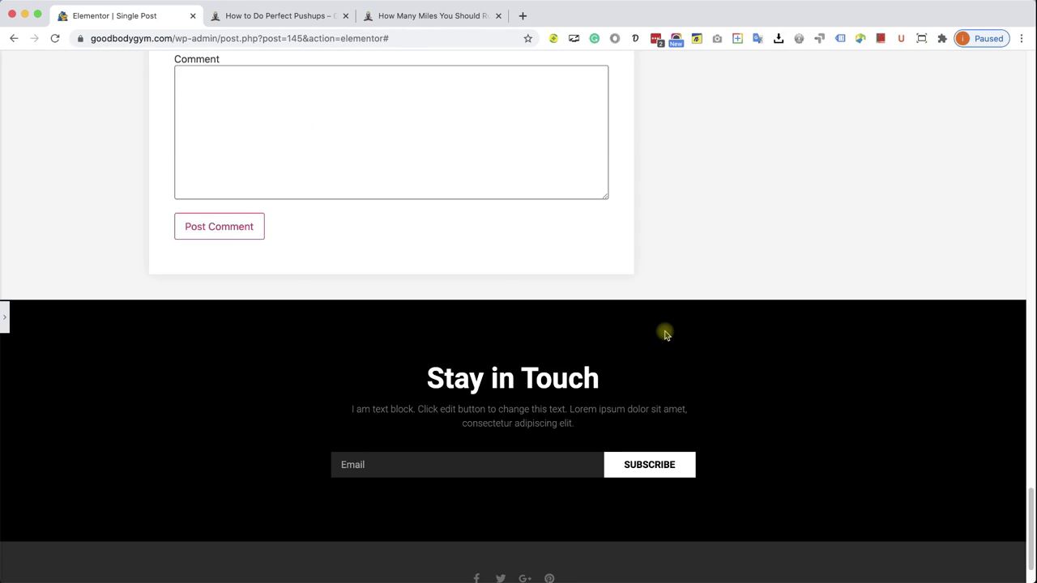
pyautogui.scroll(2, 664, 333)
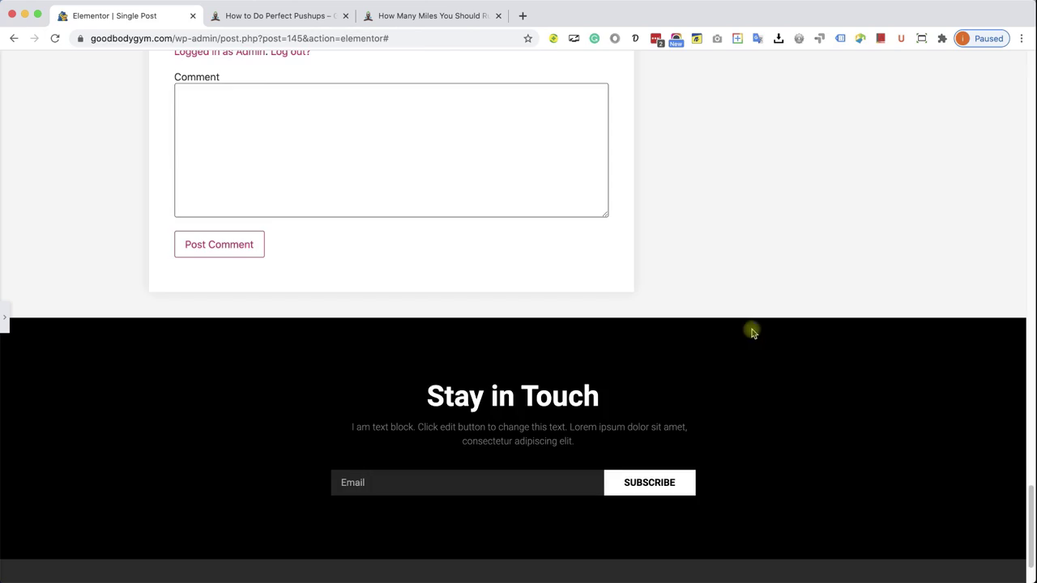
pyautogui.scroll(3, 752, 331)
pyautogui.moveTo(1028, 498)
pyautogui.mouseDown()
pyautogui.moveTo(1014, 335)
pyautogui.moveTo(1019, 78)
pyautogui.moveTo(1025, 483)
pyautogui.mouseUp()
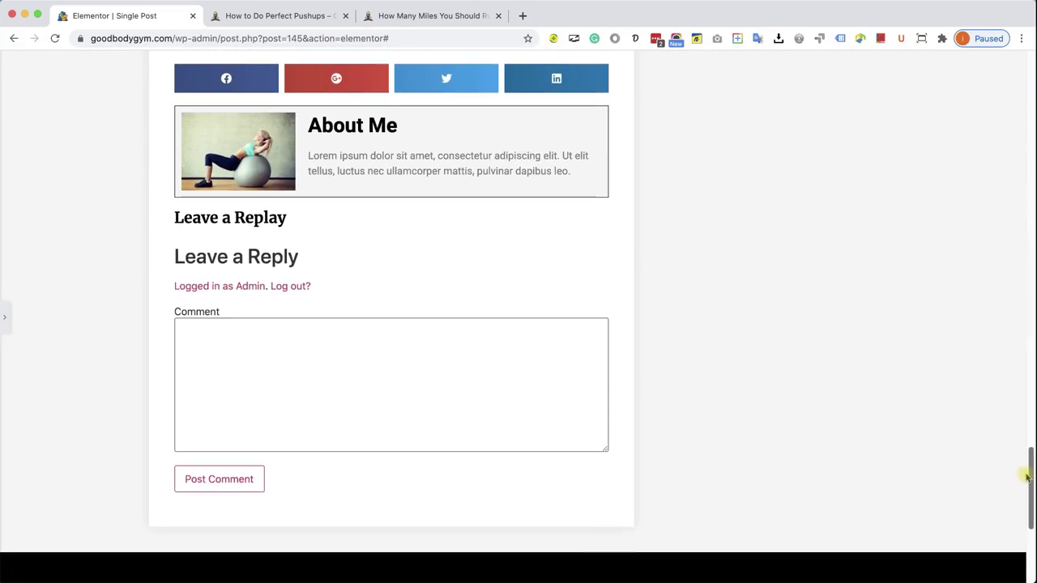
pyautogui.click(4, 316)
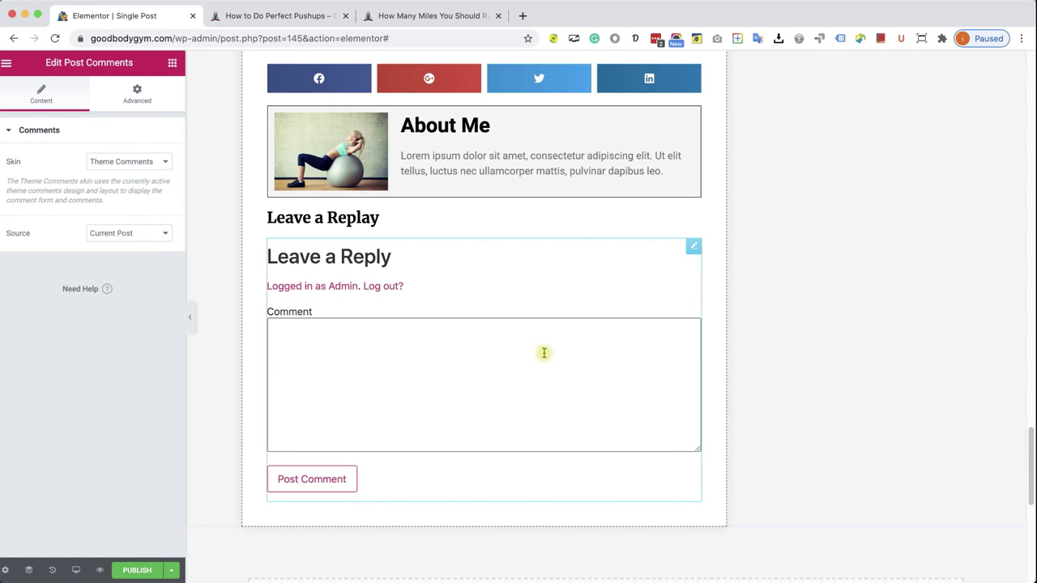
# Step: Delete the Leave a Replay heading
pyautogui.rightClick(344, 220)
pyautogui.click(398, 407)
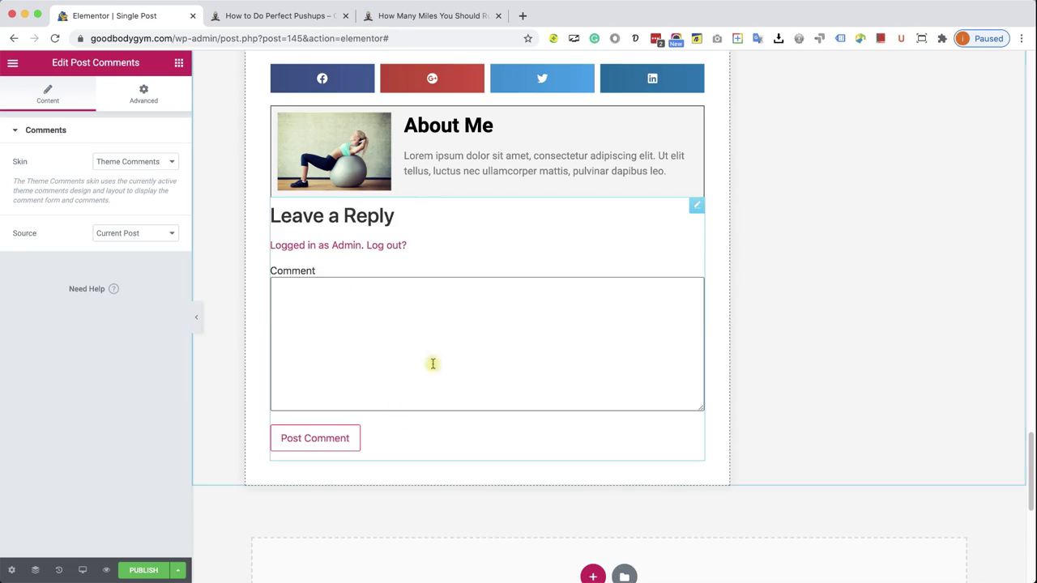
pyautogui.scroll(10, 843, 268)
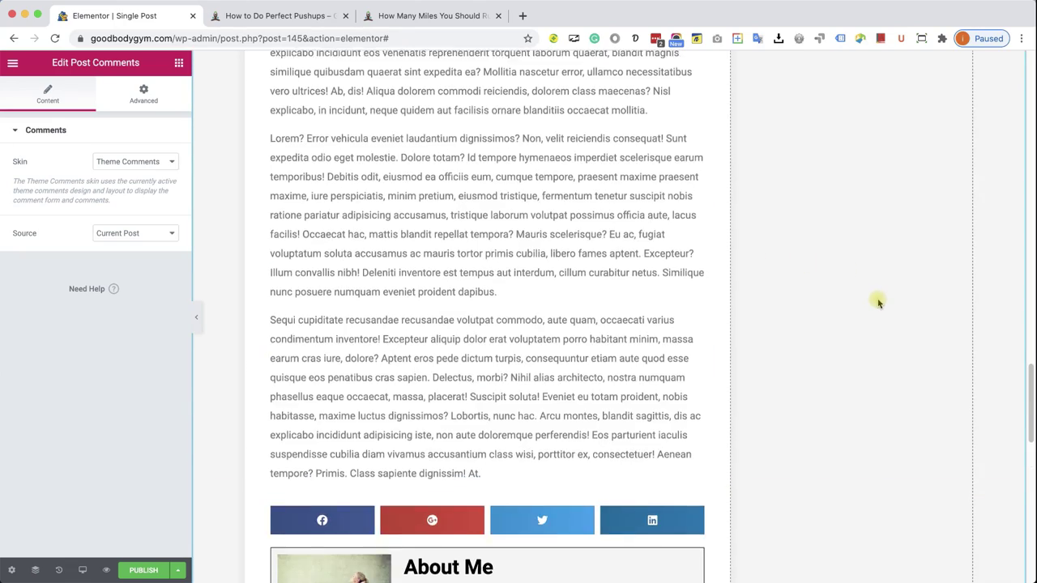
pyautogui.scroll(15, 878, 302)
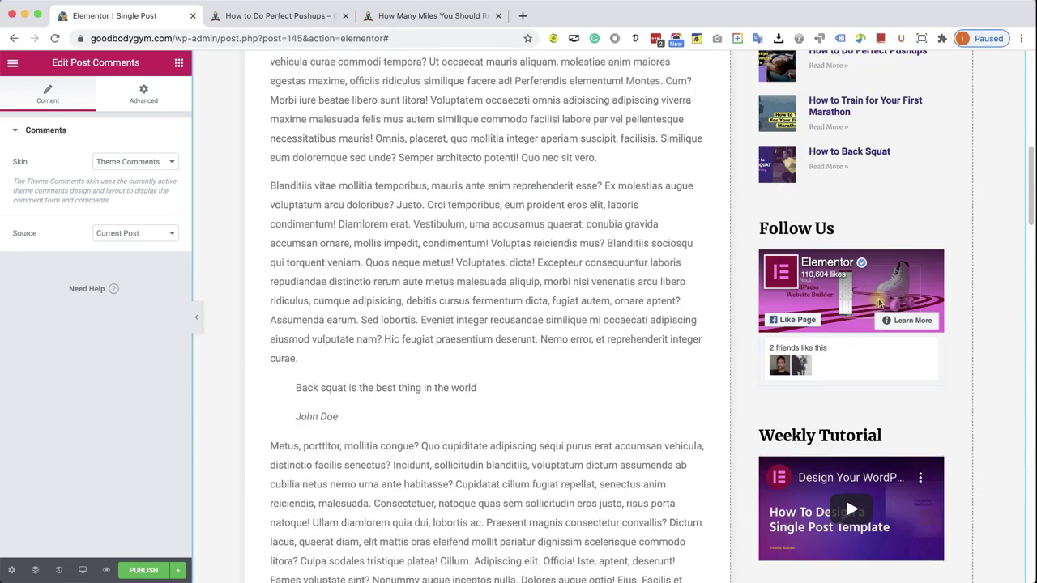
pyautogui.scroll(3, 878, 302)
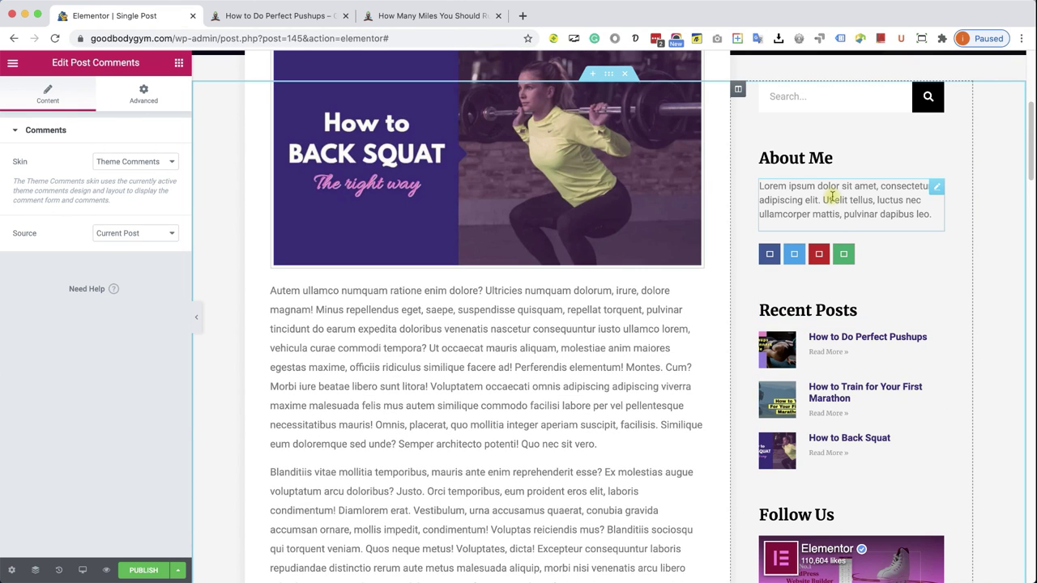
# Step: Inspect the sidebar Social Icons widget, then the Facebook Page box's link and cover options
pyautogui.click(859, 251)
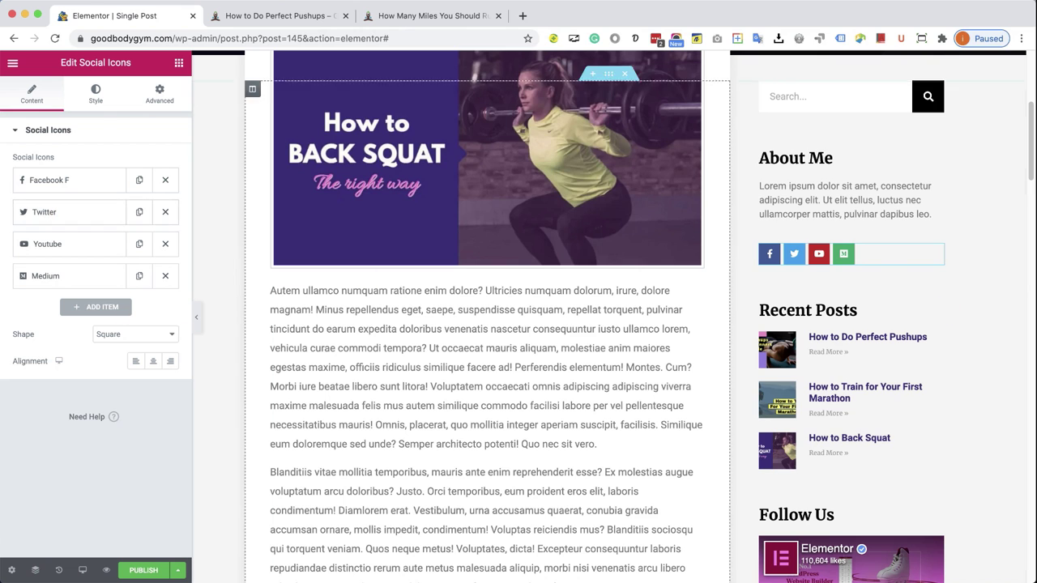
pyautogui.scroll(-4, 830, 376)
pyautogui.scroll(1, 834, 180)
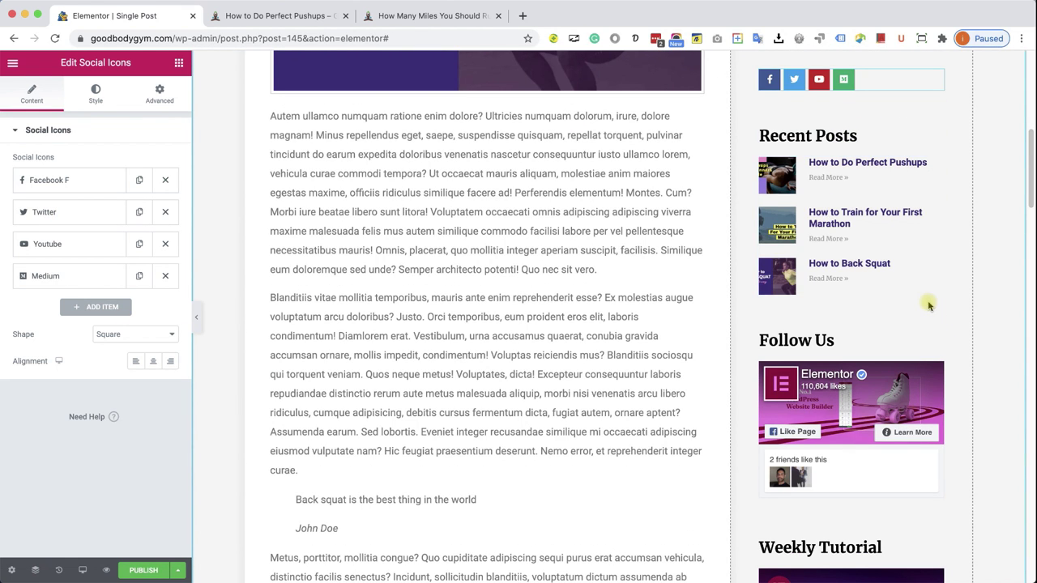
pyautogui.scroll(-1, 925, 308)
pyautogui.scroll(-1, 924, 312)
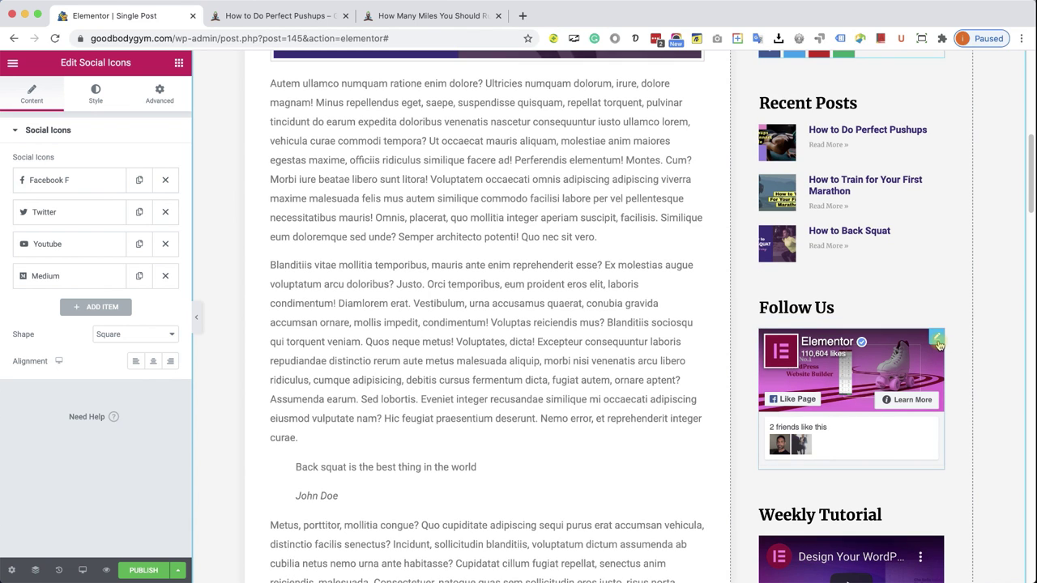
pyautogui.click(937, 341)
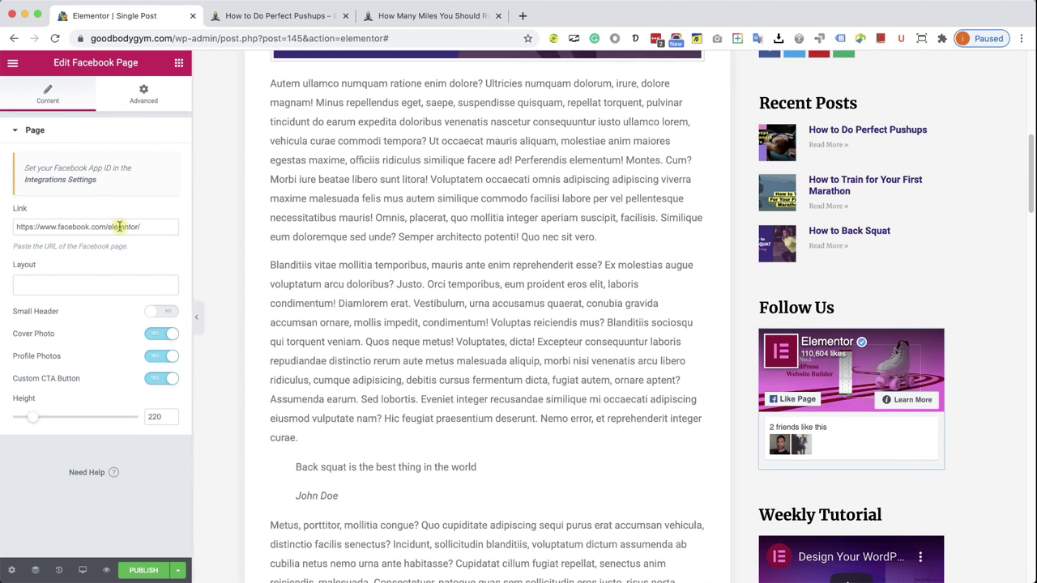
pyautogui.scroll(-10, 742, 320)
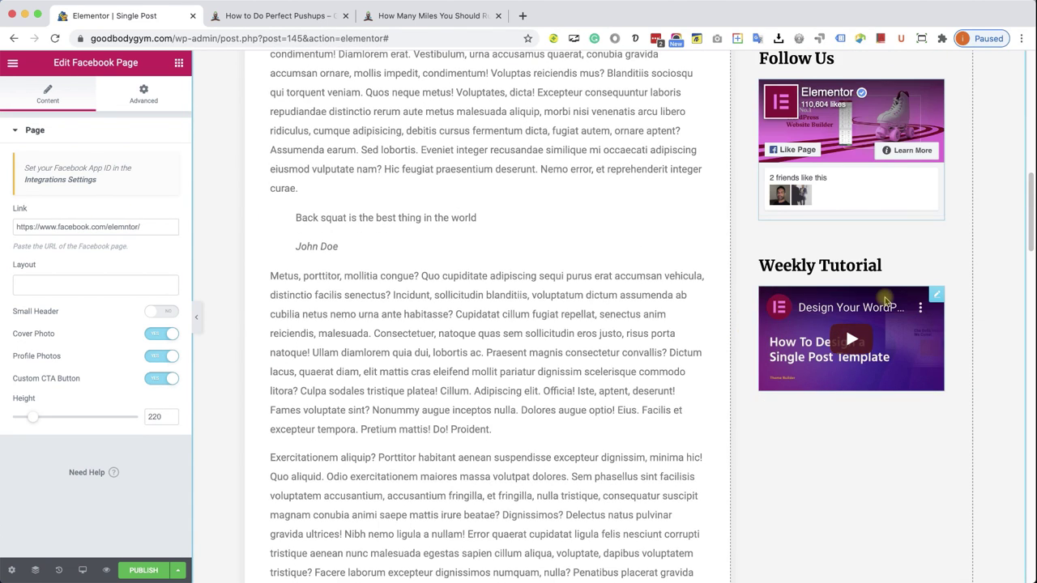
# Step: Delete the Weekly Tutorial heading and its video from the sidebar
pyautogui.rightClick(926, 271)
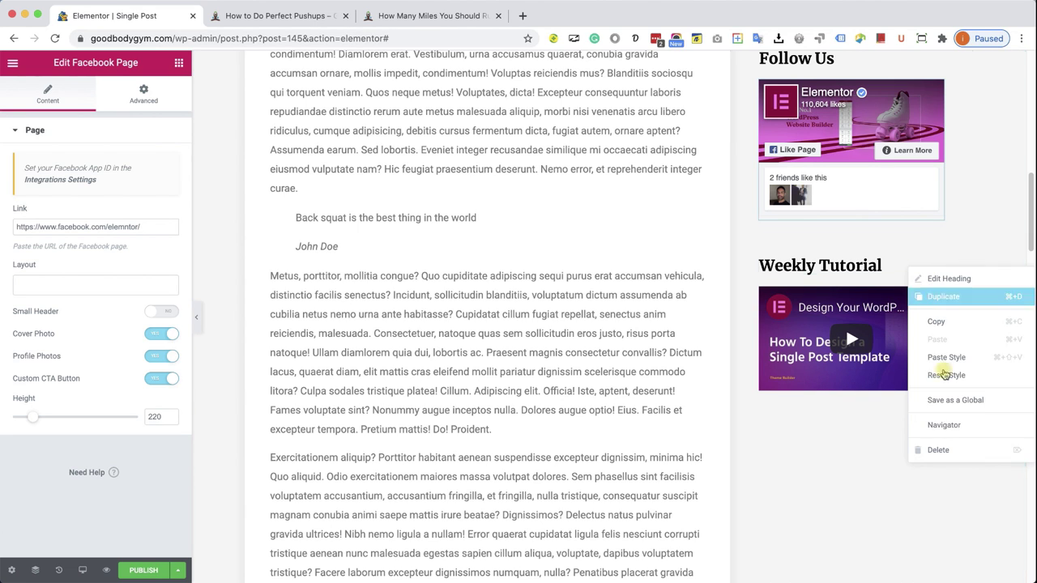
pyautogui.click(948, 452)
pyautogui.rightClick(928, 242)
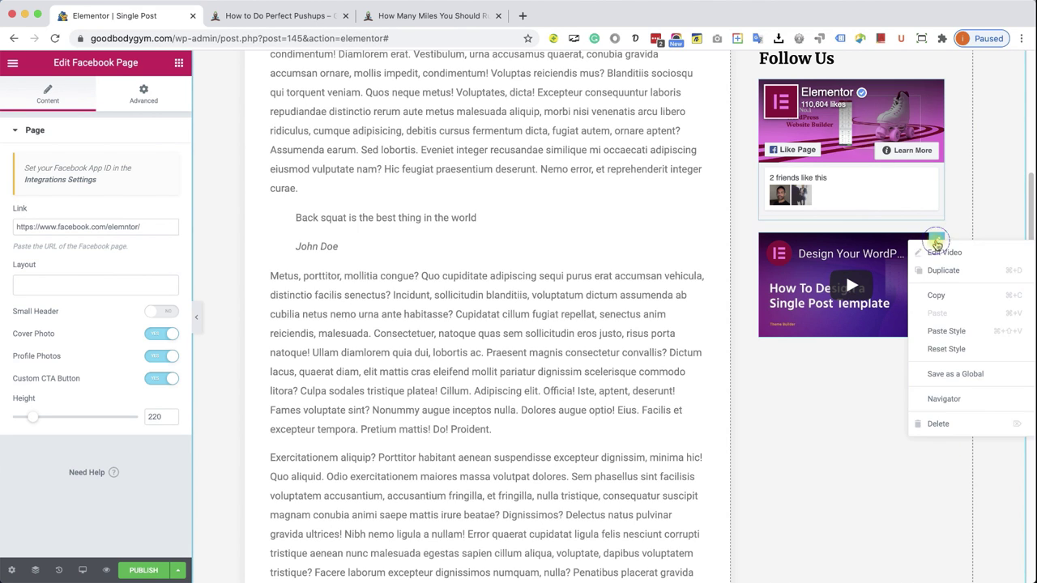
pyautogui.click(938, 423)
pyautogui.scroll(3, 640, 282)
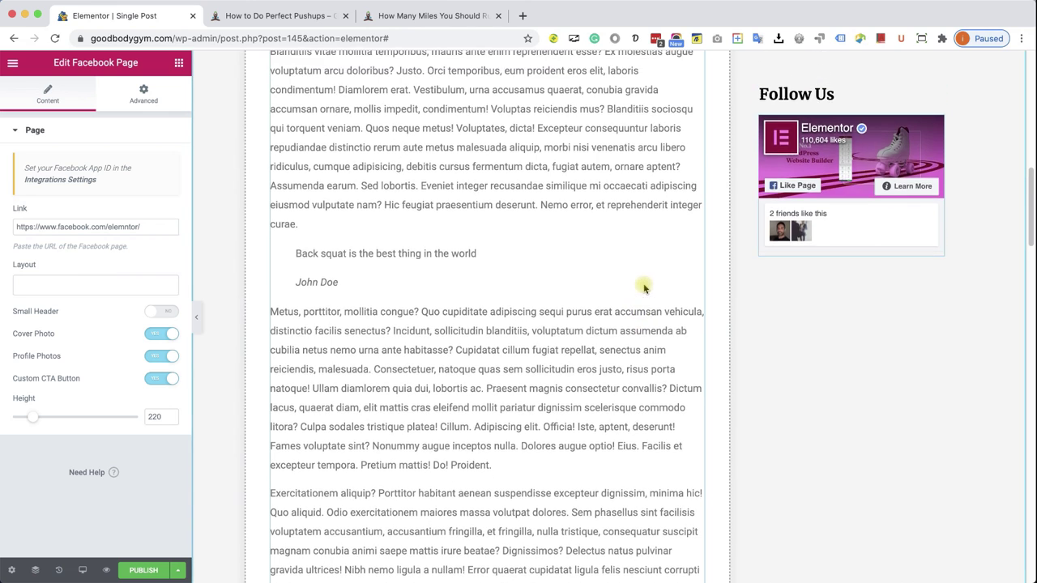
pyautogui.scroll(15, 644, 283)
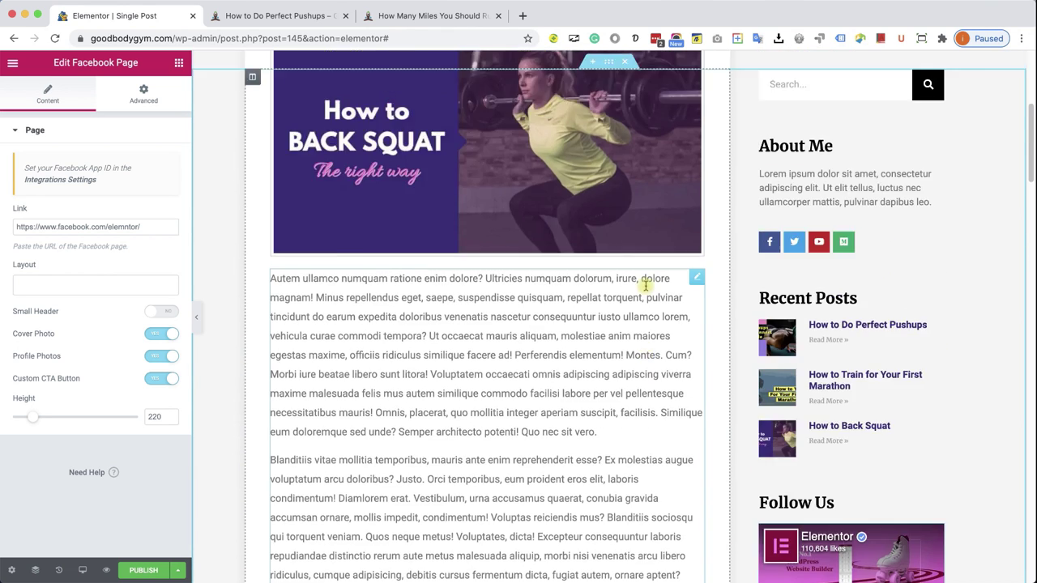
pyautogui.scroll(-3, 572, 252)
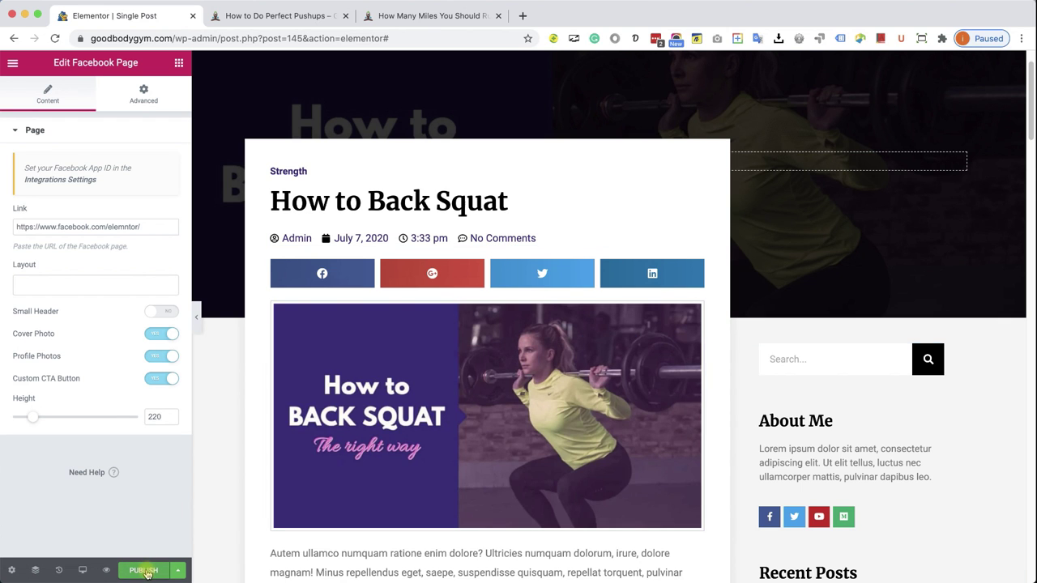
# Step: Publish the template for all Posts and view the Perfect Pushups post
pyautogui.click(144, 570)
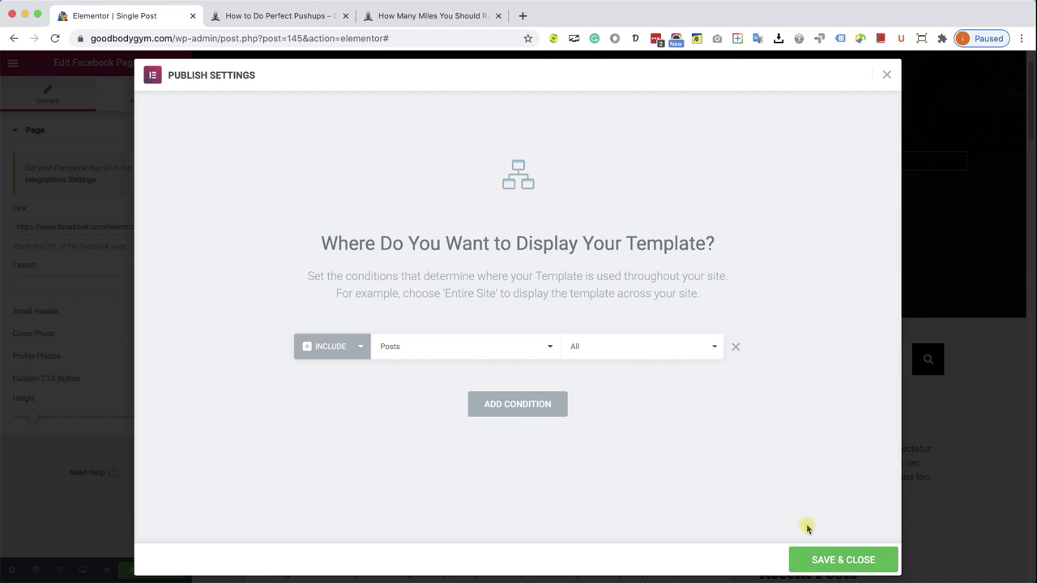
pyautogui.click(855, 562)
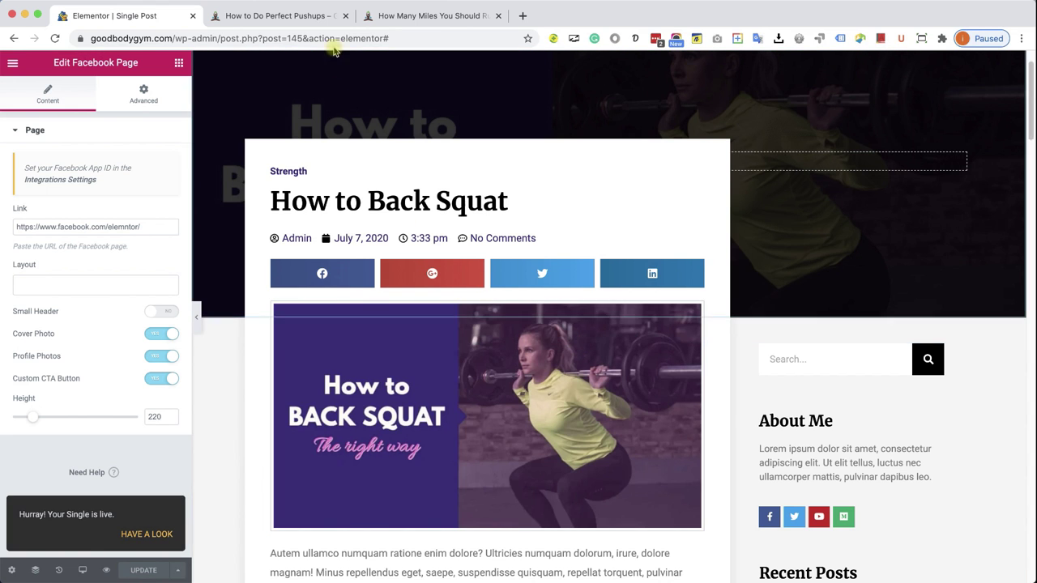
pyautogui.click(308, 15)
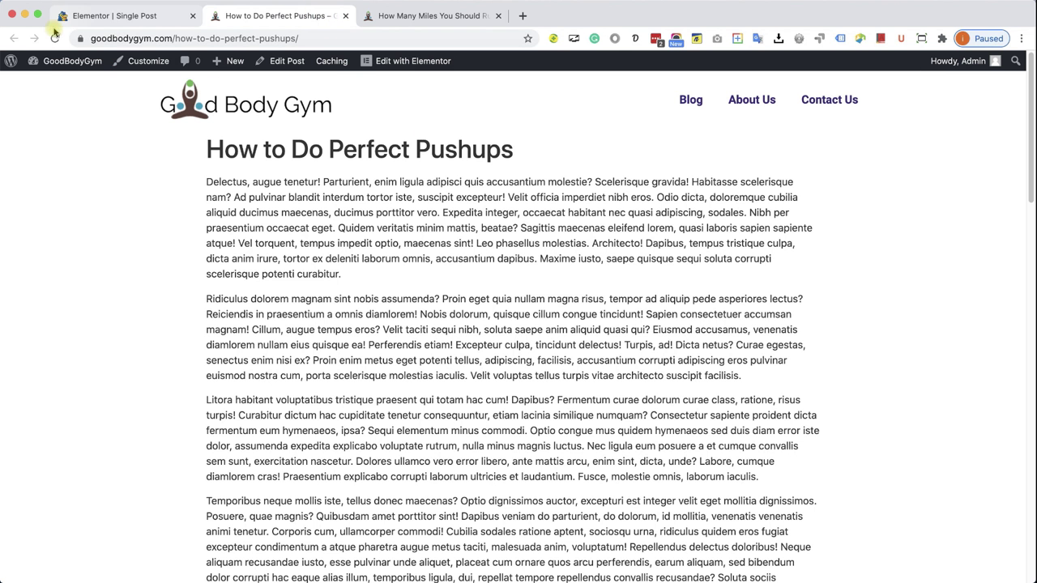
# Step: Reload the Pushups post and scroll through it to check the new single-post template
pyautogui.click(54, 39)
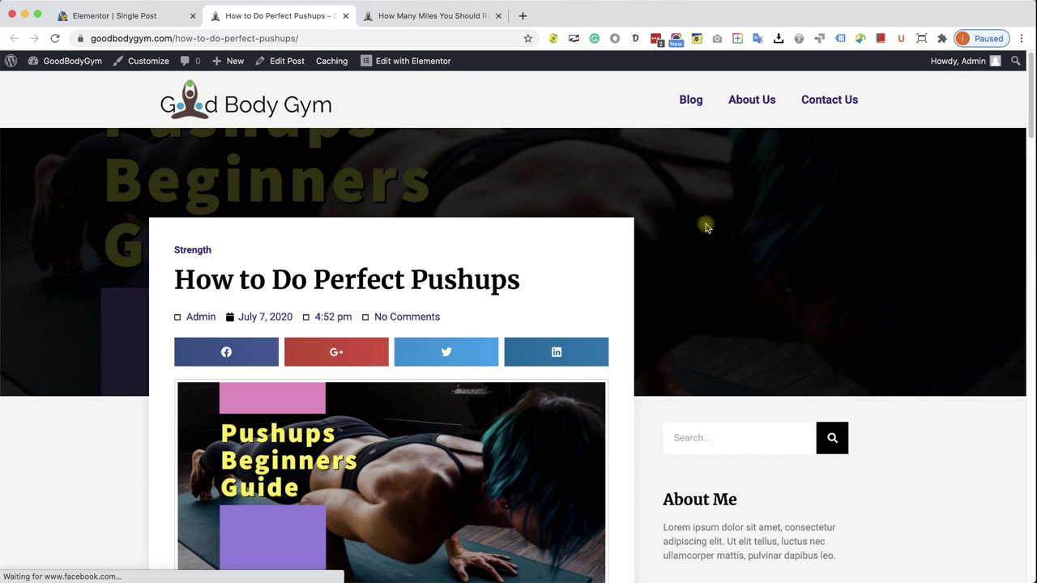
pyautogui.scroll(-1, 741, 235)
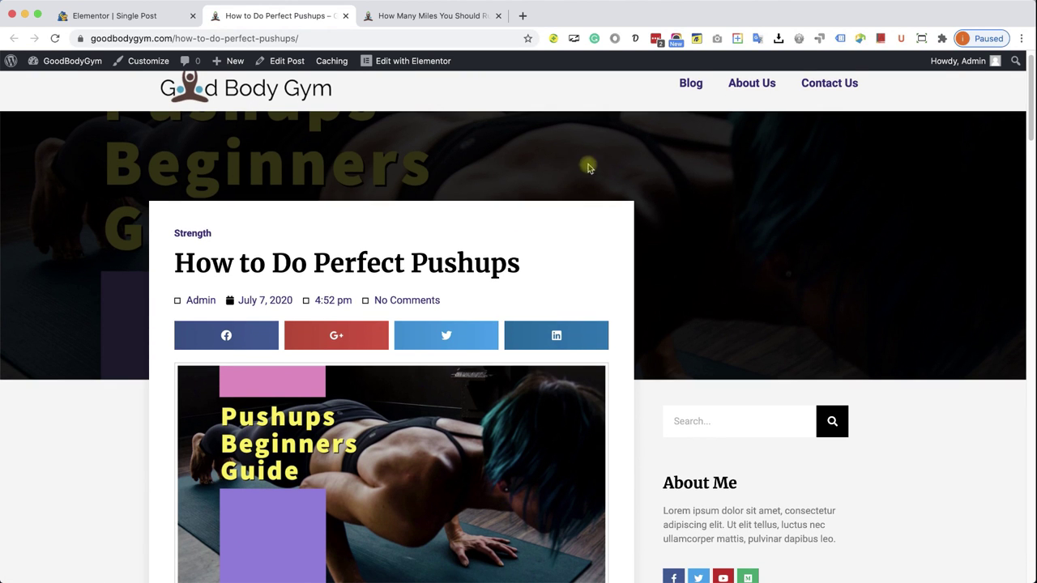
pyautogui.scroll(-10, 802, 225)
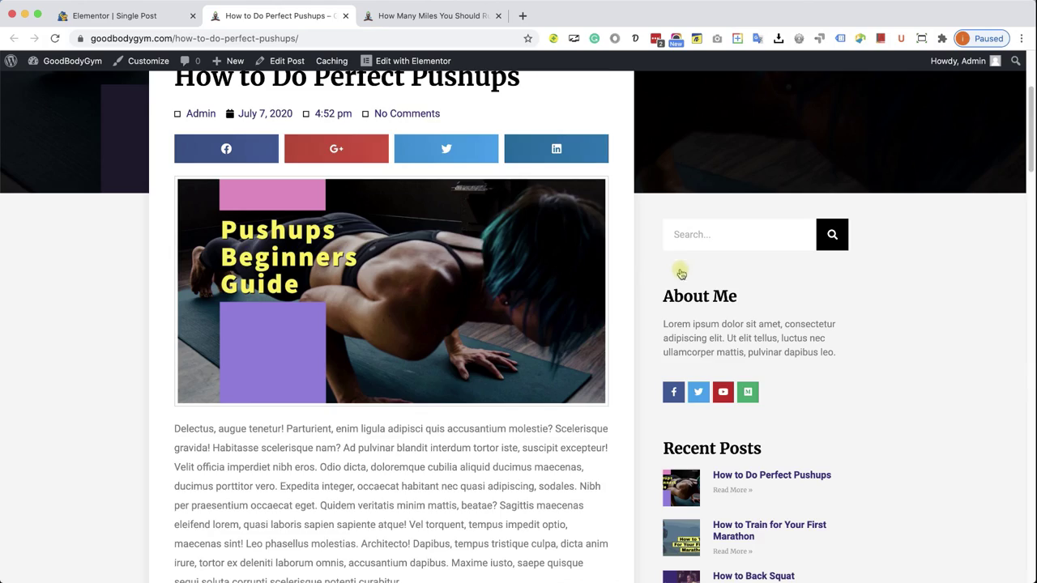
pyautogui.scroll(-20, 693, 276)
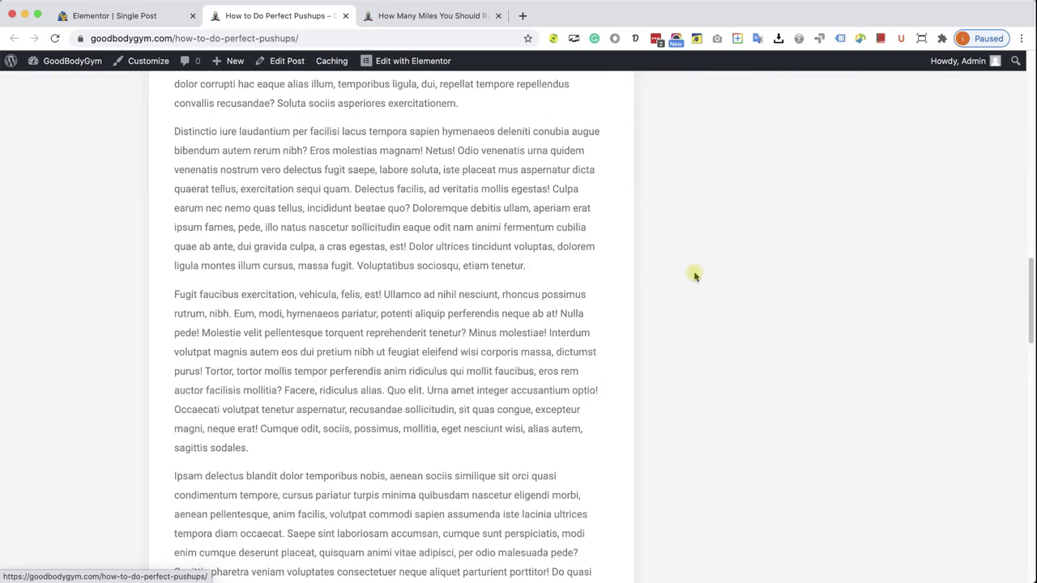
pyautogui.scroll(-15, 693, 276)
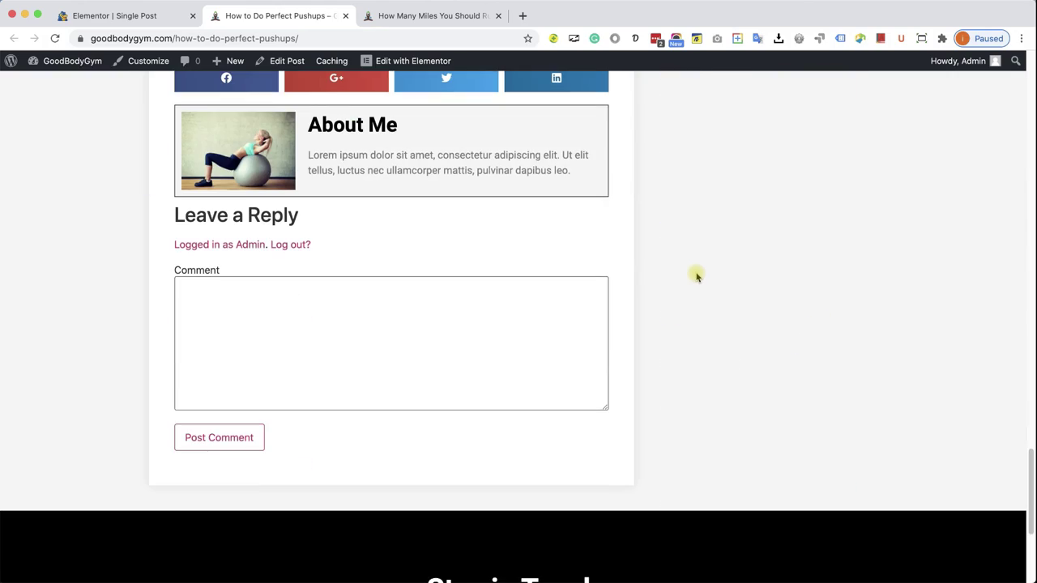
pyautogui.scroll(3, 697, 277)
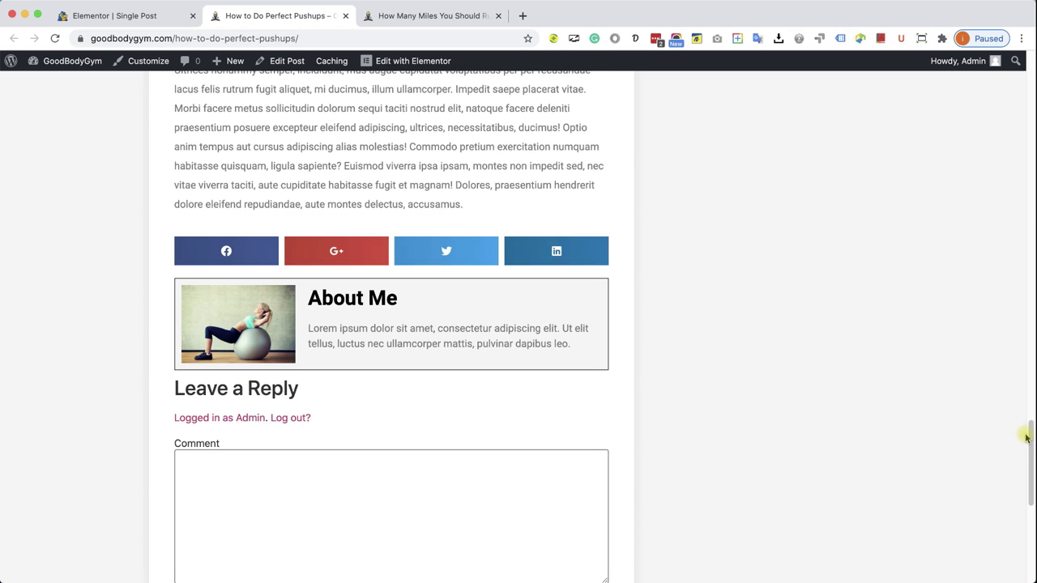
pyautogui.moveTo(1027, 442); pyautogui.dragTo(1027, 72)
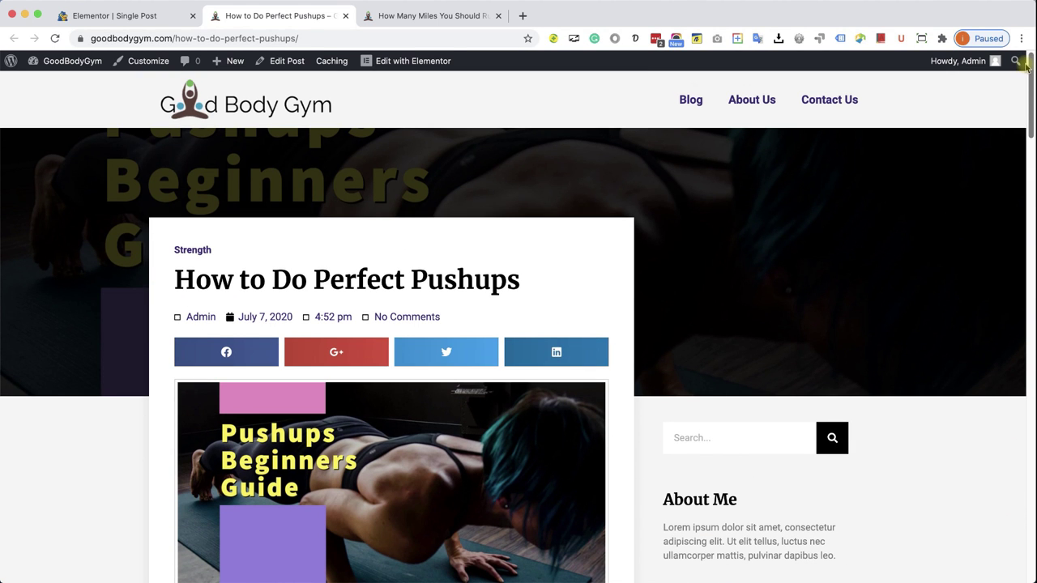
# Step: Go to the Blog listing and open the How to Train for Your First Marathon post
pyautogui.click(684, 100)
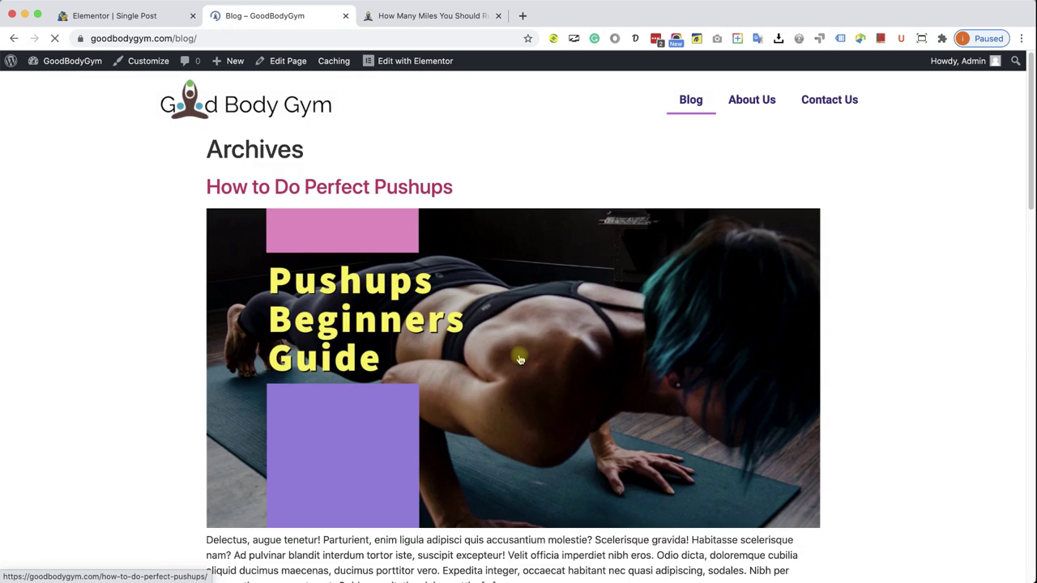
pyautogui.scroll(-10, 520, 354)
pyautogui.click(430, 263)
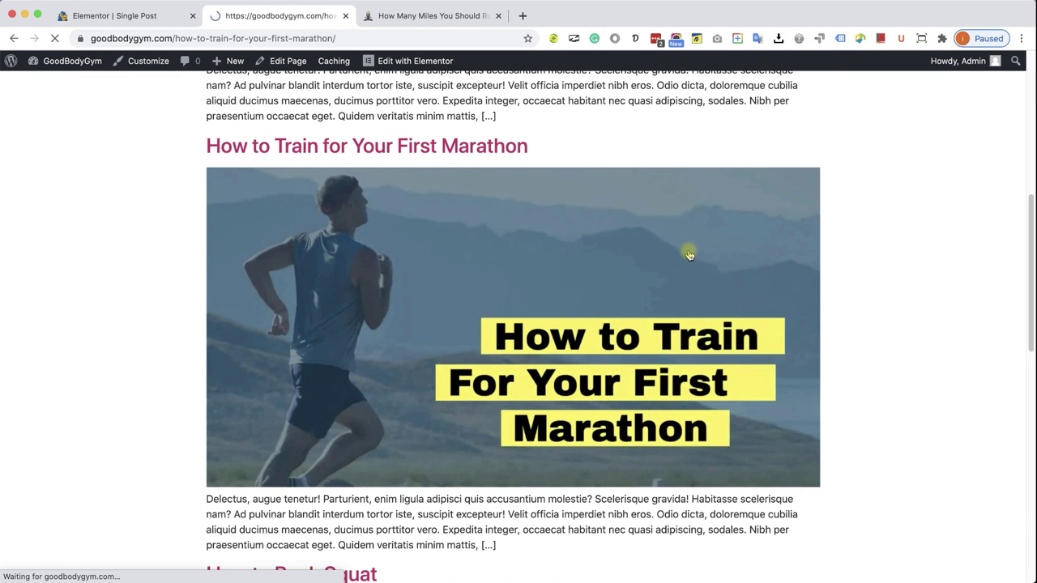
pyautogui.scroll(-2, 493, 287)
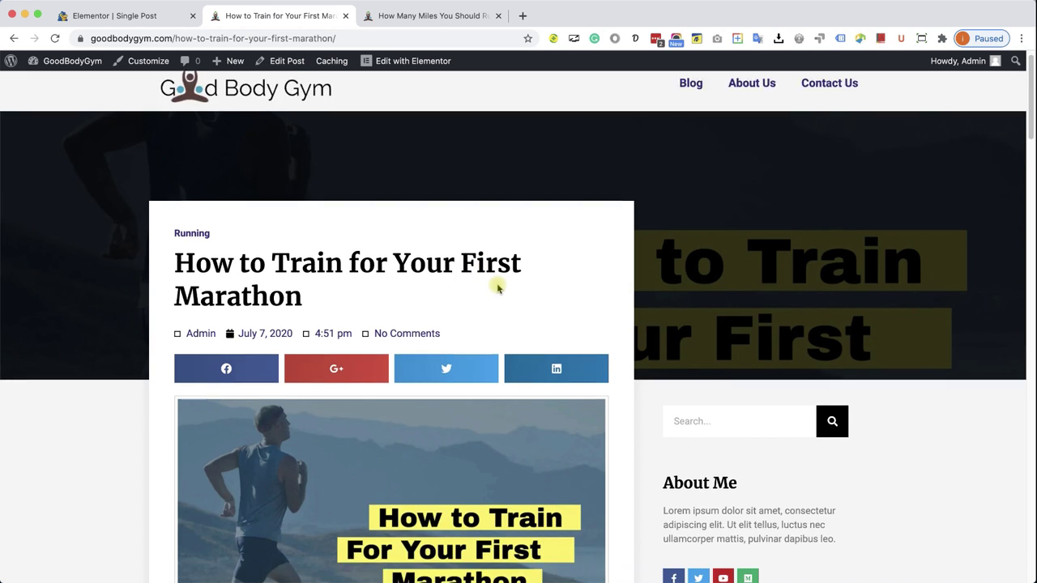
pyautogui.scroll(-5, 502, 289)
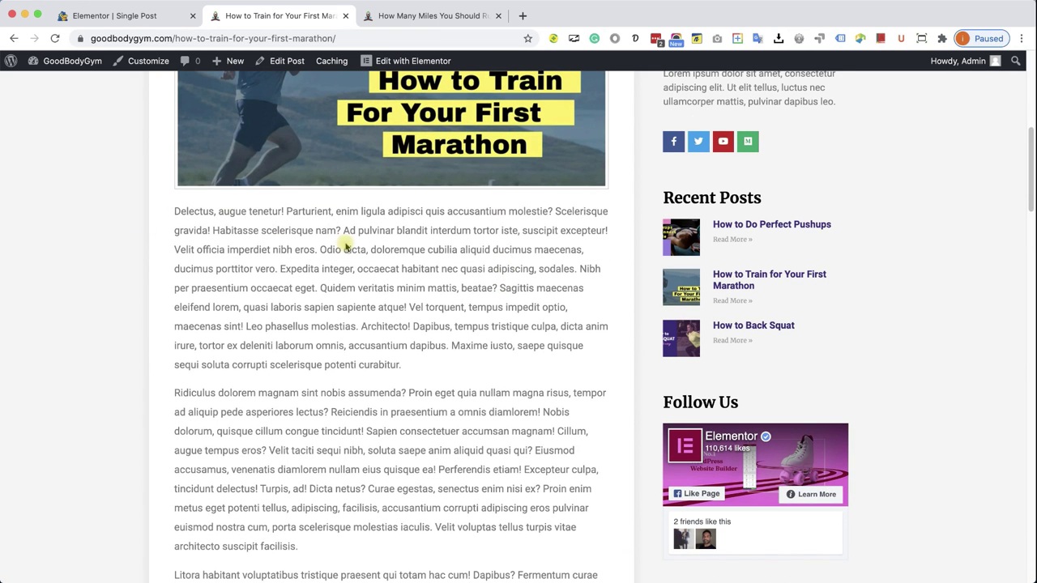
# Step: In the template editor, make the post body text black
pyautogui.click(154, 16)
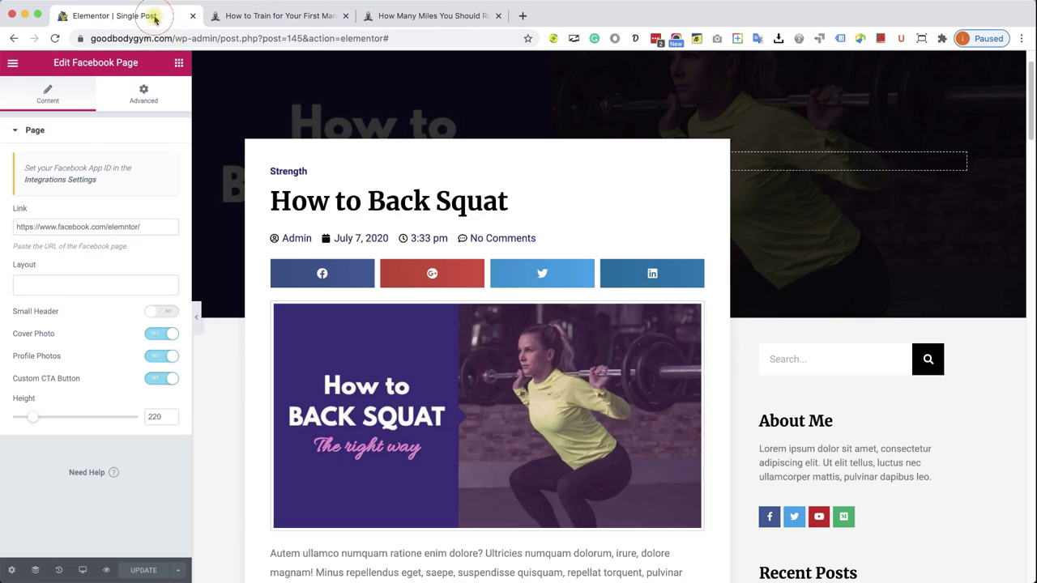
pyautogui.scroll(-5, 541, 300)
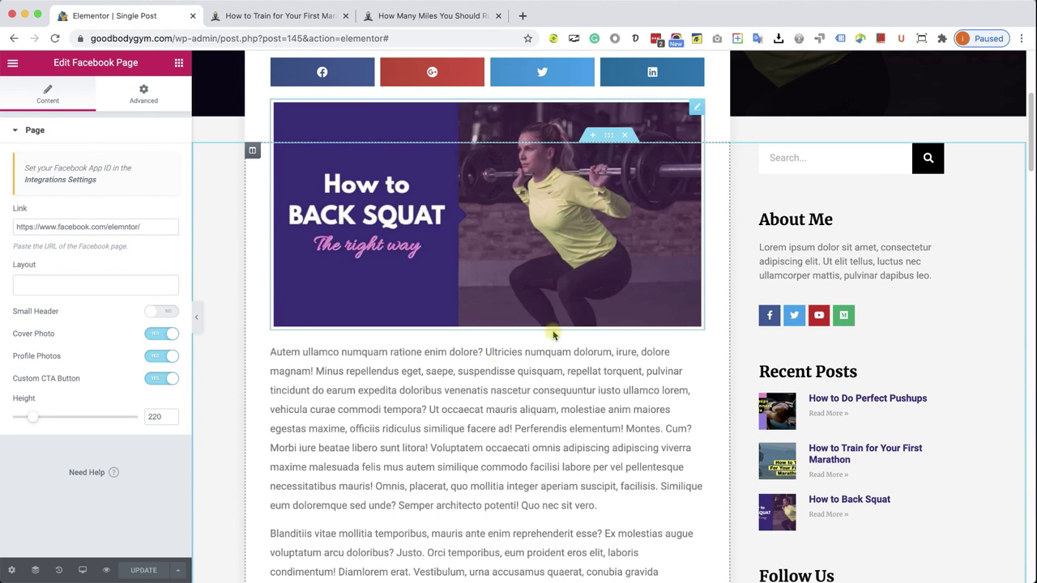
pyautogui.click(697, 351)
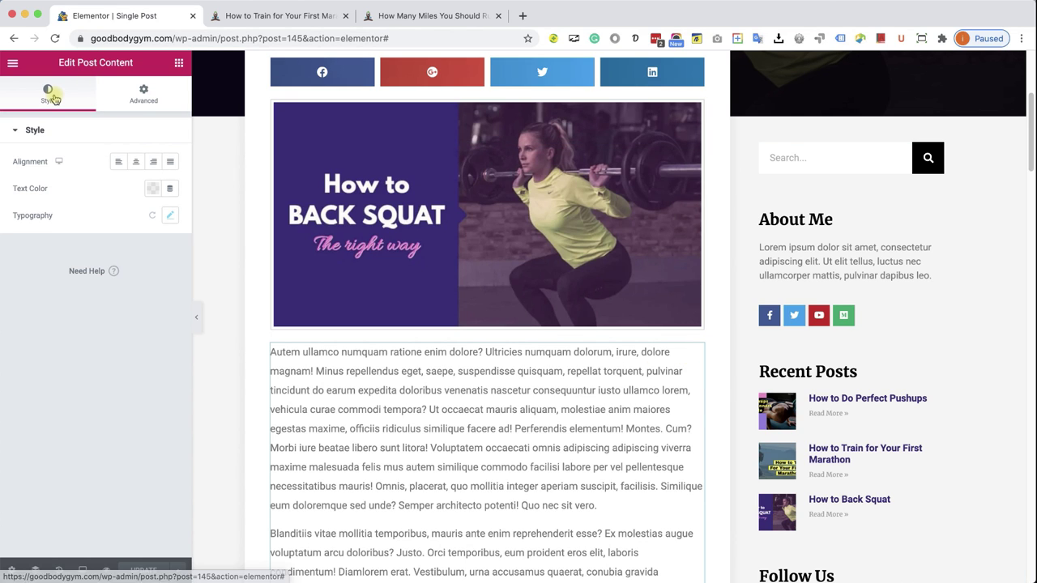
pyautogui.click(152, 188)
pyautogui.click(226, 218)
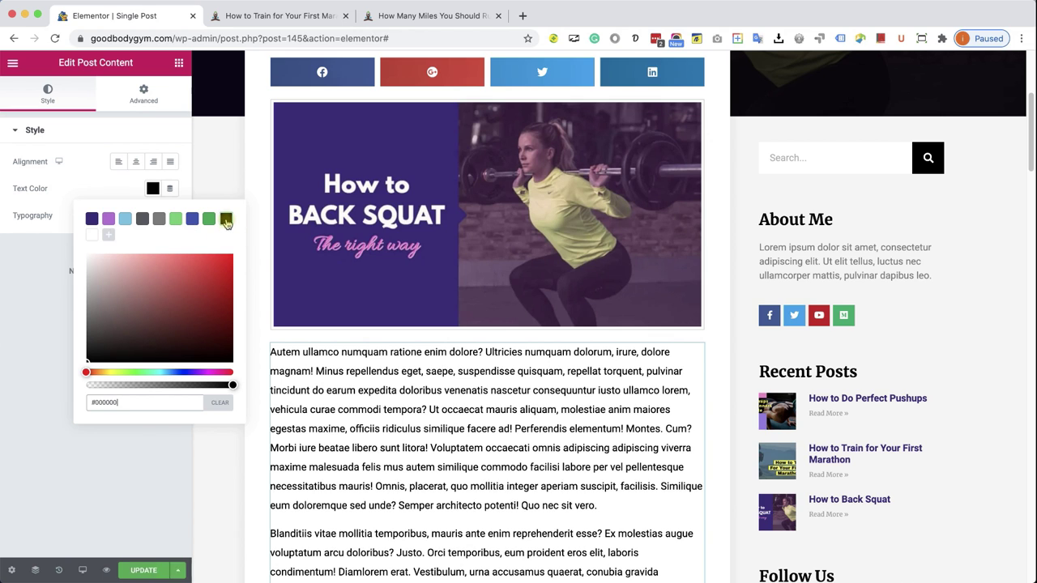
pyautogui.click(37, 256)
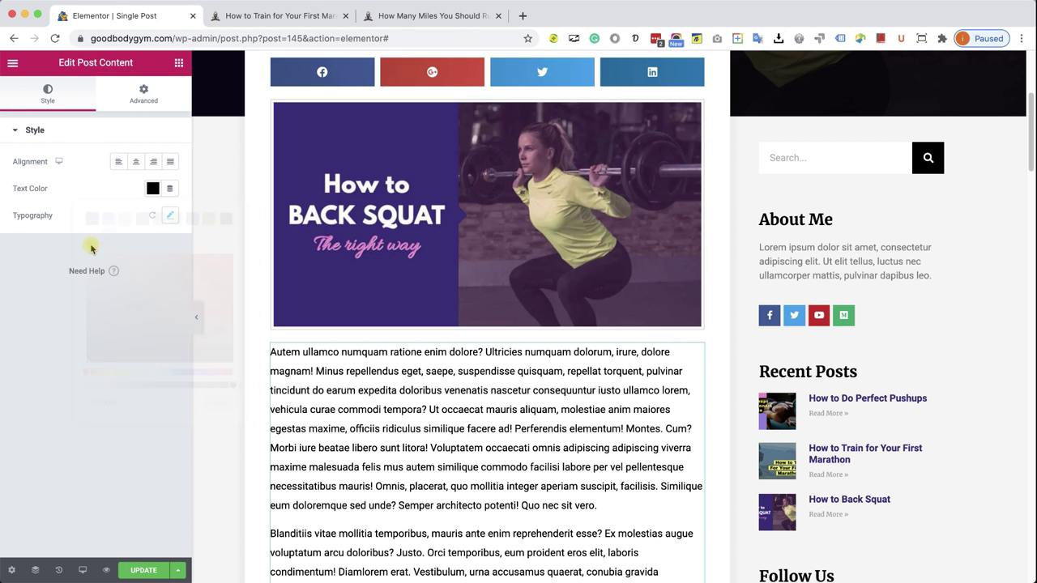
# Step: Set the post body typography to 20 px with 1.6 line height and update the template
pyautogui.click(169, 214)
pyautogui.moveTo(25, 299); pyautogui.dragTo(31, 299)
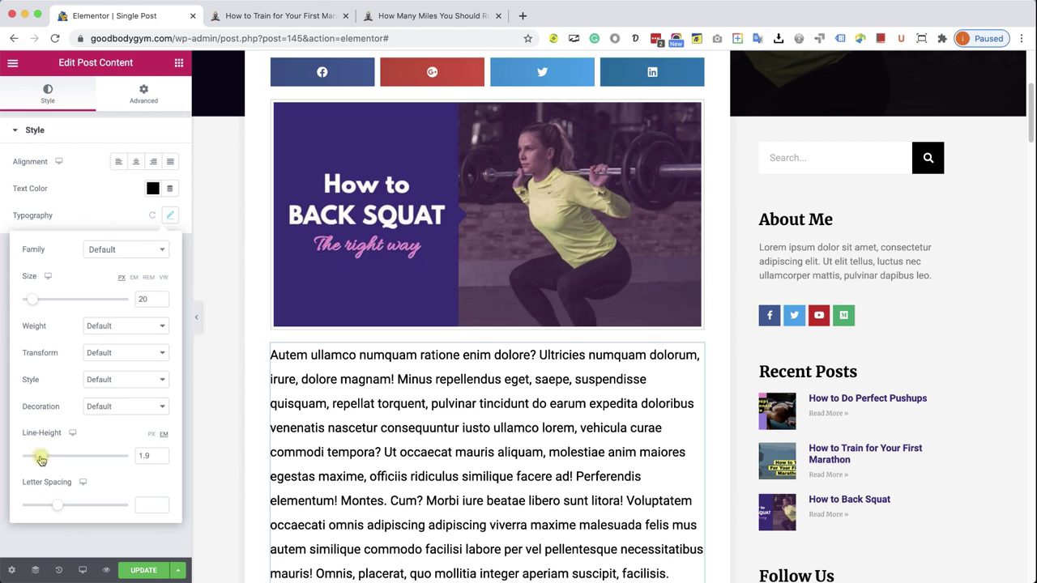
pyautogui.moveTo(40, 460); pyautogui.dragTo(38, 460)
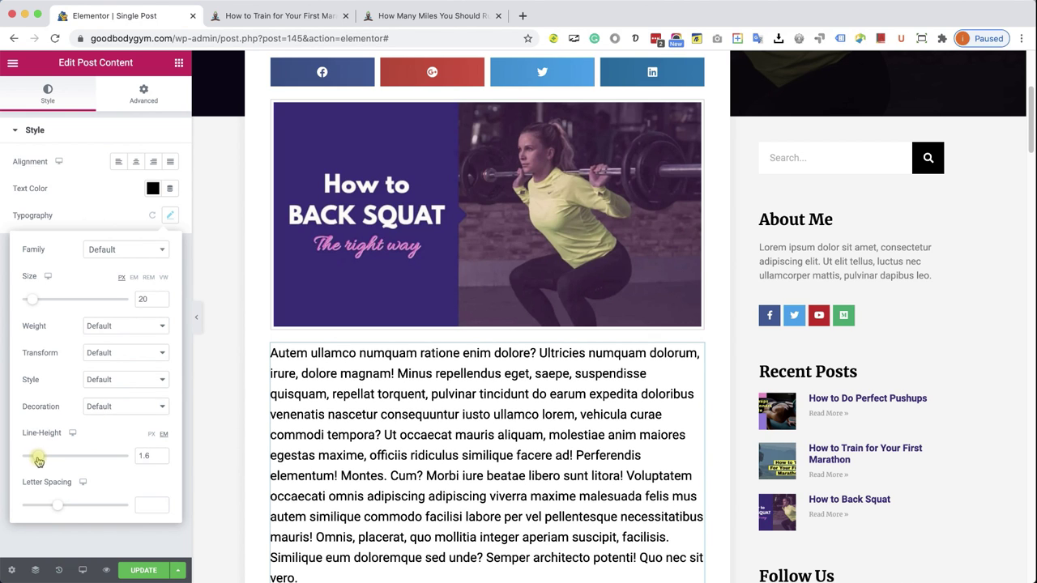
pyautogui.click(126, 567)
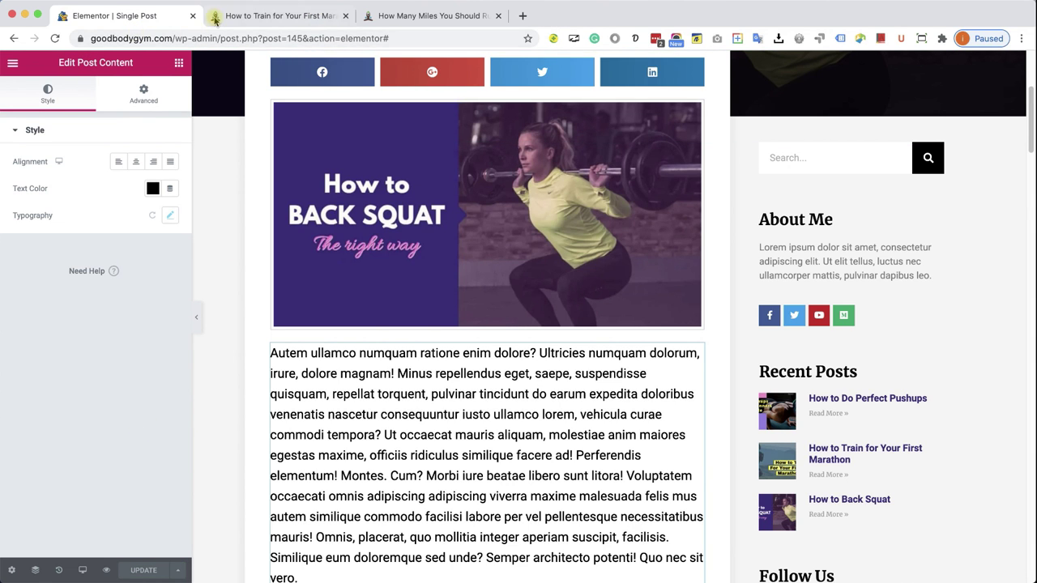
pyautogui.click(243, 15)
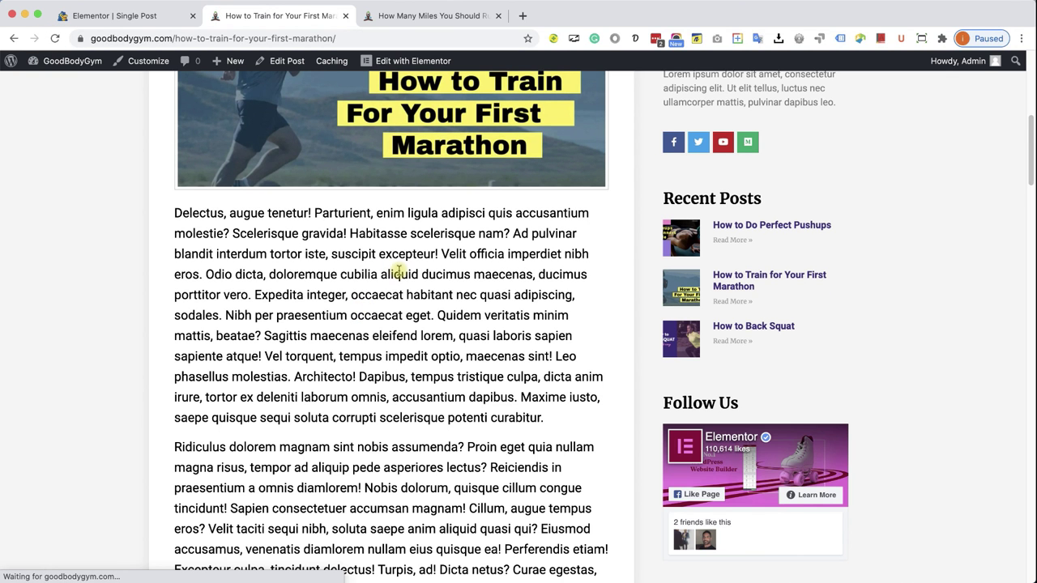
# Step: Scroll through the updated marathon post to review the new body text
pyautogui.scroll(-5, 442, 298)
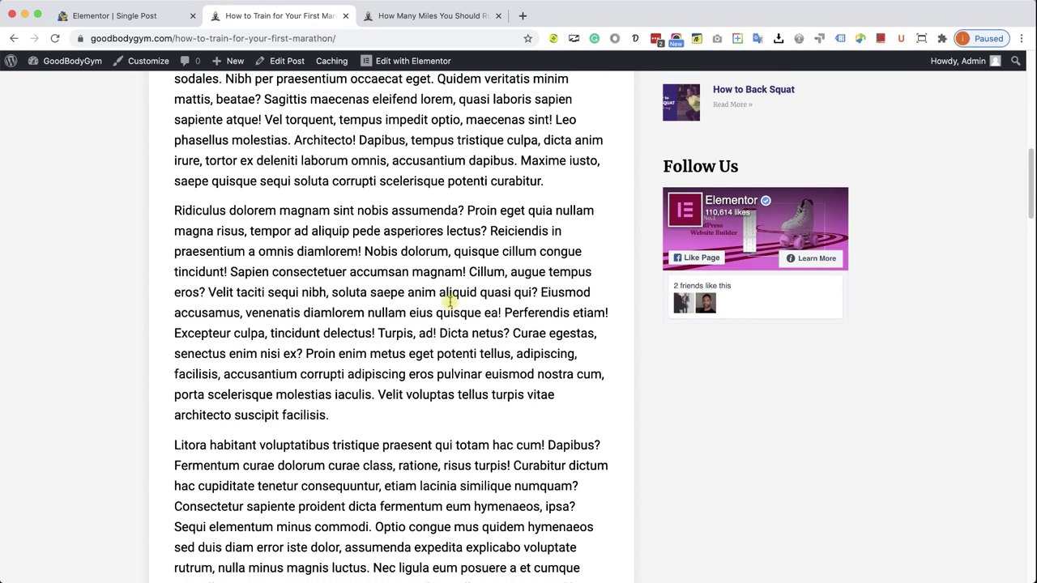
pyautogui.scroll(-20, 449, 302)
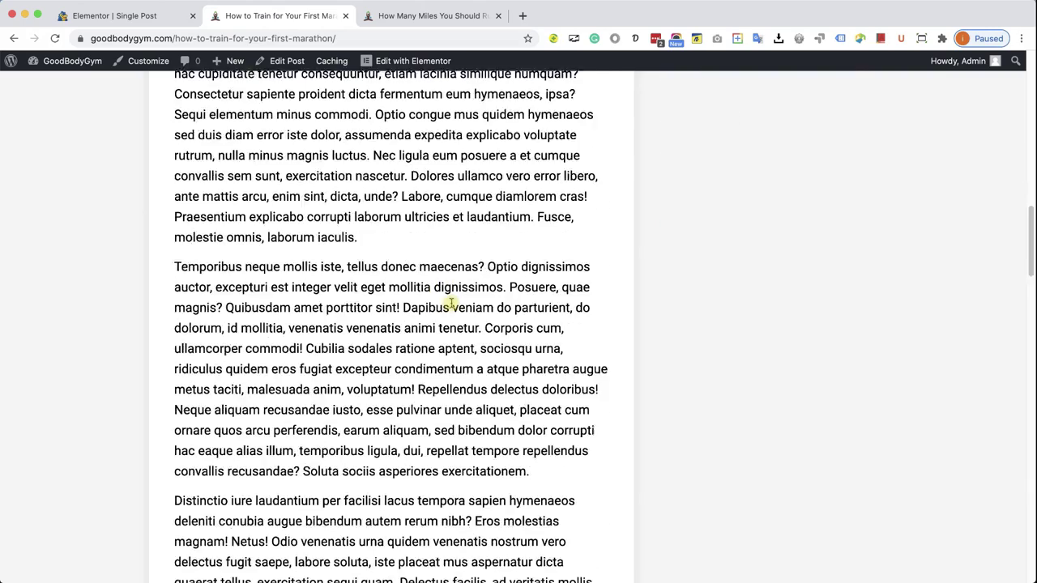
pyautogui.scroll(-7, 453, 307)
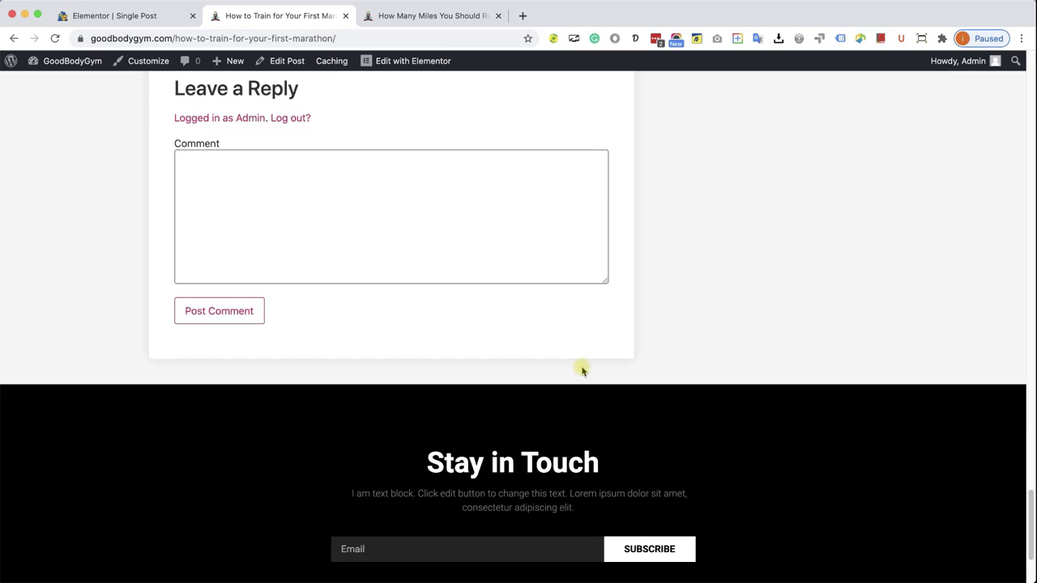
pyautogui.scroll(7, 581, 367)
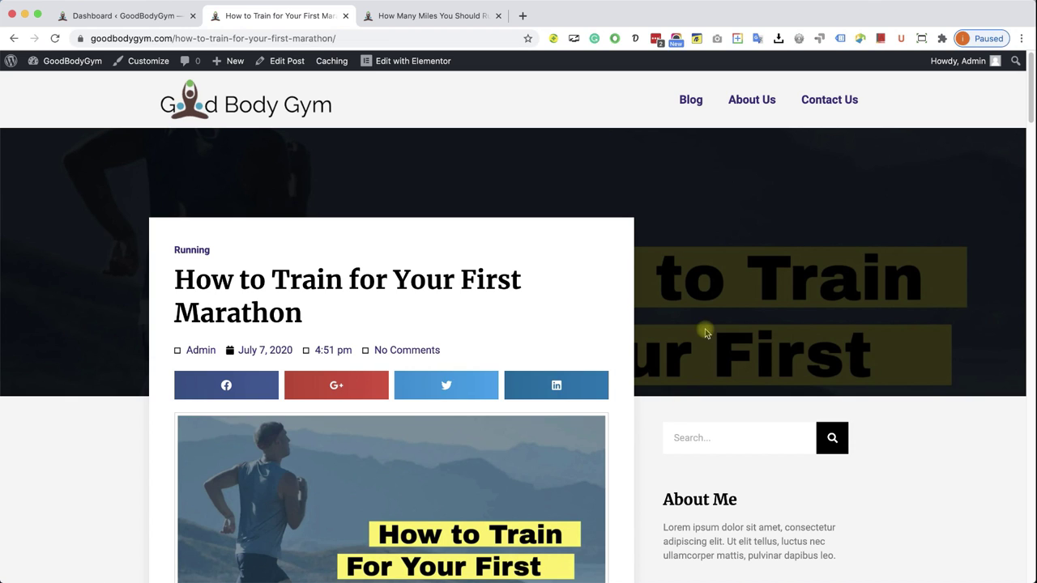
# Step: Open the Blog archive in a new tab and scroll through its post listings
pyautogui.keyDown('super'); pyautogui.click(691, 101); pyautogui.keyUp('super')
pyautogui.click(425, 17)
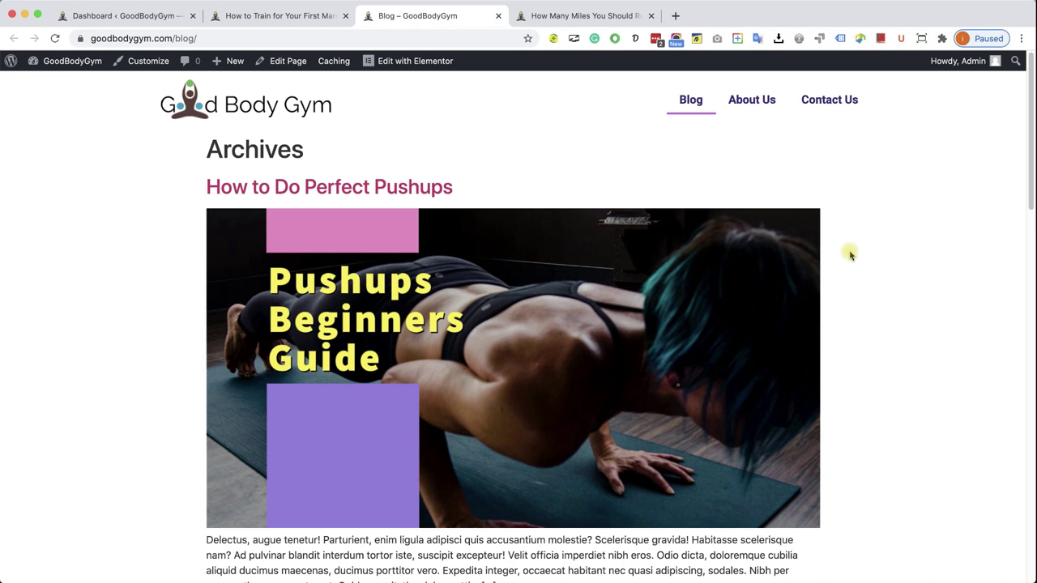
pyautogui.scroll(-5, 853, 268)
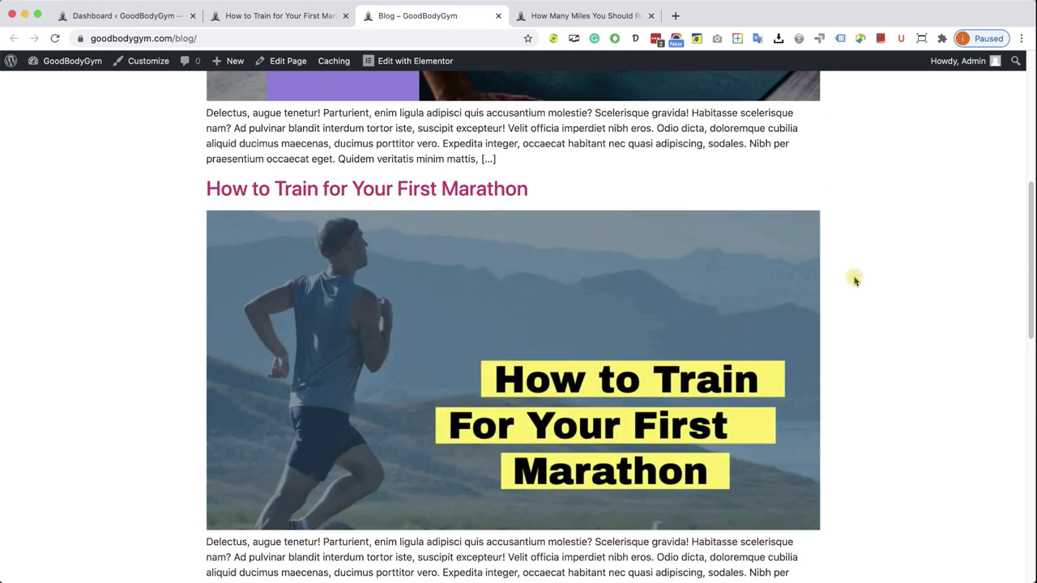
pyautogui.scroll(-10, 853, 280)
pyautogui.scroll(2, 854, 280)
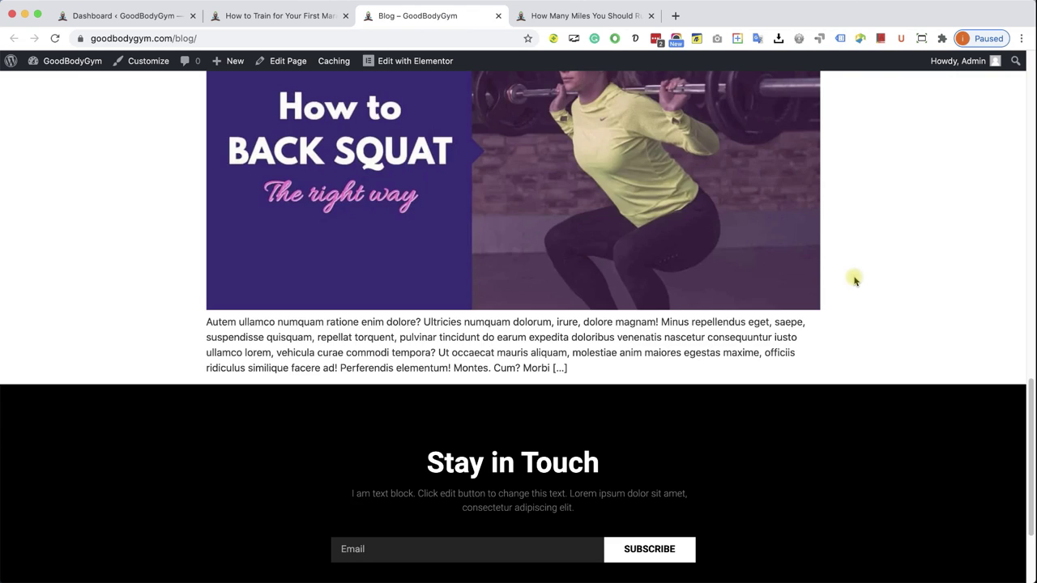
pyautogui.scroll(12, 854, 279)
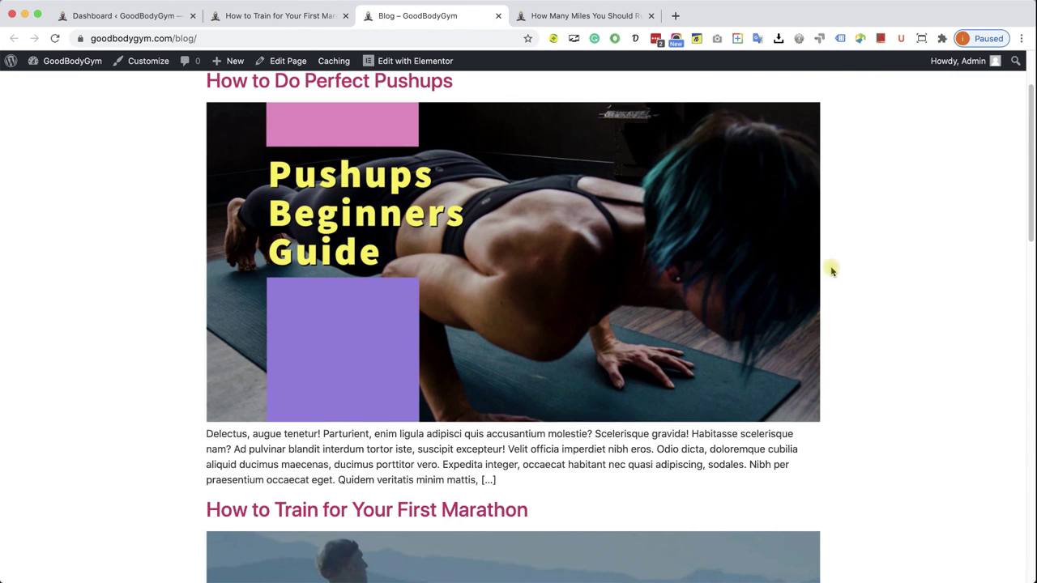
pyautogui.scroll(3, 836, 271)
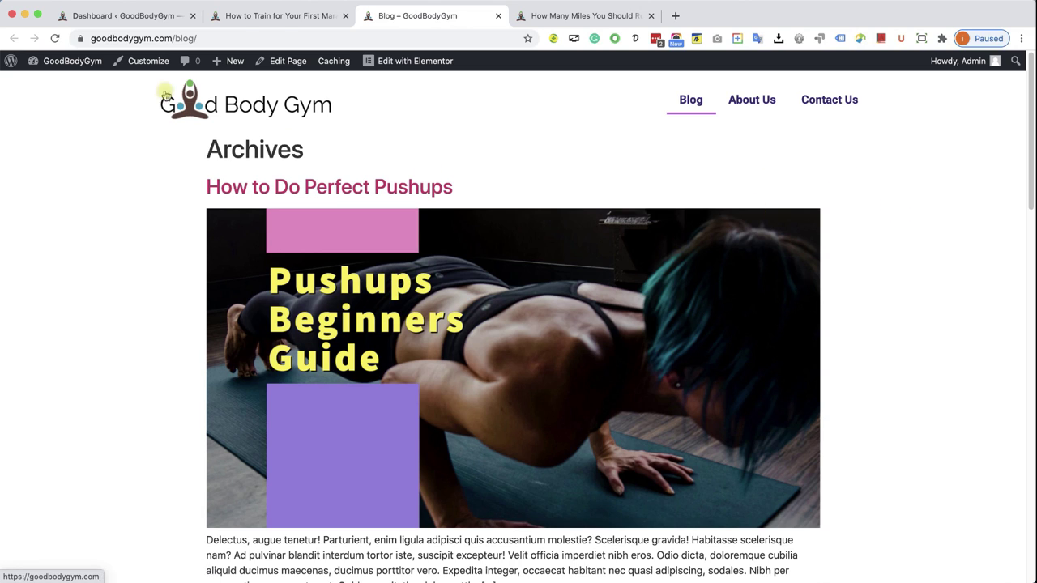
pyautogui.click(108, 15)
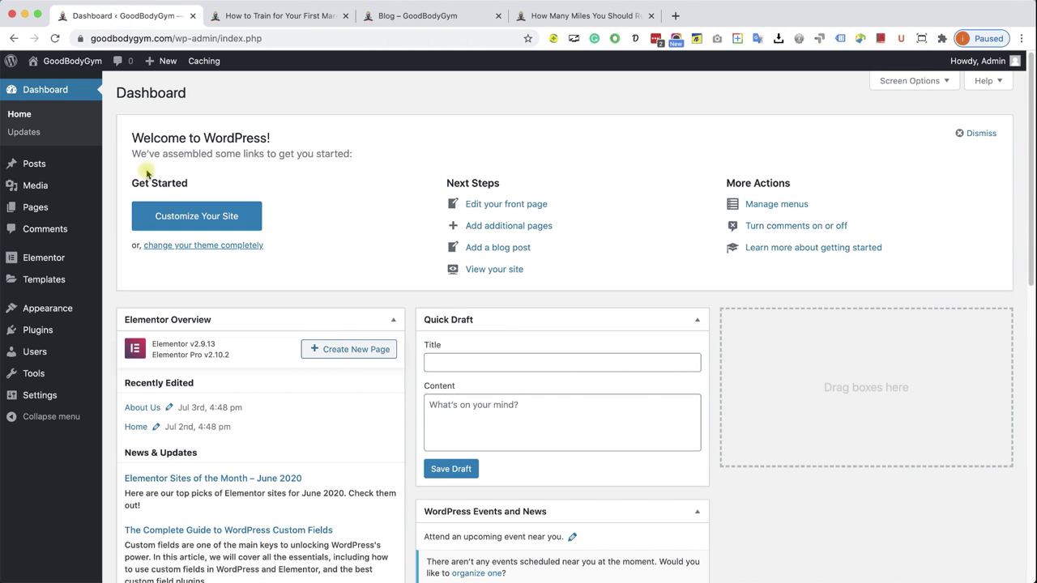
pyautogui.moveTo(60, 351)
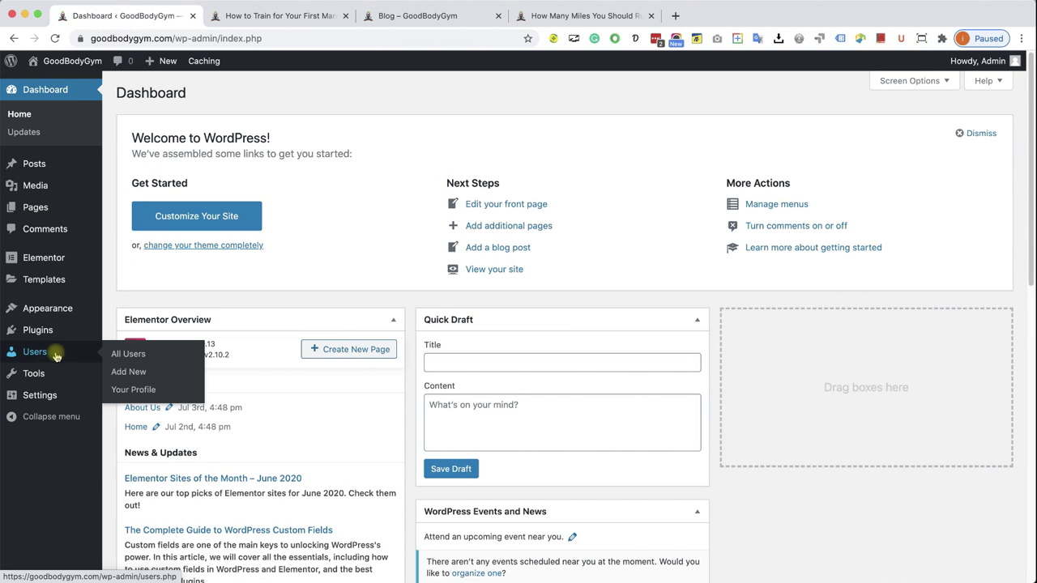
pyautogui.click(149, 433)
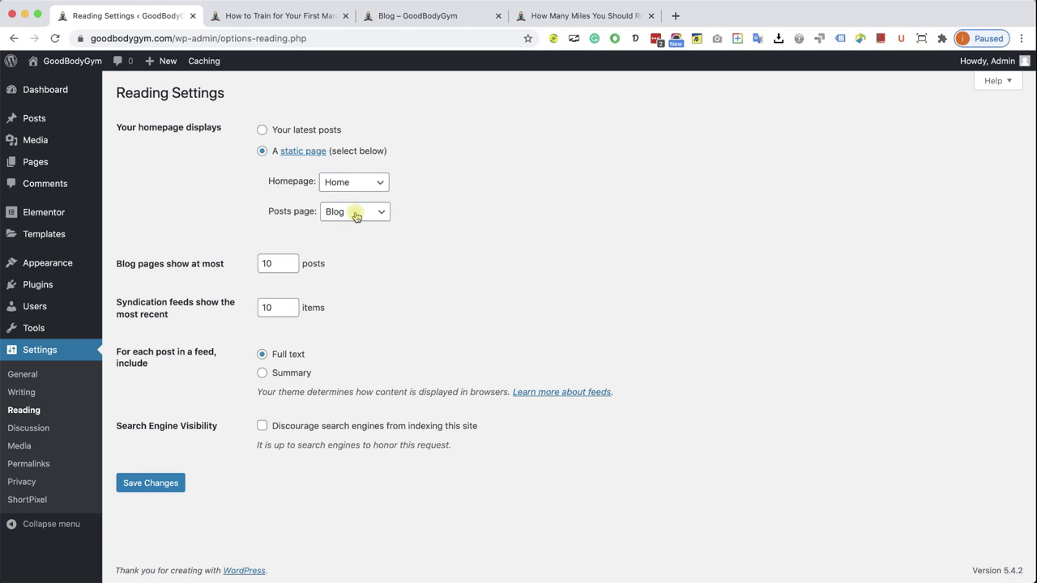
pyautogui.click(424, 25)
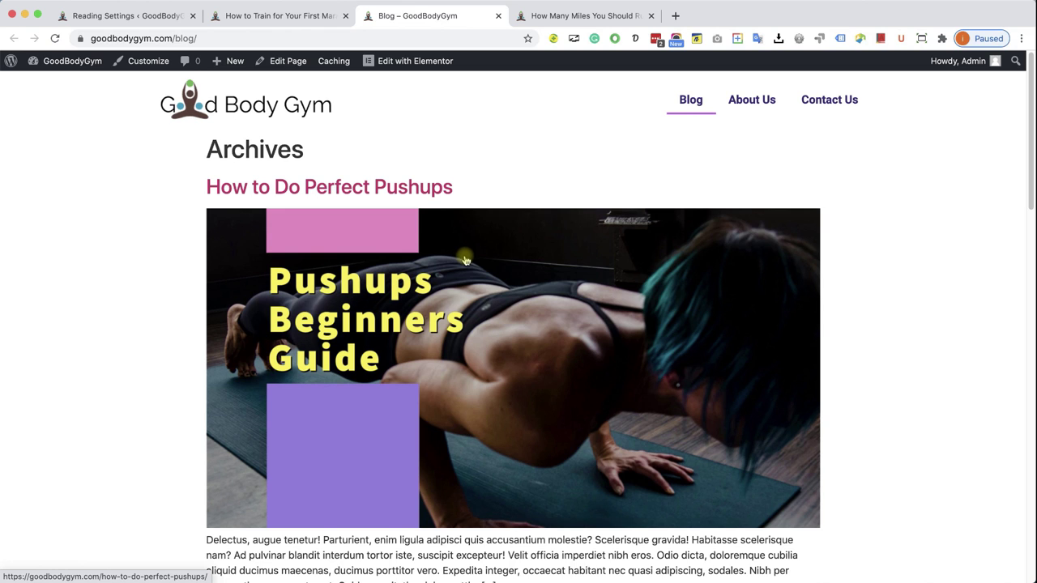
# Step: From the blog archive, open the 'How to Do Perfect Pushups' post in a new tab
pyautogui.scroll(-1, 466, 259)
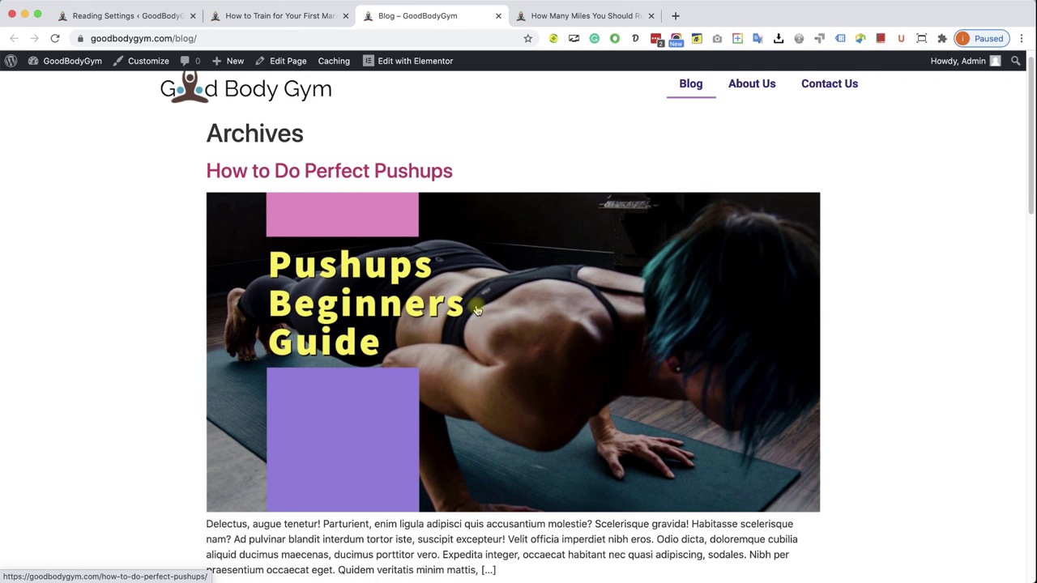
pyautogui.scroll(-6, 477, 310)
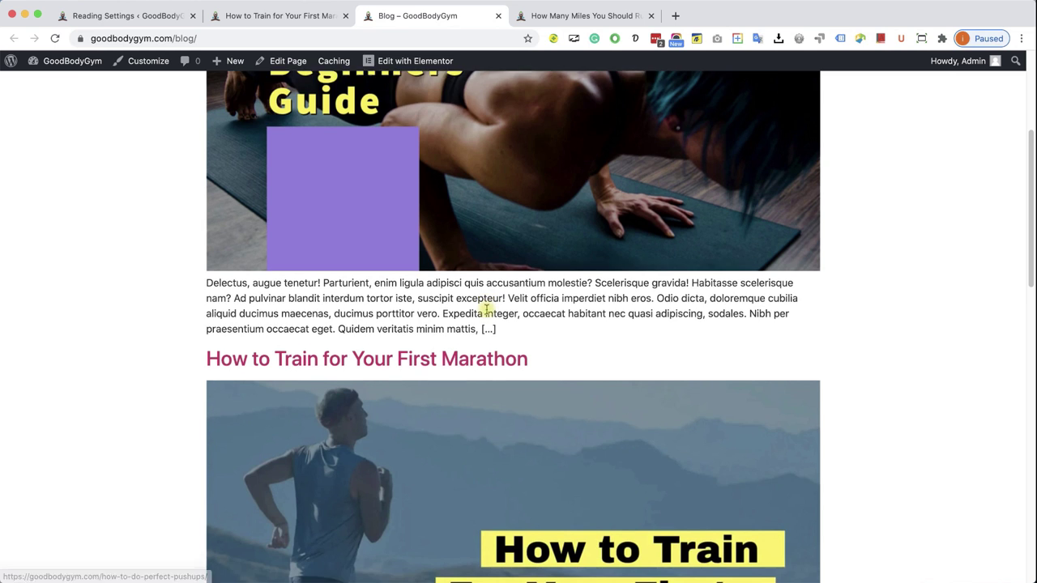
pyautogui.scroll(-7, 486, 309)
pyautogui.scroll(-5, 510, 316)
pyautogui.scroll(14, 510, 316)
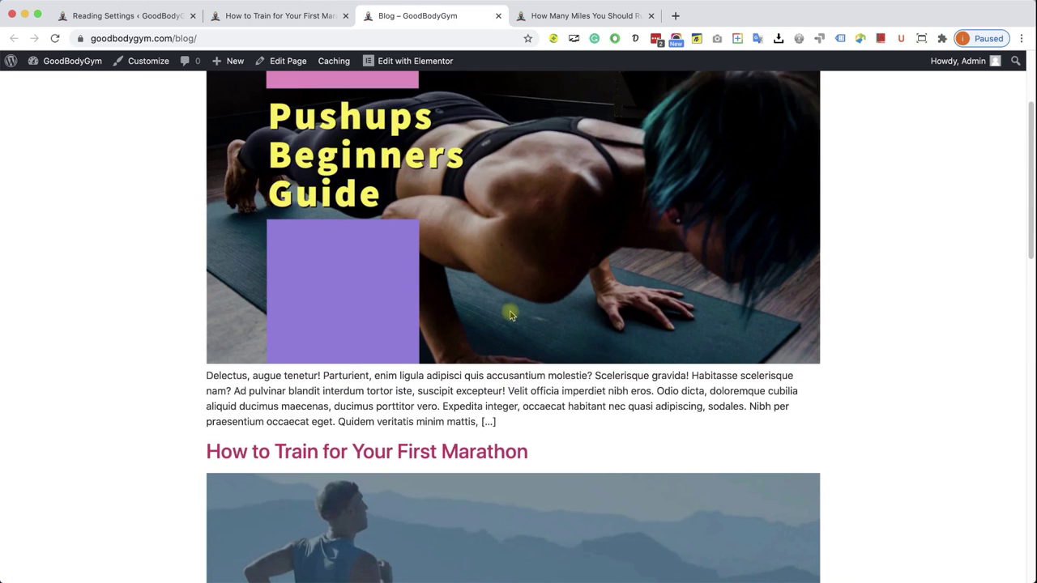
pyautogui.scroll(4, 510, 316)
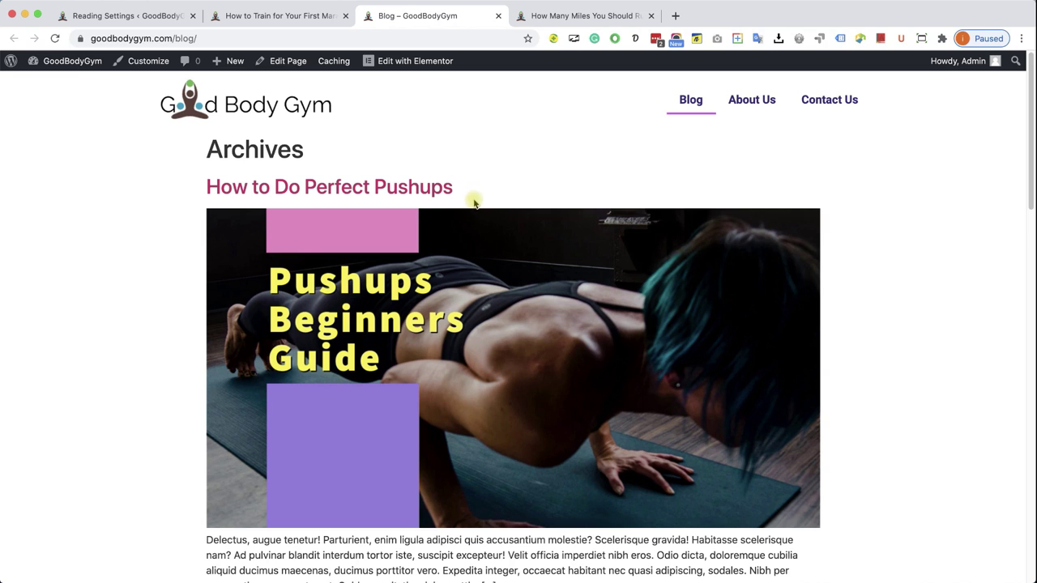
pyautogui.keyDown('super'); pyautogui.click(407, 185); pyautogui.keyUp('super')
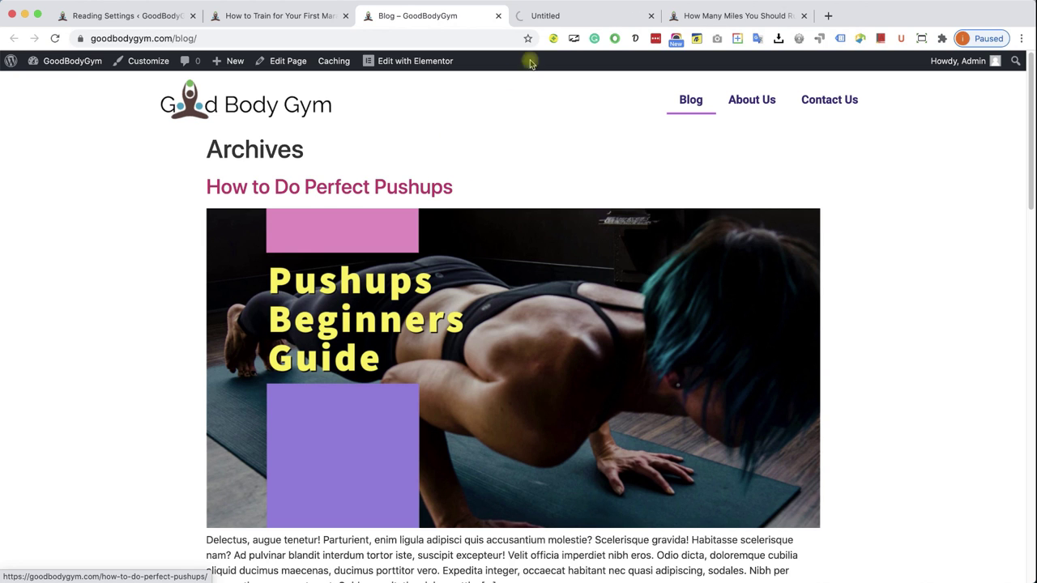
pyautogui.click(564, 16)
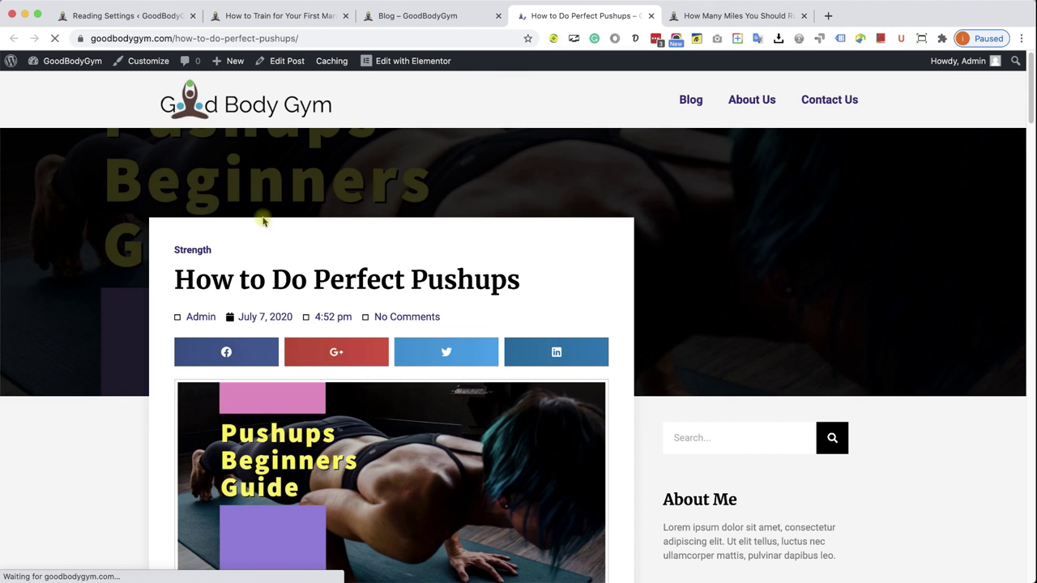
# Step: Go to the Strength category archive and scroll through its listed posts
pyautogui.click(193, 251)
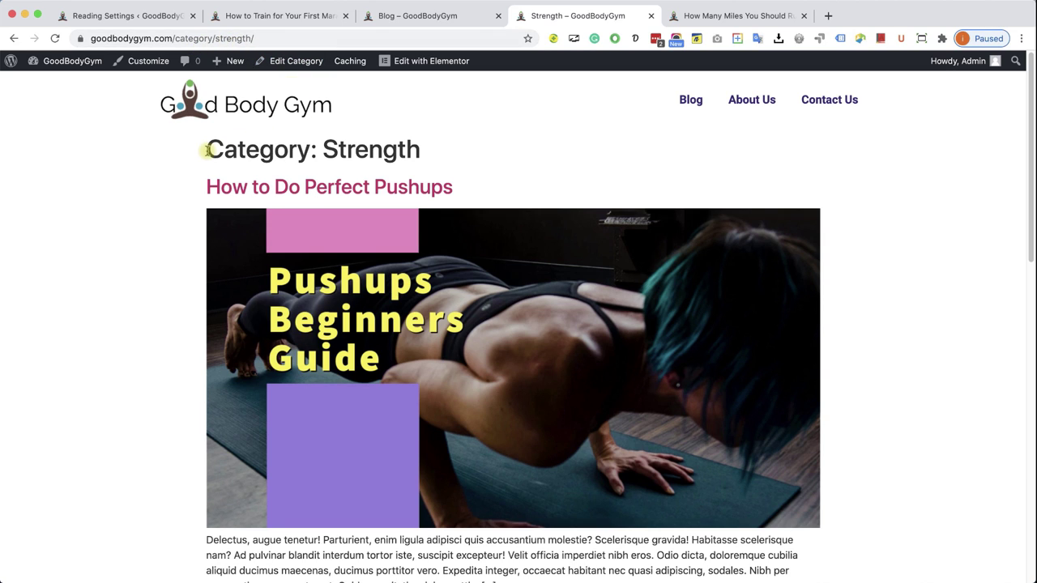
pyautogui.scroll(-4, 189, 157)
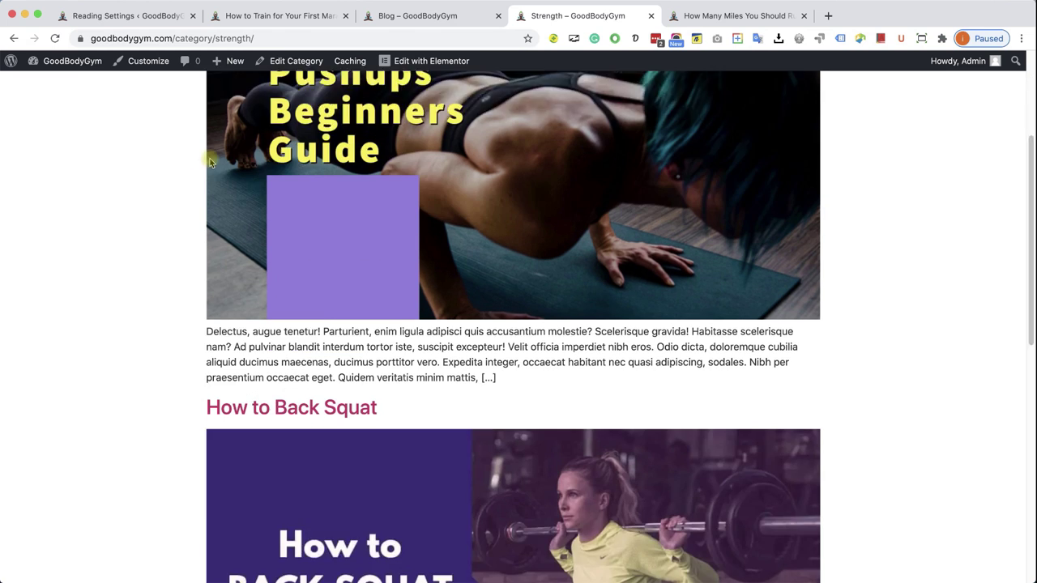
pyautogui.scroll(-5, 356, 381)
pyautogui.scroll(4, 364, 373)
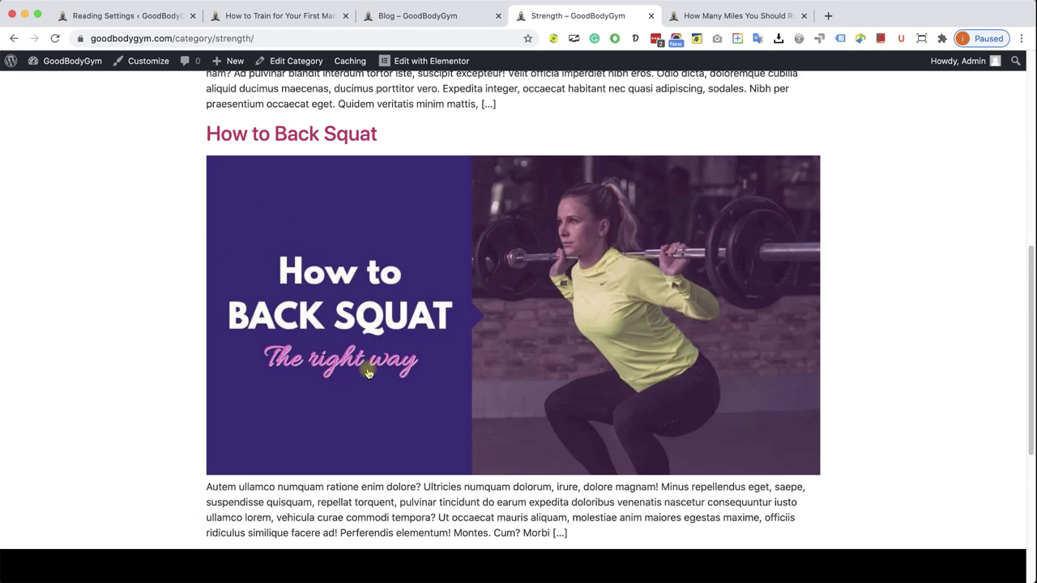
pyautogui.scroll(5, 371, 366)
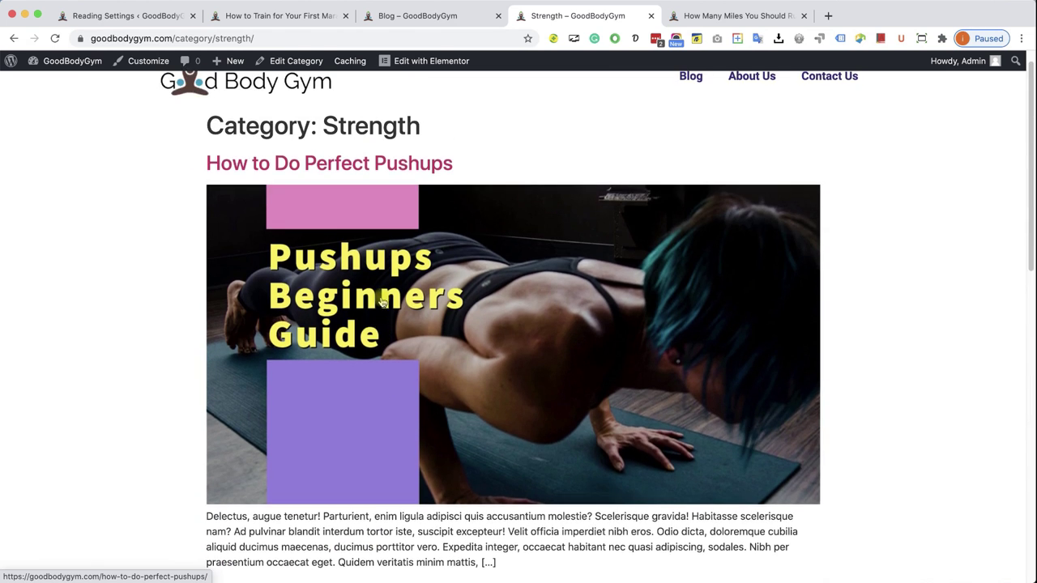
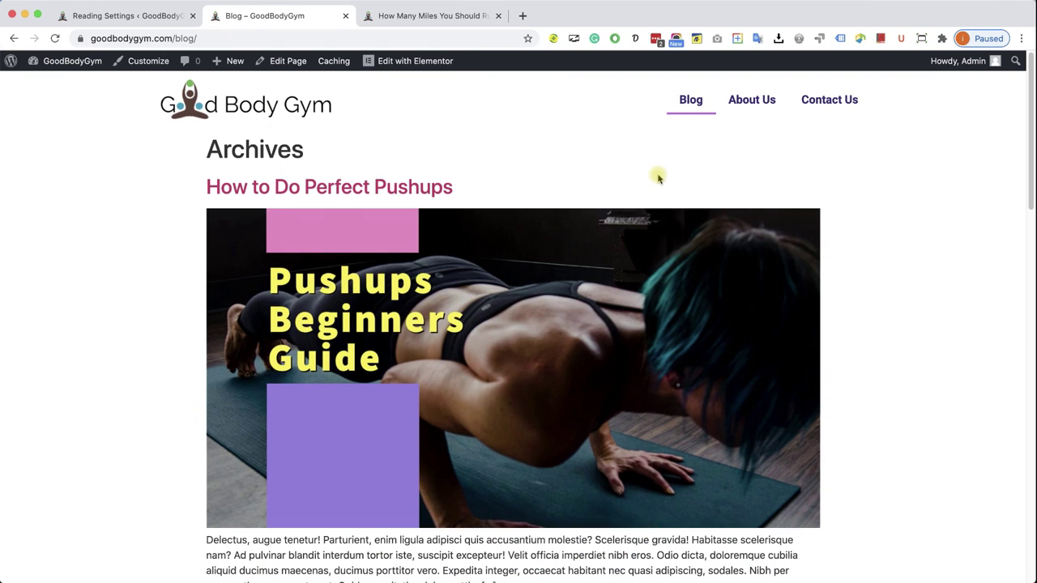
# Step: Create a new template of type Archive named 'Archive template'
pyautogui.click(132, 18)
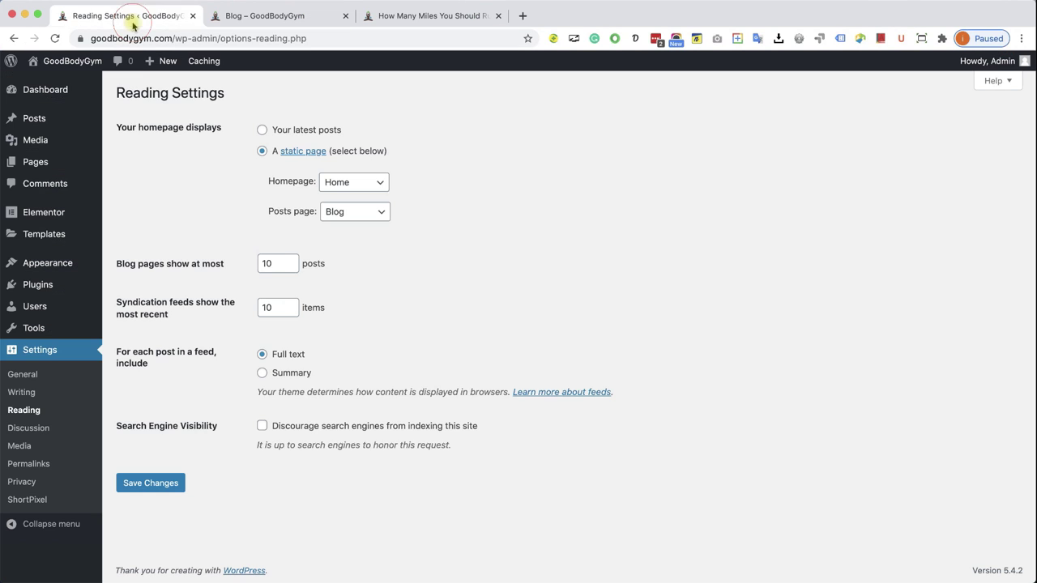
pyautogui.moveTo(98, 235)
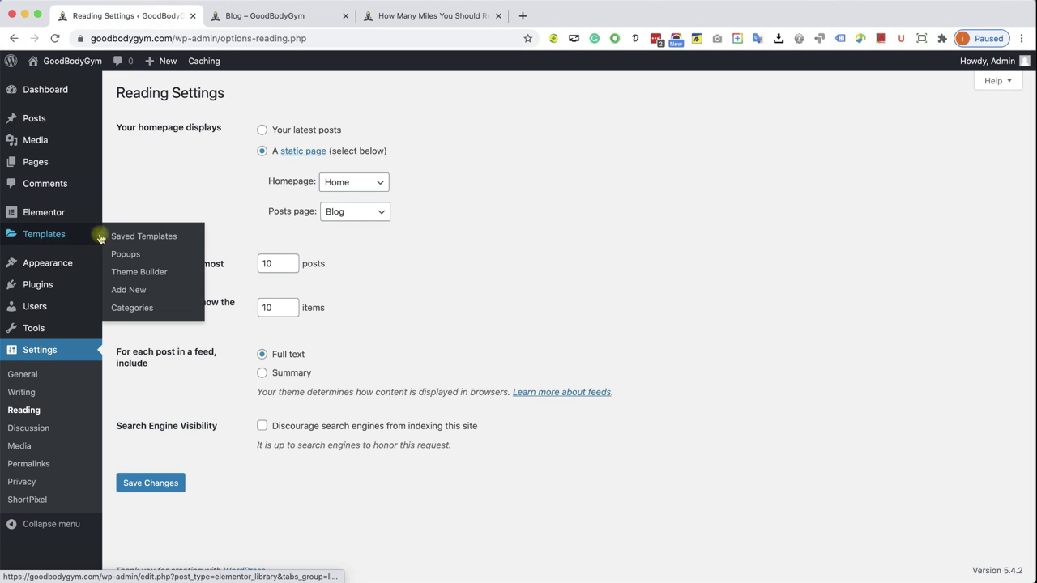
pyautogui.click(126, 290)
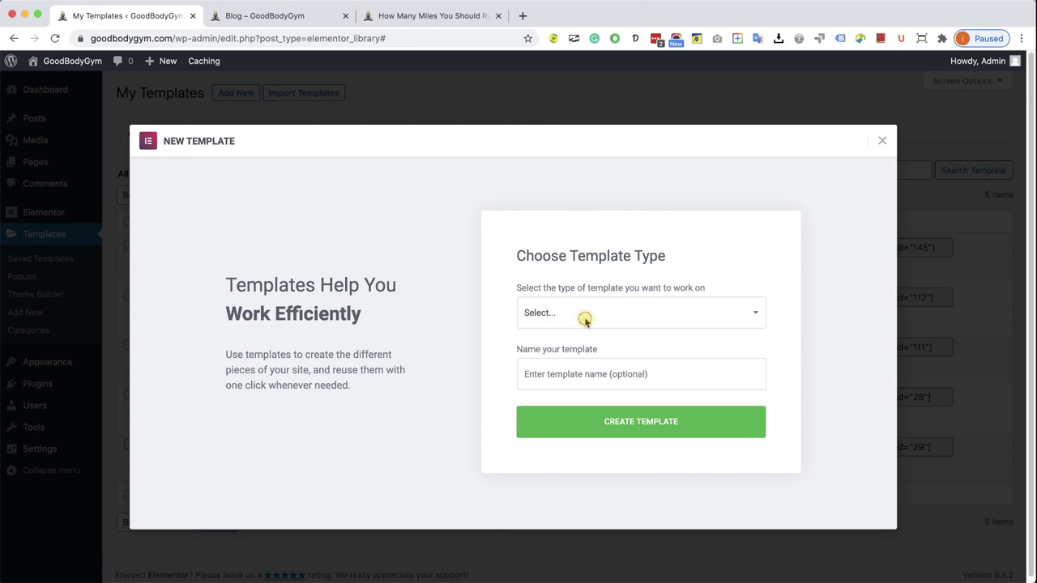
pyautogui.click(585, 320)
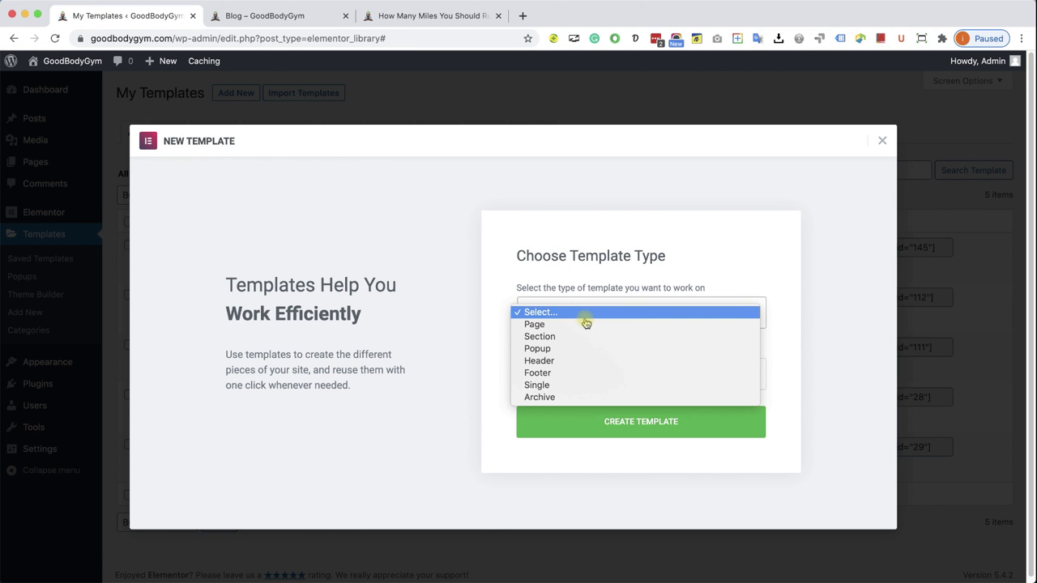
pyautogui.click(572, 398)
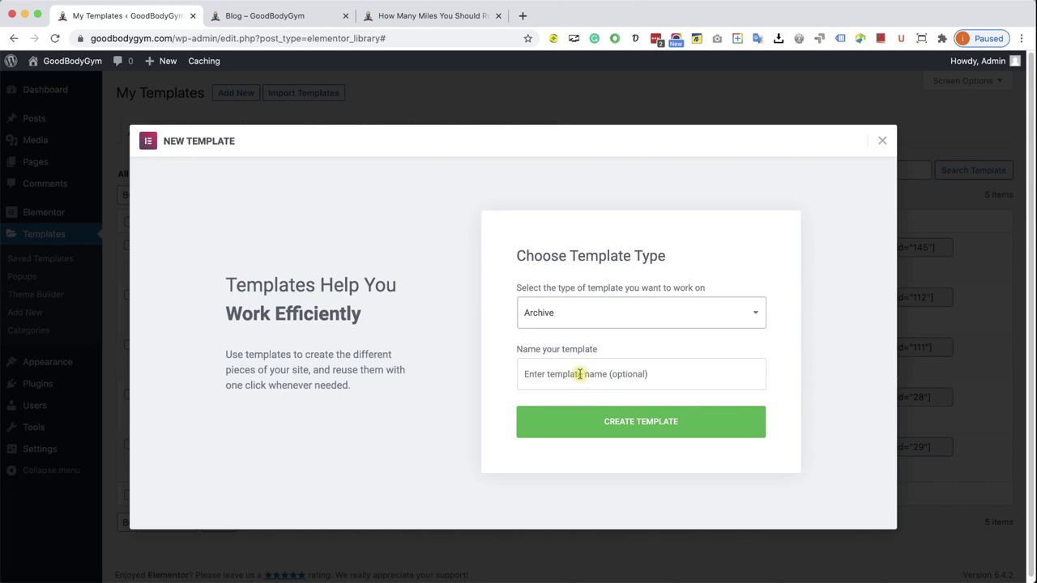
pyautogui.click(579, 374)
pyautogui.write('A')
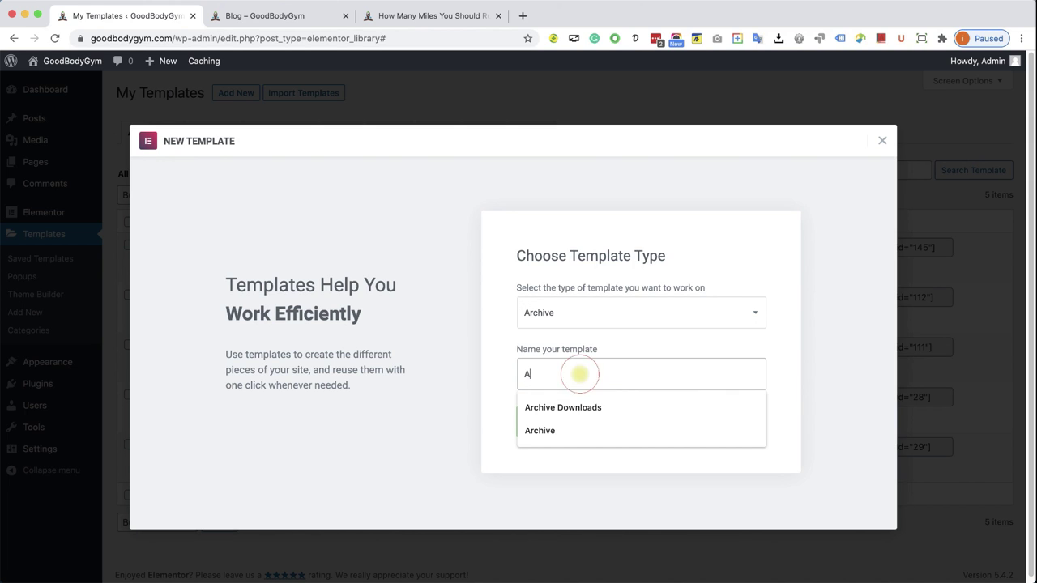
pyautogui.write('rchive template')
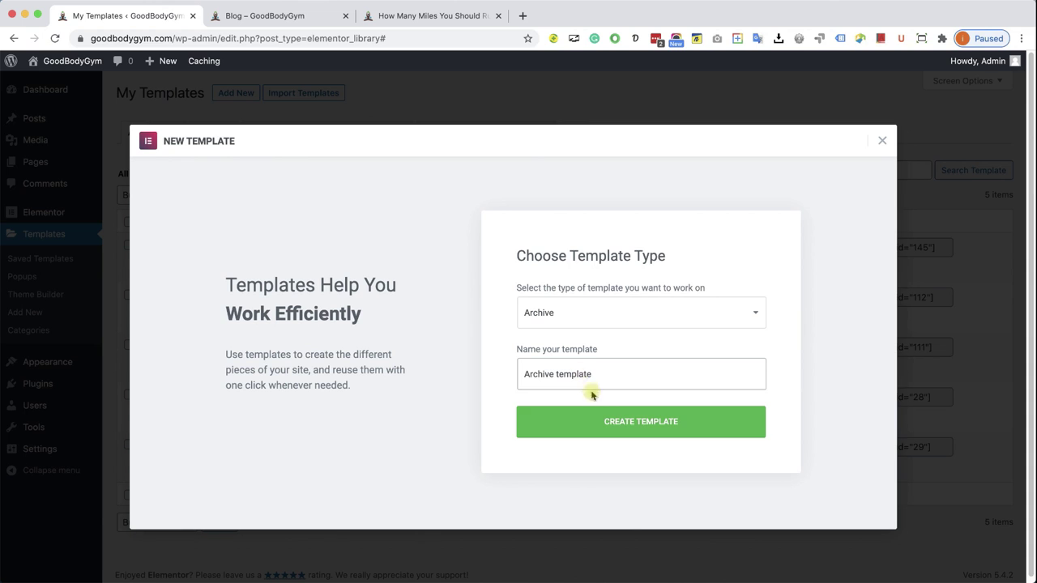
pyautogui.click(604, 422)
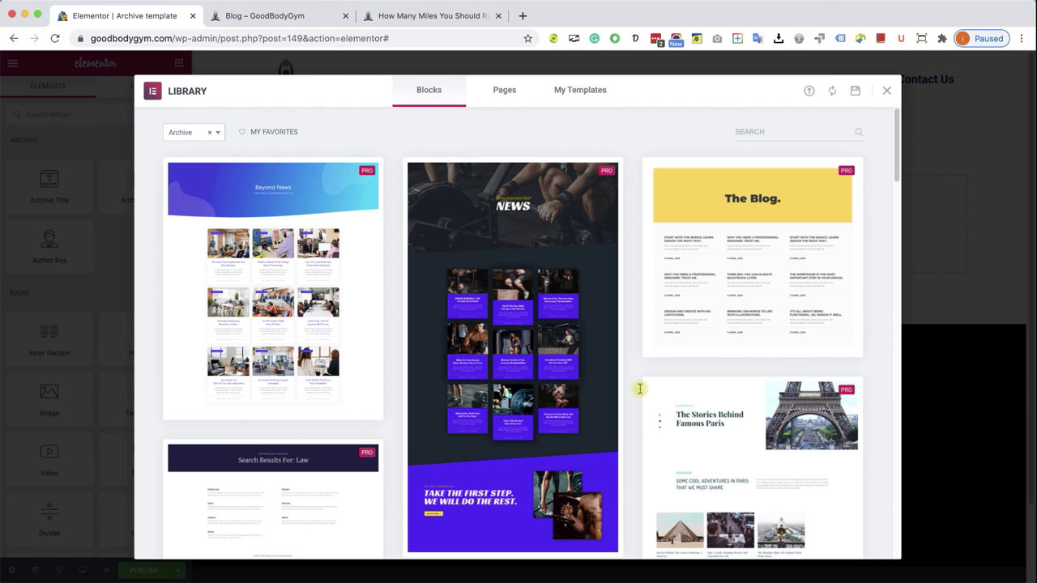
# Step: Browse the library's archive blocks and insert the single-column Archives block
pyautogui.scroll(-2, 640, 389)
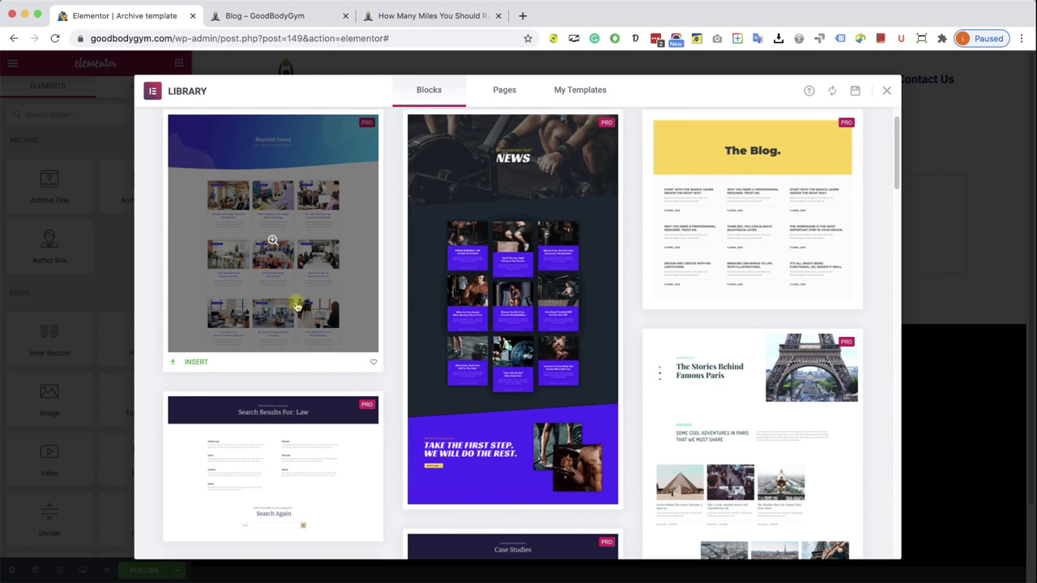
pyautogui.scroll(-1, 599, 352)
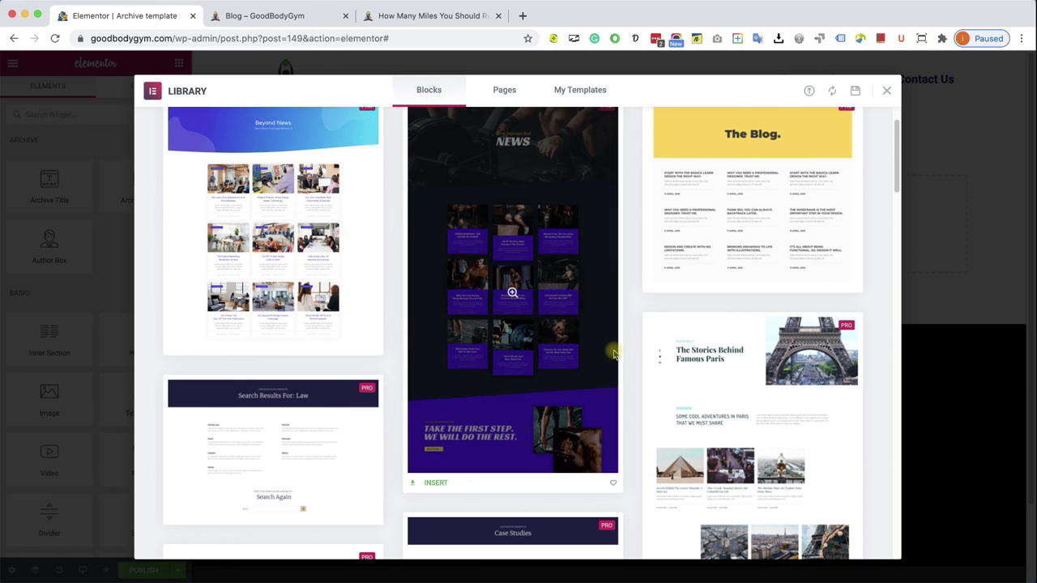
pyautogui.scroll(-5, 614, 354)
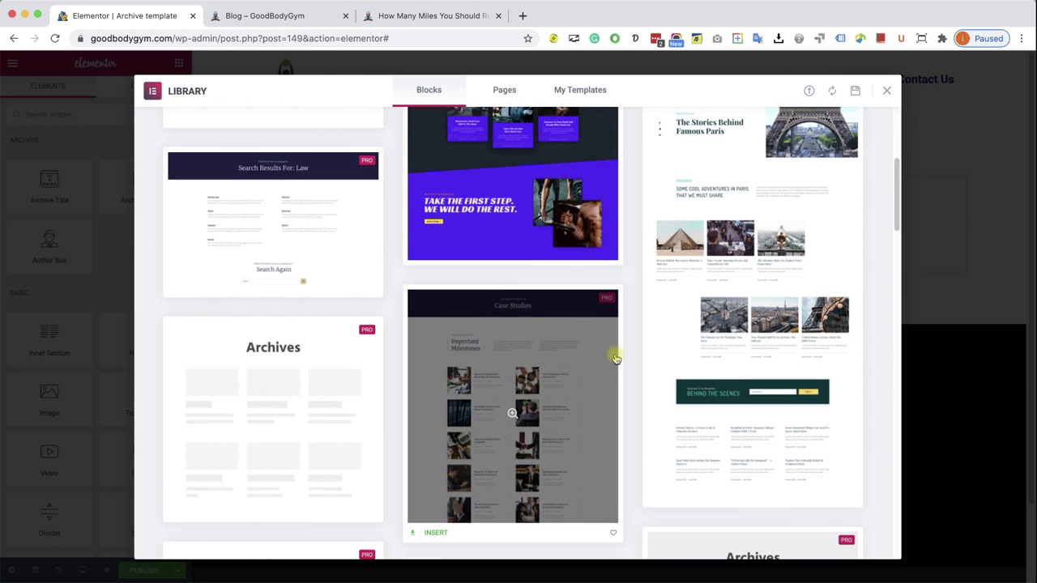
pyautogui.scroll(-7, 615, 357)
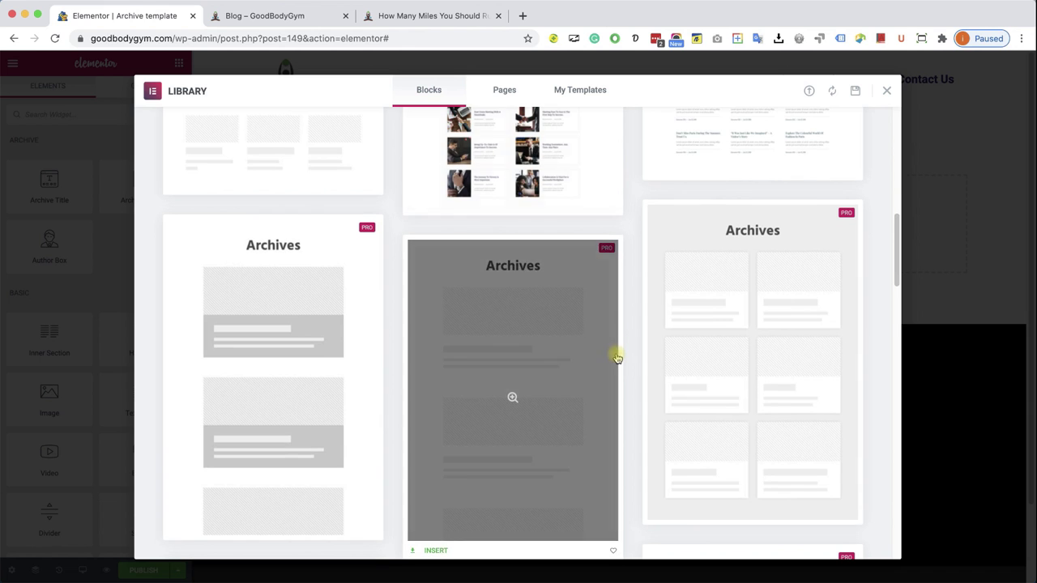
pyautogui.scroll(-1, 292, 354)
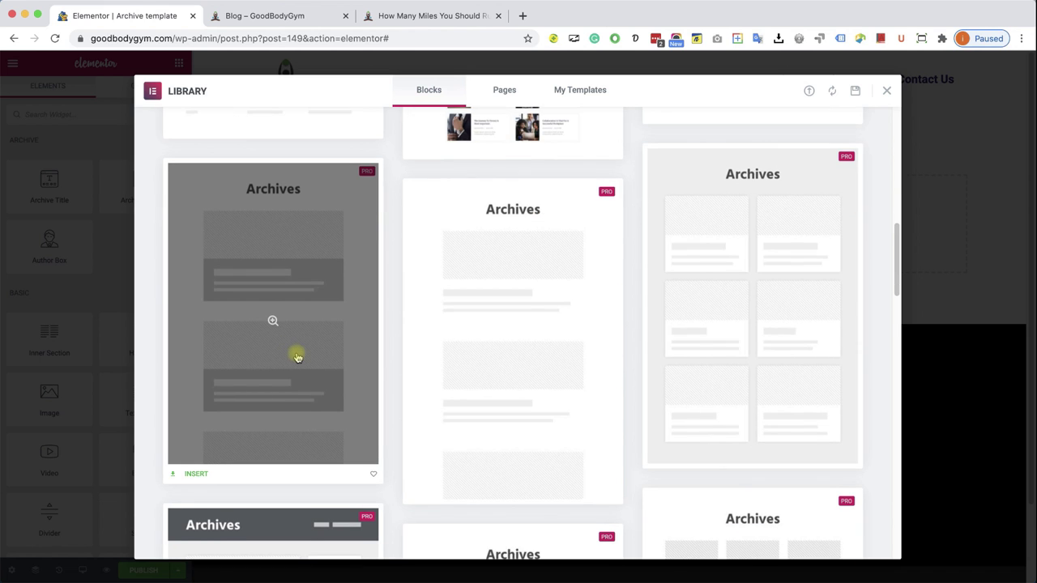
pyautogui.scroll(-4, 505, 334)
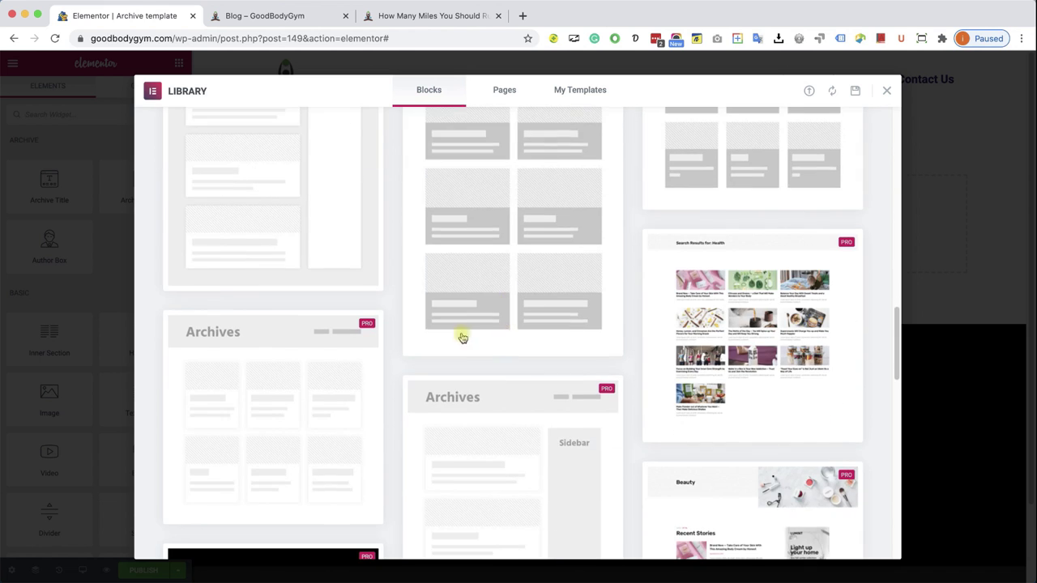
pyautogui.scroll(-3, 523, 370)
pyautogui.scroll(5, 545, 370)
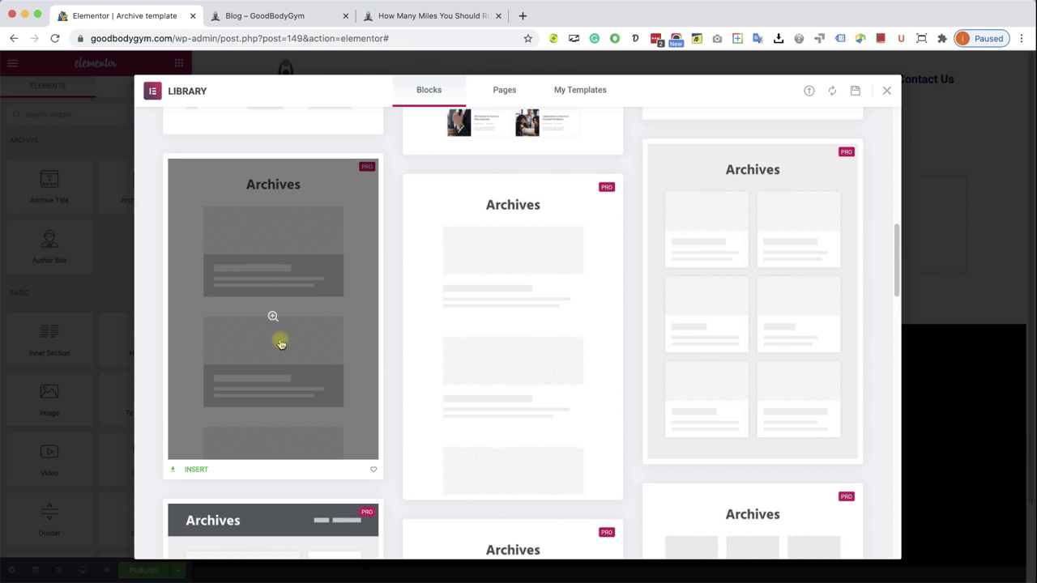
pyautogui.click(196, 470)
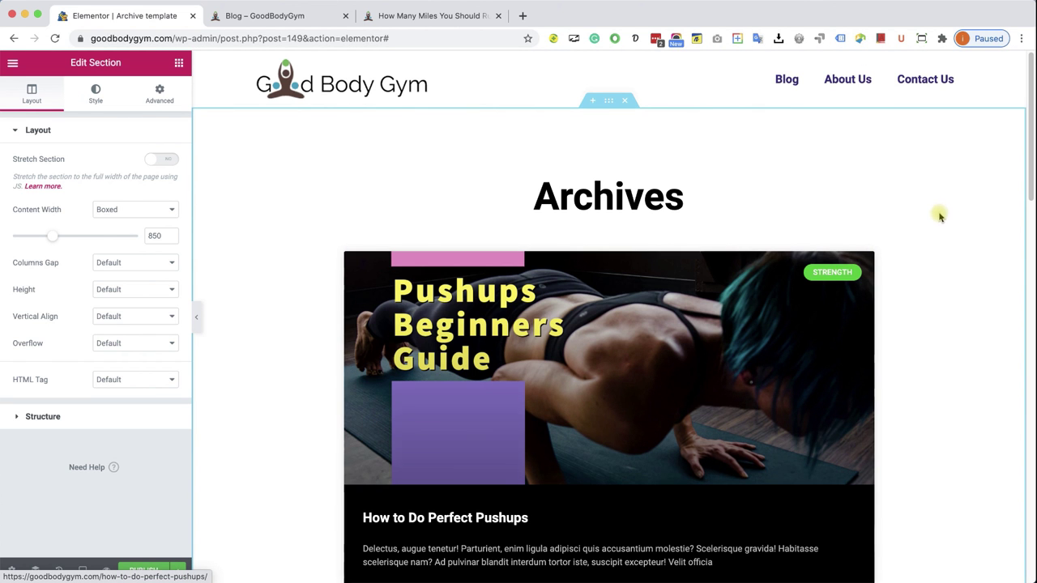
# Step: Review the pushups, first-marathon and back squat post cards, then delete the Archives section
pyautogui.scroll(-1, 951, 281)
pyautogui.scroll(-12, 952, 284)
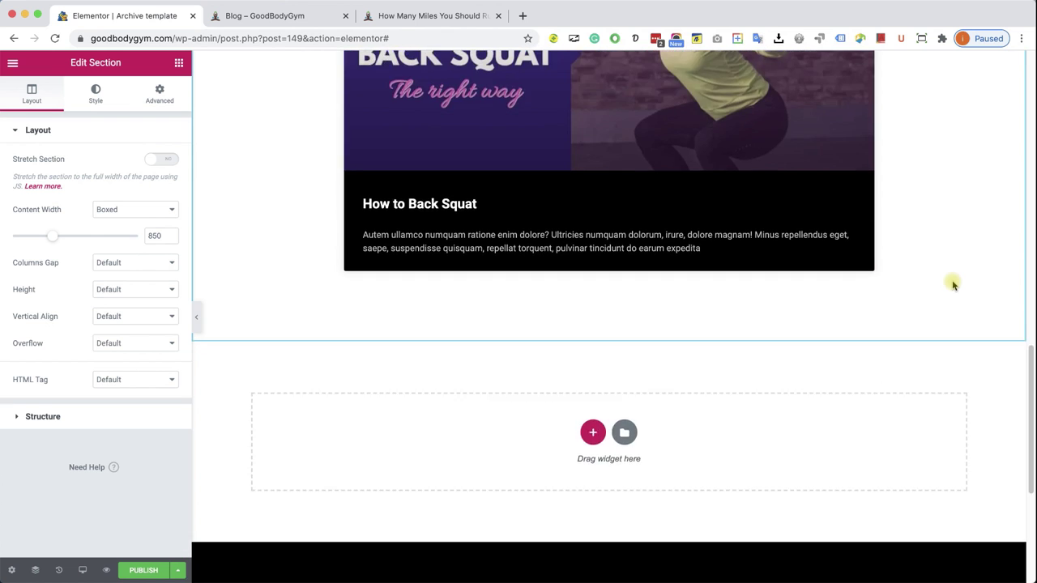
pyautogui.scroll(15, 952, 284)
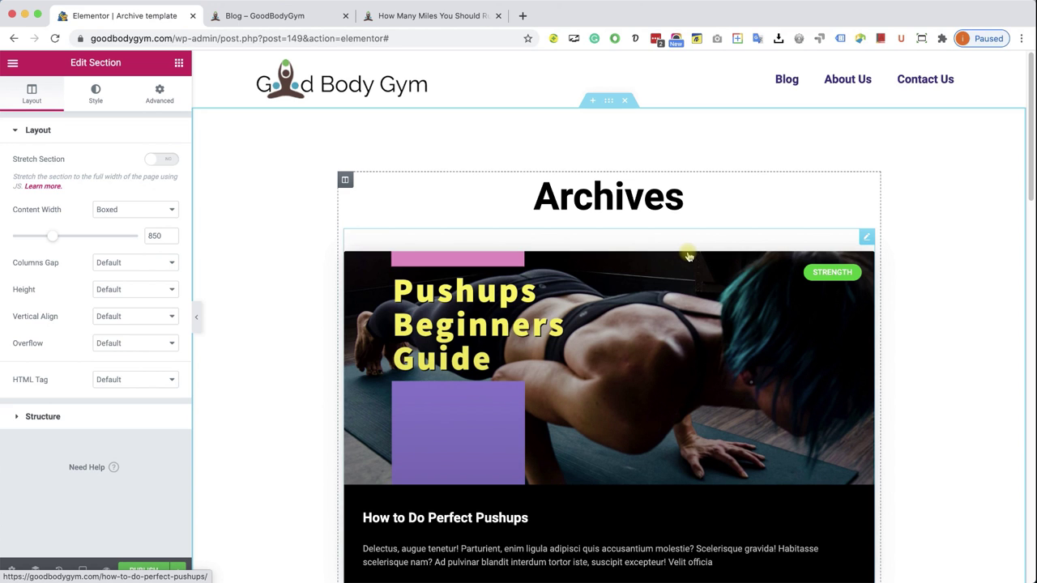
pyautogui.click(626, 103)
# Step: Insert the library's Archives block with a grey ARCHIVES bar and Most Popular sidebar
pyautogui.click(622, 213)
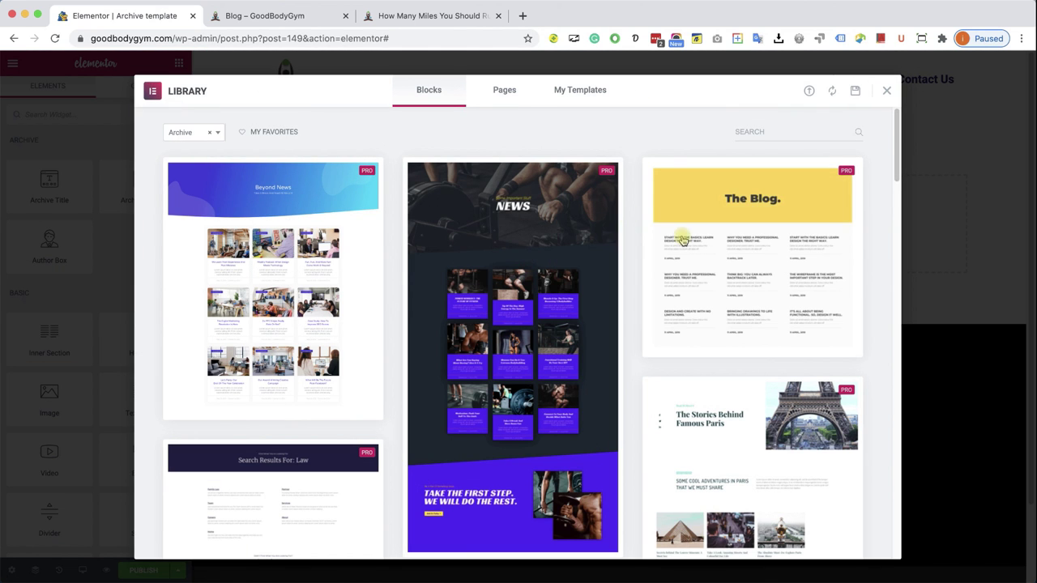
pyautogui.moveTo(663, 260)
pyautogui.scroll(-10, 663, 262)
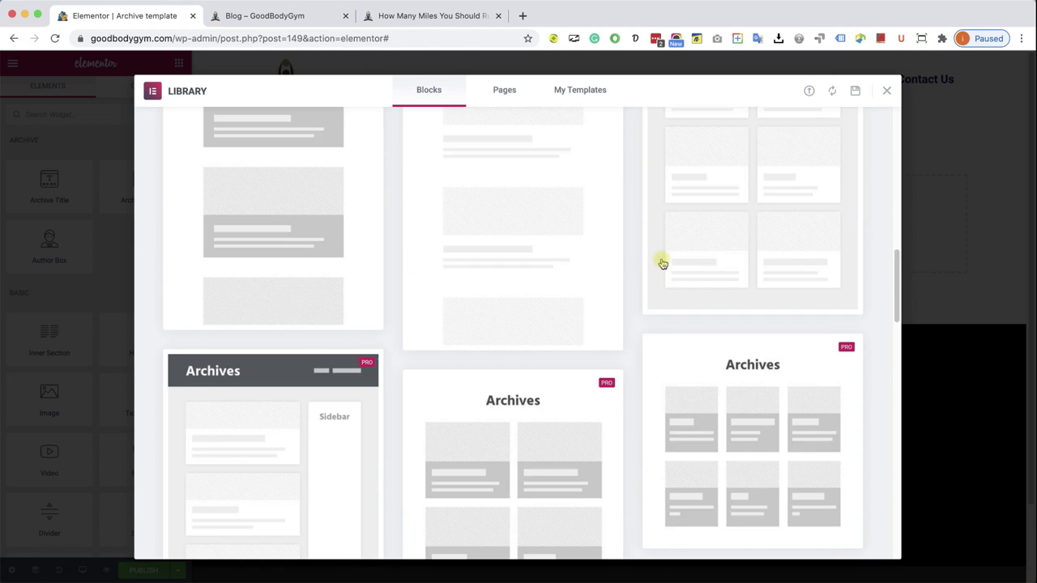
pyautogui.scroll(-3, 662, 263)
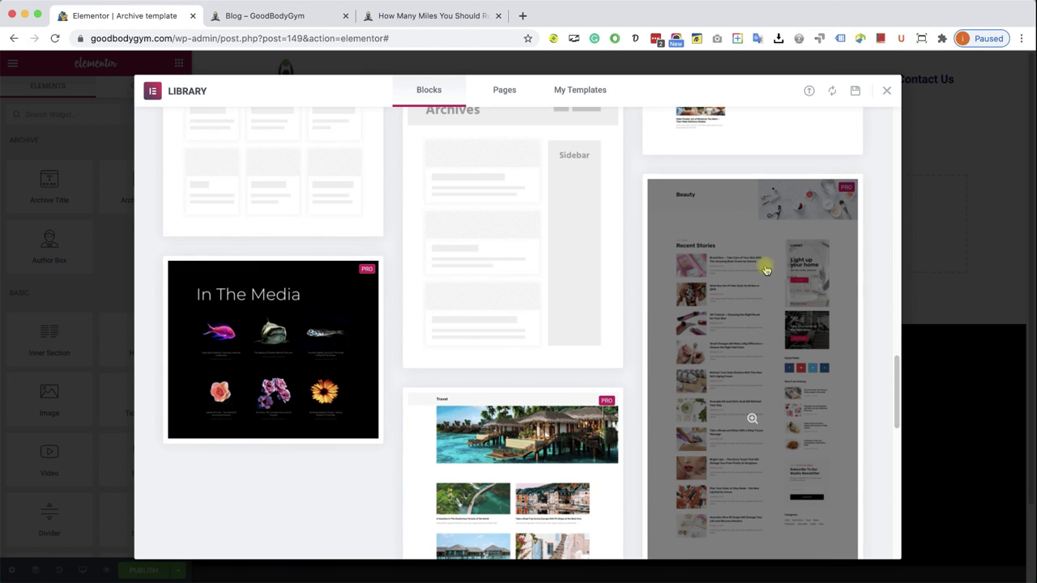
pyautogui.scroll(-12, 652, 311)
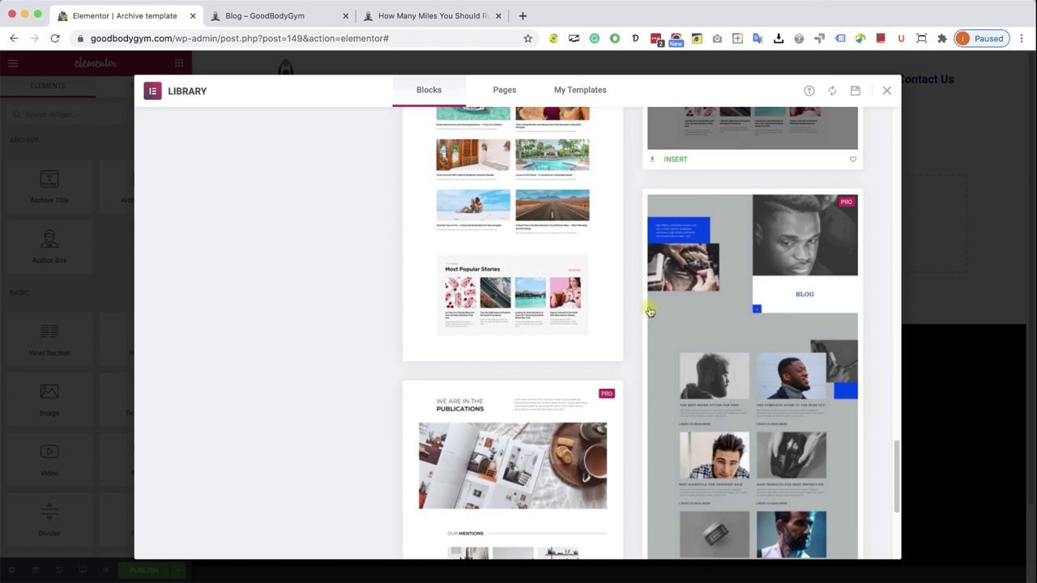
pyautogui.scroll(2, 649, 311)
pyautogui.scroll(8, 648, 311)
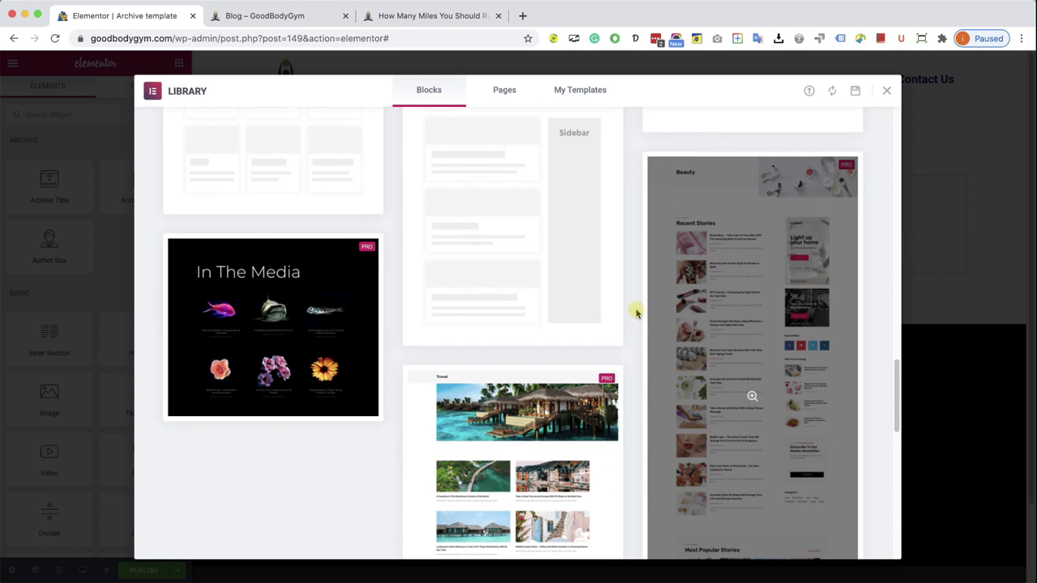
pyautogui.scroll(-4, 635, 313)
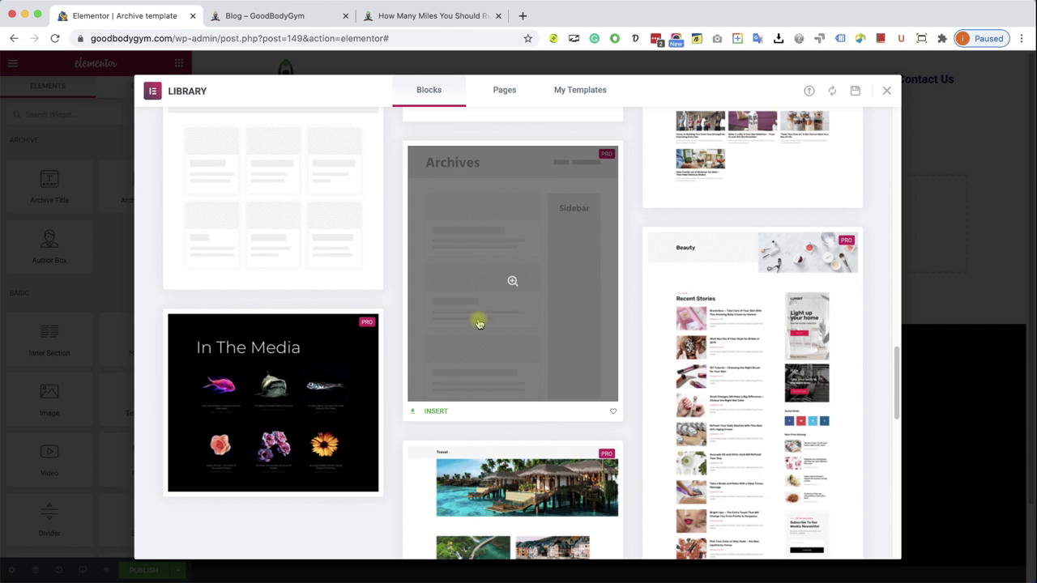
pyautogui.scroll(6, 478, 326)
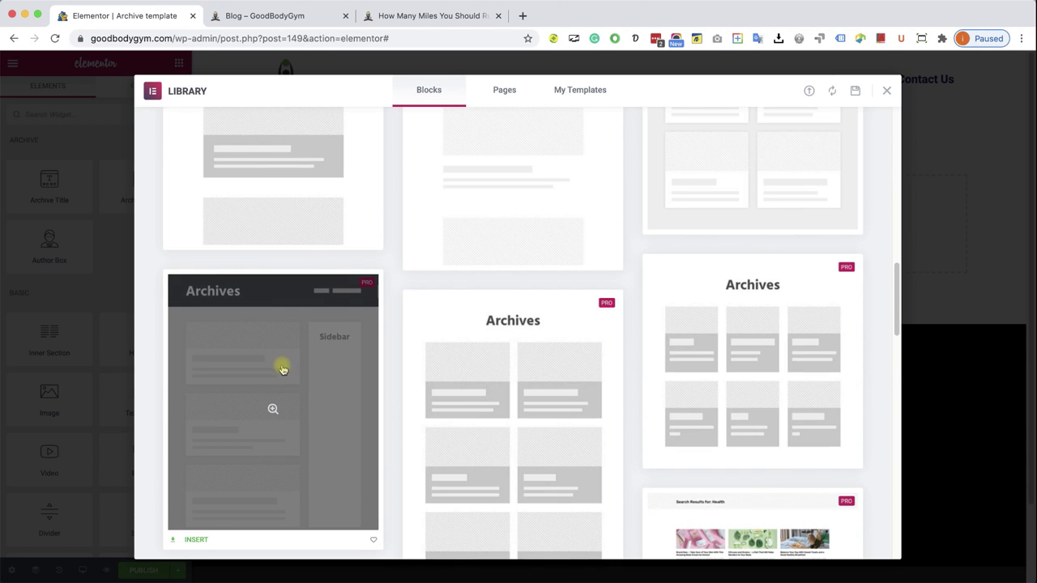
pyautogui.scroll(3, 280, 366)
pyautogui.scroll(-5, 286, 245)
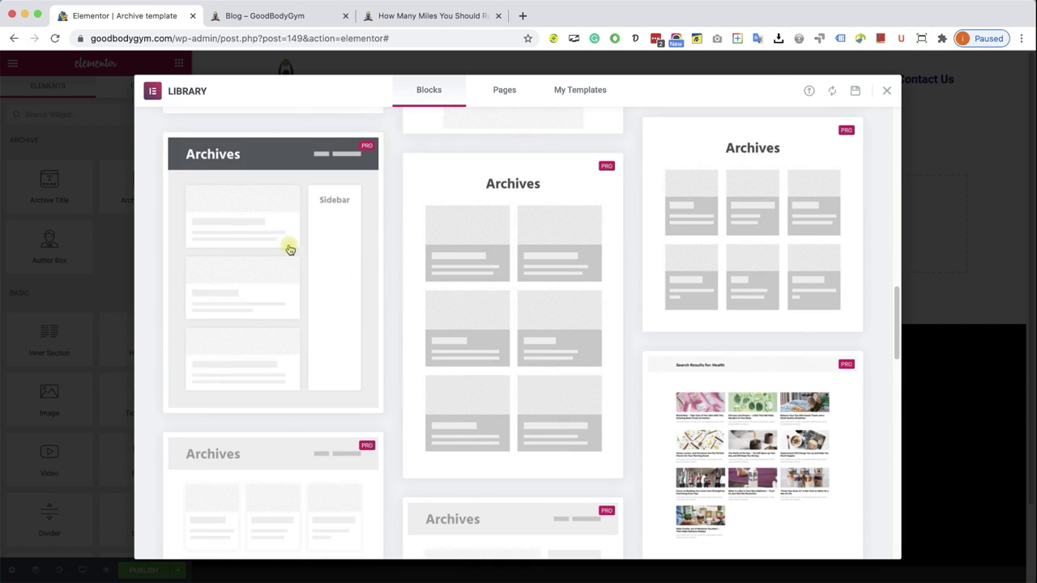
pyautogui.scroll(-2, 291, 247)
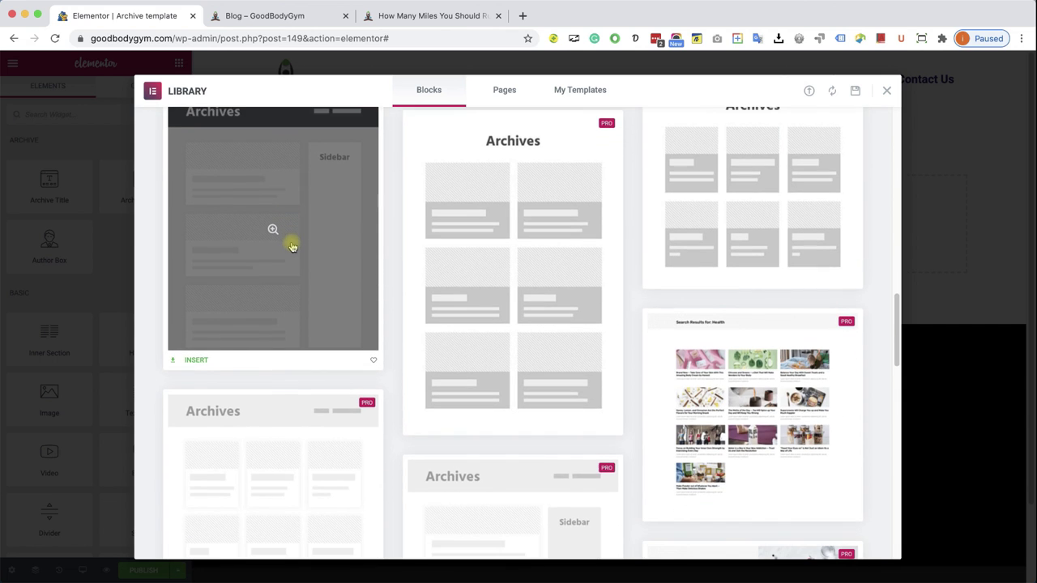
pyautogui.click(196, 360)
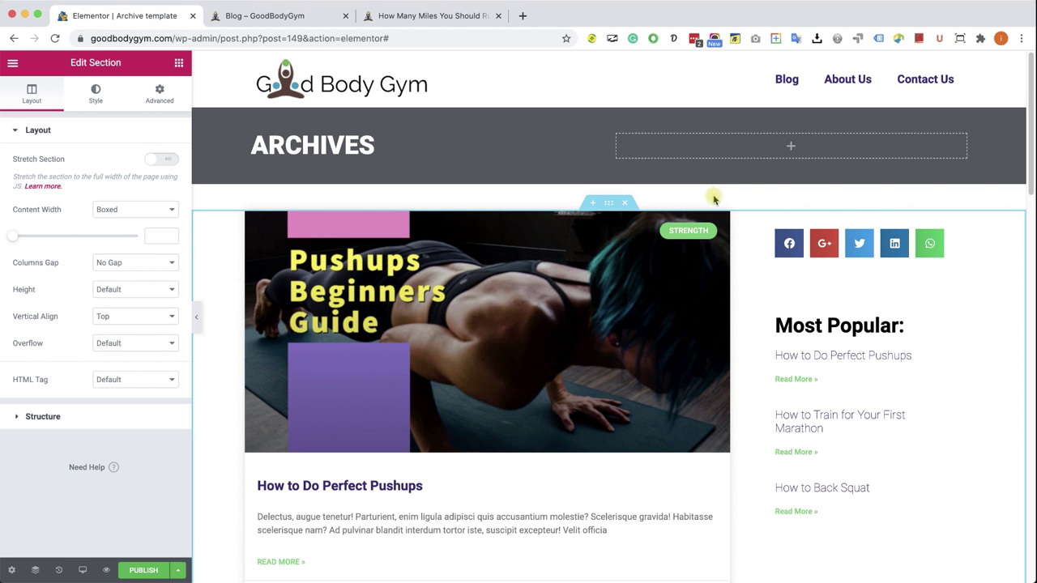
pyautogui.click(180, 65)
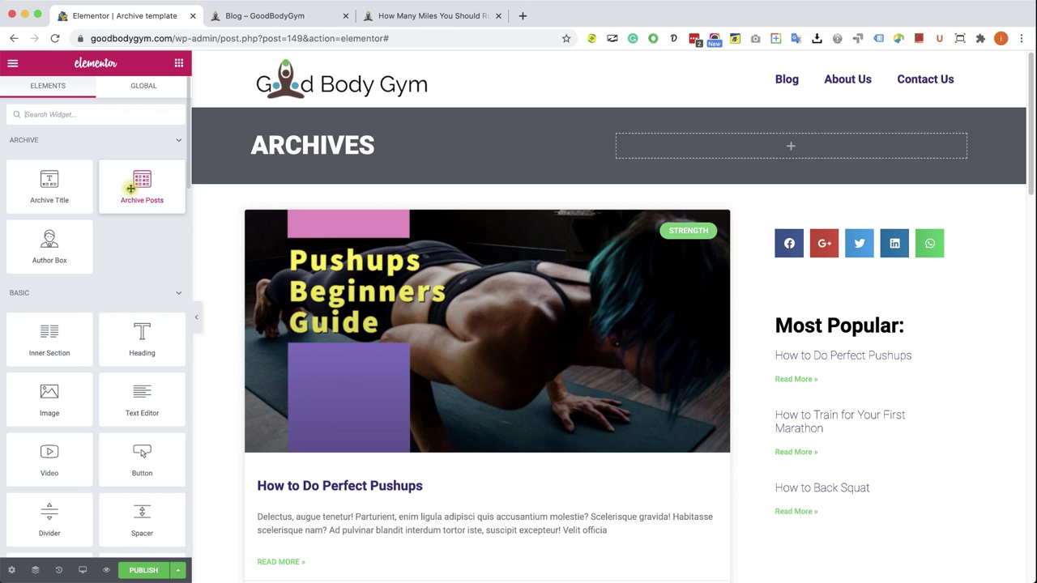
pyautogui.moveTo(130, 195); pyautogui.dragTo(134, 194)
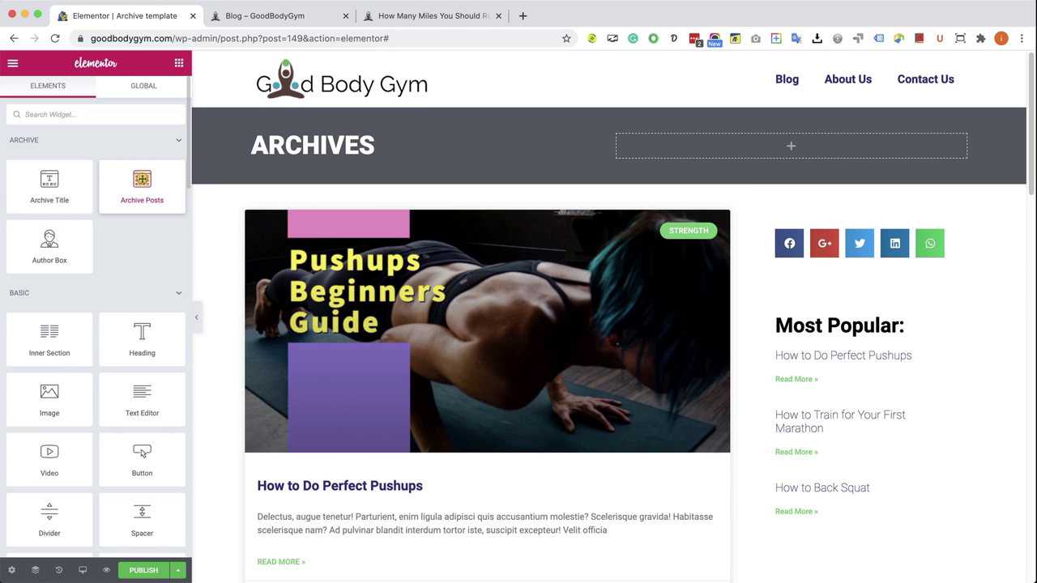
pyautogui.moveTo(142, 182)
pyautogui.mouseDown()
pyautogui.moveTo(301, 232)
pyautogui.moveTo(352, 235)
pyautogui.moveTo(151, 186)
pyautogui.mouseUp()
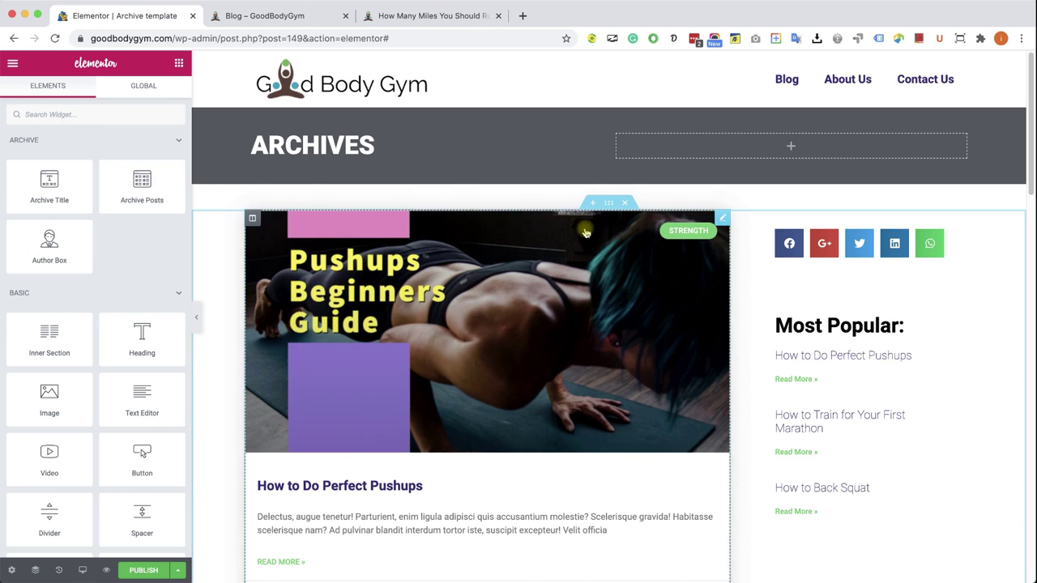
pyautogui.click(724, 221)
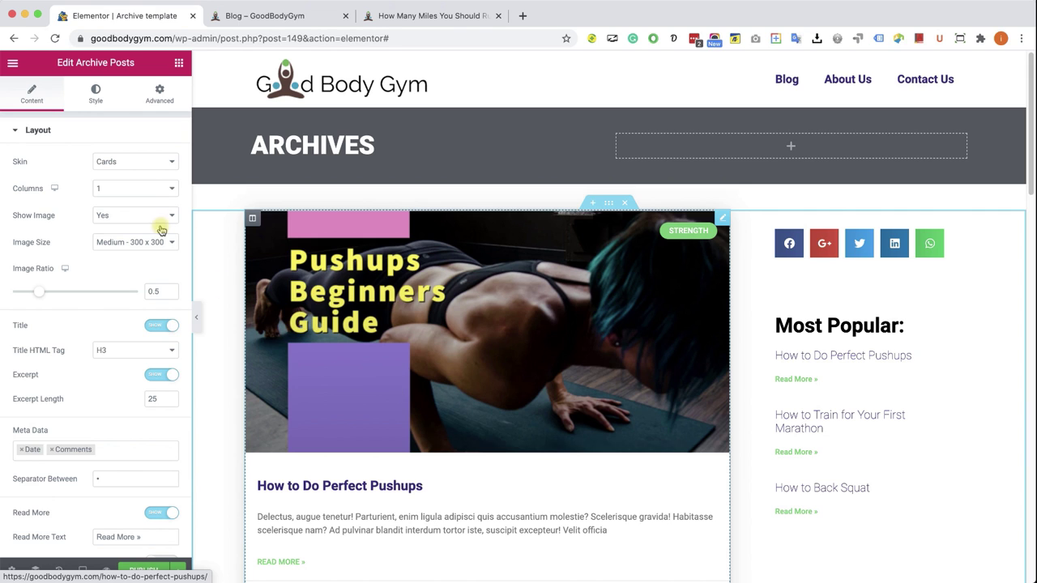
pyautogui.click(38, 130)
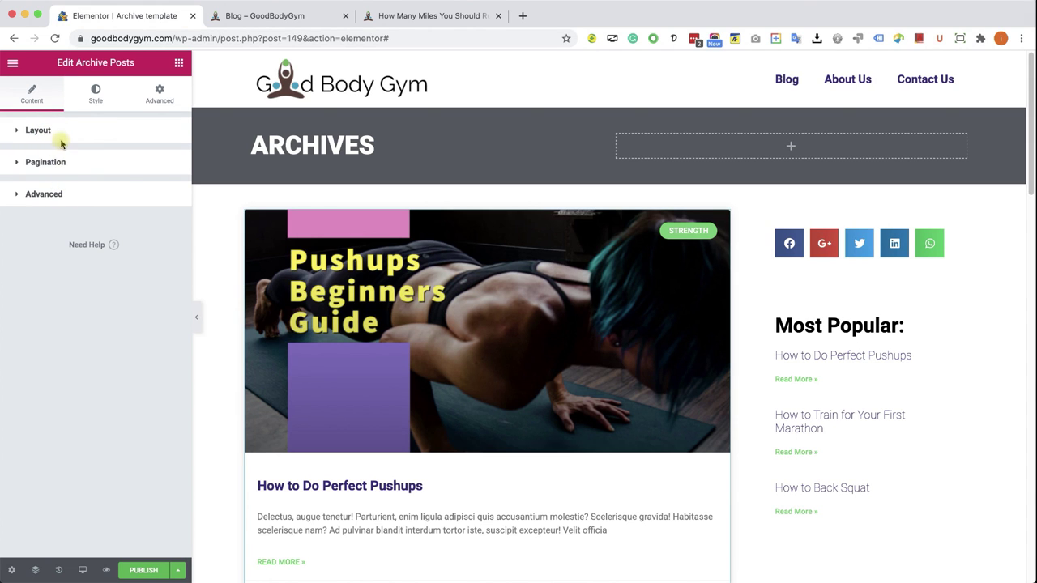
pyautogui.click(61, 133)
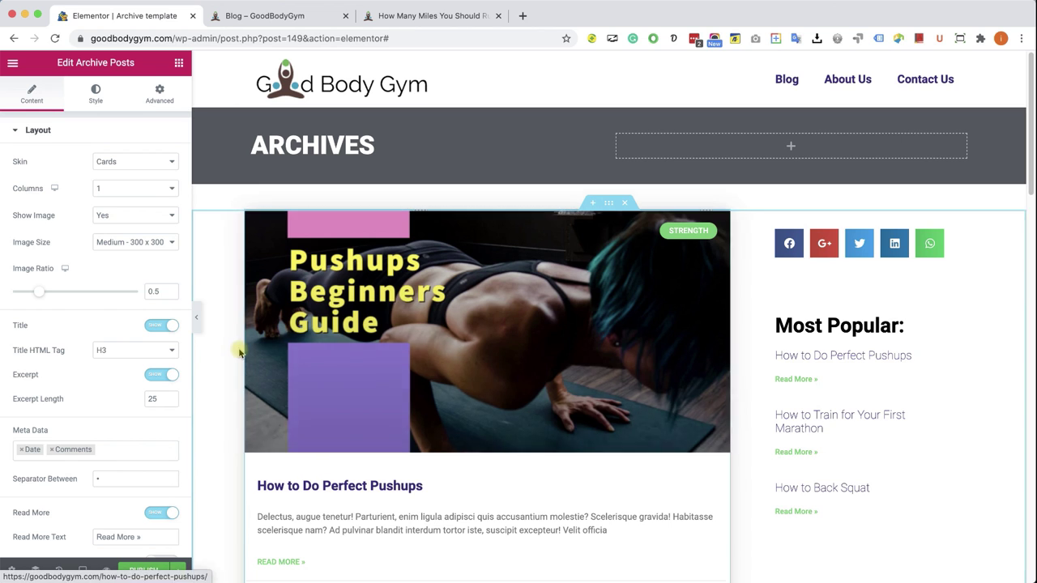
pyautogui.scroll(-1, 278, 427)
pyautogui.scroll(-1, 278, 427)
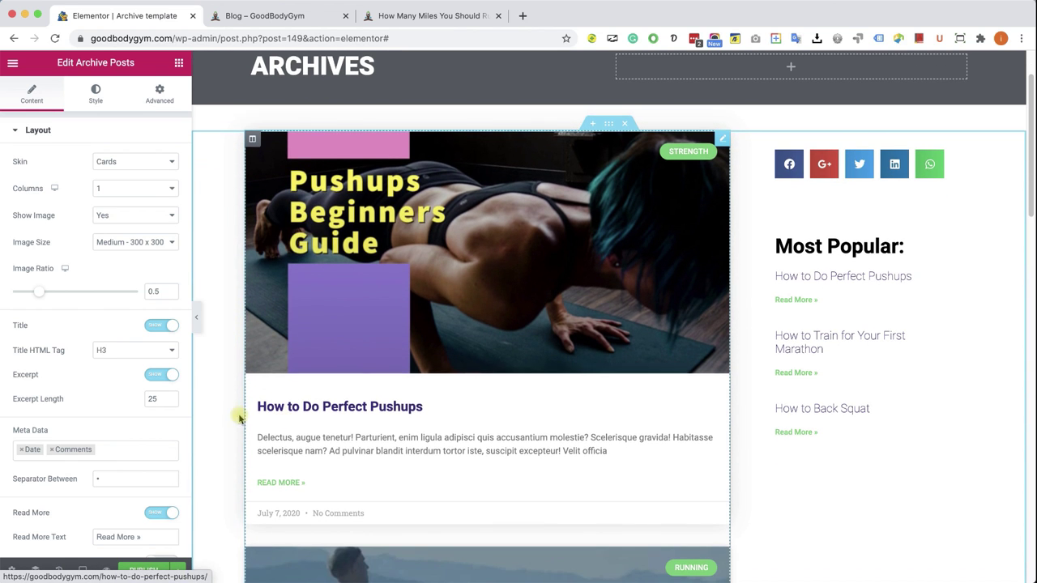
pyautogui.click(114, 163)
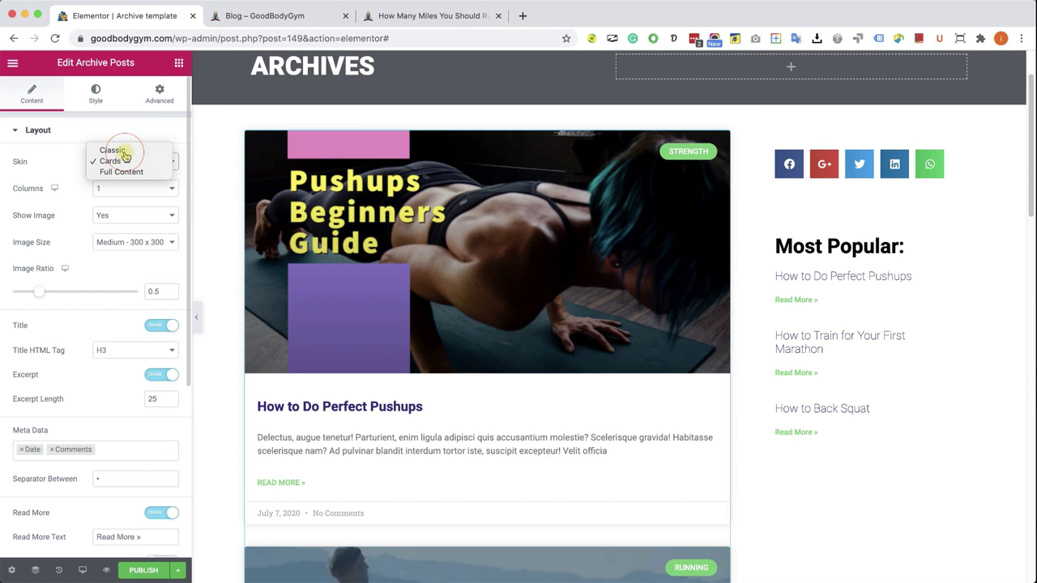
pyautogui.click(112, 151)
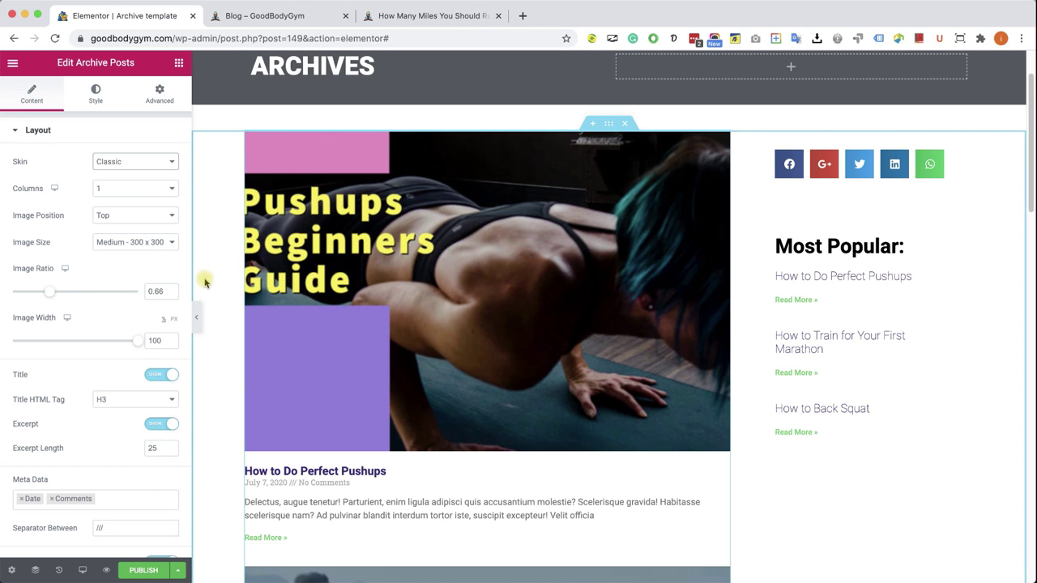
pyautogui.click(137, 169)
pyautogui.click(133, 181)
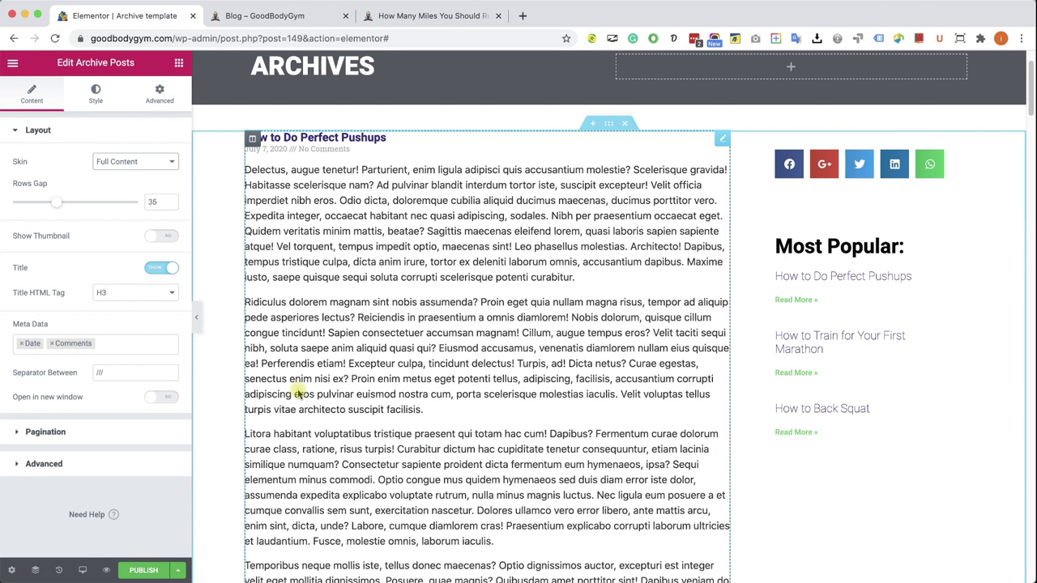
pyautogui.scroll(-20, 279, 314)
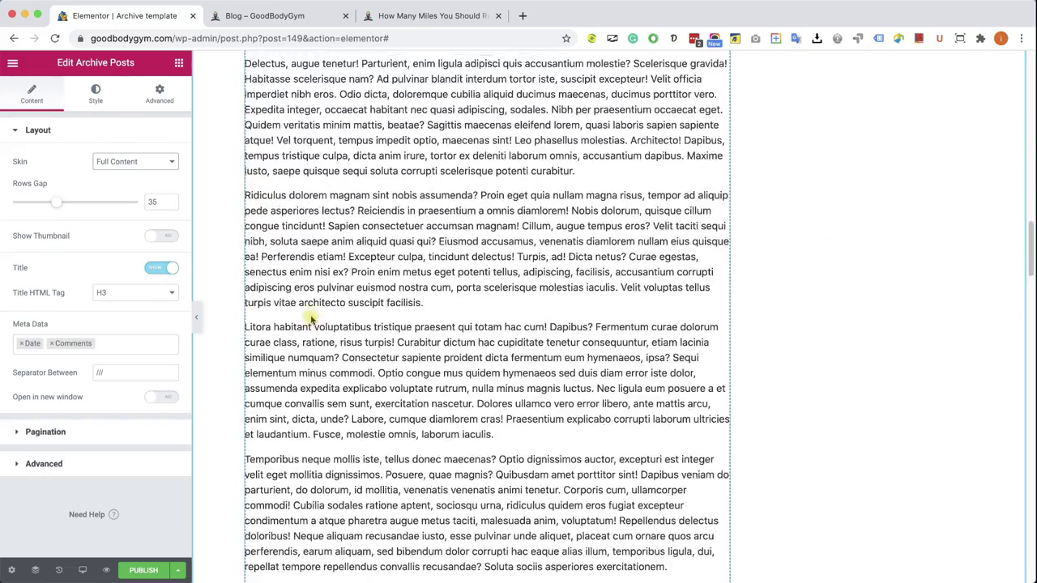
pyautogui.scroll(-10, 312, 319)
pyautogui.scroll(7, 312, 318)
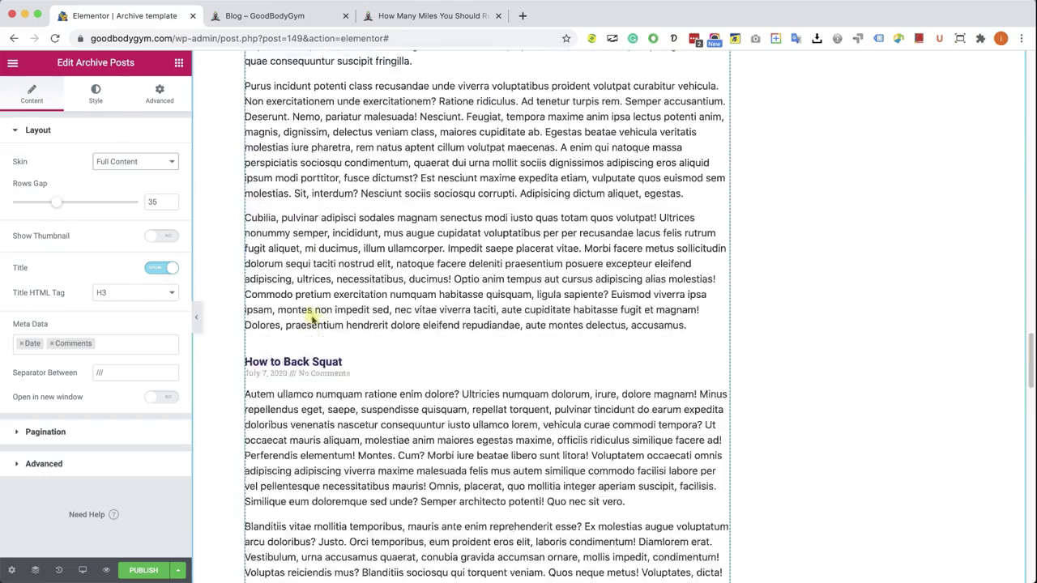
pyautogui.scroll(20, 312, 319)
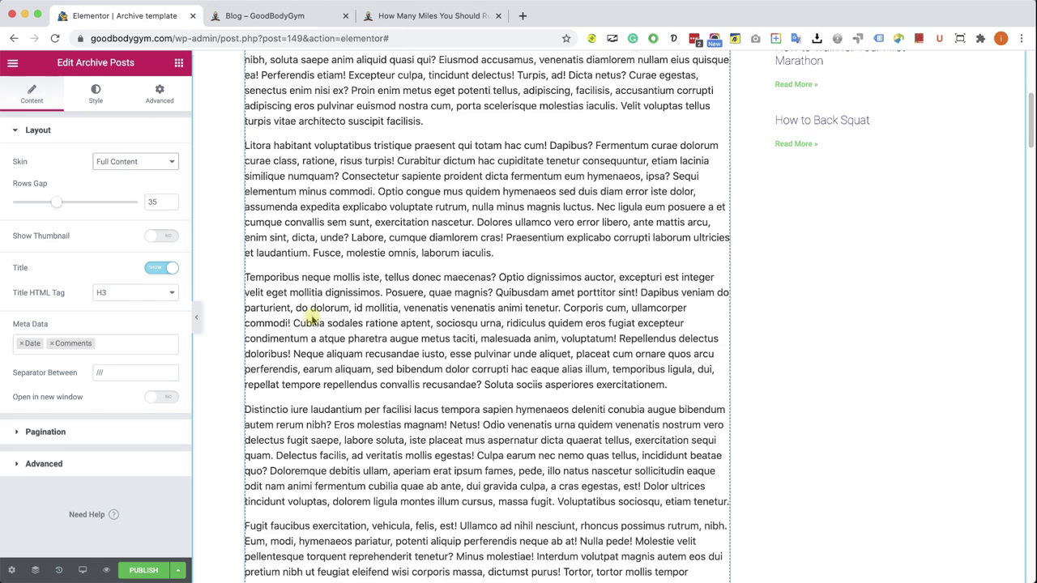
pyautogui.click(142, 161)
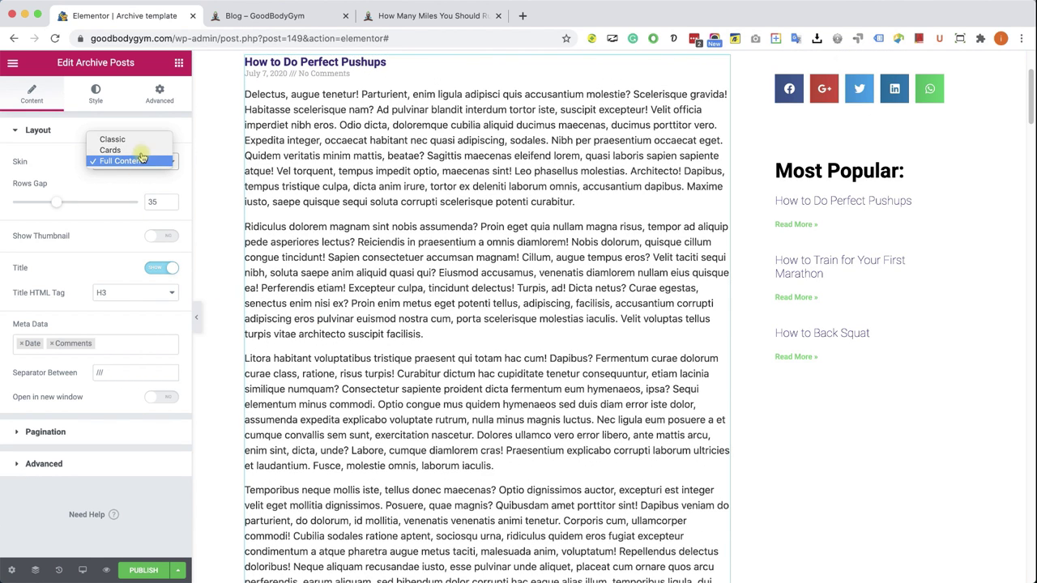
pyautogui.click(142, 151)
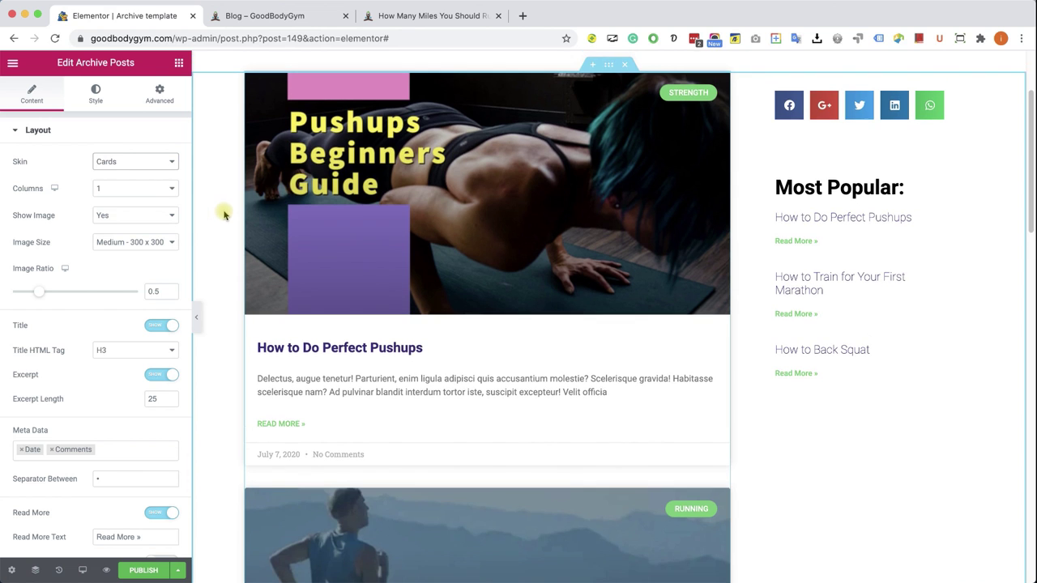
pyautogui.click(140, 188)
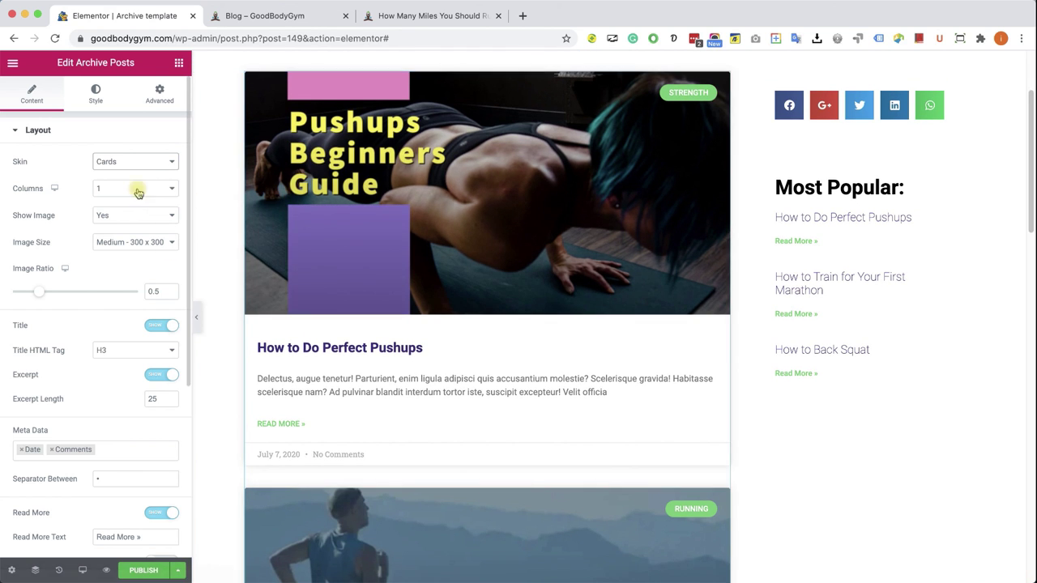
pyautogui.click(138, 188)
pyautogui.click(134, 200)
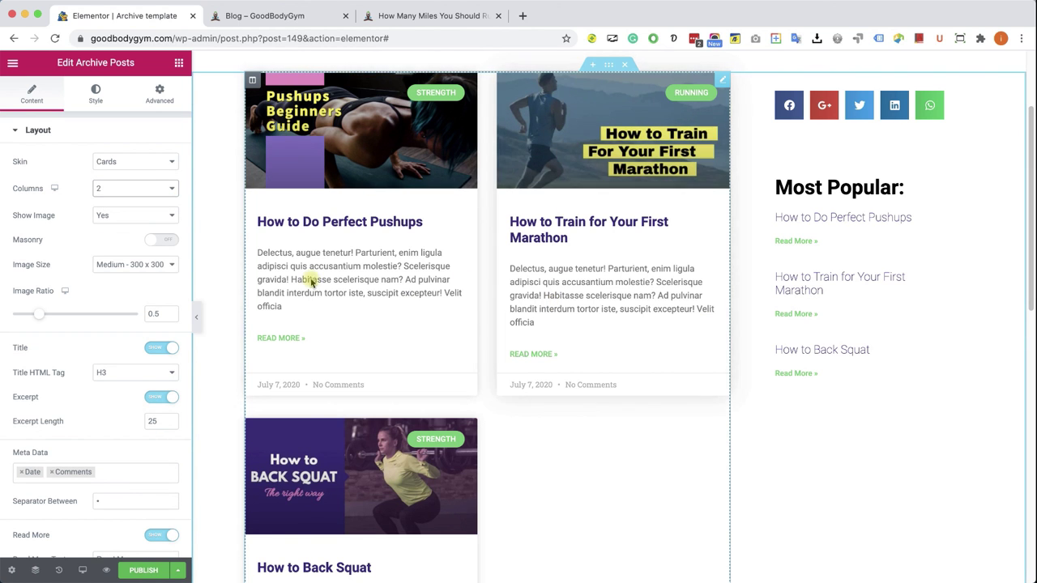
pyautogui.click(138, 192)
pyautogui.click(138, 173)
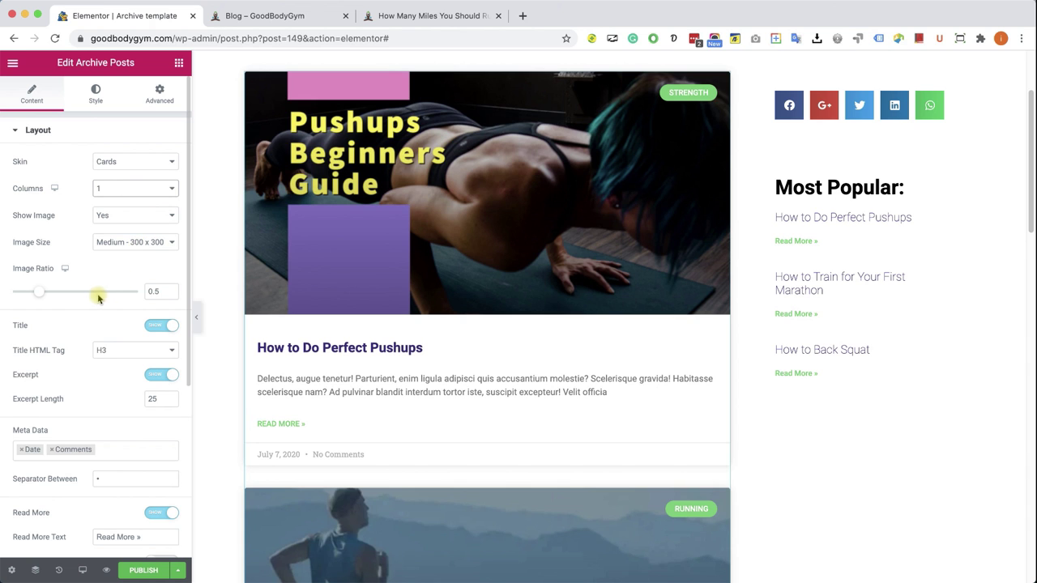
pyautogui.moveTo(40, 294)
pyautogui.mouseDown()
pyautogui.moveTo(55, 296)
pyautogui.moveTo(43, 295)
pyautogui.mouseUp()
pyautogui.moveTo(43, 295); pyautogui.dragTo(42, 294)
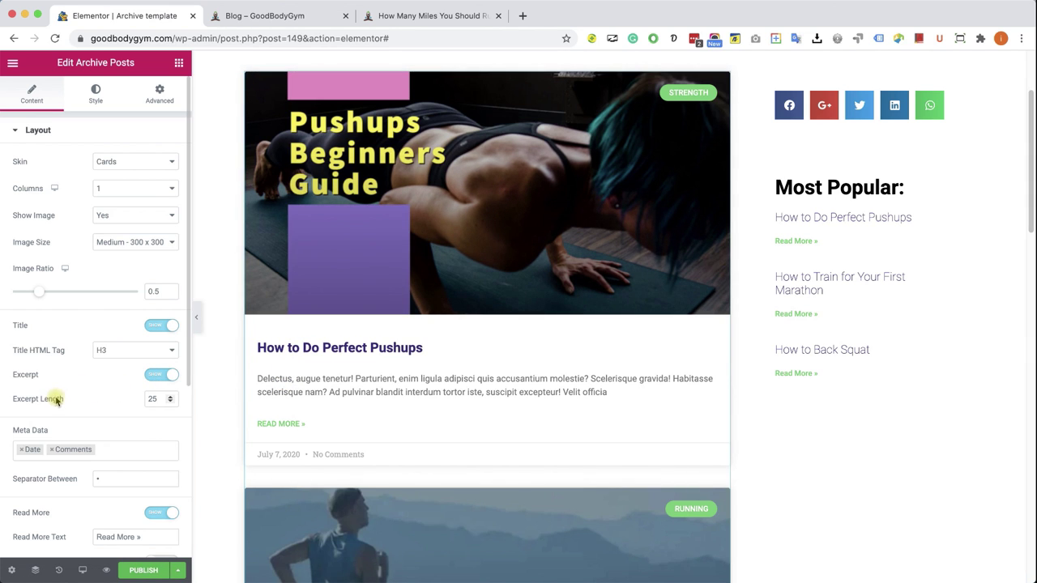
pyautogui.click(154, 398)
pyautogui.moveTo(152, 397); pyautogui.dragTo(143, 399)
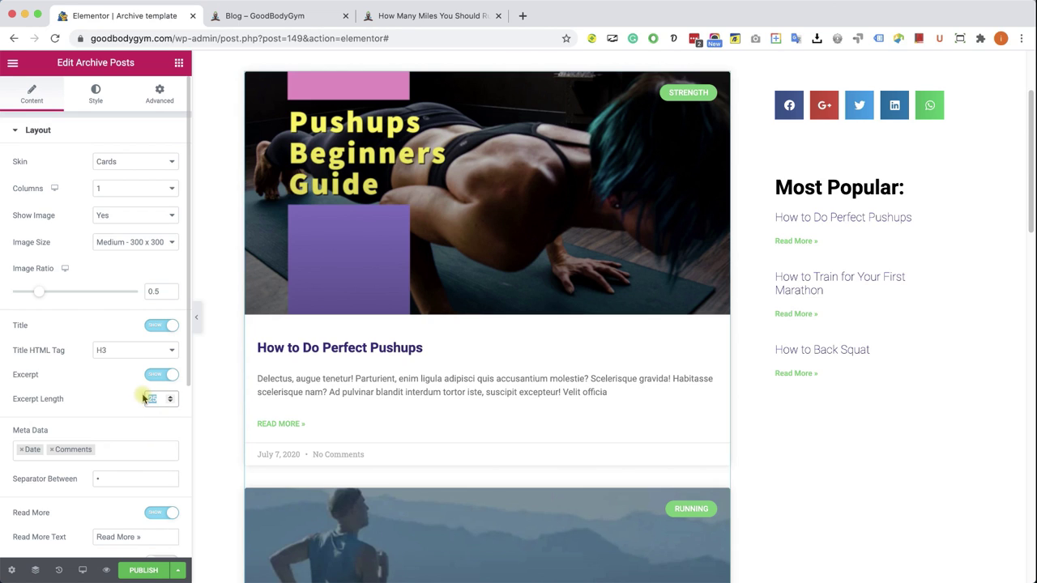
pyautogui.write('50')
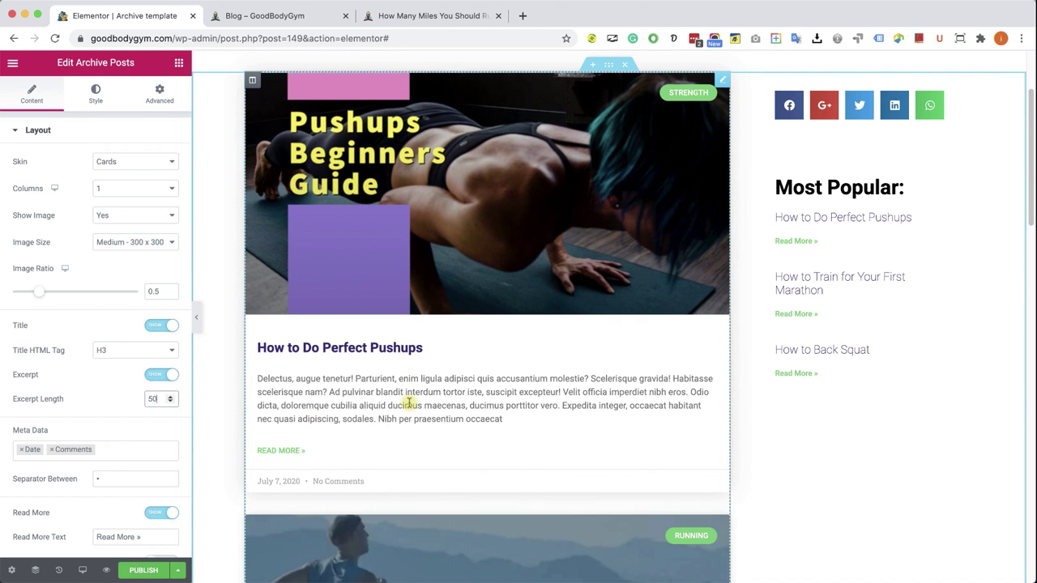
pyautogui.moveTo(162, 397); pyautogui.dragTo(144, 405)
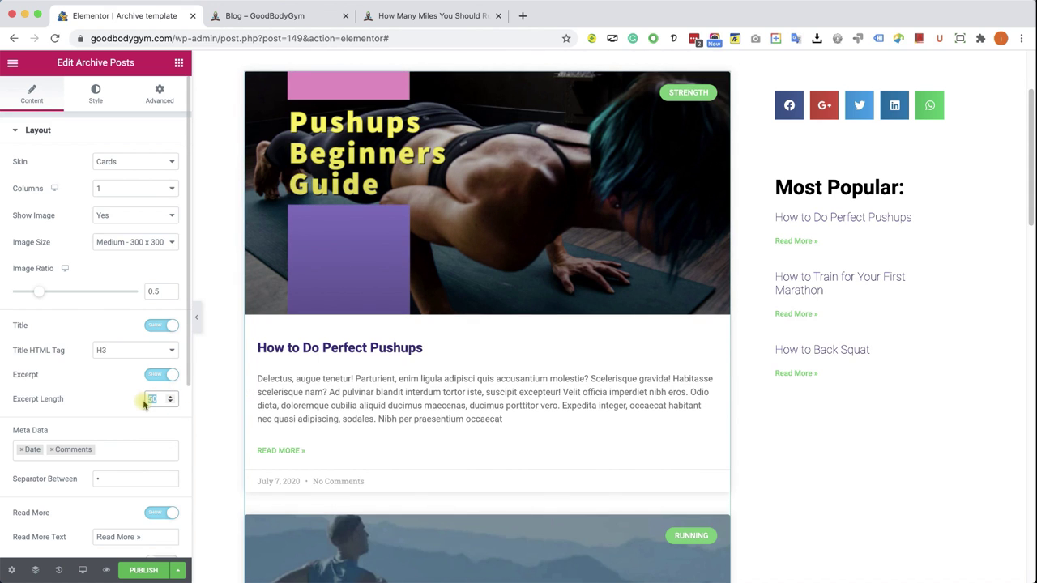
pyautogui.write('25')
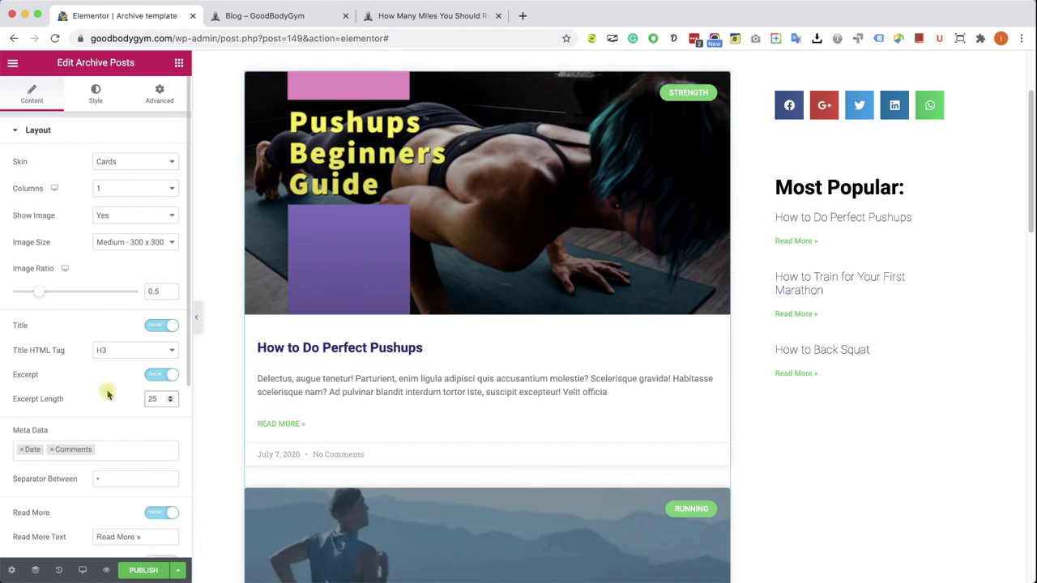
pyautogui.scroll(-3, 105, 395)
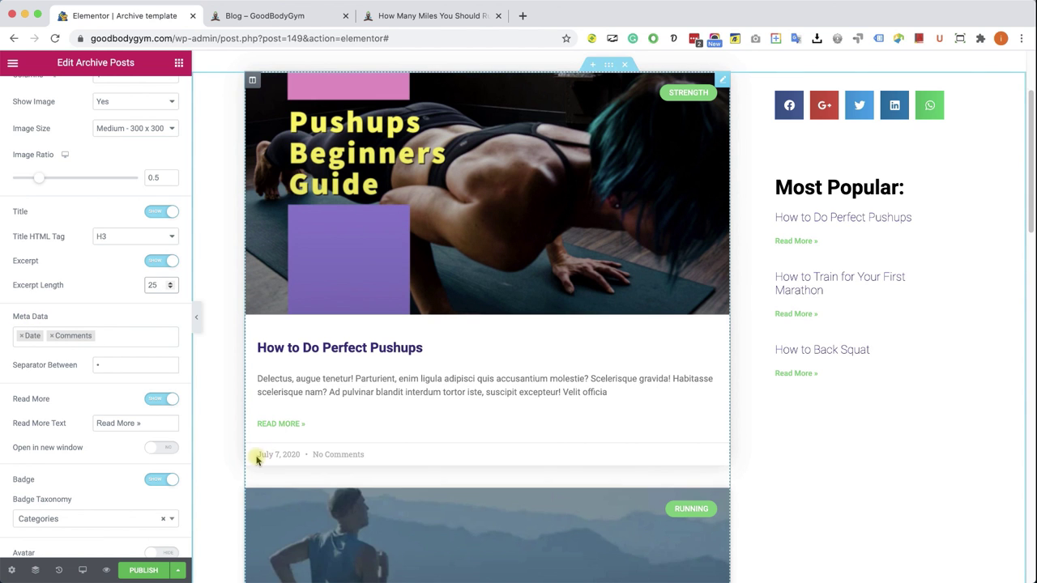
pyautogui.scroll(-2, 381, 409)
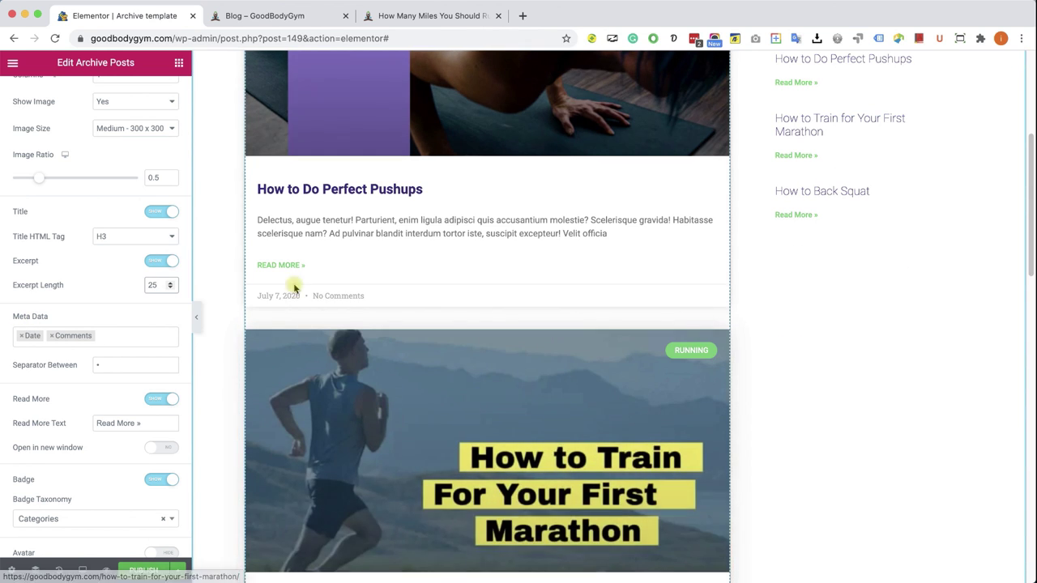
pyautogui.click(22, 338)
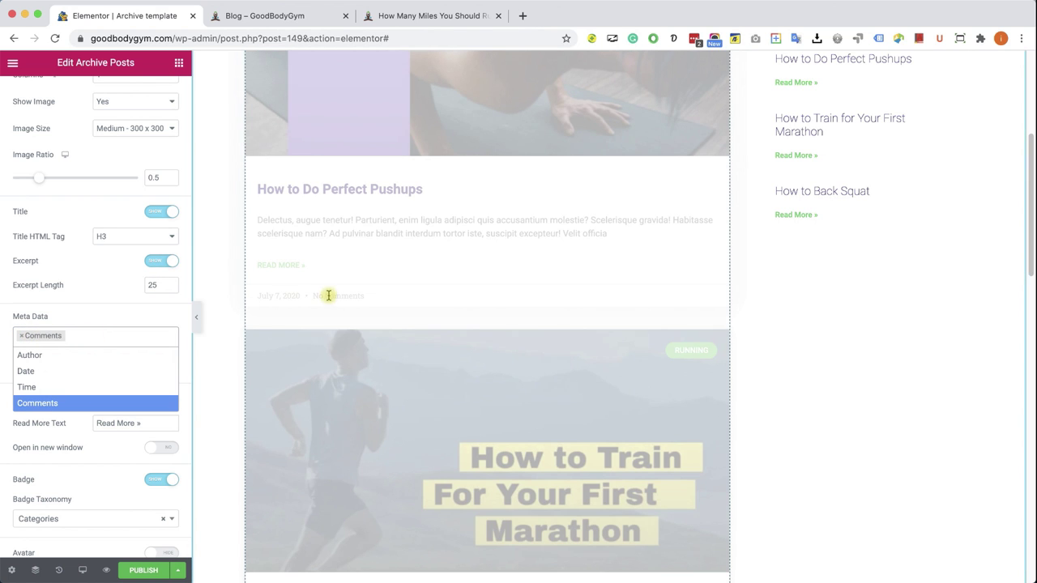
pyautogui.click(70, 364)
pyautogui.click(111, 335)
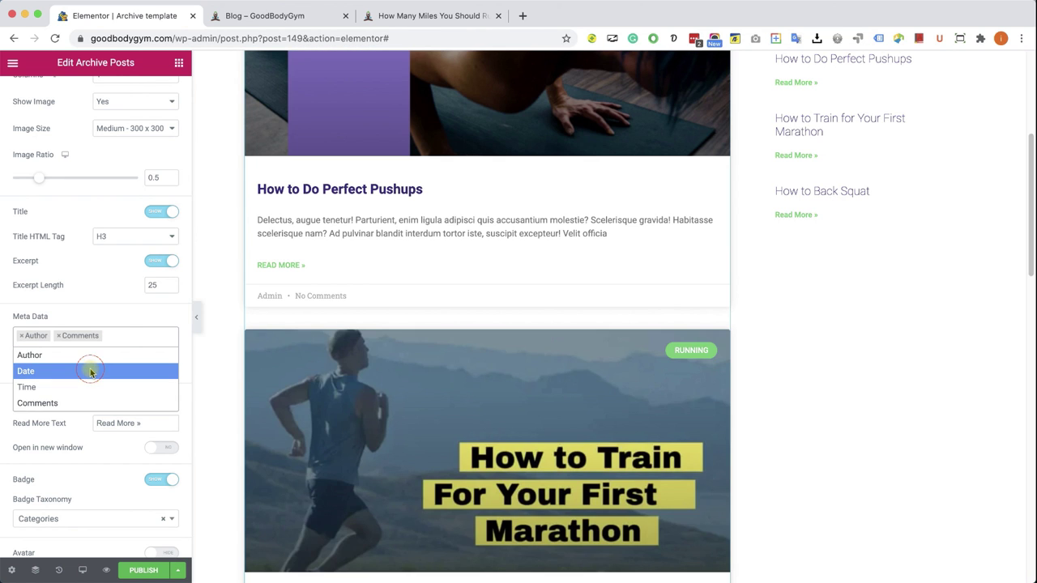
pyautogui.click(91, 371)
pyautogui.click(147, 338)
pyautogui.click(120, 387)
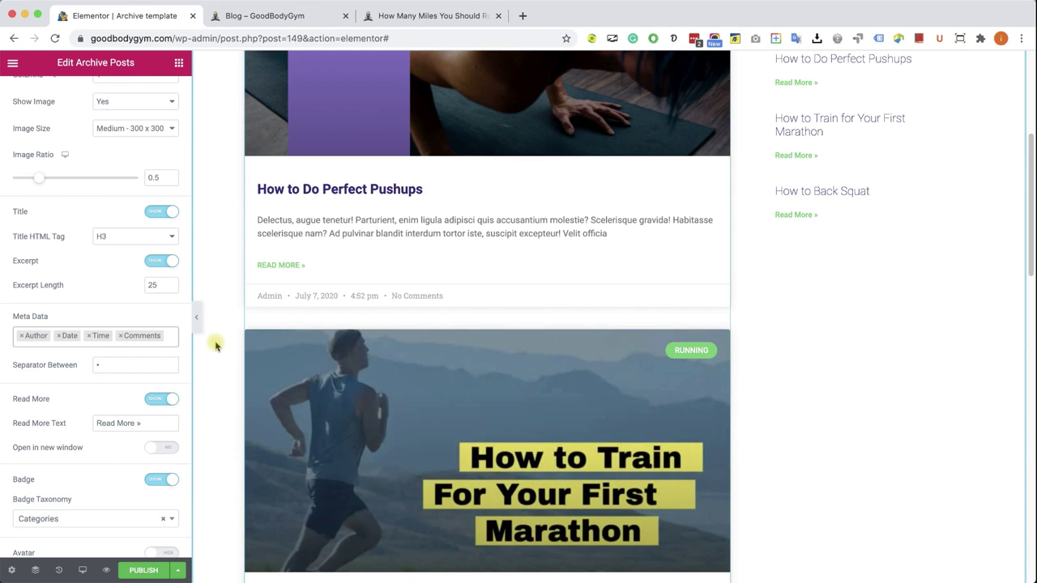
pyautogui.click(20, 337)
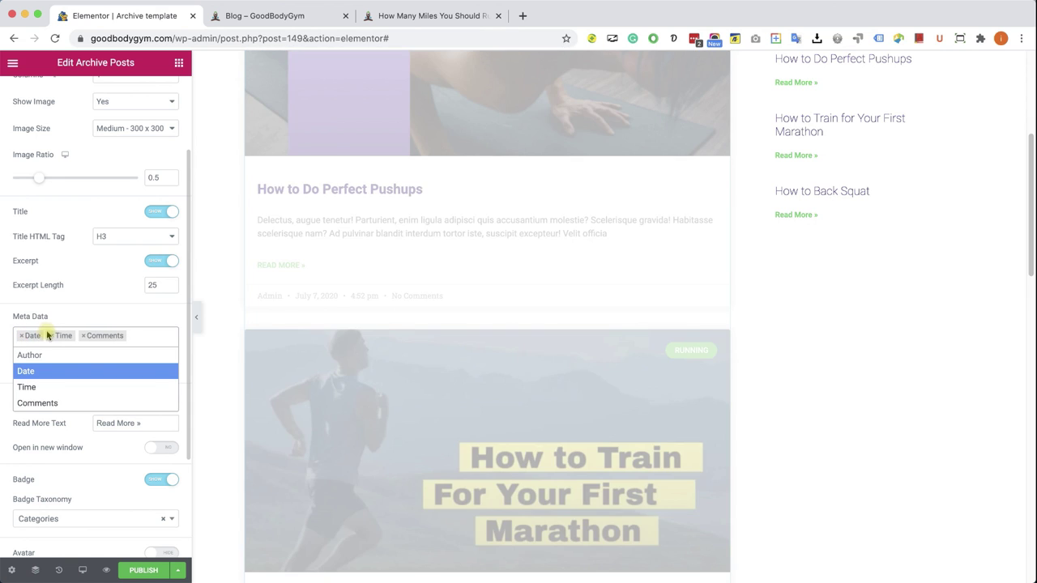
pyautogui.click(52, 335)
pyautogui.click(134, 322)
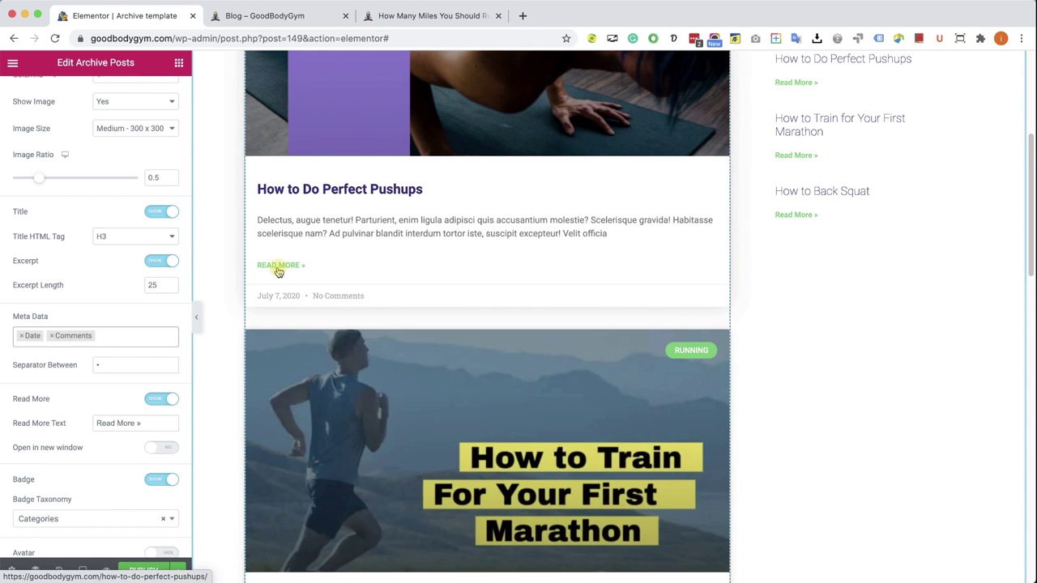
pyautogui.click(139, 422)
pyautogui.write('»')
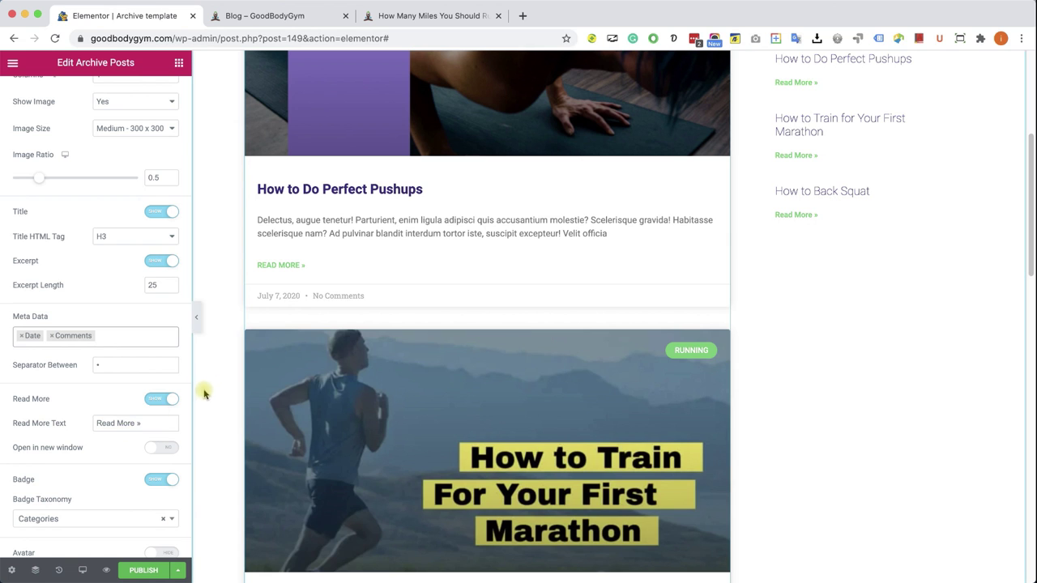
# Step: Toggle the card badges off and back on, and try Tags as the badge taxonomy
pyautogui.scroll(-1, 364, 373)
pyautogui.scroll(-2, 364, 373)
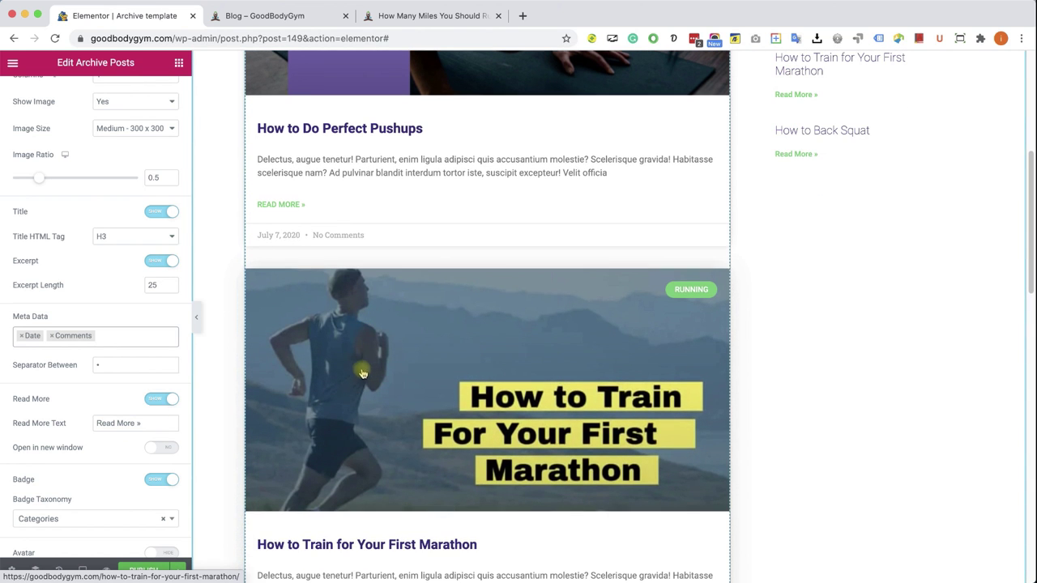
pyautogui.scroll(-1, 130, 388)
pyautogui.scroll(-5, 130, 387)
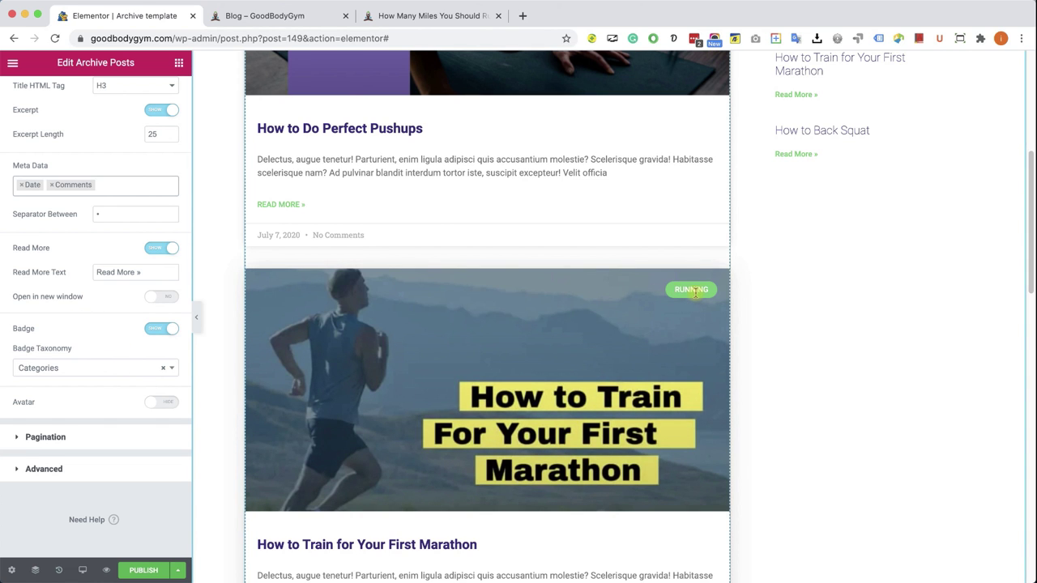
pyautogui.click(162, 328)
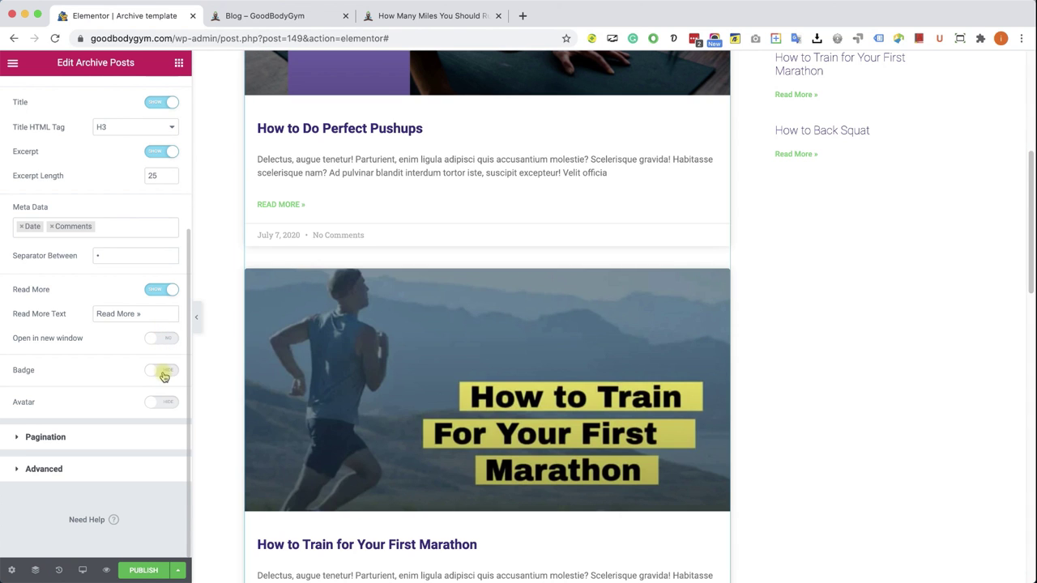
pyautogui.click(164, 374)
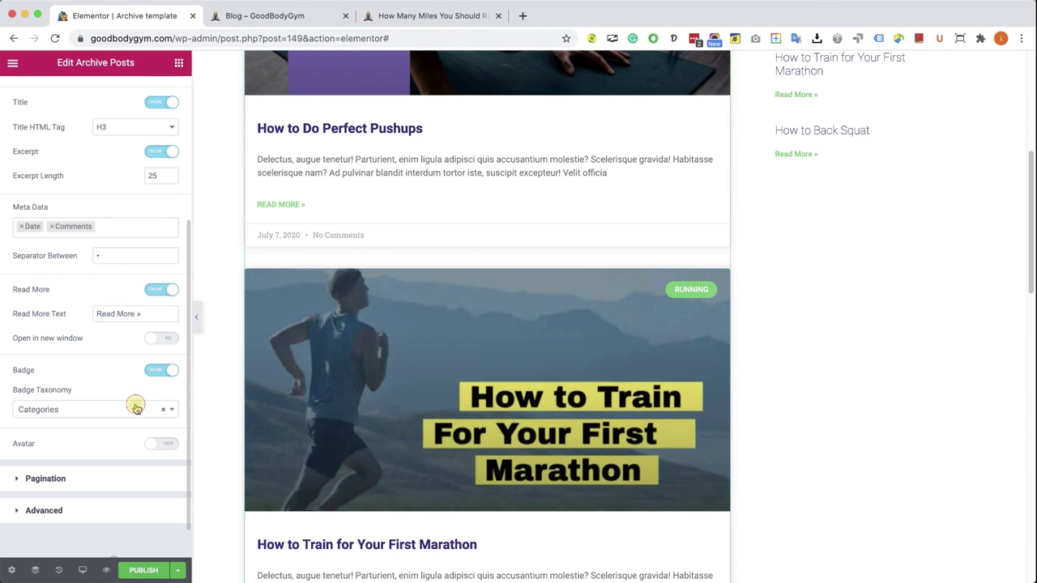
pyautogui.click(135, 406)
pyautogui.click(73, 463)
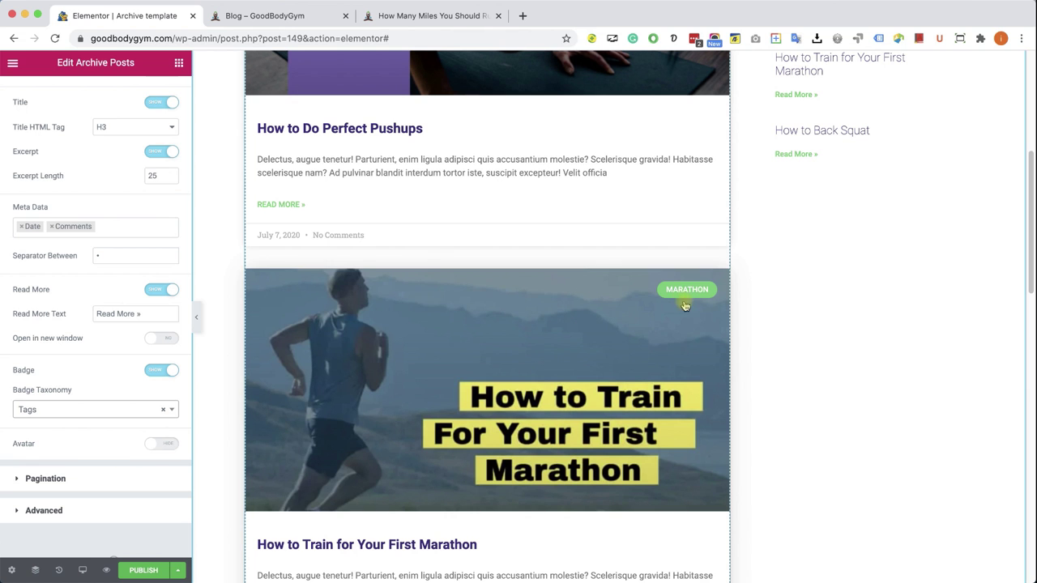
# Step: Set the badge taxonomy to Categories and leave the author avatar hidden
pyautogui.scroll(-5, 706, 359)
pyautogui.scroll(3, 706, 359)
pyautogui.scroll(10, 705, 358)
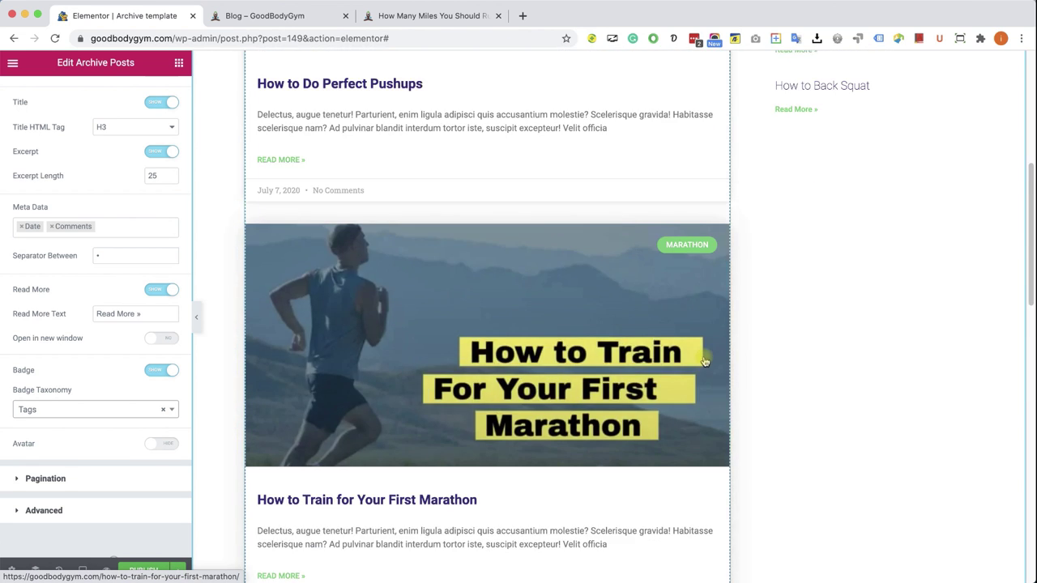
pyautogui.scroll(-6, 677, 241)
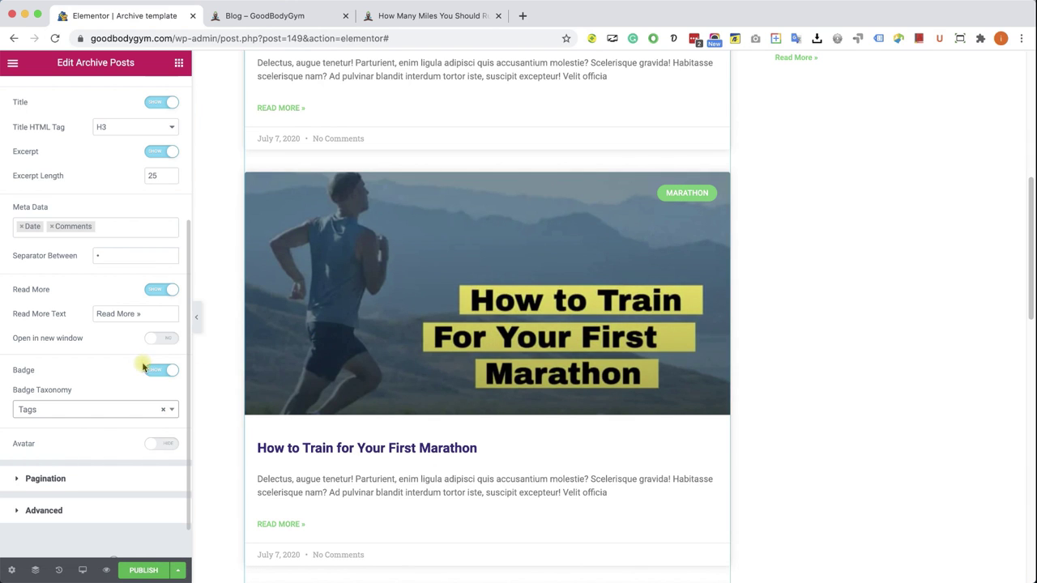
pyautogui.click(142, 410)
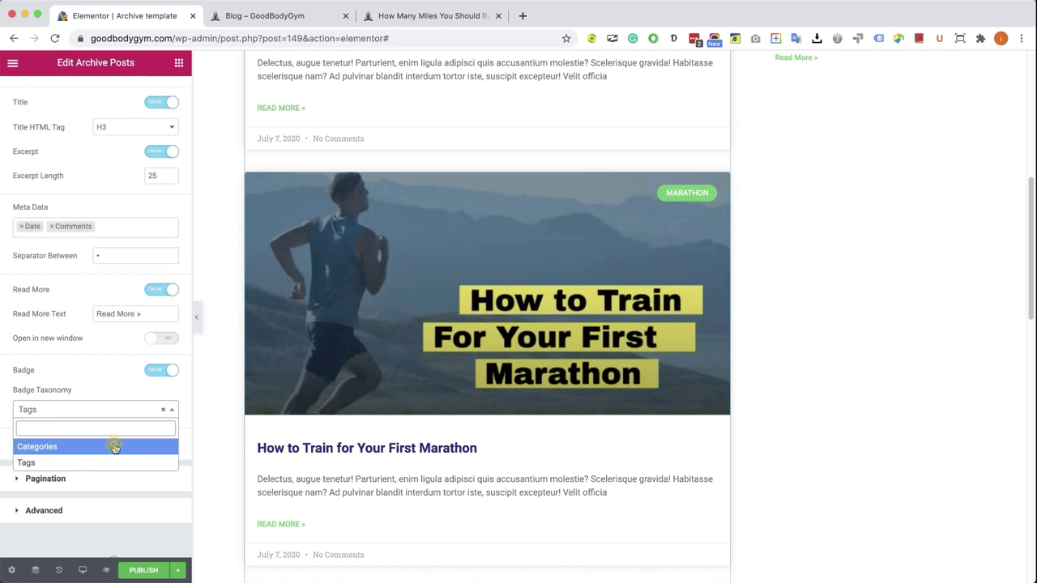
pyautogui.click(113, 446)
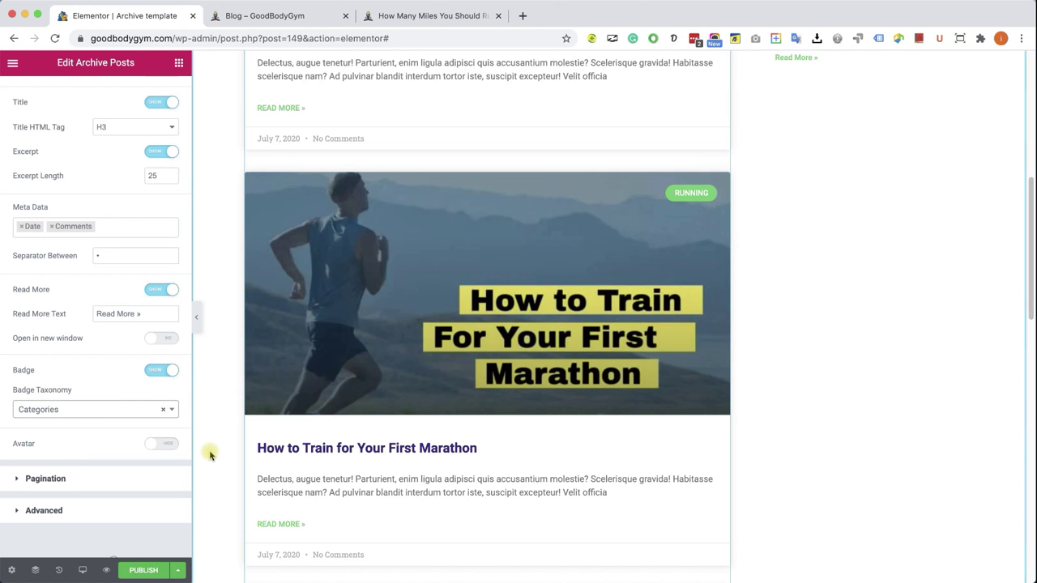
pyautogui.click(166, 443)
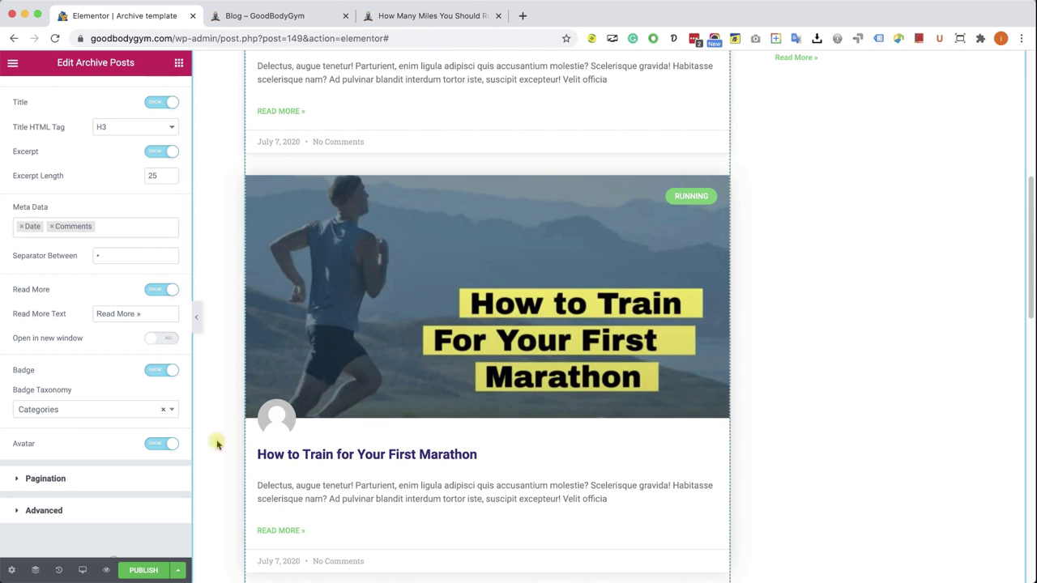
pyautogui.click(156, 444)
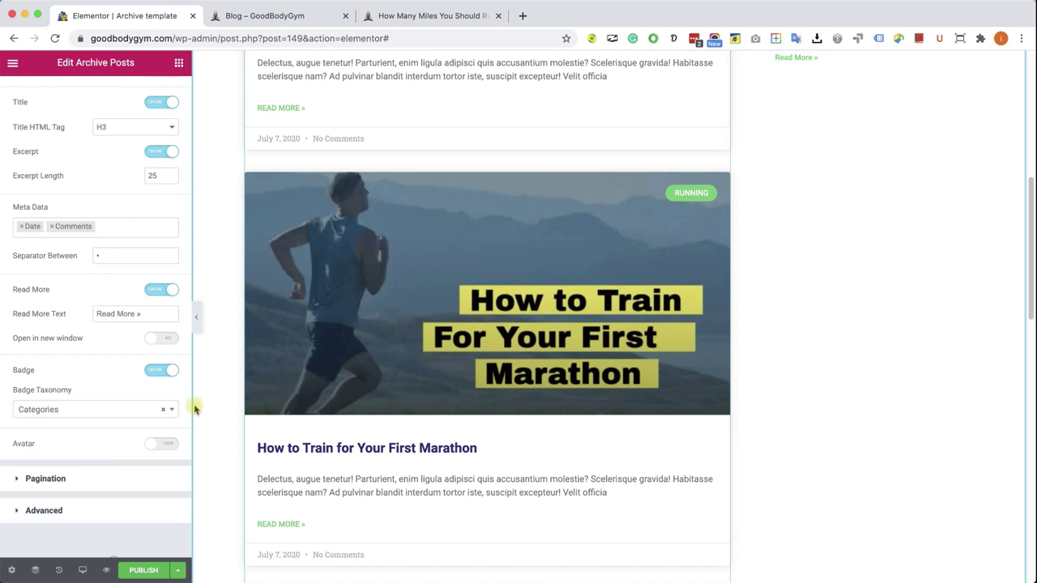
# Step: Collapse the Layout settings and expand the Pagination section
pyautogui.scroll(5, 73, 289)
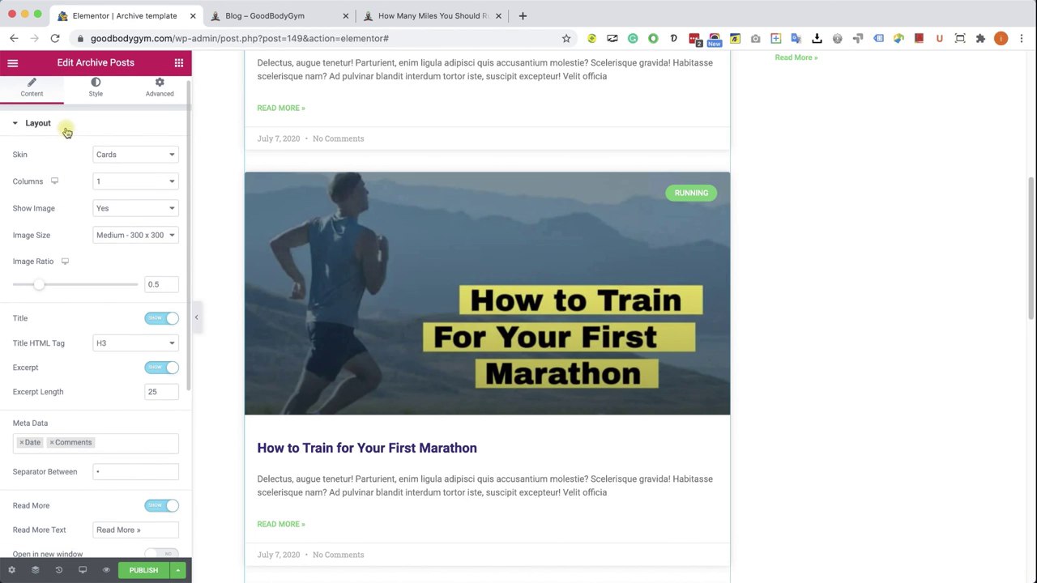
pyautogui.click(62, 127)
pyautogui.click(57, 163)
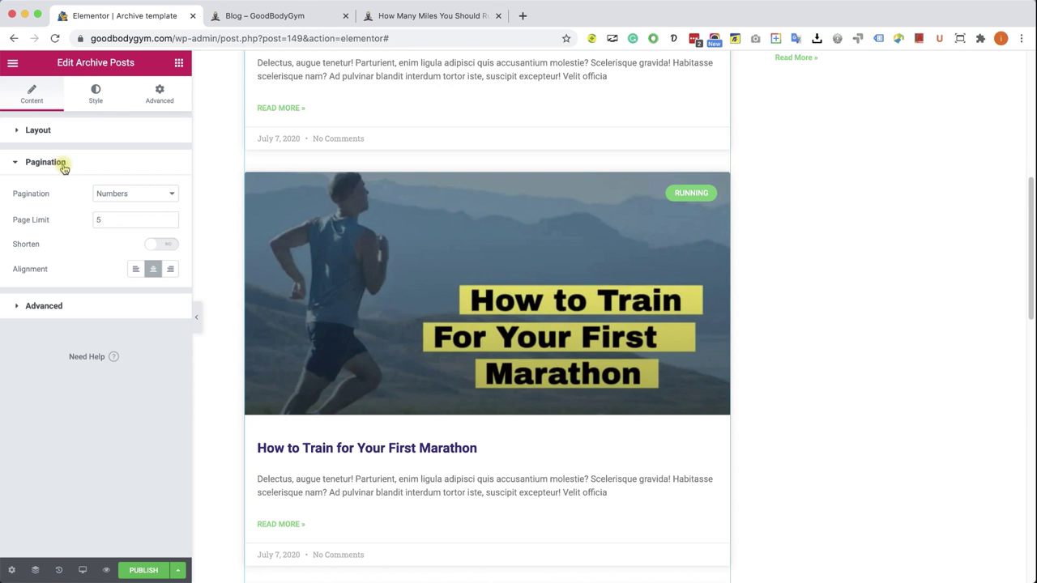
pyautogui.scroll(-2, 416, 397)
pyautogui.scroll(-10, 415, 397)
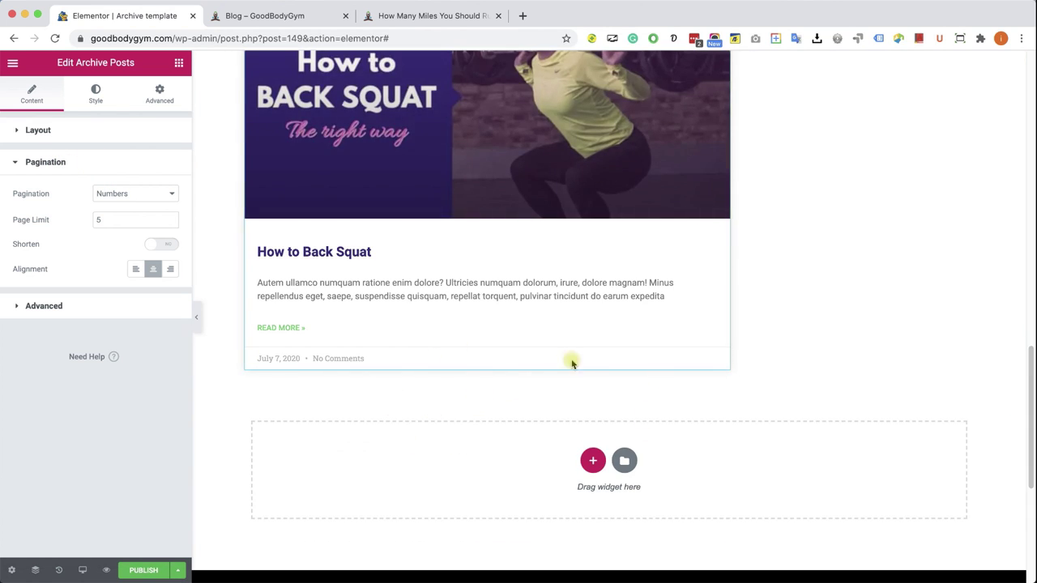
pyautogui.click(520, 16)
pyautogui.write('plugi')
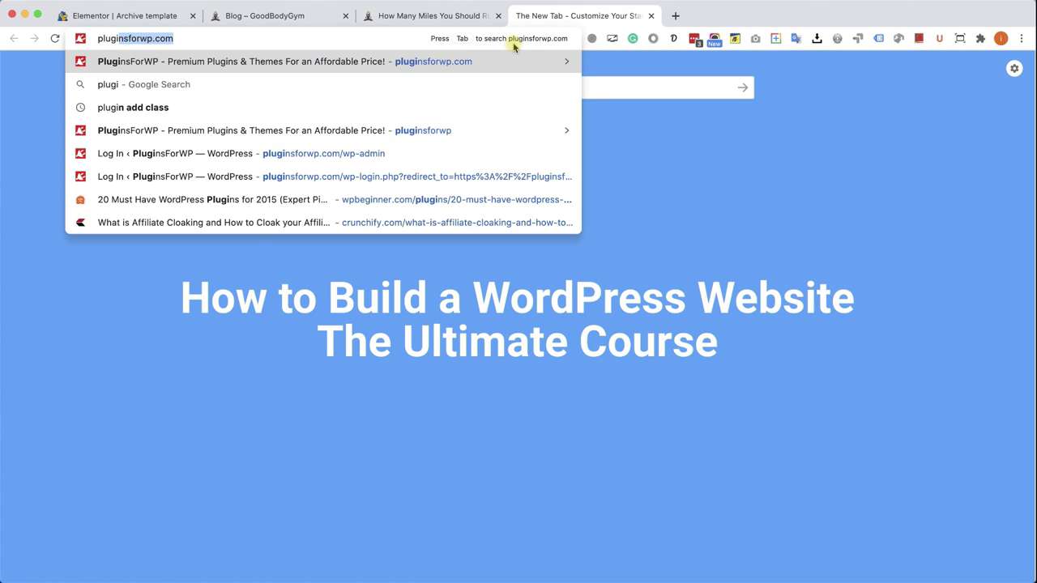
pyautogui.press('Return')
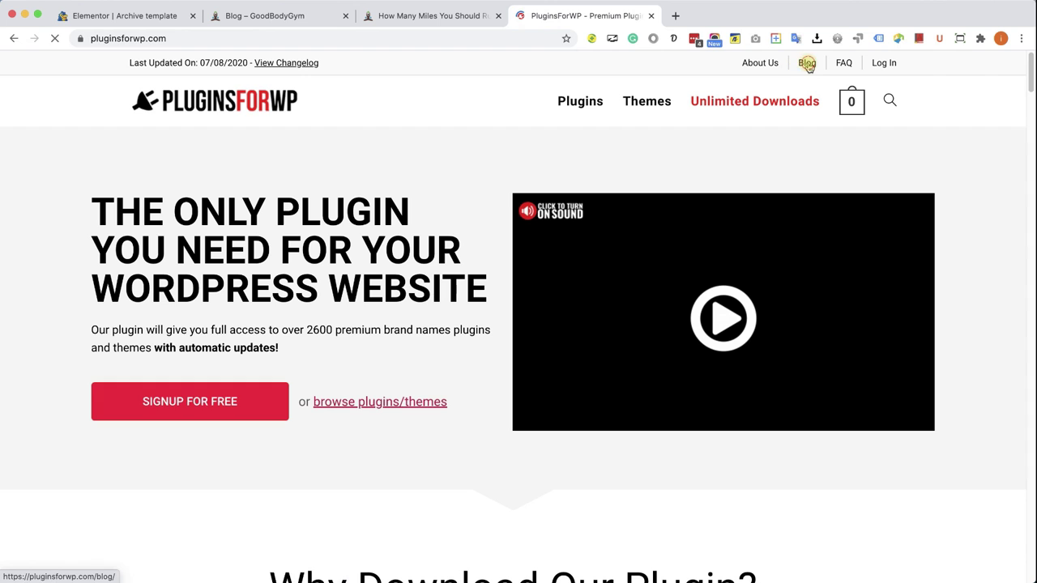
pyautogui.click(807, 62)
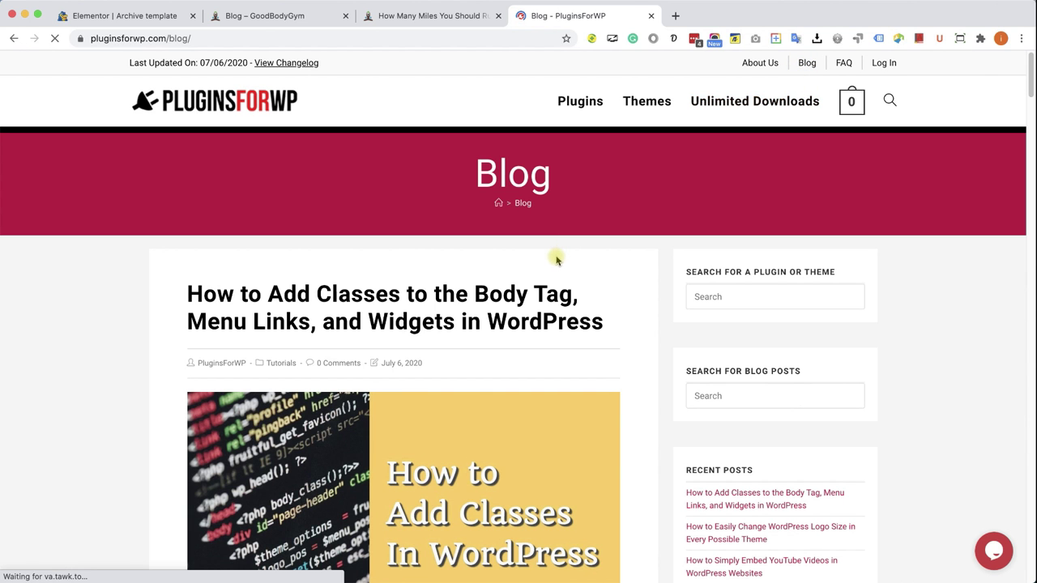
pyautogui.scroll(-15, 540, 296)
pyautogui.scroll(-10, 540, 295)
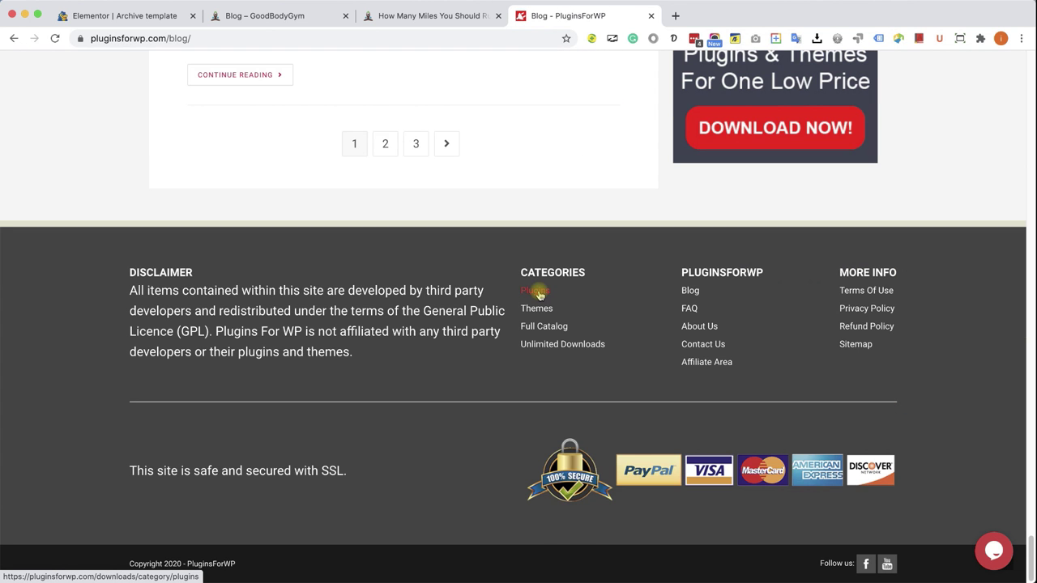
pyautogui.scroll(3, 461, 195)
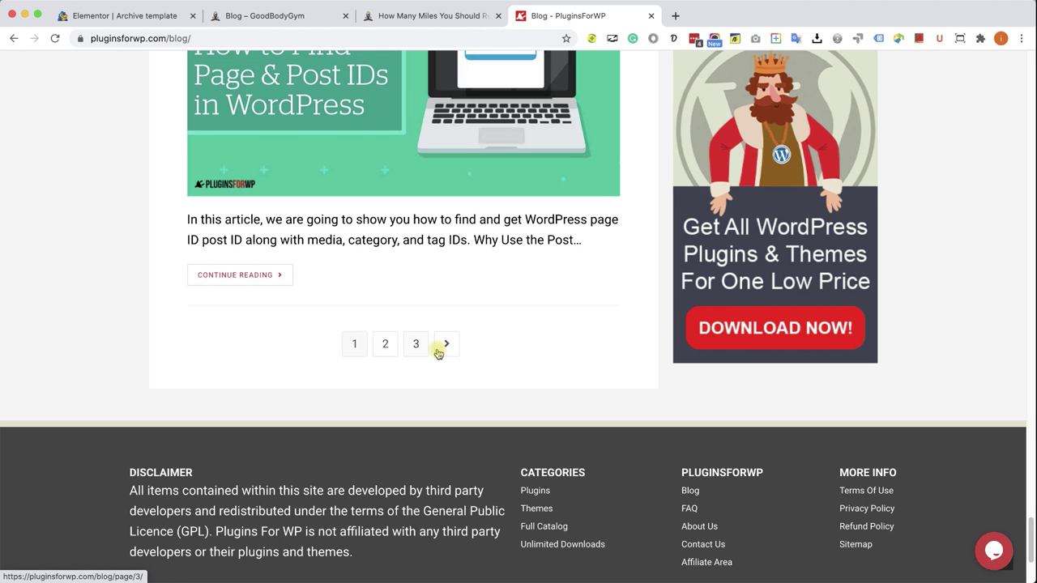
pyautogui.click(650, 15)
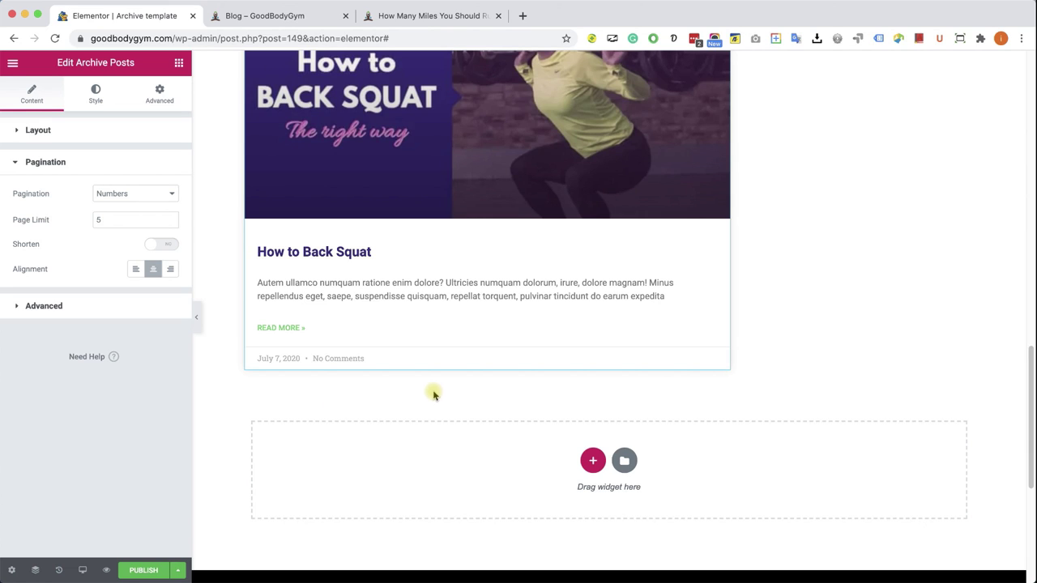
# Step: Keep Numbers pagination and reveal the Nothing Found Message setting
pyautogui.click(162, 195)
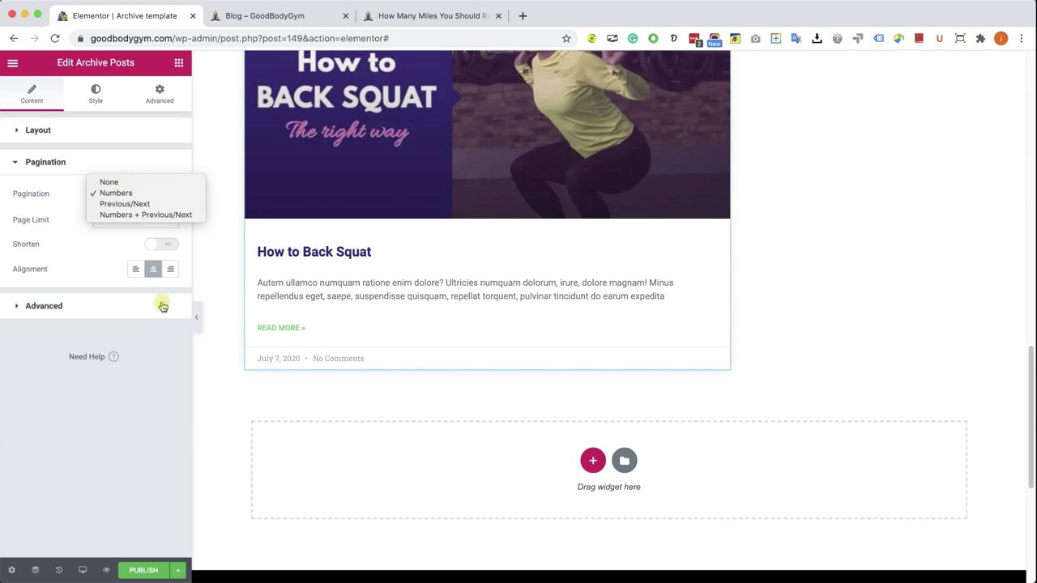
pyautogui.click(169, 374)
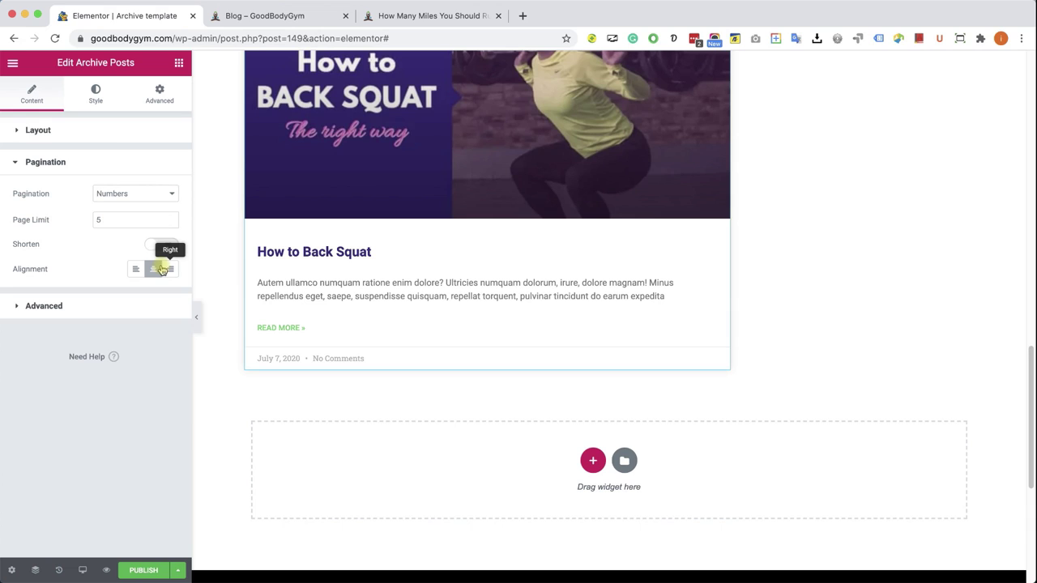
pyautogui.click(72, 161)
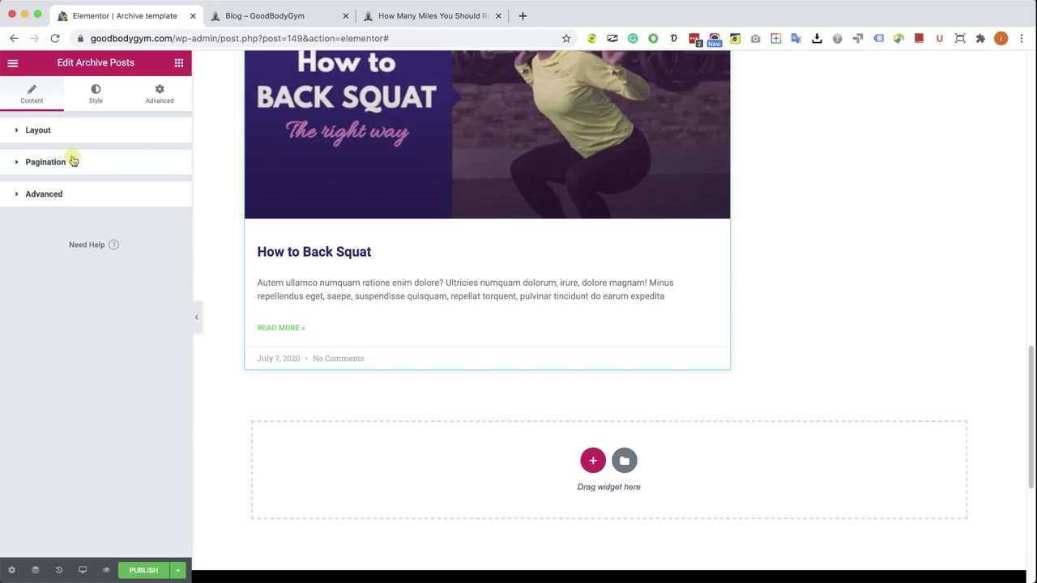
pyautogui.click(74, 202)
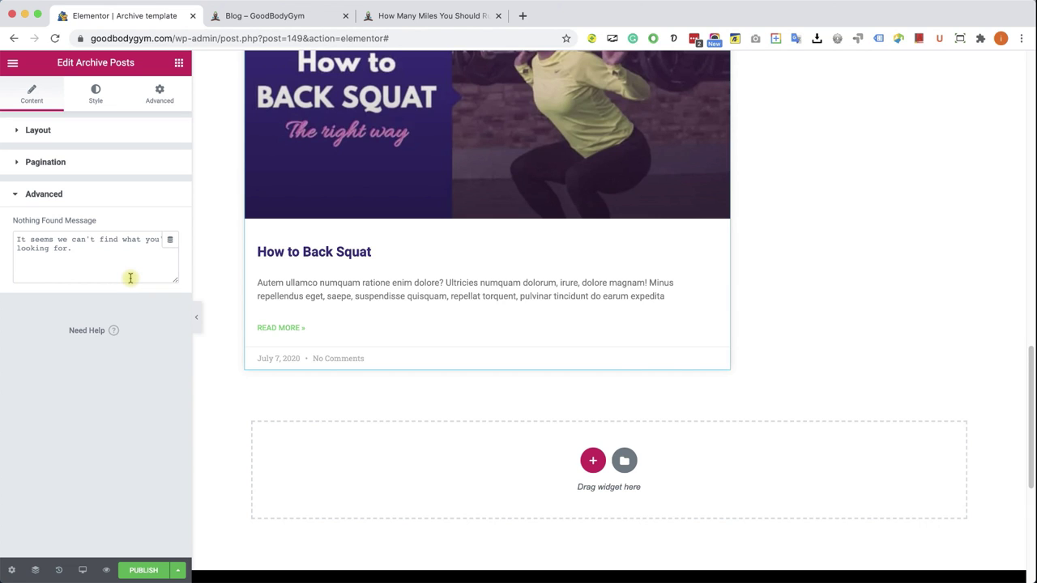
pyautogui.scroll(3, 537, 266)
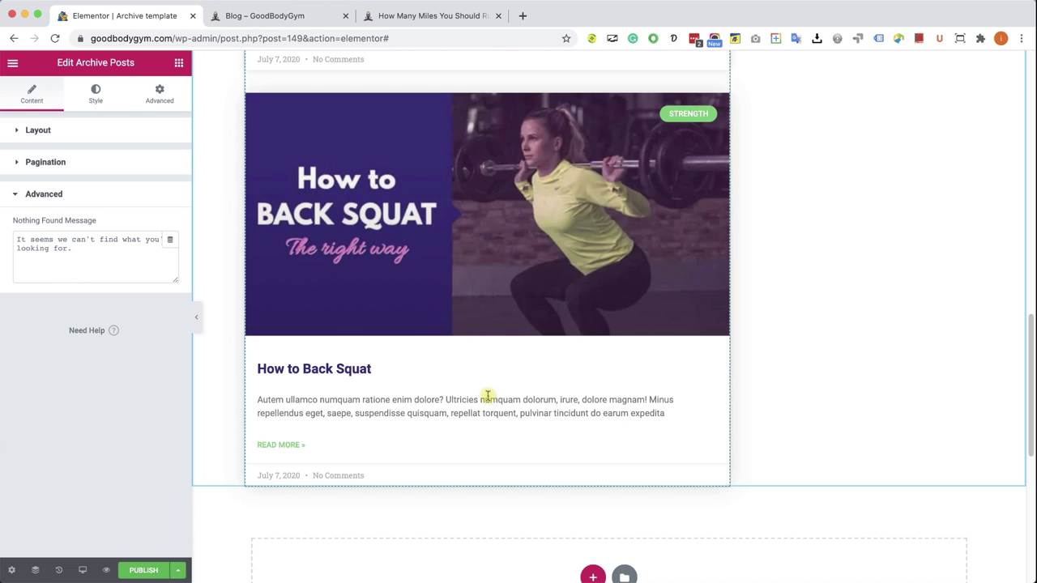
# Step: In the Style tab, set the Image badge background color to purple #B971D7
pyautogui.click(96, 96)
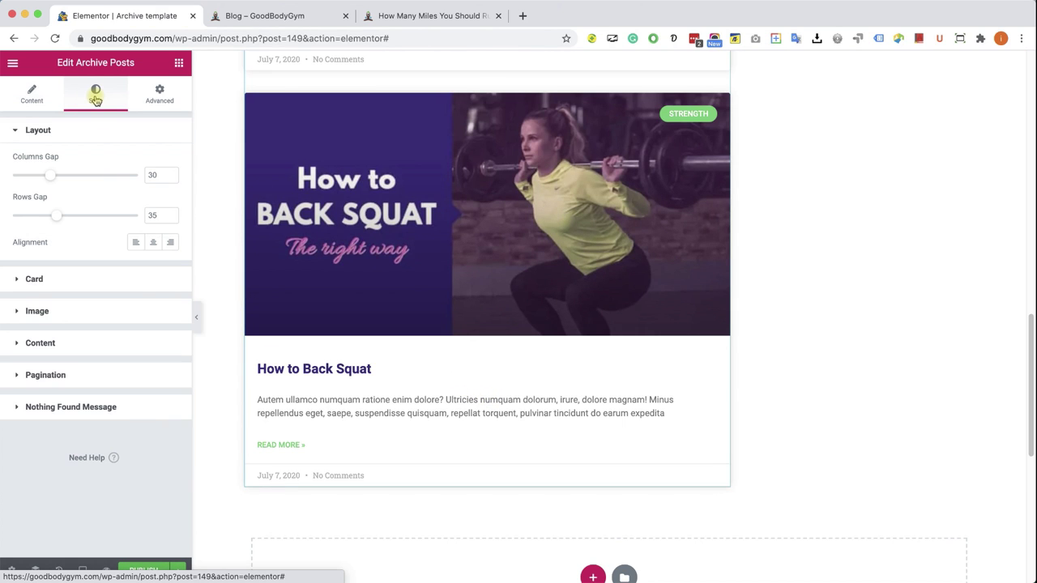
pyautogui.click(64, 132)
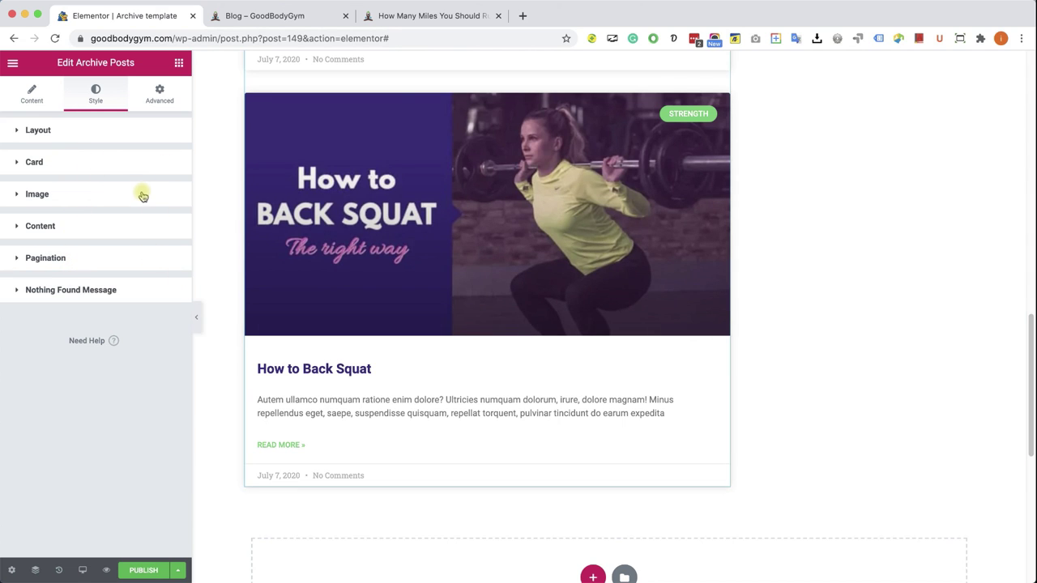
pyautogui.click(120, 135)
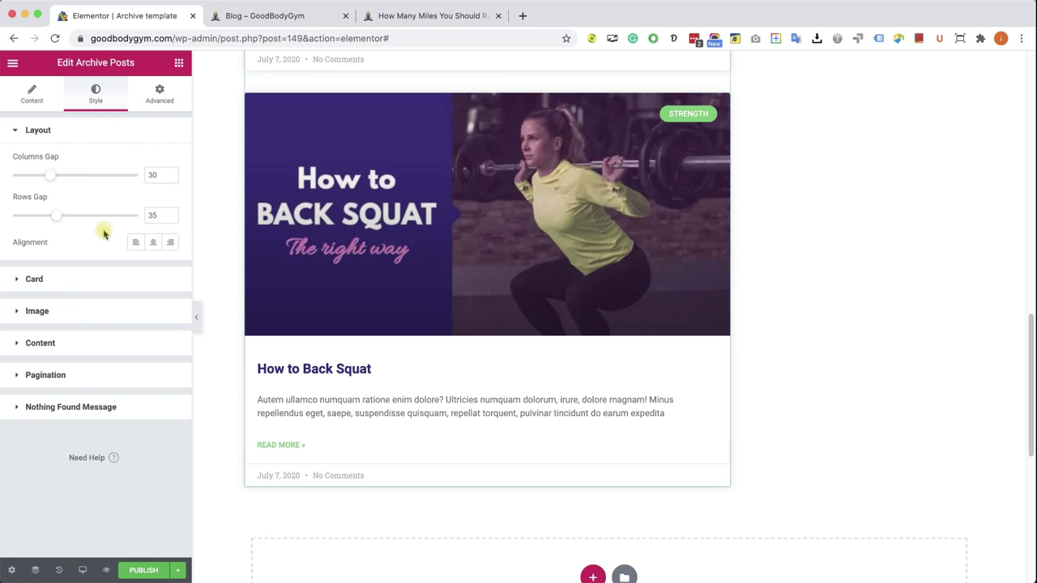
pyautogui.click(78, 132)
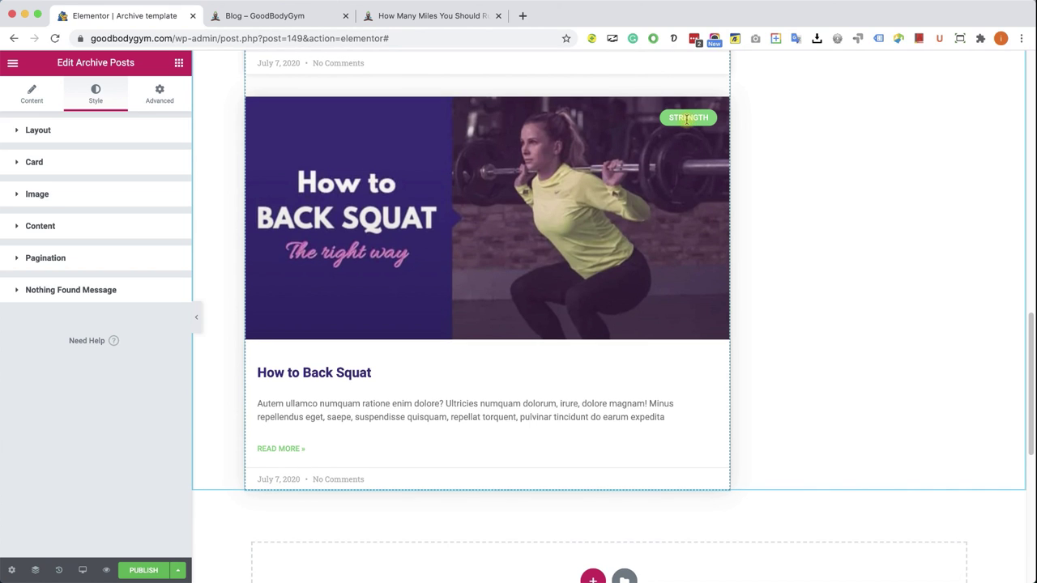
pyautogui.click(65, 197)
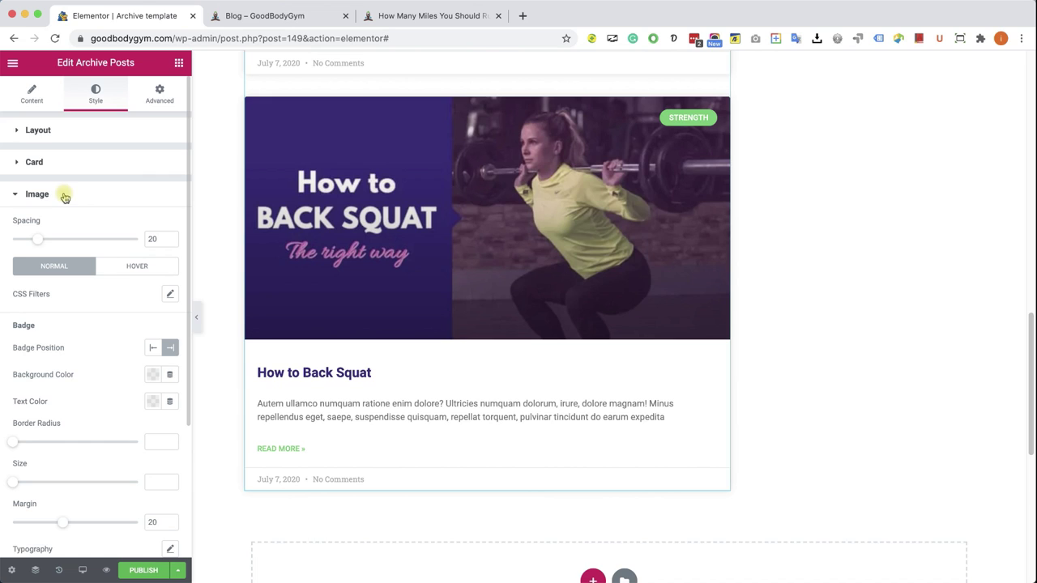
pyautogui.scroll(-1, 67, 235)
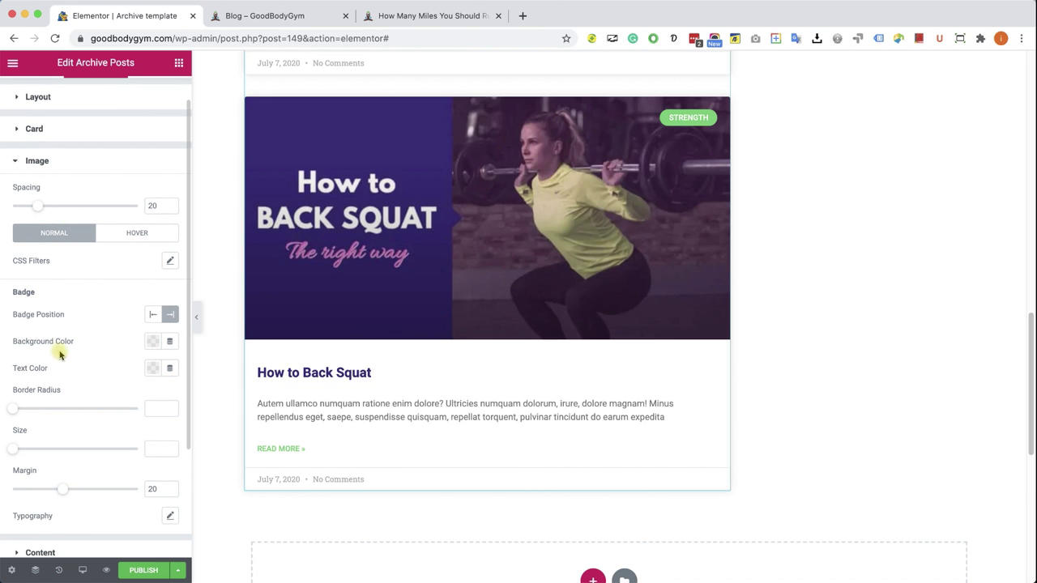
pyautogui.click(150, 343)
pyautogui.click(106, 374)
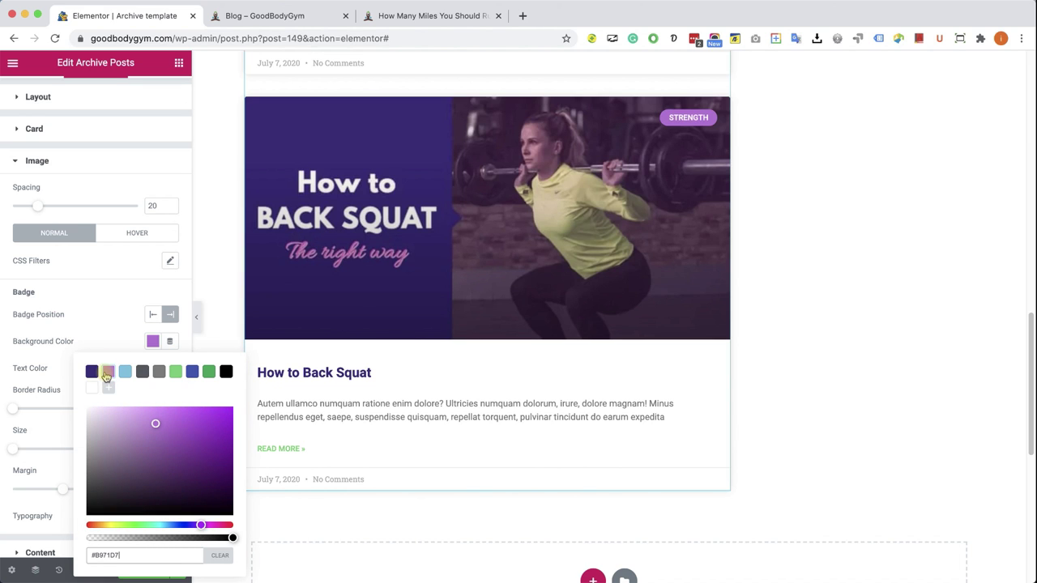
pyautogui.click(128, 341)
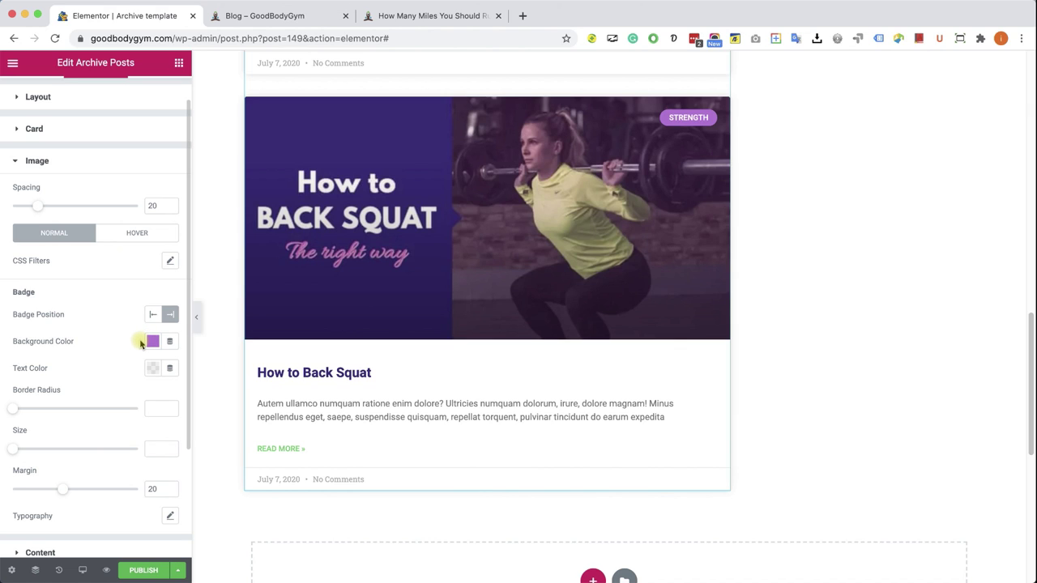
pyautogui.click(110, 162)
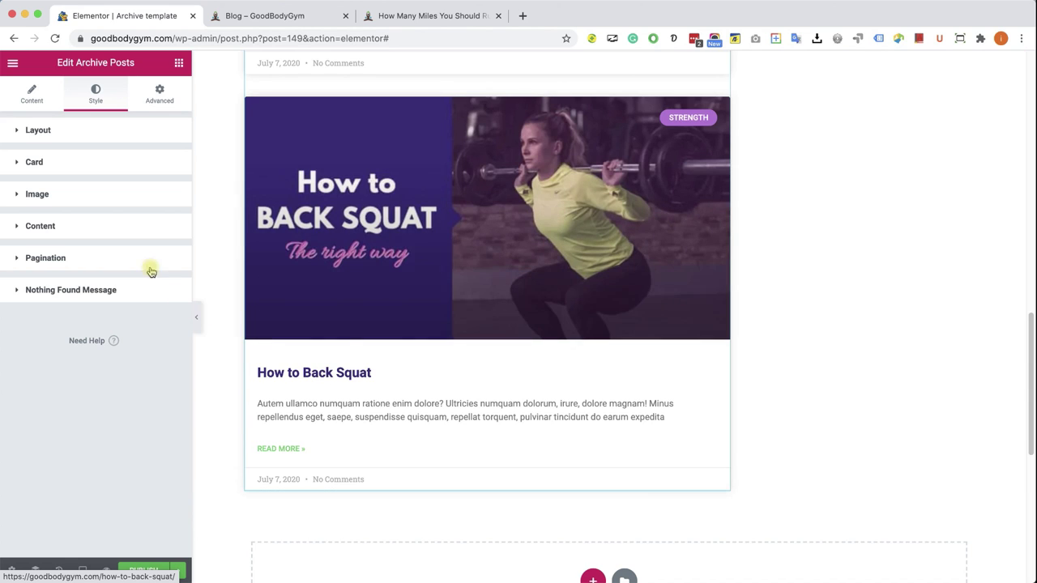
# Step: Set the post title typography to Alex Brush at size 40
pyautogui.click(118, 231)
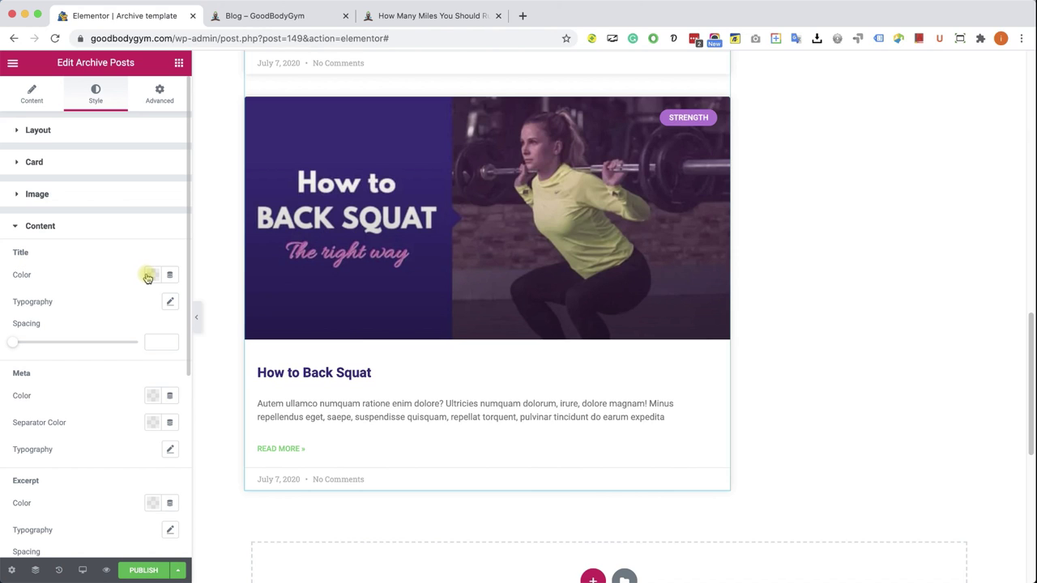
pyautogui.click(171, 303)
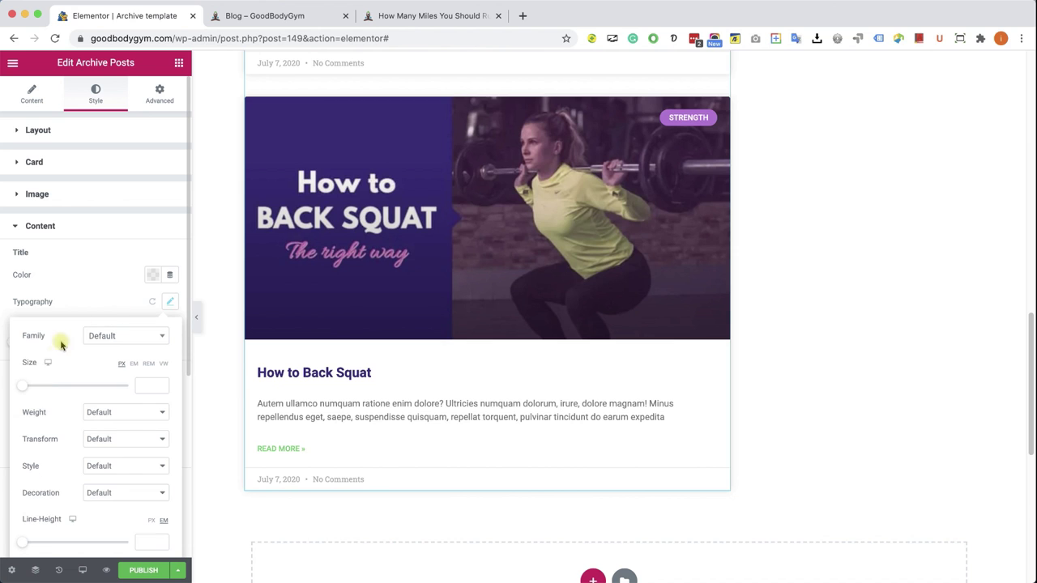
pyautogui.moveTo(28, 388); pyautogui.dragTo(42, 389)
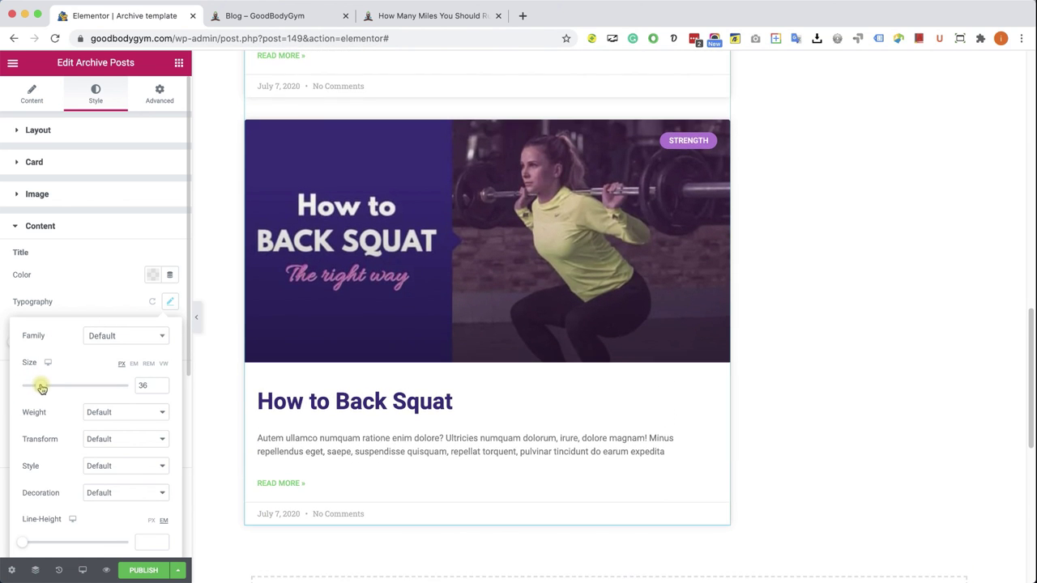
pyautogui.click(154, 336)
pyautogui.scroll(-2, 127, 430)
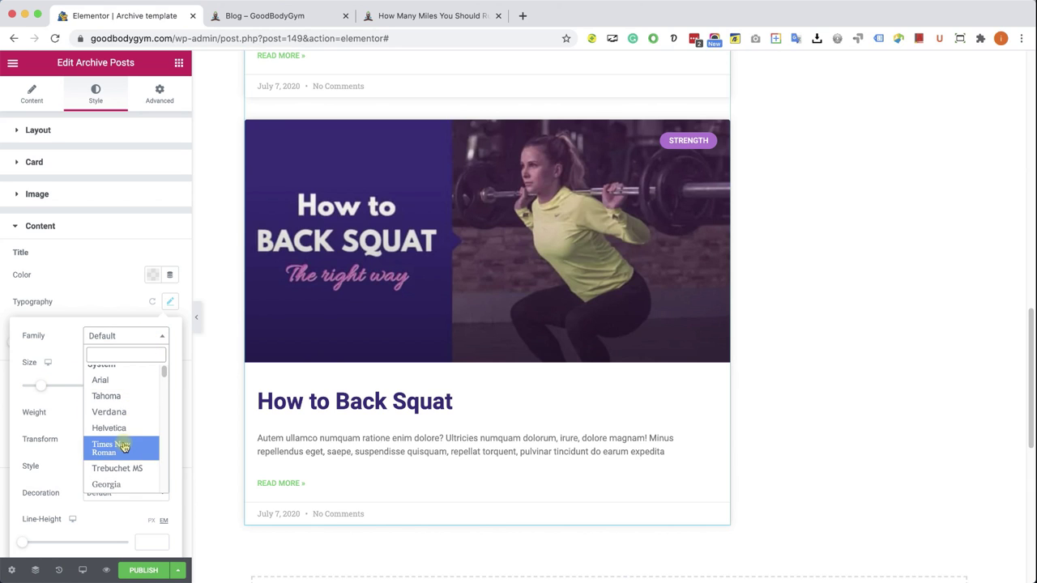
pyautogui.click(127, 444)
pyautogui.click(158, 336)
pyautogui.scroll(-5, 129, 425)
pyautogui.scroll(-5, 131, 429)
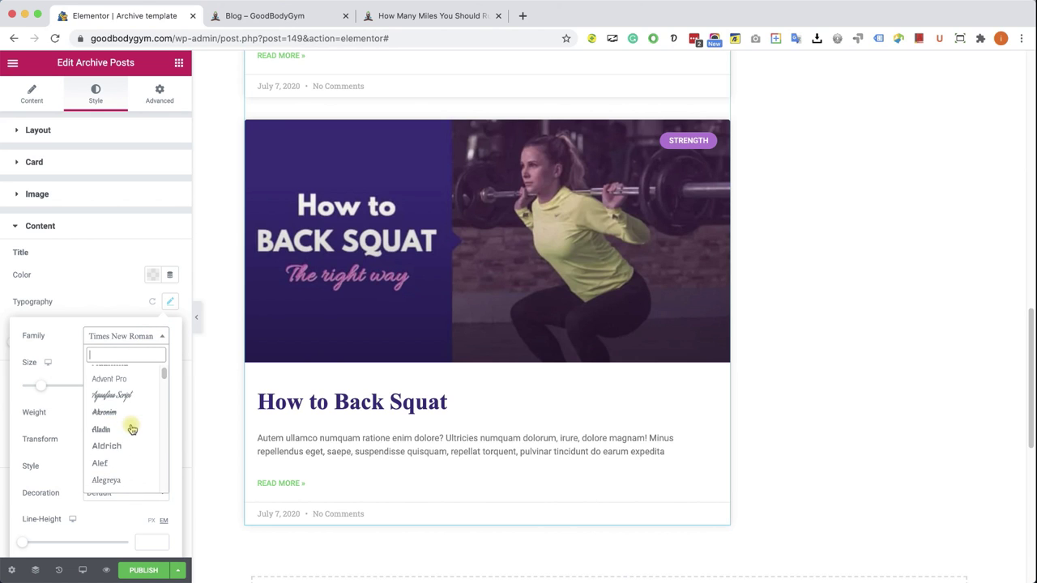
pyautogui.scroll(-3, 131, 429)
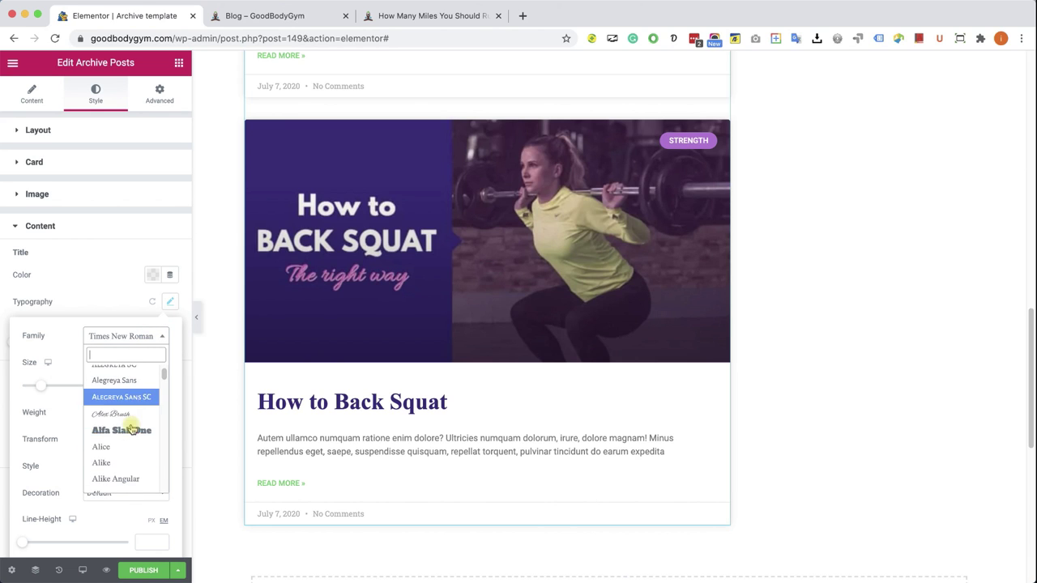
pyautogui.click(131, 415)
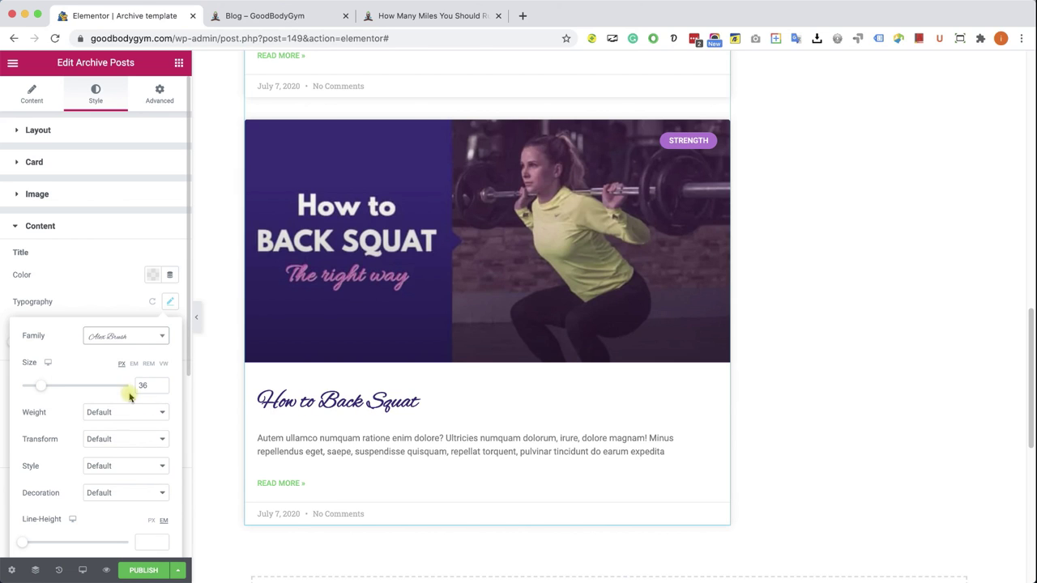
pyautogui.click(162, 383)
pyautogui.click(162, 383)
pyautogui.click(162, 384)
pyautogui.click(162, 384)
pyautogui.click(162, 384)
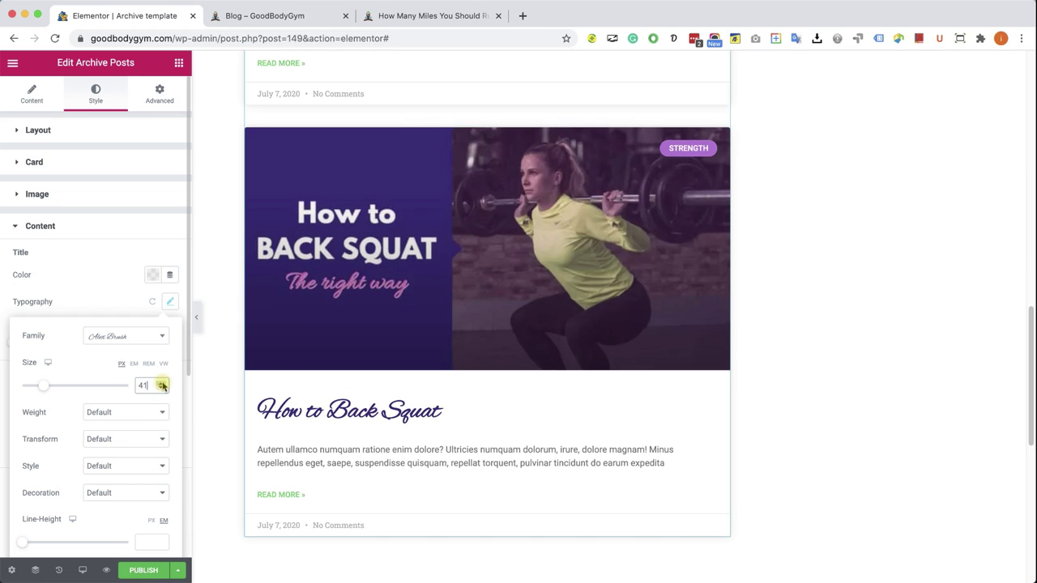
pyautogui.click(162, 388)
pyautogui.click(162, 390)
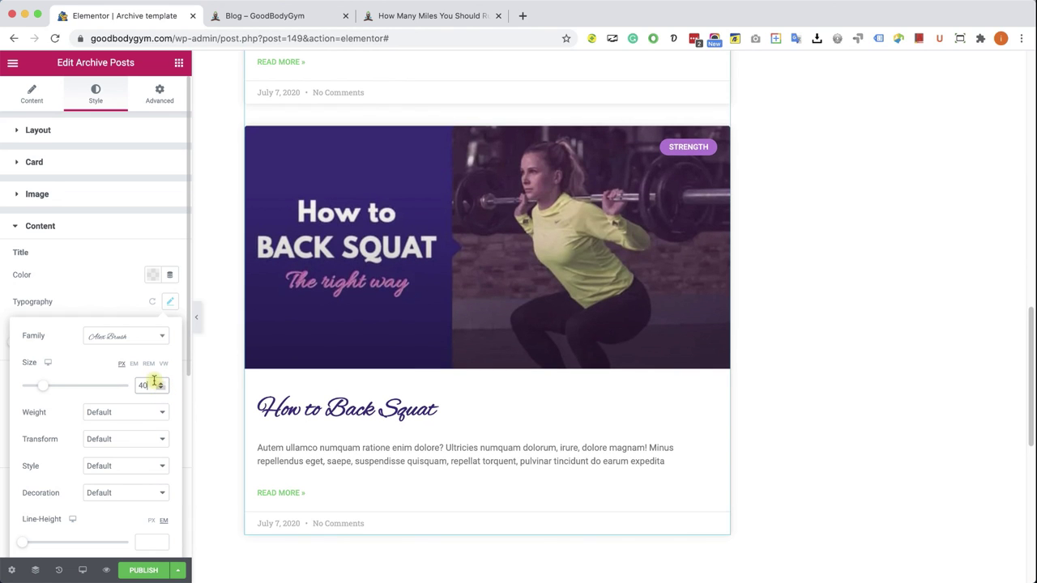
pyautogui.click(171, 304)
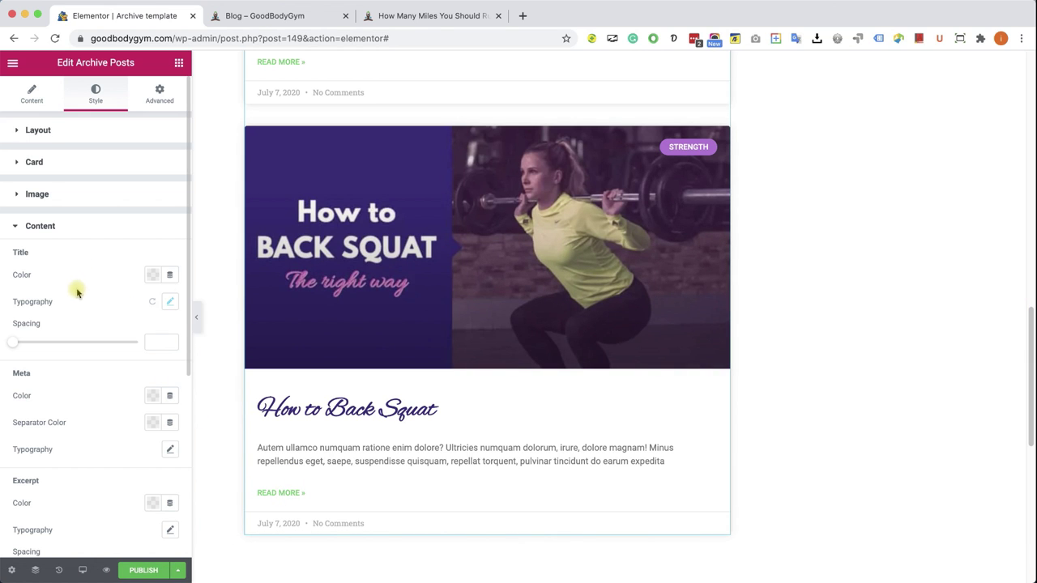
# Step: Make the Read More links dark purple #3D2979 at 15 px
pyautogui.scroll(-1, 77, 396)
pyautogui.scroll(-6, 76, 395)
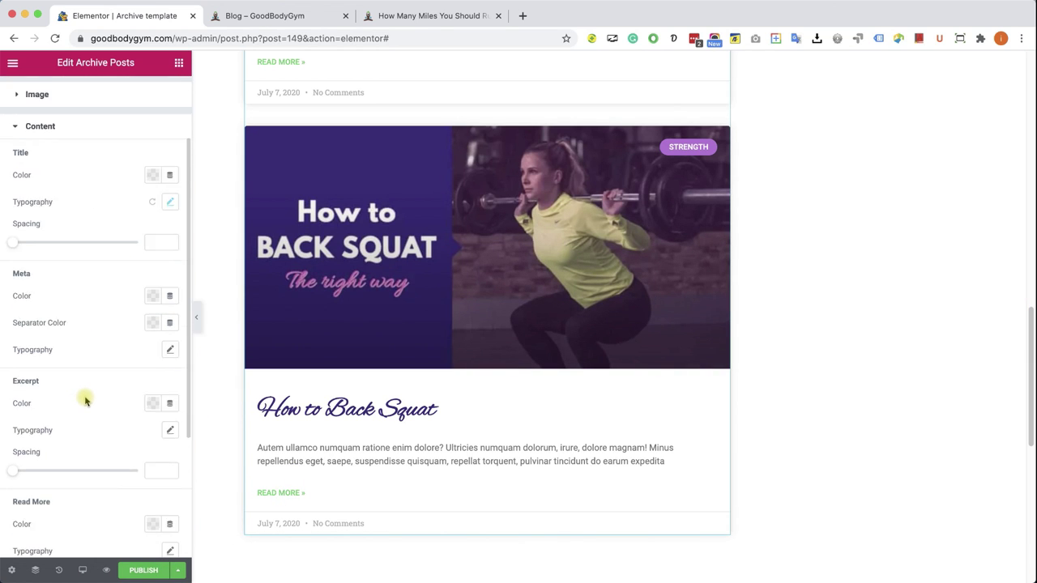
pyautogui.scroll(-1, 85, 400)
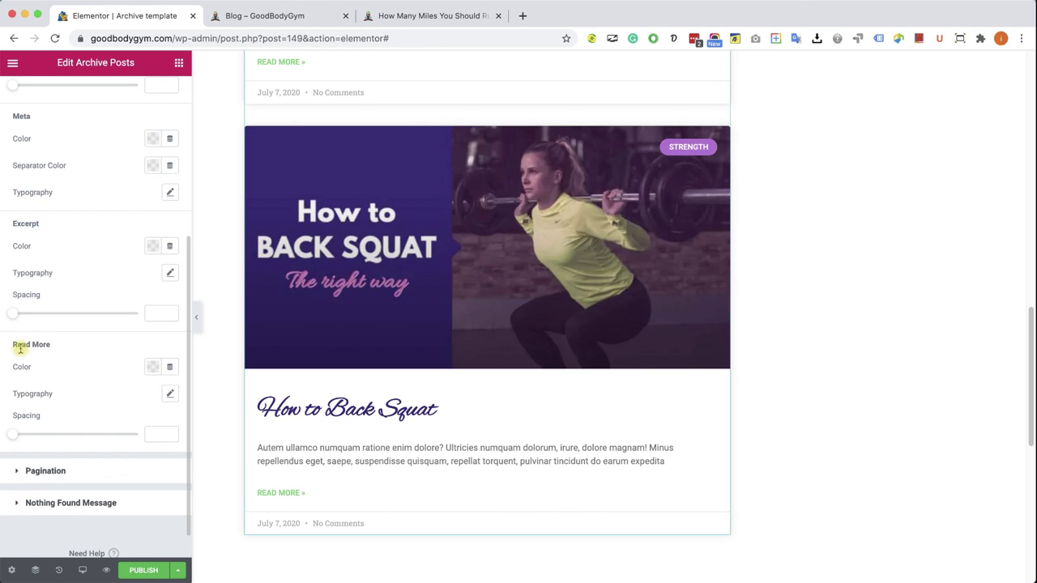
pyautogui.click(152, 370)
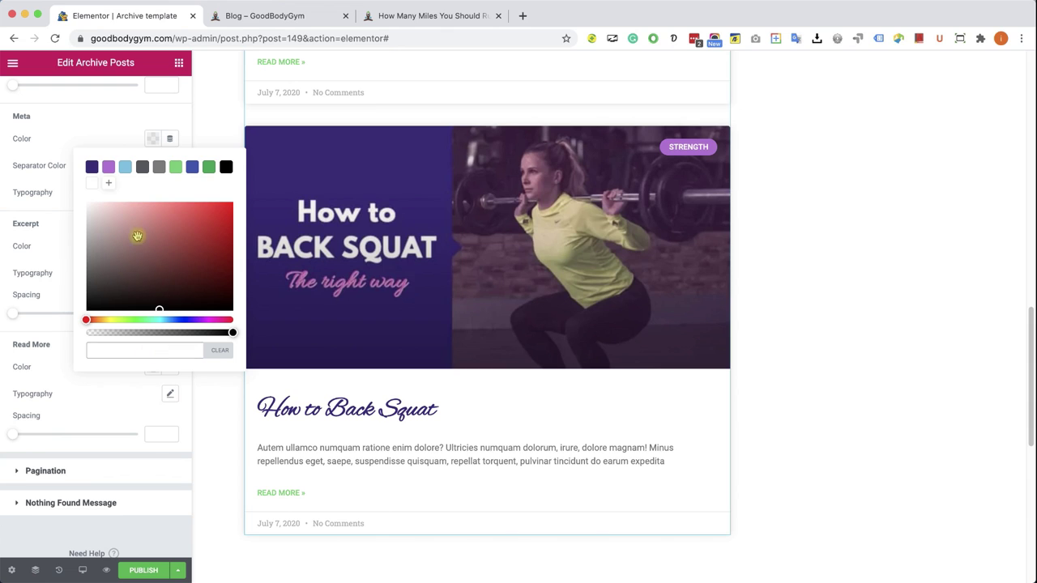
pyautogui.click(92, 167)
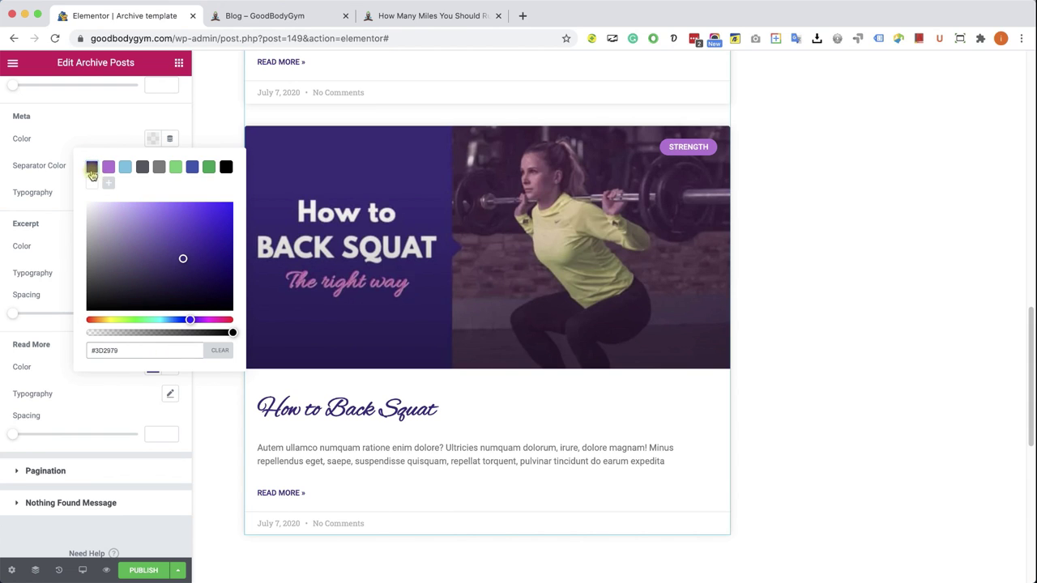
pyautogui.click(28, 354)
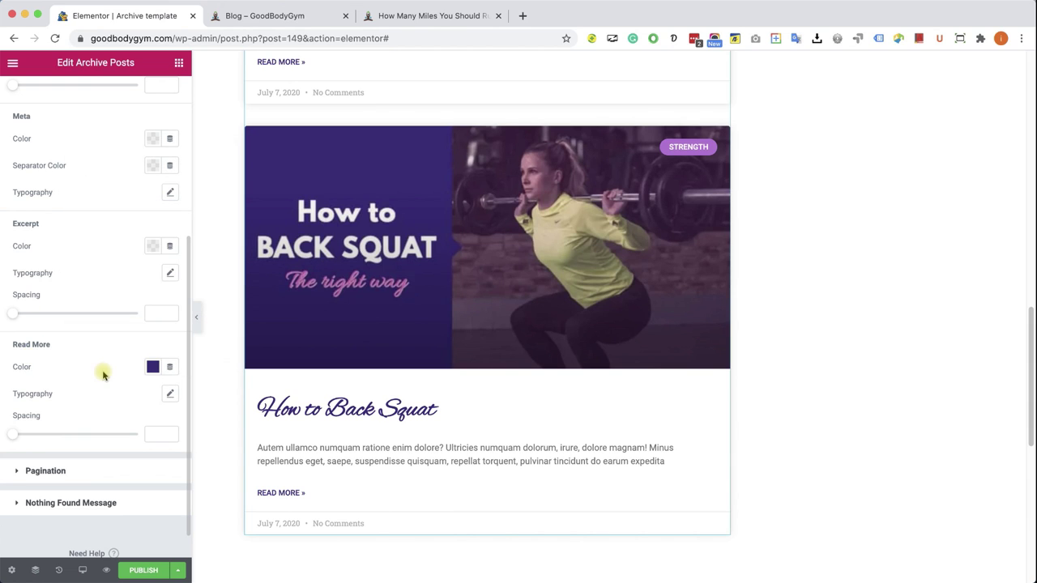
pyautogui.click(171, 394)
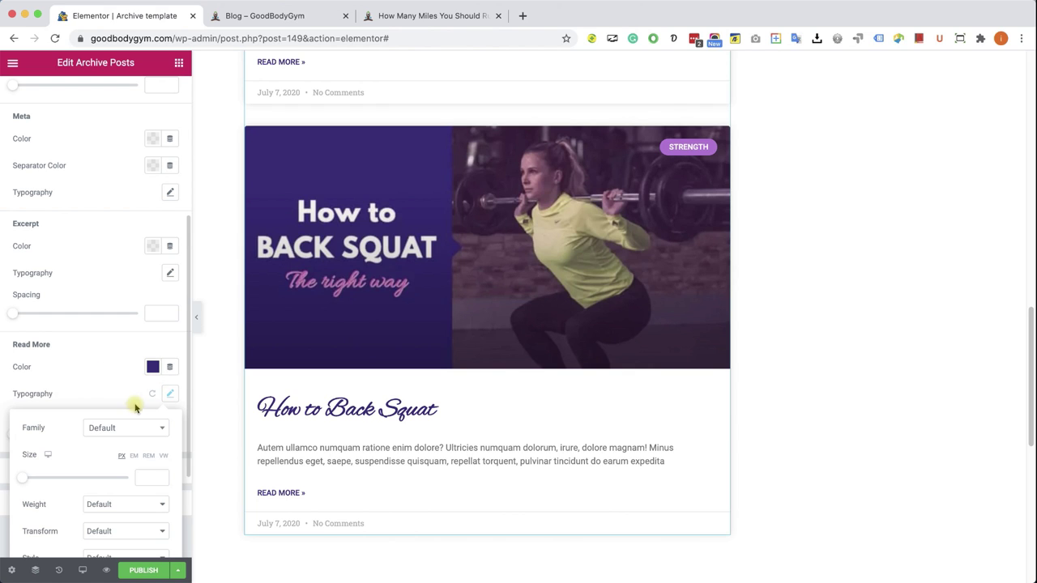
pyautogui.moveTo(26, 473); pyautogui.dragTo(34, 472)
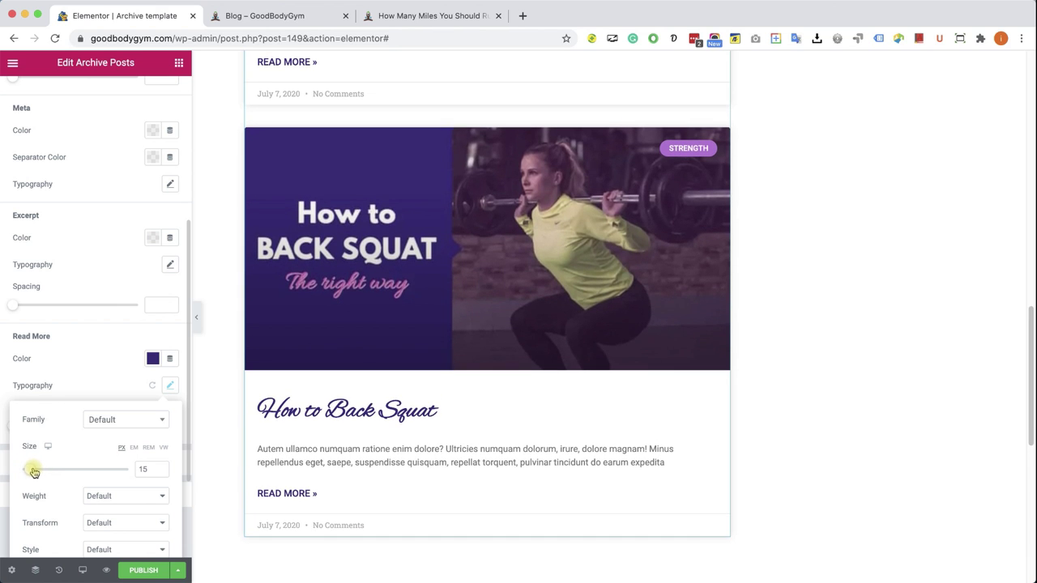
pyautogui.click(169, 385)
pyautogui.click(80, 388)
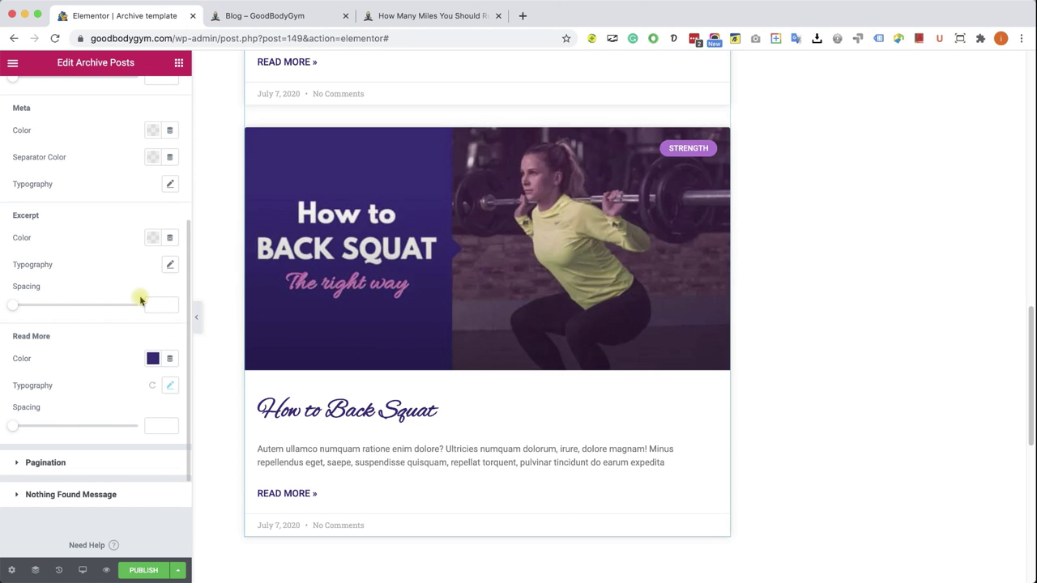
pyautogui.scroll(4, 130, 291)
pyautogui.scroll(3, 79, 154)
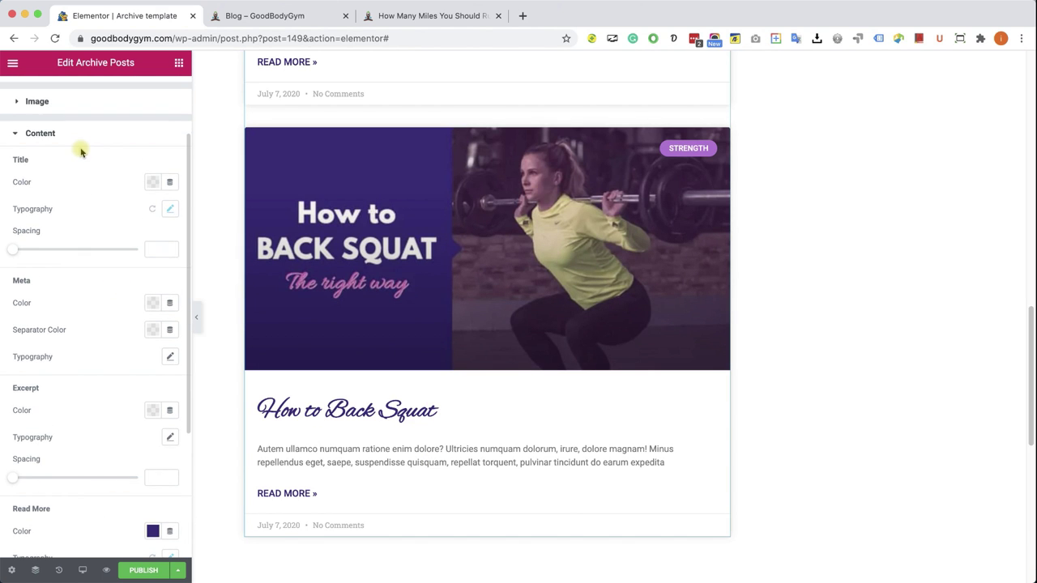
# Step: Set the card background color to very light grey #FBFBFB
pyautogui.click(75, 158)
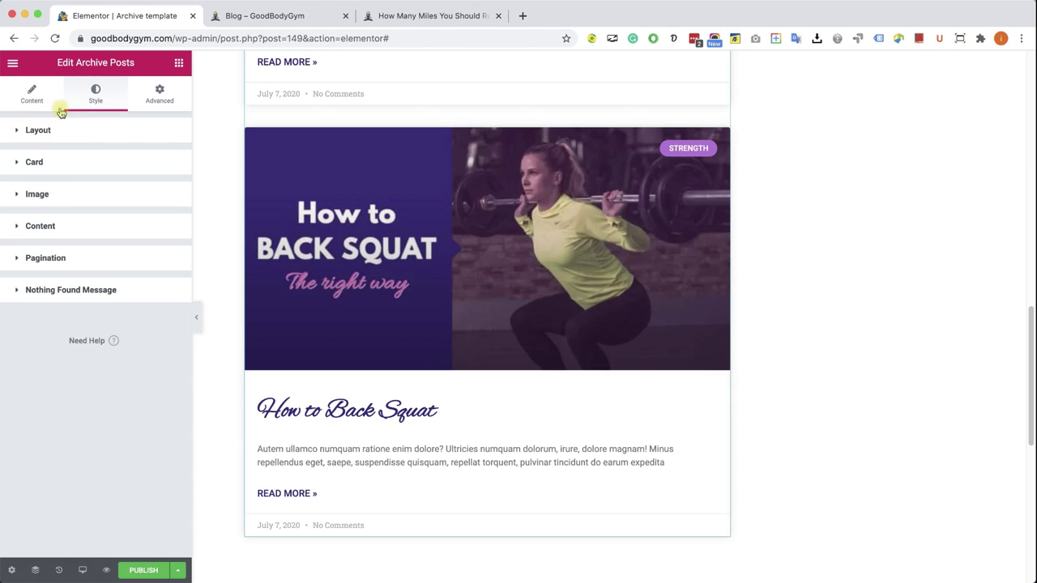
pyautogui.click(50, 167)
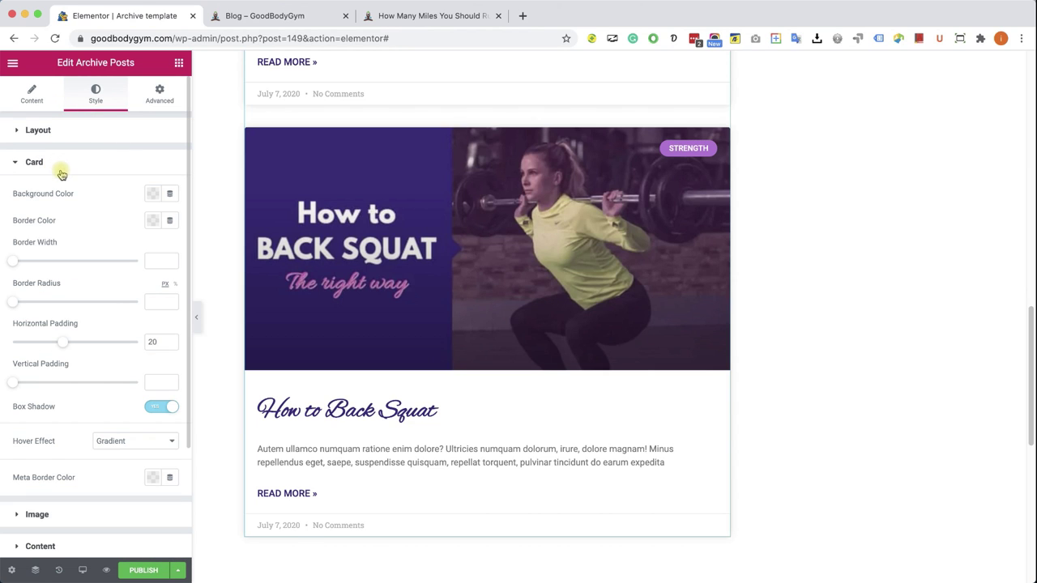
pyautogui.click(155, 194)
pyautogui.moveTo(102, 260); pyautogui.dragTo(85, 253)
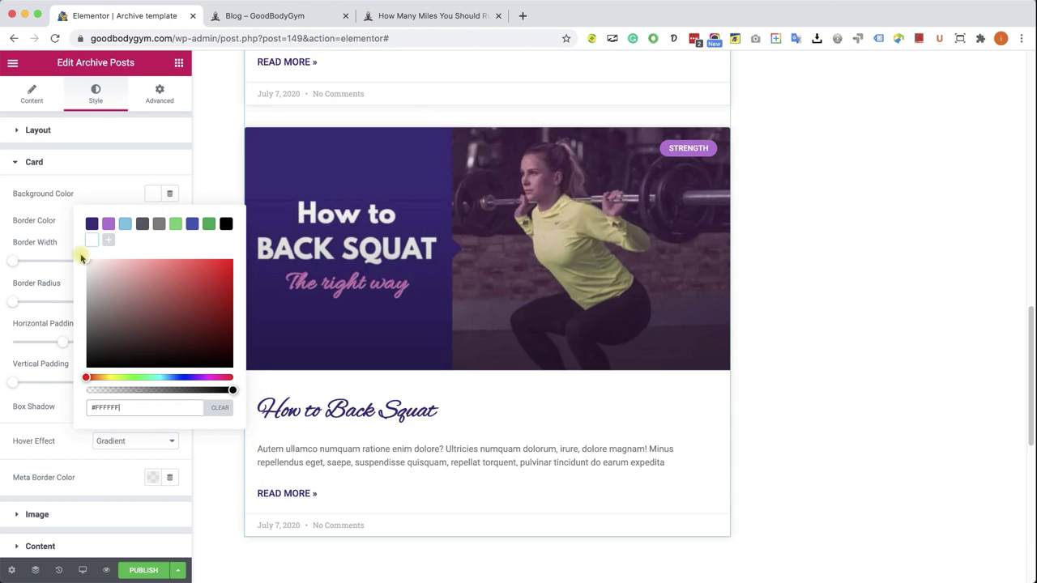
pyautogui.press('super+a')
pyautogui.write('#F8F8F8')
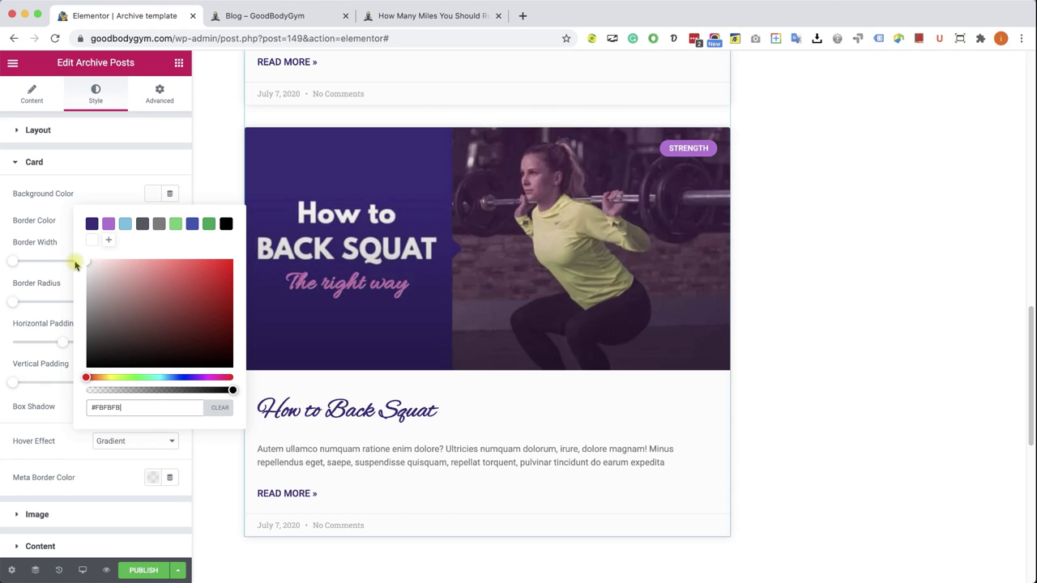
pyautogui.click(150, 194)
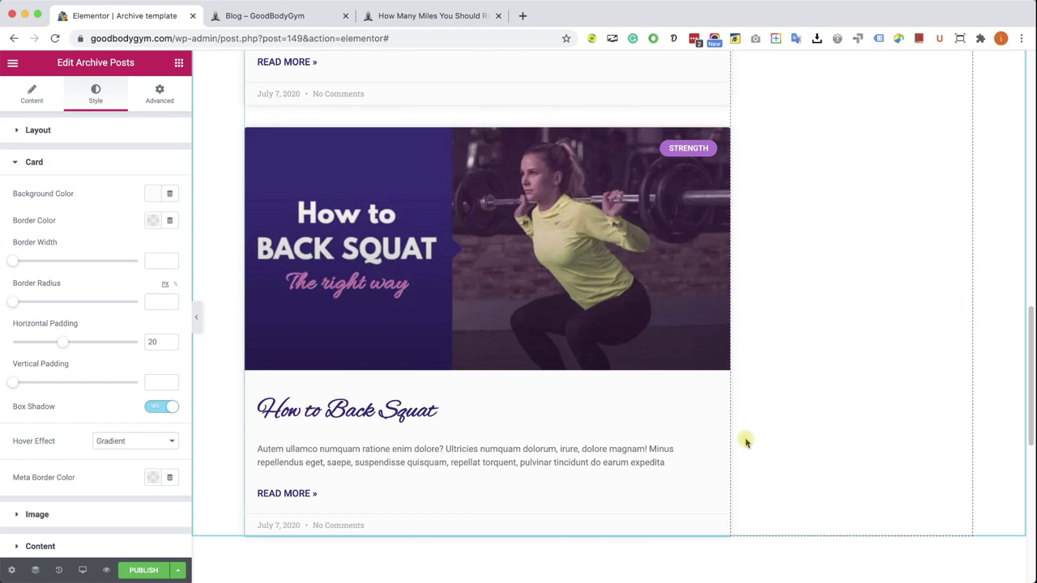
# Step: Publish the template with an Include: All Archives display condition
pyautogui.click(140, 570)
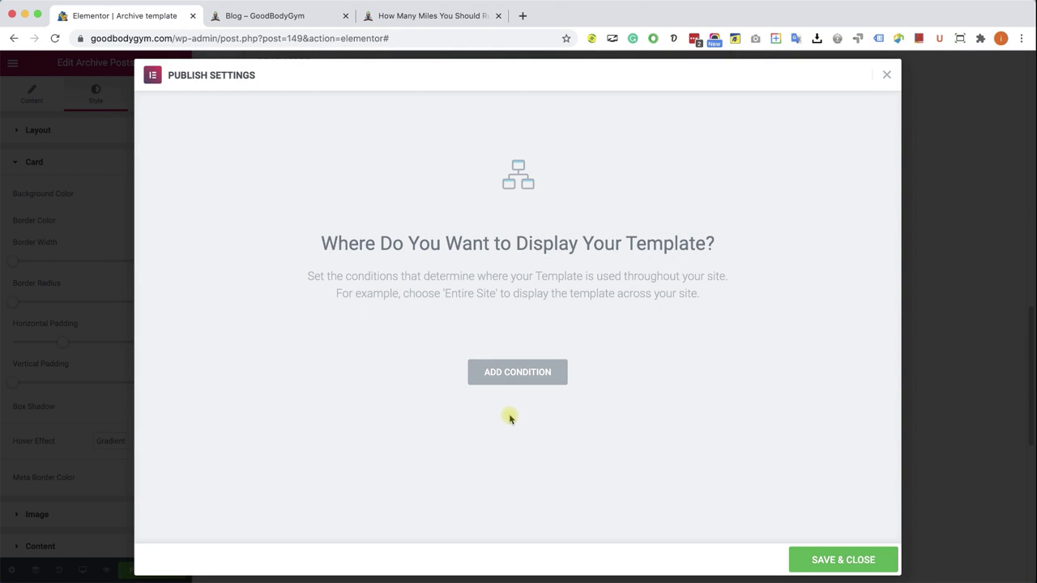
pyautogui.click(508, 372)
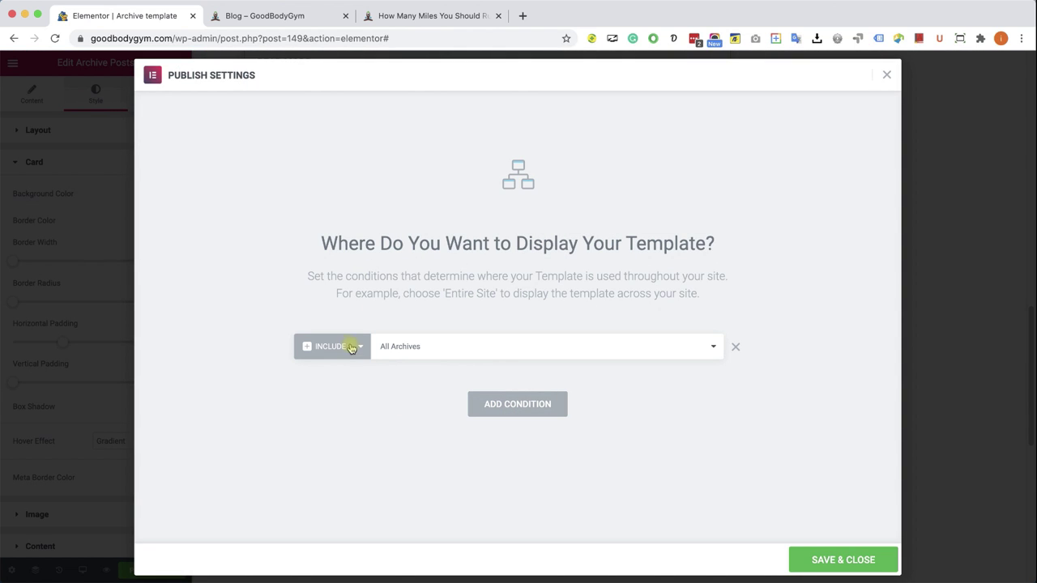
pyautogui.click(832, 558)
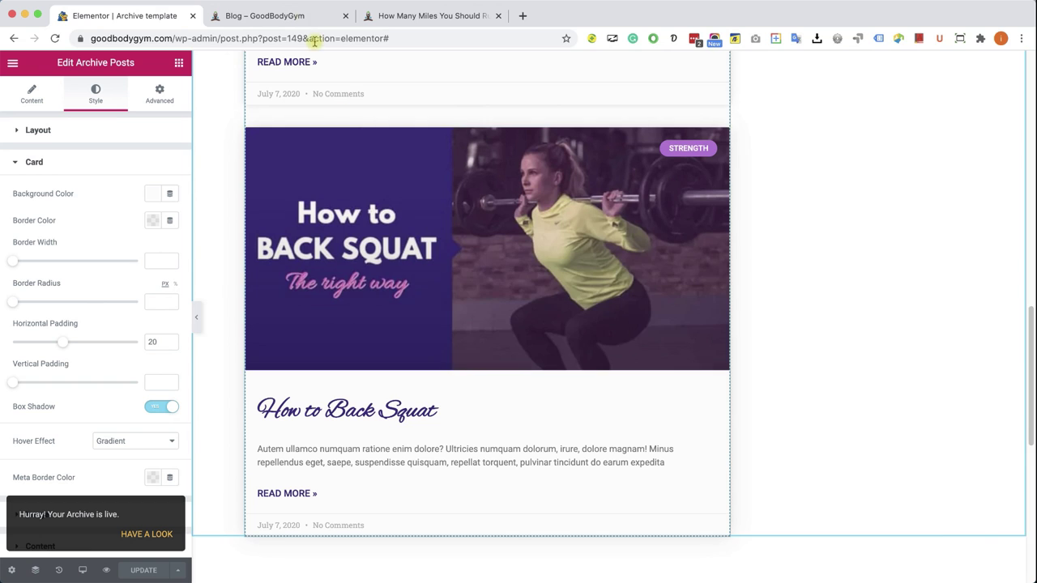
# Step: Reload the live Blog page and scroll through its new post-card design
pyautogui.click(297, 13)
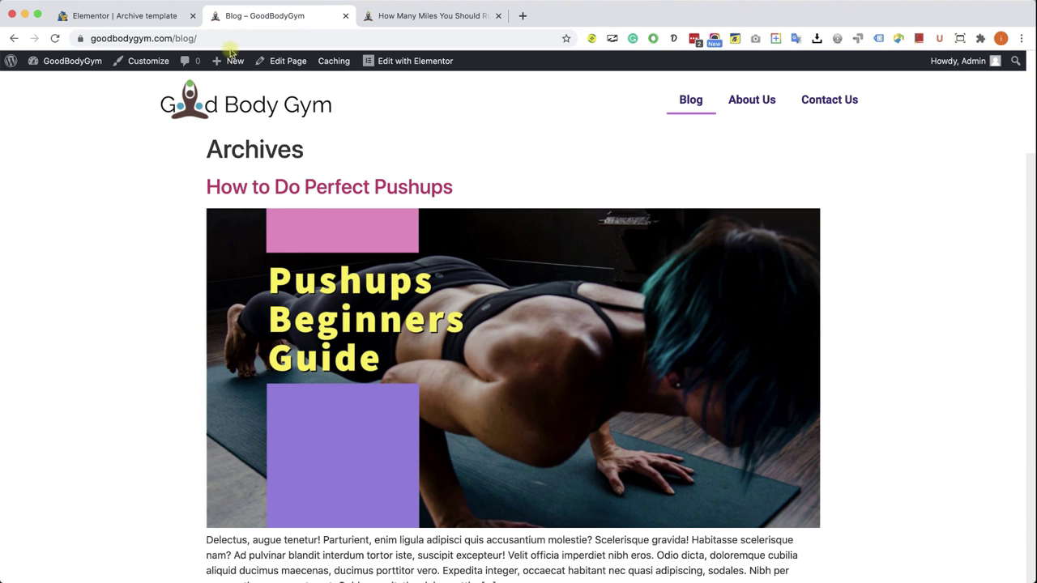
pyautogui.click(55, 38)
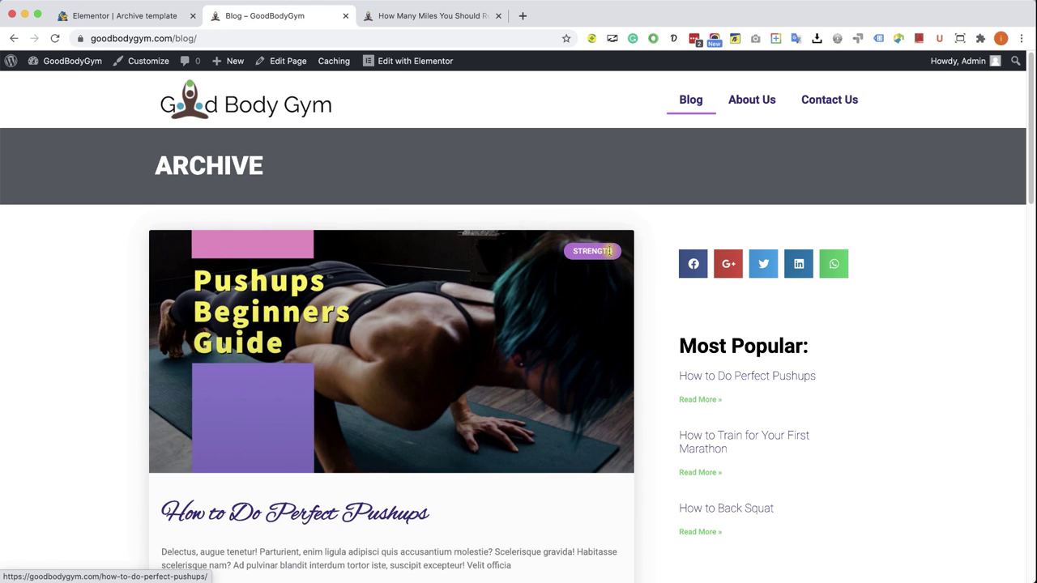
pyautogui.scroll(-3, 694, 411)
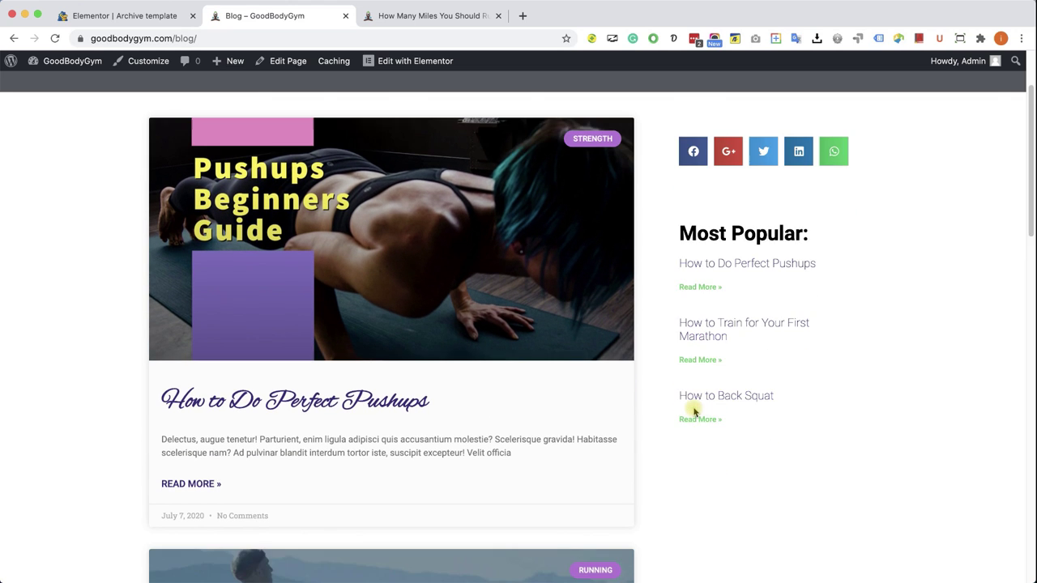
pyautogui.scroll(-2, 694, 412)
pyautogui.scroll(-15, 693, 411)
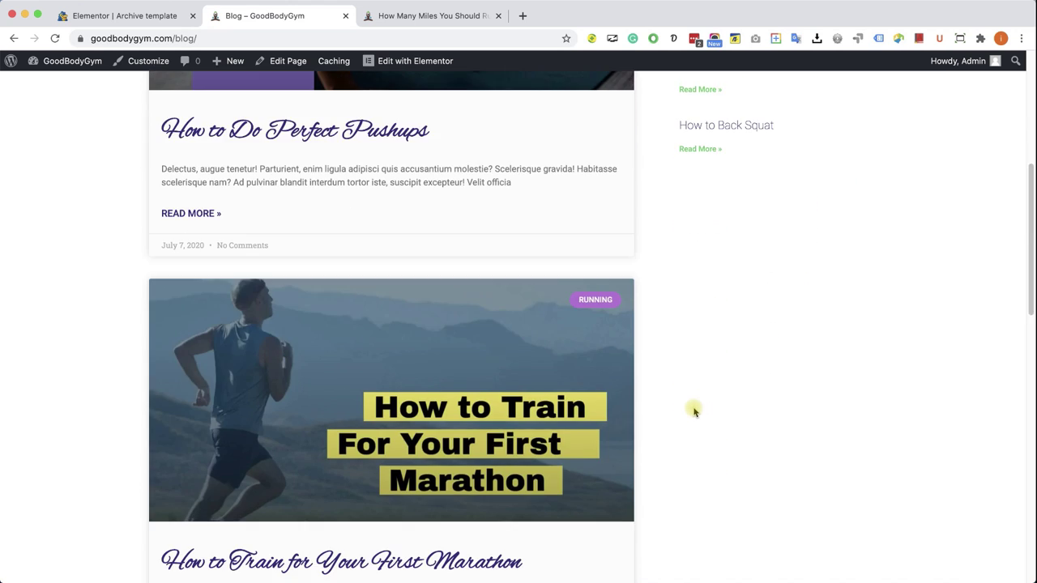
pyautogui.scroll(10, 694, 411)
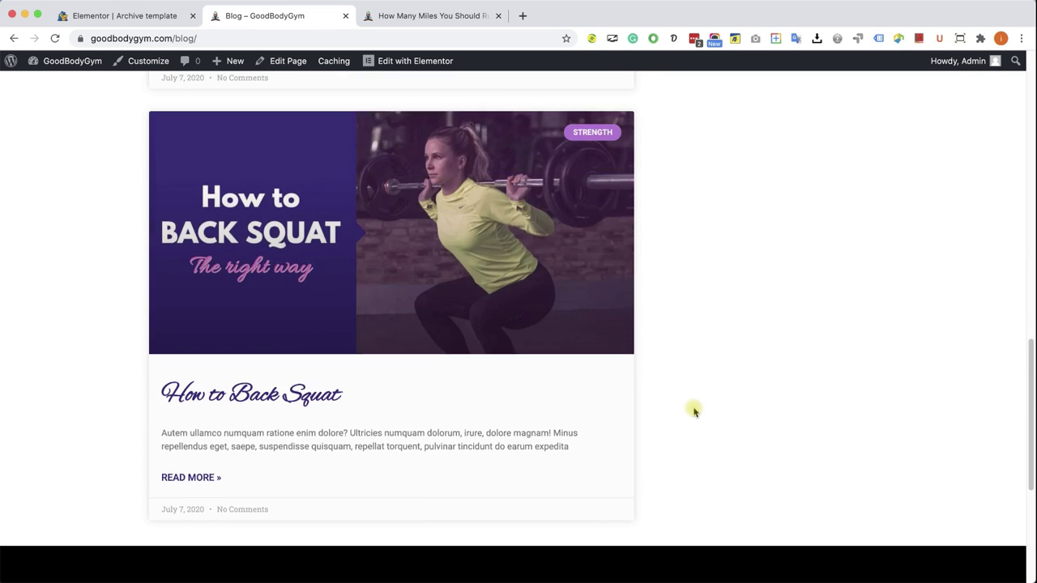
pyautogui.scroll(8, 693, 412)
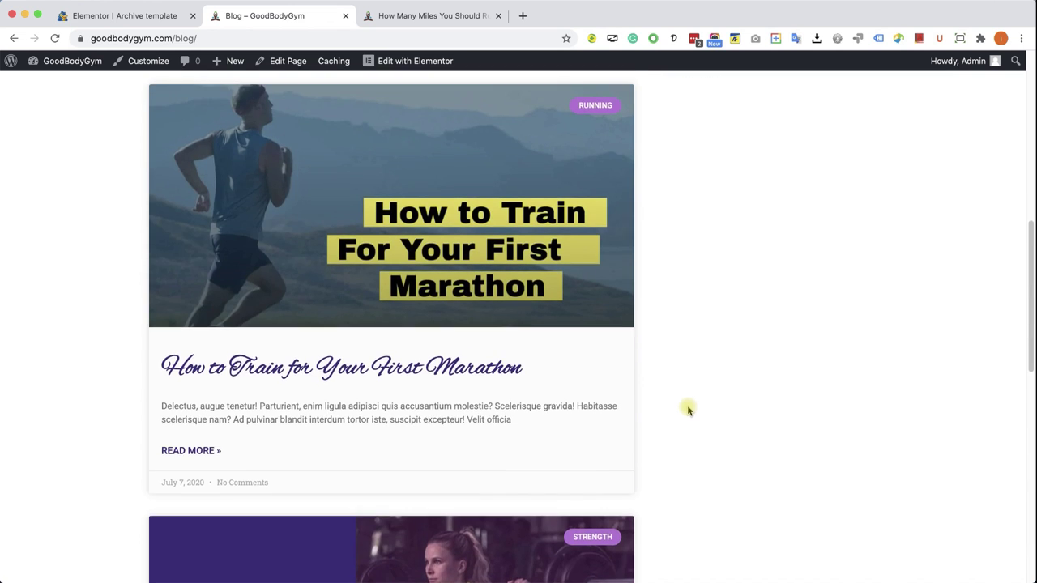
pyautogui.scroll(2, 668, 404)
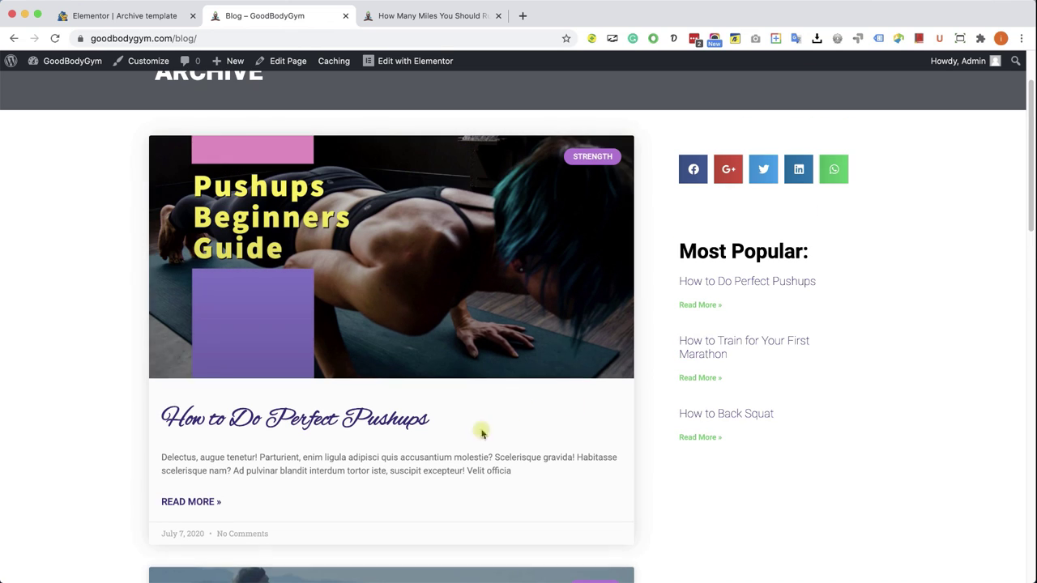
# Step: Open the How to Do Perfect Pushups post, then review the Strength category archive's cards
pyautogui.click(366, 422)
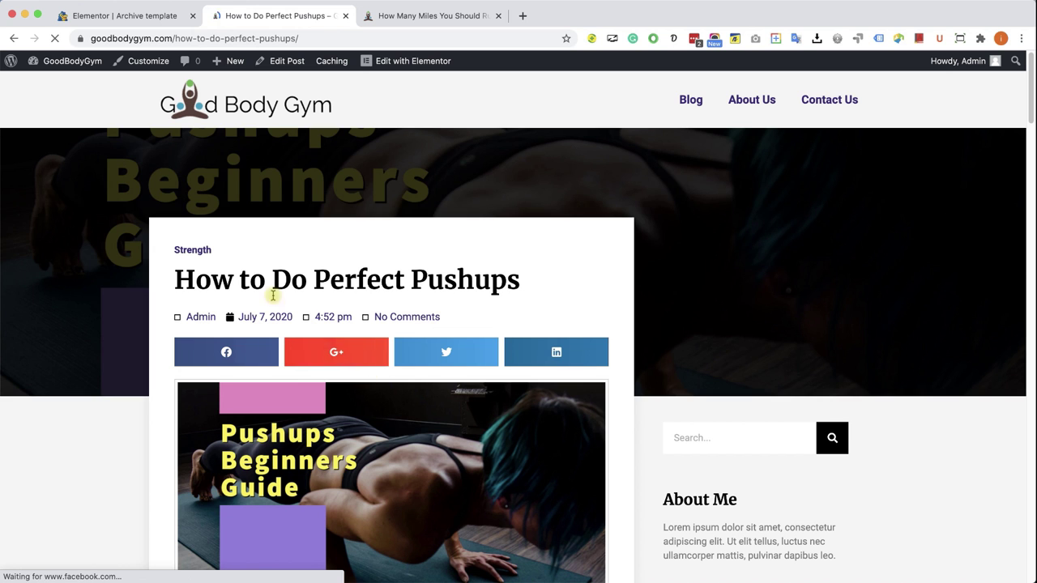
pyautogui.click(196, 252)
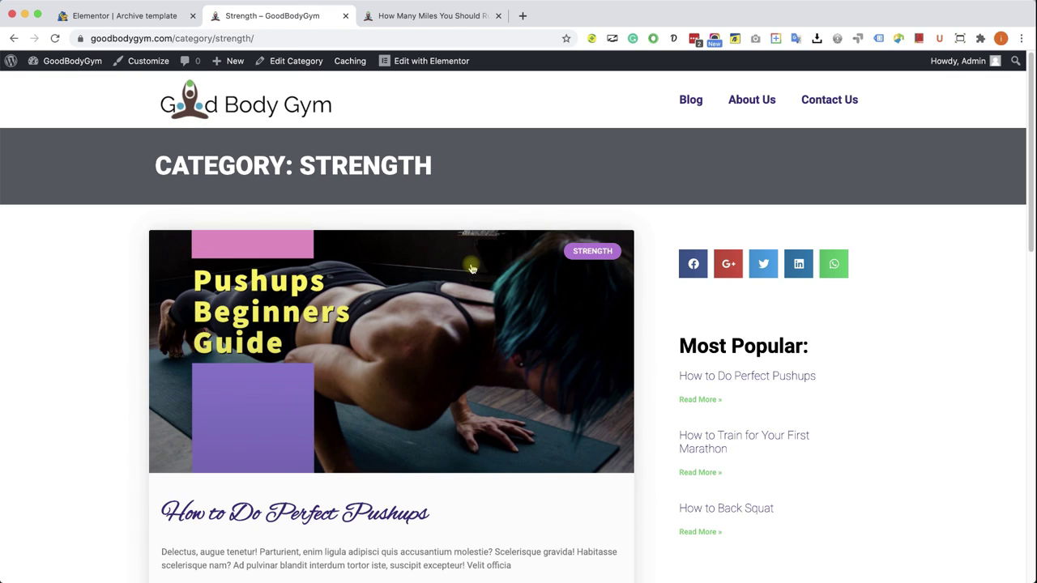
pyautogui.scroll(-1, 859, 464)
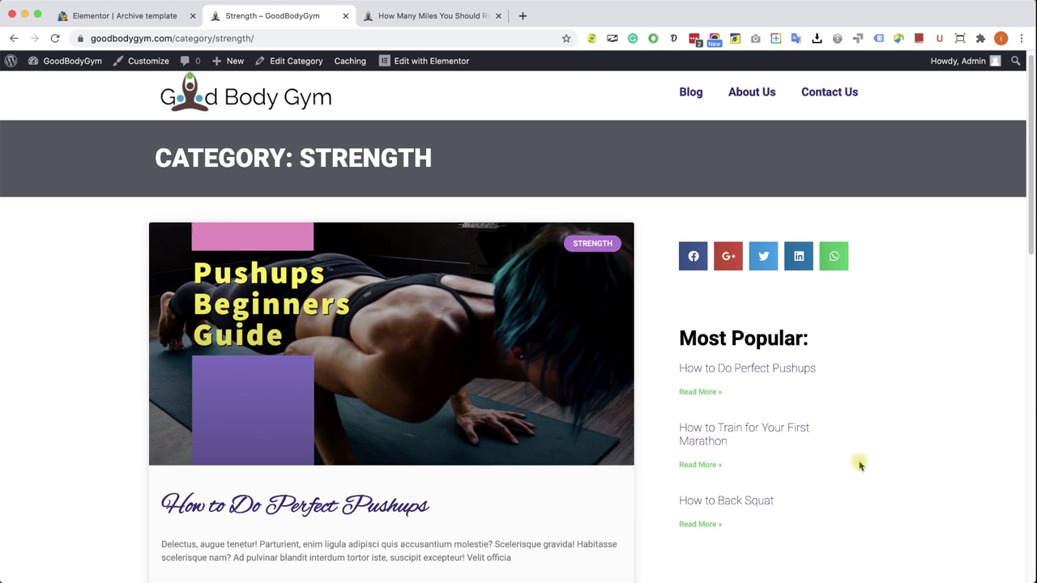
pyautogui.scroll(-5, 859, 464)
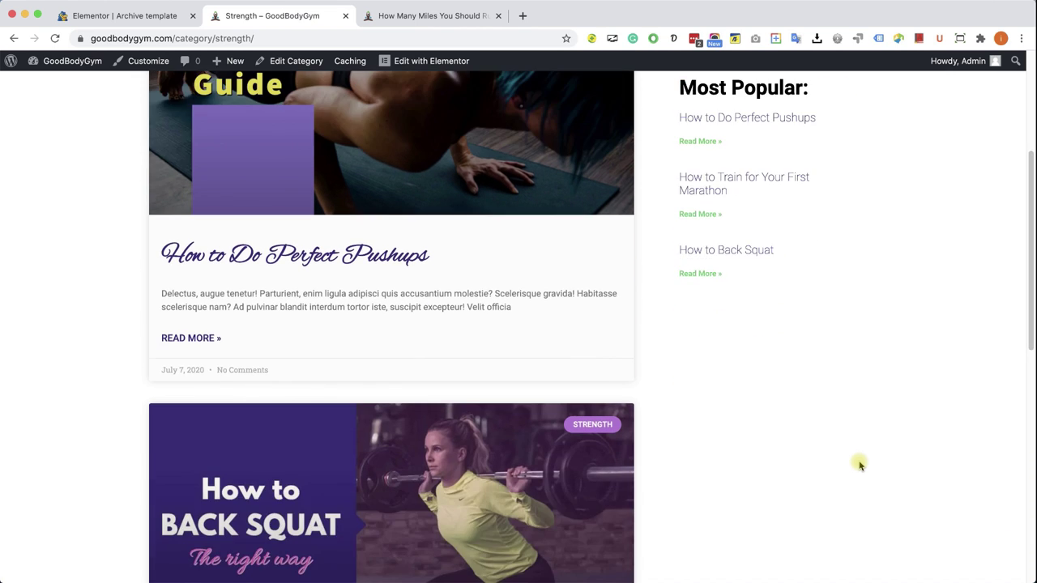
pyautogui.scroll(-4, 860, 464)
pyautogui.scroll(5, 859, 464)
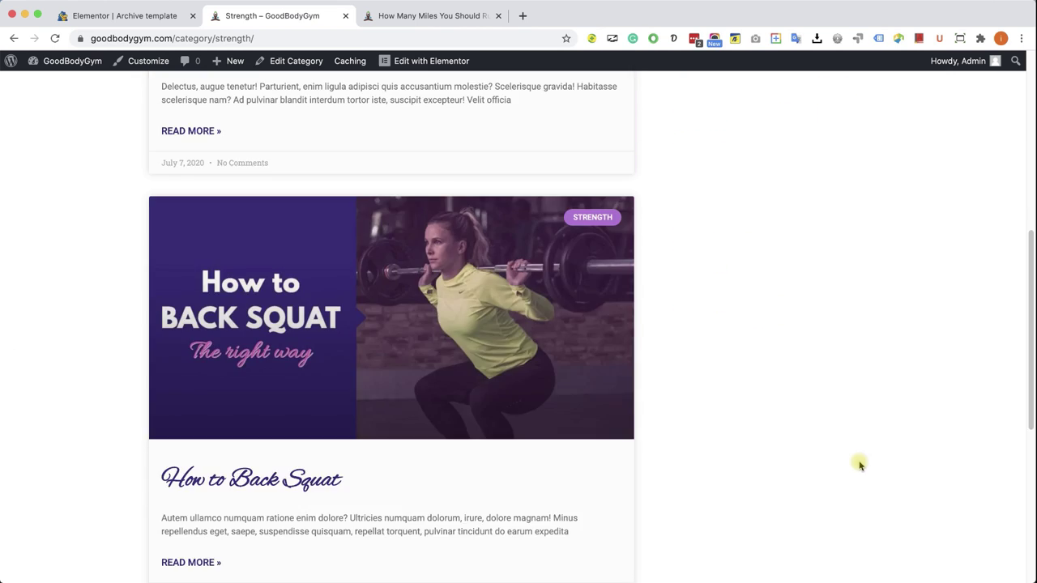
pyautogui.scroll(4, 859, 464)
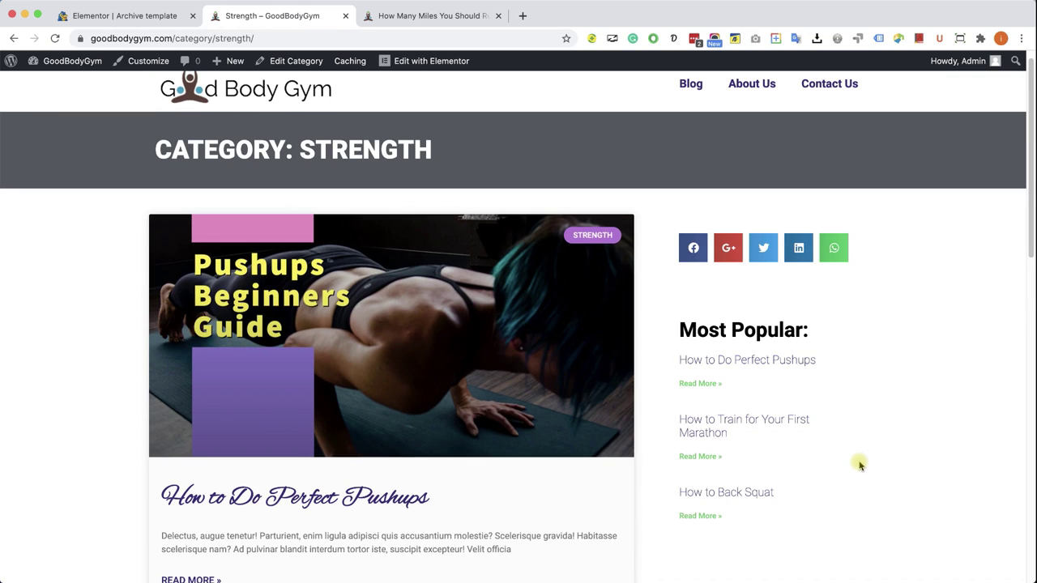
pyautogui.scroll(1, 859, 464)
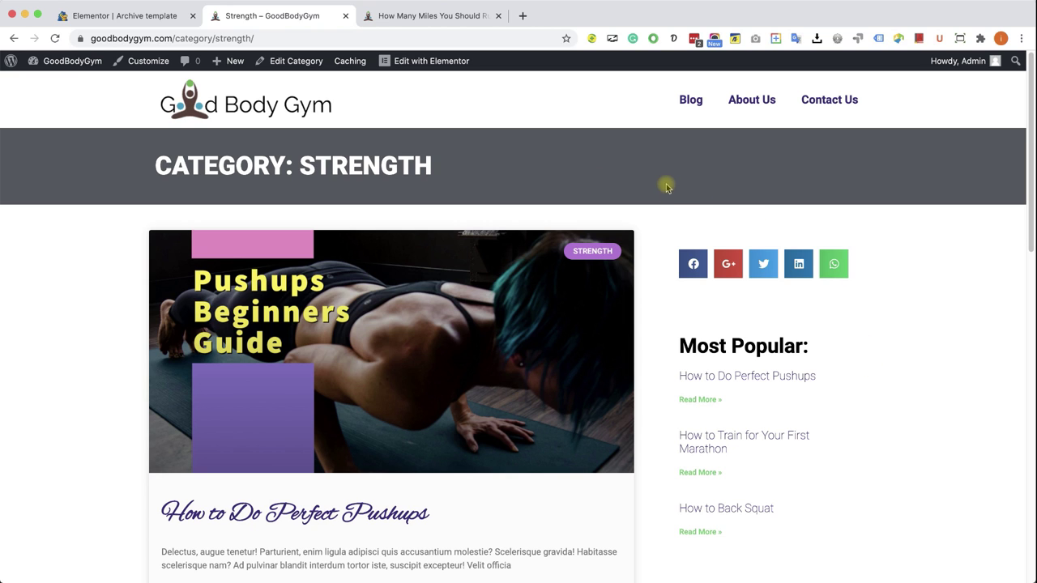
# Step: Give the archive template's ARCHIVES header section a #3D2979 dark purple background and update
pyautogui.click(137, 15)
pyautogui.scroll(15, 729, 316)
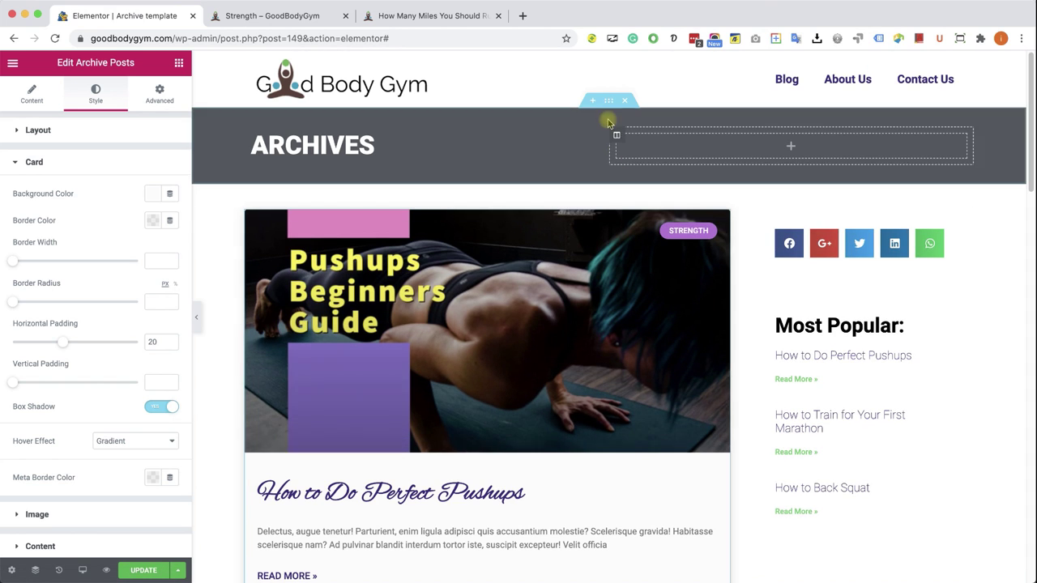
pyautogui.click(609, 99)
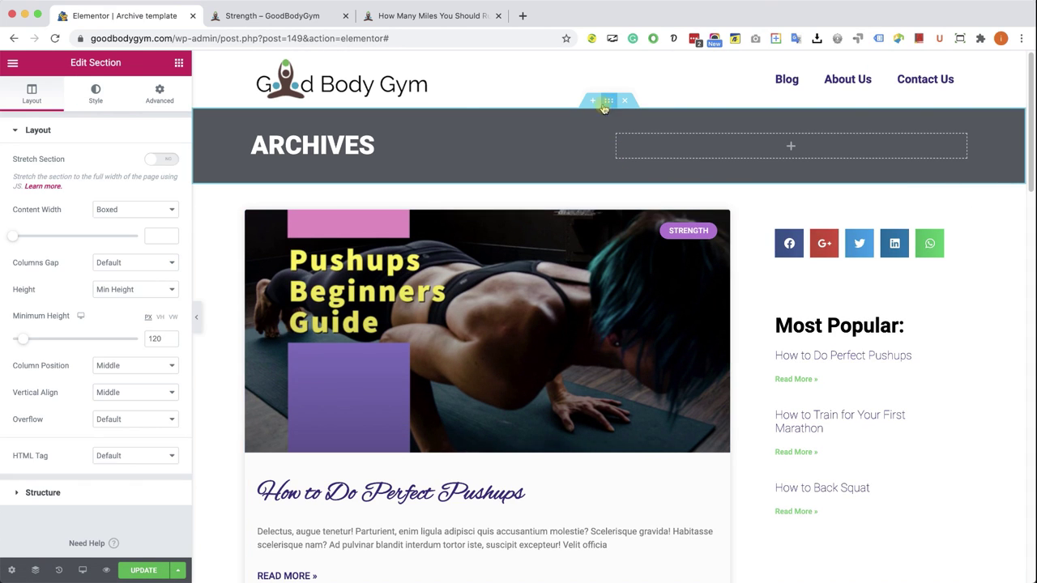
pyautogui.click(95, 105)
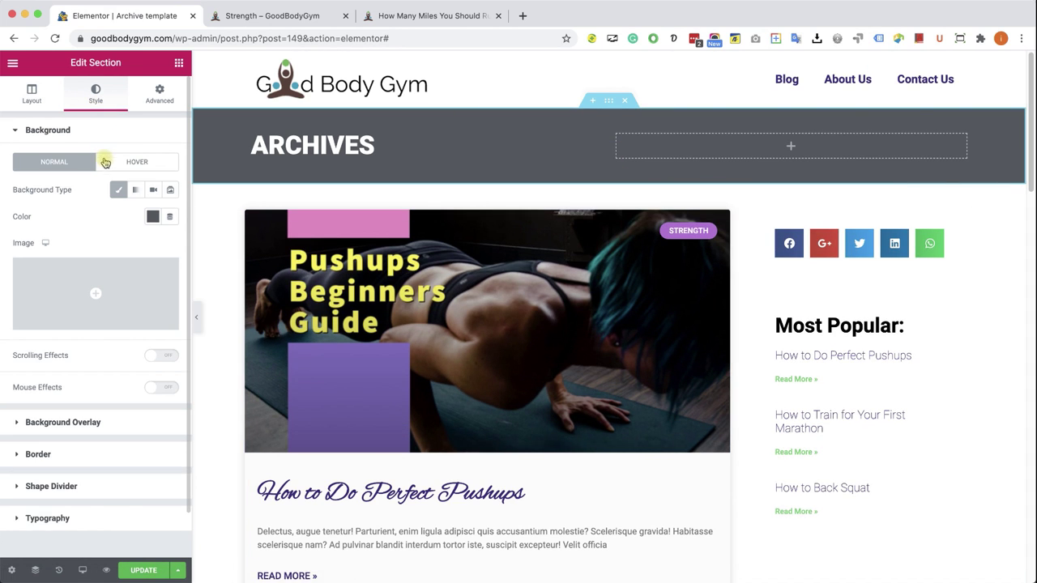
pyautogui.click(143, 218)
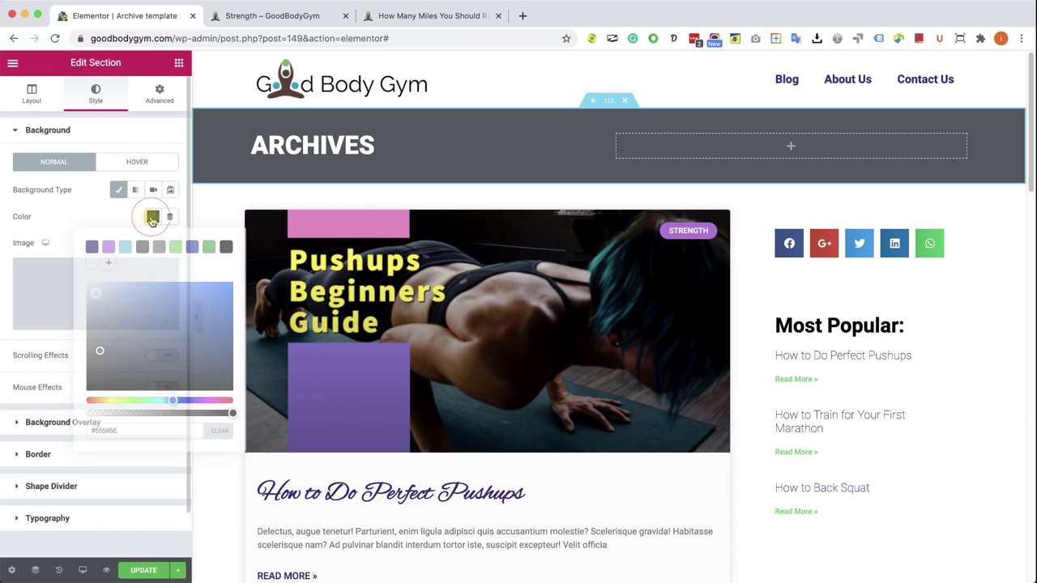
pyautogui.click(90, 247)
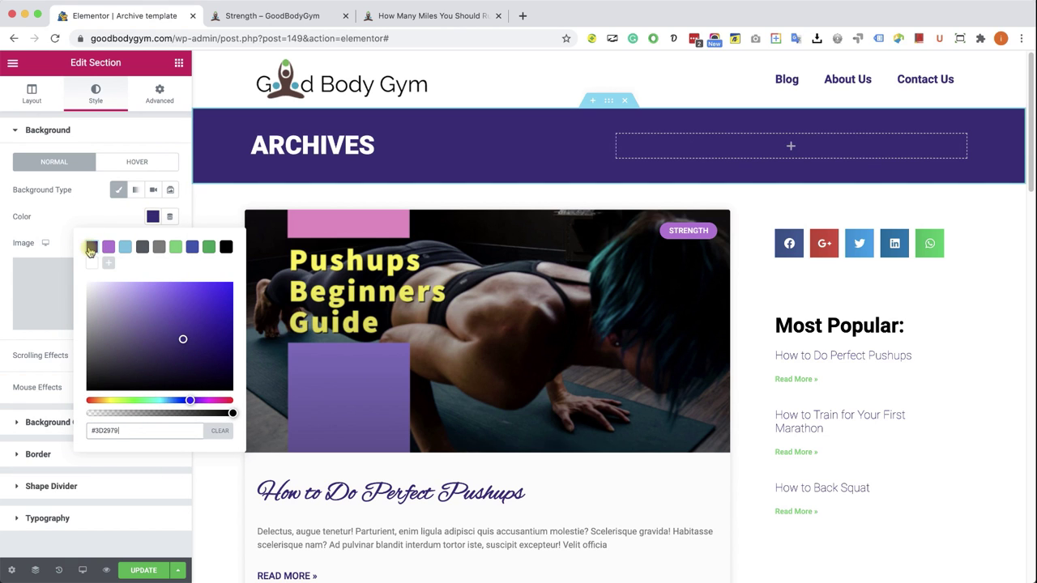
pyautogui.click(144, 570)
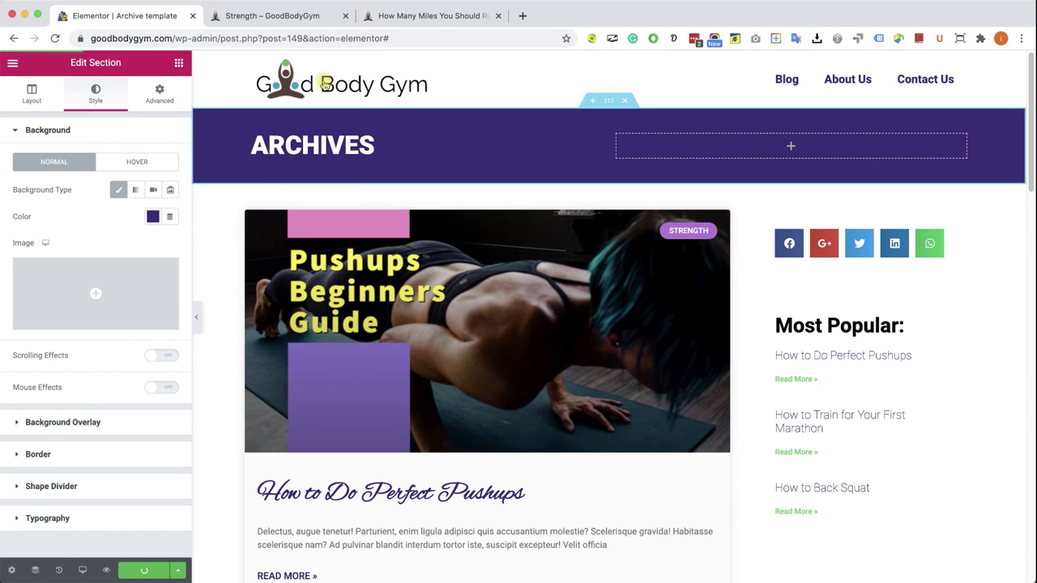
# Step: Reload the Strength category page and check the new purple header
pyautogui.click(285, 18)
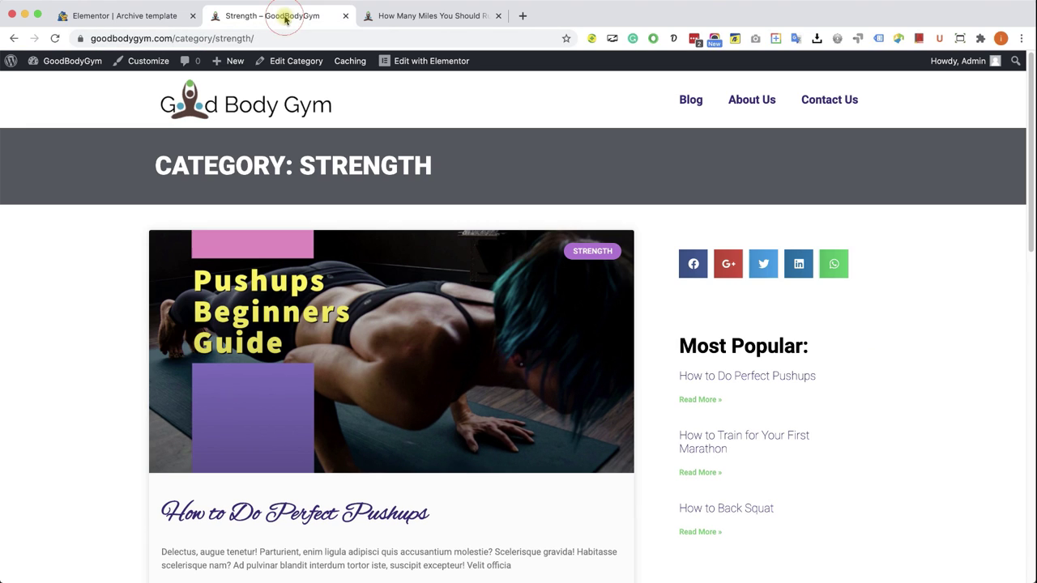
pyautogui.click(55, 38)
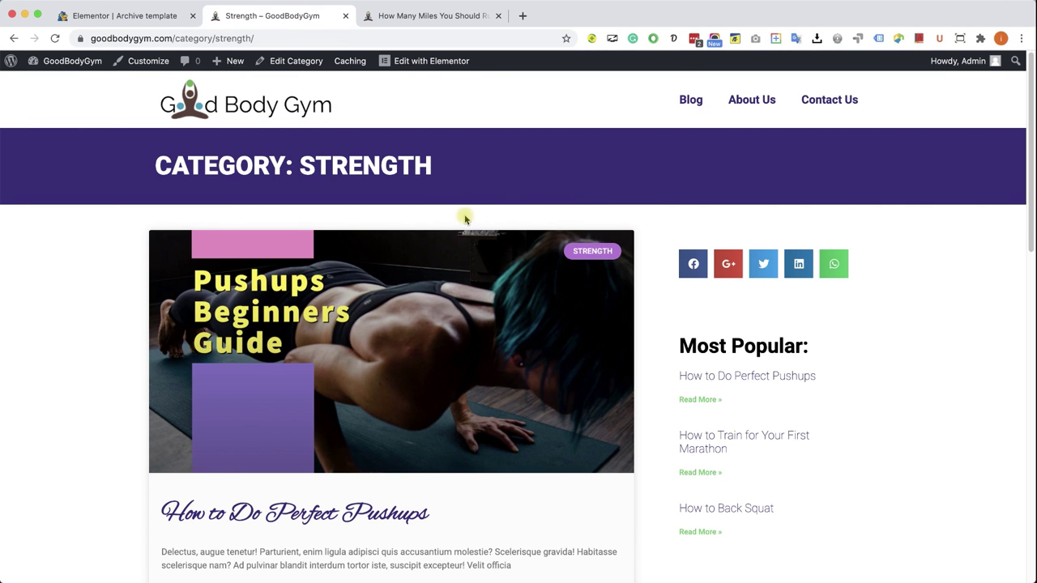
pyautogui.scroll(-5, 388, 364)
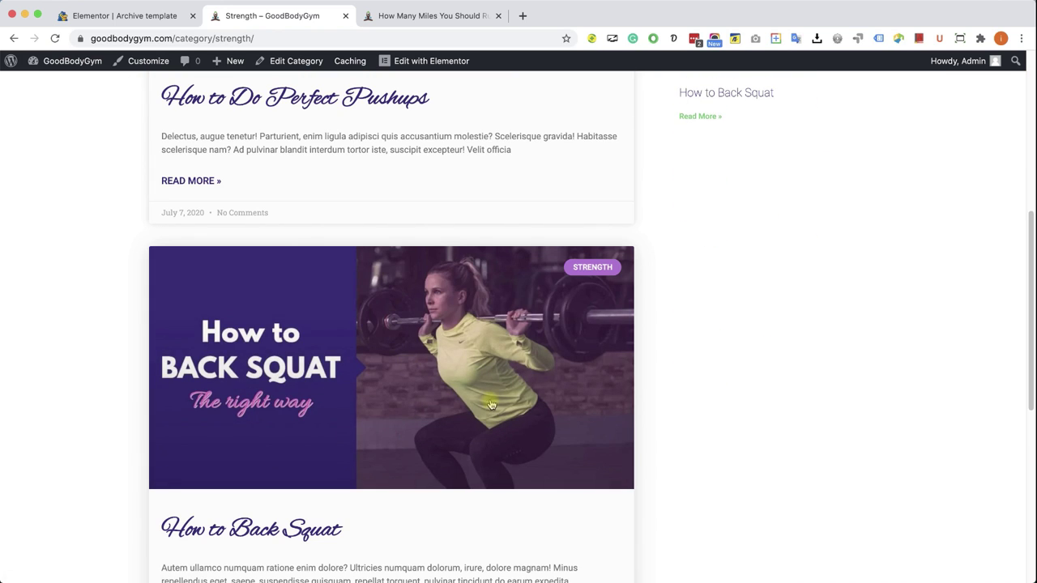
pyautogui.scroll(4, 540, 373)
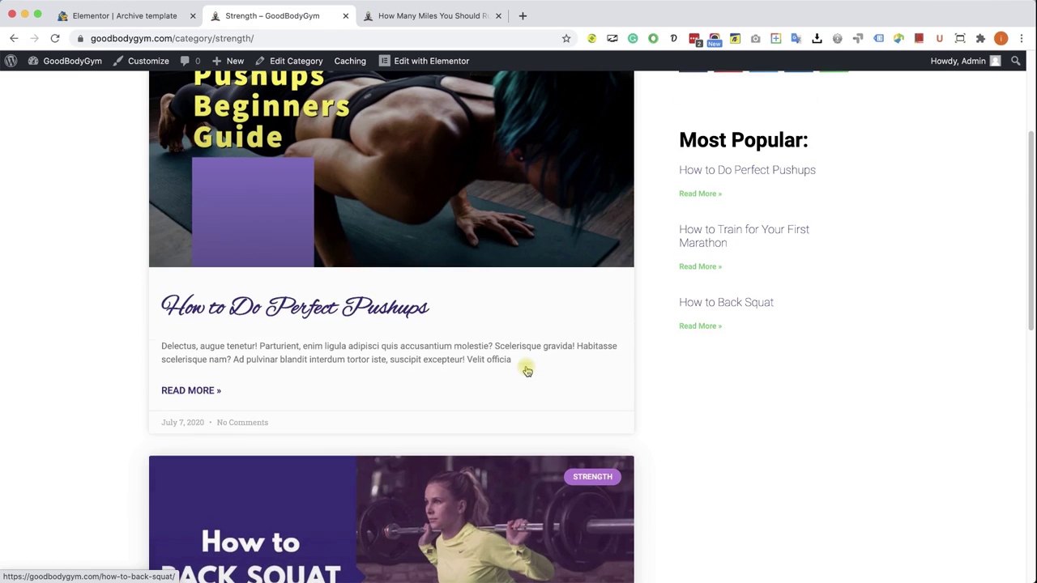
pyautogui.scroll(3, 527, 371)
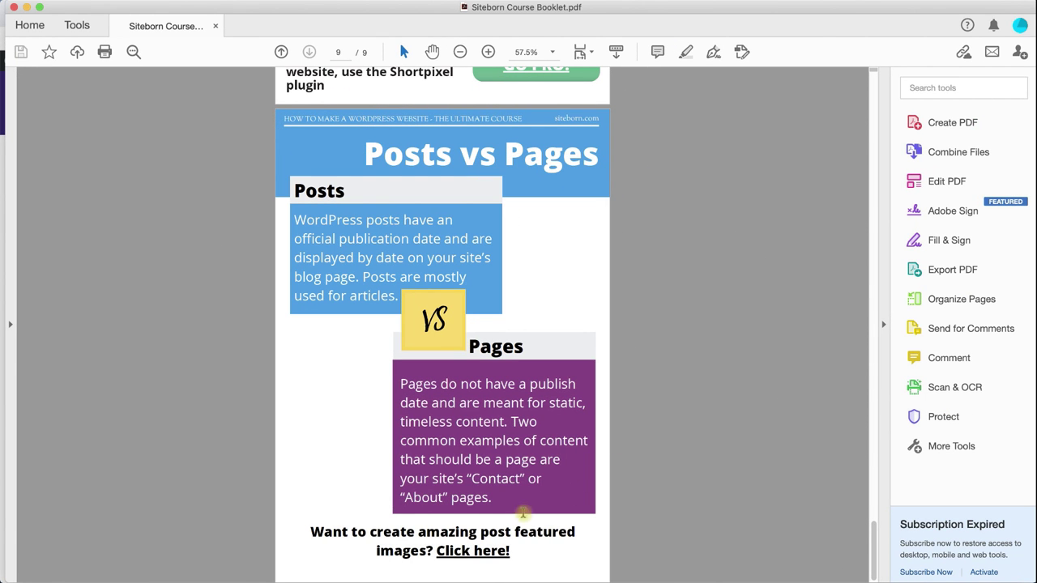
# Step: Follow the booklet's 'Click here!' link under 'Want to create amazing post featured images?'
pyautogui.click(479, 553)
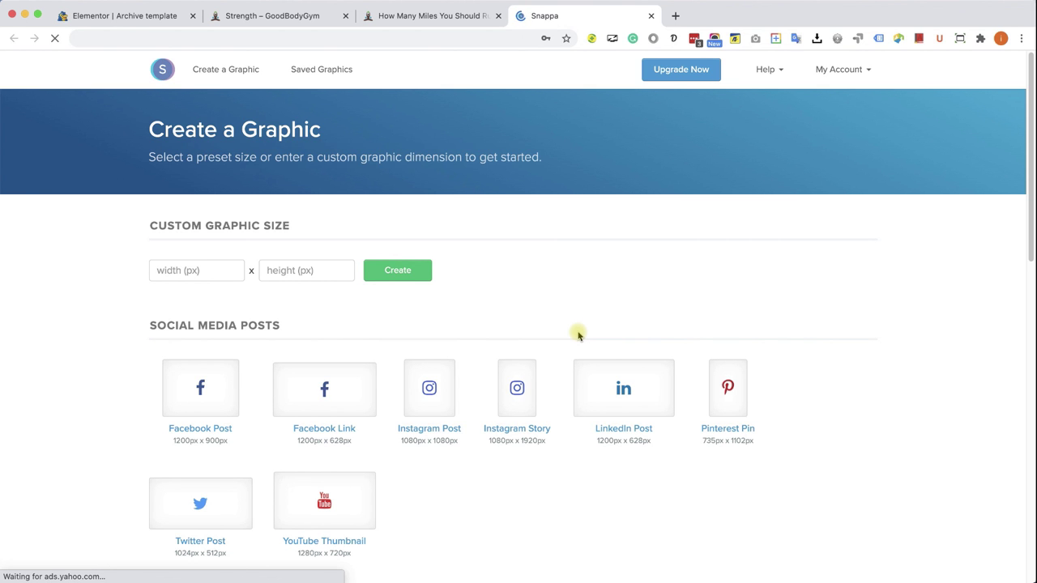
# Step: Choose Blog Featured Image (1200px x 628px) and browse its template grid
pyautogui.scroll(-4, 578, 334)
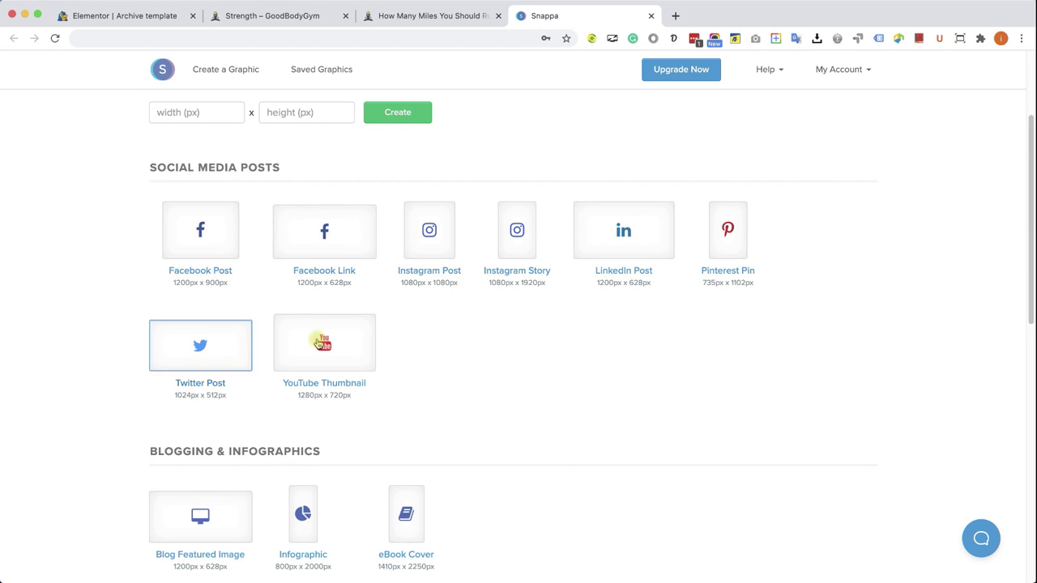
pyautogui.scroll(-1, 541, 335)
pyautogui.scroll(-2, 543, 336)
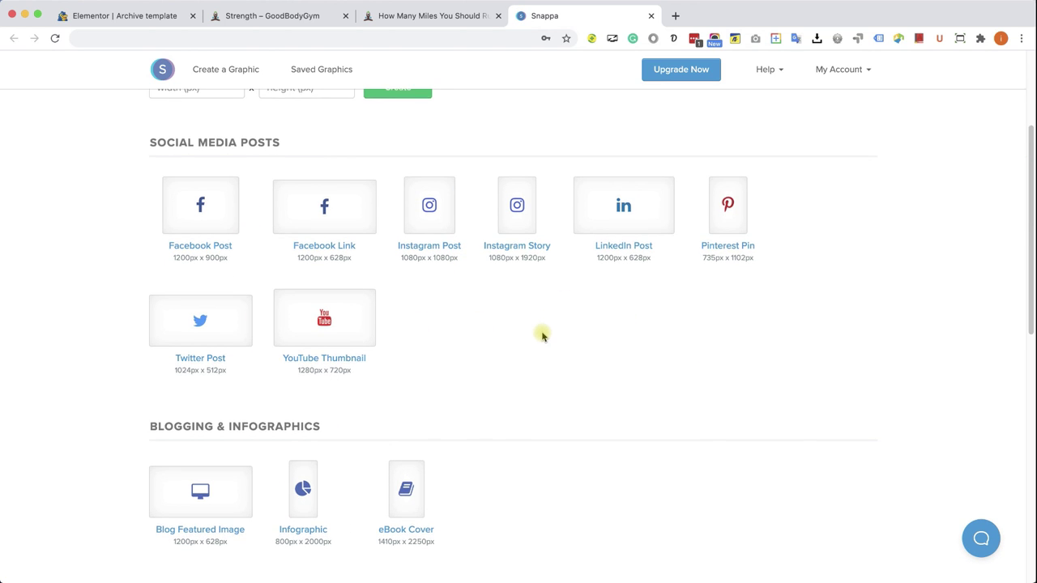
pyautogui.scroll(-5, 542, 335)
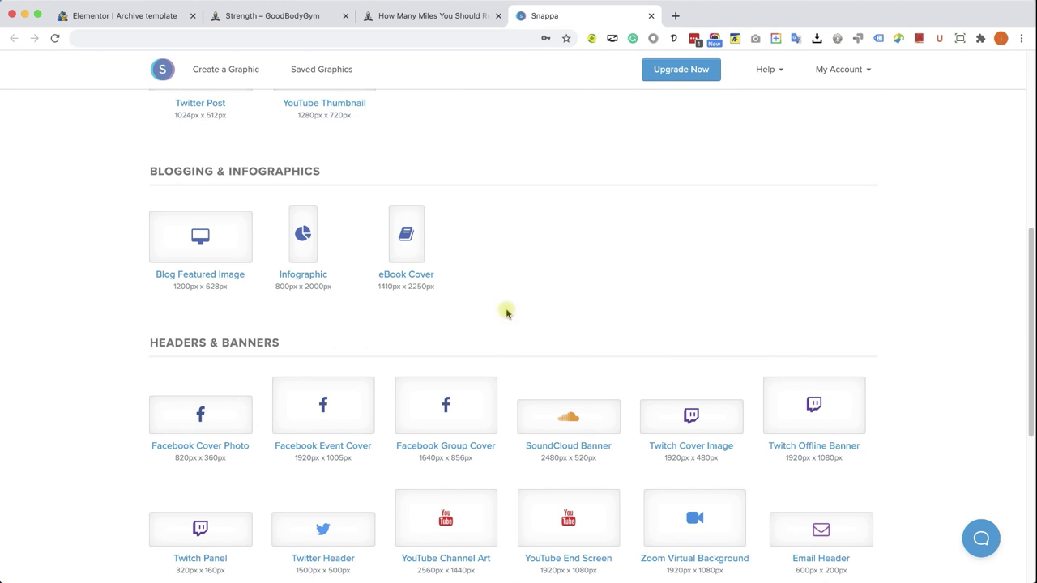
pyautogui.click(225, 255)
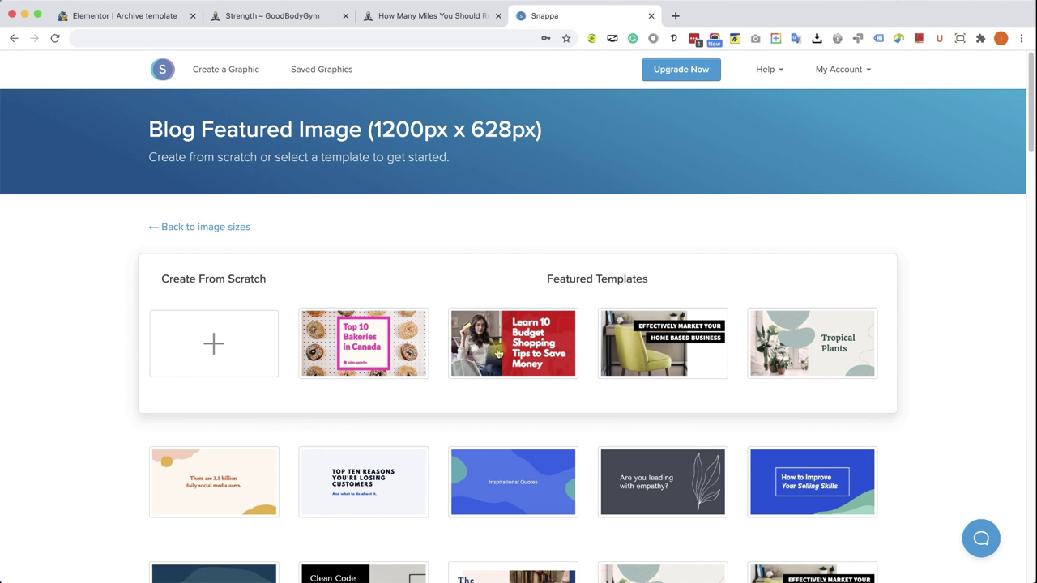
pyautogui.scroll(-3, 891, 344)
pyautogui.scroll(-5, 935, 343)
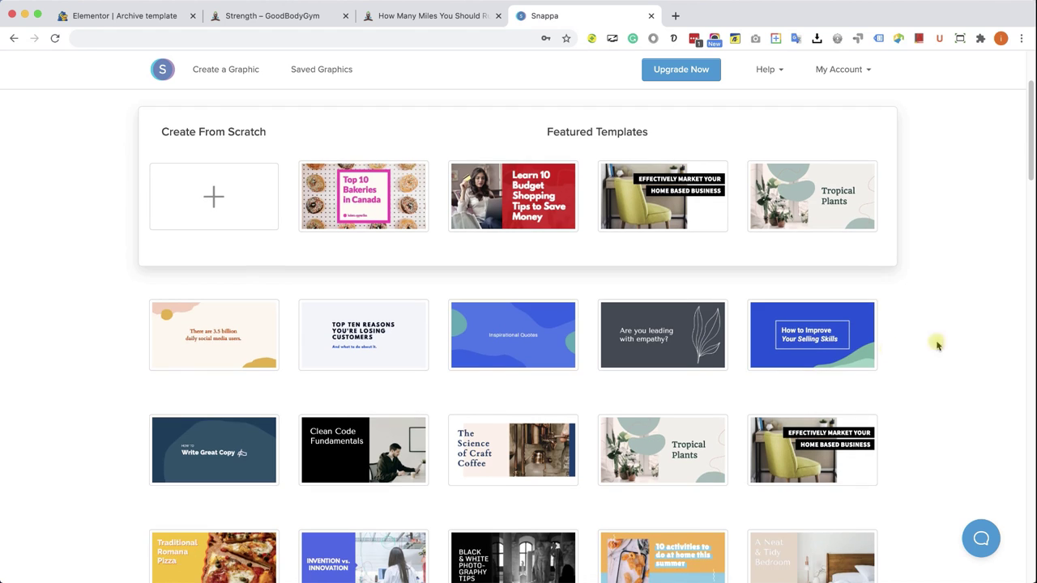
pyautogui.scroll(-3, 958, 345)
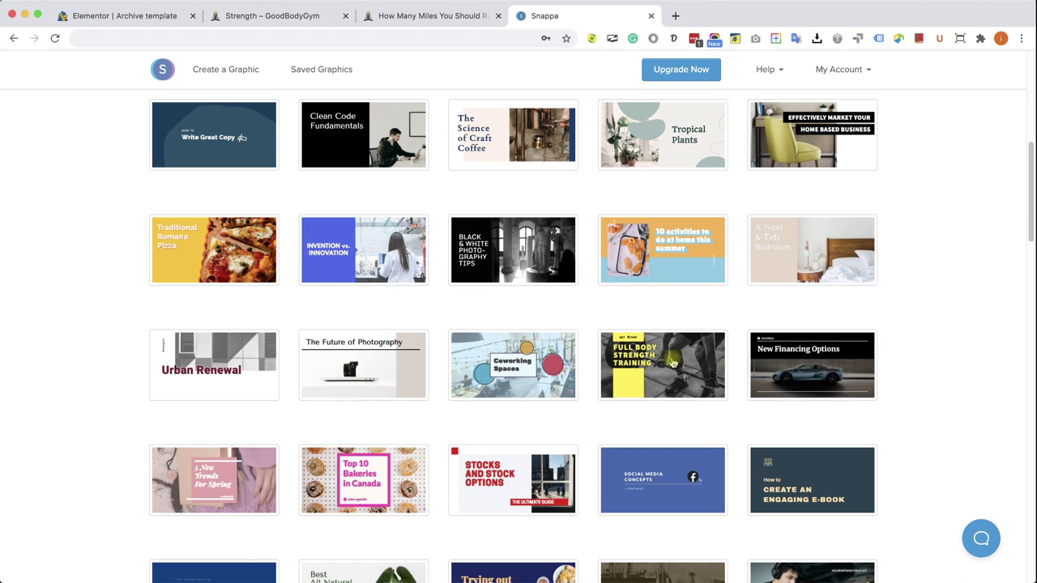
# Step: Compare with the live Strength page's Back Squat image, then open the Invention vs. Innovation template
pyautogui.click(272, 15)
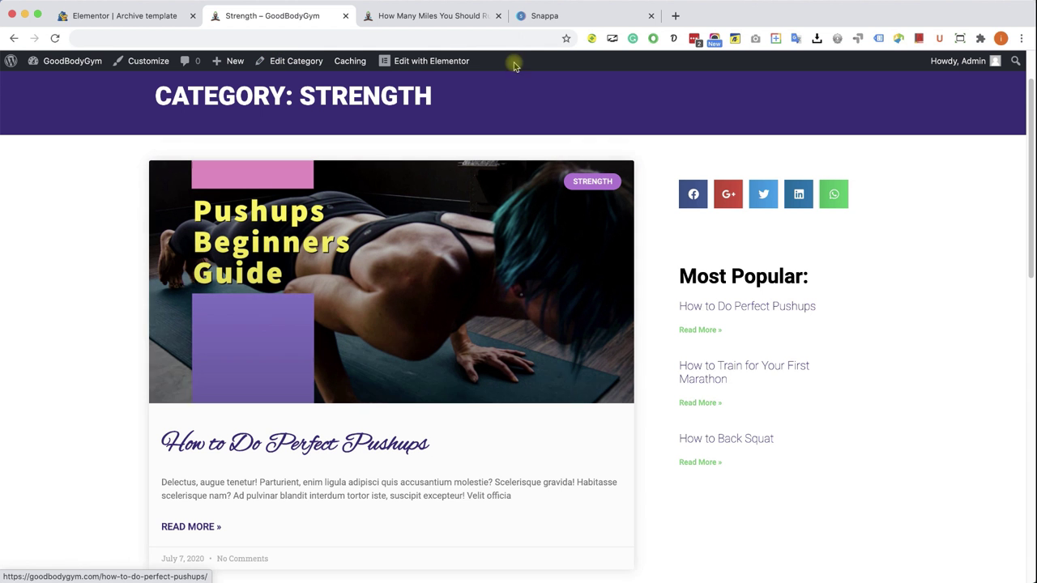
pyautogui.click(544, 16)
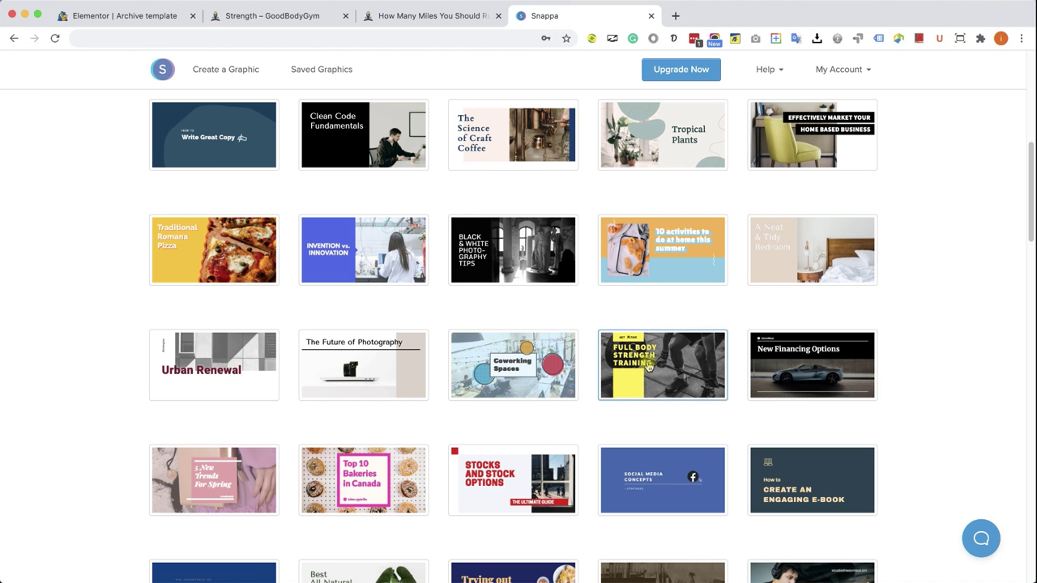
pyautogui.scroll(-1, 603, 385)
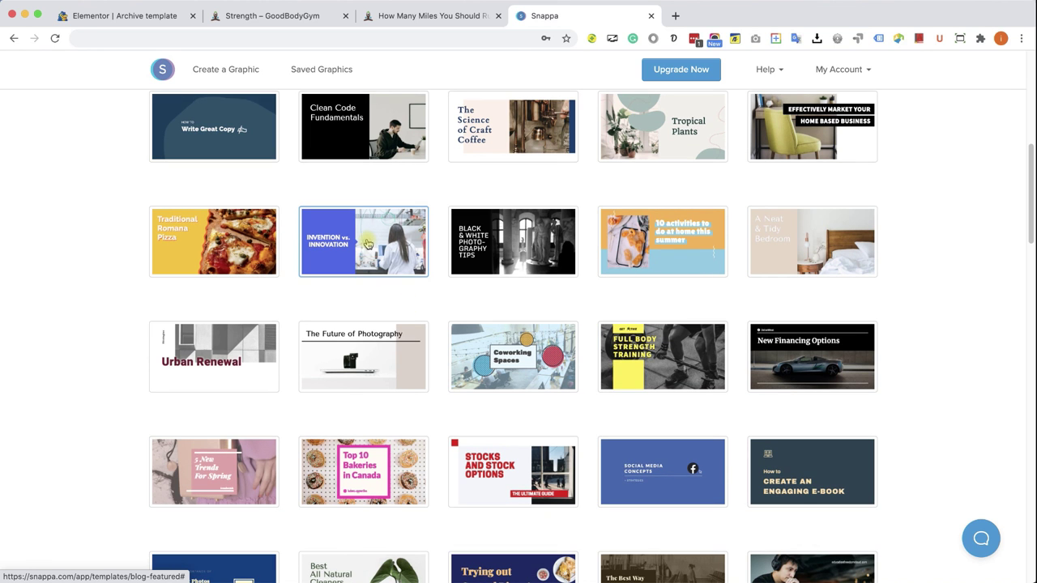
pyautogui.click(272, 15)
pyautogui.scroll(-8, 365, 299)
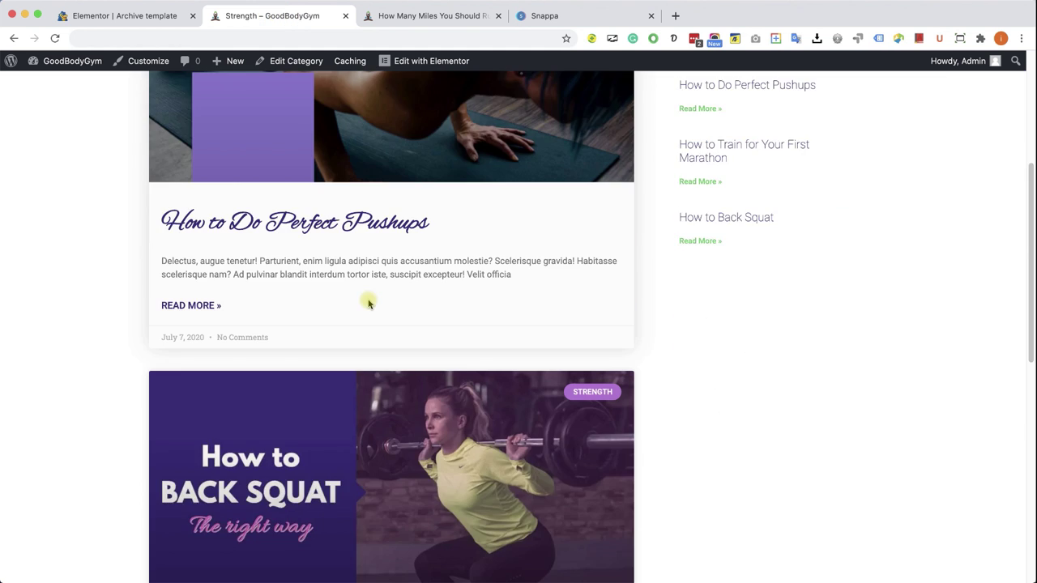
pyautogui.click(544, 17)
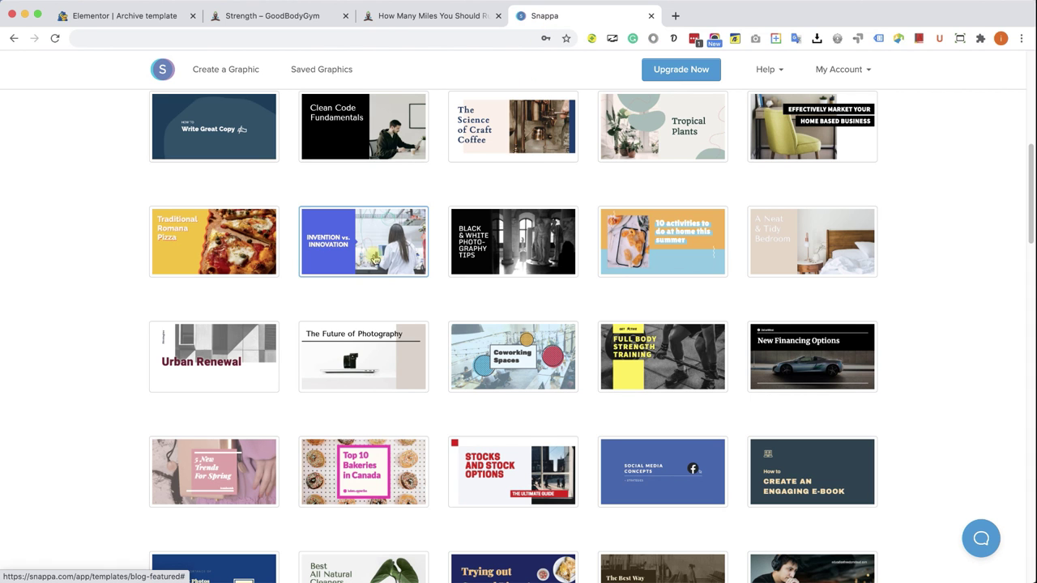
pyautogui.click(382, 255)
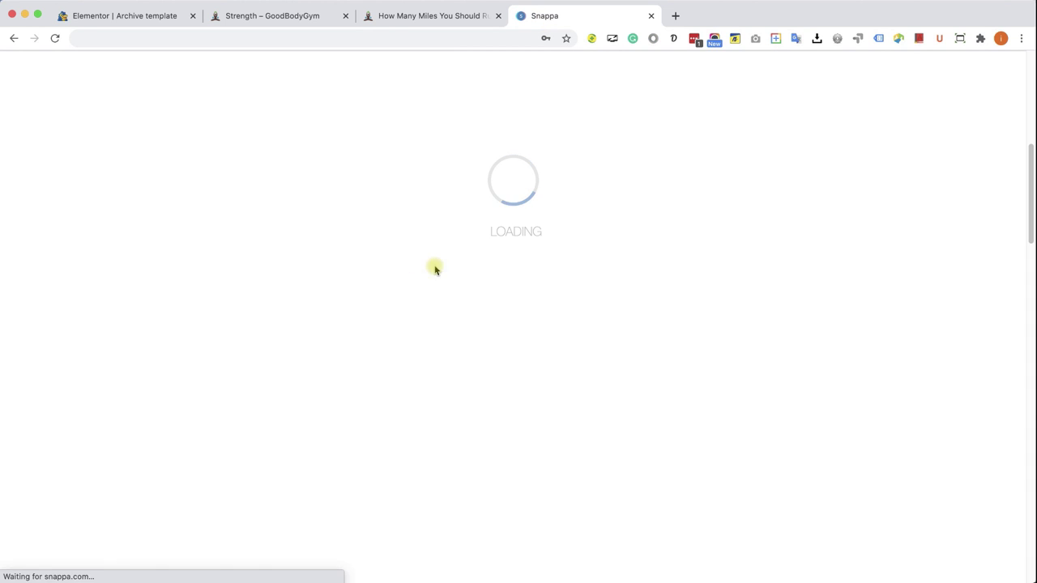
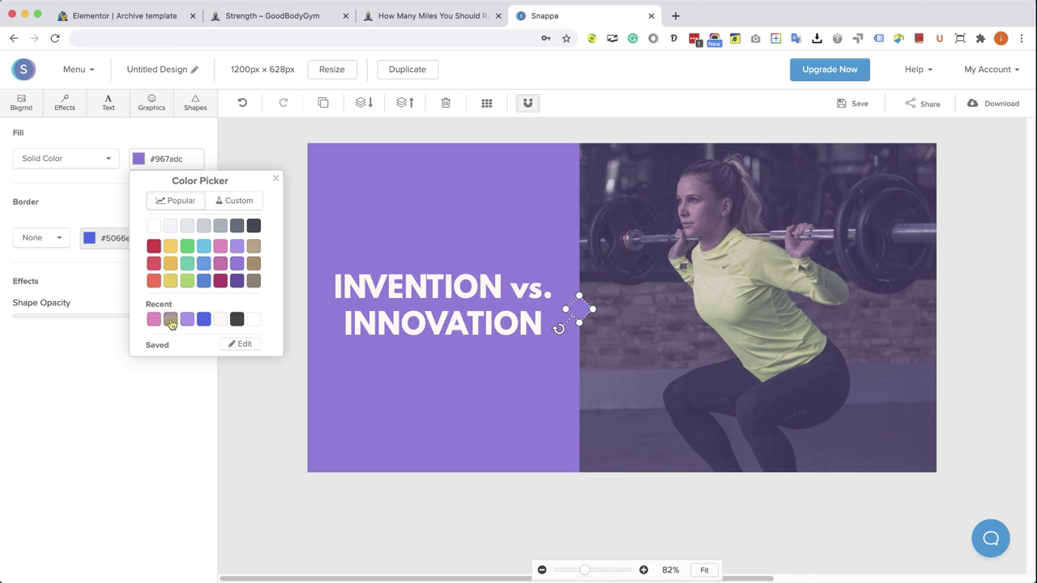
# Step: Turn the small triangle purple, then rewrite the heading as 'How to' / 'BACK SQUAT'
pyautogui.click(288, 408)
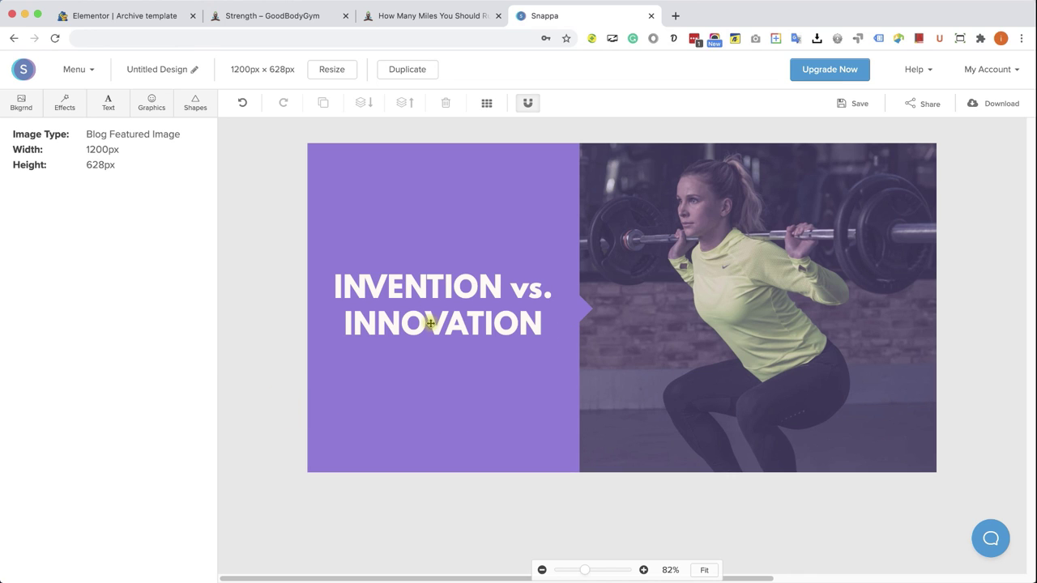
pyautogui.click(278, 16)
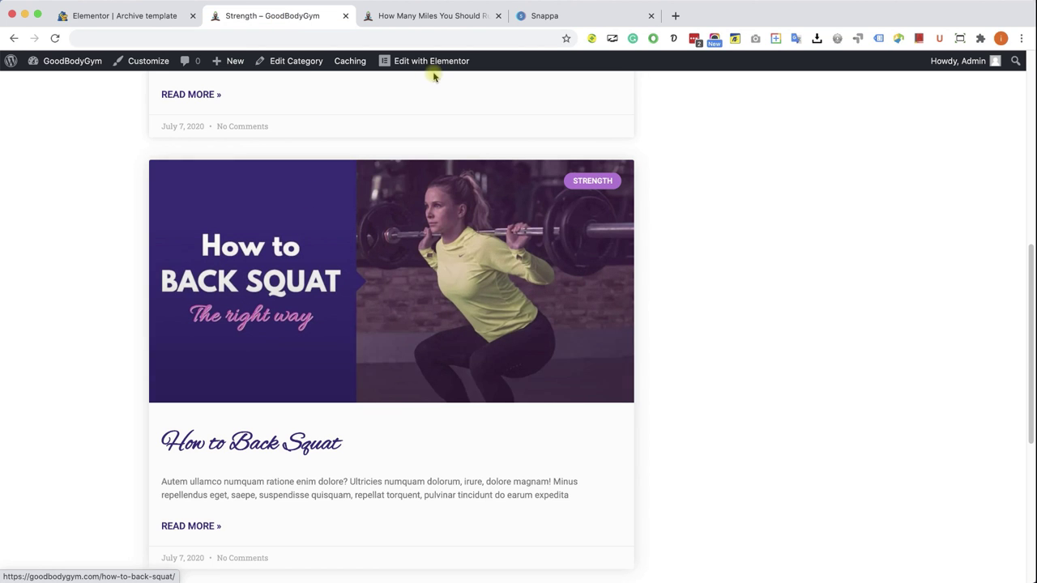
pyautogui.click(405, 15)
pyautogui.click(528, 16)
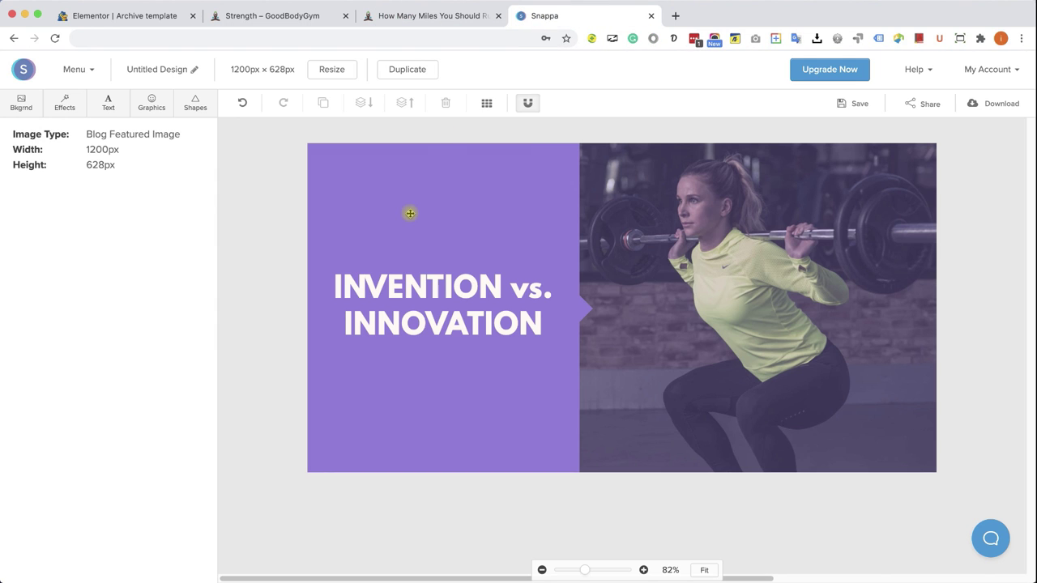
pyautogui.doubleClick(414, 279)
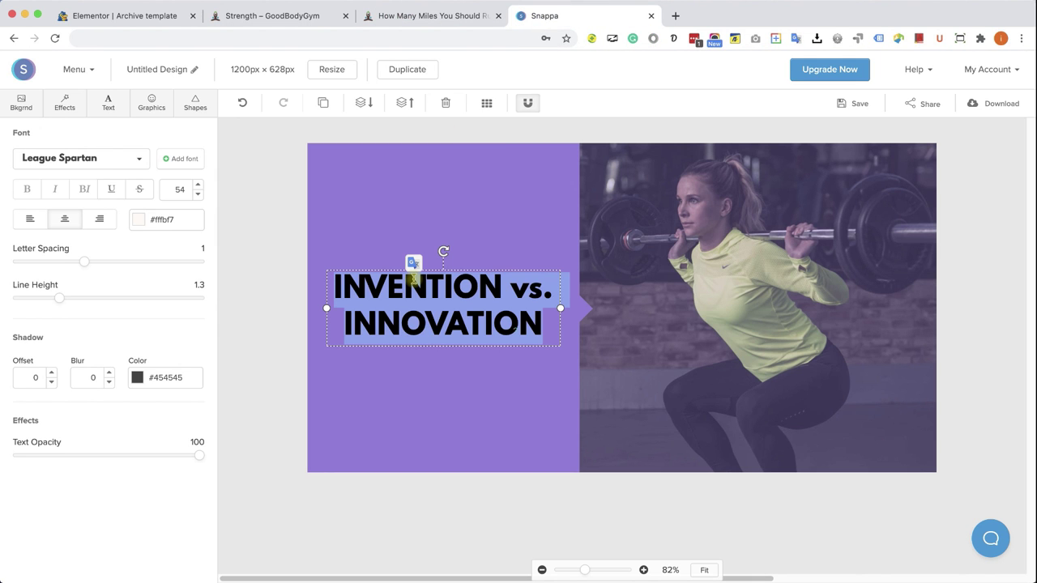
pyautogui.write('How to')
pyautogui.press('Return')
pyautogui.write('BACK SQ')
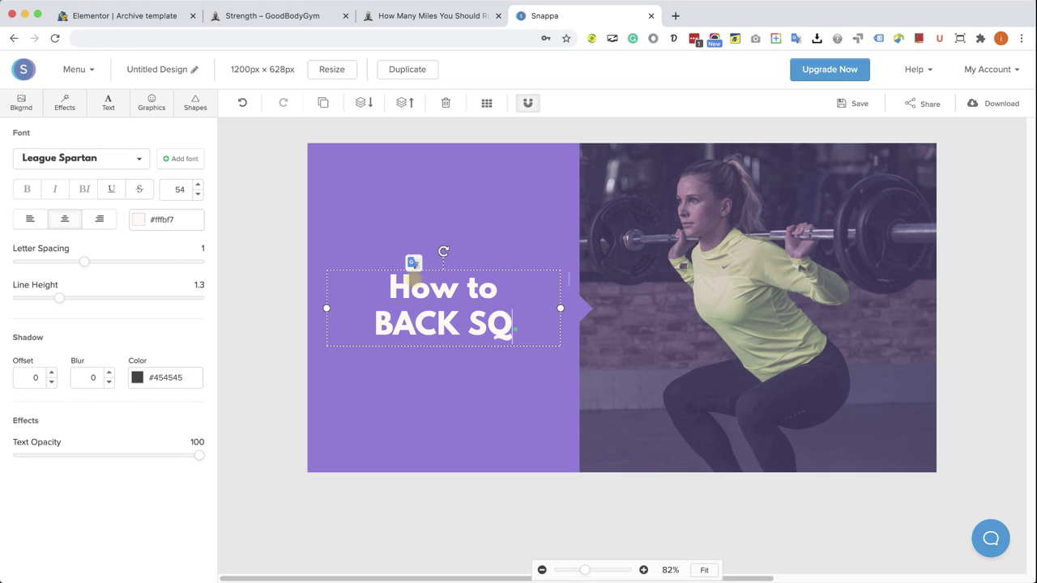
pyautogui.write('UAT')
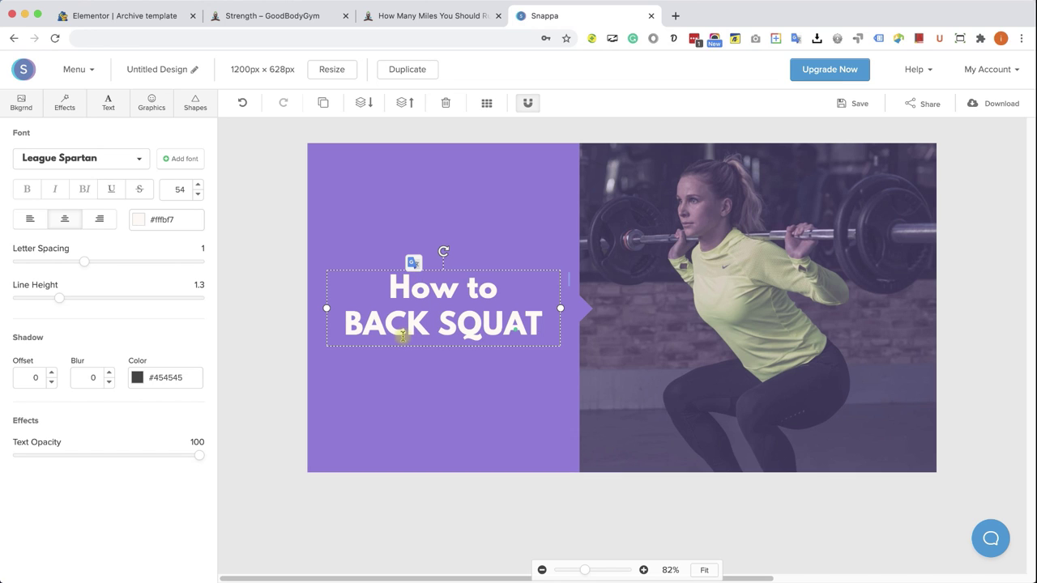
# Step: Make the heading white at font size 60 and move it higher on the purple panel
pyautogui.click(138, 219)
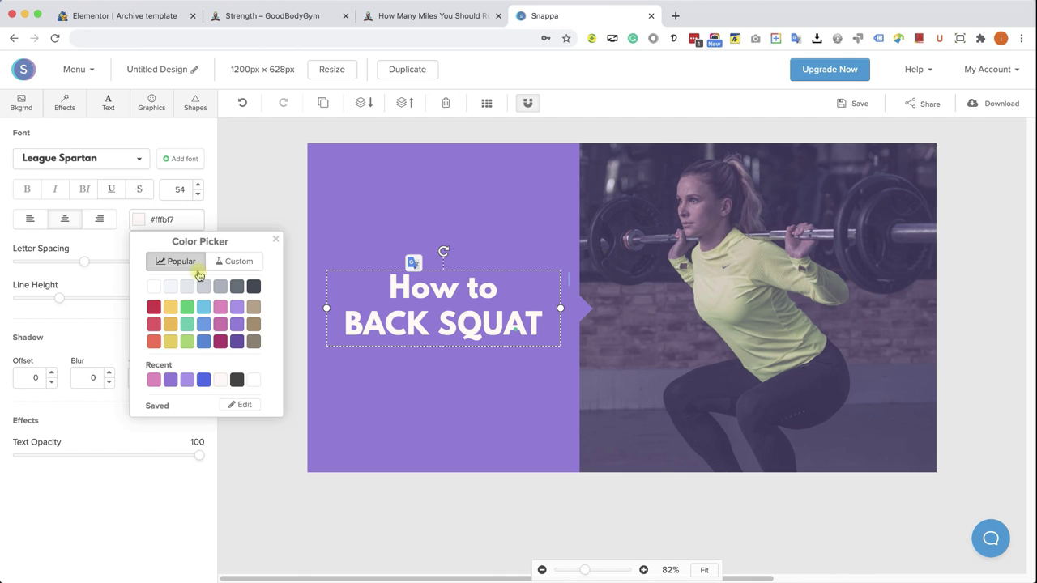
pyautogui.click(222, 307)
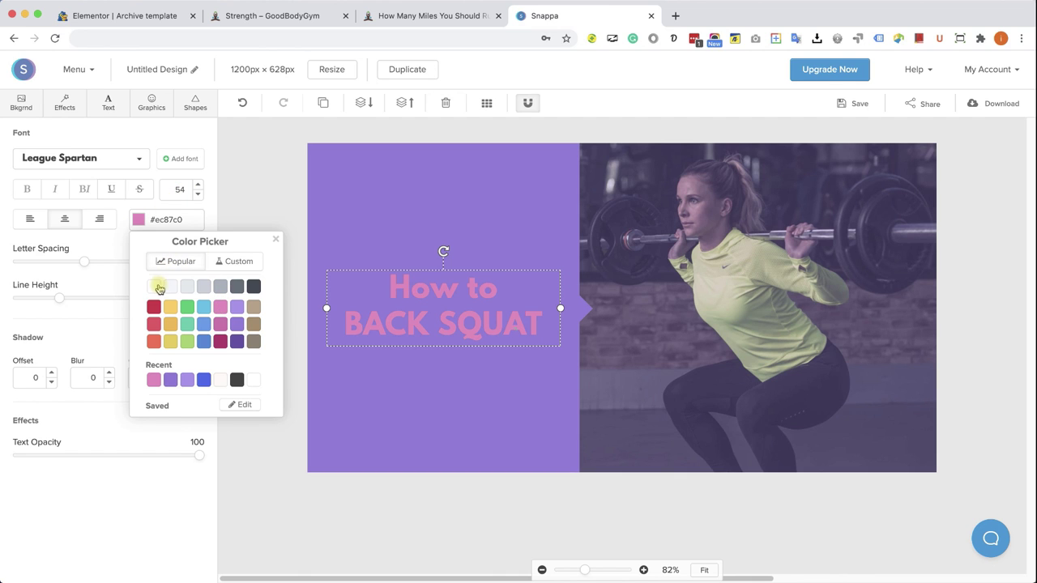
pyautogui.click(154, 287)
pyautogui.click(197, 185)
pyautogui.click(197, 185)
pyautogui.click(197, 184)
pyautogui.click(197, 185)
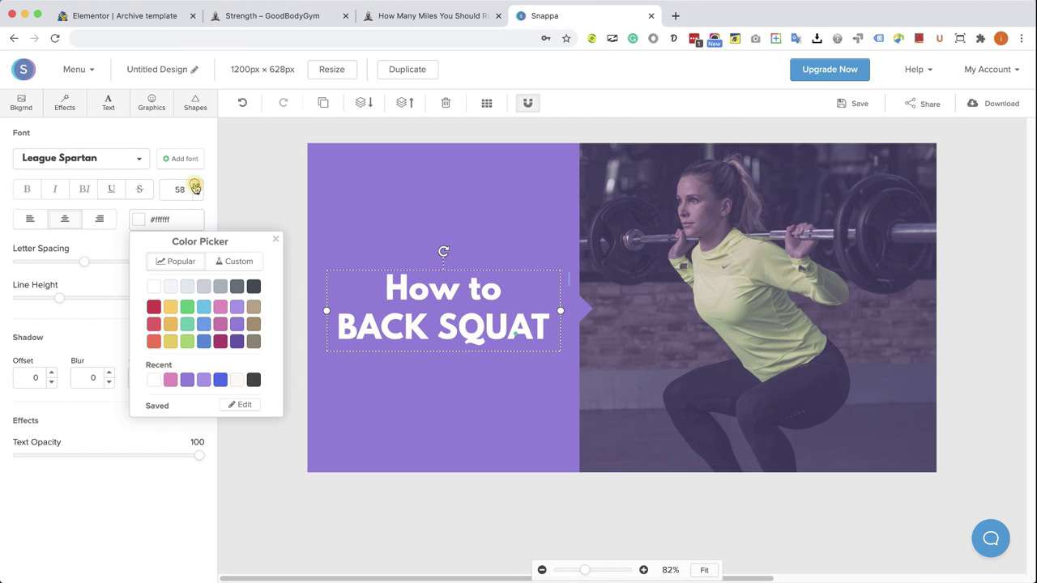
pyautogui.click(197, 185)
pyautogui.click(197, 185)
pyautogui.click(458, 380)
pyautogui.moveTo(447, 330); pyautogui.dragTo(449, 305)
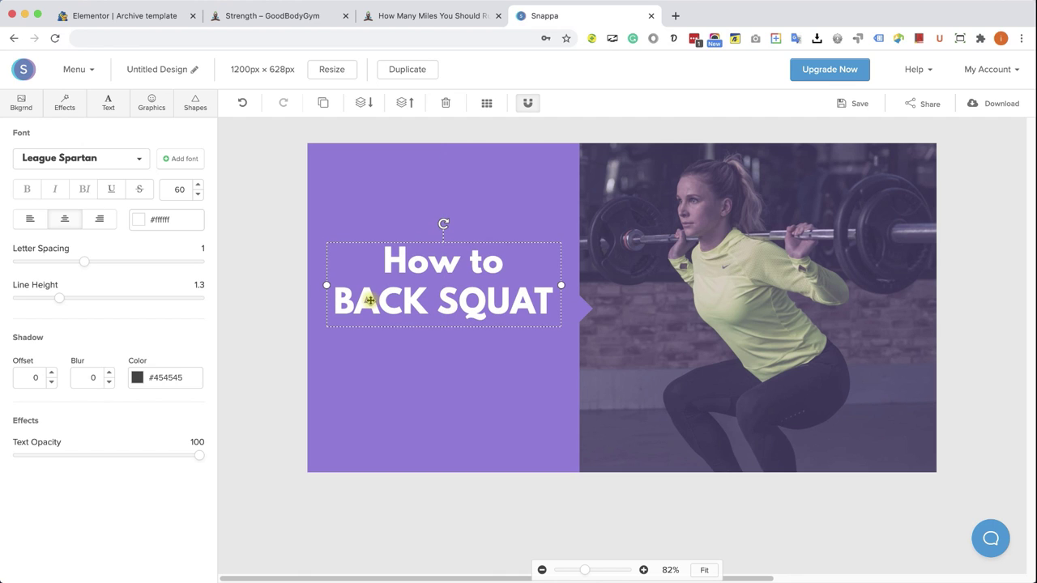
# Step: Add a subheading below BACK SQUAT reading 'The right way'
pyautogui.click(108, 103)
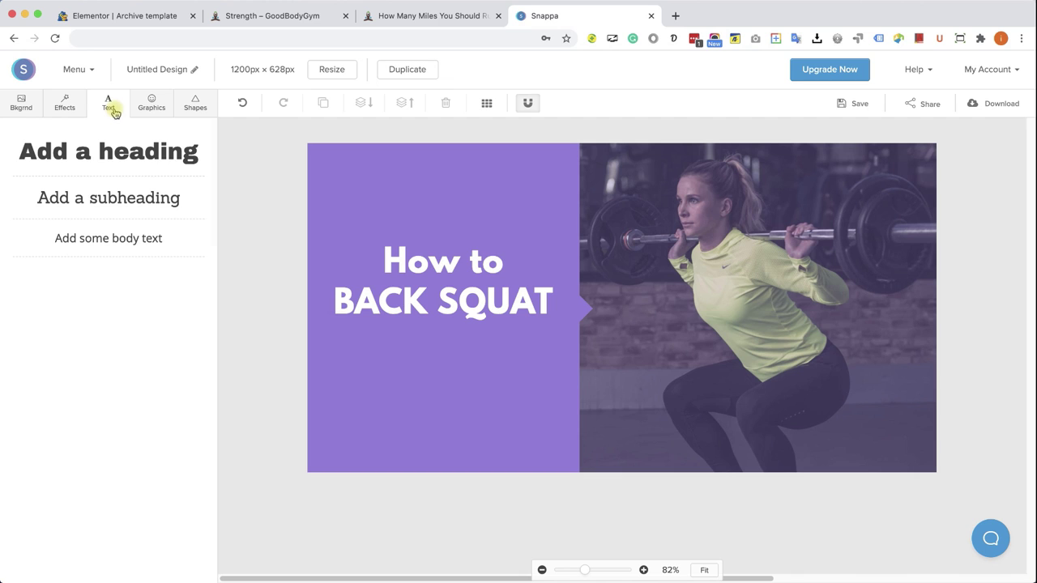
pyautogui.click(109, 153)
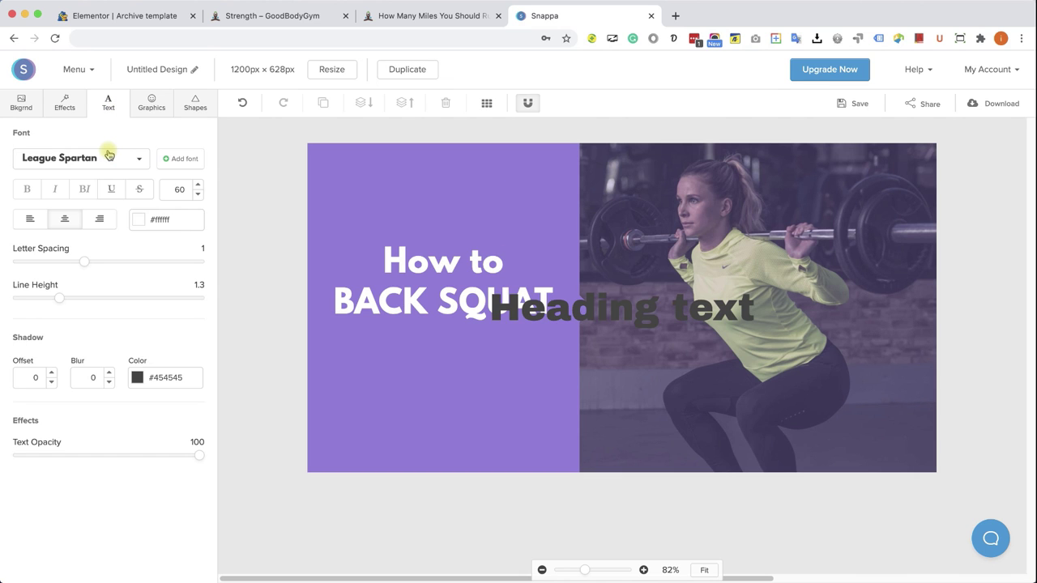
pyautogui.press('Delete')
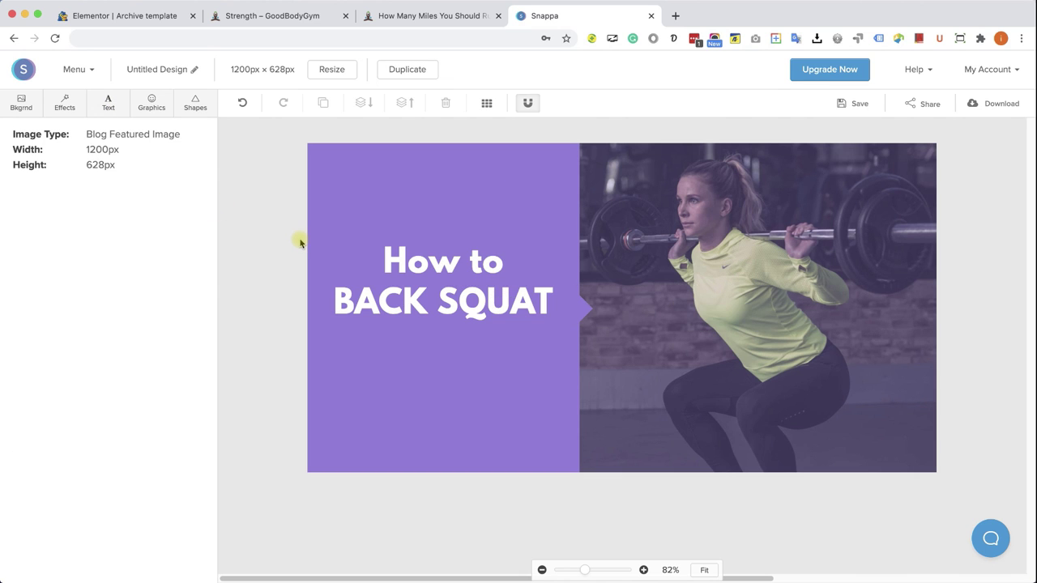
pyautogui.click(111, 105)
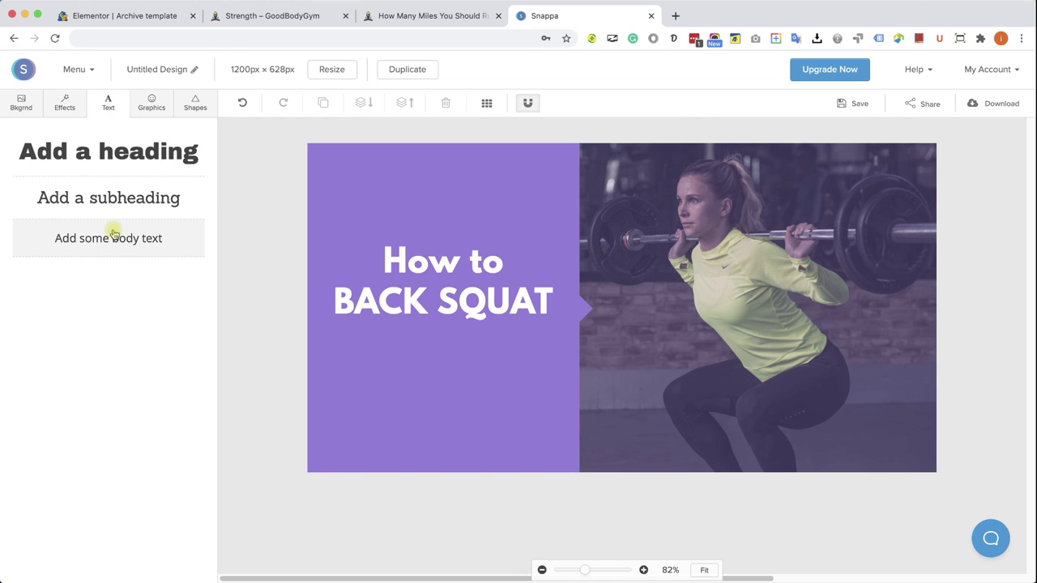
pyautogui.click(111, 200)
pyautogui.moveTo(625, 294); pyautogui.dragTo(433, 341)
pyautogui.doubleClick(433, 341)
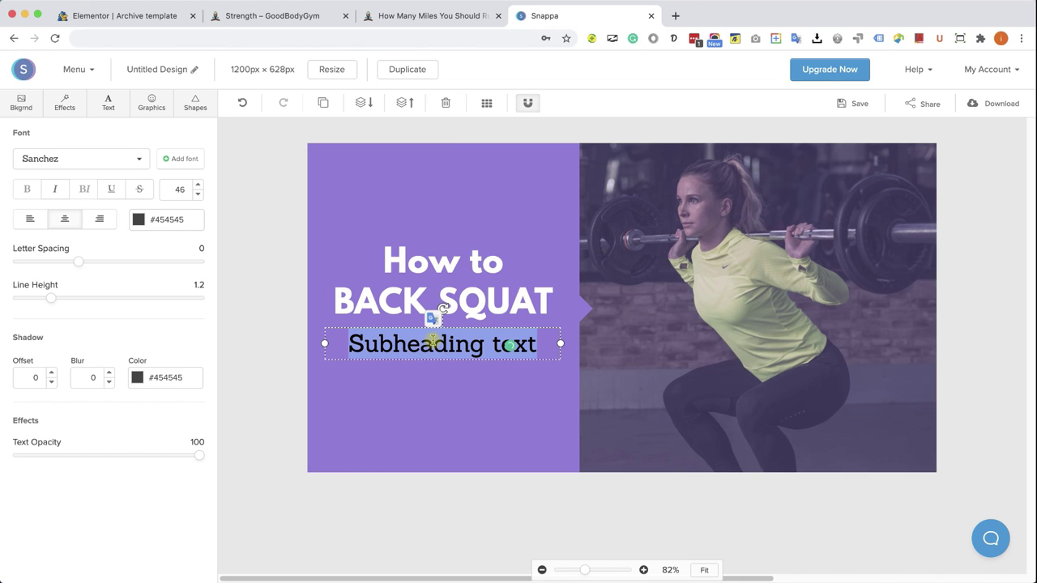
pyautogui.write('The right way')
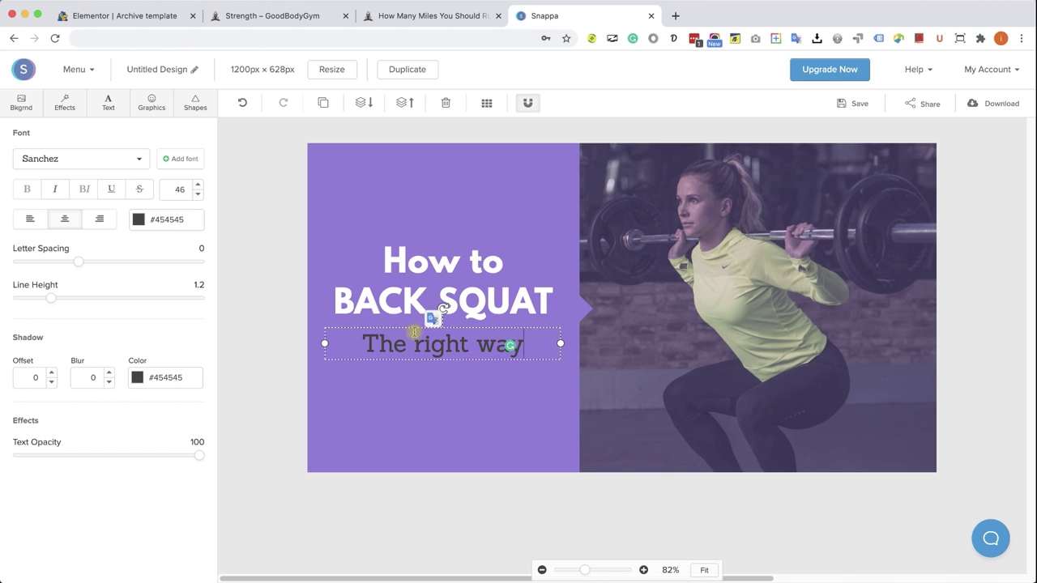
# Step: Make the subheading yellow in Shadows Into Light Two with a drop shadow of offset 2
pyautogui.click(139, 219)
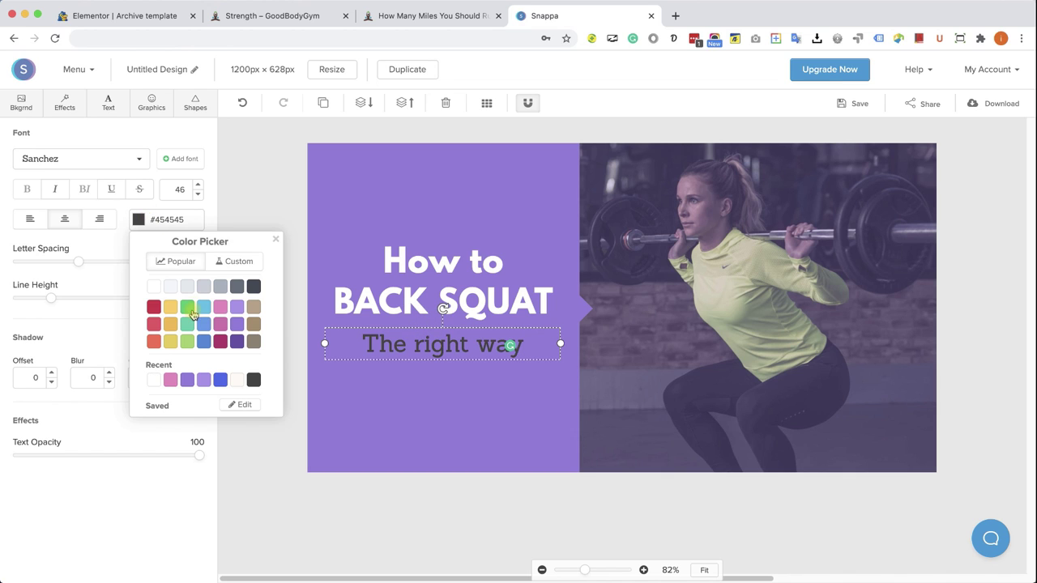
pyautogui.click(219, 307)
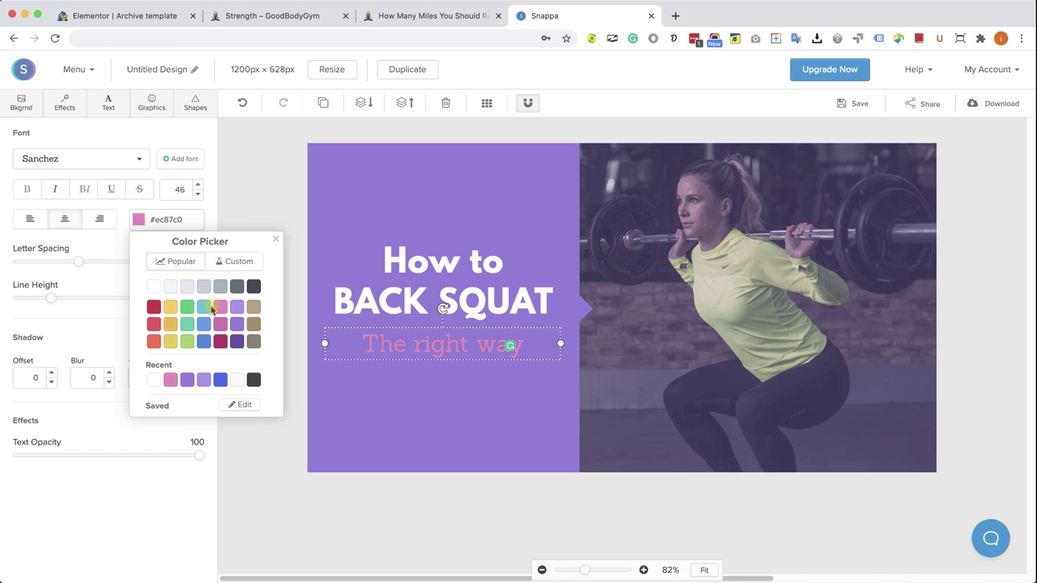
pyautogui.click(210, 308)
pyautogui.click(171, 315)
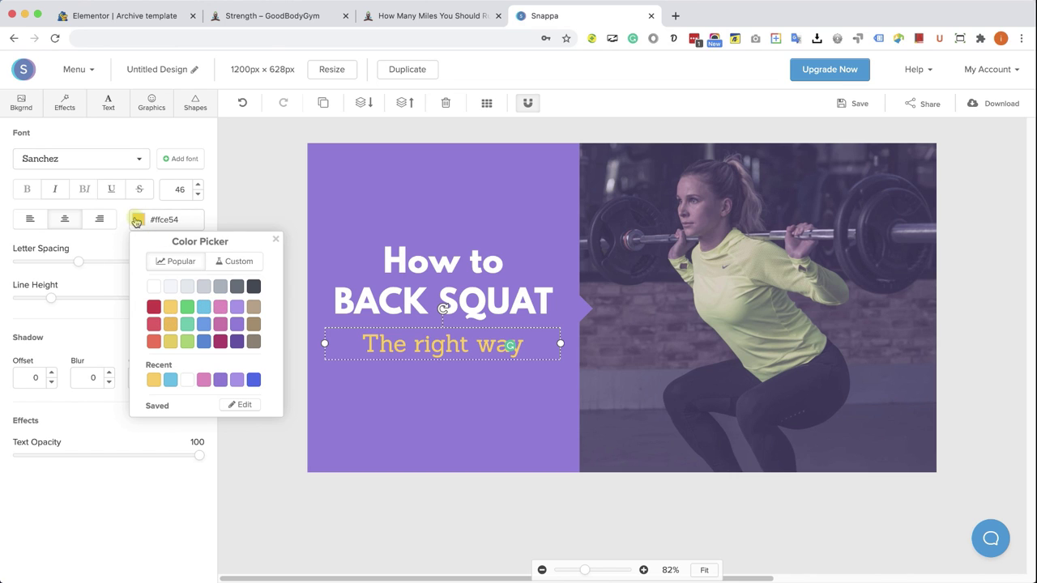
pyautogui.click(139, 158)
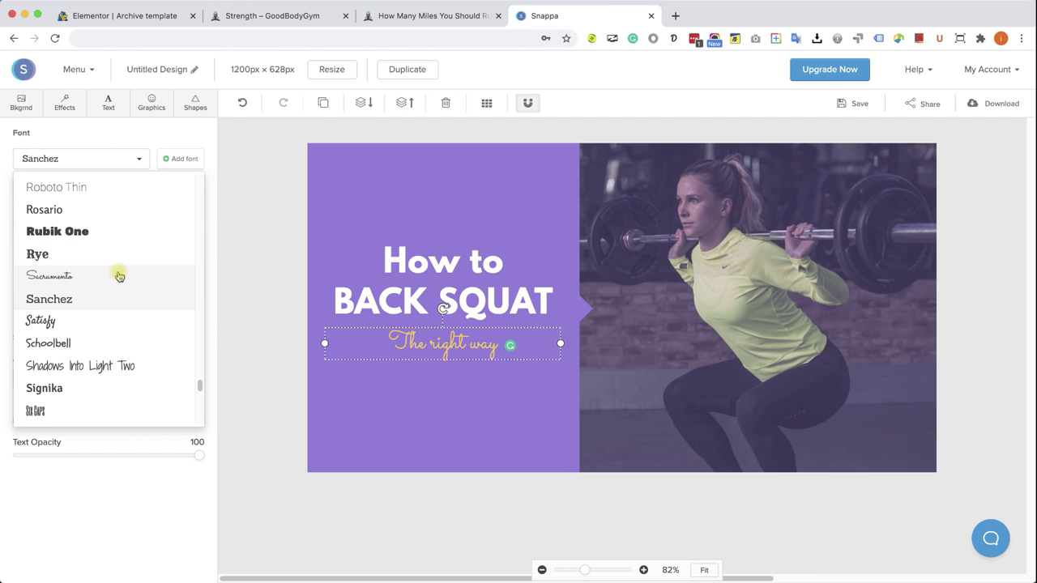
pyautogui.click(116, 369)
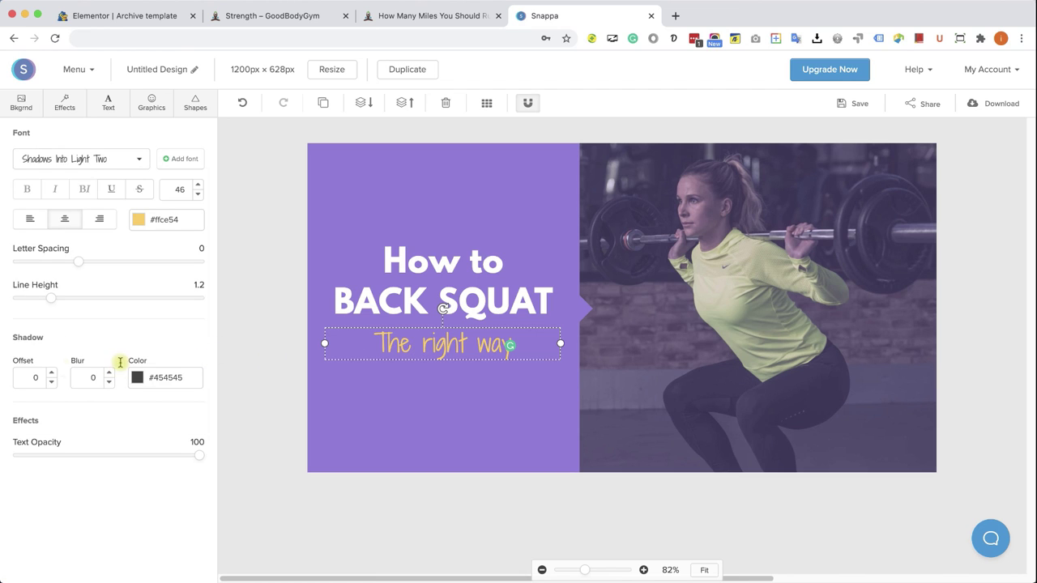
pyautogui.click(50, 374)
pyautogui.click(50, 374)
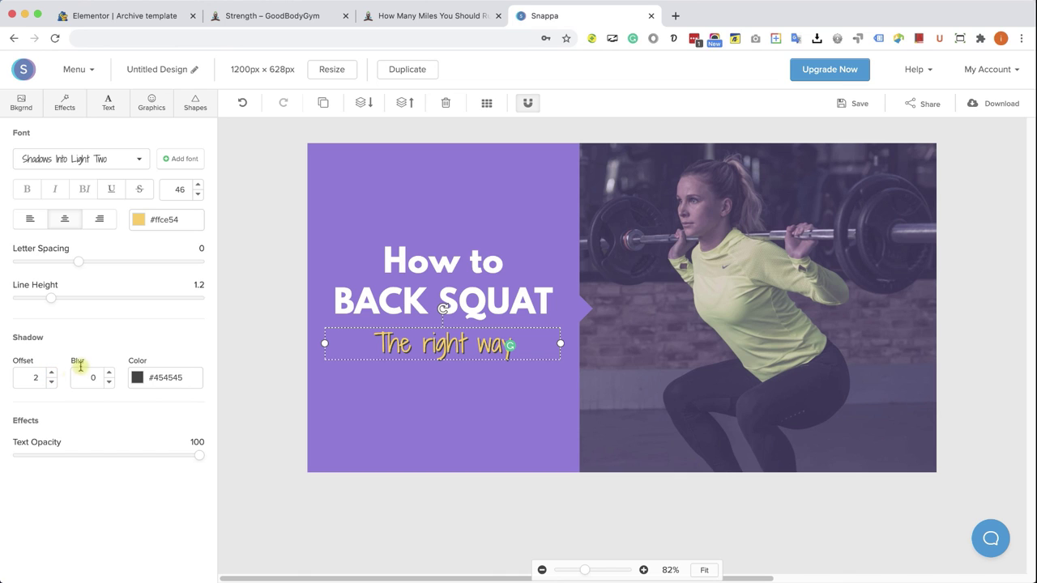
# Step: Set the subheading font size to 50 and centre it just under the heading
pyautogui.click(198, 185)
pyautogui.click(198, 185)
pyautogui.click(198, 184)
pyautogui.click(199, 185)
pyautogui.click(198, 185)
pyautogui.click(197, 194)
pyautogui.click(250, 317)
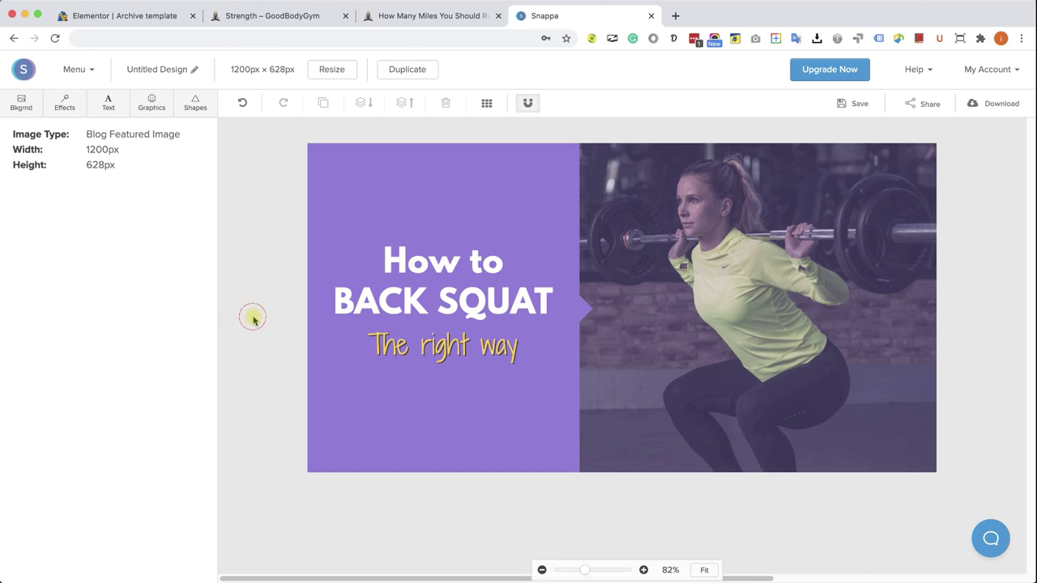
pyautogui.moveTo(421, 346); pyautogui.dragTo(426, 343)
pyautogui.click(427, 223)
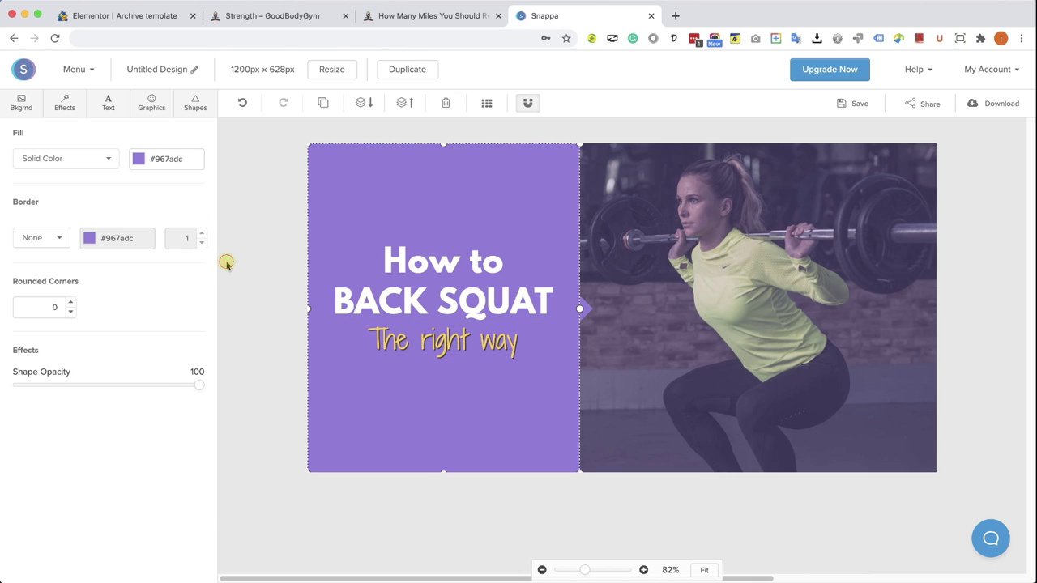
pyautogui.click(257, 324)
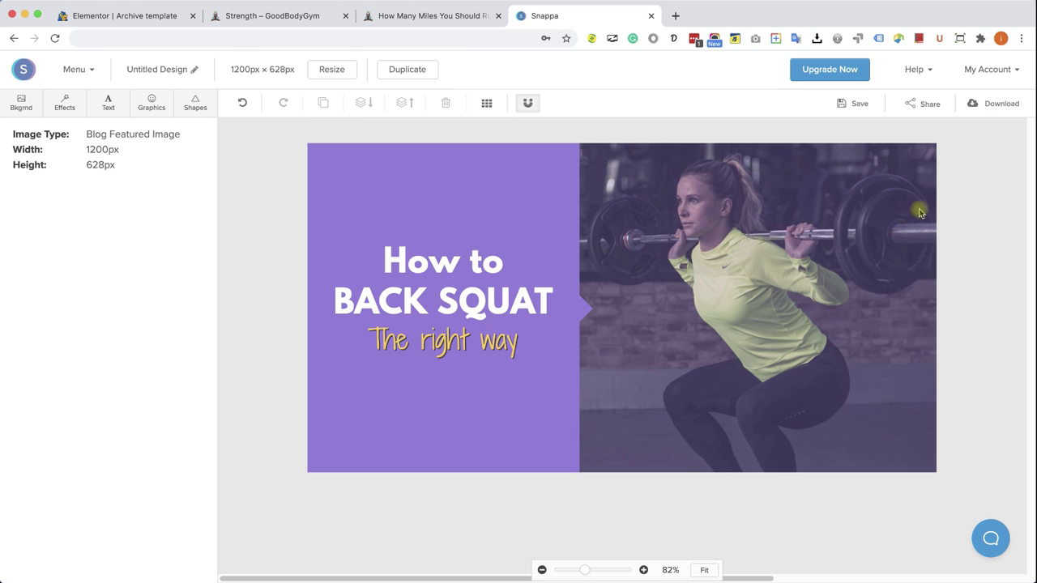
# Step: Download the How to BACK SQUAT design as a web-optimized JPG
pyautogui.click(990, 115)
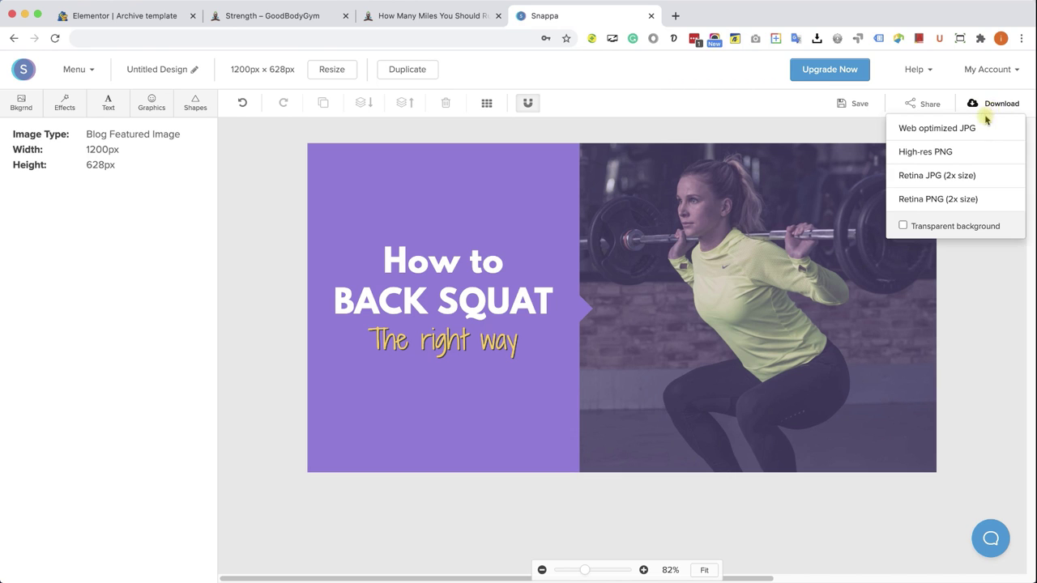
pyautogui.click(972, 130)
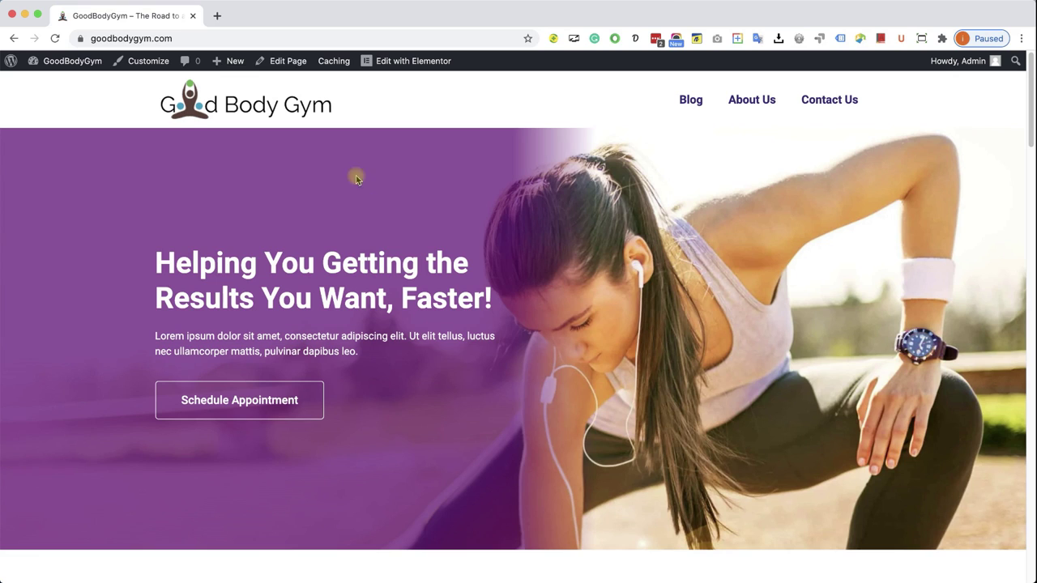
# Step: Go to Google Analytics in a new tab and start the free signup to create an account
pyautogui.click(219, 15)
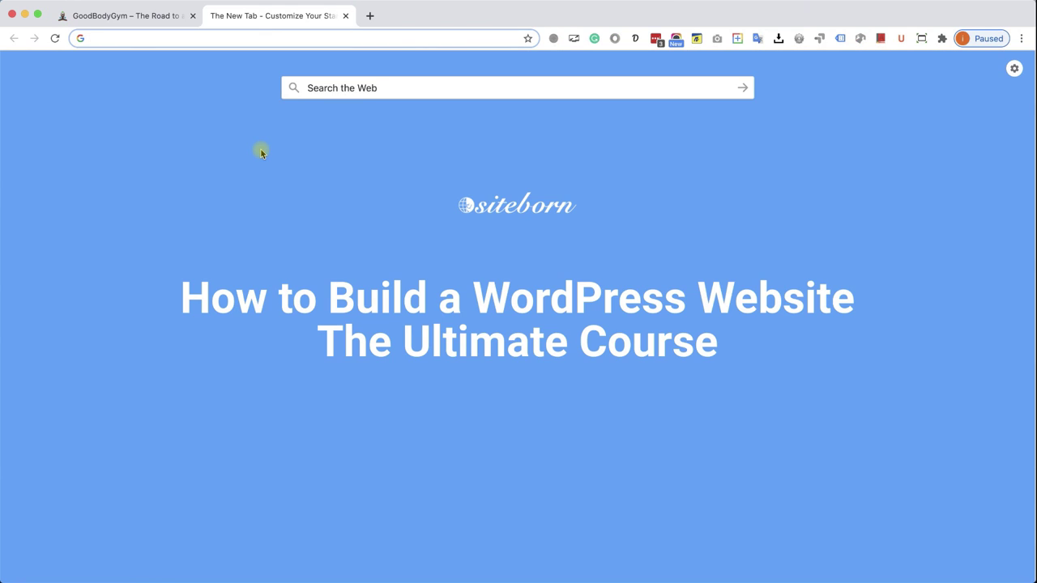
pyautogui.write('google.com/analytics/')
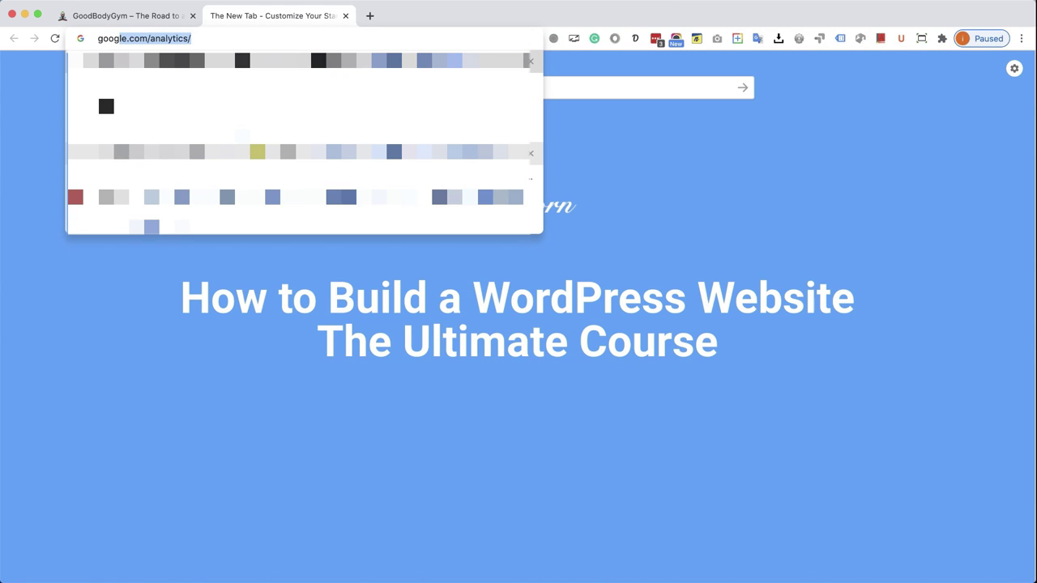
pyautogui.press('Return')
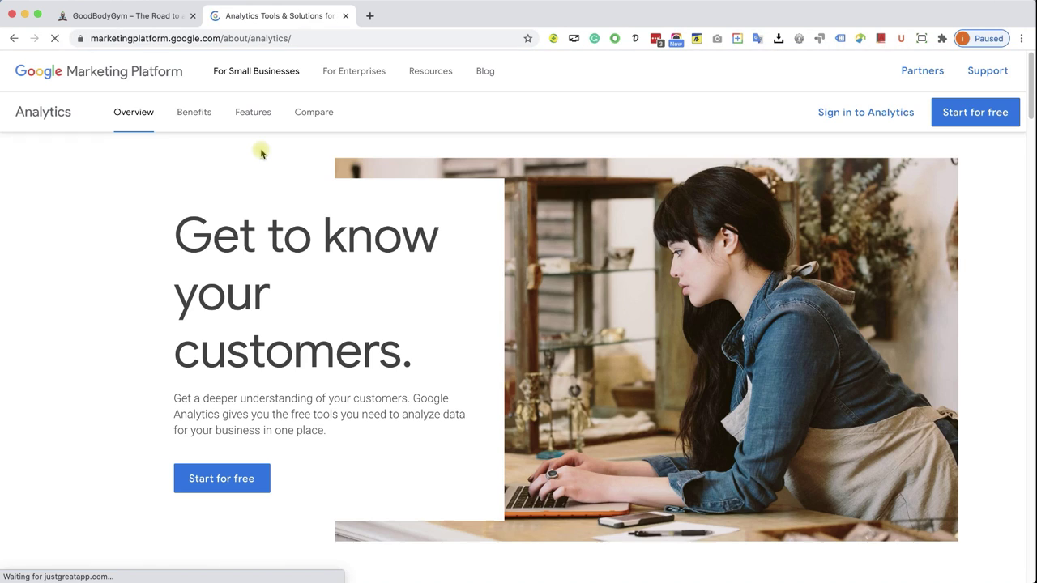
pyautogui.click(238, 476)
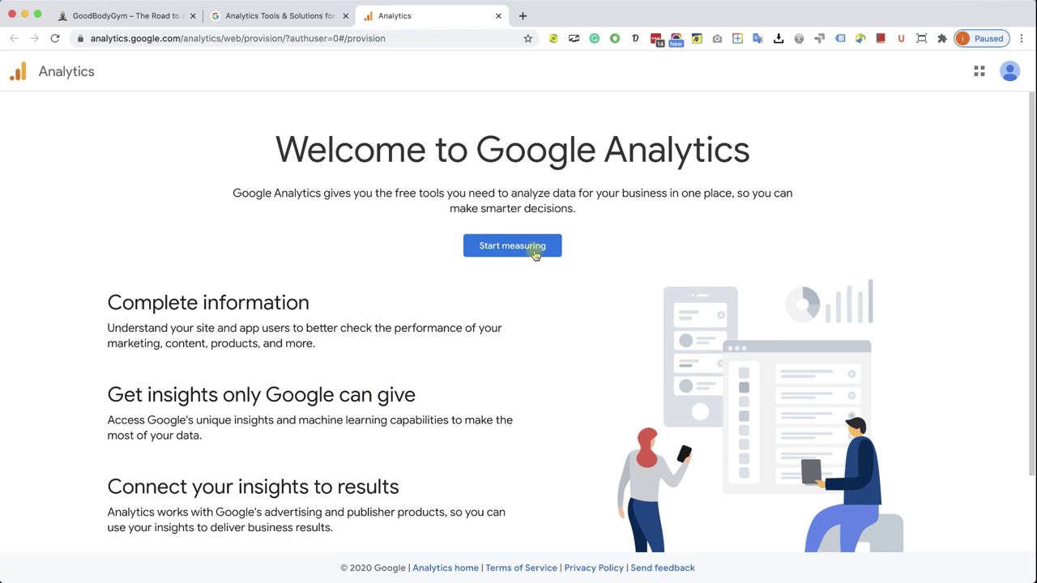
pyautogui.click(535, 246)
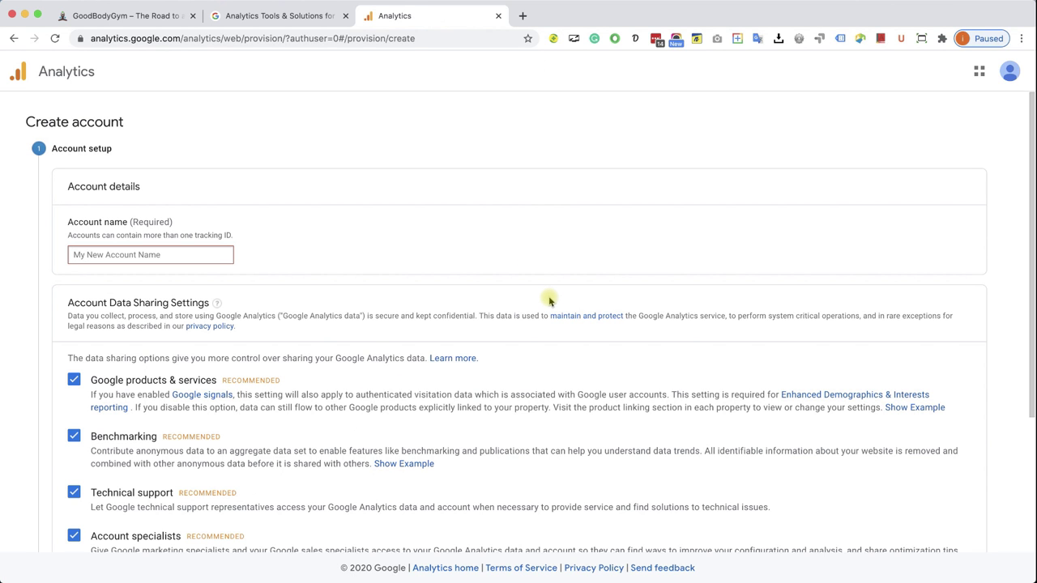
# Step: Enter GoodBodyGym as the account name, keep the data-sharing boxes checked, and continue
pyautogui.click(130, 254)
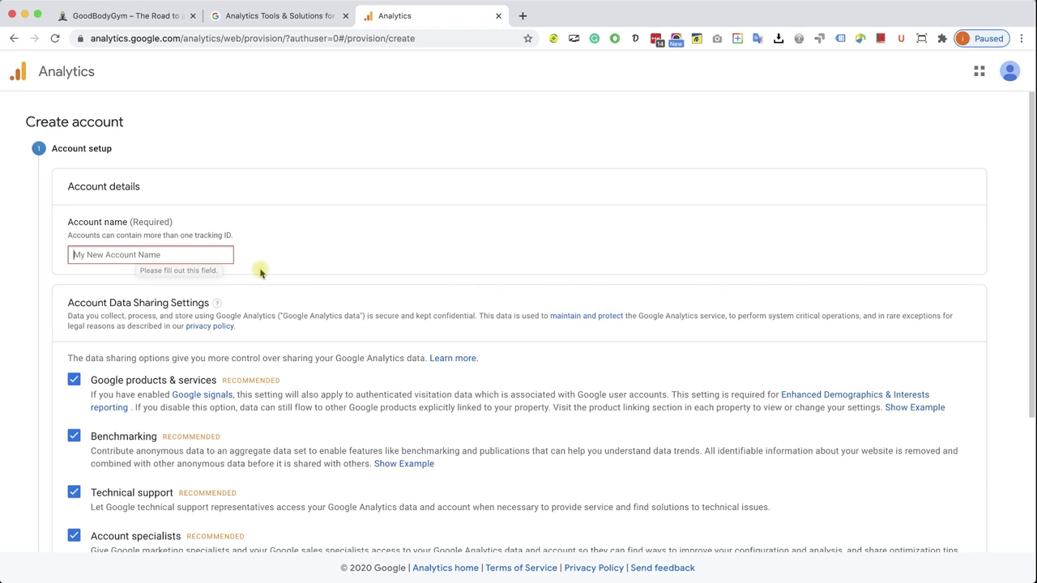
pyautogui.write('GoodBodyGym')
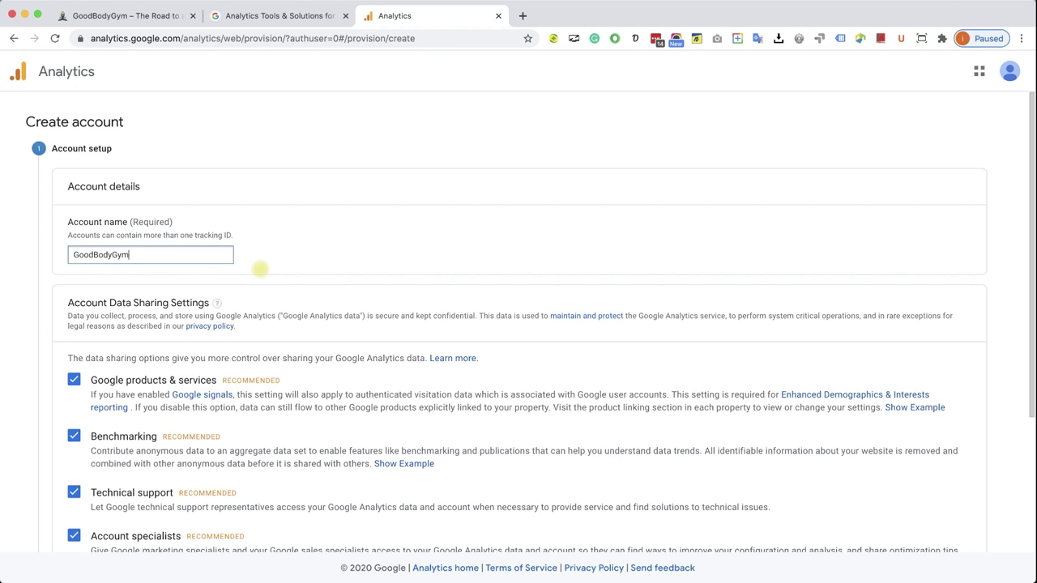
pyautogui.scroll(-1, 340, 279)
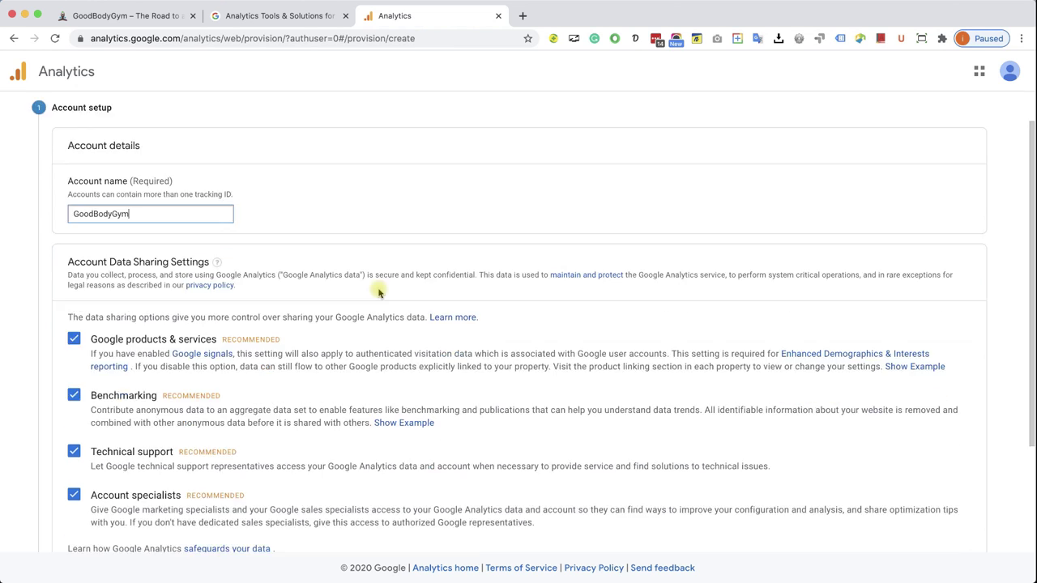
pyautogui.scroll(-3, 378, 292)
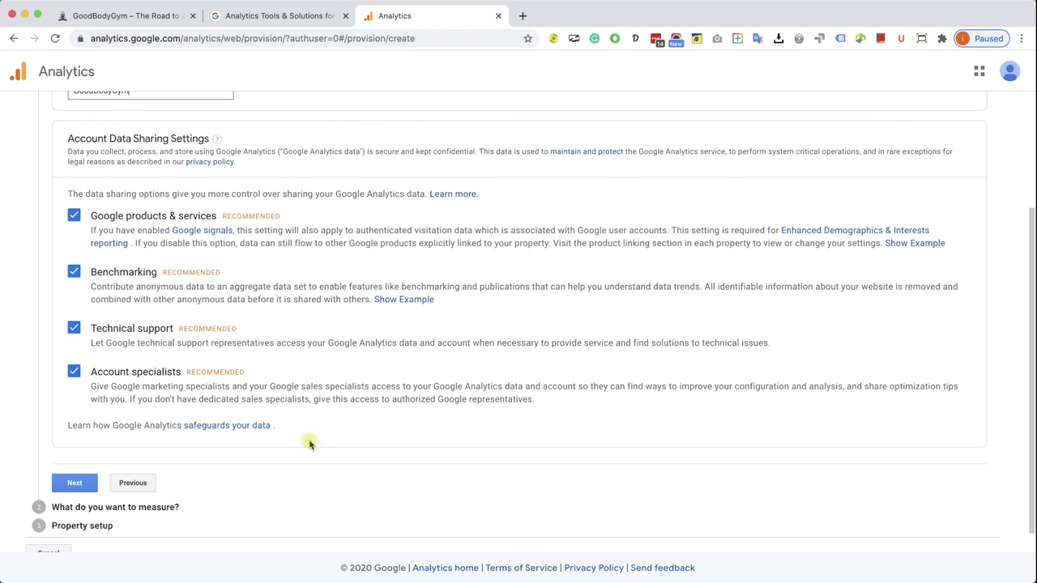
pyautogui.click(65, 489)
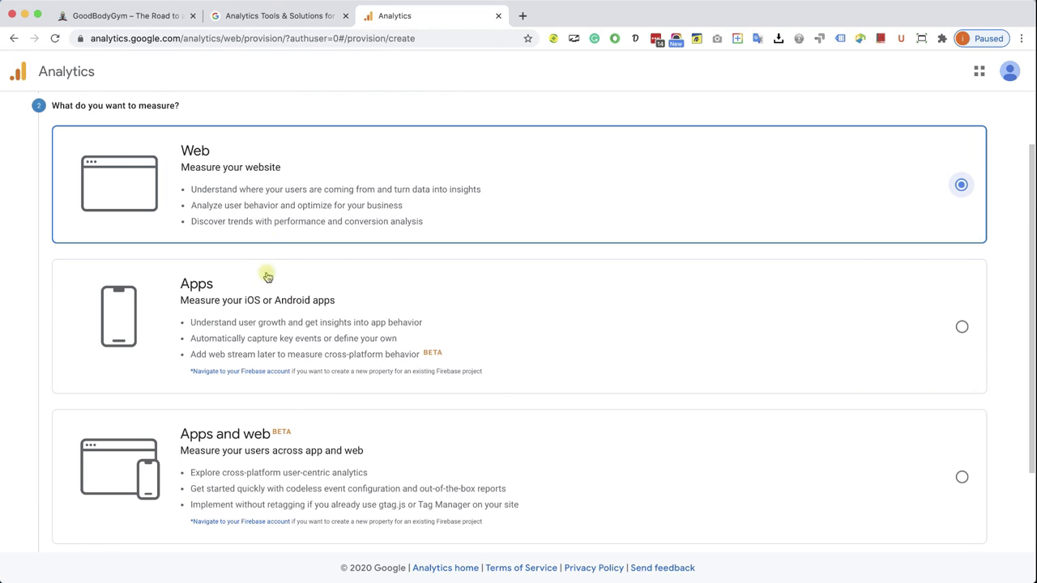
pyautogui.scroll(-3, 272, 450)
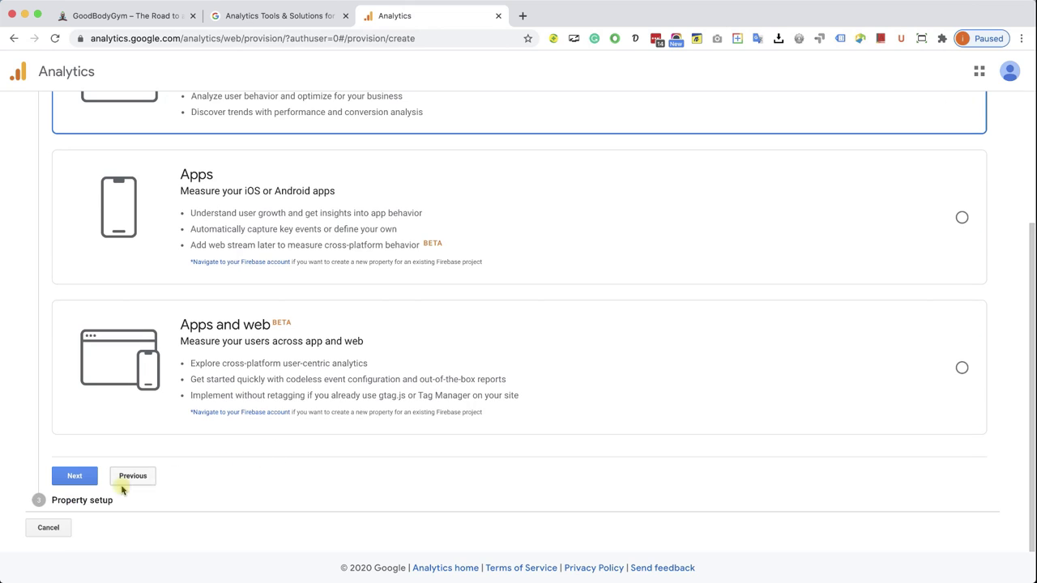
pyautogui.click(77, 482)
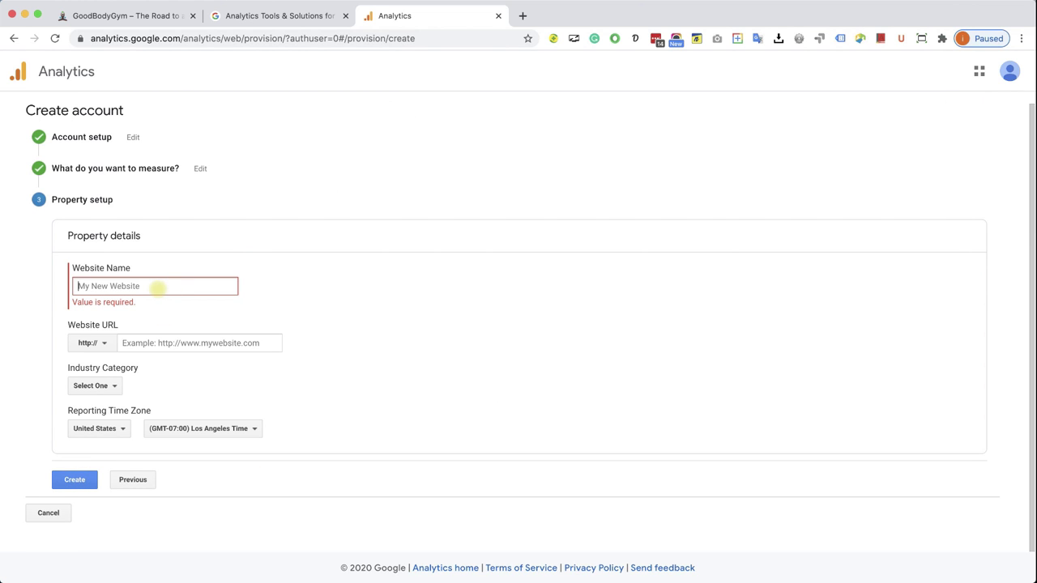
pyautogui.write('GoodBodyGym')
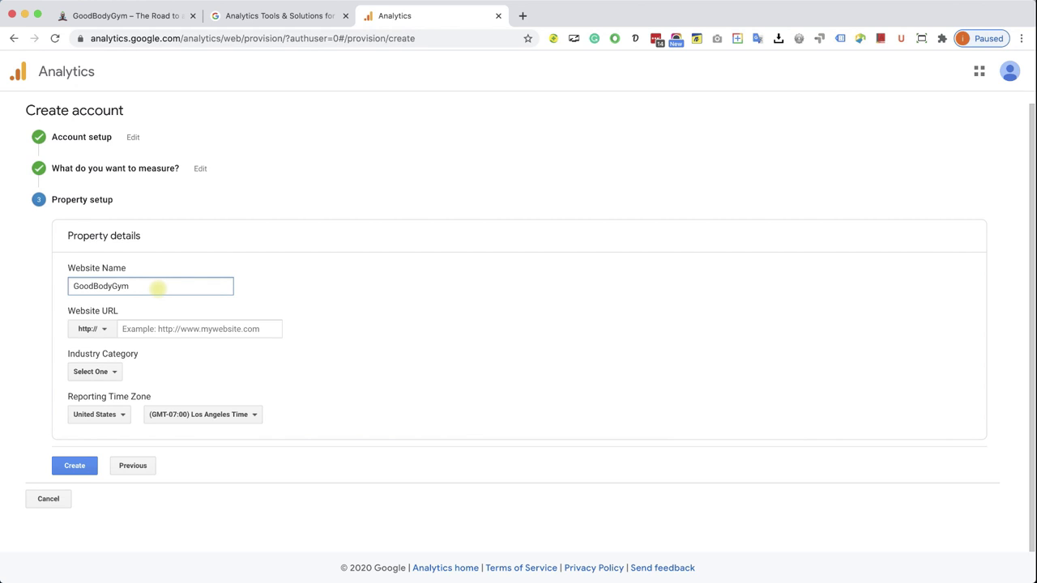
pyautogui.click(113, 334)
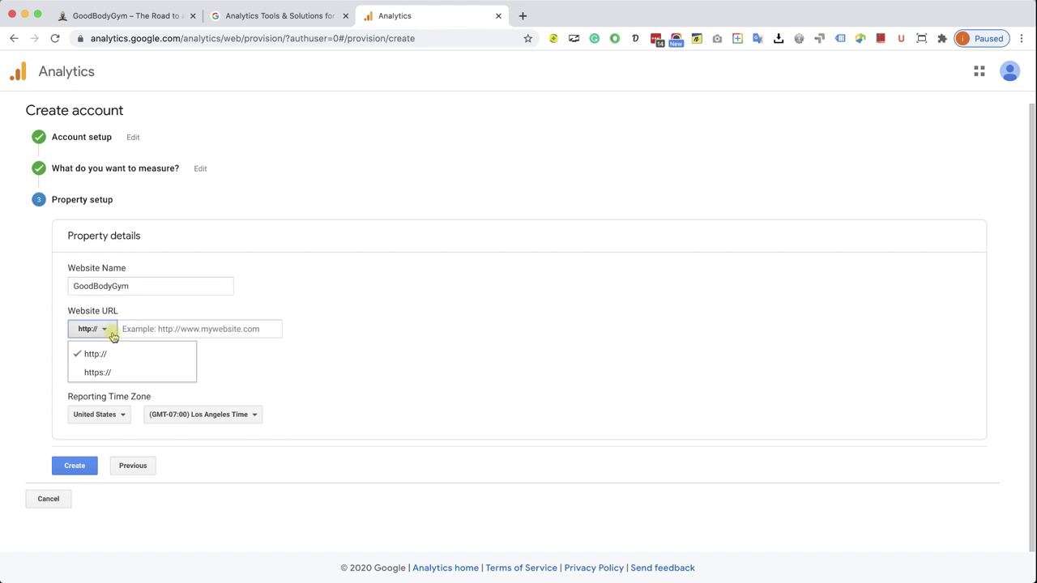
pyautogui.click(96, 368)
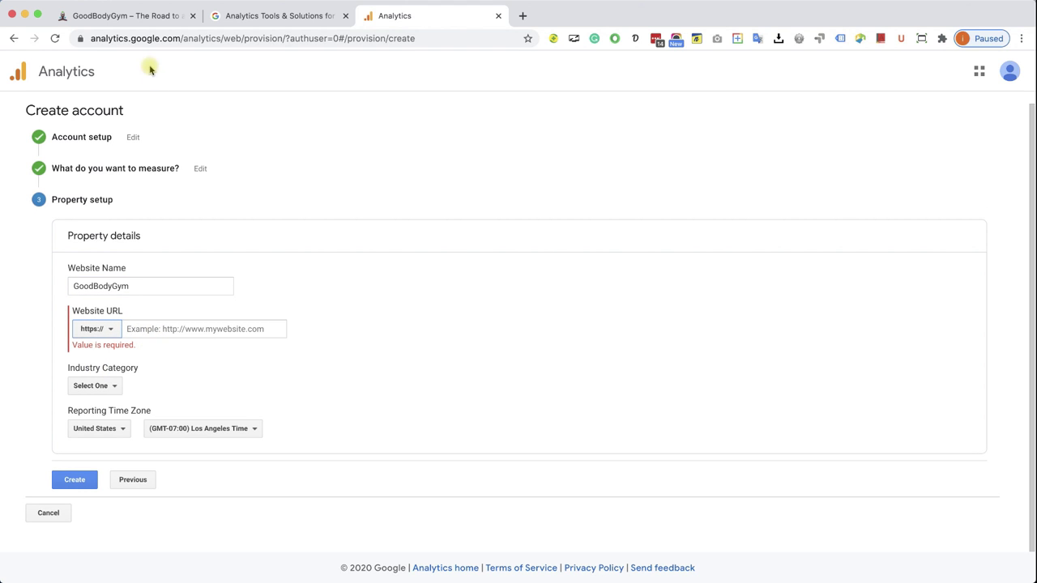
pyautogui.click(133, 15)
pyautogui.click(146, 38)
pyautogui.click(209, 38)
pyautogui.moveTo(209, 38); pyautogui.dragTo(135, 38)
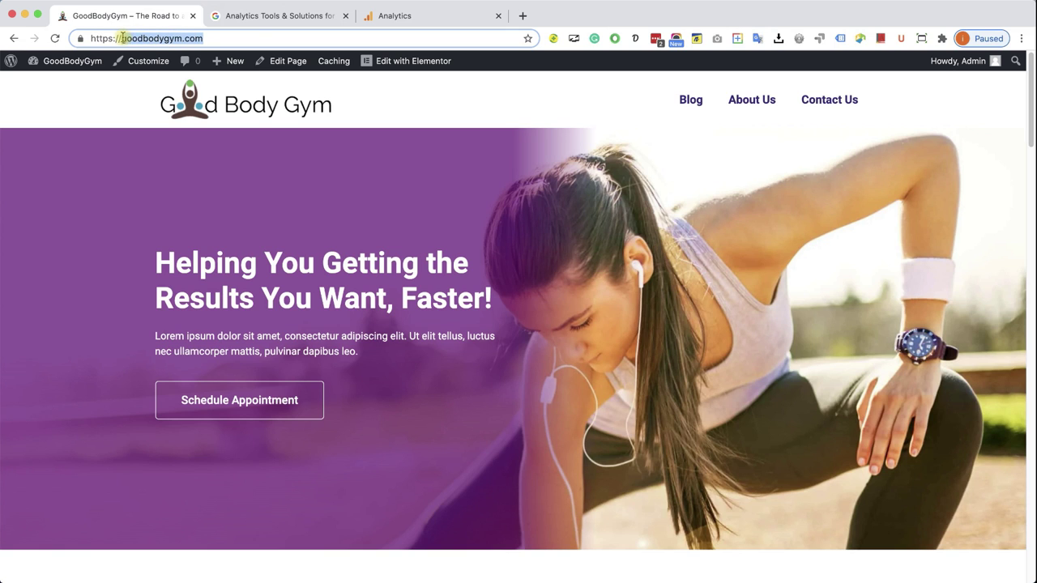
pyautogui.click(394, 15)
pyautogui.click(204, 326)
pyautogui.write('goodbodygym.com')
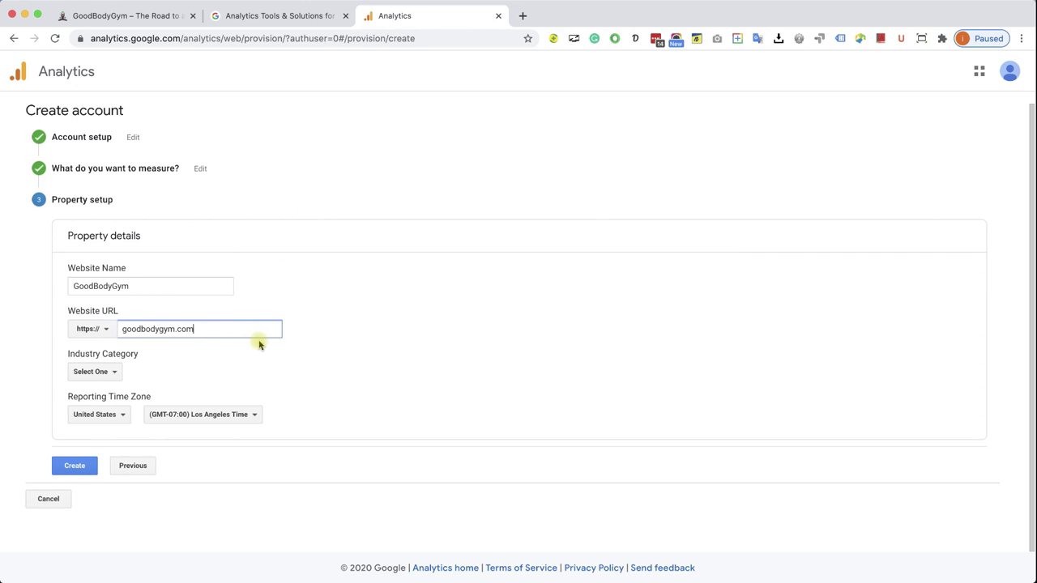
# Step: Choose Beauty and Fitness as industry and (GMT-04:00) New York Time, then create the property
pyautogui.click(128, 369)
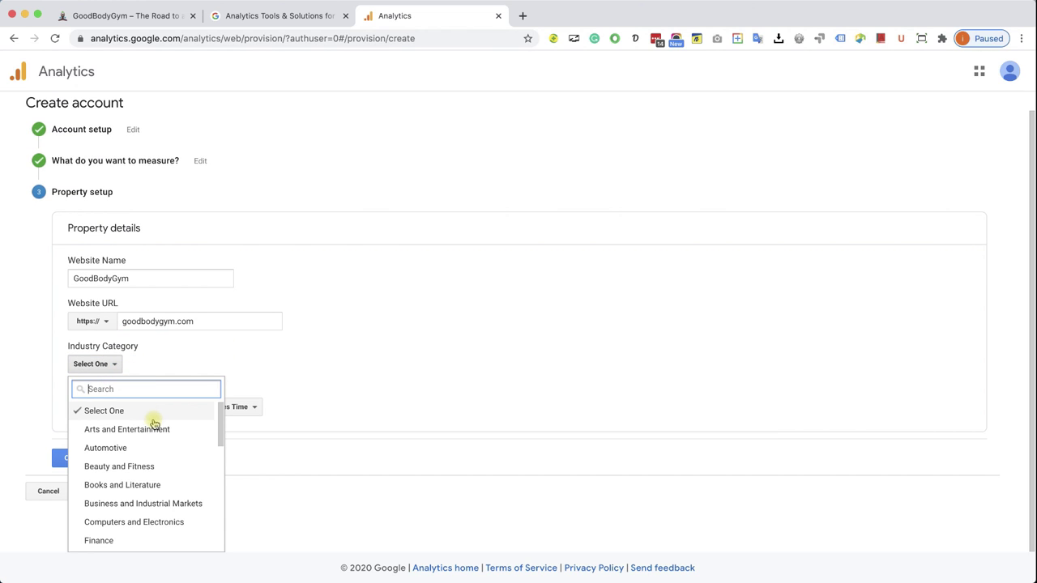
pyautogui.click(160, 466)
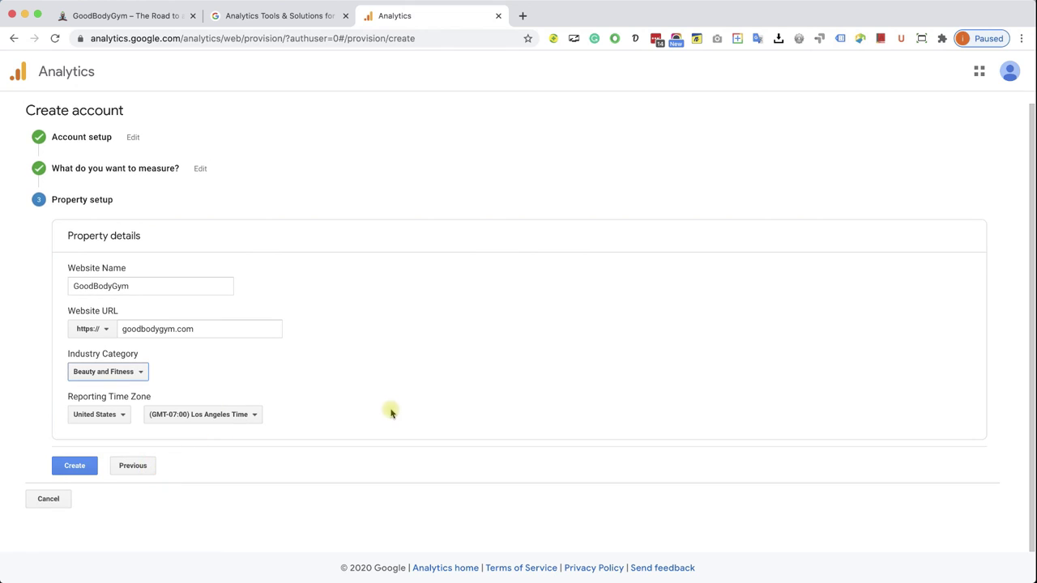
pyautogui.click(227, 414)
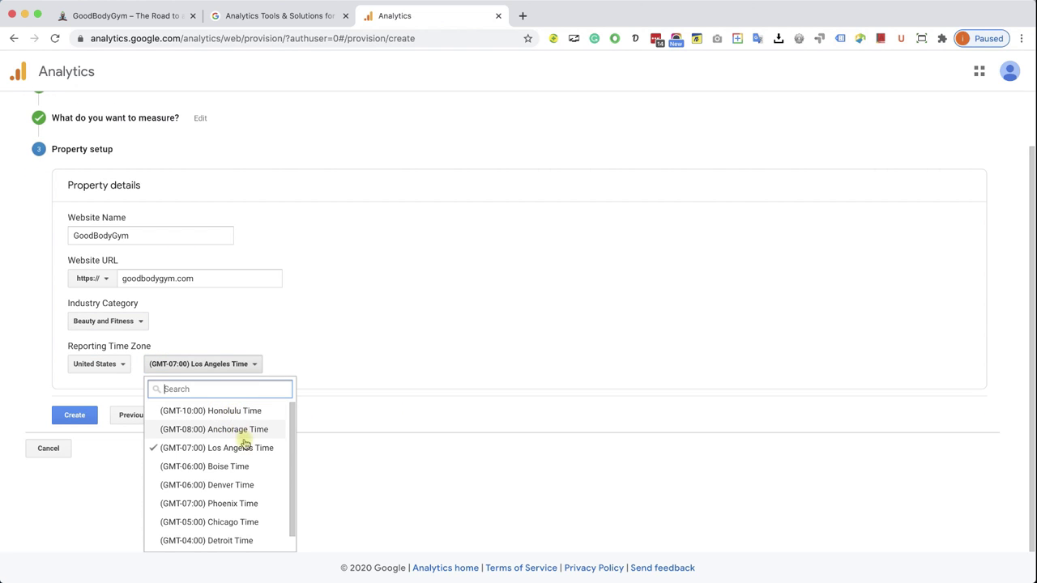
pyautogui.scroll(-2, 245, 448)
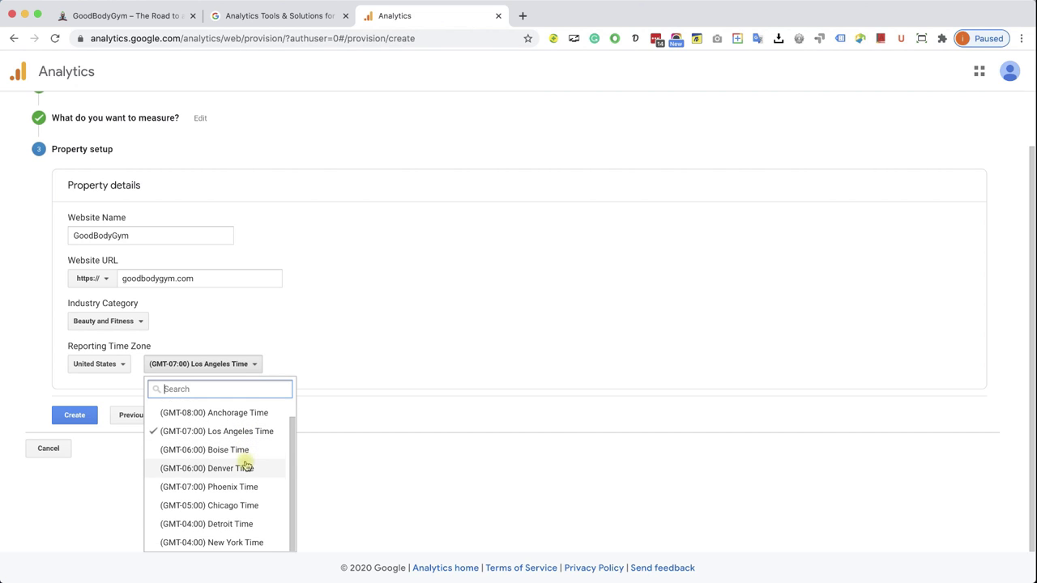
pyautogui.click(250, 541)
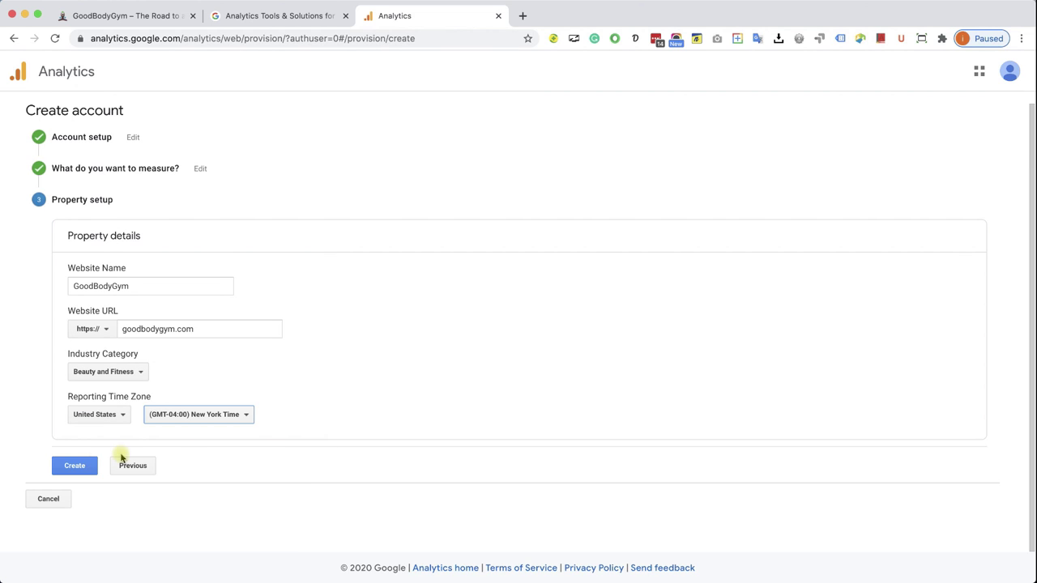
pyautogui.click(73, 465)
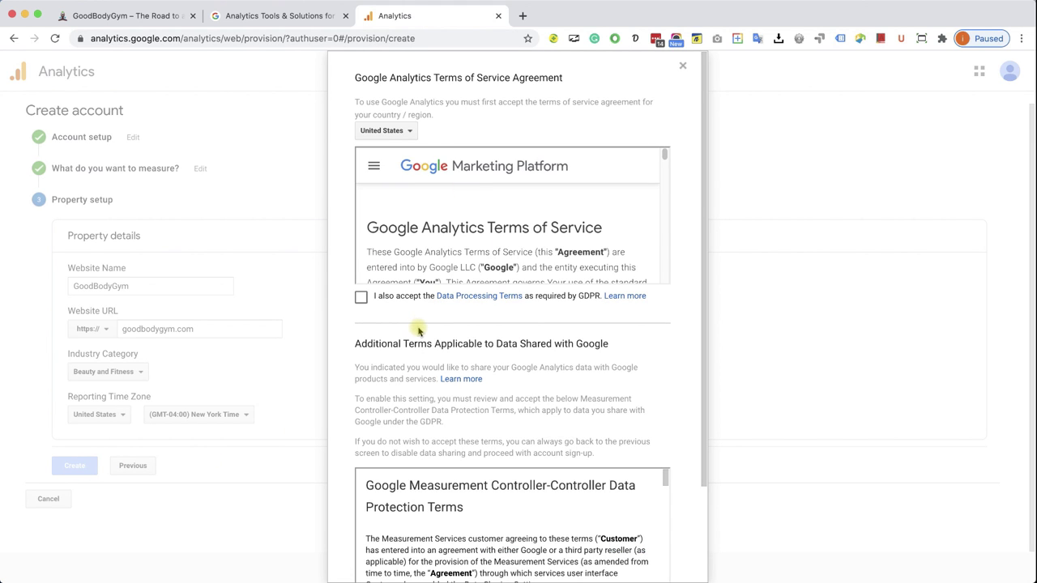
# Step: Tick the GDPR and Controller-Controller data protection terms and accept them
pyautogui.click(360, 298)
pyautogui.scroll(-3, 580, 366)
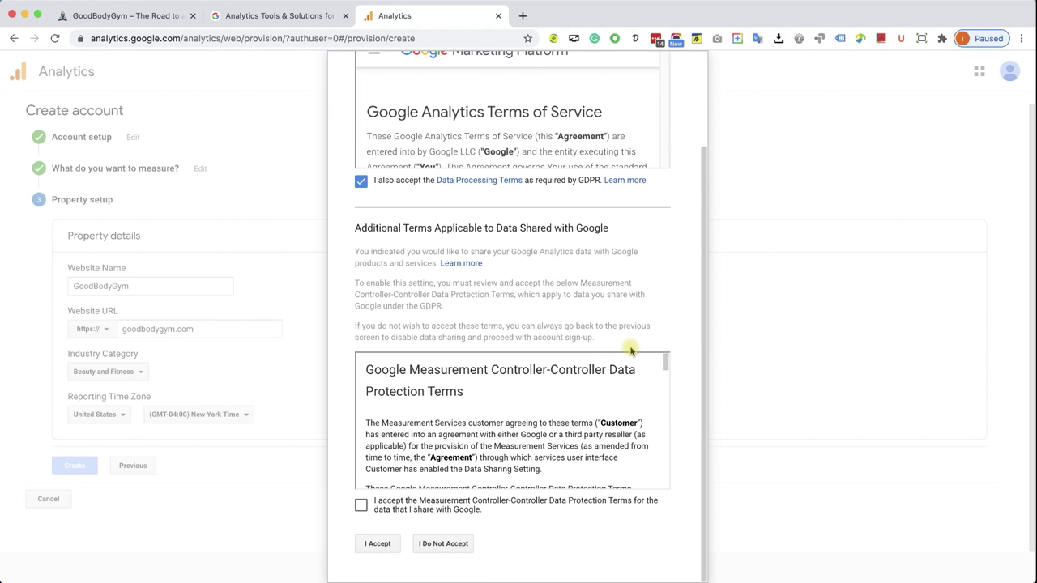
pyautogui.click(361, 504)
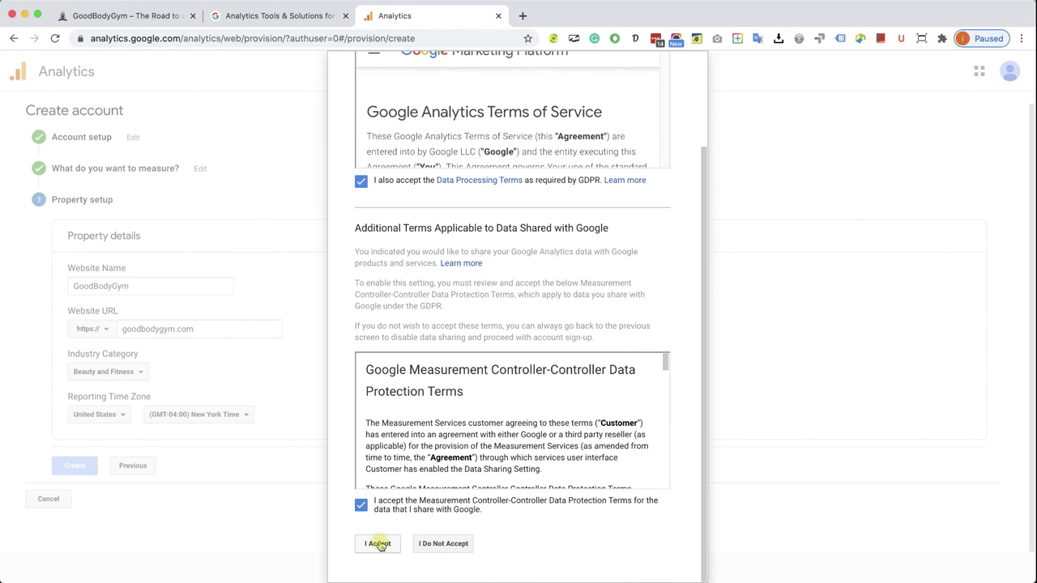
pyautogui.click(377, 544)
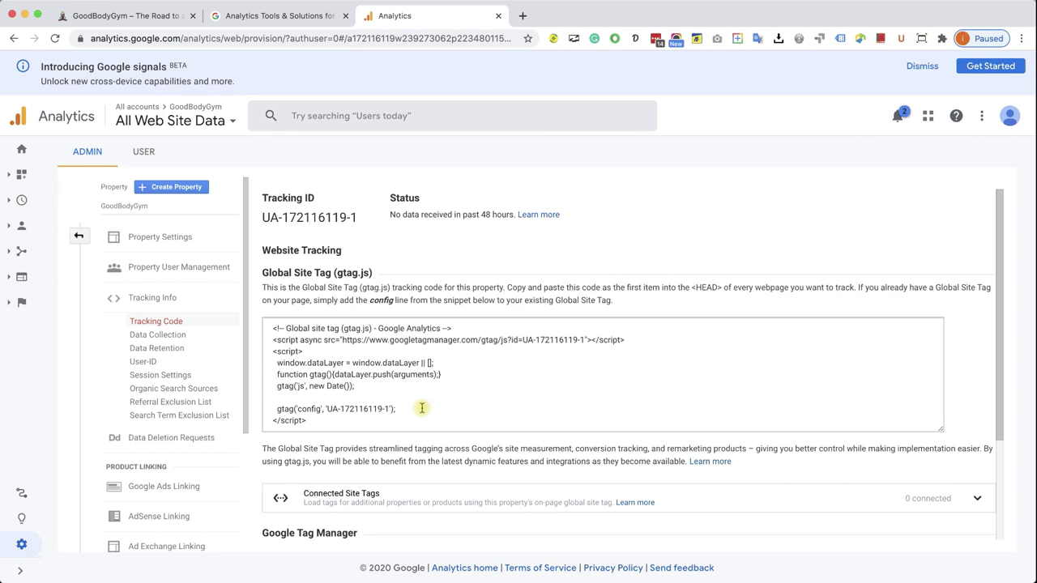
# Step: Copy the gtag.js tracking snippet and return to the GoodBodyGym site tab
pyautogui.moveTo(376, 419); pyautogui.dragTo(264, 325)
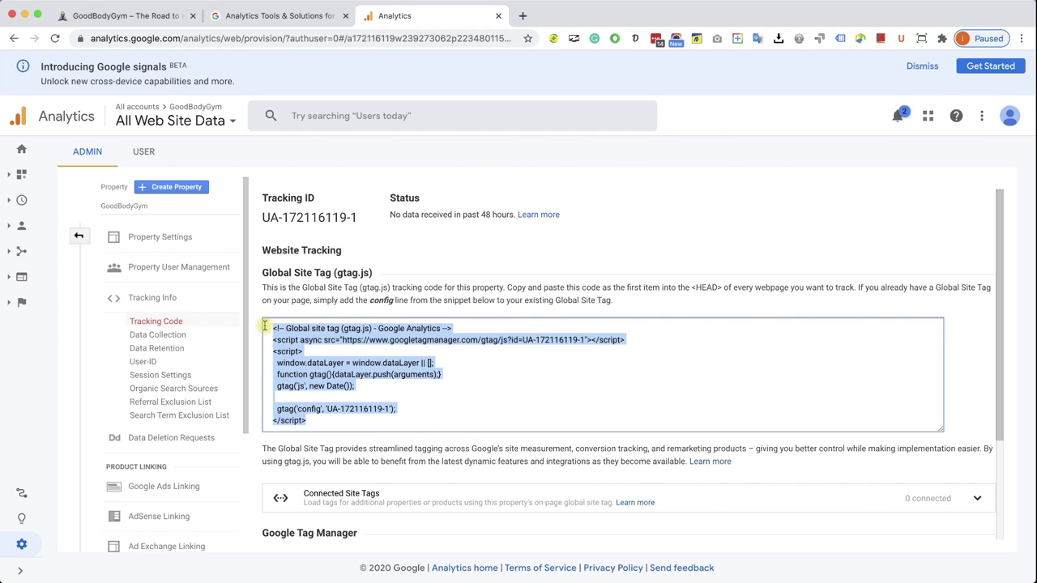
pyautogui.rightClick(293, 342)
pyautogui.click(323, 375)
pyautogui.click(320, 374)
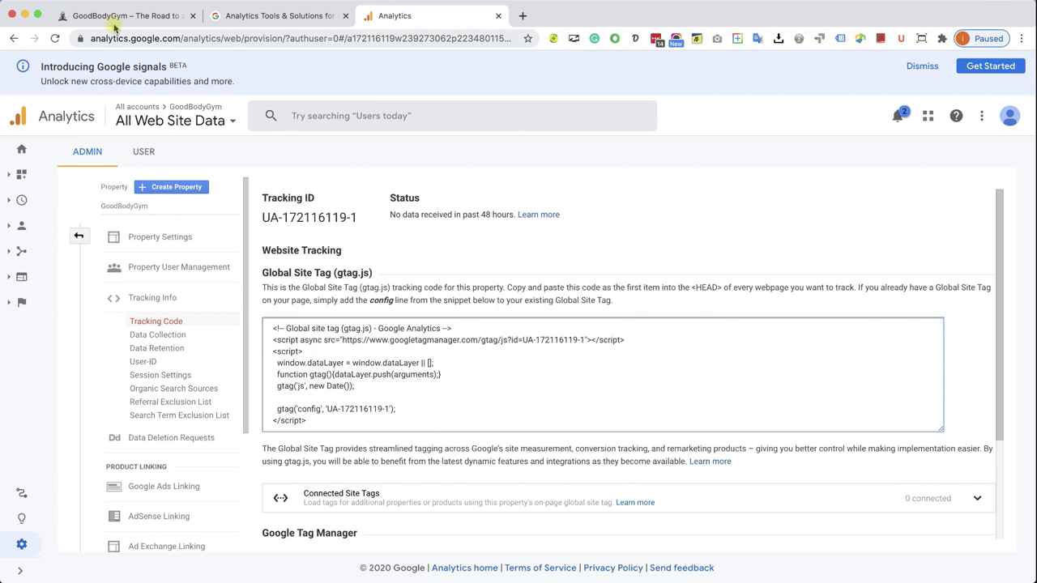
pyautogui.click(114, 18)
# Step: In the Theme Editor, paste the gtag.js snippet on a new line after <head> in header.php and update
pyautogui.moveTo(79, 62)
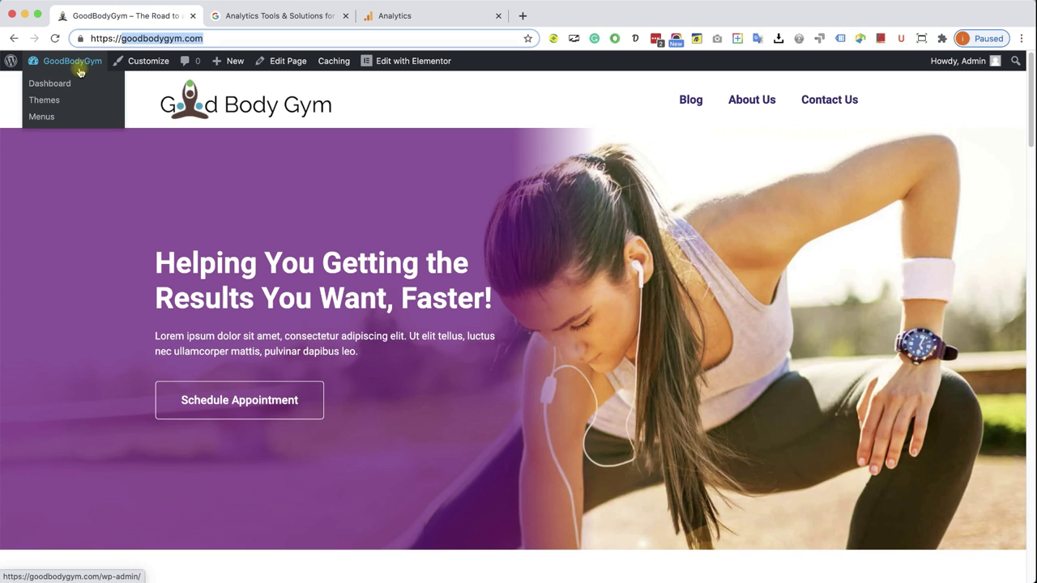
pyautogui.click(74, 84)
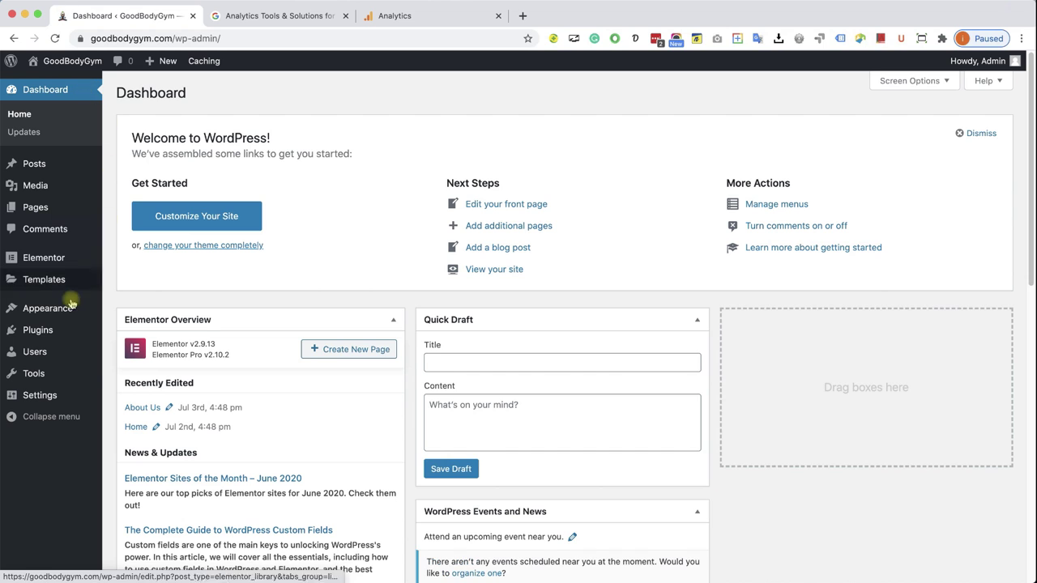
pyautogui.moveTo(97, 316)
pyautogui.click(142, 362)
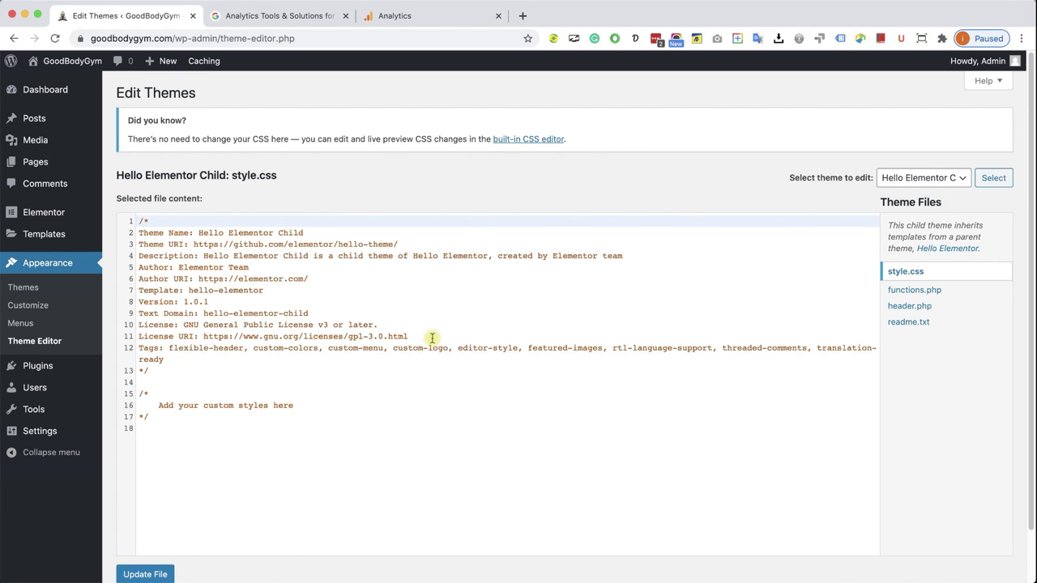
pyautogui.click(911, 307)
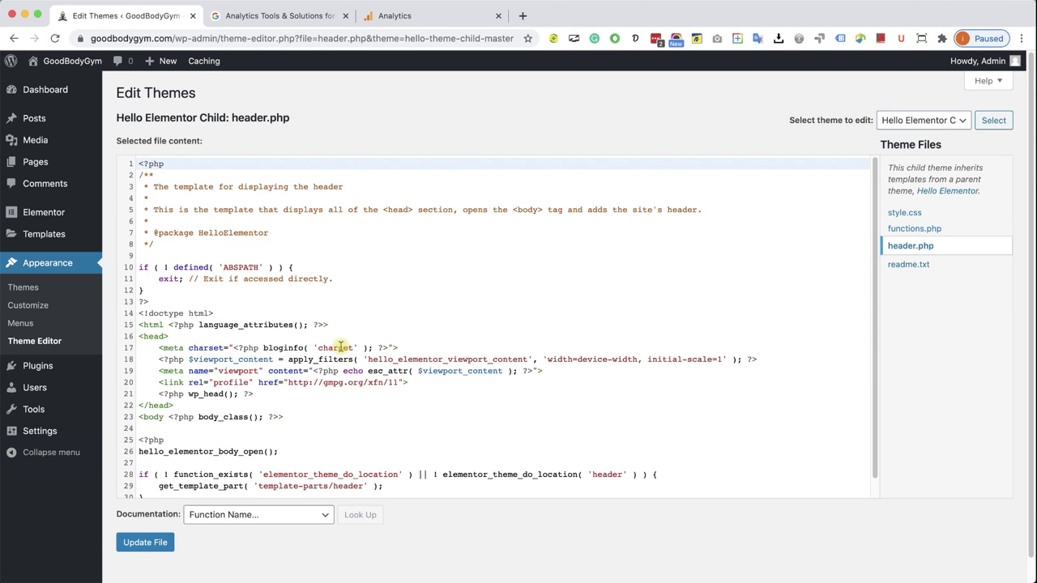
pyautogui.click(172, 336)
pyautogui.press('Return')
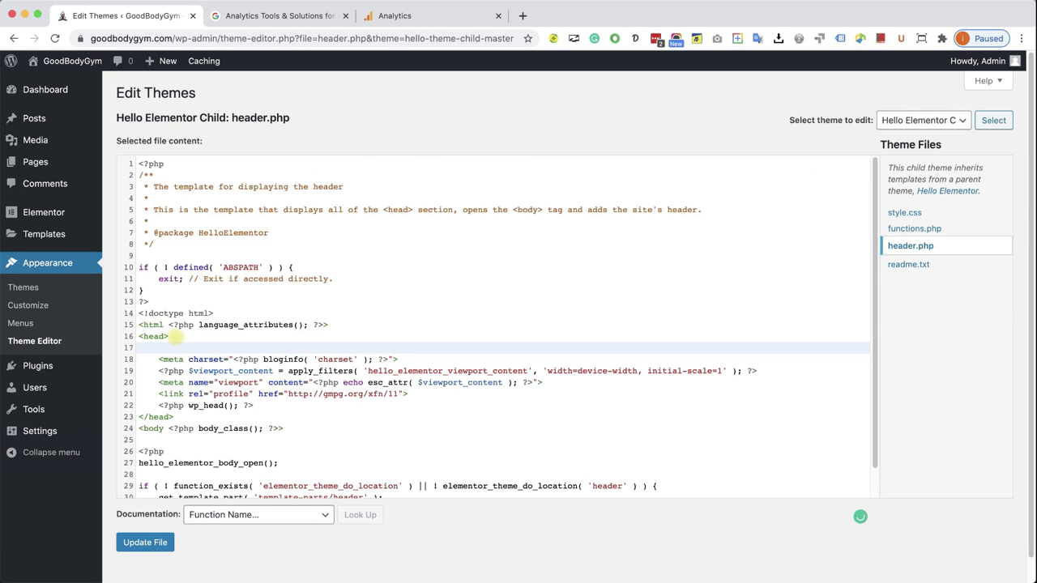
pyautogui.press('super+v')
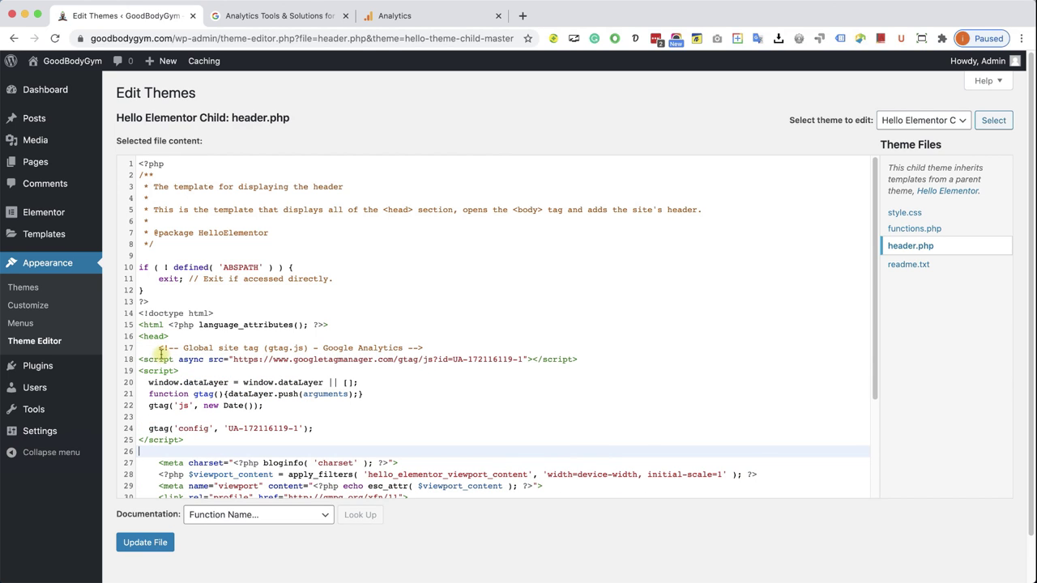
pyautogui.click(147, 544)
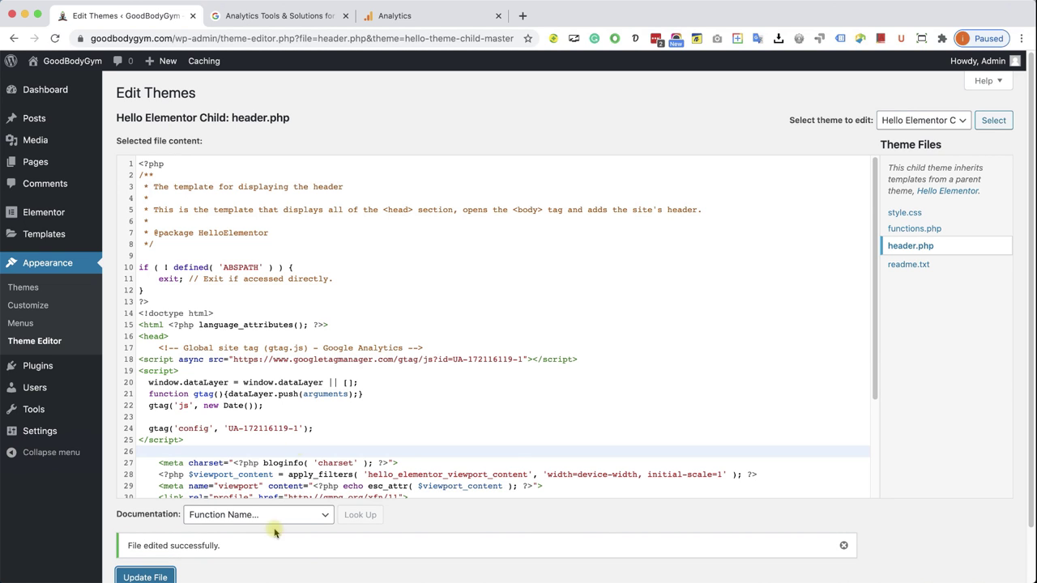
pyautogui.click(405, 16)
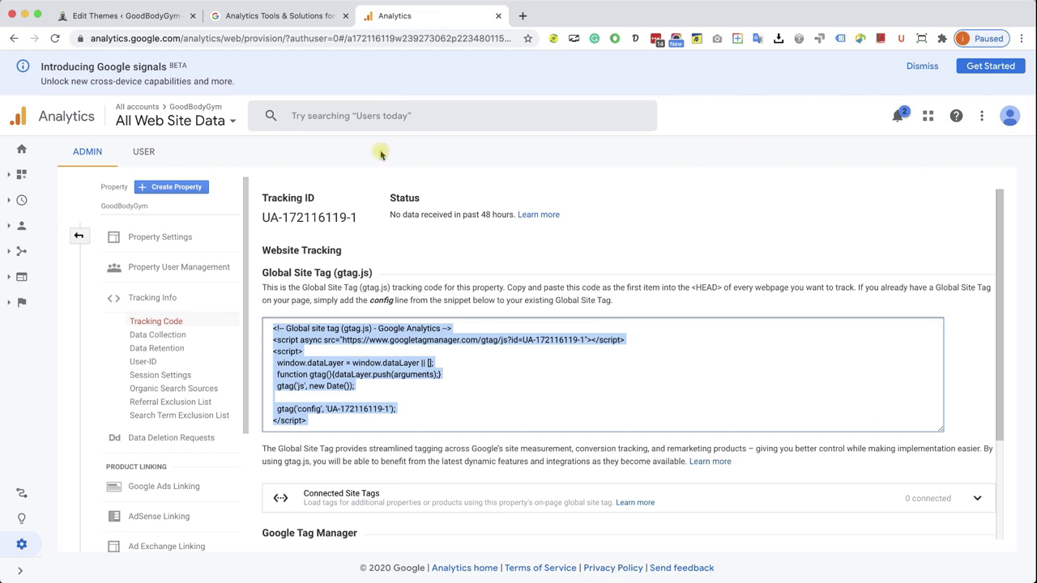
# Step: Open the Realtime Overview report in Google Analytics
pyautogui.click(379, 368)
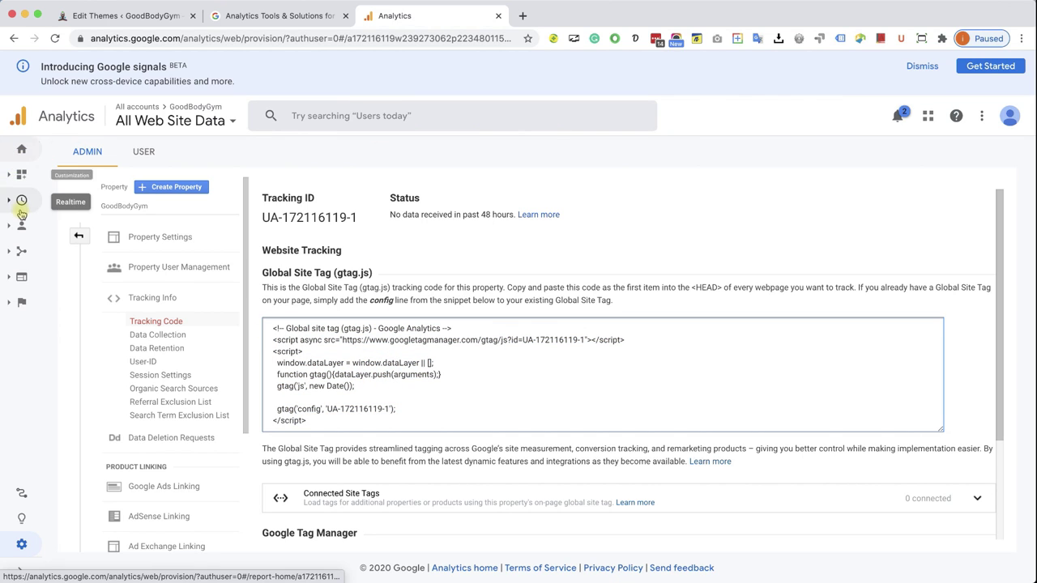
pyautogui.click(22, 202)
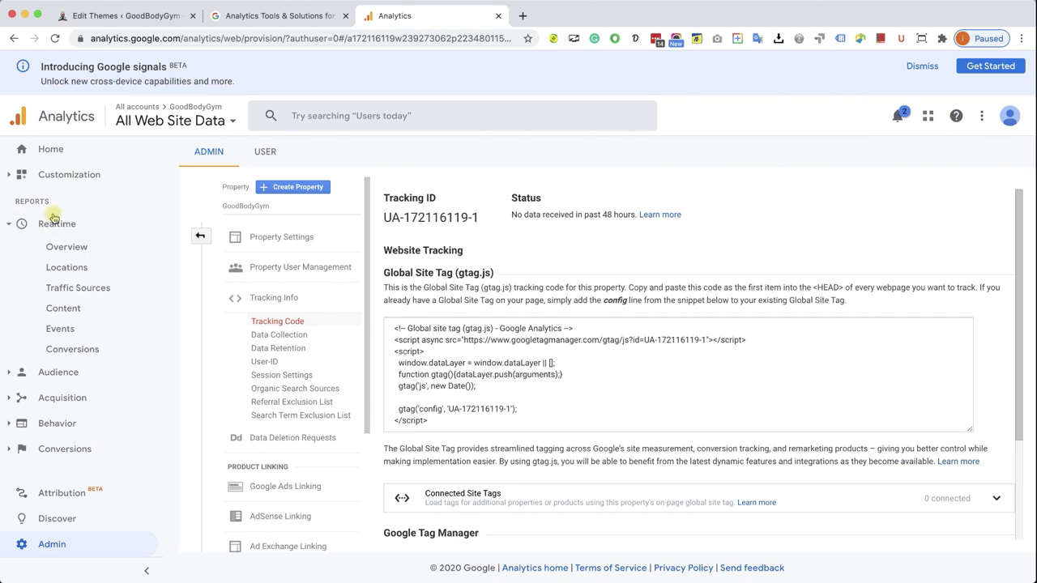
pyautogui.click(57, 246)
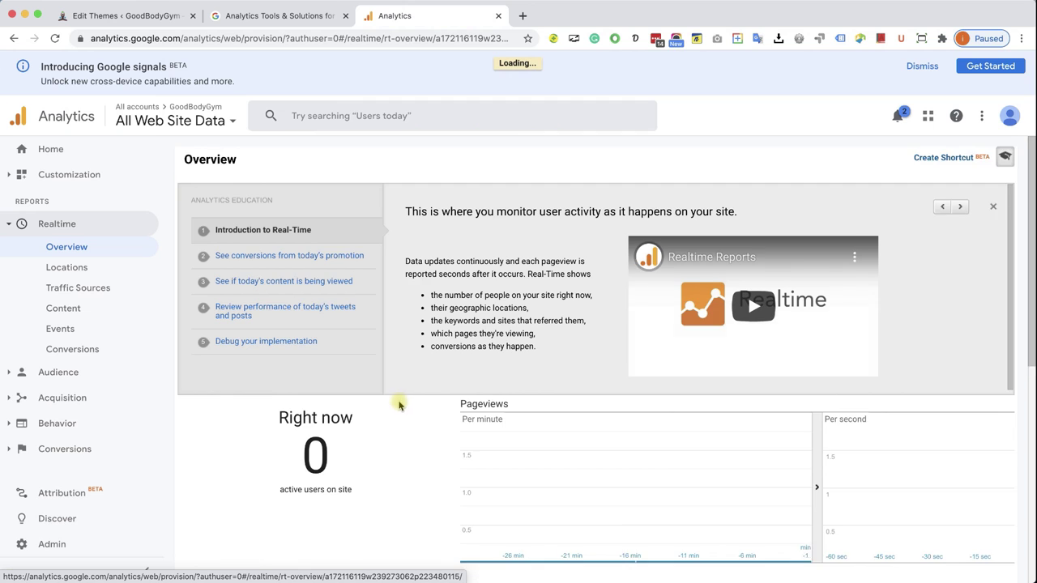
pyautogui.scroll(-1, 397, 405)
pyautogui.scroll(-1, 397, 405)
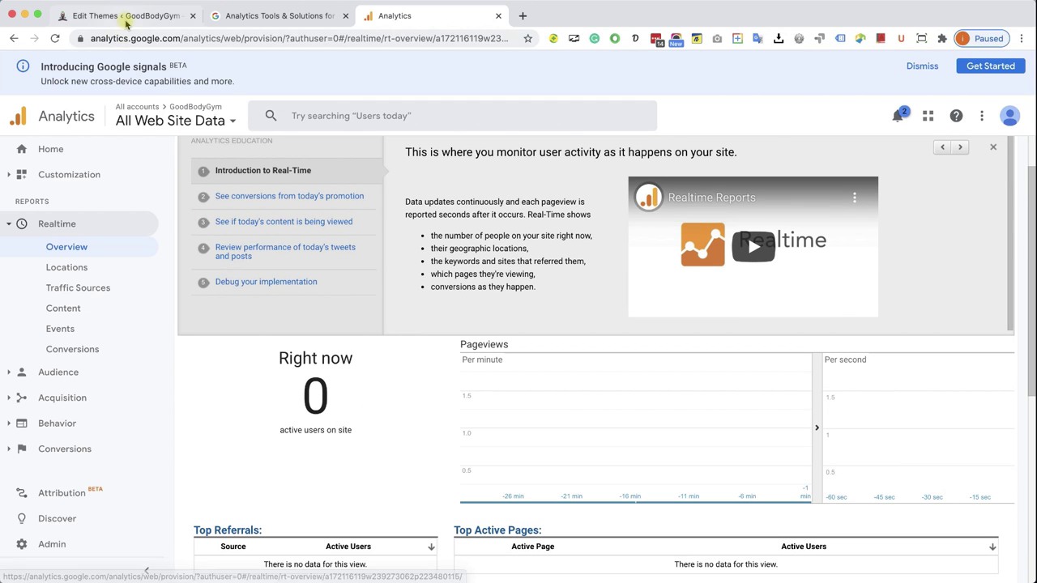
# Step: Visit goodbodygym.com and check Realtime shows 1 active desktop user on page '/'
pyautogui.click(122, 17)
pyautogui.click(49, 81)
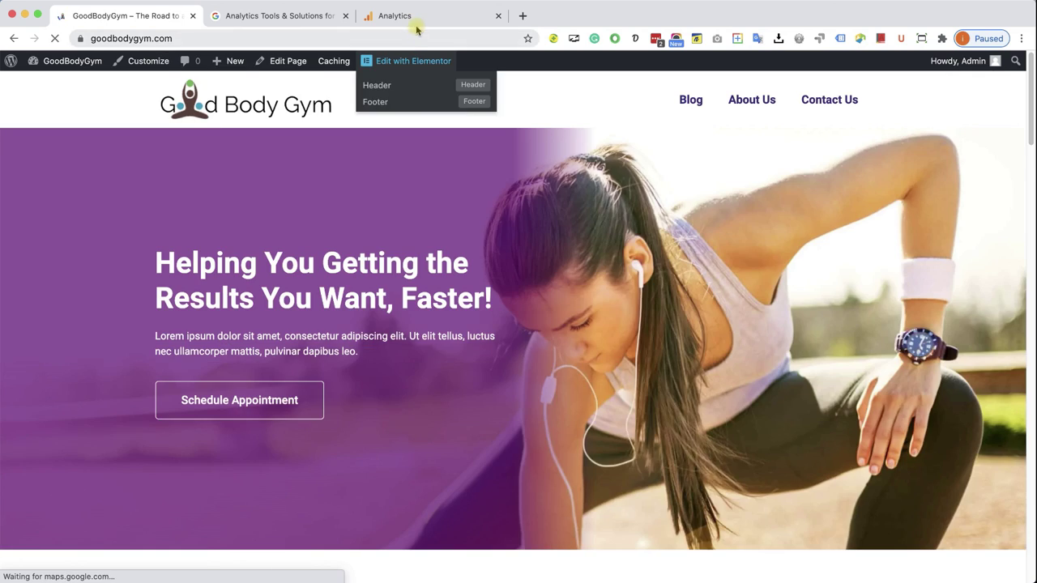
pyautogui.click(413, 16)
pyautogui.scroll(-5, 373, 324)
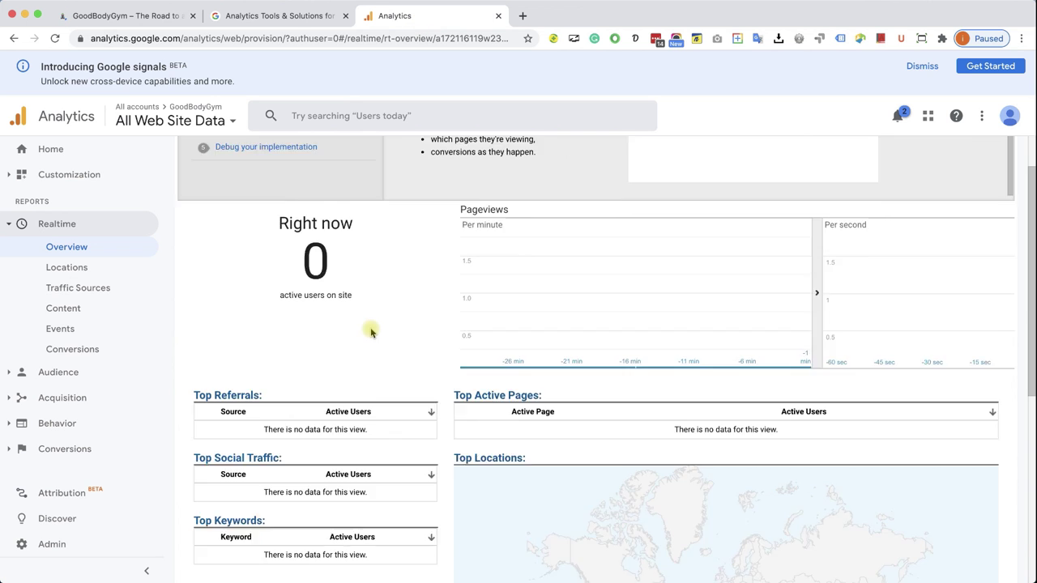
pyautogui.scroll(3, 381, 319)
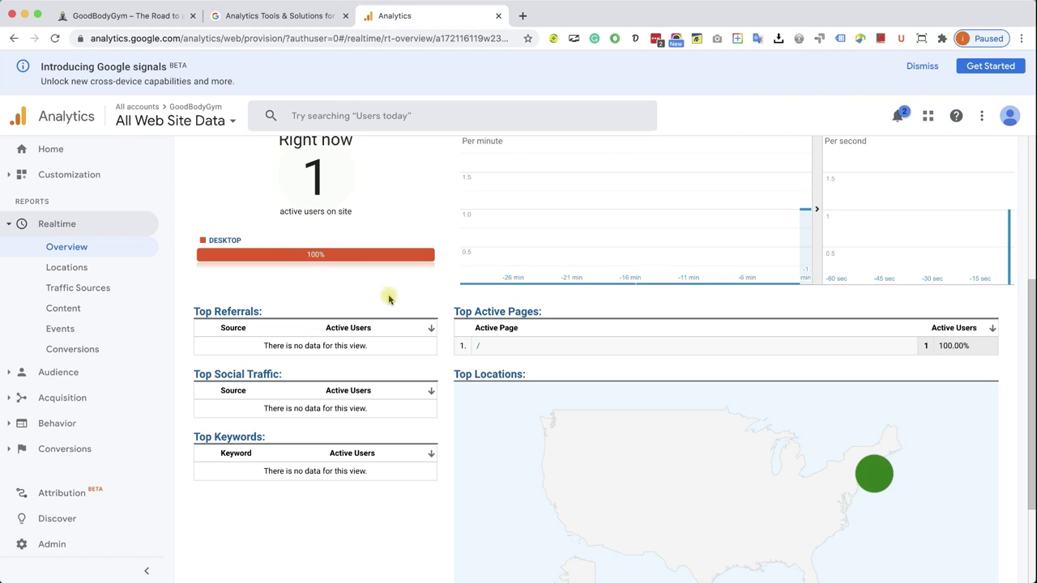
pyautogui.scroll(-2, 383, 267)
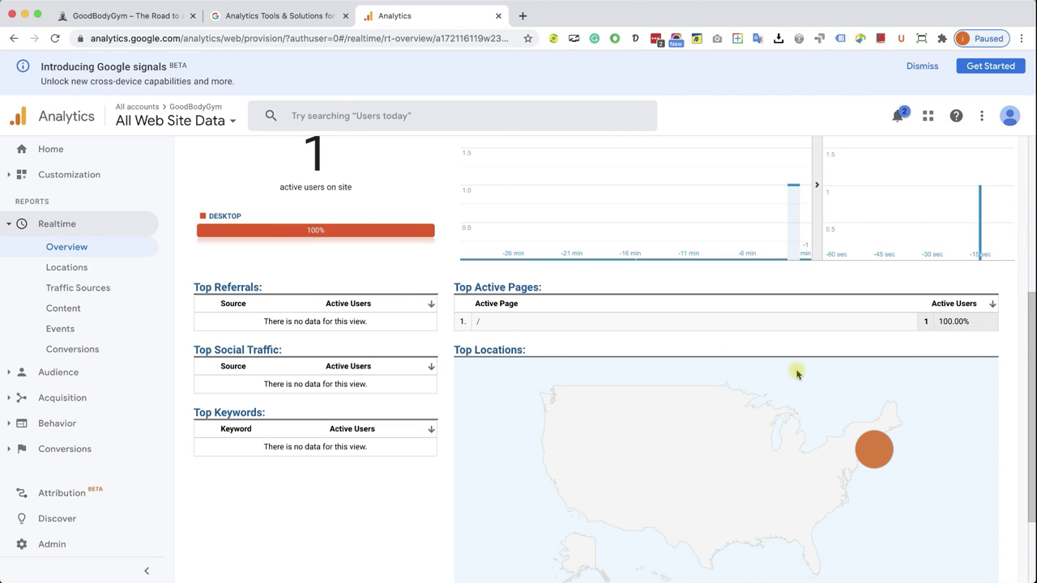
pyautogui.scroll(3, 784, 348)
pyautogui.scroll(1, 784, 356)
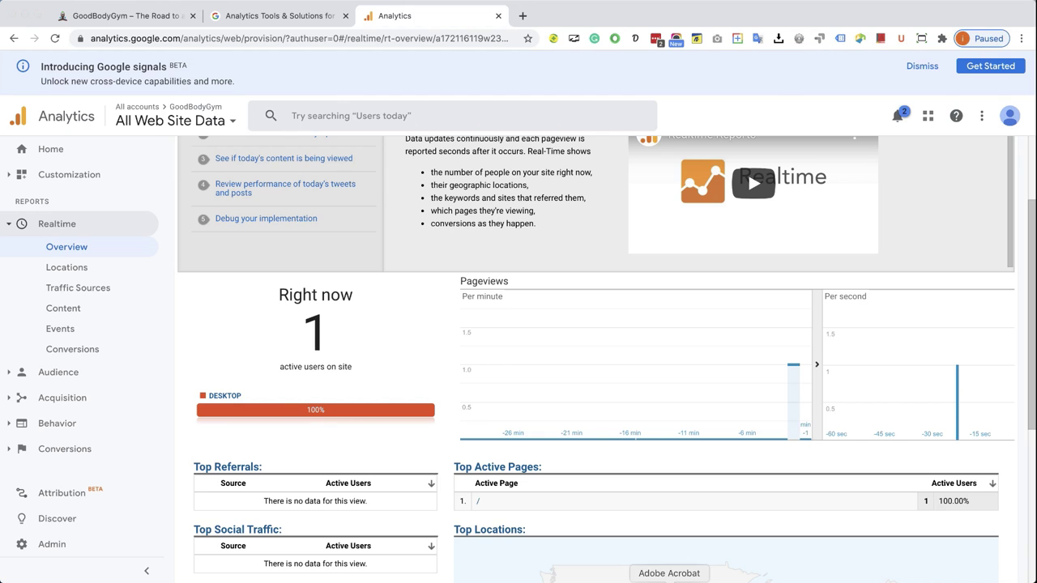
pyautogui.click(684, 577)
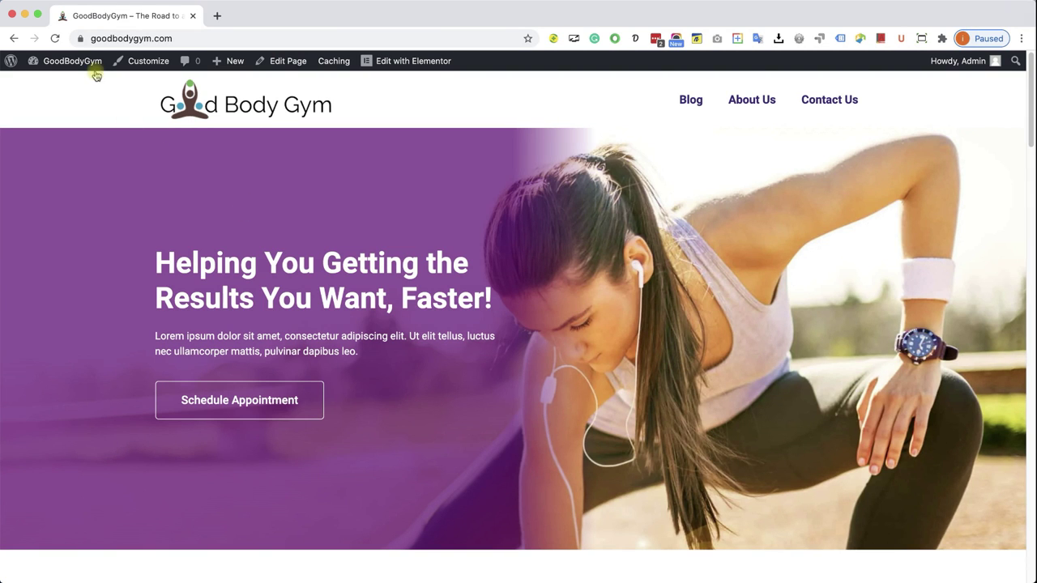
# Step: Search Add New plugins for 'Yoast', then install and activate Yoast SEO
pyautogui.moveTo(81, 63)
pyautogui.click(102, 102)
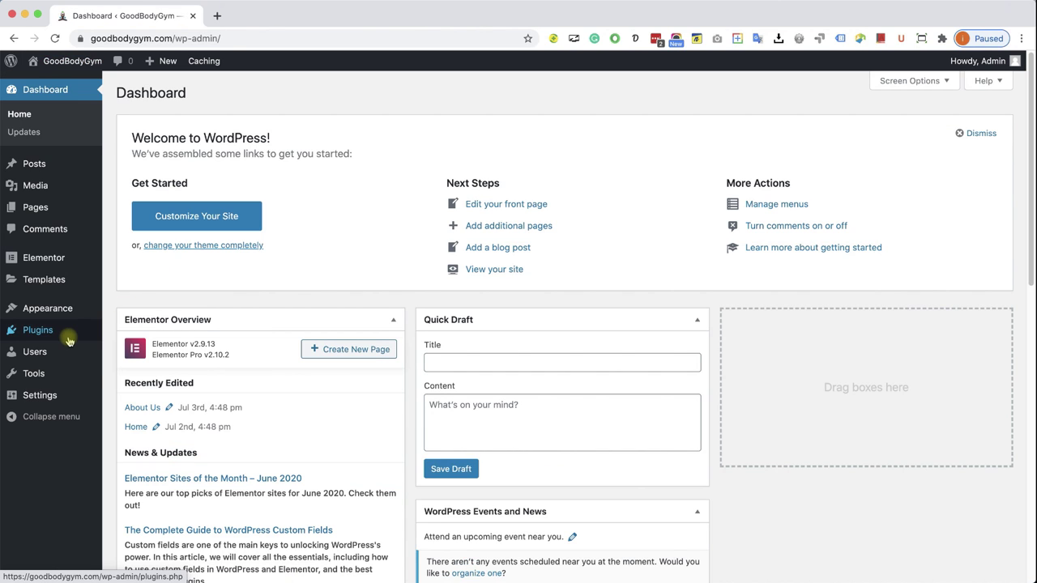
pyautogui.moveTo(69, 339)
pyautogui.click(130, 350)
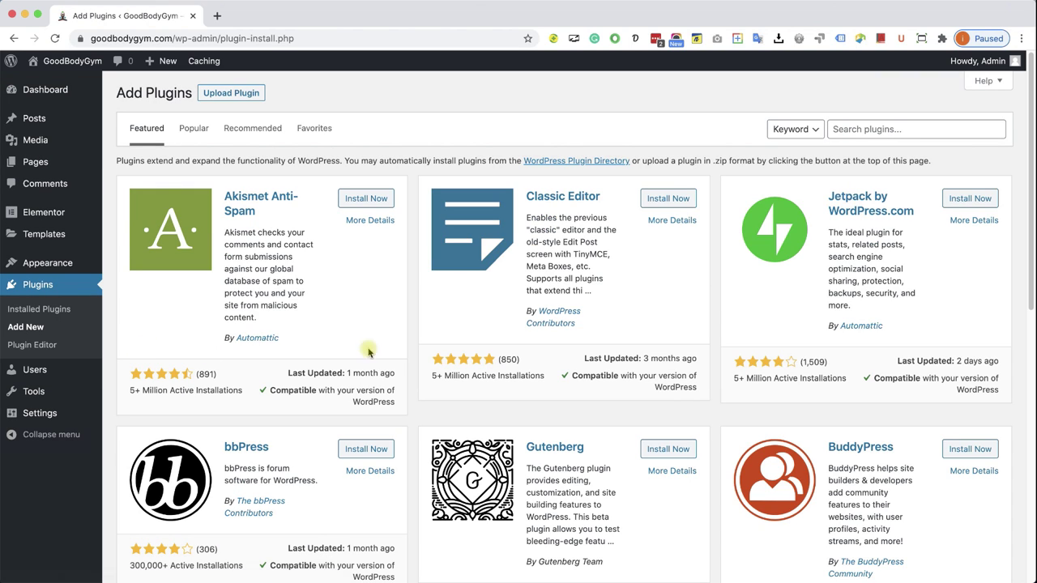
pyautogui.click(847, 127)
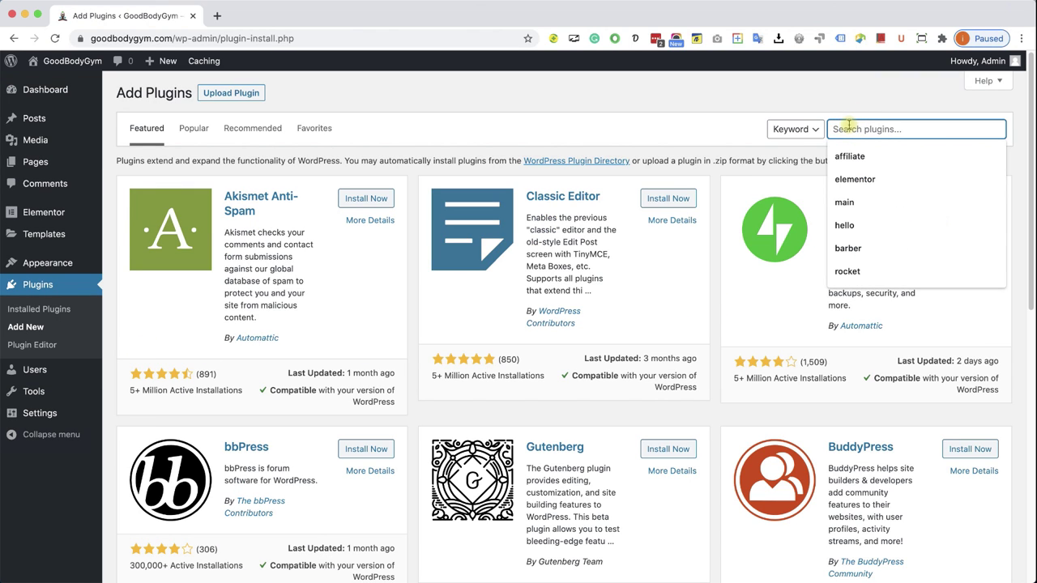
pyautogui.write('Yoast')
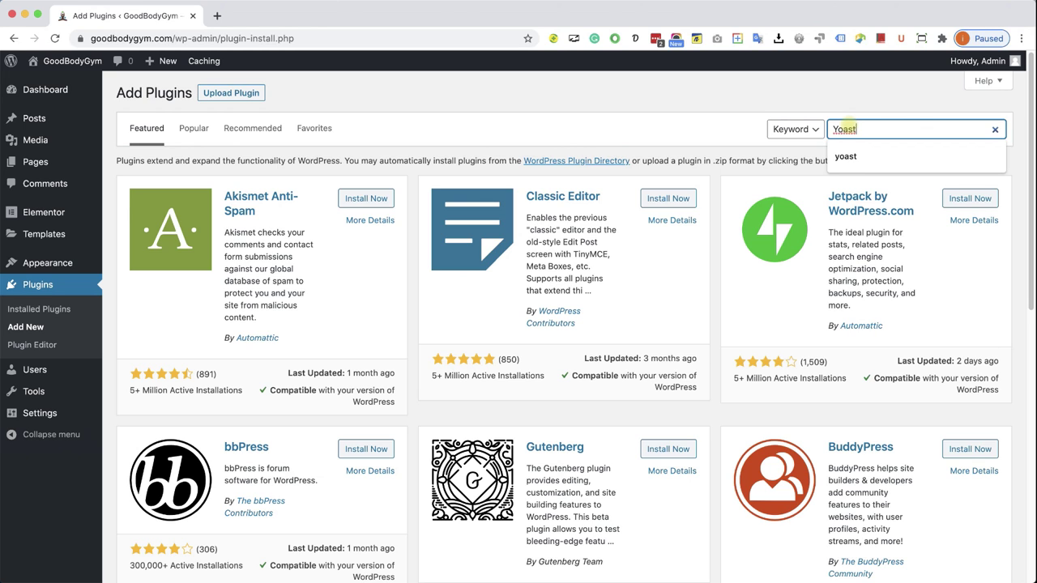
pyautogui.press('Return')
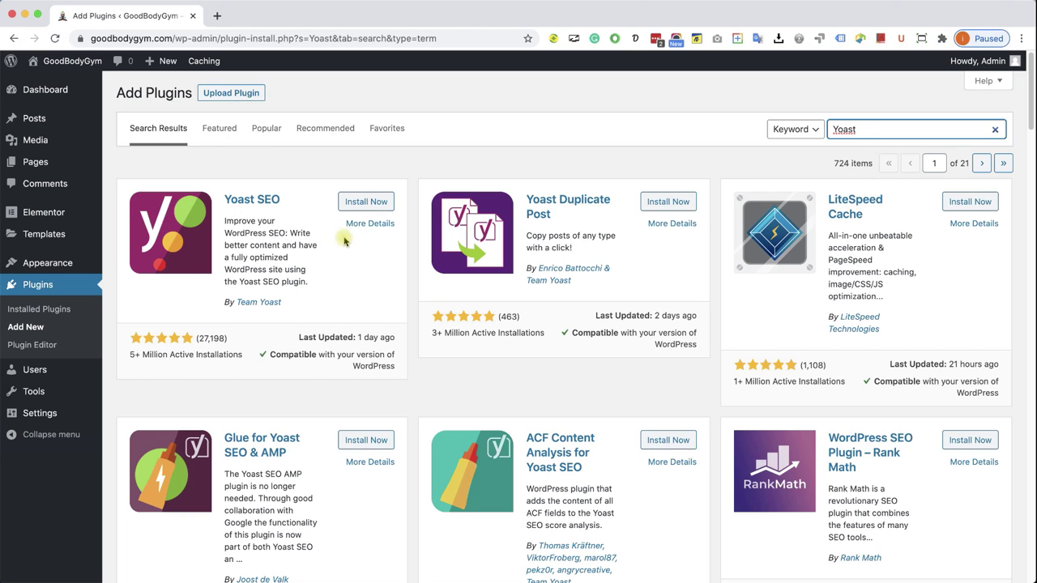
pyautogui.click(366, 203)
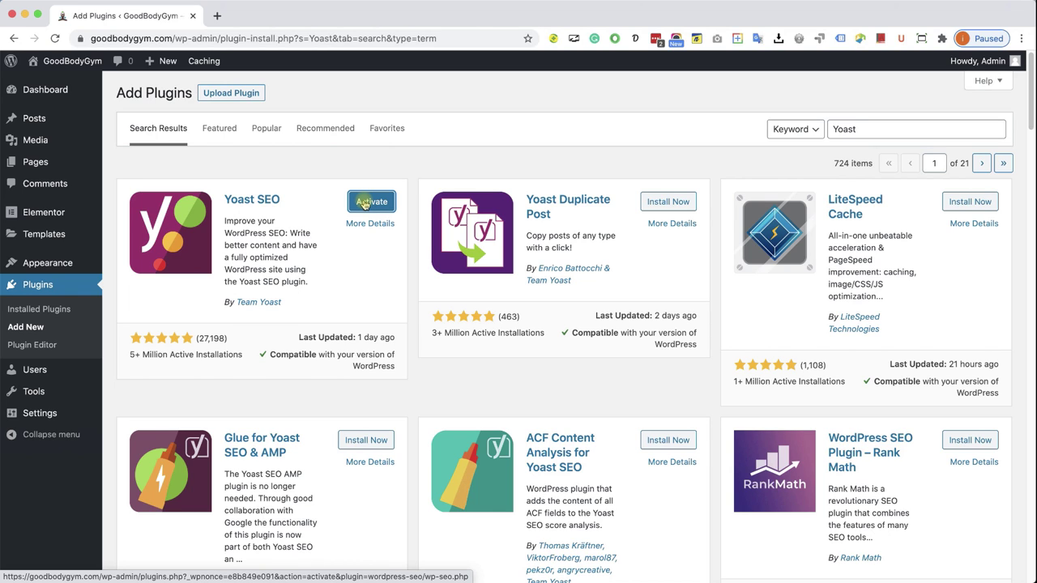
pyautogui.click(364, 203)
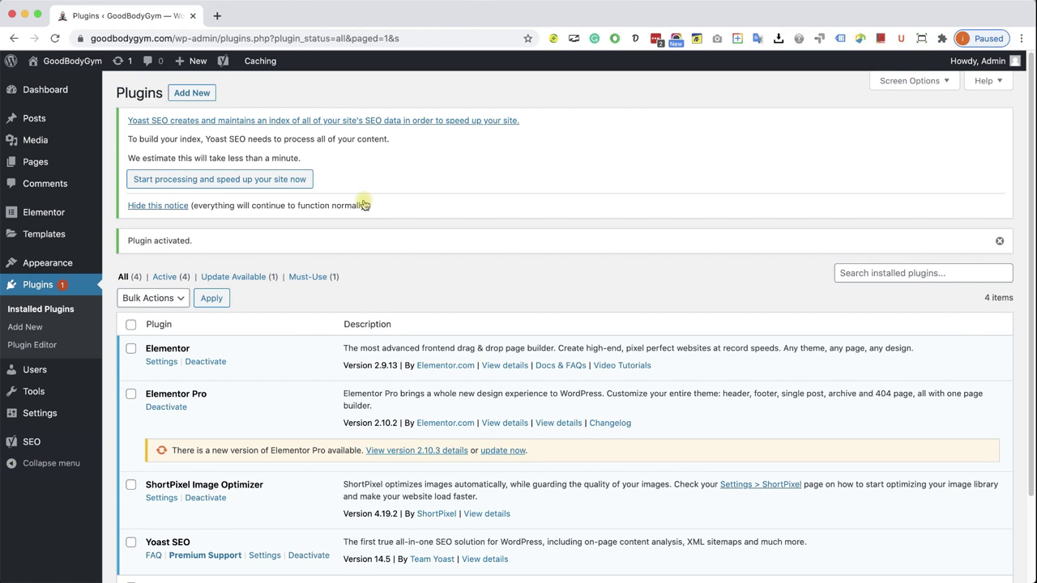
# Step: Launch the Yoast SEO configuration wizard from the SEO > General settings page
pyautogui.moveTo(57, 446)
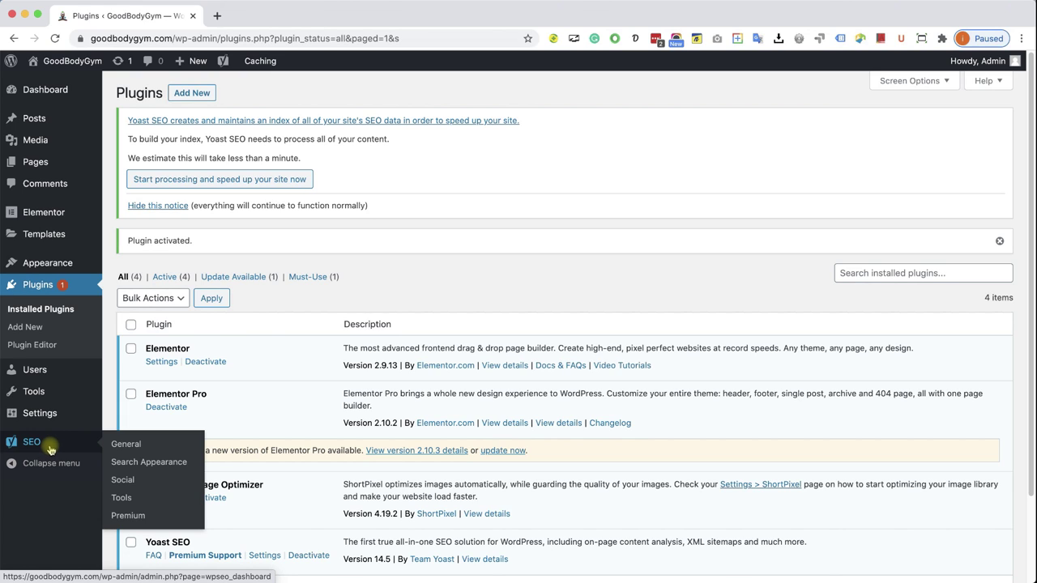
pyautogui.click(50, 449)
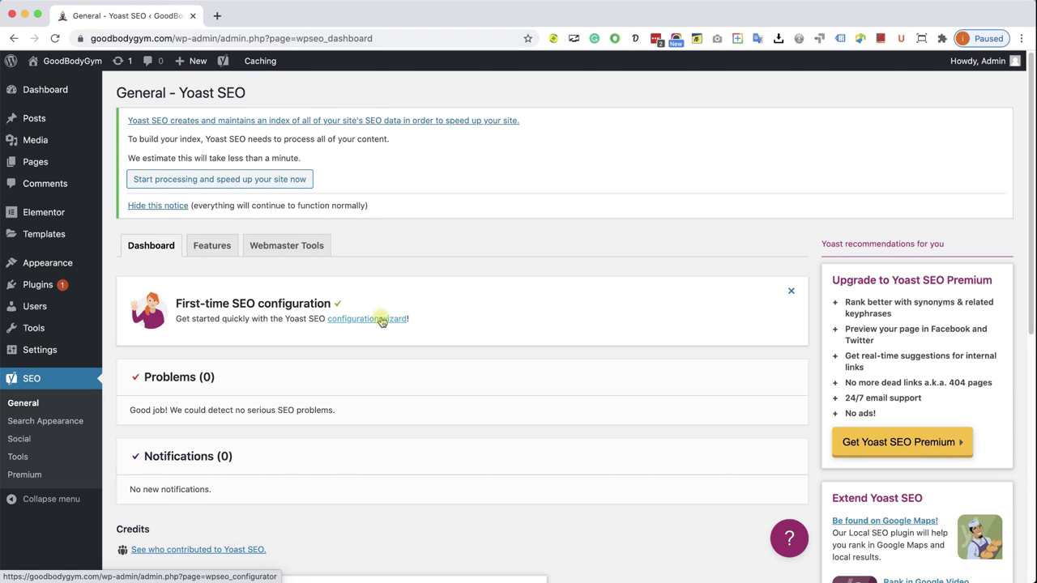
pyautogui.click(378, 319)
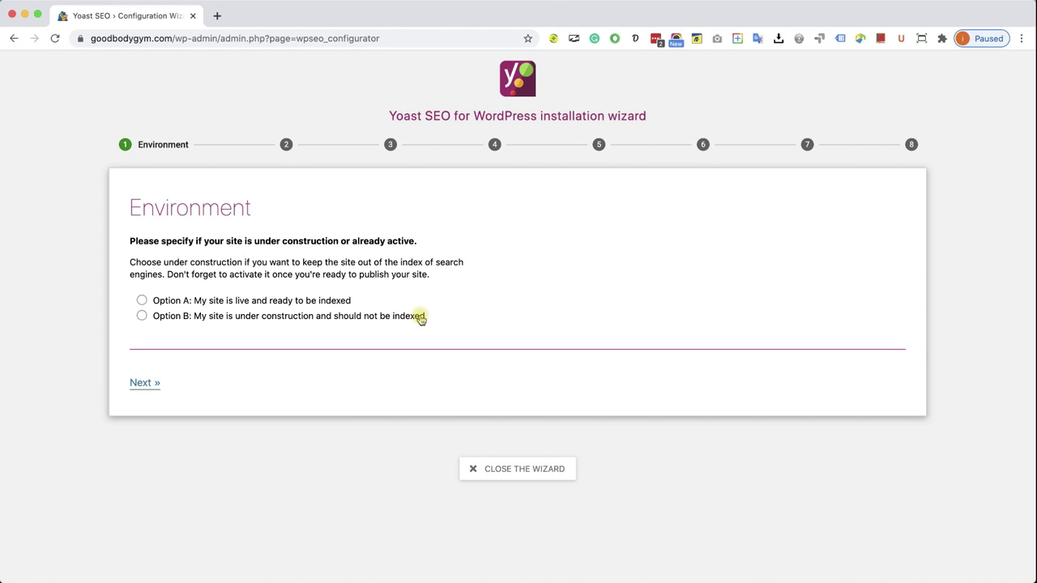
# Step: Mark the site as live and indexable (Option A) and choose 'A small offline business' as site type
pyautogui.click(143, 300)
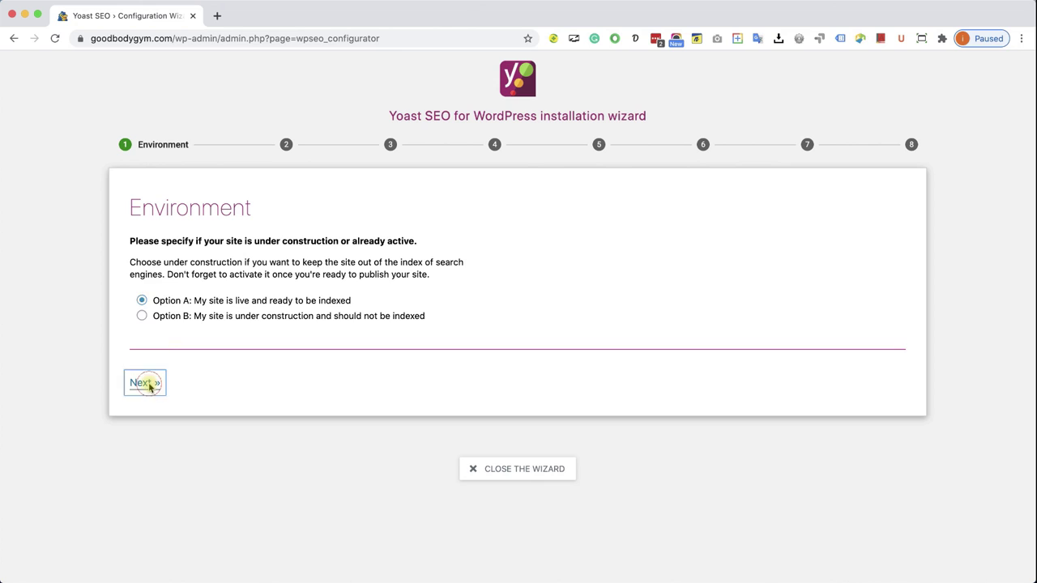
pyautogui.click(146, 384)
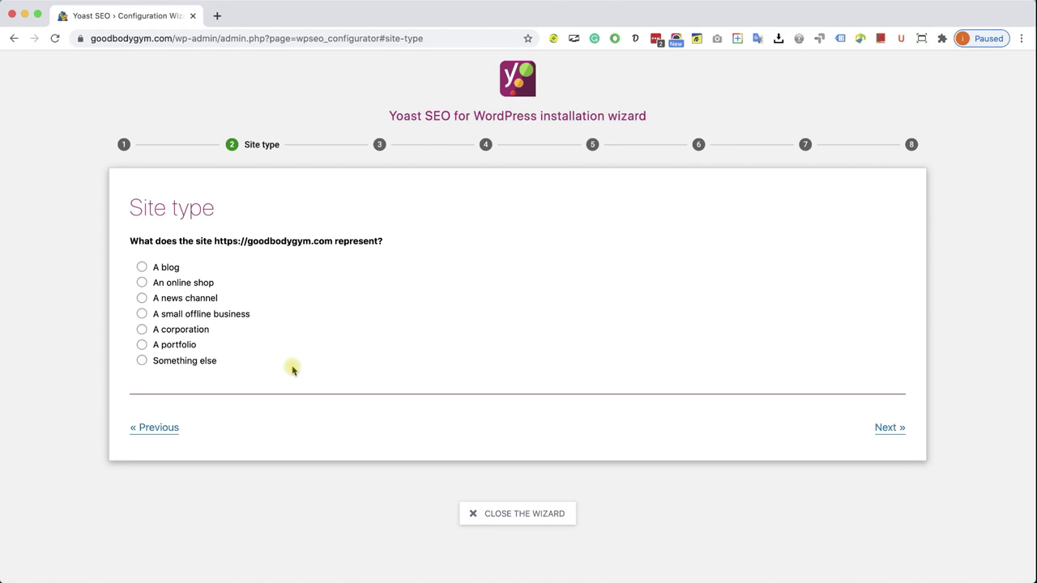
pyautogui.click(168, 268)
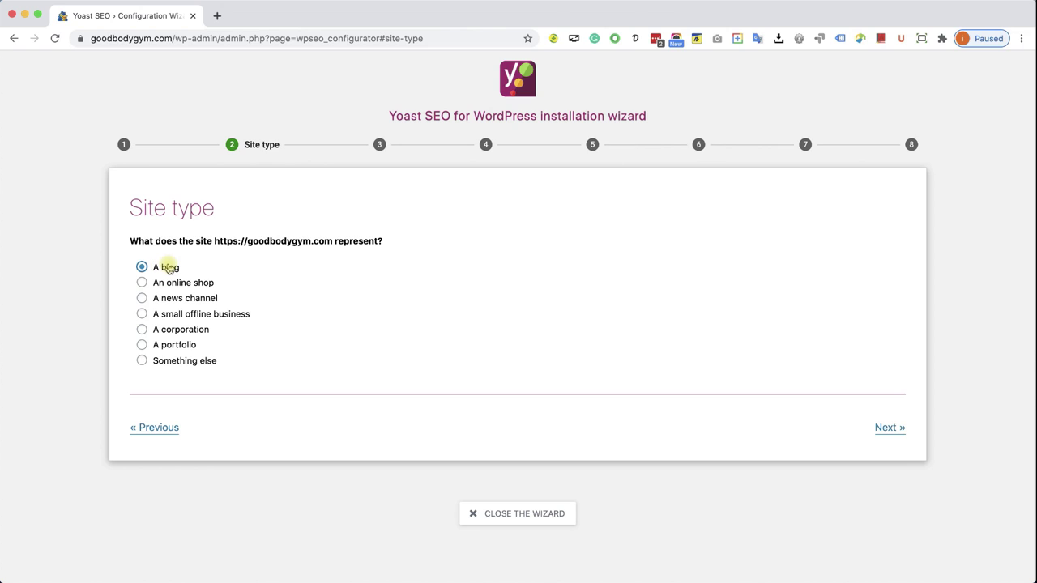
pyautogui.click(185, 311)
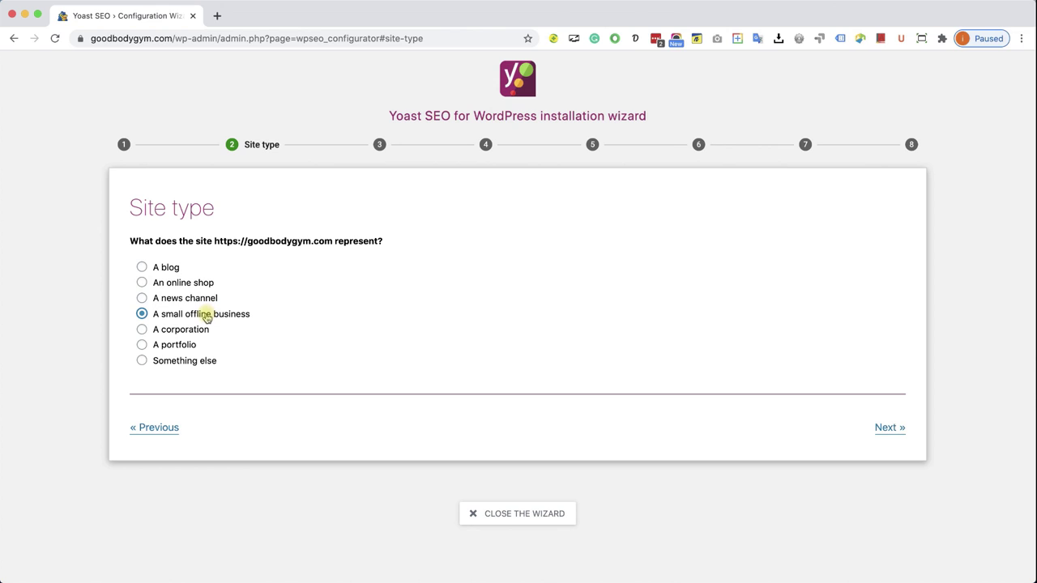
pyautogui.click(881, 437)
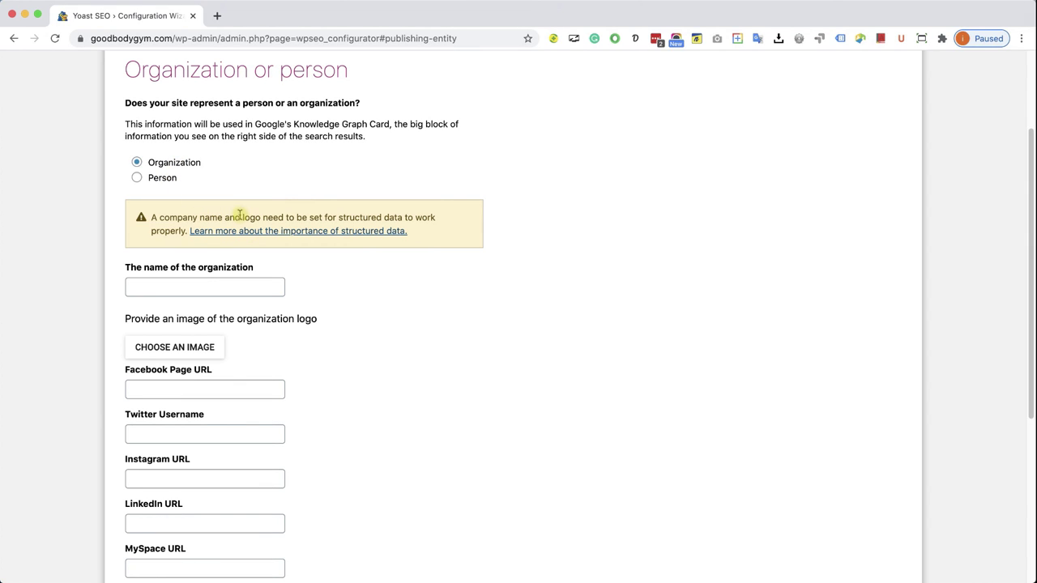
# Step: Enter 'Good Body Gym' as the organization name
pyautogui.click(205, 287)
pyautogui.write('Good Body Gym')
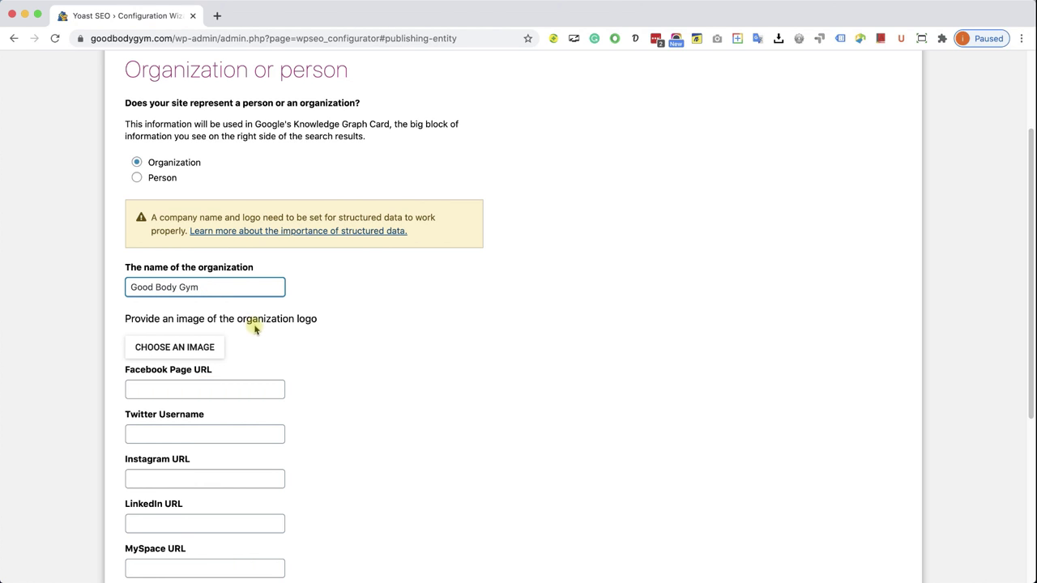
pyautogui.scroll(-2, 254, 328)
pyautogui.scroll(-3, 256, 331)
pyautogui.scroll(-1, 229, 303)
# Step: Set the Good Body Gym logo as the organization logo and advance to search engine visibility
pyautogui.click(191, 214)
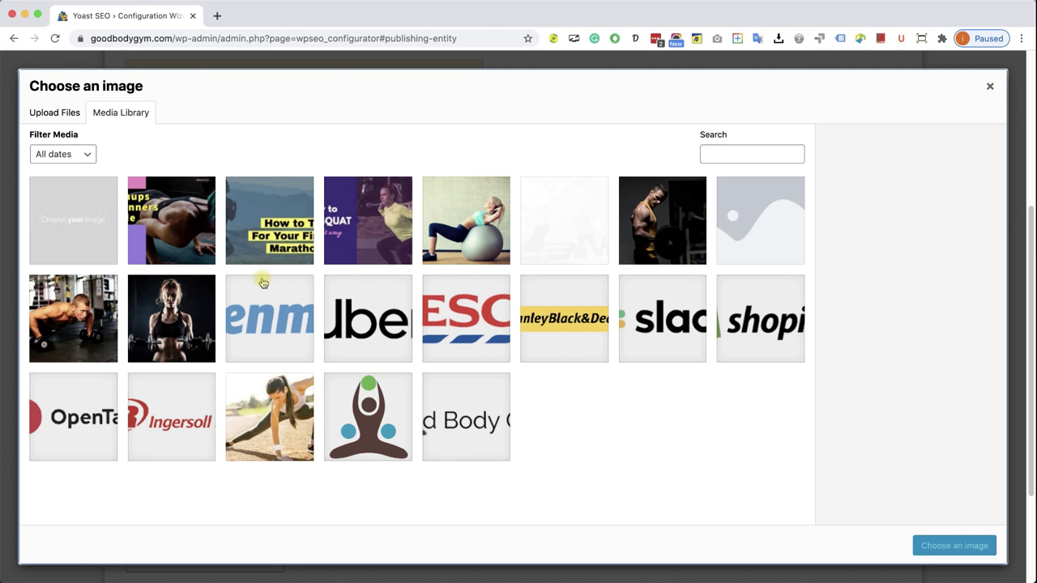
pyautogui.click(455, 417)
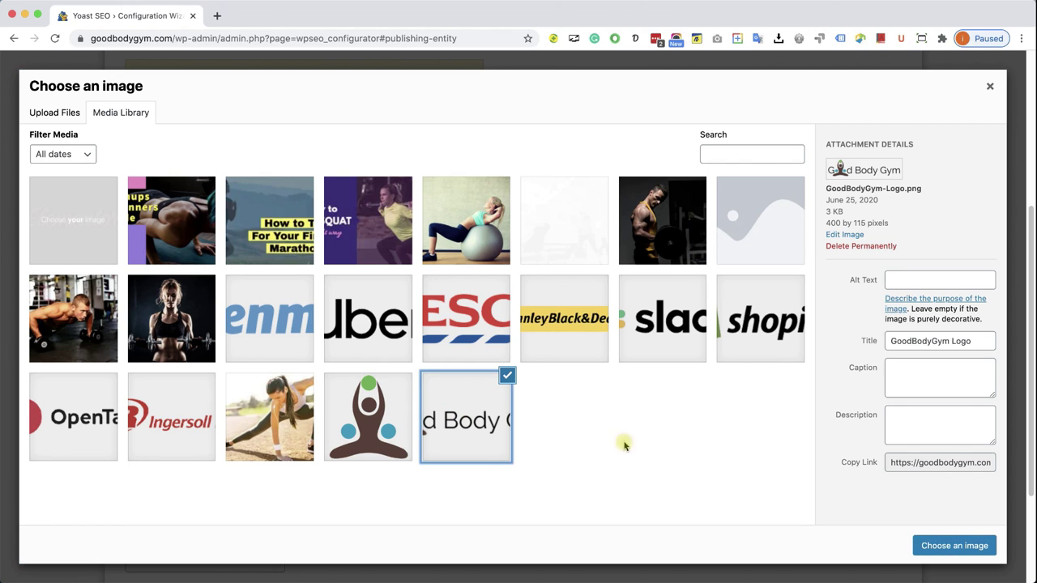
pyautogui.click(954, 546)
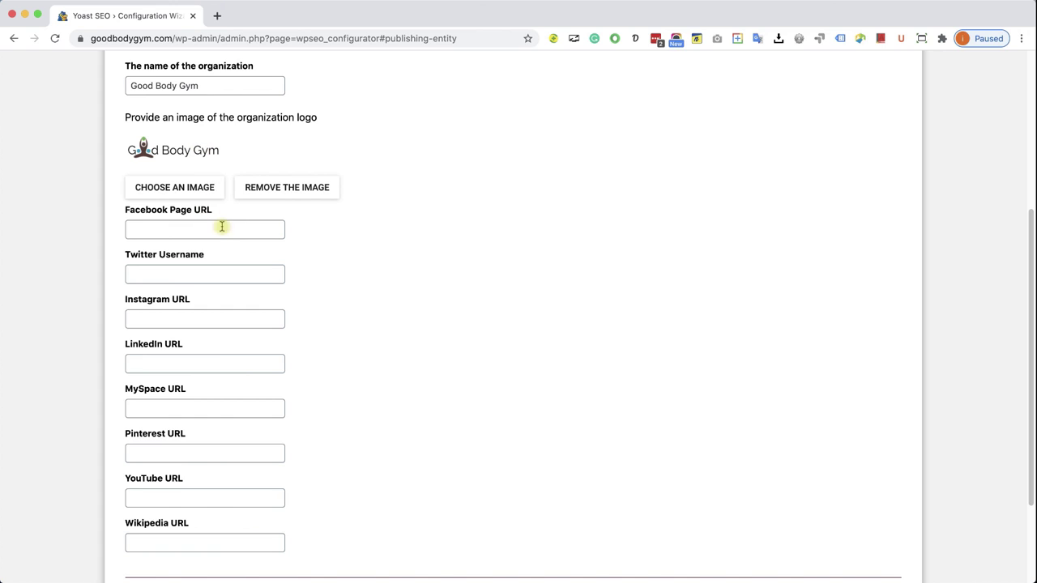
pyautogui.scroll(-3, 231, 364)
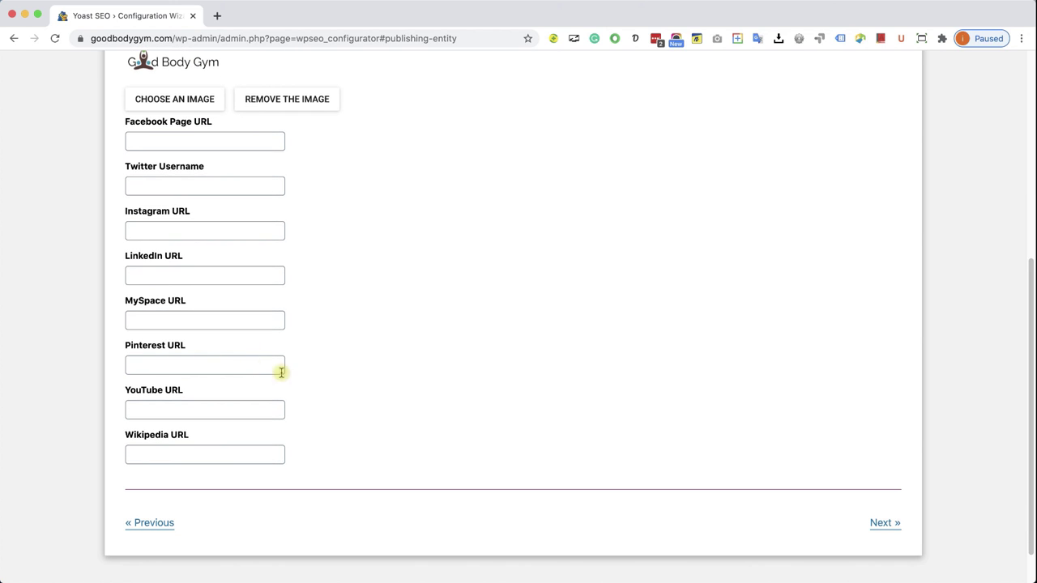
pyautogui.click(885, 525)
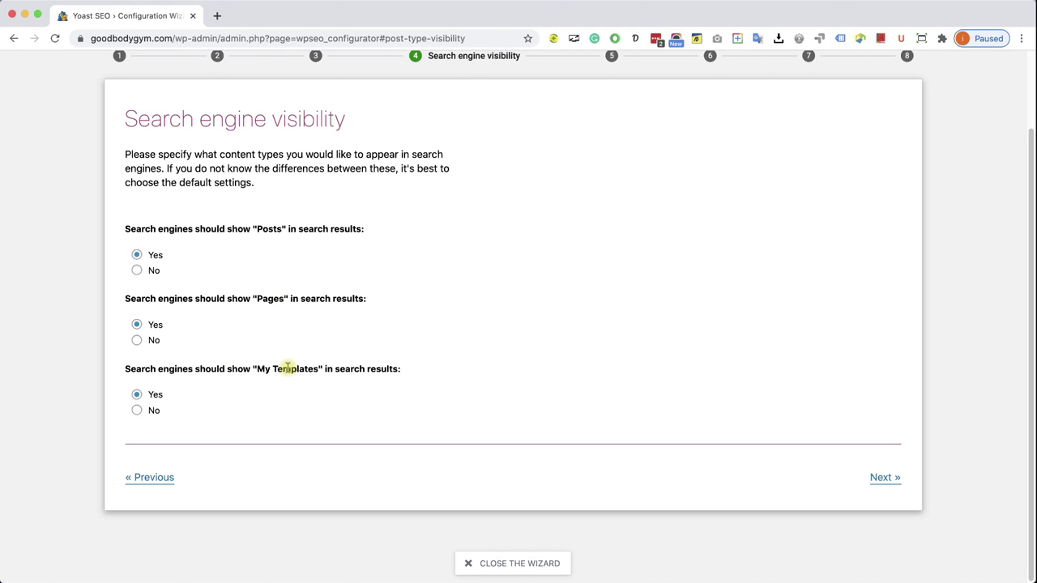
# Step: Set My Templates search visibility to No and continue to the Multiple authors step
pyautogui.click(151, 412)
pyautogui.click(881, 479)
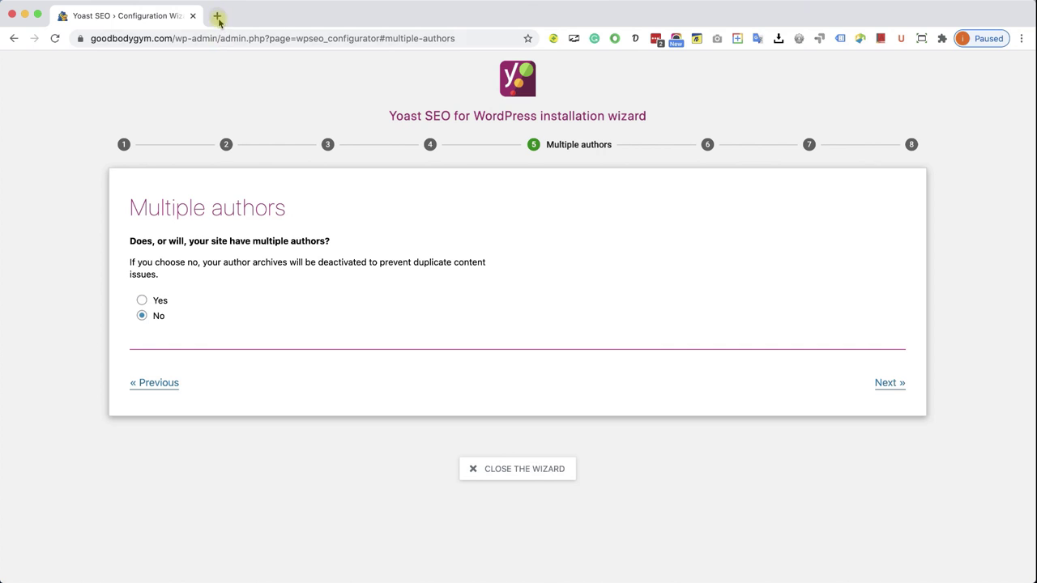
pyautogui.click(217, 15)
# Step: Load goodbodygym.com and open the How to Do Perfect Pushups post
pyautogui.write('goodbodygym.com')
pyautogui.press('Return')
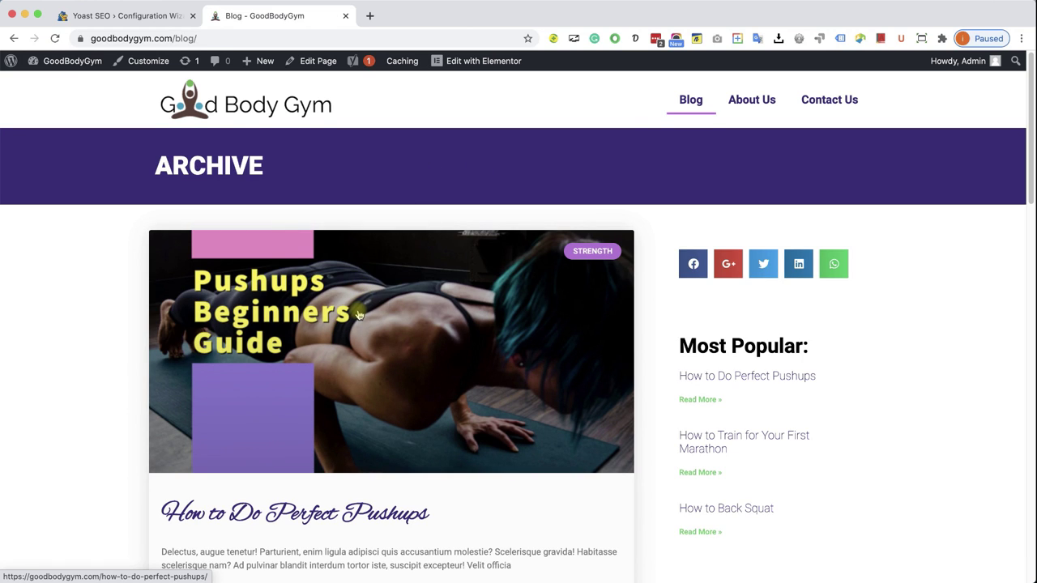
pyautogui.scroll(-1, 341, 300)
pyautogui.scroll(-10, 443, 381)
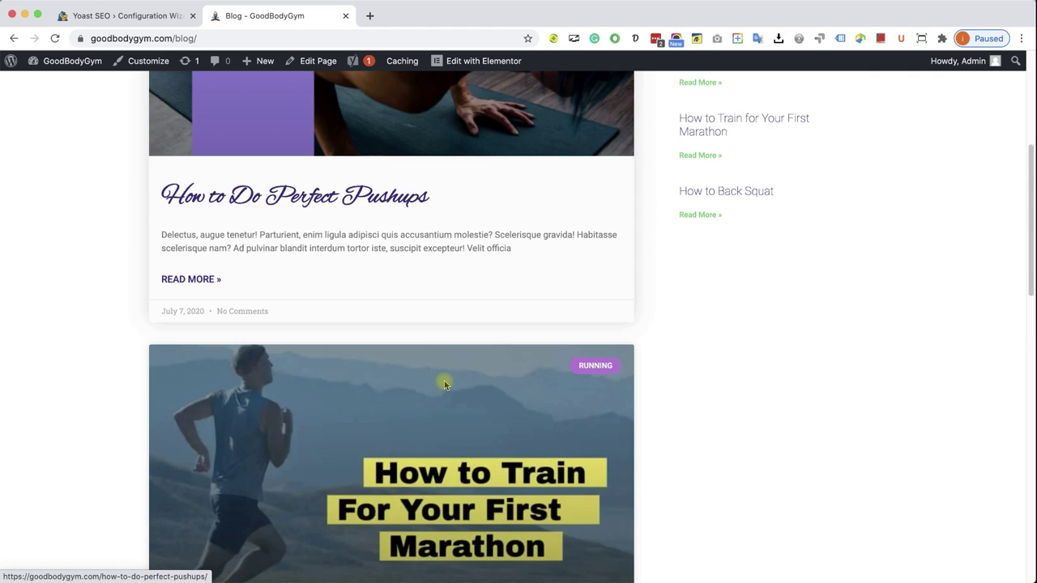
pyautogui.scroll(-5, 460, 396)
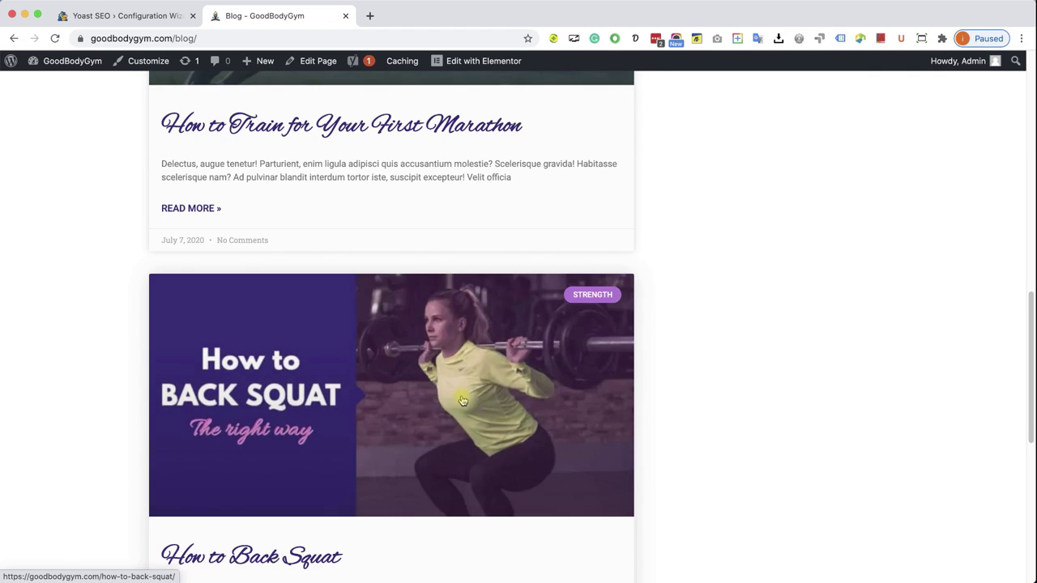
pyautogui.scroll(12, 461, 399)
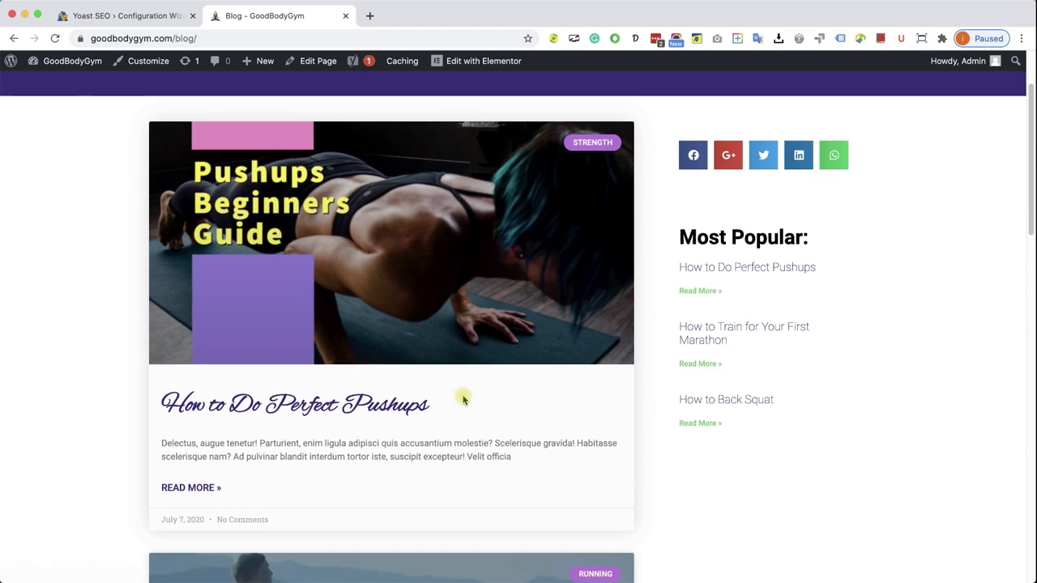
pyautogui.click(392, 402)
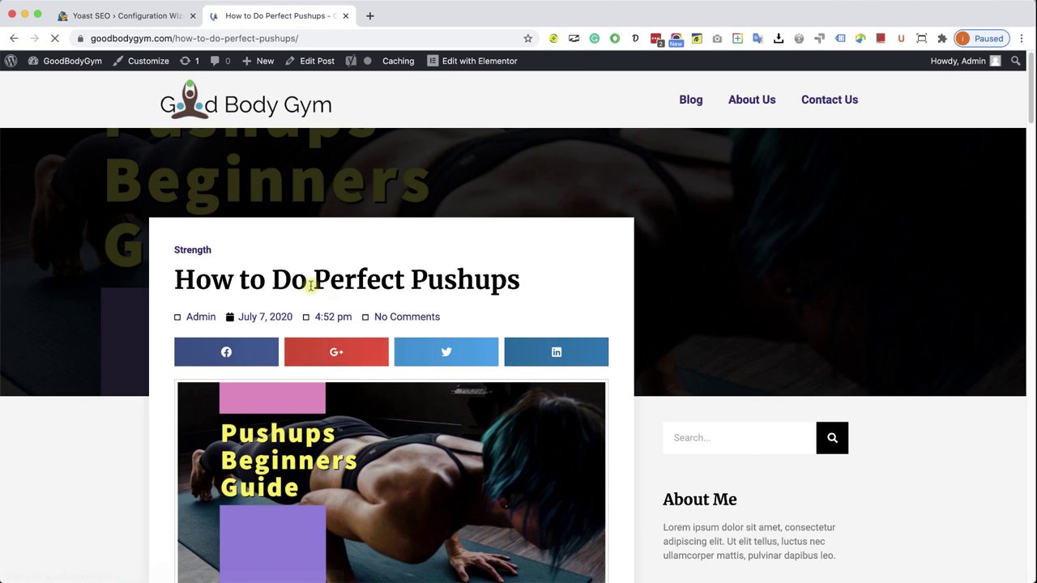
# Step: Review the post's Admin author archive in a new tab, then return to the Yoast wizard
pyautogui.keyDown('super'); pyautogui.click(210, 319); pyautogui.keyUp('super')
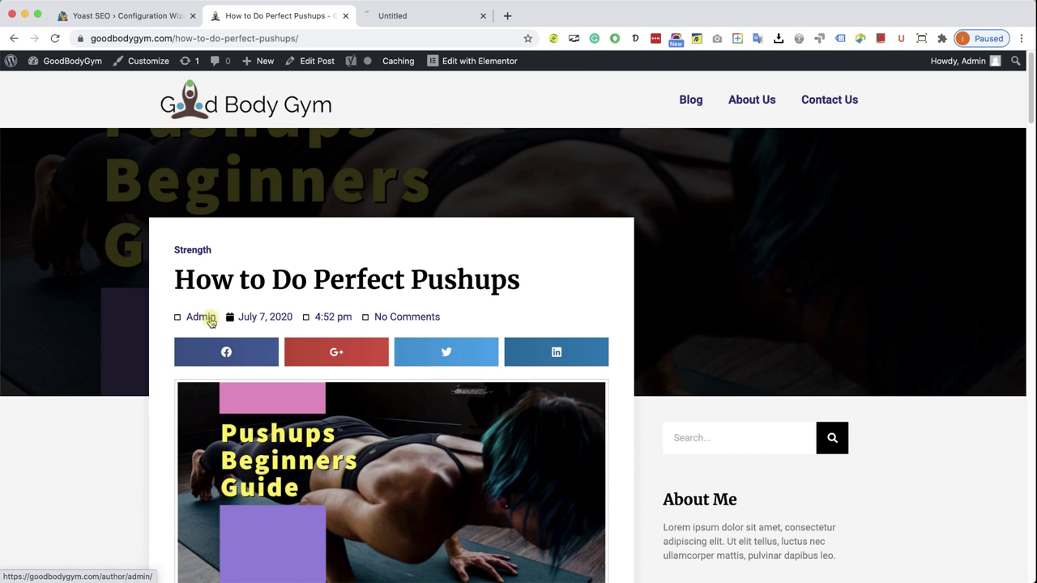
pyautogui.click(401, 16)
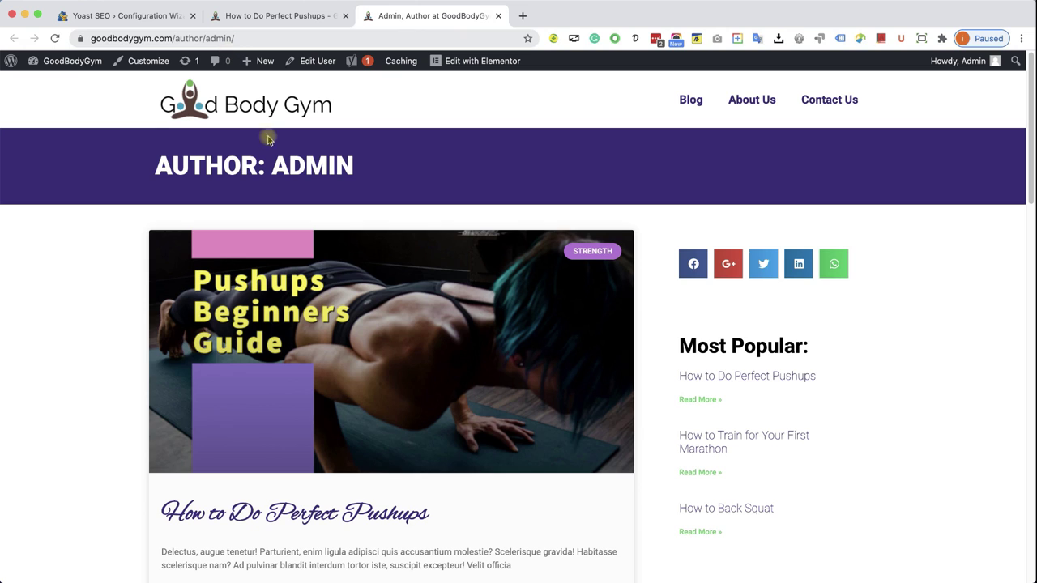
pyautogui.scroll(-8, 362, 306)
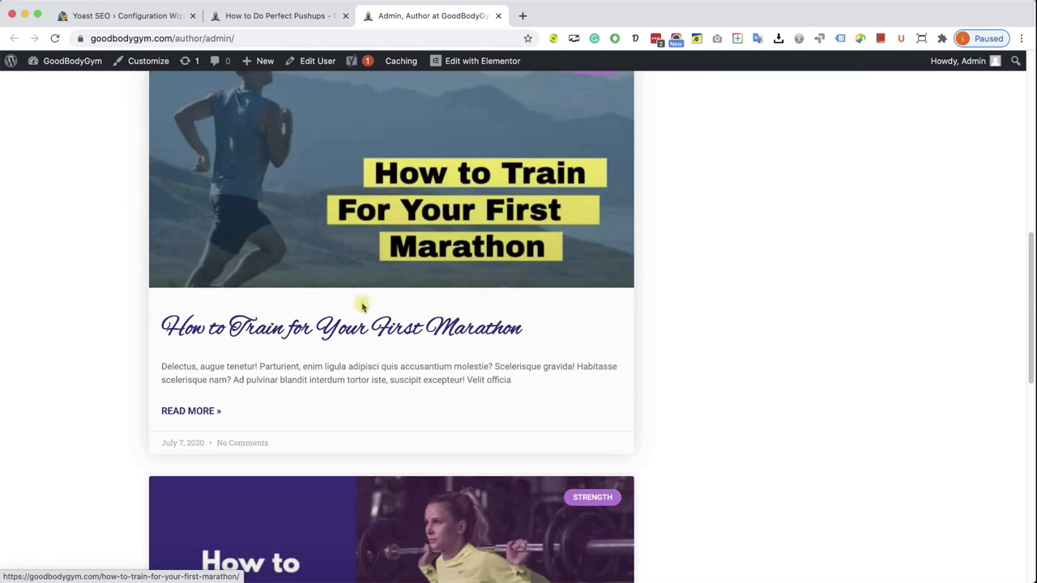
pyautogui.scroll(-6, 362, 306)
pyautogui.scroll(8, 364, 324)
pyautogui.scroll(5, 375, 289)
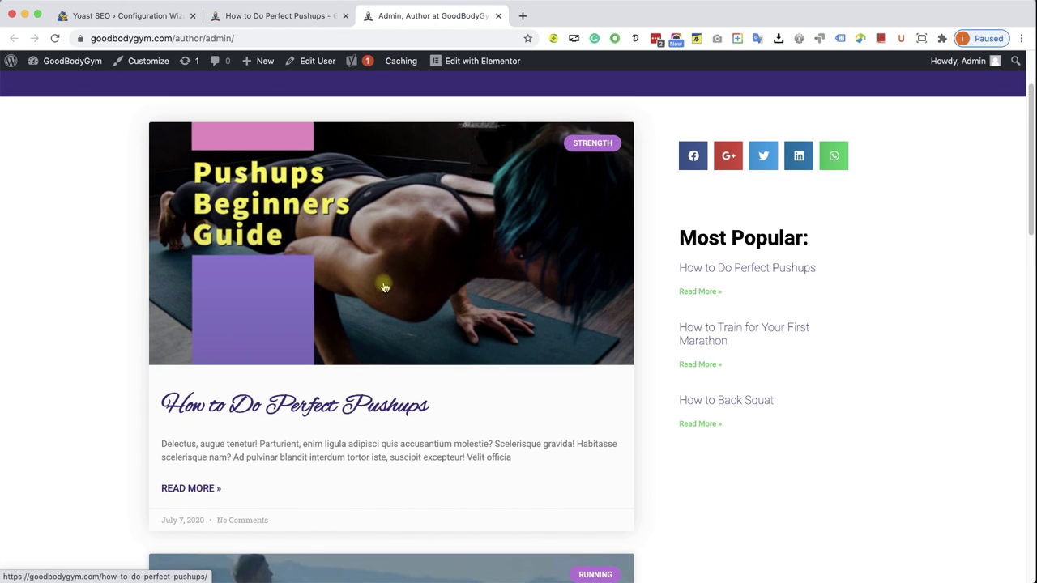
pyautogui.scroll(2, 584, 246)
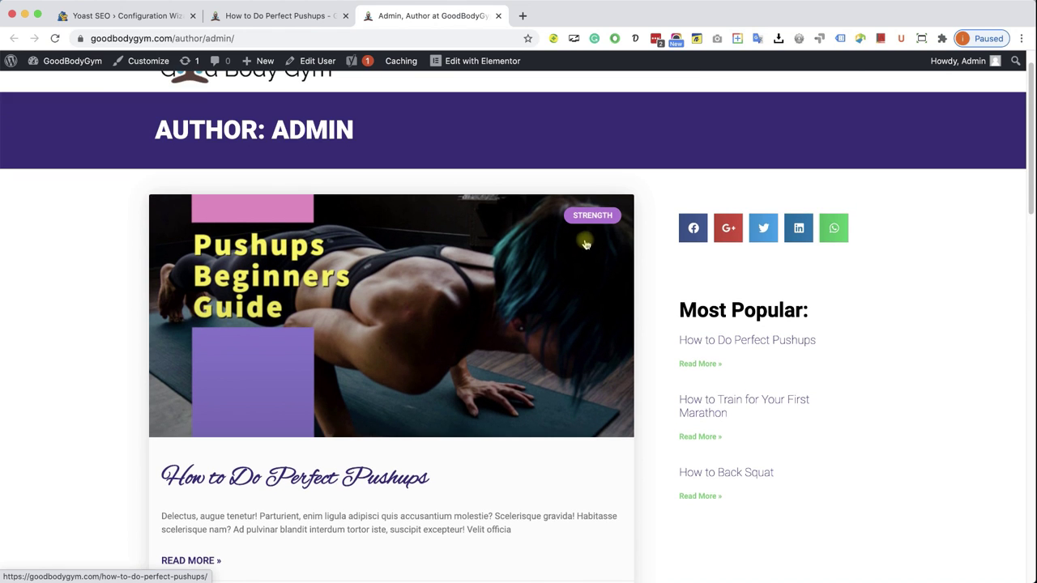
pyautogui.scroll(1, 584, 246)
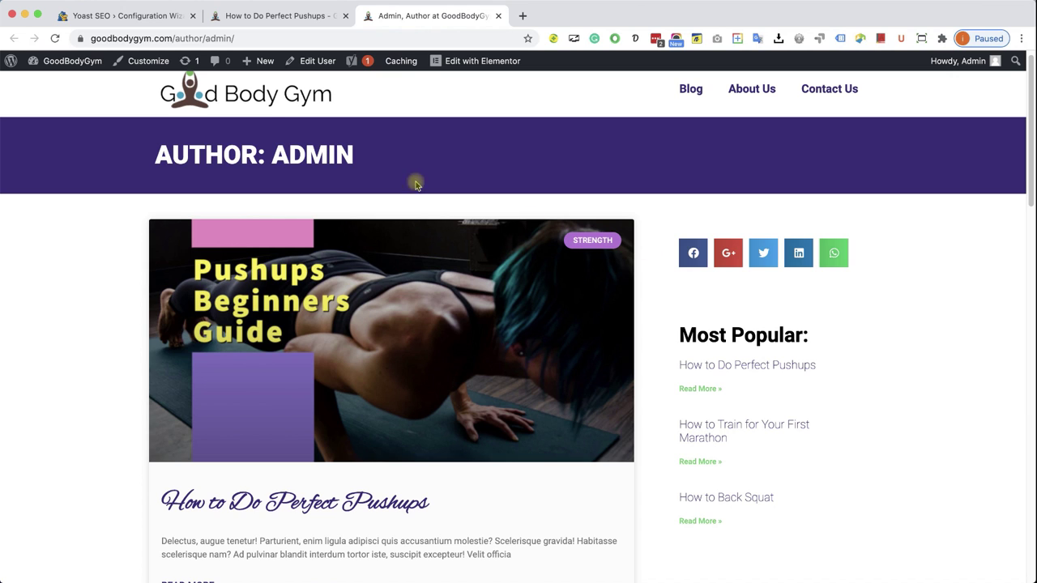
pyautogui.click(155, 17)
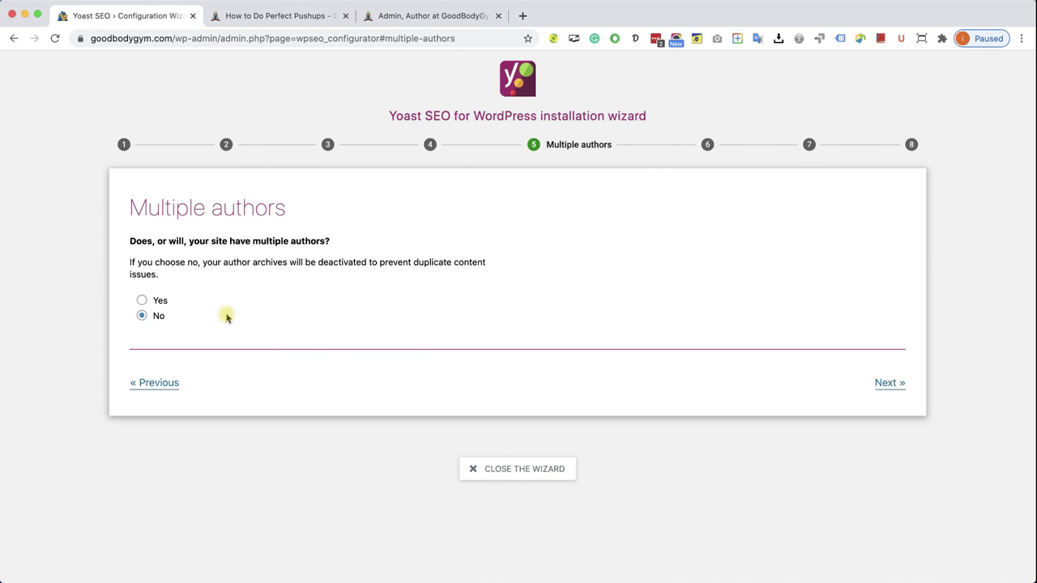
# Step: Accept the defaults for Multiple authors, Title settings and Continue learning, then close the finished wizard
pyautogui.click(890, 384)
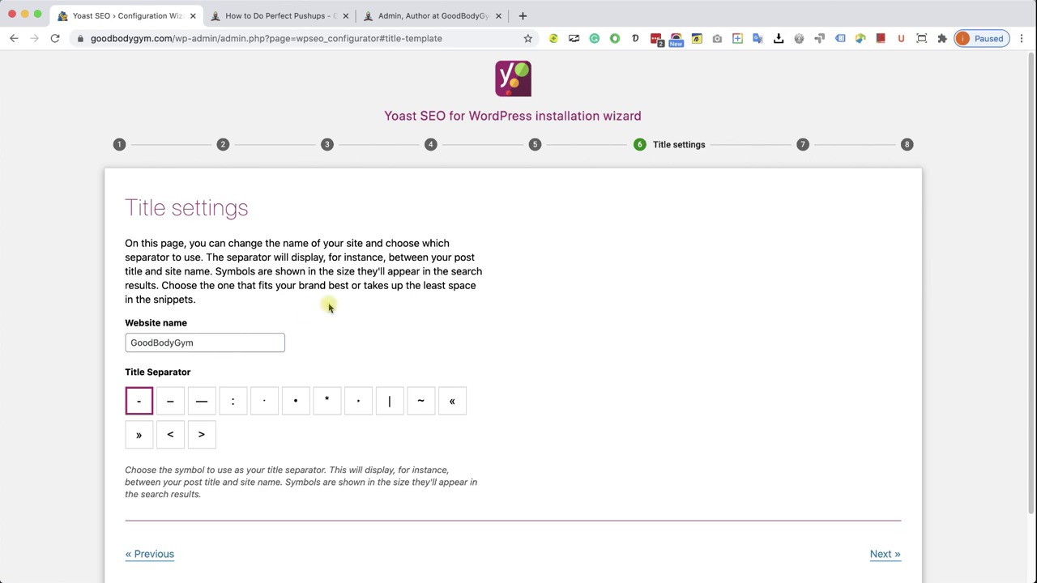
pyautogui.scroll(-1, 271, 365)
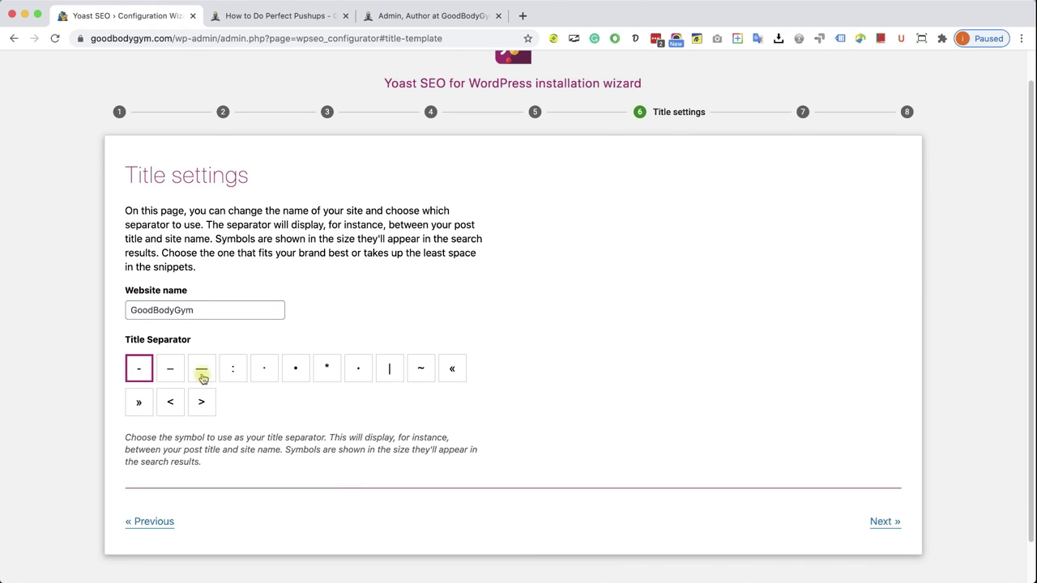
pyautogui.click(885, 523)
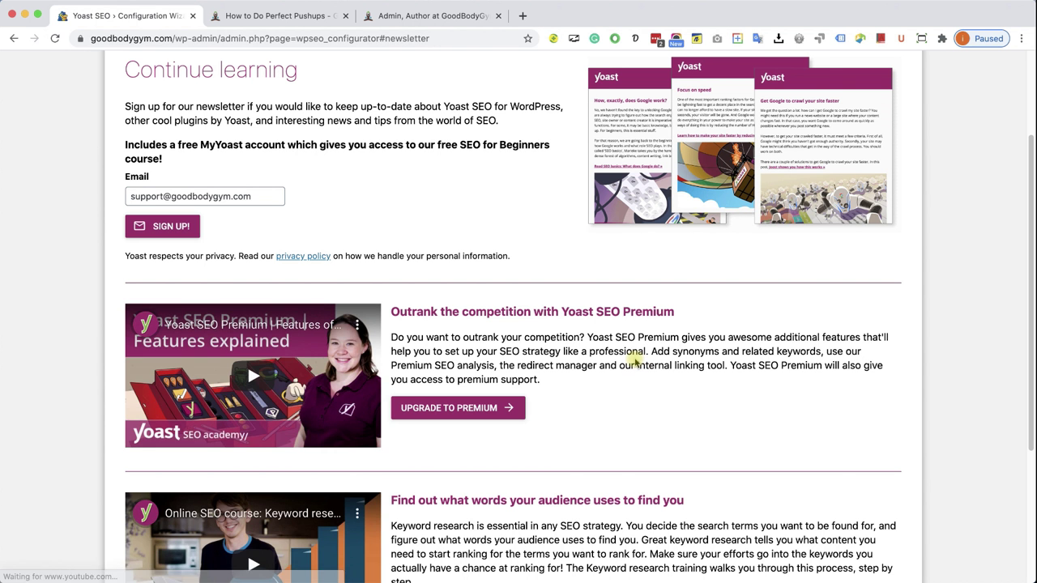
pyautogui.scroll(-5, 656, 367)
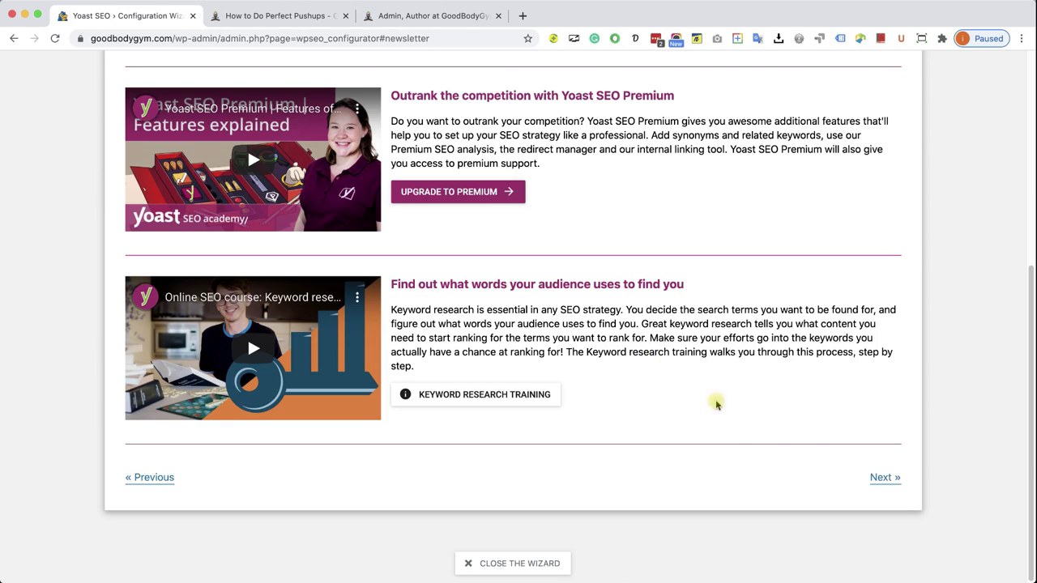
pyautogui.click(878, 478)
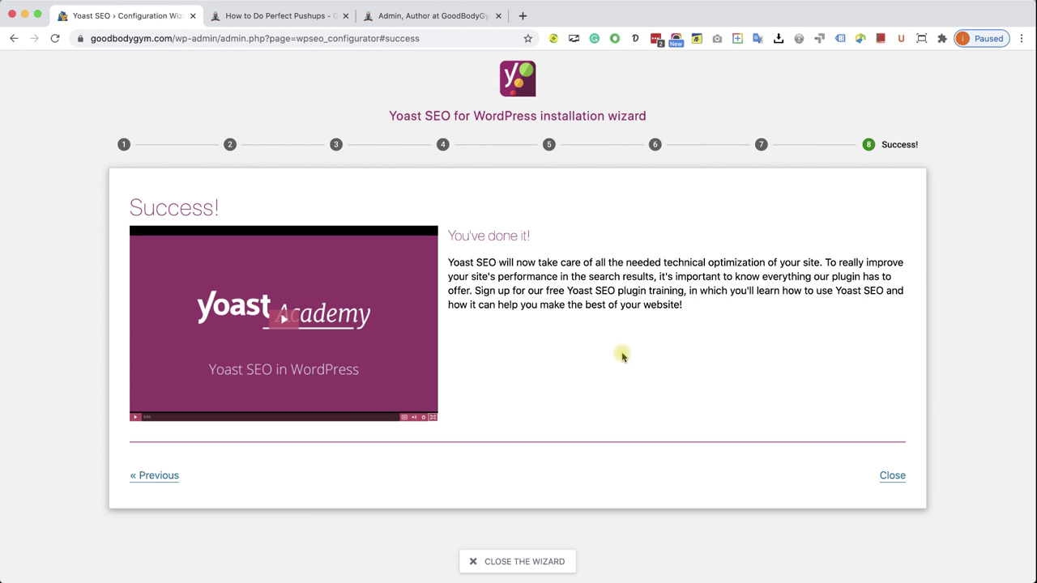
pyautogui.click(891, 477)
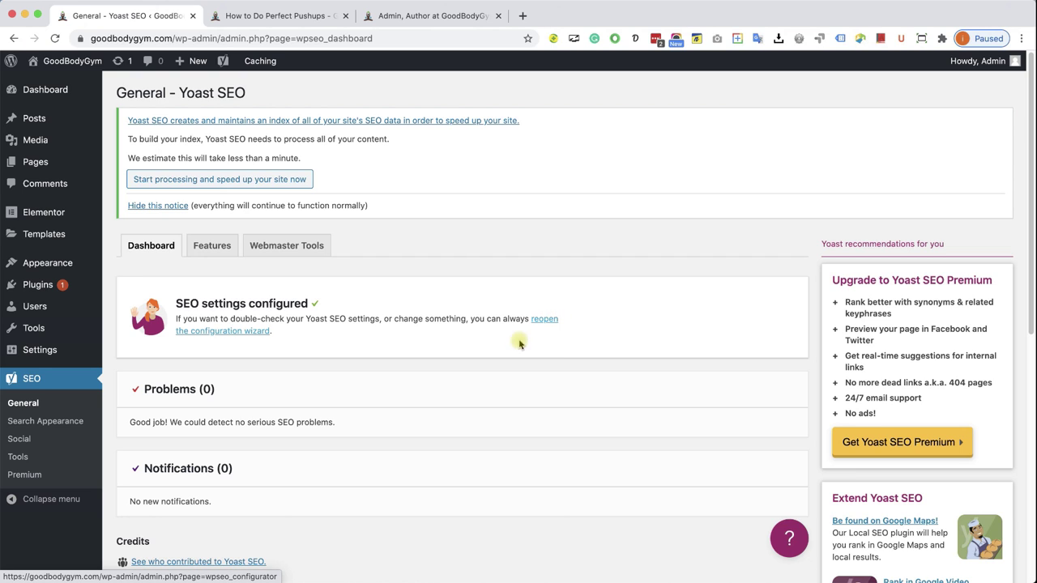
# Step: Go to Yoast's Search Appearance settings and start processing the site's SEO data
pyautogui.click(66, 423)
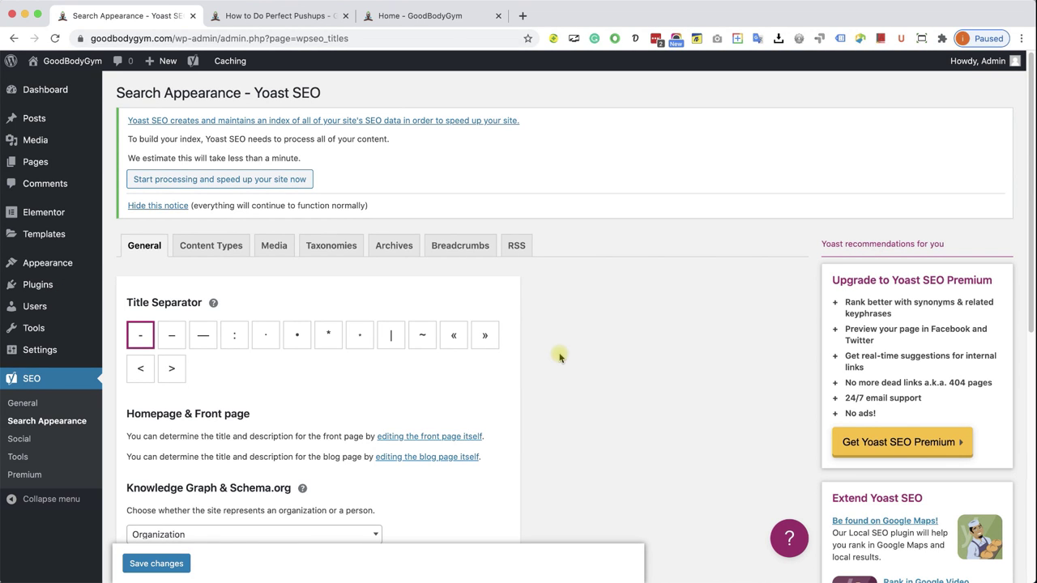
pyautogui.click(220, 185)
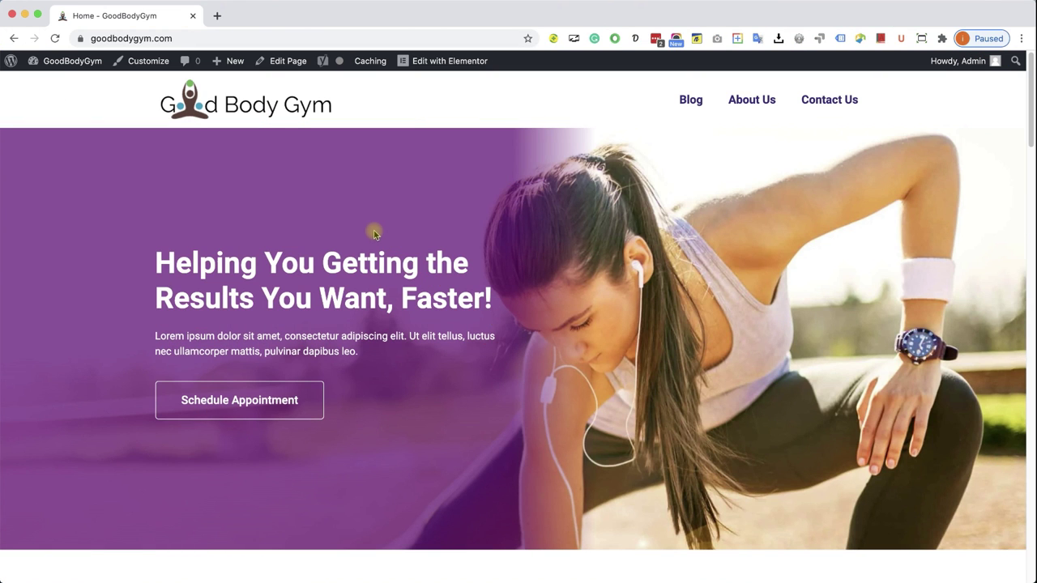
# Step: Find the How to Back Squat post on the Blog page and open it in the editor
pyautogui.click(691, 100)
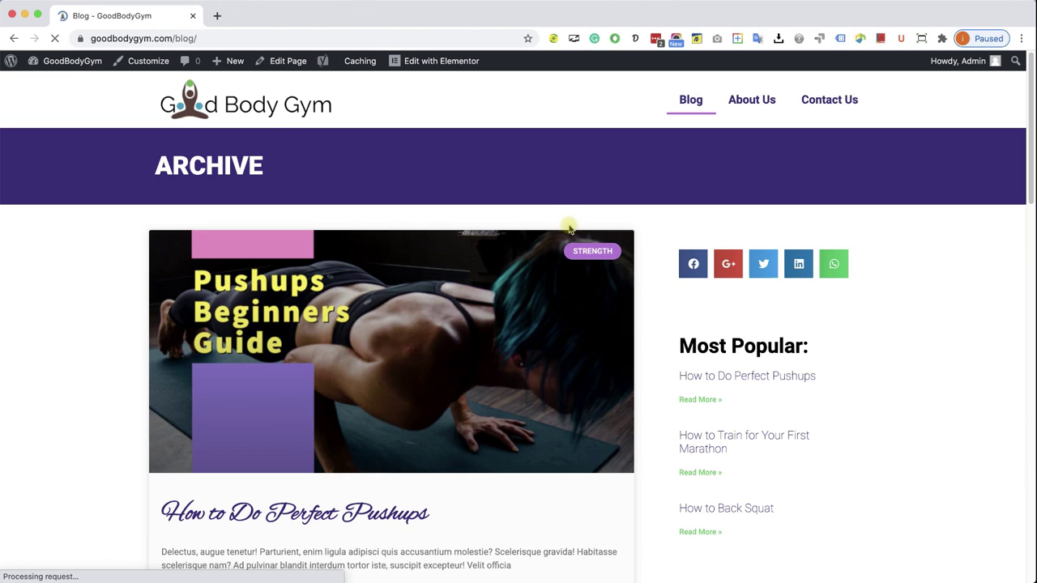
pyautogui.scroll(-3, 458, 296)
pyautogui.scroll(-10, 458, 297)
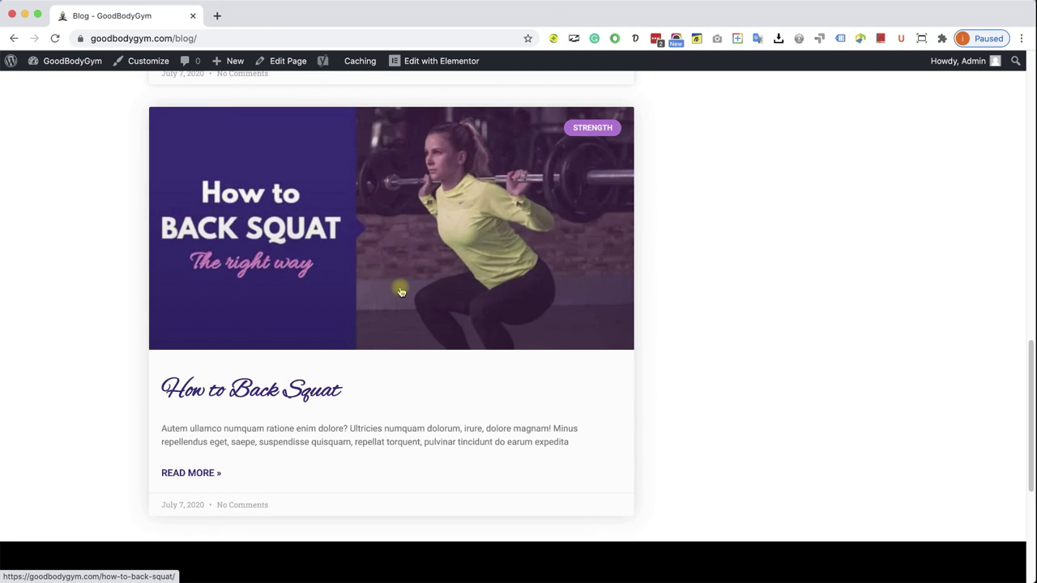
pyautogui.click(408, 288)
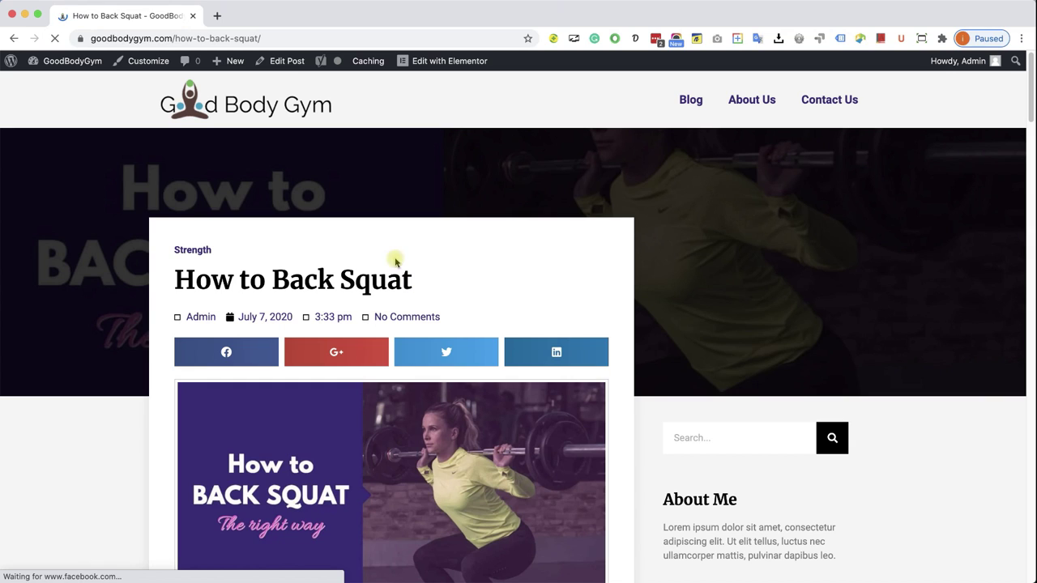
pyautogui.click(283, 62)
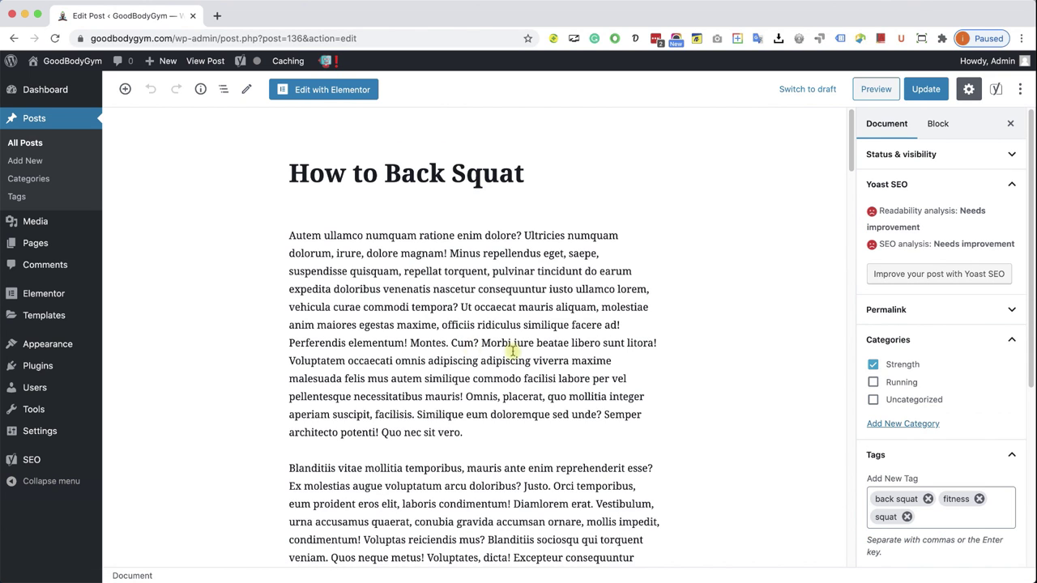
# Step: Collapse the Yoast SEO, Categories and Tags sidebar panels and scroll through the post
pyautogui.click(961, 185)
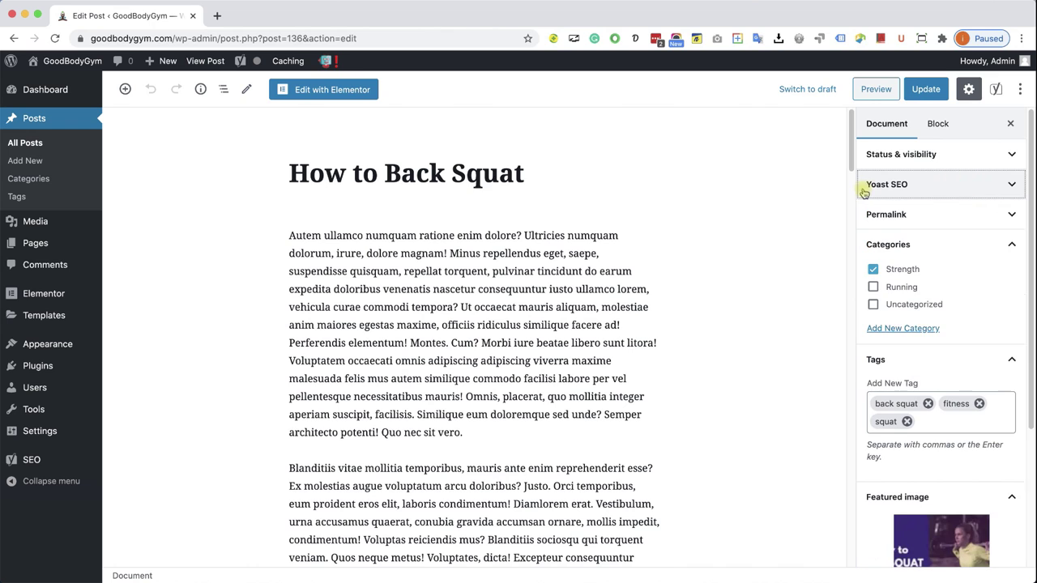
pyautogui.click(926, 244)
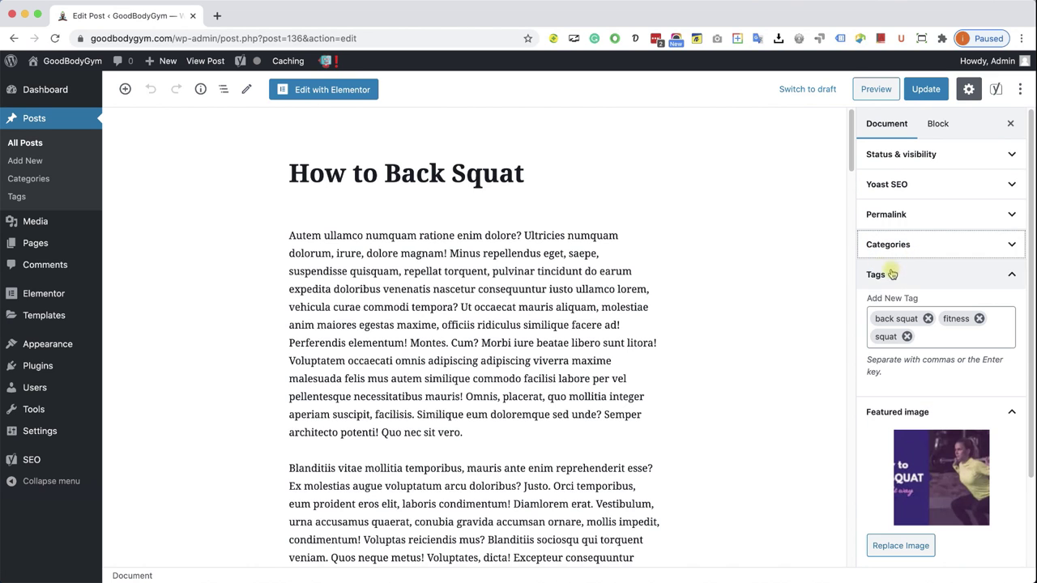
pyautogui.click(891, 273)
pyautogui.scroll(-4, 732, 254)
pyautogui.scroll(-15, 732, 254)
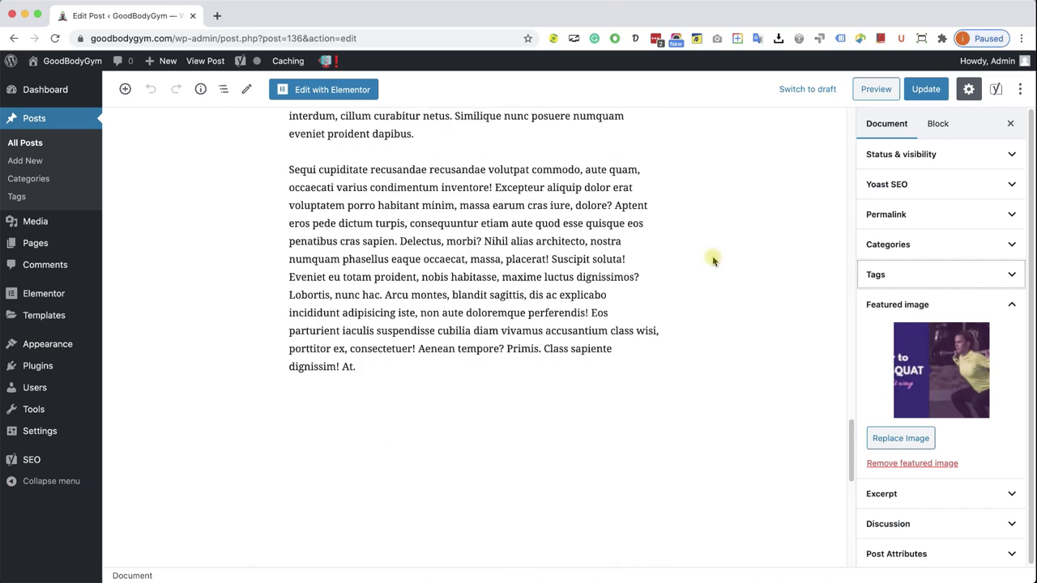
pyautogui.scroll(-3, 713, 259)
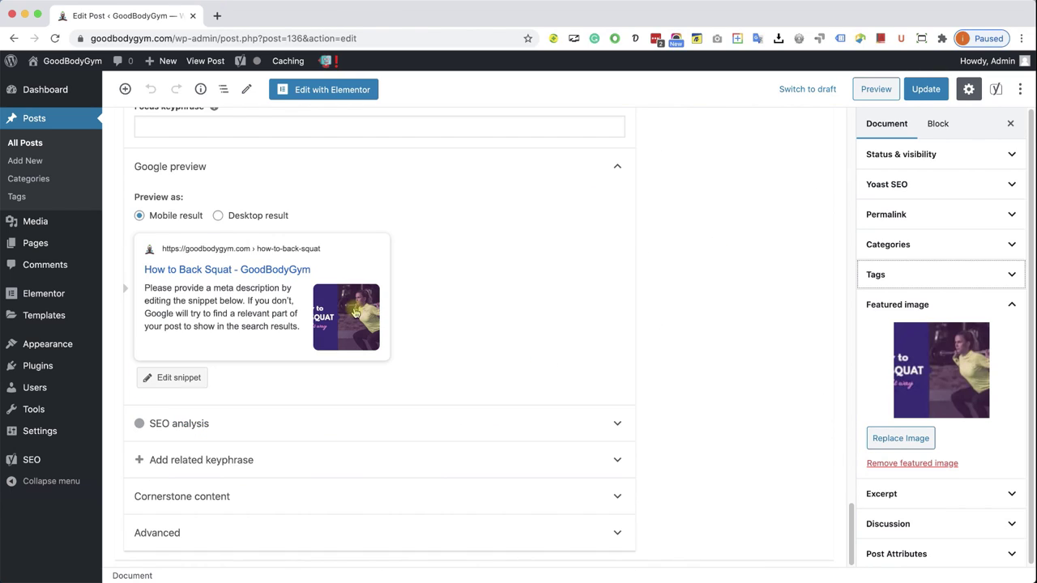
pyautogui.scroll(3, 438, 297)
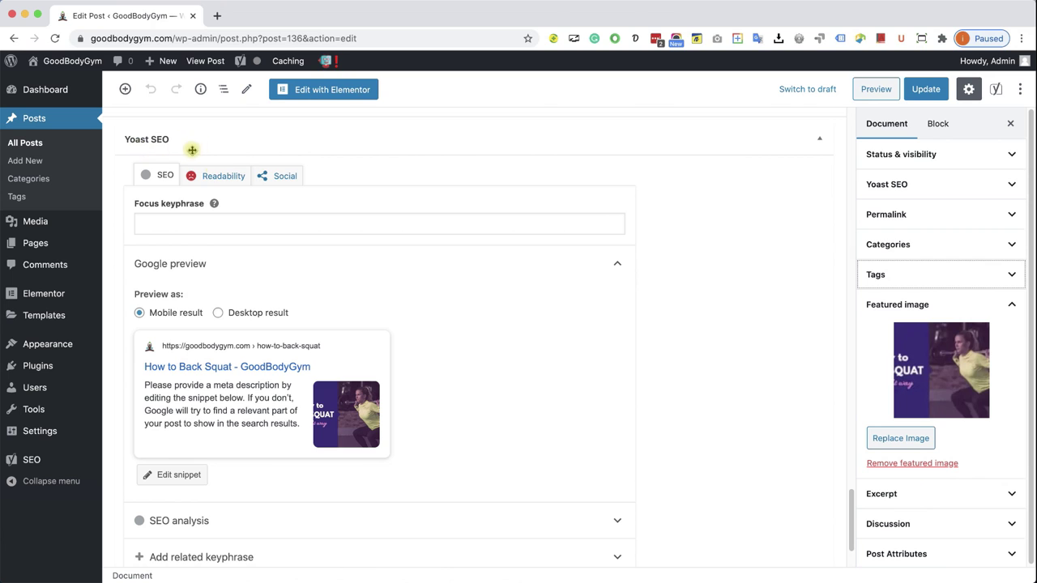
pyautogui.scroll(-1, 478, 300)
pyautogui.scroll(-2, 482, 300)
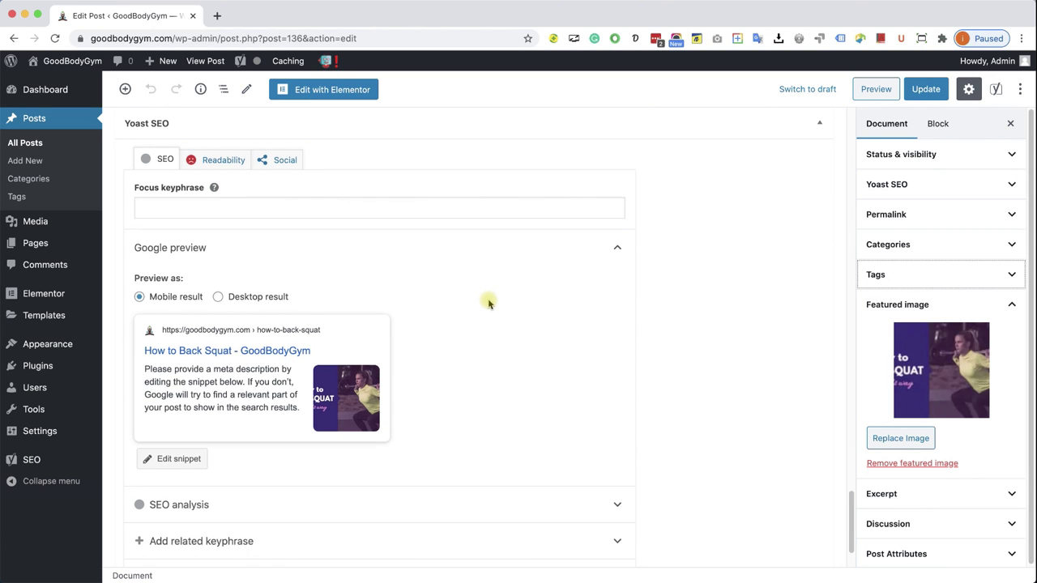
pyautogui.scroll(4, 400, 301)
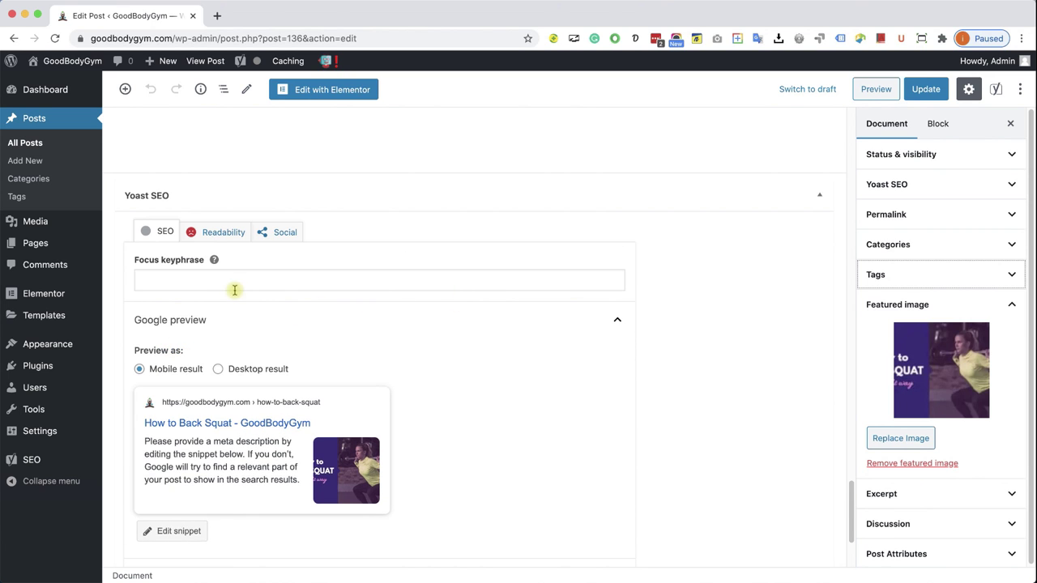
# Step: Collapse the Google preview and look over the Yoast readability, social and SEO tabs
pyautogui.click(618, 321)
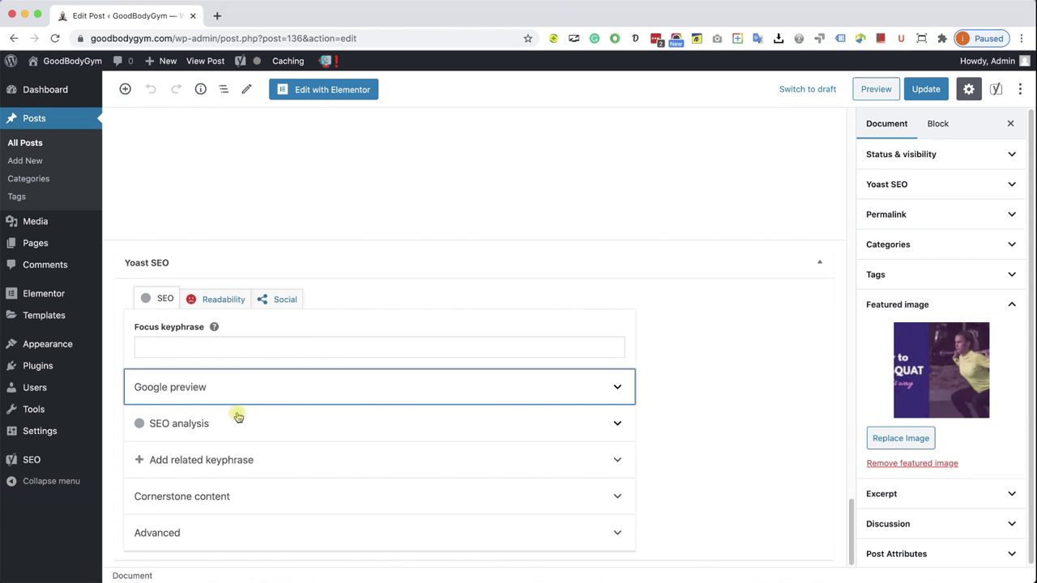
pyautogui.click(224, 301)
pyautogui.click(277, 298)
pyautogui.click(162, 473)
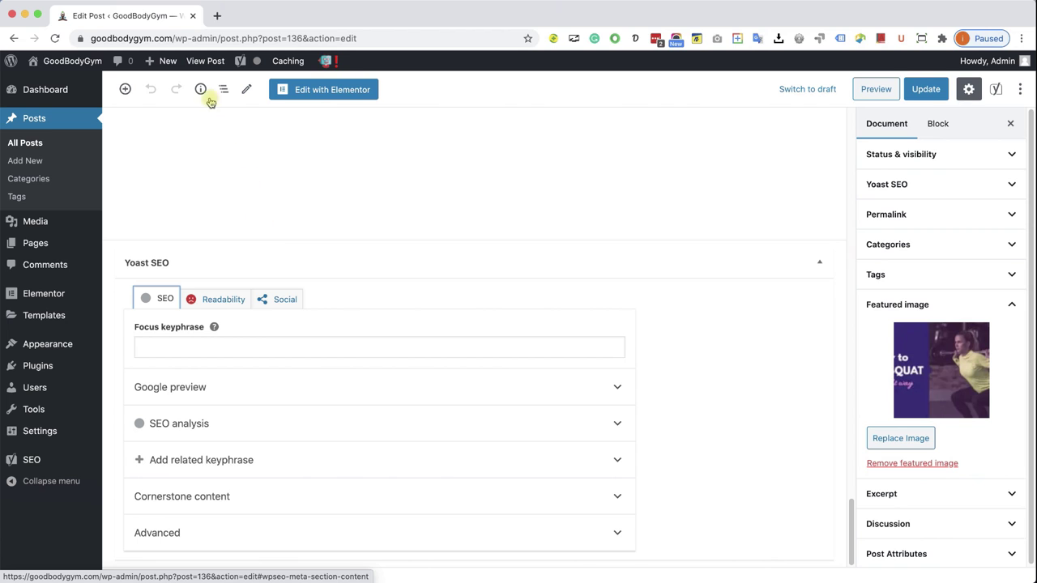
# Step: Open the live How to Back Squat post in its own tab, then start a blank tab
pyautogui.keyDown('super'); pyautogui.click(215, 65); pyautogui.keyUp('super')
pyautogui.click(243, 15)
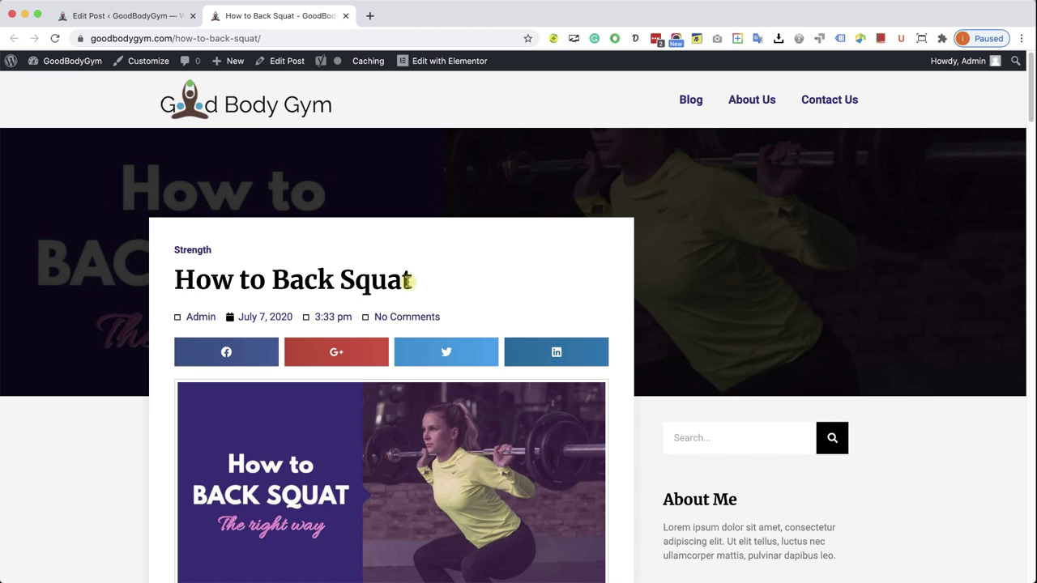
pyautogui.click(369, 15)
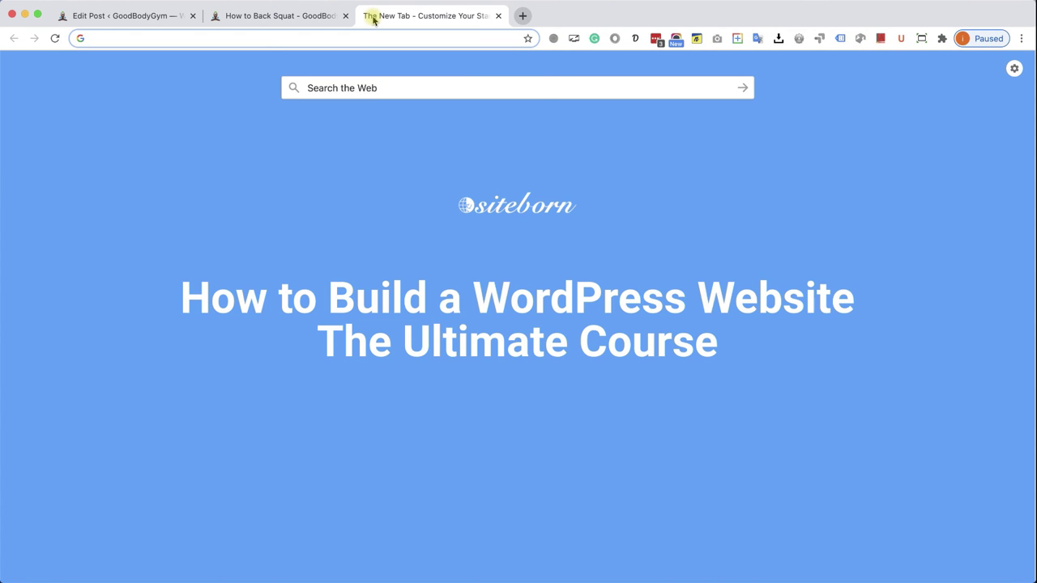
# Step: Search Google for 'back squat', scan the results, then close that tab
pyautogui.write('back s')
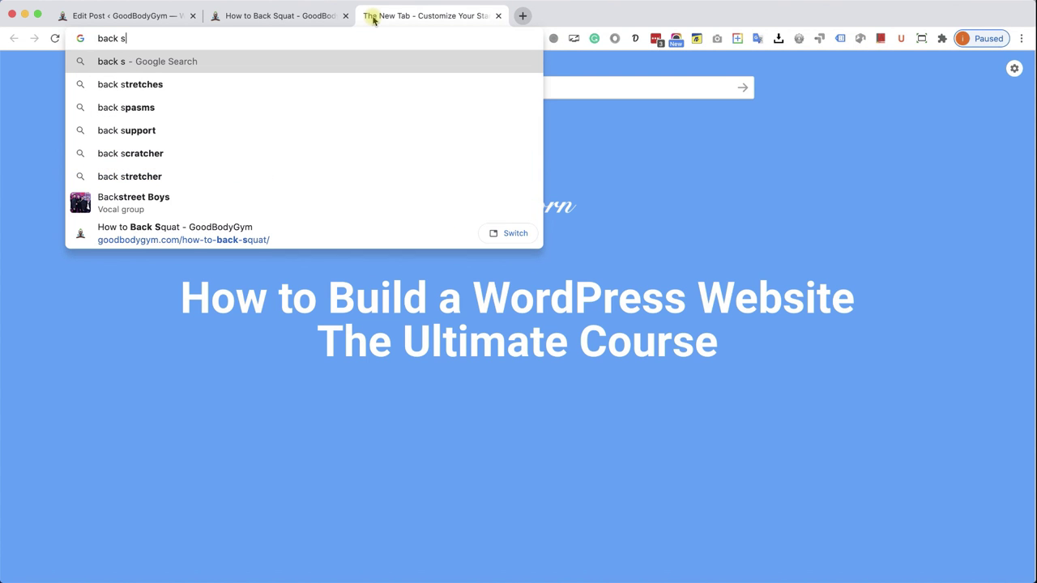
pyautogui.write('quat')
pyautogui.press('Return')
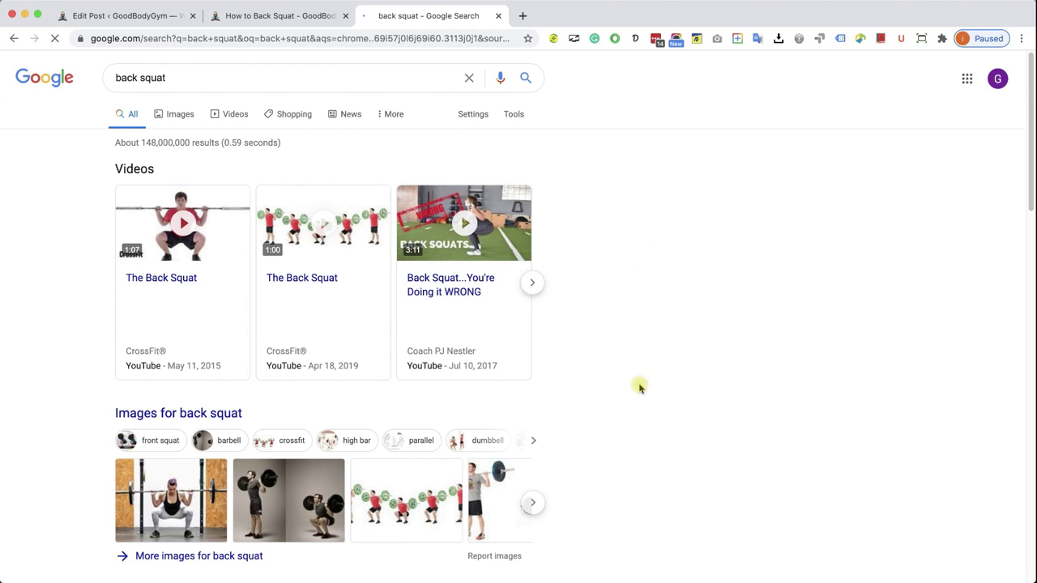
pyautogui.scroll(-10, 635, 385)
pyautogui.scroll(-8, 601, 357)
pyautogui.scroll(10, 566, 390)
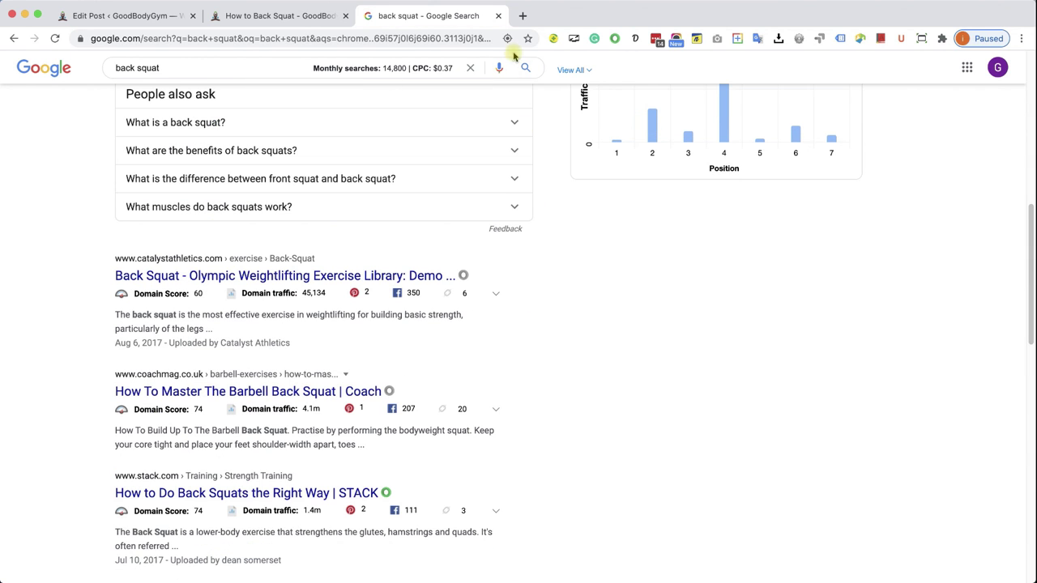
pyautogui.click(499, 16)
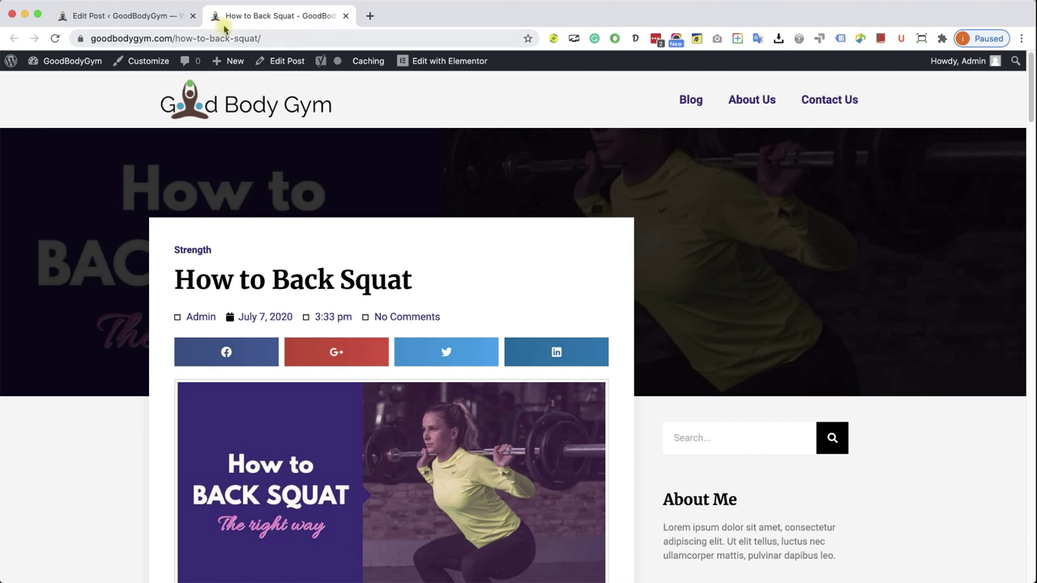
# Step: Enter 'back squat' as the post's Yoast focus keyphrase
pyautogui.click(182, 18)
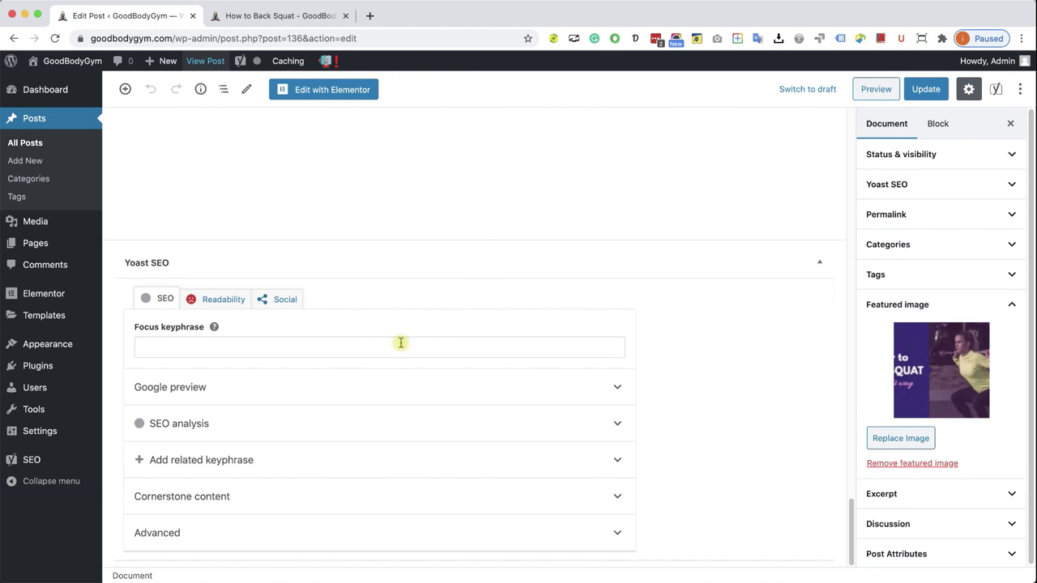
pyautogui.click(371, 350)
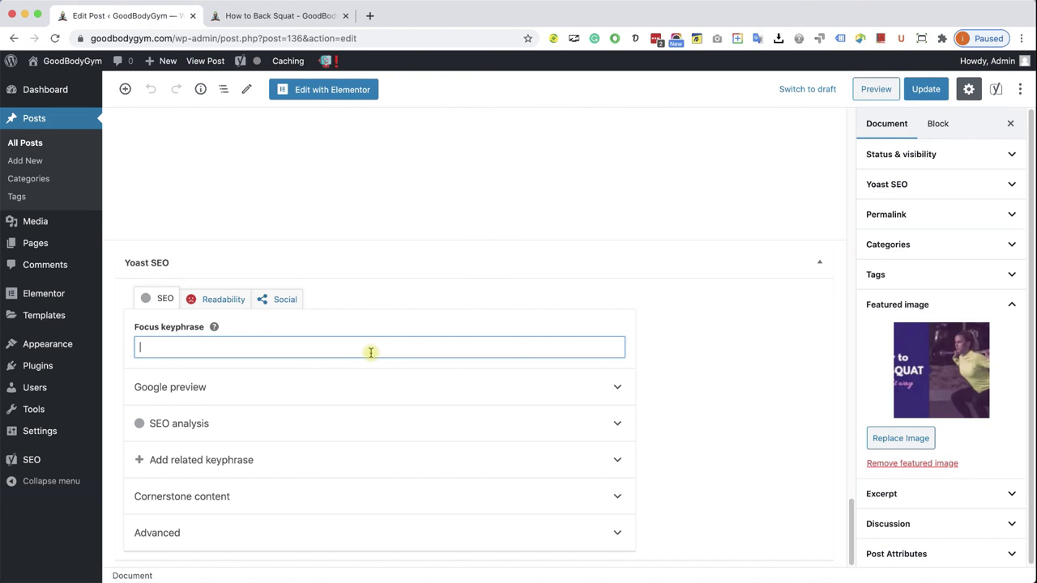
pyautogui.write('back squat')
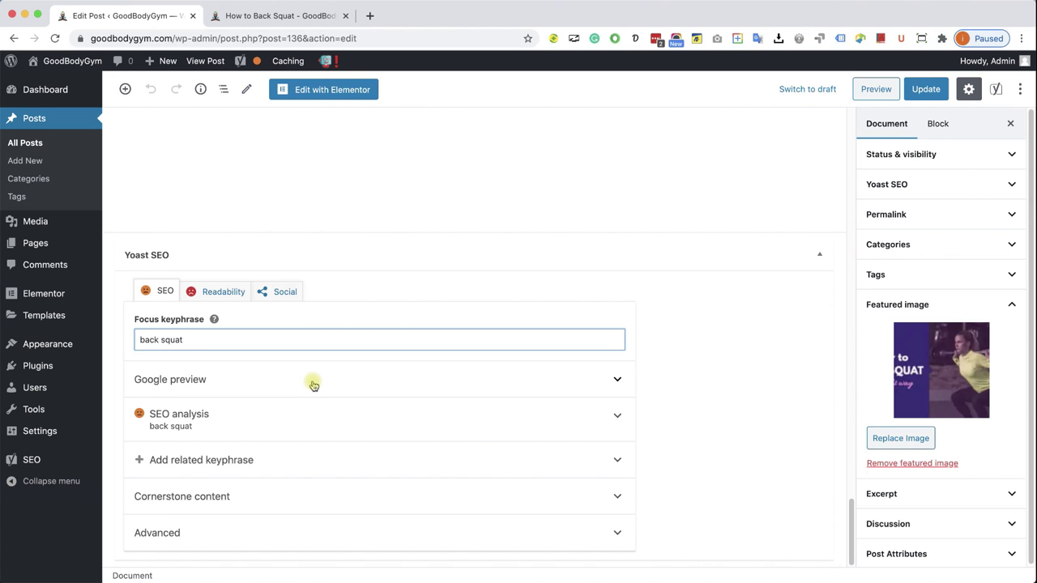
# Step: In the desktop Google preview, replace the SEO title with 'How to do Perfect Back Squats'
pyautogui.click(312, 381)
pyautogui.scroll(-2, 385, 385)
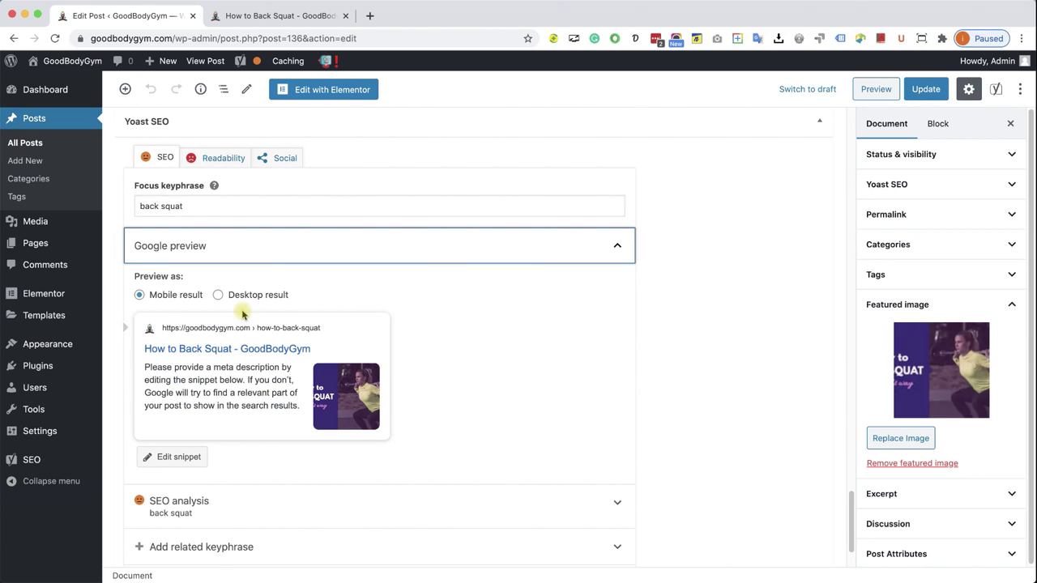
pyautogui.click(217, 295)
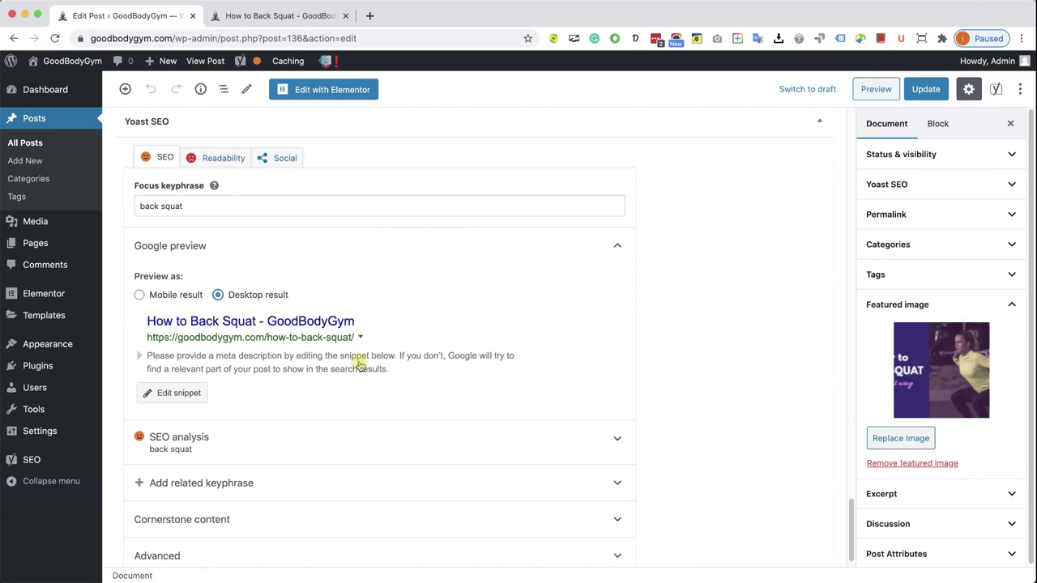
pyautogui.click(197, 394)
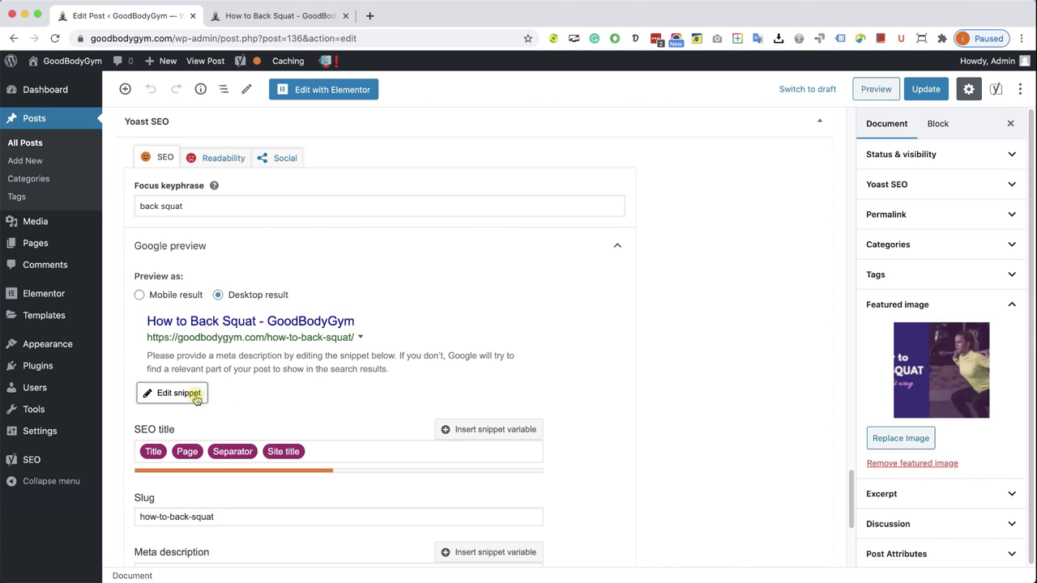
pyautogui.scroll(-2, 213, 395)
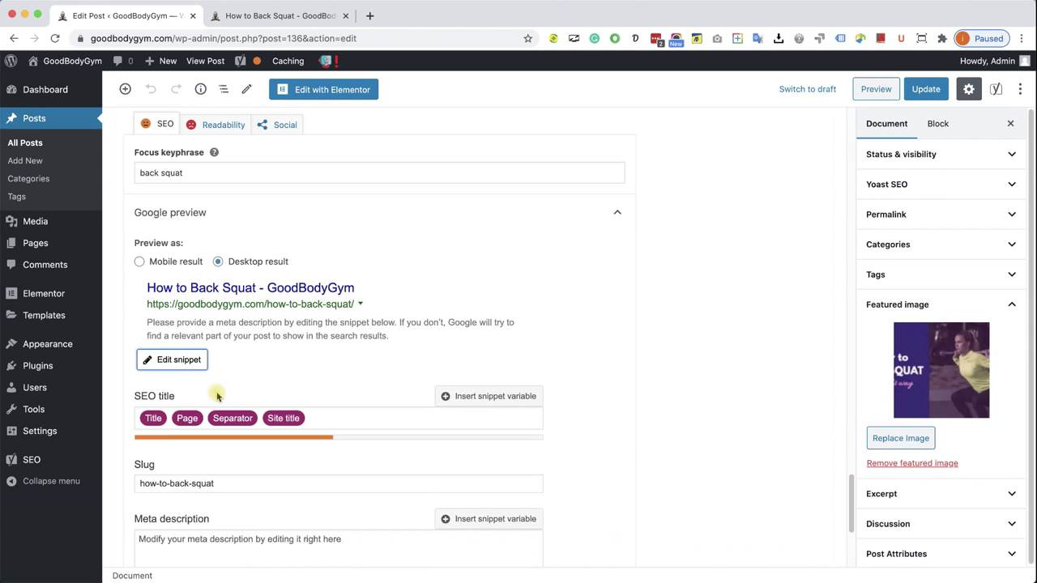
pyautogui.scroll(-1, 215, 395)
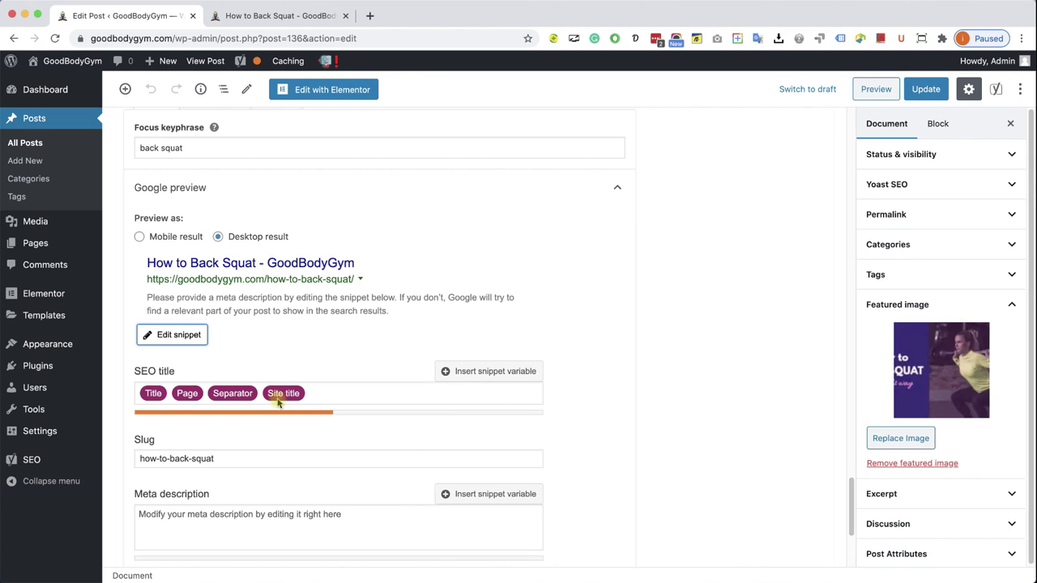
pyautogui.click(322, 391)
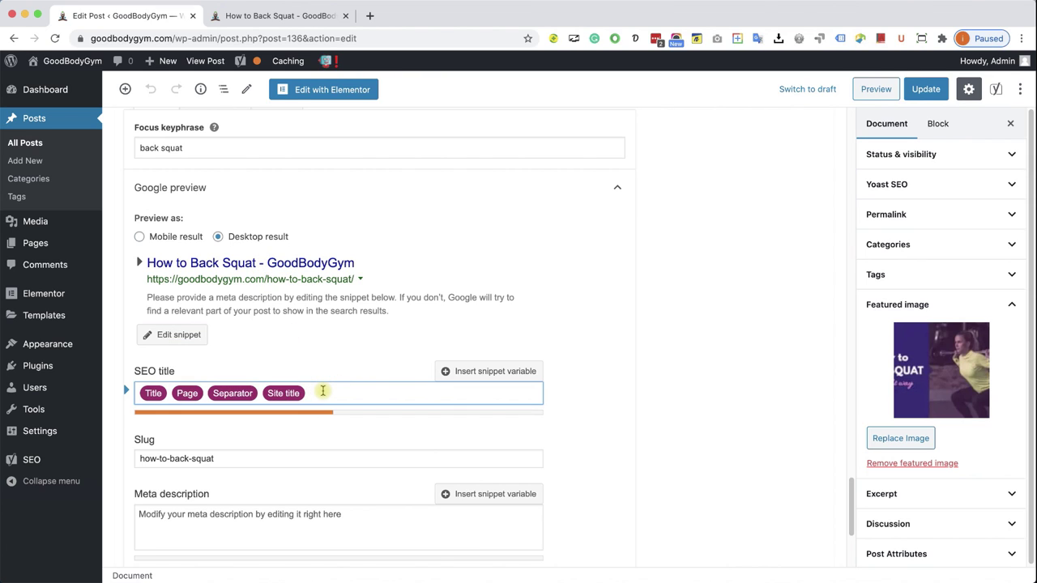
pyautogui.press('BackSpace')
pyautogui.press('BackSpace')
pyautogui.press('BackSpace')
pyautogui.press('BackSpace')
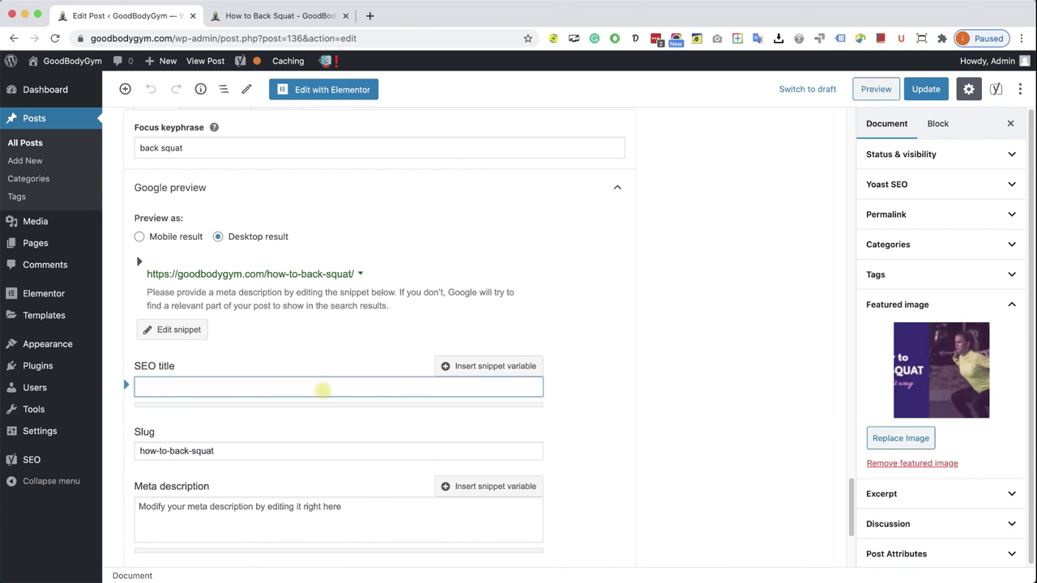
pyautogui.write('How to do Perfect Back Squats')
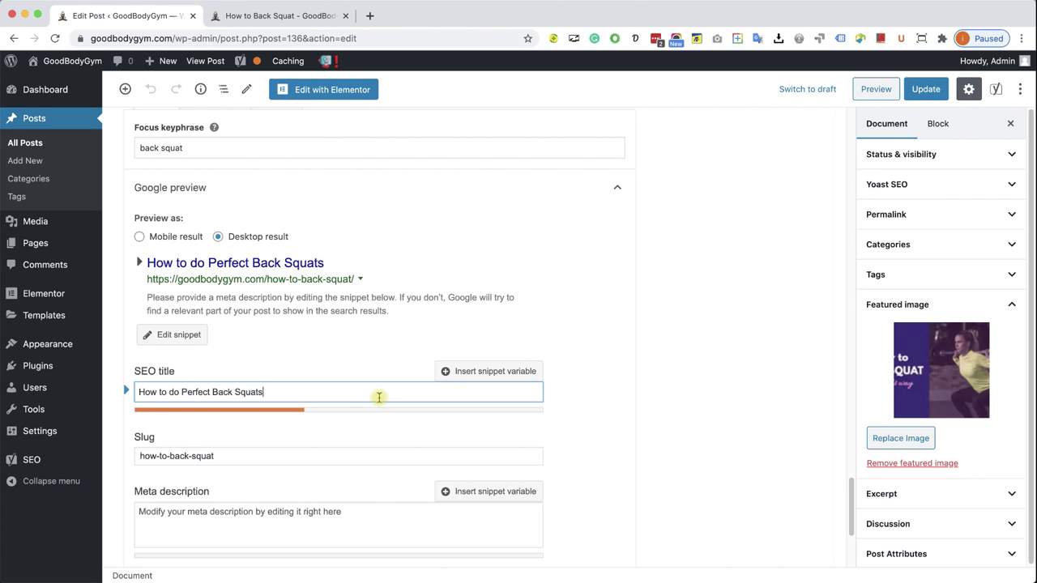
pyautogui.scroll(-3, 349, 418)
pyautogui.scroll(-4, 313, 428)
pyautogui.click(241, 455)
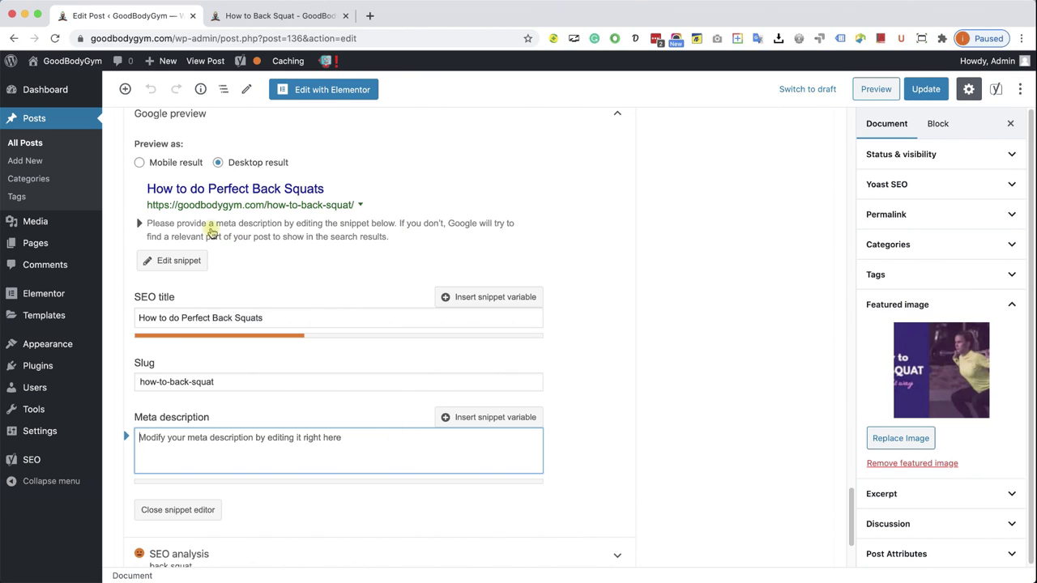
# Step: Fill the meta description with pasted lorem ipsum, trimming its end and adding 'hdf jhfbd hjdfbv'
pyautogui.click(637, 41)
pyautogui.moveTo(468, 144); pyautogui.dragTo(364, 117)
pyautogui.press('super+c')
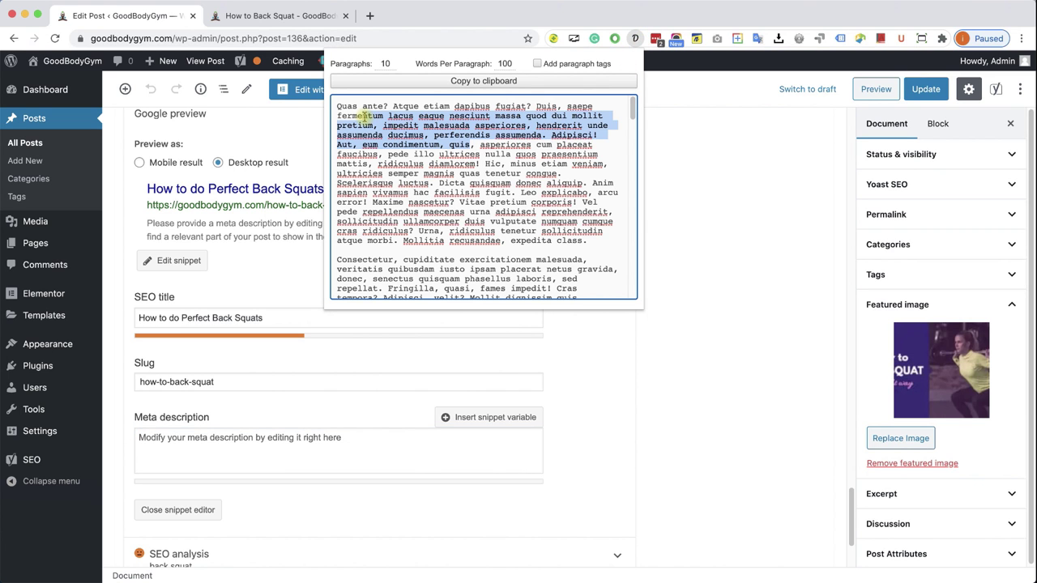
pyautogui.click(637, 38)
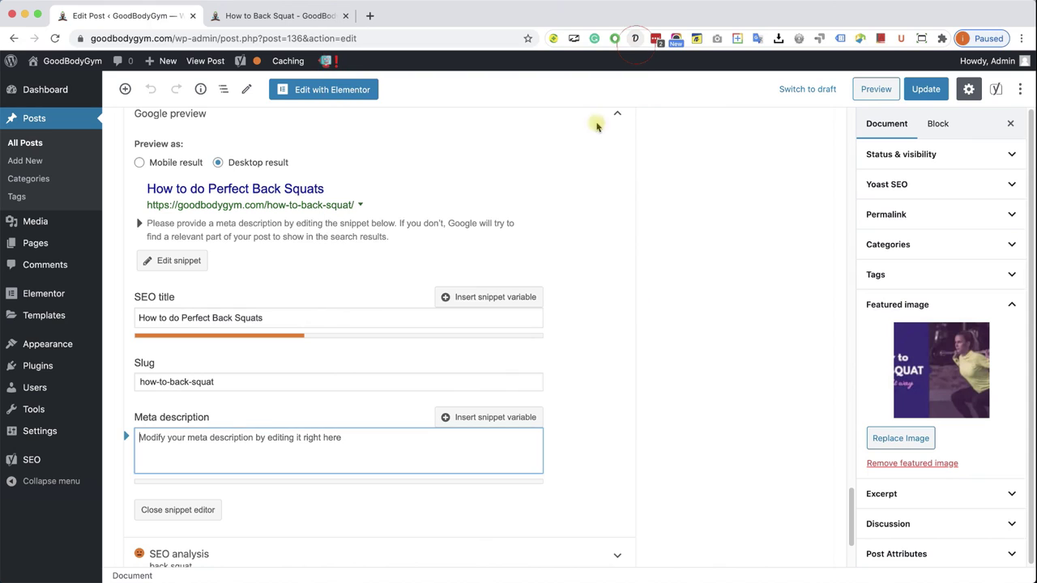
pyautogui.press('super+v')
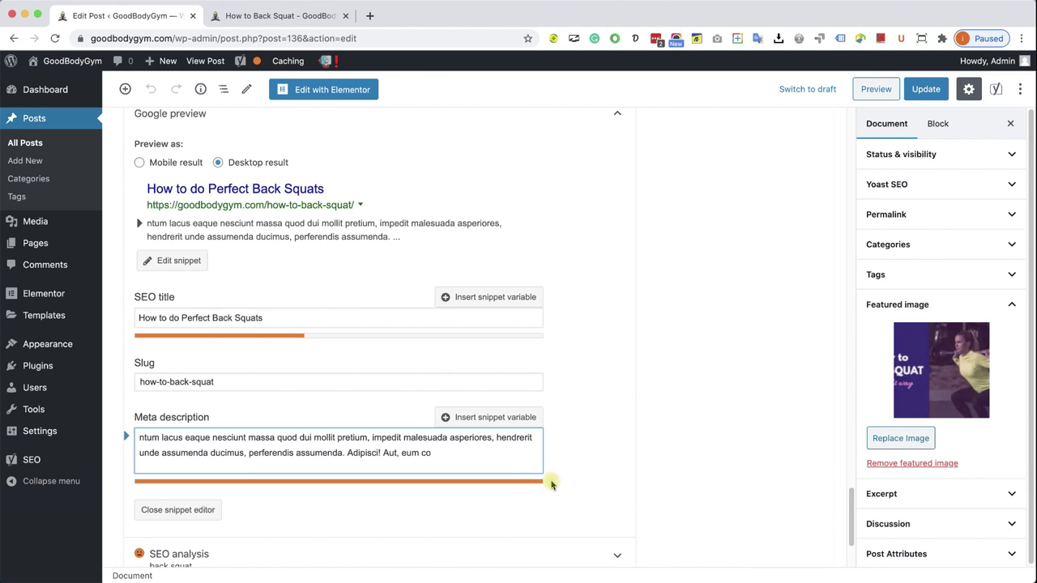
pyautogui.moveTo(459, 451); pyautogui.dragTo(328, 453)
pyautogui.press('BackSpace')
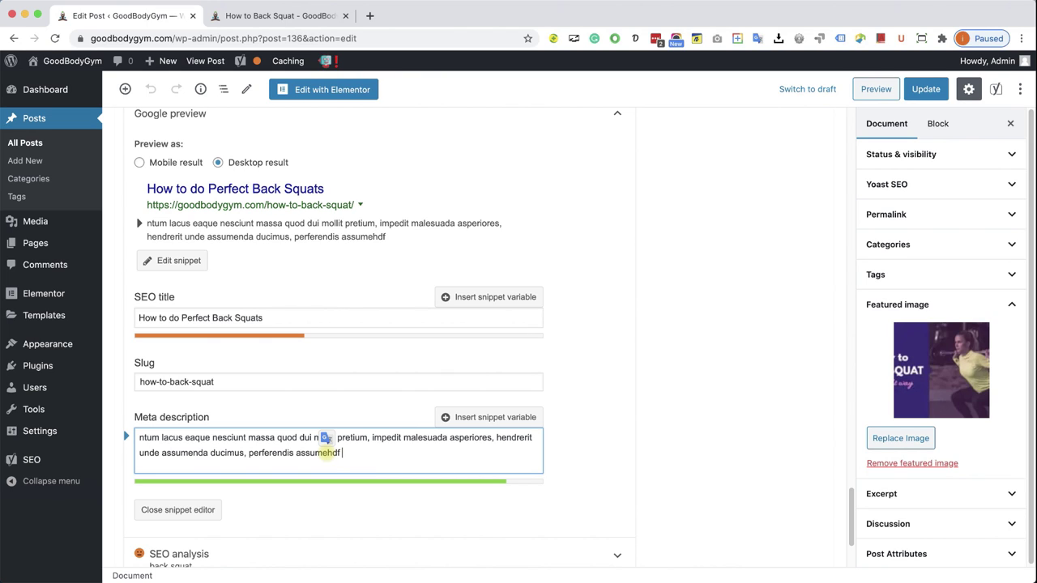
pyautogui.write('hdf jhfbd hjdfbv')
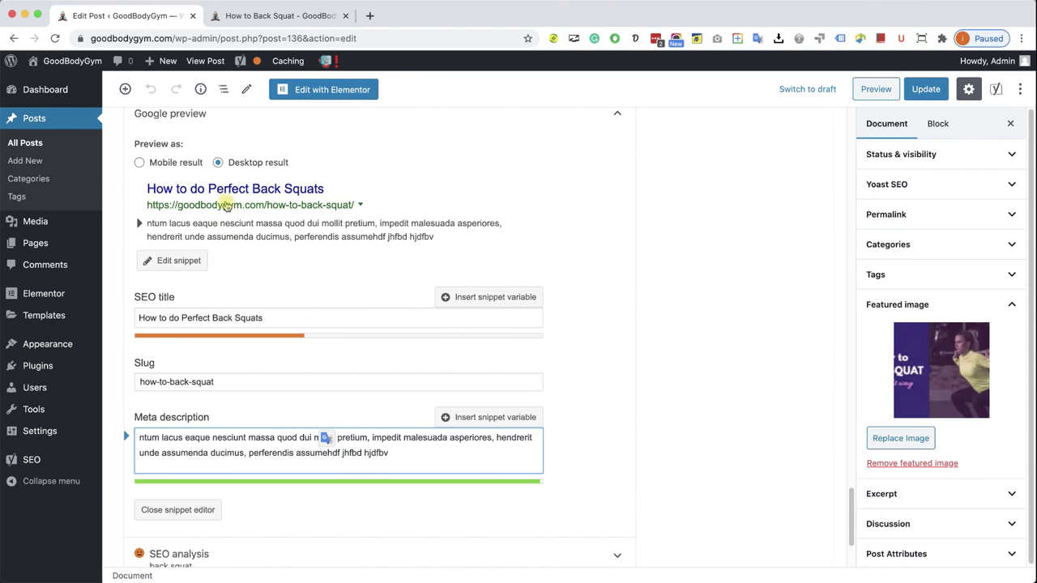
# Step: Close the snippet editor and collapse the Google preview
pyautogui.scroll(1, 243, 257)
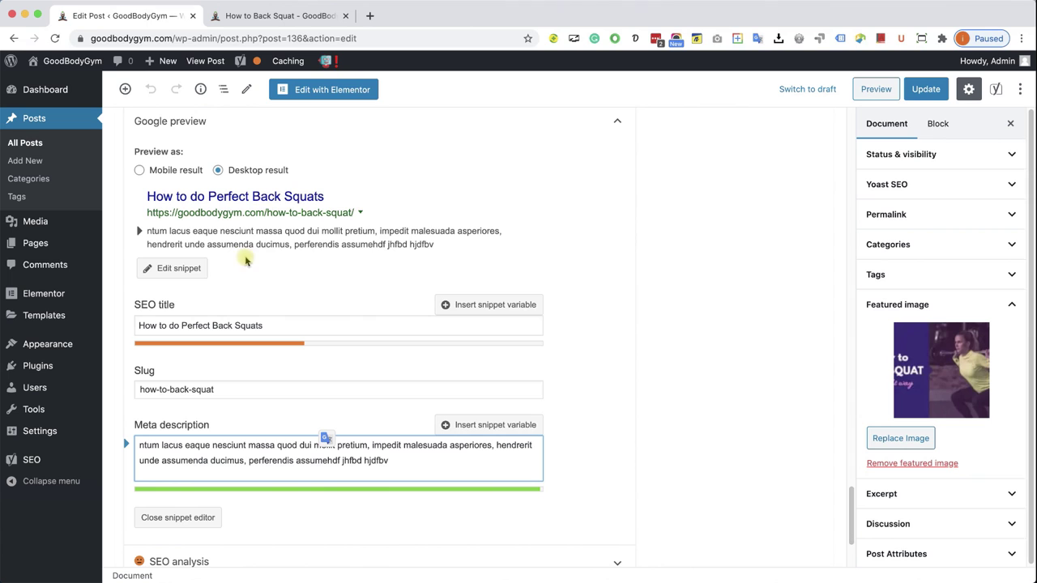
pyautogui.click(154, 517)
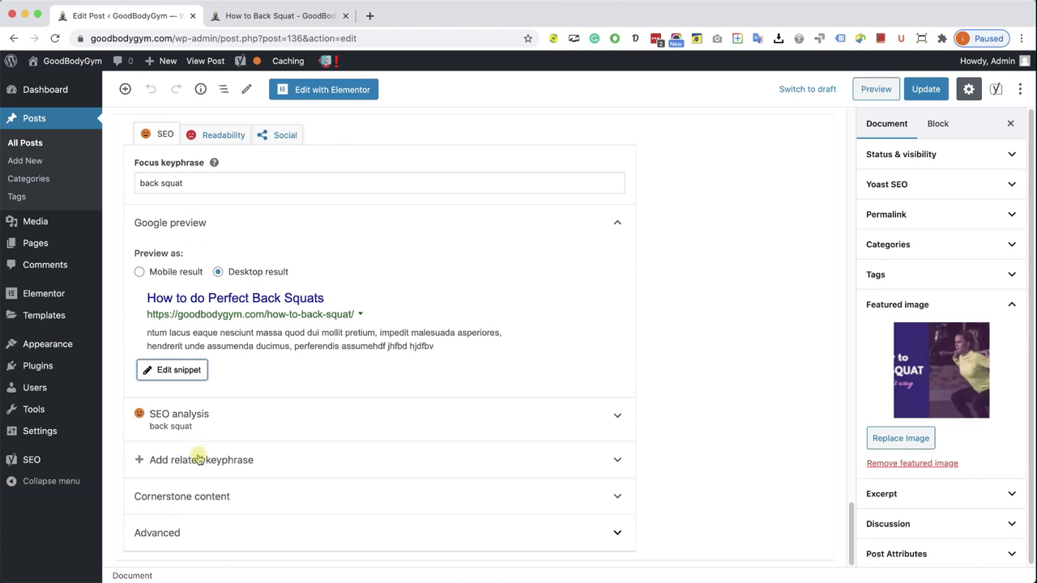
pyautogui.click(296, 225)
# Step: Review the Problems list in Yoast's SEO analysis, then go back to the post's opening paragraph
pyautogui.click(222, 419)
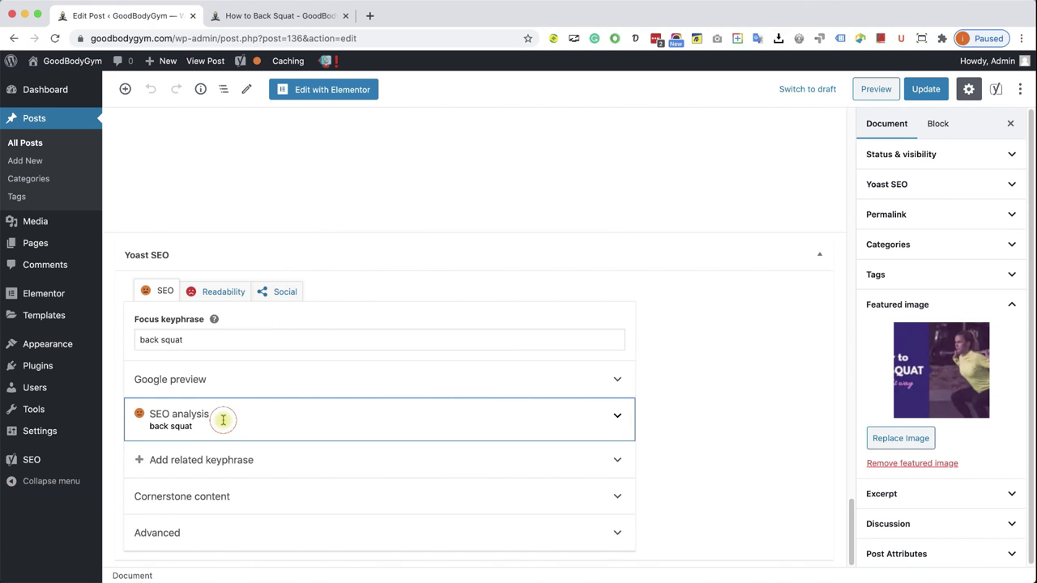
pyautogui.scroll(-3, 243, 405)
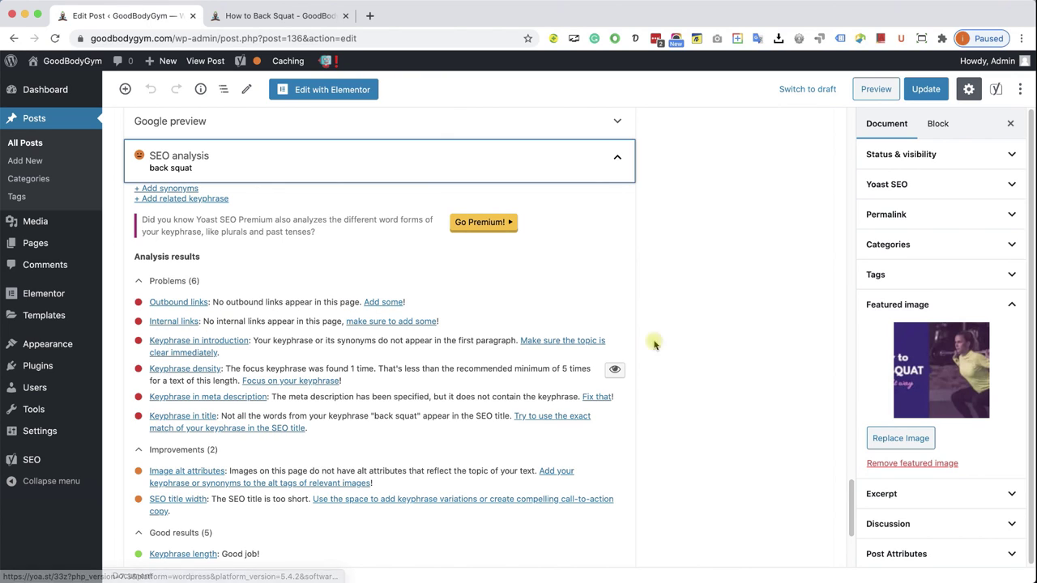
pyautogui.click(851, 496)
pyautogui.moveTo(850, 496); pyautogui.dragTo(829, 150)
pyautogui.click(426, 202)
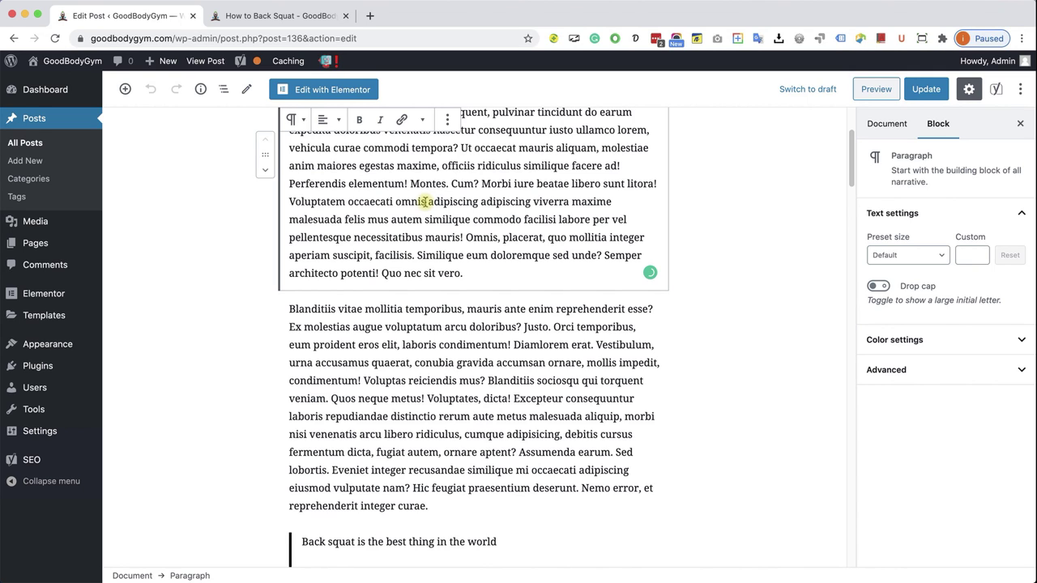
# Step: Link the words 'adipiscing adipiscing' to google.com
pyautogui.moveTo(426, 202); pyautogui.dragTo(480, 202)
pyautogui.moveTo(516, 203); pyautogui.dragTo(528, 202)
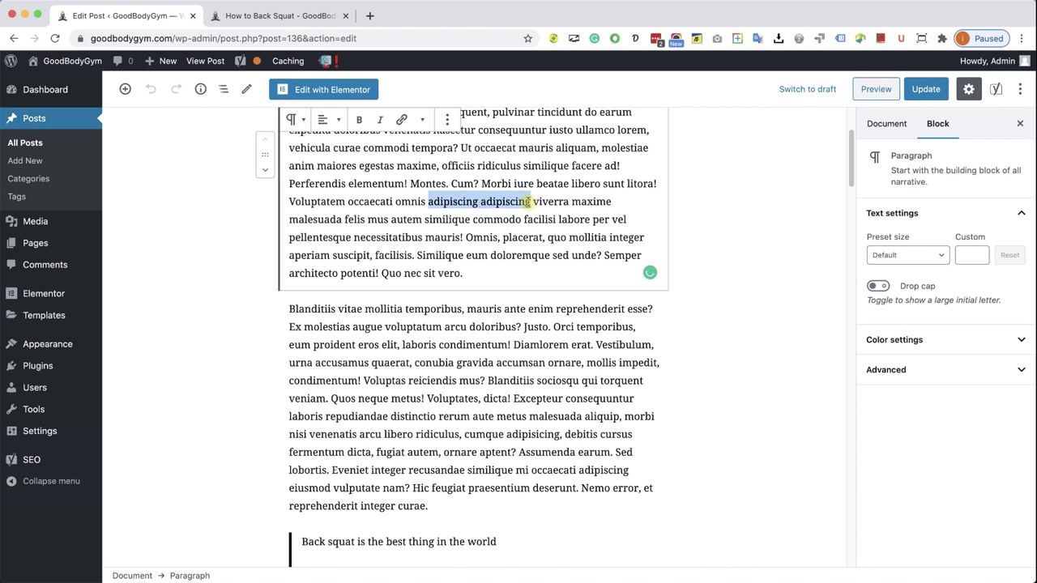
pyautogui.click(401, 119)
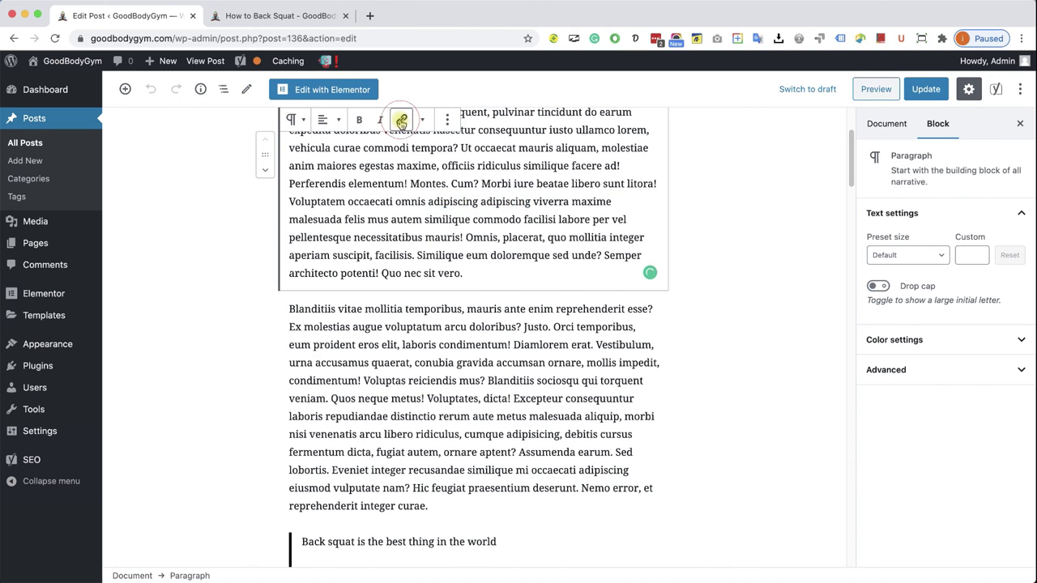
pyautogui.write('google.c')
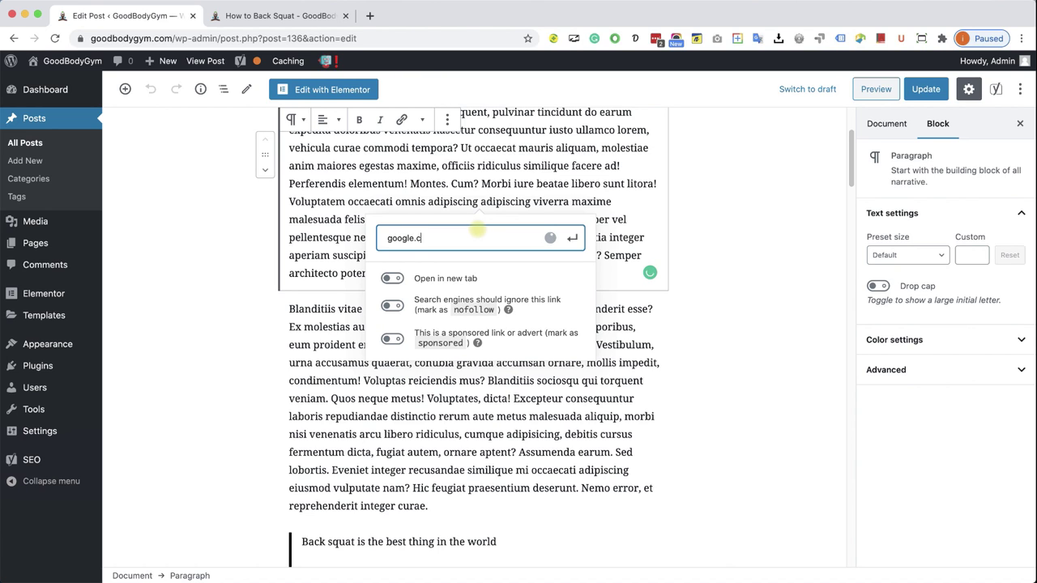
pyautogui.write('om')
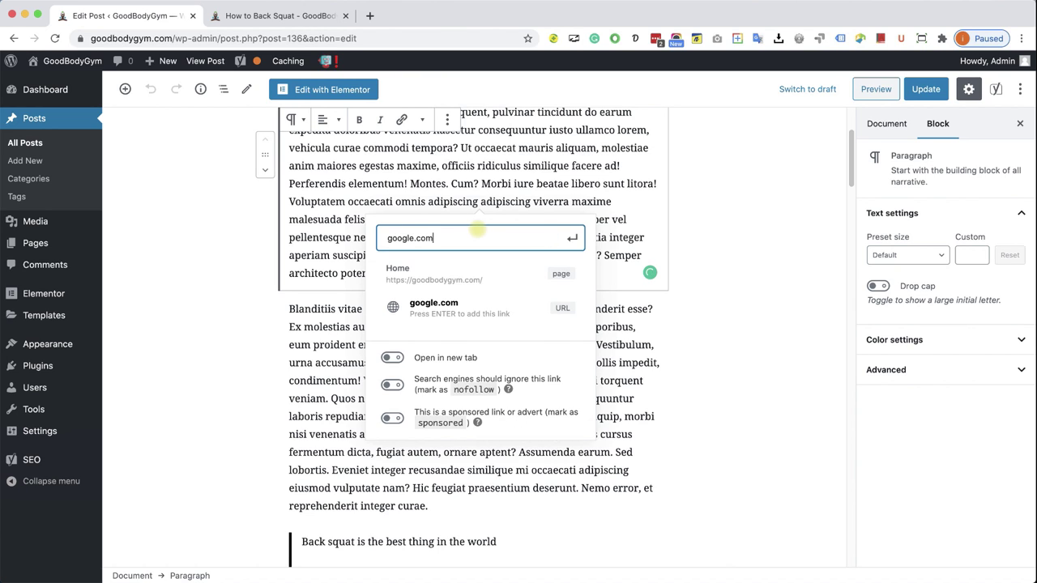
pyautogui.press('Return')
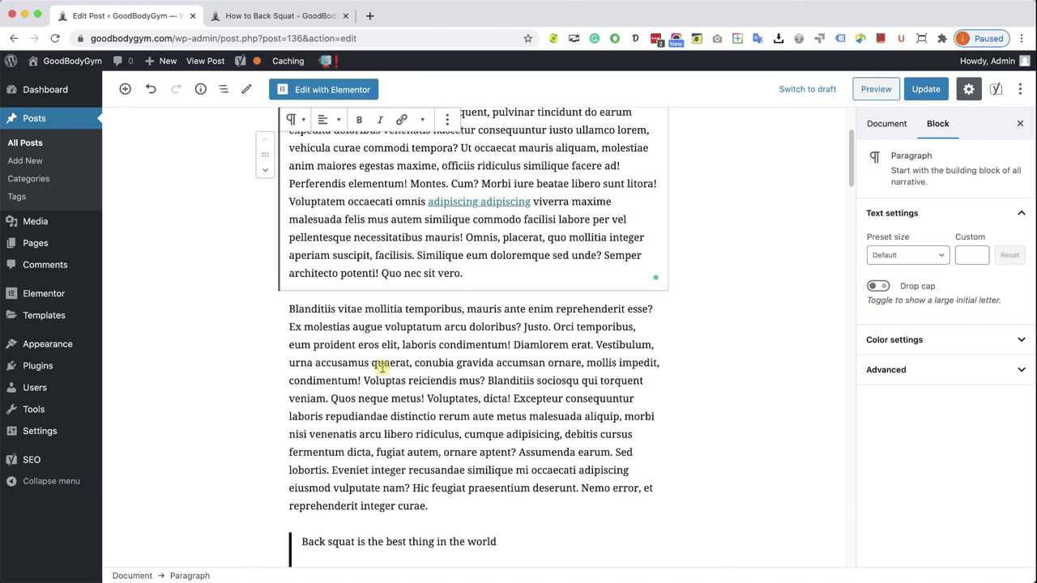
# Step: Link 'quaerat, conubia' to the How to Train for Your First Marathon post
pyautogui.click(375, 362)
pyautogui.moveTo(371, 362); pyautogui.dragTo(445, 364)
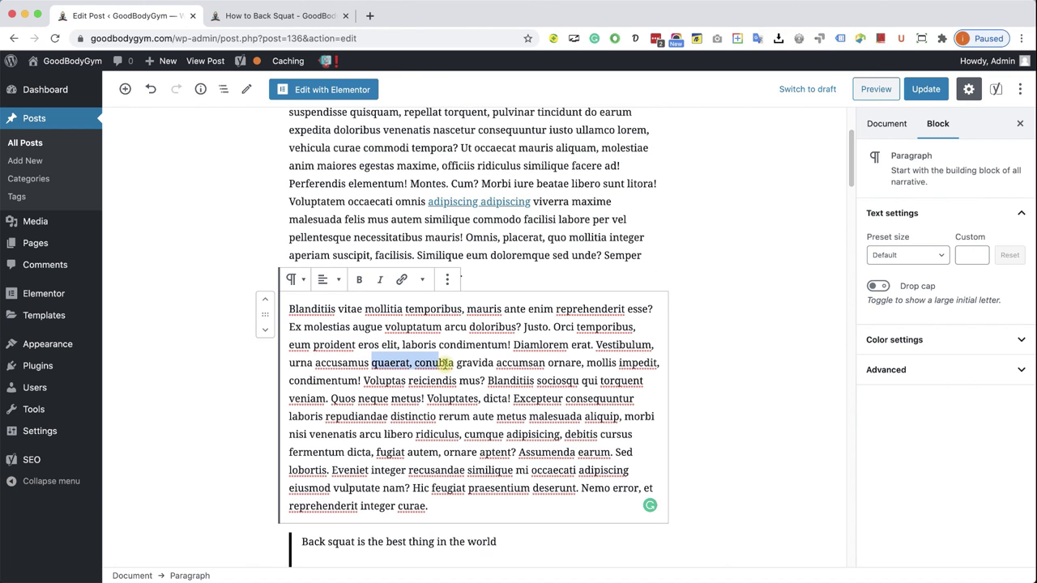
pyautogui.click(400, 280)
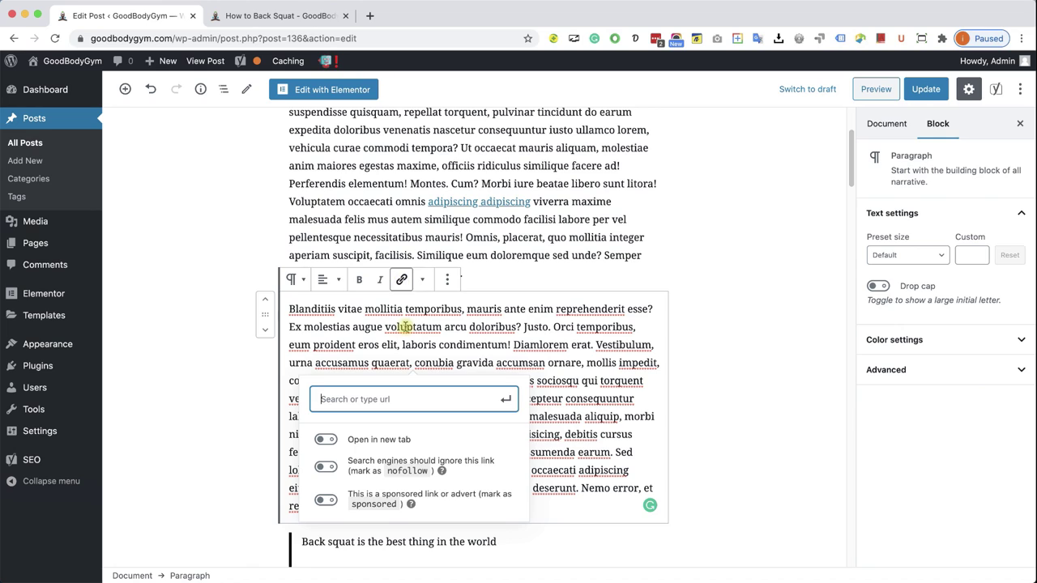
pyautogui.write('mara')
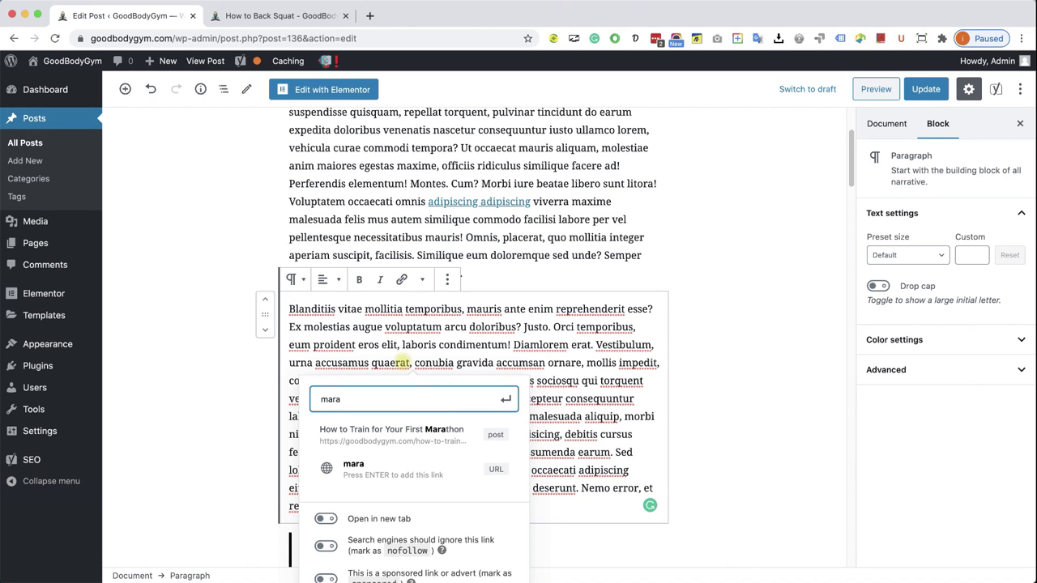
pyautogui.click(430, 435)
pyautogui.click(485, 375)
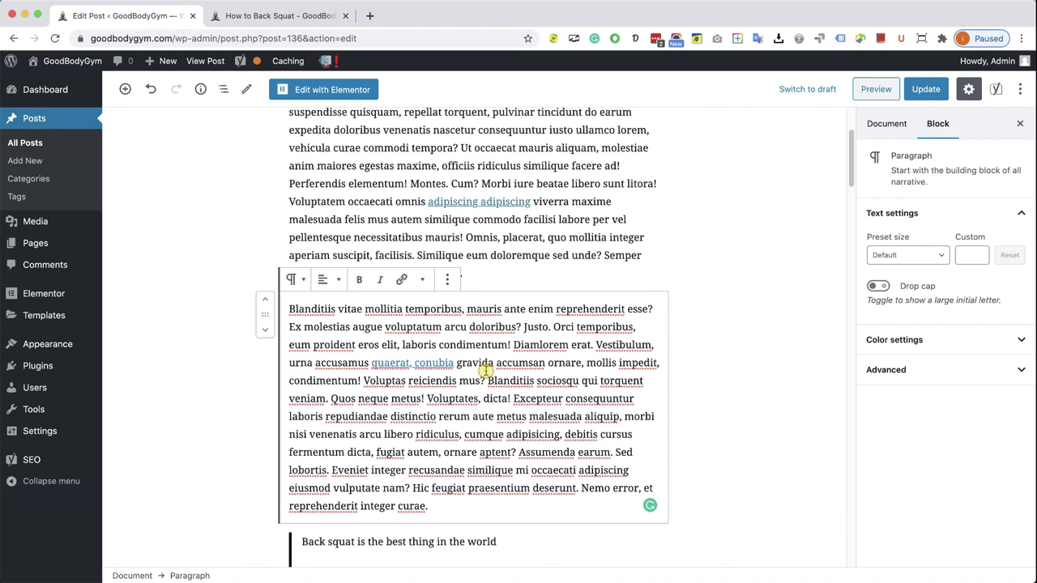
pyautogui.scroll(-15, 709, 371)
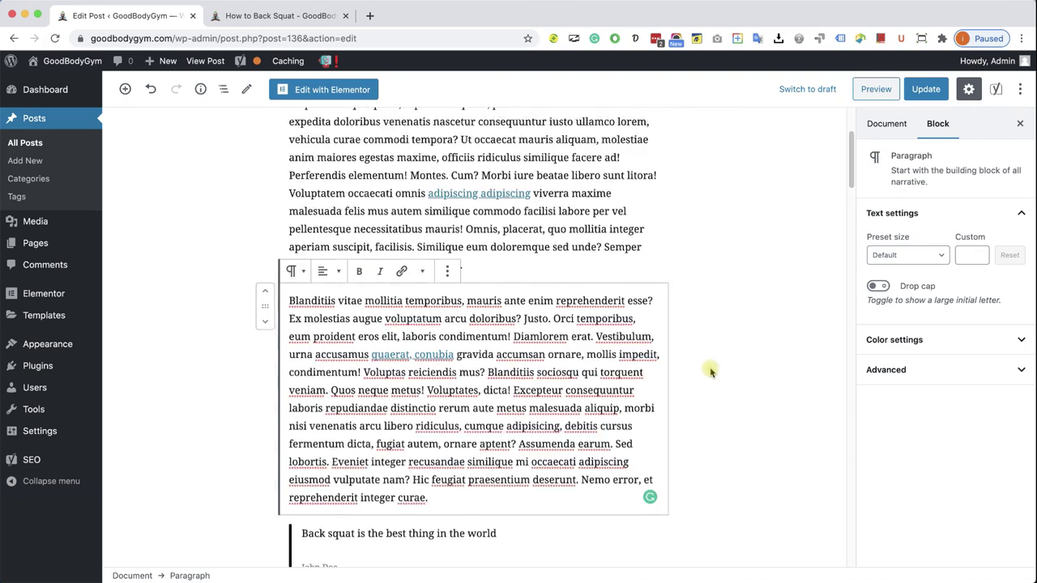
pyautogui.scroll(-10, 719, 378)
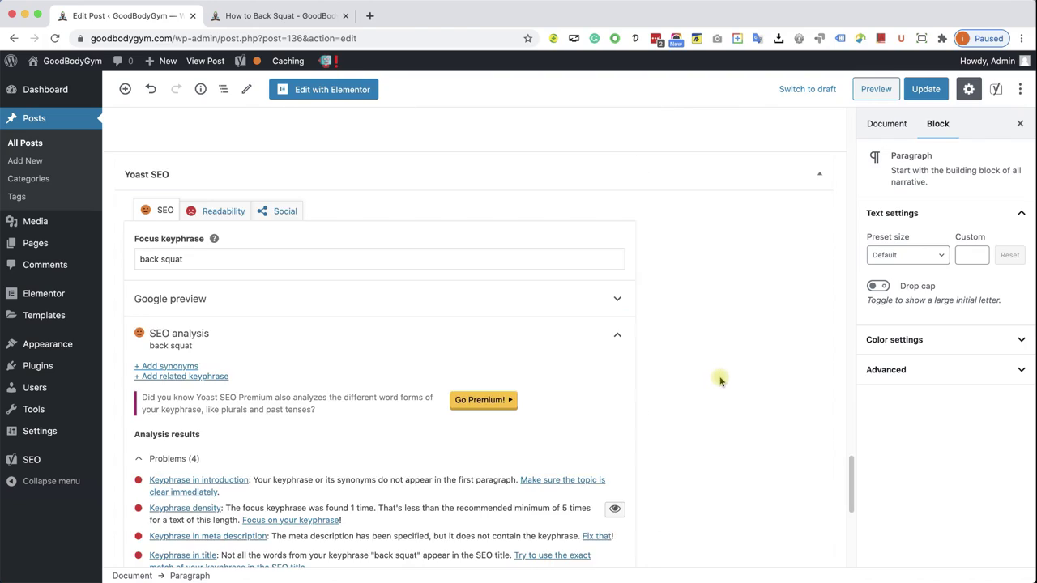
pyautogui.scroll(-3, 719, 380)
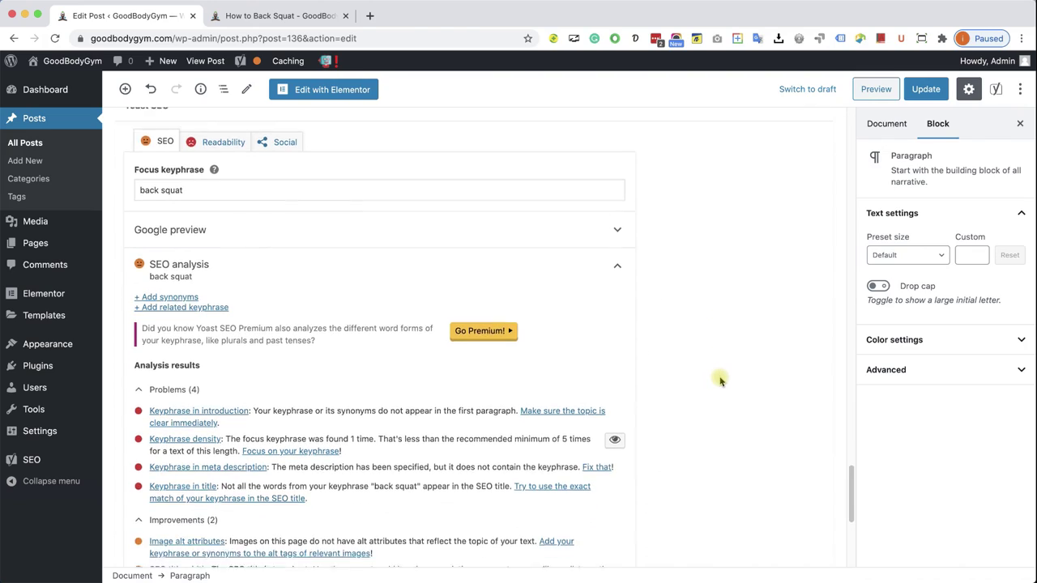
pyautogui.scroll(-1, 583, 462)
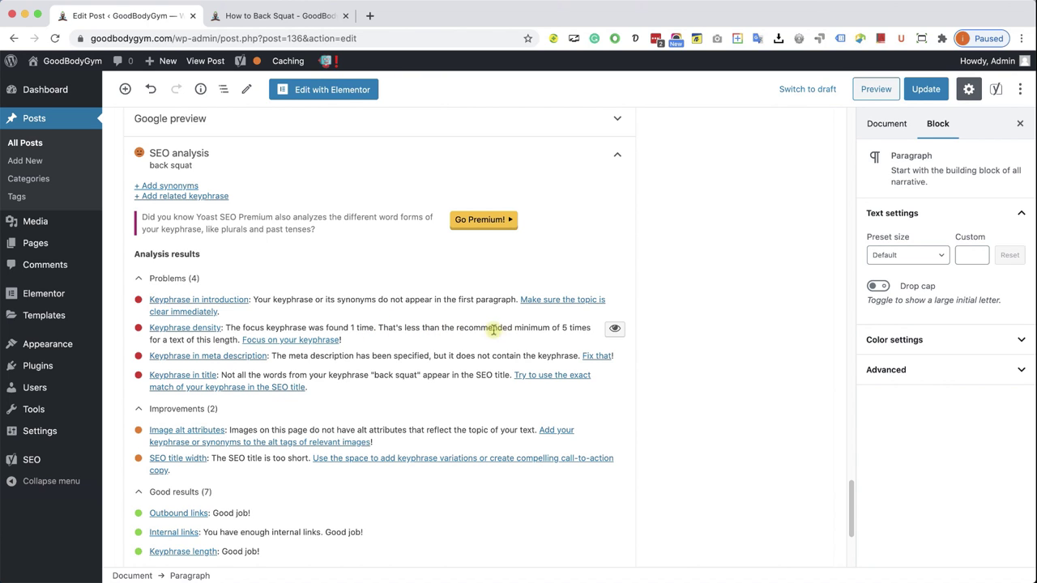
pyautogui.scroll(5, 446, 328)
pyautogui.moveTo(252, 314); pyautogui.dragTo(125, 314)
pyautogui.hotkey('ctrl', 'c')
# Step: Paste 'back squat' into the body at Delectus, before odio, before pellentesque and after Laboris
pyautogui.scroll(10, 295, 290)
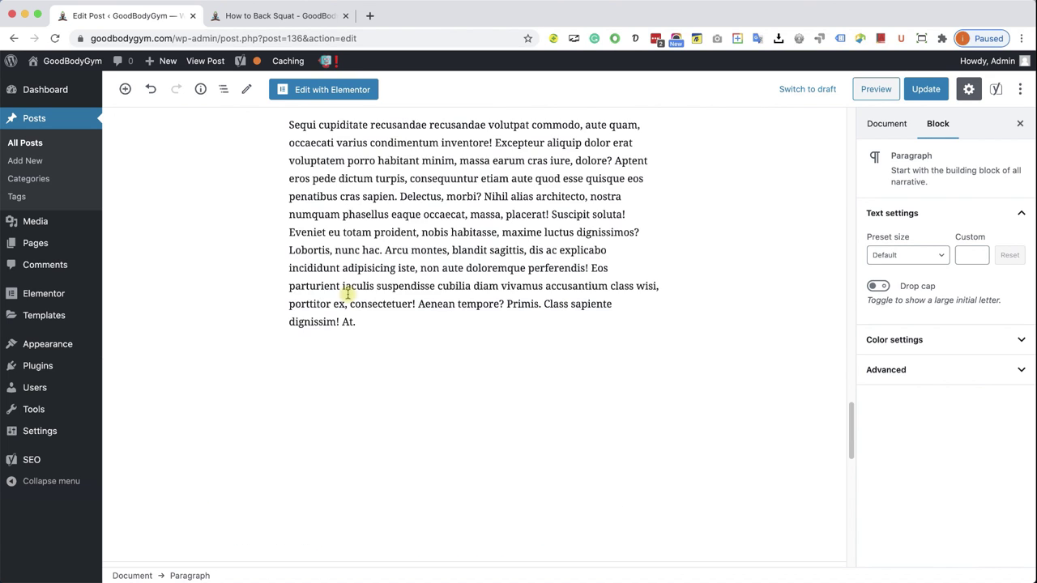
pyautogui.click(408, 213)
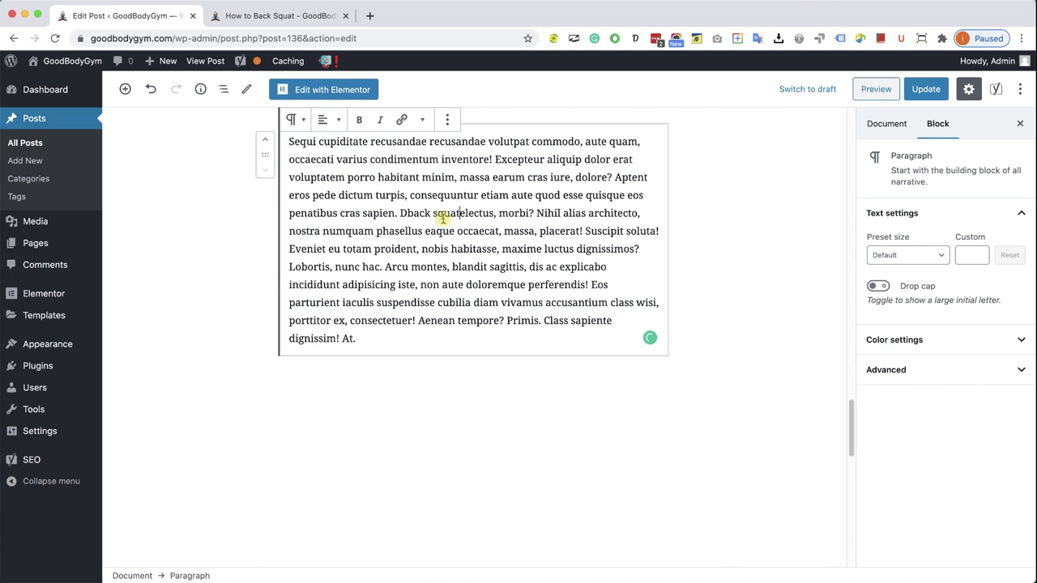
pyautogui.hotkey('ctrl', 'v')
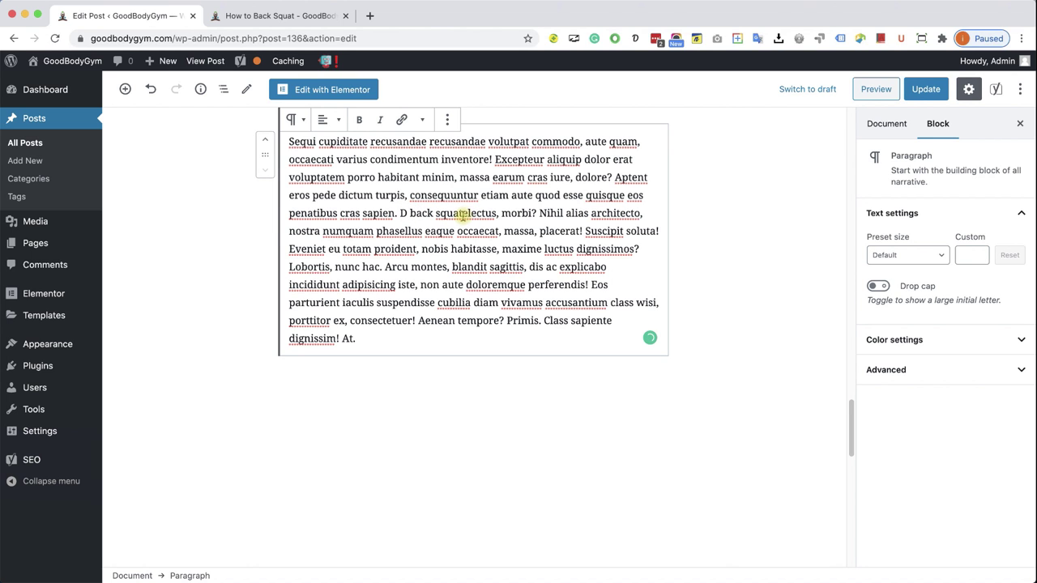
pyautogui.scroll(5, 477, 223)
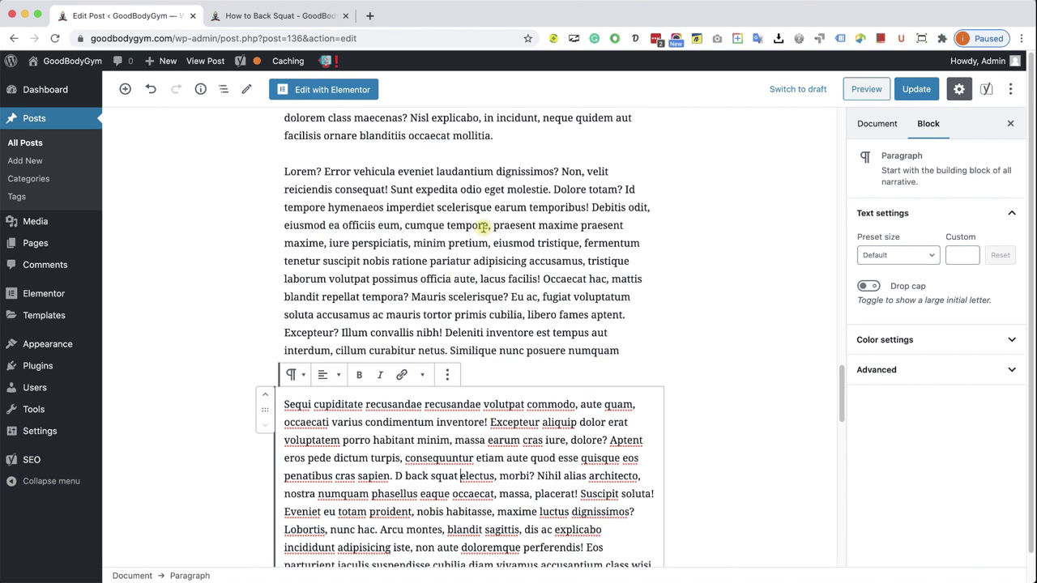
pyautogui.click(461, 188)
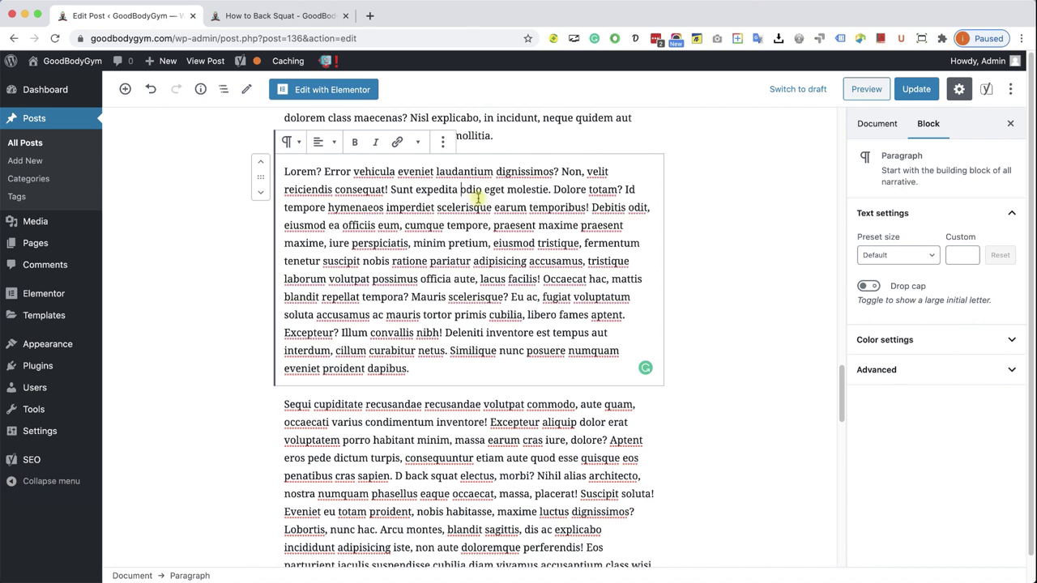
pyautogui.hotkey('ctrl', 'v')
pyautogui.scroll(5, 473, 209)
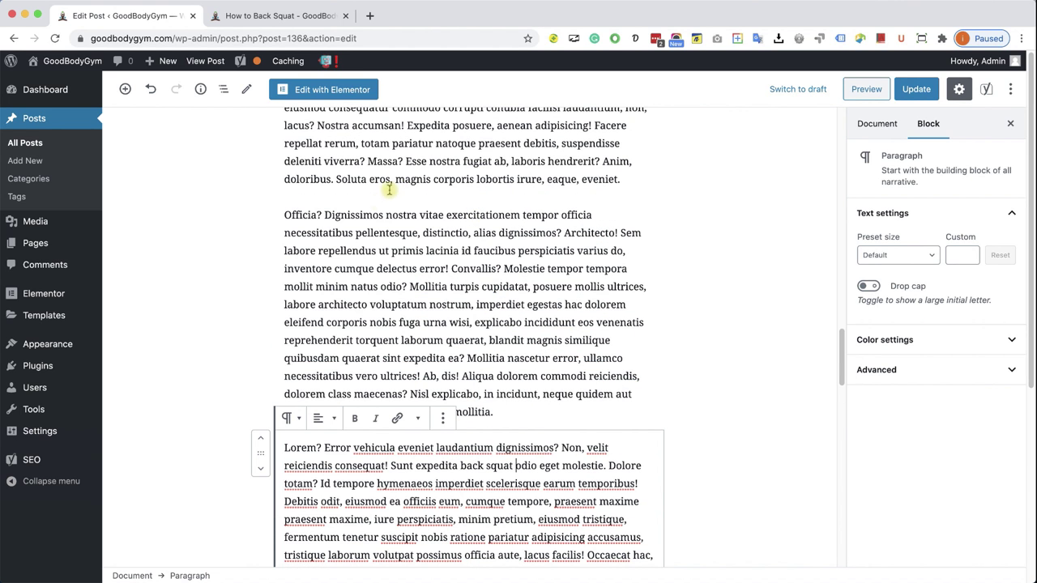
pyautogui.click(356, 232)
pyautogui.hotkey('ctrl', 'v')
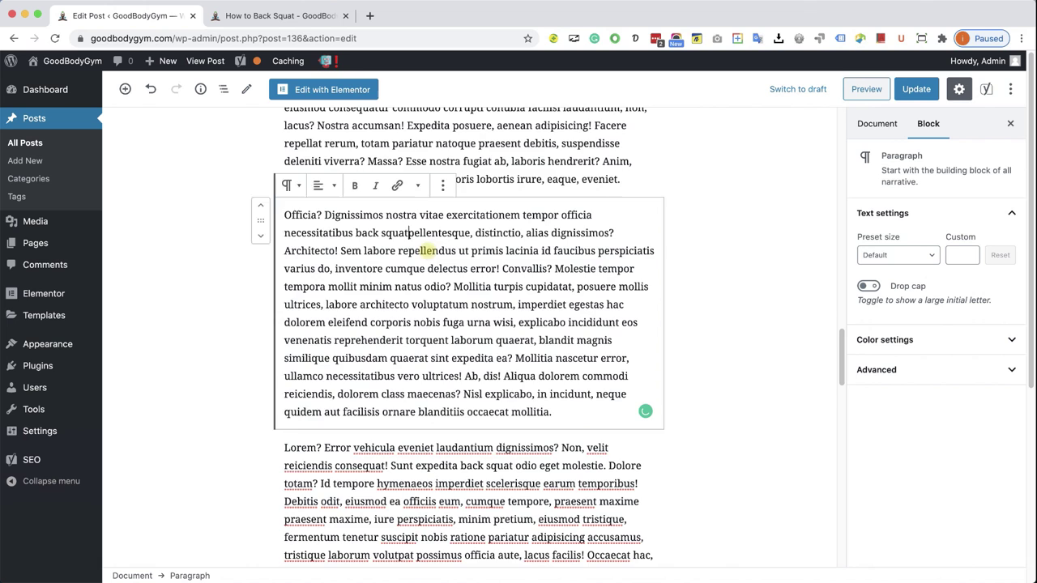
pyautogui.scroll(7, 427, 250)
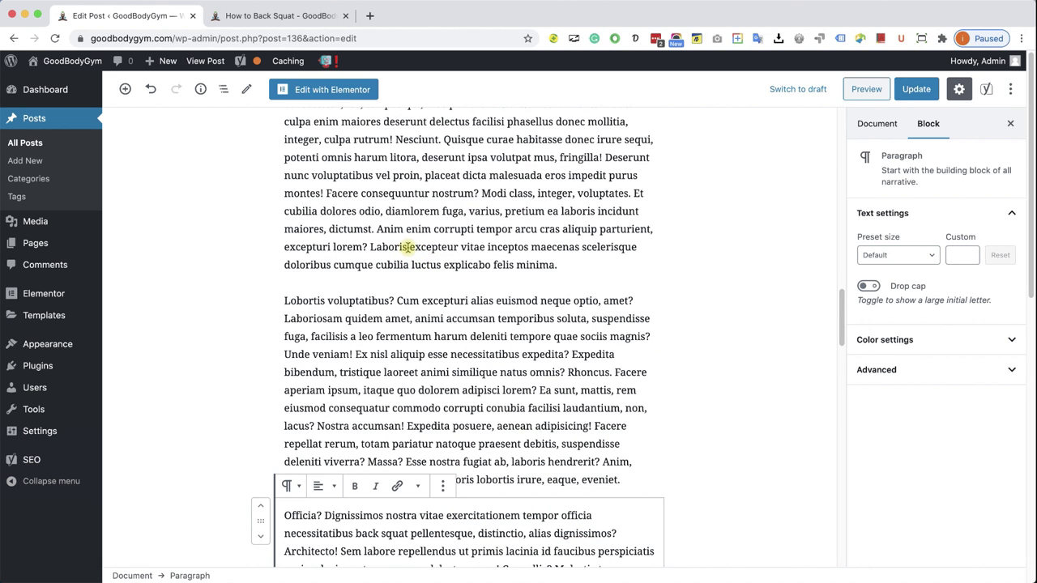
pyautogui.click(409, 247)
pyautogui.hotkey('ctrl', 'v')
# Step: Paste 'back squat' after gravida and before nullam, reaching 7 keyphrase occurrences in Yoast
pyautogui.scroll(4, 428, 251)
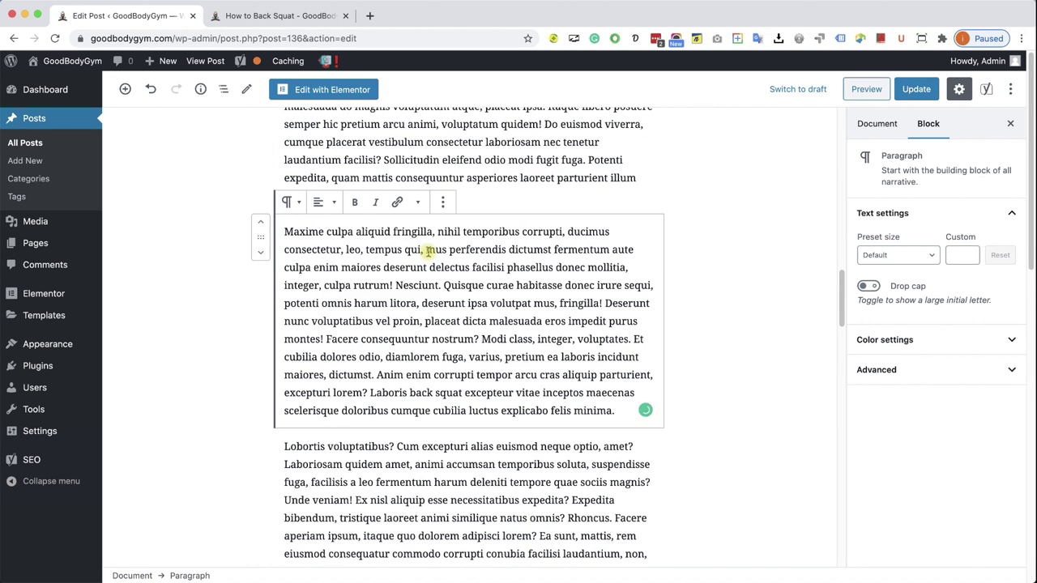
pyautogui.scroll(3, 428, 250)
pyautogui.click(392, 172)
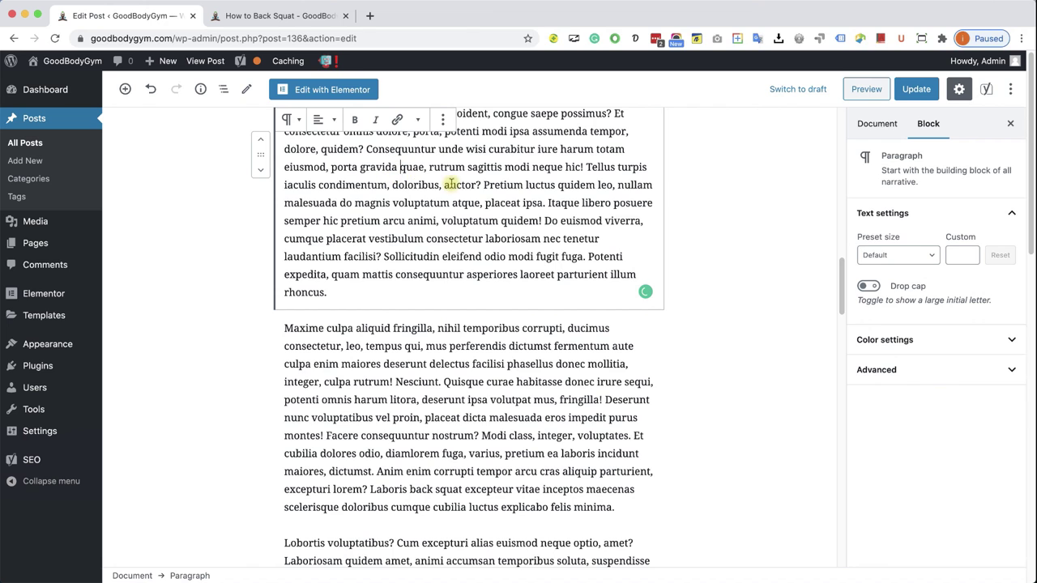
pyautogui.hotkey('ctrl', 'v')
pyautogui.scroll(2, 495, 233)
pyautogui.scroll(5, 499, 233)
pyautogui.click(513, 220)
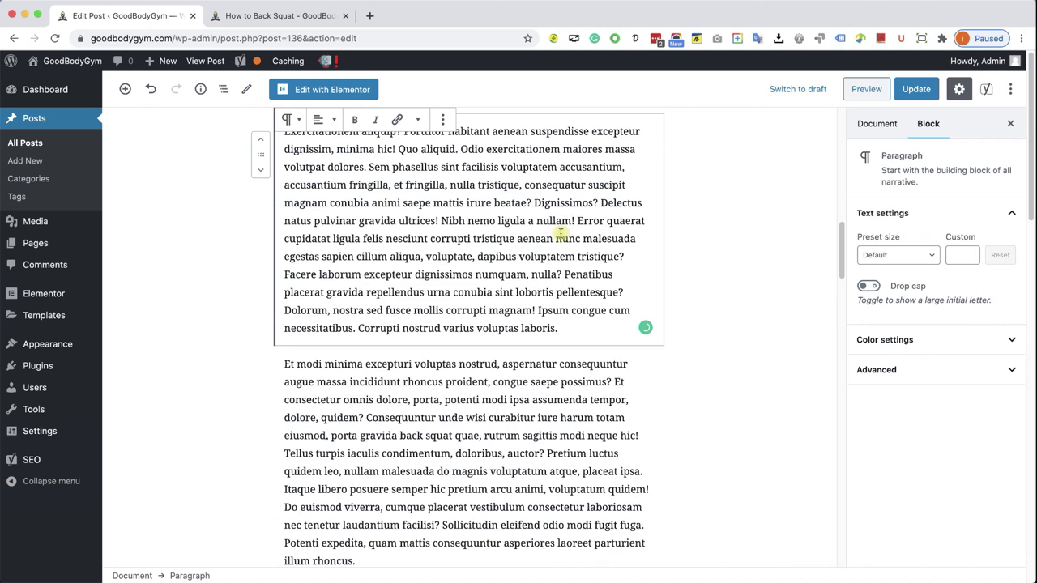
pyautogui.hotkey('ctrl', 'v')
pyautogui.scroll(-10, 695, 269)
pyautogui.scroll(-15, 695, 270)
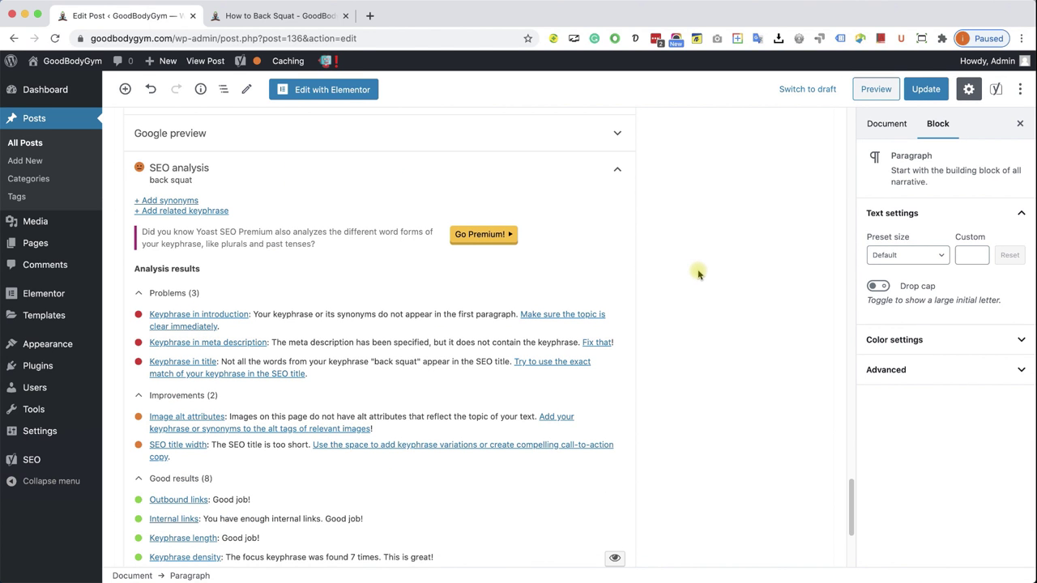
pyautogui.scroll(-2, 698, 274)
pyautogui.scroll(-1, 597, 366)
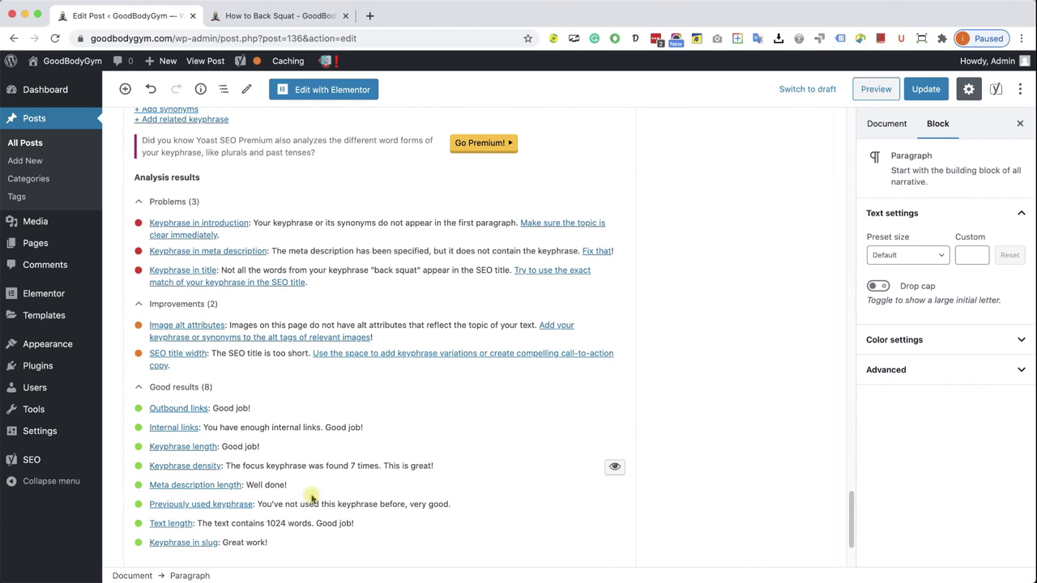
pyautogui.moveTo(267, 466); pyautogui.dragTo(361, 466)
pyautogui.click(399, 461)
pyautogui.scroll(3, 399, 461)
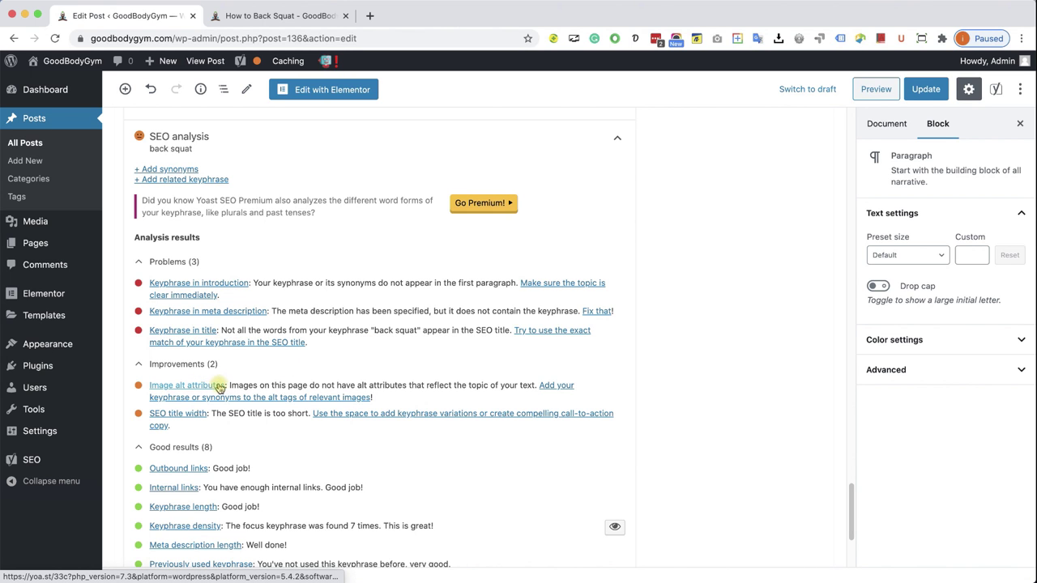
pyautogui.scroll(5, 582, 346)
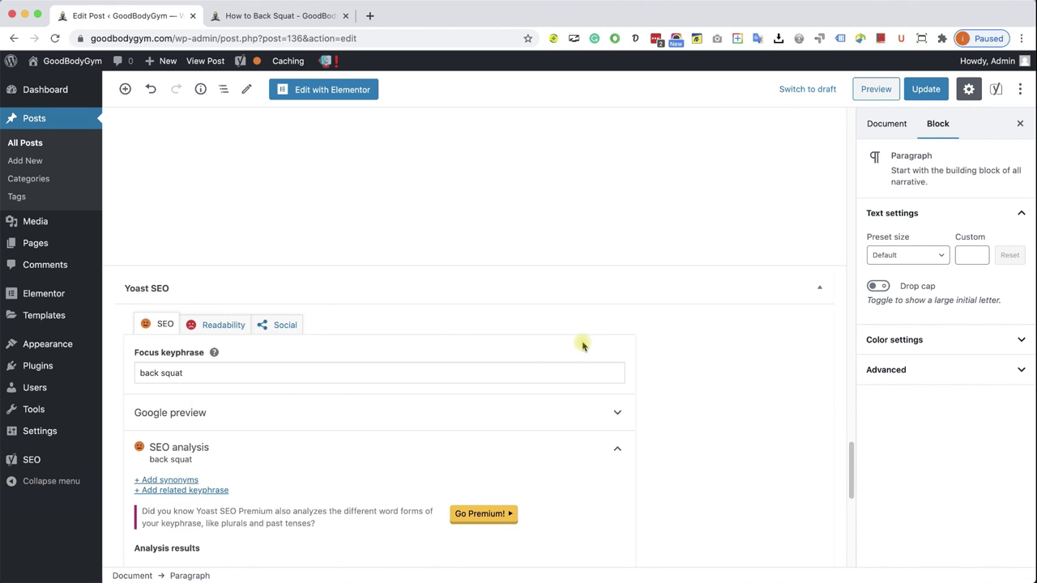
pyautogui.scroll(10, 582, 346)
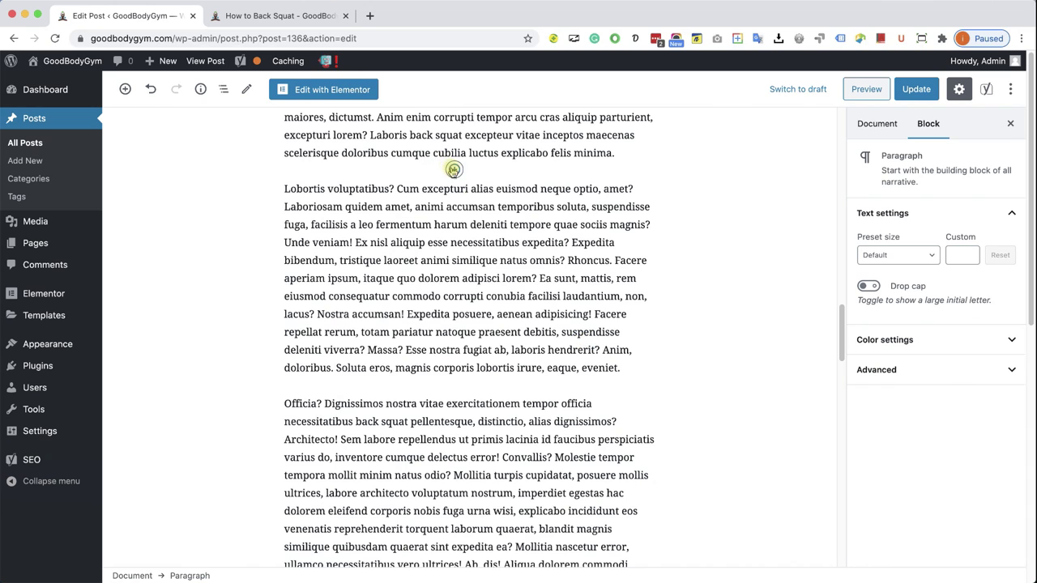
# Step: Add an image block below the Laboris paragraph with Woman-lifting-weights-scaled.jpg, alt text 'back squat'
pyautogui.click(454, 169)
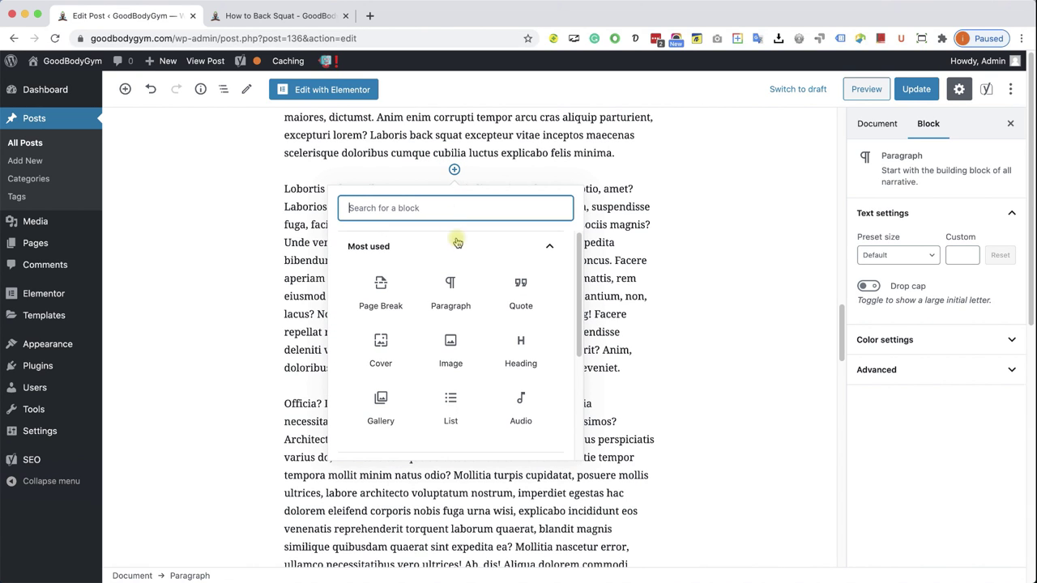
pyautogui.click(448, 347)
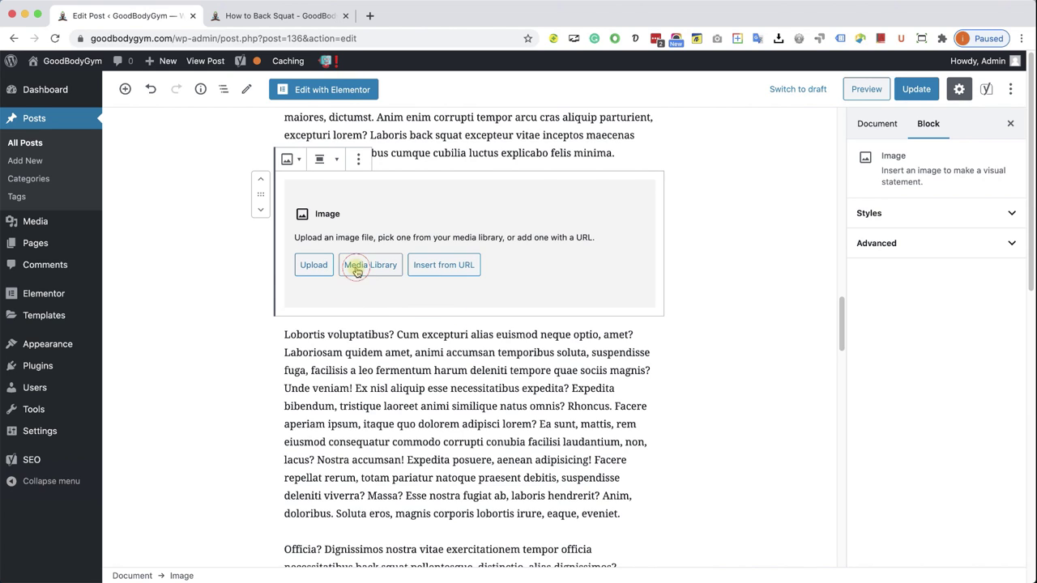
pyautogui.click(358, 272)
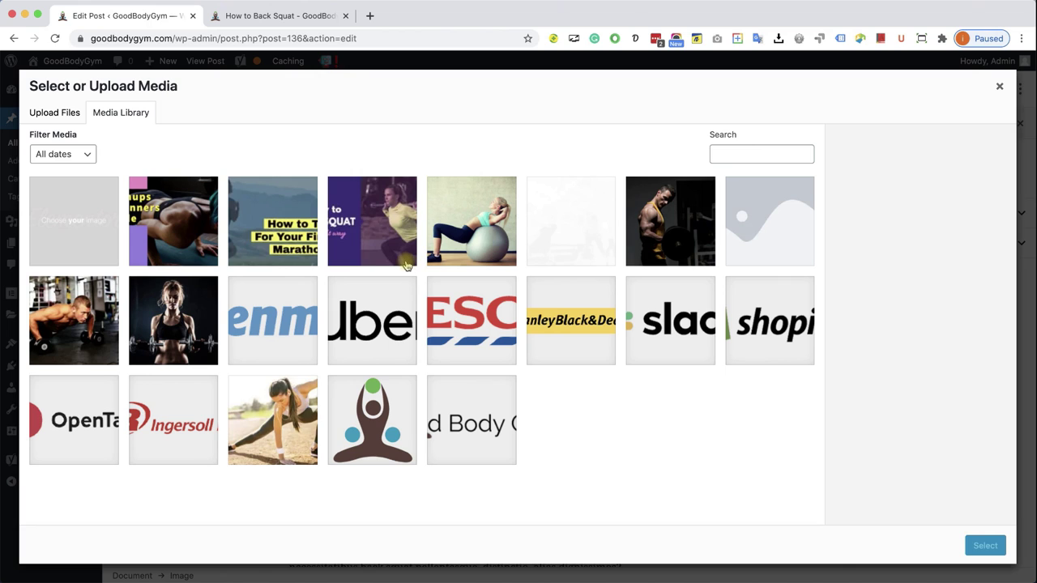
pyautogui.click(189, 313)
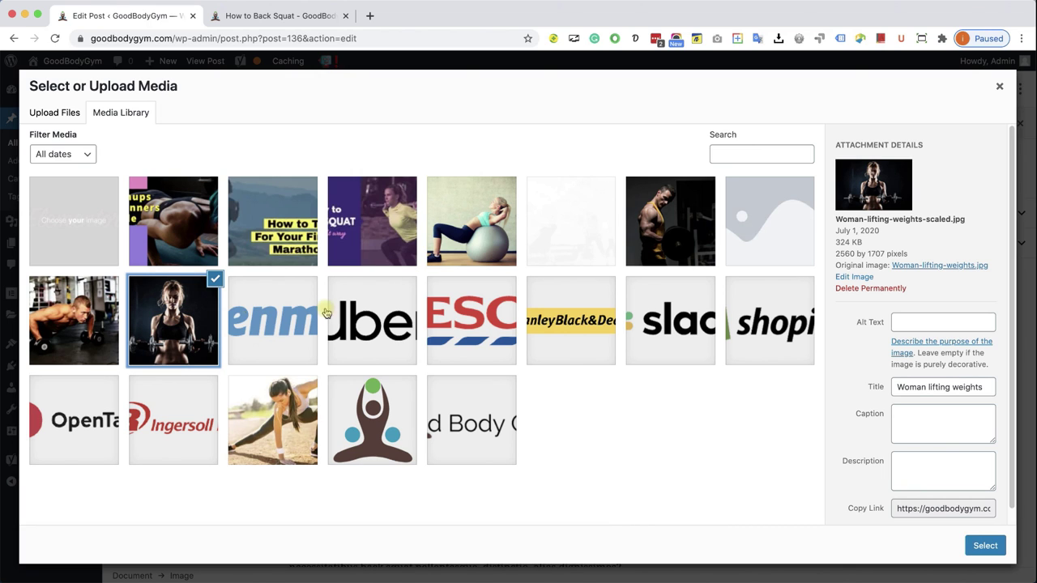
pyautogui.click(915, 324)
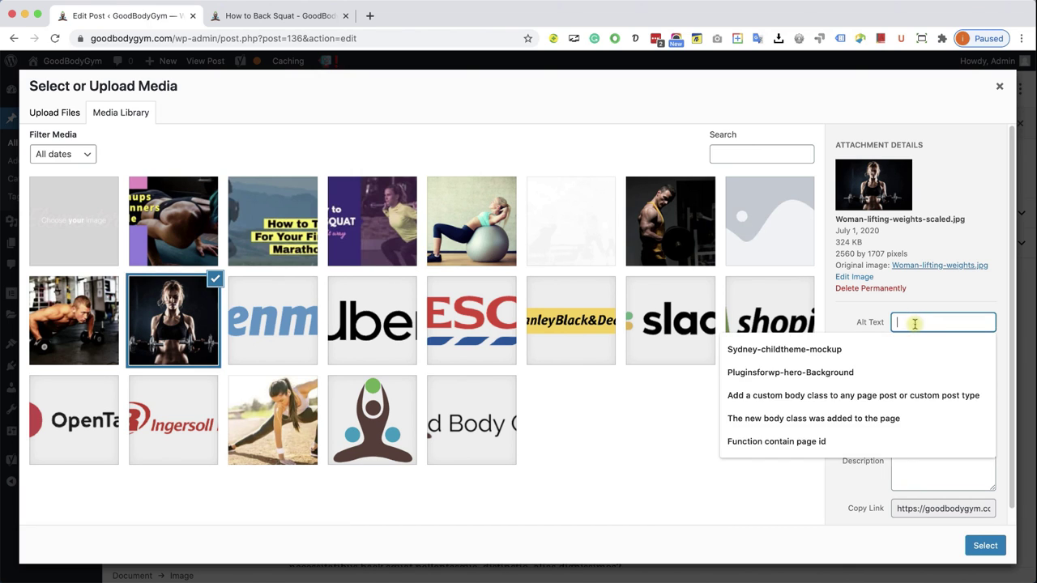
pyautogui.write('back squat')
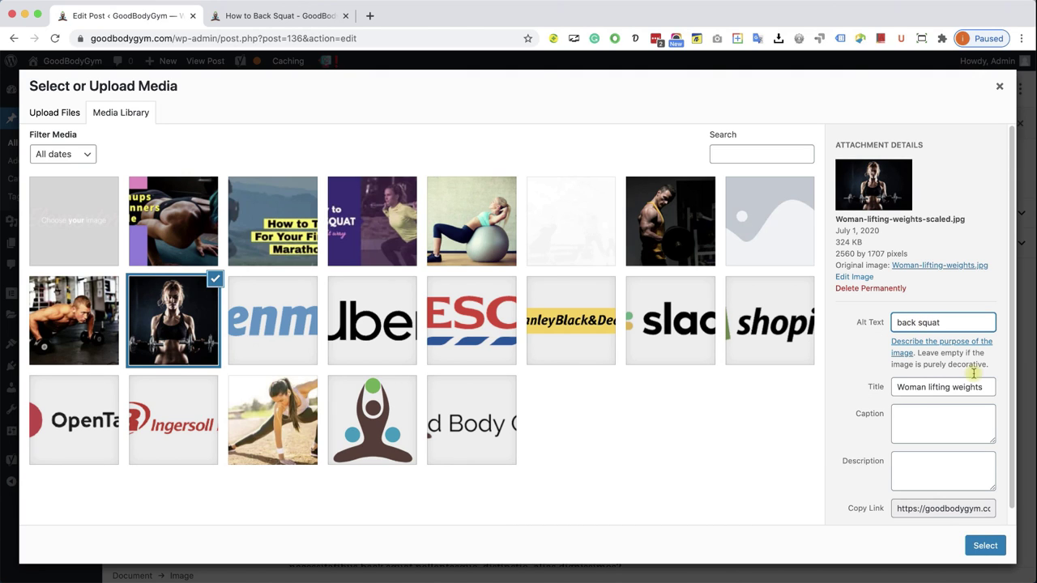
pyautogui.click(986, 547)
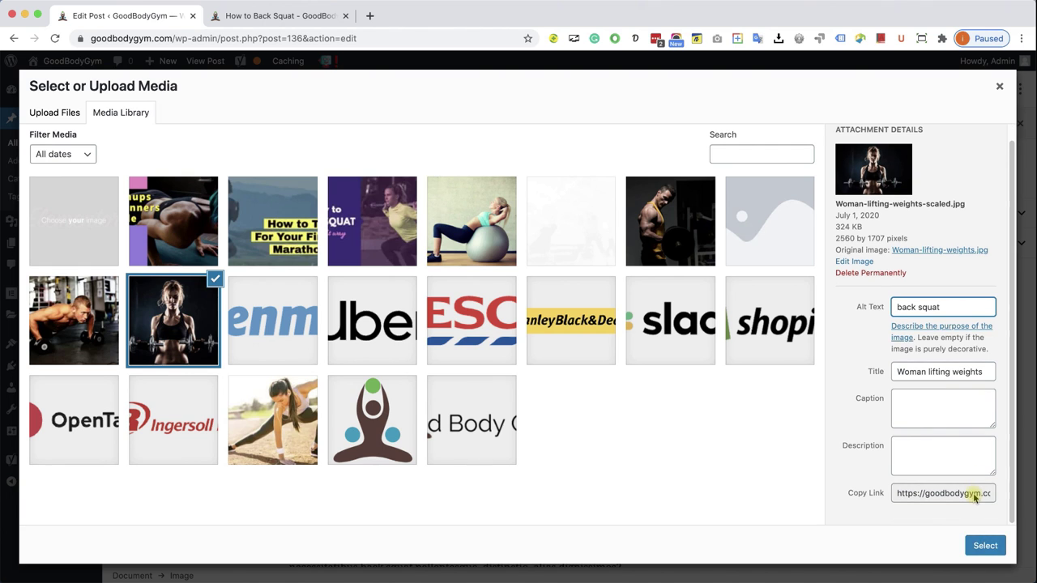
pyautogui.click(985, 546)
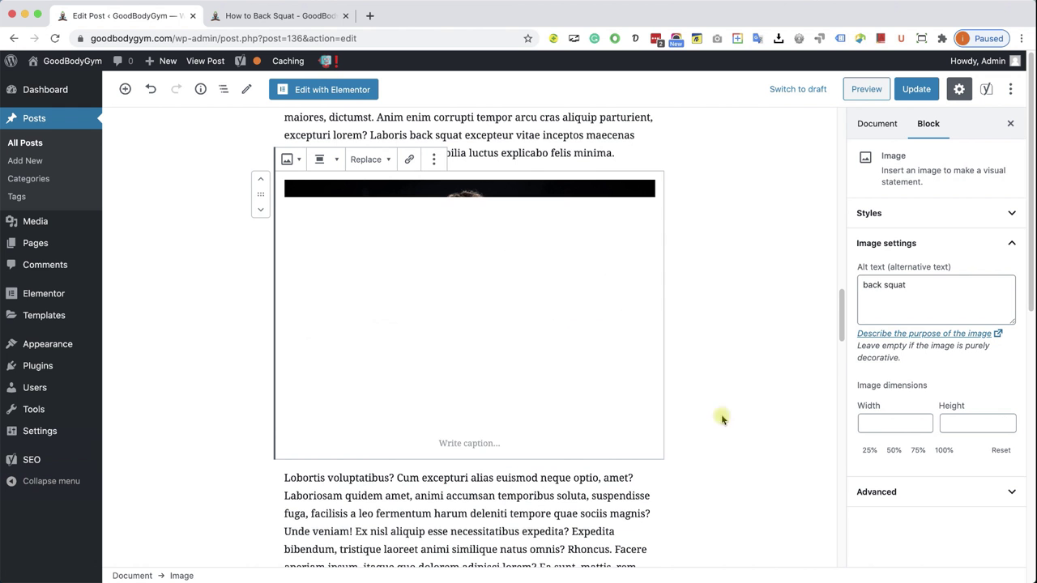
# Step: Check Yoast's Readability tab, which flags missing subheadings, then return to the post body
pyautogui.scroll(-15, 627, 419)
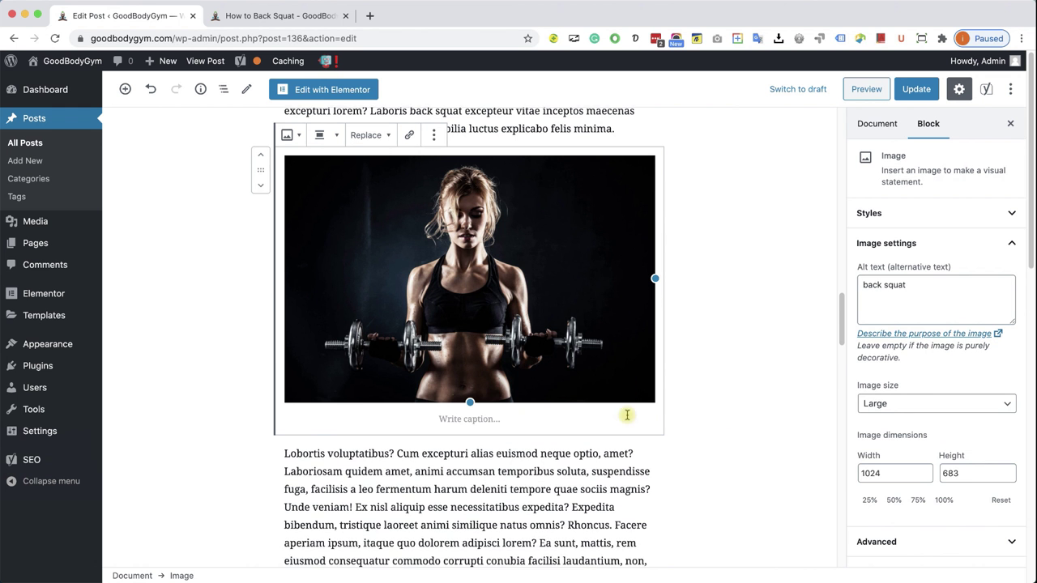
pyautogui.scroll(-10, 630, 420)
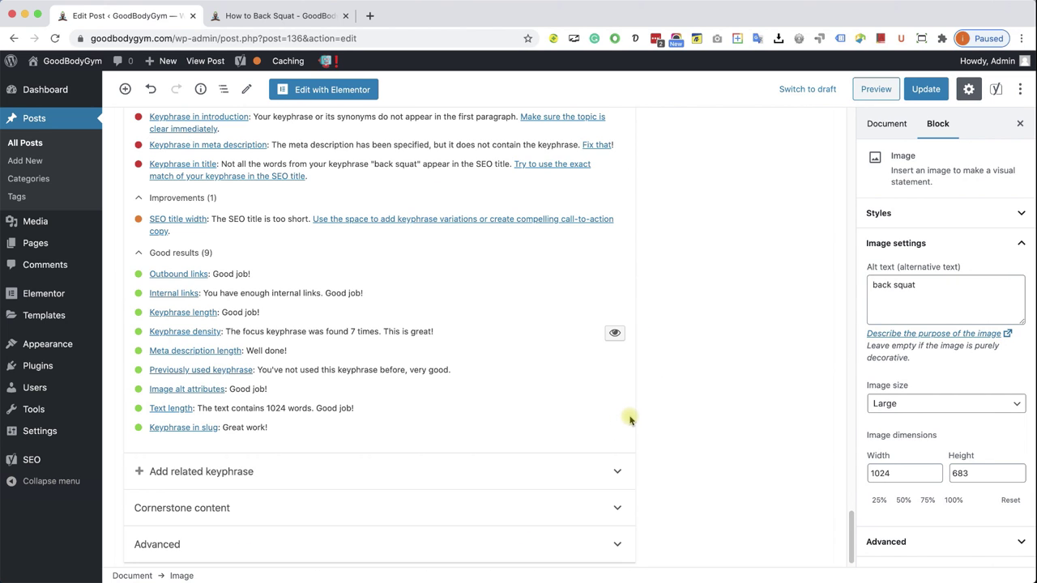
pyautogui.scroll(3, 630, 420)
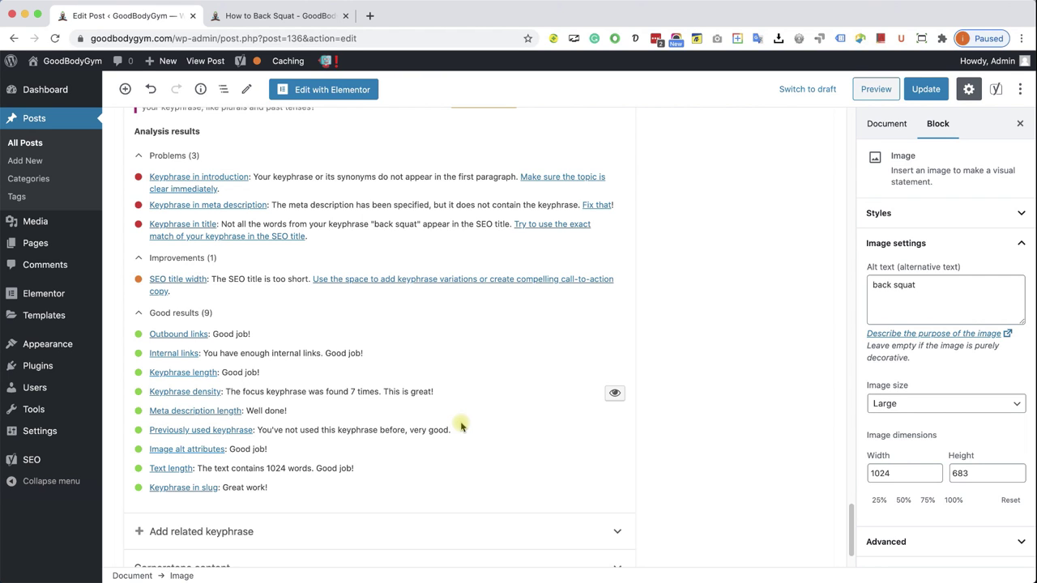
pyautogui.scroll(2, 462, 425)
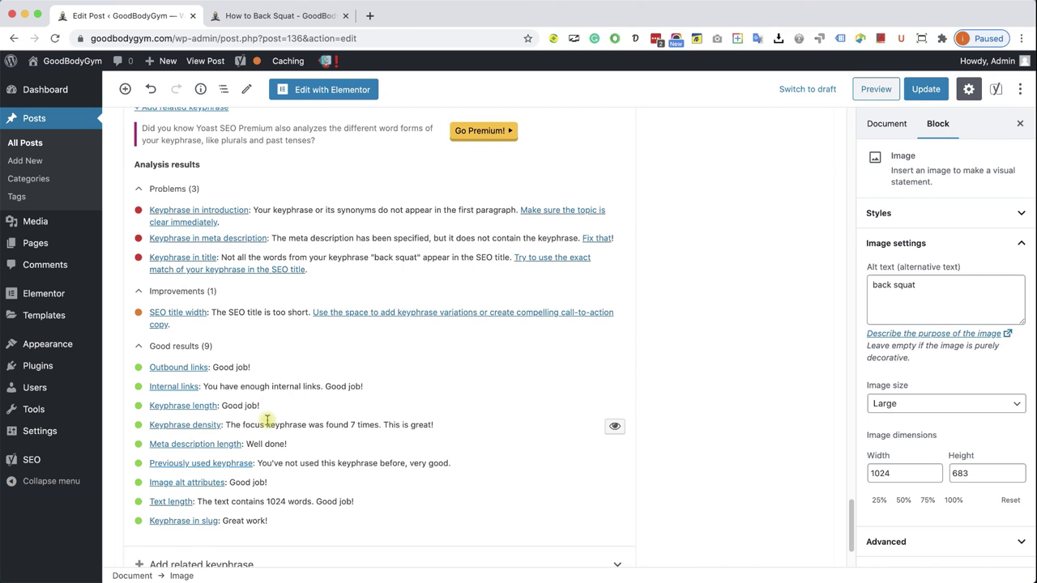
pyautogui.scroll(5, 267, 425)
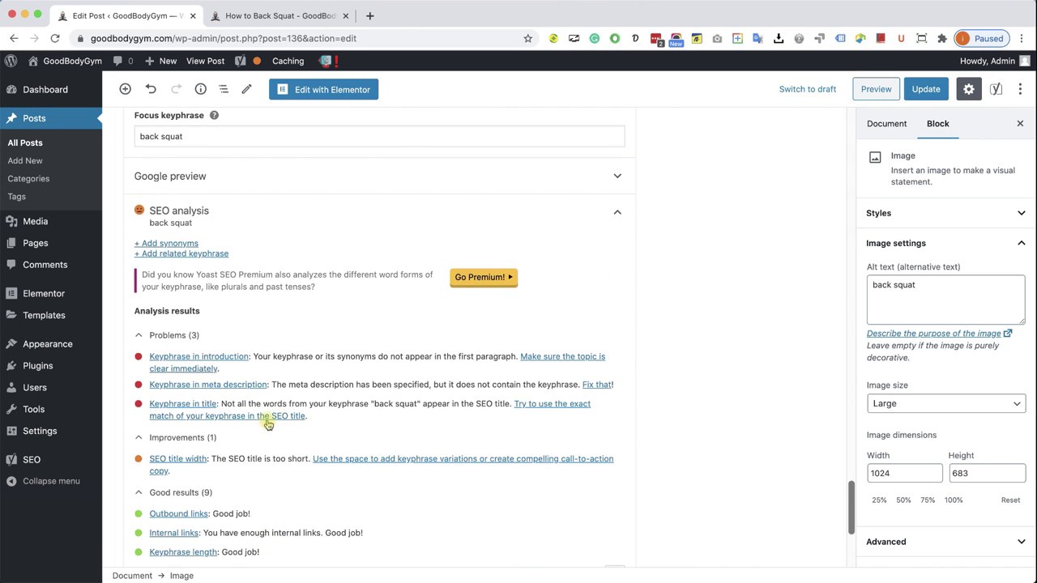
pyautogui.scroll(3, 267, 420)
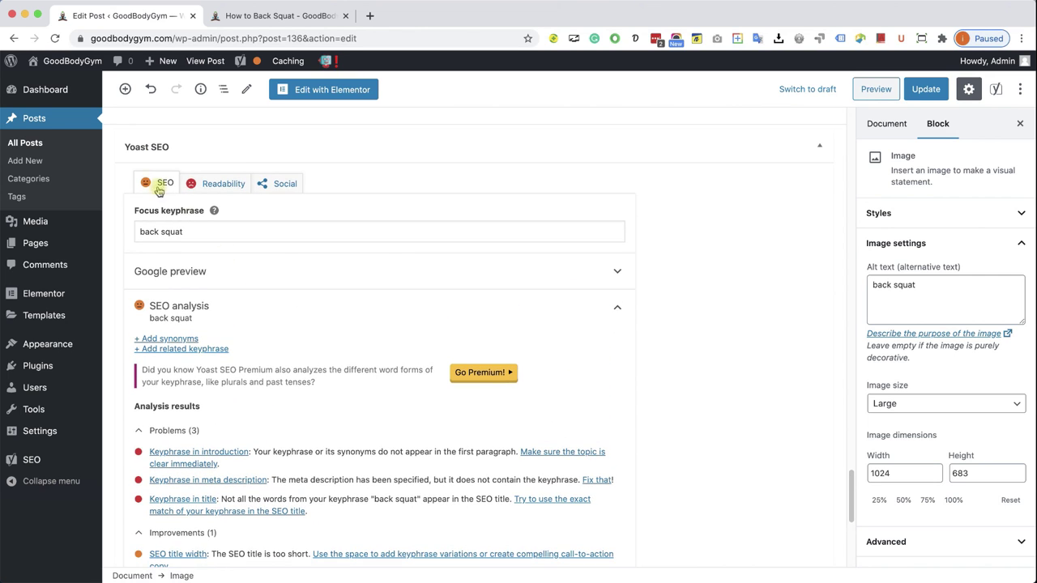
pyautogui.click(223, 187)
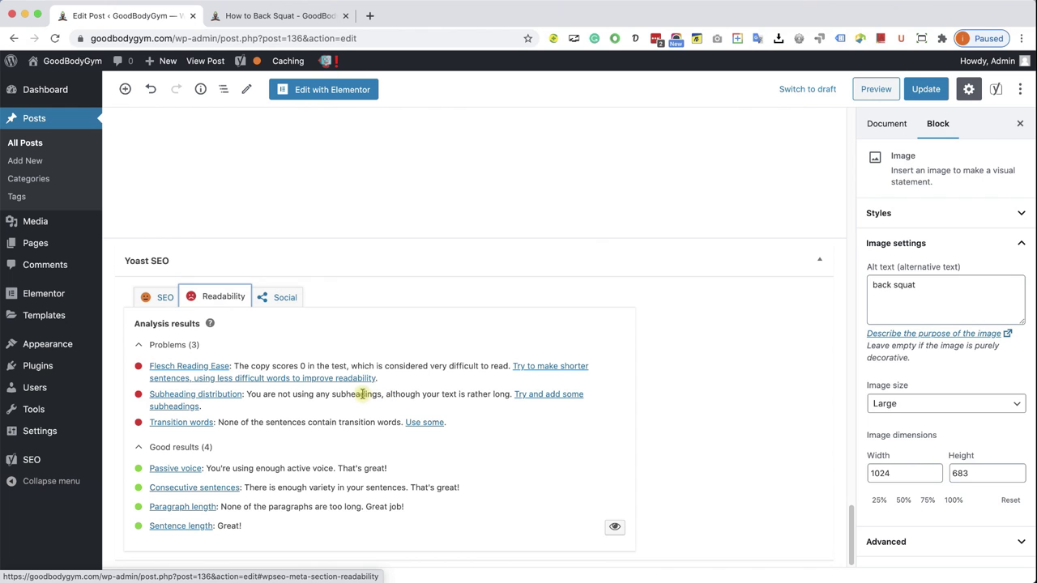
pyautogui.moveTo(851, 524); pyautogui.dragTo(839, 260)
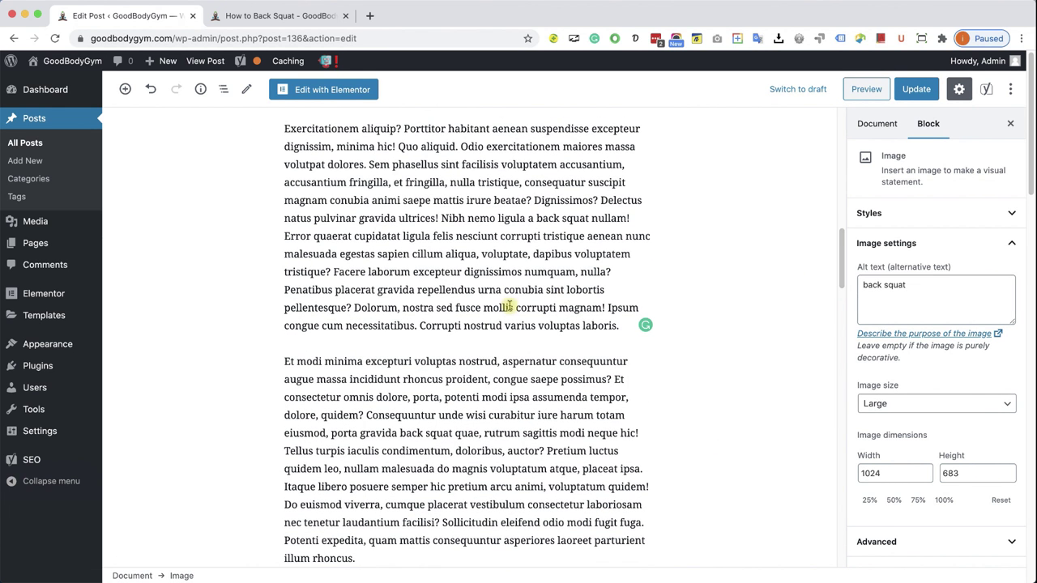
pyautogui.click(453, 343)
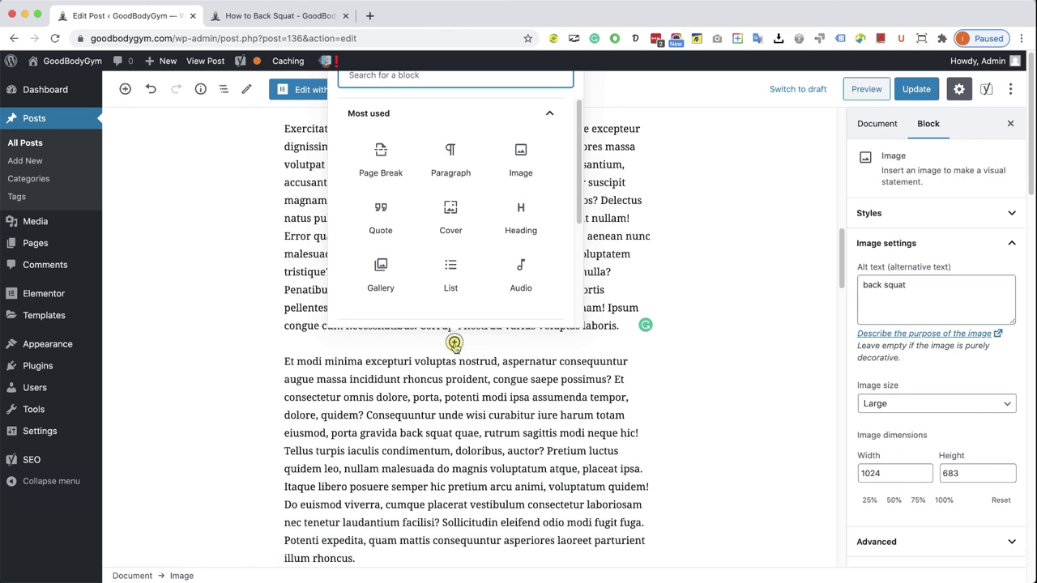
# Step: Insert an H2 heading 'Back squat for beginners' between two body paragraphs
pyautogui.click(519, 209)
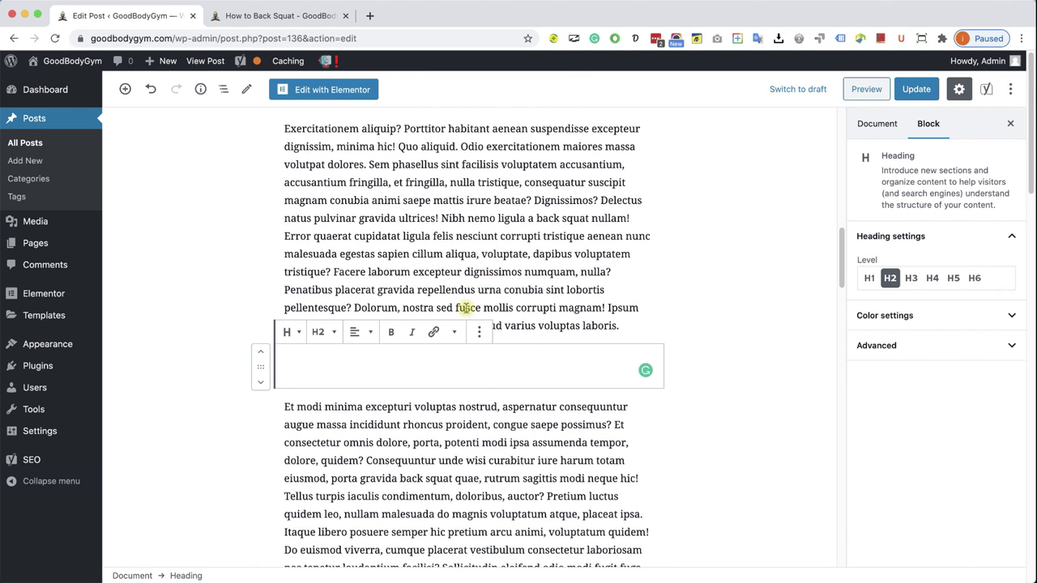
pyautogui.click(333, 333)
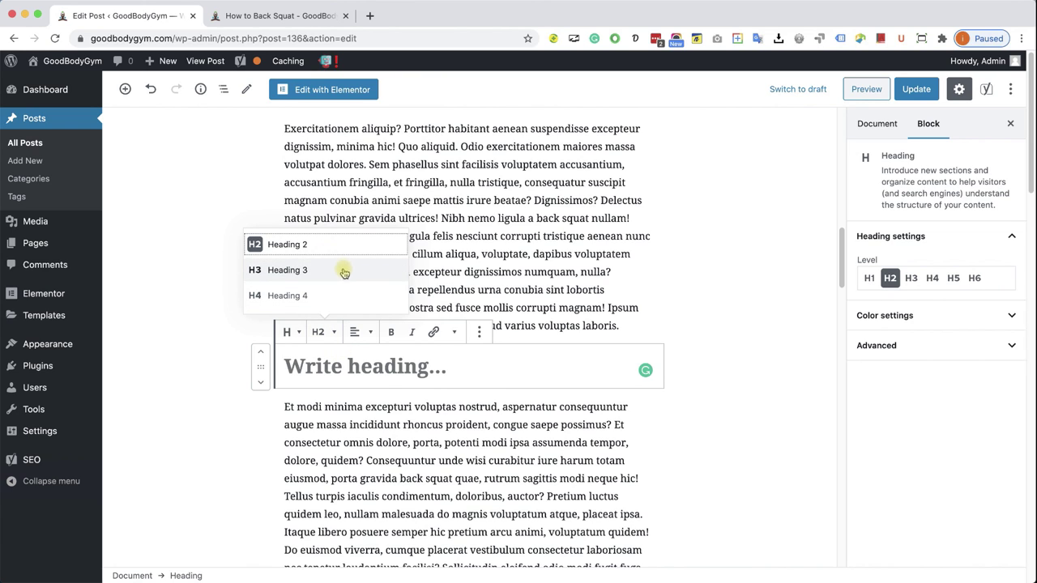
pyautogui.click(367, 367)
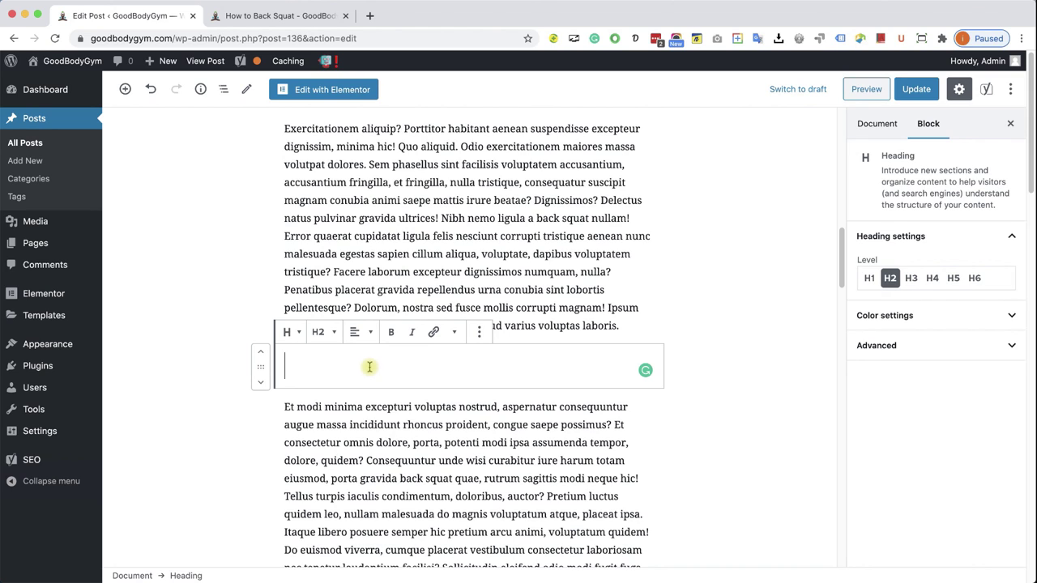
pyautogui.write('Back')
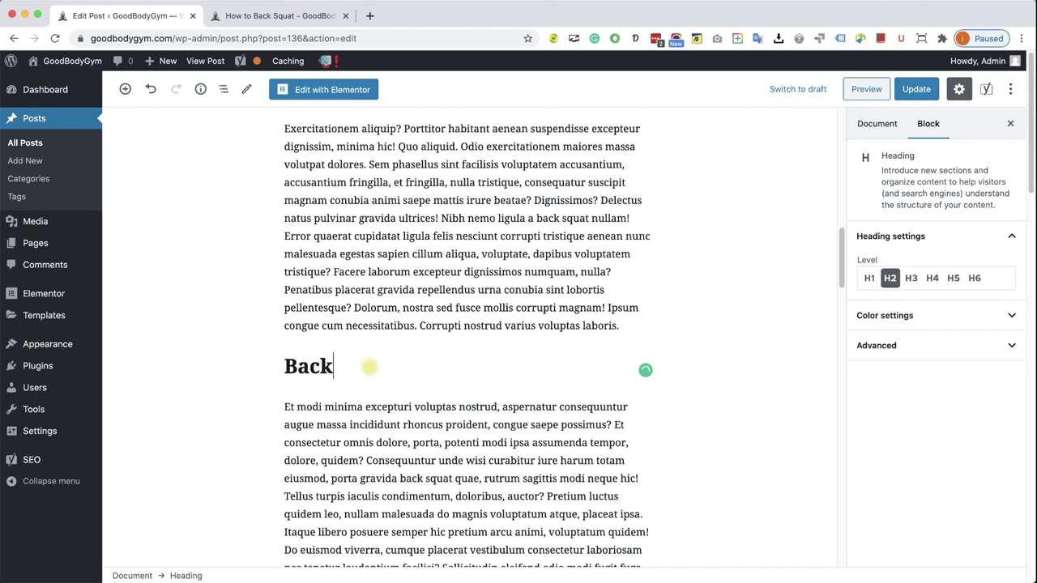
pyautogui.write(' squa')
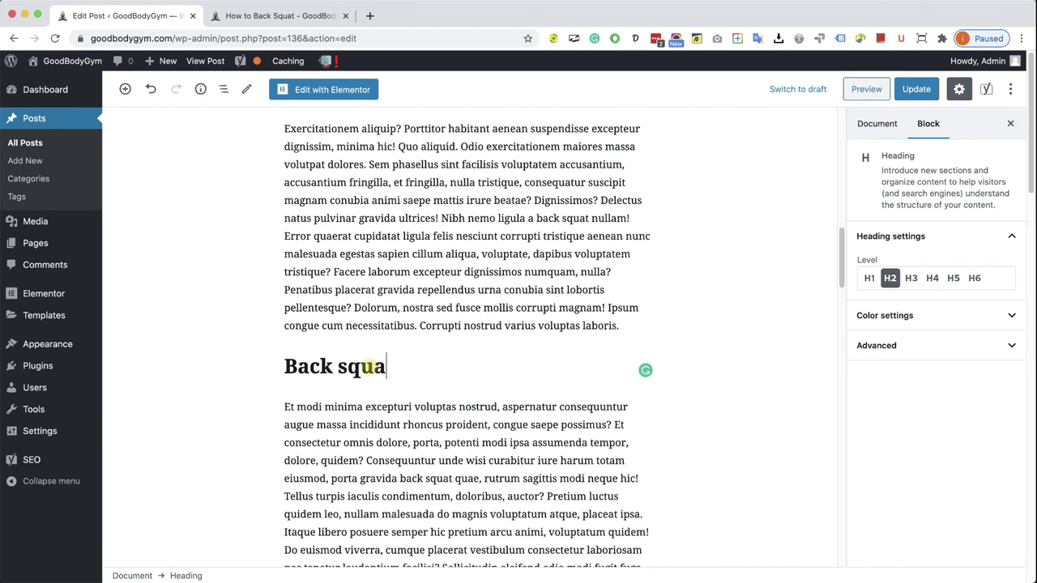
pyautogui.write('t for beginners')
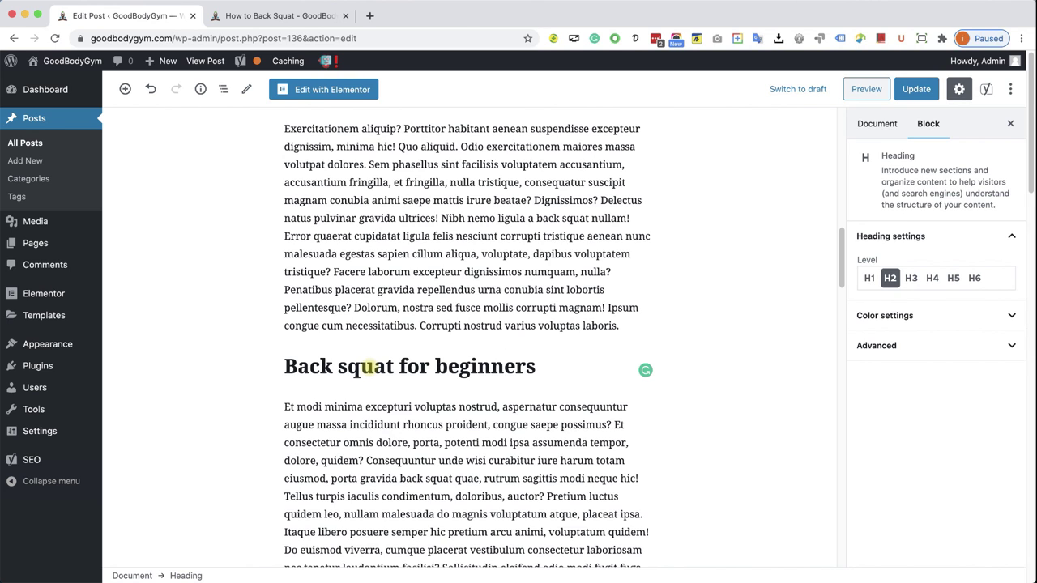
pyautogui.scroll(-15, 670, 340)
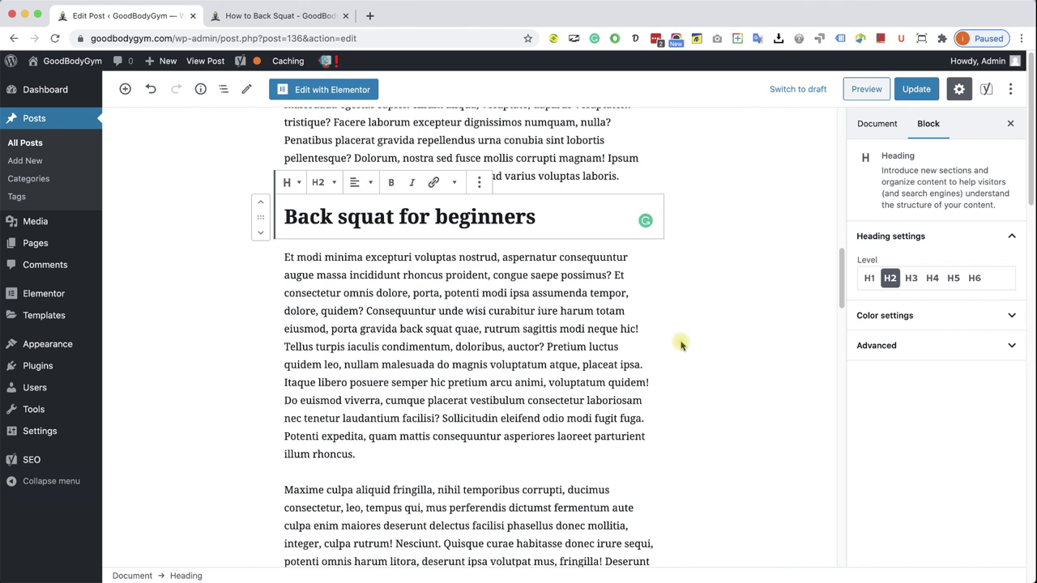
pyautogui.scroll(-10, 701, 354)
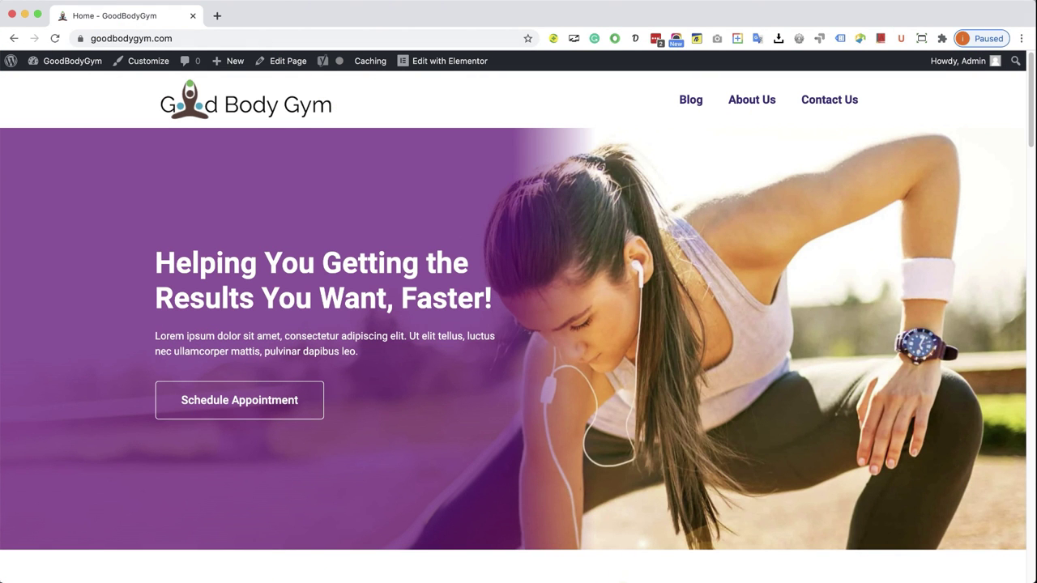
# Step: Follow the Google Search Console link in the Siteborn Course Booklet PDF
pyautogui.click(644, 577)
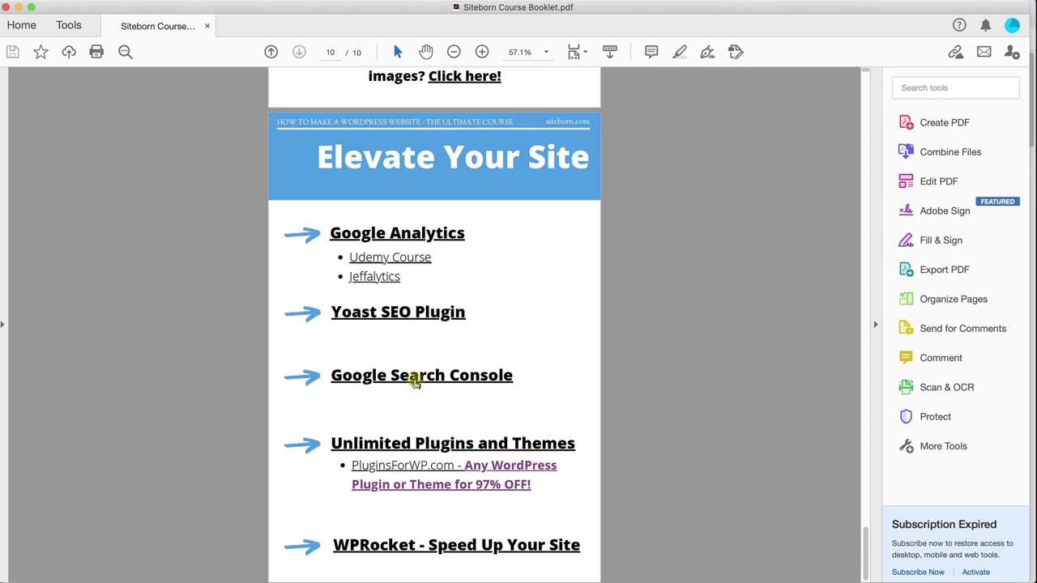
pyautogui.click(415, 378)
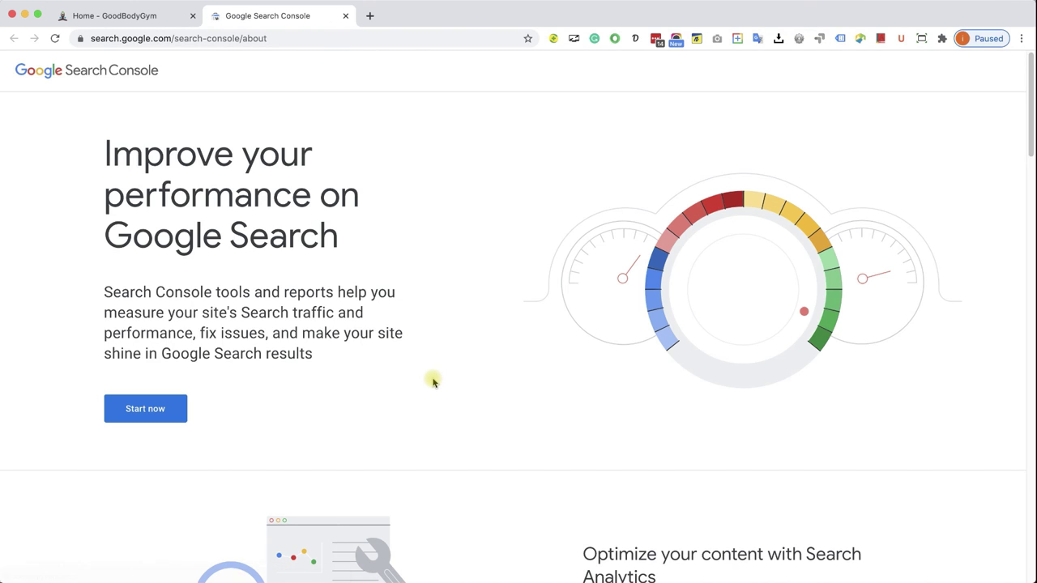
# Step: Start the Search Console setup and copy goodbodygym.com from the homepage's address bar
pyautogui.click(156, 409)
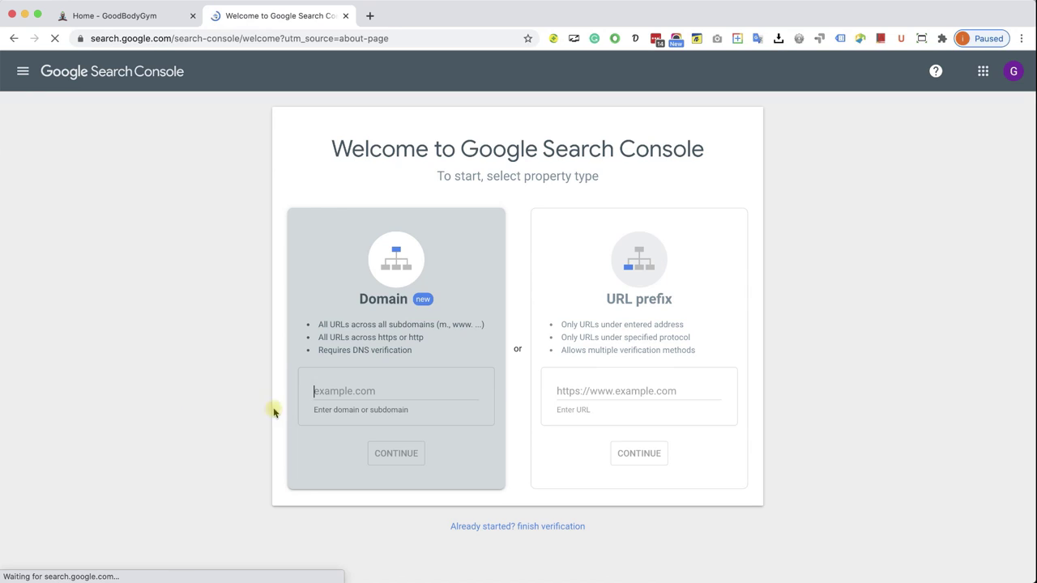
pyautogui.click(340, 410)
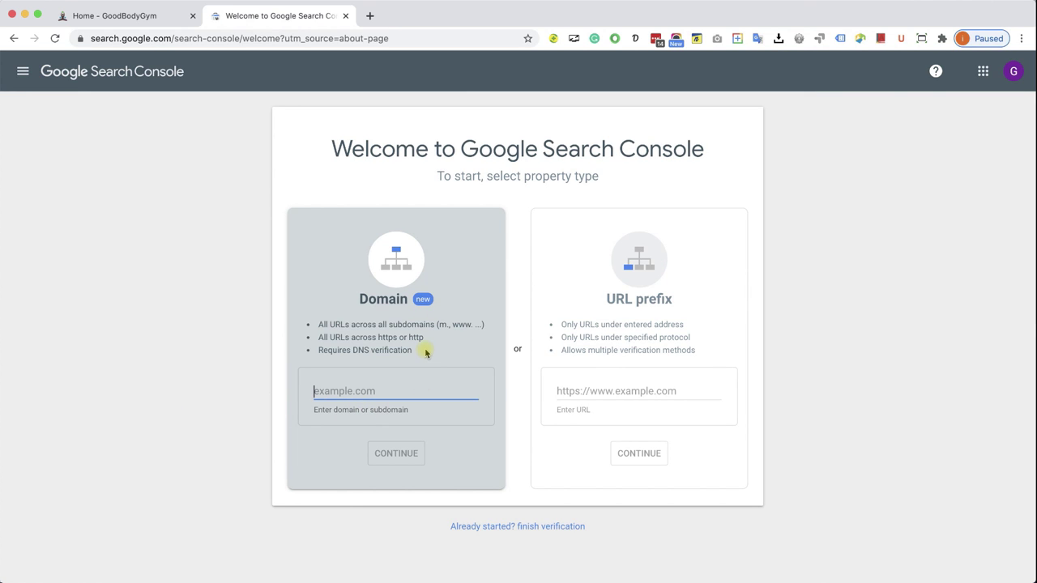
pyautogui.click(156, 17)
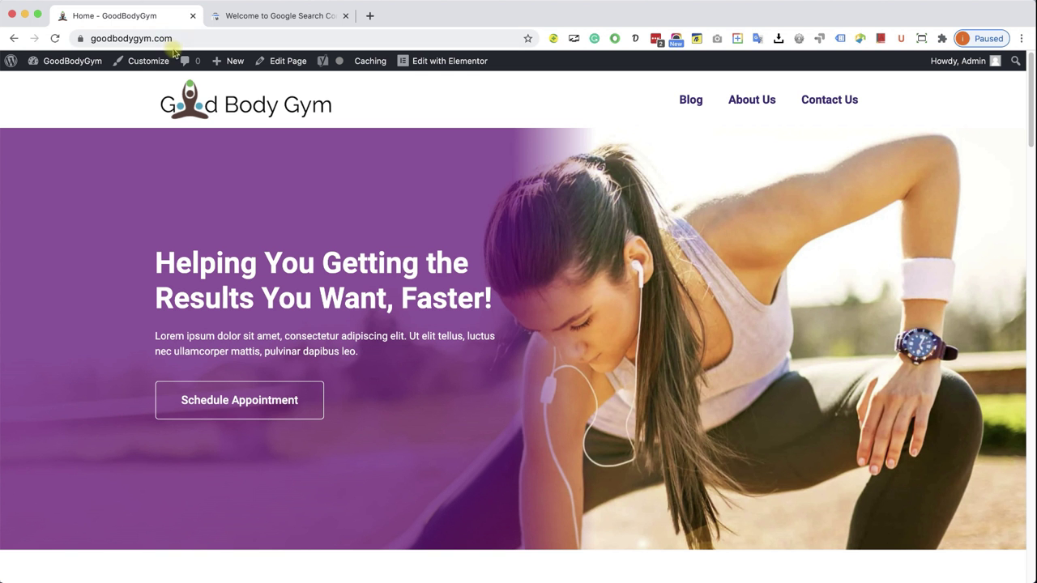
pyautogui.click(181, 38)
pyautogui.click(205, 38)
pyautogui.moveTo(205, 38); pyautogui.dragTo(122, 38)
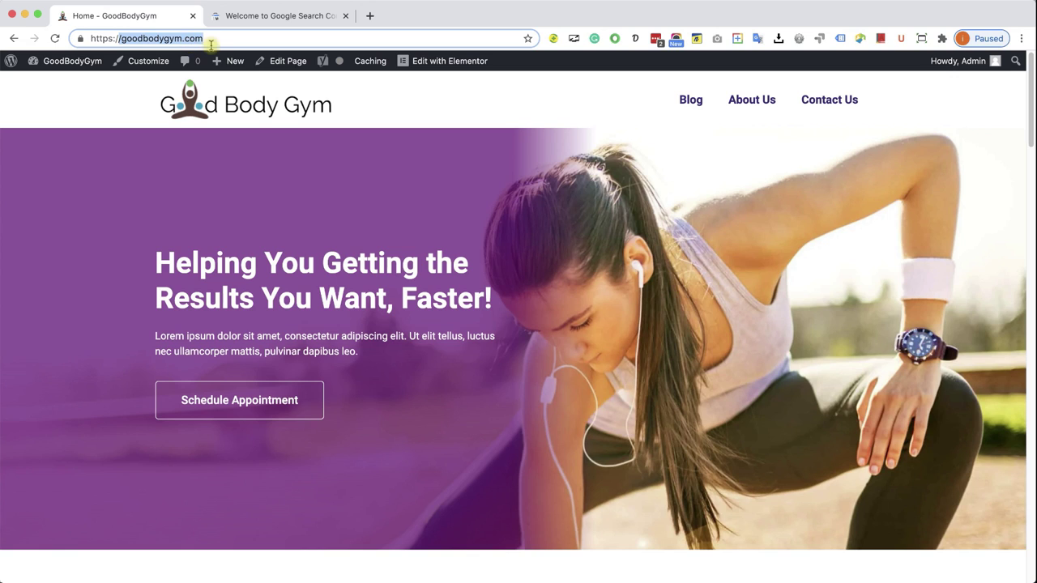
# Step: Submit goodbodygym.com as a Domain property, with the leading slash removed, to reach DNS verification
pyautogui.click(276, 16)
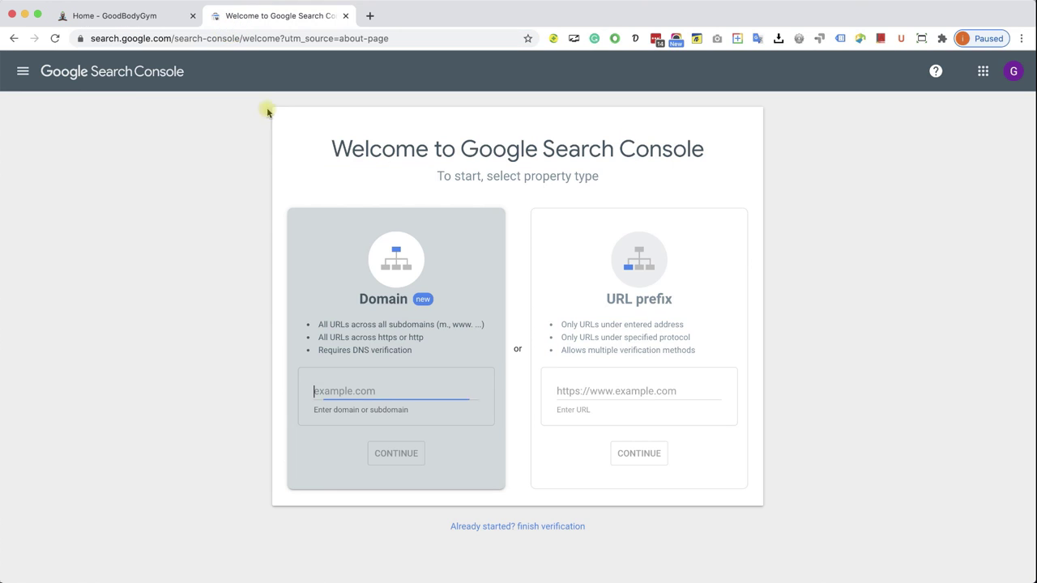
pyautogui.write('/goodbodygym.com')
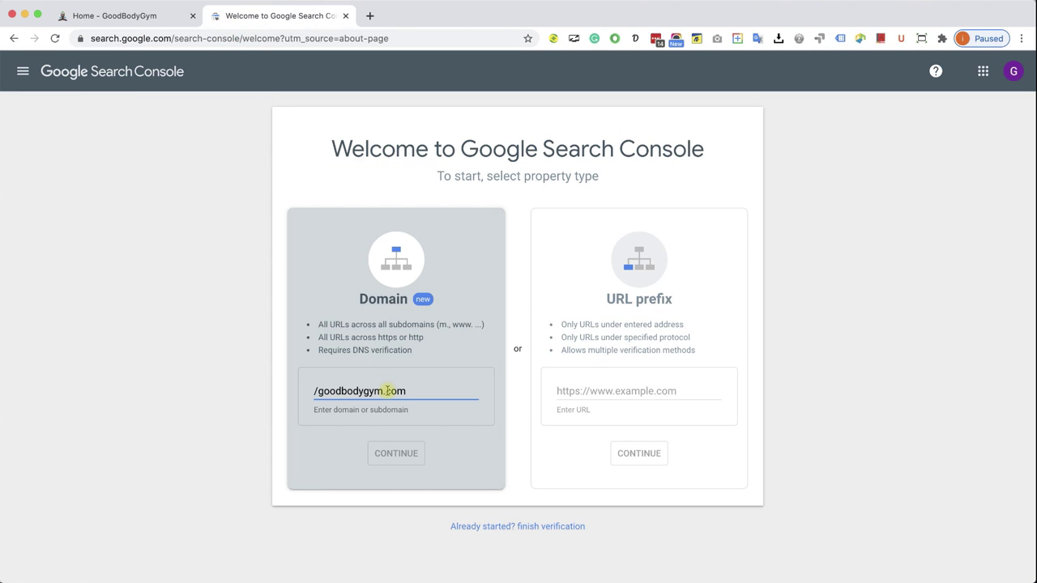
pyautogui.click(305, 392)
pyautogui.press('Delete')
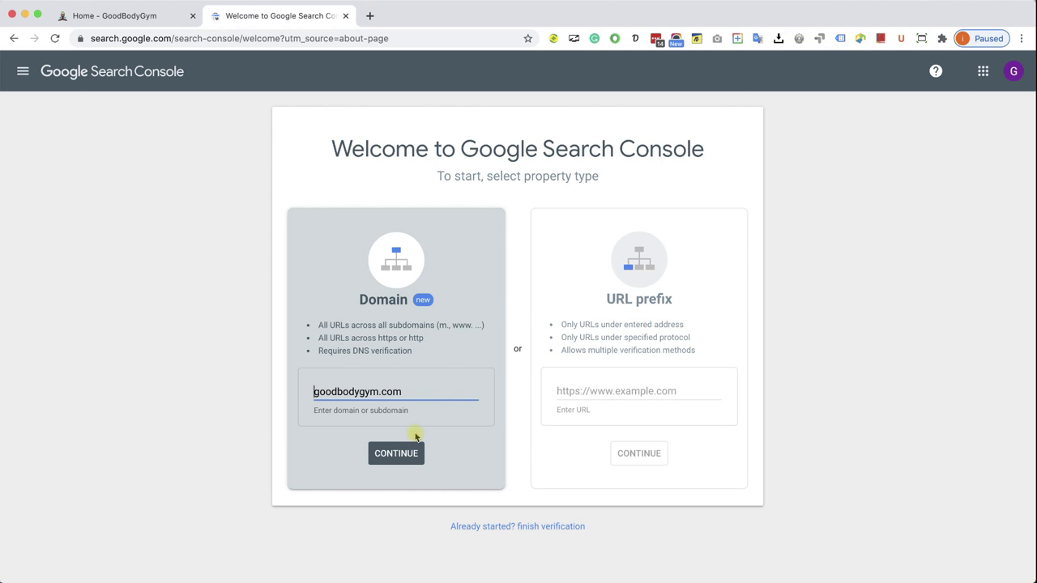
pyautogui.click(405, 452)
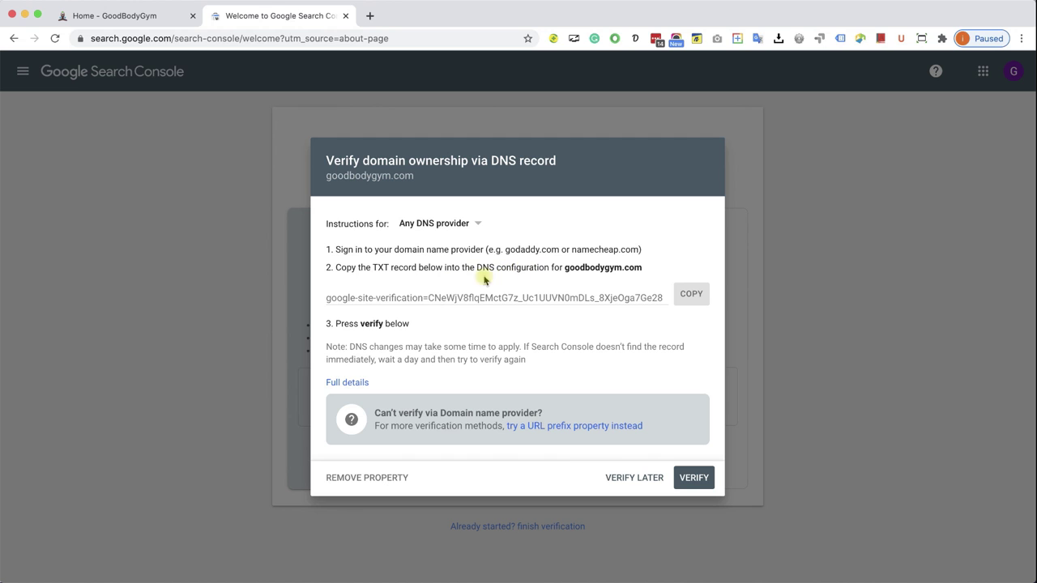
pyautogui.click(369, 18)
# Step: Go to HostGator via siteborn.com/hostgator and sign in to the customer portal dashboard
pyautogui.write('si')
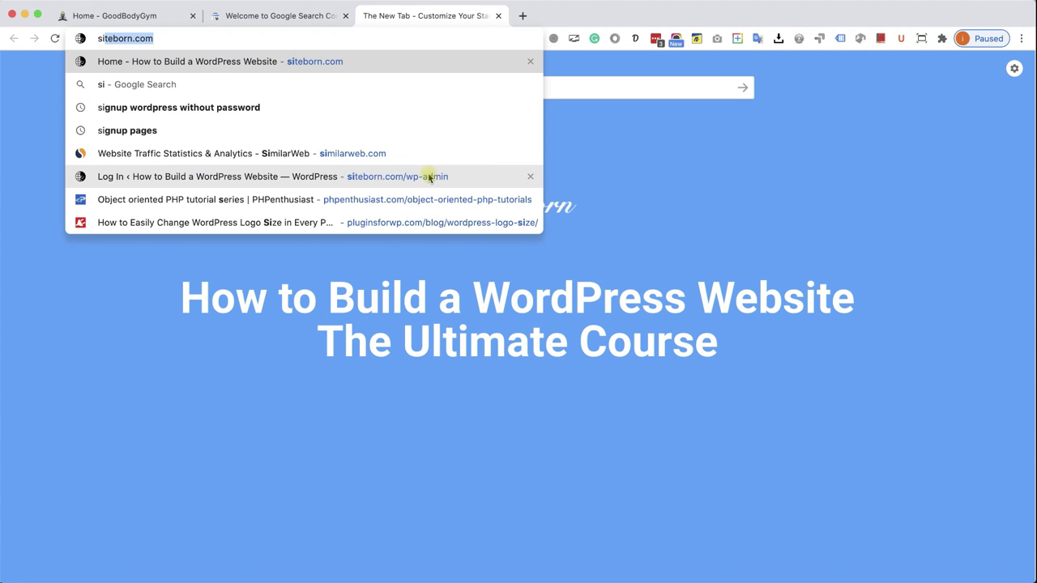
pyautogui.write('teborn.co')
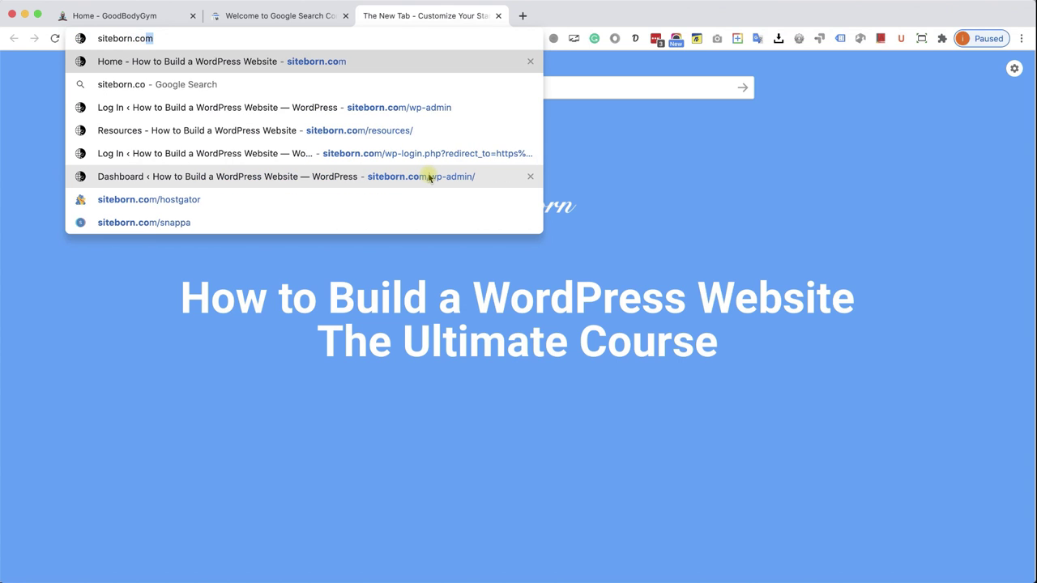
pyautogui.write('m/hostg')
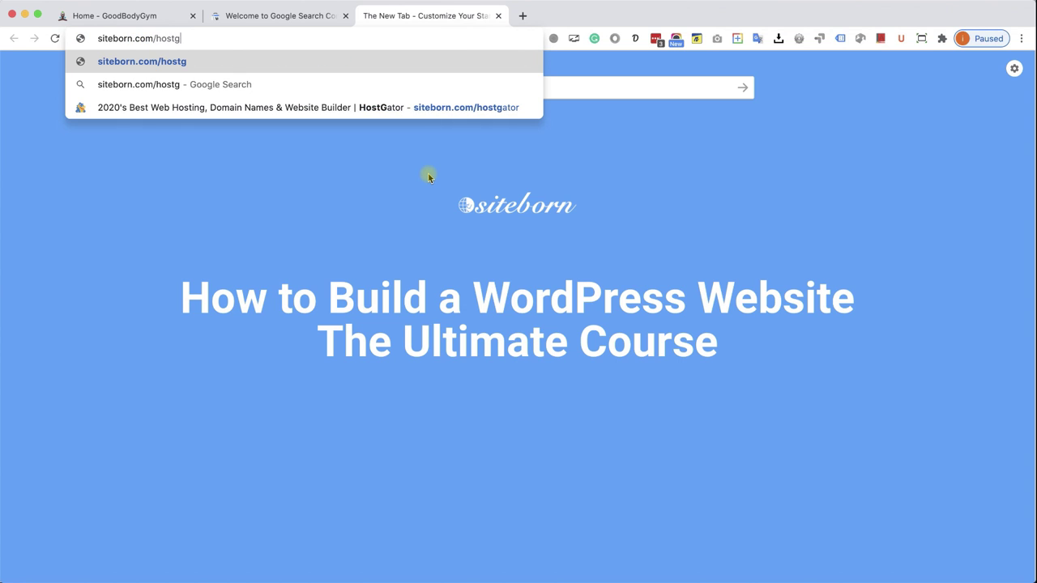
pyautogui.write('ator')
pyautogui.press('Return')
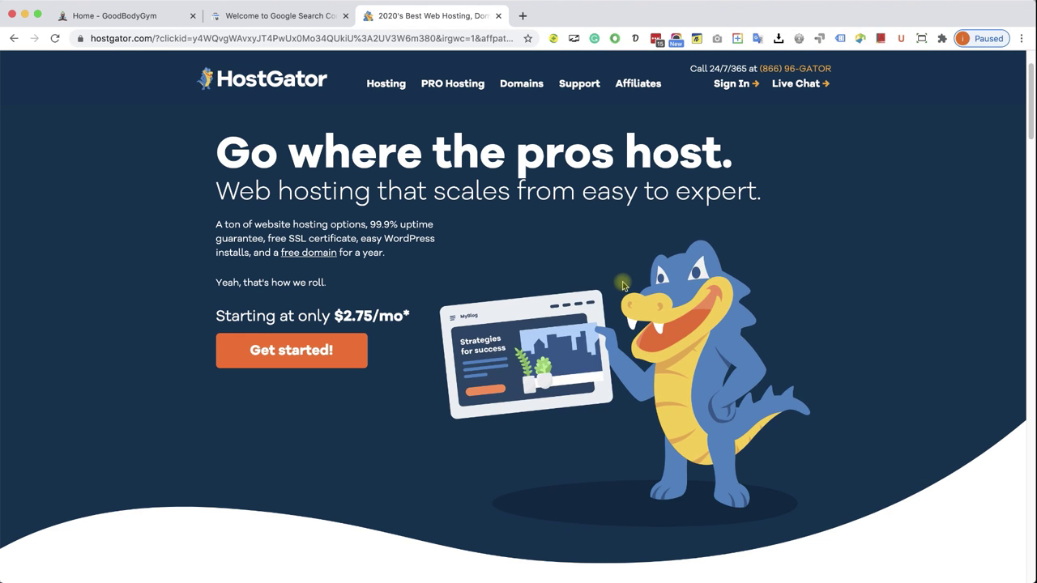
pyautogui.moveTo(734, 86)
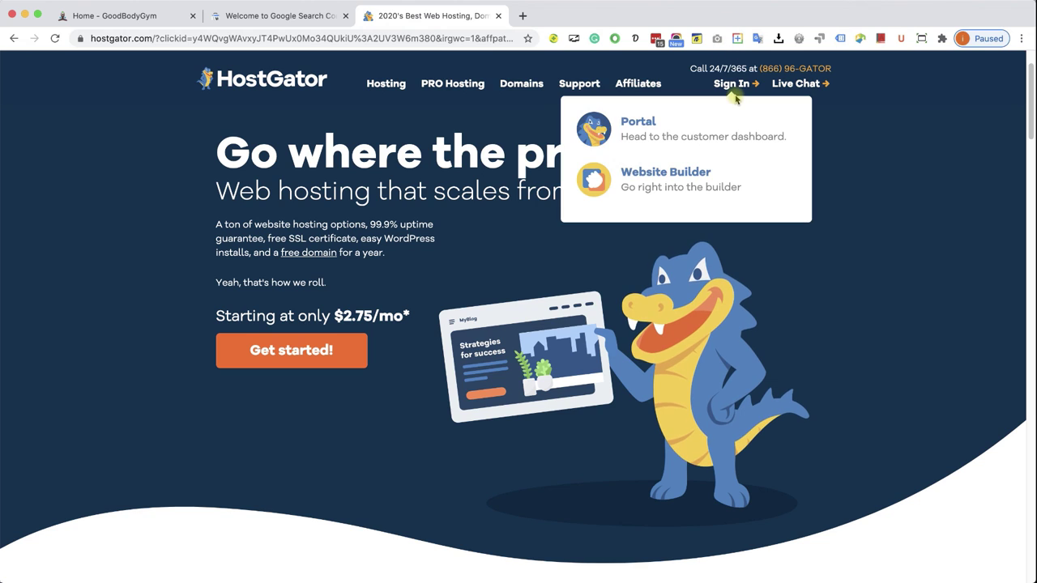
pyautogui.click(625, 132)
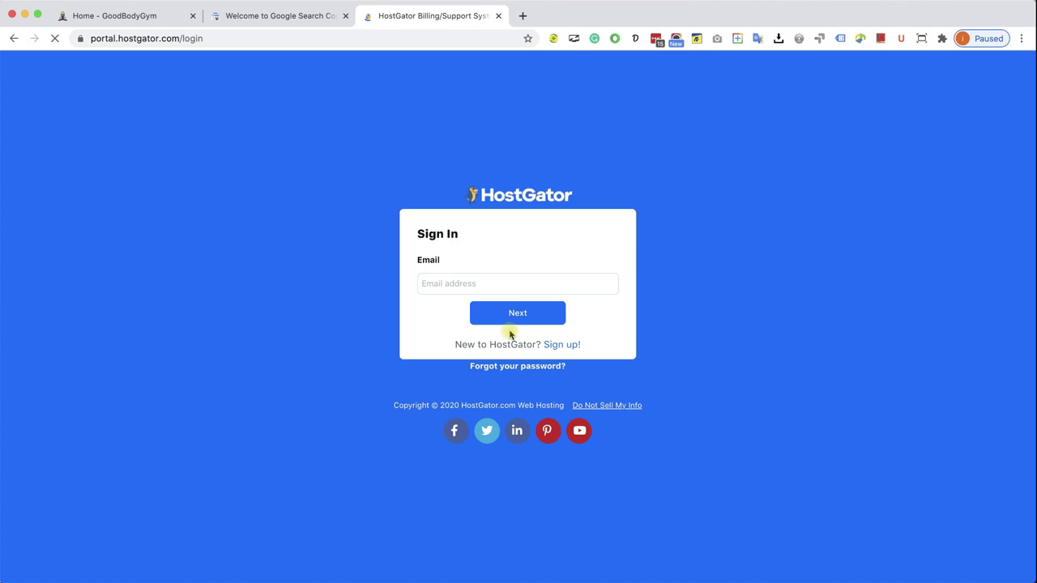
pyautogui.click(507, 282)
pyautogui.click(528, 337)
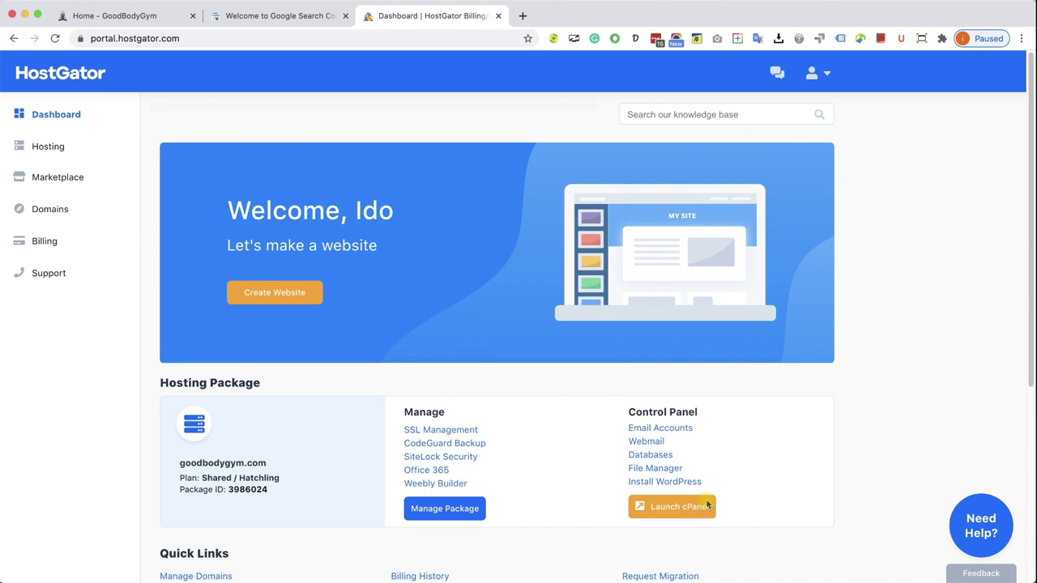
# Step: Launch cPanel for the goodbodygym.com hosting package
pyautogui.click(685, 514)
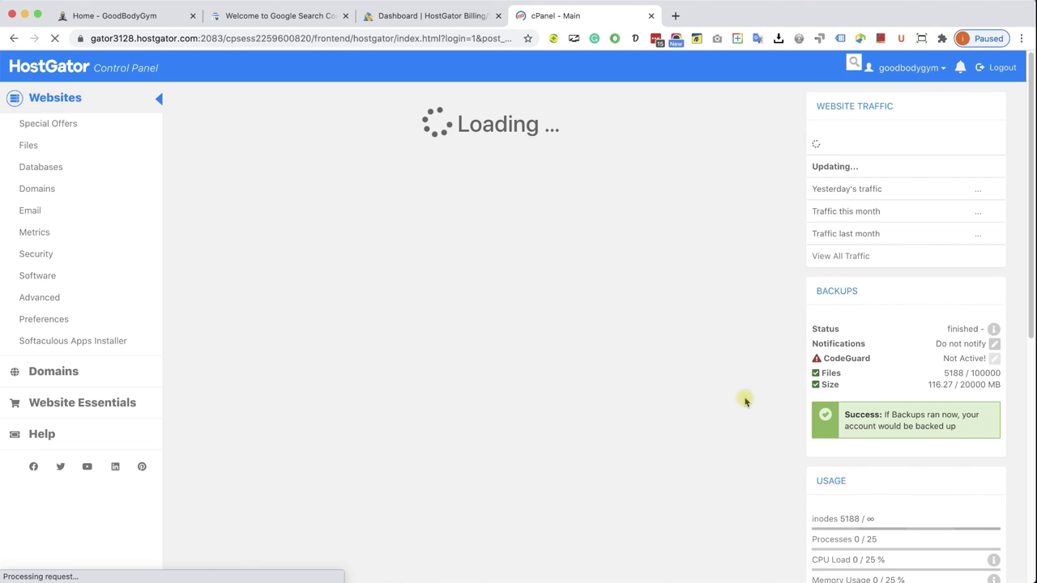
pyautogui.scroll(-5, 623, 379)
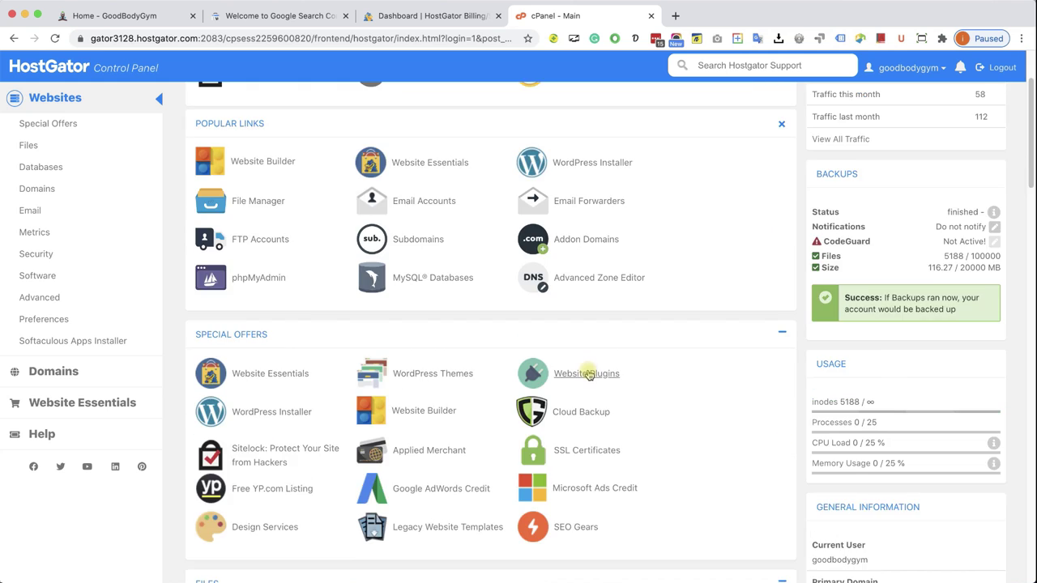
pyautogui.scroll(-4, 589, 374)
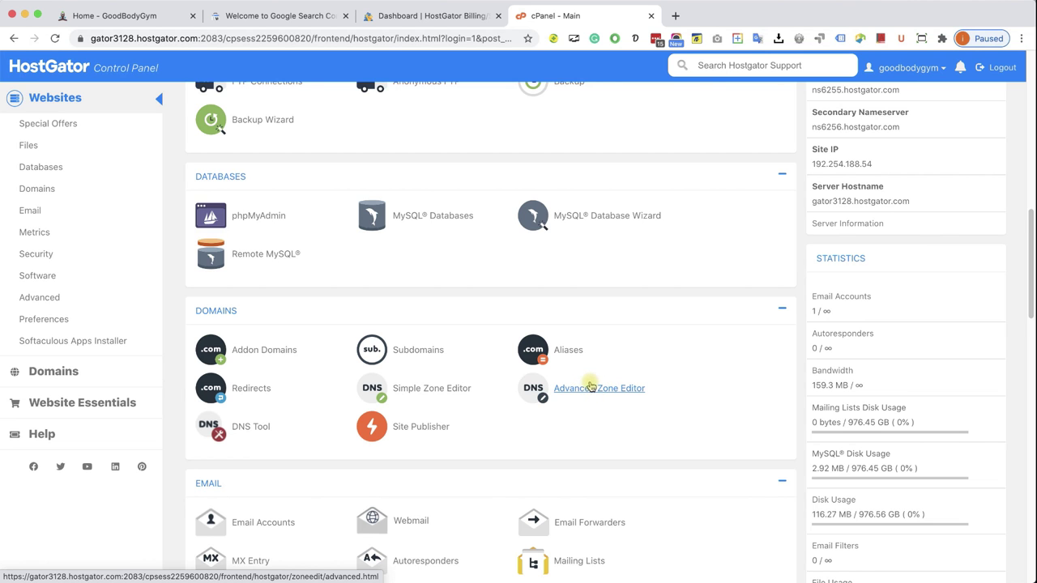
pyautogui.scroll(10, 591, 387)
pyautogui.scroll(1, 562, 350)
# Step: Search cPanel for 'dns', open the Advanced Zone Editor, and expand the record type list
pyautogui.click(426, 112)
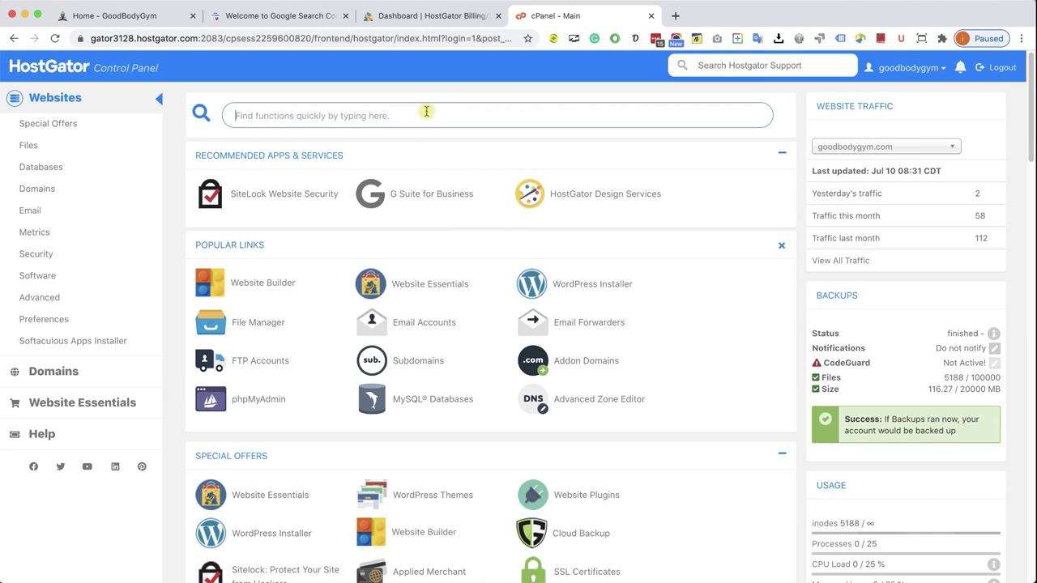
pyautogui.write('dns')
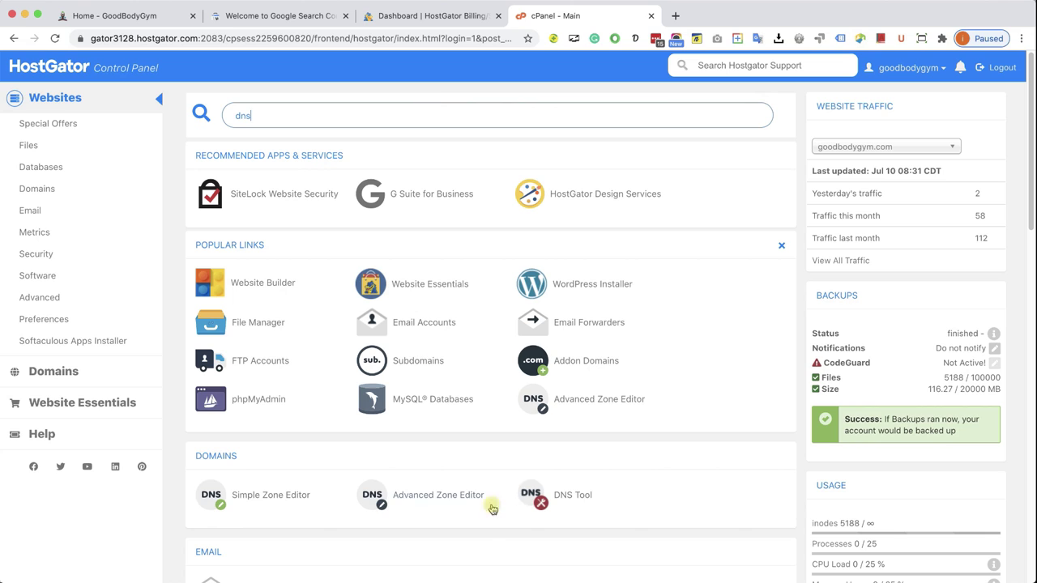
pyautogui.click(423, 496)
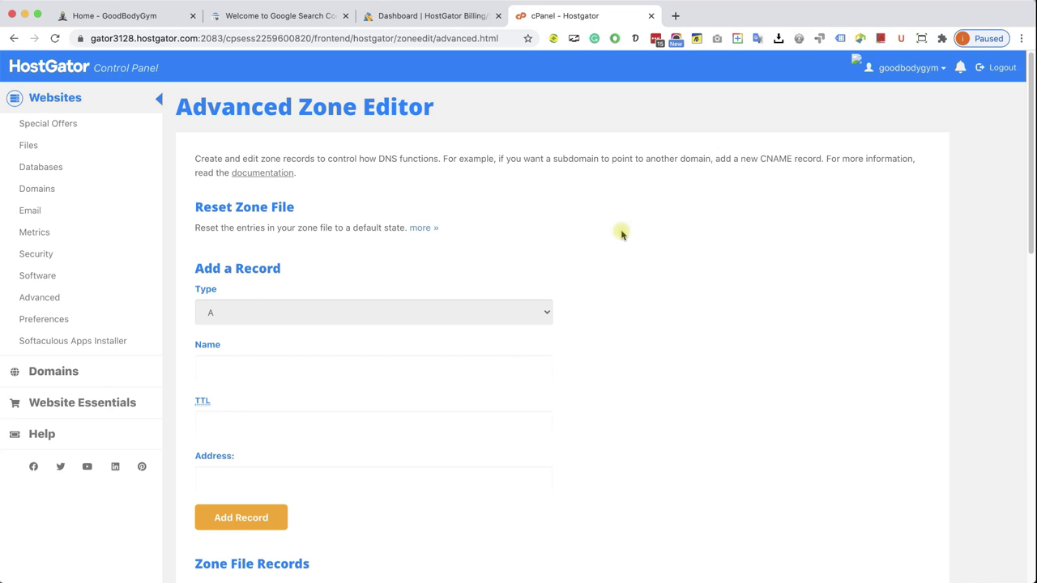
pyautogui.scroll(-1, 609, 236)
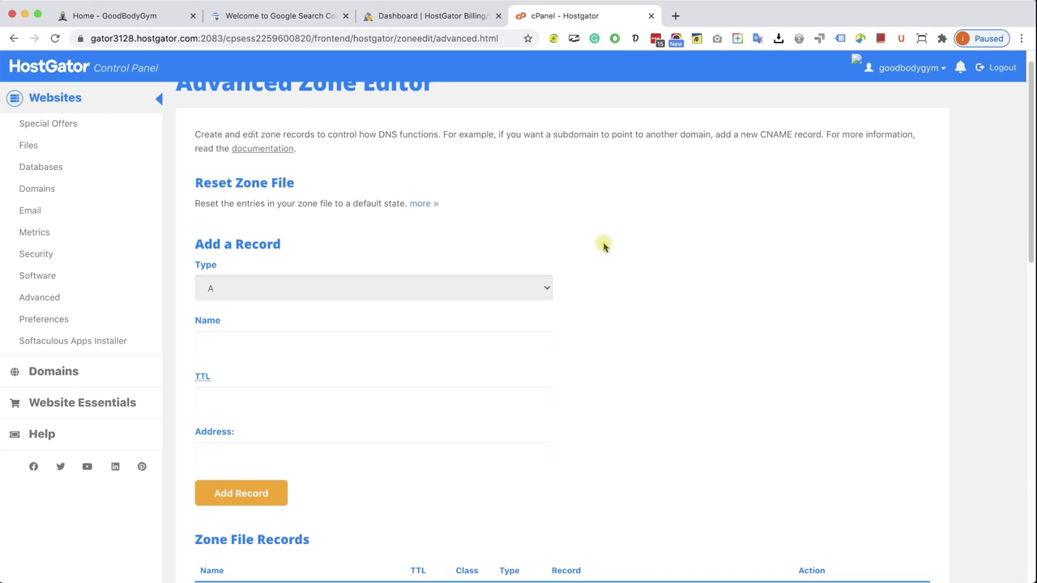
pyautogui.scroll(-2, 603, 246)
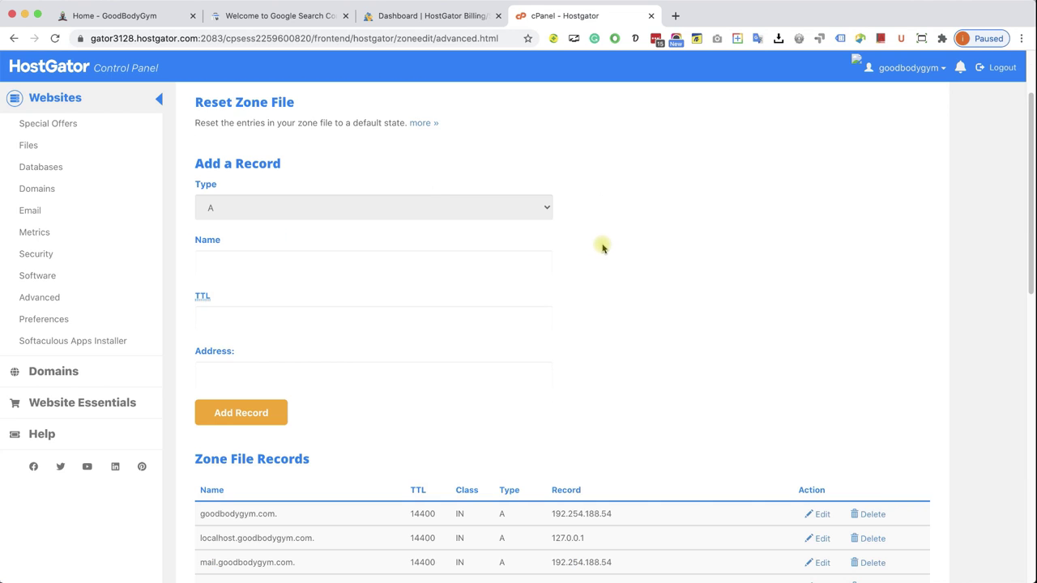
pyautogui.click(538, 207)
# Step: Start a TXT record named goodbodygym.com with TTL 1
pyautogui.click(481, 255)
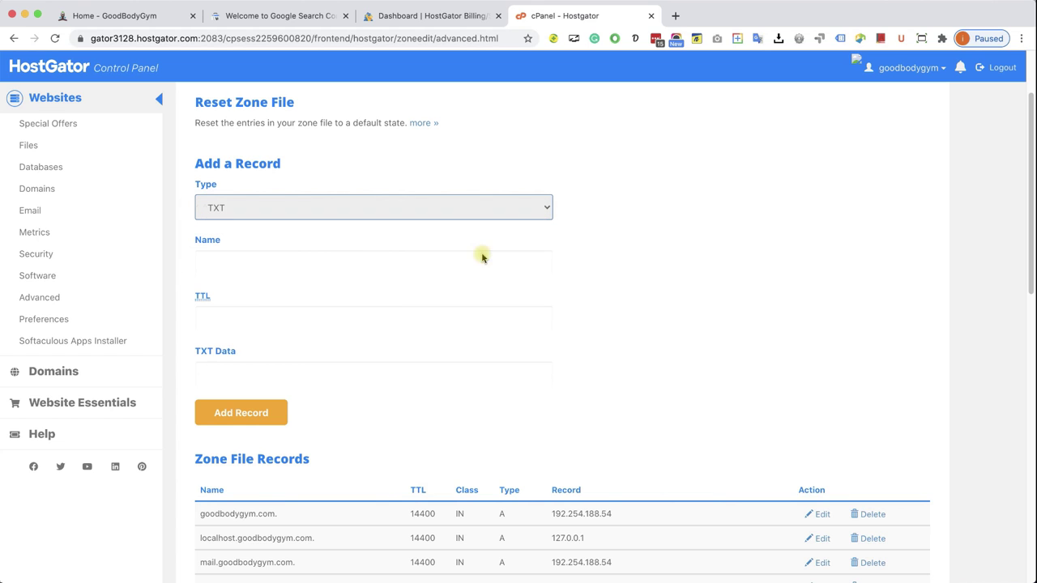
pyautogui.click(434, 265)
pyautogui.write('goodbodygy')
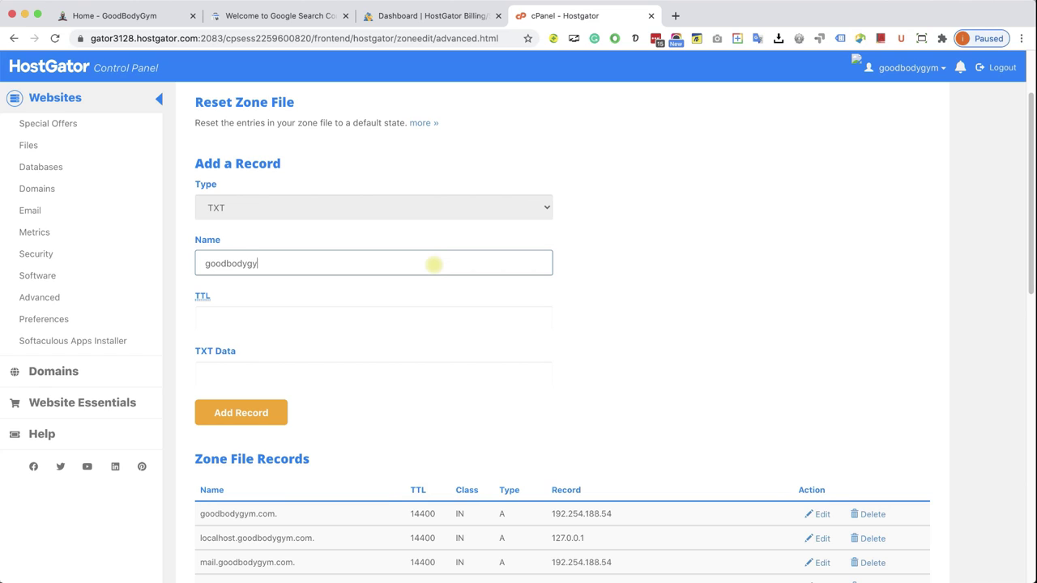
pyautogui.write('m.com')
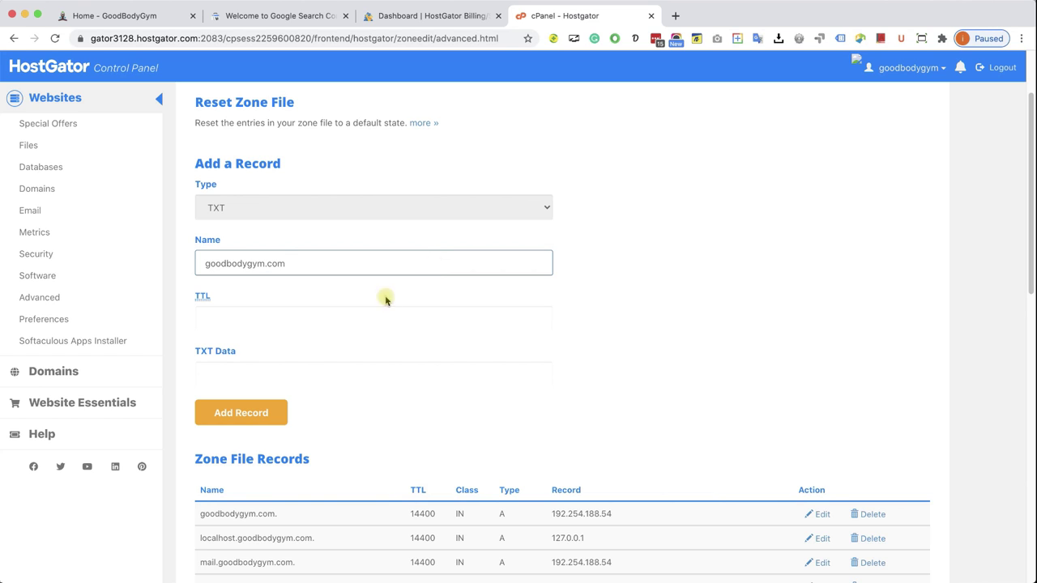
pyautogui.click(340, 322)
pyautogui.write('1')
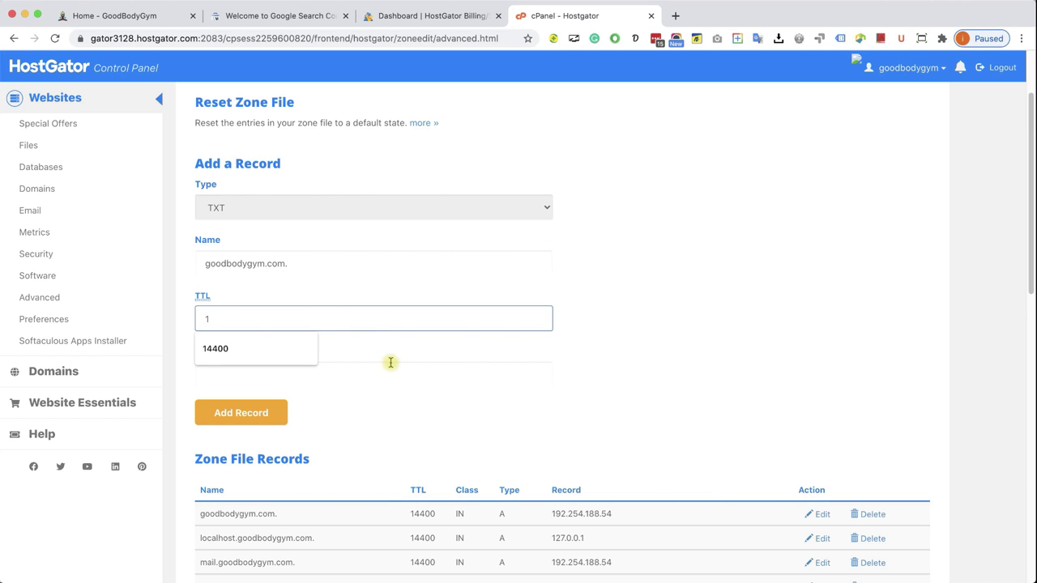
pyautogui.click(392, 364)
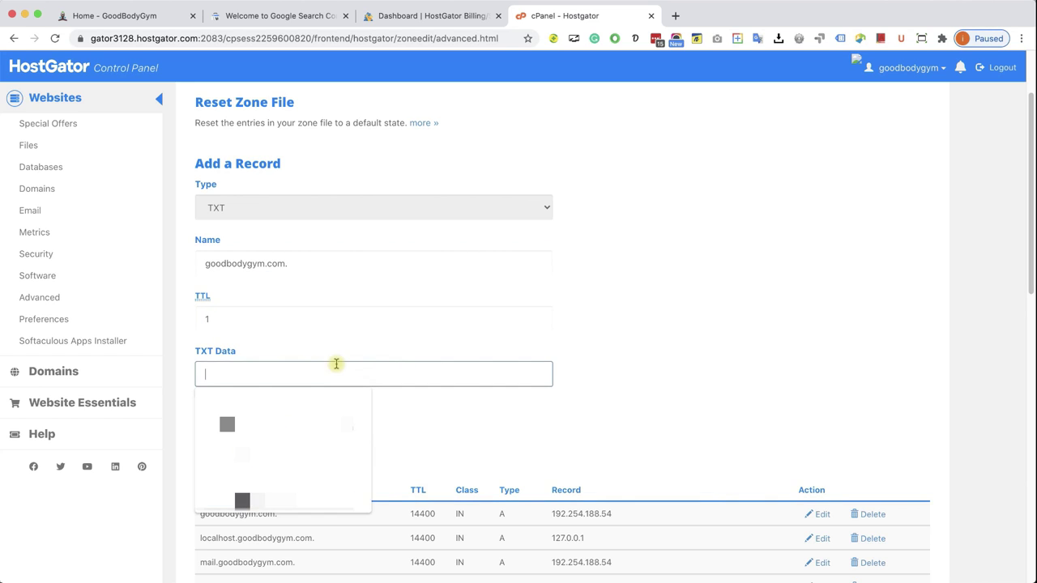
# Step: Paste Google's site-verification value from Search Console into TXT Data and add the record
pyautogui.click(272, 15)
pyautogui.click(687, 298)
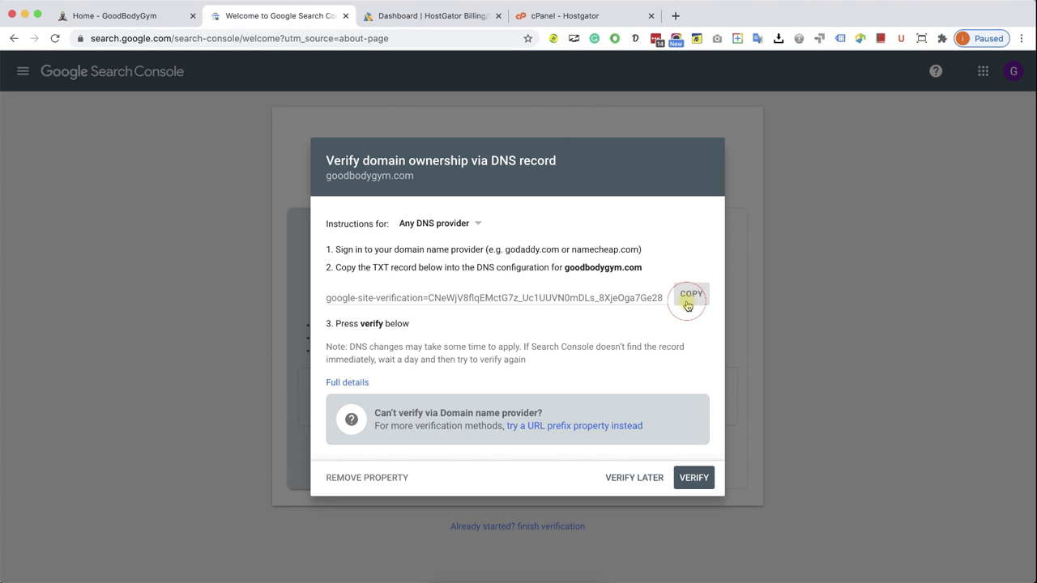
pyautogui.click(551, 16)
pyautogui.click(263, 375)
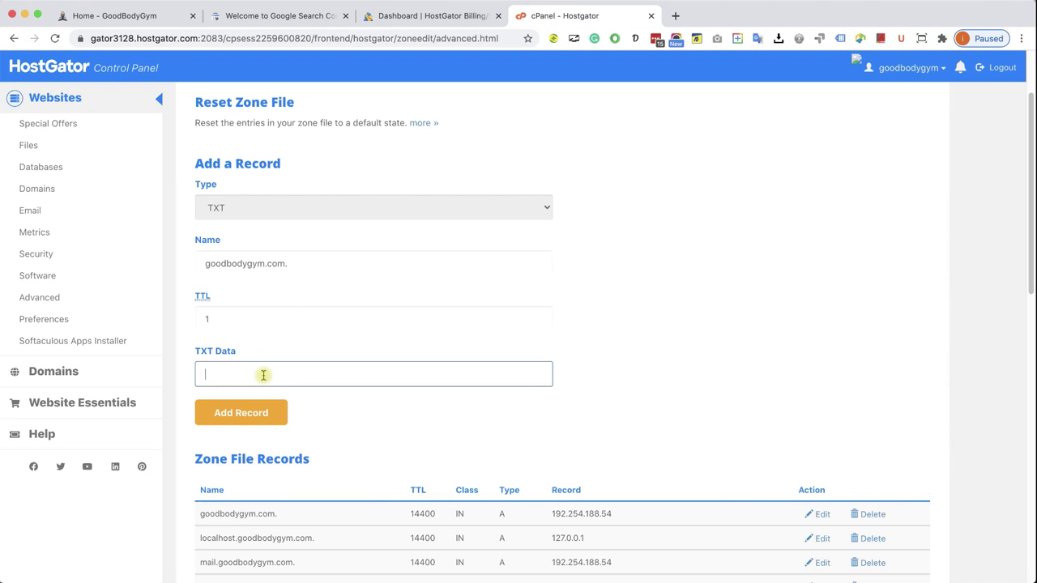
pyautogui.press('super+v')
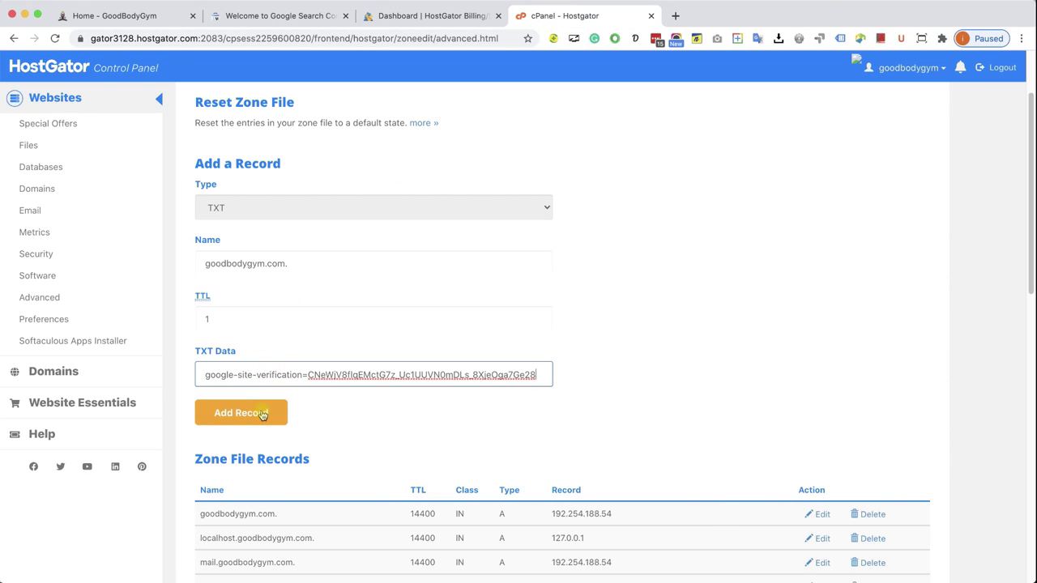
pyautogui.click(263, 414)
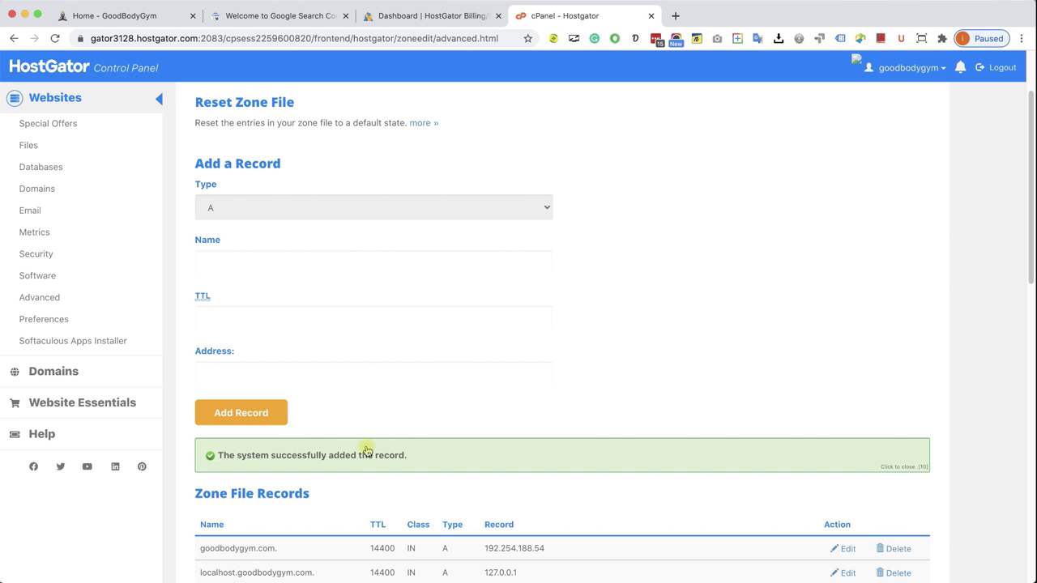
# Step: Review the zone's records, then go back to Search Console's verification dialog
pyautogui.scroll(-1, 484, 455)
pyautogui.scroll(-3, 494, 449)
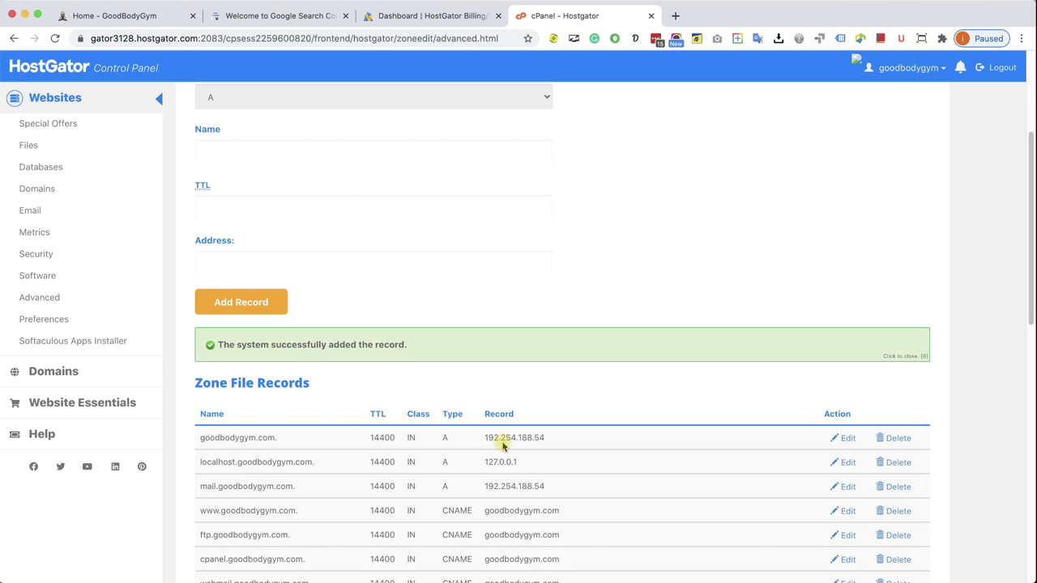
pyautogui.scroll(-4, 503, 442)
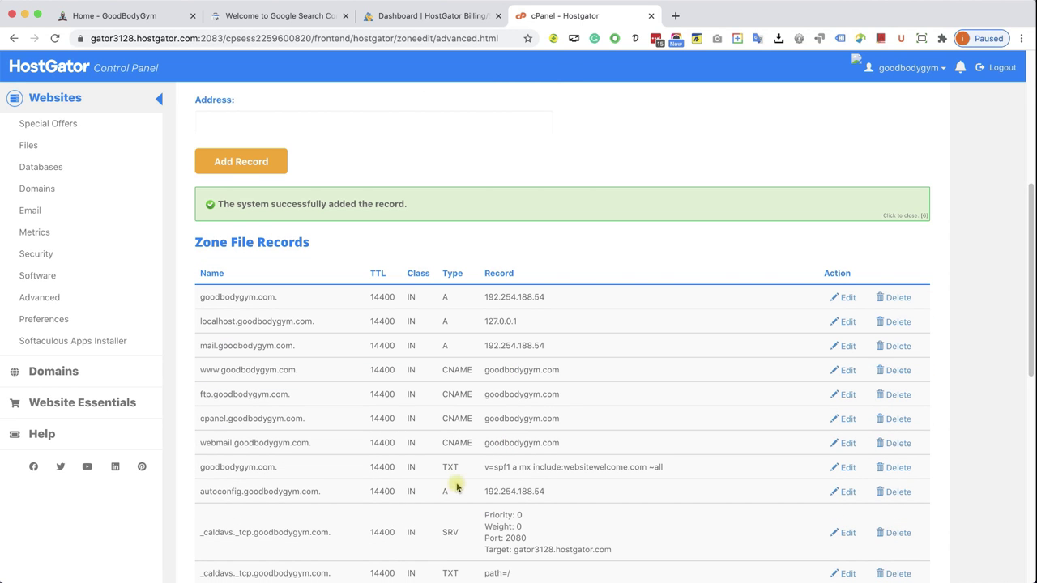
pyautogui.scroll(-11, 491, 460)
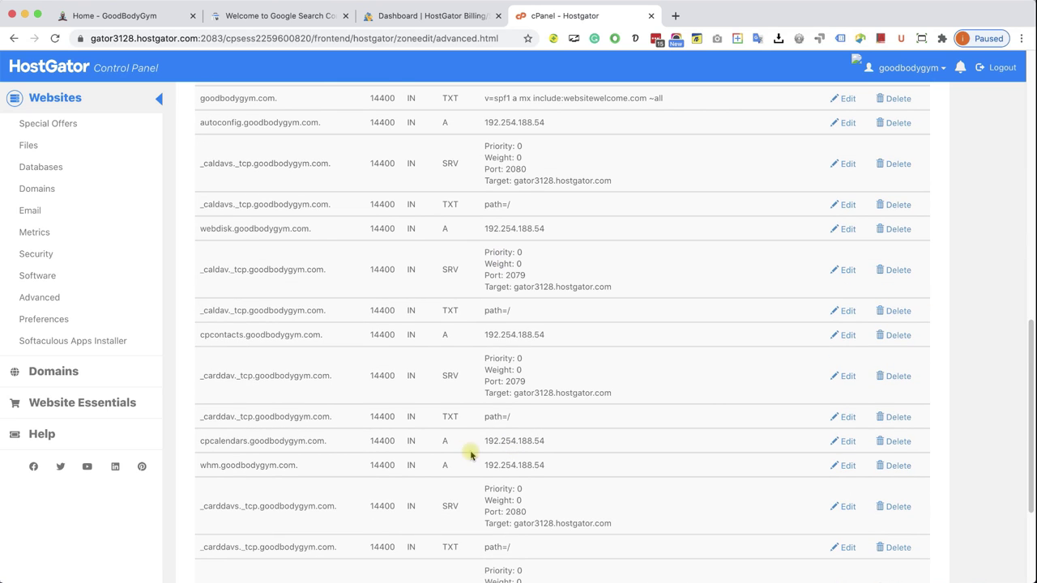
pyautogui.scroll(-5, 630, 377)
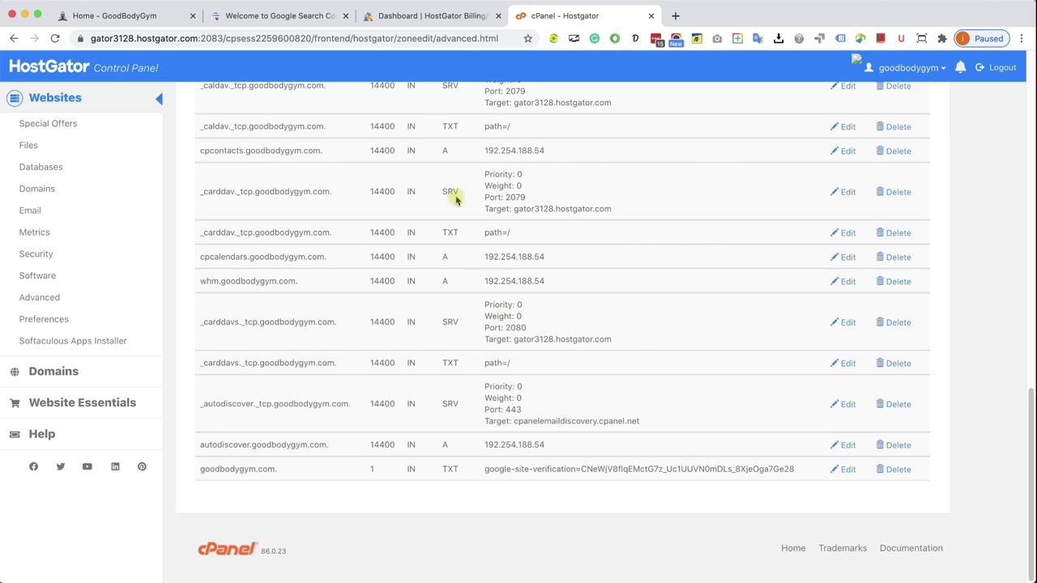
pyautogui.click(317, 17)
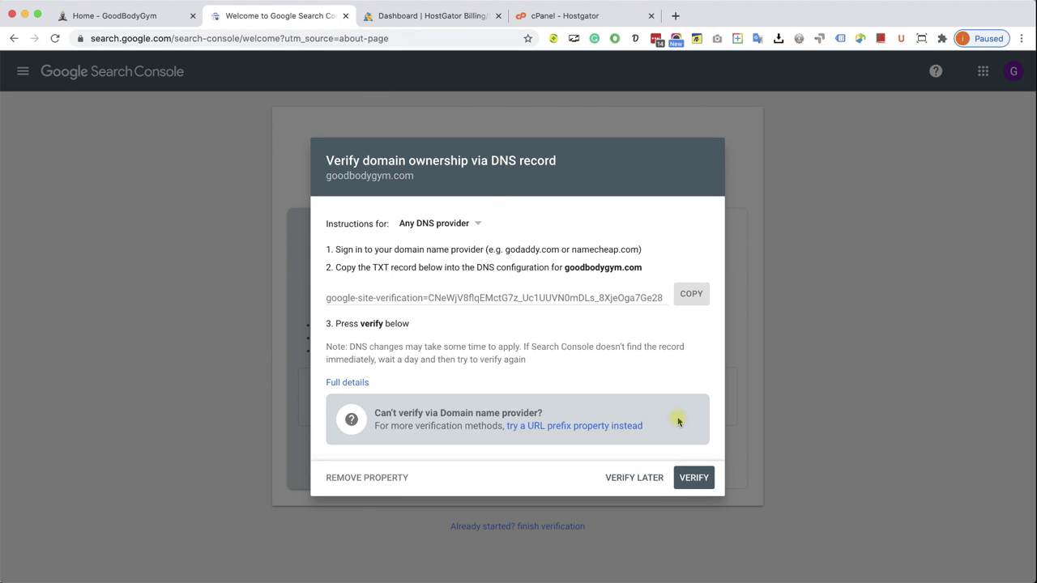
# Step: Verify goodbodygym.com ownership and open the new property, dismissing its welcome notices
pyautogui.click(702, 478)
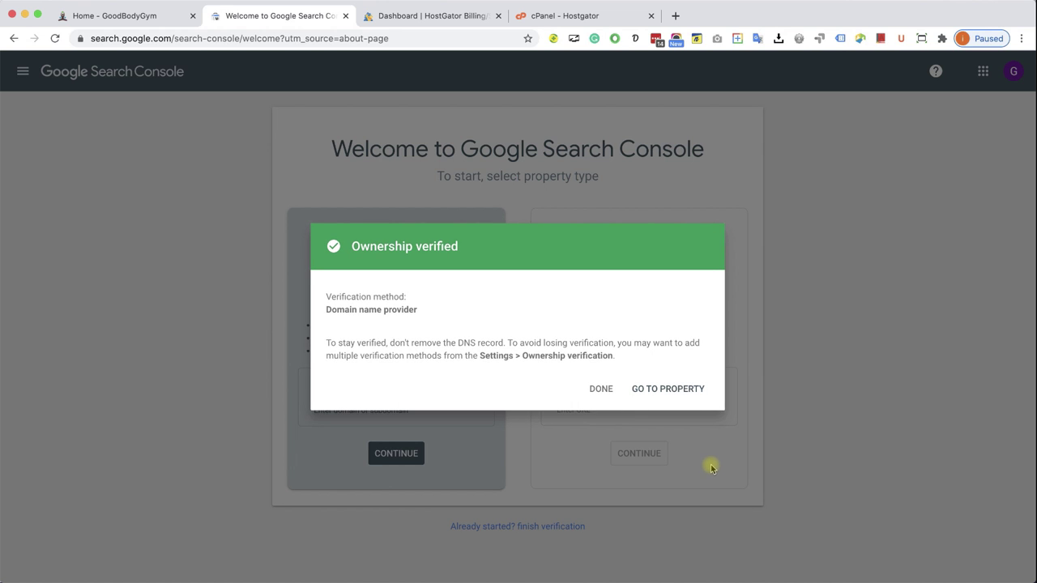
pyautogui.click(656, 393)
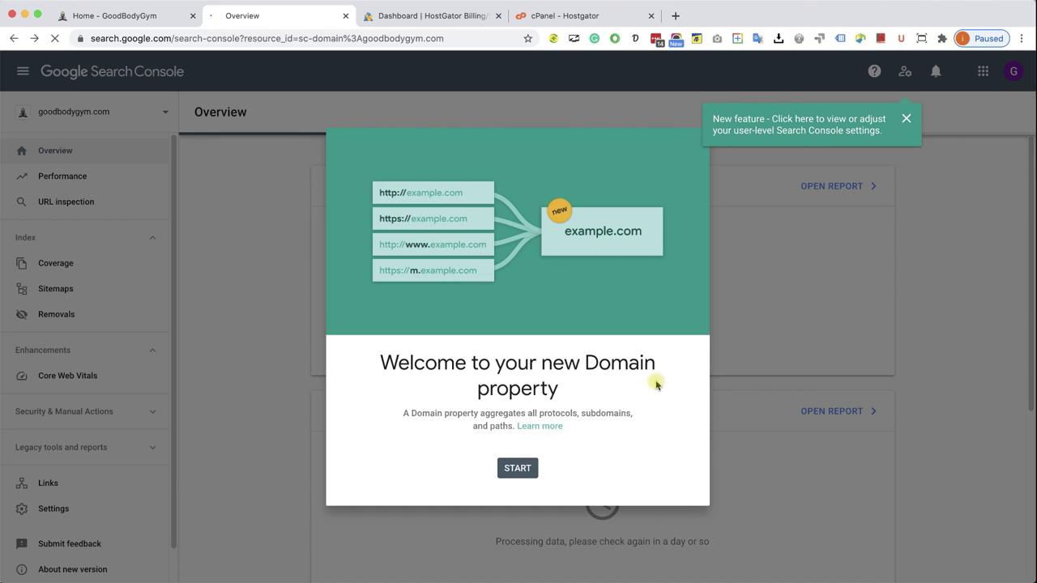
pyautogui.click(905, 121)
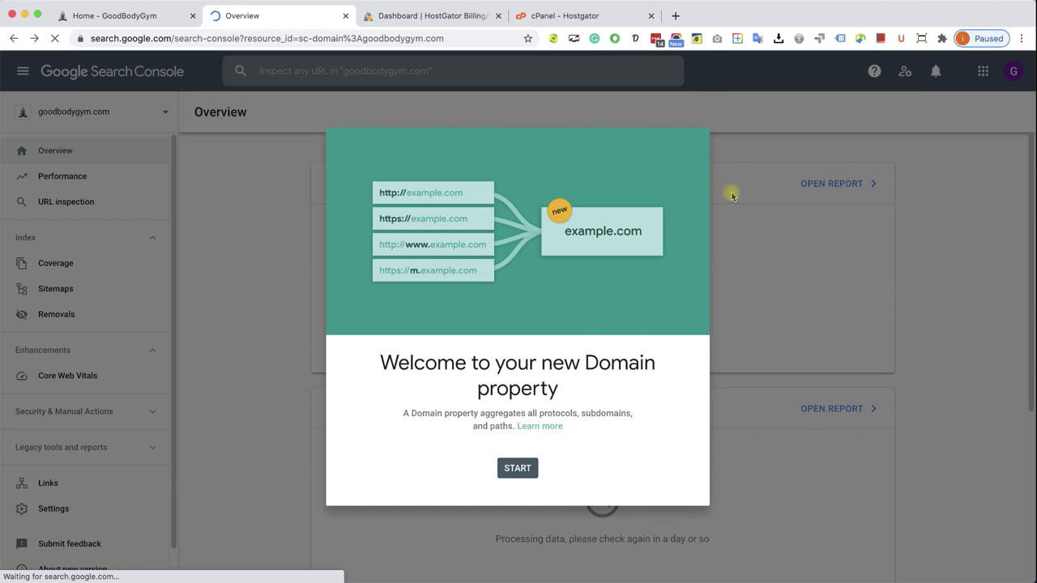
pyautogui.click(514, 470)
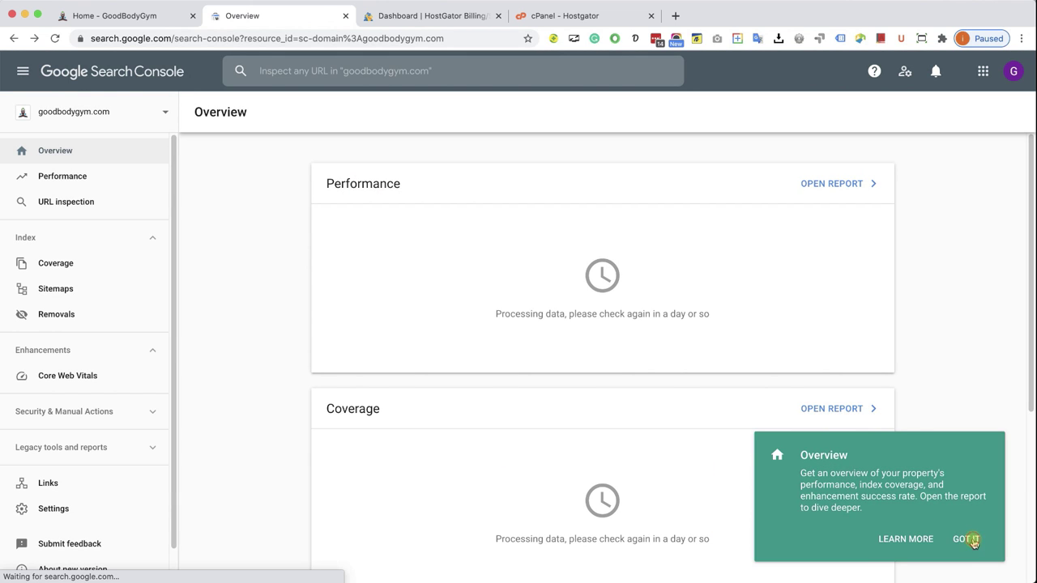
pyautogui.click(970, 539)
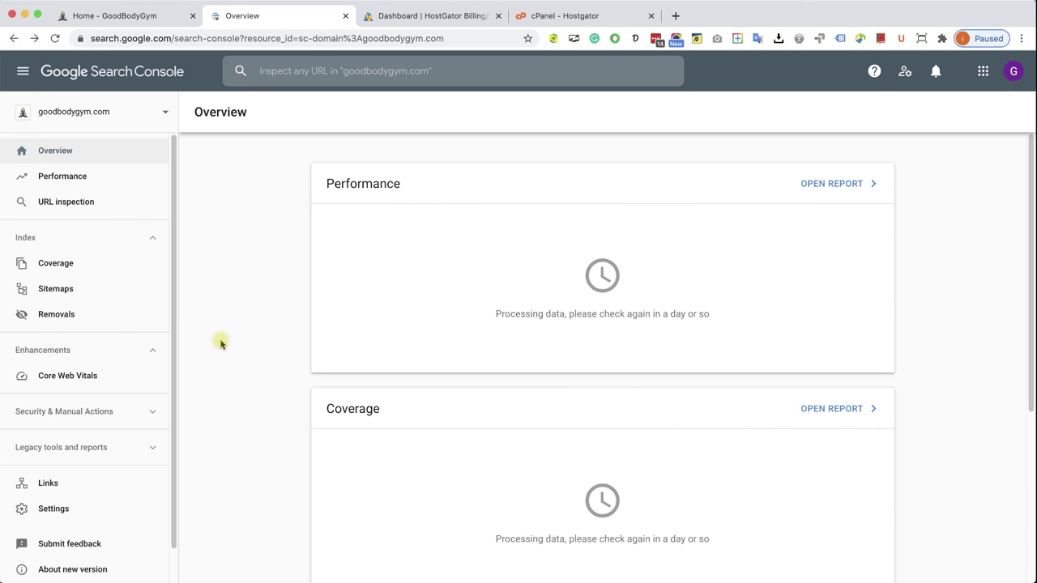
# Step: Open the Sitemaps report and dismiss its welcome message and tip card
pyautogui.click(68, 290)
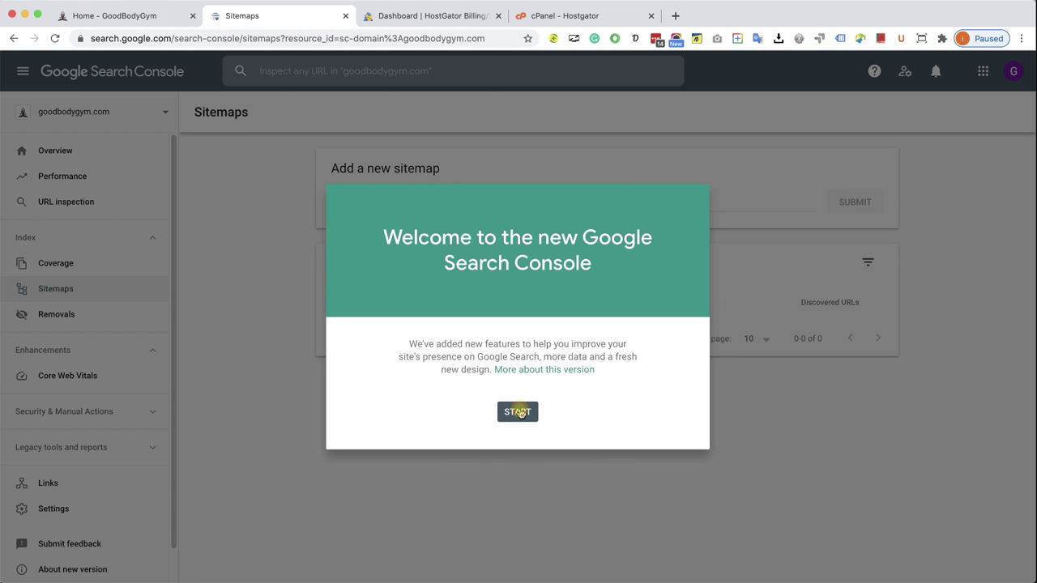
pyautogui.click(519, 412)
pyautogui.click(972, 537)
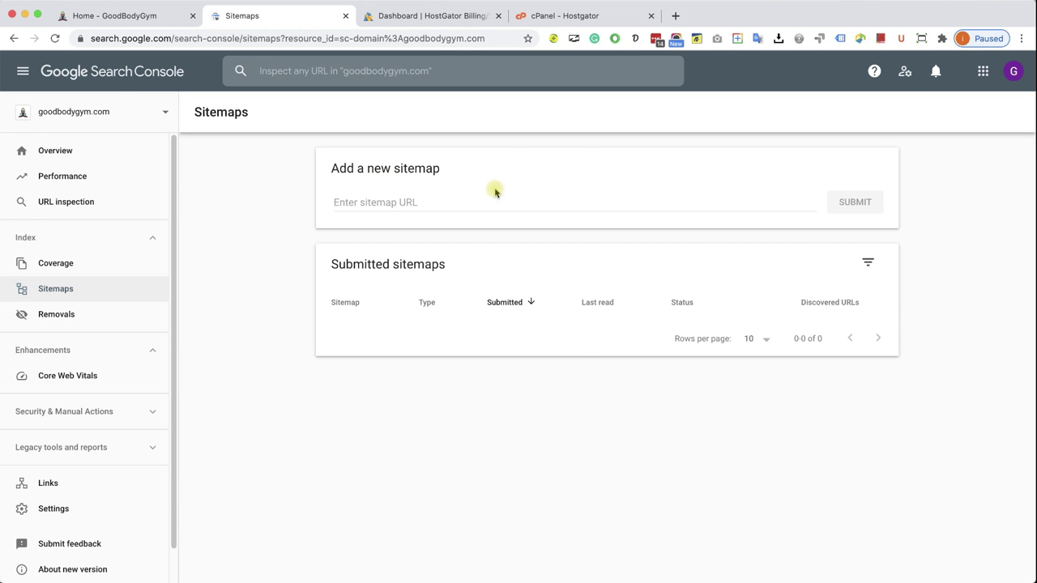
# Step: From the GoodBodyGym homepage tab, open the WordPress admin Dashboard
pyautogui.click(117, 15)
pyautogui.moveTo(74, 61)
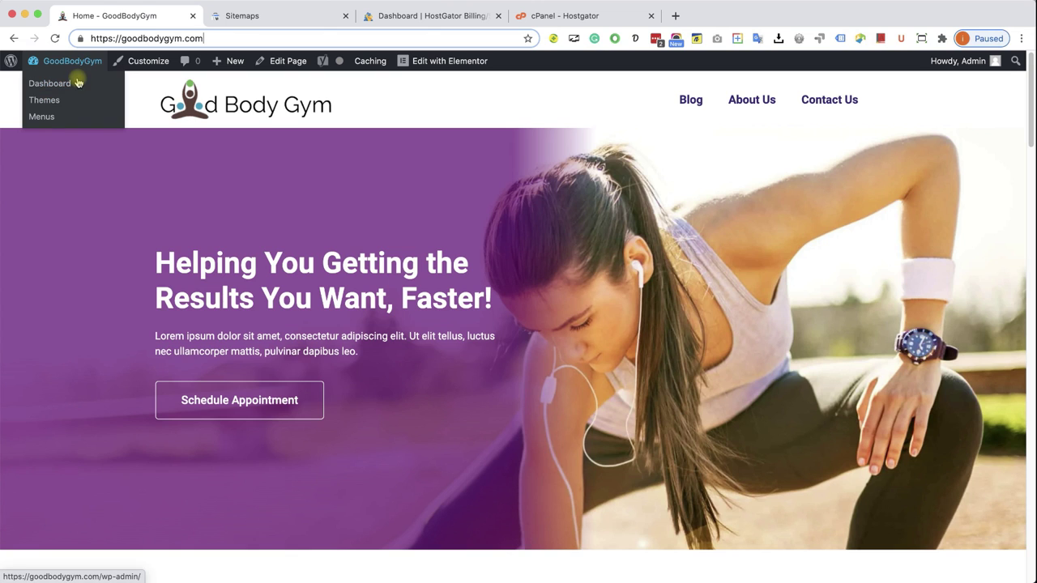
pyautogui.click(78, 82)
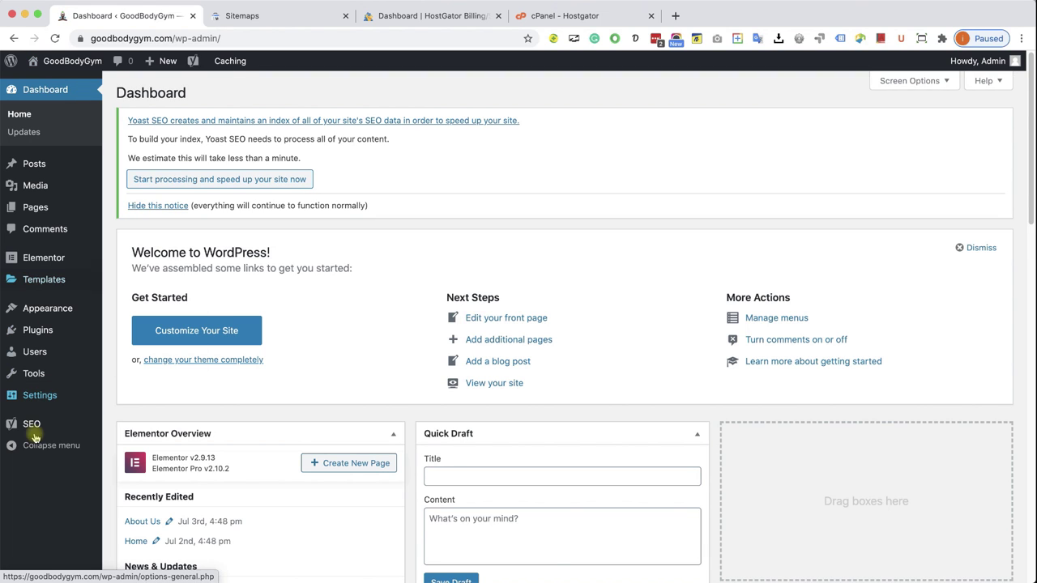
# Step: Open the Yoast XML sitemap index from SEO > General > Features
pyautogui.moveTo(41, 429)
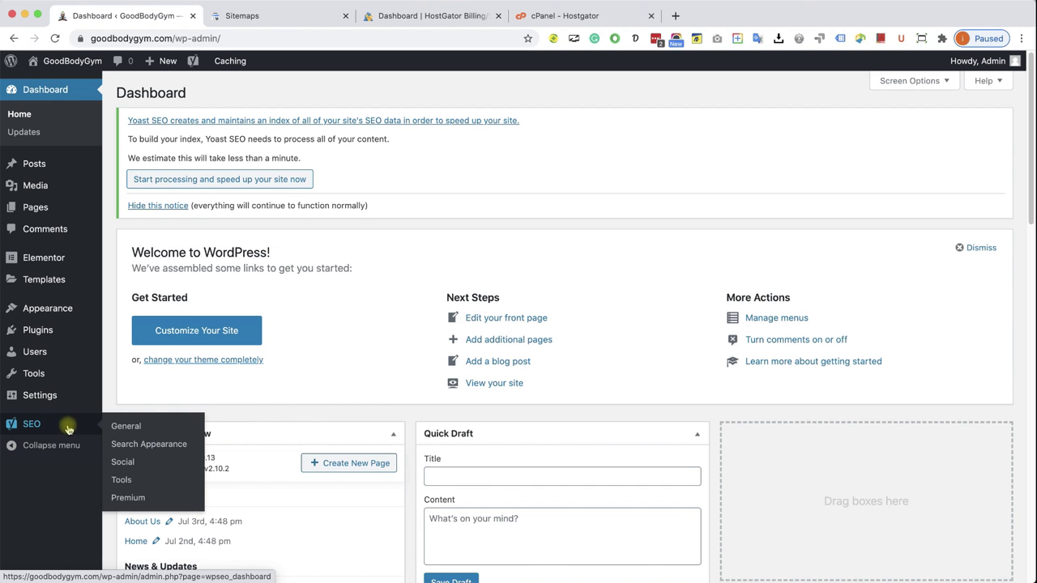
pyautogui.click(119, 430)
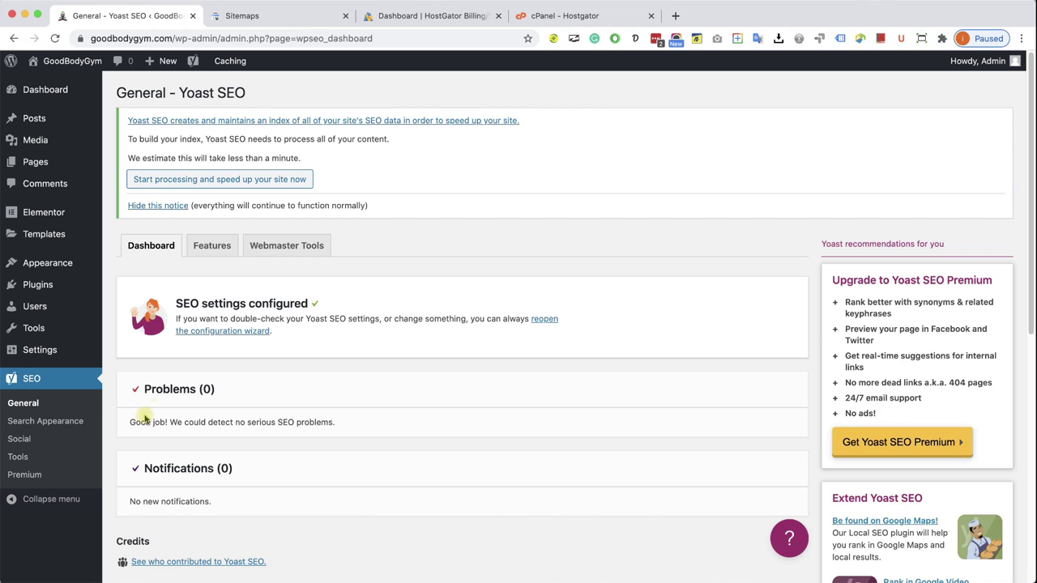
pyautogui.click(214, 246)
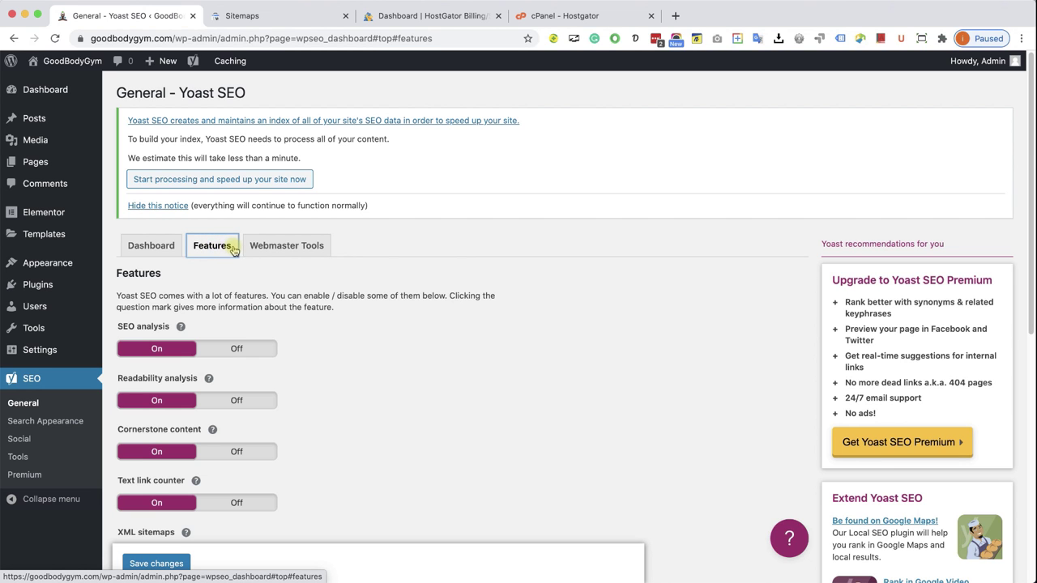
pyautogui.scroll(-5, 203, 405)
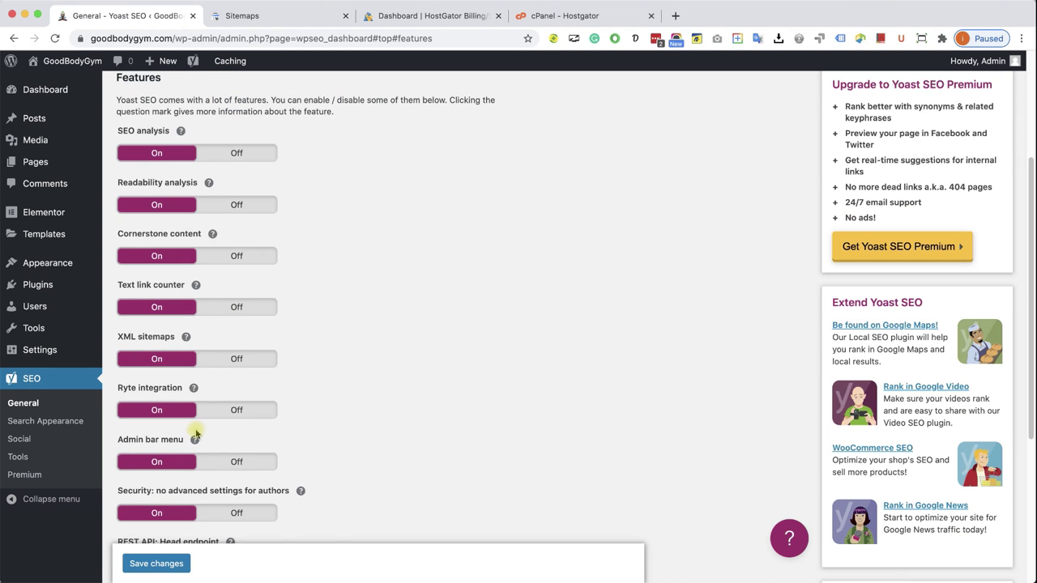
pyautogui.click(188, 337)
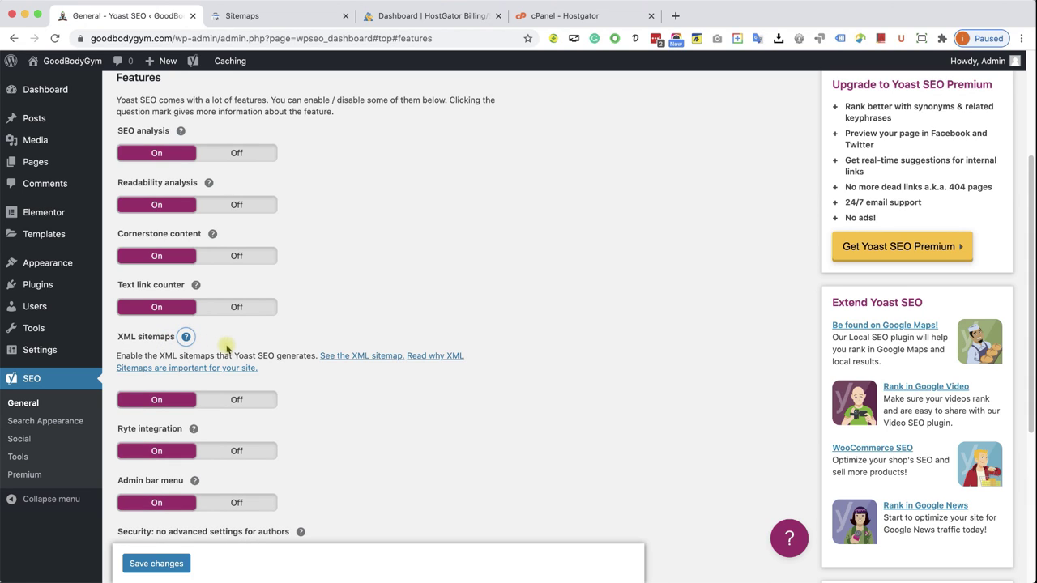
pyautogui.click(356, 360)
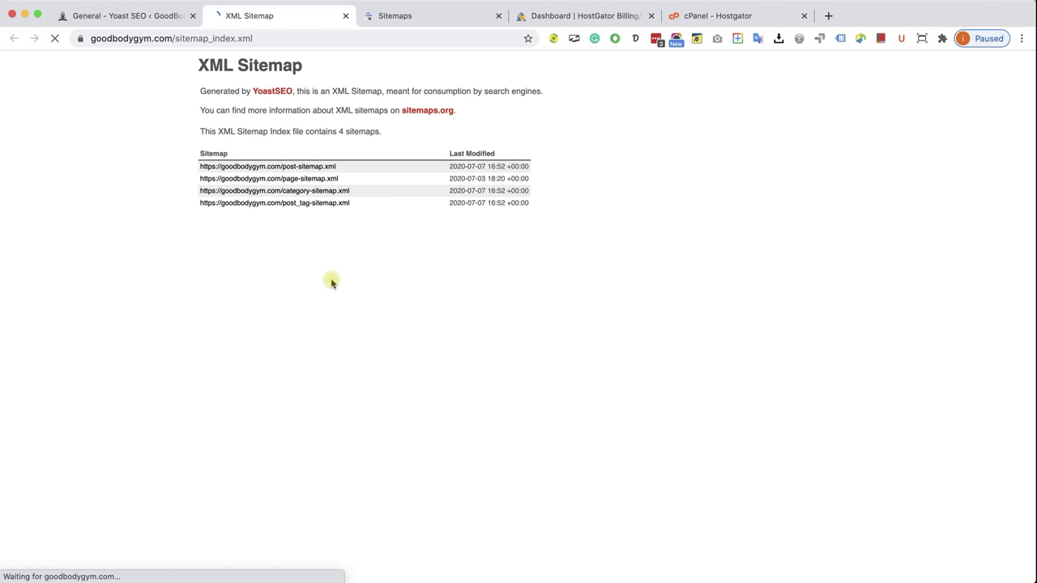
# Step: Copy the sitemap URL and paste it into Search Console's Add a new sitemap field
pyautogui.rightClick(256, 38)
pyautogui.press('super+c')
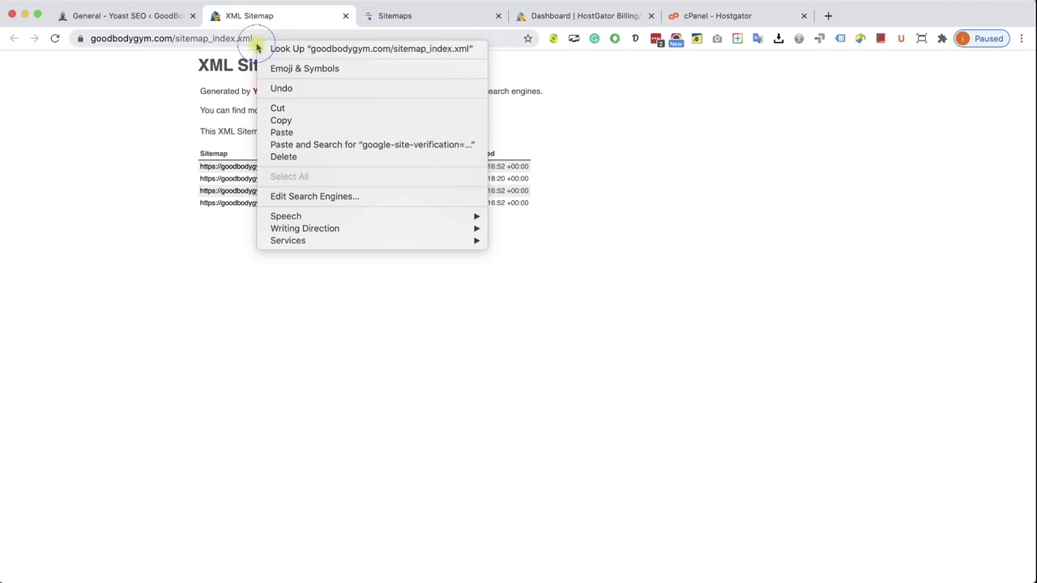
pyautogui.click(307, 121)
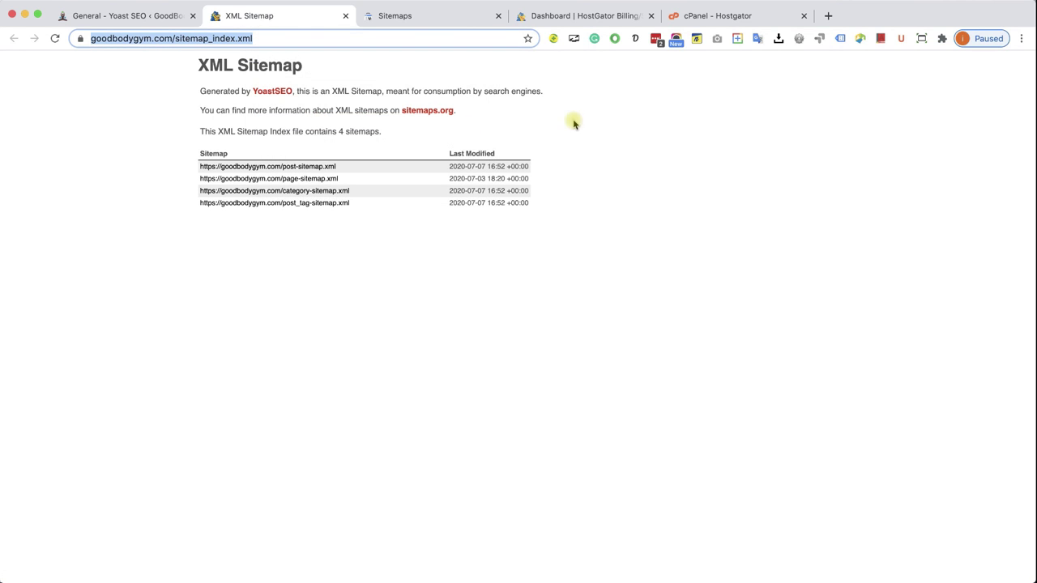
pyautogui.click(562, 15)
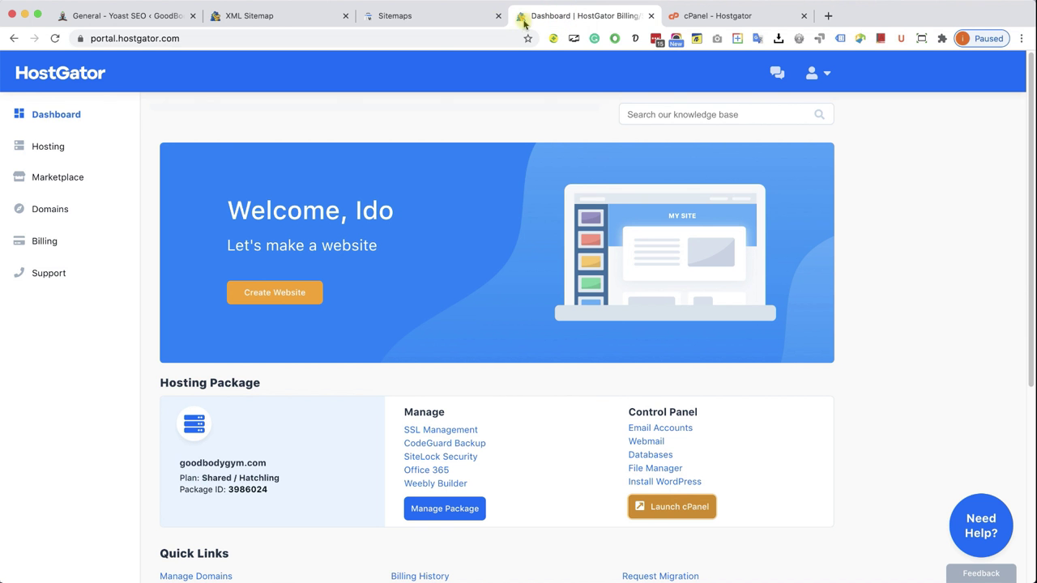
pyautogui.click(433, 24)
pyautogui.click(442, 200)
pyautogui.press('super+v')
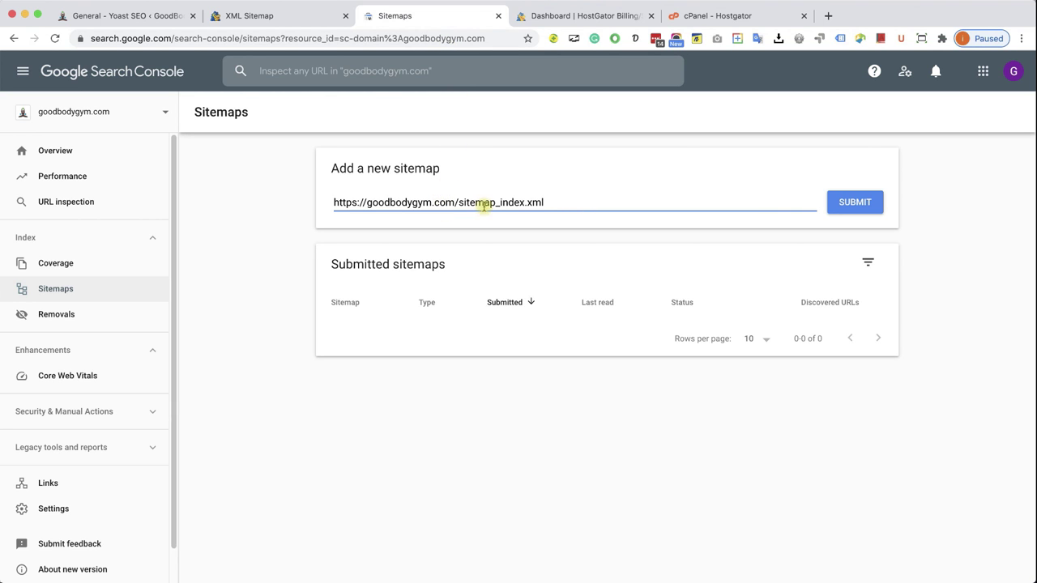
# Step: Submit sitemap_index.xml, dismiss the success dialog, and reload the Sitemaps page
pyautogui.click(857, 205)
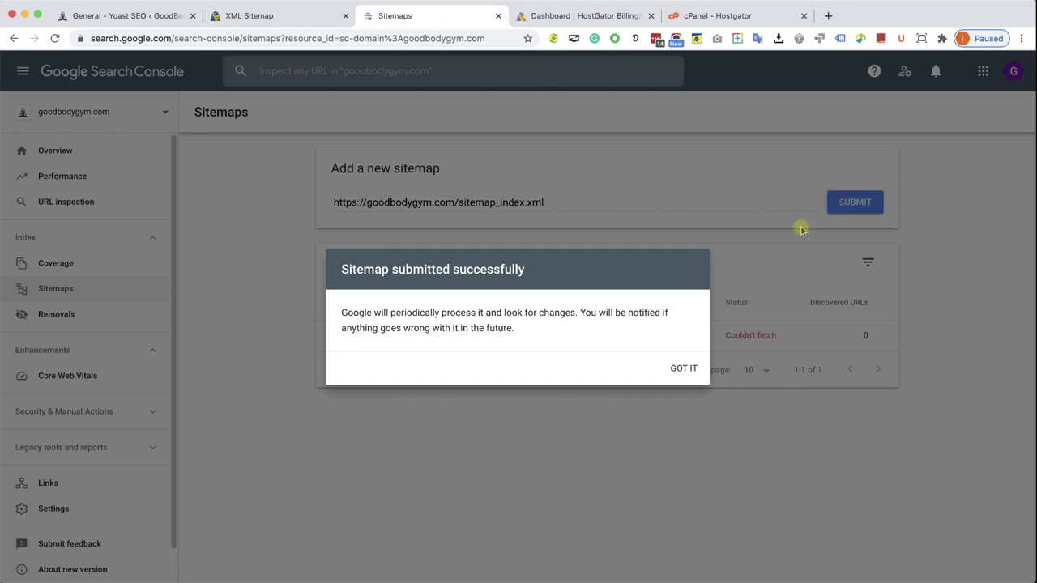
pyautogui.click(694, 378)
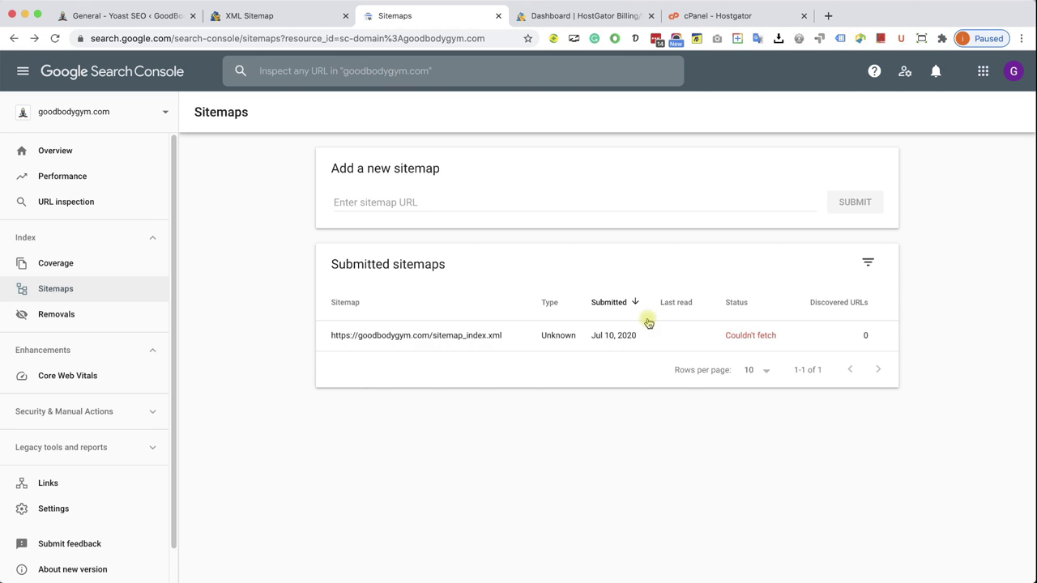
pyautogui.click(54, 38)
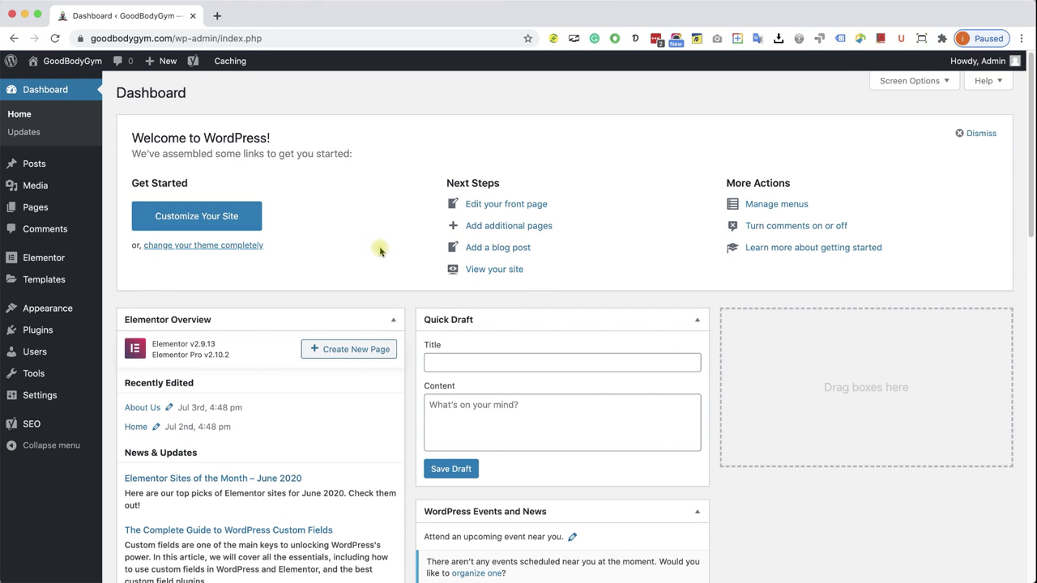
# Step: Search Plugins > Add New for 'woocommerce', then open a new browser tab
pyautogui.moveTo(84, 331)
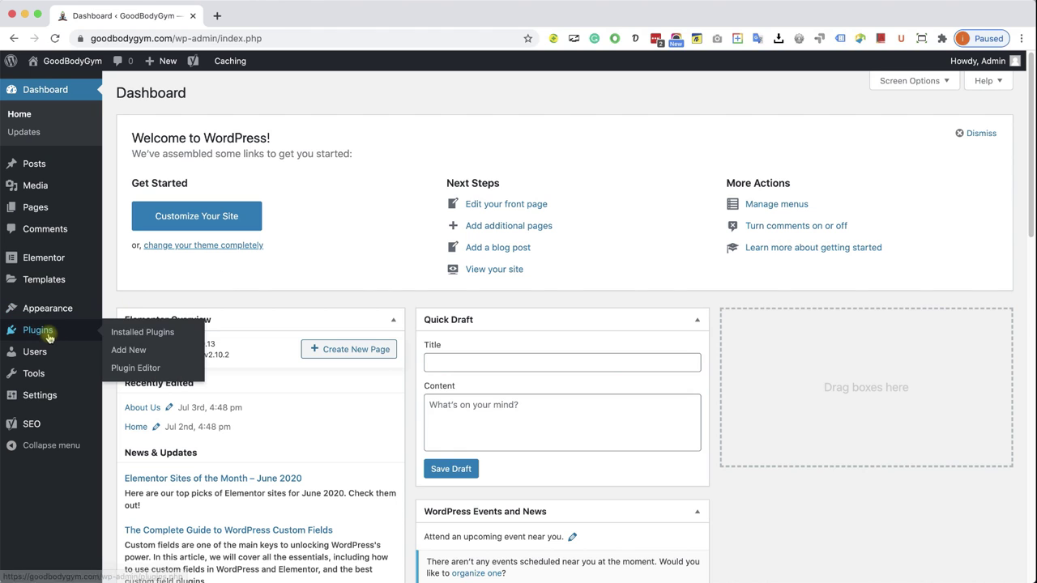
pyautogui.click(130, 350)
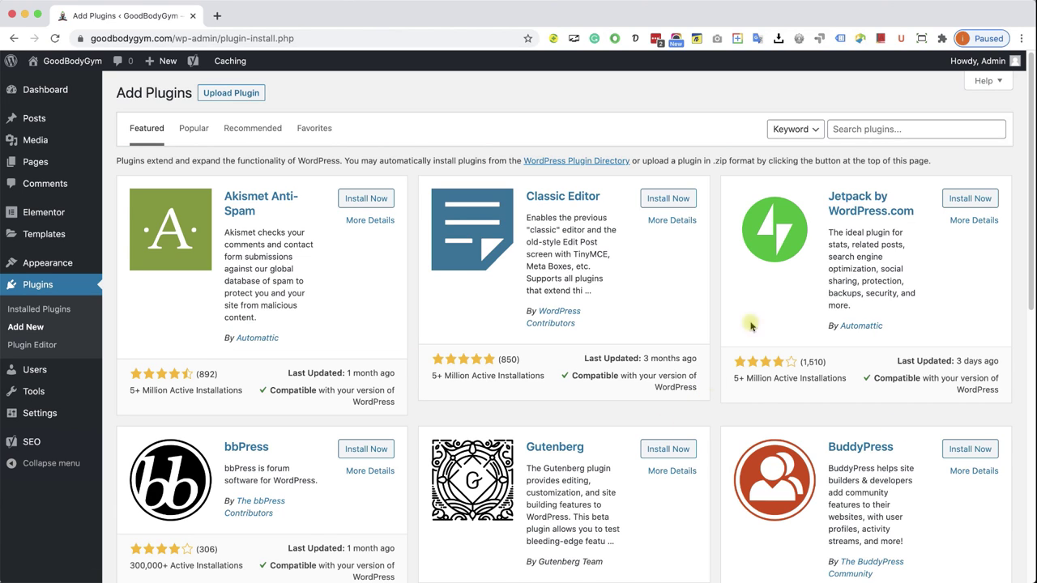
pyautogui.click(867, 130)
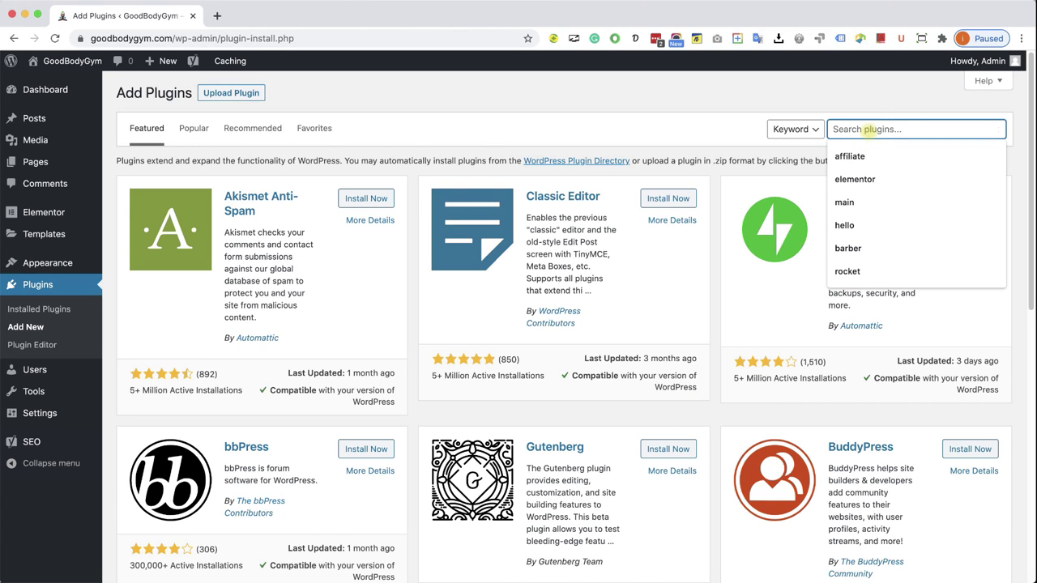
pyautogui.write('woocommerce')
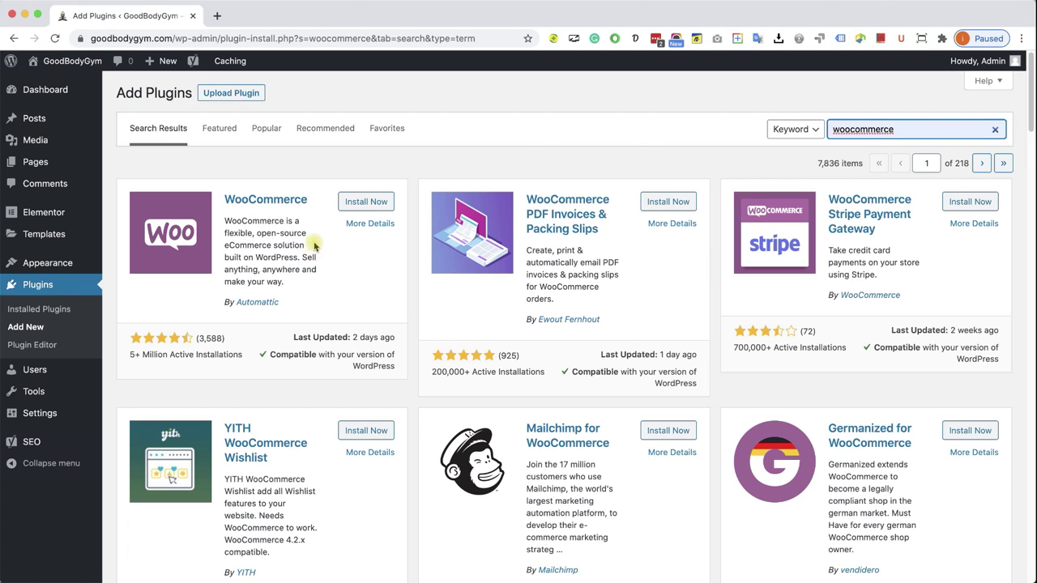
pyautogui.click(218, 15)
# Step: On woocommerce.com, open the WooCommerce Subscriptions extension page and check its $199.00 price
pyautogui.write('woocommerce.com')
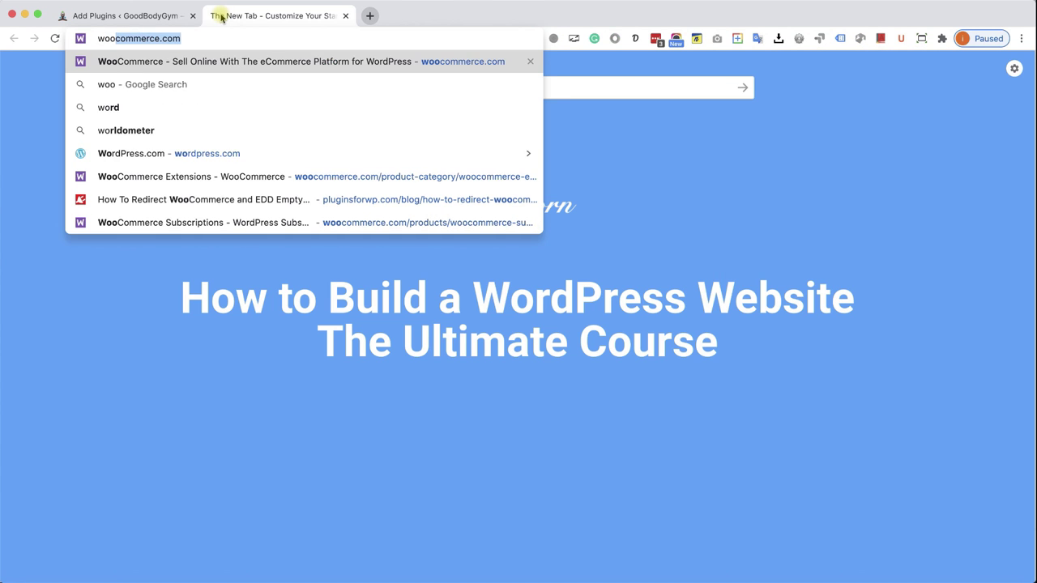
pyautogui.press('Return')
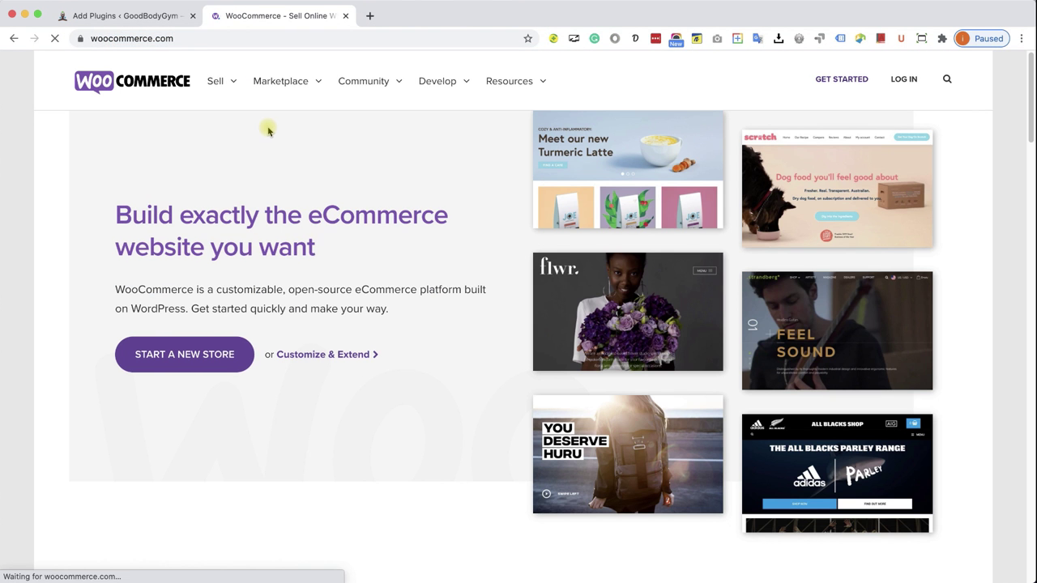
pyautogui.moveTo(289, 85)
pyautogui.click(290, 111)
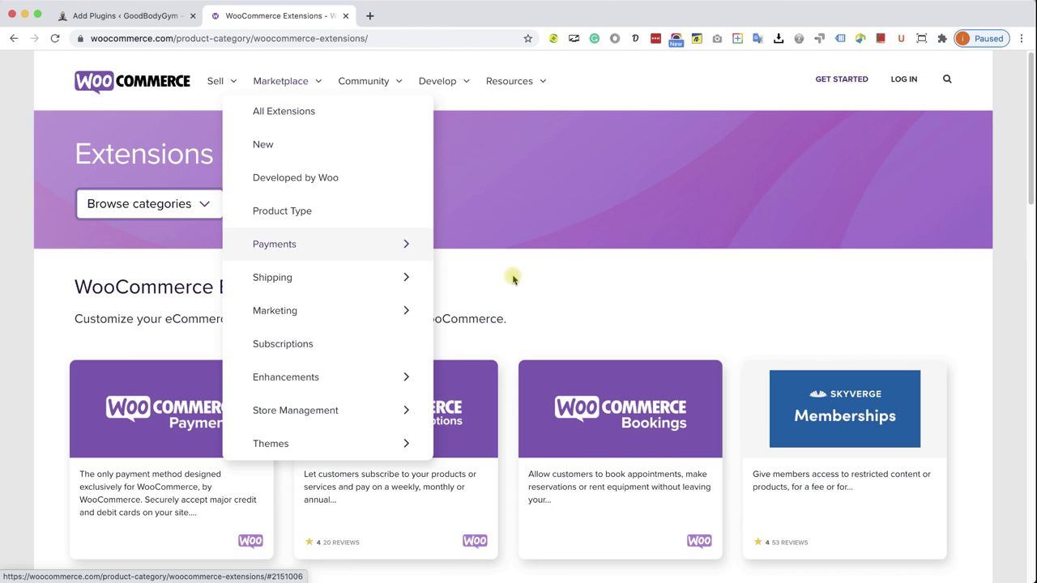
pyautogui.scroll(-3, 500, 291)
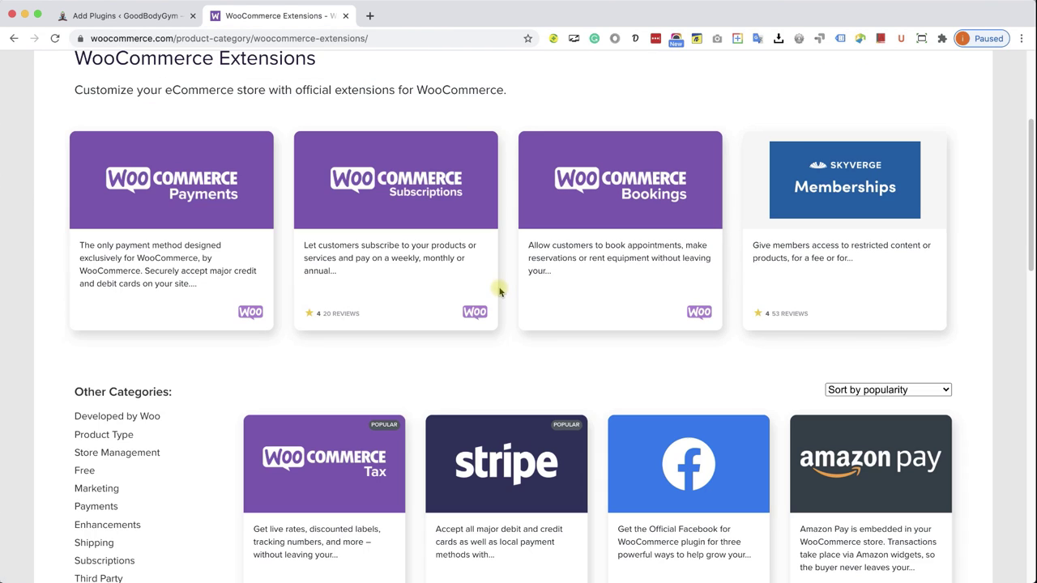
pyautogui.click(429, 199)
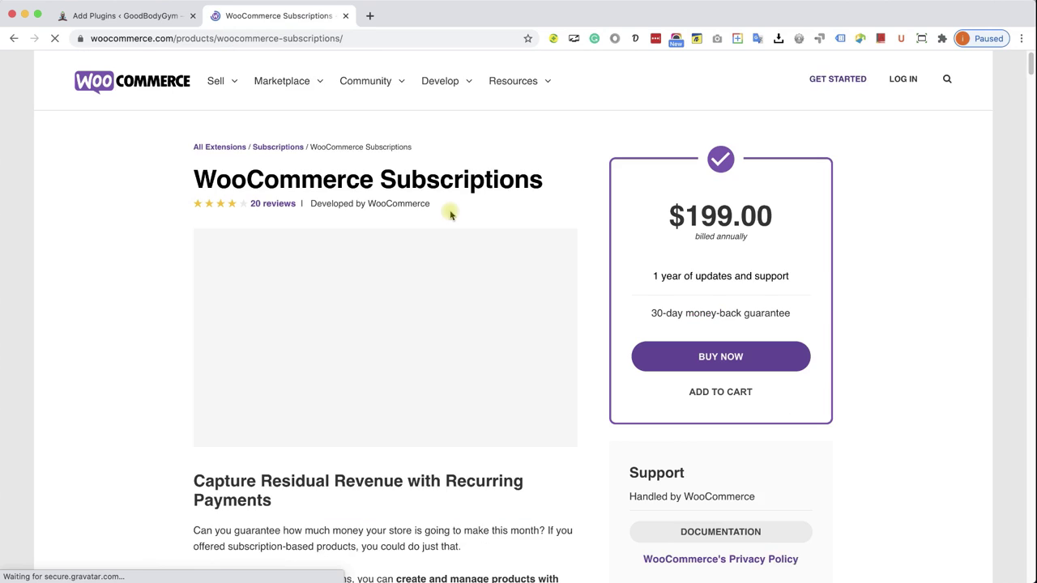
pyautogui.tripleClick(717, 209)
pyautogui.click(717, 209)
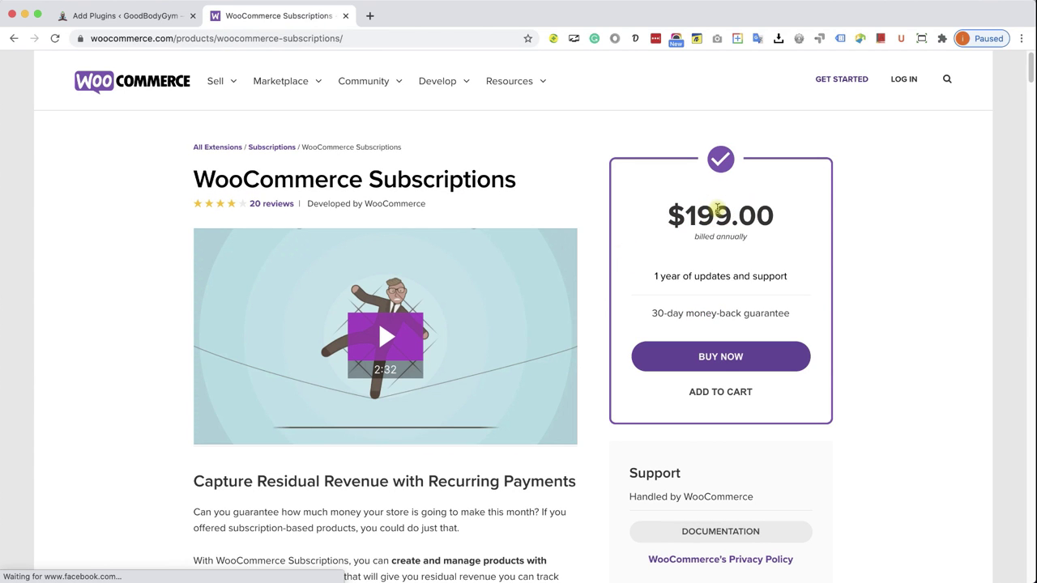
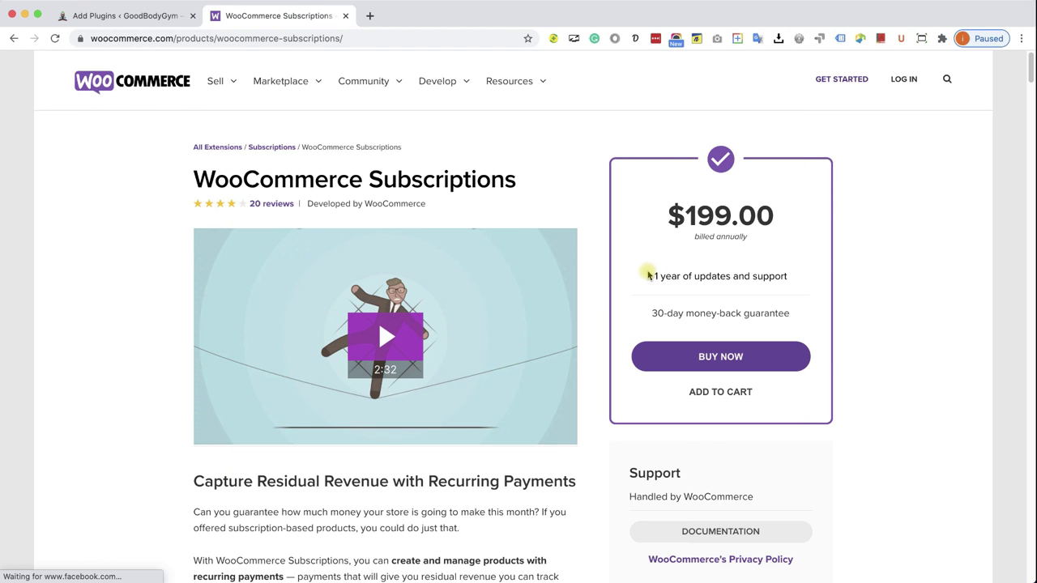
# Step: Highlight the Subscriptions plan's '1 year of updates and support' line, then open a new browser tab
pyautogui.moveTo(642, 277); pyautogui.dragTo(796, 279)
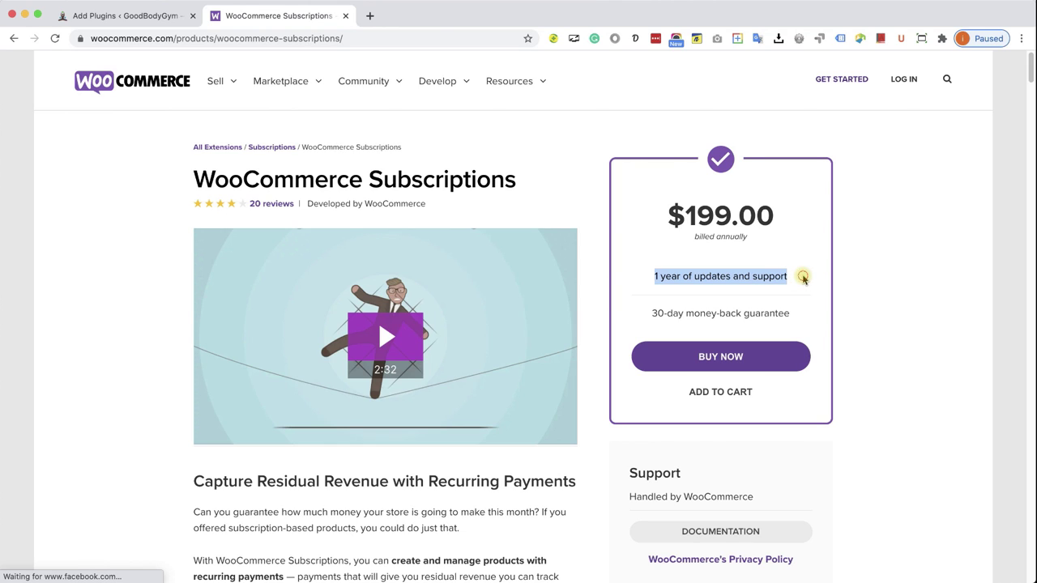
pyautogui.click(803, 278)
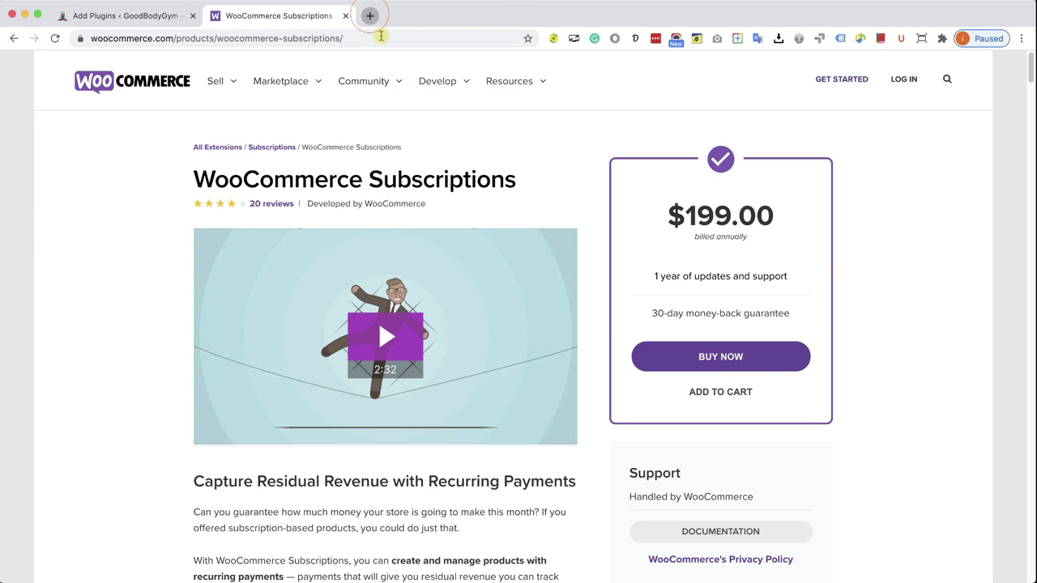
pyautogui.click(369, 16)
# Step: Go to pluginsforwp.com and log into the account with the saved credentials
pyautogui.write('pluginsforwp.com')
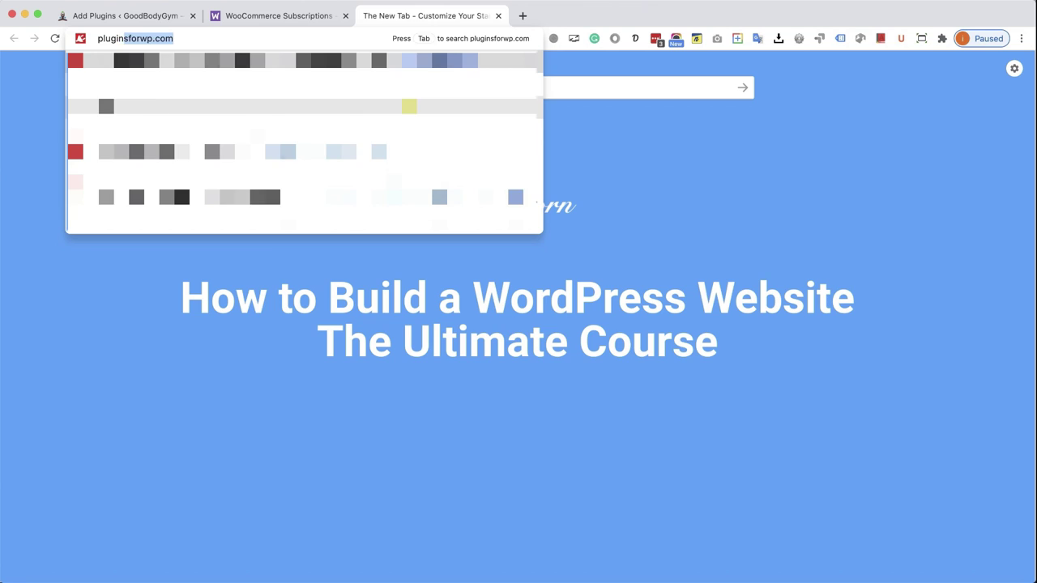
pyautogui.press('Return')
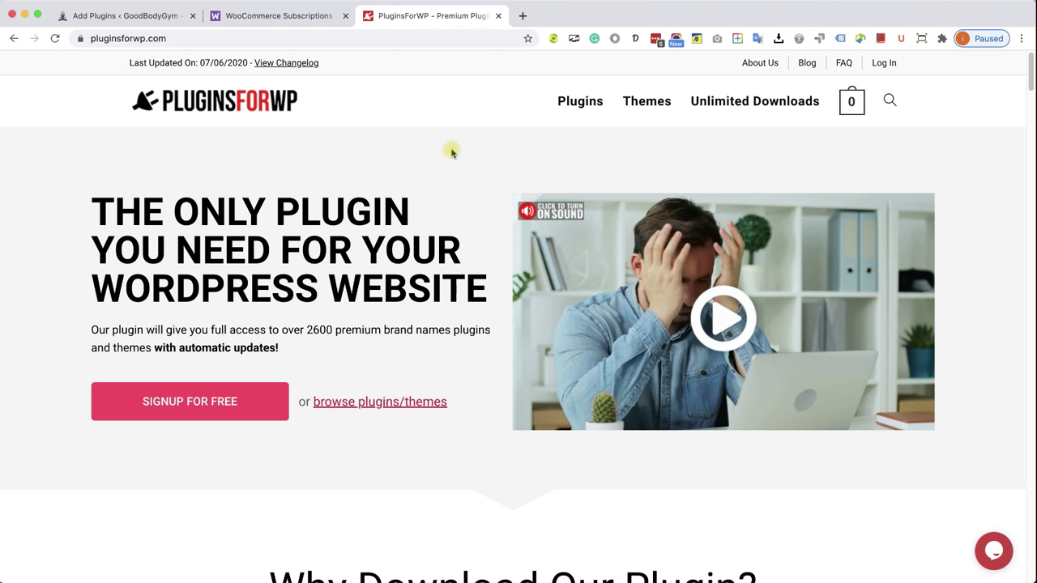
pyautogui.click(884, 63)
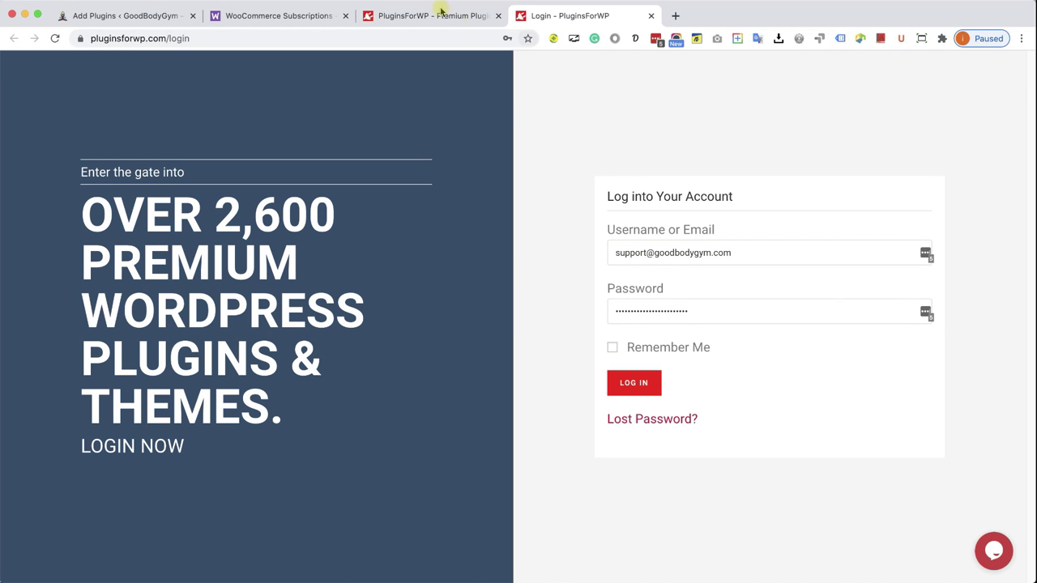
pyautogui.click(437, 11)
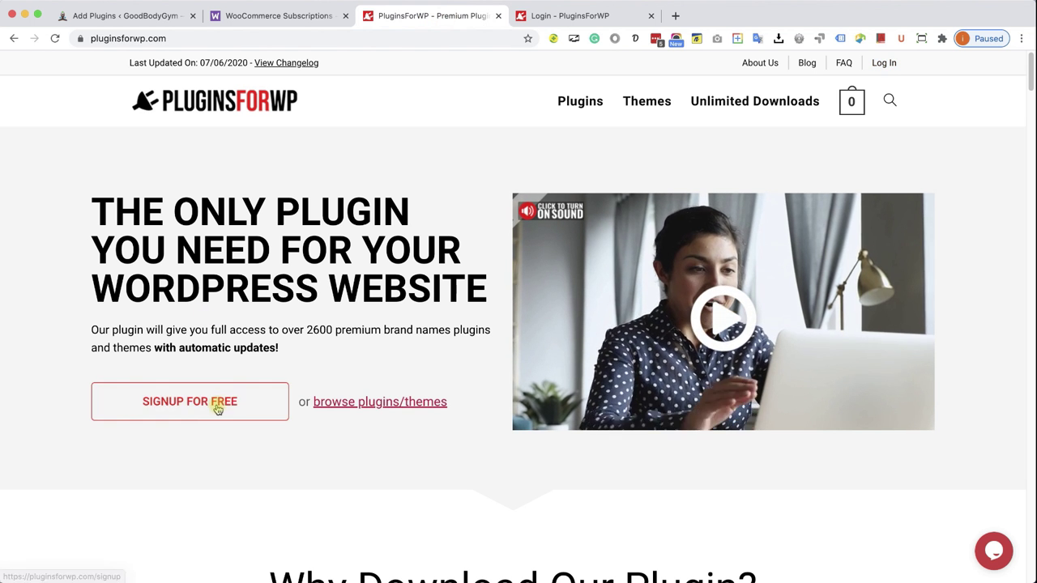
pyautogui.click(559, 16)
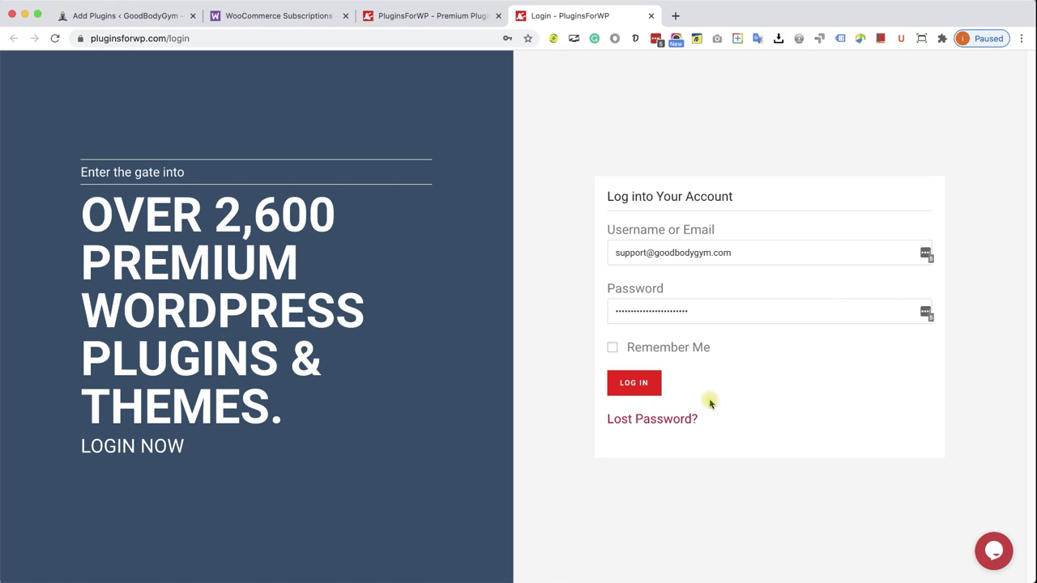
pyautogui.click(634, 385)
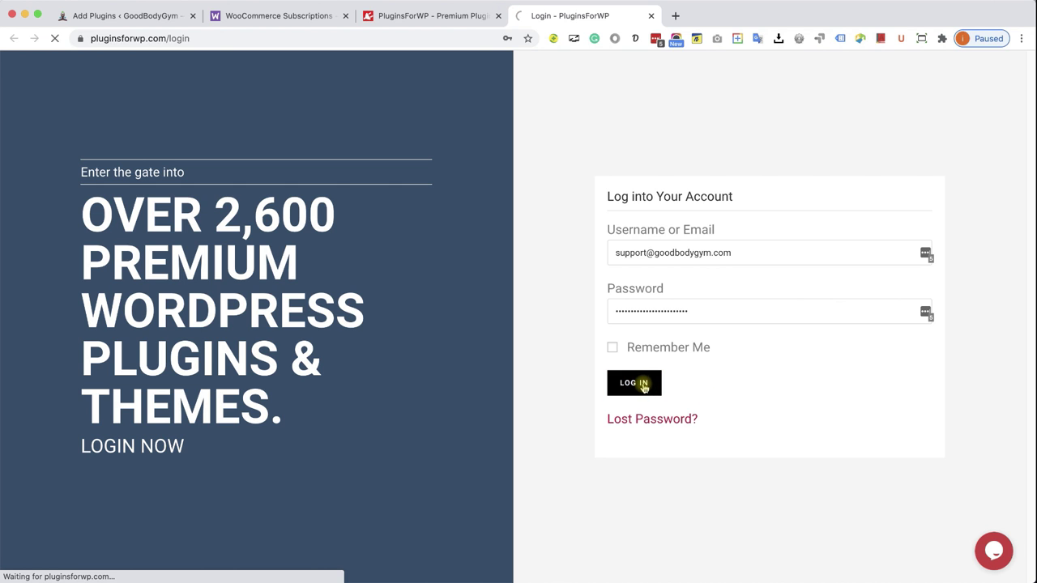
# Step: Download pluginsforwp-plugin-manager.zip from My Account and return to the Add Plugins page
pyautogui.scroll(-1, 661, 383)
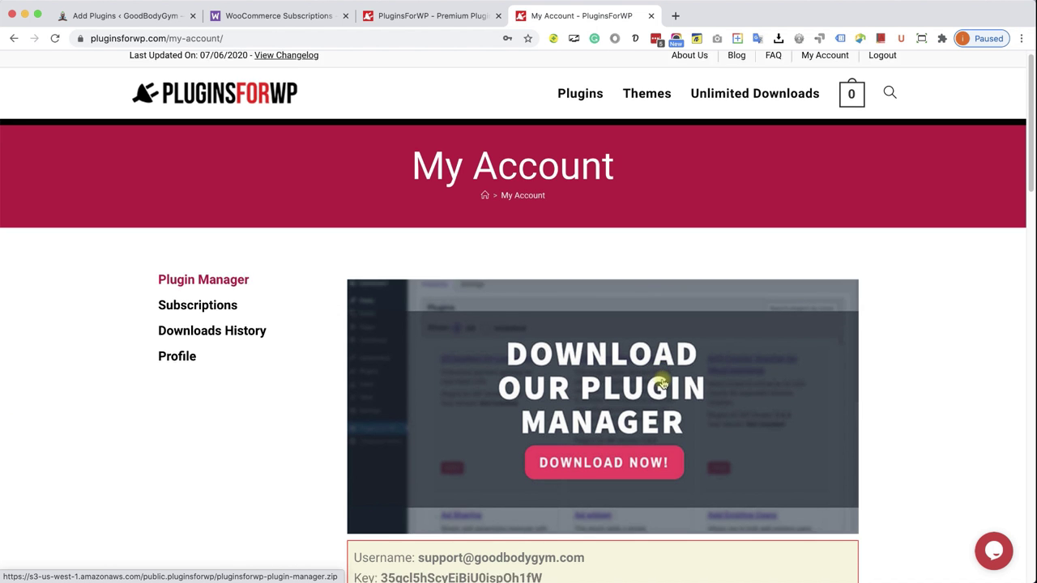
pyautogui.scroll(-3, 661, 383)
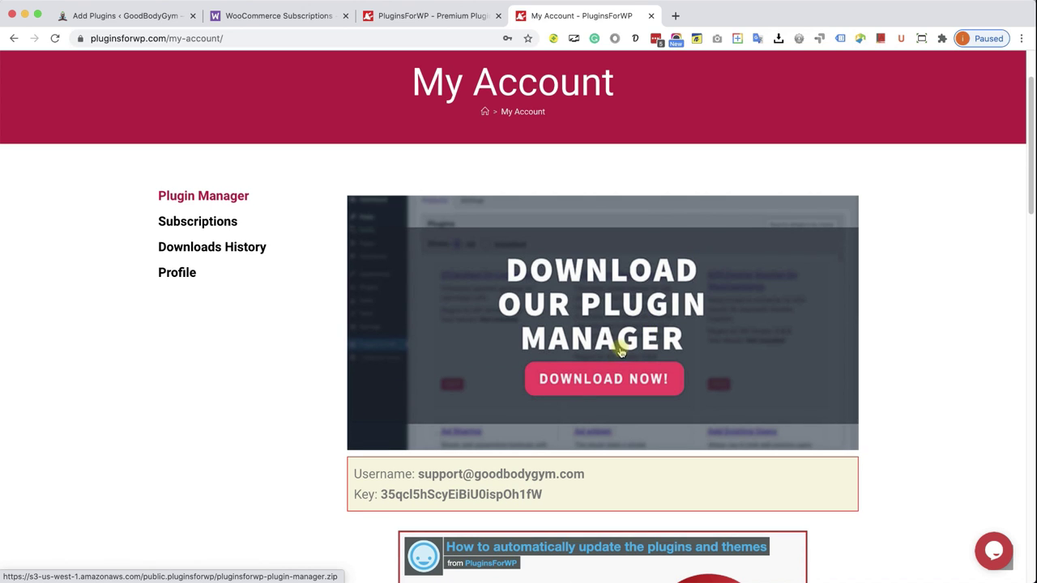
pyautogui.click(625, 379)
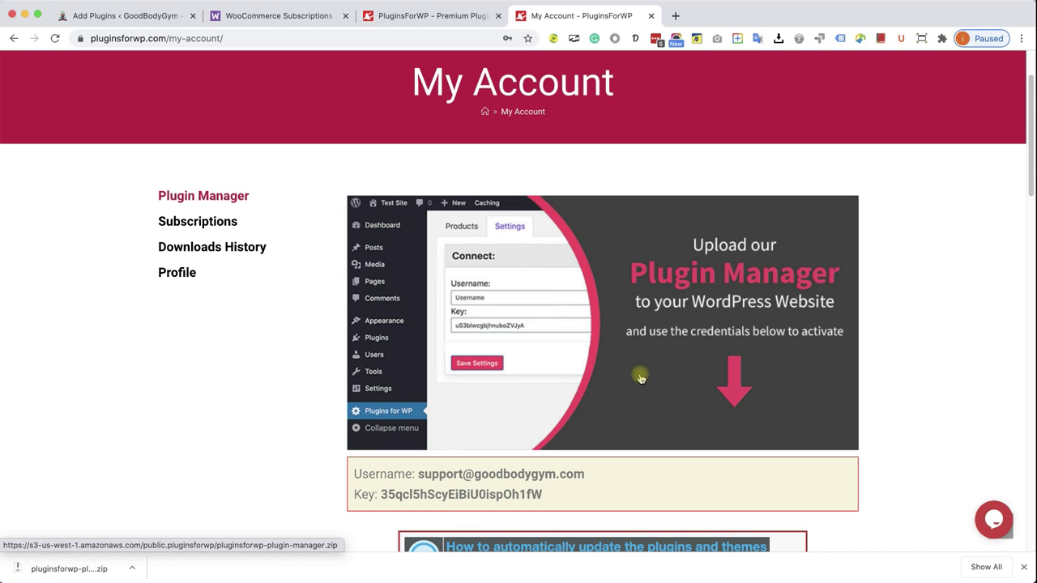
pyautogui.click(122, 17)
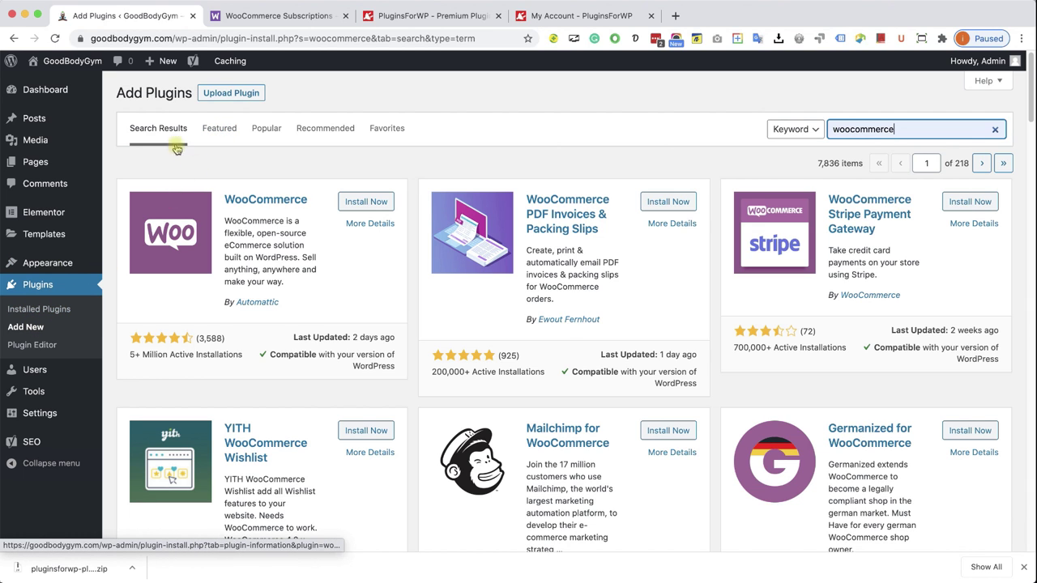
# Step: Upload the plugin manager zip, then install and activate PluginsForWP Plugin Manager 1.2.1
pyautogui.click(231, 94)
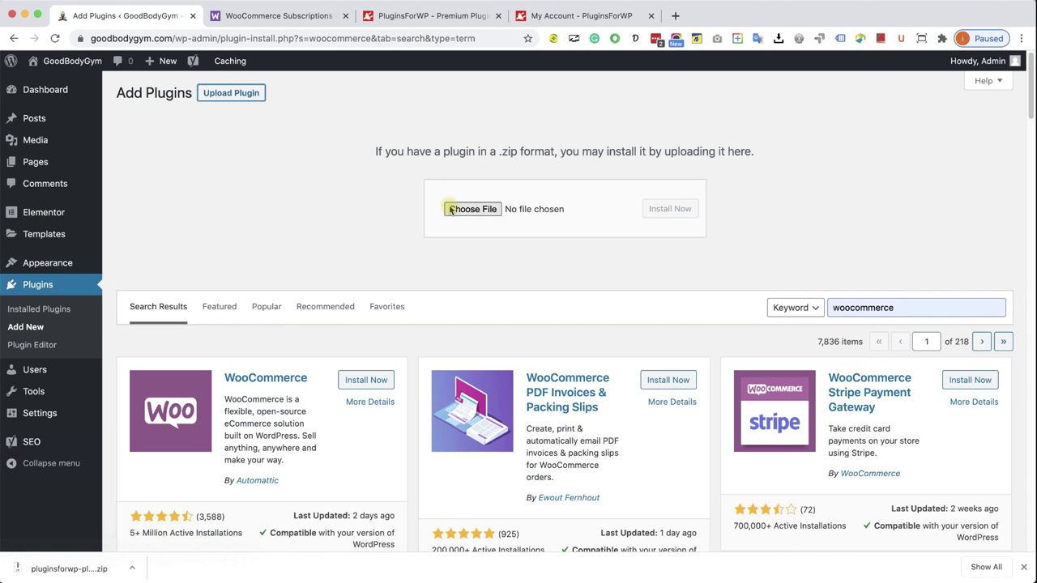
pyautogui.moveTo(90, 567); pyautogui.dragTo(457, 209)
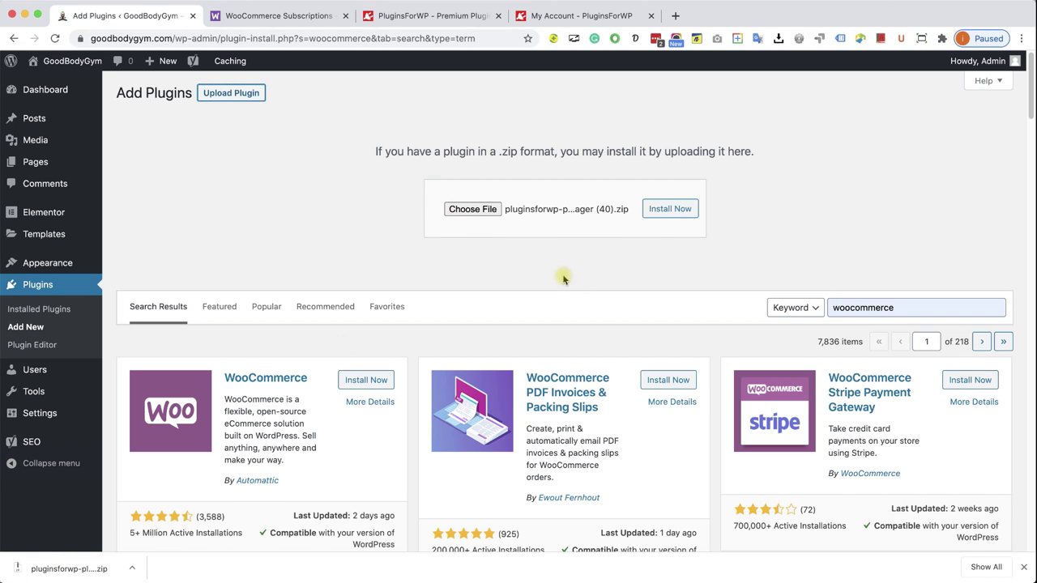
pyautogui.click(671, 213)
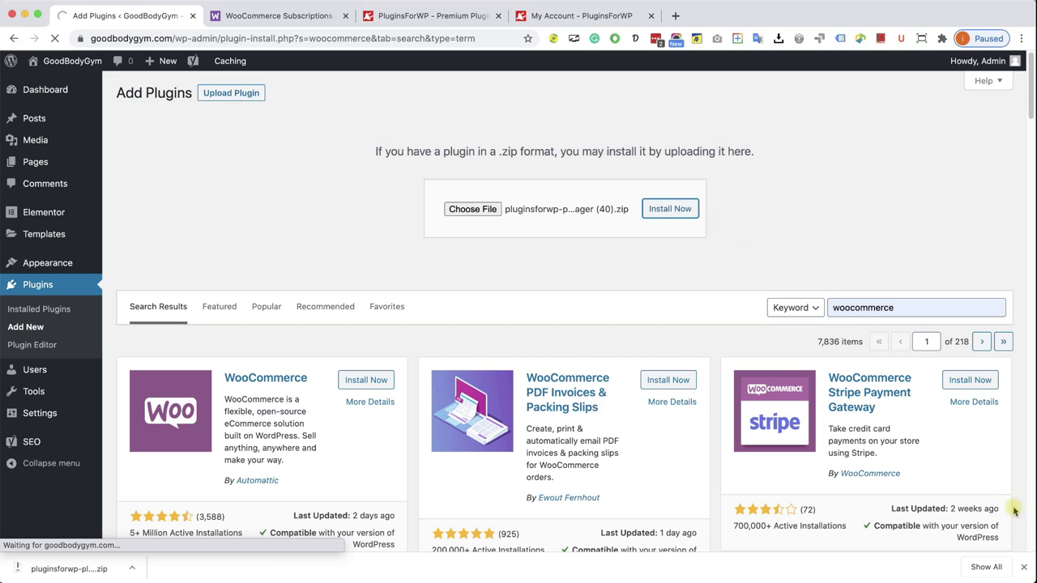
pyautogui.click(1023, 567)
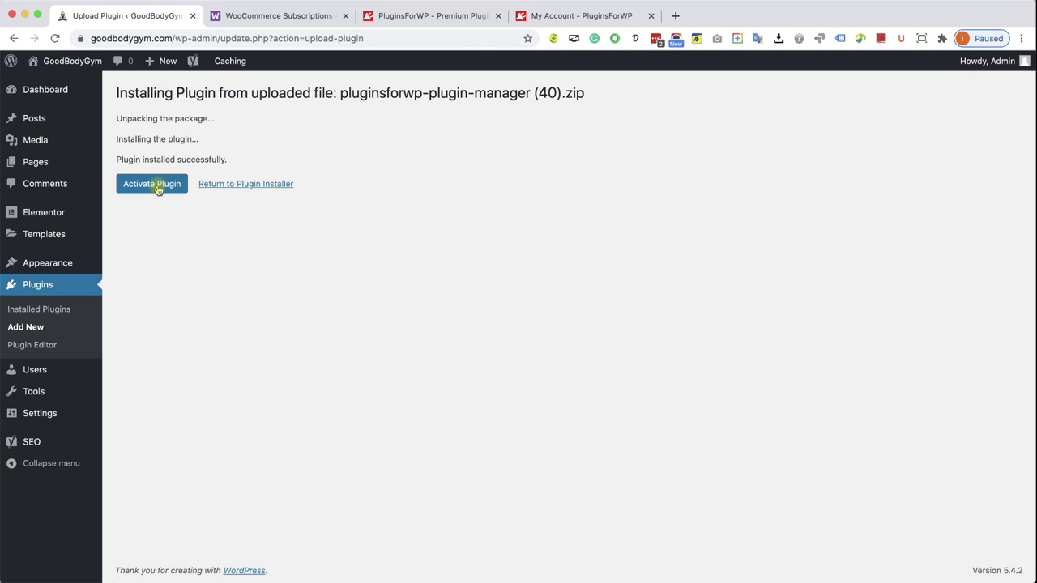
pyautogui.click(154, 184)
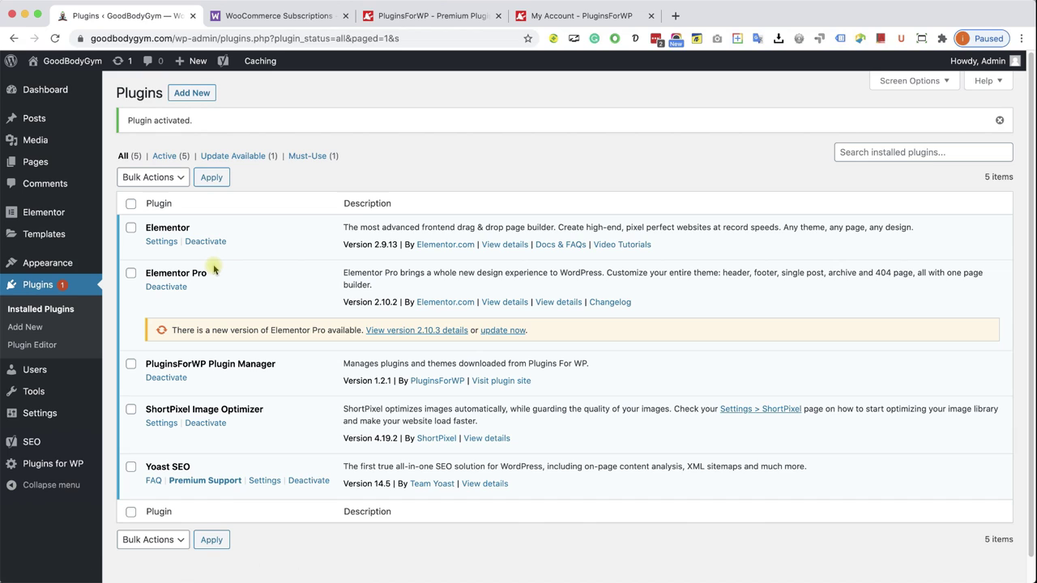
pyautogui.click(54, 467)
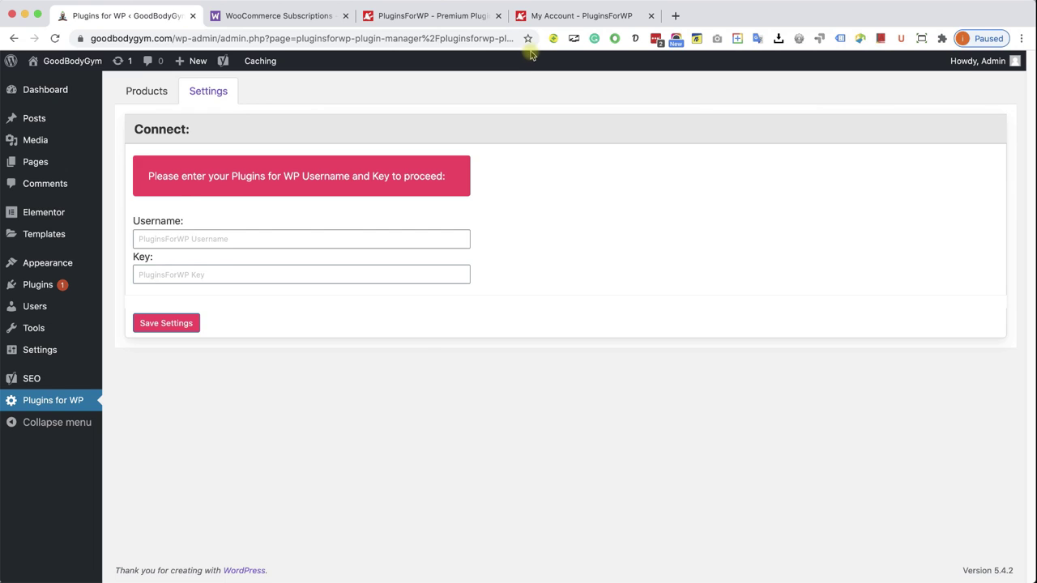
# Step: Copy the account username from My Account into the Plugins for WP username field
pyautogui.click(544, 20)
pyautogui.scroll(-2, 472, 392)
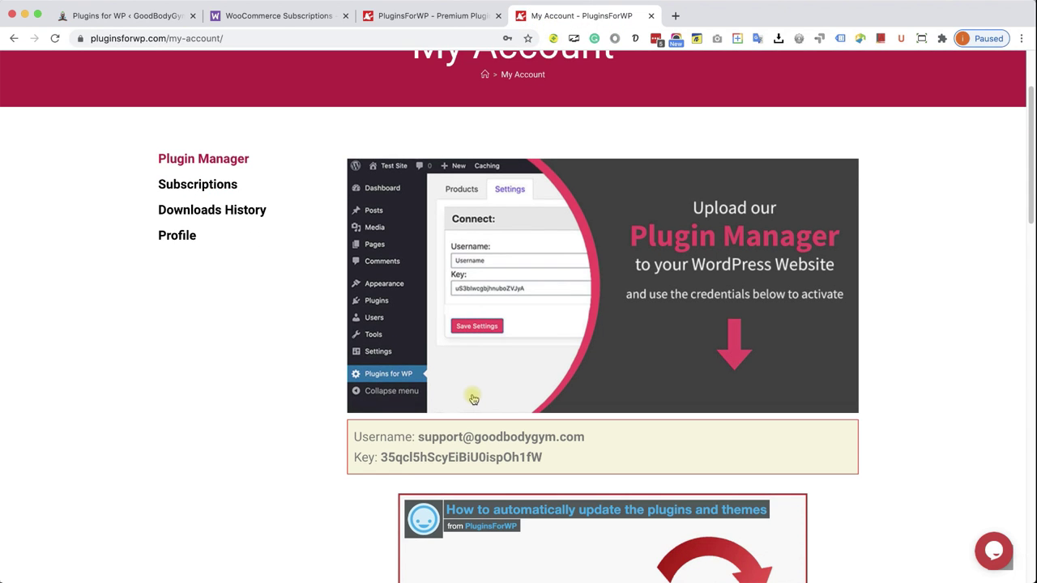
pyautogui.scroll(-1, 529, 398)
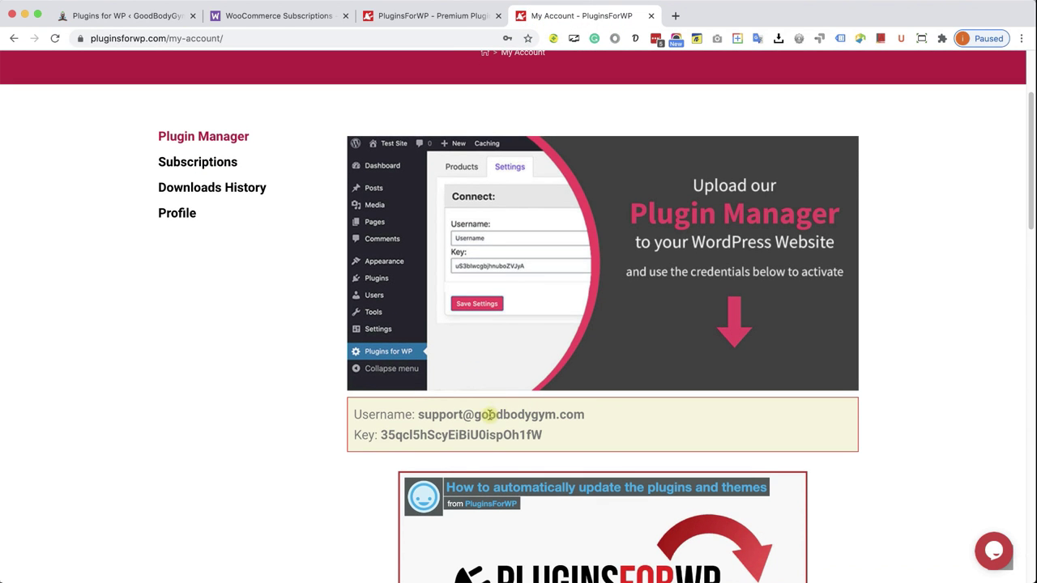
pyautogui.moveTo(586, 414); pyautogui.dragTo(418, 414)
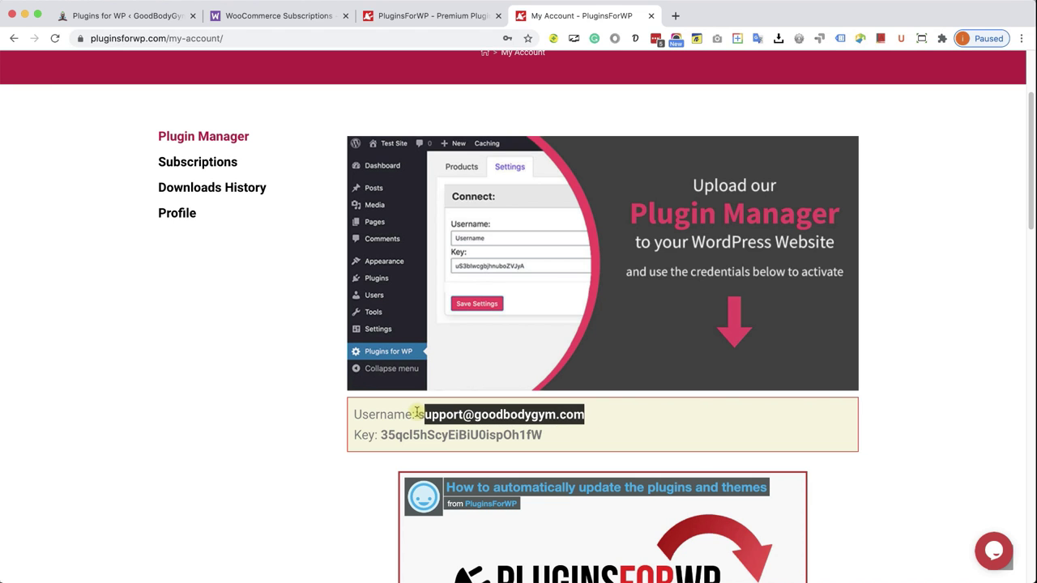
pyautogui.click(148, 19)
pyautogui.click(308, 241)
pyautogui.press('super+v')
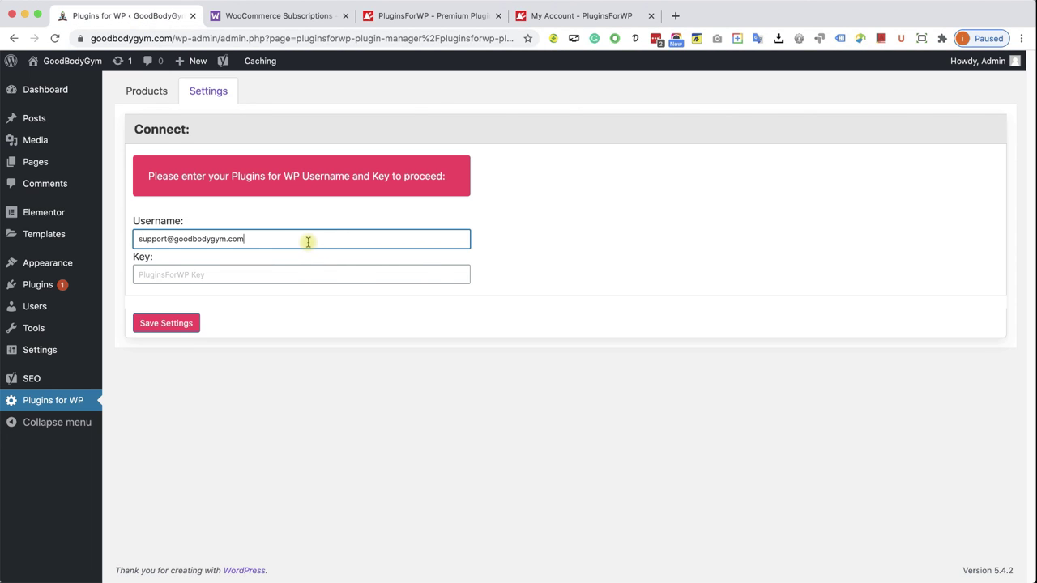
# Step: Copy the licence key into the Plugins for WP key field and save the settings
pyautogui.click(557, 23)
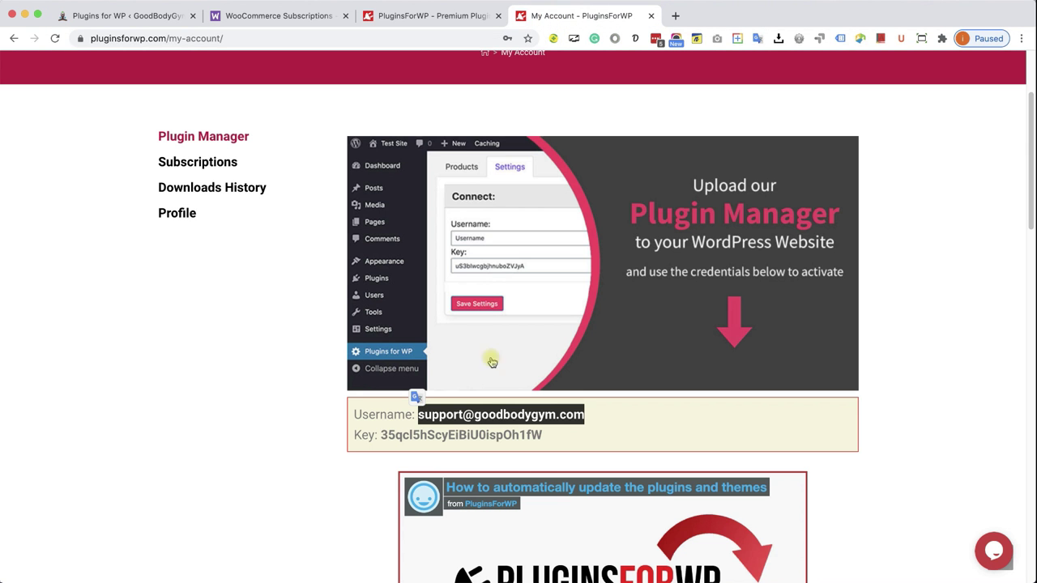
pyautogui.doubleClick(498, 435)
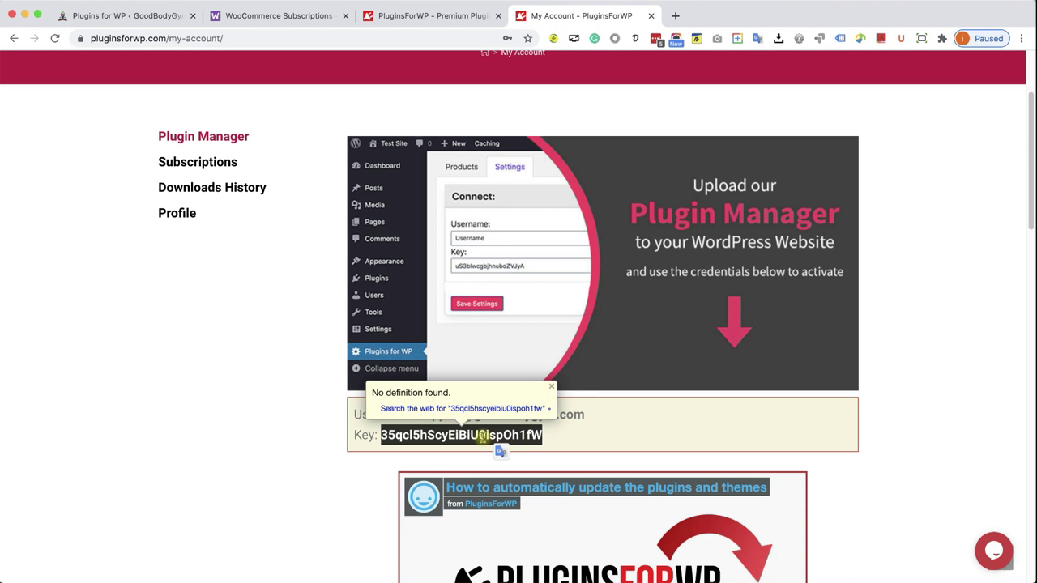
pyautogui.click(269, 405)
pyautogui.click(166, 19)
pyautogui.click(206, 271)
pyautogui.press('super+v')
pyautogui.click(177, 270)
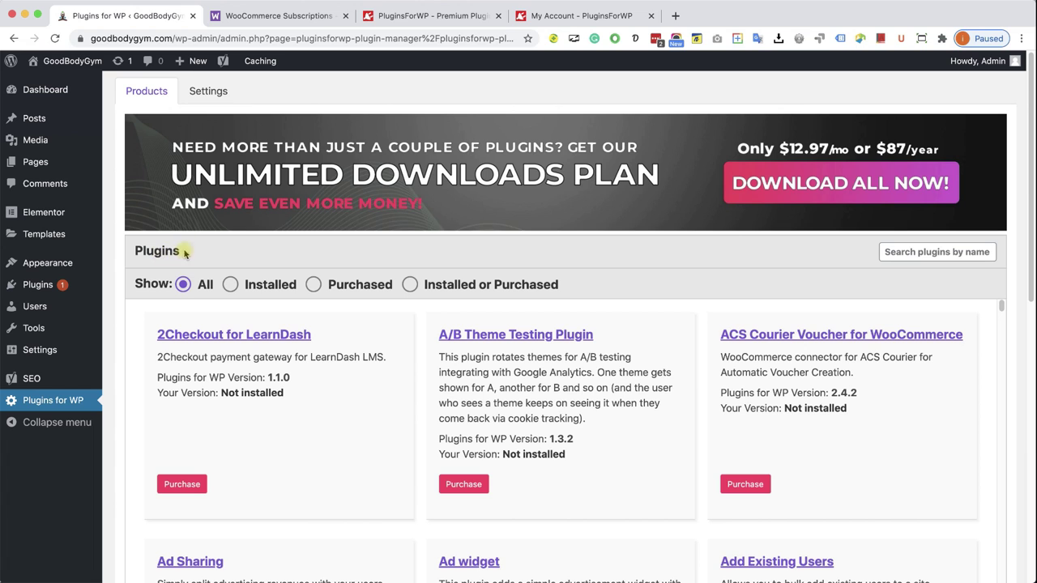
# Step: Select the WooCommerce Subscriptions title on its product page, then focus the Plugins for WP search box
pyautogui.scroll(-5, 1018, 389)
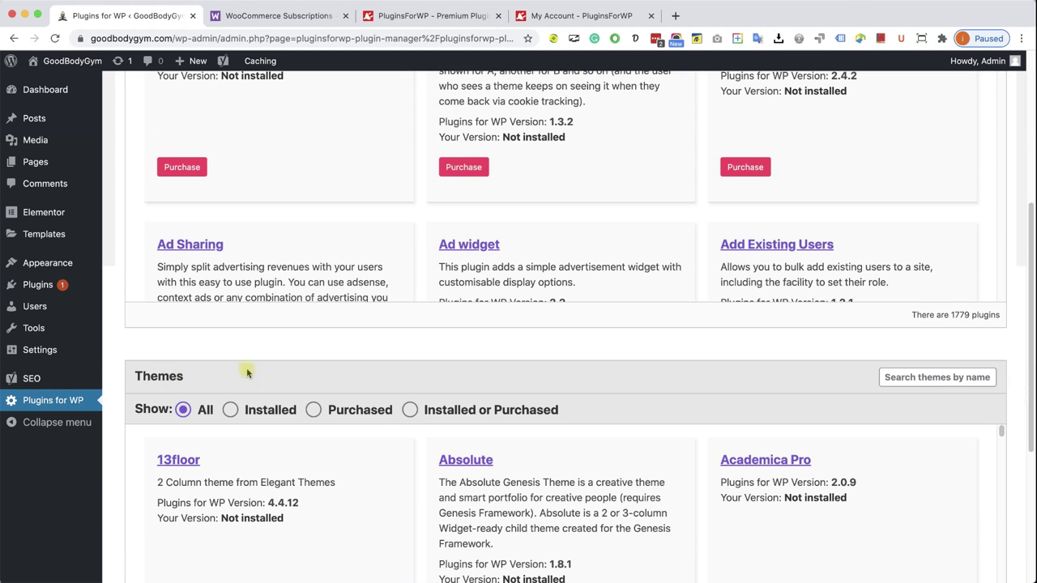
pyautogui.scroll(4, 1018, 332)
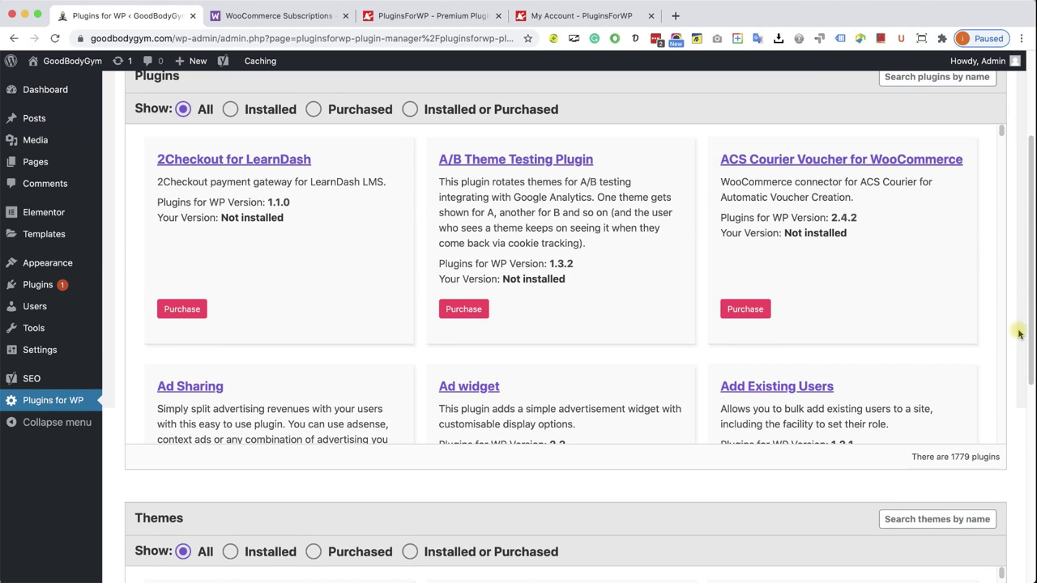
pyautogui.click(241, 16)
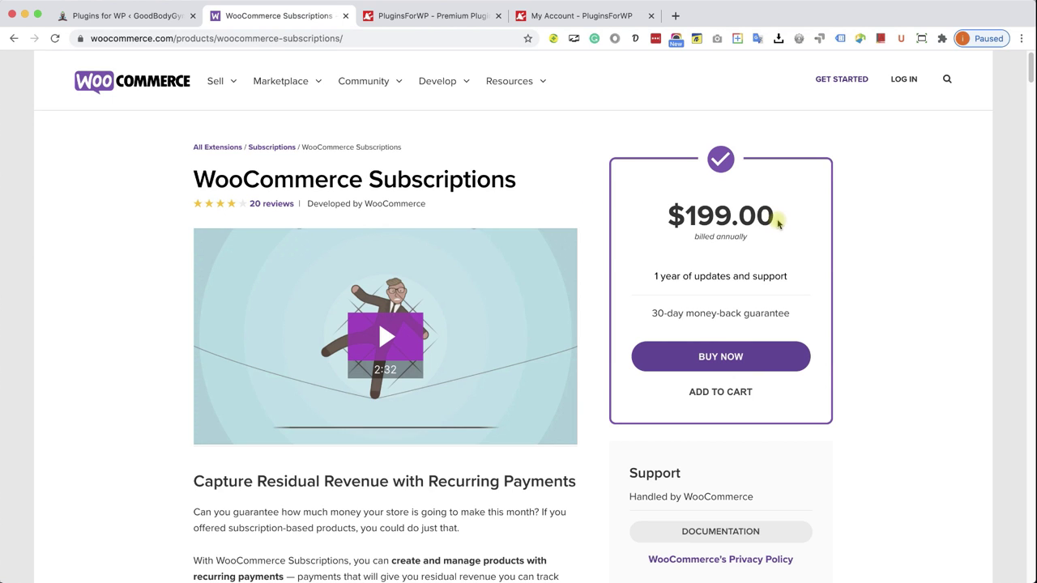
pyautogui.scroll(-3, 703, 230)
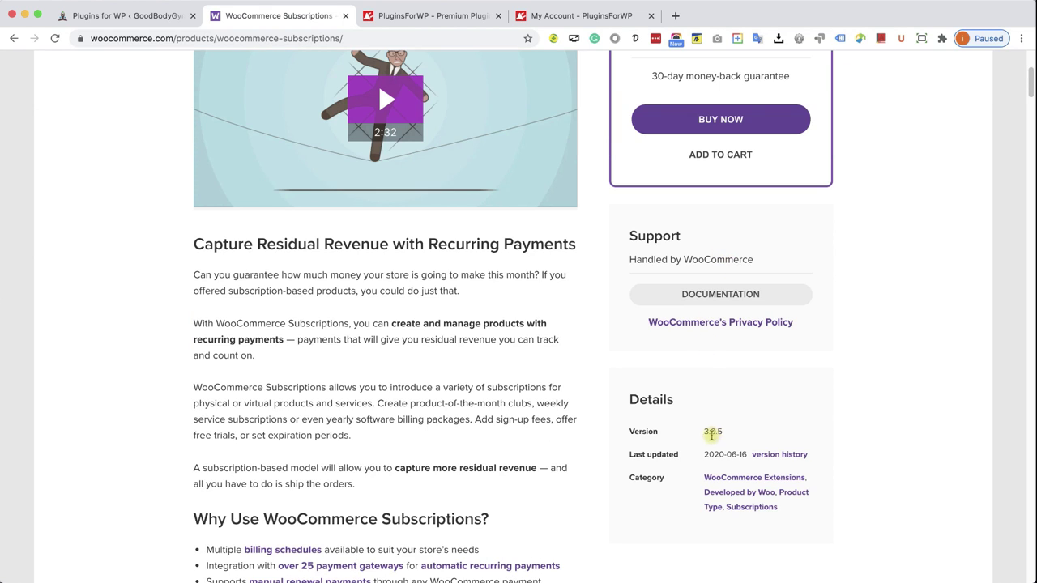
pyautogui.scroll(3, 540, 308)
pyautogui.moveTo(528, 192); pyautogui.dragTo(195, 173)
pyautogui.press('super+c')
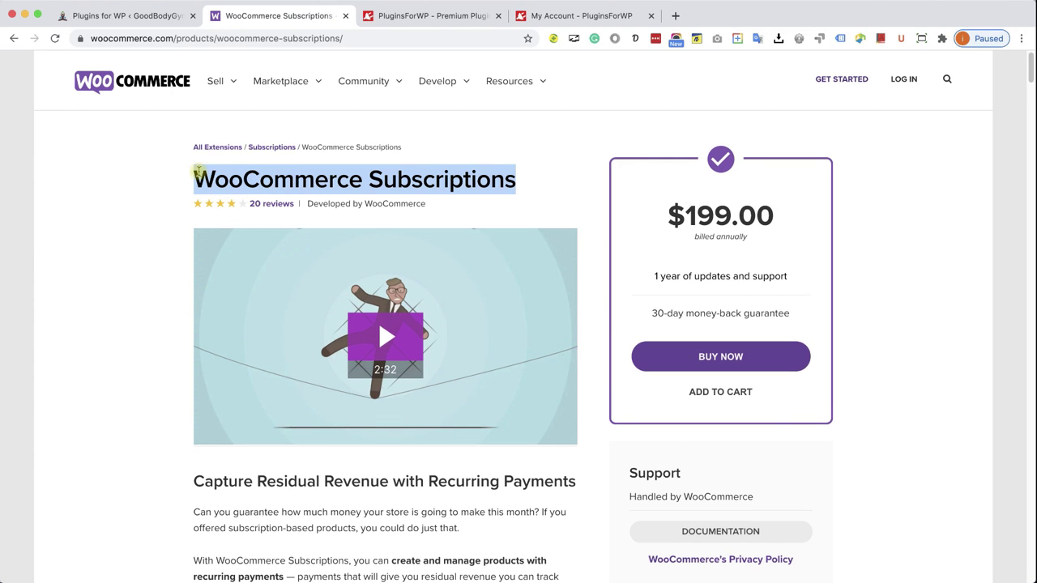
pyautogui.click(118, 16)
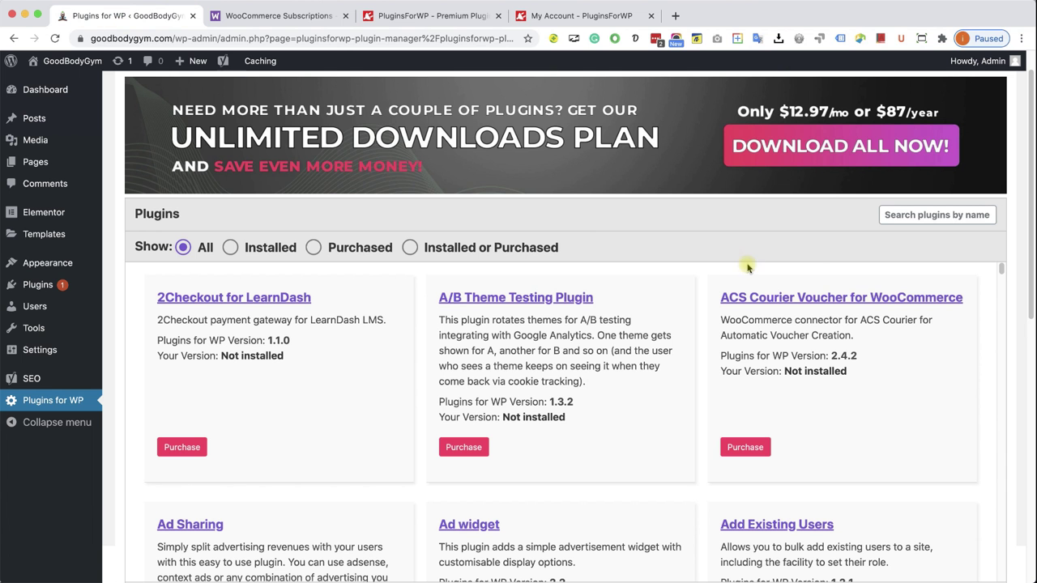
pyautogui.click(911, 214)
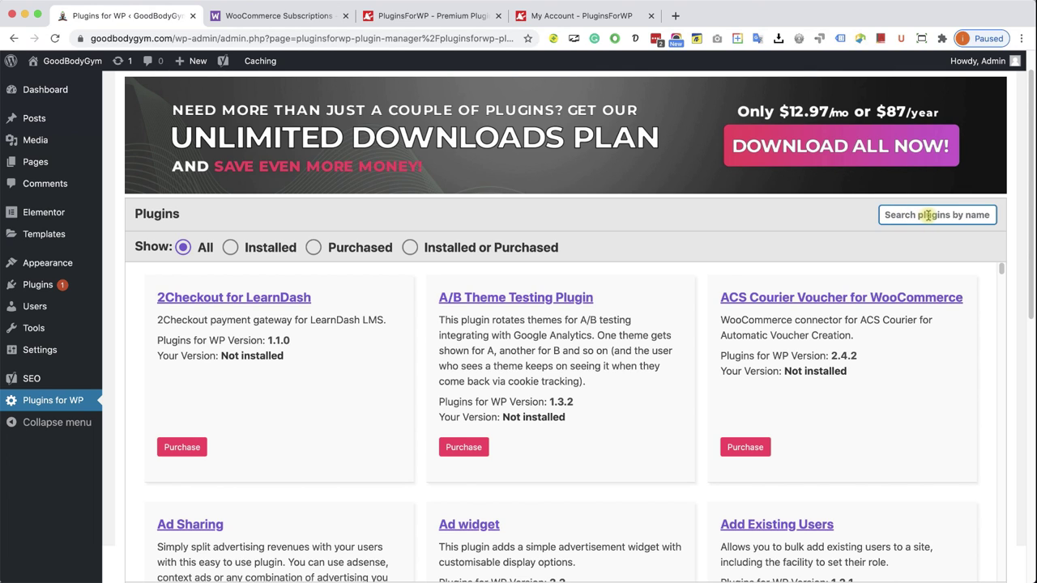
# Step: Search Plugins for WP for WooCommerce Subscriptions and purchase it, checking the $4.99 checkout total
pyautogui.press('super+v')
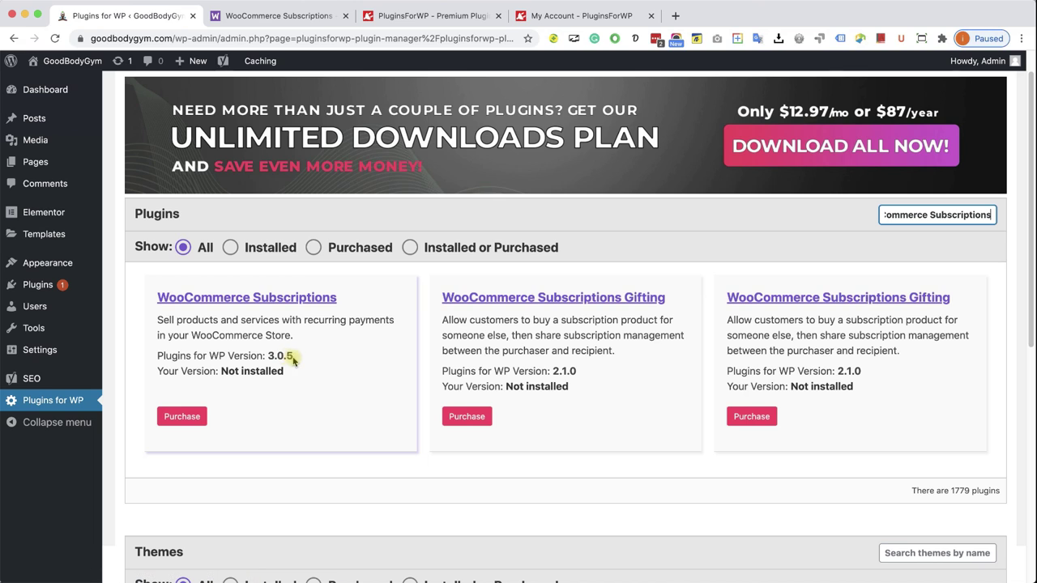
pyautogui.click(185, 418)
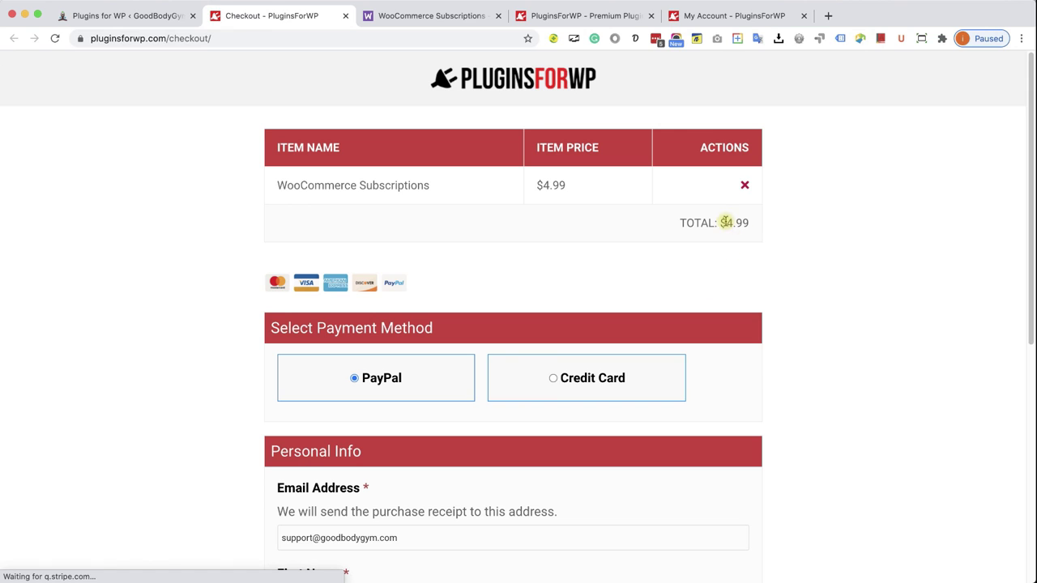
pyautogui.moveTo(738, 221); pyautogui.dragTo(750, 220)
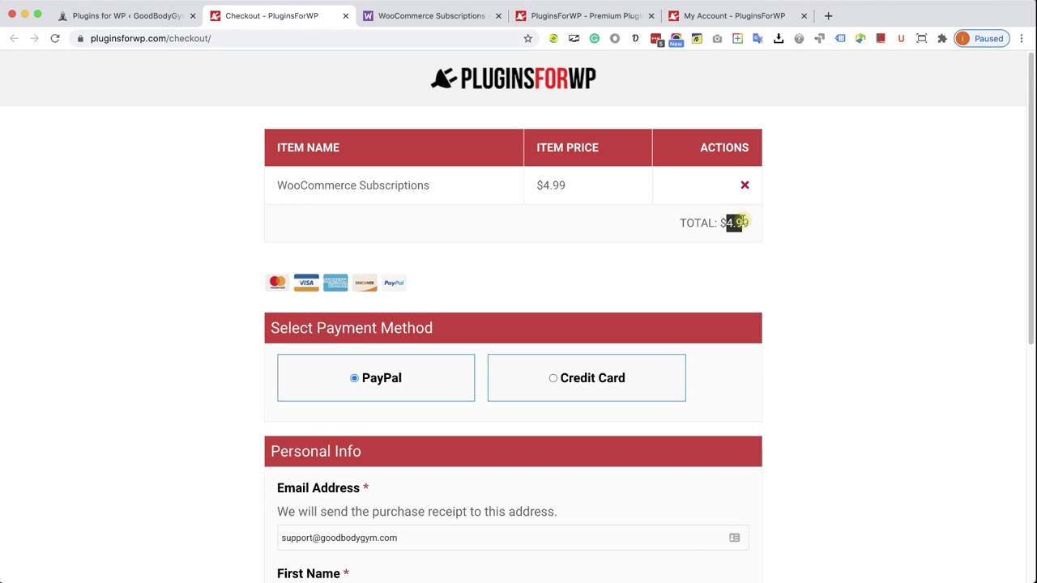
pyautogui.click(746, 221)
# Step: Return to the Plugins for WP plugin manager in the dashboard
pyautogui.click(156, 15)
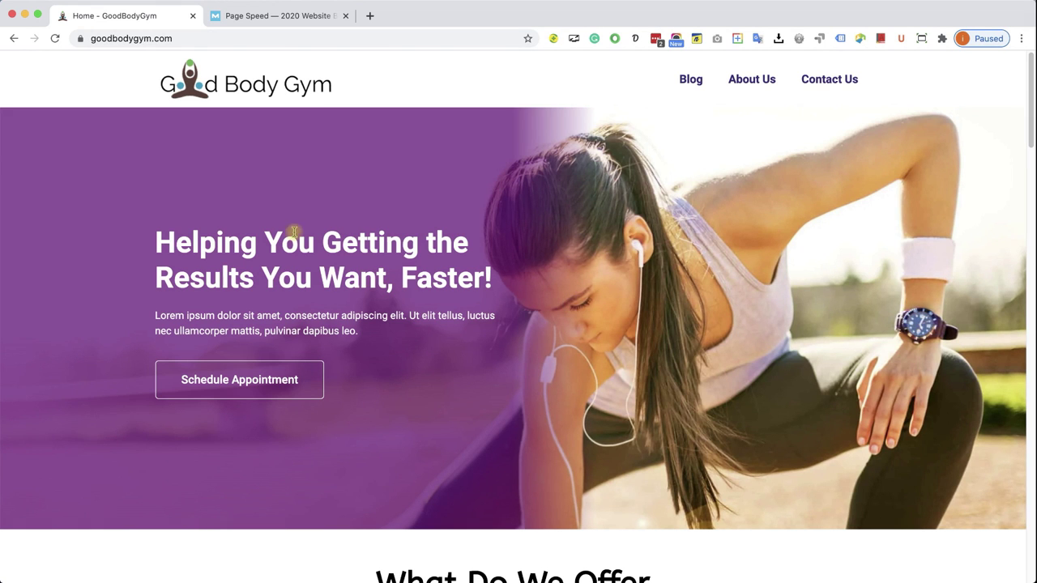
# Step: Scroll Moz's Page Speed article to SEO Best Practices and highlight the ranking-signal sentence
pyautogui.click(259, 23)
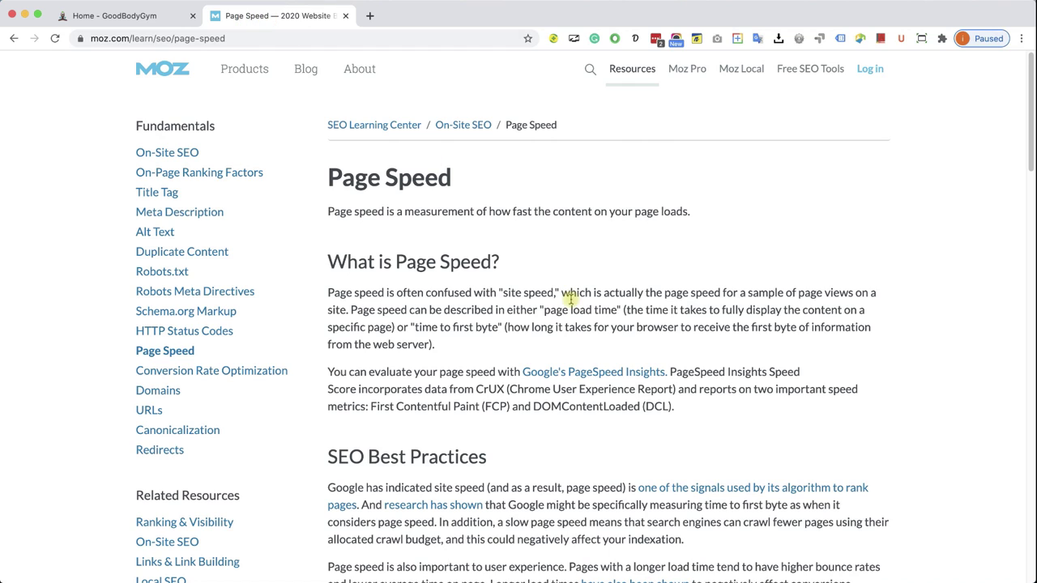
pyautogui.scroll(-2, 550, 340)
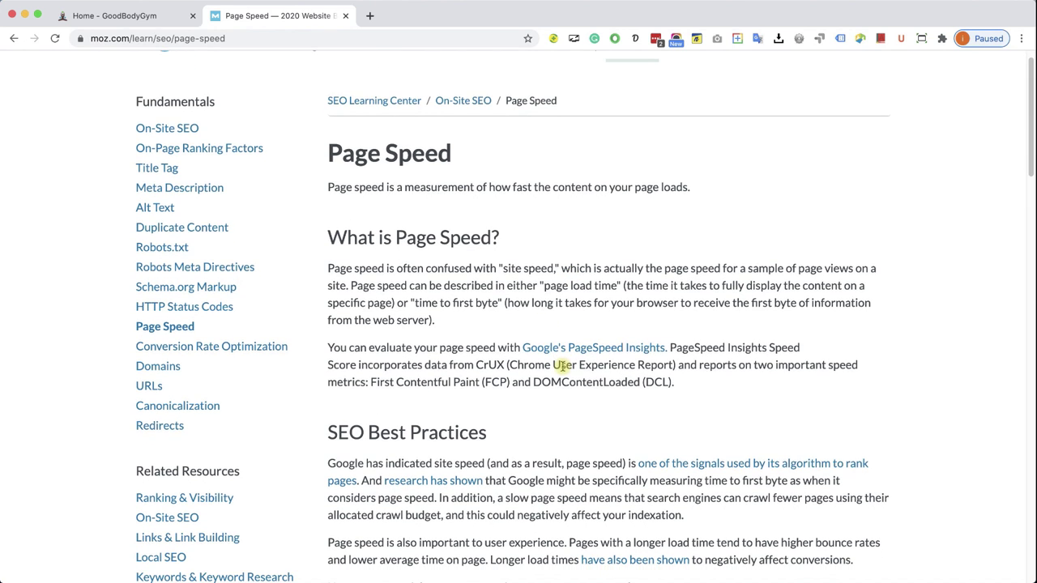
pyautogui.scroll(-3, 563, 365)
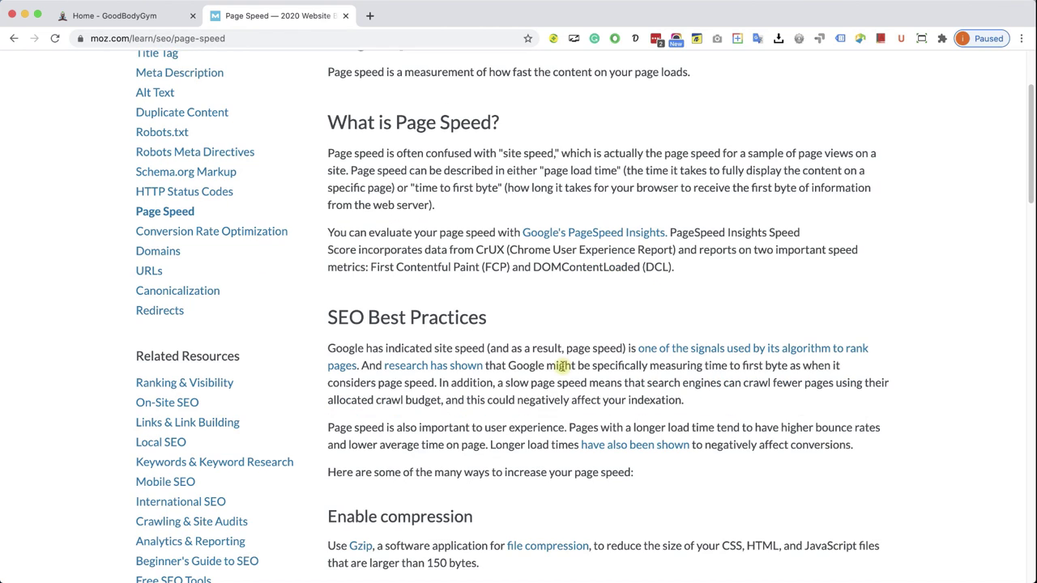
pyautogui.click(430, 339)
pyautogui.moveTo(430, 338); pyautogui.dragTo(658, 346)
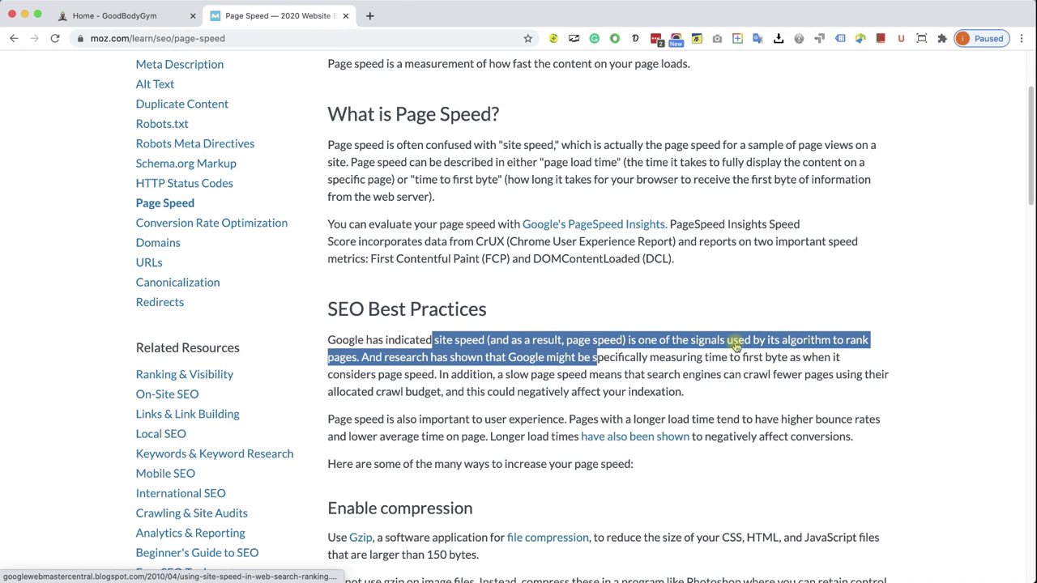
pyautogui.click(632, 368)
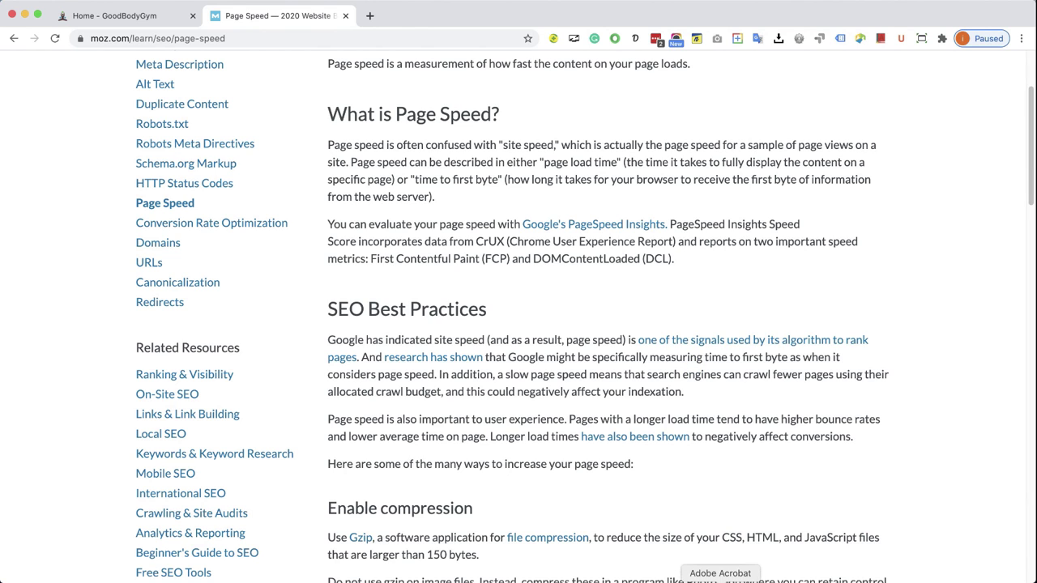
# Step: Go to the booklet's Speed Tests page in Acrobat and follow the Pingdom link
pyautogui.click(719, 579)
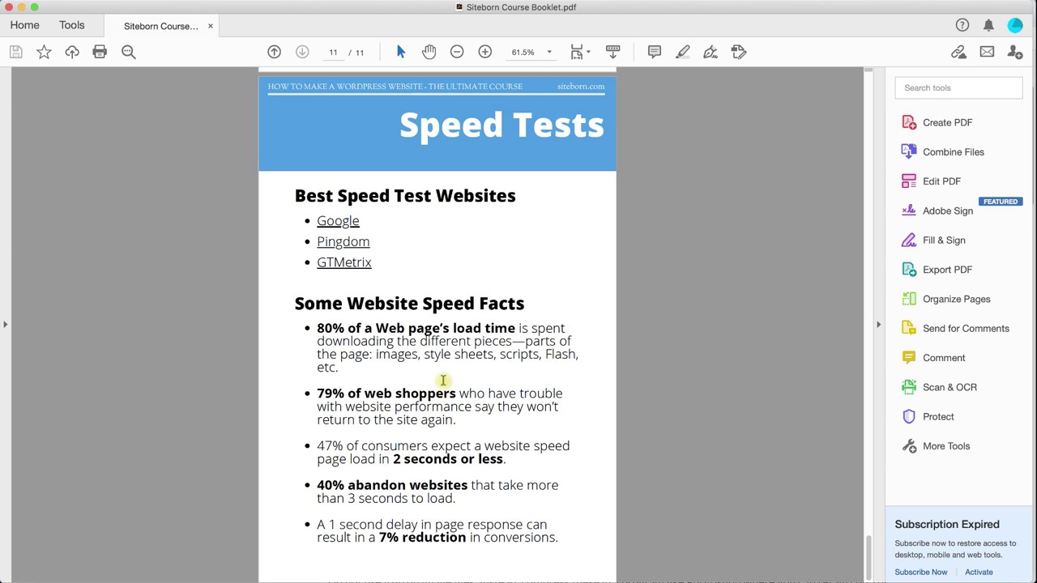
pyautogui.click(361, 241)
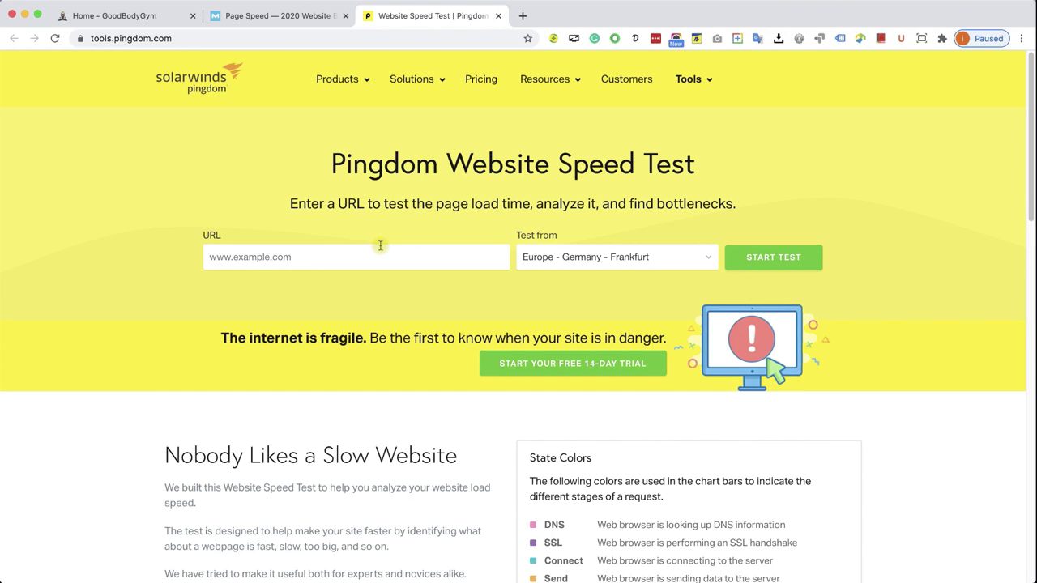
pyautogui.click(150, 24)
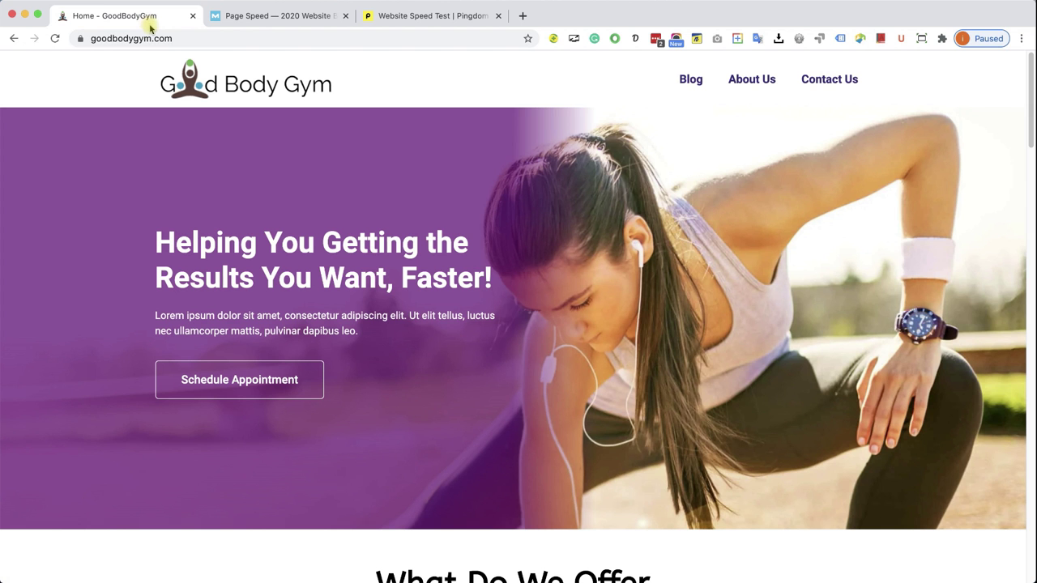
pyautogui.click(153, 37)
pyautogui.hotkey('ctrl', 'c')
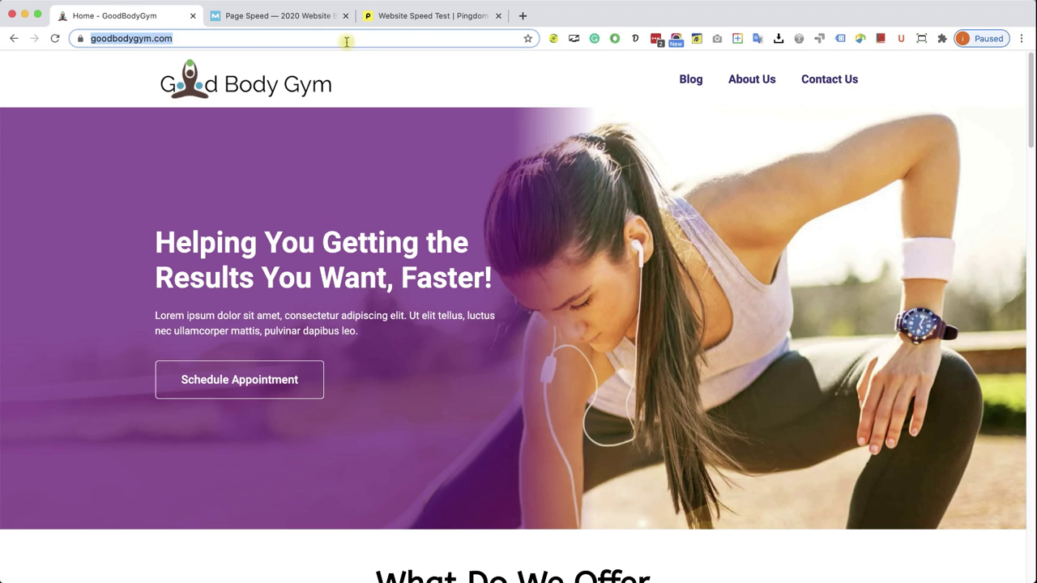
pyautogui.click(413, 16)
pyautogui.click(283, 257)
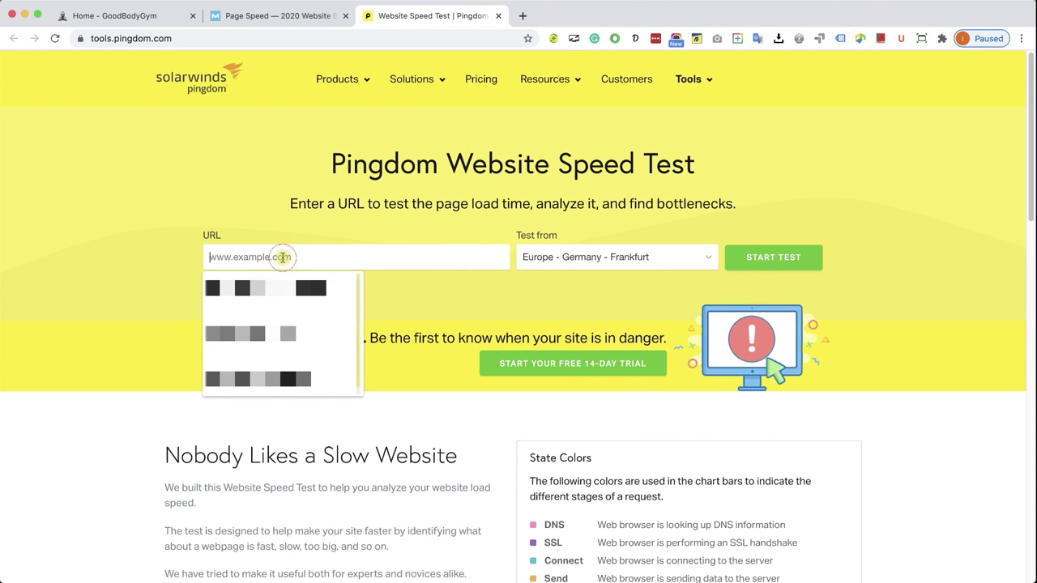
pyautogui.hotkey('ctrl', 'v')
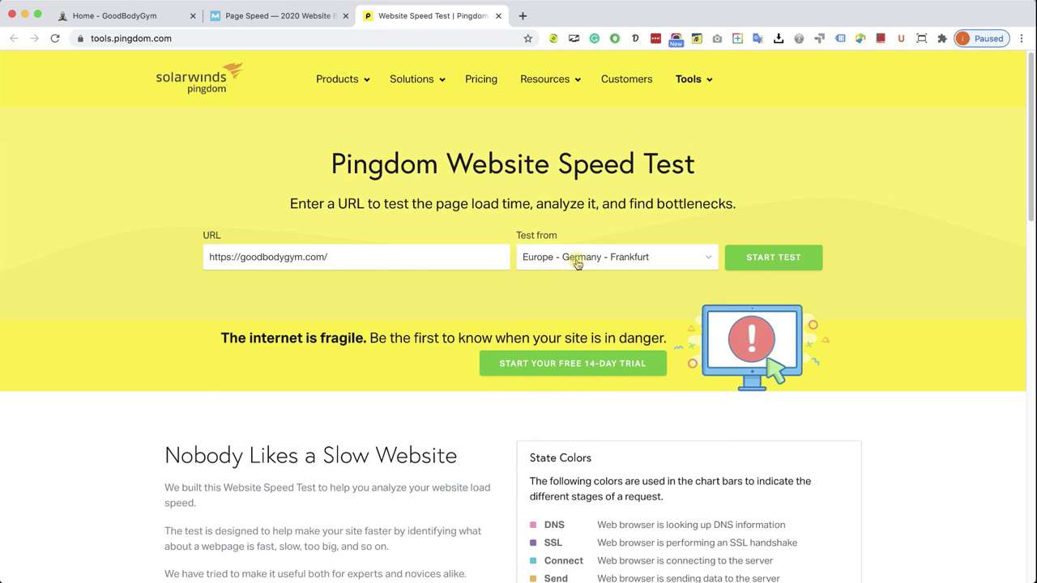
pyautogui.click(576, 259)
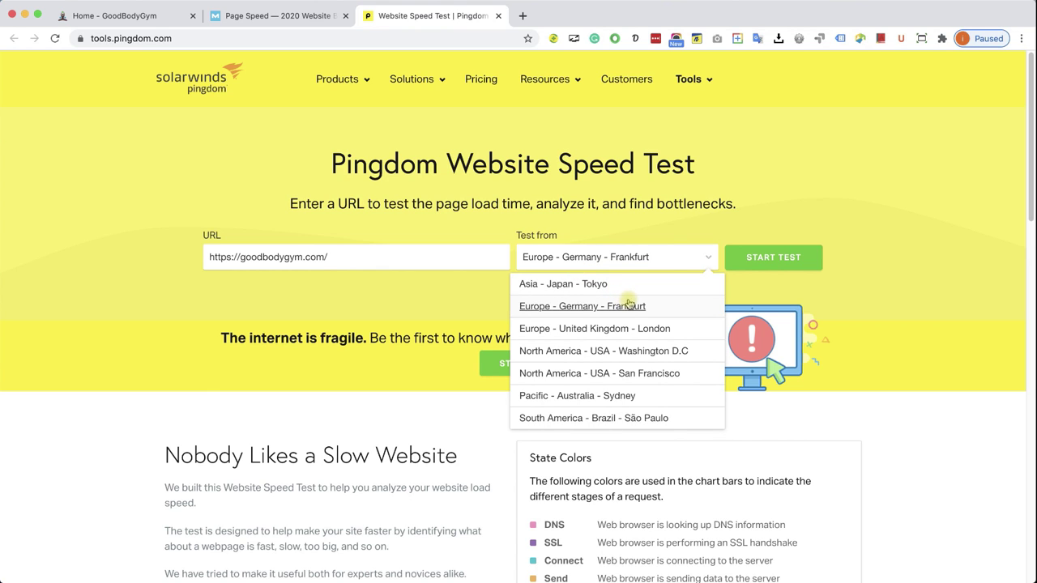
pyautogui.click(648, 351)
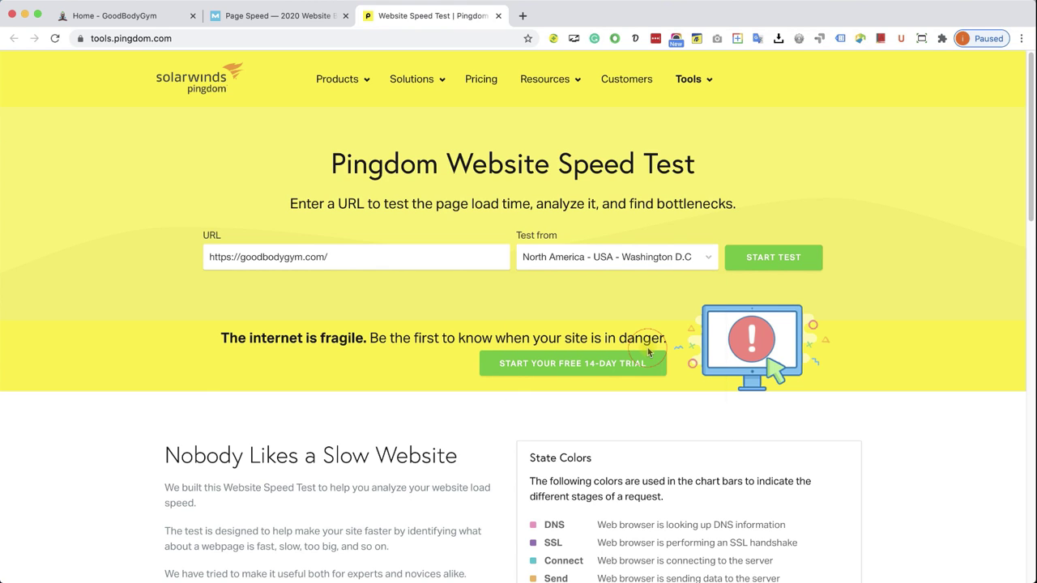
pyautogui.click(774, 257)
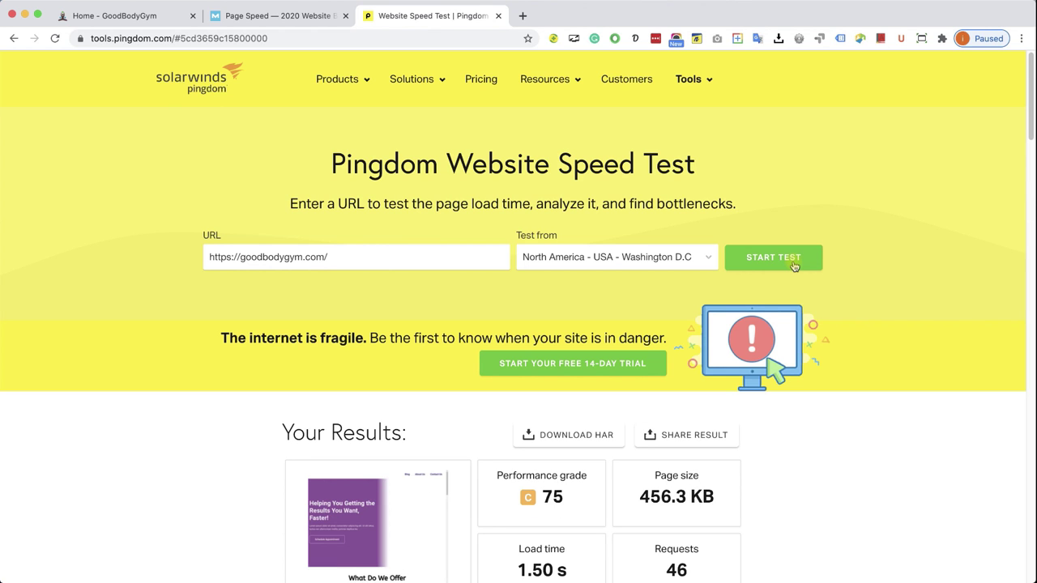
# Step: Scroll through the Pingdom suggestions, expanding and collapsing 'Make fewer HTTP requests'
pyautogui.scroll(-1, 814, 341)
pyautogui.scroll(-4, 814, 379)
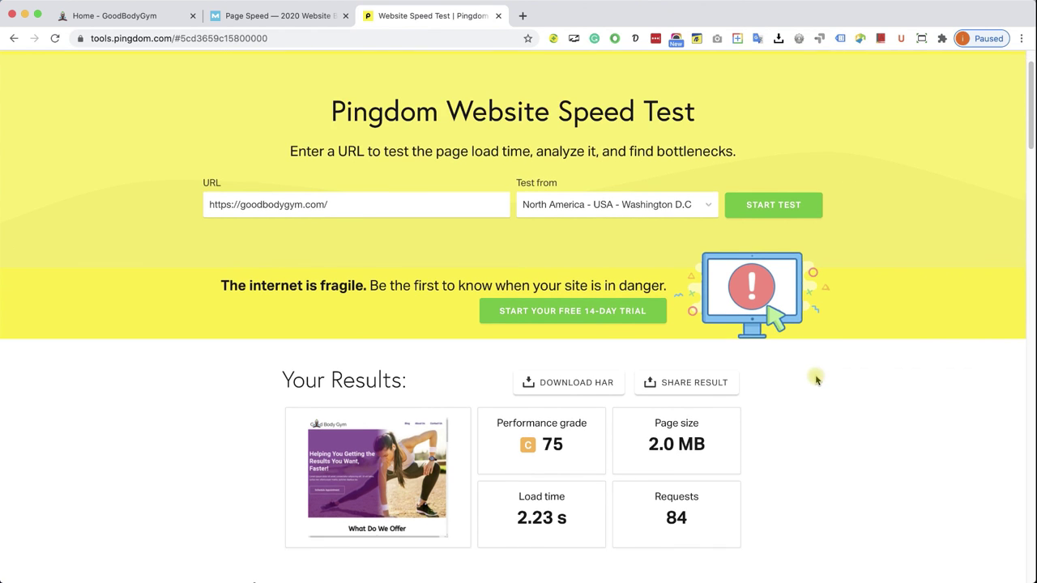
pyautogui.scroll(-1, 809, 379)
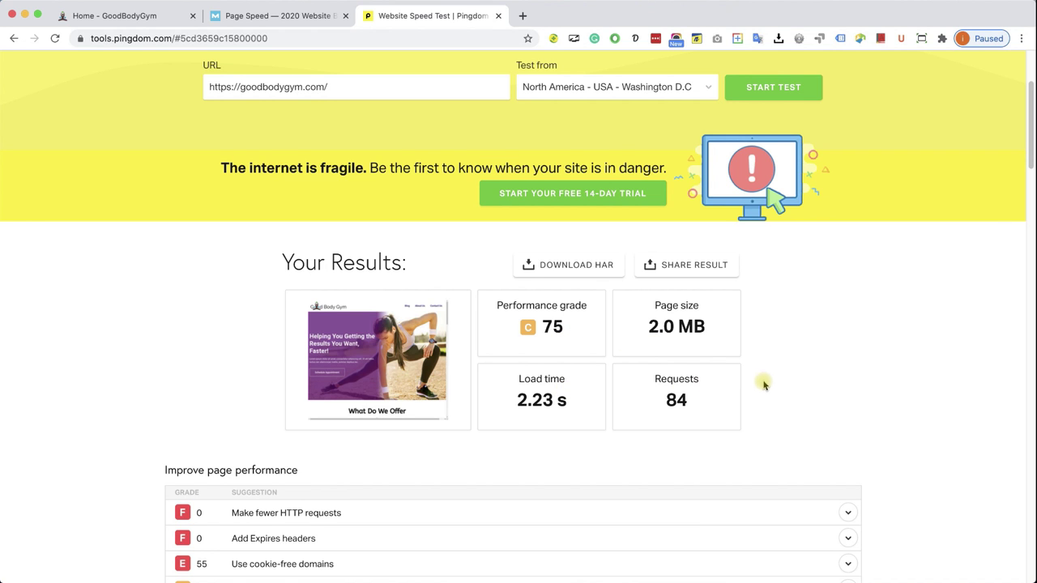
pyautogui.scroll(-2, 765, 386)
pyautogui.scroll(-3, 773, 390)
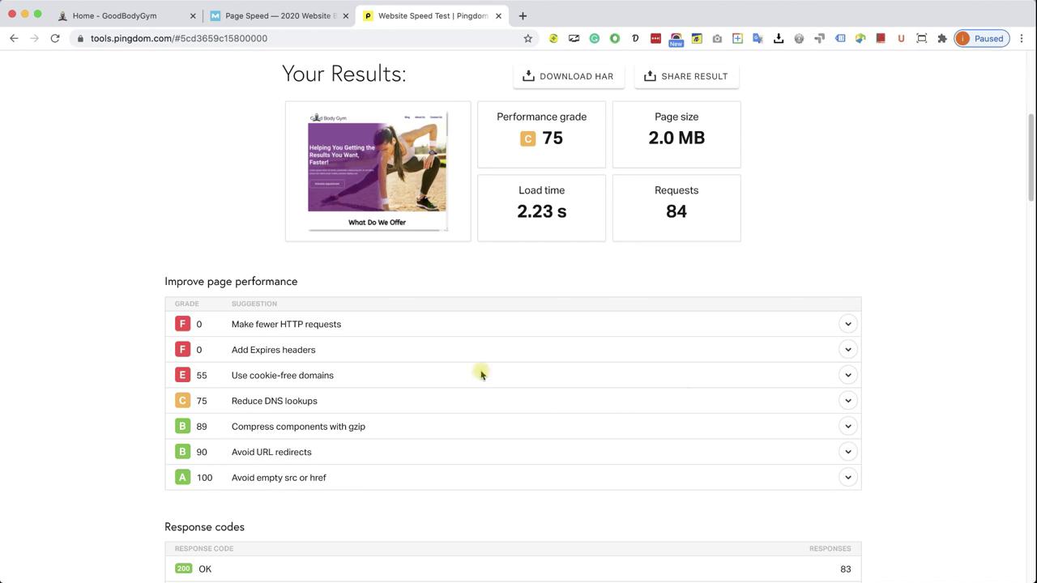
pyautogui.click(387, 324)
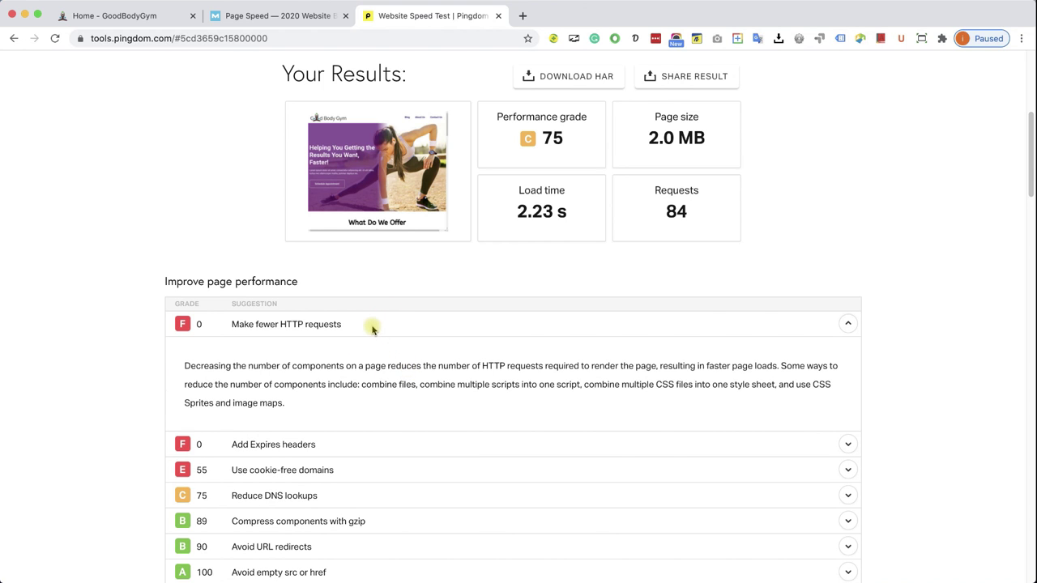
pyautogui.click(370, 325)
# Step: Review the content-by-type tables: images are 48.92% (981.4 KB) of 2.0 MB
pyautogui.scroll(-1, 667, 350)
pyautogui.scroll(-6, 669, 350)
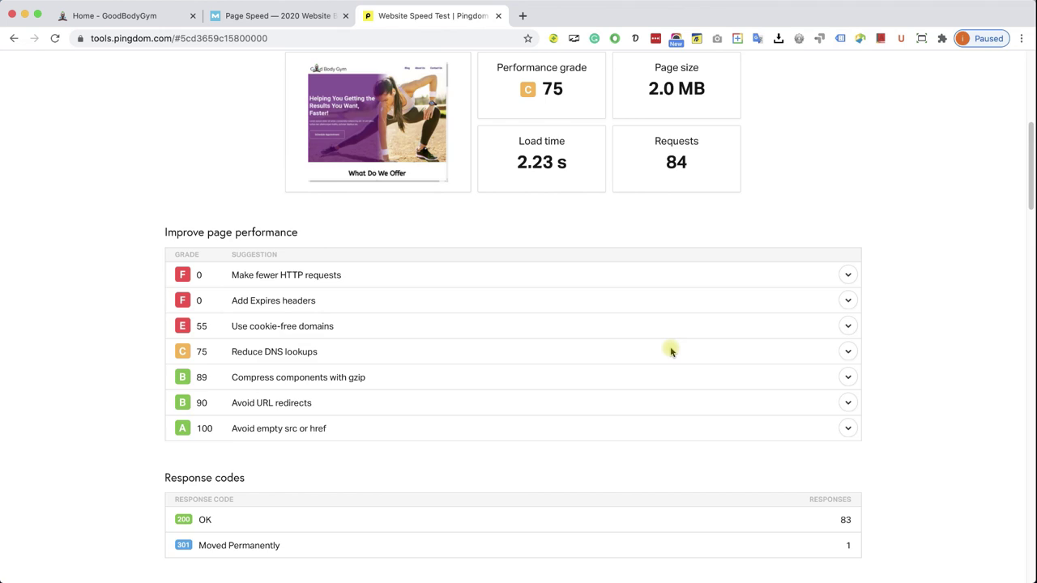
pyautogui.scroll(-2, 672, 344)
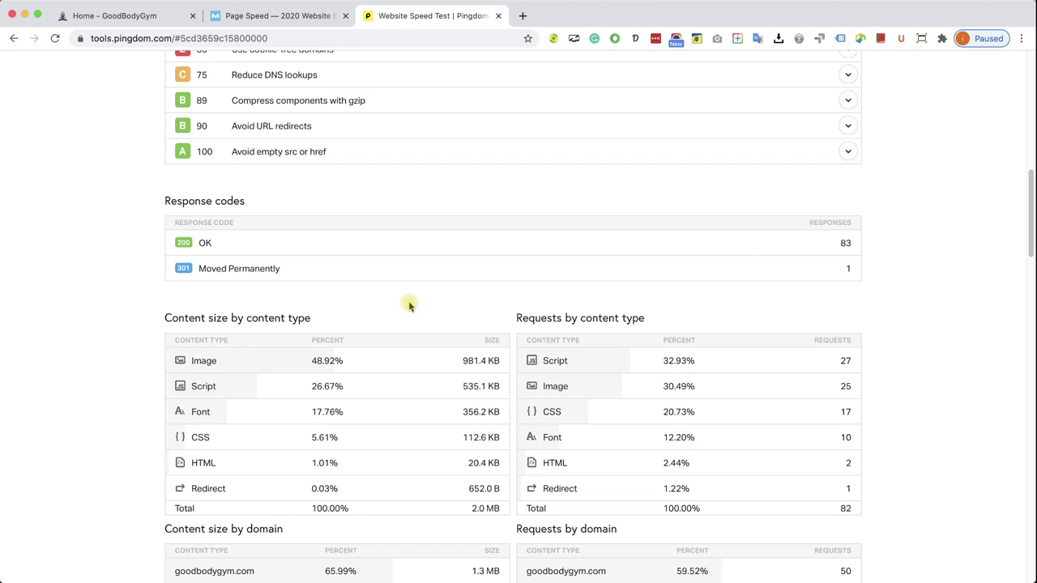
pyautogui.click(522, 16)
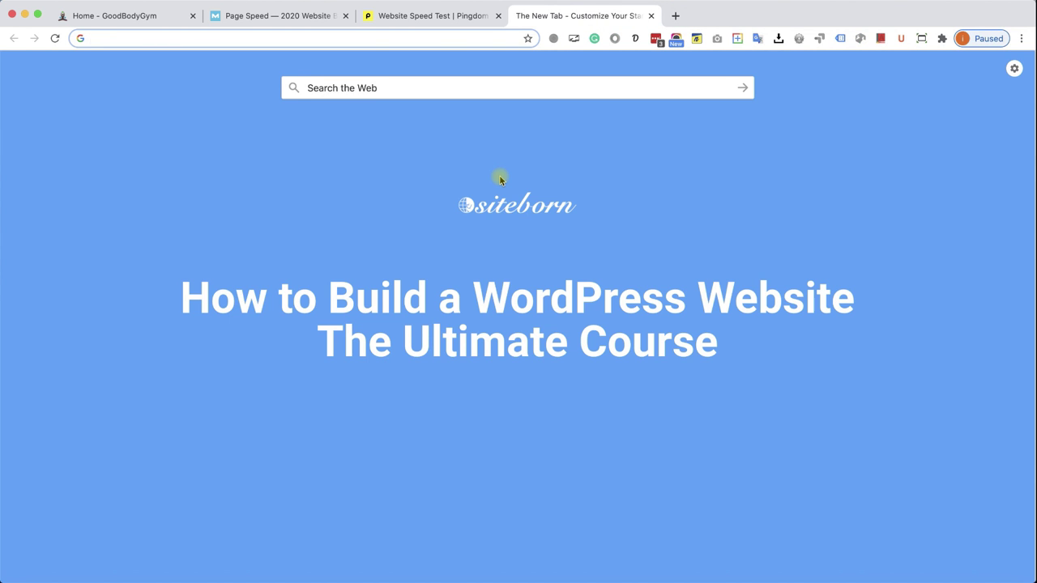
# Step: Go to the WP Rocket website and bring up its pricing page with the $49, $99 and $249 plans
pyautogui.write('wpr-c')
pyautogui.press('BackSpace')
pyautogui.write('r')
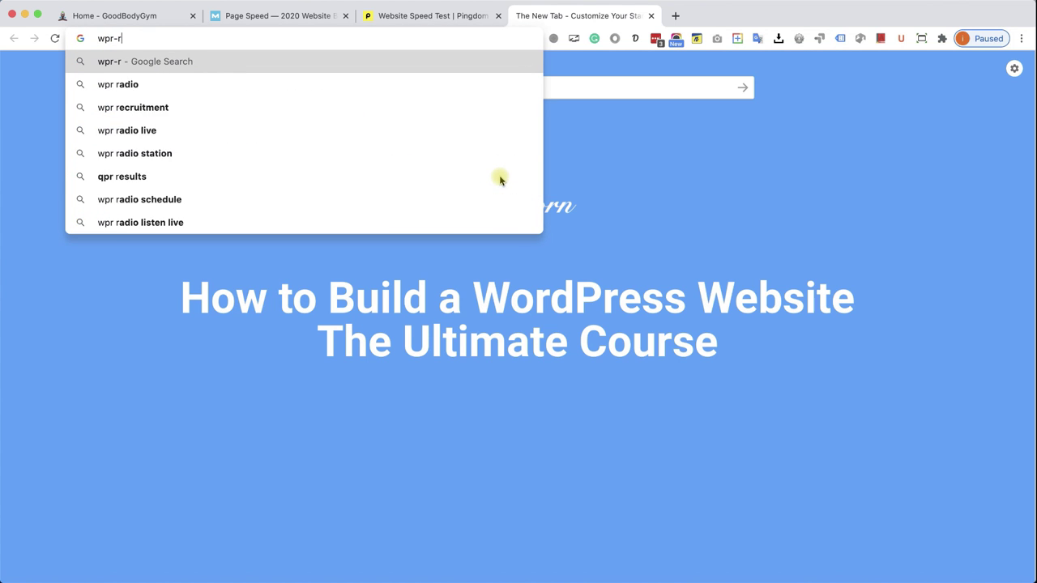
pyautogui.press('BackSpace')
pyautogui.press('BackSpace')
pyautogui.press('BackSpace')
pyautogui.press('BackSpace')
pyautogui.write('p-rocket')
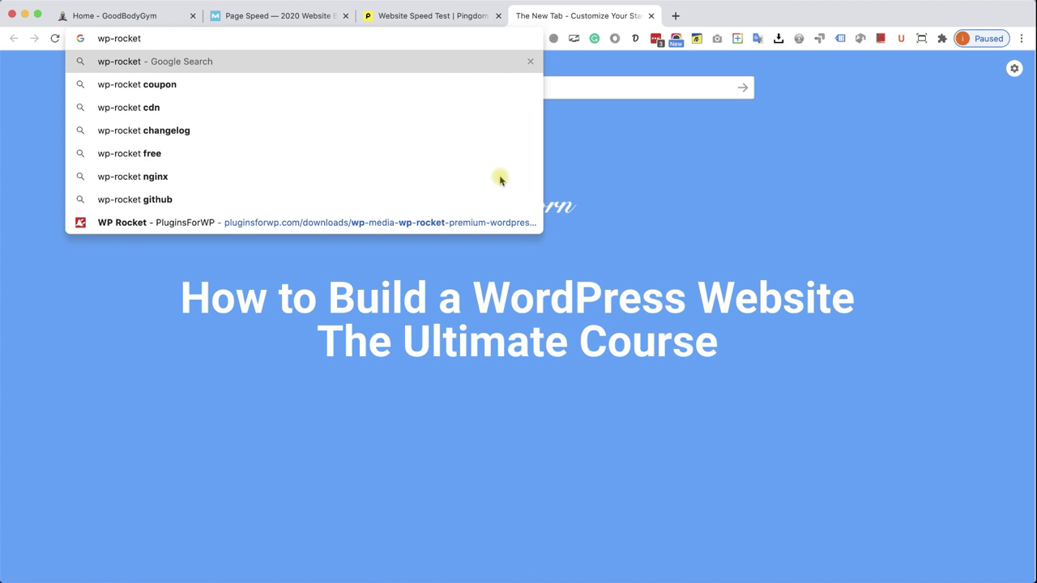
pyautogui.write('.com')
pyautogui.press('Return')
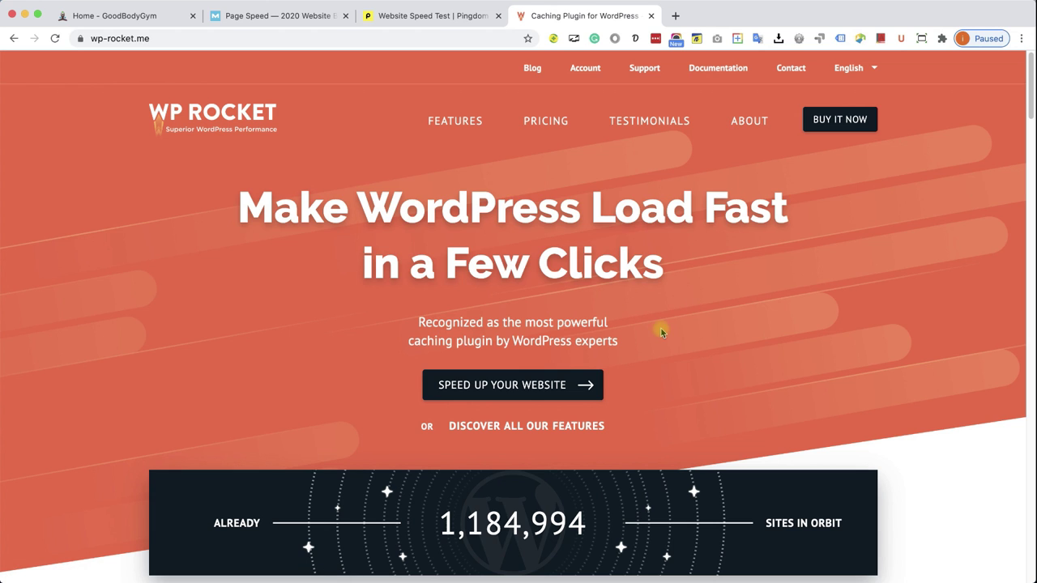
pyautogui.click(555, 126)
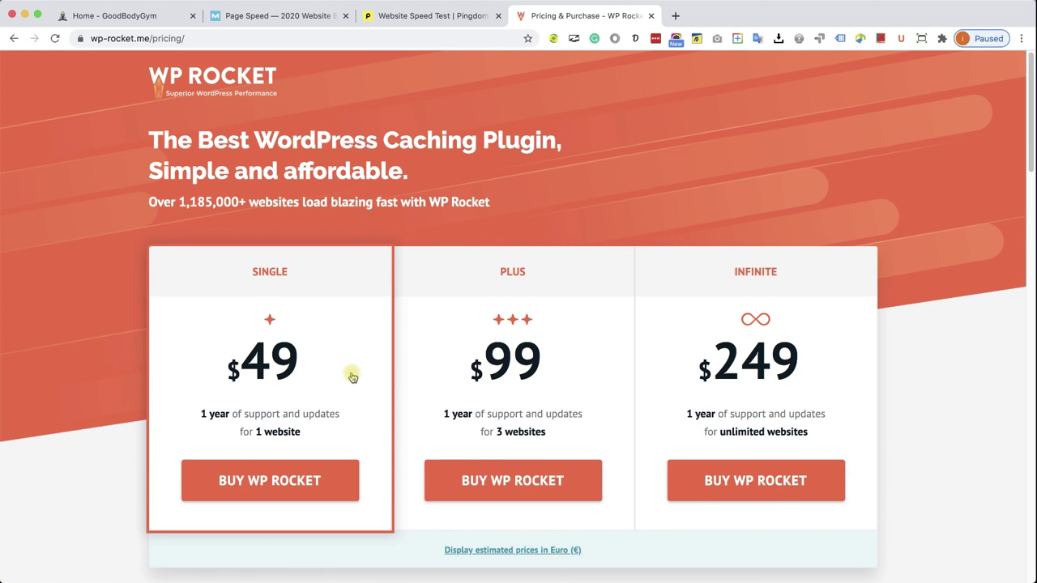
# Step: Log into the GoodBodyGym wp-admin and search the Plugins for WP catalogue for 'rocket'
pyautogui.click(130, 16)
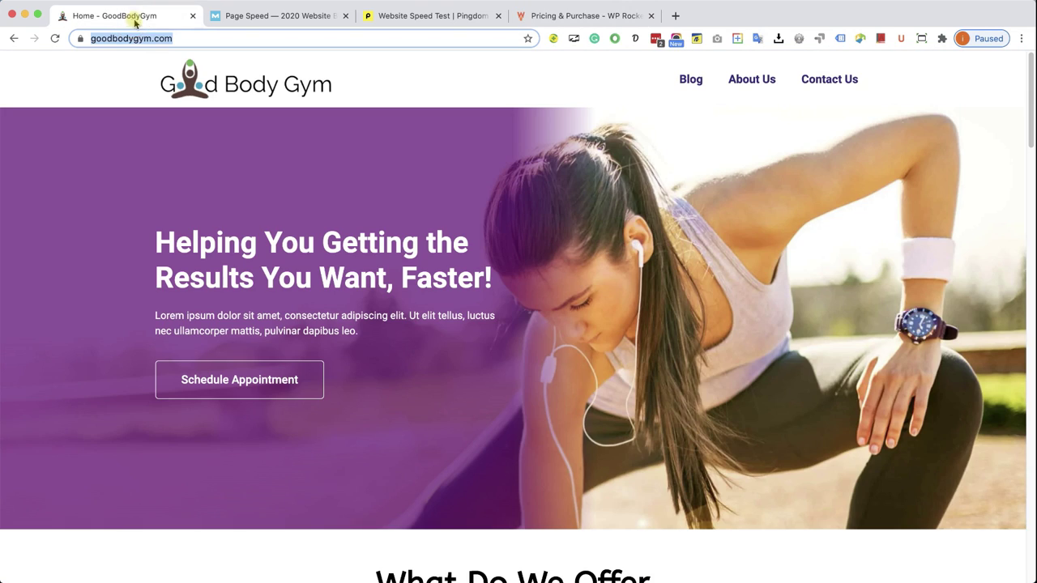
pyautogui.click(179, 37)
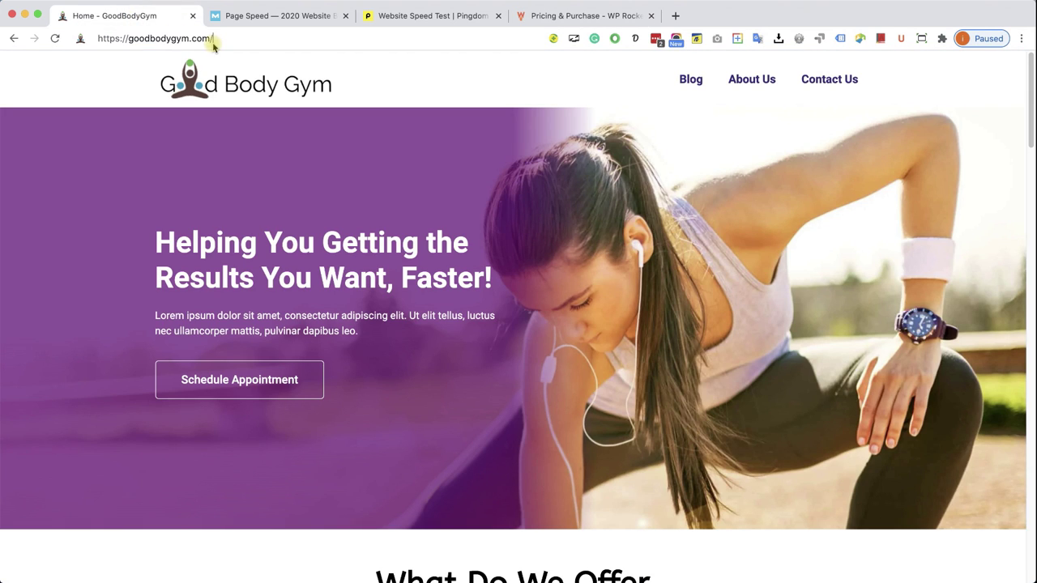
pyautogui.write('wp-admin')
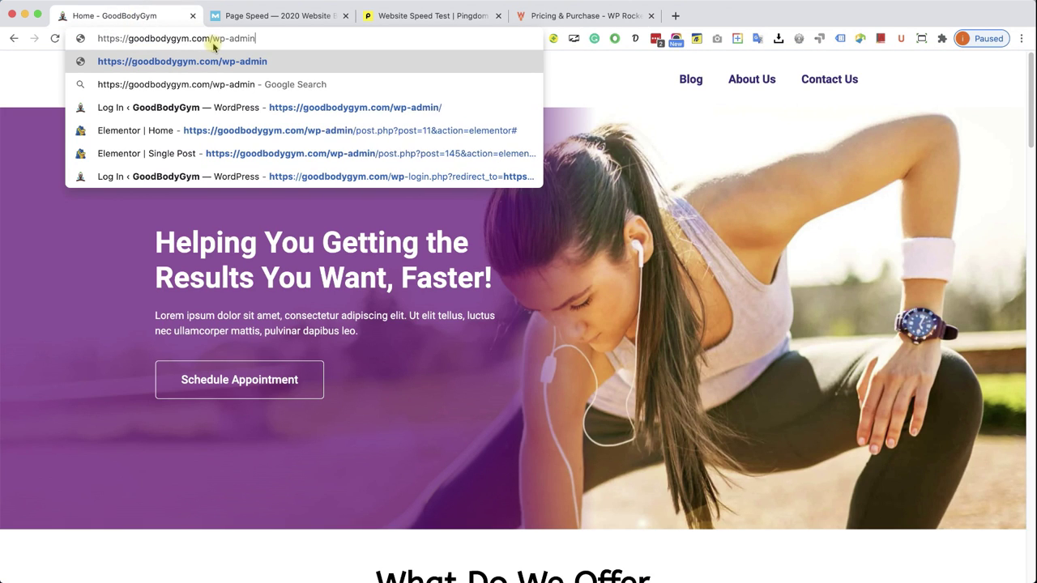
pyautogui.press('Return')
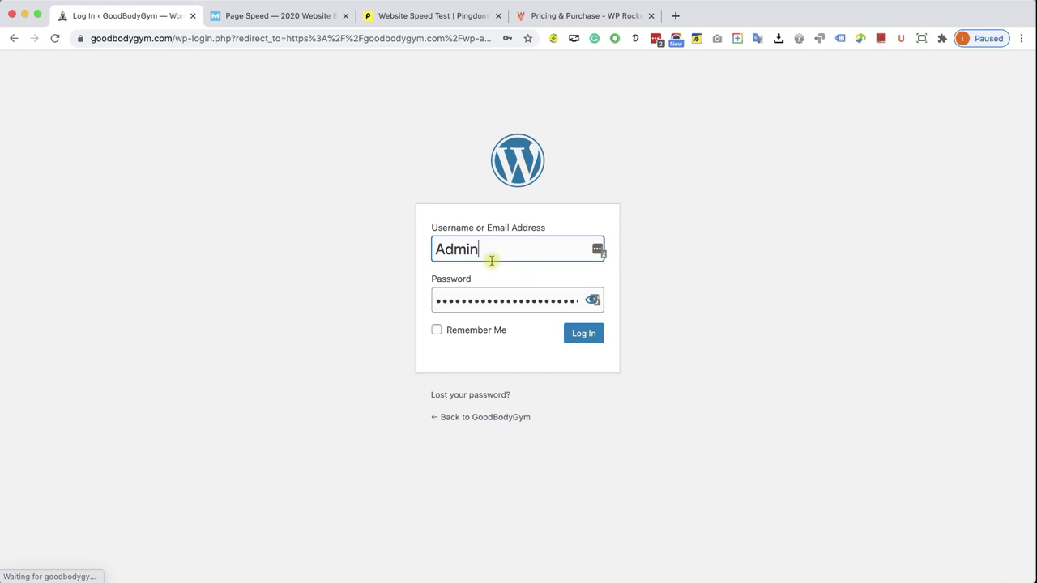
pyautogui.click(591, 339)
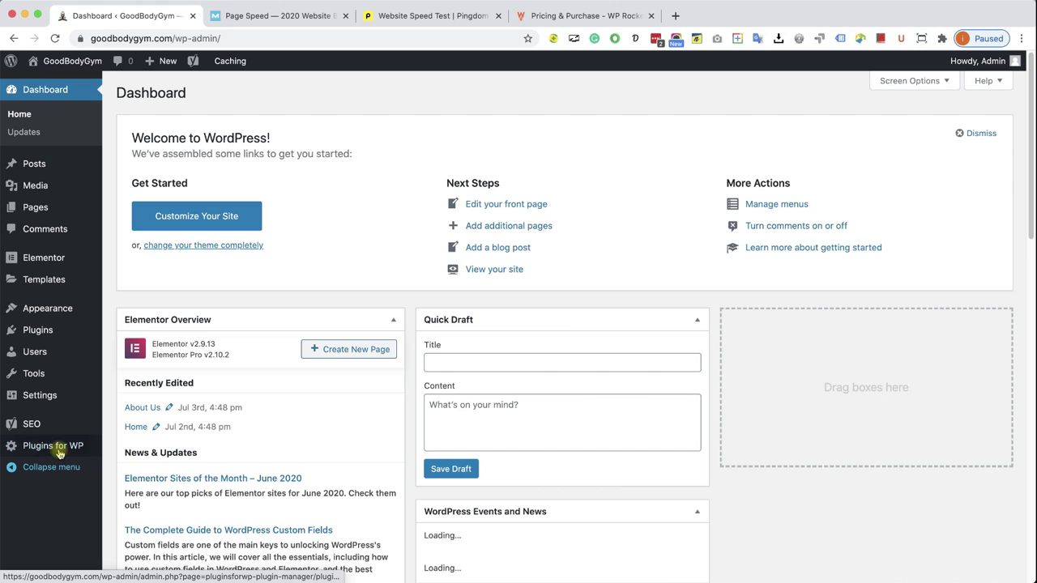
pyautogui.click(58, 452)
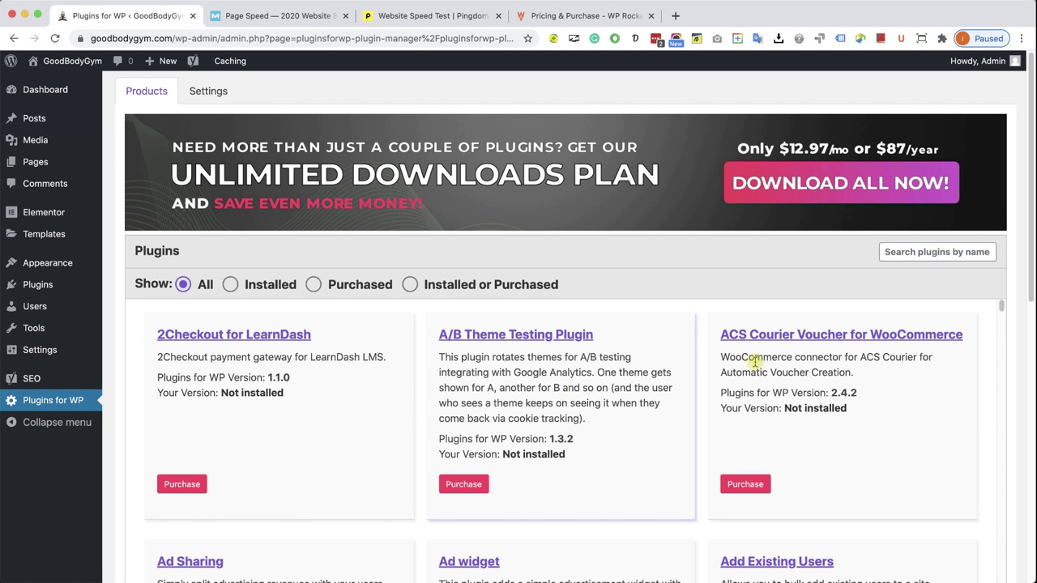
pyautogui.click(911, 252)
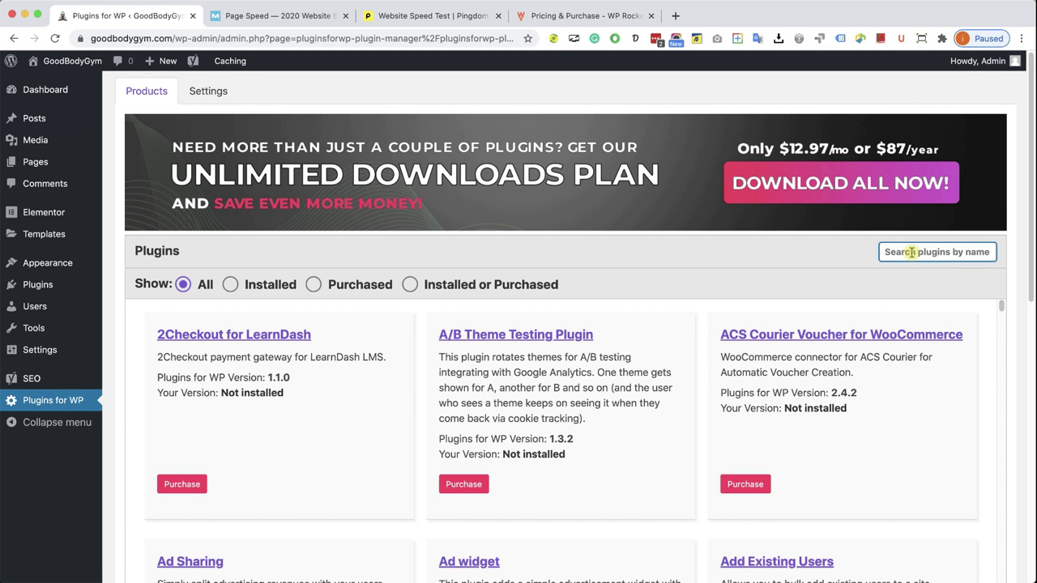
pyautogui.write('rocket')
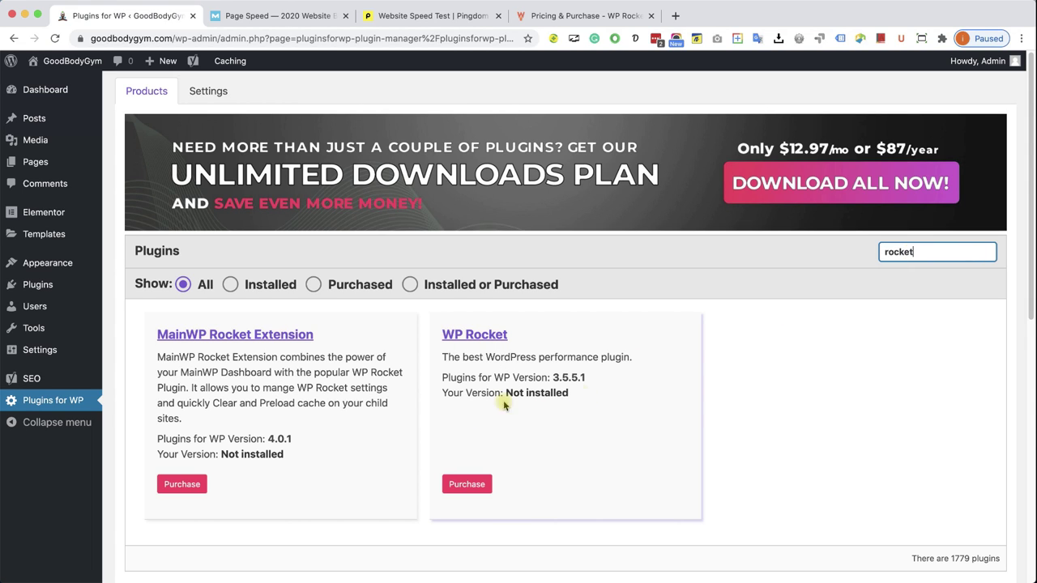
# Step: Purchase WP Rocket for $4.99 and go through the PluginsForWP checkout page
pyautogui.click(468, 485)
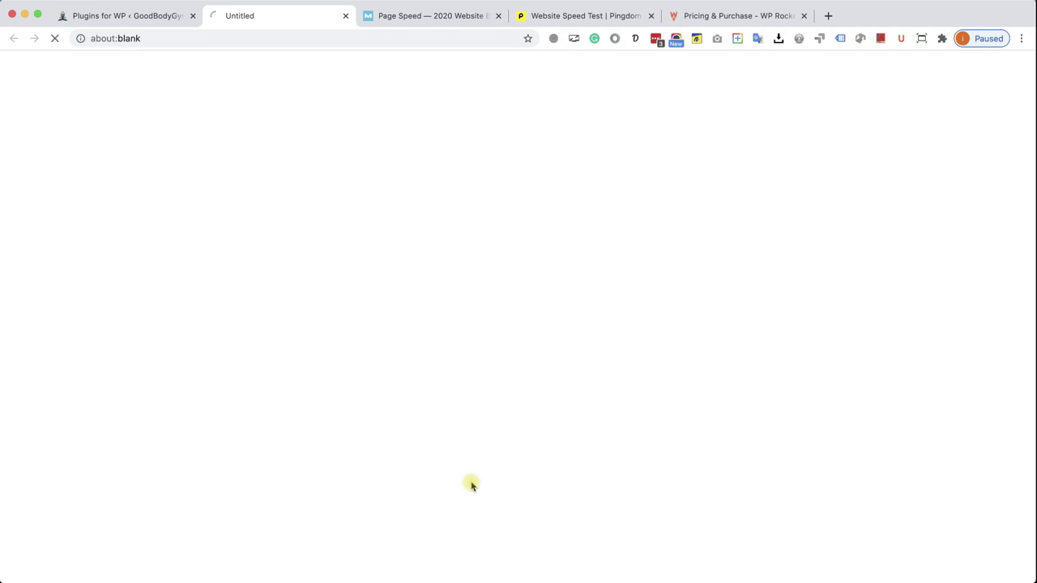
pyautogui.moveTo(686, 223); pyautogui.dragTo(734, 223)
pyautogui.click(830, 226)
pyautogui.scroll(-1, 833, 228)
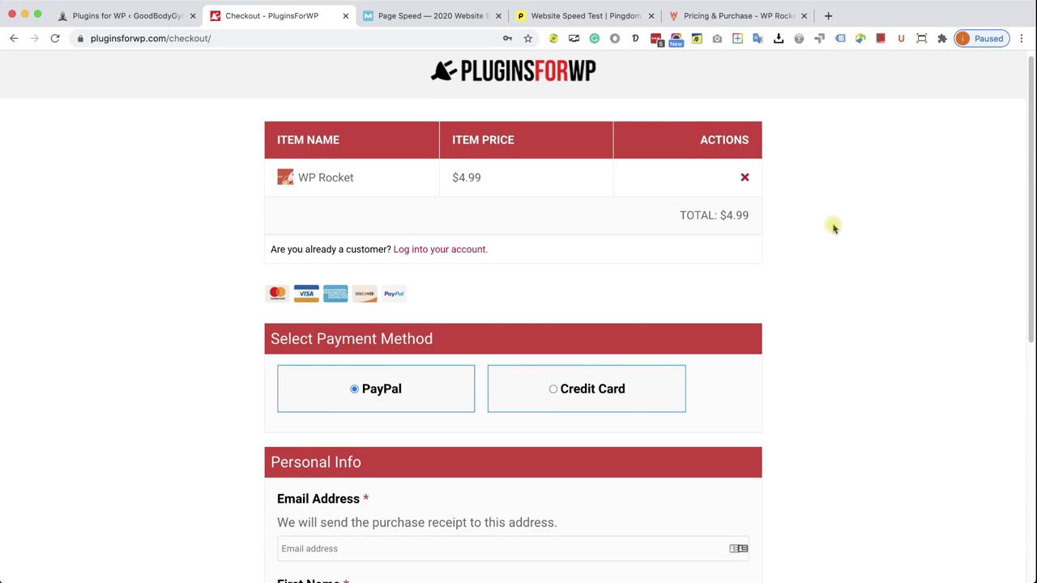
pyautogui.scroll(-5, 815, 260)
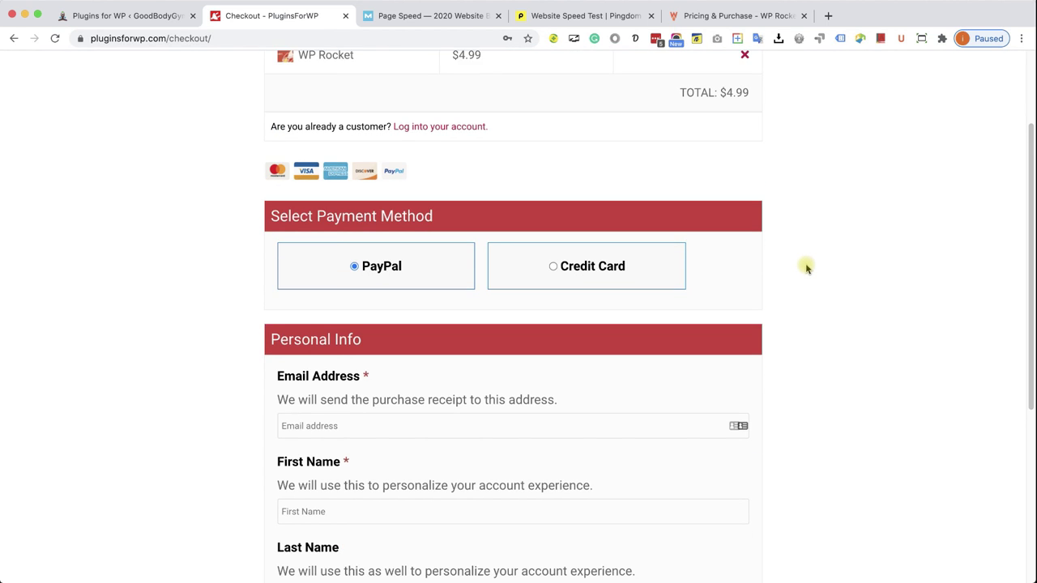
pyautogui.scroll(-10, 806, 267)
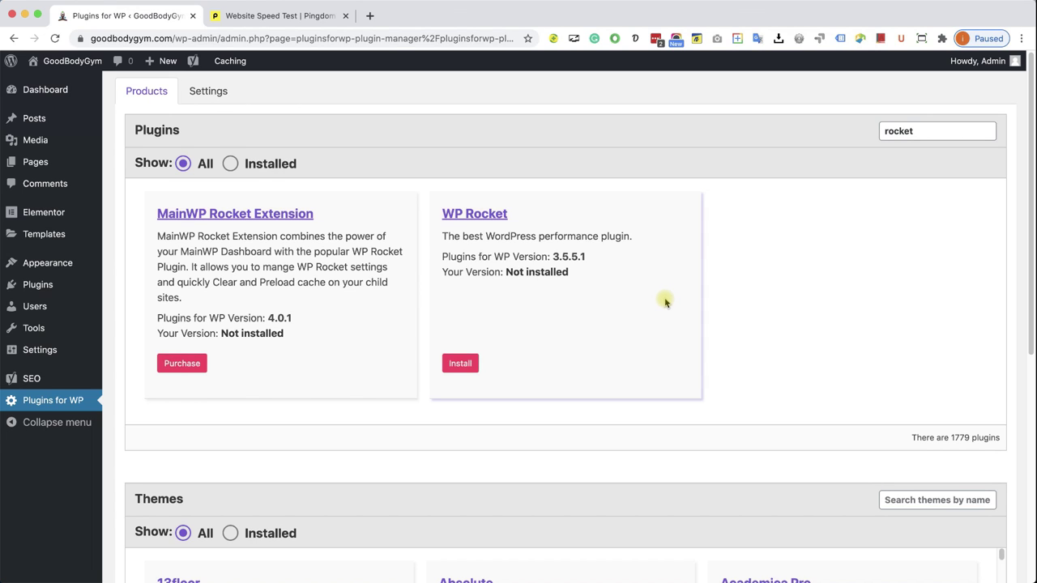
# Step: Install WP Rocket 3.6.2 from the catalogue, then activate it under Installed Plugins
pyautogui.click(460, 365)
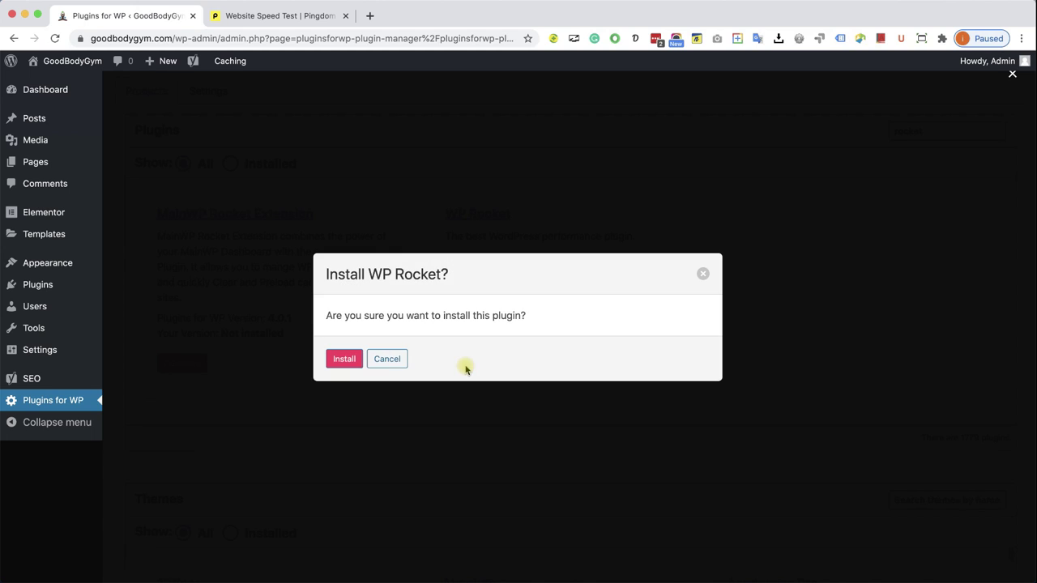
pyautogui.click(345, 359)
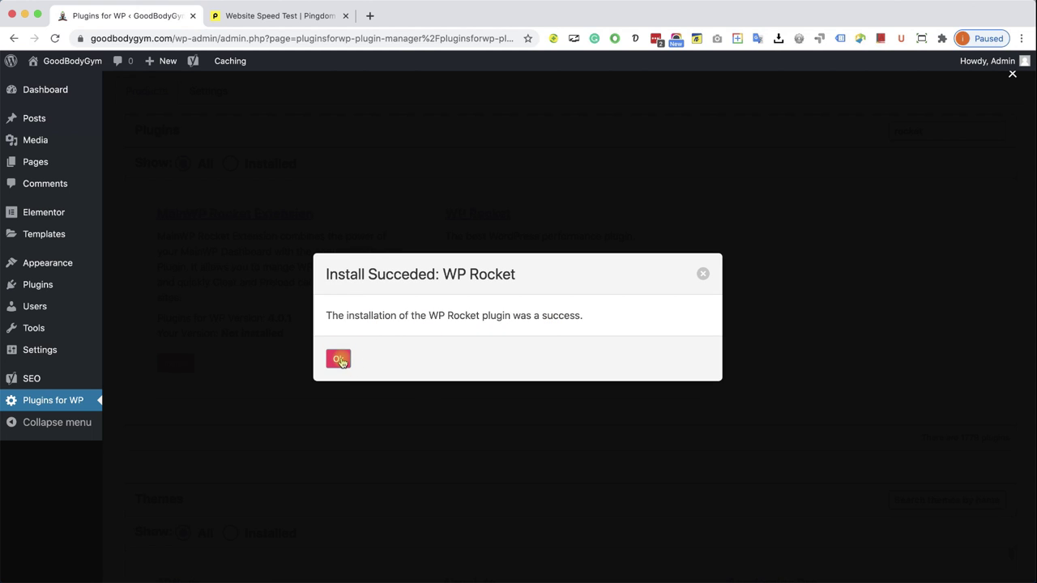
pyautogui.click(338, 359)
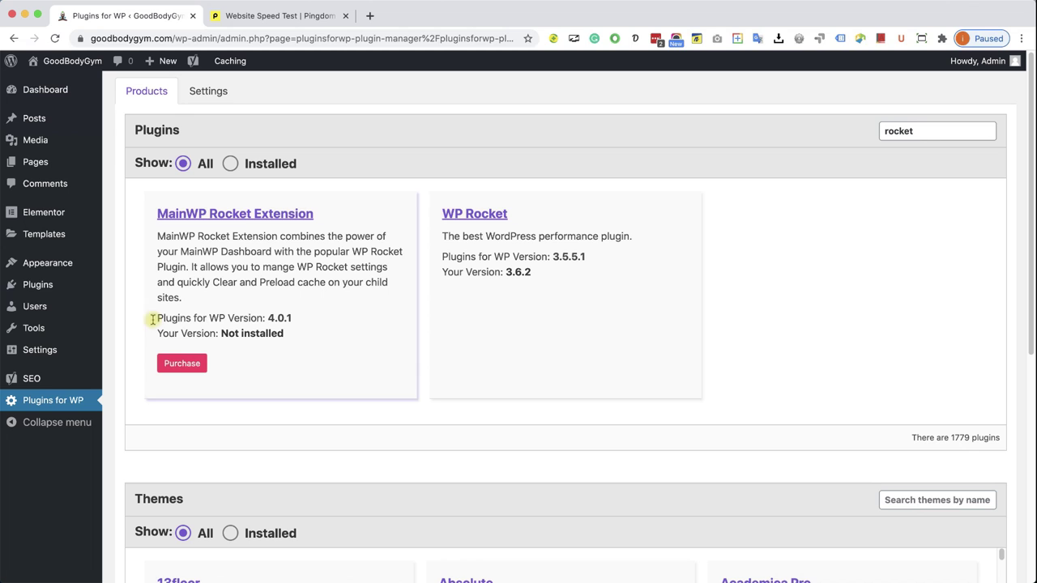
pyautogui.click(123, 289)
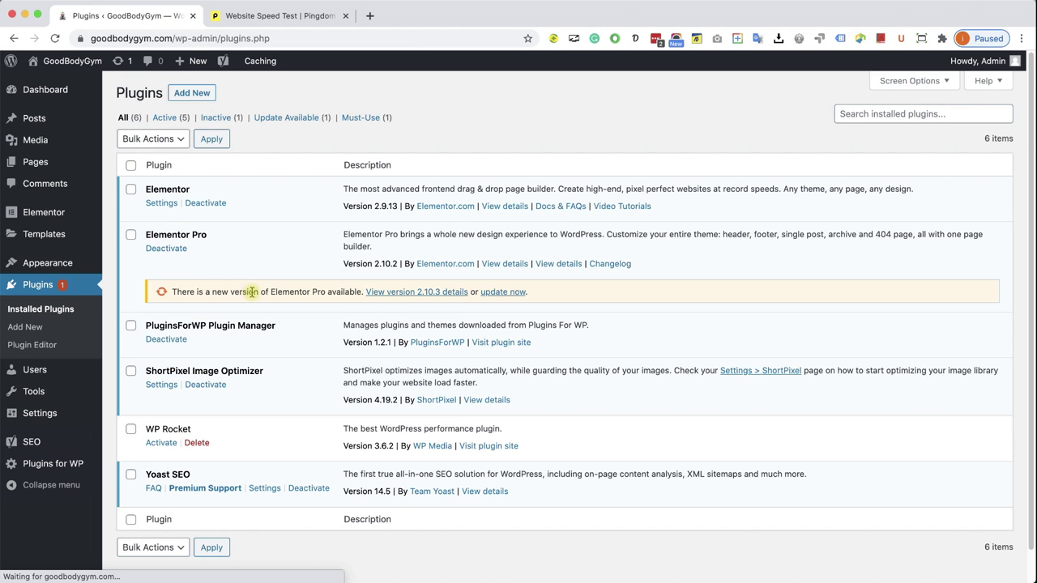
pyautogui.click(163, 444)
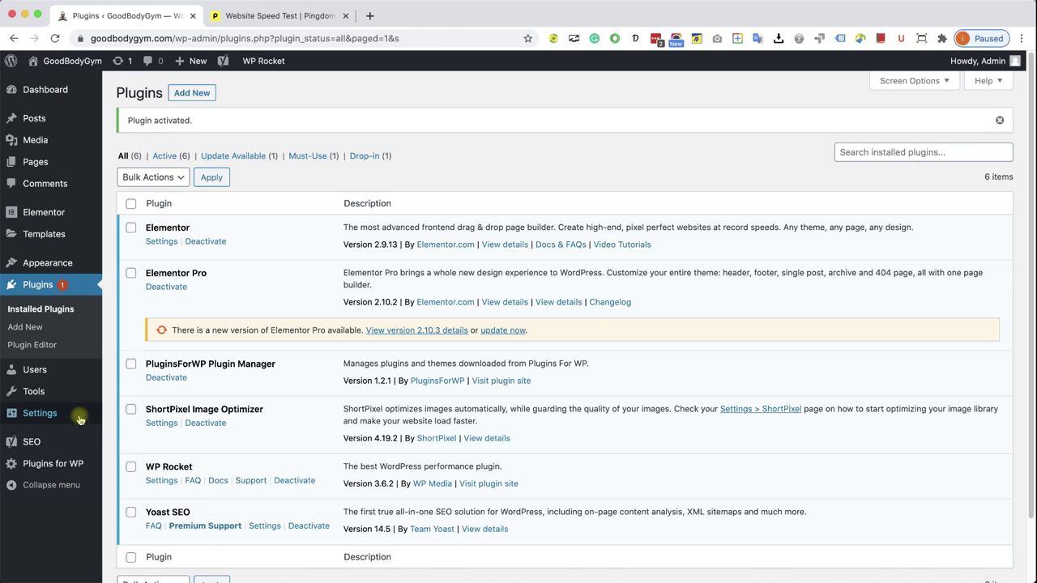
pyautogui.moveTo(69, 415)
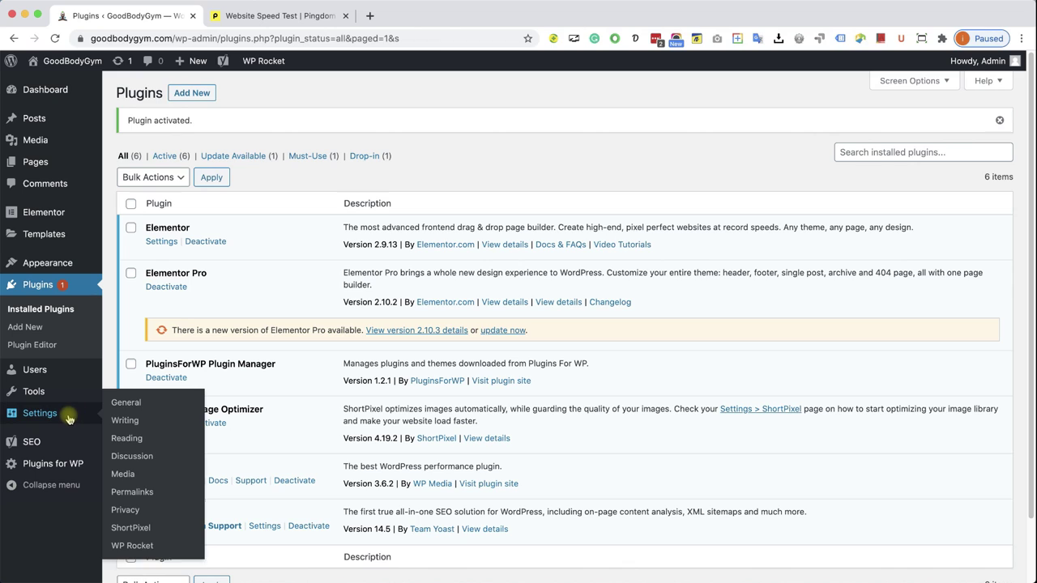
# Step: Open Settings > WP Rocket and answer 'No, thanks' to sharing diagnostic data
pyautogui.click(133, 548)
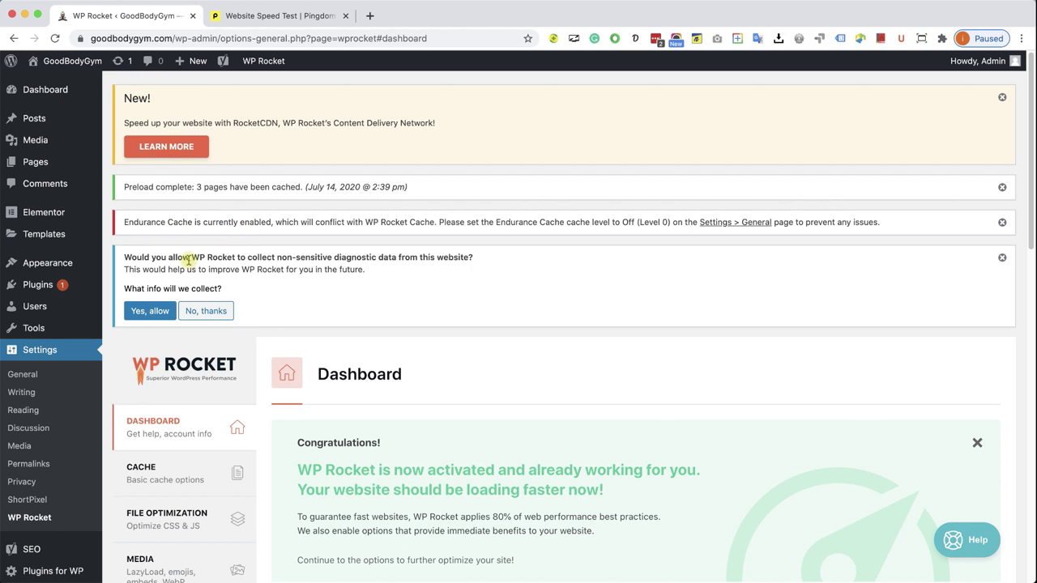
pyautogui.click(214, 315)
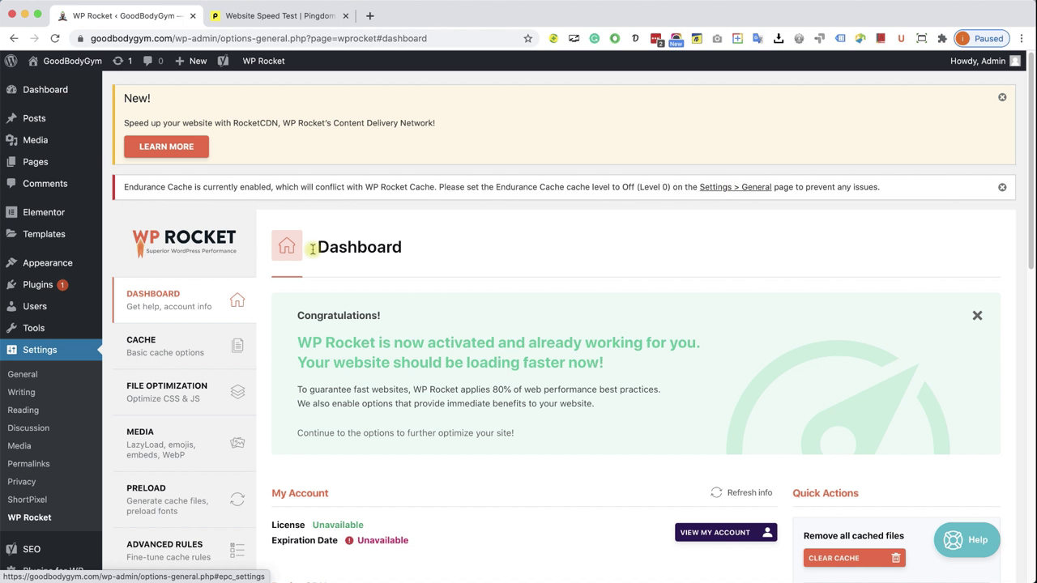
# Step: In General Settings, set the Endurance Cache level to Off (Level 0) and save
pyautogui.keyDown('super'); pyautogui.click(49, 374); pyautogui.keyUp('super')
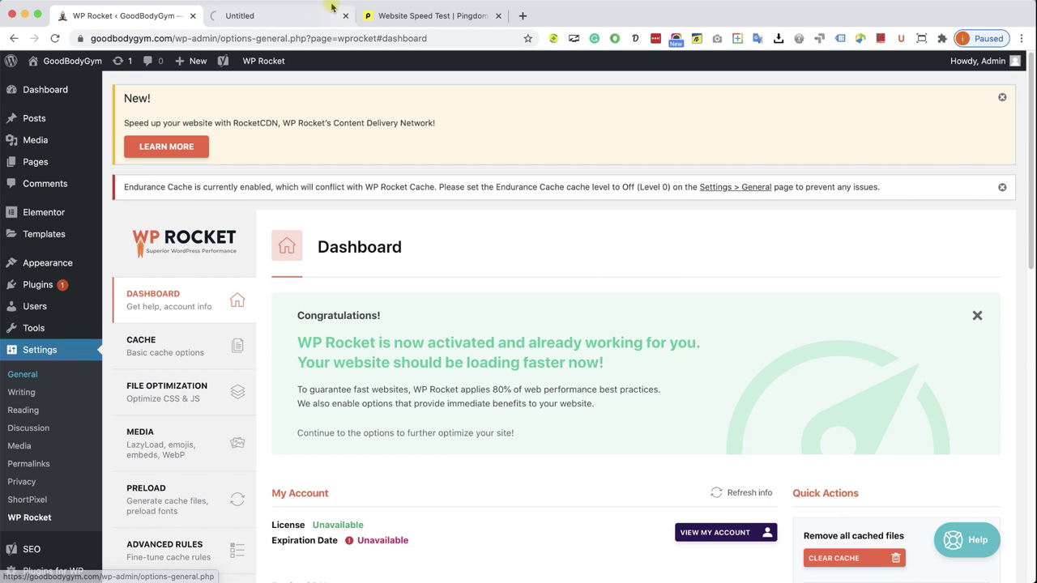
pyautogui.click(292, 15)
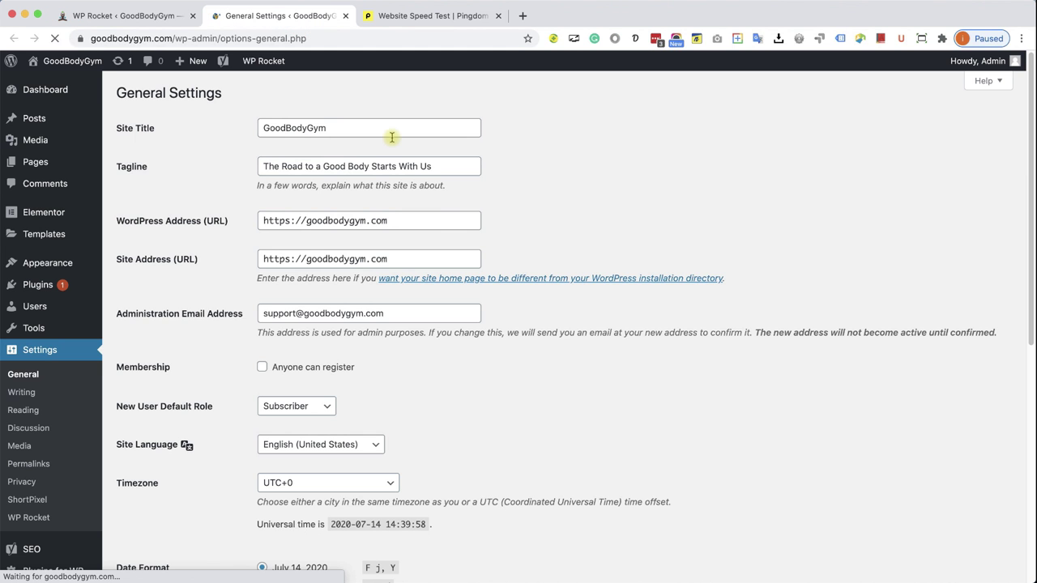
pyautogui.scroll(-8, 233, 390)
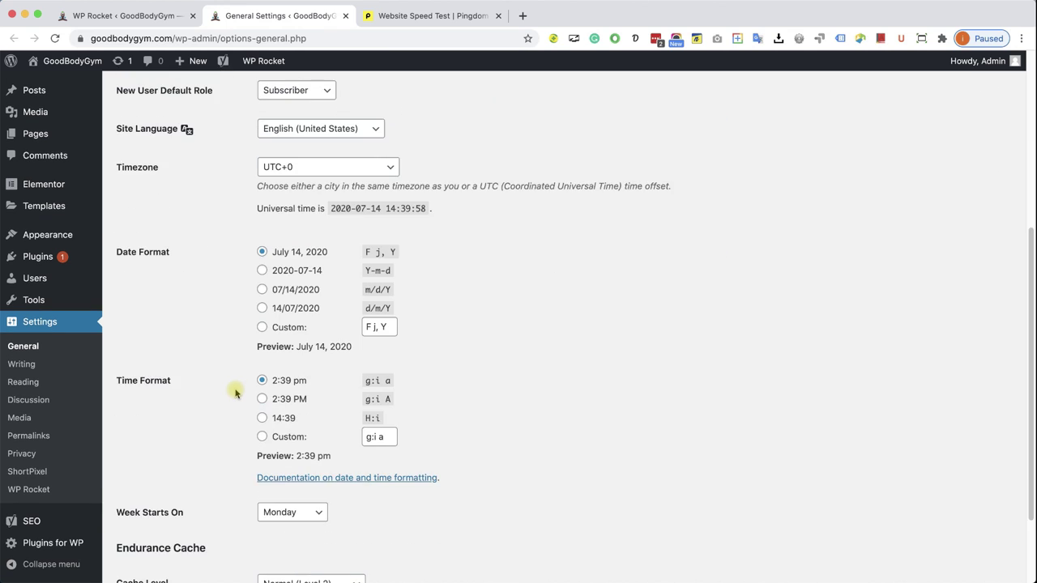
pyautogui.scroll(-3, 236, 393)
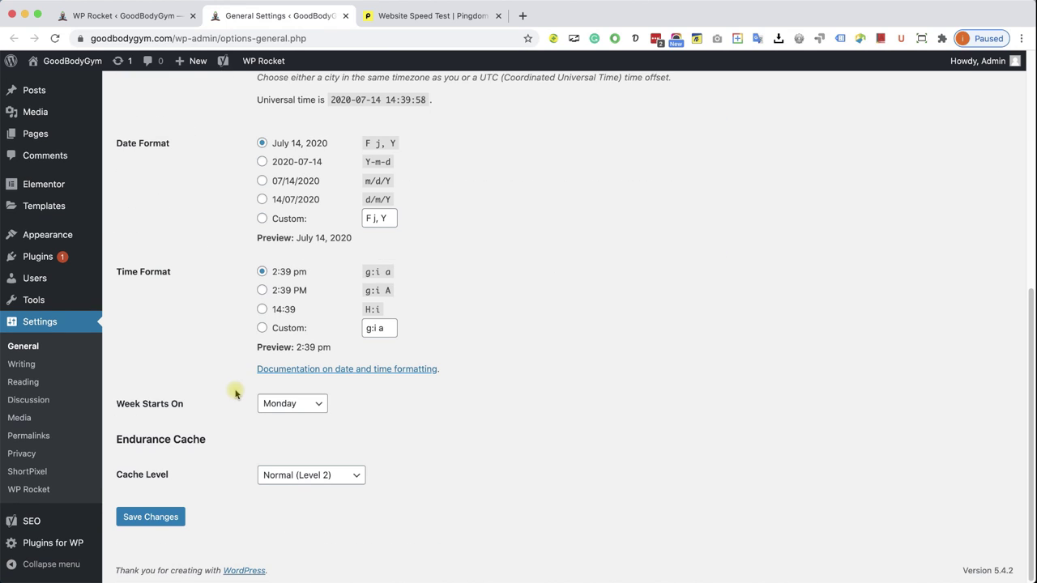
pyautogui.click(313, 476)
pyautogui.click(306, 451)
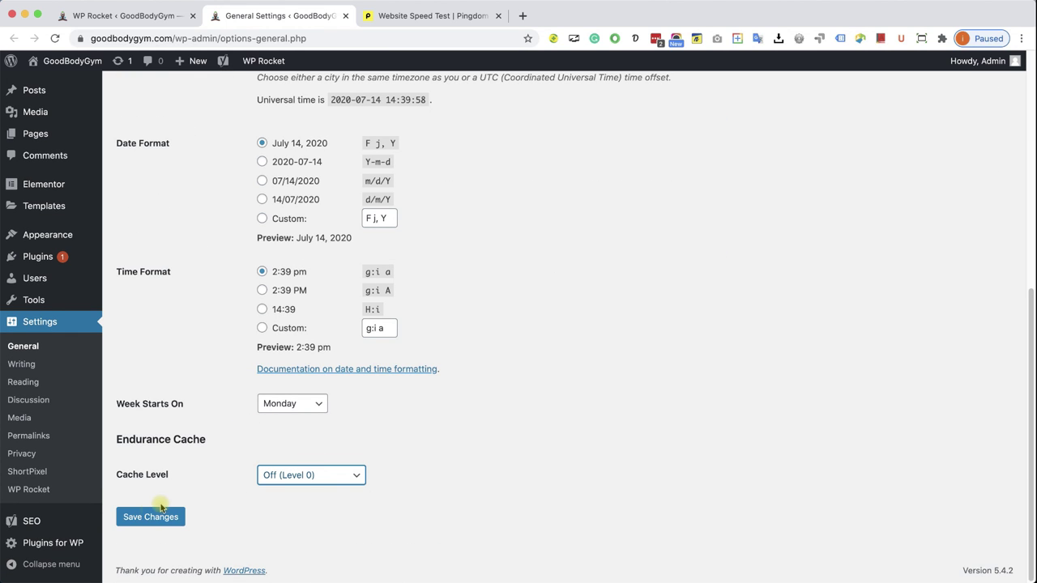
pyautogui.click(136, 516)
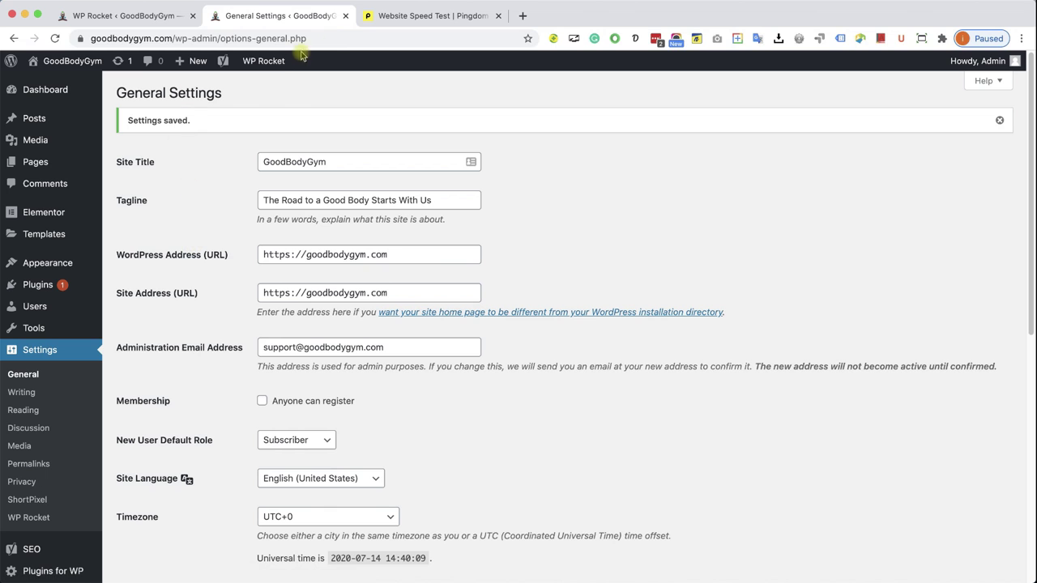
pyautogui.click(345, 15)
pyautogui.click(54, 38)
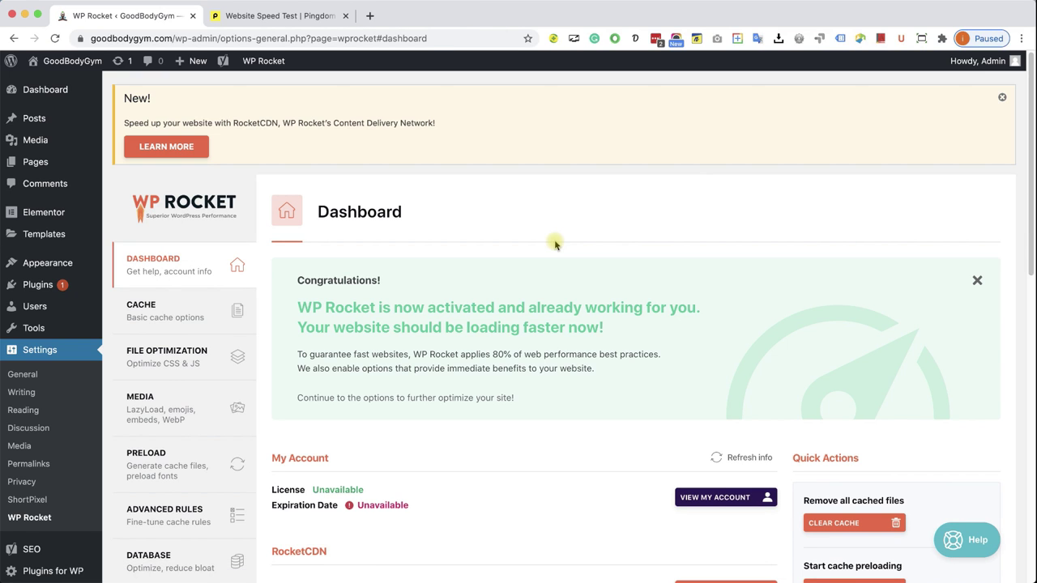
pyautogui.scroll(-5, 555, 243)
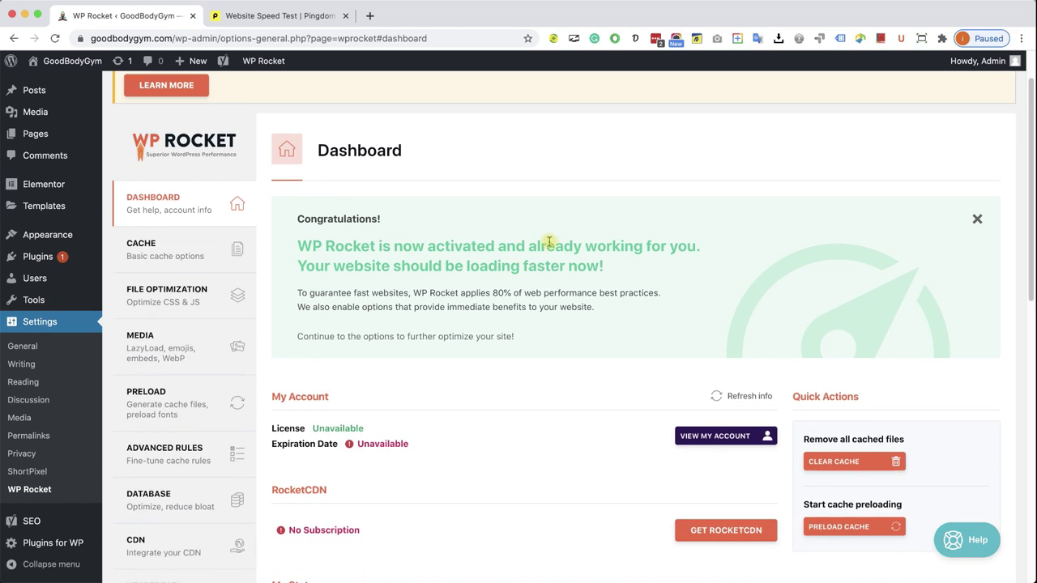
pyautogui.scroll(-4, 549, 244)
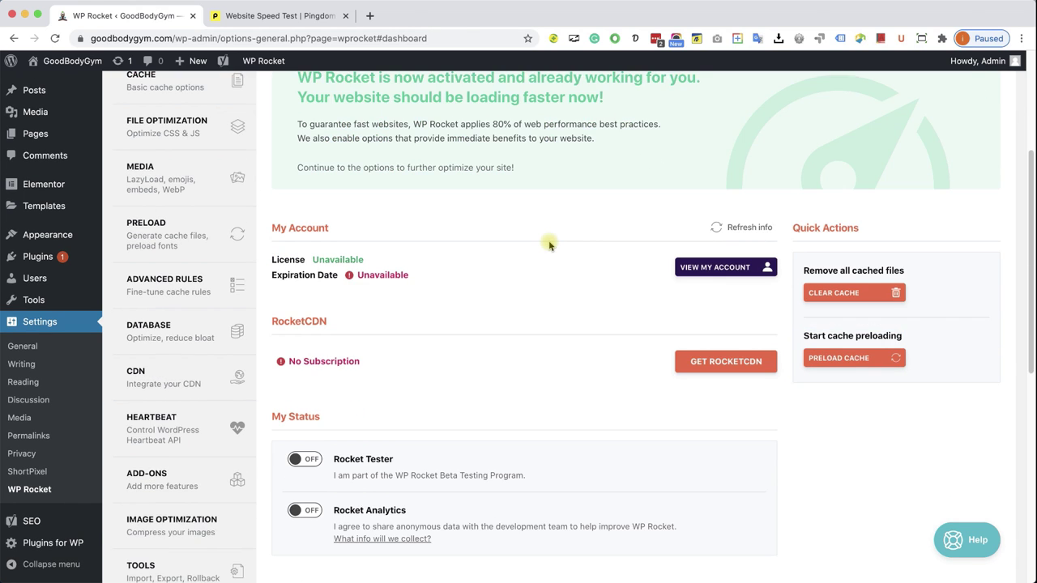
pyautogui.scroll(-10, 549, 245)
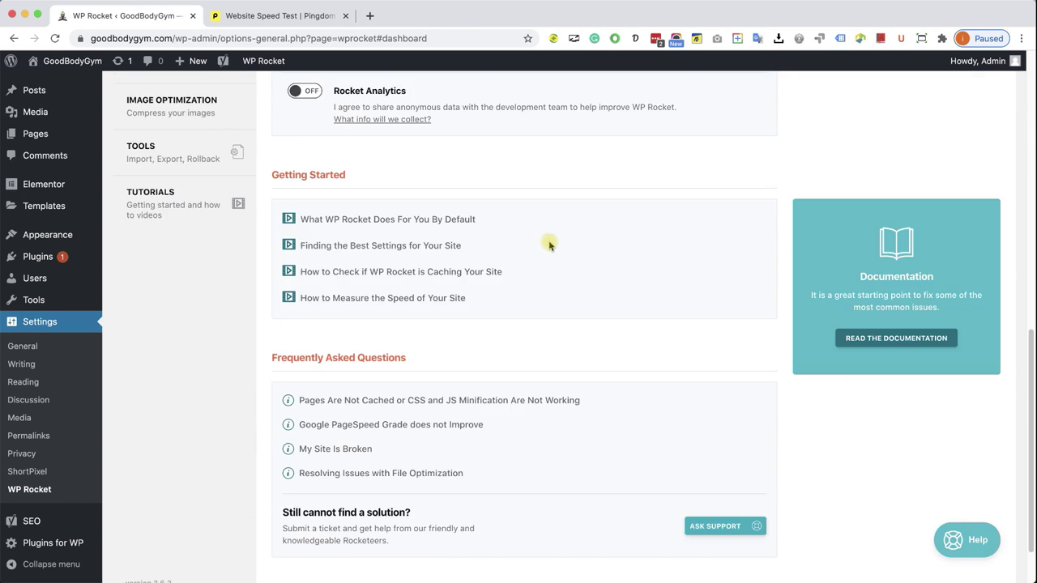
pyautogui.scroll(12, 549, 245)
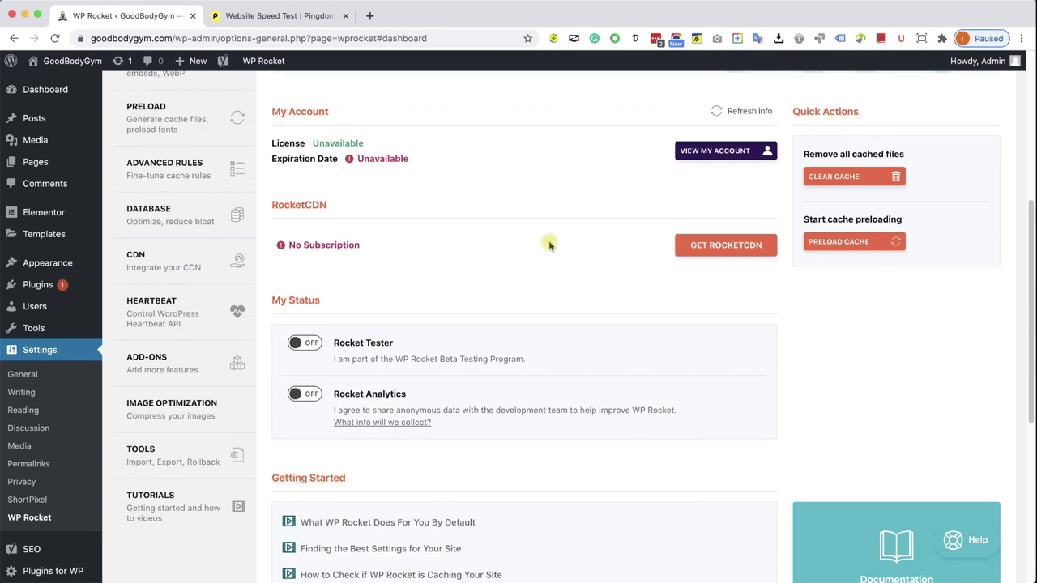
pyautogui.scroll(1, 506, 250)
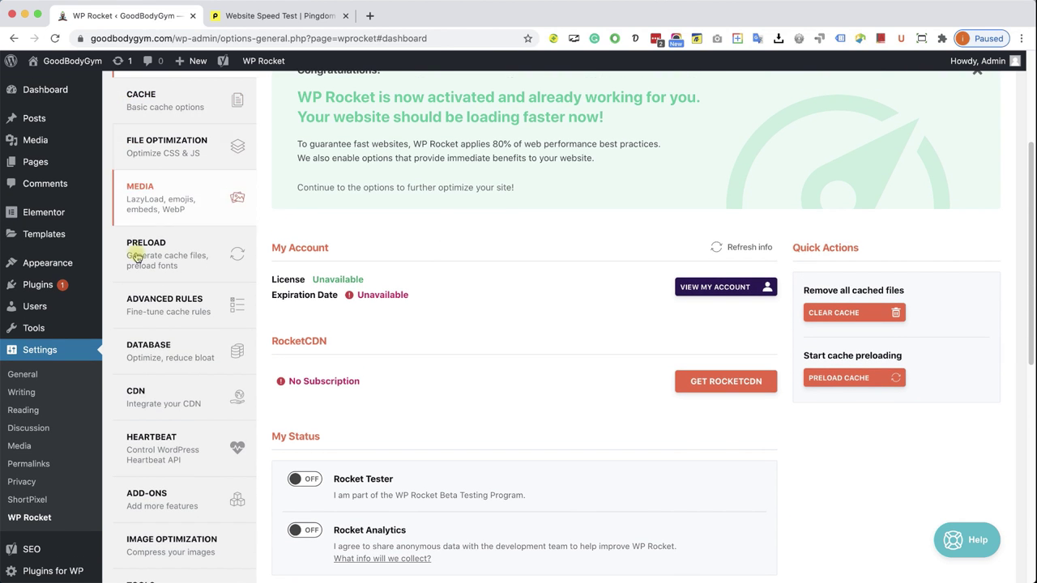
pyautogui.scroll(3, 162, 359)
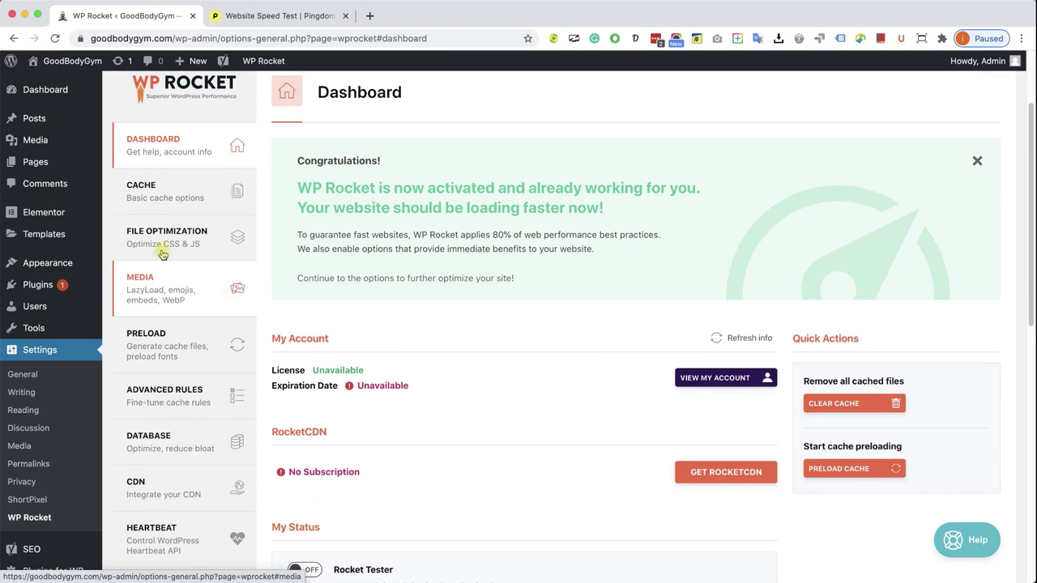
# Step: Look over WP Rocket's Cache settings, then move on to File Optimization
pyautogui.click(158, 210)
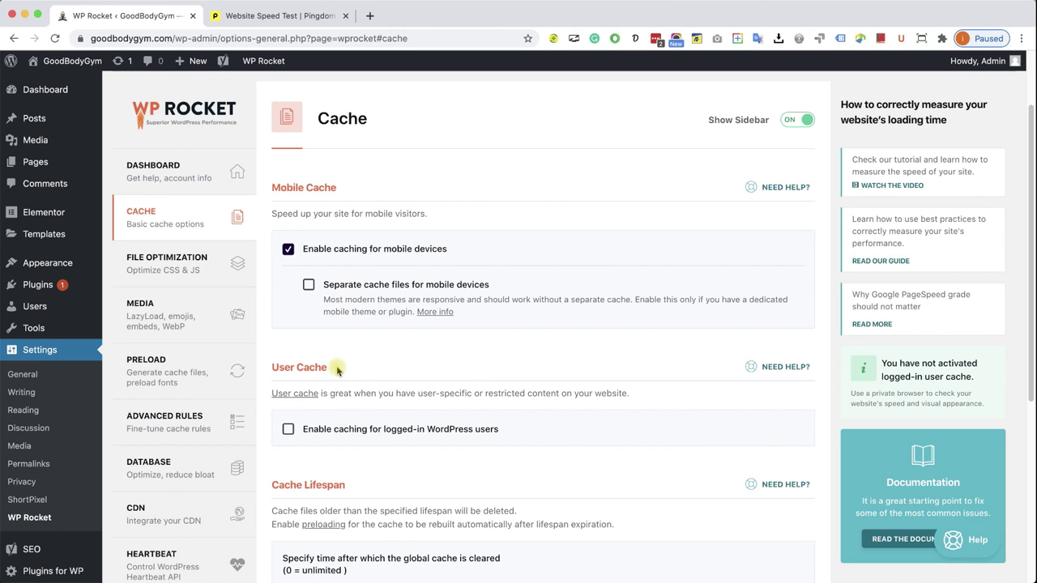
pyautogui.scroll(-5, 356, 425)
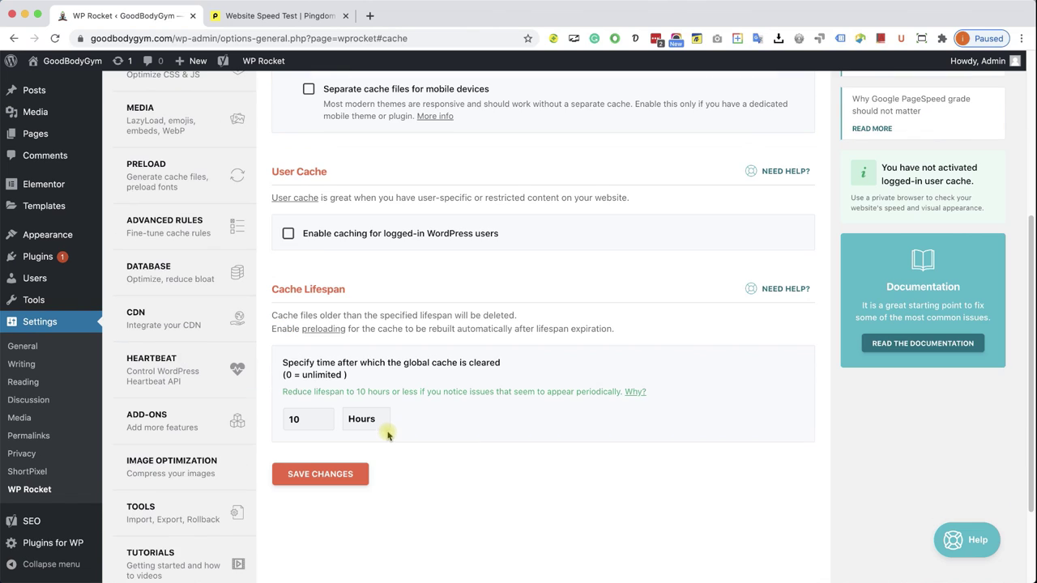
pyautogui.scroll(4, 397, 425)
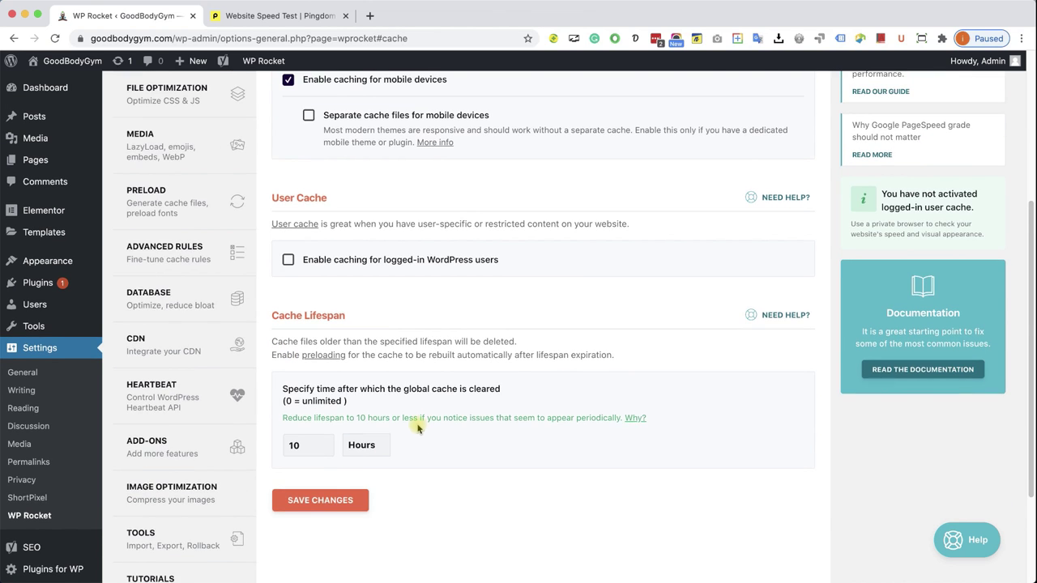
pyautogui.click(178, 227)
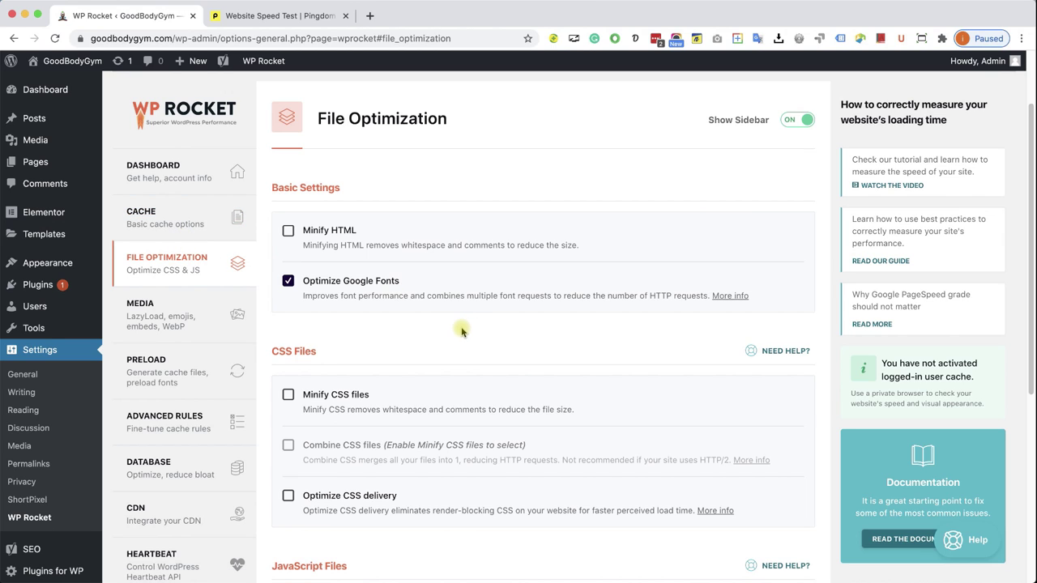
# Step: Enable Minify HTML and the Minify CSS files option in WP Rocket's File Optimization
pyautogui.click(287, 232)
pyautogui.scroll(-3, 316, 299)
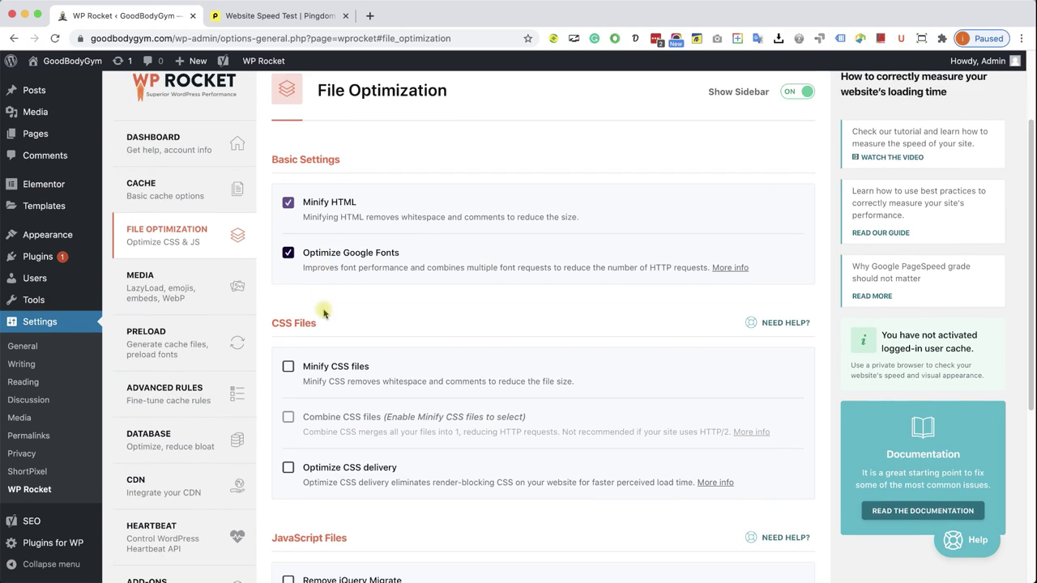
pyautogui.click(288, 291)
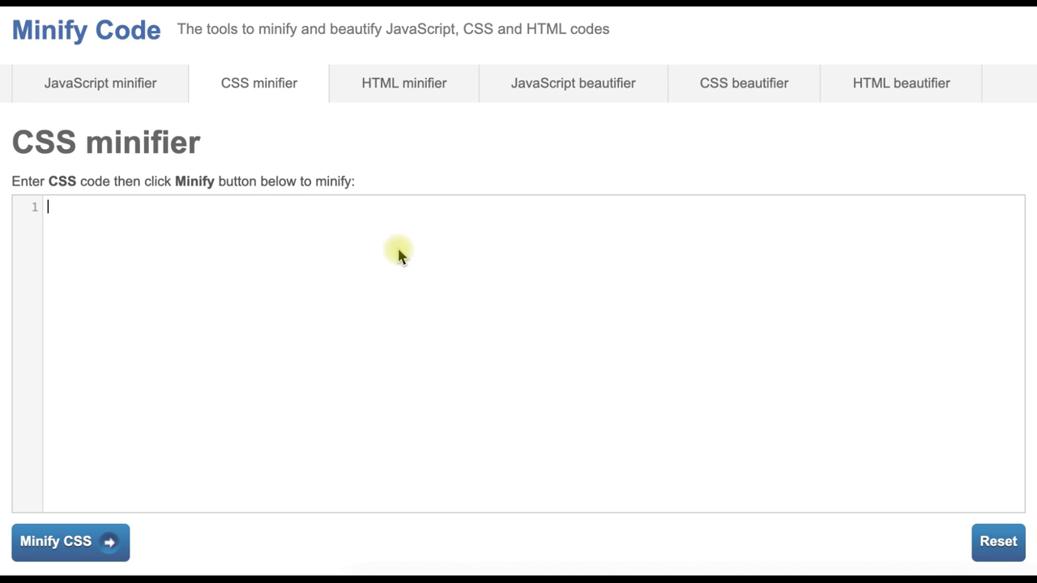
# Step: Paste the 4522-line stylesheet into Minify Code, minify it, then enable Minify CSS files in WP Rocket
pyautogui.hotkey('ctrl', 'v')
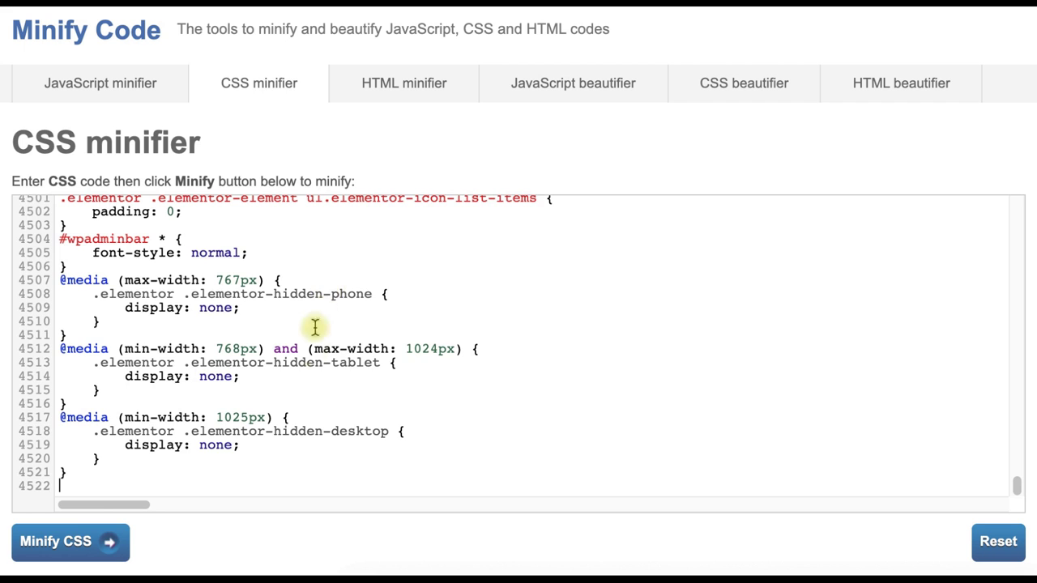
pyautogui.scroll(8, 308, 359)
pyautogui.scroll(10, 194, 341)
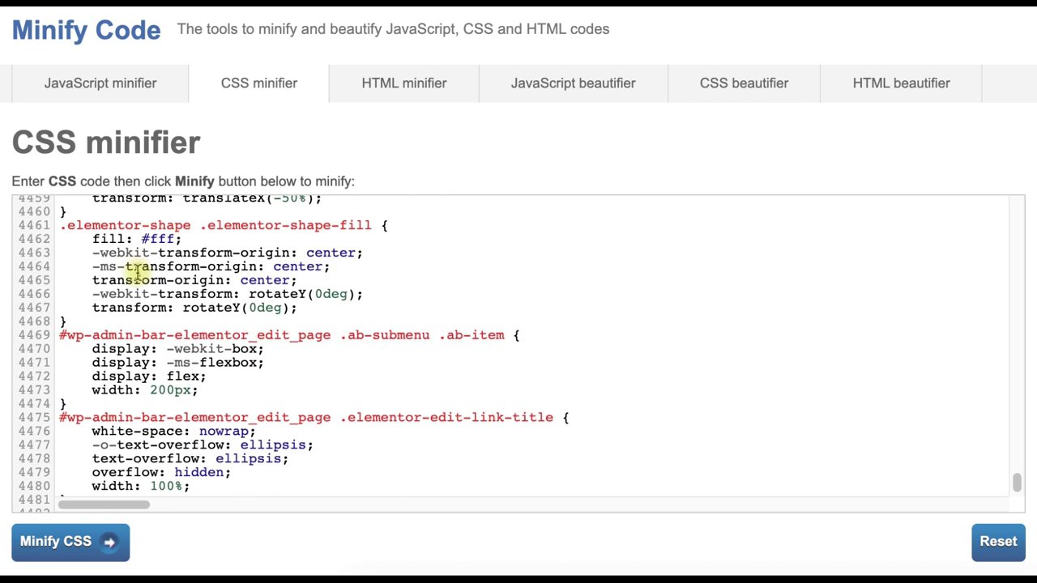
pyautogui.scroll(7, 138, 349)
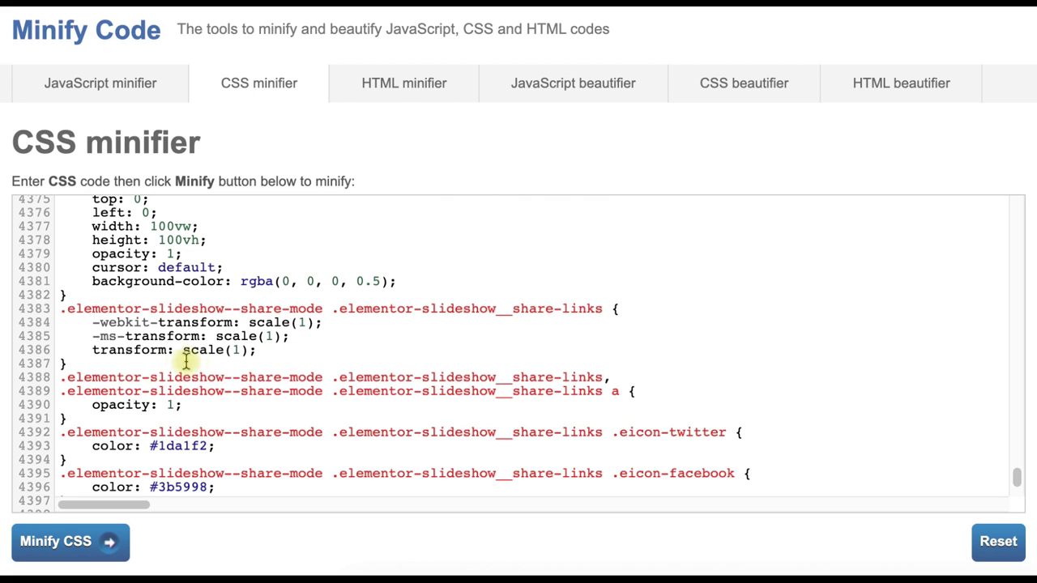
pyautogui.click(92, 546)
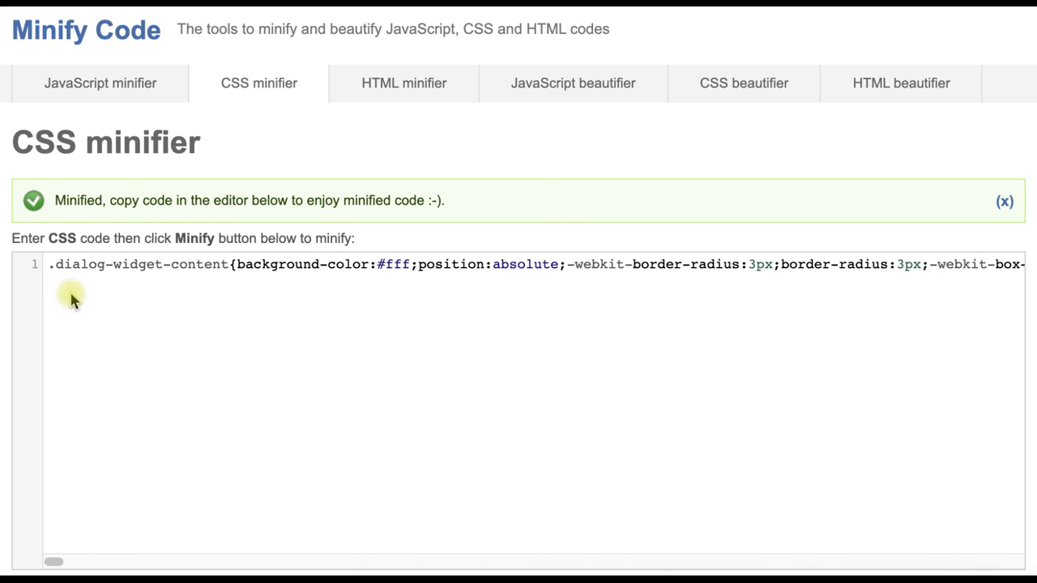
pyautogui.moveTo(51, 559); pyautogui.dragTo(40, 513)
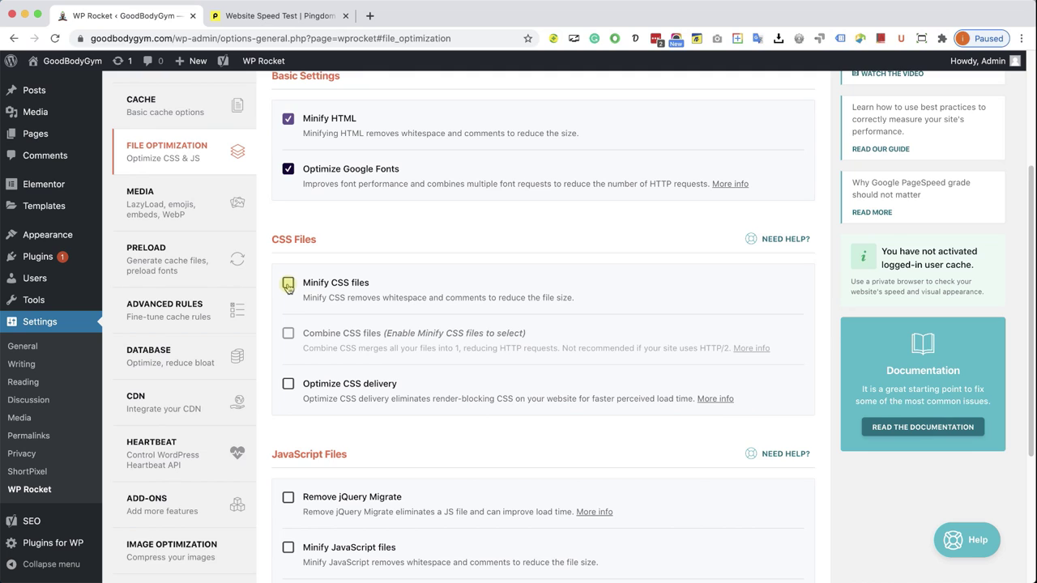
pyautogui.click(288, 284)
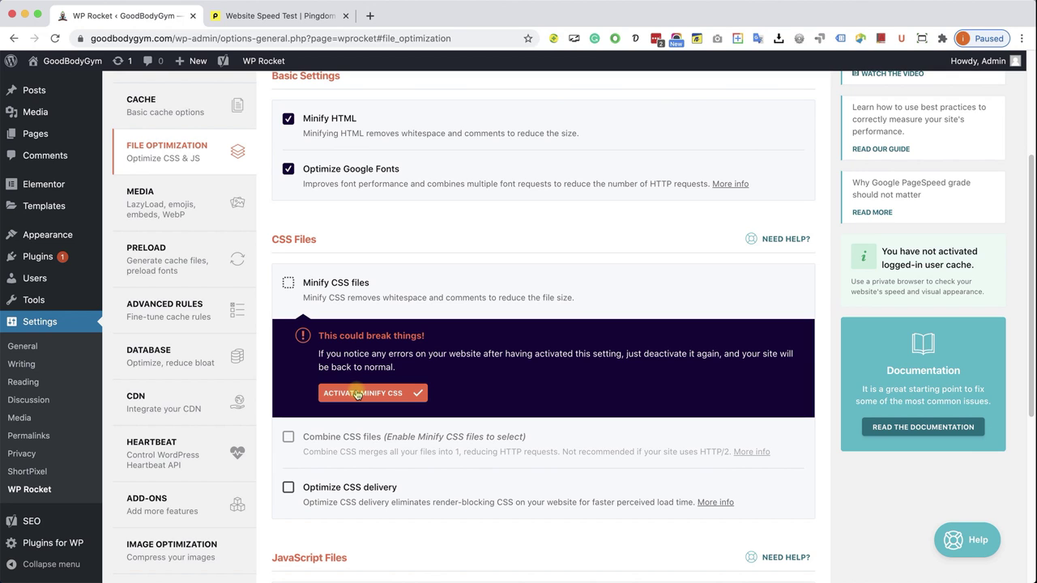
# Step: Activate Minify CSS files and Combine CSS files, and tick Optimize CSS delivery in WP Rocket
pyautogui.click(357, 393)
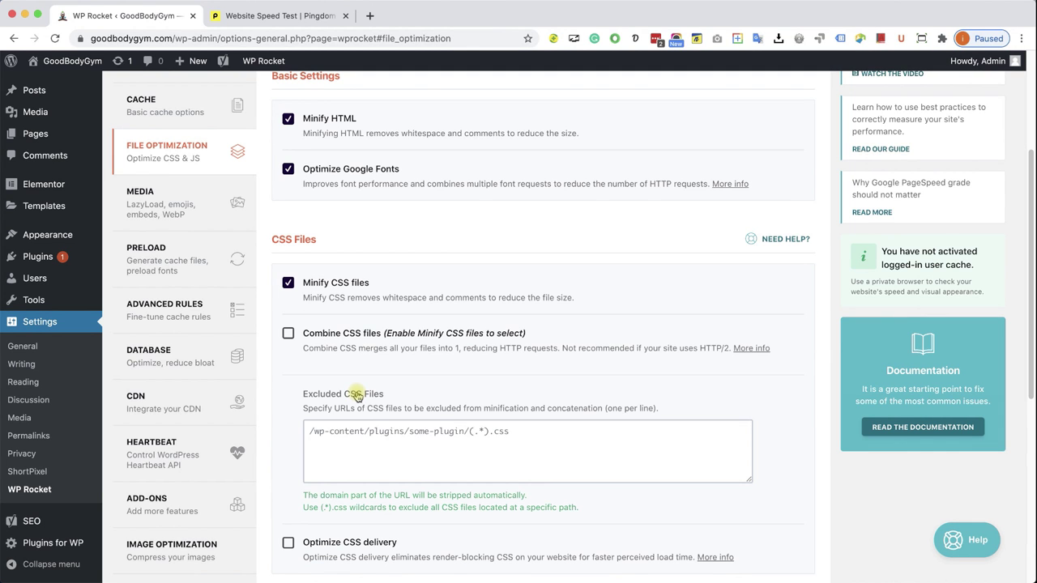
pyautogui.click(288, 333)
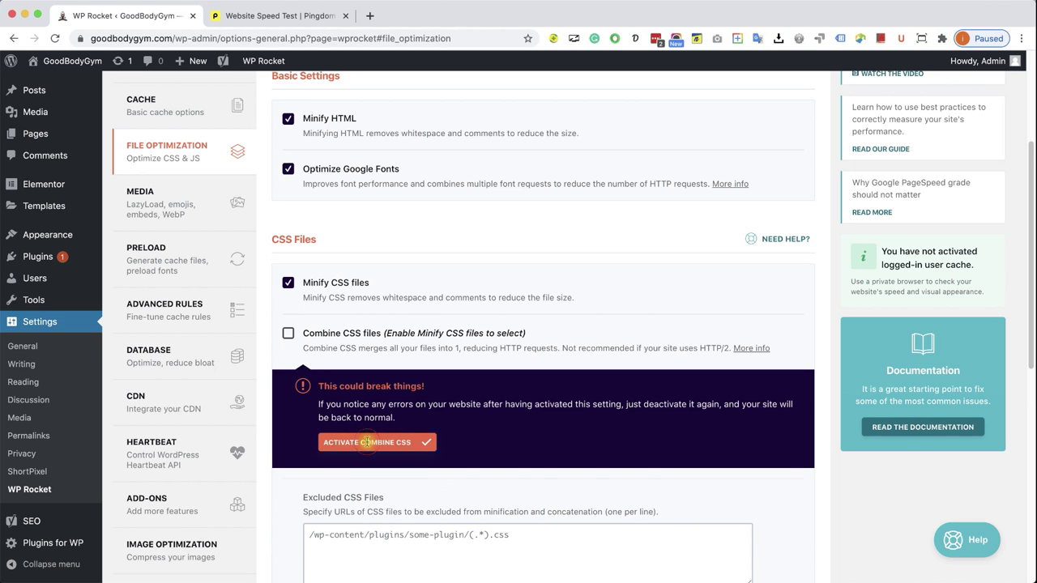
pyautogui.click(366, 442)
pyautogui.scroll(-1, 350, 381)
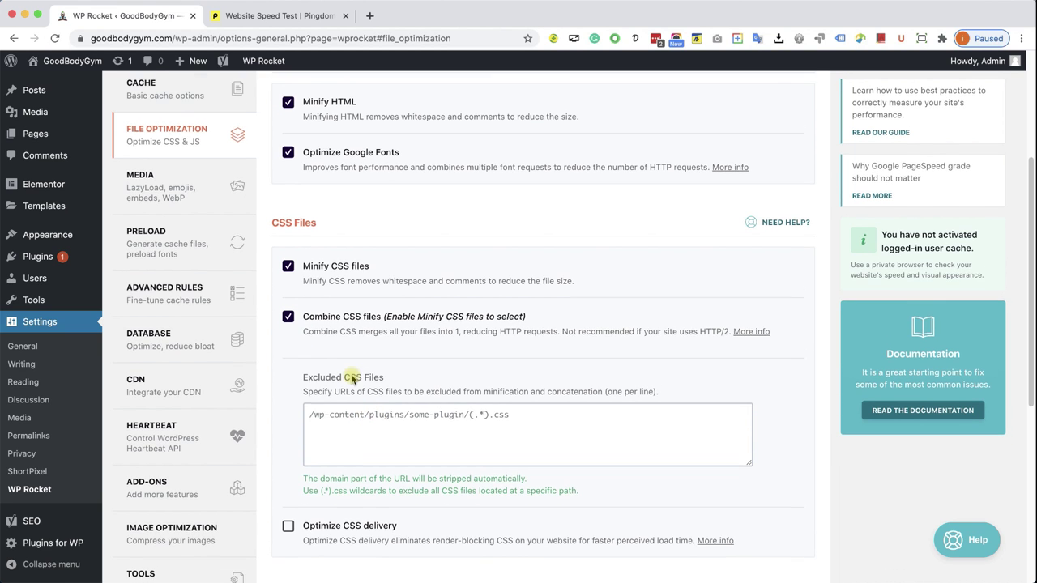
pyautogui.scroll(-4, 349, 379)
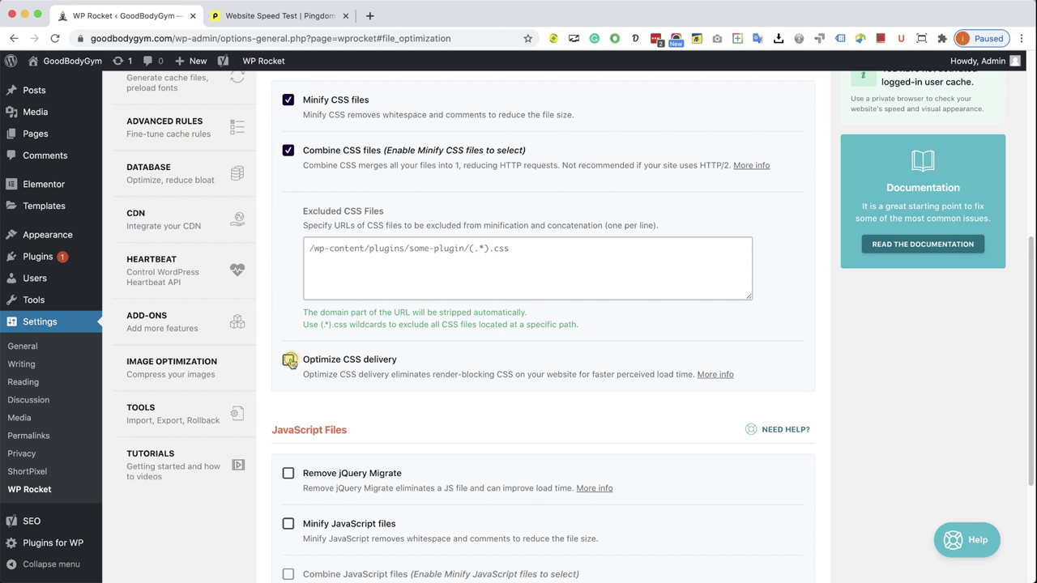
pyautogui.click(289, 360)
pyautogui.scroll(-8, 346, 366)
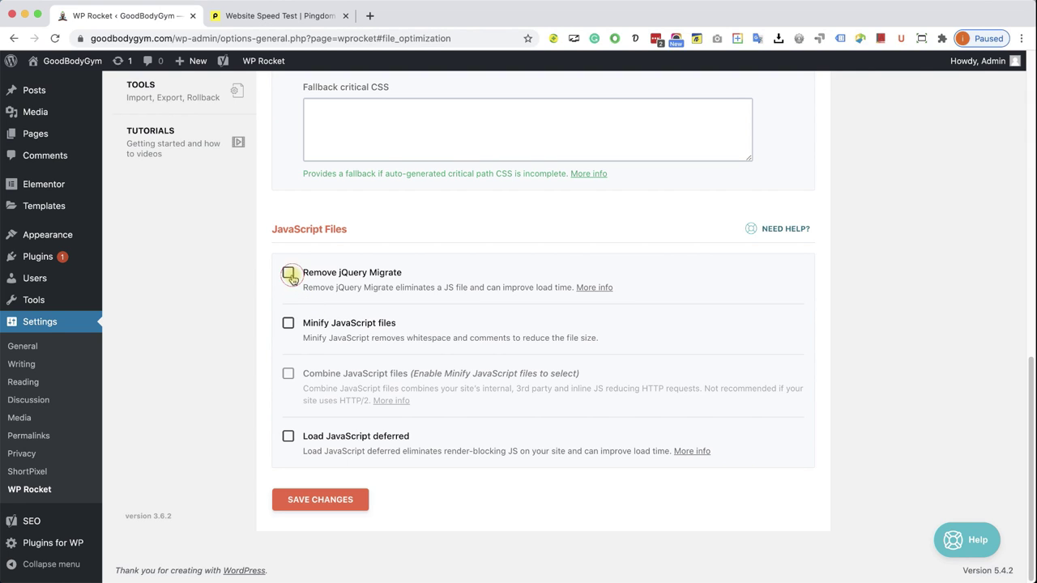
# Step: Tick Remove jQuery Migrate and activate both JavaScript minification and JavaScript combining
pyautogui.click(289, 273)
pyautogui.click(288, 322)
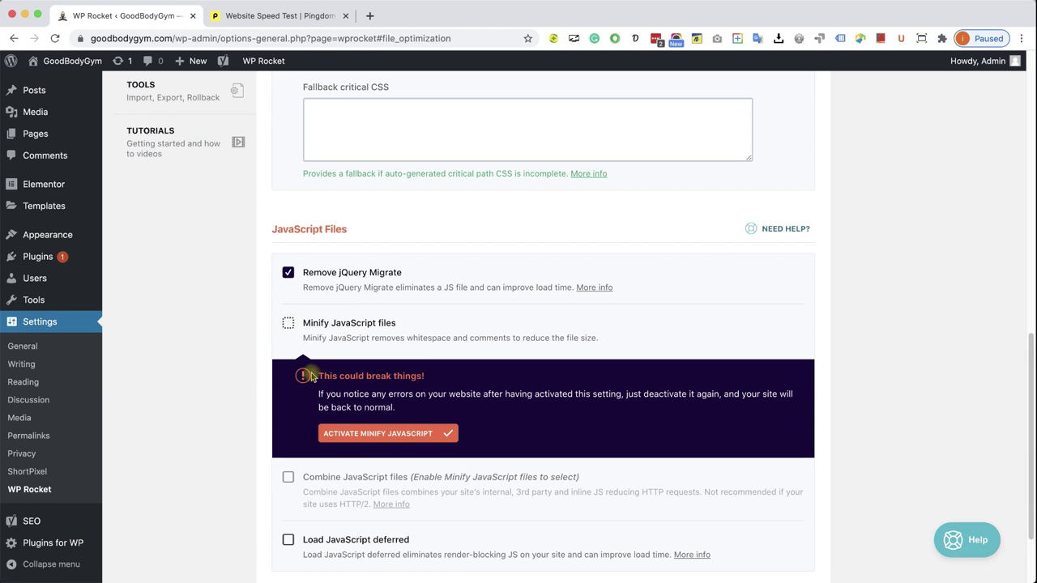
pyautogui.click(356, 433)
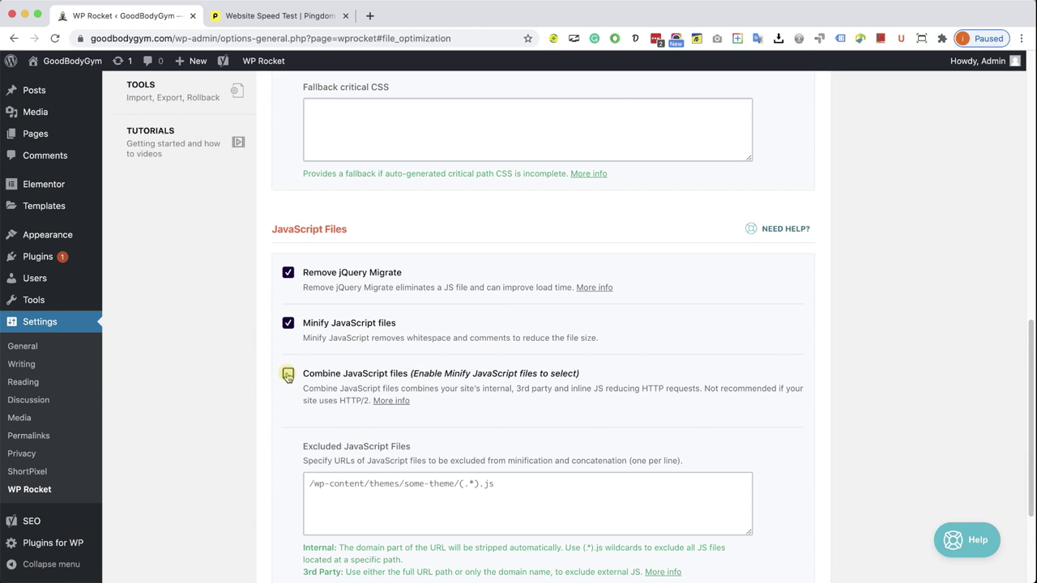
pyautogui.click(288, 375)
pyautogui.click(358, 429)
# Step: Turn on Load JavaScript deferred and save the file optimization settings
pyautogui.scroll(-5, 310, 423)
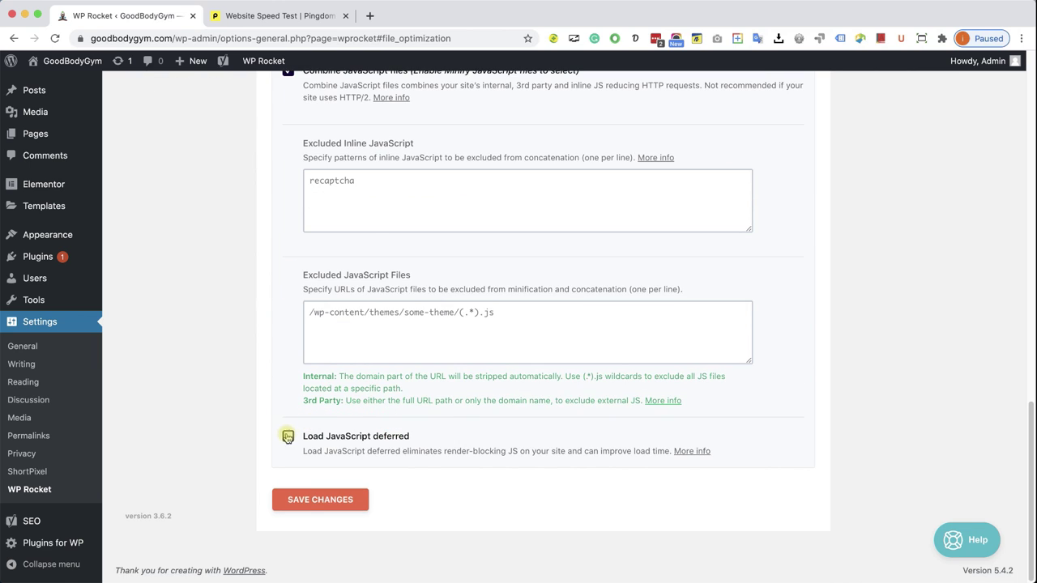
pyautogui.click(288, 436)
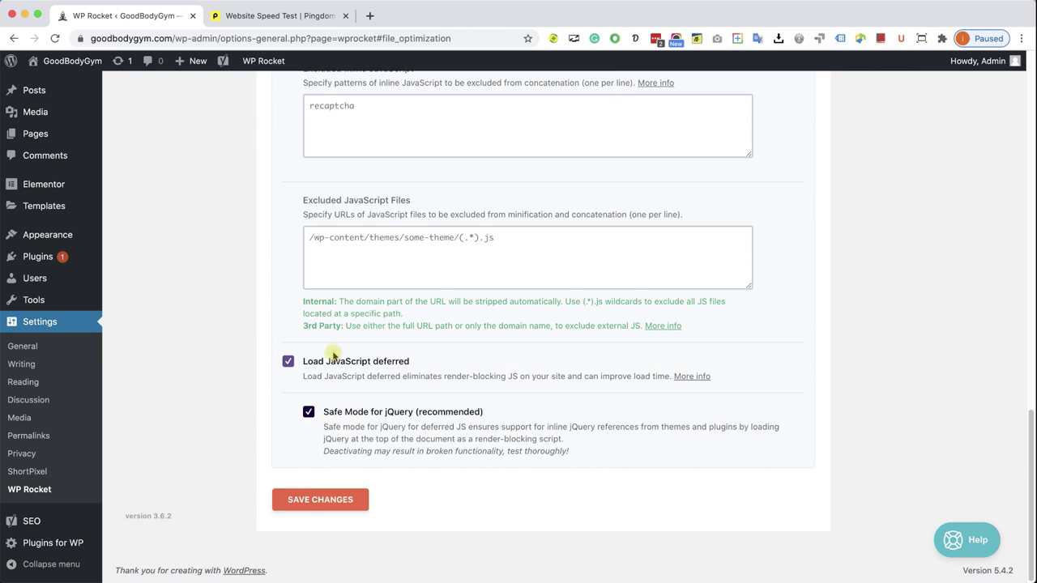
pyautogui.scroll(10, 328, 354)
pyautogui.scroll(-10, 322, 356)
pyautogui.click(354, 500)
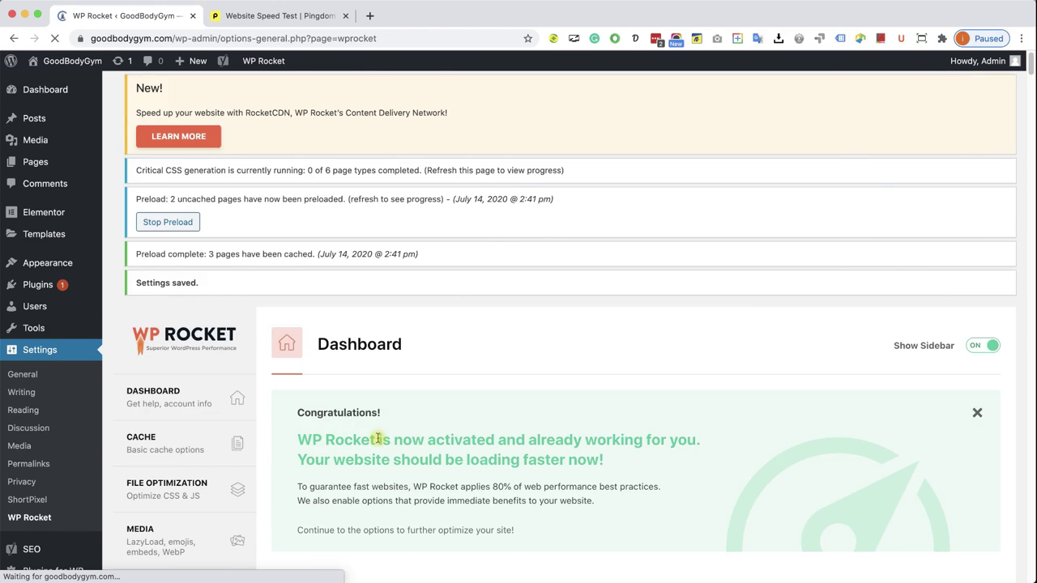
# Step: In WP Rocket Media, enable LazyLoad for images and iframes/videos plus YouTube preview images, then save
pyautogui.scroll(-1, 375, 435)
pyautogui.scroll(-3, 375, 436)
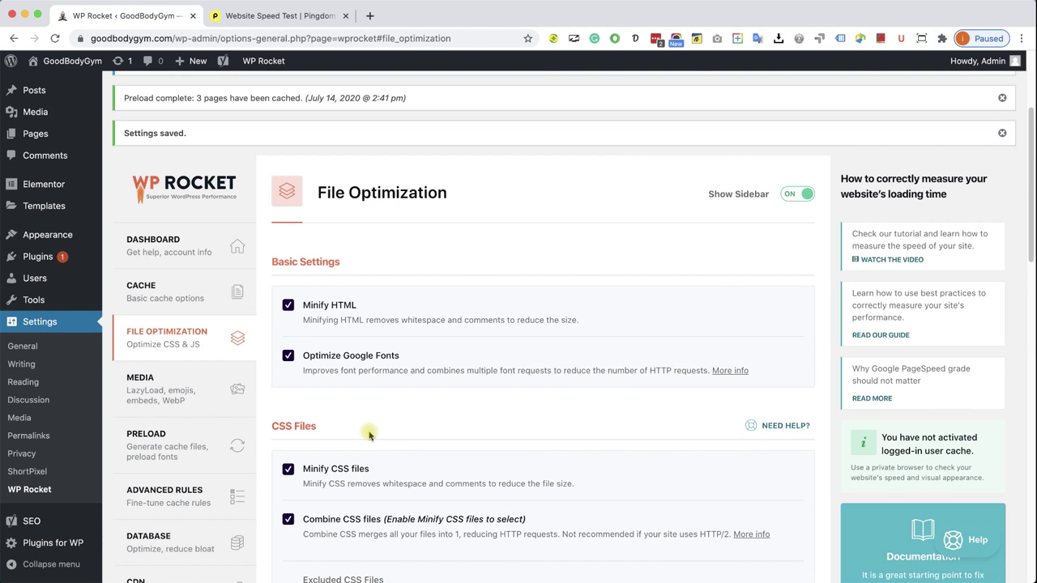
pyautogui.click(201, 398)
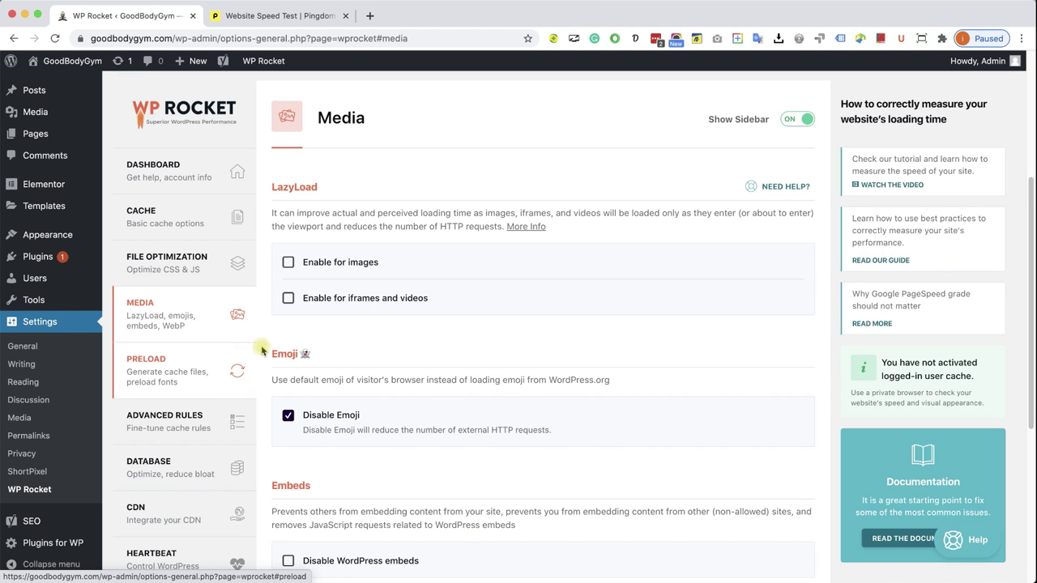
pyautogui.click(288, 263)
pyautogui.click(288, 298)
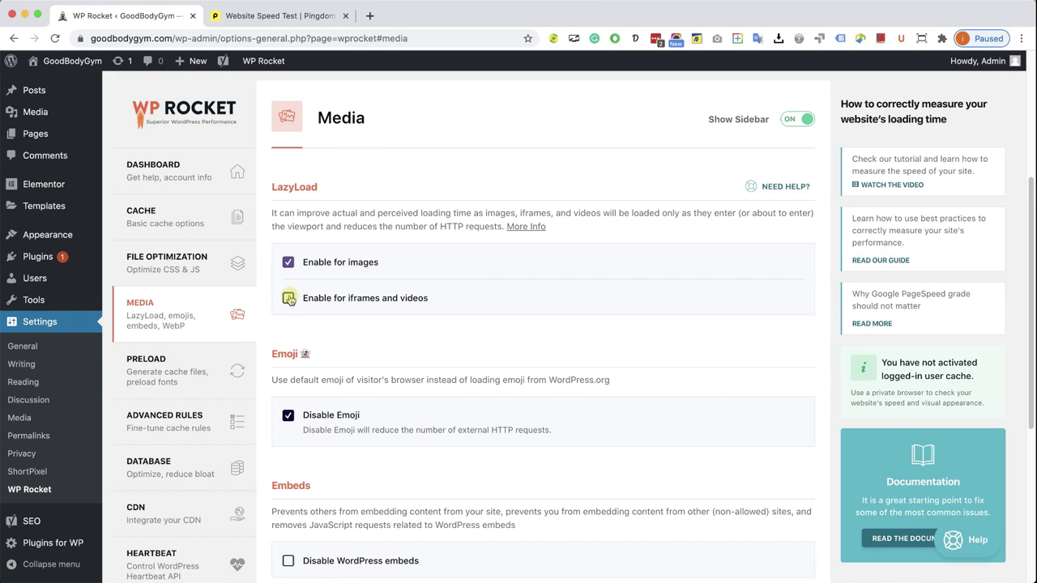
pyautogui.click(309, 333)
pyautogui.scroll(-1, 342, 359)
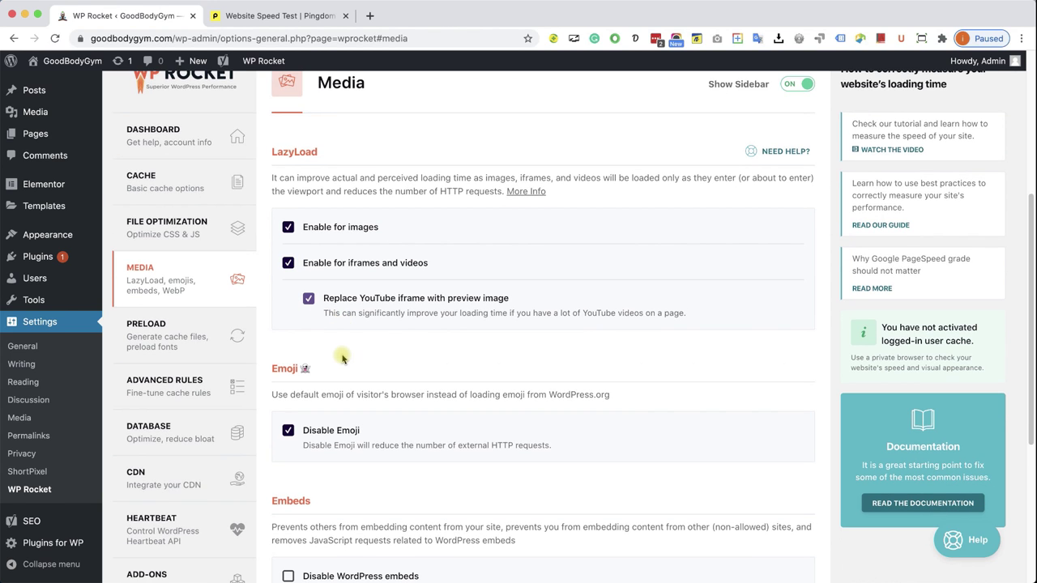
pyautogui.scroll(-1, 342, 359)
pyautogui.scroll(-5, 342, 359)
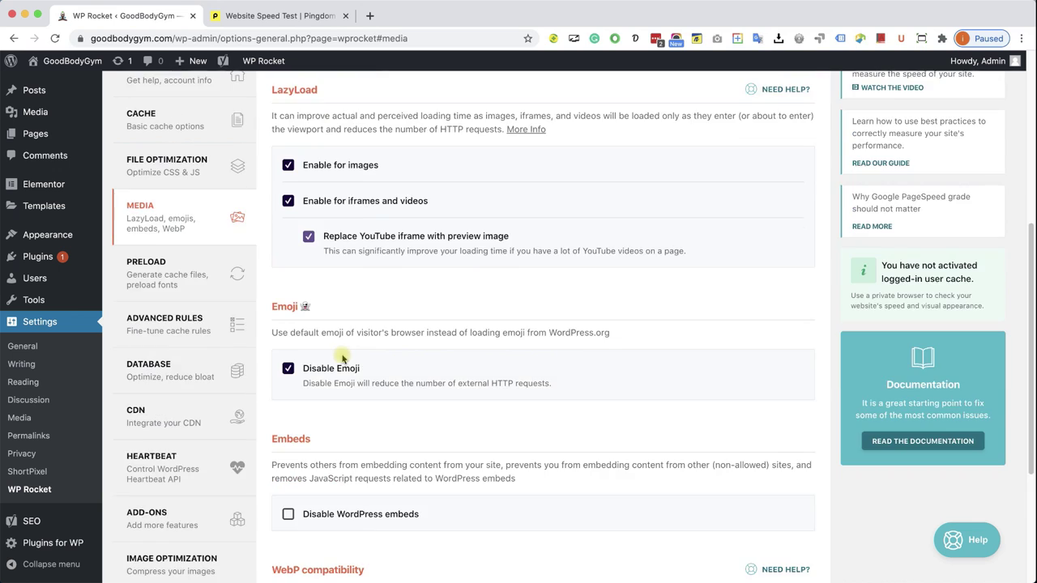
pyautogui.scroll(-1, 342, 358)
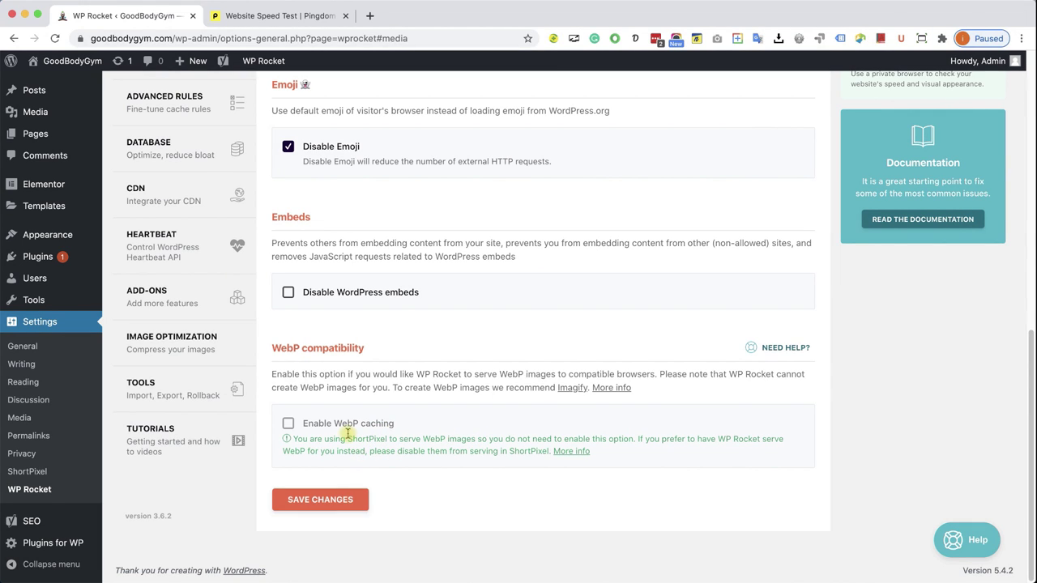
pyautogui.click(336, 503)
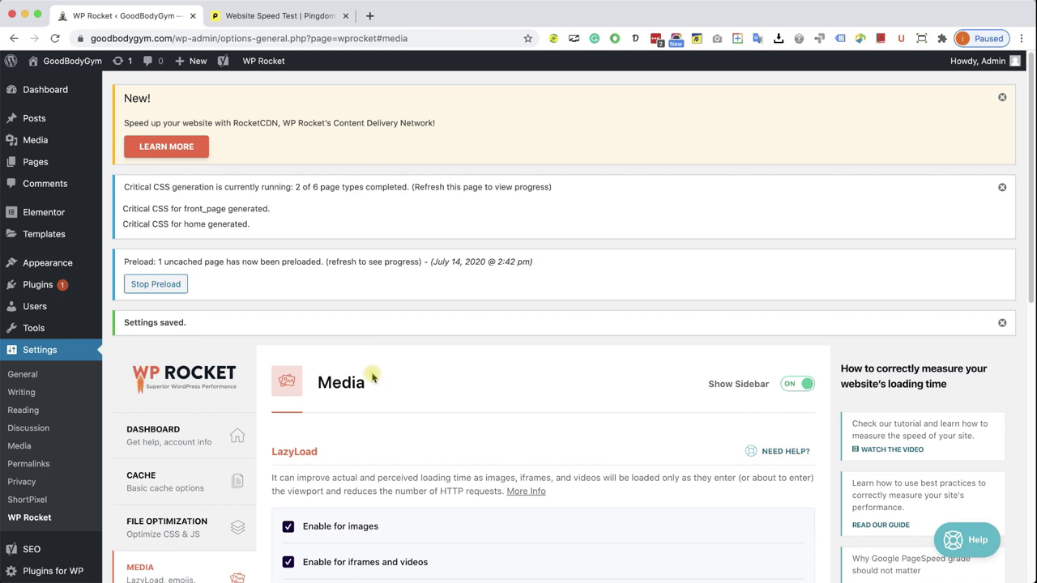
# Step: Look through WP Rocket's Preload, Advanced Rules and Database settings
pyautogui.scroll(-3, 372, 376)
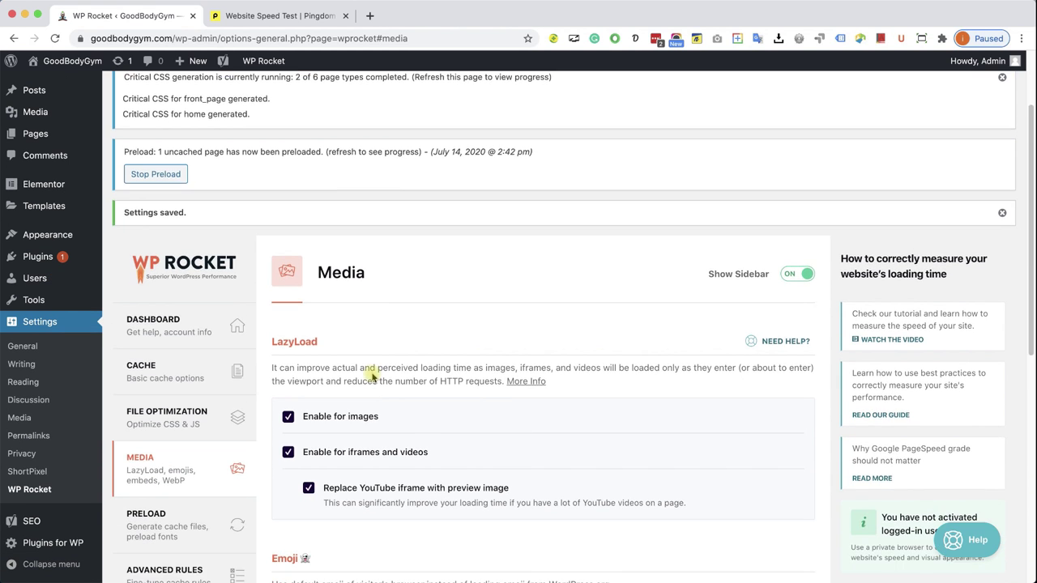
pyautogui.scroll(-7, 373, 376)
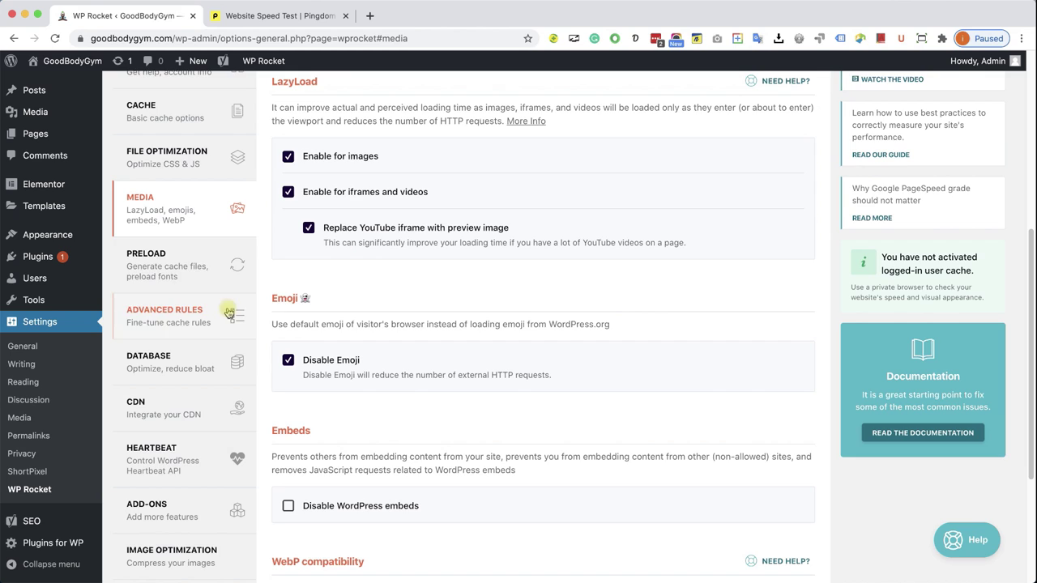
pyautogui.click(182, 263)
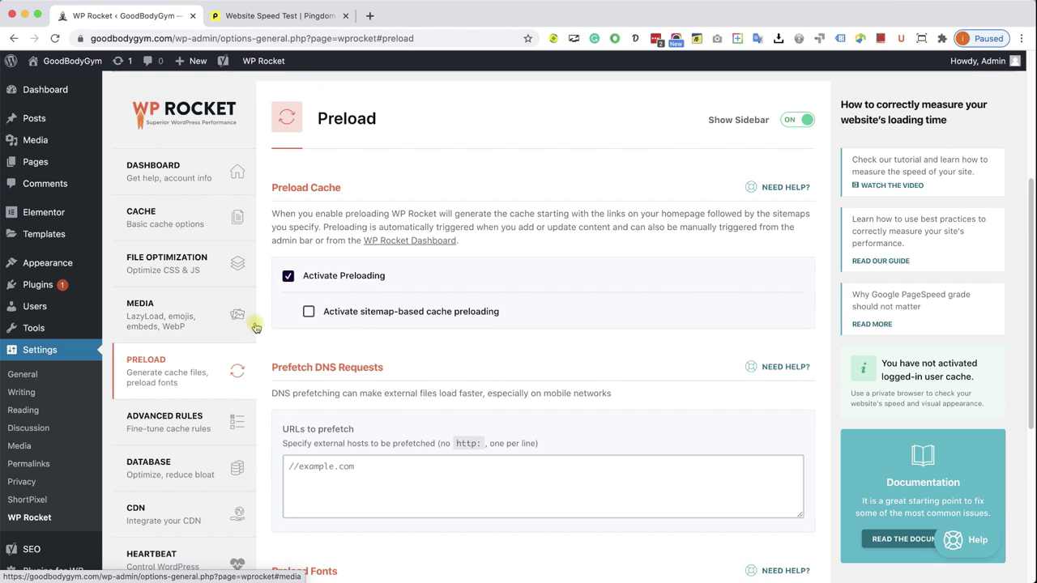
pyautogui.scroll(-2, 257, 347)
pyautogui.scroll(-1, 243, 350)
pyautogui.click(173, 360)
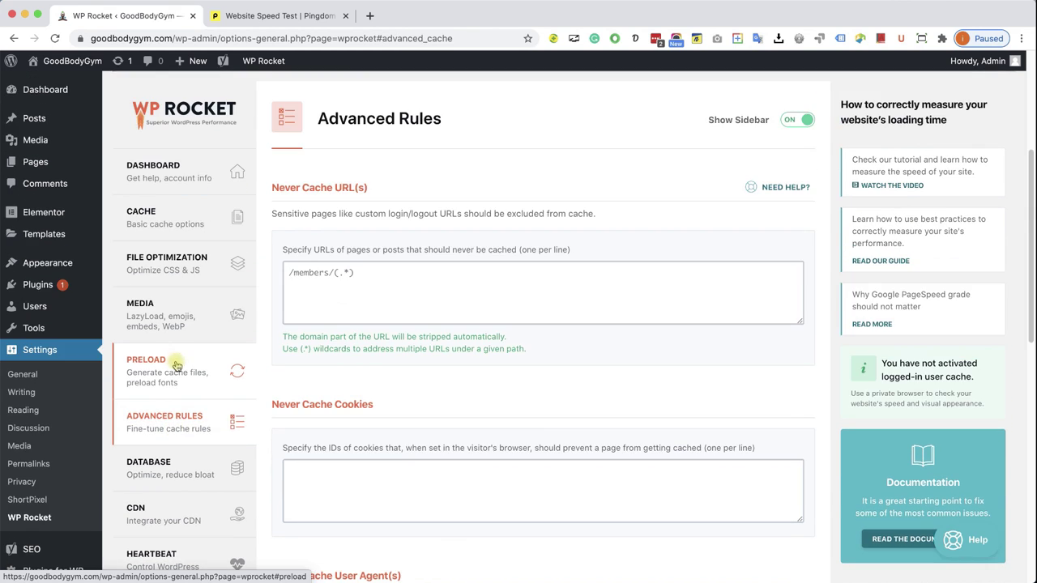
pyautogui.click(177, 466)
pyautogui.scroll(-1, 282, 409)
pyautogui.scroll(-2, 282, 409)
pyautogui.scroll(-3, 284, 405)
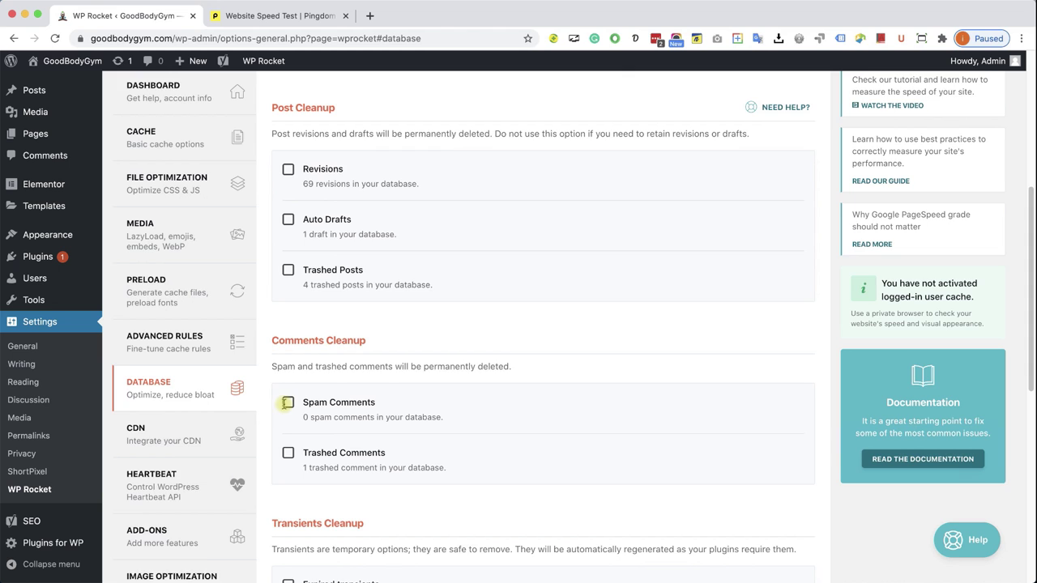
pyautogui.scroll(-5, 289, 396)
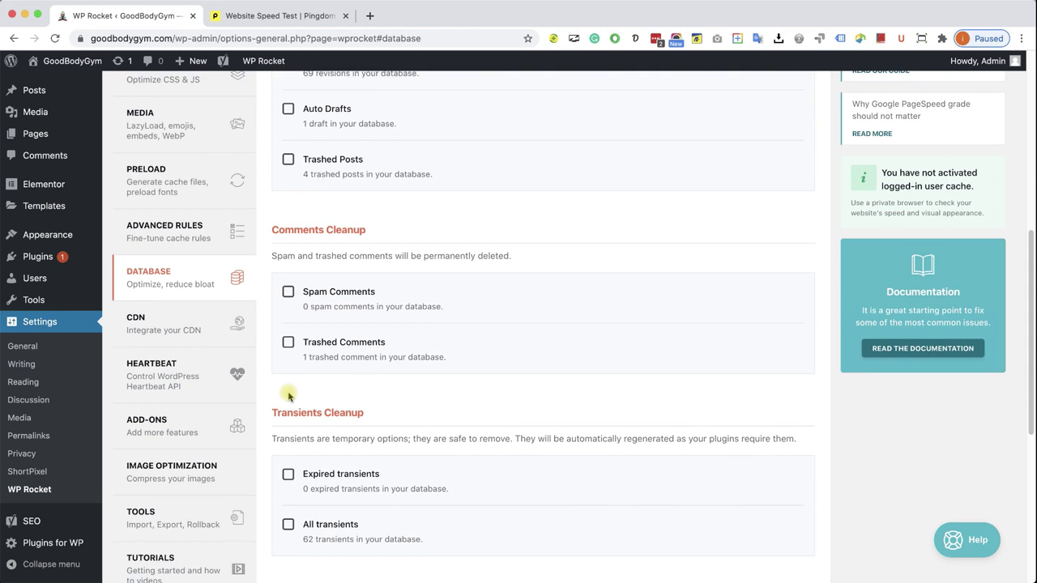
pyautogui.scroll(-2, 283, 399)
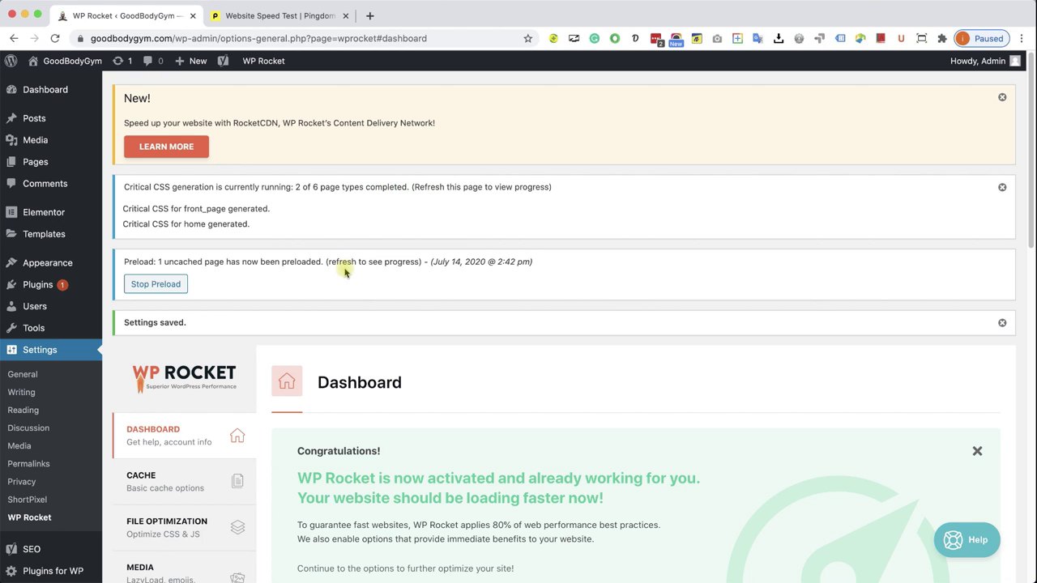
# Step: Reload until critical CSS and preload report complete, then visit the live site
pyautogui.click(54, 38)
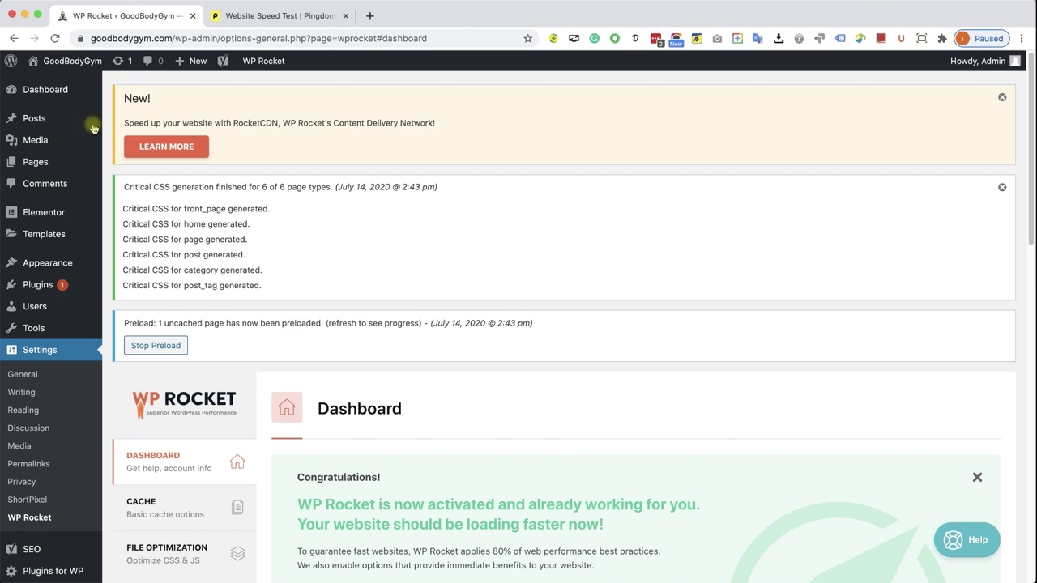
pyautogui.click(57, 38)
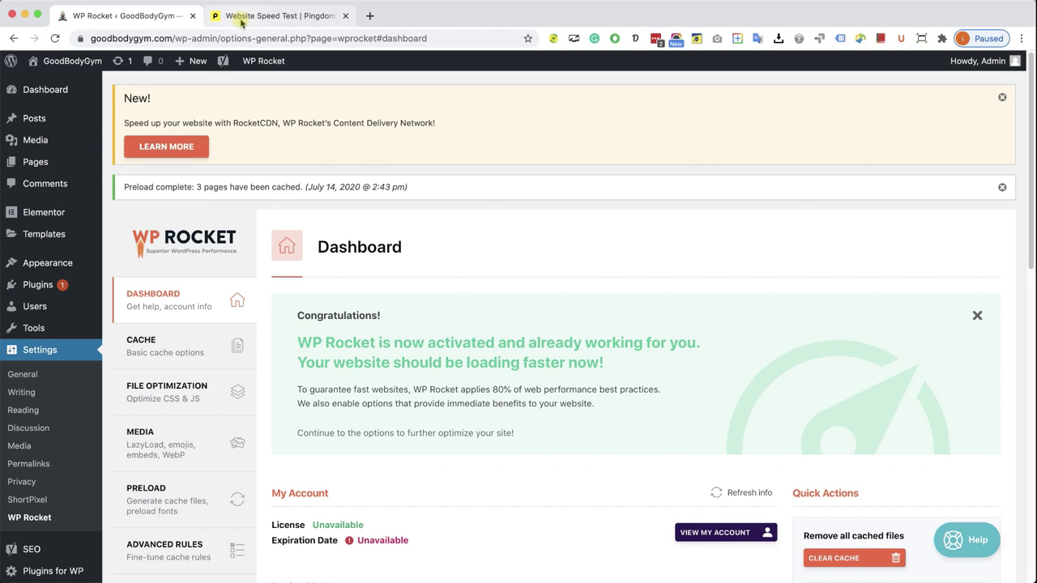
pyautogui.moveTo(67, 65)
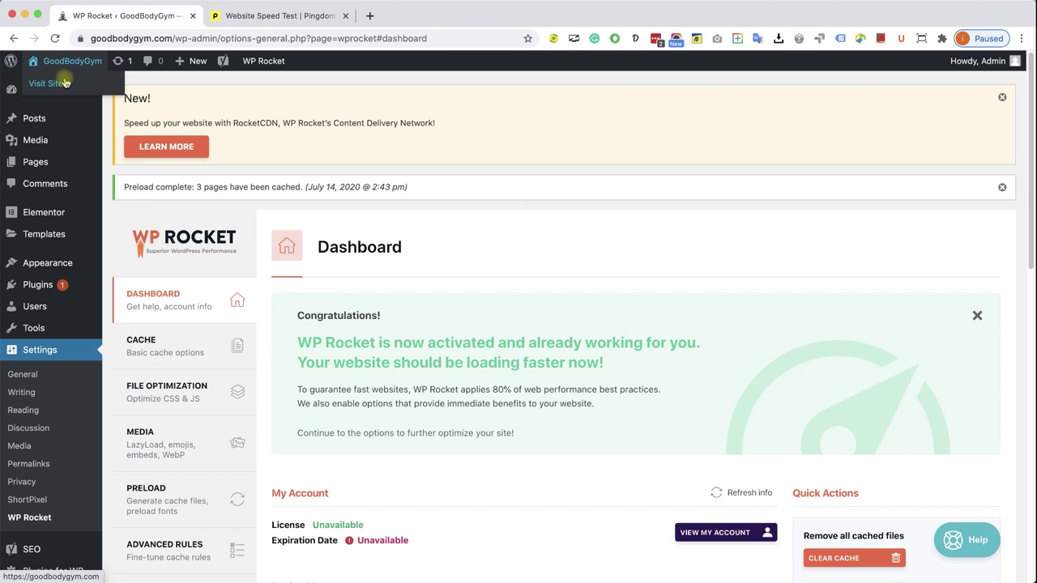
pyautogui.keyDown('super'); pyautogui.click(64, 83); pyautogui.keyUp('super')
# Step: Scroll through the live GoodBodyGym homepage, then return to the Pingdom results showing grade C 75
pyautogui.click(231, 16)
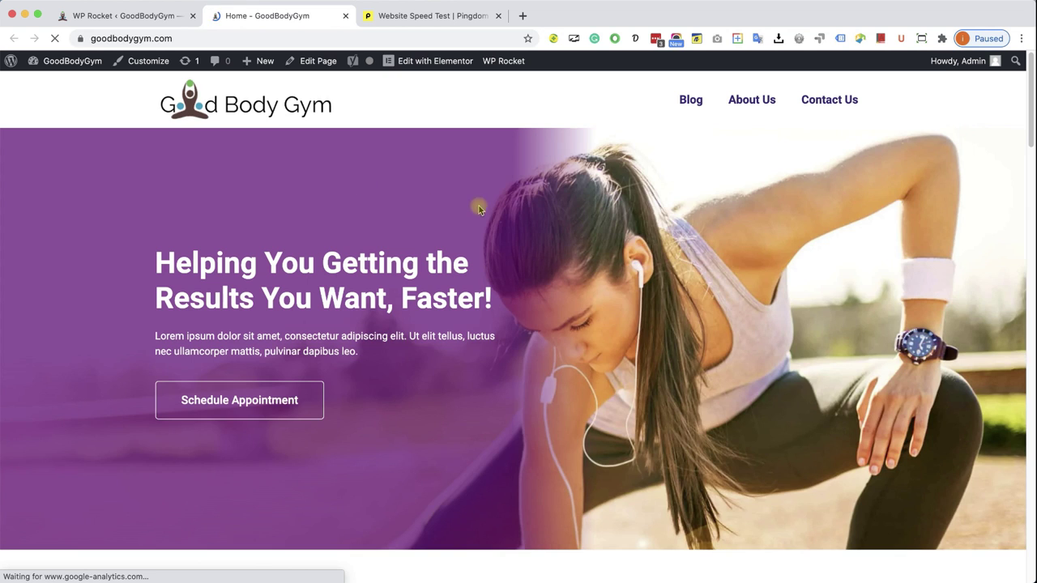
pyautogui.scroll(-15, 490, 209)
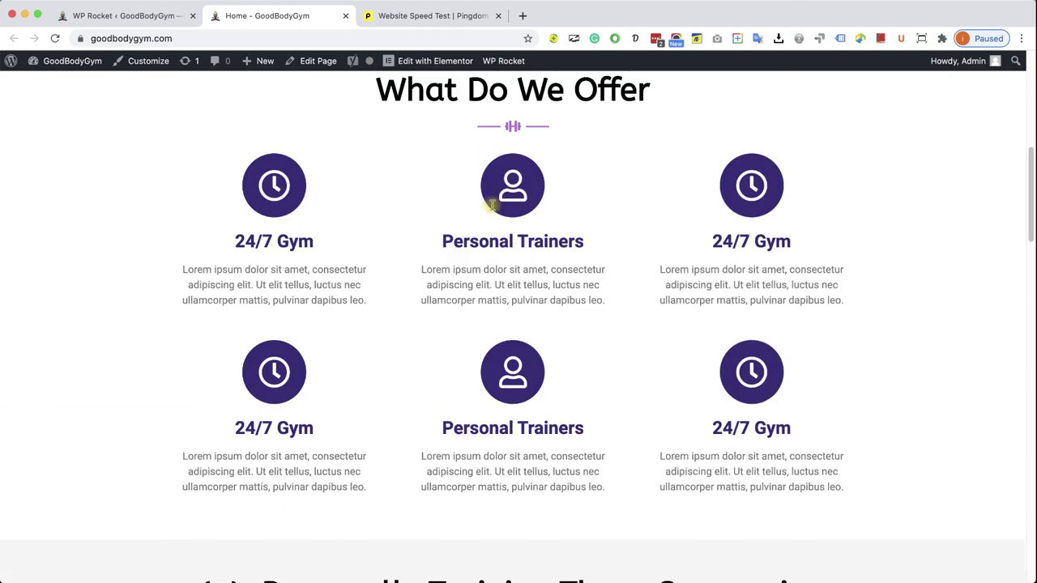
pyautogui.scroll(-10, 492, 209)
pyautogui.scroll(6, 494, 208)
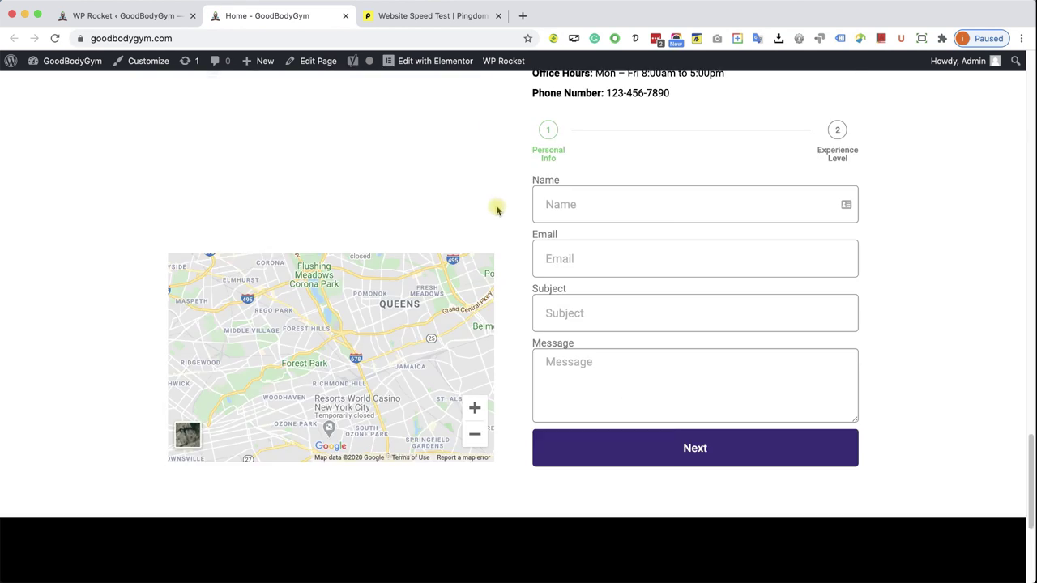
pyautogui.scroll(20, 499, 212)
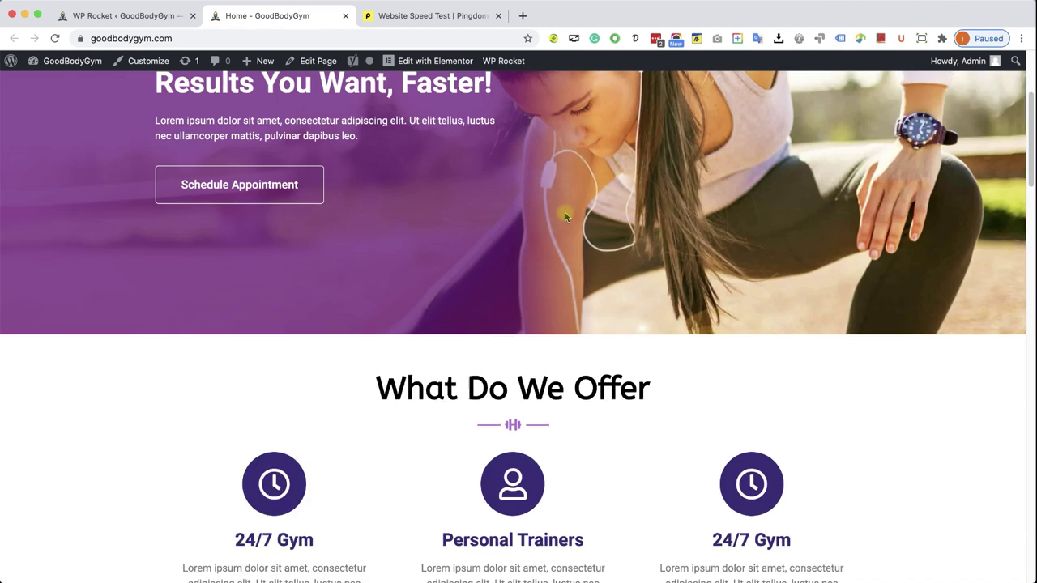
pyautogui.scroll(2, 570, 210)
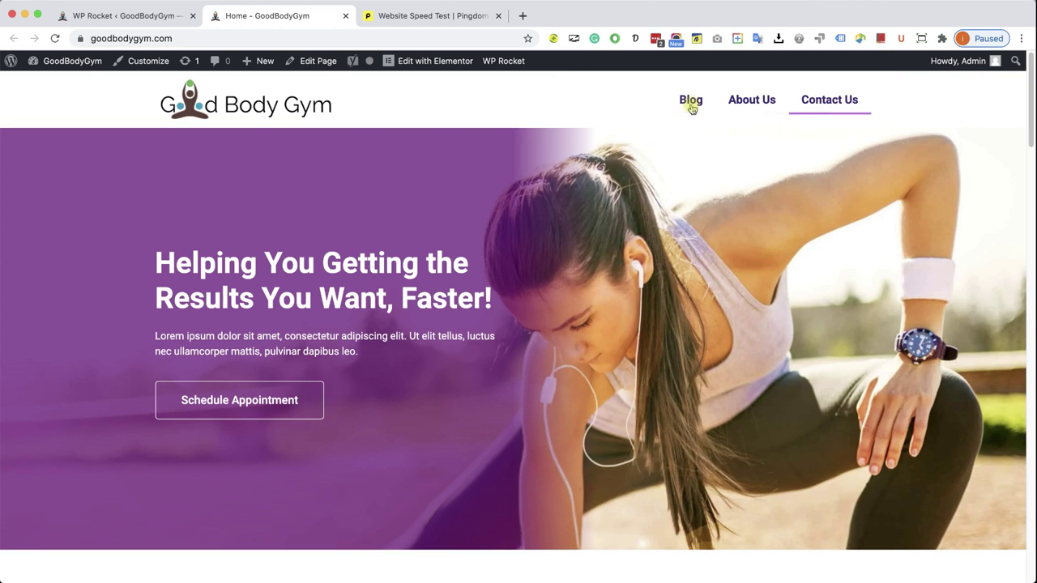
pyautogui.click(456, 17)
pyautogui.scroll(9, 405, 241)
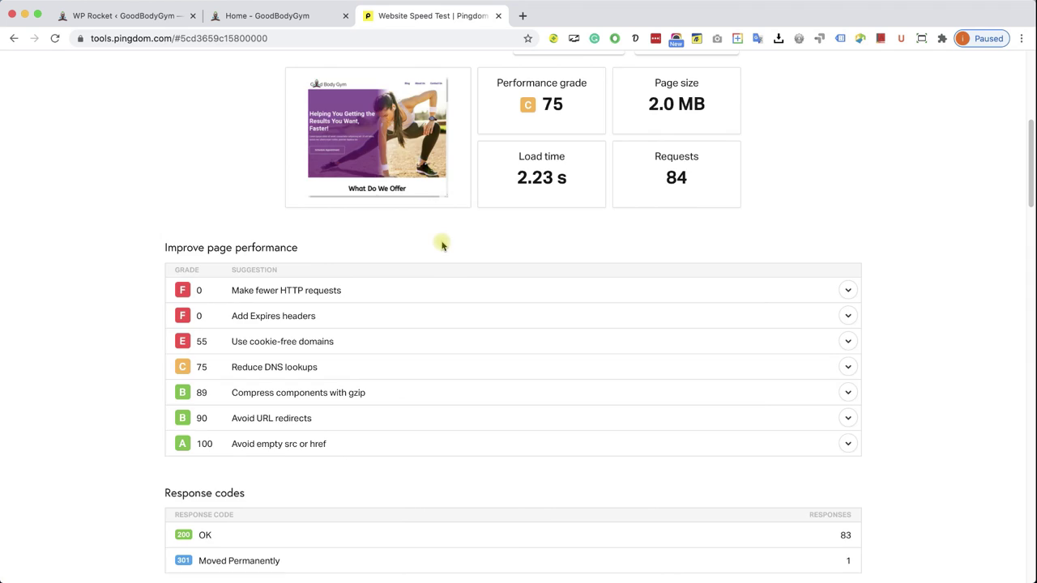
pyautogui.scroll(-3, 444, 246)
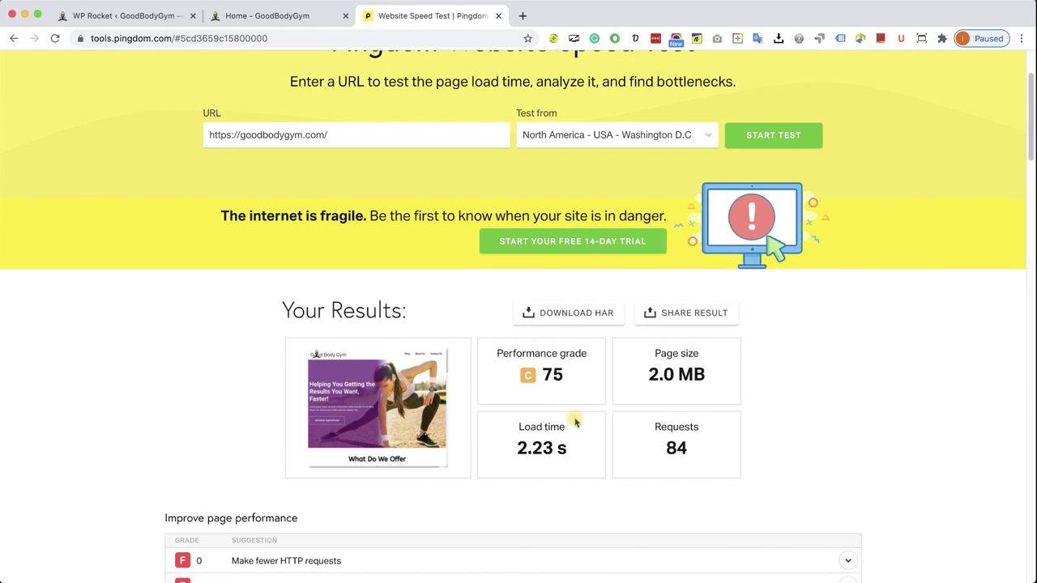
pyautogui.scroll(3, 640, 412)
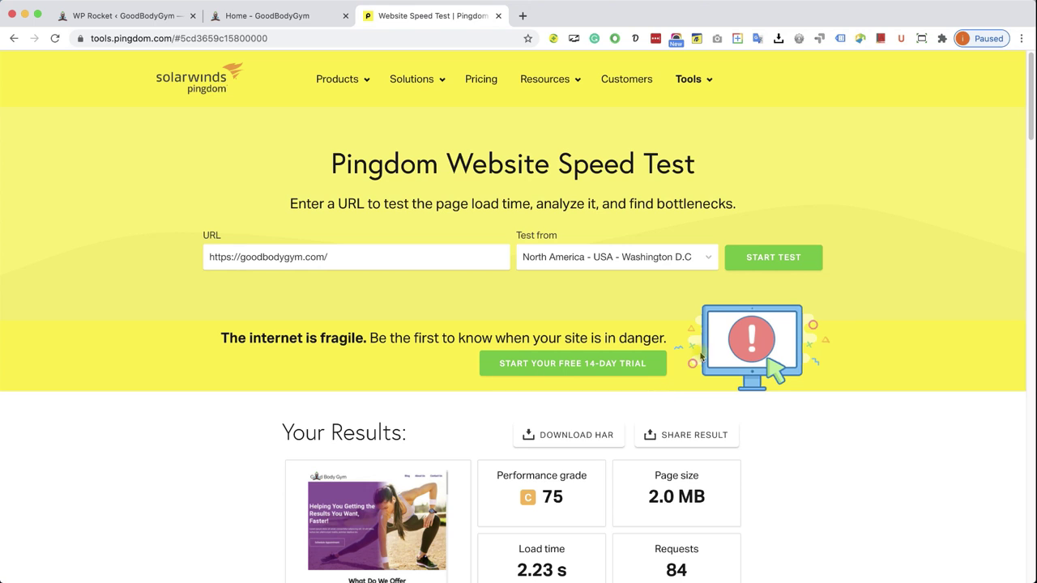
pyautogui.click(764, 269)
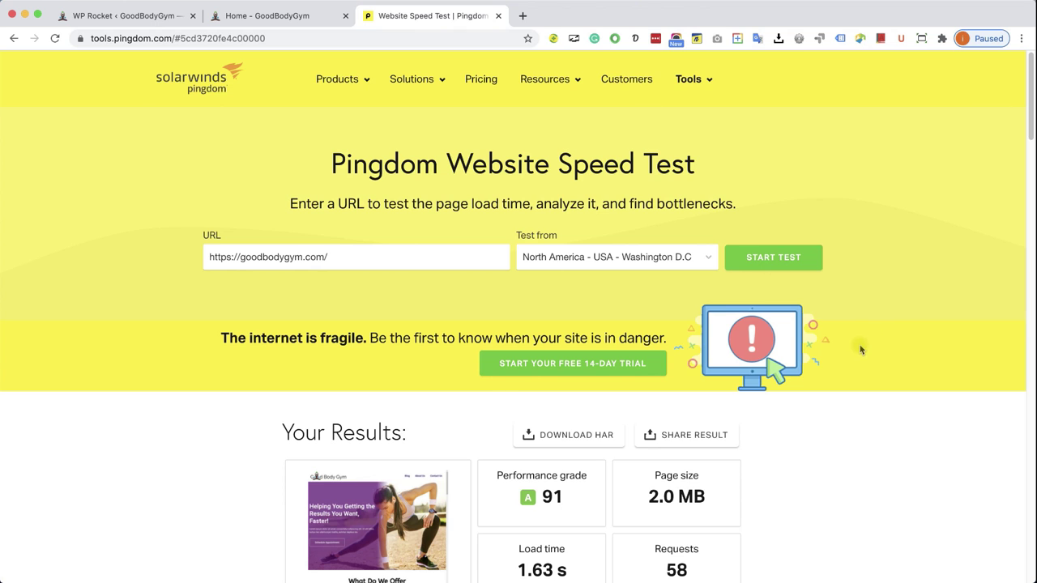
pyautogui.scroll(-3, 859, 350)
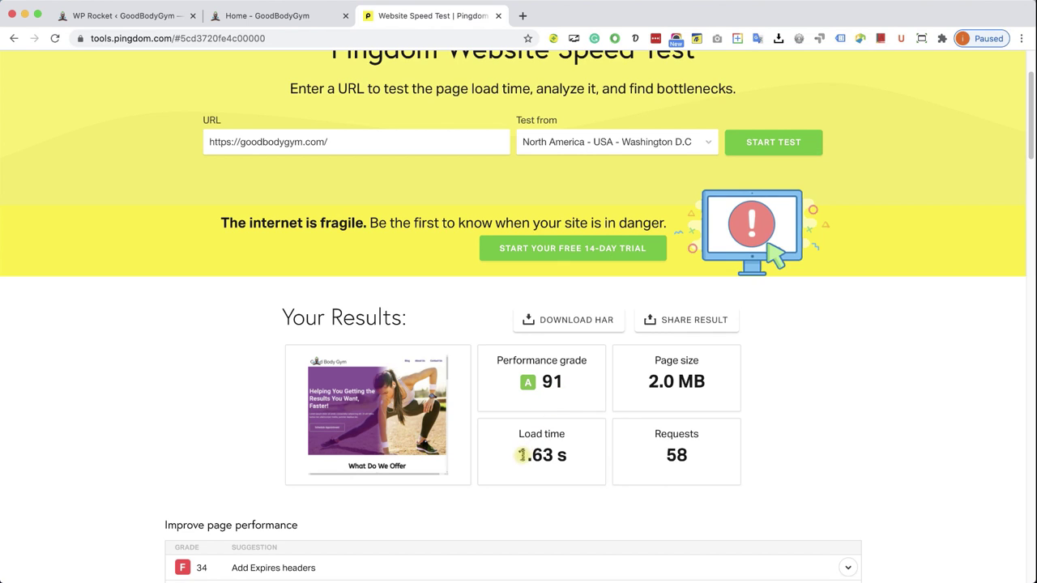
pyautogui.moveTo(515, 455); pyautogui.dragTo(574, 460)
pyautogui.click(575, 459)
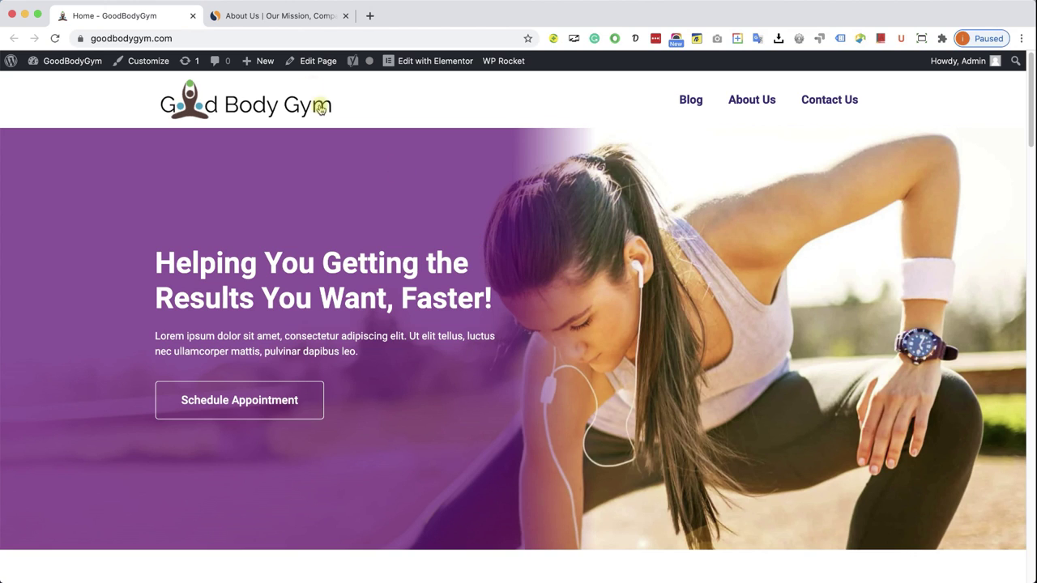
# Step: Switch to SimilarWeb's About Us page and scroll down to its 2011-to-2009 company timeline
pyautogui.click(300, 16)
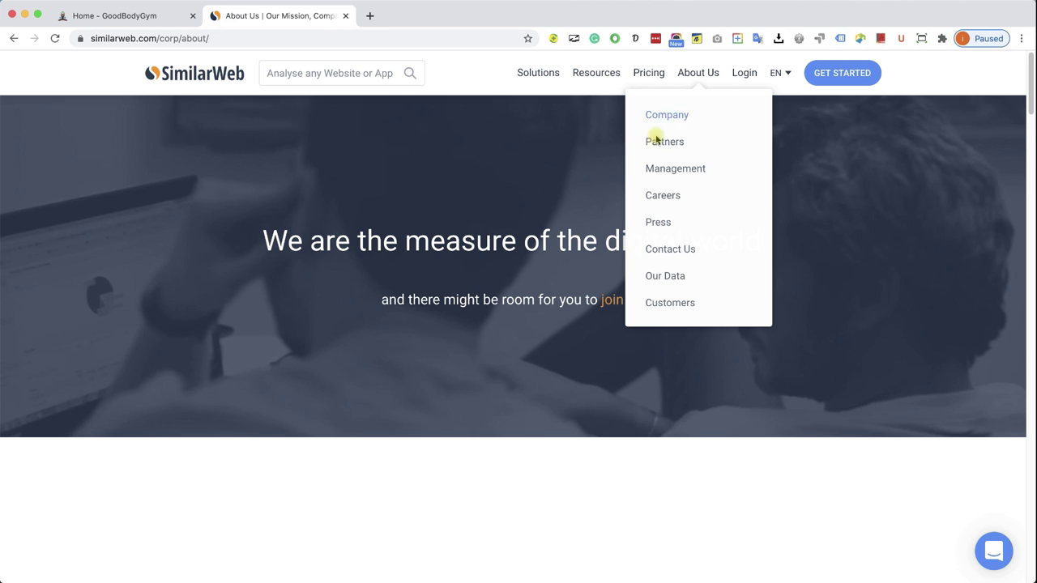
pyautogui.scroll(-6, 713, 284)
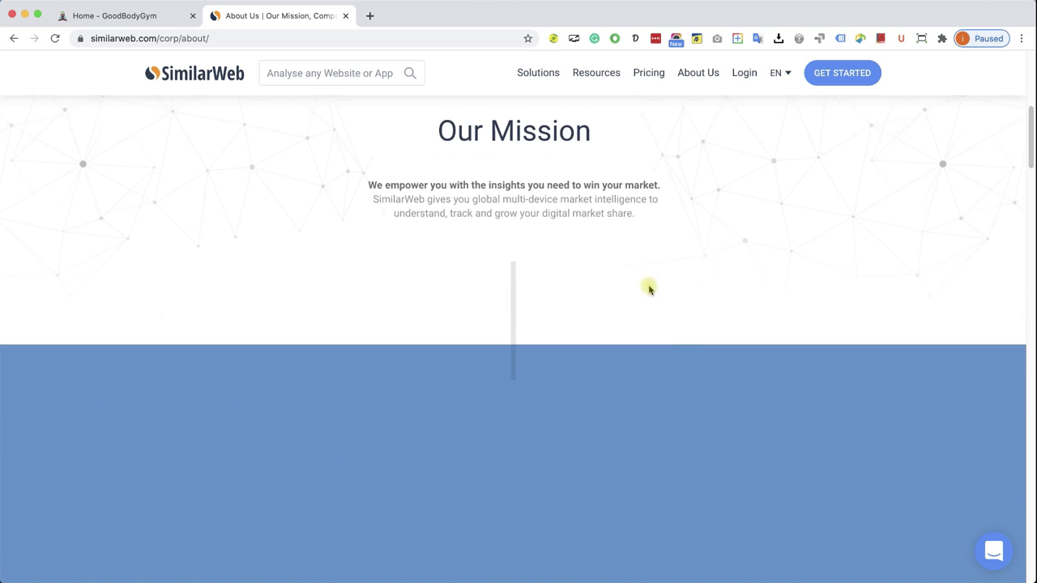
pyautogui.scroll(-10, 522, 292)
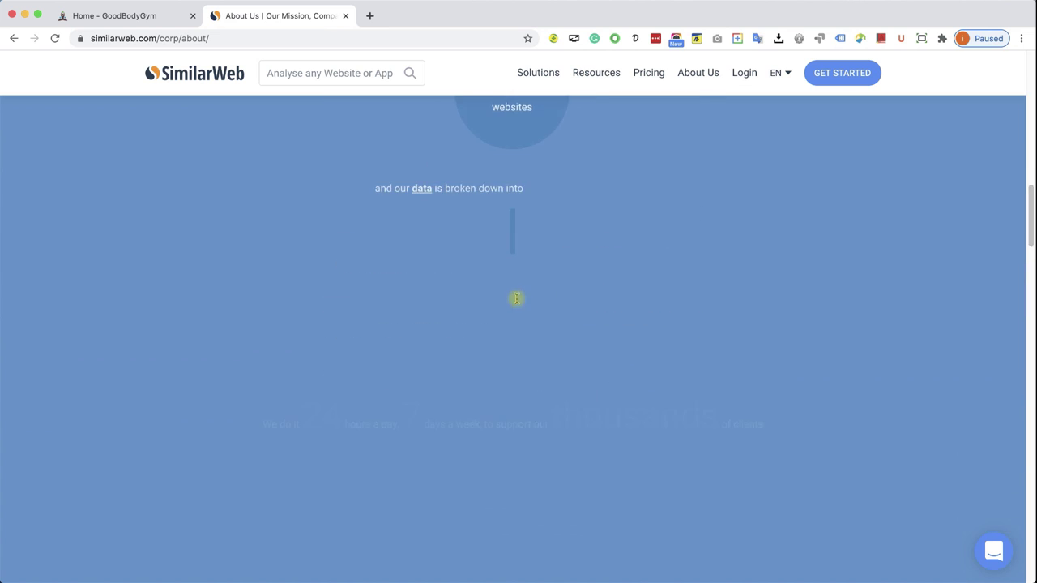
pyautogui.scroll(-5, 519, 301)
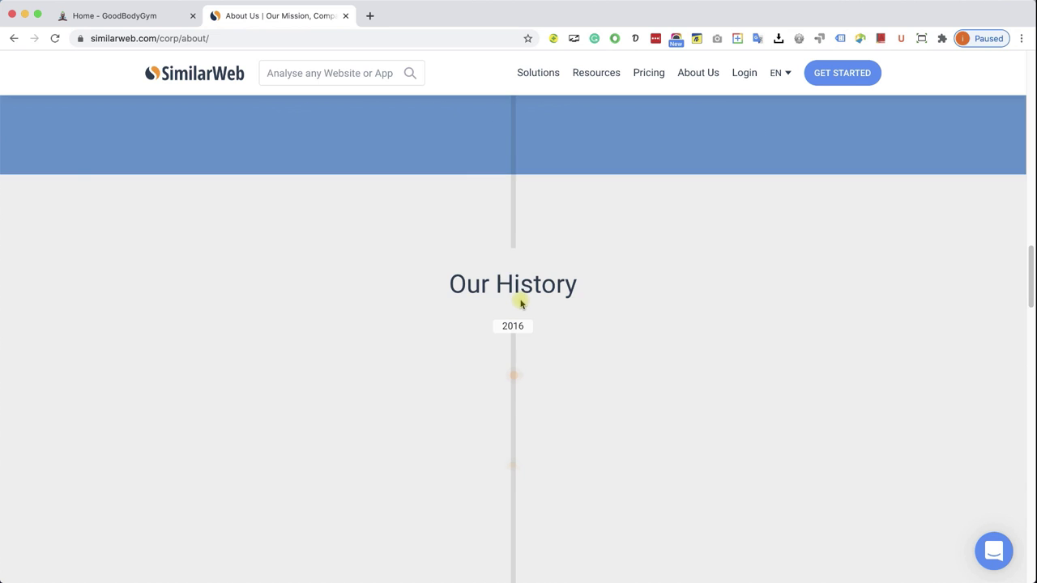
pyautogui.scroll(-5, 520, 303)
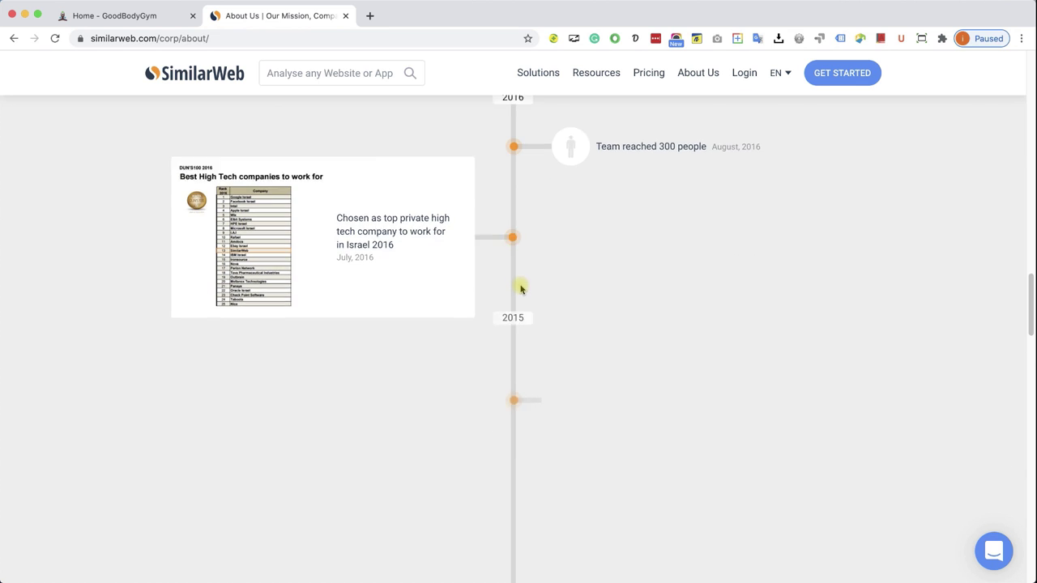
pyautogui.scroll(-6, 520, 288)
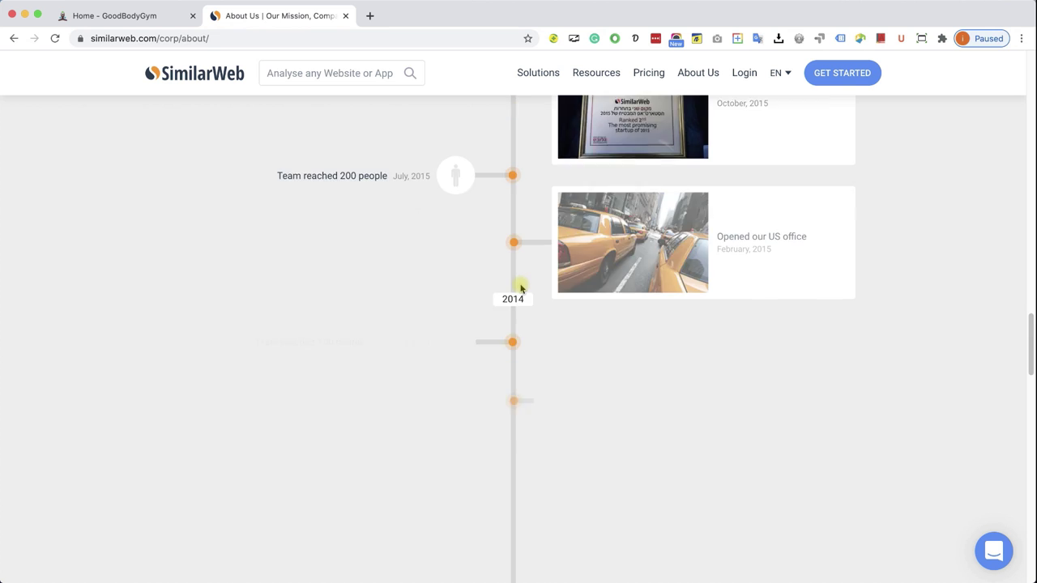
pyautogui.scroll(-4, 520, 287)
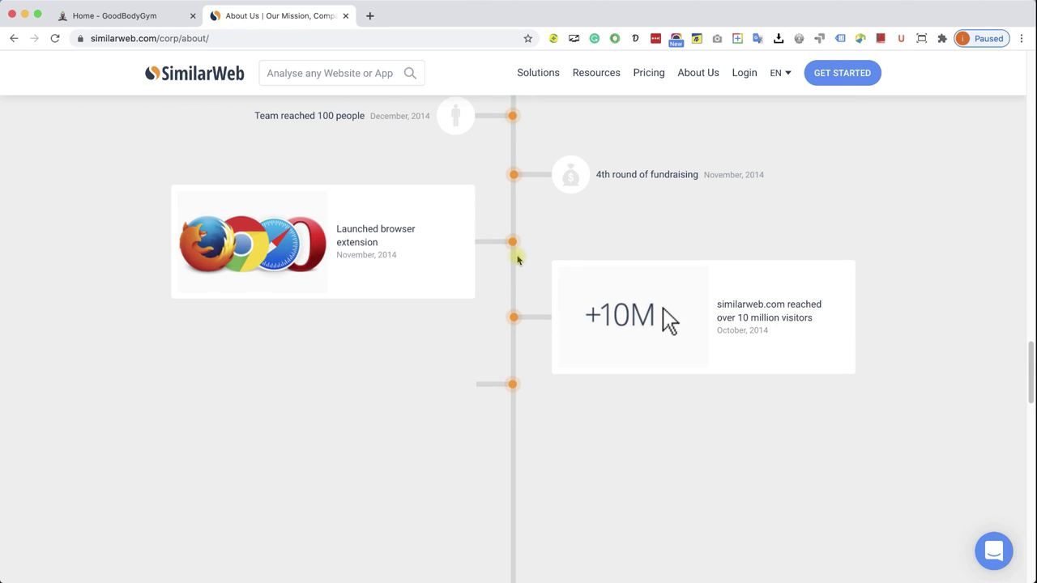
pyautogui.scroll(-8, 520, 263)
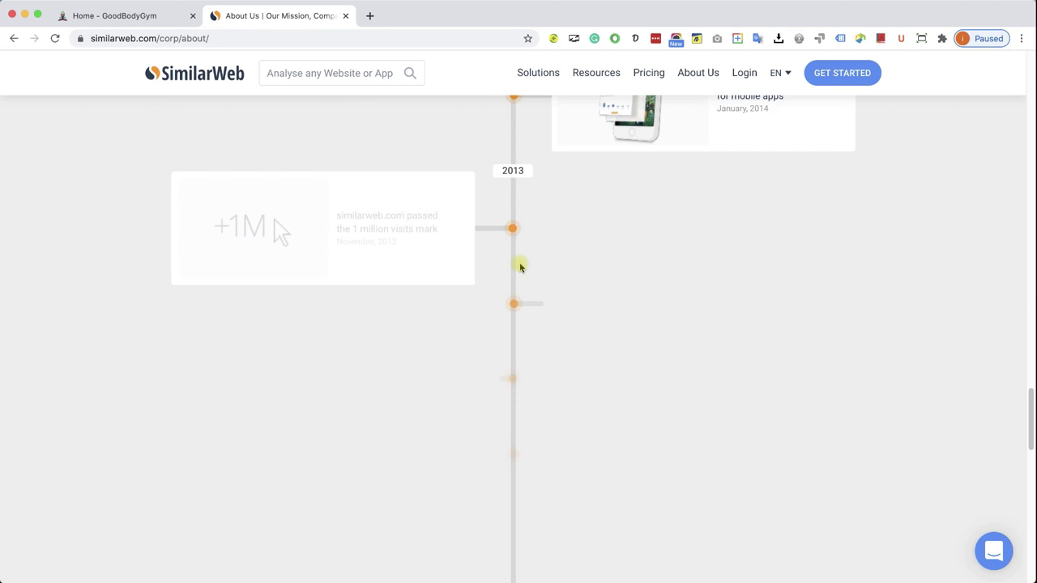
pyautogui.scroll(-10, 466, 211)
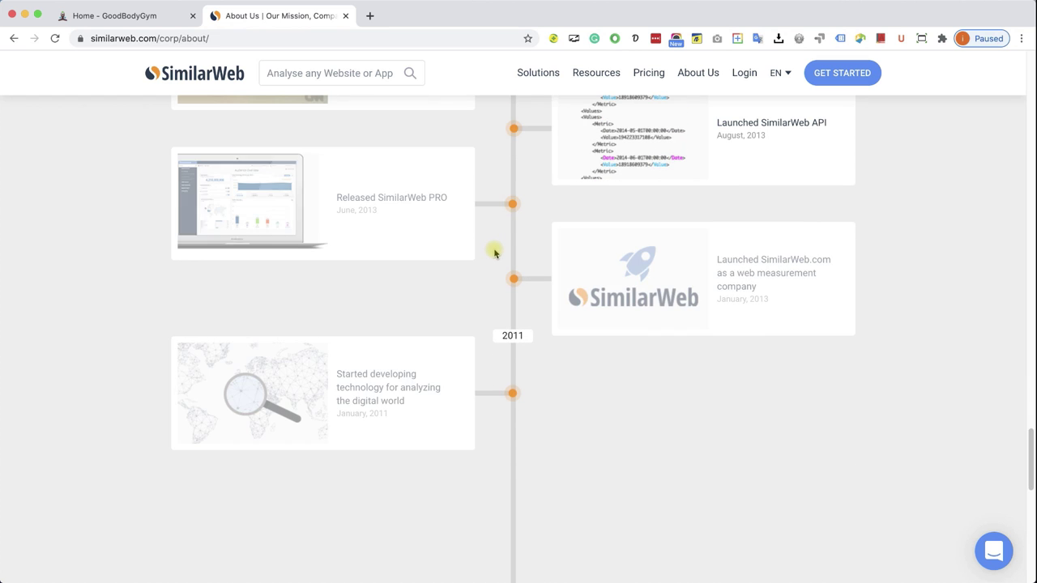
pyautogui.scroll(-1, 503, 253)
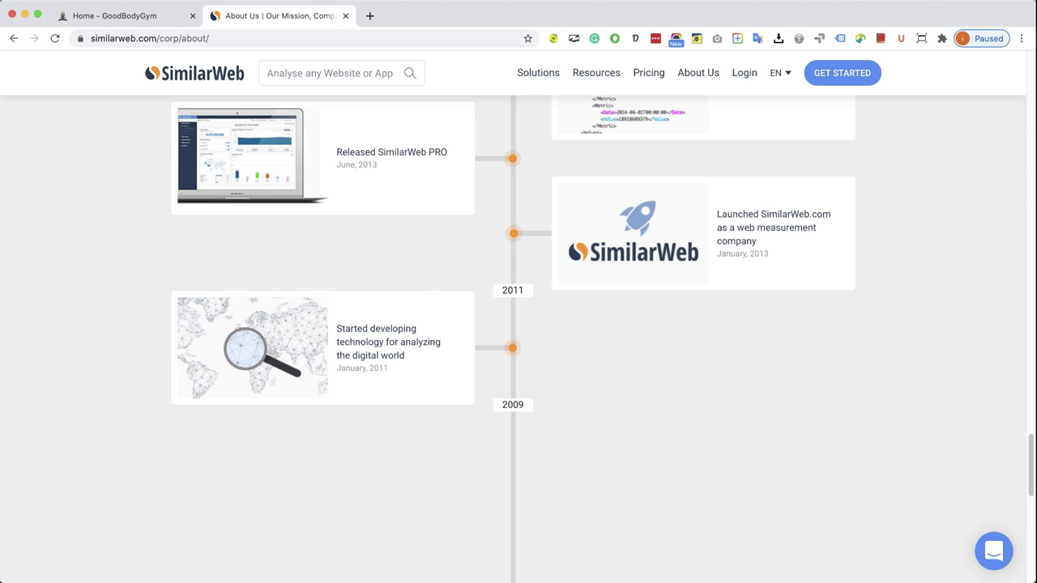
# Step: Bring up the course booklet and follow its 'Ultimate Addons for Elementor' link on page 12
pyautogui.click(718, 578)
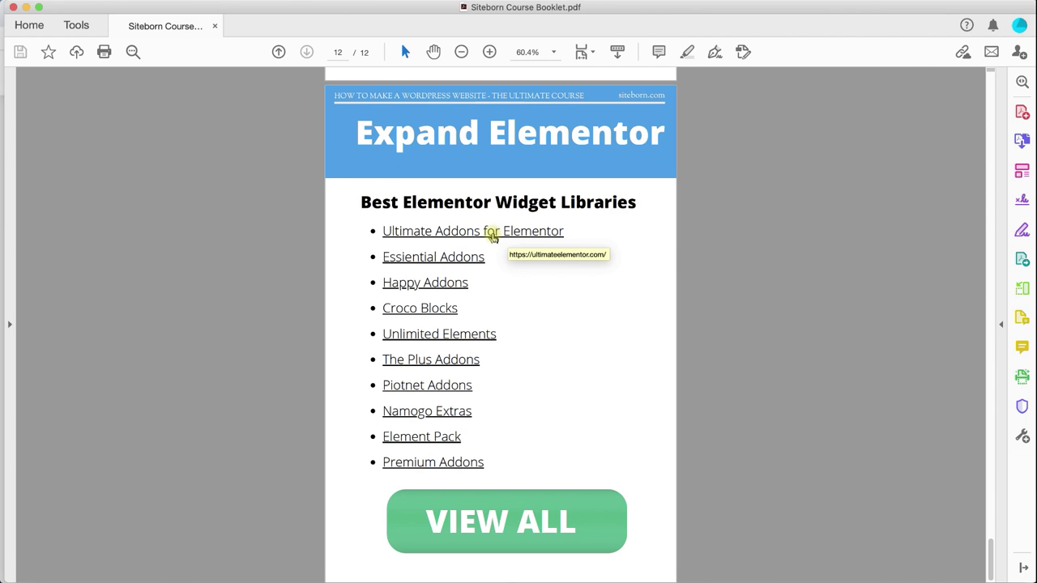
pyautogui.click(492, 234)
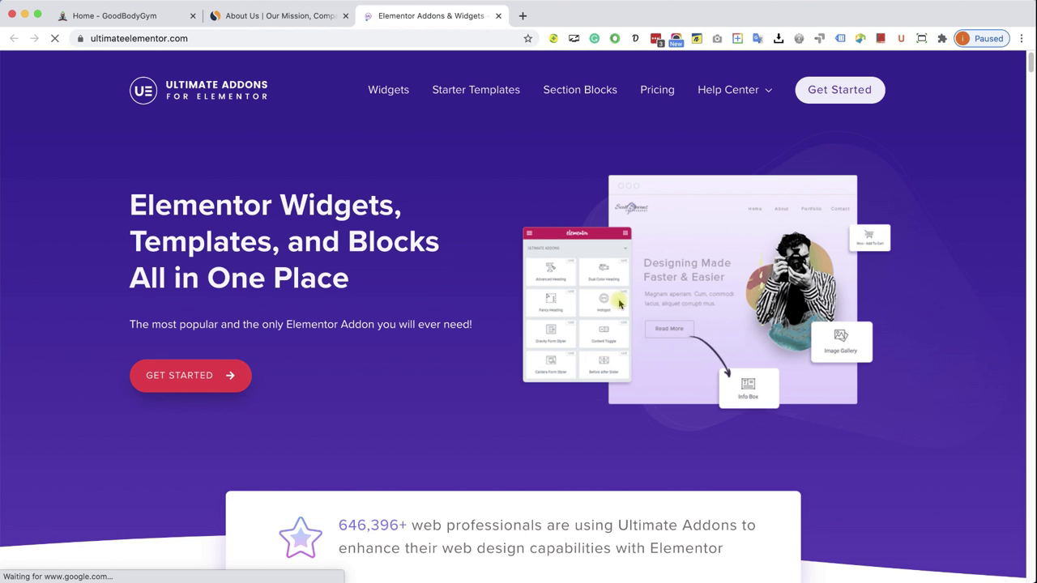
# Step: Scroll down through the Ultimate Addons homepage's list of widgets
pyautogui.scroll(-2, 604, 320)
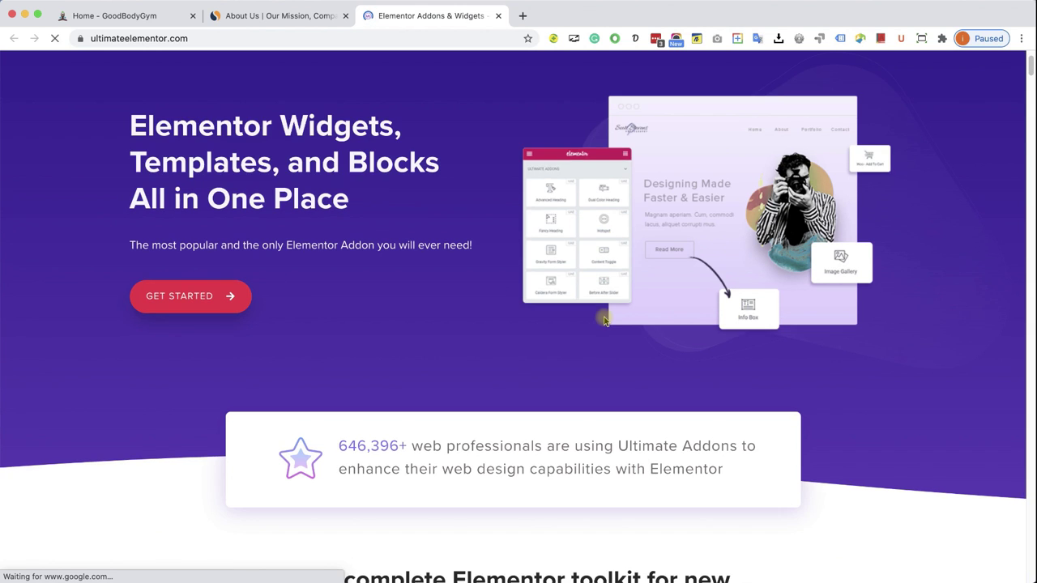
pyautogui.scroll(-10, 603, 320)
pyautogui.scroll(-18, 607, 322)
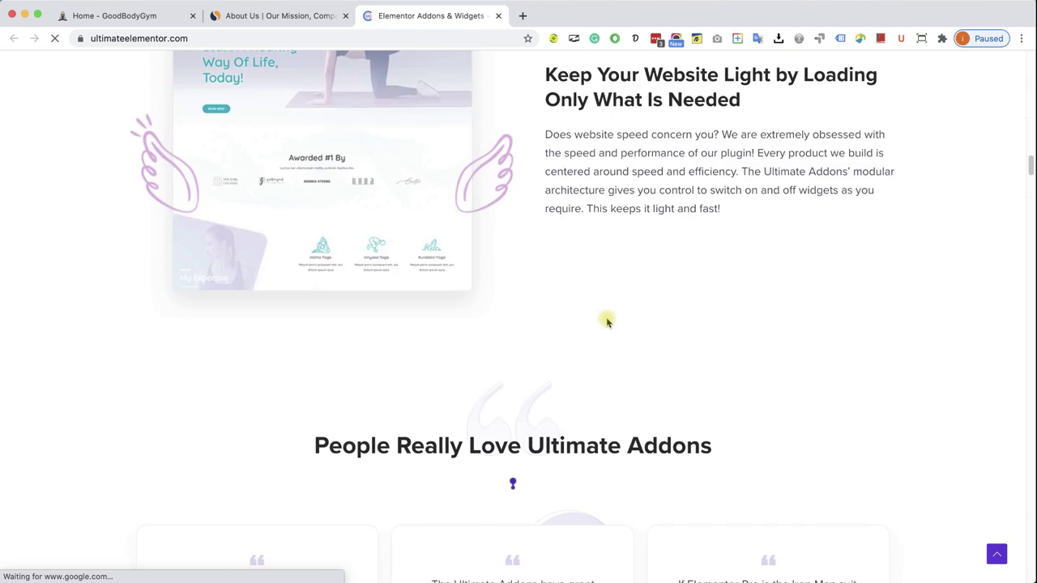
pyautogui.scroll(-11, 607, 321)
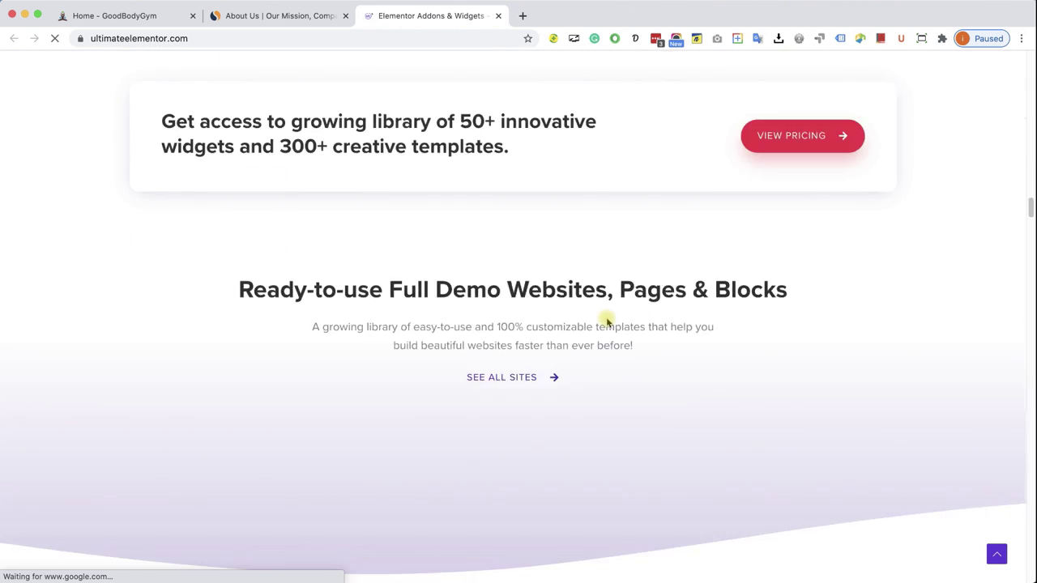
pyautogui.scroll(-15, 606, 321)
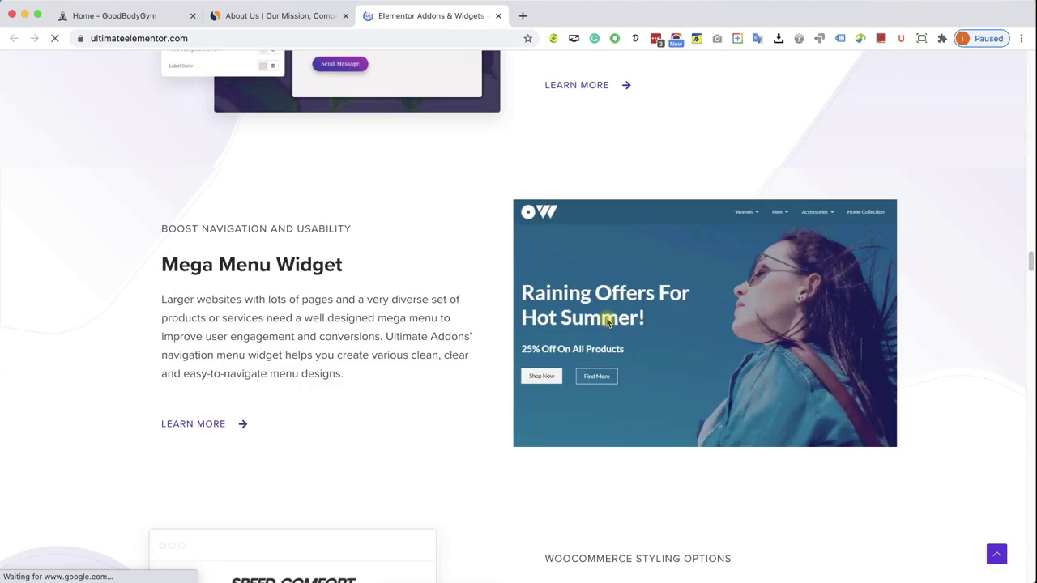
pyautogui.scroll(-15, 607, 322)
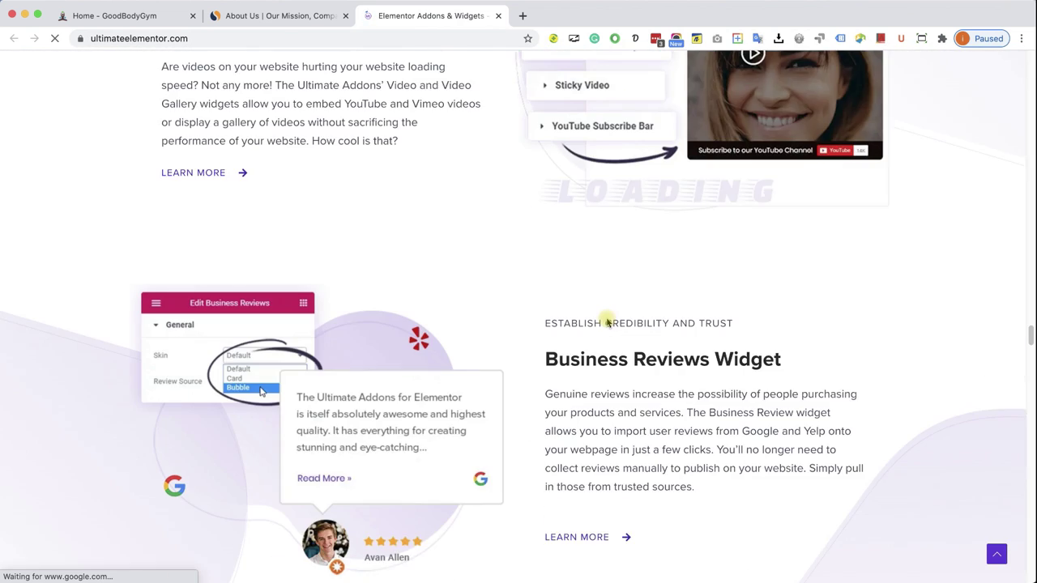
pyautogui.scroll(-15, 607, 322)
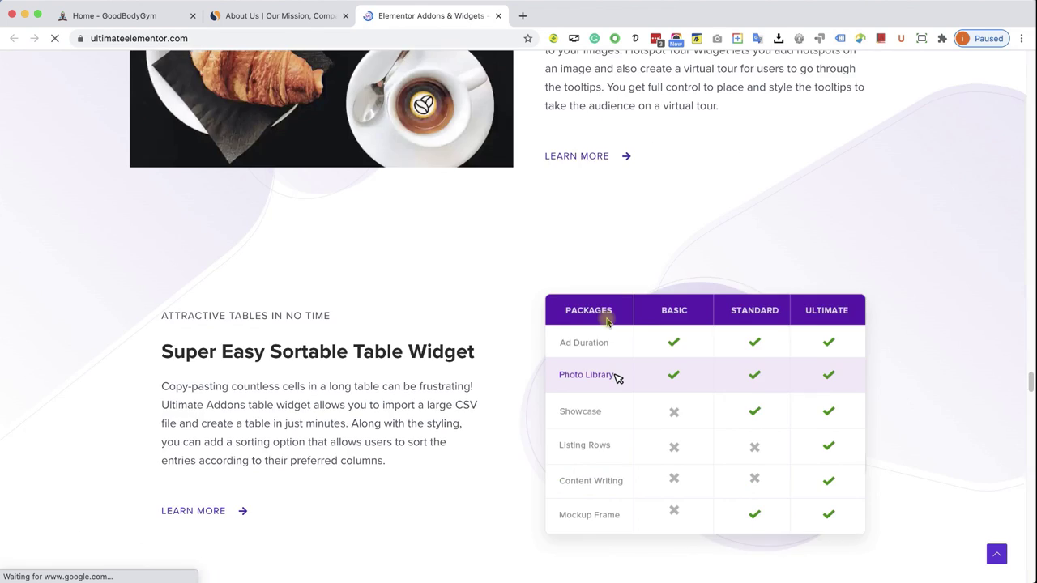
pyautogui.scroll(-15, 606, 321)
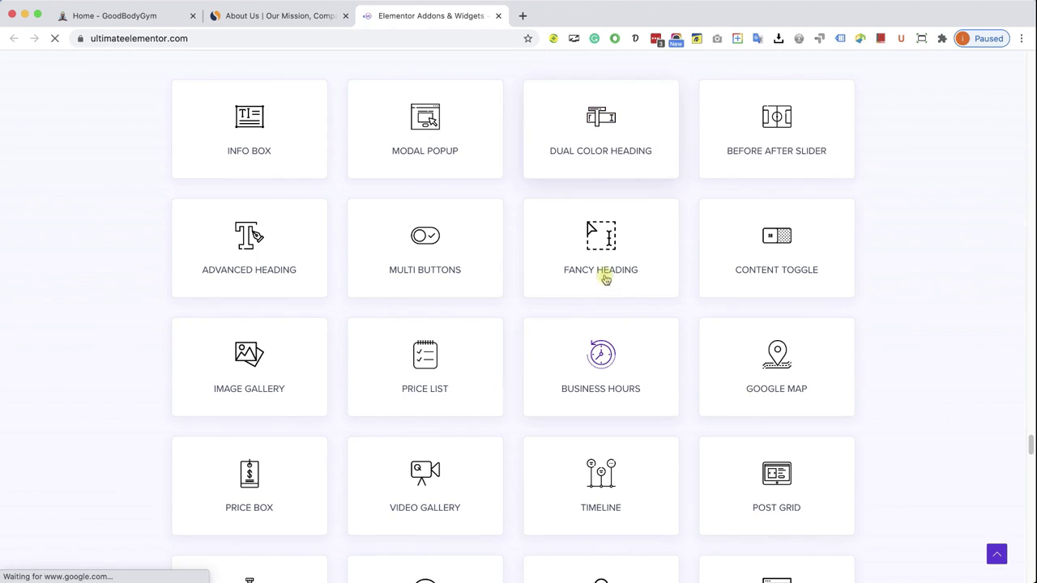
pyautogui.scroll(-2, 695, 352)
pyautogui.scroll(-3, 694, 352)
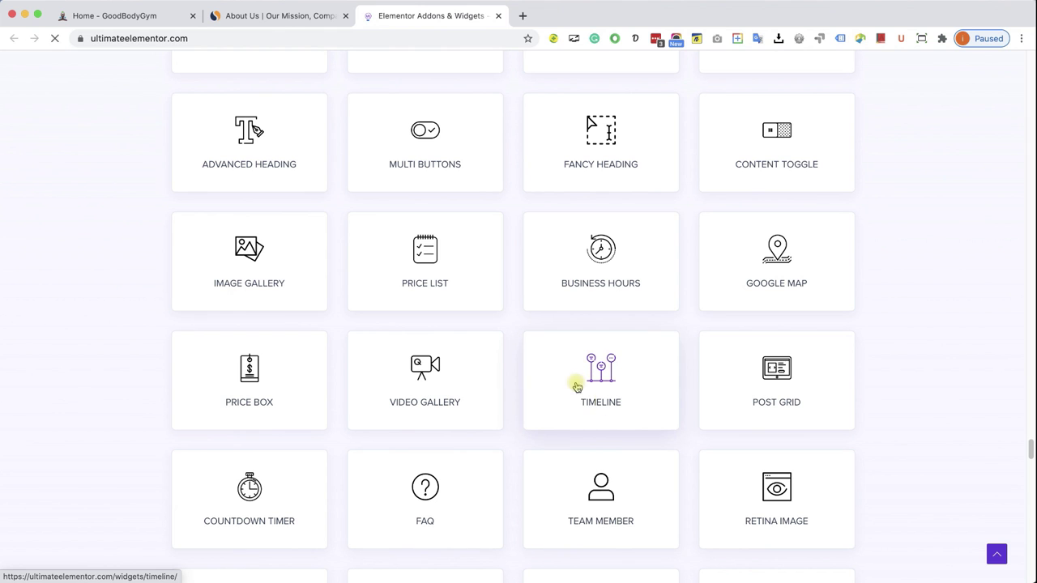
pyautogui.scroll(-1, 622, 392)
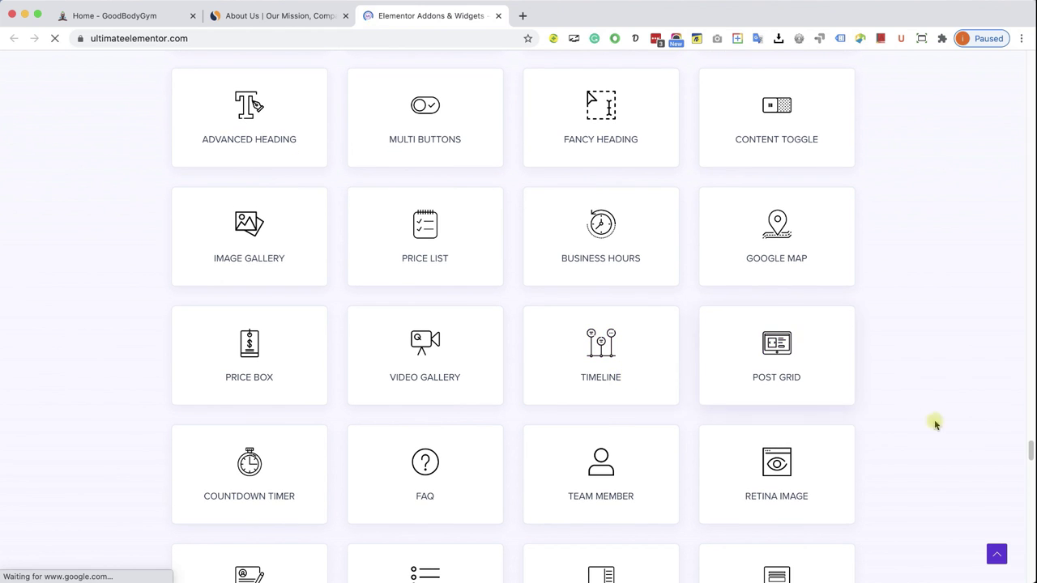
# Step: Go back to the top and open Pricing to show the $52, $127 and $187 plans
pyautogui.moveTo(1025, 449); pyautogui.dragTo(1016, 56)
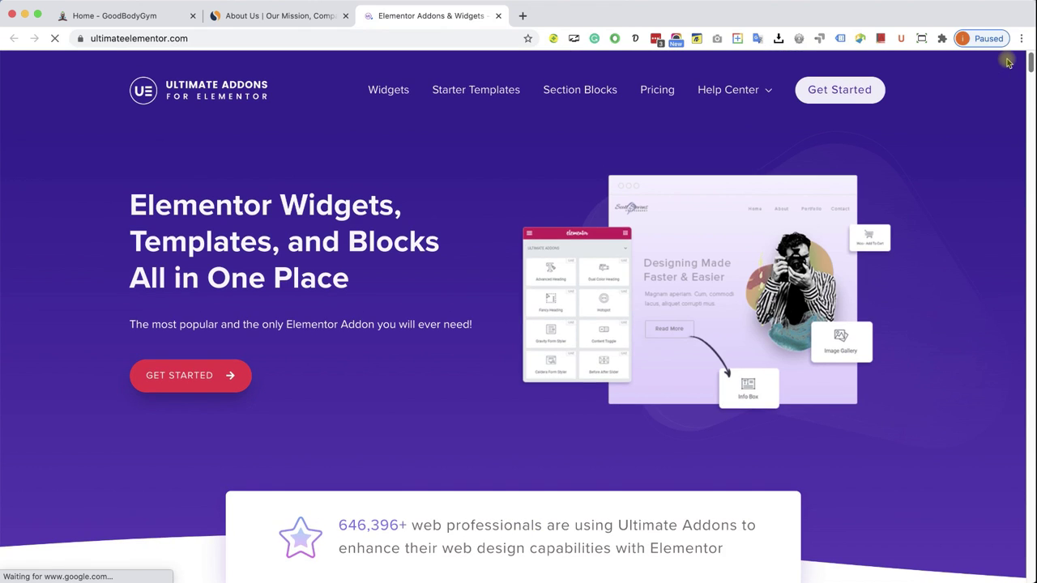
pyautogui.click(647, 90)
pyautogui.scroll(-5, 457, 370)
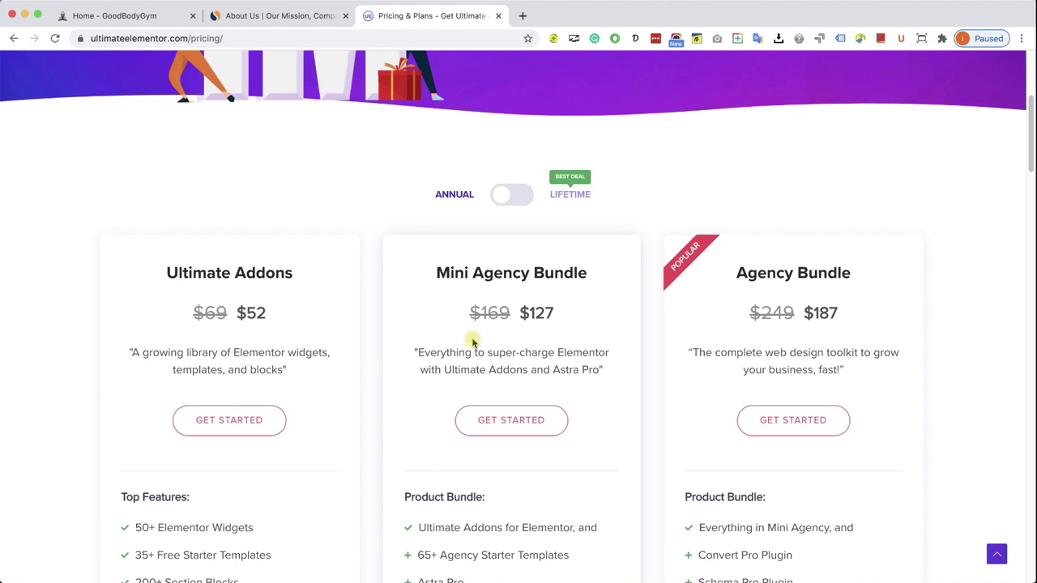
# Step: Search Plugins for WP for 'ultimate addons' and install Ultimate Addons for Elementor 1.24.3
pyautogui.click(111, 11)
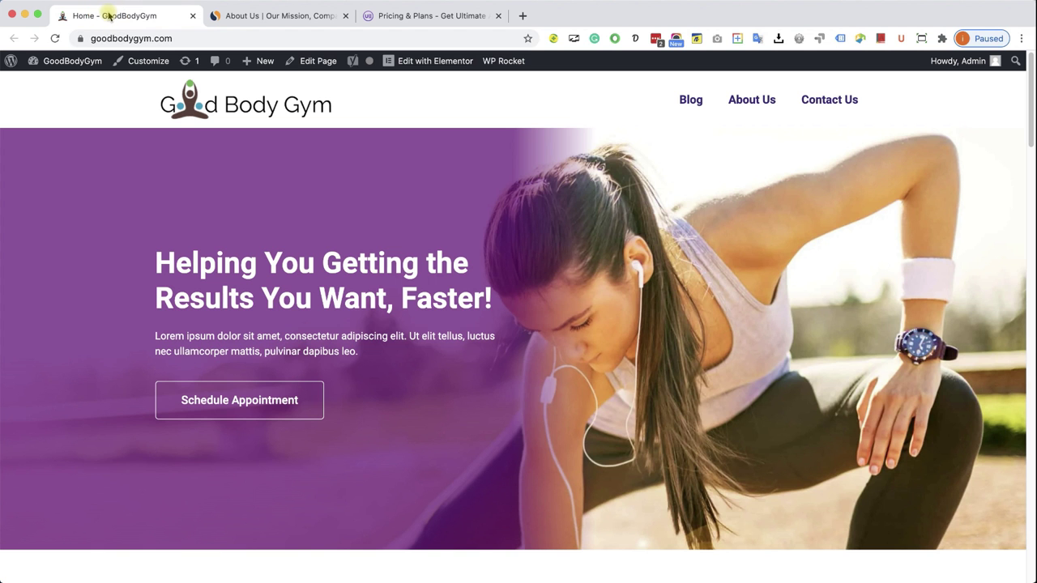
pyautogui.moveTo(75, 62)
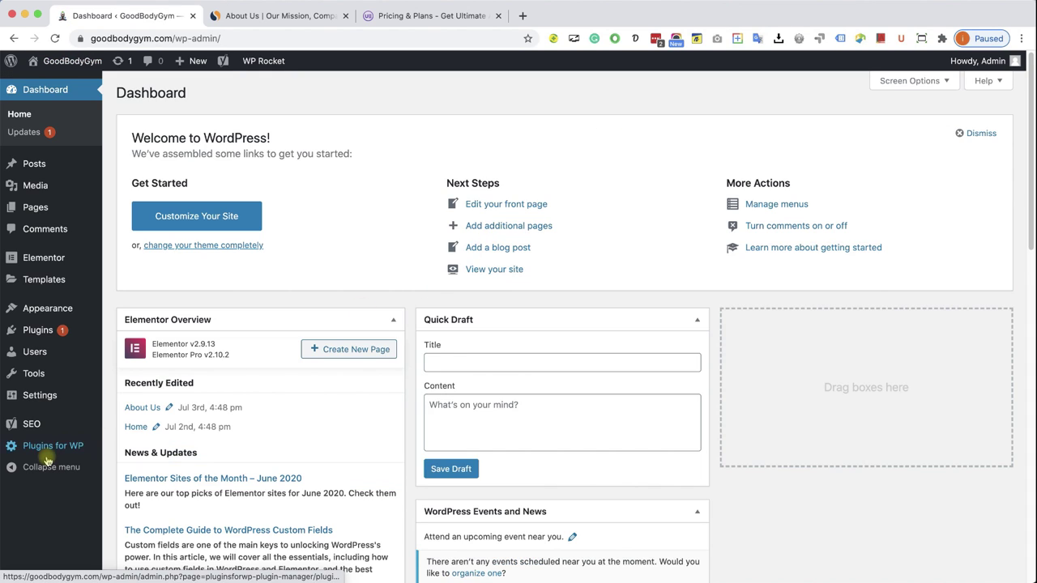
pyautogui.click(55, 447)
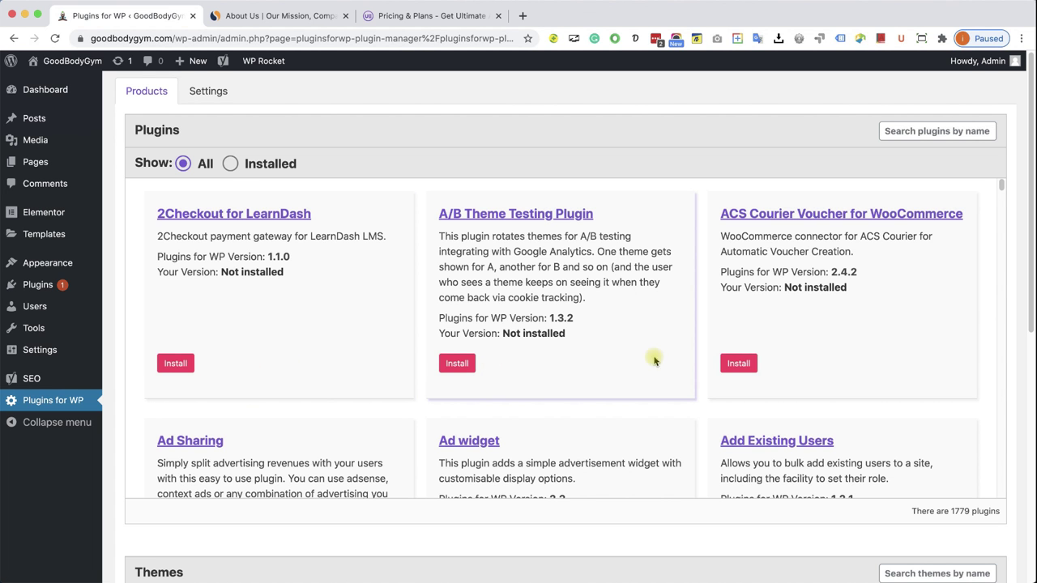
pyautogui.click(904, 134)
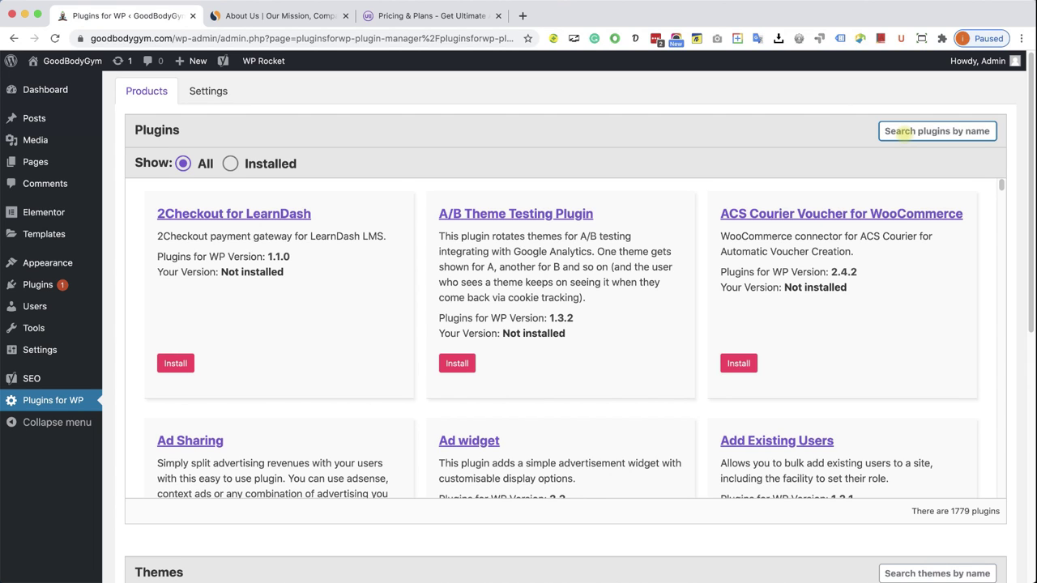
pyautogui.write('ultimate addons')
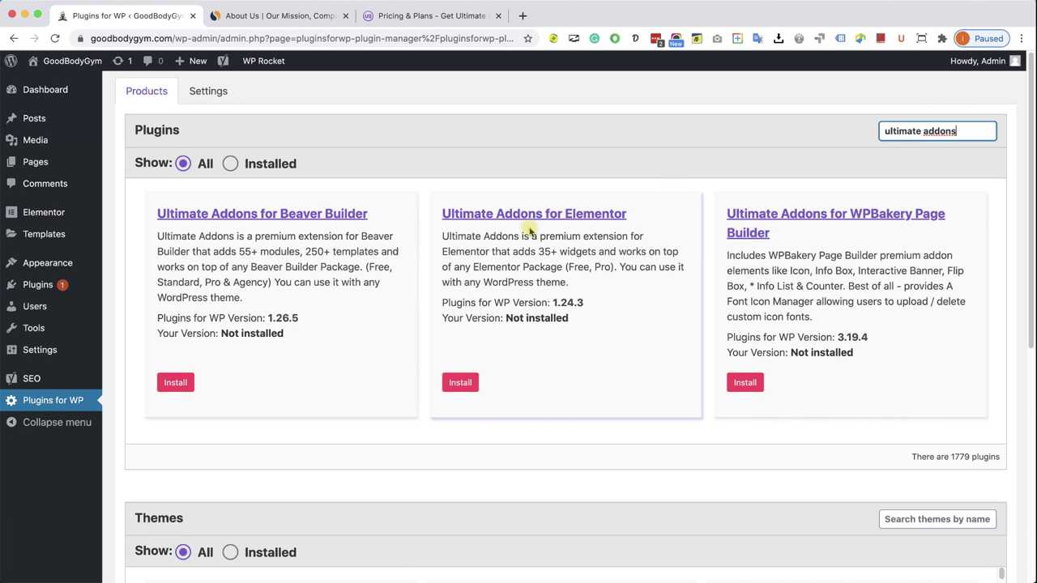
pyautogui.click(460, 382)
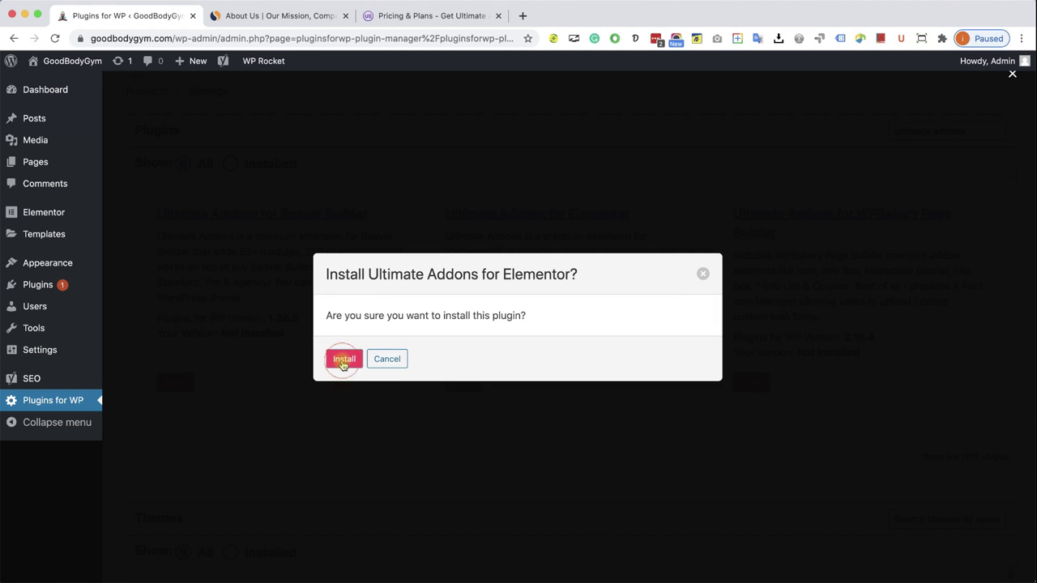
pyautogui.click(343, 361)
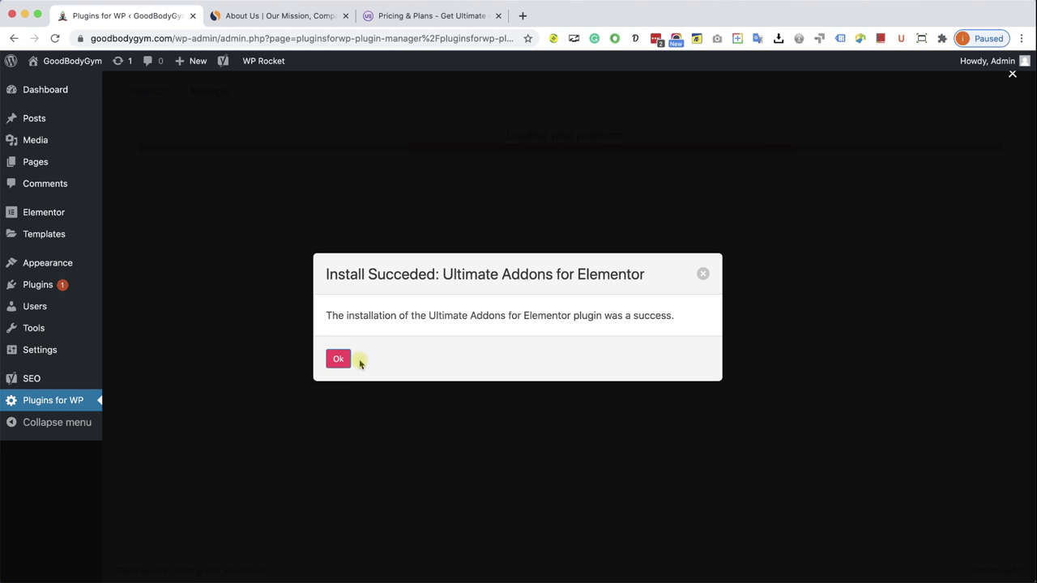
pyautogui.click(339, 361)
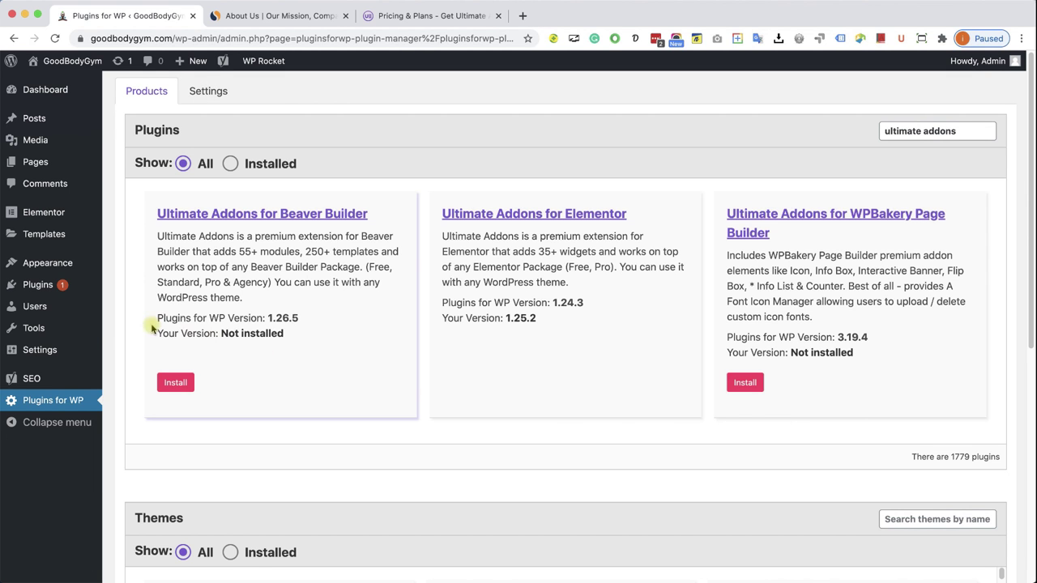
# Step: Activate Ultimate Addons for Elementor under Installed Plugins and visit the live GoodBodyGym site
pyautogui.moveTo(37, 285)
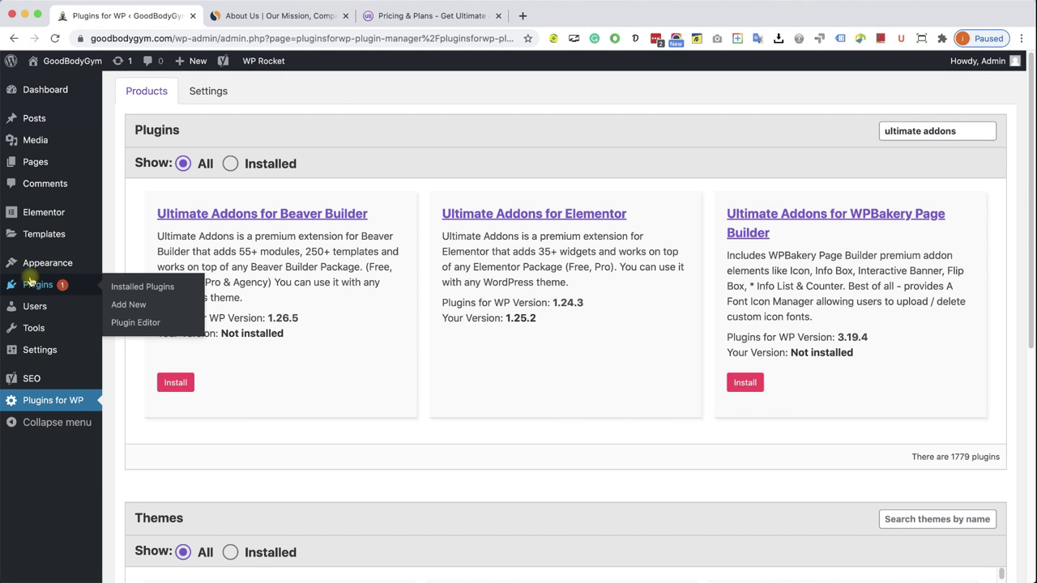
pyautogui.click(139, 287)
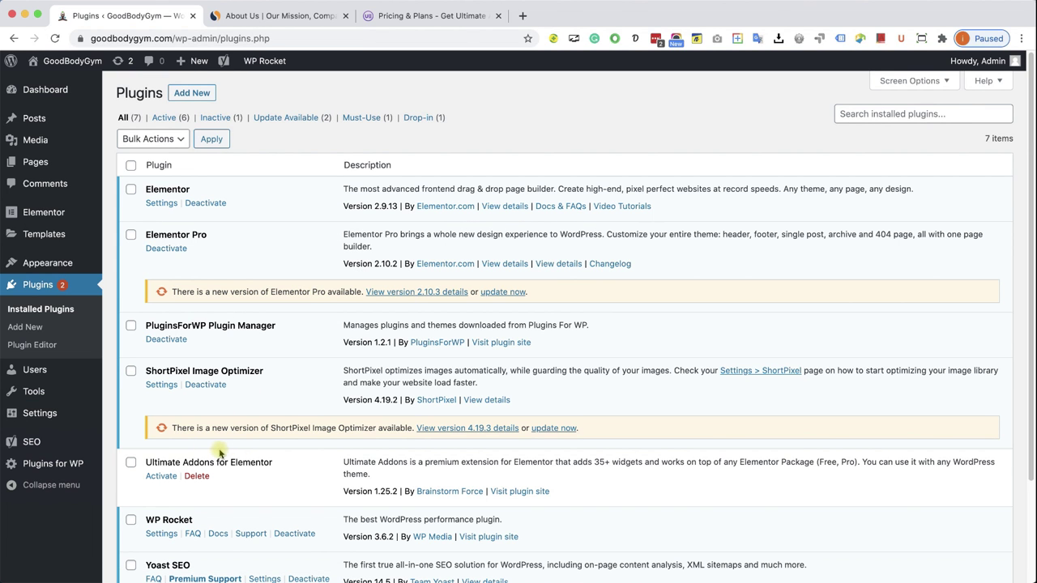
pyautogui.click(161, 477)
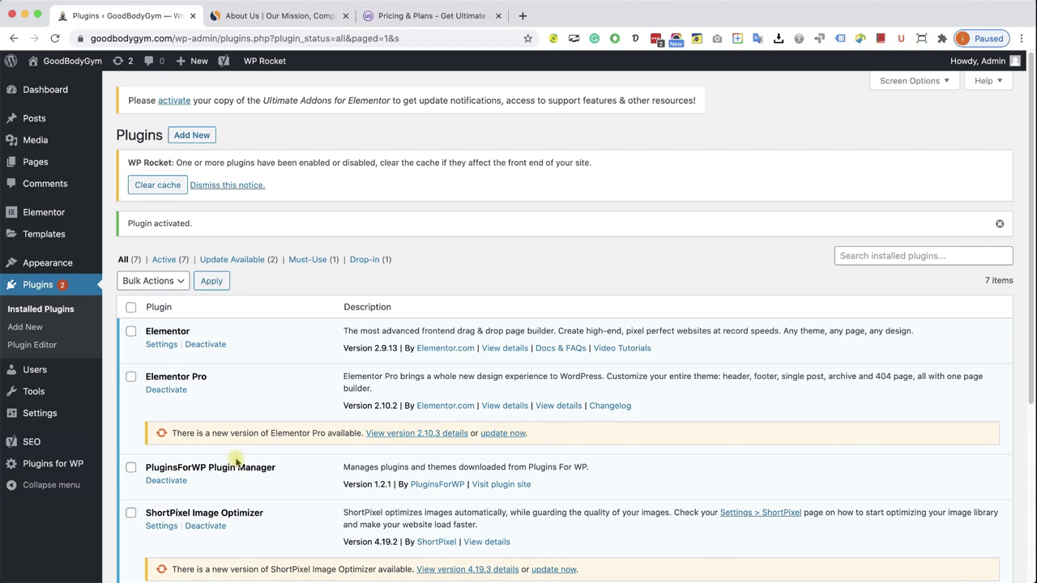
pyautogui.click(60, 84)
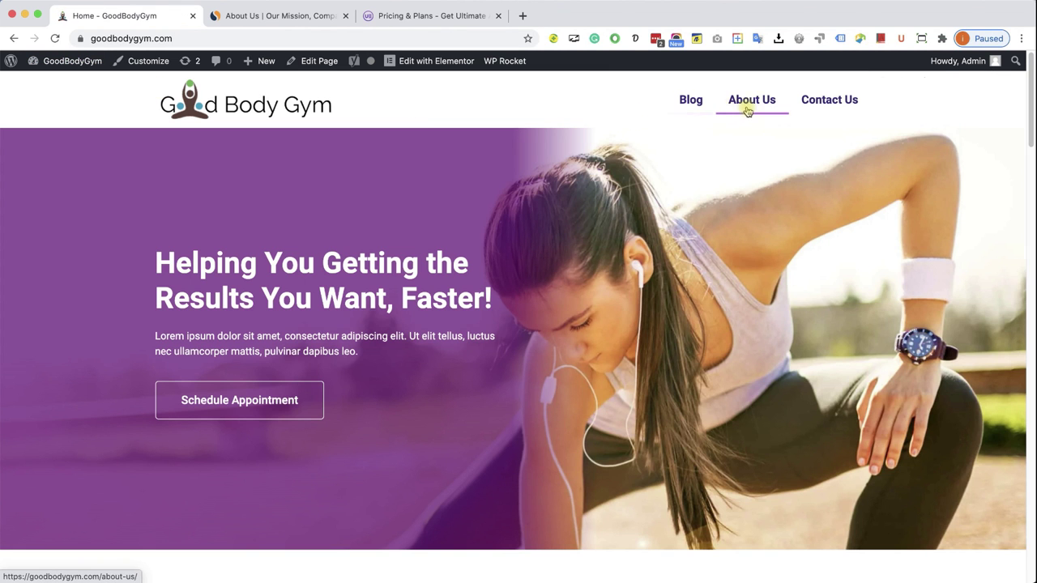
# Step: Open the About Us page in Elementor and scroll down to the Danny block
pyautogui.click(752, 100)
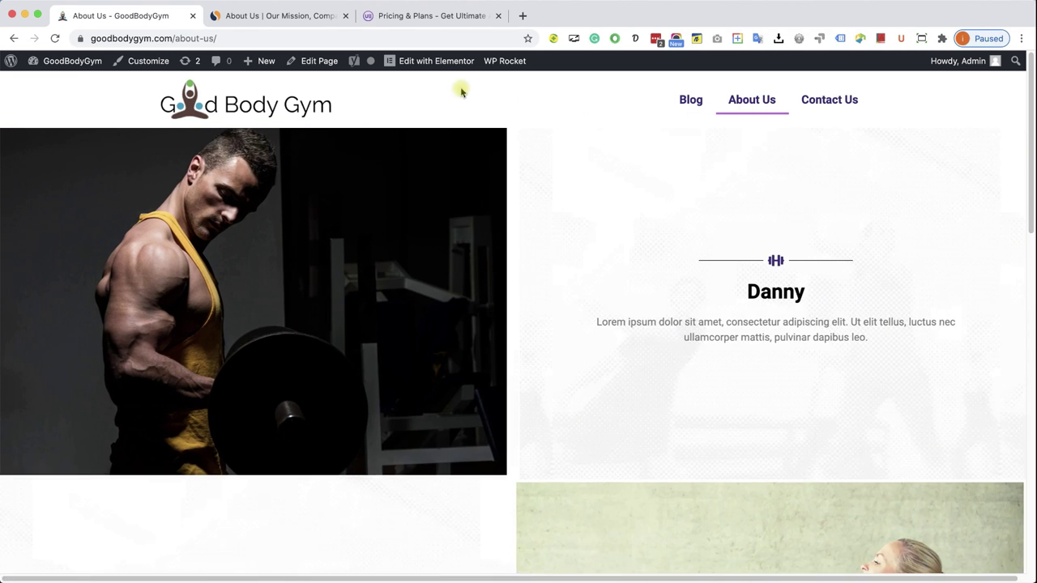
pyautogui.moveTo(437, 62)
pyautogui.keyDown('super'); pyautogui.click(437, 62); pyautogui.keyUp('super')
pyautogui.click(236, 18)
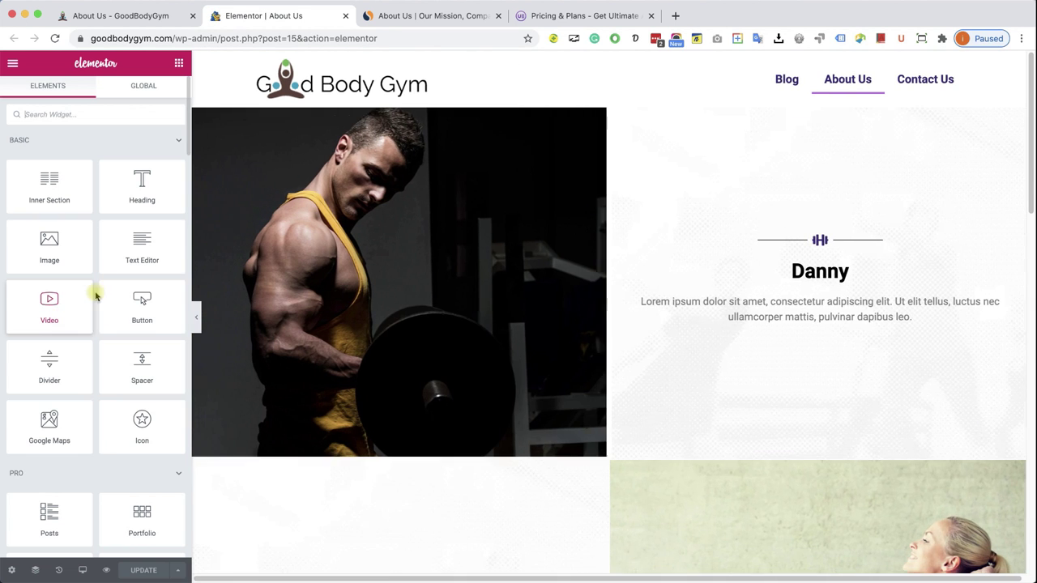
pyautogui.scroll(-15, 94, 293)
pyautogui.scroll(-10, 92, 289)
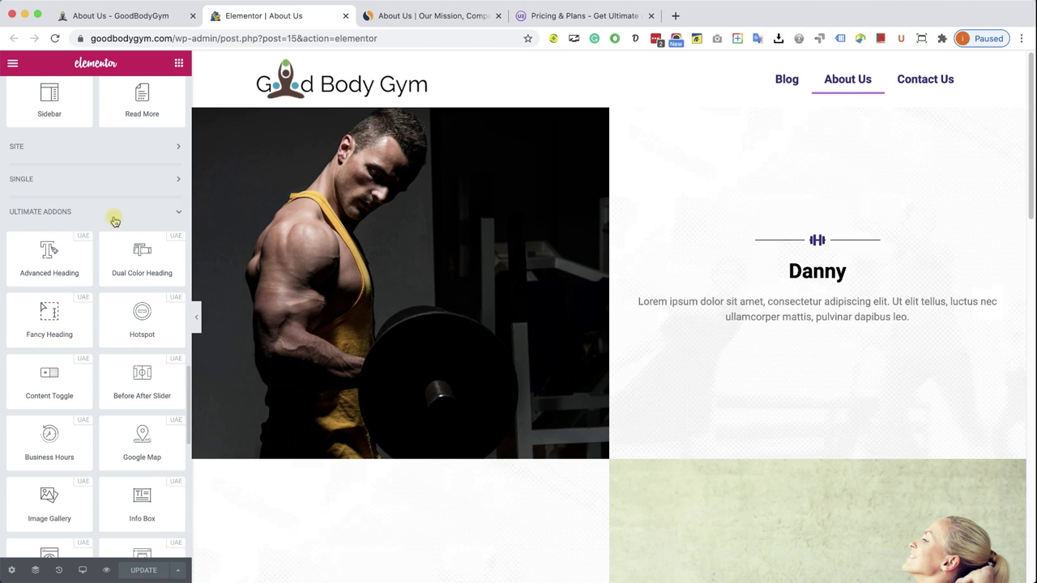
pyautogui.scroll(-3, 126, 220)
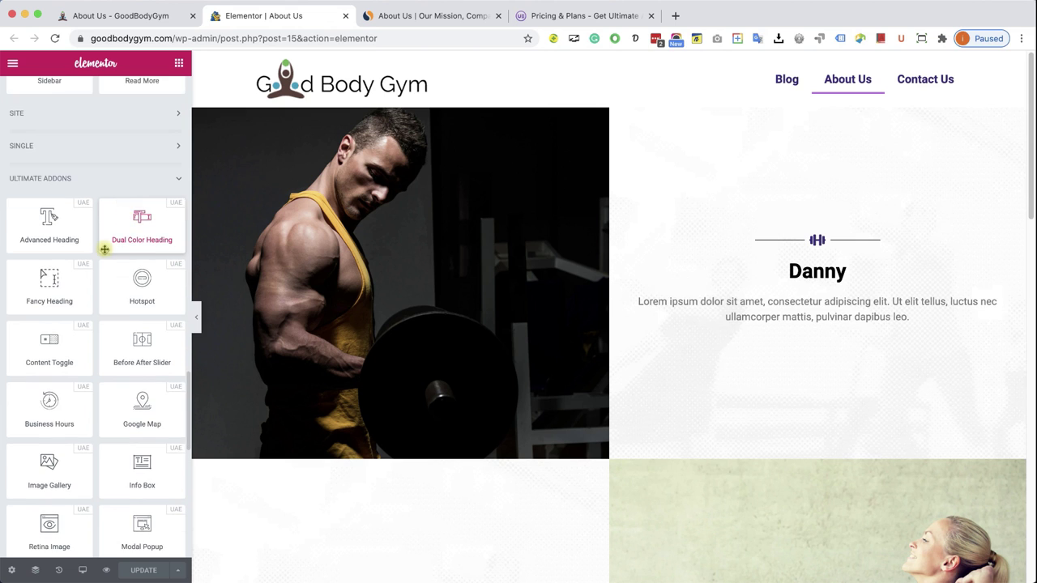
pyautogui.scroll(-5, 119, 270)
pyautogui.scroll(-1, 127, 279)
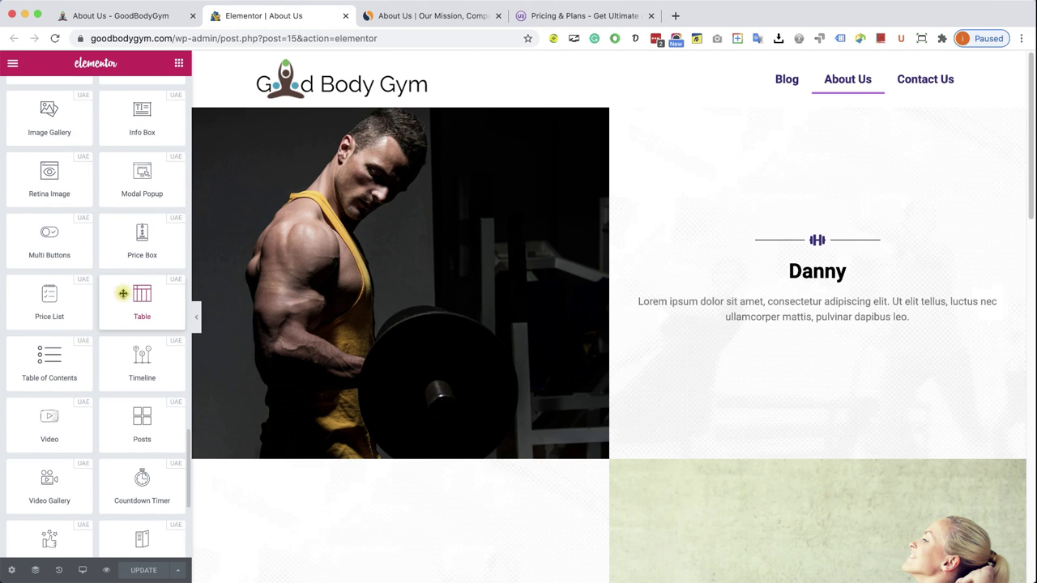
pyautogui.scroll(-10, 589, 353)
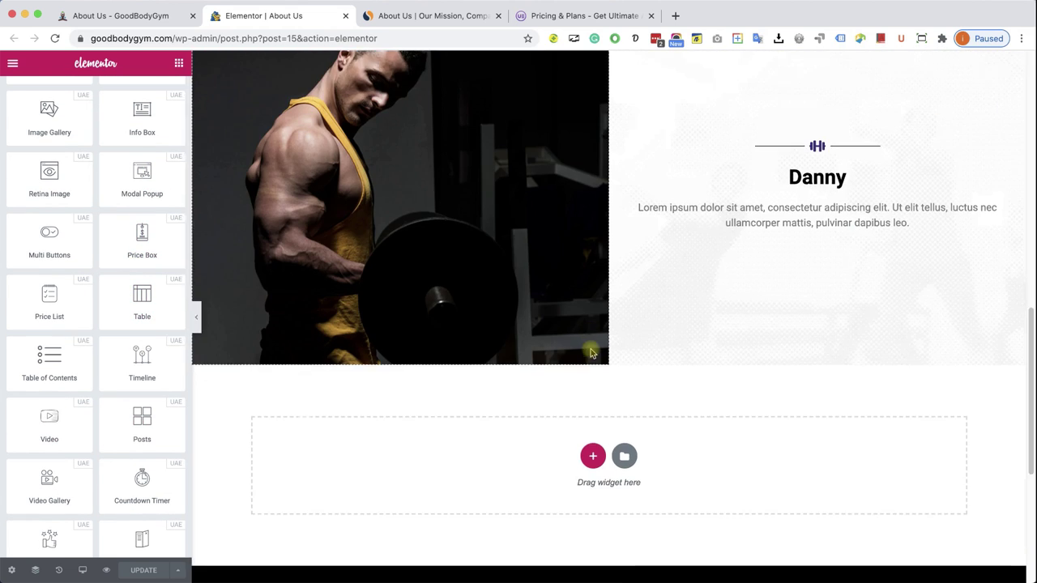
# Step: Add a one-column section below Danny and drag the Ultimate Addons Timeline widget into it
pyautogui.click(592, 413)
pyautogui.click(450, 444)
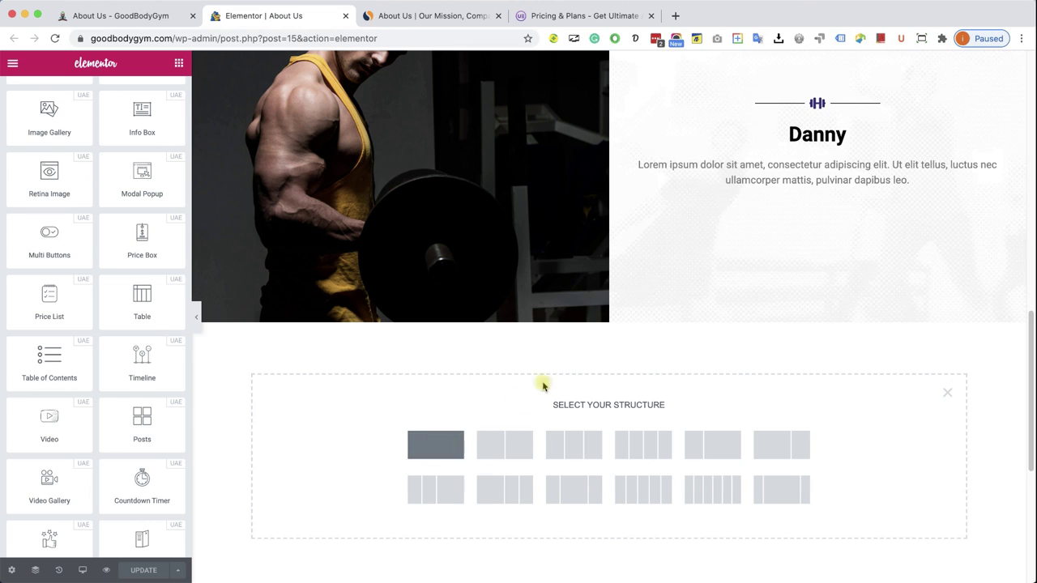
pyautogui.click(178, 64)
pyautogui.scroll(-10, 107, 340)
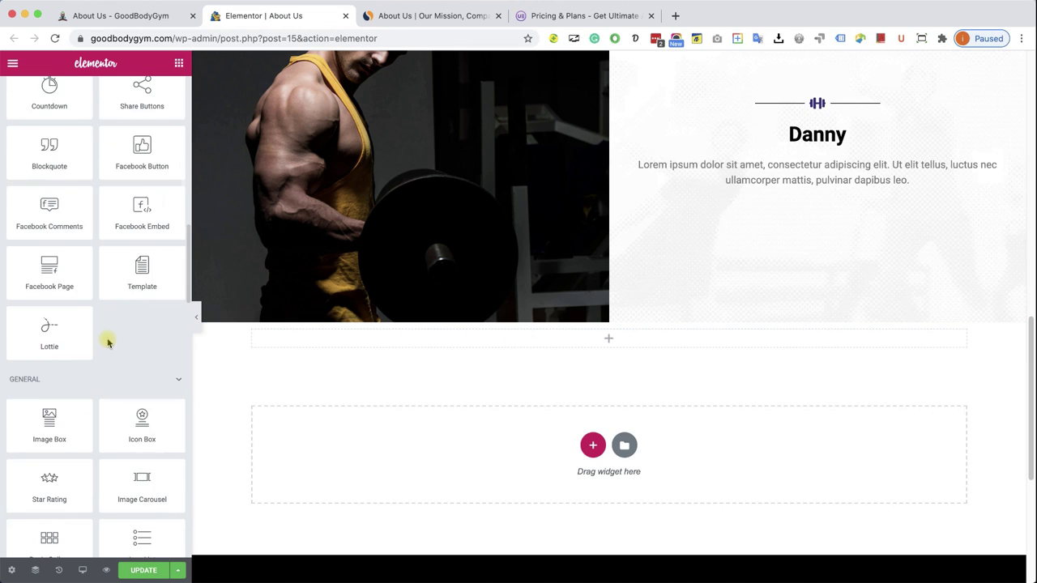
pyautogui.scroll(-10, 109, 340)
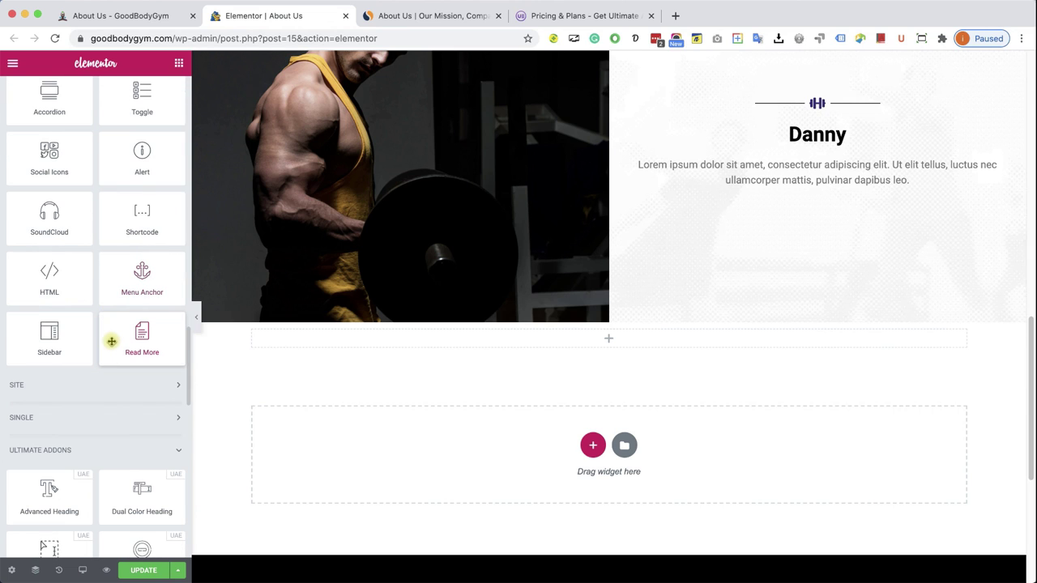
pyautogui.scroll(-10, 128, 338)
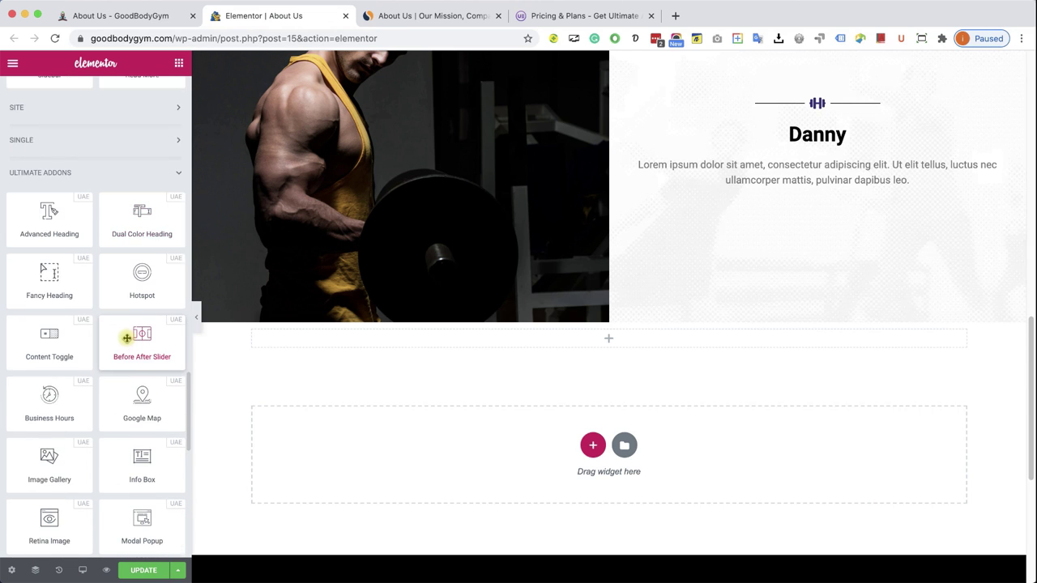
pyautogui.scroll(-1, 128, 340)
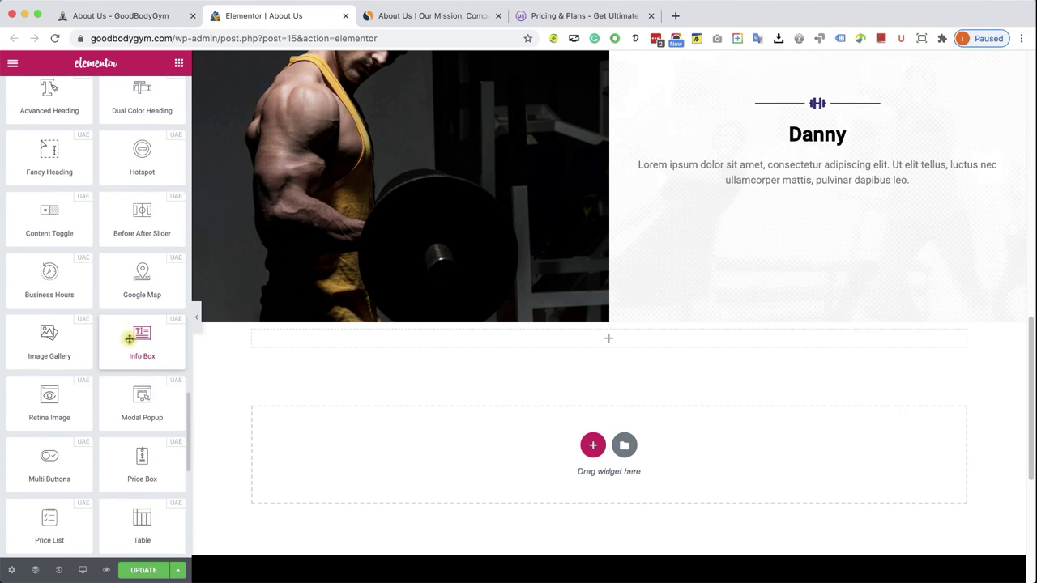
pyautogui.scroll(-5, 129, 329)
pyautogui.moveTo(143, 489); pyautogui.dragTo(546, 342)
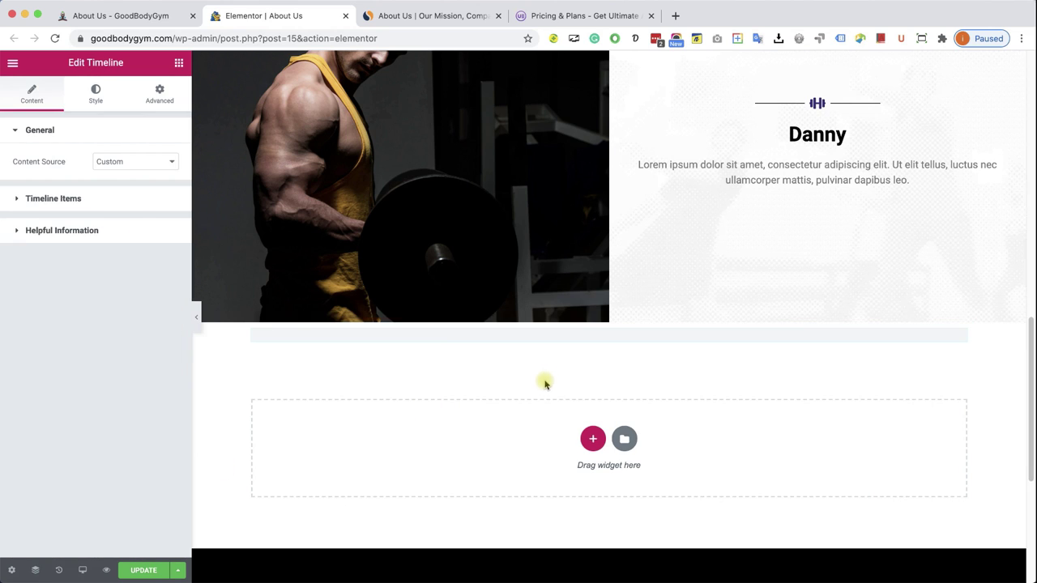
# Step: Review the Timeline widget's default items and Style layout settings, then go back to the widget list
pyautogui.scroll(-4, 655, 377)
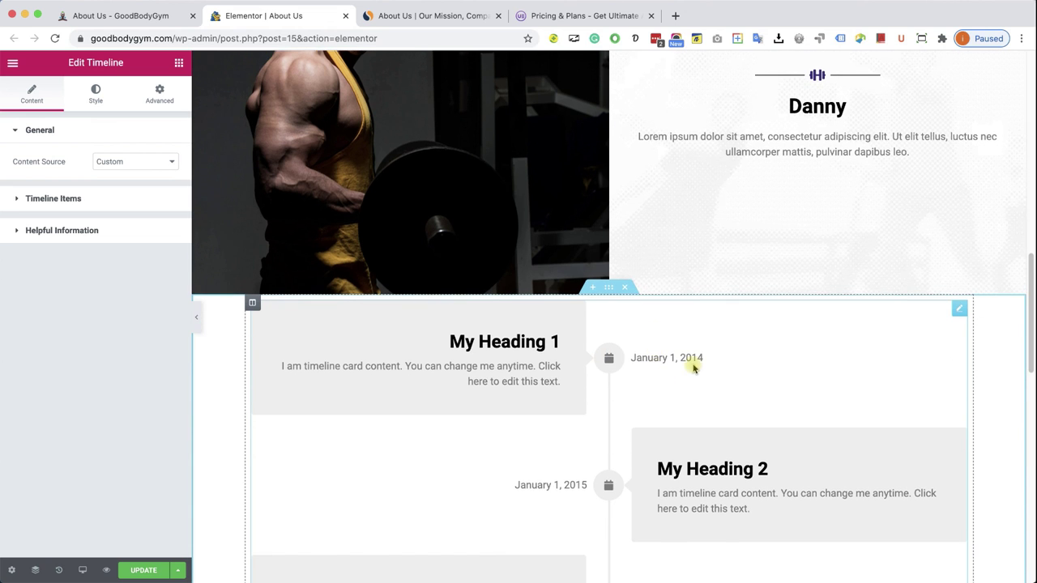
pyautogui.scroll(-7, 608, 288)
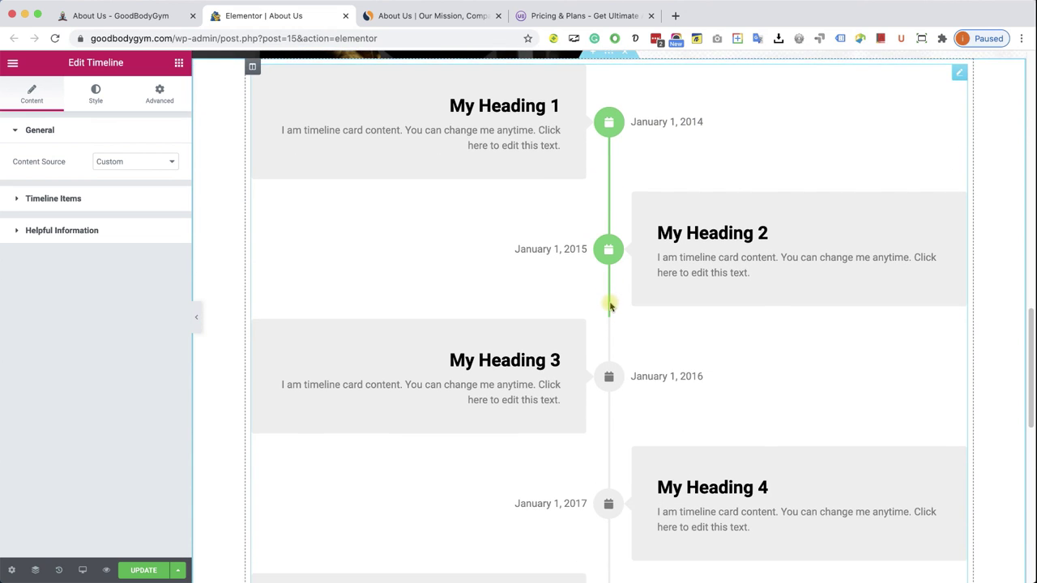
pyautogui.scroll(-2, 611, 332)
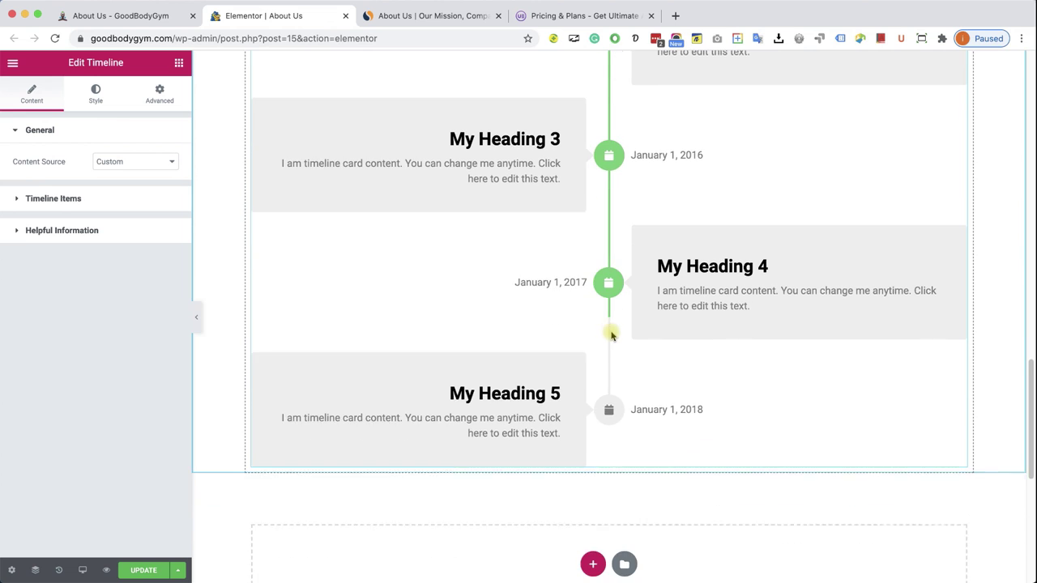
pyautogui.scroll(5, 610, 331)
pyautogui.scroll(4, 600, 324)
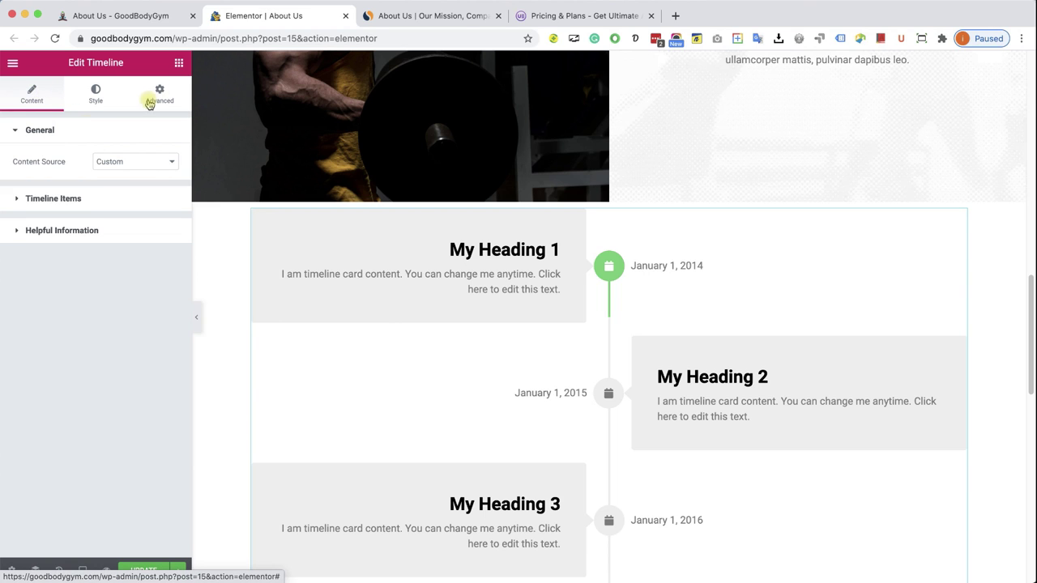
pyautogui.click(72, 198)
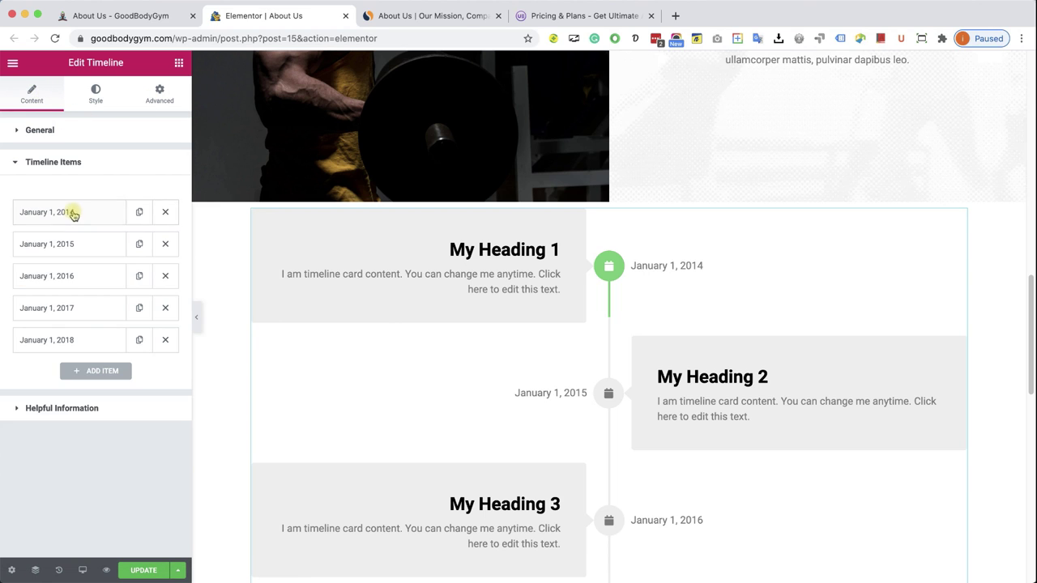
pyautogui.click(86, 161)
pyautogui.click(96, 93)
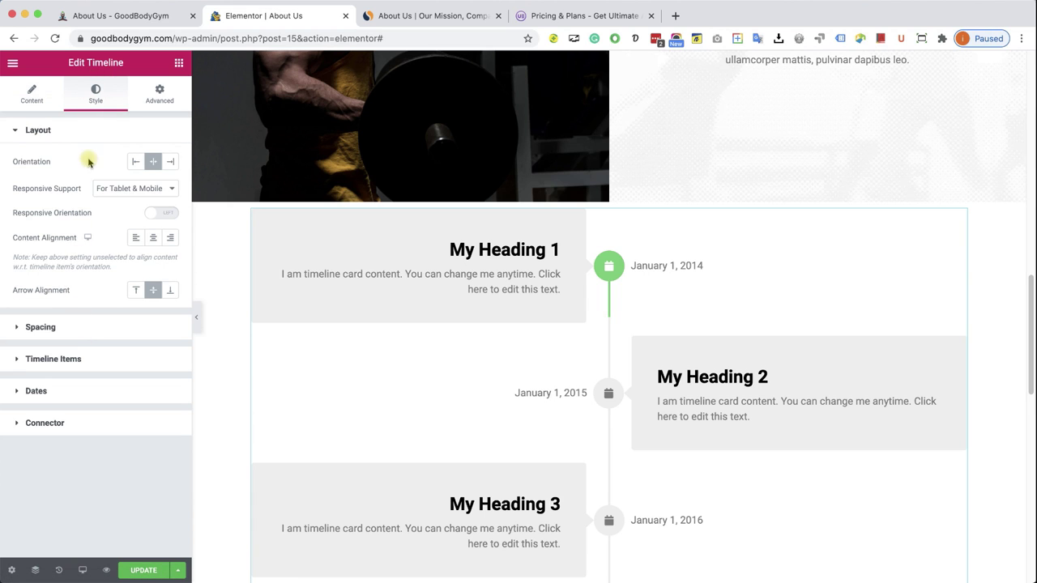
pyautogui.click(81, 141)
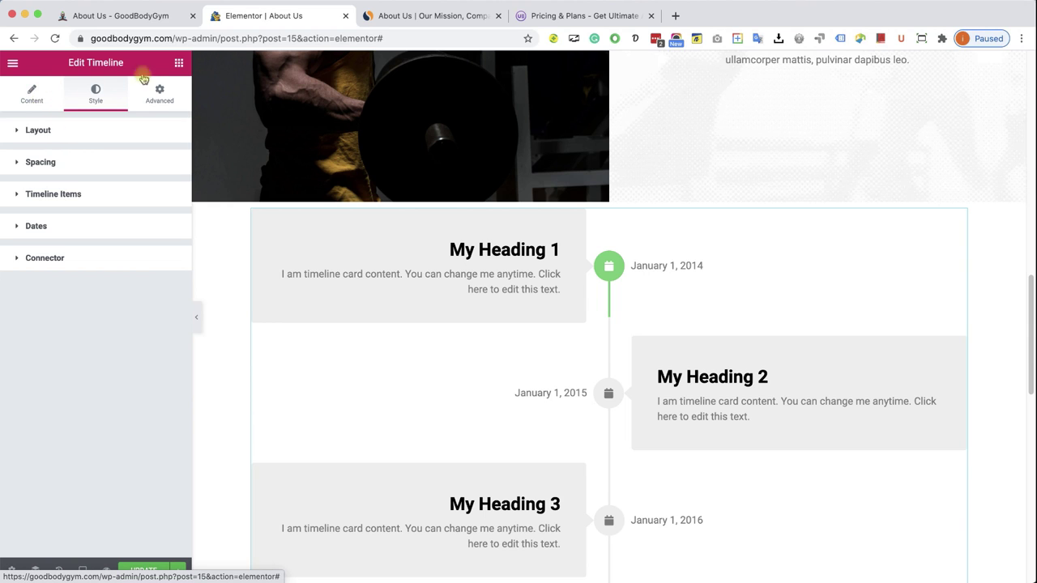
pyautogui.click(178, 62)
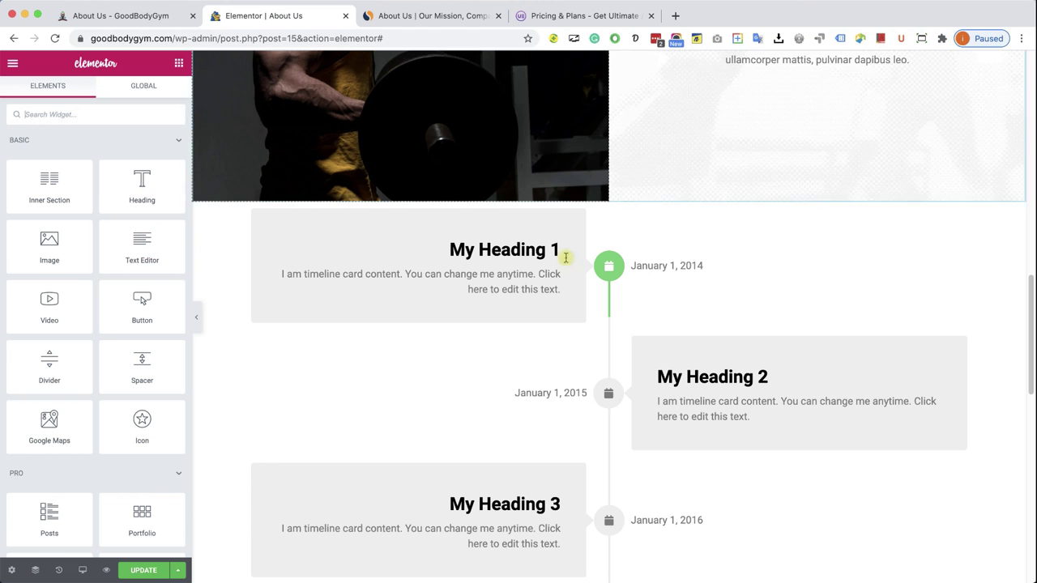
# Step: Glance at the course booklet PDF, then return to the editor and scroll down the page
pyautogui.click(727, 580)
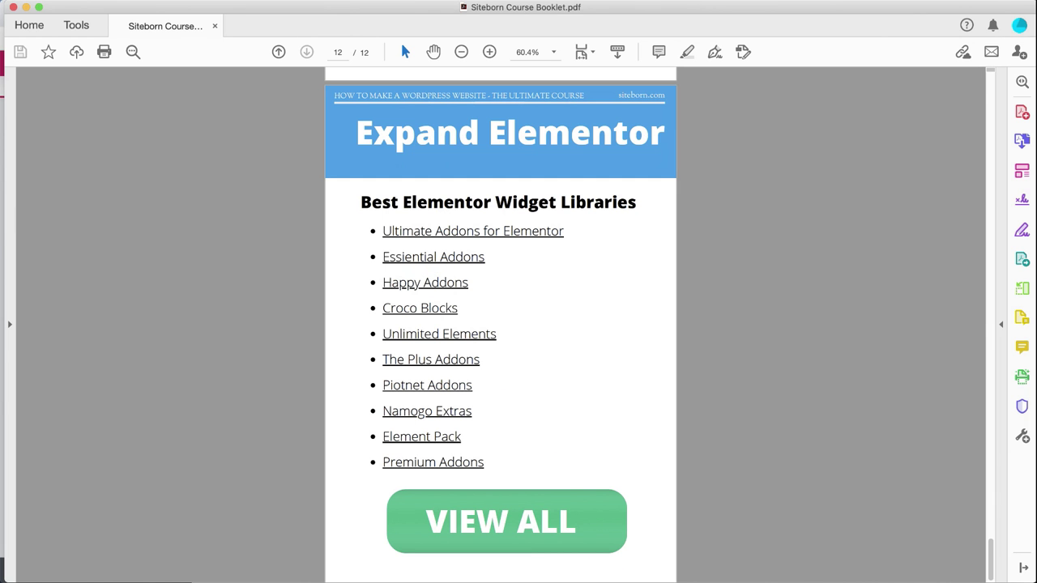
pyautogui.click(682, 578)
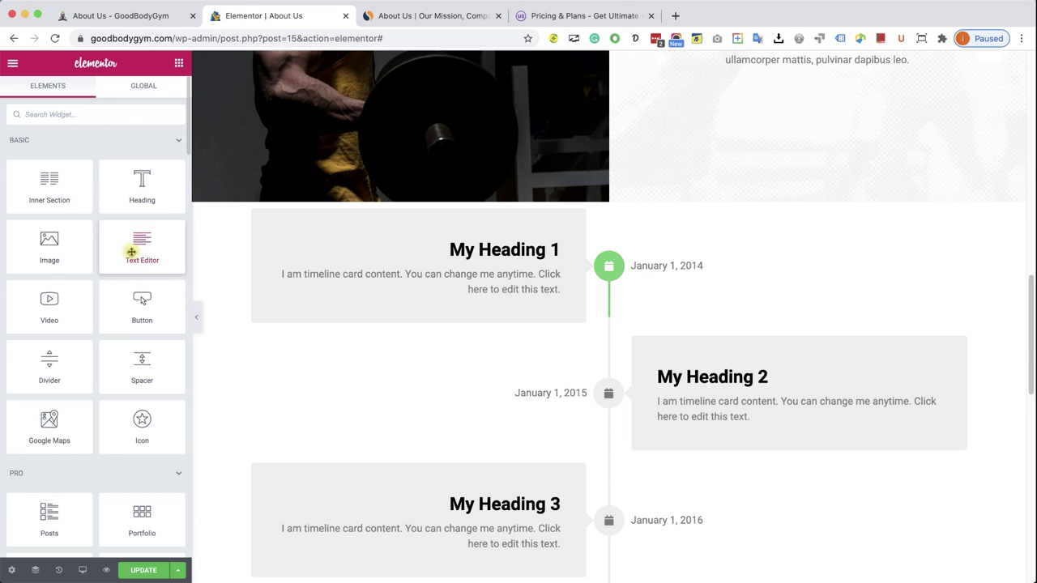
pyautogui.scroll(-10, 131, 252)
pyautogui.scroll(-3, 75, 178)
pyautogui.scroll(-2, 73, 302)
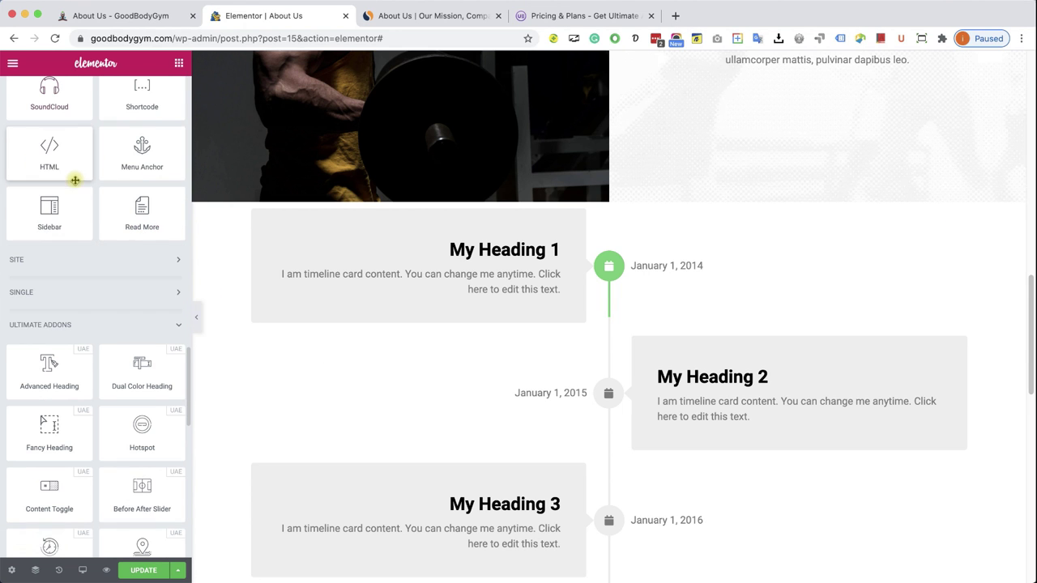
pyautogui.scroll(-3, 73, 324)
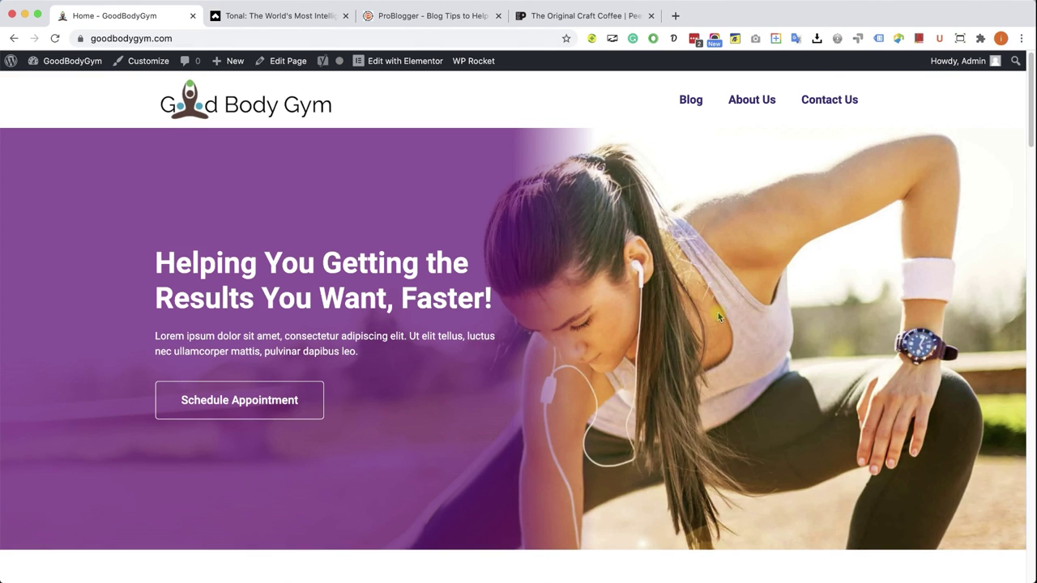
# Step: Scroll the GoodBodyGym homepage, then browse down the Tonal site to its sign-up form
pyautogui.scroll(-20, 718, 311)
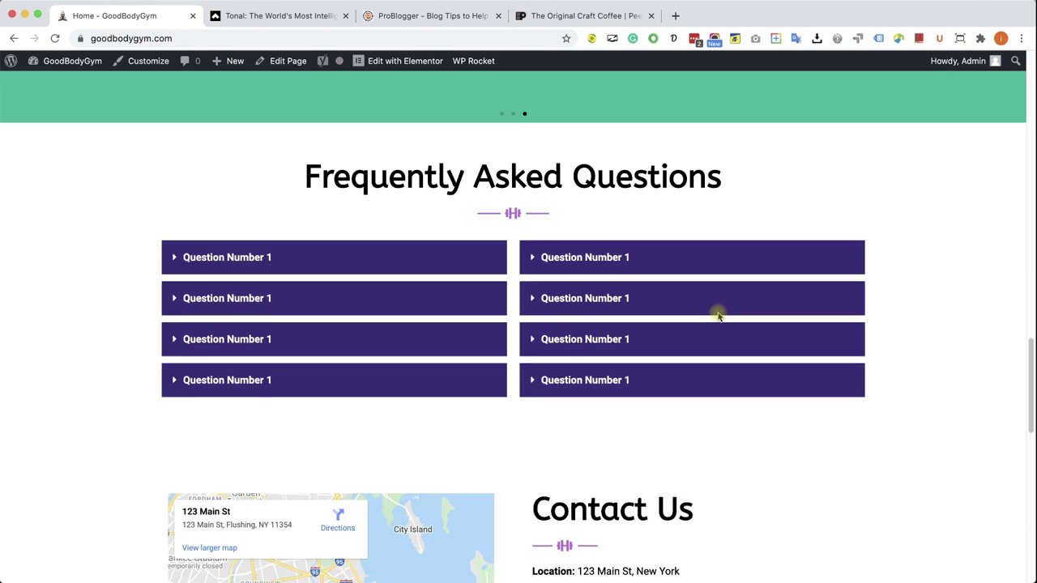
pyautogui.scroll(-10, 718, 315)
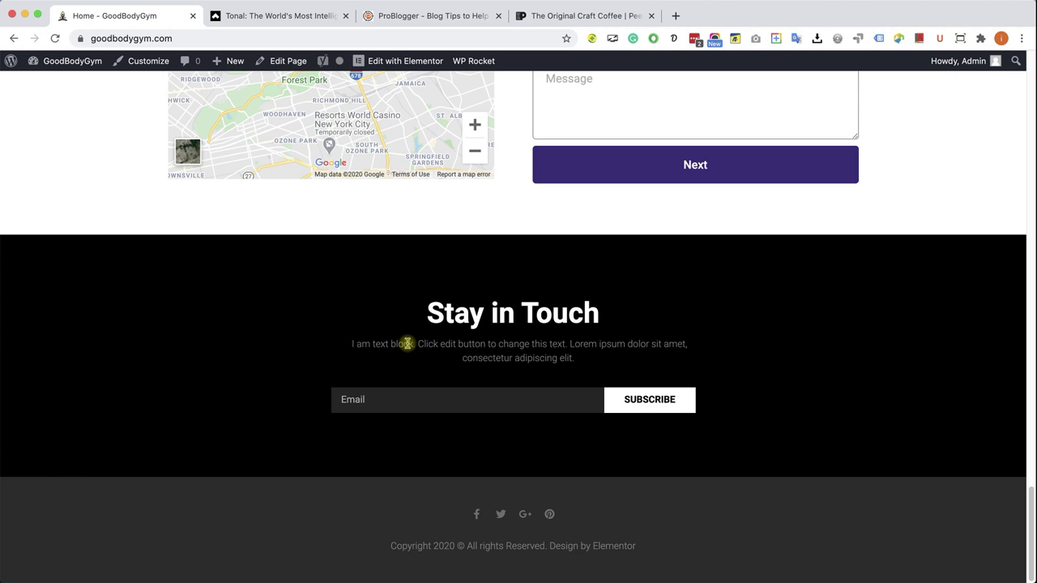
pyautogui.click(253, 21)
pyautogui.scroll(-2, 799, 400)
pyautogui.scroll(-20, 798, 400)
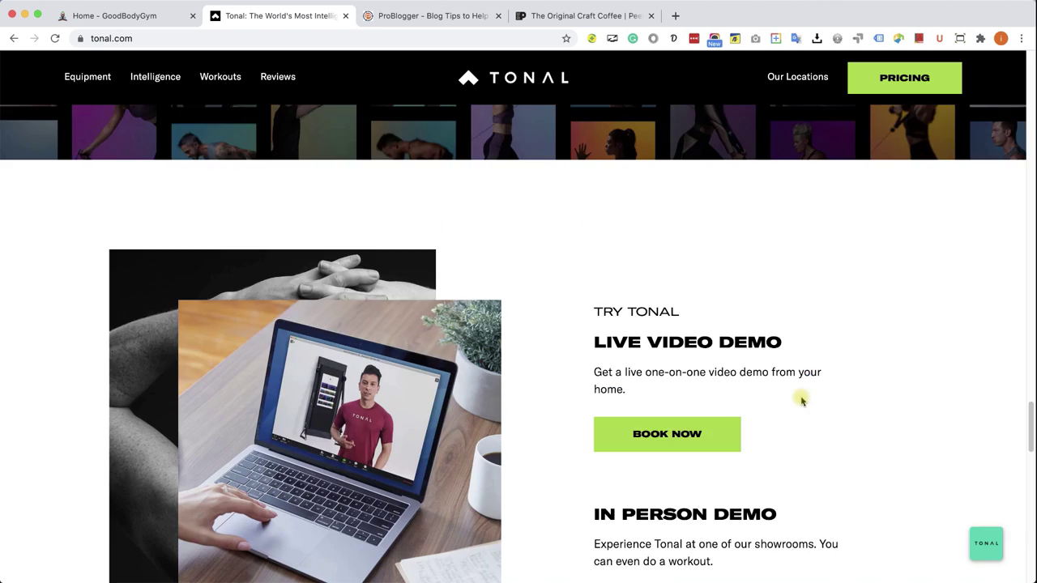
pyautogui.scroll(-15, 801, 400)
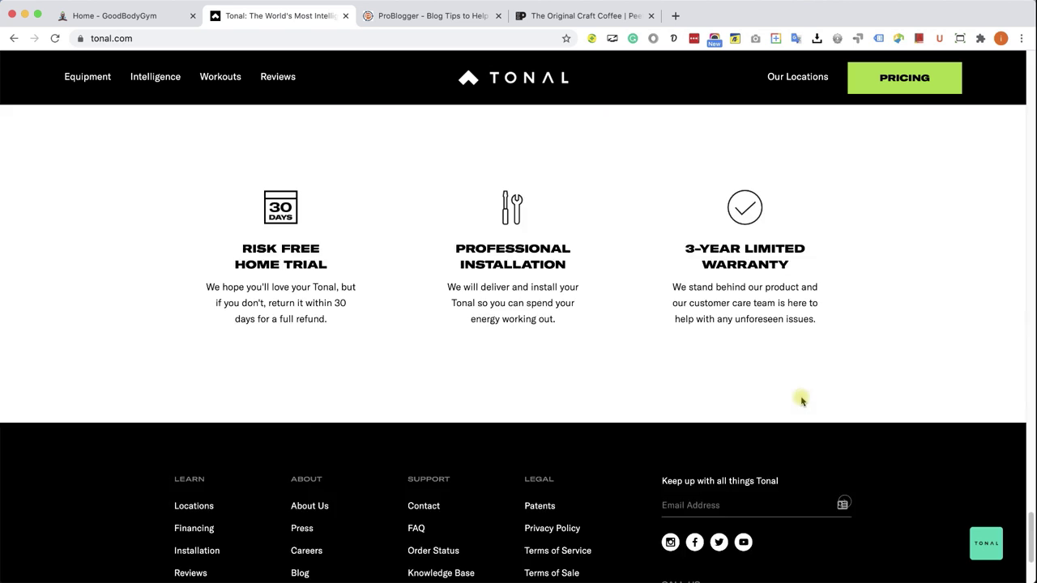
pyautogui.scroll(-3, 801, 401)
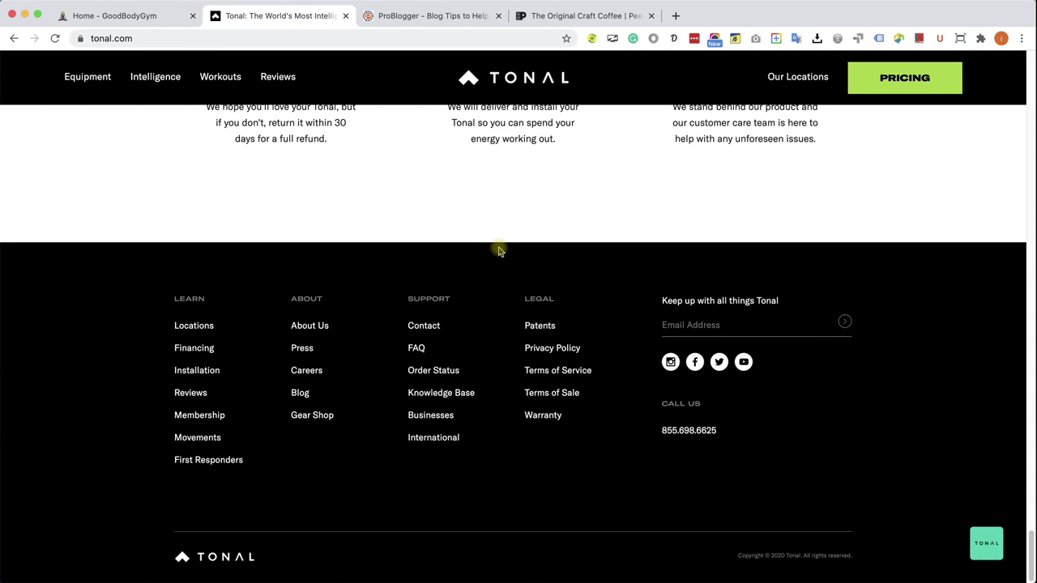
# Step: View ProBlogger's subscribe sign-up popup, close it and scroll the page
pyautogui.click(407, 14)
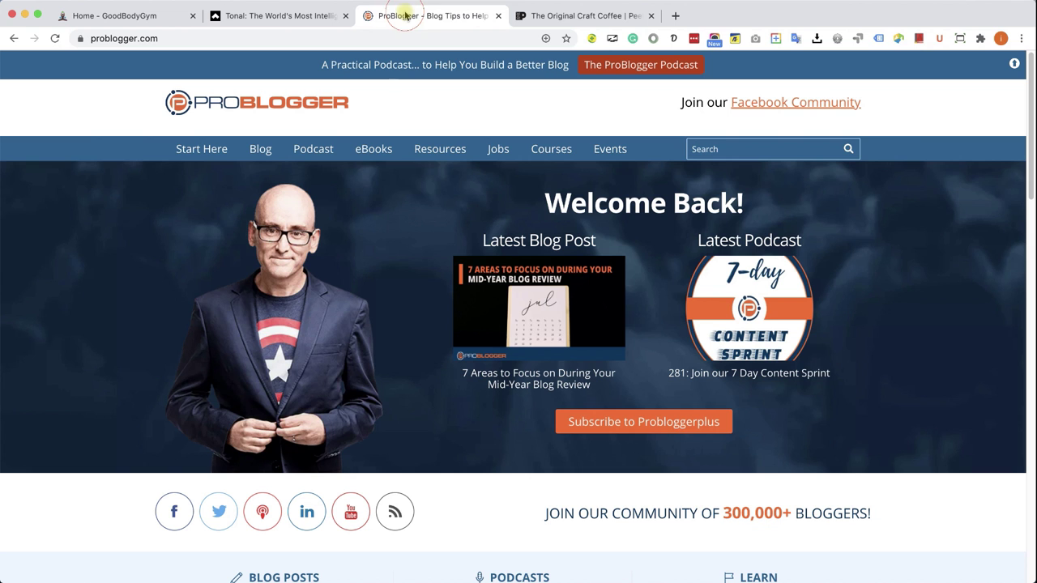
pyautogui.click(666, 430)
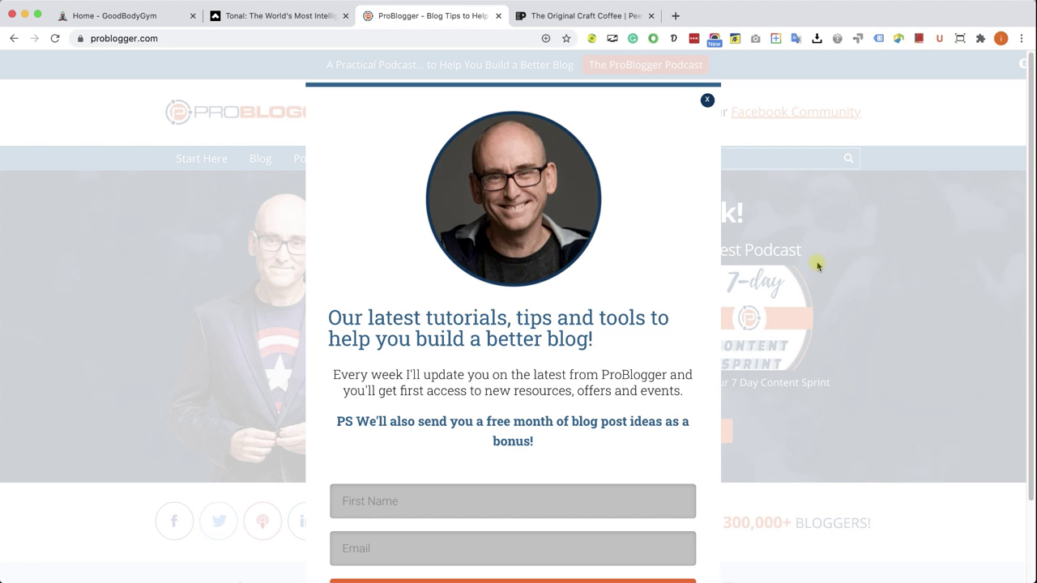
pyautogui.click(707, 99)
pyautogui.scroll(-15, 806, 357)
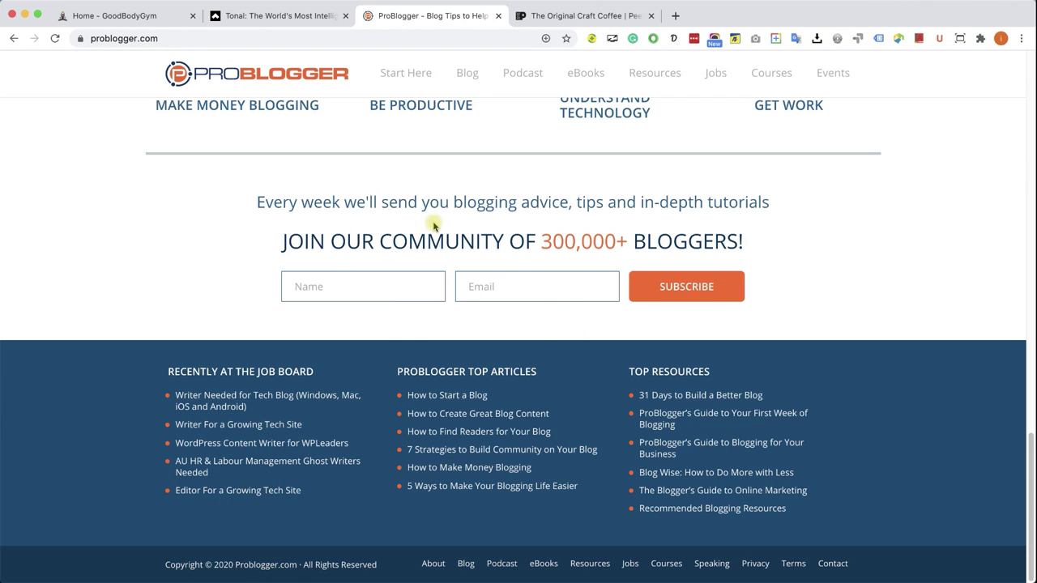
# Step: Browse Peet's Coffee newsletter signup, then show the booklet's page 13, 'Lead Capture'
pyautogui.click(558, 16)
pyautogui.scroll(-5, 657, 456)
pyautogui.scroll(-15, 658, 456)
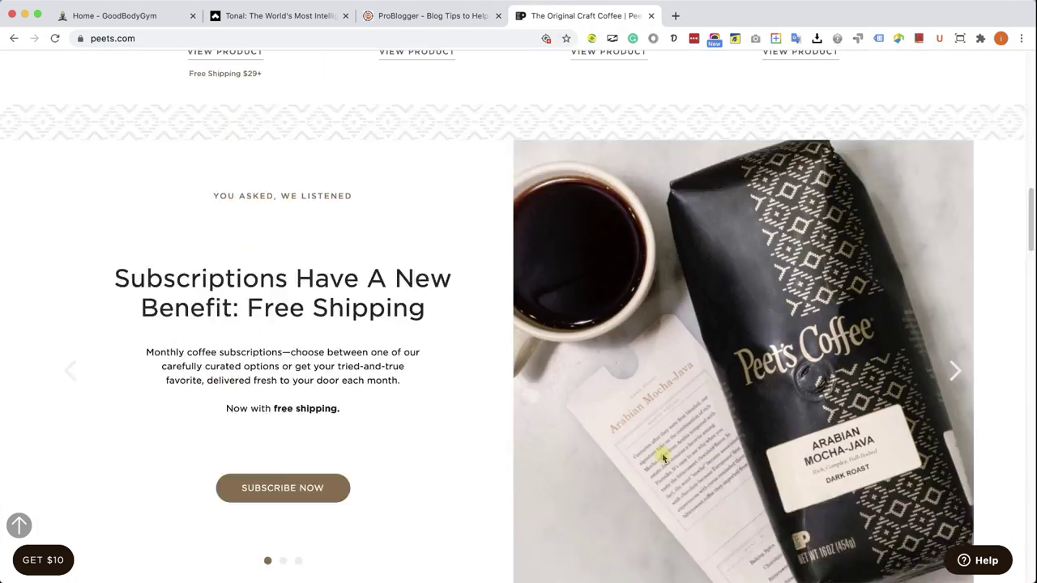
pyautogui.scroll(-8, 664, 457)
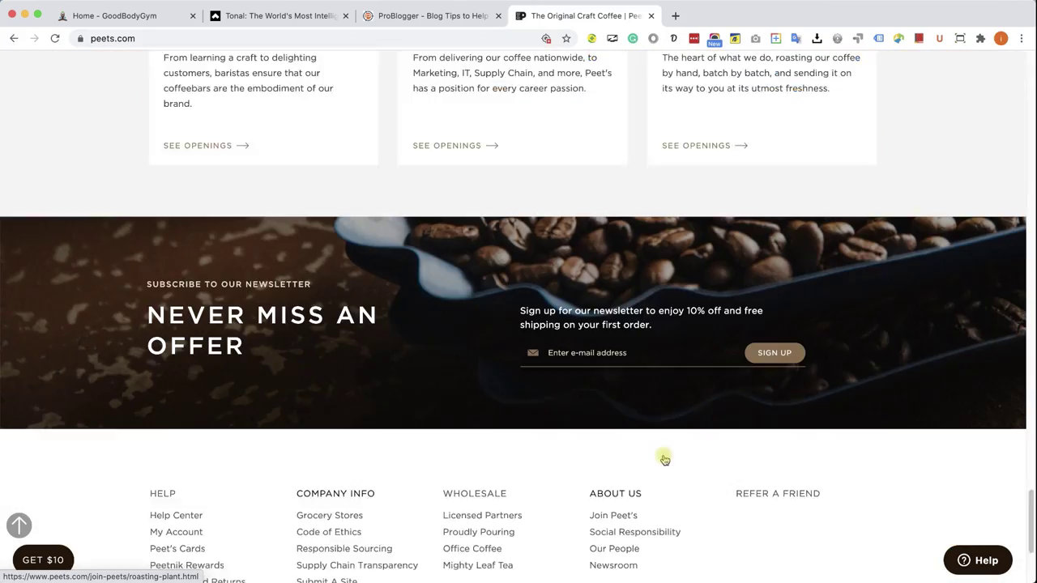
pyautogui.scroll(1, 657, 442)
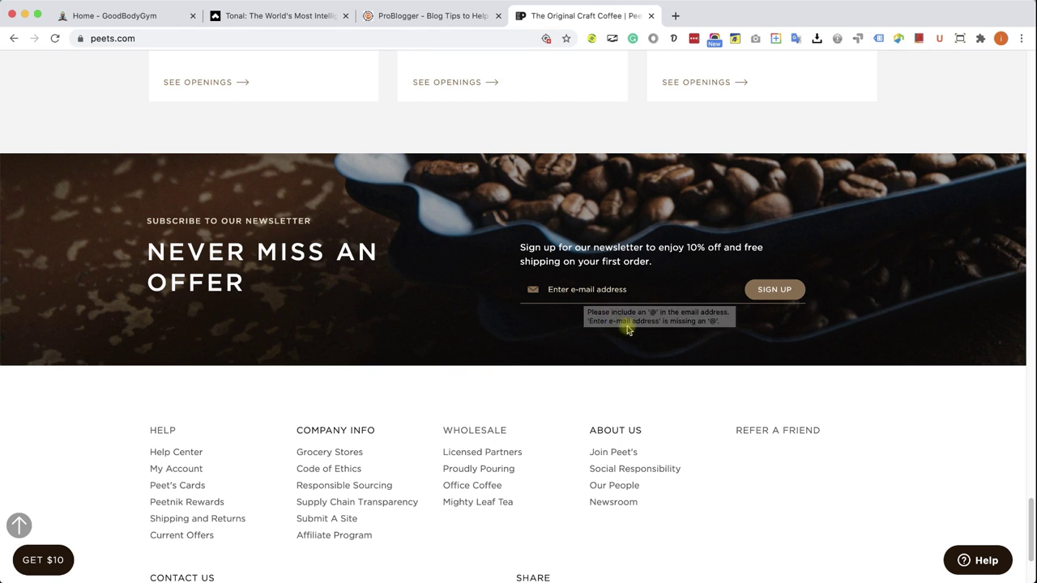
pyautogui.click(860, 576)
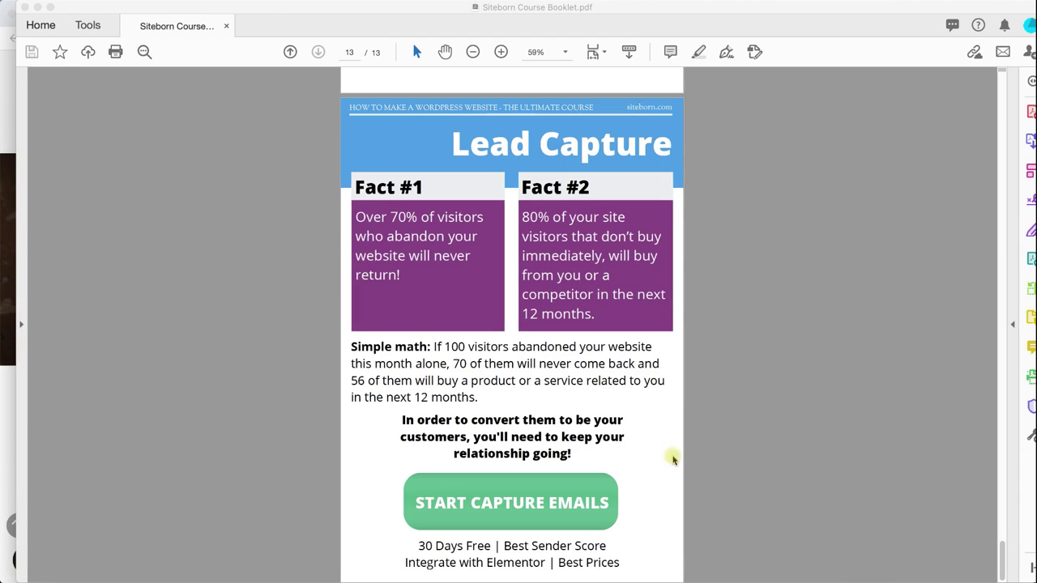
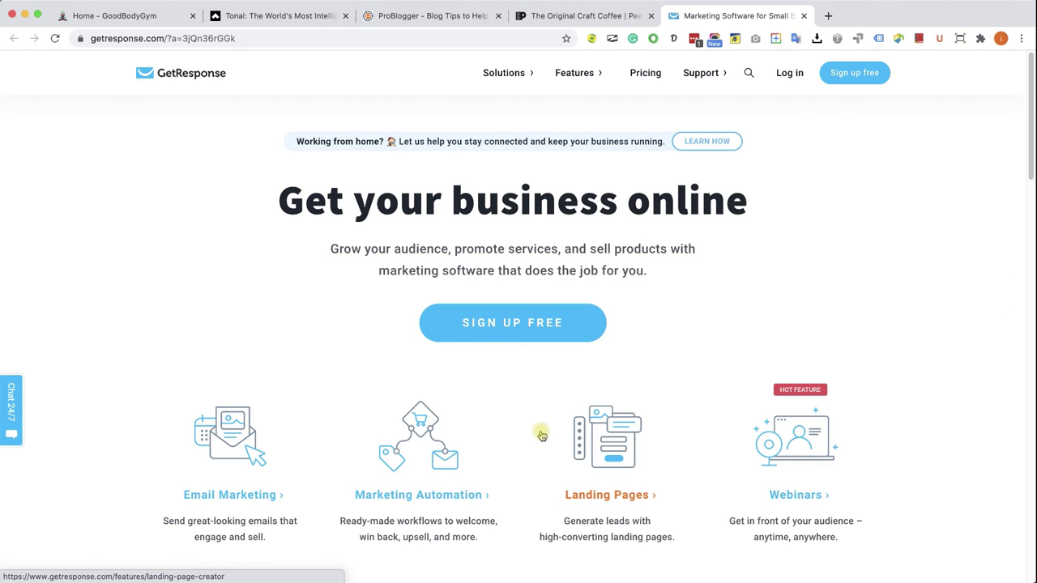
# Step: Sign up for a GetResponse free trial with a name, email and password
pyautogui.click(524, 335)
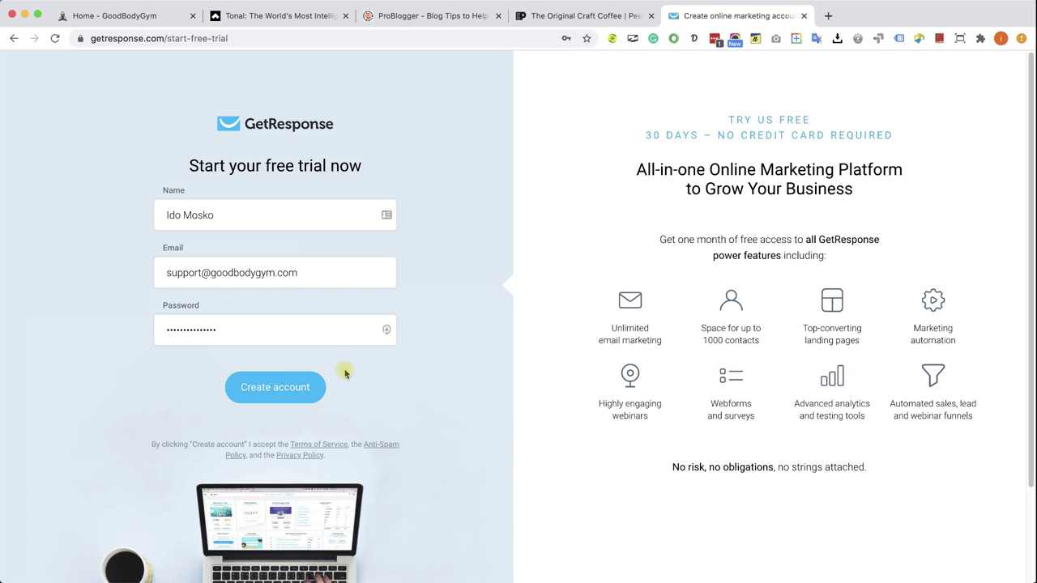
pyautogui.click(293, 388)
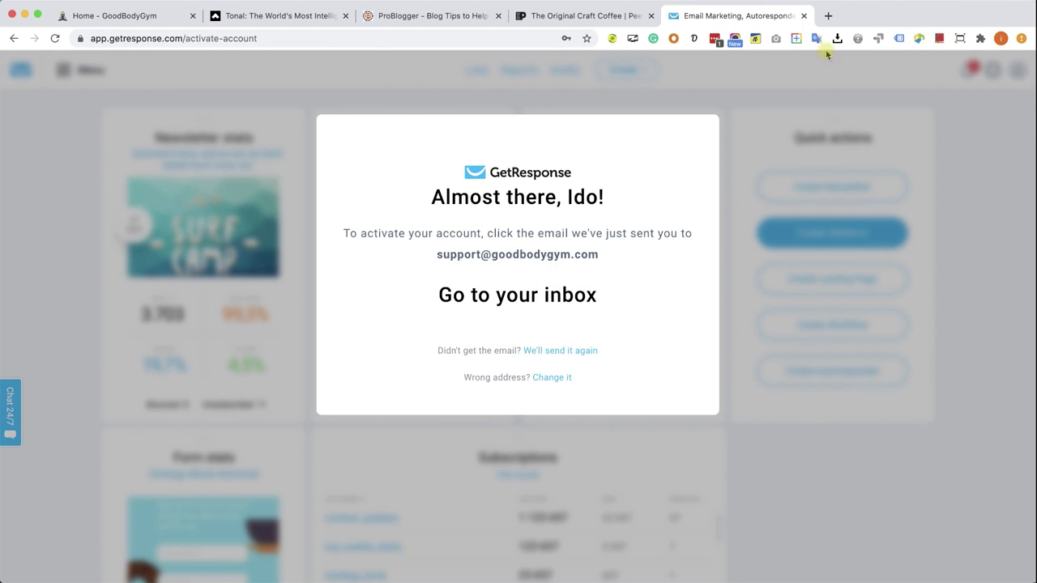
# Step: Open the 'Please activate your GetResponse account' email in Roundcube and activate the account
pyautogui.click(828, 15)
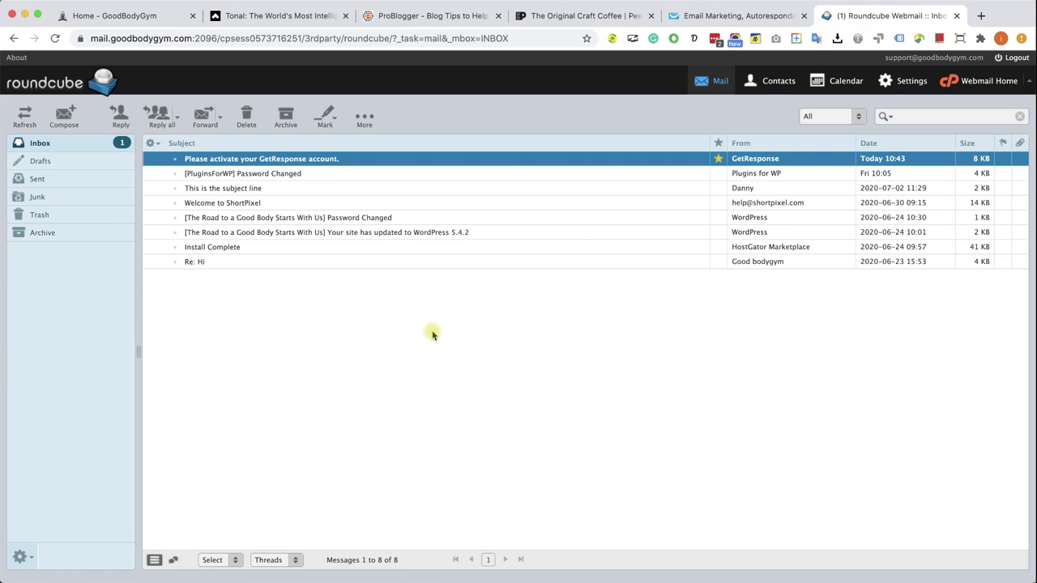
pyautogui.doubleClick(276, 159)
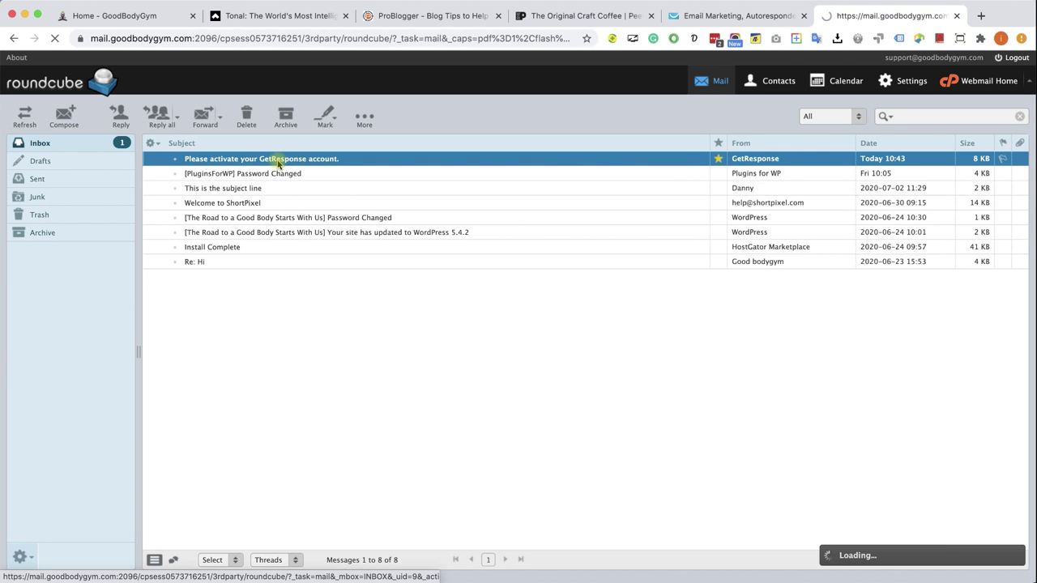
pyautogui.scroll(-2, 544, 362)
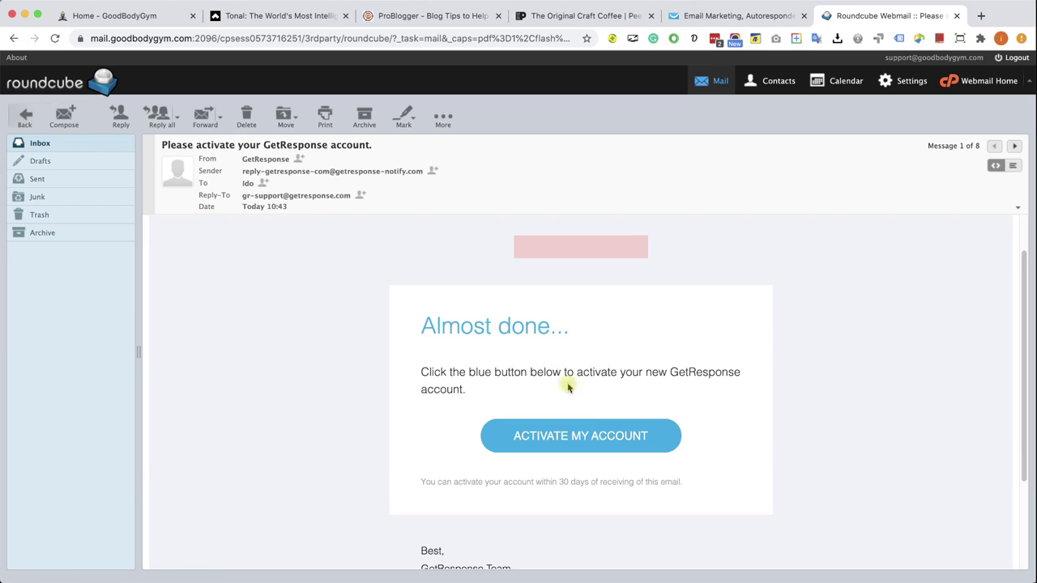
pyautogui.click(605, 438)
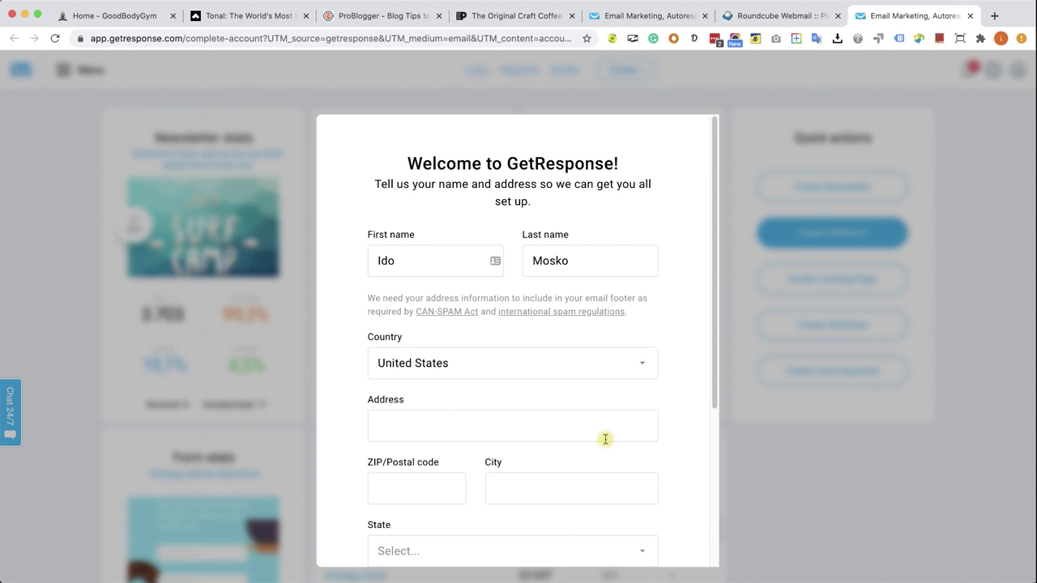
# Step: Finish the welcome form and go to the Lists page showing the default list
pyautogui.scroll(-5, 605, 439)
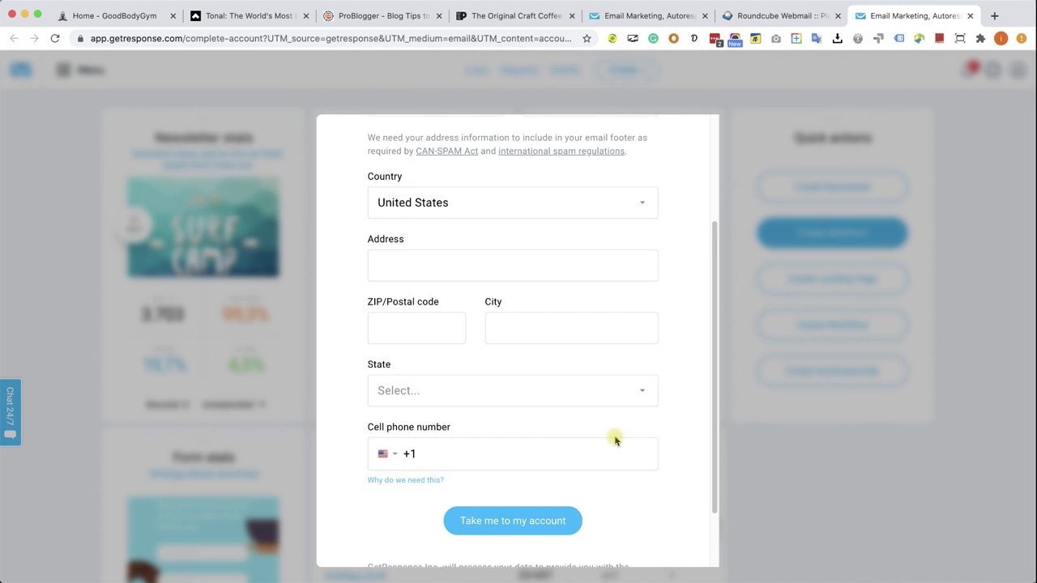
pyautogui.scroll(-1, 615, 436)
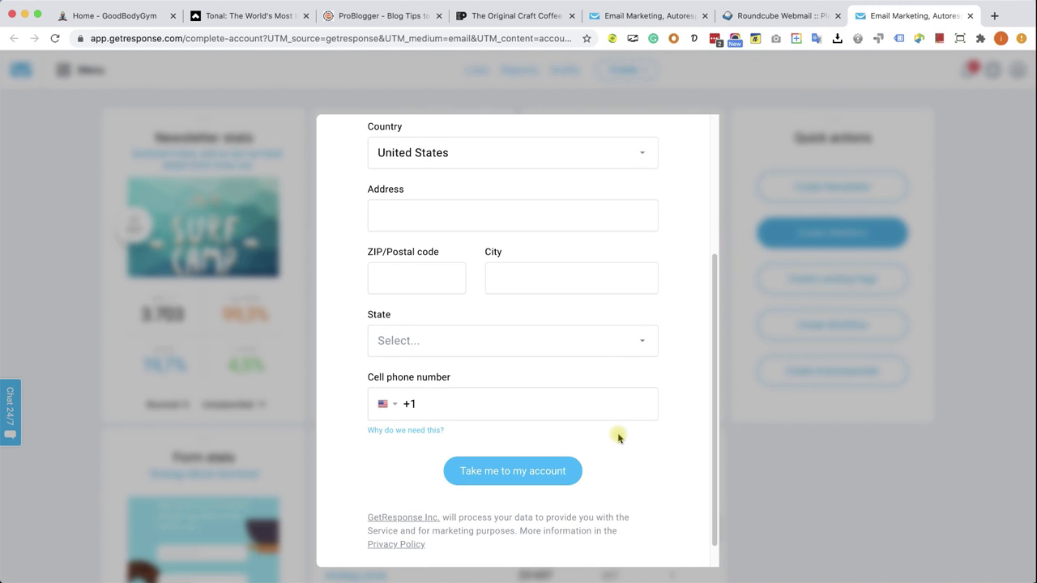
pyautogui.scroll(-1, 618, 437)
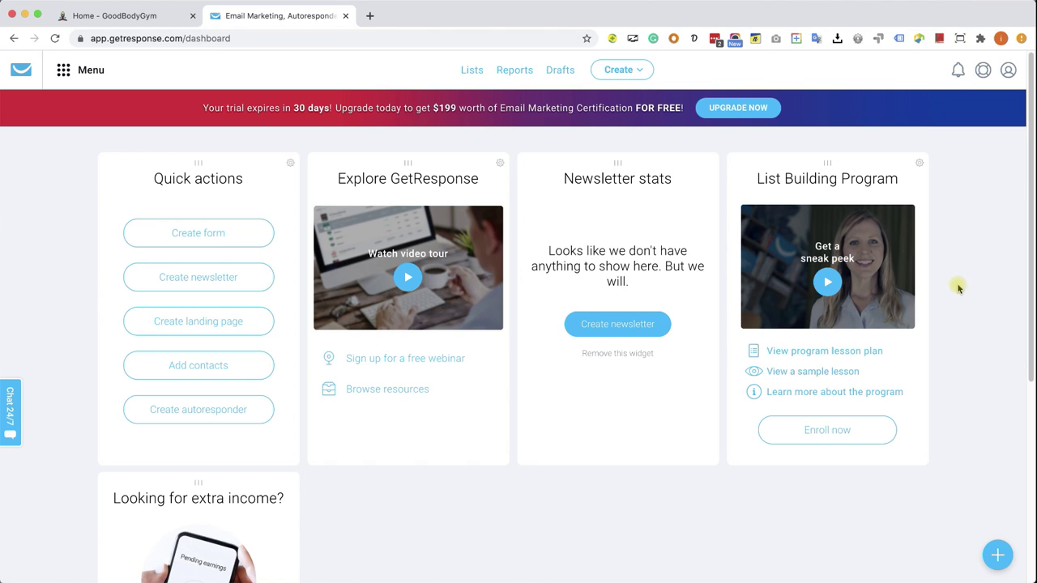
pyautogui.click(470, 71)
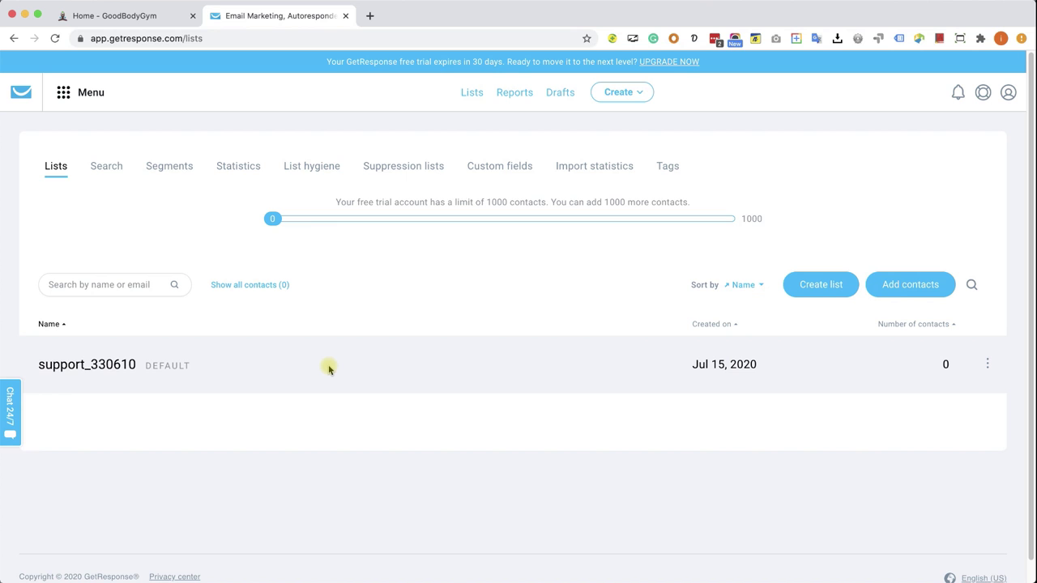
# Step: Create a new contact list named weekly_emails
pyautogui.click(812, 285)
pyautogui.click(513, 211)
pyautogui.write('weekl')
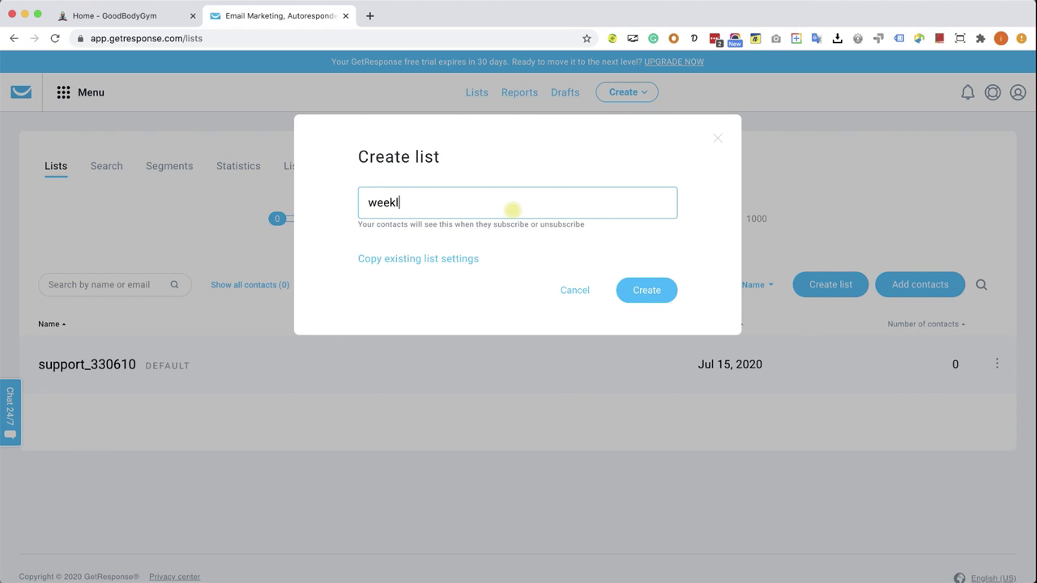
pyautogui.write('y_emails')
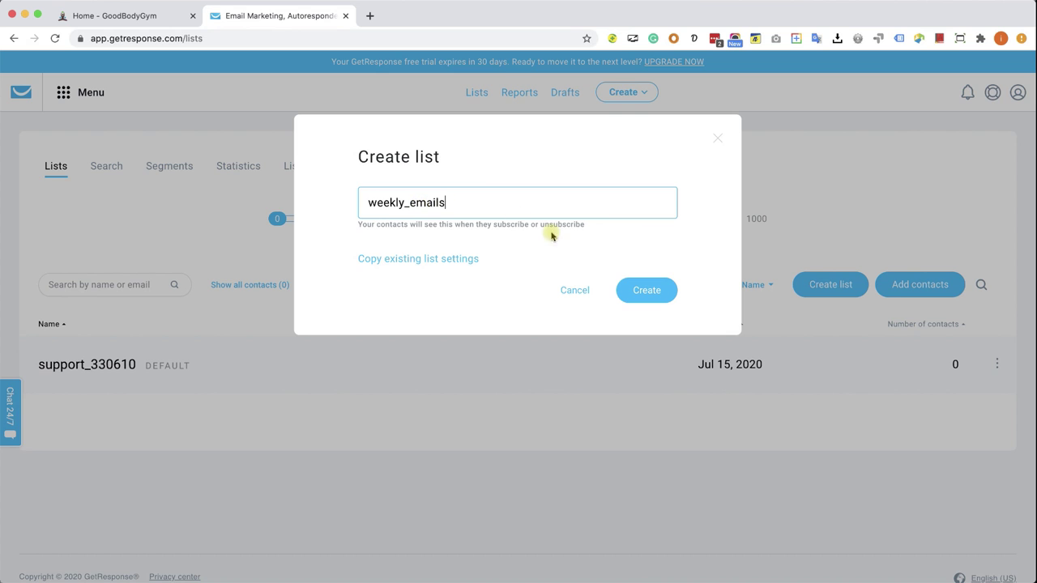
pyautogui.click(640, 290)
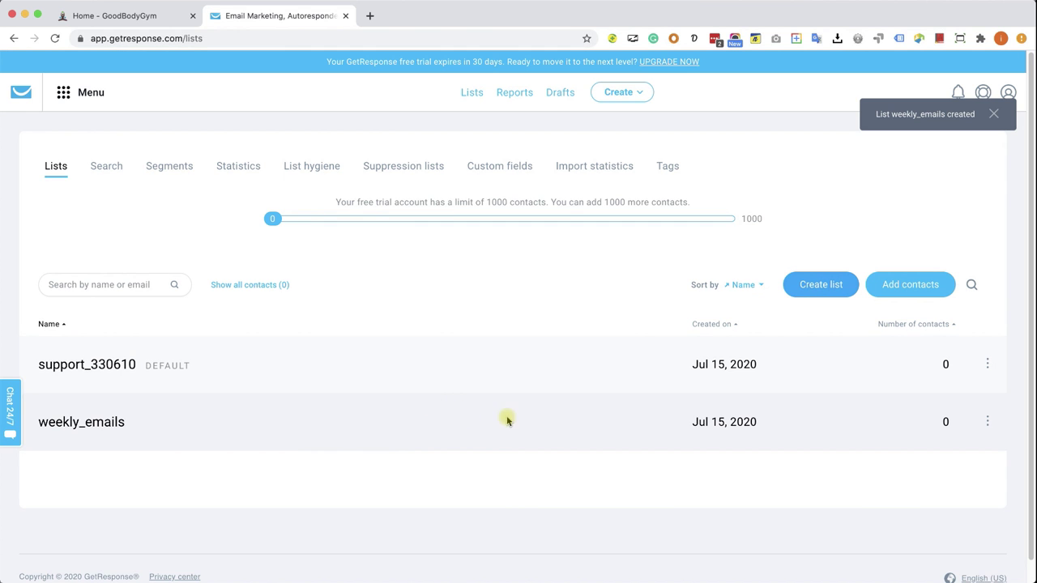
# Step: Make weekly_emails the default list and open its settings
pyautogui.click(988, 421)
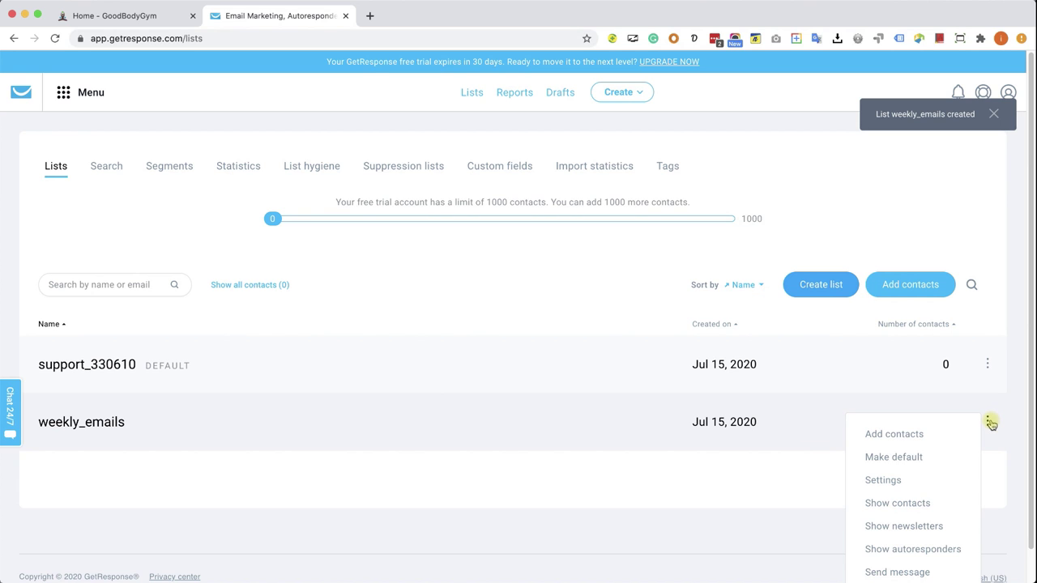
pyautogui.click(901, 457)
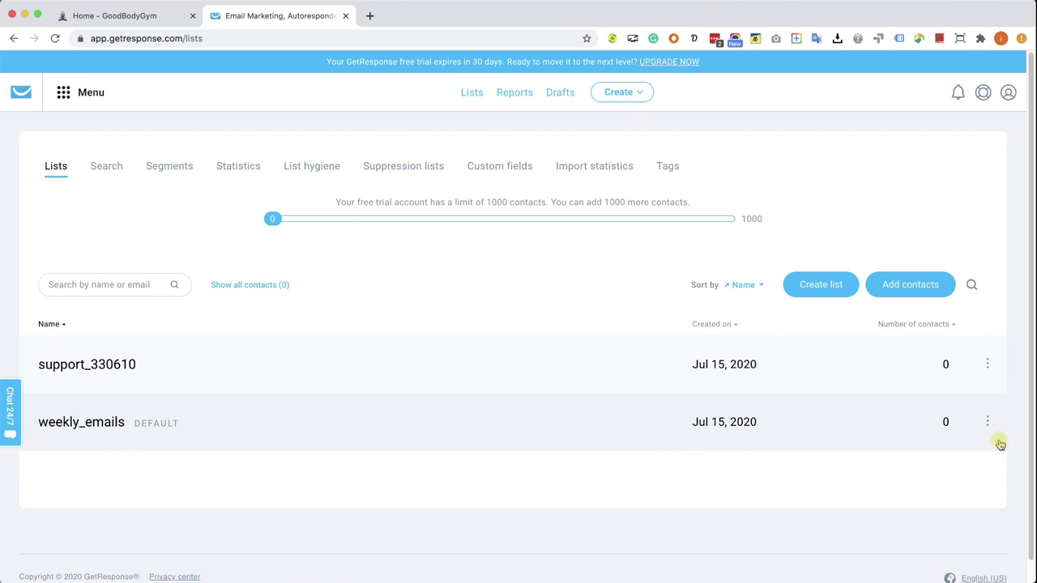
pyautogui.click(989, 422)
pyautogui.click(906, 456)
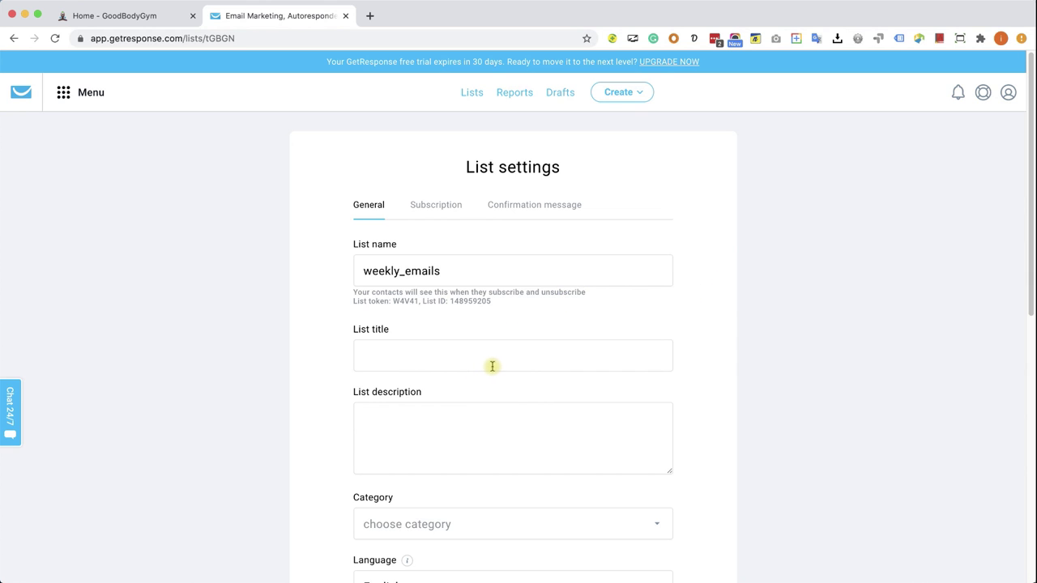
# Step: Paste 'The GoodBodyGym Weekly Newsletter' from VS Code into the List title
pyautogui.click(645, 577)
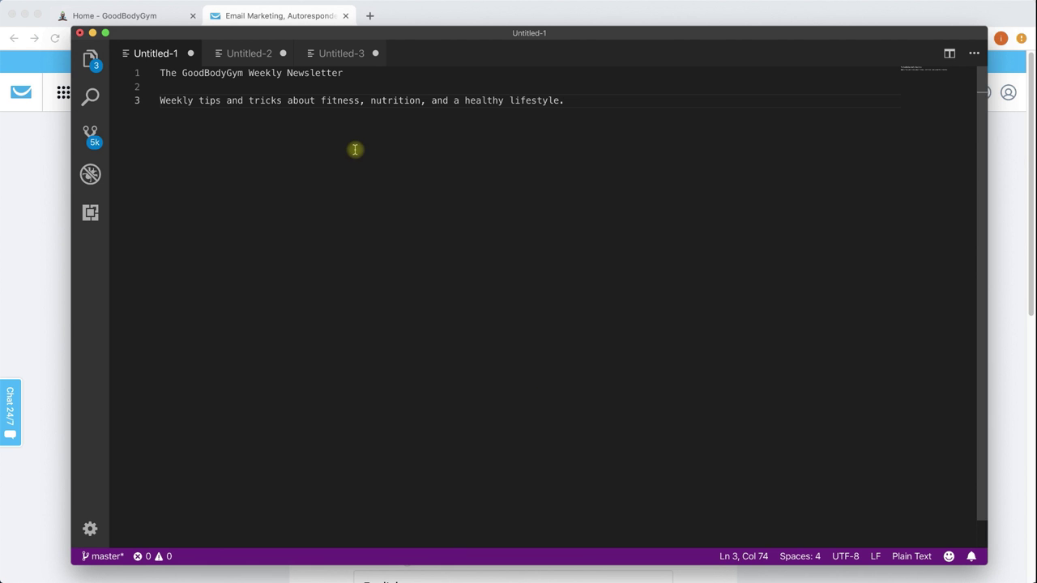
pyautogui.moveTo(359, 74); pyautogui.dragTo(161, 73)
pyautogui.press('super+c')
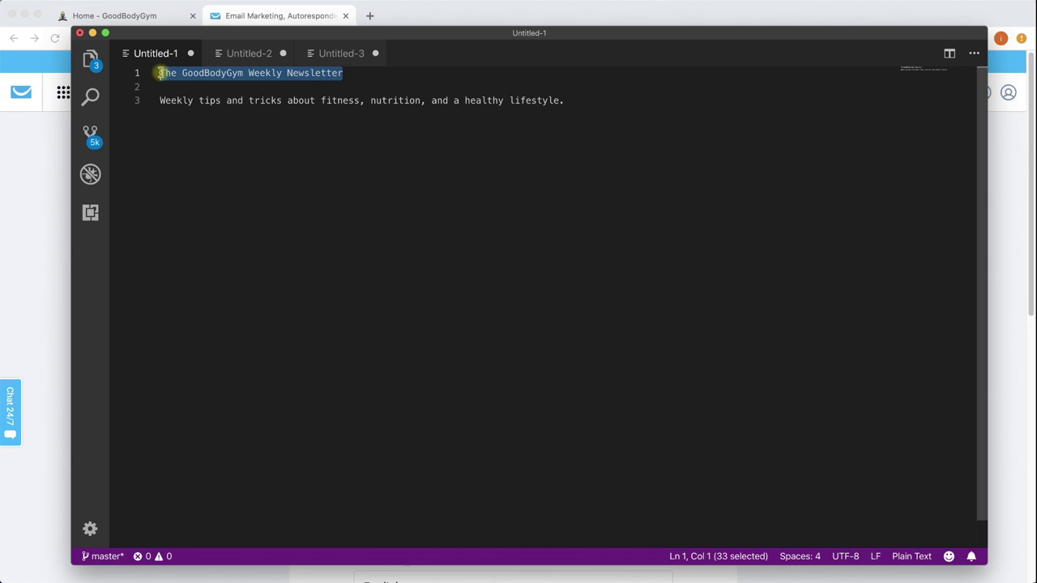
pyautogui.click(33, 188)
pyautogui.click(425, 355)
pyautogui.press('super+v')
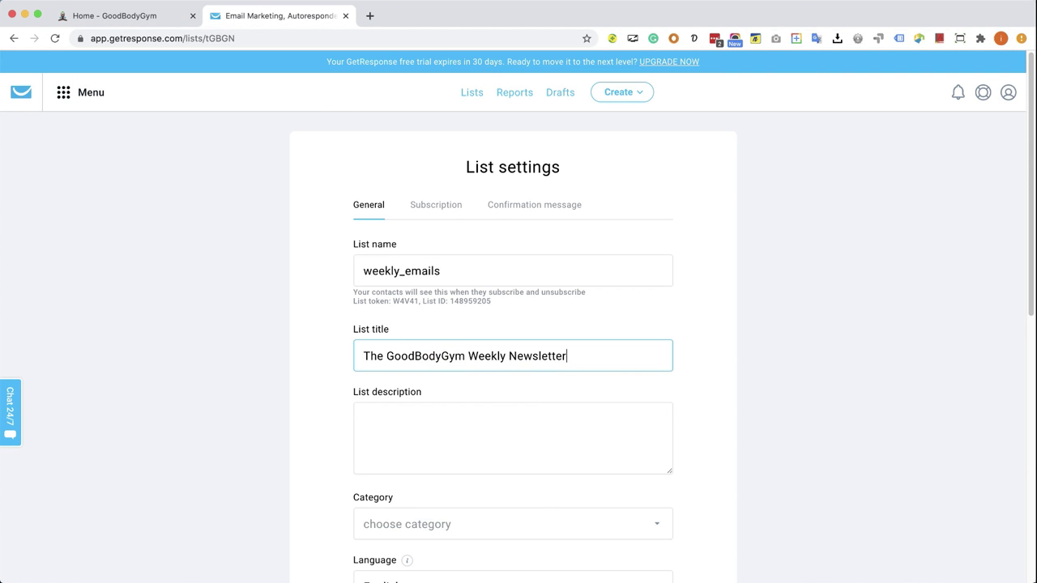
# Step: Paste the fitness-tips description sentence from VS Code into the List description
pyautogui.click(638, 580)
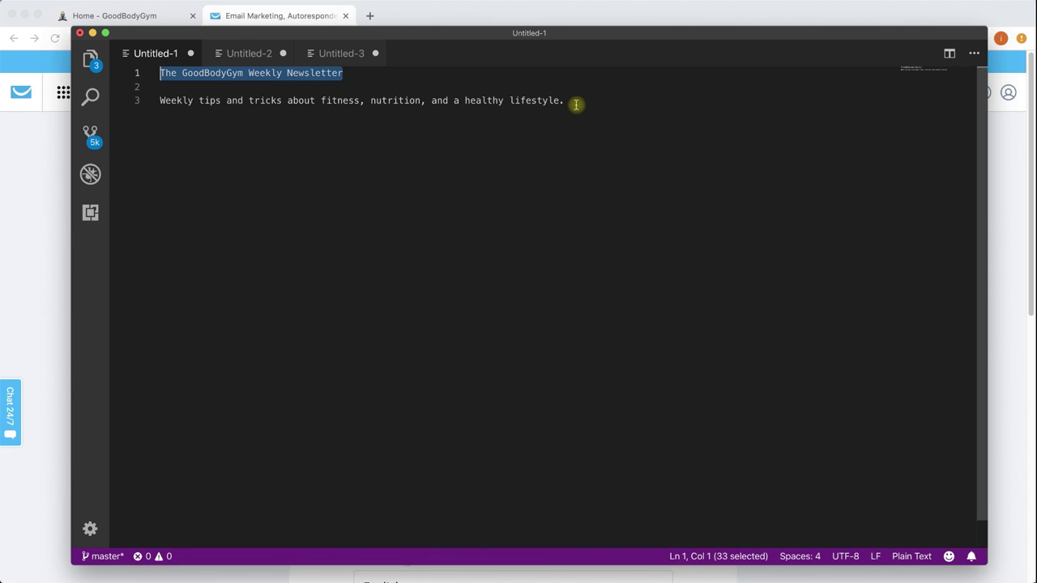
pyautogui.moveTo(577, 104); pyautogui.dragTo(158, 100)
pyautogui.press('super+c')
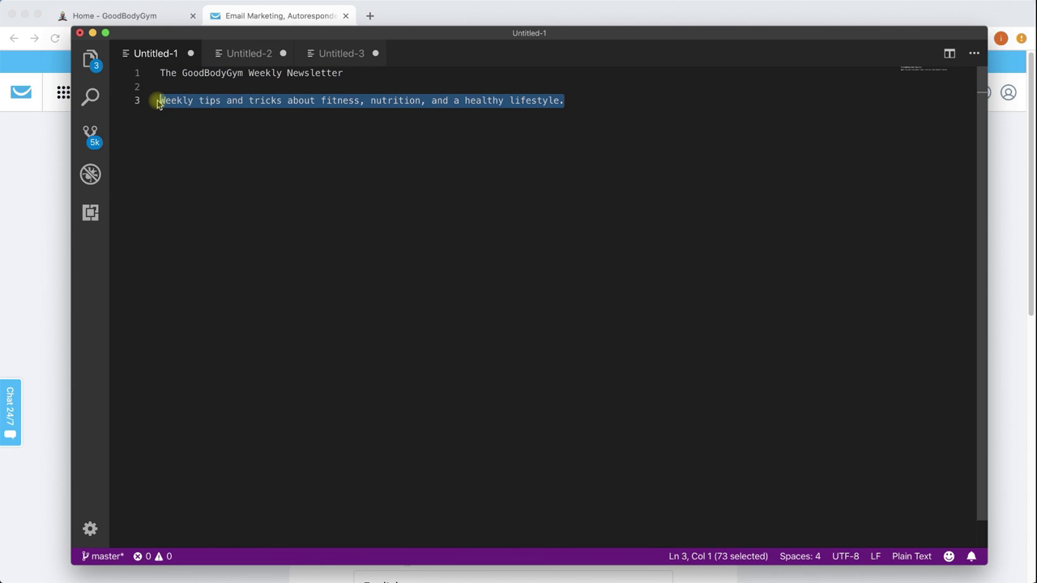
pyautogui.click(32, 197)
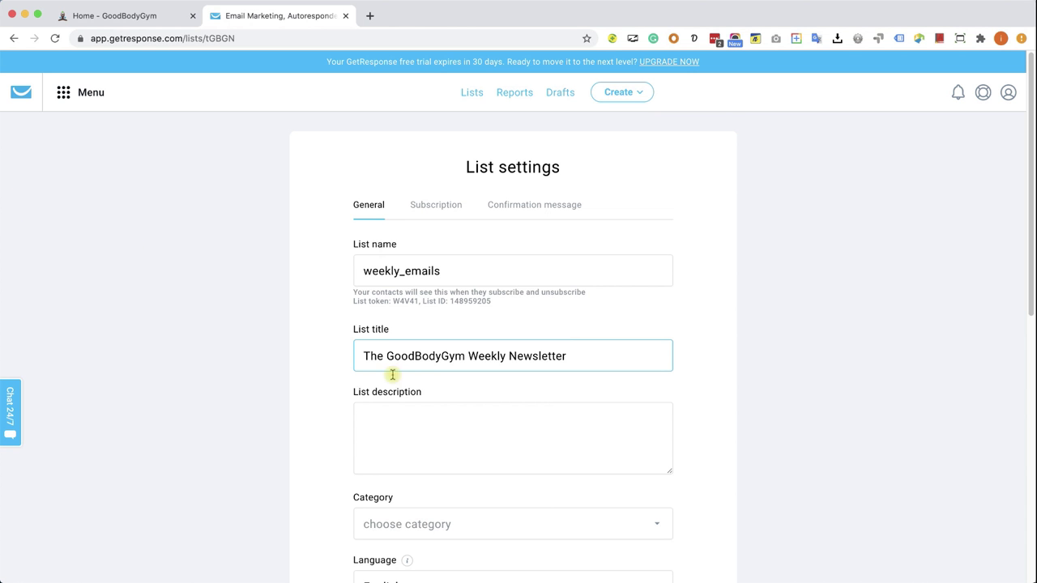
pyautogui.click(519, 457)
pyautogui.press('super+v')
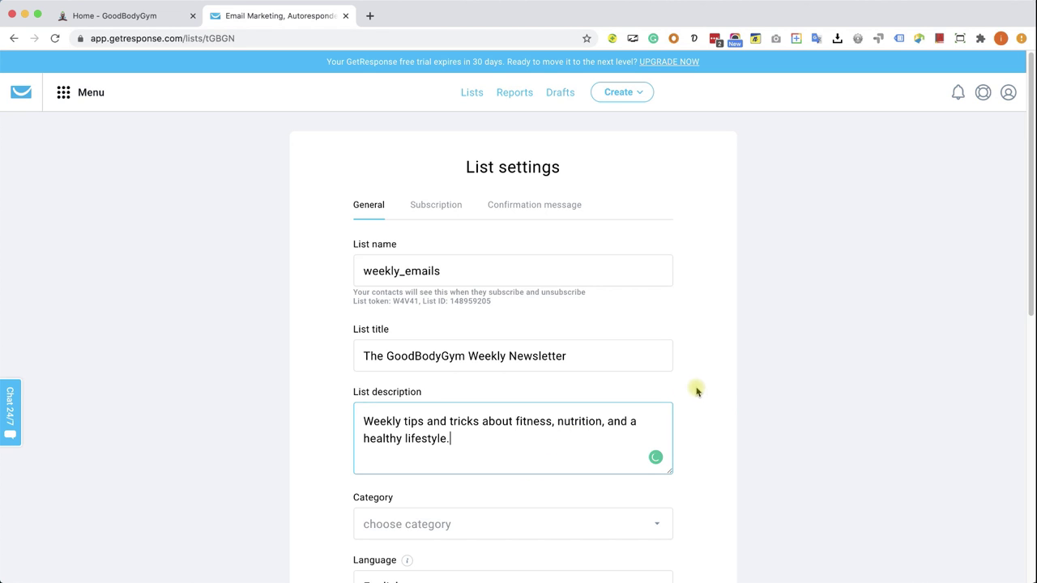
# Step: Set the list category to Sports and Activities, leaving footer address options unchanged
pyautogui.scroll(-2, 725, 386)
pyautogui.scroll(-4, 725, 387)
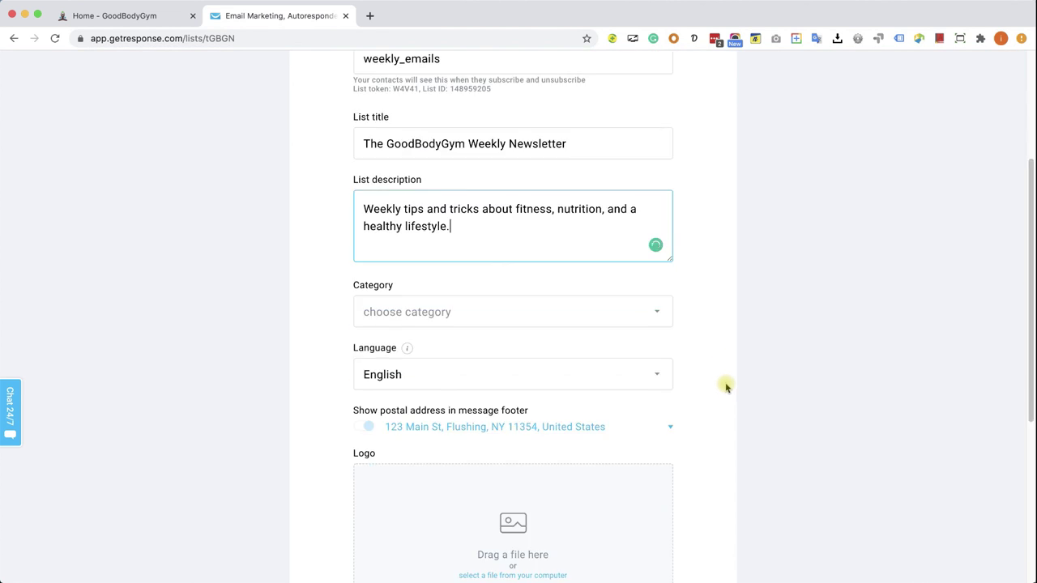
pyautogui.click(660, 292)
pyautogui.scroll(-2, 581, 384)
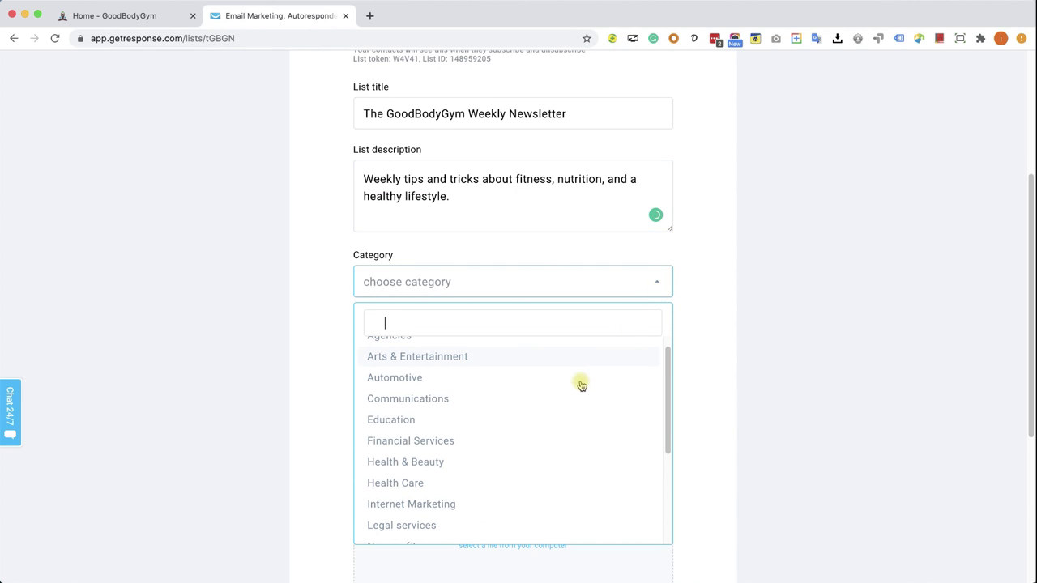
pyautogui.scroll(-5, 543, 446)
pyautogui.click(509, 489)
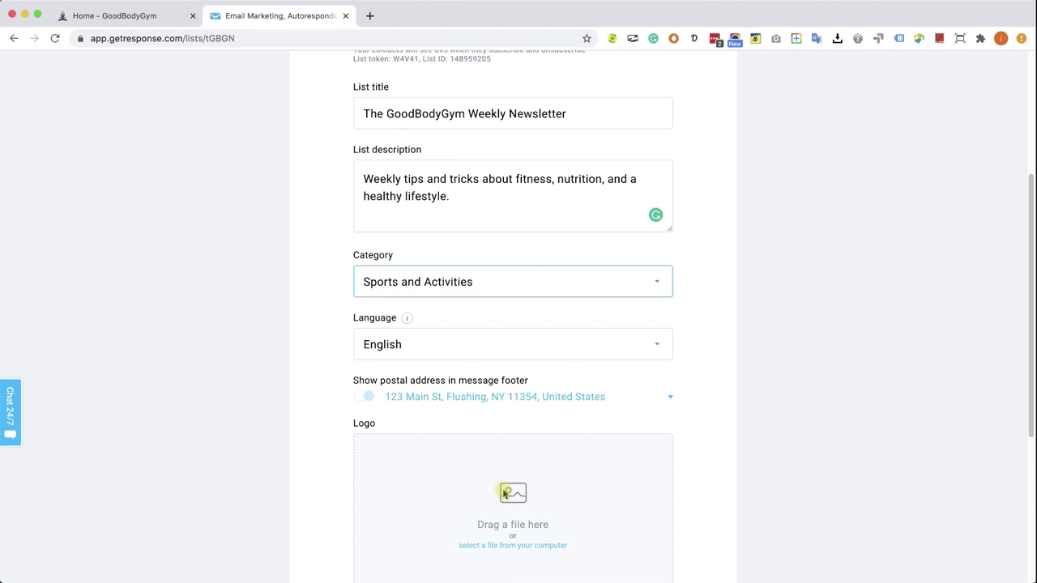
pyautogui.click(671, 396)
pyautogui.scroll(-2, 672, 394)
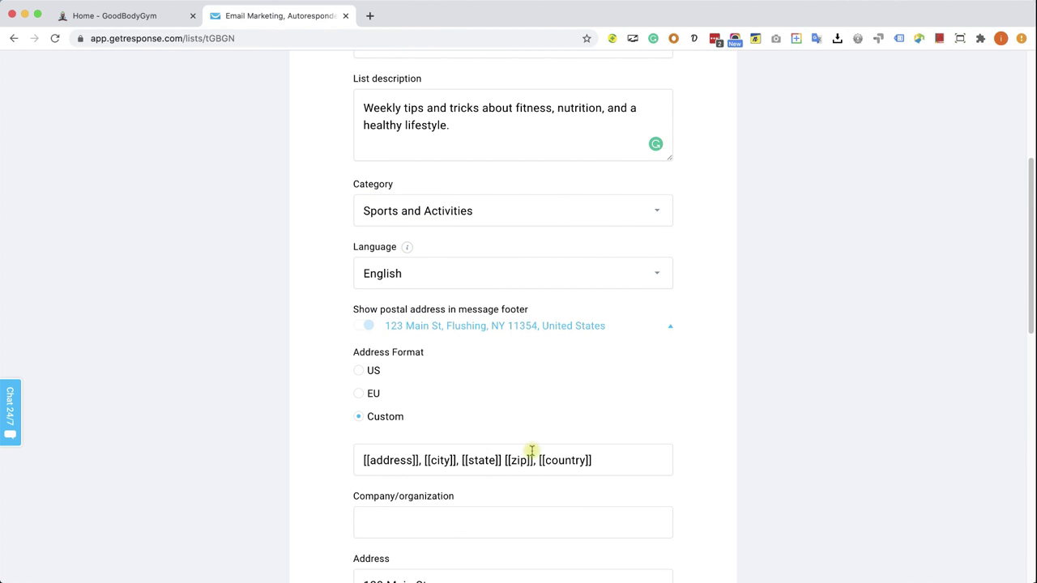
pyautogui.scroll(-3, 604, 384)
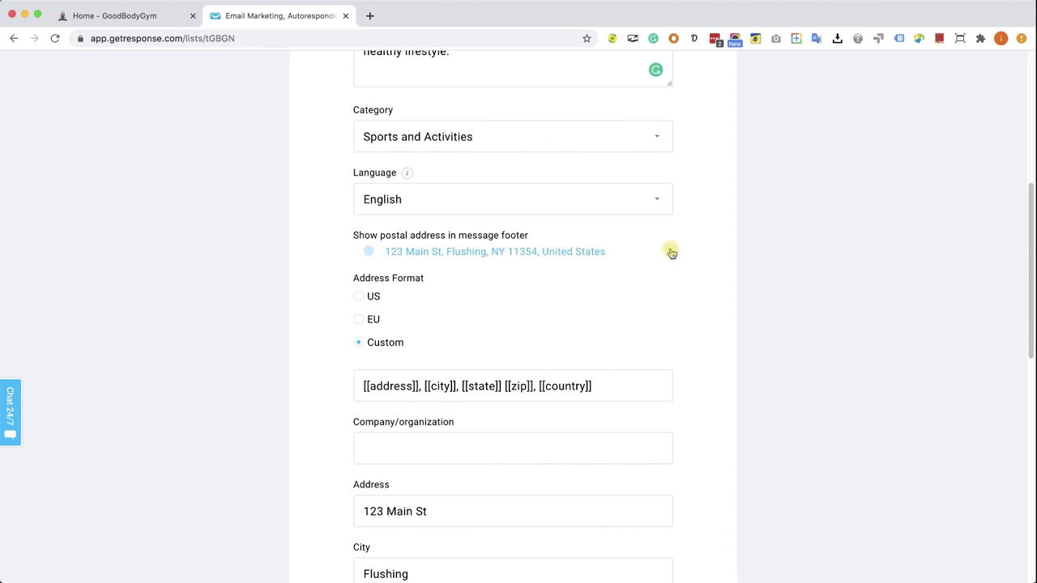
pyautogui.click(670, 251)
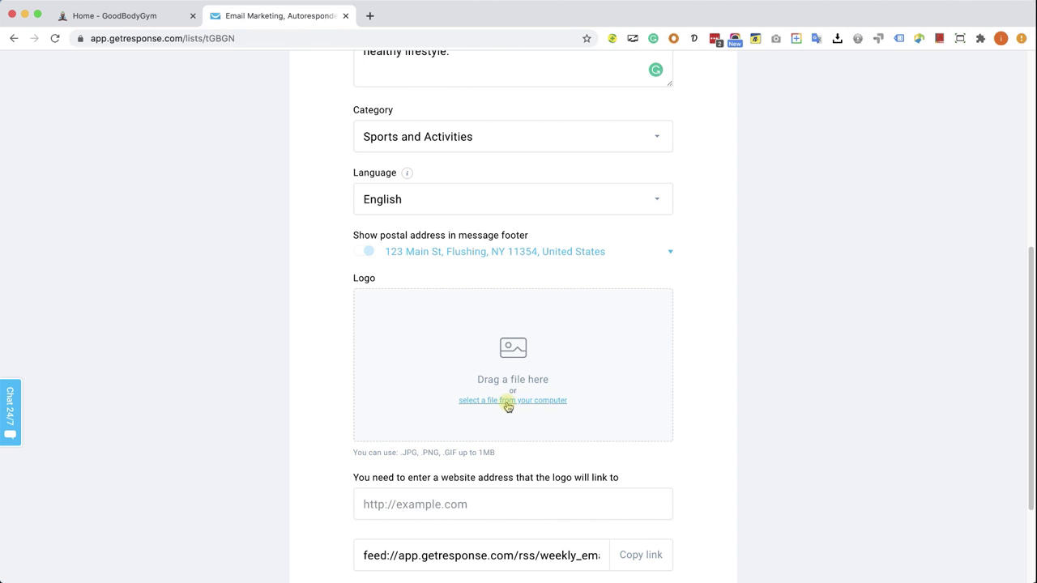
# Step: Upload GoodBodyGym Logo.png as the list logo
pyautogui.click(508, 402)
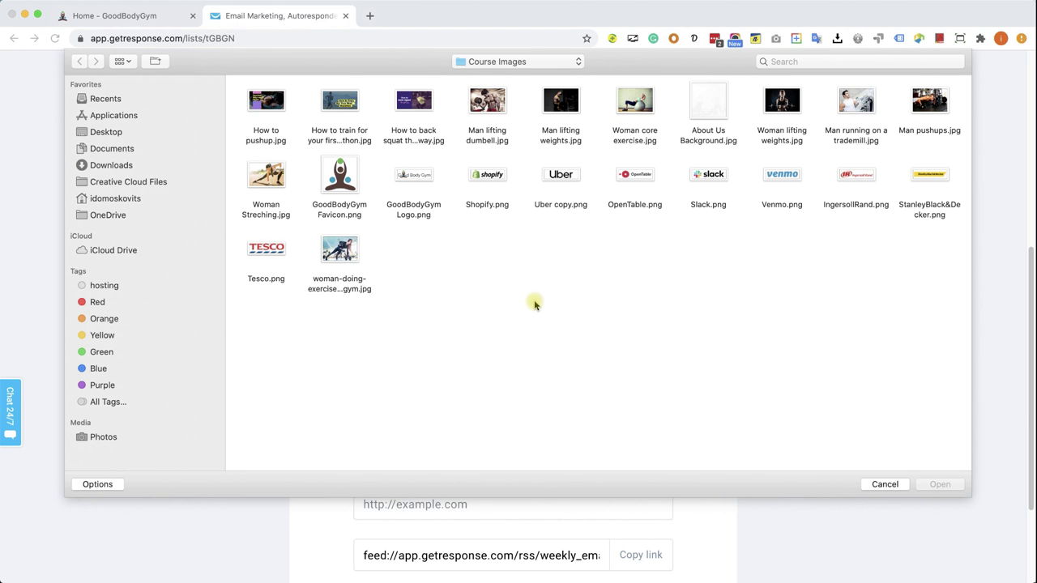
pyautogui.doubleClick(413, 176)
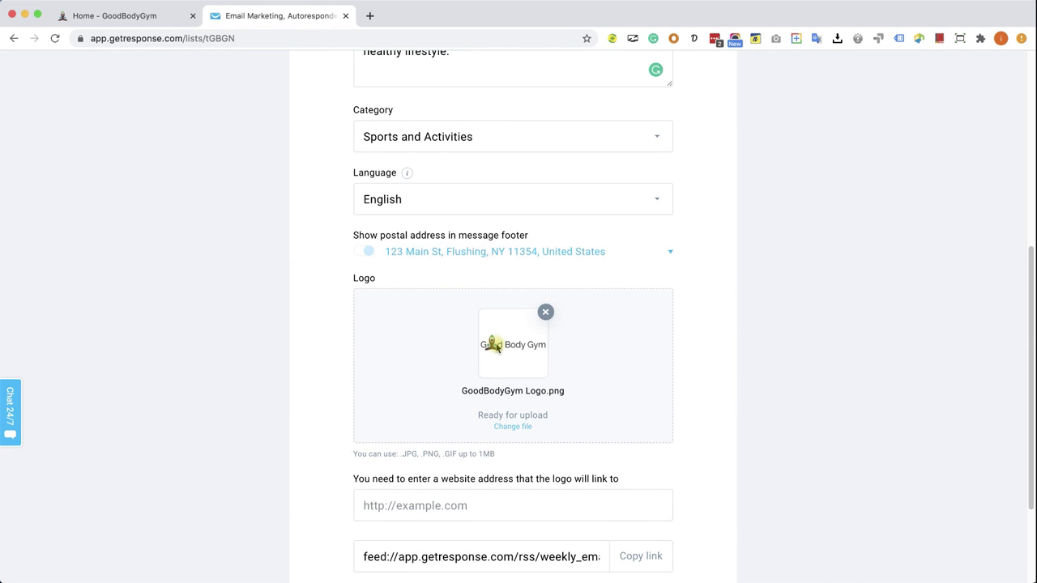
pyautogui.scroll(-3, 507, 350)
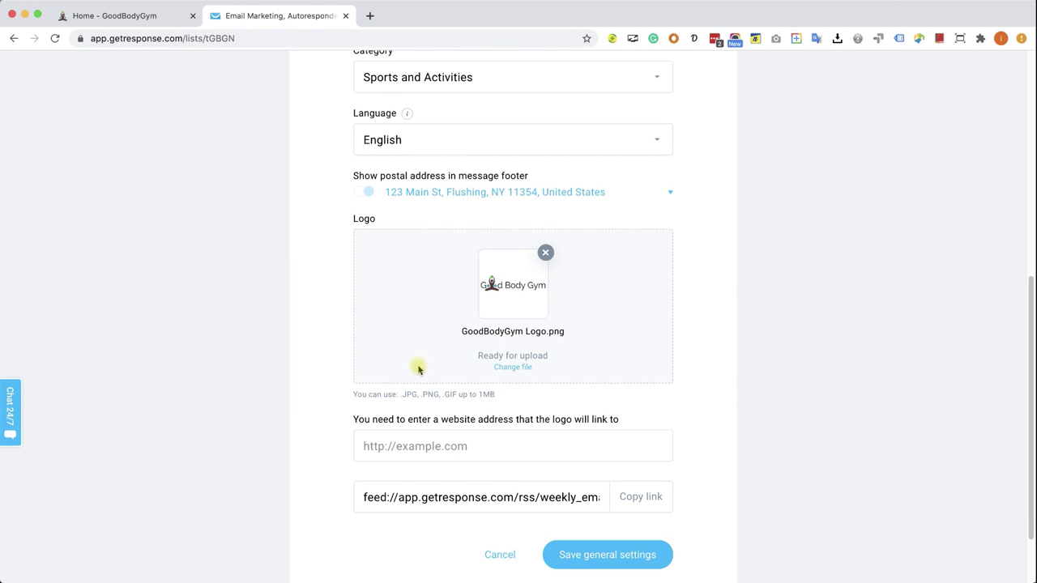
pyautogui.click(139, 20)
pyautogui.click(154, 37)
pyautogui.hotkey('ctrl', 'c')
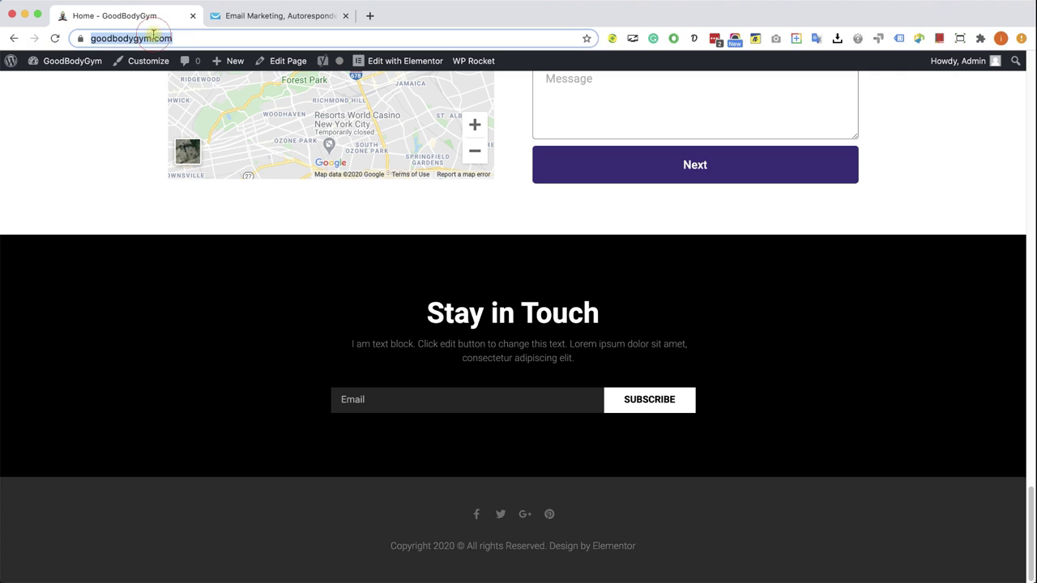
pyautogui.click(241, 16)
pyautogui.click(480, 438)
pyautogui.hotkey('ctrl', 'v')
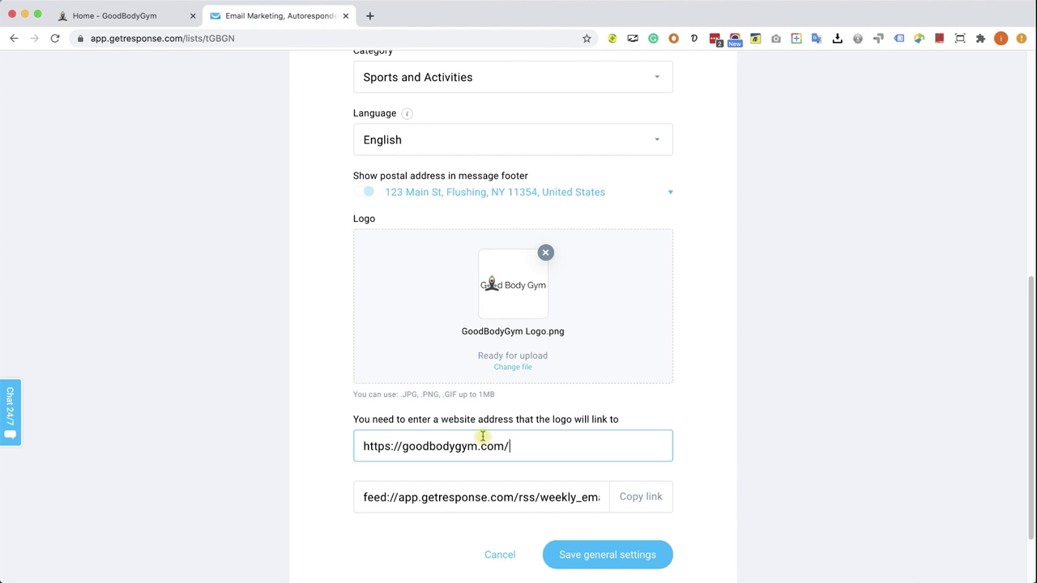
pyautogui.click(599, 554)
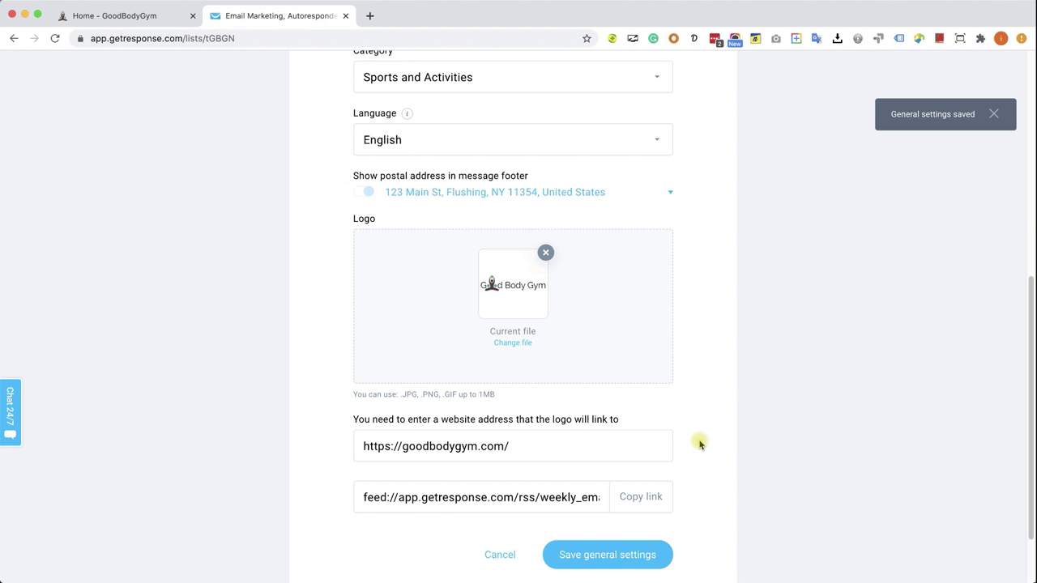
pyautogui.scroll(10, 699, 444)
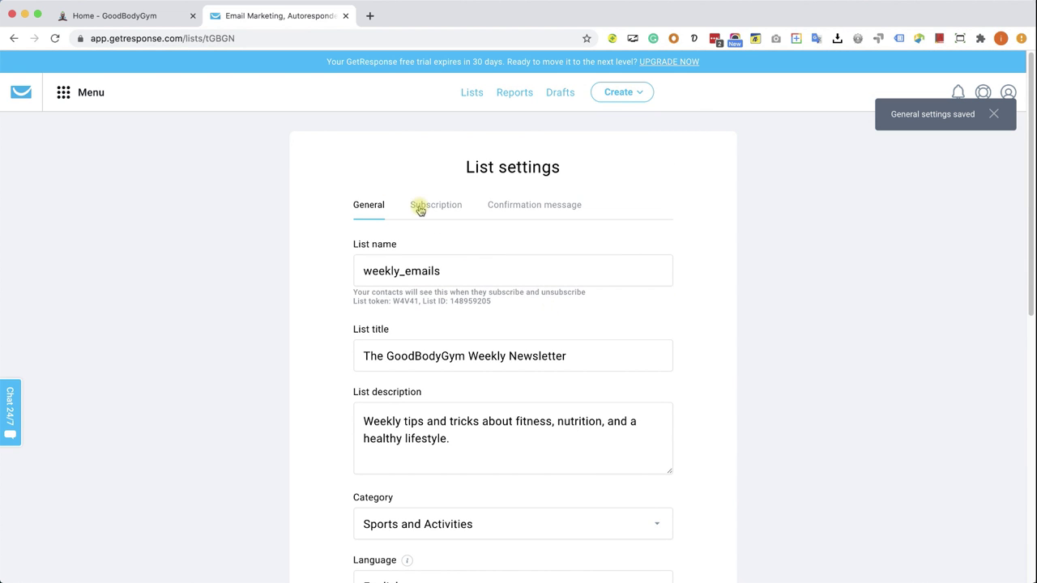
pyautogui.click(419, 208)
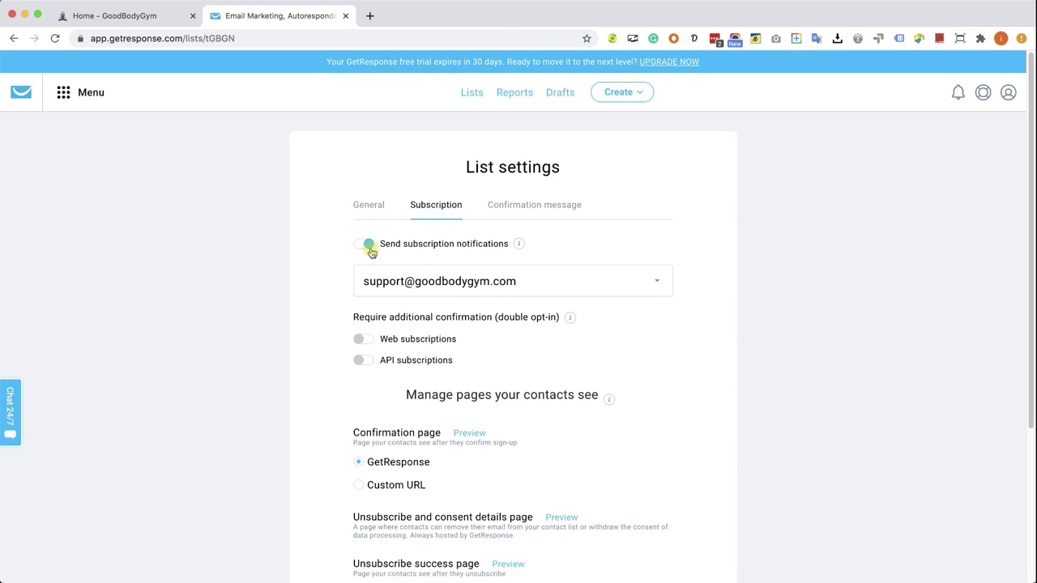
# Step: Move from the subscription settings to the Confirmation message settings
pyautogui.click(561, 207)
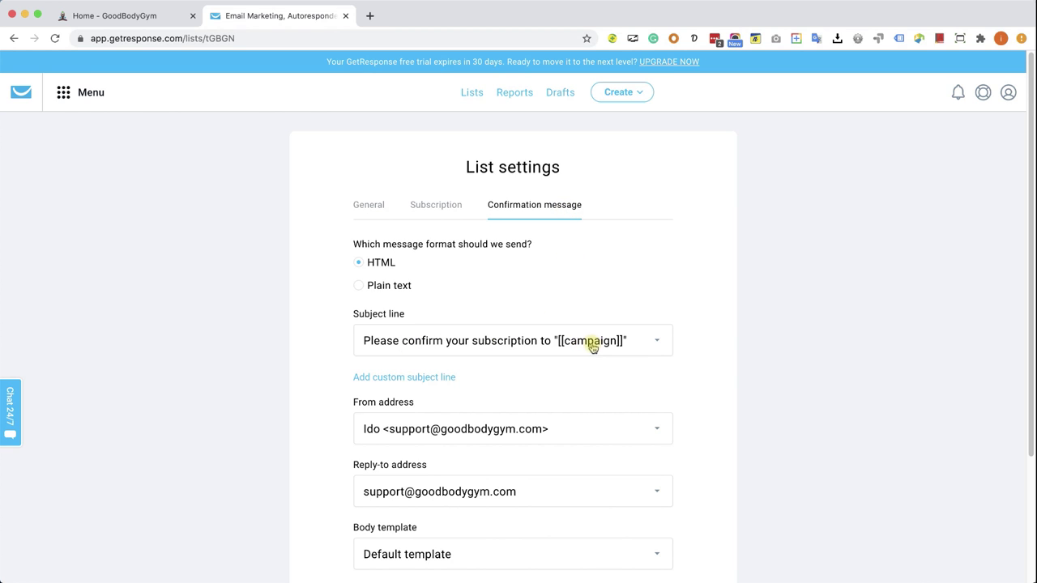
# Step: Set the confirmation subject to 'Please confirm your subscription.'
pyautogui.click(367, 205)
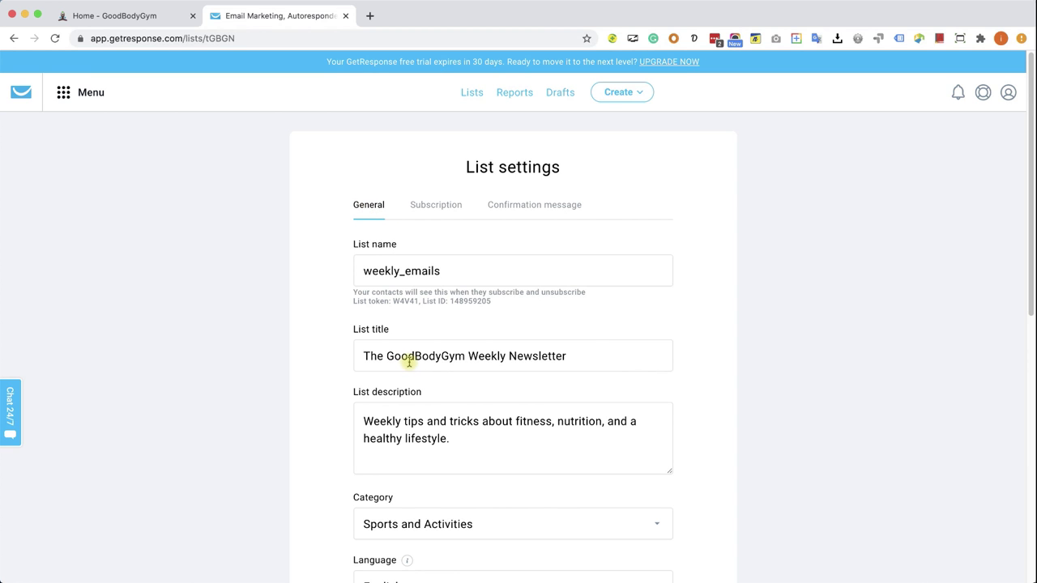
pyautogui.click(541, 210)
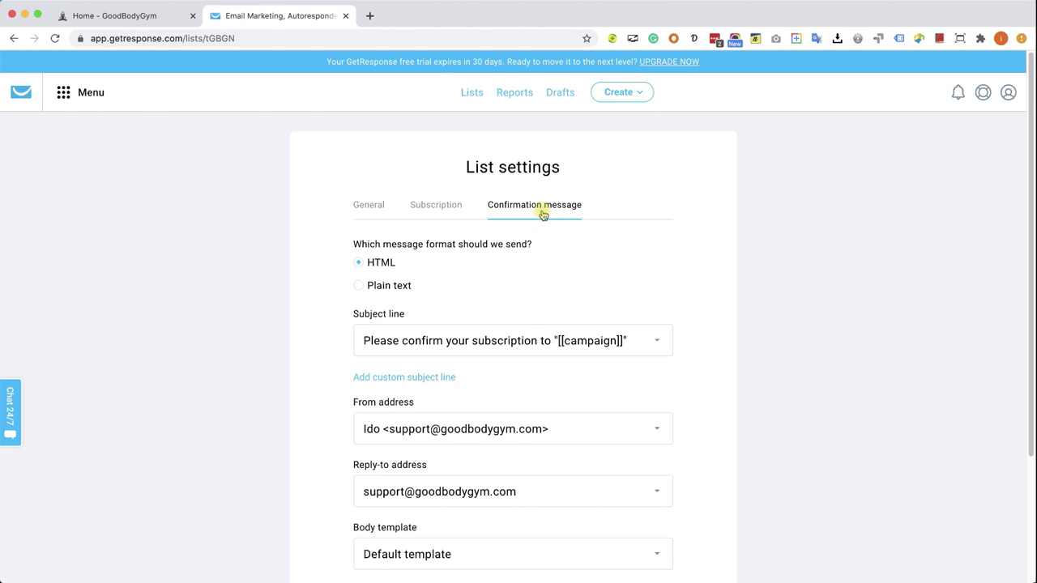
pyautogui.click(657, 341)
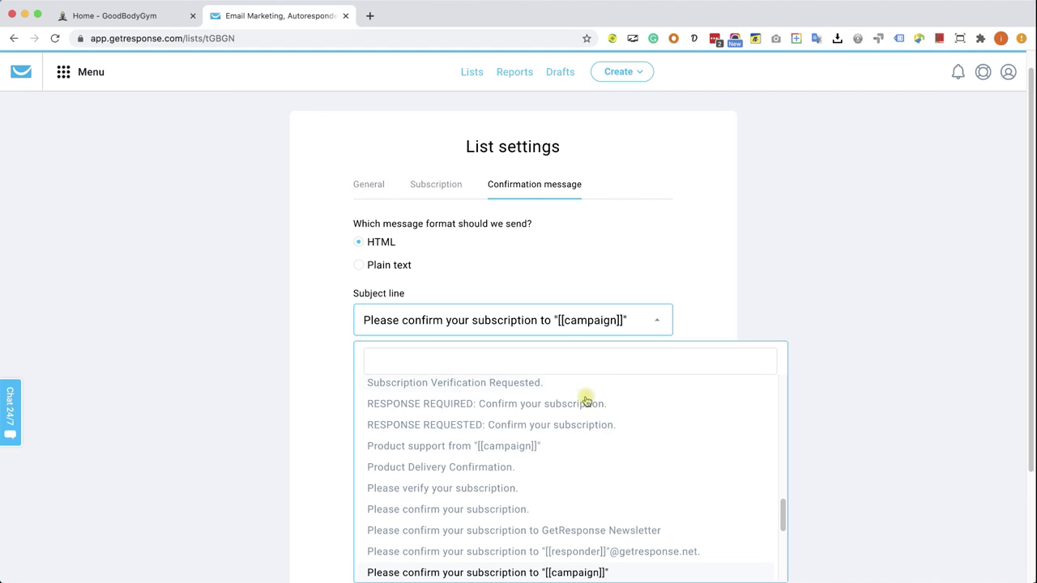
pyautogui.scroll(-1, 583, 401)
pyautogui.scroll(-1, 582, 405)
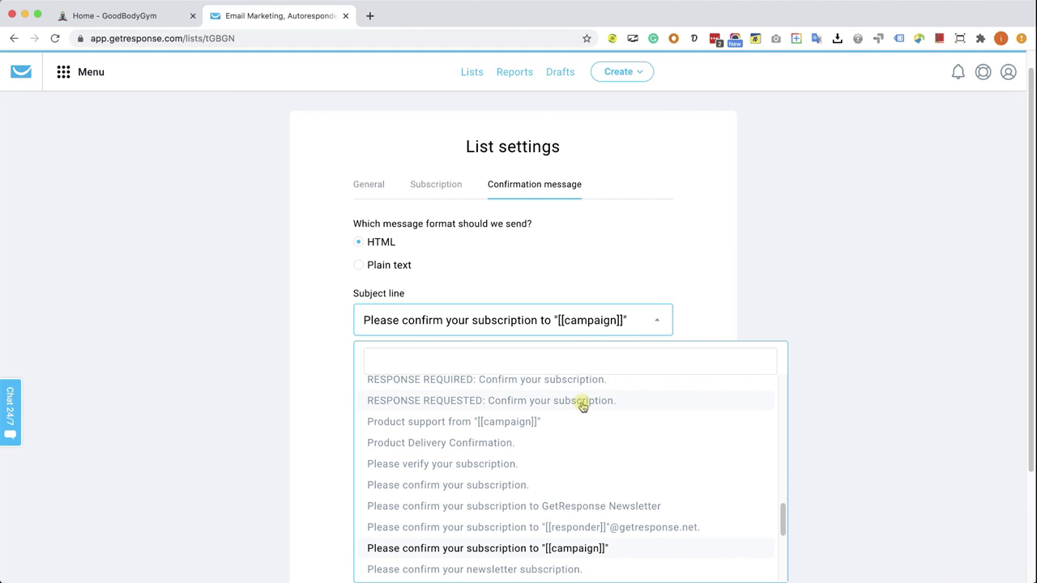
pyautogui.click(486, 484)
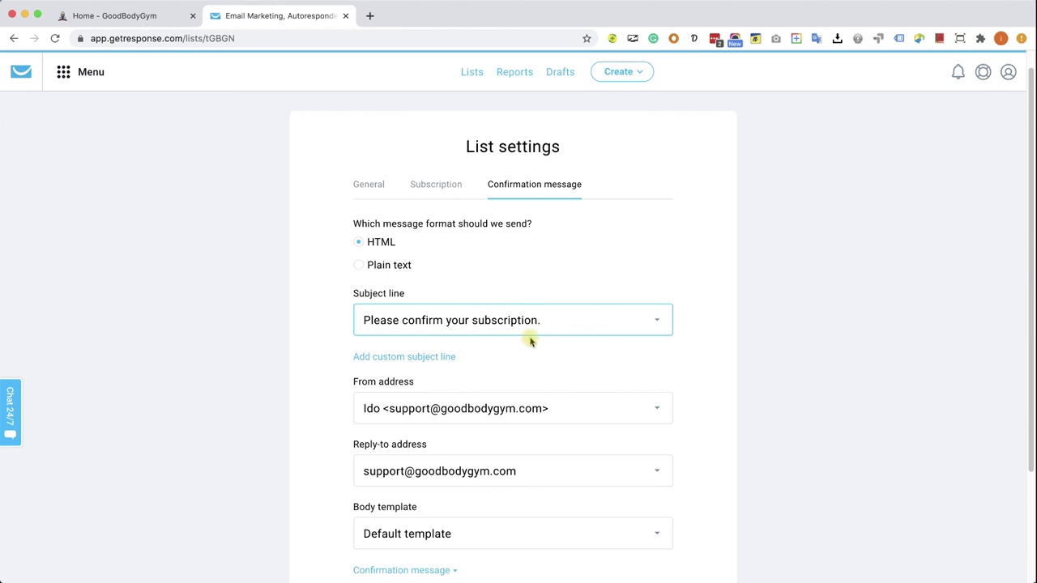
pyautogui.scroll(-1, 653, 340)
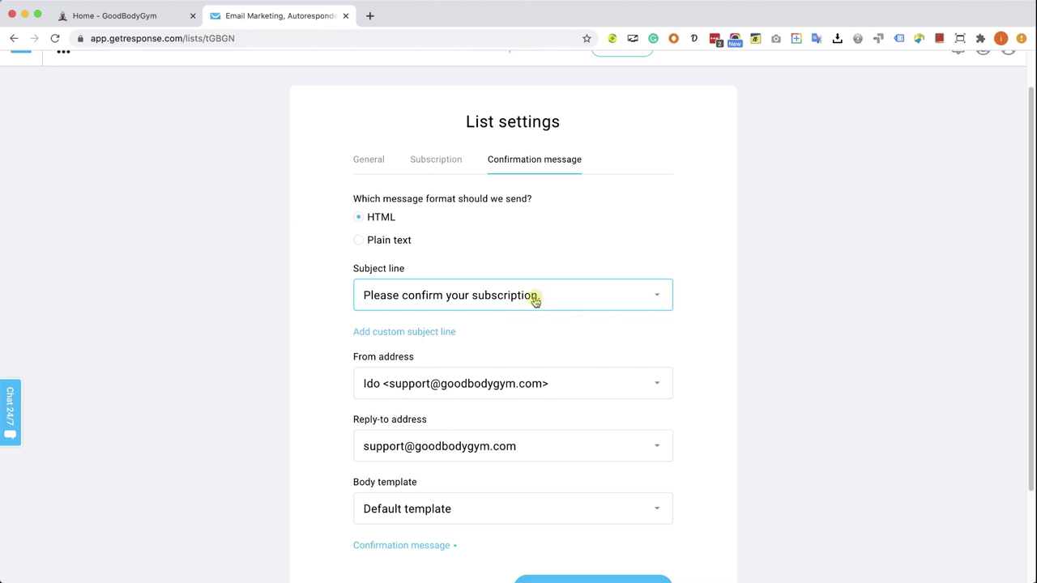
pyautogui.scroll(-1, 569, 301)
pyautogui.scroll(-3, 571, 303)
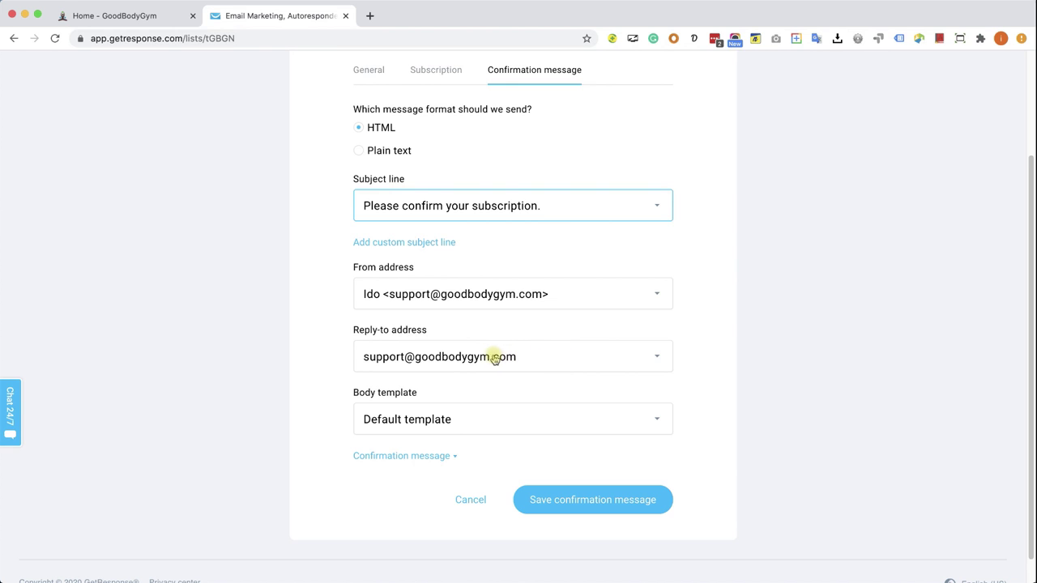
pyautogui.scroll(-1, 515, 361)
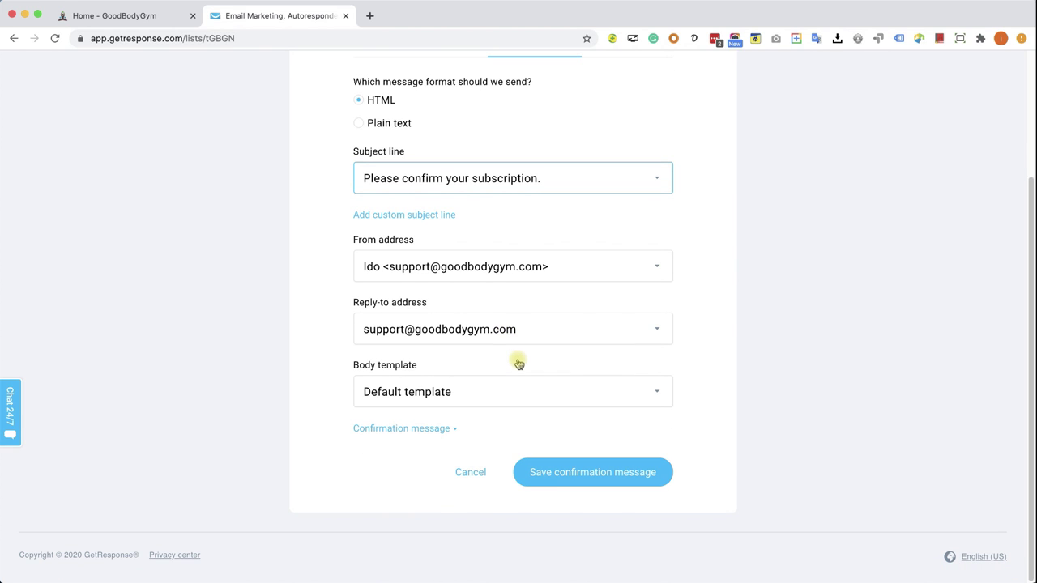
# Step: Paste the list's fitness-tips description into the confirmation message body
pyautogui.click(429, 428)
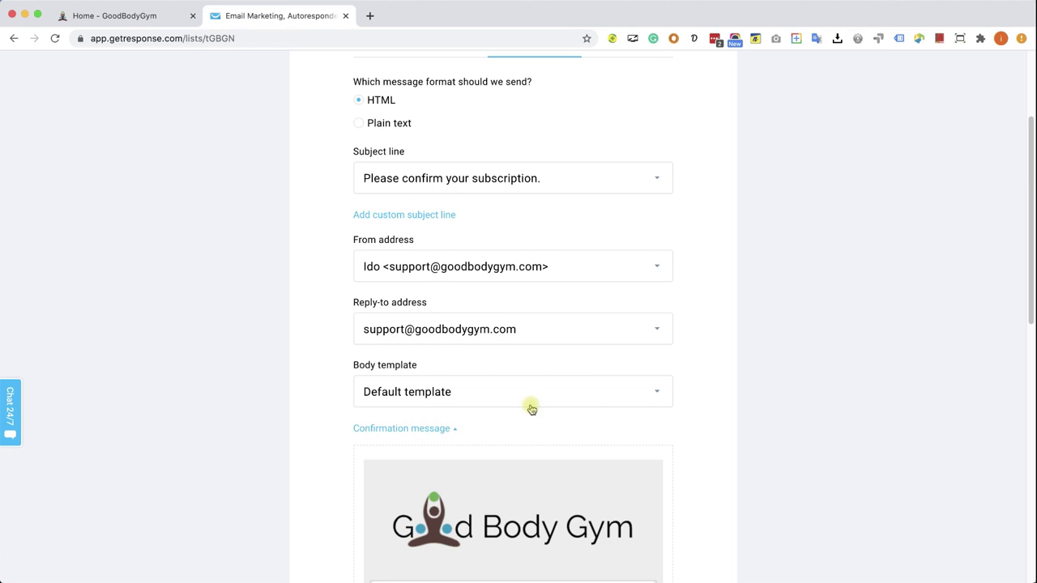
pyautogui.scroll(-1, 567, 381)
pyautogui.scroll(-5, 617, 366)
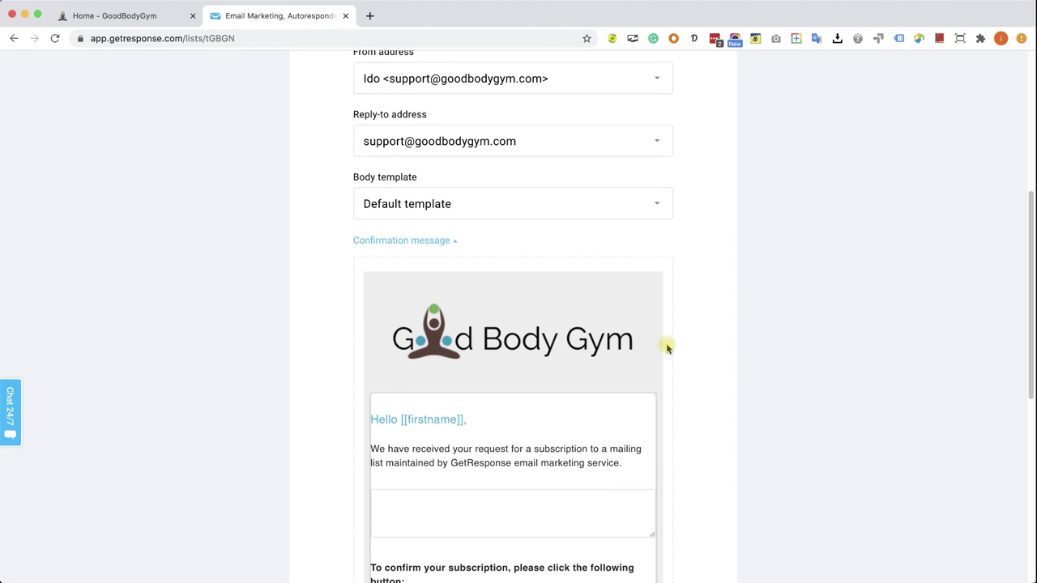
pyautogui.scroll(-1, 668, 348)
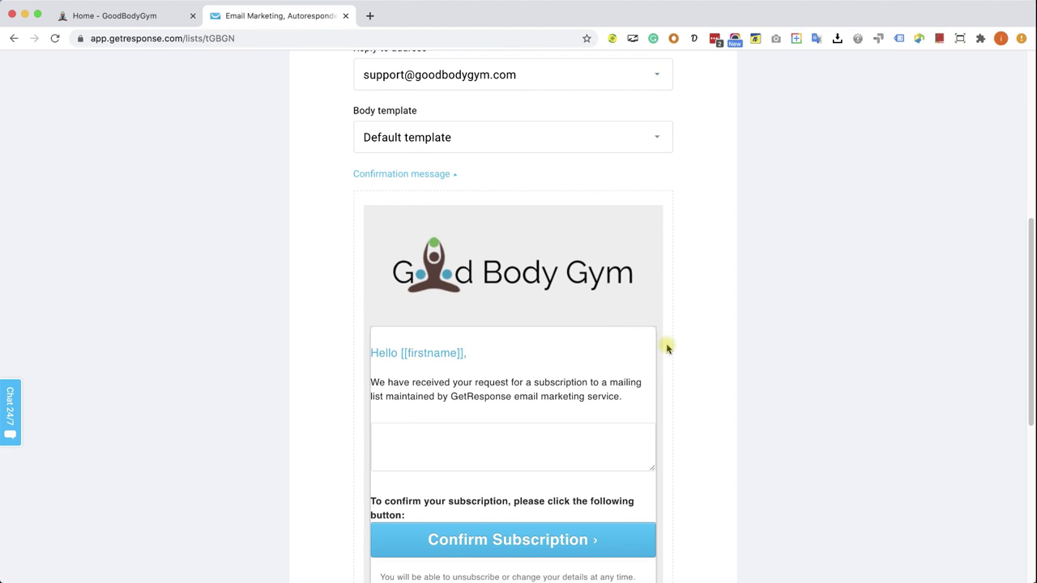
pyautogui.scroll(-1, 544, 459)
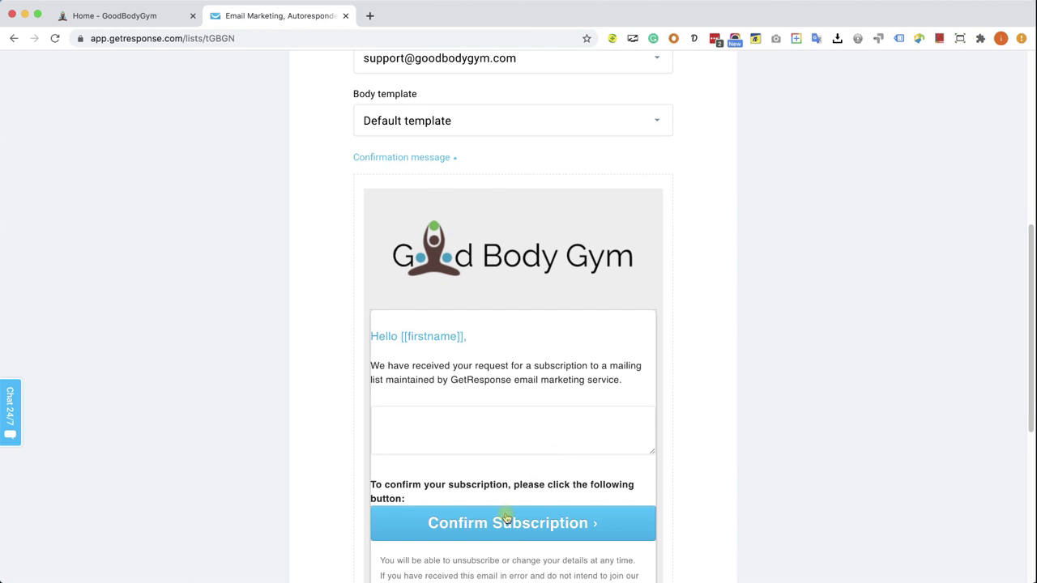
pyautogui.click(532, 417)
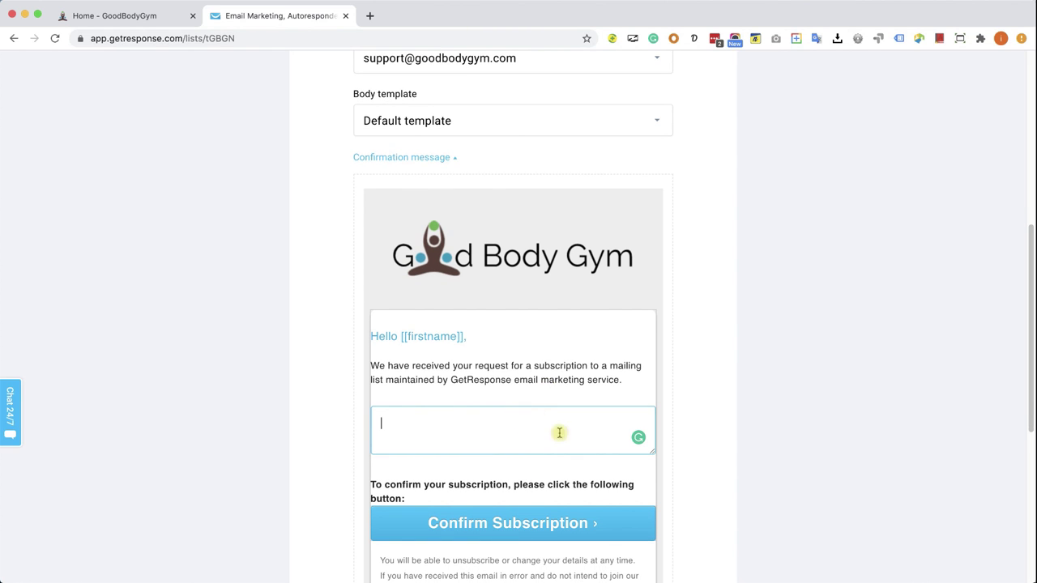
pyautogui.click(636, 582)
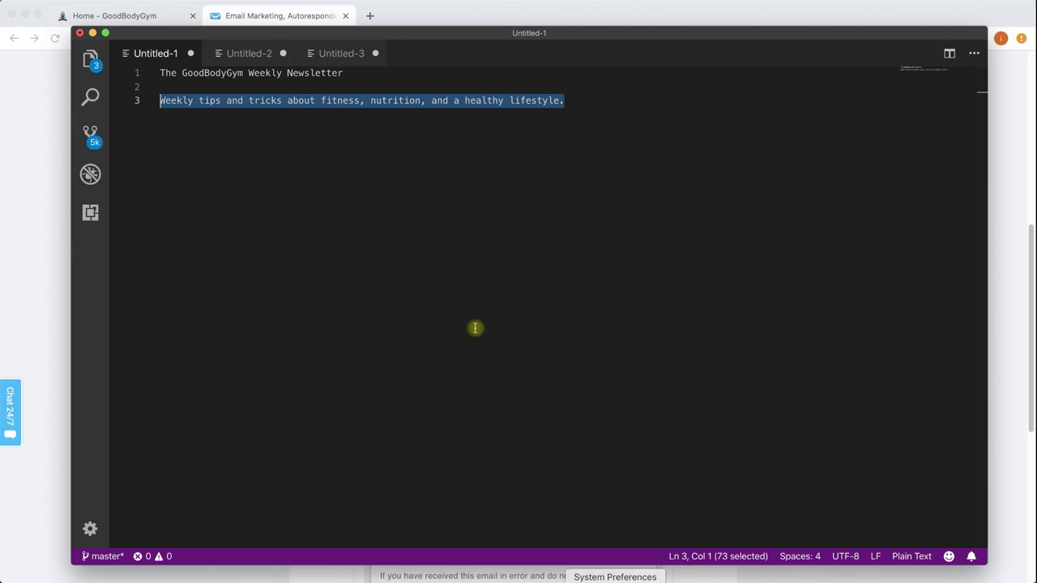
pyautogui.rightClick(317, 101)
pyautogui.click(328, 134)
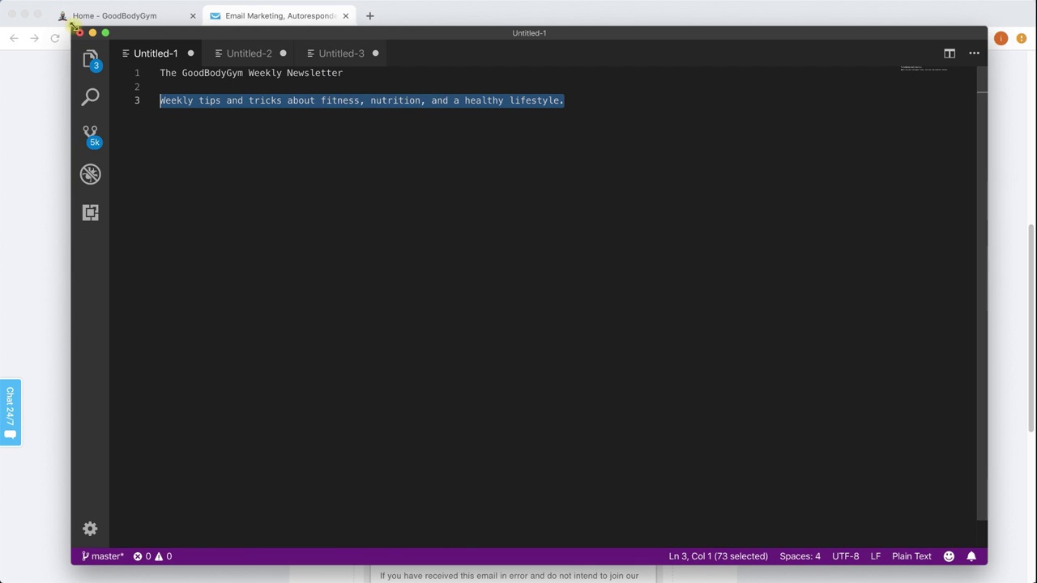
pyautogui.click(93, 33)
pyautogui.click(532, 424)
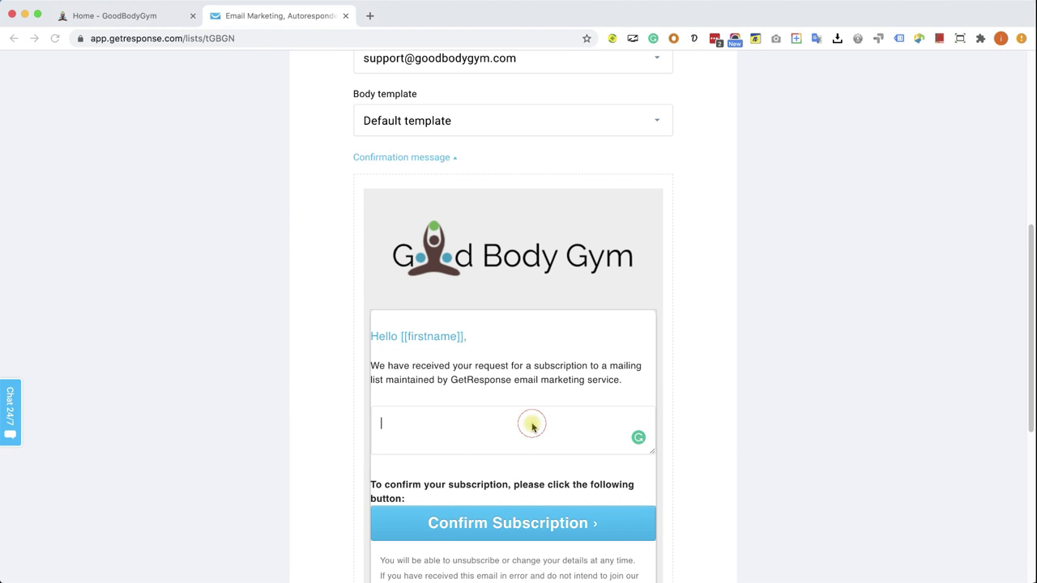
pyautogui.press('super+v')
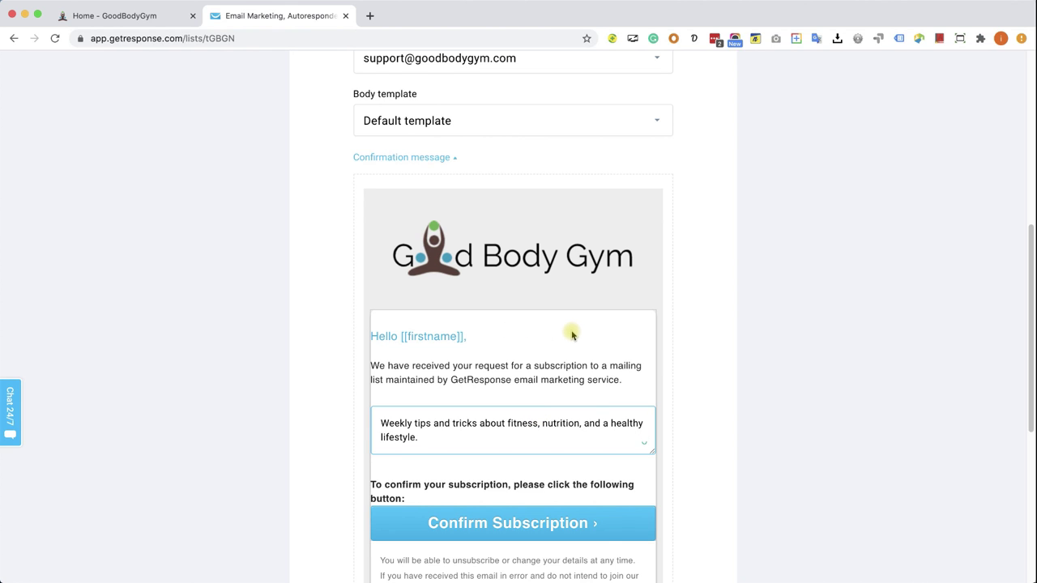
# Step: Keep the signature name unchanged and save the confirmation message
pyautogui.scroll(-5, 572, 335)
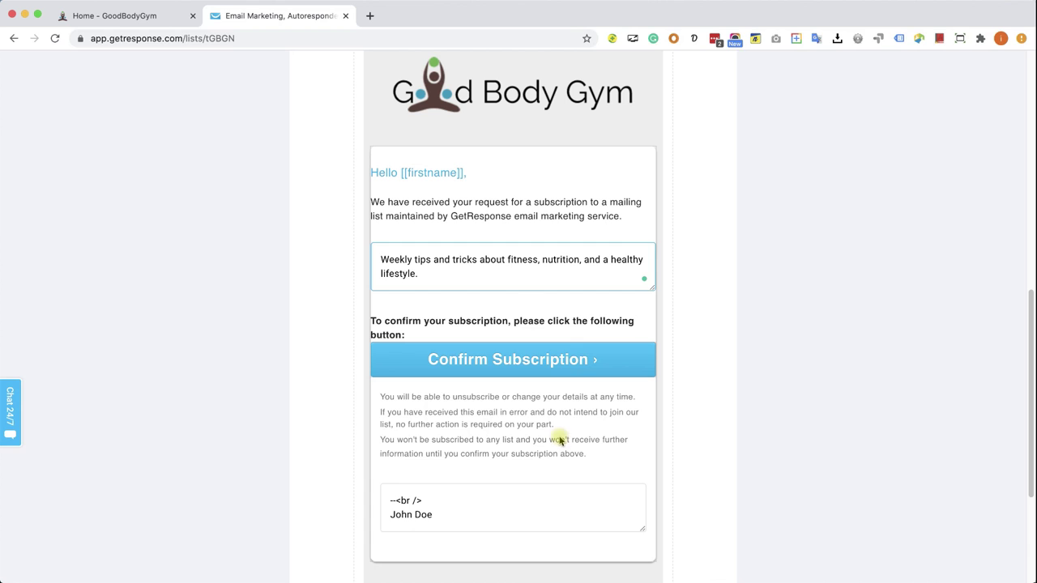
pyautogui.tripleClick(421, 516)
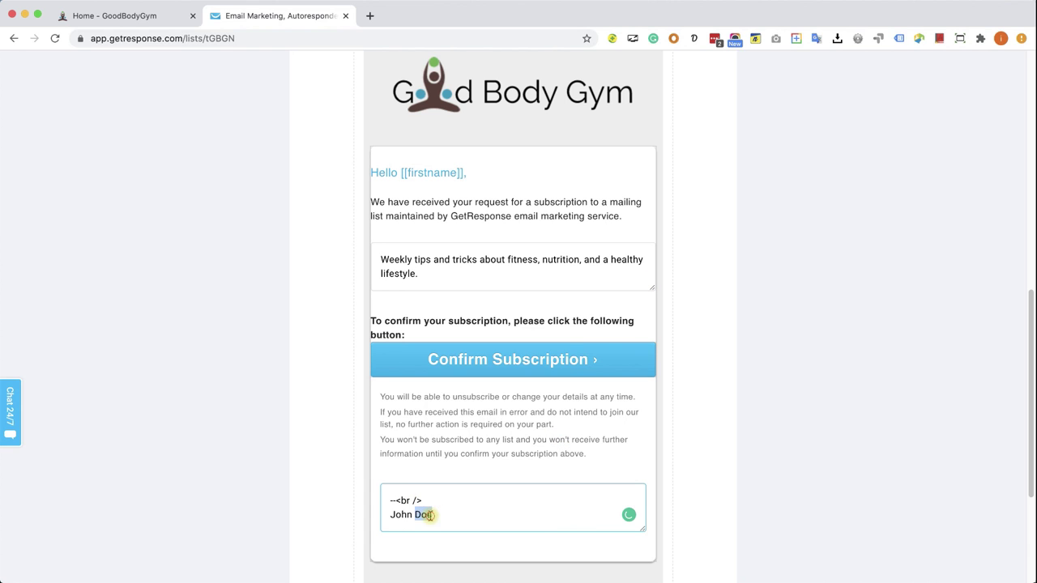
pyautogui.click(415, 516)
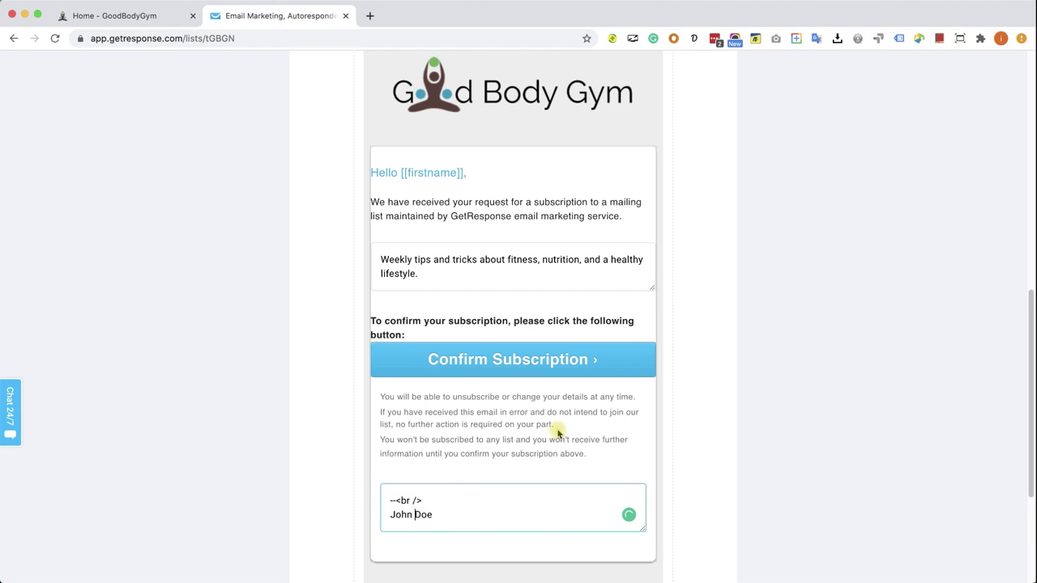
pyautogui.scroll(-1, 557, 434)
pyautogui.scroll(-4, 557, 434)
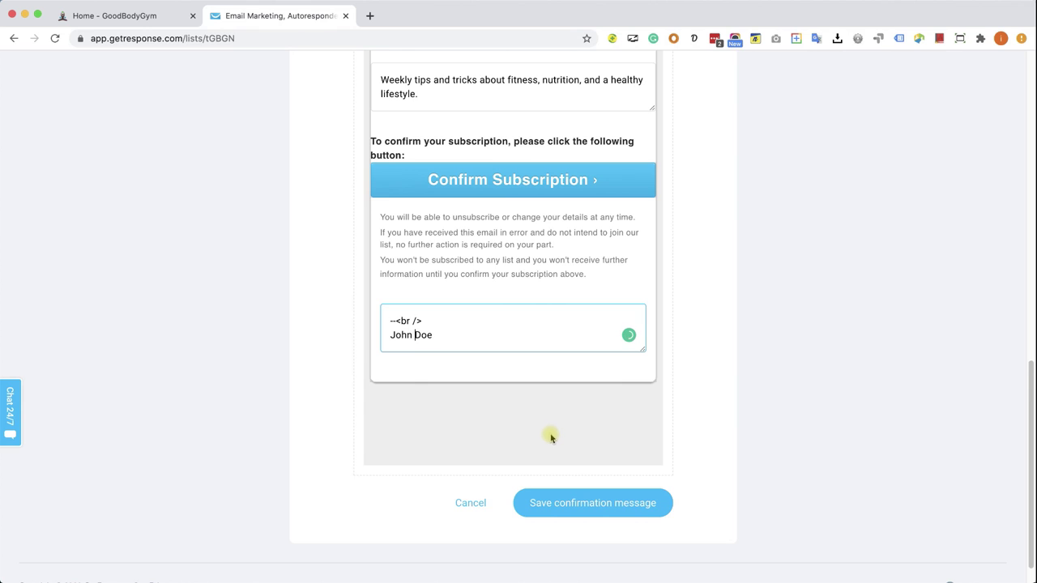
pyautogui.click(560, 505)
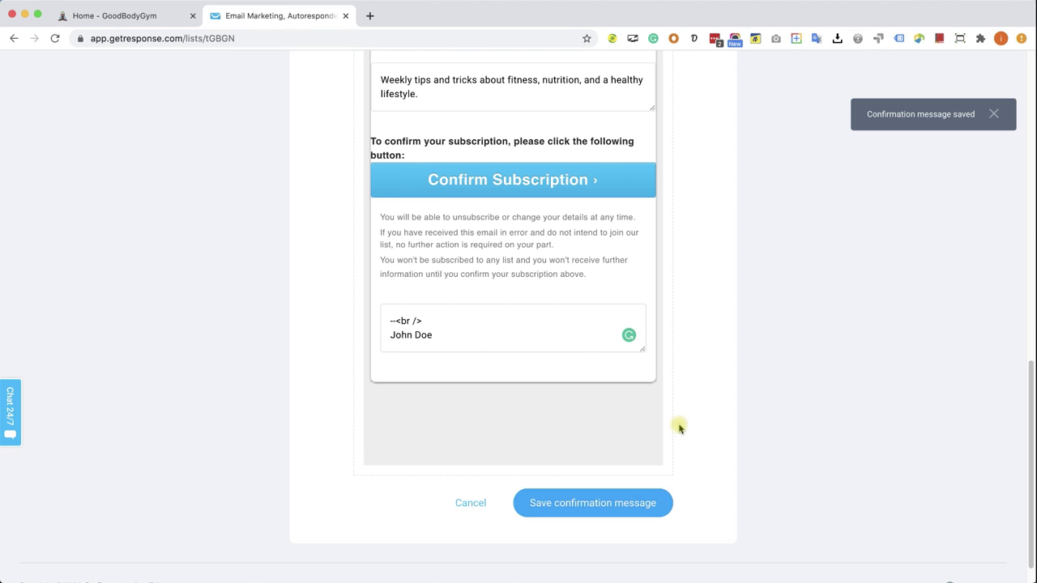
pyautogui.scroll(10, 682, 410)
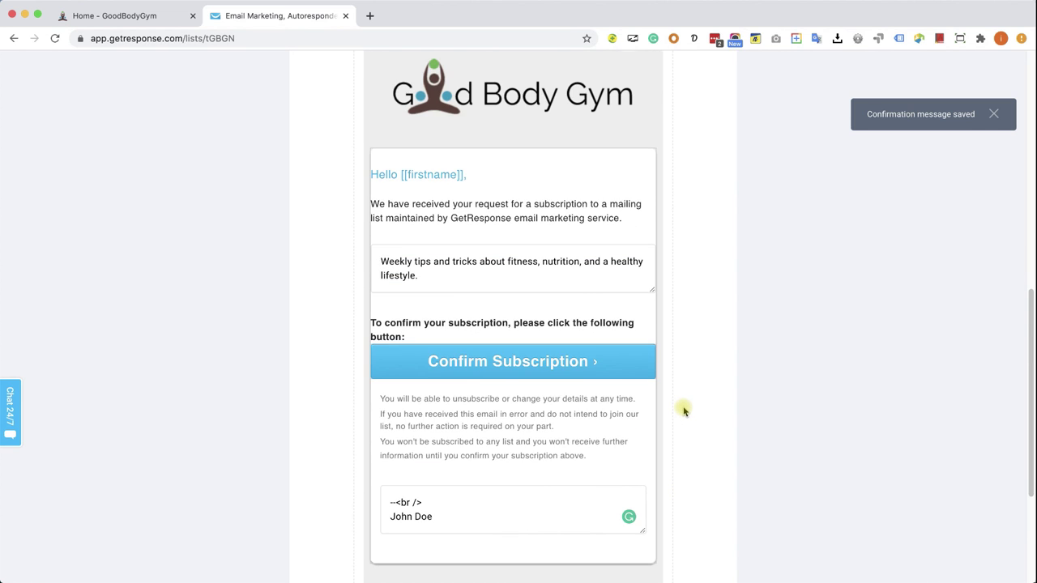
pyautogui.scroll(2, 682, 411)
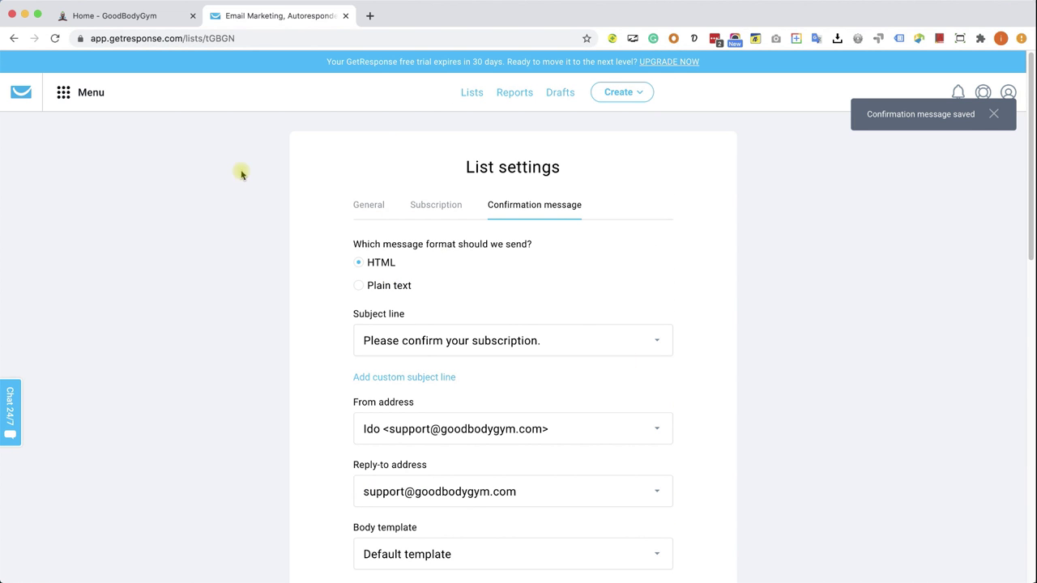
# Step: Test the GoodBodyGym footer Subscribe button with an empty email
pyautogui.click(476, 94)
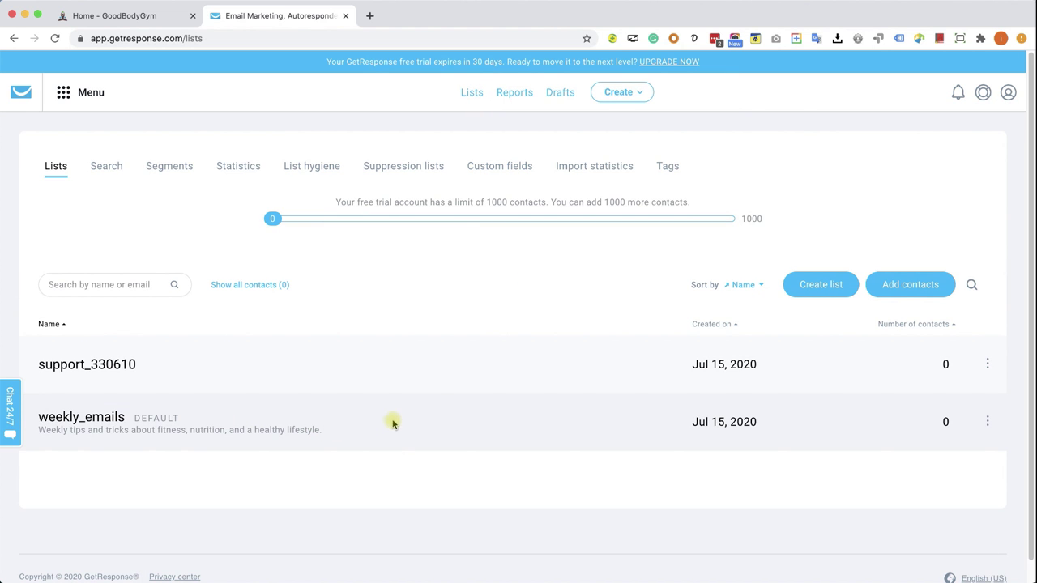
pyautogui.click(162, 16)
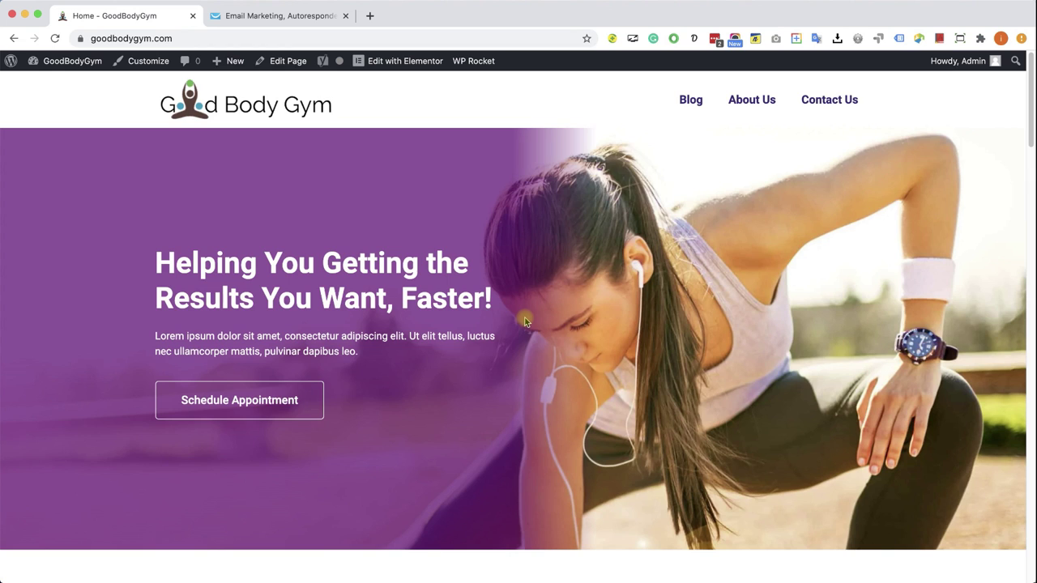
pyautogui.scroll(-20, 625, 352)
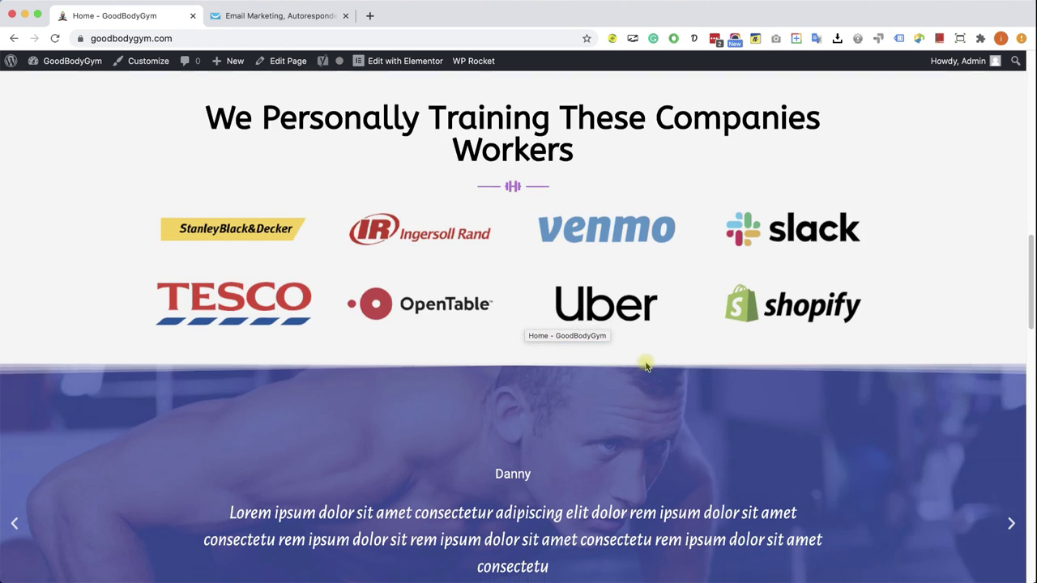
pyautogui.scroll(-12, 646, 366)
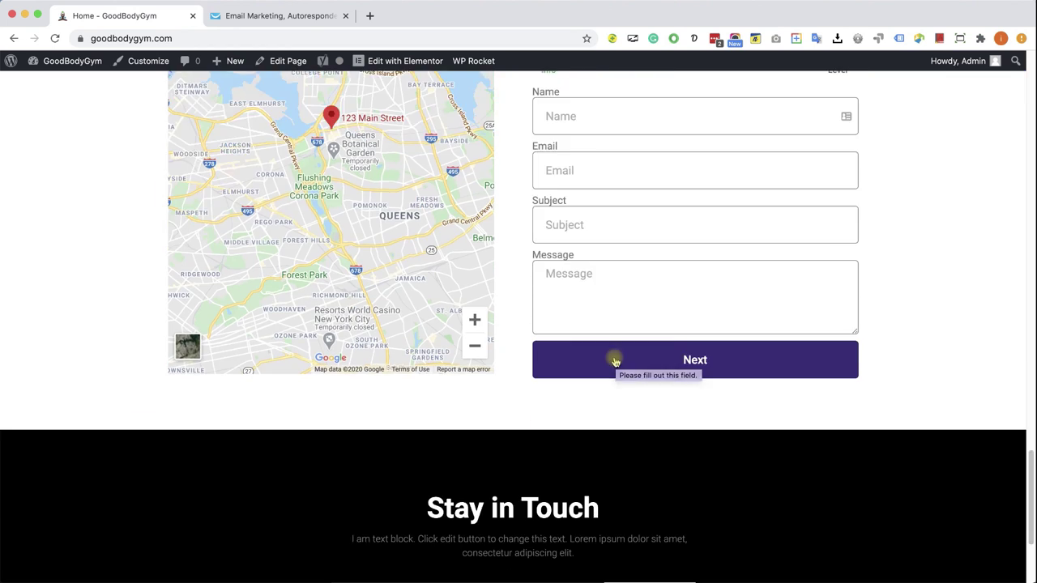
pyautogui.scroll(-2, 616, 362)
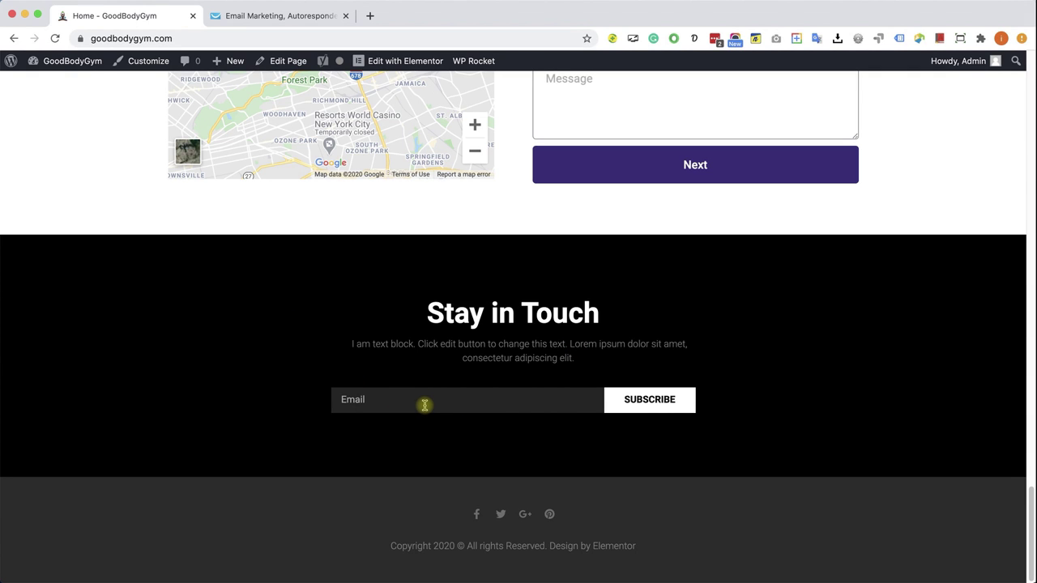
pyautogui.click(639, 402)
pyautogui.click(283, 16)
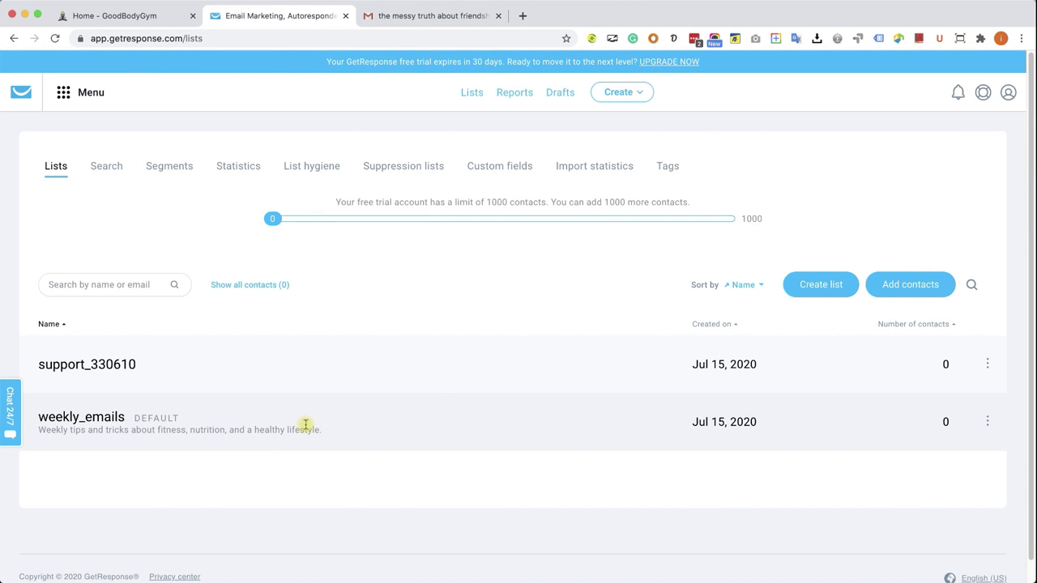
# Step: Find the Back Squat post on the gym blog, then return to GetResponse Lists
pyautogui.click(134, 18)
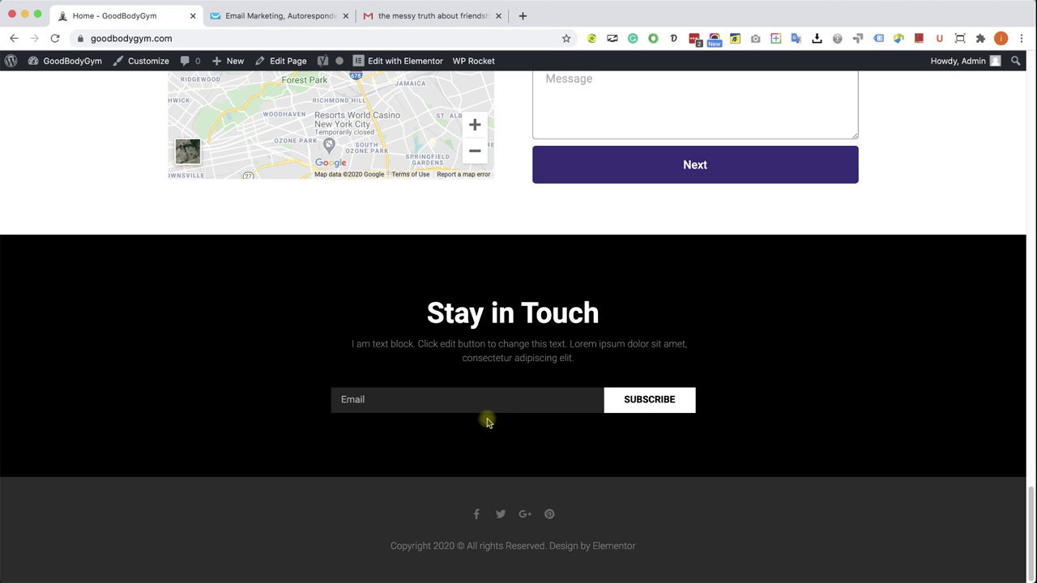
pyautogui.moveTo(1030, 527); pyautogui.dragTo(996, 83)
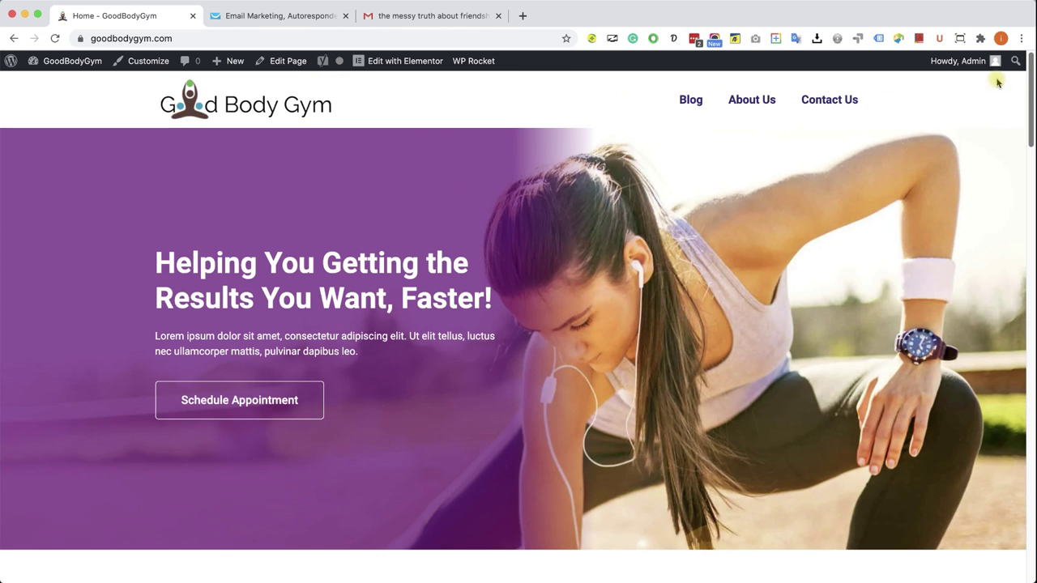
pyautogui.click(698, 101)
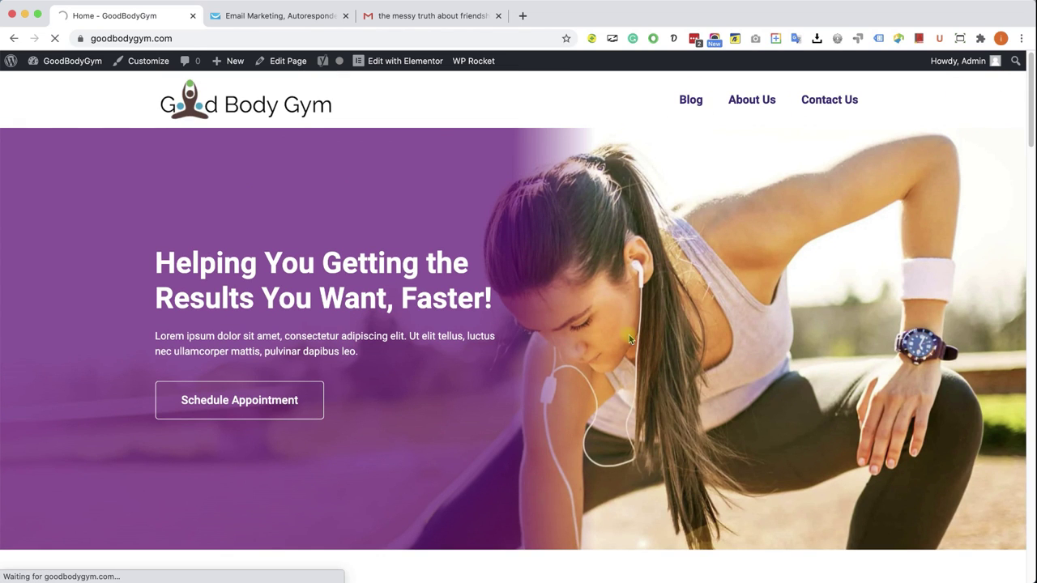
pyautogui.scroll(-3, 640, 356)
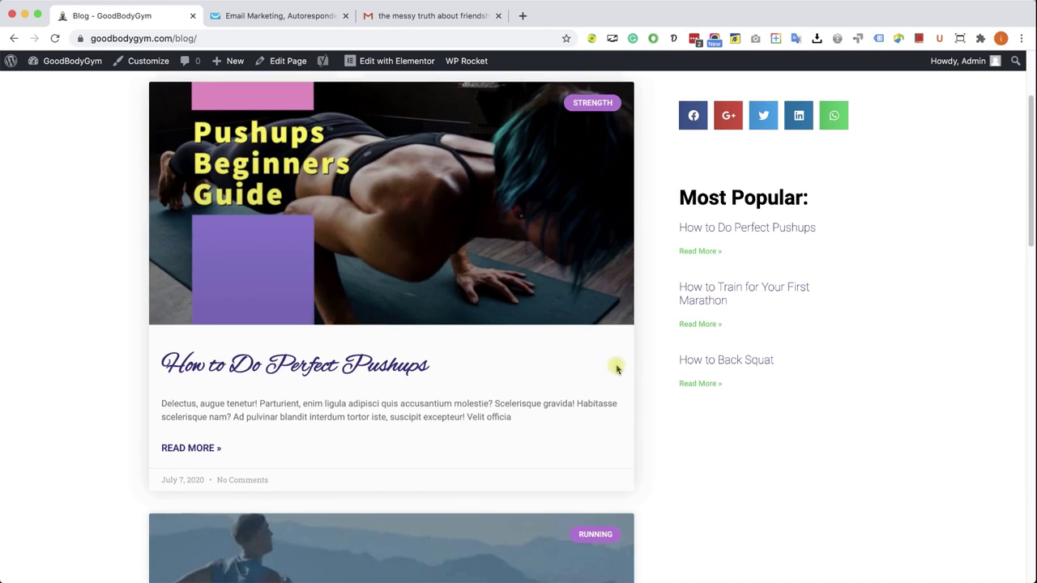
pyautogui.scroll(-3, 616, 369)
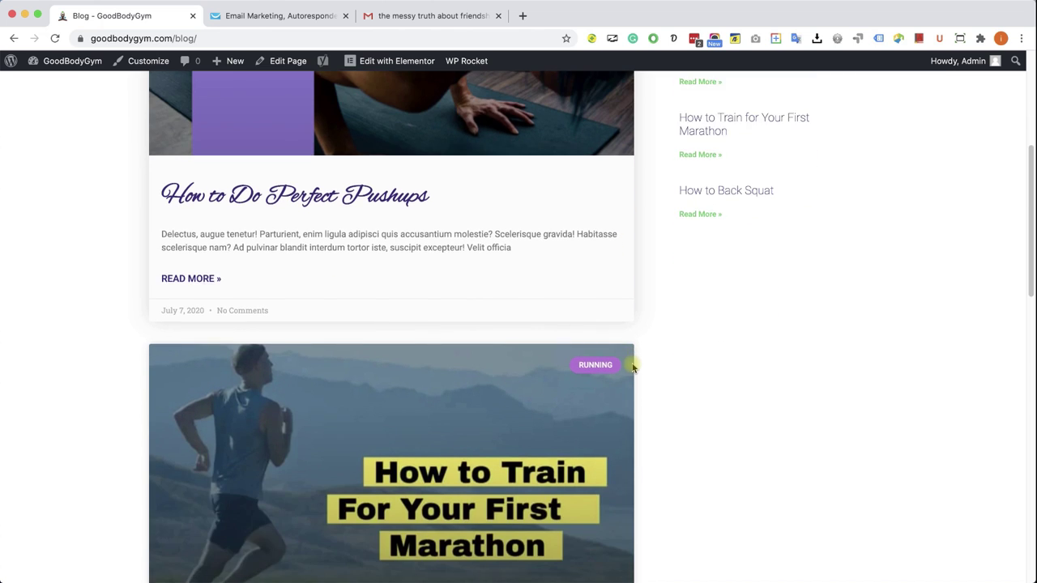
pyautogui.scroll(-7, 633, 367)
pyautogui.scroll(-1, 672, 364)
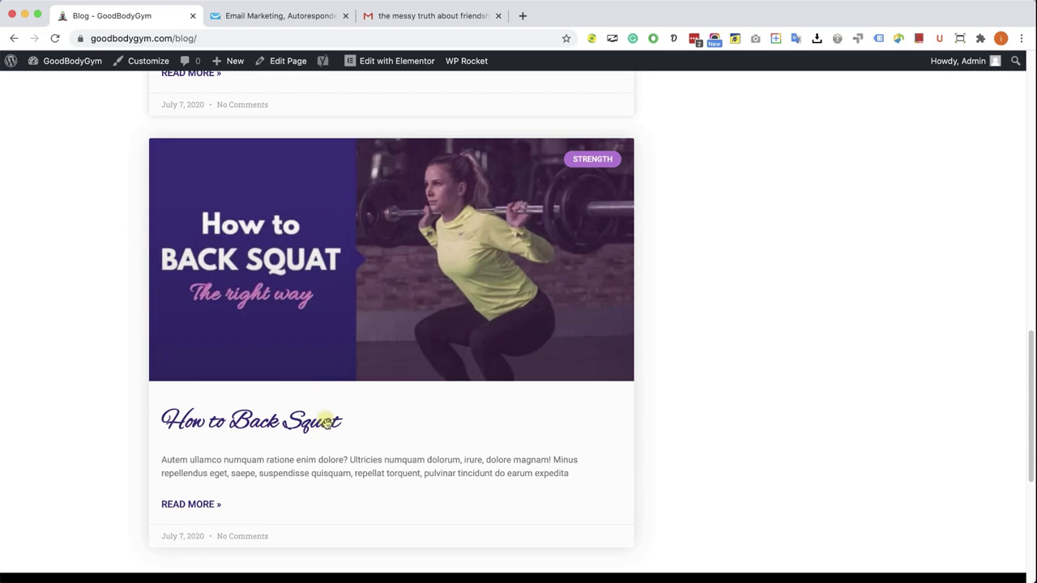
pyautogui.click(267, 15)
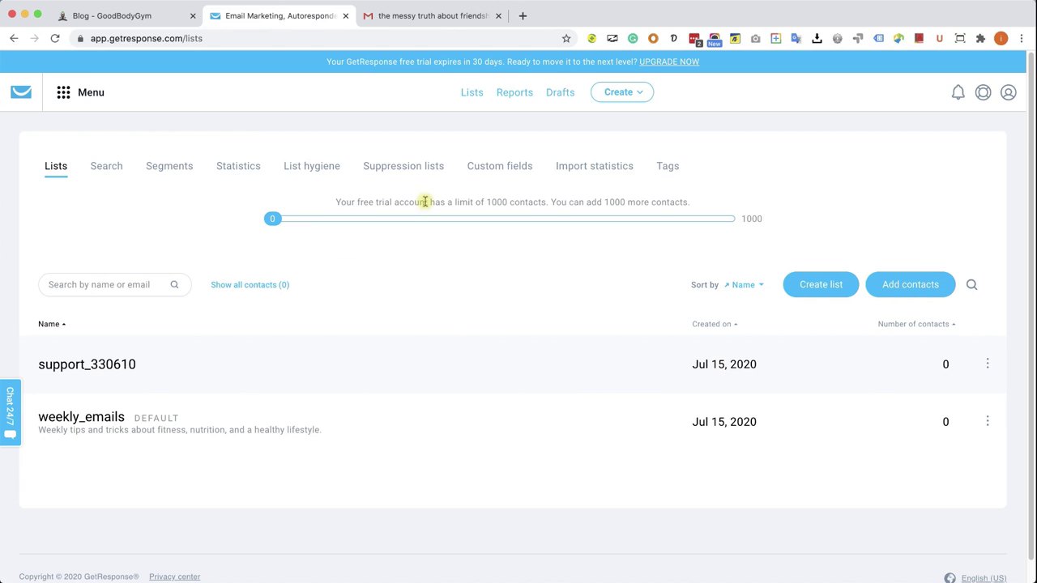
# Step: Start a new autoresponder for weekly_emails from the Create menu
pyautogui.click(628, 95)
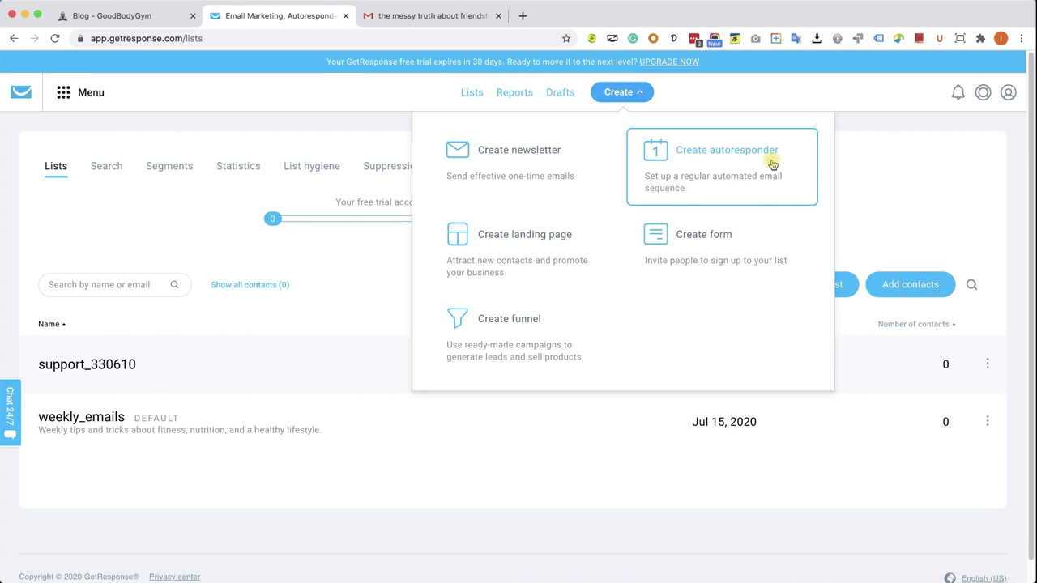
pyautogui.click(772, 163)
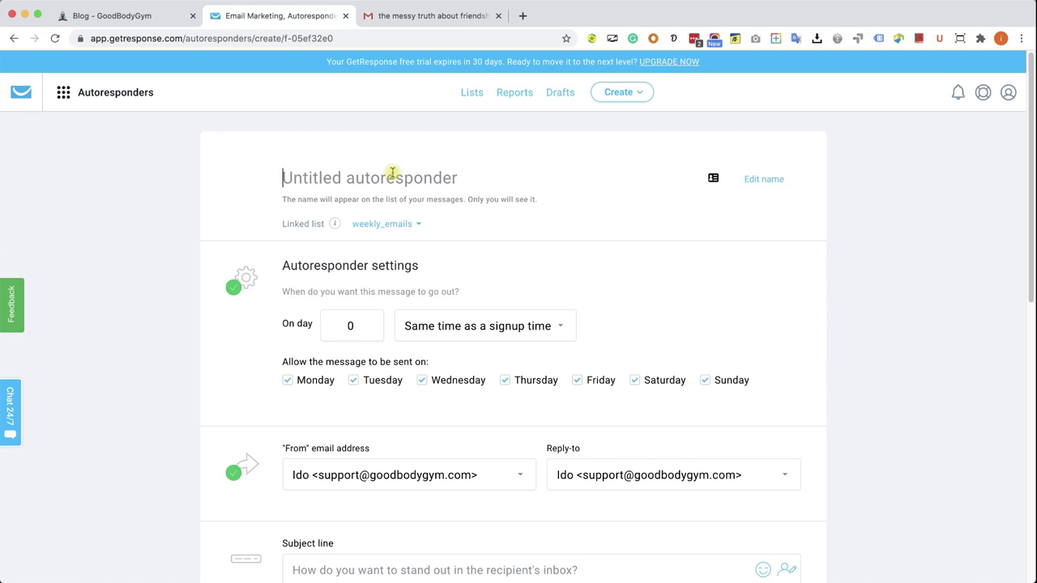
# Step: Name the autoresponder 'Back Squat', keep weekly_emails as the linked list, and review the settings below
pyautogui.write('Back')
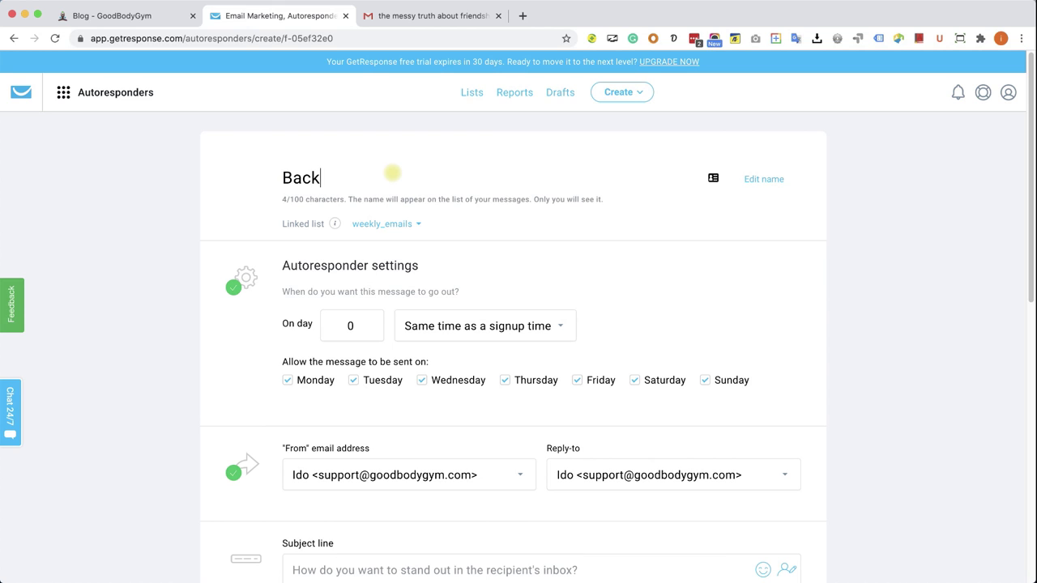
pyautogui.write(' Squat')
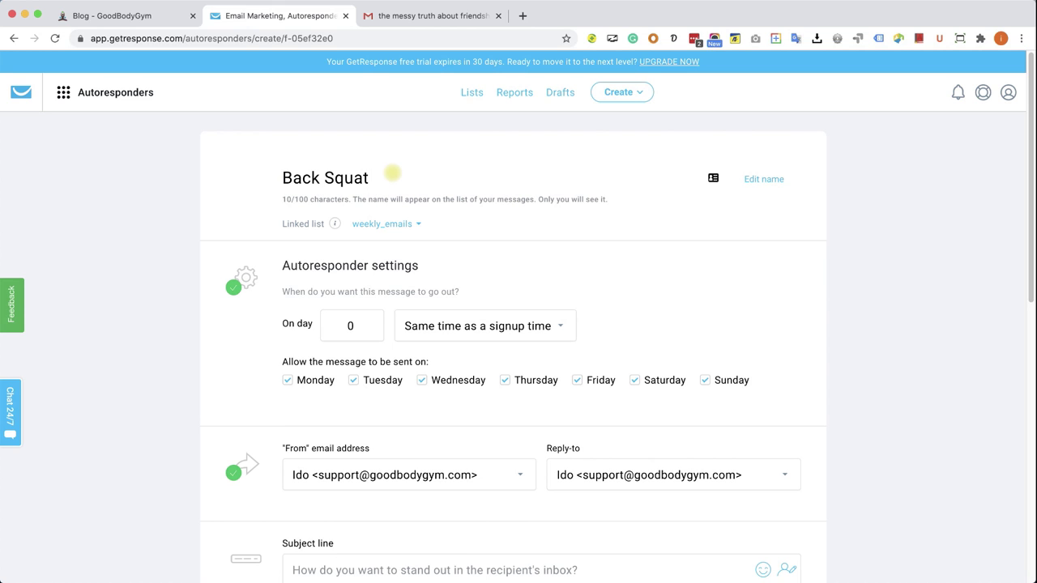
pyautogui.click(409, 226)
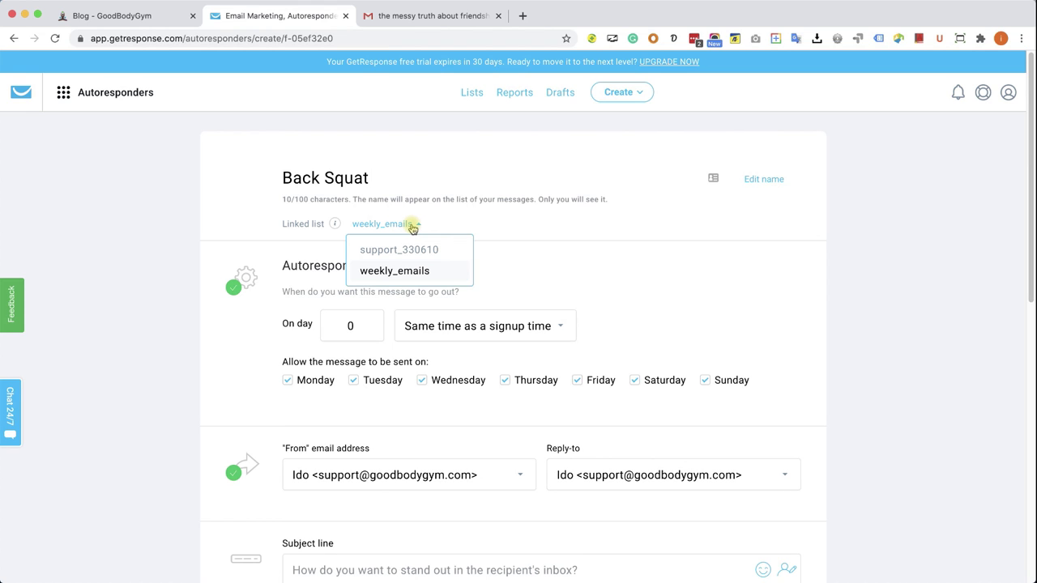
pyautogui.click(411, 227)
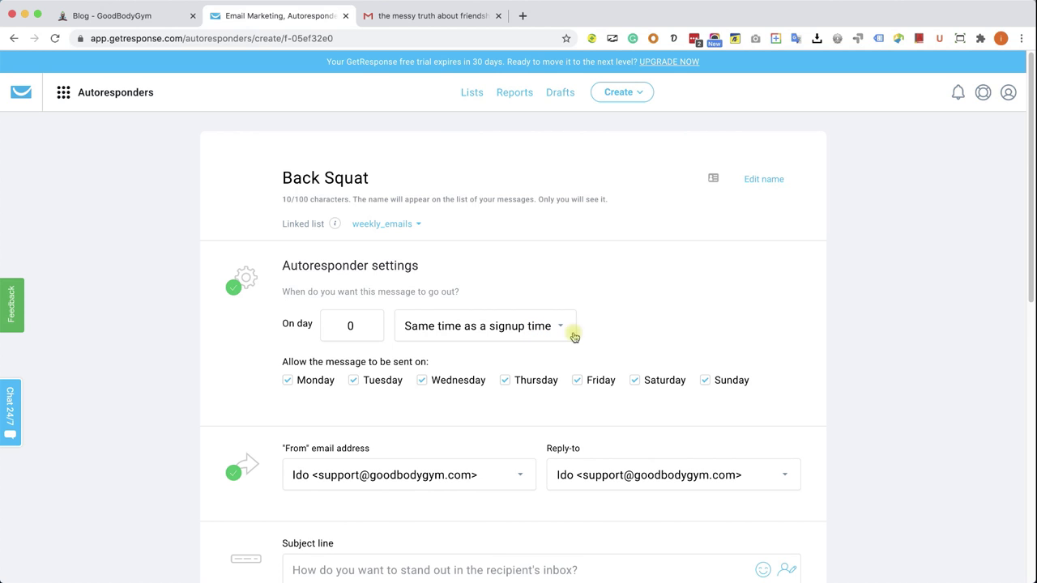
pyautogui.scroll(-2, 647, 338)
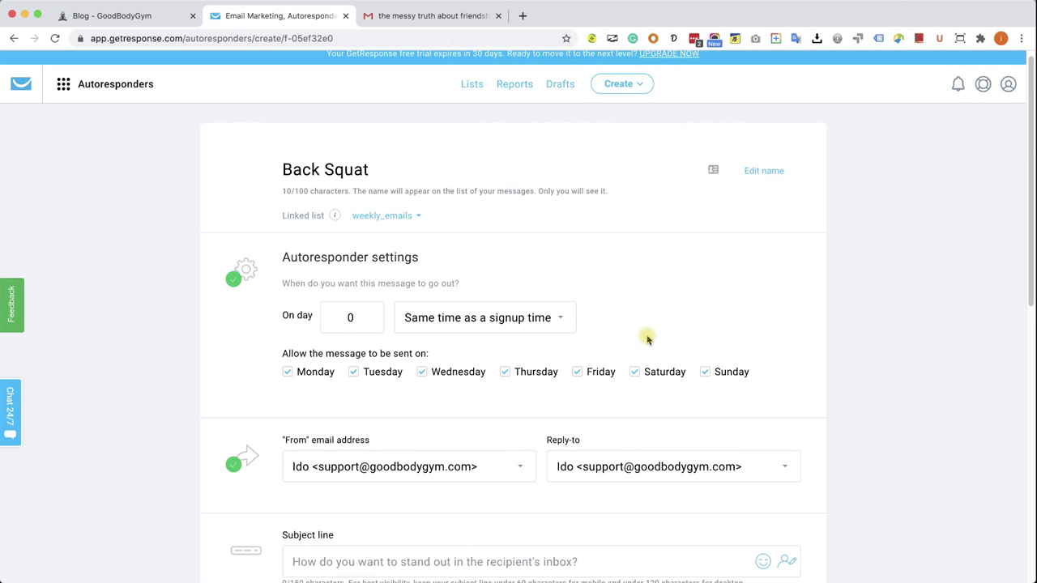
pyautogui.scroll(-4, 521, 326)
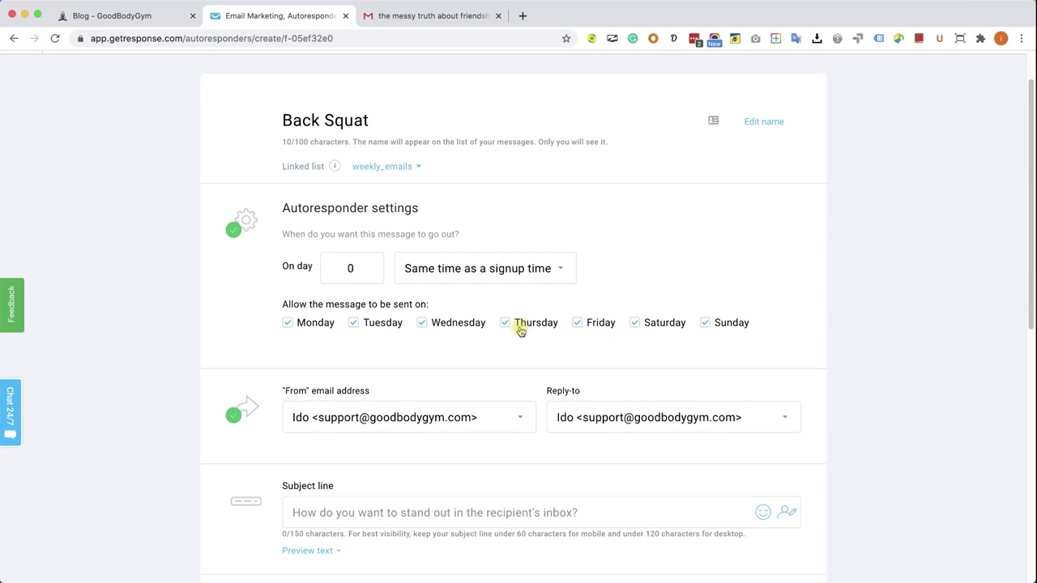
pyautogui.scroll(-2, 519, 329)
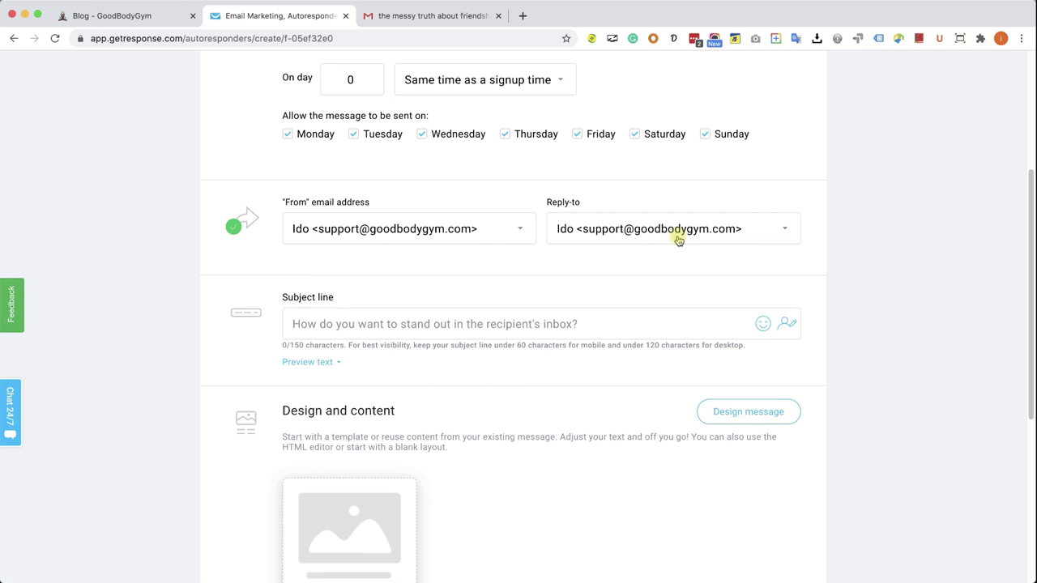
pyautogui.scroll(-1, 518, 271)
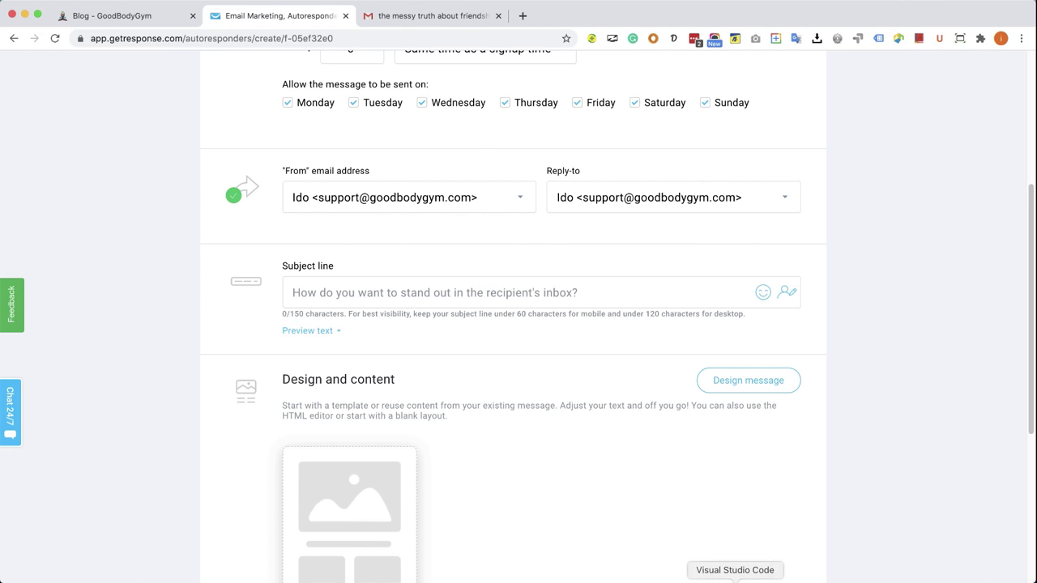
# Step: Copy the subject line from the prepared Back Squat document and paste it into the Subject field
pyautogui.click(731, 576)
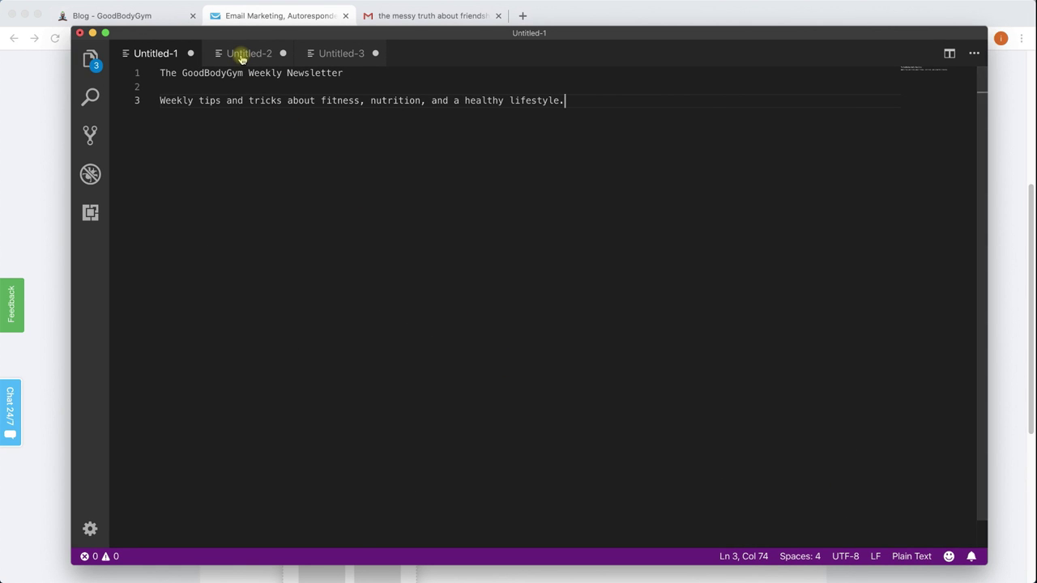
pyautogui.click(240, 52)
pyautogui.moveTo(535, 72); pyautogui.dragTo(161, 73)
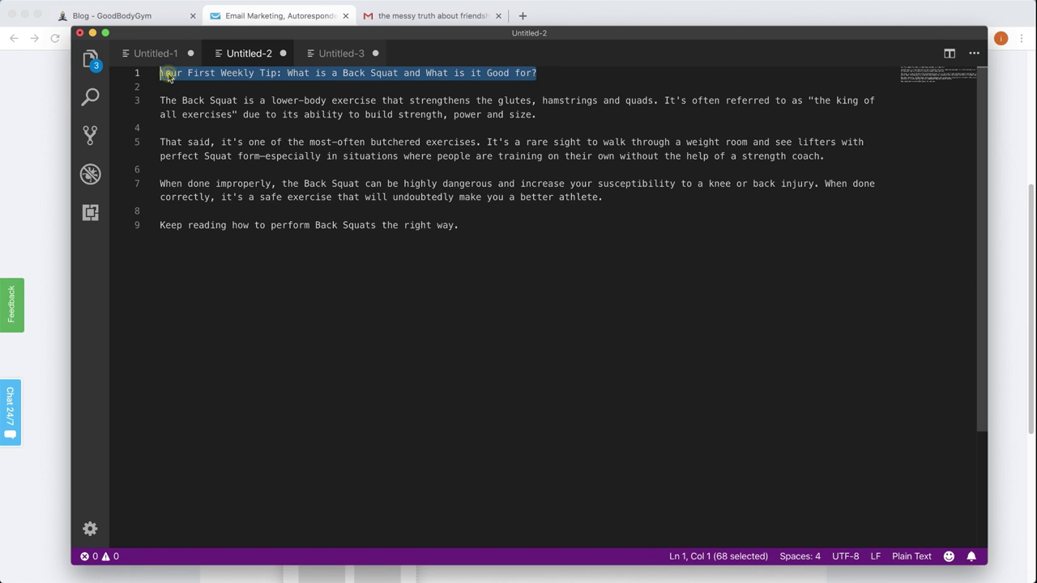
pyautogui.rightClick(169, 75)
pyautogui.click(199, 110)
pyautogui.press('super+Tab')
pyautogui.click(326, 284)
pyautogui.press('super+v')
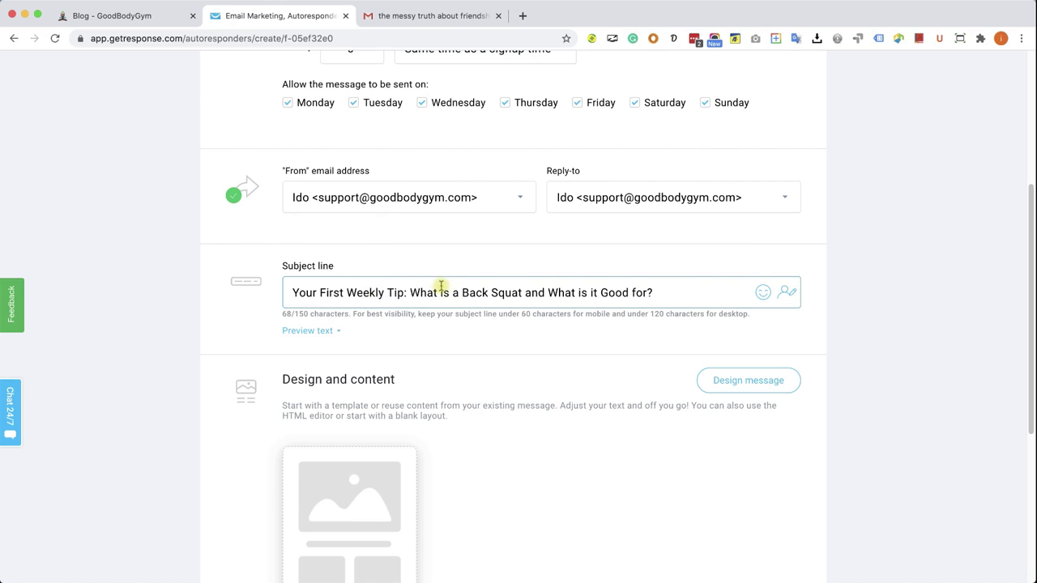
pyautogui.scroll(-1, 503, 298)
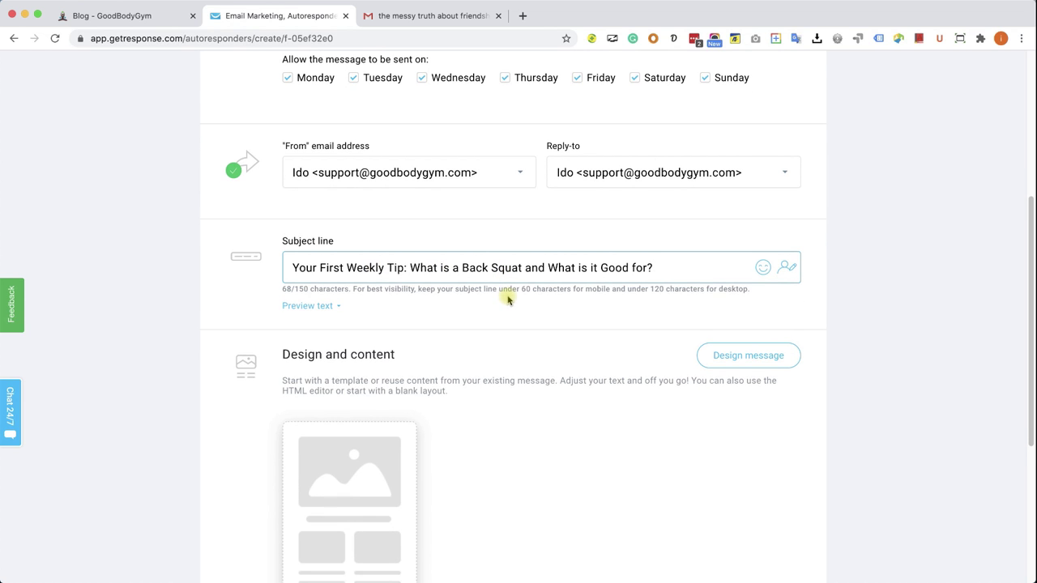
pyautogui.scroll(-4, 508, 298)
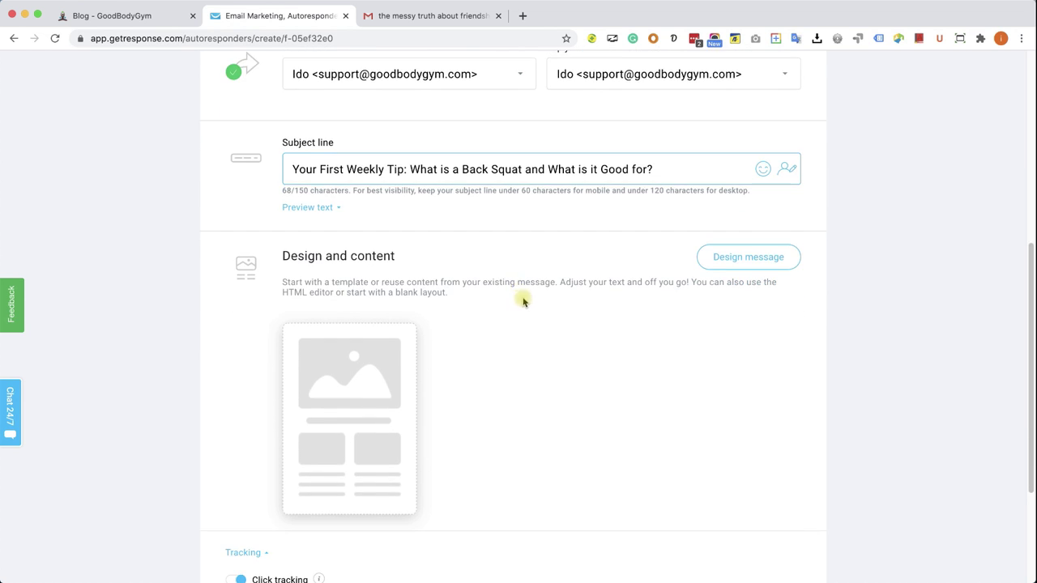
pyautogui.scroll(-1, 596, 342)
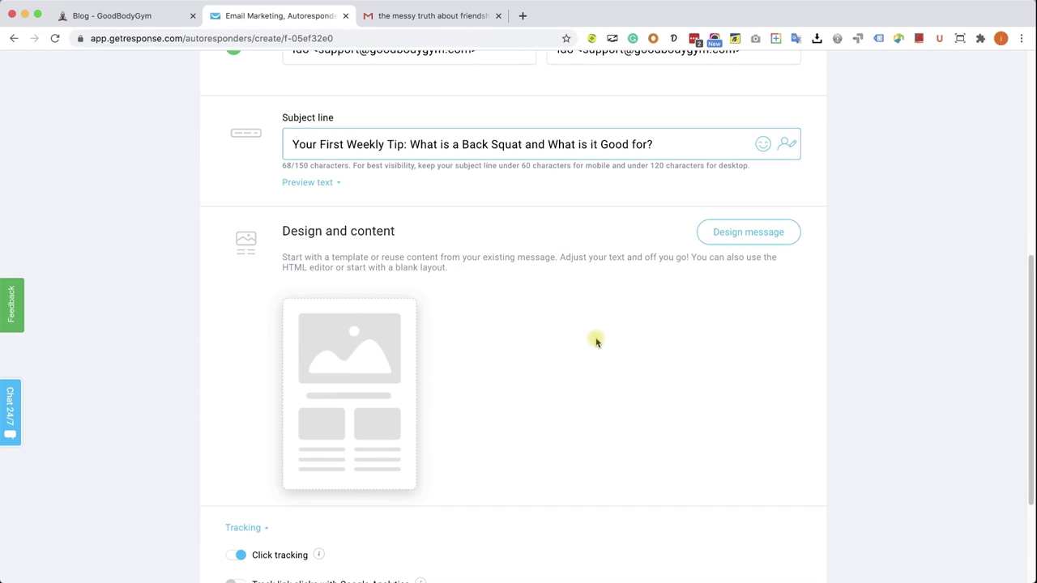
# Step: Browse the predesigned email templates, then switch to the friendship newsletter email in Gmail
pyautogui.click(746, 223)
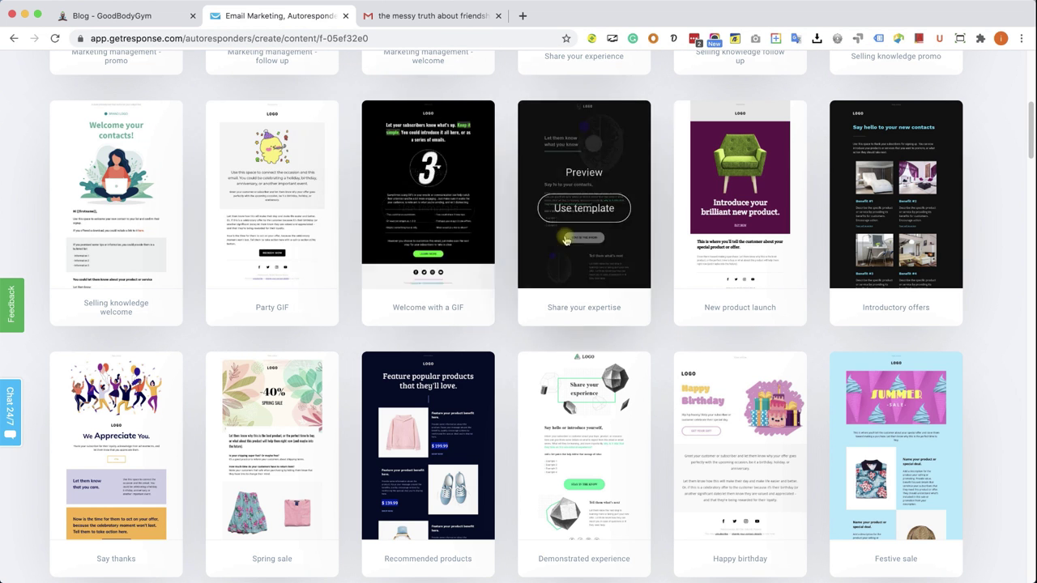
pyautogui.scroll(-10, 555, 243)
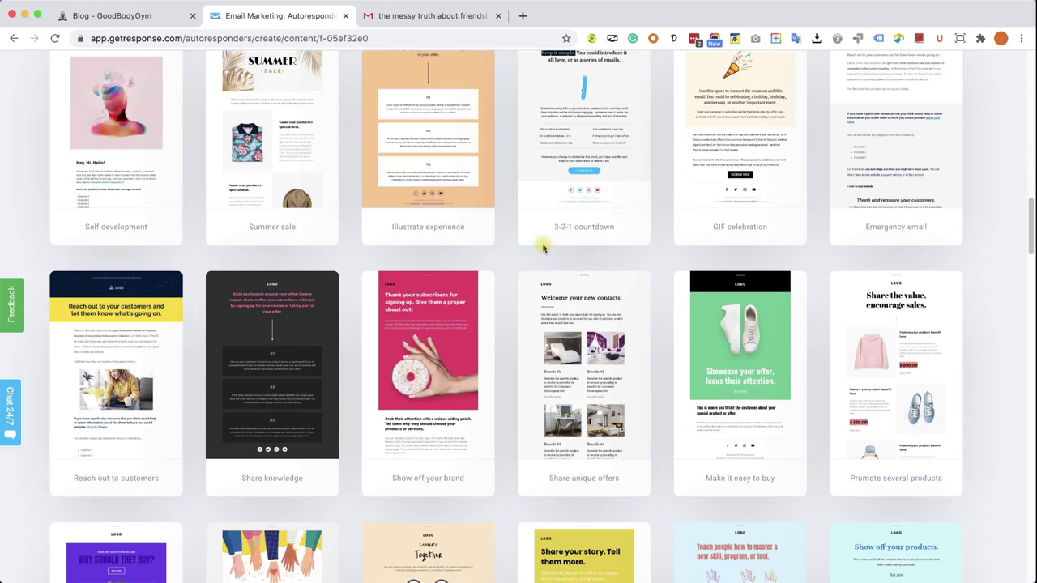
pyautogui.scroll(-6, 544, 248)
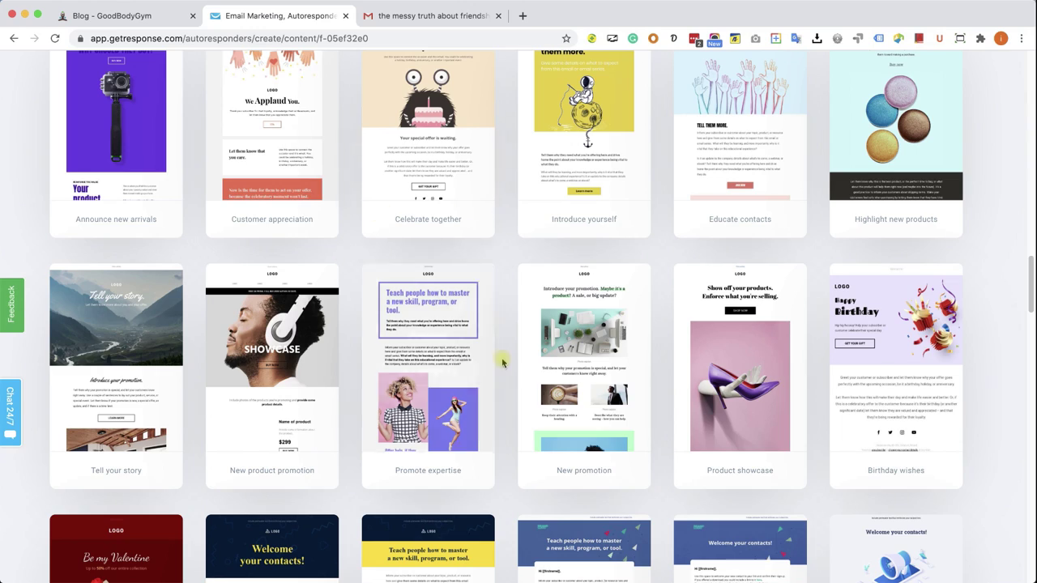
pyautogui.click(456, 18)
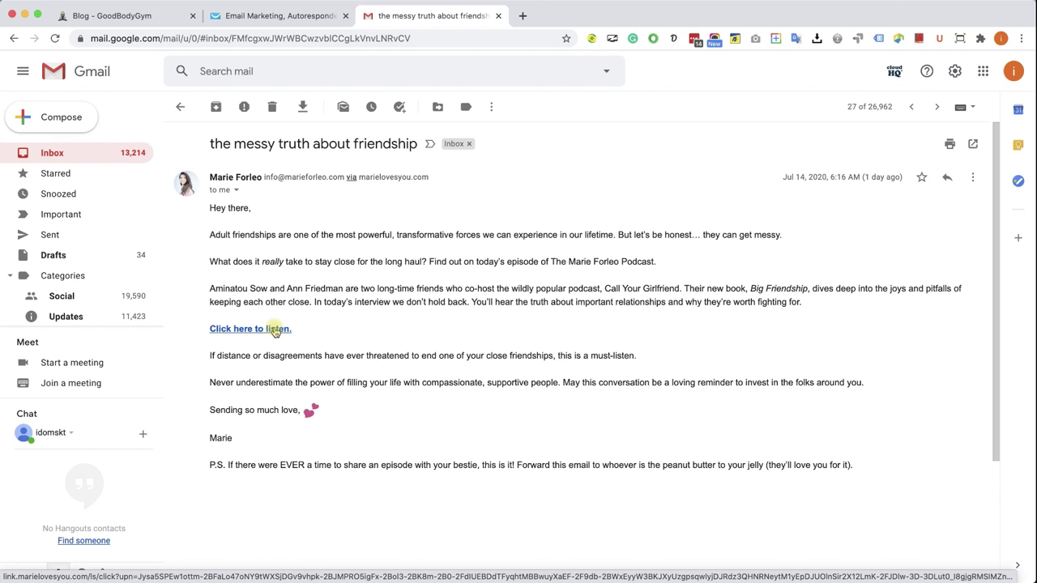
# Step: Look through the podcast page linked from the friendship email, close it, and return to GetResponse
pyautogui.click(275, 329)
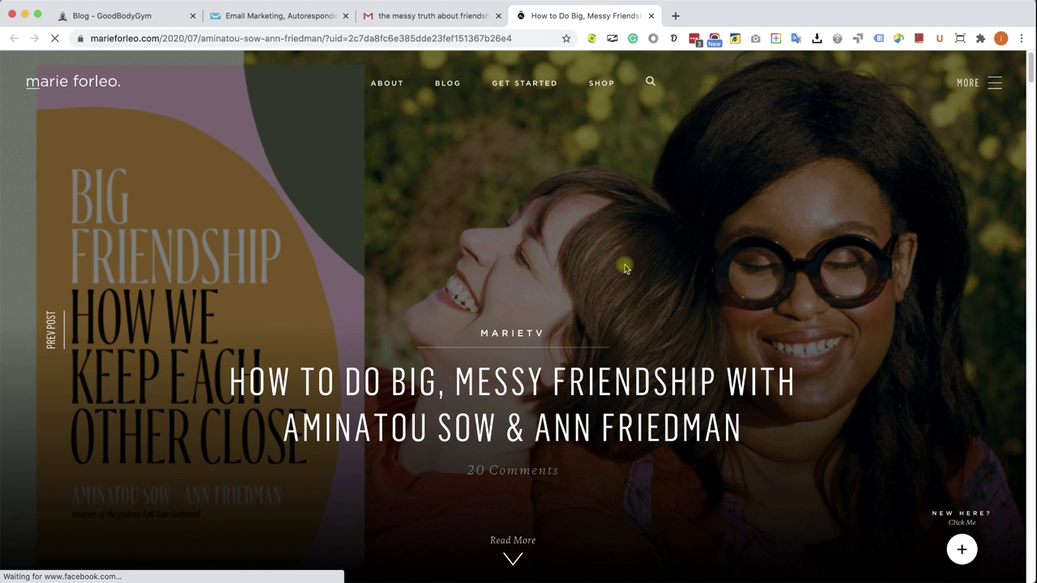
pyautogui.scroll(-3, 637, 271)
pyautogui.scroll(-5, 639, 273)
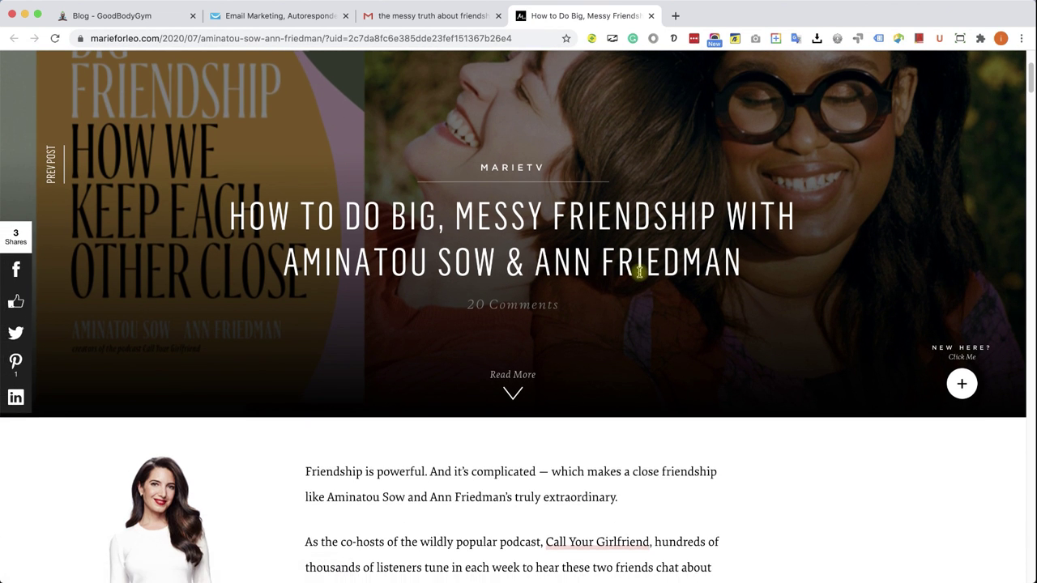
pyautogui.scroll(-10, 638, 276)
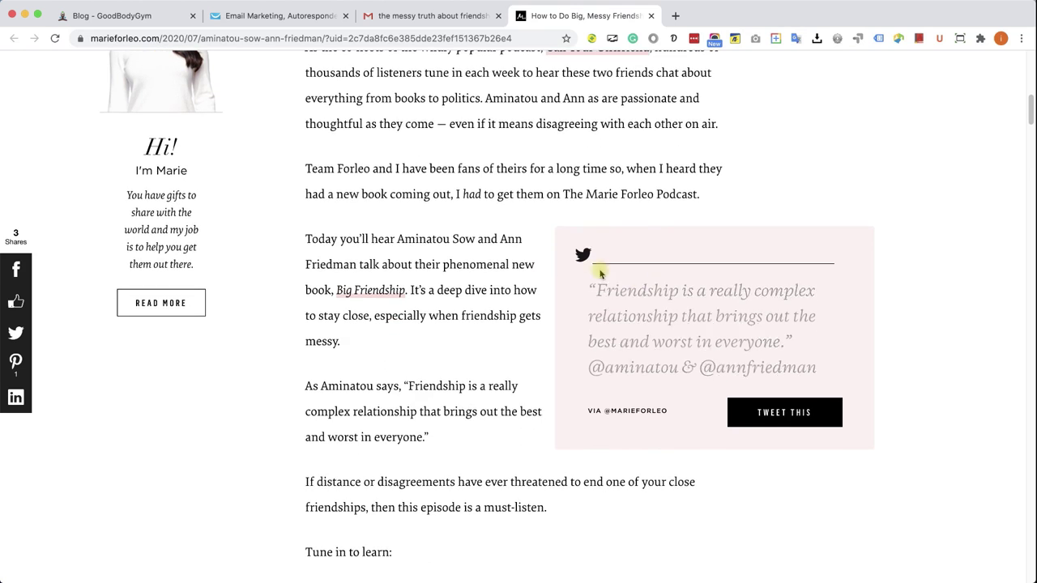
pyautogui.scroll(-15, 556, 273)
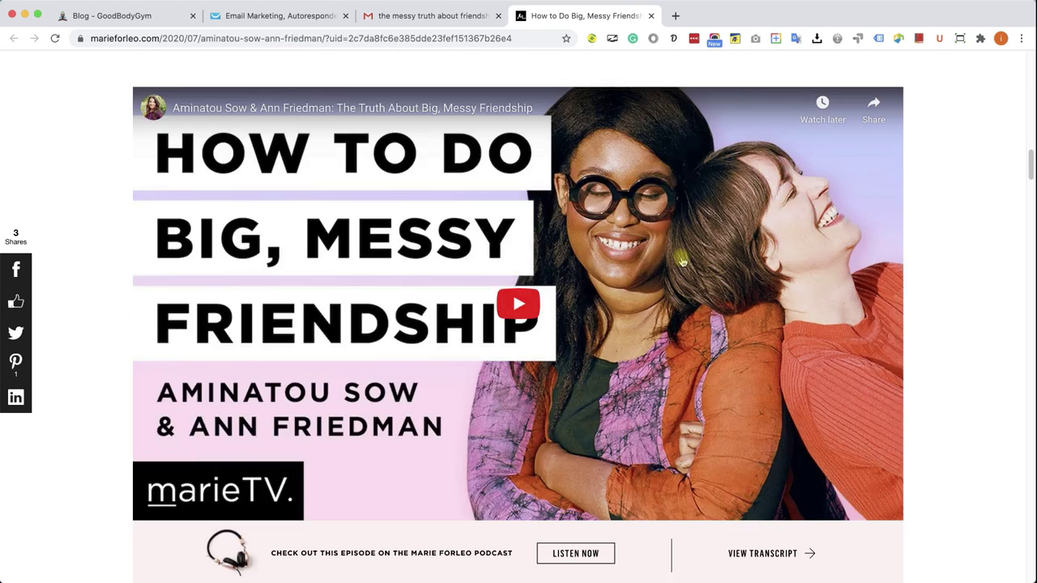
pyautogui.scroll(-4, 684, 253)
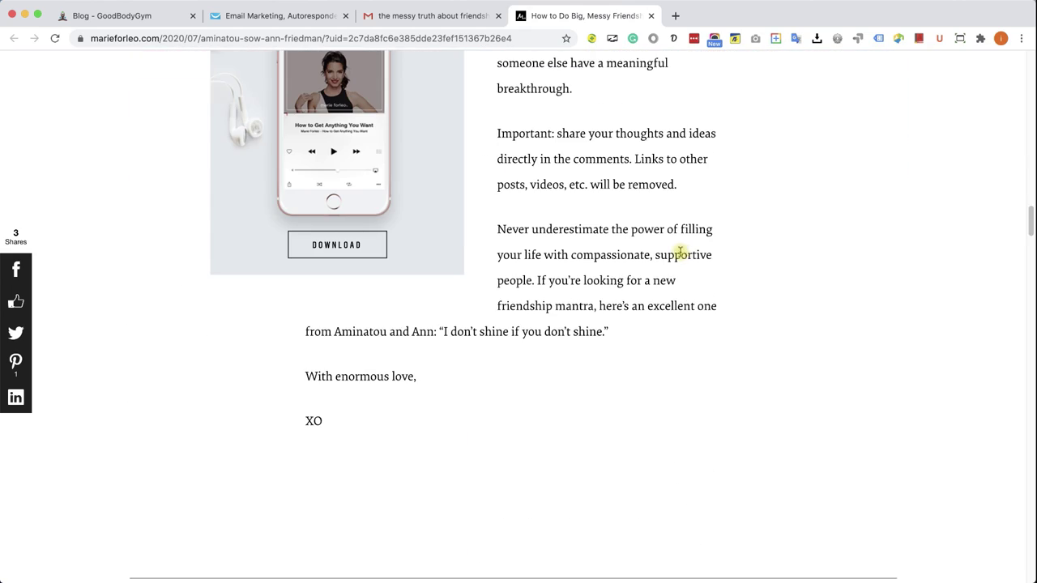
pyautogui.click(652, 16)
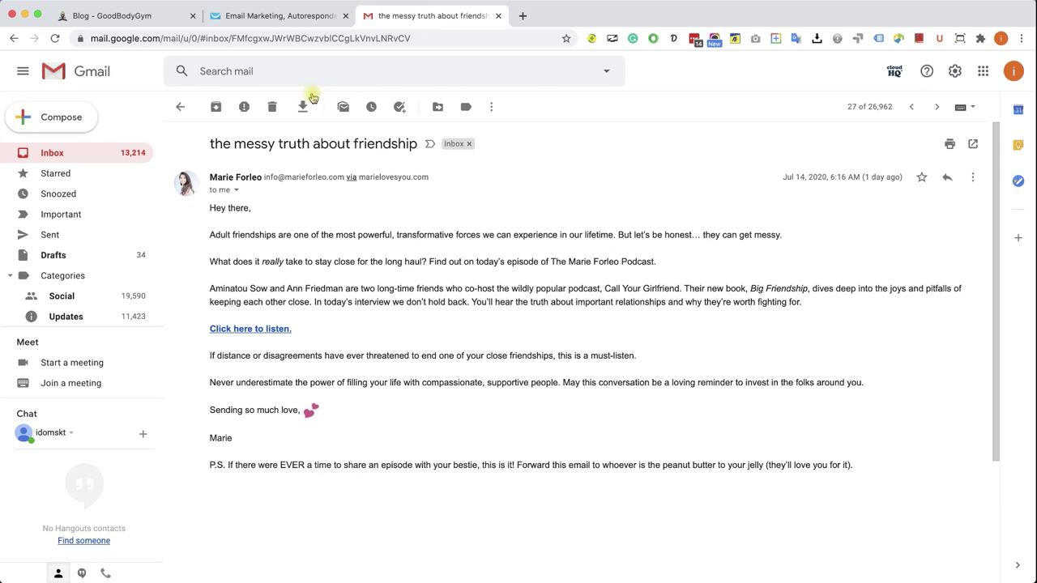
pyautogui.click(282, 17)
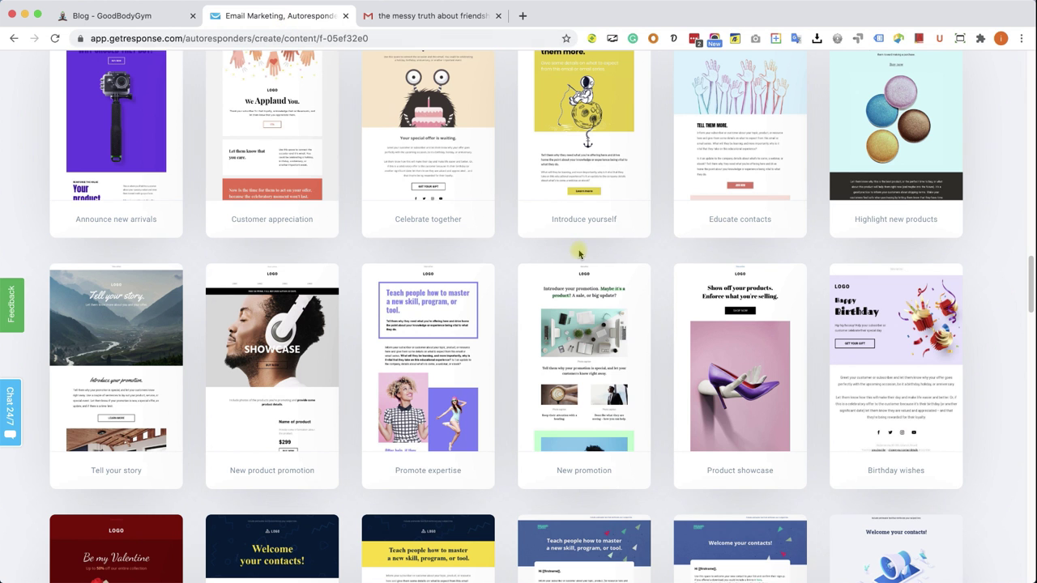
# Step: Pick the Blank template under Blank templates to start the message in the editor
pyautogui.scroll(15, 579, 253)
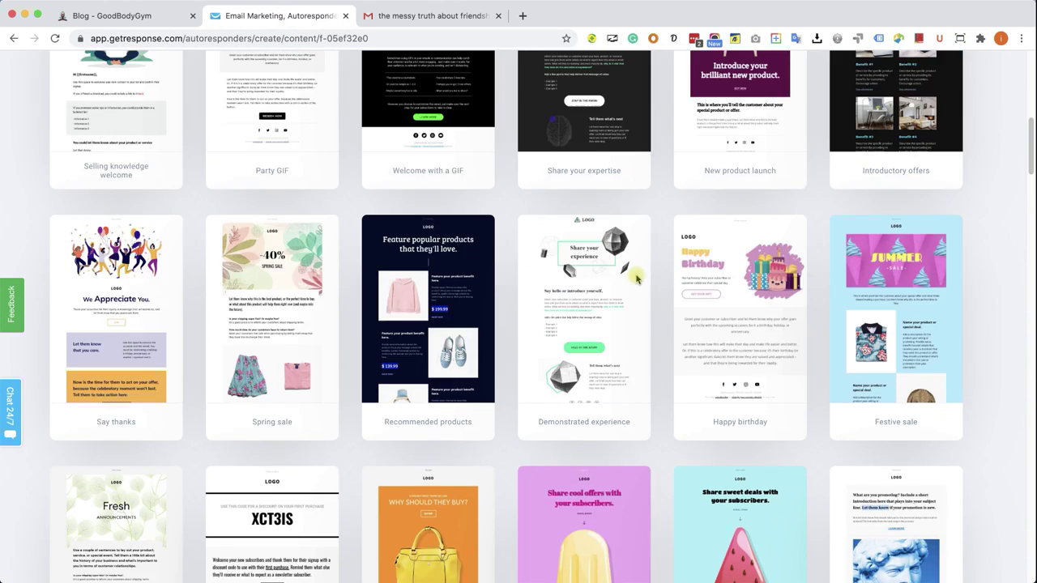
pyautogui.scroll(10, 637, 278)
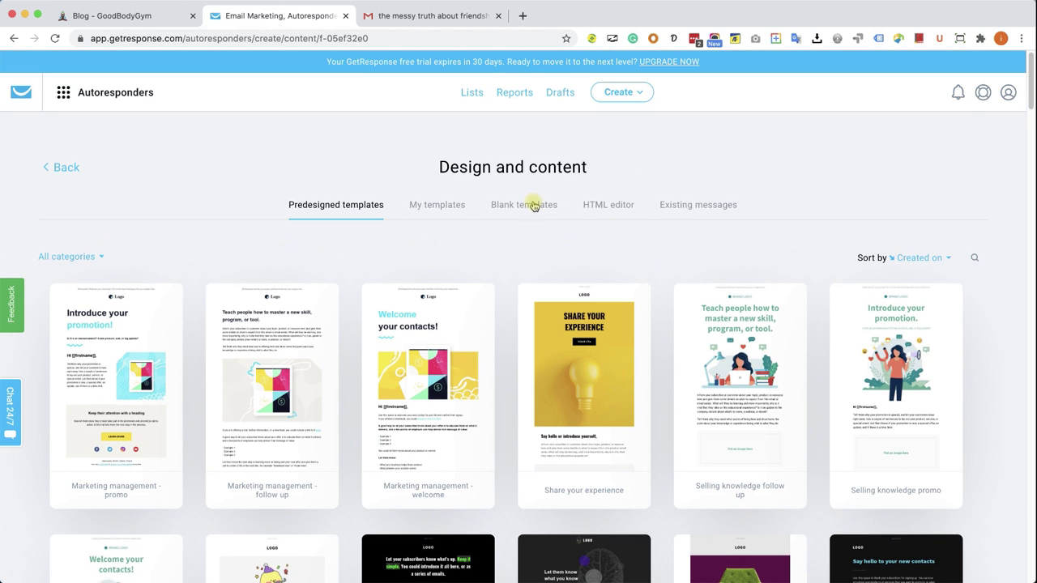
pyautogui.click(533, 205)
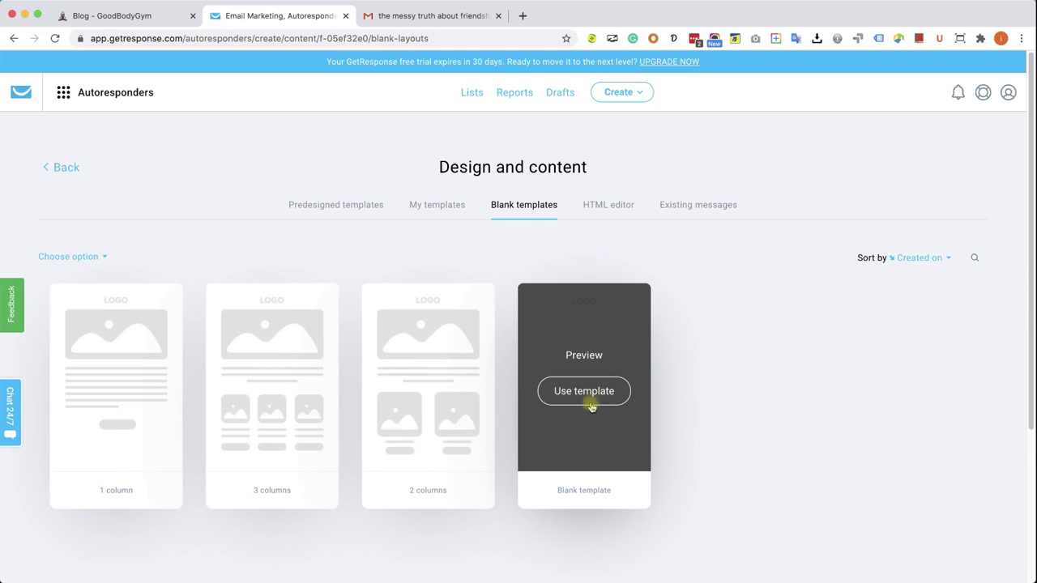
pyautogui.click(590, 397)
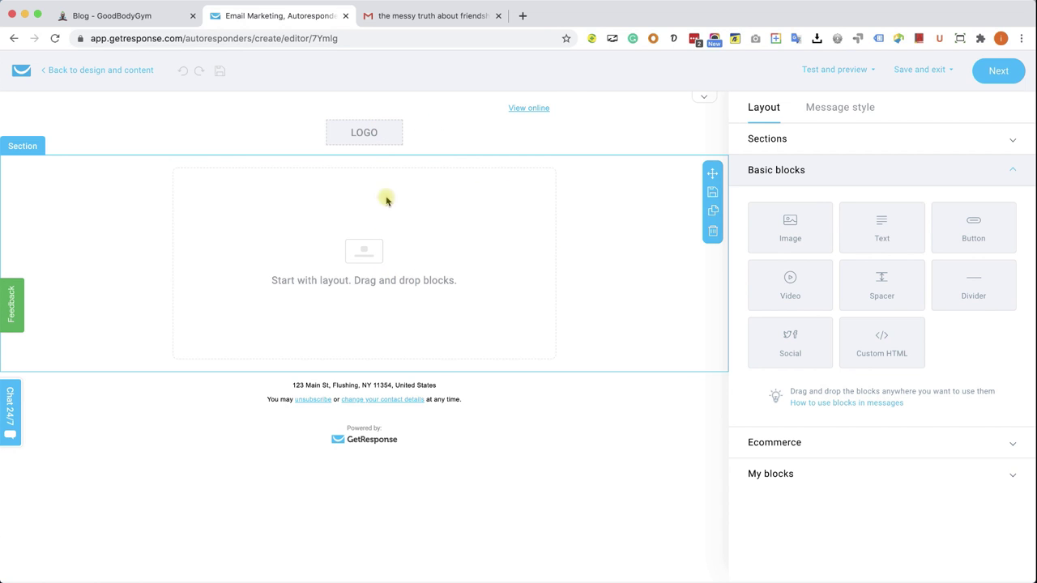
# Step: Turn on the header logo and choose the GoodBodyGym logo from the file library
pyautogui.click(385, 140)
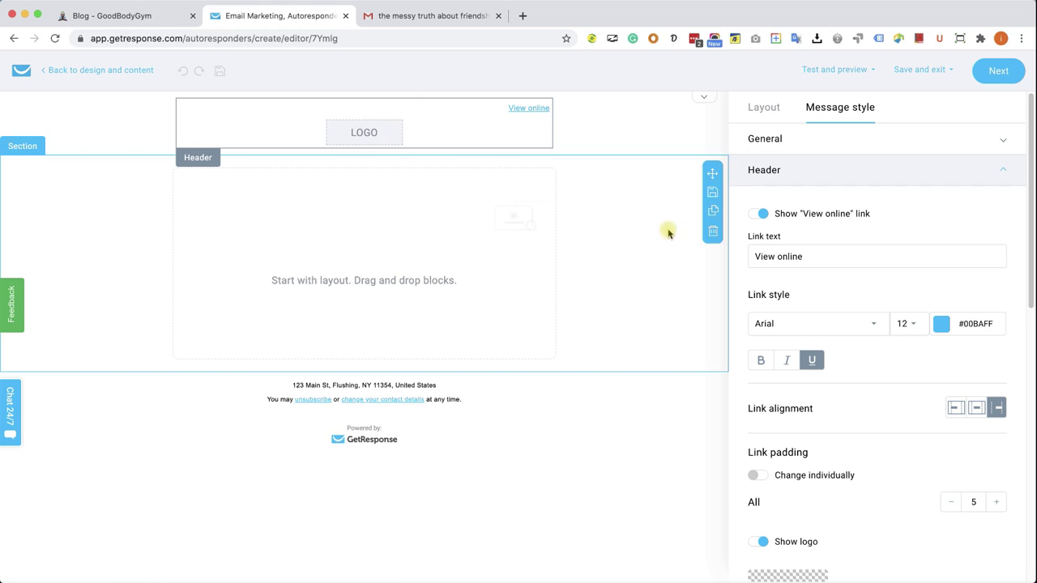
pyautogui.scroll(-4, 889, 454)
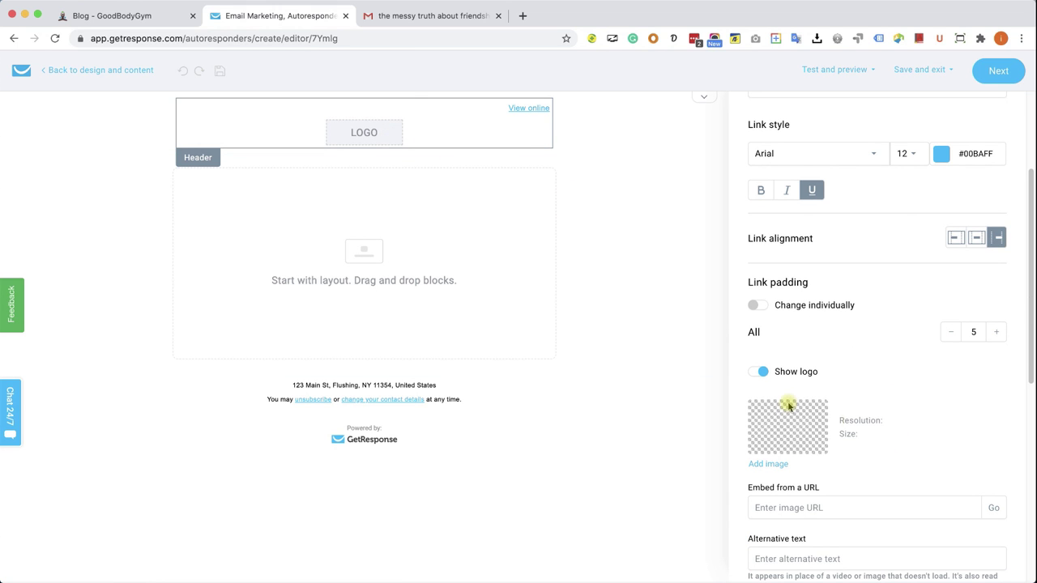
pyautogui.click(757, 372)
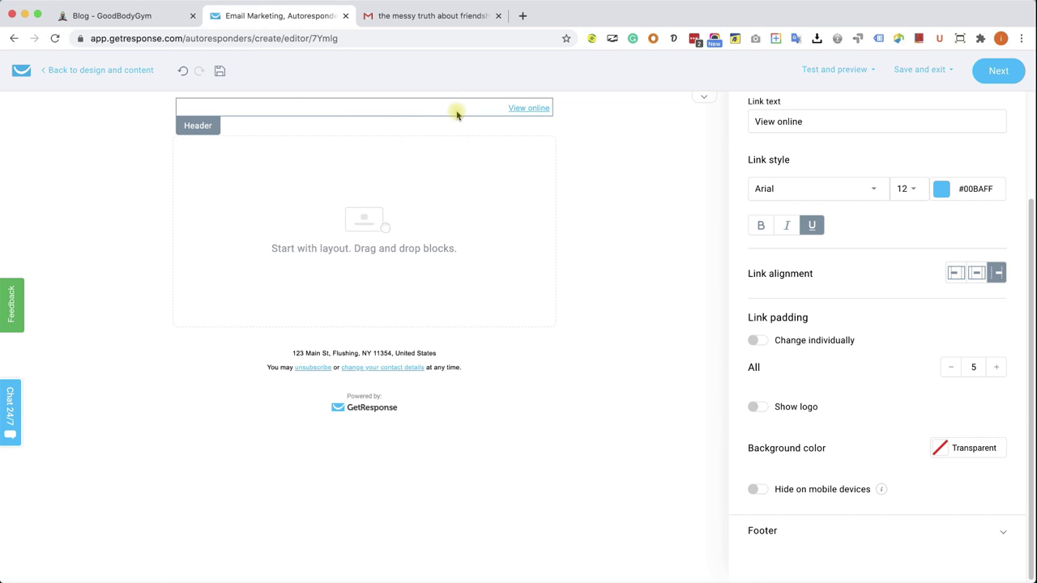
pyautogui.click(757, 407)
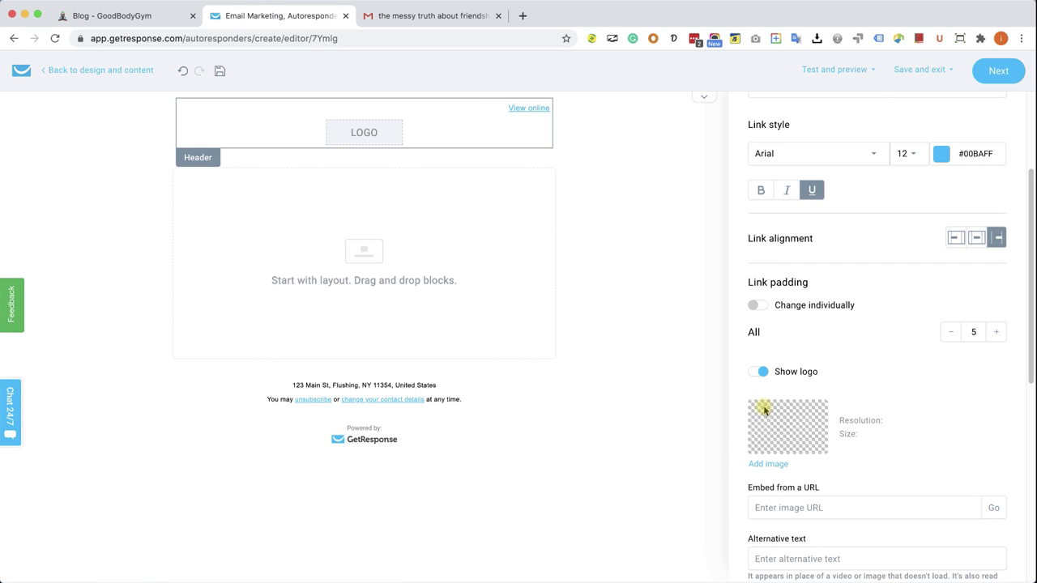
pyautogui.click(778, 464)
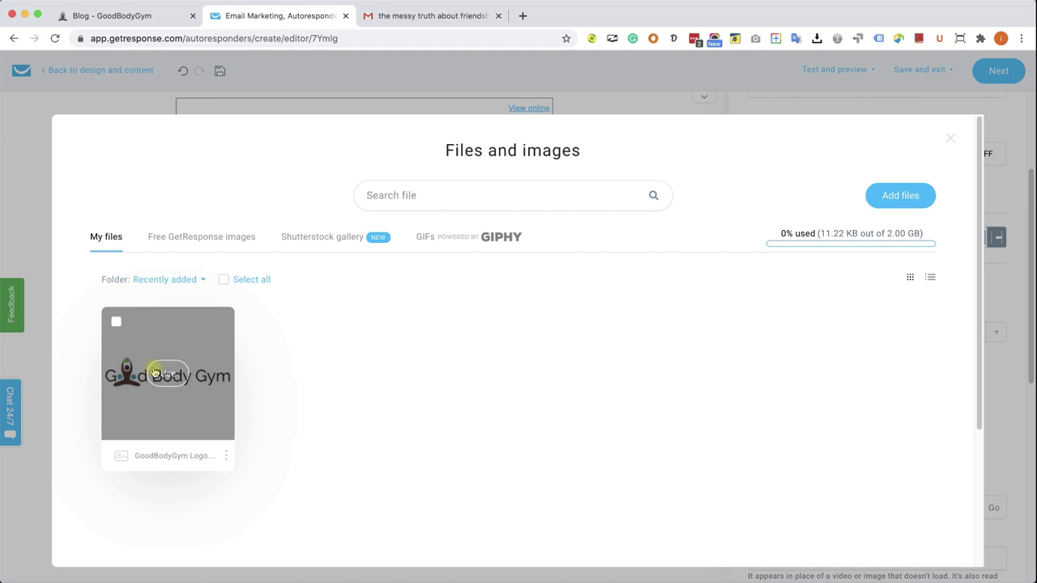
pyautogui.click(160, 371)
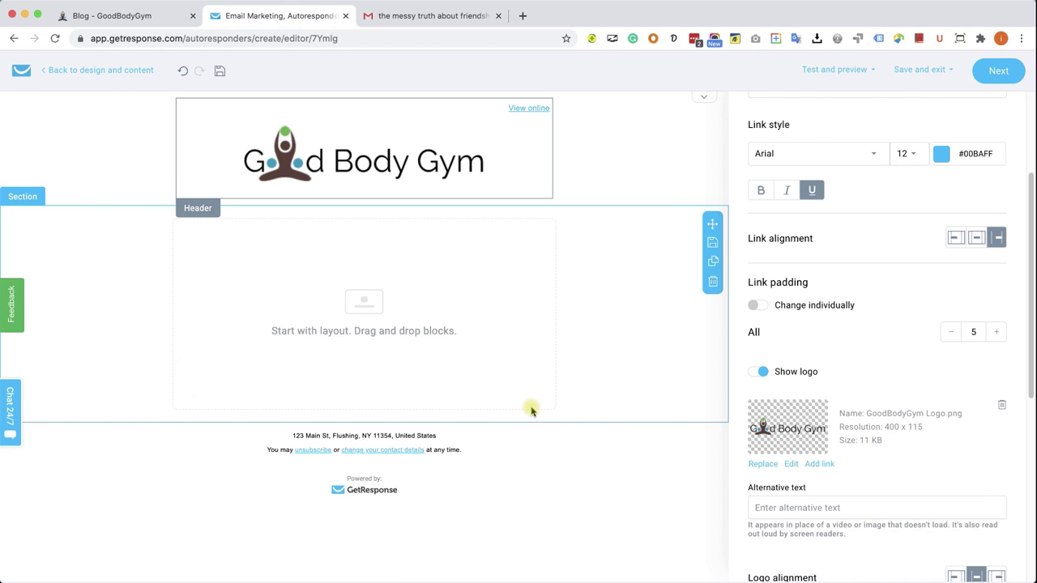
# Step: Narrow the header logo's width to 230 px
pyautogui.scroll(-5, 940, 429)
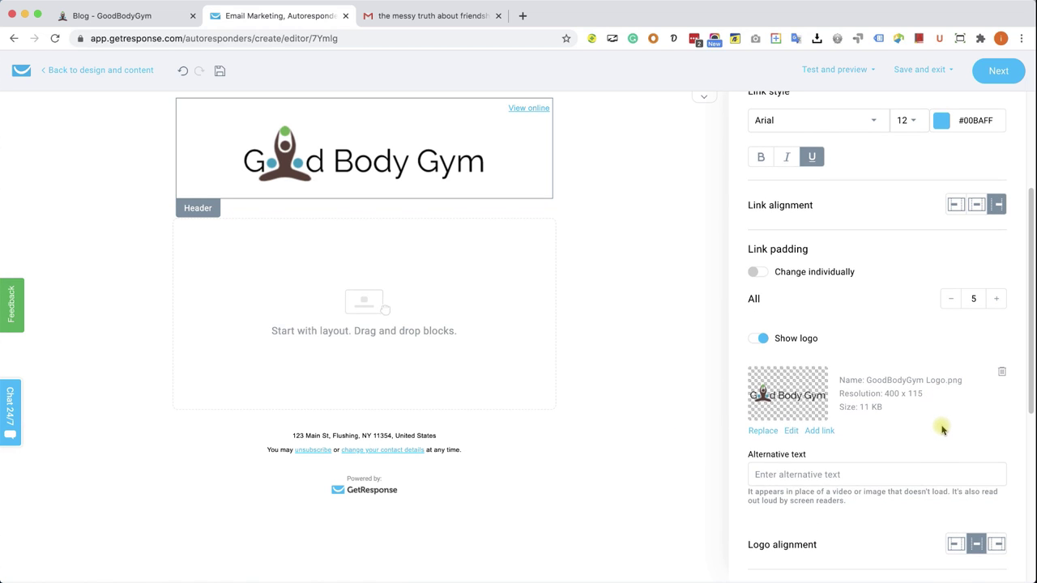
pyautogui.click(950, 373)
pyautogui.click(950, 373)
pyautogui.click(950, 373)
pyautogui.click(950, 373)
pyautogui.click(950, 373)
pyautogui.click(950, 374)
pyautogui.click(950, 373)
pyautogui.click(950, 374)
pyautogui.click(950, 373)
pyautogui.click(950, 373)
pyautogui.click(950, 373)
pyautogui.click(950, 374)
pyautogui.click(950, 373)
pyautogui.click(950, 374)
pyautogui.click(950, 374)
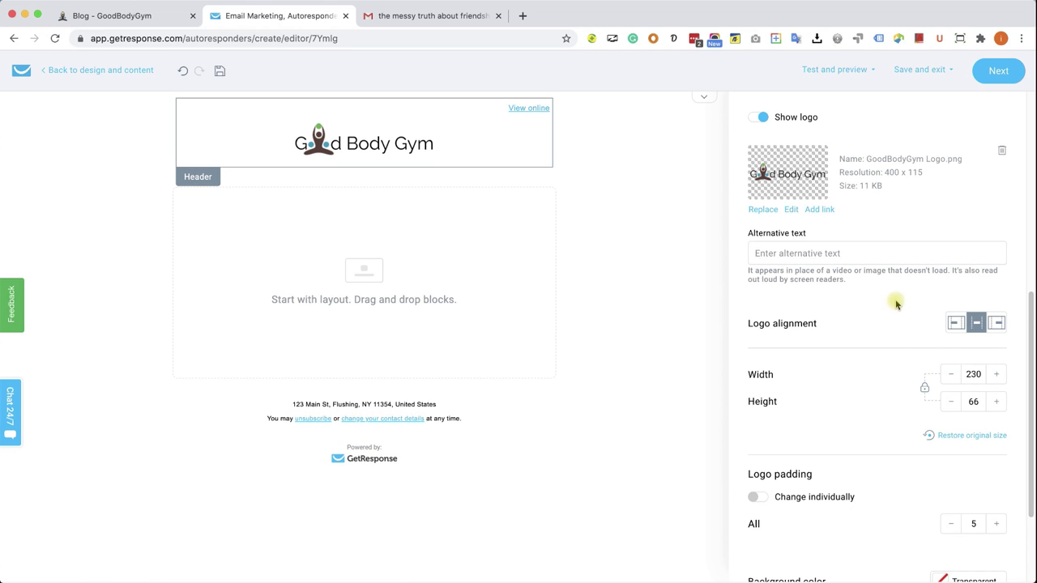
# Step: Drag a Text block from the layout blocks into the empty message body
pyautogui.scroll(5, 893, 301)
pyautogui.scroll(2, 891, 287)
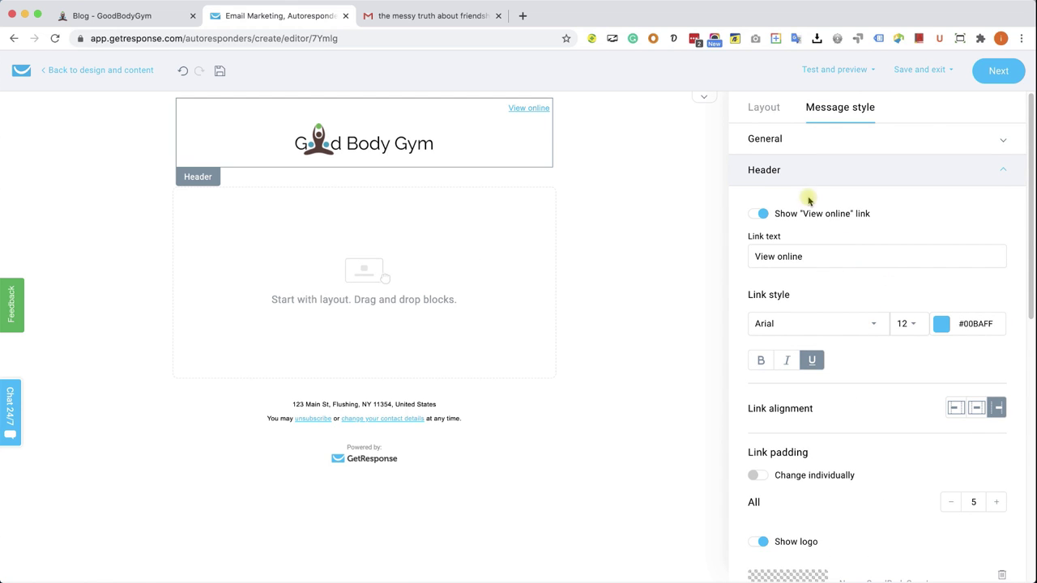
pyautogui.click(758, 108)
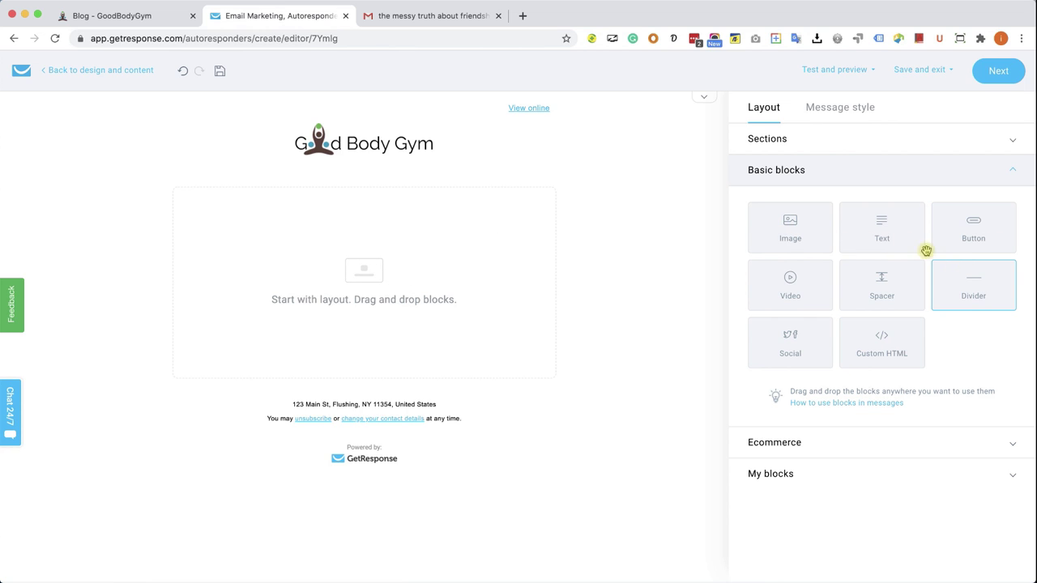
pyautogui.moveTo(642, 255); pyautogui.dragTo(359, 288)
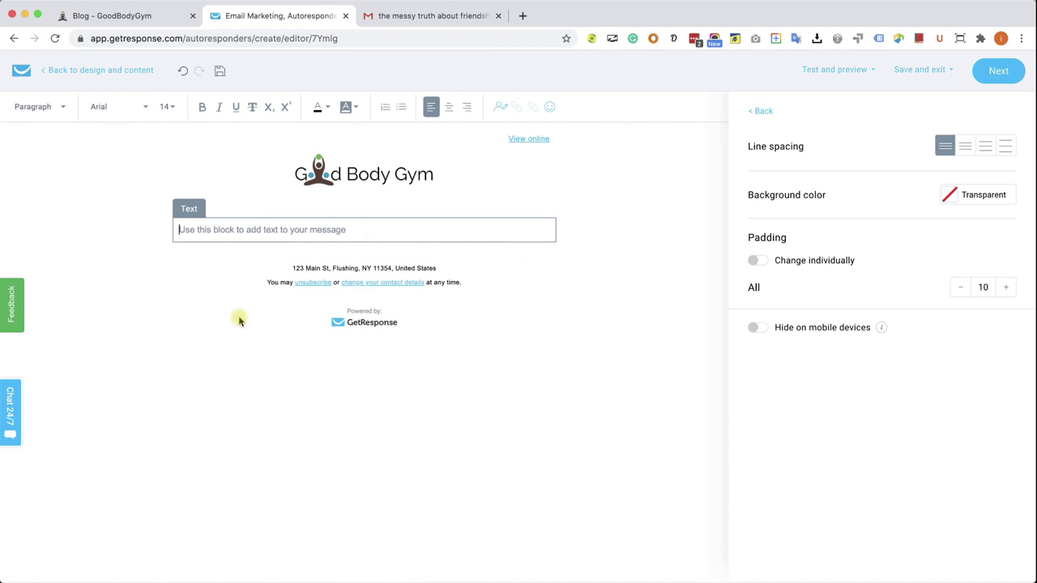
# Step: Copy the Back Squat body paragraphs from the code editor and start editing the text block
pyautogui.click(697, 566)
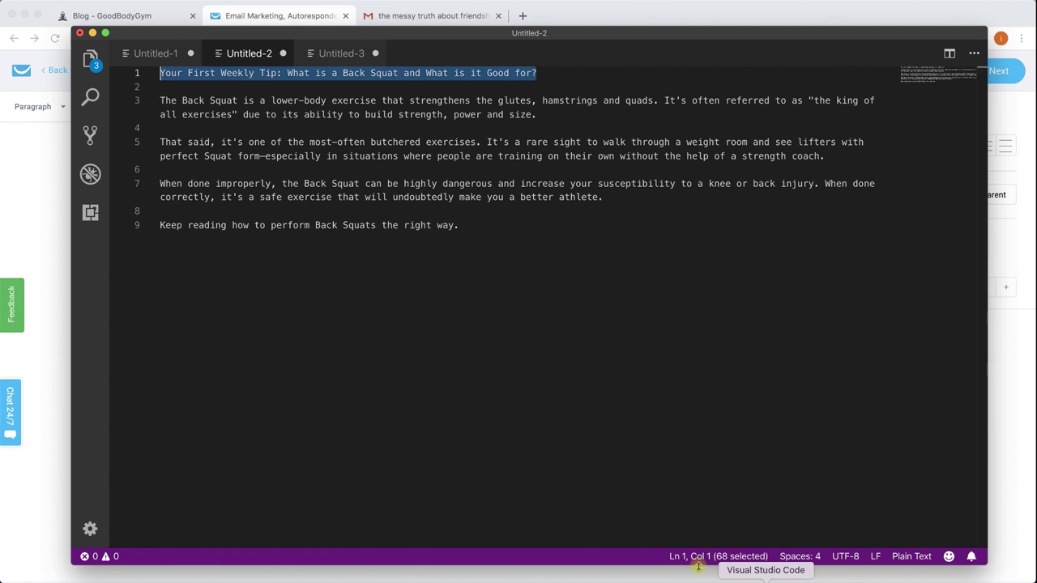
pyautogui.moveTo(488, 226); pyautogui.dragTo(153, 104)
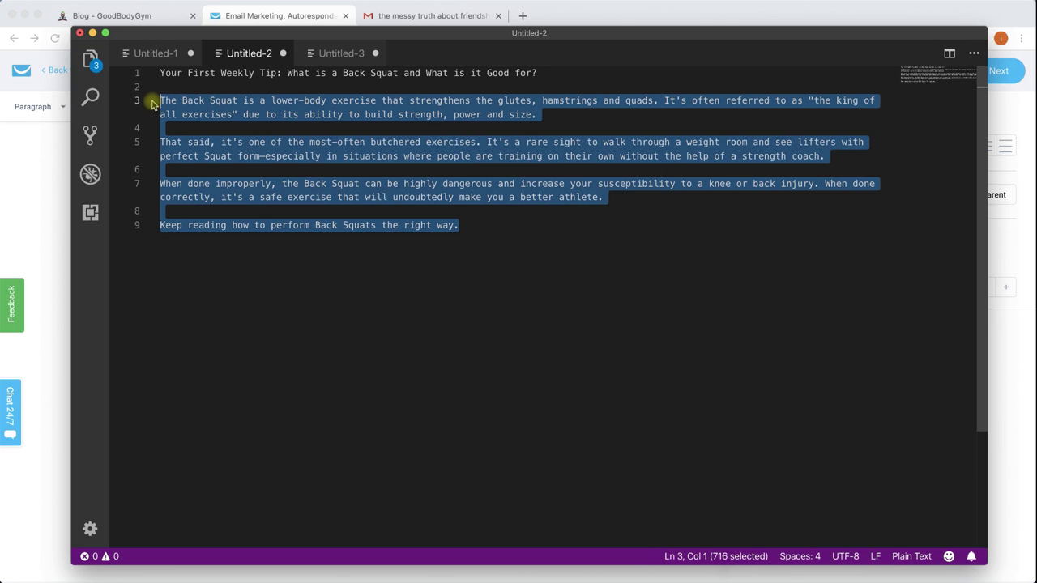
pyautogui.rightClick(173, 101)
pyautogui.click(204, 144)
pyautogui.click(27, 204)
pyautogui.click(243, 235)
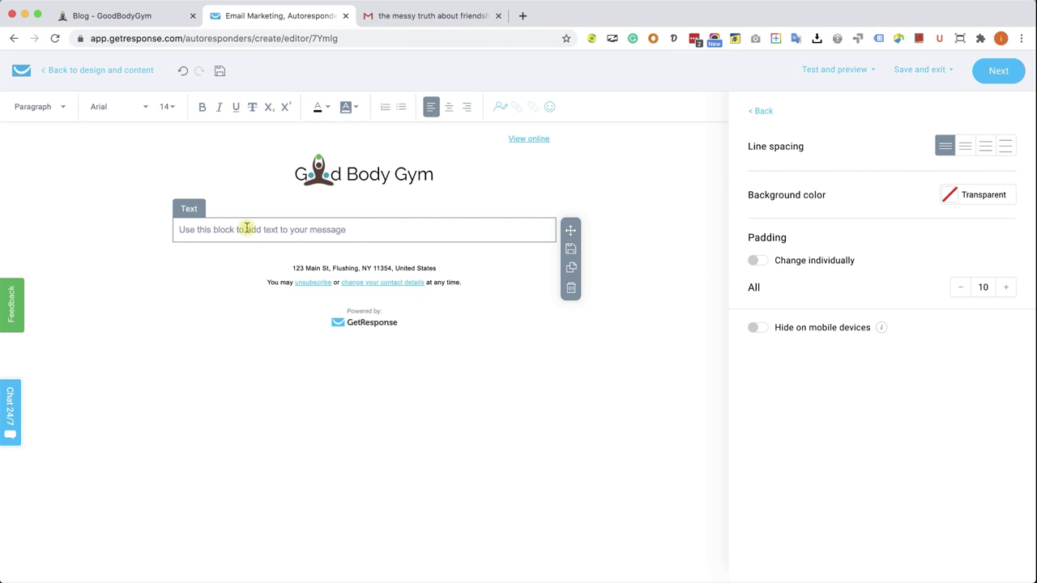
# Step: Paste the Back Squat paragraphs into the text block and add blank lines between them
pyautogui.press('super+v')
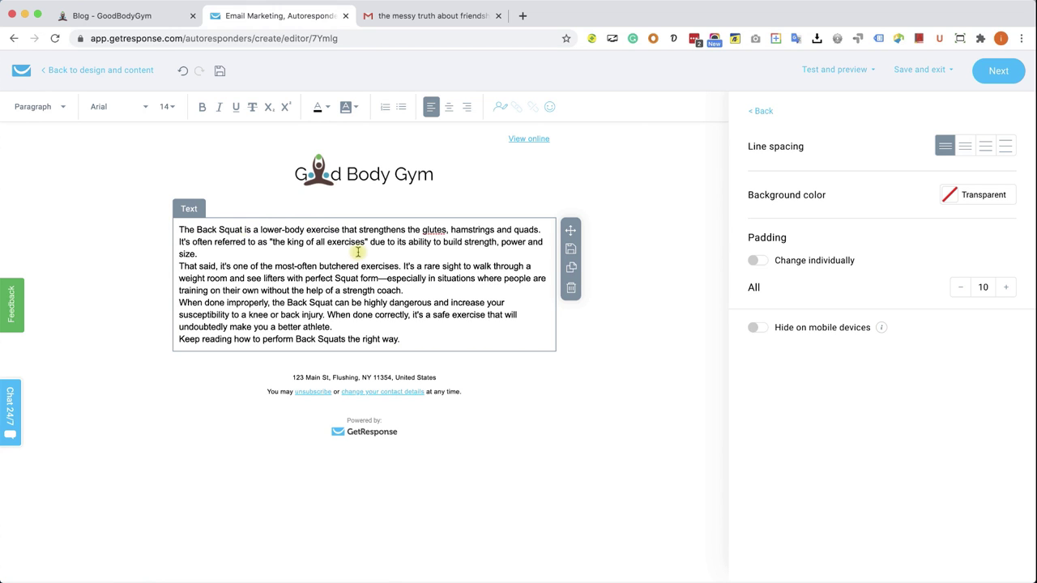
pyautogui.click(266, 253)
pyautogui.press('Return')
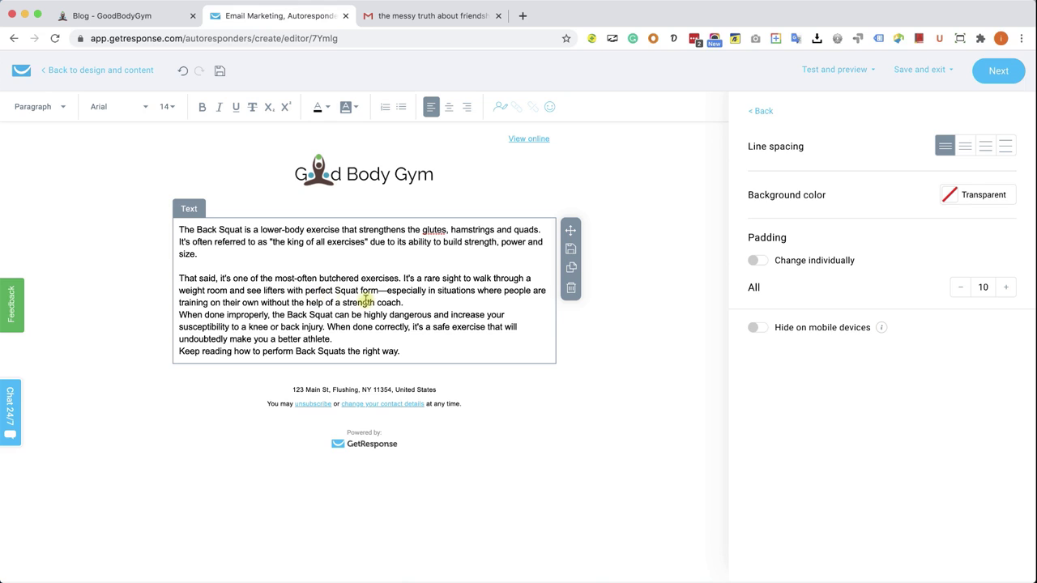
pyautogui.click(410, 302)
pyautogui.press('Return')
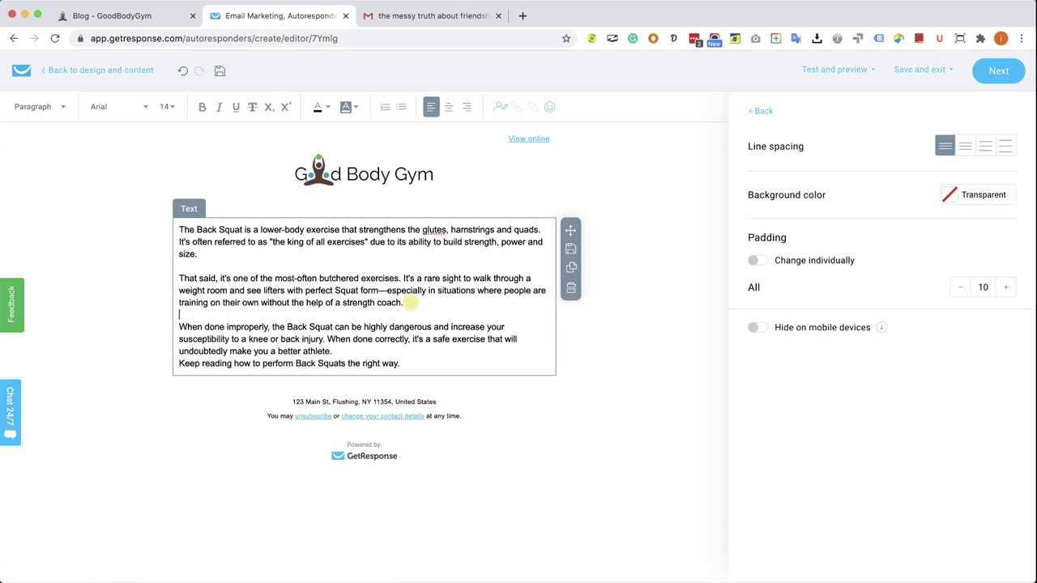
pyautogui.press('Return')
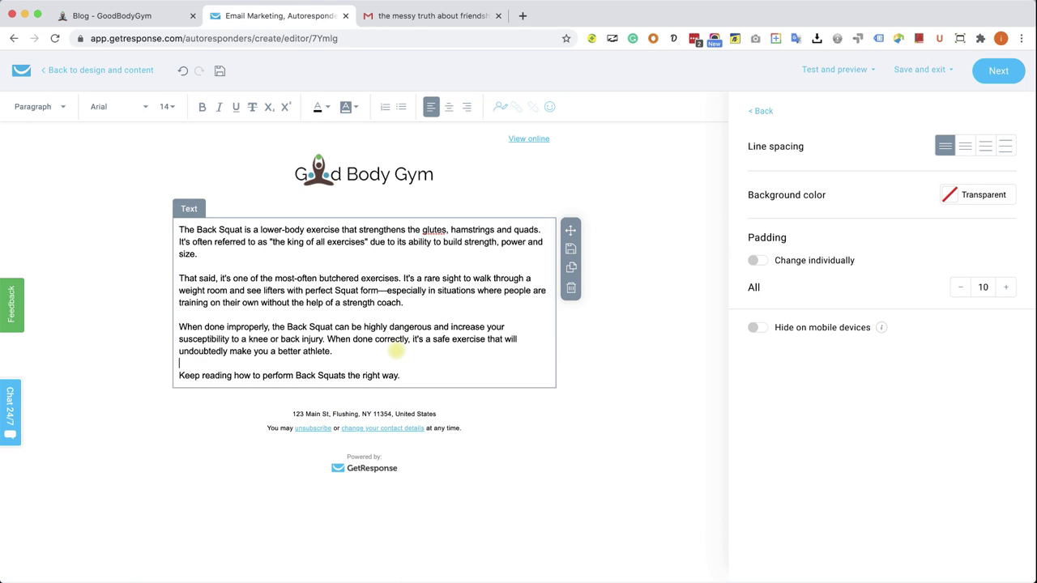
# Step: Set all the email text to font size 18, then select the closing Keep reading line
pyautogui.moveTo(422, 375); pyautogui.dragTo(118, 224)
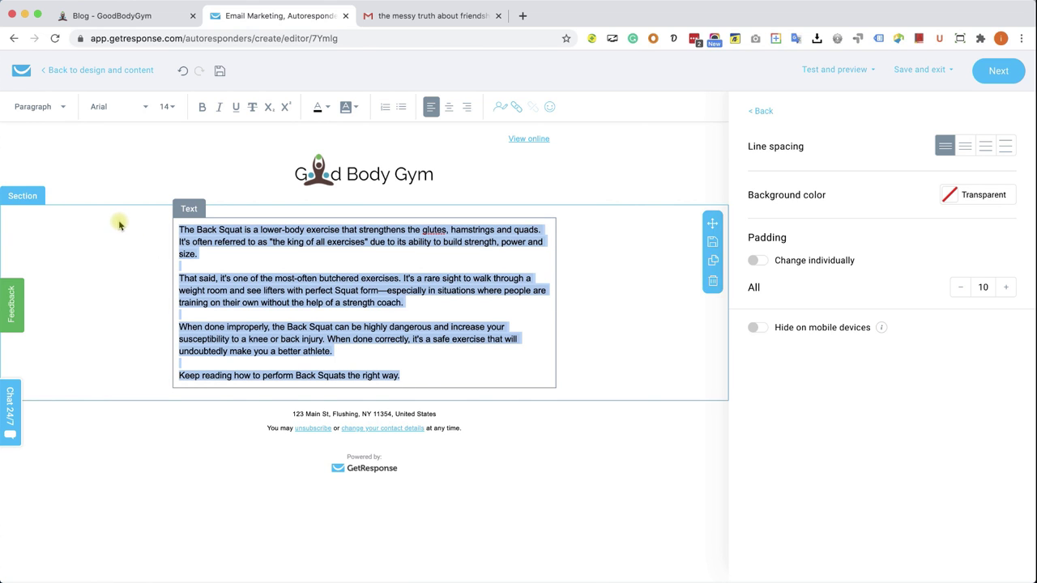
pyautogui.click(167, 107)
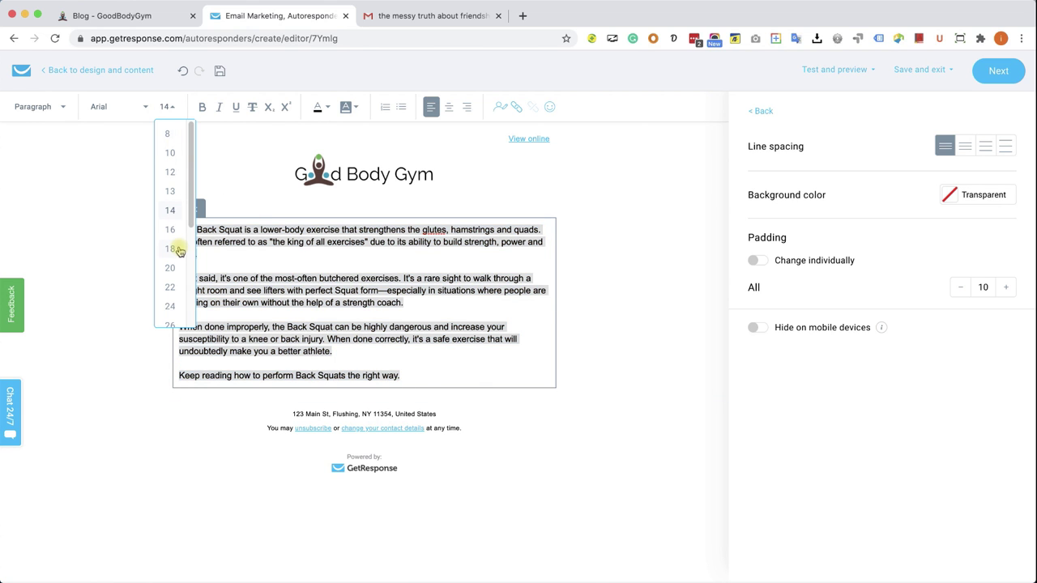
pyautogui.click(178, 247)
pyautogui.click(344, 367)
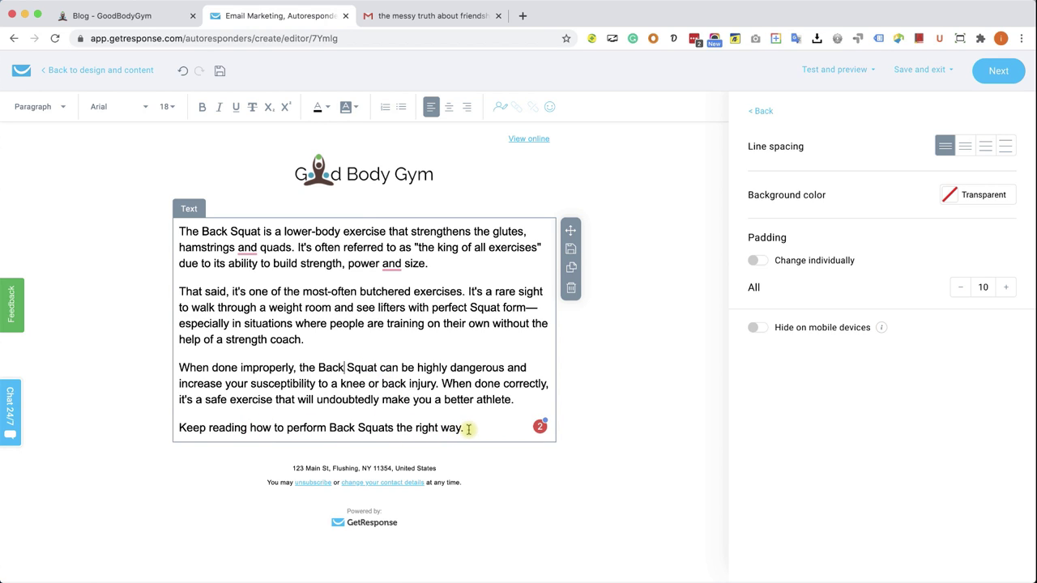
pyautogui.moveTo(468, 429); pyautogui.dragTo(182, 429)
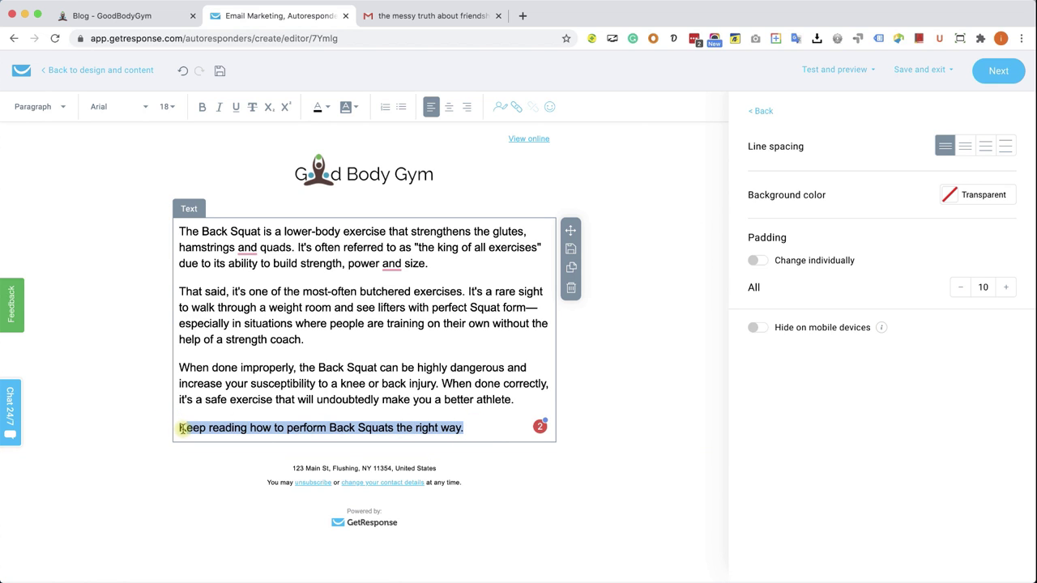
pyautogui.click(141, 16)
pyautogui.click(316, 416)
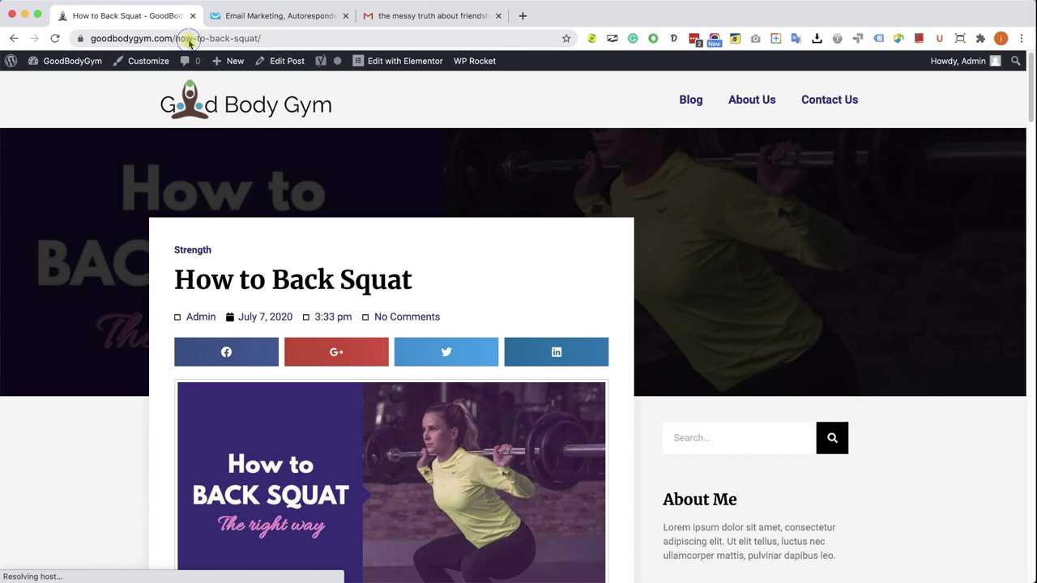
pyautogui.rightClick(189, 40)
pyautogui.click(227, 118)
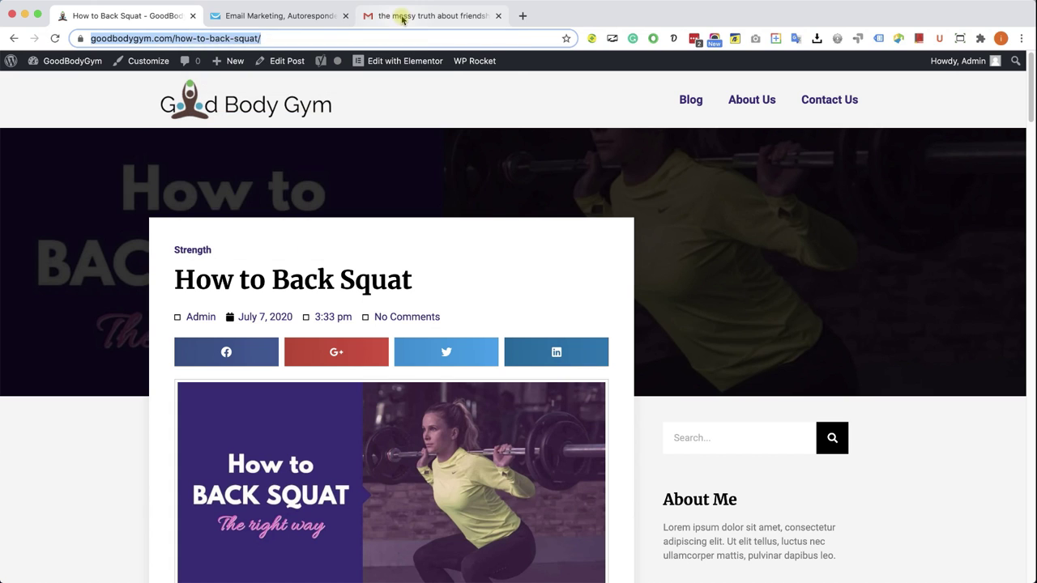
pyautogui.click(273, 16)
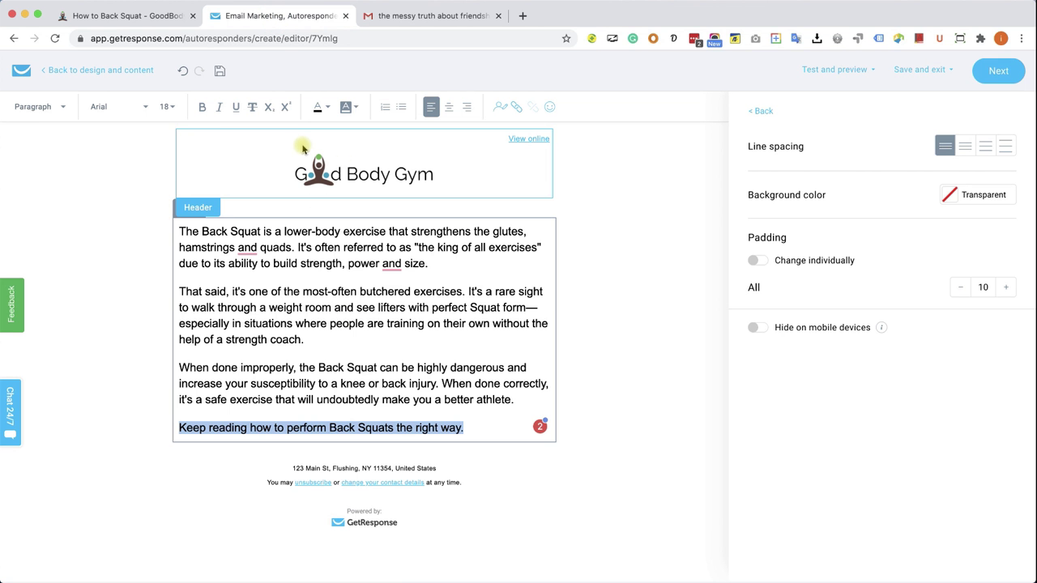
pyautogui.click(516, 106)
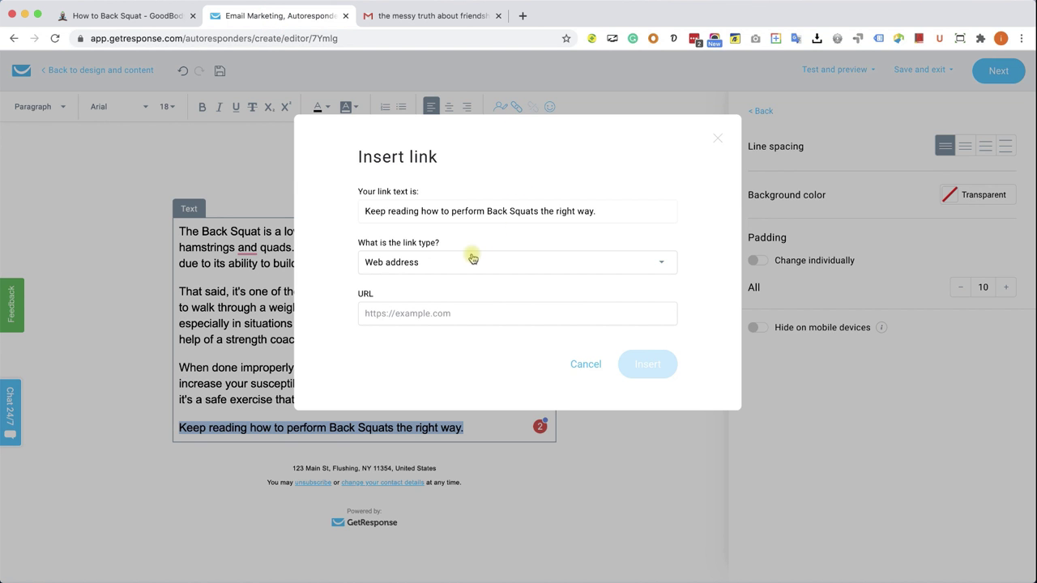
pyautogui.click(424, 313)
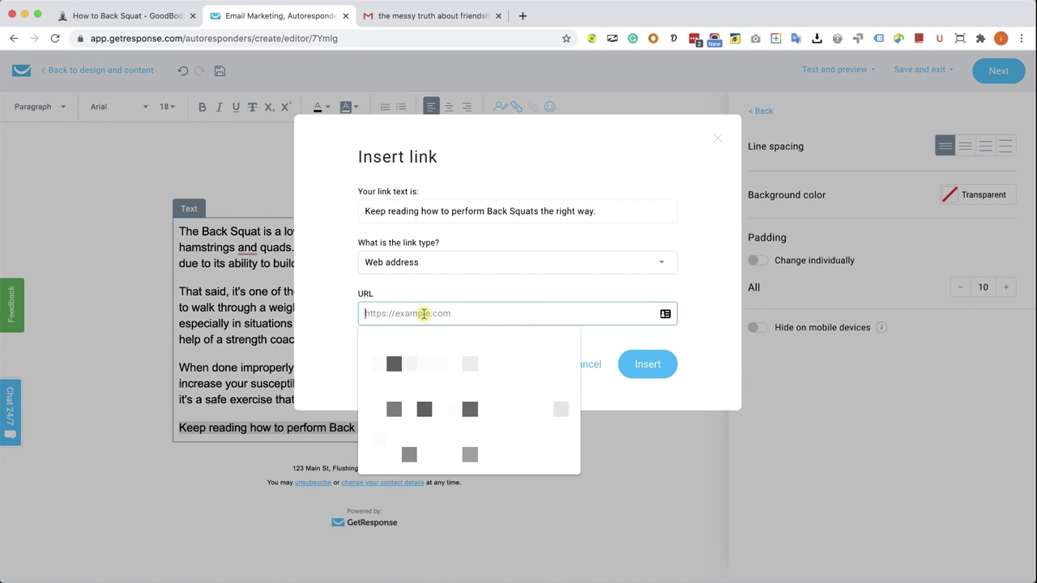
pyautogui.press('super+v')
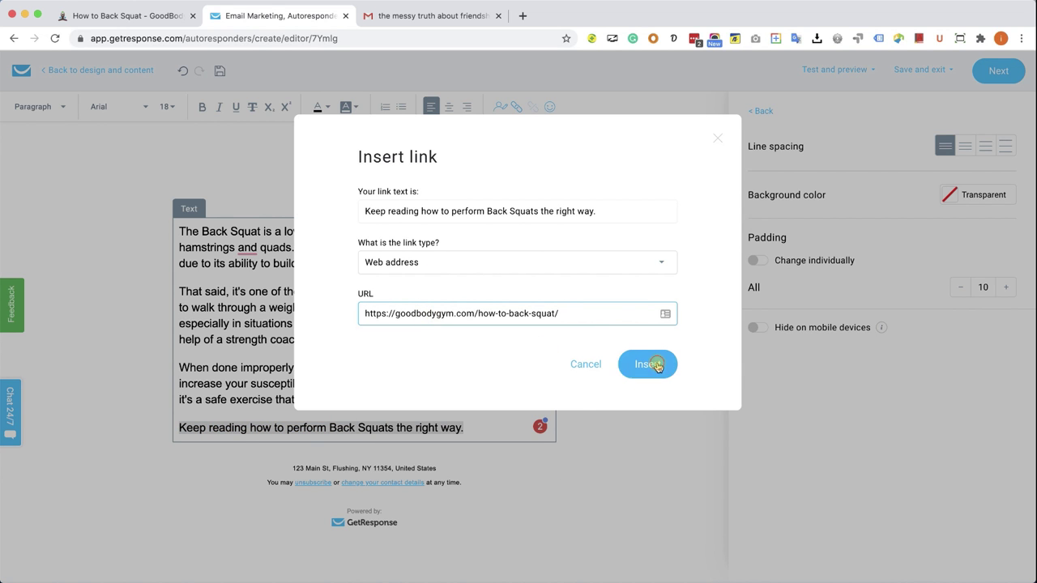
pyautogui.click(657, 367)
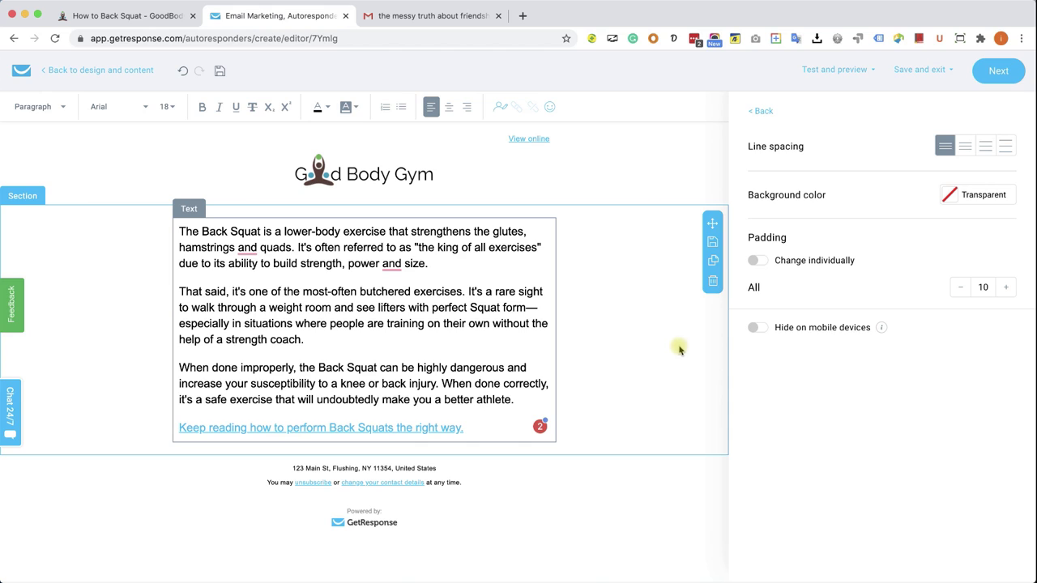
pyautogui.click(1001, 76)
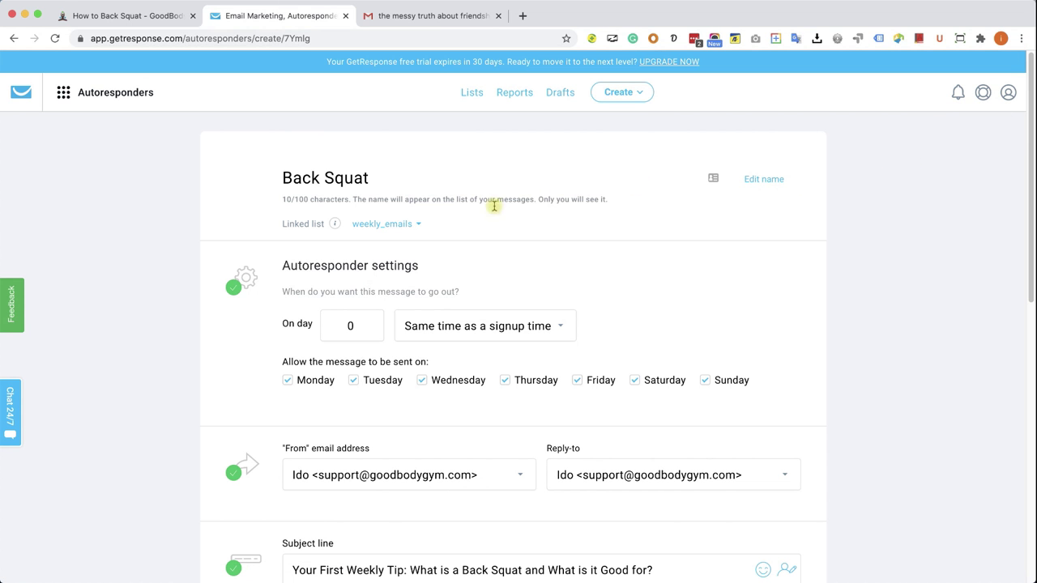
# Step: Save and publish the Back Squat autoresponder from the bottom of its settings
pyautogui.scroll(-5, 654, 284)
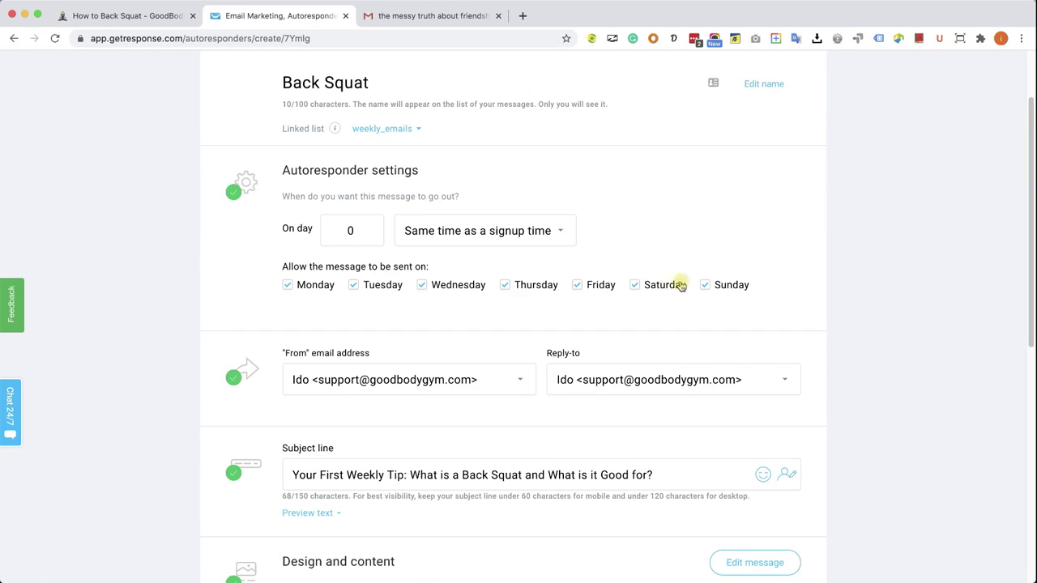
pyautogui.scroll(-8, 684, 285)
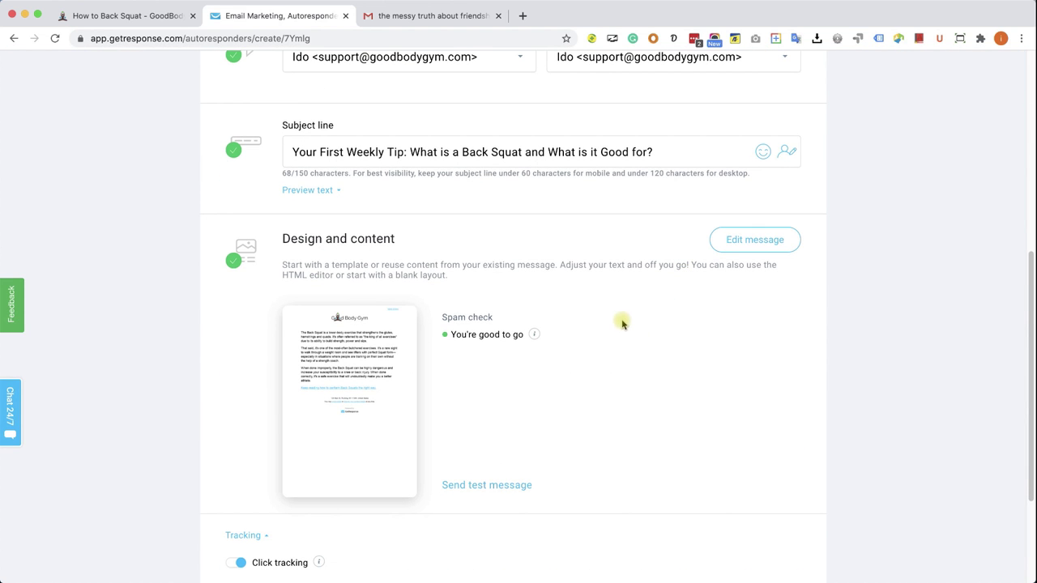
pyautogui.scroll(-1, 682, 385)
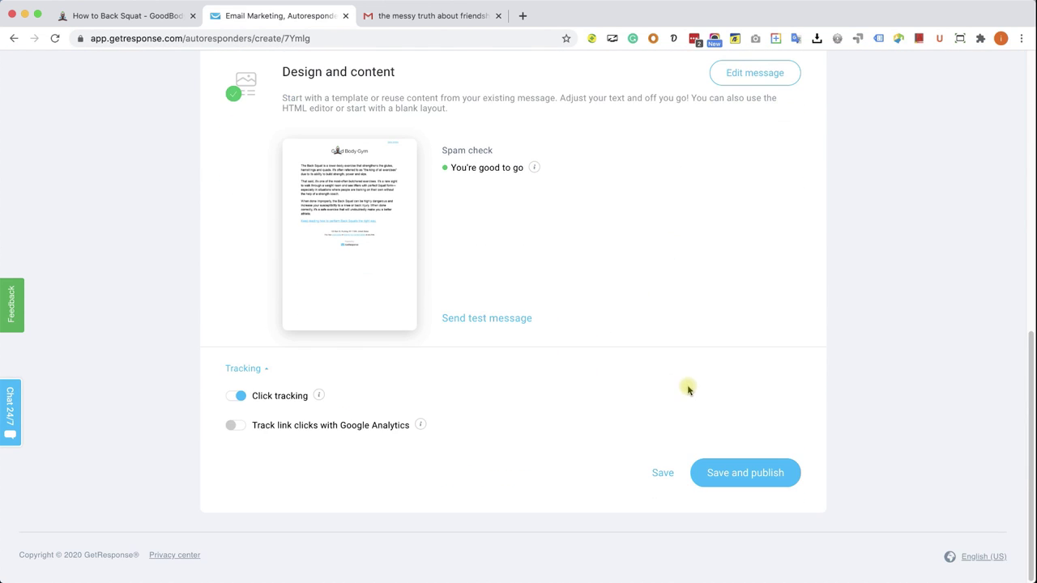
pyautogui.click(754, 470)
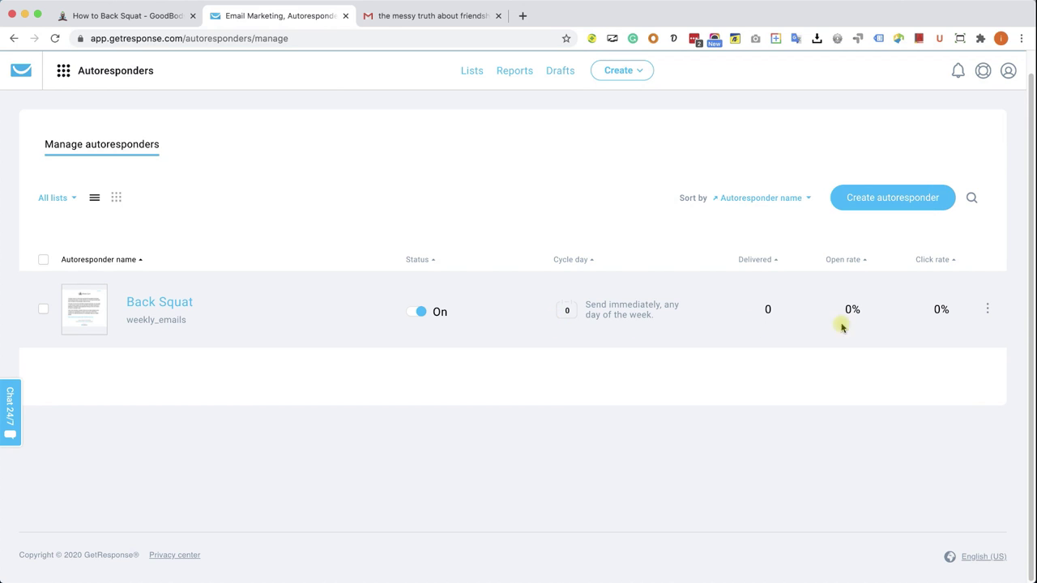
# Step: Duplicate the Back Squat autoresponder from its row menu, then return to the How to Back Squat post
pyautogui.click(987, 309)
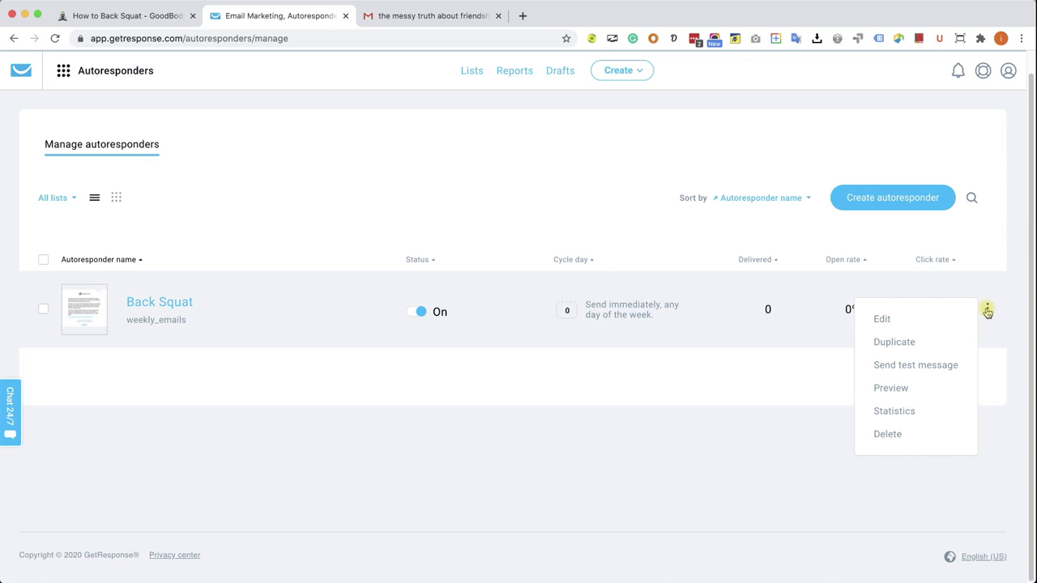
pyautogui.click(915, 344)
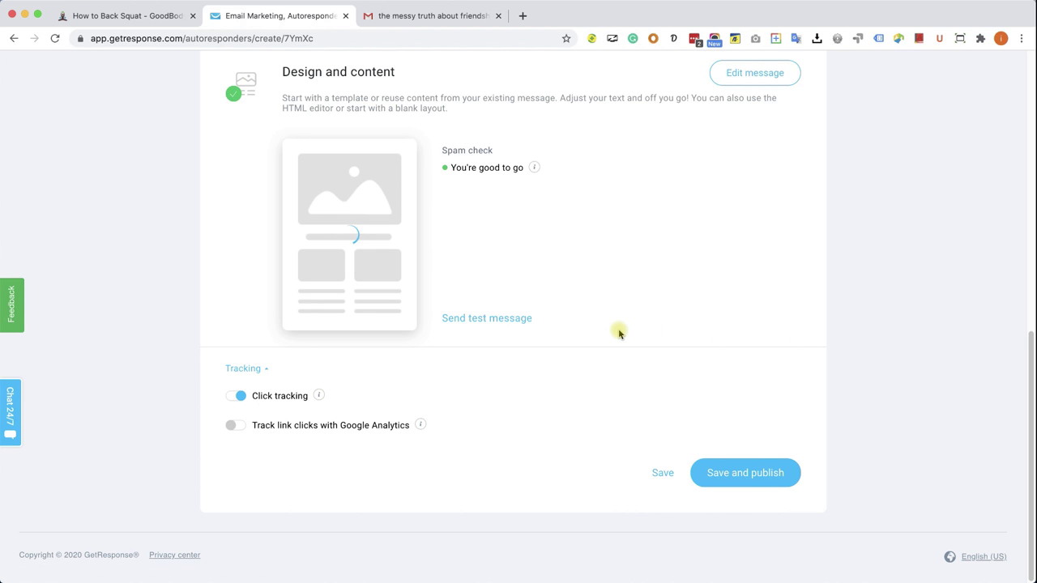
pyautogui.scroll(1, 618, 331)
pyautogui.scroll(4, 625, 328)
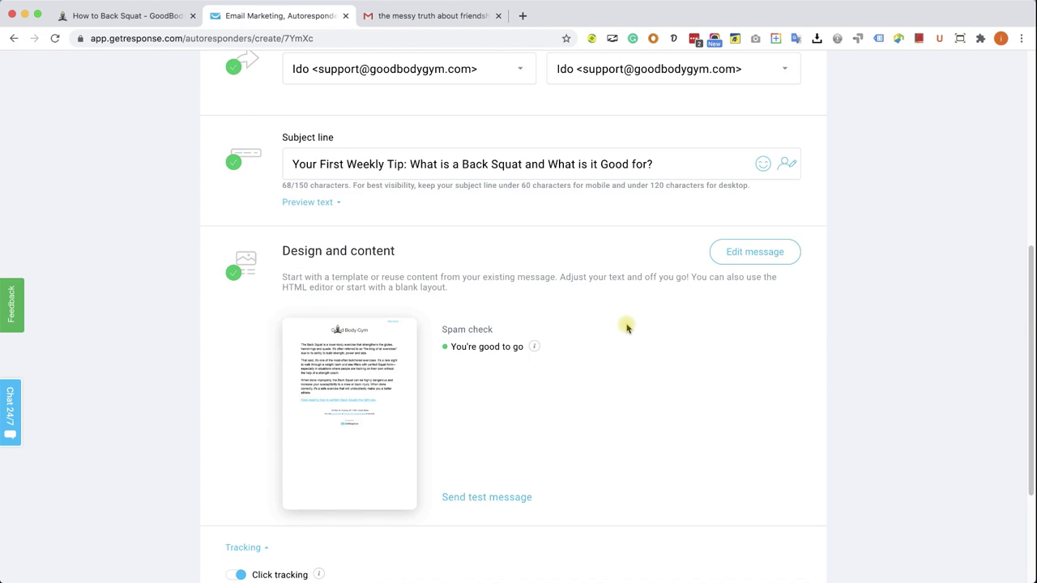
pyautogui.scroll(5, 627, 328)
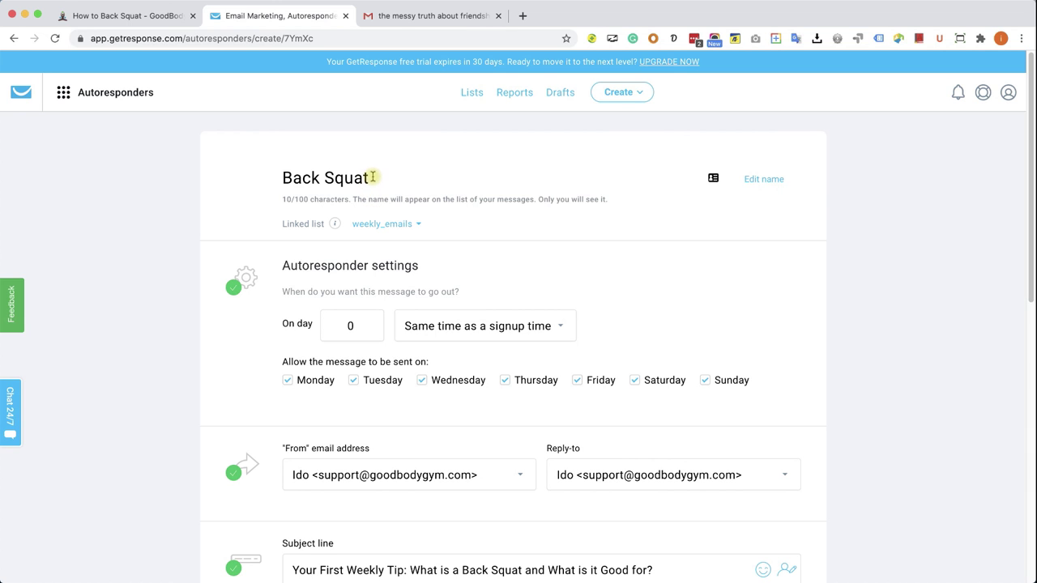
pyautogui.click(180, 17)
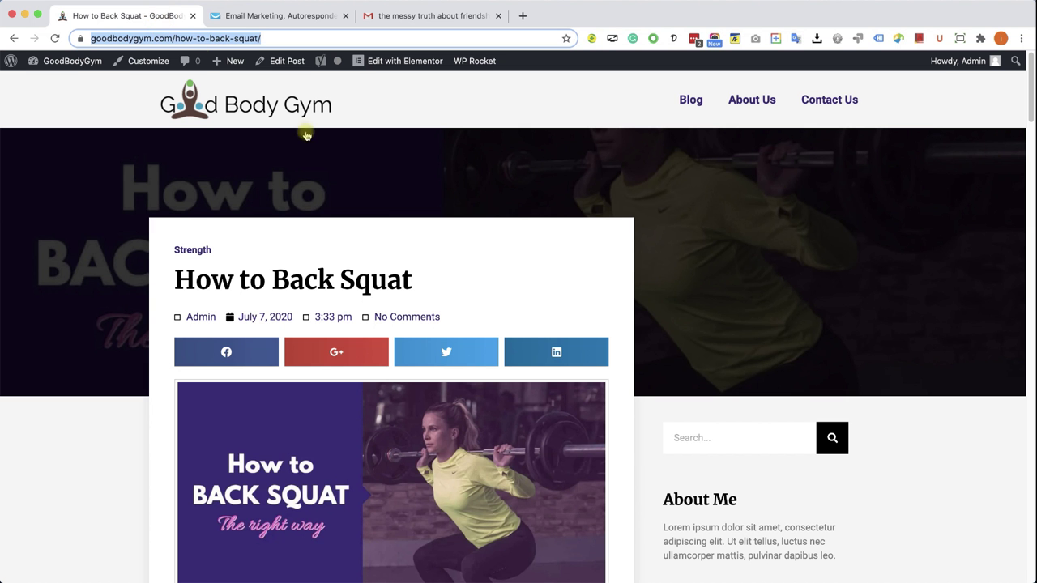
# Step: Check the blog's post list, then rename the duplicated autoresponder to 'First Marathon'
pyautogui.click(690, 100)
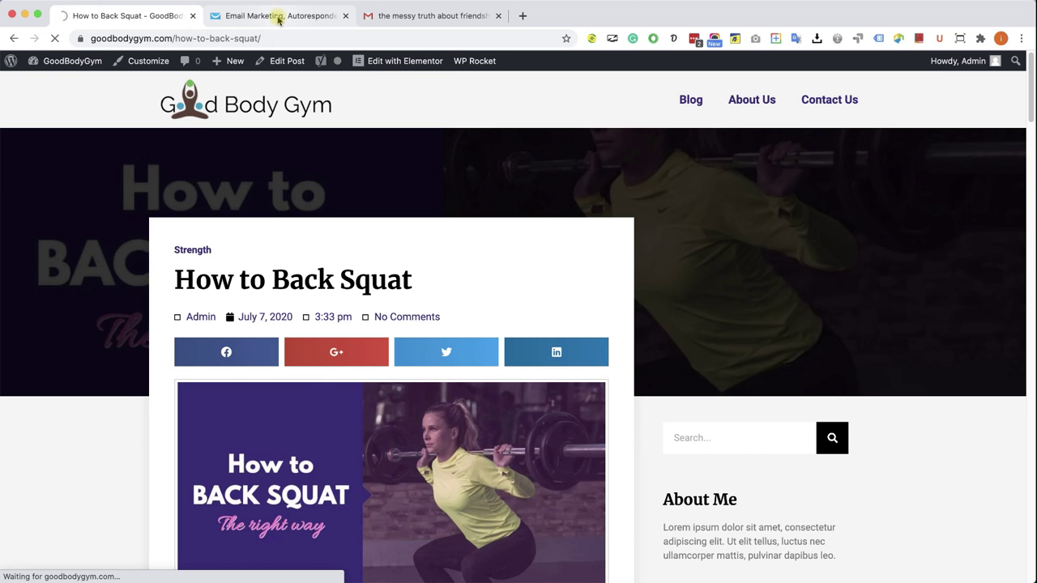
pyautogui.scroll(-3, 340, 225)
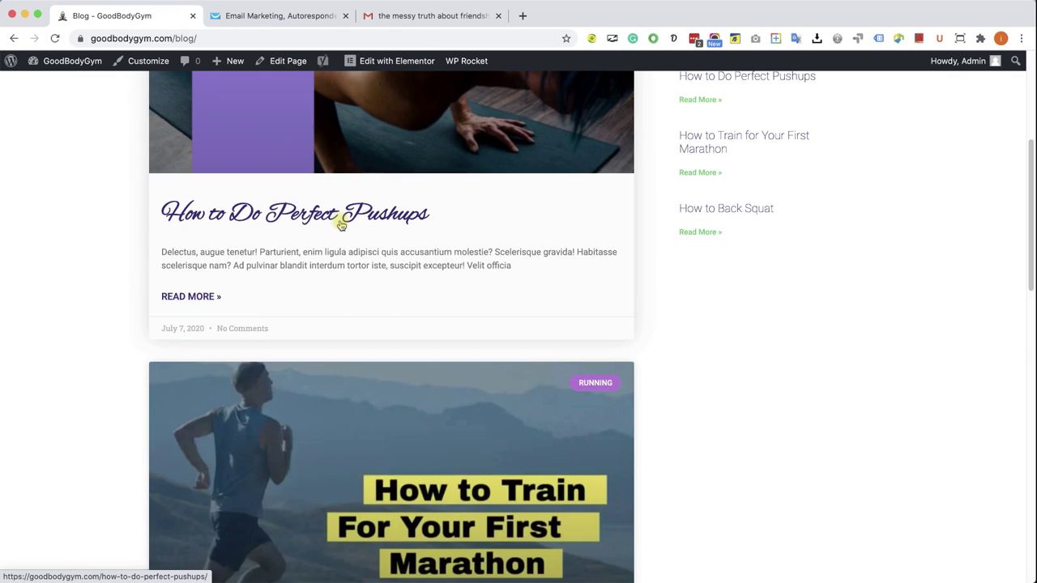
pyautogui.scroll(-4, 340, 225)
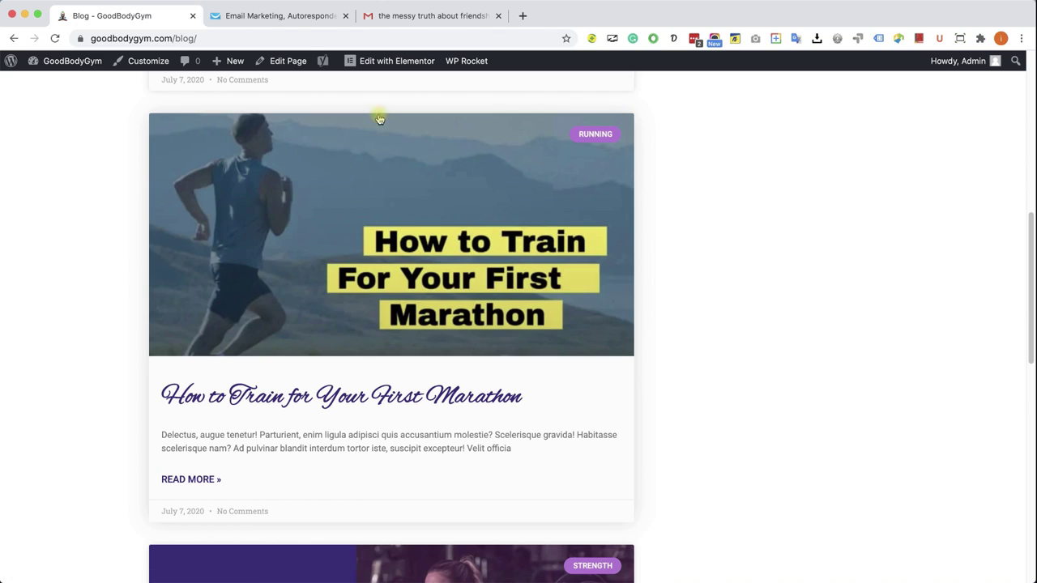
pyautogui.click(287, 16)
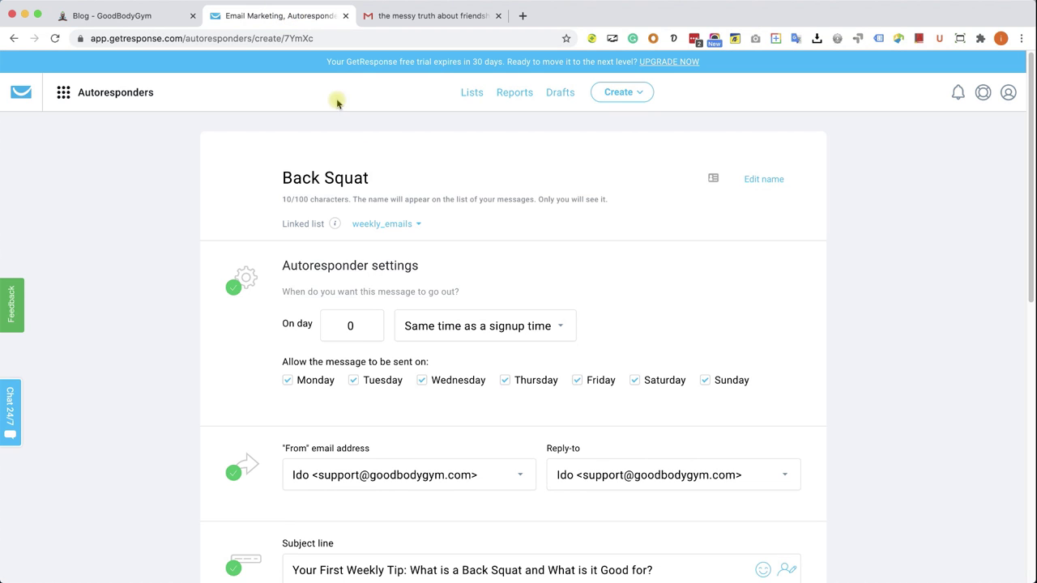
pyautogui.click(379, 181)
pyautogui.hotkey('alt', 'shift', 'Left')
pyautogui.hotkey('alt', 'shift', 'Left')
pyautogui.write('Firs')
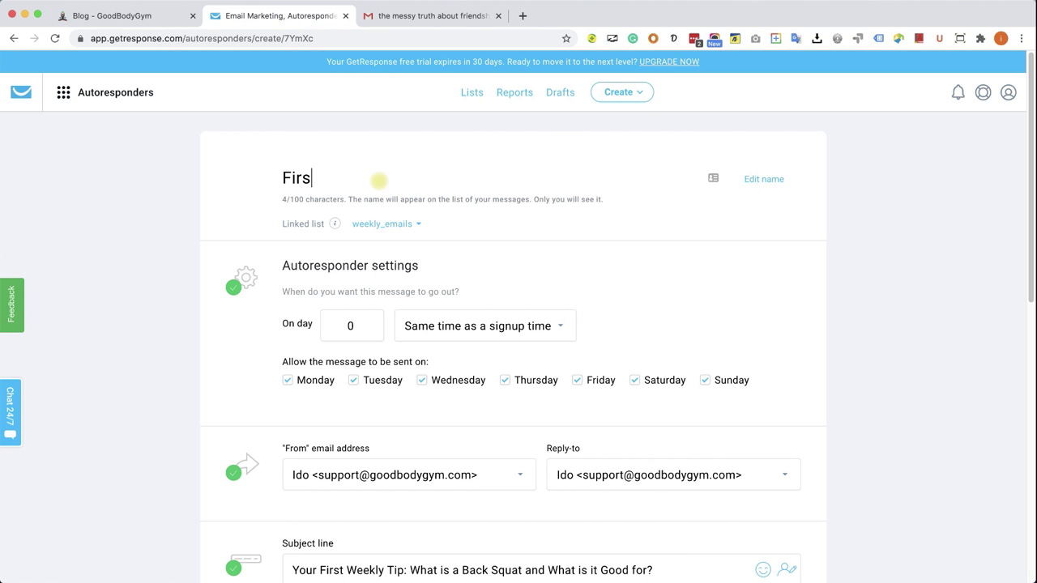
pyautogui.write('t Marathon')
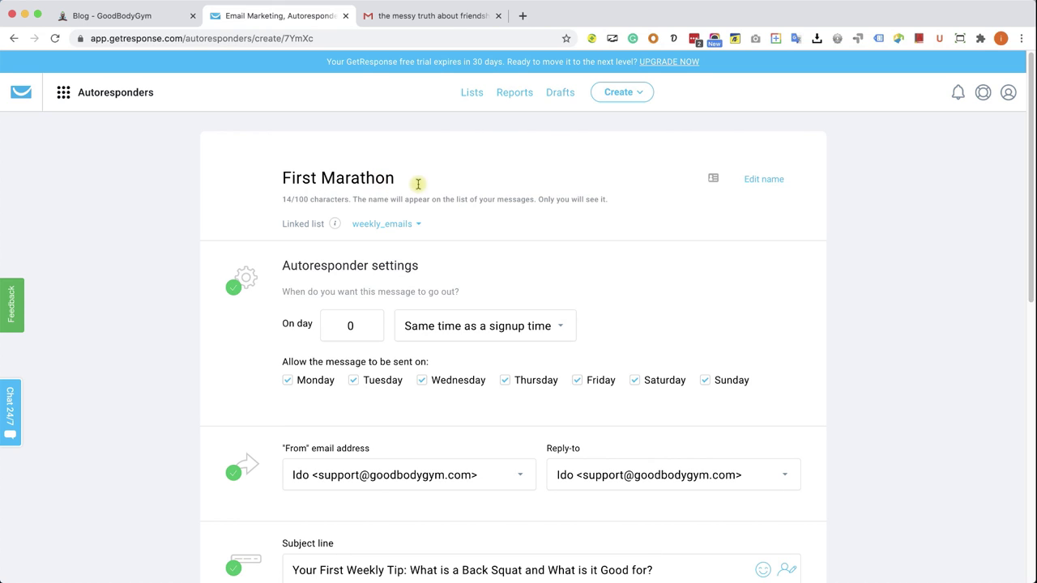
# Step: Set the autoresponder's On day value to 7 and move down to its content
pyautogui.doubleClick(350, 326)
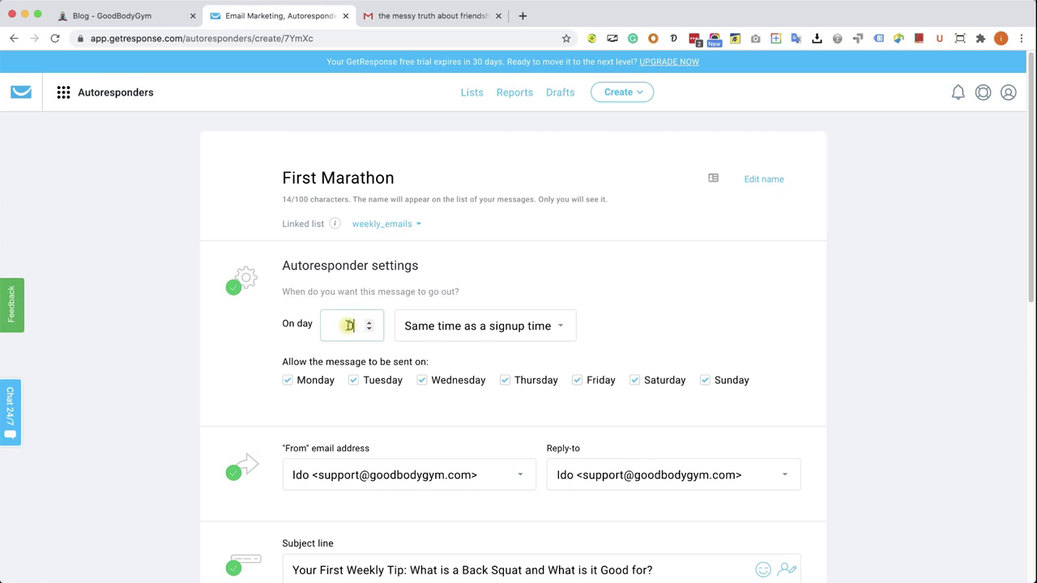
pyautogui.write('7')
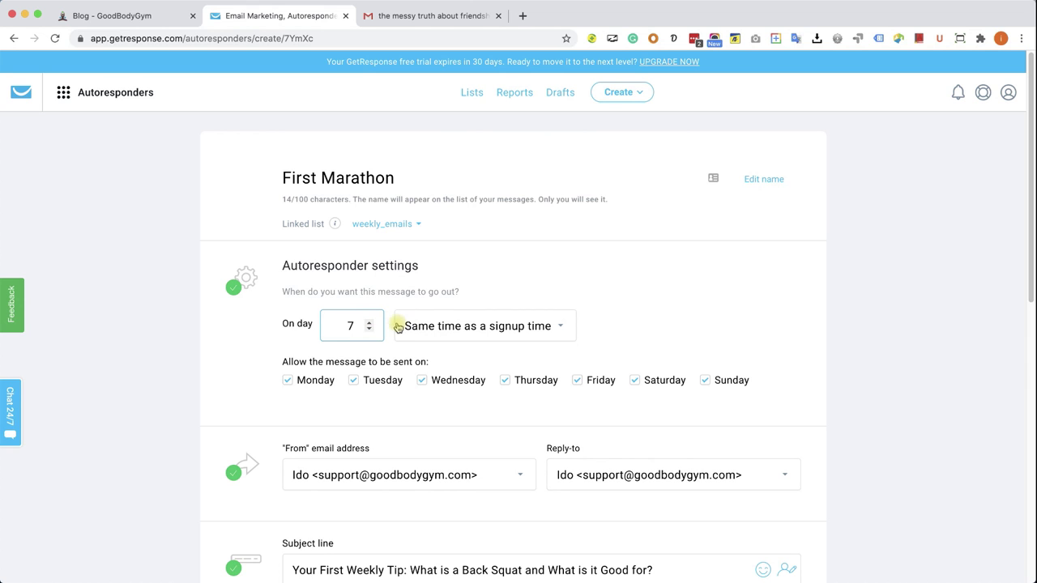
pyautogui.click(601, 326)
pyautogui.scroll(-2, 601, 348)
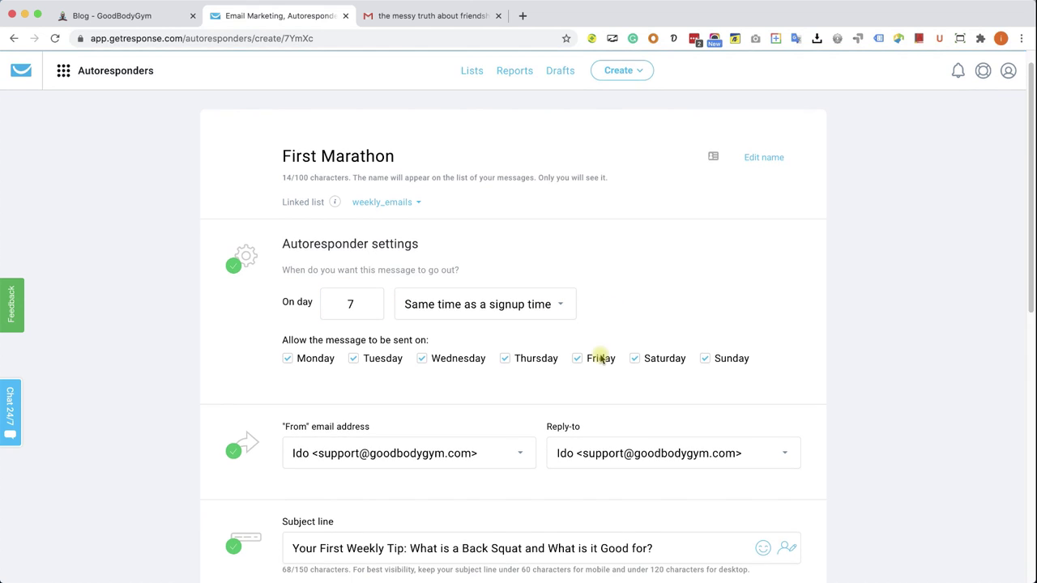
pyautogui.scroll(-5, 591, 414)
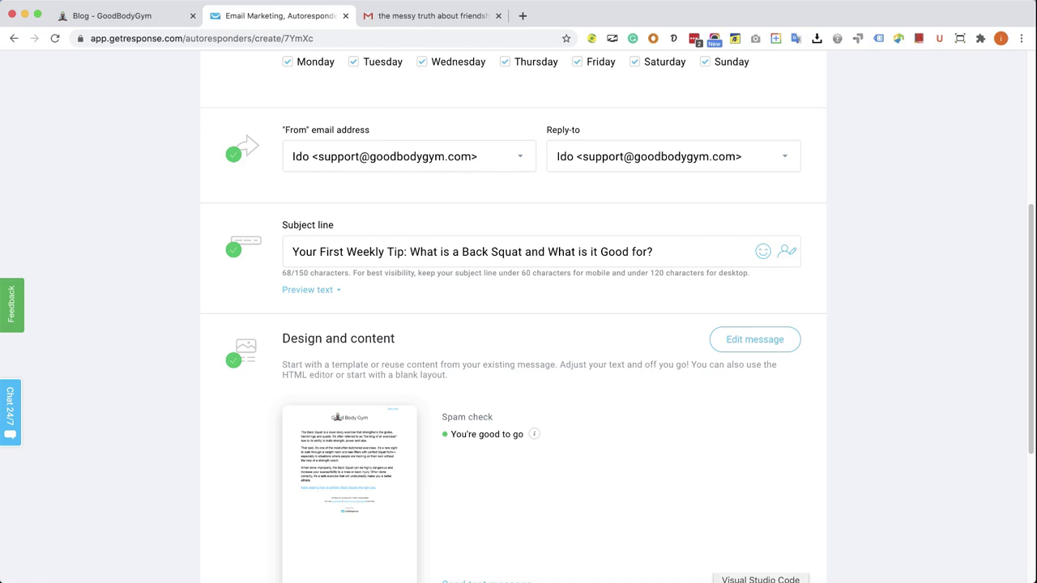
pyautogui.click(759, 581)
# Step: Copy the draft's heading 'How to Train for Your First Marathon' into the subject line
pyautogui.click(378, 115)
pyautogui.click(341, 53)
pyautogui.moveTo(360, 73); pyautogui.dragTo(140, 77)
pyautogui.hotkey('ctrl', 'c')
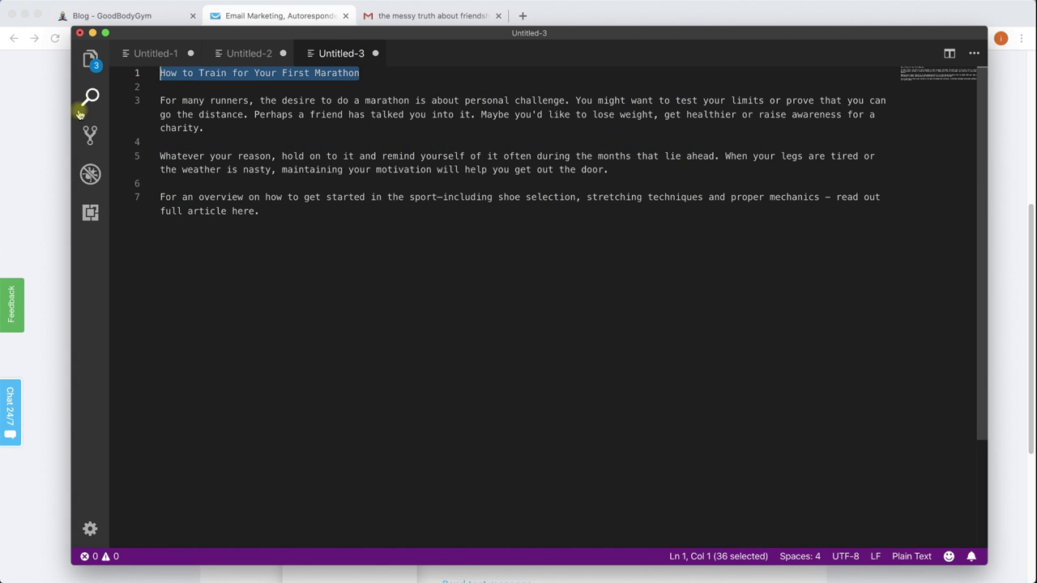
pyautogui.click(41, 122)
pyautogui.doubleClick(406, 240)
pyautogui.hotkey('ctrl', 'a')
pyautogui.hotkey('ctrl', 'v')
pyautogui.scroll(-3, 494, 292)
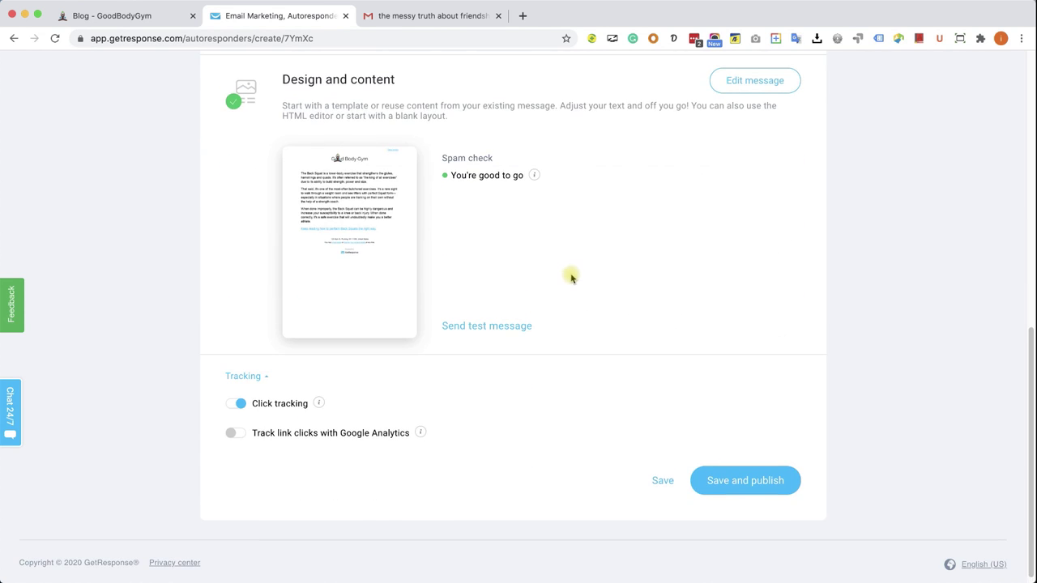
# Step: Replace the Back Squat paragraphs in the email's text block with the marathon text from the draft
pyautogui.click(754, 90)
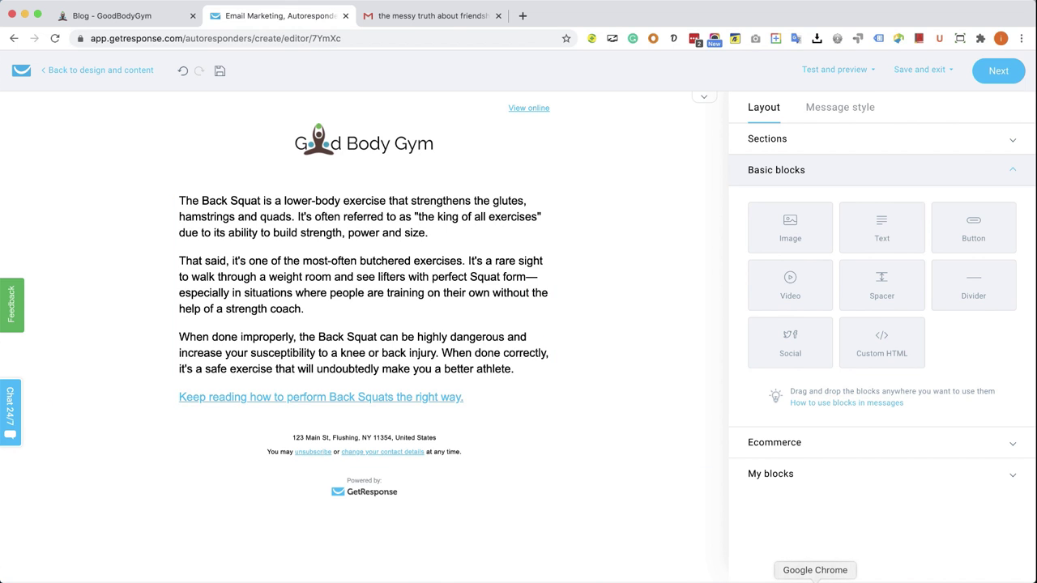
pyautogui.click(782, 579)
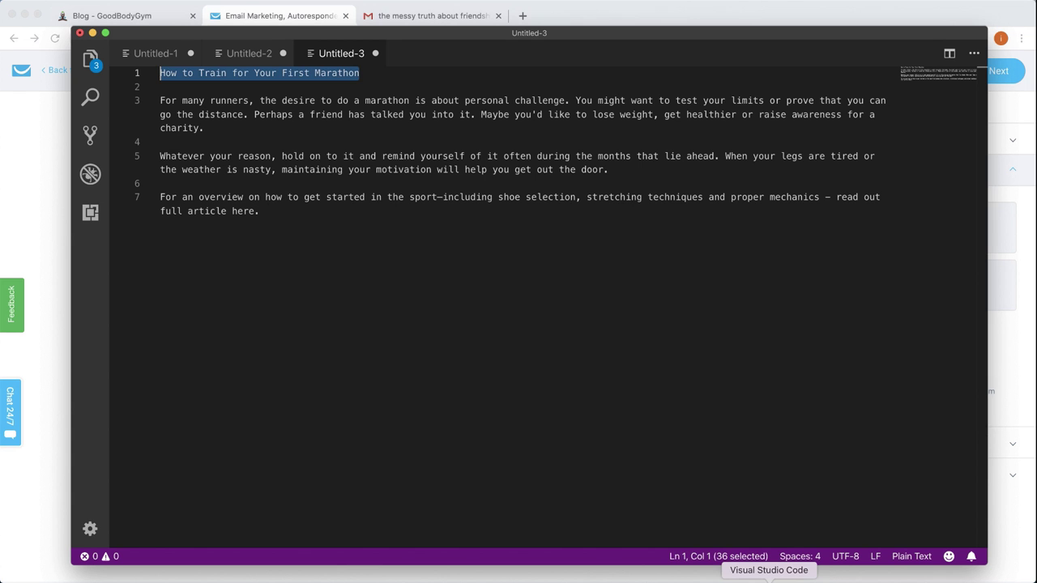
pyautogui.moveTo(426, 256); pyautogui.dragTo(136, 100)
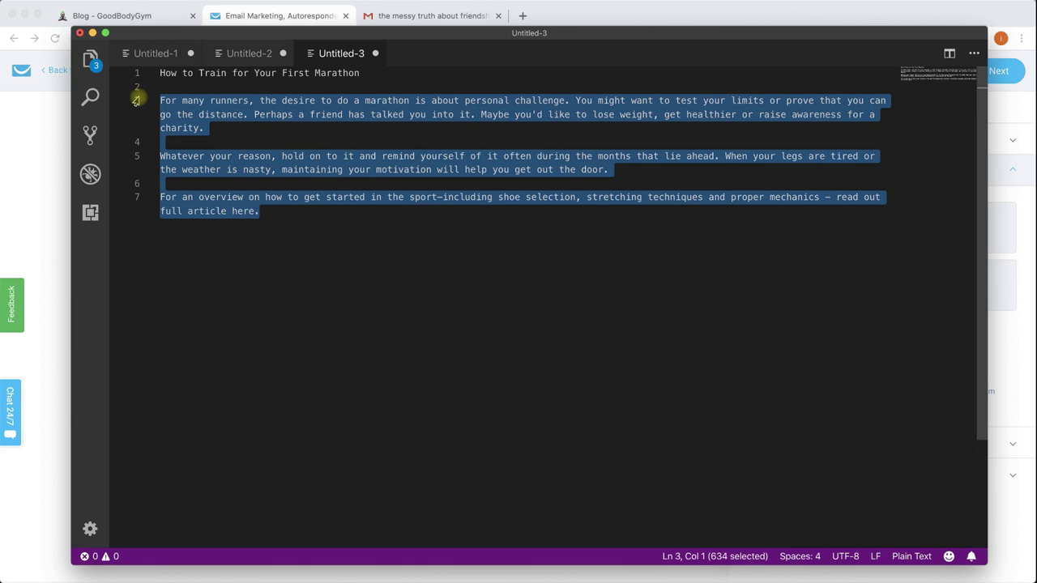
pyautogui.click(51, 187)
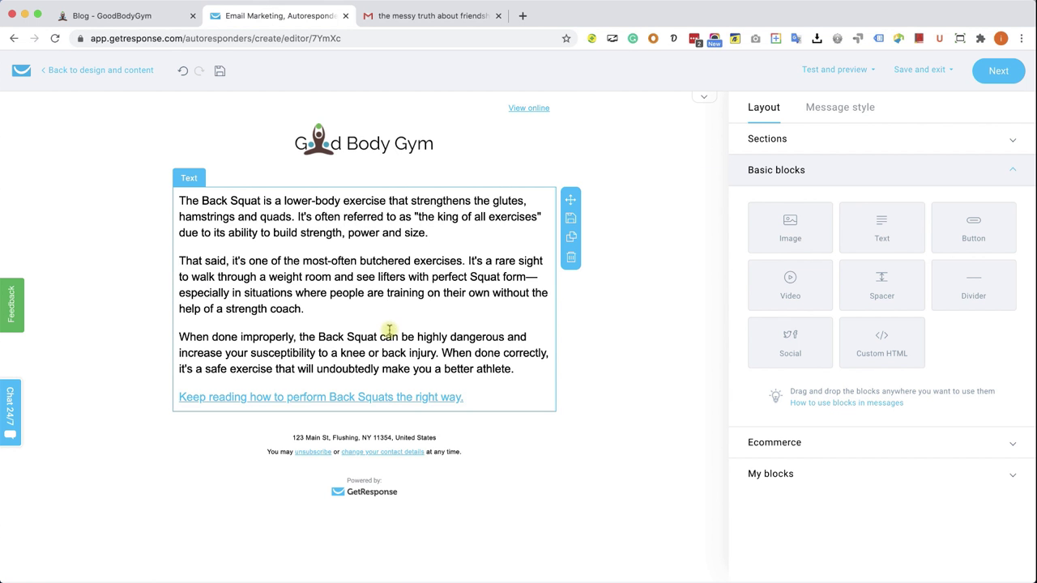
pyautogui.click(449, 360)
pyautogui.moveTo(488, 429); pyautogui.dragTo(171, 231)
pyautogui.write("For many runners, the desire to do a marathon is about personal challenge. You might want to test your limits or prove that you can go the distance. Perhaps a friend has talked you into it. Maybe you'd like to lose weight, get healthier or raise awareness for a charity.  Whatever your reason, hold on to it and remind yourself of it often during the months that lie ahead. When your legs are tired or the weather is nasty, maintaining your motivation will help you get out the door.  For an overview on how to get started in the sport—including shoe selection, stretching techniques and proper mechanics - read out full article here.")
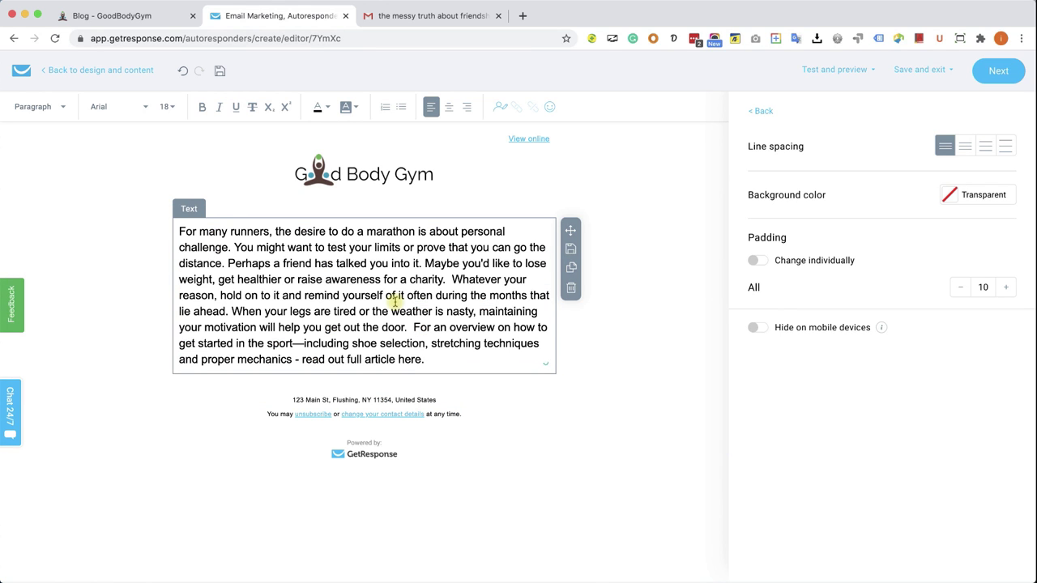
# Step: Split the pasted text into paragraphs at 'Perhaps', 'When your legs' and 'For an overview'
pyautogui.click(228, 264)
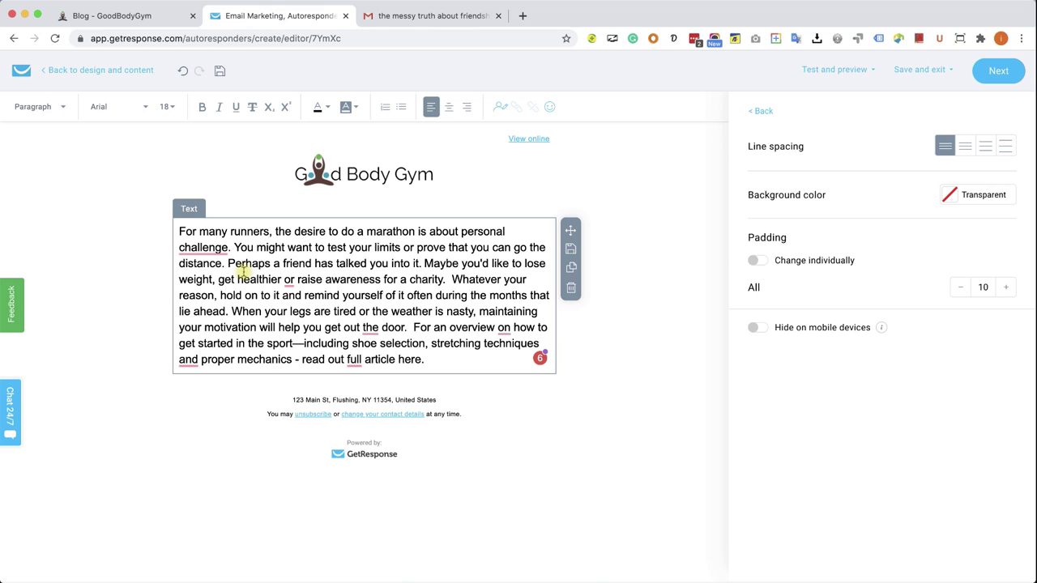
pyautogui.press('Return')
pyautogui.press('Return')
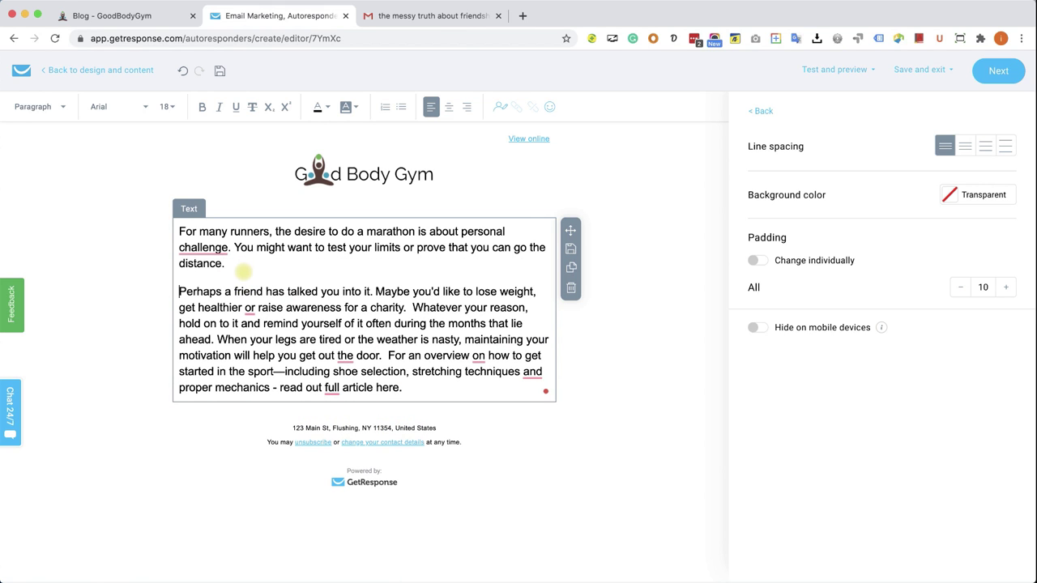
pyautogui.click(390, 357)
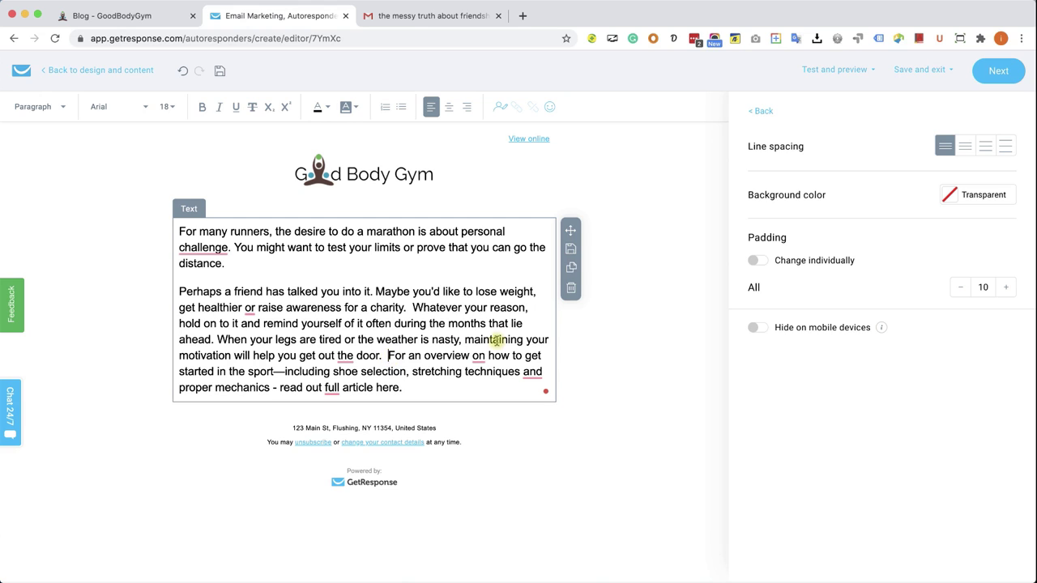
pyautogui.click(218, 339)
pyautogui.press('Return')
pyautogui.press('Return')
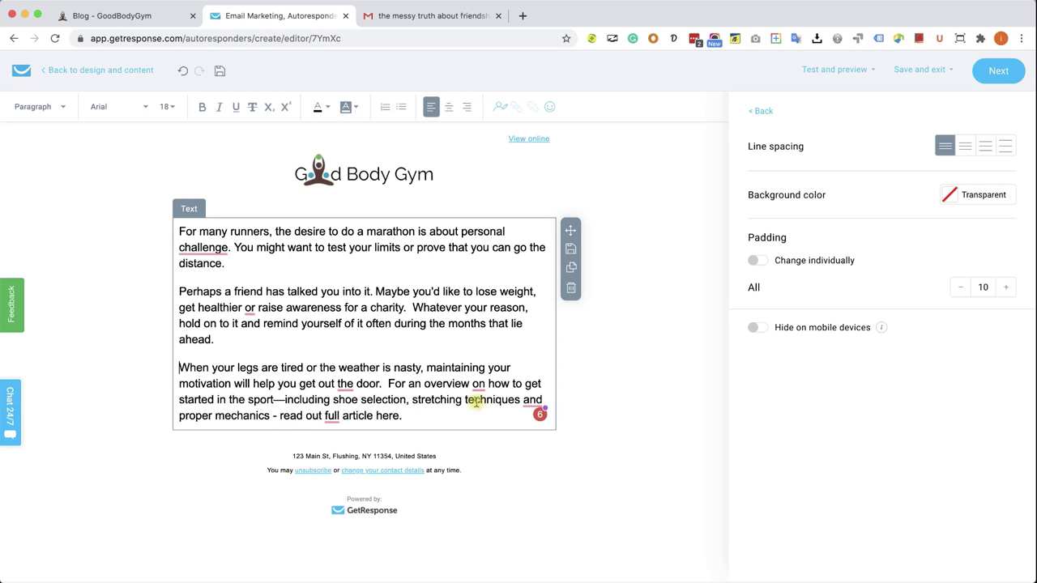
pyautogui.click(386, 383)
pyautogui.press('Return')
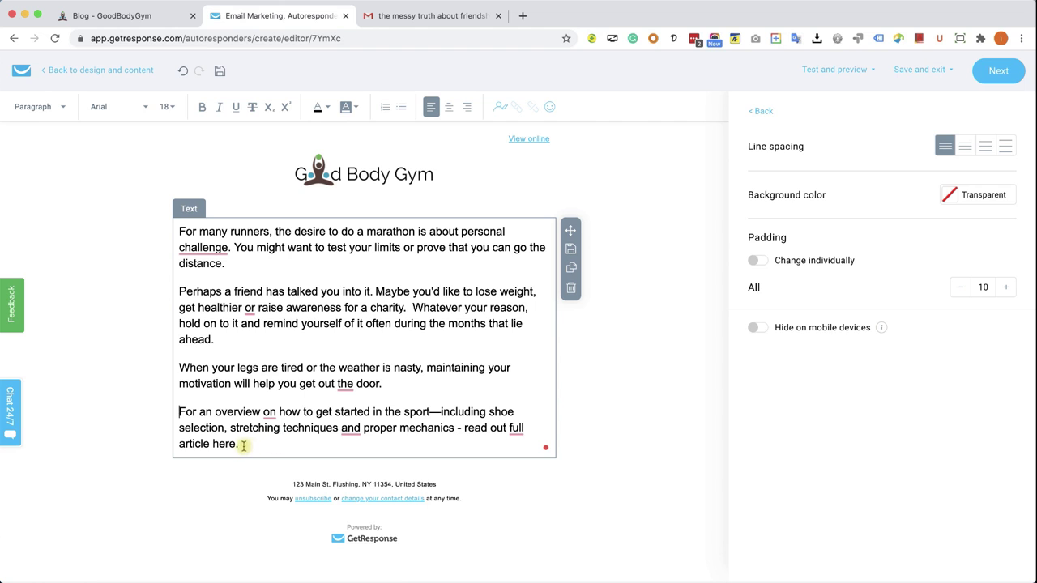
pyautogui.moveTo(234, 445); pyautogui.dragTo(461, 427)
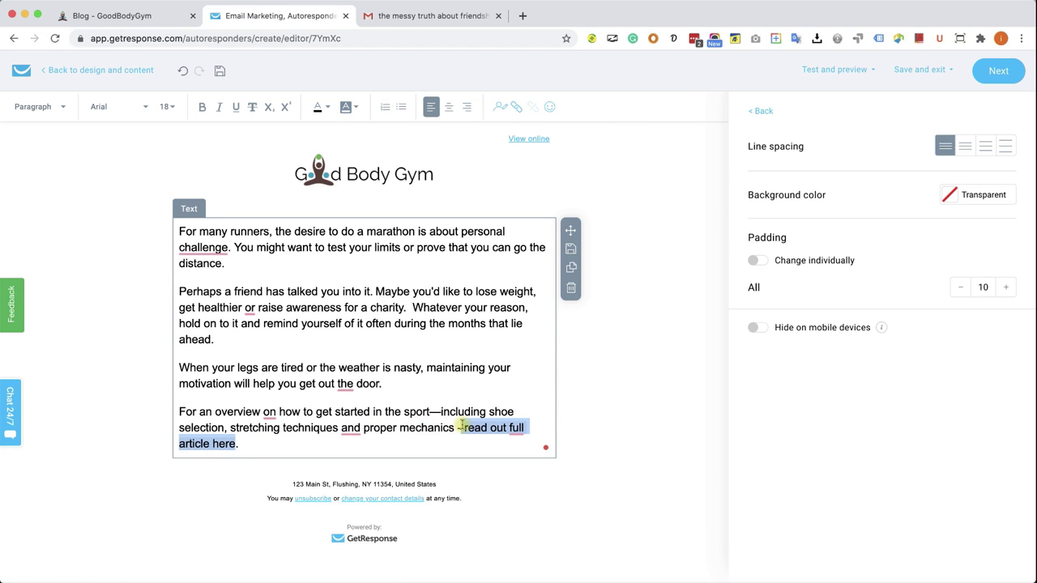
# Step: Link 'read out full article here' to the copied marathon blog post address and finish editing
pyautogui.click(138, 17)
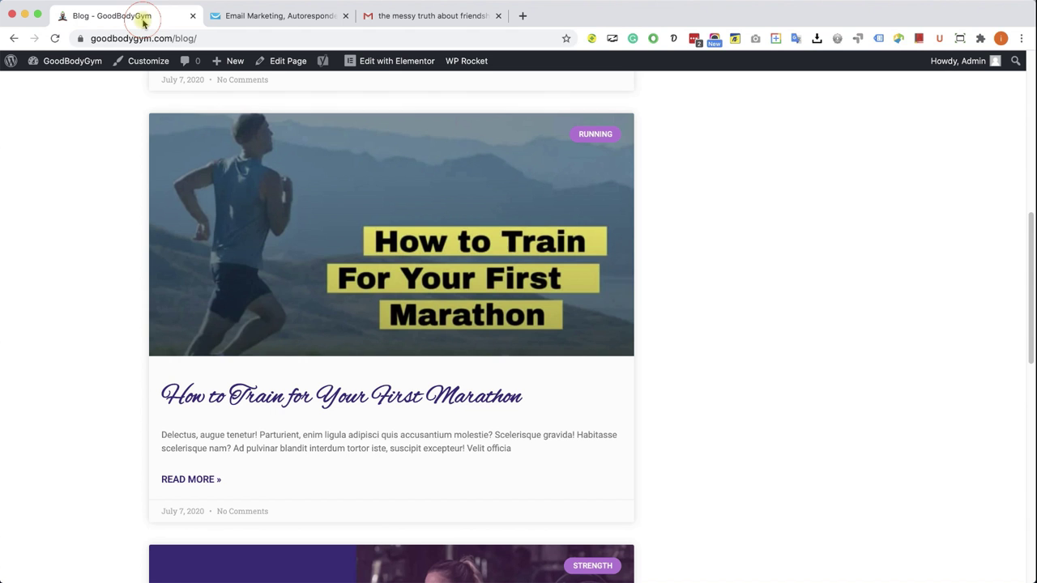
pyautogui.rightClick(379, 397)
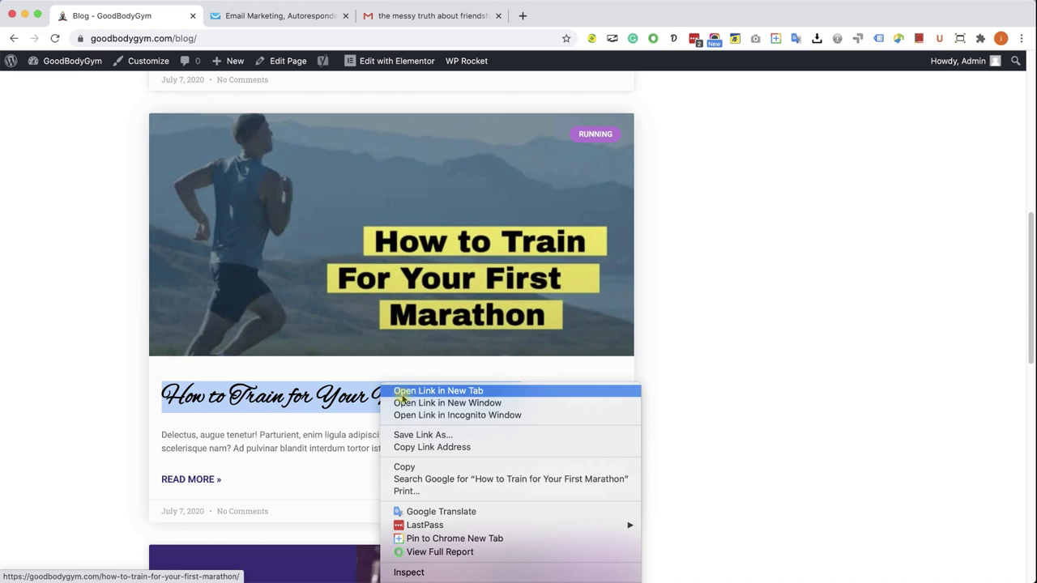
pyautogui.click(459, 447)
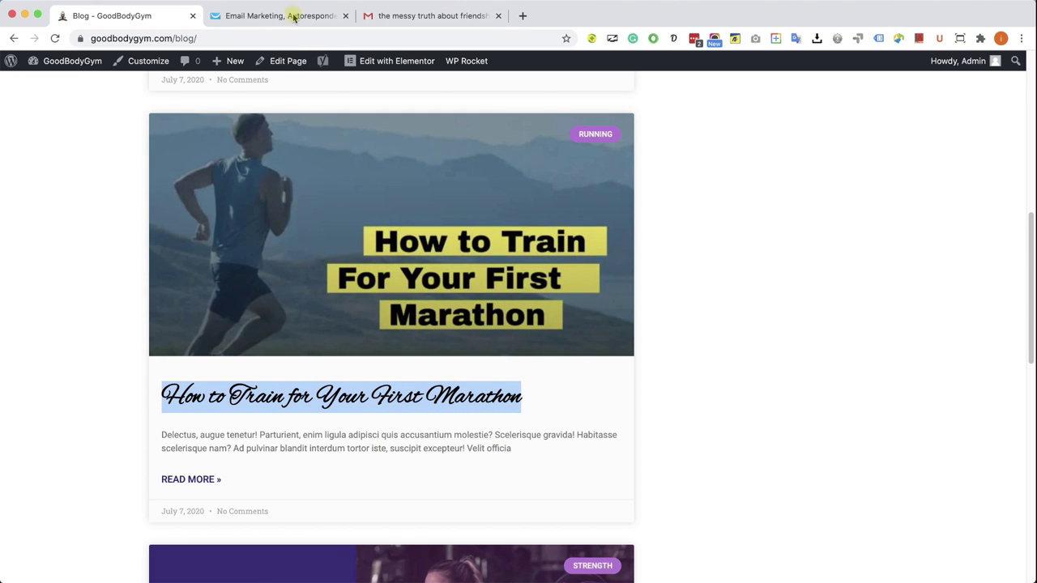
pyautogui.click(296, 14)
pyautogui.click(516, 106)
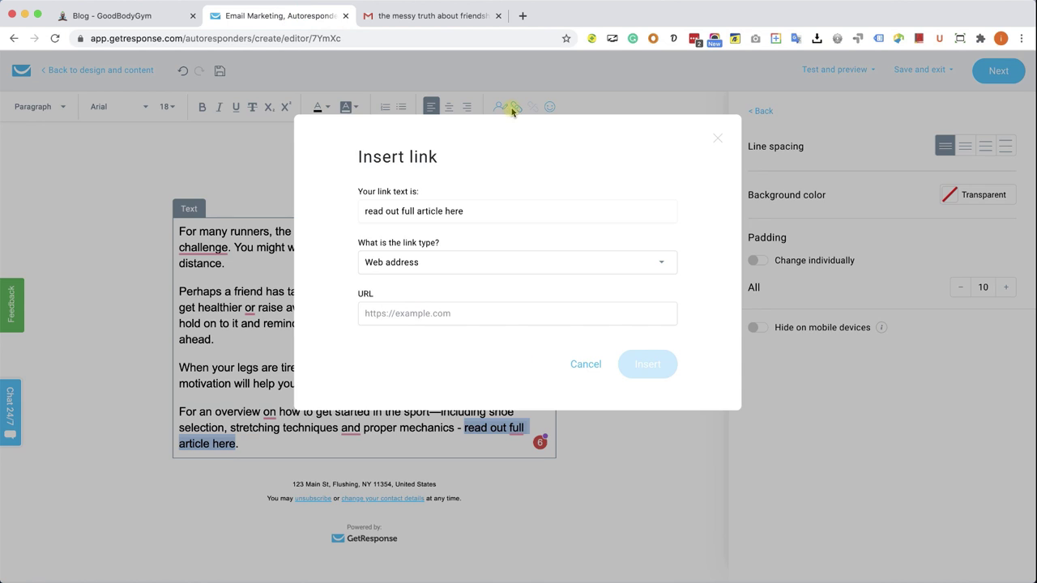
pyautogui.click(515, 313)
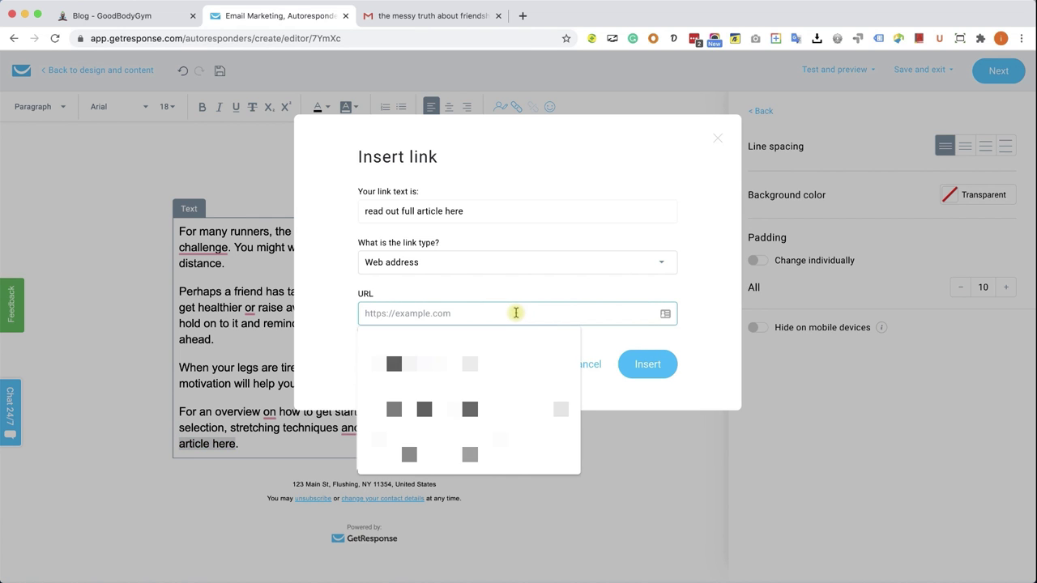
pyautogui.write('https://goodbodygym.com/how-to-train-for-your-first-marathon/')
pyautogui.click(646, 363)
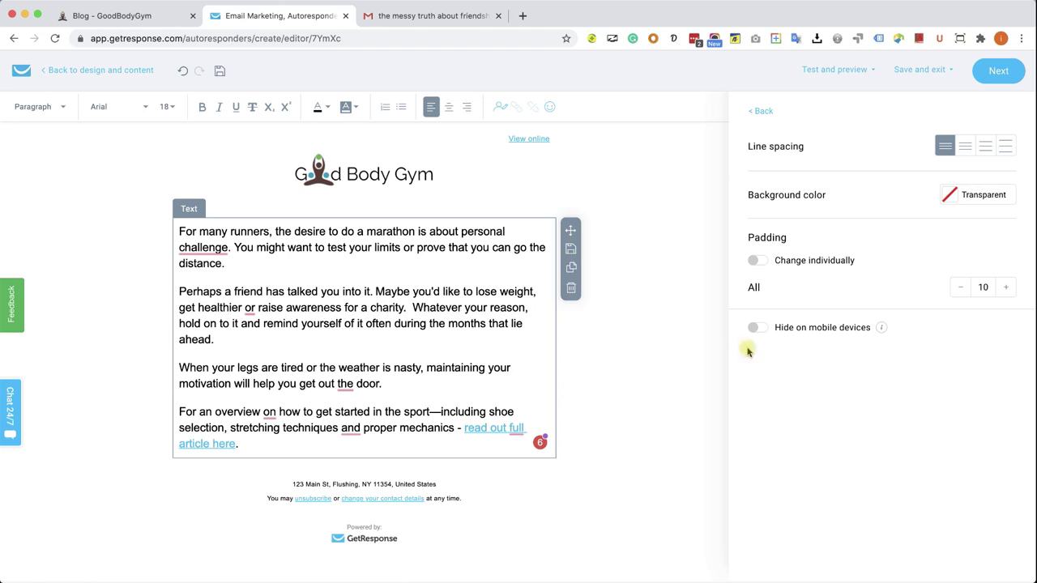
pyautogui.click(996, 76)
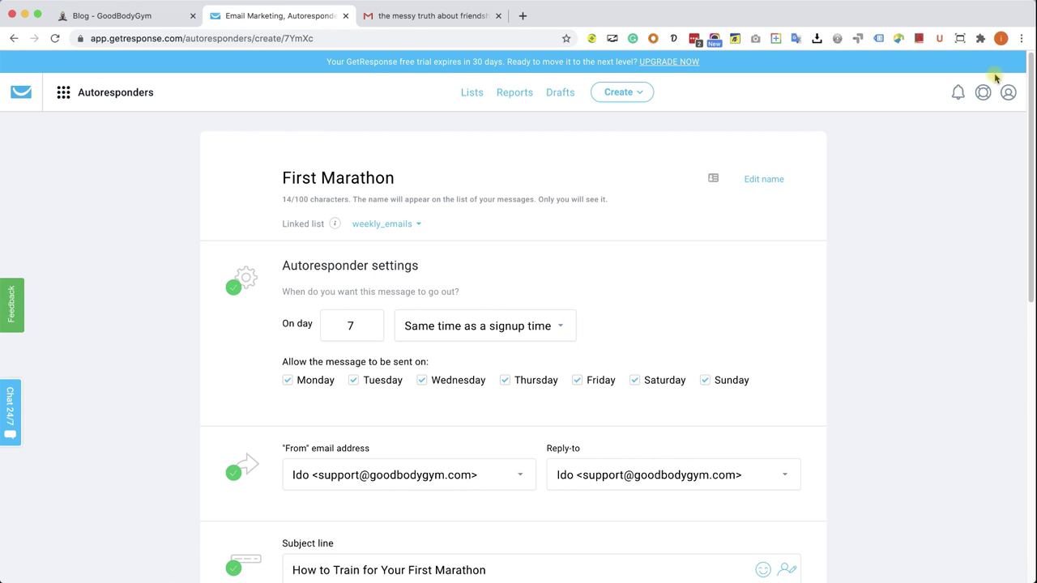
# Step: Save and publish the First Marathon autoresponder from the bottom of its settings page
pyautogui.scroll(-6, 715, 326)
pyautogui.scroll(-8, 669, 359)
pyautogui.scroll(-1, 669, 358)
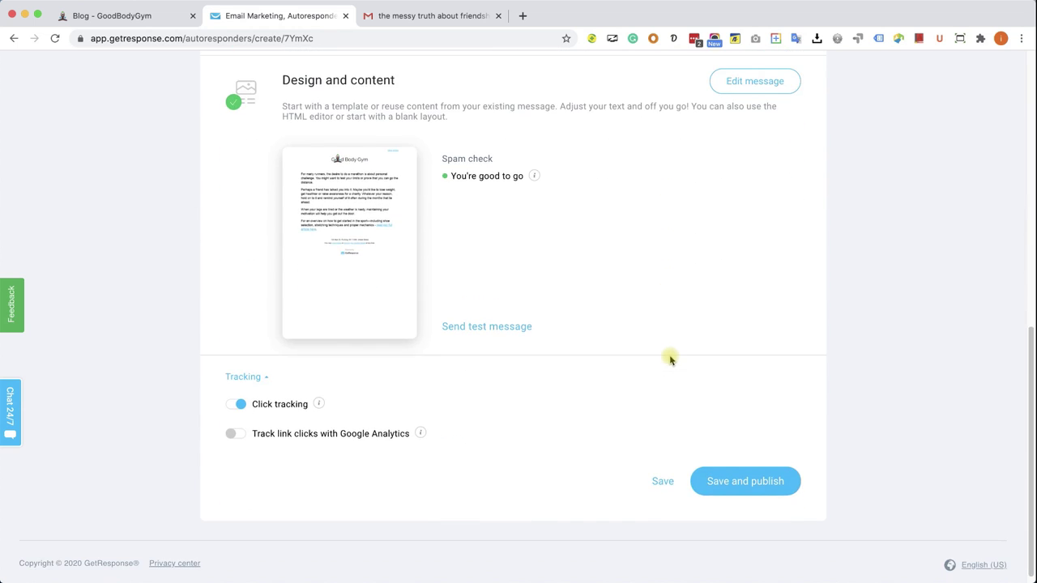
pyautogui.click(757, 474)
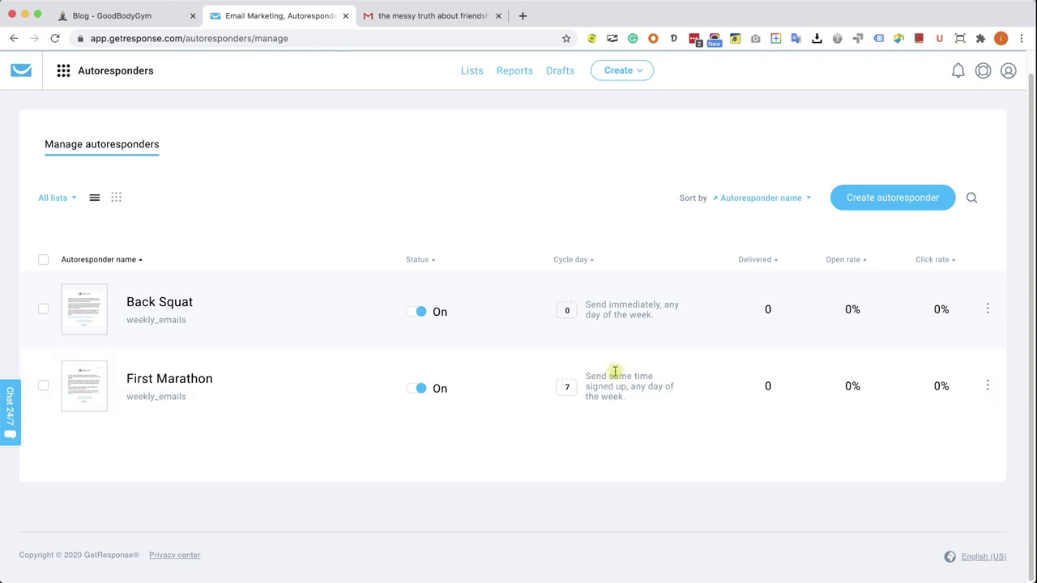
# Step: Sort the autoresponders by Cycle day descending so First Marathon is listed first
pyautogui.click(580, 260)
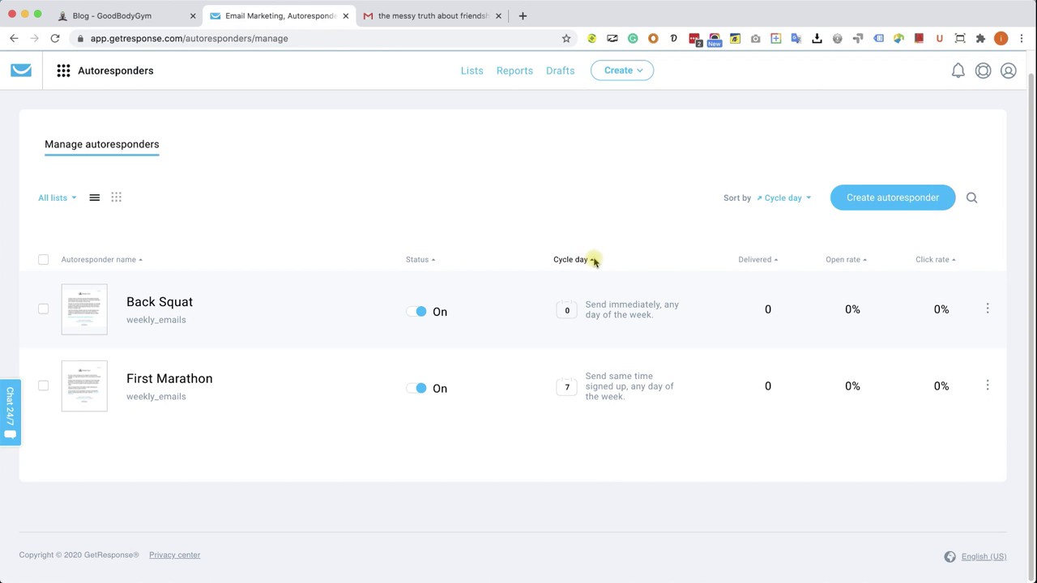
pyautogui.click(588, 260)
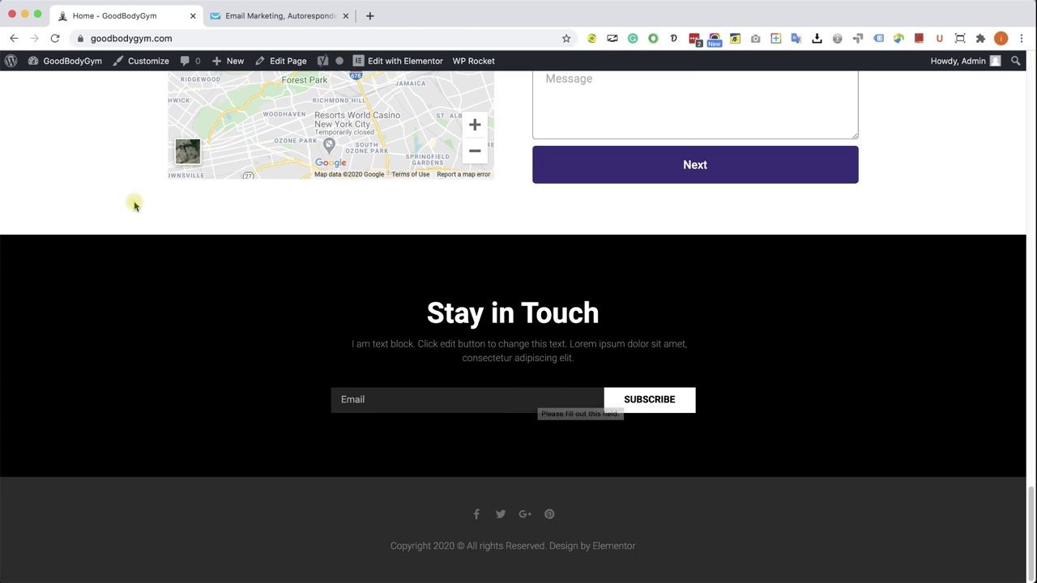
# Step: Open Elementor Settings > Integrations and scroll to the empty GetResponse API Key field
pyautogui.click(48, 81)
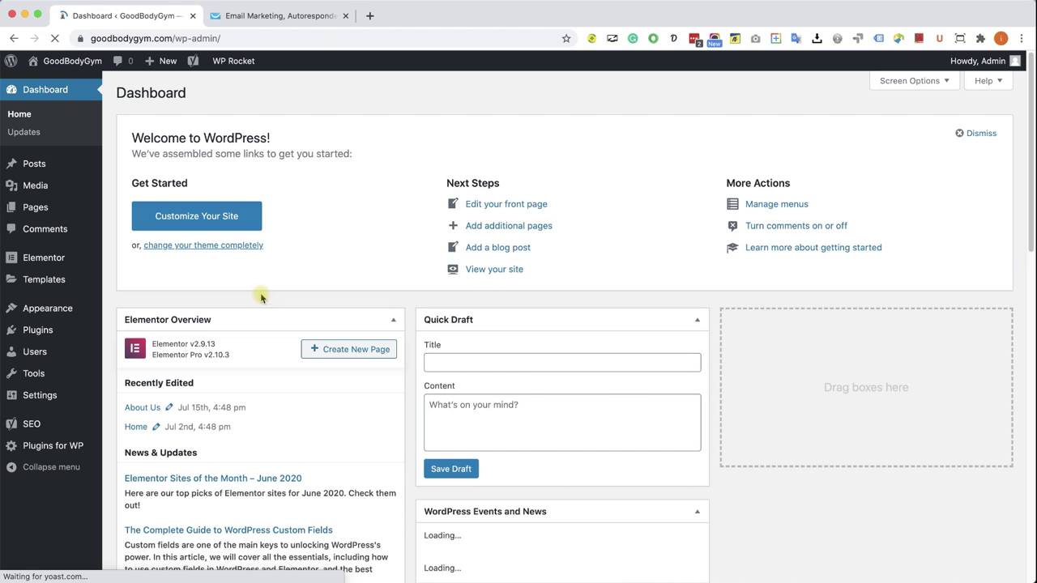
pyautogui.moveTo(60, 260)
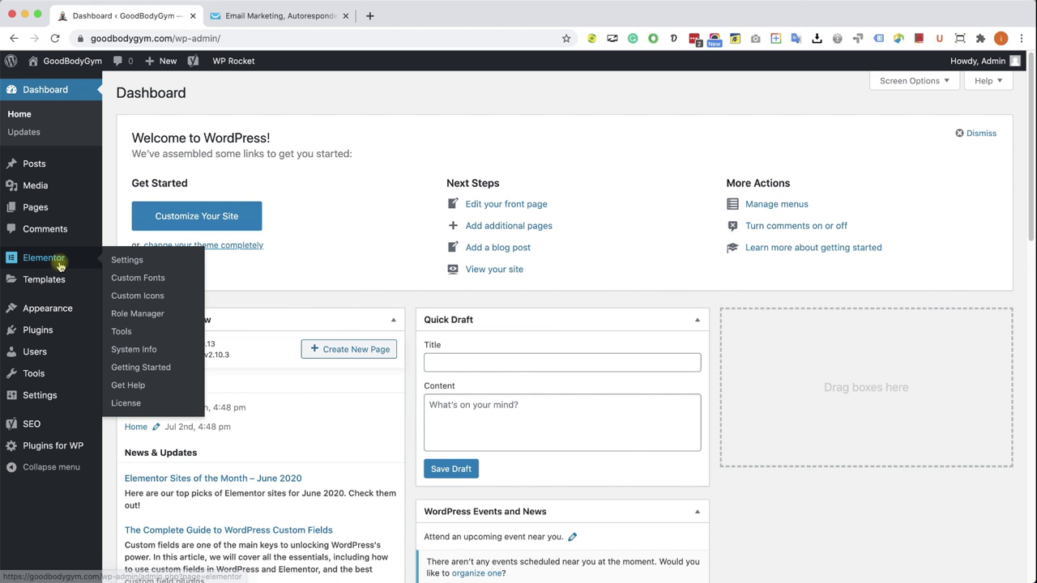
pyautogui.click(127, 261)
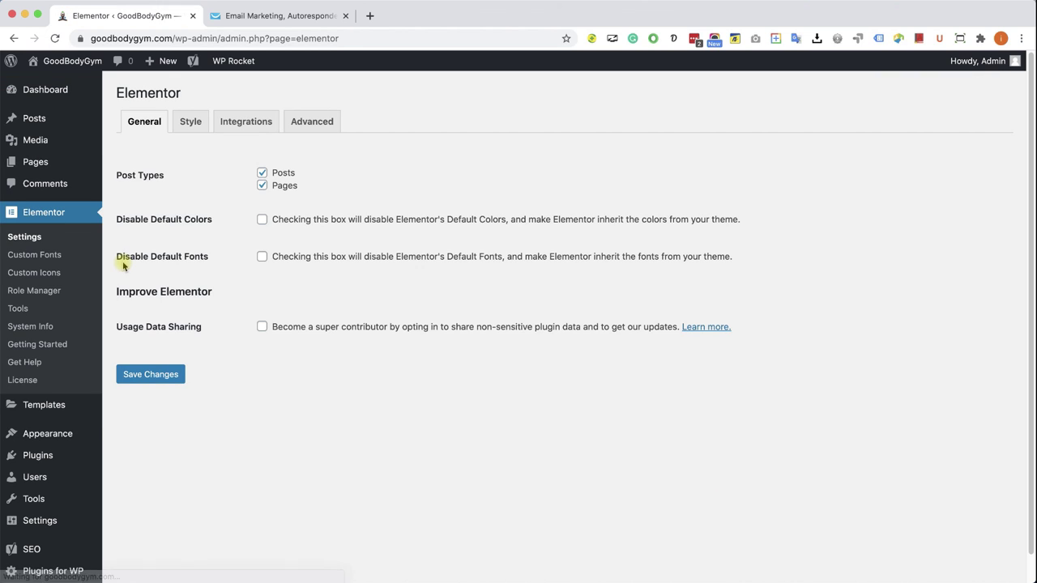
pyautogui.click(249, 123)
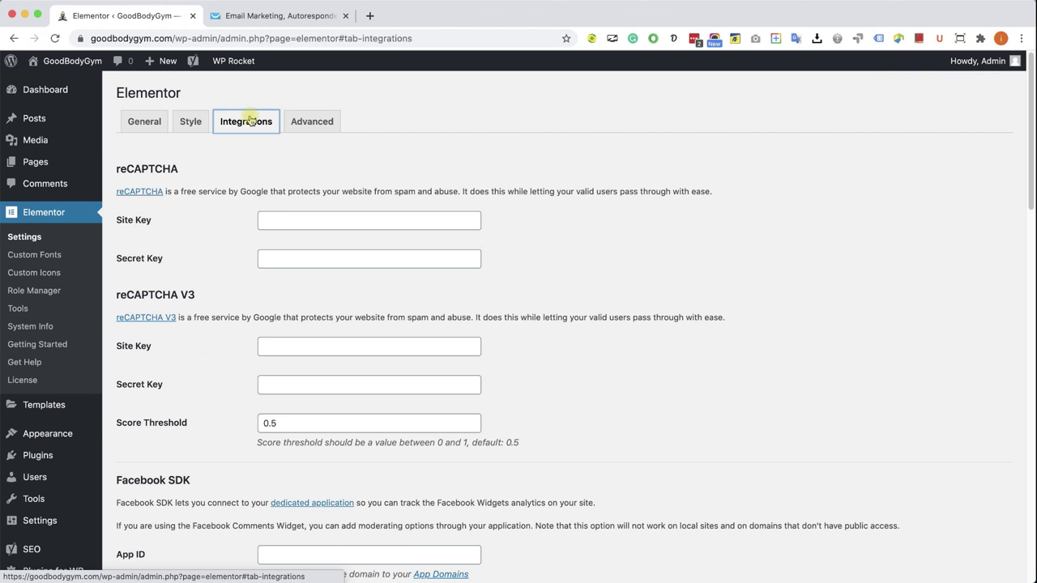
pyautogui.scroll(-8, 216, 340)
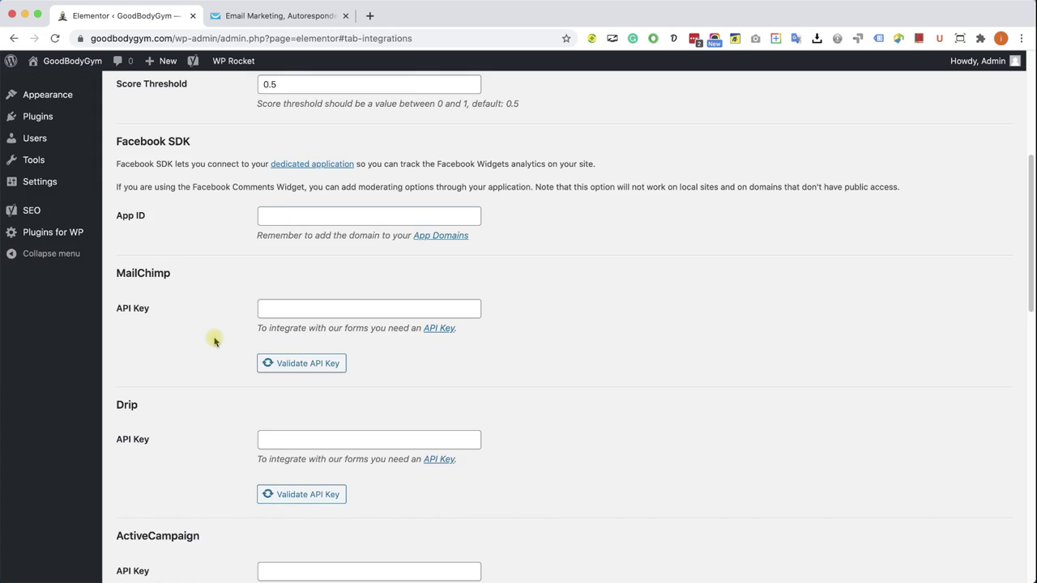
pyautogui.scroll(-2, 215, 341)
pyautogui.scroll(-2, 214, 341)
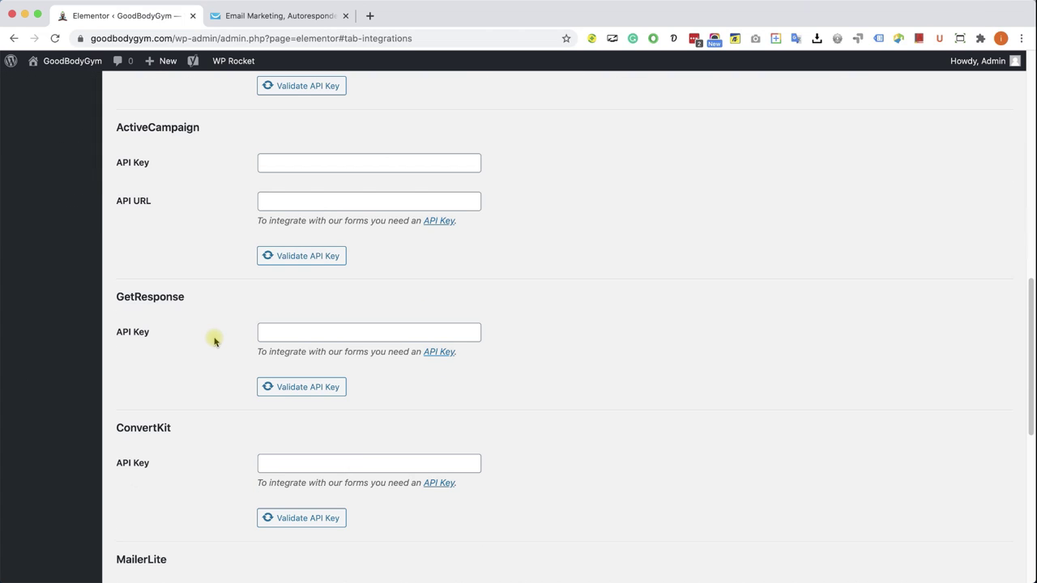
pyautogui.moveTo(129, 297); pyautogui.dragTo(174, 296)
pyautogui.click(174, 296)
pyautogui.click(234, 19)
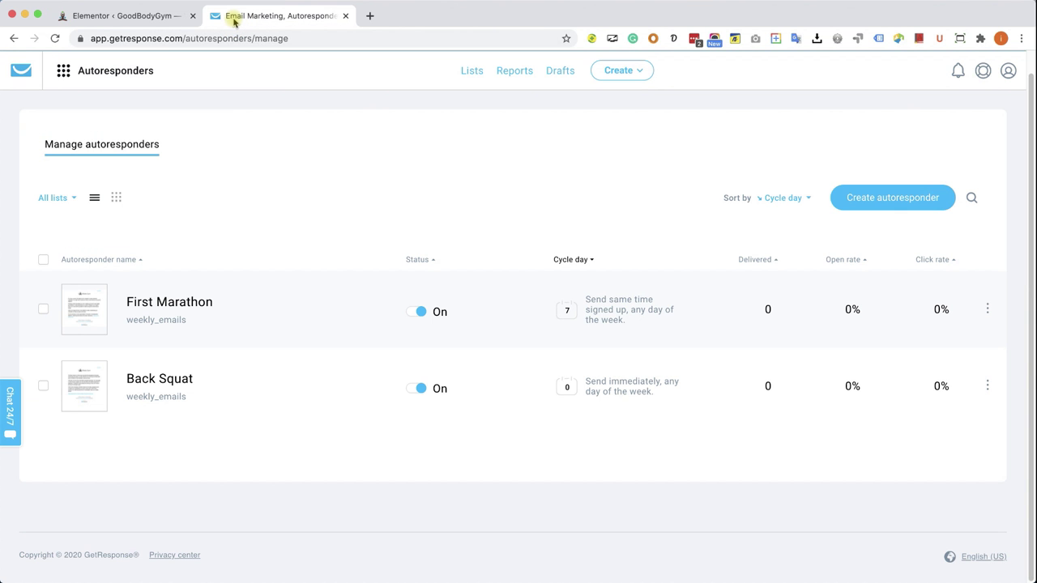
# Step: Go to GetResponse's Integrations and API page and show the API tab
pyautogui.click(64, 72)
pyautogui.click(95, 275)
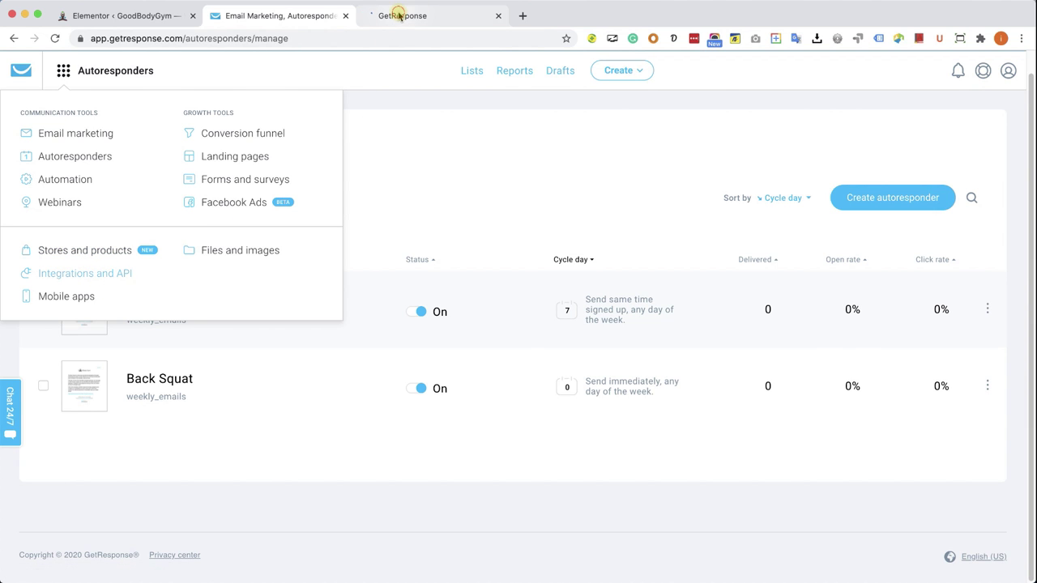
pyautogui.click(399, 16)
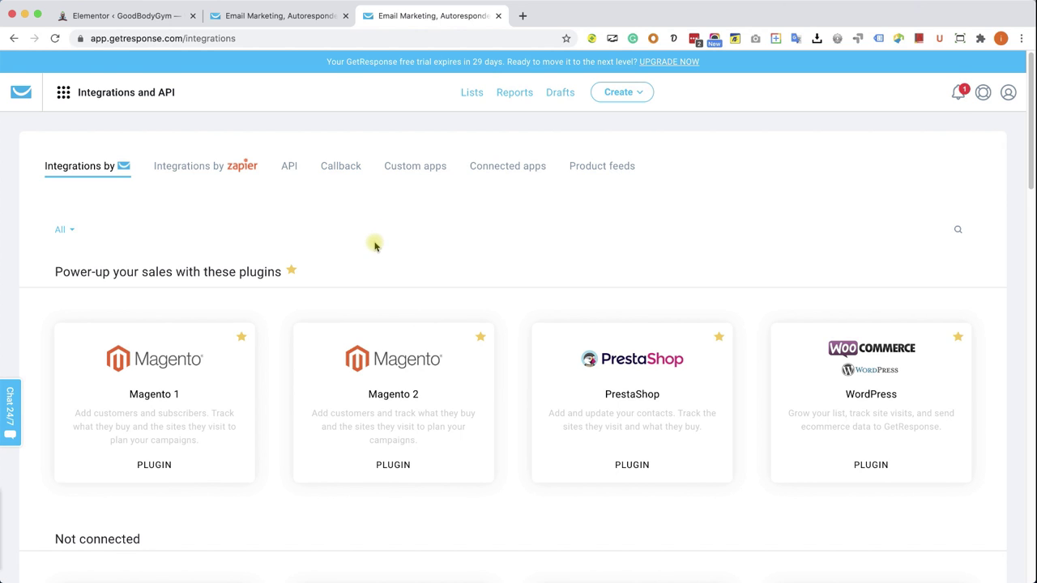
pyautogui.click(289, 167)
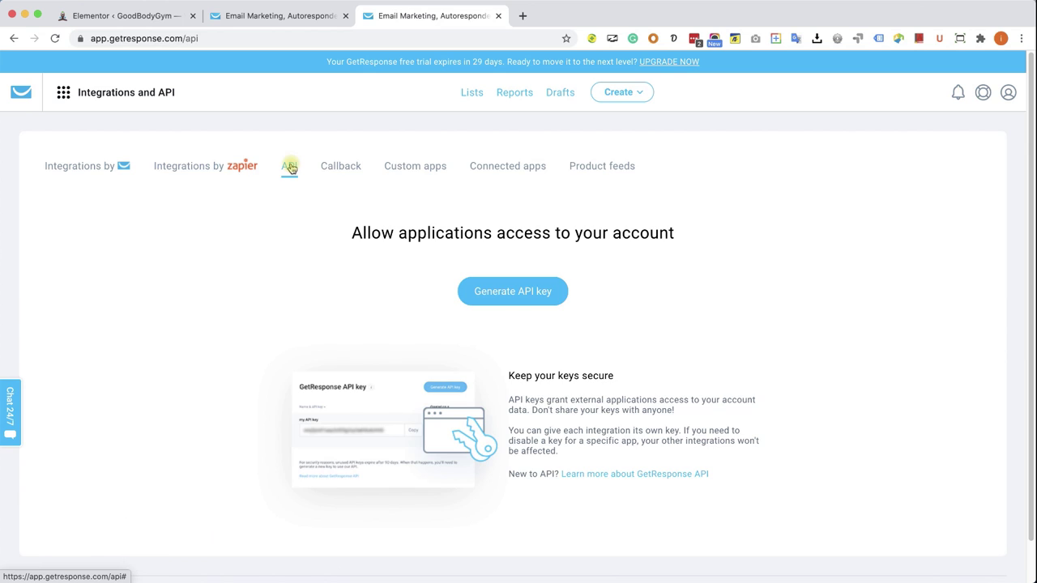
# Step: Generate a new API key named 'Elementor' and copy it
pyautogui.click(526, 292)
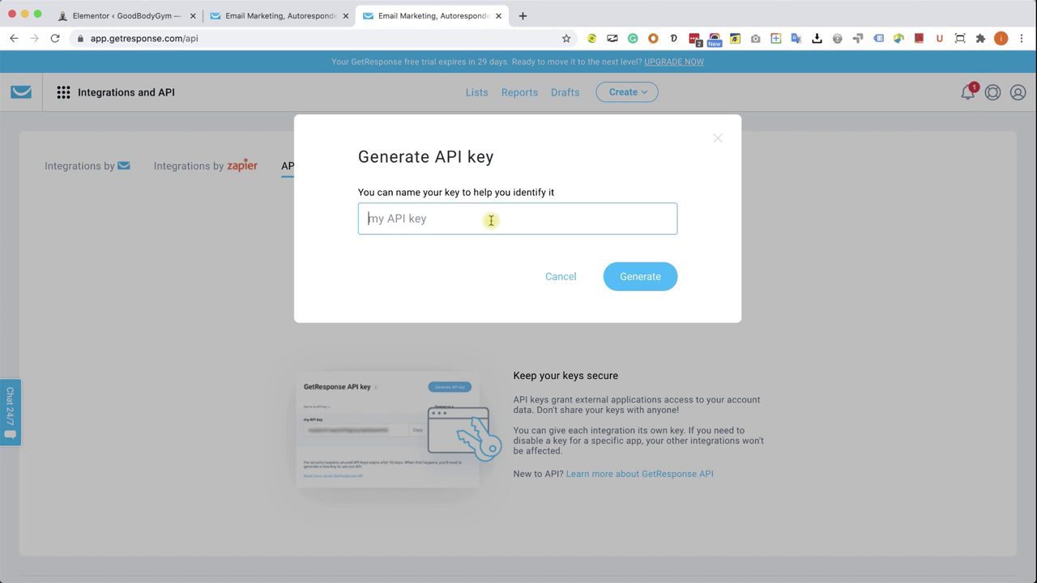
pyautogui.write('Elementor')
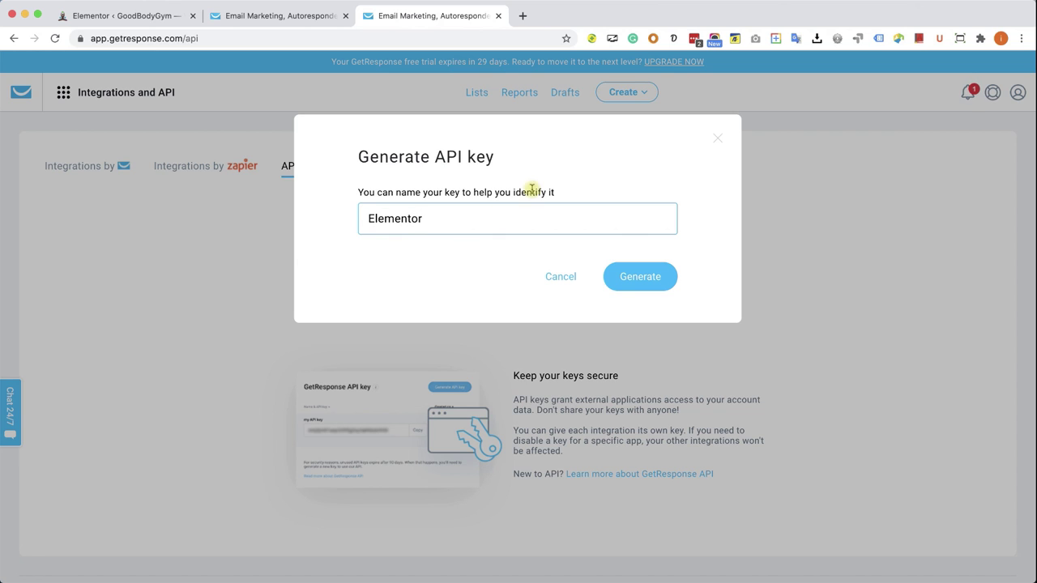
pyautogui.click(652, 282)
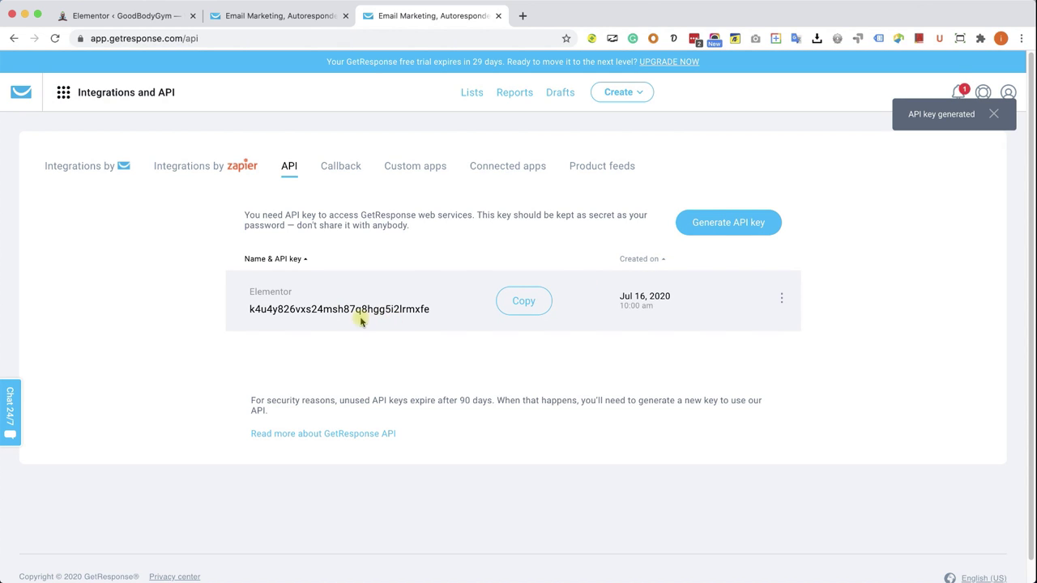
pyautogui.click(511, 308)
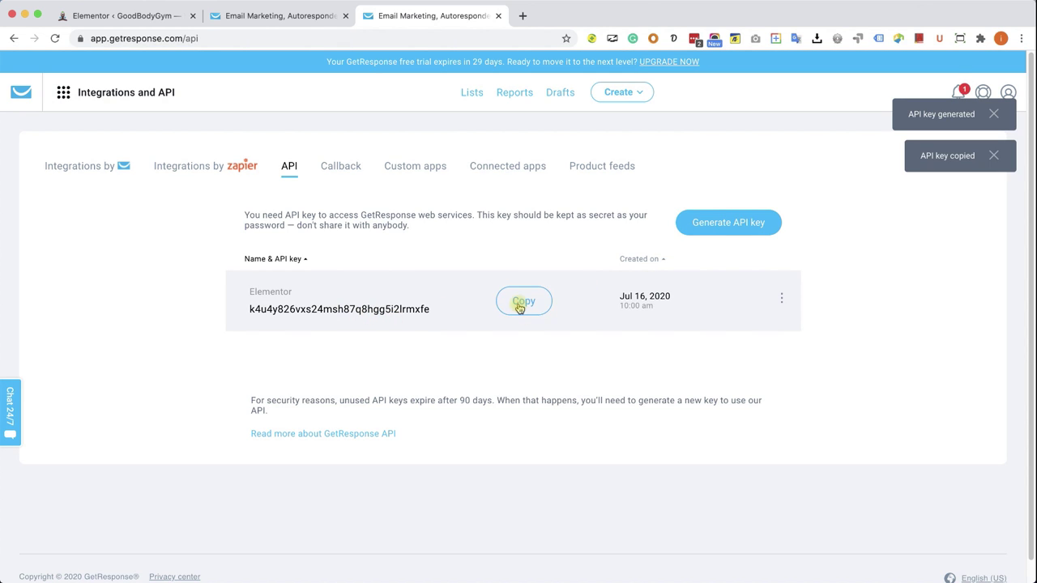
# Step: Paste the key into Elementor's GetResponse API Key field, validate it, and save changes
pyautogui.click(151, 18)
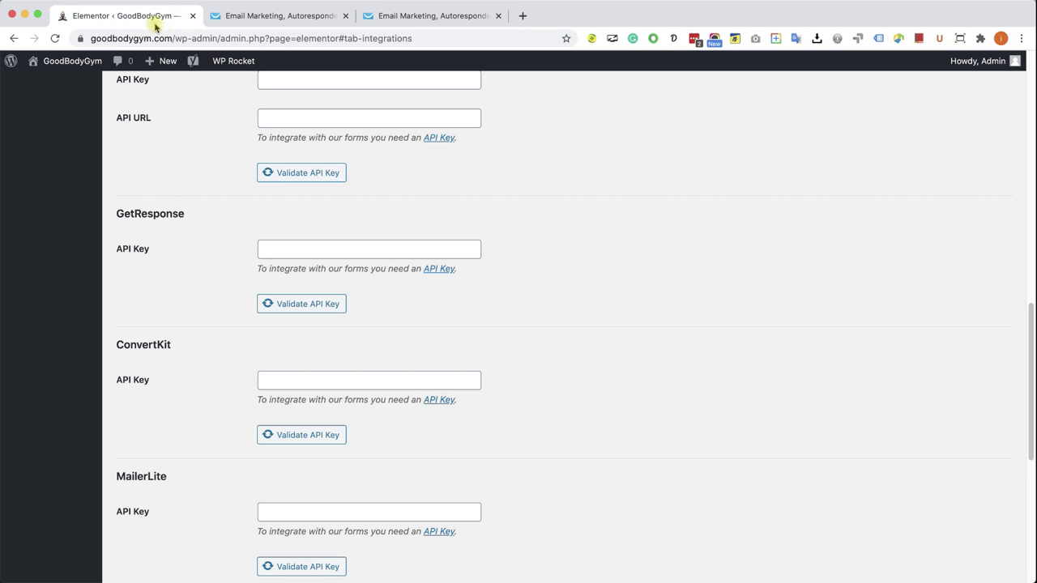
pyautogui.click(283, 245)
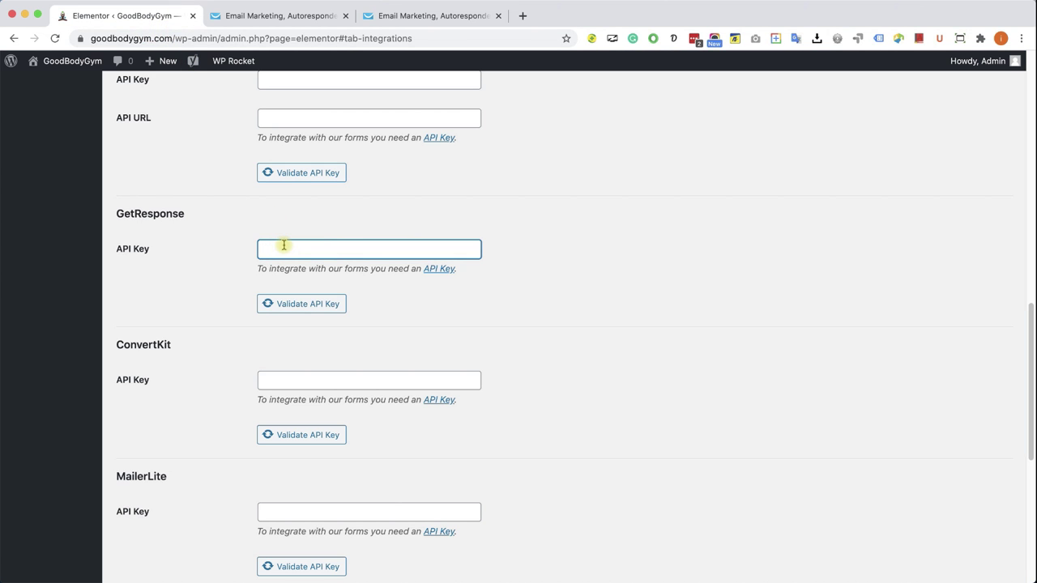
pyautogui.press('super+v')
pyautogui.click(302, 303)
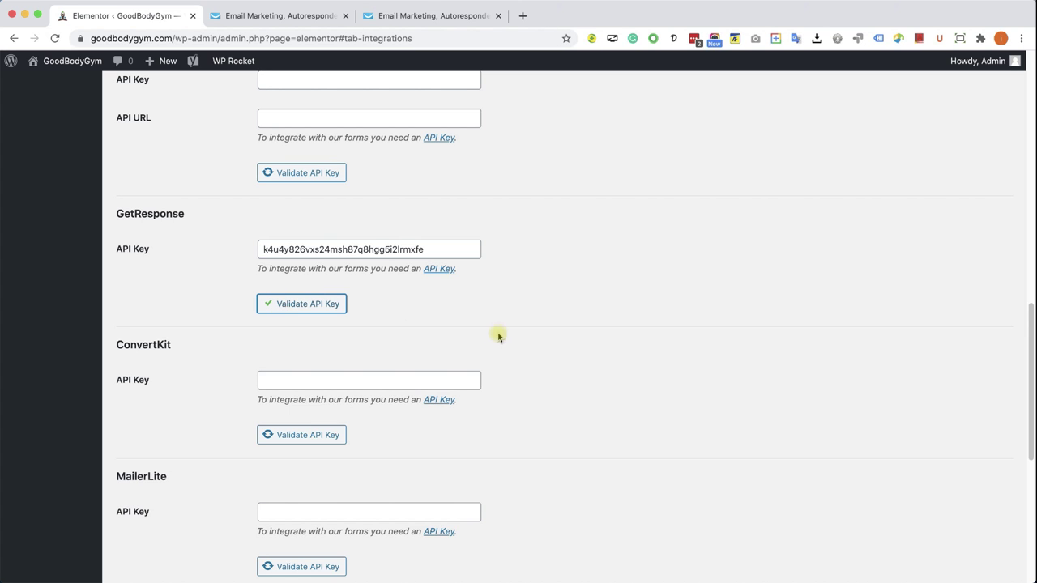
pyautogui.scroll(-3, 775, 359)
pyautogui.scroll(-6, 775, 359)
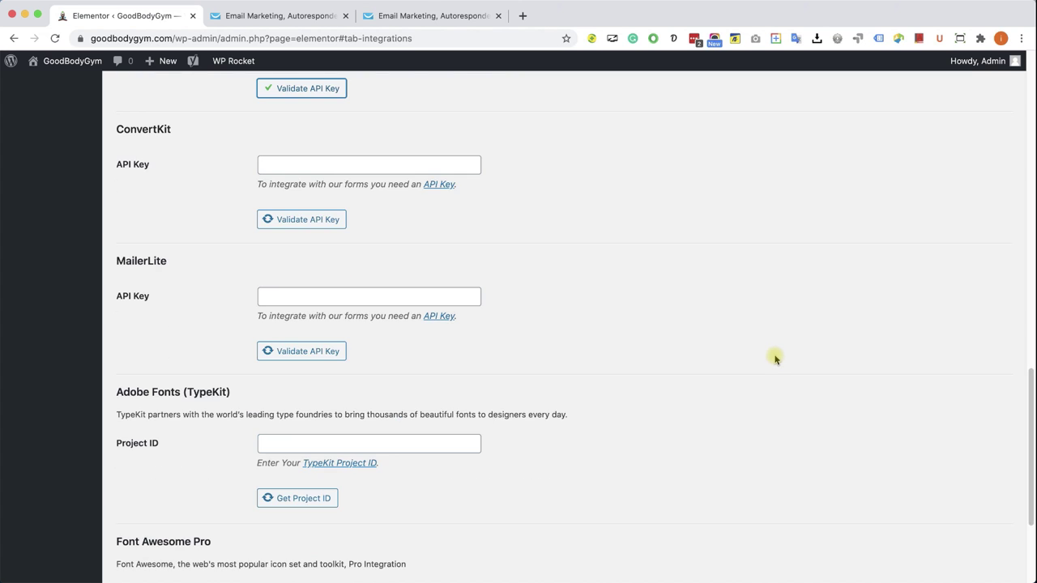
pyautogui.click(160, 536)
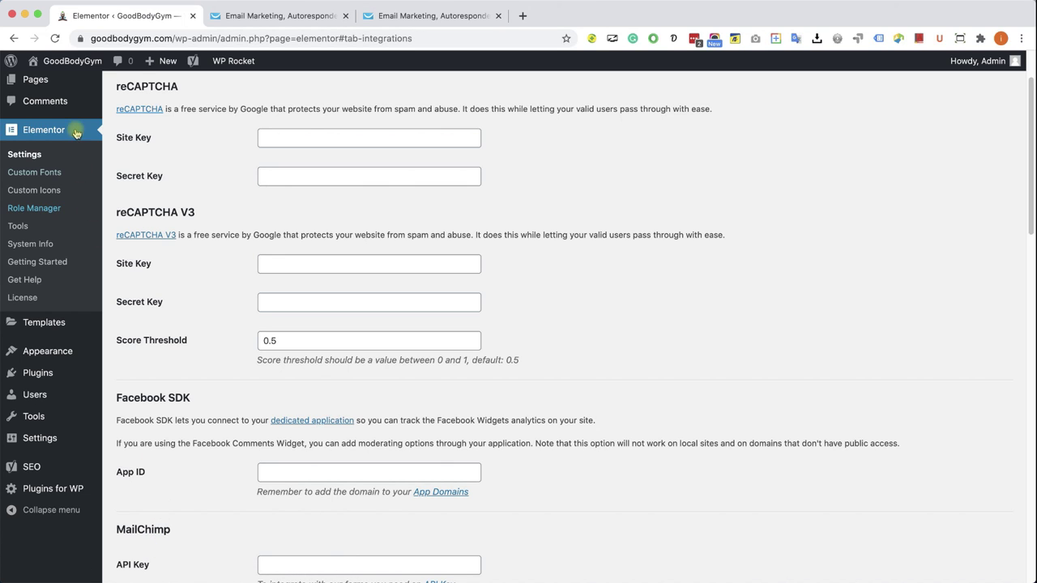
# Step: From the site's front end, choose Edit with Elementor > Footer
pyautogui.click(70, 62)
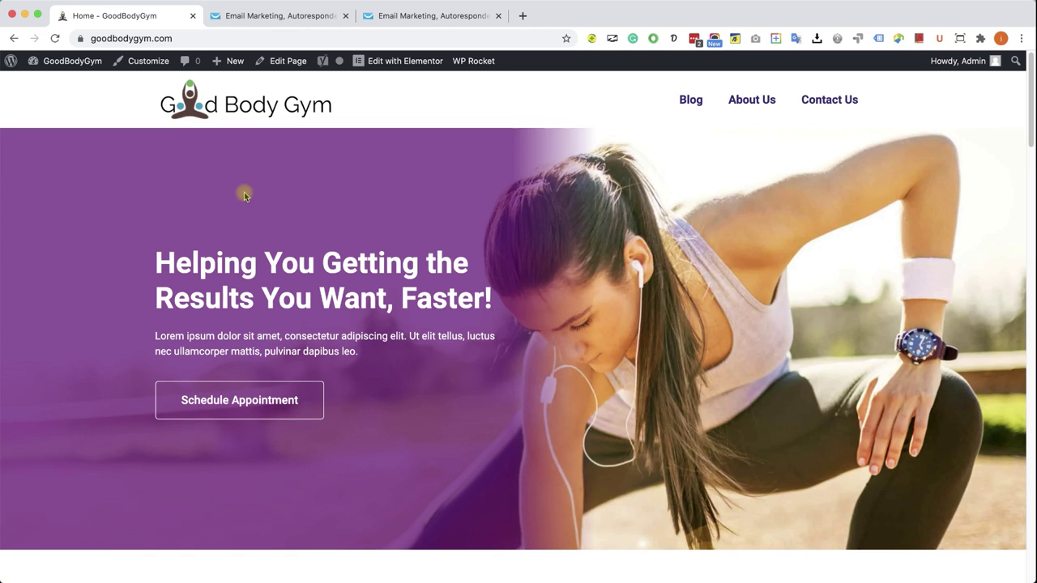
pyautogui.moveTo(404, 65)
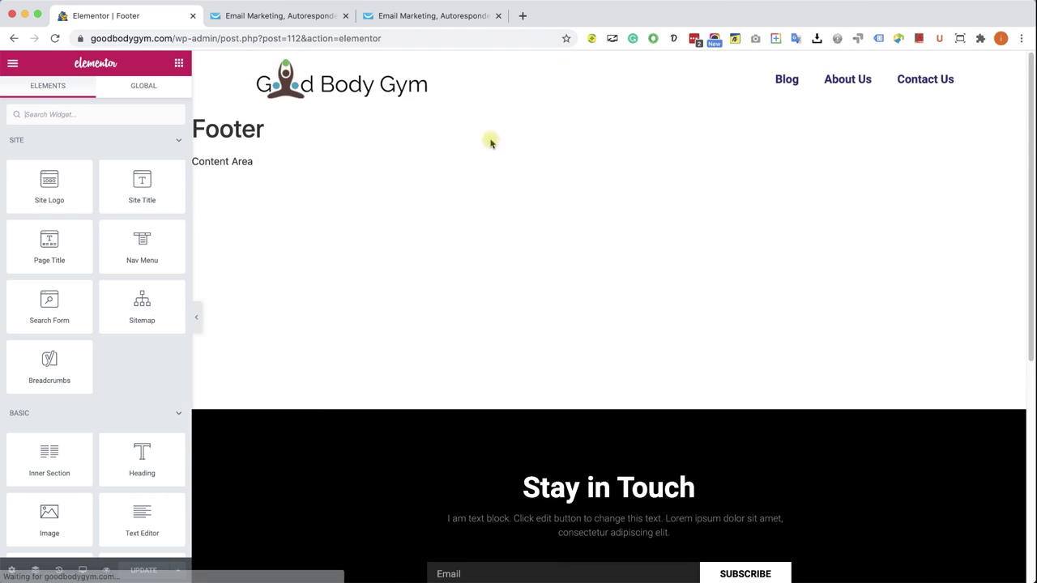
# Step: In the form widget's Actions After Submit, replace Email with GetResponse and expand its settings
pyautogui.scroll(-5, 590, 266)
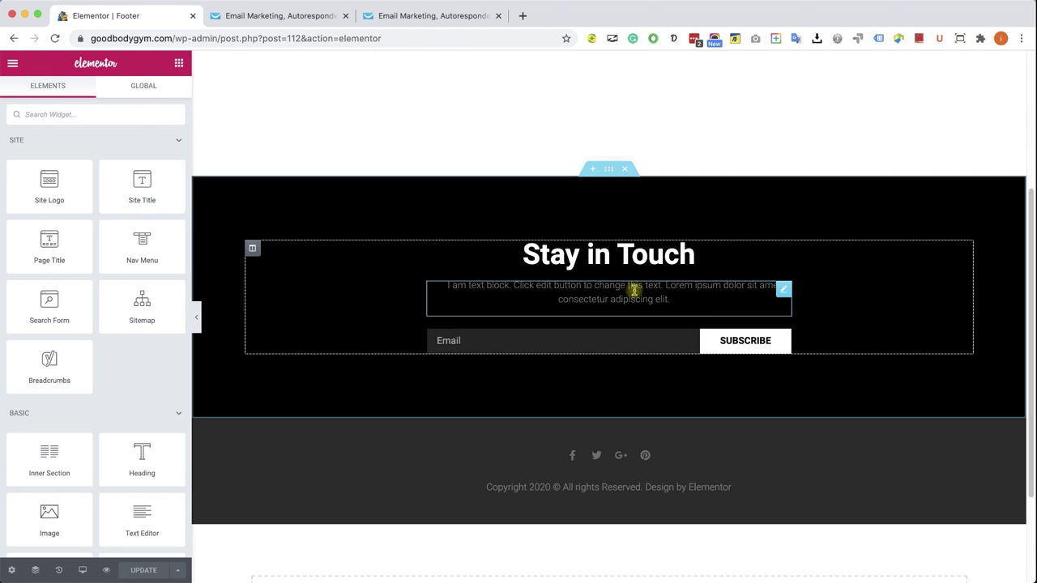
pyautogui.click(785, 330)
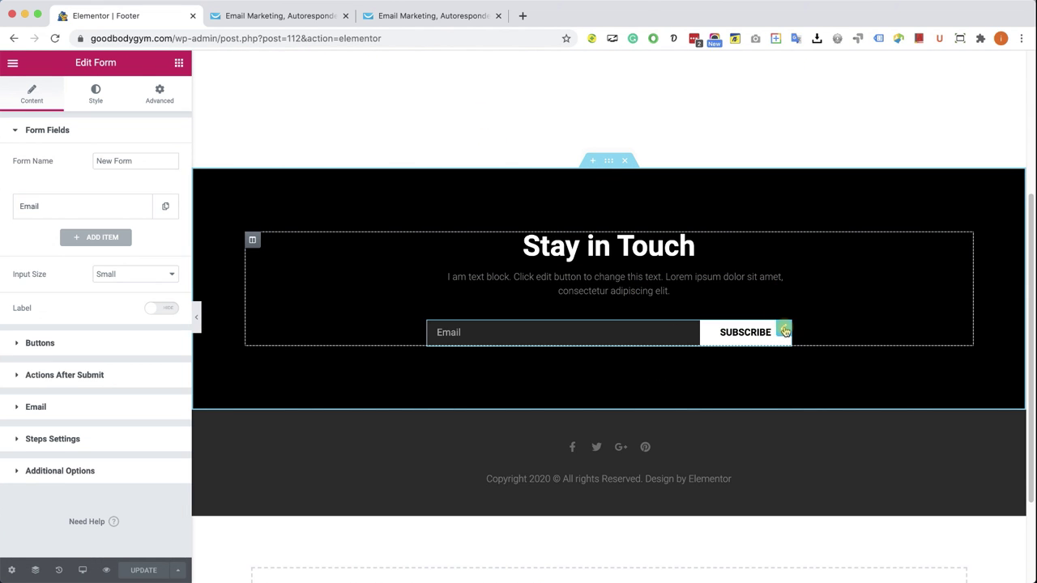
pyautogui.click(65, 134)
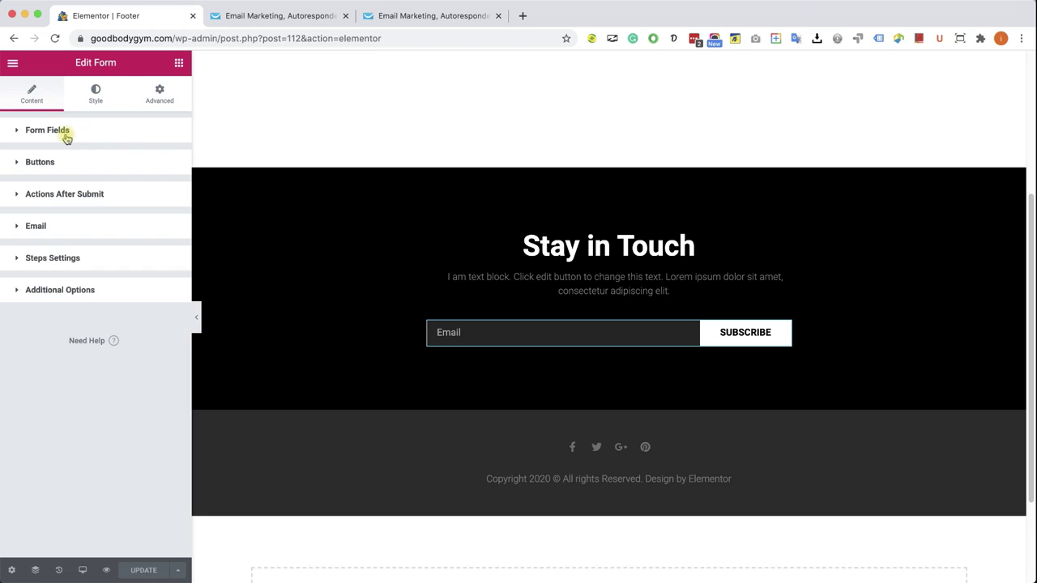
pyautogui.click(64, 195)
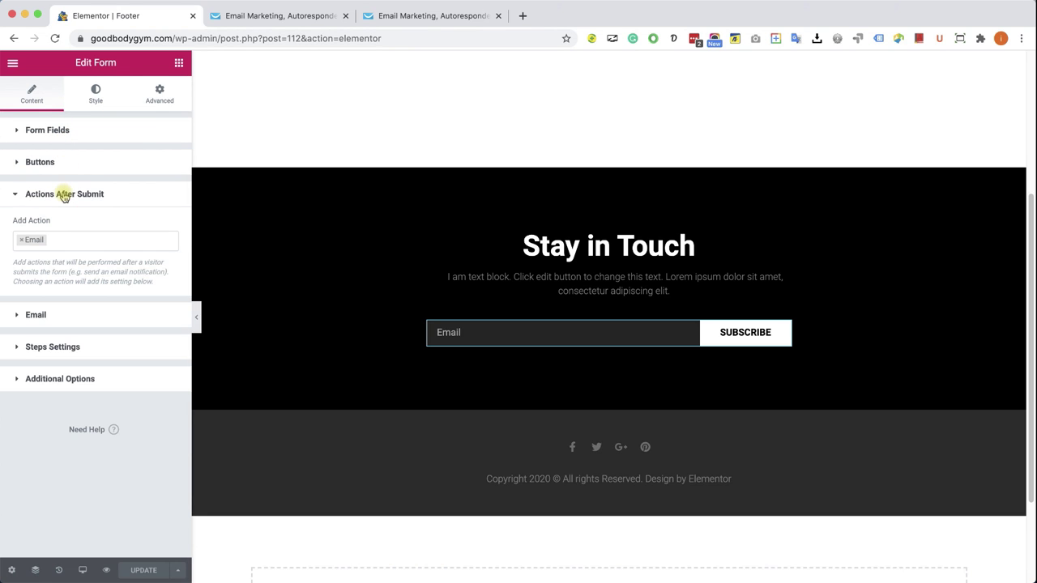
pyautogui.click(23, 243)
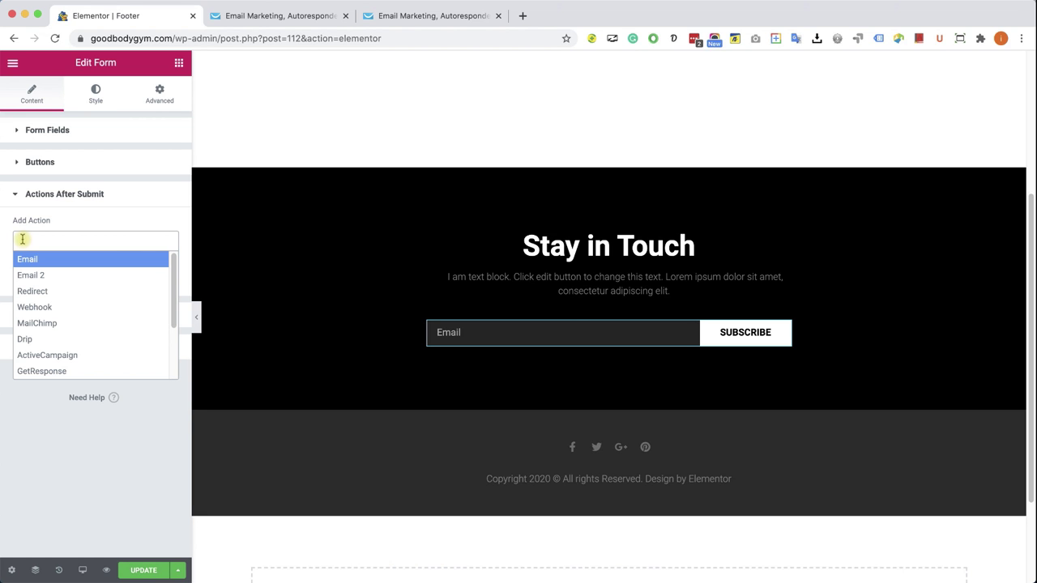
pyautogui.scroll(-1, 64, 324)
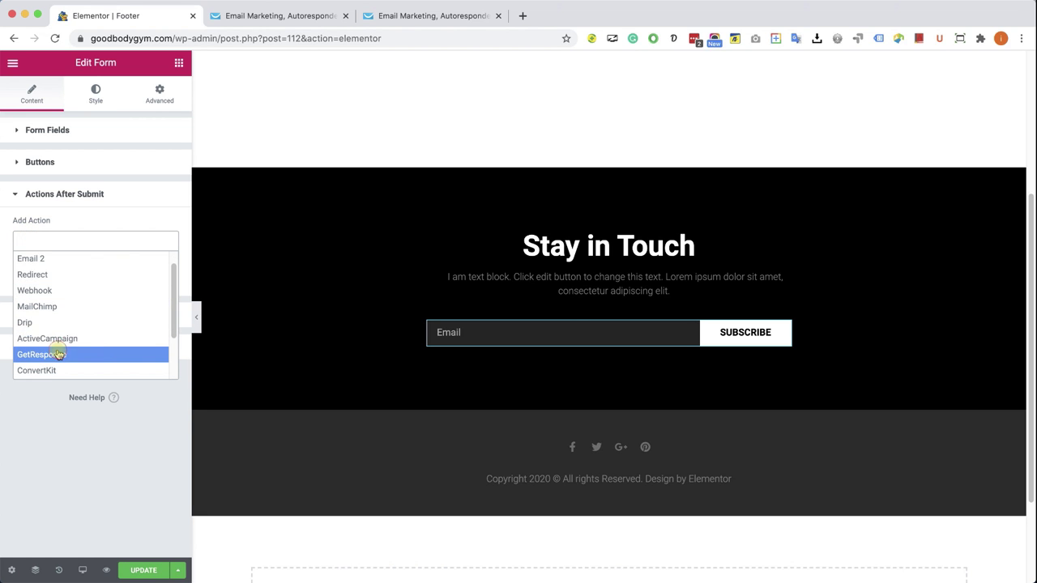
pyautogui.click(60, 353)
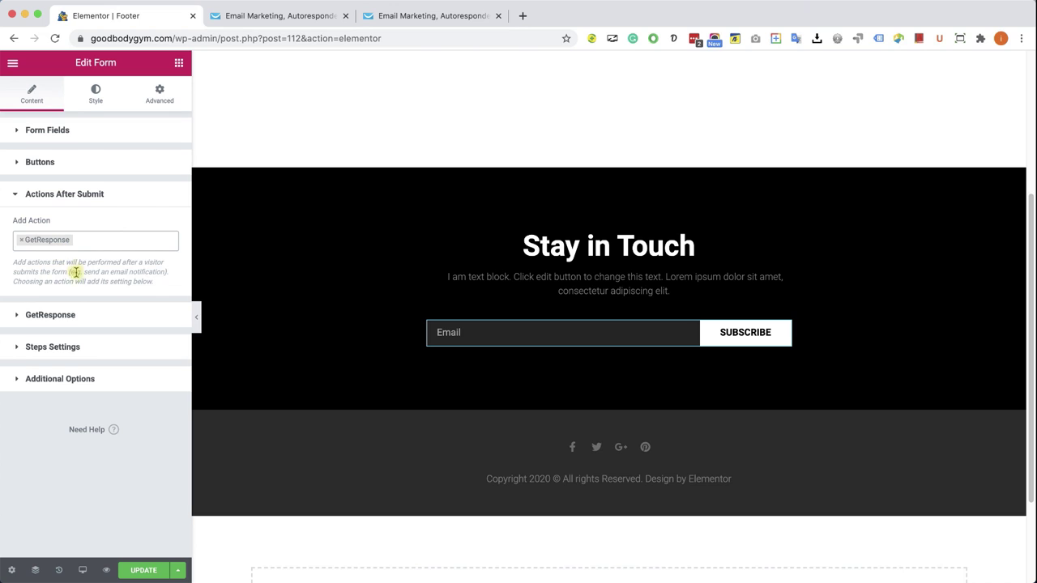
pyautogui.click(70, 314)
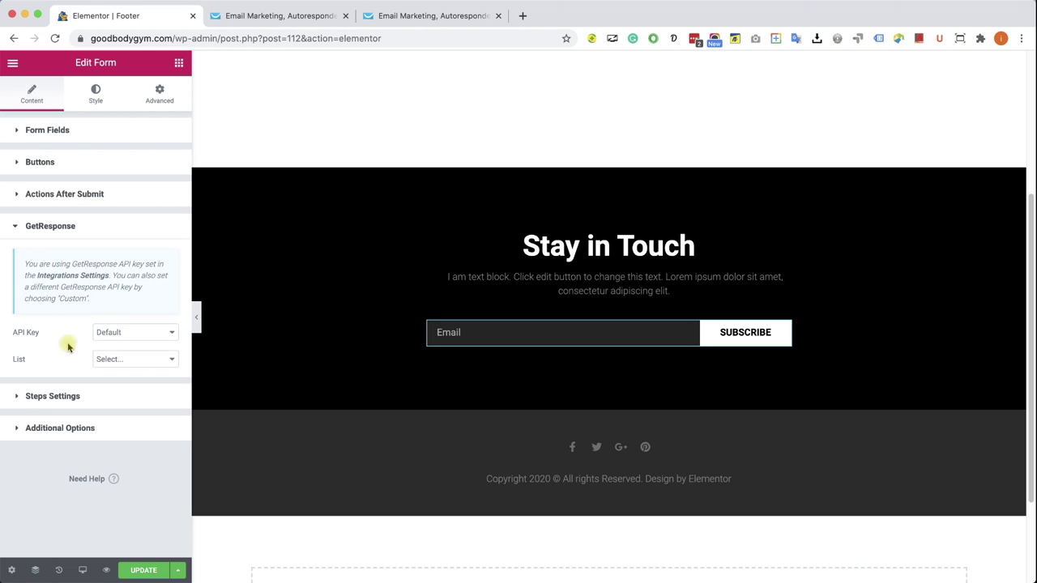
# Step: Choose weekly_emails as the GetResponse list for signups and set the Day Of Cycle value
pyautogui.click(134, 358)
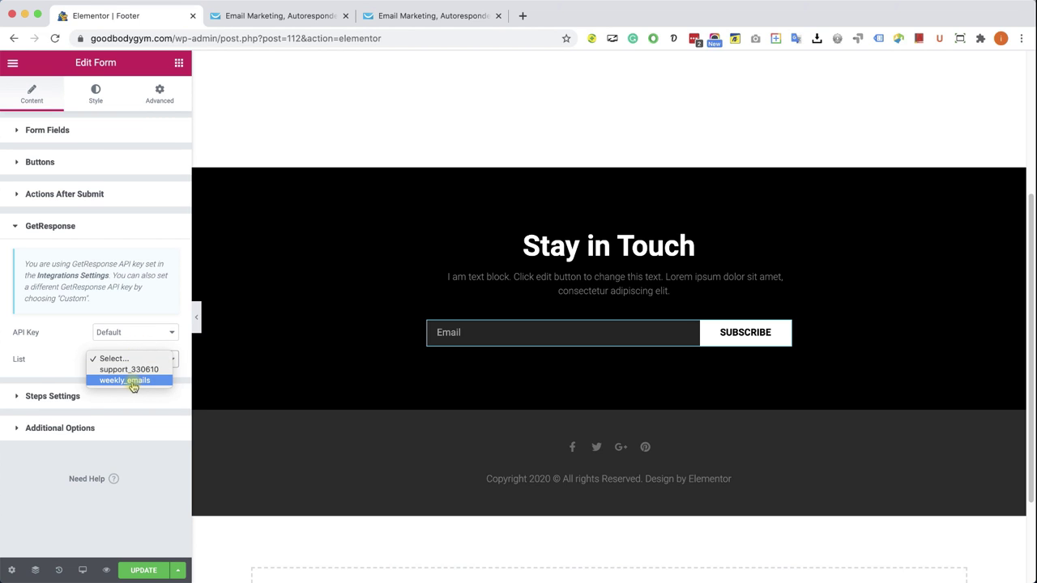
pyautogui.click(139, 381)
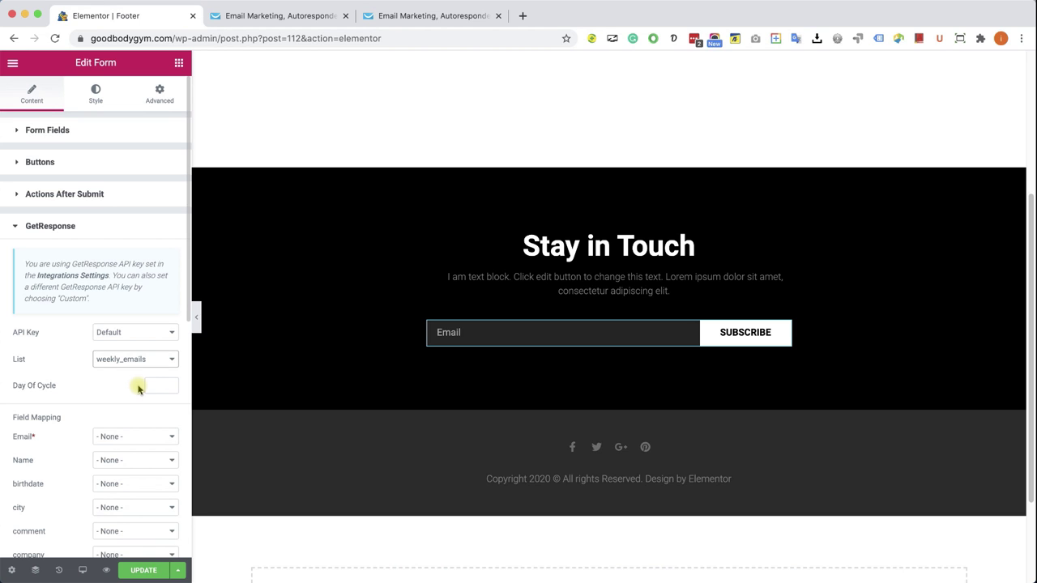
pyautogui.click(150, 388)
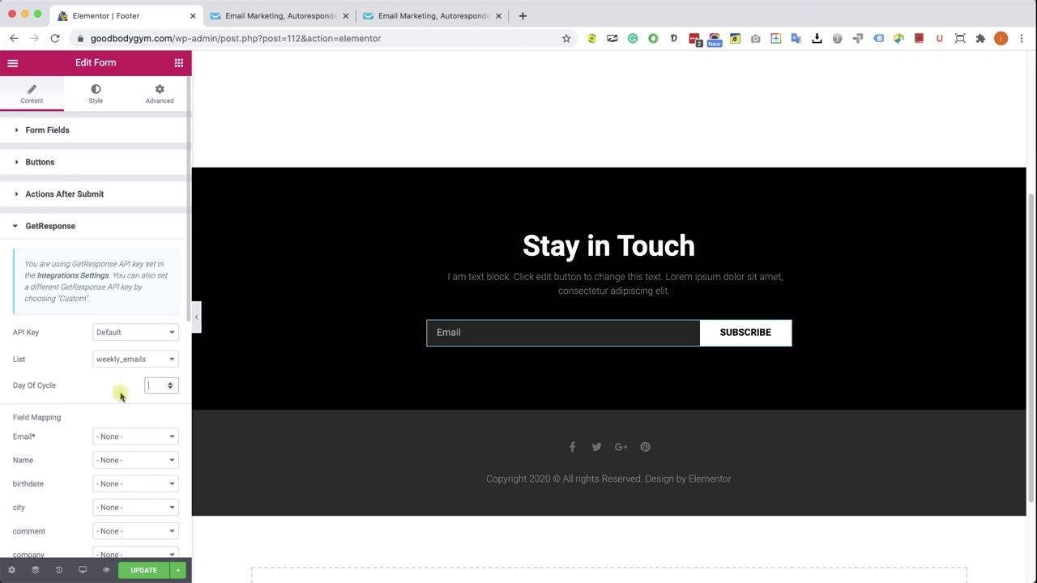
pyautogui.scroll(-2, 122, 393)
pyautogui.scroll(-4, 119, 396)
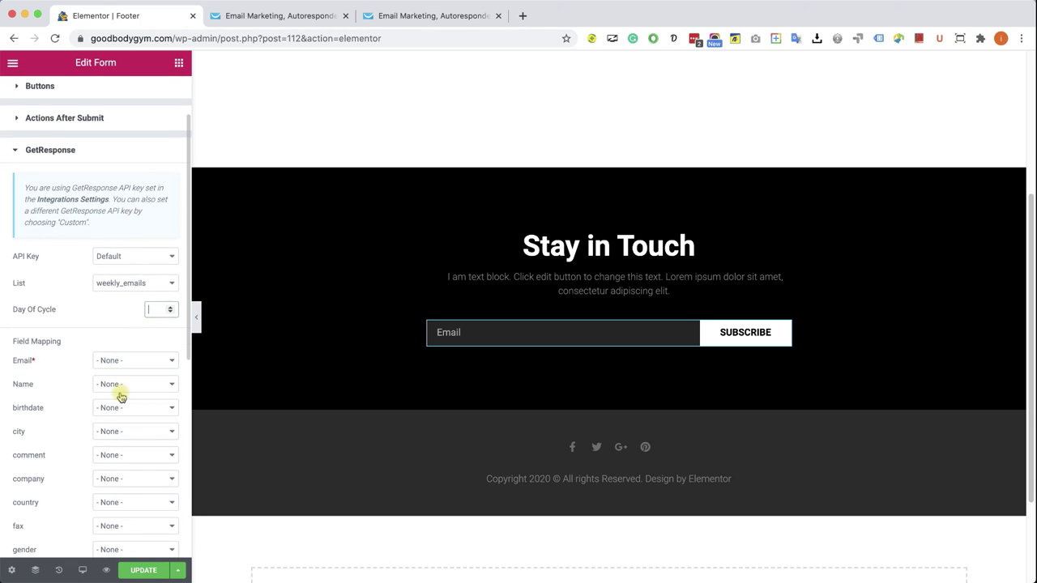
pyautogui.scroll(-2, 105, 379)
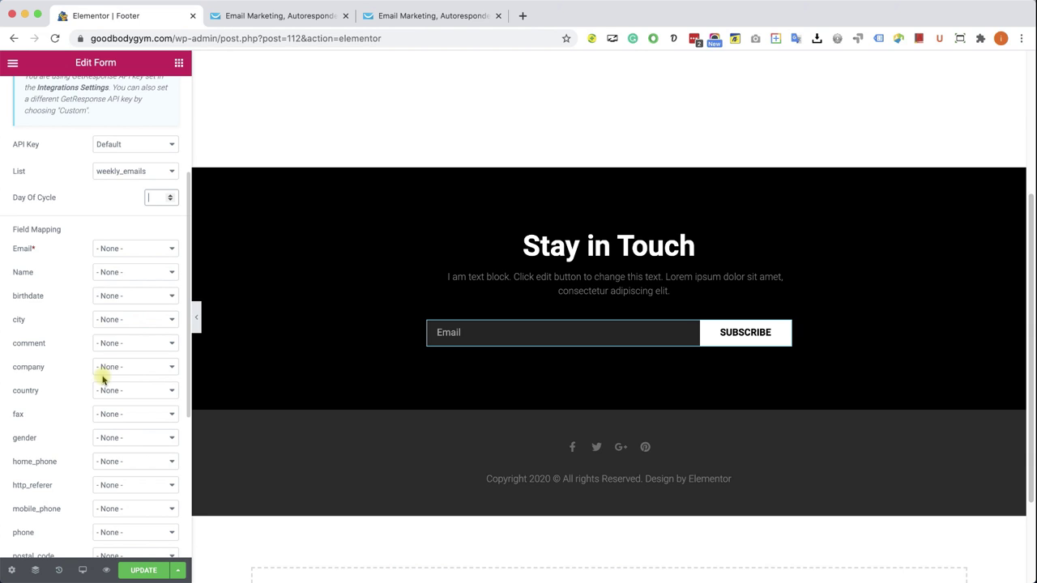
# Step: Map the form's Email field to GetResponse Email and update the footer
pyautogui.click(130, 247)
pyautogui.click(129, 259)
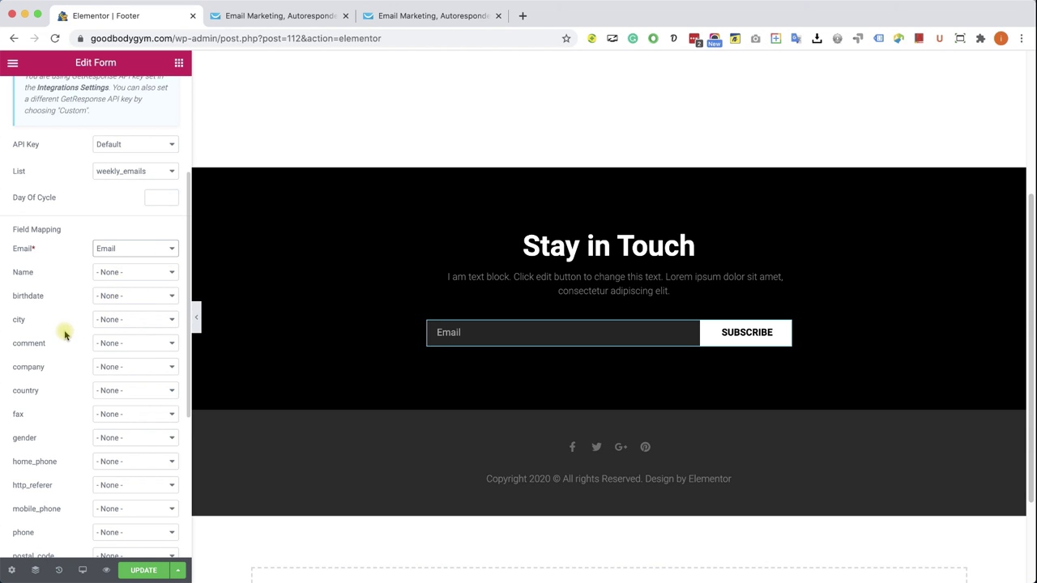
pyautogui.scroll(-3, 65, 336)
pyautogui.scroll(-4, 66, 336)
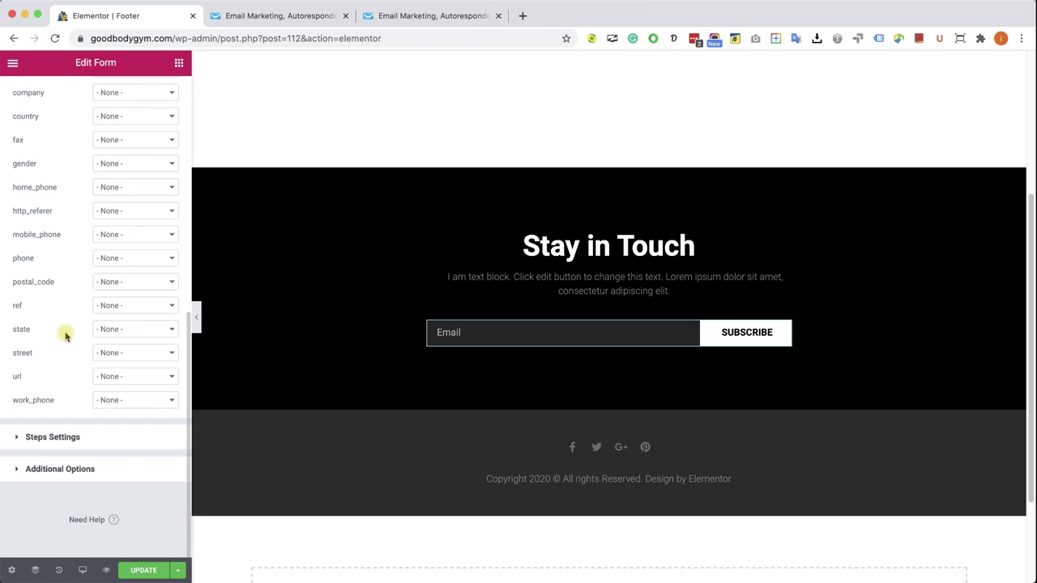
pyautogui.scroll(7, 65, 336)
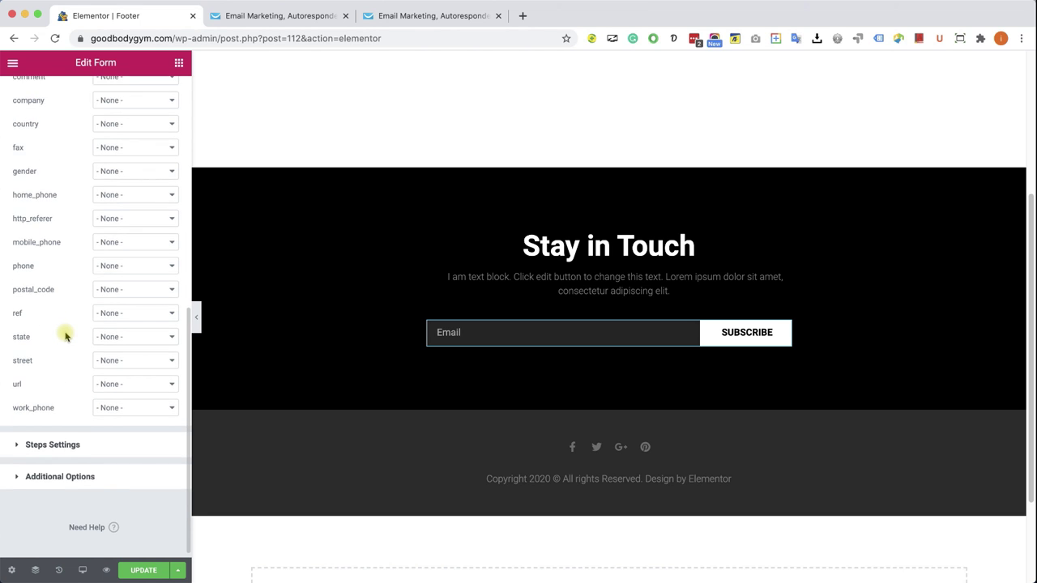
pyautogui.scroll(2, 65, 336)
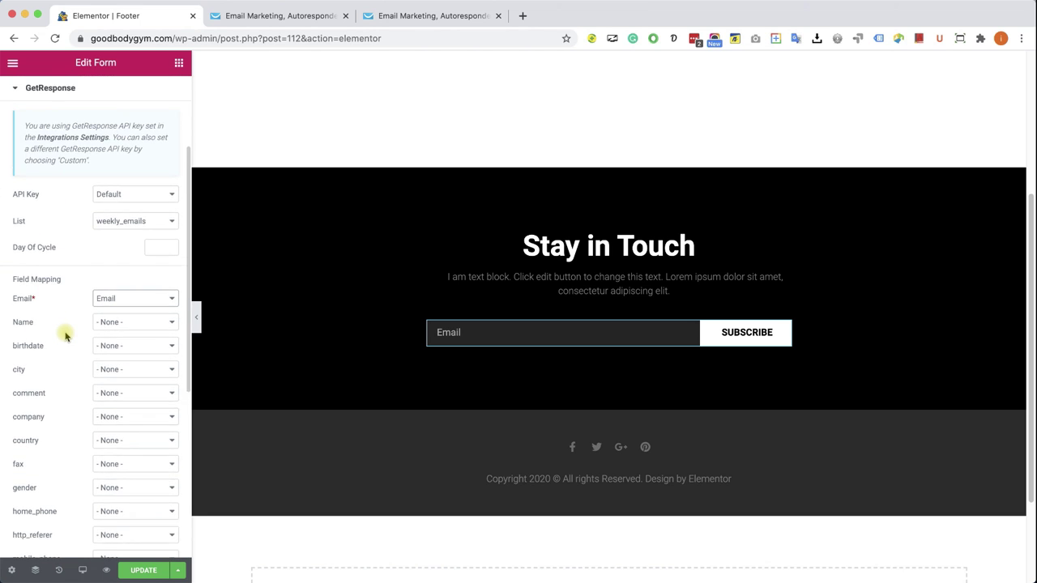
pyautogui.click(145, 571)
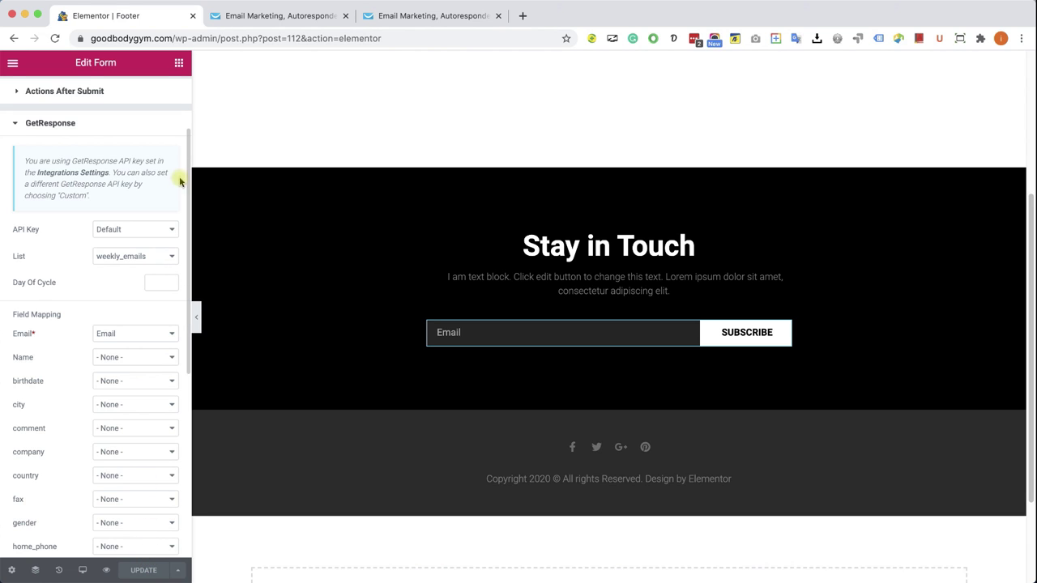
# Step: Load the live goodbodygym.com home page, check the Stay in Touch footer, then return to GetResponse
pyautogui.moveTo(172, 36); pyautogui.dragTo(422, 52)
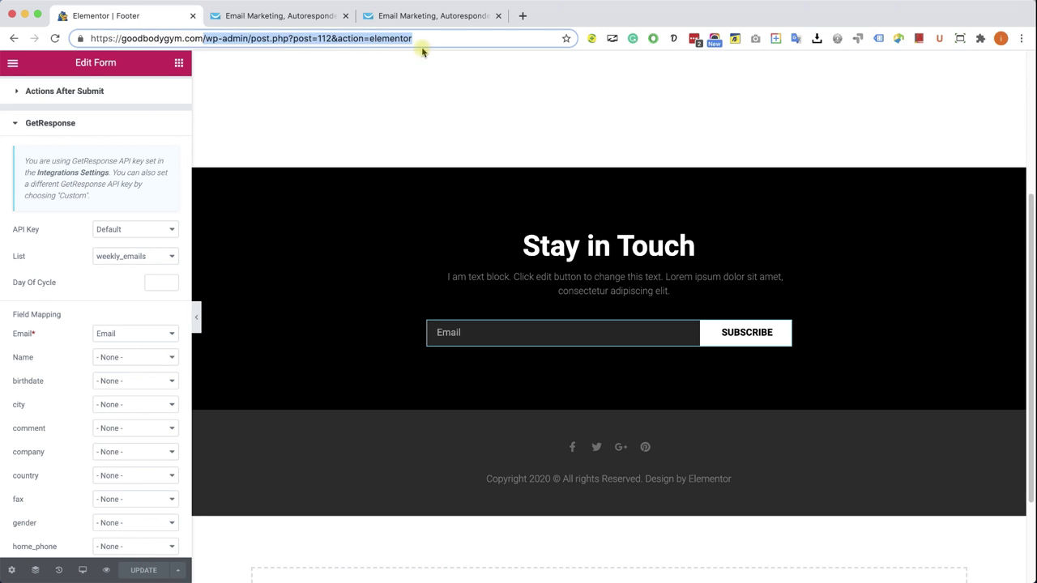
pyautogui.press('BackSpace')
pyautogui.press('Return')
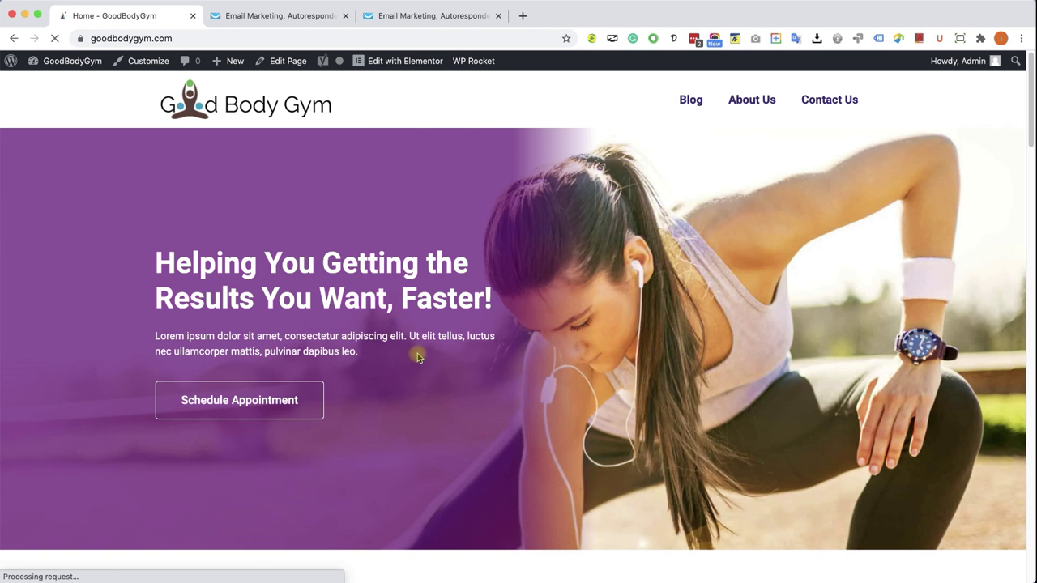
pyautogui.scroll(-1, 518, 377)
pyautogui.scroll(-20, 522, 380)
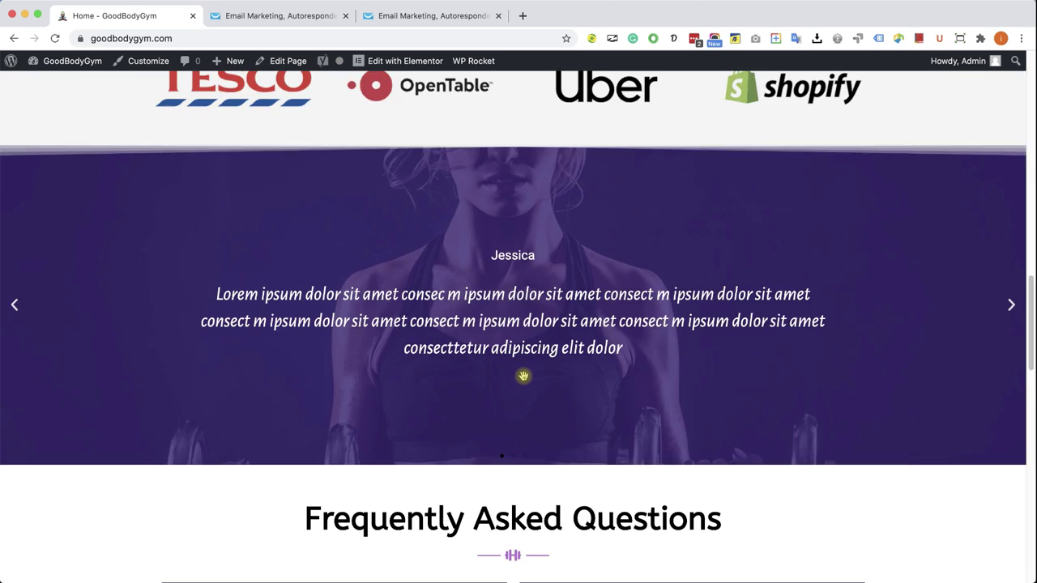
pyautogui.scroll(-6, 541, 375)
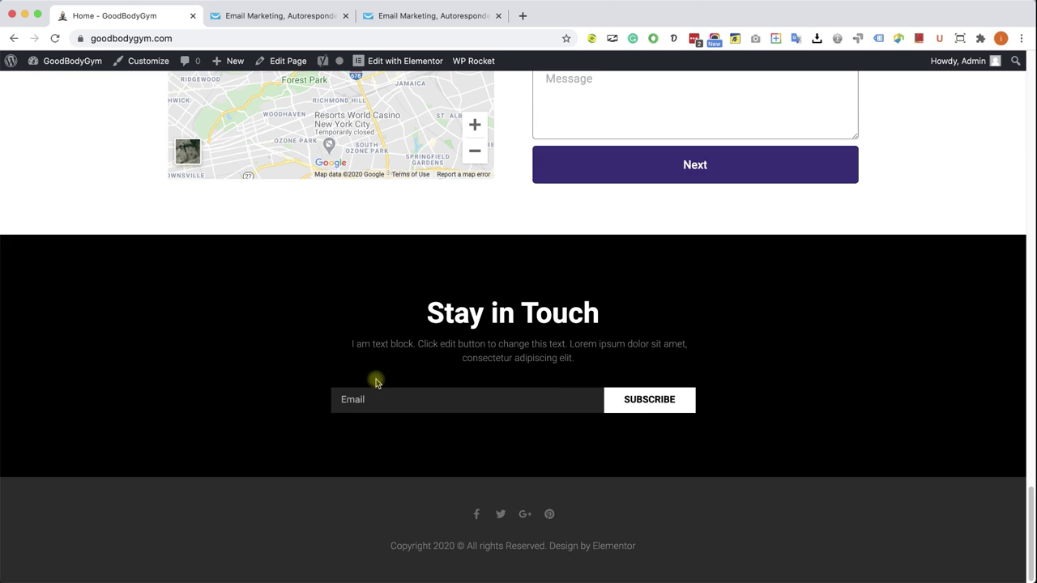
pyautogui.click(289, 16)
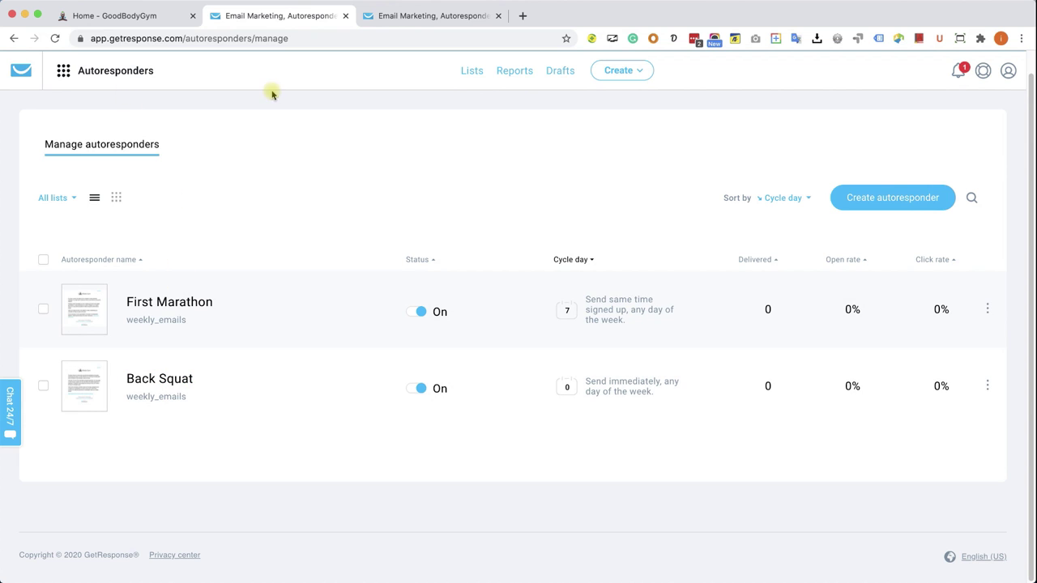
pyautogui.click(474, 74)
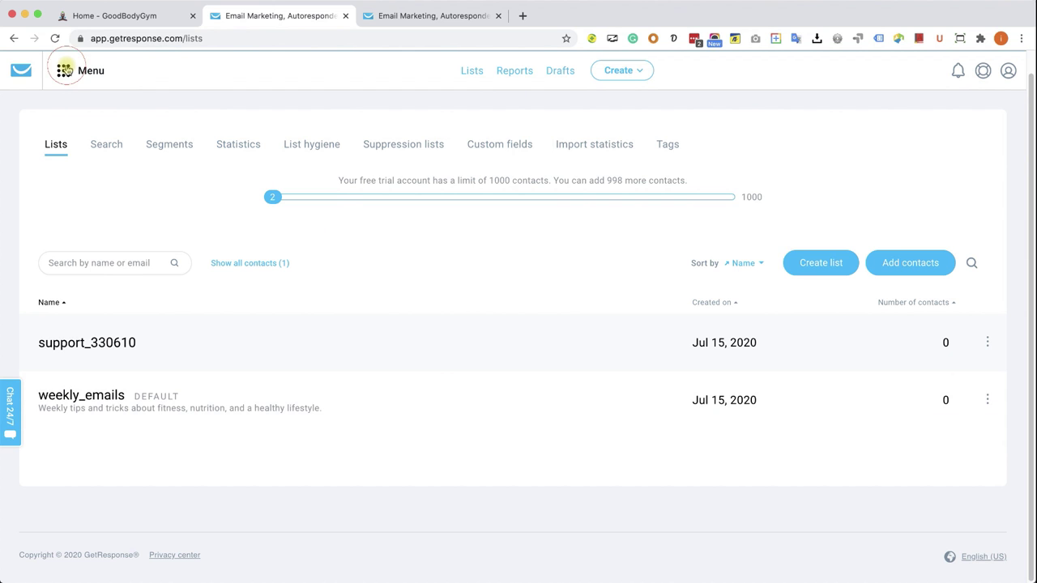
pyautogui.click(64, 70)
pyautogui.click(67, 155)
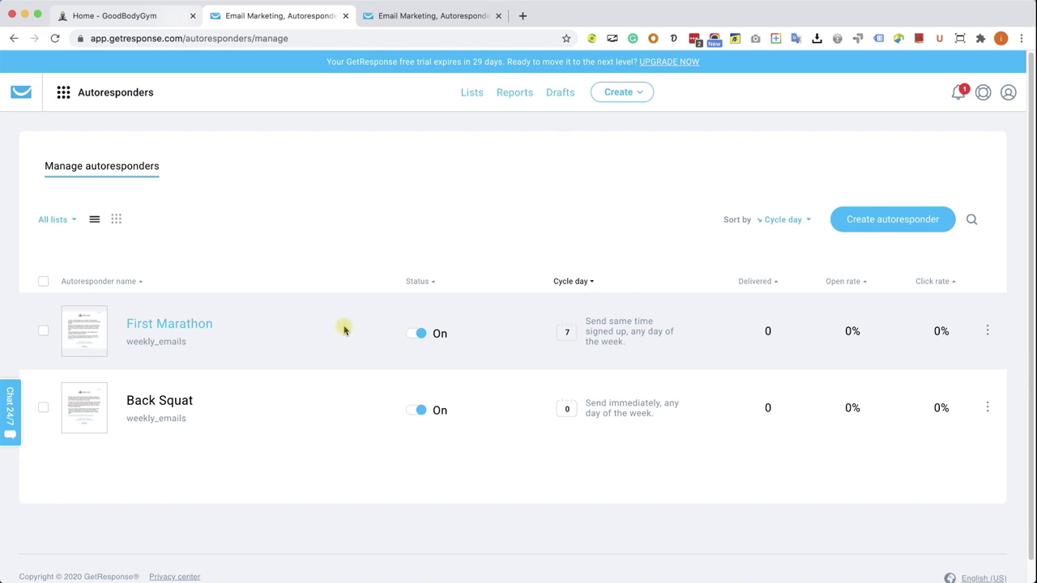
pyautogui.rightClick(741, 580)
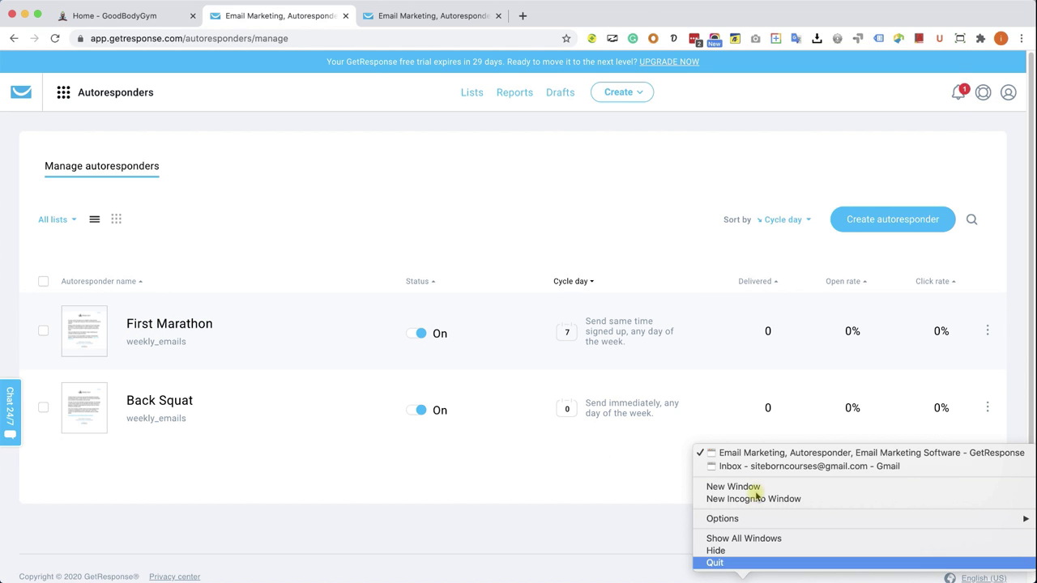
# Step: Load goodbodygym.com in a new tab of the incognito Chrome window
pyautogui.click(732, 462)
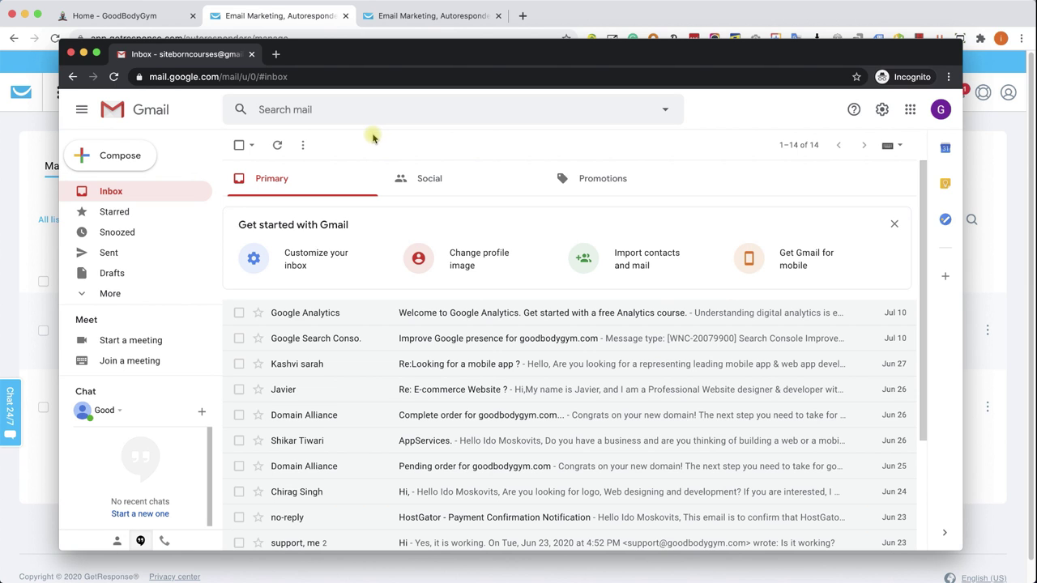
pyautogui.click(277, 54)
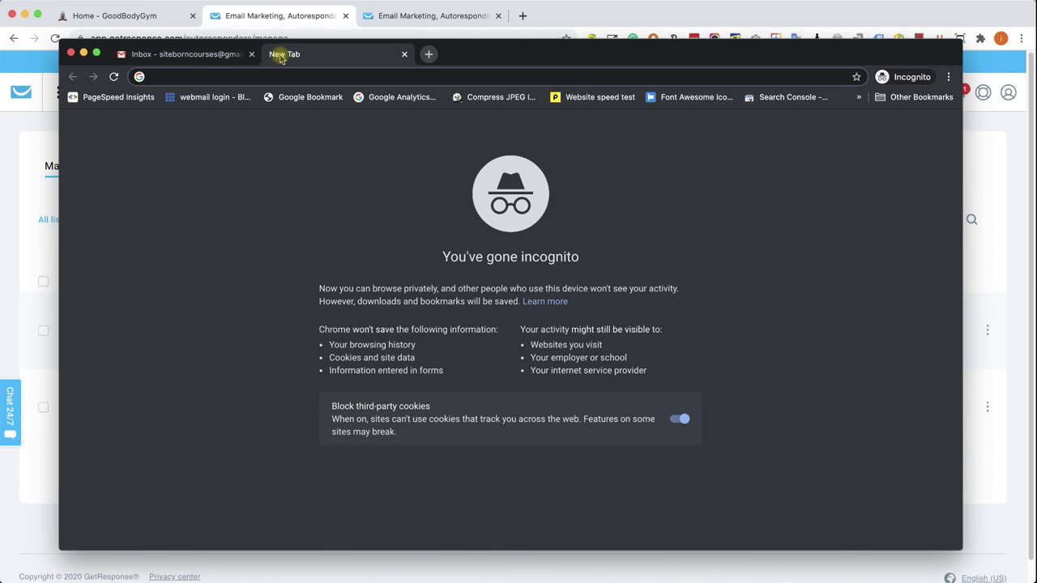
pyautogui.write('goodbodygl')
pyautogui.press('BackSpace')
pyautogui.write('ym.com')
pyautogui.press('Return')
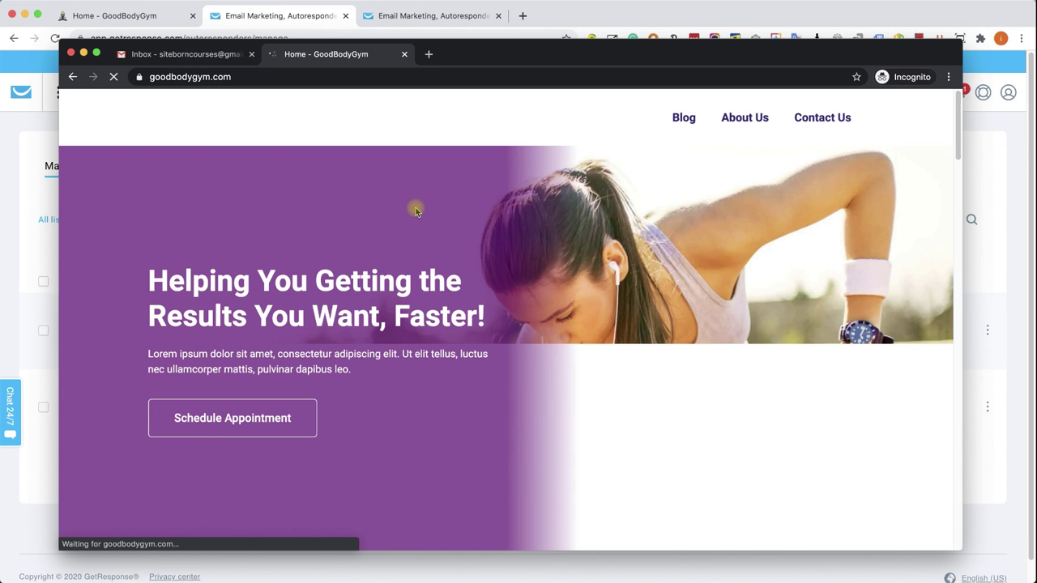
# Step: Enter a test email address in the footer Stay in Touch form and subscribe
pyautogui.scroll(-15, 415, 210)
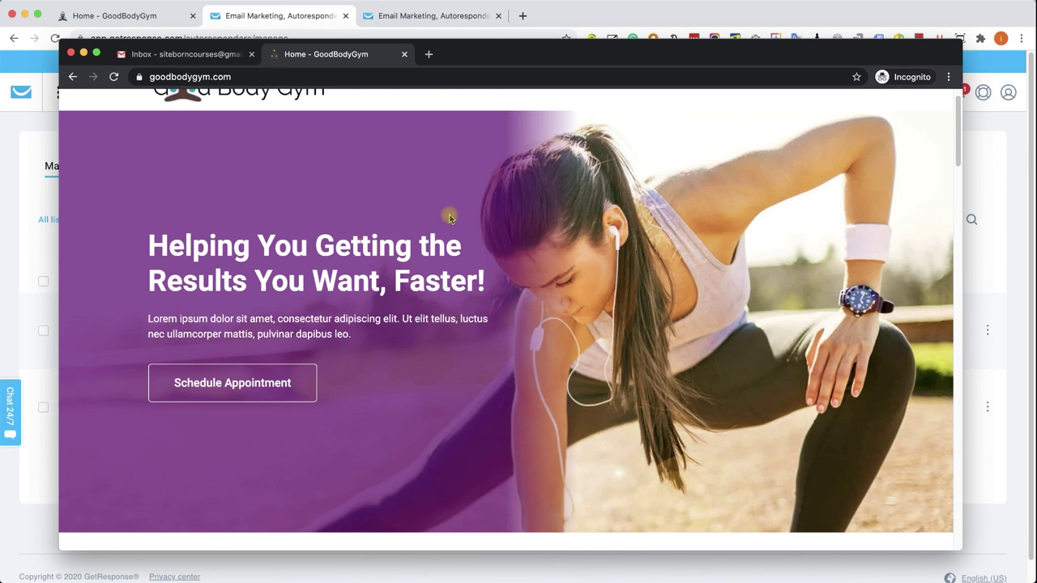
pyautogui.scroll(-15, 455, 226)
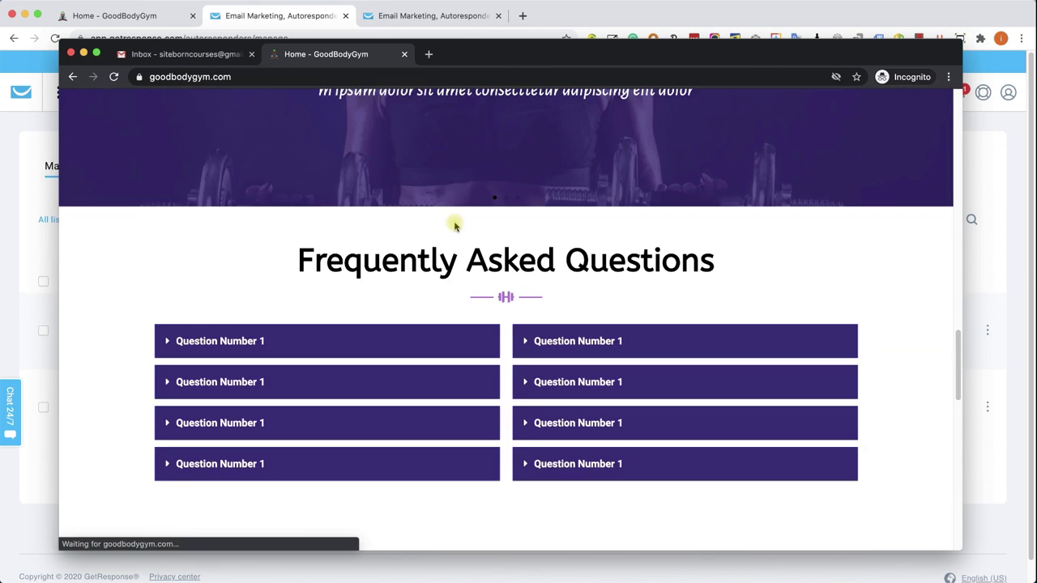
pyautogui.scroll(-5, 464, 235)
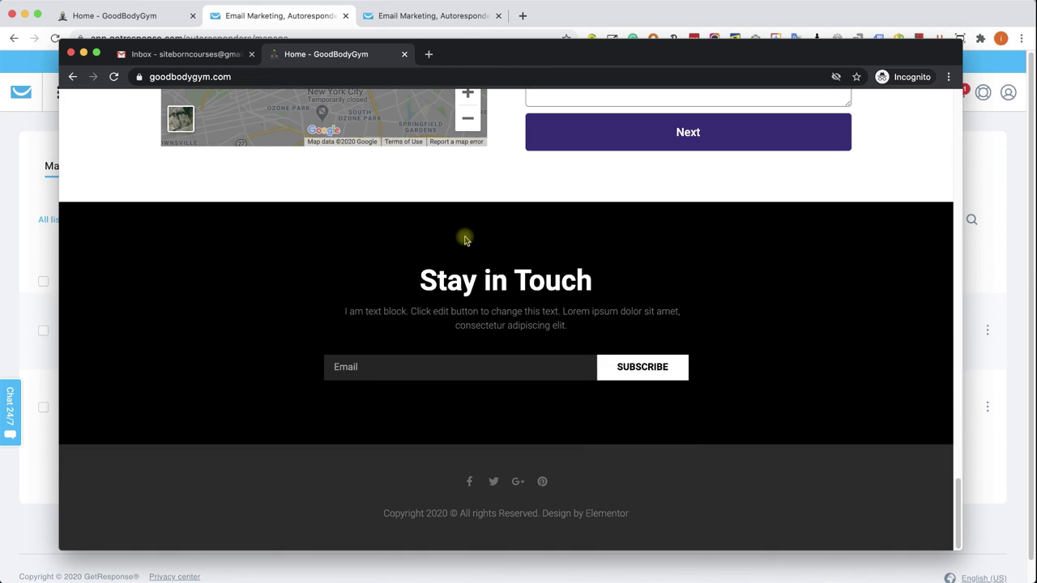
pyautogui.click(473, 363)
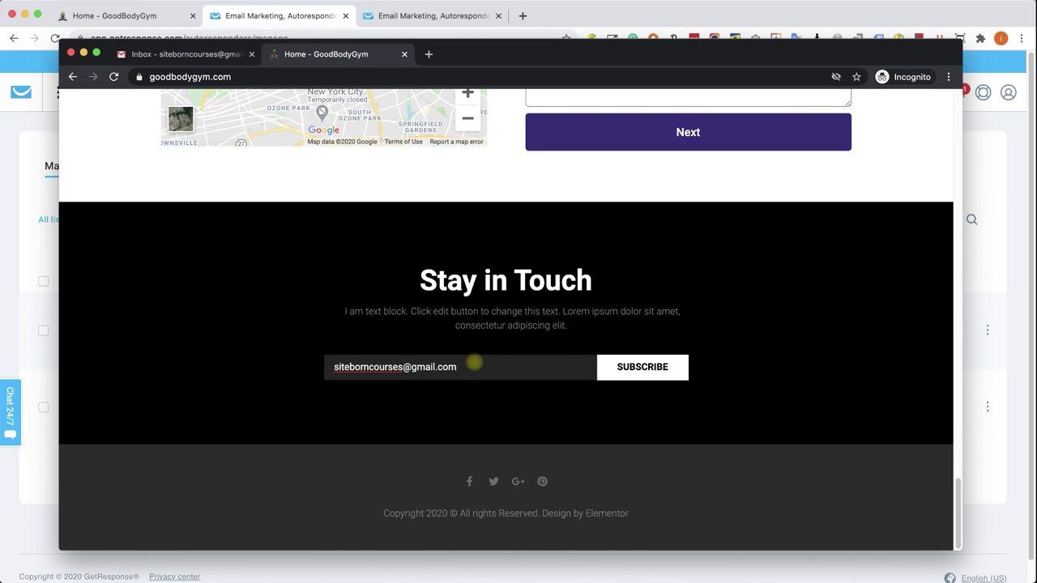
pyautogui.click(631, 370)
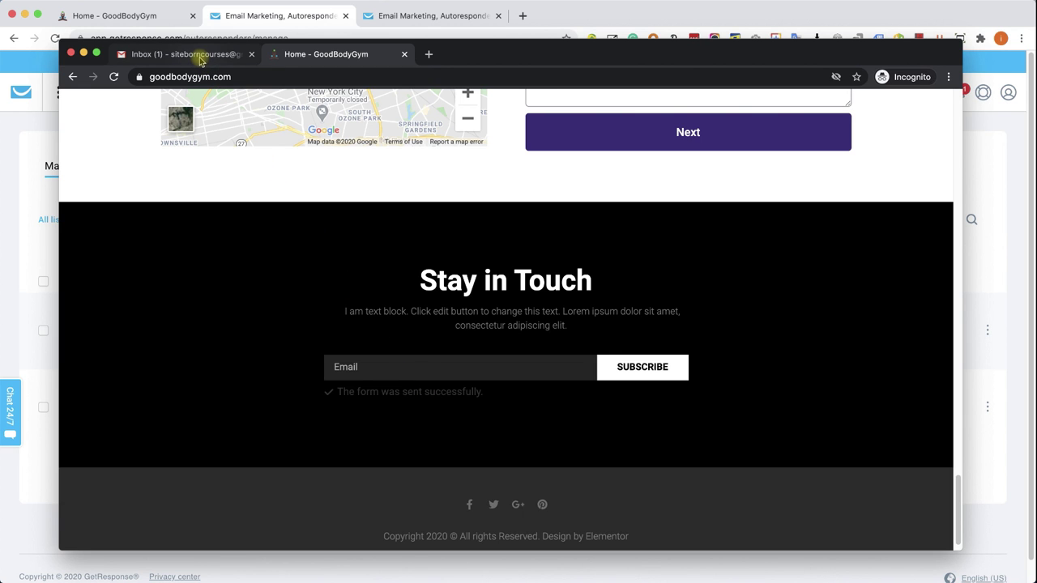
# Step: Open the 'Your First Weekly Tip' email, follow Keep reading to the Back Squat post, return to GetResponse
pyautogui.click(201, 59)
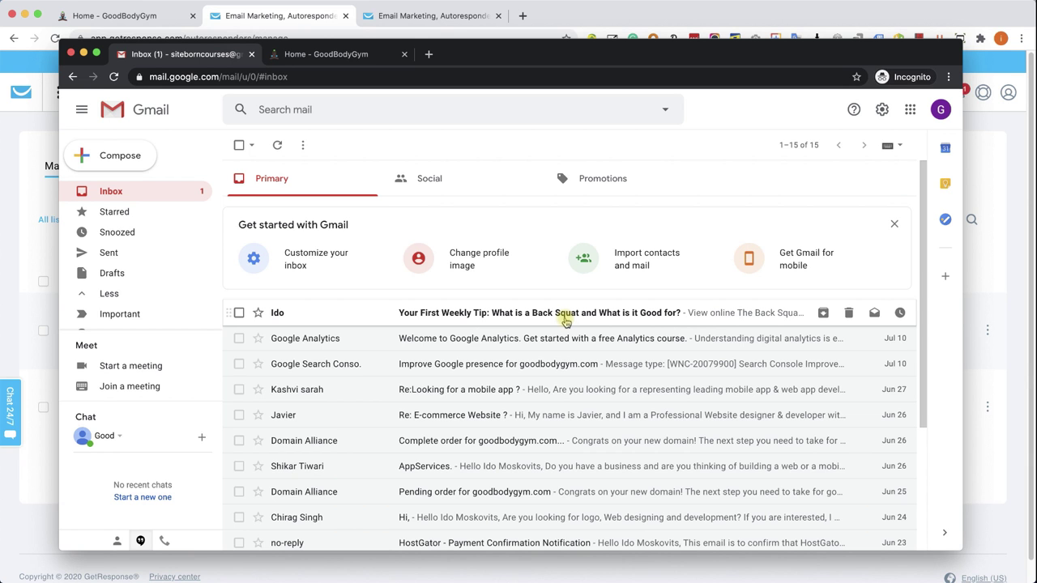
pyautogui.click(566, 318)
pyautogui.scroll(-5, 572, 320)
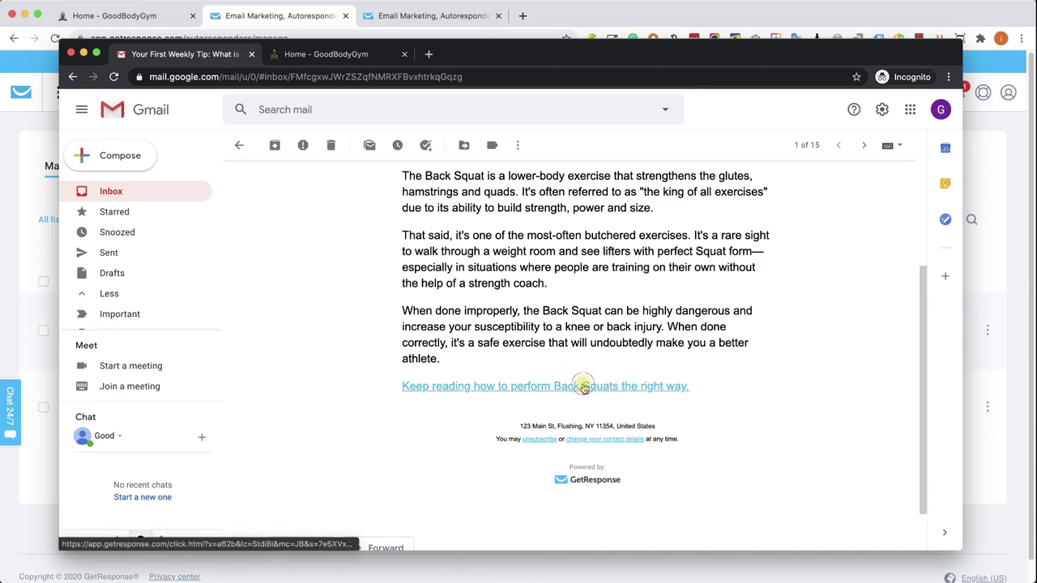
pyautogui.click(581, 387)
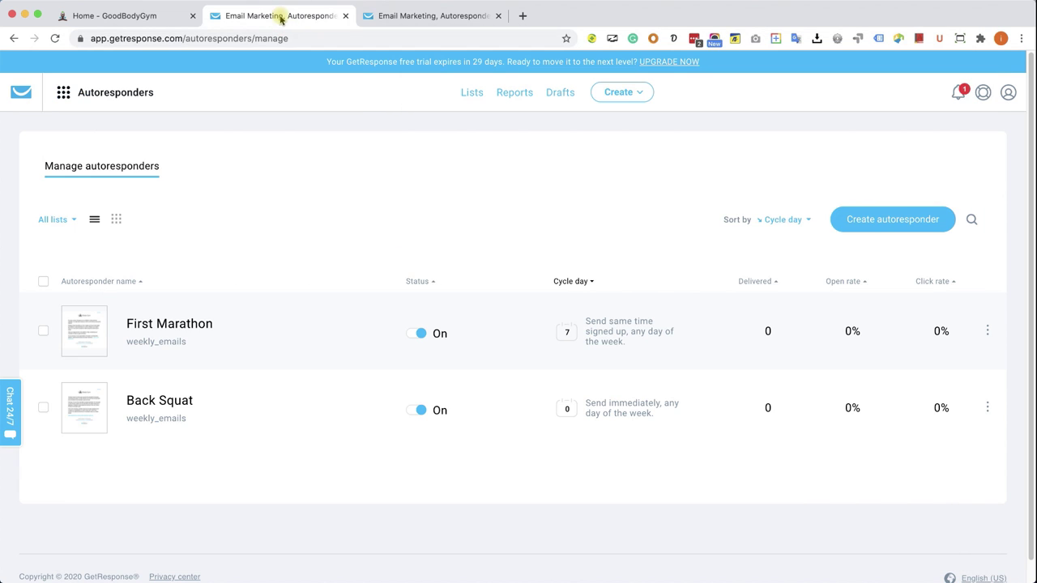
pyautogui.click(278, 15)
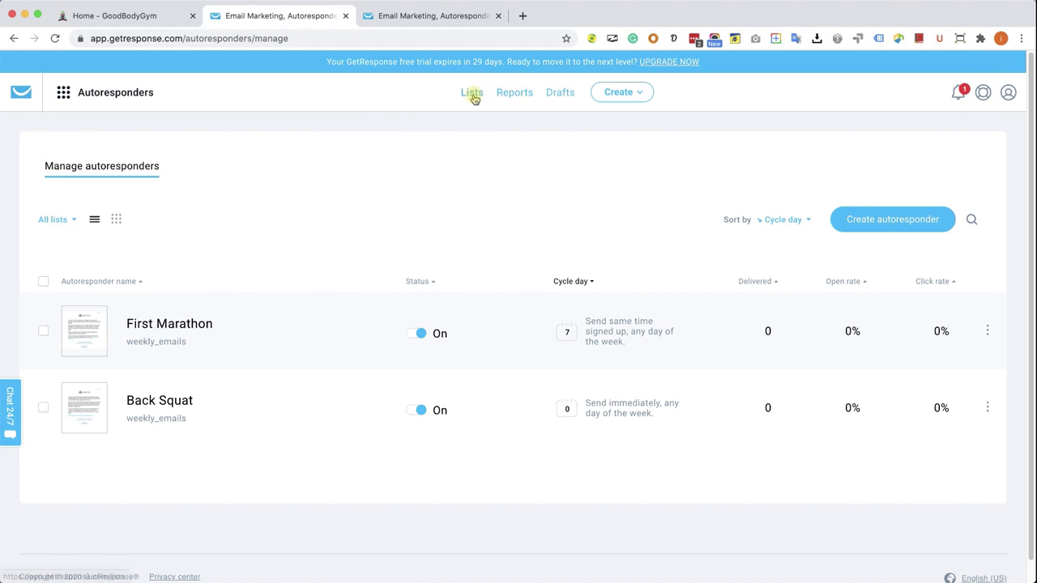
# Step: Open weekly_emails from the Lists page to see its one new test contact
pyautogui.click(473, 96)
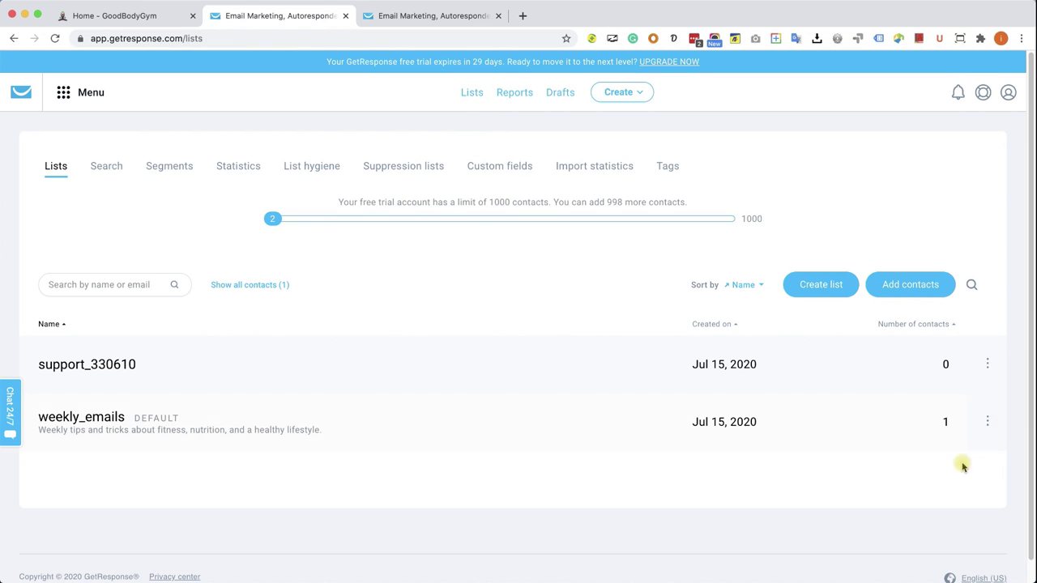
pyautogui.click(122, 417)
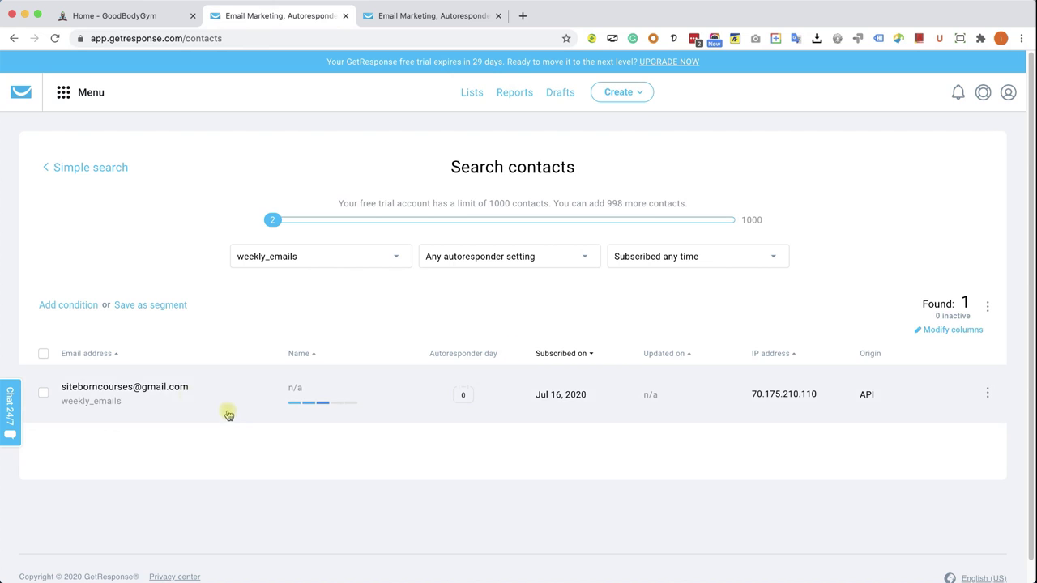
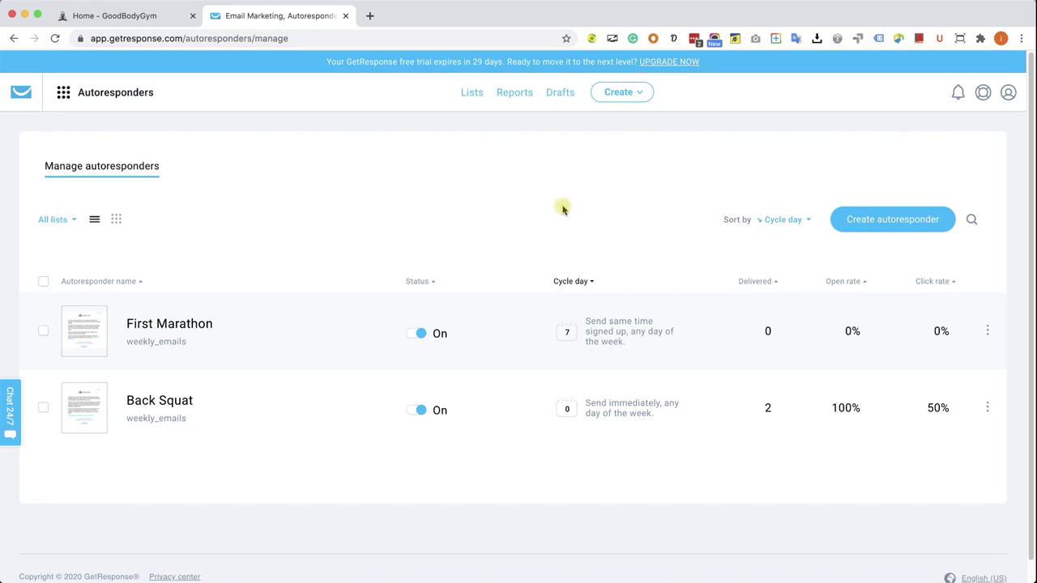
# Step: Create a new newsletter and name the message '4th Of July Promotion'
pyautogui.click(627, 96)
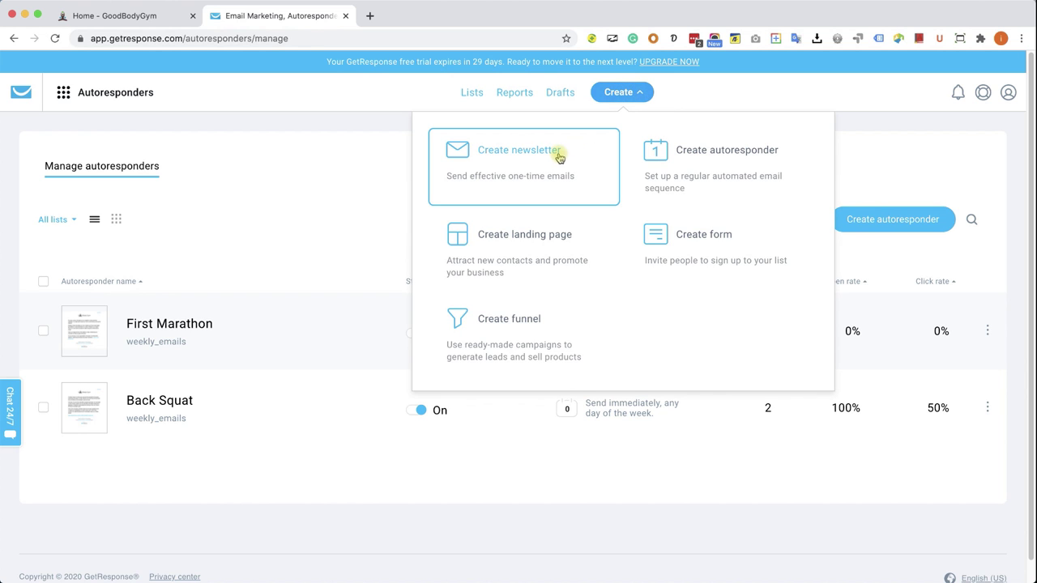
pyautogui.click(556, 159)
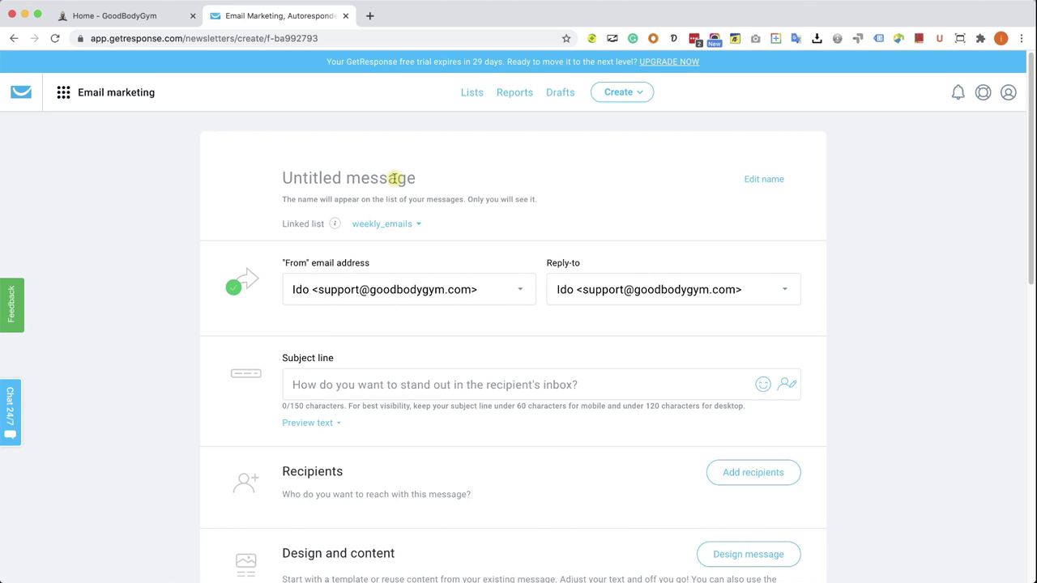
pyautogui.write('4th')
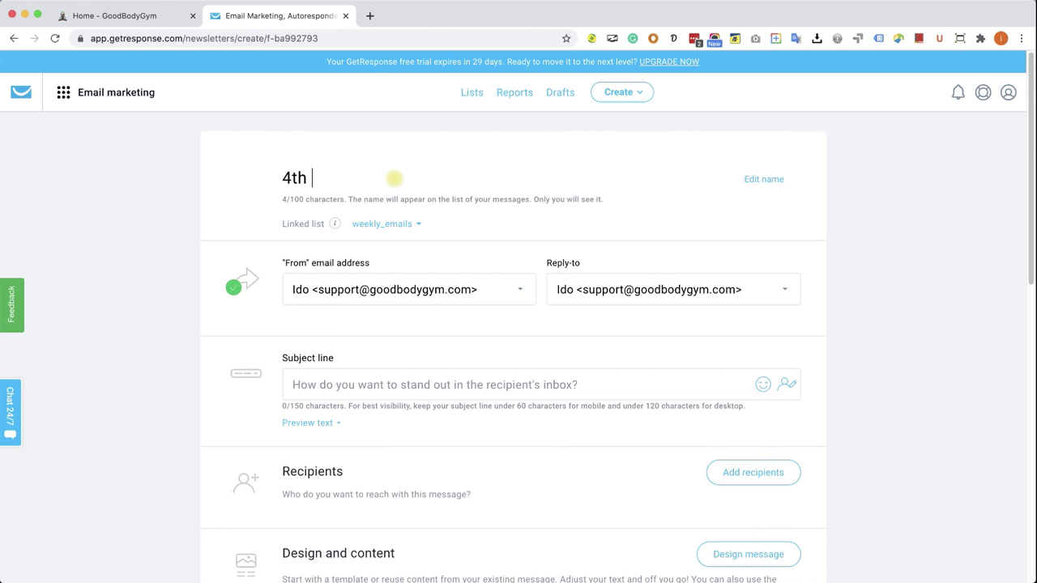
pyautogui.write(' Of July Promotion')
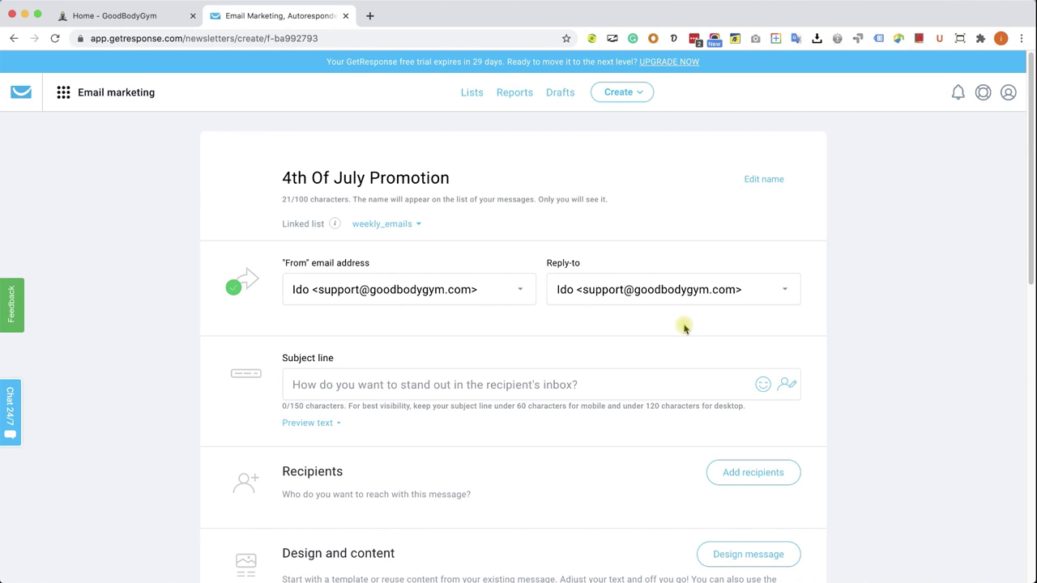
pyautogui.scroll(-3, 684, 328)
# Step: Set the subject line to 'We Would Like to Give You ONE FREE CLASS!', copied from VS Code
pyautogui.click(526, 175)
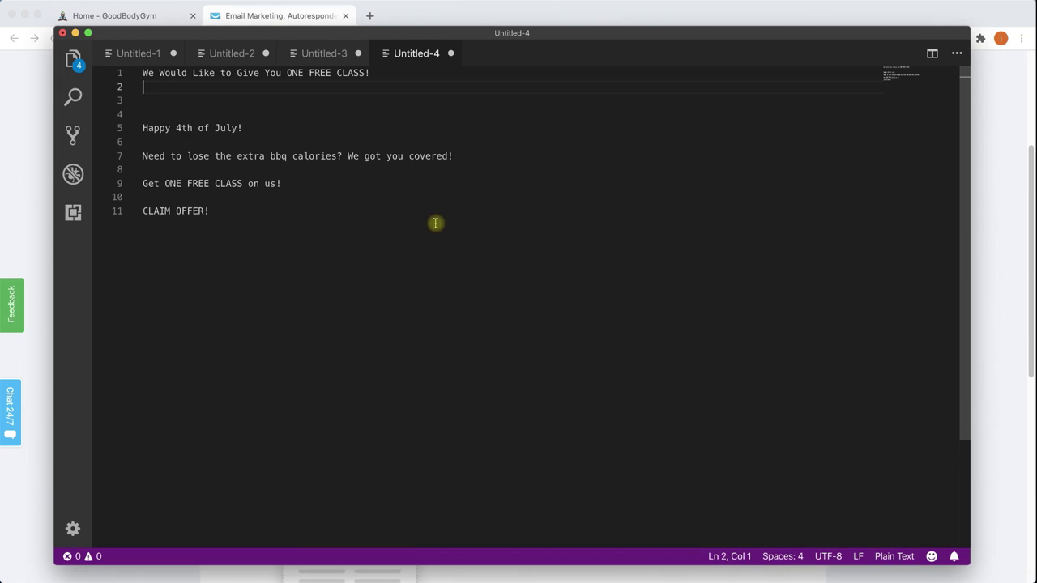
pyautogui.click(388, 73)
pyautogui.moveTo(388, 74); pyautogui.dragTo(135, 76)
pyautogui.press('super+c')
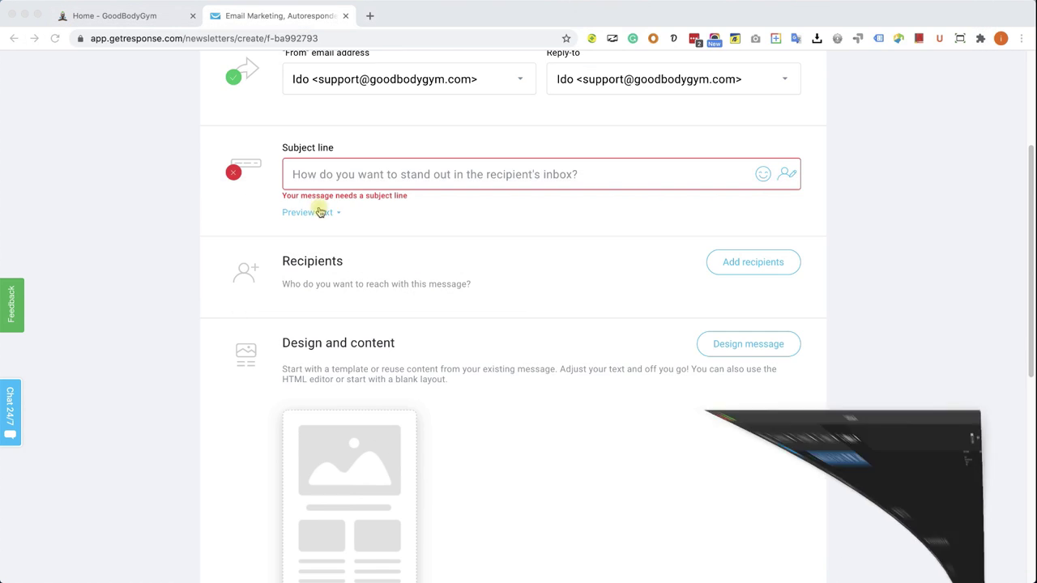
pyautogui.click(355, 177)
pyautogui.press('super+v')
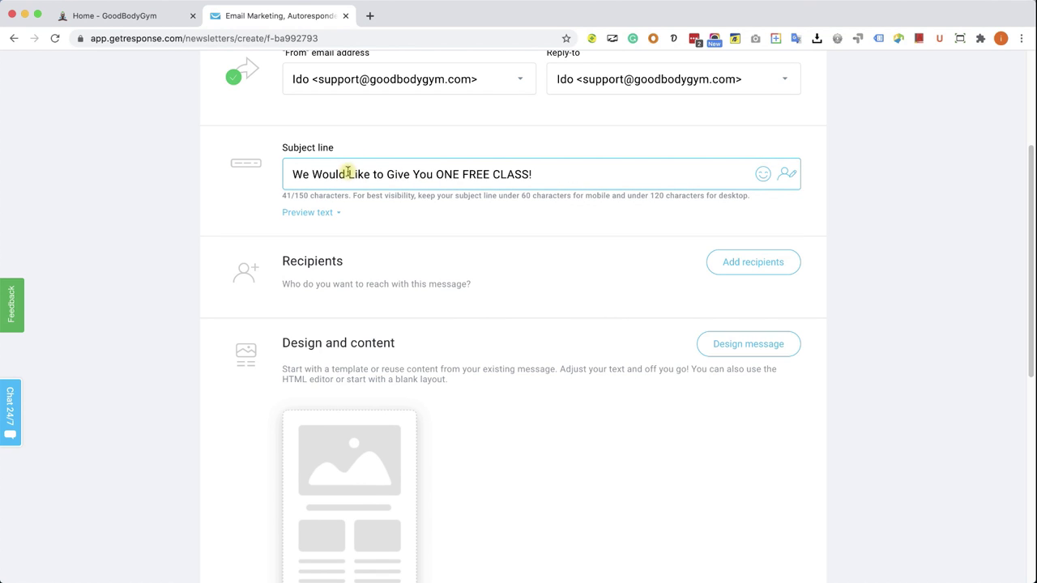
# Step: Add only the weekly_emails list as recipients, excluding support_330610
pyautogui.click(741, 262)
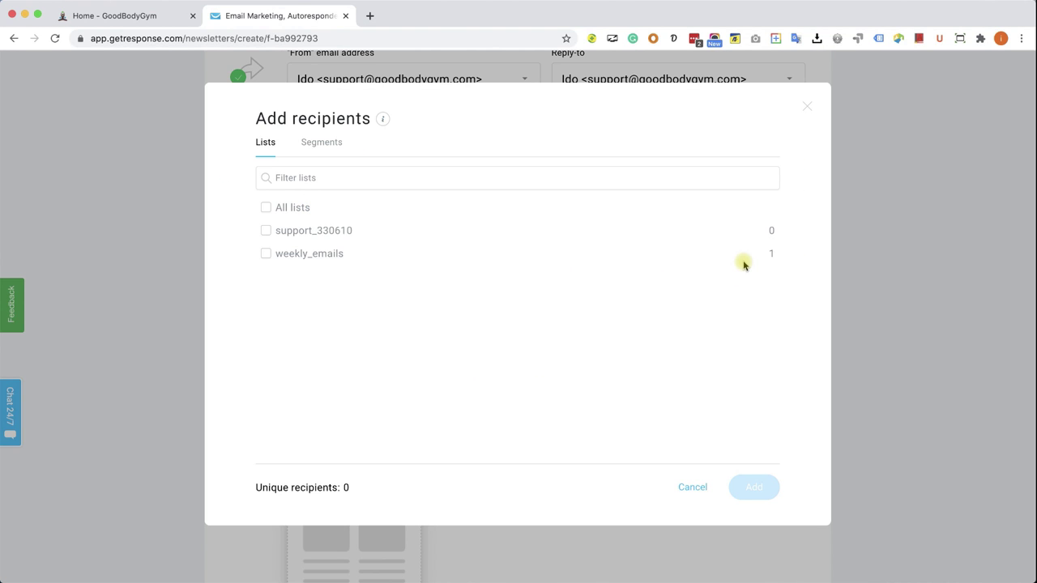
pyautogui.click(271, 209)
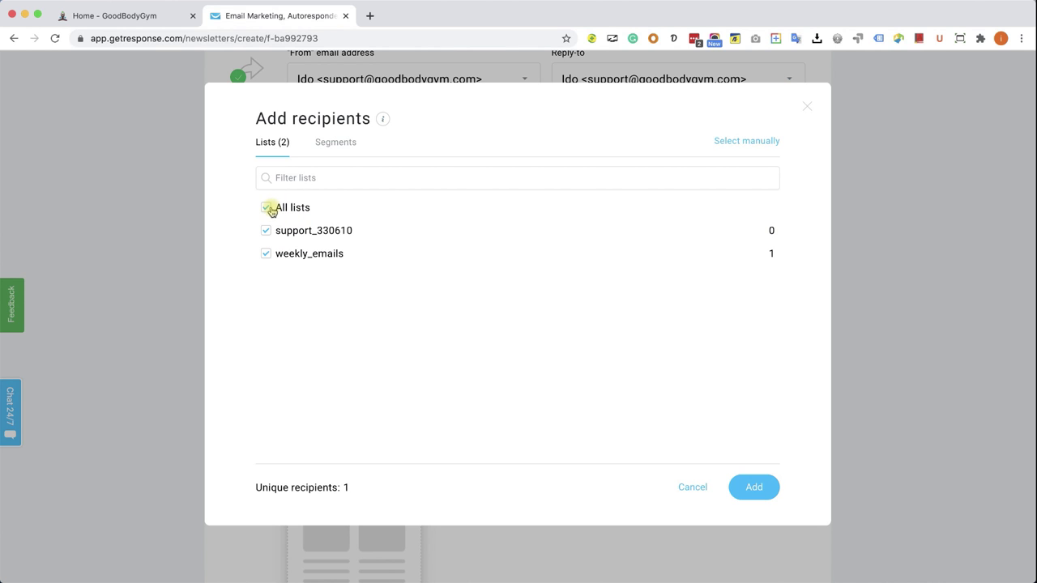
pyautogui.click(267, 230)
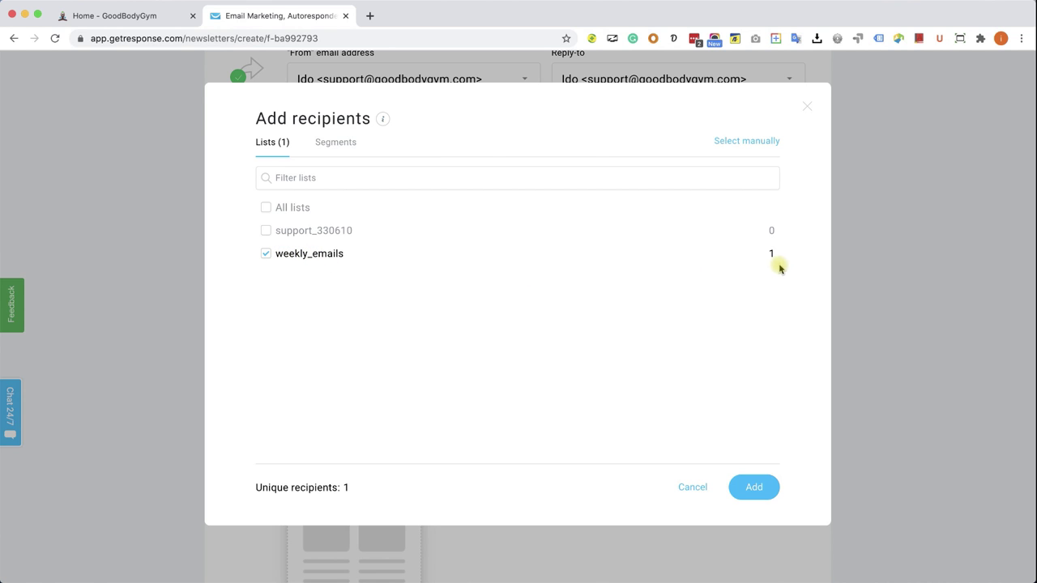
pyautogui.click(753, 486)
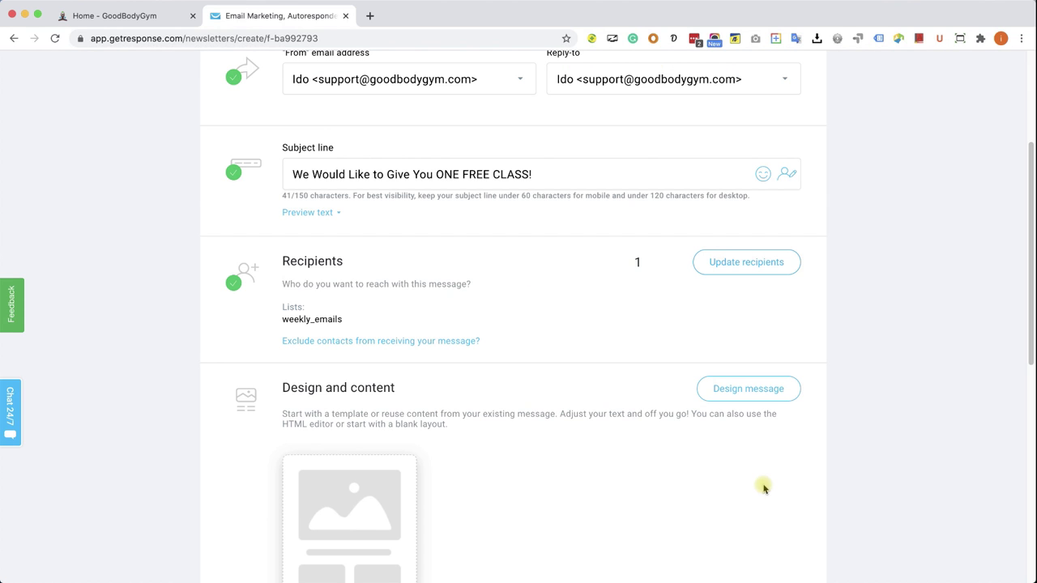
pyautogui.scroll(-4, 621, 442)
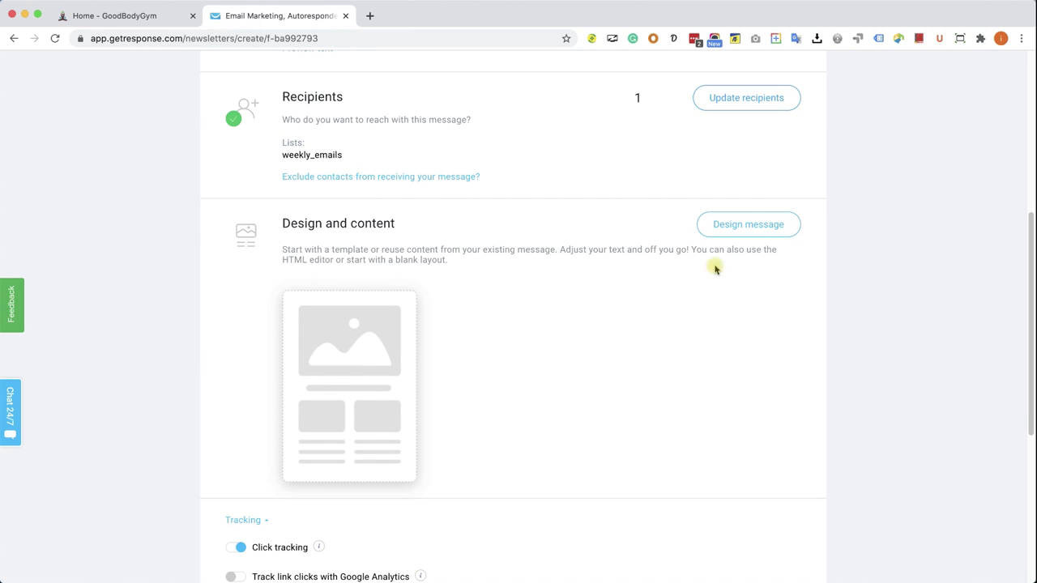
# Step: Start designing the message using the Birthday wishes template from the gallery
pyautogui.click(741, 231)
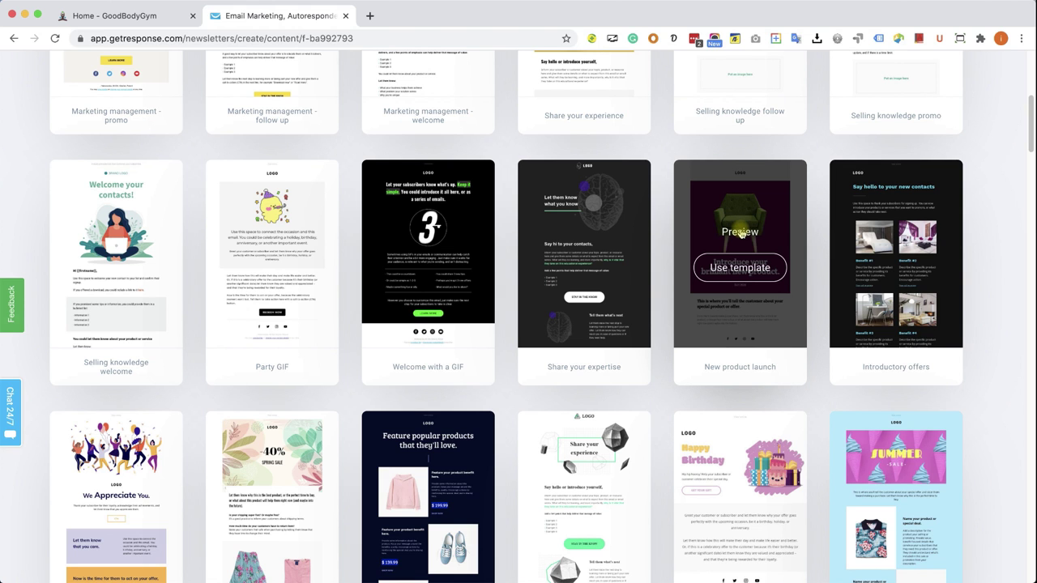
pyautogui.scroll(-3, 708, 318)
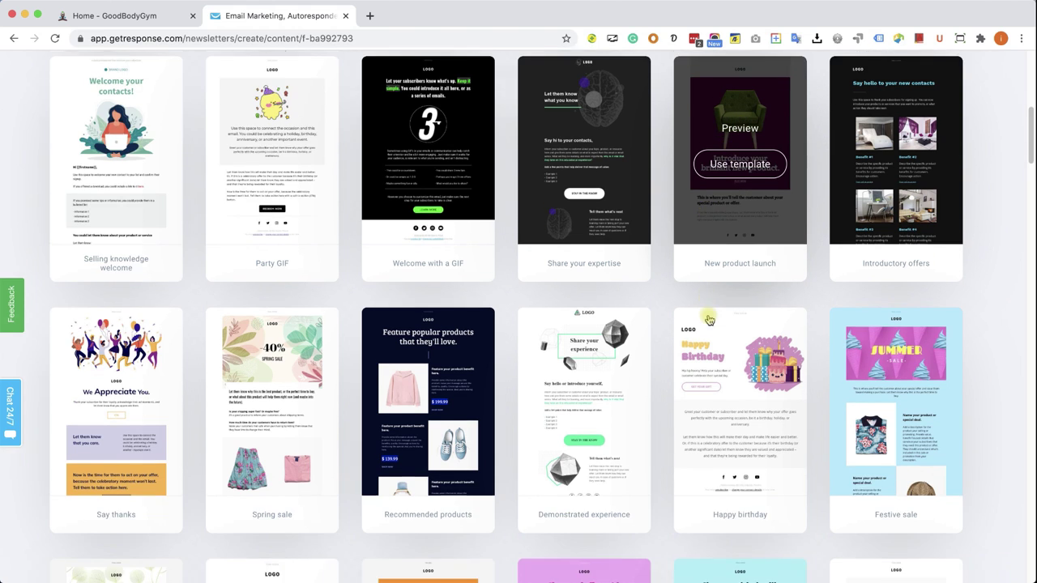
pyautogui.scroll(-7, 709, 317)
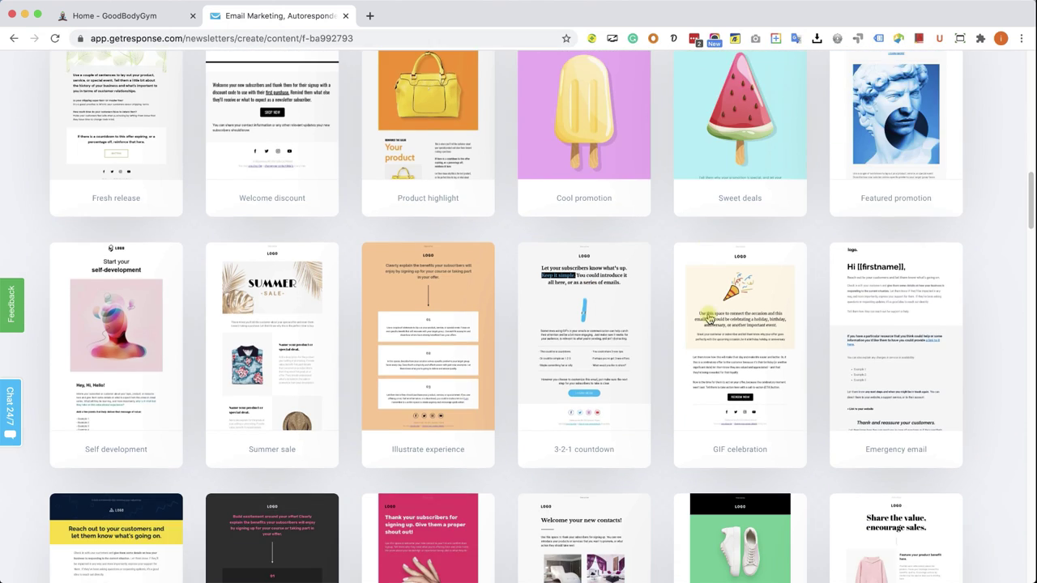
pyautogui.scroll(-6, 708, 319)
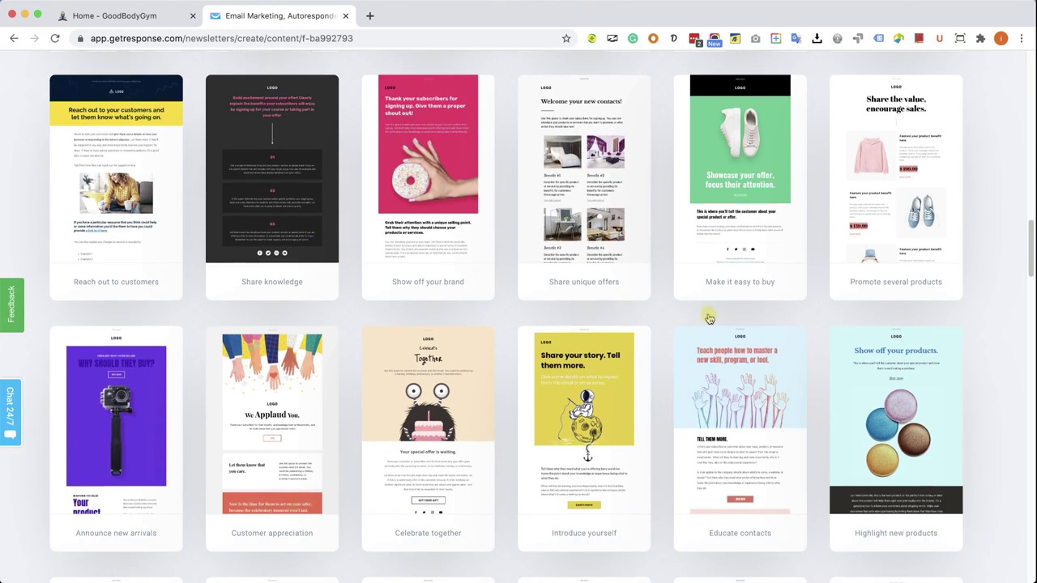
pyautogui.scroll(-3, 708, 318)
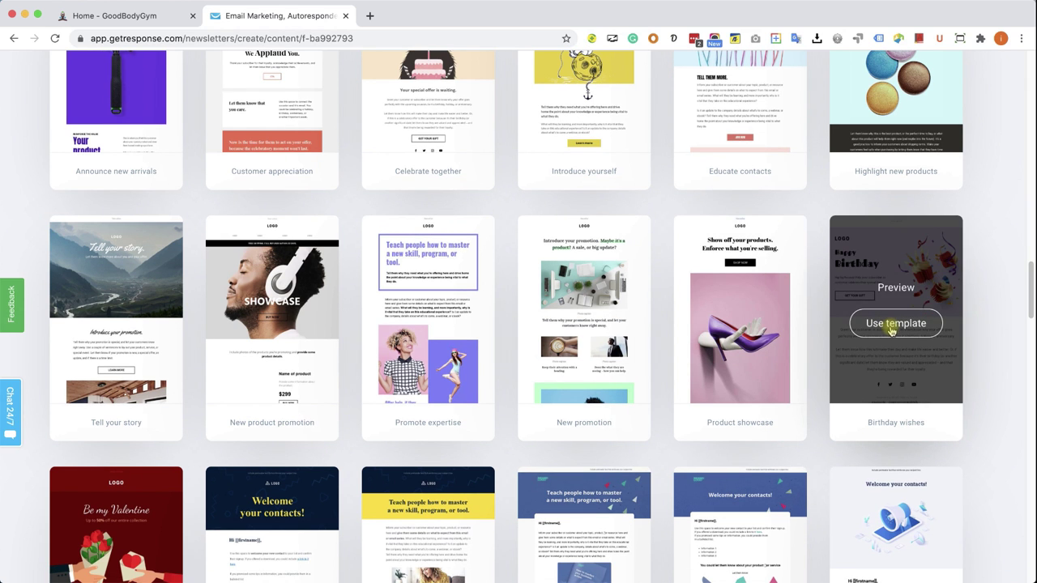
pyautogui.click(891, 323)
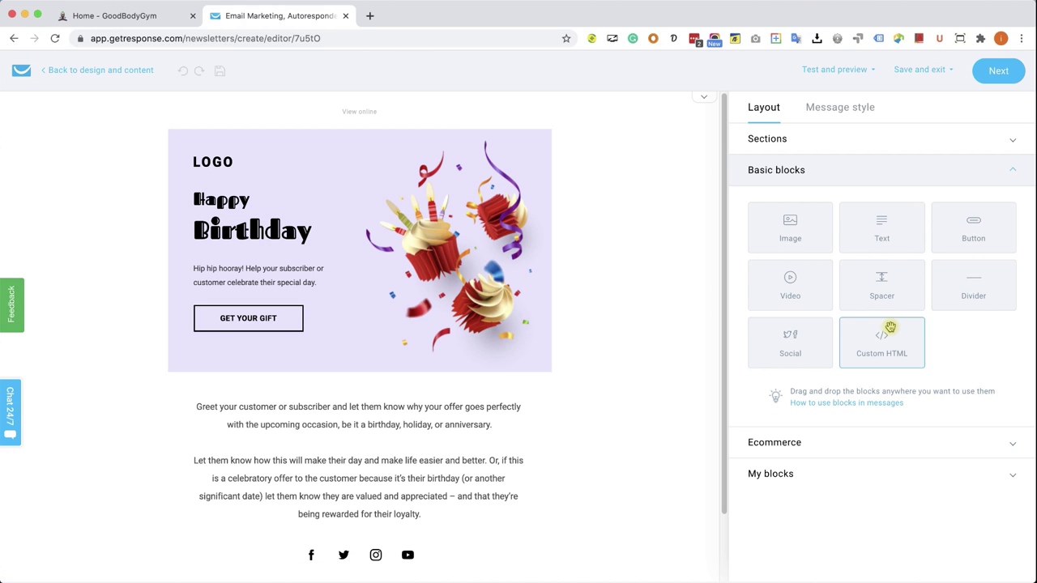
# Step: Replace the LOGO placeholder with the Good Body Gym logo, enlarged to 125 wide
pyautogui.scroll(-1, 491, 352)
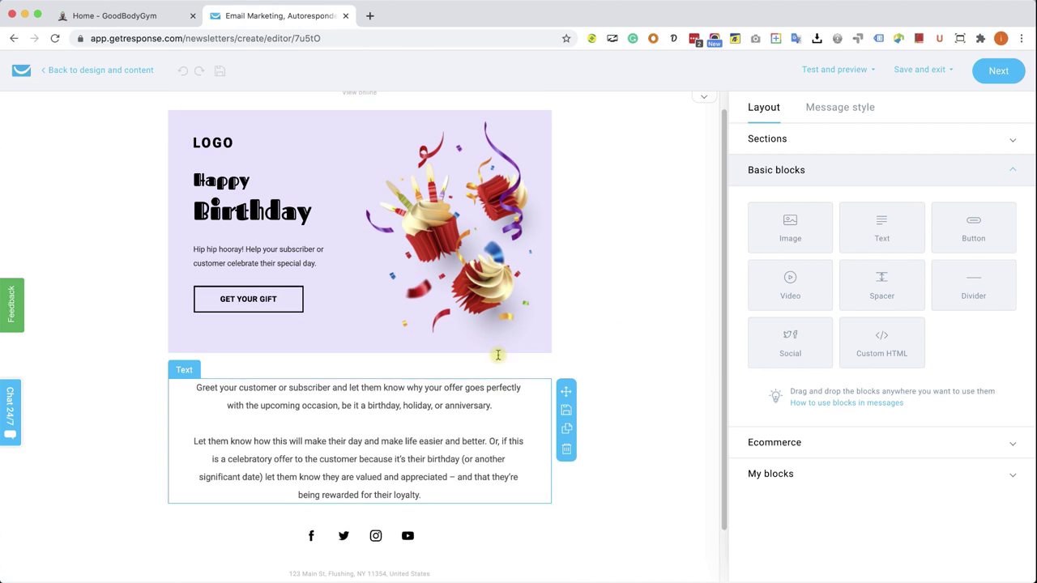
pyautogui.scroll(1, 498, 355)
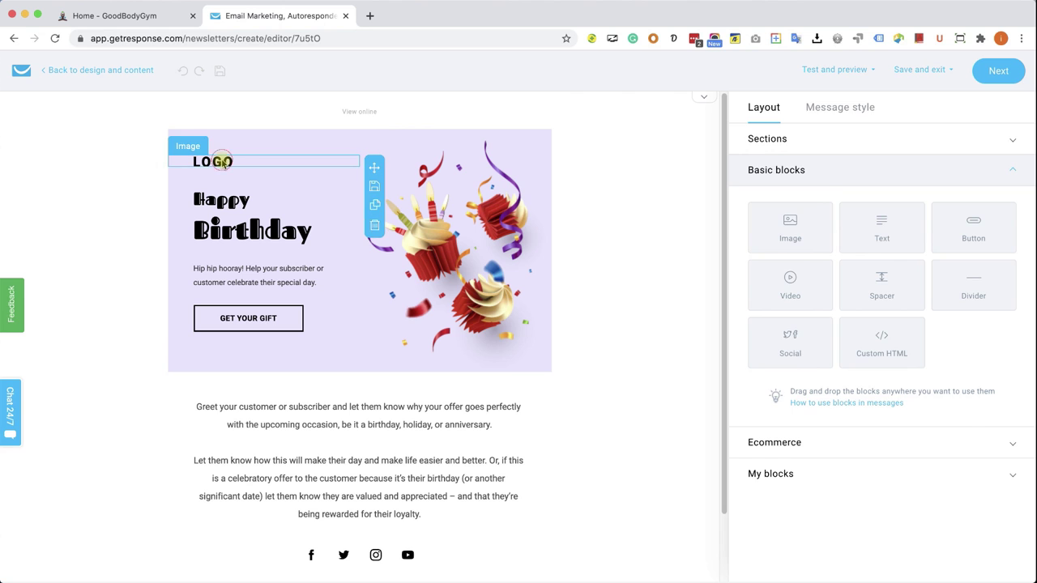
pyautogui.click(224, 162)
pyautogui.click(765, 220)
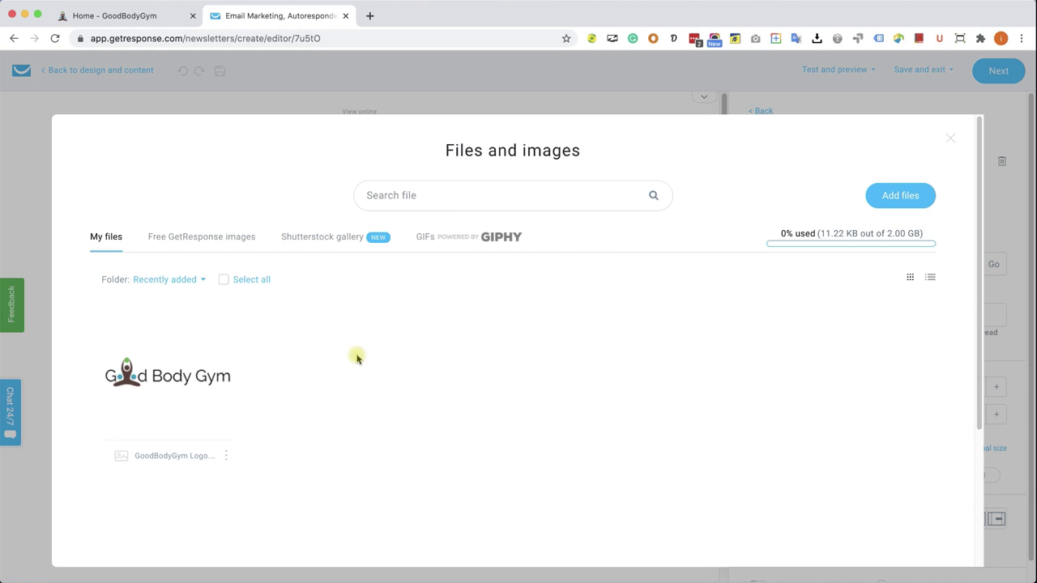
pyautogui.click(172, 379)
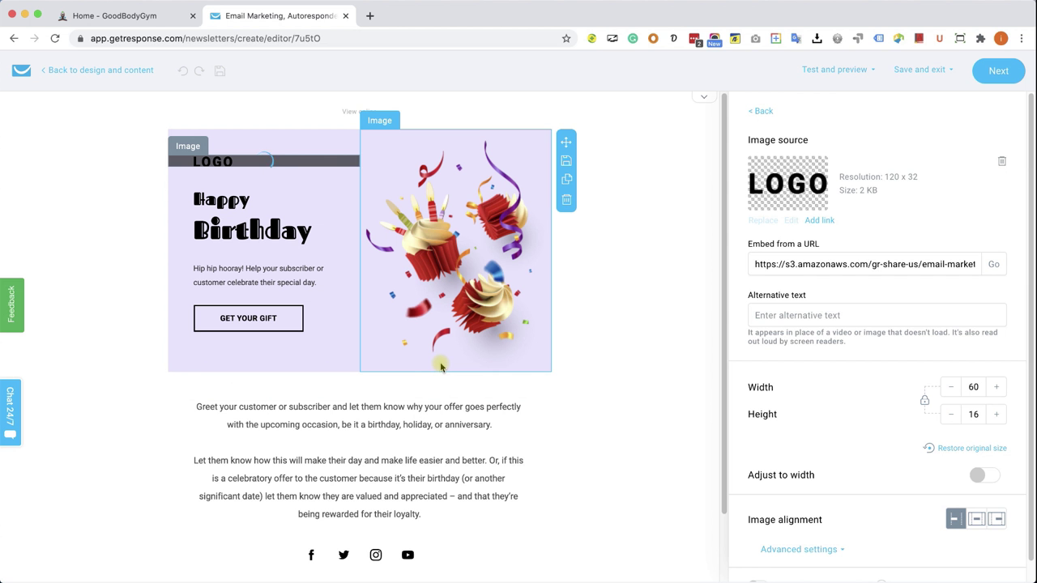
pyautogui.moveTo(1003, 344); pyautogui.dragTo(1007, 343)
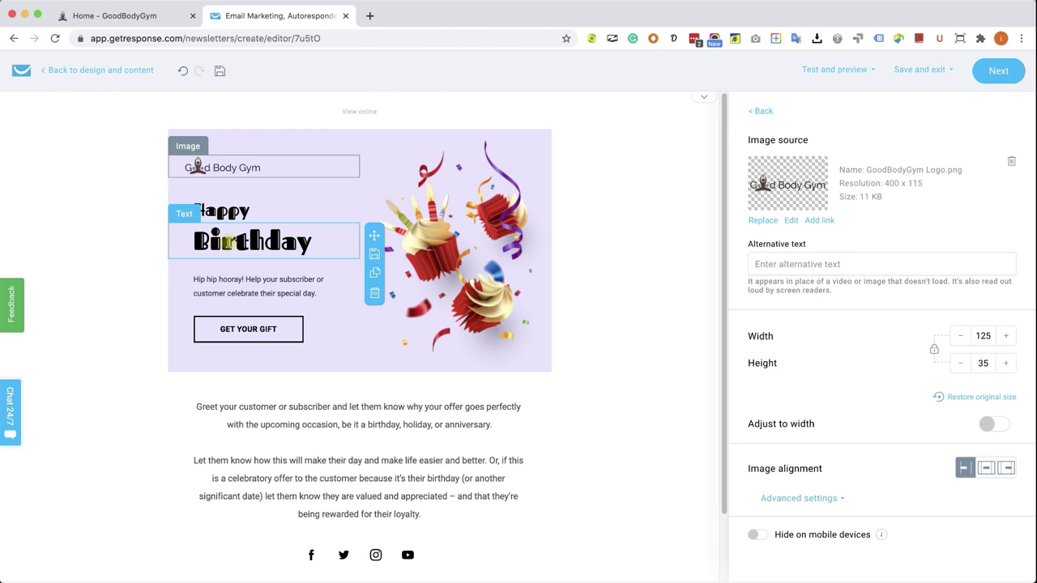
# Step: Change the heading from 'Happy Birthday!' to 'Happy 4th!'
pyautogui.doubleClick(229, 240)
pyautogui.write('4th!')
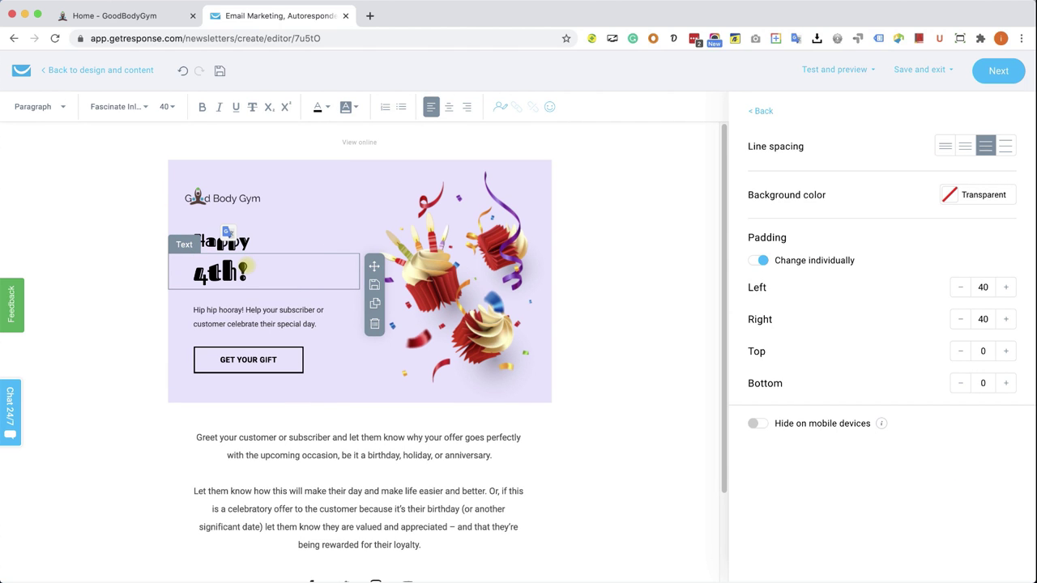
pyautogui.click(244, 270)
# Step: Delete the spacer and the 'Hip hip hooray' intro paragraph
pyautogui.click(317, 318)
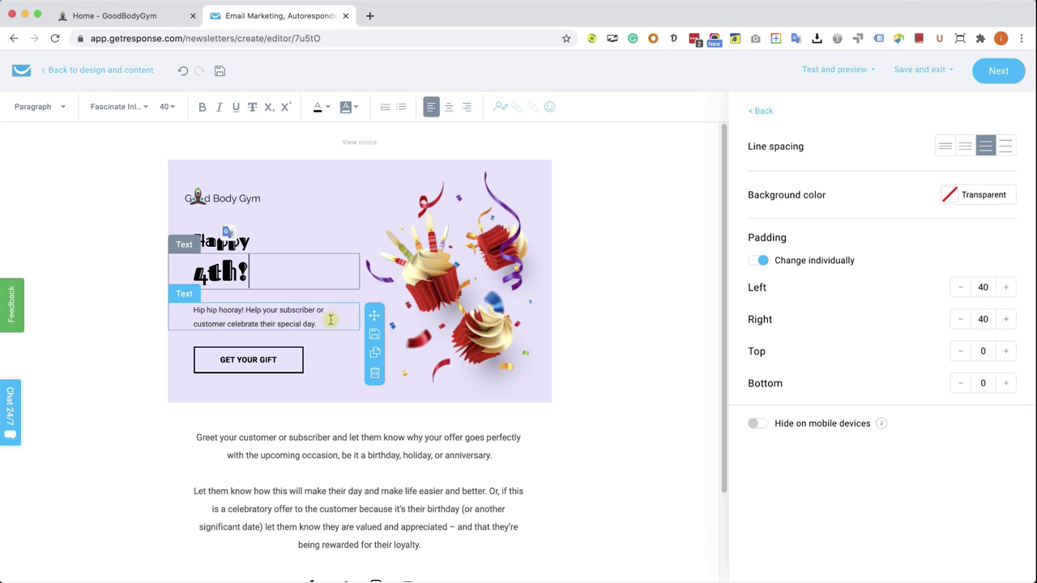
pyautogui.click(375, 401)
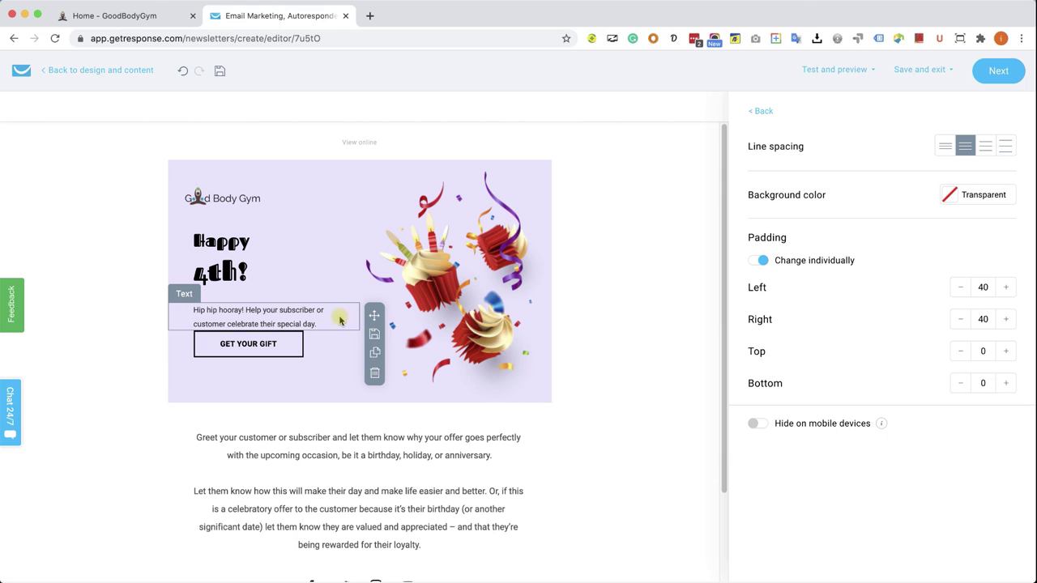
pyautogui.click(377, 375)
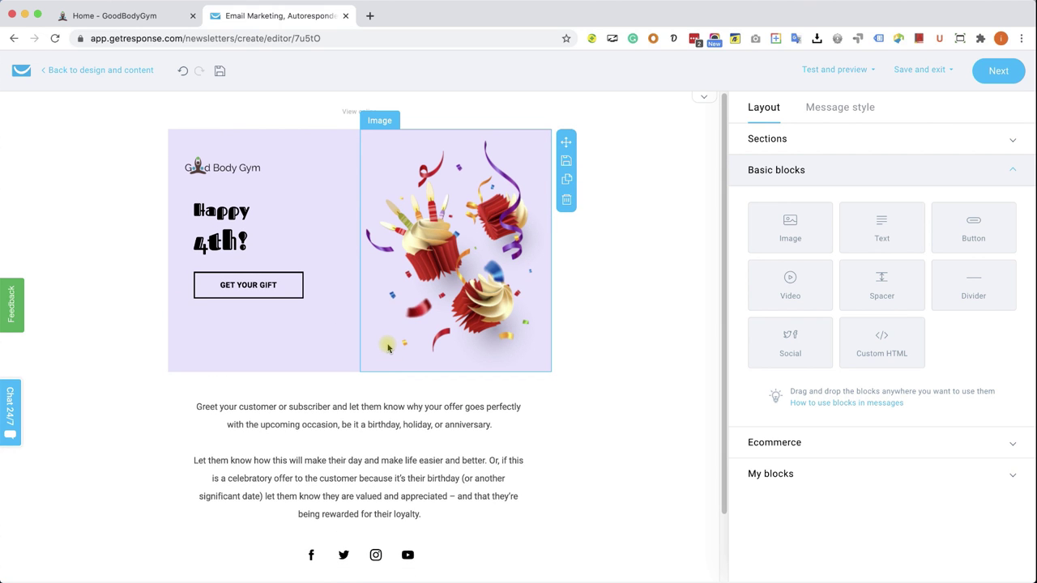
# Step: Replace the cupcake image with the fireworks '4th Of July America' GIF, sized 300 × 360
pyautogui.click(467, 217)
pyautogui.click(766, 219)
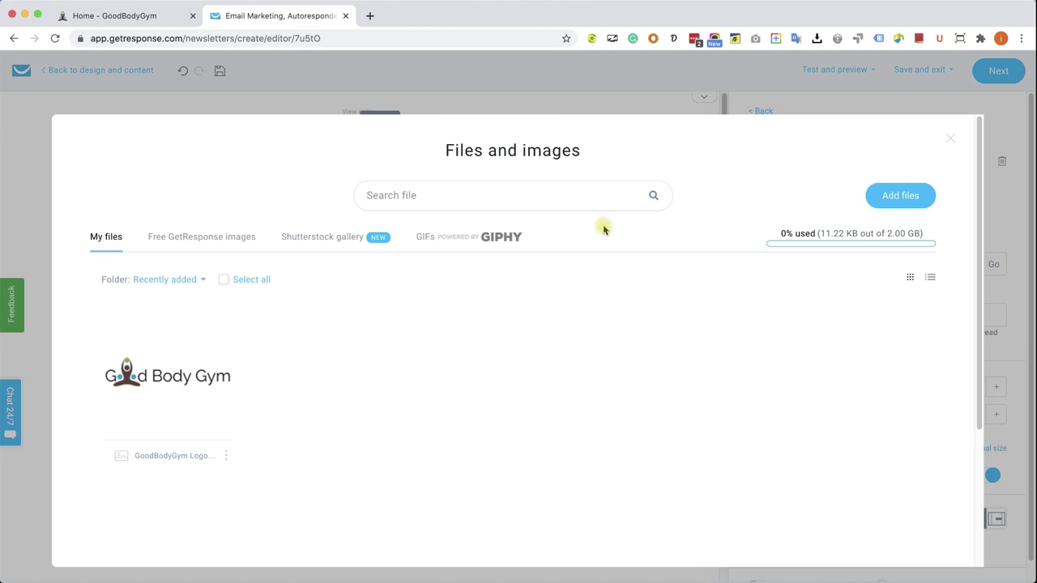
pyautogui.click(478, 243)
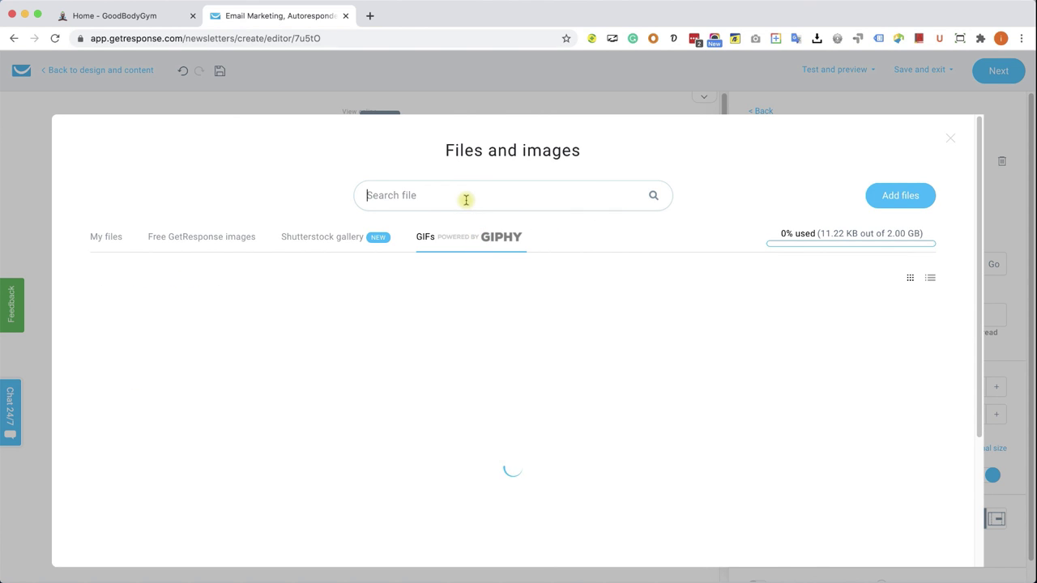
pyautogui.click(465, 200)
pyautogui.write('firewor')
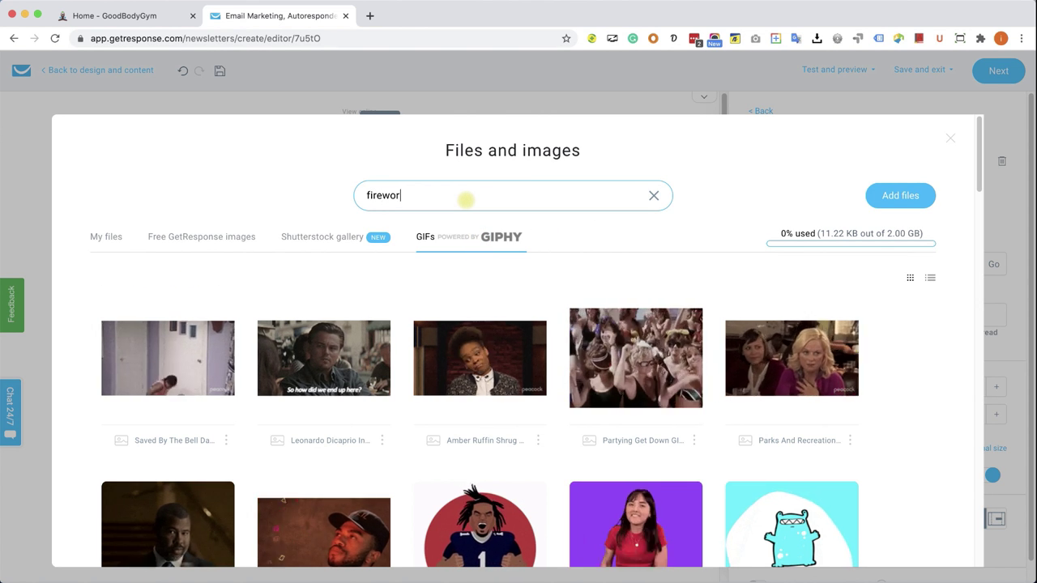
pyautogui.write('ks')
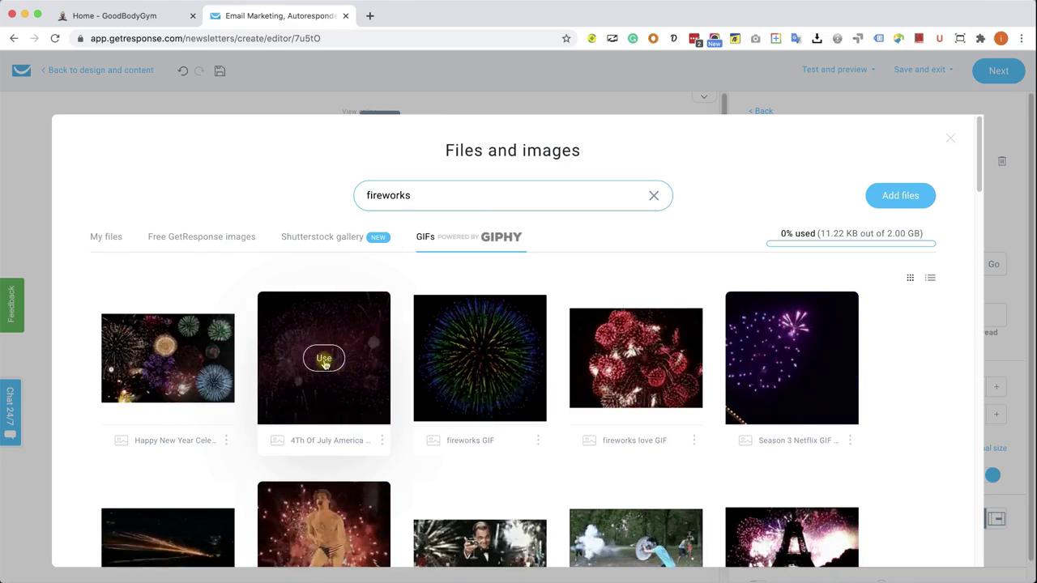
pyautogui.click(324, 362)
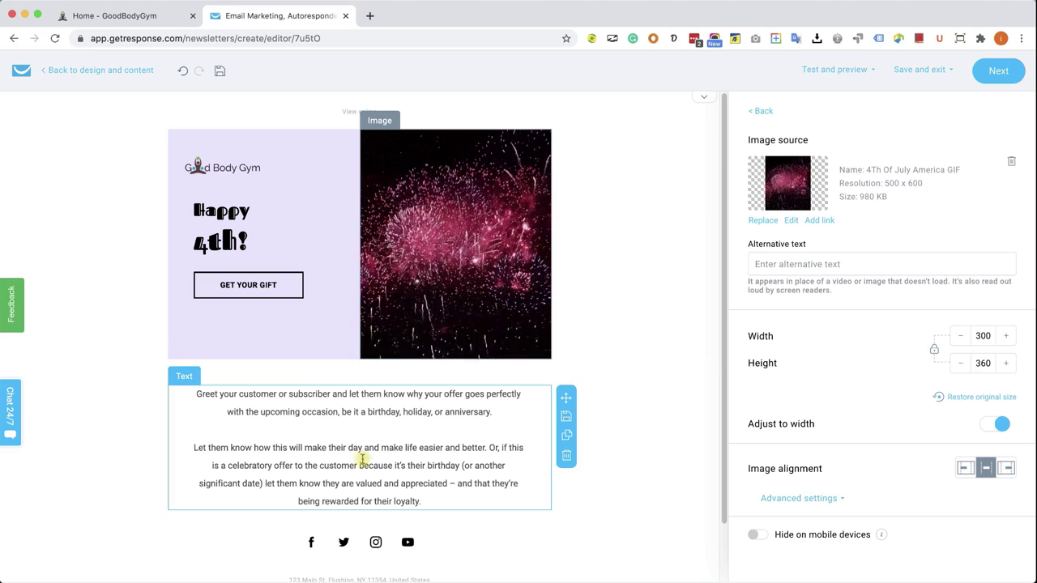
# Step: In VS Code, move 'We got you covered!' to its own line and copy the three offer lines
pyautogui.click(708, 582)
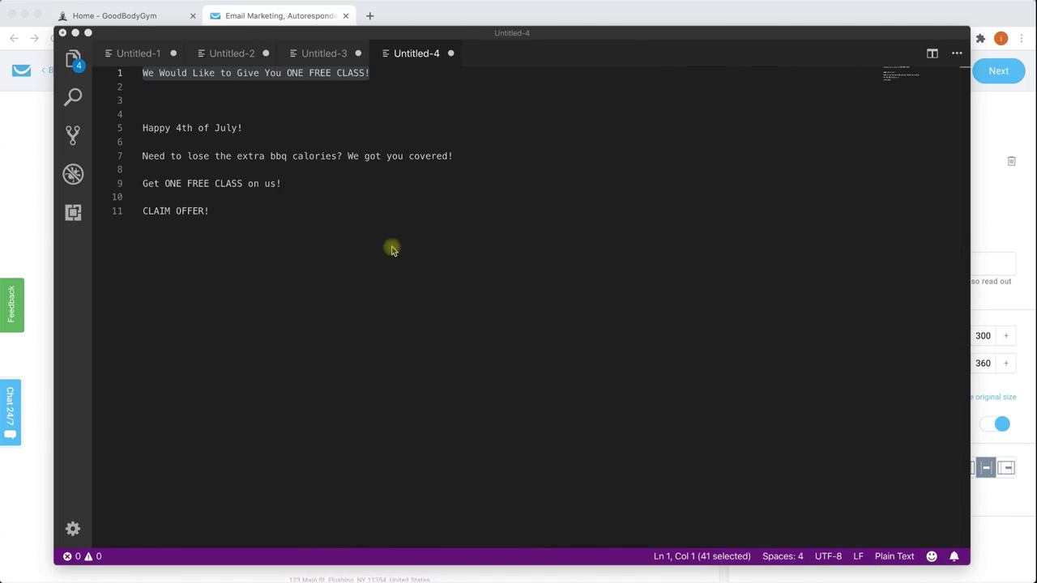
pyautogui.moveTo(287, 183); pyautogui.dragTo(143, 155)
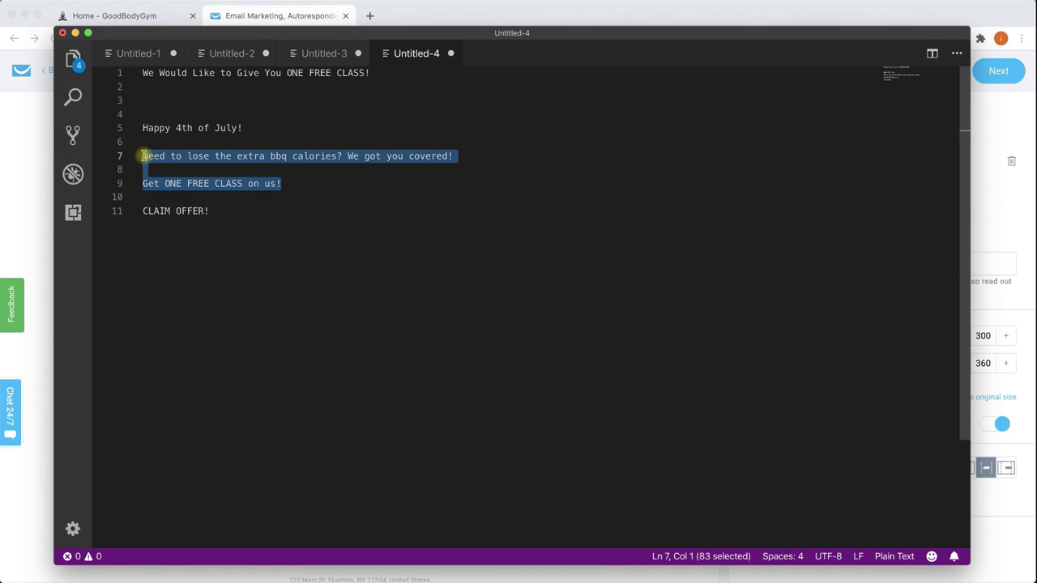
pyautogui.click(324, 174)
pyautogui.click(349, 156)
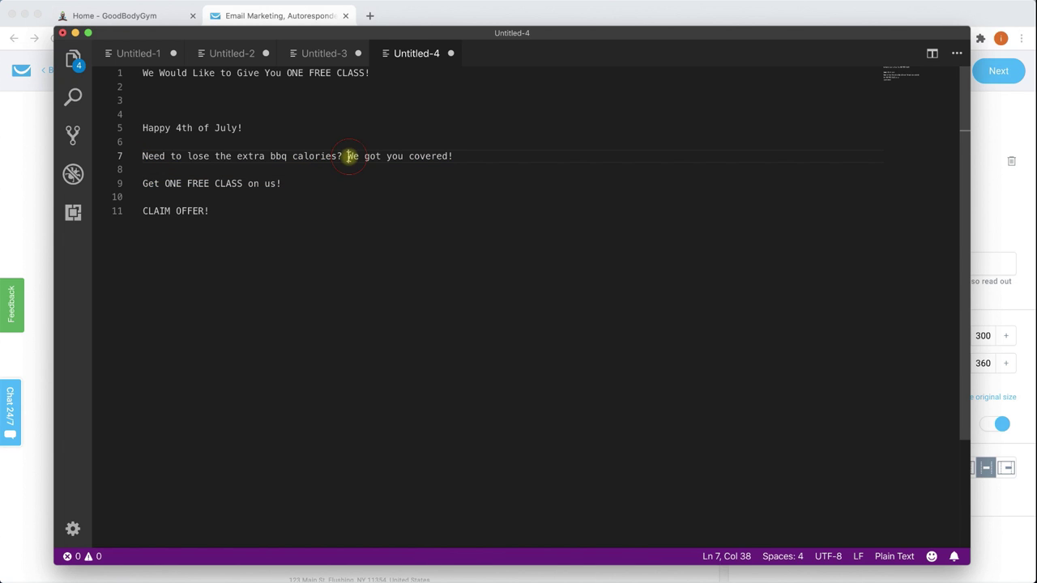
pyautogui.press('Return')
pyautogui.press('Return')
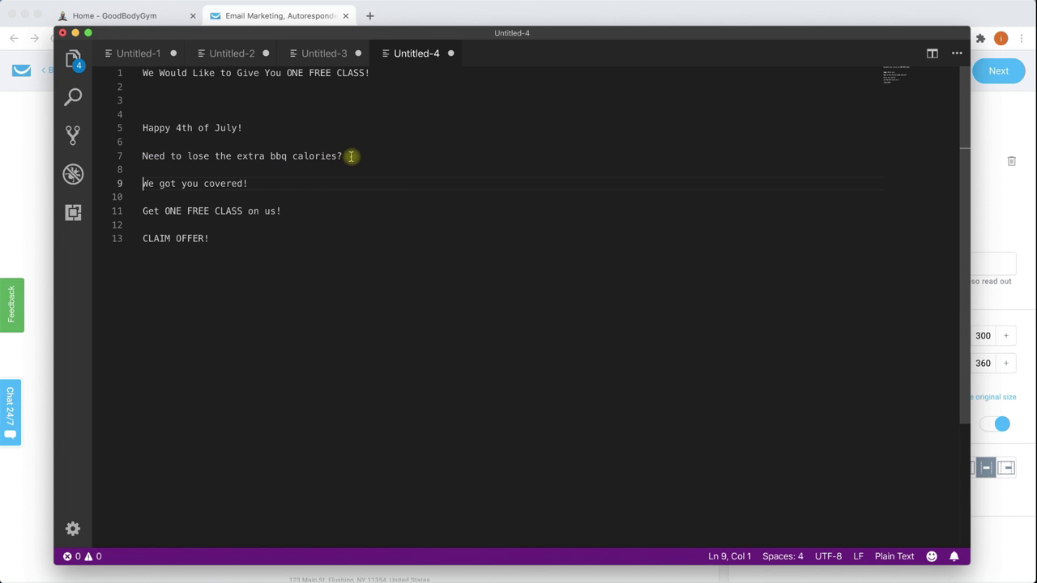
pyautogui.moveTo(317, 211); pyautogui.dragTo(132, 165)
pyautogui.press('super+c')
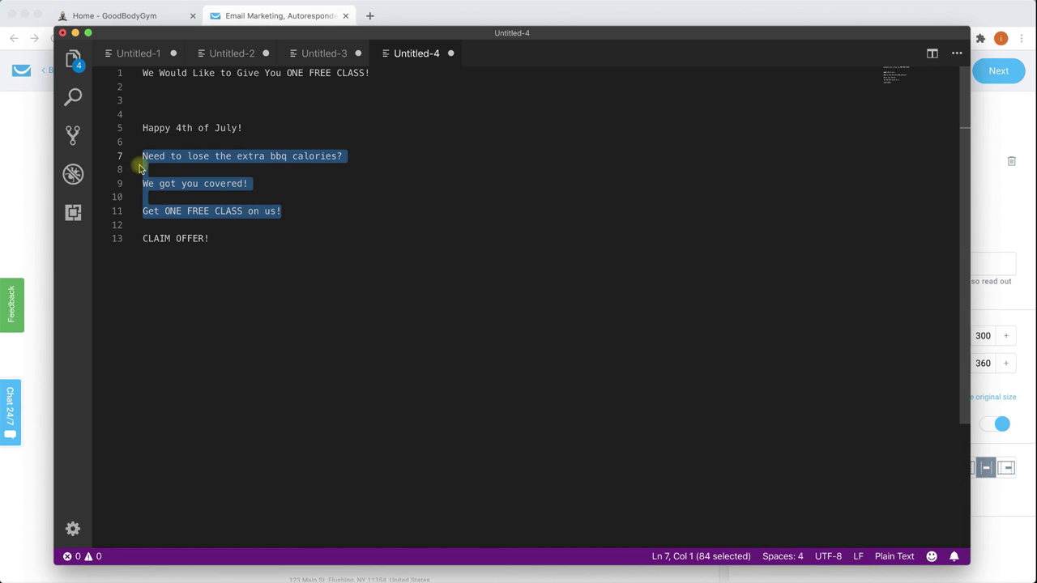
pyautogui.click(35, 173)
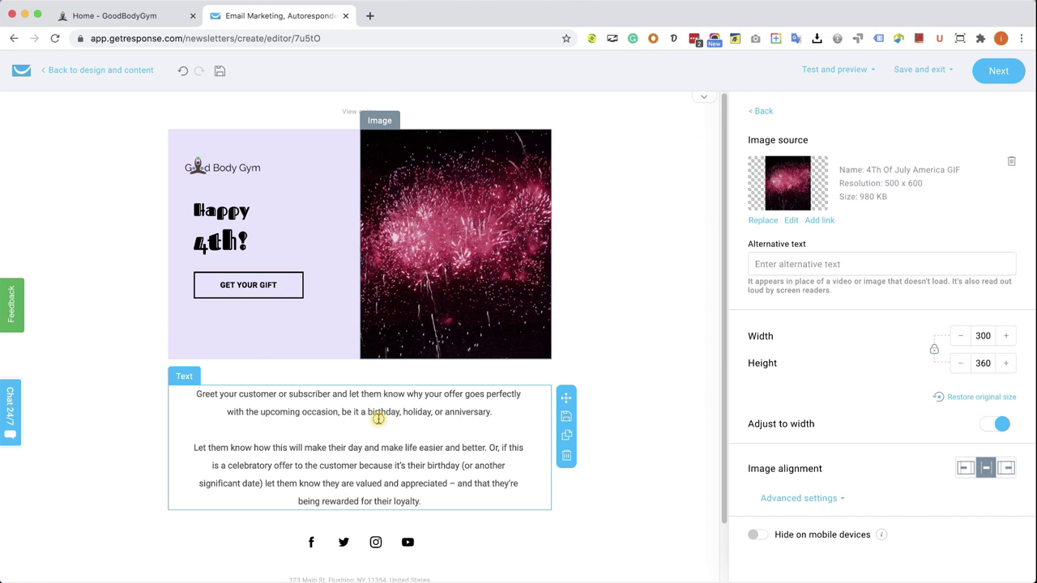
# Step: Paste the three offer lines over the placeholder text, centred at font size 24
pyautogui.tripleClick(377, 418)
pyautogui.press('super+a')
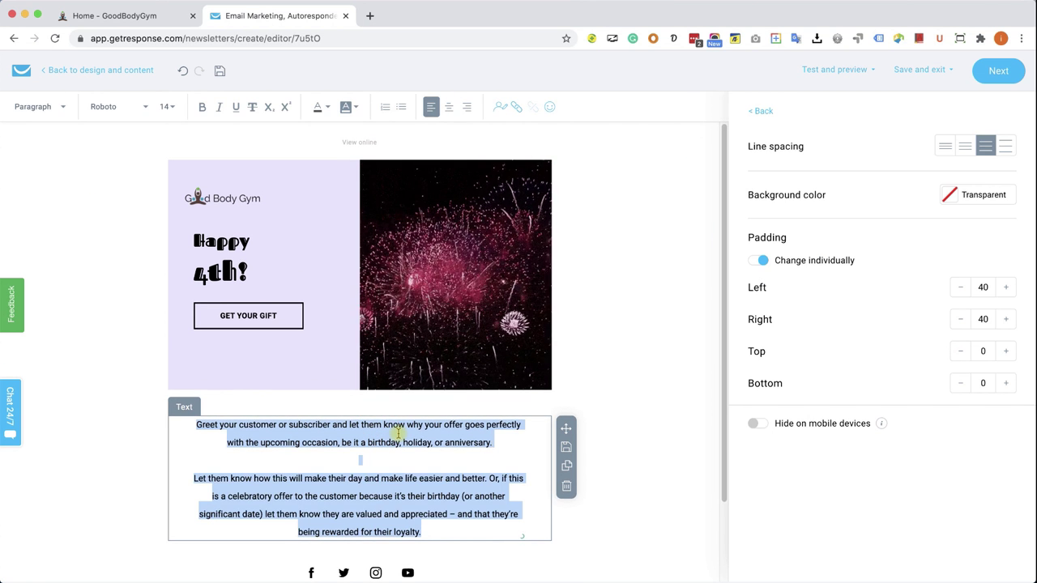
pyautogui.press('super+v')
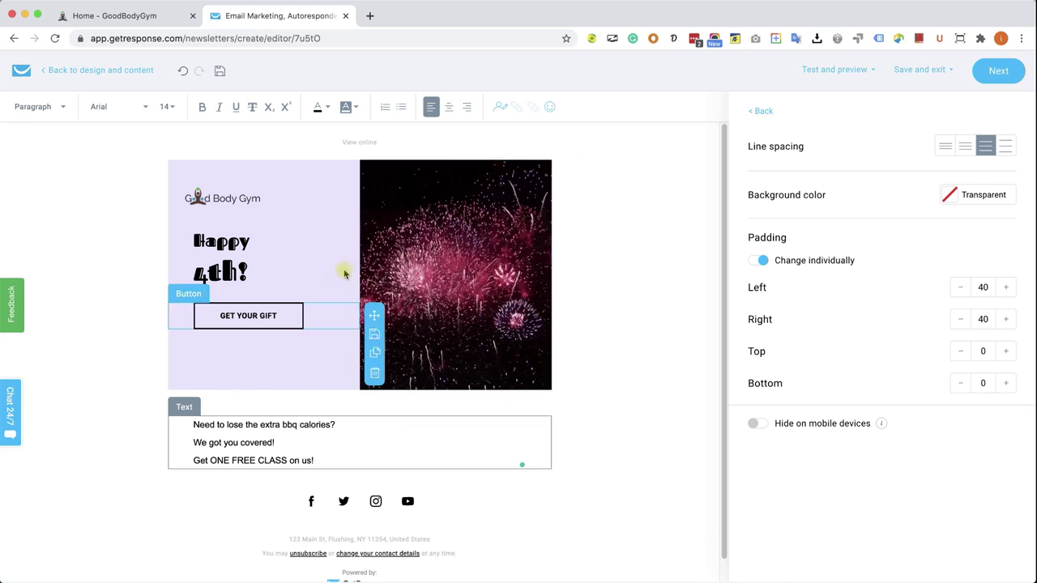
pyautogui.click(449, 107)
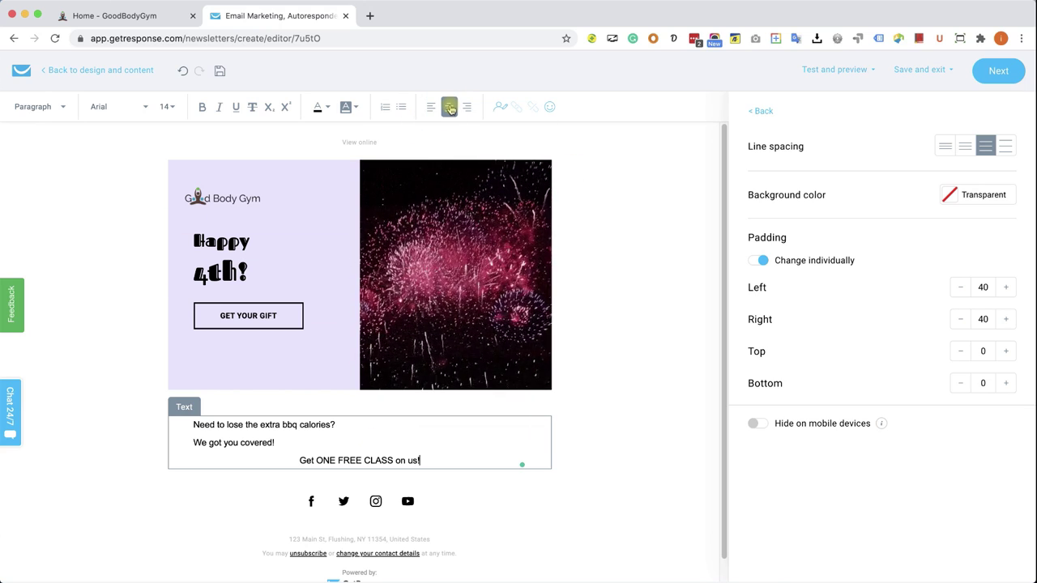
pyautogui.press('super+a')
pyautogui.click(449, 107)
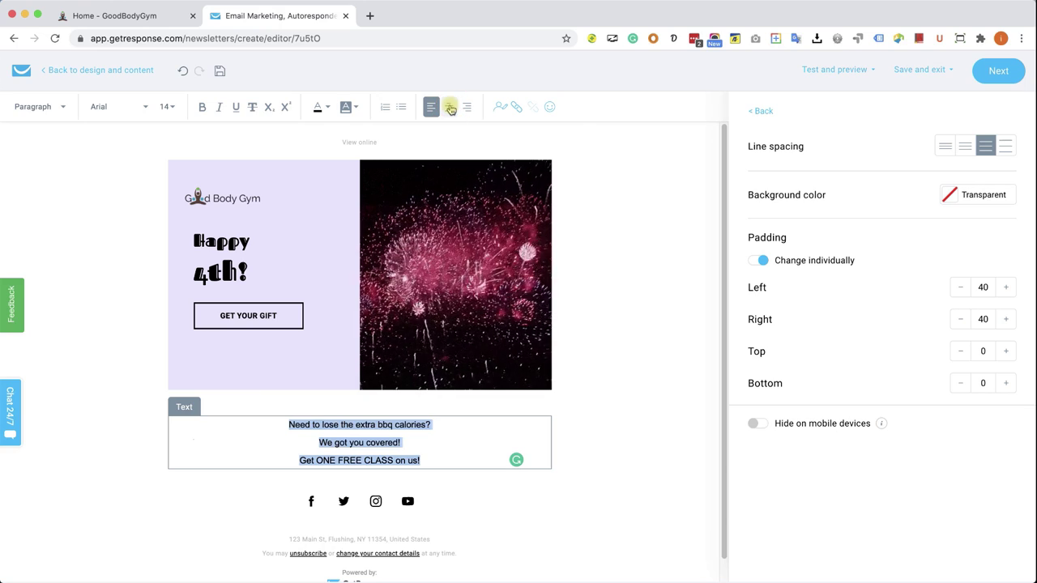
pyautogui.click(168, 106)
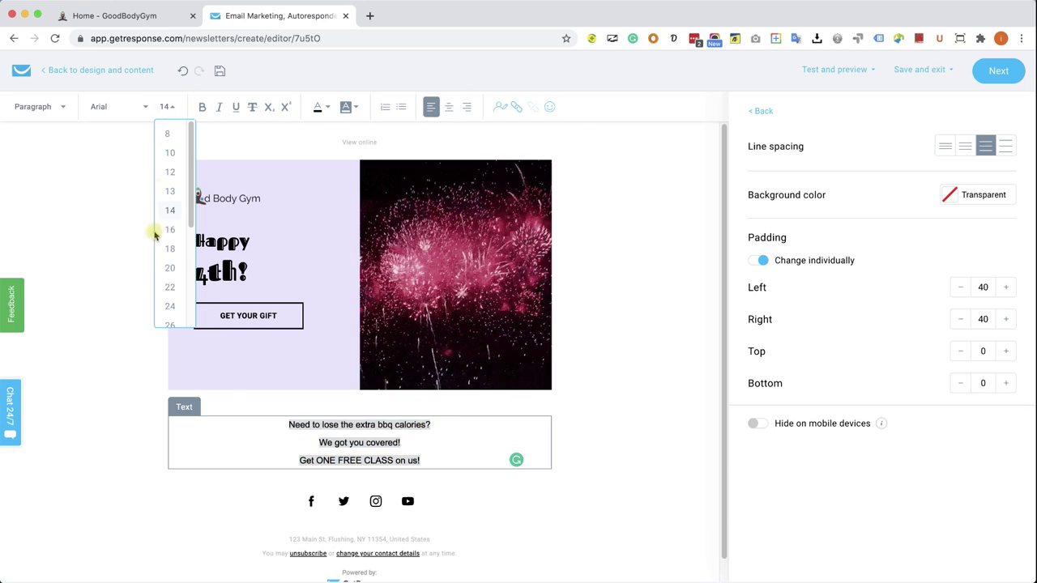
pyautogui.click(171, 305)
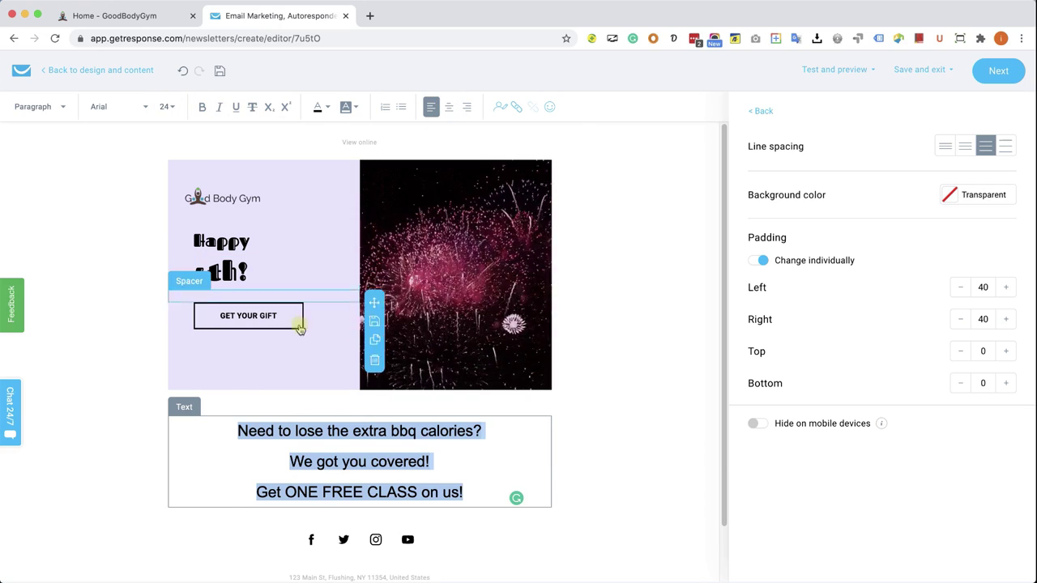
pyautogui.scroll(-2, 342, 417)
pyautogui.click(436, 401)
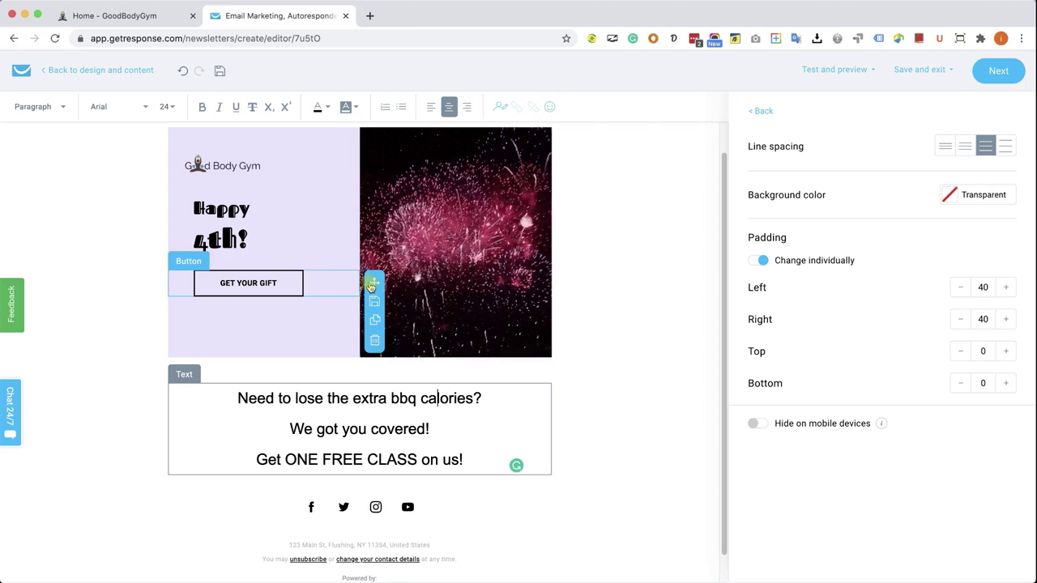
# Step: Drag the GET YOUR GIFT button under the offer text, centre it, and relabel it 'CLAIM OFFER!'
pyautogui.moveTo(374, 314); pyautogui.dragTo(460, 478)
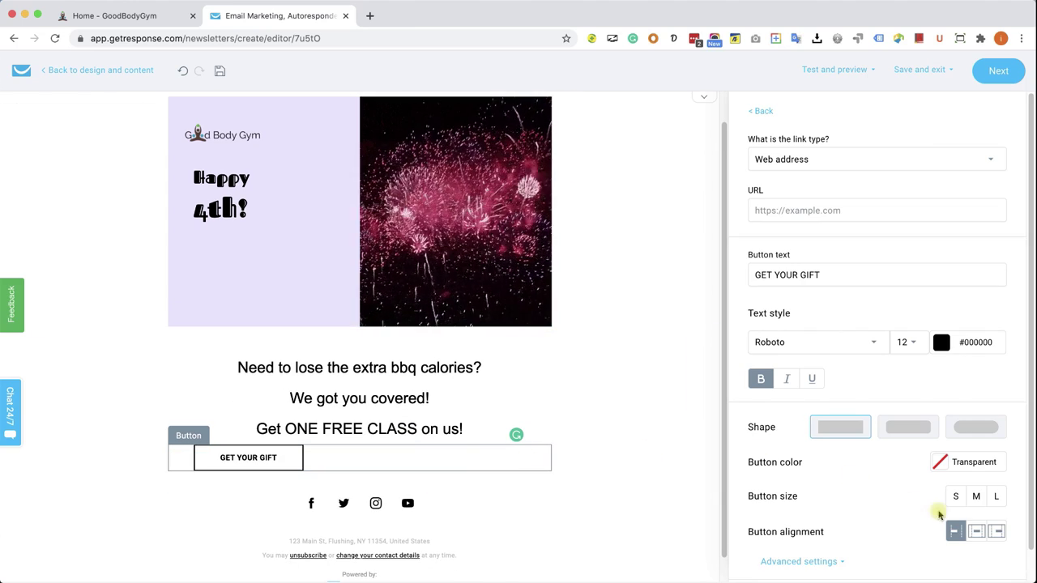
pyautogui.click(977, 532)
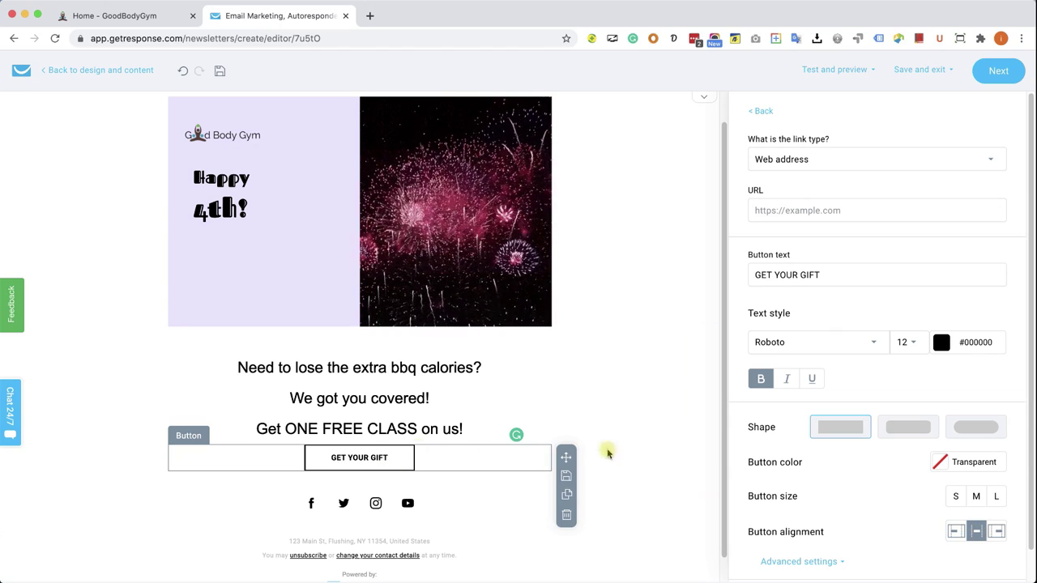
pyautogui.tripleClick(814, 274)
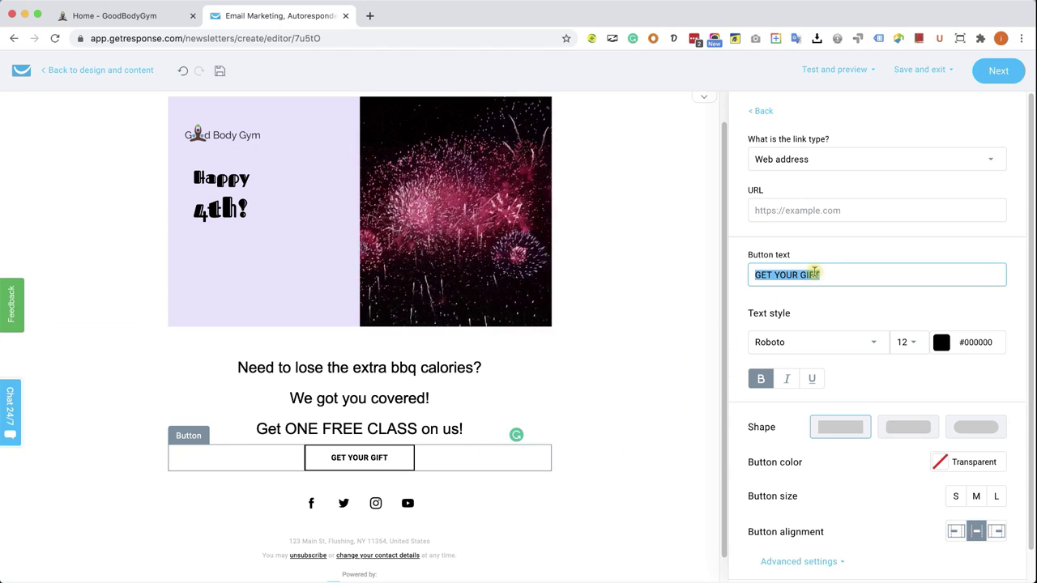
pyautogui.write('CLAIM OFF')
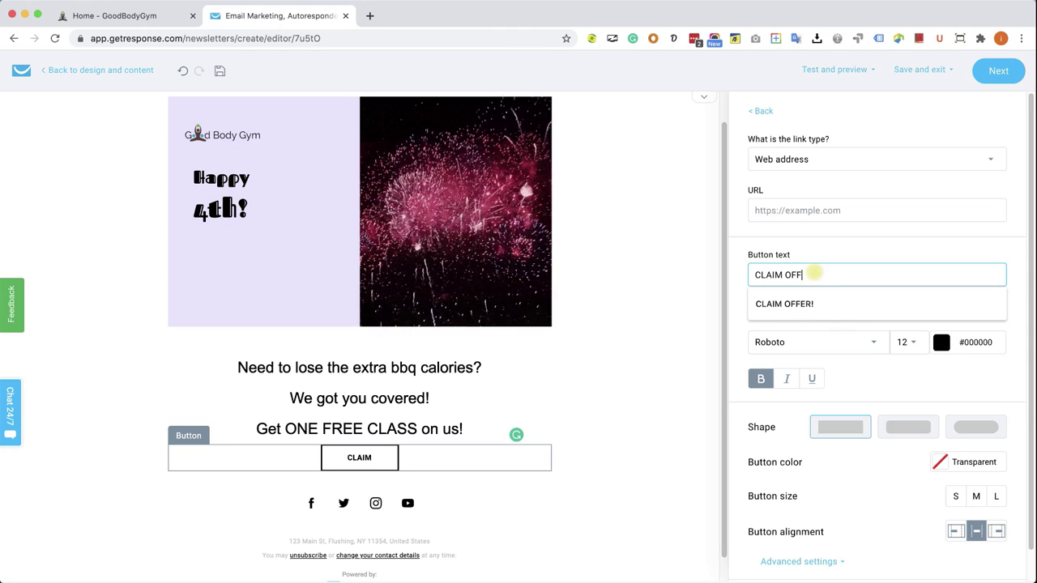
pyautogui.write('W')
pyautogui.press('BackSpace')
pyautogui.write('ER!')
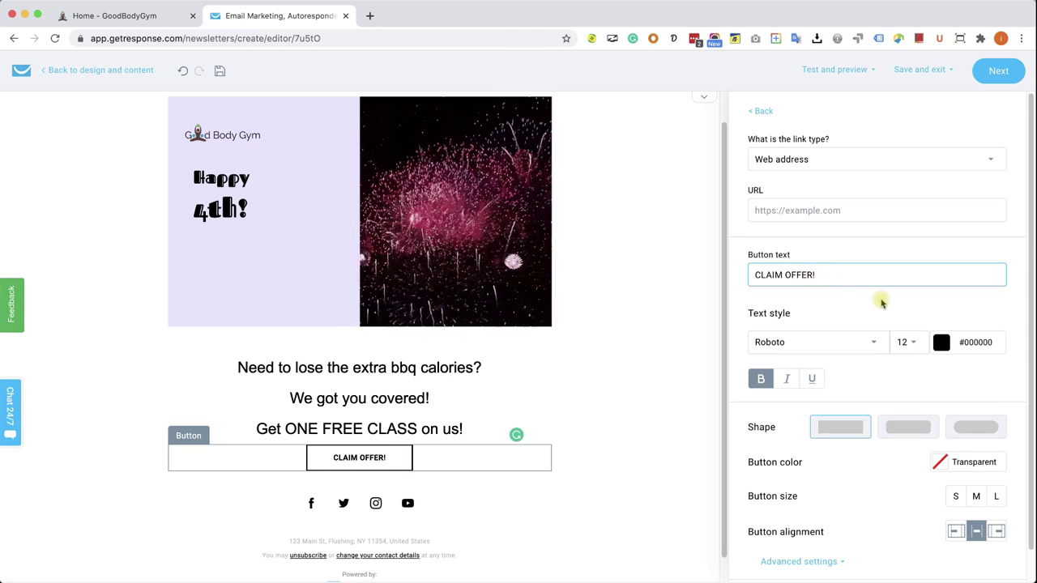
pyautogui.scroll(-1, 942, 343)
pyautogui.scroll(-2, 932, 356)
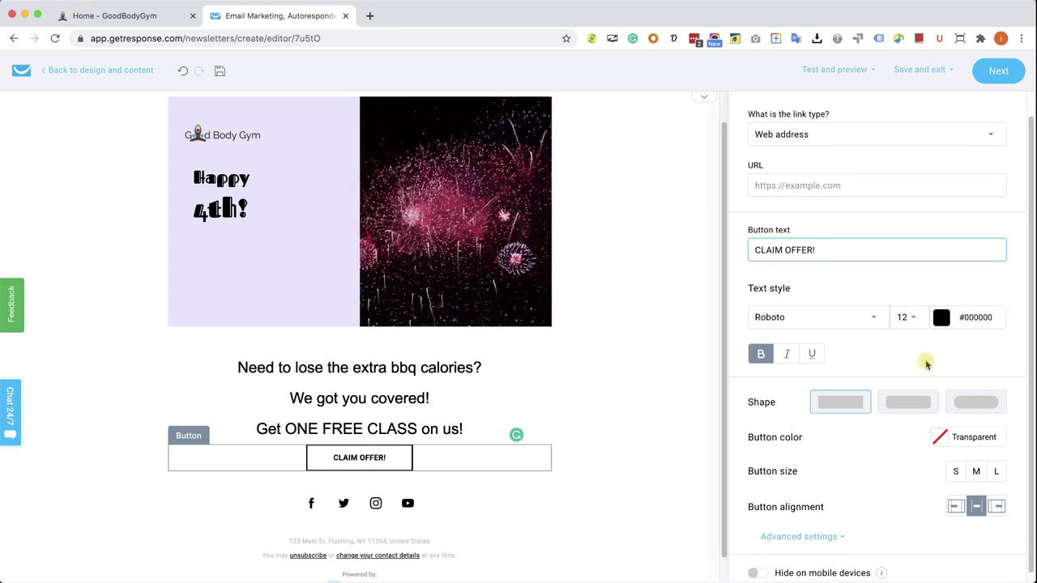
pyautogui.scroll(3, 926, 362)
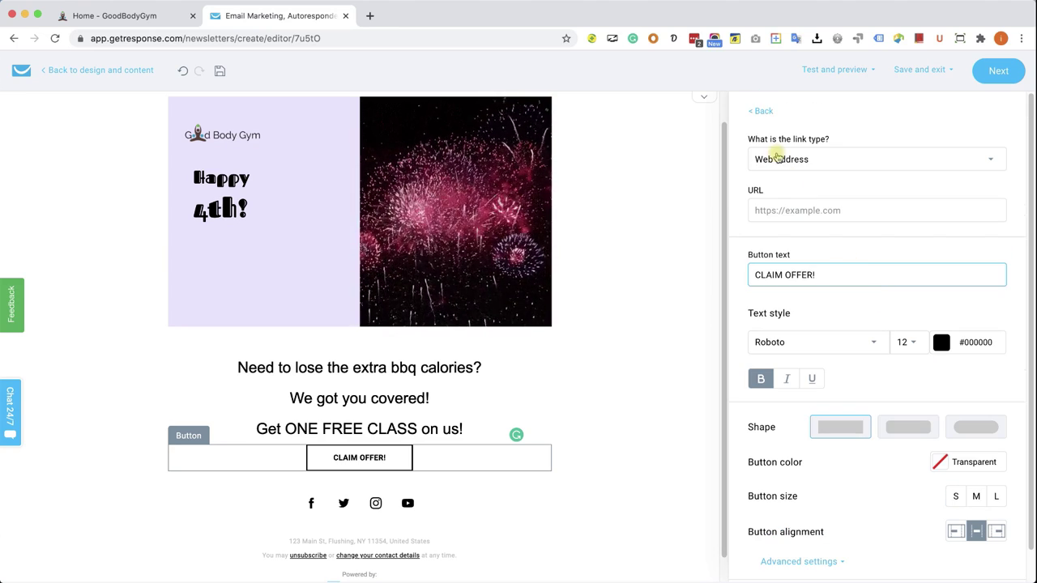
pyautogui.click(767, 119)
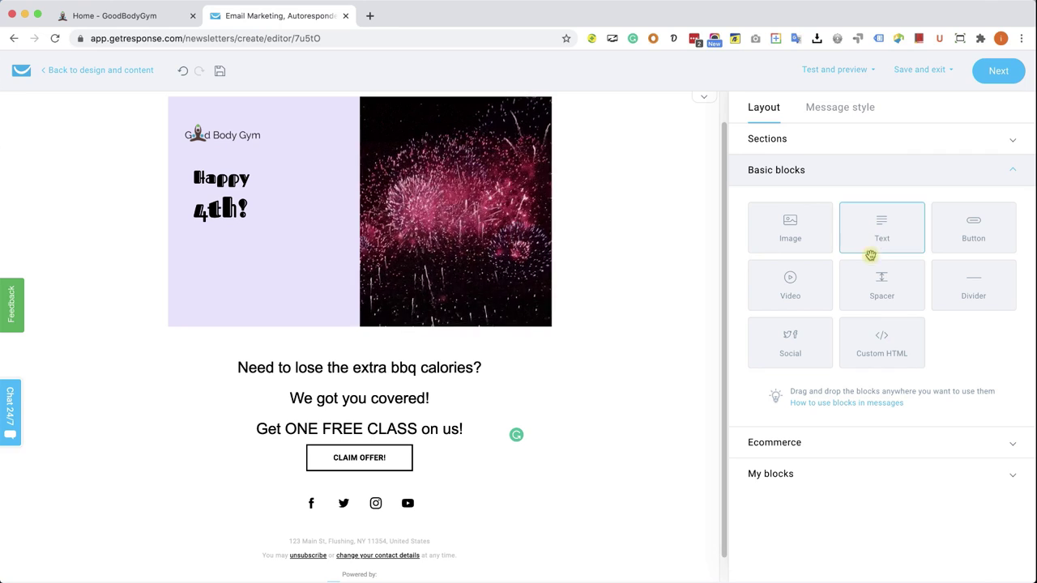
# Step: Add a Spacer block below the social icons and raise its height to 96
pyautogui.moveTo(878, 286); pyautogui.dragTo(431, 459)
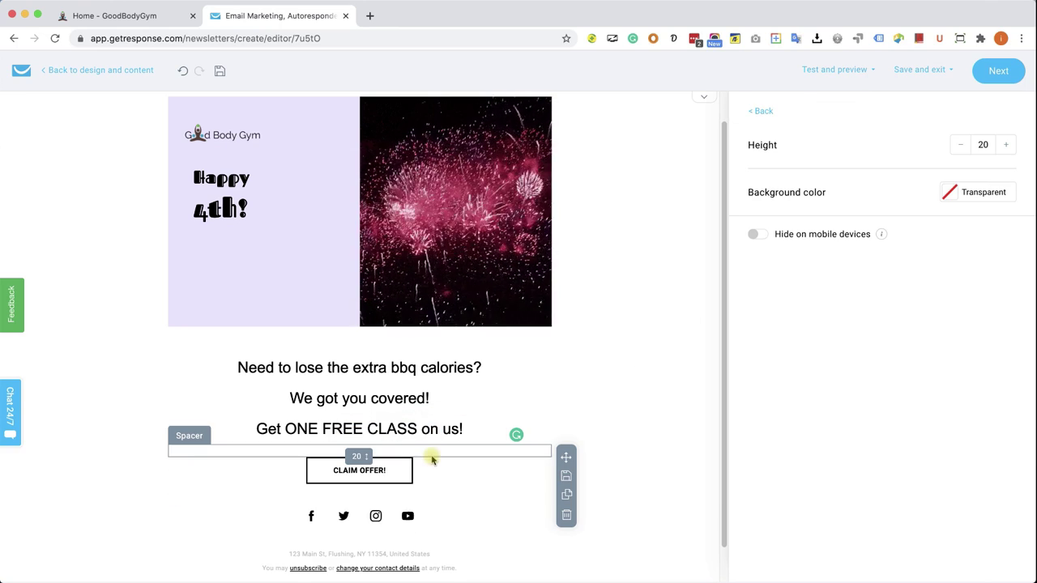
pyautogui.click(566, 495)
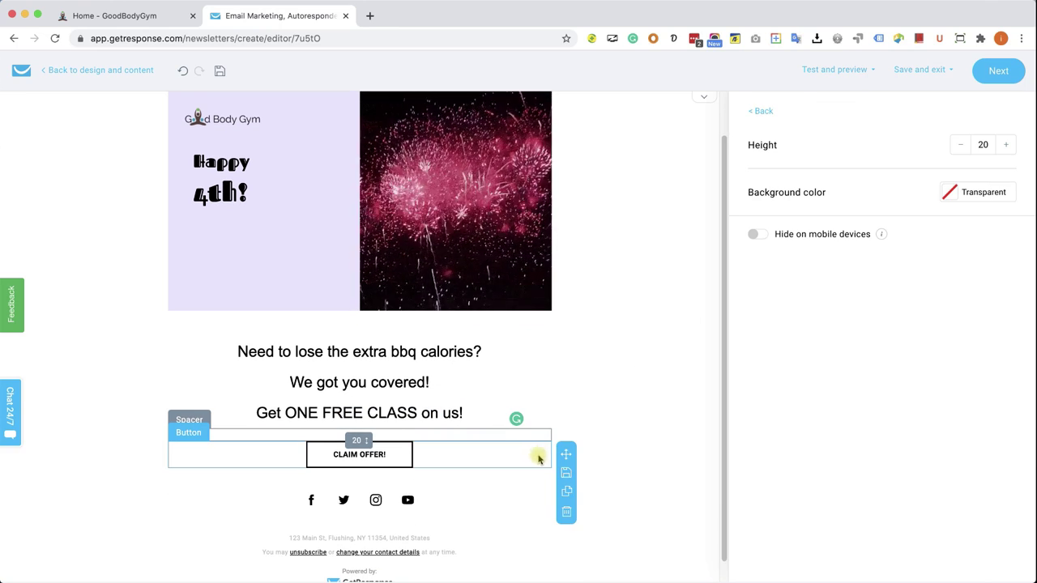
pyautogui.click(566, 515)
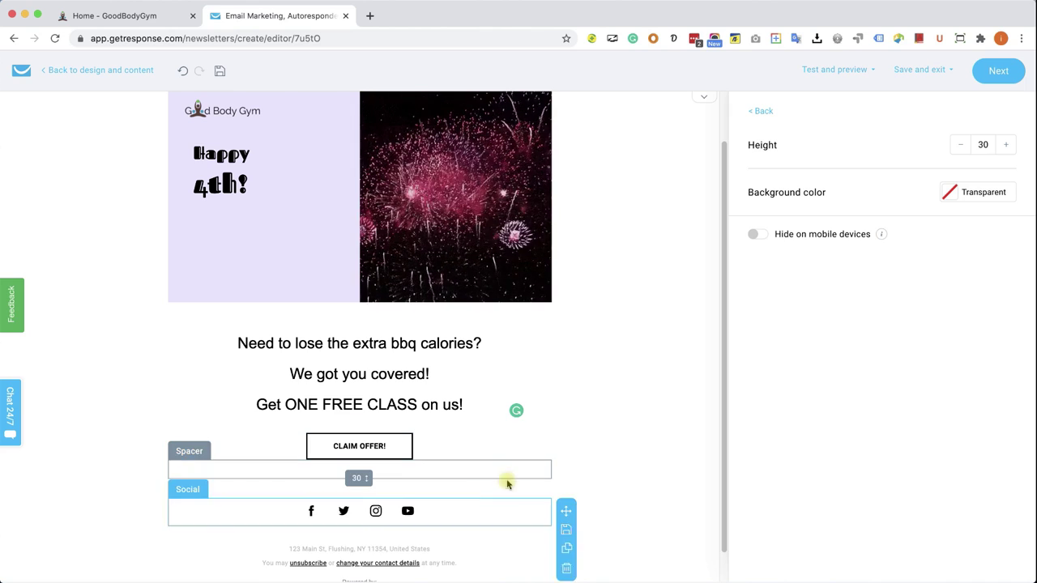
pyautogui.scroll(-1, 479, 467)
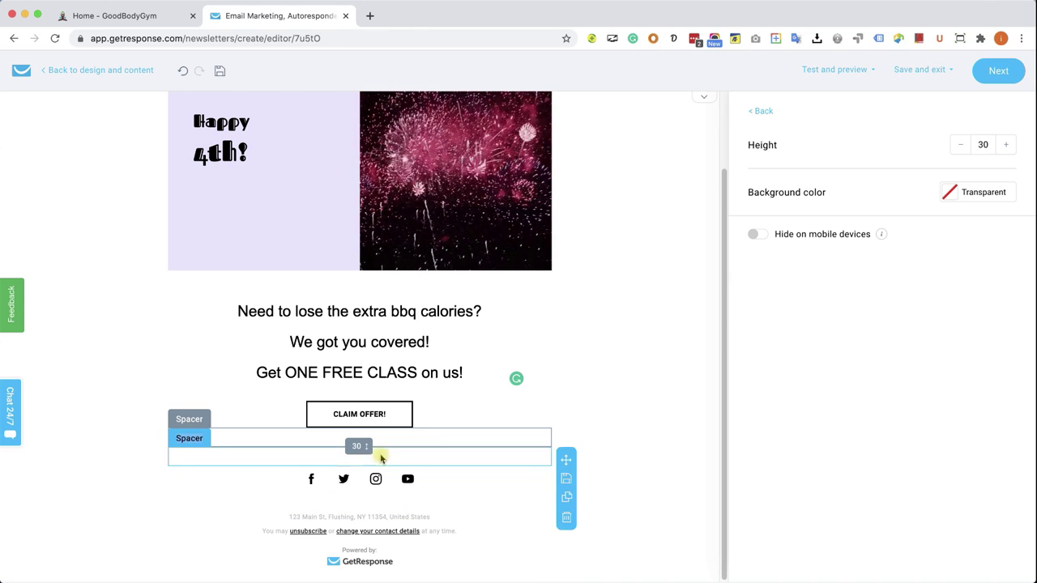
pyautogui.moveTo(565, 443); pyautogui.dragTo(549, 495)
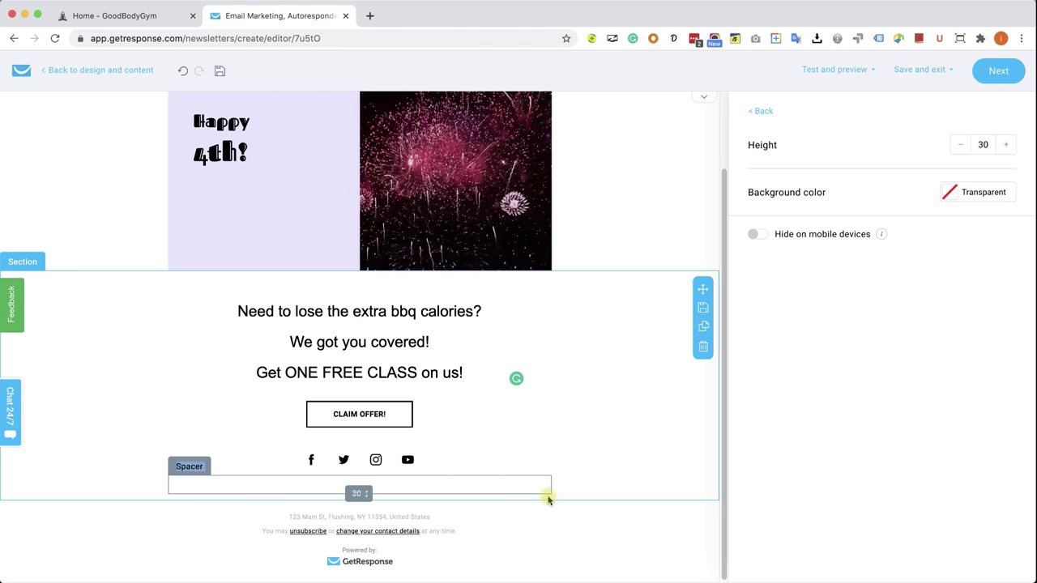
pyautogui.moveTo(367, 511); pyautogui.dragTo(367, 552)
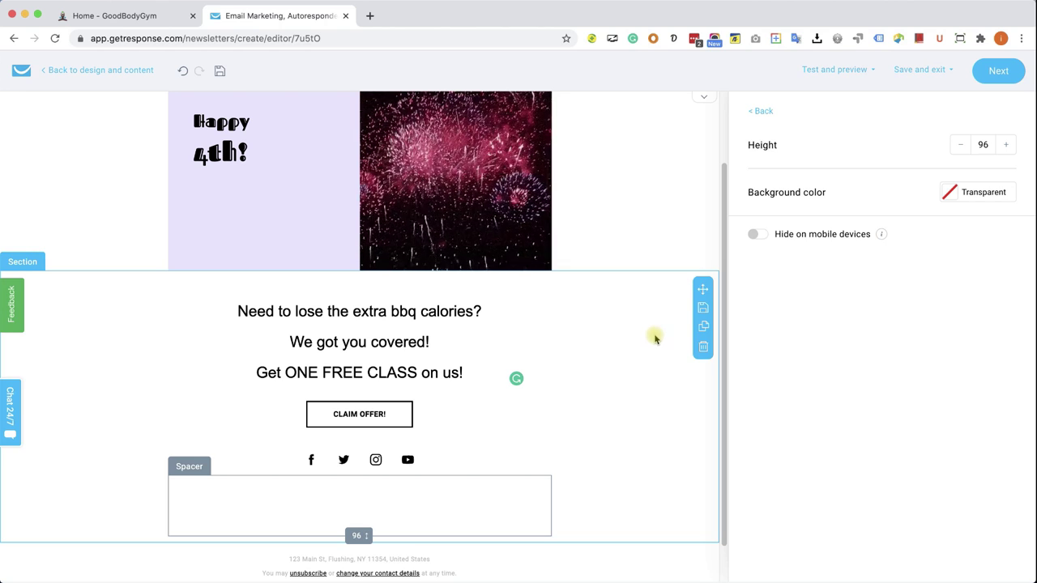
pyautogui.click(404, 416)
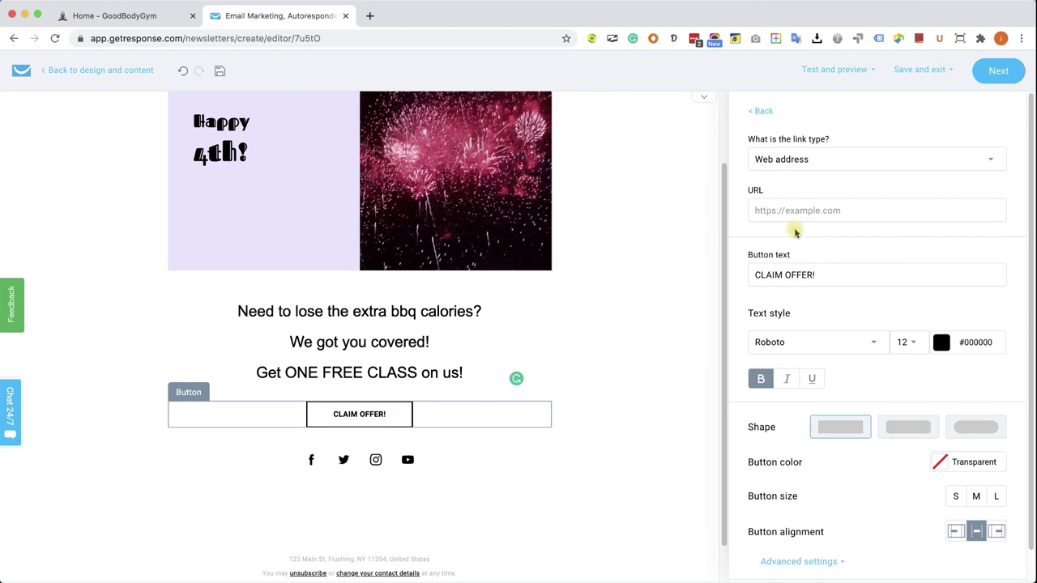
pyautogui.click(102, 17)
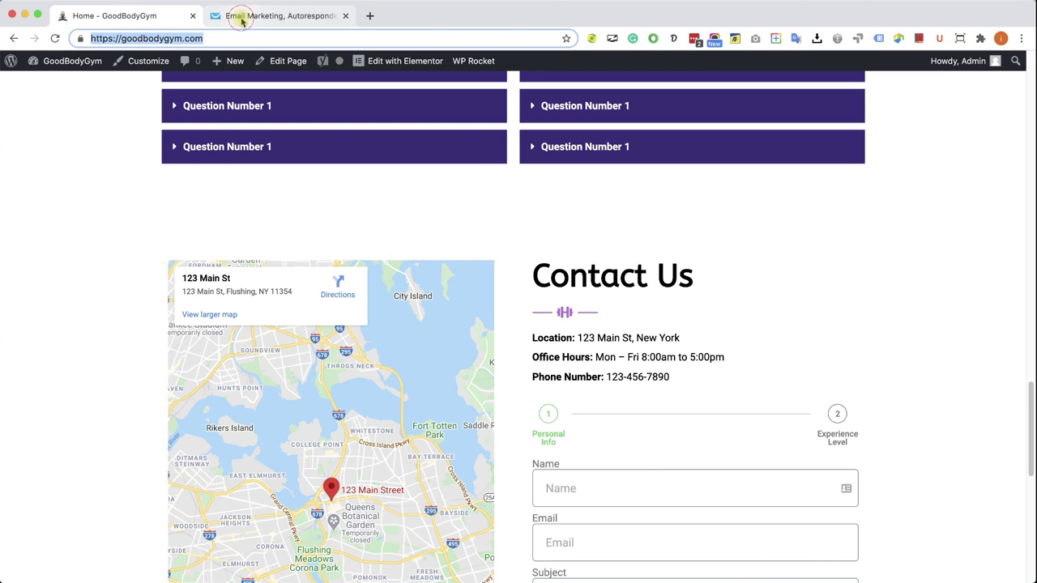
pyautogui.click(279, 15)
pyautogui.click(803, 210)
pyautogui.write('https://goodbodygym.com/')
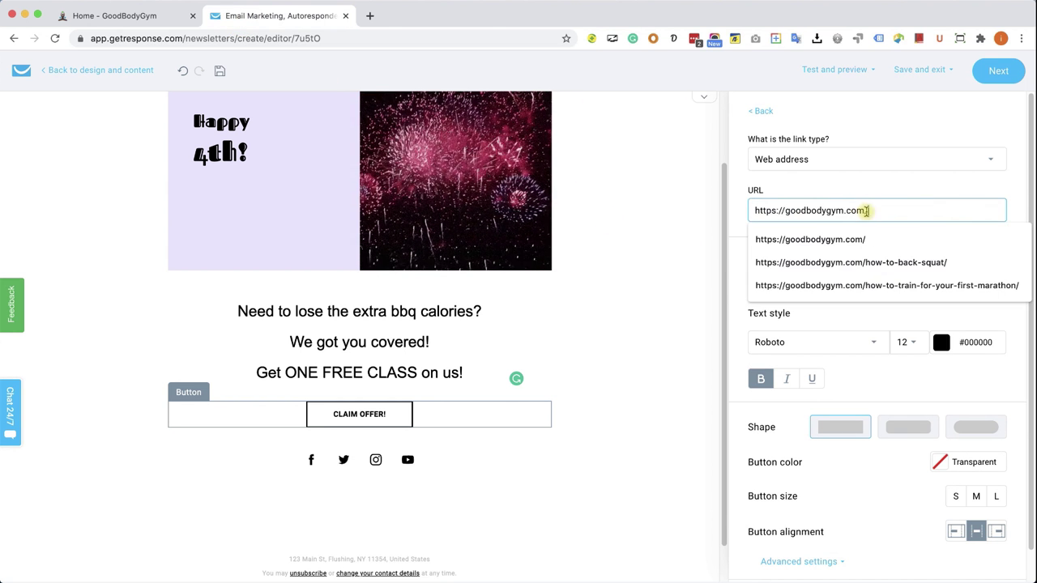
pyautogui.write('#contact-us')
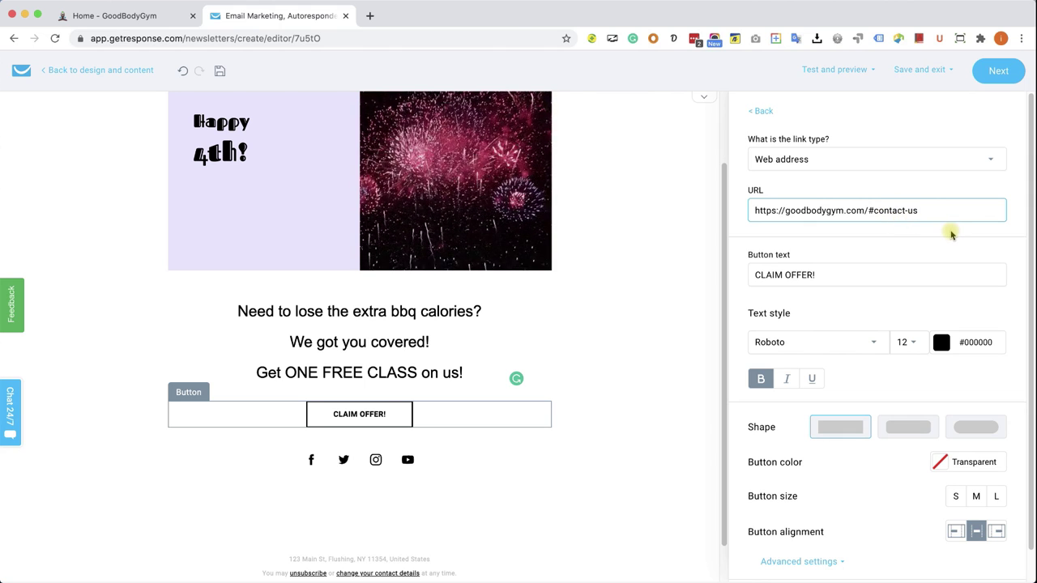
pyautogui.scroll(2, 601, 254)
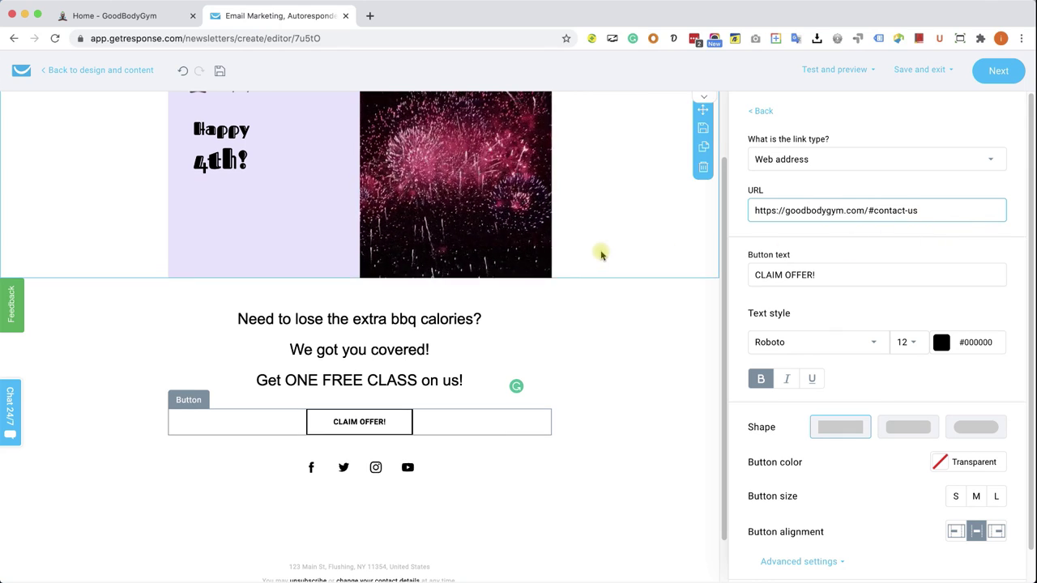
pyautogui.scroll(3, 601, 255)
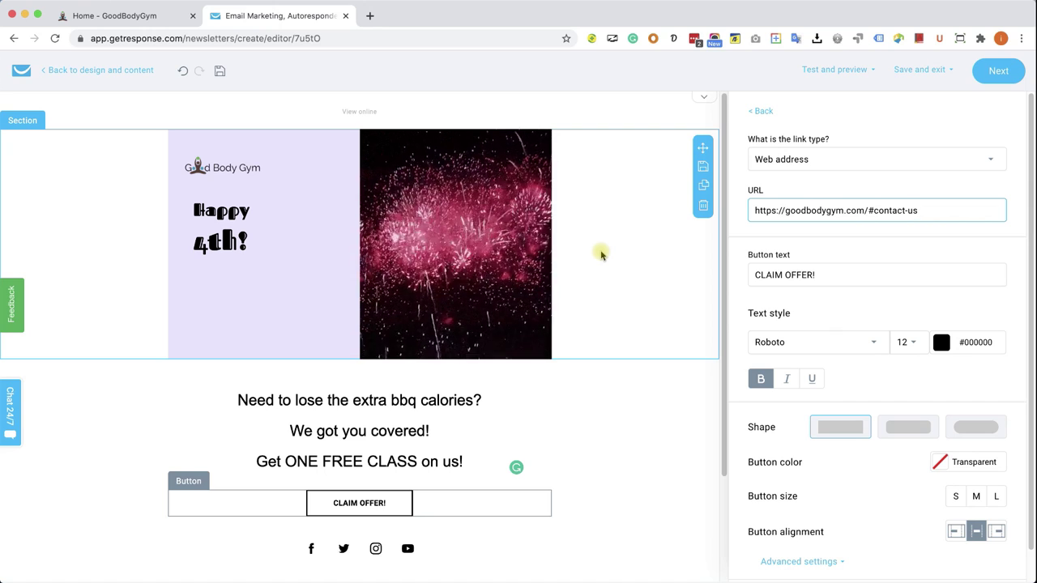
# Step: Send the 4th Of July Promotion email to weekly_emails right away using Send immediately
pyautogui.click(990, 76)
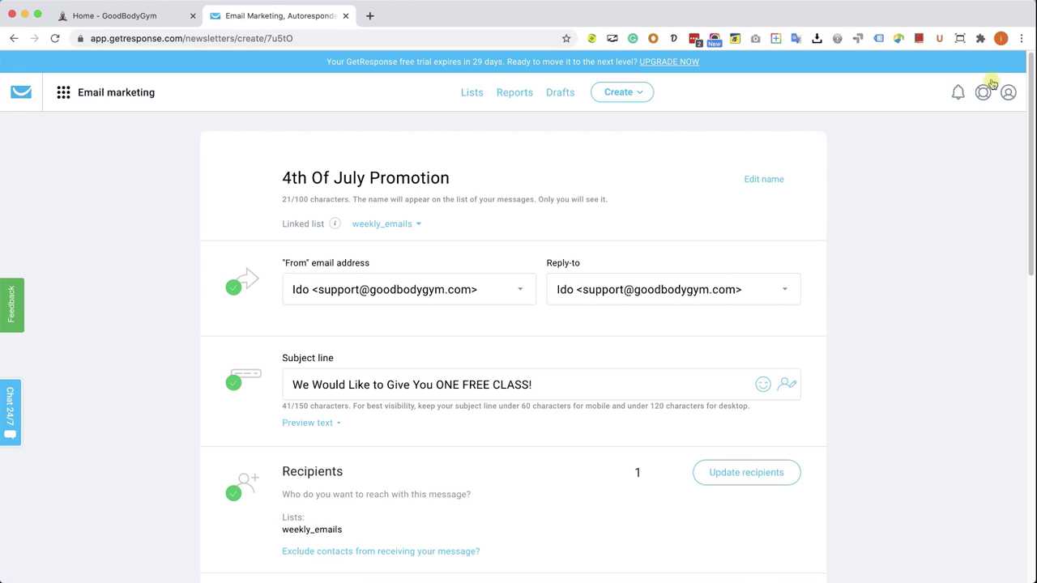
pyautogui.scroll(-2, 875, 344)
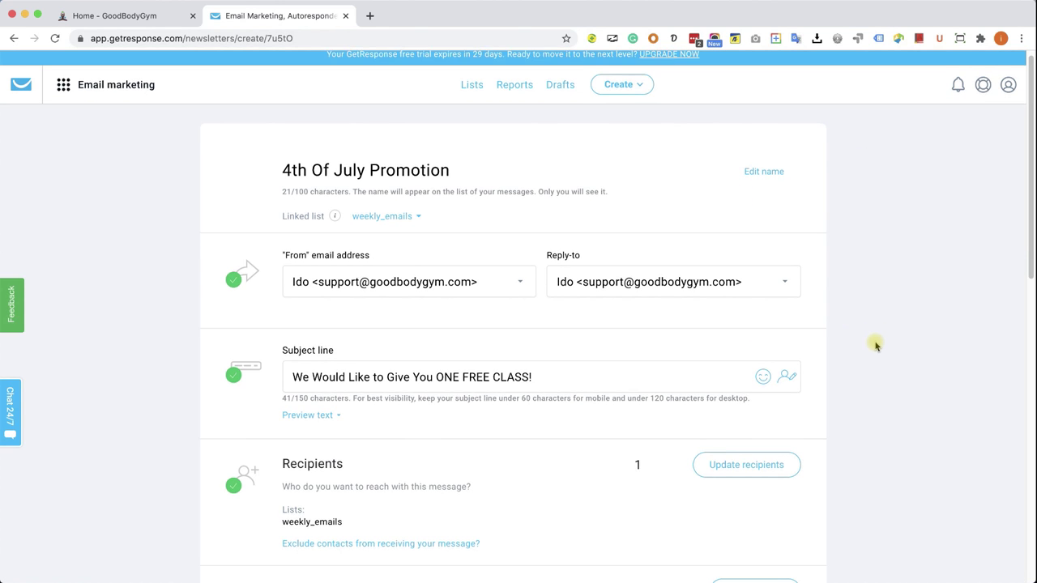
pyautogui.scroll(-10, 875, 346)
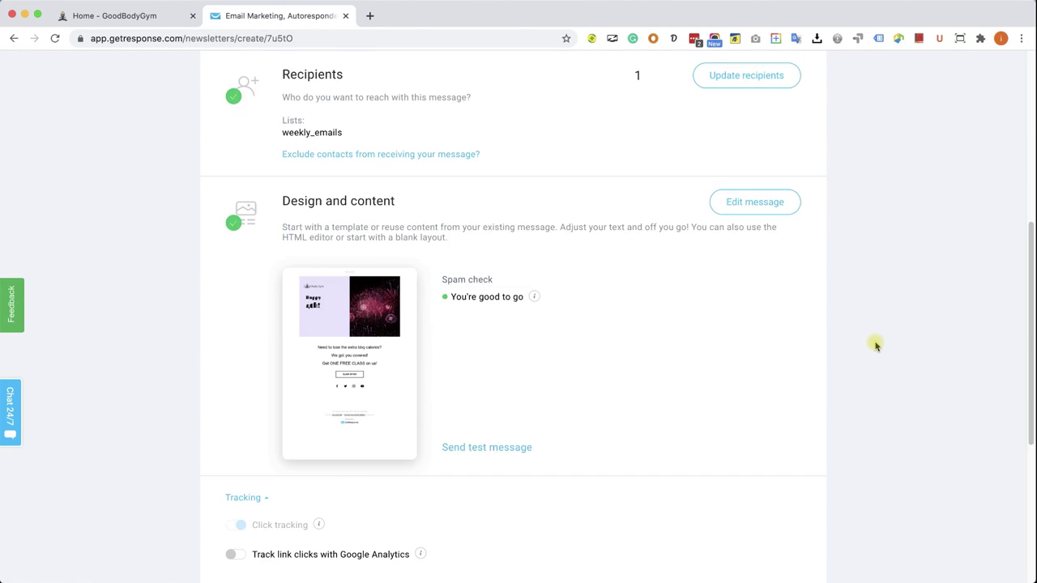
pyautogui.scroll(-5, 875, 344)
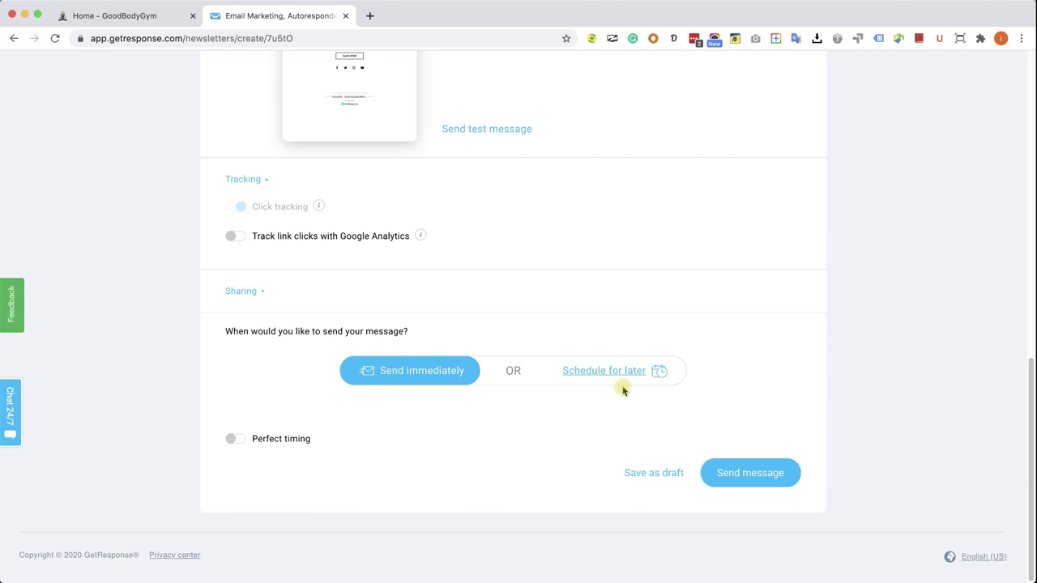
pyautogui.click(764, 473)
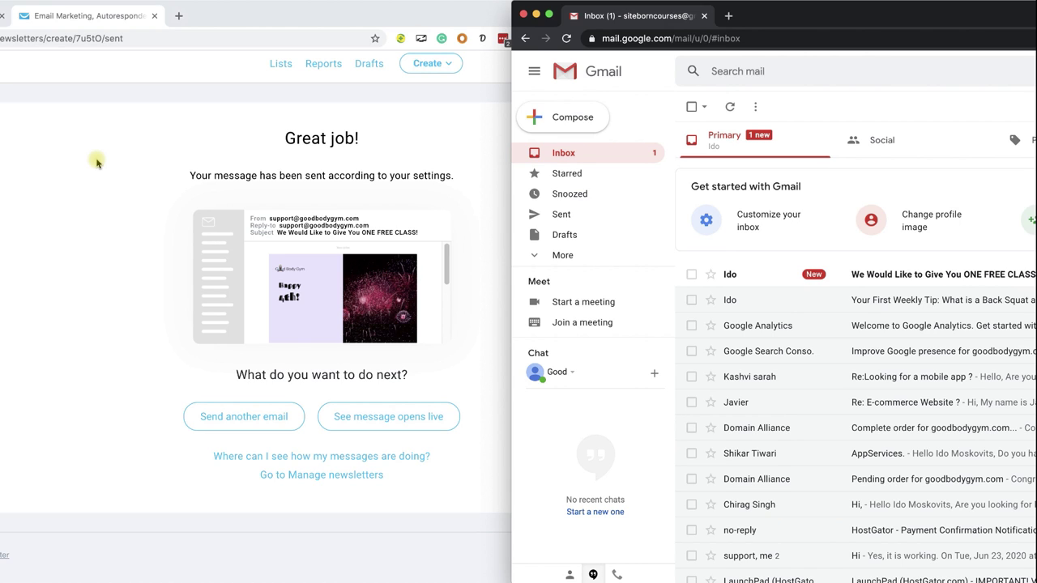
# Step: Open the ONE FREE CLASS email in Gmail and follow its CLAIM OFFER link
pyautogui.moveTo(837, 15); pyautogui.dragTo(660, 16)
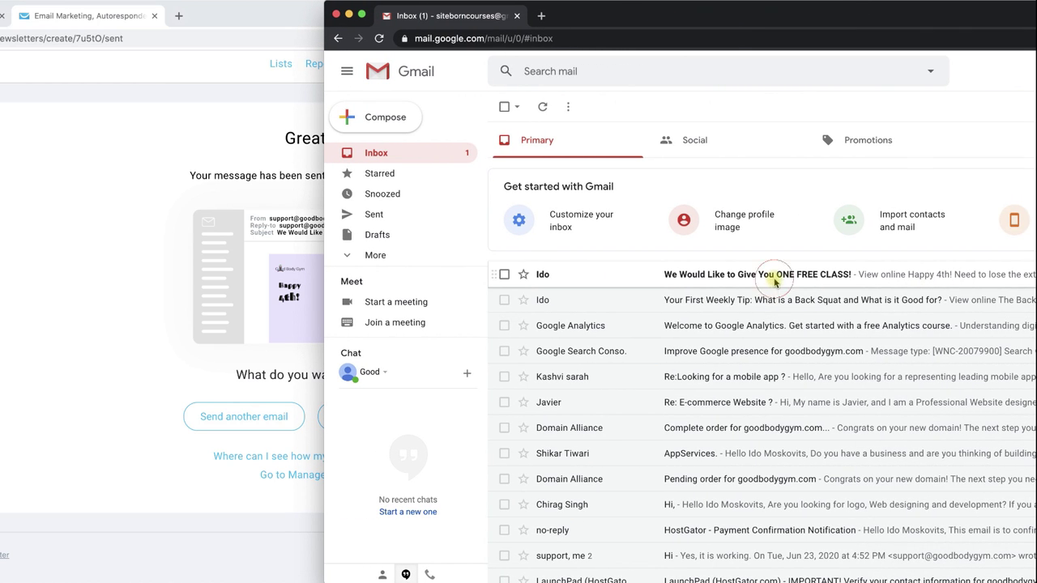
pyautogui.click(774, 279)
pyautogui.scroll(-1, 810, 308)
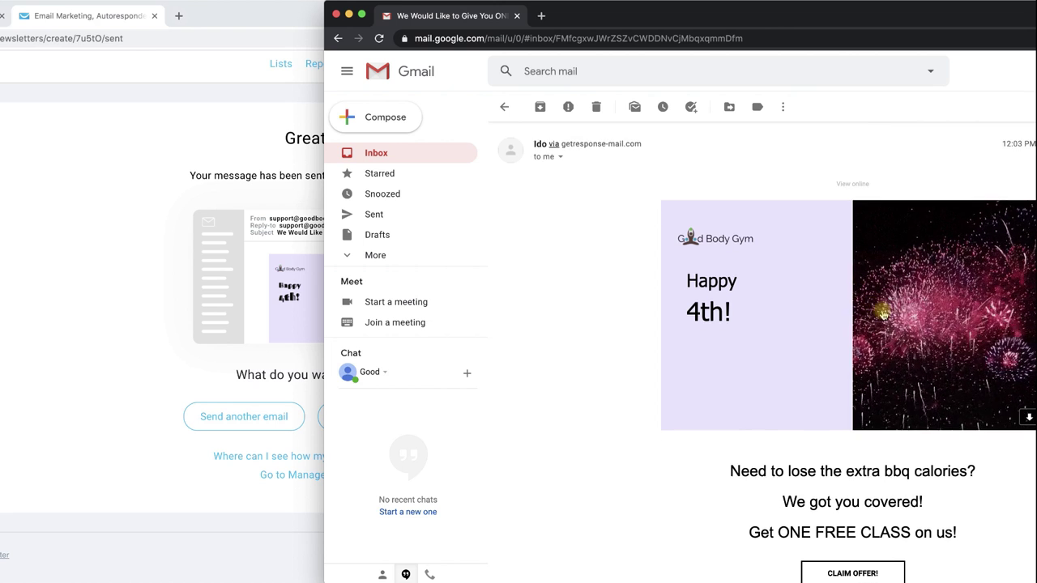
pyautogui.scroll(-5, 883, 316)
pyautogui.moveTo(827, 26); pyautogui.dragTo(681, 25)
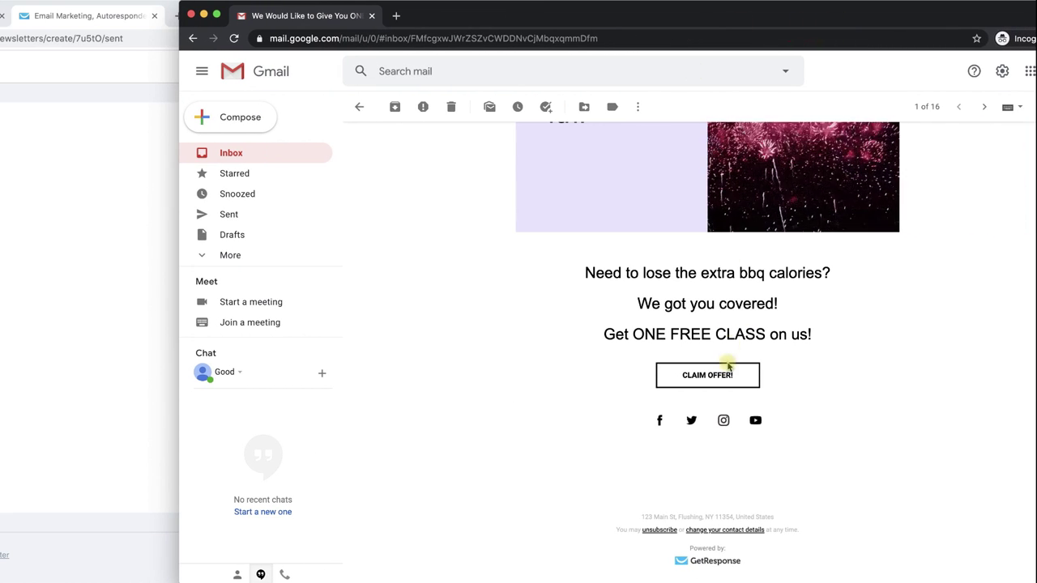
pyautogui.click(718, 374)
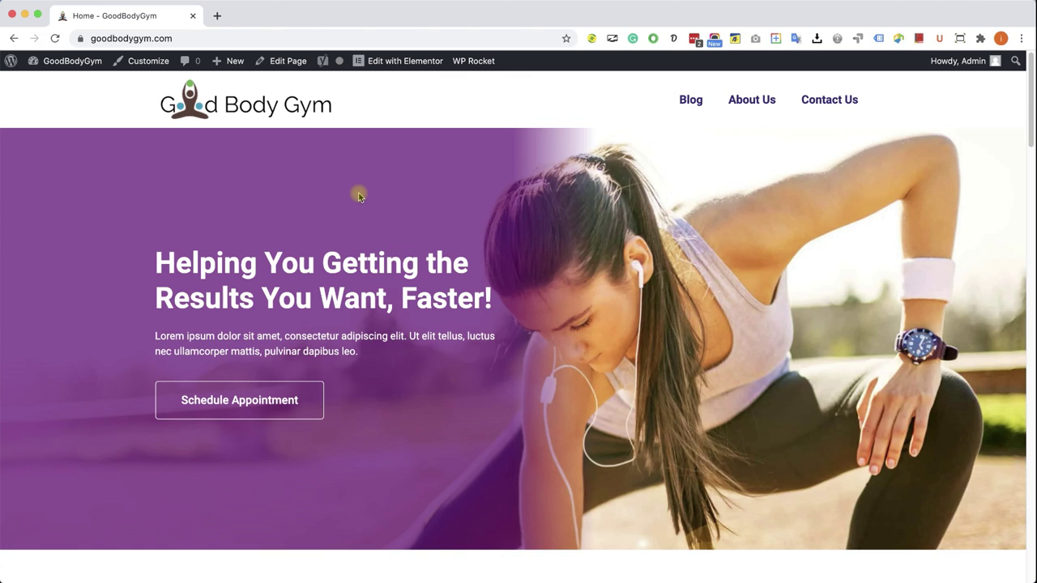
pyautogui.press('super+shift+n')
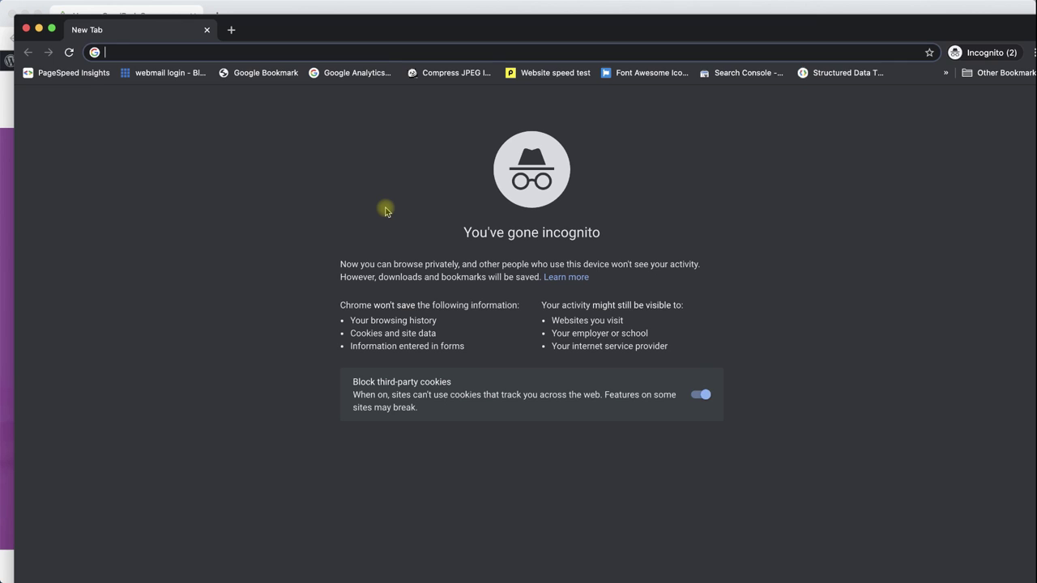
pyautogui.write('world')
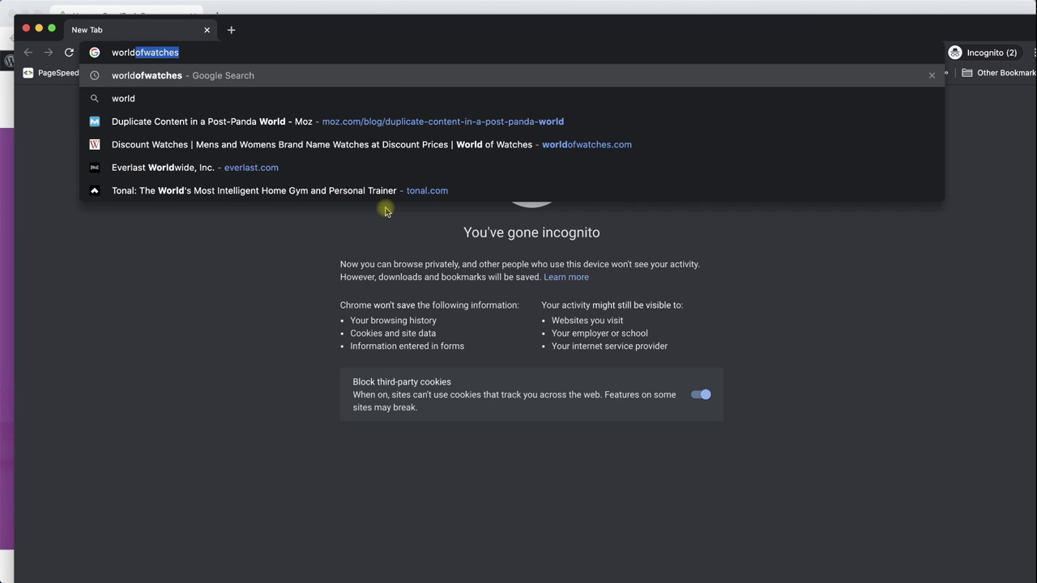
pyautogui.write('ofwatches.com')
pyautogui.press('Return')
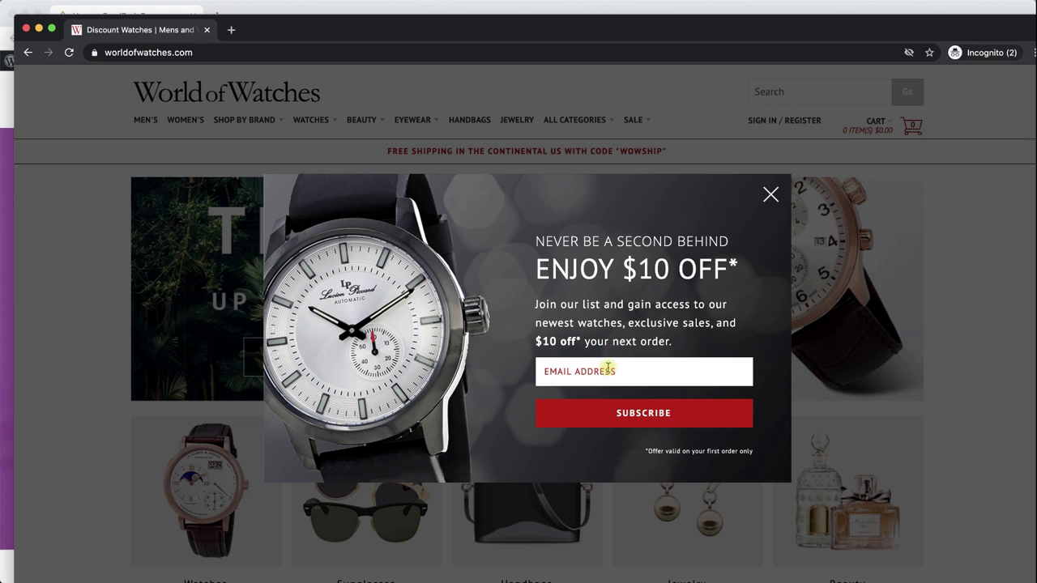
pyautogui.click(770, 194)
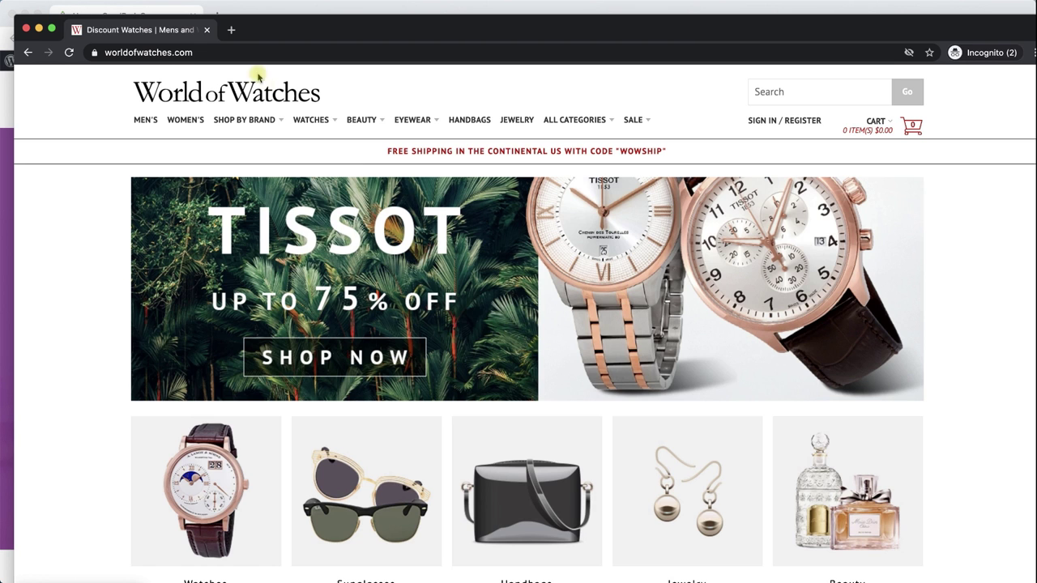
pyautogui.click(232, 32)
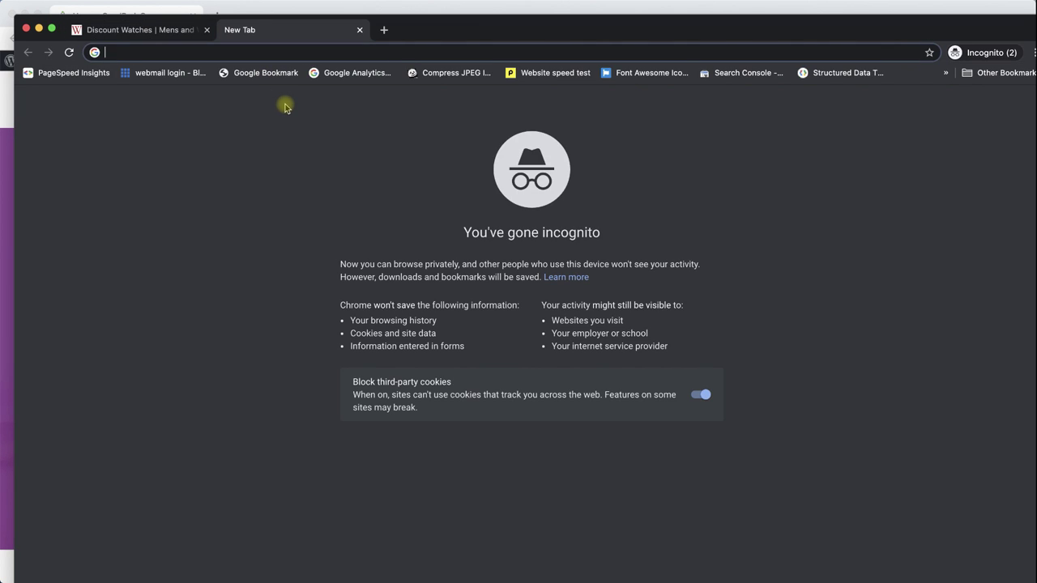
pyautogui.write('inst')
pyautogui.press('Delete')
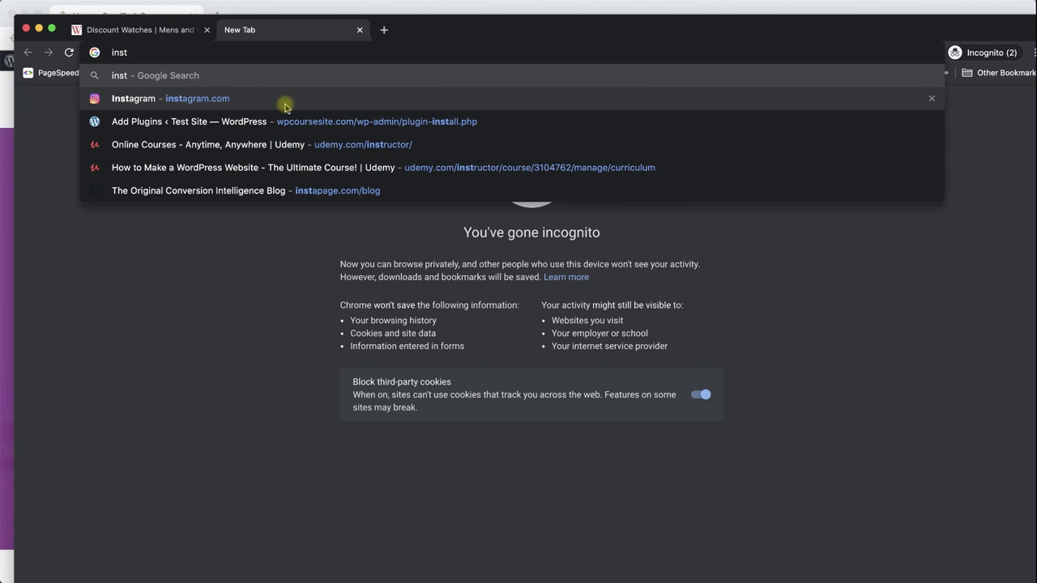
pyautogui.write('apage.com')
pyautogui.press('Return')
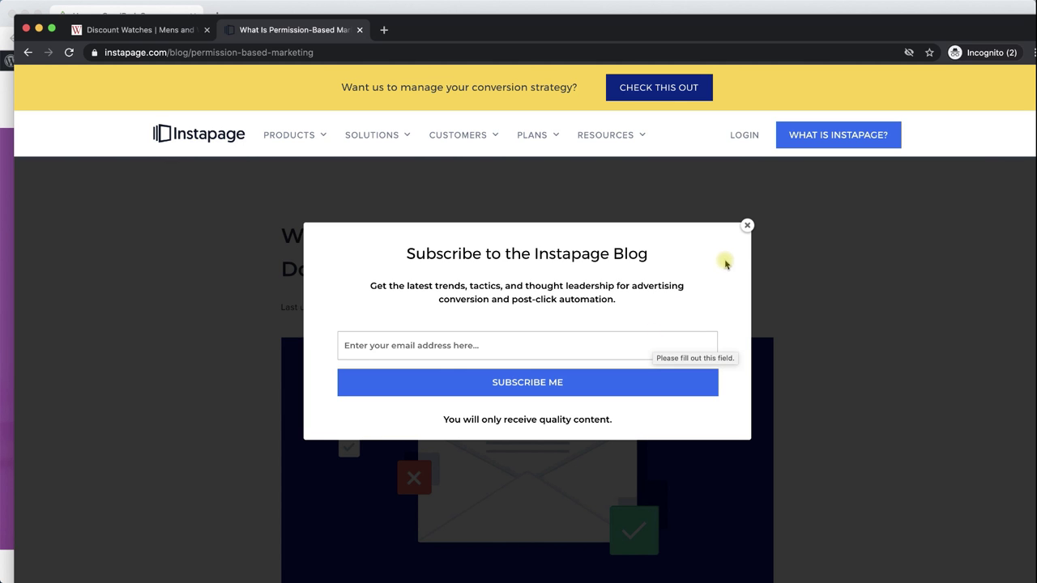
pyautogui.click(747, 225)
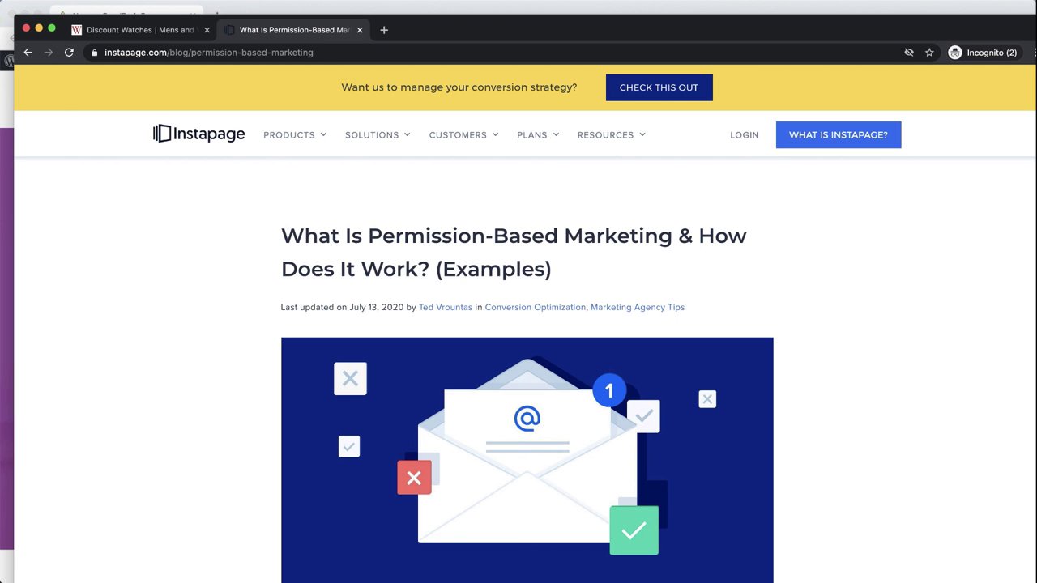
pyautogui.click(25, 29)
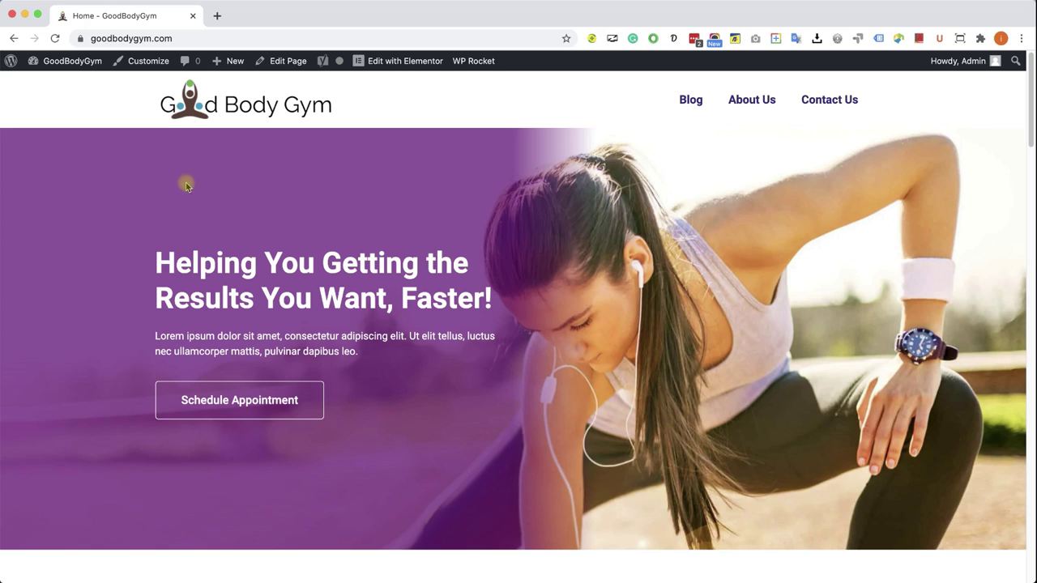
# Step: Add a new Elementor template of type Popup named 'Signup' and create it
pyautogui.moveTo(71, 66)
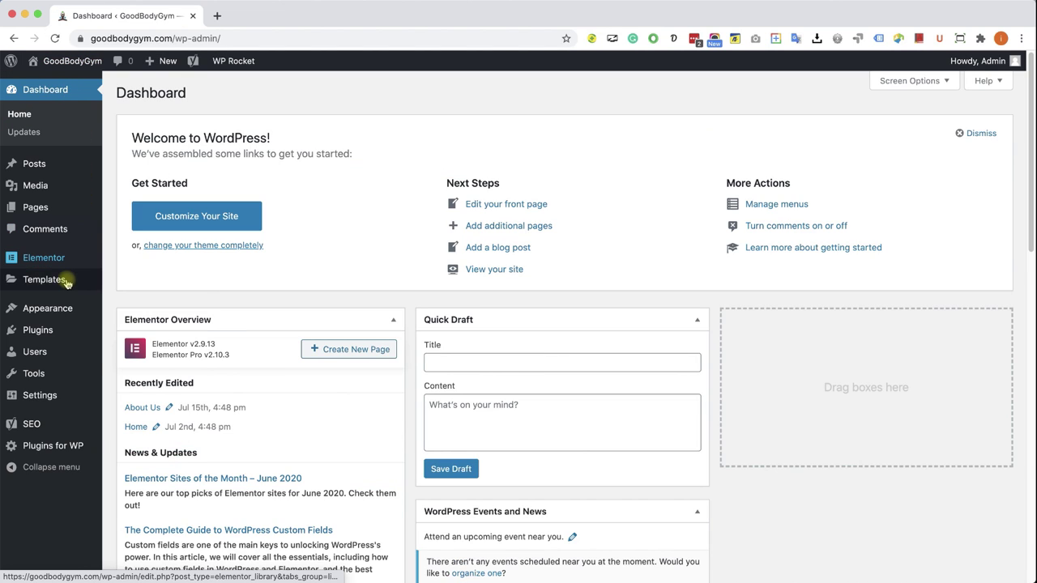
pyautogui.moveTo(65, 289)
pyautogui.click(132, 337)
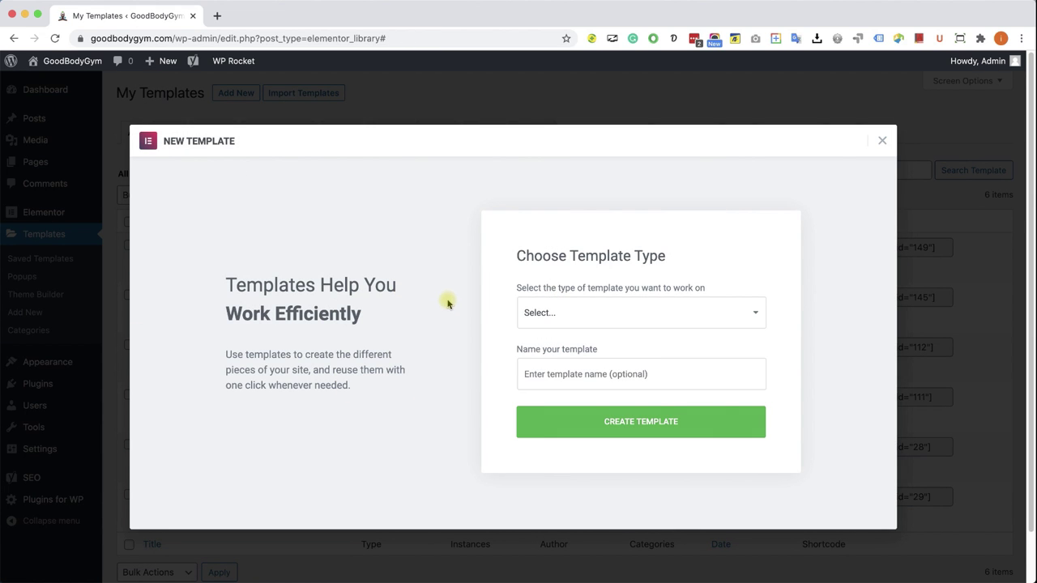
pyautogui.click(582, 312)
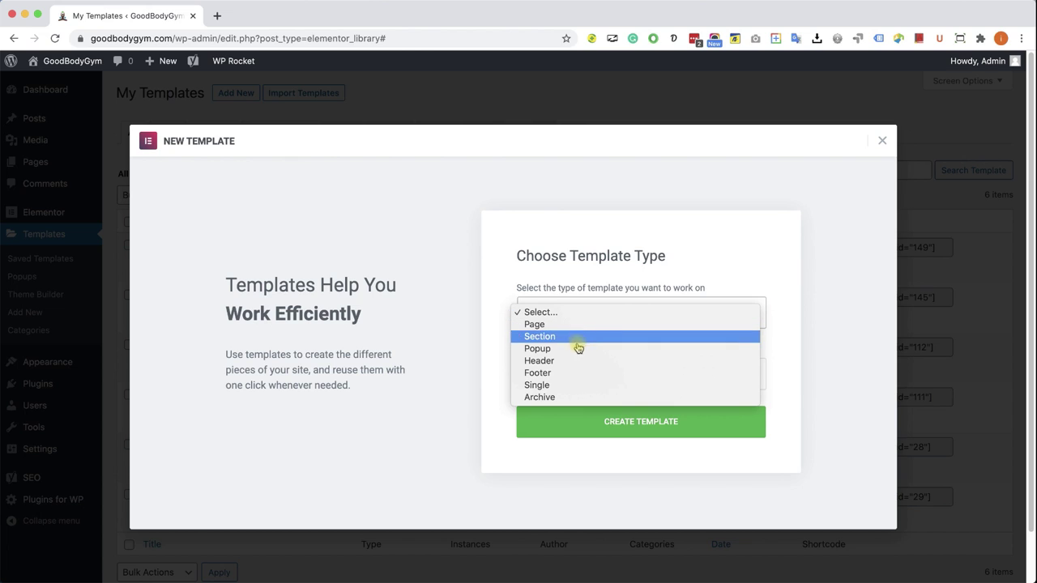
pyautogui.click(579, 348)
pyautogui.click(582, 373)
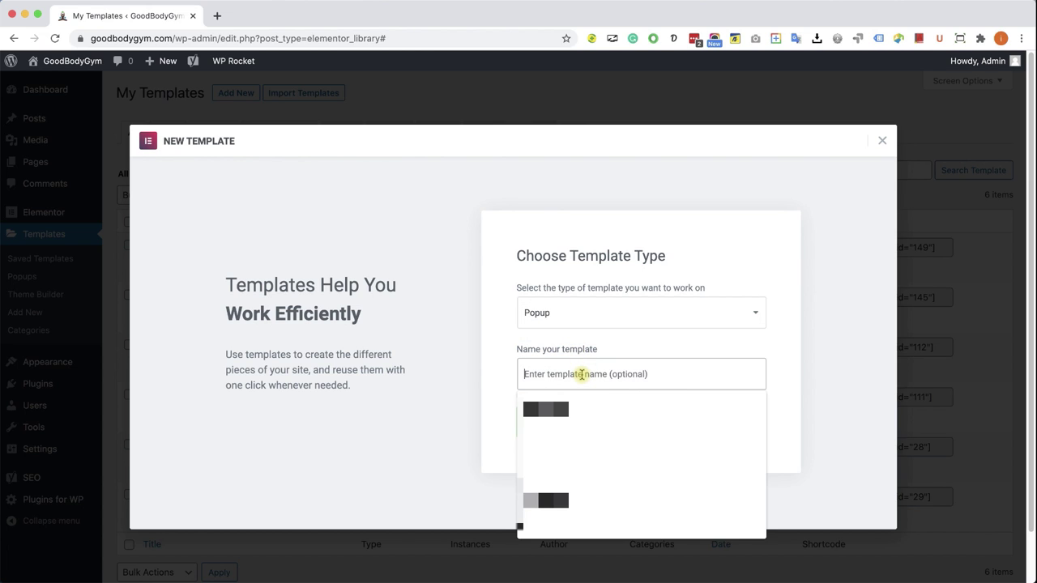
pyautogui.write('Signup')
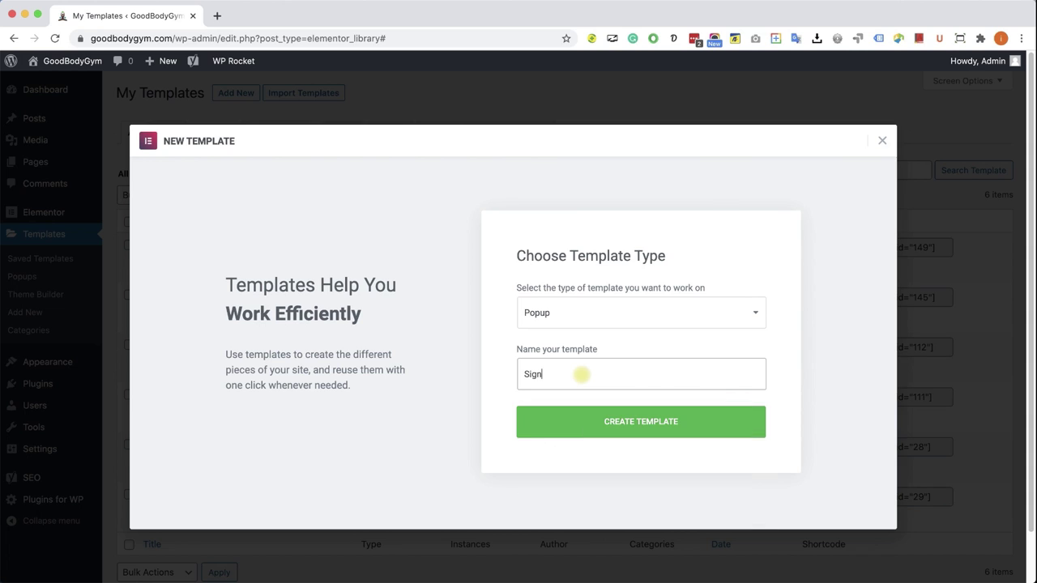
pyautogui.click(624, 419)
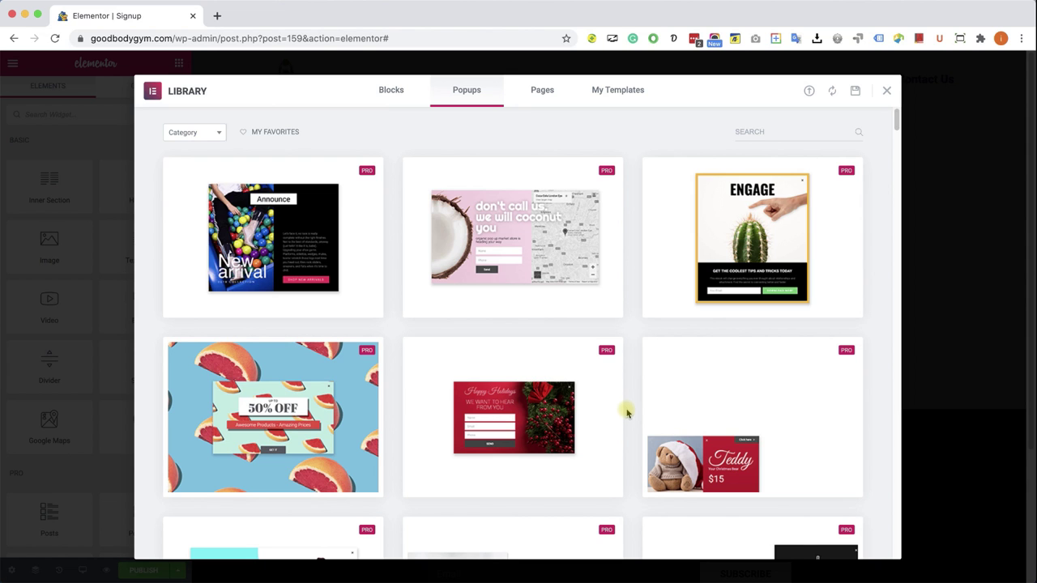
# Step: Insert the CONNECT popup design from the template library's Popups designs
pyautogui.scroll(-1, 678, 423)
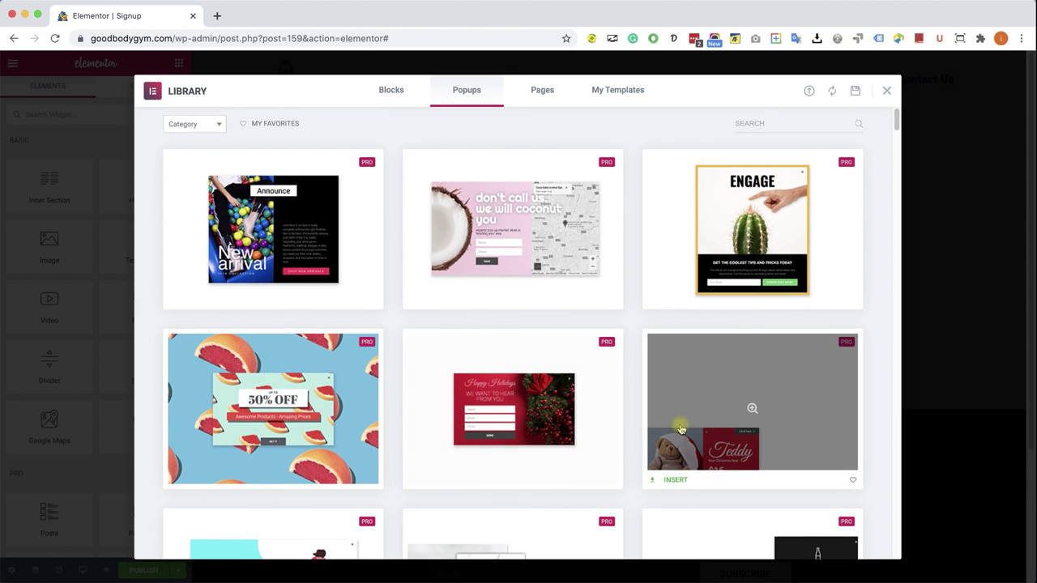
pyautogui.scroll(-8, 681, 429)
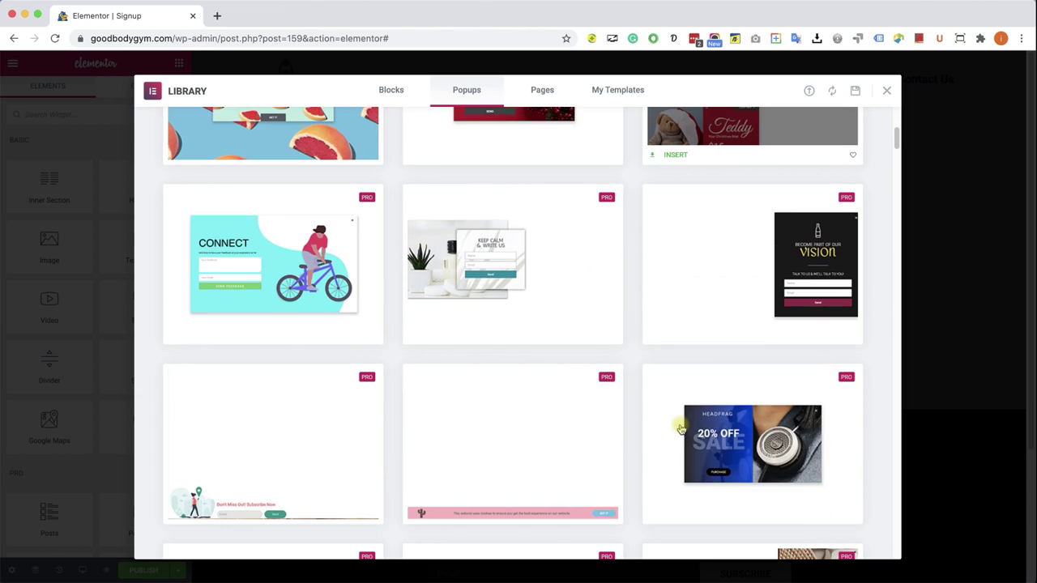
pyautogui.scroll(-3, 682, 429)
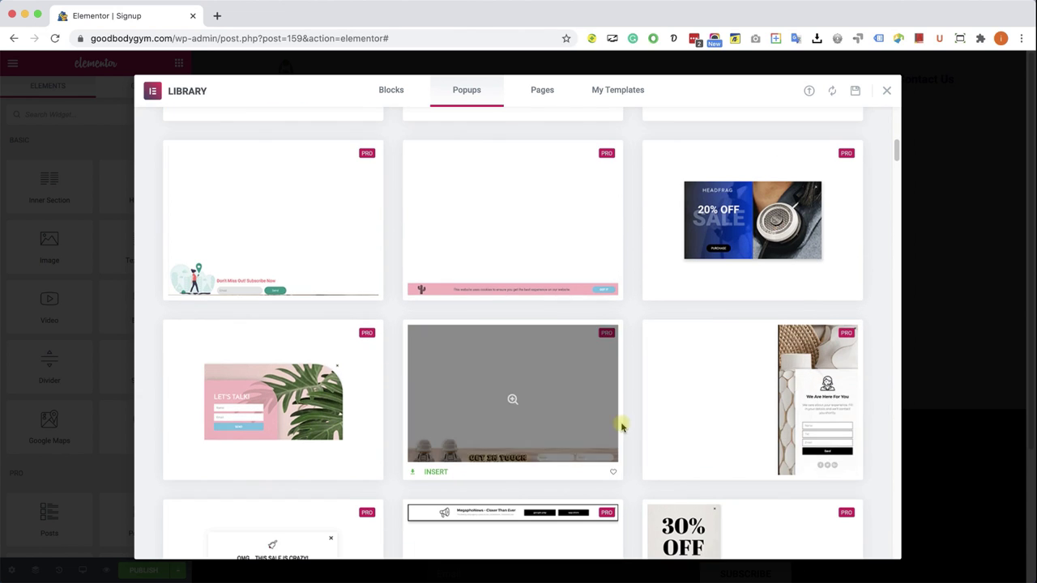
pyautogui.scroll(5, 494, 324)
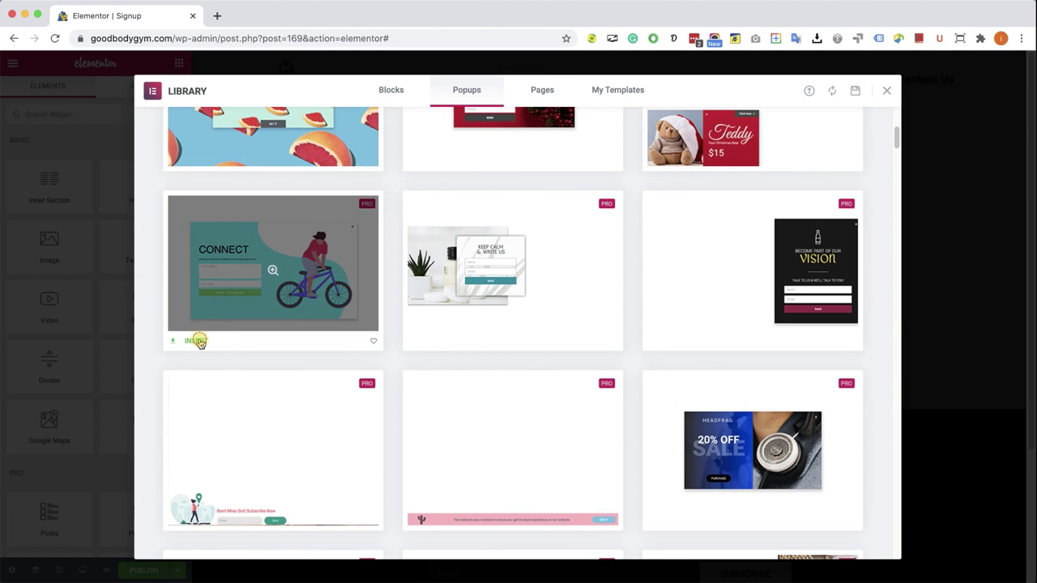
pyautogui.click(199, 342)
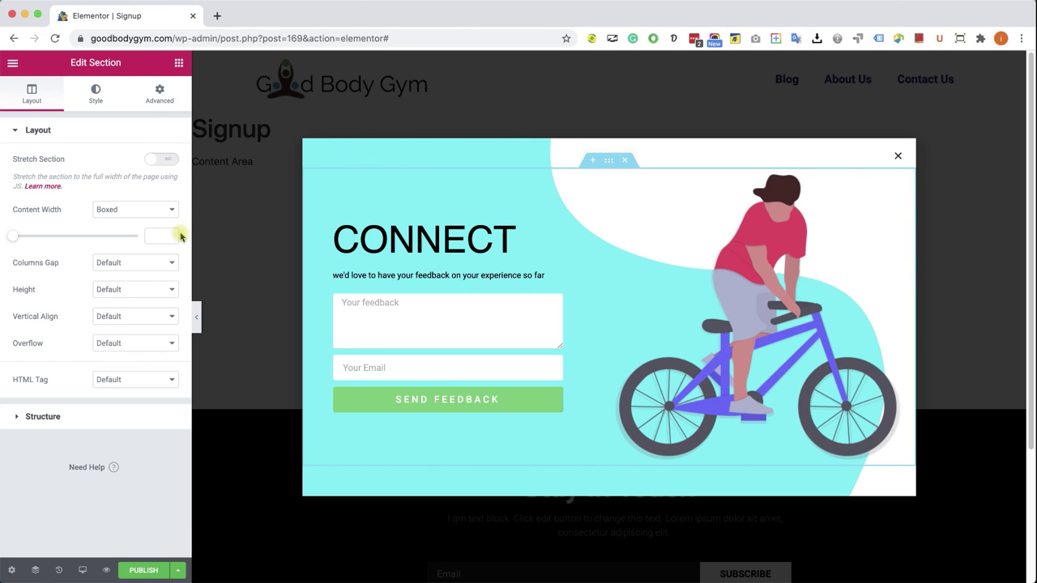
# Step: Resize the popup to 790 px wide and 485 px custom height, keeping the overlay on
pyautogui.click(11, 571)
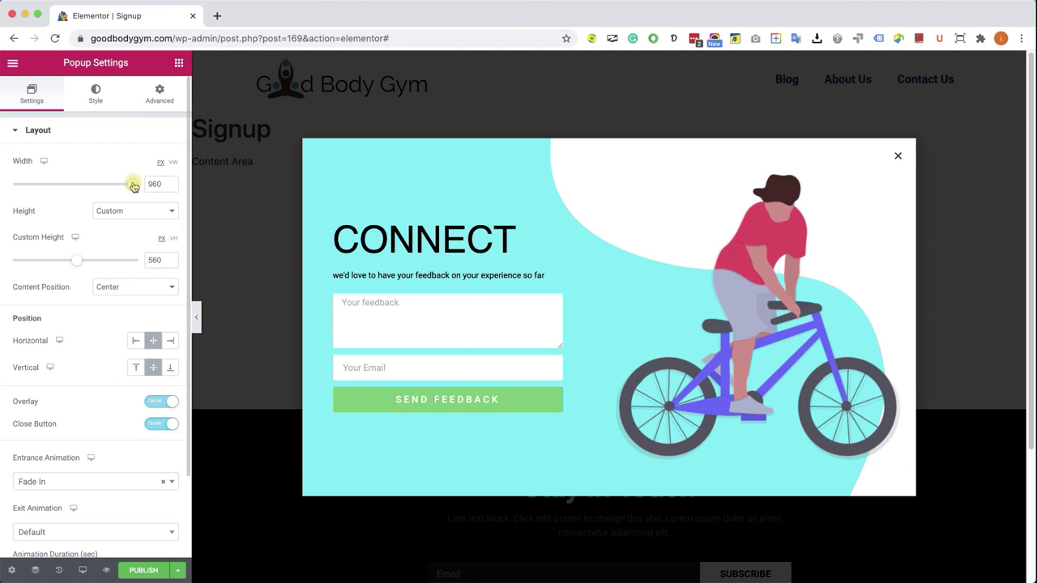
pyautogui.moveTo(133, 187); pyautogui.dragTo(110, 186)
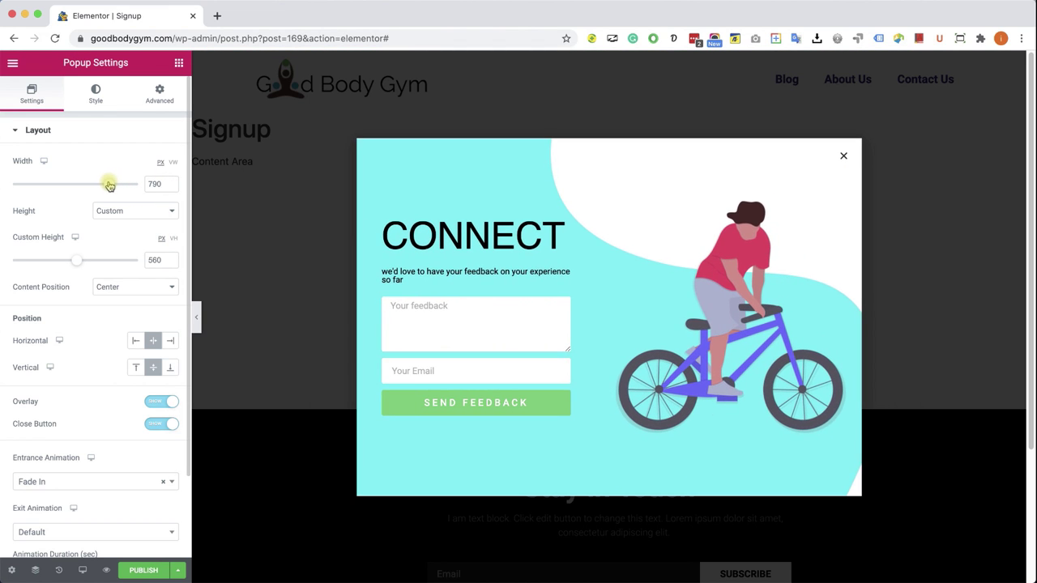
pyautogui.moveTo(76, 260)
pyautogui.mouseDown()
pyautogui.moveTo(89, 261)
pyautogui.moveTo(64, 260)
pyautogui.mouseUp()
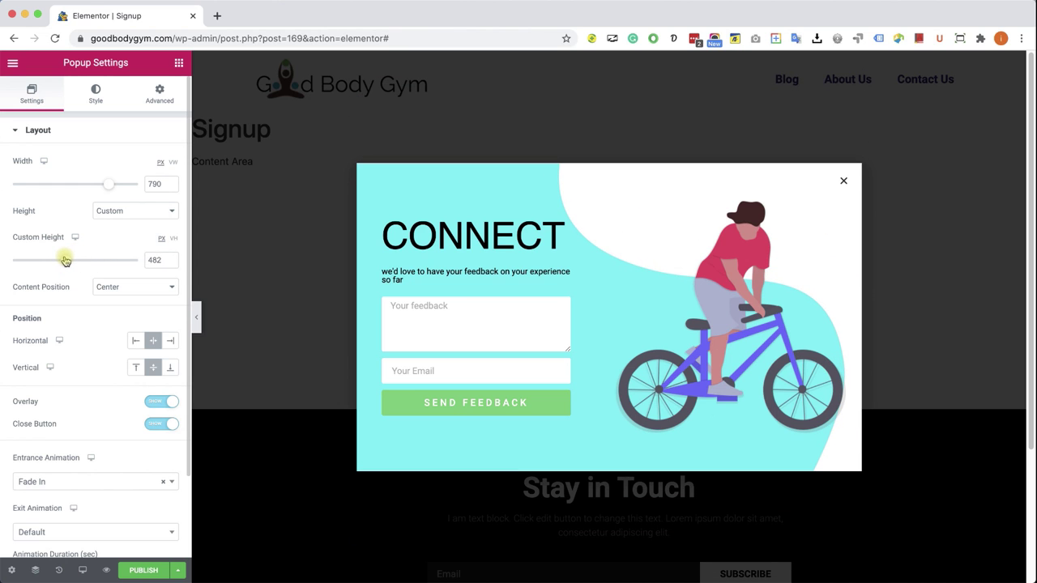
pyautogui.click(170, 259)
pyautogui.click(171, 258)
pyautogui.click(170, 258)
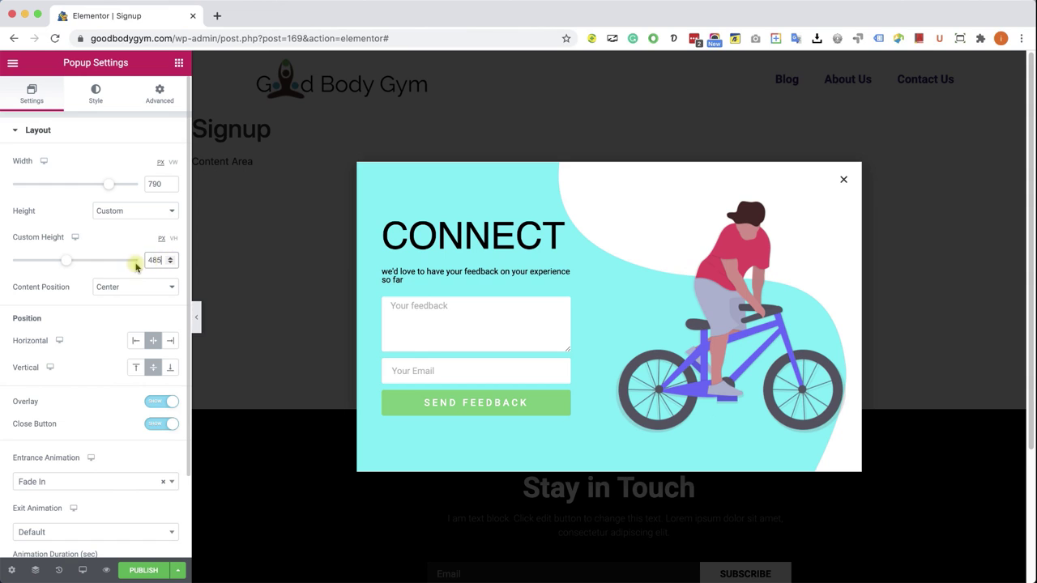
pyautogui.click(160, 403)
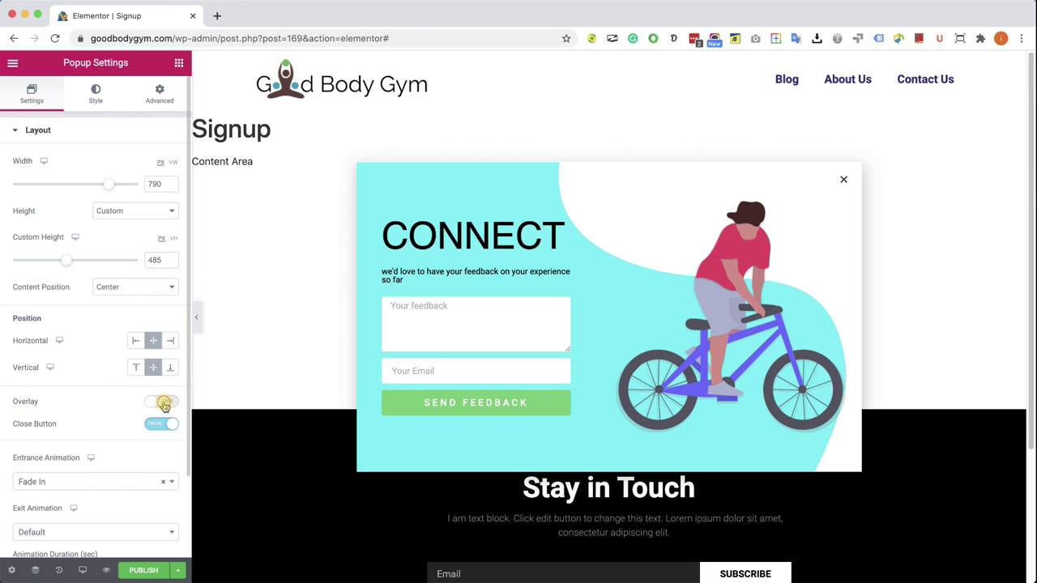
pyautogui.click(163, 403)
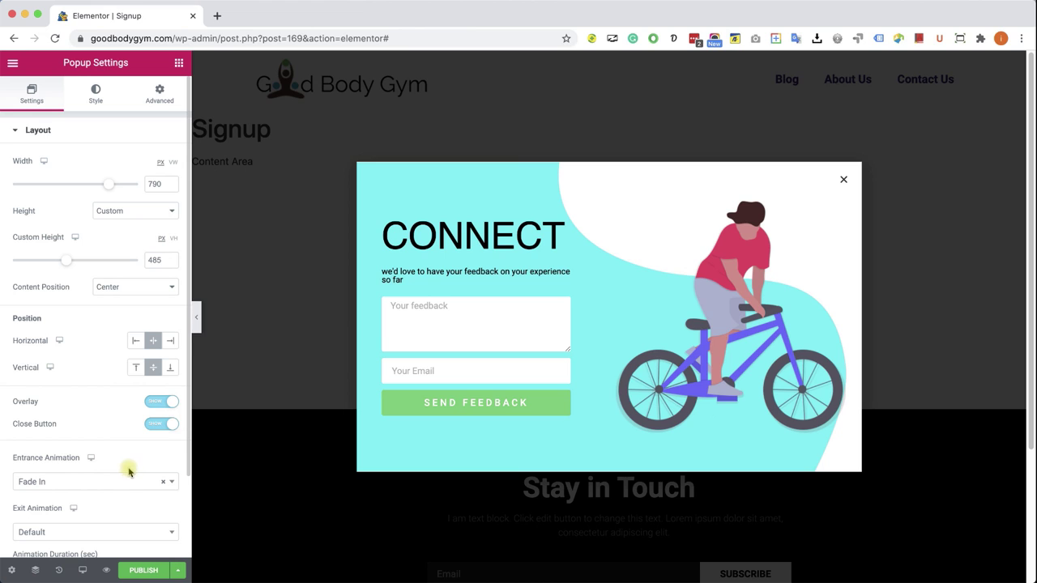
pyautogui.click(96, 95)
# Step: Set the Woman Streching photo as the popup's background image
pyautogui.moveTo(103, 251)
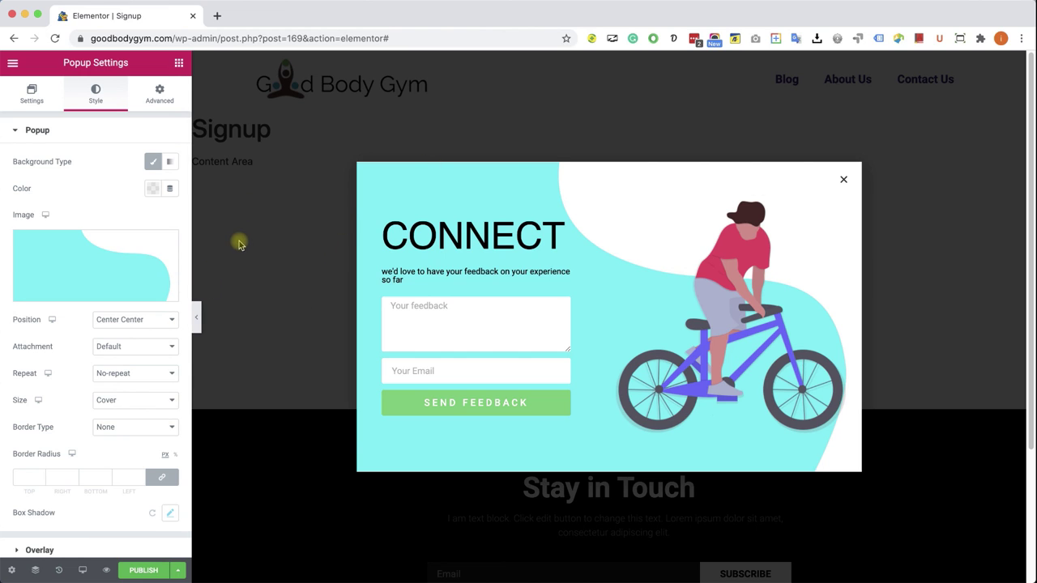
pyautogui.moveTo(145, 255)
pyautogui.click(111, 294)
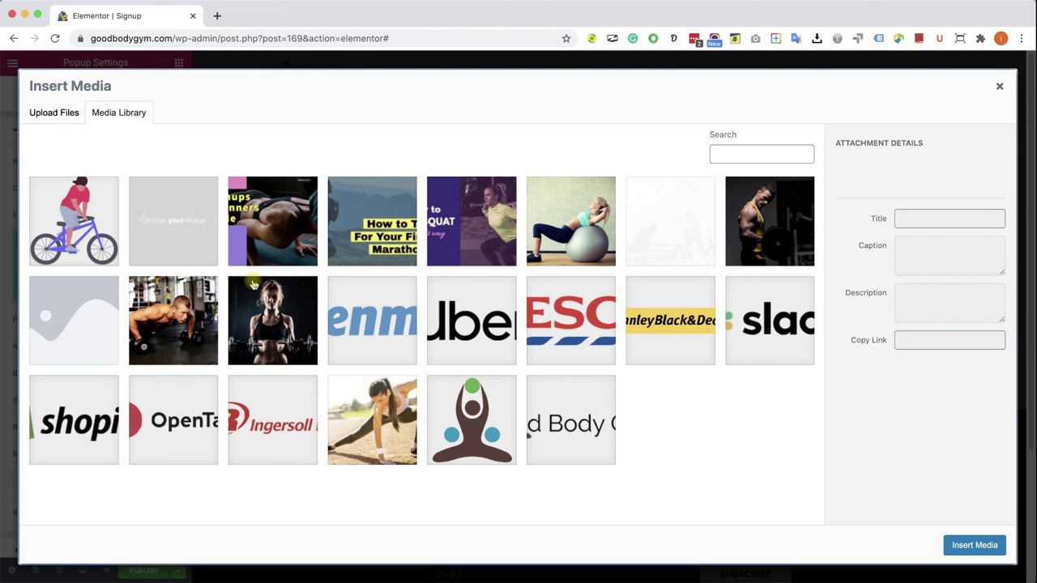
pyautogui.click(356, 413)
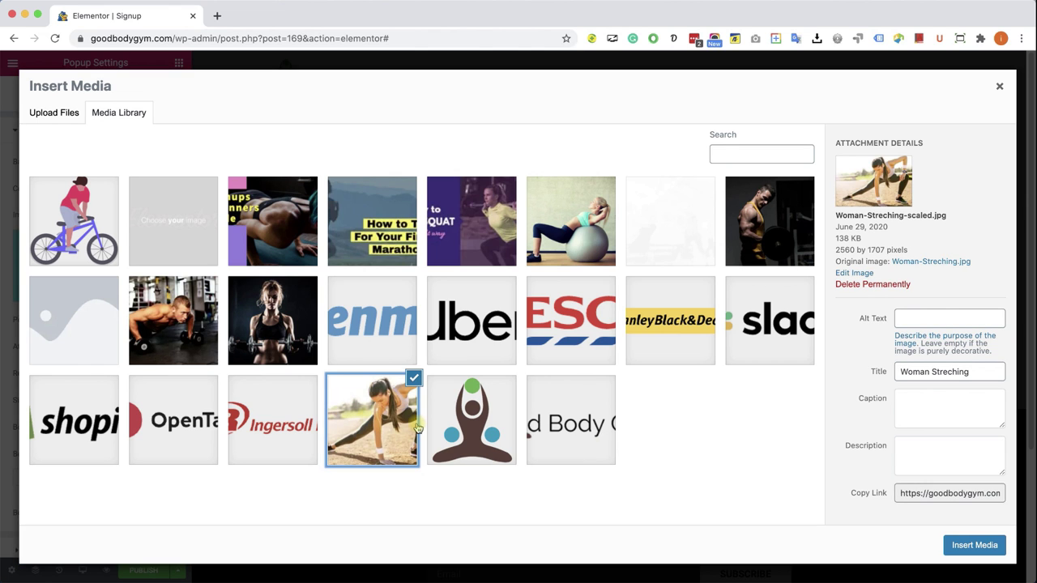
pyautogui.click(972, 546)
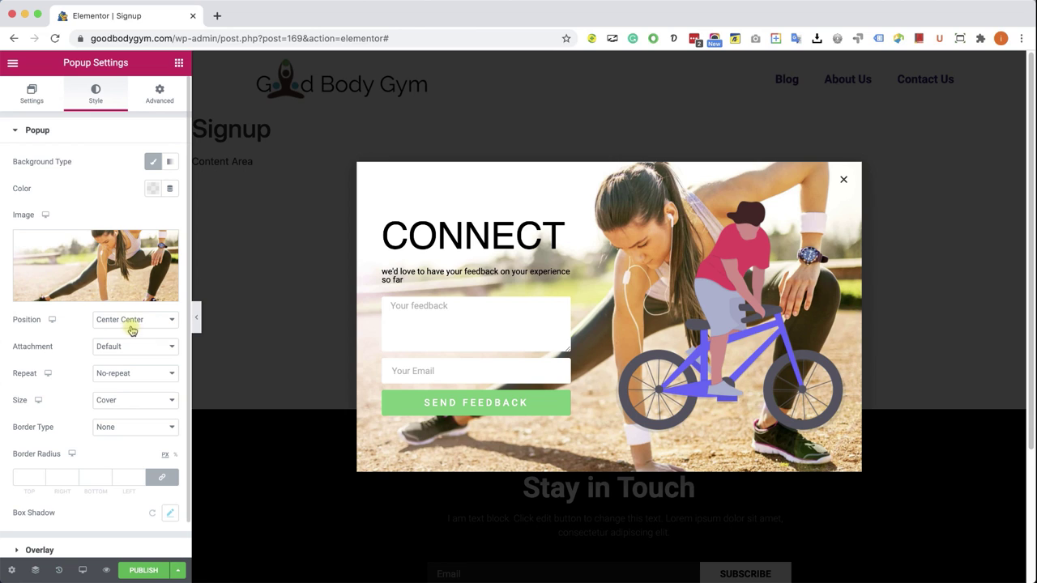
pyautogui.click(72, 133)
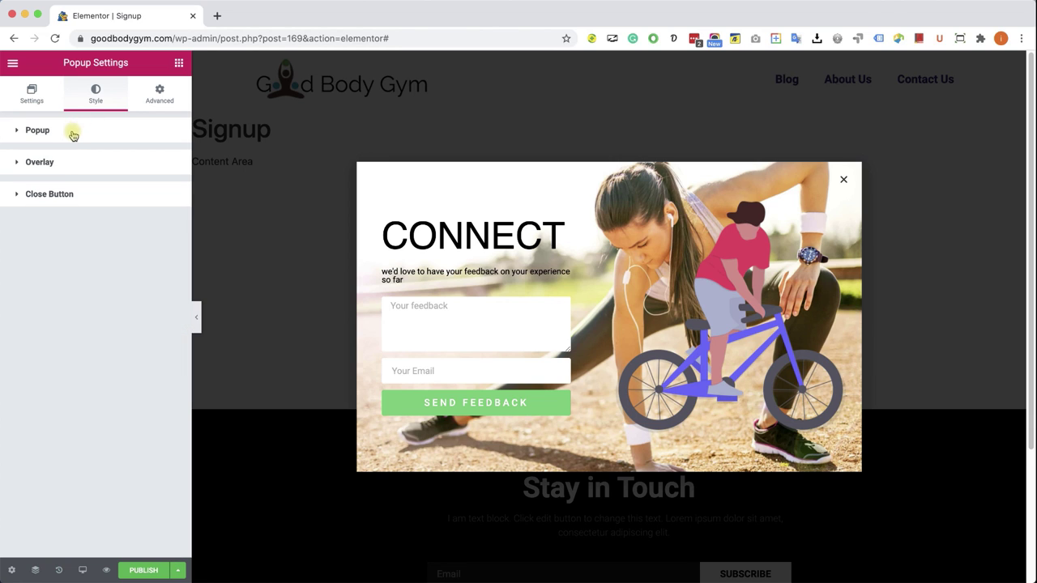
# Step: Make the overlay semi-transparent black, rgba(0, 0, 0, 0.8), and delete the bicycle illustration
pyautogui.click(61, 162)
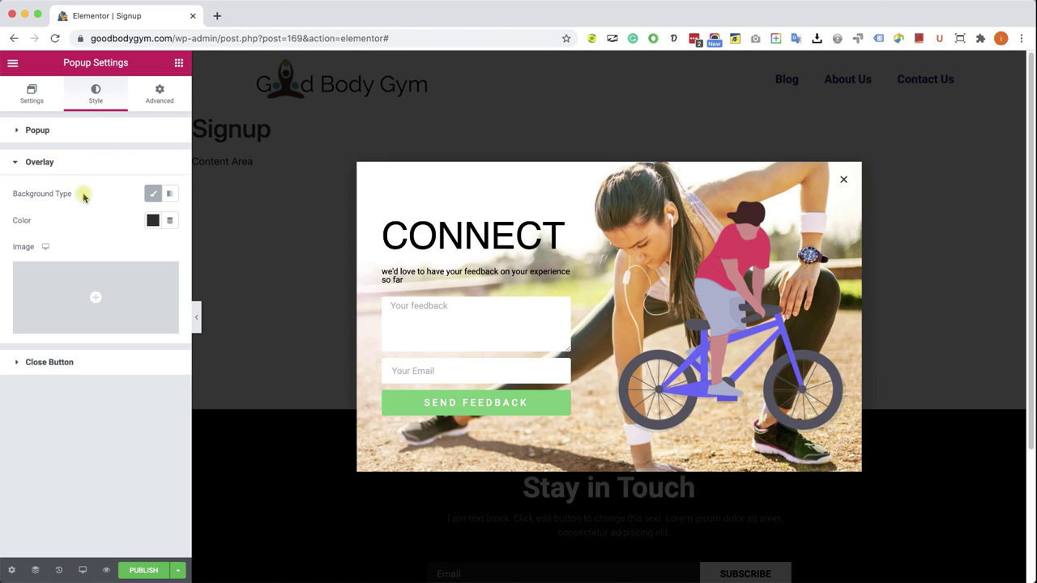
pyautogui.click(153, 221)
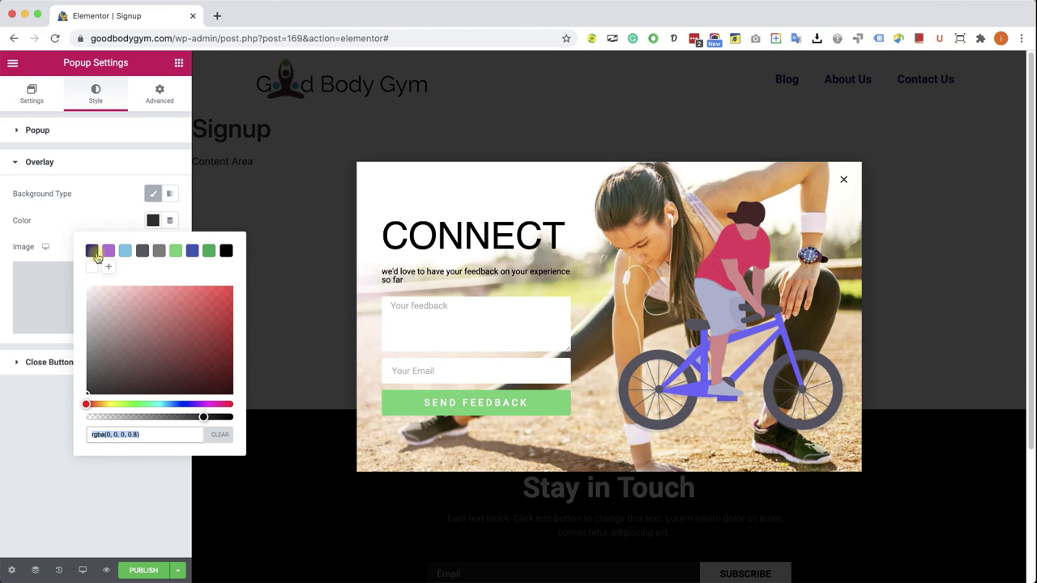
pyautogui.click(92, 251)
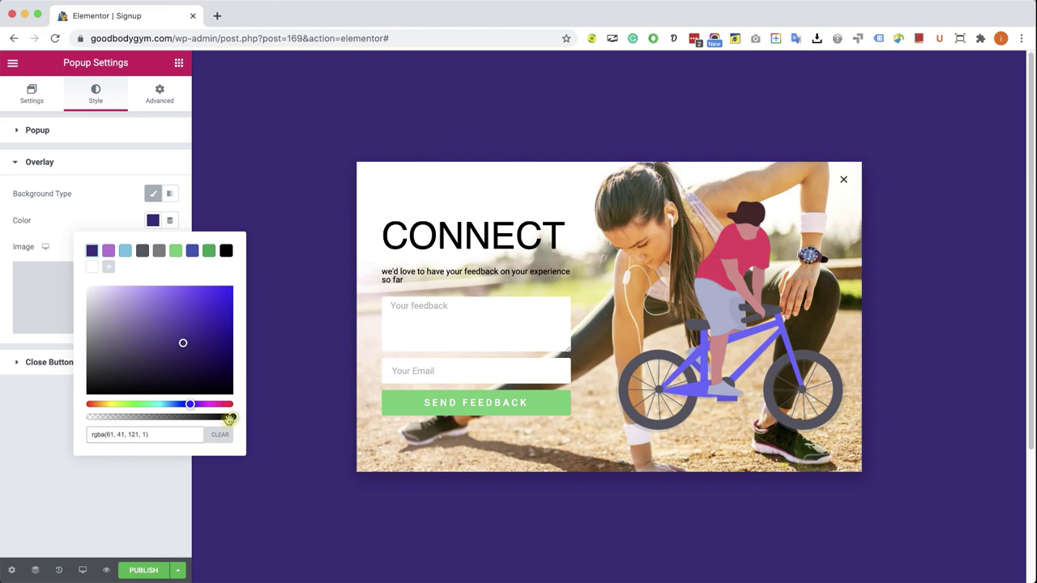
pyautogui.moveTo(231, 419); pyautogui.dragTo(205, 416)
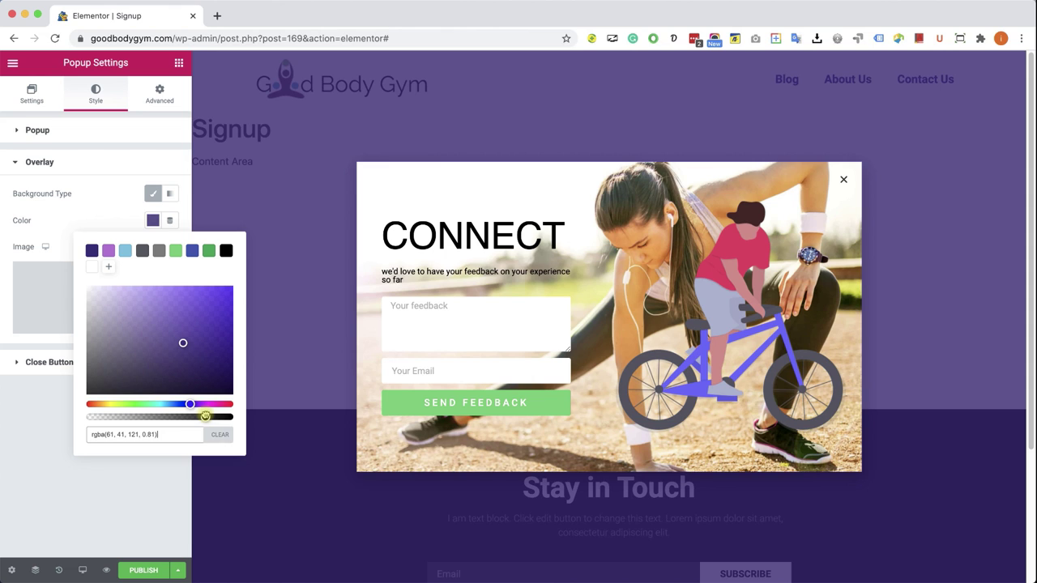
pyautogui.moveTo(113, 378); pyautogui.dragTo(81, 407)
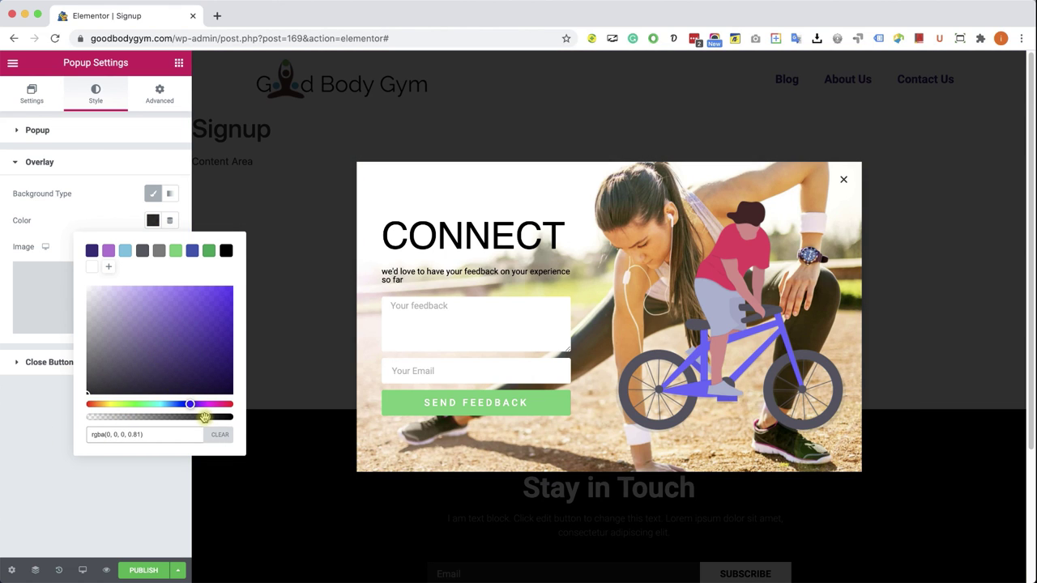
pyautogui.click(151, 225)
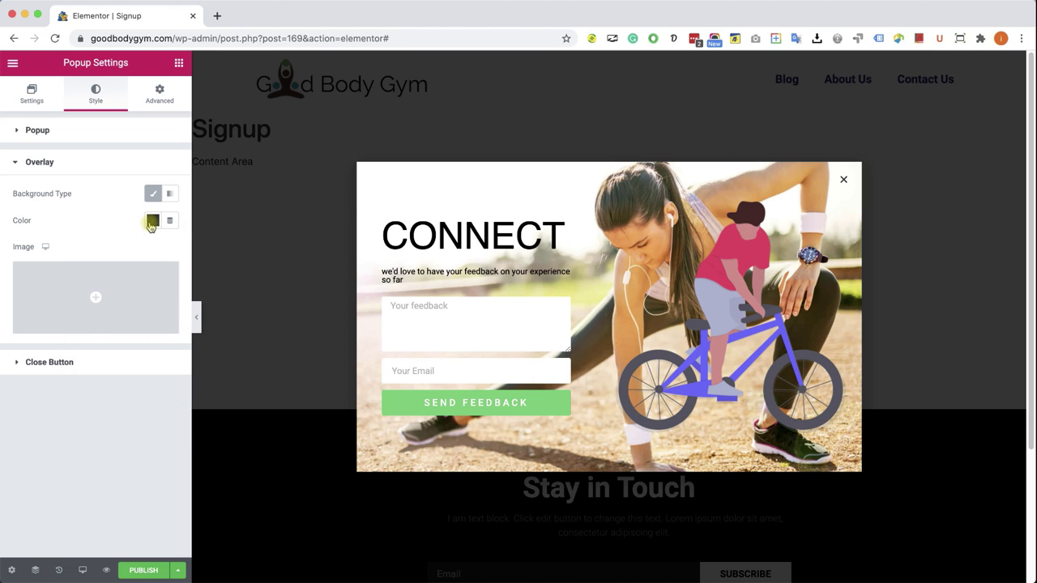
pyautogui.rightClick(747, 336)
pyautogui.click(773, 512)
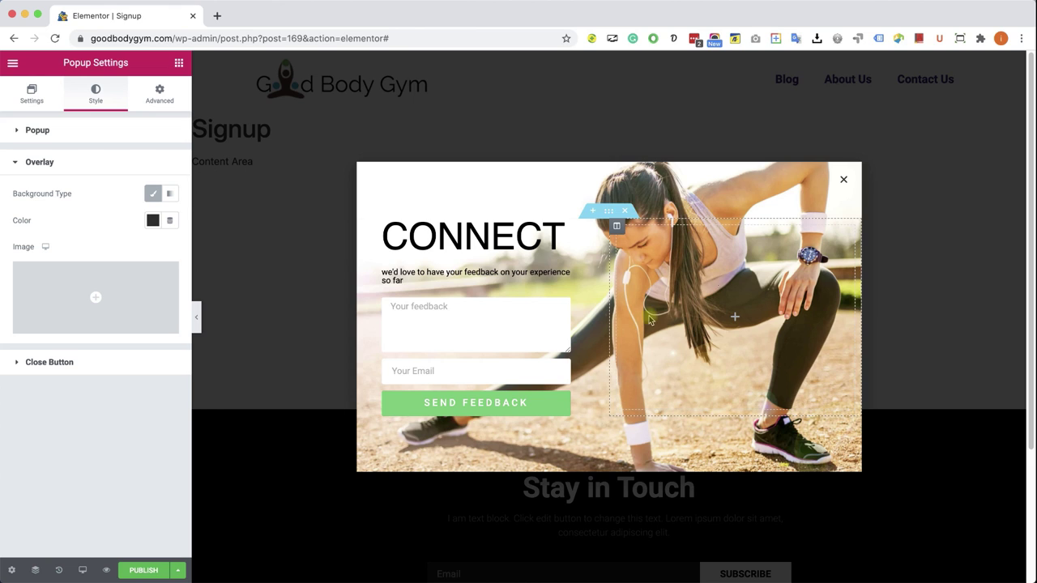
# Step: Remove the Message field from the signup form
pyautogui.click(563, 308)
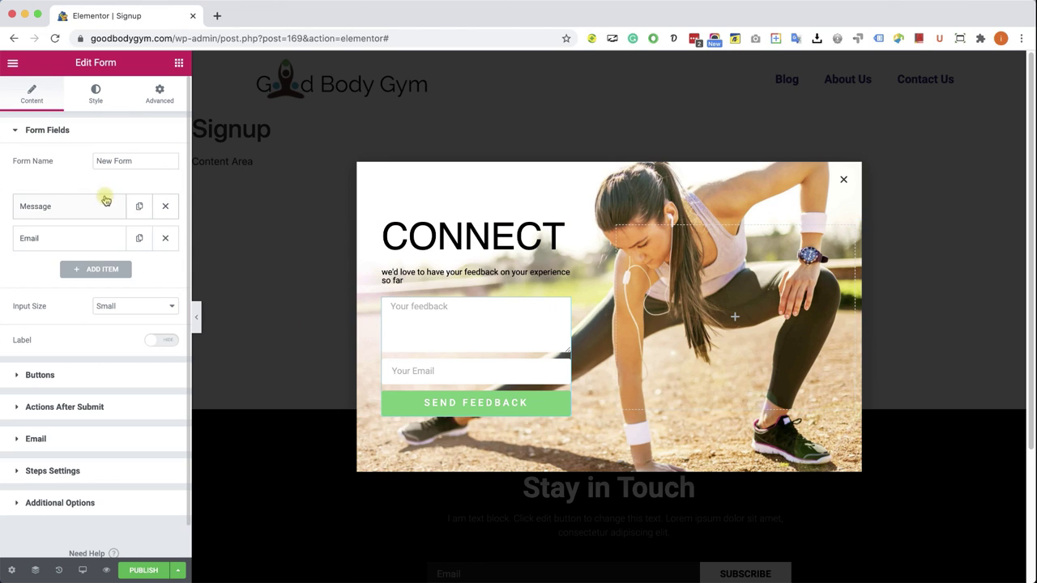
pyautogui.click(164, 207)
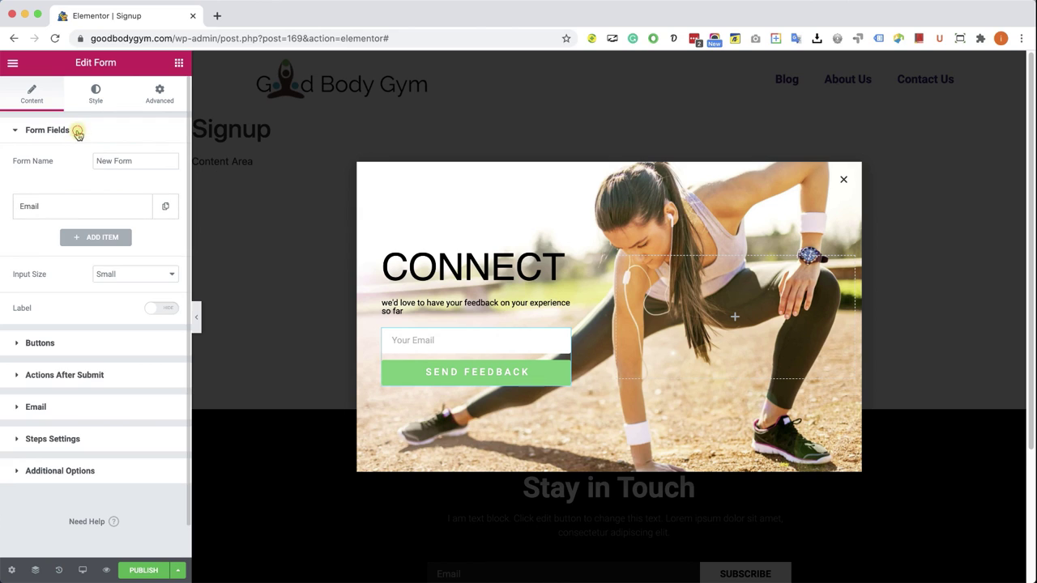
pyautogui.click(76, 132)
# Step: Replace the Email submit action with GetResponse, sending to the weekly_emails list
pyautogui.click(81, 197)
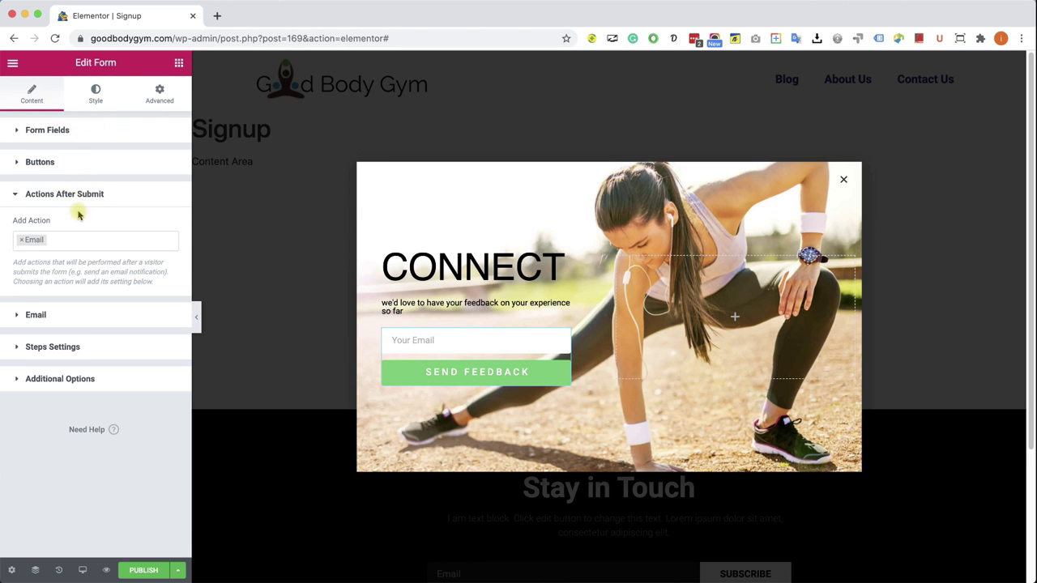
pyautogui.click(20, 246)
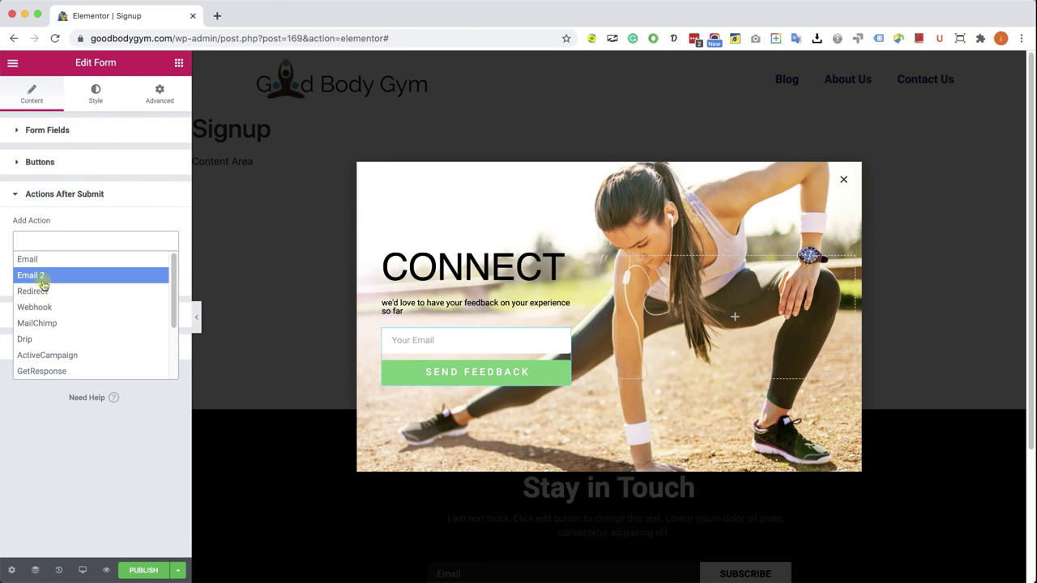
pyautogui.scroll(-1, 55, 322)
pyautogui.click(65, 347)
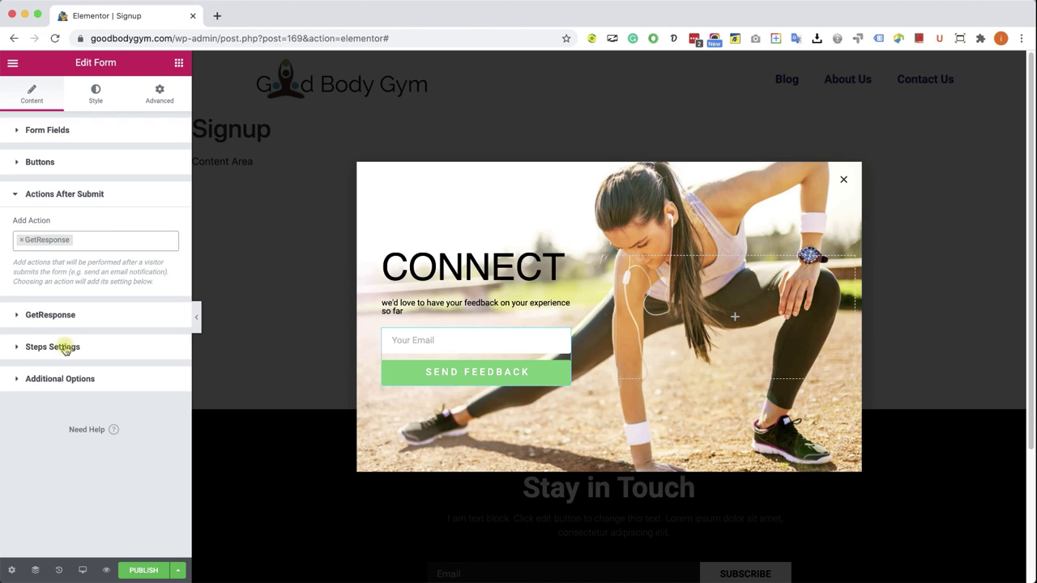
pyautogui.click(70, 316)
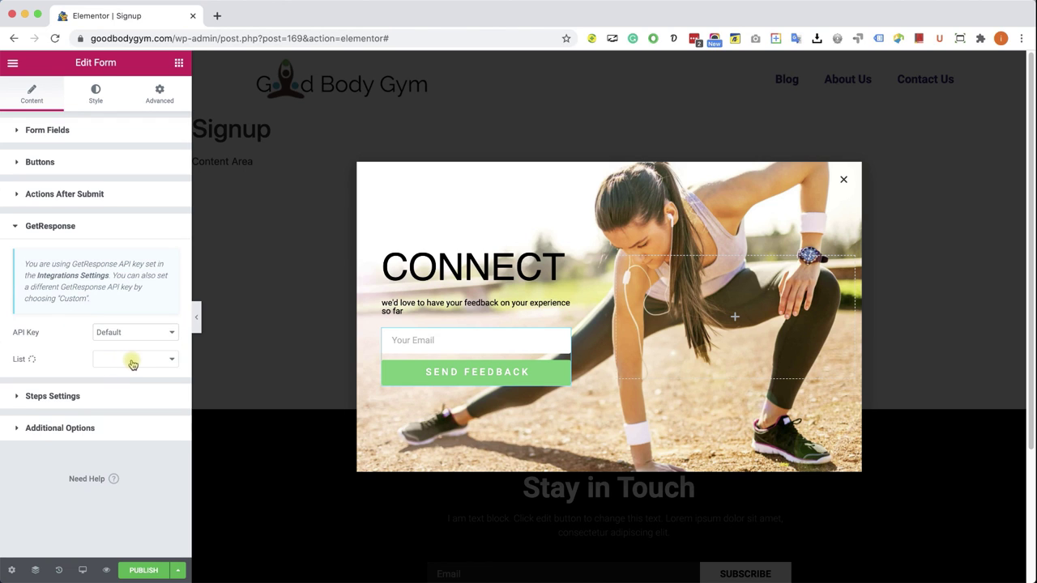
pyautogui.click(135, 362)
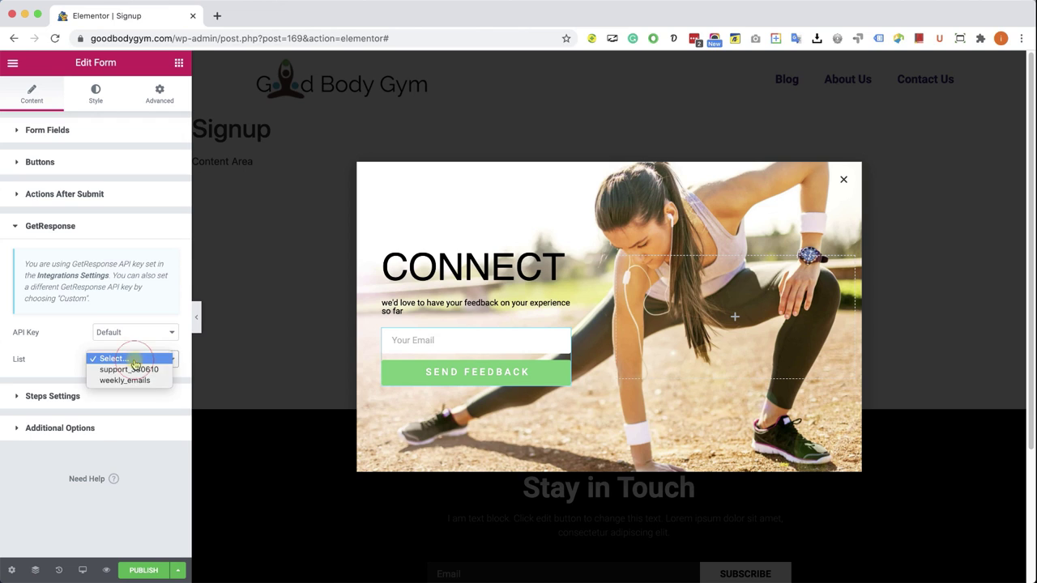
pyautogui.click(135, 381)
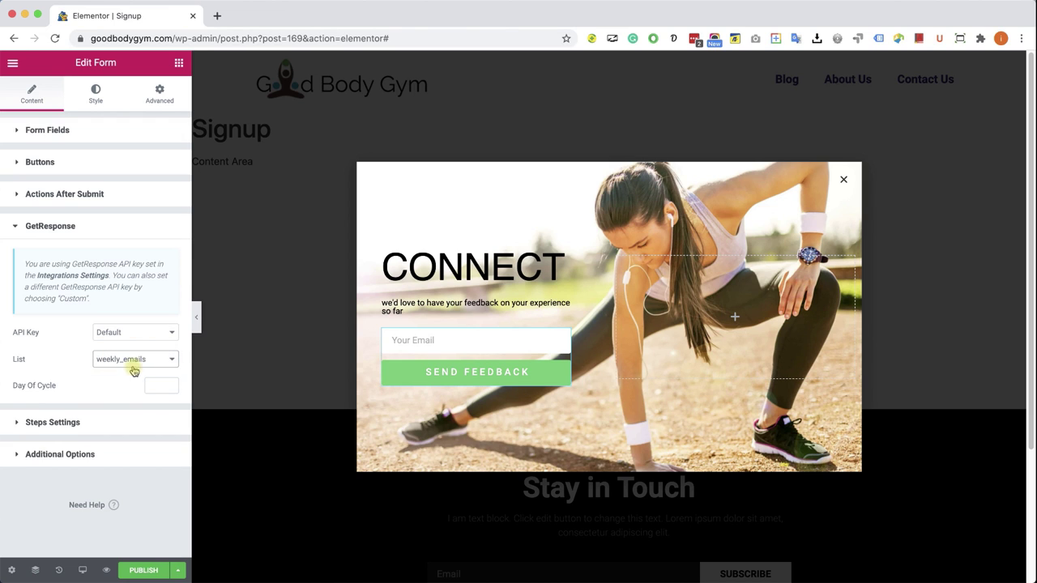
# Step: Replace the submit button's text with SUBSCRIBE!
pyautogui.click(81, 227)
pyautogui.click(61, 164)
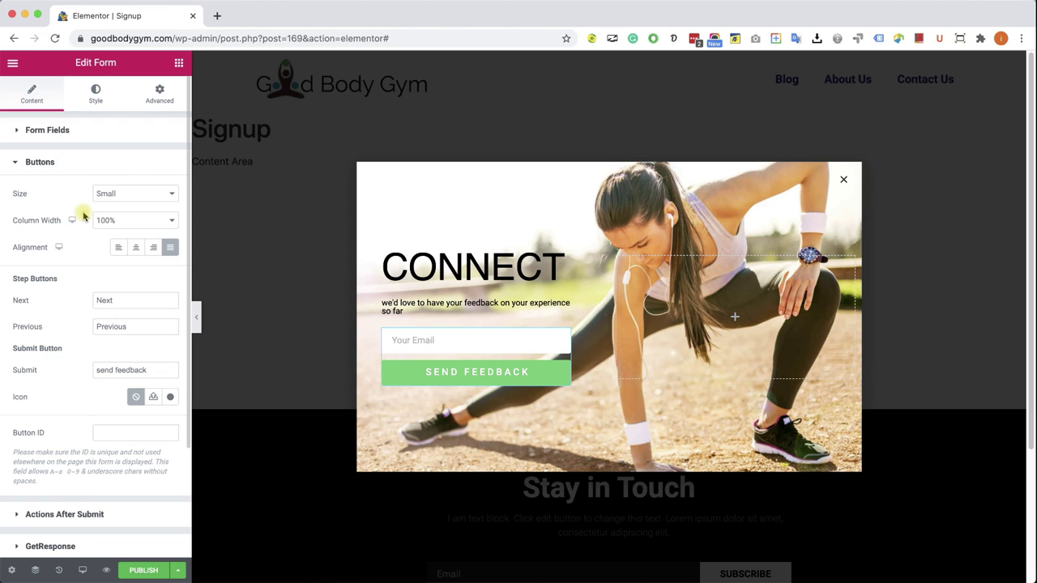
pyautogui.tripleClick(126, 370)
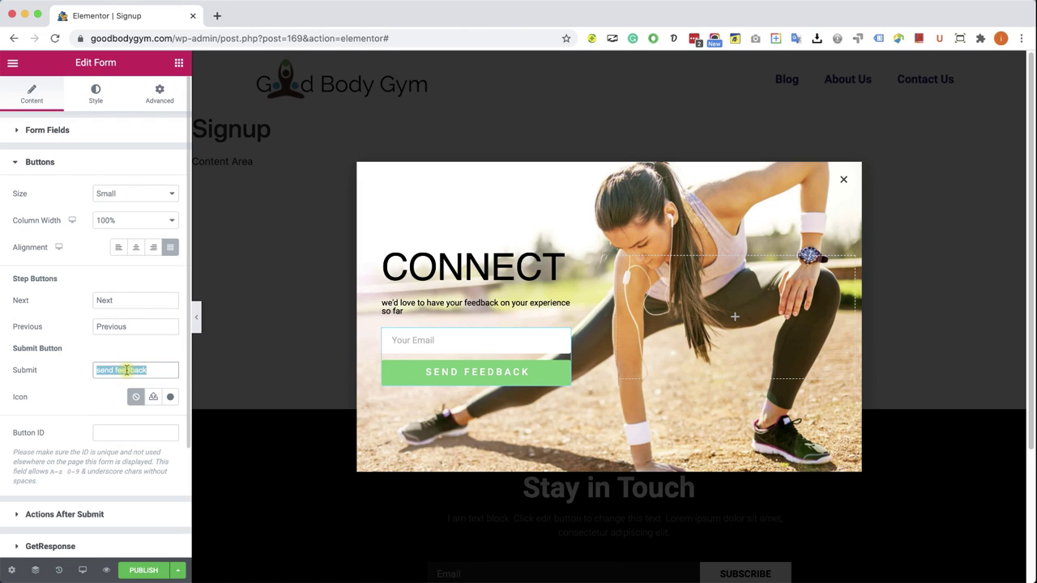
pyautogui.write('SUBSCRIBE')
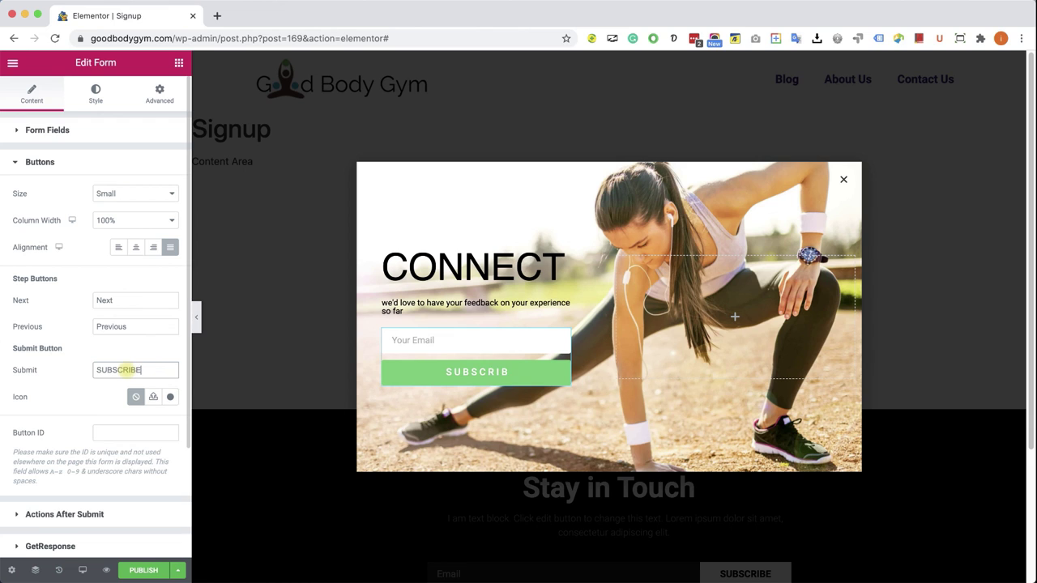
pyautogui.write('!')
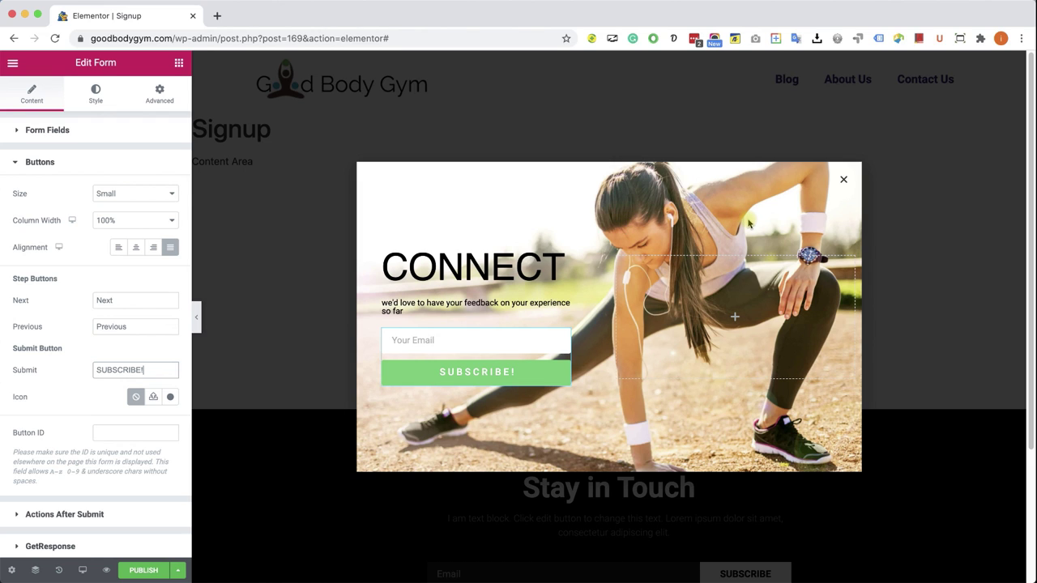
# Step: Add an Include Entire Site display condition in the popup's publish settings
pyautogui.click(146, 572)
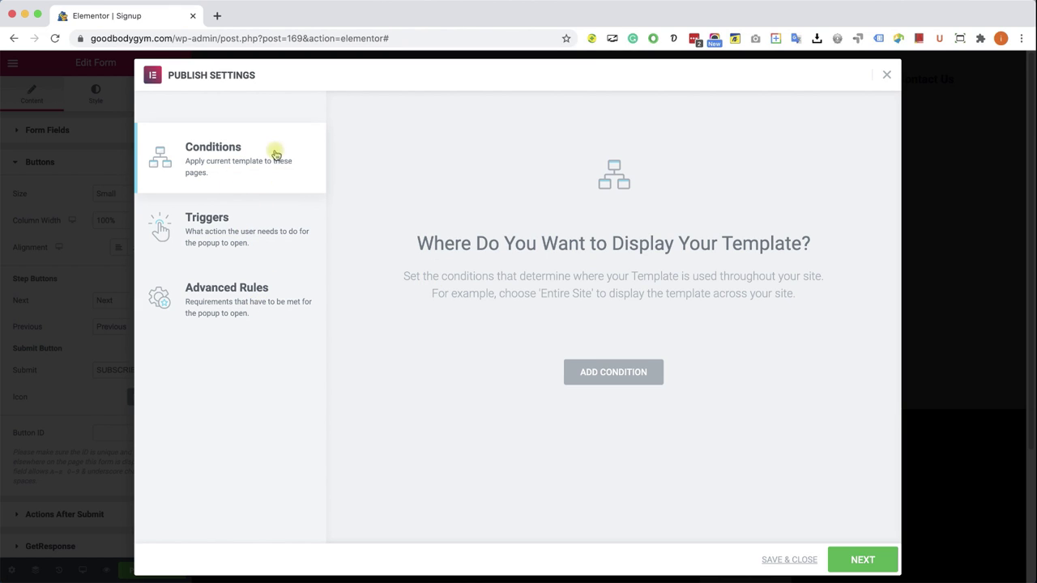
pyautogui.click(617, 382)
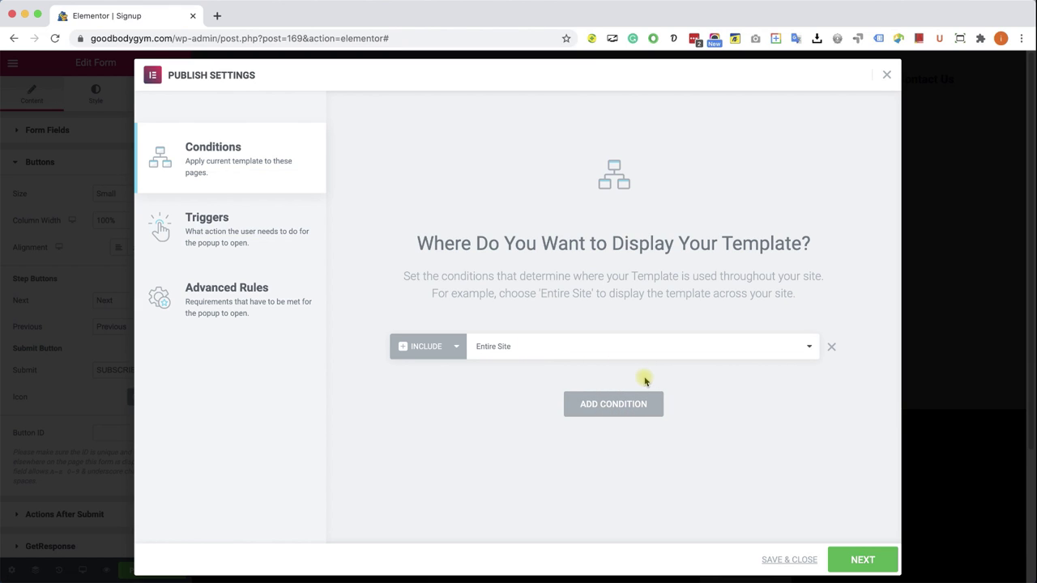
pyautogui.click(864, 559)
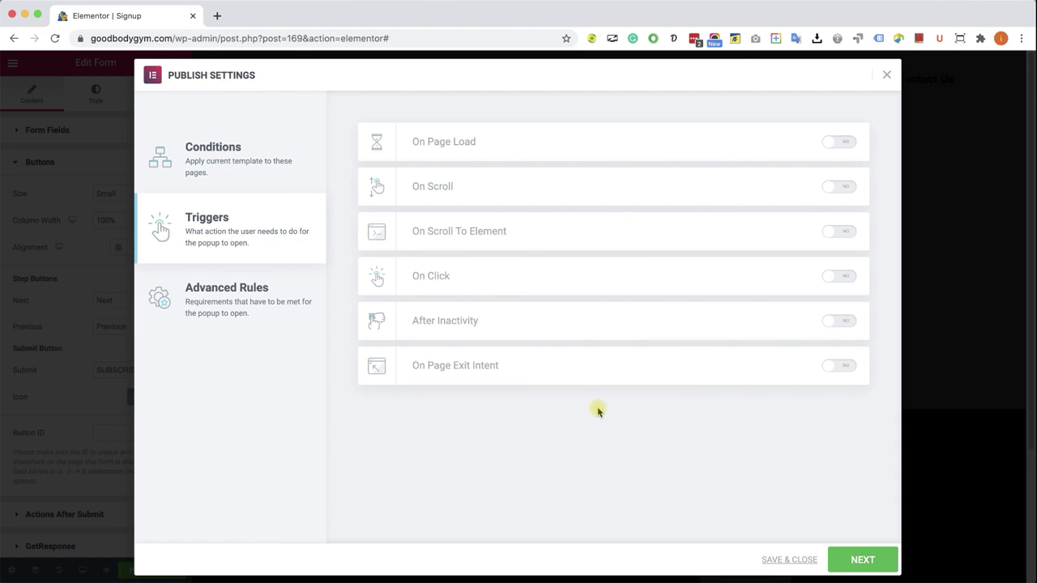
# Step: Switch on both the On Page Load (0 seconds) and On Page Exit Intent triggers
pyautogui.click(845, 141)
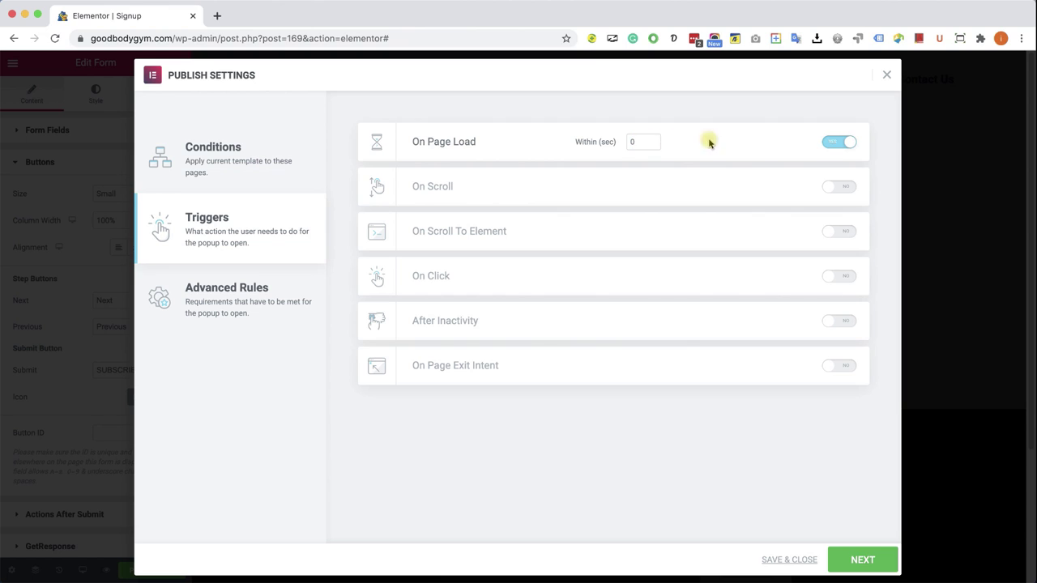
pyautogui.click(842, 142)
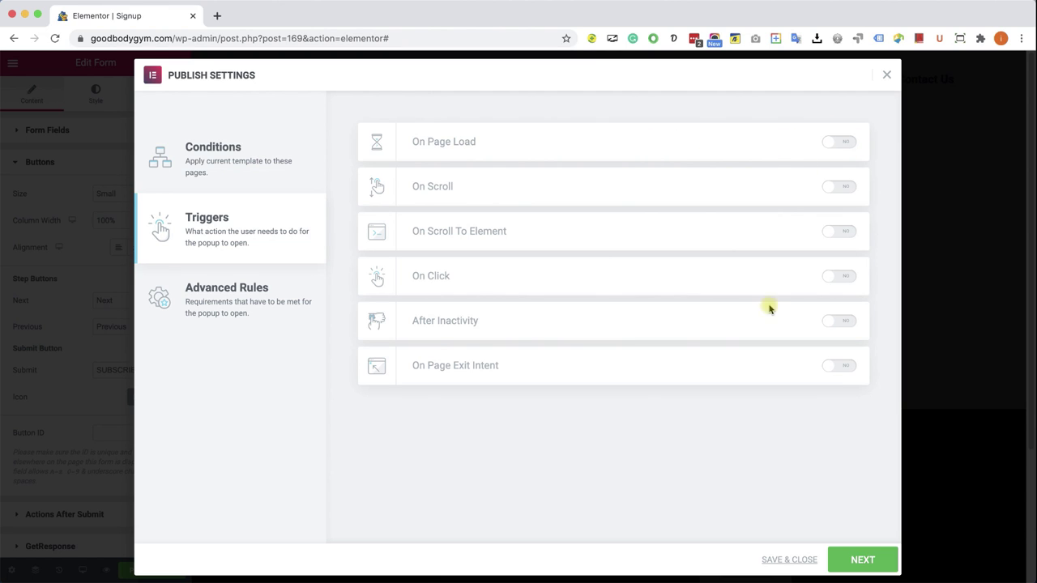
pyautogui.click(842, 368)
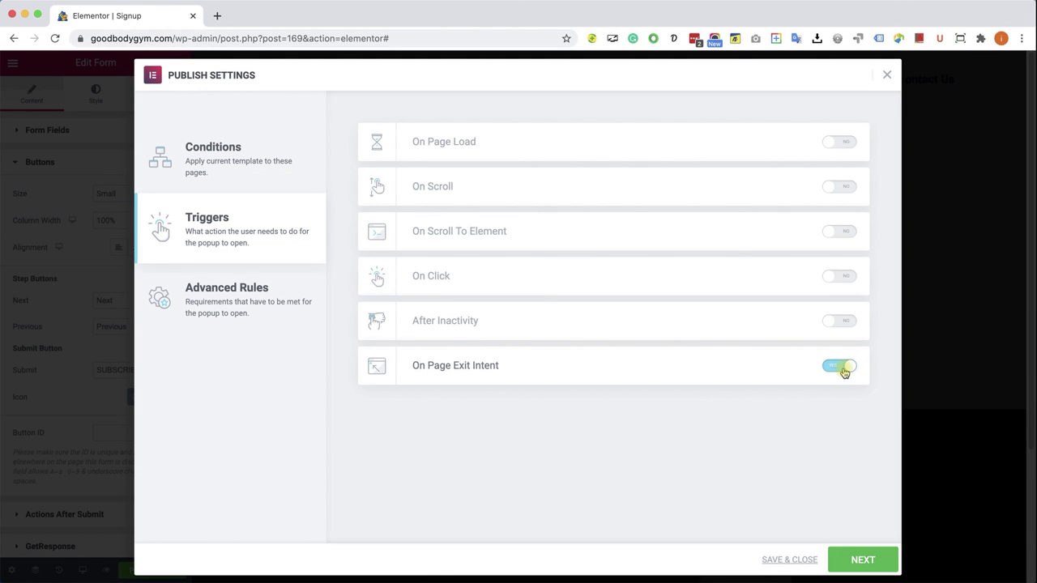
pyautogui.click(847, 142)
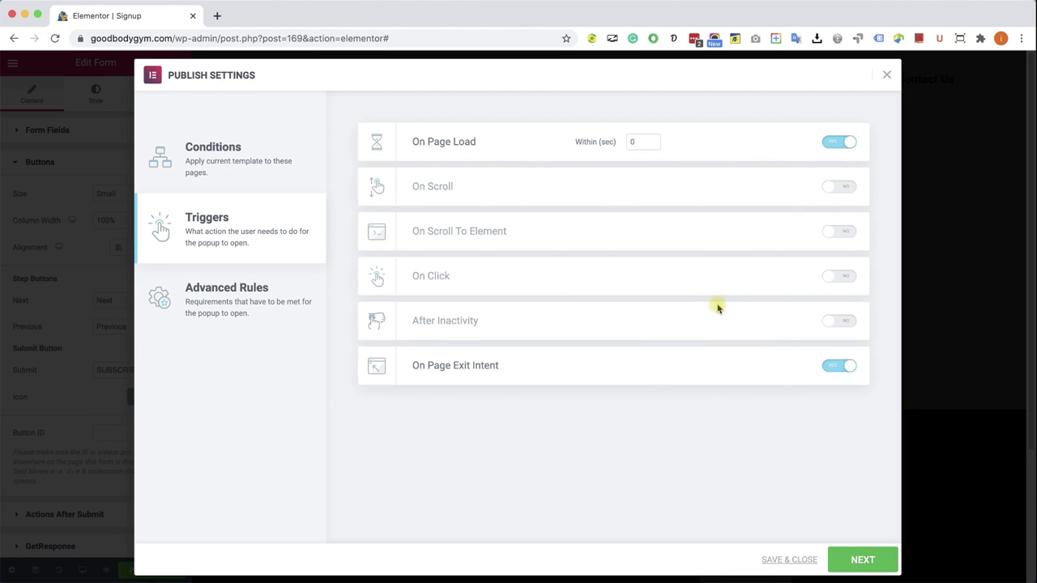
pyautogui.click(857, 561)
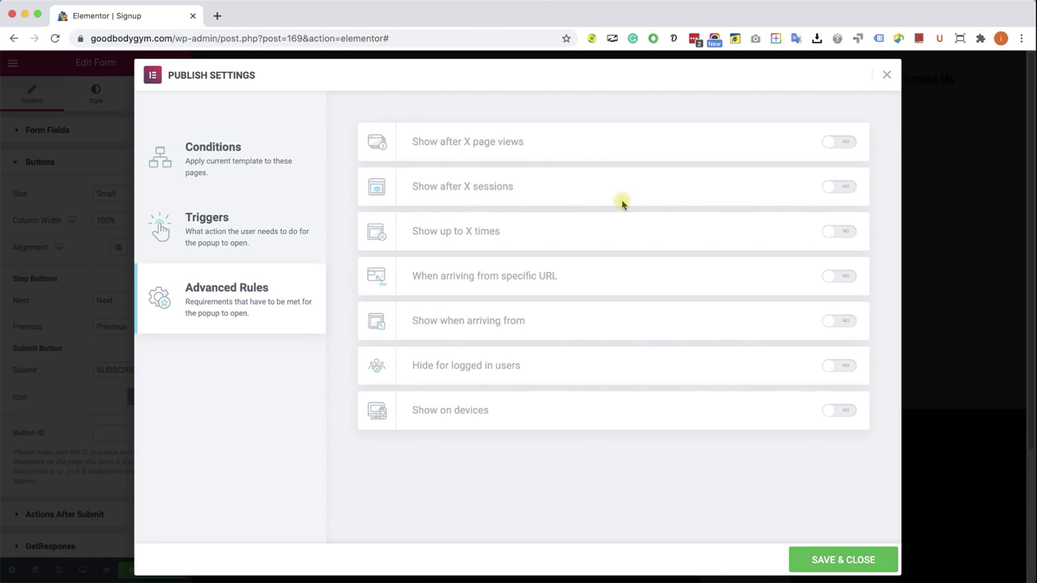
# Step: Limit the popup to showing up to 2 times, counted on close
pyautogui.click(846, 190)
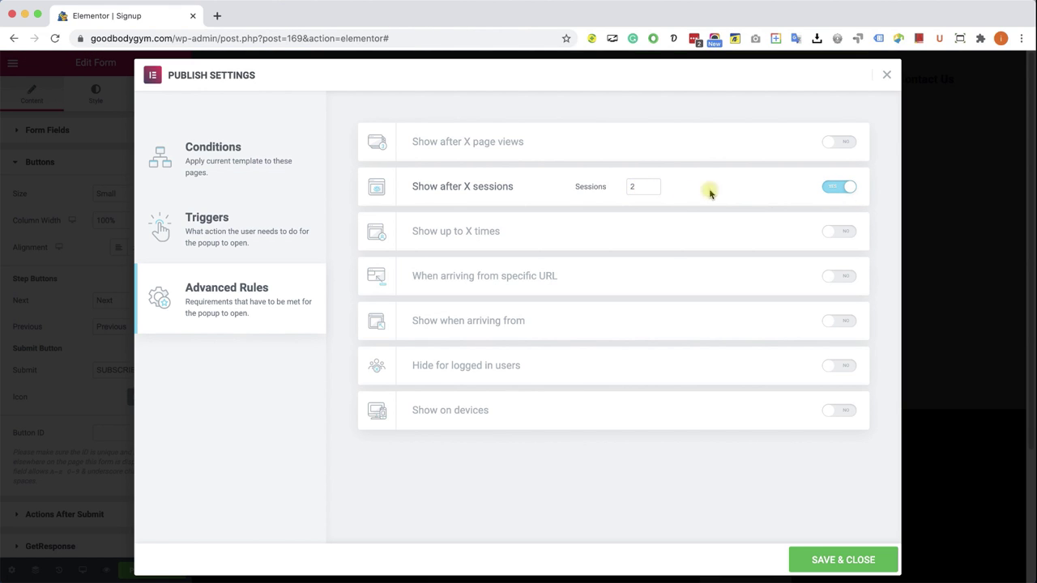
pyautogui.click(832, 191)
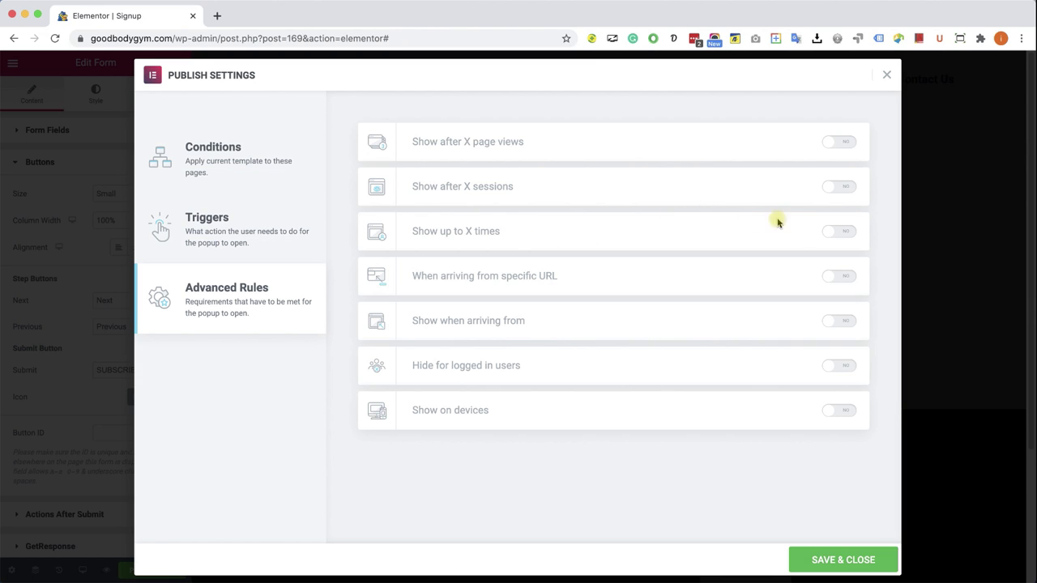
pyautogui.click(840, 232)
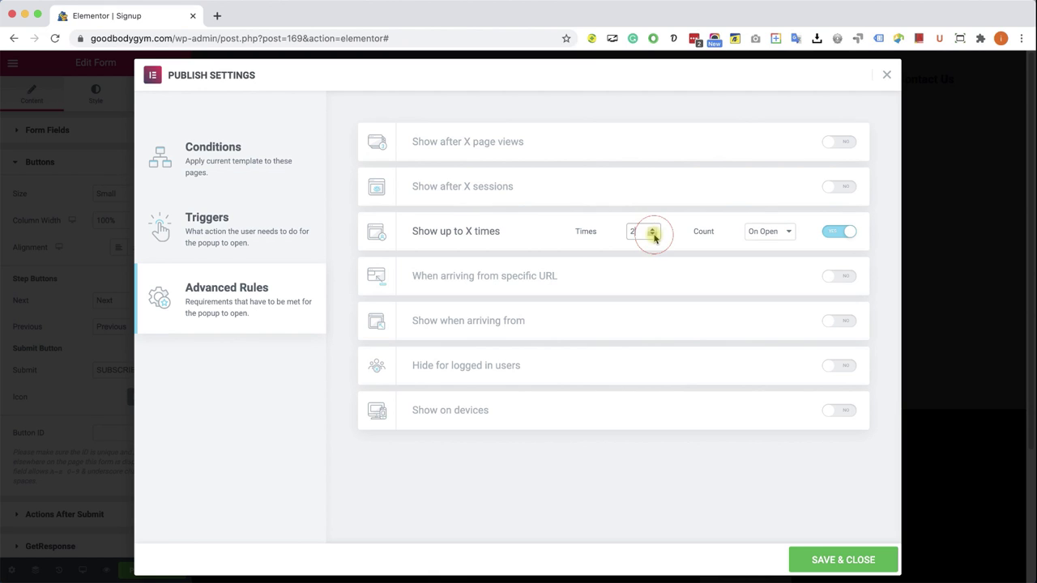
pyautogui.click(652, 234)
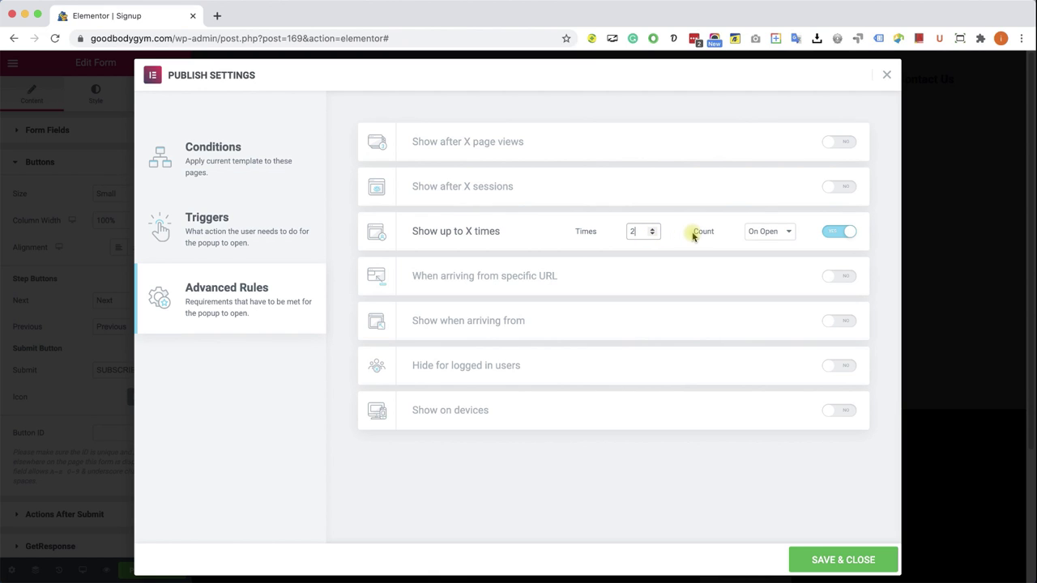
pyautogui.click(785, 232)
pyautogui.click(785, 242)
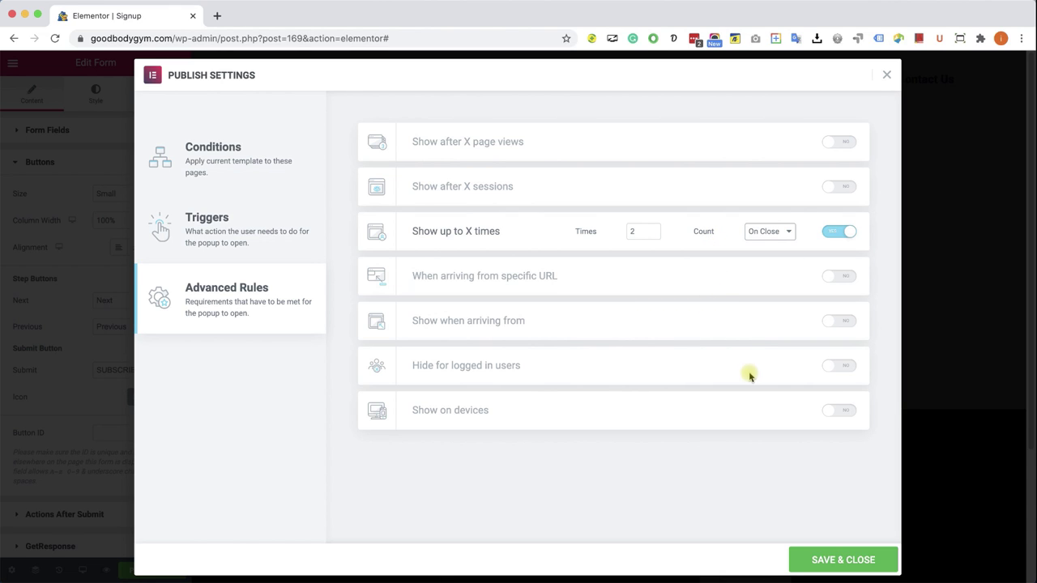
# Step: Leave the device rule off and save the popup settings to publish it
pyautogui.click(842, 413)
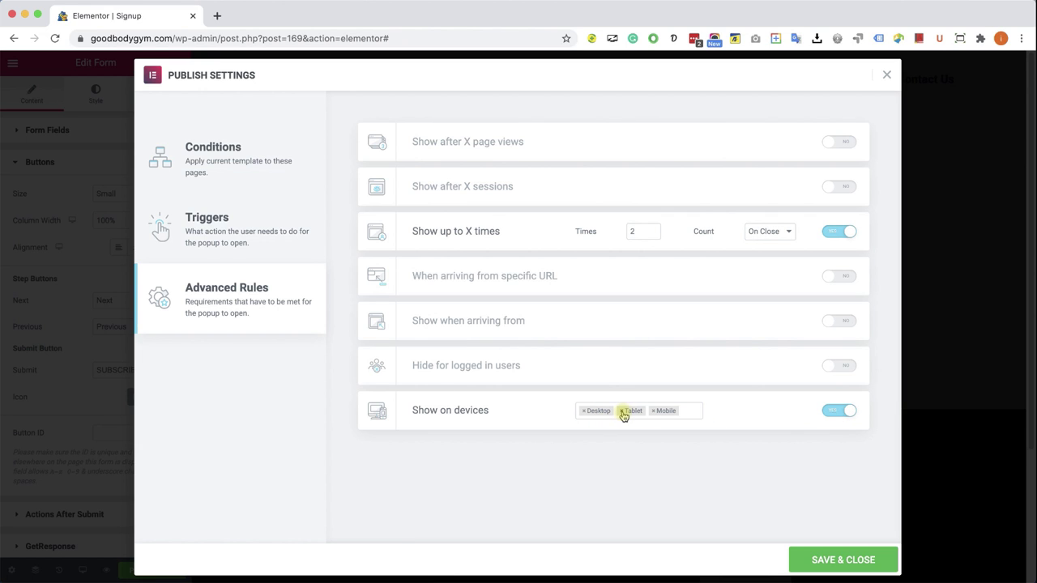
pyautogui.click(838, 413)
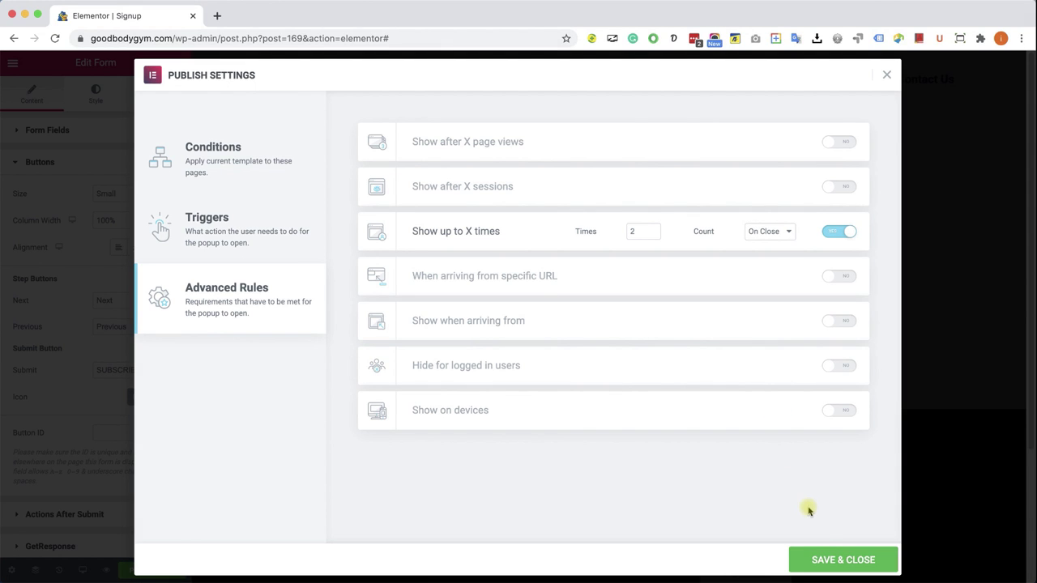
pyautogui.click(833, 566)
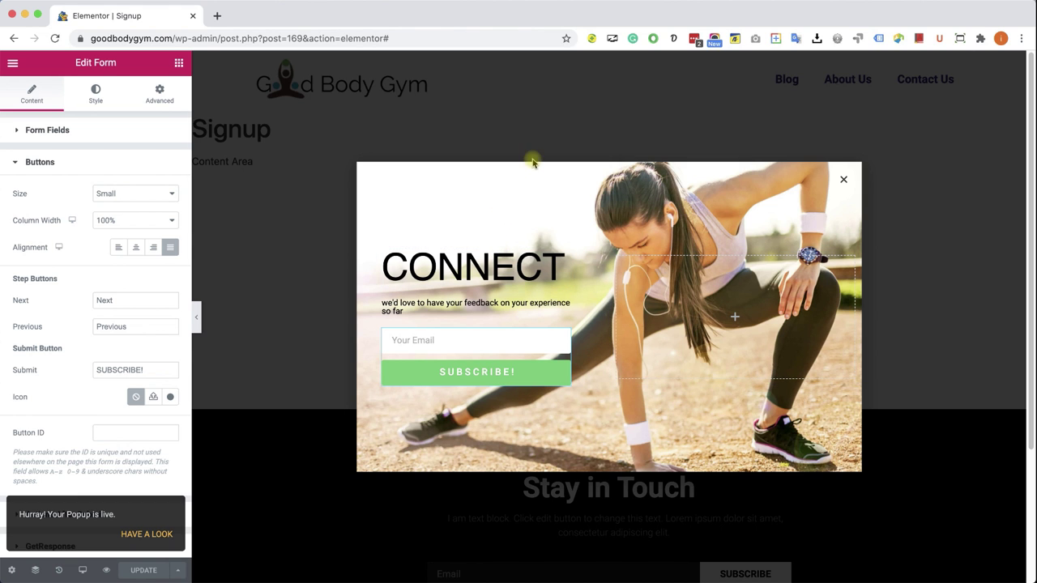
pyautogui.press('super+shift+n')
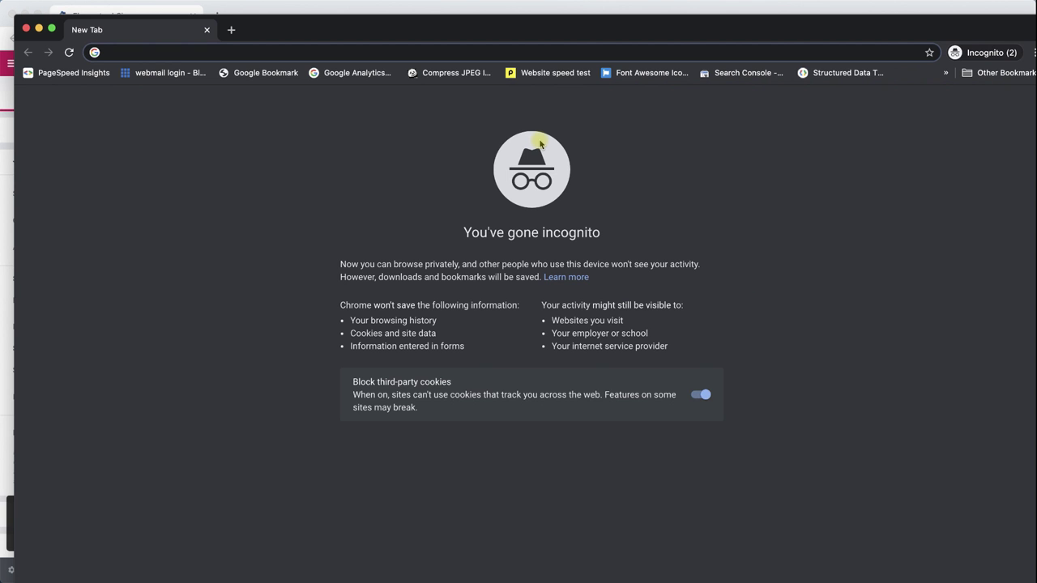
pyautogui.write('goodbo')
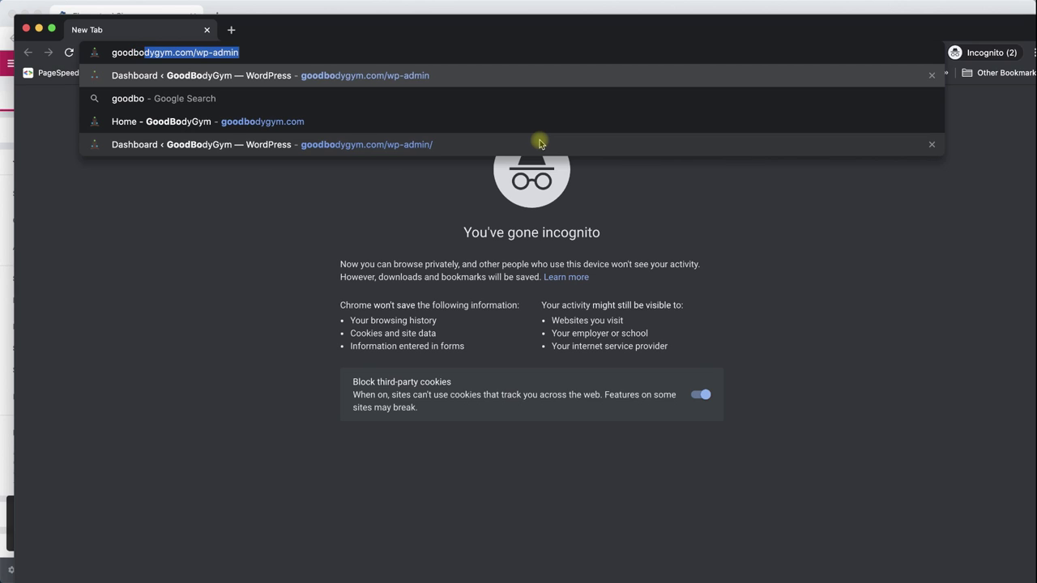
pyautogui.write('dygym.com')
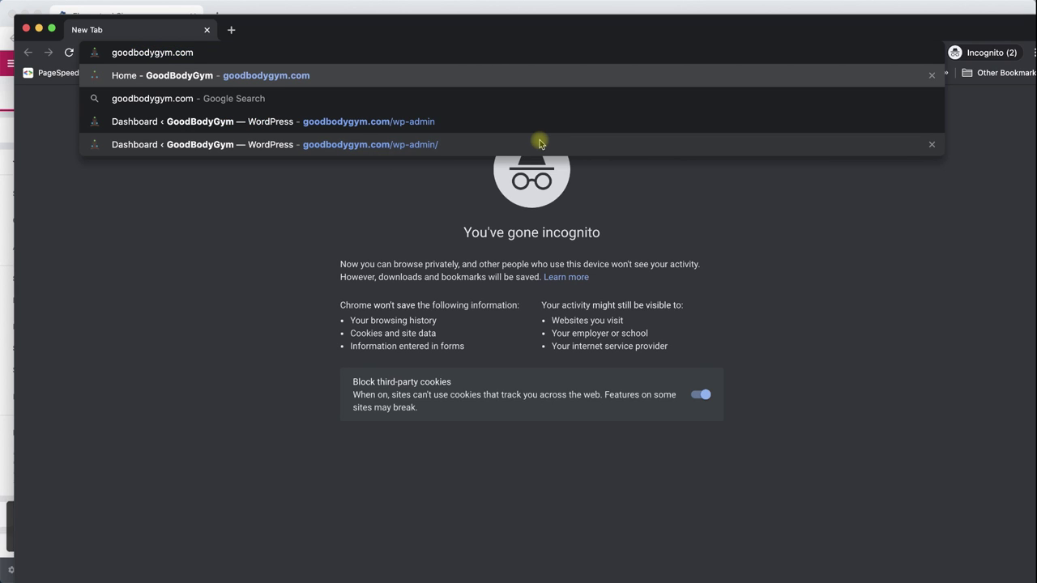
pyautogui.press('Return')
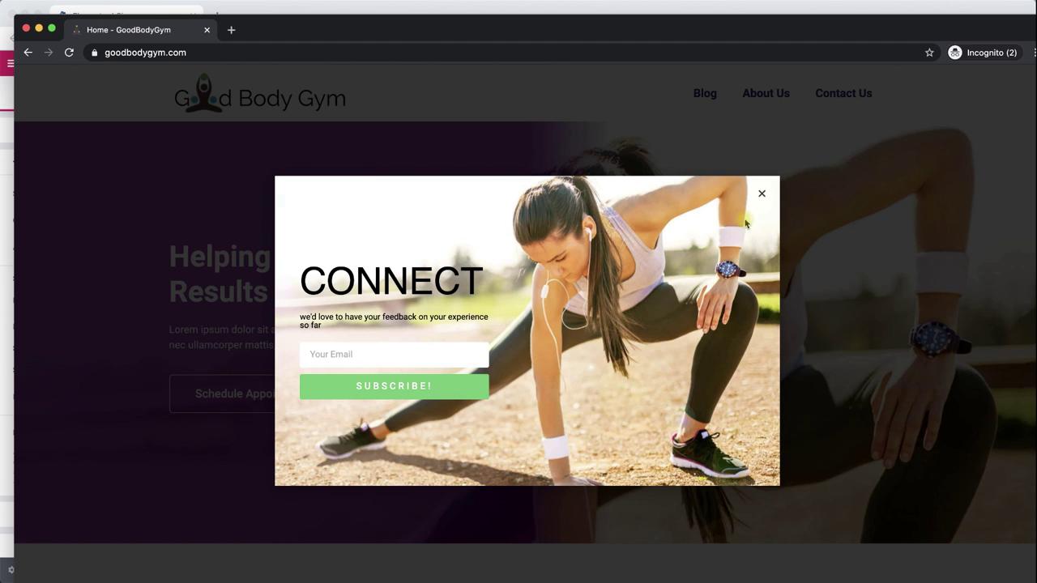
pyautogui.click(762, 192)
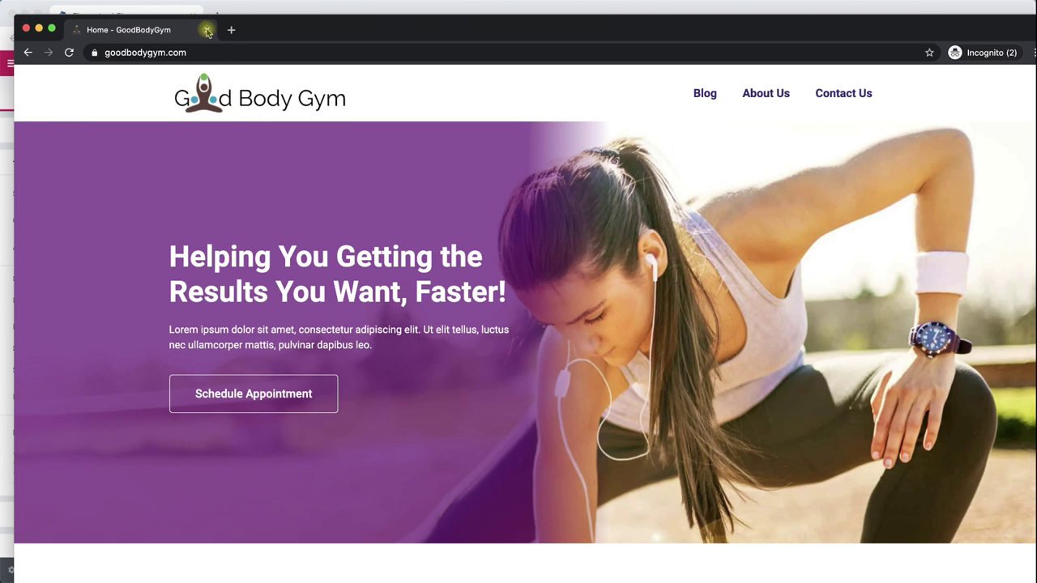
pyautogui.click(207, 29)
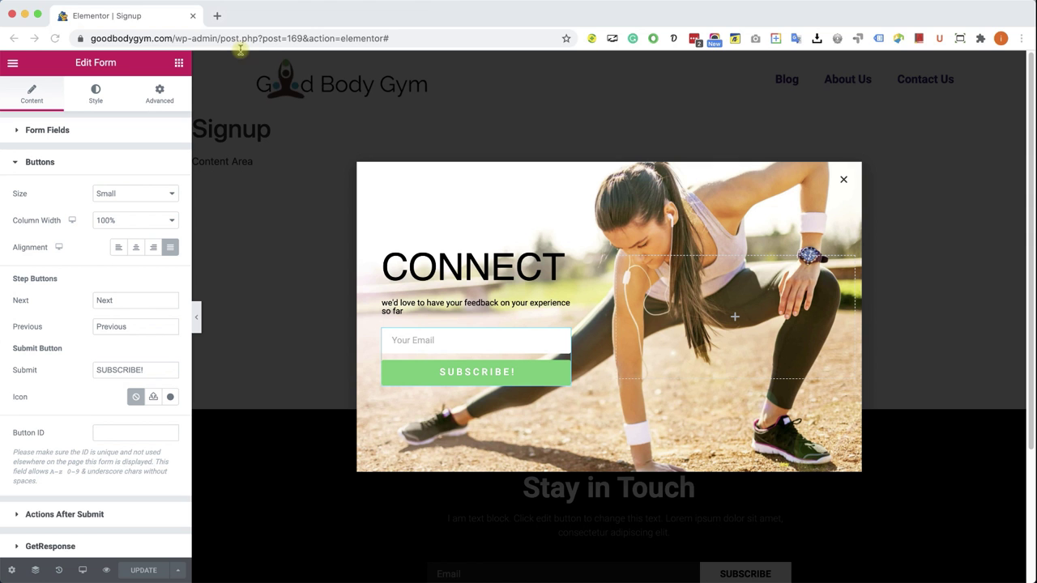
# Step: Change the On Page Load trigger delay from 0 to 60 seconds and save the popup
pyautogui.click(178, 570)
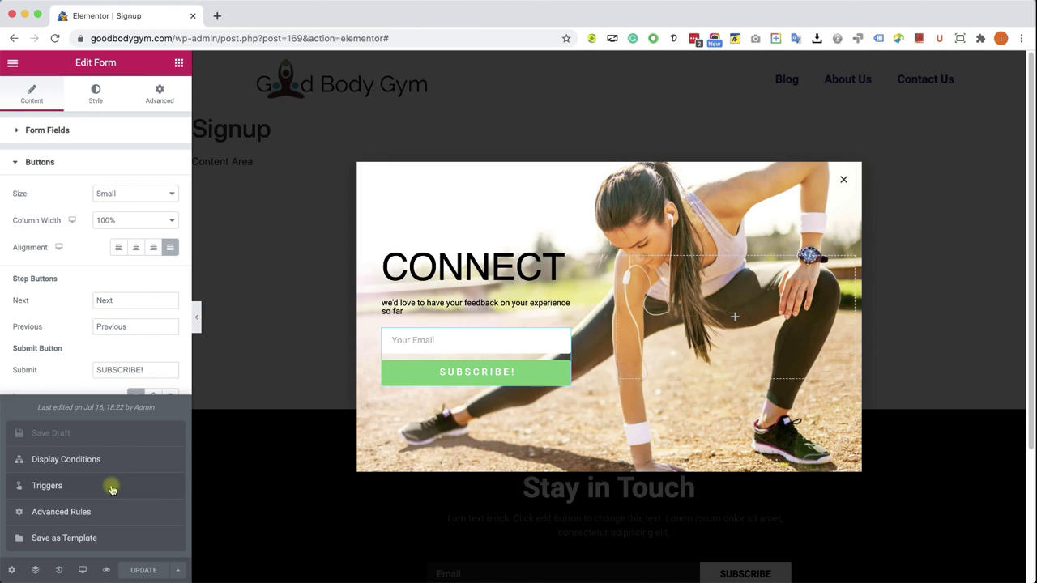
pyautogui.click(112, 489)
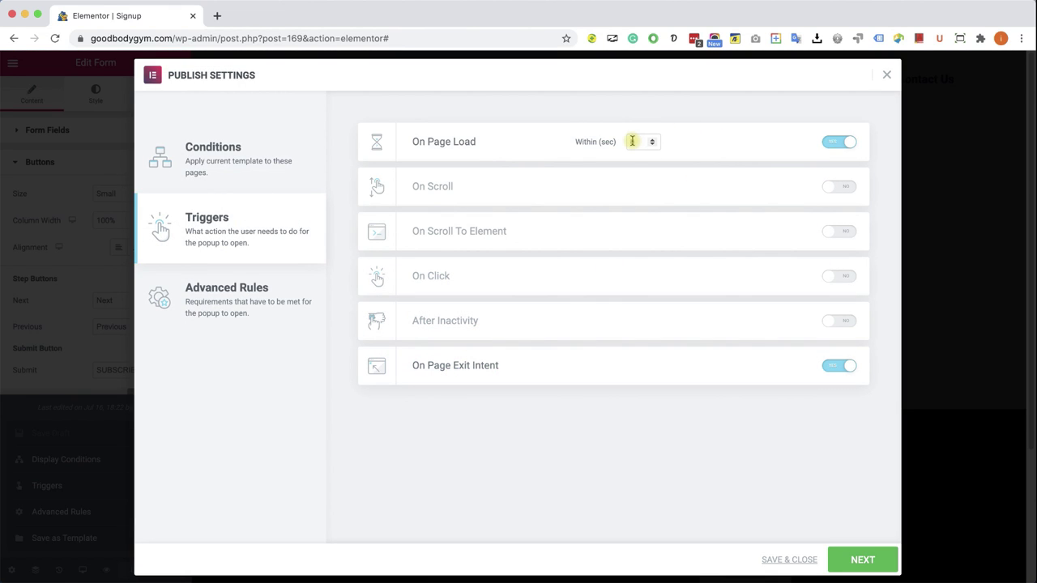
pyautogui.doubleClick(632, 141)
pyautogui.write('60')
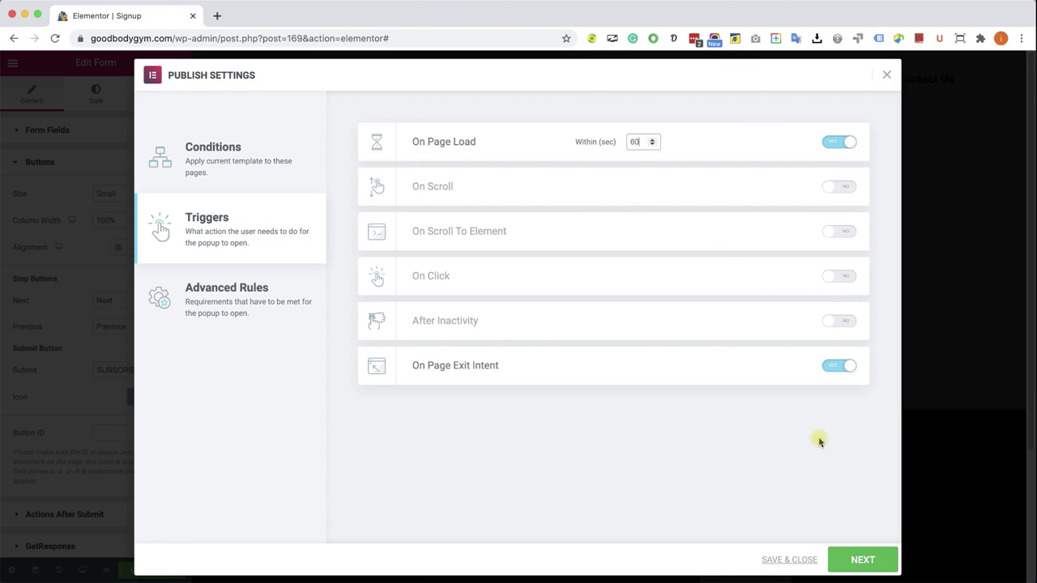
pyautogui.click(860, 557)
pyautogui.click(857, 560)
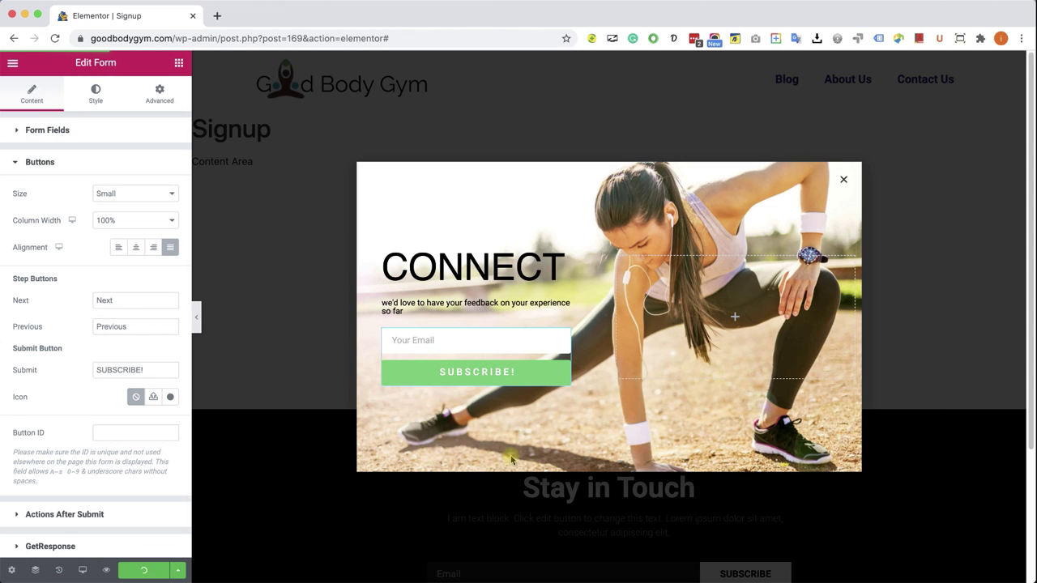
# Step: Load goodbodygym.com in a new private Chrome window
pyautogui.press('super+n')
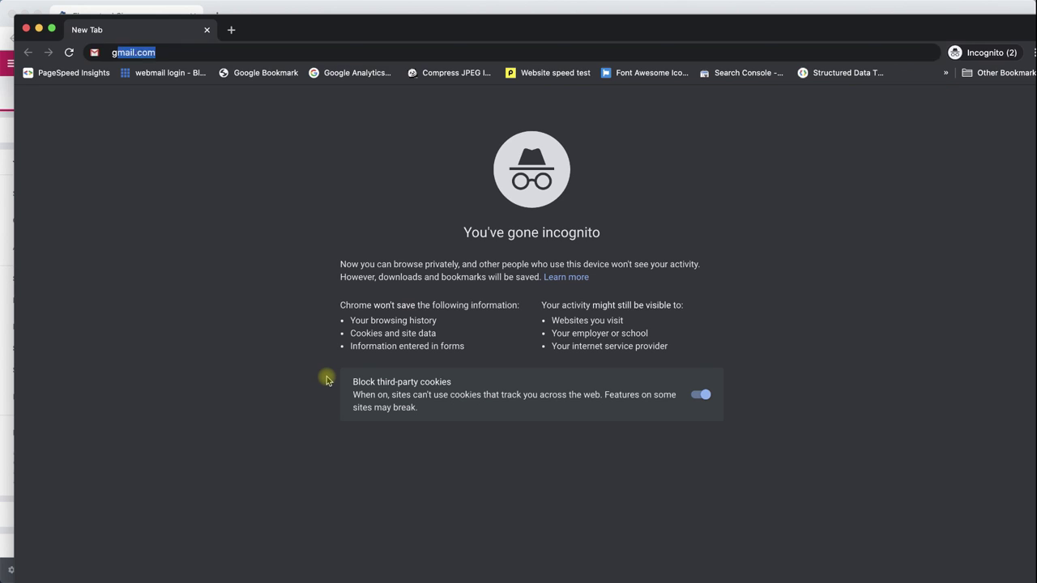
pyautogui.write('goodbodygy')
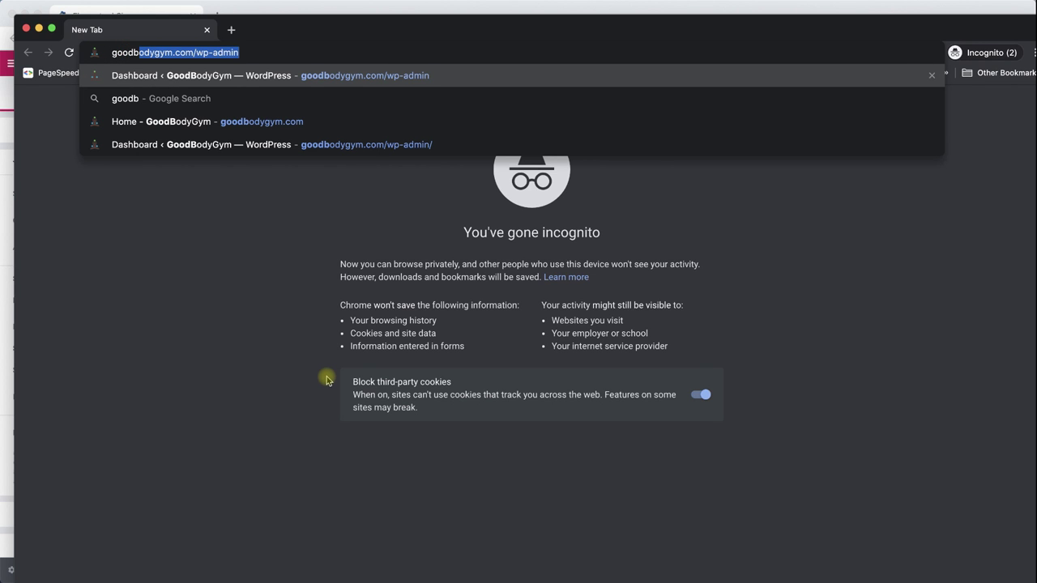
pyautogui.press('Right')
pyautogui.press('BackSpace')
pyautogui.press('BackSpace')
pyautogui.press('BackSpace')
pyautogui.press('BackSpace')
pyautogui.press('BackSpace')
pyautogui.press('BackSpace')
pyautogui.press('BackSpace')
pyautogui.press('BackSpace')
pyautogui.press('BackSpace')
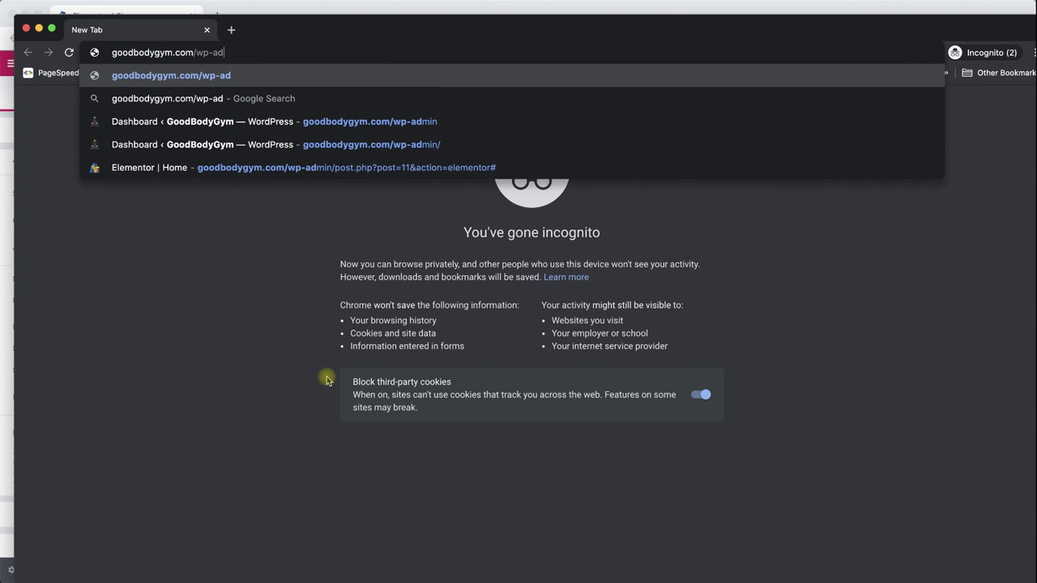
pyautogui.press('Return')
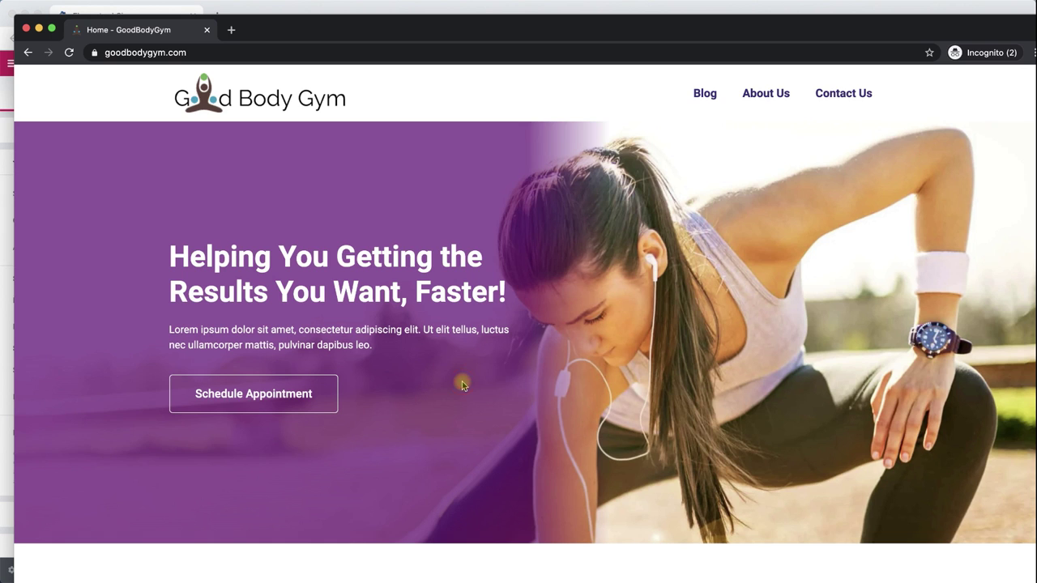
# Step: Scroll down the homepage and focus the CONNECT popup's email field
pyautogui.scroll(-8, 621, 349)
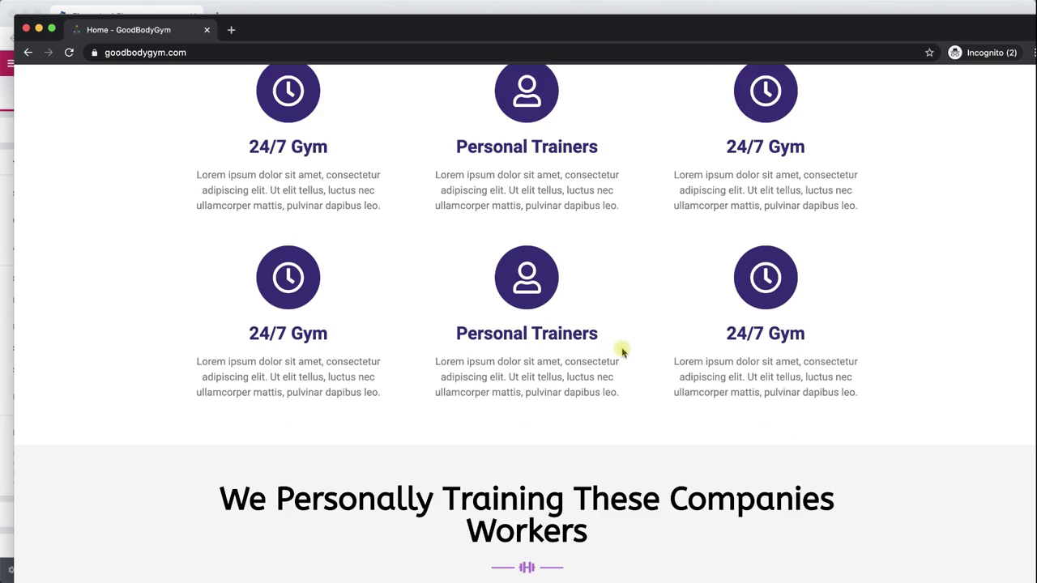
pyautogui.scroll(-6, 620, 350)
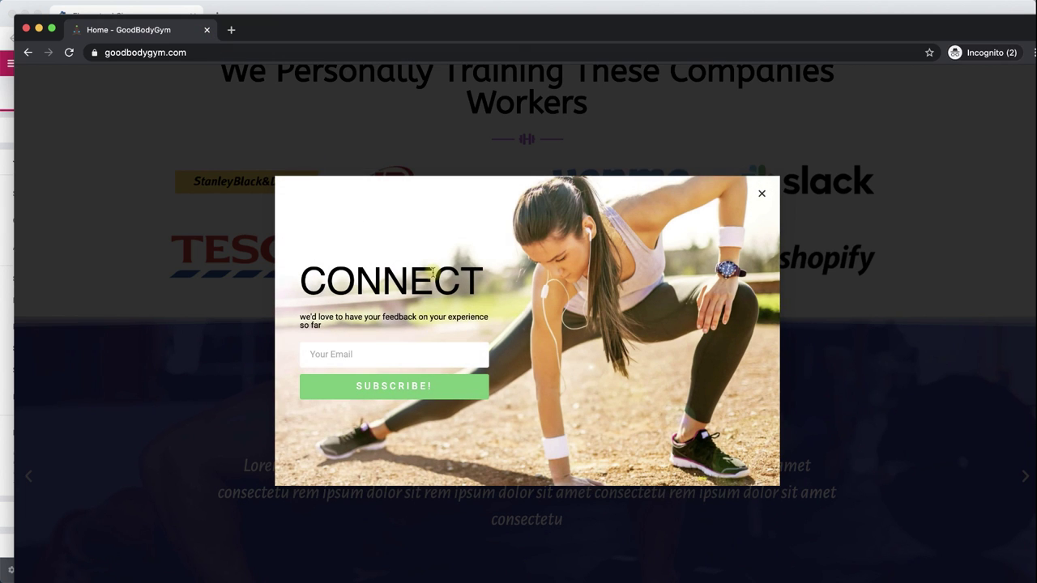
pyautogui.click(394, 353)
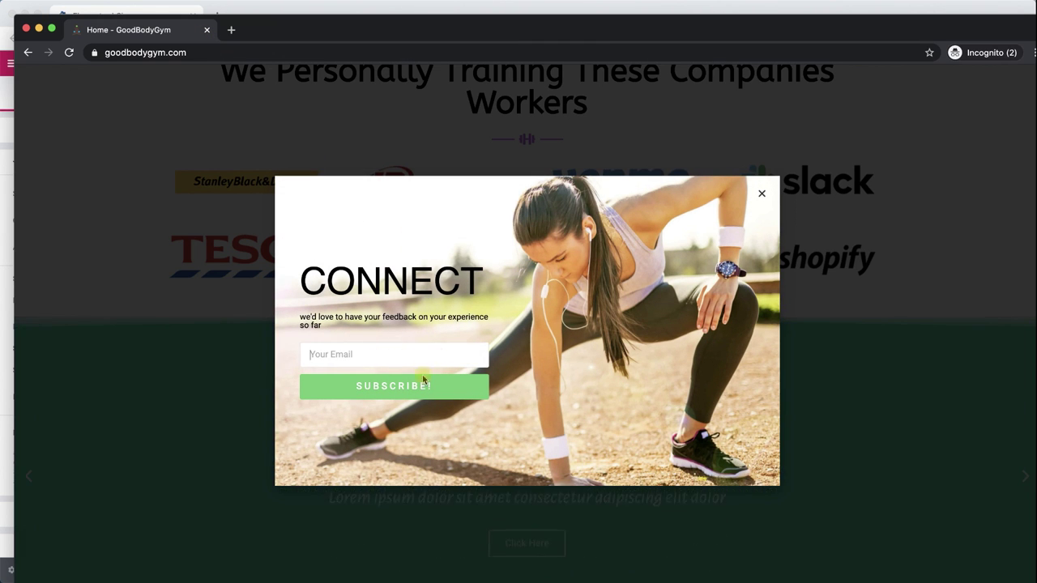